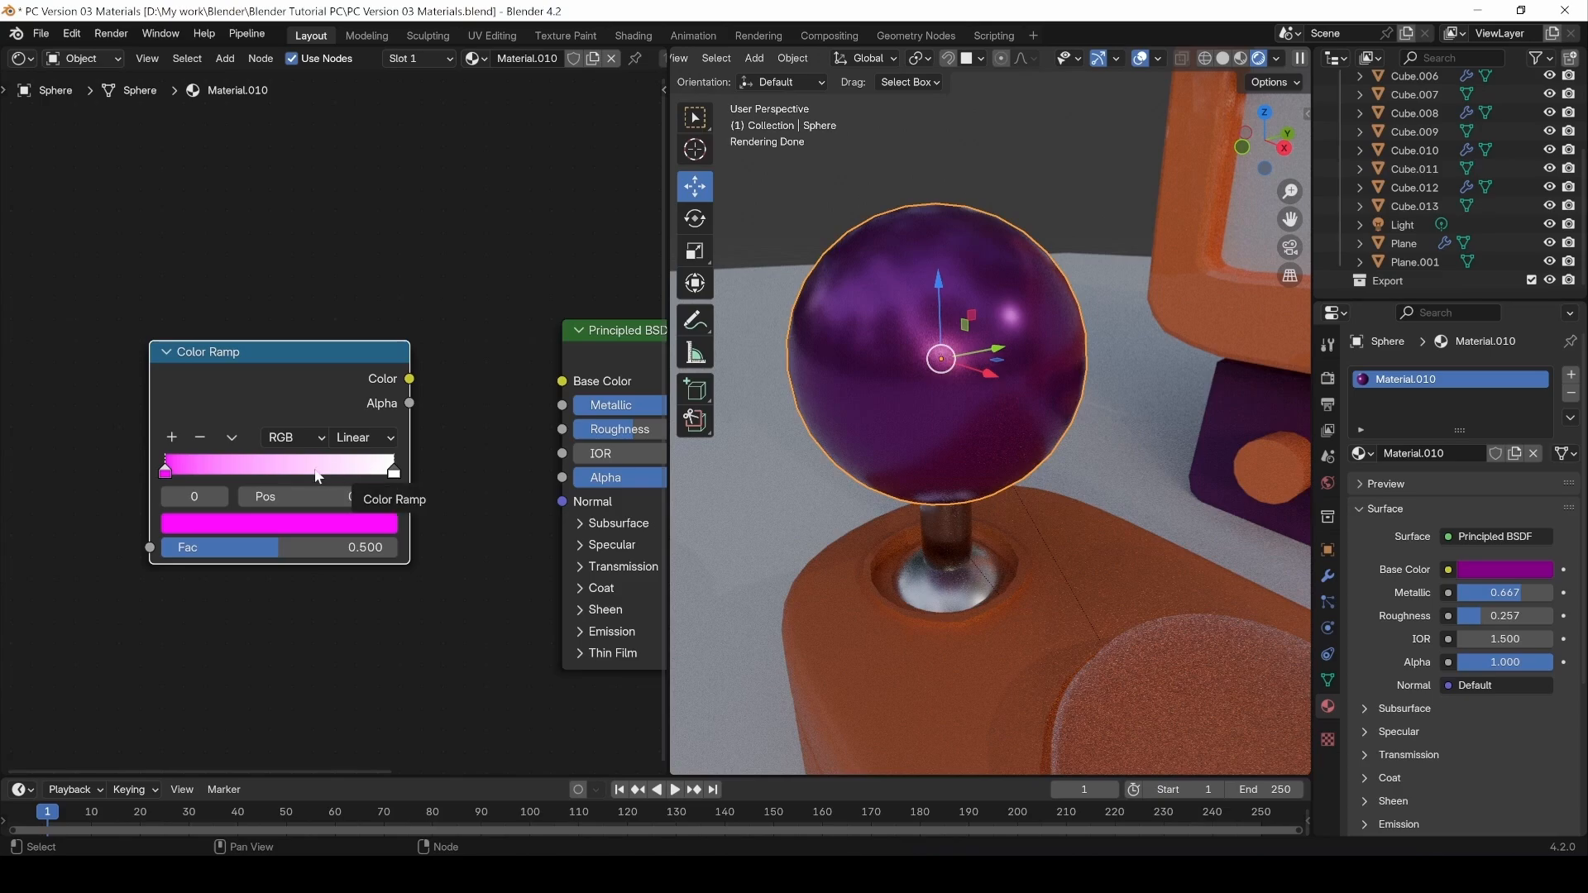
Set the Color Ramp's first stop to black and nudge the node slightly away from the Principled BSDF.
{"action": "left_click", "coordinate": [197, 528]}
{"action": "left_click_drag", "start_coordinate": [388, 193], "coordinate": [379, 374]}
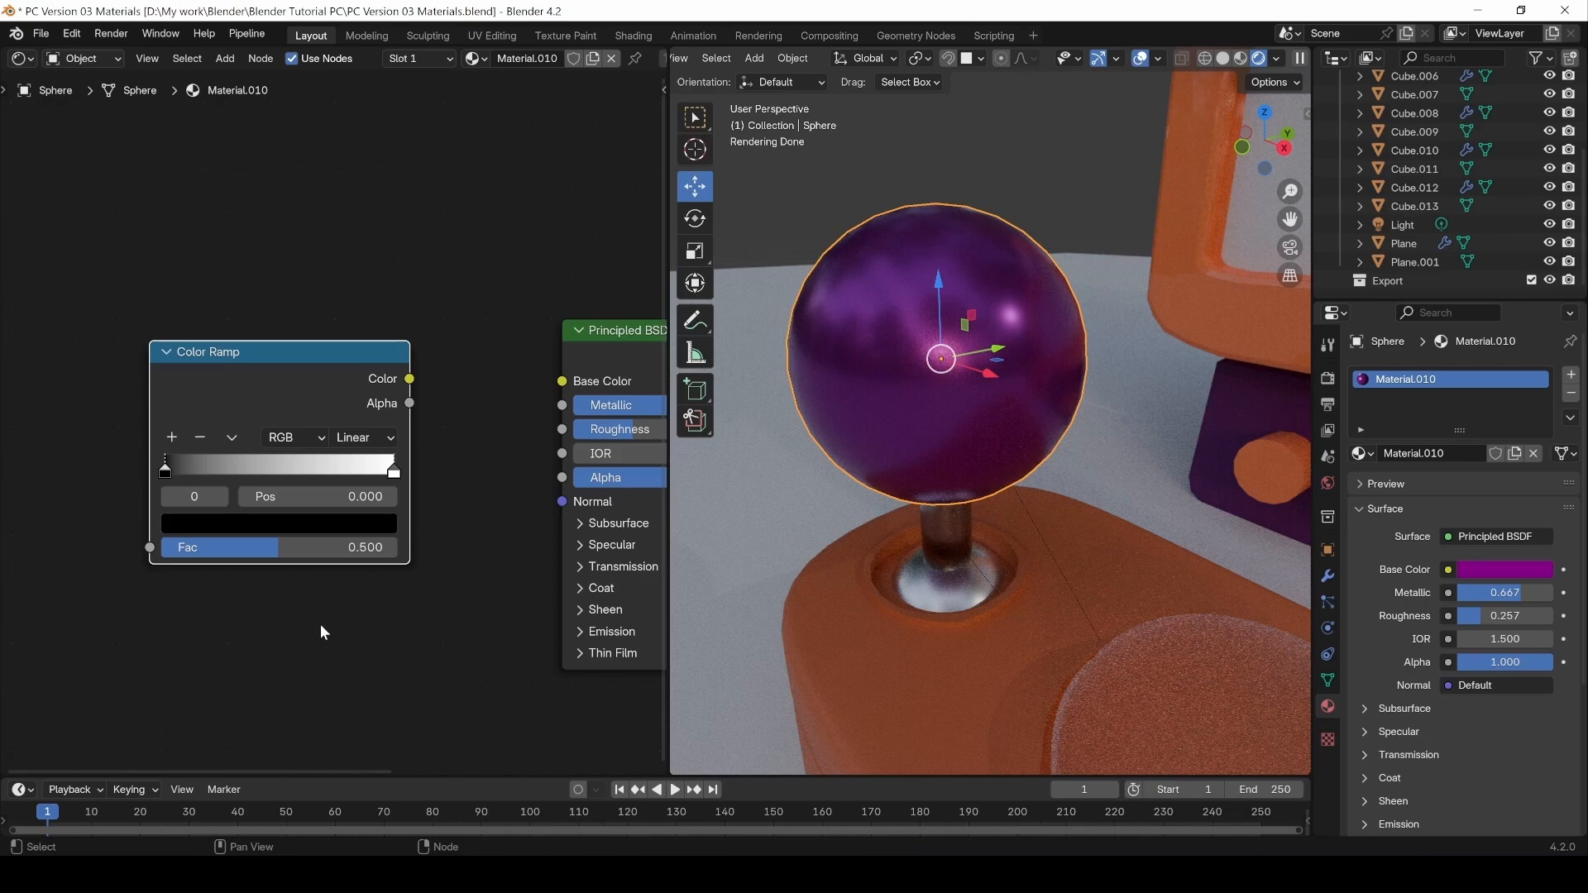
{"action": "left_click_drag", "start_coordinate": [313, 364], "coordinate": [301, 364]}
Try Constant interpolation on the Color Ramp, shift its white stop inward, and return the interpolation to Linear.
{"action": "left_click", "coordinate": [359, 441]}
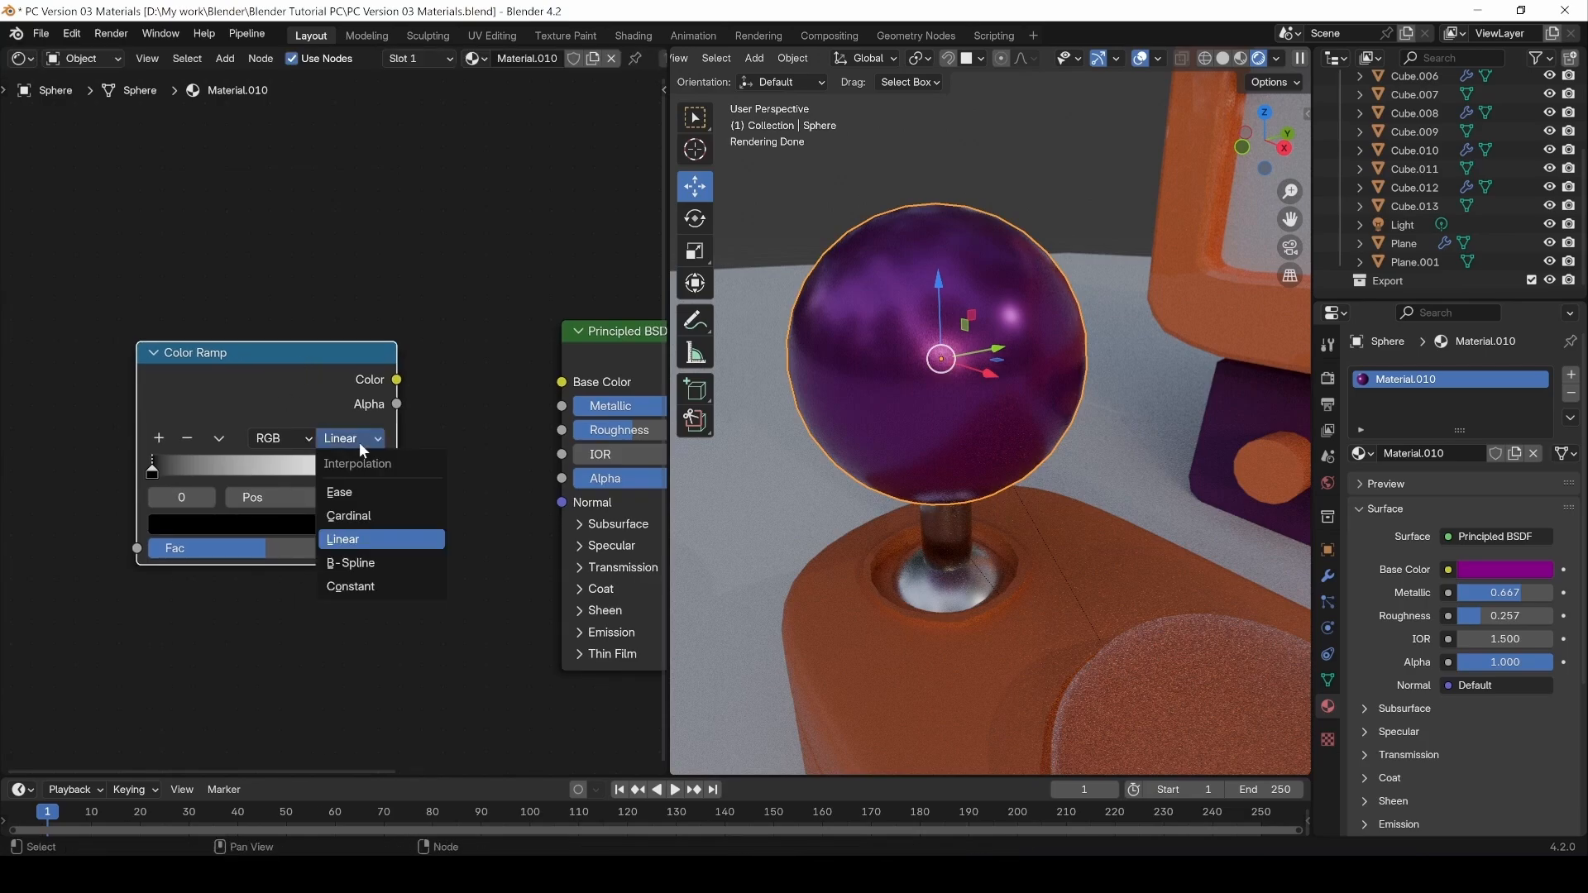
{"action": "left_click", "coordinate": [359, 442]}
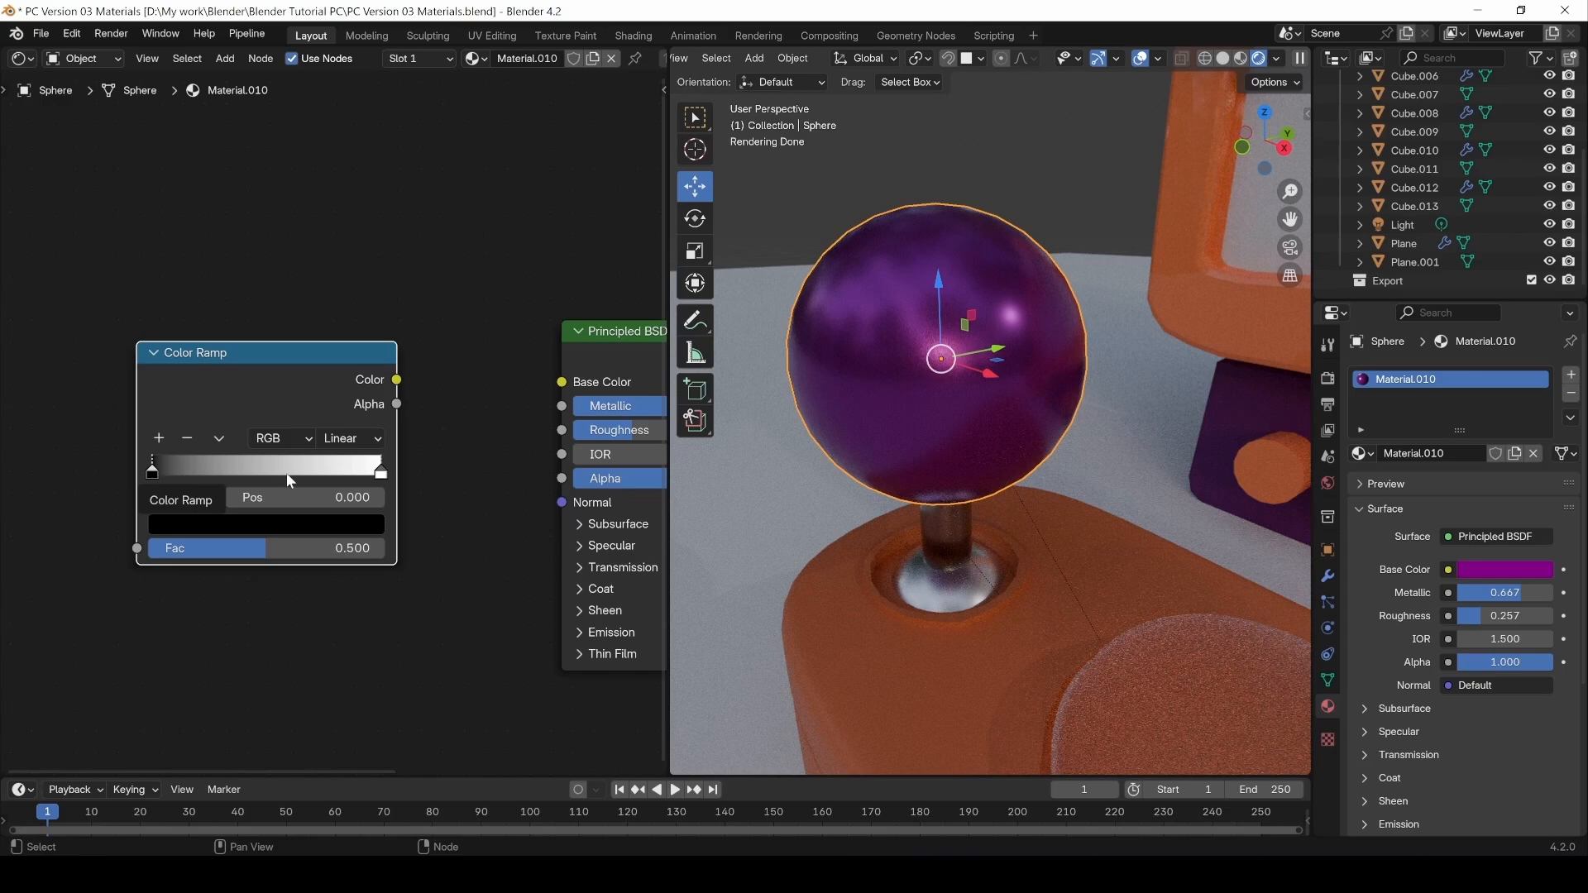
{"action": "left_click", "coordinate": [365, 436]}
{"action": "left_click", "coordinate": [352, 584]}
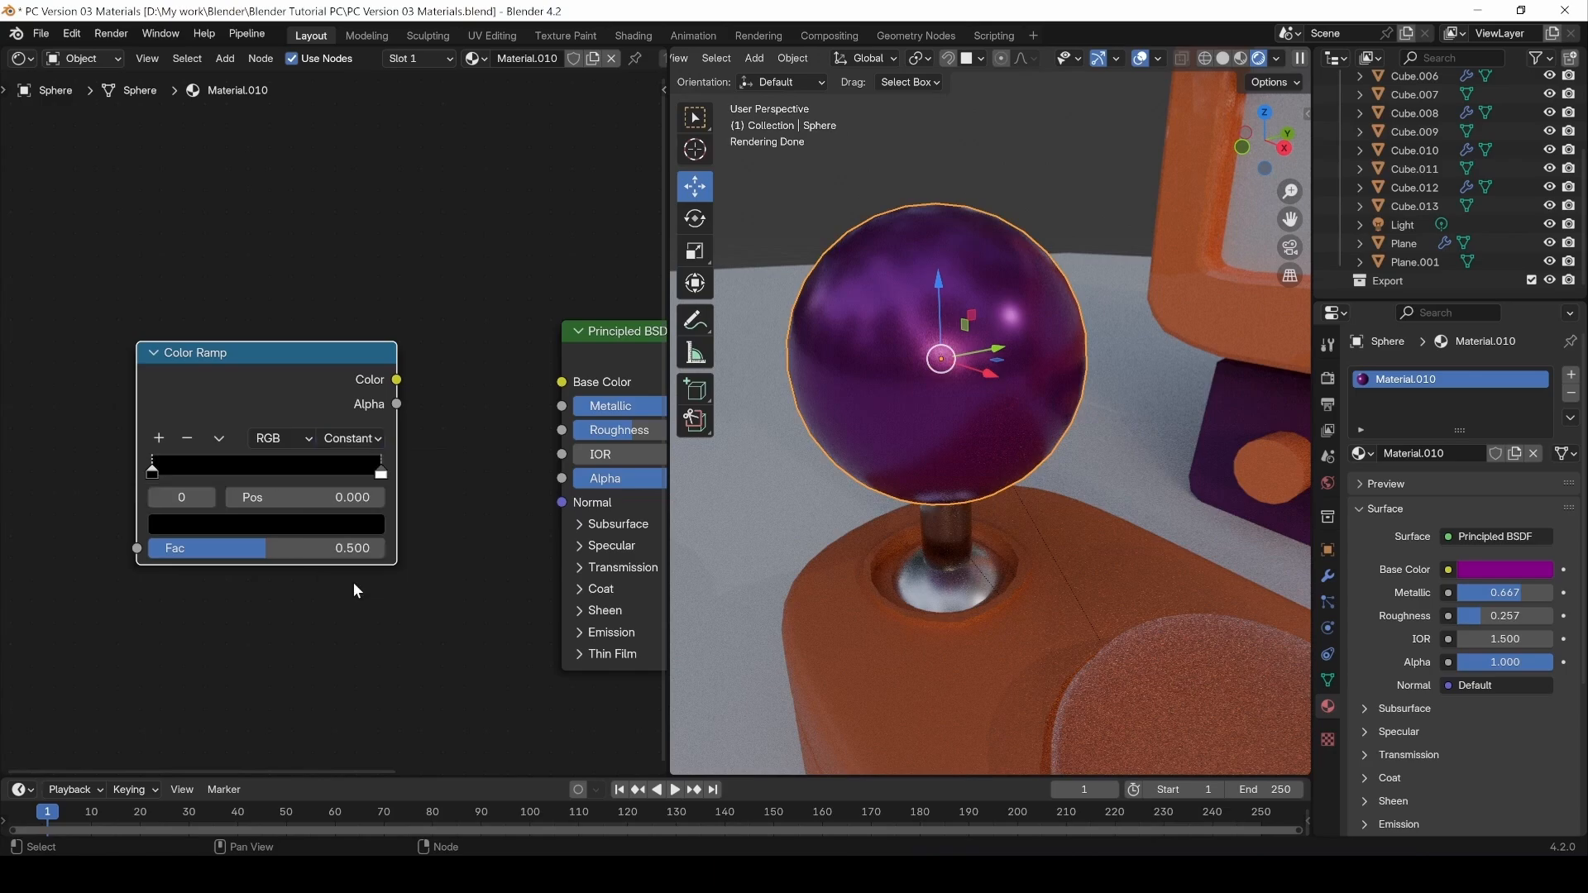
{"action": "left_click_drag", "start_coordinate": [377, 472], "coordinate": [306, 480]}
{"action": "left_click", "coordinate": [364, 439]}
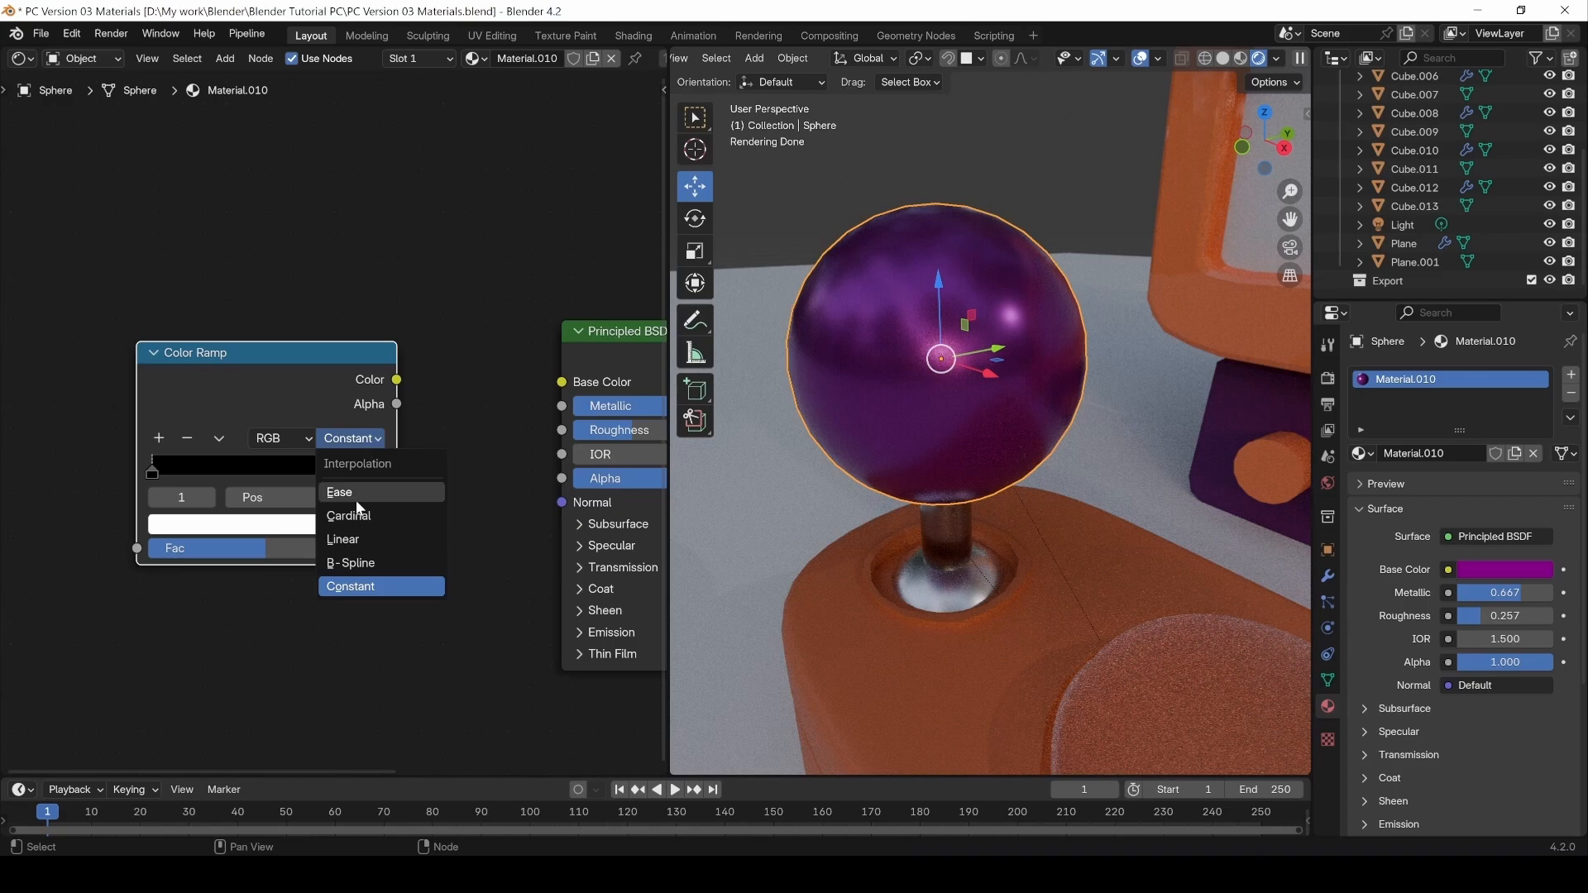
{"action": "left_click", "coordinate": [346, 540]}
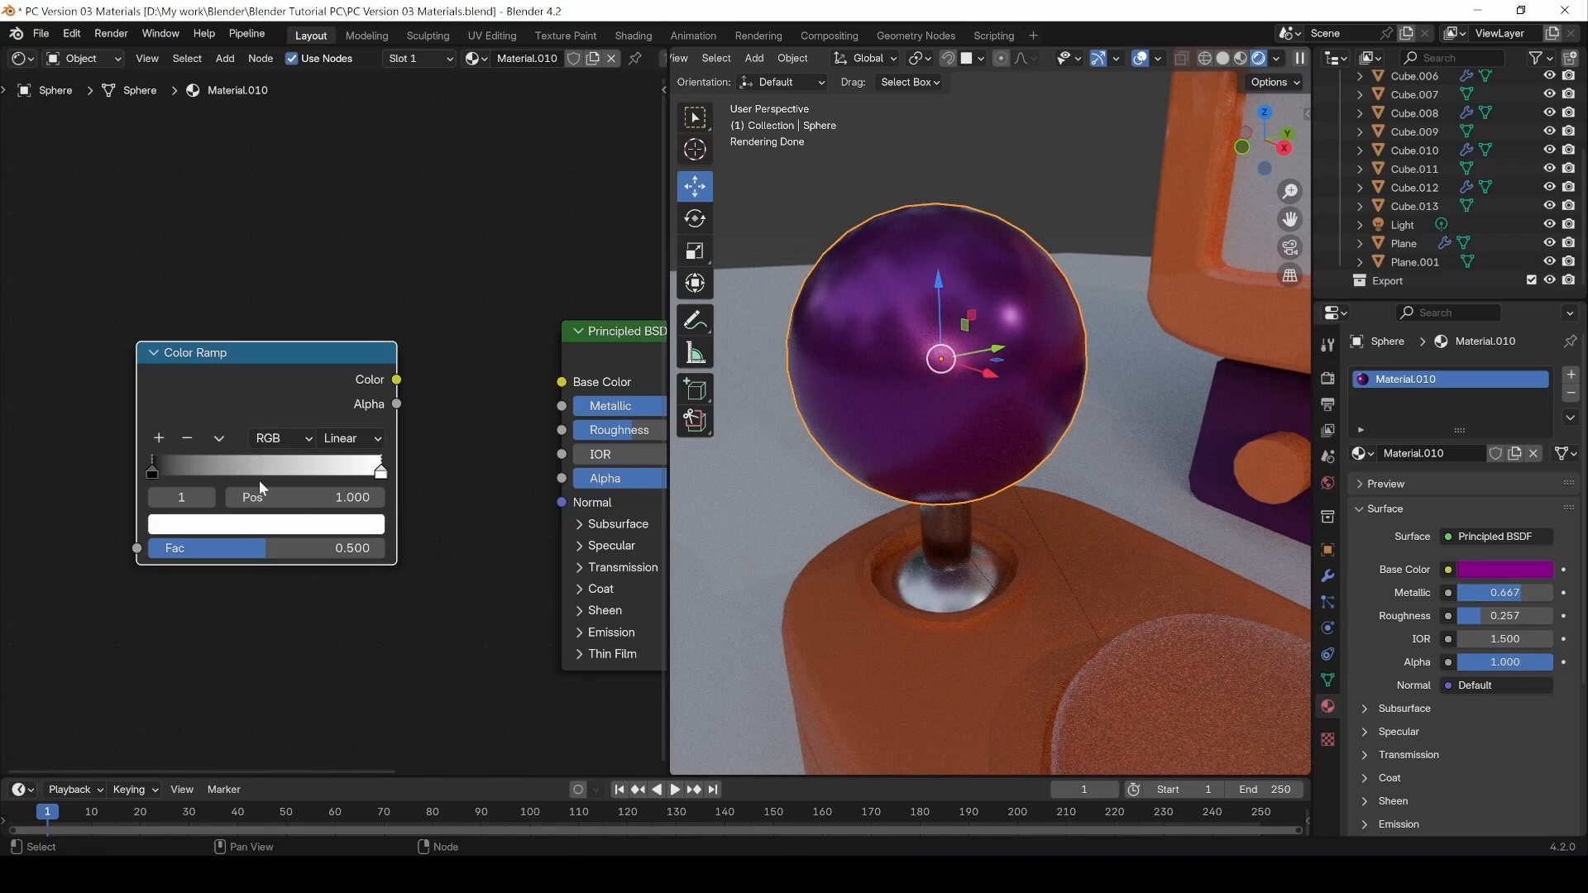
Set the Color Ramp's Fac to about 0.515 and connect its Color output to the Principled BSDF's Base Color.
{"action": "mouse_move", "coordinate": [274, 549]}
{"action": "left_mouse_down"}
{"action": "mouse_move", "coordinate": [385, 550]}
{"action": "mouse_move", "coordinate": [147, 549]}
{"action": "mouse_move", "coordinate": [267, 549]}
{"action": "left_mouse_up"}
{"action": "middle_click_drag", "start_coordinate": [285, 402], "coordinate": [270, 429]}
{"action": "left_click_drag", "start_coordinate": [317, 426], "coordinate": [482, 426]}
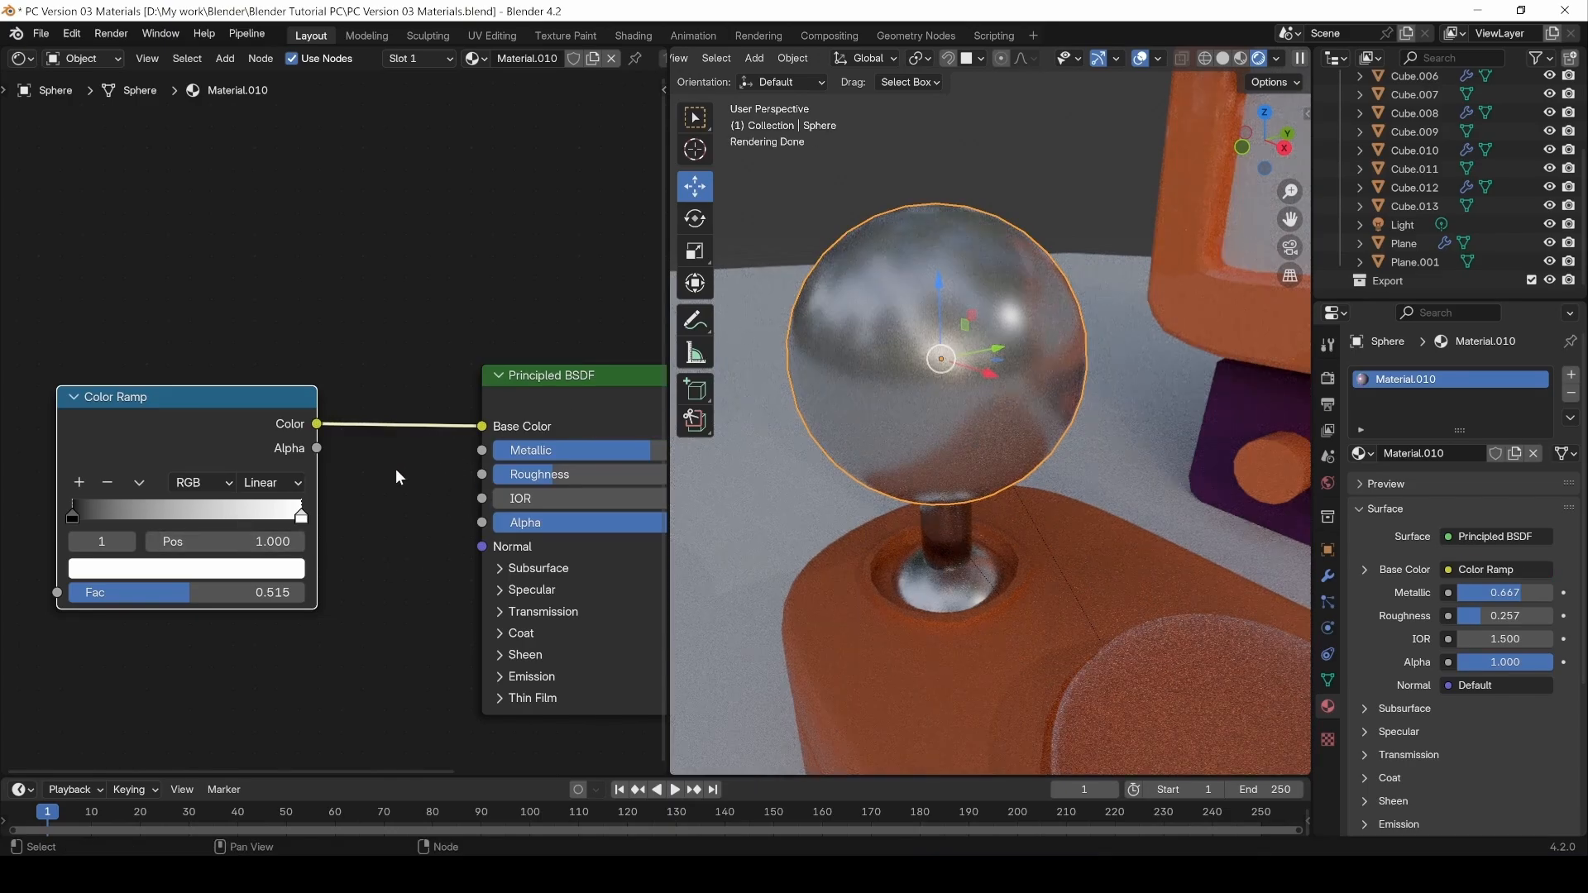
Set the Principled BSDF's Metallic to 0, and test the Color Ramp's Fac at 1.000 before setting it to about 0.495.
{"action": "mouse_move", "coordinate": [950, 389]}
{"action": "middle_mouse_down"}
{"action": "mouse_move", "coordinate": [1001, 369]}
{"action": "mouse_move", "coordinate": [931, 389]}
{"action": "middle_mouse_up"}
{"action": "left_click_drag", "start_coordinate": [573, 452], "coordinate": [416, 451]}
{"action": "middle_click_drag", "start_coordinate": [568, 487], "coordinate": [548, 499]}
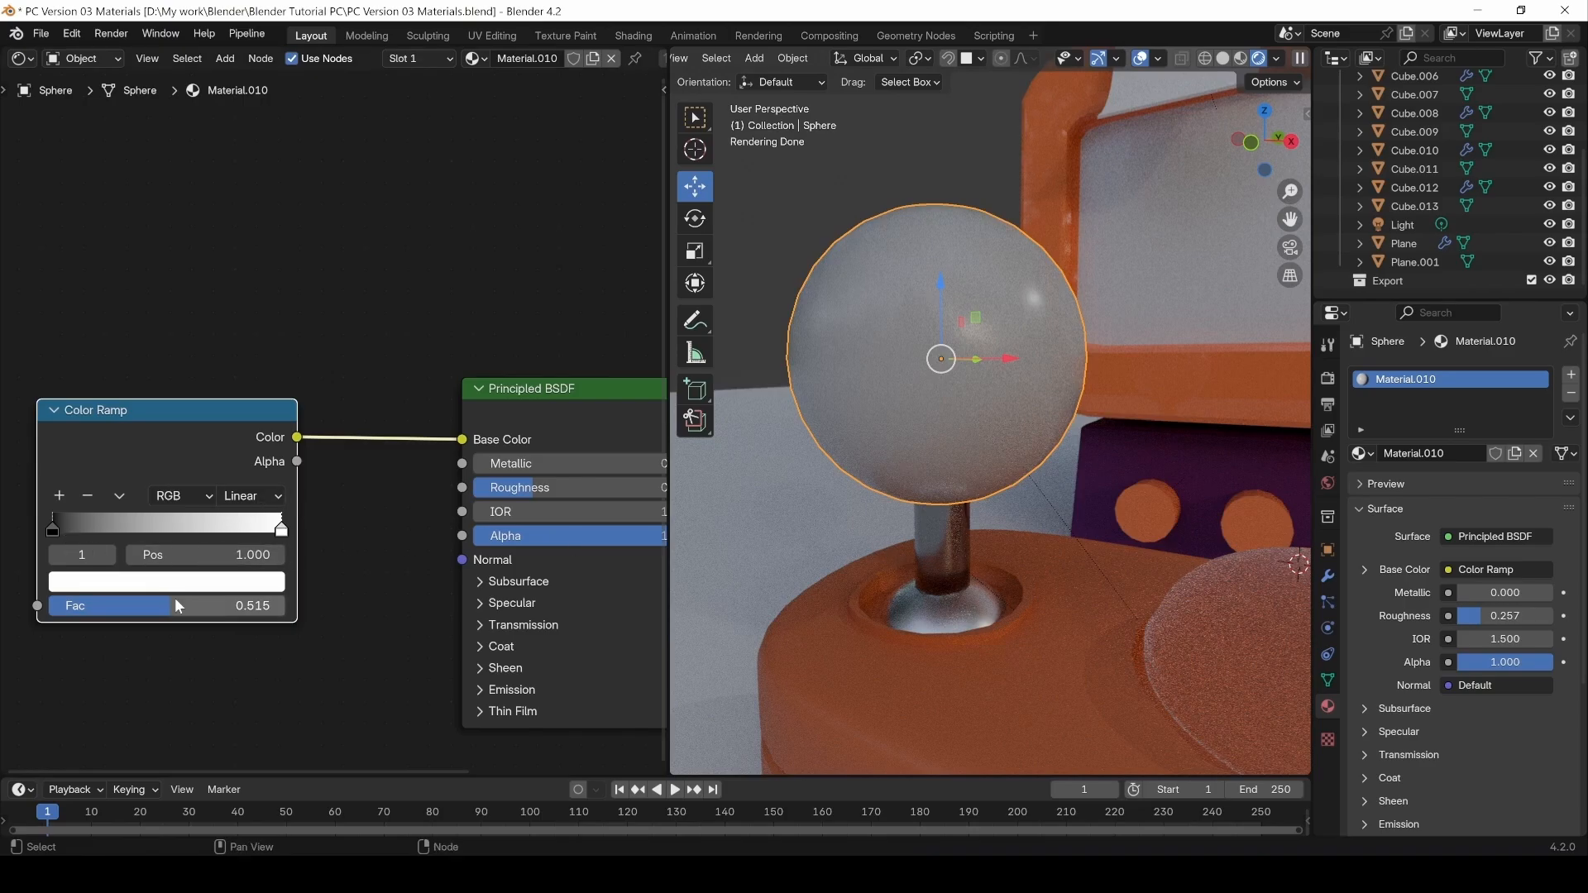
{"action": "left_click_drag", "start_coordinate": [176, 606], "coordinate": [281, 605]}
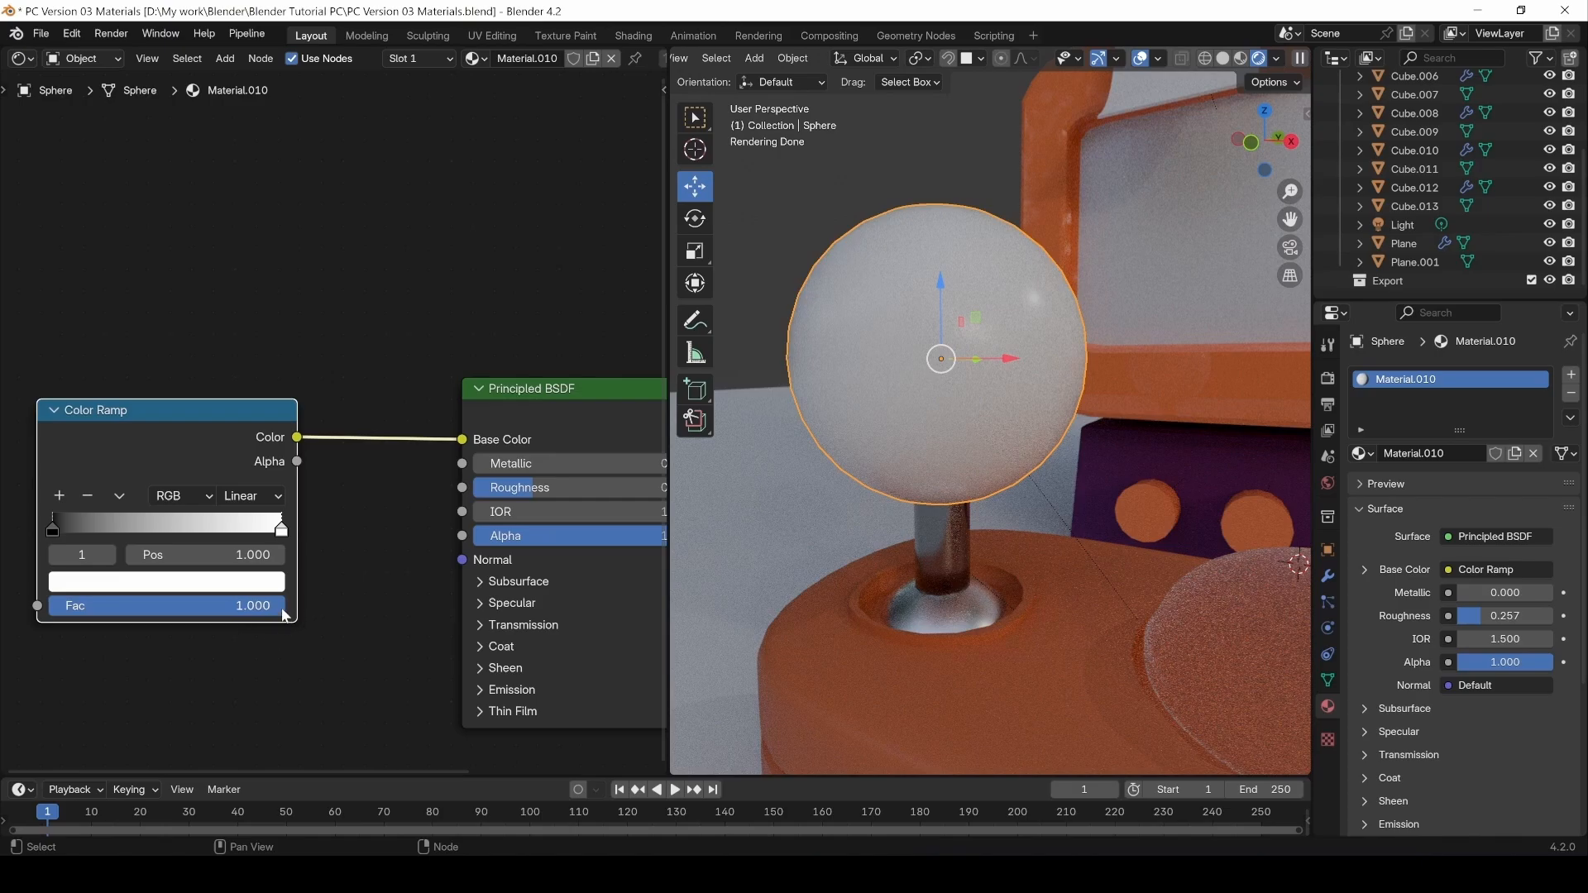
{"action": "left_click_drag", "start_coordinate": [283, 605], "coordinate": [165, 605]}
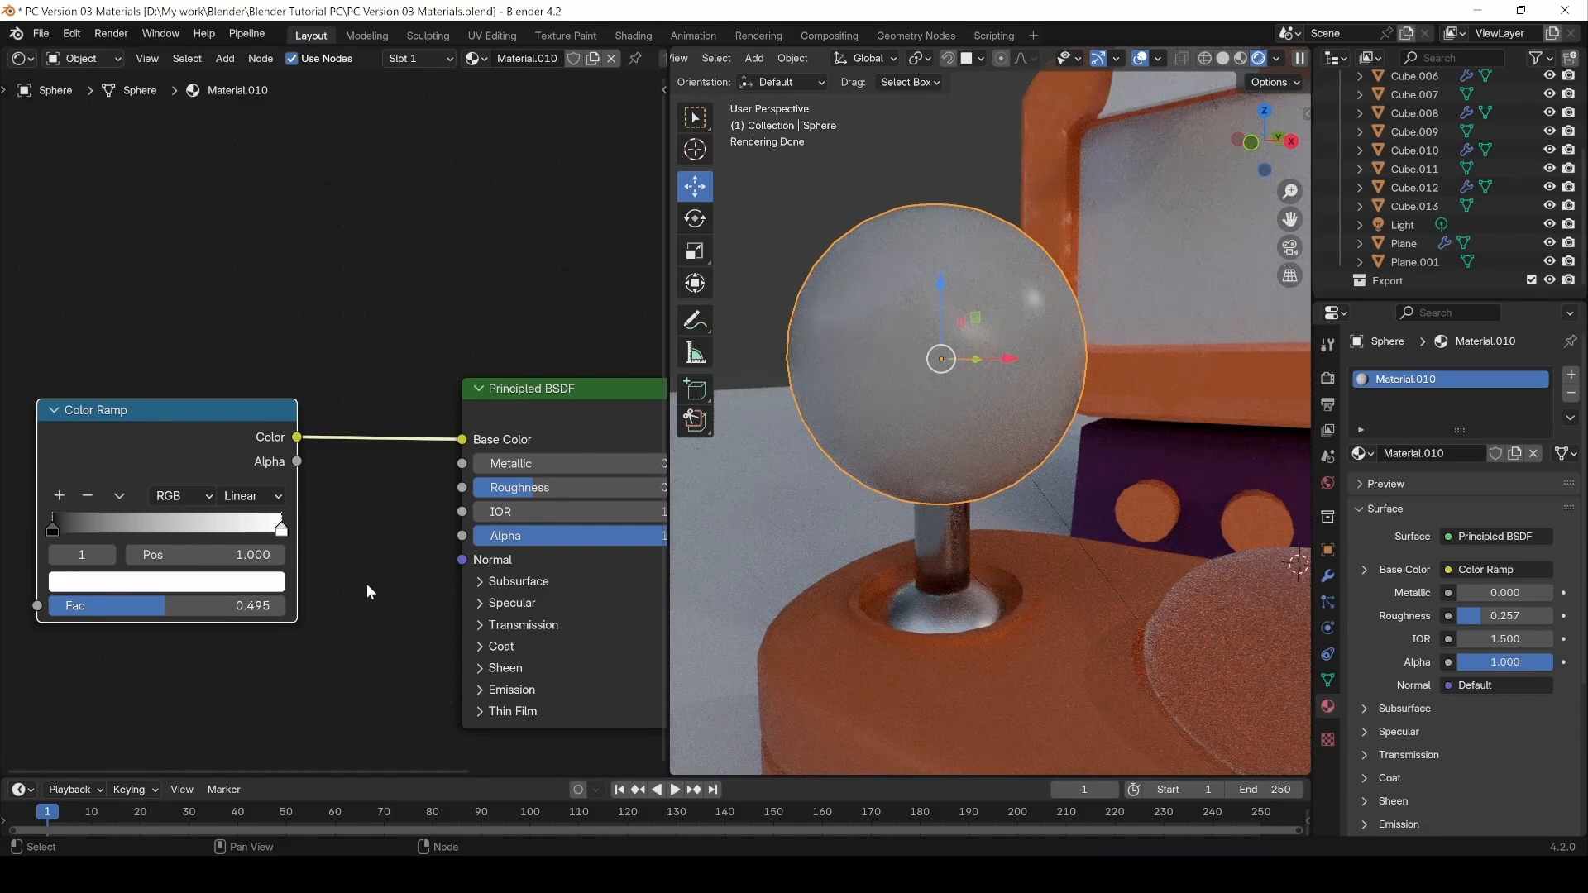
Preview the Color Ramp directly on the material output, move the Principled BSDF below the link, and set the ramp's Fac to 1.000.
{"action": "middle_click_drag", "start_coordinate": [401, 532], "coordinate": [362, 556]}
{"action": "scroll", "coordinate": [362, 556], "scroll_direction": "down", "scroll_amount": 4}
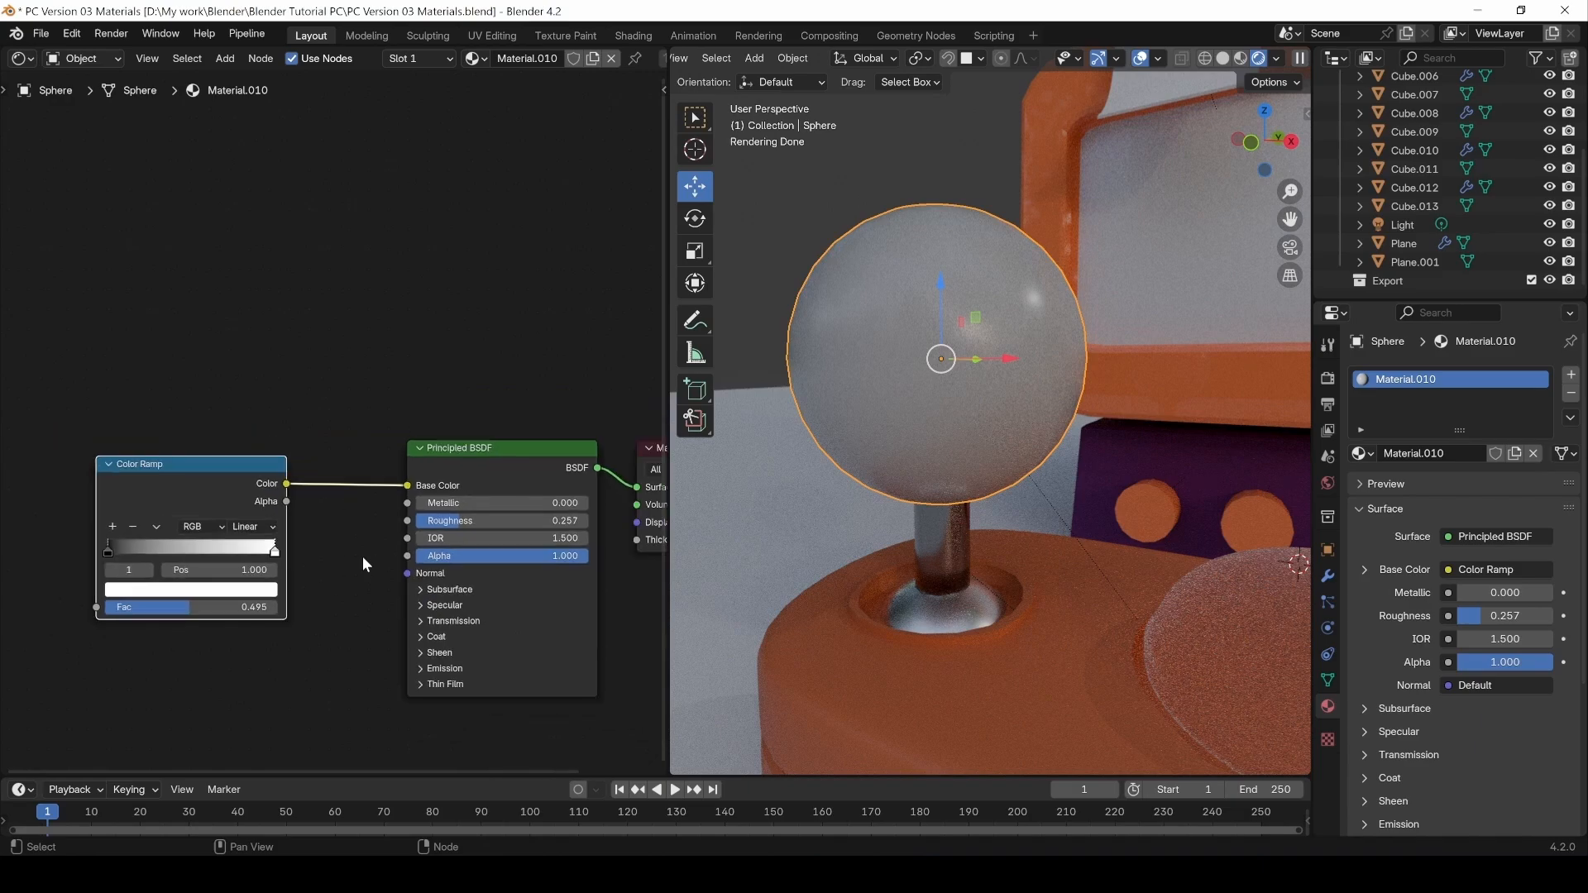
{"action": "middle_click_drag", "start_coordinate": [333, 611], "coordinate": [299, 563]}
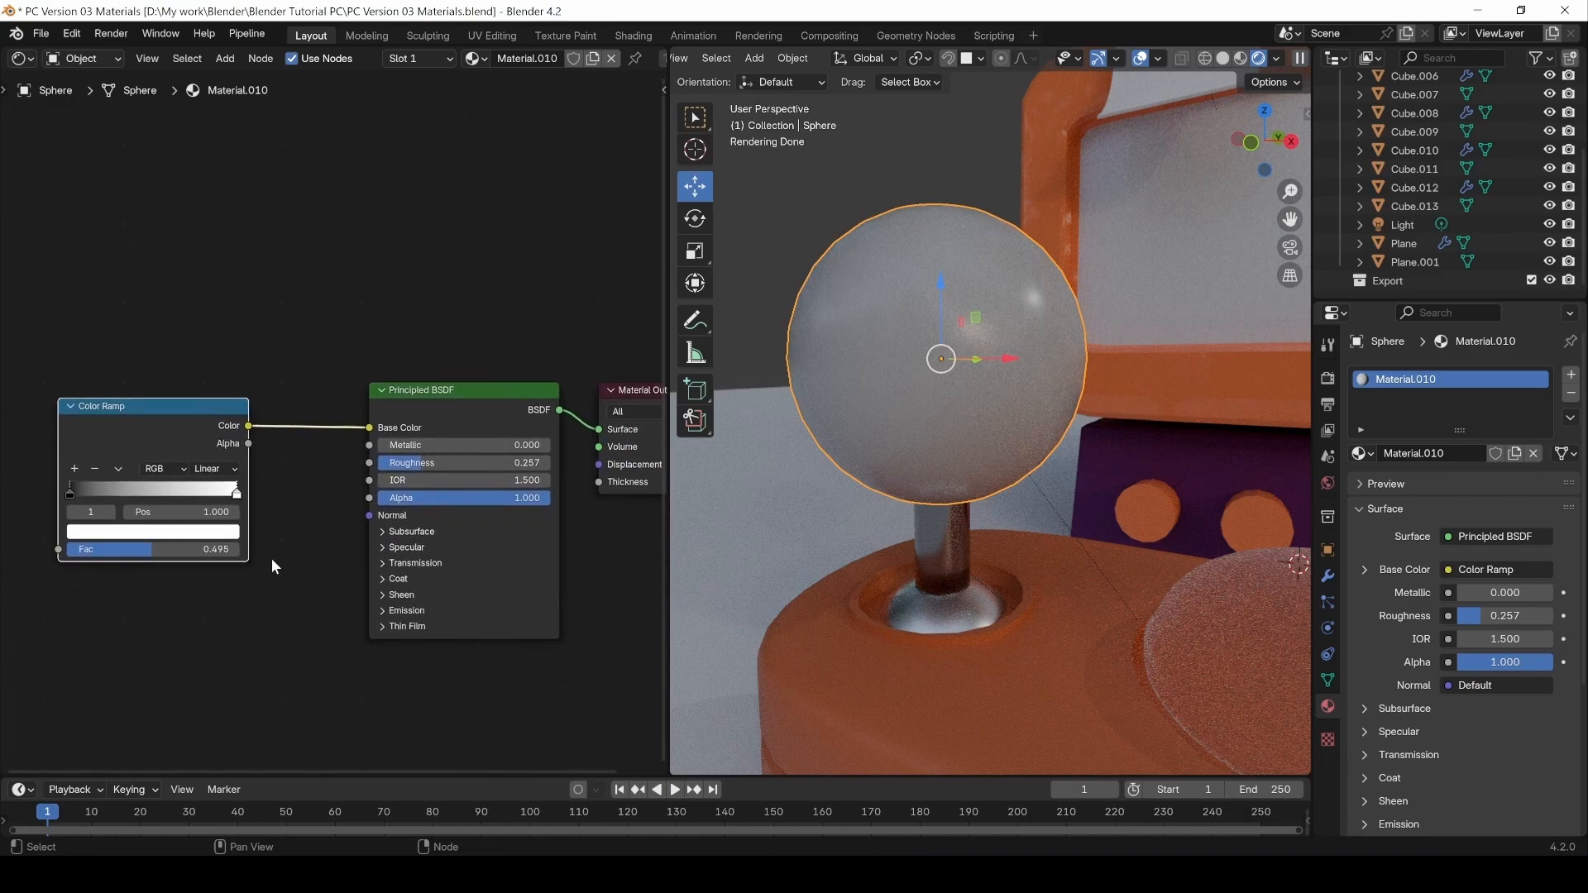
{"action": "left_click", "coordinate": [130, 418], "text": "ctrl+shift"}
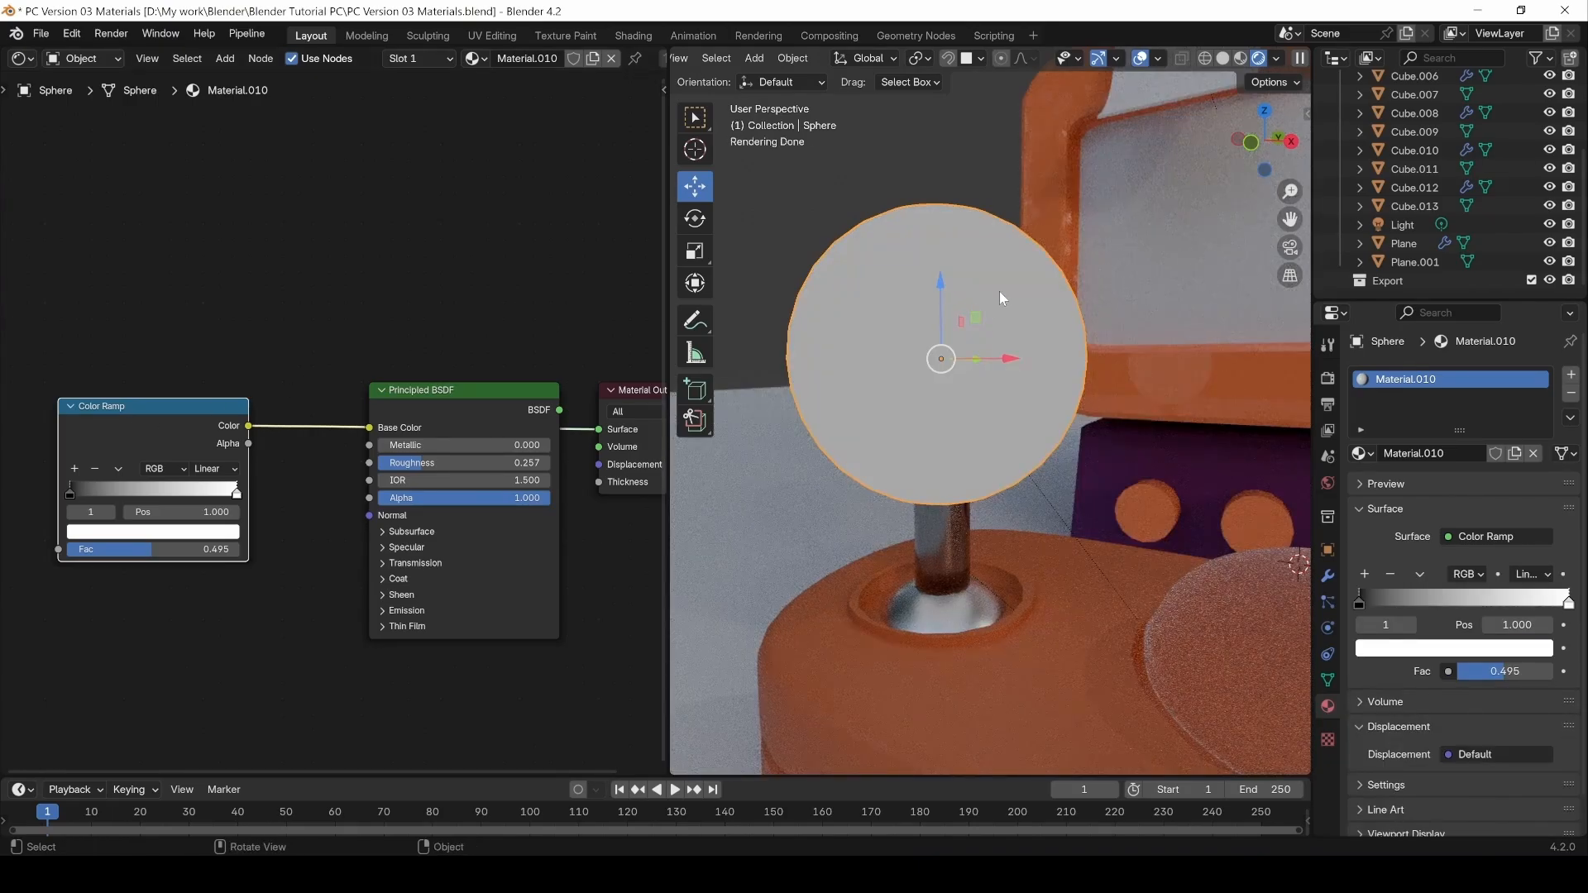
{"action": "left_click_drag", "start_coordinate": [446, 389], "coordinate": [451, 506]}
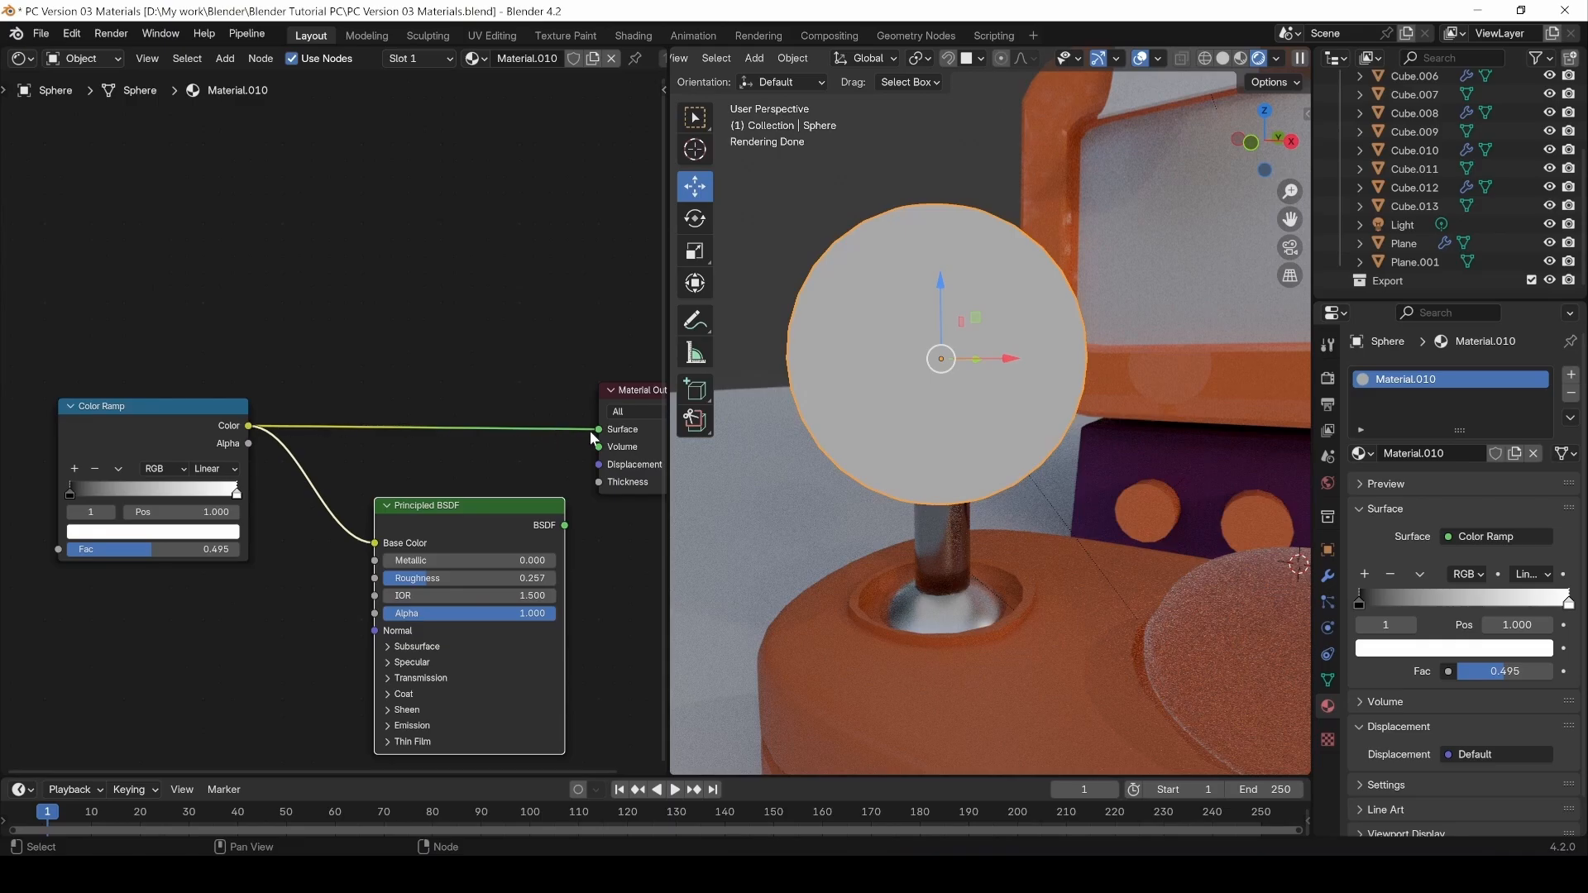
{"action": "left_click_drag", "start_coordinate": [102, 542], "coordinate": [190, 541]}
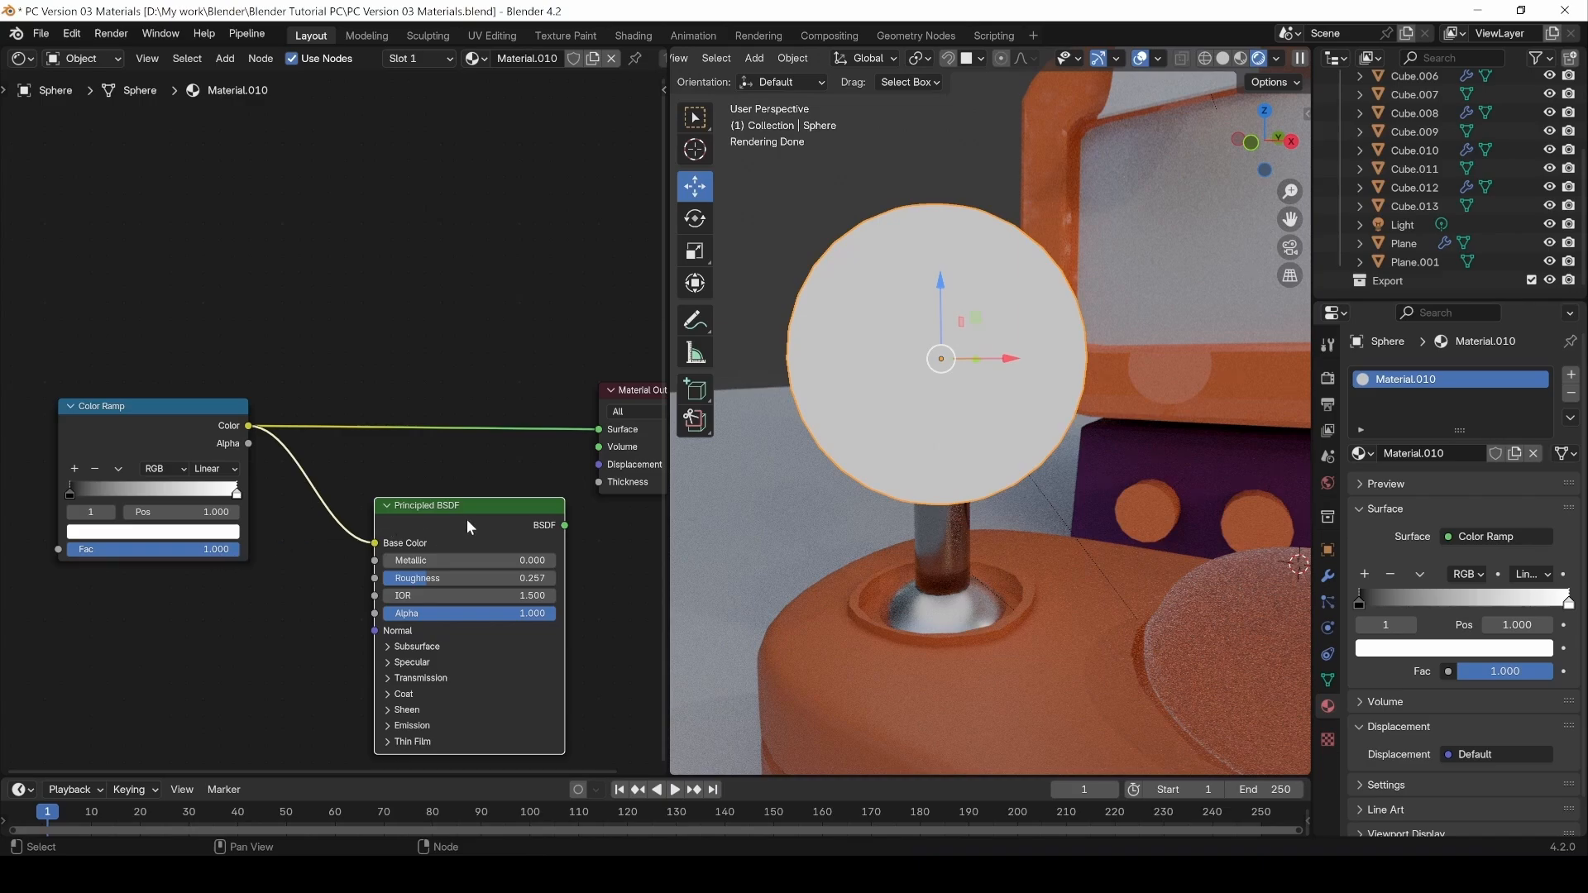
Reconnect the Principled BSDF to the material output's Surface and also feed the Color Ramp's Color into Roughness.
{"action": "left_click_drag", "start_coordinate": [466, 519], "coordinate": [440, 441]}
{"action": "left_click_drag", "start_coordinate": [539, 446], "coordinate": [600, 429]}
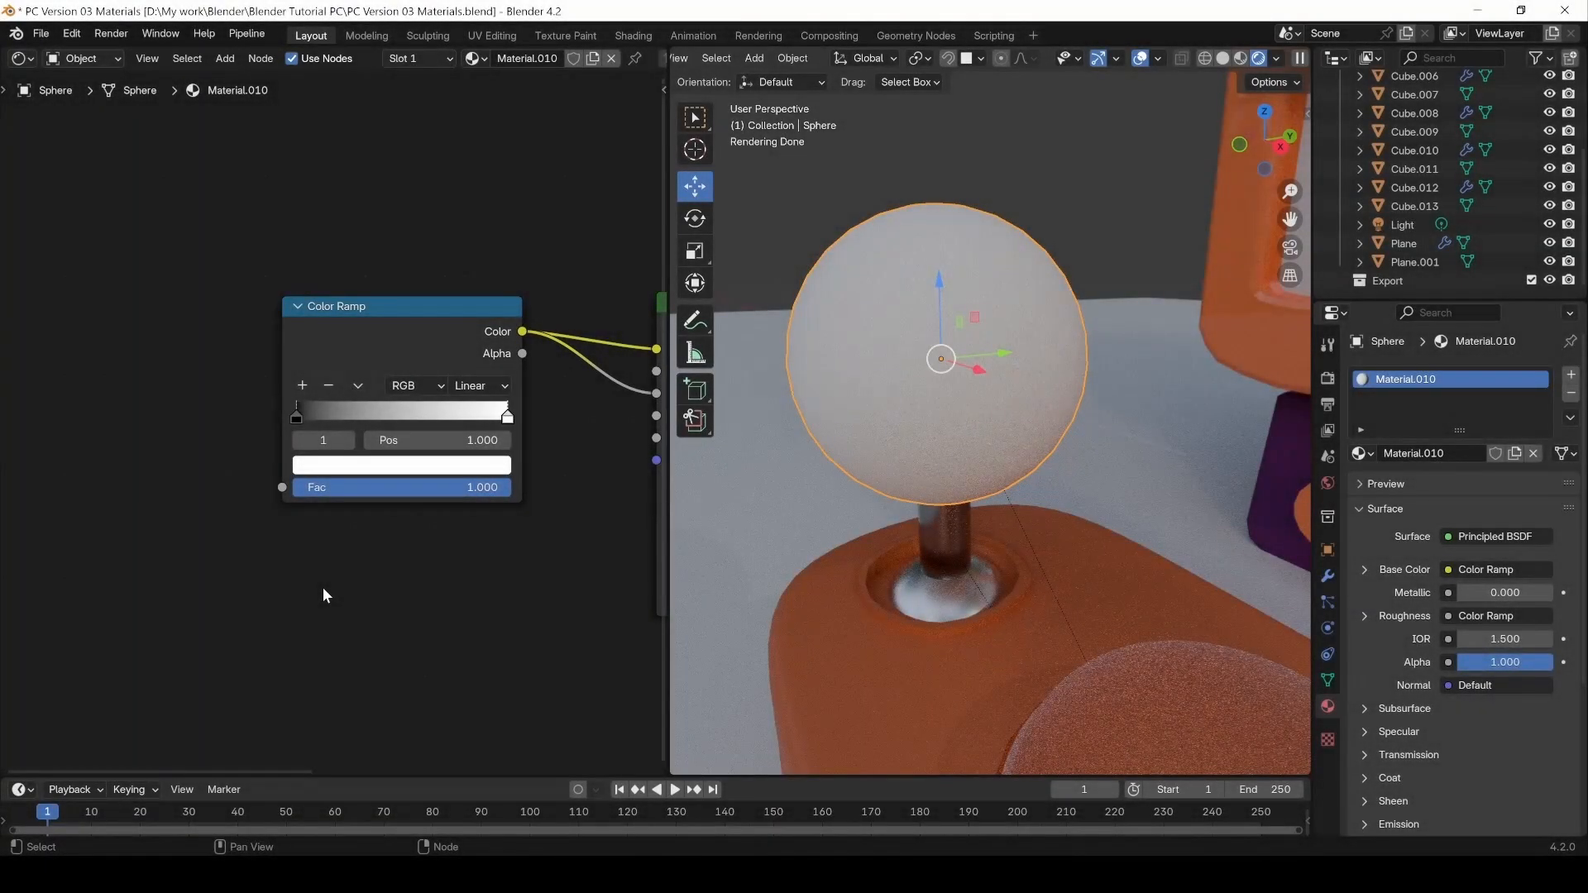
Add a Noise Texture node and place it before the Color Ramp.
{"action": "middle_click_drag", "start_coordinate": [197, 613], "coordinate": [297, 635]}
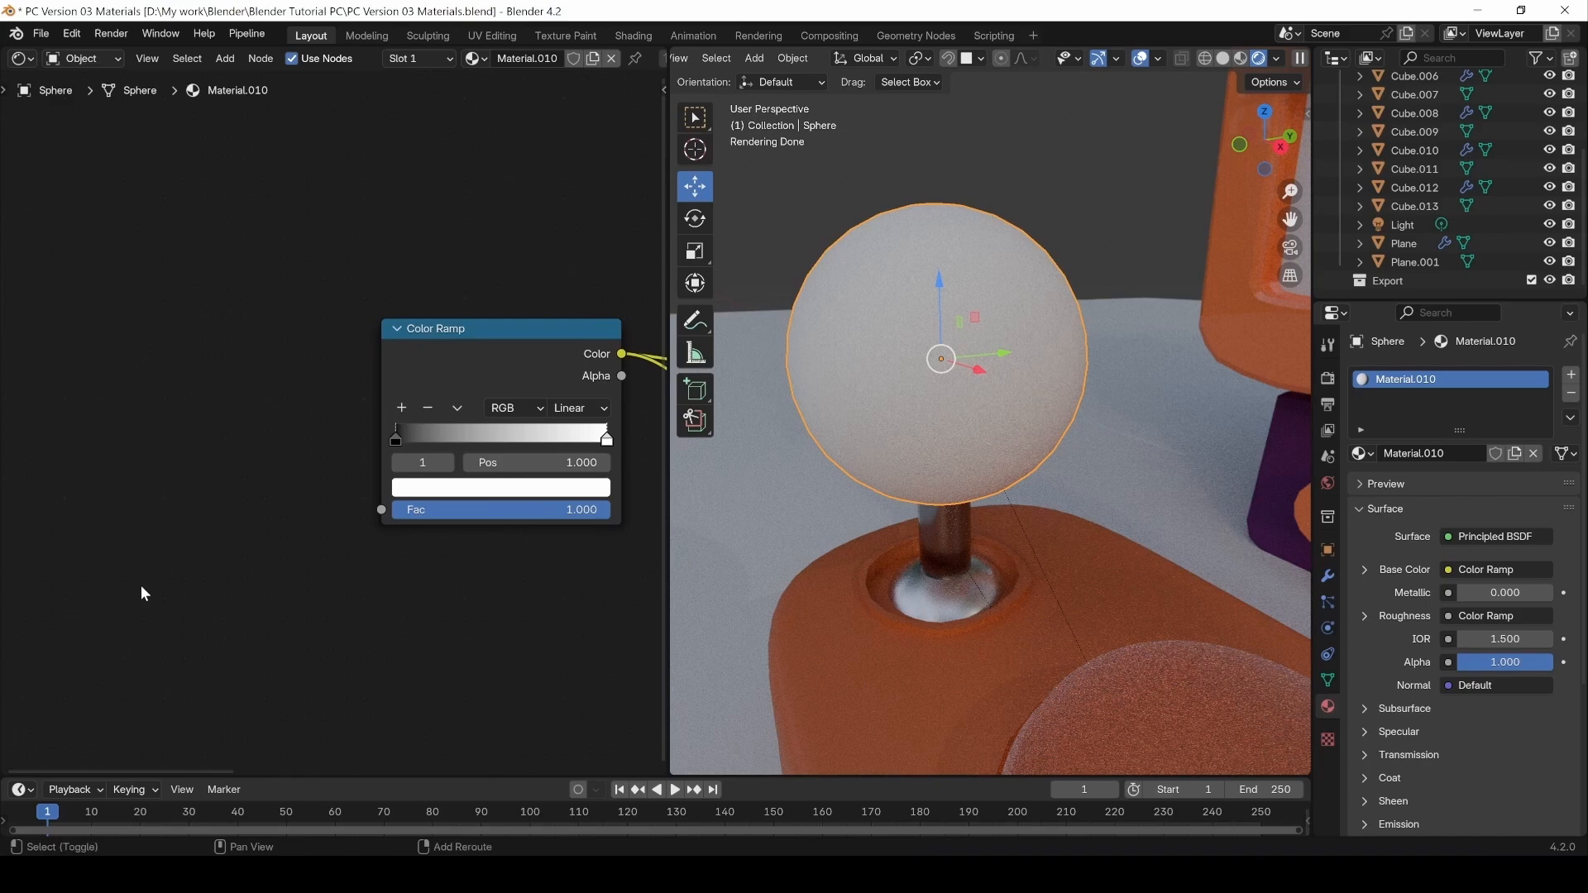
{"action": "key", "text": "shift+a"}
{"action": "mouse_move", "coordinate": [141, 587]}
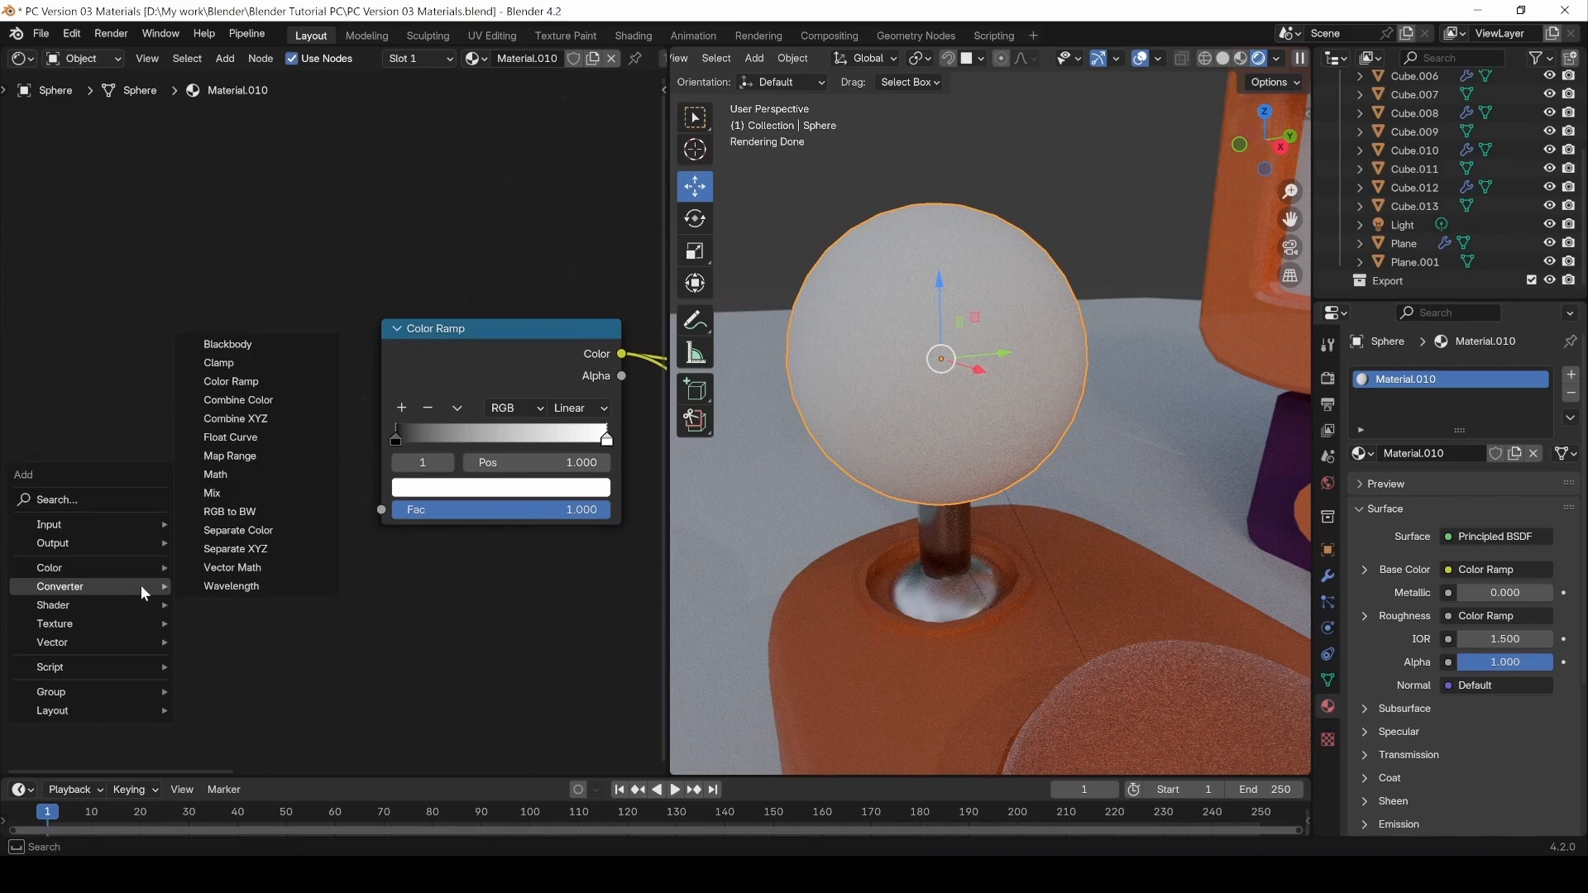
{"action": "mouse_move", "coordinate": [108, 625]}
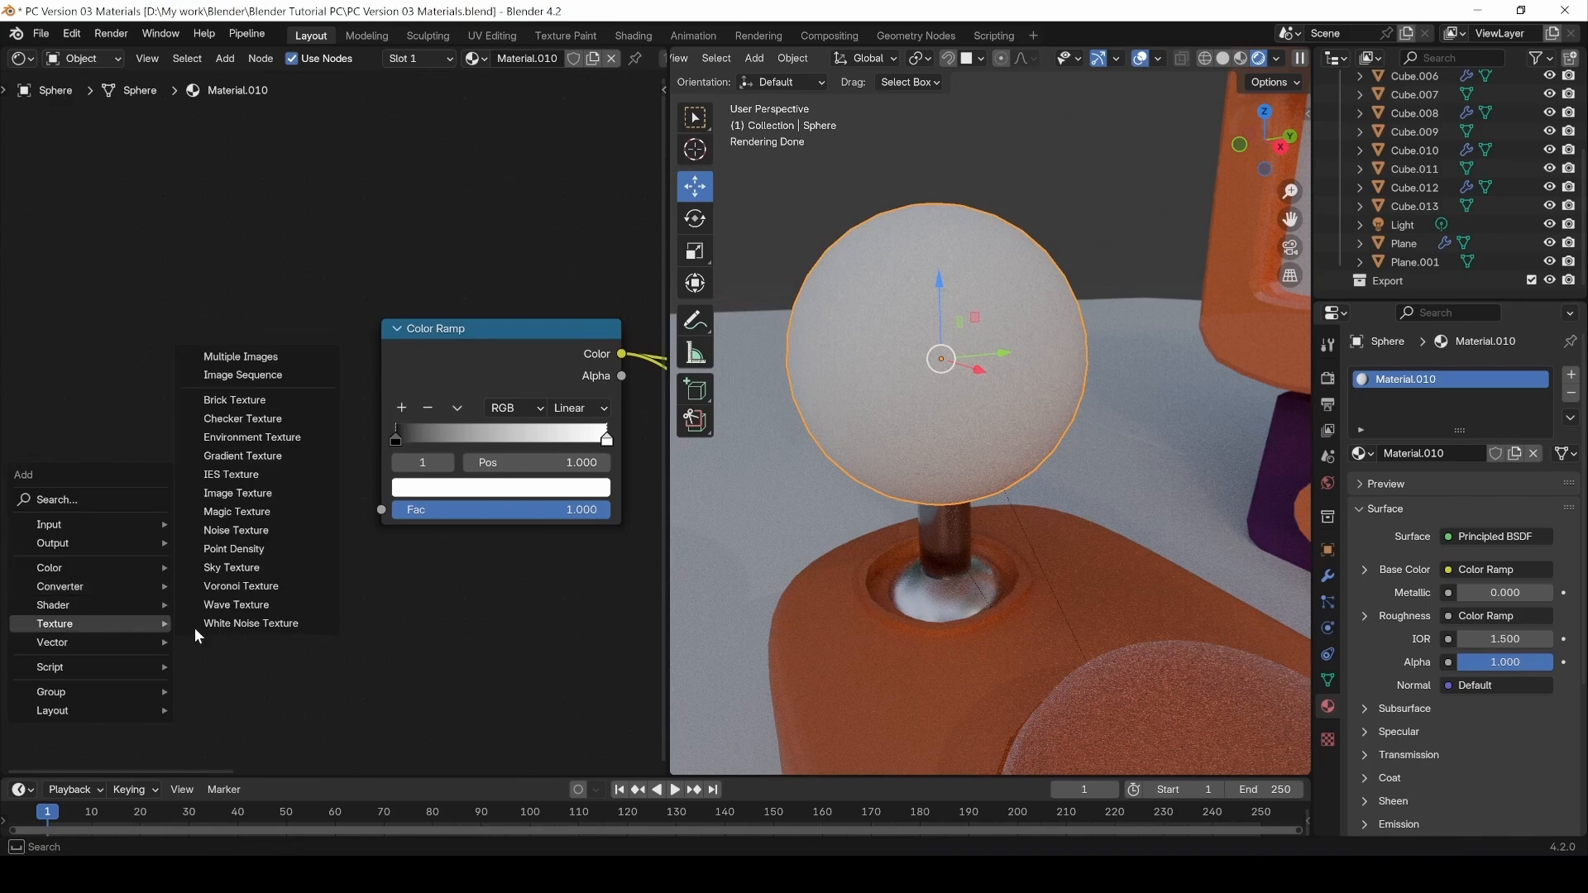
{"action": "left_click", "coordinate": [236, 530]}
{"action": "left_click", "coordinate": [75, 422]}
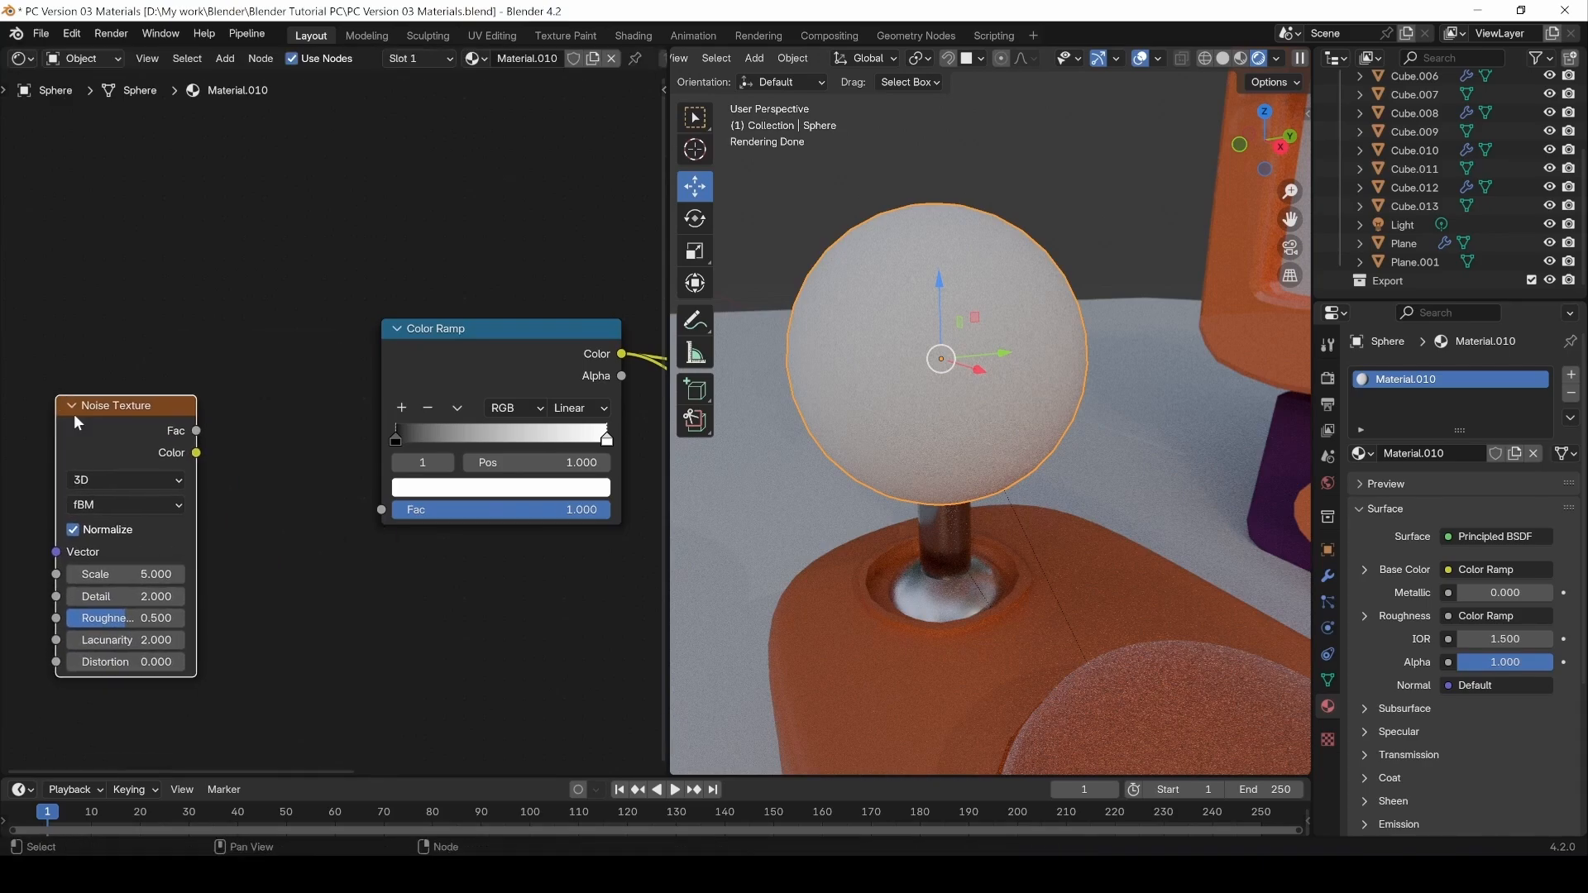
Preview the Noise Texture alone and set Scale 10.4, Detail 5.1, Roughness 0, Lacunarity 17.8 and Distortion 1.4.
{"action": "left_click", "coordinate": [139, 412], "text": "ctrl+shift"}
{"action": "middle_click_drag", "start_coordinate": [440, 588], "coordinate": [315, 546]}
{"action": "scroll", "coordinate": [97, 504], "scroll_direction": "down", "scroll_amount": 2}
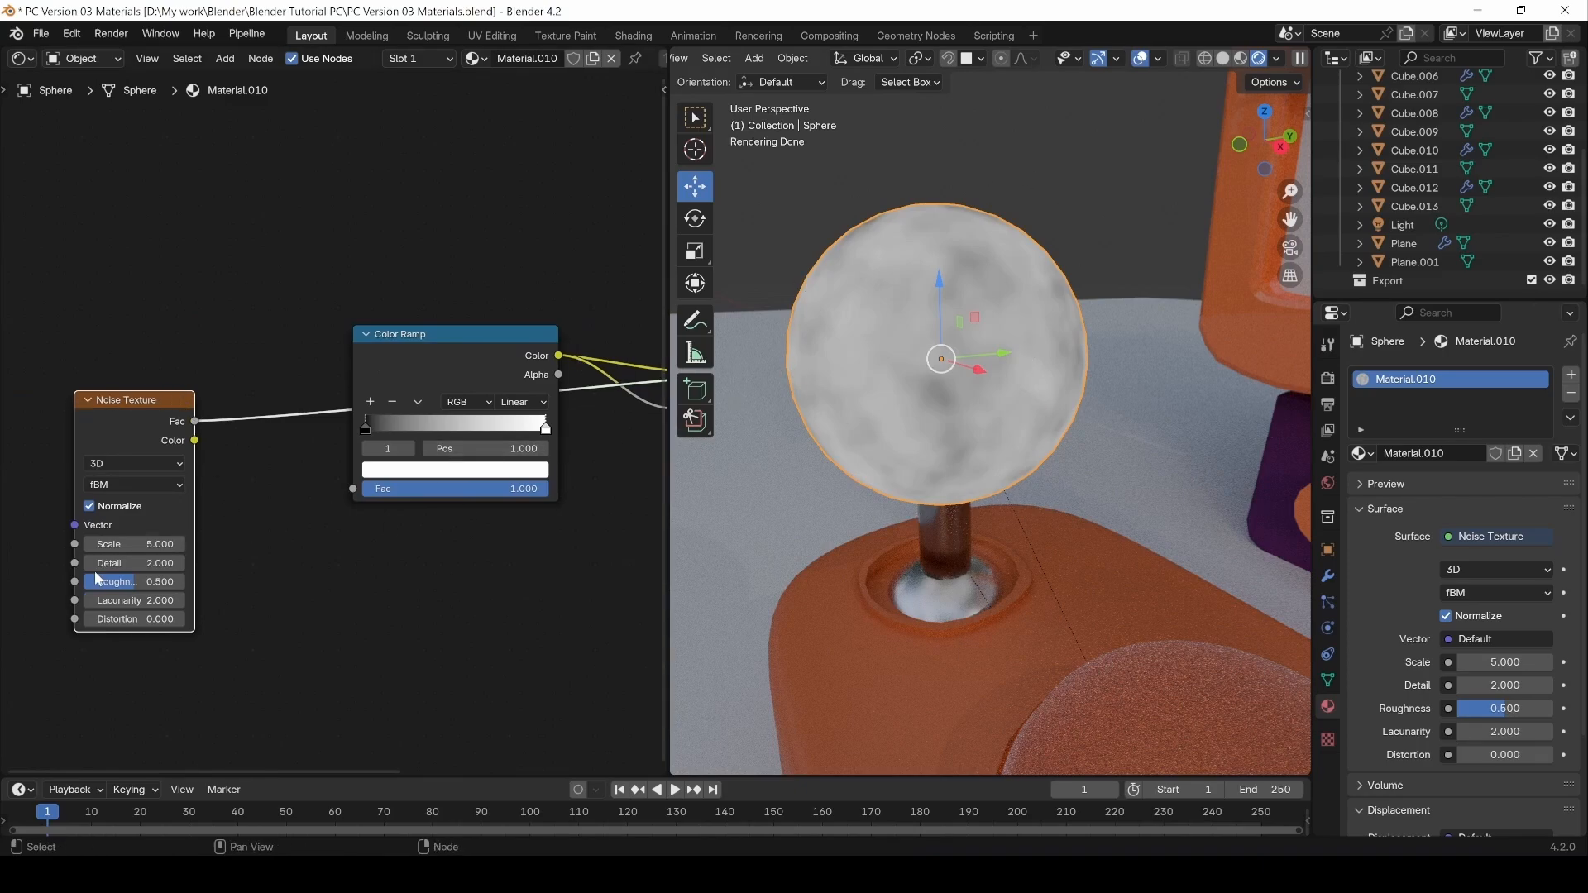
{"action": "left_click_drag", "start_coordinate": [107, 545], "coordinate": [136, 619]}
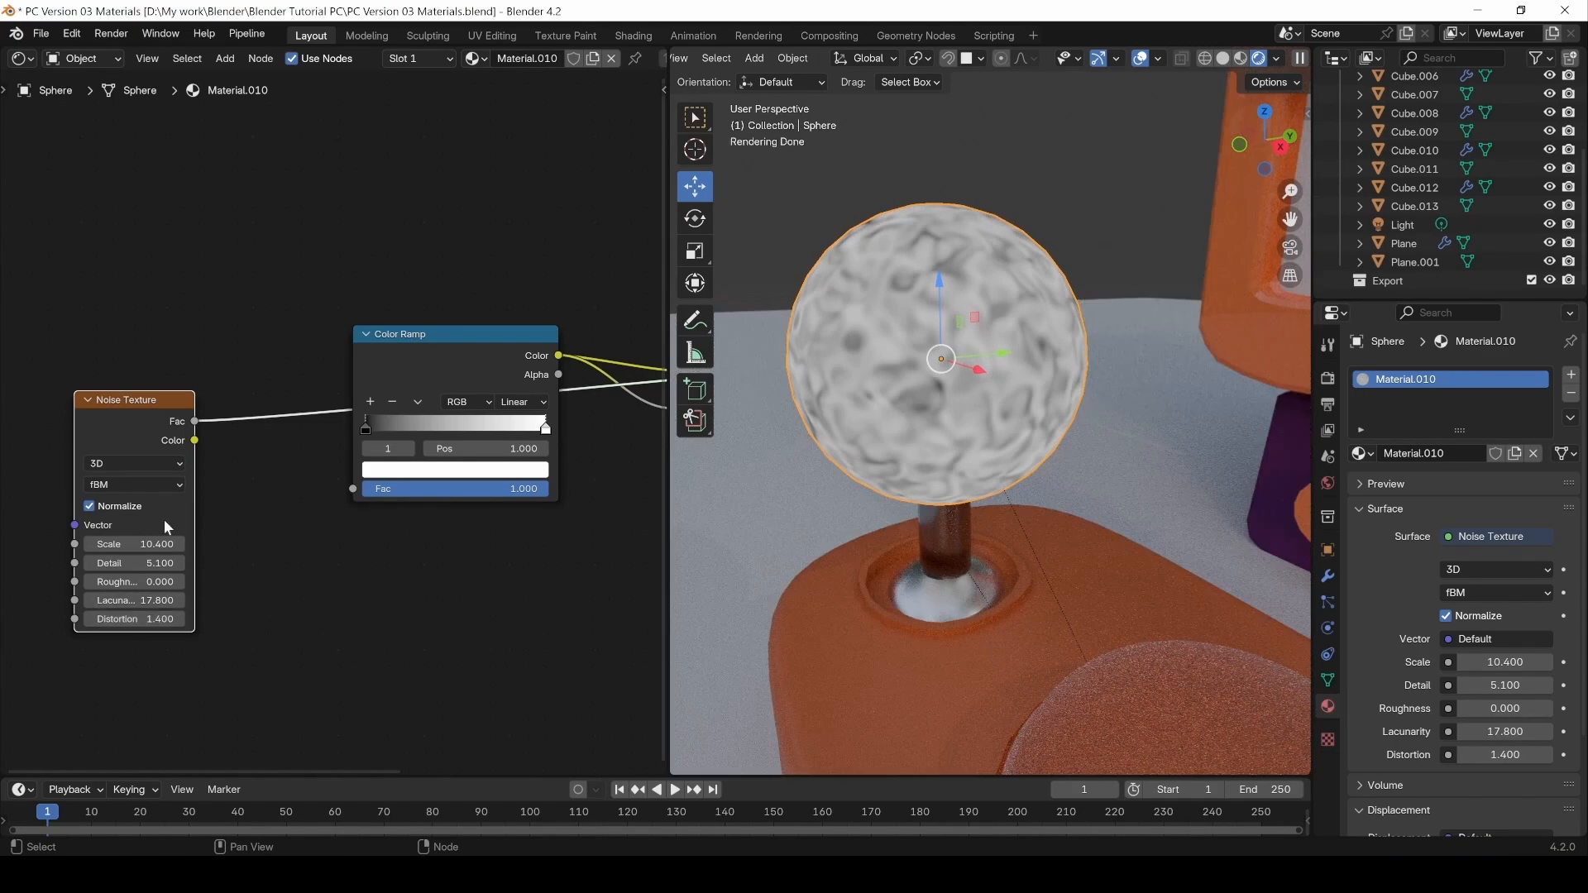
Compare the Hybrid Multifractal, Ridged Multifractal and Multifractal noise types, and leave the Noise Texture on Ridged Multifractal.
{"action": "left_click", "coordinate": [108, 483]}
{"action": "left_click", "coordinate": [122, 566]}
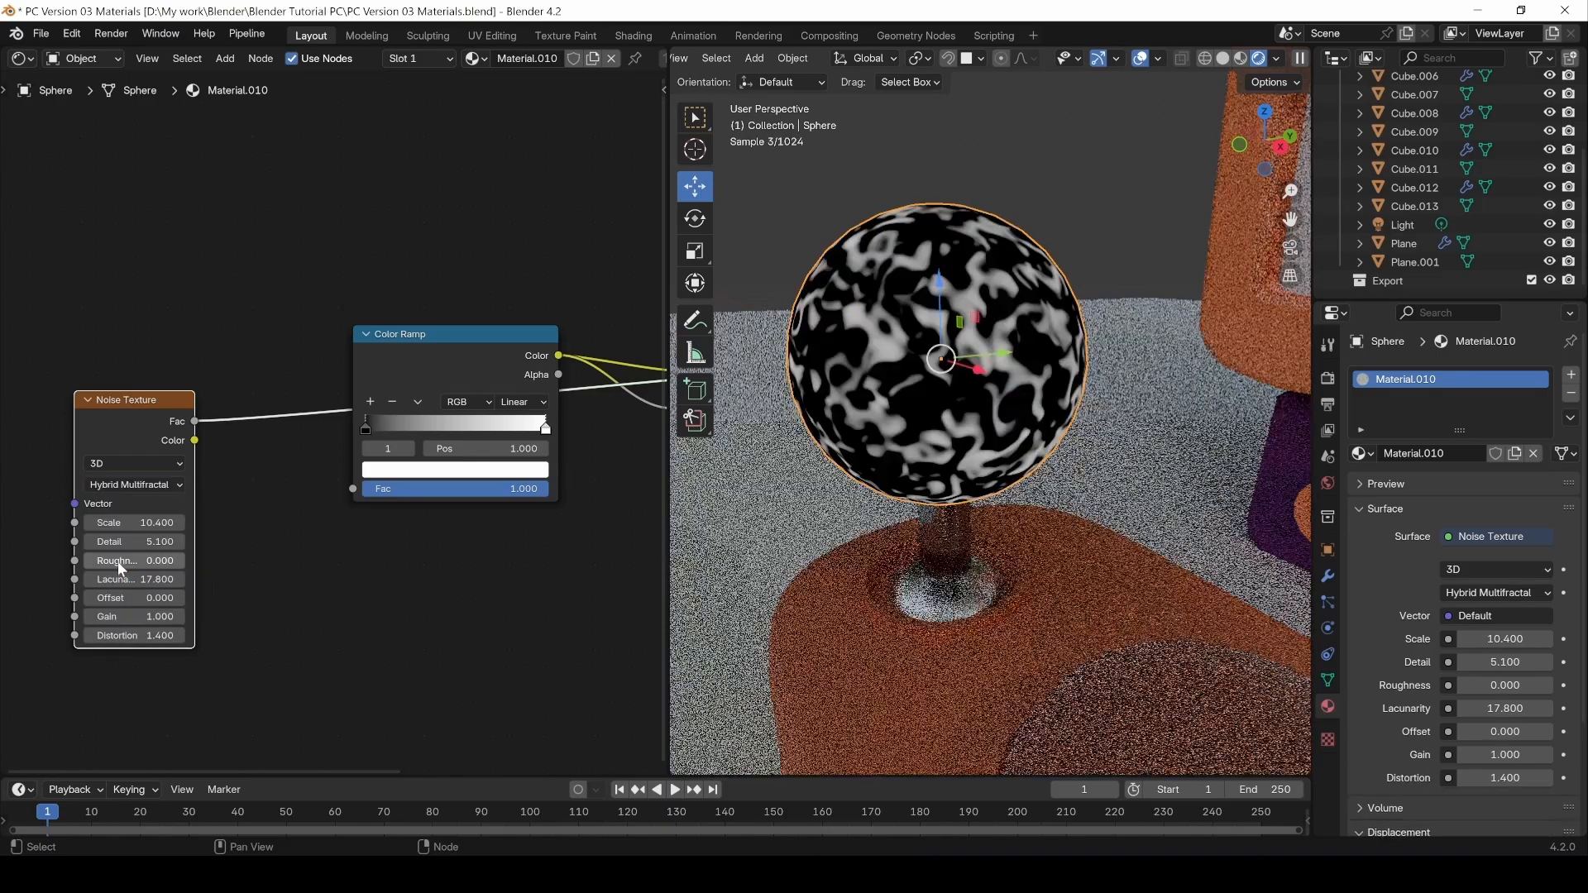
{"action": "left_click", "coordinate": [143, 487]}
{"action": "left_click", "coordinate": [126, 547]}
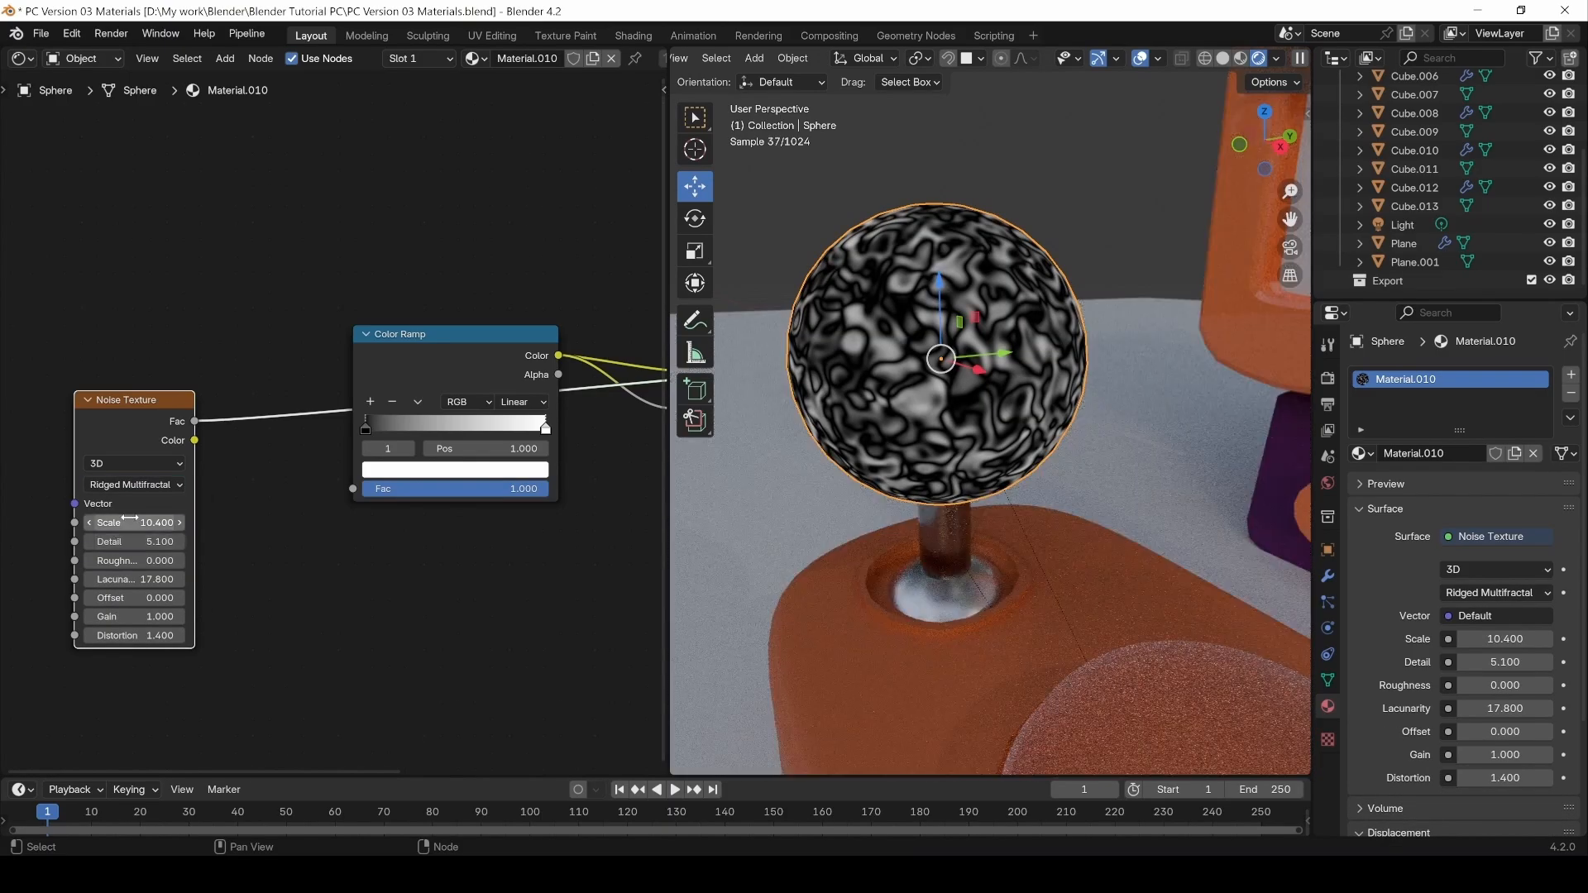
{"action": "left_click", "coordinate": [151, 485]}
{"action": "left_click", "coordinate": [136, 528]}
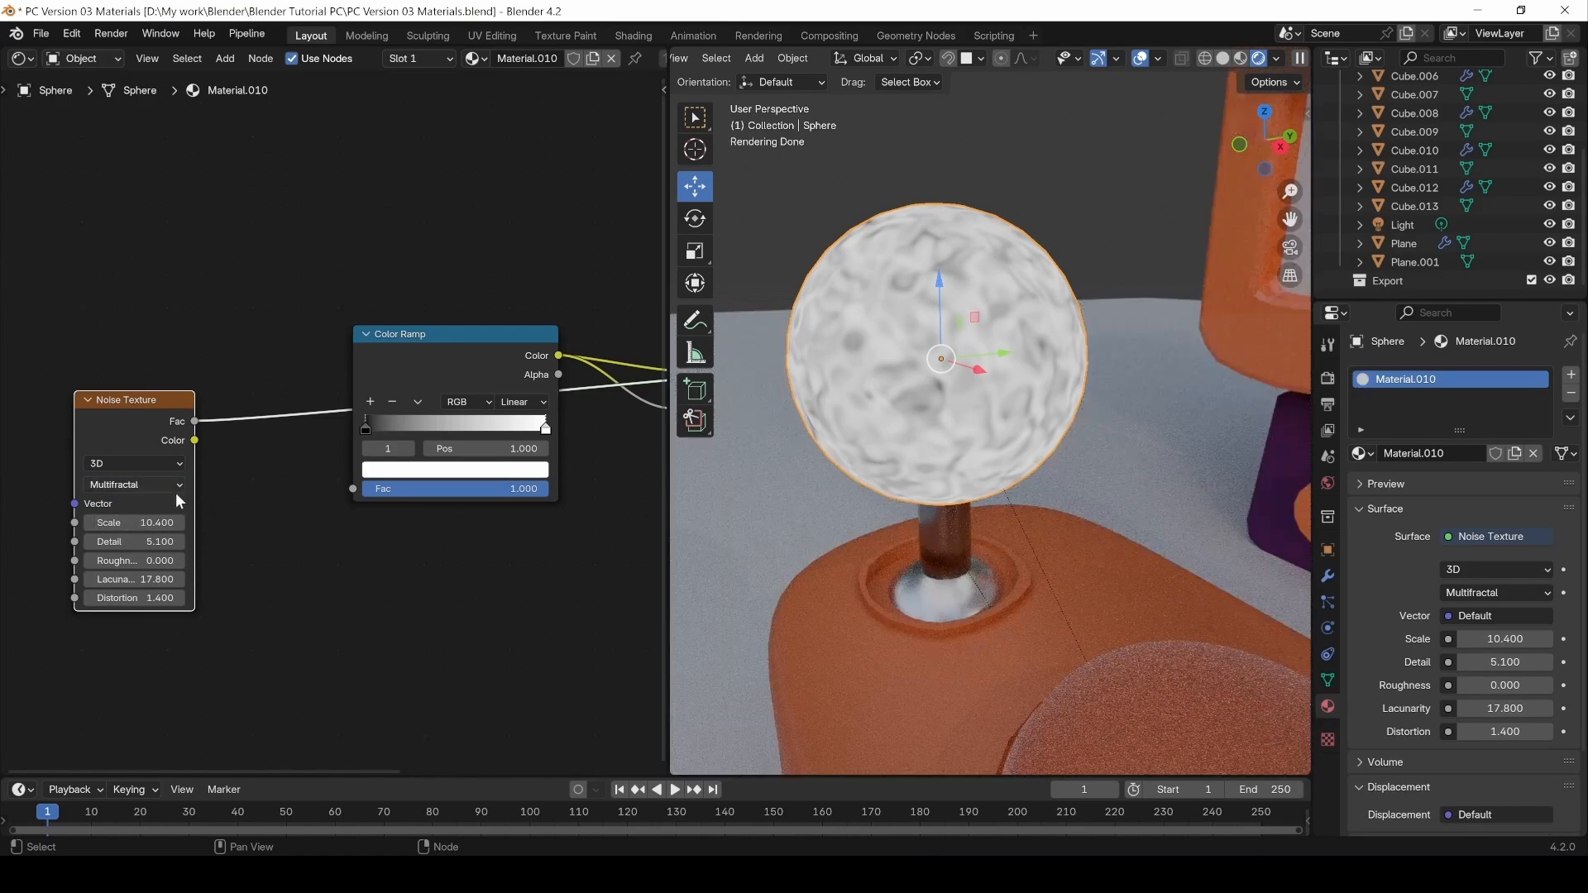
{"action": "left_click", "coordinate": [153, 486]}
{"action": "left_click", "coordinate": [144, 510]}
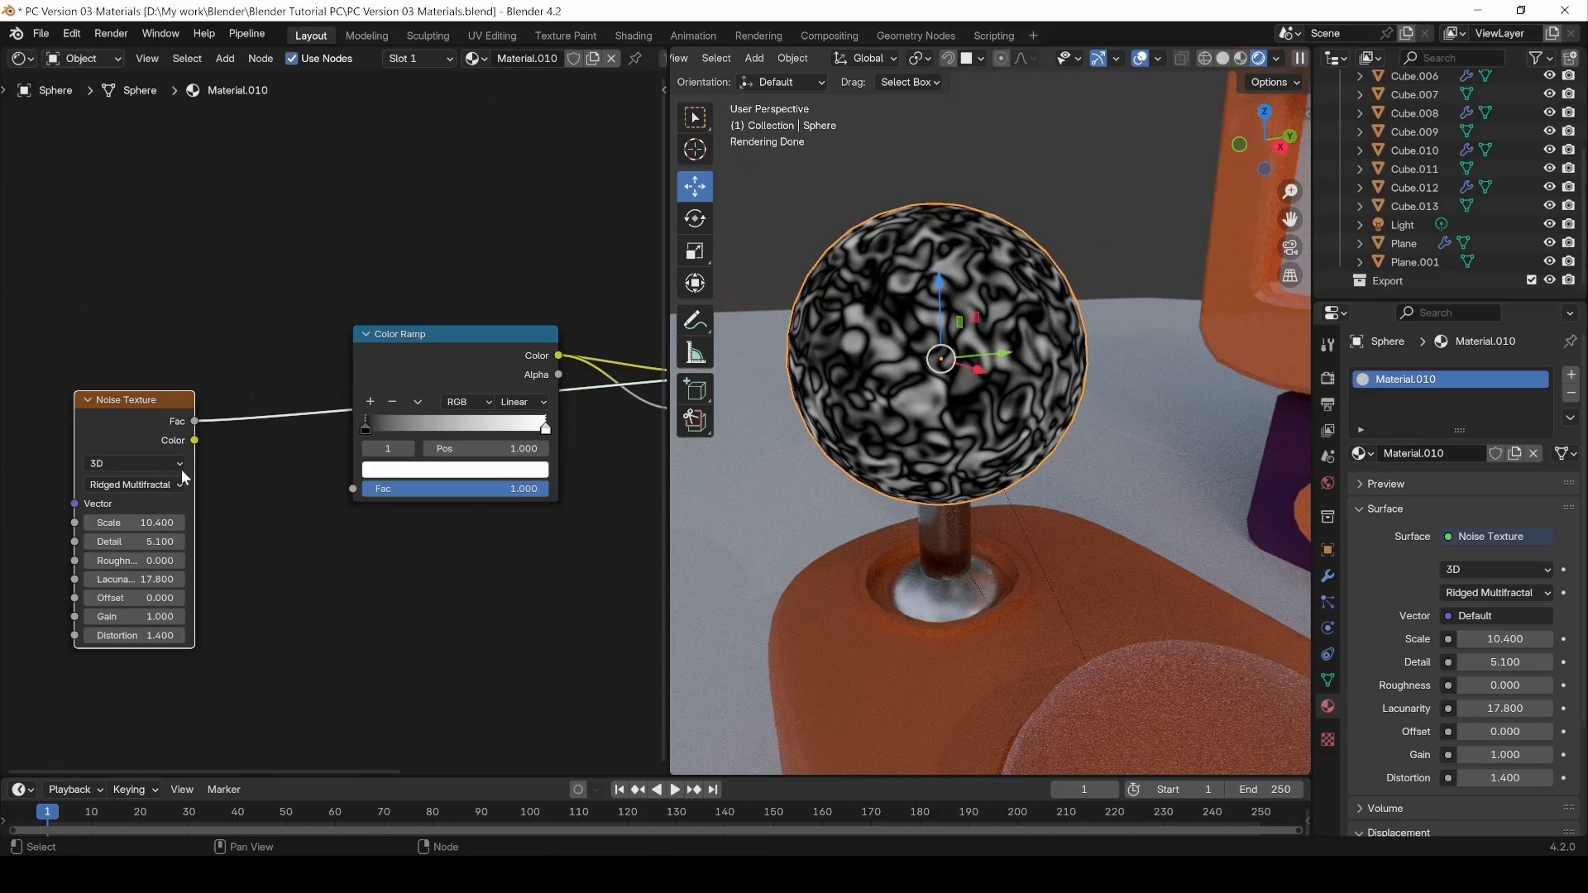
Send the Principled BSDF to the material output again and connect the Noise Texture's Fac to its Roughness.
{"action": "middle_click_drag", "start_coordinate": [325, 558], "coordinate": [150, 567]}
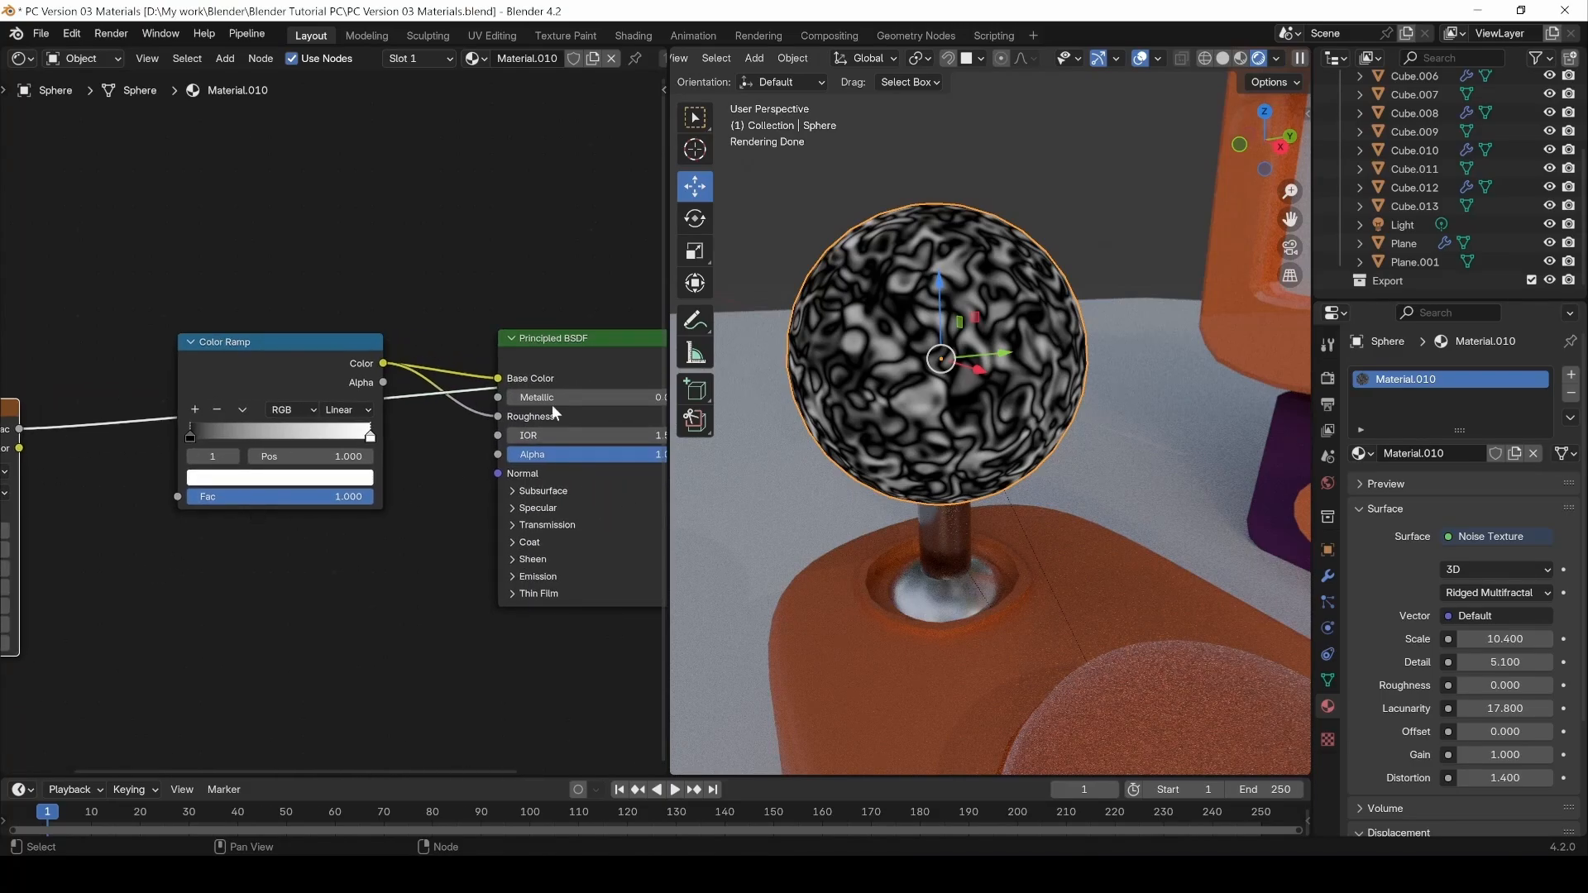
{"action": "left_click", "coordinate": [578, 344], "text": "ctrl+shift"}
{"action": "middle_click_drag", "start_coordinate": [244, 553], "coordinate": [321, 536]}
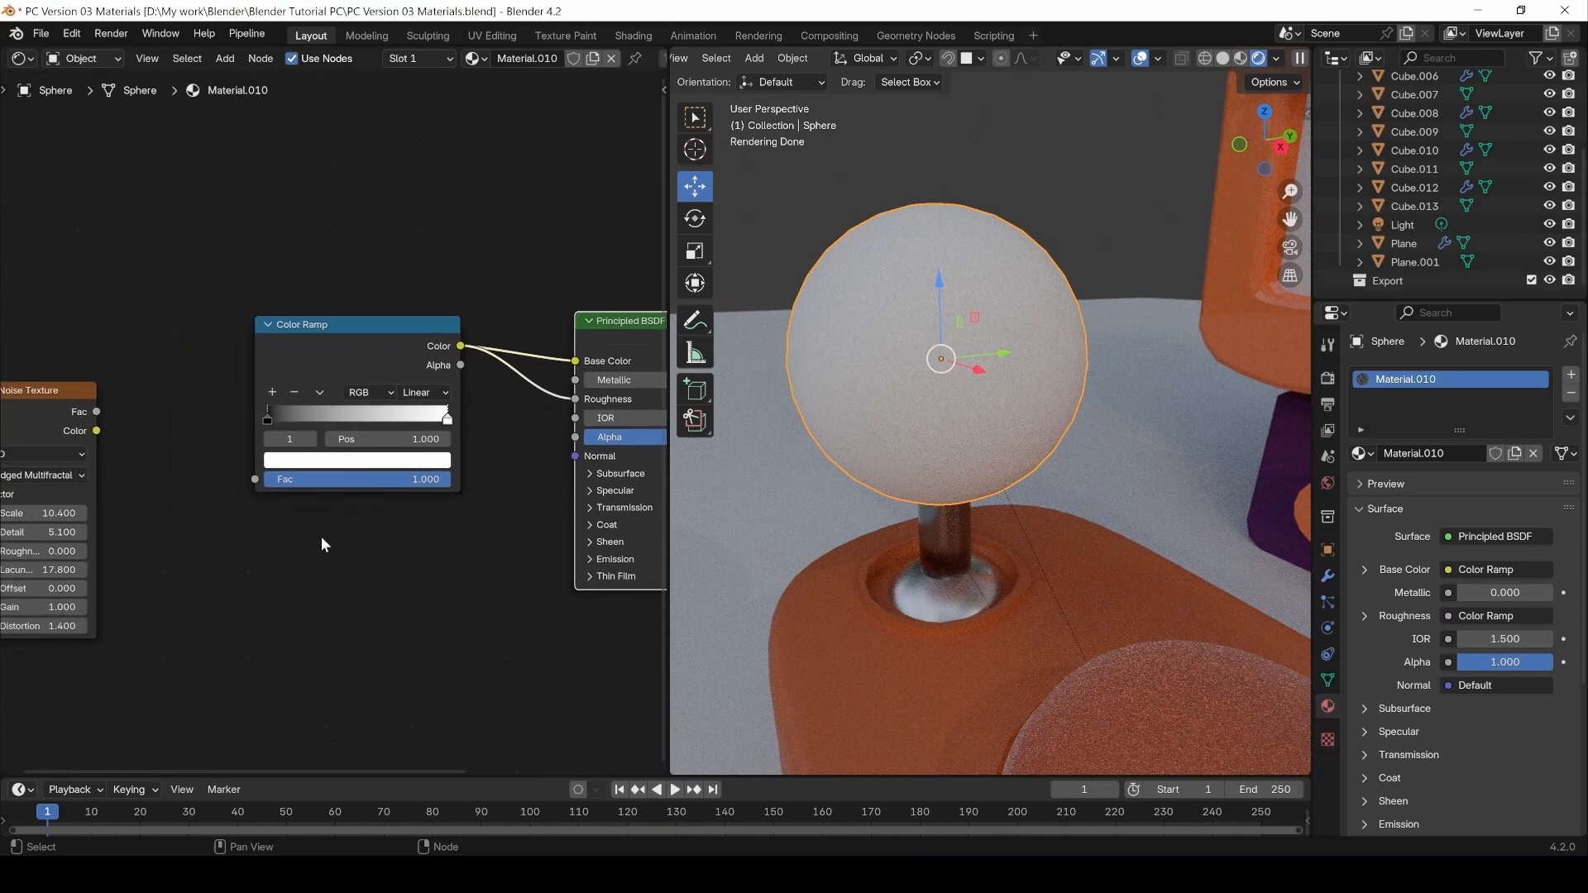
{"action": "left_click_drag", "start_coordinate": [46, 411], "coordinate": [576, 399]}
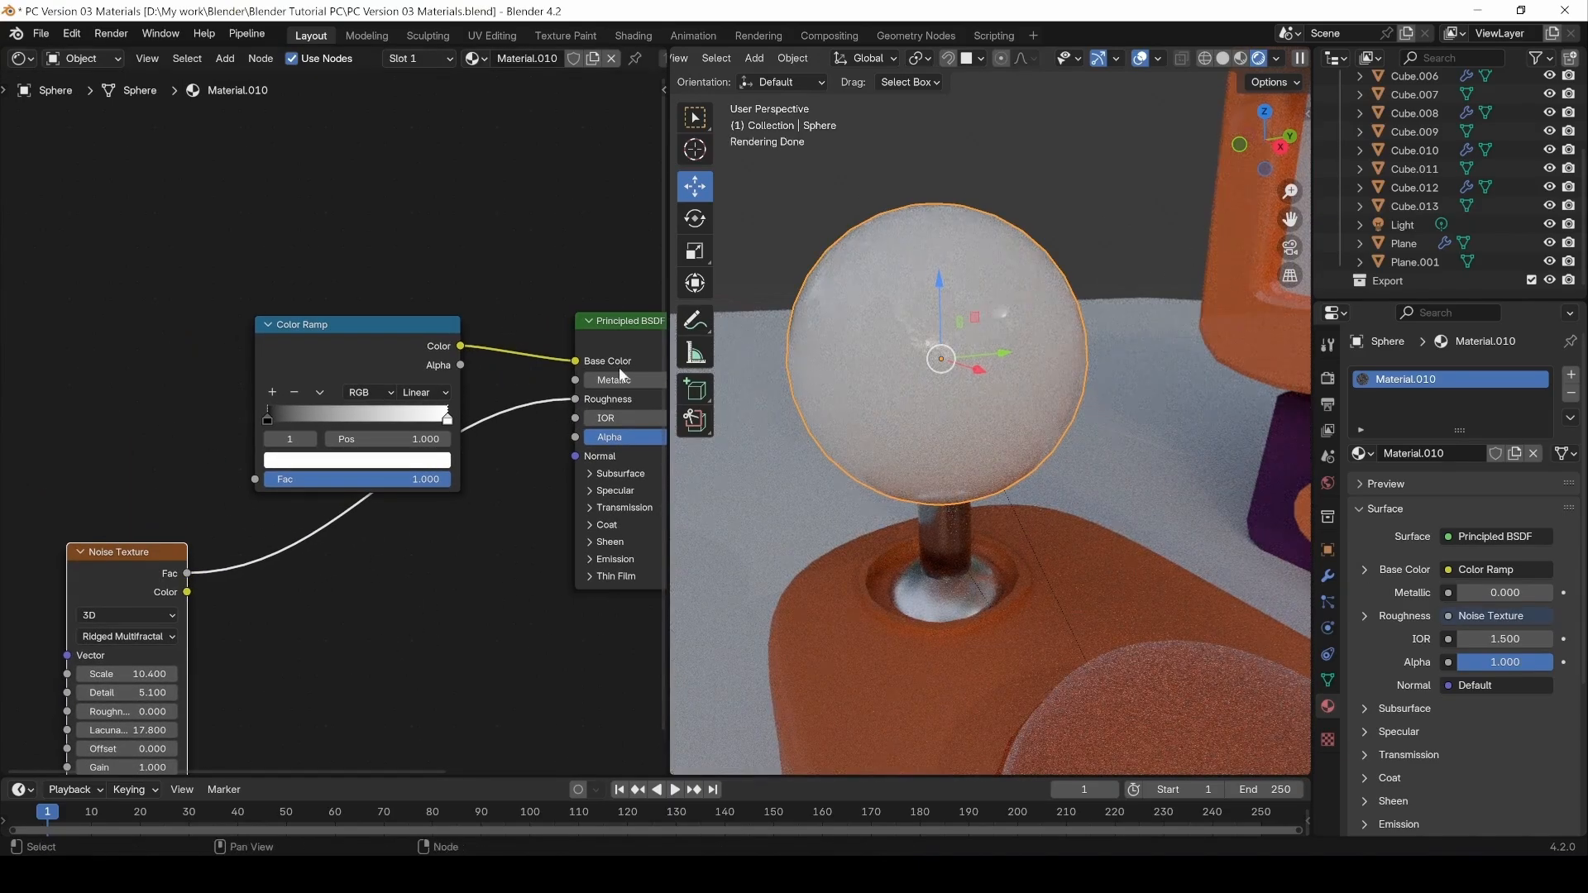
Set the Color Ramp's Fac to 0 and arrange the Color Ramp above the Noise Texture, both before the Principled BSDF.
{"action": "middle_click_drag", "start_coordinate": [456, 384], "coordinate": [439, 350]}
{"action": "left_click_drag", "start_coordinate": [249, 387], "coordinate": [215, 394]}
{"action": "left_click_drag", "start_coordinate": [423, 446], "coordinate": [245, 446]}
{"action": "left_click_drag", "start_coordinate": [305, 308], "coordinate": [258, 230]}
{"action": "mouse_move", "coordinate": [327, 414]}
{"action": "middle_mouse_down"}
{"action": "mouse_move", "coordinate": [289, 414]}
{"action": "mouse_move", "coordinate": [318, 425]}
{"action": "middle_mouse_up"}
{"action": "left_click_drag", "start_coordinate": [117, 525], "coordinate": [259, 456]}
{"action": "middle_click_drag", "start_coordinate": [1011, 217], "coordinate": [1016, 276]}
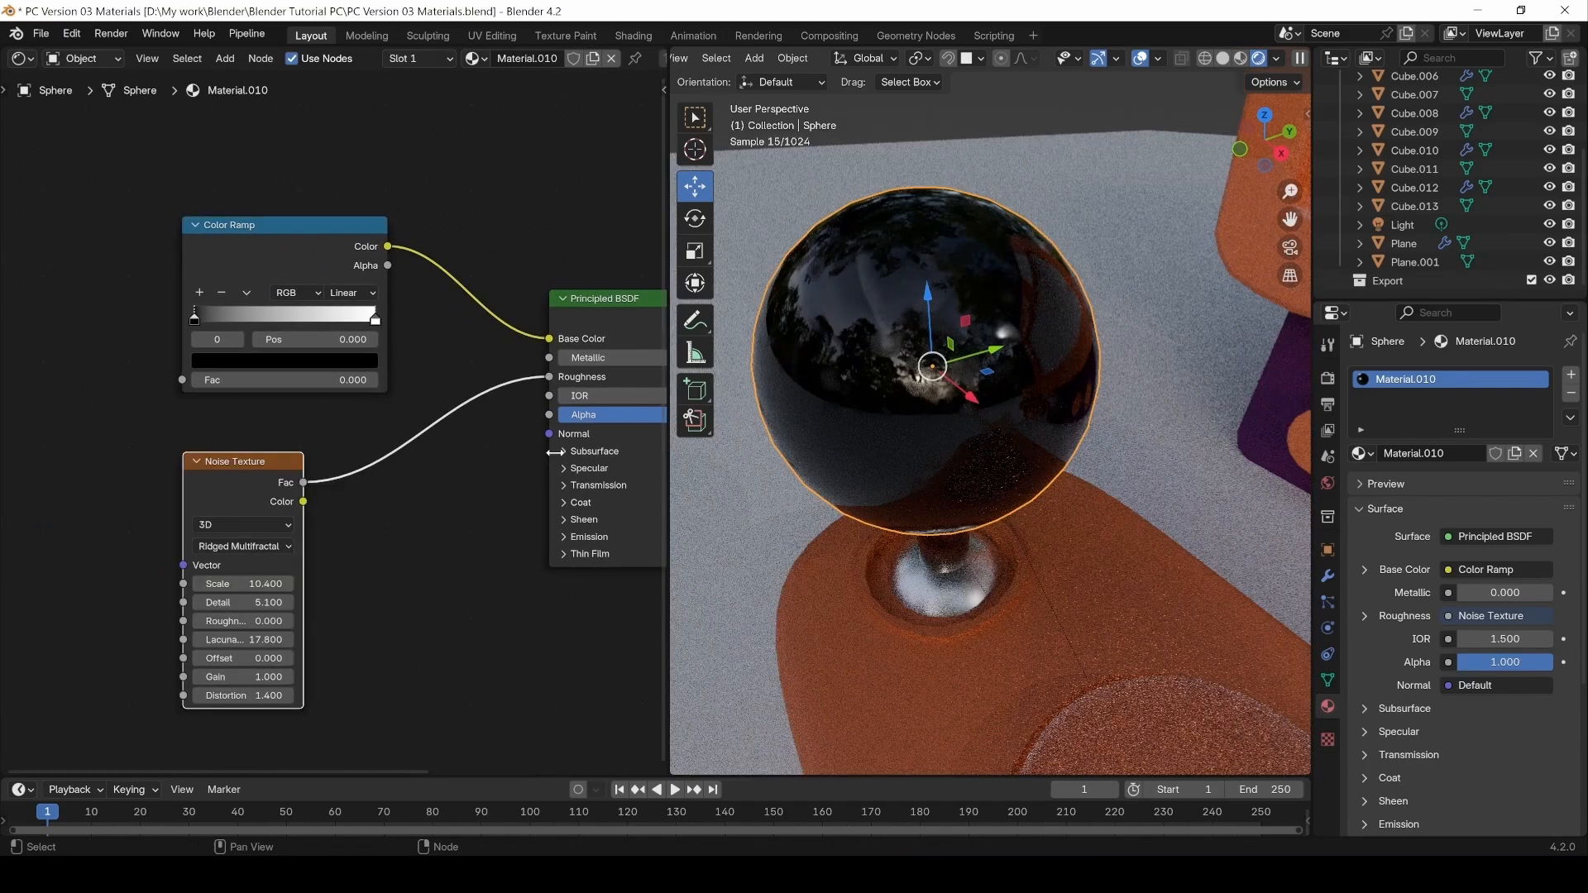
Change the Noise Texture type to fBM while previewing it alone, and inspect the sphere with the Principled BSDF output restored.
{"action": "left_click", "coordinate": [252, 471], "text": "ctrl+shift"}
{"action": "left_click", "coordinate": [248, 548]}
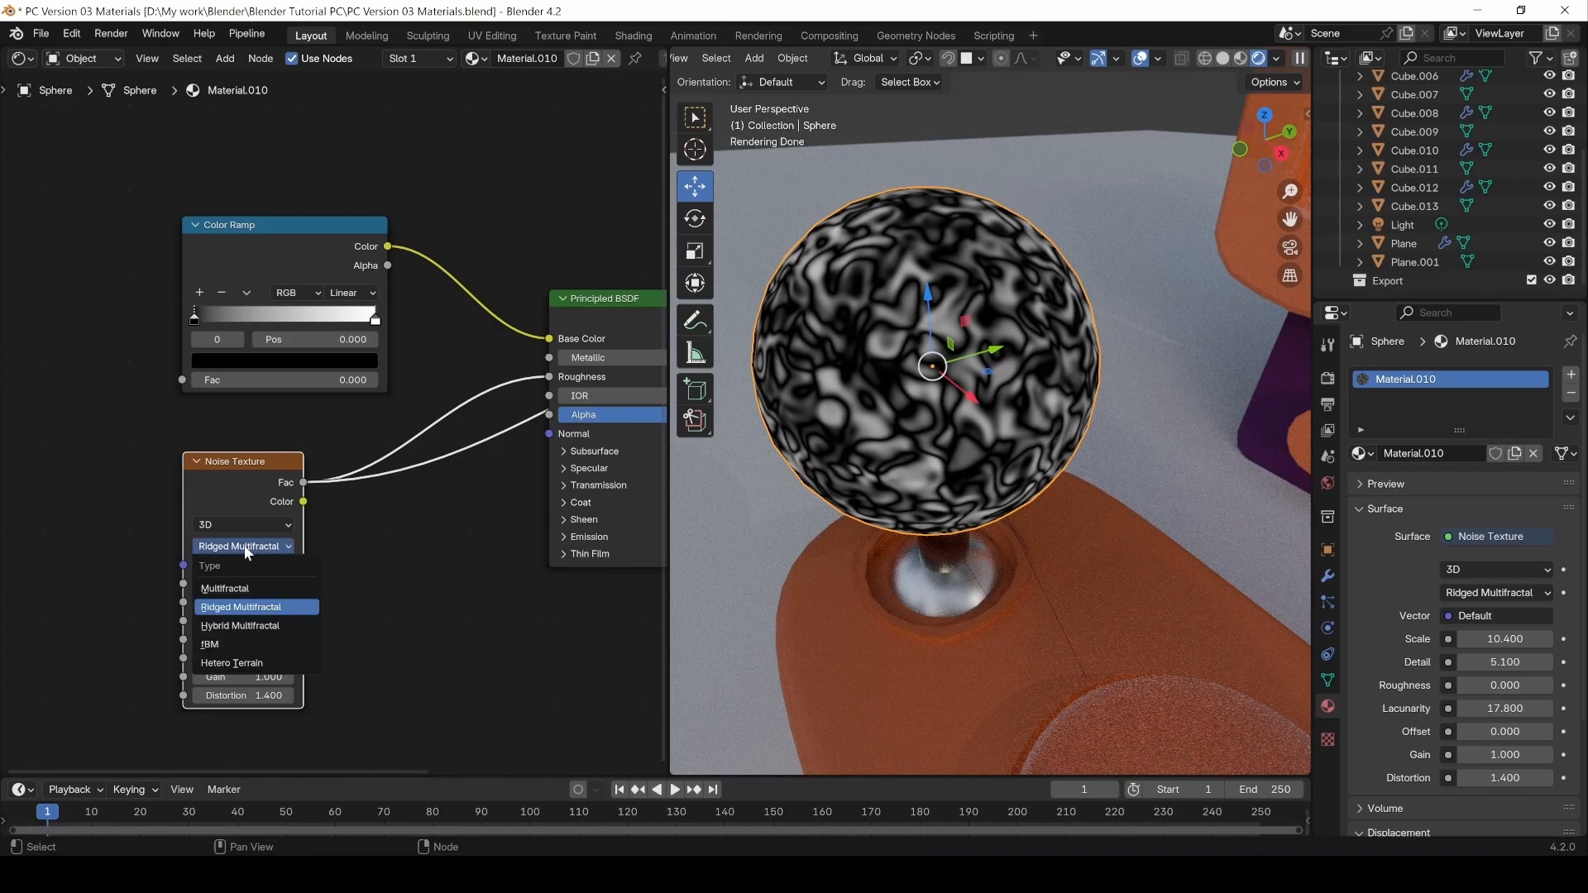
{"action": "left_click", "coordinate": [231, 642]}
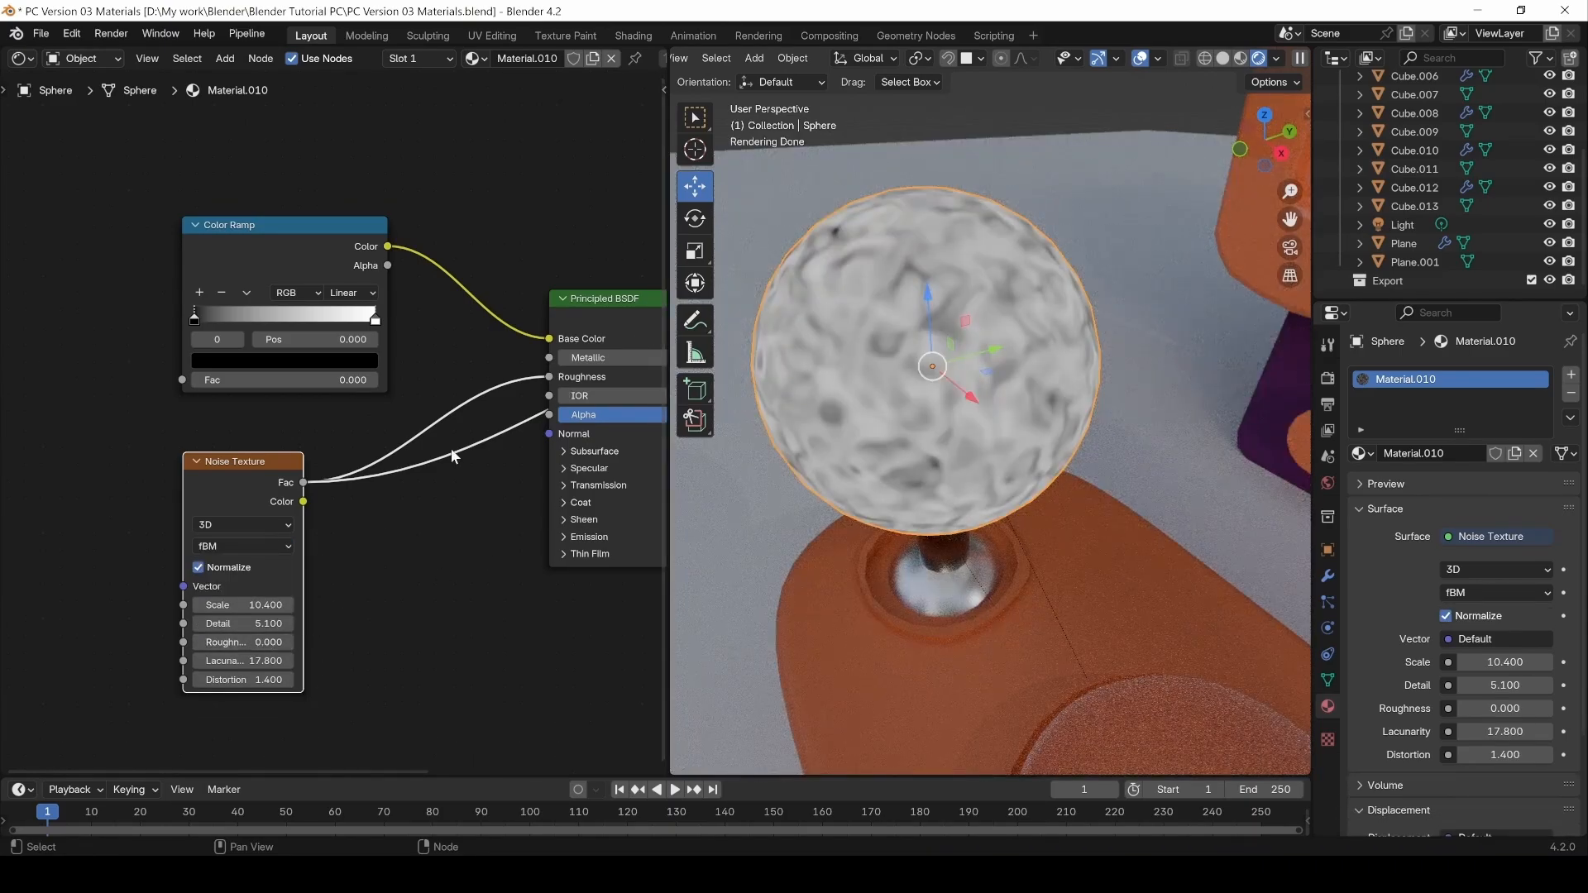
{"action": "left_click", "coordinate": [613, 300], "text": "ctrl+shift"}
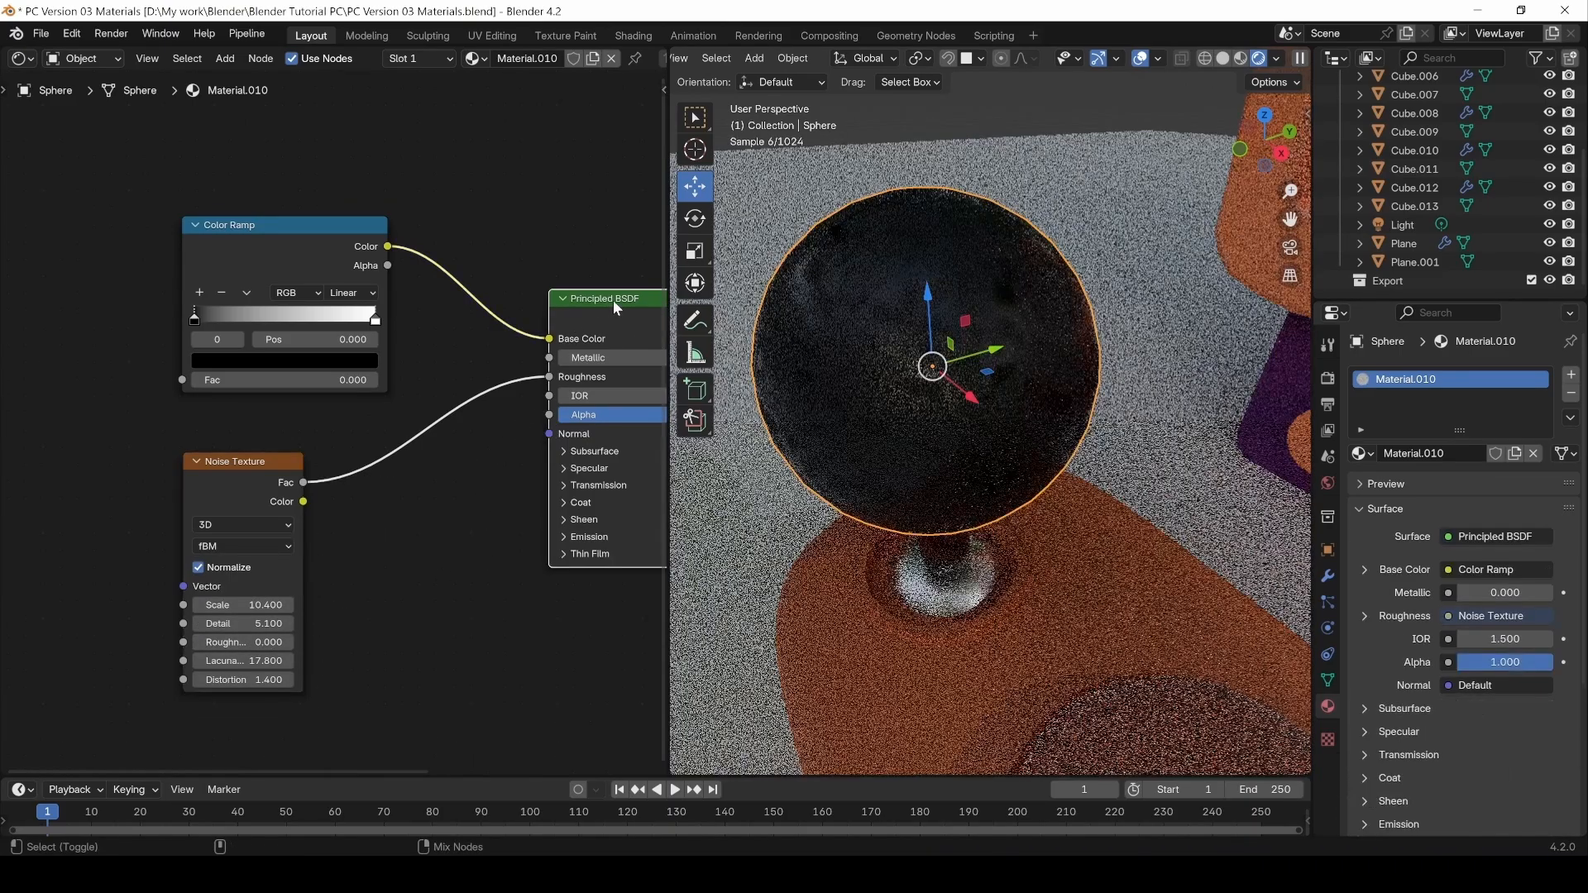
{"action": "middle_click_drag", "start_coordinate": [926, 381], "coordinate": [850, 358]}
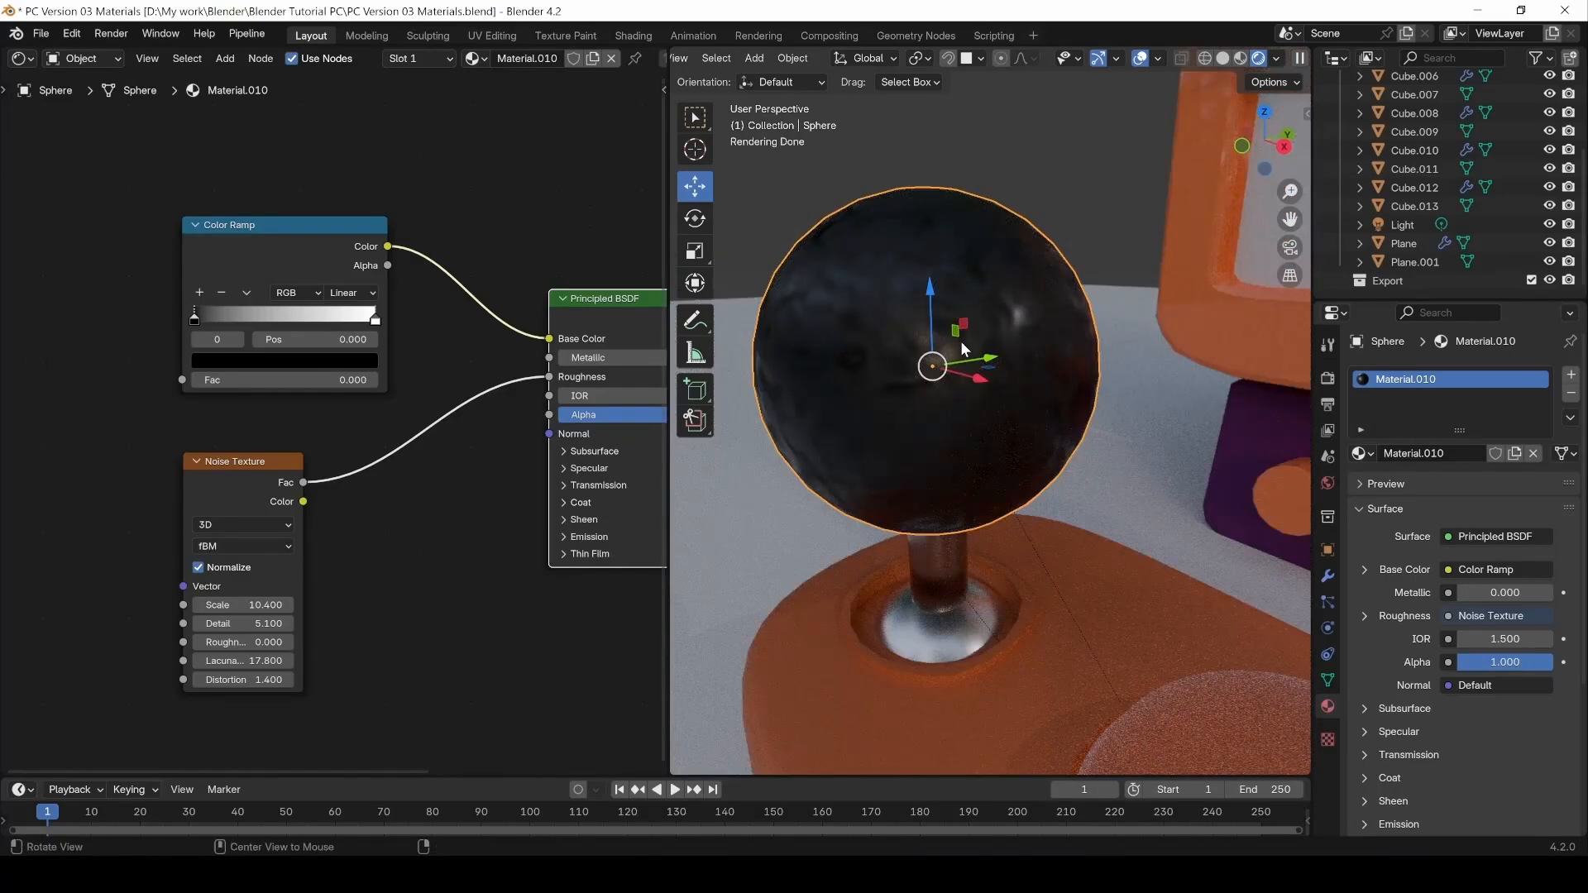
{"action": "left_click_drag", "start_coordinate": [960, 341], "coordinate": [915, 395], "text": "alt"}
{"action": "left_click_drag", "start_coordinate": [518, 464], "coordinate": [475, 473], "text": "alt"}
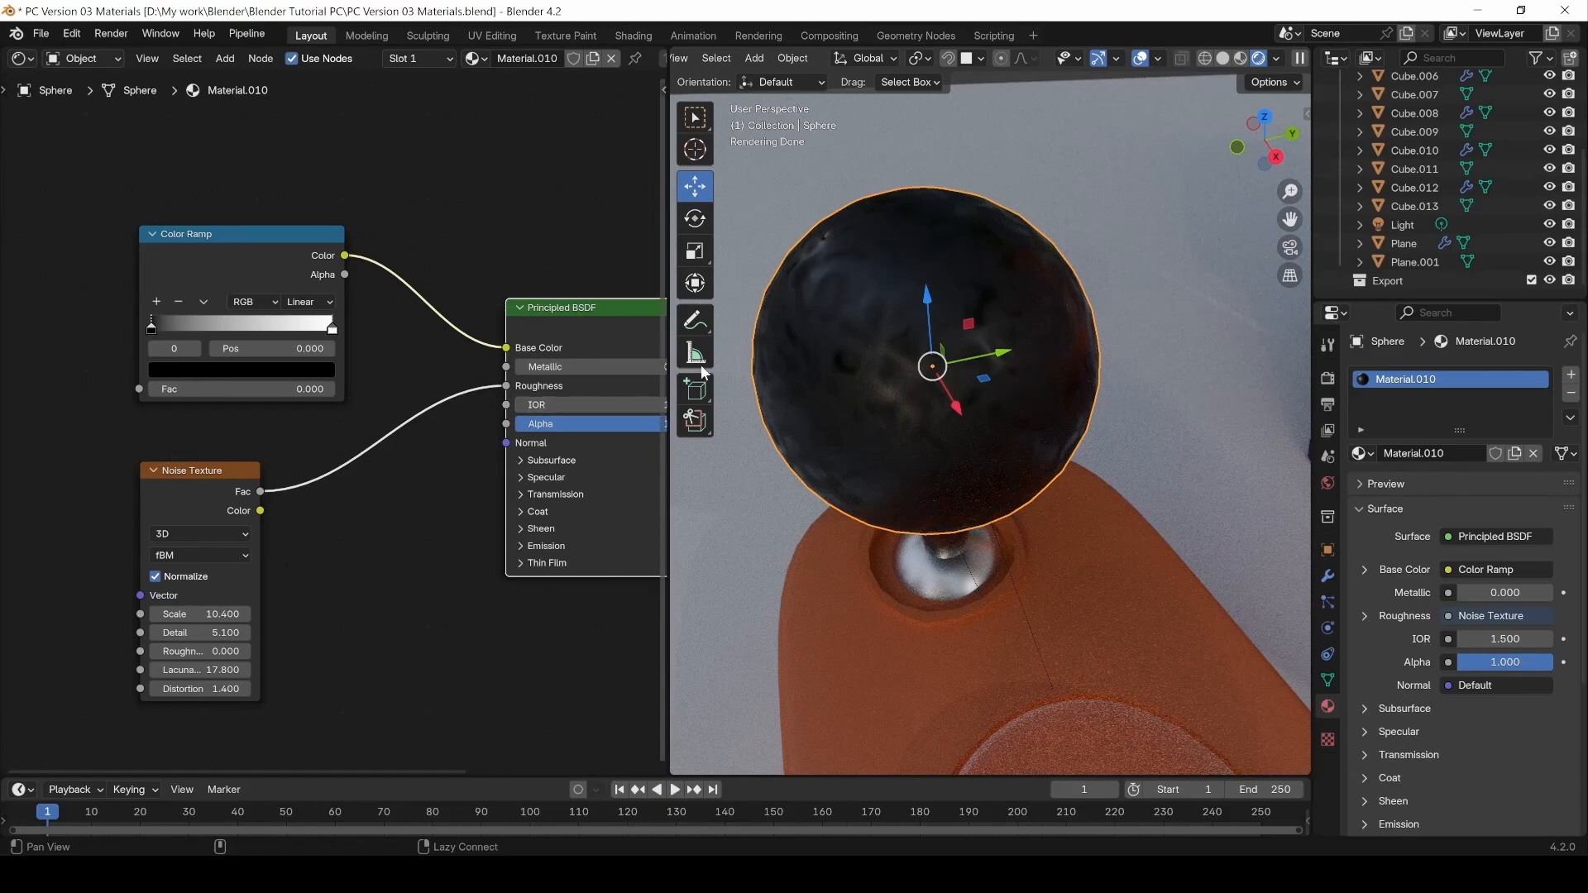
Disconnect the Noise Texture from Roughness, move it before the Color Ramp, and connect its Fac output to the Color Ramp's Fac.
{"action": "left_click_drag", "start_coordinate": [376, 511], "coordinate": [415, 513], "text": "alt"}
{"action": "left_click_drag", "start_coordinate": [211, 484], "coordinate": [33, 455]}
{"action": "left_click_drag", "start_coordinate": [519, 401], "coordinate": [248, 478]}
{"action": "middle_click_drag", "start_coordinate": [248, 477], "coordinate": [426, 474]}
{"action": "left_click_drag", "start_coordinate": [218, 466], "coordinate": [355, 506]}
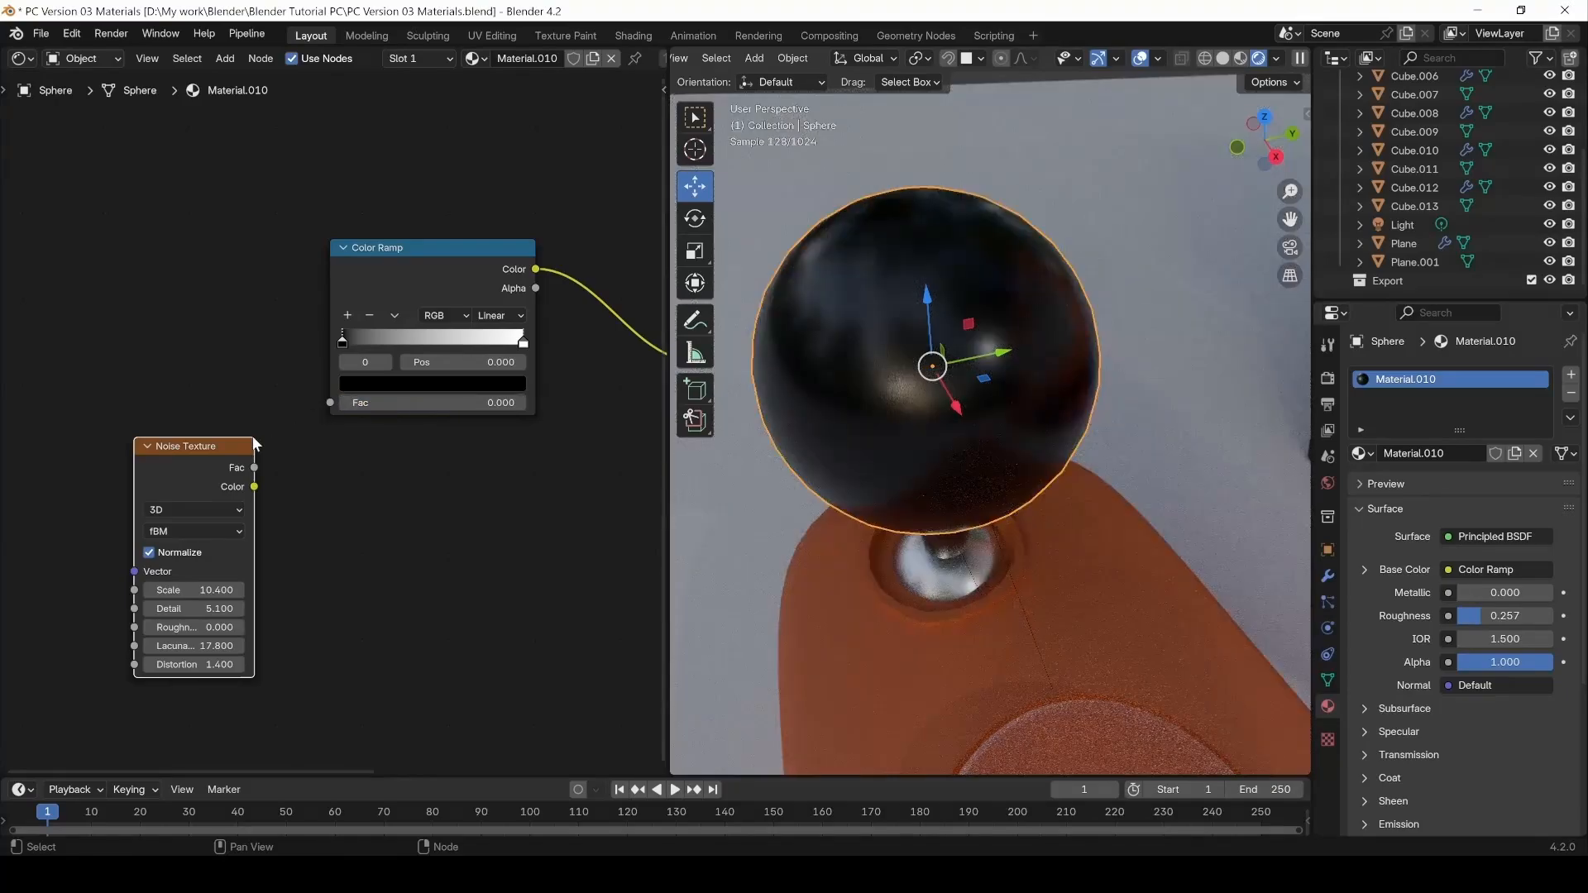
{"action": "left_click_drag", "start_coordinate": [254, 468], "coordinate": [330, 403]}
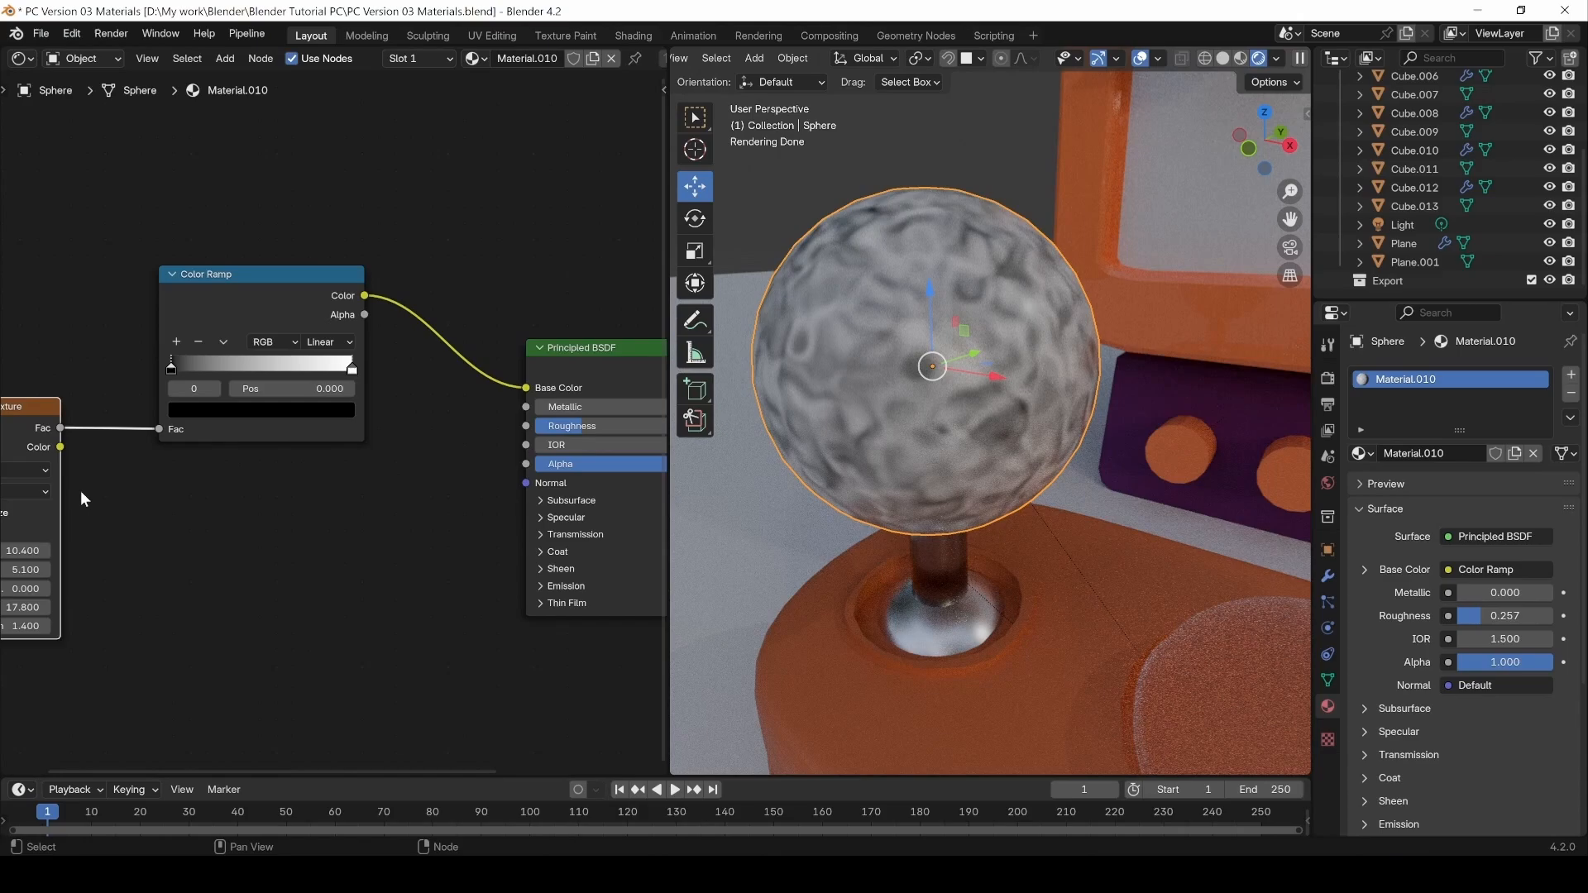
{"action": "middle_click_drag", "start_coordinate": [130, 519], "coordinate": [212, 514]}
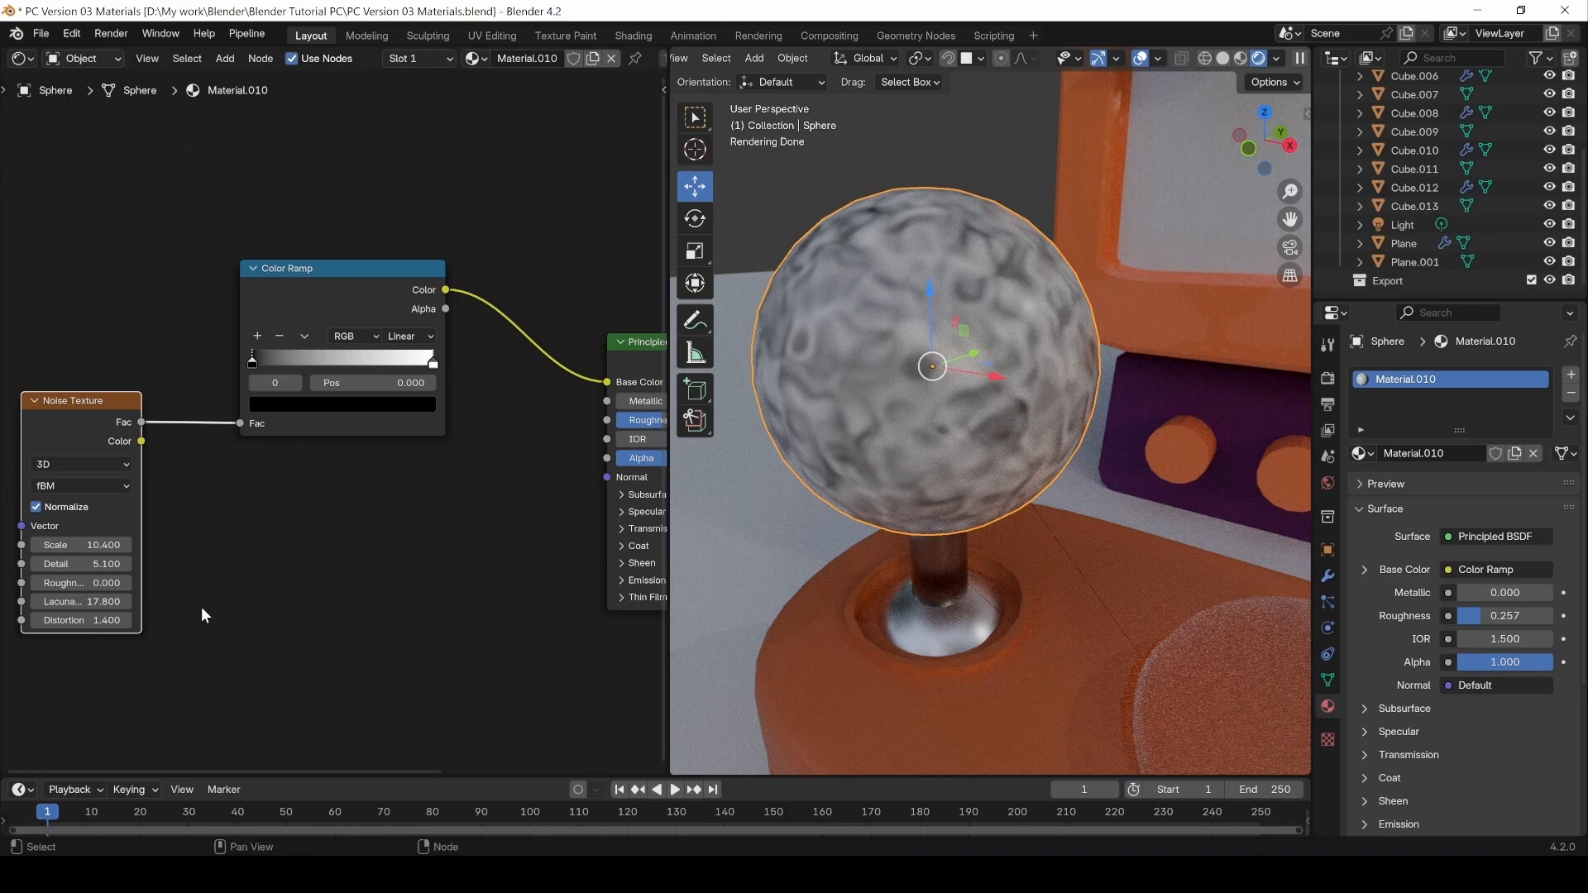
Slide the Color Ramp's black stop to position 0.428 to raise the contrast of the sphere's noise pattern.
{"action": "left_click", "coordinate": [359, 561]}
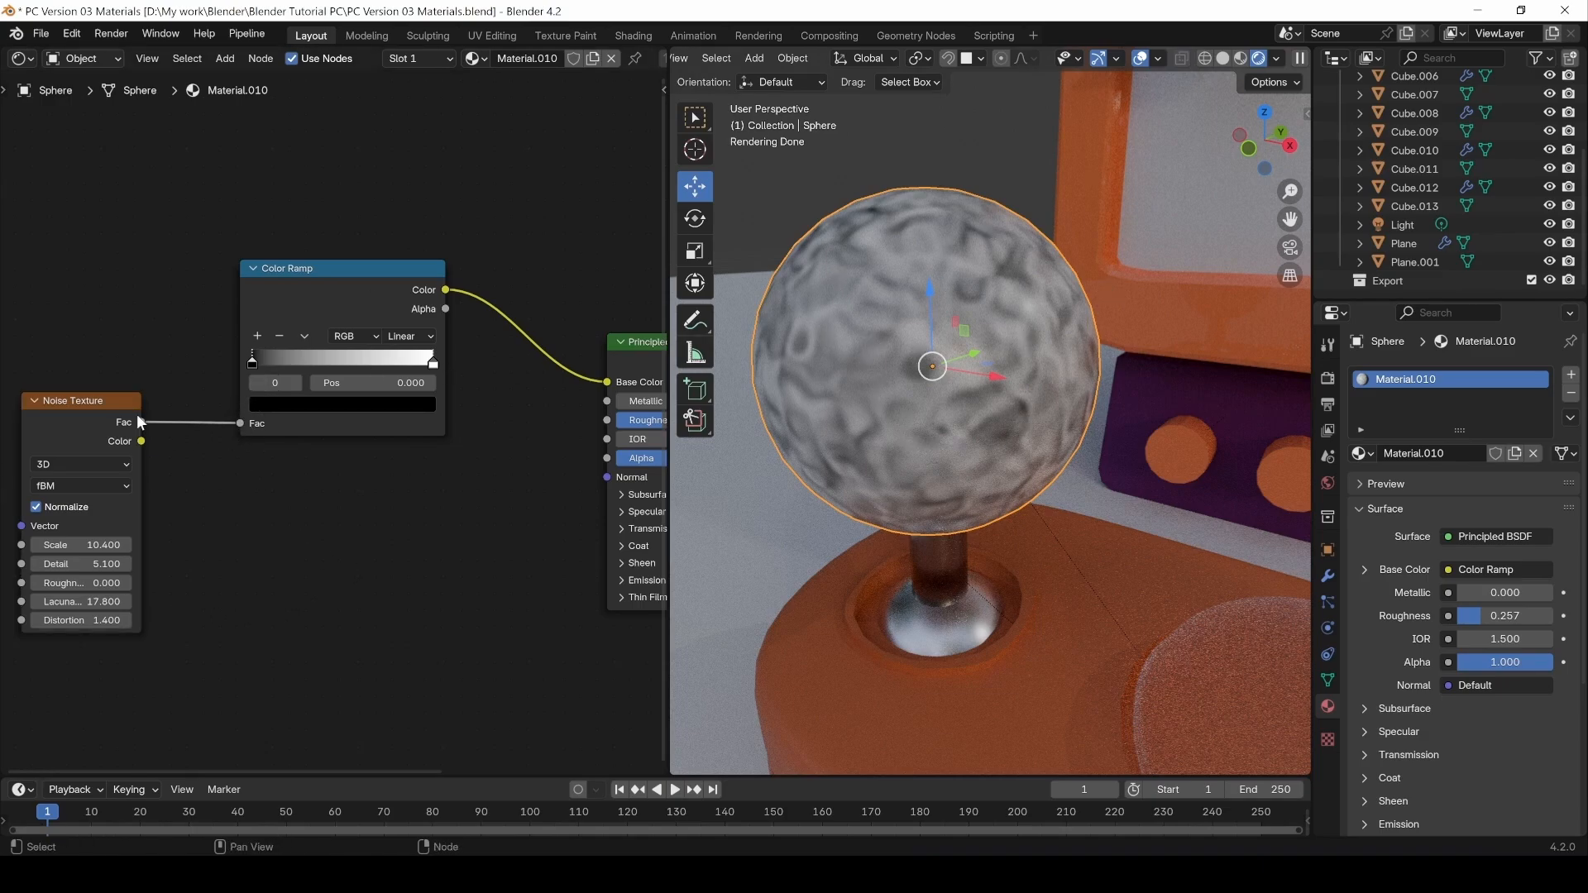
{"action": "left_click", "coordinate": [91, 404]}
{"action": "left_click", "coordinate": [285, 272]}
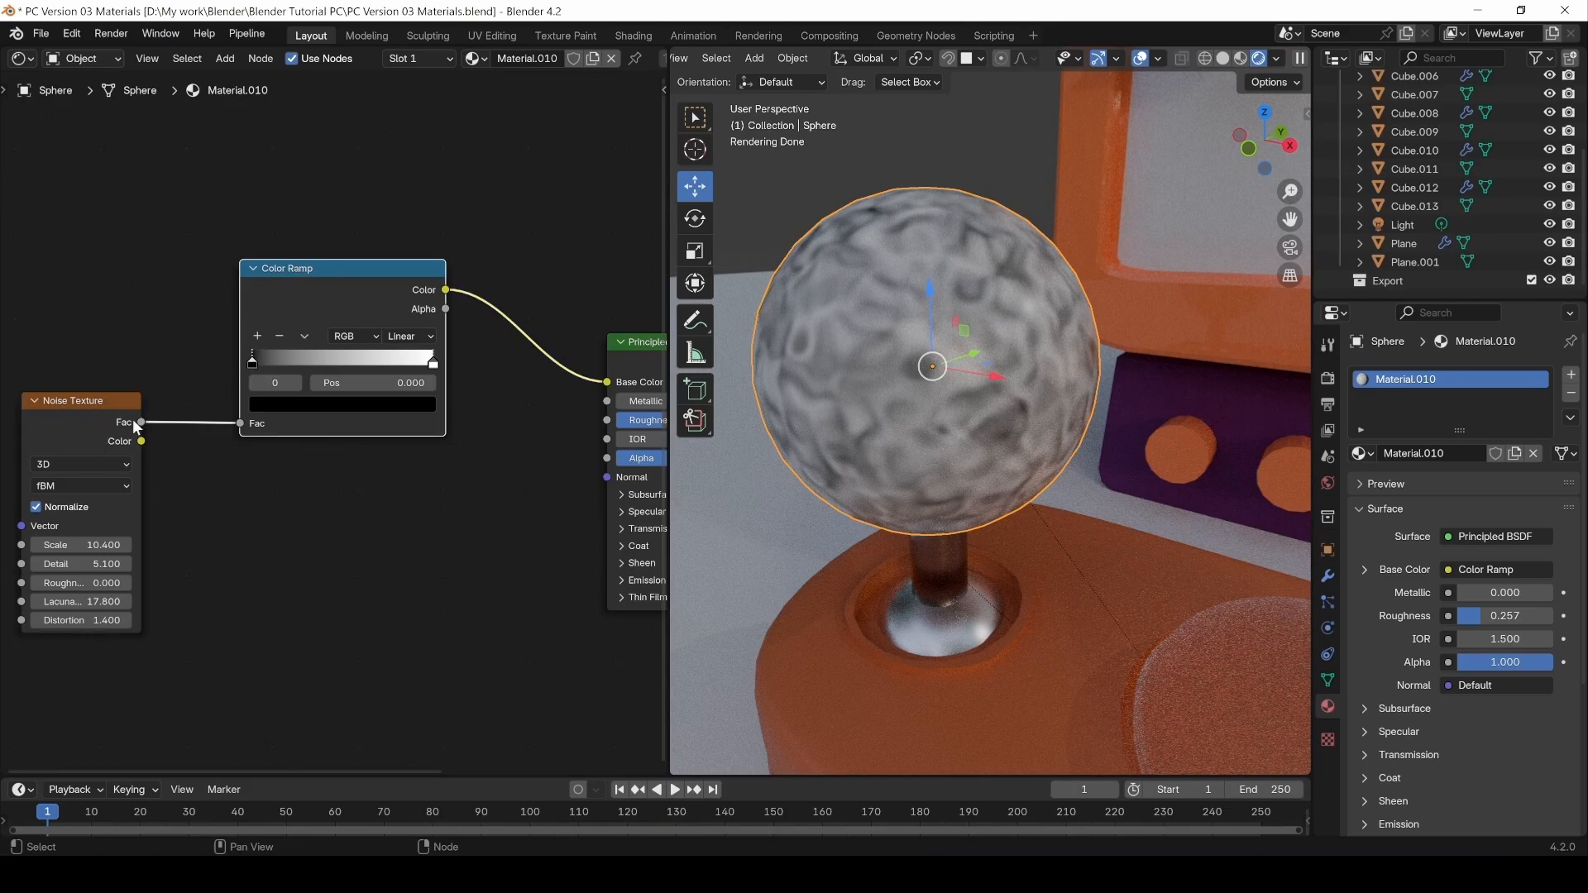
{"action": "left_click_drag", "start_coordinate": [254, 364], "coordinate": [344, 365]}
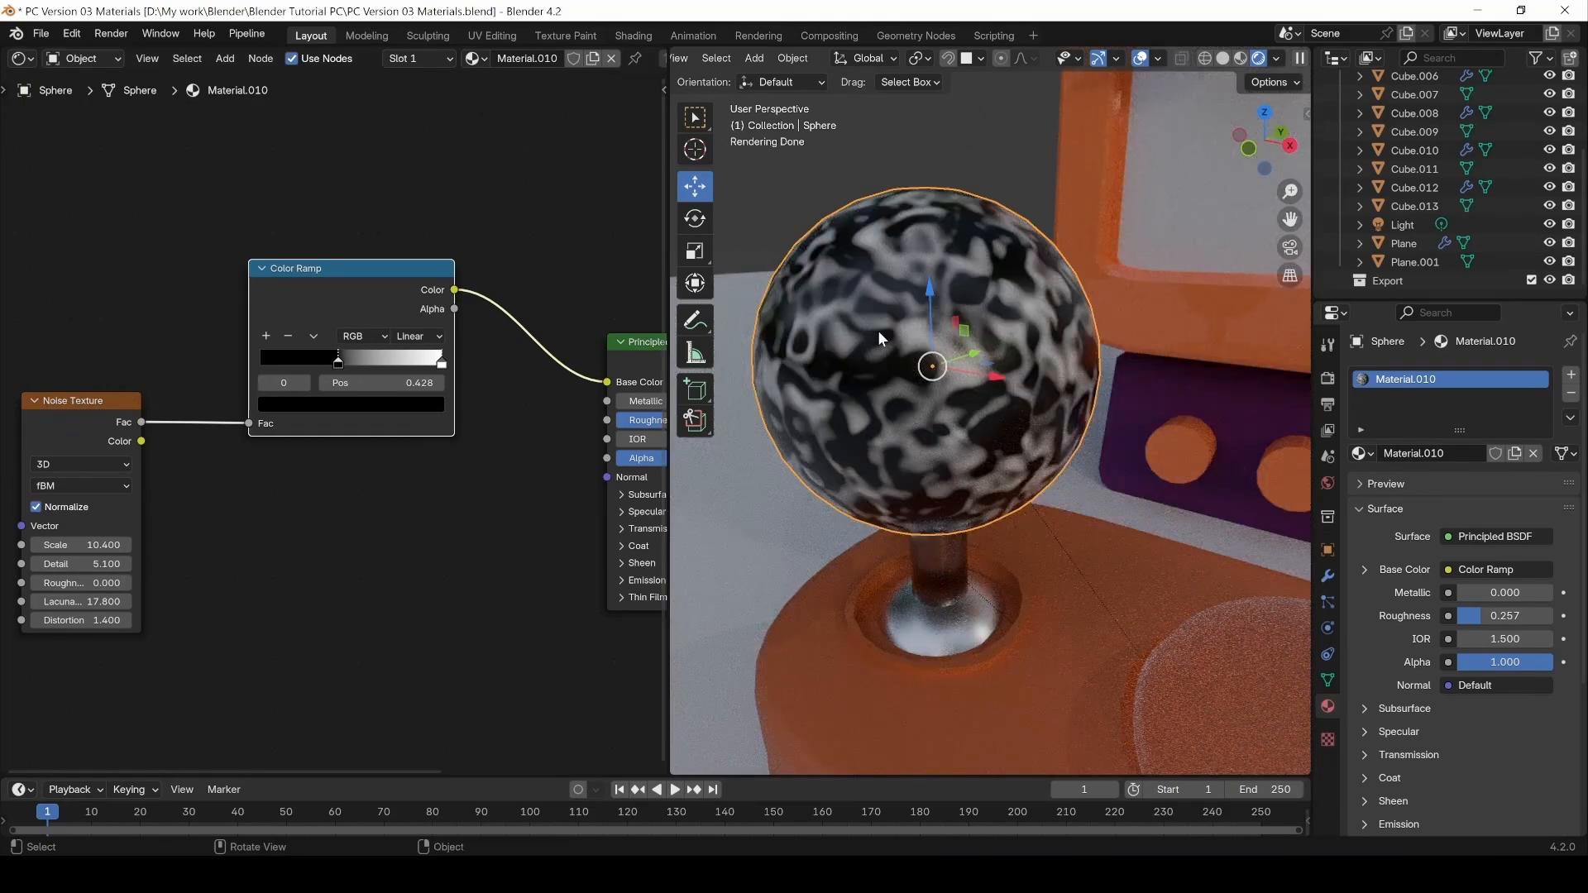
Move the Color Ramp's link from Base Color to Roughness and set its black stop to position 0.267.
{"action": "left_click_drag", "start_coordinate": [607, 382], "coordinate": [607, 420]}
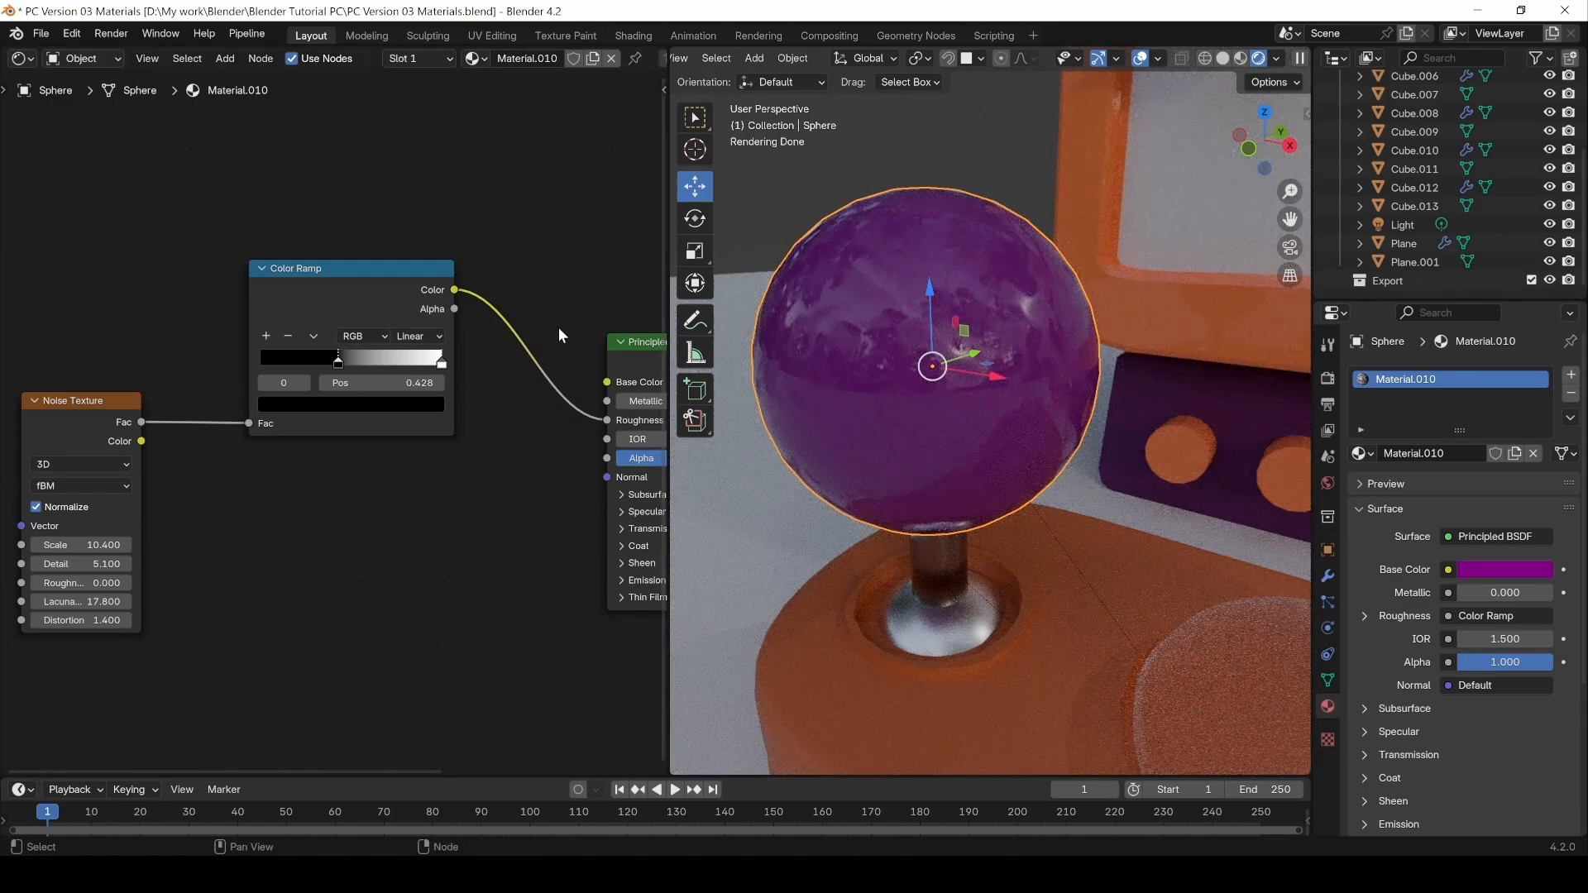
{"action": "middle_click_drag", "start_coordinate": [883, 336], "coordinate": [960, 416]}
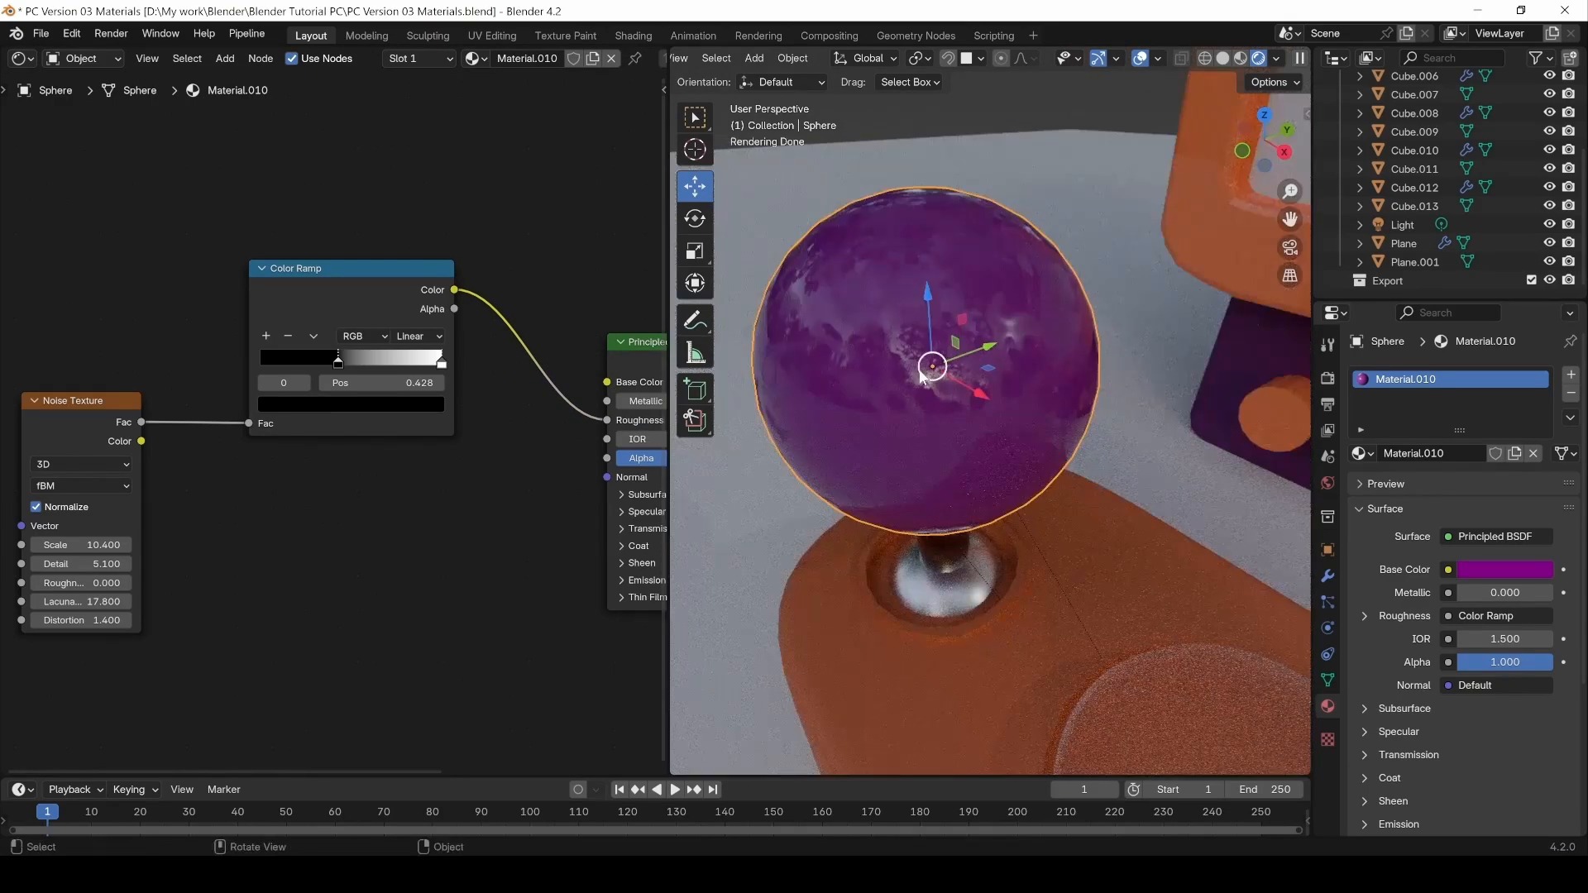
{"action": "left_click_drag", "start_coordinate": [337, 362], "coordinate": [306, 367]}
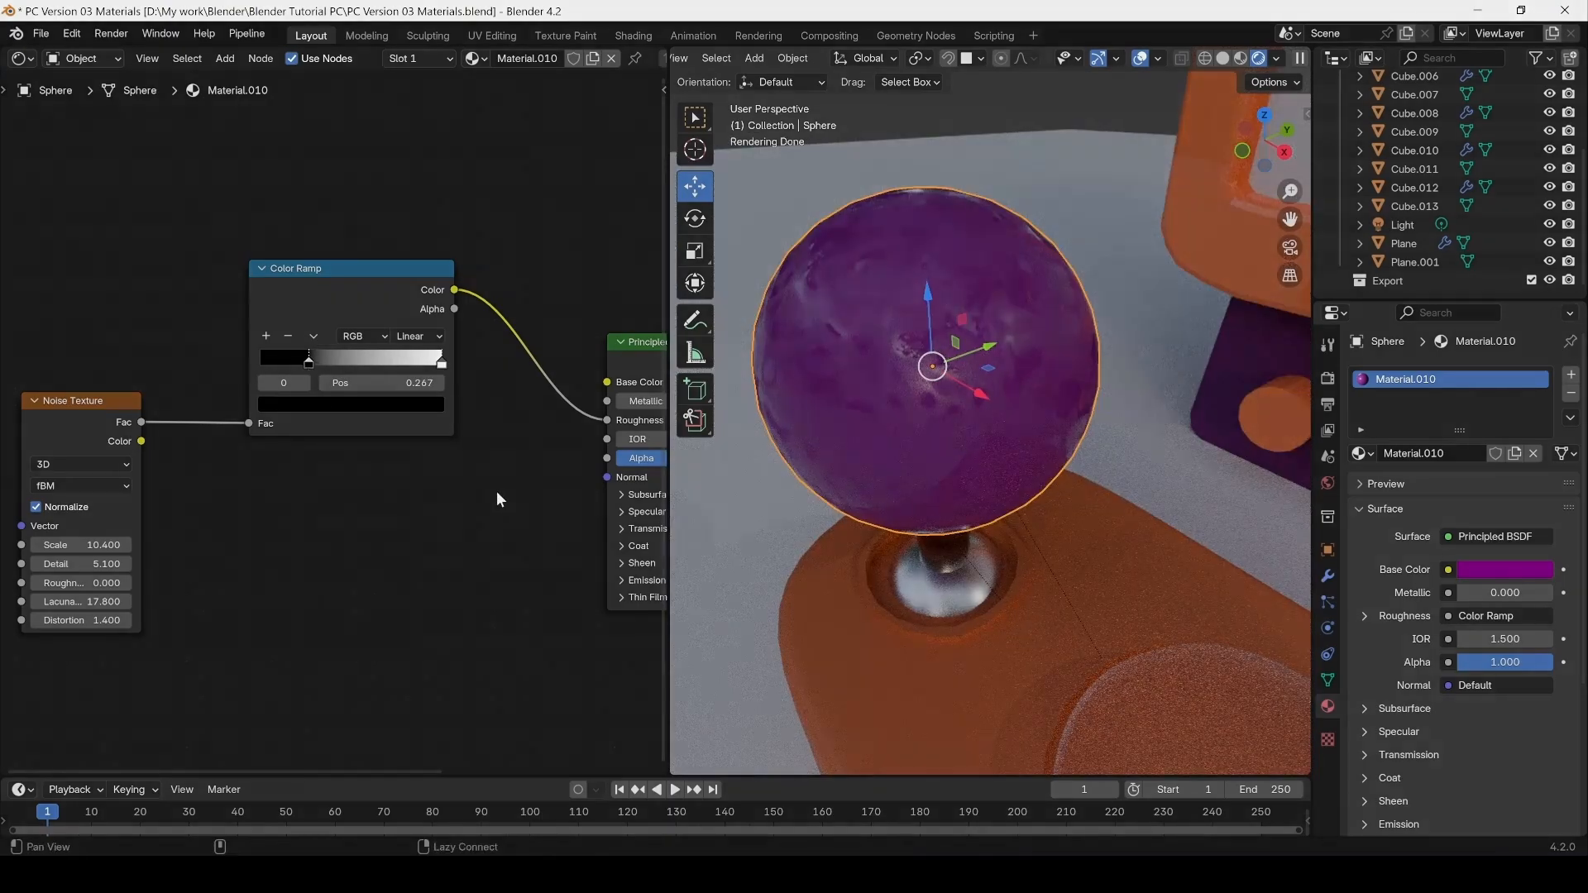
{"action": "middle_click_drag", "start_coordinate": [908, 404], "coordinate": [933, 395]}
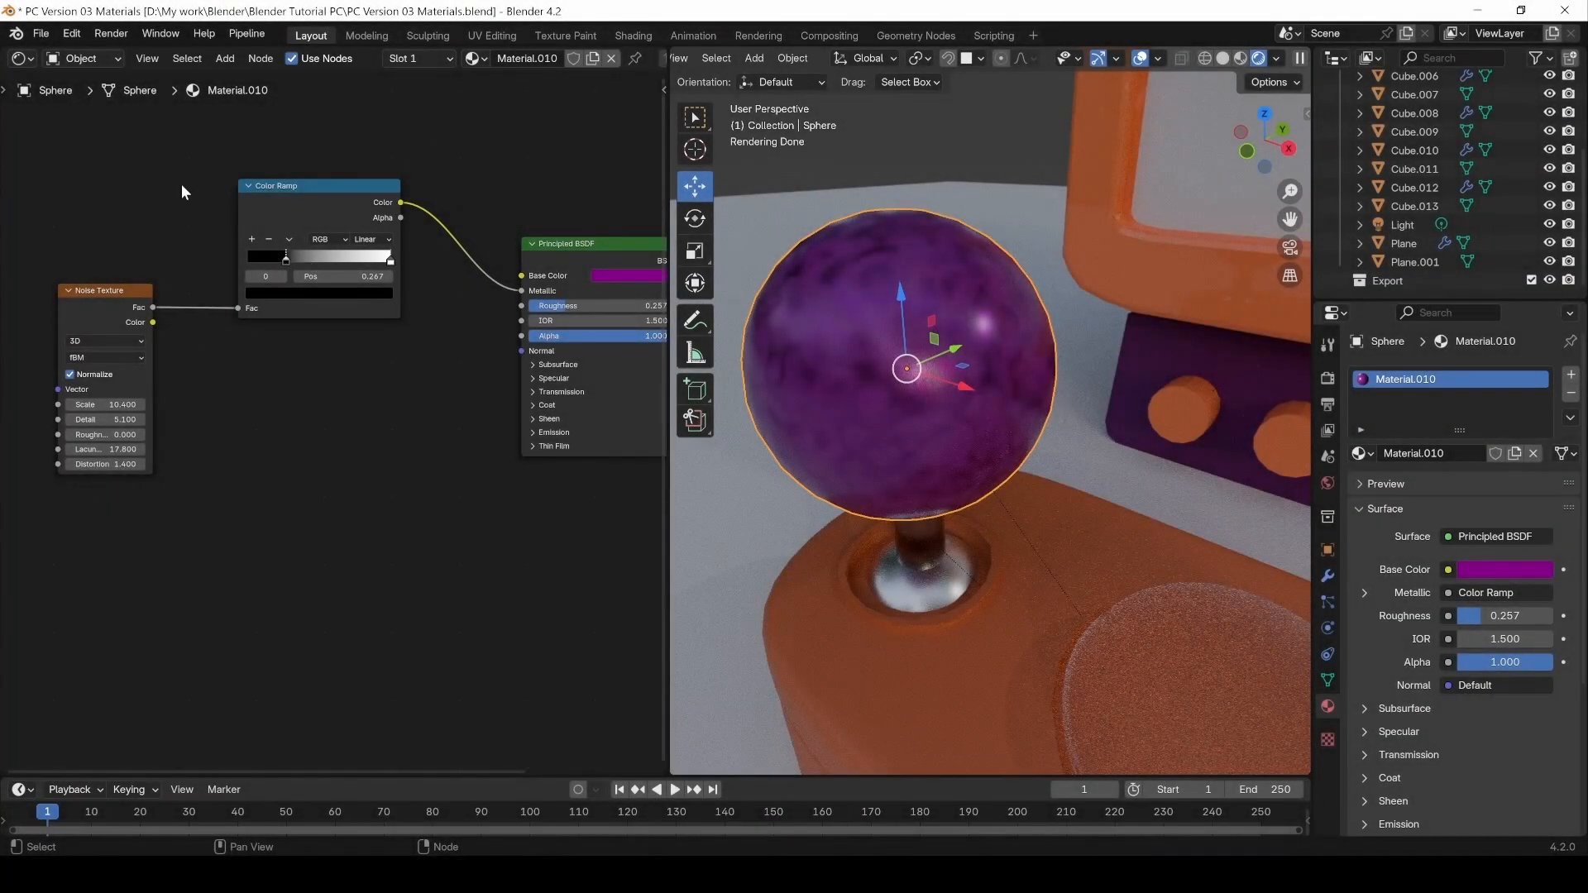
Move the Color Ramp's link from Metallic back to Roughness, and duplicate the connected Noise Texture and Color Ramp pair.
{"action": "left_click_drag", "start_coordinate": [129, 142], "coordinate": [317, 376]}
{"action": "mouse_move", "coordinate": [521, 291]}
{"action": "left_mouse_down"}
{"action": "mouse_move", "coordinate": [490, 310]}
{"action": "mouse_move", "coordinate": [522, 305]}
{"action": "left_mouse_up"}
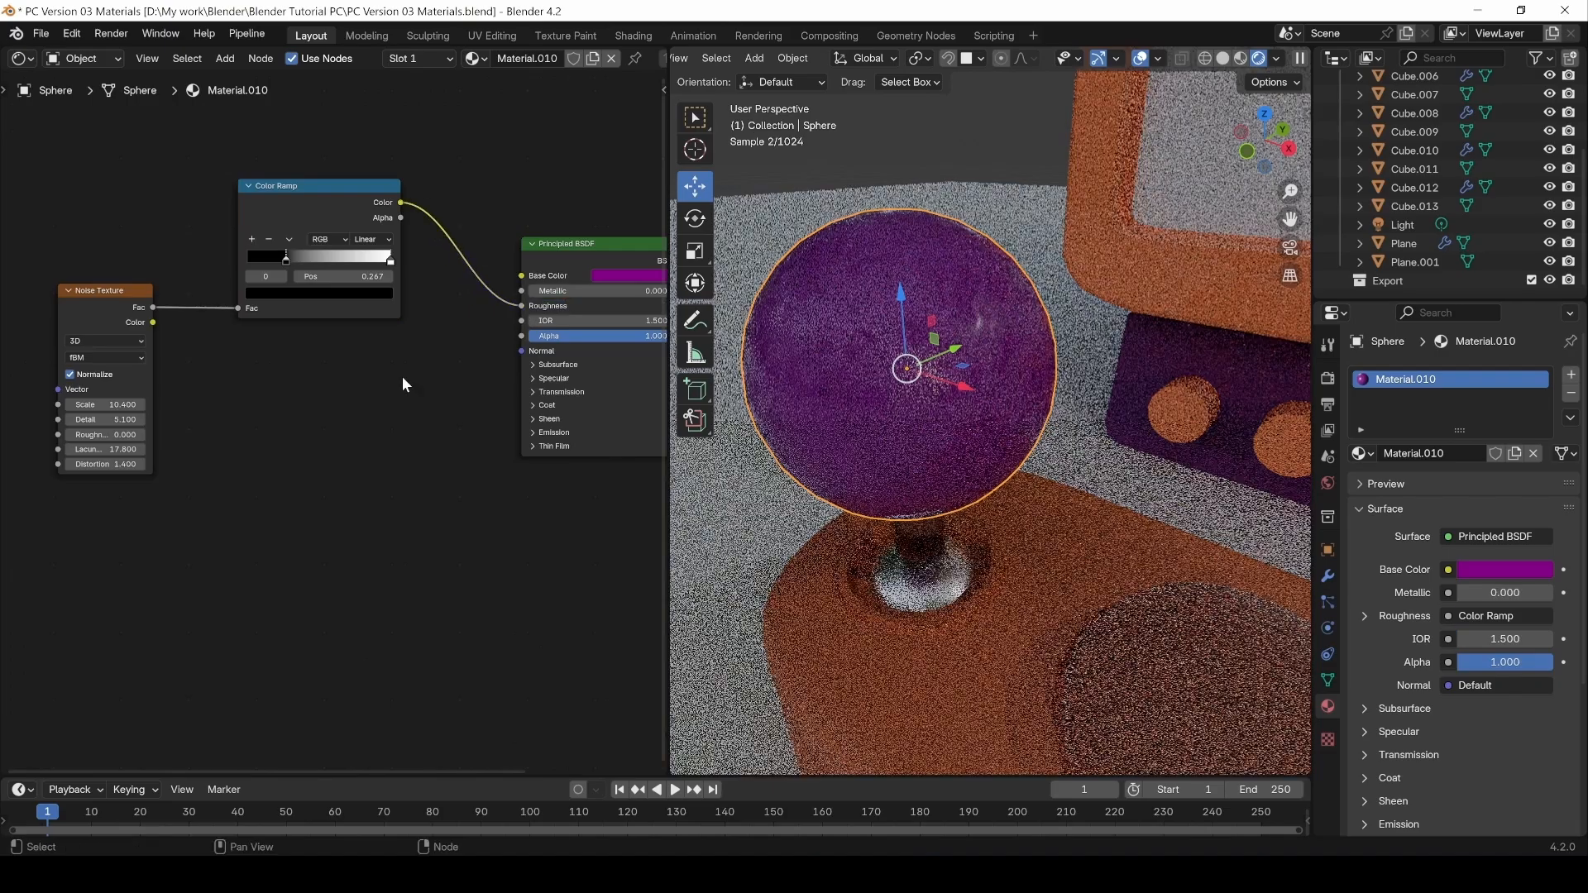
{"action": "left_click_drag", "start_coordinate": [81, 542], "coordinate": [362, 200]}
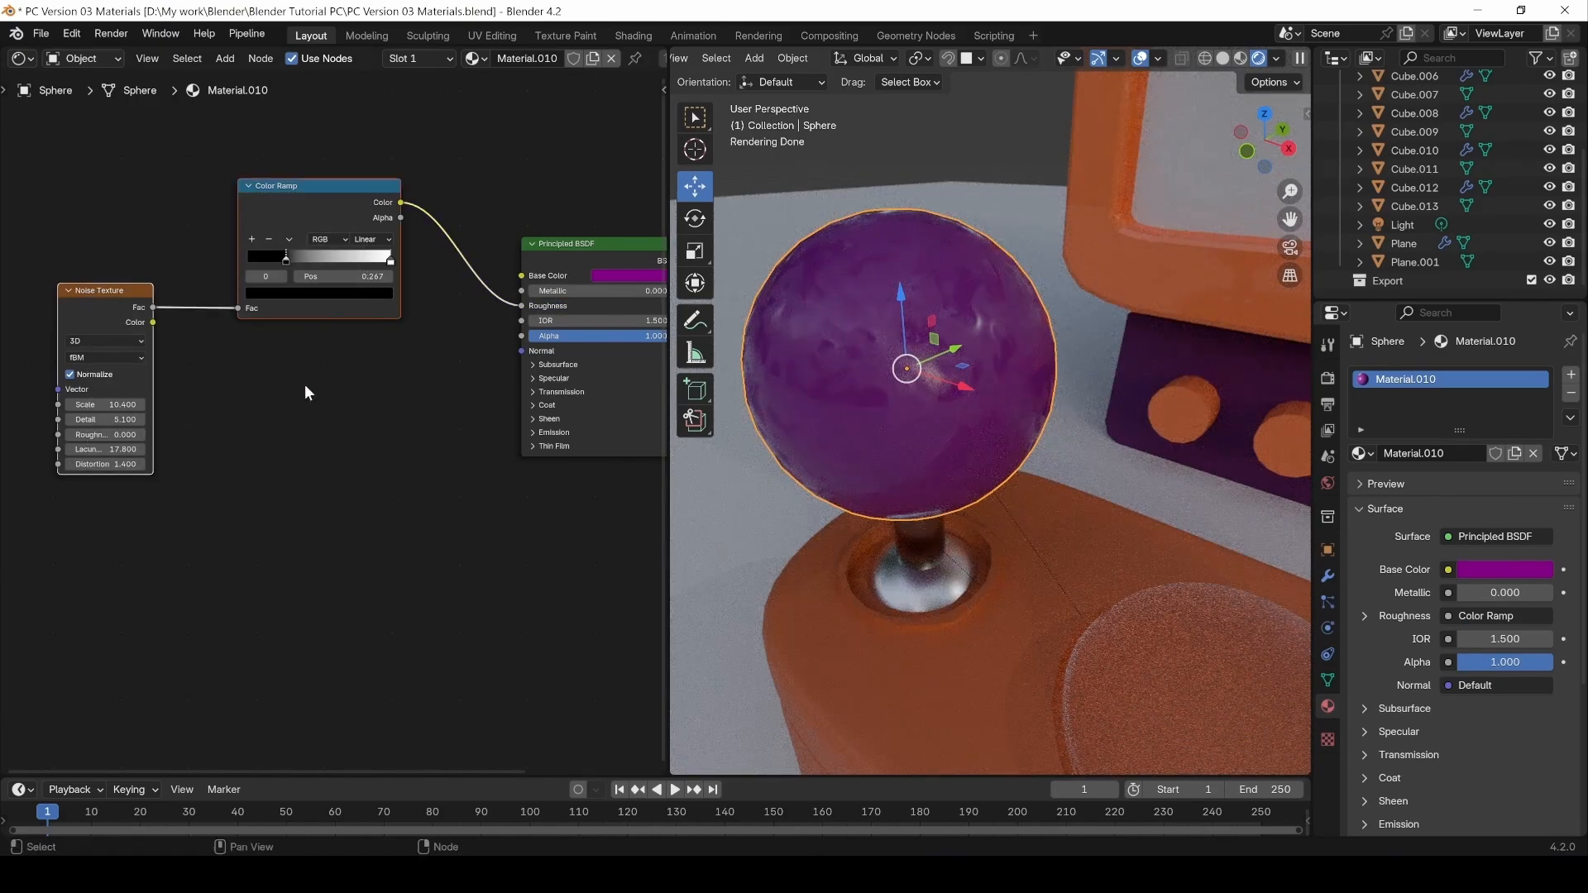
{"action": "key", "text": "ctrl+c"}
{"action": "key", "text": "ctrl+v"}
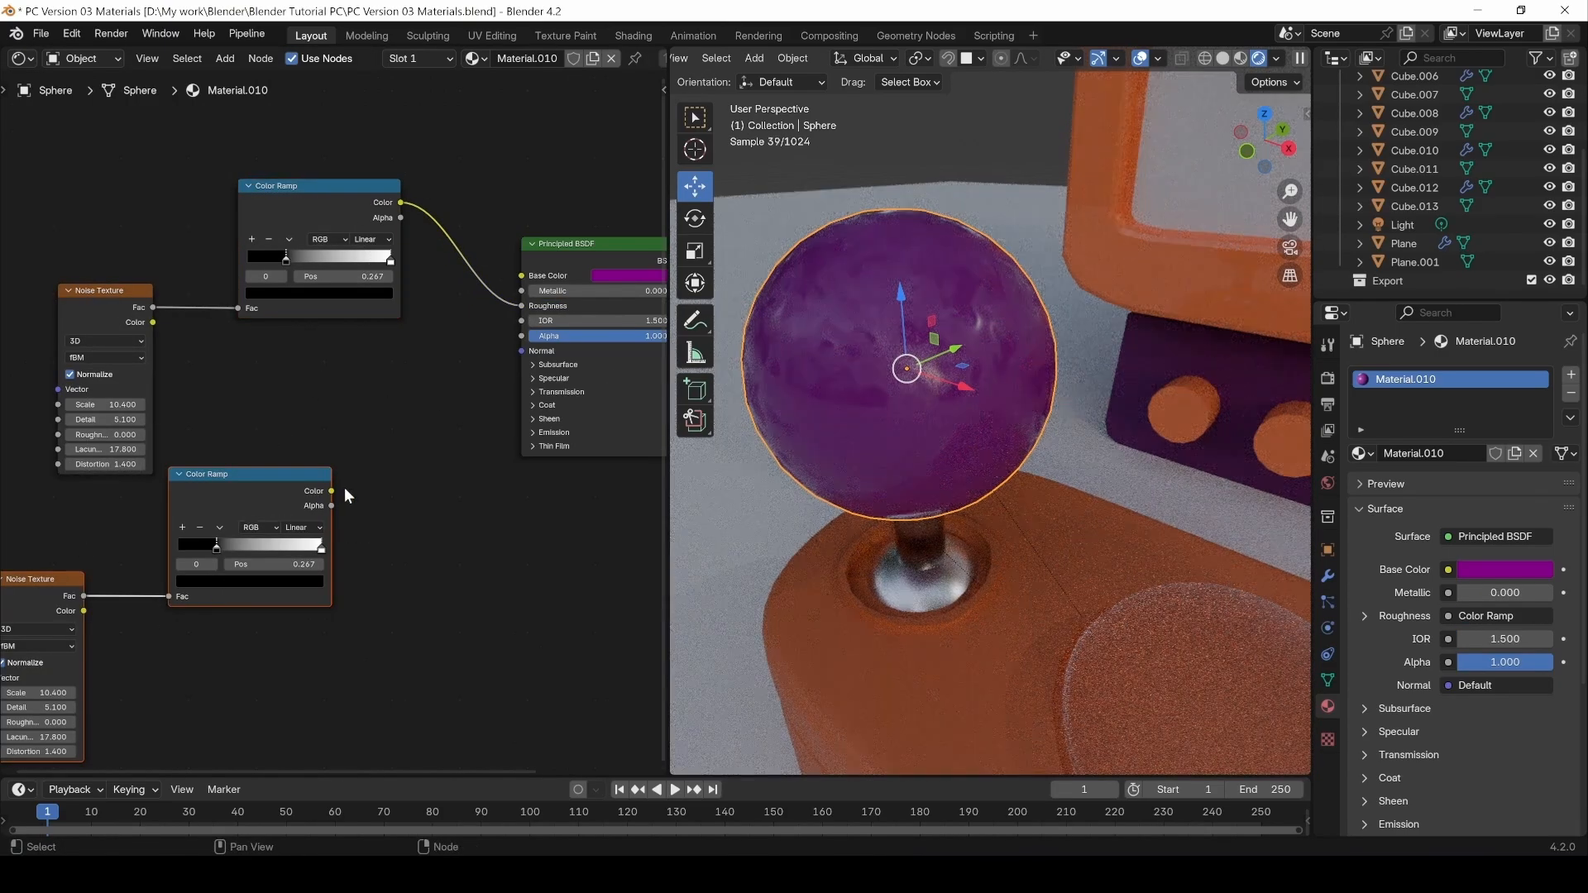
Add a Bump node with the duplicated Color Ramp feeding its Height, and connect its Normal output to the Principled BSDF's Normal.
{"action": "left_click_drag", "start_coordinate": [268, 485], "coordinate": [374, 503]}
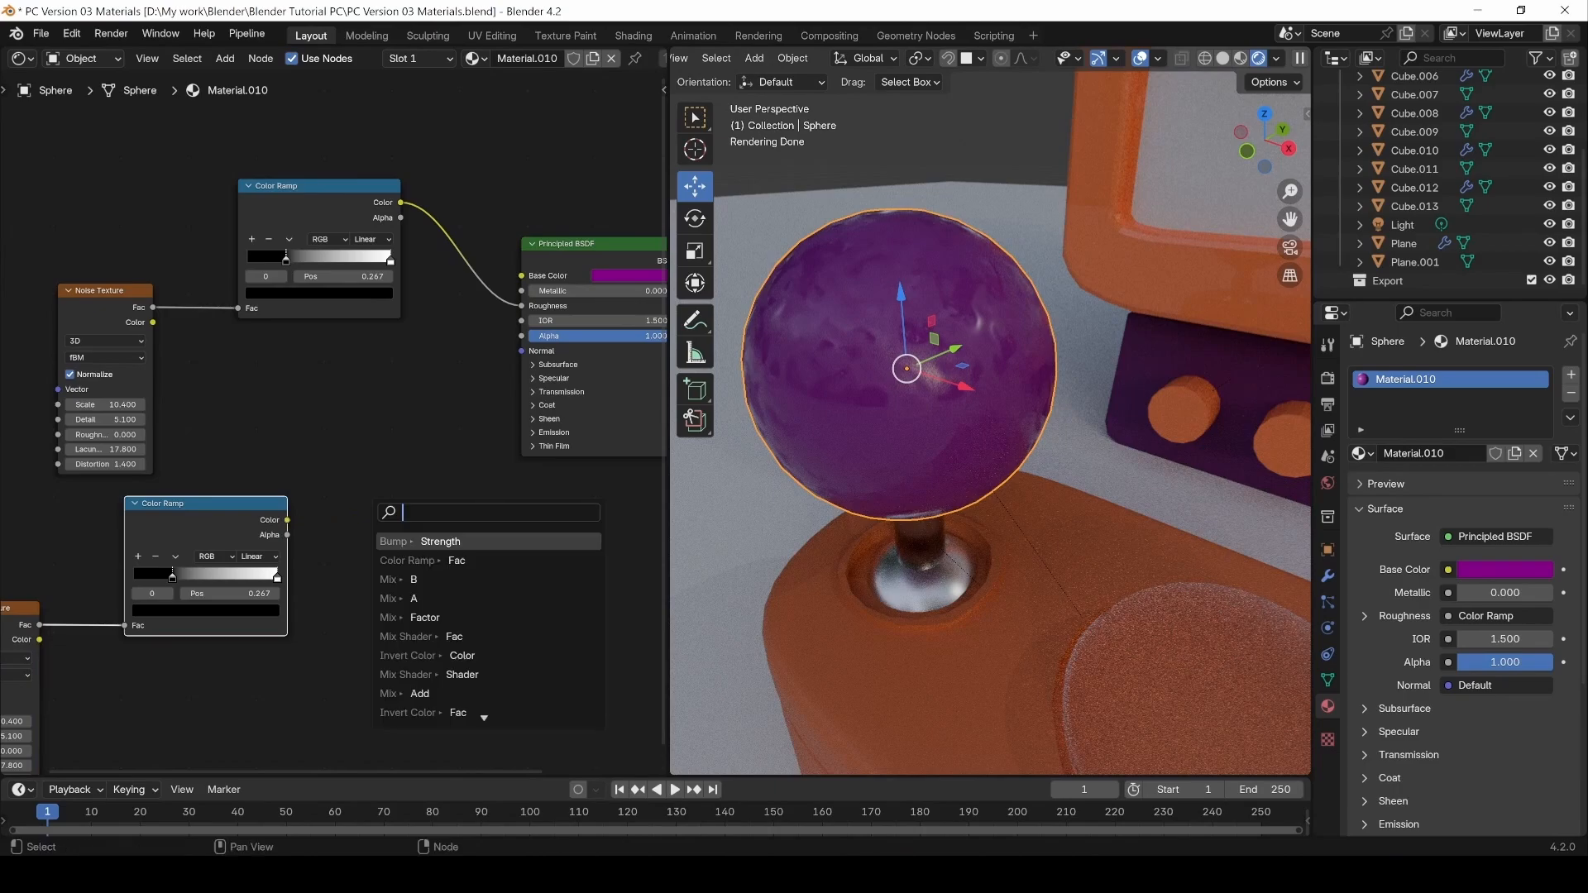
{"action": "type", "text": "bump"}
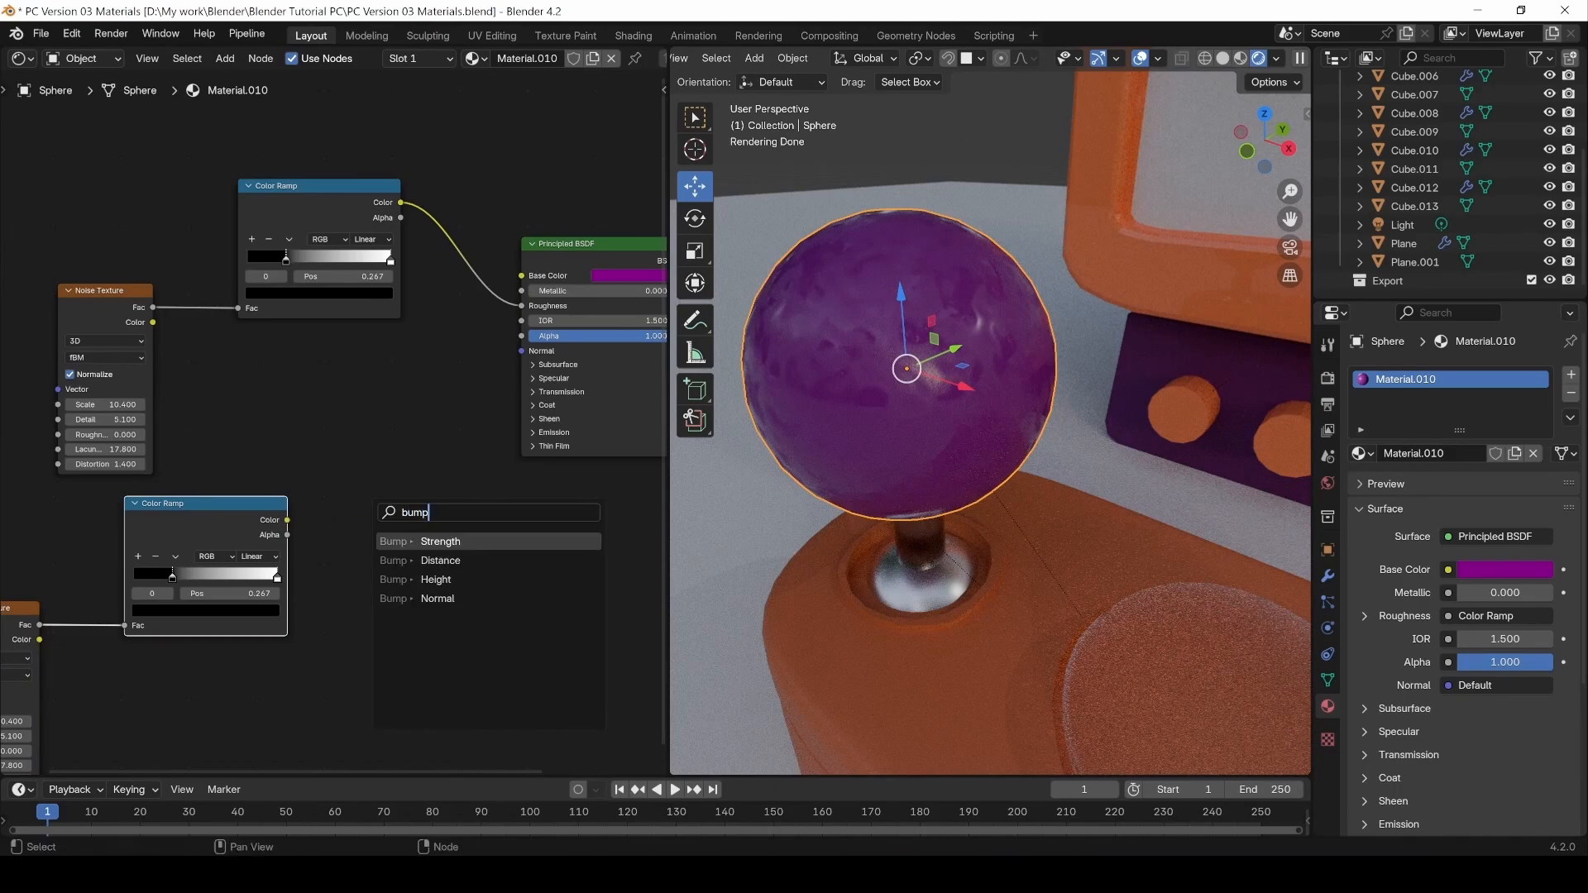
{"action": "key", "text": "Down"}
{"action": "key", "text": "Up"}
{"action": "key", "text": "Down"}
{"action": "key", "text": "Down"}
{"action": "key", "text": "Return"}
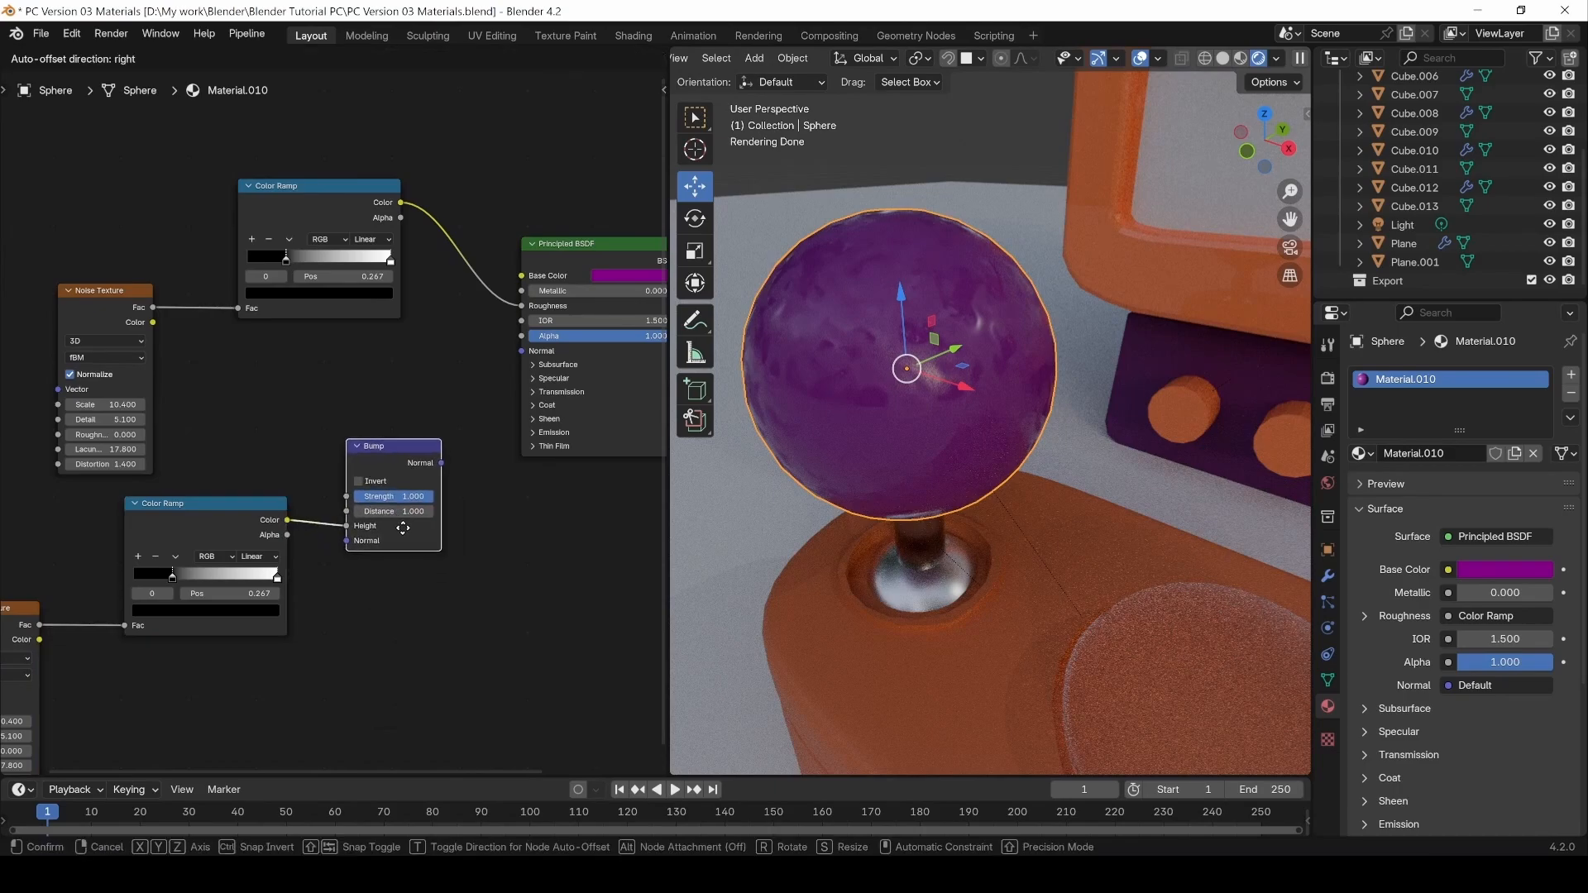
{"action": "left_click", "coordinate": [416, 523]}
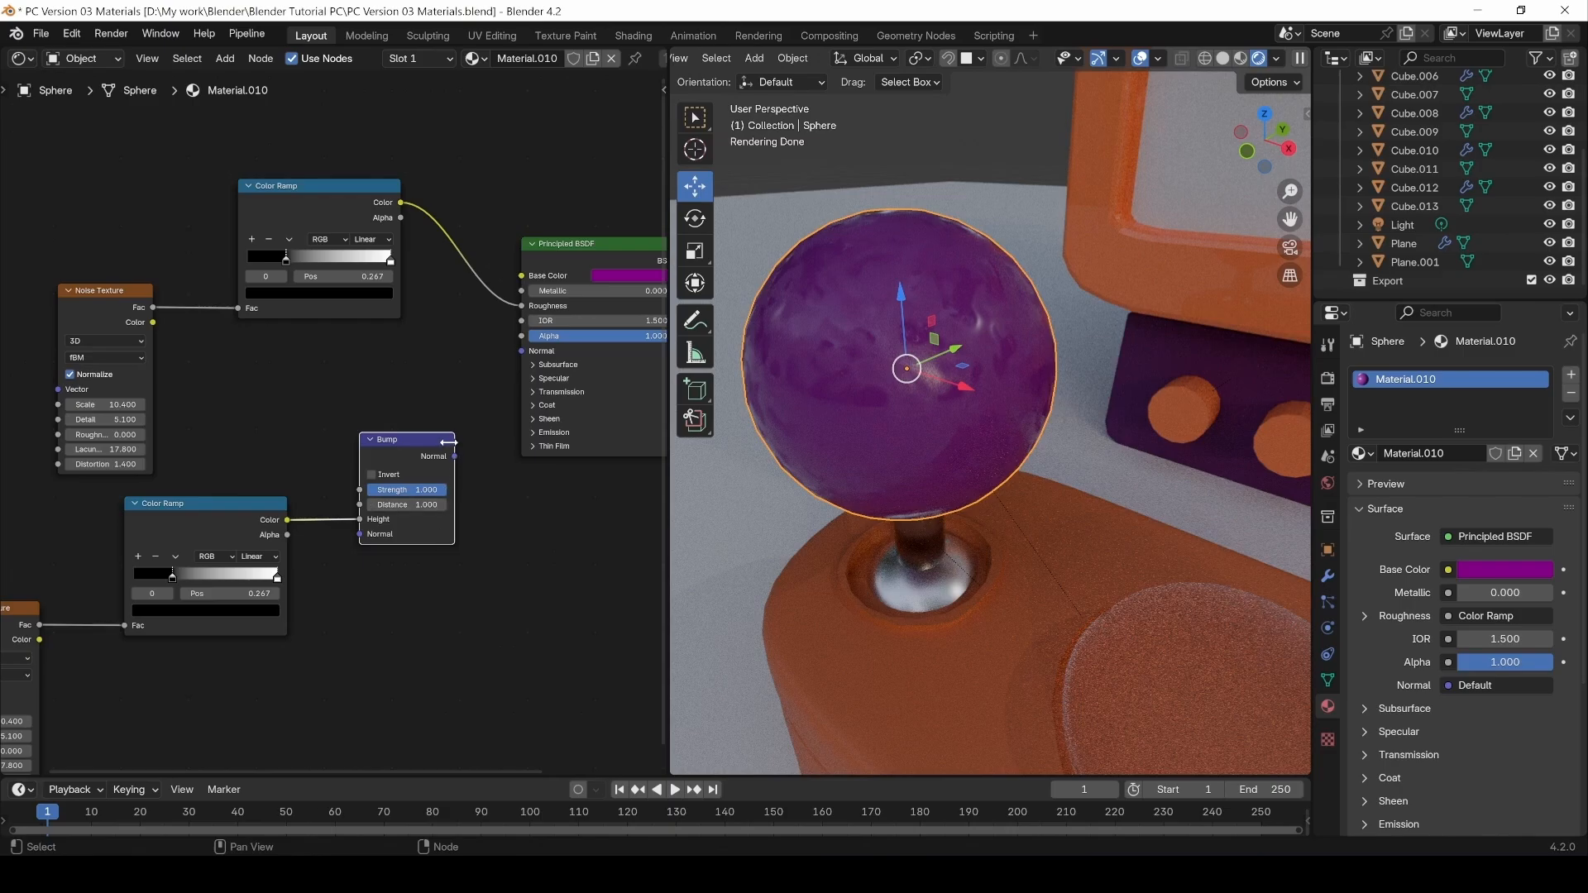
{"action": "left_click_drag", "start_coordinate": [454, 456], "coordinate": [521, 351]}
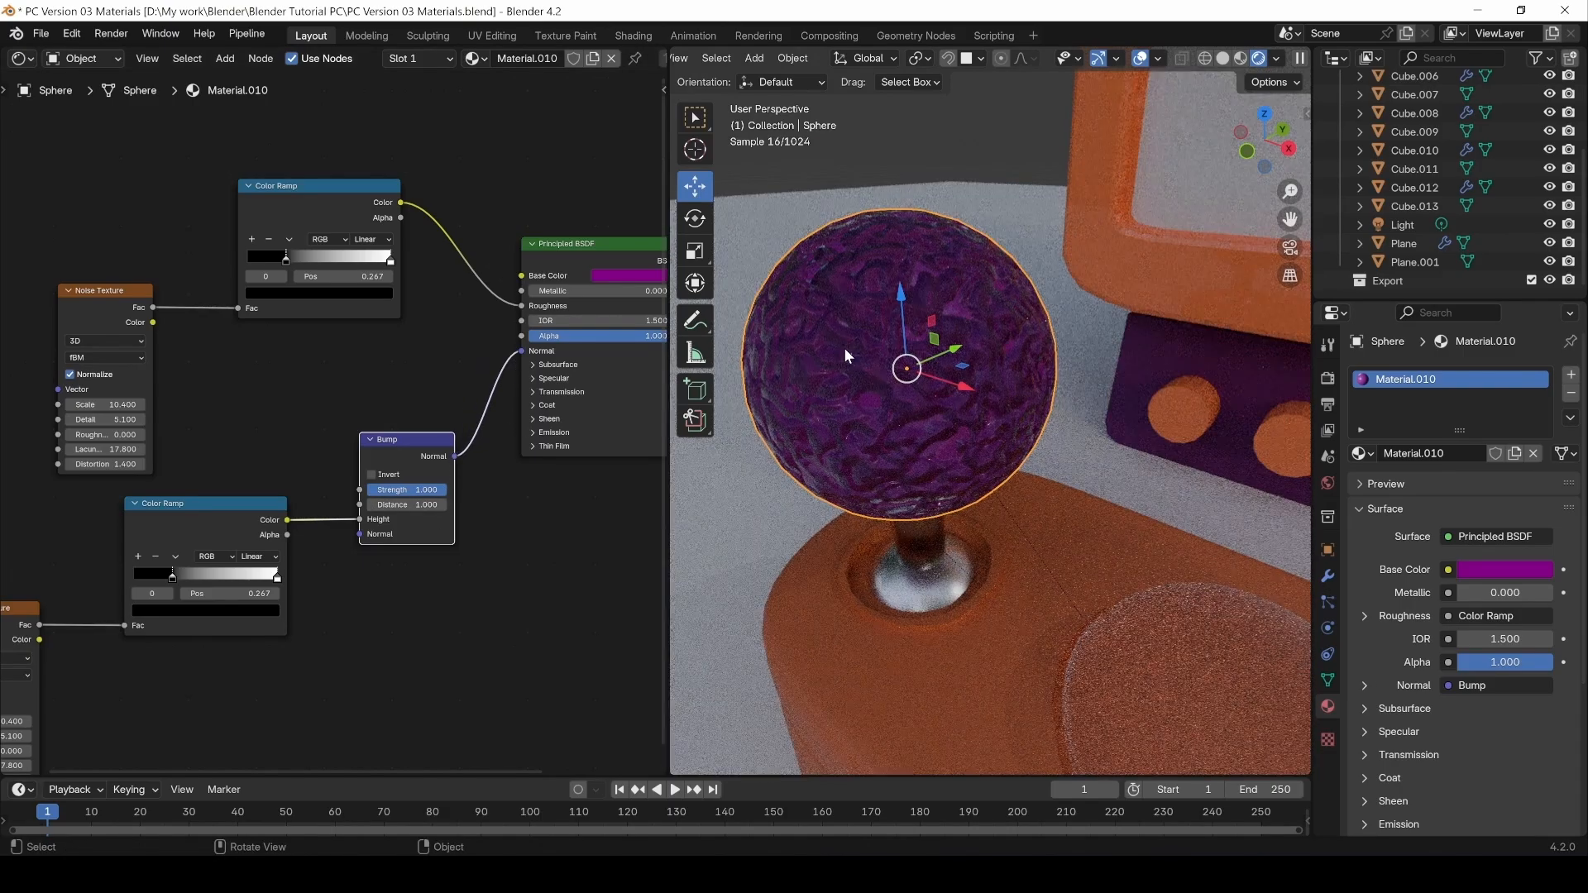
Inspect the bumpy sphere up close and set the duplicated Color Ramp's black stop to position 0.
{"action": "scroll", "coordinate": [924, 312], "scroll_direction": "up", "scroll_amount": 1}
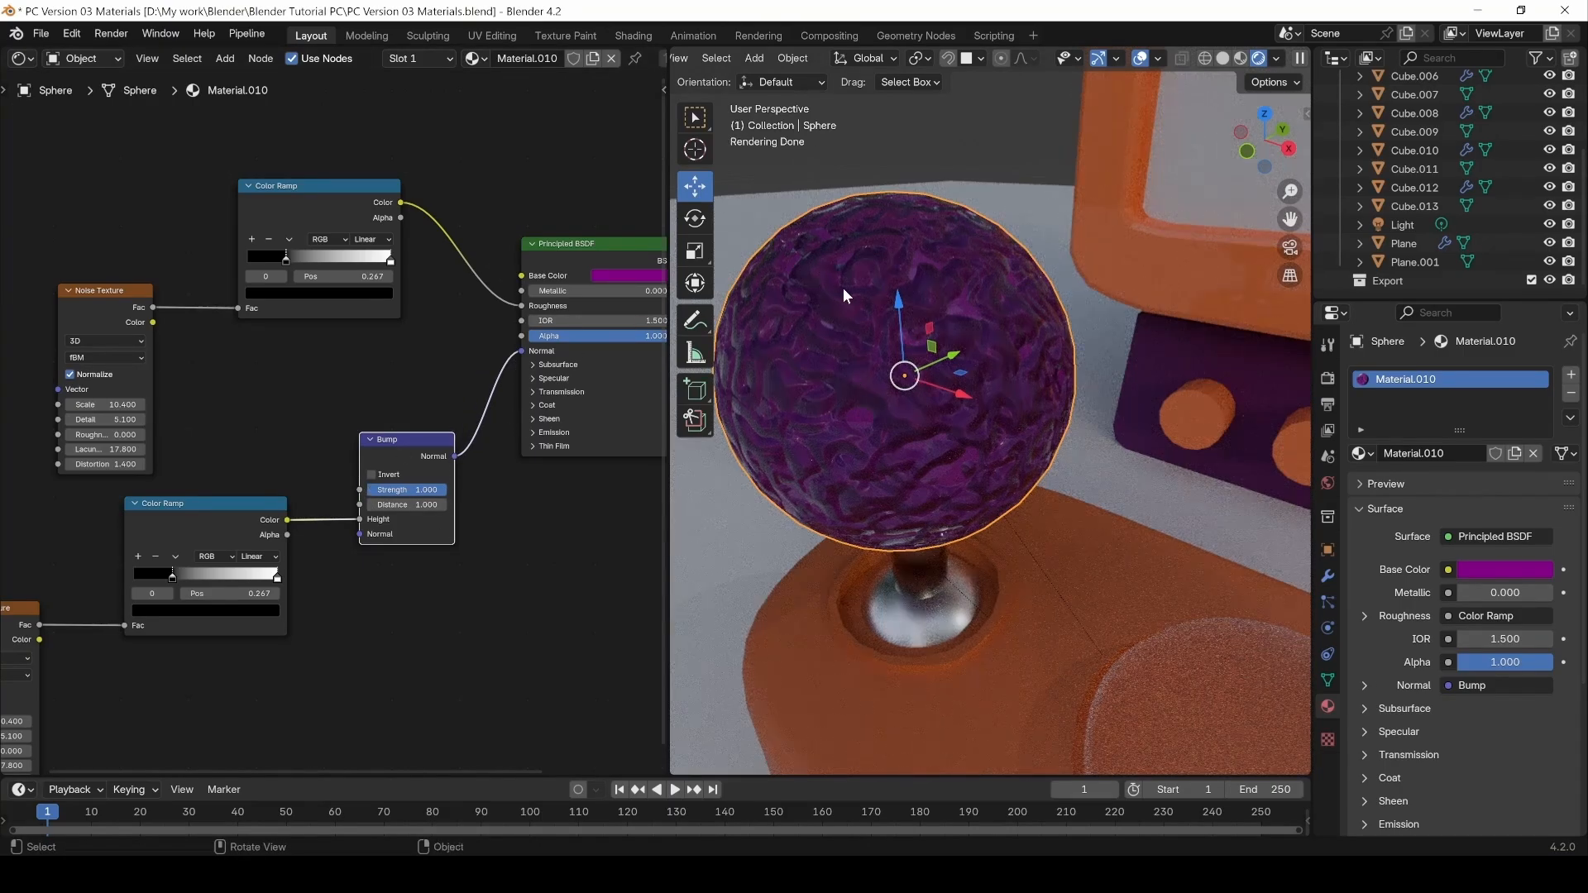
{"action": "scroll", "coordinate": [839, 399], "scroll_direction": "up", "scroll_amount": 1}
{"action": "middle_click_drag", "start_coordinate": [840, 401], "coordinate": [928, 415], "text": "shift"}
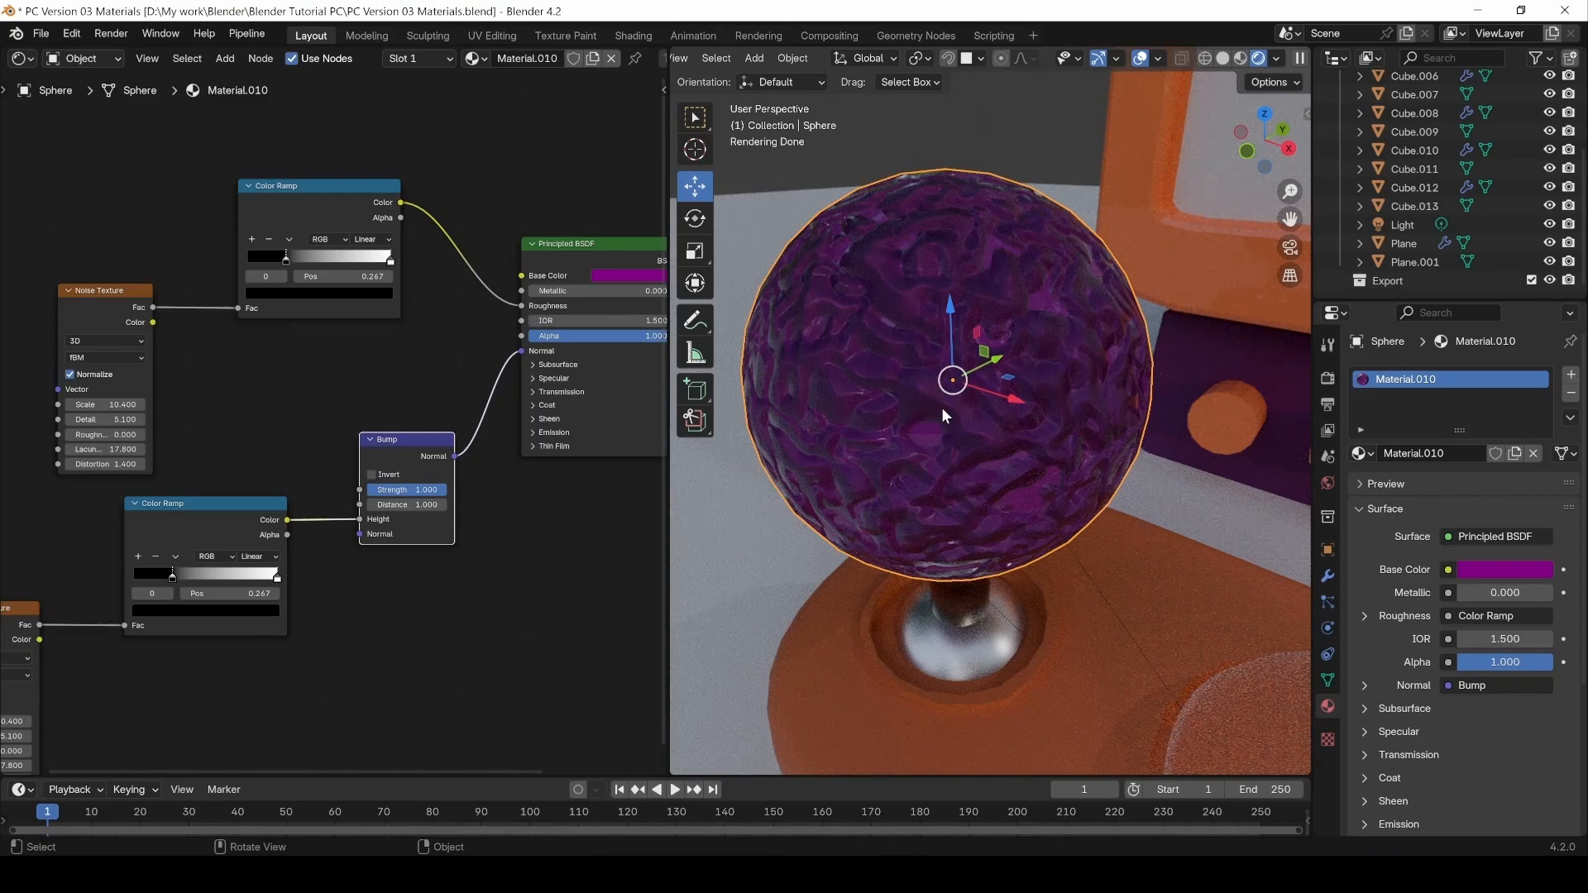
{"action": "middle_click_drag", "start_coordinate": [989, 351], "coordinate": [819, 230]}
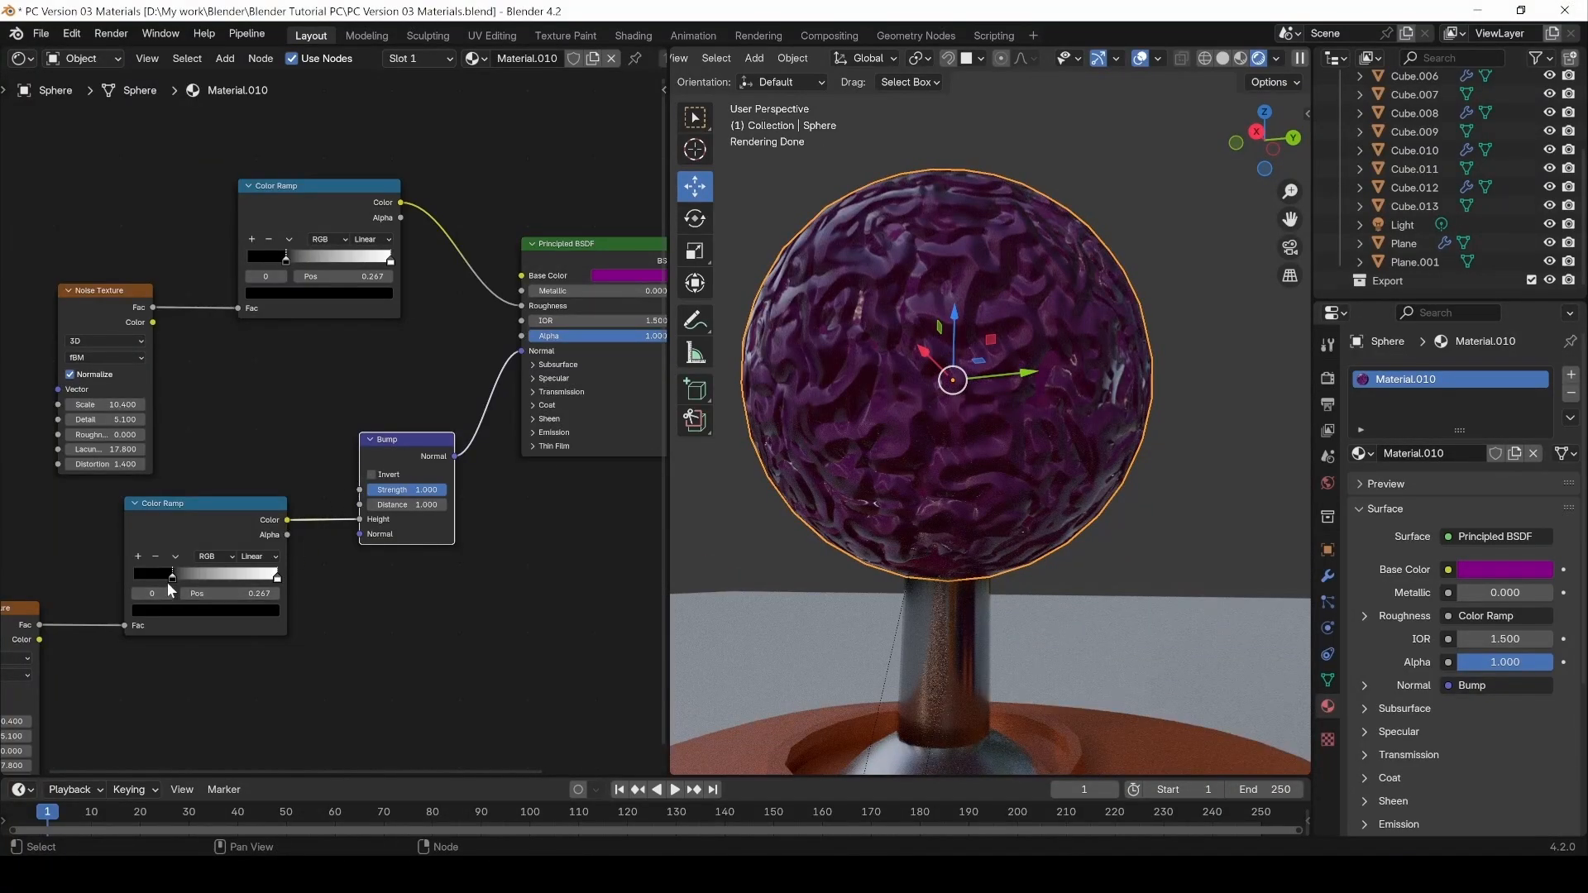
{"action": "left_click_drag", "start_coordinate": [173, 577], "coordinate": [119, 578]}
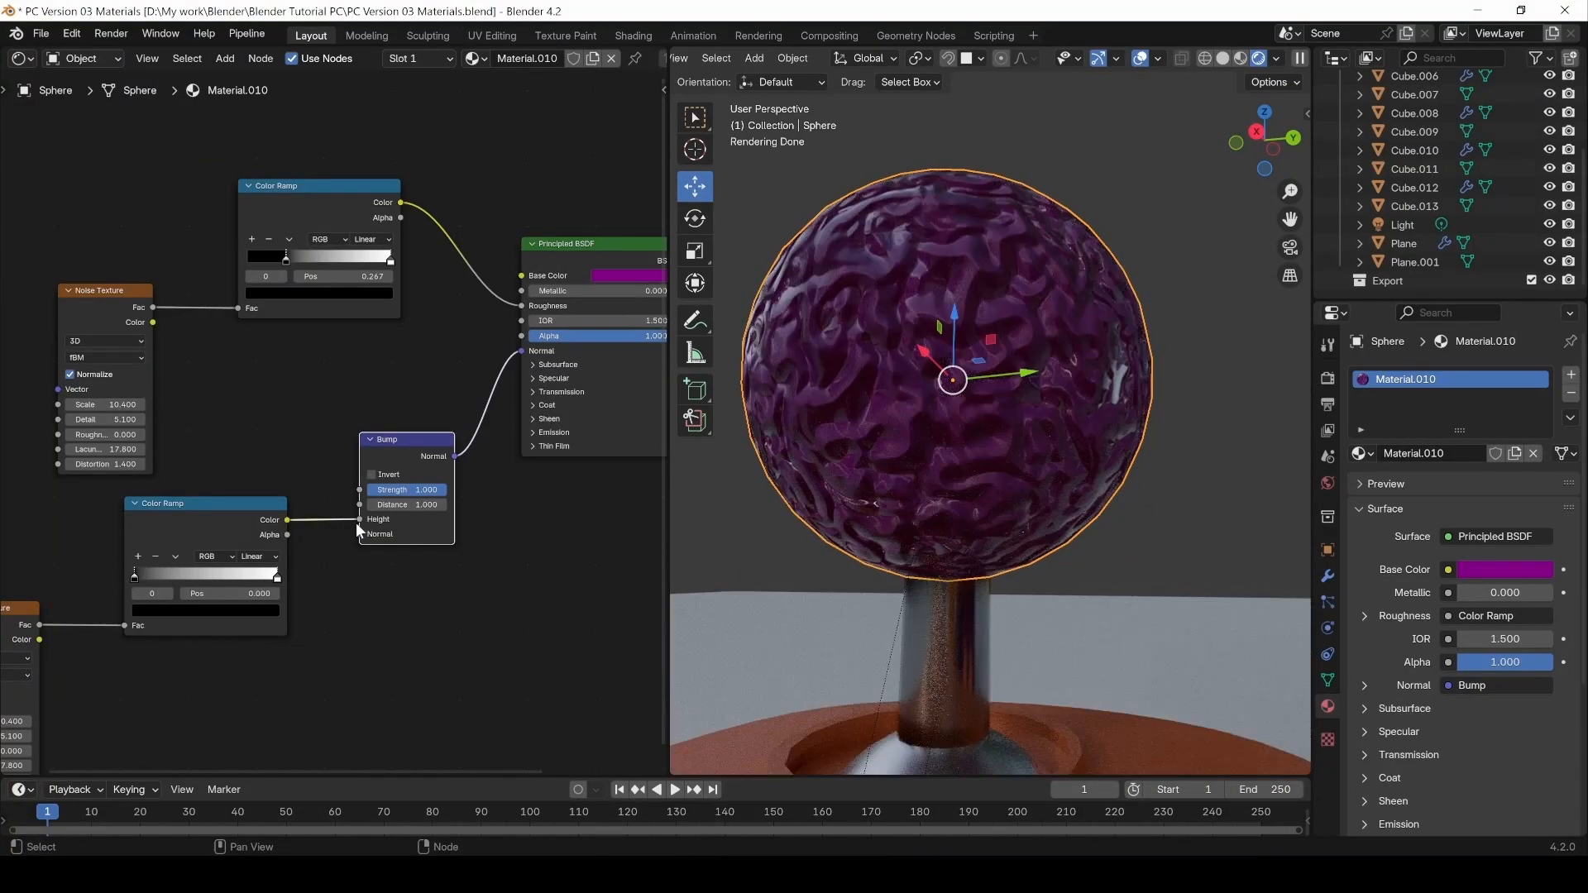
{"action": "mouse_move", "coordinate": [359, 520]}
{"action": "left_mouse_down"}
{"action": "mouse_move", "coordinate": [350, 533]}
{"action": "mouse_move", "coordinate": [322, 519]}
{"action": "mouse_move", "coordinate": [359, 521]}
{"action": "left_mouse_up"}
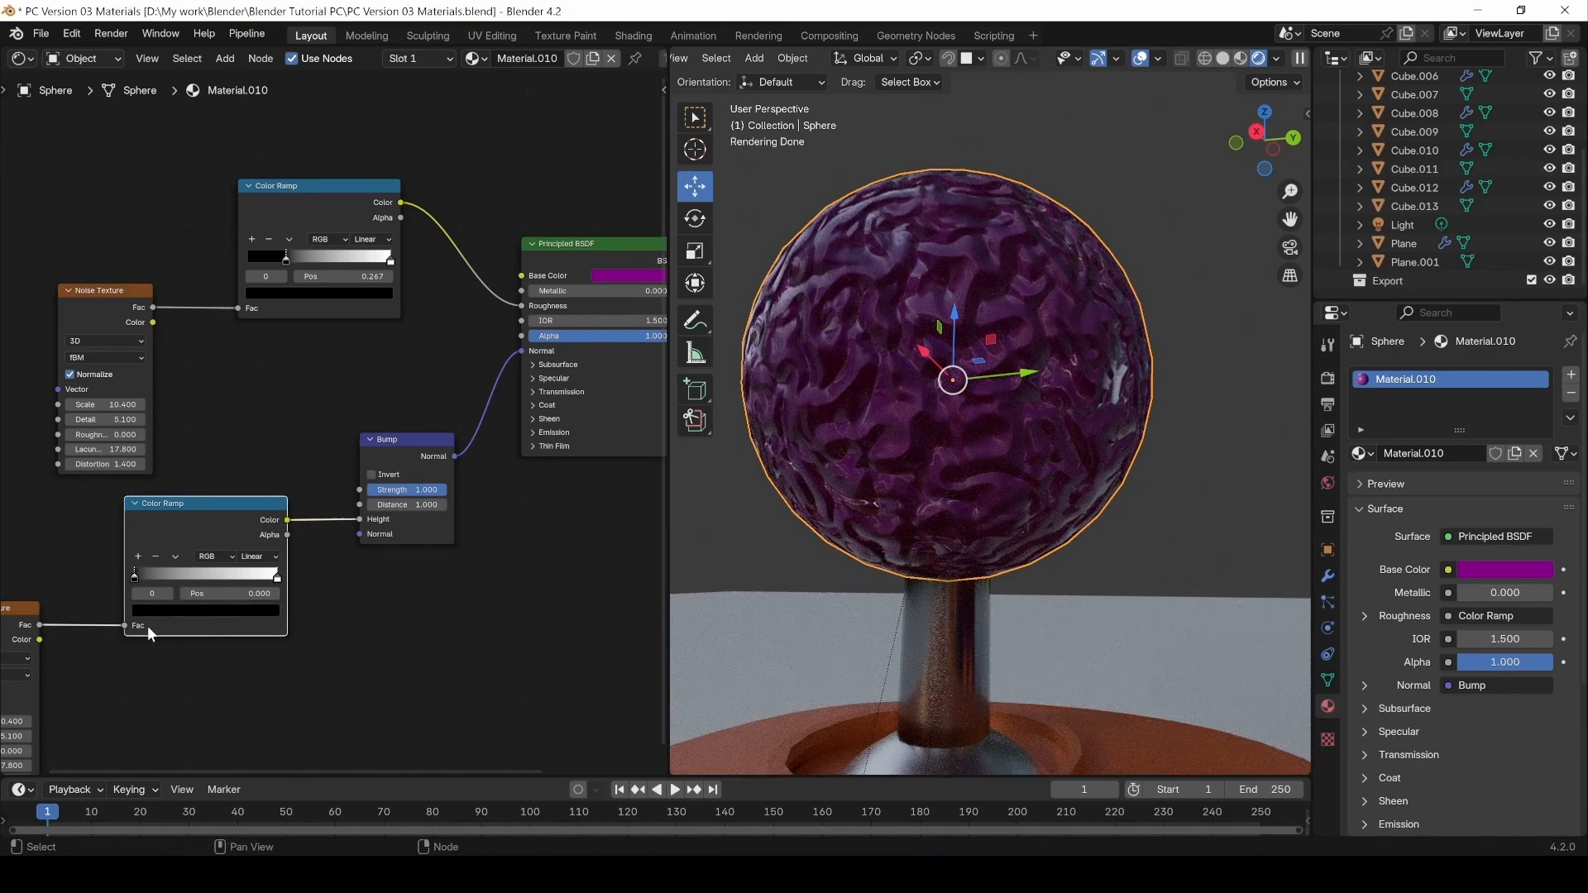
Lower the Bump node's Strength to 0.204 and inspect the deselected sphere's surface.
{"action": "middle_click_drag", "start_coordinate": [226, 611], "coordinate": [436, 519]}
{"action": "scroll", "coordinate": [555, 462], "scroll_direction": "up", "scroll_amount": 6}
{"action": "middle_click_drag", "start_coordinate": [554, 461], "coordinate": [383, 544]}
{"action": "left_click_drag", "start_coordinate": [538, 430], "coordinate": [453, 429]}
{"action": "key", "text": "alt+a"}
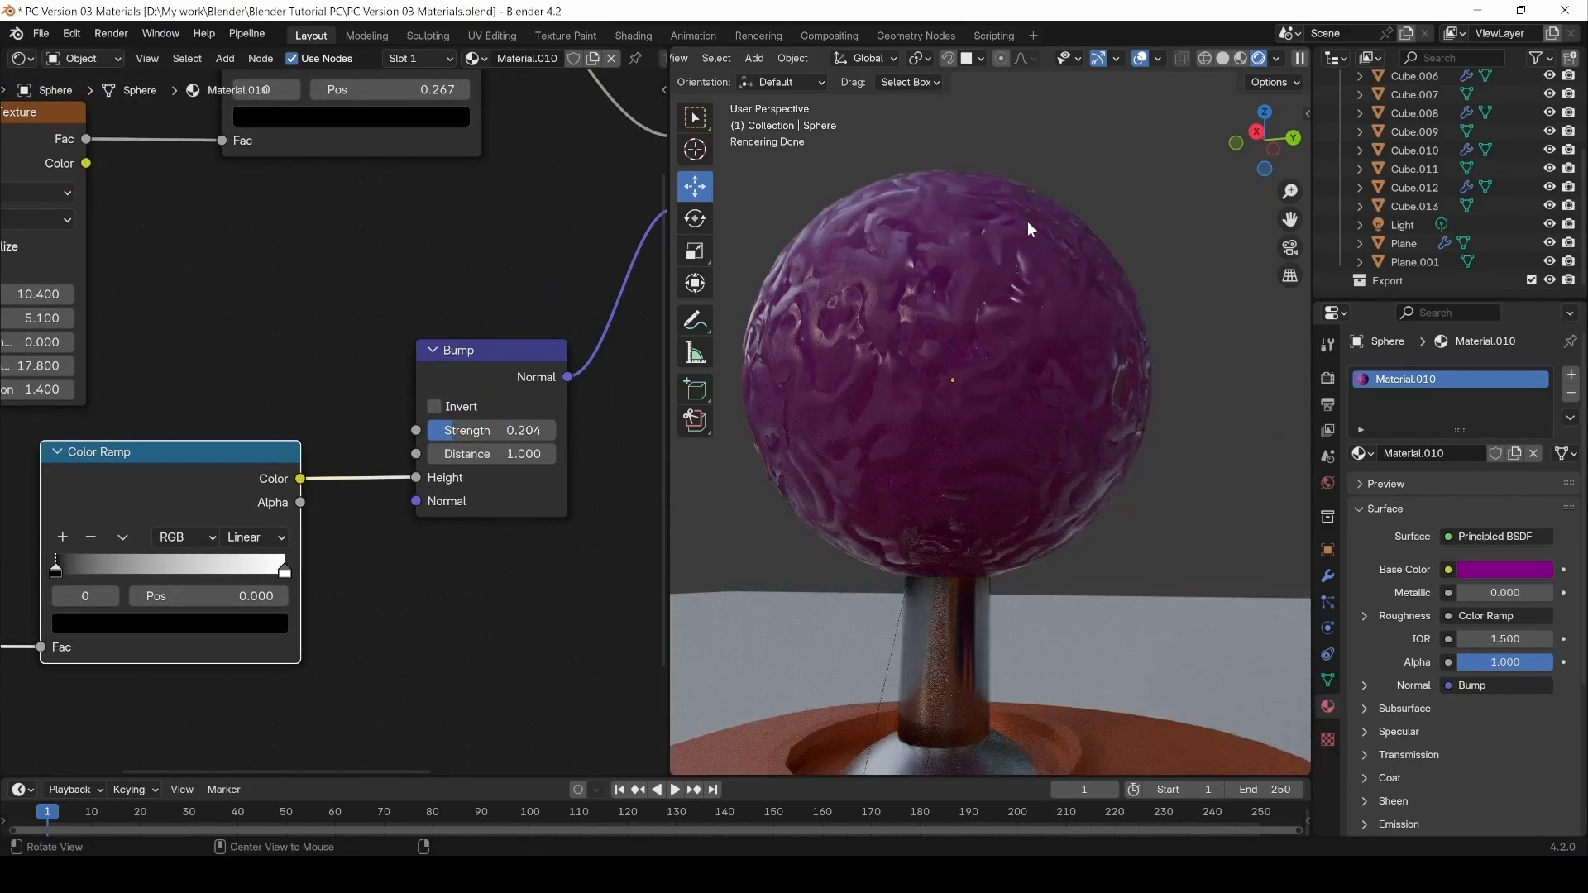
{"action": "middle_click_drag", "start_coordinate": [1028, 220], "coordinate": [951, 505]}
{"action": "scroll", "coordinate": [253, 619], "scroll_direction": "down", "scroll_amount": 2}
Try feeding the duplicated Color Ramp directly into the Principled BSDF's Normal without the Bump node, and remove that link again.
{"action": "left_click_drag", "start_coordinate": [445, 404], "coordinate": [478, 434]}
{"action": "left_click_drag", "start_coordinate": [440, 513], "coordinate": [460, 478]}
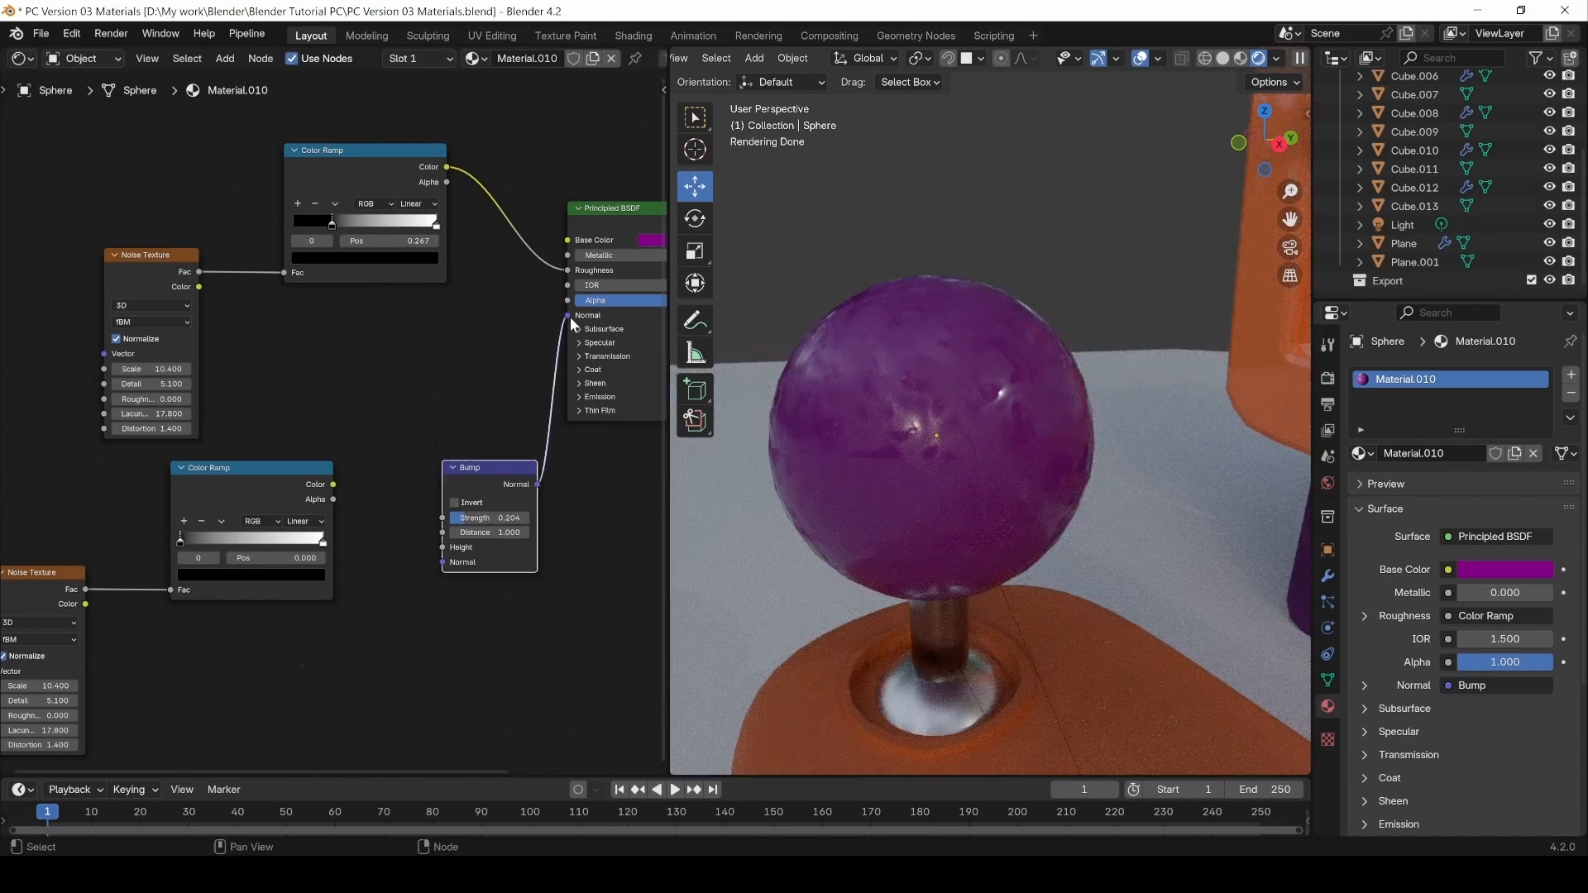
{"action": "left_click_drag", "start_coordinate": [569, 316], "coordinate": [558, 390]}
{"action": "left_click_drag", "start_coordinate": [332, 484], "coordinate": [566, 315]}
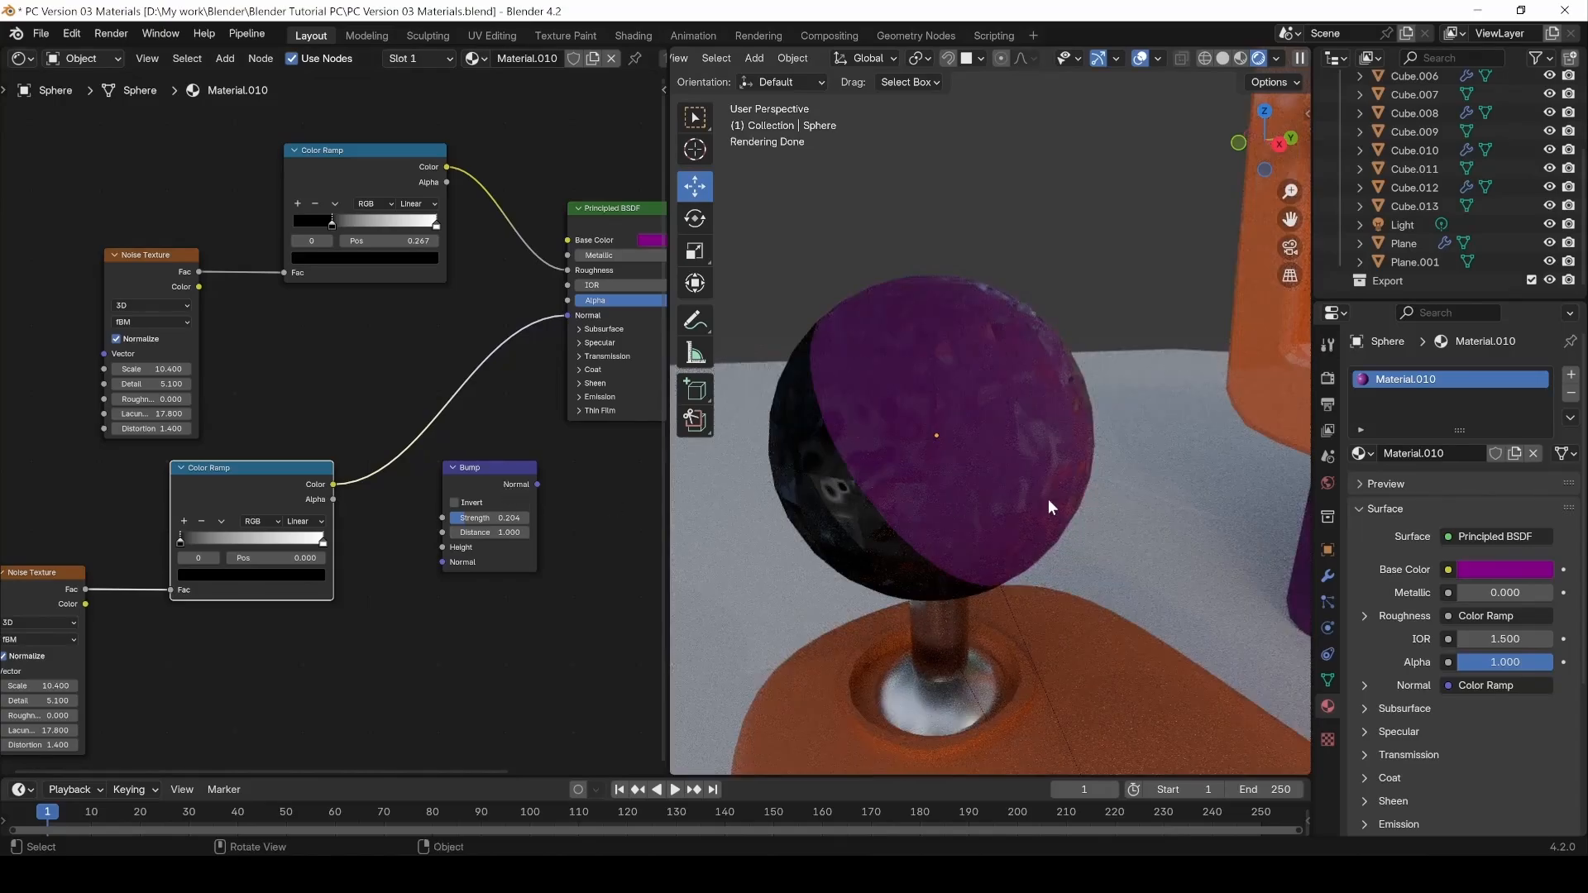
{"action": "middle_click_drag", "start_coordinate": [946, 482], "coordinate": [1077, 494]}
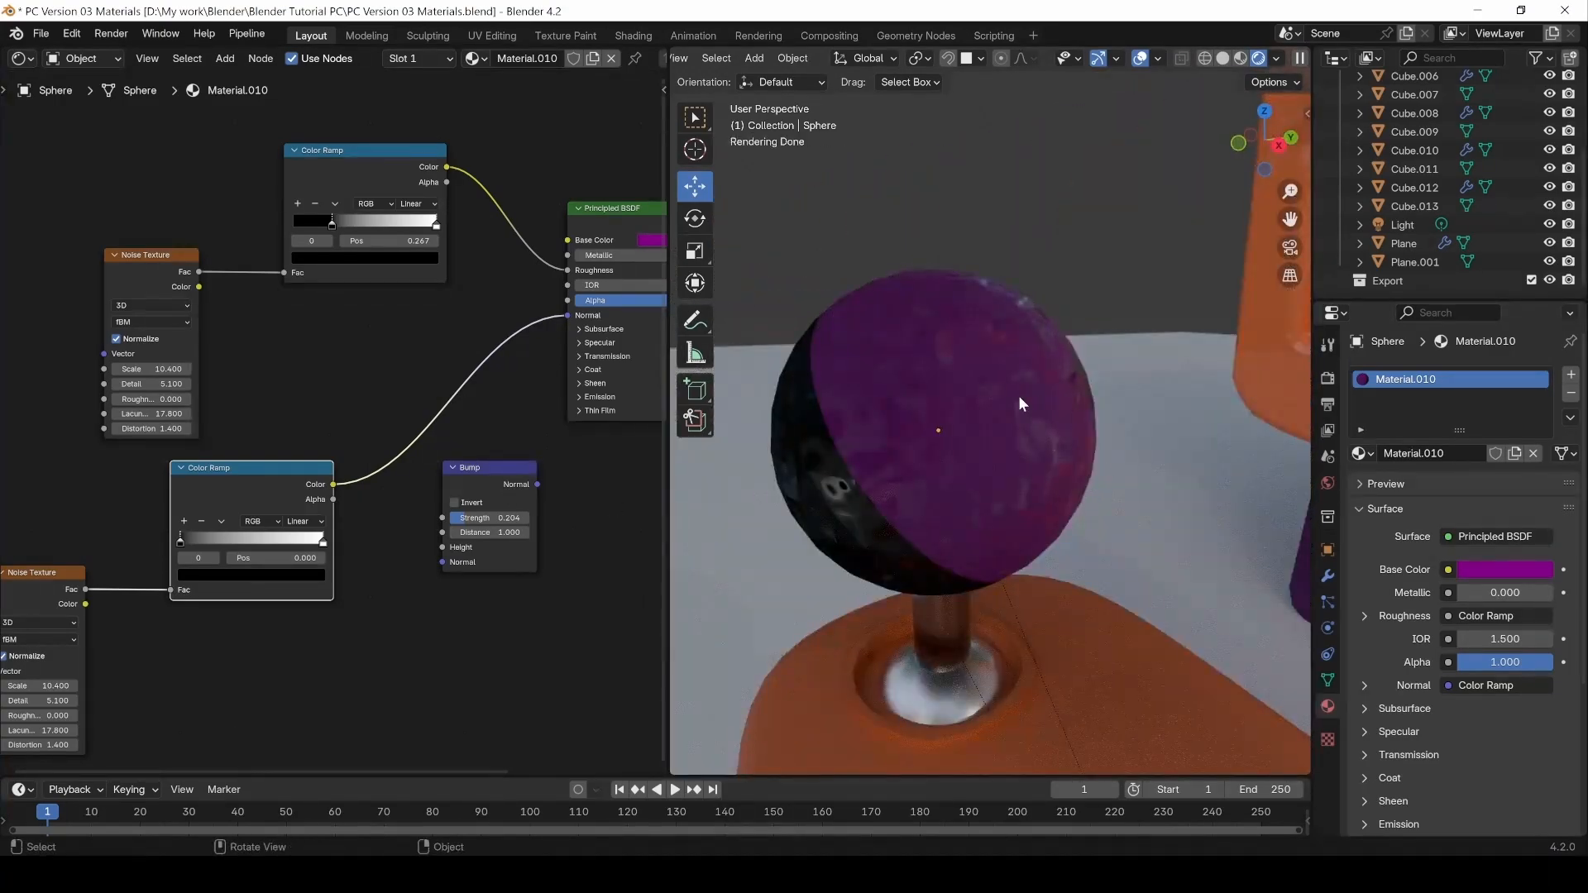
{"action": "left_click_drag", "start_coordinate": [554, 316], "coordinate": [509, 354]}
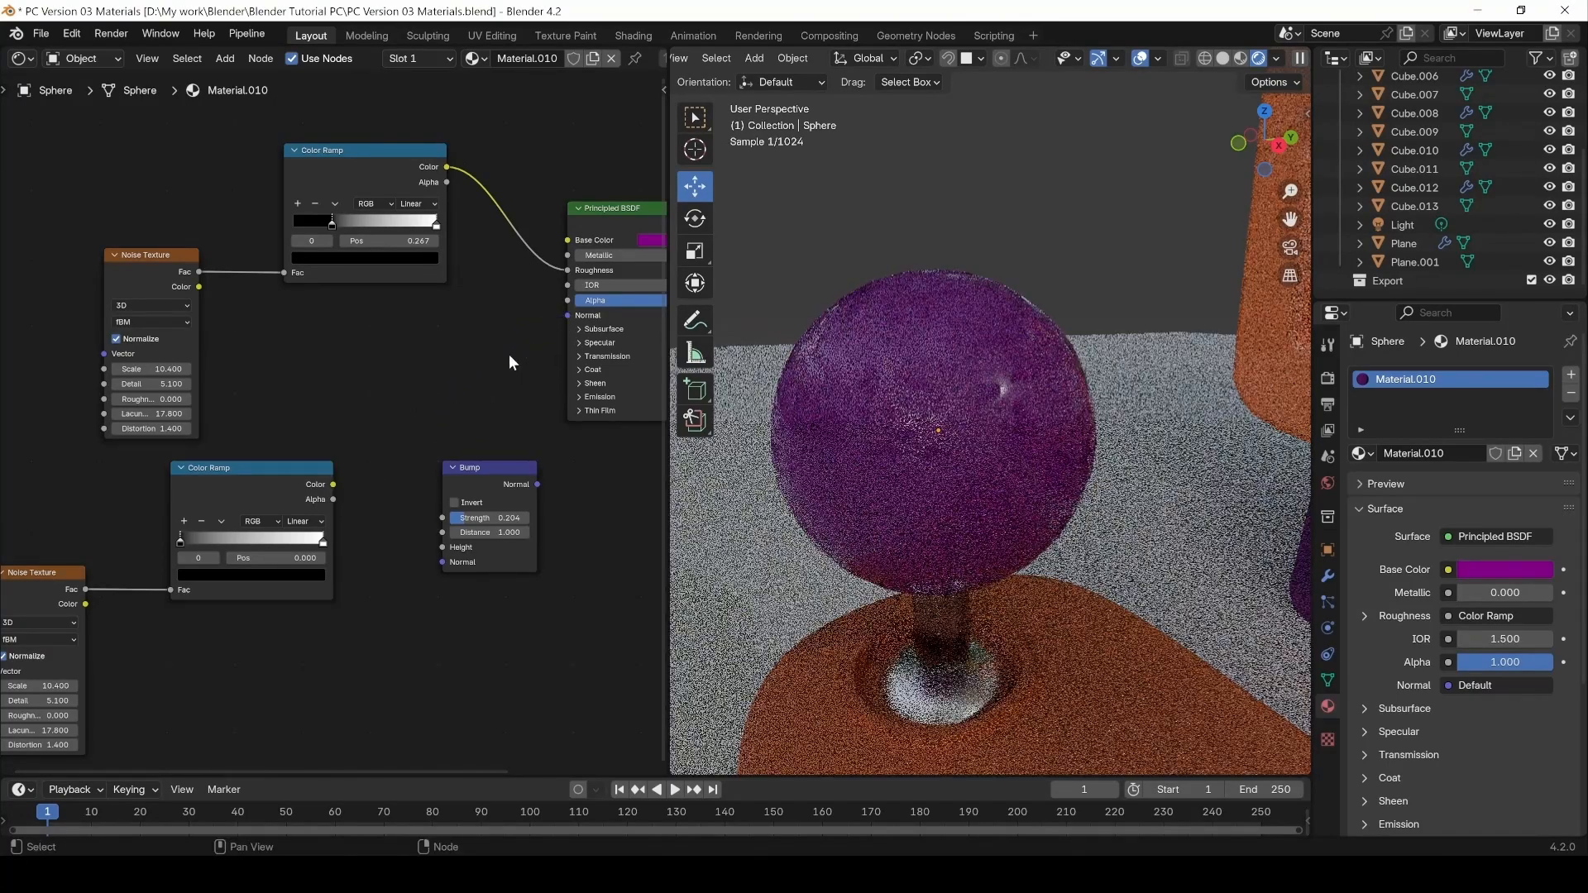
Set the duplicated Noise Texture's Detail to 9.1 and reposition the Bump node between its Color Ramp and the Principled BSDF.
{"action": "left_click_drag", "start_coordinate": [465, 468], "coordinate": [452, 402]}
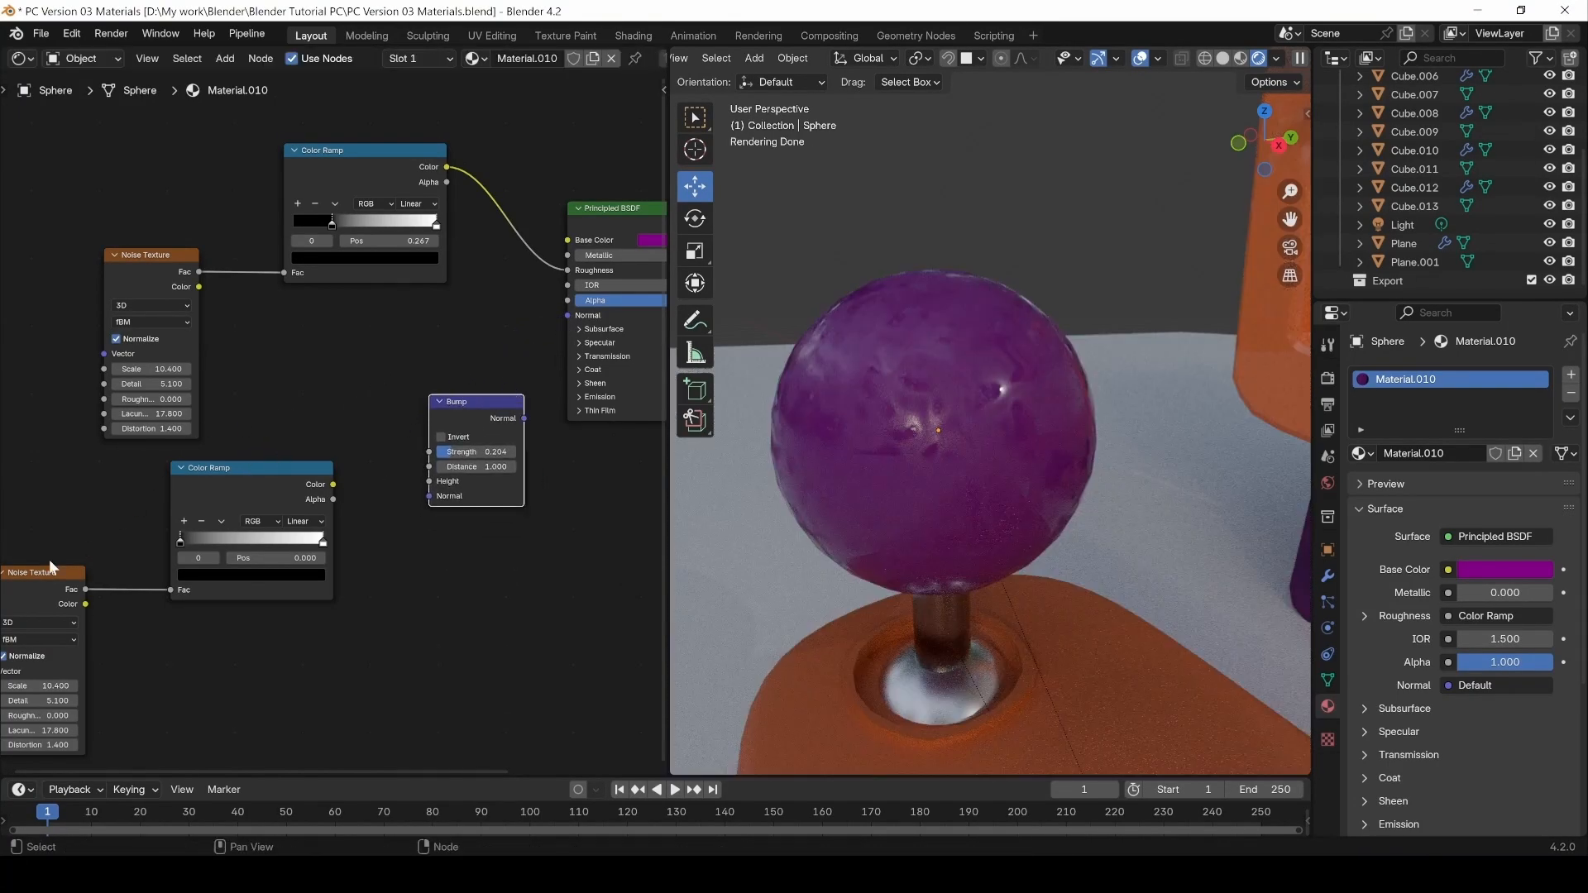
{"action": "left_click_drag", "start_coordinate": [41, 701], "coordinate": [79, 701]}
{"action": "left_click", "coordinate": [183, 707]}
{"action": "left_click", "coordinate": [497, 419]}
{"action": "mouse_move", "coordinate": [473, 412]}
{"action": "left_mouse_down"}
{"action": "mouse_move", "coordinate": [454, 415]}
{"action": "mouse_move", "coordinate": [474, 387]}
{"action": "left_mouse_up"}
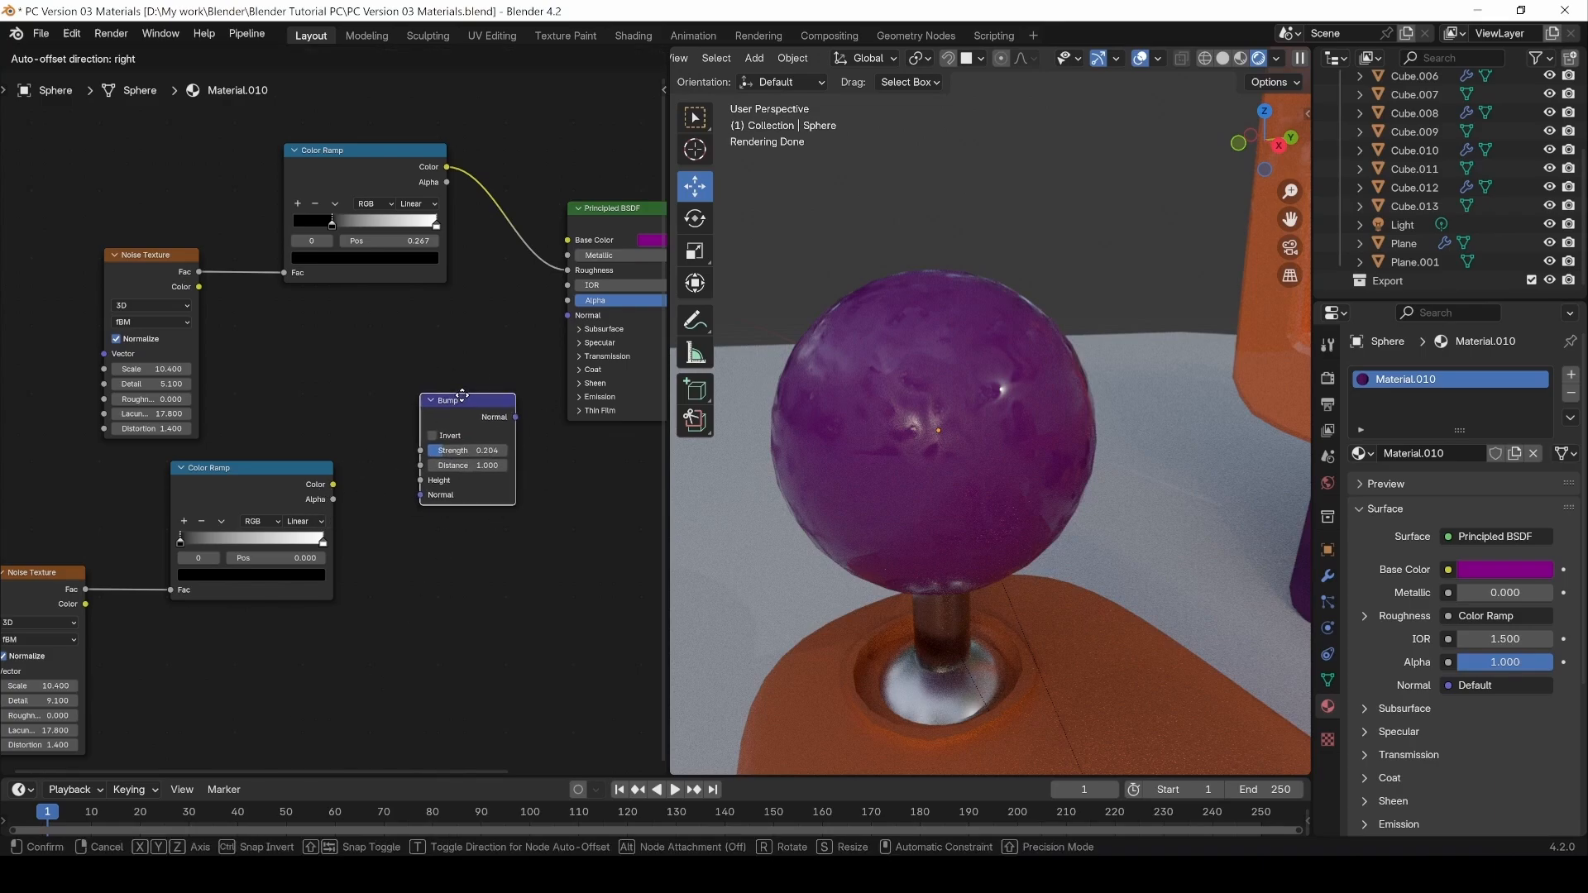
Reconnect the duplicated Color Ramp's Color to the Bump's Height and the Bump's Normal to the Principled BSDF's Normal.
{"action": "left_click_drag", "start_coordinate": [293, 656], "coordinate": [38, 541]}
{"action": "left_click_drag", "start_coordinate": [333, 484], "coordinate": [418, 475]}
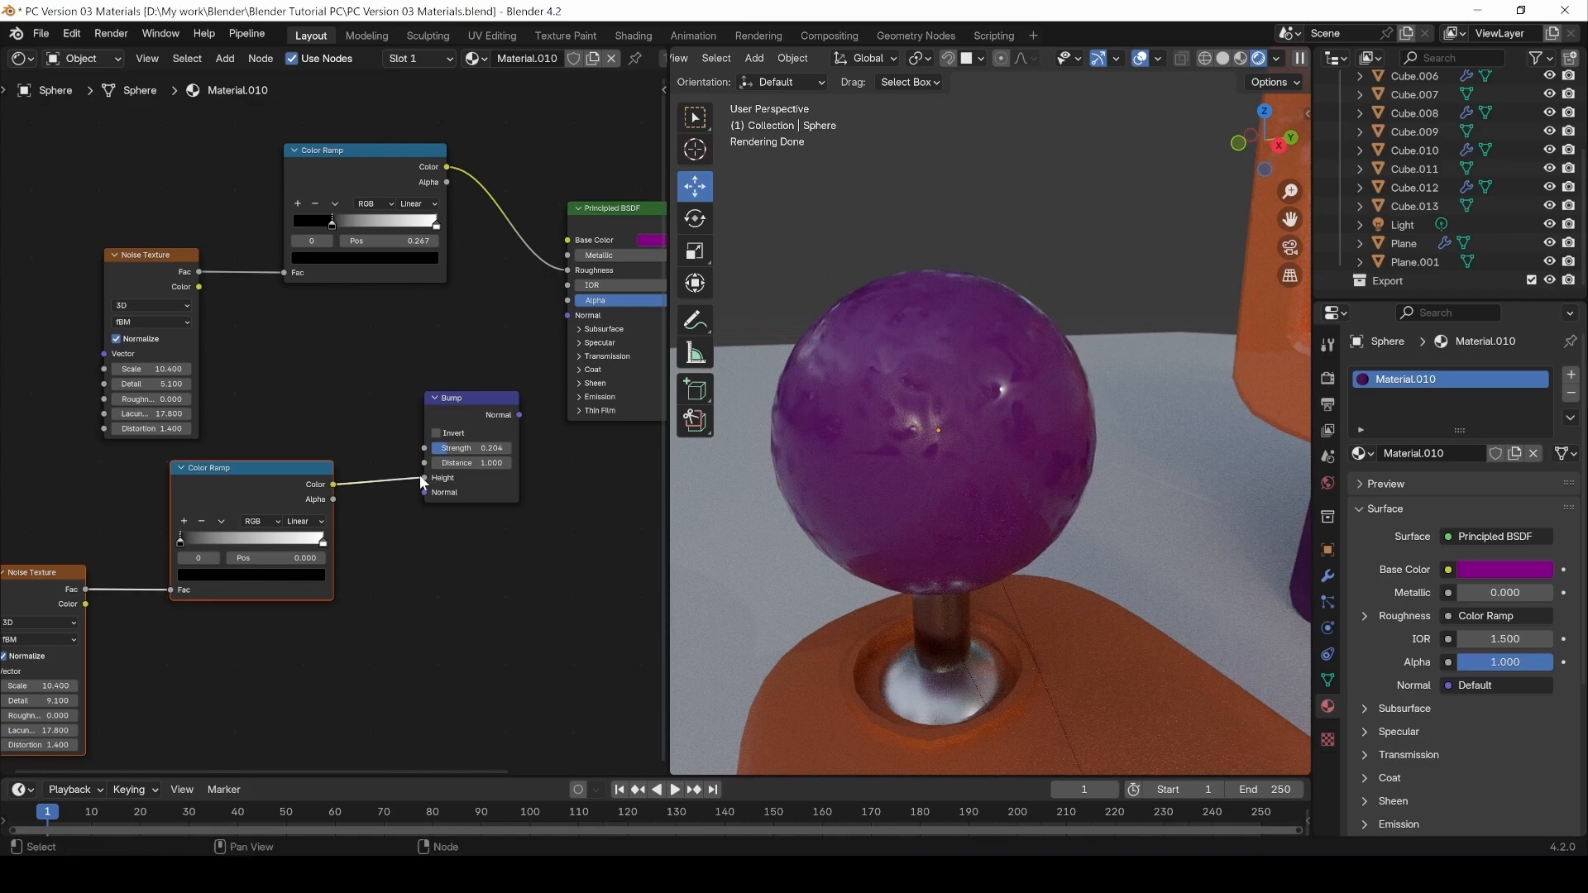
{"action": "left_click", "coordinate": [448, 419]}
{"action": "left_click_drag", "start_coordinate": [449, 412], "coordinate": [567, 316]}
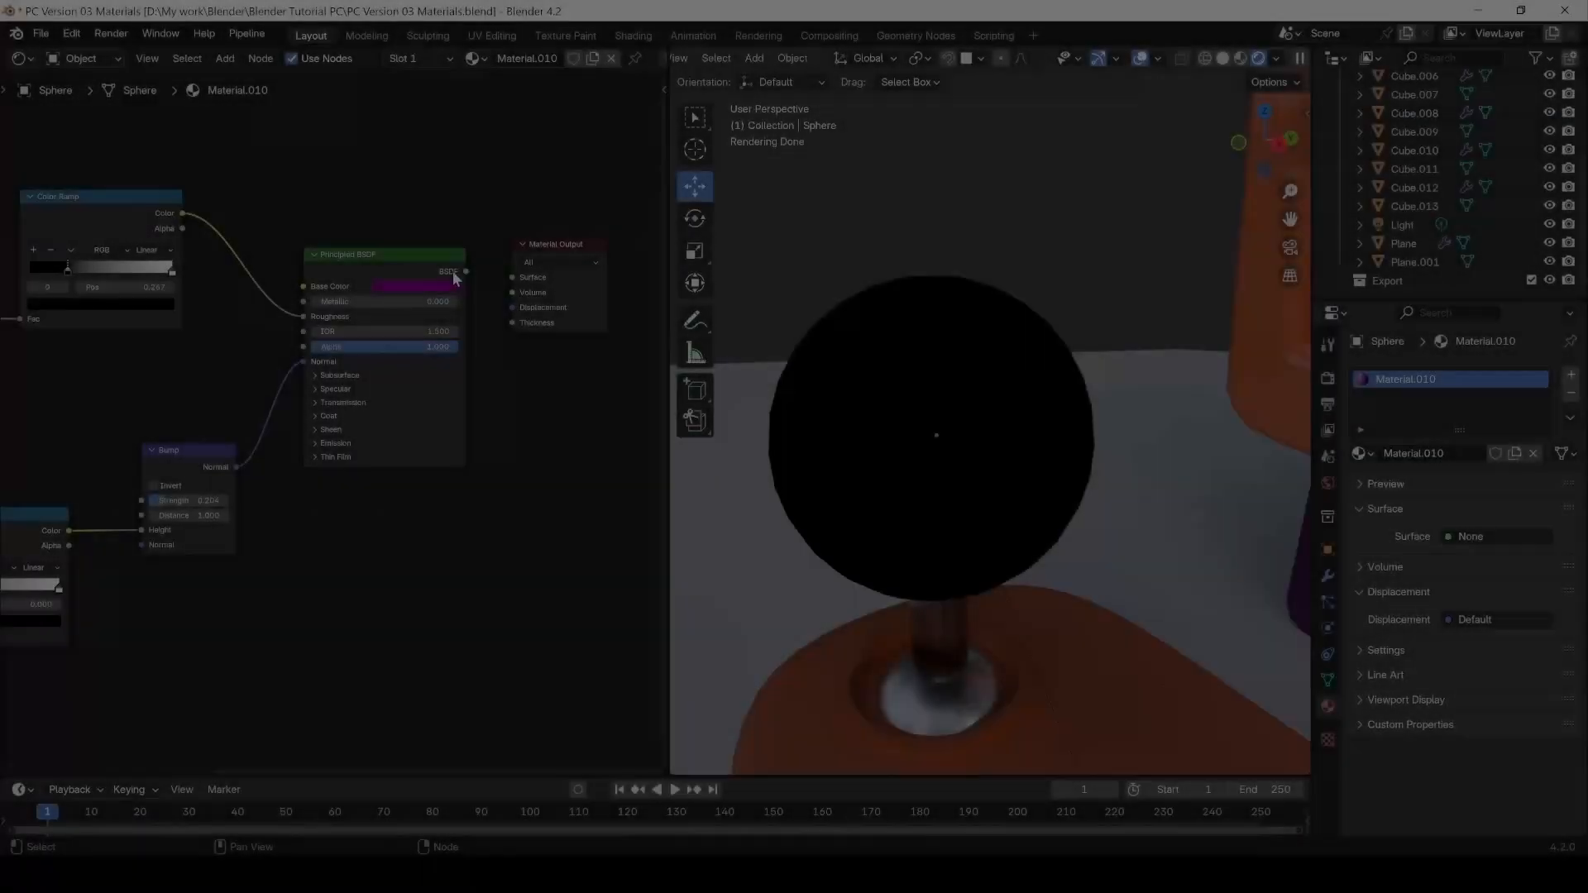
Connect the Principled BSDF's output to the Material Output's Surface.
{"action": "left_click_drag", "start_coordinate": [464, 271], "coordinate": [513, 277]}
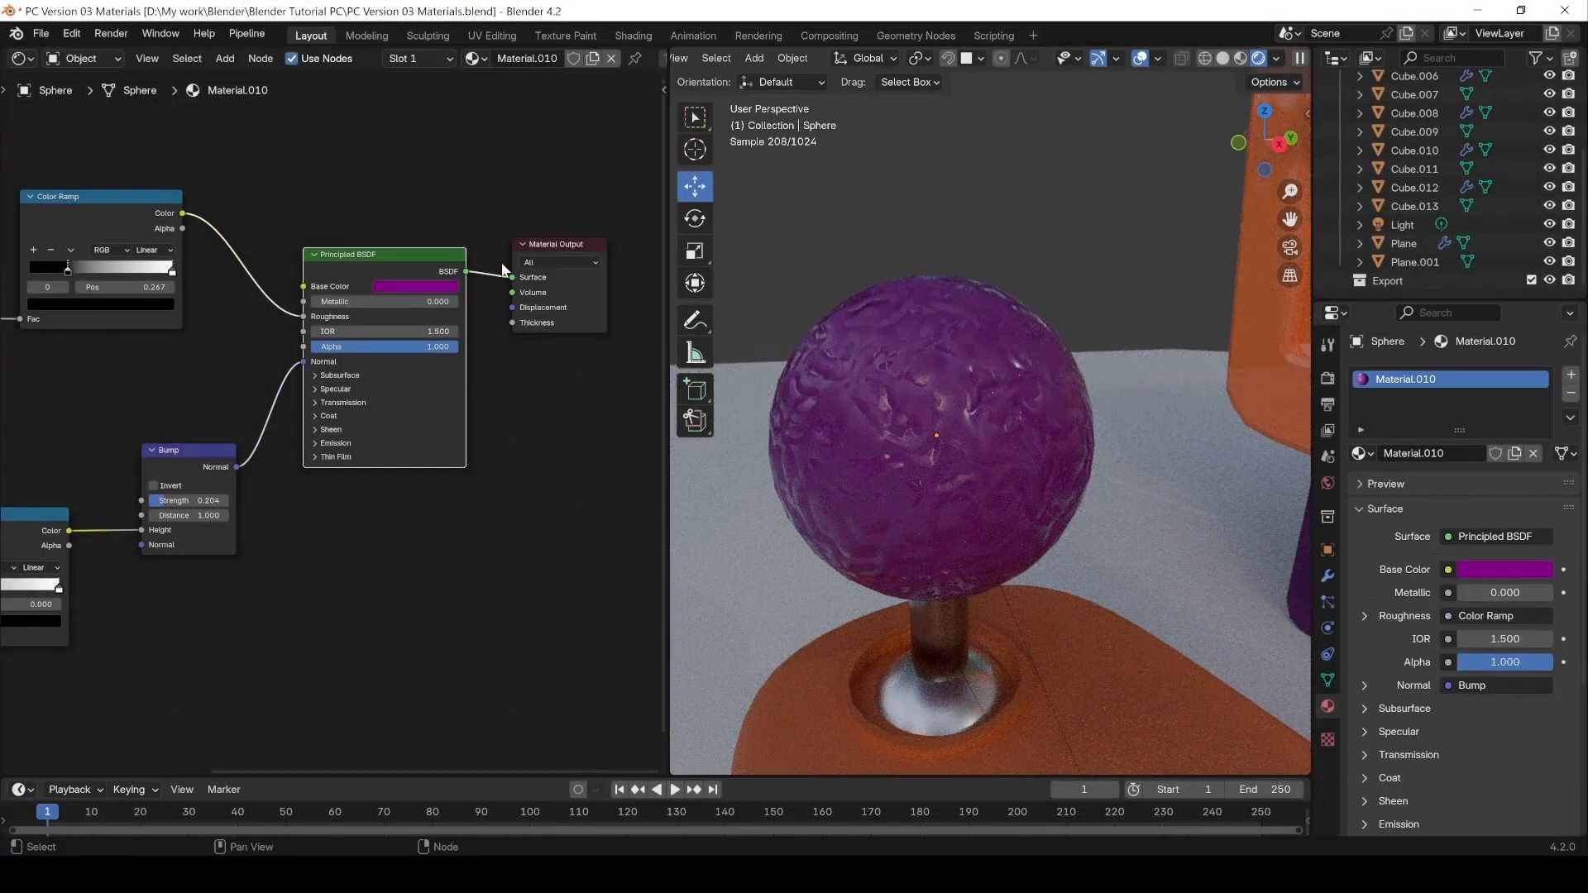
{"action": "middle_click_drag", "start_coordinate": [329, 387], "coordinate": [436, 373]}
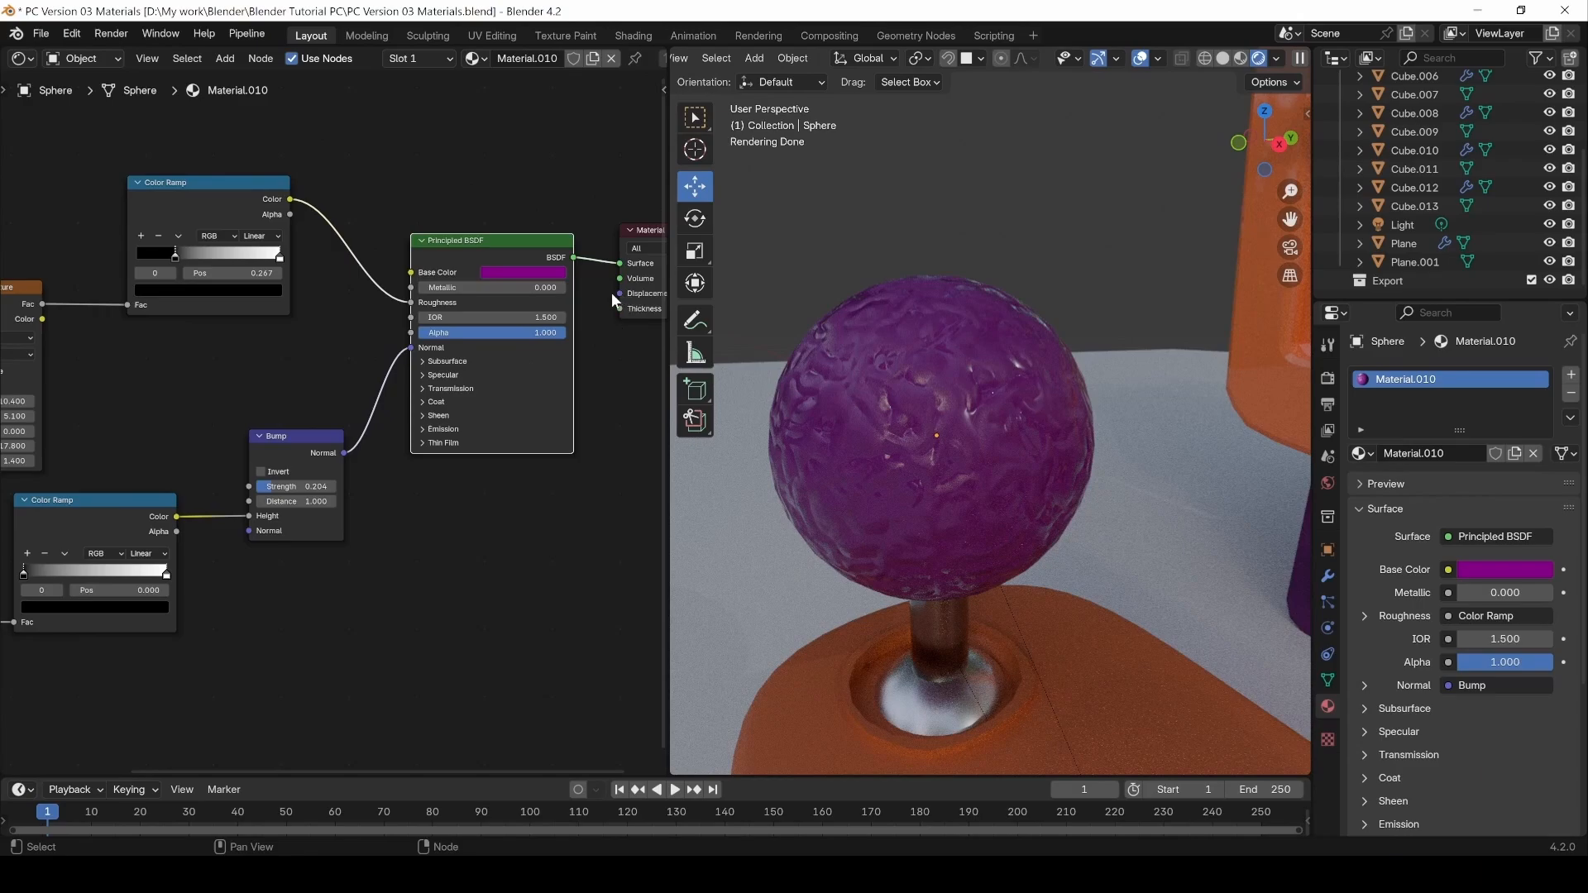
{"action": "middle_click_drag", "start_coordinate": [439, 291], "coordinate": [619, 253]}
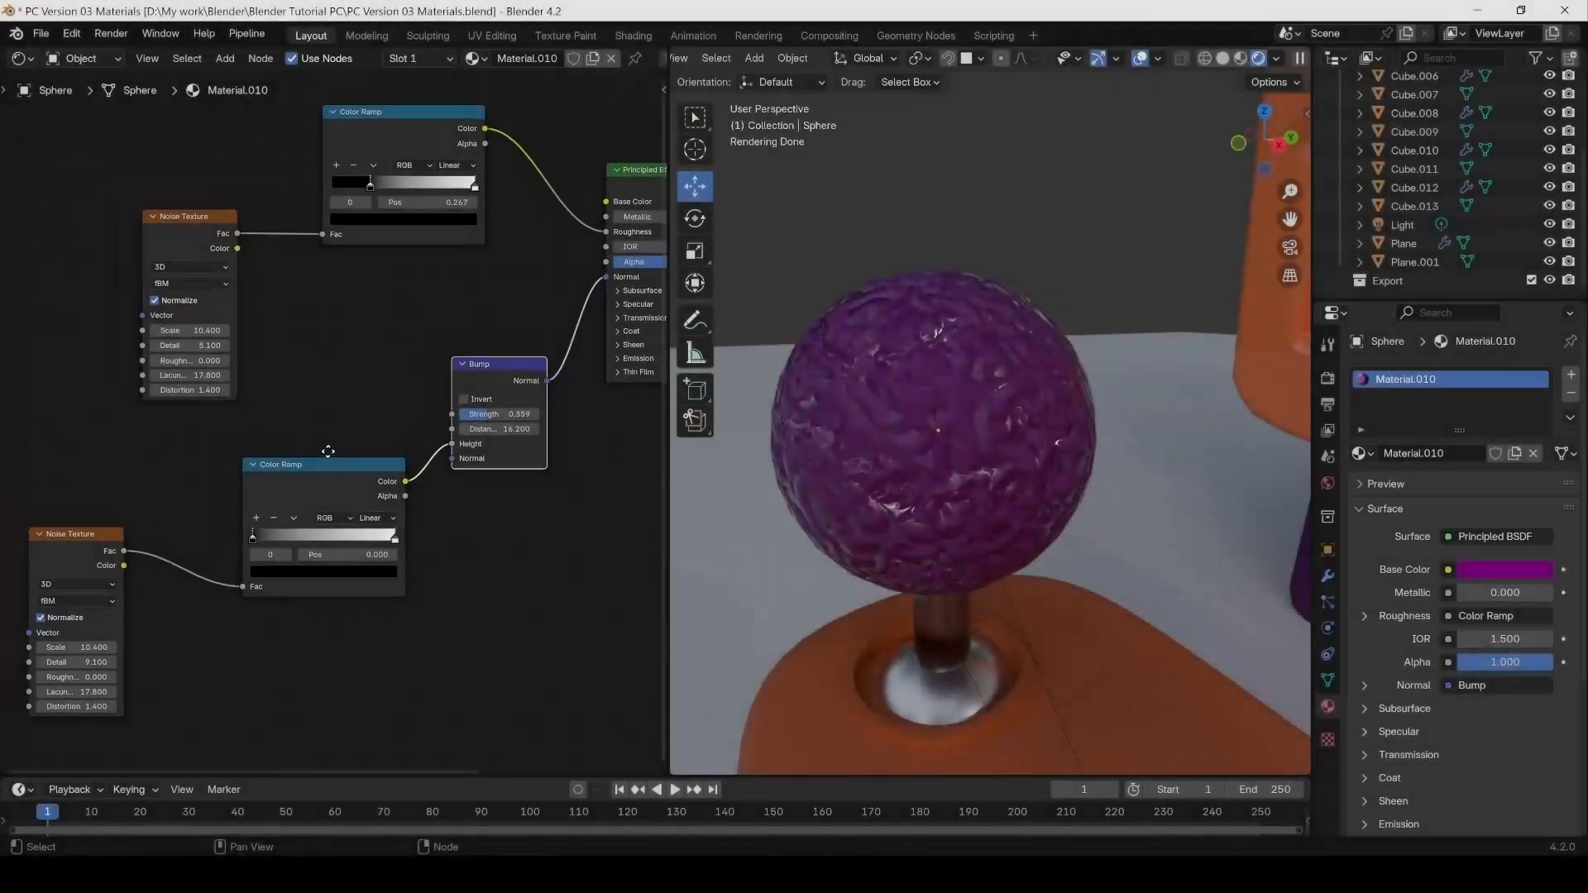
Move the duplicated Noise Texture node closer to the Color Ramp that feeds the Bump node.
{"action": "middle_click_drag", "start_coordinate": [329, 452], "coordinate": [443, 532]}
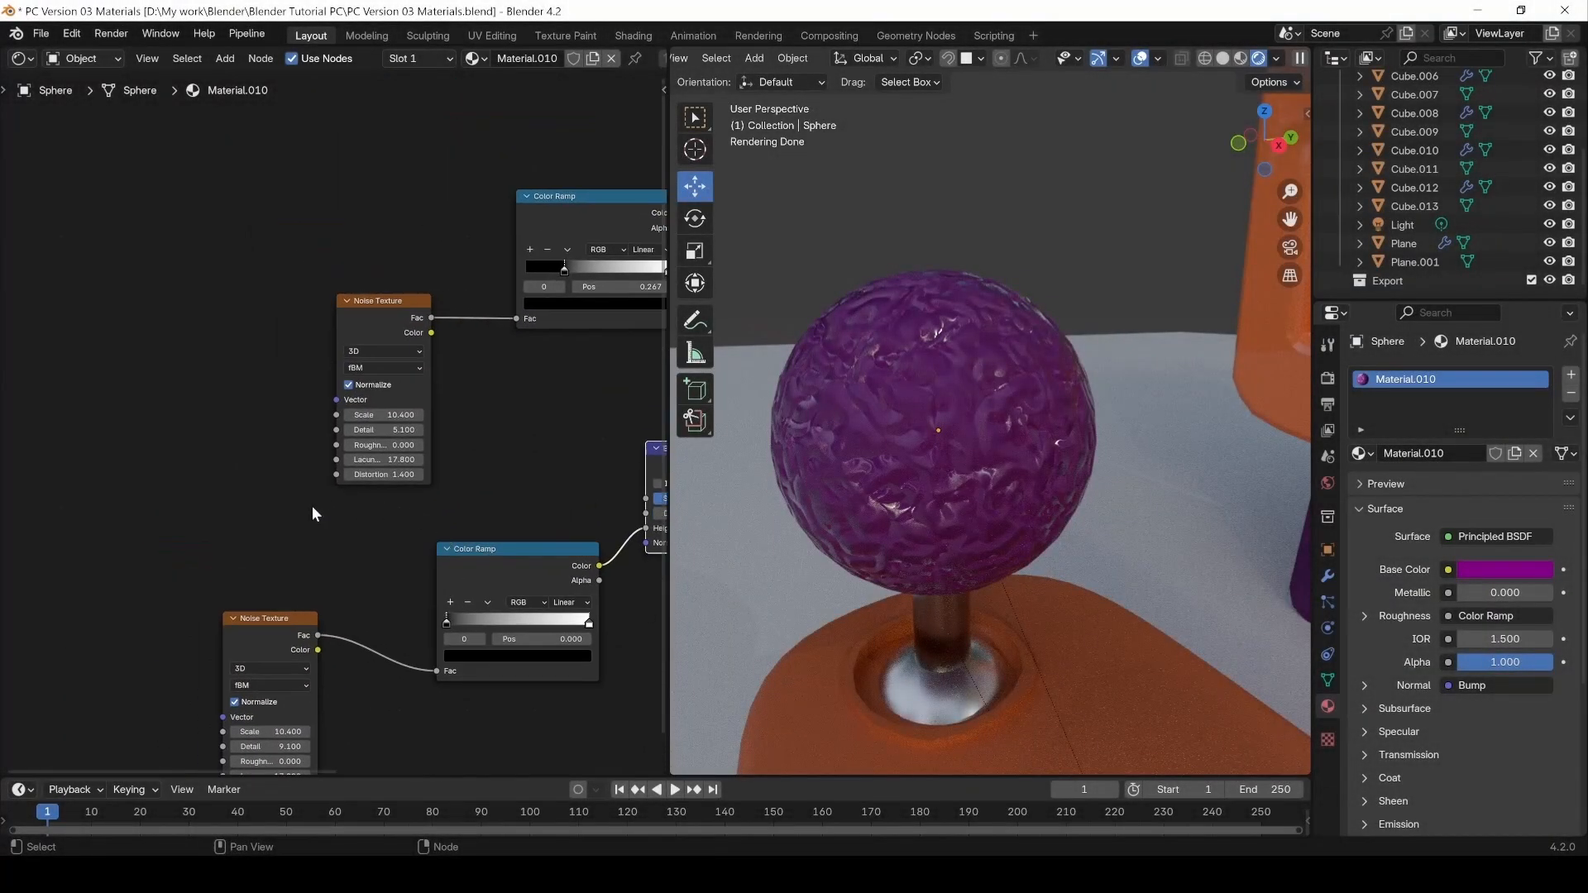
{"action": "left_click_drag", "start_coordinate": [227, 560], "coordinate": [306, 646]}
{"action": "left_click_drag", "start_coordinate": [257, 617], "coordinate": [310, 649]}
{"action": "left_click", "coordinate": [326, 586]}
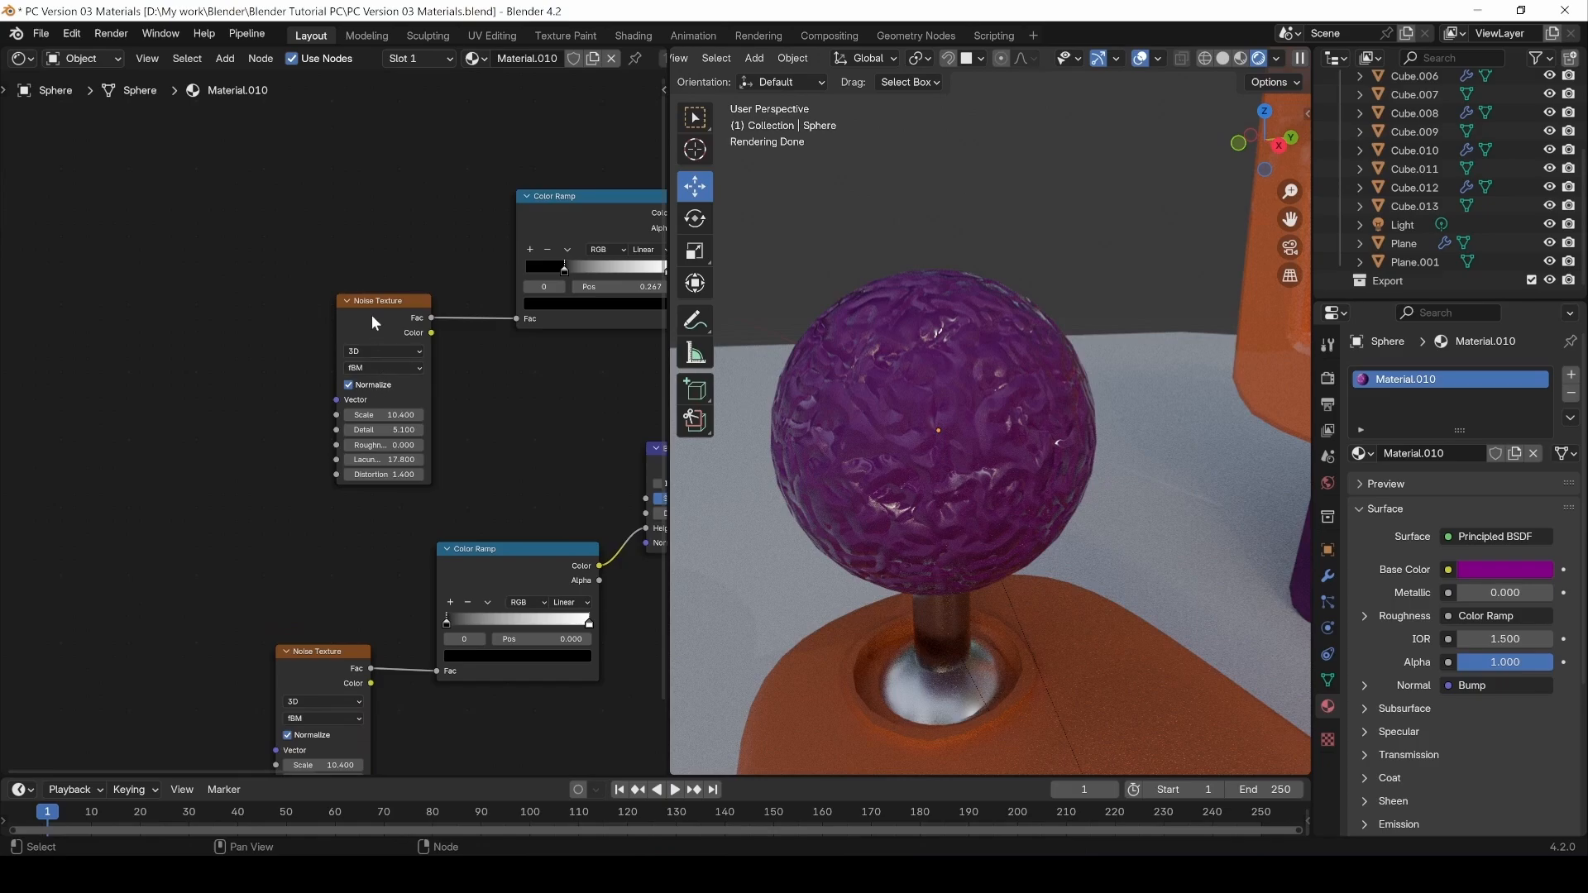
{"action": "middle_click_drag", "start_coordinate": [301, 694], "coordinate": [300, 584]}
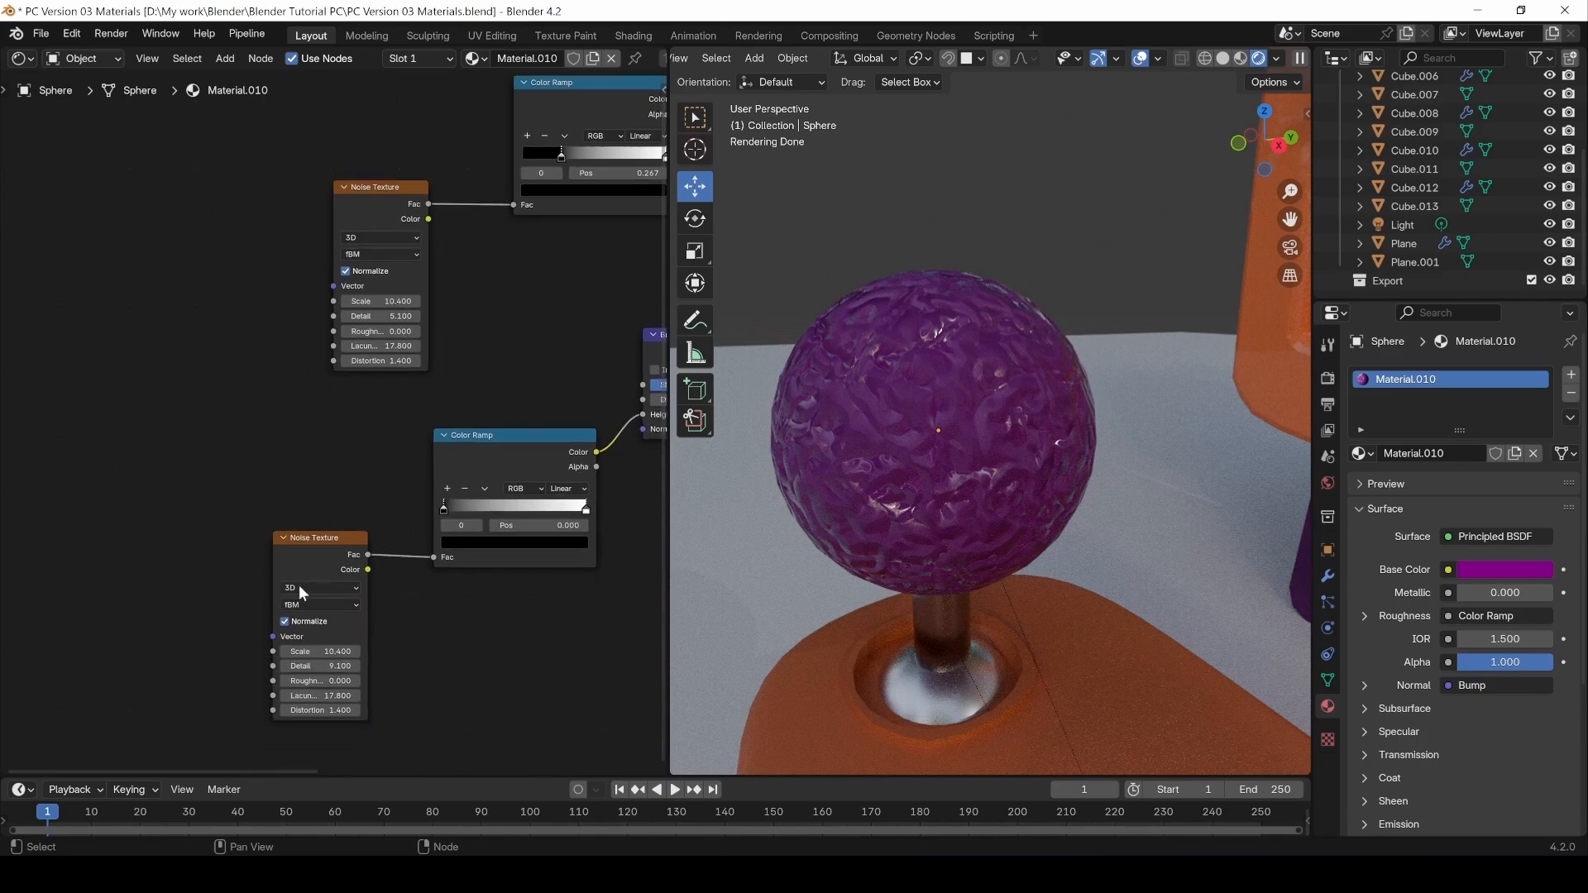
Add linked Texture Coordinate and Mapping nodes to the Noise Texture that drives the roughness.
{"action": "middle_click_drag", "start_coordinate": [408, 567], "coordinate": [265, 656]}
{"action": "middle_click_drag", "start_coordinate": [270, 430], "coordinate": [378, 560]}
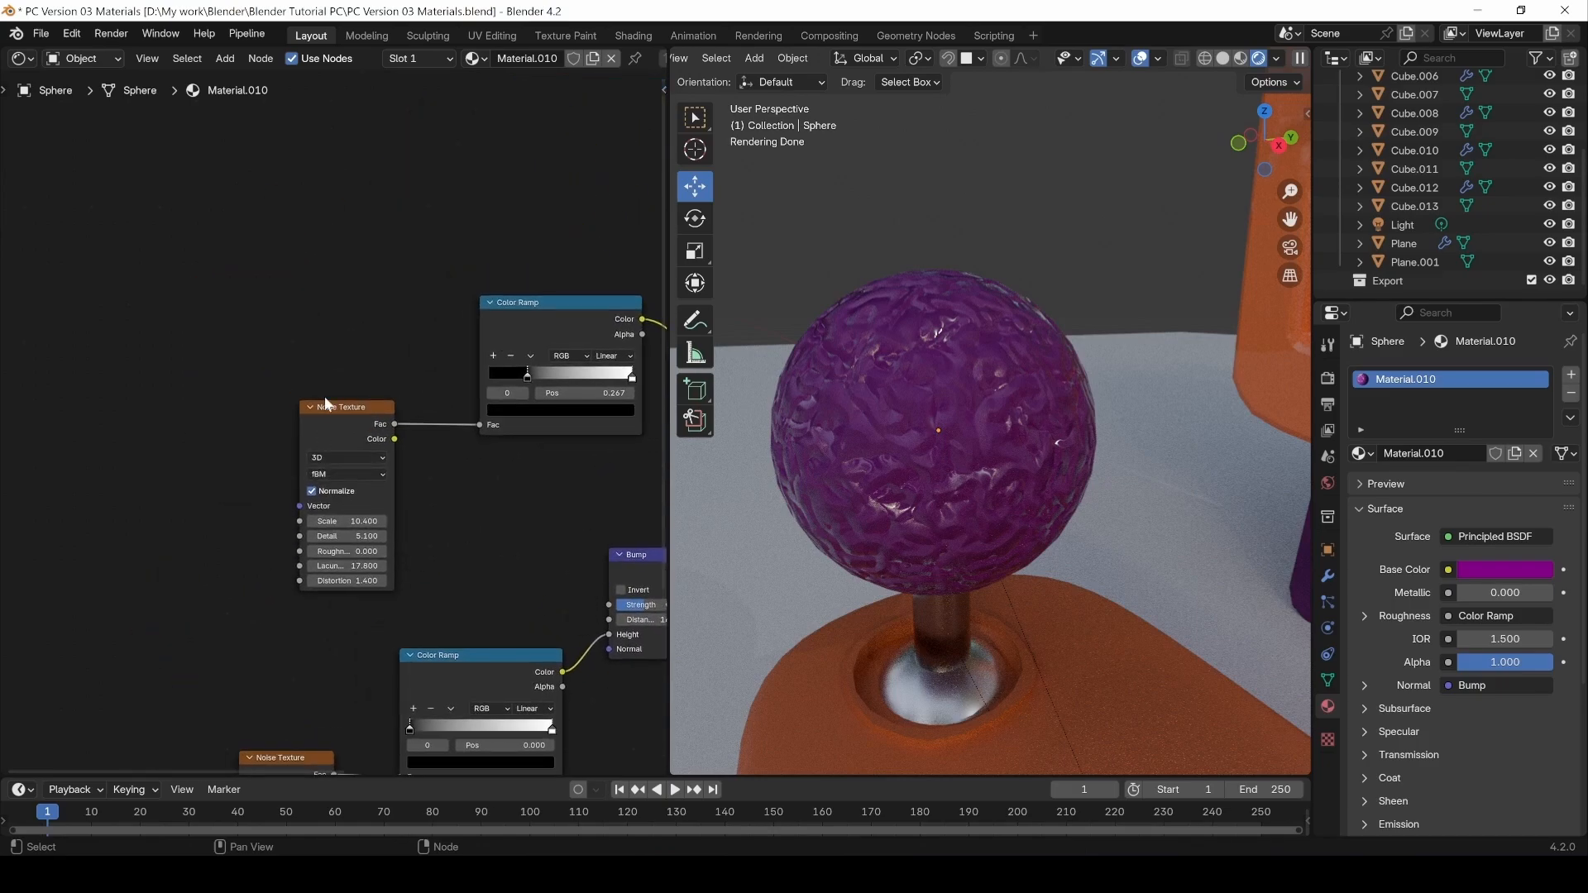
{"action": "left_click", "coordinate": [325, 415]}
{"action": "key", "text": "ctrl+t"}
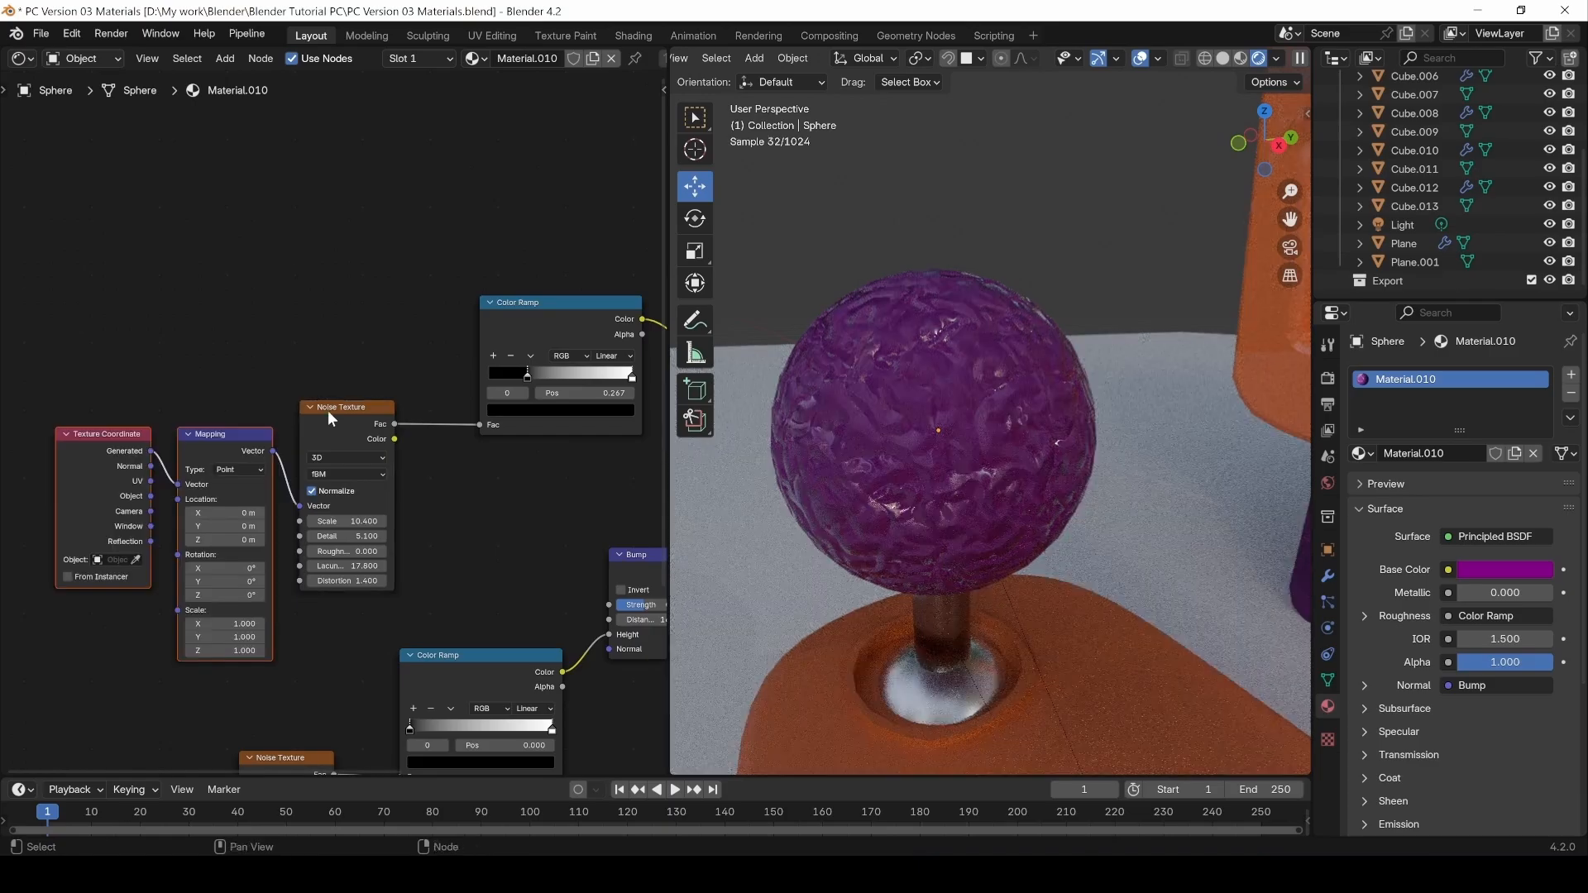
{"action": "middle_click_drag", "start_coordinate": [249, 341], "coordinate": [192, 311]}
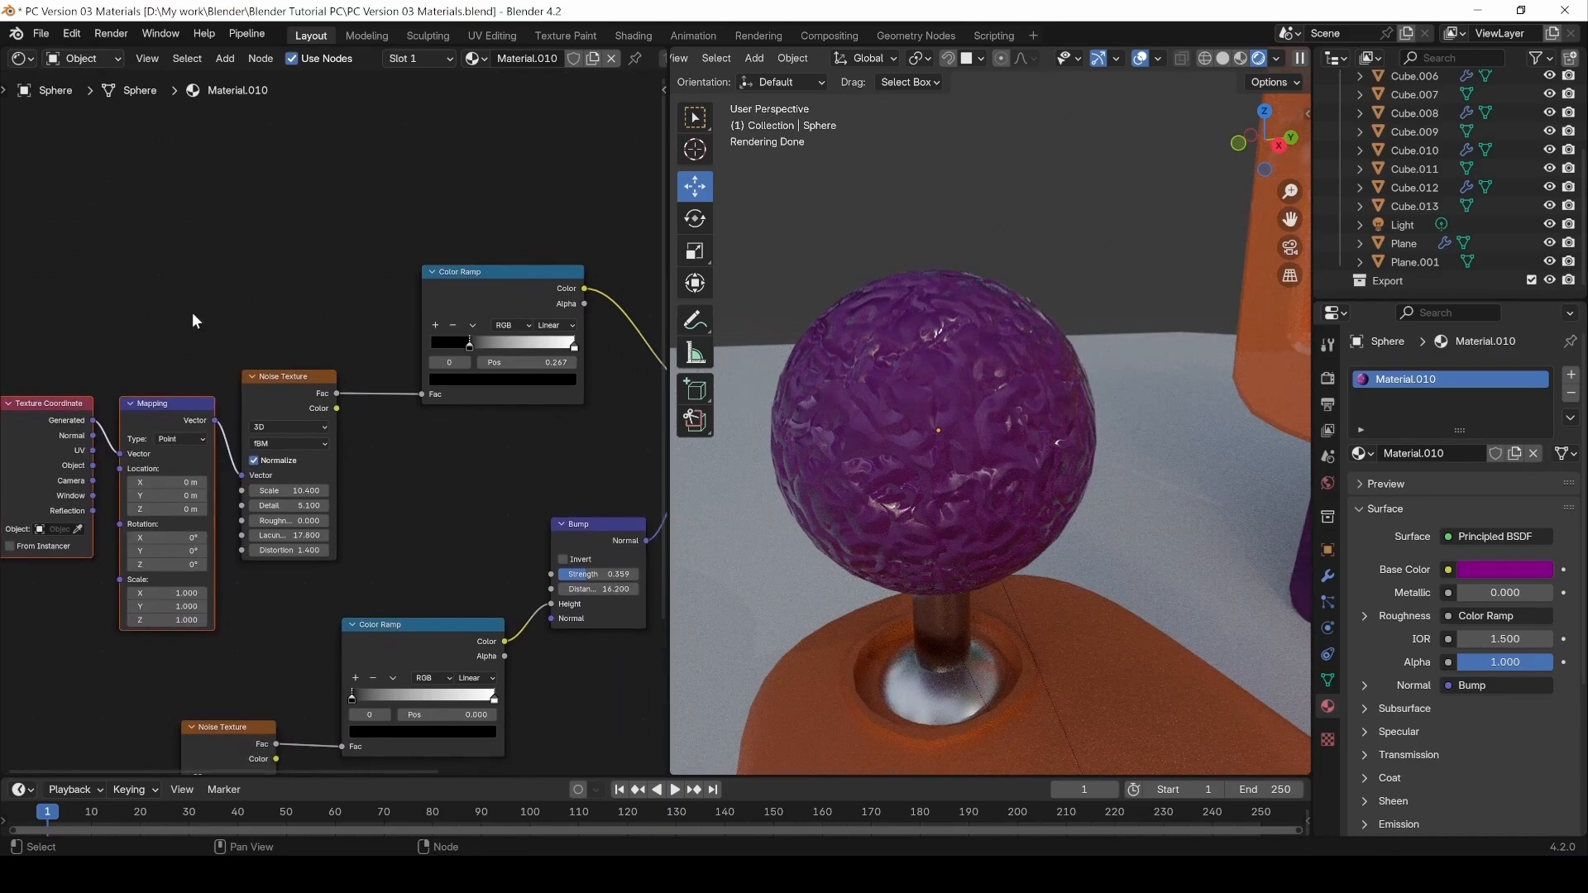
Preview the roughness Noise Texture directly on the sphere and spread its Texture Coordinate and Mapping nodes apart.
{"action": "left_click", "coordinate": [291, 380], "text": "ctrl+shift"}
{"action": "middle_click_drag", "start_coordinate": [390, 460], "coordinate": [486, 445]}
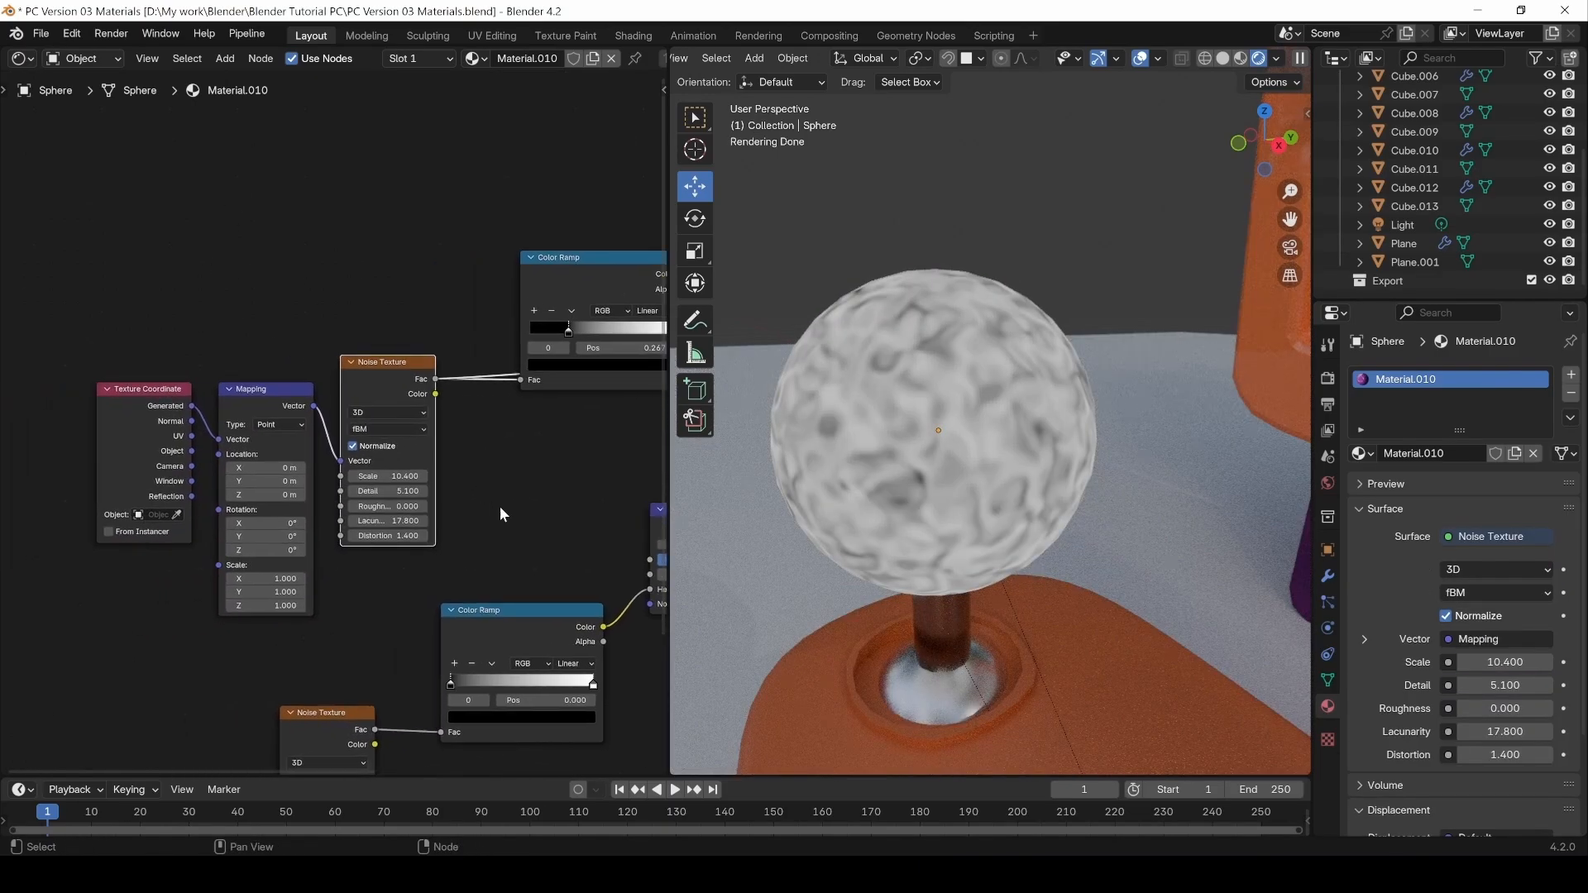
{"action": "middle_click_drag", "start_coordinate": [174, 392], "coordinate": [261, 377]}
{"action": "mouse_move", "coordinate": [335, 382]}
{"action": "left_mouse_down"}
{"action": "mouse_move", "coordinate": [274, 361]}
{"action": "mouse_move", "coordinate": [333, 379]}
{"action": "left_mouse_up"}
{"action": "left_click_drag", "start_coordinate": [200, 380], "coordinate": [127, 376]}
{"action": "left_click_drag", "start_coordinate": [328, 377], "coordinate": [287, 373]}
{"action": "left_click_drag", "start_coordinate": [101, 304], "coordinate": [314, 599]}
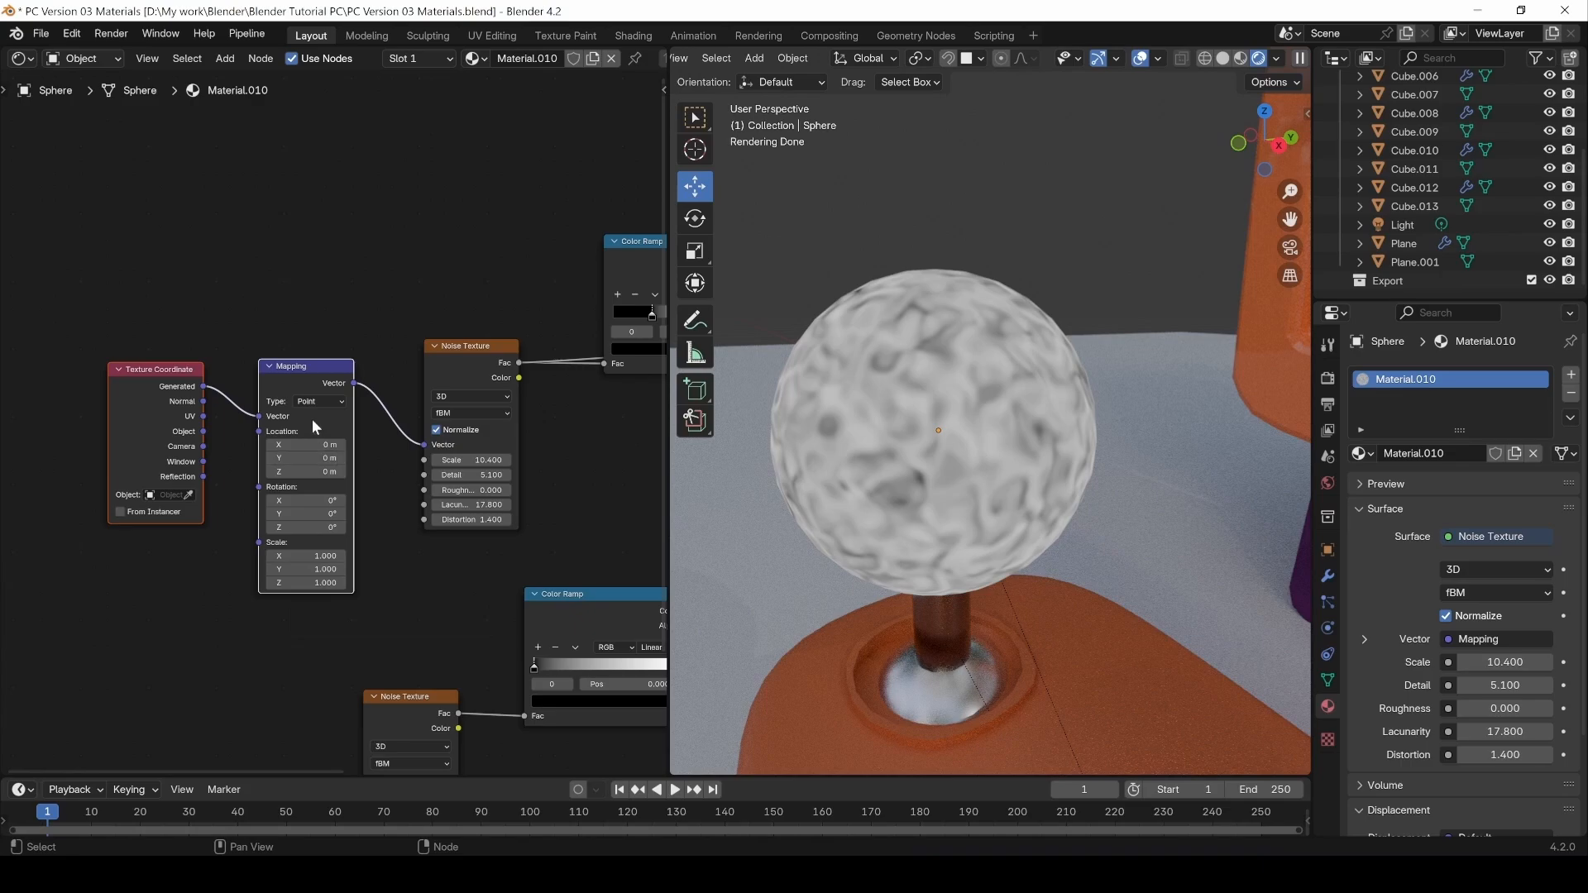
{"action": "left_click_drag", "start_coordinate": [422, 286], "coordinate": [533, 455]}
{"action": "left_click", "coordinate": [317, 313]}
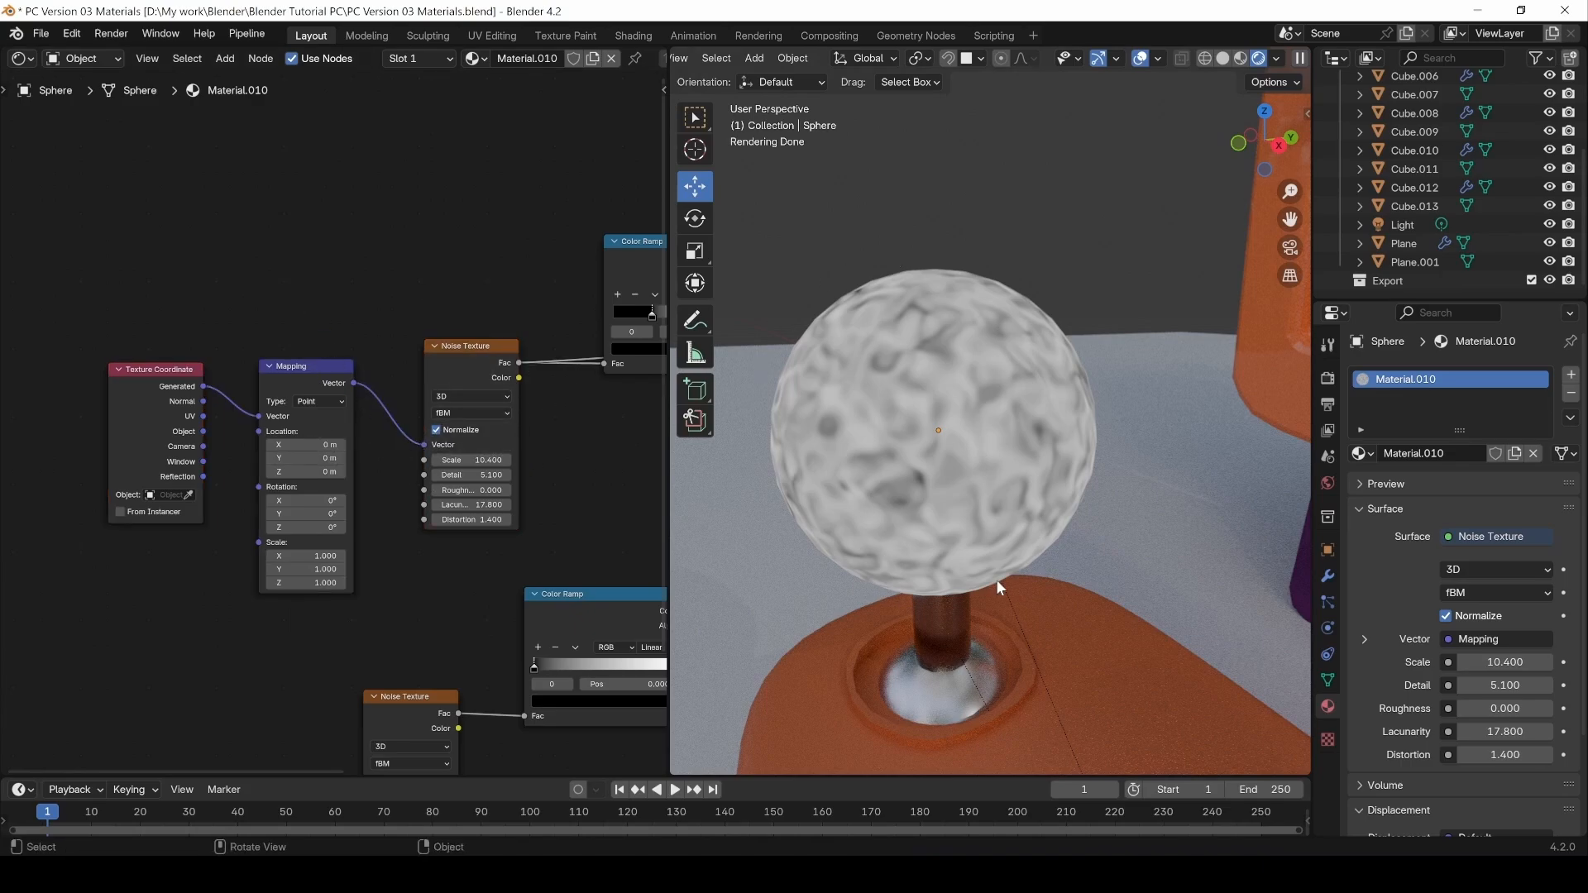
Set the Mapping node's Y rotation to 73.7°, Y scale to -0.700 and Y location to -3 m.
{"action": "left_click_drag", "start_coordinate": [317, 513], "coordinate": [422, 514]}
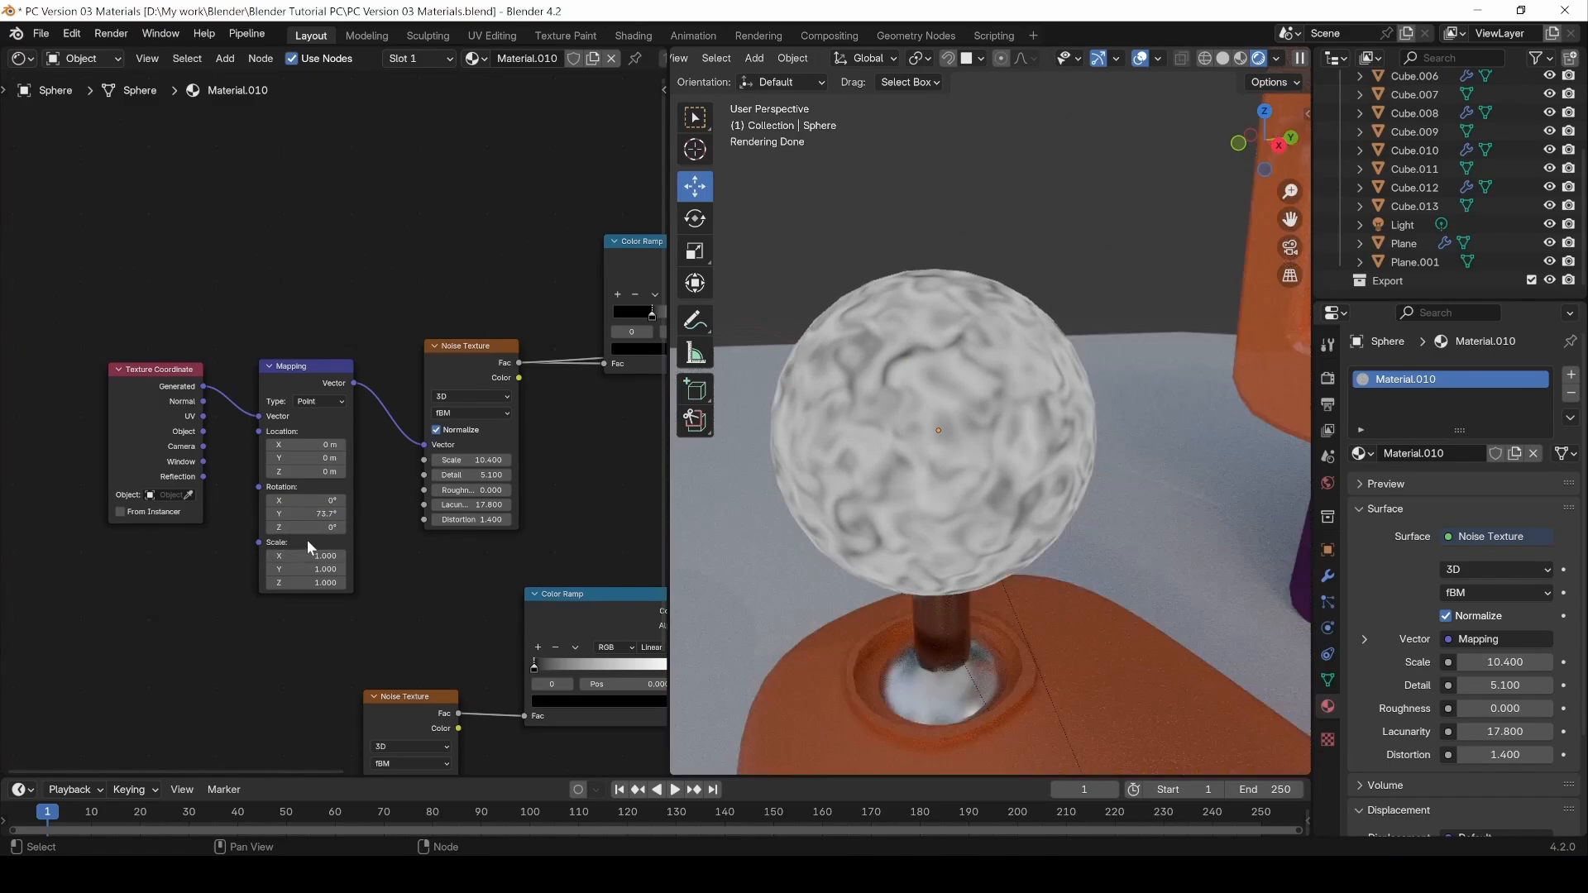
{"action": "mouse_move", "coordinate": [310, 569]}
{"action": "left_mouse_down"}
{"action": "mouse_move", "coordinate": [380, 569]}
{"action": "mouse_move", "coordinate": [299, 569]}
{"action": "left_mouse_up"}
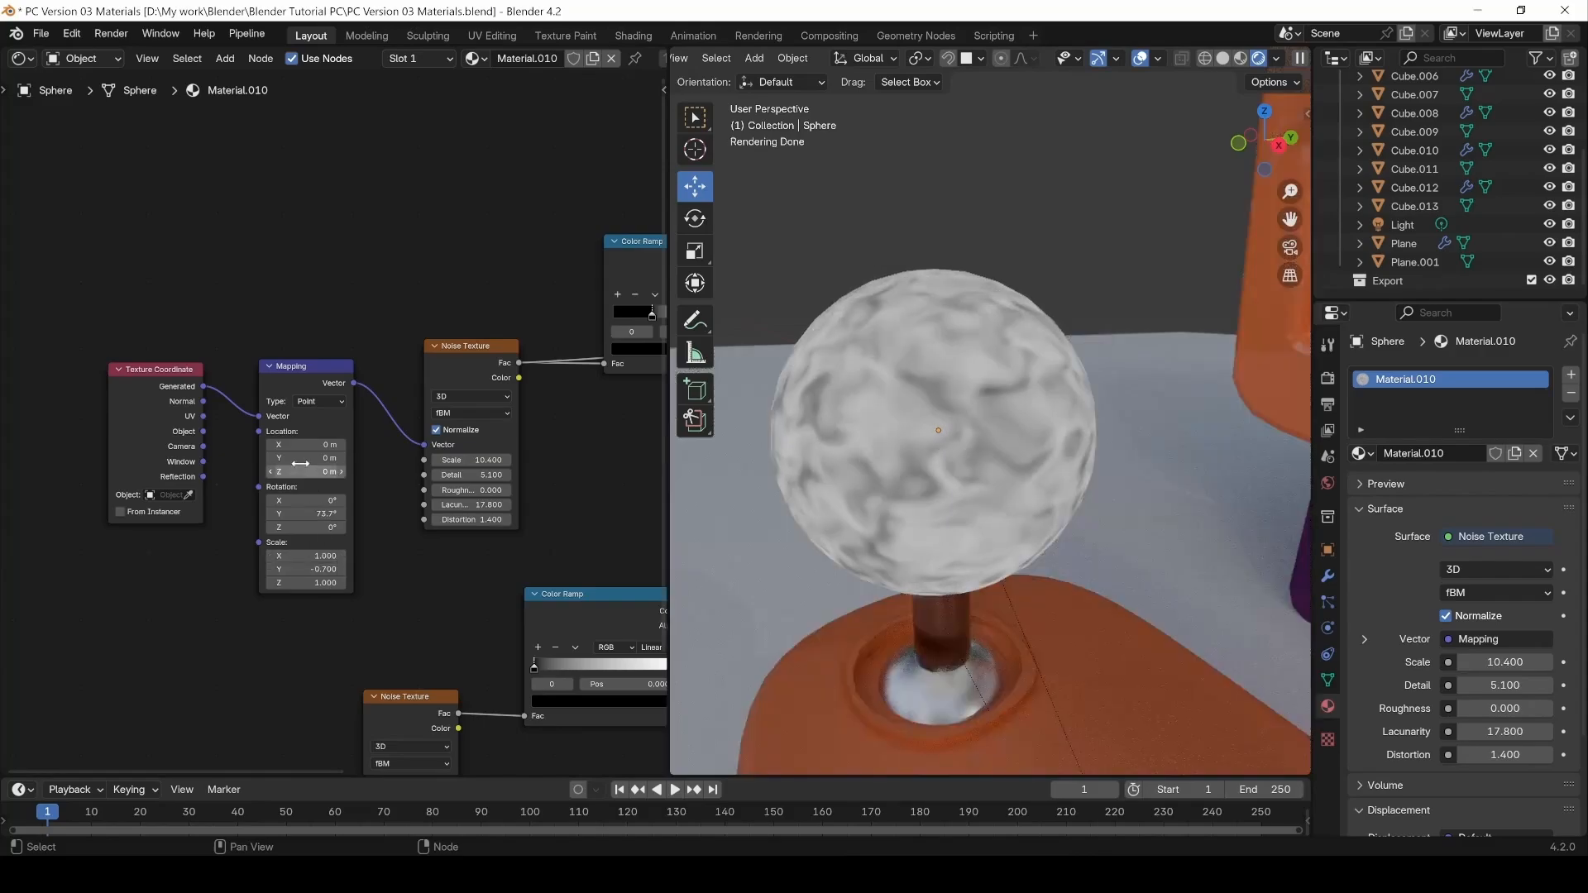
{"action": "left_click_drag", "start_coordinate": [300, 464], "coordinate": [281, 464]}
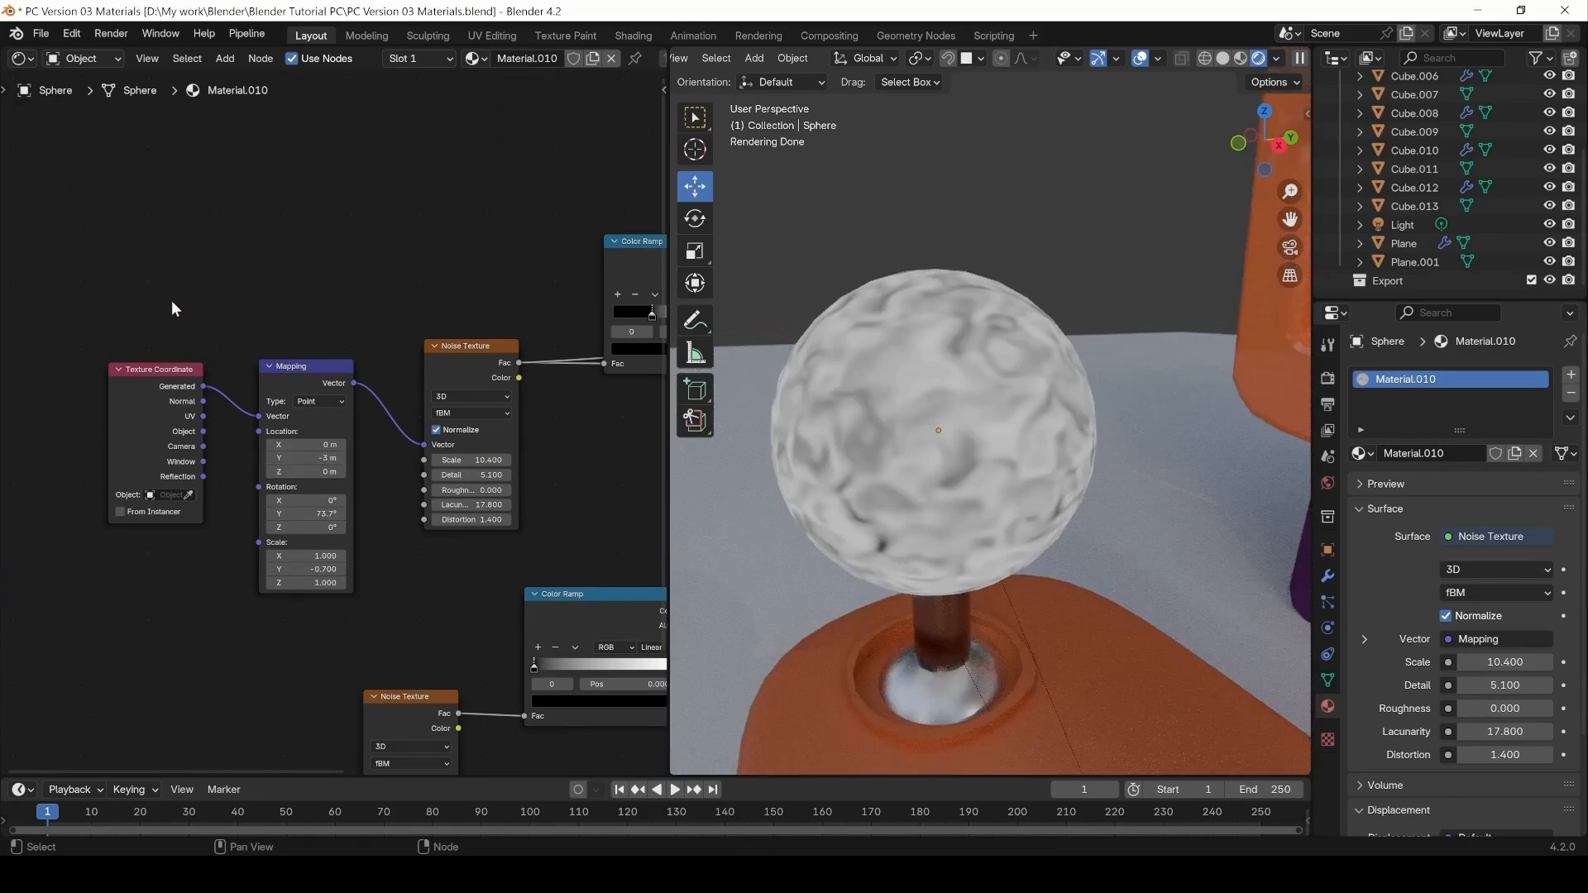
Compare the Texture Coordinate's UV and Generated outputs as the Mapping's Vector input, leaving UV connected.
{"action": "left_click_drag", "start_coordinate": [86, 284], "coordinate": [335, 623]}
{"action": "left_click", "coordinate": [201, 396]}
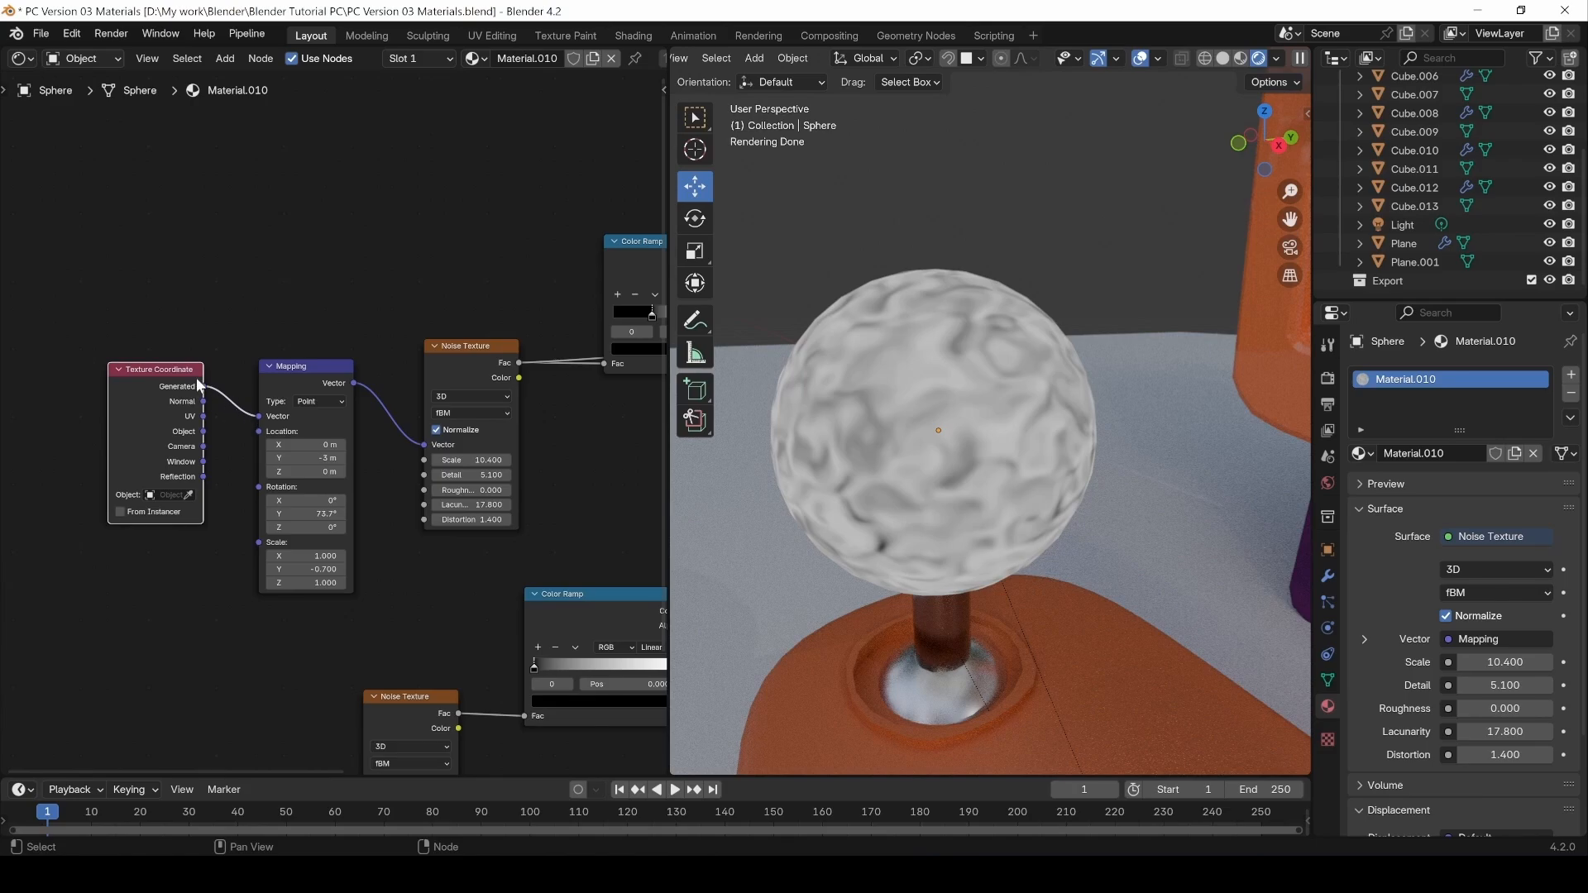
{"action": "left_click_drag", "start_coordinate": [261, 417], "coordinate": [204, 416]}
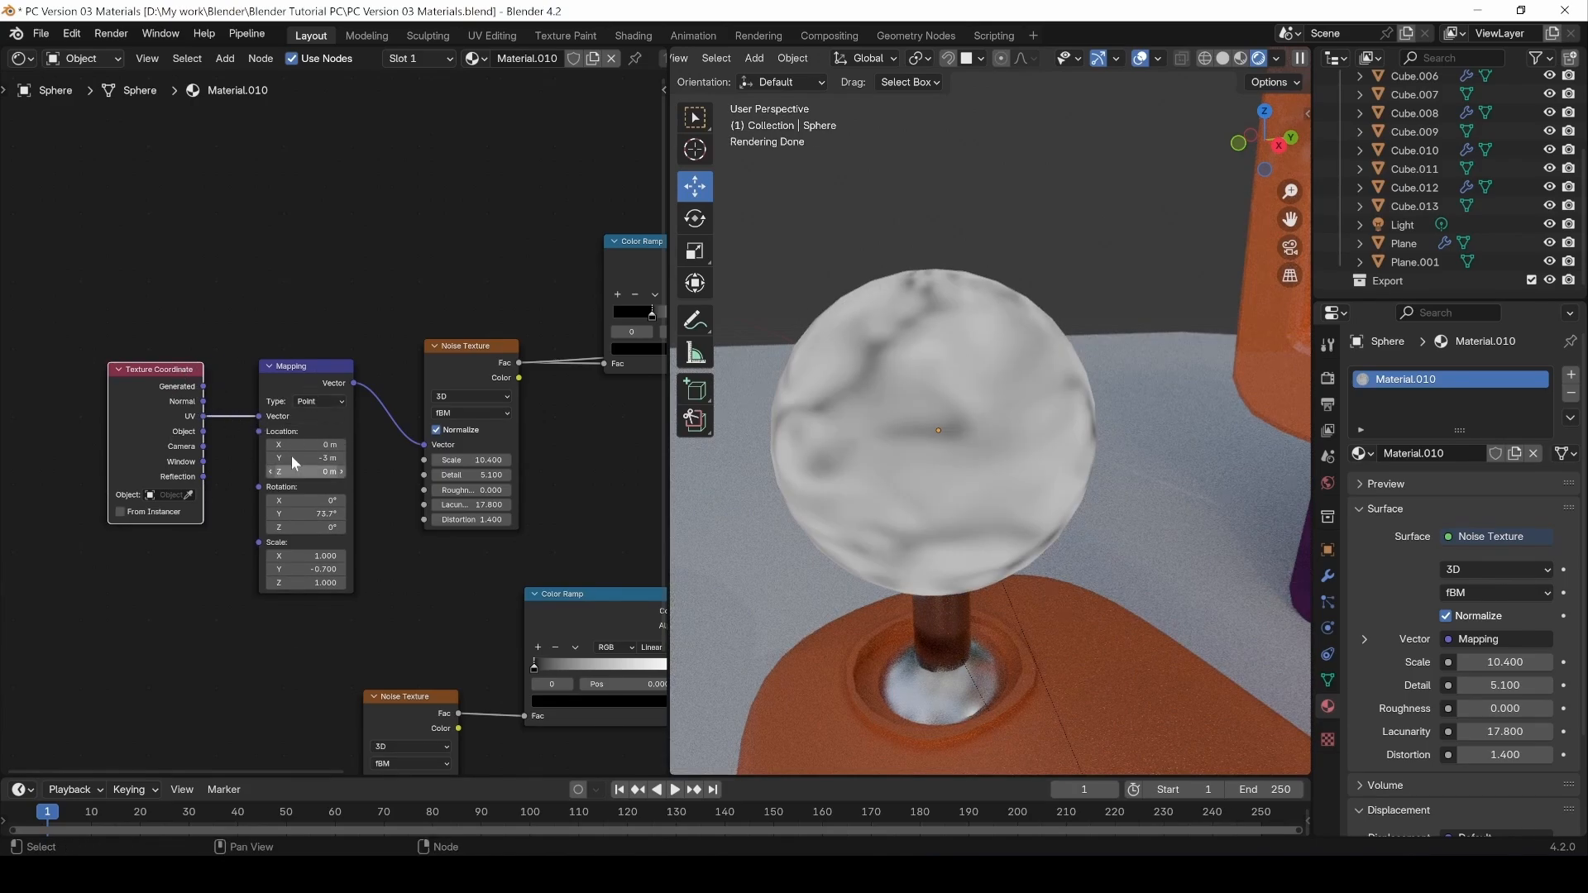
{"action": "left_click_drag", "start_coordinate": [255, 417], "coordinate": [204, 386]}
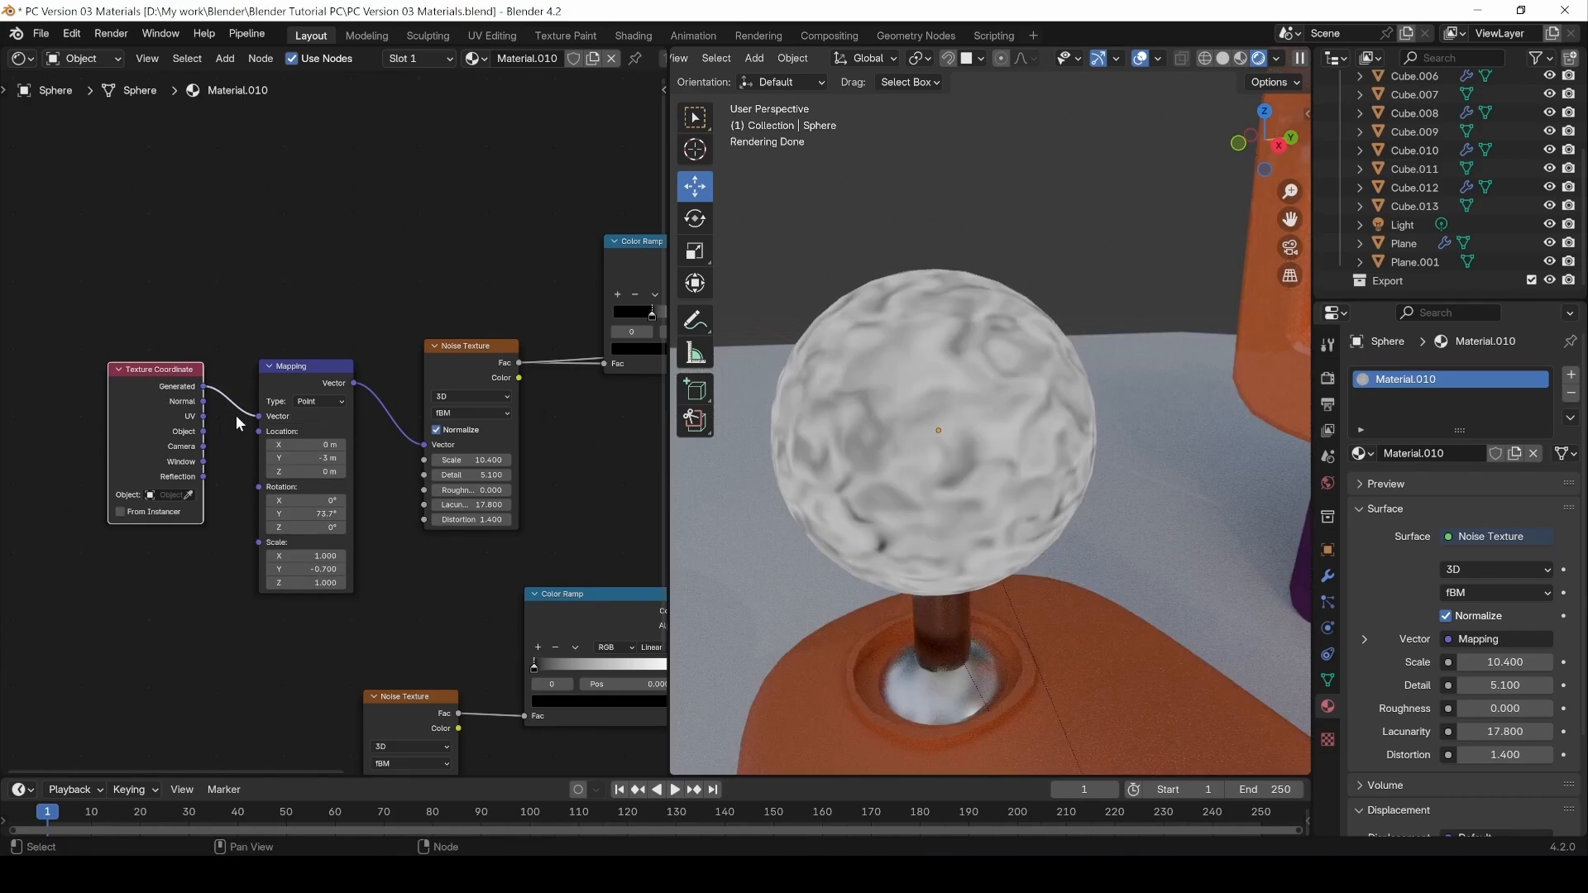
{"action": "mouse_move", "coordinate": [259, 417]}
{"action": "left_mouse_down"}
{"action": "mouse_move", "coordinate": [240, 396]}
{"action": "mouse_move", "coordinate": [217, 409]}
{"action": "mouse_move", "coordinate": [259, 416]}
{"action": "left_mouse_up"}
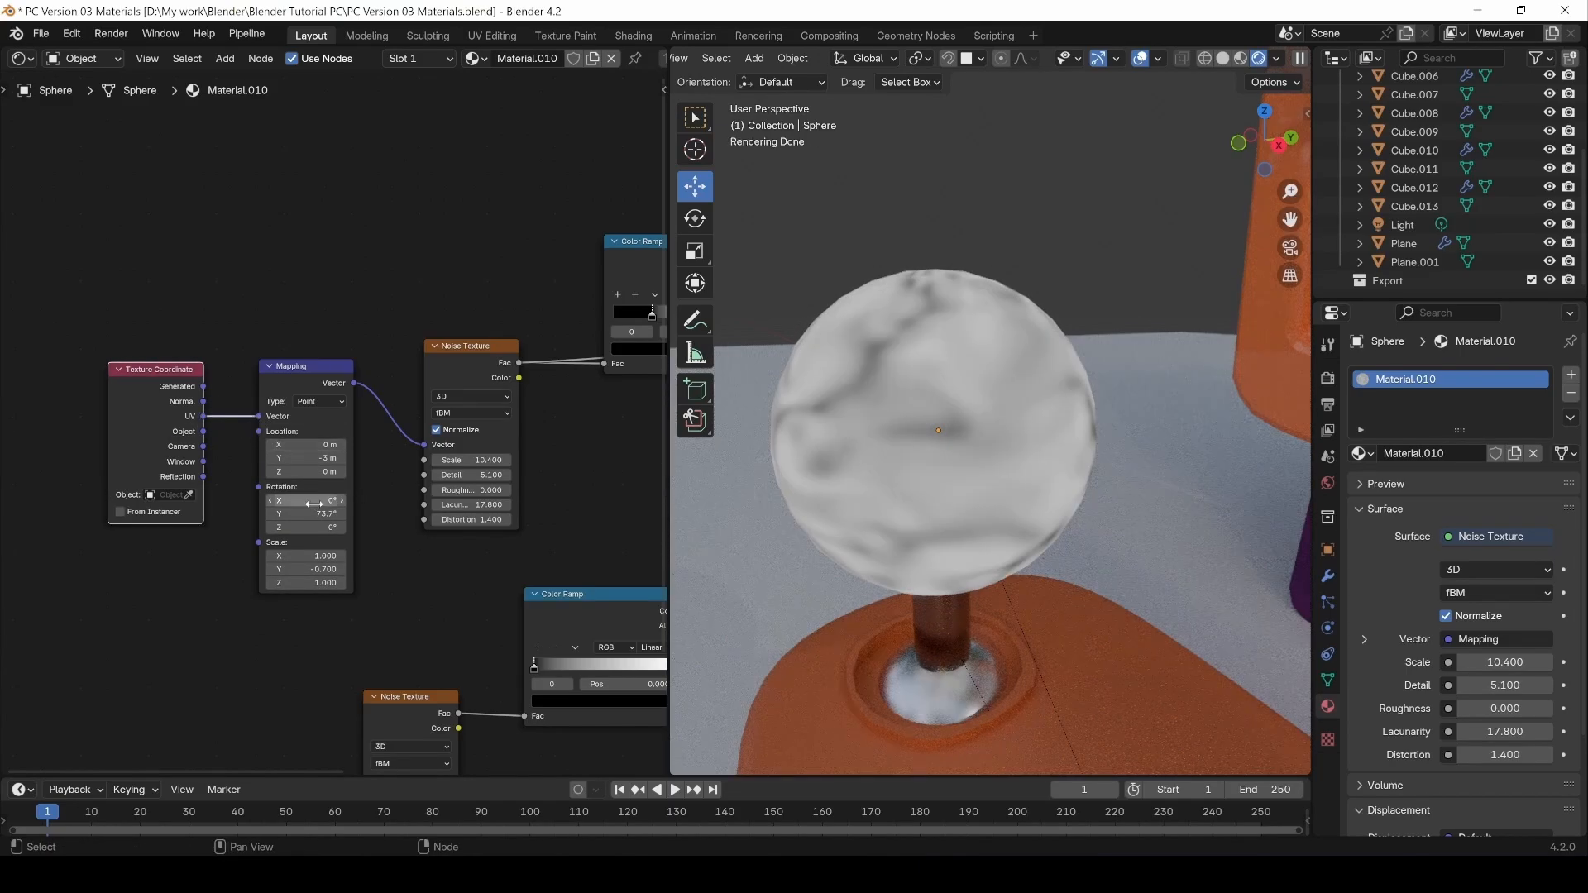
Set the Mapping's Y rotation to 58.2° and move the roughness Noise Texture slightly higher in the node graph.
{"action": "left_click_drag", "start_coordinate": [306, 514], "coordinate": [249, 514]}
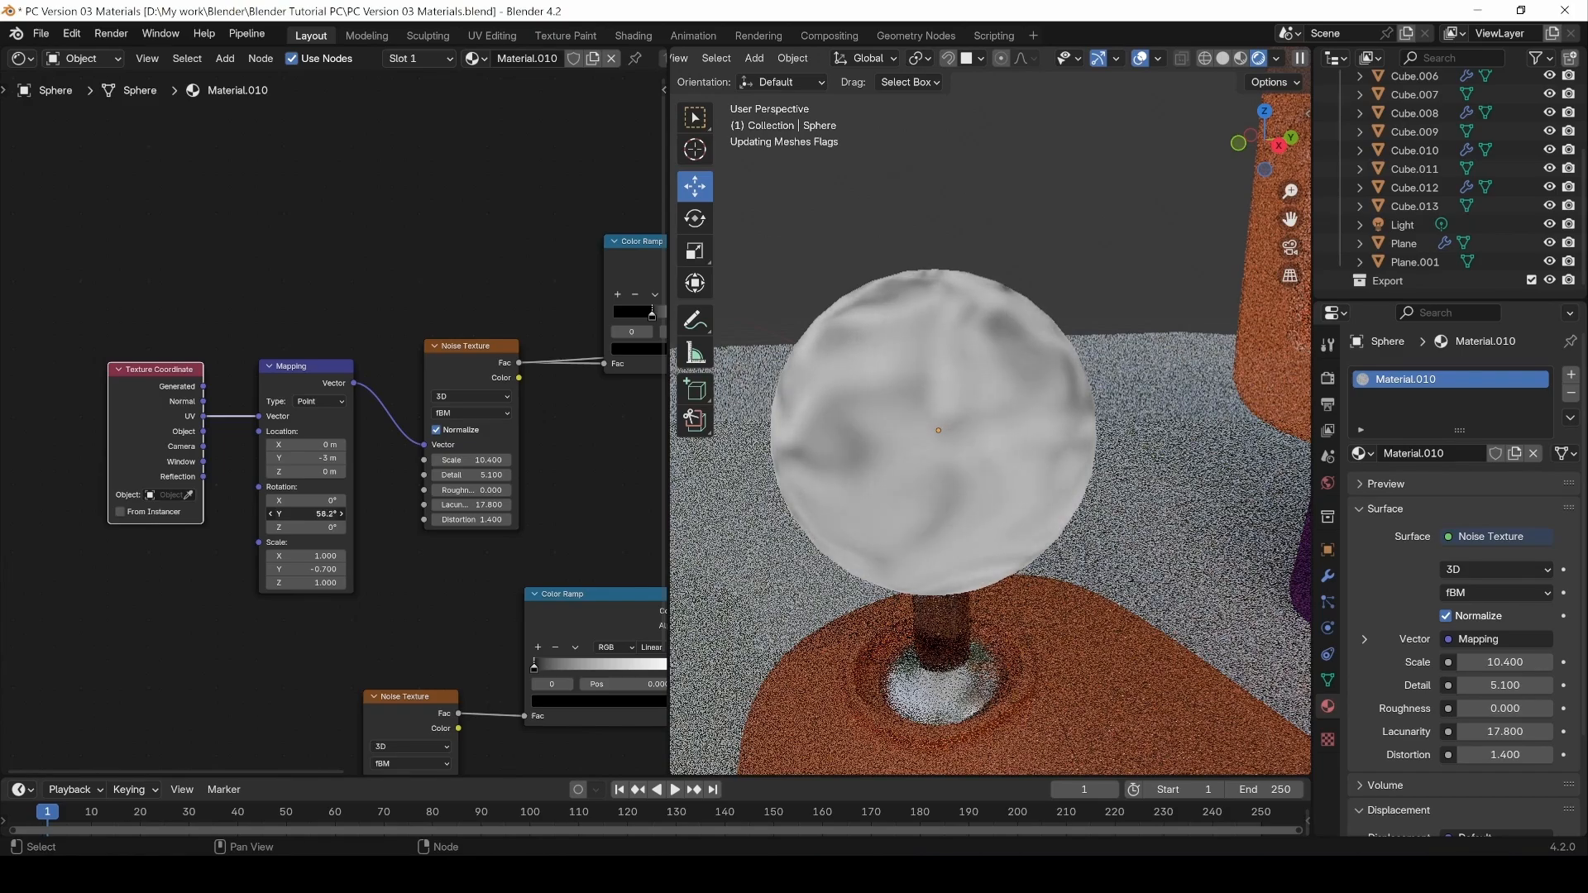
{"action": "middle_click_drag", "start_coordinate": [668, 507], "coordinate": [560, 455]}
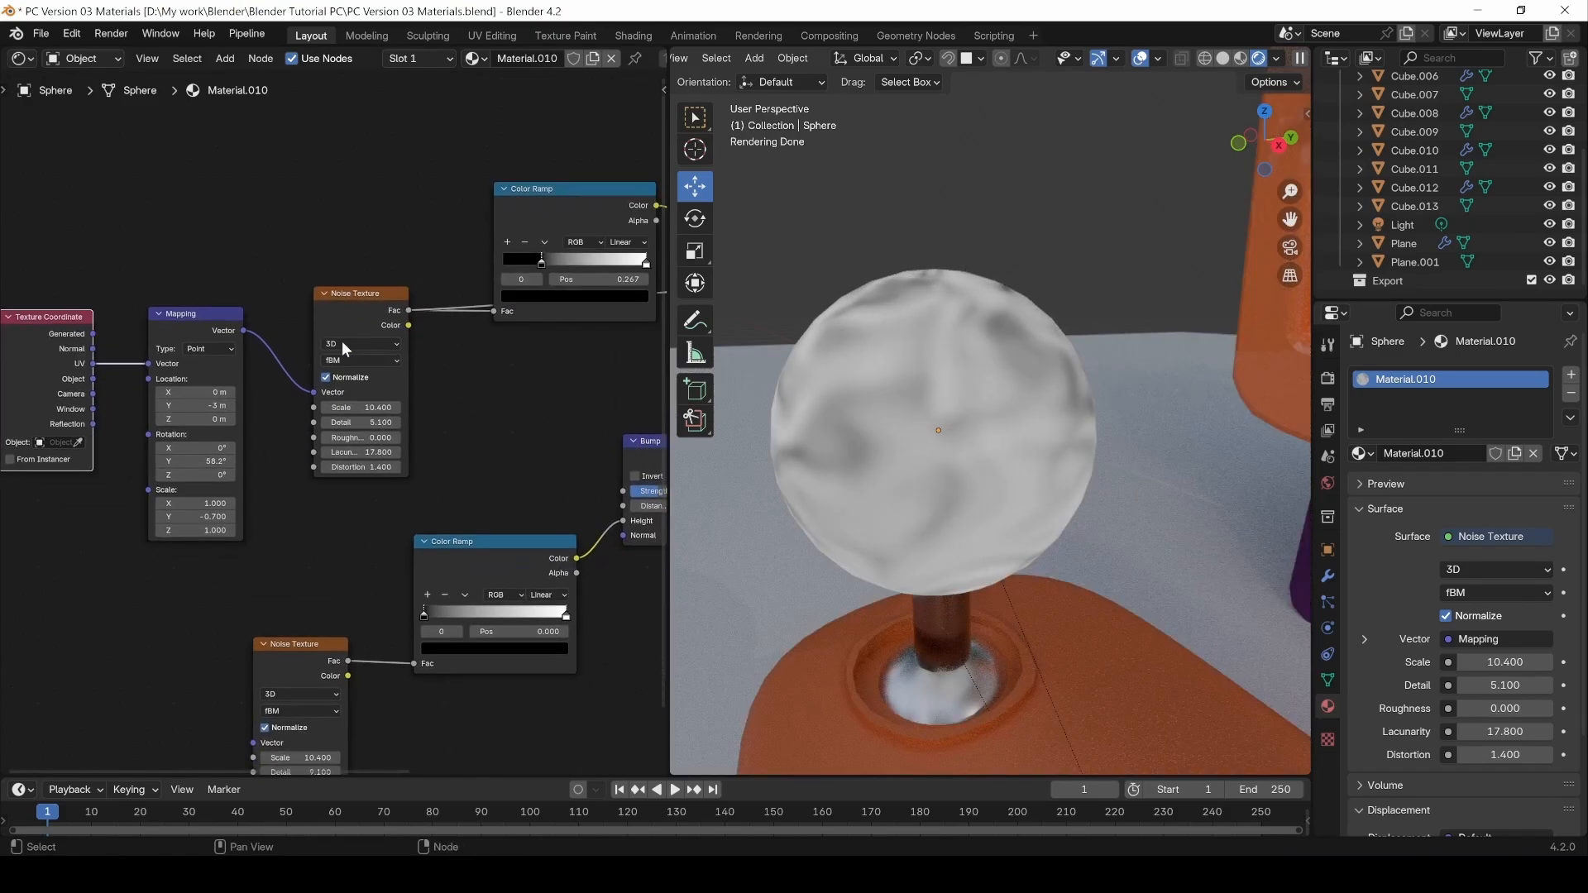
{"action": "left_click_drag", "start_coordinate": [43, 253], "coordinate": [224, 457]}
{"action": "left_click_drag", "start_coordinate": [347, 292], "coordinate": [349, 263]}
Set the Y location of the Noise Texture's Mapping node to 2.2 m.
{"action": "left_click", "coordinate": [107, 260]}
{"action": "left_click_drag", "start_coordinate": [45, 275], "coordinate": [200, 442]}
{"action": "left_click", "coordinate": [359, 266]}
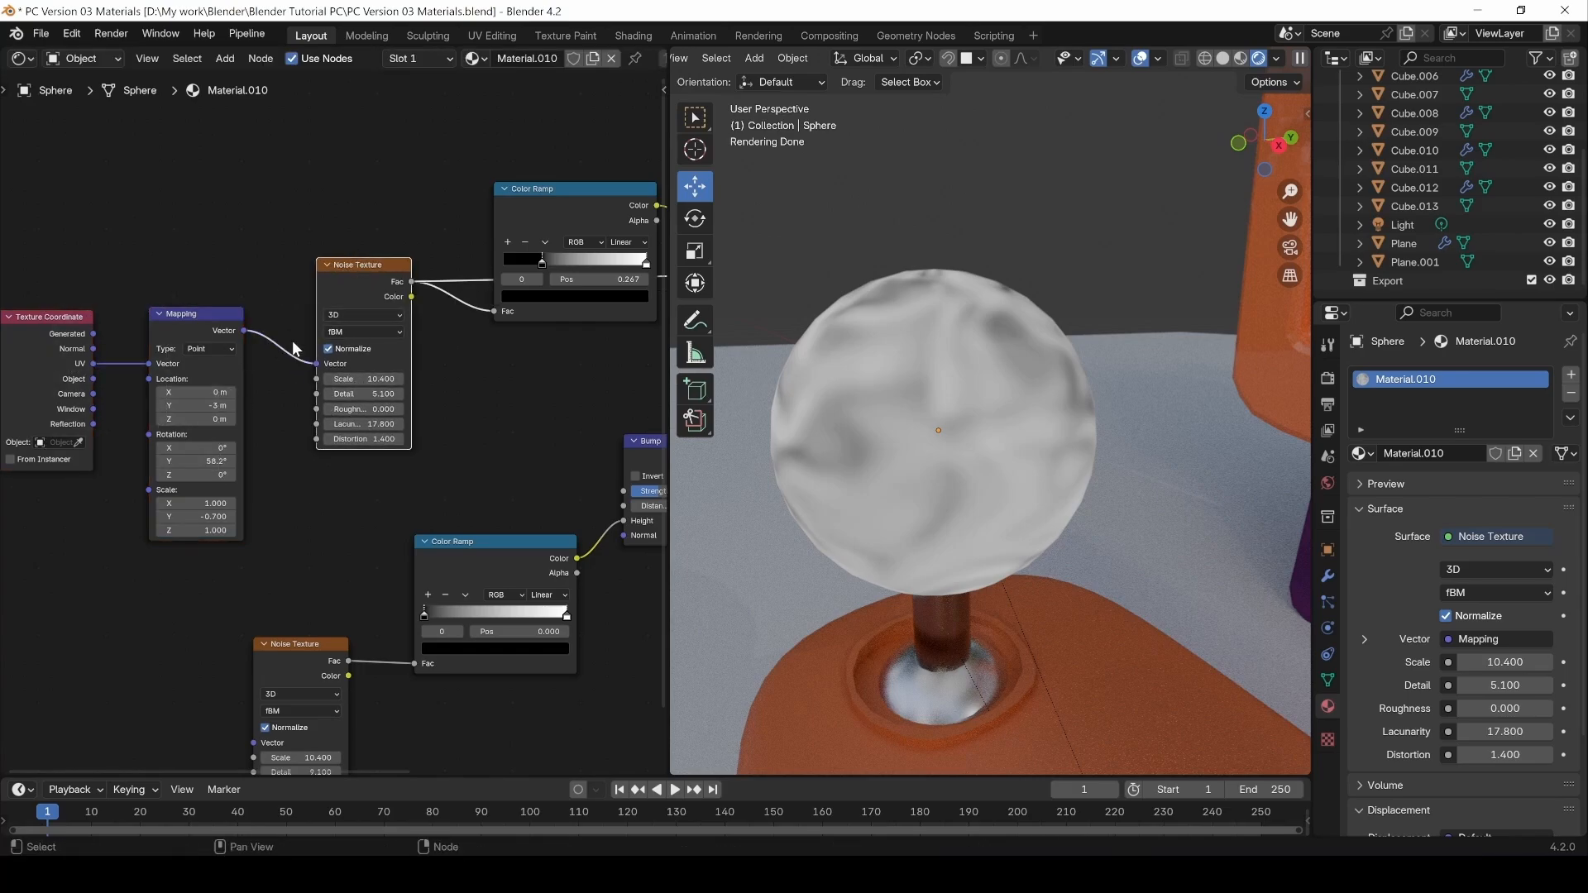
{"action": "left_click_drag", "start_coordinate": [201, 405], "coordinate": [244, 405]}
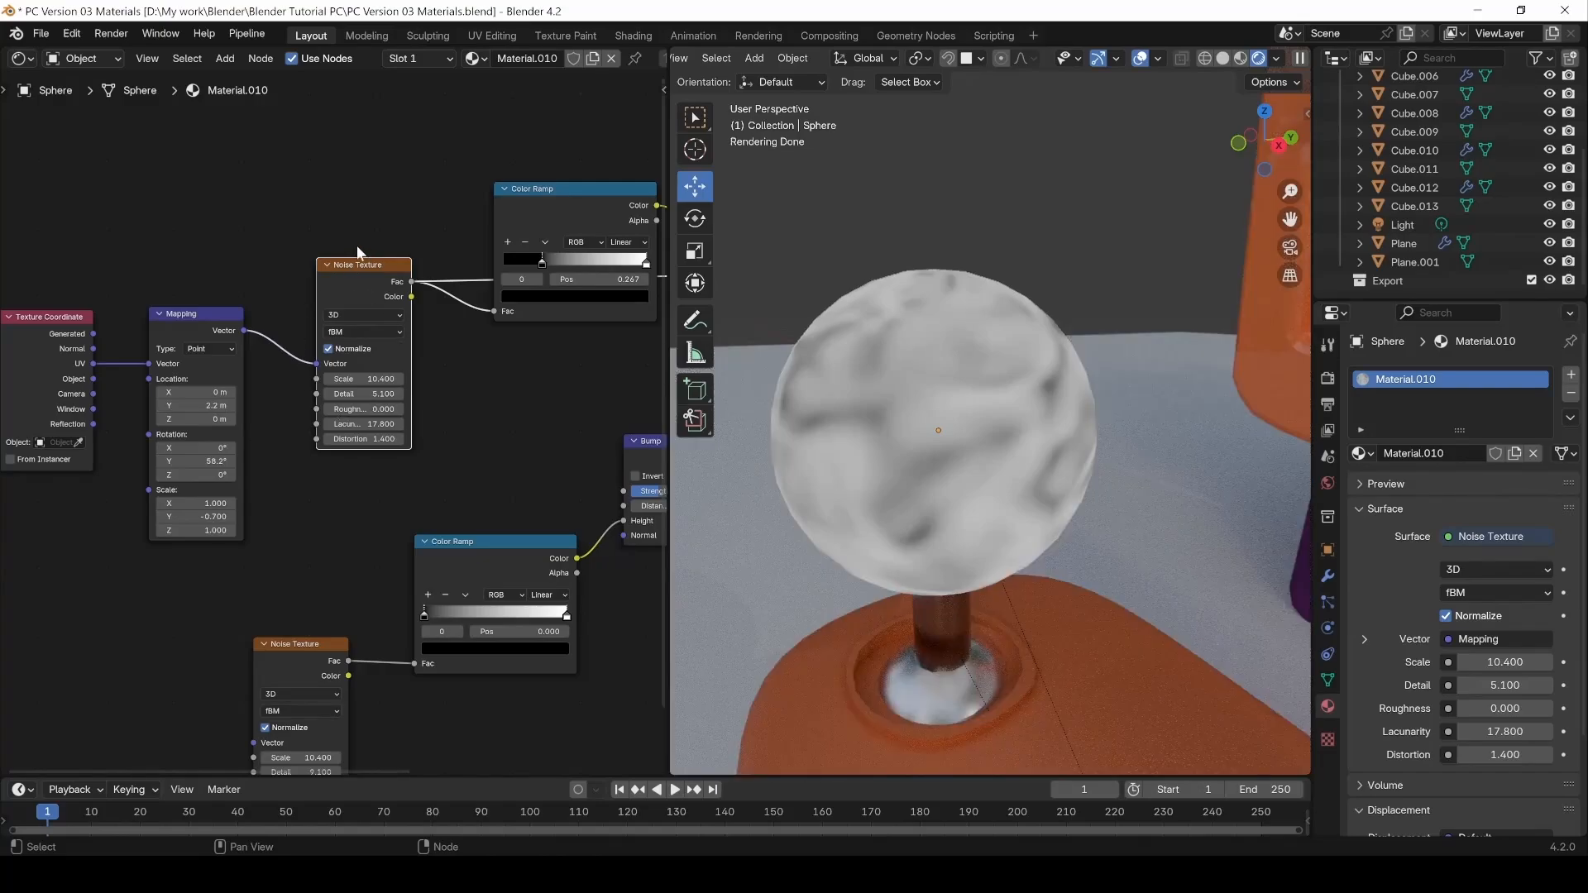
{"action": "left_click_drag", "start_coordinate": [46, 225], "coordinate": [219, 546]}
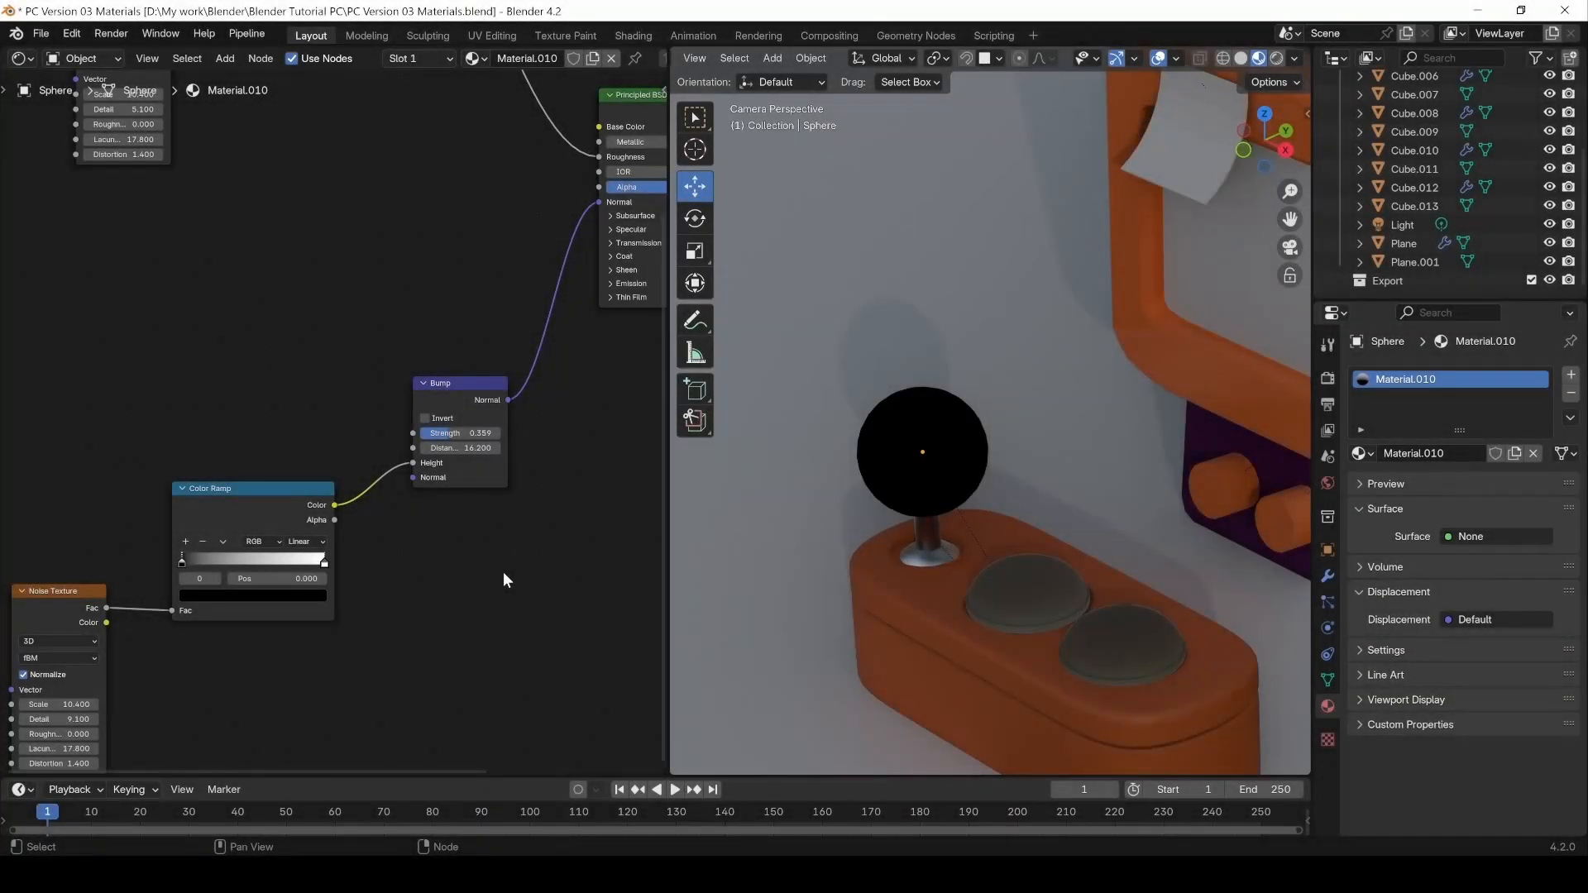
Add a Gradient Texture node in the free space above the Bump node and preview it on the sphere.
{"action": "key", "text": "shift+a"}
{"action": "left_click", "coordinate": [149, 256]}
{"action": "type", "text": "g"}
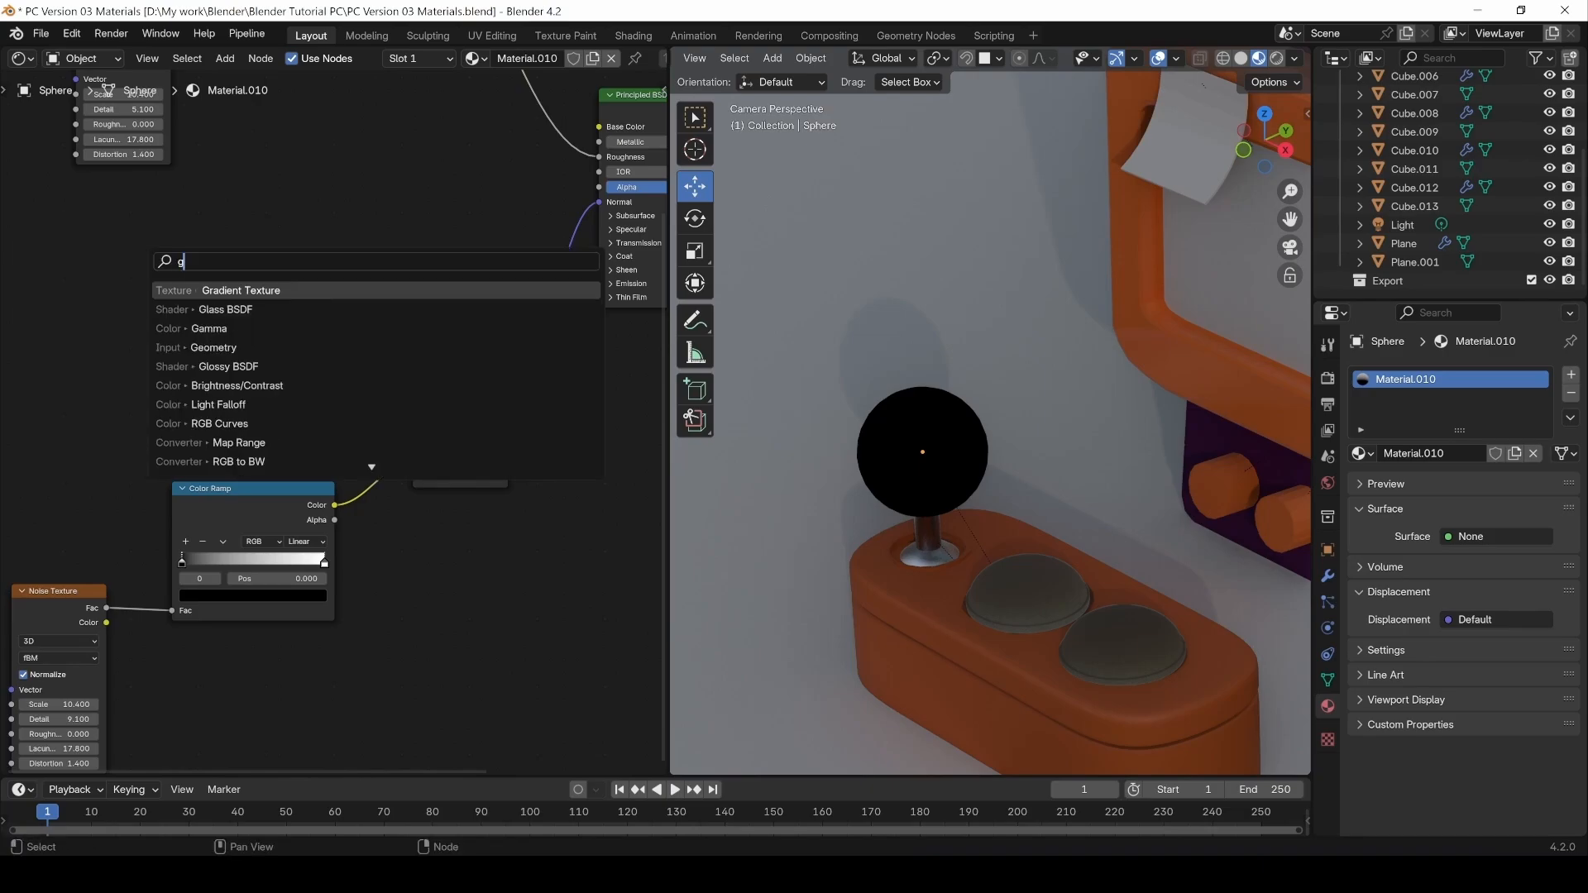
{"action": "type", "text": "ra"}
{"action": "key", "text": "Return"}
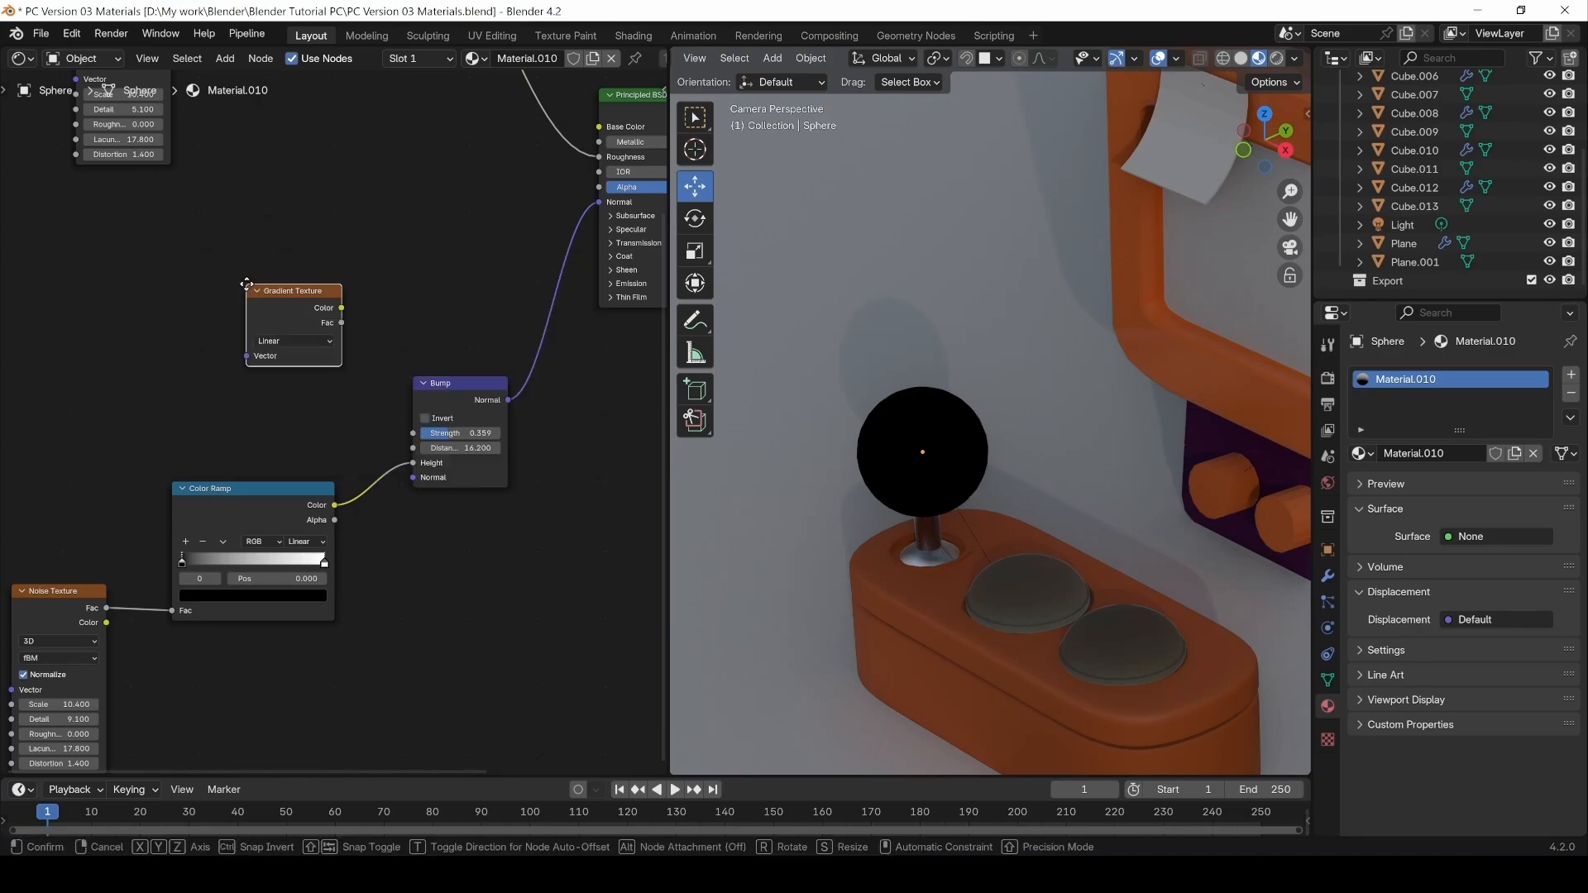
{"action": "left_click", "coordinate": [360, 256]}
{"action": "middle_click_drag", "start_coordinate": [360, 255], "coordinate": [256, 427]}
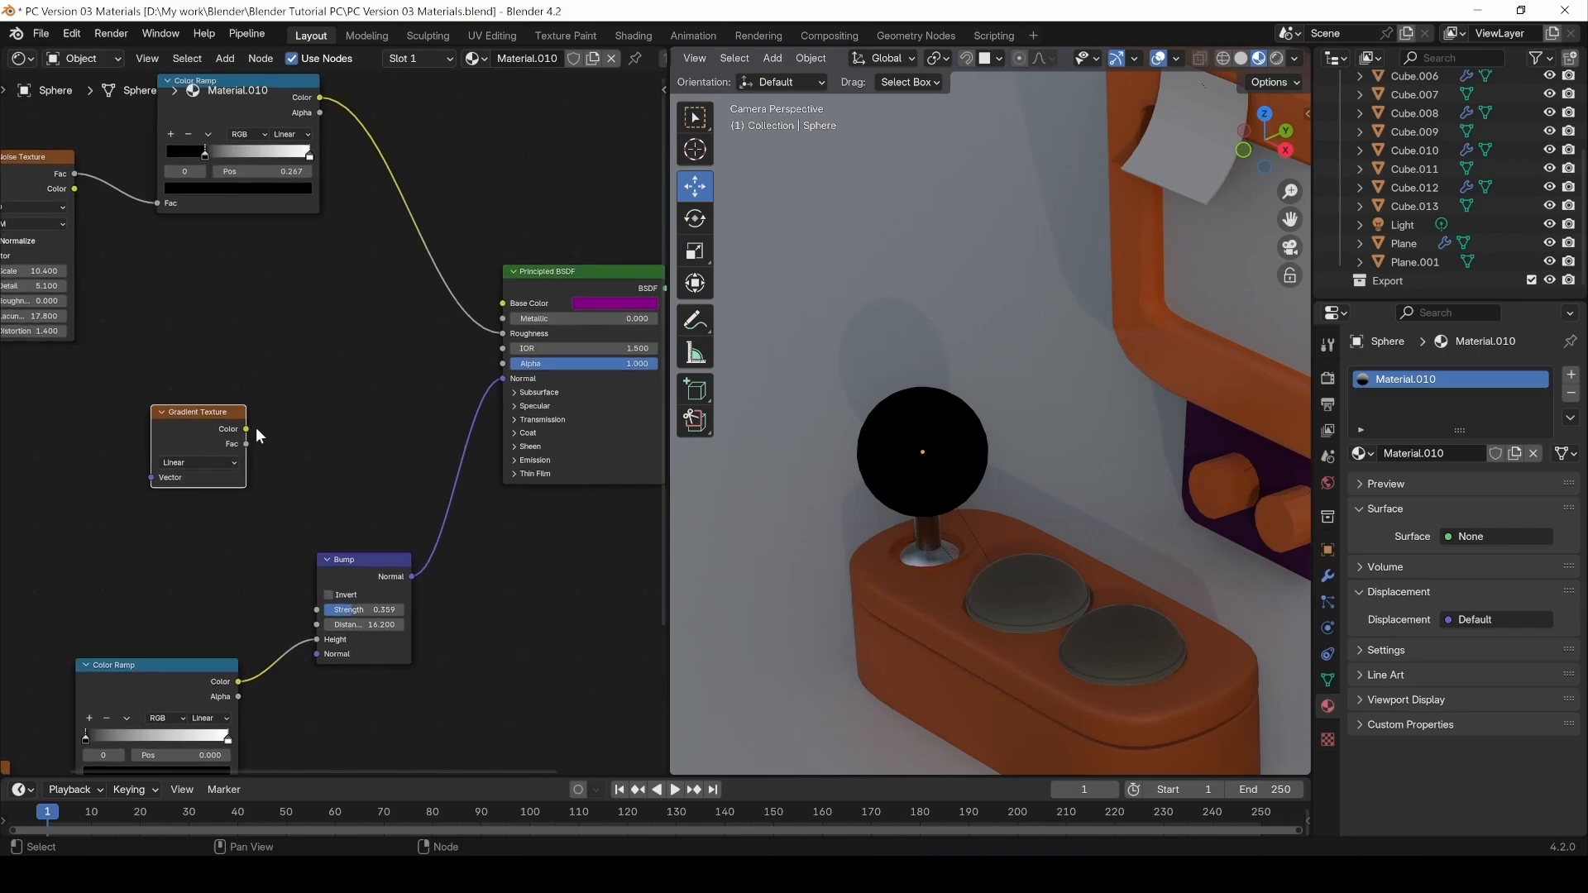
{"action": "left_click", "coordinate": [187, 413], "text": "ctrl+shift"}
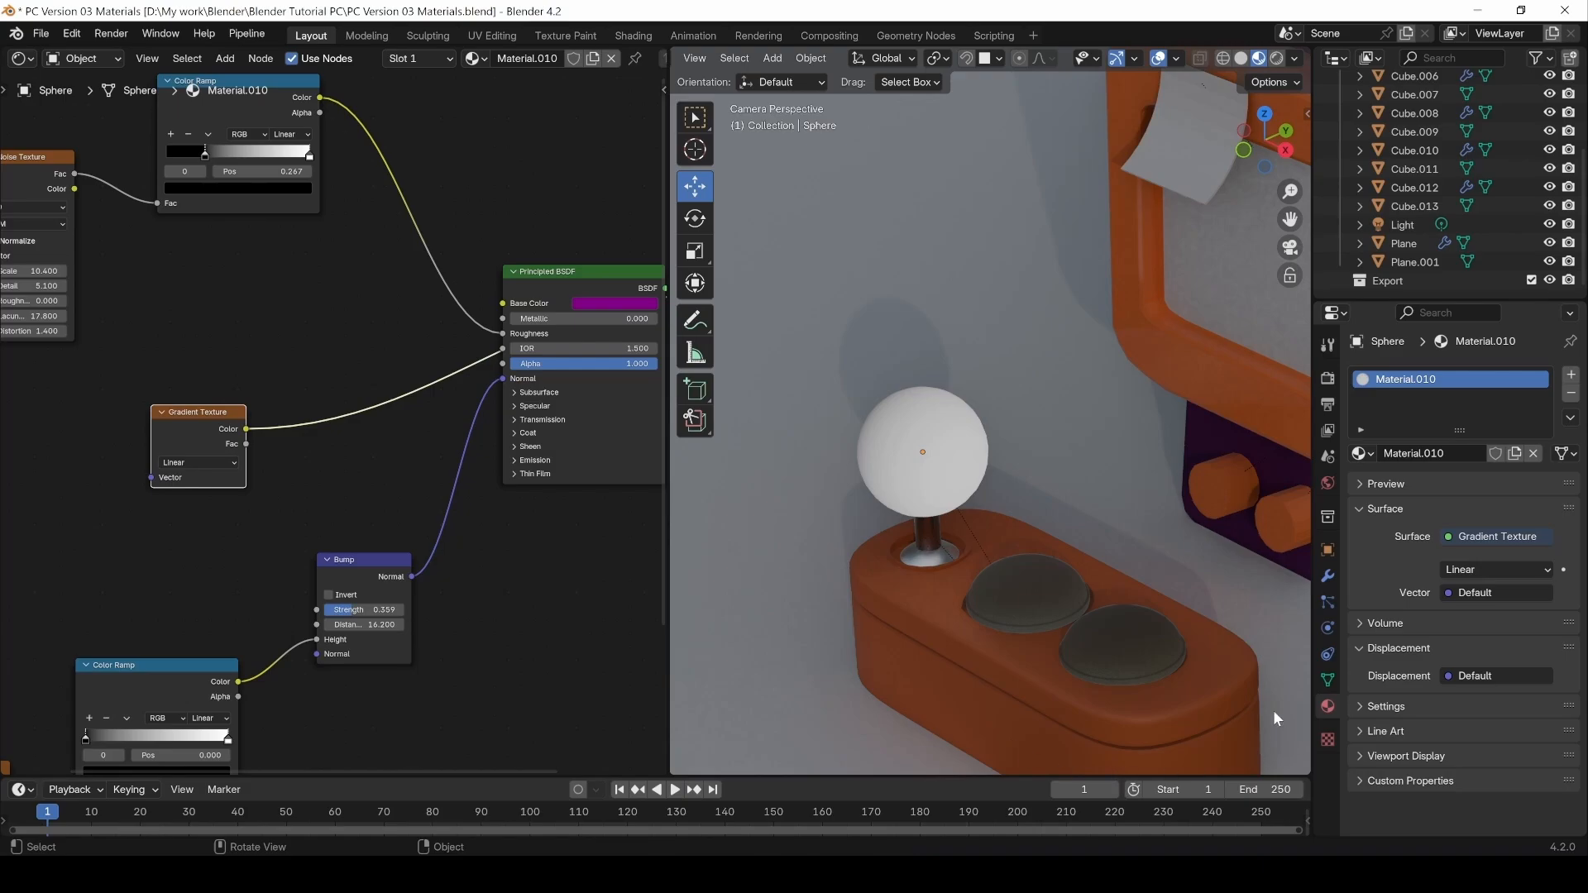
{"action": "left_click", "coordinate": [232, 537]}
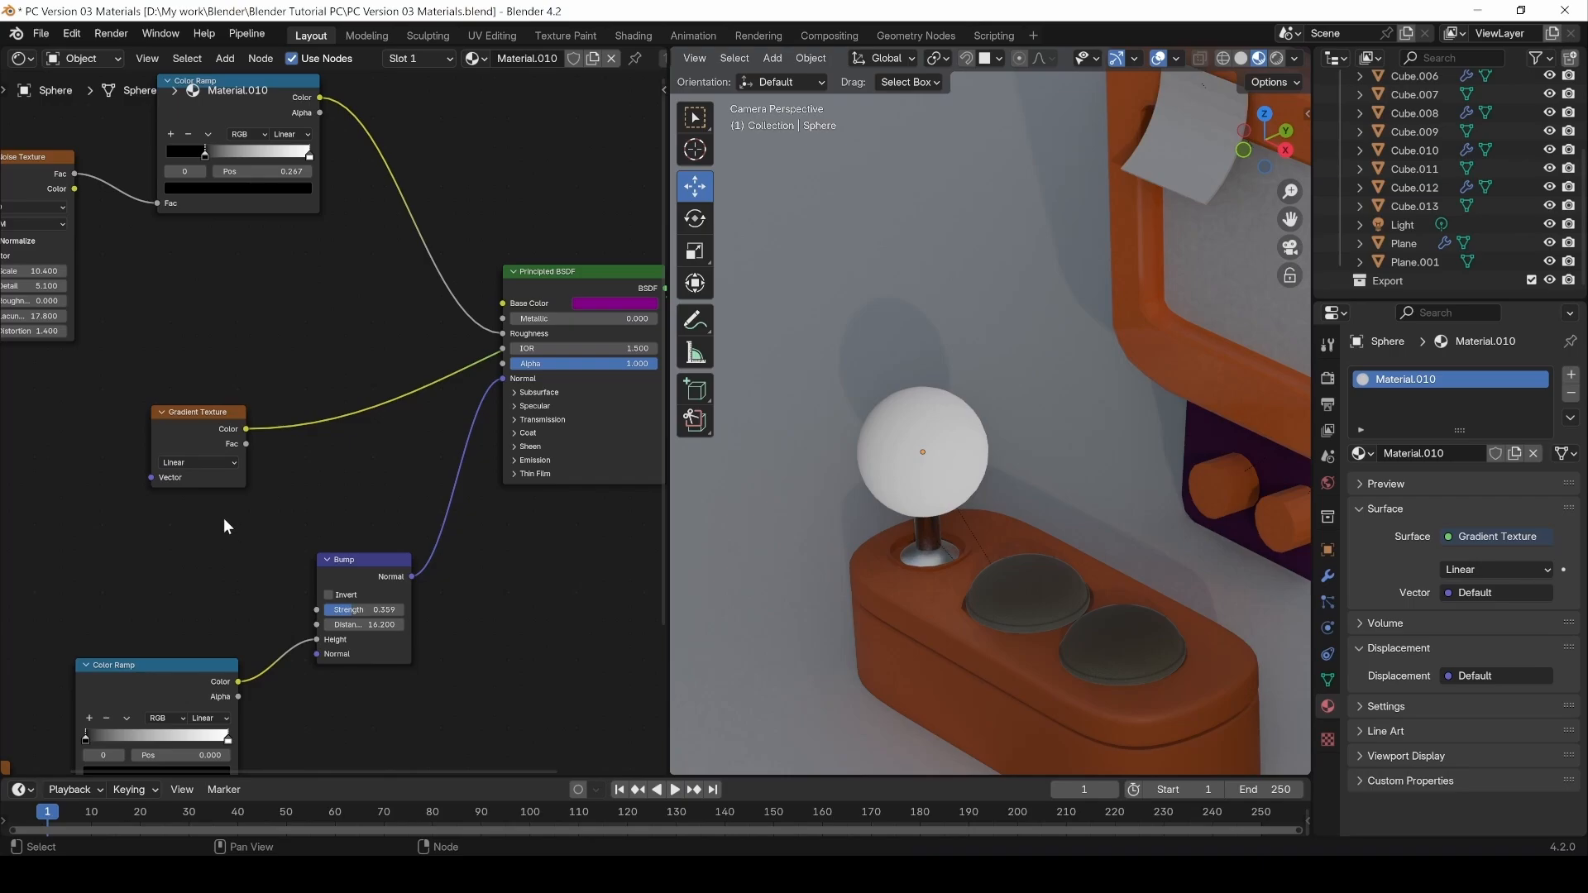
Add linked Texture Coordinate and Mapping nodes to the Gradient Texture and move them farther away from it.
{"action": "middle_click_drag", "start_coordinate": [133, 547], "coordinate": [281, 554]}
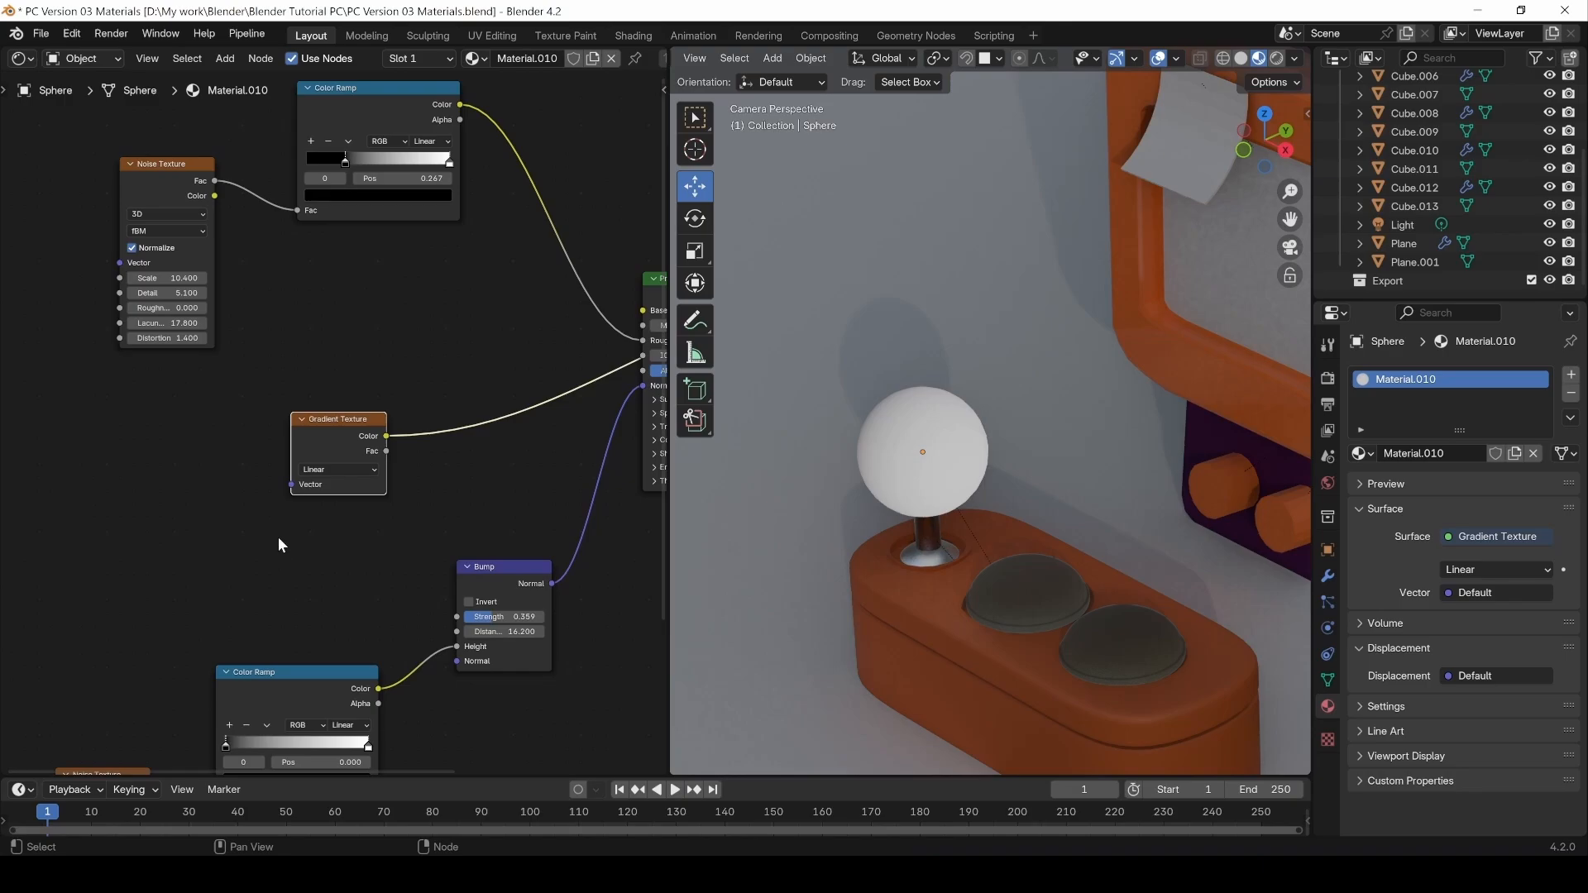
{"action": "key", "text": "ctrl+t"}
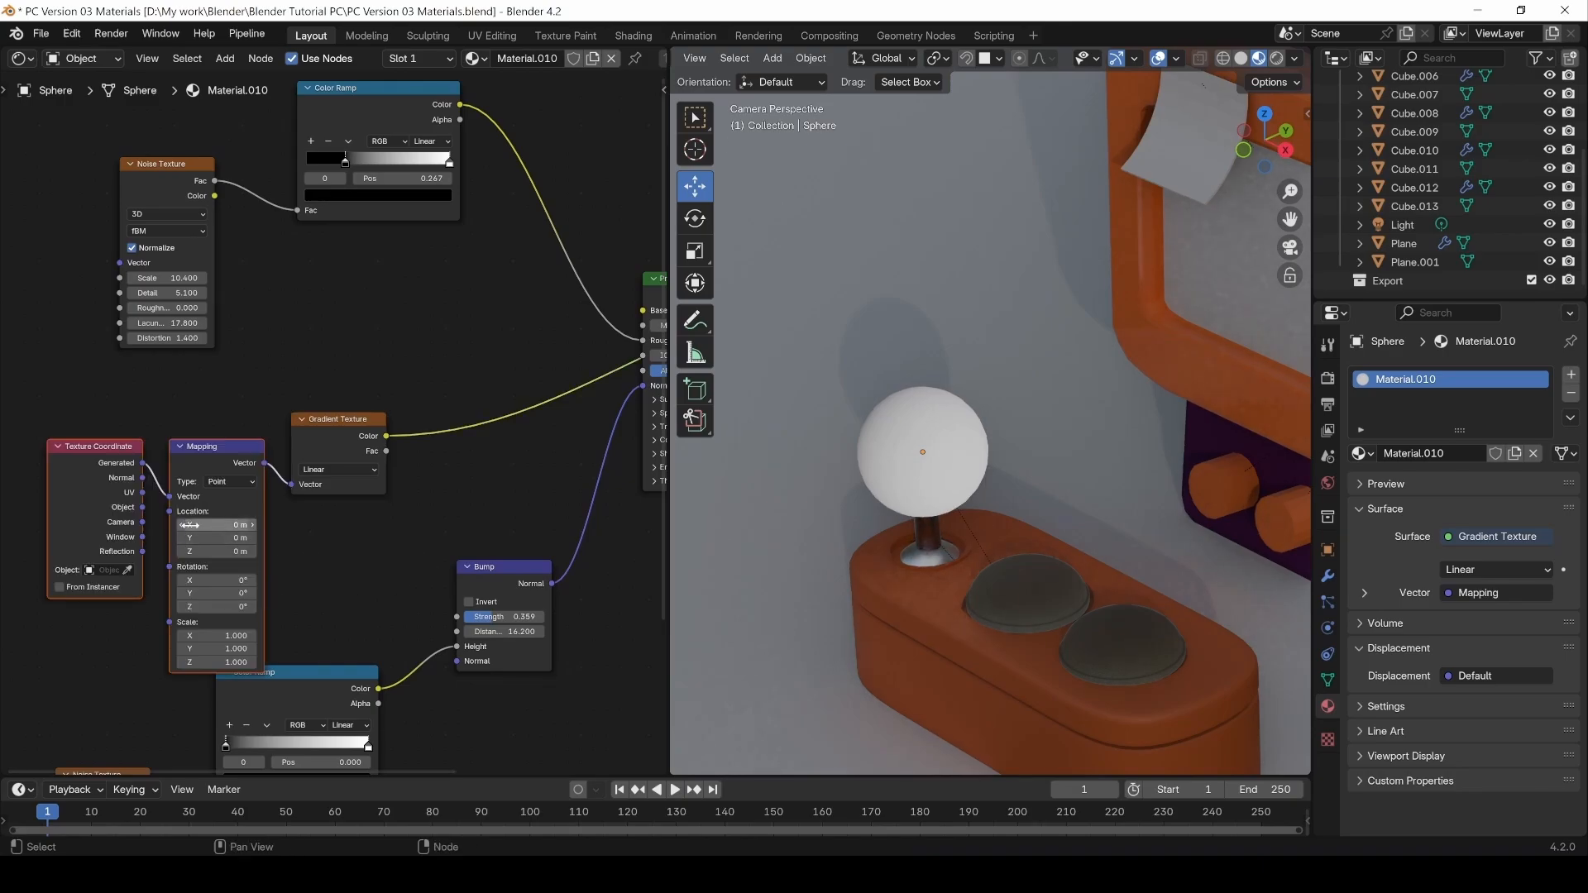
{"action": "left_click_drag", "start_coordinate": [65, 415], "coordinate": [266, 564]}
{"action": "left_click_drag", "start_coordinate": [206, 458], "coordinate": [127, 444]}
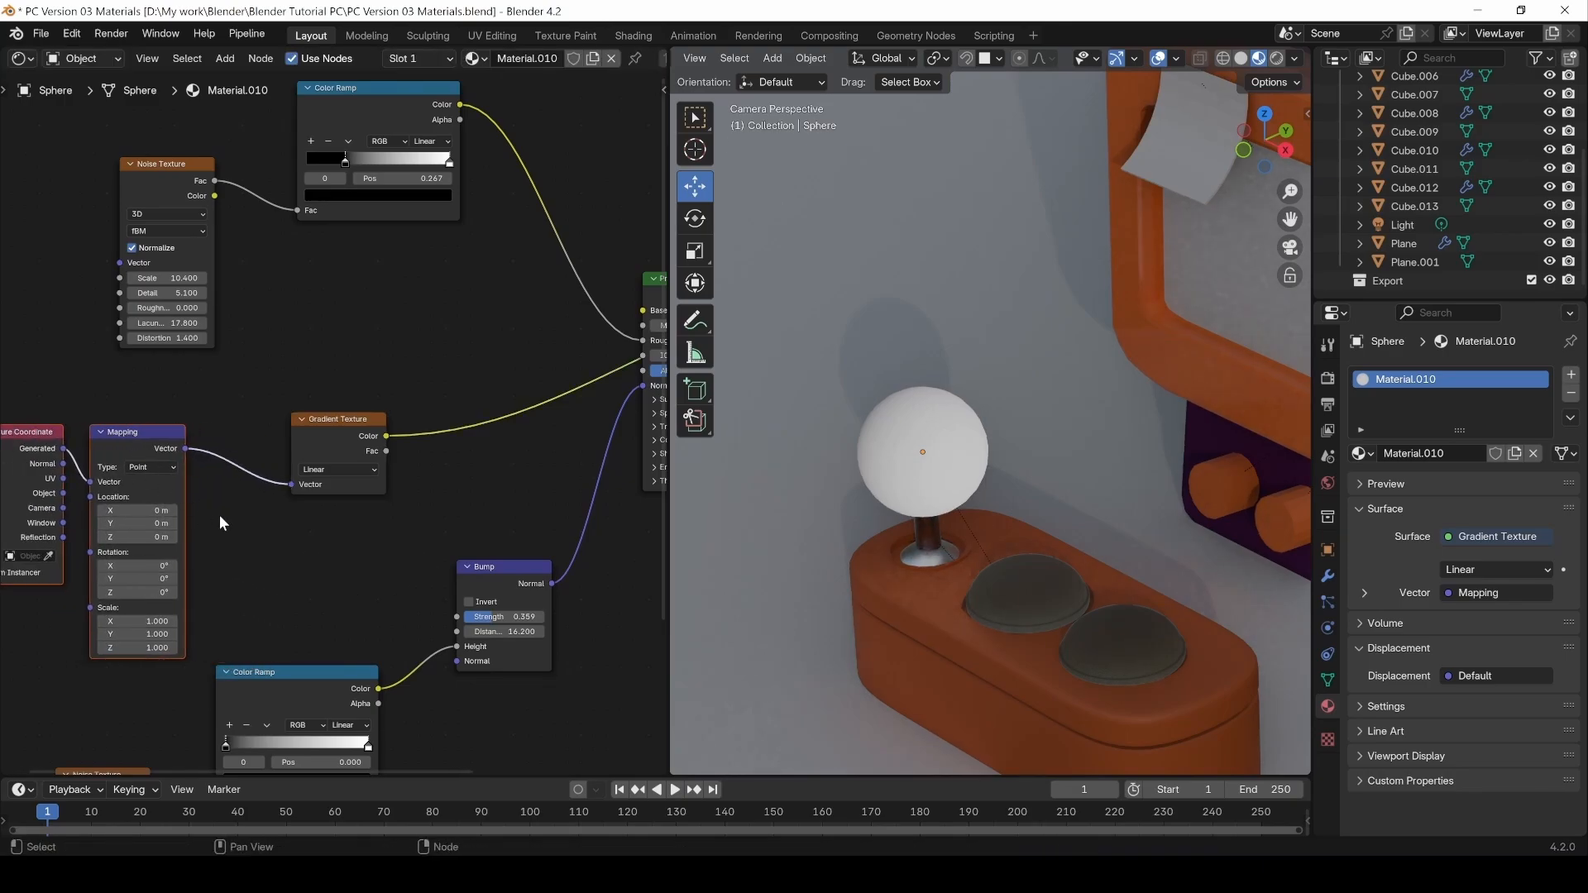
{"action": "left_click", "coordinate": [220, 517]}
{"action": "middle_click_drag", "start_coordinate": [225, 526], "coordinate": [303, 512]}
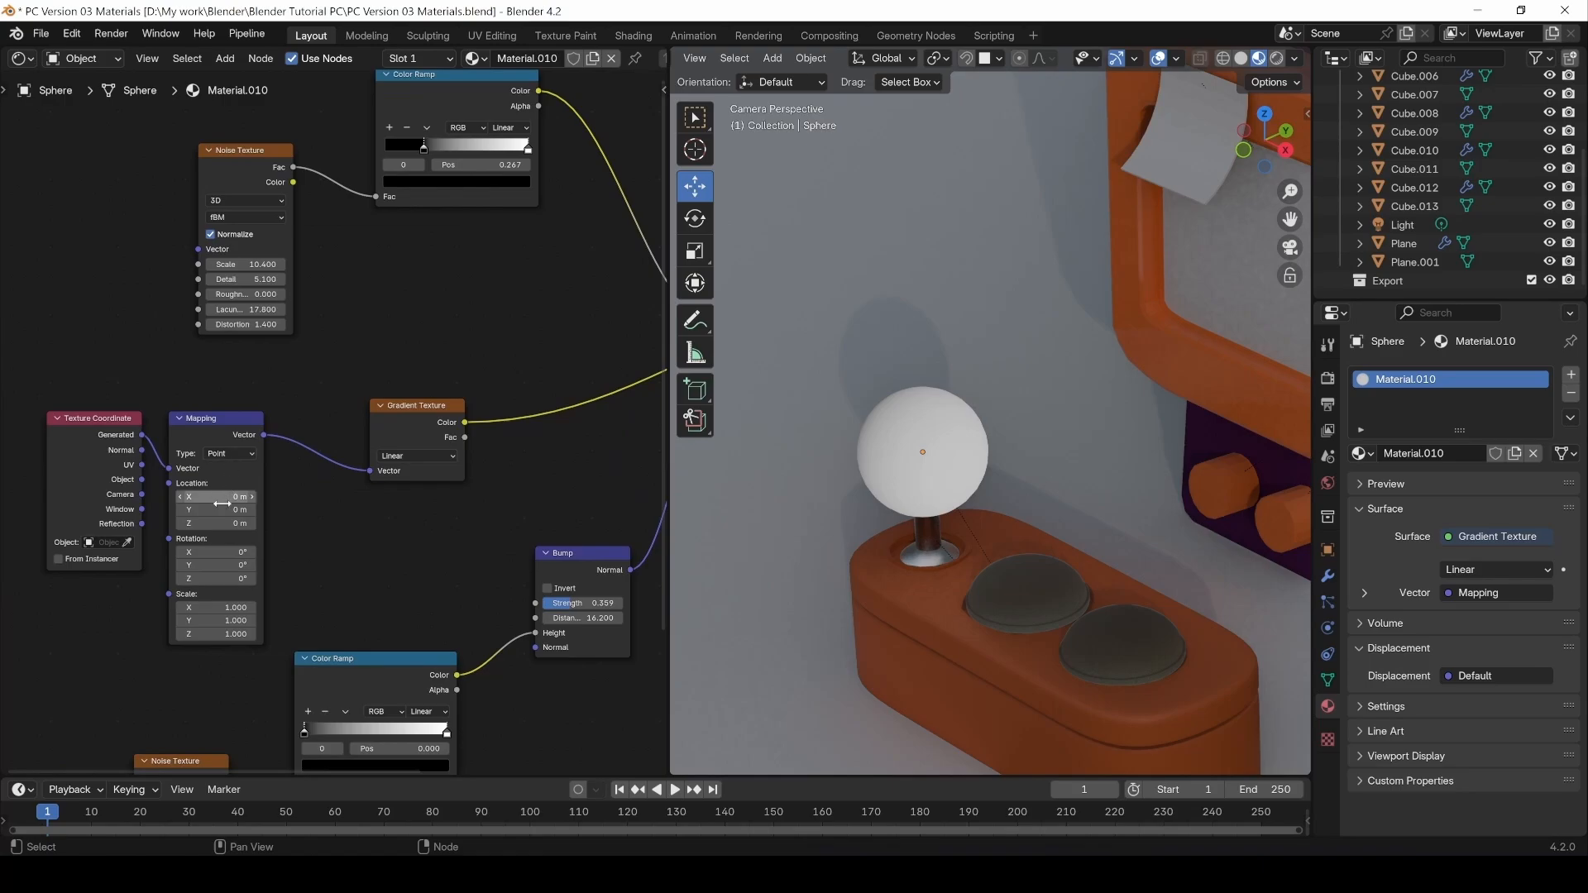
Move the Texture Coordinate node farther from the Mapping node and select the Gradient Texture node.
{"action": "left_click_drag", "start_coordinate": [81, 427], "coordinate": [249, 586]}
{"action": "left_click", "coordinate": [414, 405]}
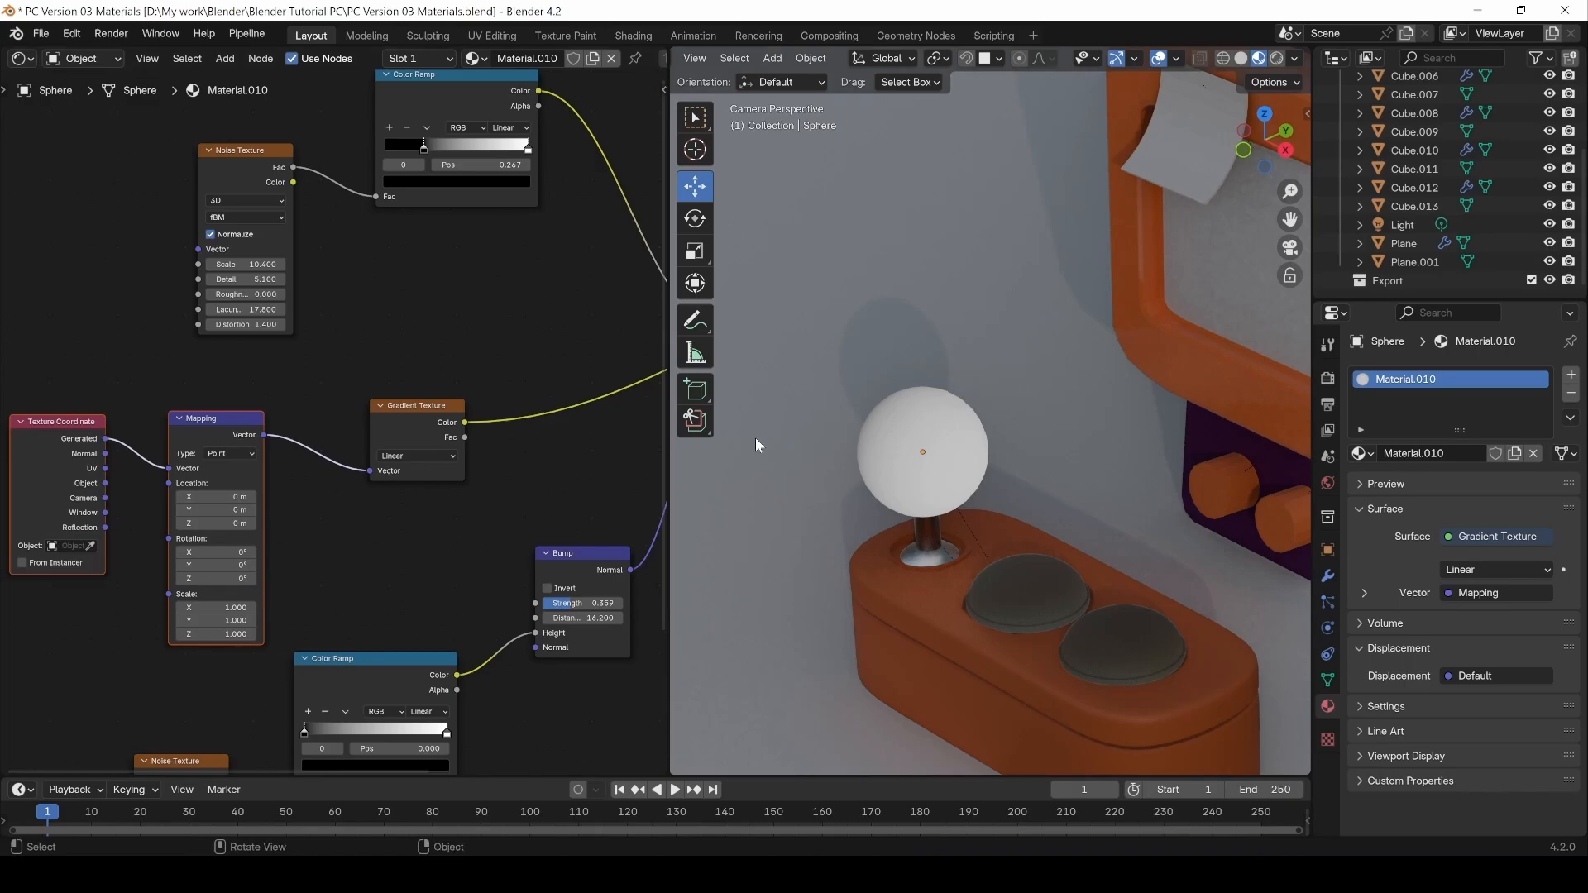
{"action": "left_click_drag", "start_coordinate": [44, 381], "coordinate": [198, 569]}
{"action": "left_click", "coordinate": [423, 405]}
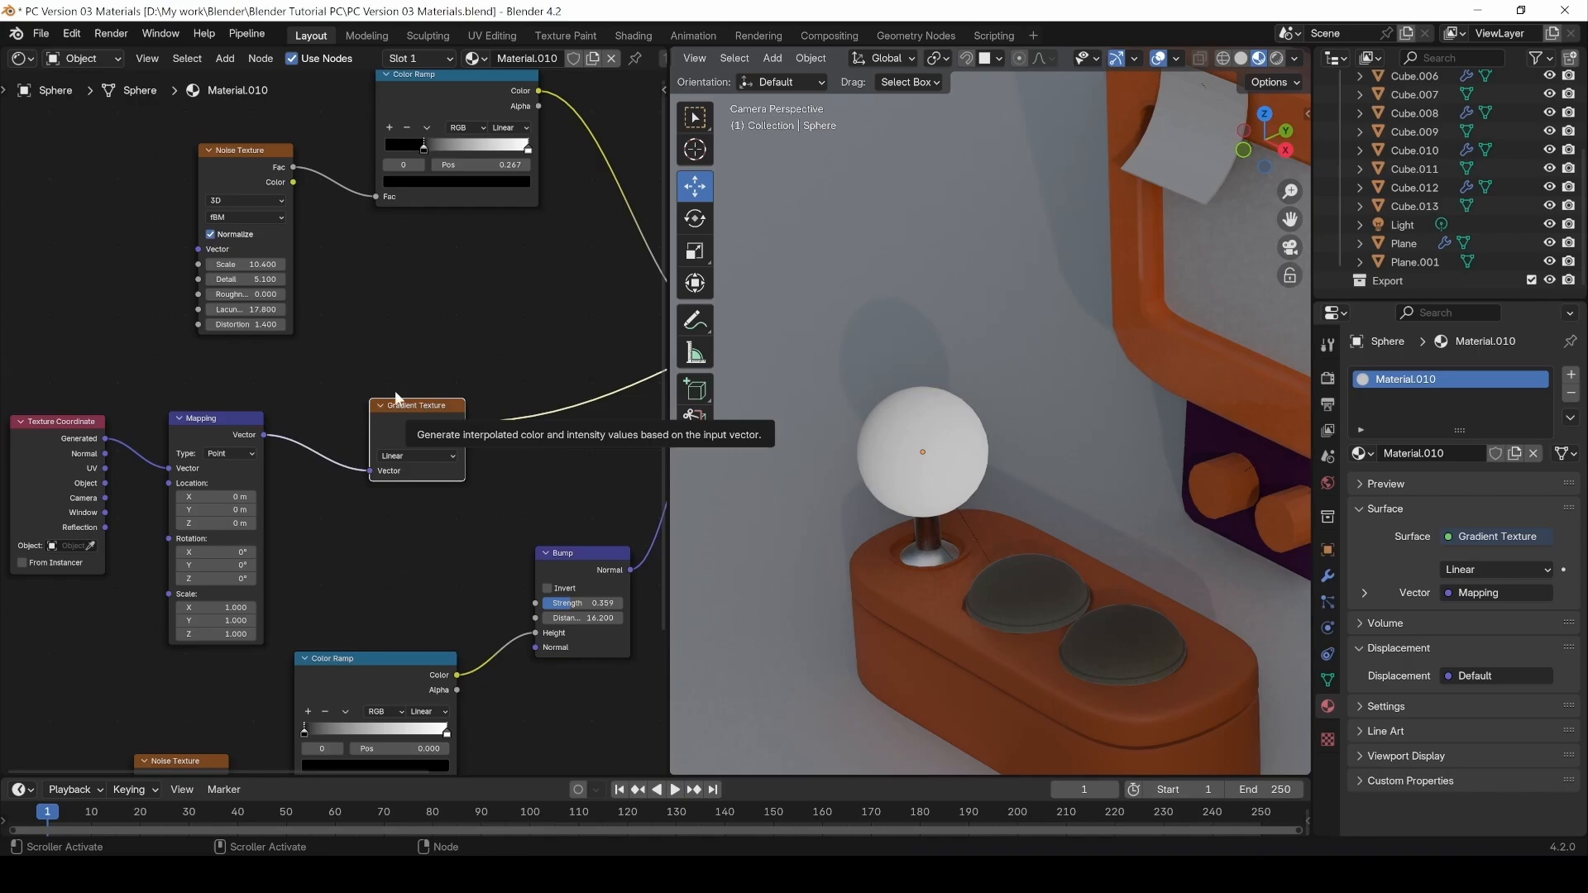
Select the sphere and set the Y rotation of the Gradient Texture's Mapping node to about -45°.
{"action": "left_click", "coordinate": [955, 432]}
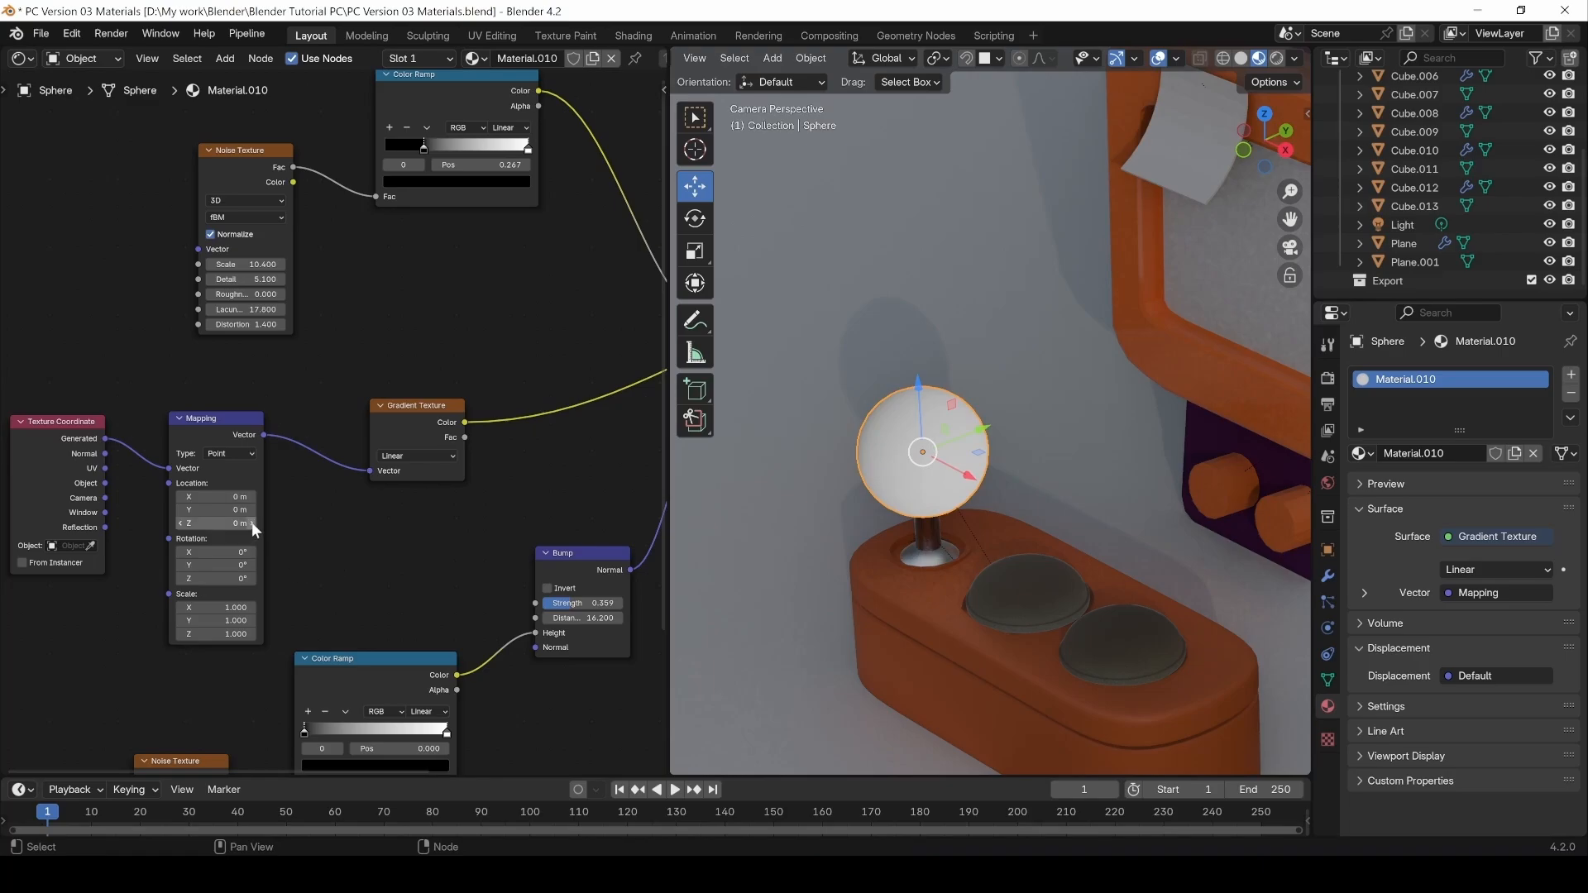
{"action": "mouse_move", "coordinate": [217, 565]}
{"action": "left_mouse_down"}
{"action": "mouse_move", "coordinate": [235, 565]}
{"action": "mouse_move", "coordinate": [134, 565]}
{"action": "left_mouse_up"}
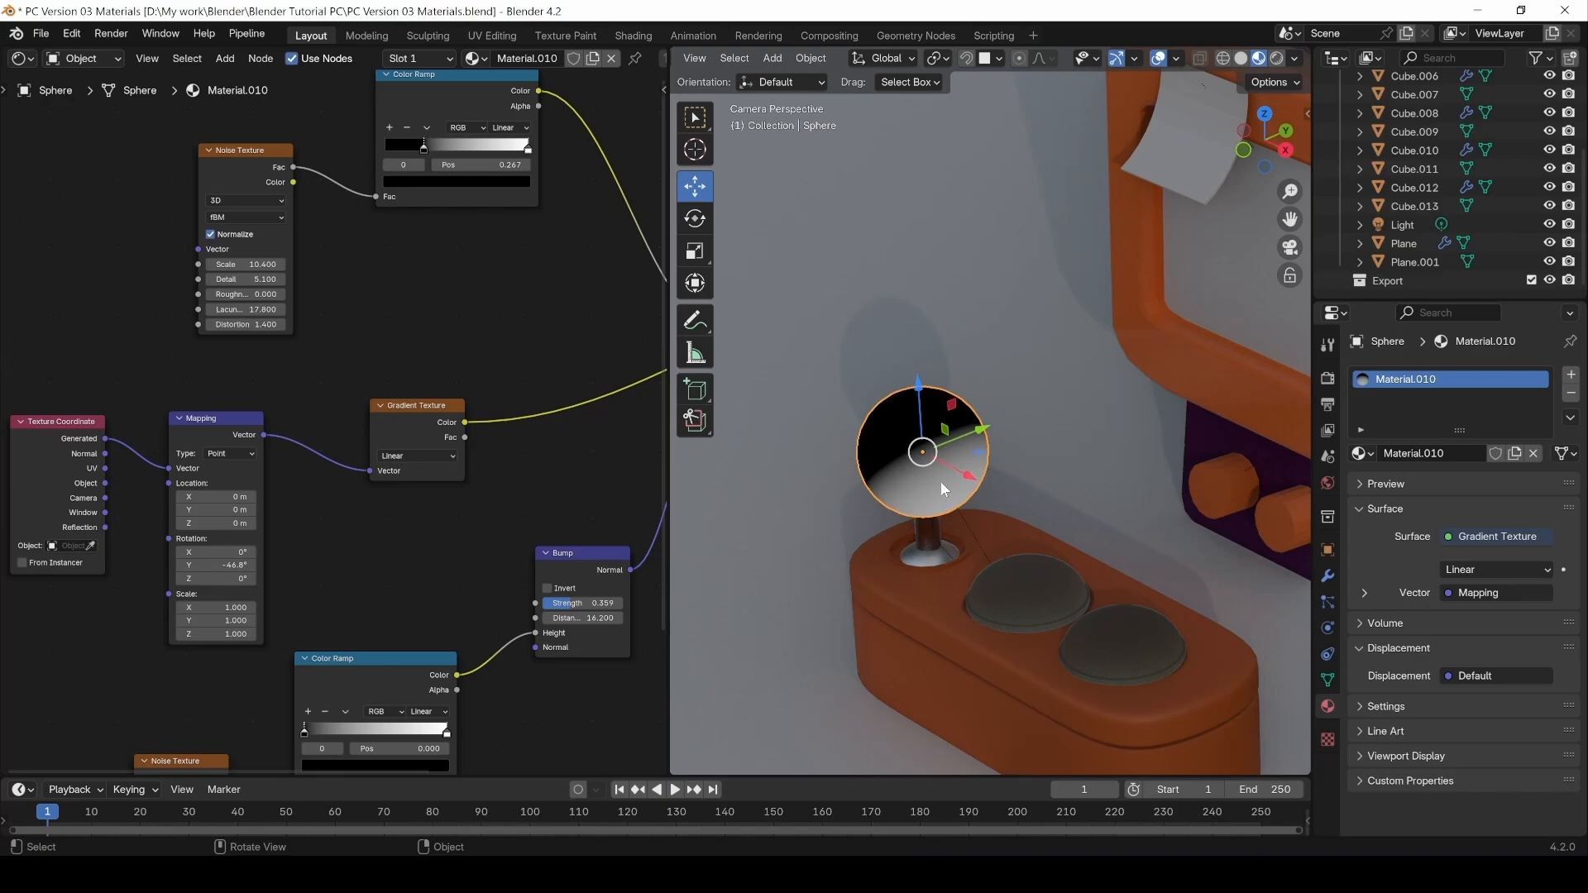
{"action": "left_click_drag", "start_coordinate": [661, 352], "coordinate": [660, 488]}
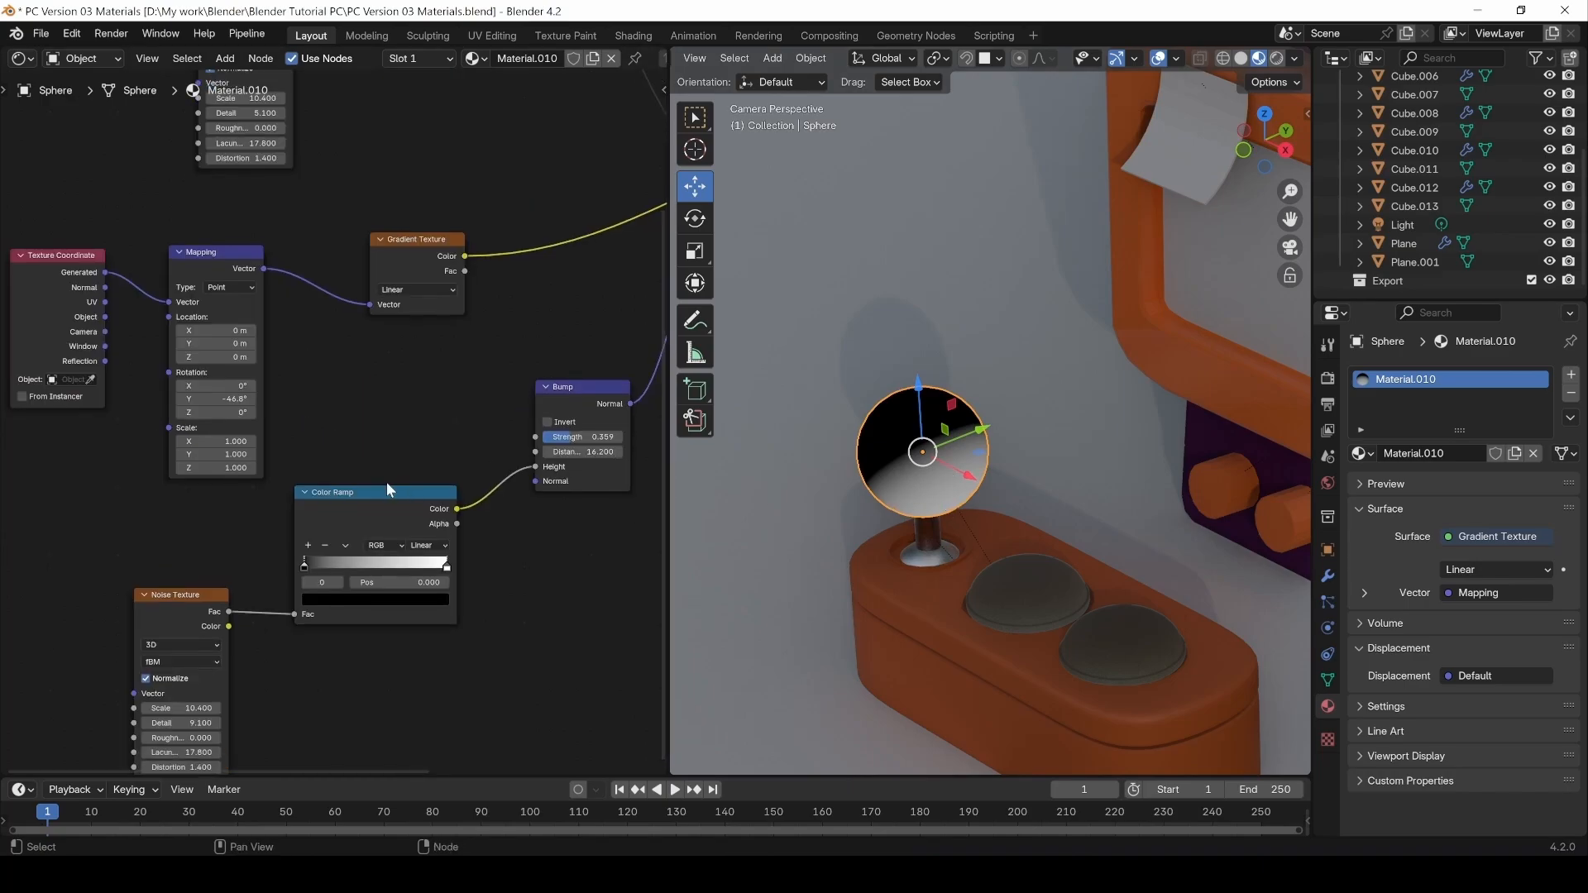
Set the rotation of the Gradient Texture's Mapping node to X 49.1°, Y -44.5° and Z -14.2°.
{"action": "middle_click_drag", "start_coordinate": [394, 400], "coordinate": [404, 518]}
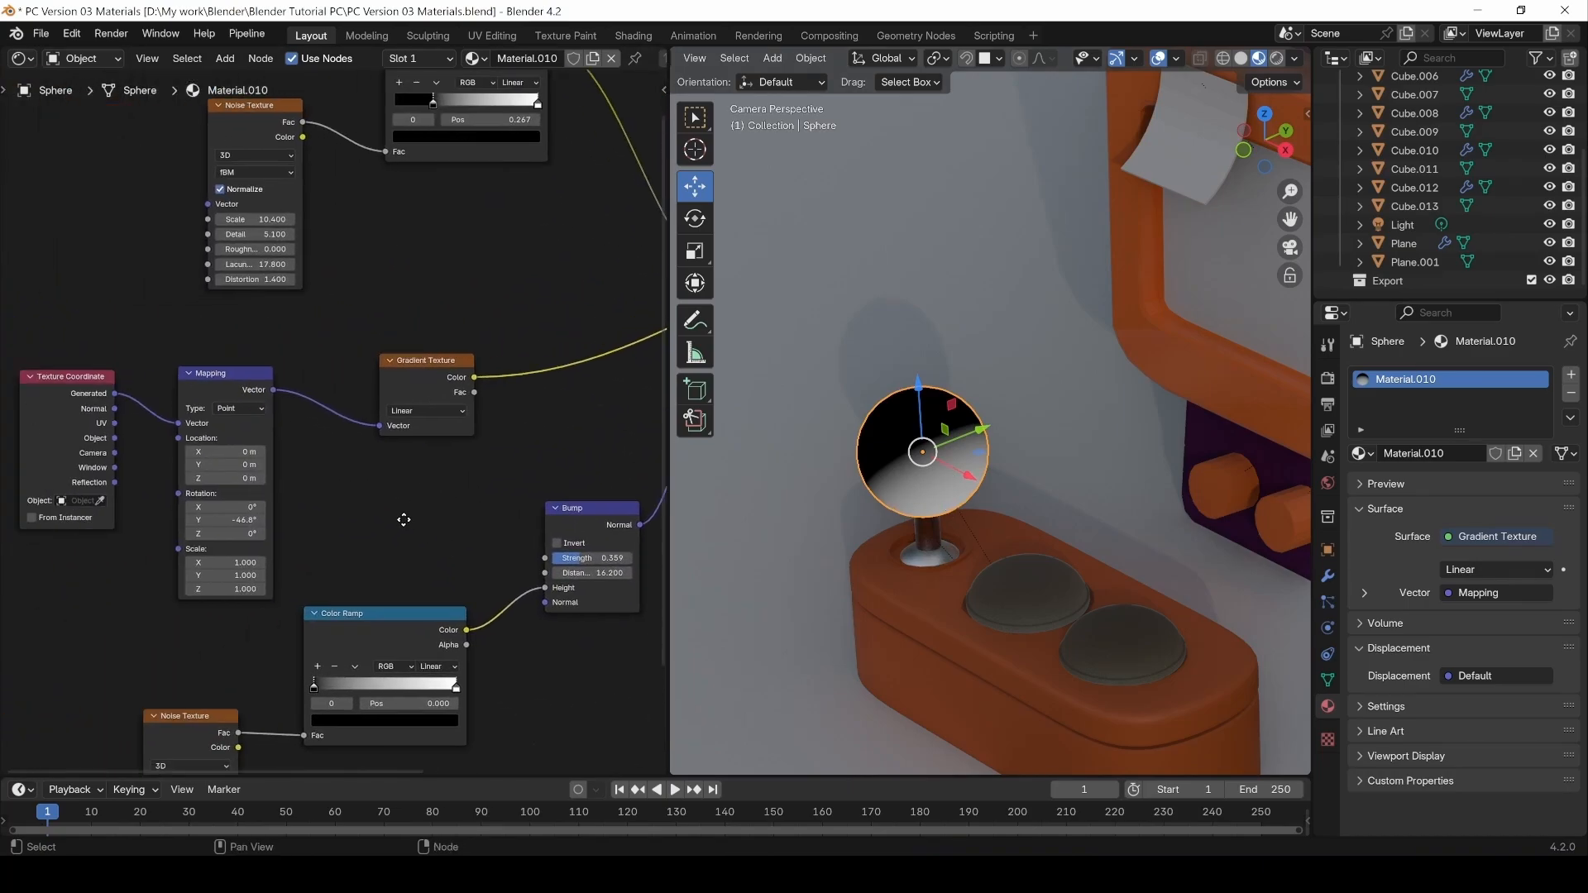
{"action": "middle_click_drag", "start_coordinate": [466, 434], "coordinate": [257, 522]}
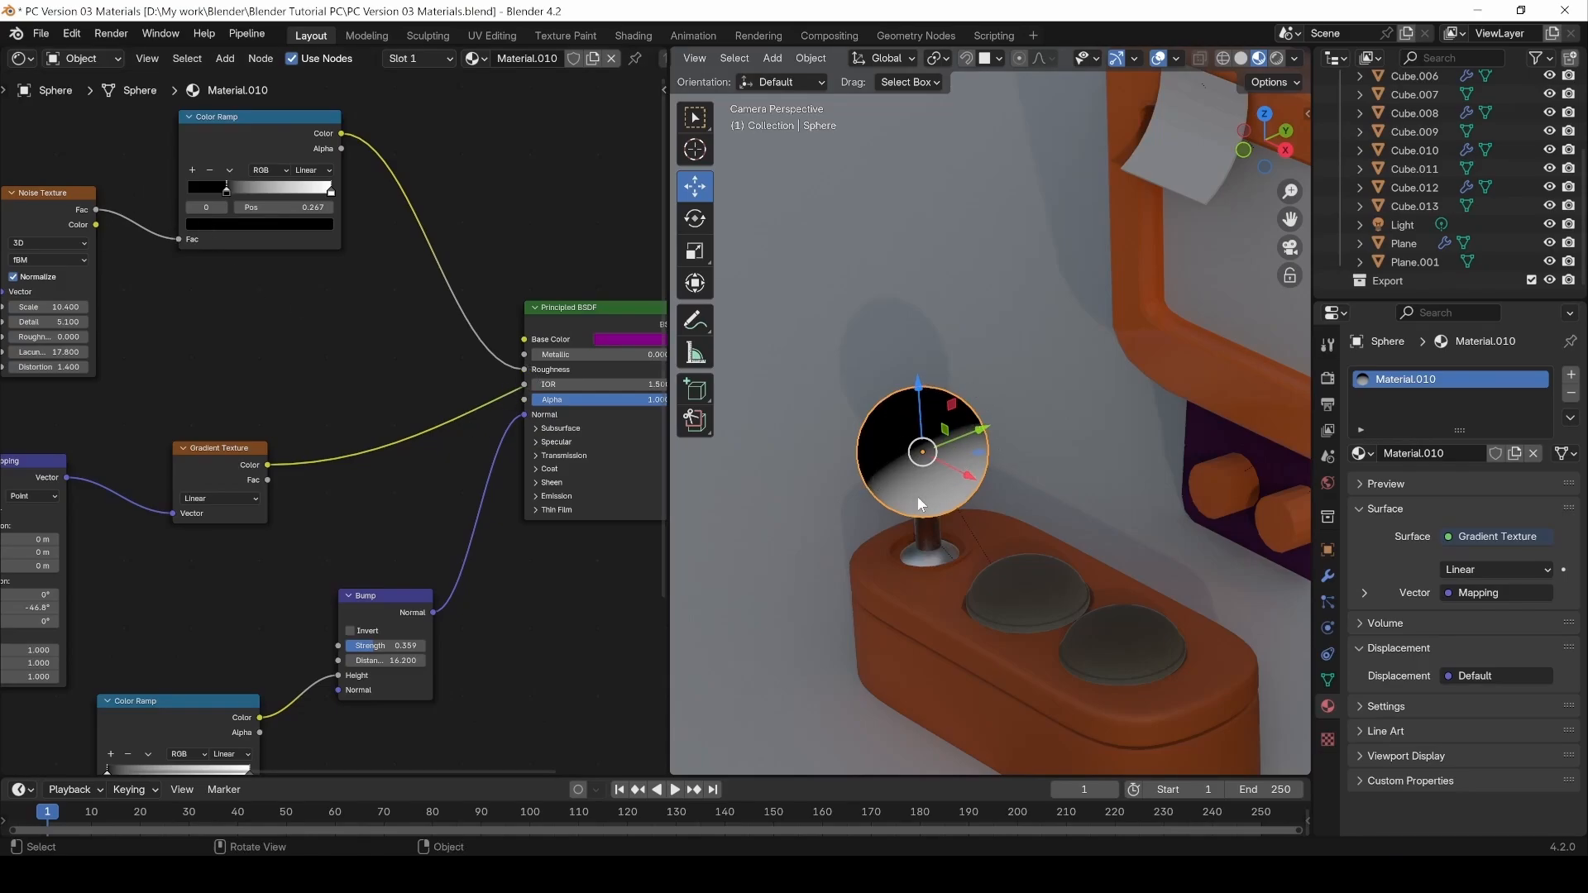
{"action": "middle_click_drag", "start_coordinate": [230, 565], "coordinate": [449, 504]}
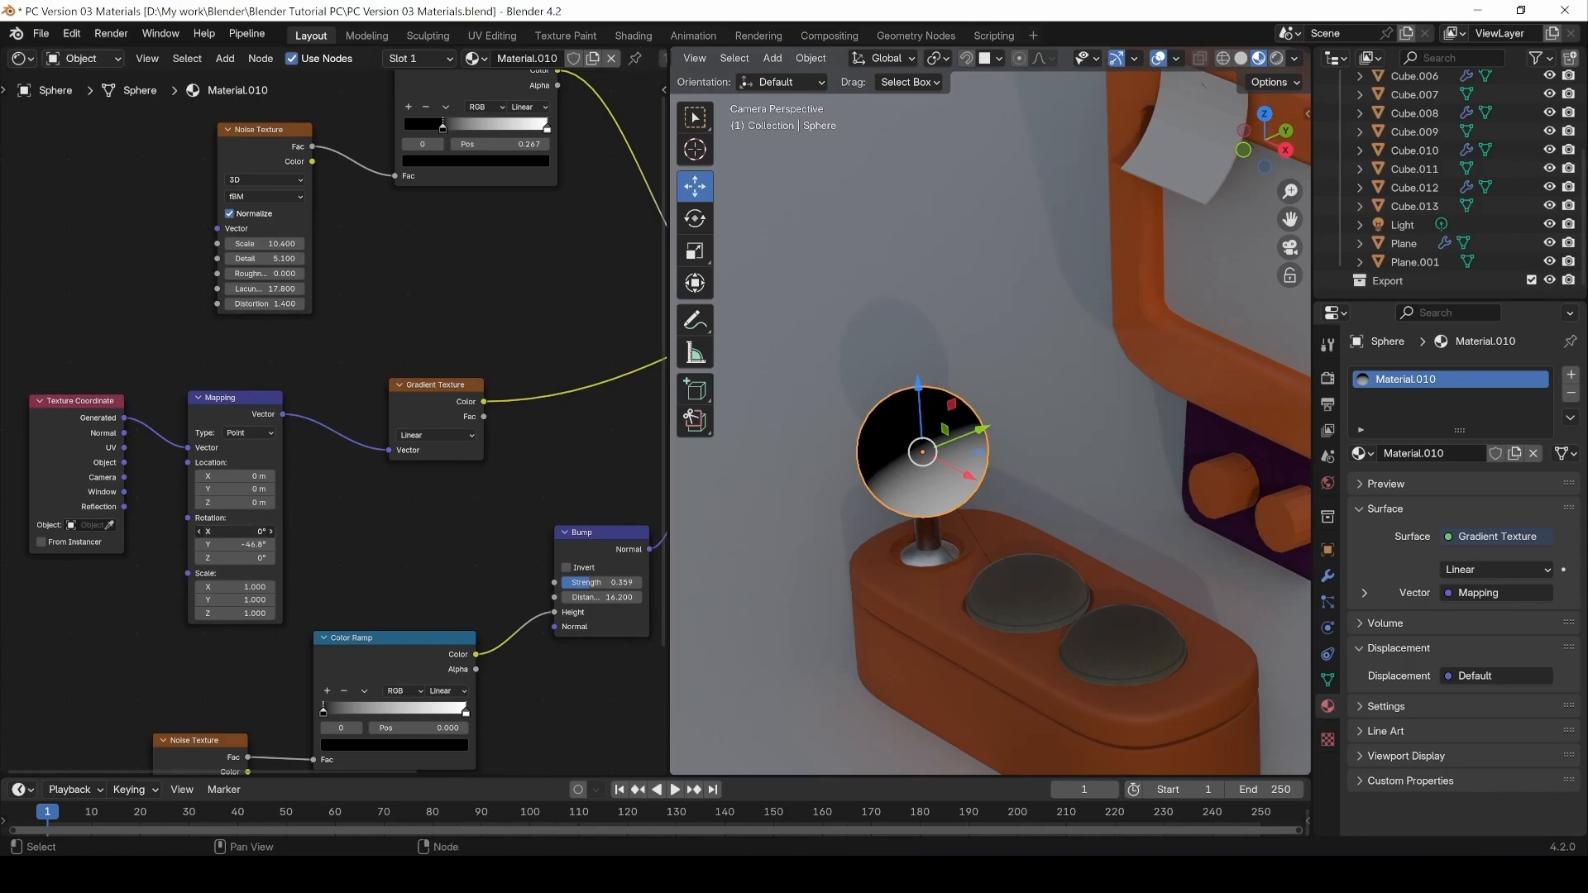
{"action": "mouse_move", "coordinate": [236, 531]}
{"action": "left_mouse_down"}
{"action": "mouse_move", "coordinate": [271, 531]}
{"action": "mouse_move", "coordinate": [222, 558]}
{"action": "mouse_move", "coordinate": [239, 544]}
{"action": "left_mouse_up"}
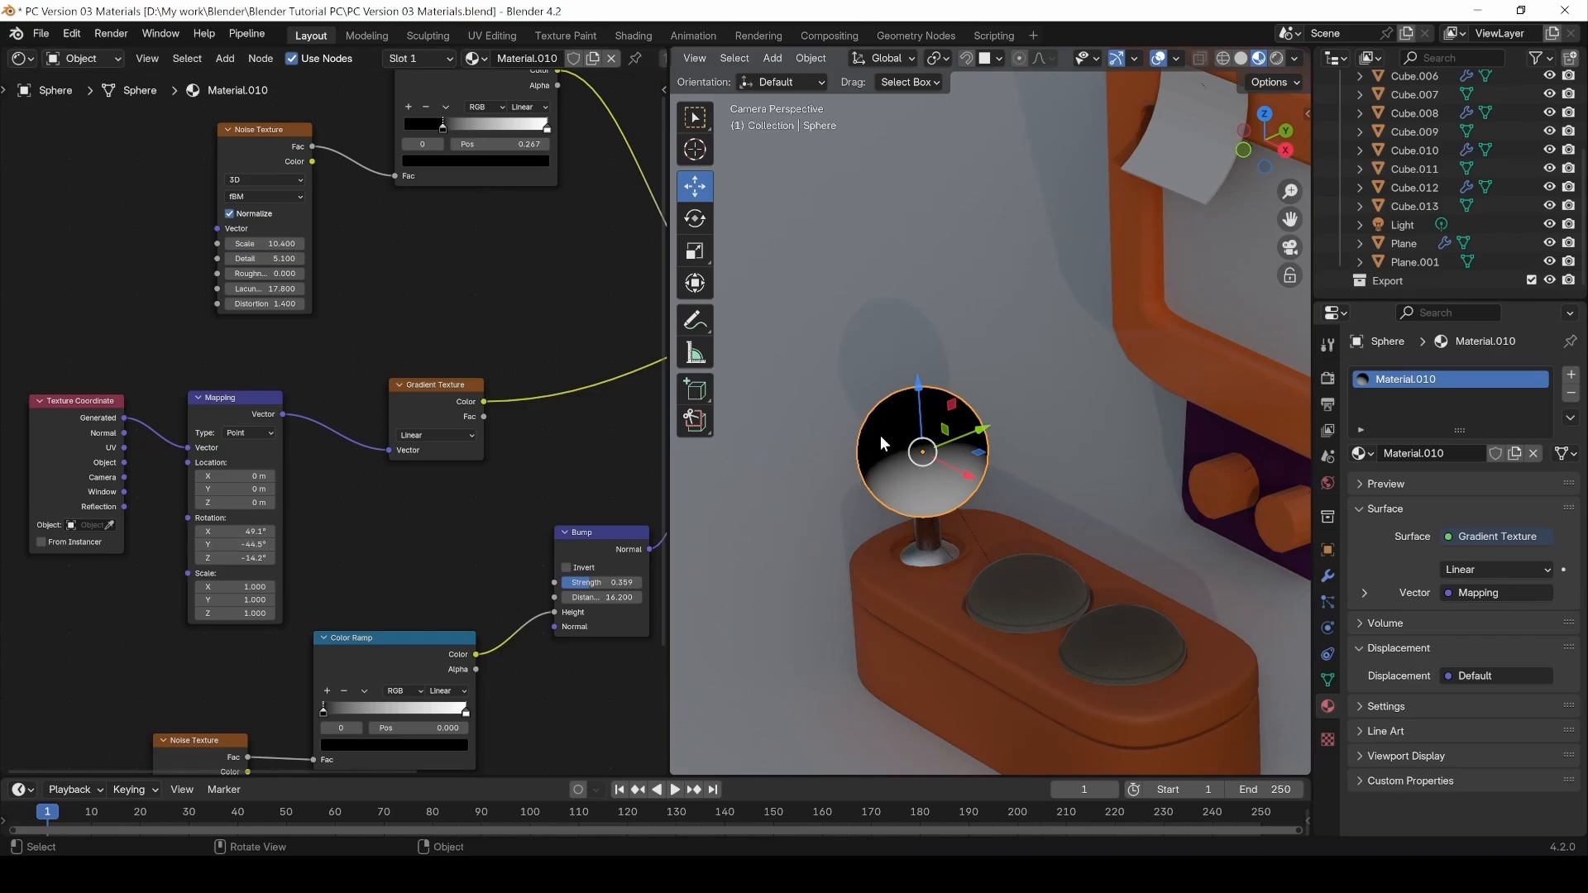
Preview the Principled BSDF on the sphere and connect the Gradient Texture's Color output to its Roughness input.
{"action": "middle_click_drag", "start_coordinate": [526, 381], "coordinate": [228, 459]}
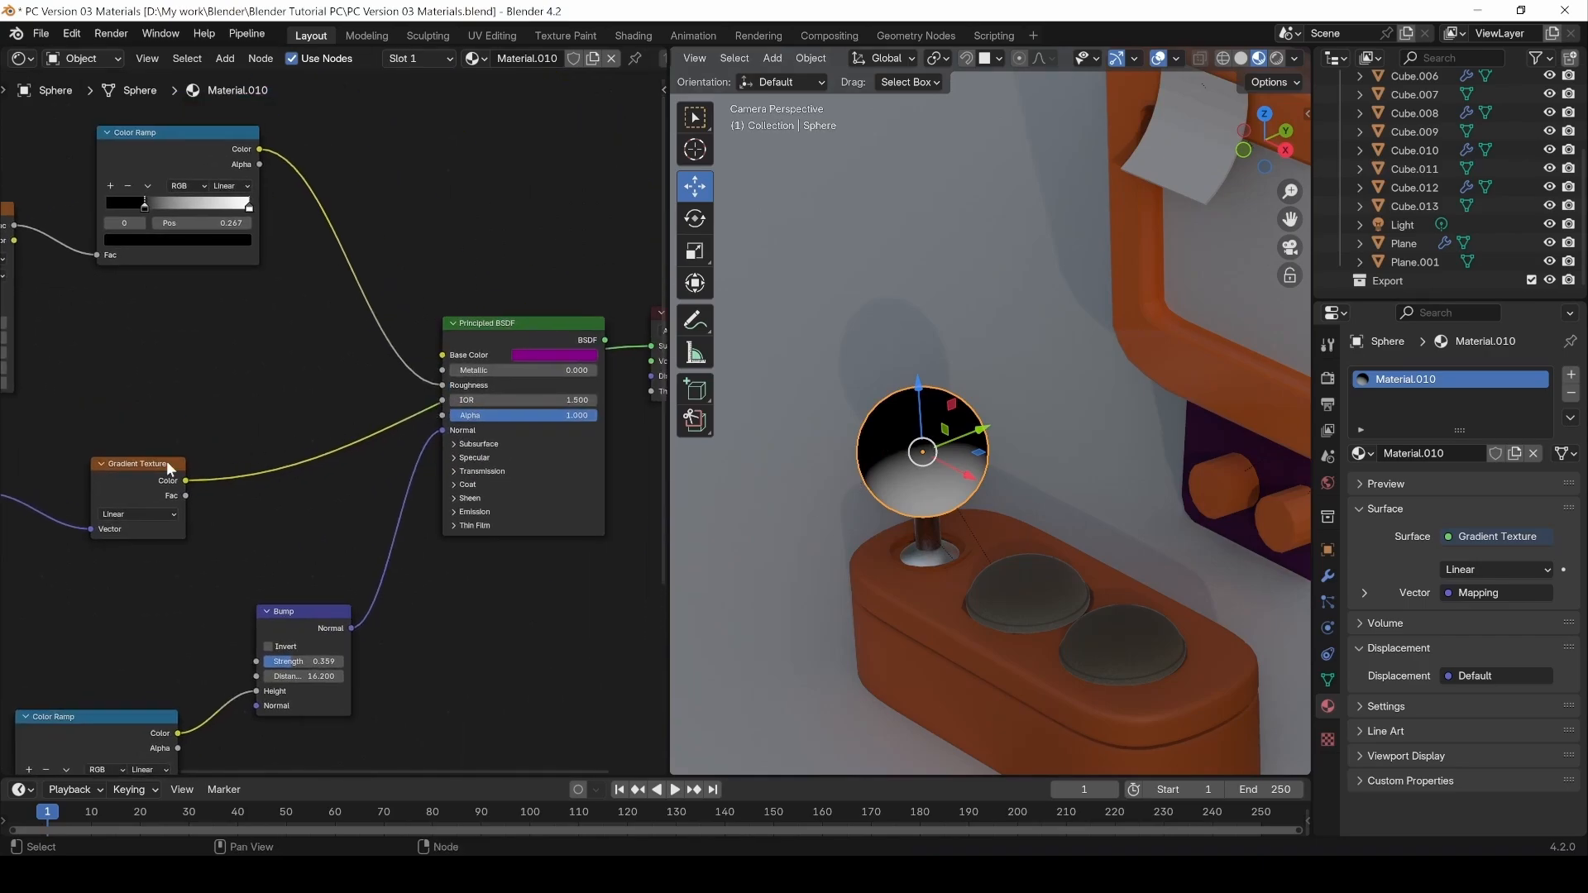
{"action": "left_click", "coordinate": [525, 326], "text": "ctrl+shift"}
{"action": "left_click_drag", "start_coordinate": [184, 481], "coordinate": [443, 385]}
{"action": "scroll", "coordinate": [890, 449], "scroll_direction": "up", "scroll_amount": 6}
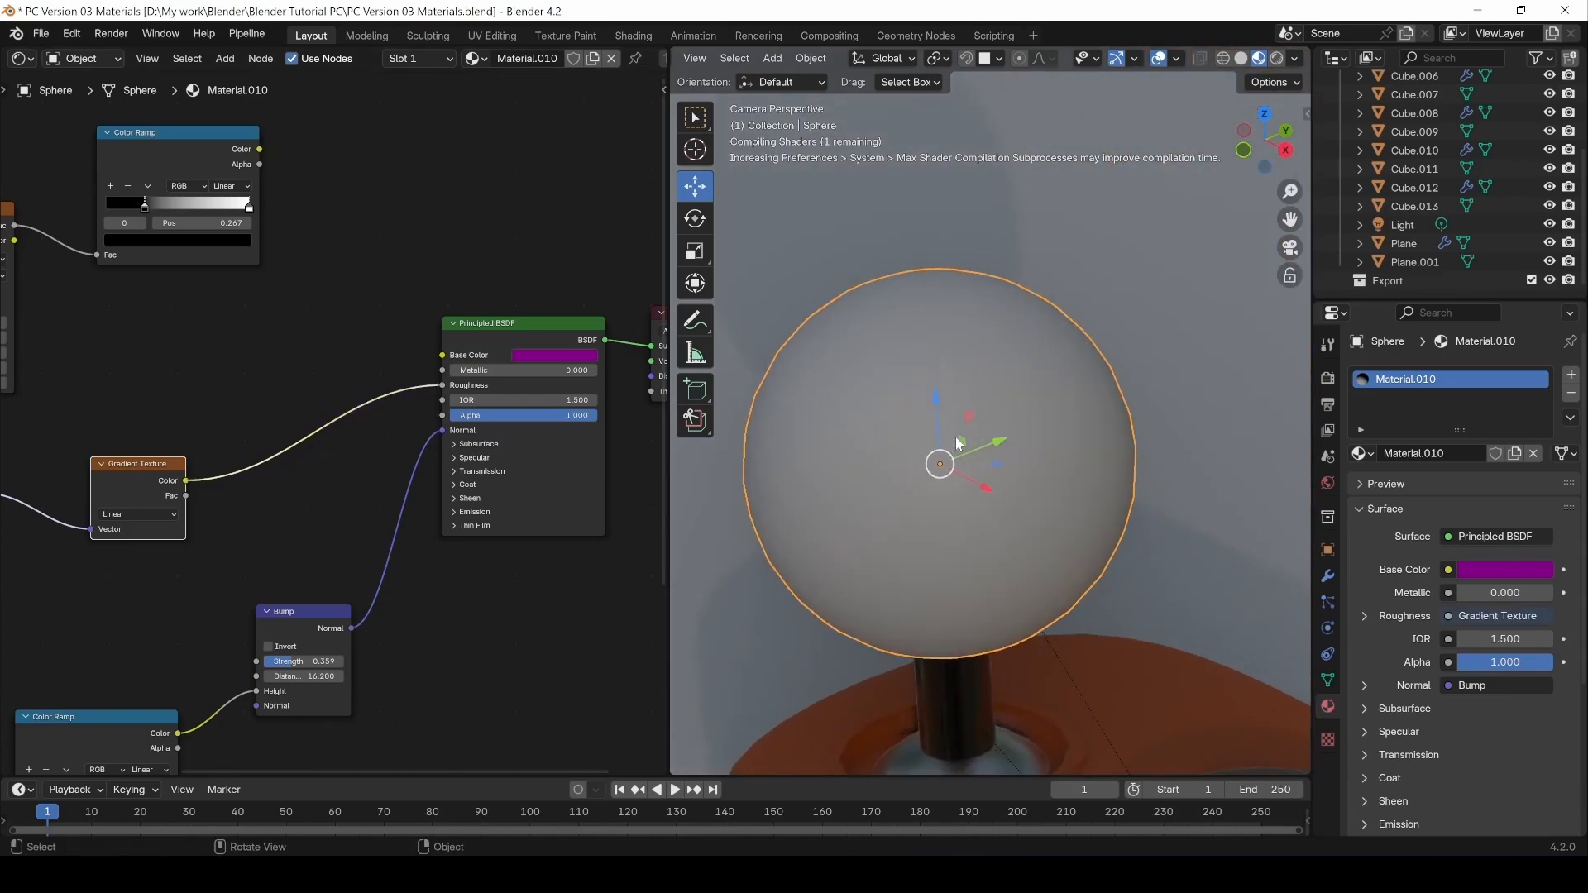
{"action": "scroll", "coordinate": [955, 437], "scroll_direction": "down", "scroll_amount": 3}
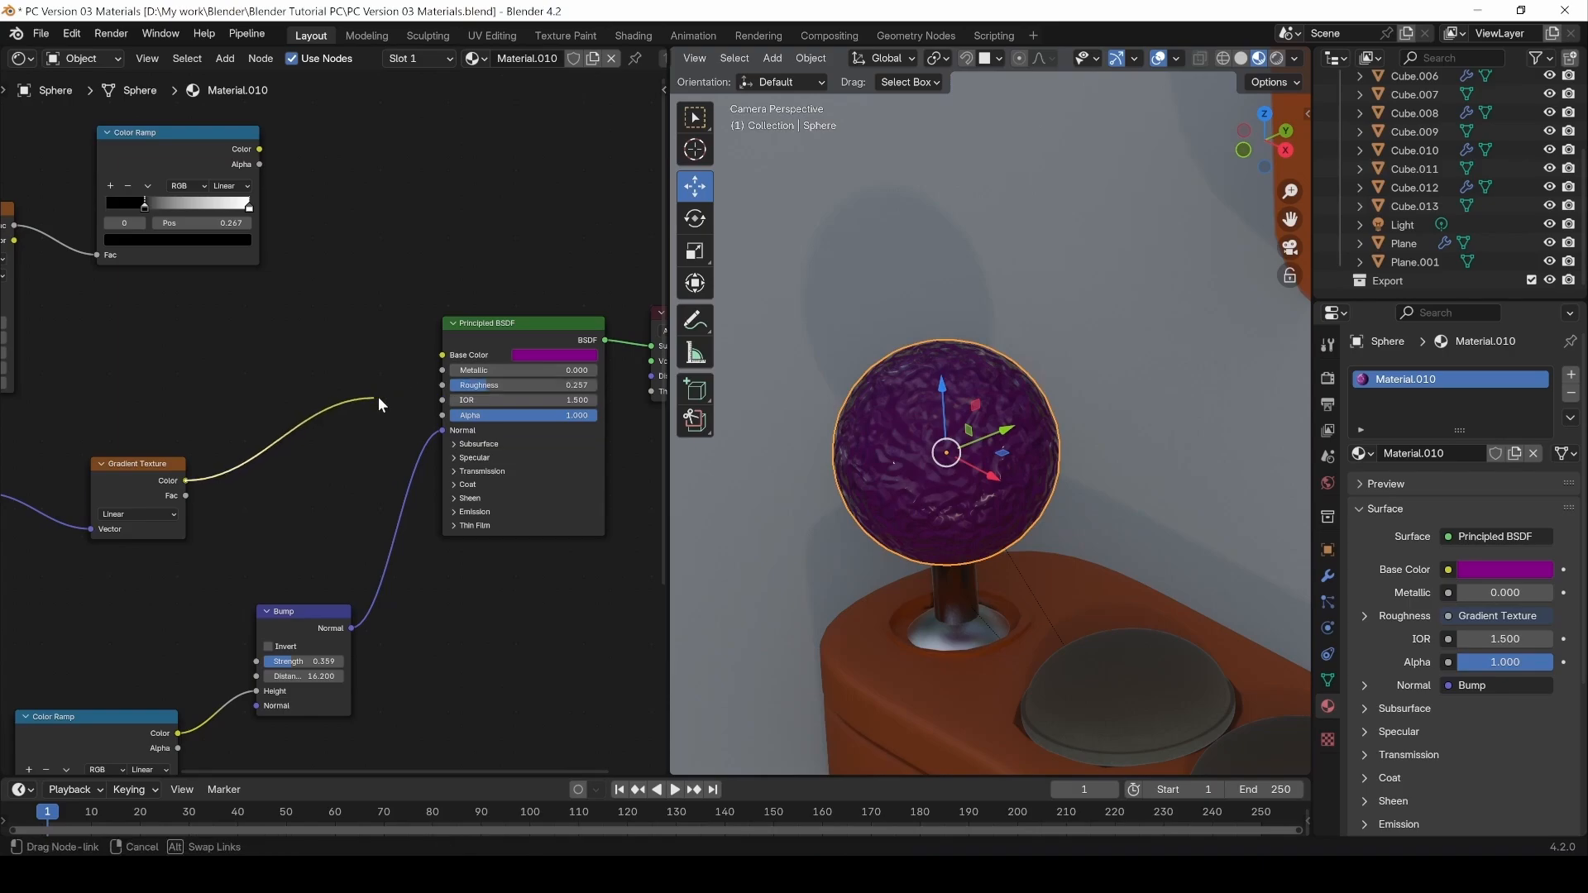
{"action": "scroll", "coordinate": [515, 380], "scroll_direction": "up", "scroll_amount": 1}
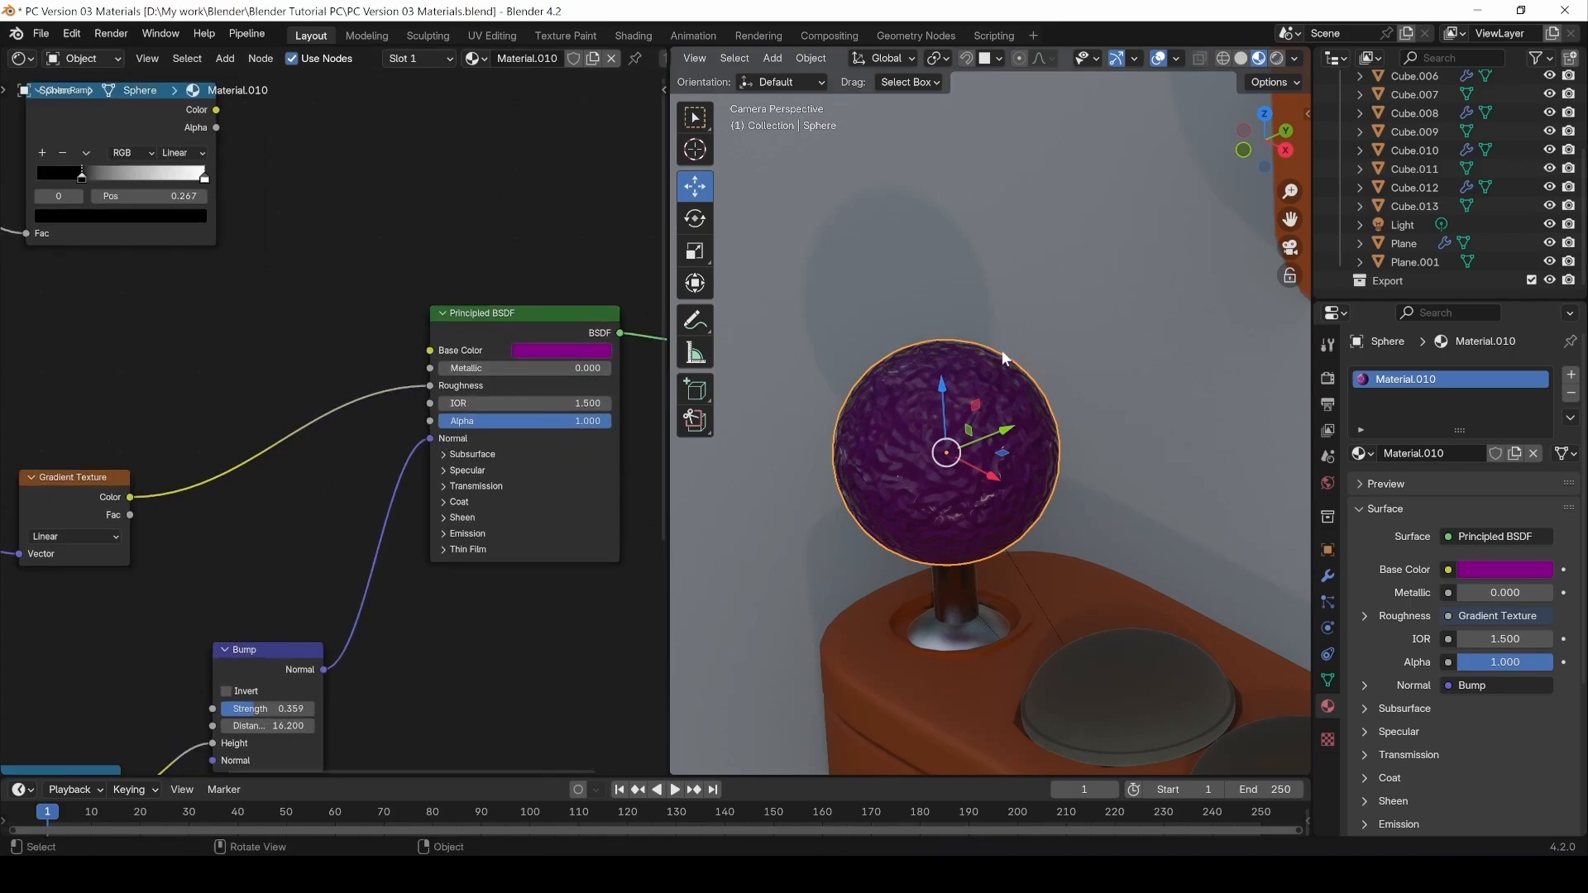
Disconnect the Bump node from the Principled BSDF's Normal input and inspect the sphere's surface from different angles.
{"action": "left_click_drag", "start_coordinate": [430, 438], "coordinate": [413, 464]}
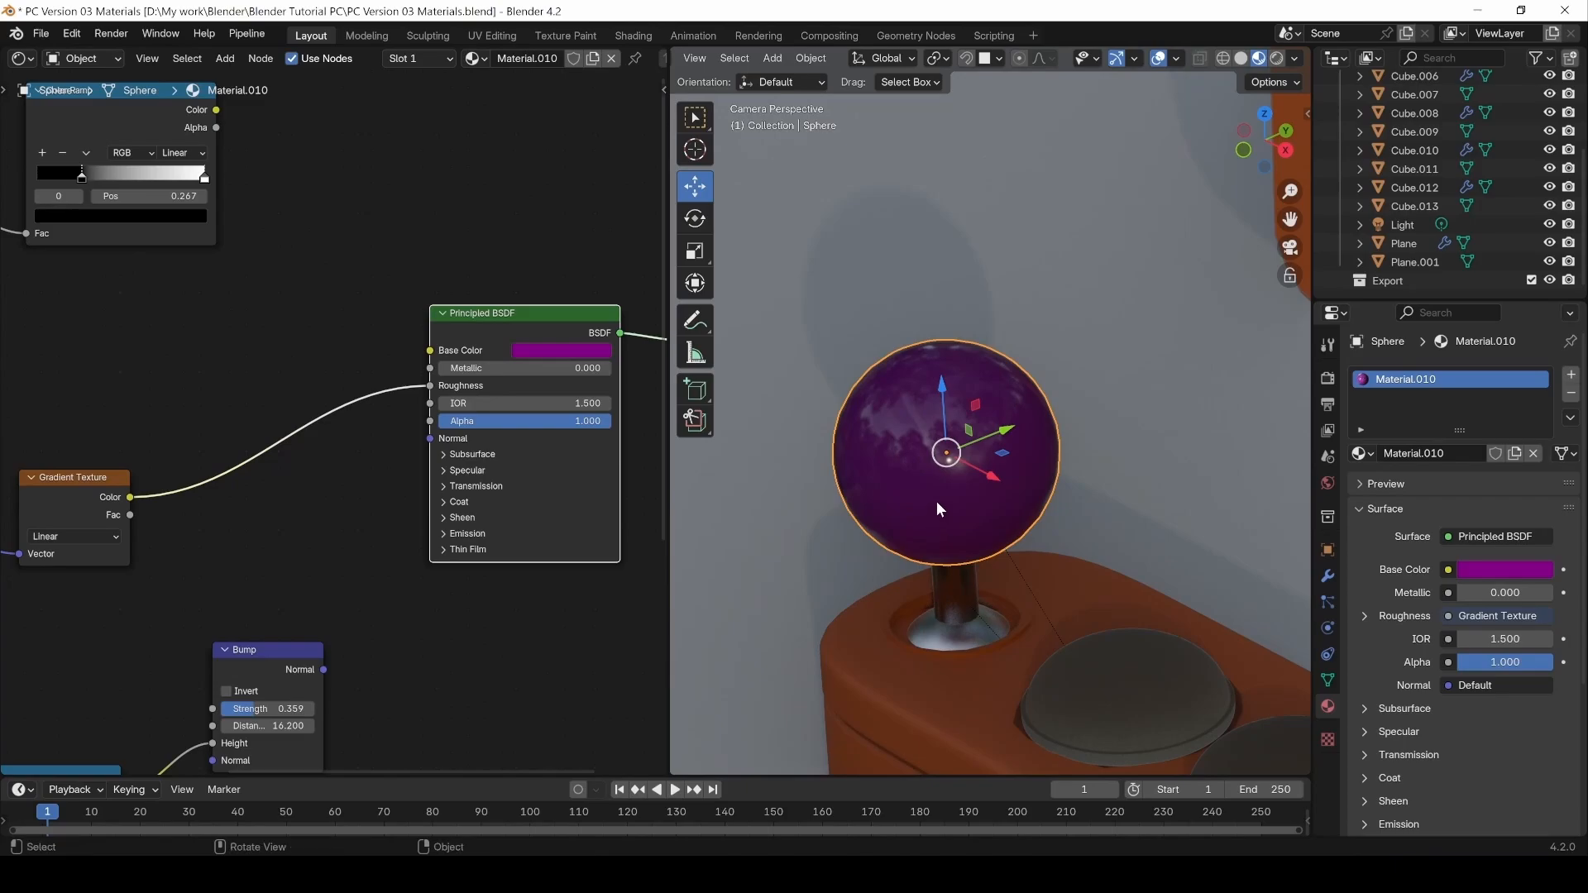
{"action": "middle_click_drag", "start_coordinate": [936, 502], "coordinate": [926, 343]}
{"action": "scroll", "coordinate": [917, 383], "scroll_direction": "up", "scroll_amount": 9}
{"action": "scroll", "coordinate": [877, 516], "scroll_direction": "up", "scroll_amount": 3}
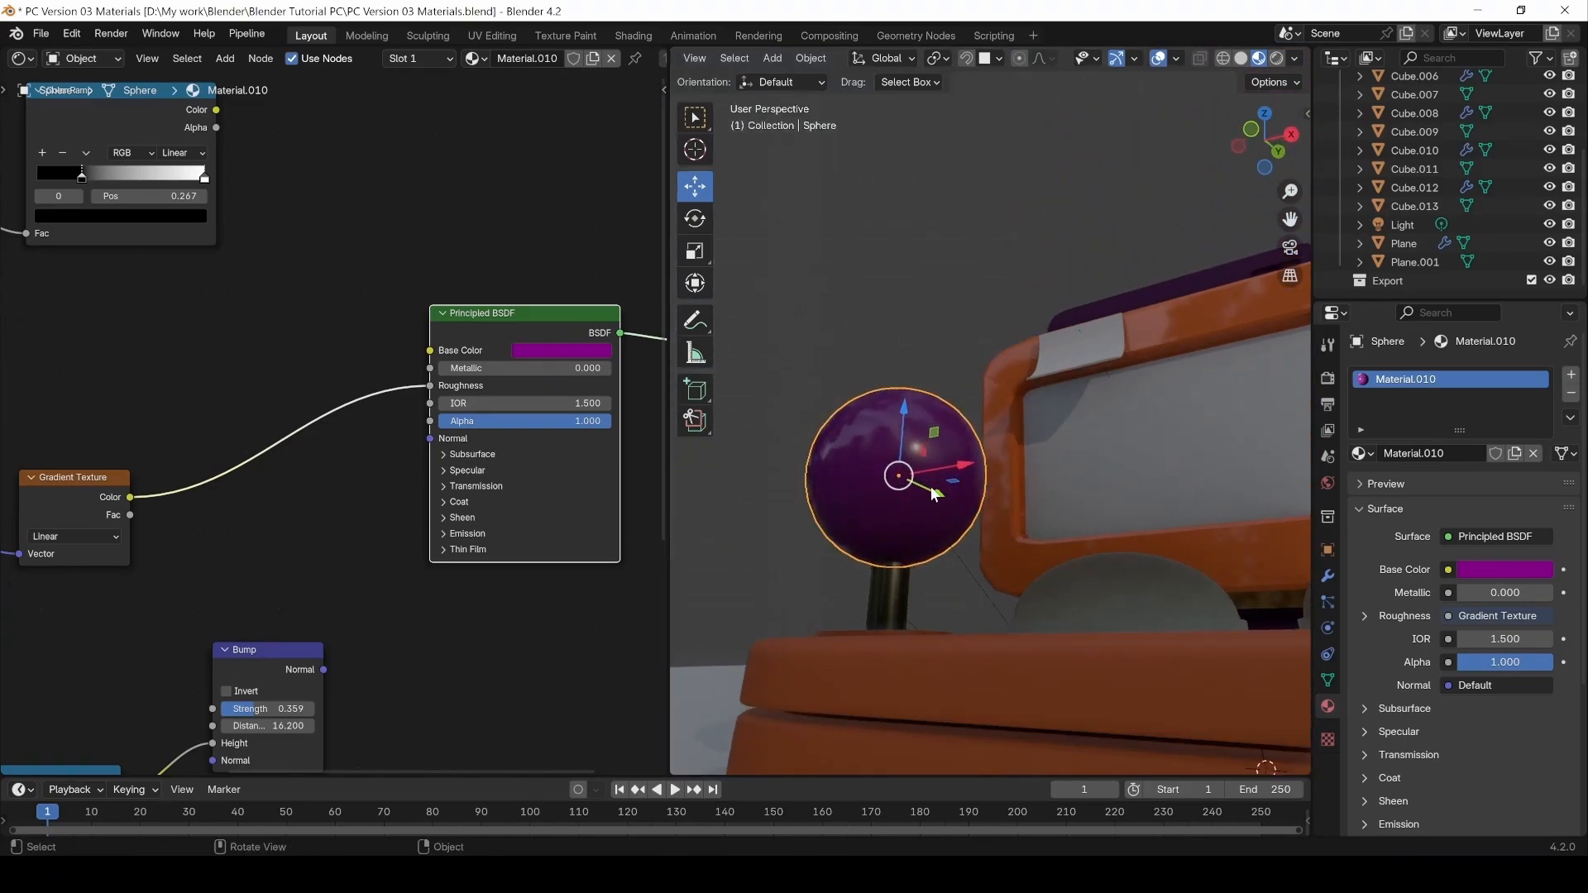
{"action": "middle_click_drag", "start_coordinate": [932, 494], "coordinate": [857, 549]}
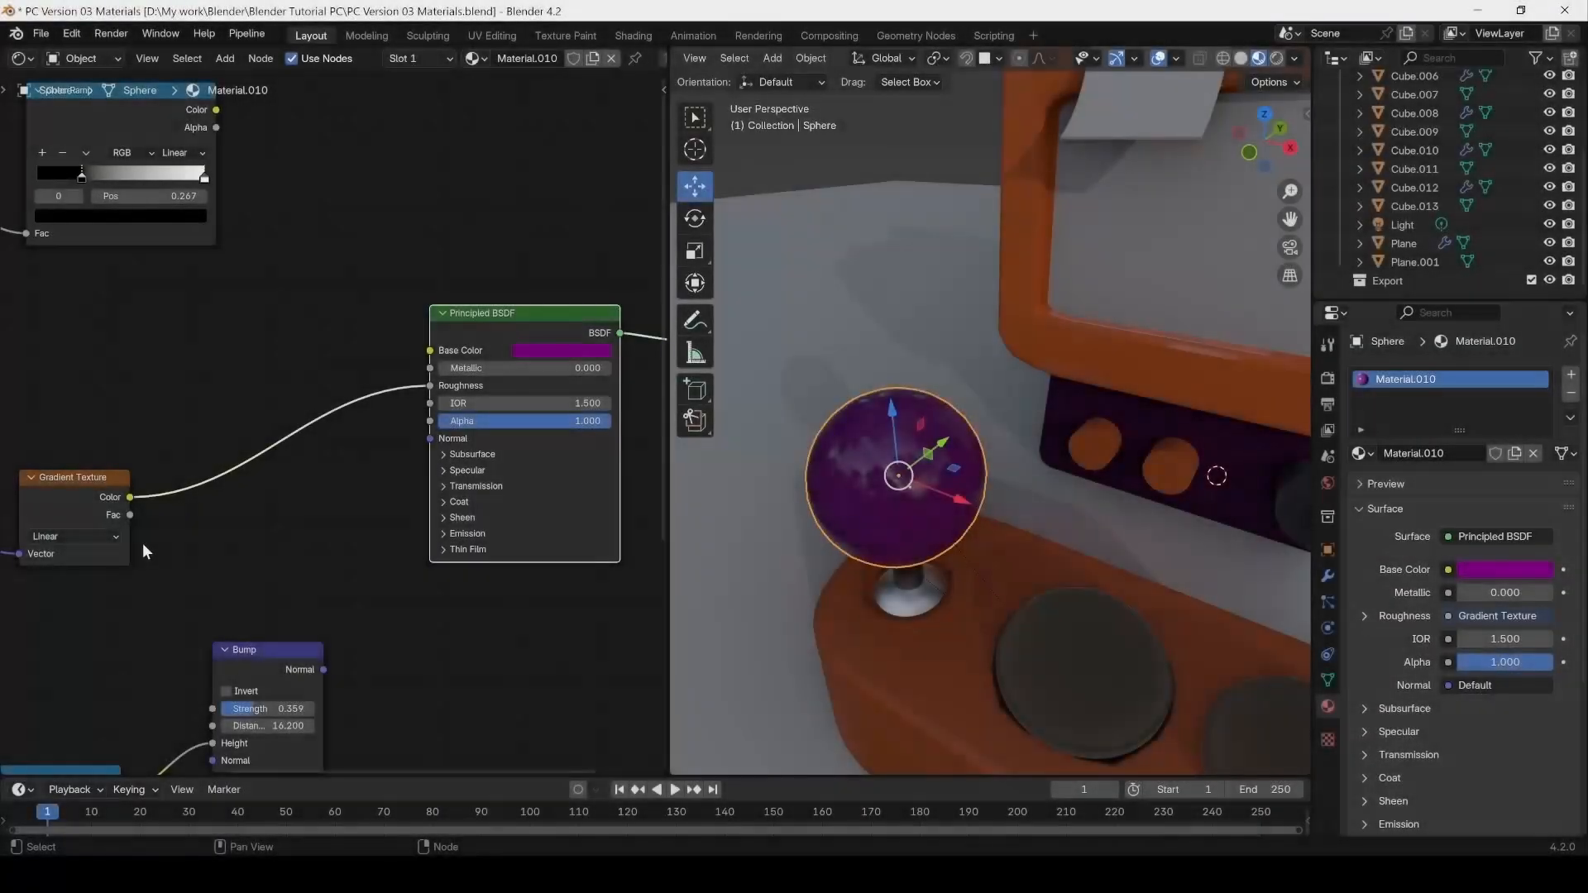
Select the Texture Coordinate, Mapping and Gradient Texture nodes and preview the Gradient Texture on the sphere.
{"action": "middle_click_drag", "start_coordinate": [16, 570], "coordinate": [285, 538]}
{"action": "scroll", "coordinate": [287, 539], "scroll_direction": "down", "scroll_amount": 3}
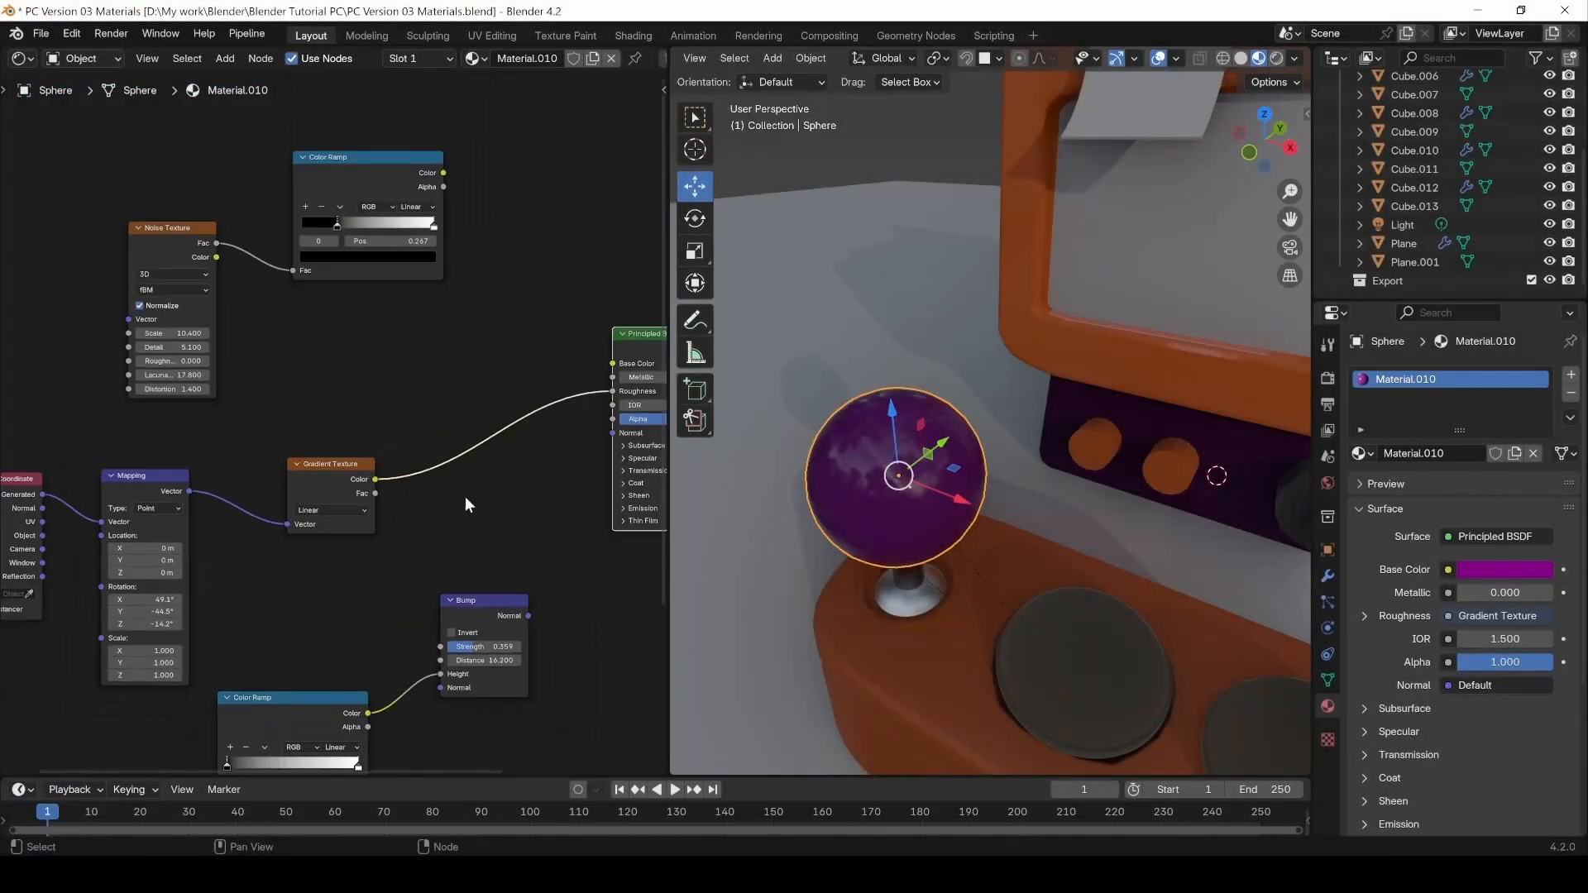
{"action": "scroll", "coordinate": [489, 484], "scroll_direction": "down", "scroll_amount": 2}
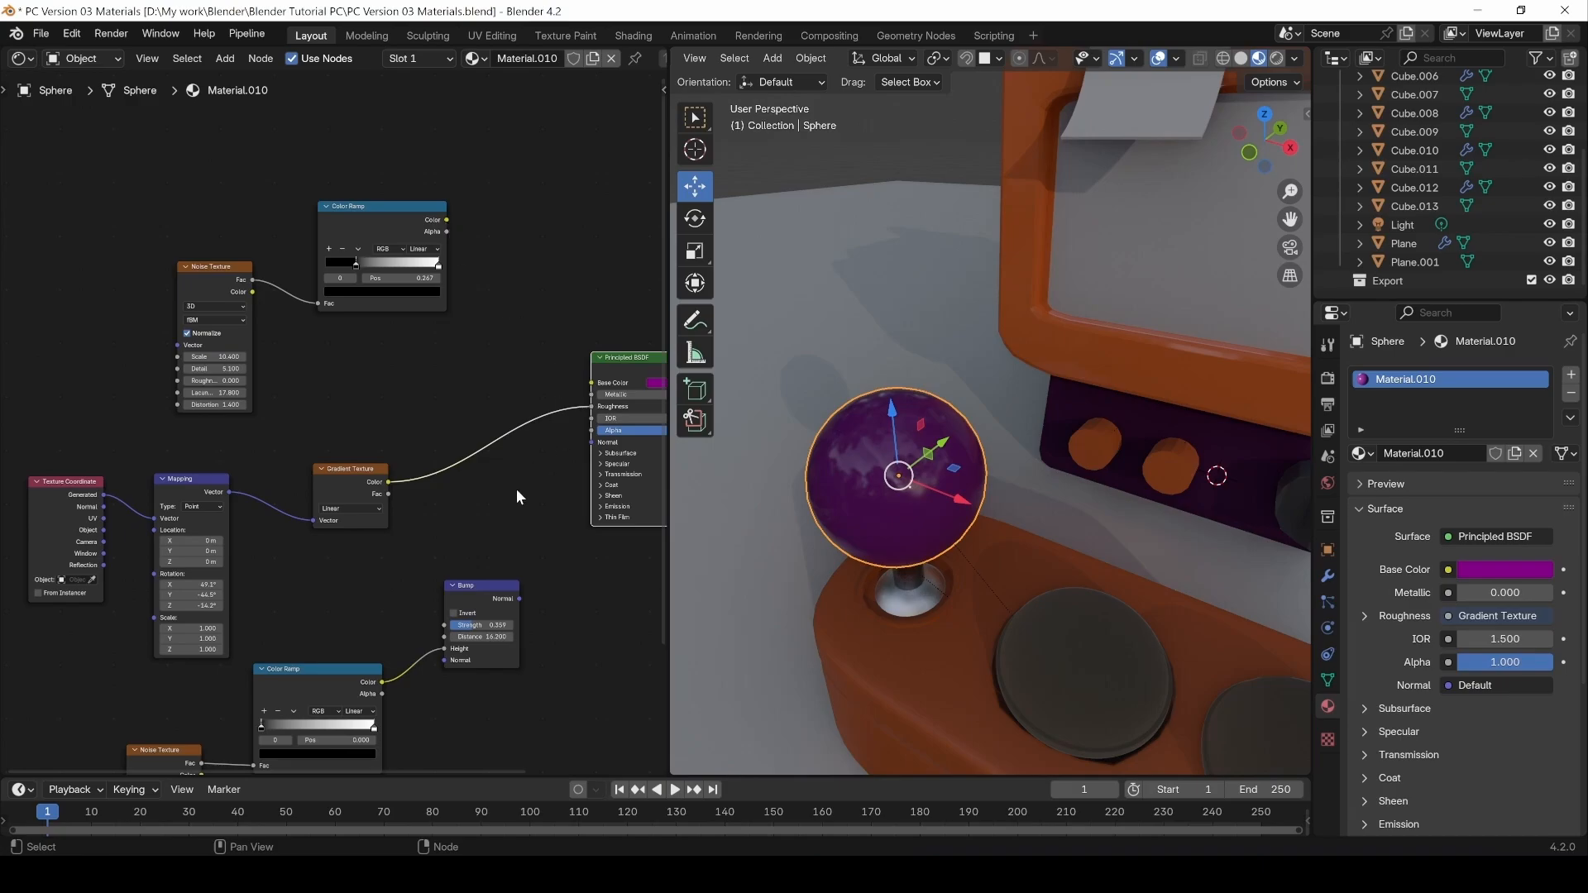
{"action": "middle_click_drag", "start_coordinate": [144, 572], "coordinate": [199, 553]}
{"action": "left_click_drag", "start_coordinate": [131, 444], "coordinate": [437, 558]}
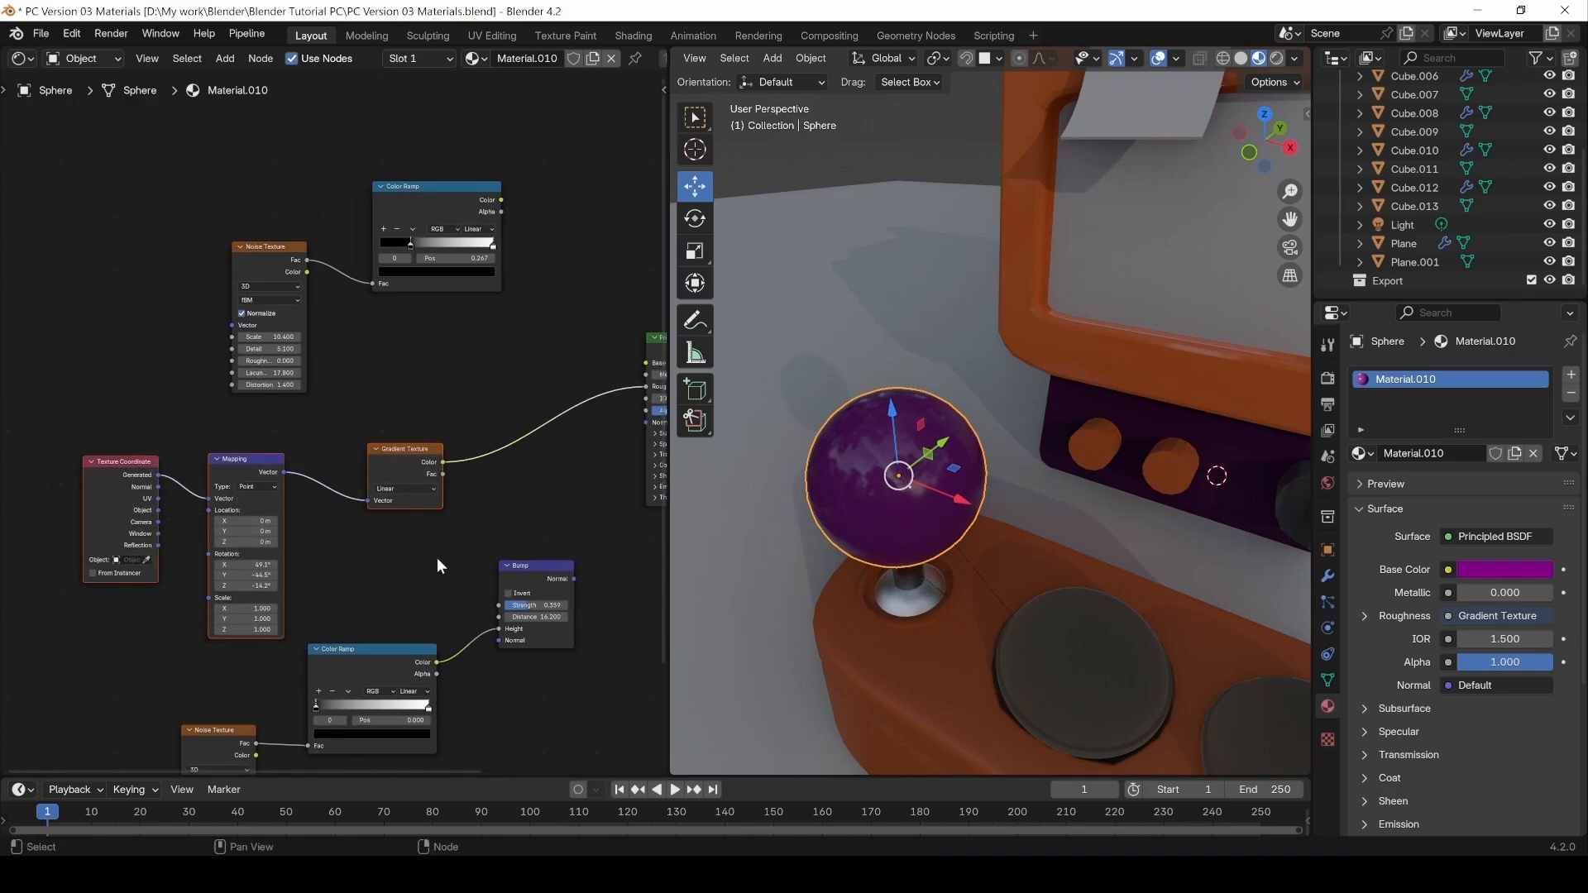
{"action": "left_click", "coordinate": [414, 453], "text": "ctrl+shift"}
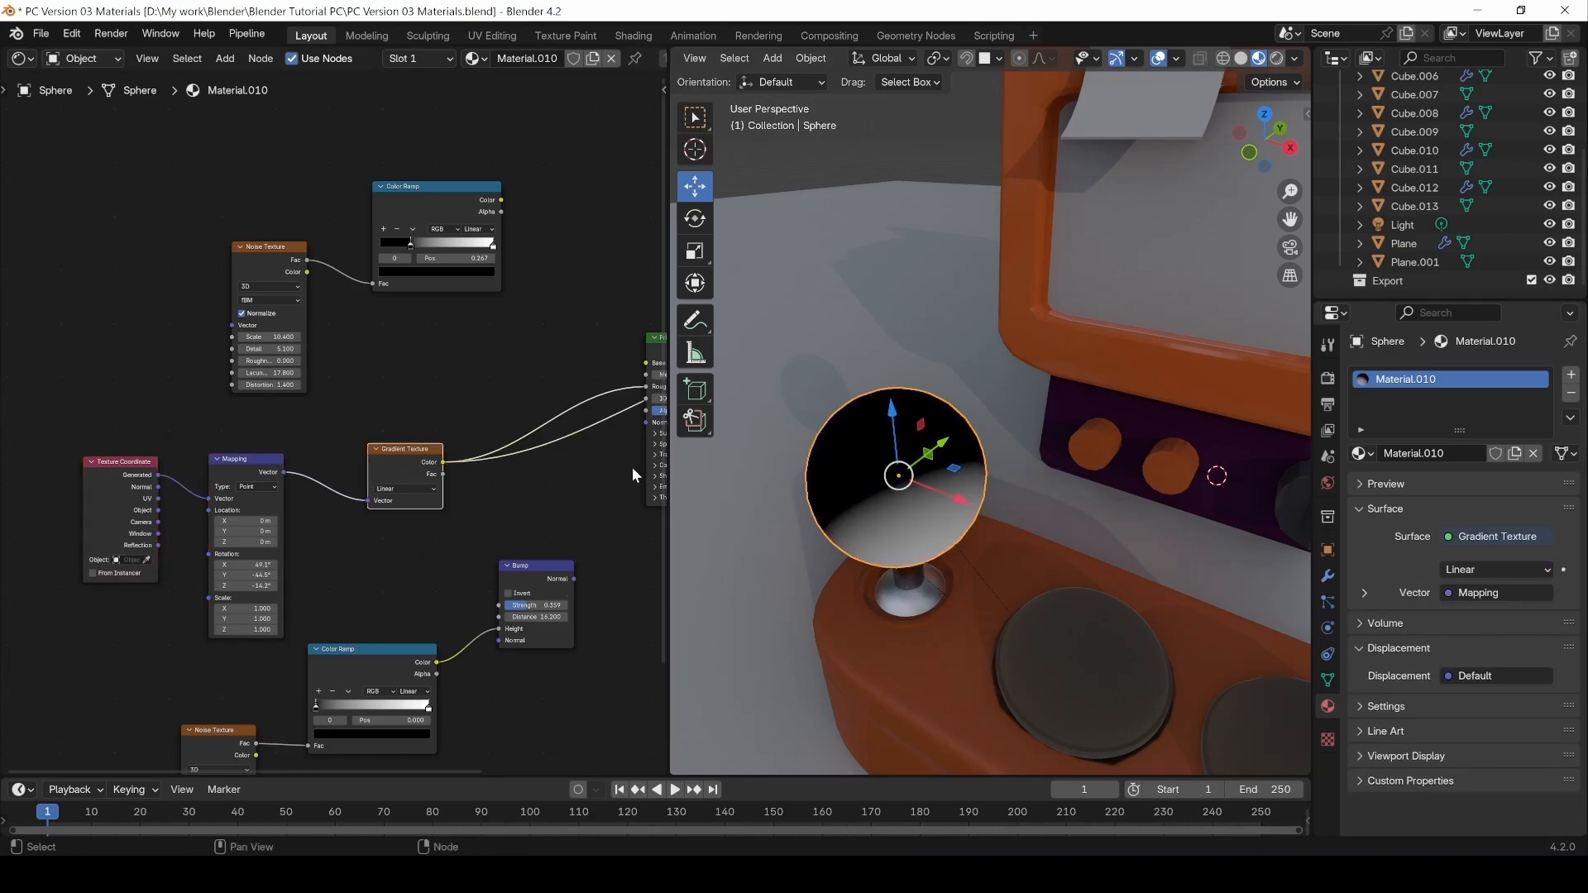
{"action": "middle_click_drag", "start_coordinate": [430, 490], "coordinate": [286, 489]}
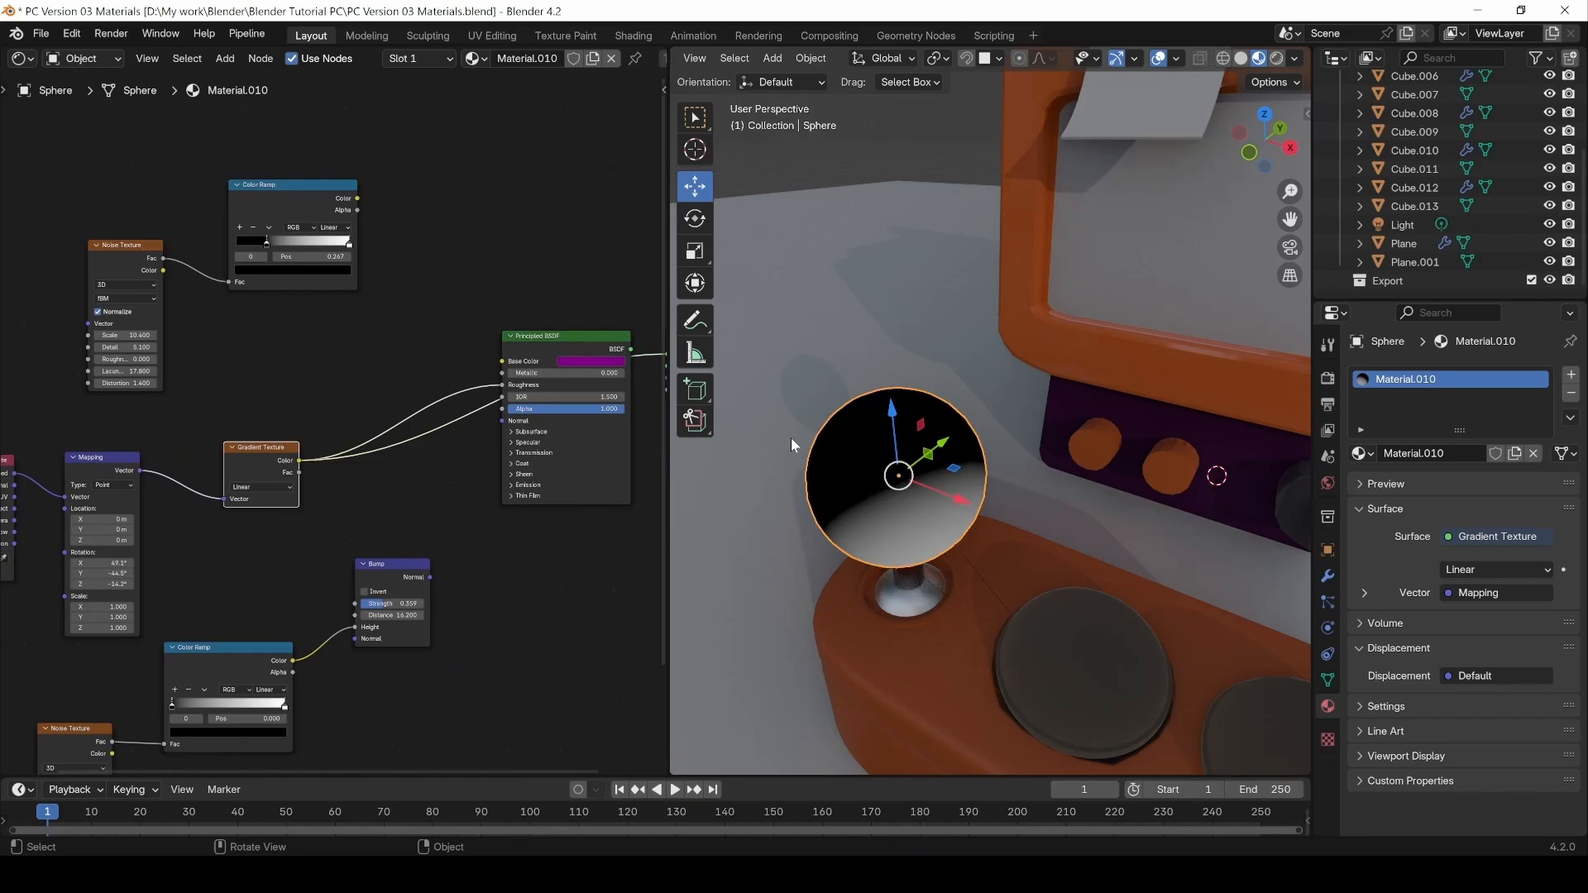
Move the lower Color Ramp and Bump nodes down and connect the Bump node to the Principled BSDF's Normal input.
{"action": "middle_click_drag", "start_coordinate": [383, 491], "coordinate": [512, 388]}
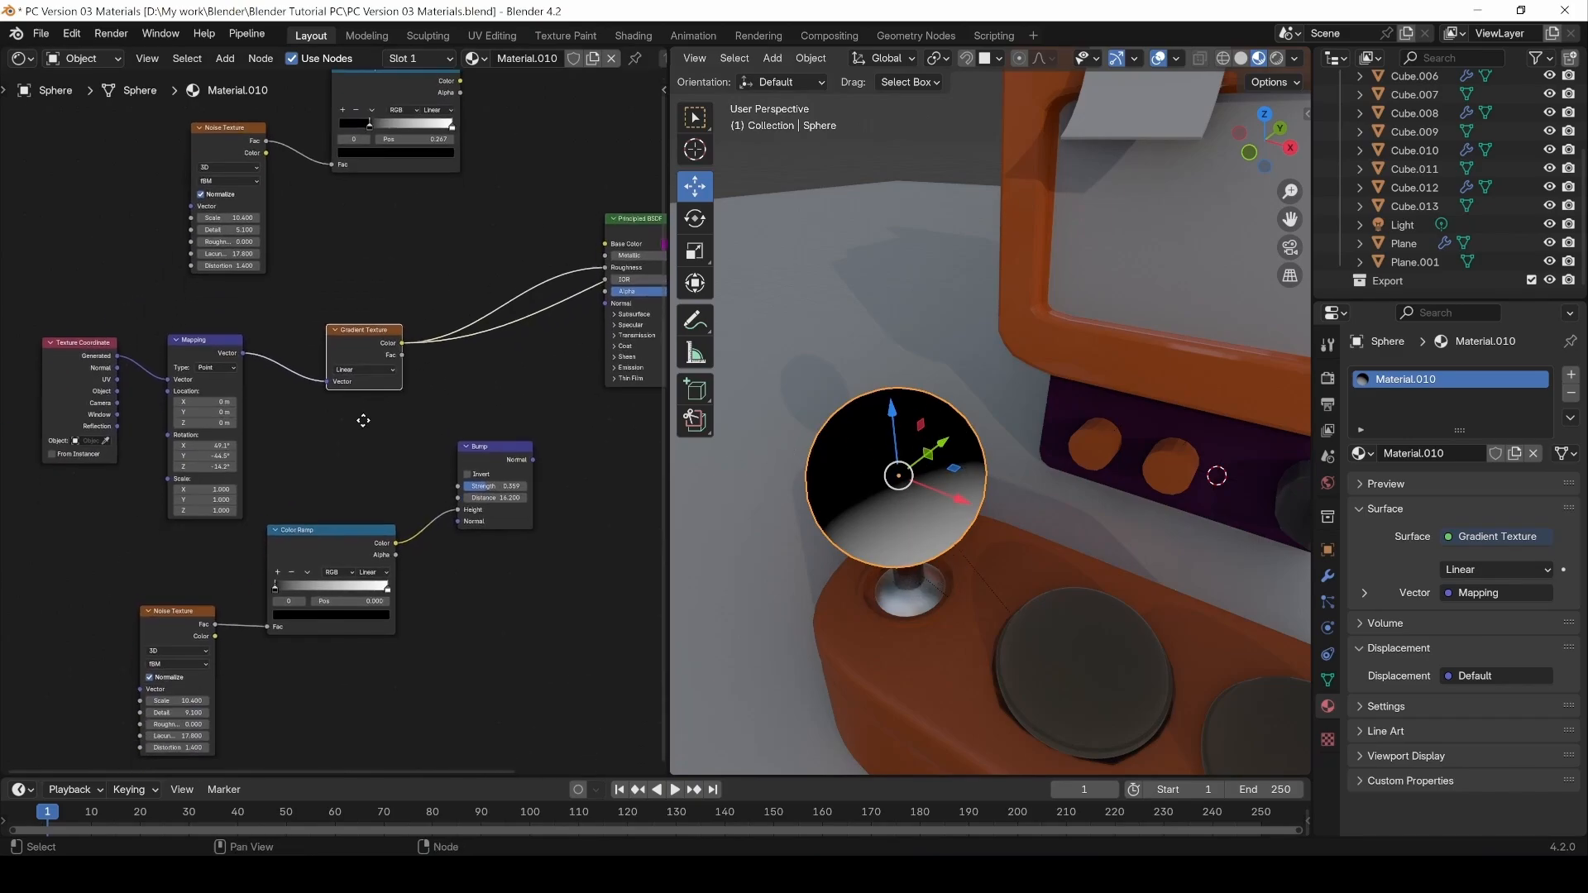
{"action": "left_click_drag", "start_coordinate": [131, 557], "coordinate": [407, 690]}
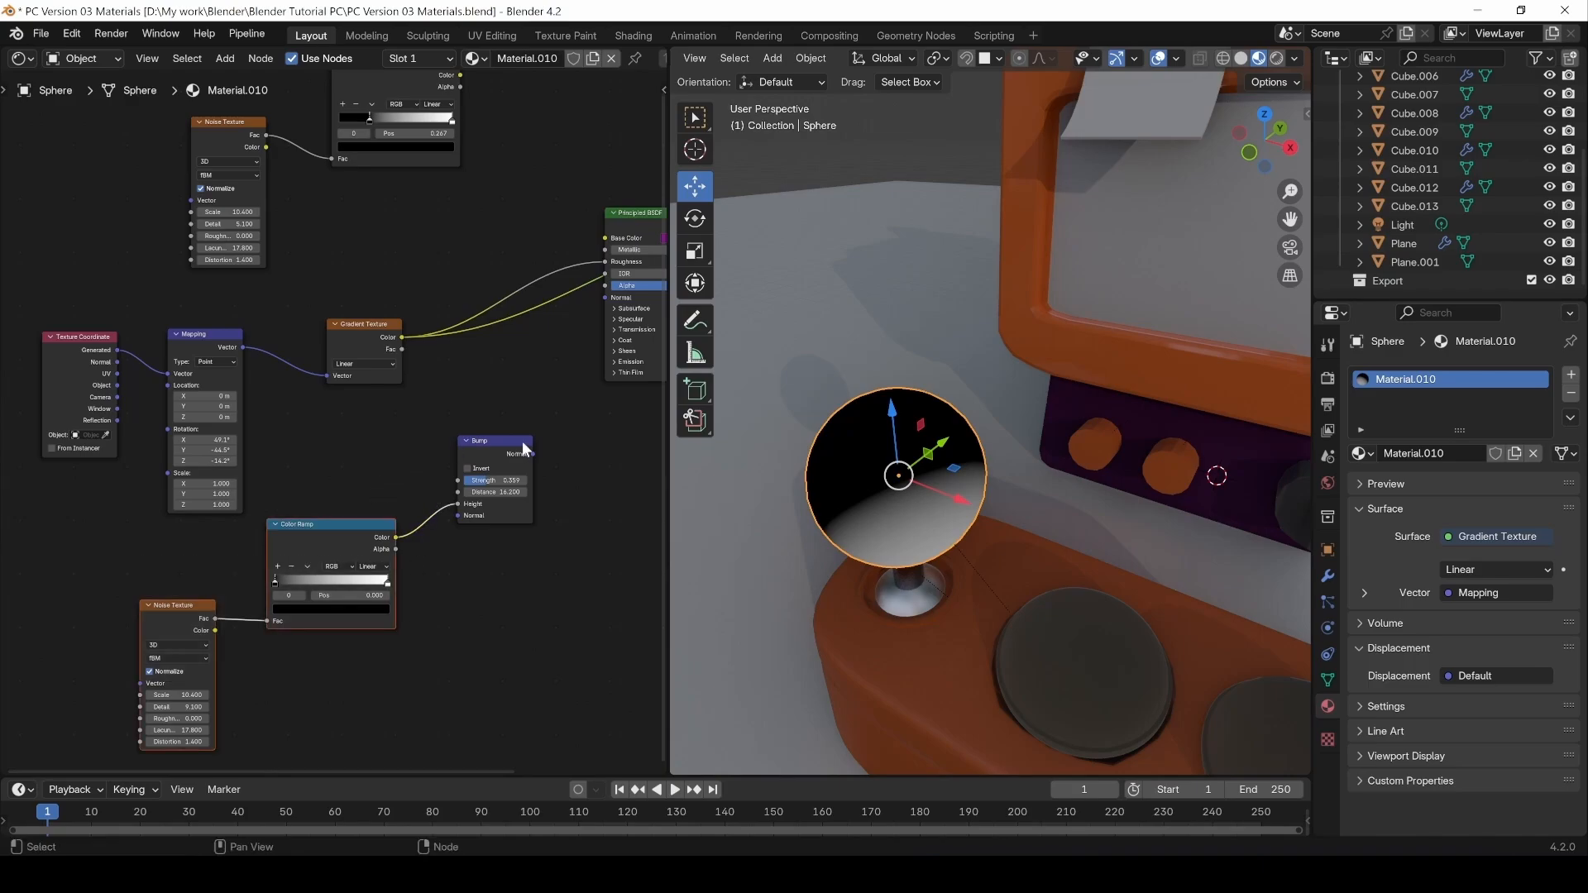
{"action": "left_click_drag", "start_coordinate": [567, 472], "coordinate": [361, 630]}
{"action": "left_click_drag", "start_coordinate": [511, 460], "coordinate": [514, 535]}
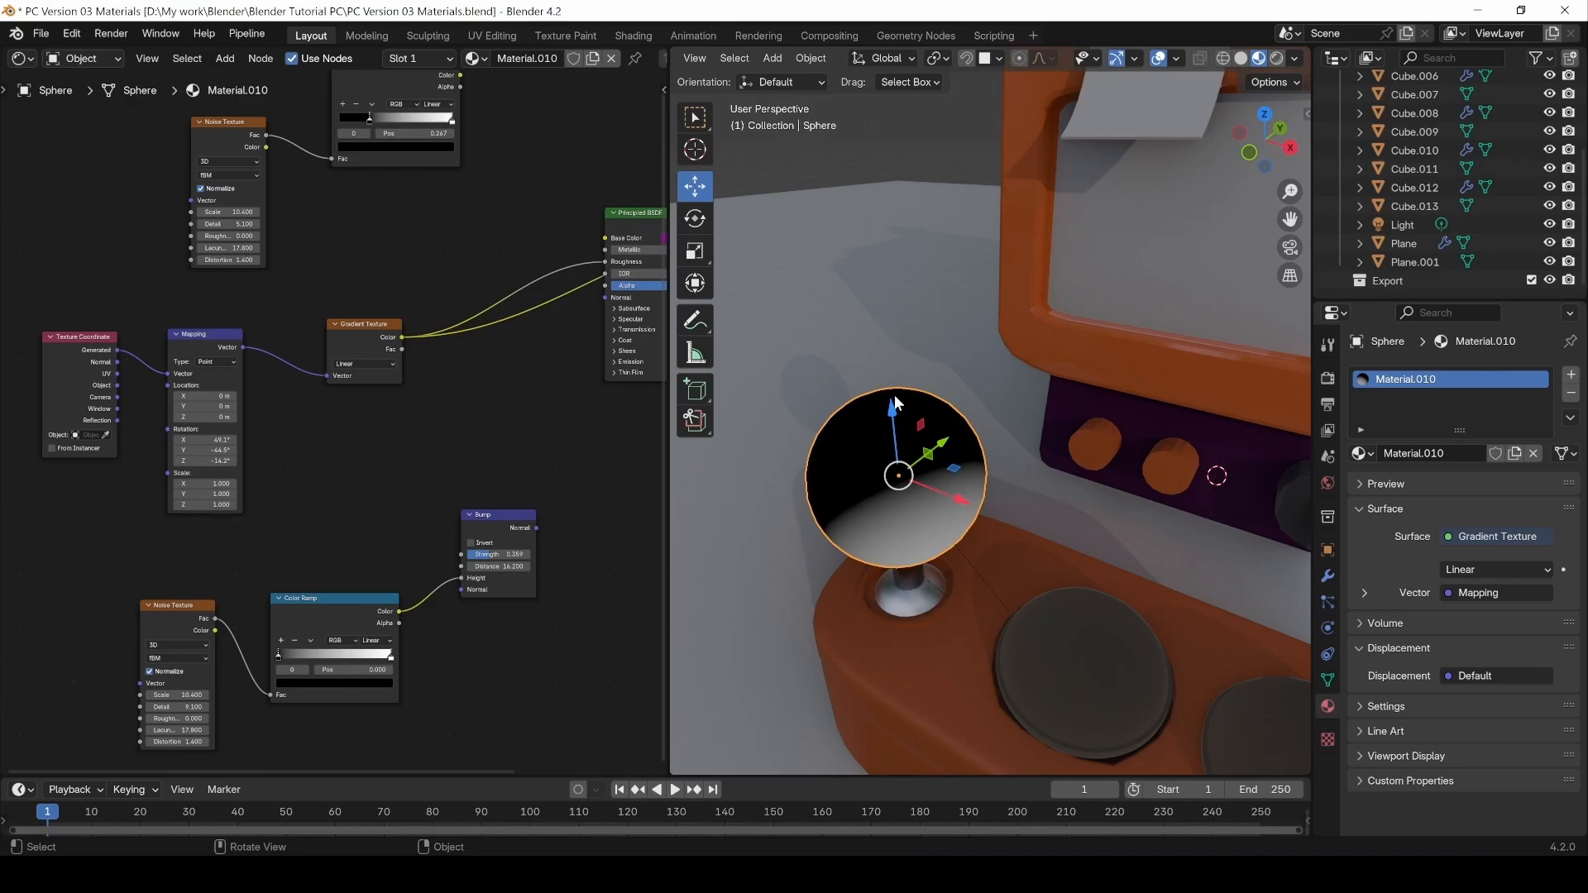
{"action": "left_click", "coordinate": [531, 522]}
{"action": "left_click_drag", "start_coordinate": [534, 526], "coordinate": [589, 325]}
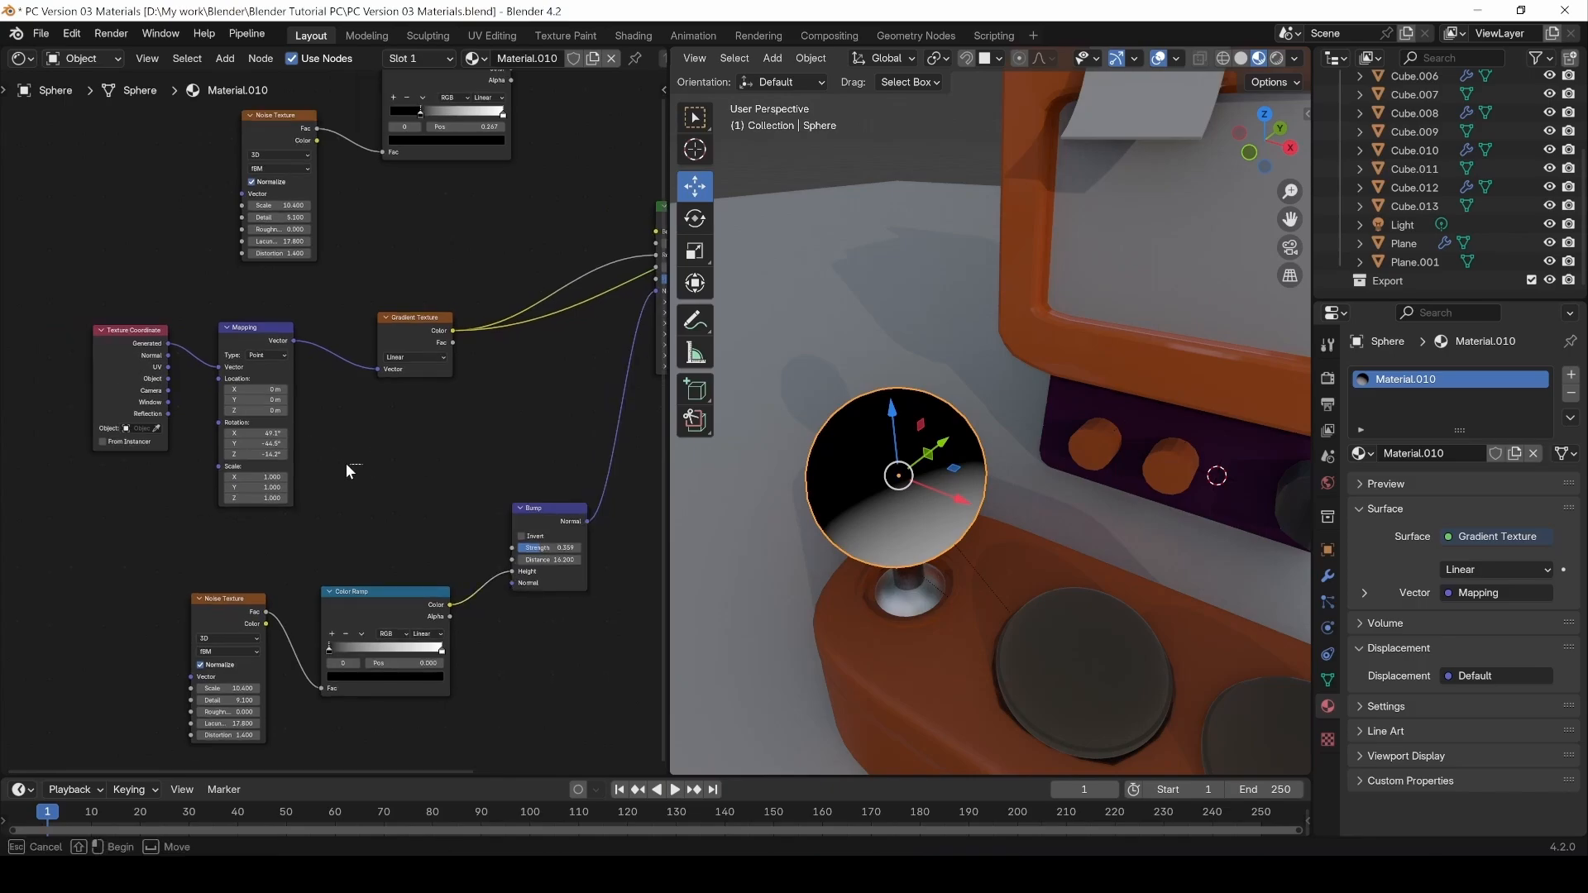
Move the gradient node chain up and the bump node chain down to free space between them.
{"action": "left_click_drag", "start_coordinate": [346, 463], "coordinate": [137, 321]}
{"action": "left_click_drag", "start_coordinate": [452, 495], "coordinate": [166, 341]}
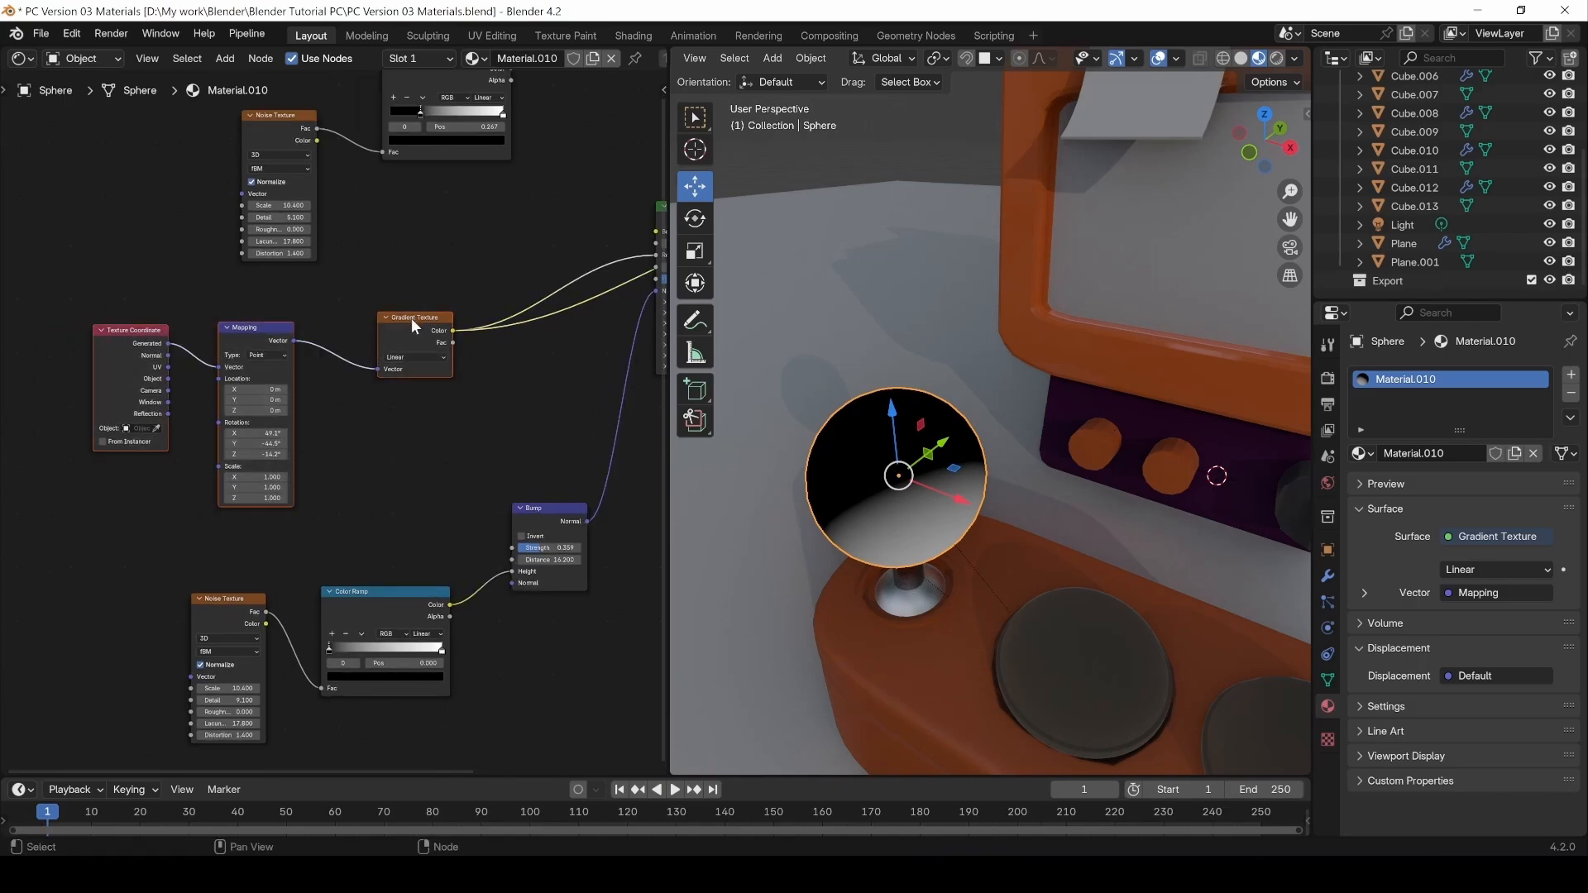
{"action": "left_click_drag", "start_coordinate": [411, 318], "coordinate": [402, 274]}
{"action": "left_click_drag", "start_coordinate": [231, 515], "coordinate": [555, 715]}
{"action": "left_click_drag", "start_coordinate": [537, 519], "coordinate": [563, 590]}
Duplicate the lower Noise Texture and Color Ramp nodes and place the copies between the gradient and bump chains.
{"action": "middle_click_drag", "start_coordinate": [404, 602], "coordinate": [414, 540]}
{"action": "left_click_drag", "start_coordinate": [257, 552], "coordinate": [440, 713]}
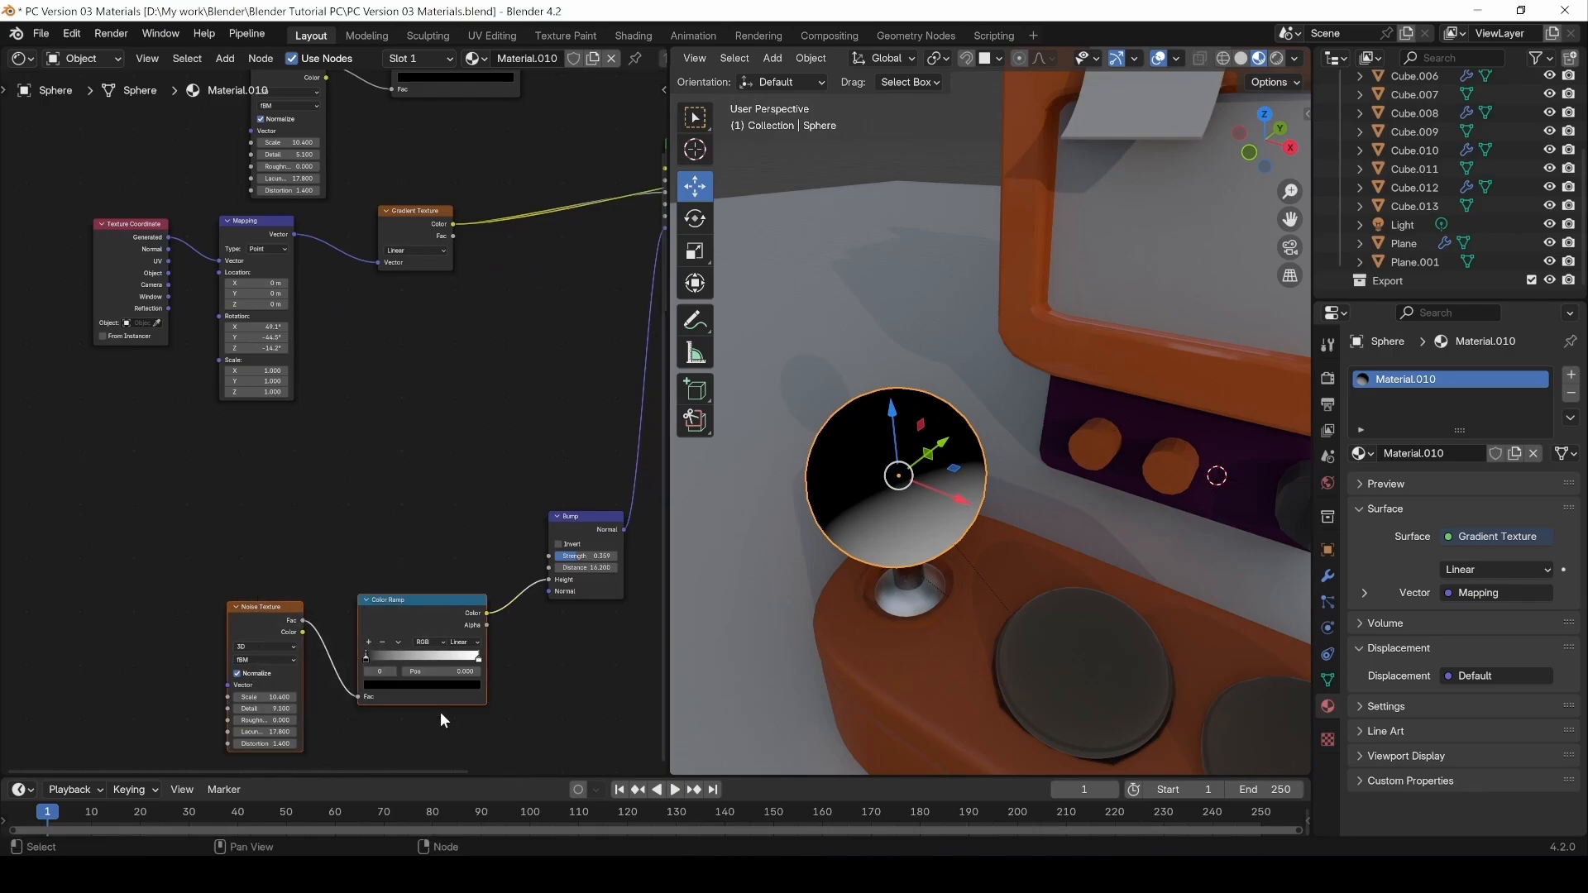
{"action": "key", "text": "ctrl+c"}
{"action": "key", "text": "ctrl+v"}
{"action": "middle_click_drag", "start_coordinate": [430, 389], "coordinate": [444, 451]}
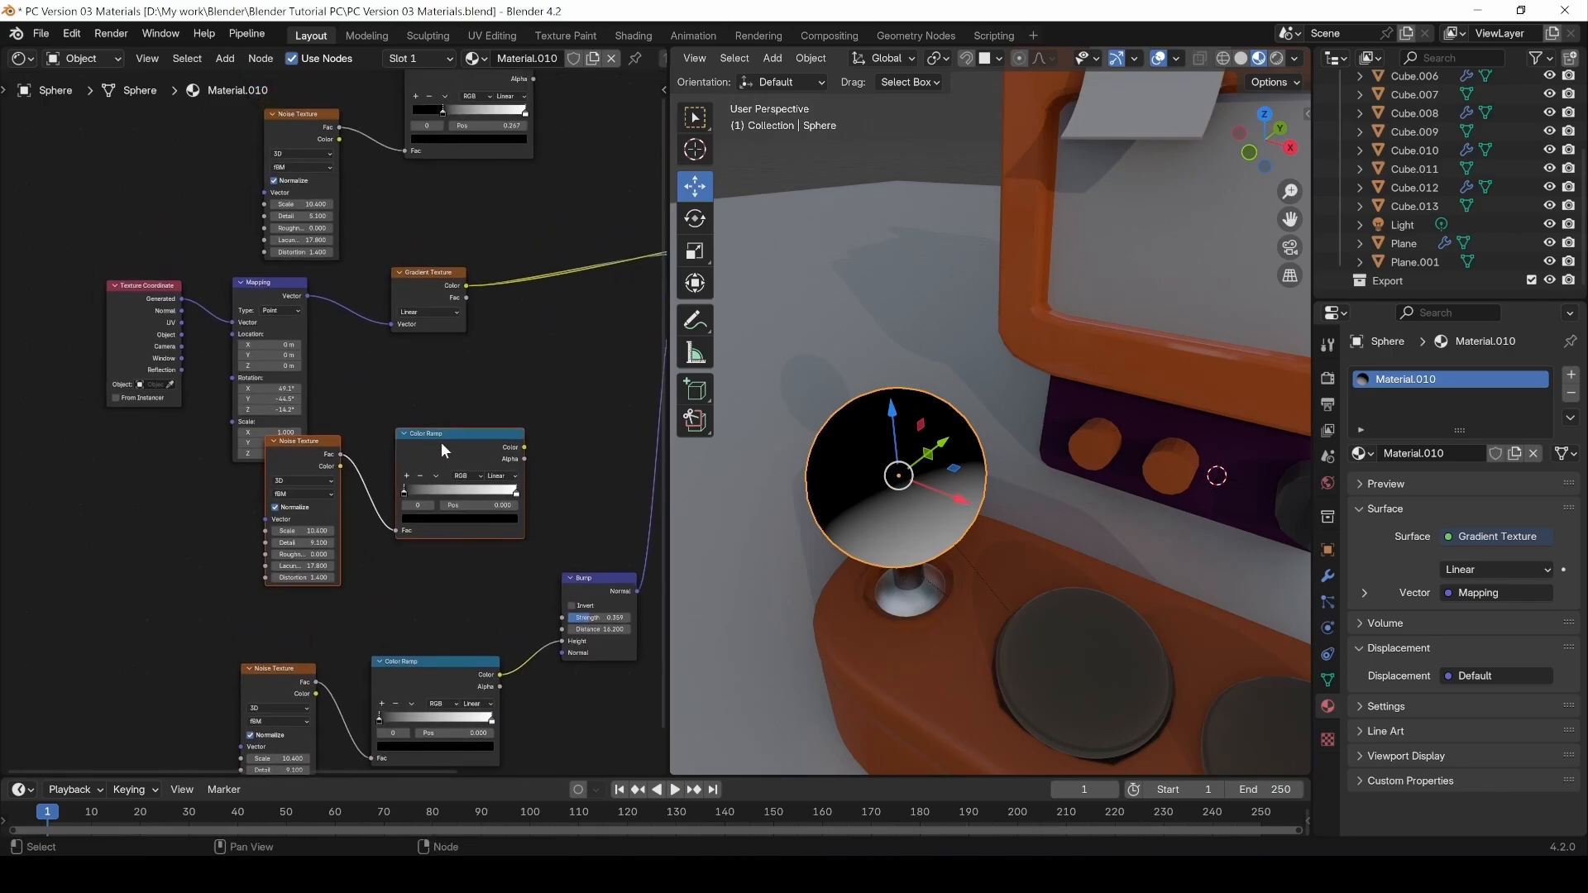
{"action": "left_click_drag", "start_coordinate": [444, 451], "coordinate": [542, 382]}
{"action": "type", "text": "mix"}
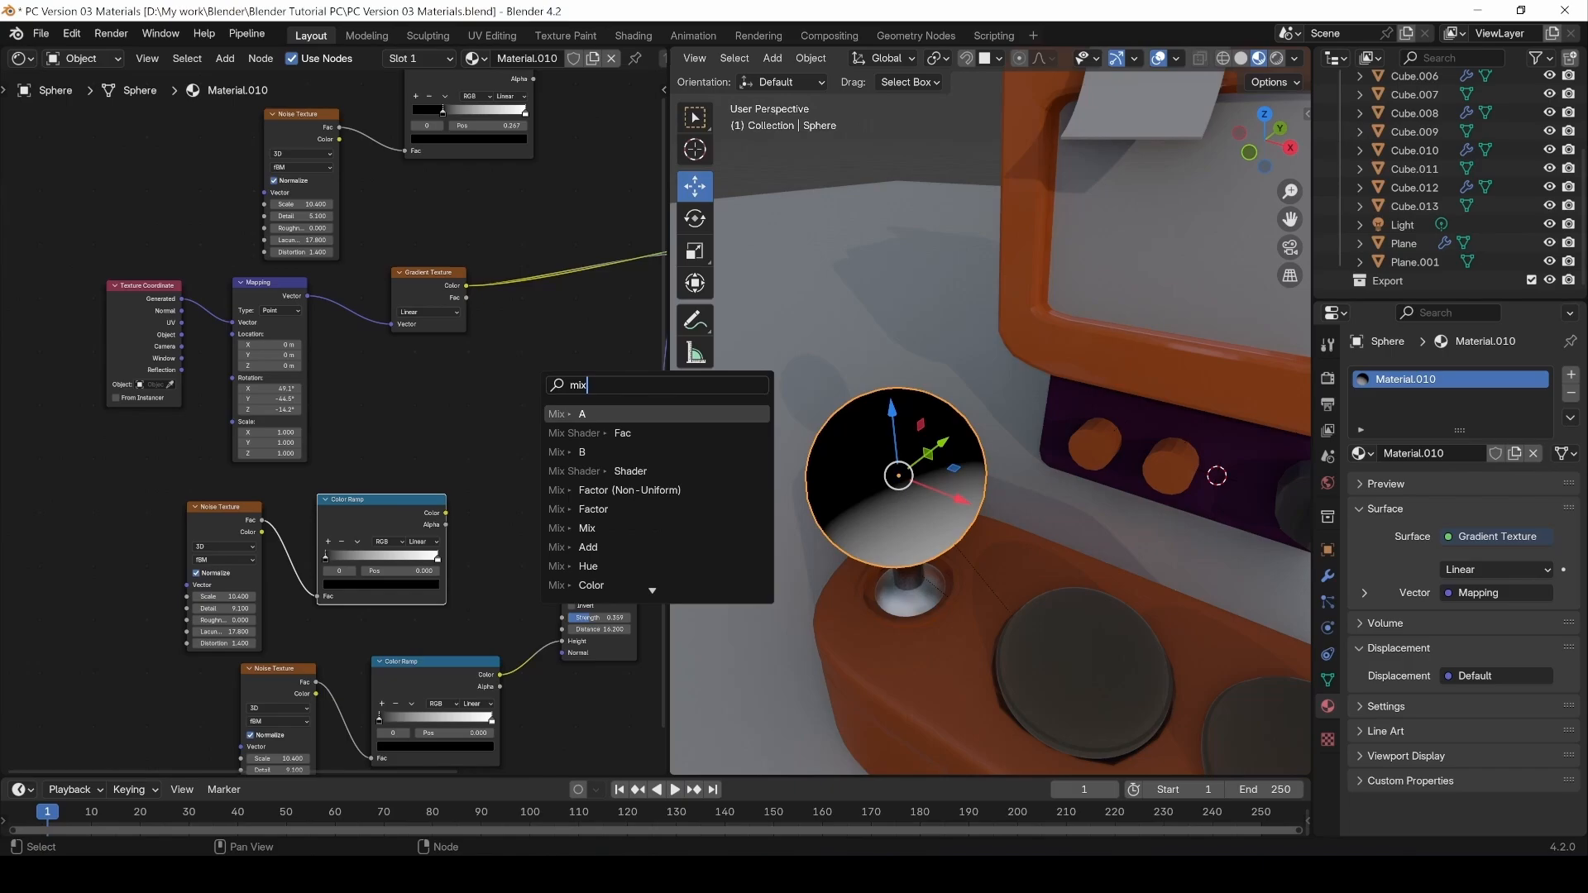
{"action": "key", "text": "Down"}
{"action": "key", "text": "Down"}
{"action": "key", "text": "Escape"}
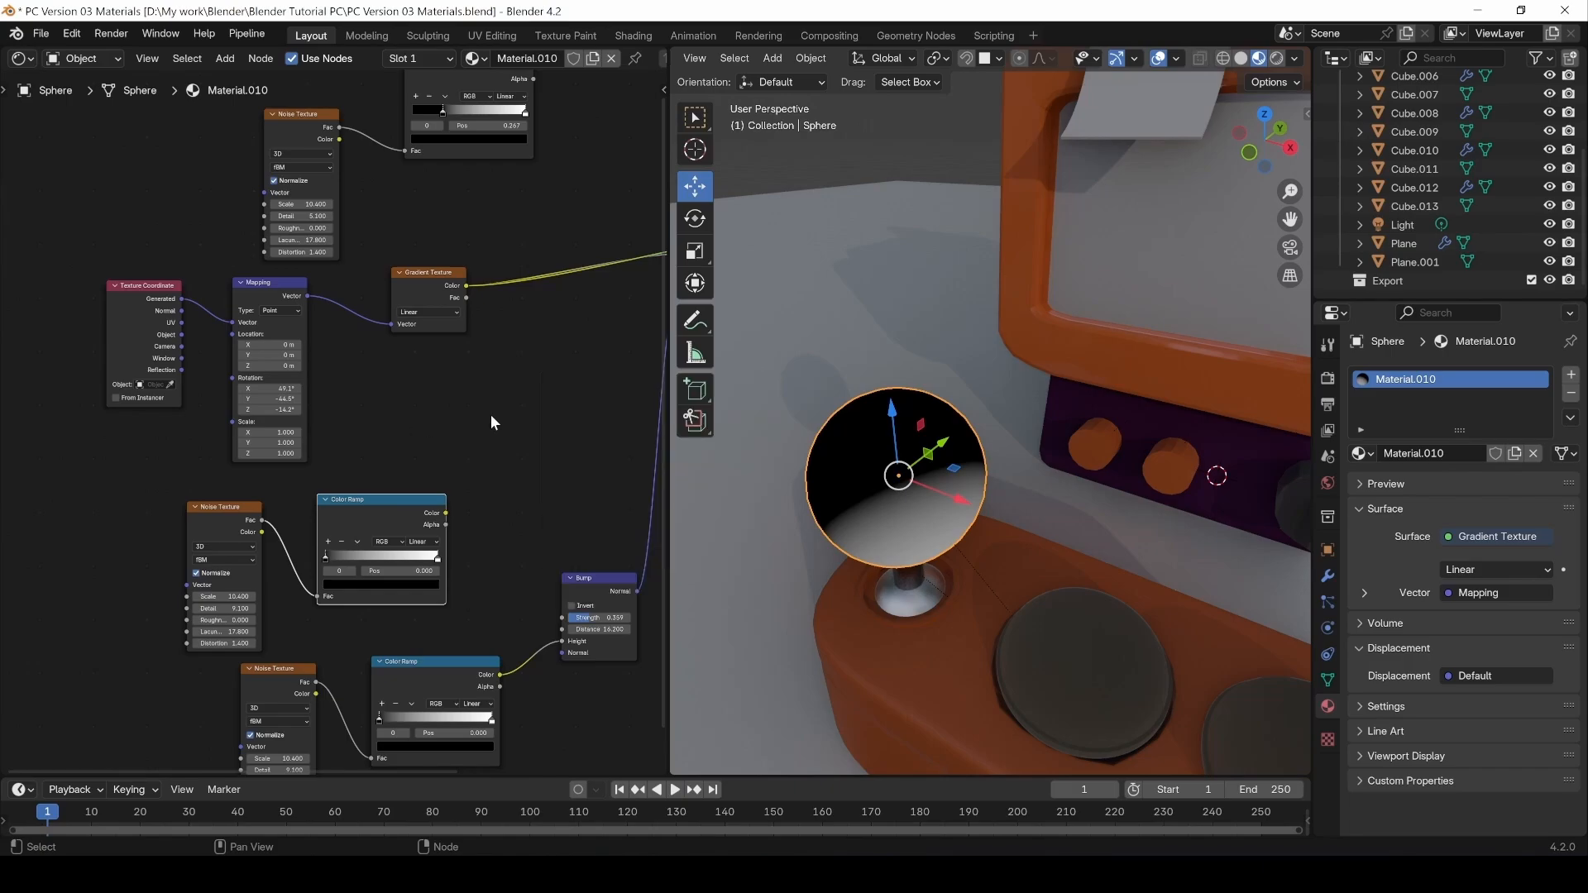
{"action": "key", "text": "shift+a"}
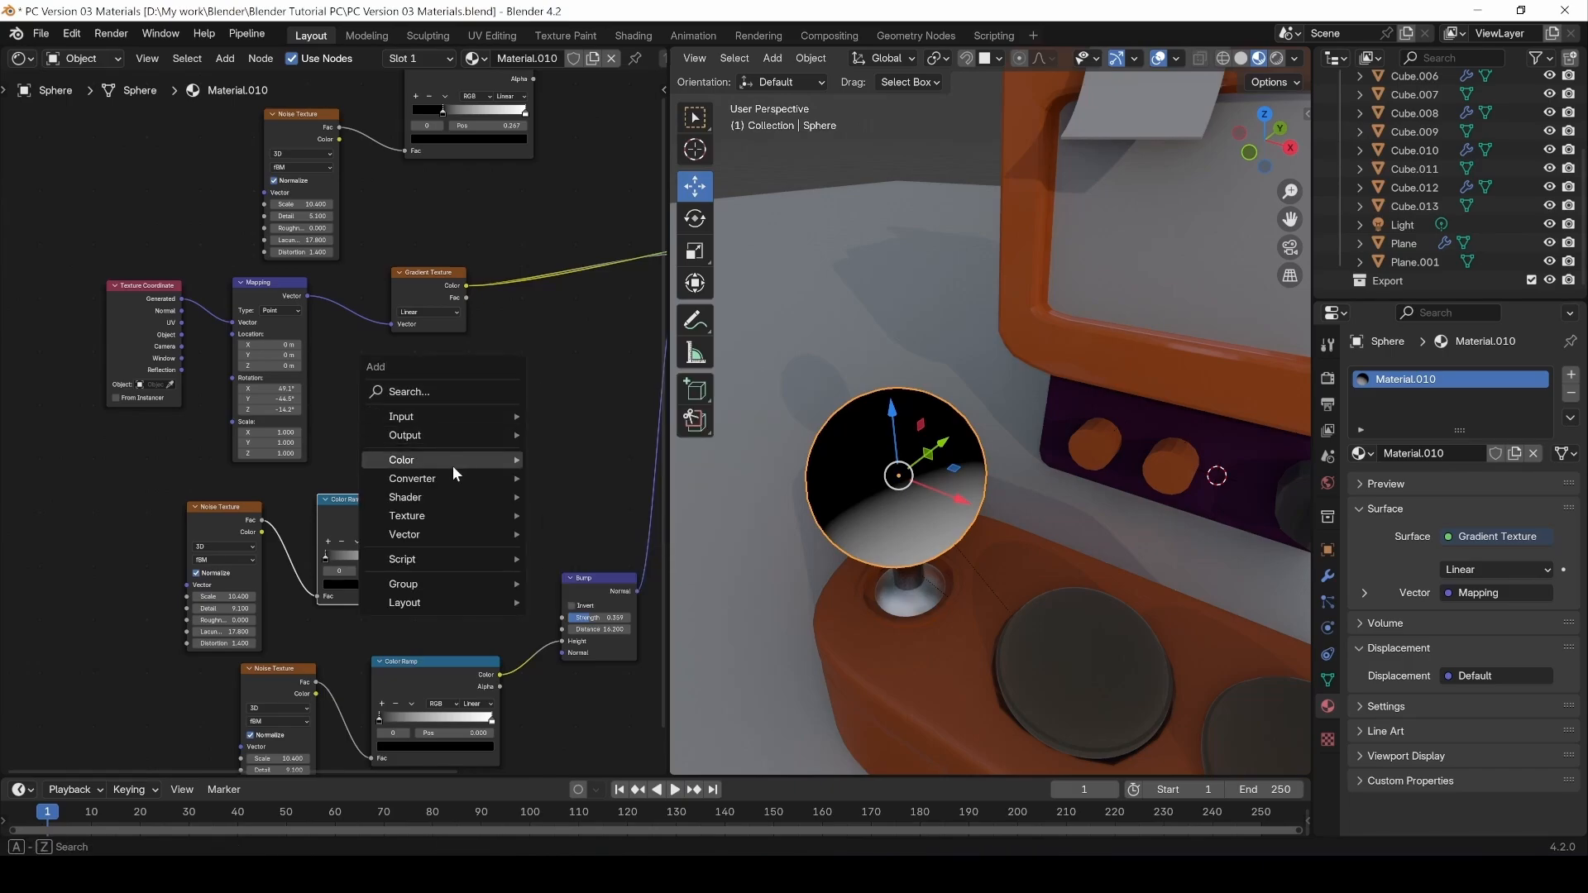
{"action": "mouse_move", "coordinate": [464, 497]}
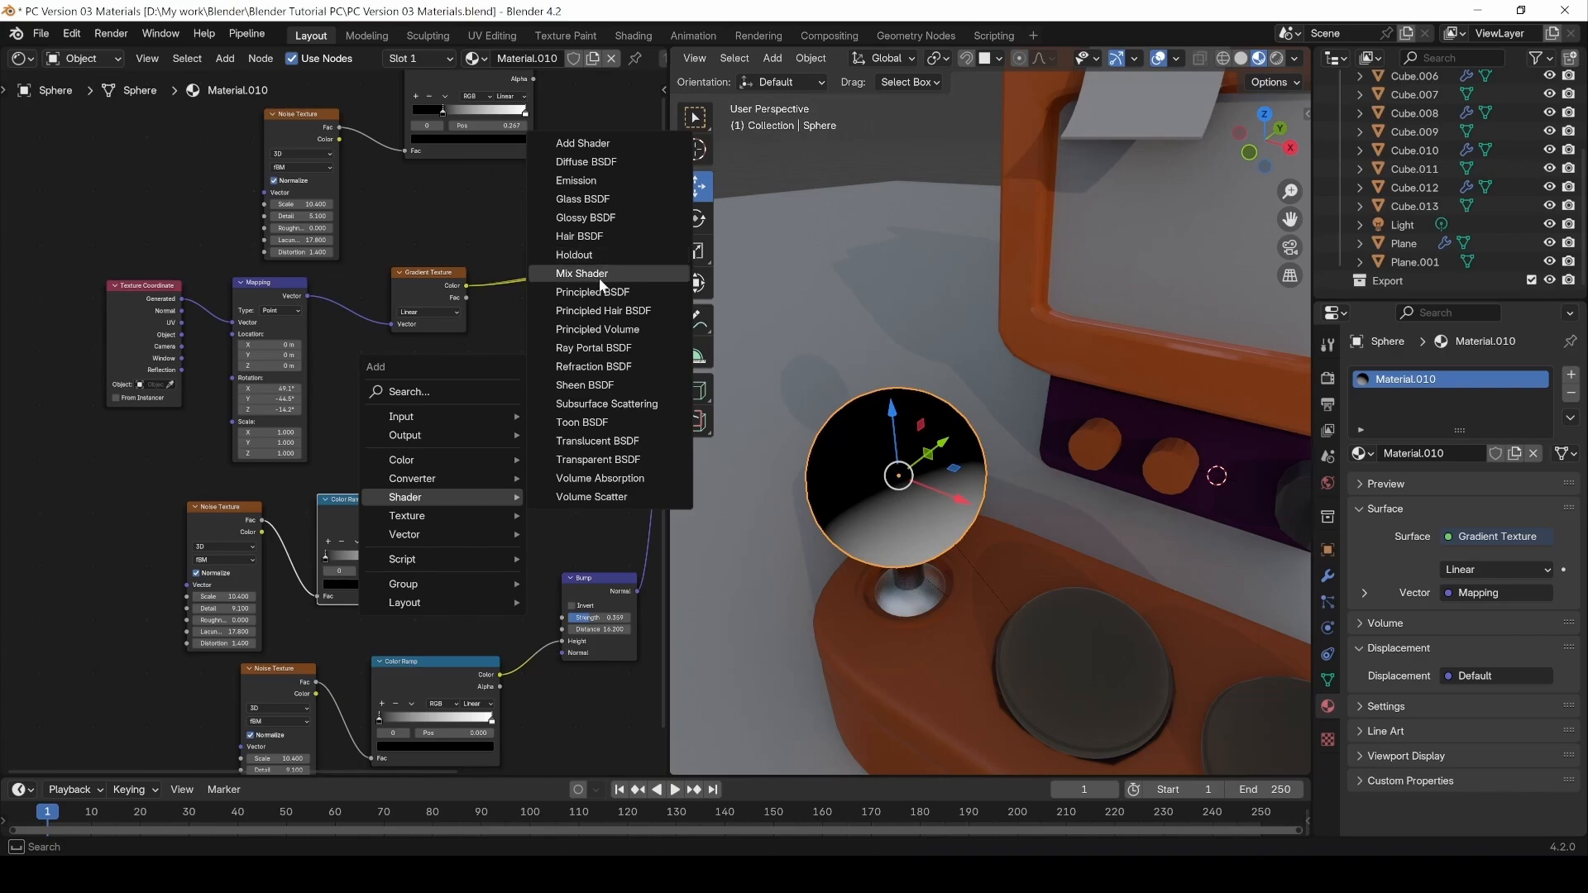
{"action": "middle_click_drag", "start_coordinate": [447, 283], "coordinate": [153, 349]}
{"action": "left_click_drag", "start_coordinate": [438, 228], "coordinate": [489, 510]}
{"action": "middle_click_drag", "start_coordinate": [124, 262], "coordinate": [277, 262]}
{"action": "left_click", "coordinate": [391, 275]}
{"action": "left_click_drag", "start_coordinate": [391, 275], "coordinate": [117, 607]}
Add a Mix Color node below the Gradient Texture and connect the duplicated Color Ramp's Color output to its B input.
{"action": "left_click", "coordinate": [326, 520]}
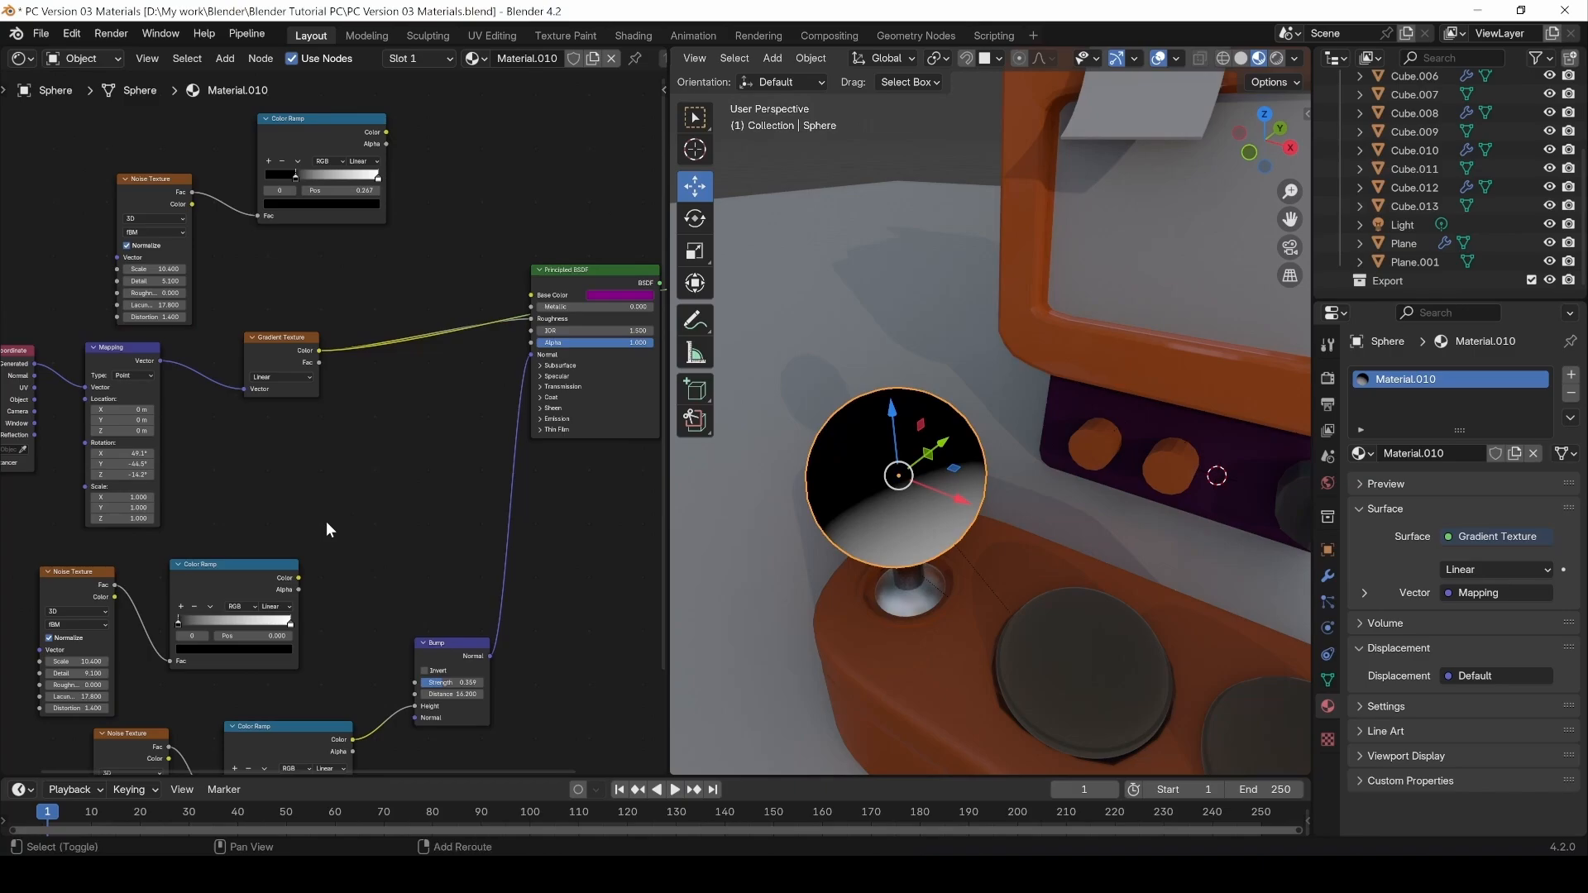
{"action": "key", "text": "shift+a"}
{"action": "mouse_move", "coordinate": [288, 593]}
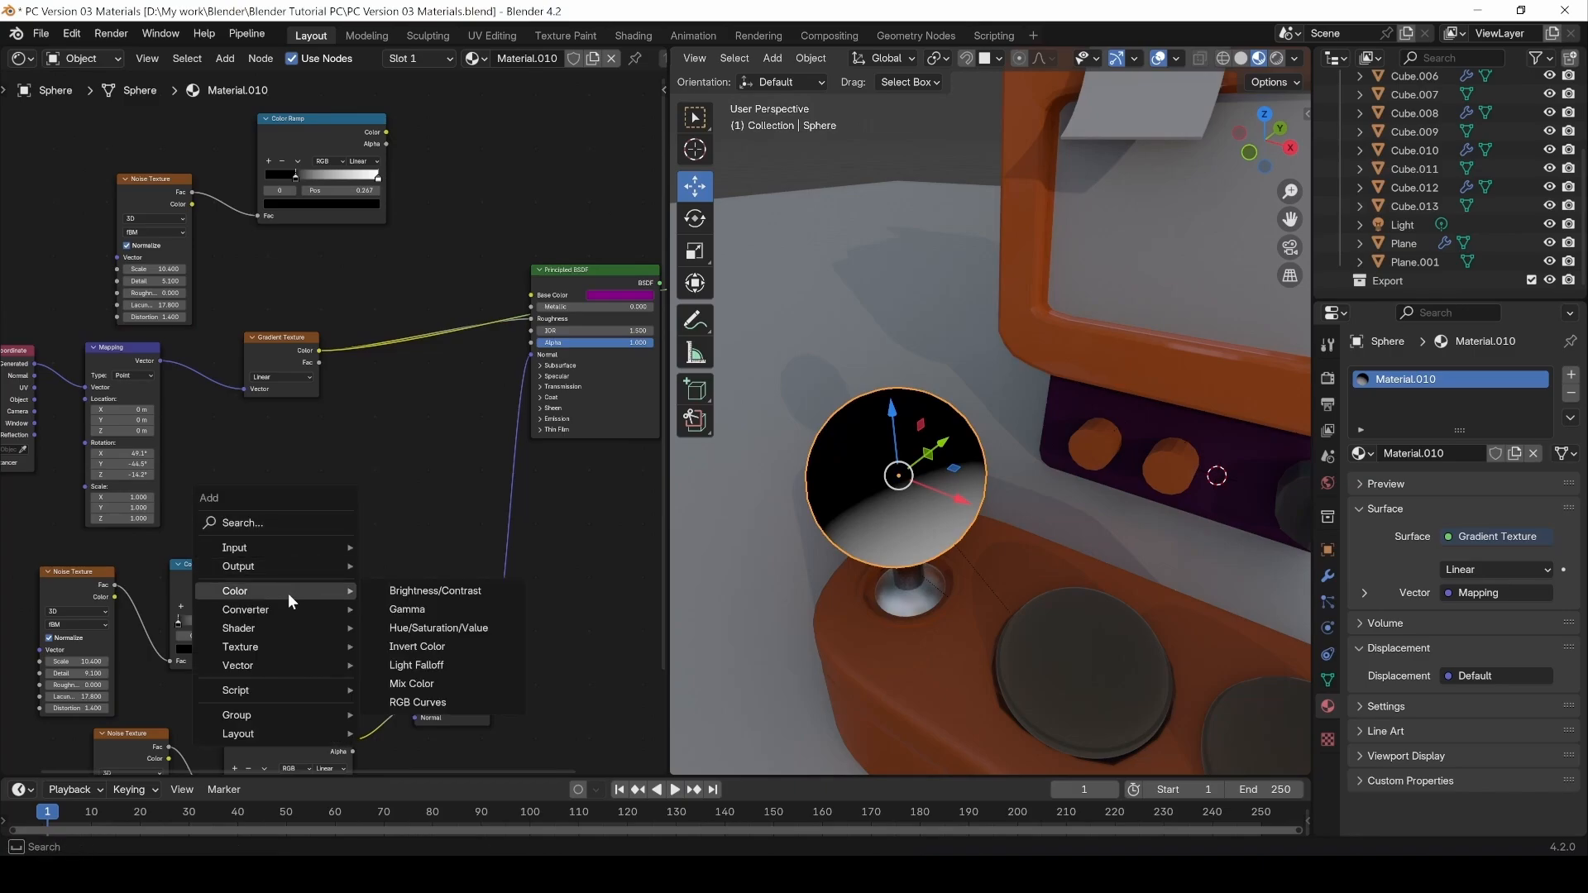
{"action": "left_click", "coordinate": [425, 680]}
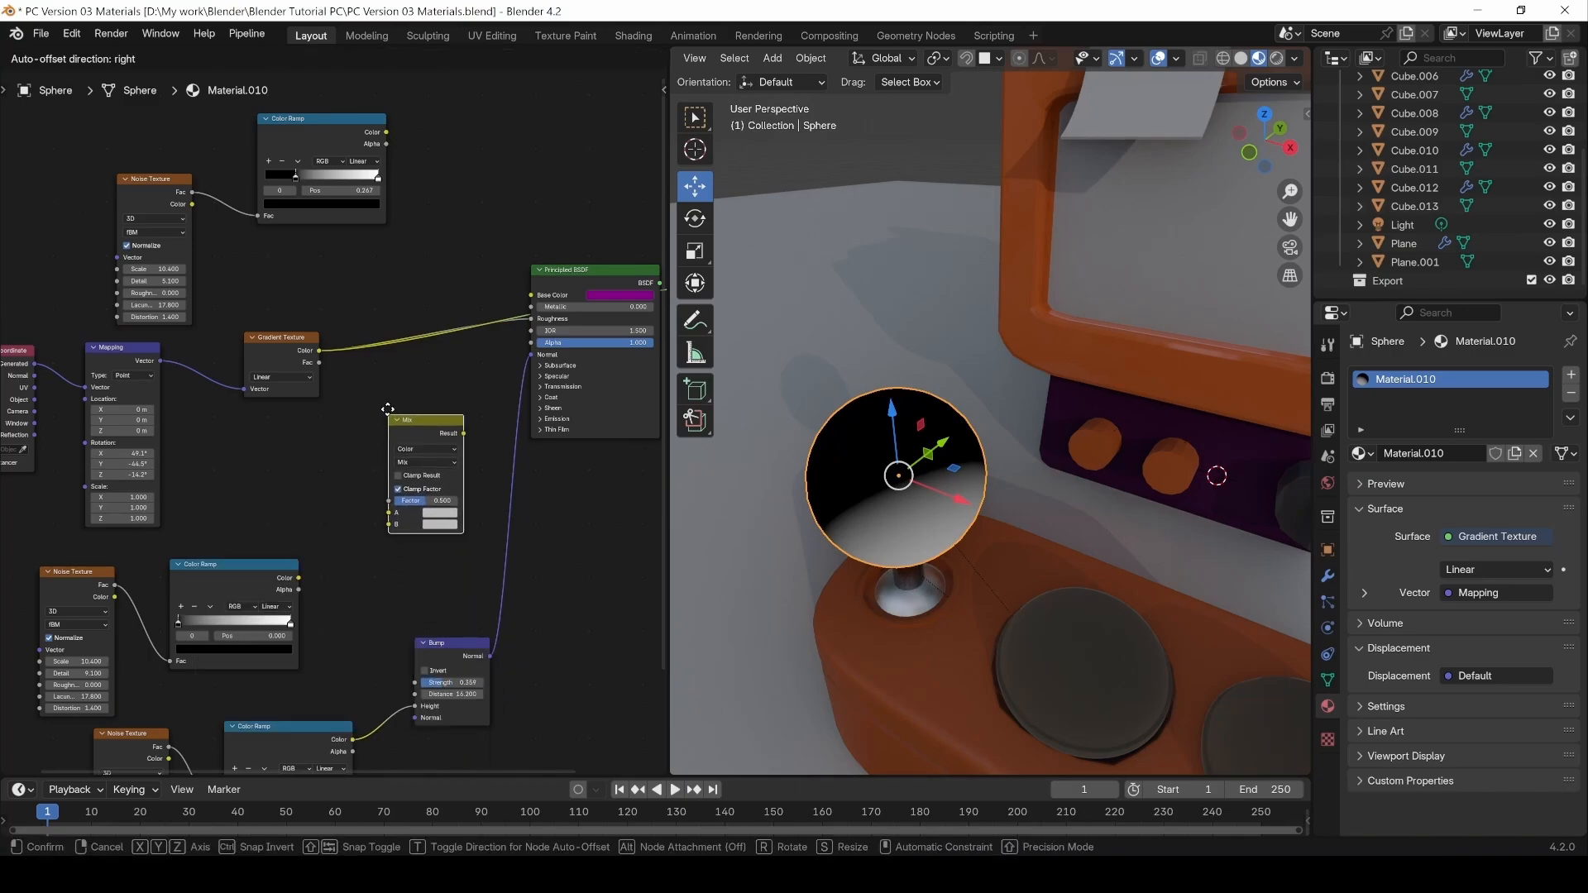
{"action": "left_click", "coordinate": [382, 407]}
{"action": "left_click_drag", "start_coordinate": [299, 577], "coordinate": [319, 561]}
{"action": "left_click_drag", "start_coordinate": [385, 520], "coordinate": [386, 516]}
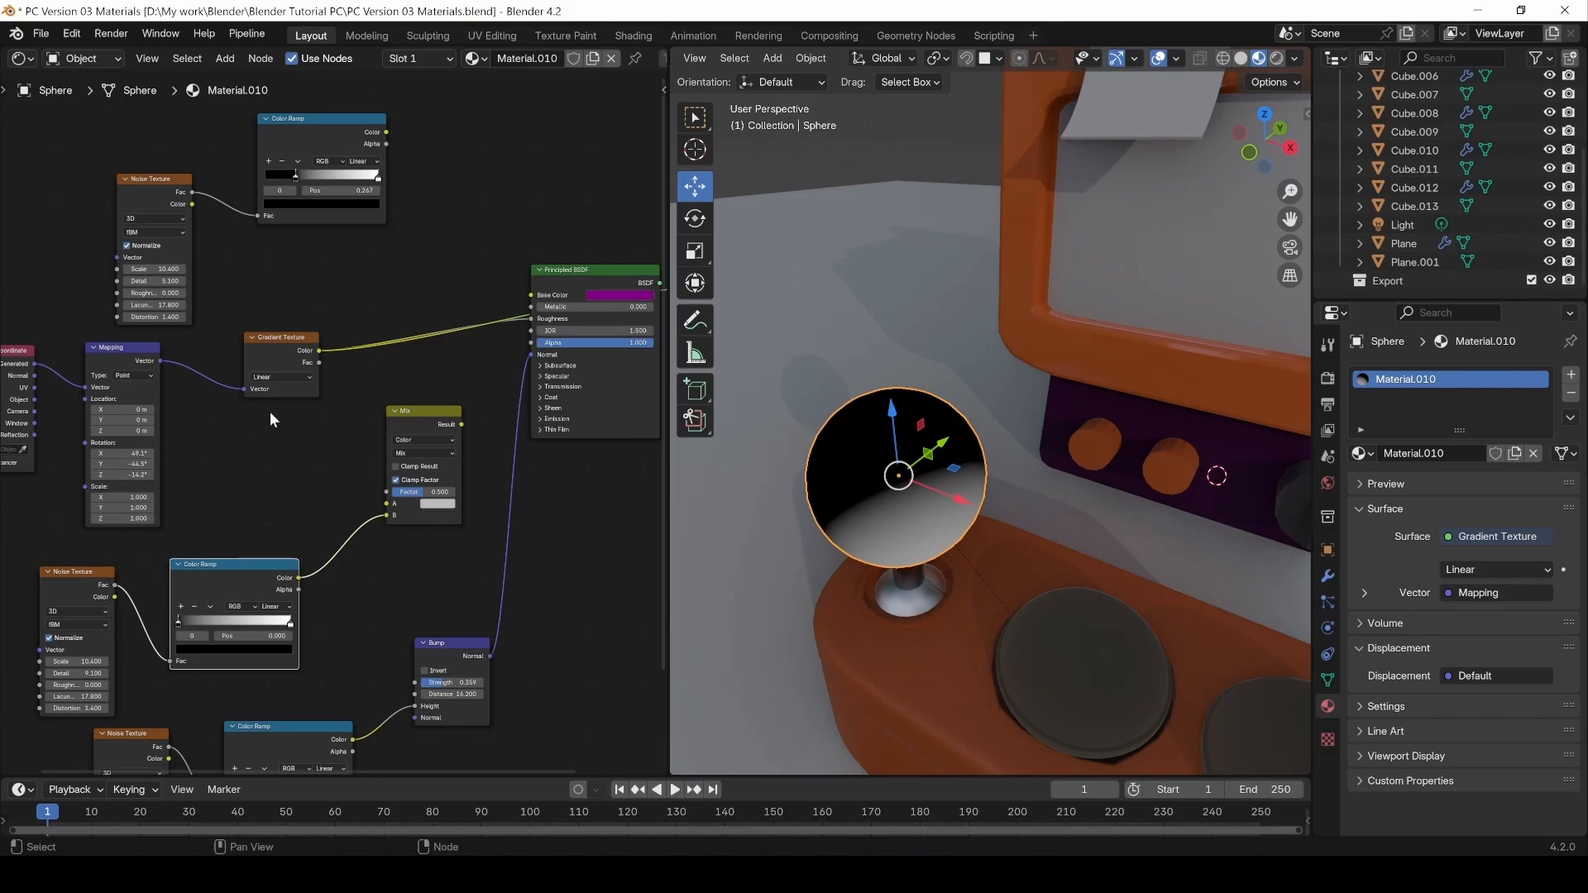
{"action": "left_click_drag", "start_coordinate": [318, 351], "coordinate": [346, 502]}
{"action": "left_click_drag", "start_coordinate": [394, 375], "coordinate": [372, 283]}
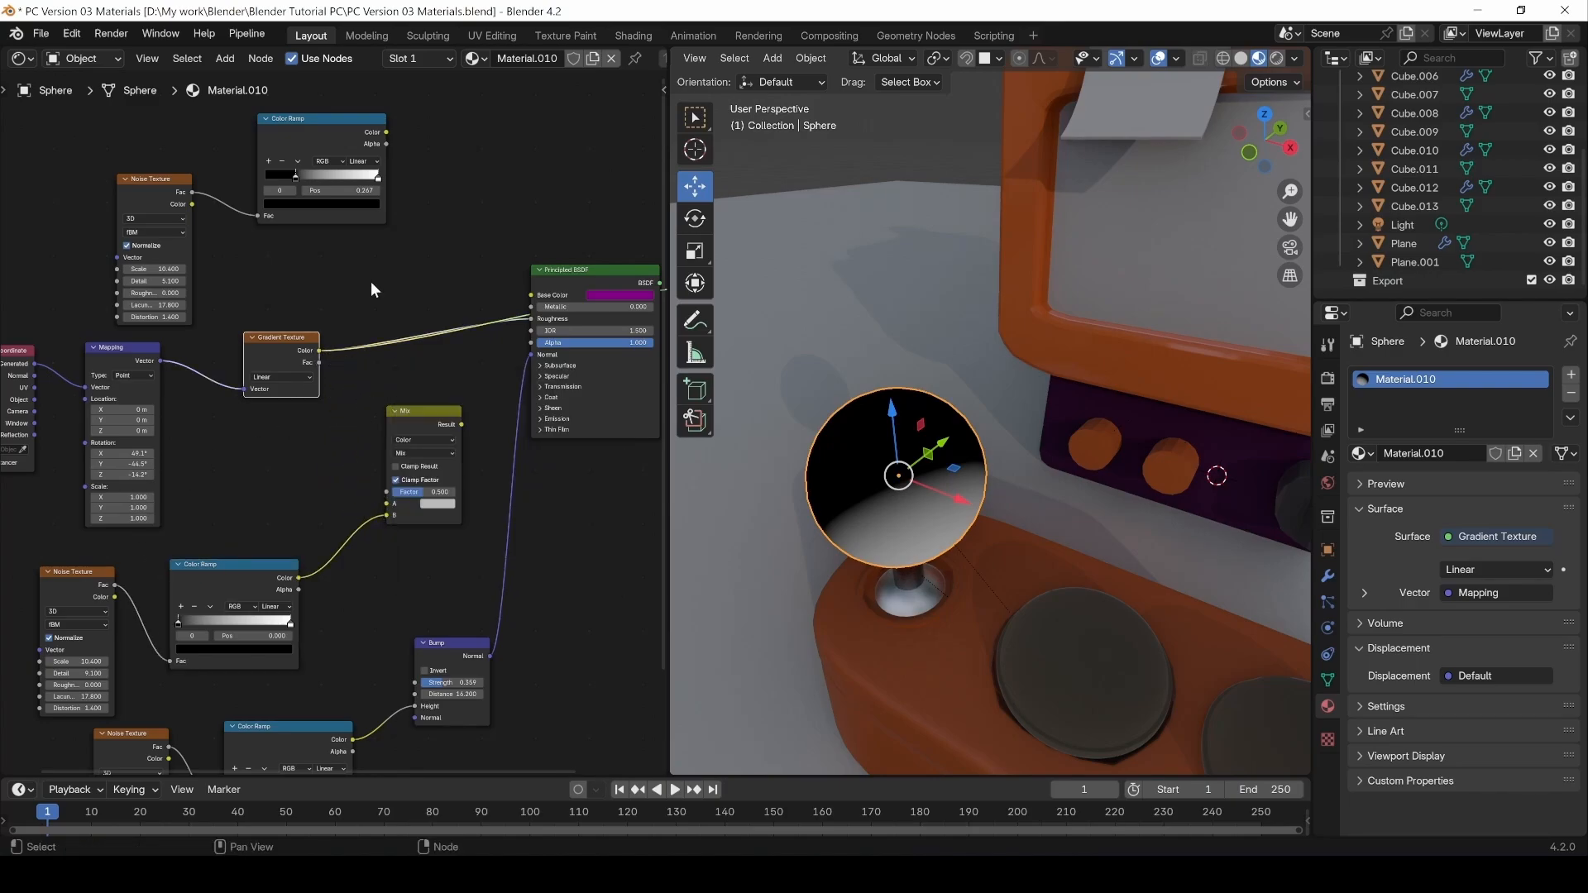
Preview the Mix node on the sphere and set its Factor to 0.485.
{"action": "middle_click_drag", "start_coordinate": [456, 333], "coordinate": [400, 324]}
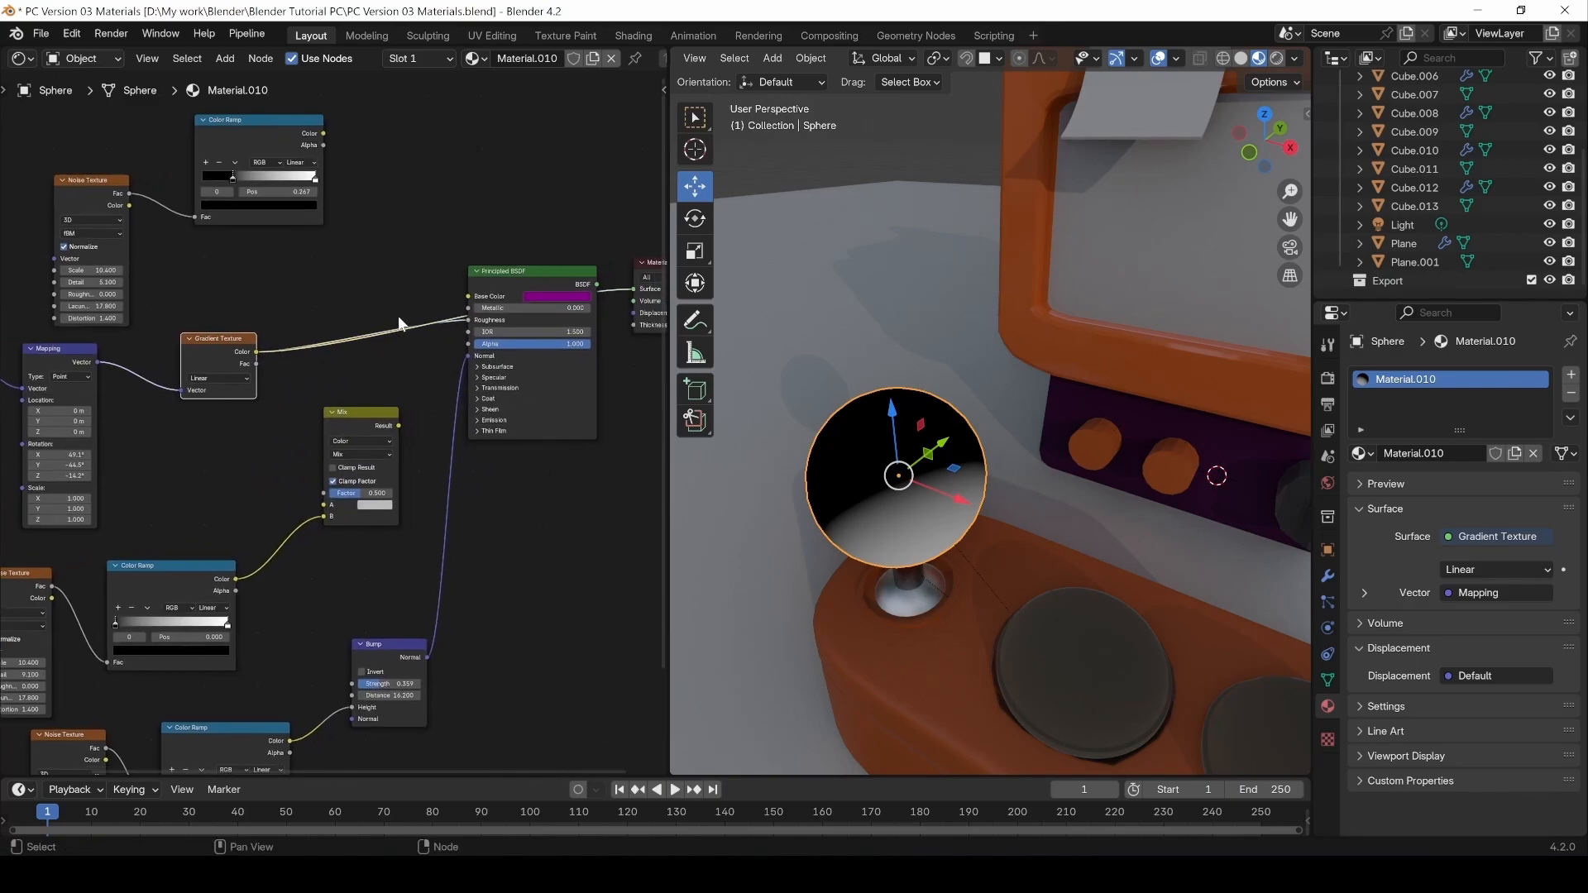
{"action": "left_click", "coordinate": [340, 425], "text": "ctrl+shift"}
{"action": "scroll", "coordinate": [265, 507], "scroll_direction": "up", "scroll_amount": 2}
{"action": "scroll", "coordinate": [369, 536], "scroll_direction": "up", "scroll_amount": 3}
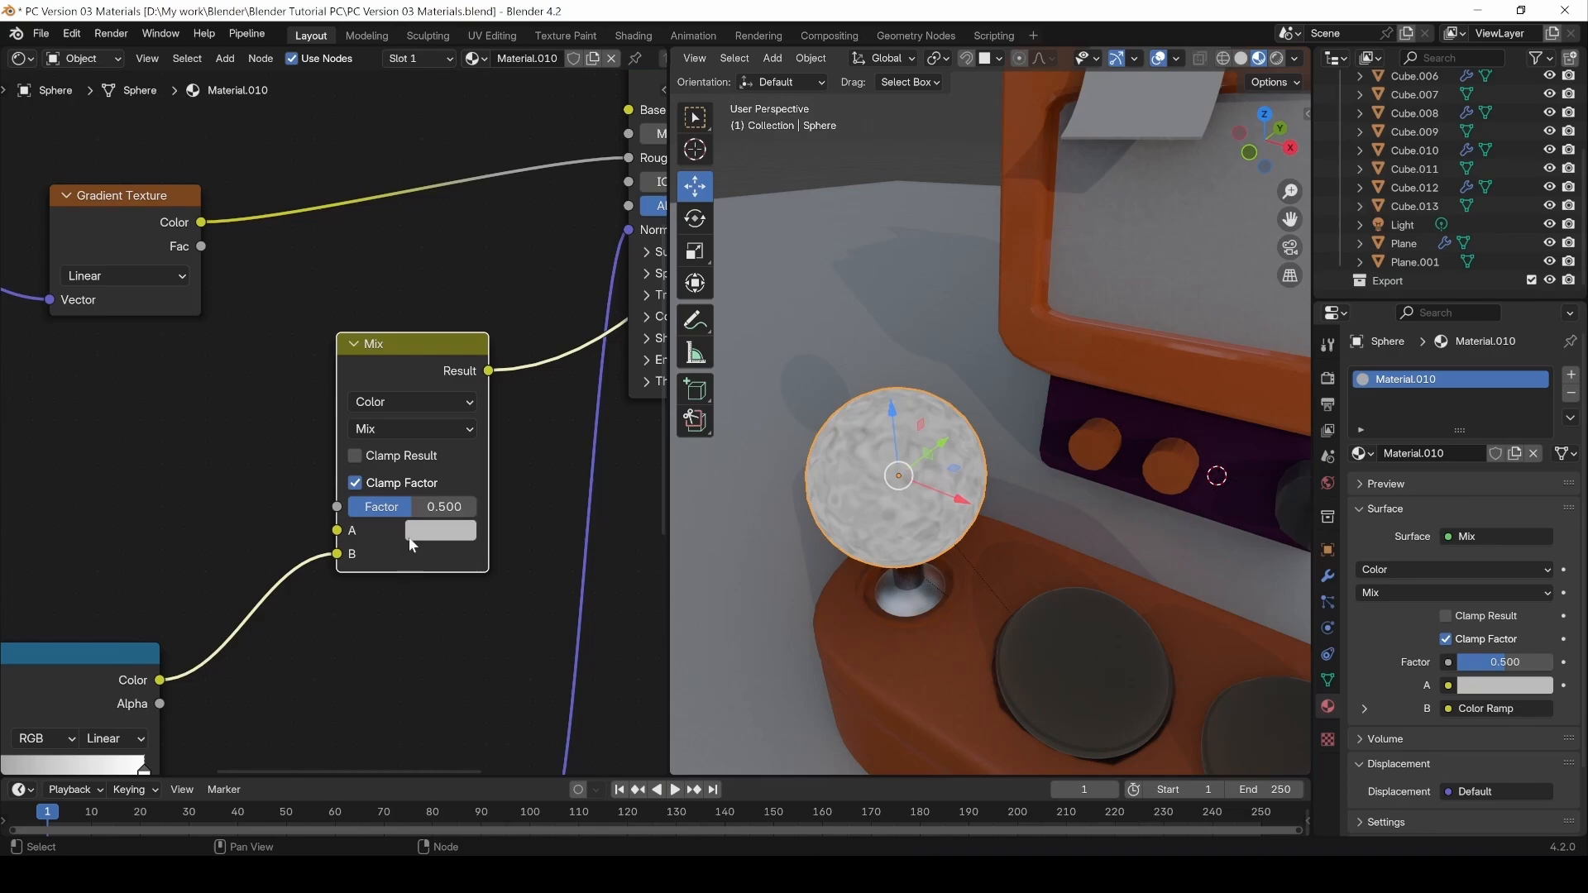
{"action": "mouse_move", "coordinate": [401, 511]}
{"action": "left_mouse_down"}
{"action": "mouse_move", "coordinate": [476, 511]}
{"action": "mouse_move", "coordinate": [347, 507]}
{"action": "mouse_move", "coordinate": [419, 509]}
{"action": "left_mouse_up"}
{"action": "middle_click_drag", "start_coordinate": [309, 401], "coordinate": [369, 397]}
{"action": "left_click_drag", "start_coordinate": [473, 502], "coordinate": [471, 505]}
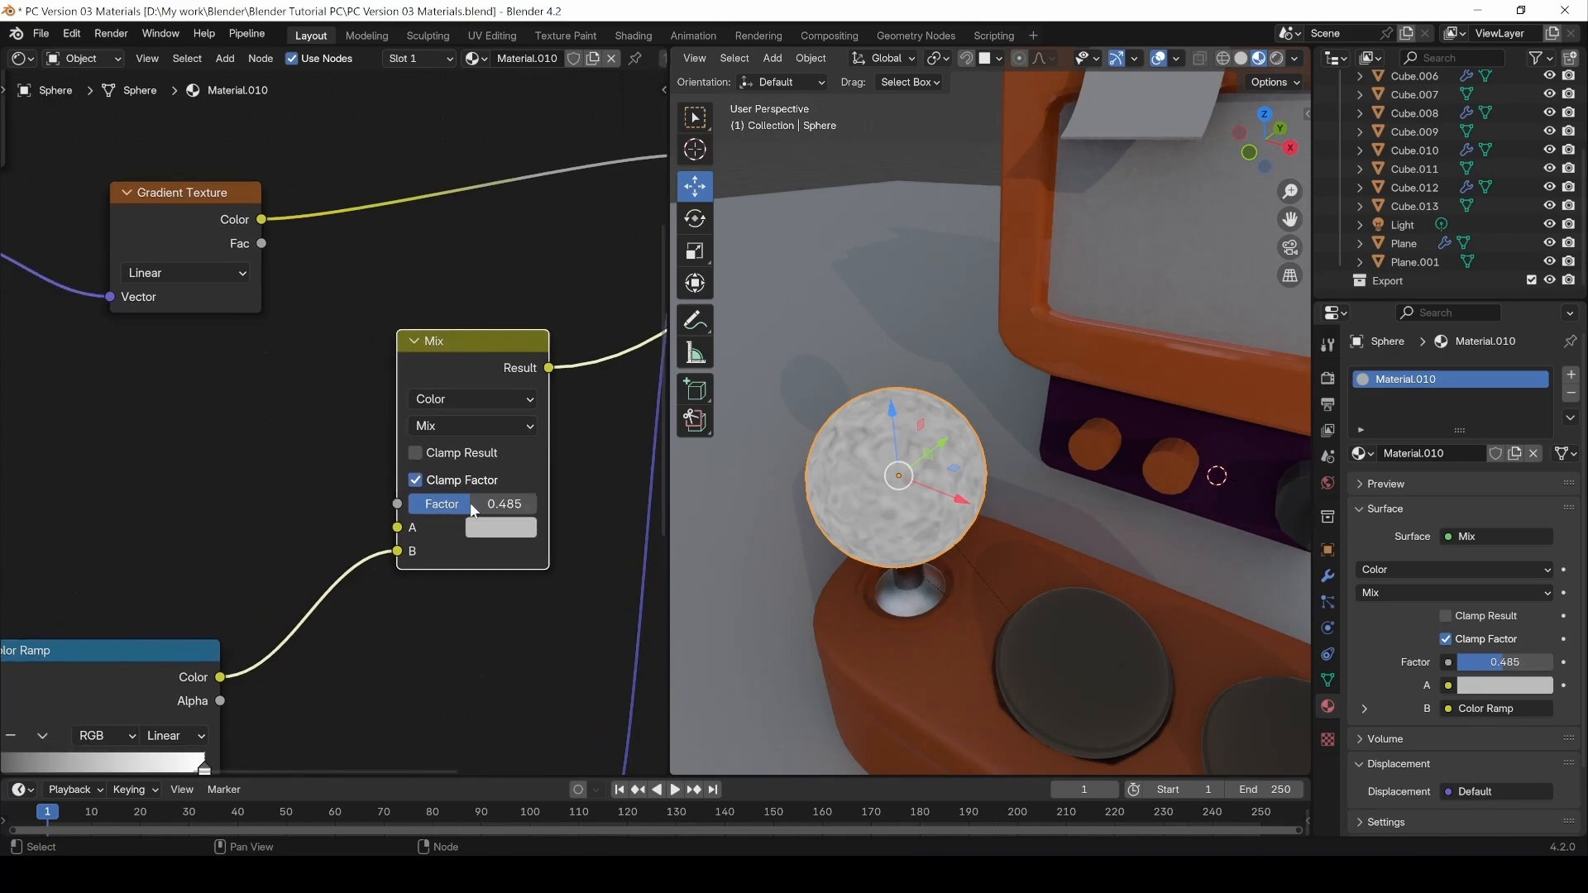
Preview the Gradient Texture node alone on the sphere.
{"action": "middle_click_drag", "start_coordinate": [370, 416], "coordinate": [405, 423]}
{"action": "scroll", "coordinate": [413, 450], "scroll_direction": "down", "scroll_amount": 2}
{"action": "middle_click_drag", "start_coordinate": [628, 241], "coordinate": [579, 252]}
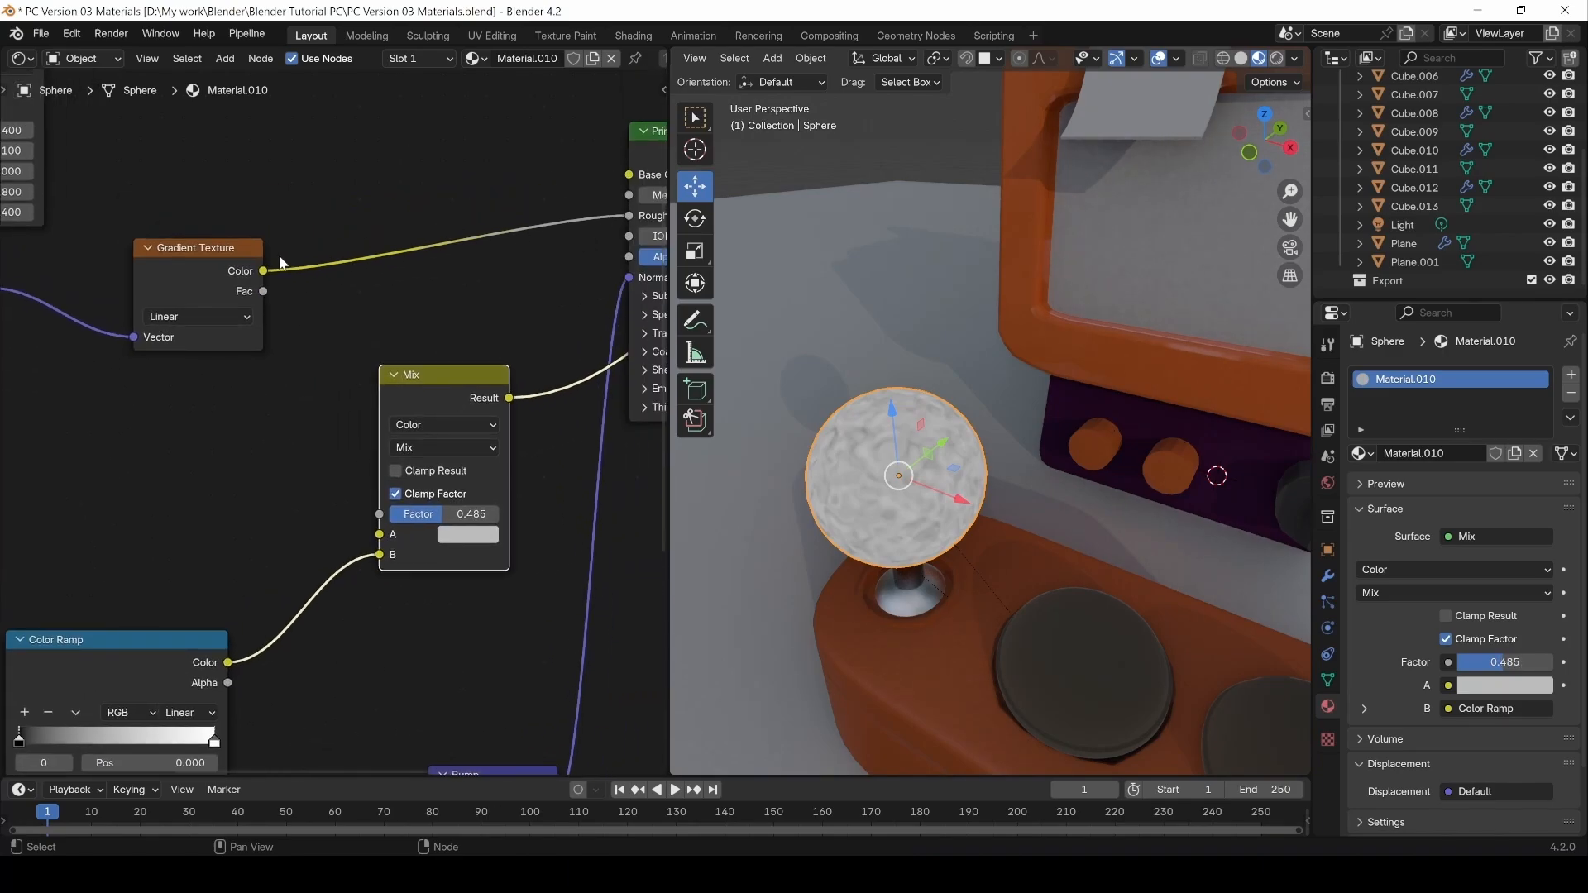
{"action": "middle_click_drag", "start_coordinate": [289, 389], "coordinate": [556, 345]}
{"action": "scroll", "coordinate": [424, 400], "scroll_direction": "down", "scroll_amount": 3}
{"action": "middle_click_drag", "start_coordinate": [462, 361], "coordinate": [255, 342]}
{"action": "left_click", "coordinate": [397, 258], "text": "ctrl+shift"}
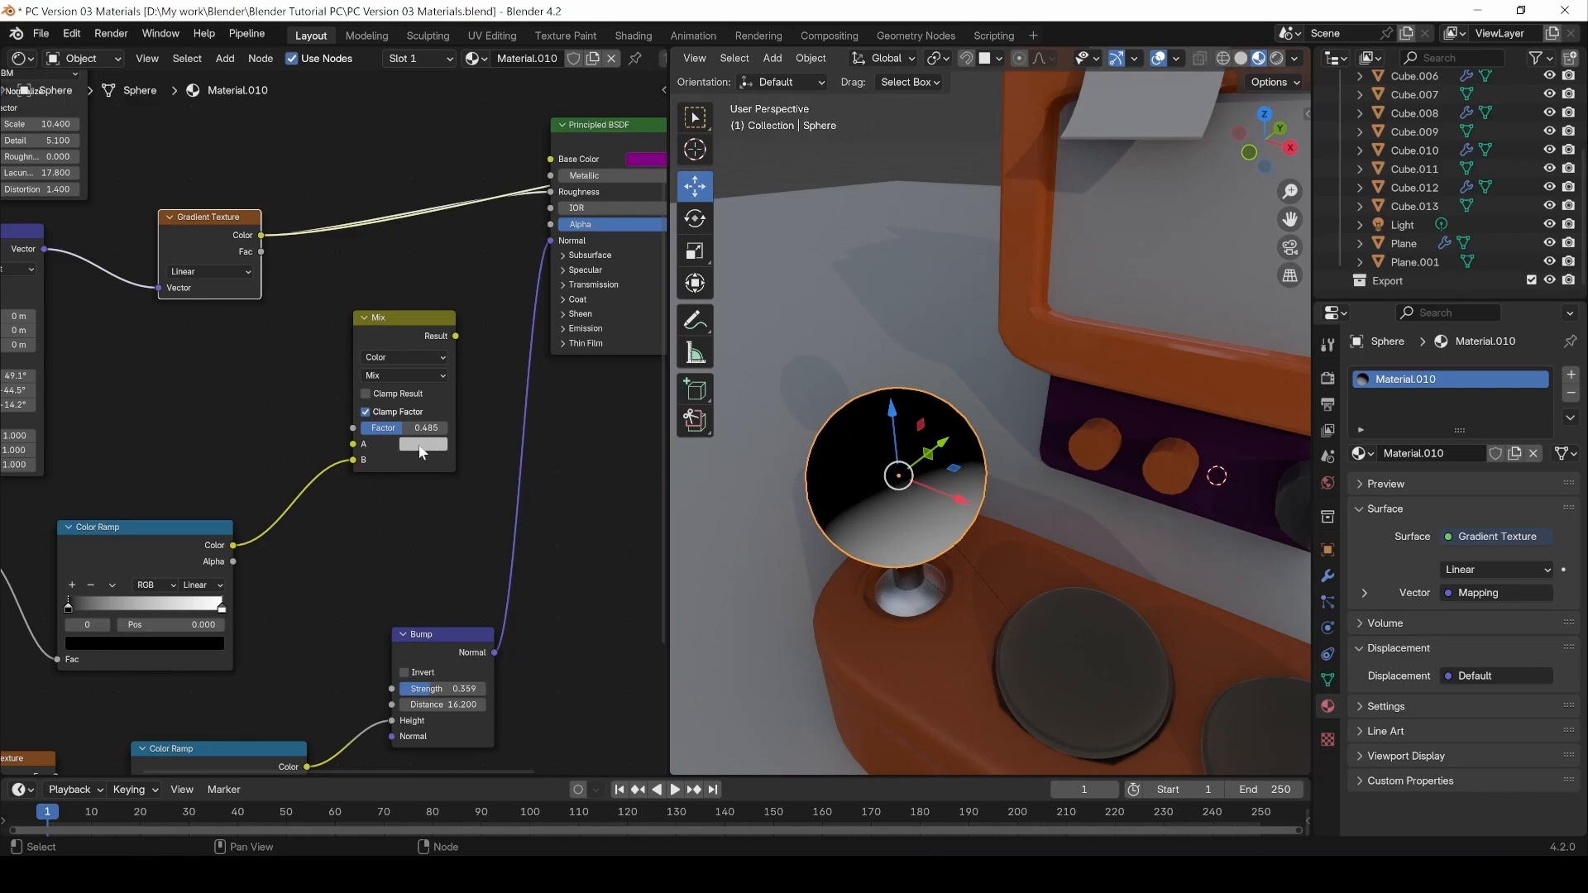
Connect the Gradient Texture's Color output to the Mix node's Factor input and preview the Mix node on the sphere.
{"action": "middle_click_drag", "start_coordinate": [651, 354], "coordinate": [608, 402]}
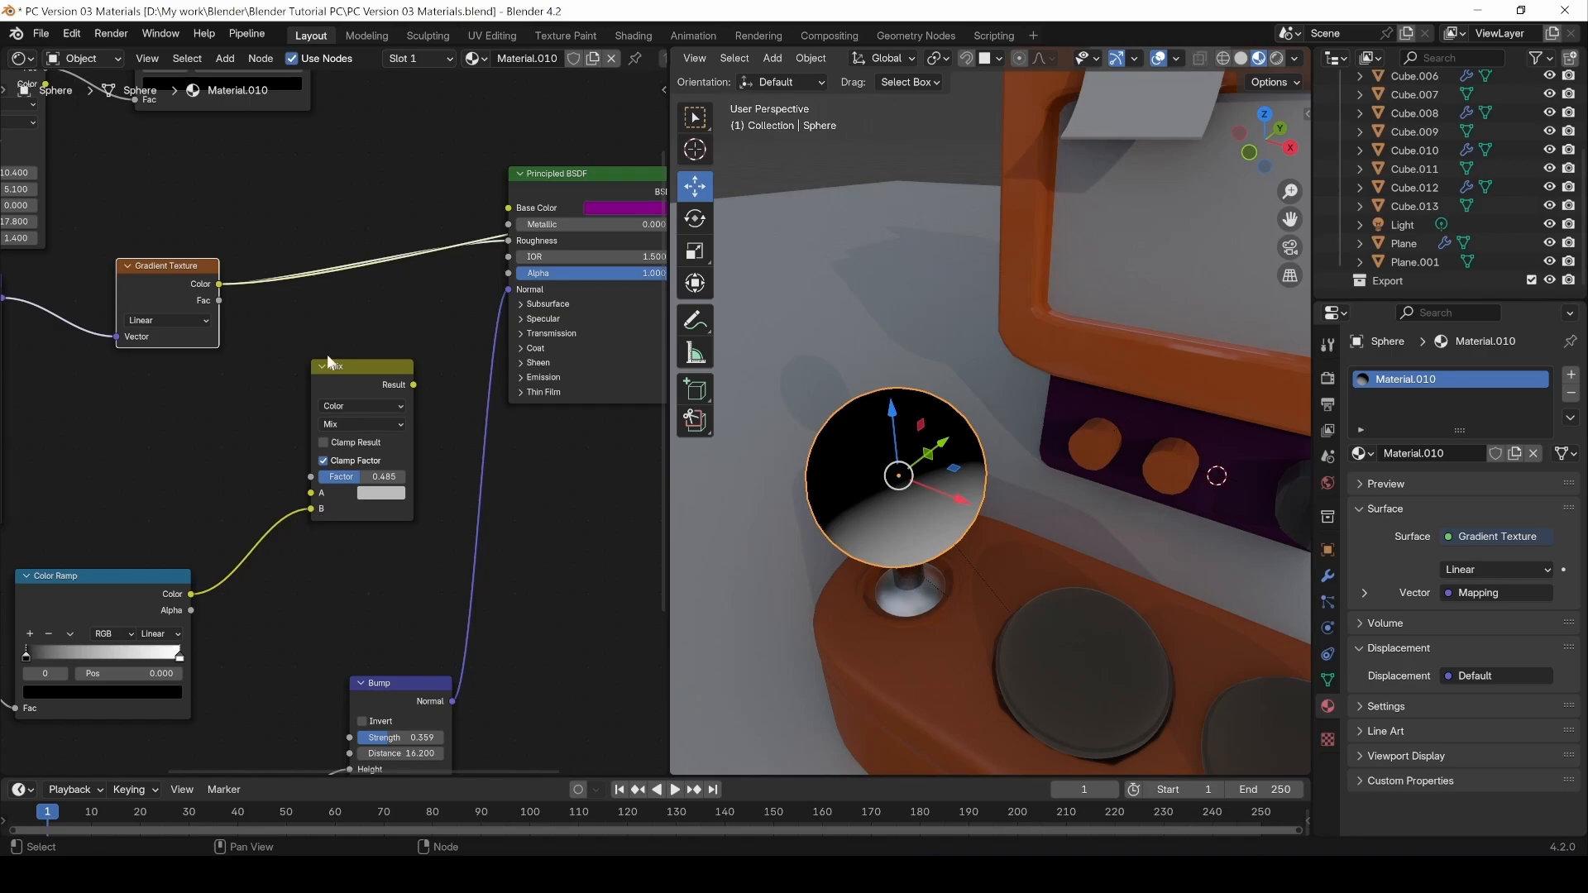
{"action": "middle_click_drag", "start_coordinate": [327, 361], "coordinate": [347, 384]}
{"action": "left_click_drag", "start_coordinate": [240, 306], "coordinate": [332, 499]}
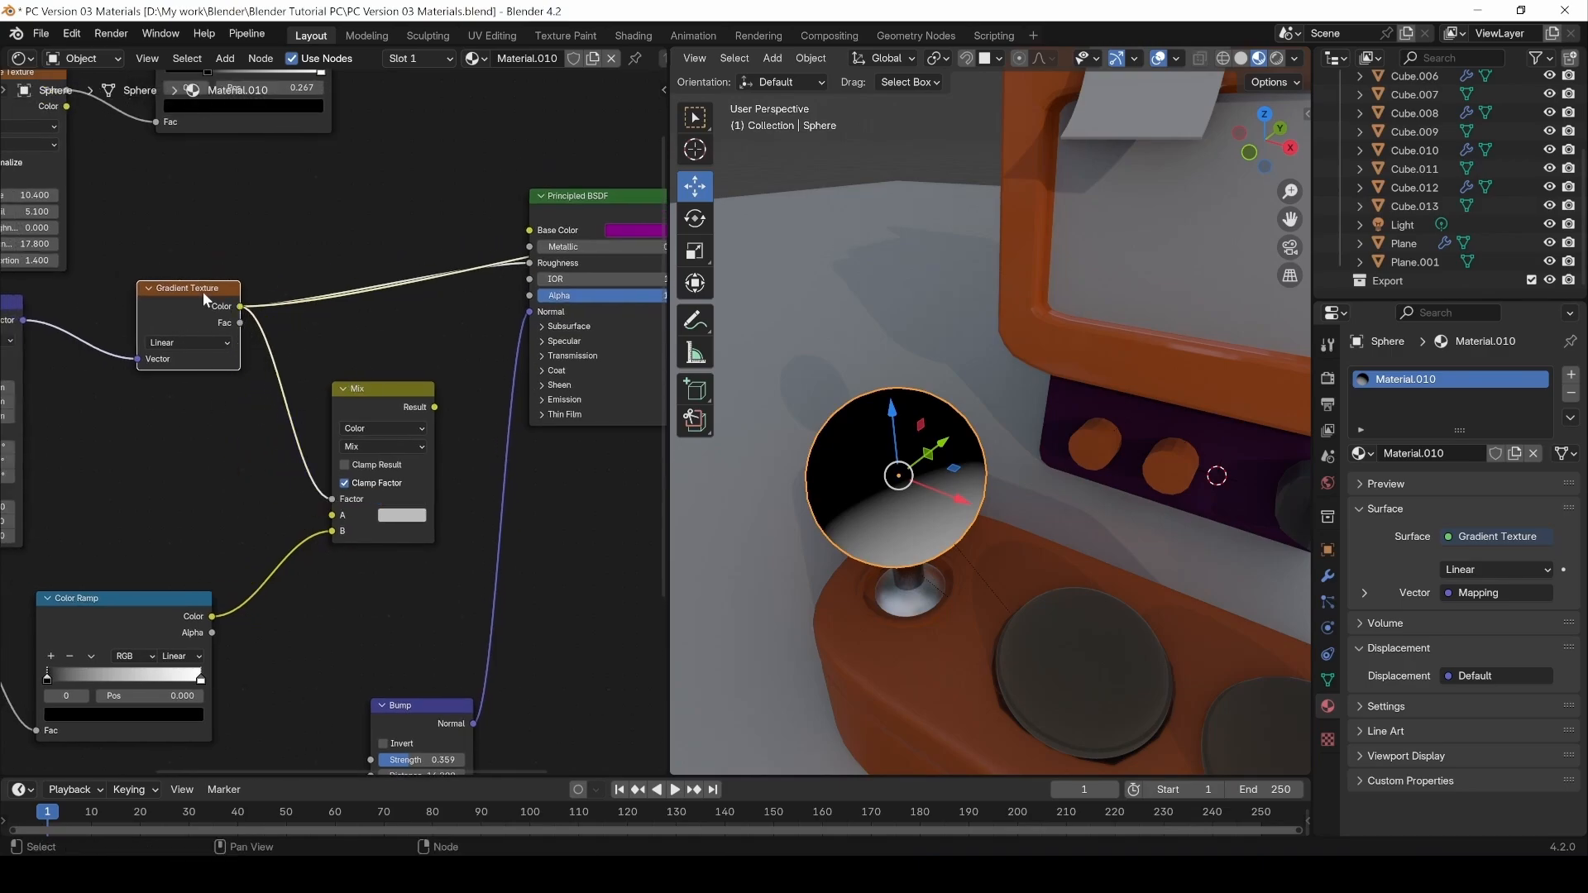
{"action": "left_click", "coordinate": [413, 404], "text": "ctrl+shift"}
{"action": "scroll", "coordinate": [898, 514], "scroll_direction": "up", "scroll_amount": 4}
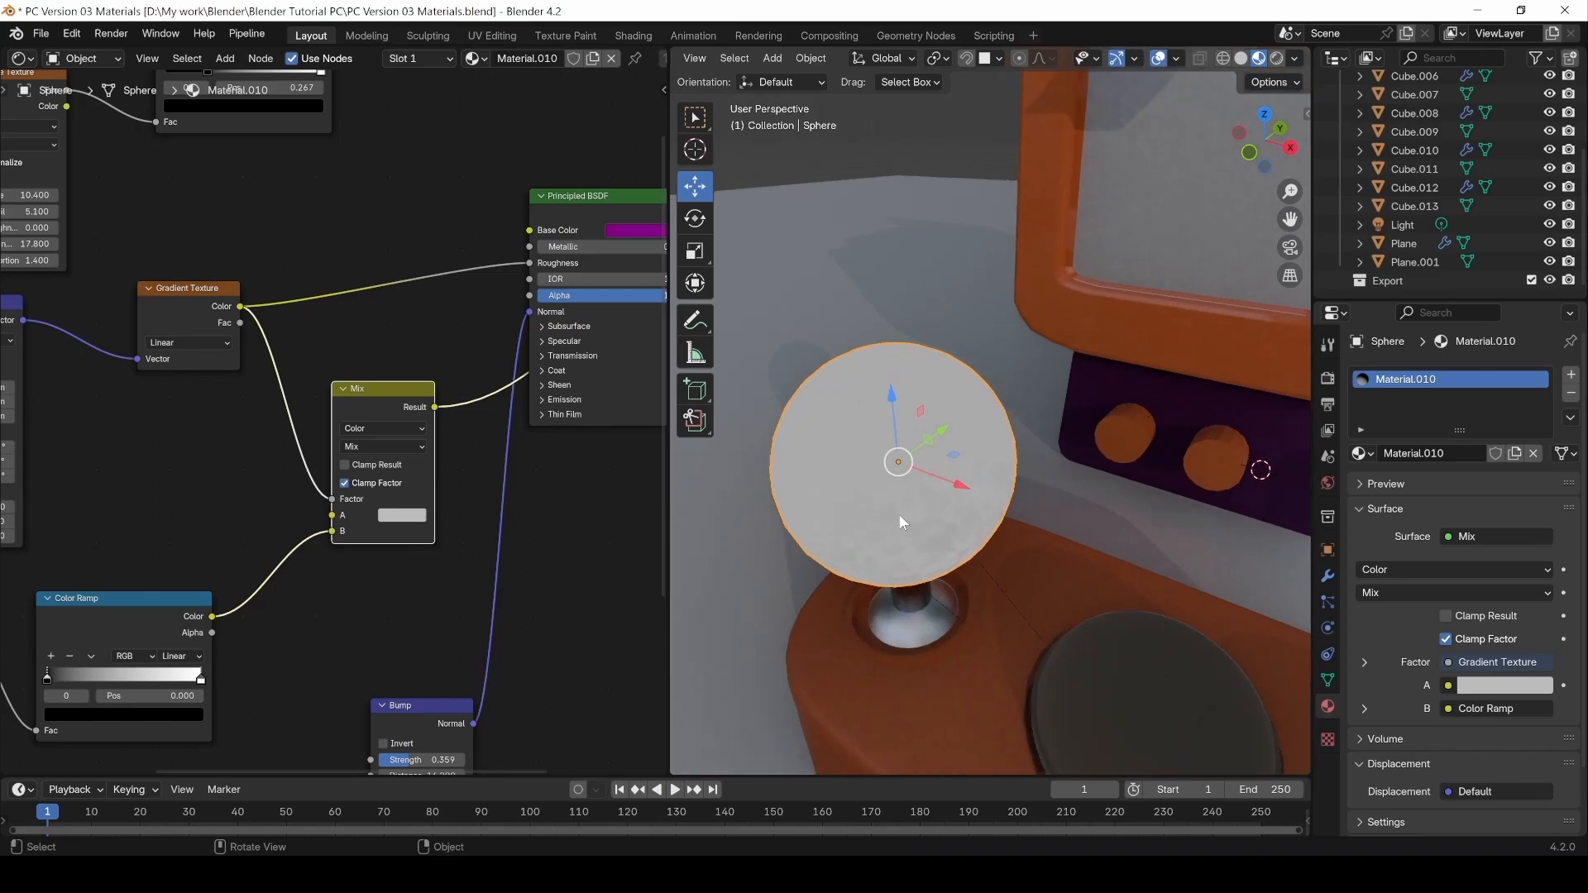
{"action": "middle_click_drag", "start_coordinate": [910, 505], "coordinate": [925, 500]}
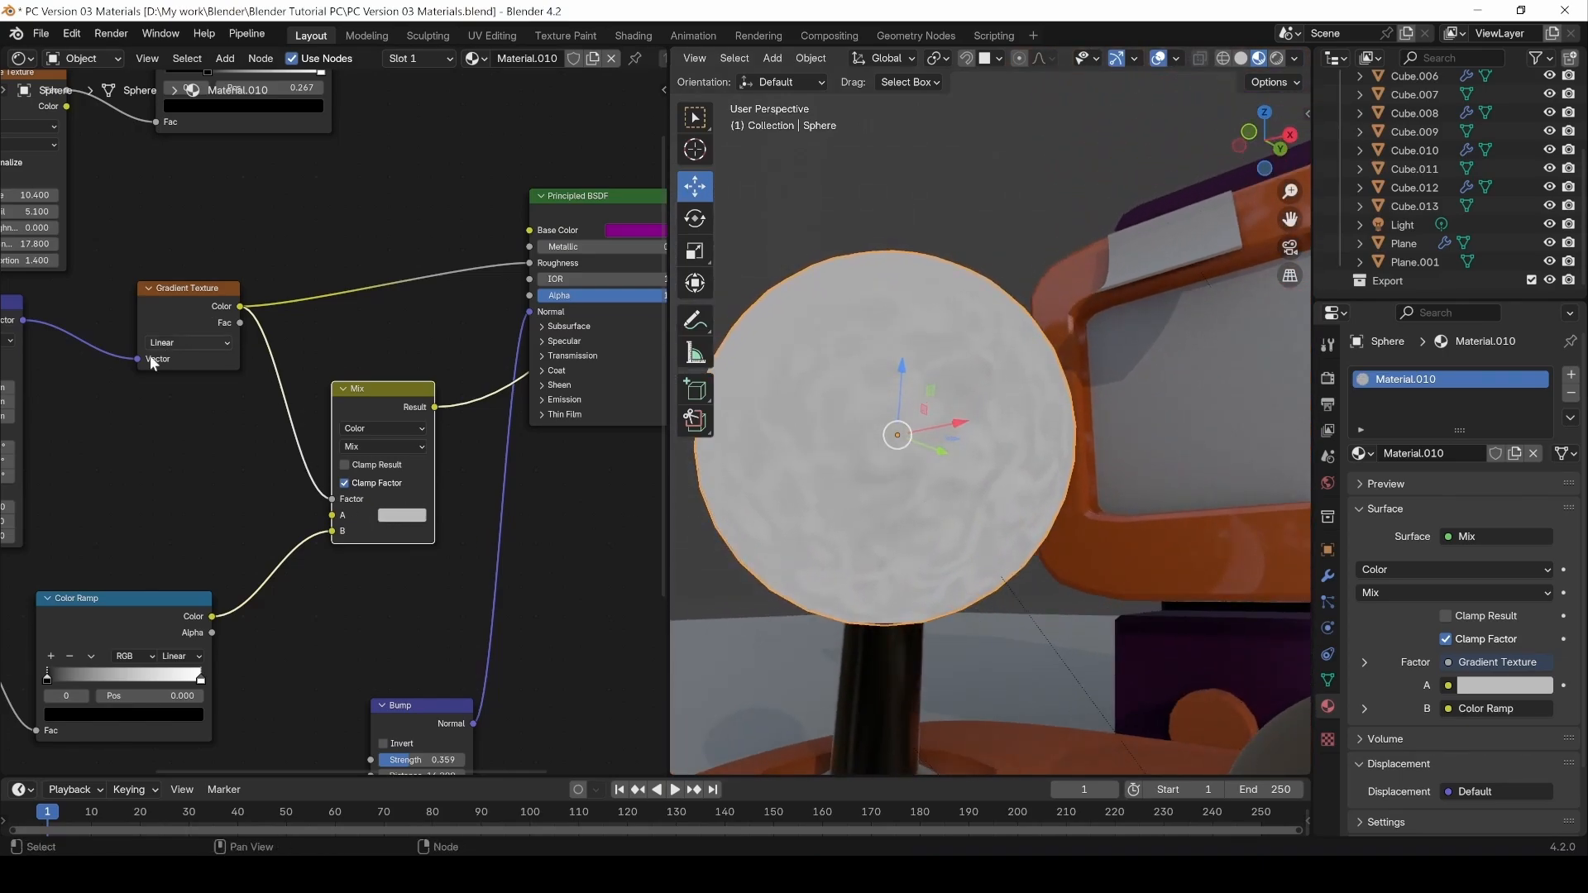
Move the Texture Coordinate, Mapping and Gradient Texture nodes left, farther from the Mix node, and inspect the masked noise on the sphere.
{"action": "middle_click_drag", "start_coordinate": [151, 355], "coordinate": [257, 354]}
{"action": "left_click_drag", "start_coordinate": [69, 292], "coordinate": [428, 449]}
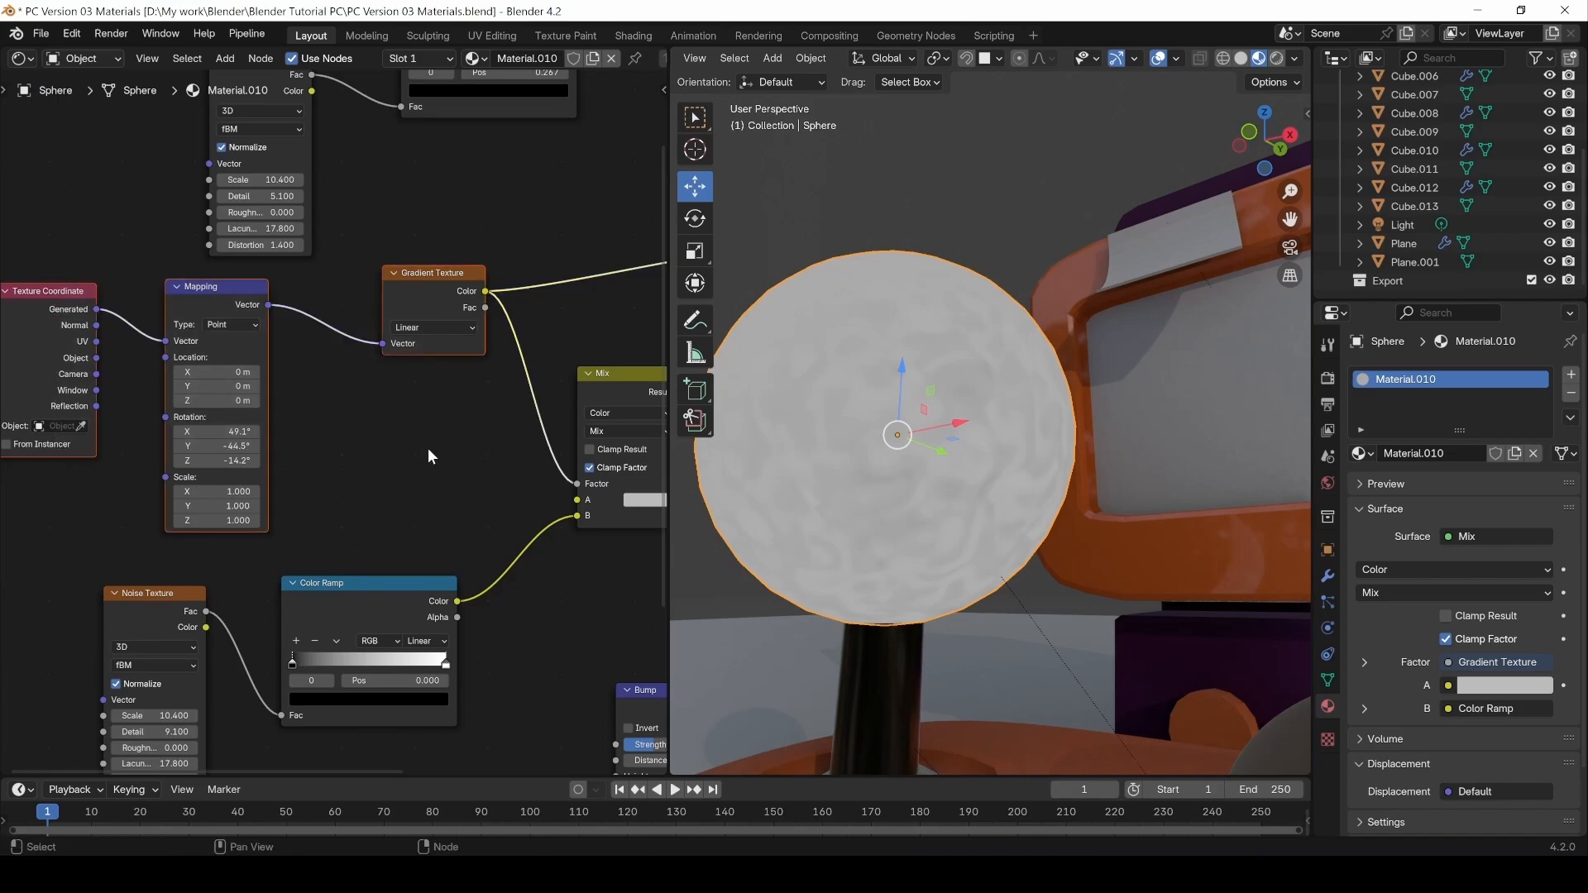
{"action": "left_click_drag", "start_coordinate": [425, 298], "coordinate": [341, 306]}
{"action": "left_click", "coordinate": [413, 427]}
{"action": "middle_click_drag", "start_coordinate": [418, 434], "coordinate": [388, 429]}
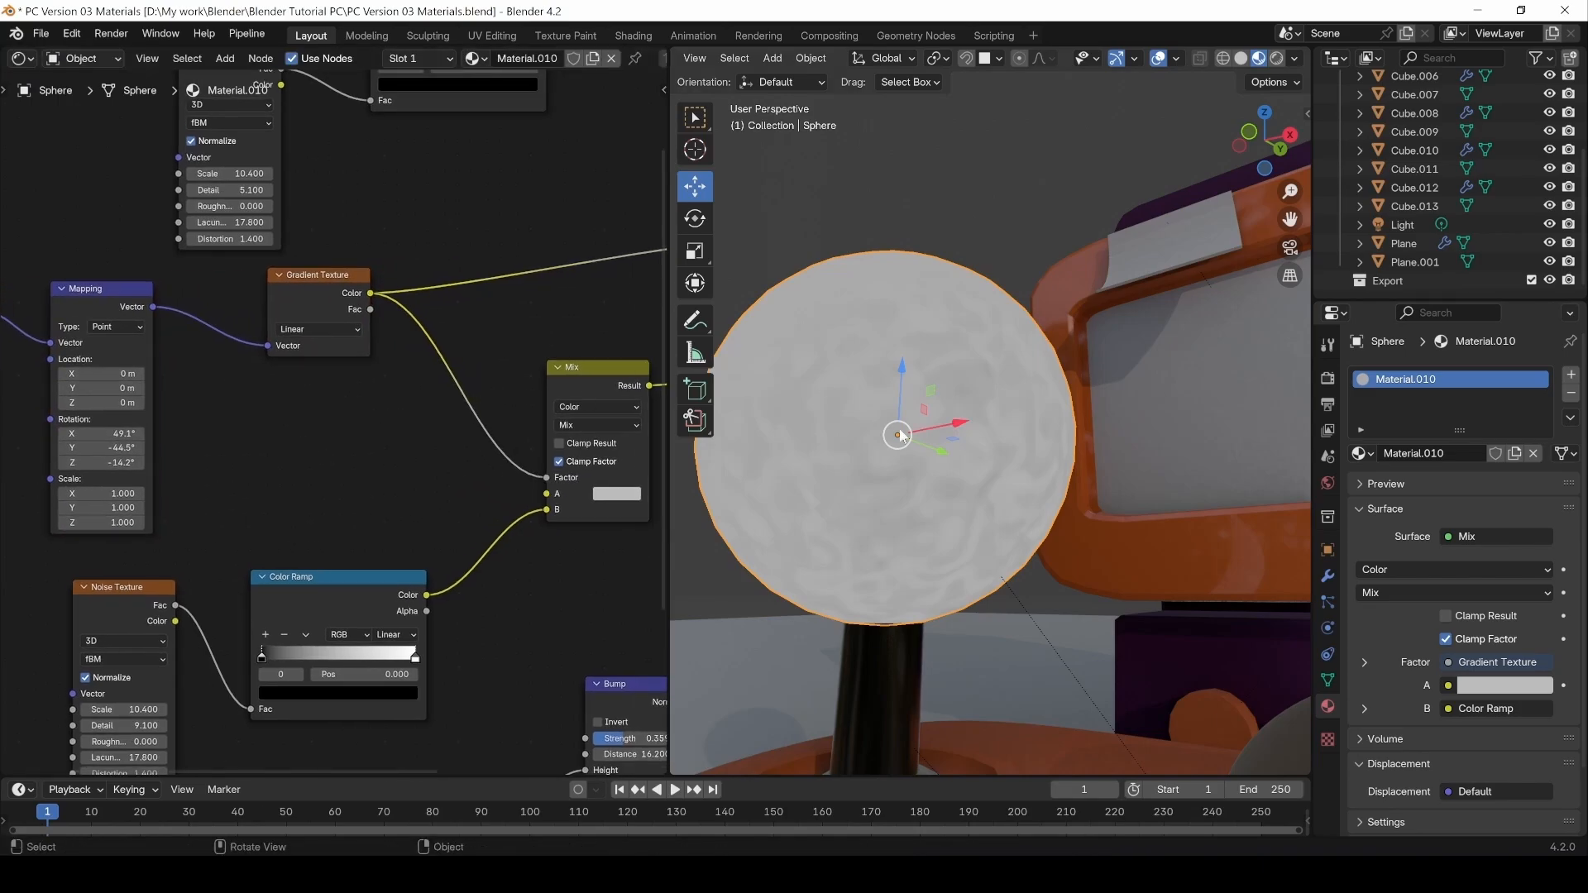
{"action": "middle_click_drag", "start_coordinate": [901, 435], "coordinate": [877, 488]}
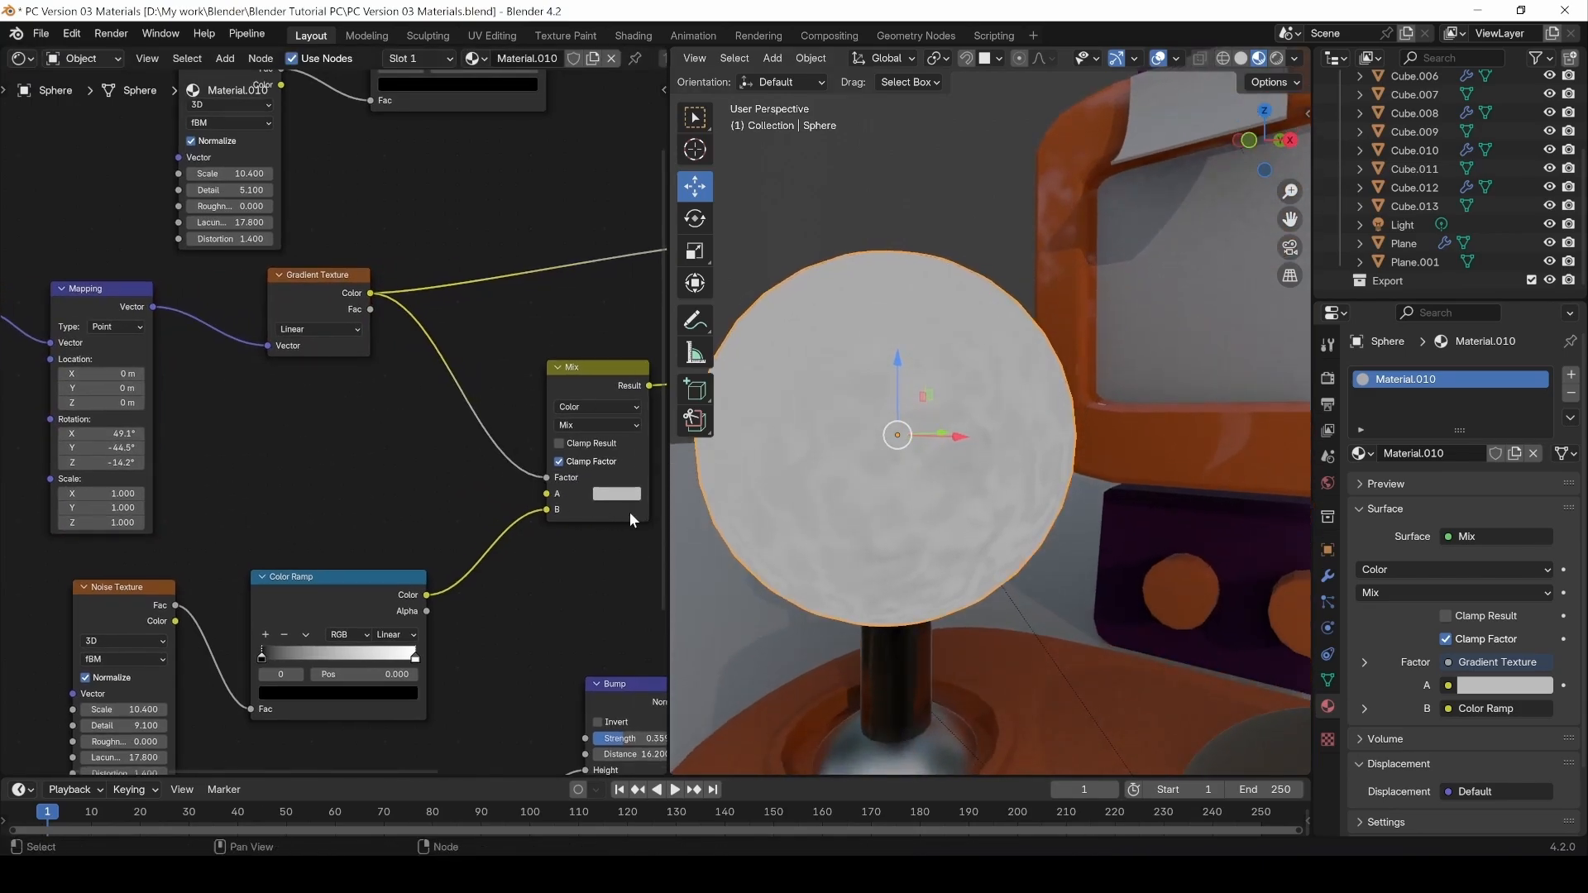
Set the Mix node's A color to a light red and inspect the blend on the sphere.
{"action": "middle_click_drag", "start_coordinate": [568, 493], "coordinate": [505, 511]}
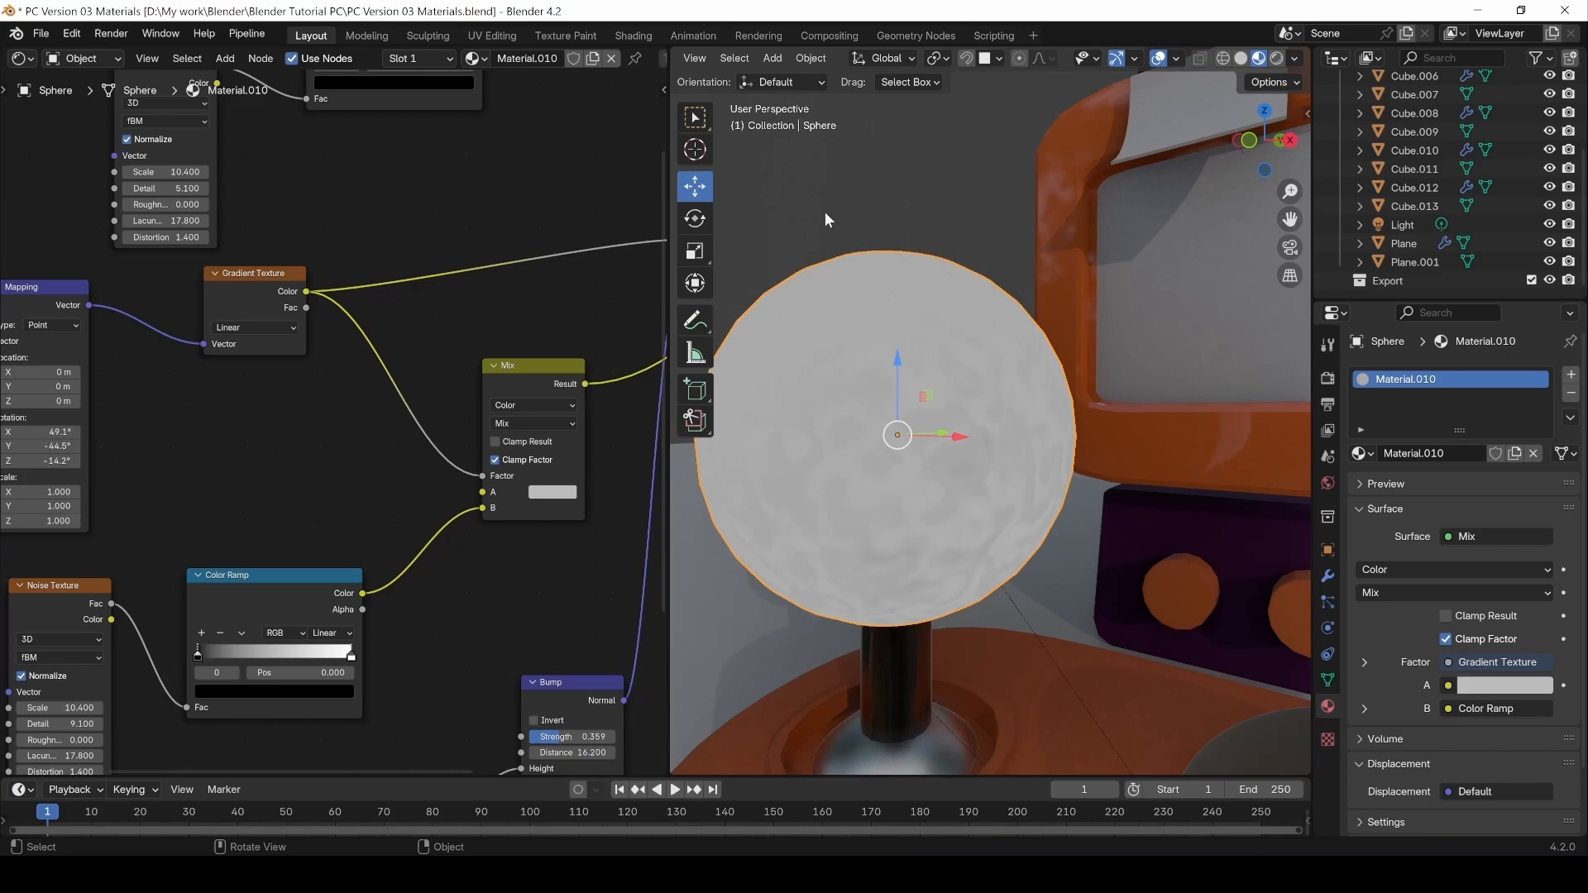
{"action": "left_click", "coordinate": [552, 492]}
{"action": "left_click", "coordinate": [600, 360]}
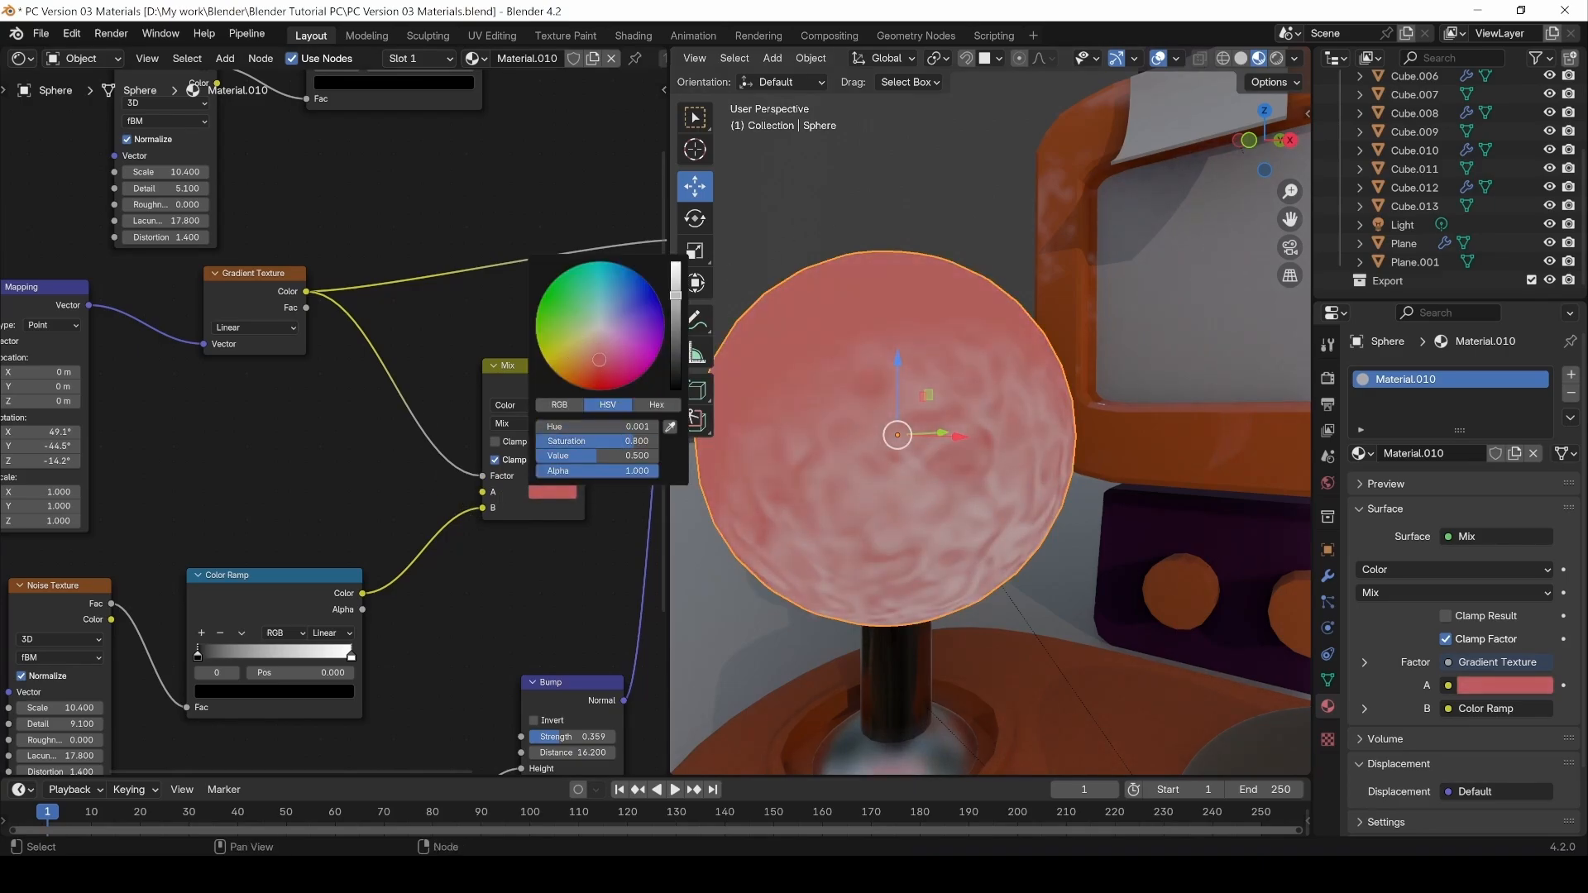
{"action": "middle_click_drag", "start_coordinate": [980, 405], "coordinate": [961, 478]}
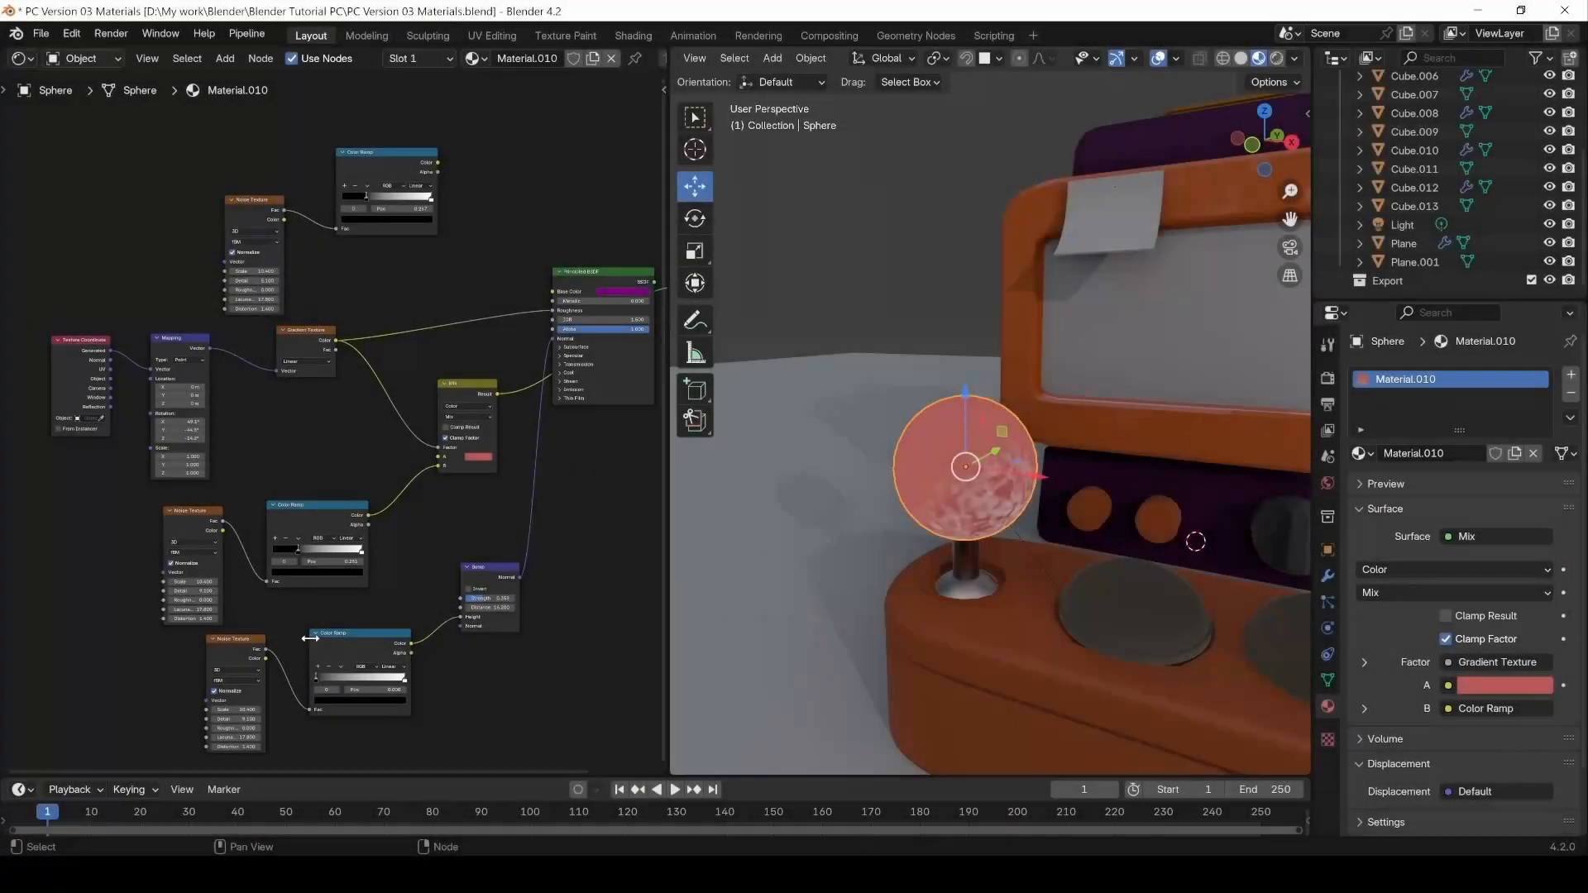
Move the disconnected Noise Texture and Color Ramp pair to the left to free space above the gradient chain.
{"action": "middle_click_drag", "start_coordinate": [311, 647], "coordinate": [338, 692]}
{"action": "left_click_drag", "start_coordinate": [252, 142], "coordinate": [131, 177]}
{"action": "right_click", "coordinate": [321, 270]}
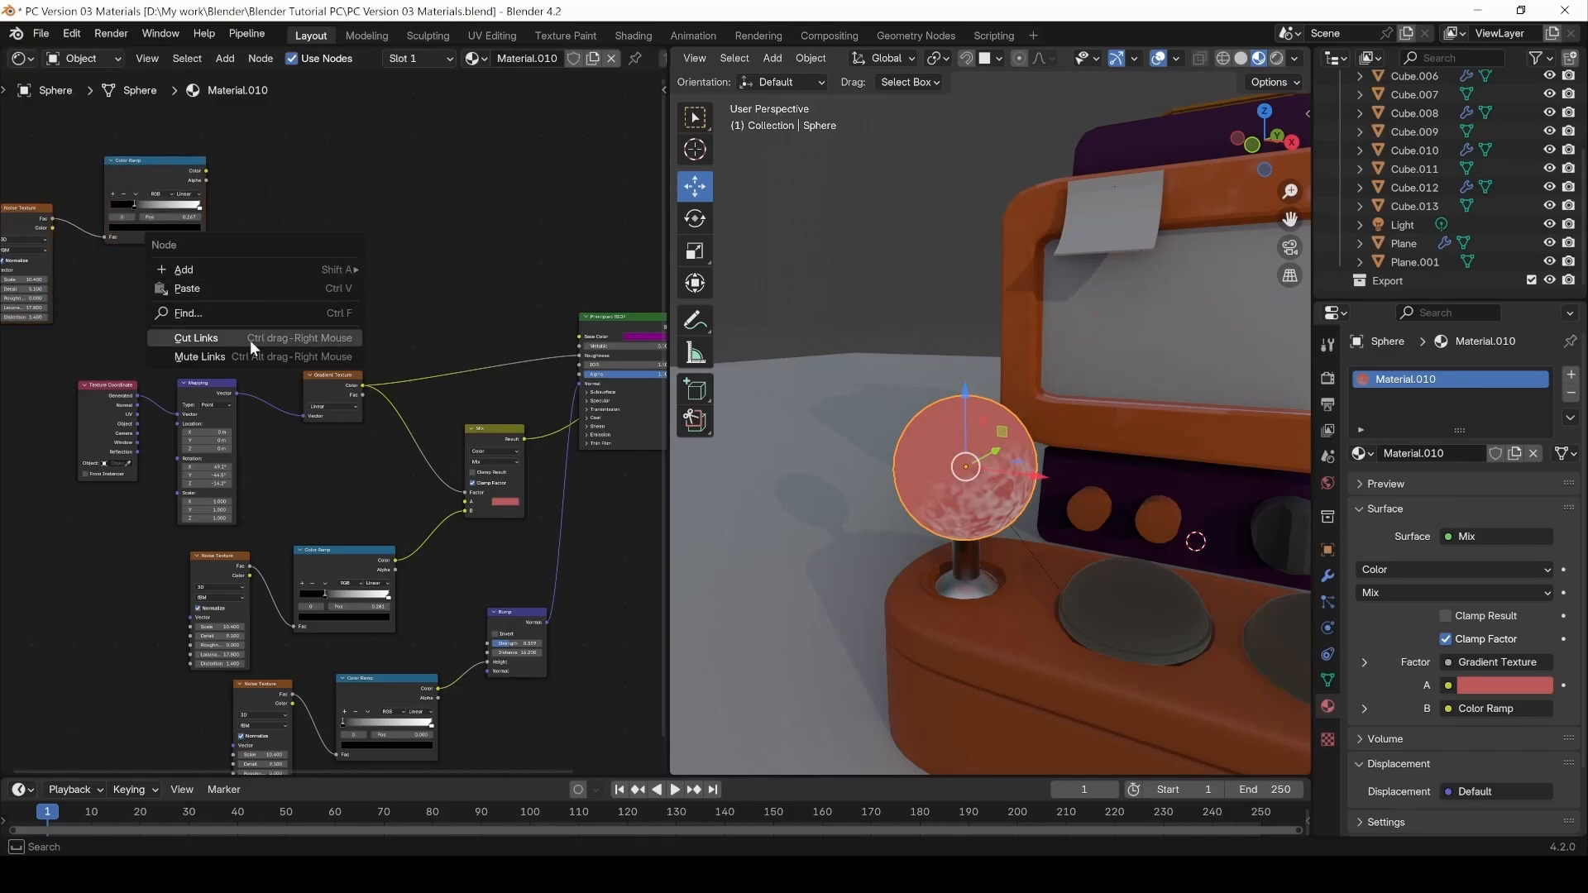
Add a Voronoi Texture node above the Gradient Texture and preview it on the sphere.
{"action": "key", "text": "shift+a"}
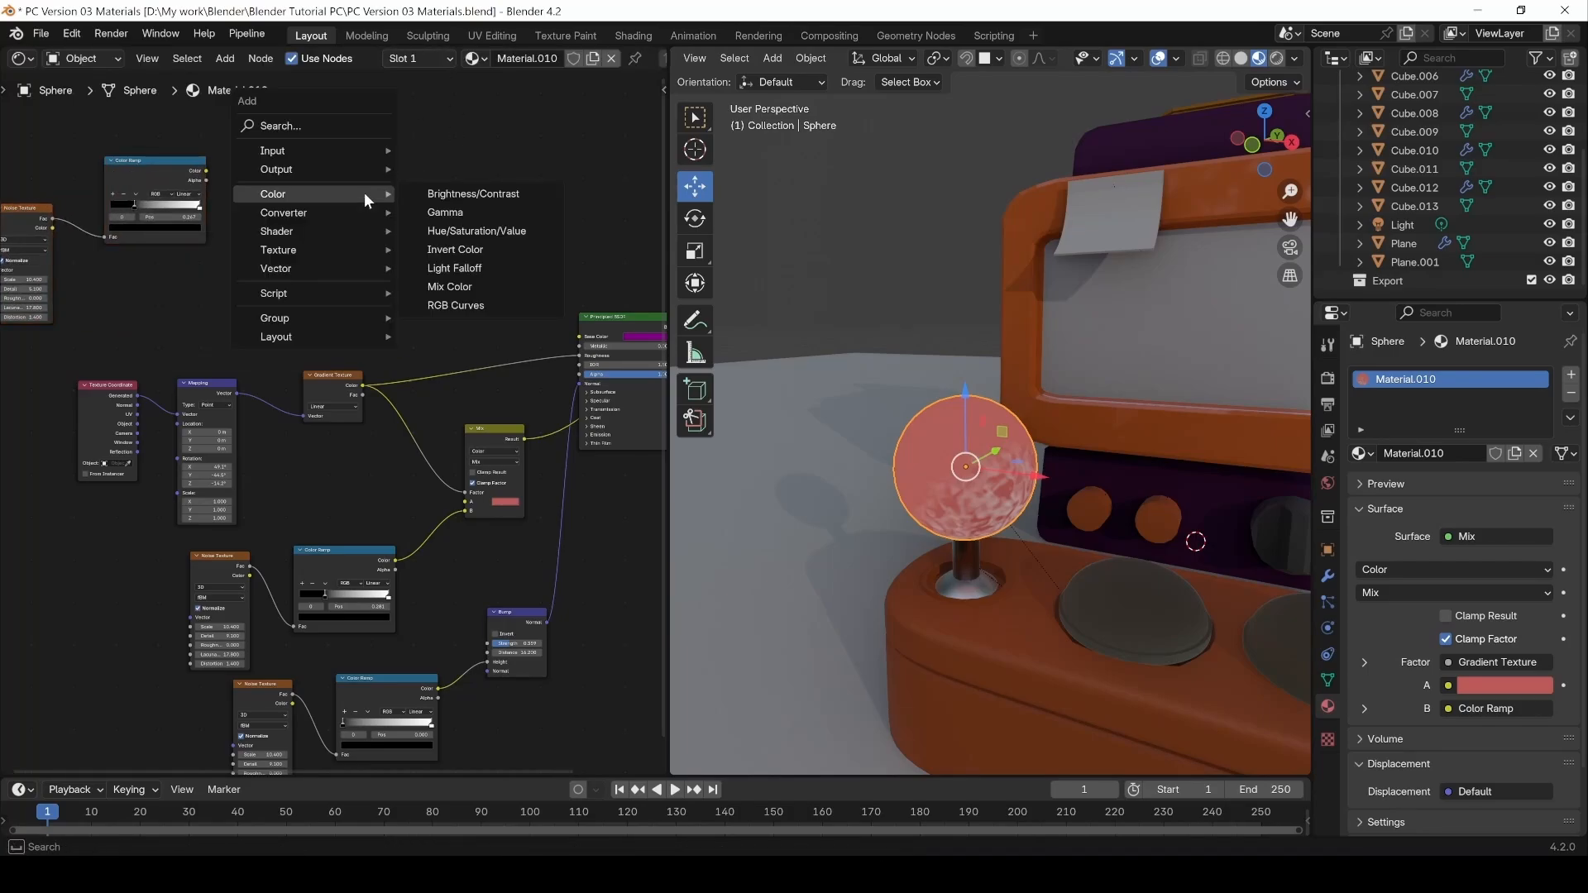
{"action": "mouse_move", "coordinate": [316, 251]}
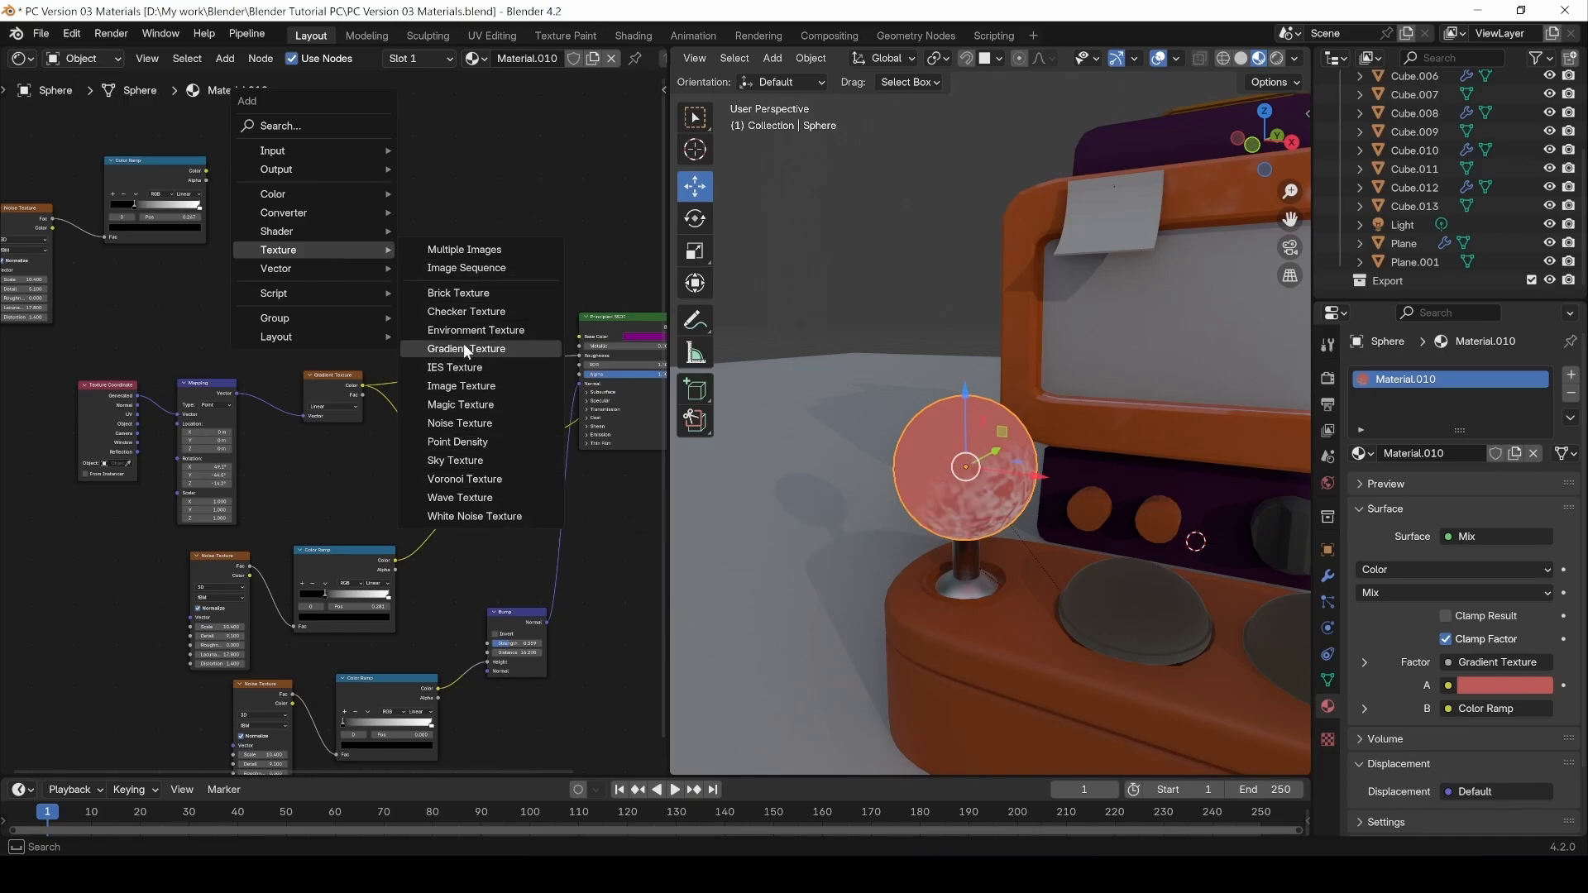
{"action": "left_click", "coordinate": [466, 479]}
{"action": "left_click", "coordinate": [358, 213]}
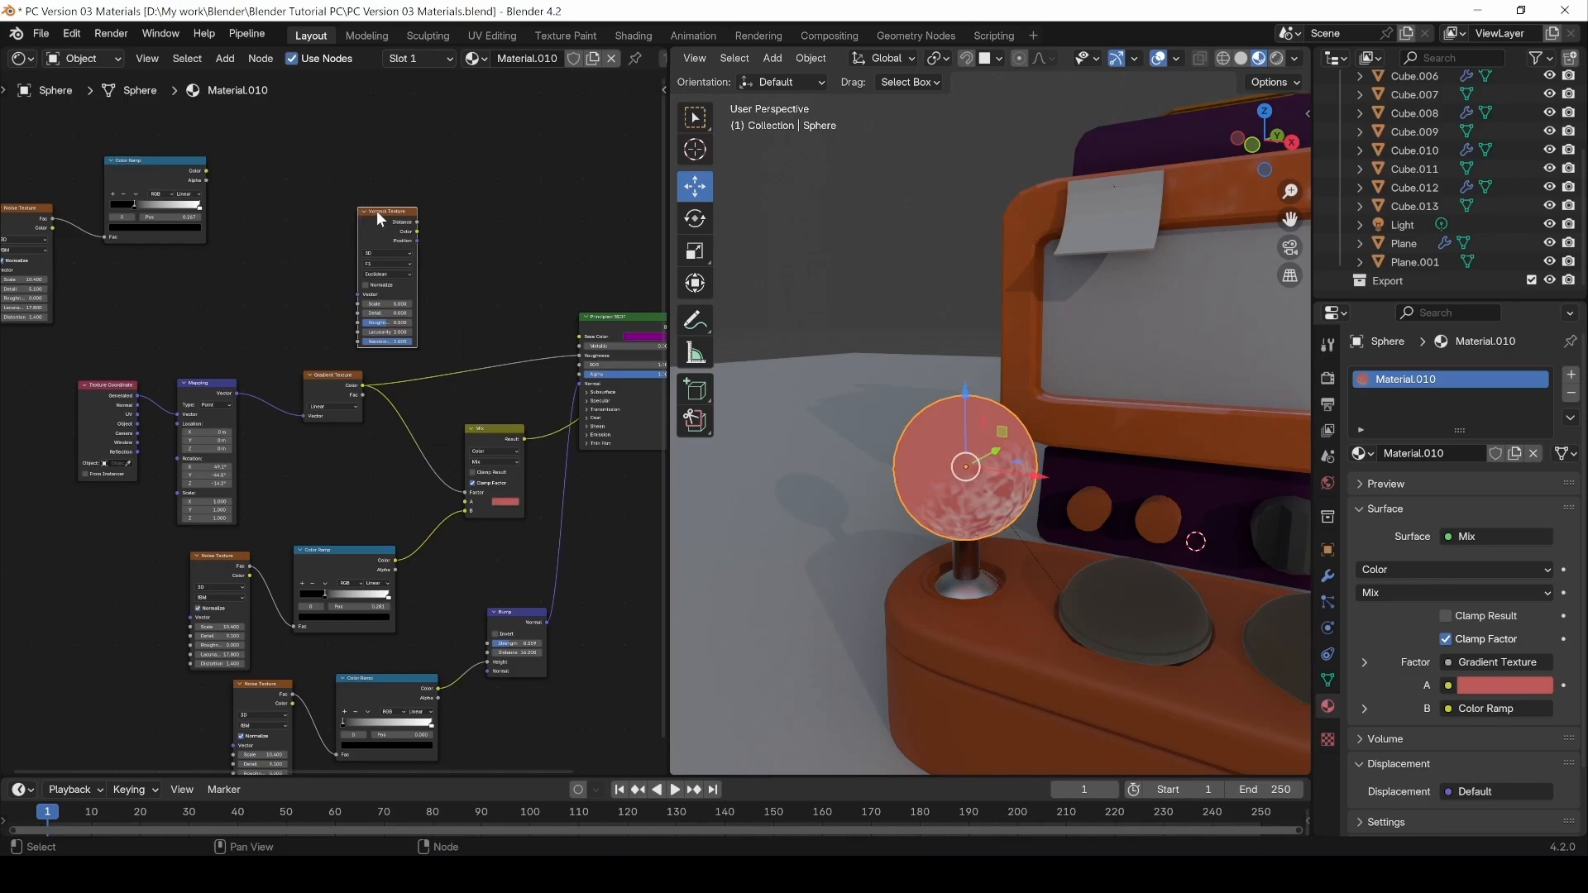
{"action": "left_click_drag", "start_coordinate": [376, 210], "coordinate": [361, 183]}
{"action": "left_click", "coordinate": [374, 191], "text": "ctrl+shift"}
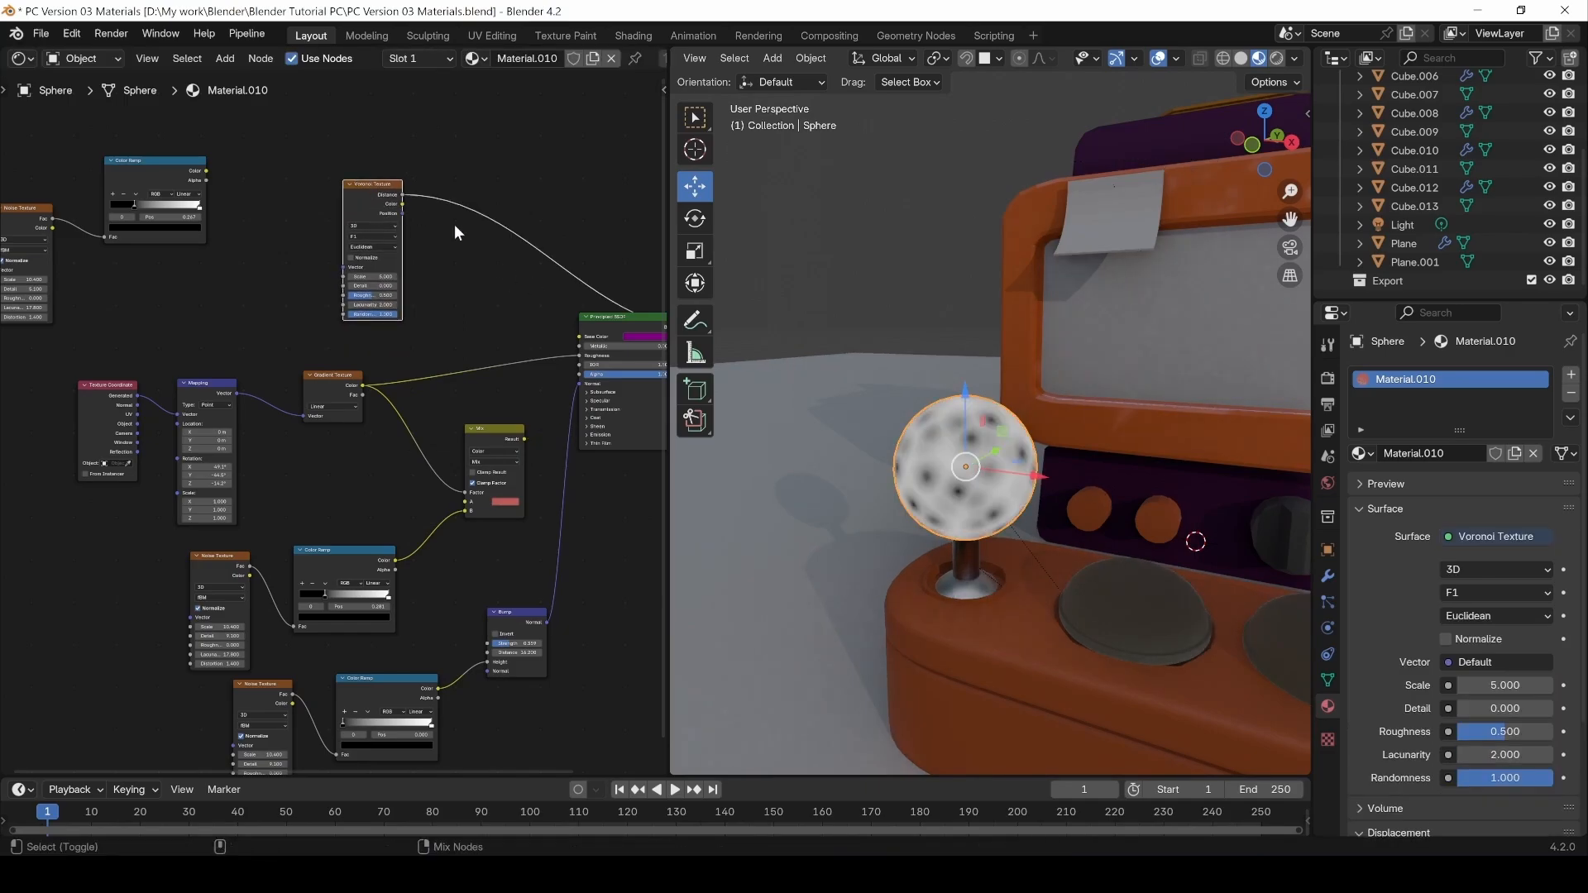
Duplicate the Color Ramp that feeds the Mix node and insert the copy between the Voronoi Texture and the Material Output.
{"action": "middle_click_drag", "start_coordinate": [609, 267], "coordinate": [458, 283]}
{"action": "scroll", "coordinate": [457, 283], "scroll_direction": "up", "scroll_amount": 1}
{"action": "left_click", "coordinate": [174, 607]}
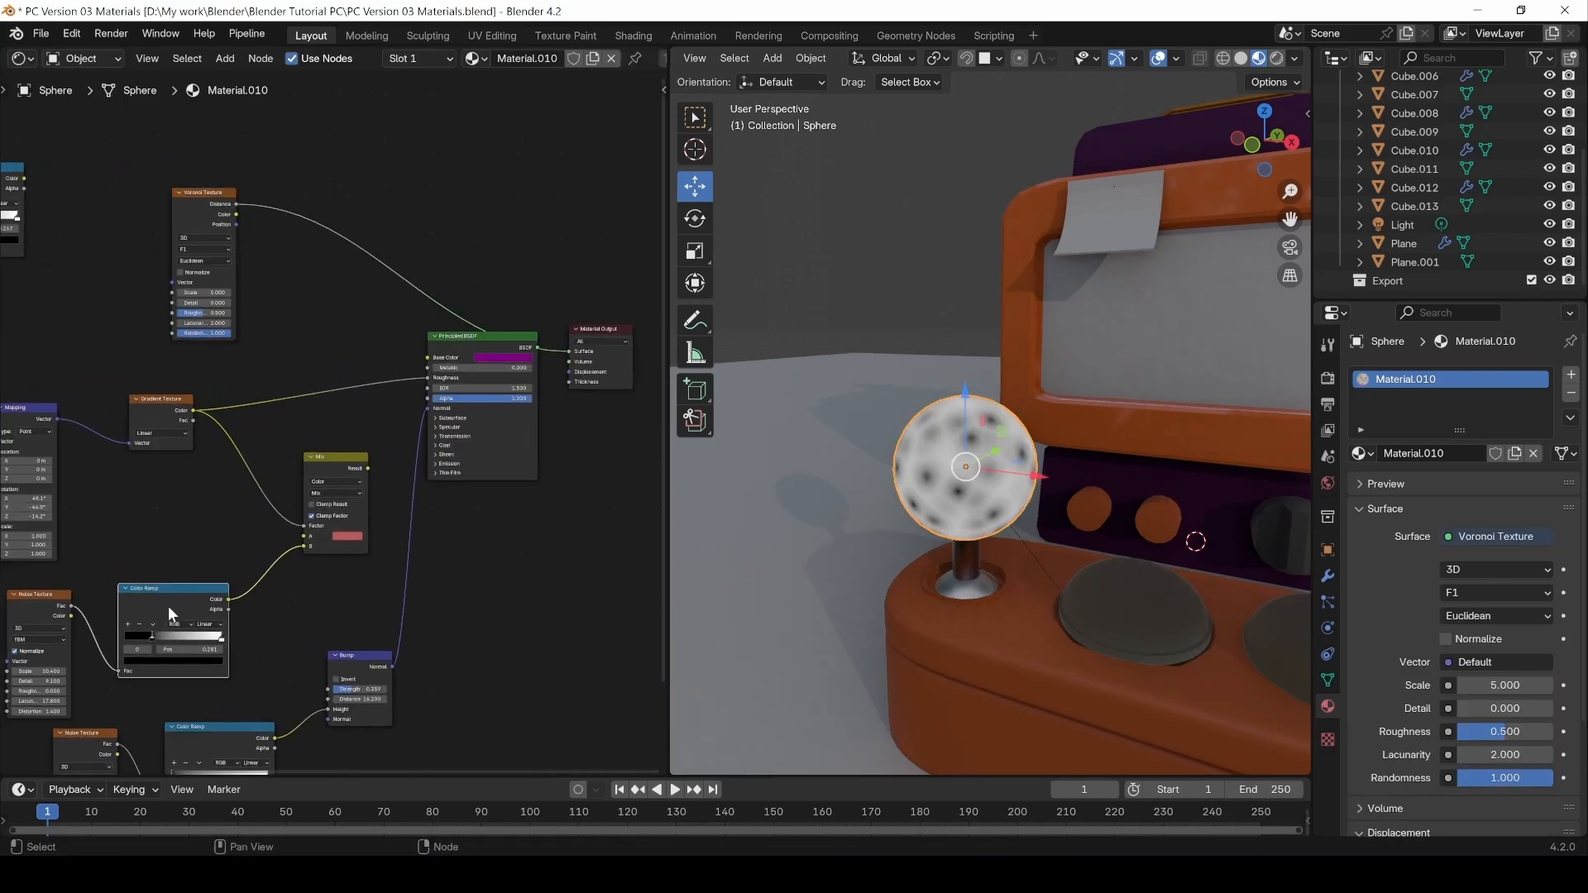
{"action": "key", "text": "shift+d"}
{"action": "left_click", "coordinate": [336, 195]}
{"action": "left_click_drag", "start_coordinate": [336, 191], "coordinate": [372, 183]}
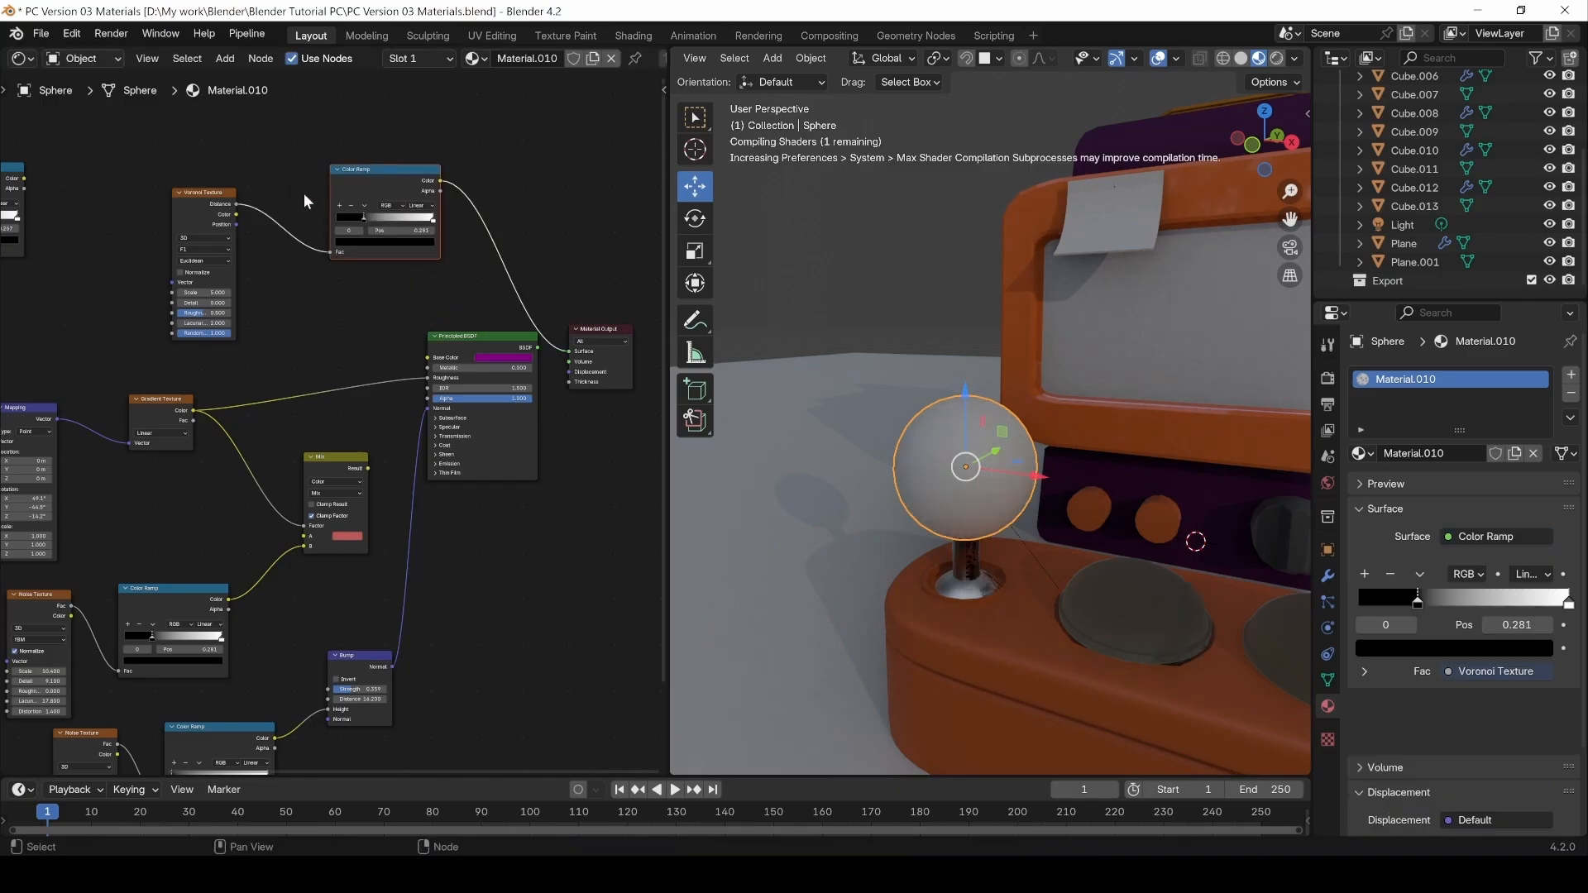
Set the black stop of the Voronoi's Color Ramp to position 0.309.
{"action": "middle_click_drag", "start_coordinate": [334, 253], "coordinate": [398, 407]}
{"action": "scroll", "coordinate": [323, 319], "scroll_direction": "up", "scroll_amount": 3}
{"action": "scroll", "coordinate": [307, 330], "scroll_direction": "up", "scroll_amount": 8}
{"action": "left_click_drag", "start_coordinate": [505, 300], "coordinate": [367, 317]}
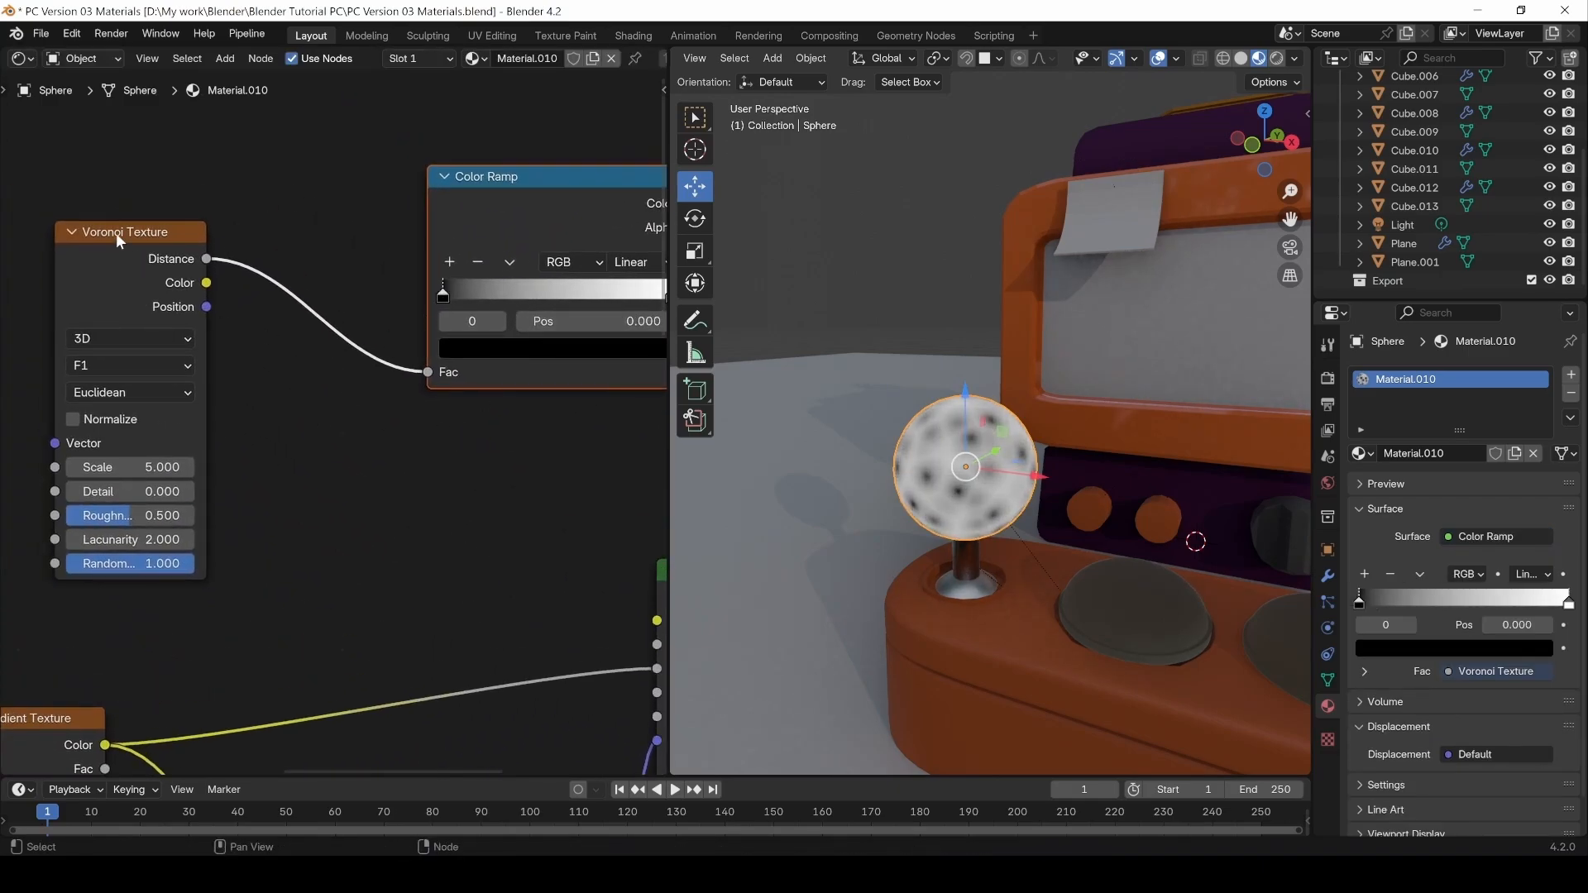
{"action": "middle_click_drag", "start_coordinate": [504, 405], "coordinate": [449, 470]}
{"action": "scroll", "coordinate": [448, 471], "scroll_direction": "down", "scroll_amount": 3}
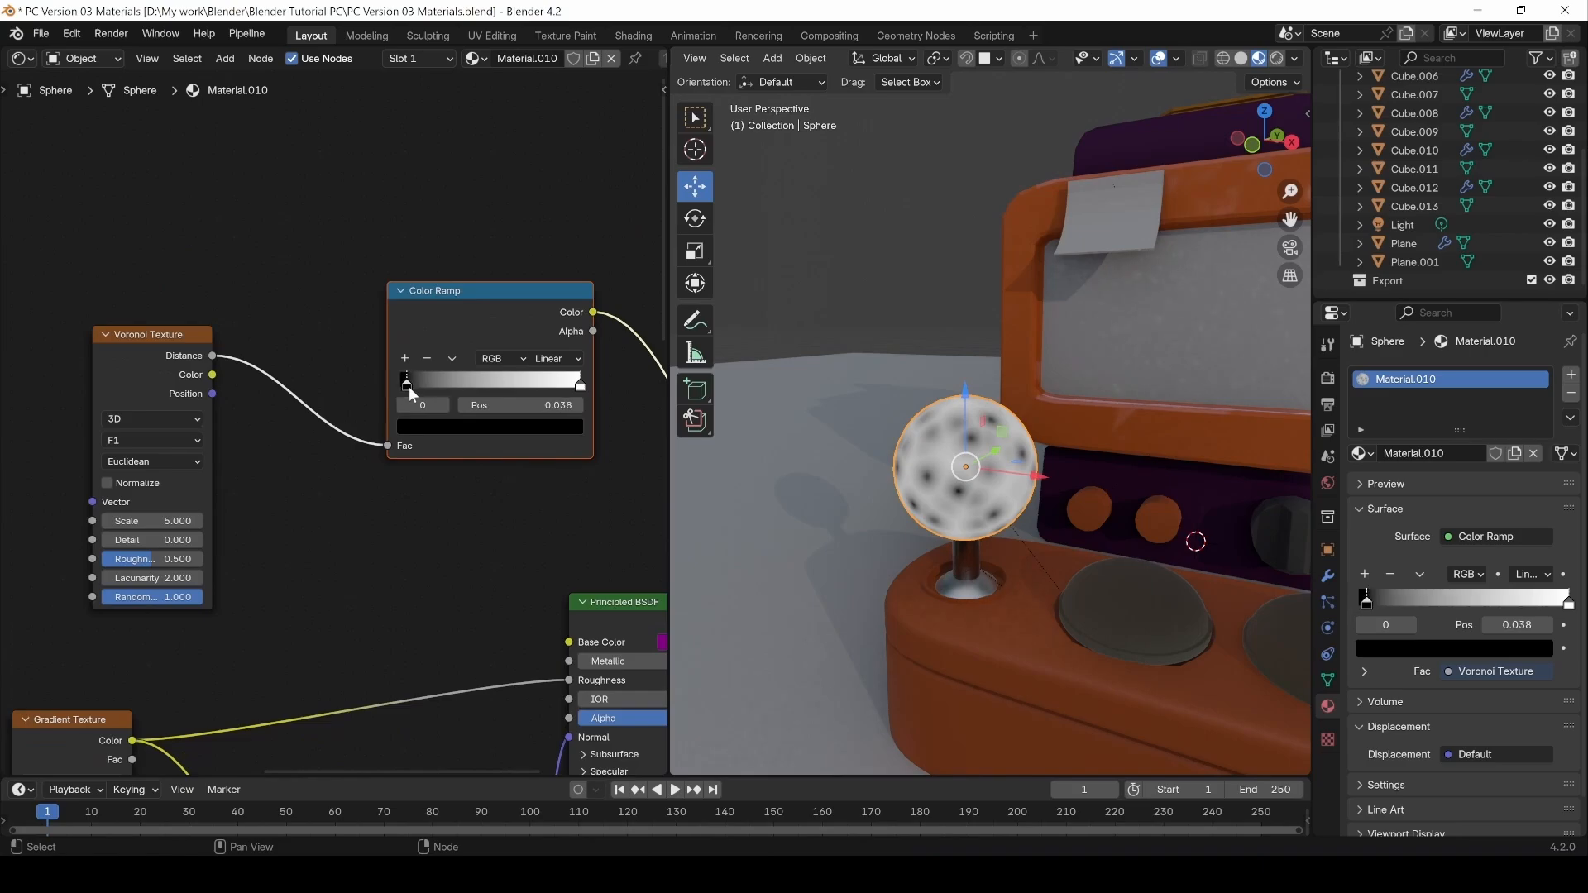
{"action": "left_click_drag", "start_coordinate": [407, 384], "coordinate": [457, 385]}
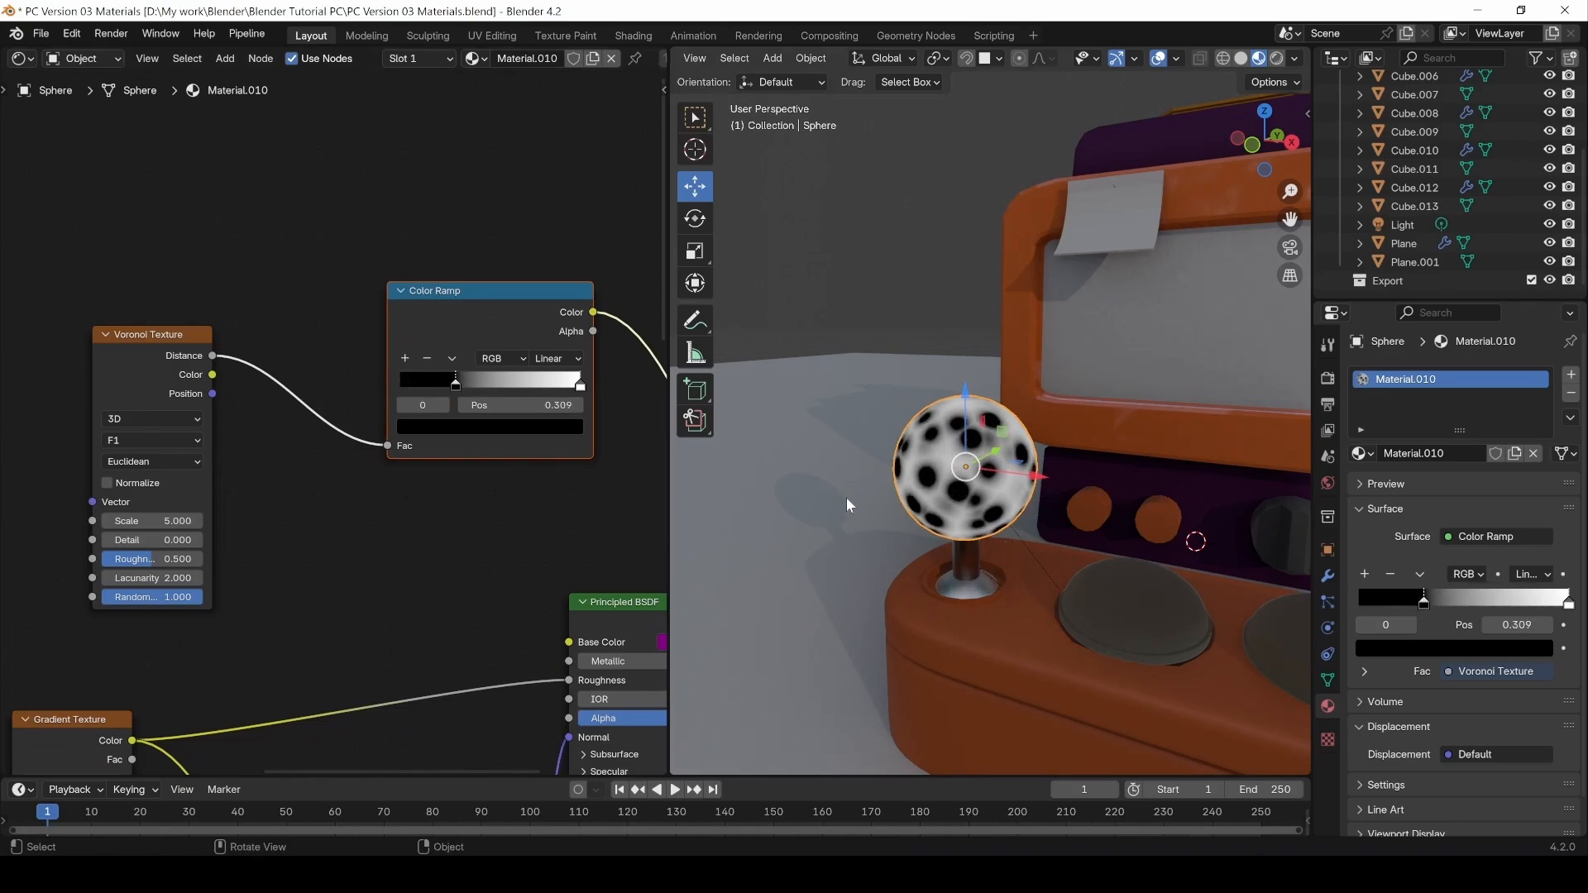
Set the Voronoi Texture to Manhattan distance with Scale 9.700, Detail 0.100, Roughness 0.681 and Lacunarity 2.800.
{"action": "left_click_drag", "start_coordinate": [153, 521], "coordinate": [178, 579]}
{"action": "left_click", "coordinate": [143, 461]}
{"action": "left_click", "coordinate": [137, 522]}
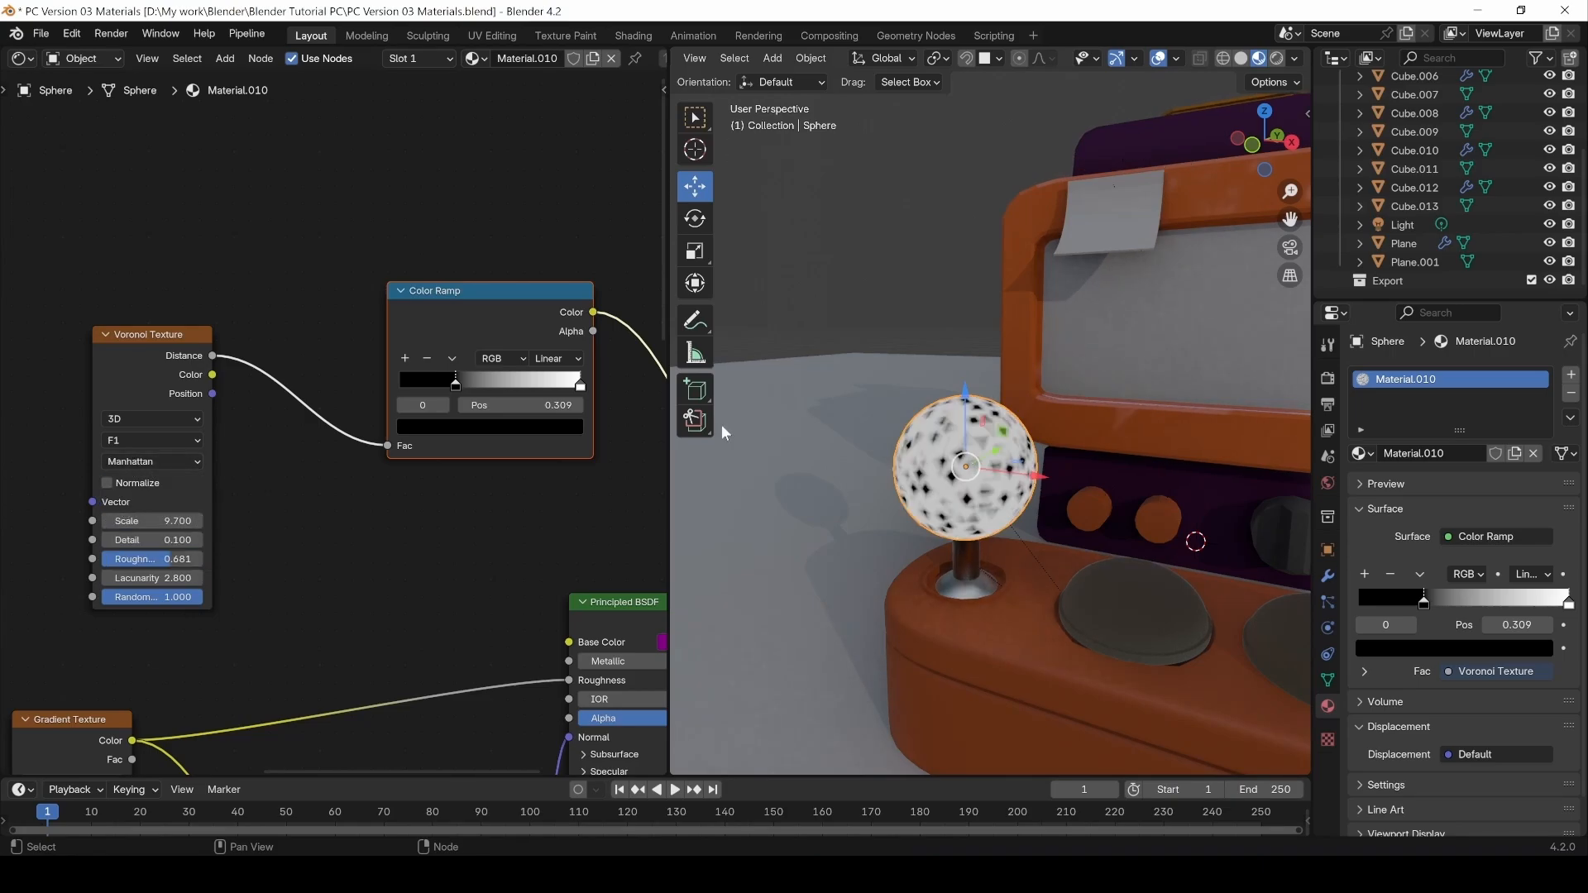
{"action": "scroll", "coordinate": [950, 481], "scroll_direction": "up", "scroll_amount": 5}
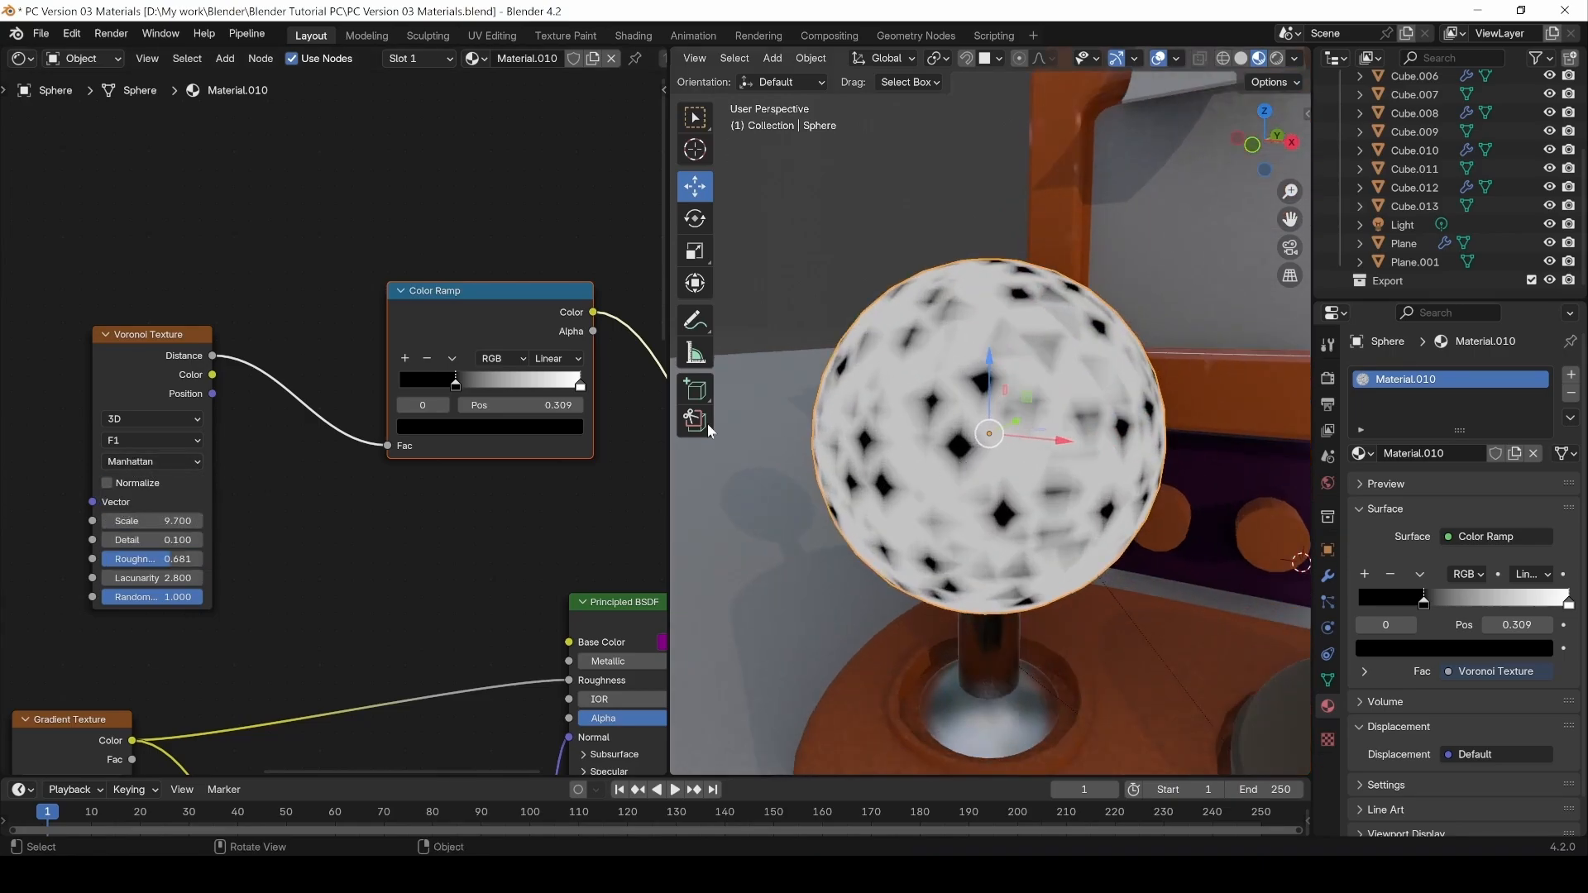
Set the Voronoi Texture's Randomness to 0.000 and check the regular dot grid on the sphere.
{"action": "mouse_move", "coordinate": [187, 603]}
{"action": "left_mouse_down"}
{"action": "mouse_move", "coordinate": [147, 603]}
{"action": "mouse_move", "coordinate": [187, 603]}
{"action": "left_mouse_up"}
{"action": "scroll", "coordinate": [921, 473], "scroll_direction": "down", "scroll_amount": 4}
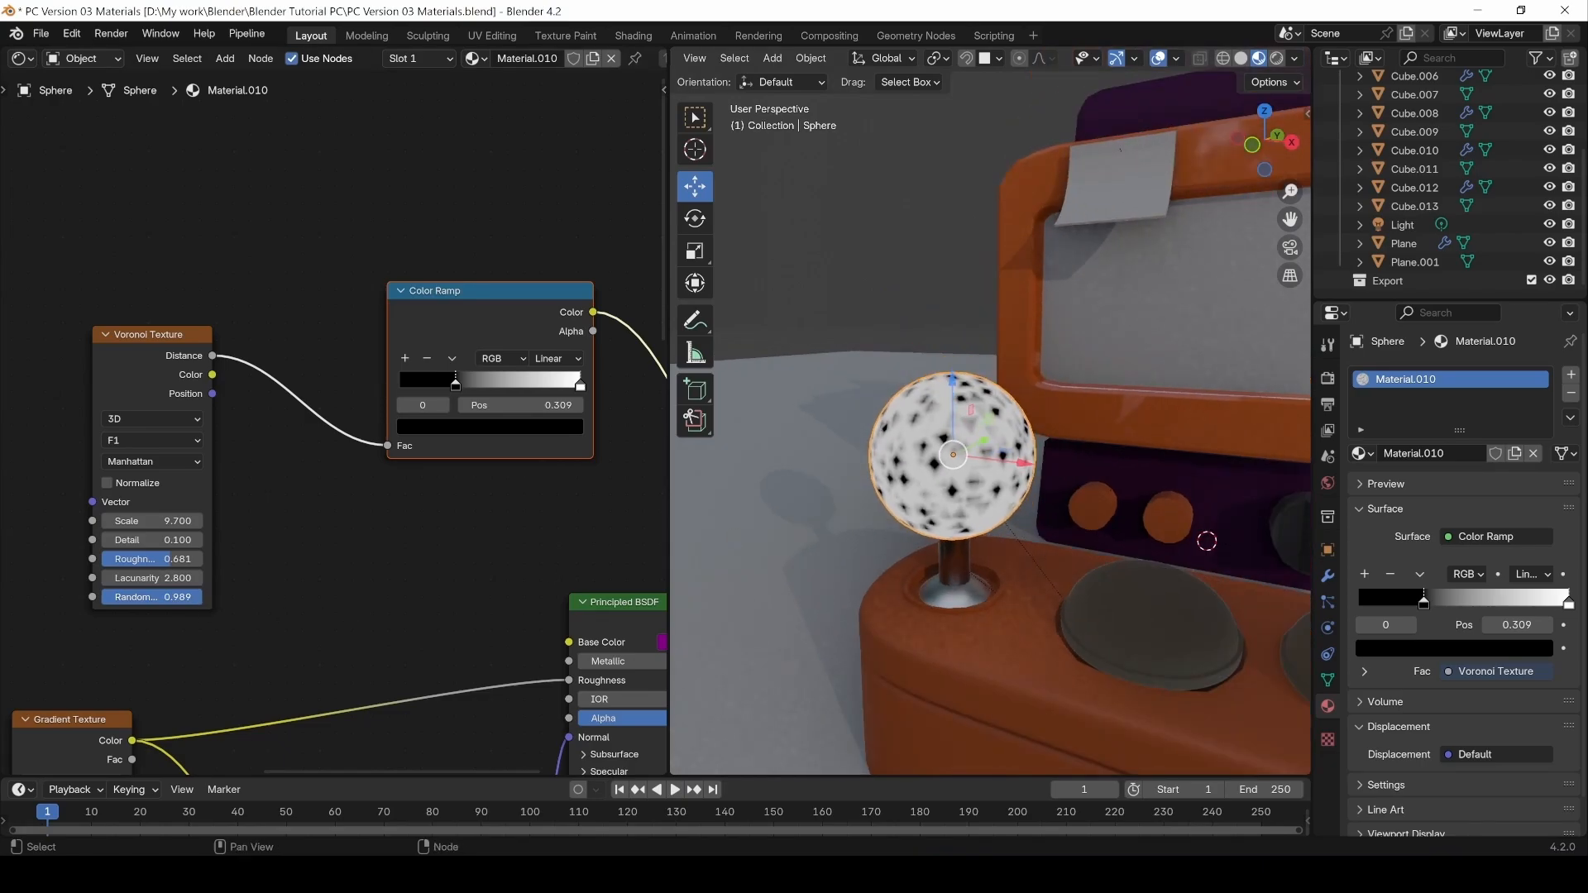
{"action": "left_click_drag", "start_coordinate": [177, 596], "coordinate": [107, 597]}
{"action": "middle_click_drag", "start_coordinate": [871, 469], "coordinate": [985, 469]}
{"action": "scroll", "coordinate": [364, 503], "scroll_direction": "down", "scroll_amount": 2}
{"action": "middle_click_drag", "start_coordinate": [361, 503], "coordinate": [423, 525]}
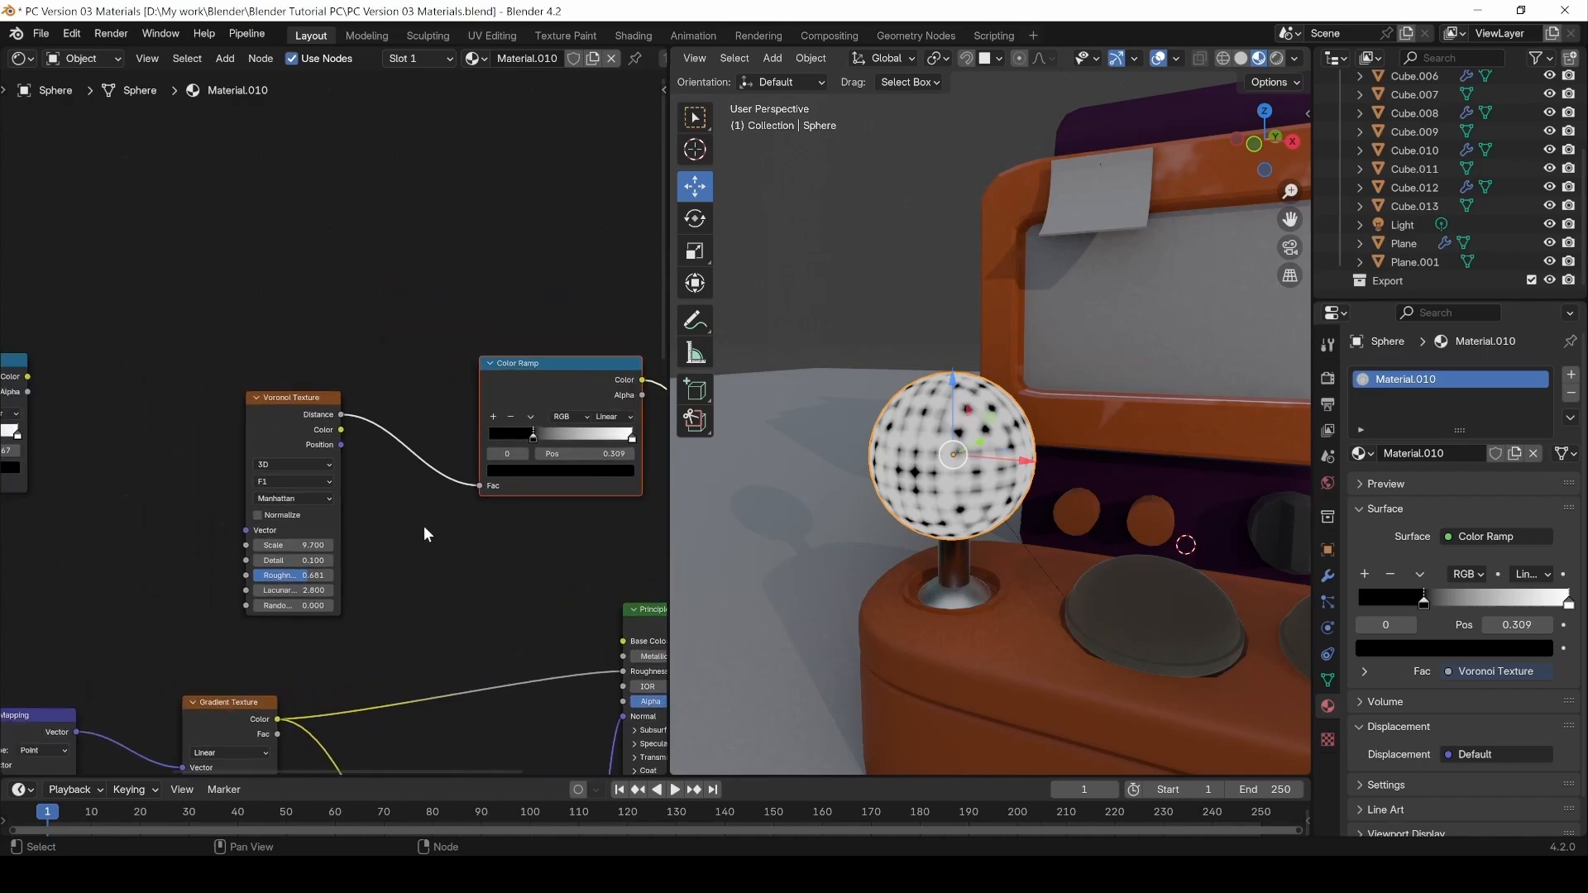
Move the disconnected Noise Texture and Color Ramp pair higher in the node graph.
{"action": "middle_click_drag", "start_coordinate": [97, 360], "coordinate": [481, 291]}
{"action": "left_click_drag", "start_coordinate": [445, 243], "coordinate": [18, 497]}
{"action": "left_click_drag", "start_coordinate": [308, 313], "coordinate": [309, 174]}
{"action": "left_click", "coordinate": [453, 444]}
{"action": "middle_click_drag", "start_coordinate": [454, 450], "coordinate": [299, 344]}
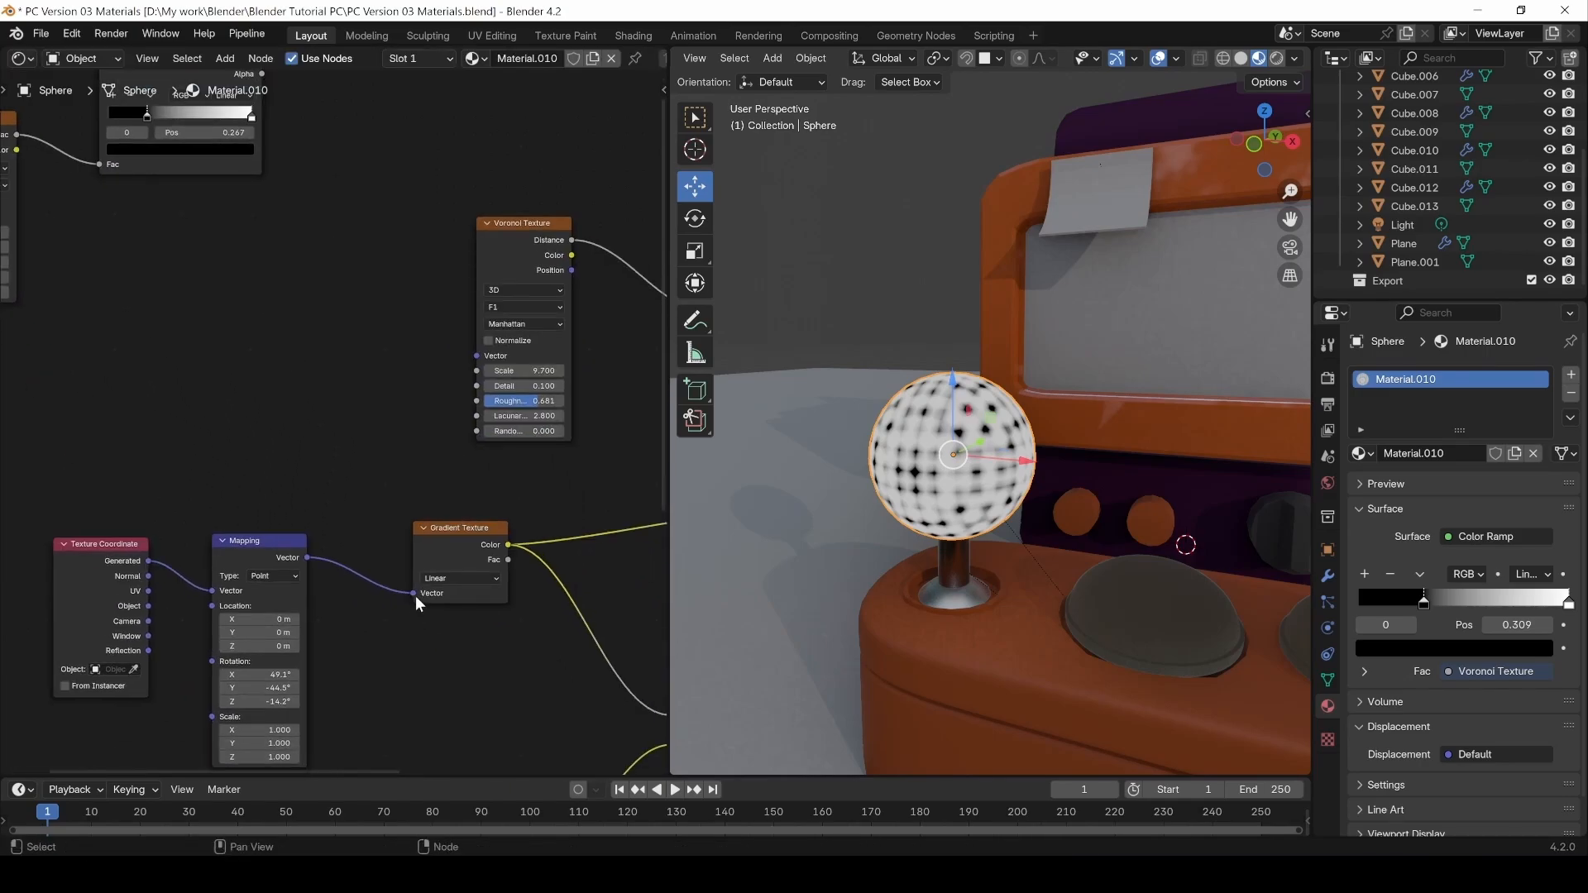
Connect the Mapping node's Vector output to the Voronoi Texture's Vector input and set the mapping's Y rotation to -67.3°.
{"action": "mouse_move", "coordinate": [307, 558]}
{"action": "left_mouse_down"}
{"action": "mouse_move", "coordinate": [399, 382]}
{"action": "mouse_move", "coordinate": [476, 356]}
{"action": "left_mouse_up"}
{"action": "mouse_move", "coordinate": [302, 571]}
{"action": "middle_mouse_down"}
{"action": "mouse_move", "coordinate": [140, 629]}
{"action": "mouse_move", "coordinate": [302, 614]}
{"action": "middle_mouse_up"}
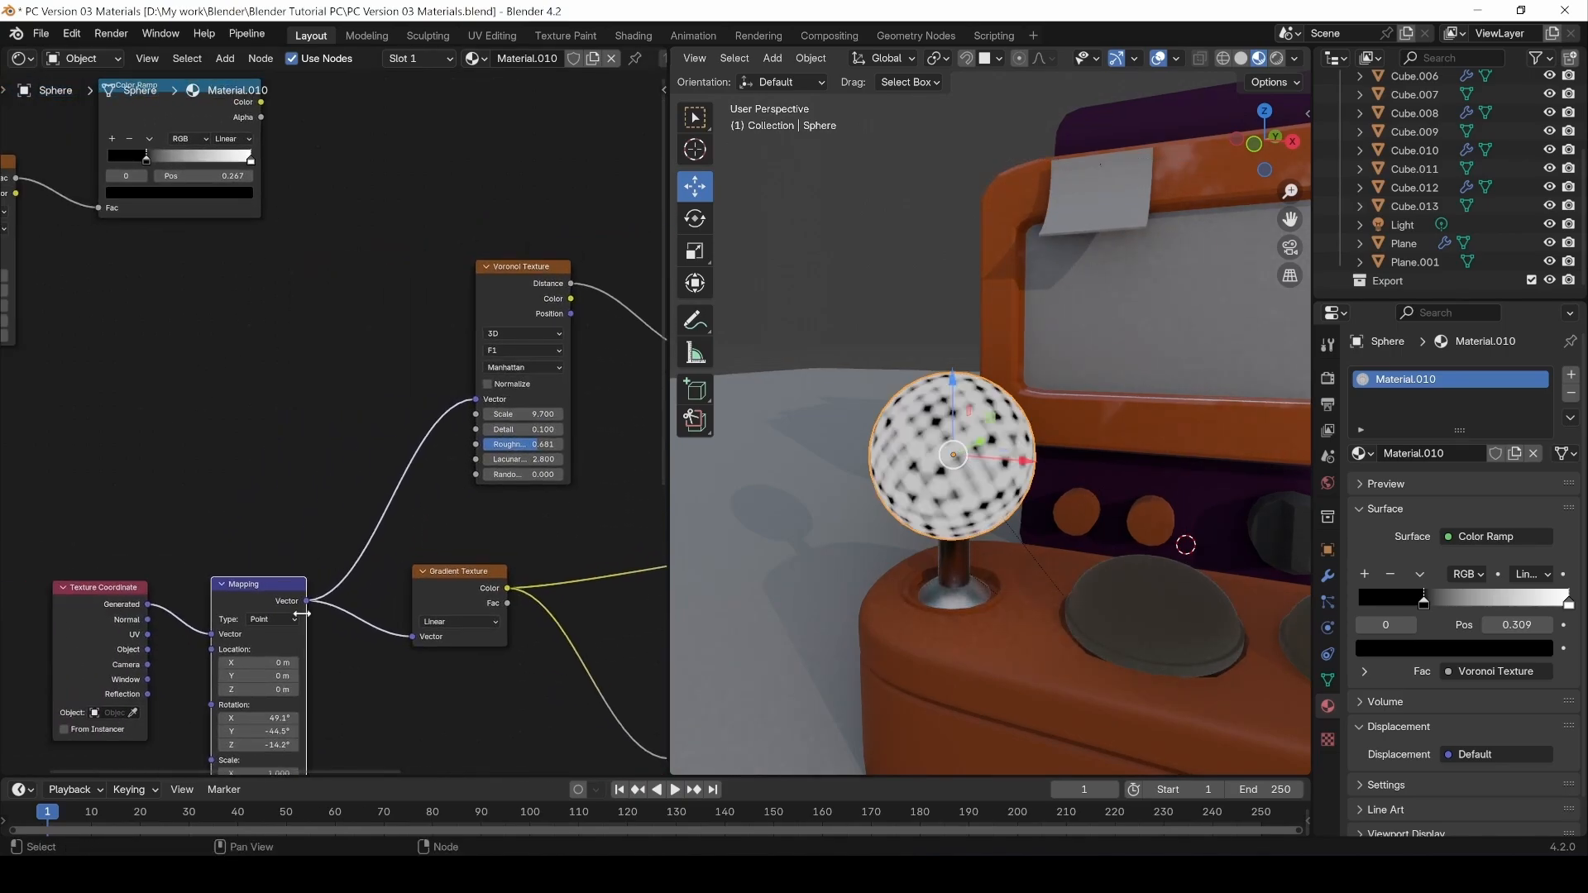
{"action": "middle_click_drag", "start_coordinate": [251, 711], "coordinate": [284, 603]}
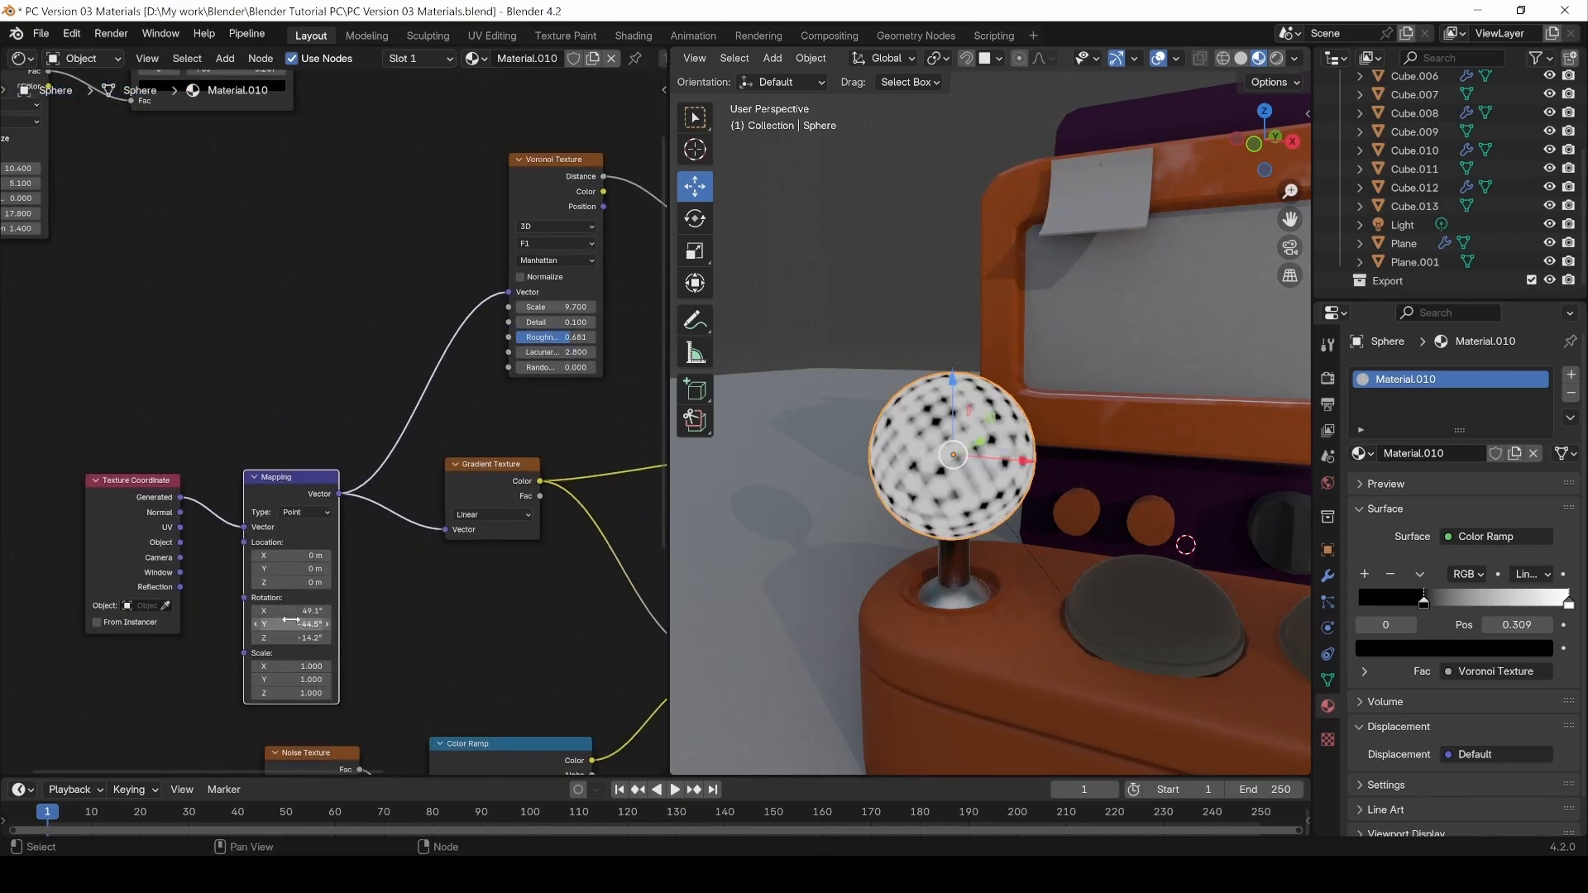
{"action": "left_click_drag", "start_coordinate": [302, 624], "coordinate": [280, 623]}
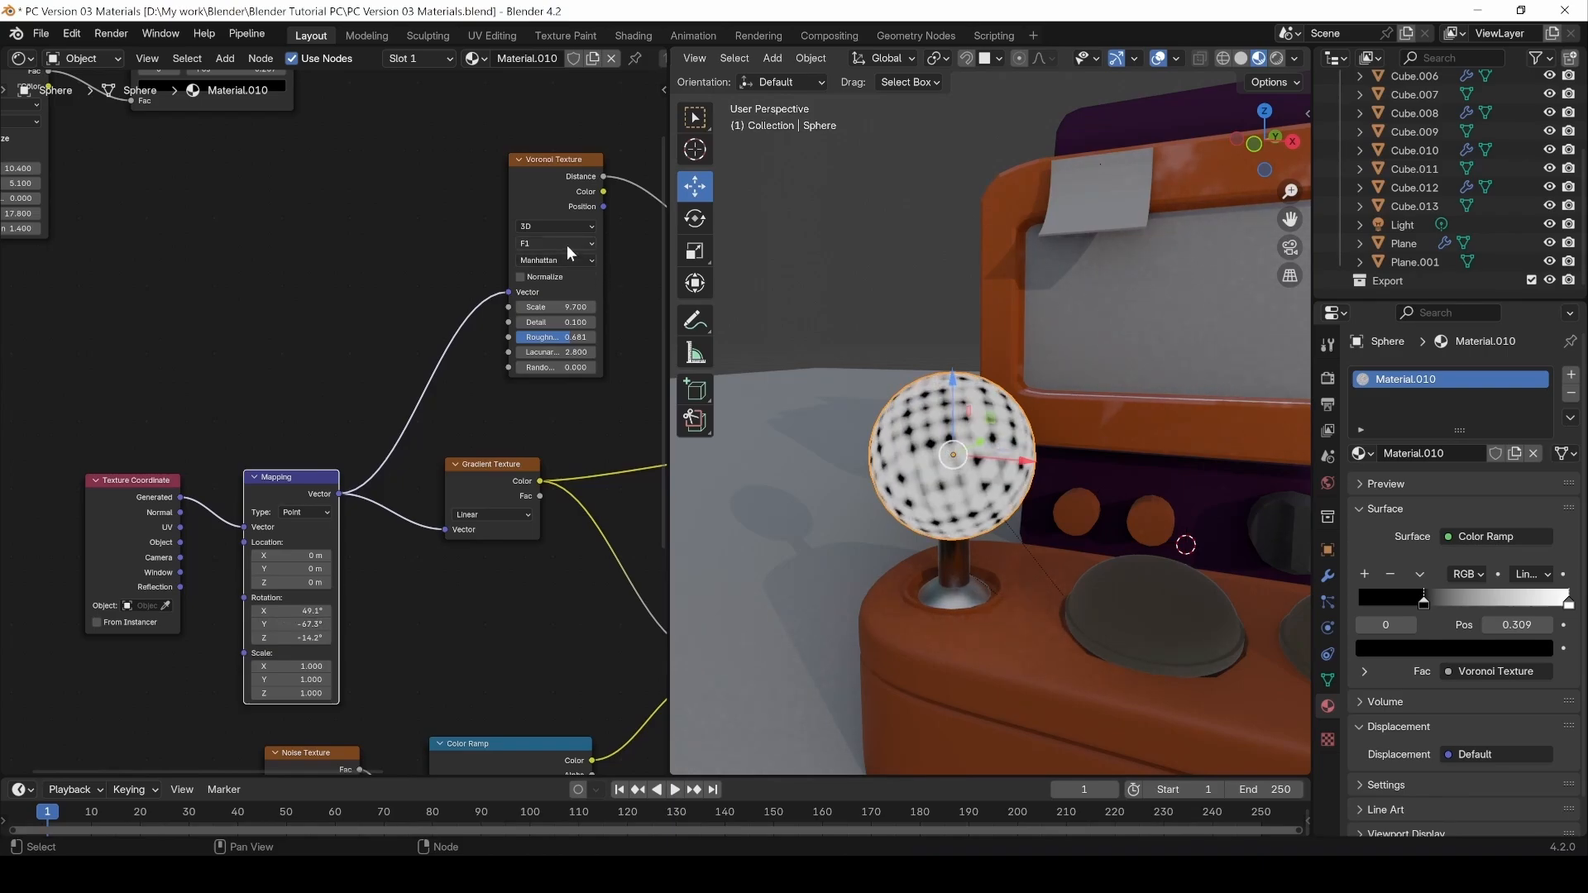
Set the Voronoi Texture's distance metric to Chebychev.
{"action": "middle_click_drag", "start_coordinate": [567, 245], "coordinate": [430, 296]}
{"action": "left_click", "coordinate": [390, 256]}
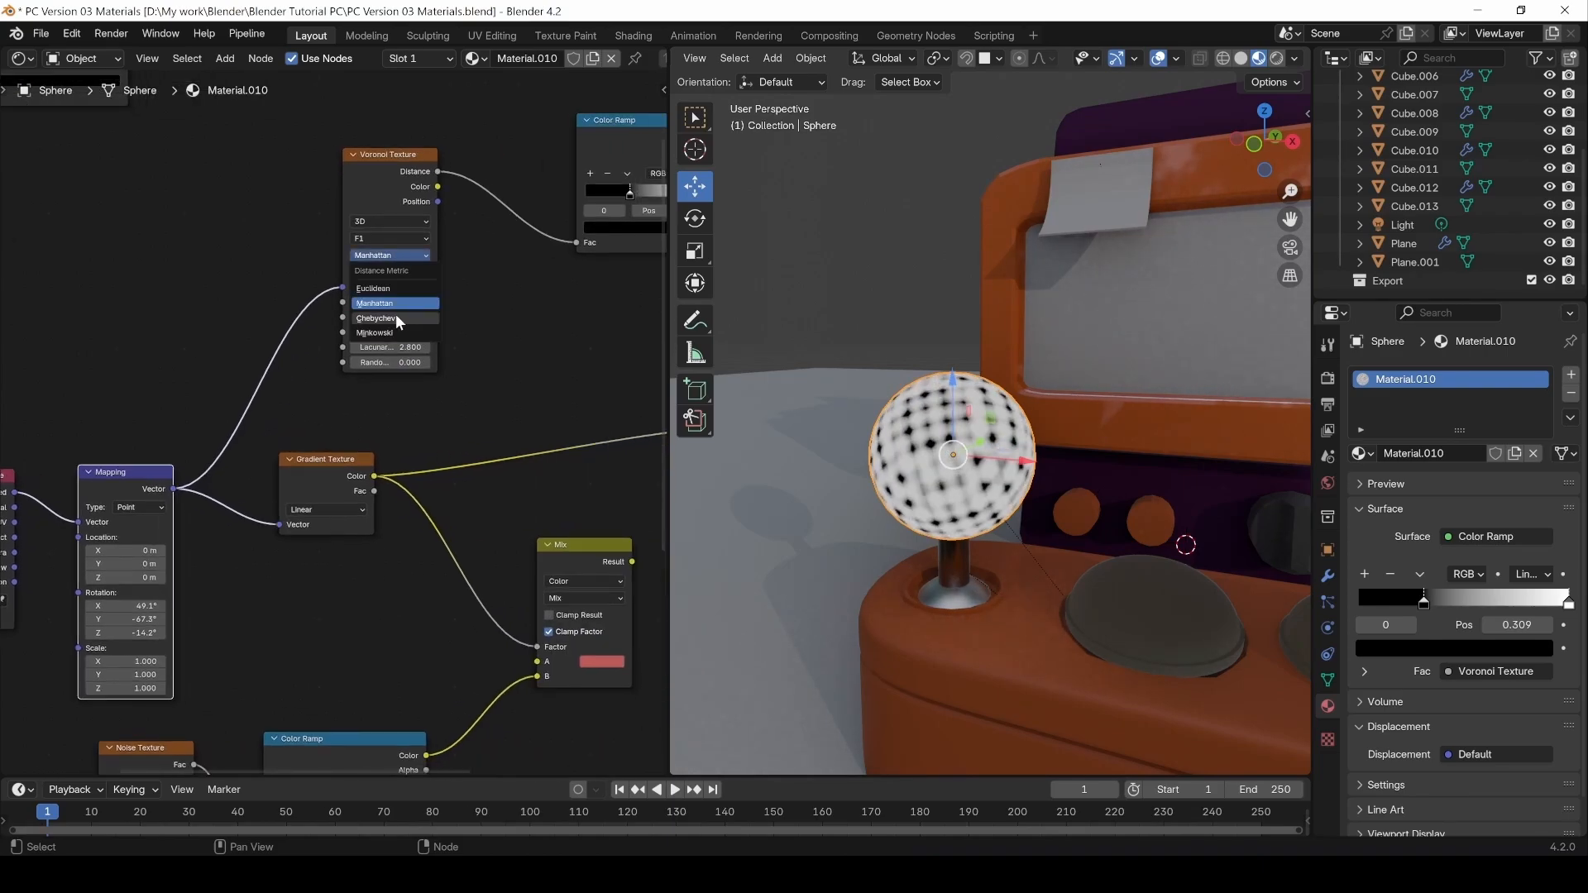
{"action": "left_click", "coordinate": [389, 320]}
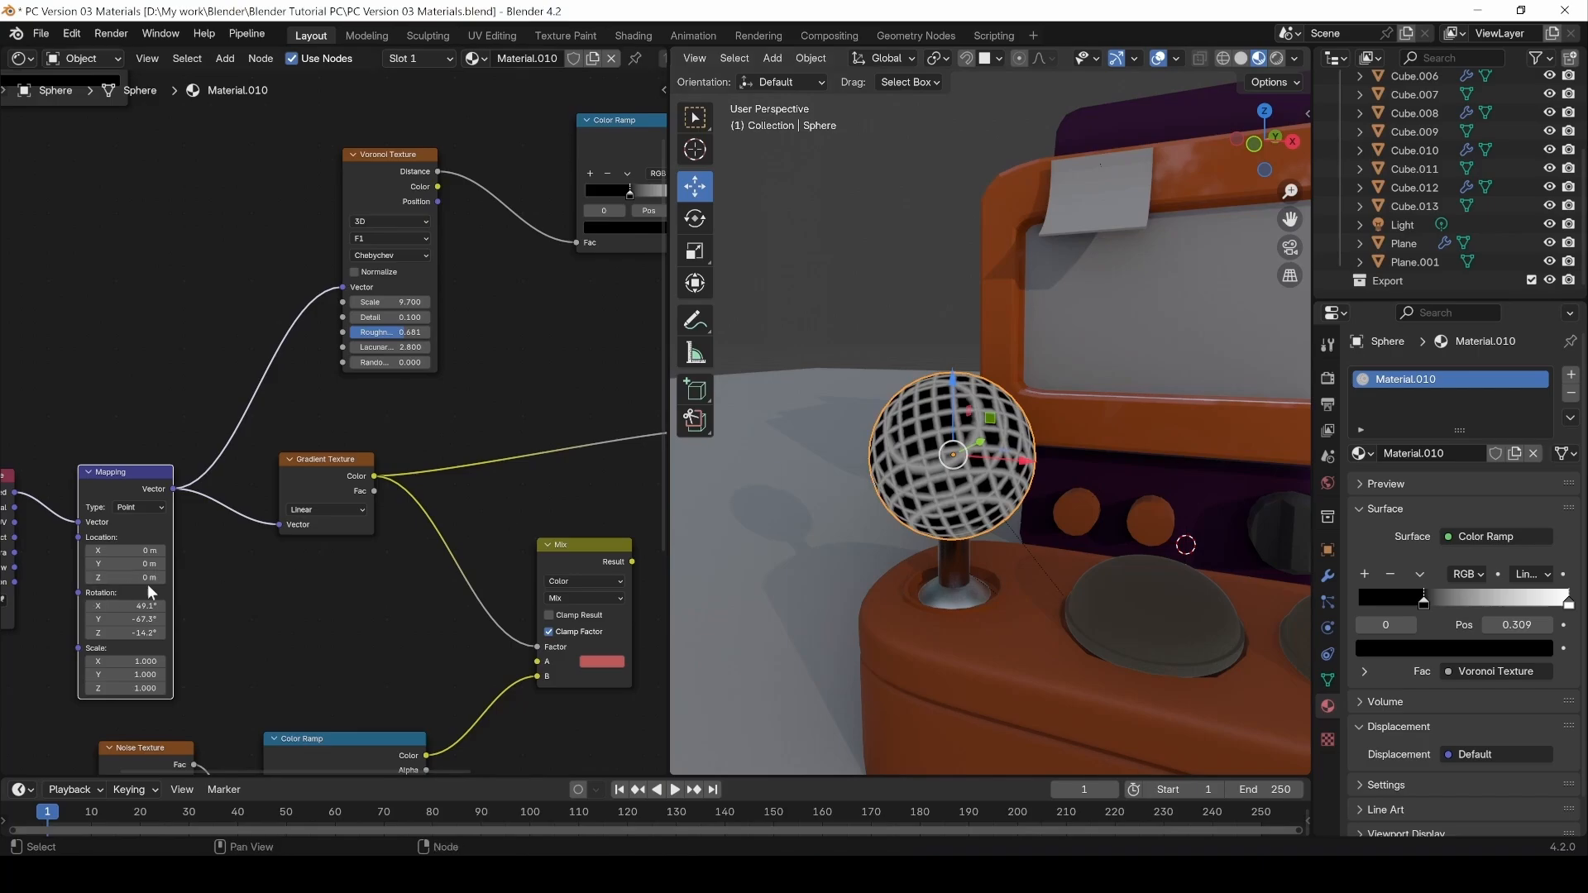
Set the Mapping node's Y rotation to -72.9° and the Voronoi Texture's distance metric to Minkowski.
{"action": "middle_click_drag", "start_coordinate": [120, 519], "coordinate": [189, 476]}
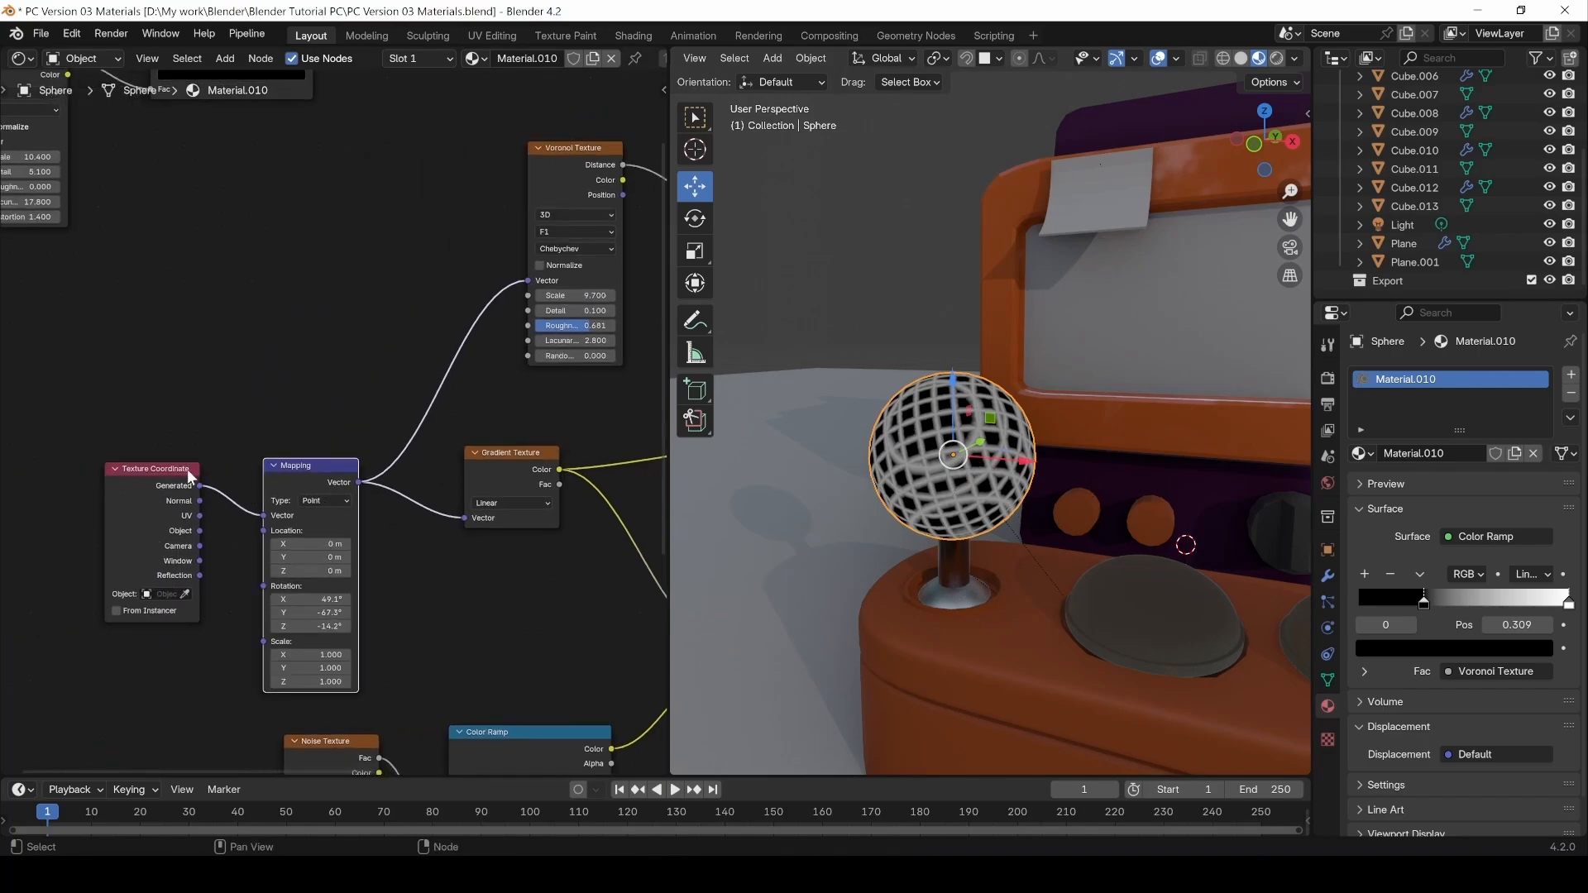
{"action": "left_click_drag", "start_coordinate": [324, 612], "coordinate": [318, 615]}
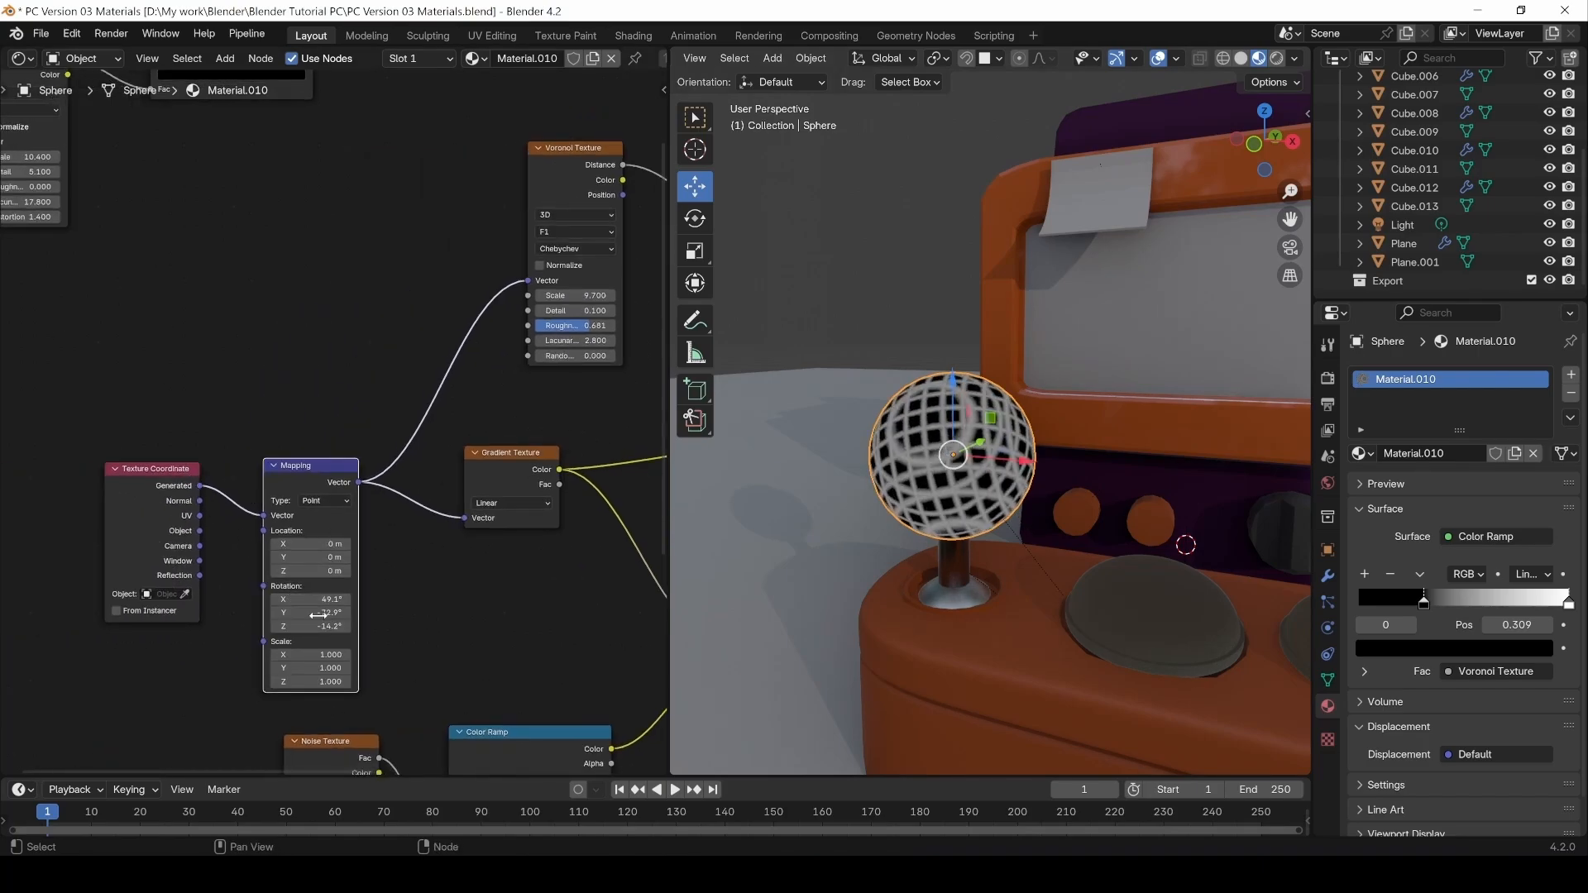
{"action": "left_click", "coordinate": [576, 248]}
{"action": "left_click", "coordinate": [565, 329]}
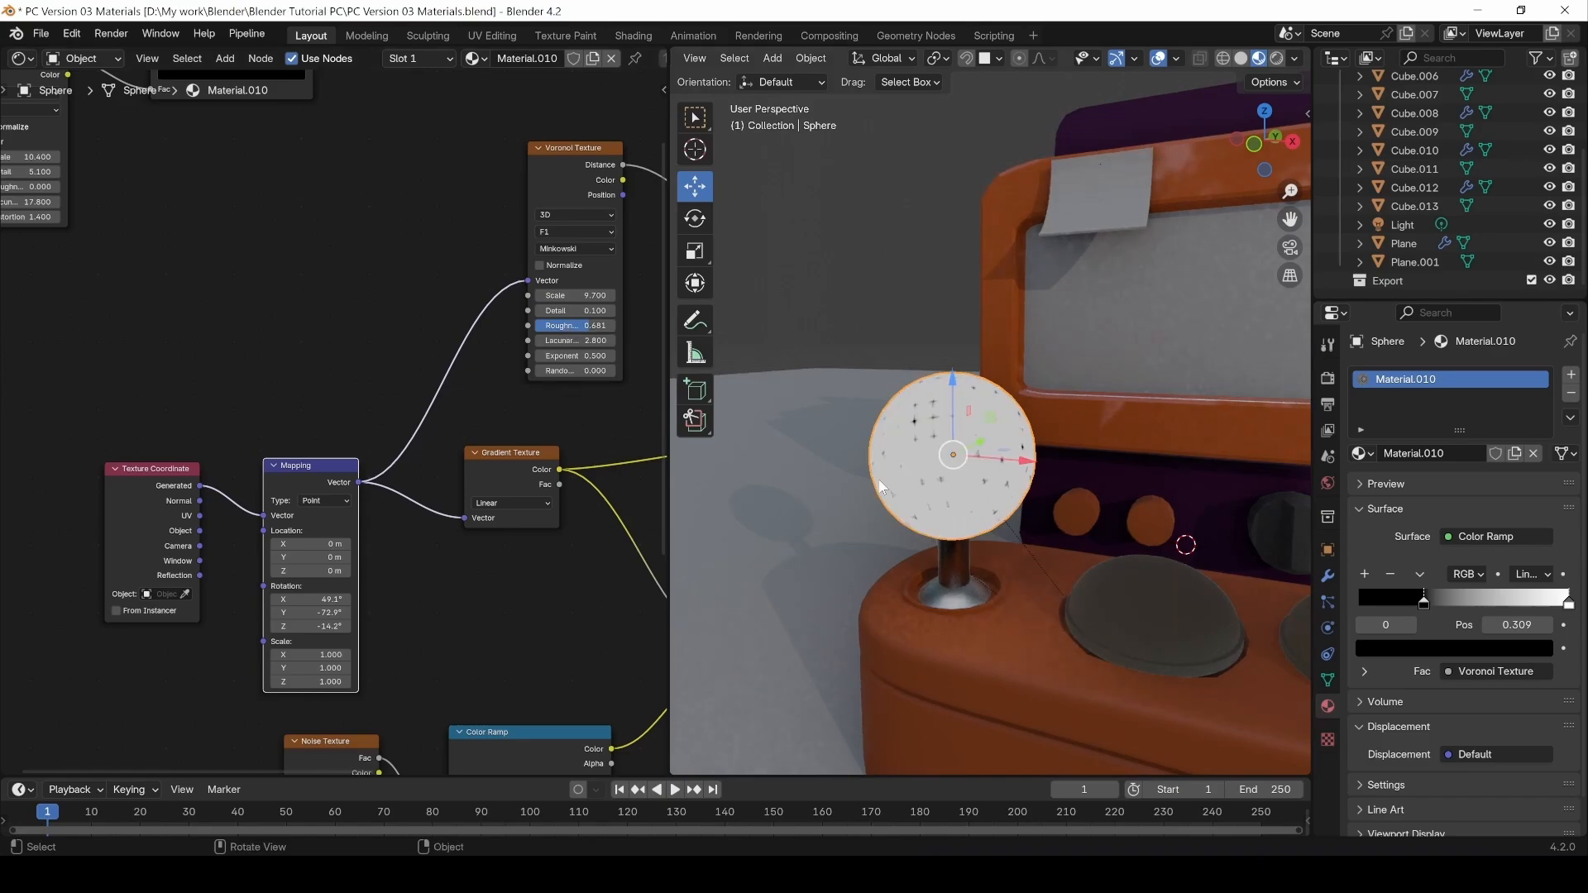
Set the Voronoi Texture's roughness to 0.656 and its scale to 9.100.
{"action": "key", "text": "KP_Decimal"}
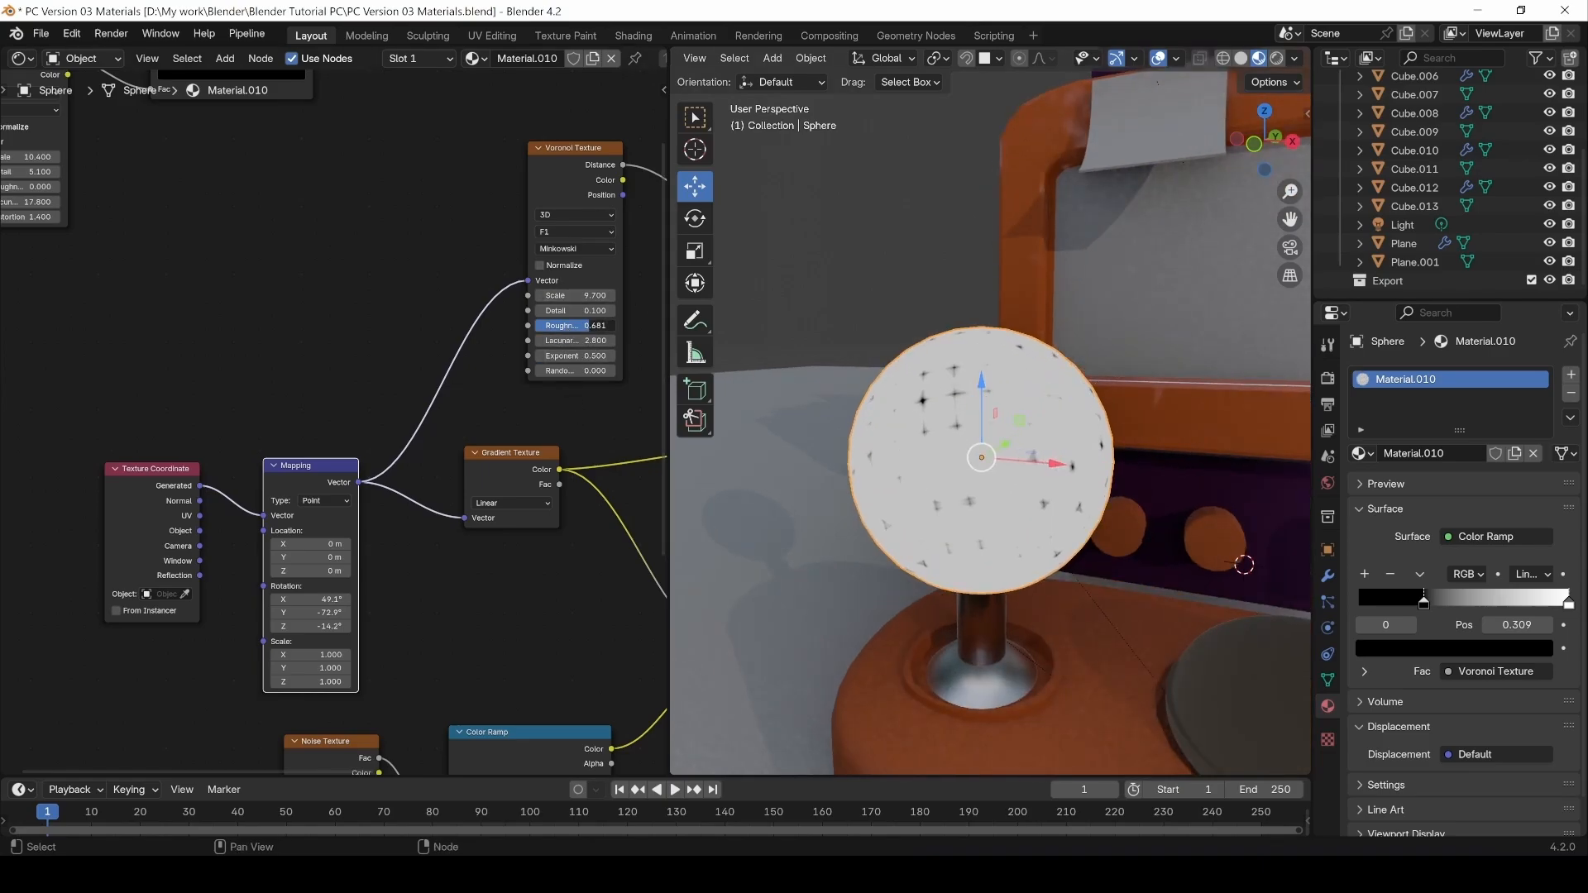
{"action": "left_click_drag", "start_coordinate": [589, 325], "coordinate": [586, 325]}
{"action": "mouse_move", "coordinate": [586, 295]}
{"action": "left_mouse_down"}
{"action": "mouse_move", "coordinate": [529, 296]}
{"action": "mouse_move", "coordinate": [582, 295]}
{"action": "left_mouse_up"}
Reset the Mapping node's X, Y and Z rotation to 0°.
{"action": "left_click_drag", "start_coordinate": [318, 599], "coordinate": [331, 599]}
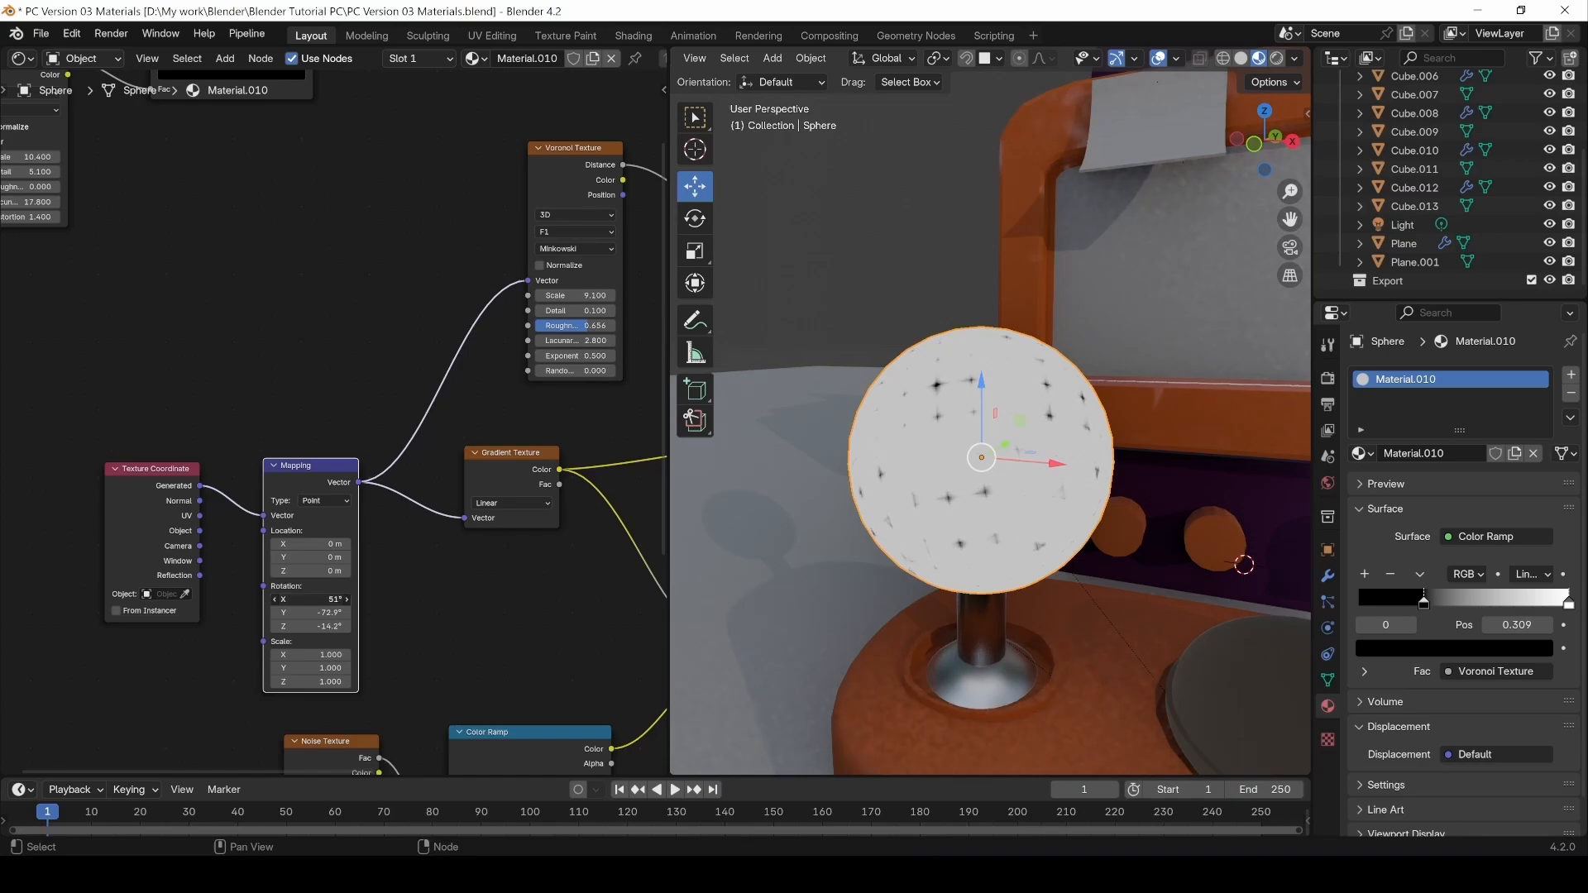
{"action": "double_click", "coordinate": [317, 599]}
{"action": "type", "text": "0"}
{"action": "key", "text": "Tab"}
{"action": "key", "text": "Tab"}
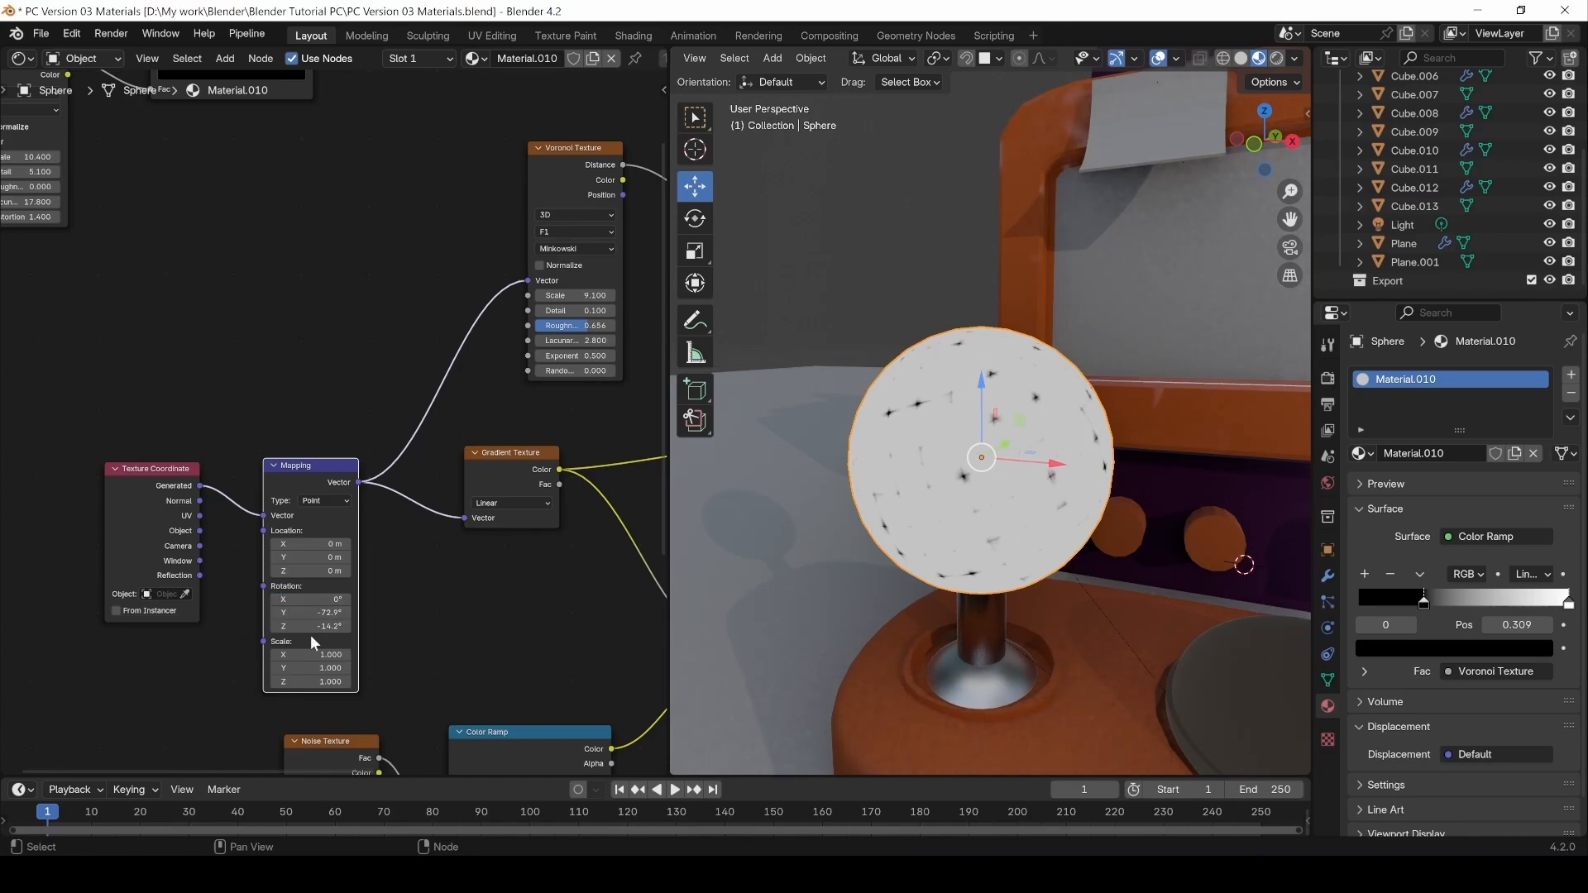
{"action": "key", "text": "Return"}
{"action": "left_click", "coordinate": [310, 613]}
{"action": "type", "text": "0"}
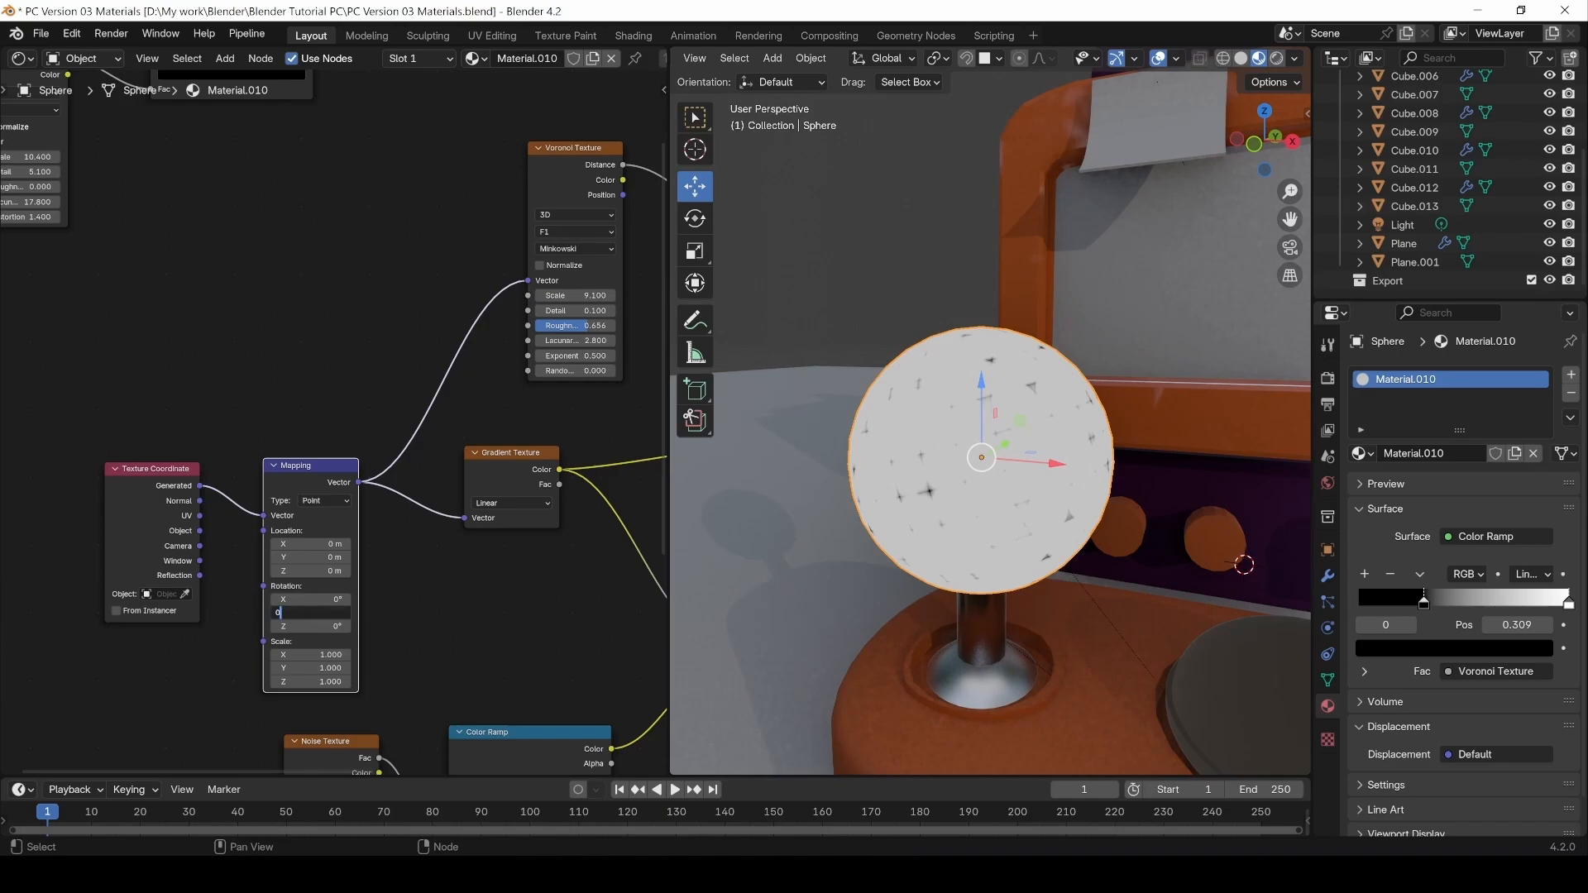
{"action": "key", "text": "Return"}
Set the Voronoi Texture's scale to 11.300, detail 0.000, roughness 0.237, lacunarity 17.100 and exponent 1.000, and adjust the Mapping node's rotation.
{"action": "scroll", "coordinate": [947, 389], "scroll_direction": "down", "scroll_amount": 1}
{"action": "left_click_drag", "start_coordinate": [595, 296], "coordinate": [570, 340]}
{"action": "mouse_move", "coordinate": [575, 356]}
{"action": "left_mouse_down"}
{"action": "mouse_move", "coordinate": [631, 356]}
{"action": "mouse_move", "coordinate": [590, 356]}
{"action": "left_mouse_up"}
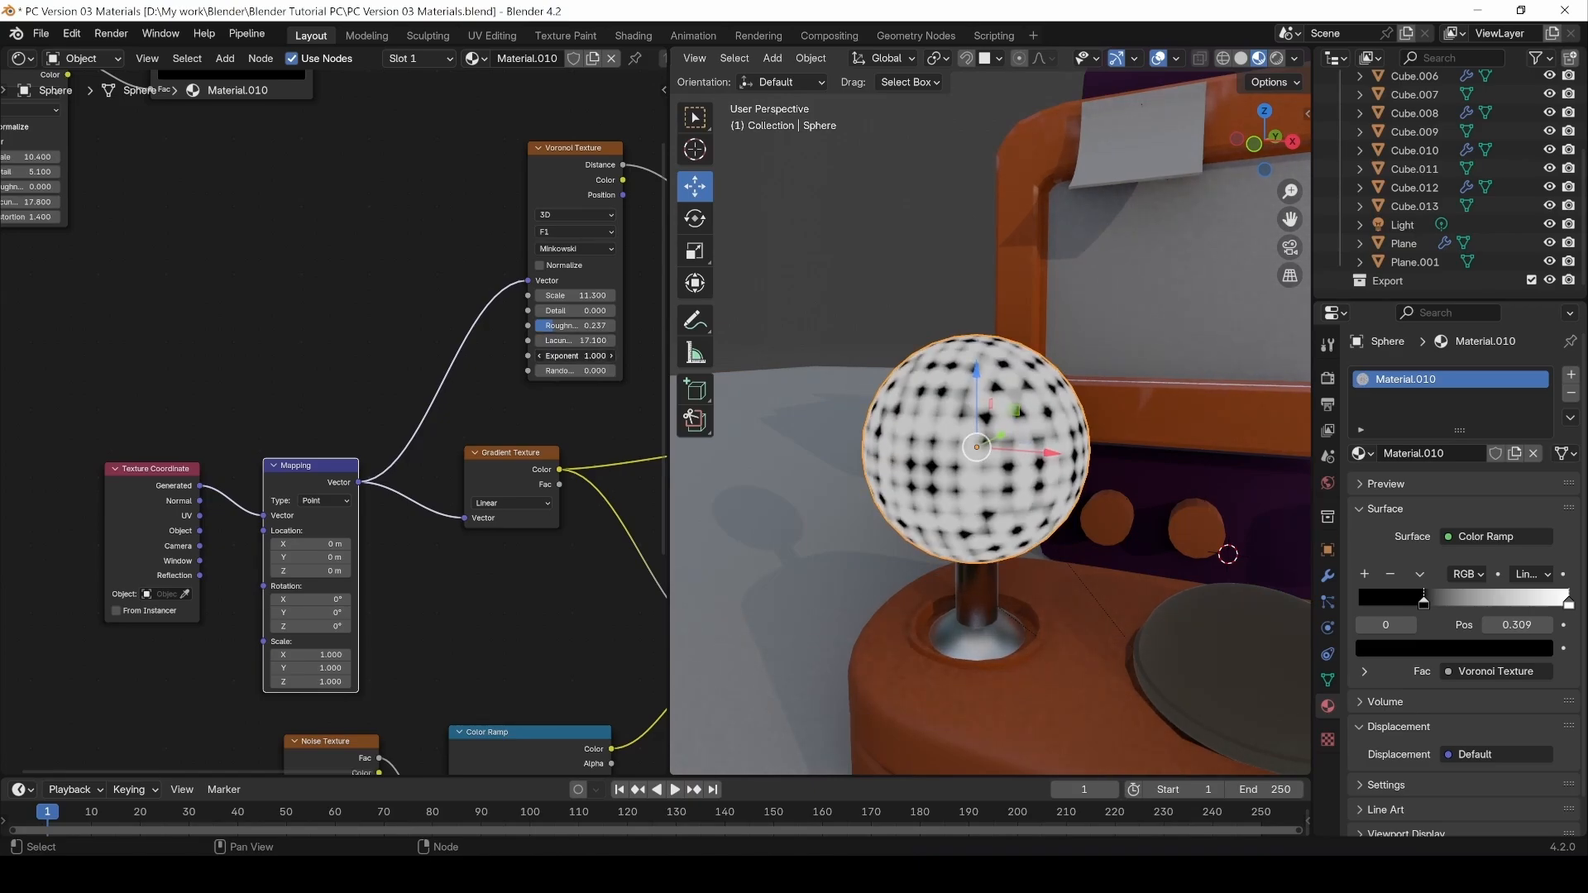
{"action": "left_click_drag", "start_coordinate": [310, 599], "coordinate": [285, 626]}
Cut the existing link into the Principled BSDF's Normal input and place a copy of the Bump node below the Voronoi's Color Ramp.
{"action": "middle_click_drag", "start_coordinate": [659, 432], "coordinate": [246, 363]}
{"action": "middle_click_drag", "start_coordinate": [411, 220], "coordinate": [211, 308]}
{"action": "middle_click_drag", "start_coordinate": [280, 478], "coordinate": [543, 266]}
{"action": "scroll", "coordinate": [276, 533], "scroll_direction": "up", "scroll_amount": 1}
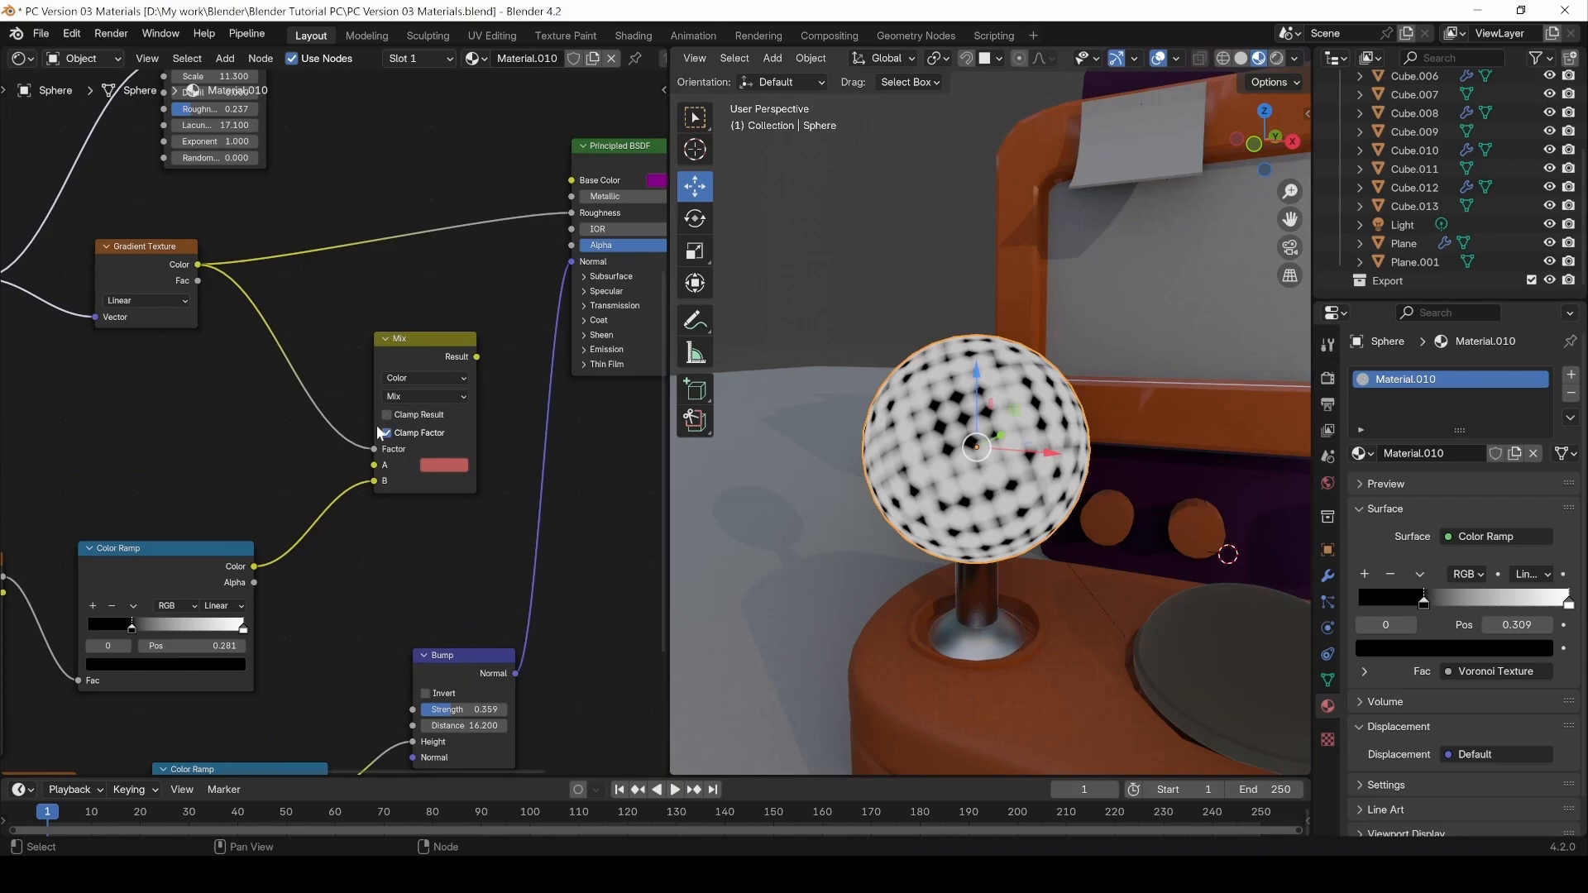
{"action": "middle_click_drag", "start_coordinate": [377, 427], "coordinate": [359, 319]}
{"action": "left_click", "coordinate": [433, 549]}
{"action": "middle_click_drag", "start_coordinate": [414, 249], "coordinate": [352, 563]}
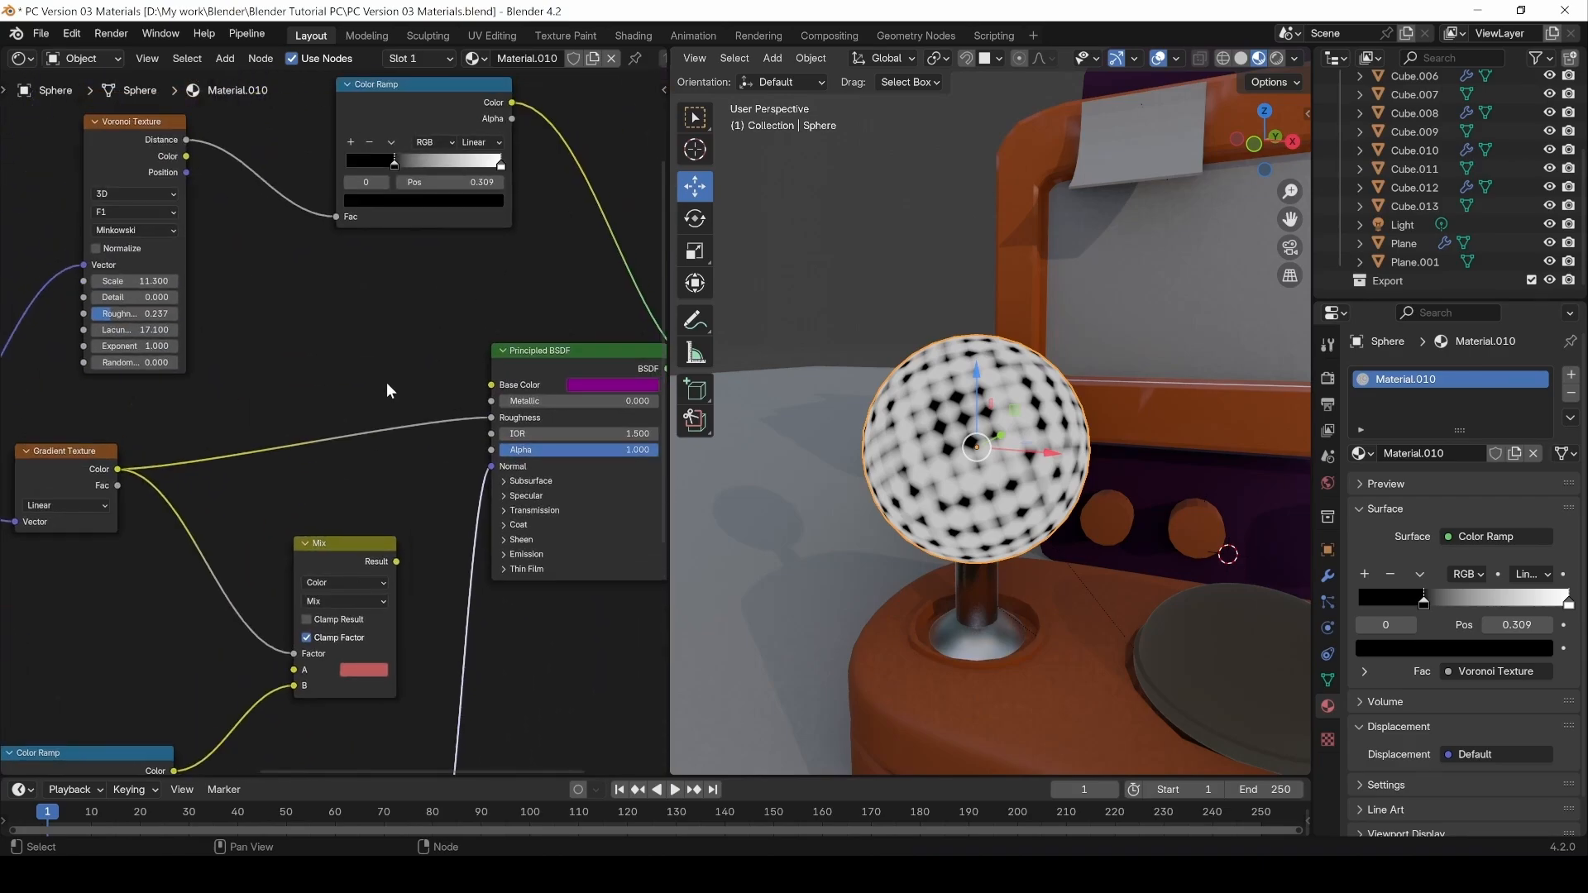
{"action": "middle_click_drag", "start_coordinate": [386, 382], "coordinate": [258, 206]}
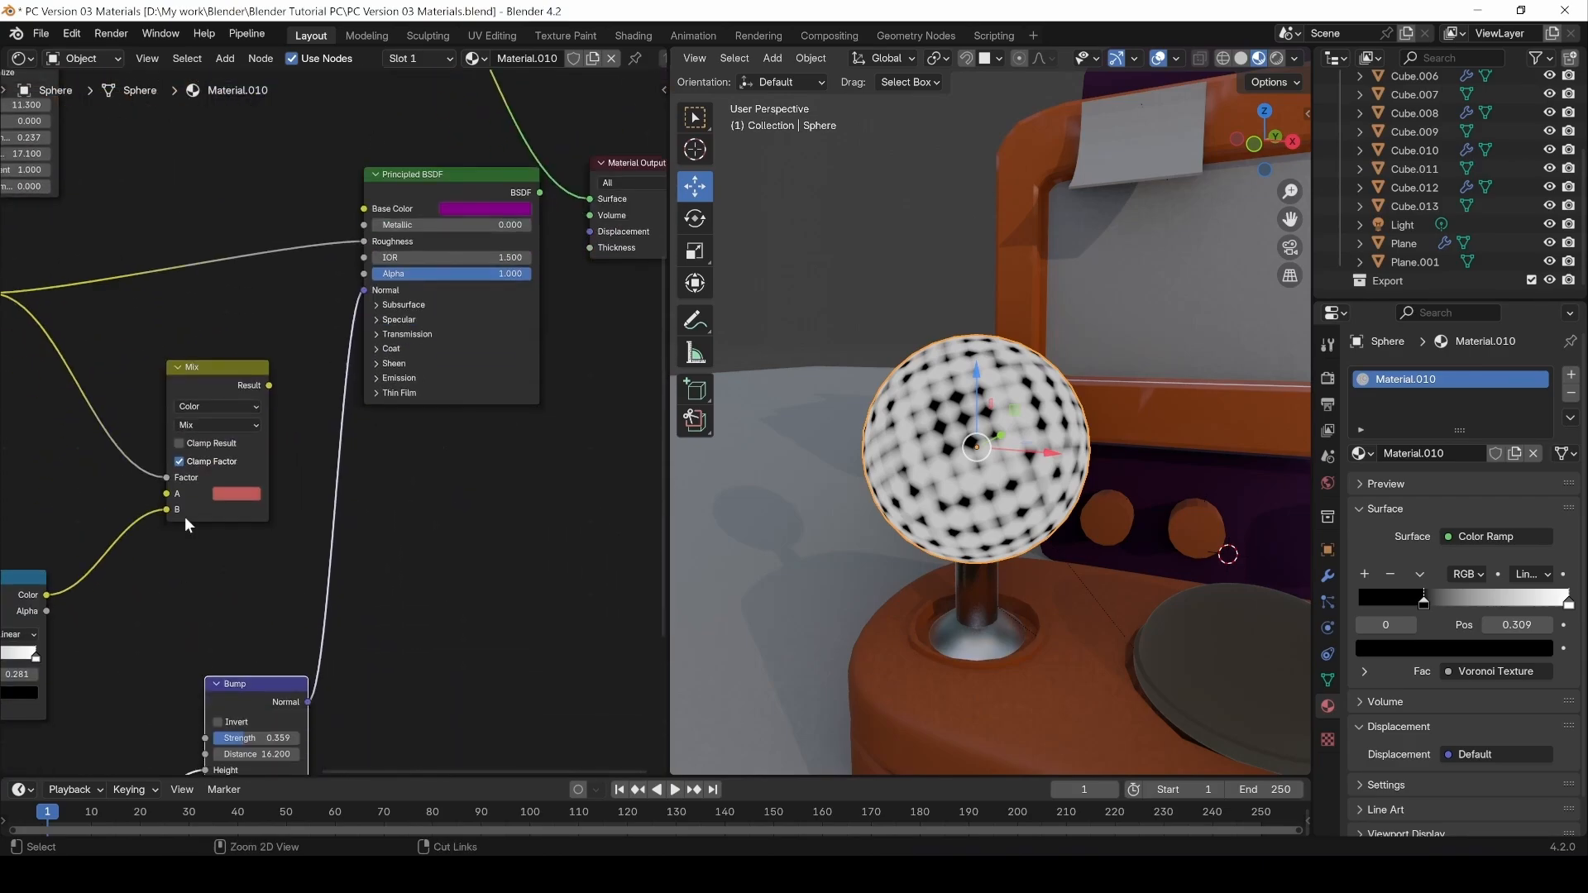
{"action": "left_click_drag", "start_coordinate": [363, 291], "coordinate": [304, 349]}
{"action": "middle_click_drag", "start_coordinate": [305, 349], "coordinate": [432, 822]}
{"action": "key", "text": "ctrl+v"}
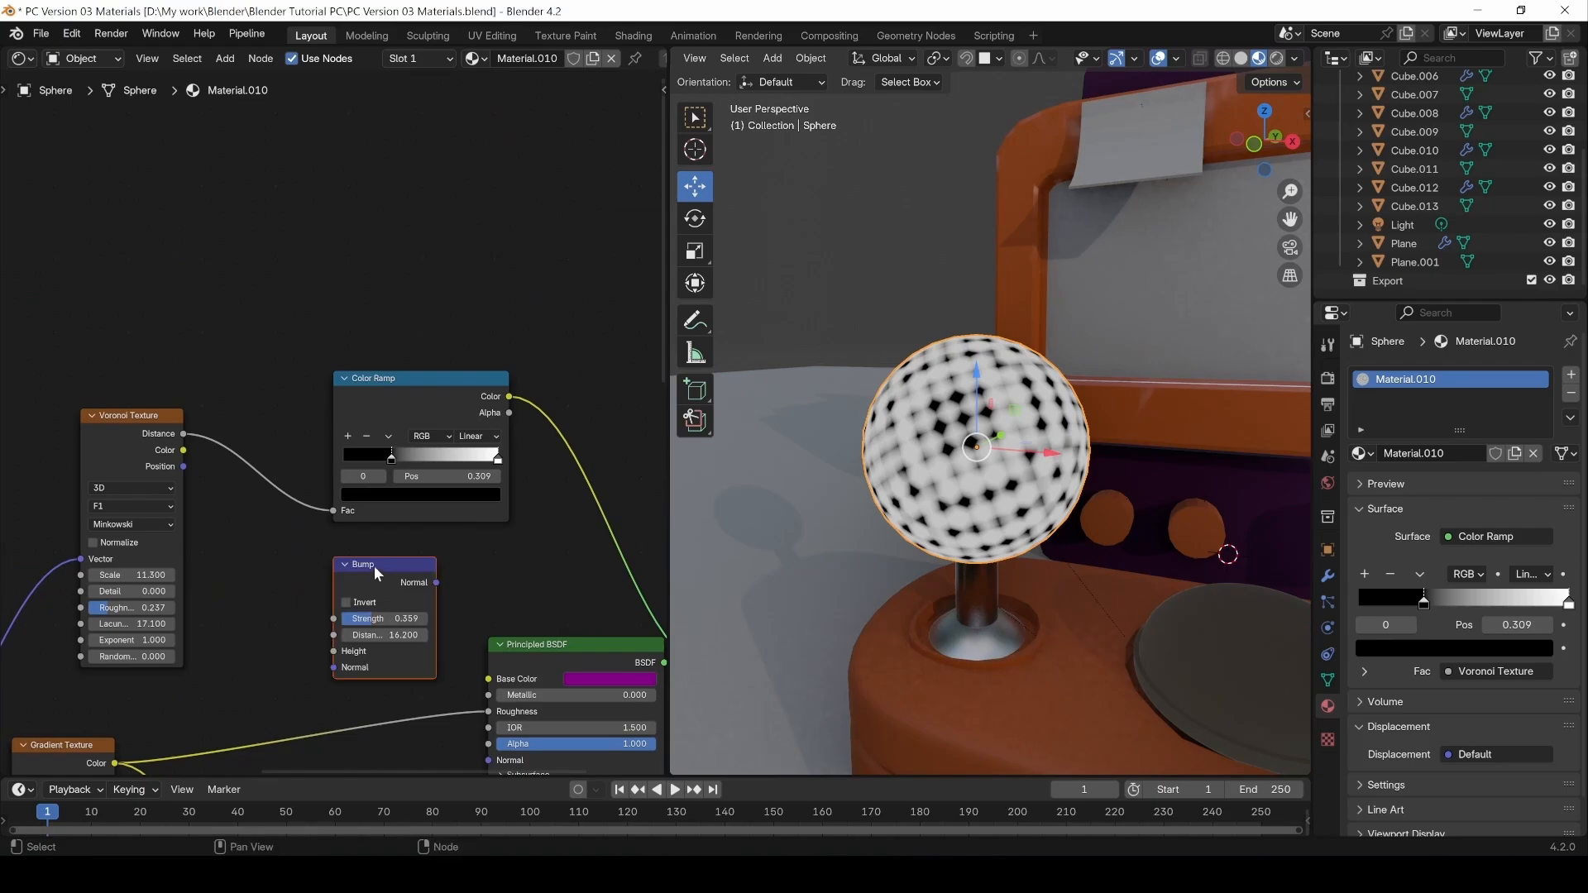
{"action": "left_click_drag", "start_coordinate": [374, 565], "coordinate": [396, 595]}
Connect the Color Ramp's Color output to the copied Bump's Height and the Bump's Normal output to the Principled BSDF's Normal.
{"action": "left_click_drag", "start_coordinate": [509, 397], "coordinate": [356, 680]}
{"action": "middle_click_drag", "start_coordinate": [430, 666], "coordinate": [329, 552]}
{"action": "left_click_drag", "start_coordinate": [358, 498], "coordinate": [387, 648]}
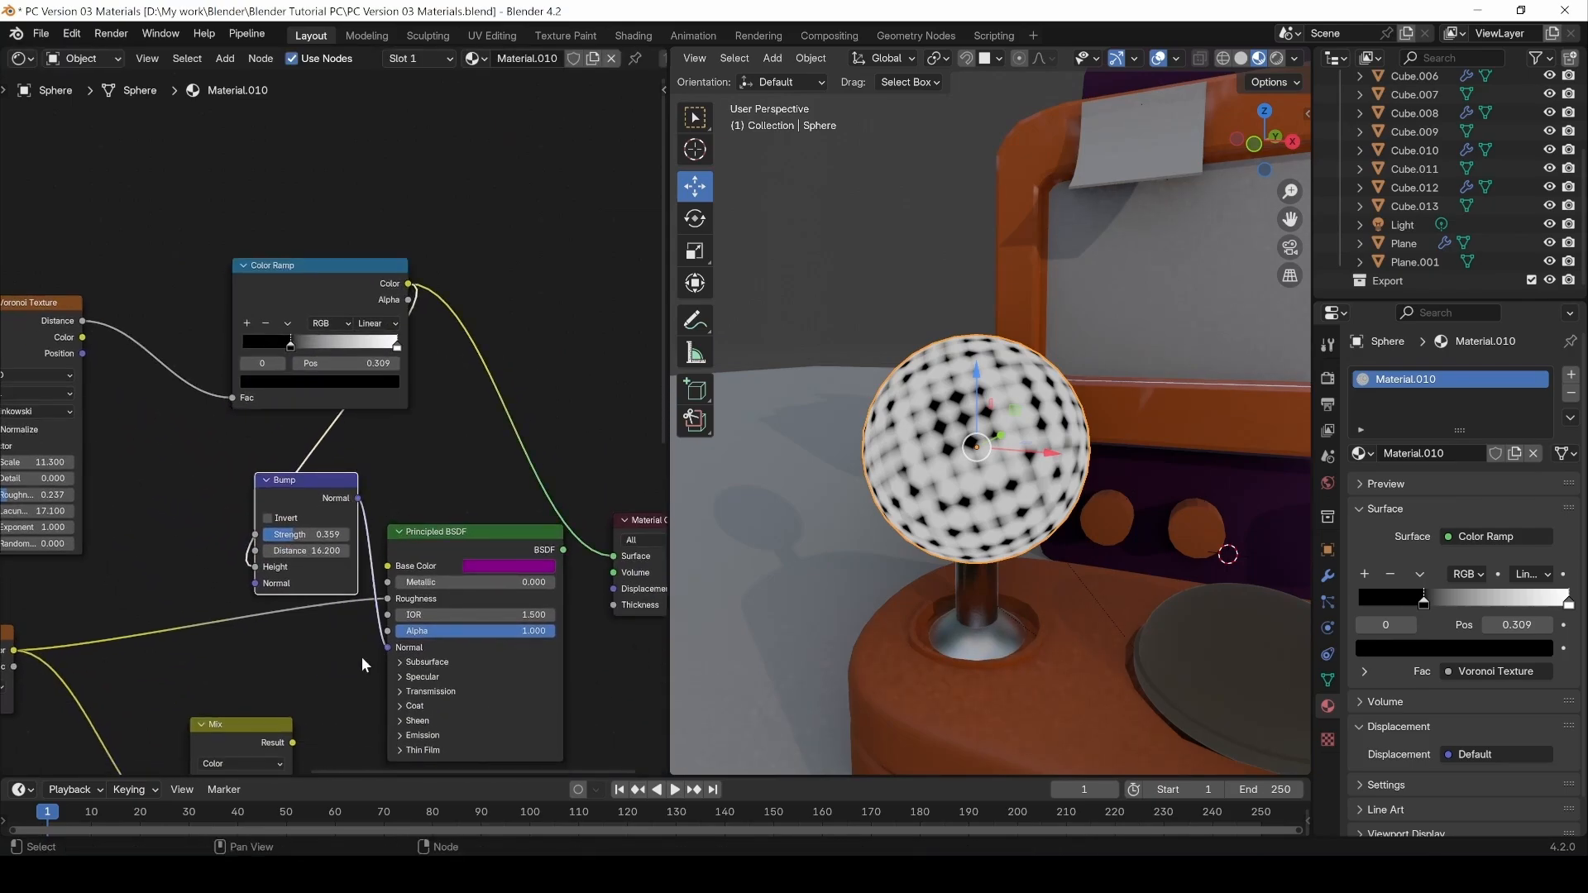
Route the Principled BSDF back to the Material Output's Surface and examine the bump pattern on the sphere.
{"action": "left_click", "coordinate": [478, 549], "text": "ctrl+shift"}
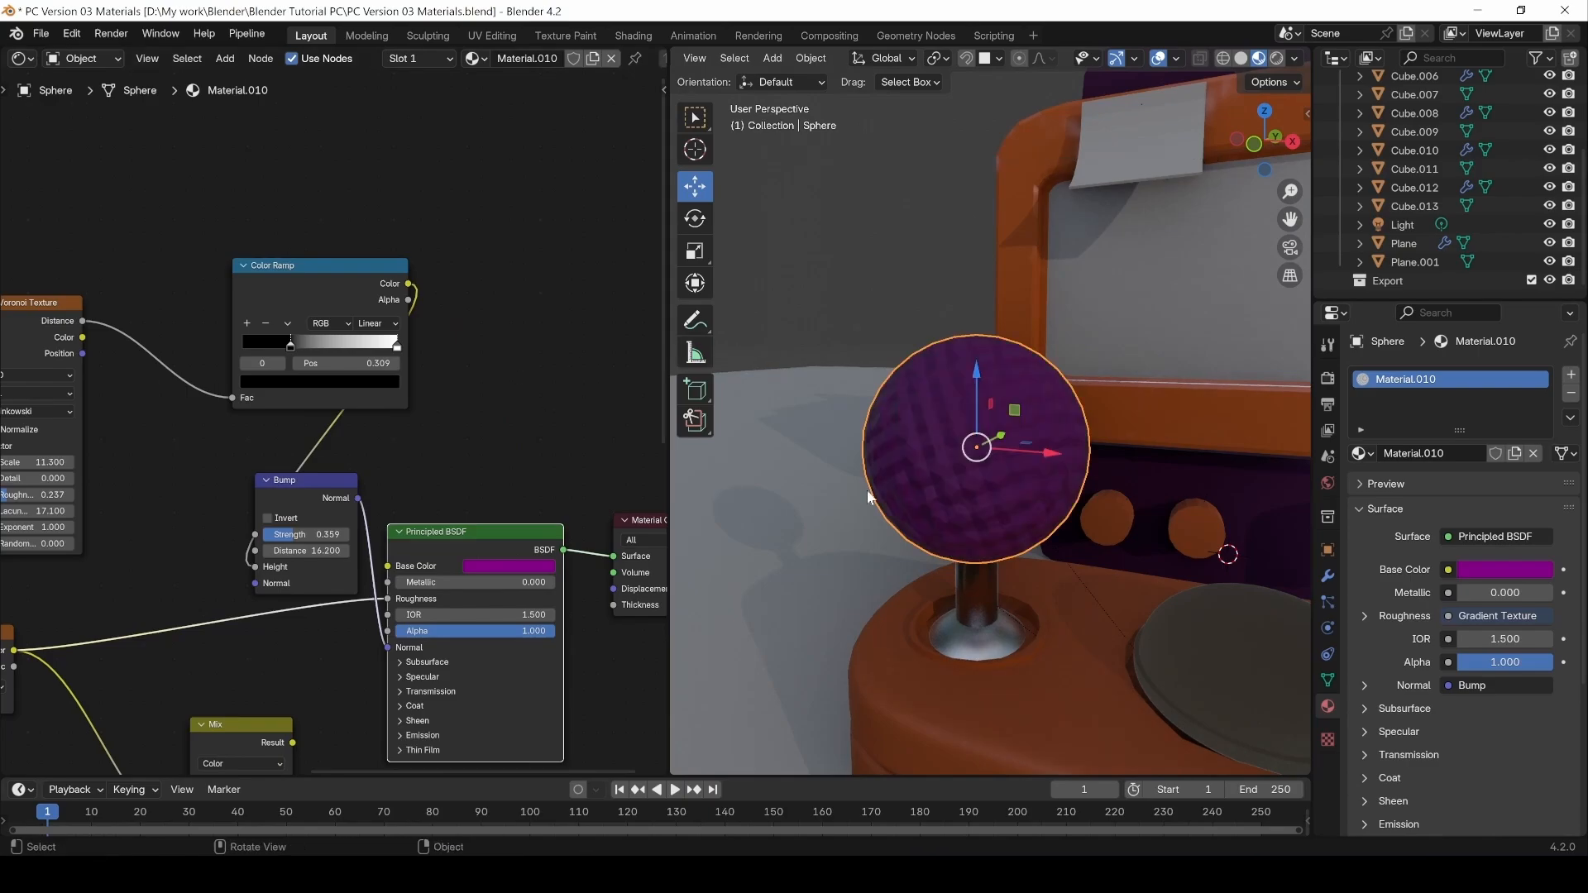
{"action": "middle_click_drag", "start_coordinate": [819, 397], "coordinate": [827, 473]}
{"action": "scroll", "coordinate": [984, 433], "scroll_direction": "up", "scroll_amount": 4}
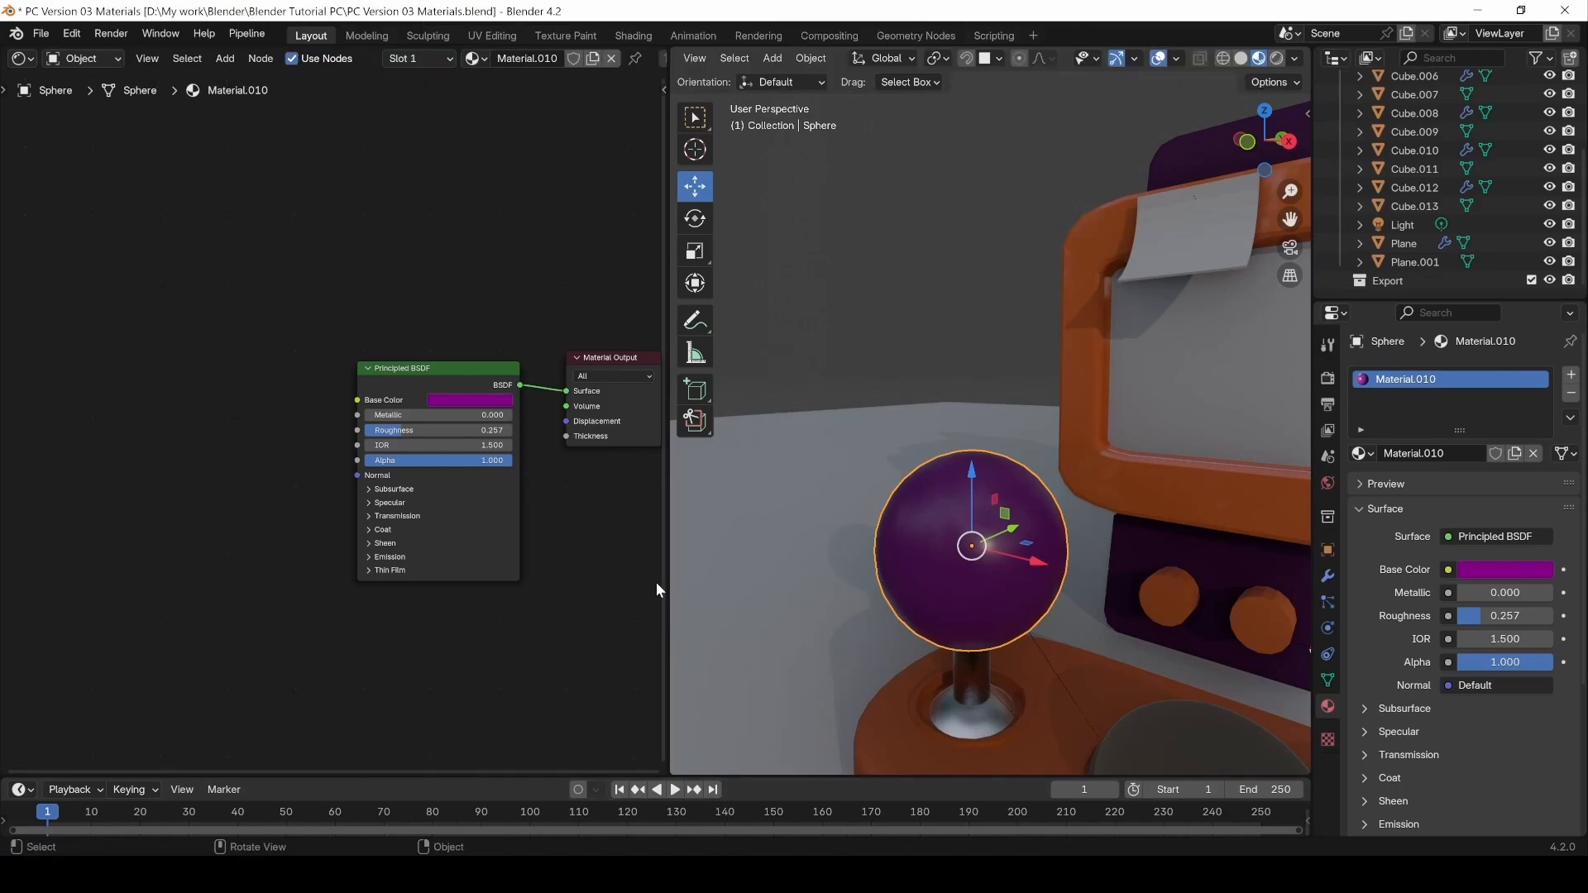
Set the Principled BSDF's roughness to 0.319 on the plain purple sphere material.
{"action": "left_click", "coordinate": [915, 308]}
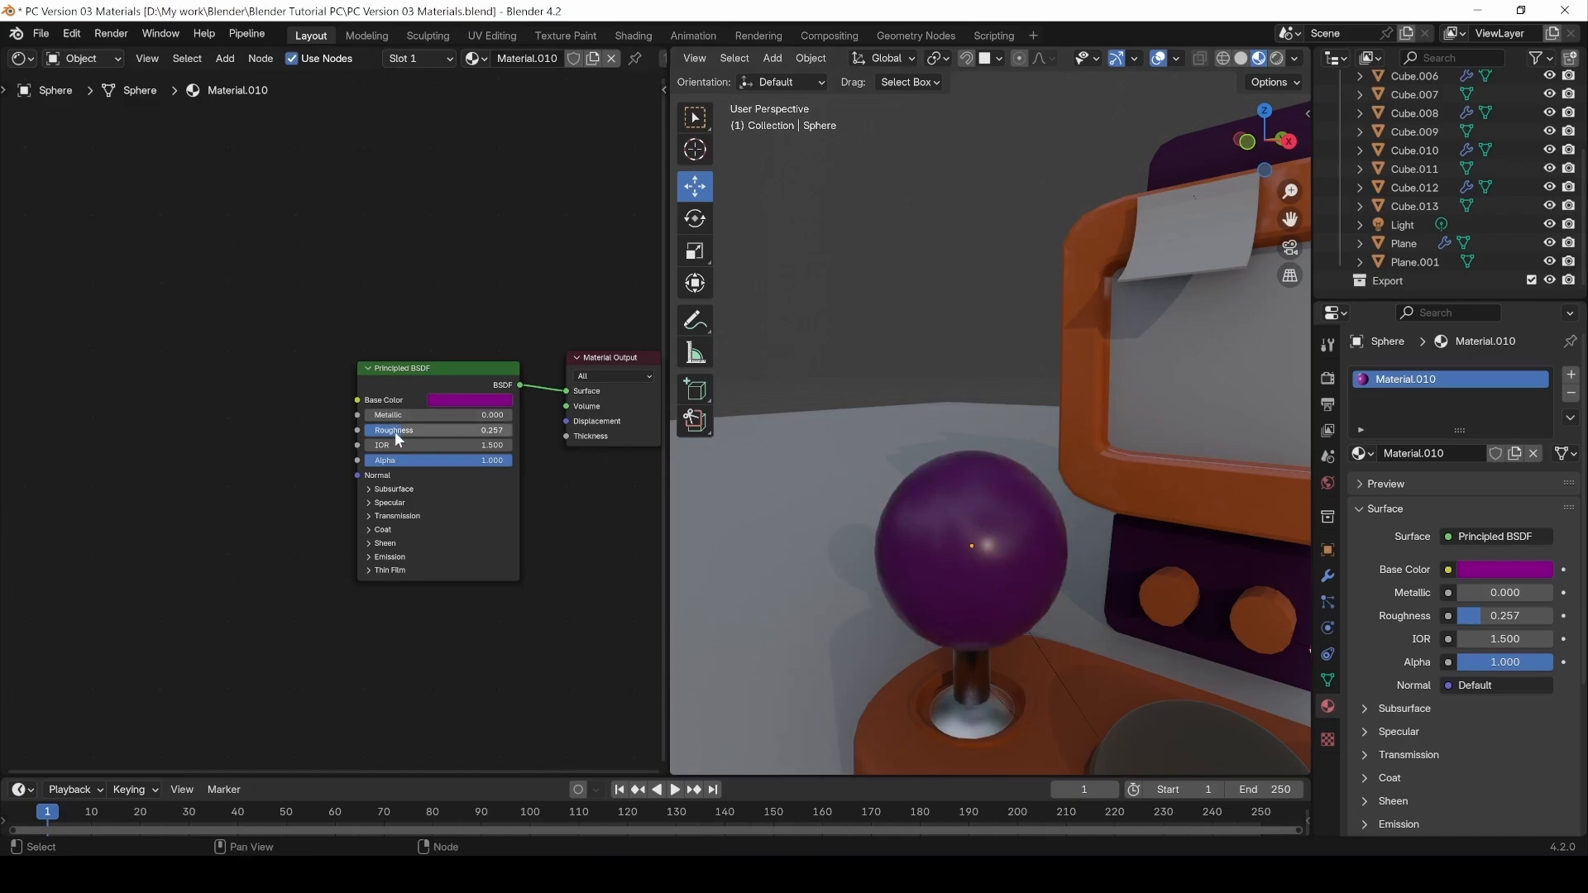
{"action": "mouse_move", "coordinate": [397, 430]}
{"action": "left_mouse_down"}
{"action": "mouse_move", "coordinate": [373, 430]}
{"action": "mouse_move", "coordinate": [447, 430]}
{"action": "mouse_move", "coordinate": [410, 431]}
{"action": "left_mouse_up"}
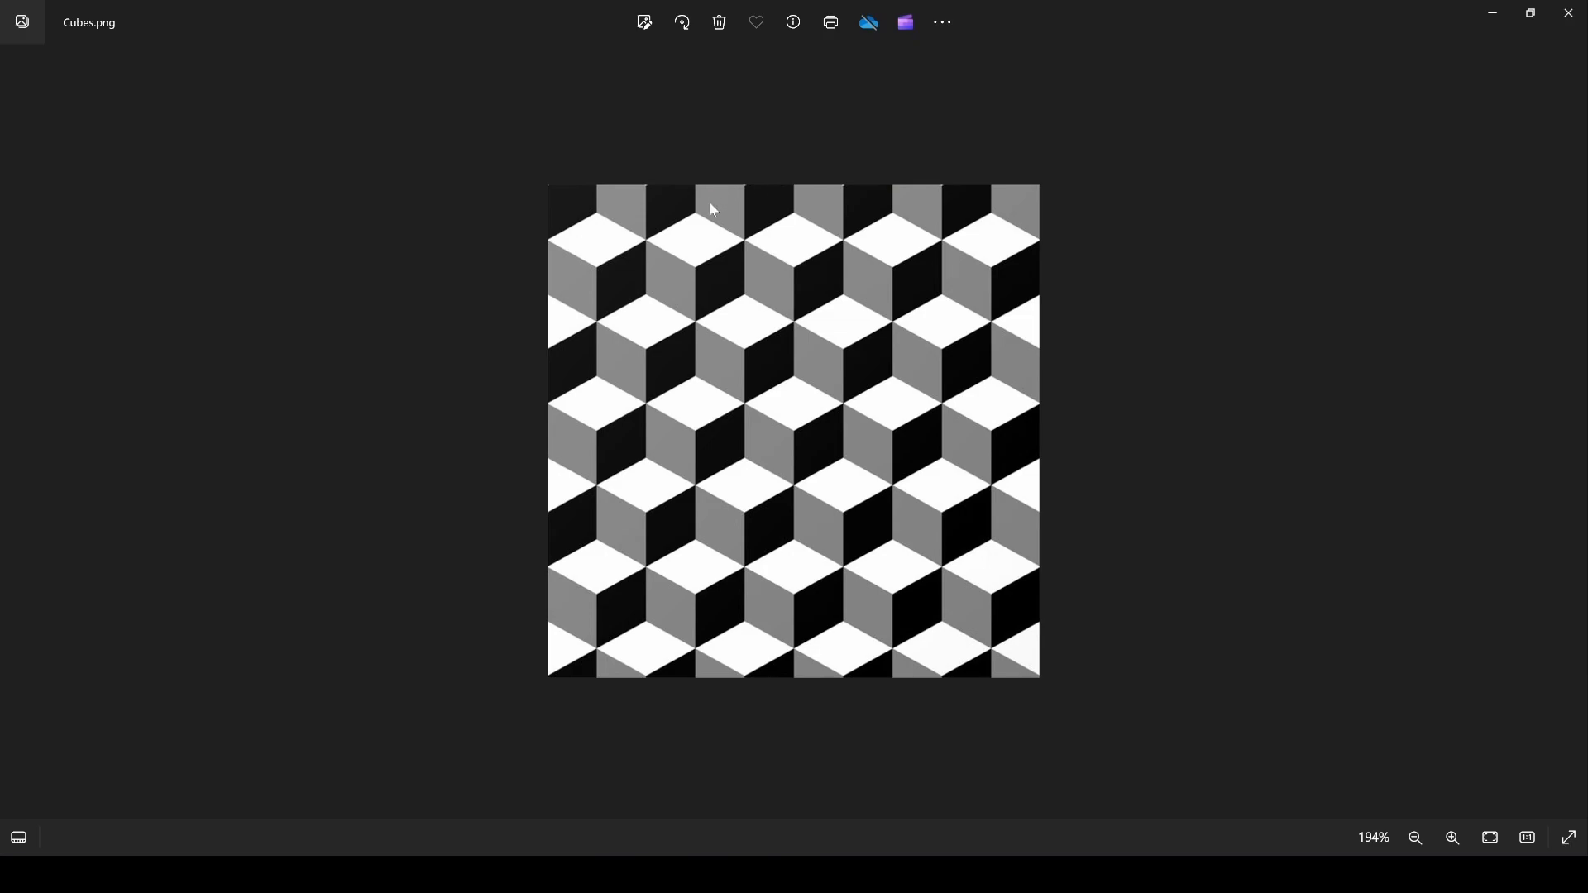
Return from the Cubes.png preview to Blender, switch the Shader Editor to the UV Editor and put the sphere in Edit Mode.
{"action": "left_click", "coordinate": [1490, 24]}
{"action": "left_click", "coordinate": [889, 564]}
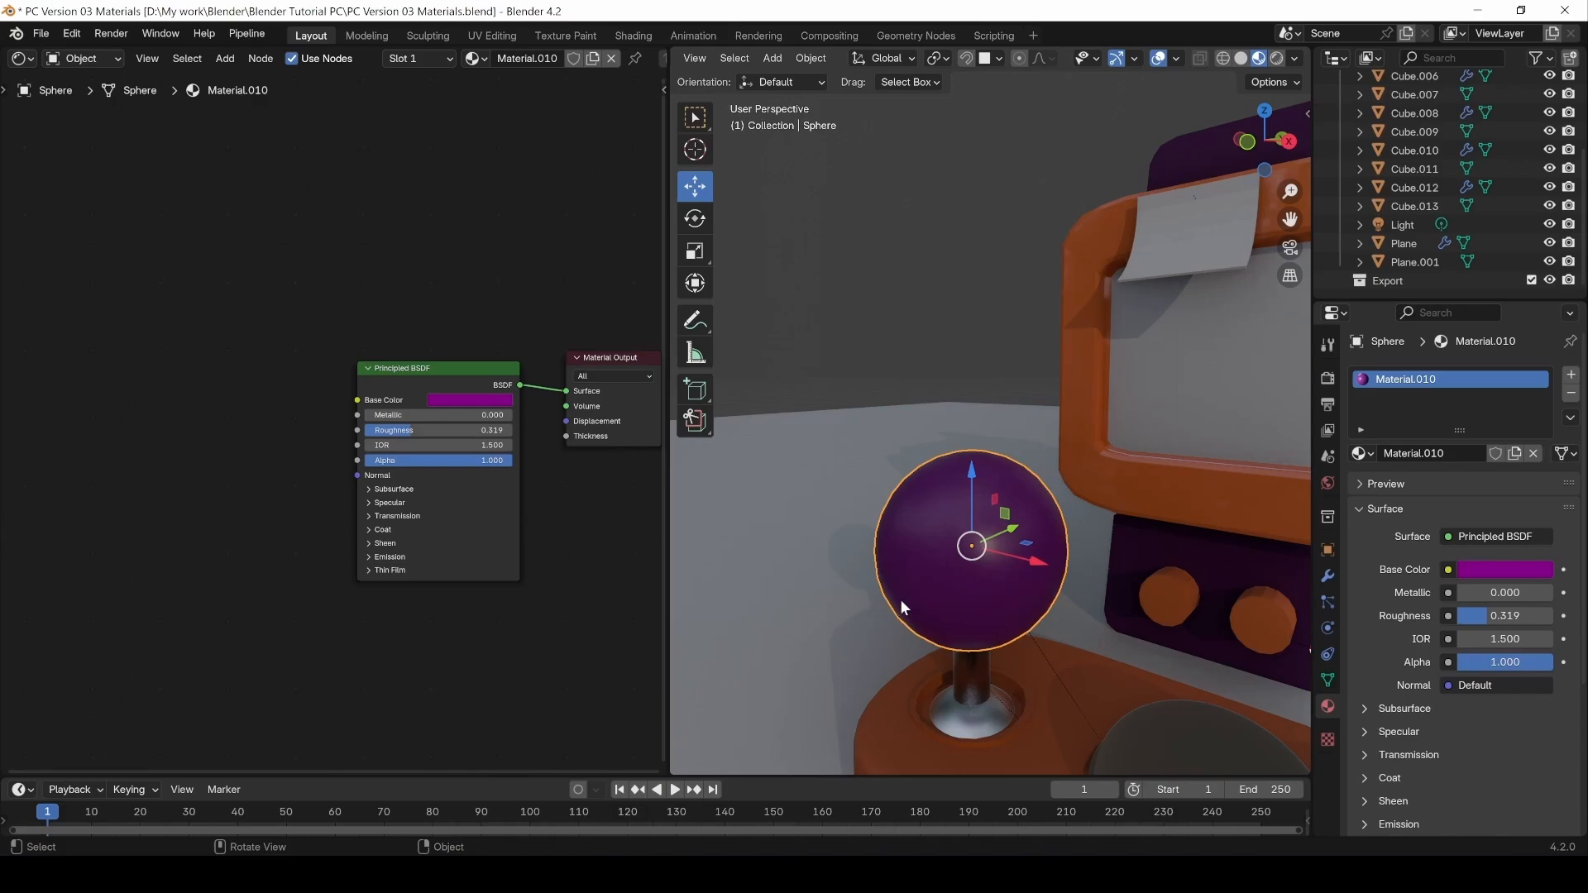
{"action": "left_click", "coordinate": [25, 63]}
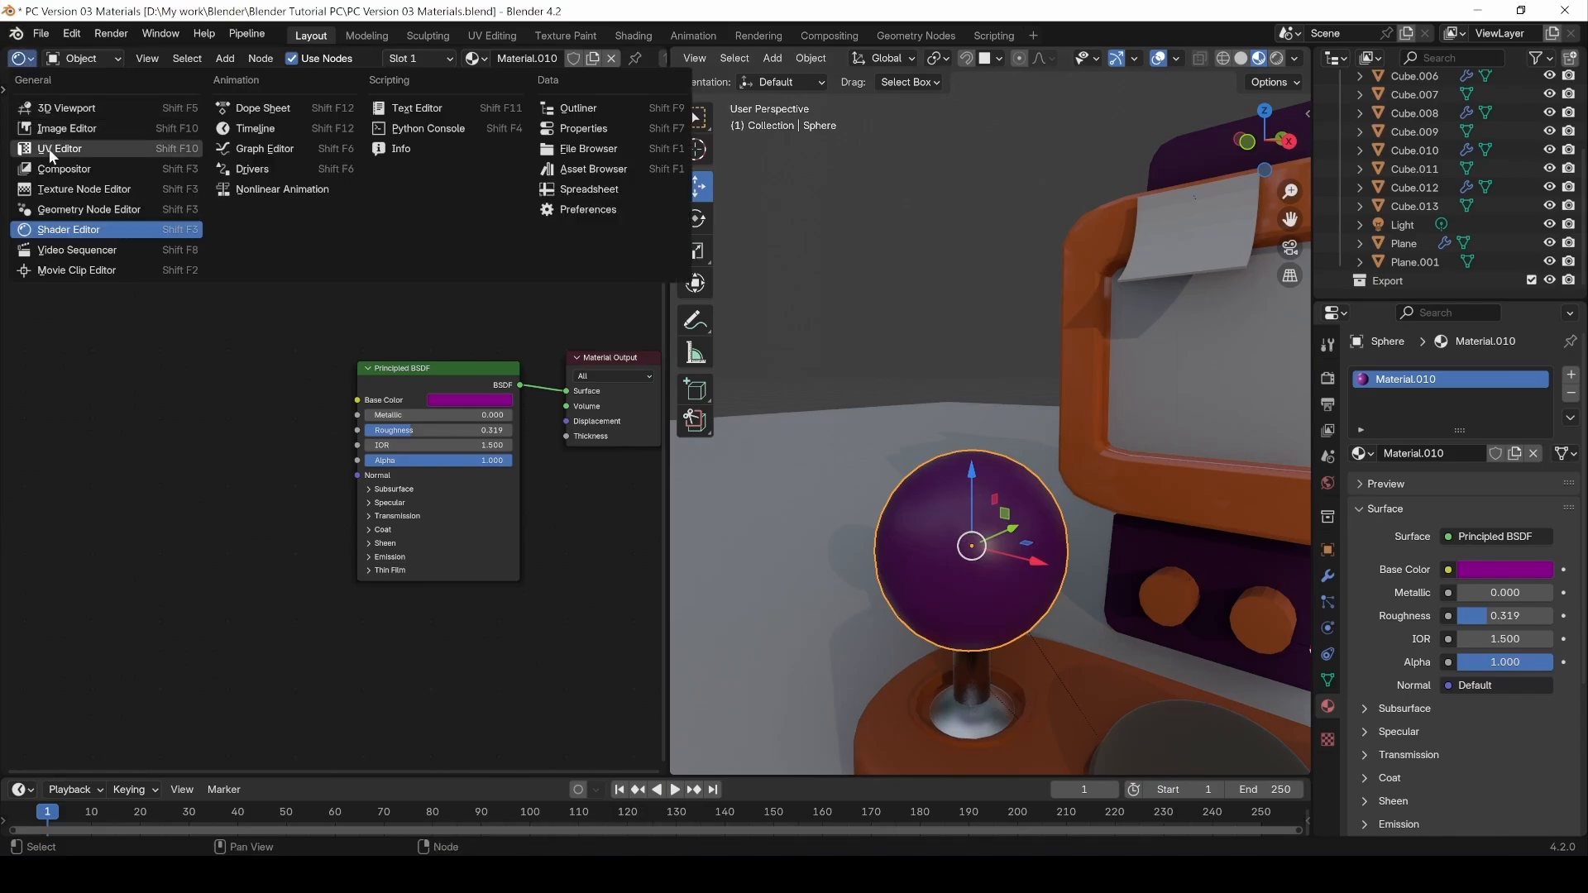
{"action": "left_click", "coordinate": [50, 126]}
{"action": "key", "text": "Tab"}
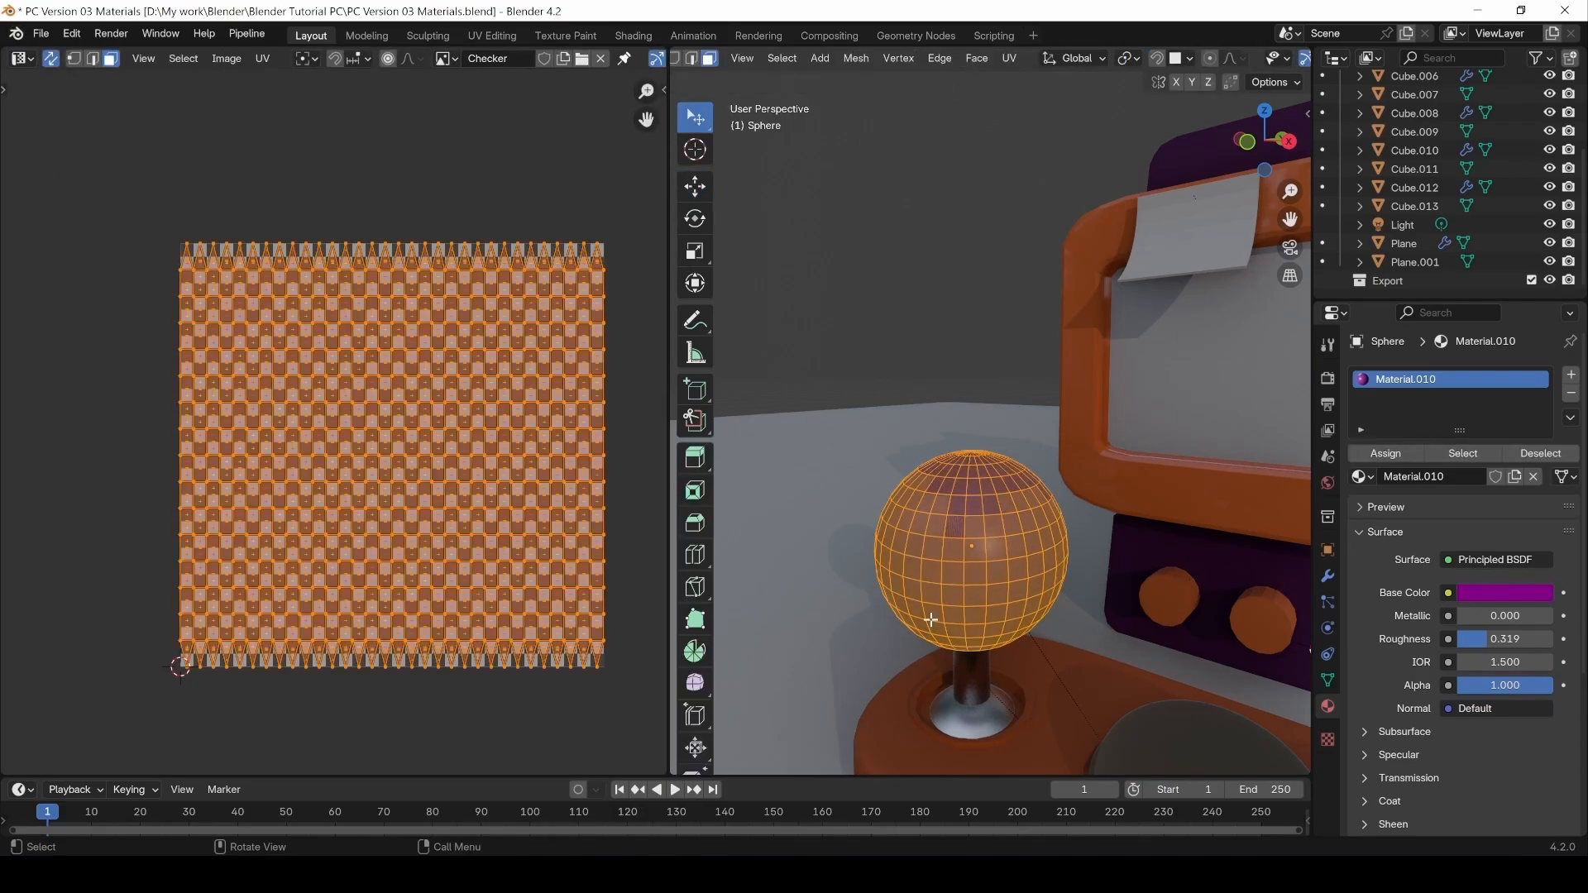
Select single faces in the UV layout to locate the matching faces on the sphere.
{"action": "left_click", "coordinate": [170, 418]}
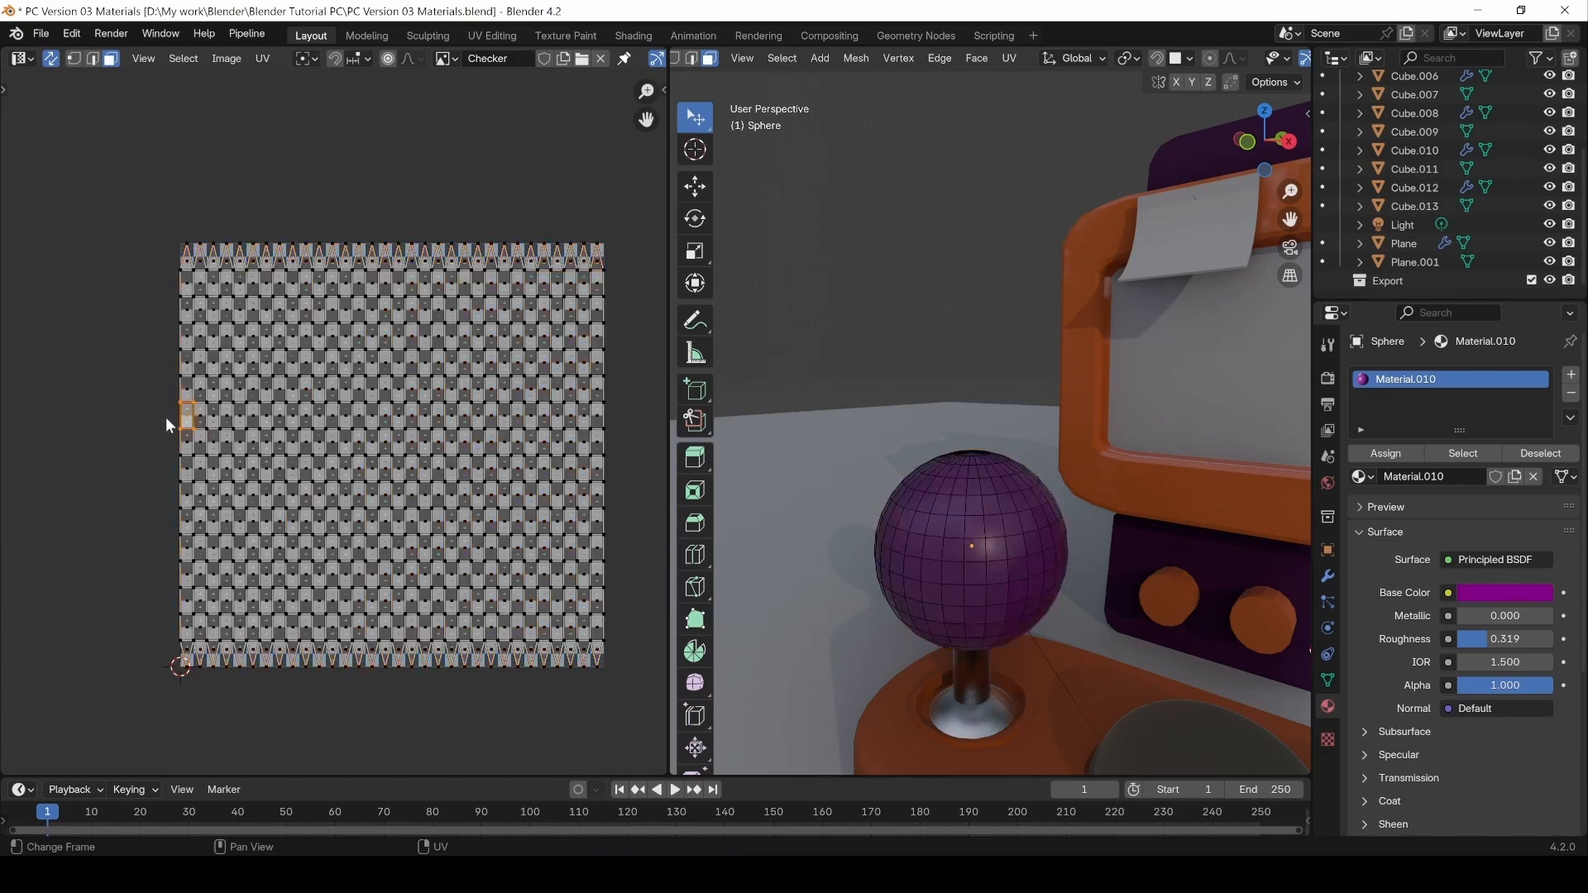
{"action": "left_click", "coordinate": [385, 339]}
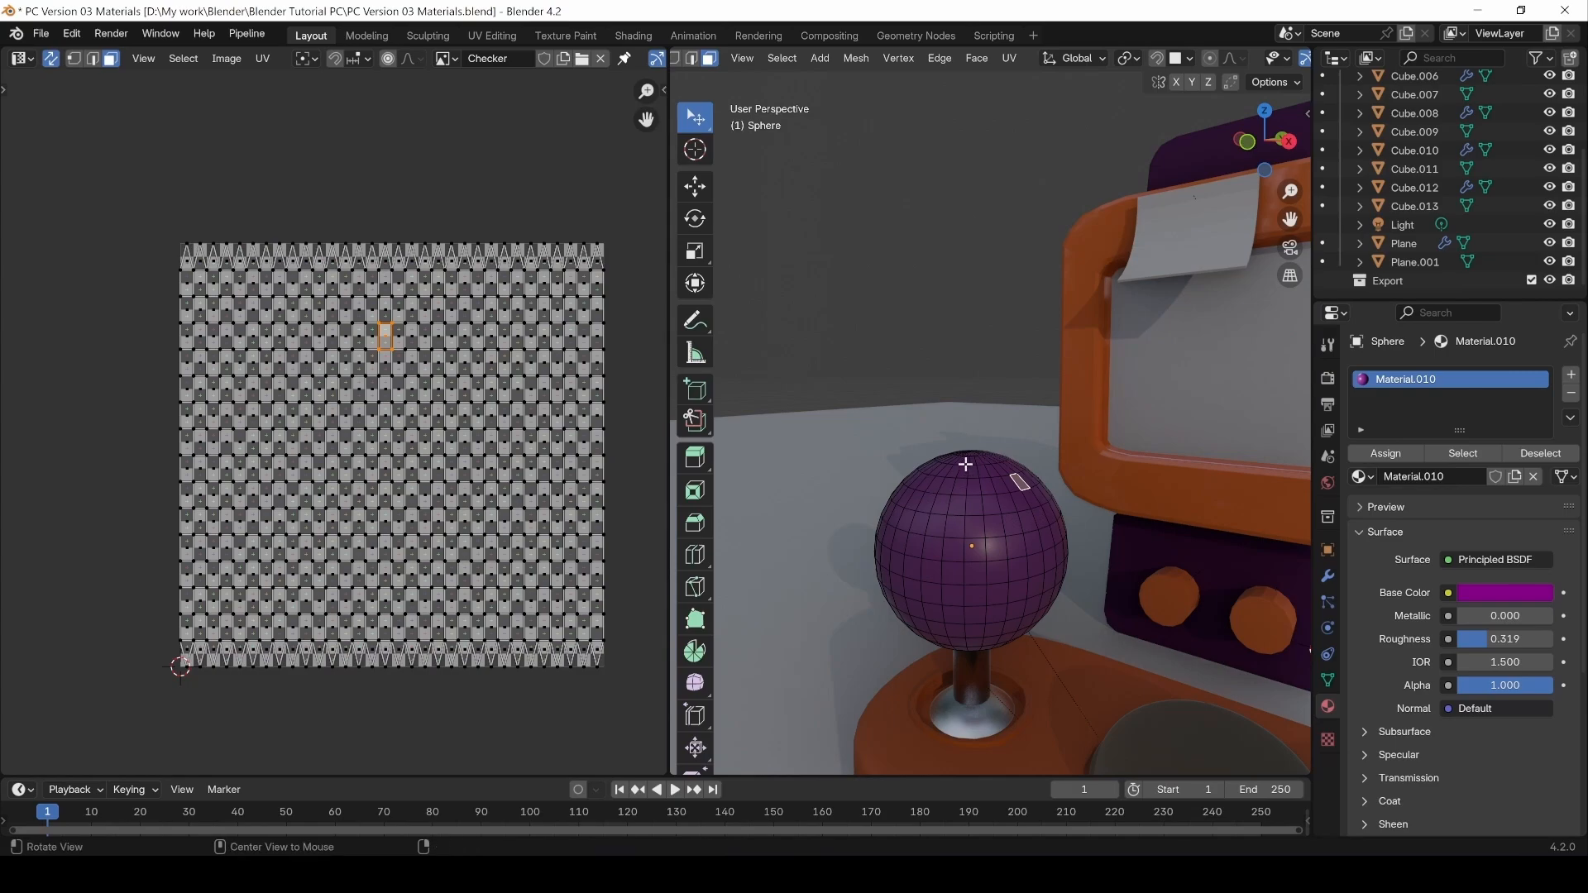
Cut a closed hexagon around the sphere's top pole with the Knife tool, working in top view.
{"action": "mouse_move", "coordinate": [966, 470]}
{"action": "middle_mouse_down"}
{"action": "mouse_move", "coordinate": [964, 522]}
{"action": "mouse_move", "coordinate": [964, 498]}
{"action": "middle_mouse_up"}
{"action": "key", "text": "KP_7"}
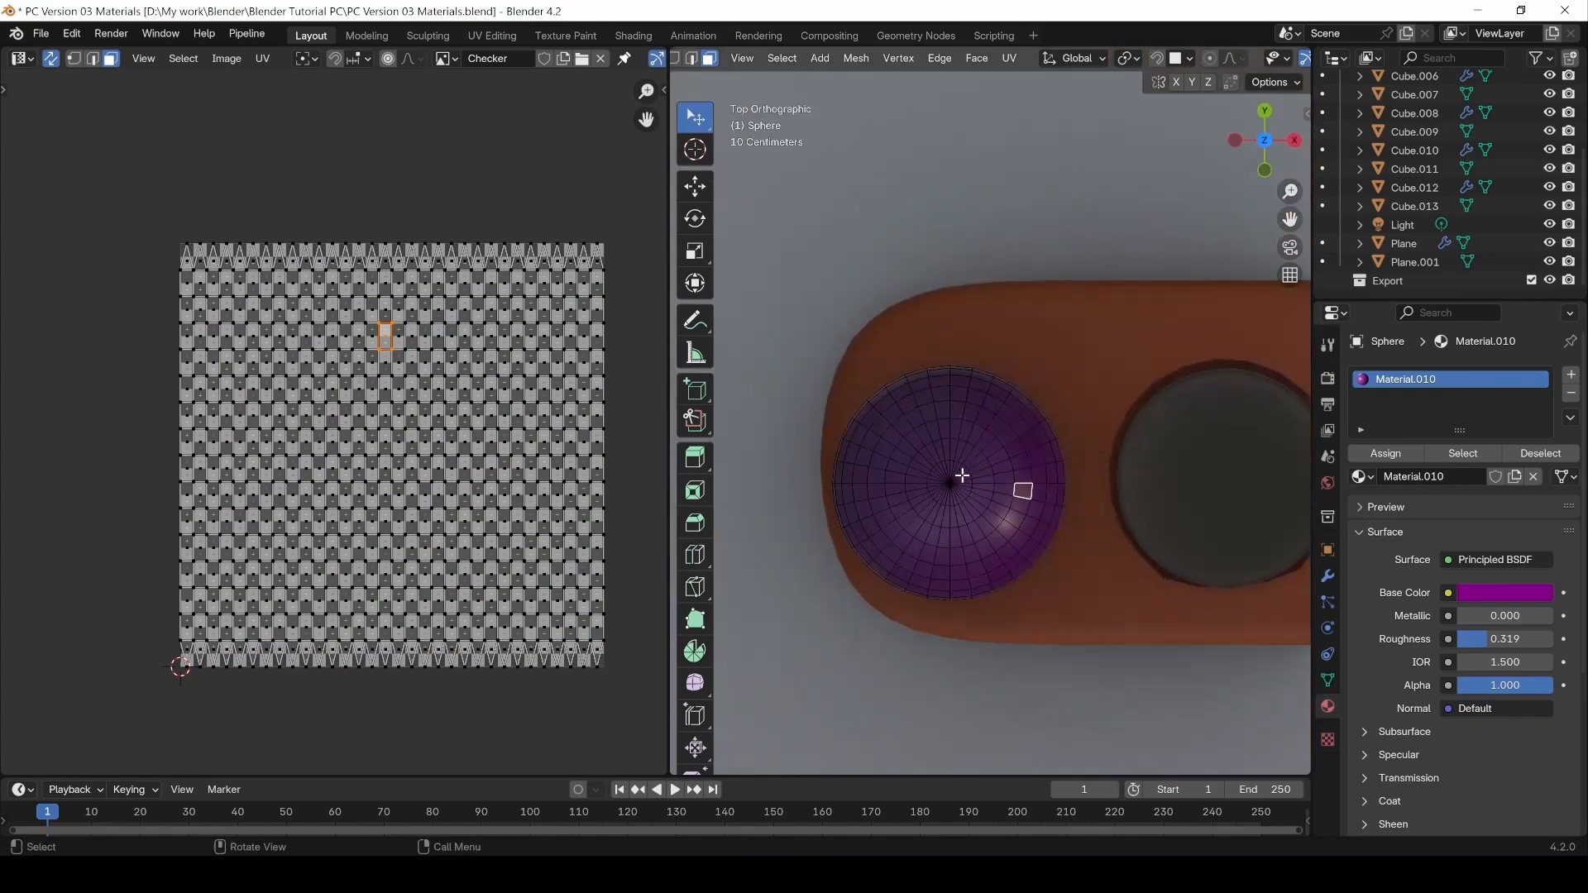
{"action": "scroll", "coordinate": [958, 480], "scroll_direction": "up", "scroll_amount": 6}
{"action": "scroll", "coordinate": [1006, 525], "scroll_direction": "up", "scroll_amount": 5}
{"action": "middle_click_drag", "start_coordinate": [934, 520], "coordinate": [1017, 559], "text": "shift"}
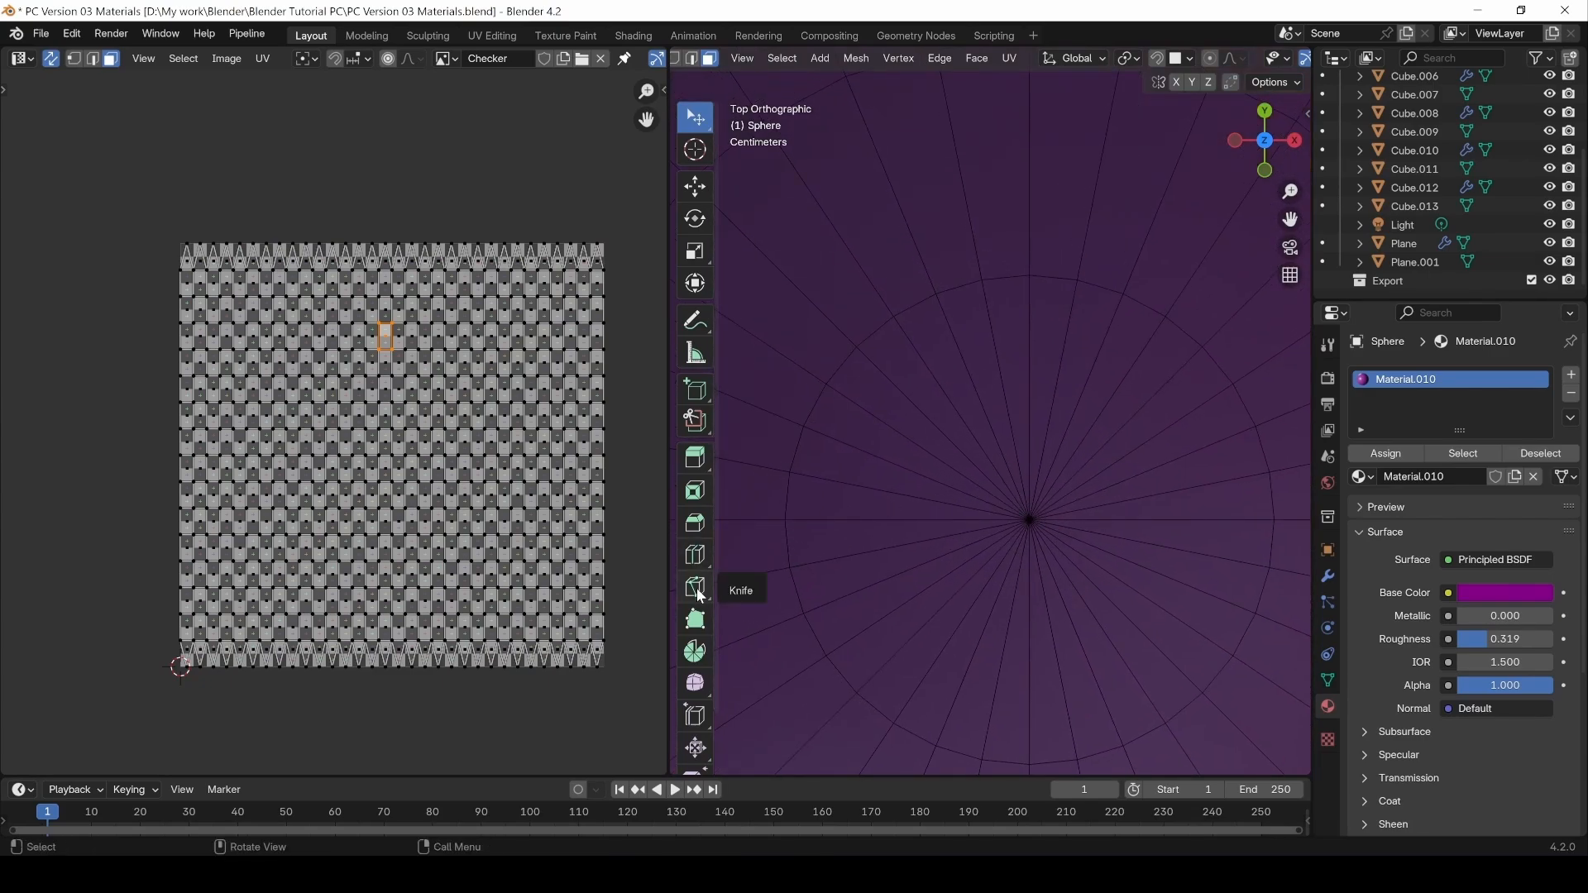
{"action": "key", "text": "k"}
{"action": "left_click", "coordinate": [1029, 520]}
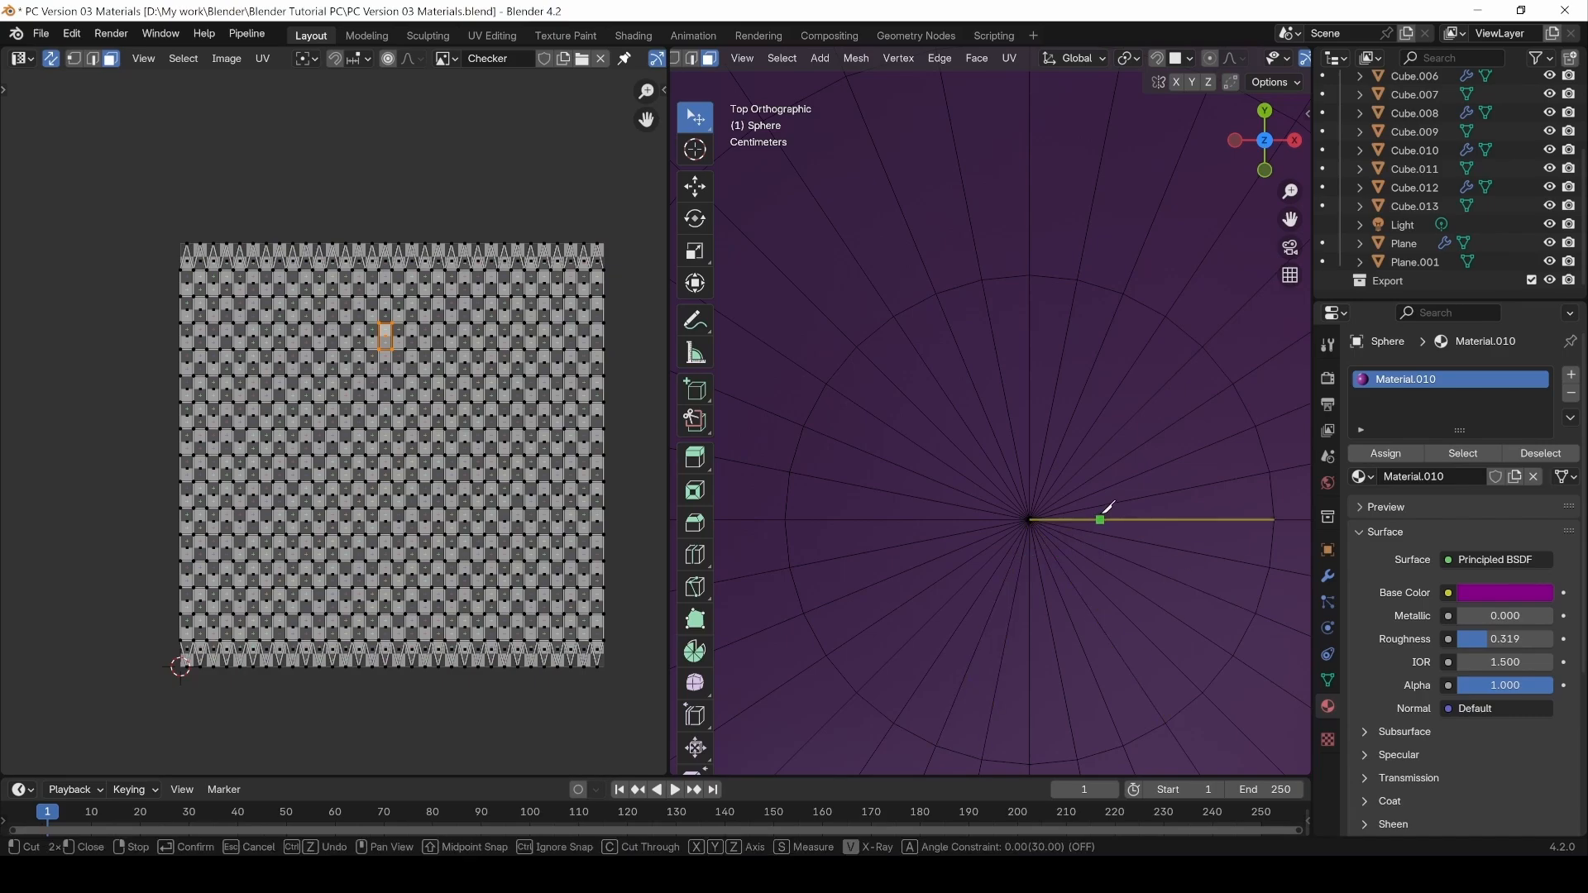
{"action": "left_click", "coordinate": [1087, 543]}
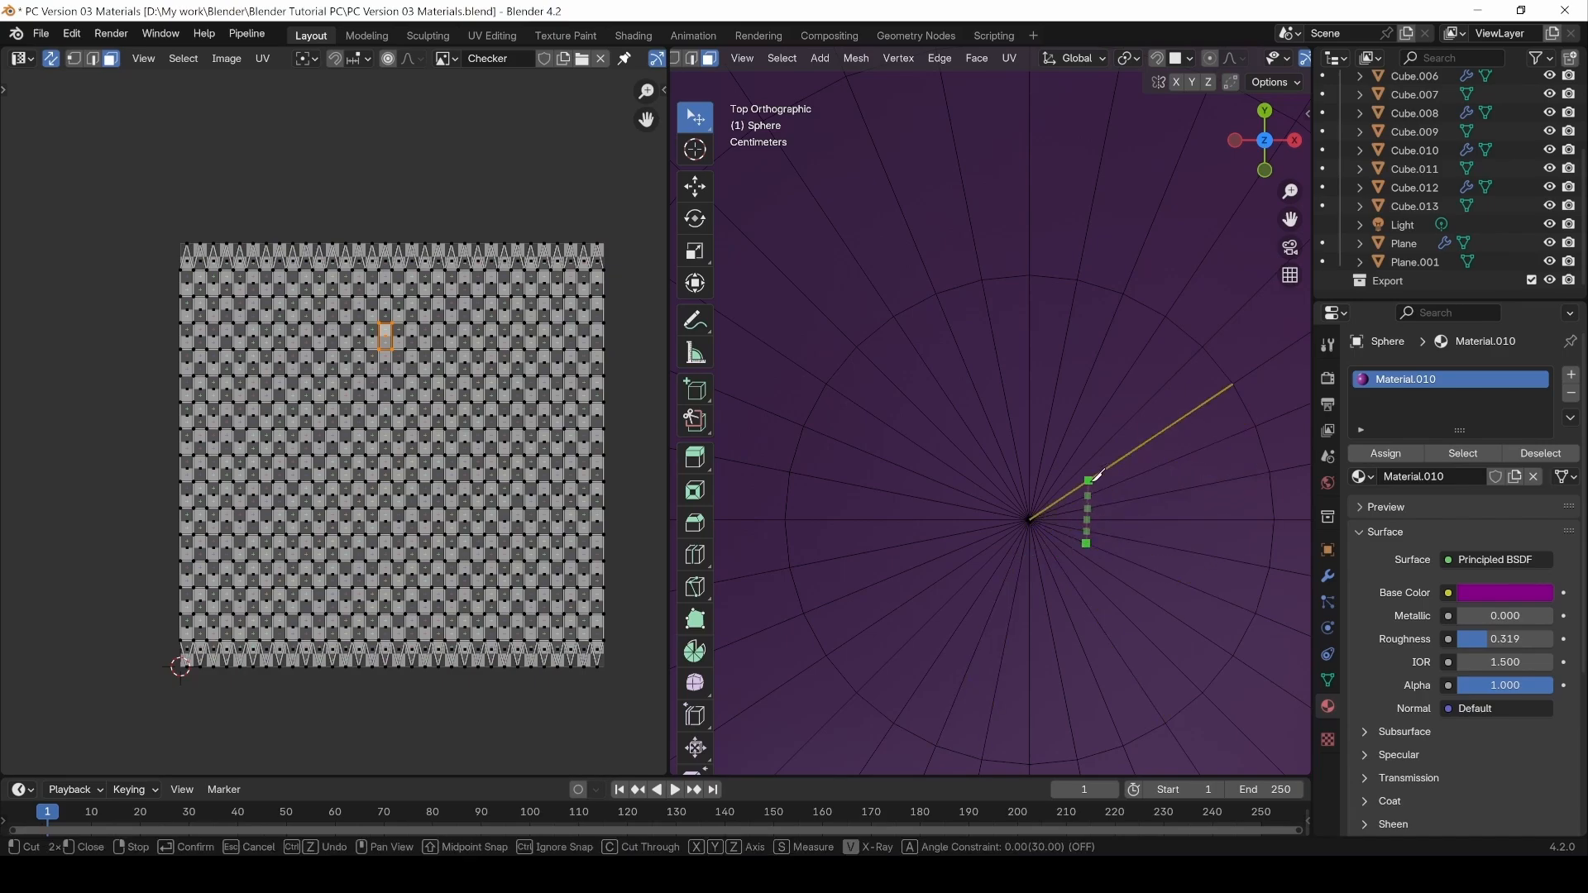
{"action": "left_click", "coordinate": [1087, 480]}
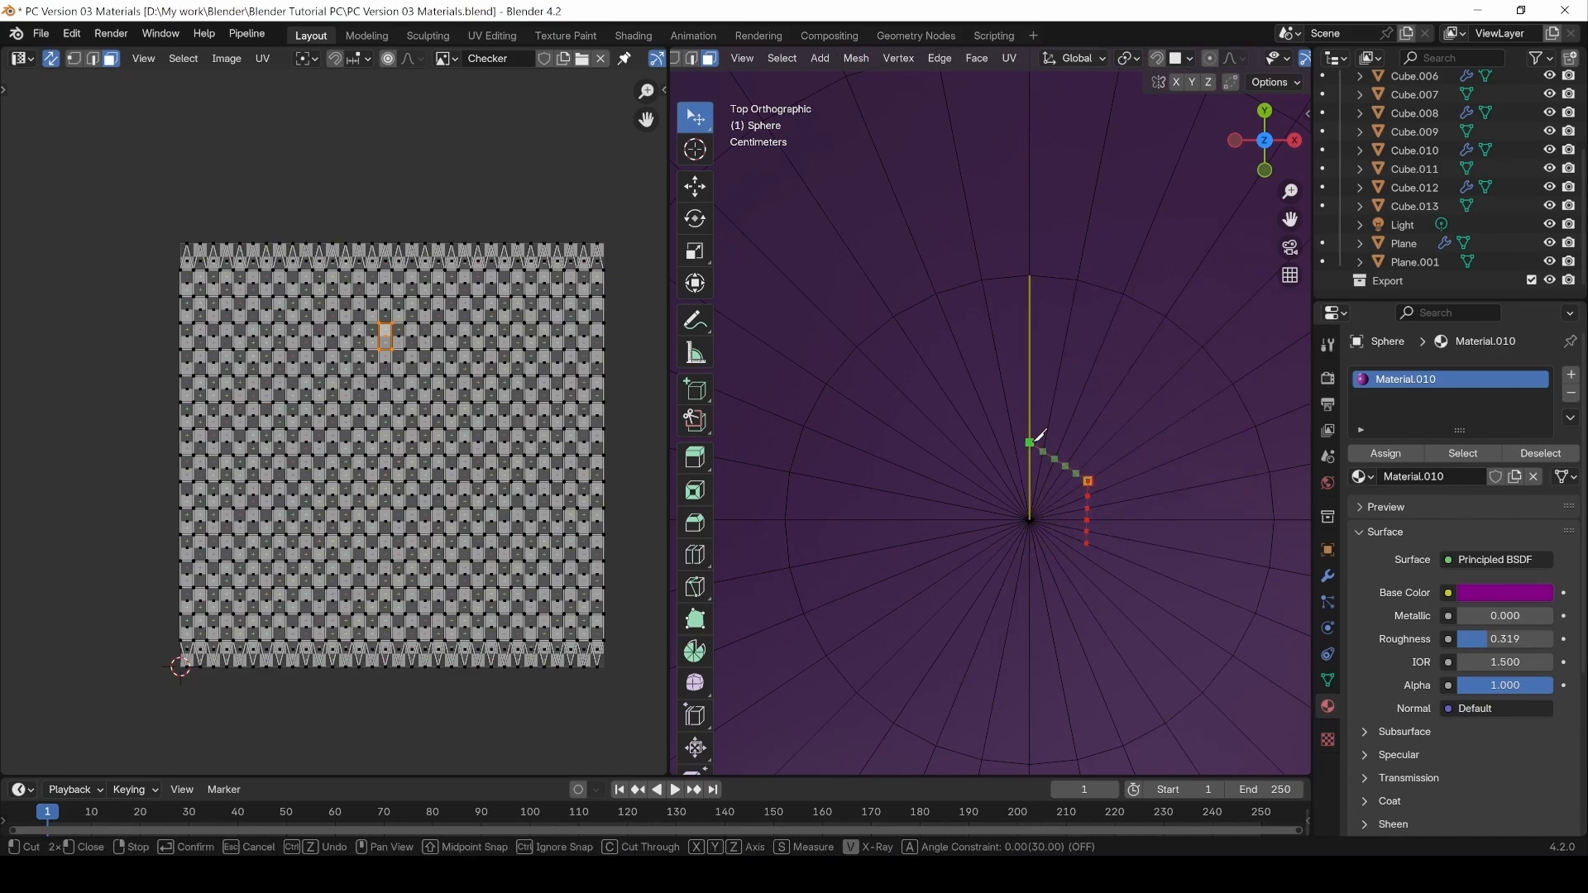
{"action": "left_click", "coordinate": [1029, 442]}
{"action": "left_click", "coordinate": [972, 481]}
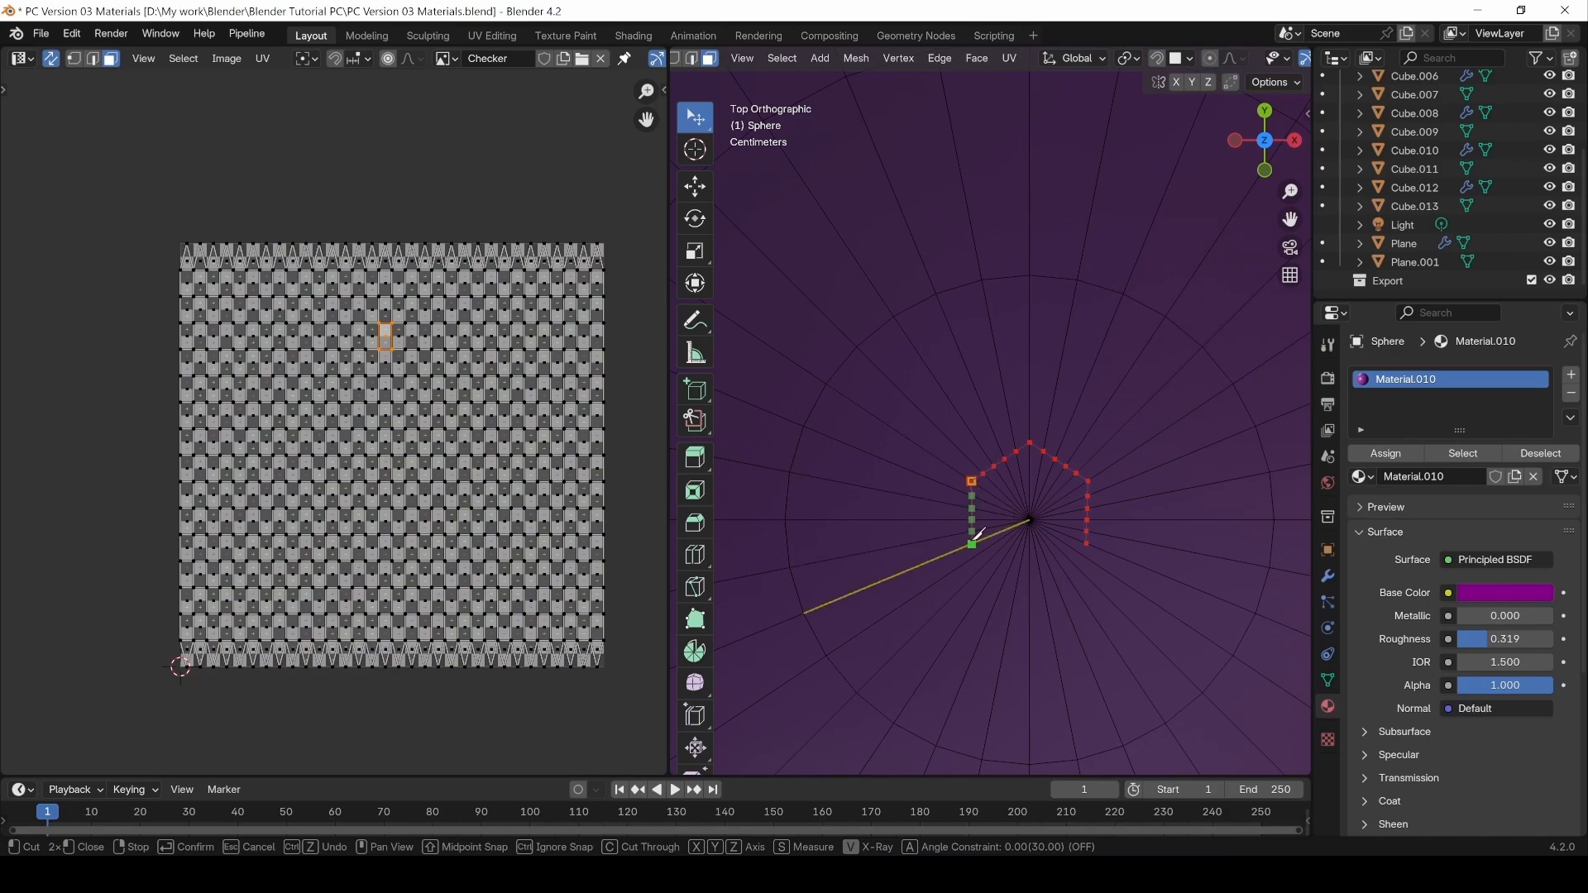
{"action": "left_click", "coordinate": [973, 544]}
{"action": "left_click", "coordinate": [1029, 589]}
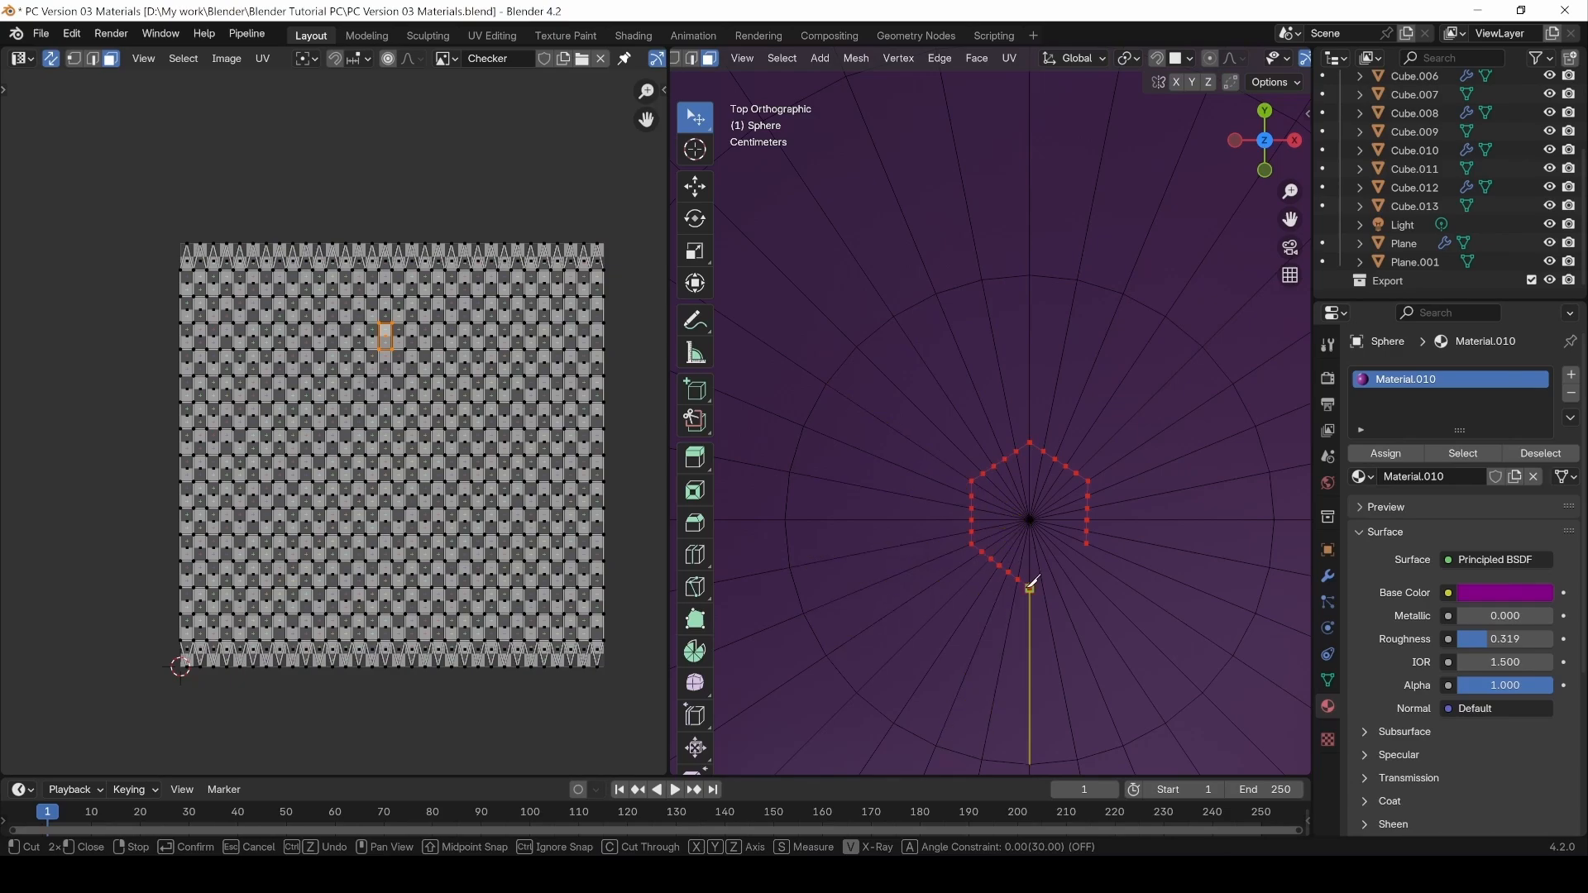
{"action": "left_click", "coordinate": [1087, 544]}
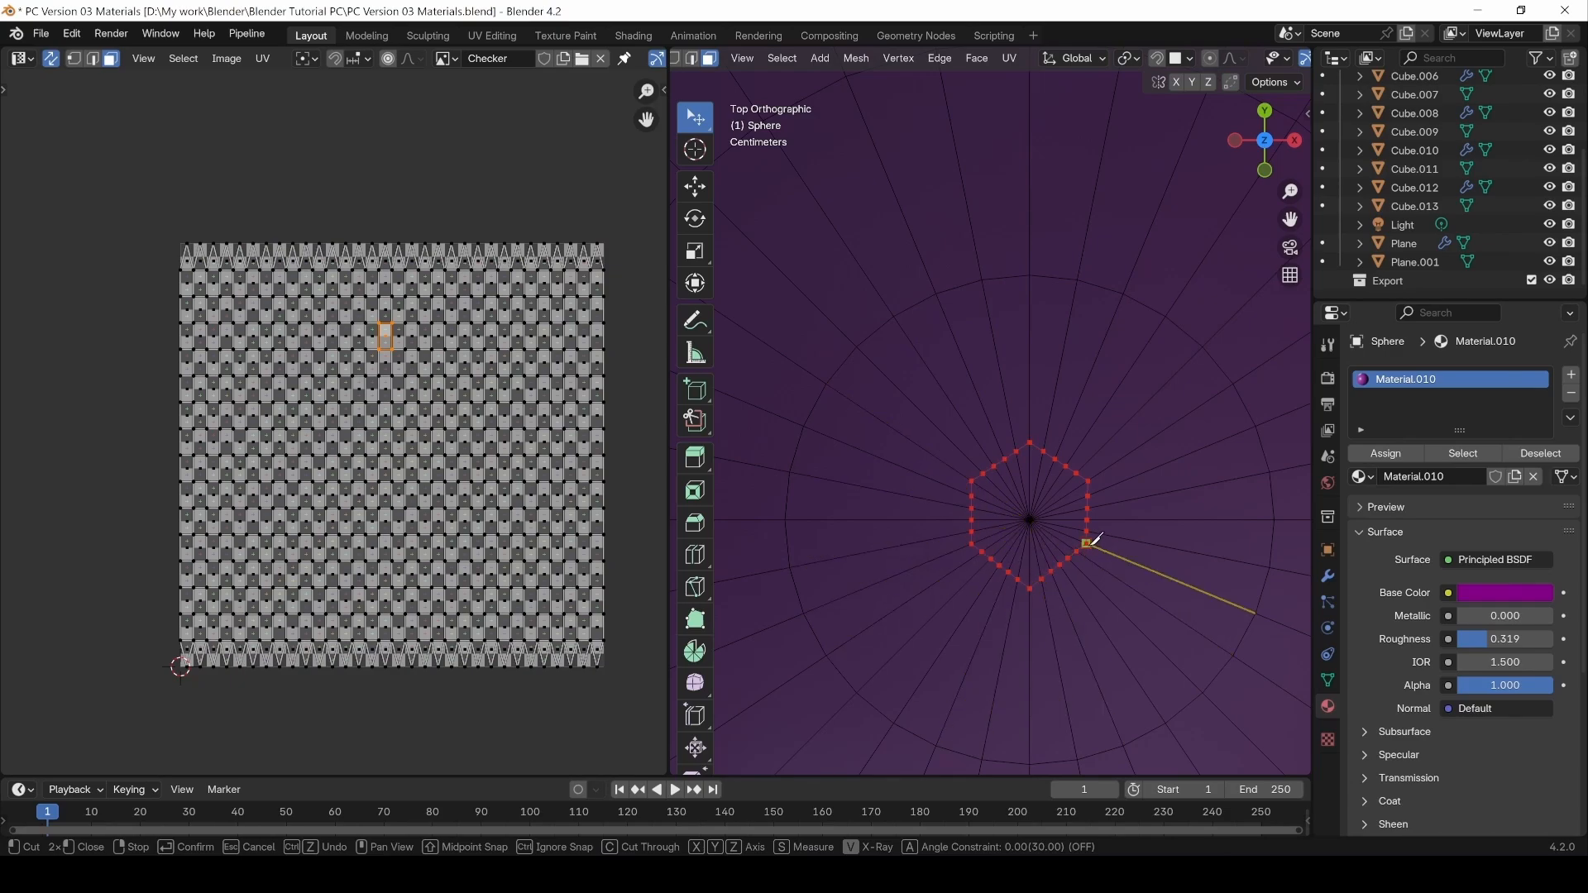
{"action": "key", "text": "Return"}
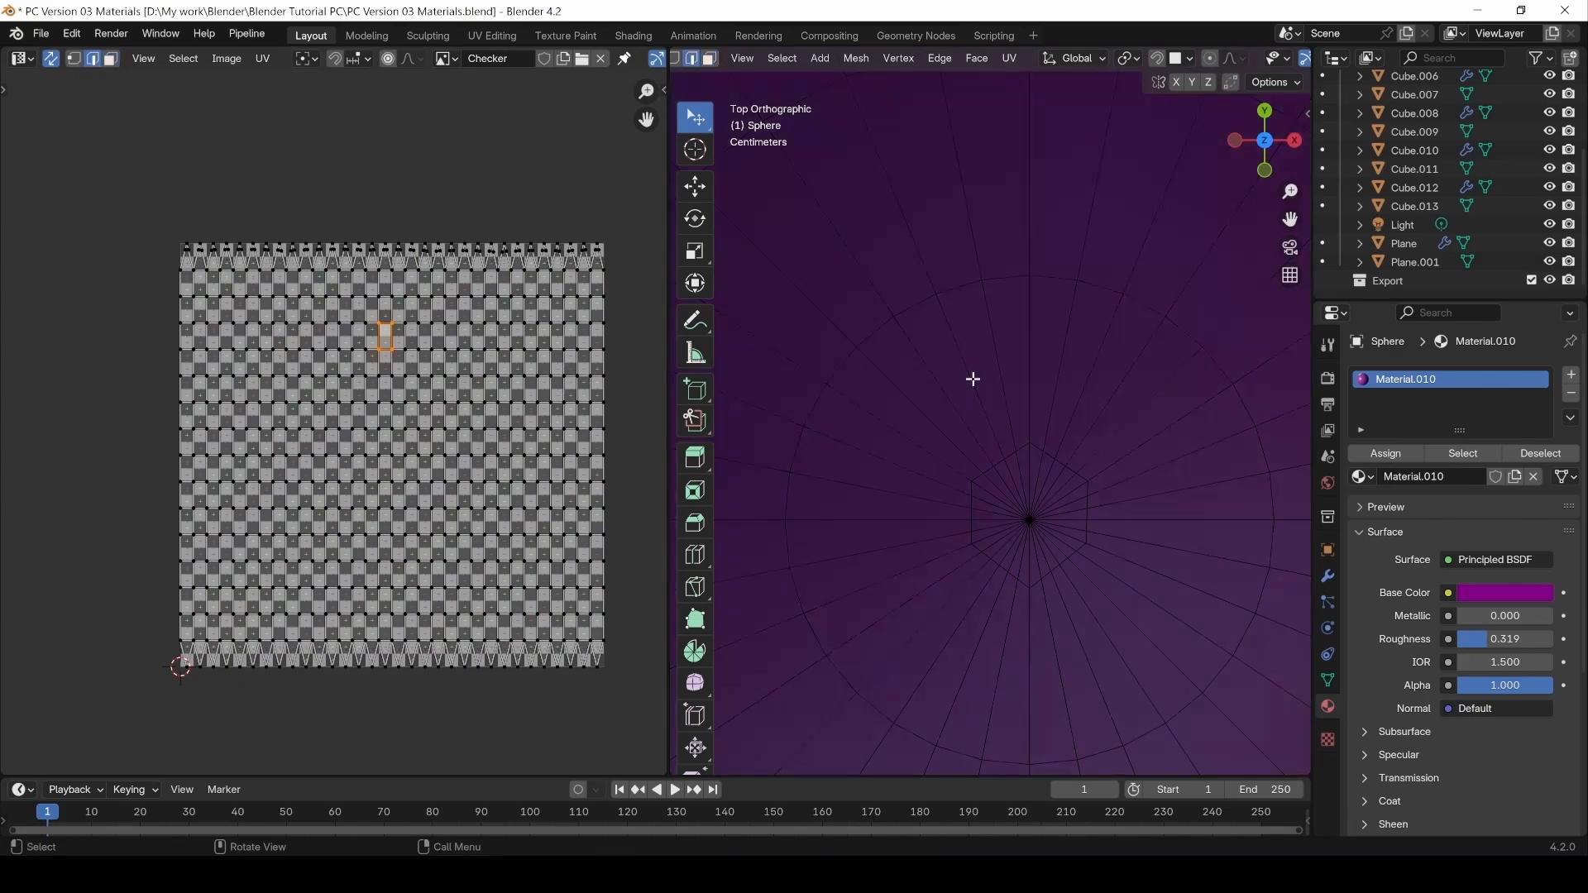
Select the hexagonal edge loop around the top pole in edge mode and mark it as a UV seam.
{"action": "left_click", "coordinate": [690, 59]}
{"action": "left_click", "coordinate": [972, 529], "text": "alt"}
{"action": "key", "text": "ctrl+e"}
{"action": "left_click", "coordinate": [1053, 643]}
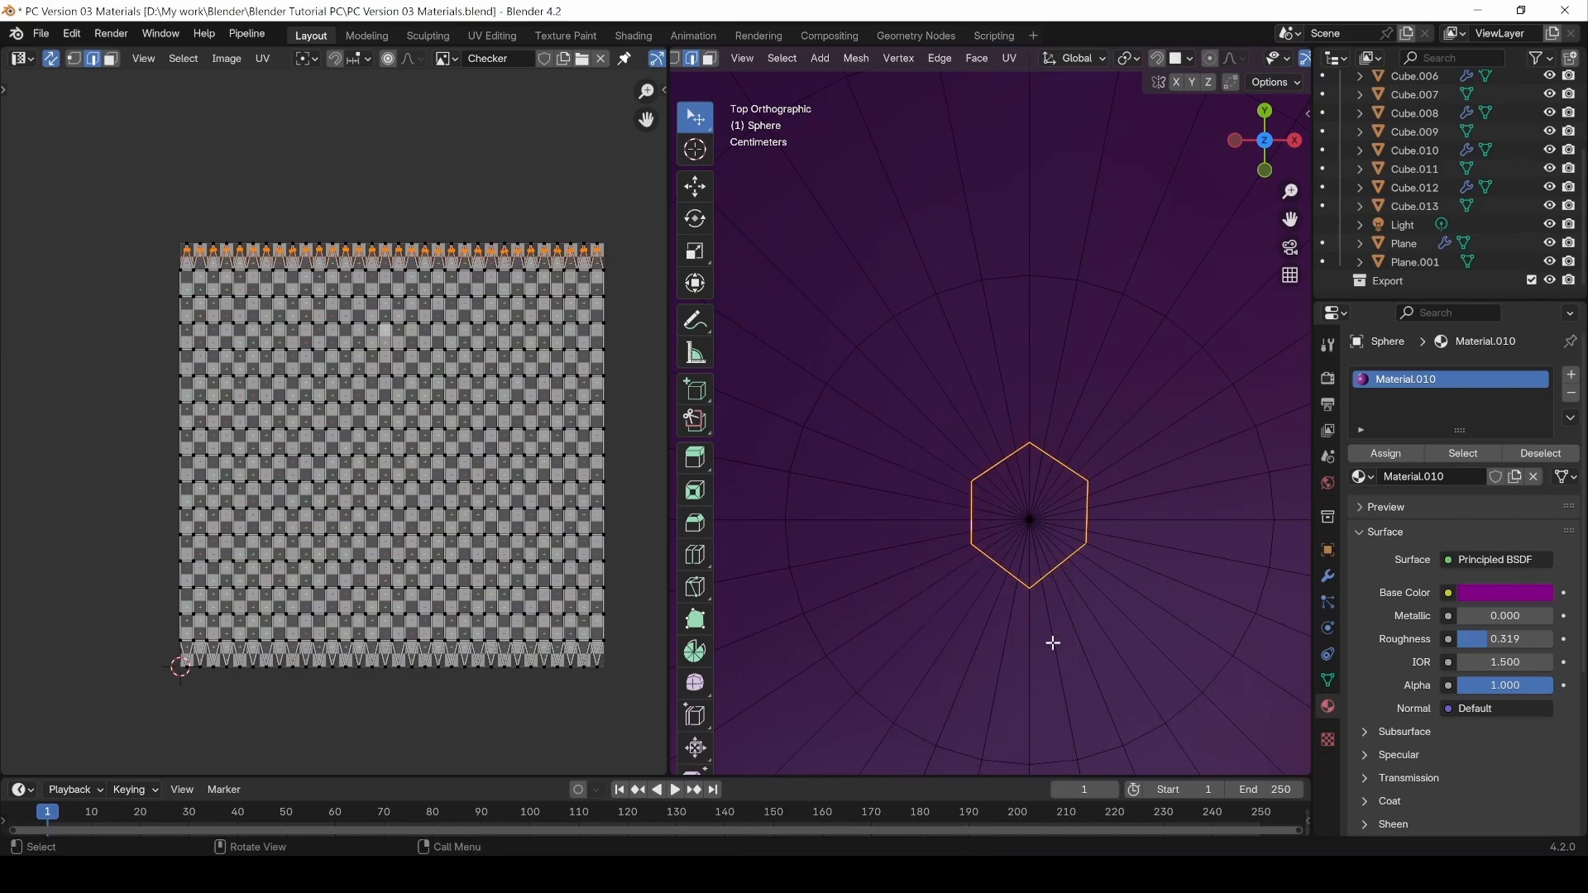
{"action": "left_click", "coordinate": [965, 478]}
{"action": "left_click", "coordinate": [1110, 428]}
{"action": "scroll", "coordinate": [1040, 489], "scroll_direction": "down", "scroll_amount": 2}
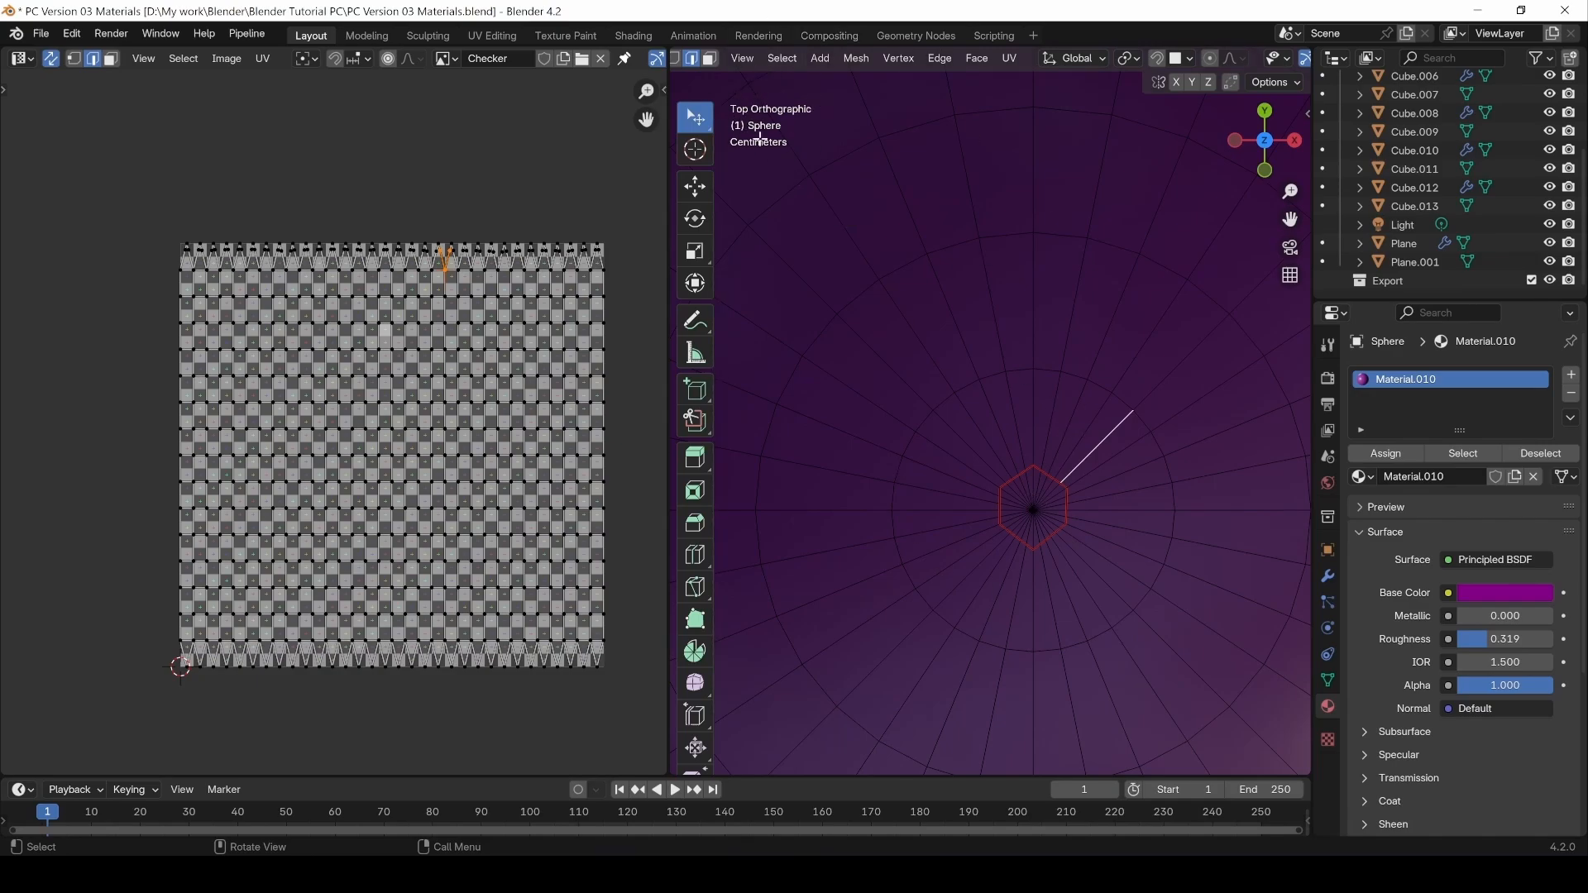
Isolate the sphere in local view and bring up its bottom pole in bottom view in Edit Mode.
{"action": "key", "text": "ctrl+KP_7"}
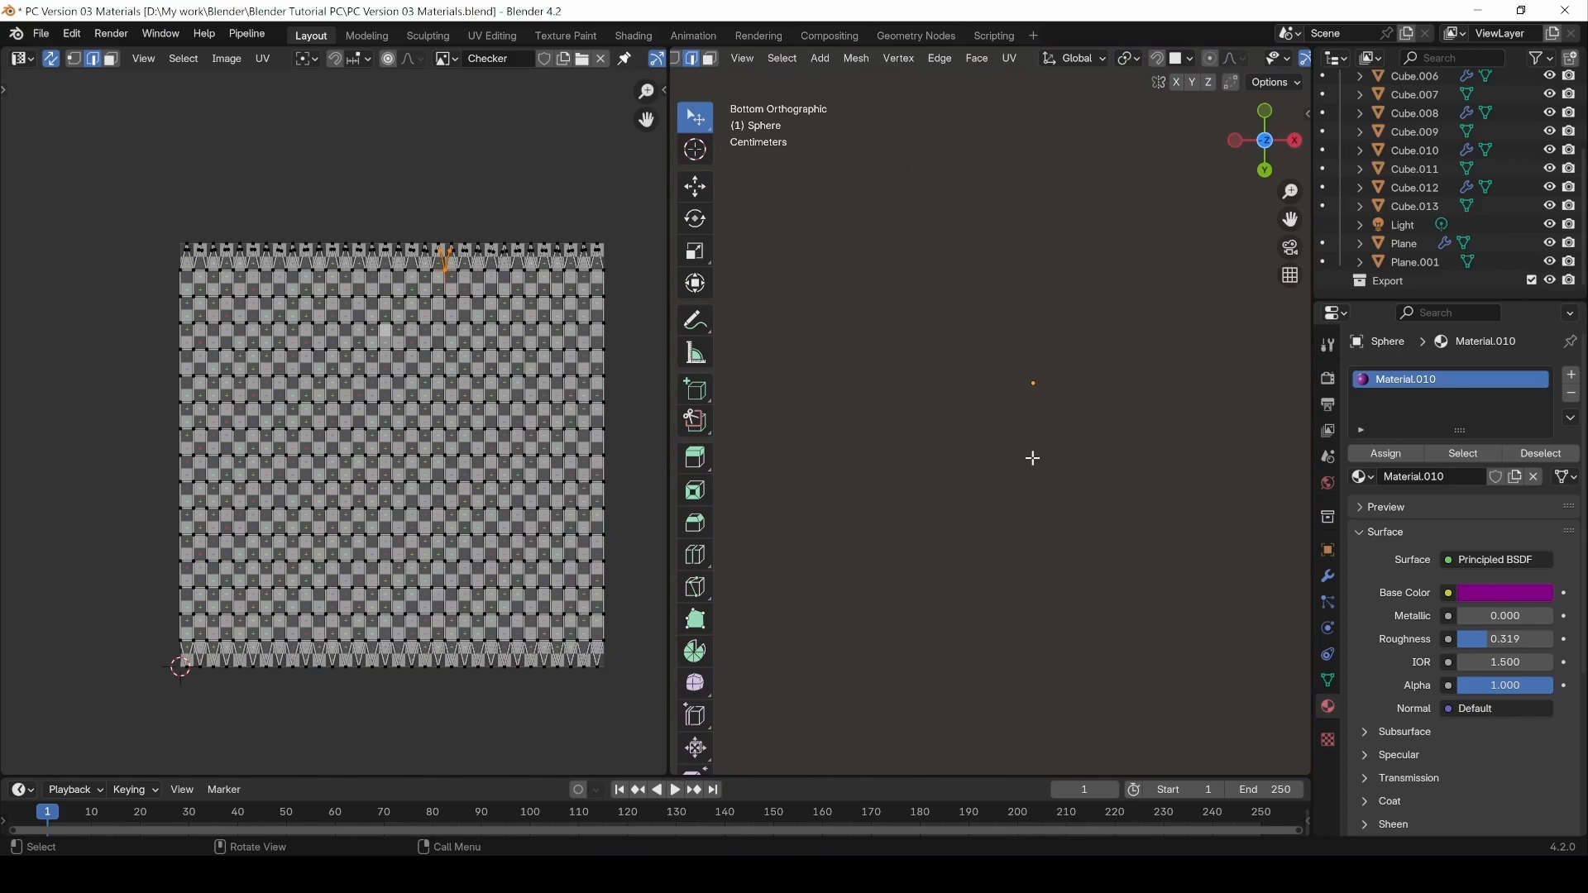
{"action": "key", "text": "KP_7"}
{"action": "key", "text": "Tab"}
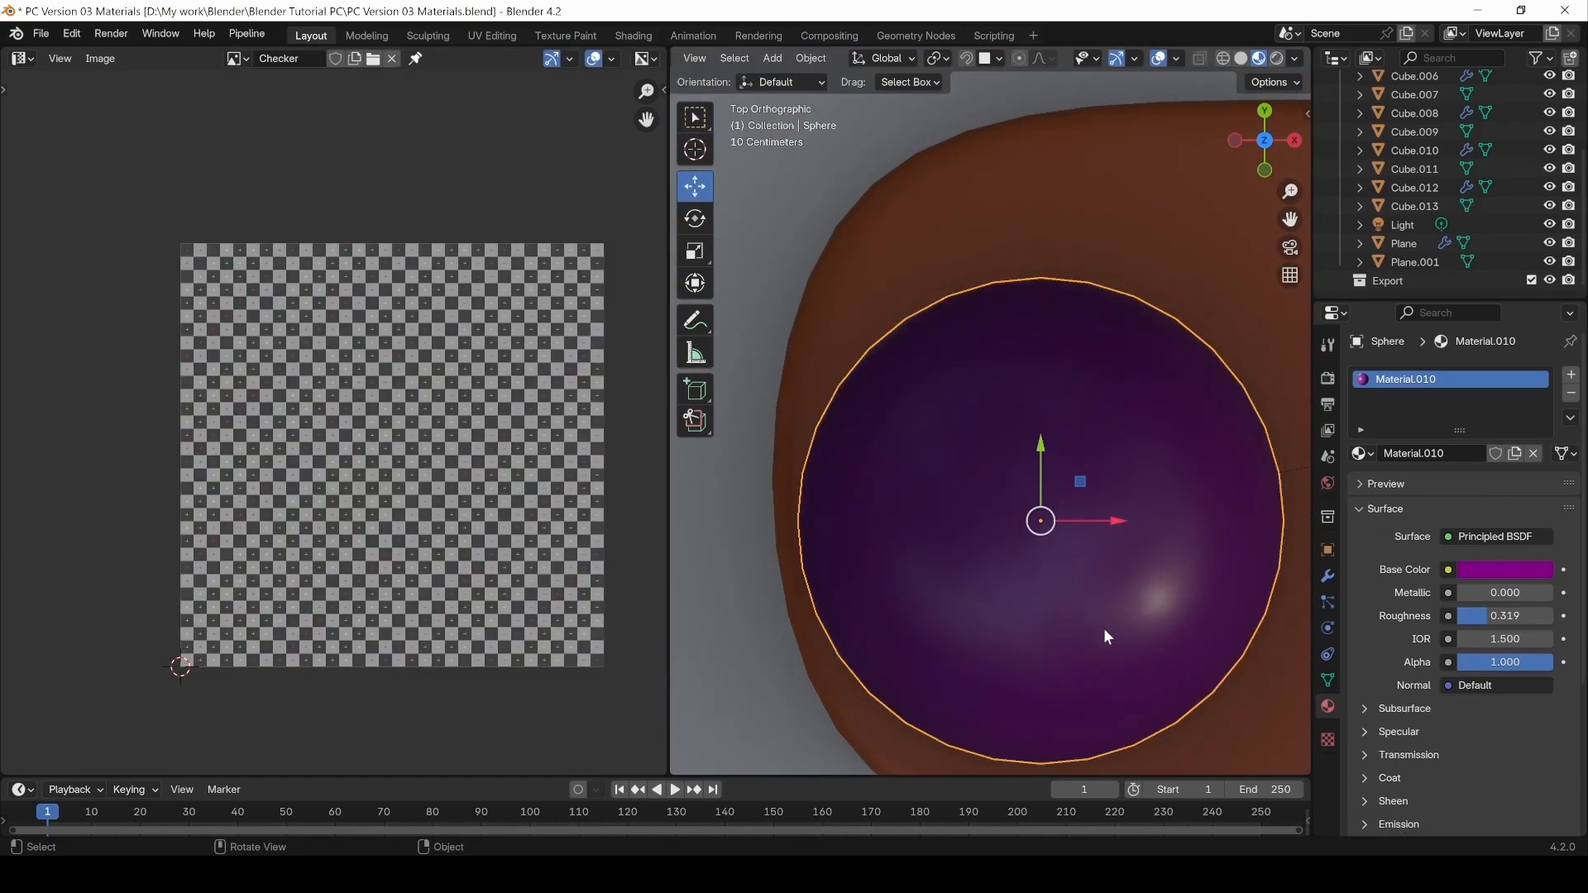
{"action": "key", "text": "KP_Divide"}
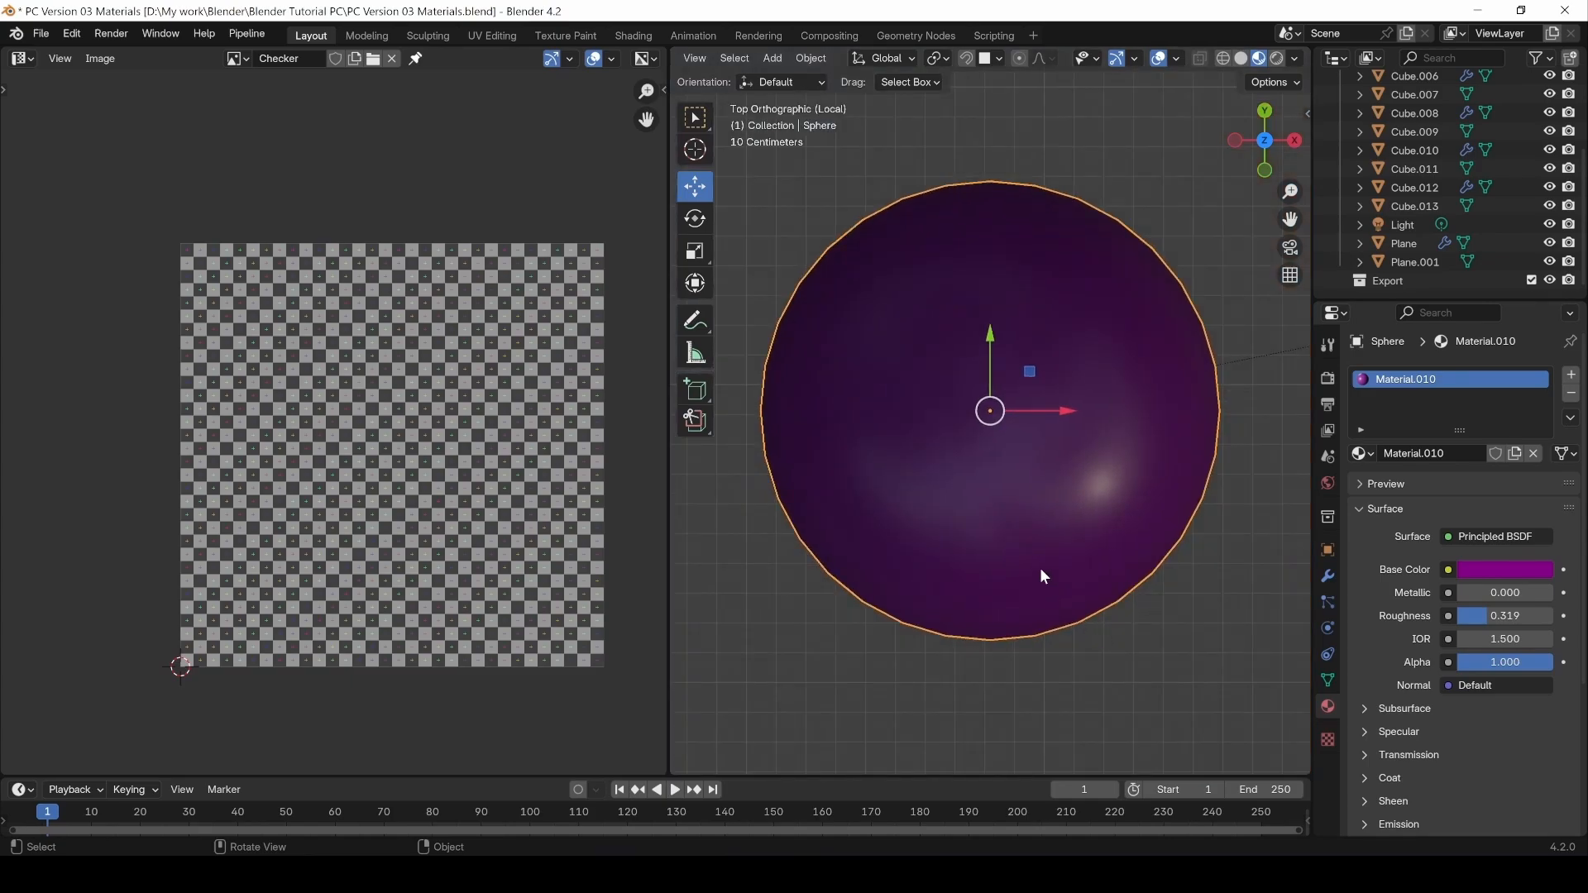
{"action": "key", "text": "ctrl+KP_7"}
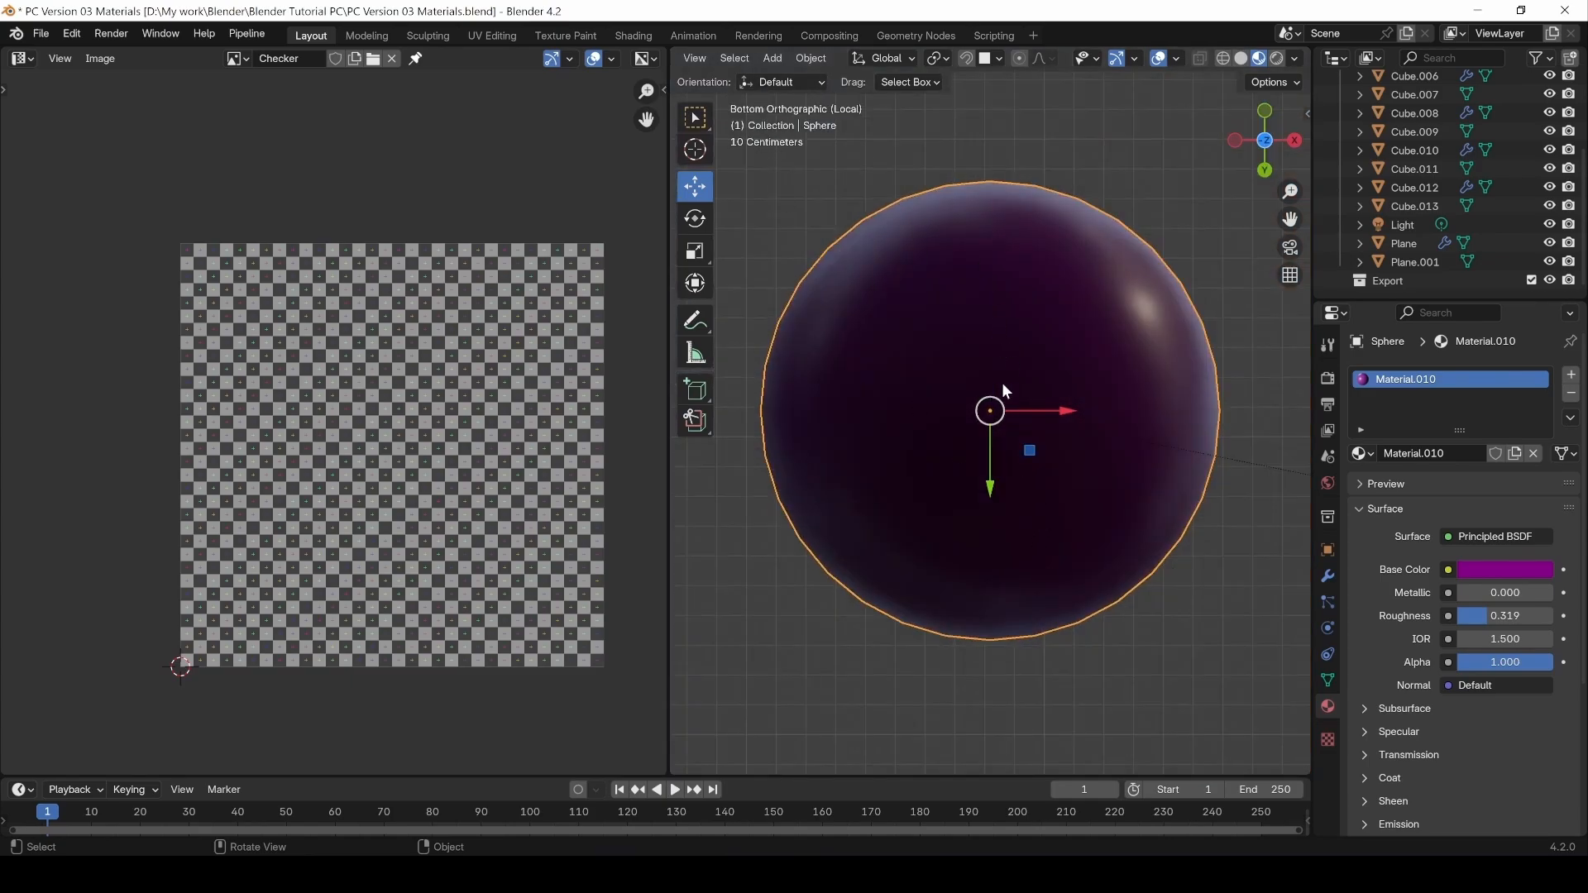
{"action": "scroll", "coordinate": [1001, 394], "scroll_direction": "up", "scroll_amount": 2}
{"action": "key", "text": "Tab"}
{"action": "scroll", "coordinate": [982, 435], "scroll_direction": "up", "scroll_amount": 4}
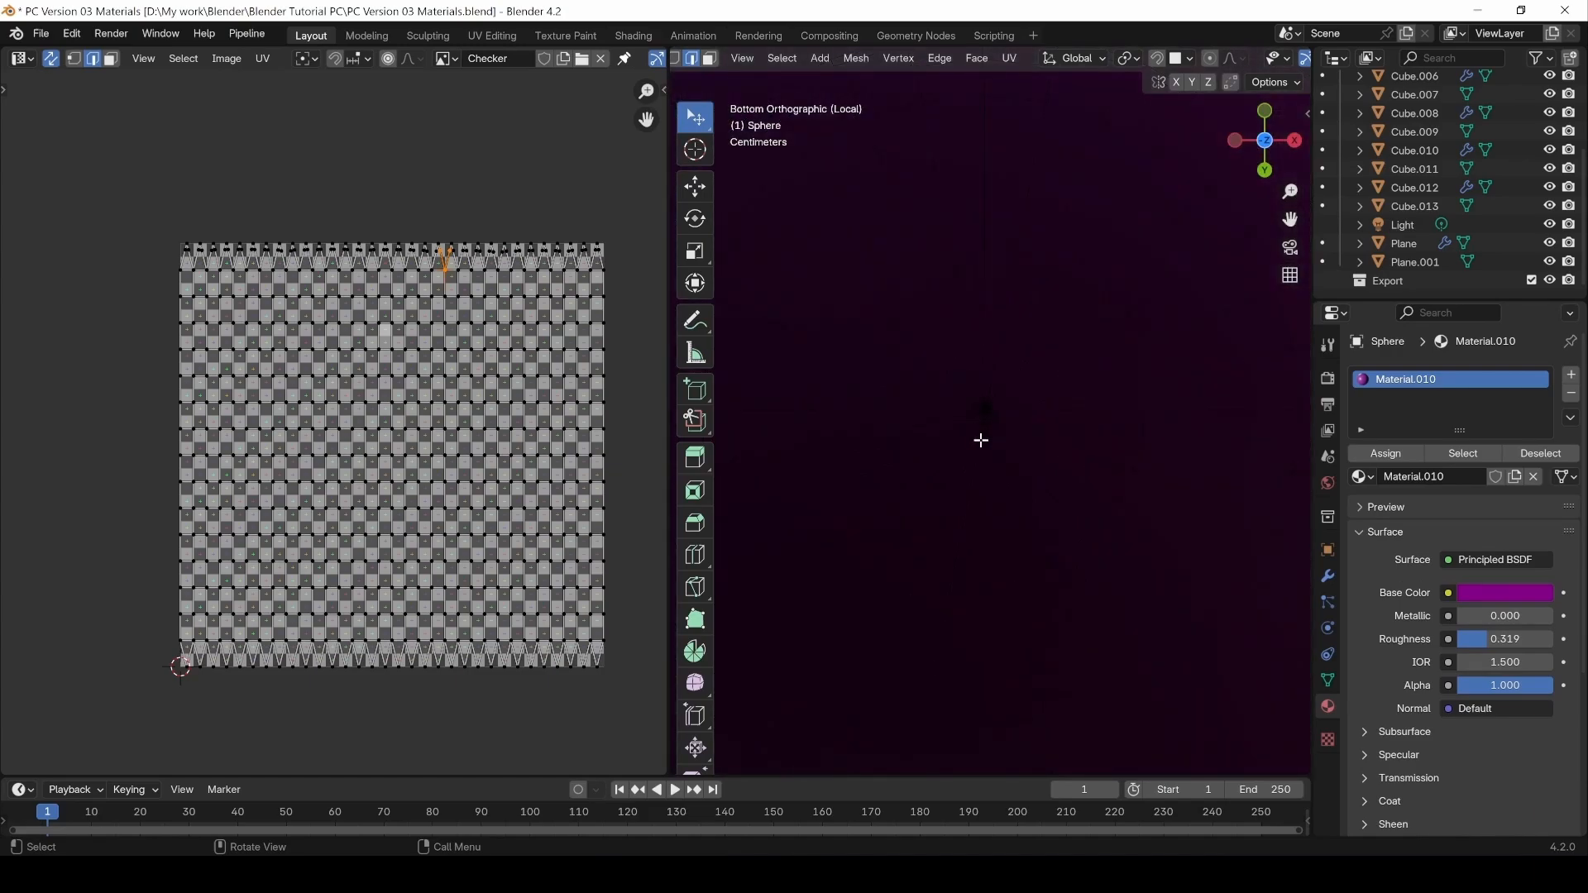
Switch the viewport to Solid shading and cut a closed hexagon around the sphere's bottom pole with the Knife tool.
{"action": "scroll", "coordinate": [1284, 57], "scroll_direction": "down", "scroll_amount": 5}
{"action": "left_click", "coordinate": [1293, 58]}
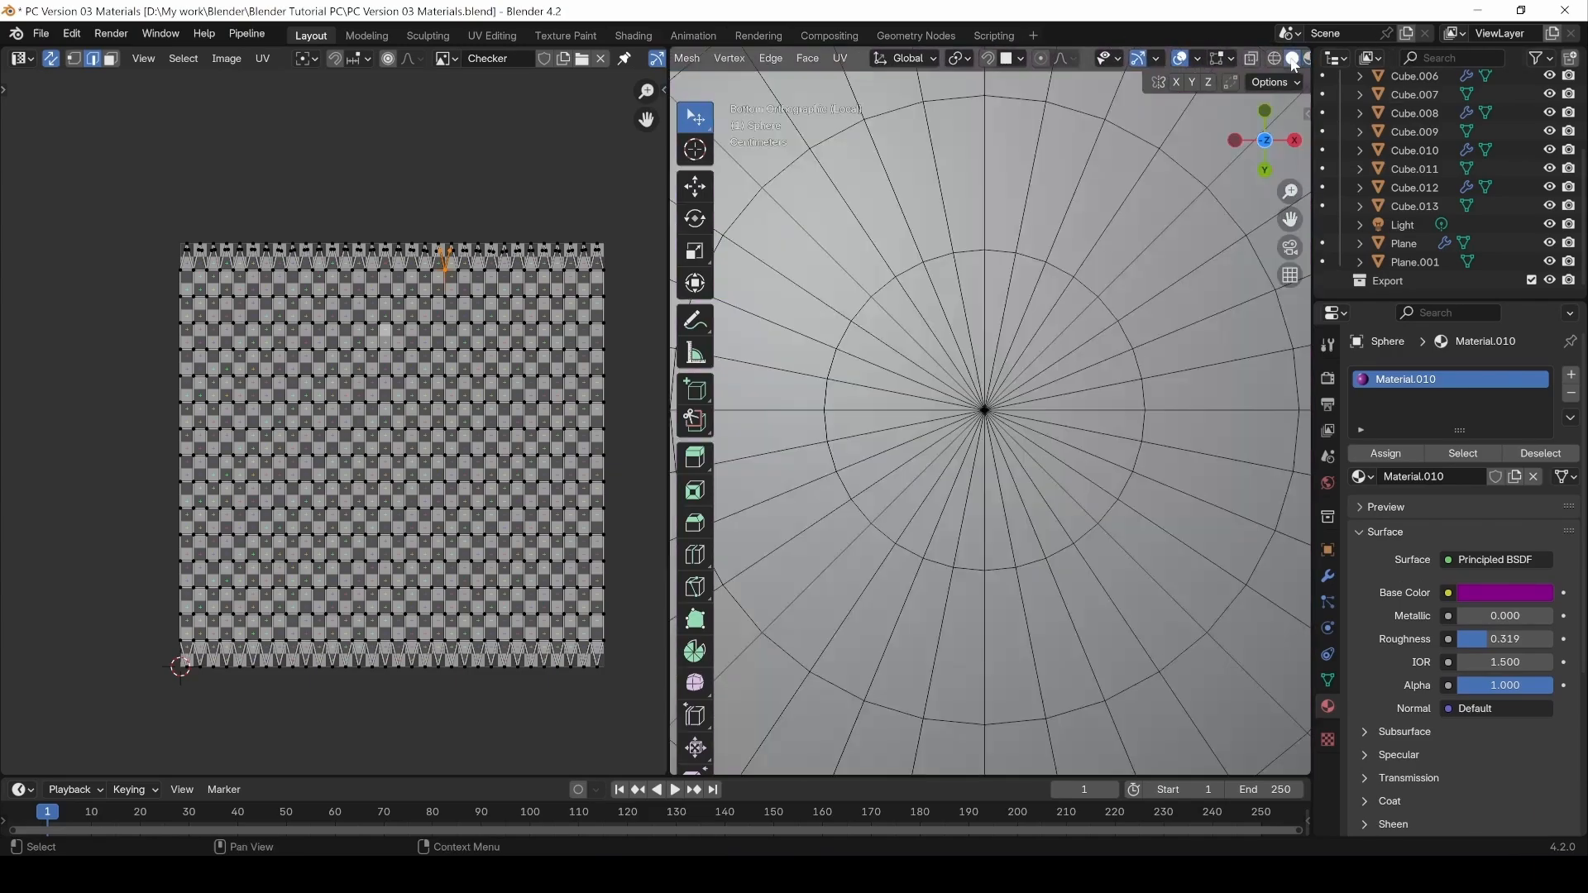
{"action": "scroll", "coordinate": [1012, 460], "scroll_direction": "up", "scroll_amount": 3}
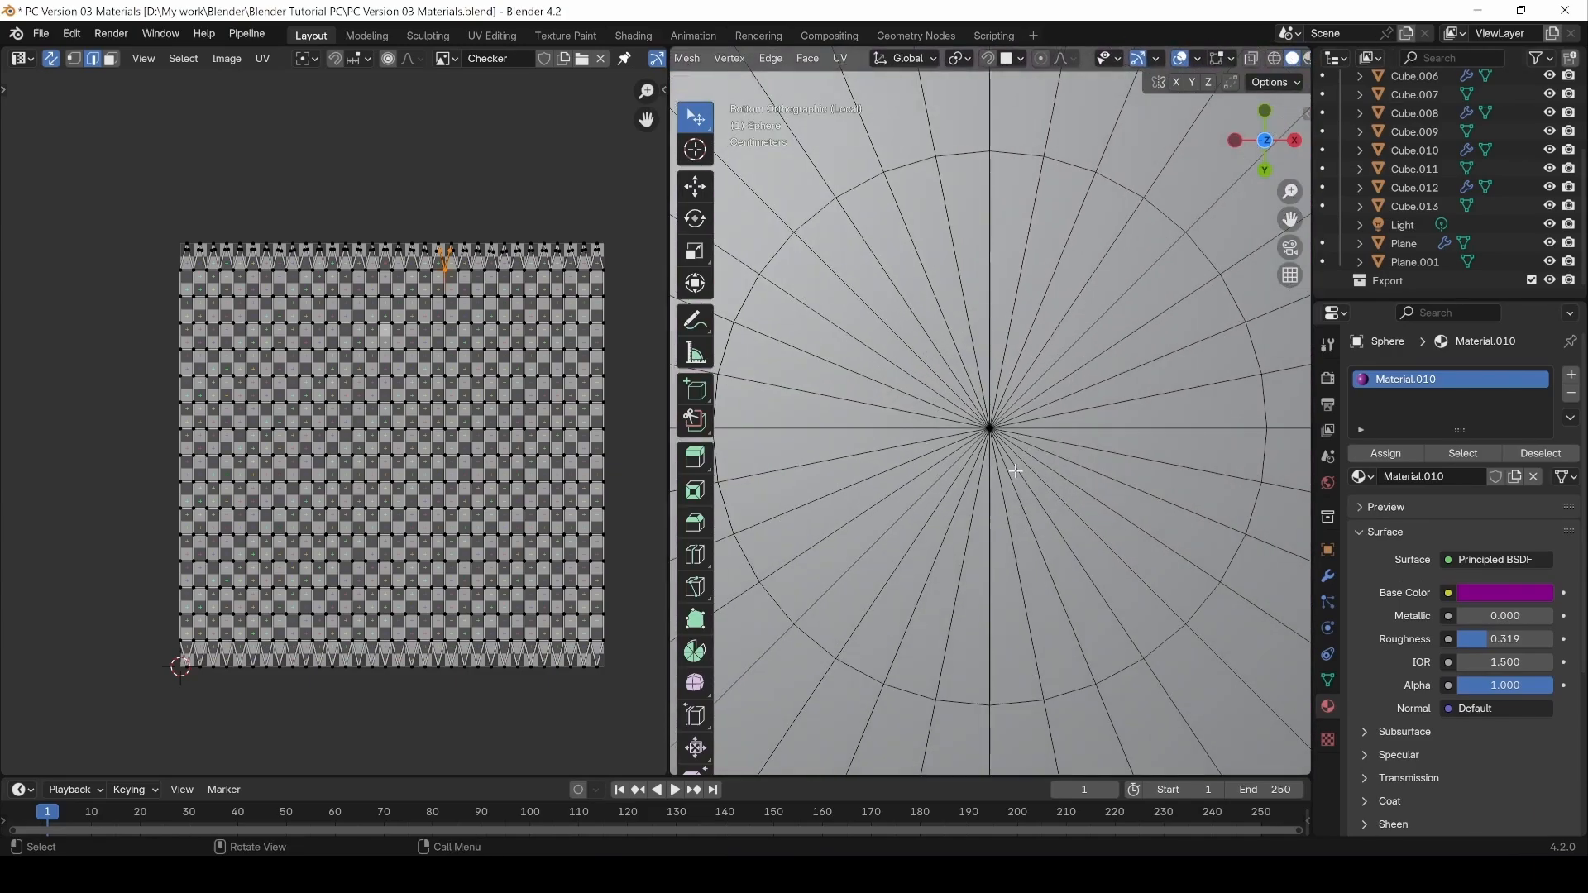
{"action": "key", "text": "k"}
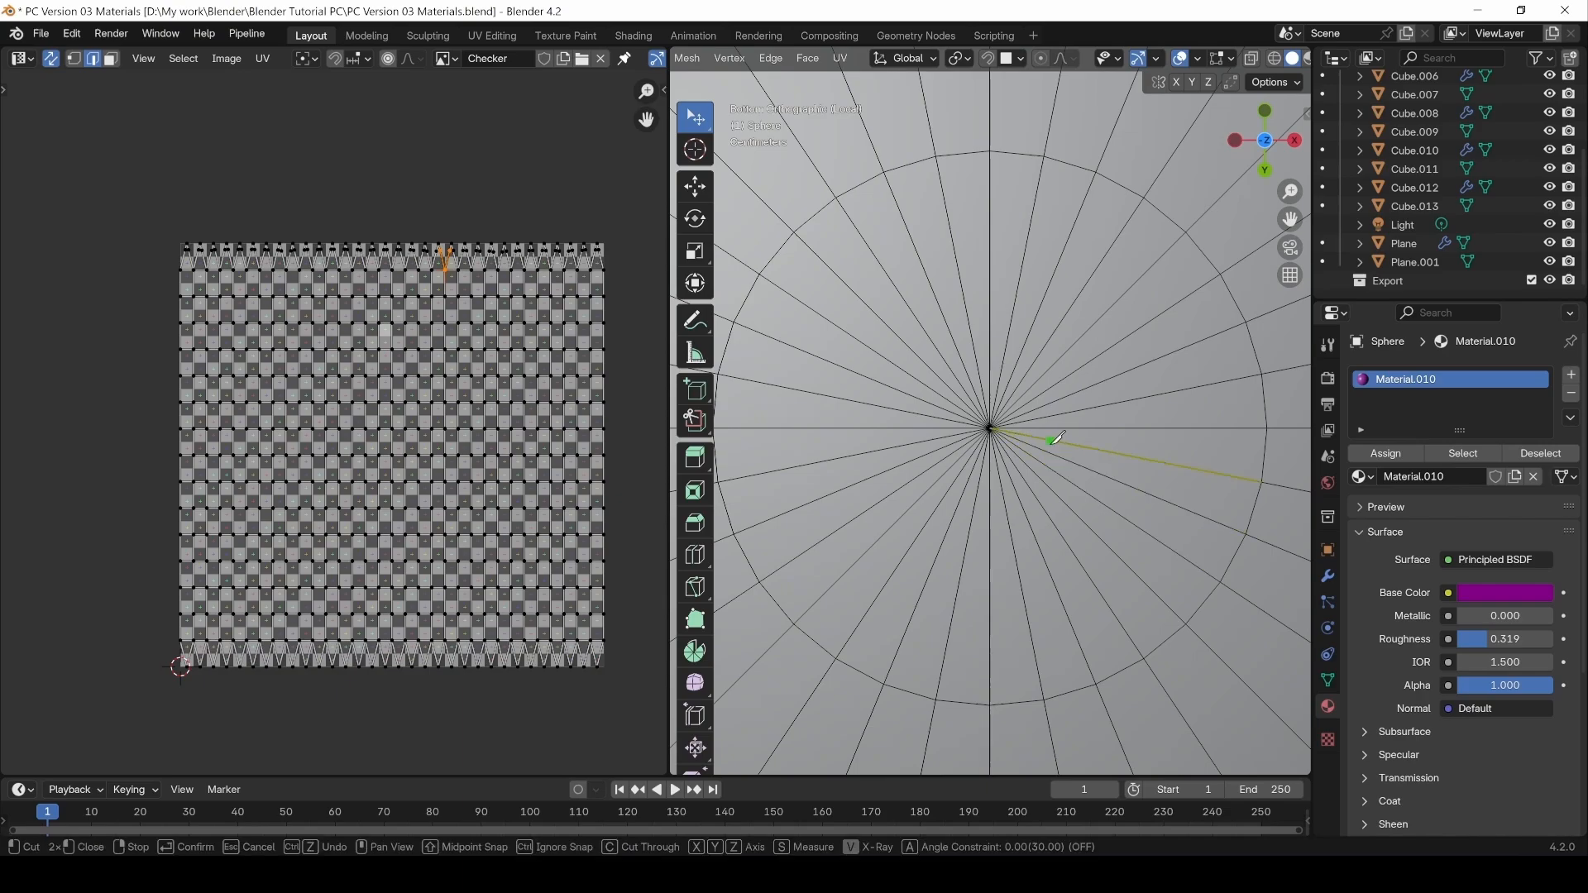
{"action": "left_click", "coordinate": [1053, 470]}
{"action": "left_click", "coordinate": [1056, 384]}
{"action": "left_click", "coordinate": [993, 342]}
{"action": "left_click", "coordinate": [920, 382]}
{"action": "left_click", "coordinate": [921, 475]}
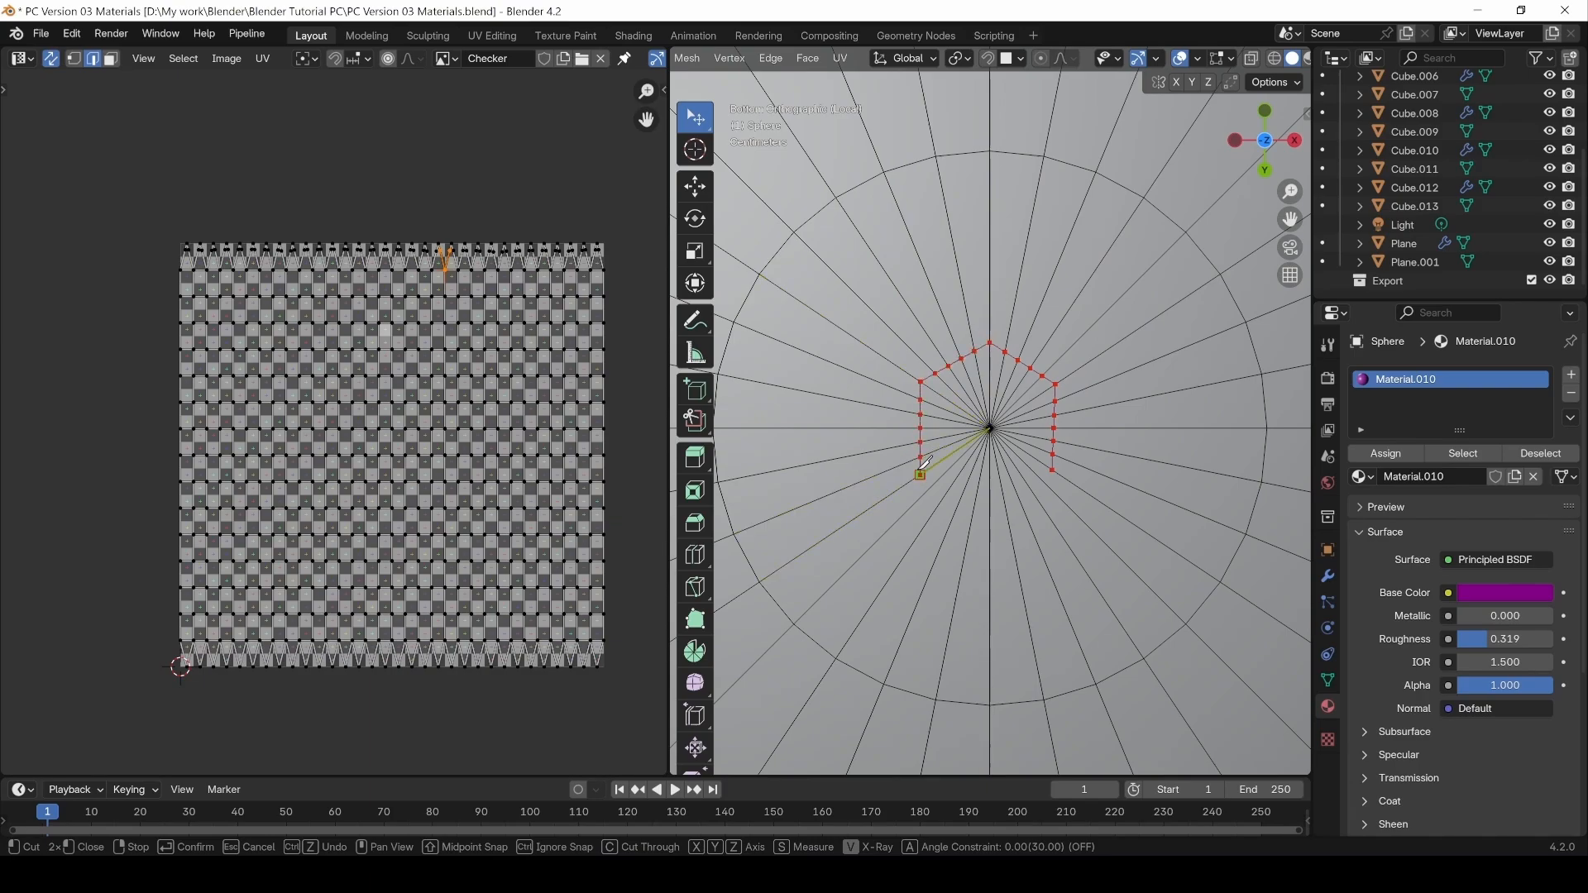
{"action": "left_click", "coordinate": [991, 527]}
{"action": "left_click", "coordinate": [1054, 470]}
{"action": "key", "text": "Return"}
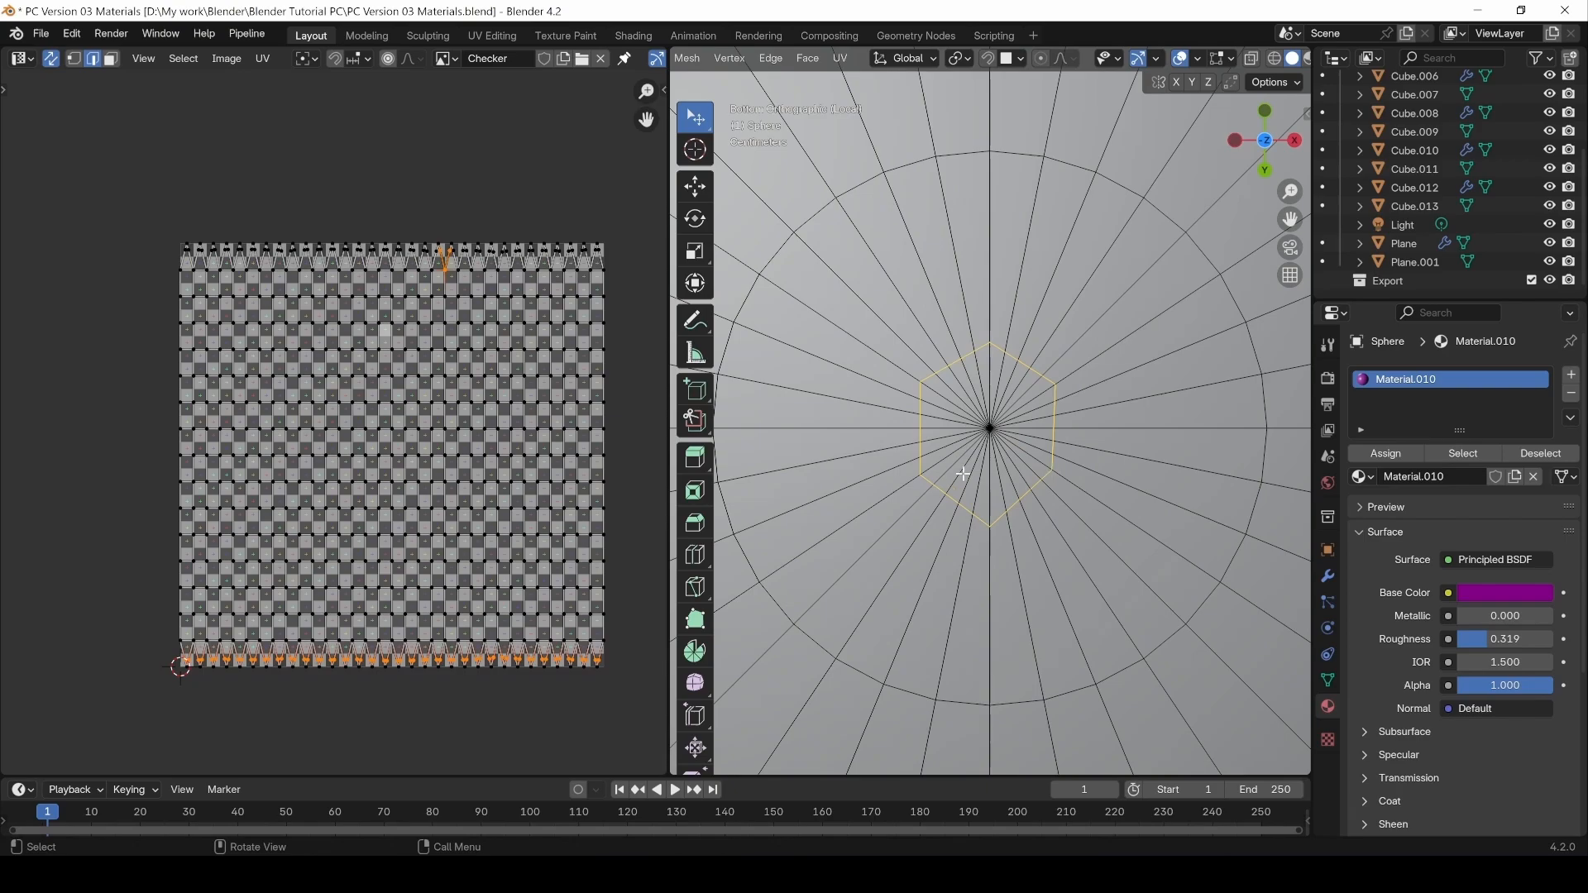
Mark the hexagonal edge loop around the bottom pole as a UV seam.
{"action": "key", "text": "ctrl+e"}
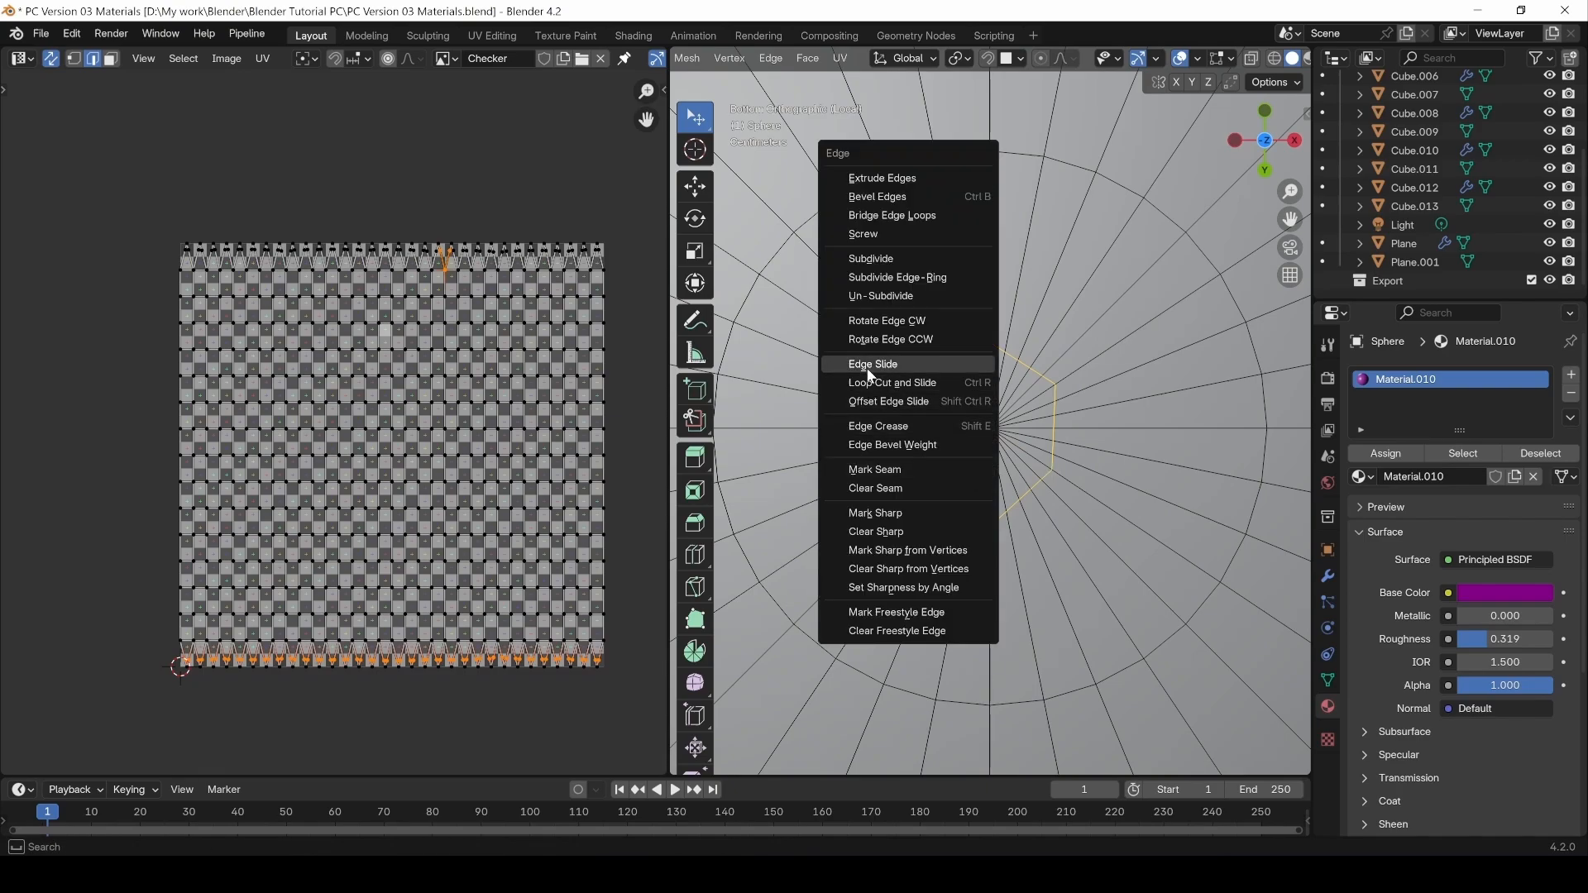
{"action": "left_click", "coordinate": [875, 469]}
{"action": "left_click", "coordinate": [1085, 485]}
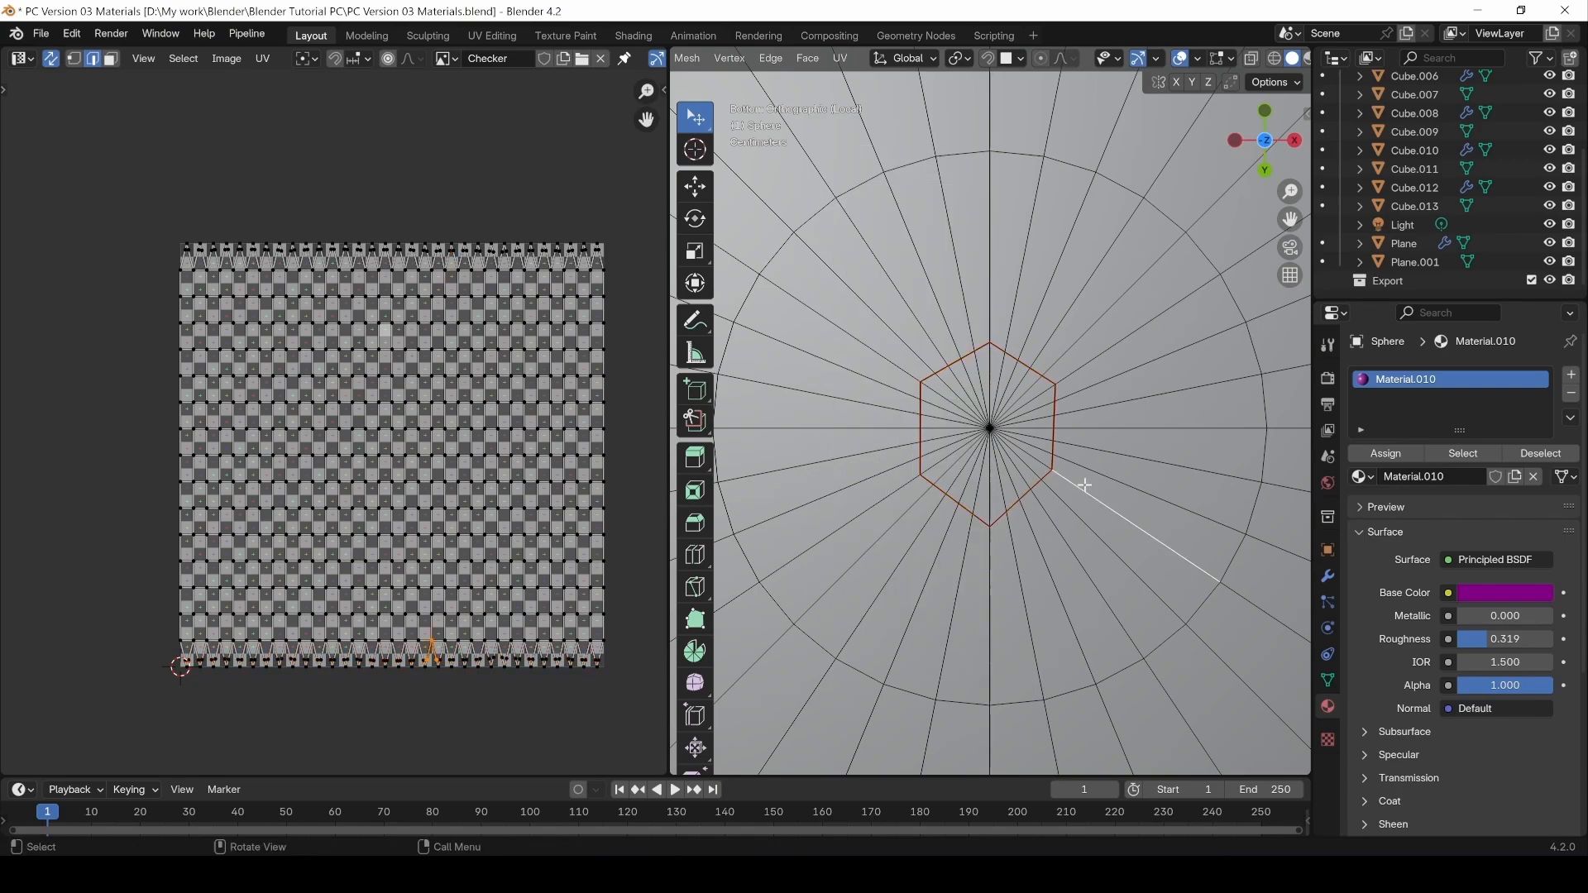
Leave local view, select a vertical edge loop joining the sphere's two poles and mark it as a UV seam.
{"action": "double_click", "coordinate": [988, 540]}
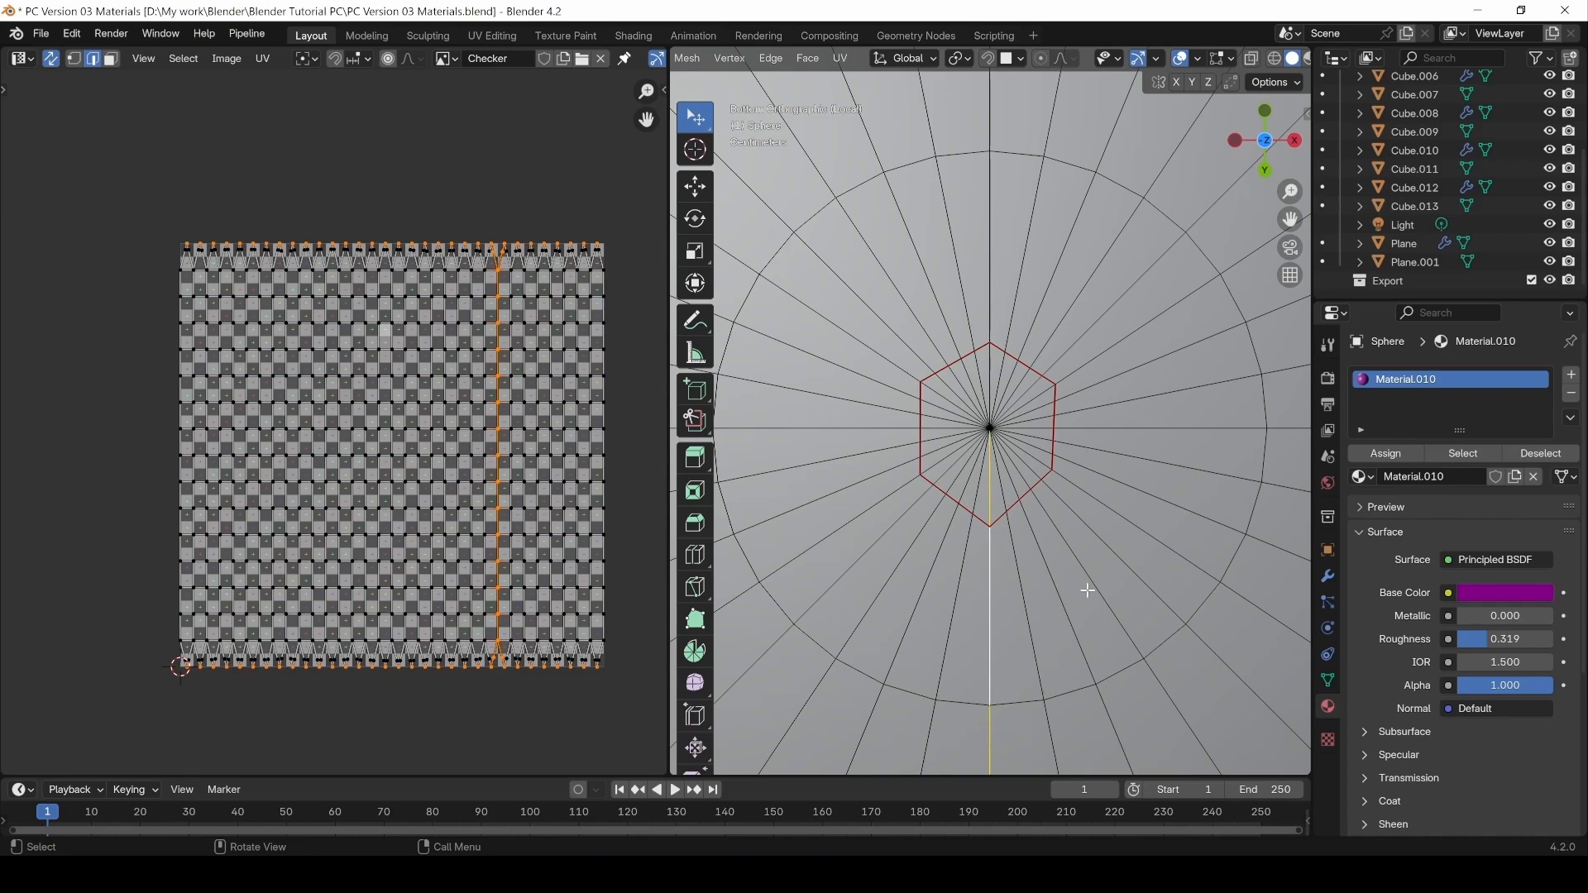
{"action": "scroll", "coordinate": [1067, 589], "scroll_direction": "down", "scroll_amount": 3}
{"action": "middle_click_drag", "start_coordinate": [1067, 589], "coordinate": [1079, 489]}
{"action": "scroll", "coordinate": [1032, 560], "scroll_direction": "down", "scroll_amount": 6}
{"action": "key", "text": "KP_7"}
{"action": "key", "text": "KP_Divide"}
{"action": "scroll", "coordinate": [1019, 534], "scroll_direction": "down", "scroll_amount": 5}
{"action": "left_click", "coordinate": [1059, 598], "text": "alt"}
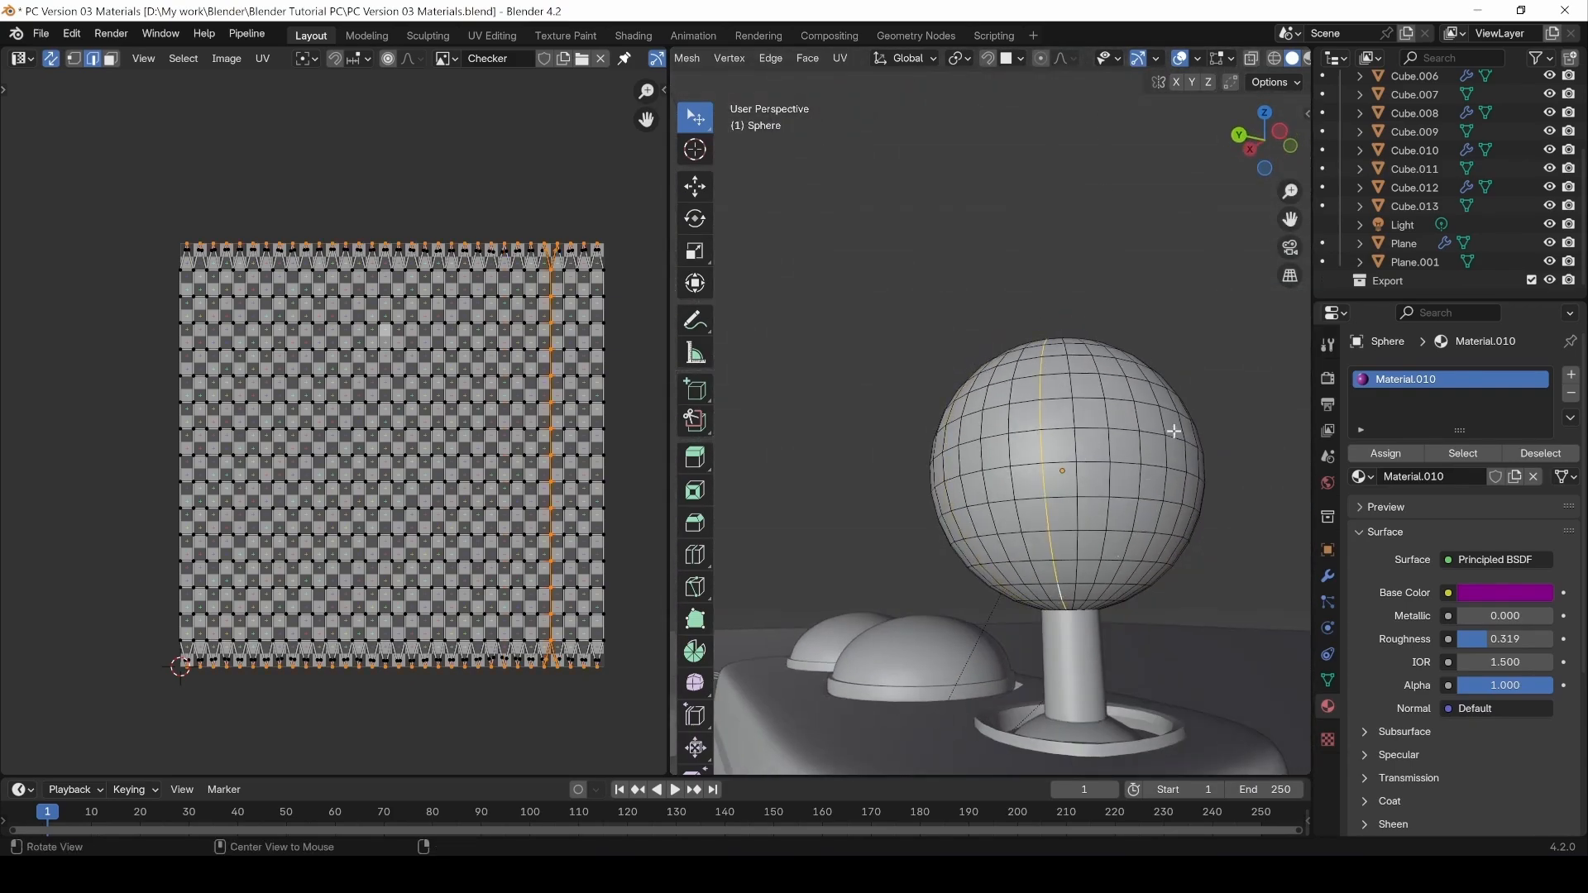
{"action": "middle_click_drag", "start_coordinate": [1059, 597], "coordinate": [1033, 534]}
{"action": "key", "text": "ctrl+e"}
{"action": "left_click", "coordinate": [948, 513]}
Select the whole sphere mesh and unwrap it along the marked seams.
{"action": "left_click", "coordinate": [916, 508]}
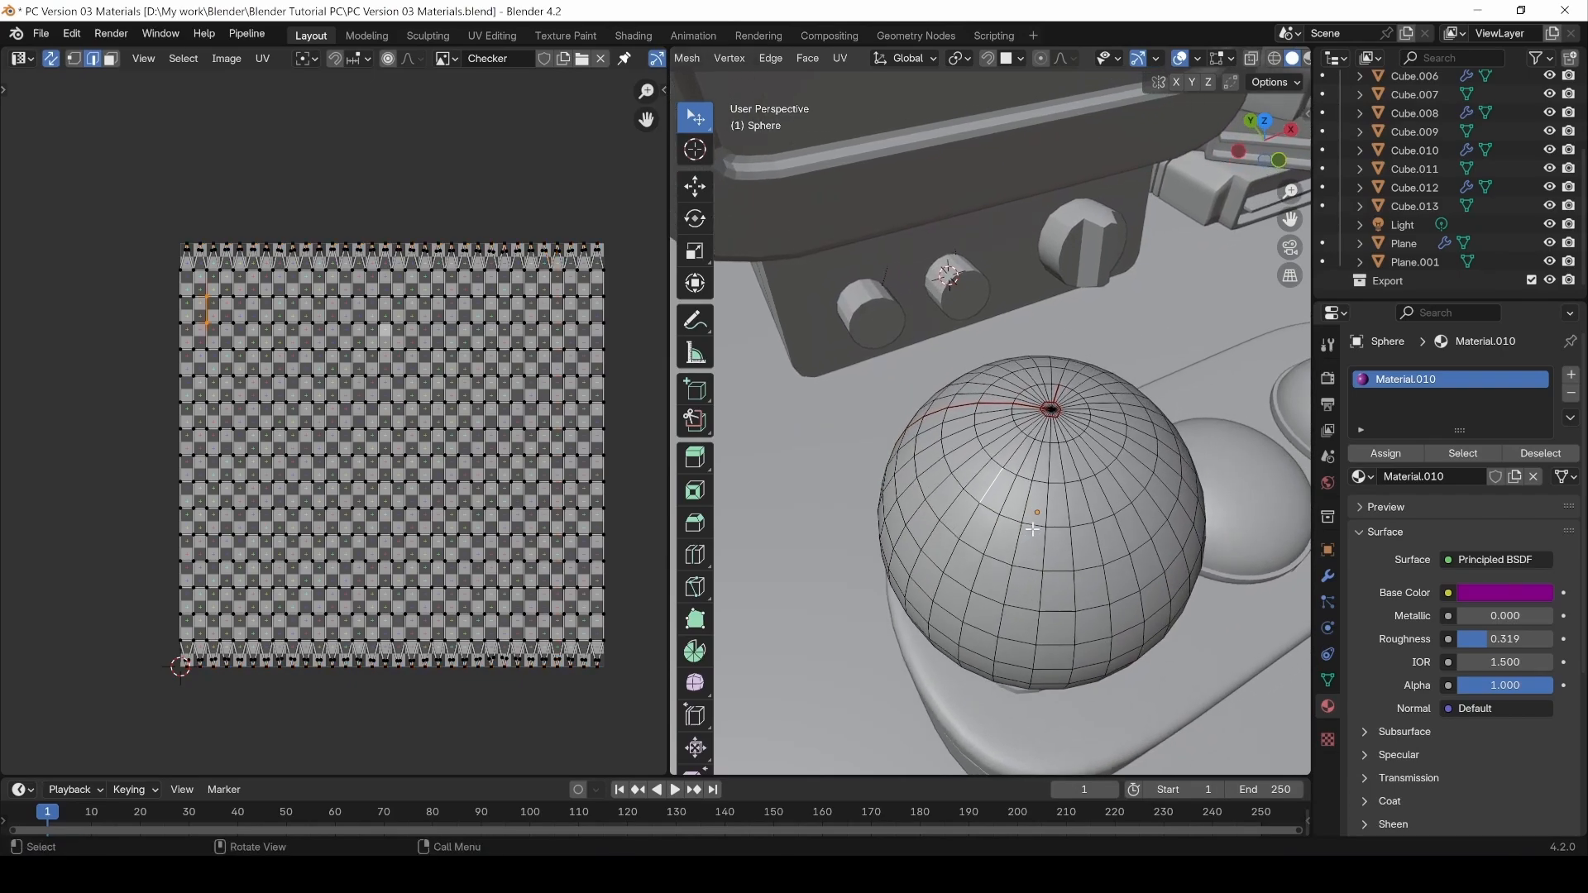
{"action": "key", "text": "q"}
{"action": "key", "text": "a"}
{"action": "middle_click_drag", "start_coordinate": [1095, 472], "coordinate": [1035, 475]}
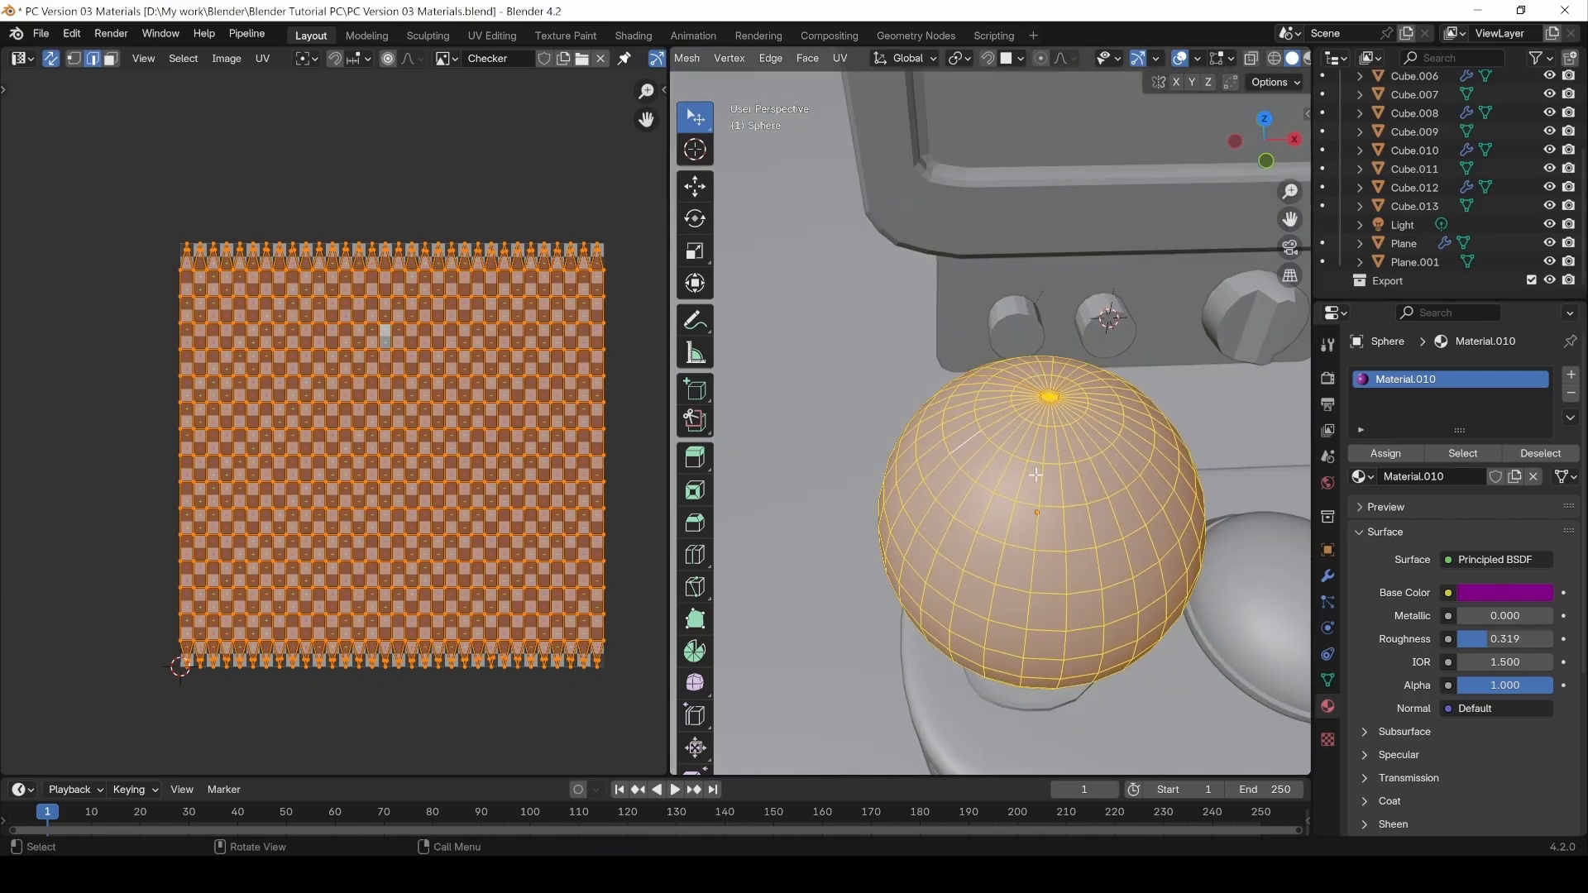
{"action": "left_click", "coordinate": [840, 58]}
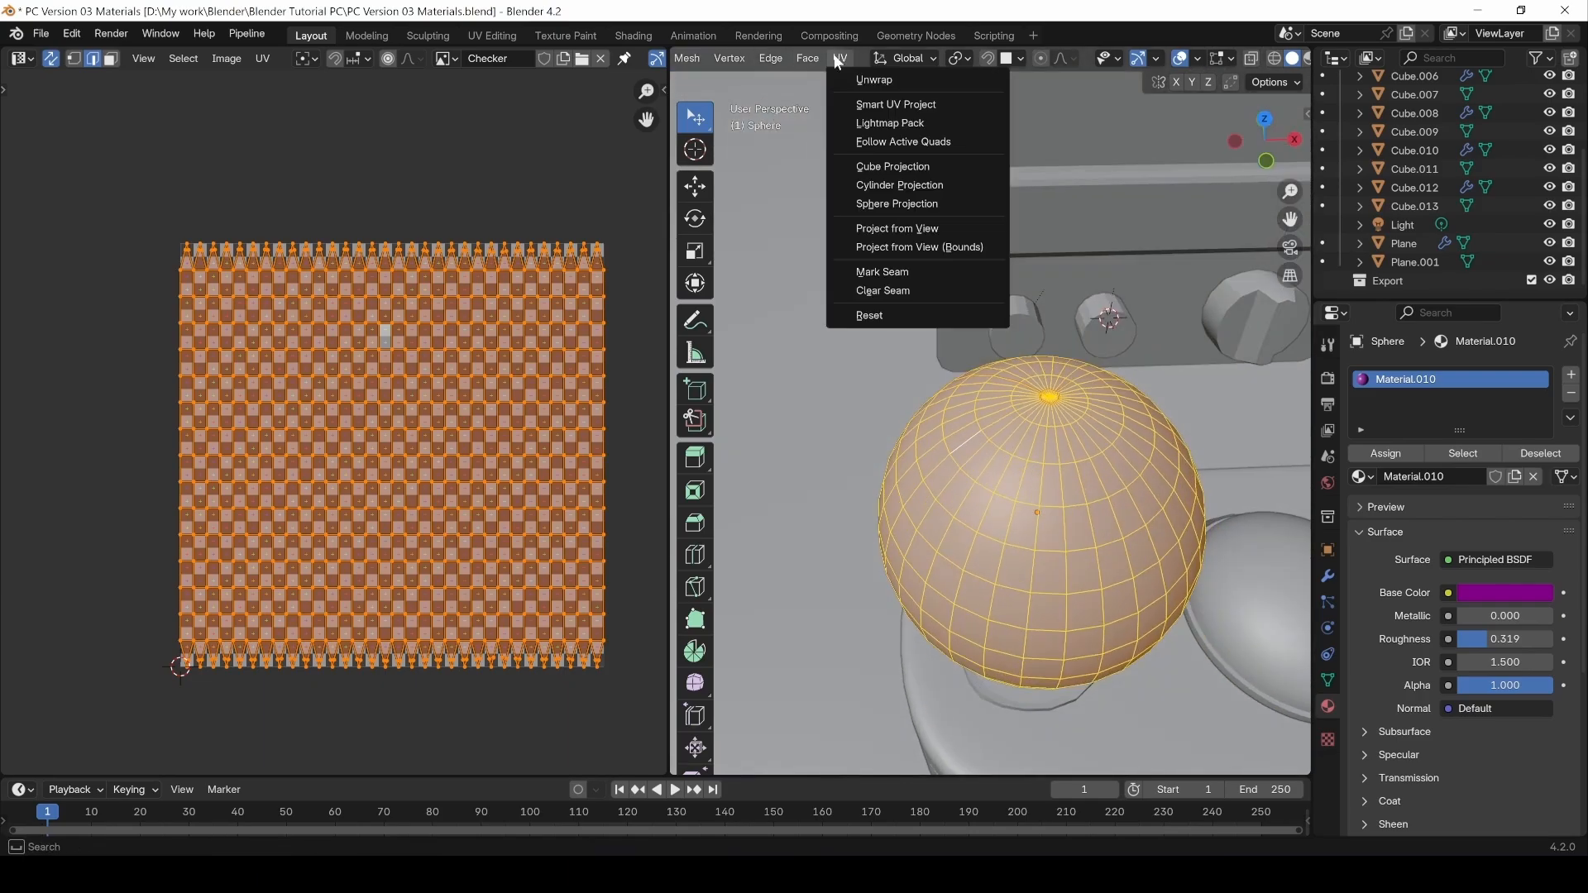
{"action": "left_click", "coordinate": [871, 78]}
{"action": "key", "text": "alt+a"}
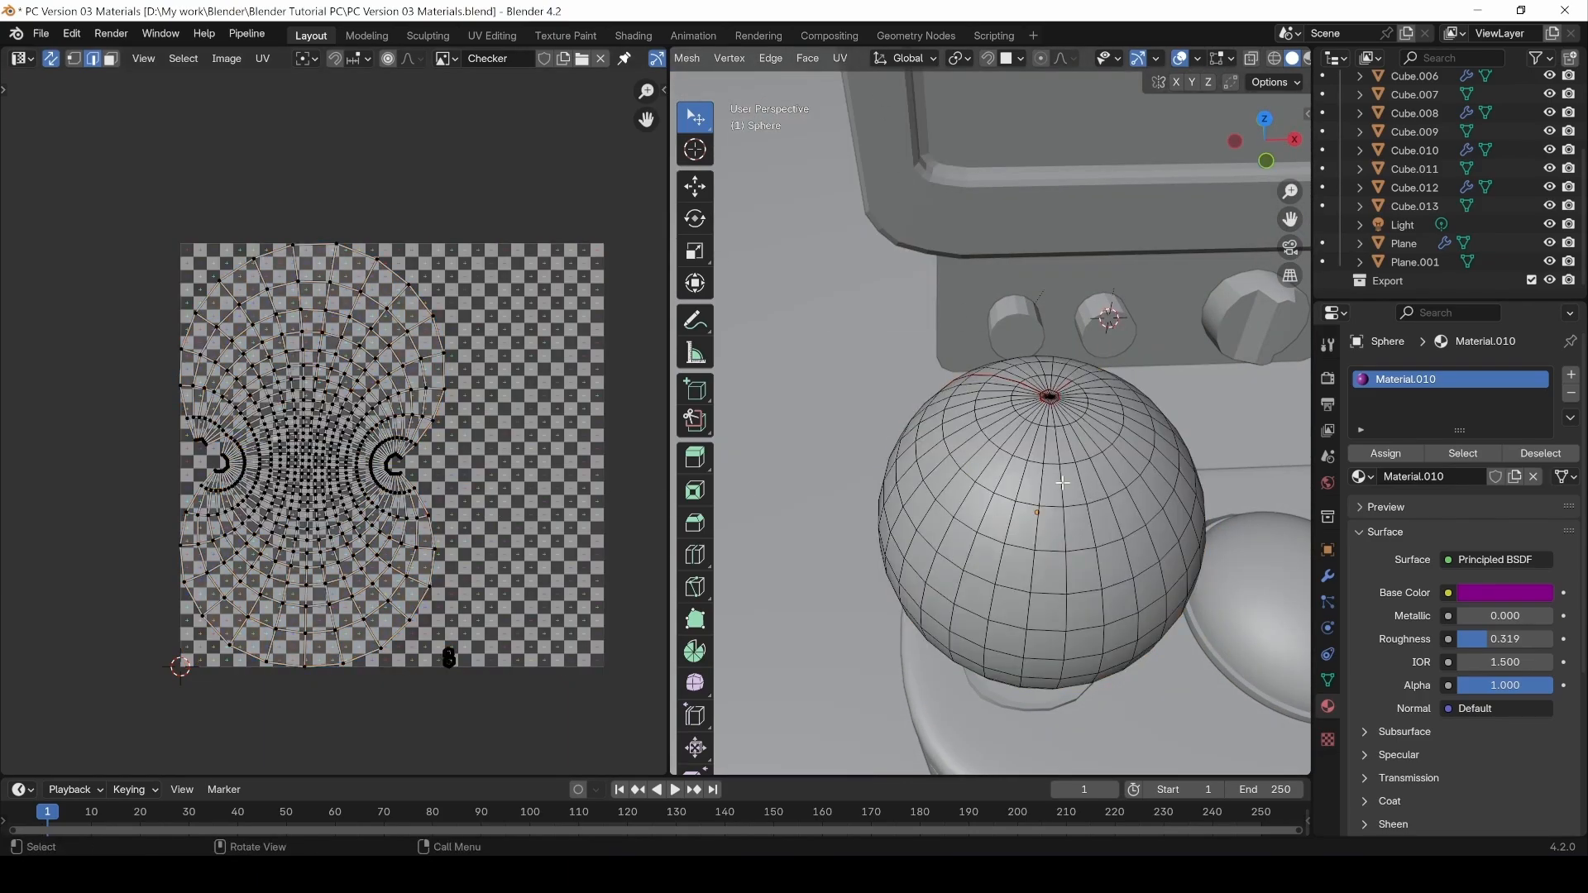
Show the sphere in Material Preview and select an edge beside the hexagonal seam at its top pole.
{"action": "scroll", "coordinate": [1294, 62], "scroll_direction": "down", "scroll_amount": 2}
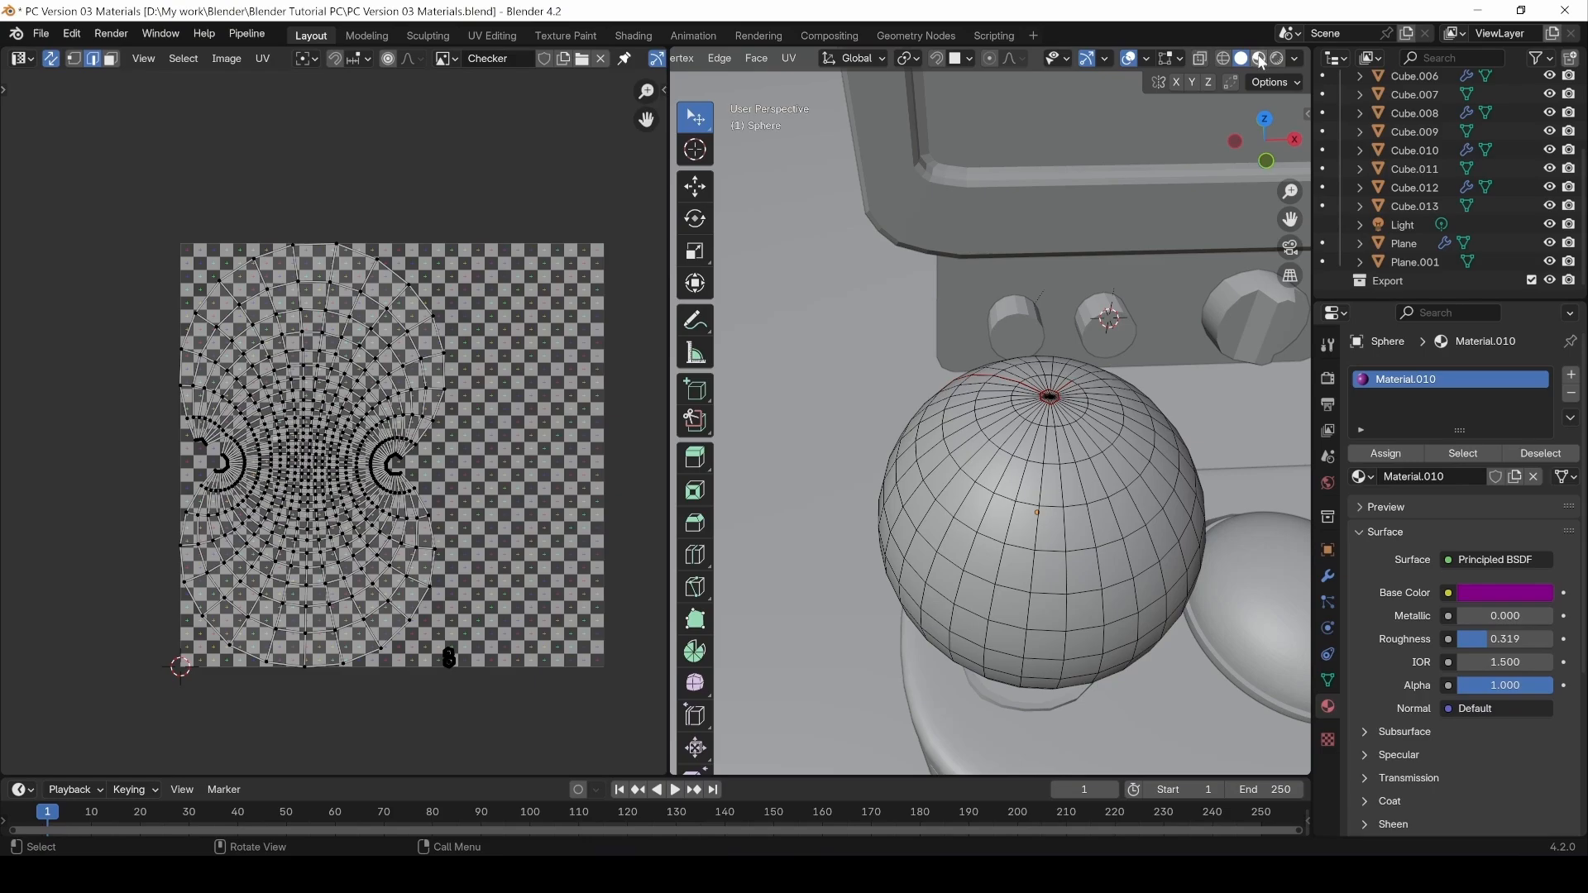
{"action": "left_click", "coordinate": [1261, 60]}
{"action": "scroll", "coordinate": [1006, 445], "scroll_direction": "up", "scroll_amount": 2}
{"action": "middle_click_drag", "start_coordinate": [1104, 422], "coordinate": [1037, 390]}
{"action": "scroll", "coordinate": [1055, 384], "scroll_direction": "up", "scroll_amount": 2}
{"action": "left_click", "coordinate": [1053, 388]}
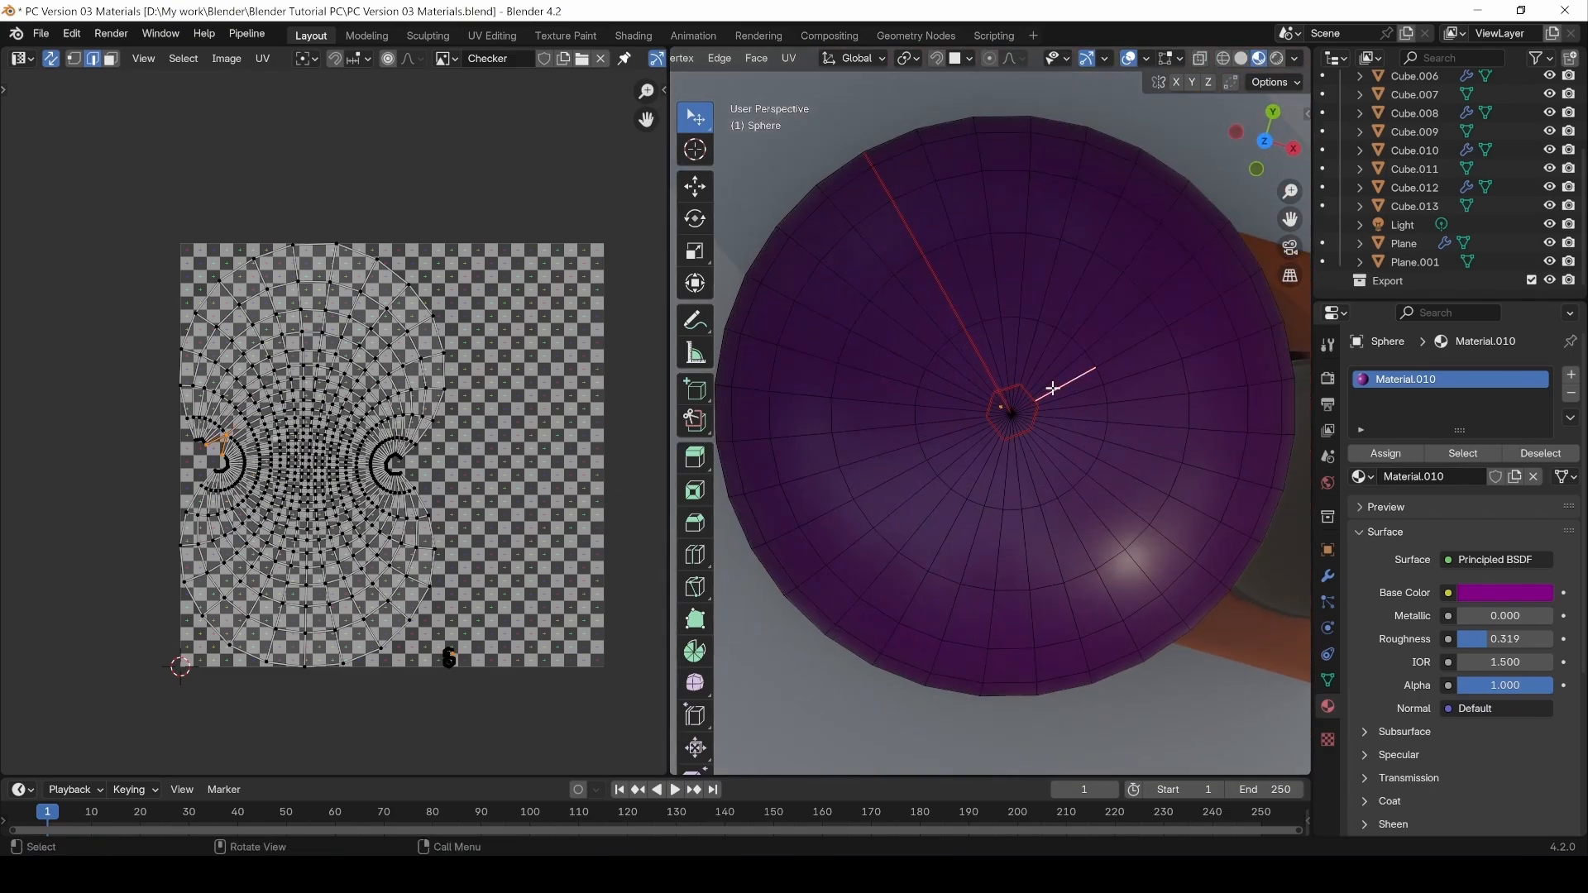
{"action": "right_click", "coordinate": [1051, 389]}
{"action": "left_click", "coordinate": [1041, 407]}
Reselect all of the sphere's geometry, unwrap it again and clear the selection in the UV layout.
{"action": "scroll", "coordinate": [995, 561], "scroll_direction": "down", "scroll_amount": 4}
{"action": "middle_click_drag", "start_coordinate": [958, 602], "coordinate": [1026, 463]}
{"action": "middle_click_drag", "start_coordinate": [1035, 642], "coordinate": [966, 484]}
{"action": "key", "text": "Tab"}
{"action": "key", "text": "Tab"}
{"action": "key", "text": "a"}
{"action": "key", "text": "u"}
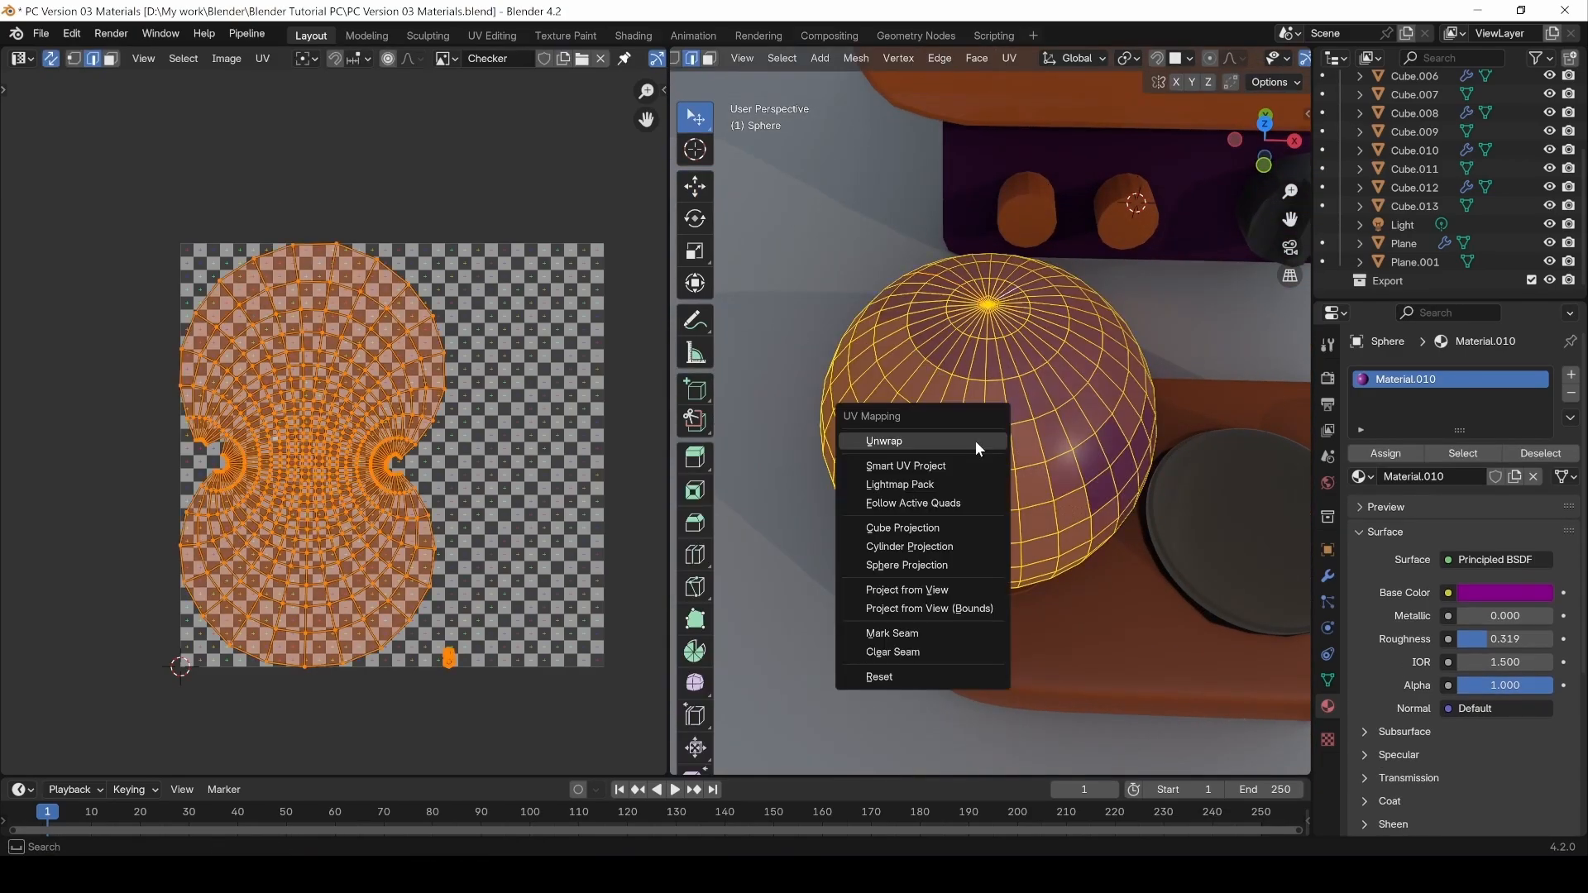
{"action": "left_click", "coordinate": [974, 440]}
{"action": "left_click", "coordinate": [518, 560]}
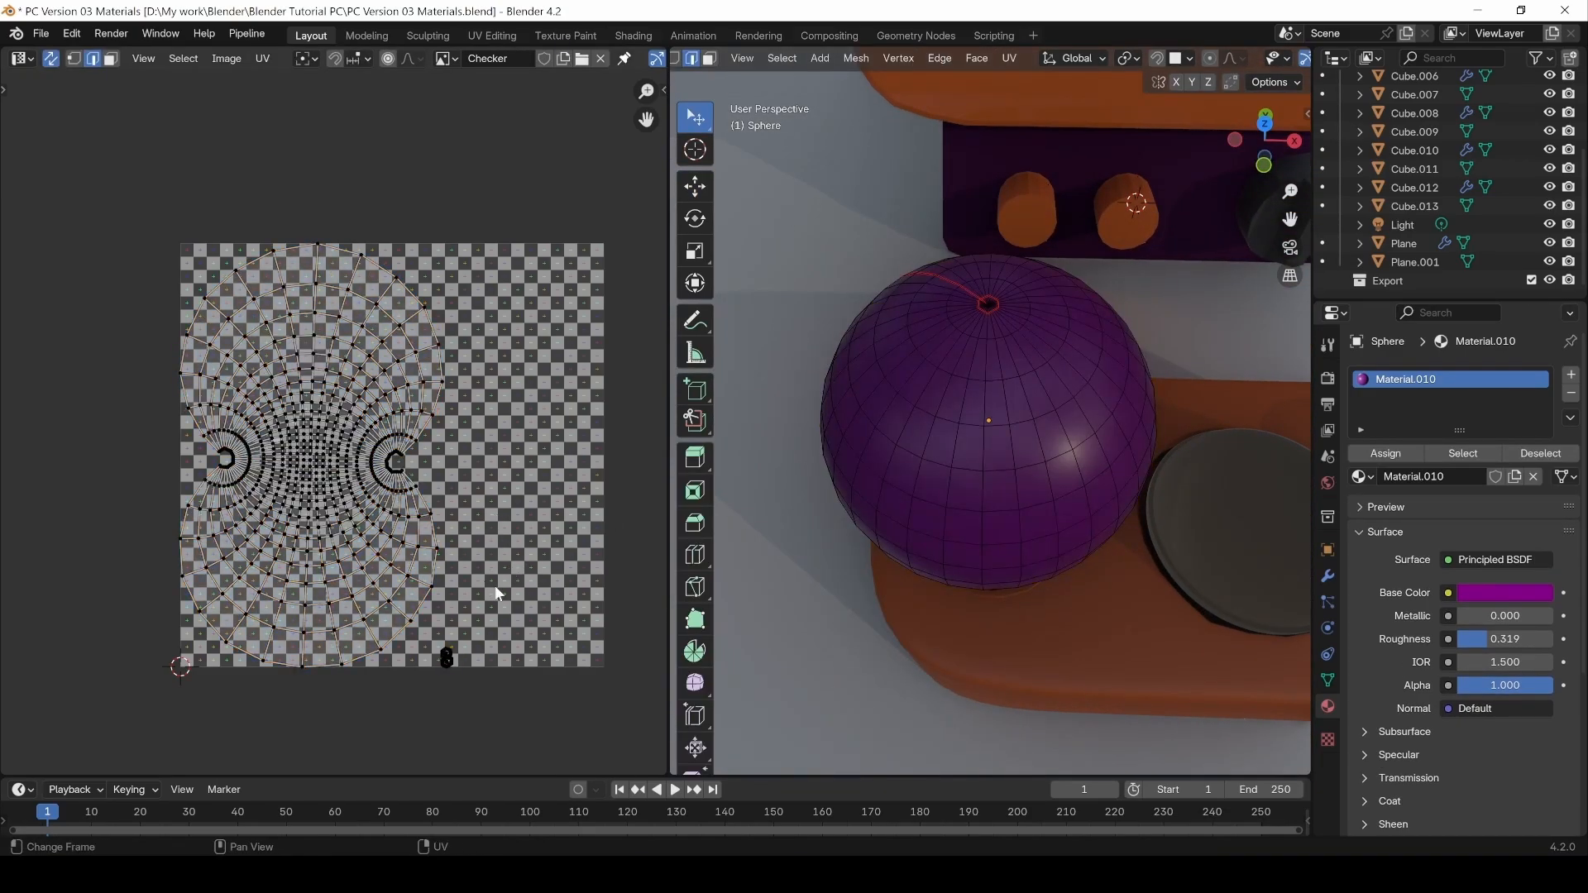
Select the upper edge of a central quad in the lower half of the UV island and flatten it by scaling to 0 along Y.
{"action": "scroll", "coordinate": [460, 668], "scroll_direction": "up", "scroll_amount": 6}
{"action": "middle_click_drag", "start_coordinate": [291, 513], "coordinate": [515, 658], "text": "shift"}
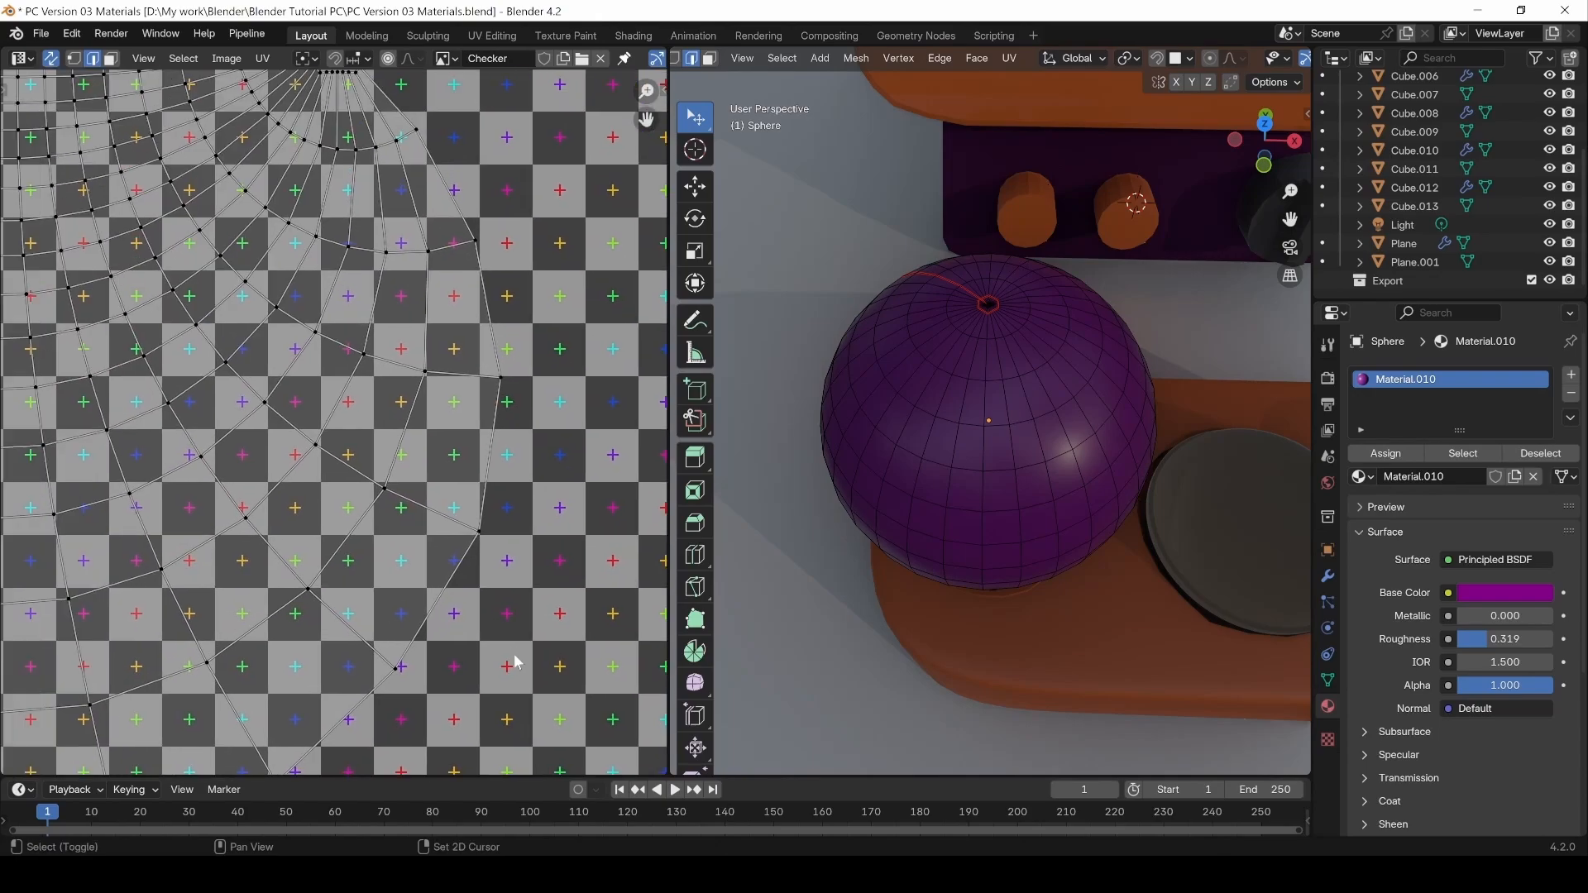
{"action": "middle_click_drag", "start_coordinate": [339, 310], "coordinate": [459, 511], "text": "shift"}
{"action": "middle_click_drag", "start_coordinate": [411, 566], "coordinate": [616, 518], "text": "shift"}
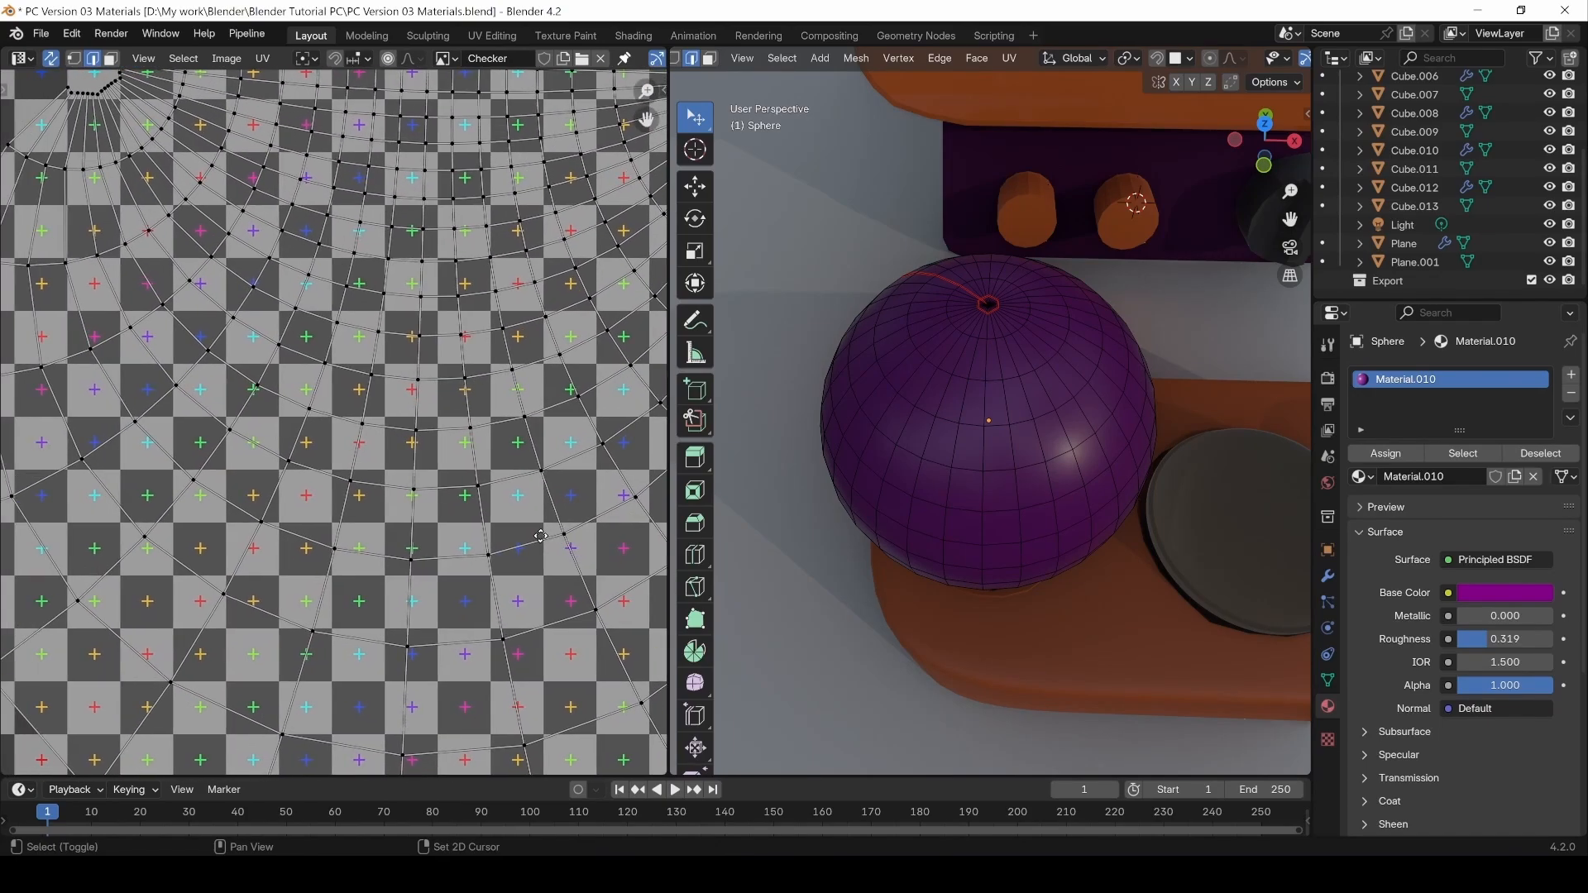
{"action": "left_click", "coordinate": [458, 515]}
{"action": "left_click", "coordinate": [437, 488], "text": "shift"}
{"action": "scroll", "coordinate": [468, 500], "scroll_direction": "up", "scroll_amount": 5}
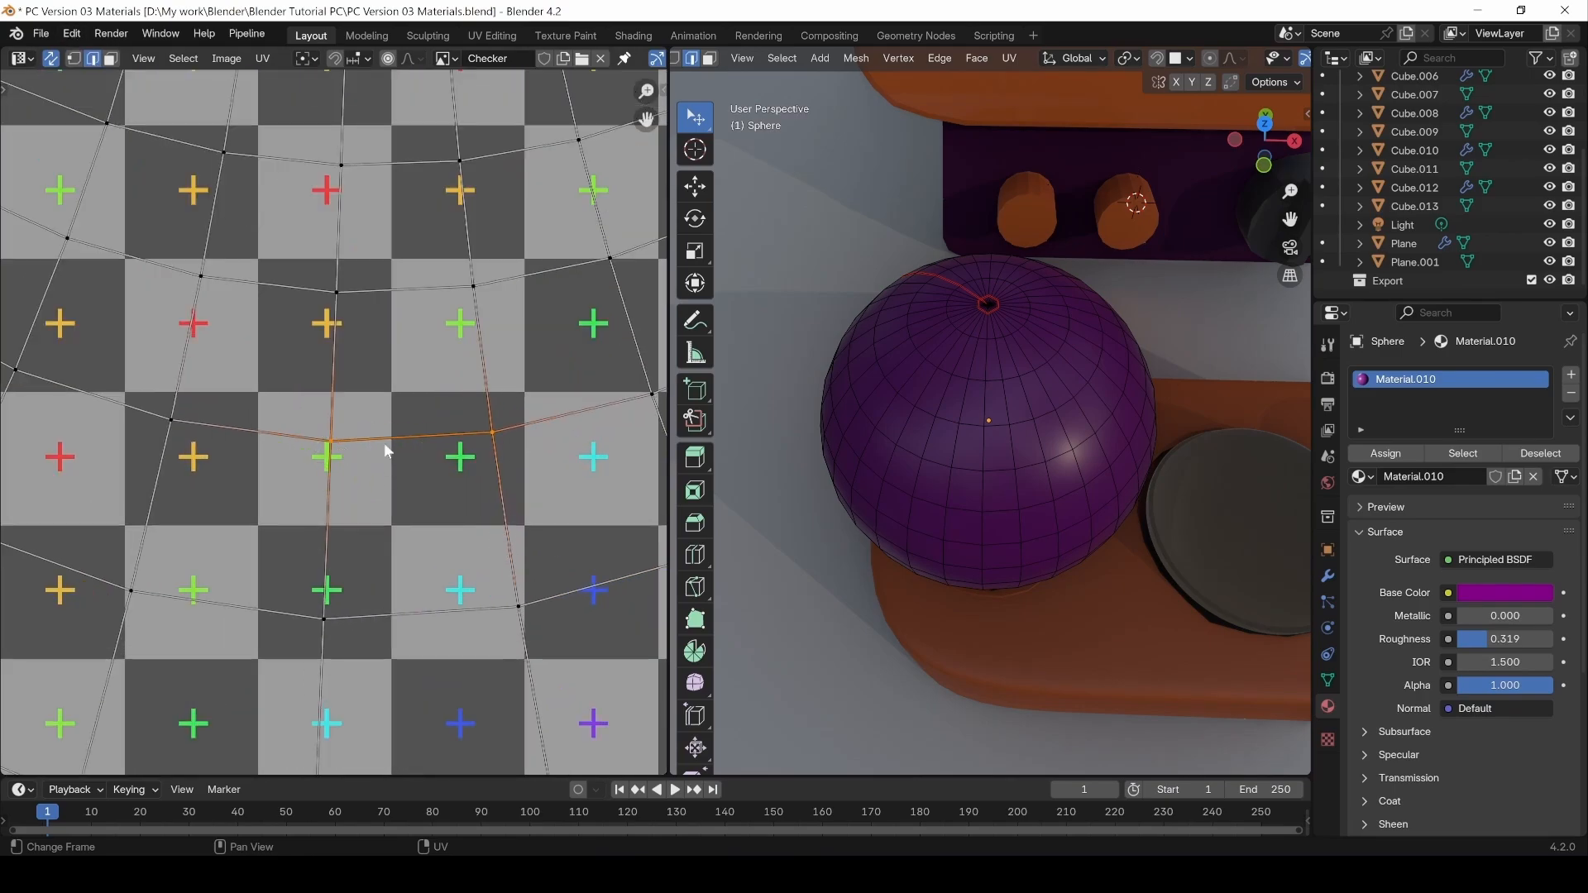
{"action": "type", "text": "sy"}
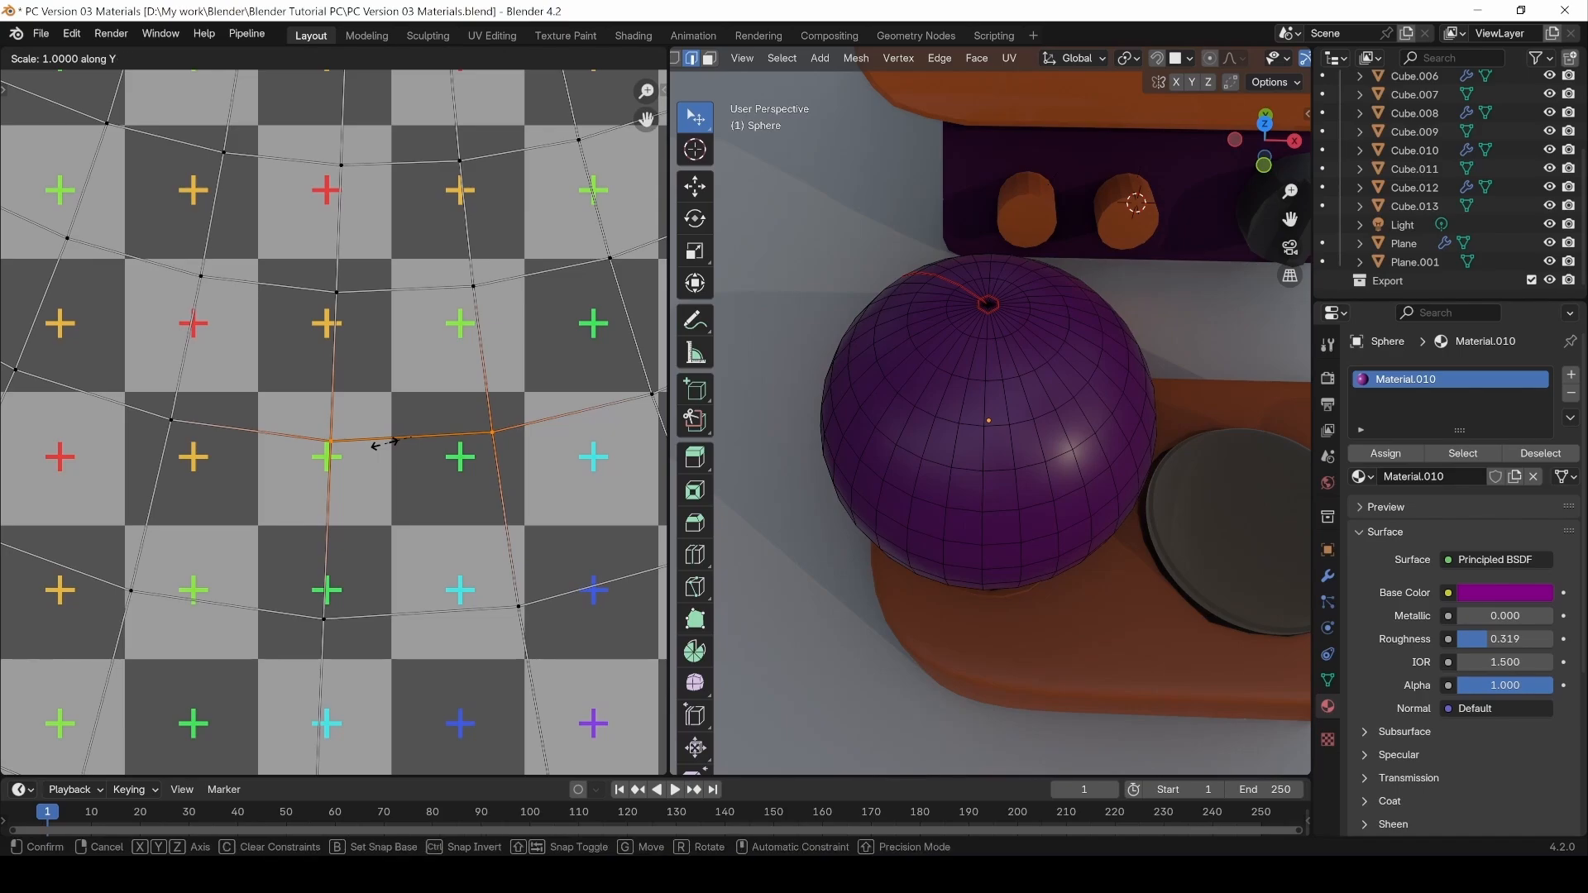
{"action": "type", "text": "0"}
{"action": "key", "text": "Return"}
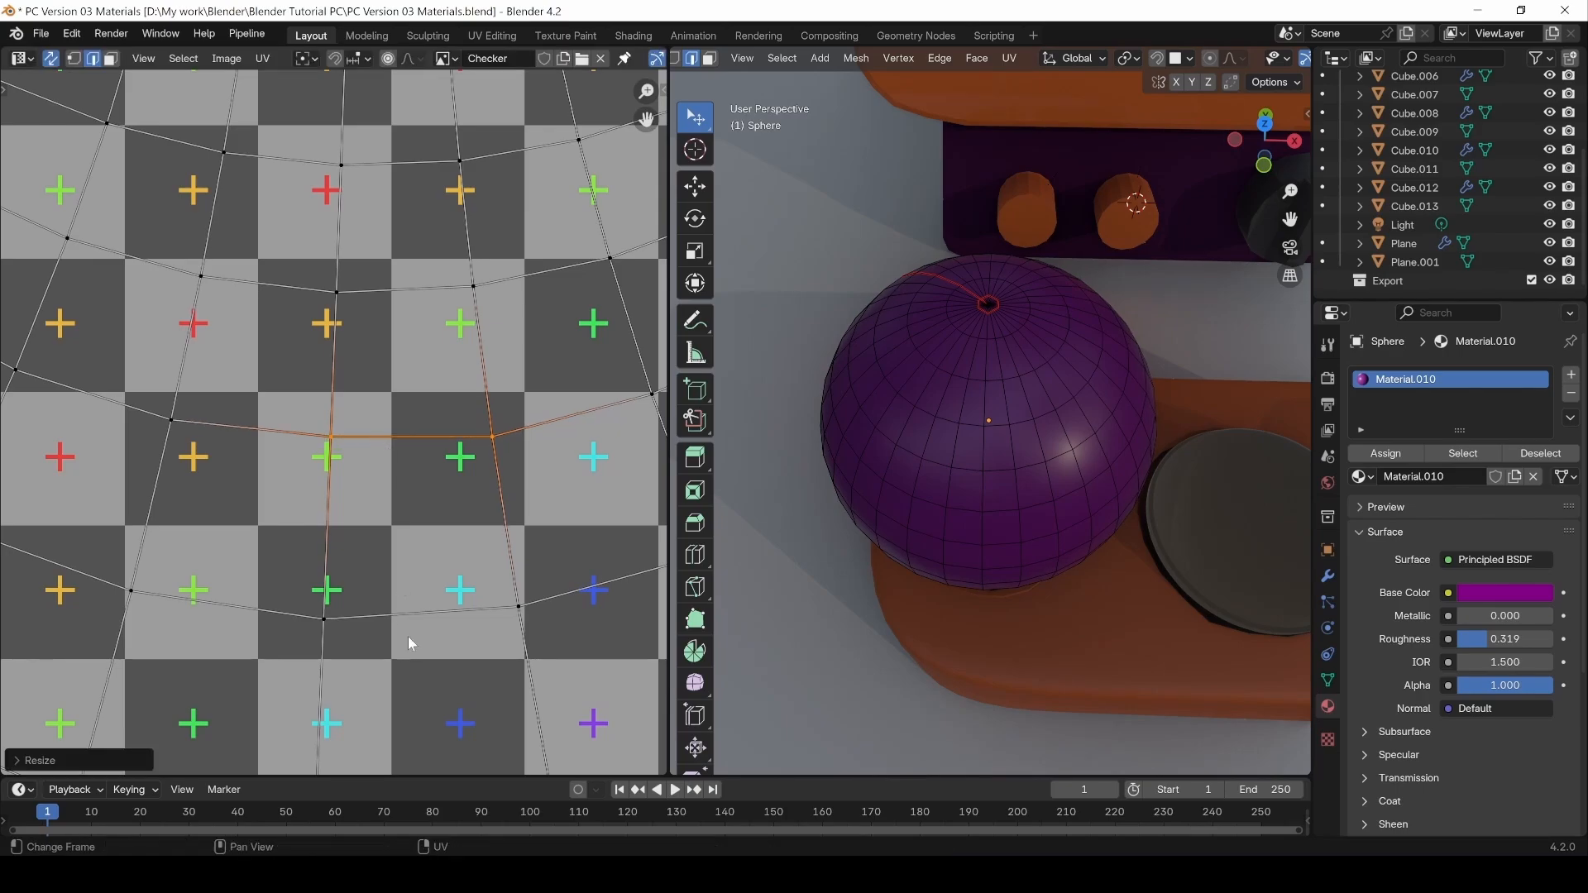
Flatten the lower edge of the same UV quad by scaling it to 0 along Y.
{"action": "left_click", "coordinate": [407, 616], "text": "alt"}
{"action": "type", "text": "sy"}
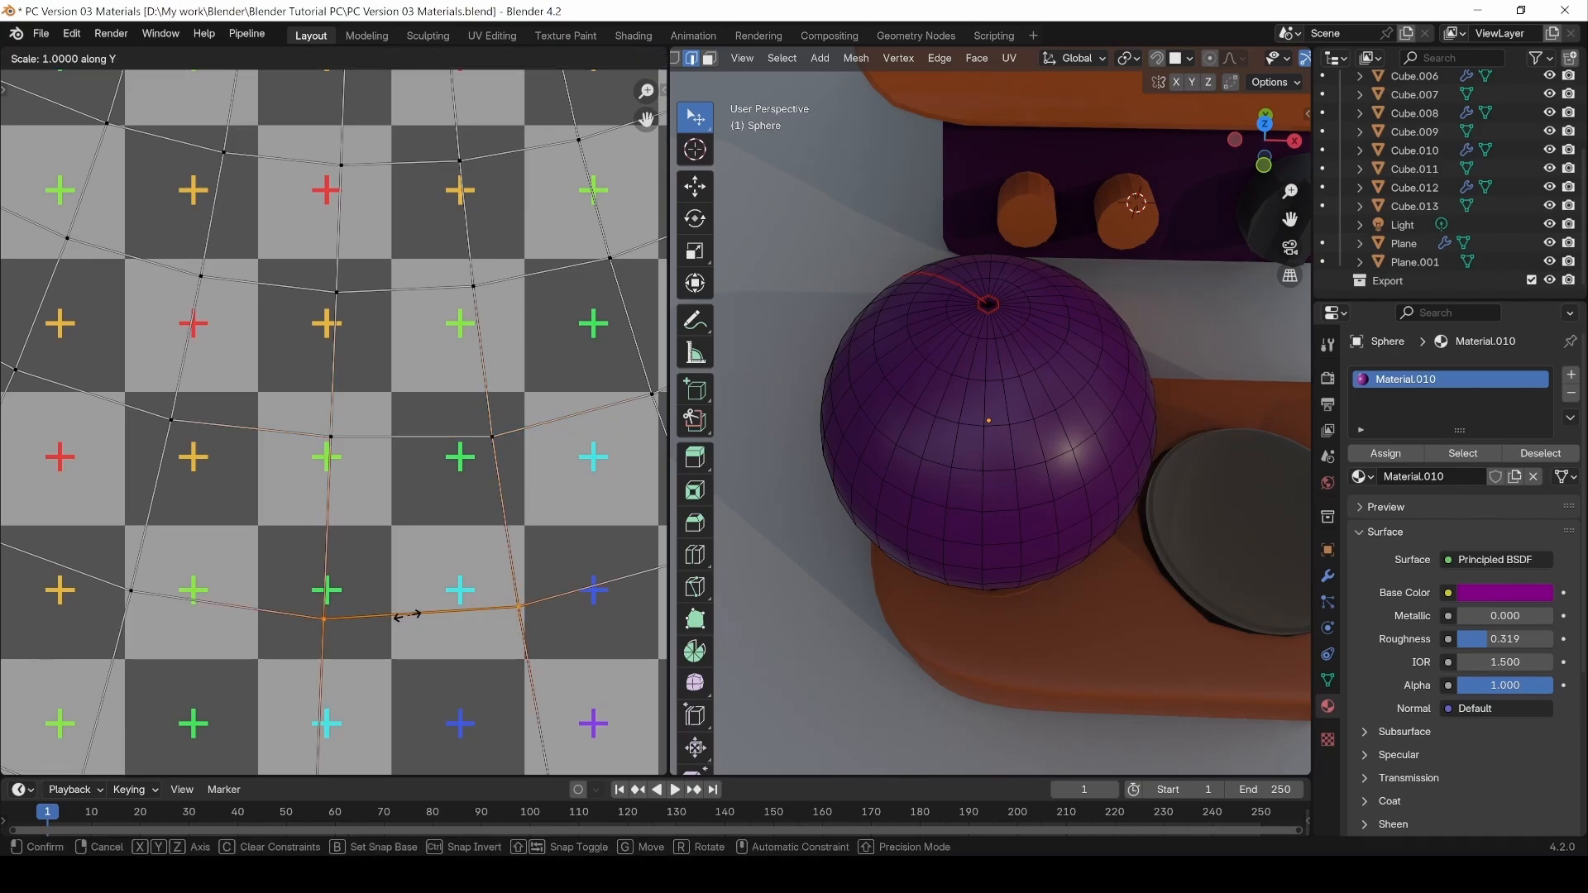
{"action": "type", "text": "0"}
{"action": "key", "text": "Return"}
Straighten both side edges of the UV quad by scaling each one to 0 along X.
{"action": "left_click", "coordinate": [507, 524], "text": "alt"}
{"action": "type", "text": "s"}
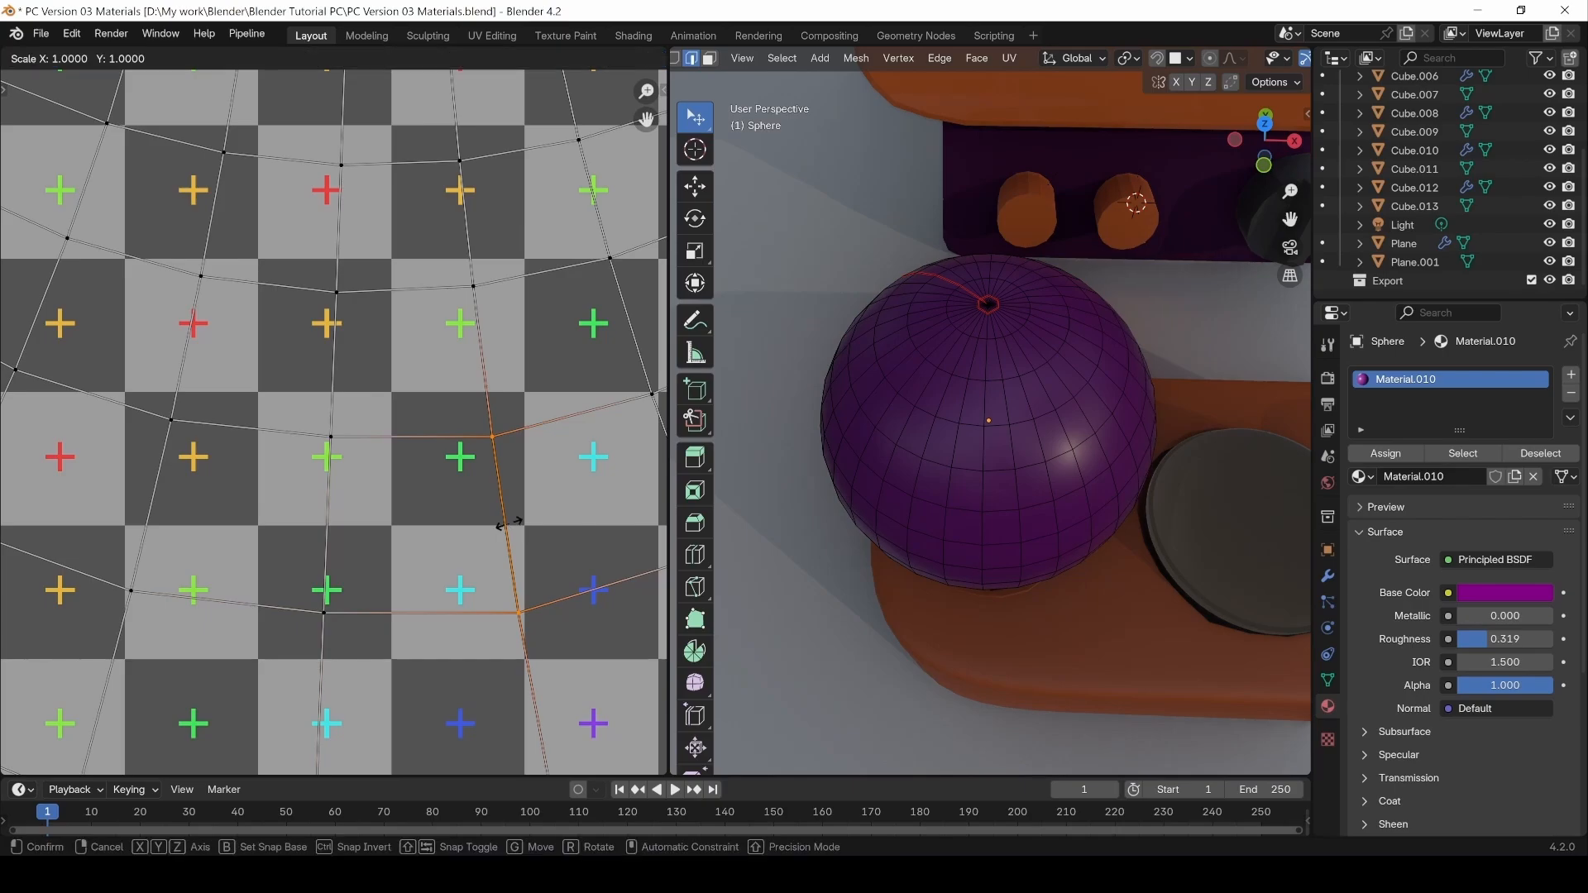
{"action": "type", "text": "x"}
{"action": "type", "text": "0"}
{"action": "key", "text": "Return"}
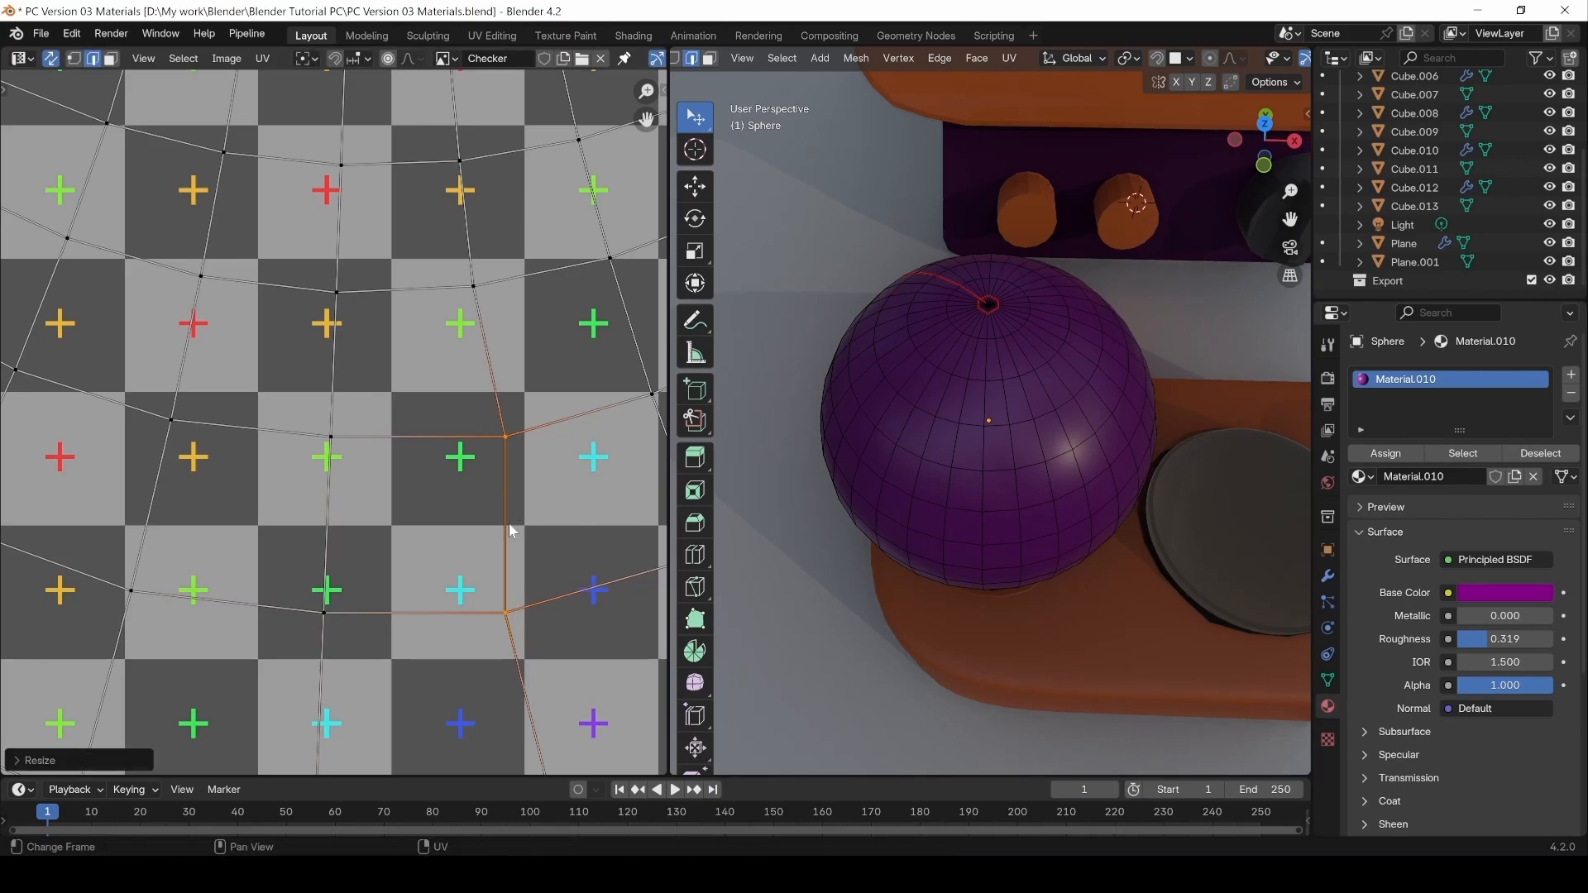
{"action": "left_click", "coordinate": [333, 509], "text": "alt"}
{"action": "key", "text": "s"}
{"action": "key", "text": "0"}
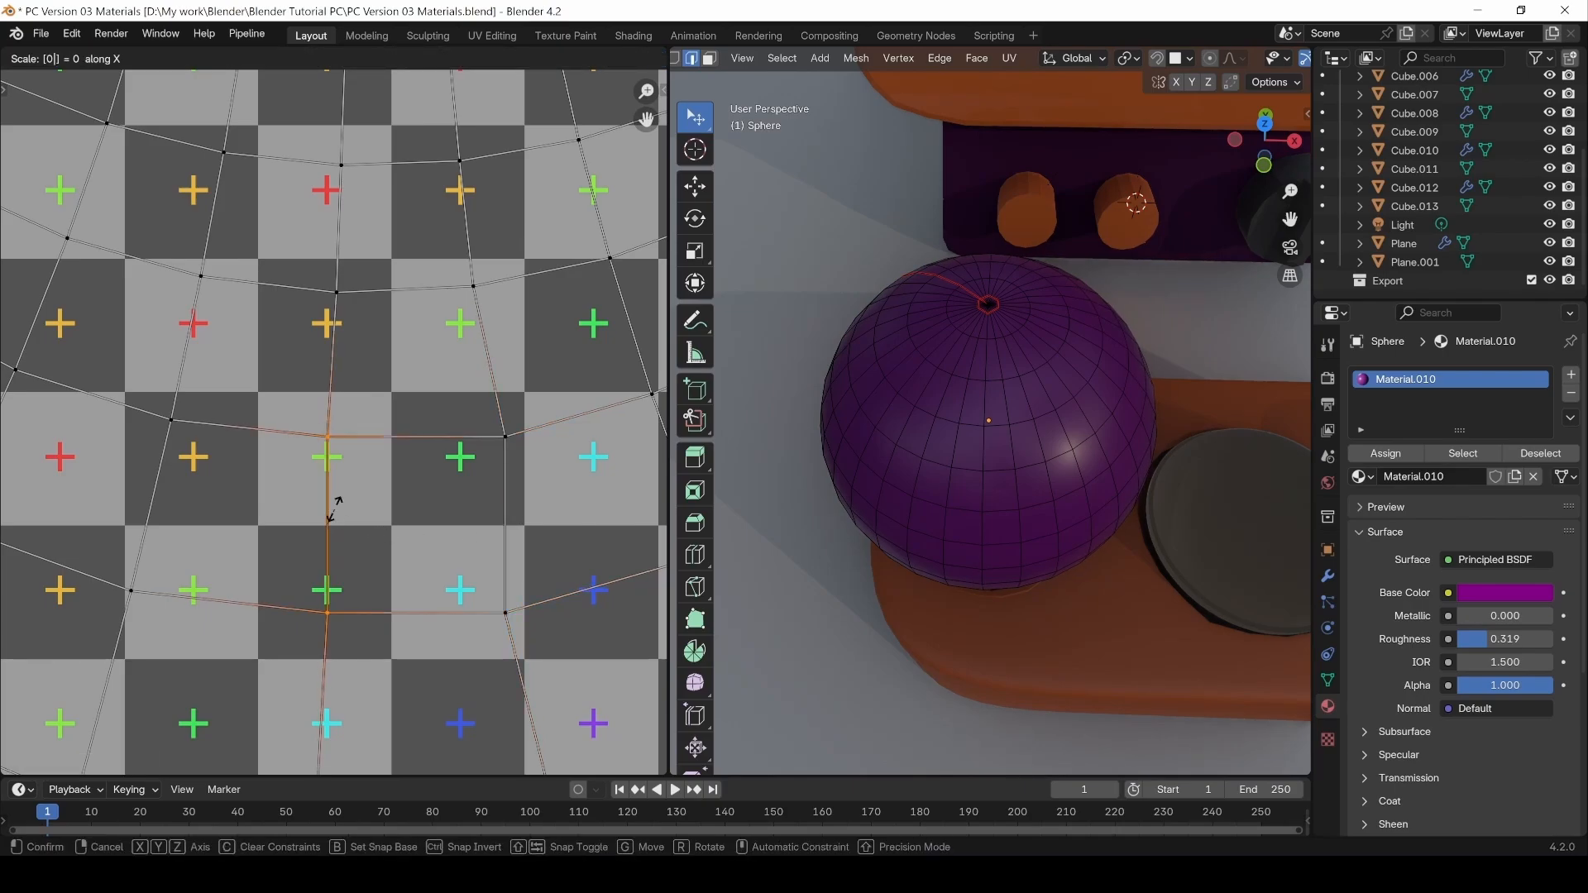
{"action": "key", "text": "Return"}
Change the UV layout to face selection and select the straightened quad as the reference face.
{"action": "key", "text": "3"}
{"action": "left_click", "coordinate": [434, 551]}
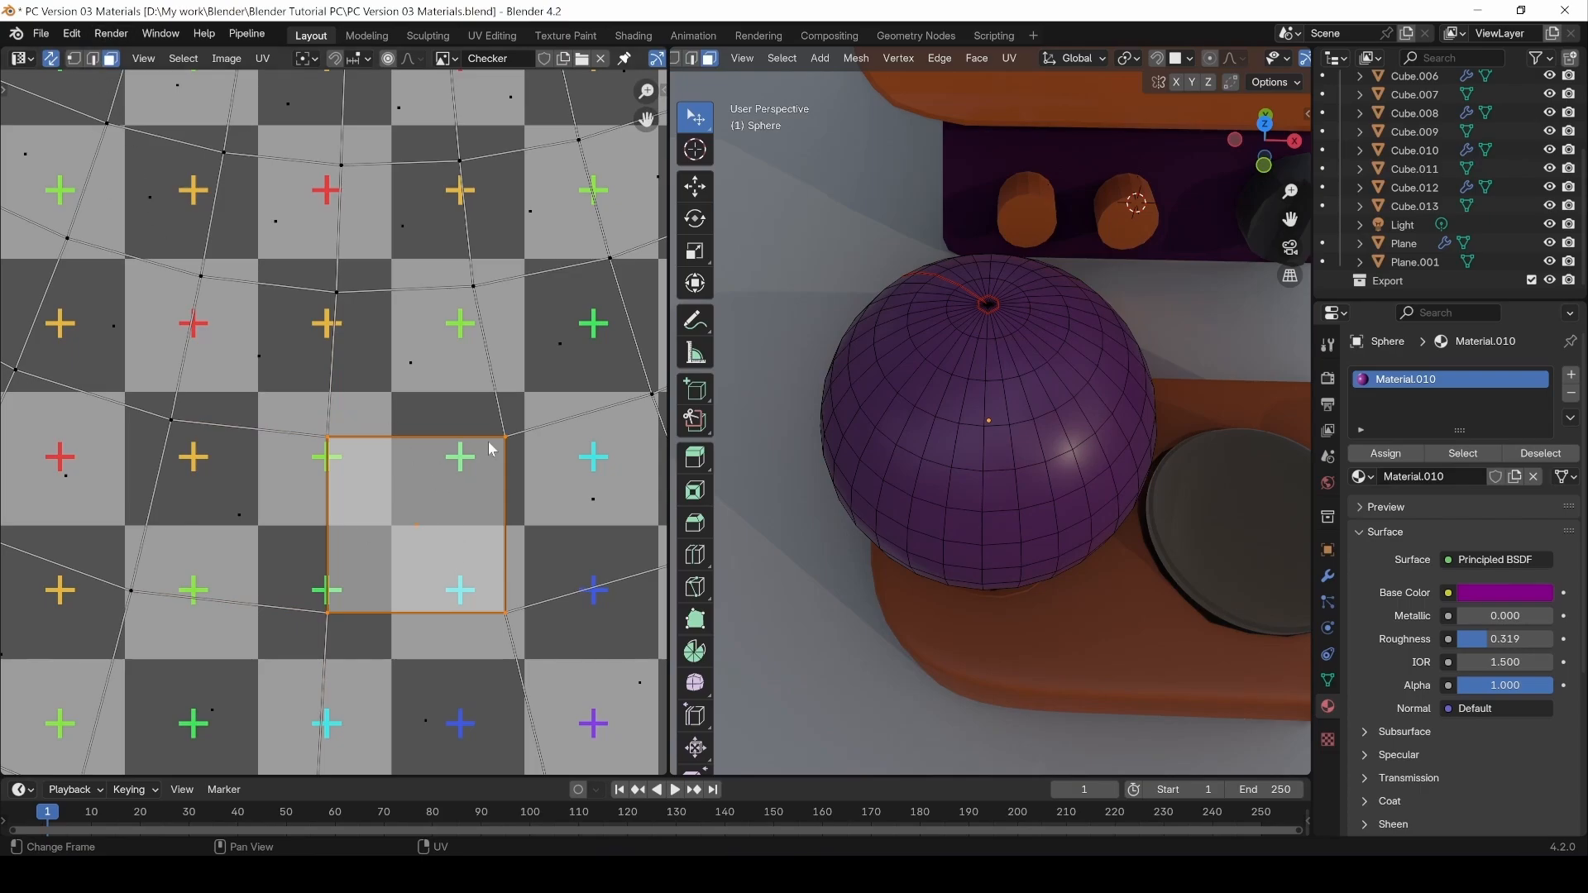
{"action": "scroll", "coordinate": [435, 501], "scroll_direction": "down", "scroll_amount": 4}
{"action": "key", "text": "a"}
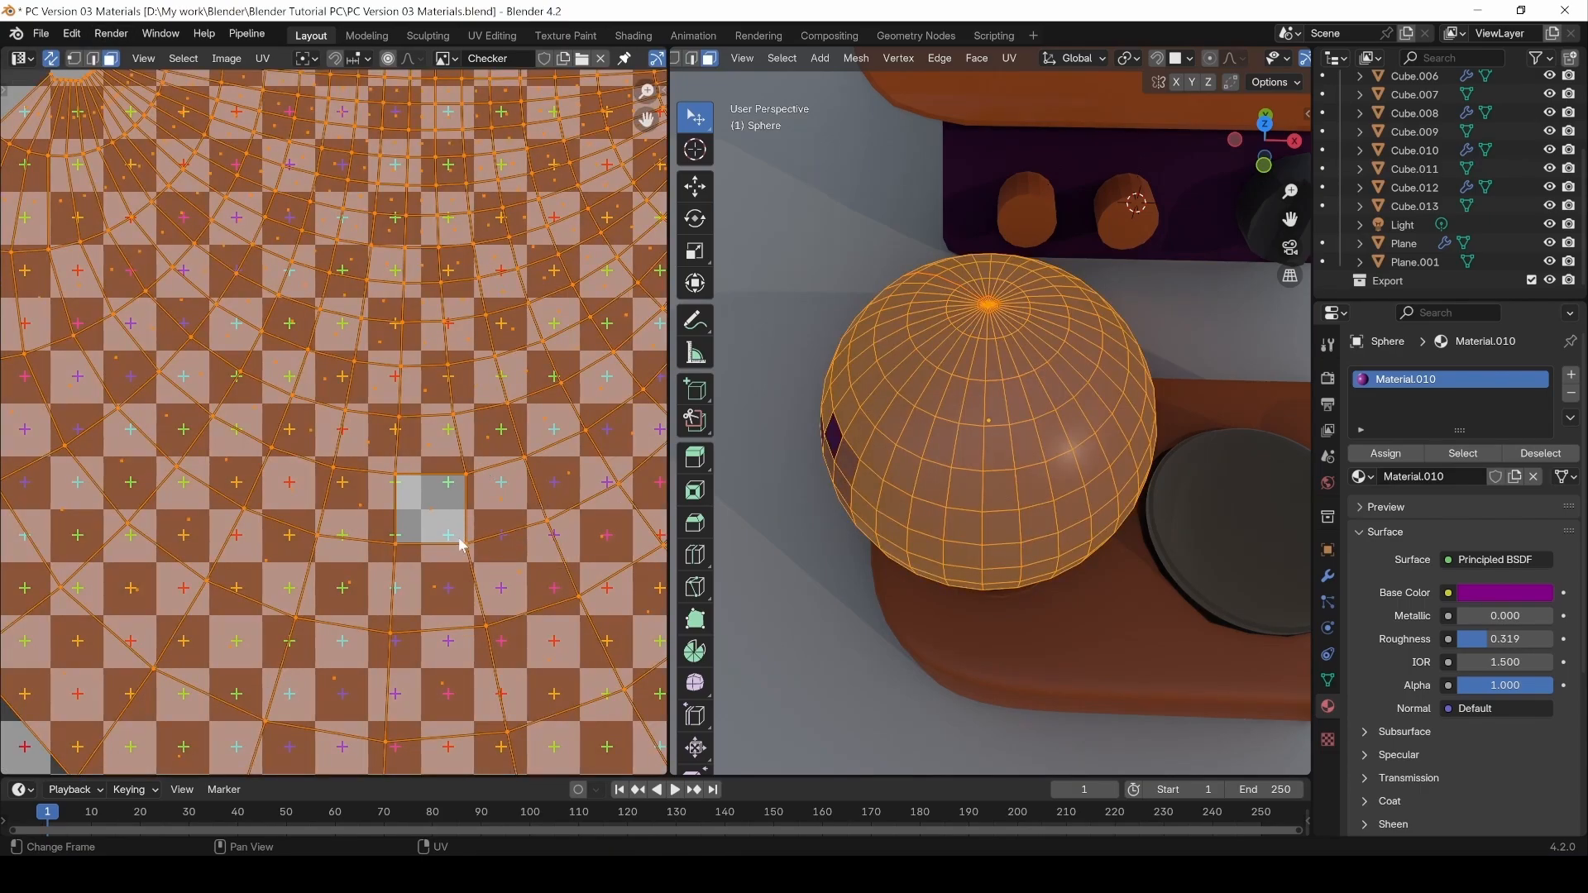
{"action": "scroll", "coordinate": [442, 524], "scroll_direction": "down", "scroll_amount": 5}
{"action": "scroll", "coordinate": [443, 525], "scroll_direction": "up", "scroll_amount": 2}
{"action": "scroll", "coordinate": [445, 528], "scroll_direction": "up", "scroll_amount": 6}
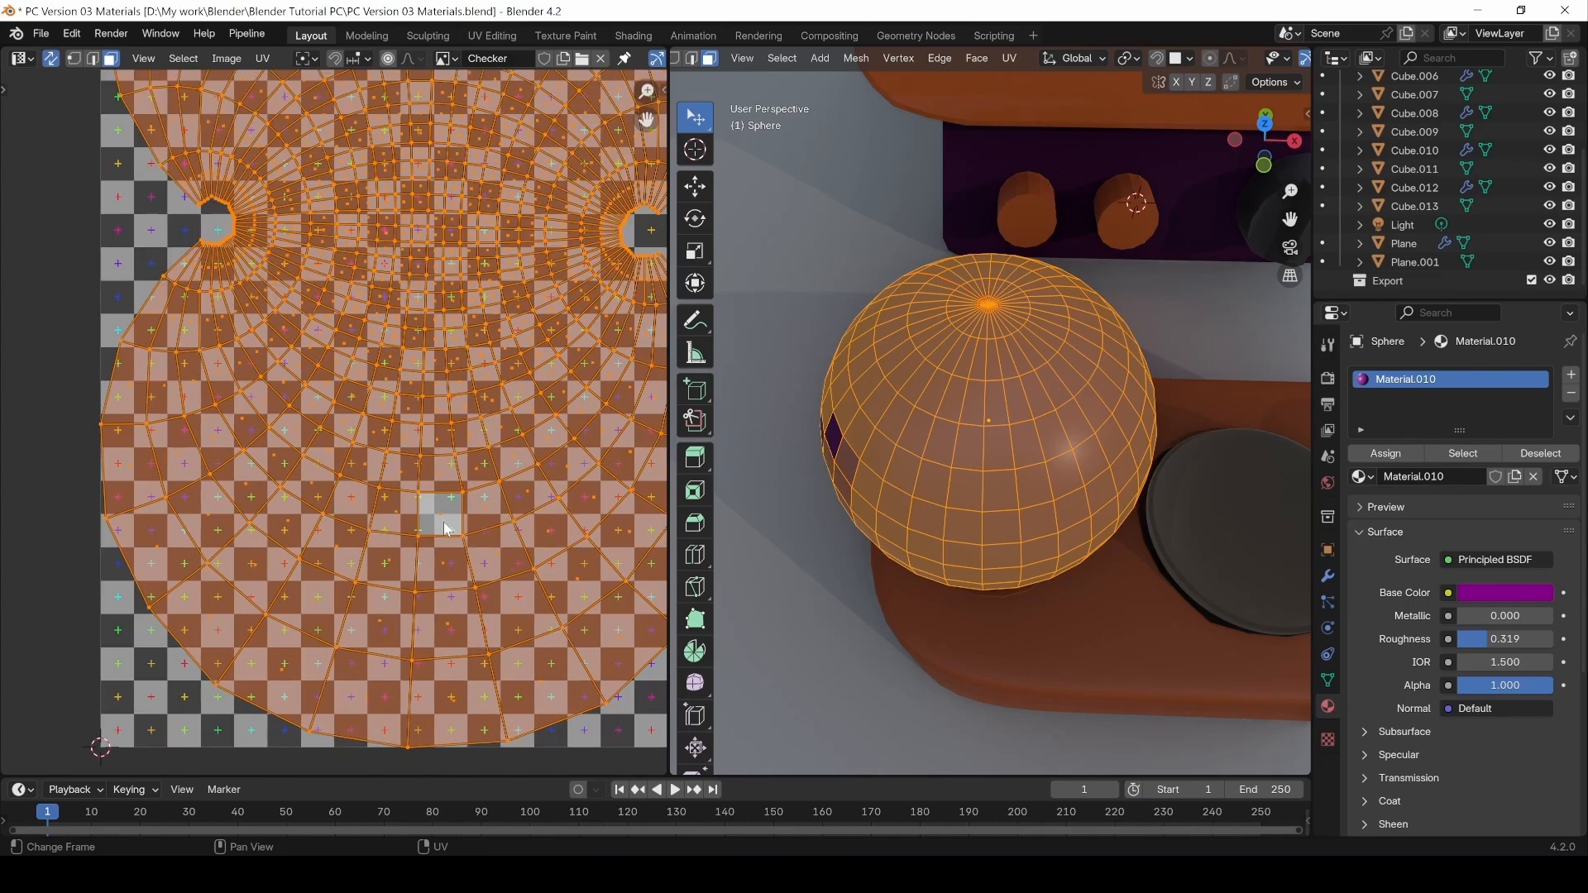
{"action": "left_click", "coordinate": [440, 499]}
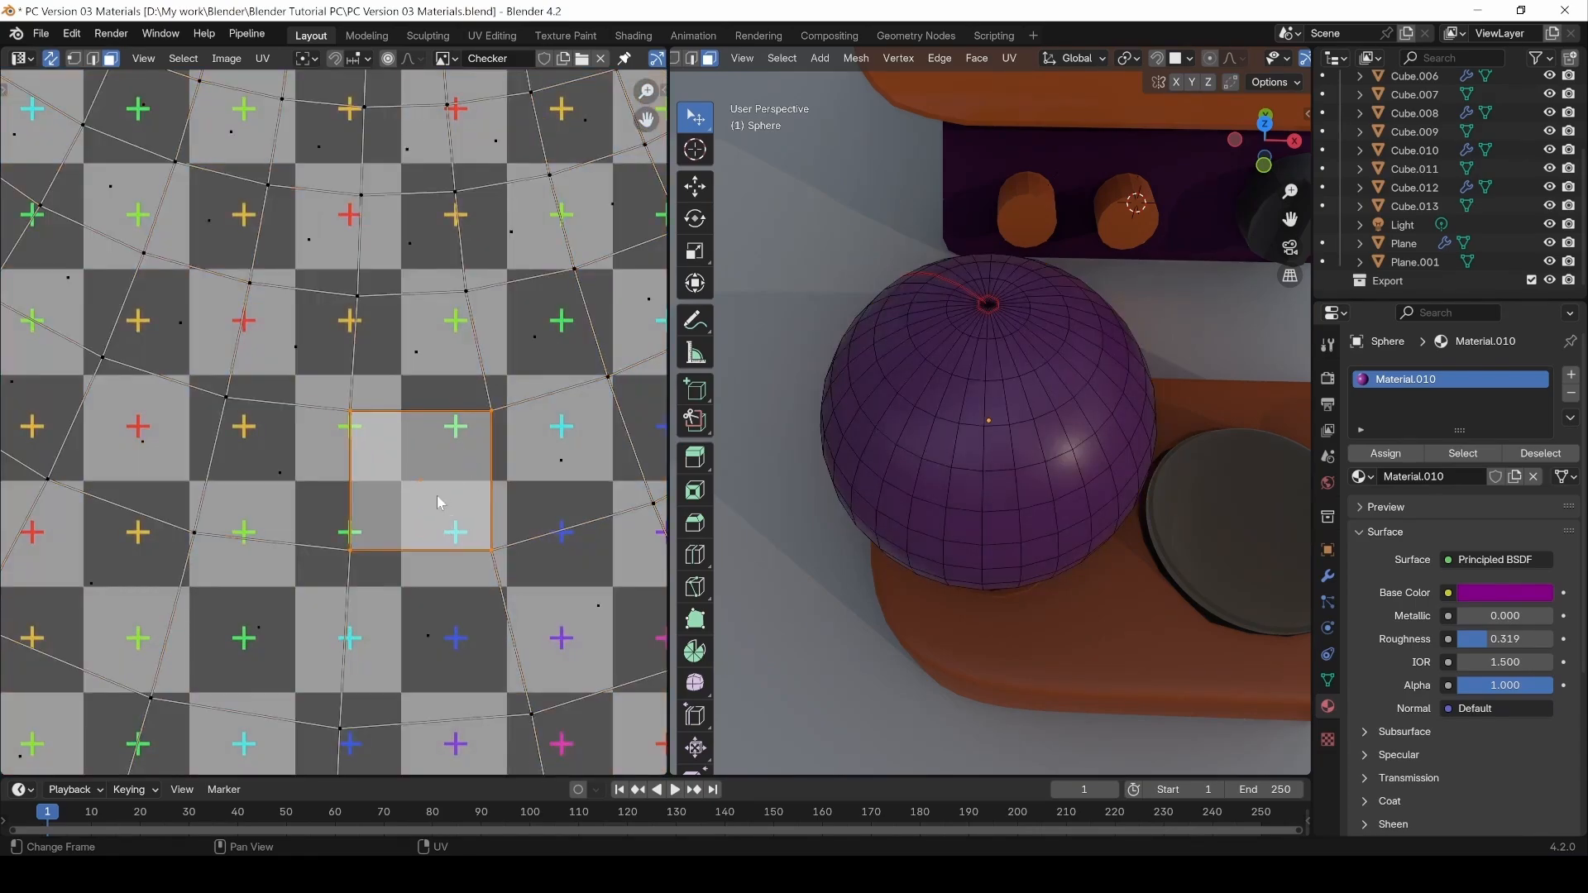
Select the linked sphere island in the UV layout and try to unwrap it with Follow Active Quads.
{"action": "scroll", "coordinate": [438, 497], "scroll_direction": "down", "scroll_amount": 5}
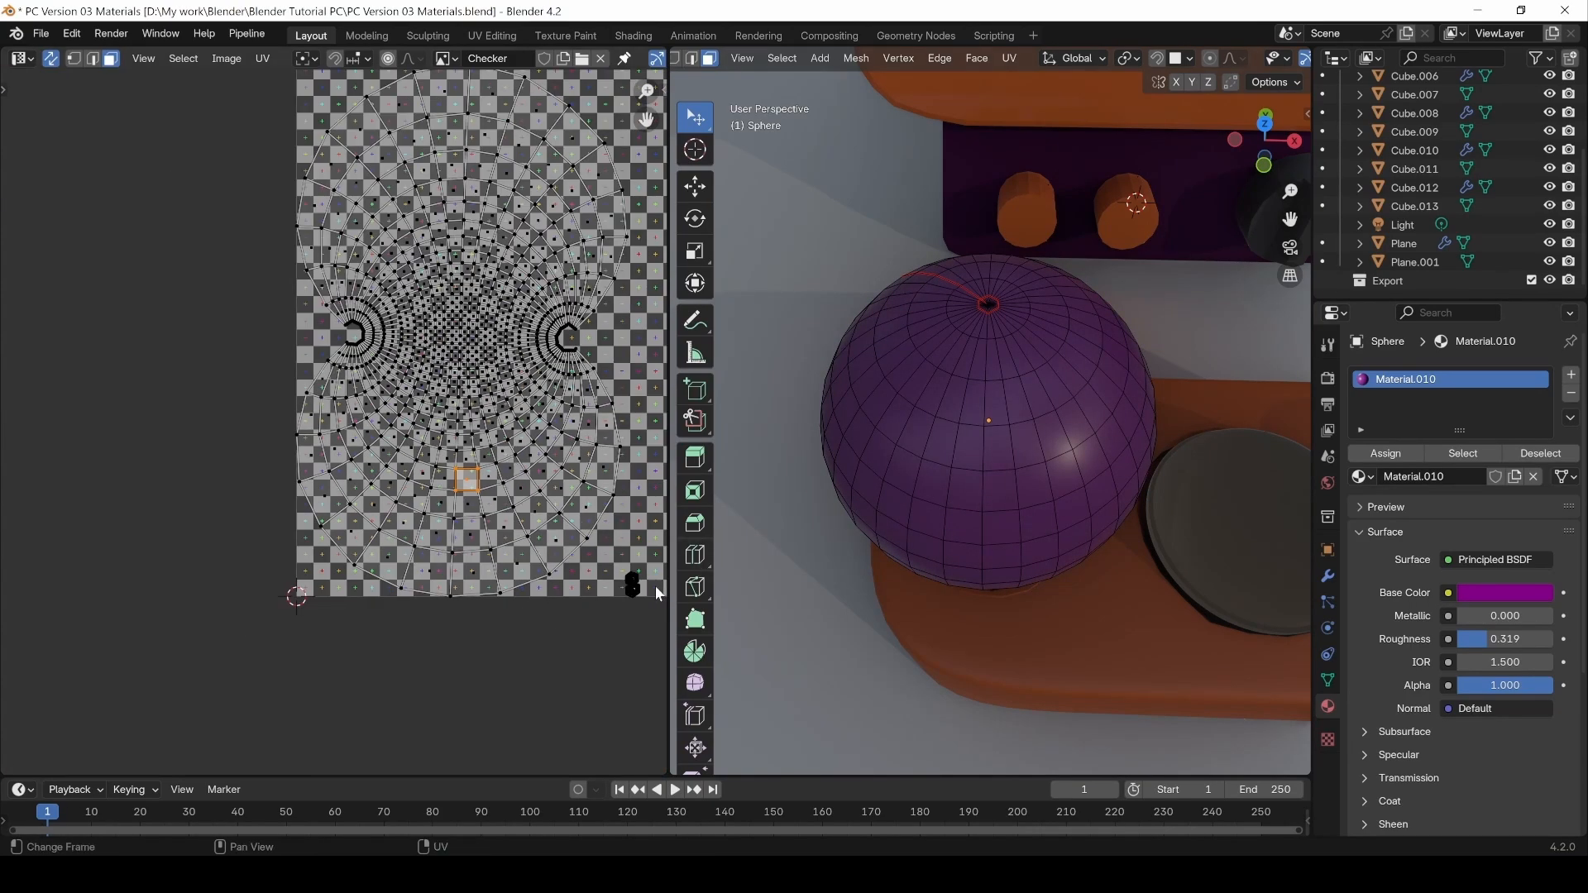
{"action": "key", "text": "l"}
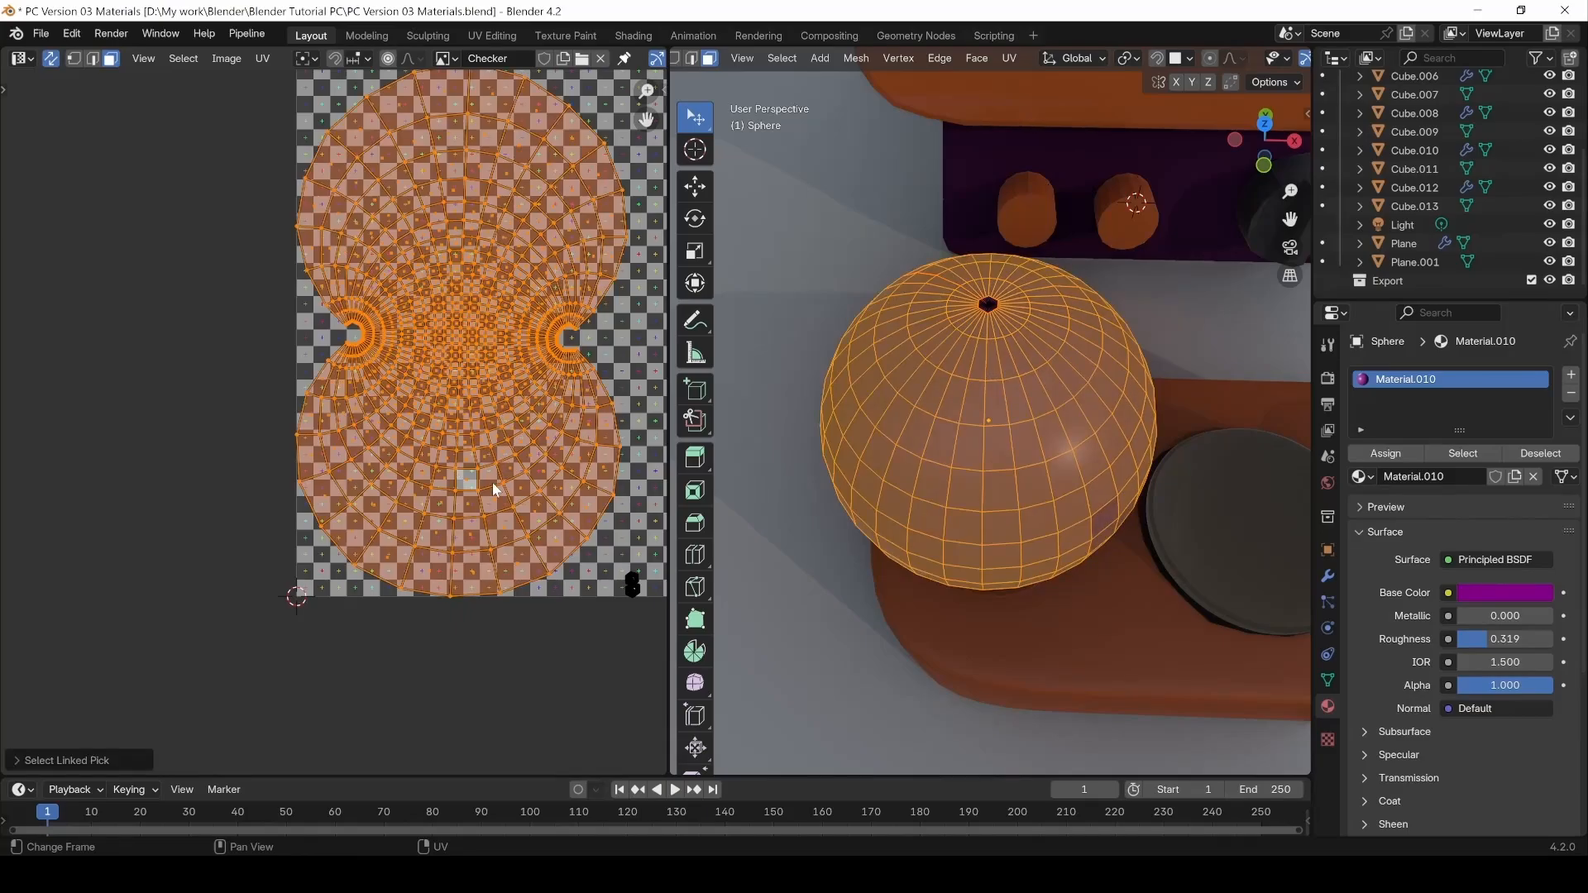
{"action": "scroll", "coordinate": [454, 468], "scroll_direction": "up", "scroll_amount": 3}
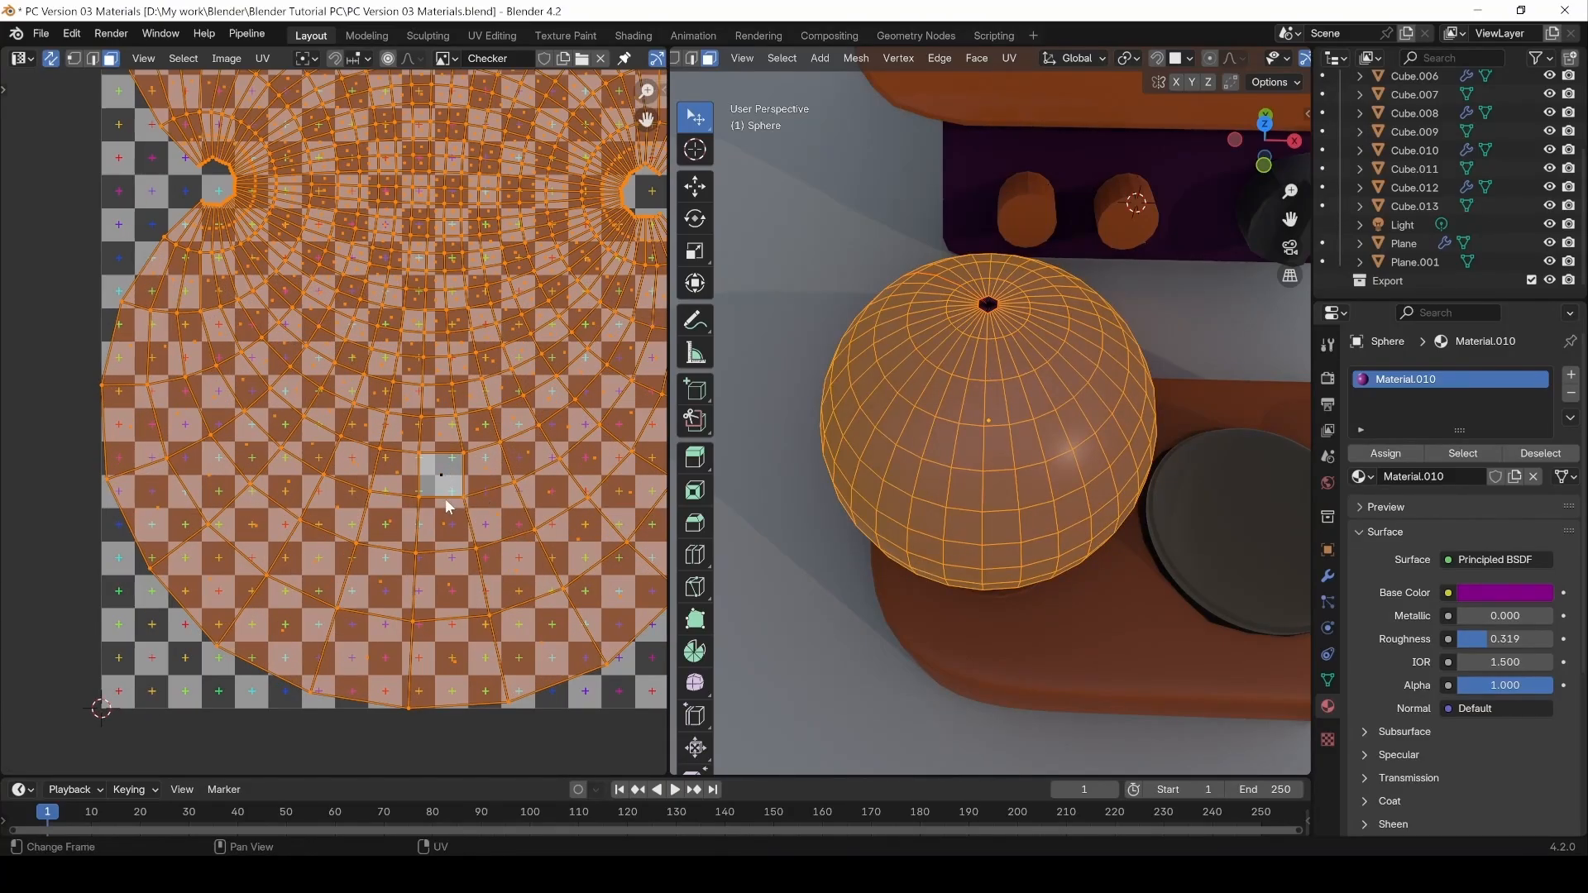
{"action": "key", "text": "u"}
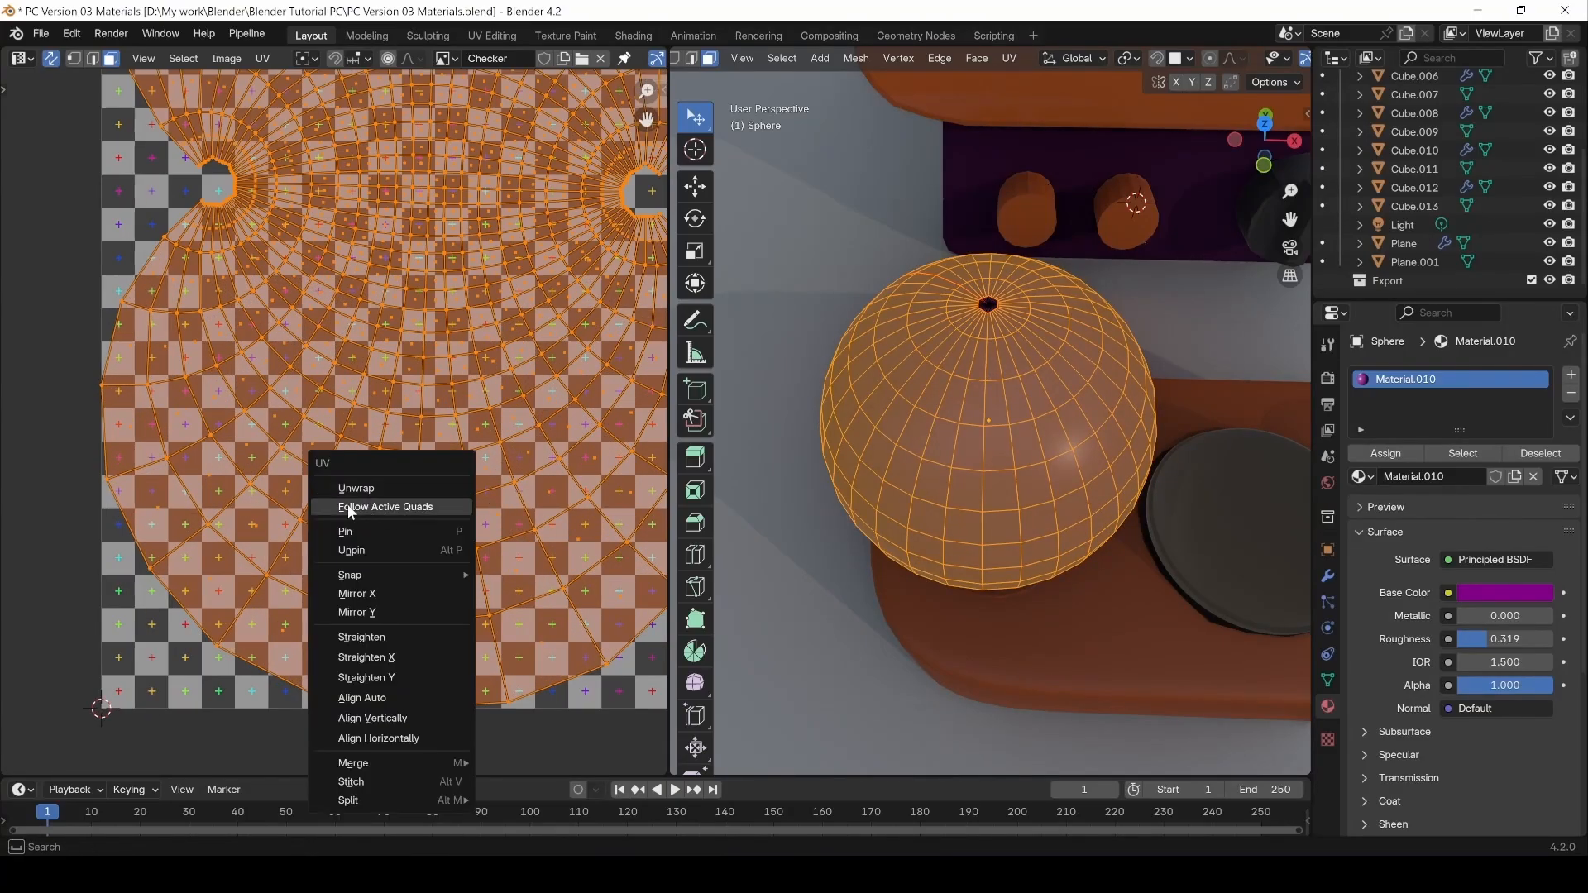
{"action": "left_click", "coordinate": [410, 511]}
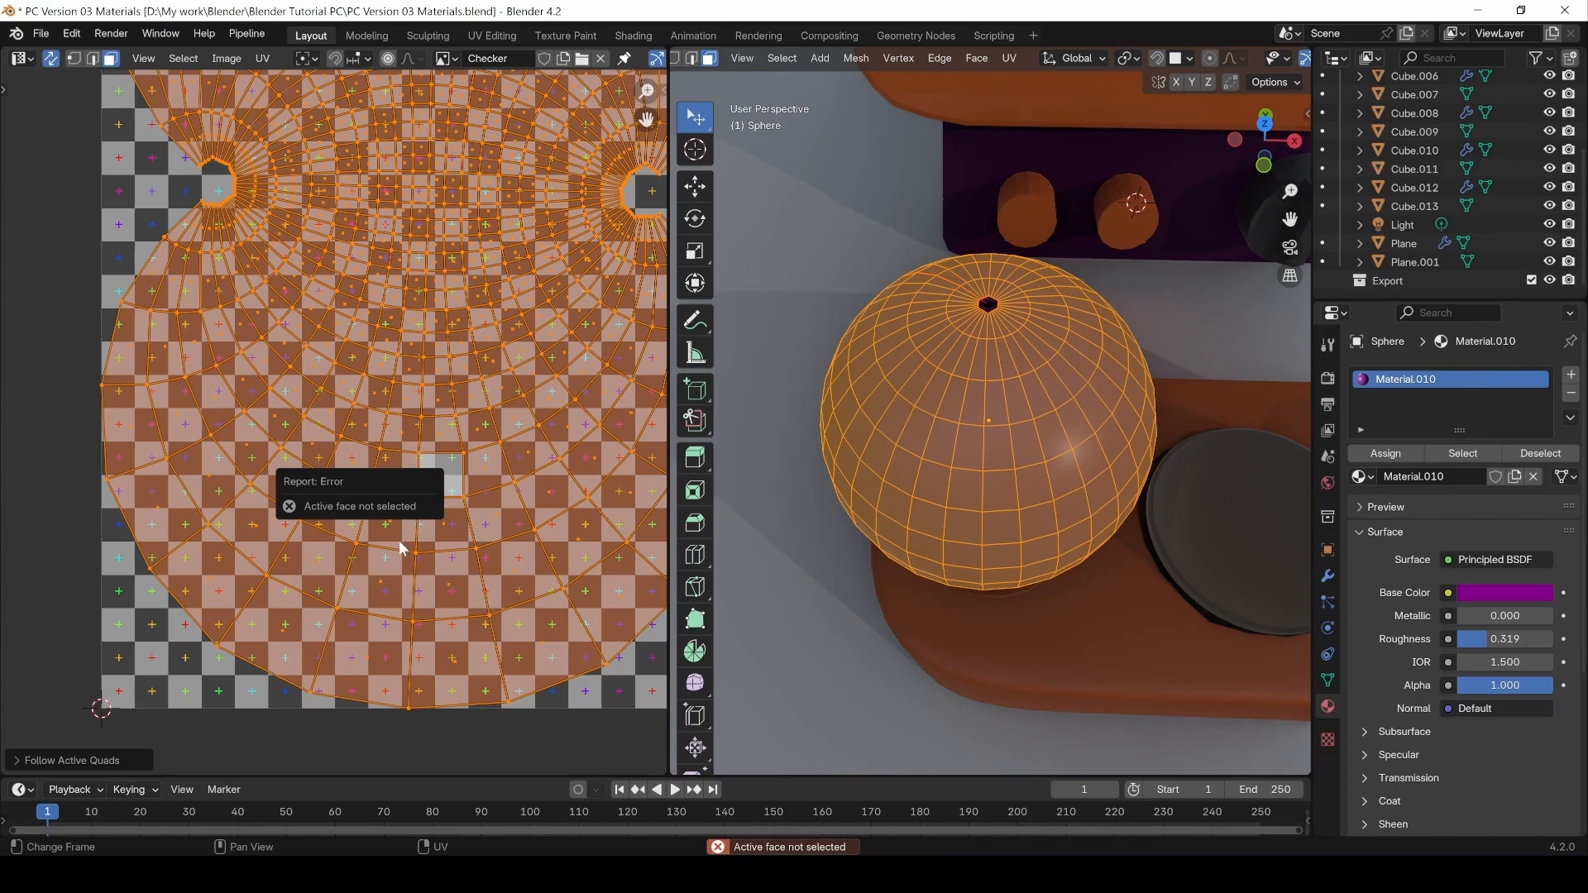
Make the straightened quad the active face and unwrap the whole sphere island with Follow Active Quads.
{"action": "left_click", "coordinate": [445, 488]}
{"action": "key", "text": "u"}
{"action": "left_click", "coordinate": [426, 478]}
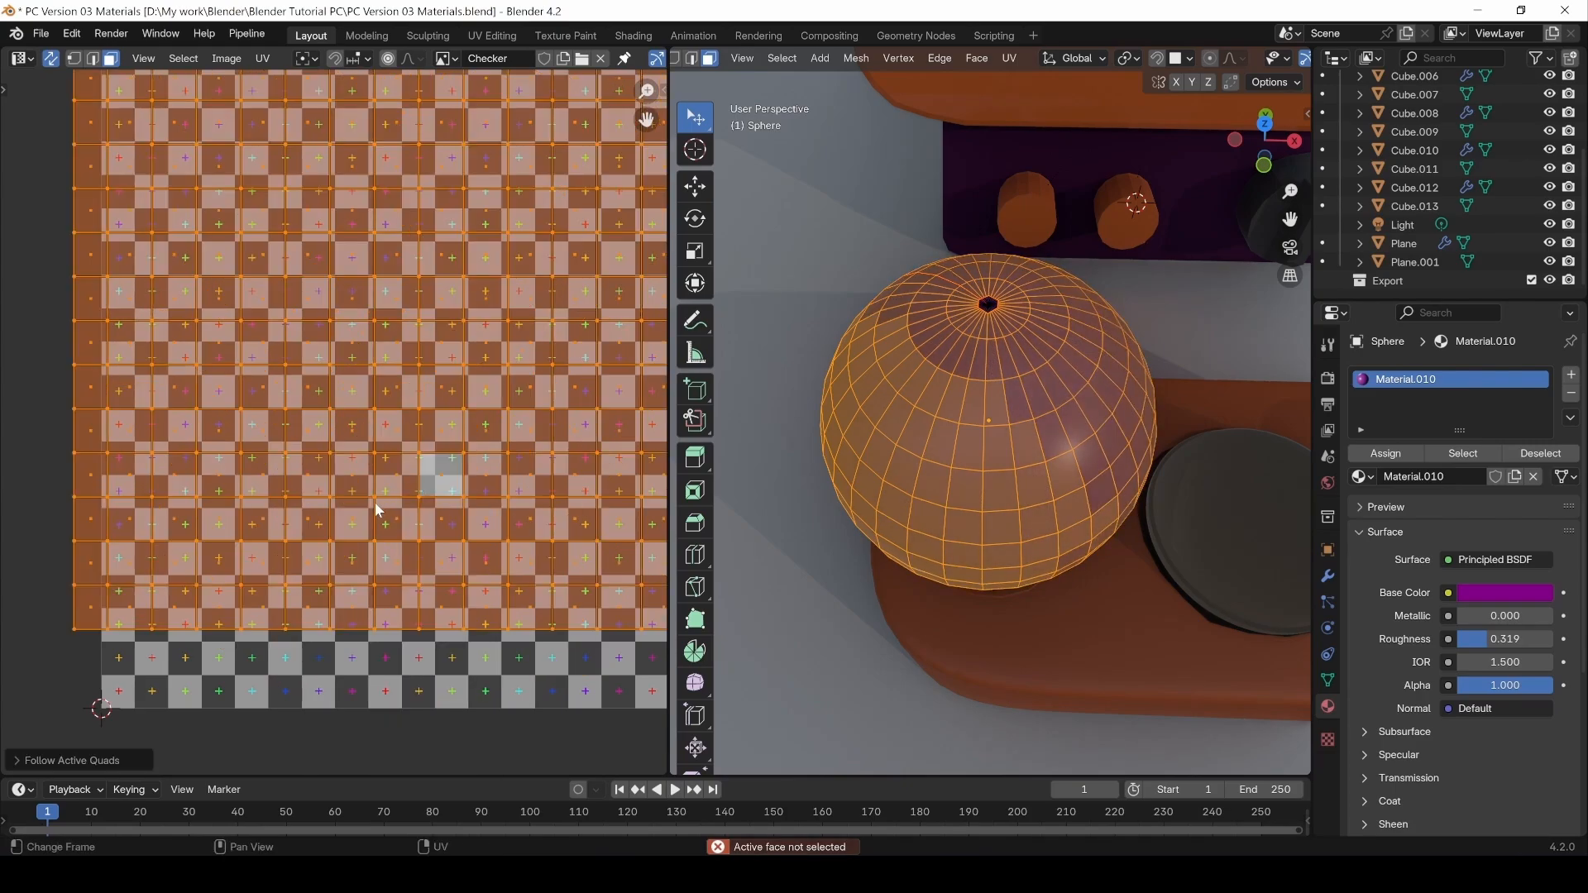
Scale down the gridded UV island and move it inside the checker image bounds, leaving all faces deselected.
{"action": "scroll", "coordinate": [505, 455], "scroll_direction": "down", "scroll_amount": 8}
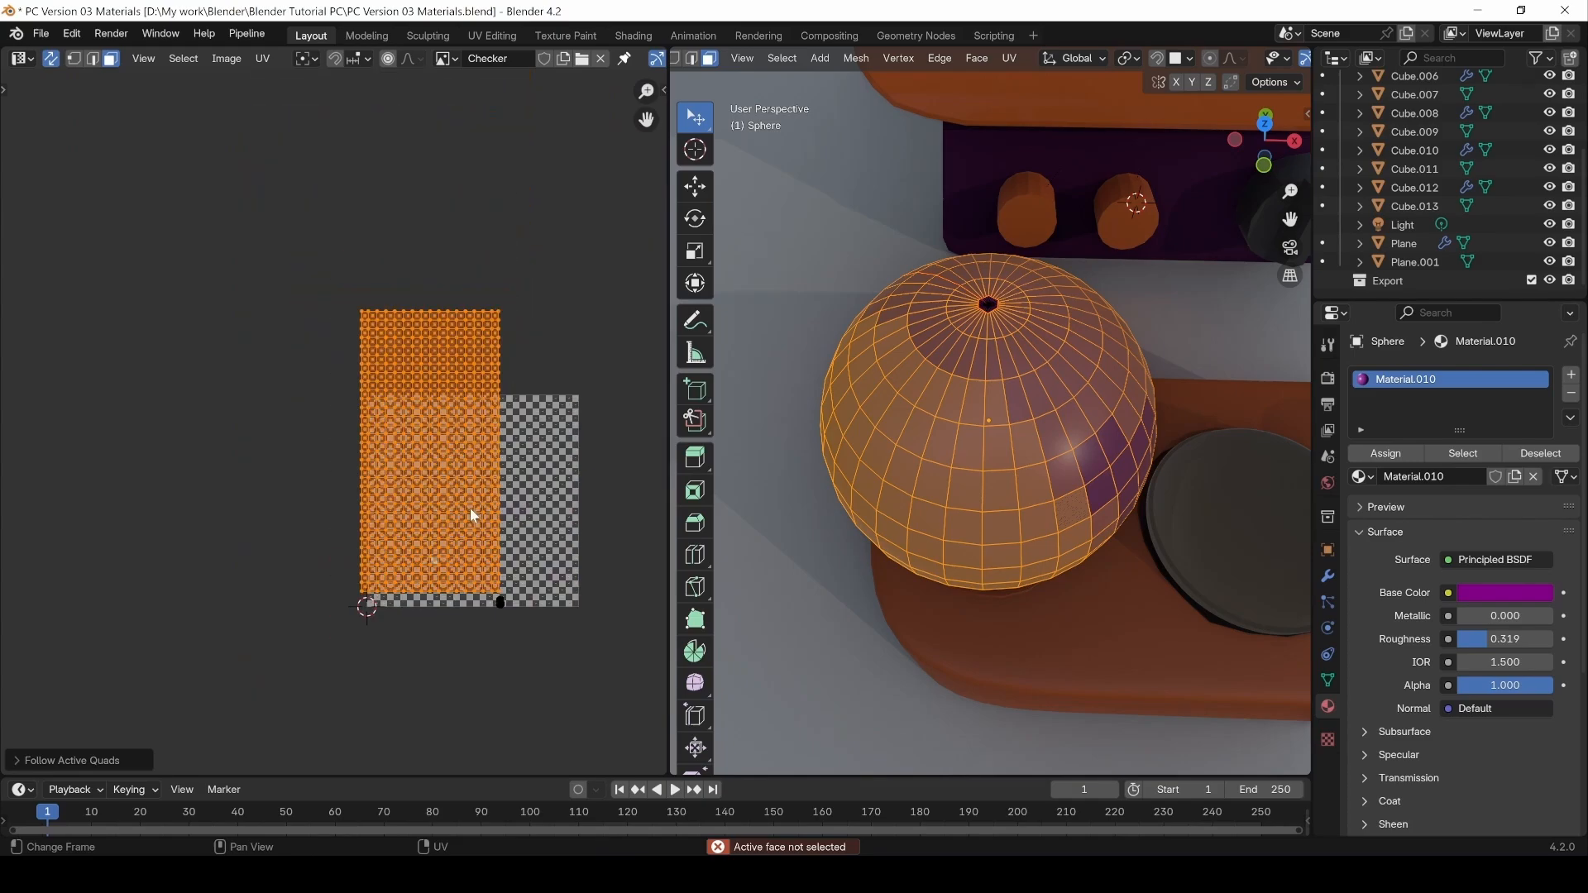
{"action": "scroll", "coordinate": [470, 508], "scroll_direction": "up", "scroll_amount": 2}
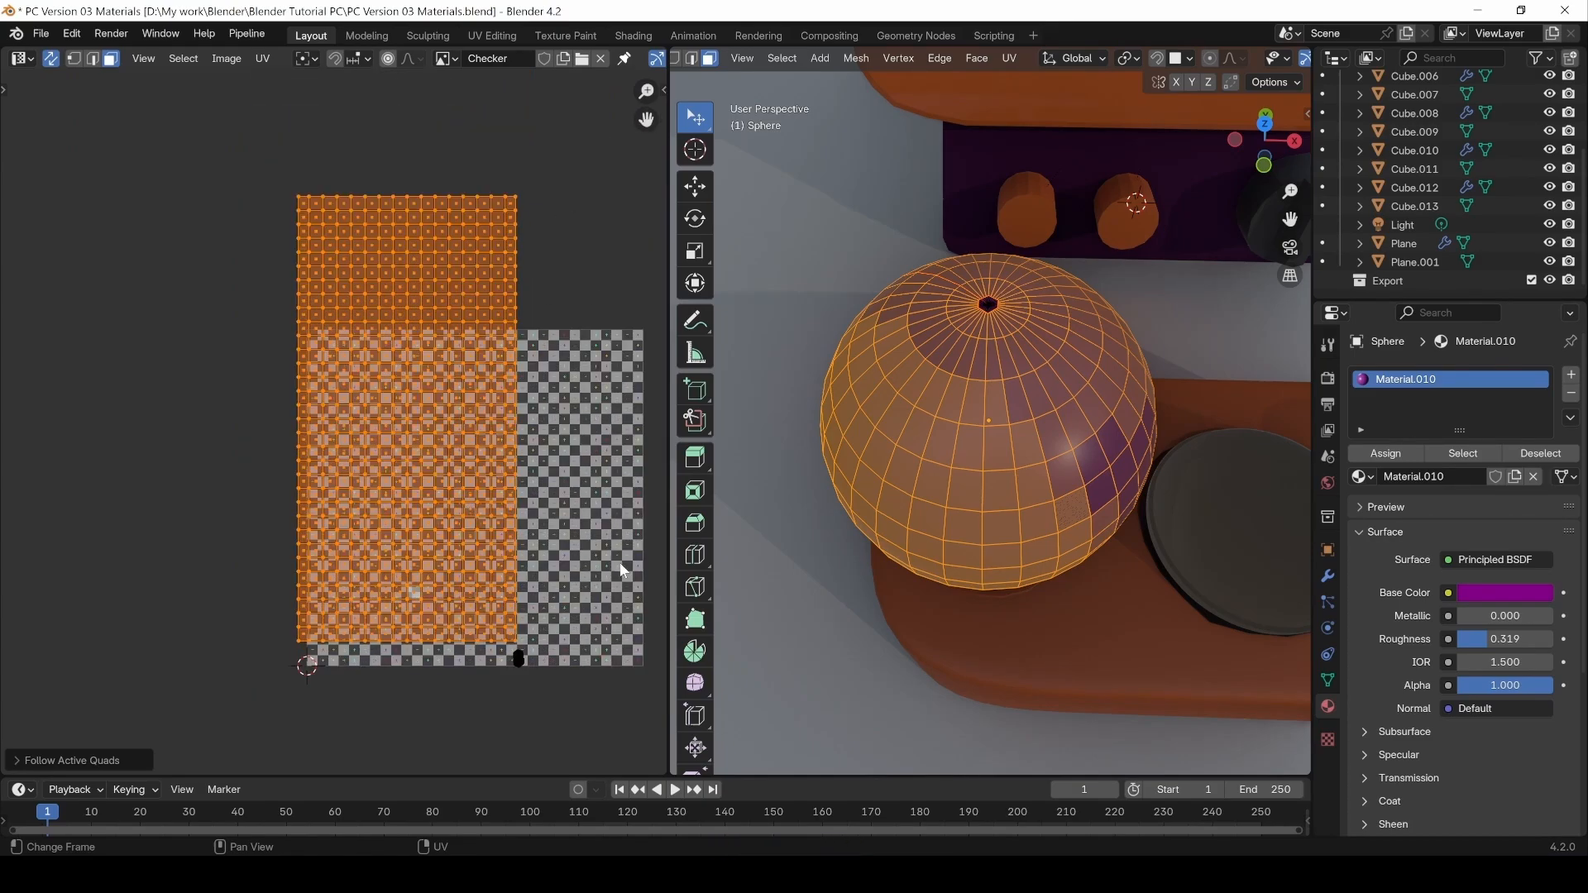
{"action": "key", "text": "s"}
{"action": "left_click", "coordinate": [557, 514]}
{"action": "key", "text": "g"}
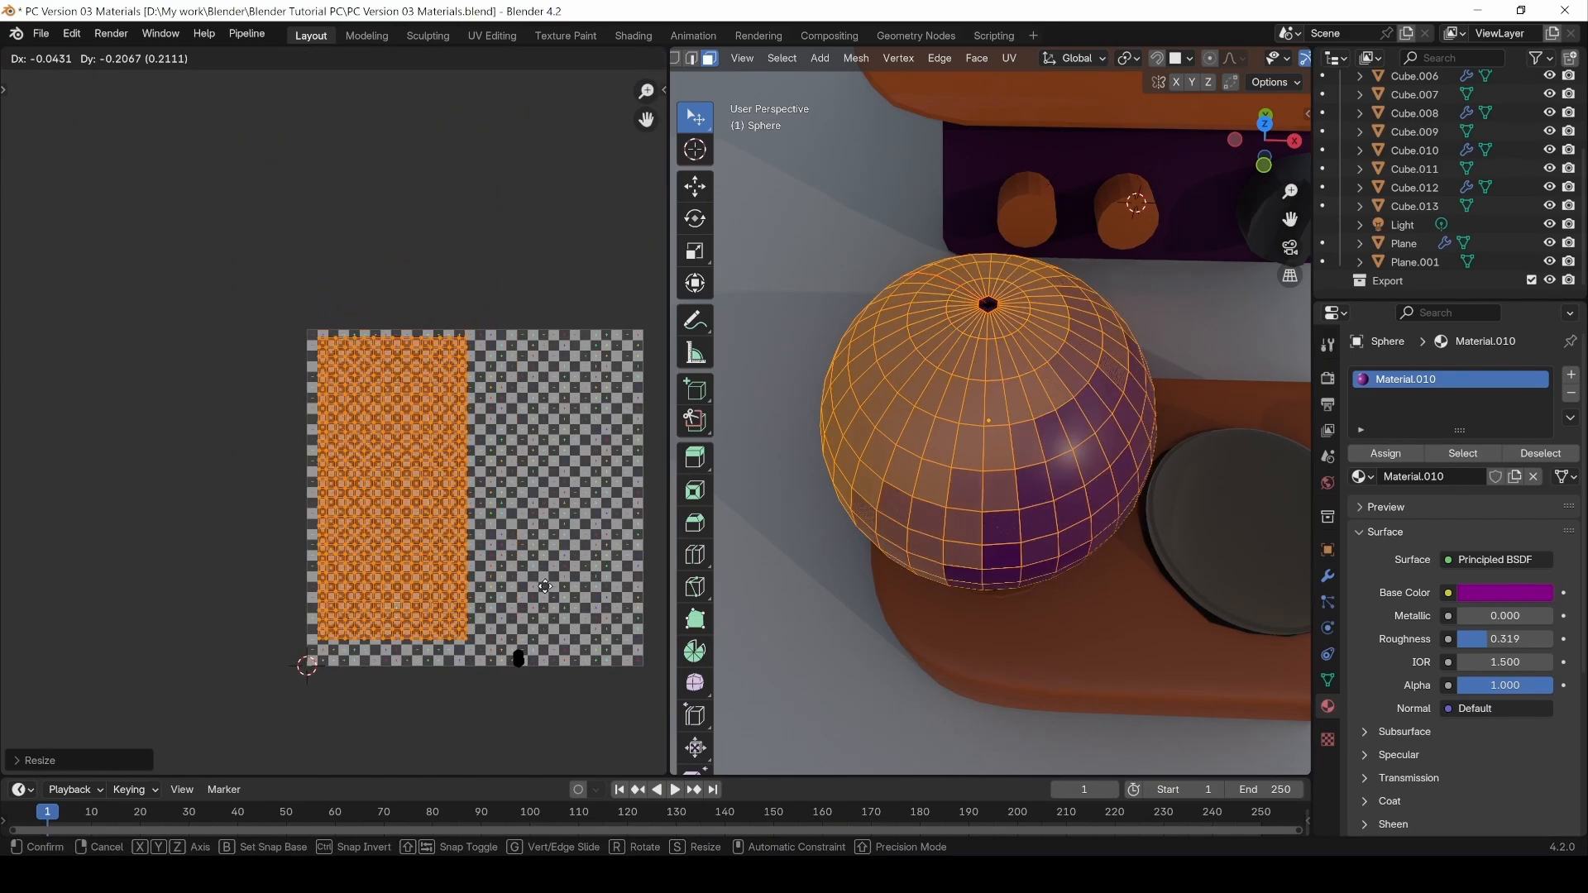
{"action": "left_click", "coordinate": [557, 594]}
{"action": "key", "text": "alt+a"}
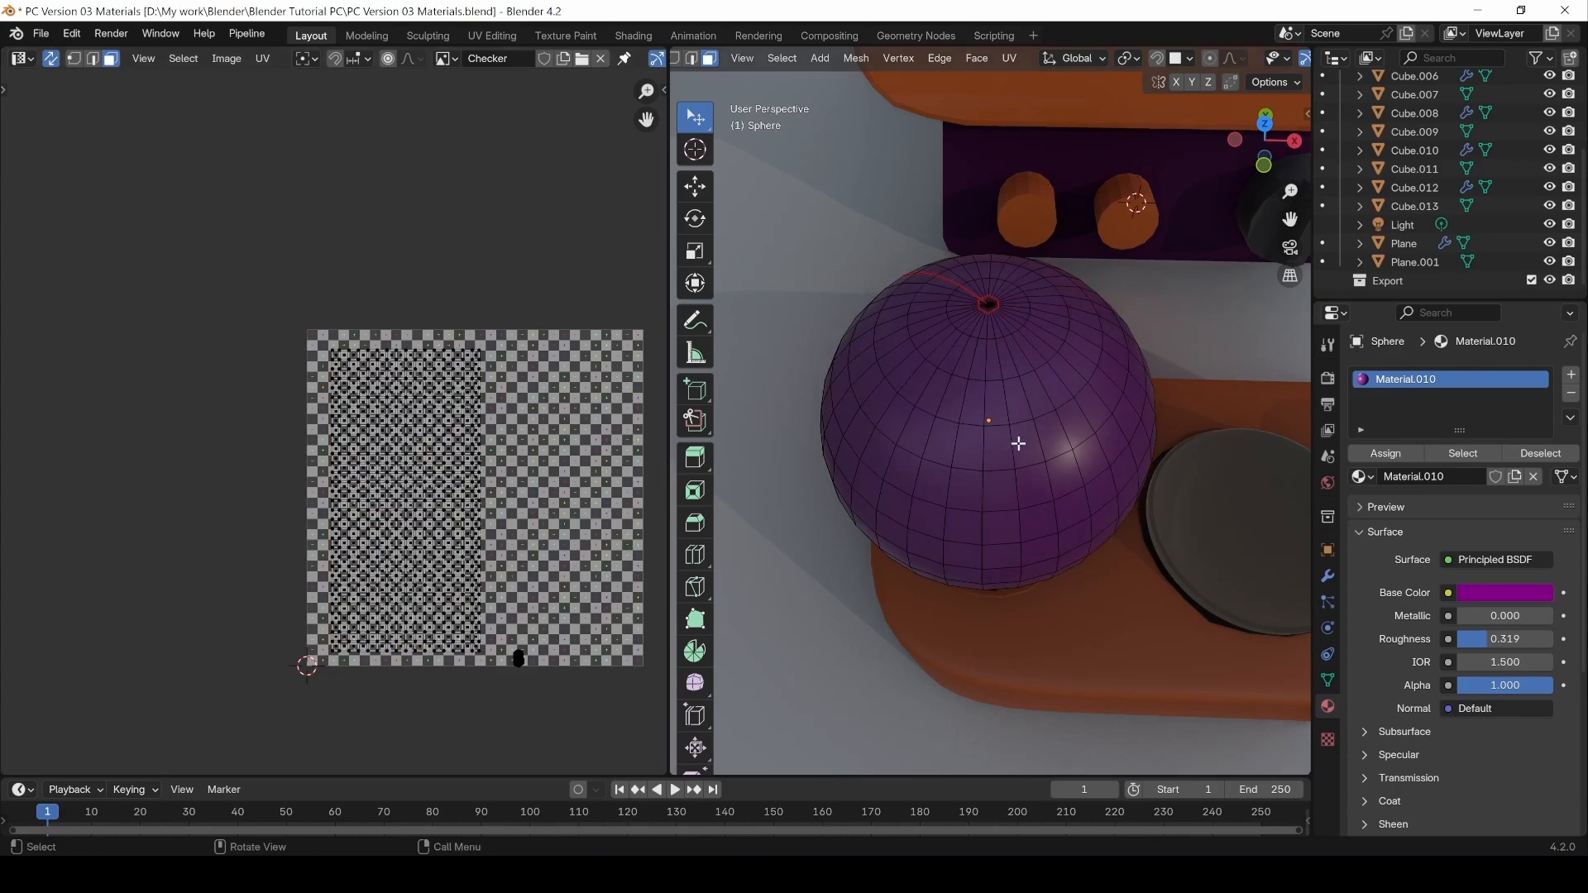
Examine how the sphere's faces line up with the straightened UV island over the checker image.
{"action": "left_click", "coordinate": [1022, 444]}
{"action": "middle_click_drag", "start_coordinate": [1021, 443], "coordinate": [567, 414]}
{"action": "left_click_drag", "start_coordinate": [317, 343], "coordinate": [487, 658]}
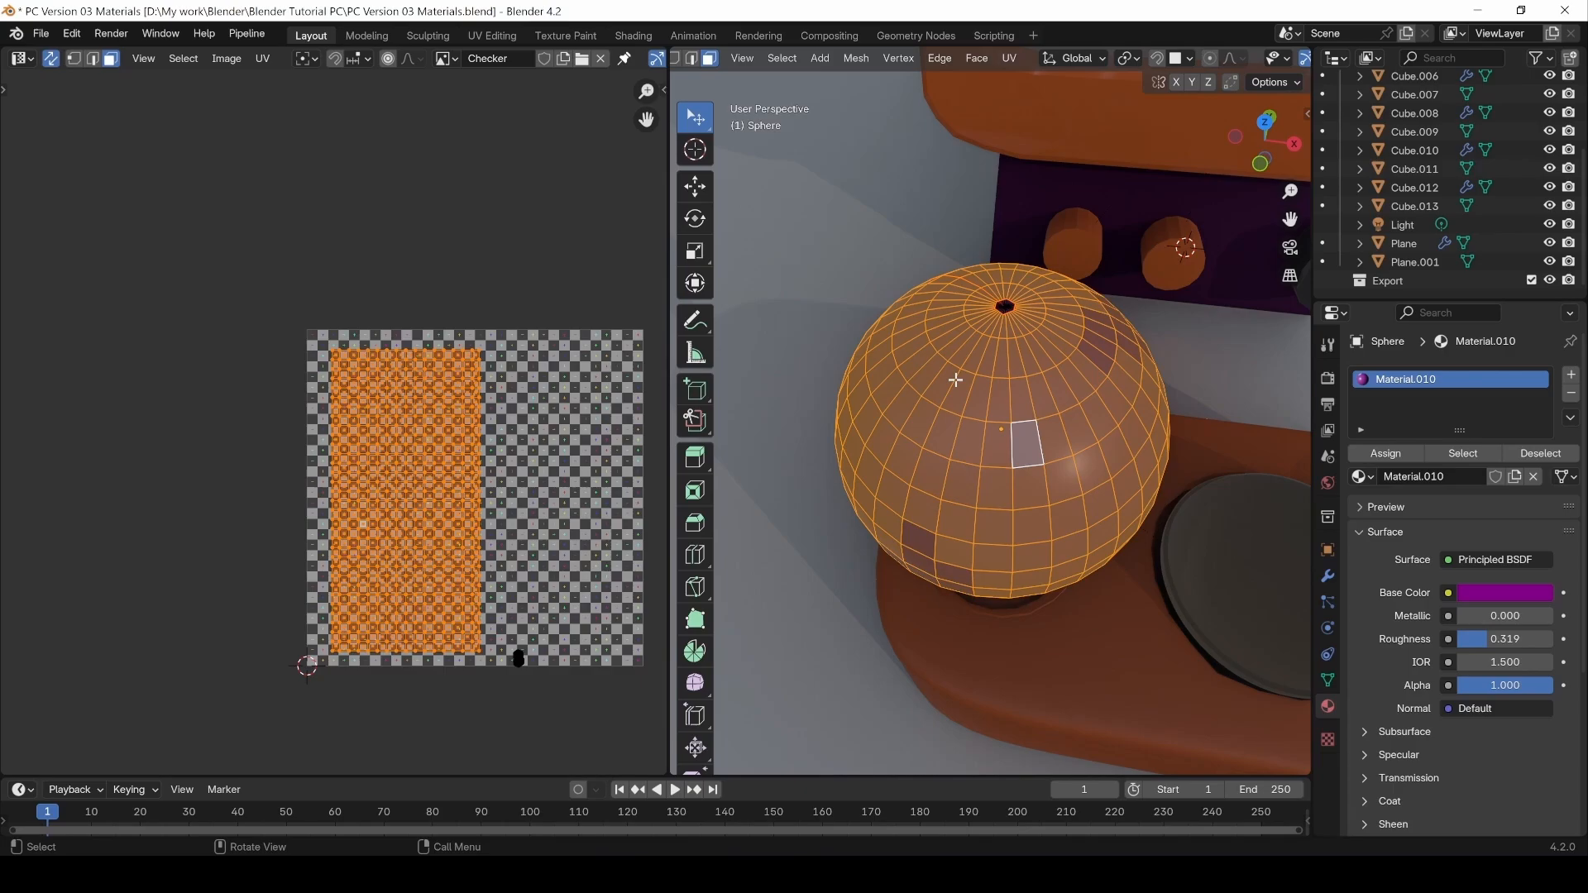
{"action": "left_click", "coordinate": [507, 410]}
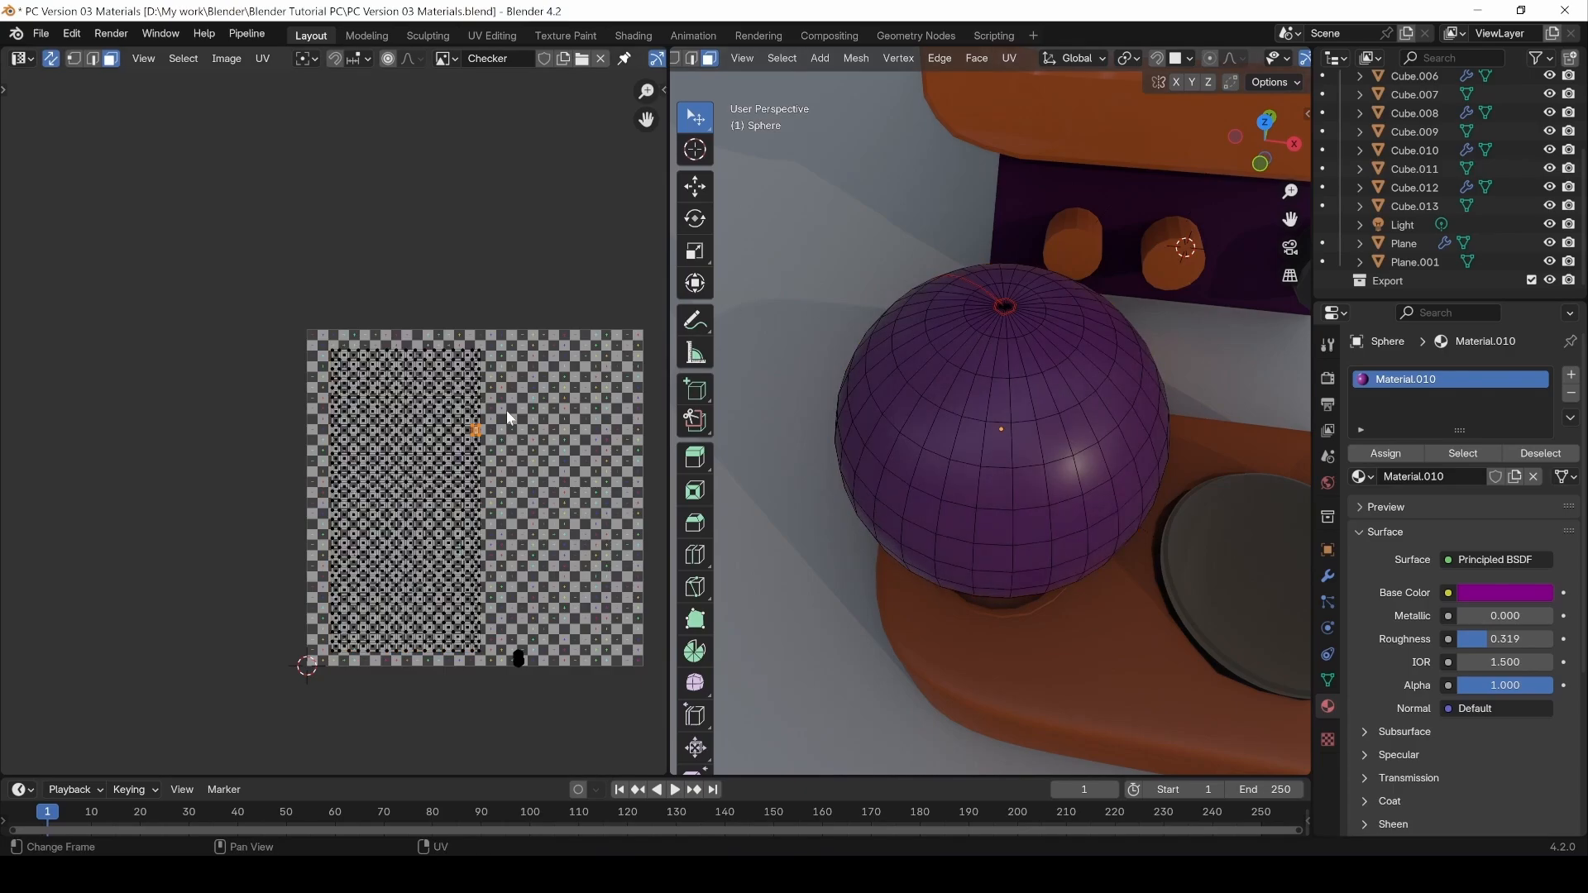
{"action": "scroll", "coordinate": [417, 463], "scroll_direction": "up", "scroll_amount": 5}
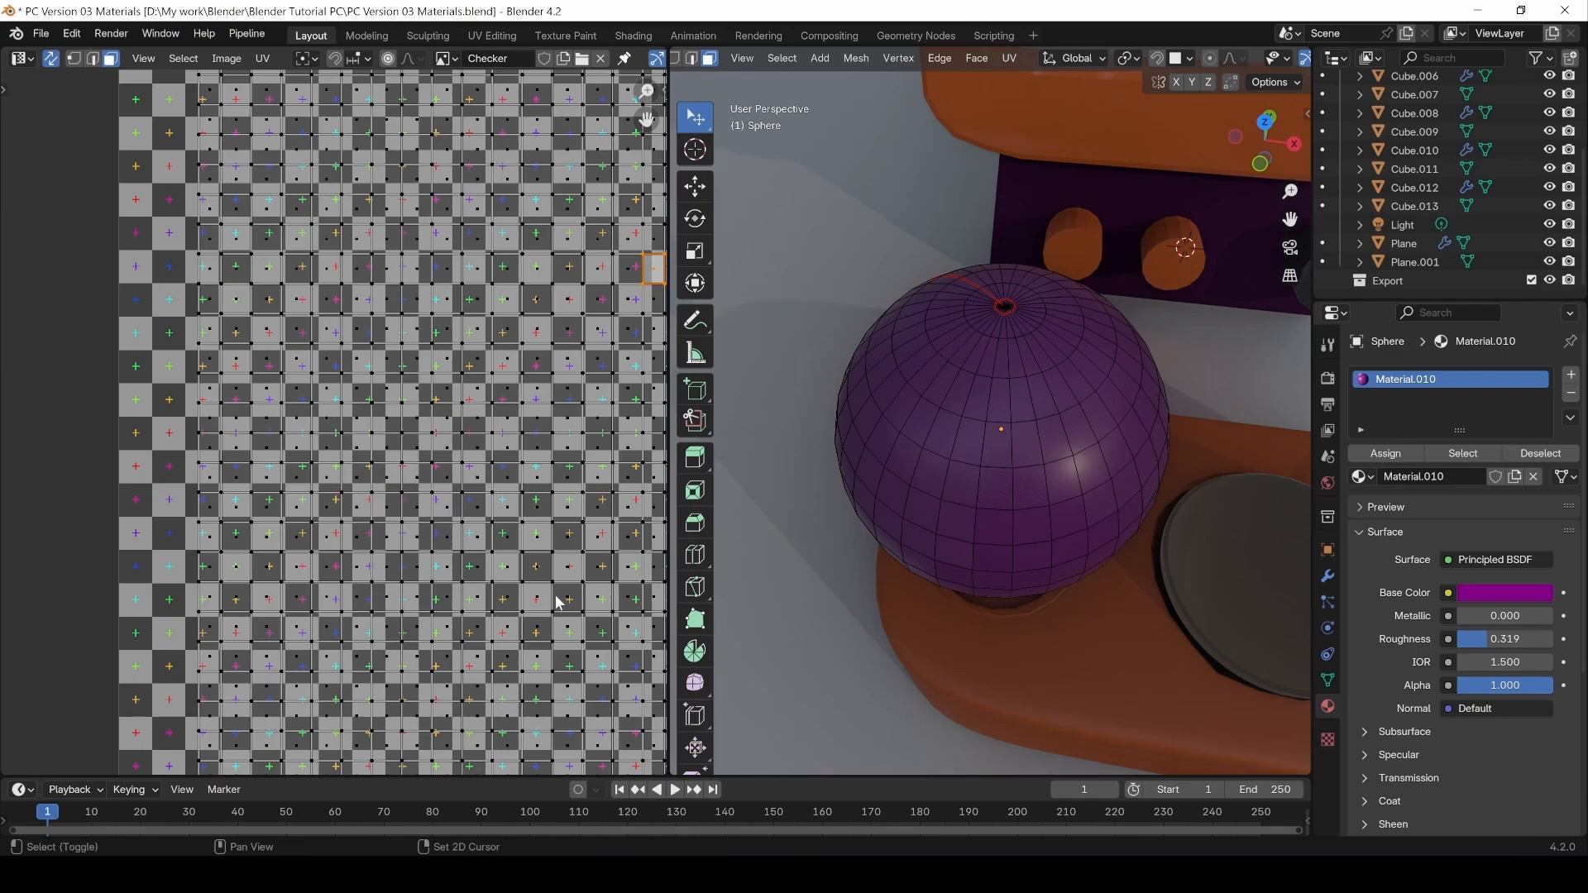
{"action": "middle_click_drag", "start_coordinate": [556, 600], "coordinate": [301, 568]}
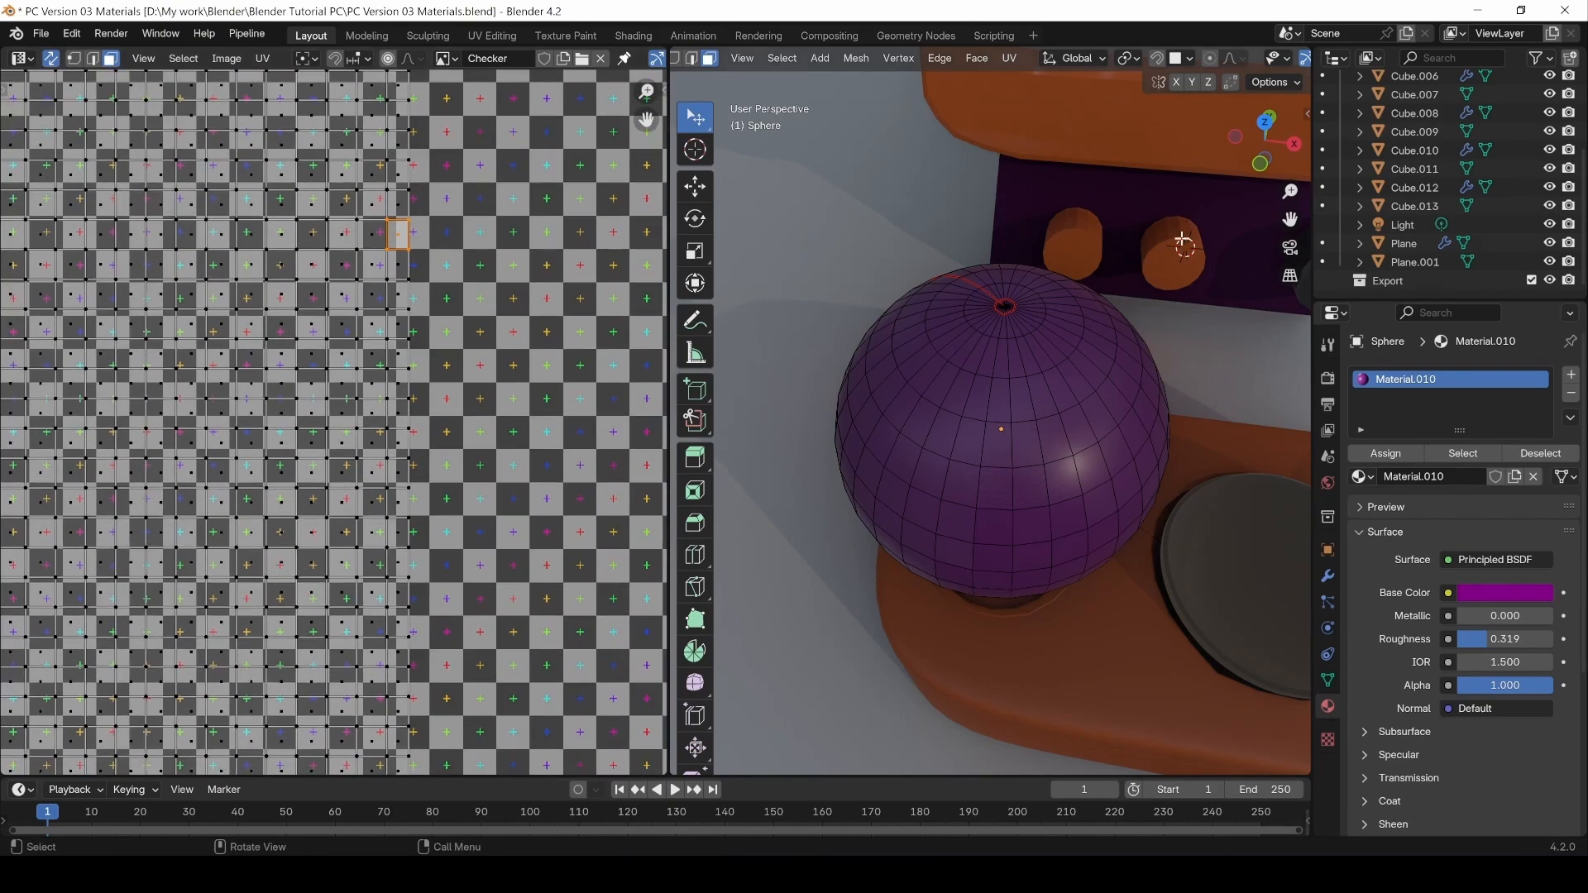
{"action": "key", "text": "Home"}
Change the UV Editor area to the Shader Editor showing the sphere's Material.010 nodes.
{"action": "left_click", "coordinate": [22, 63]}
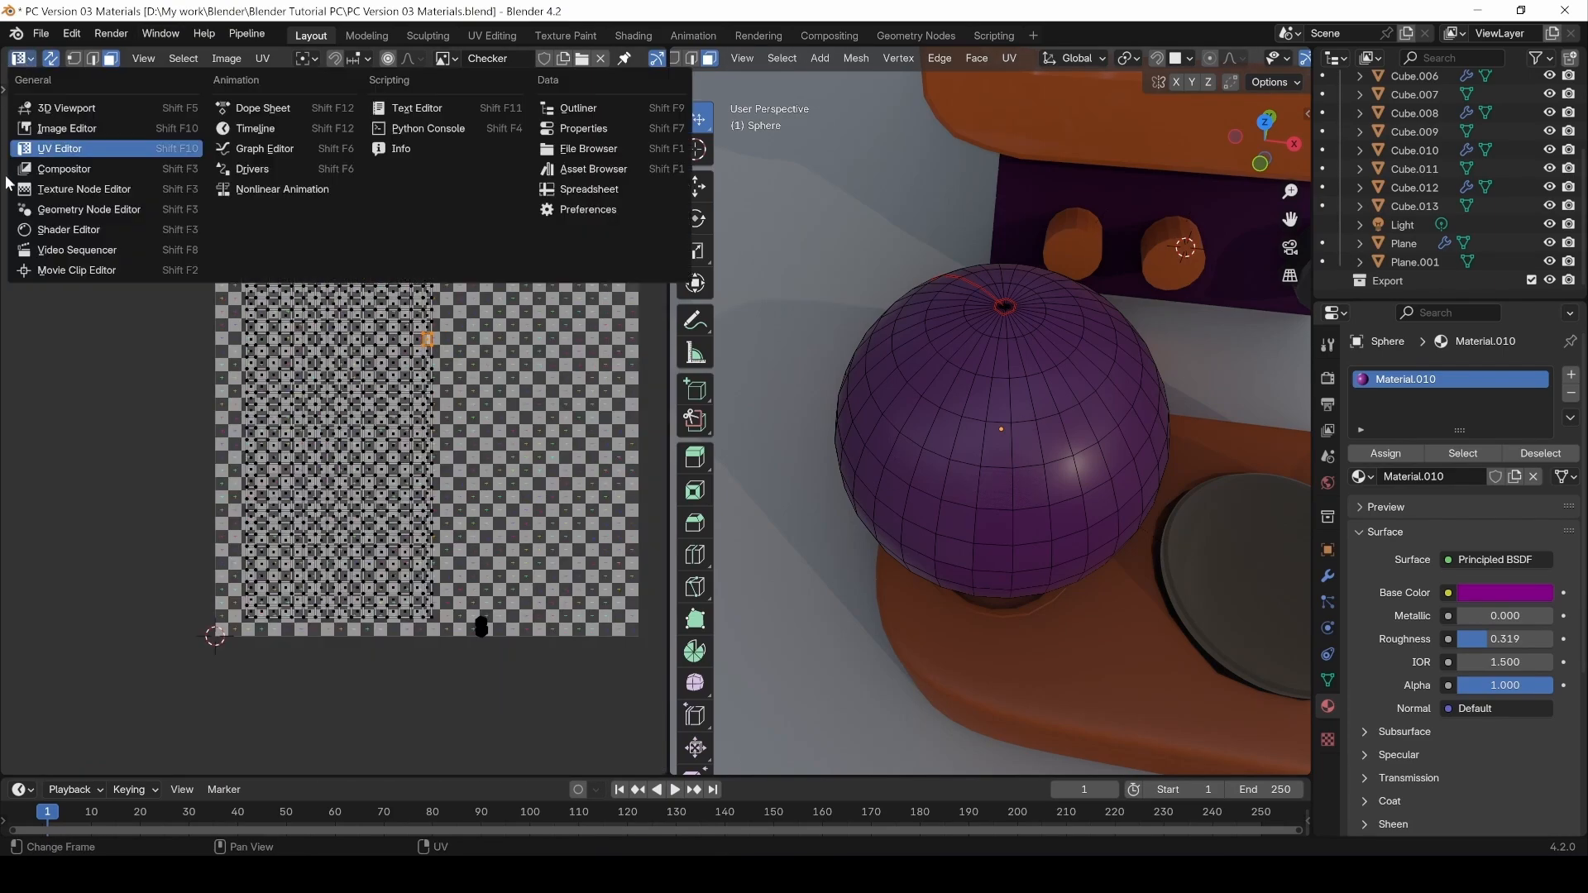
{"action": "left_click", "coordinate": [81, 226]}
{"action": "middle_click_drag", "start_coordinate": [171, 565], "coordinate": [353, 578]}
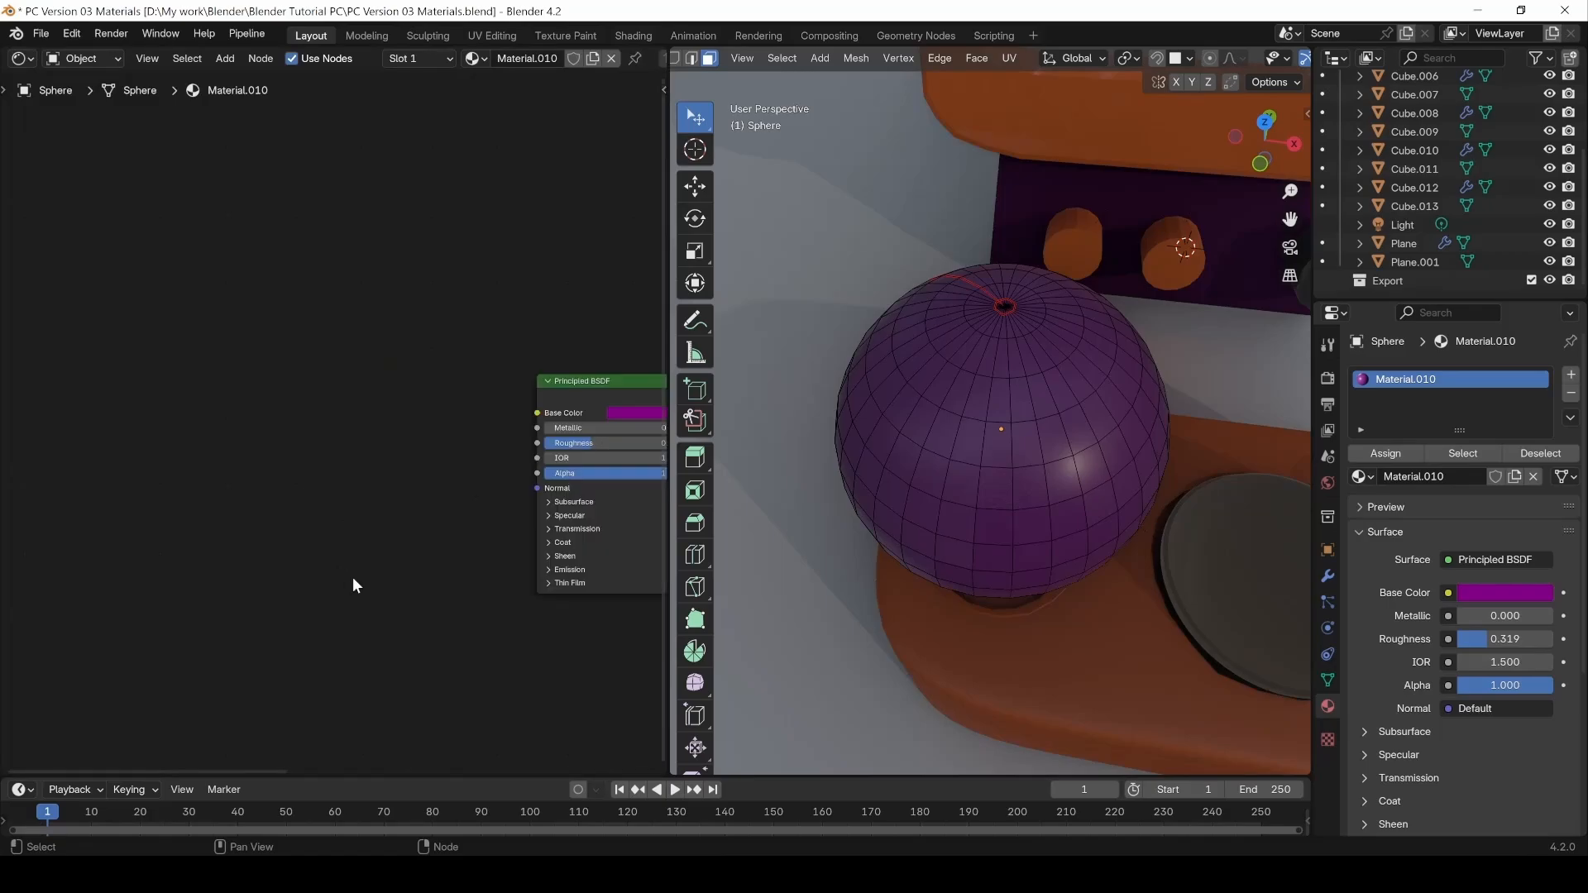
View the Cubes.png pattern and add that file as an image texture node beside the Principled BSDF.
{"action": "key", "text": "alt+Tab"}
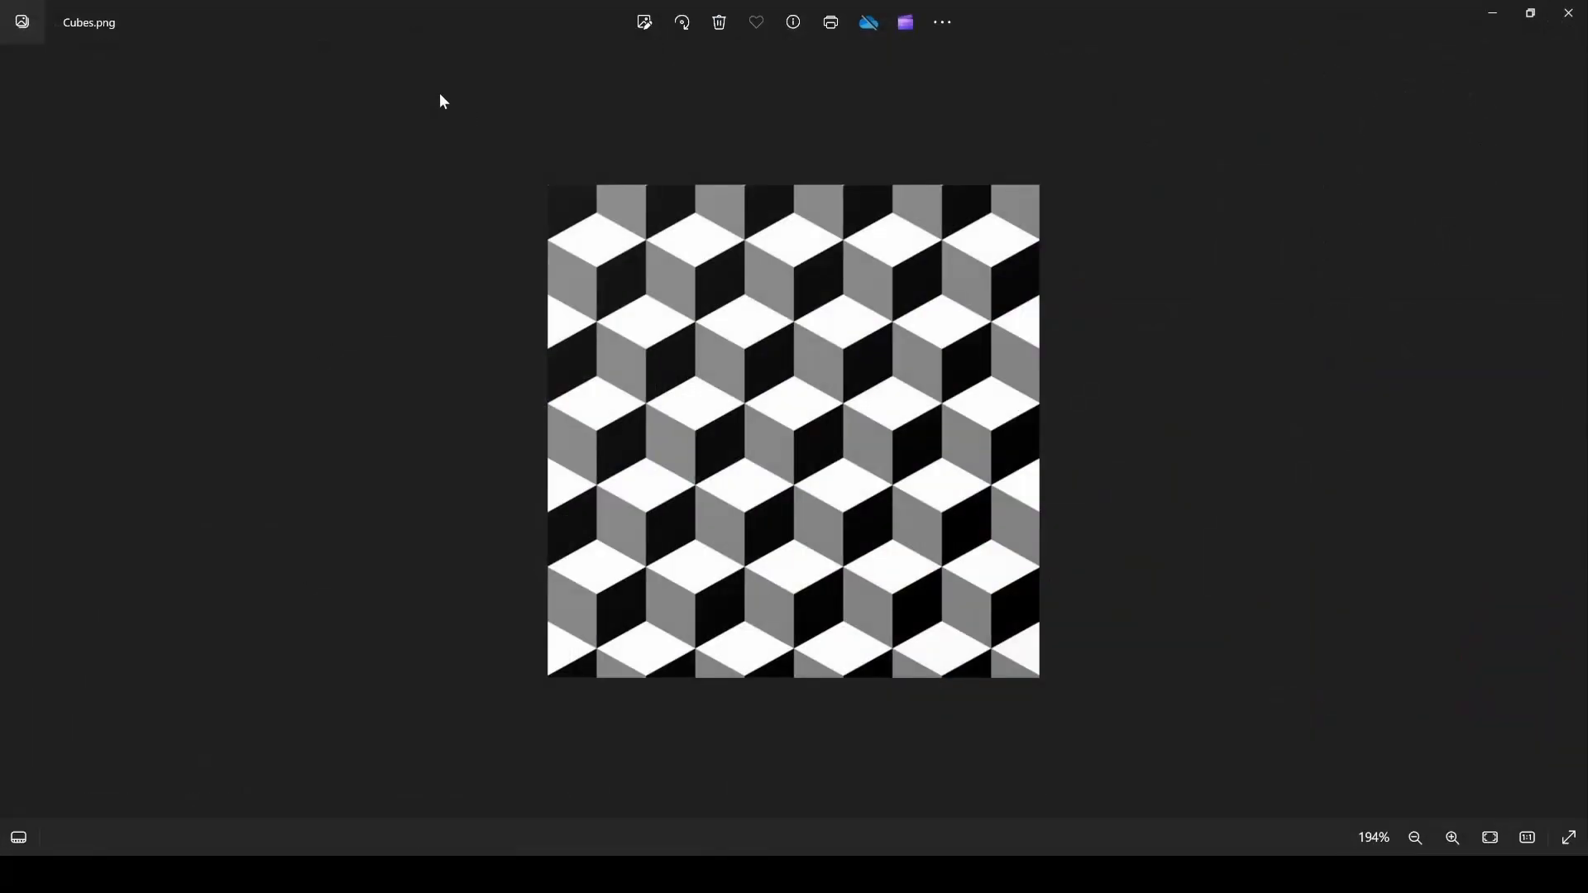
{"action": "left_click", "coordinate": [1488, 10]}
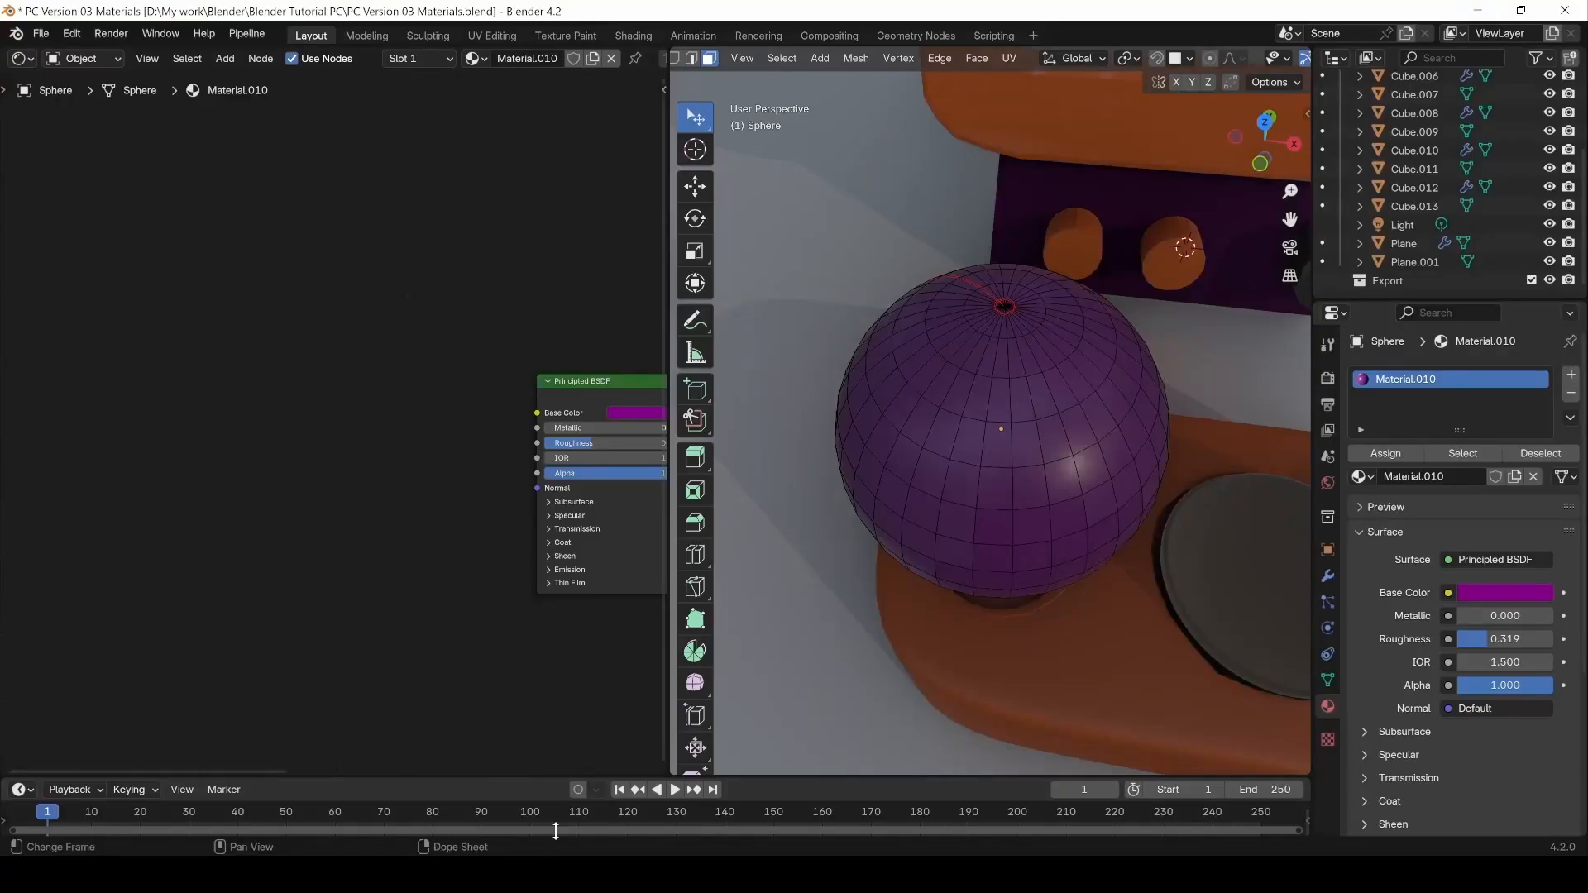
{"action": "key", "text": "alt+Tab"}
{"action": "left_click_drag", "start_coordinate": [291, 248], "coordinate": [384, 645]}
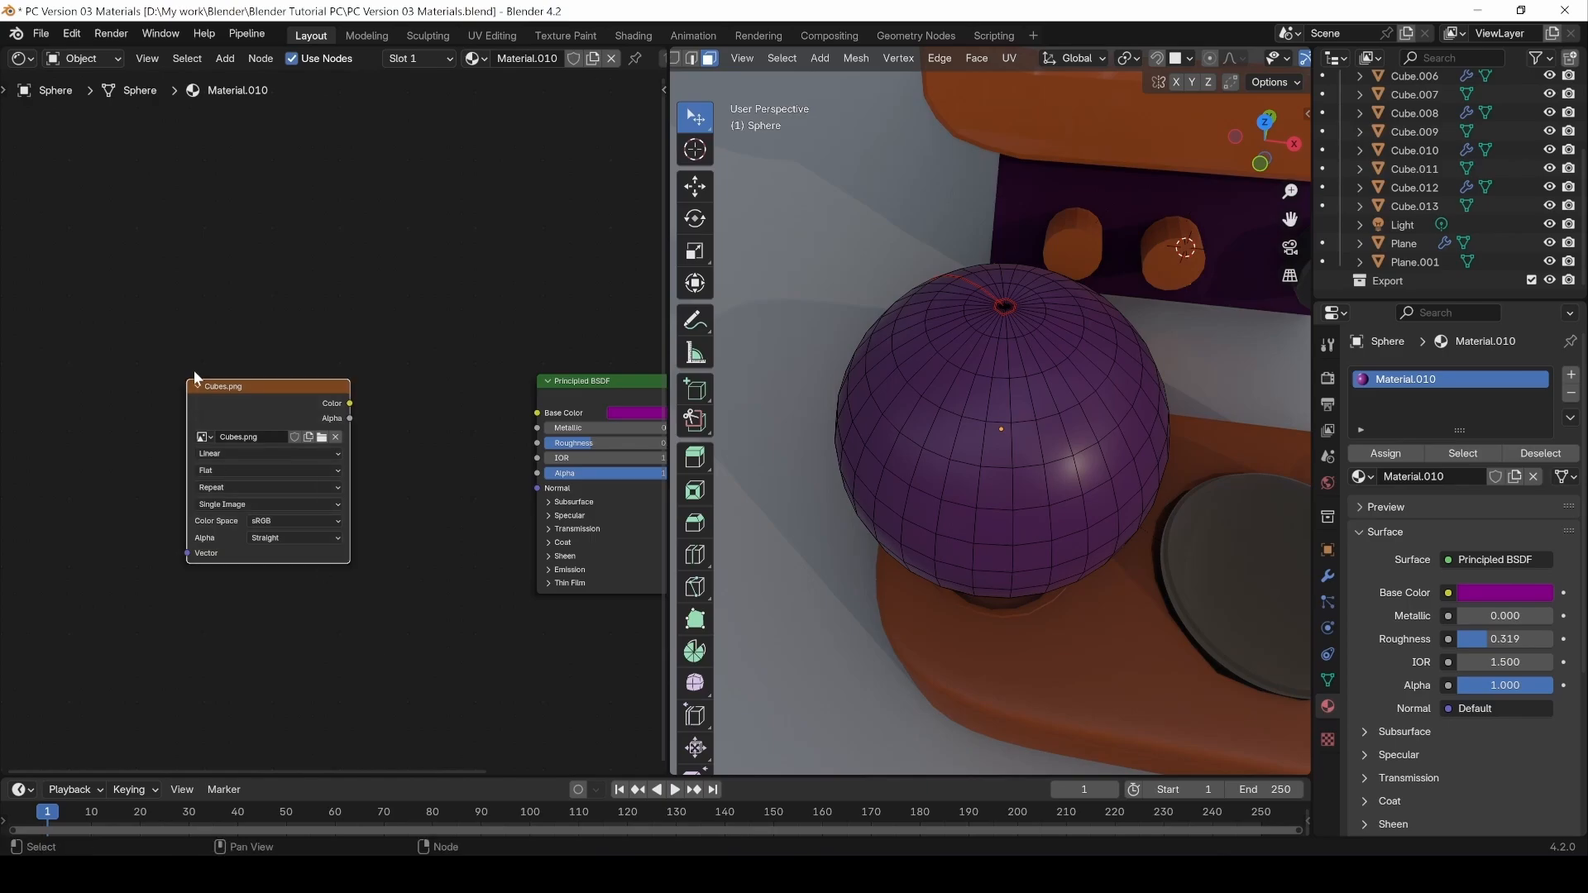
{"action": "scroll", "coordinate": [263, 498], "scroll_direction": "up", "scroll_amount": 5}
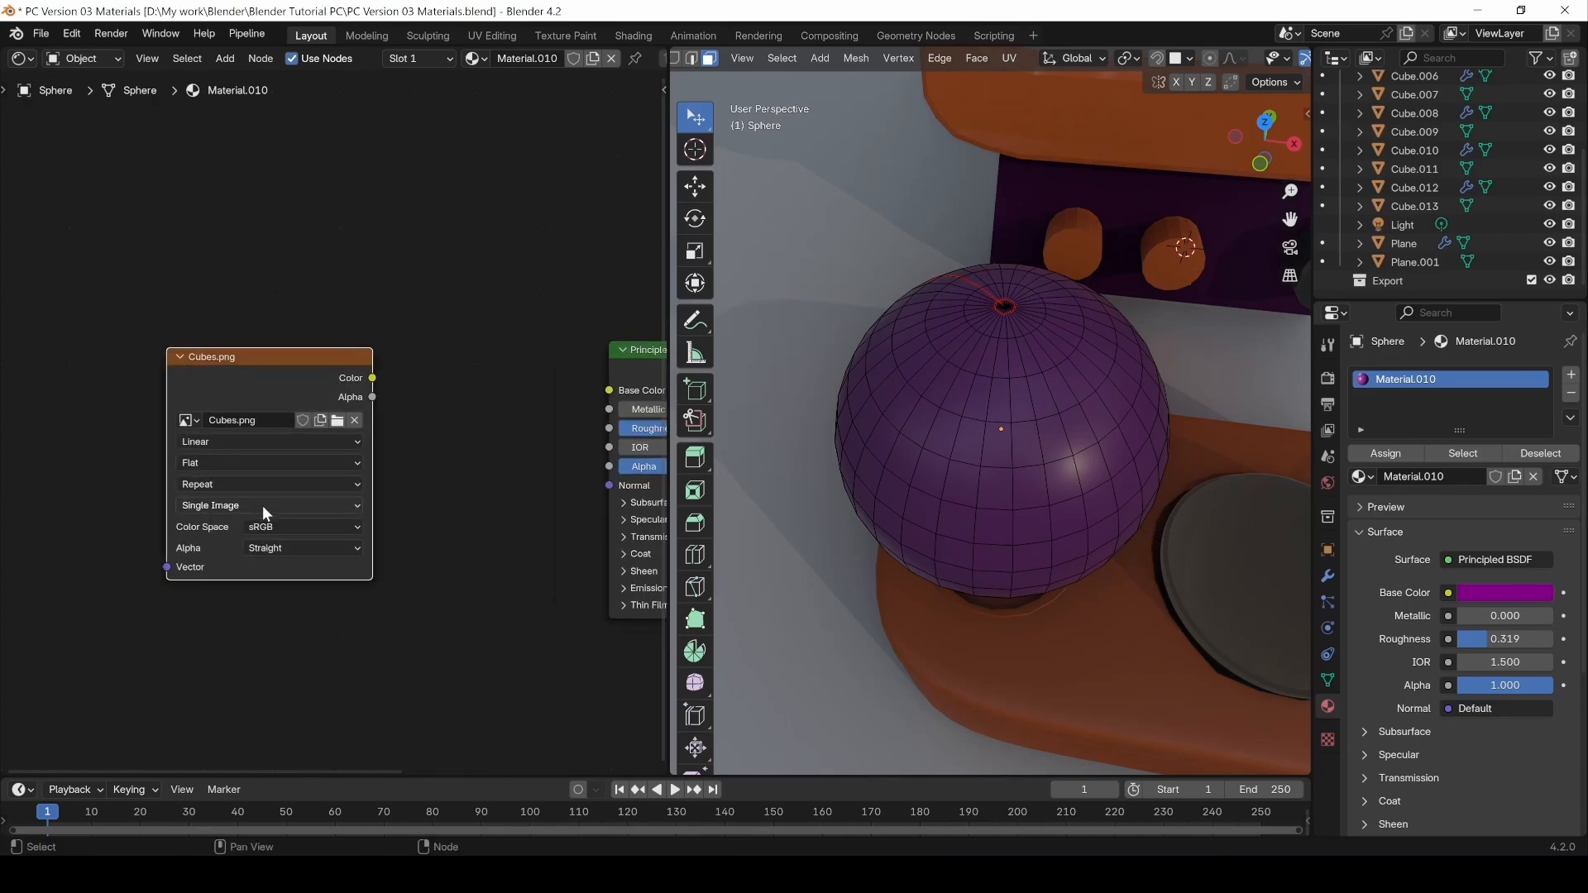
{"action": "middle_click_drag", "start_coordinate": [296, 548], "coordinate": [340, 629]}
{"action": "middle_click_drag", "start_coordinate": [486, 551], "coordinate": [397, 508]}
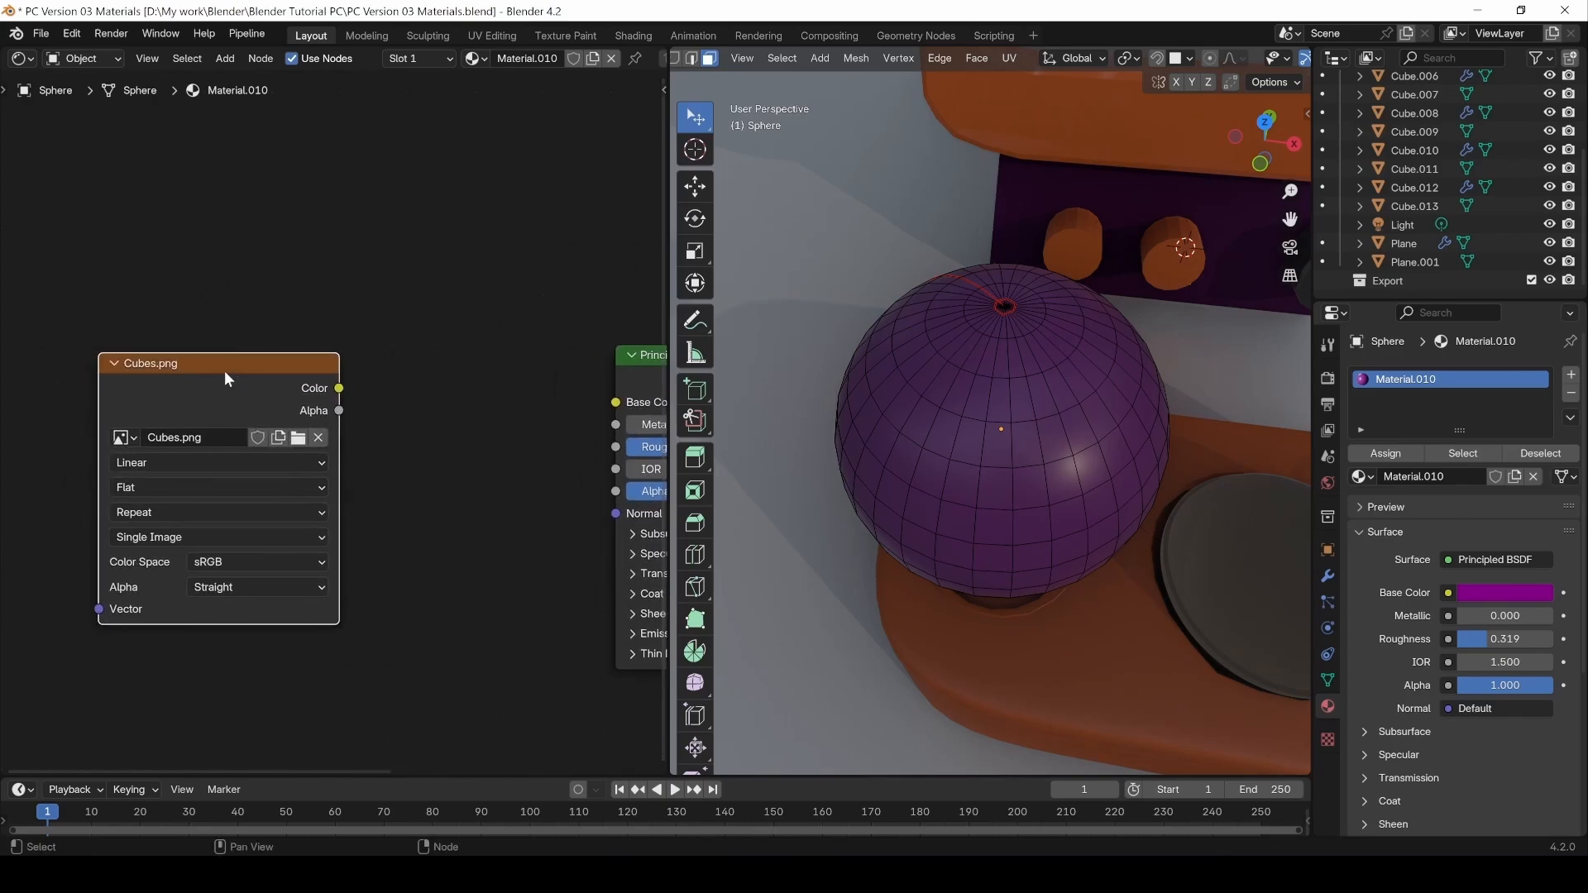
{"action": "left_click_drag", "start_coordinate": [227, 372], "coordinate": [222, 356]}
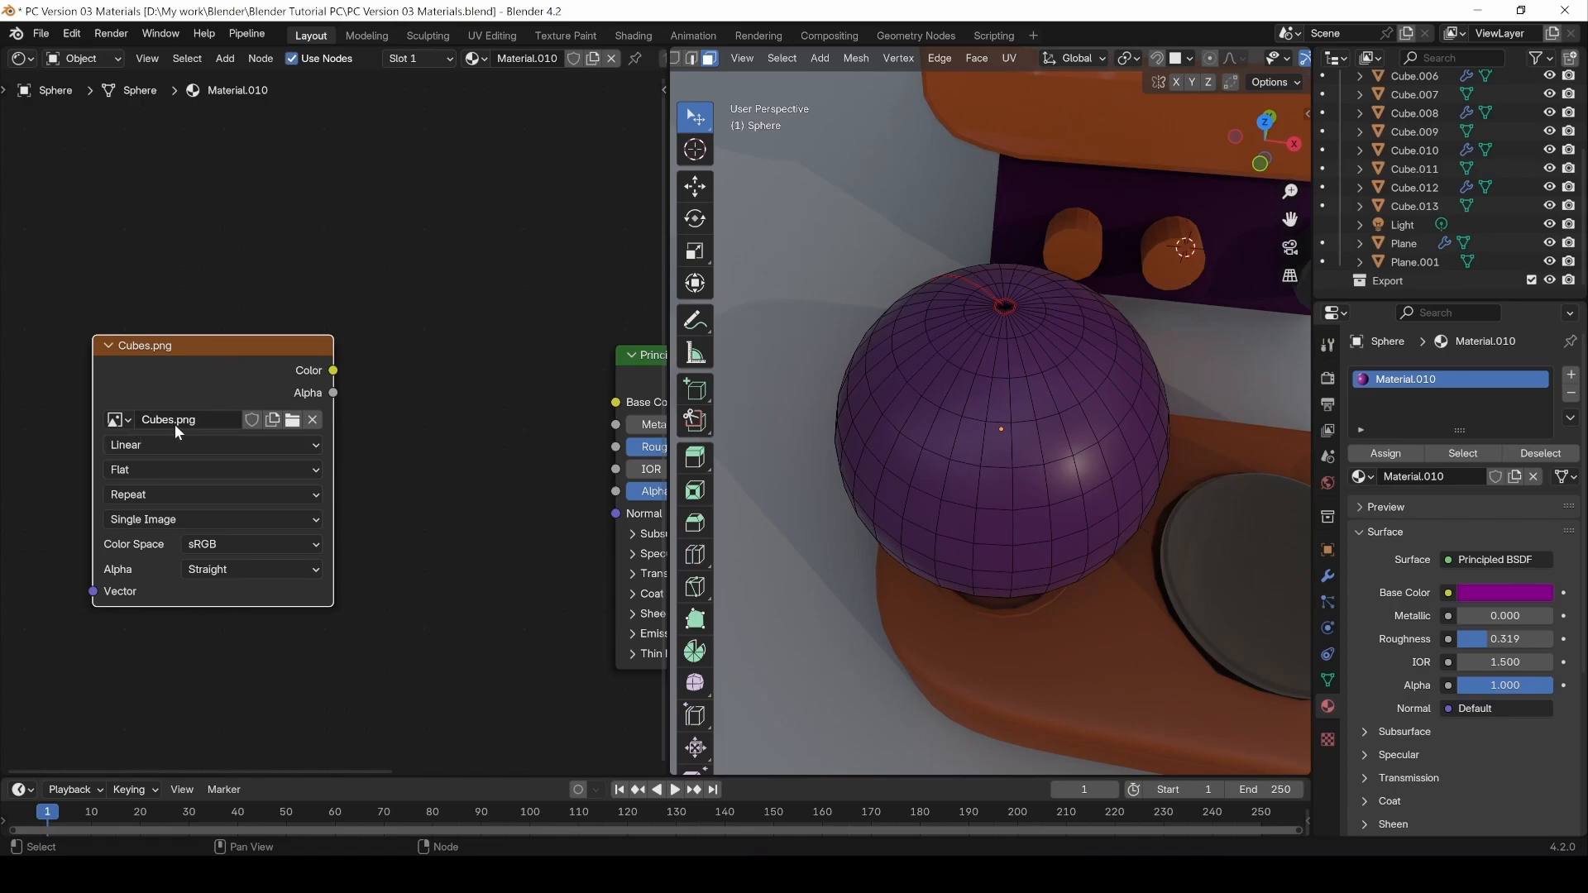
Look over the images available to the Cubes.png node and set its interpolation to Closest.
{"action": "left_click", "coordinate": [117, 420]}
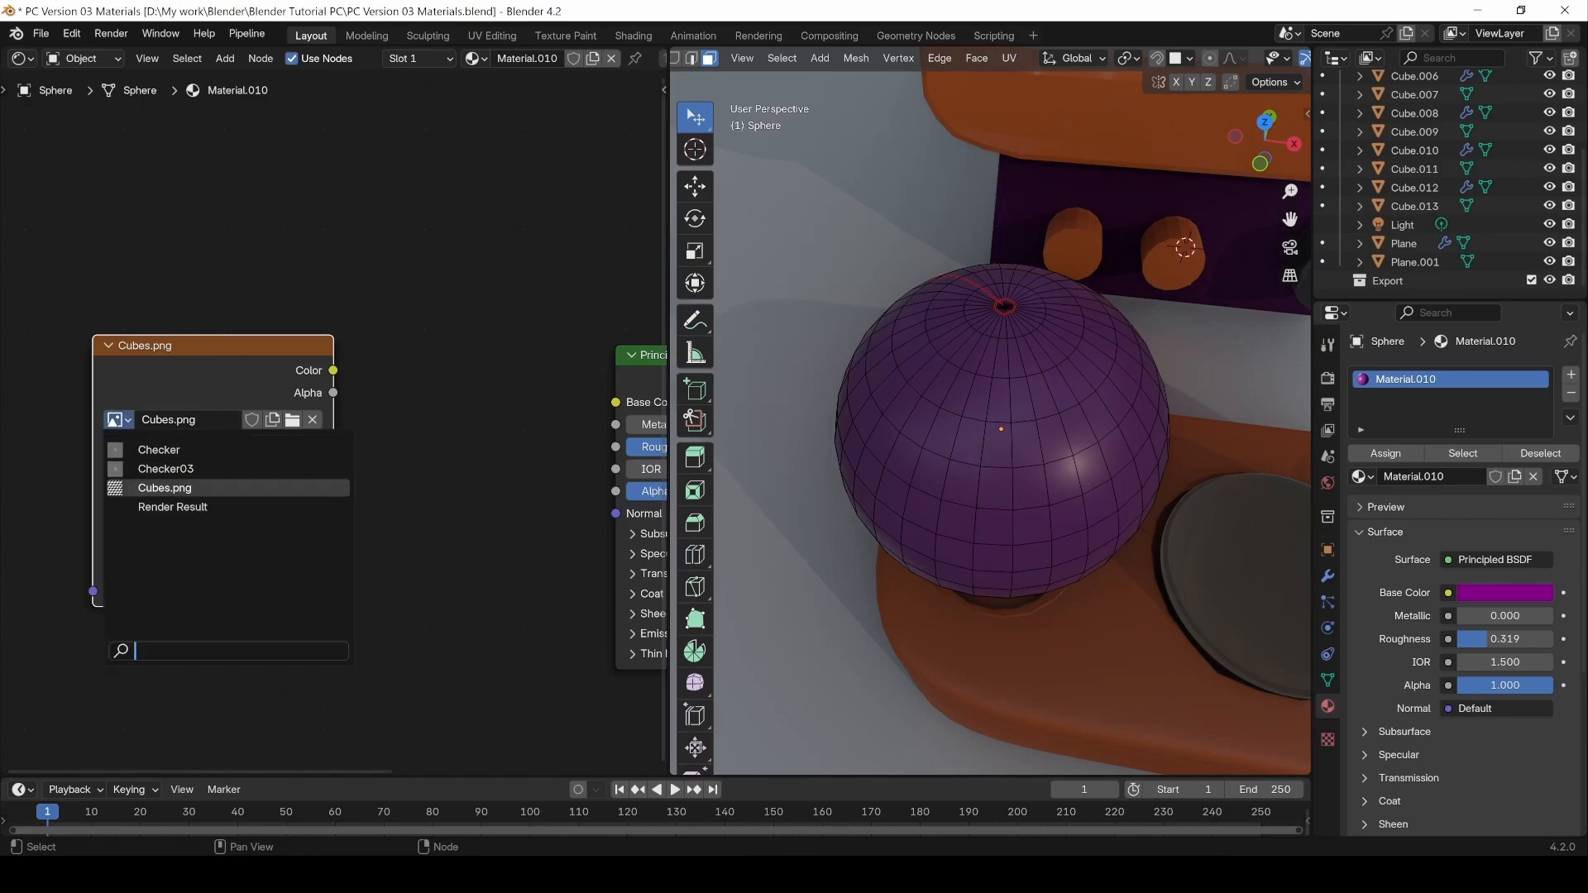
{"action": "key", "text": "Up"}
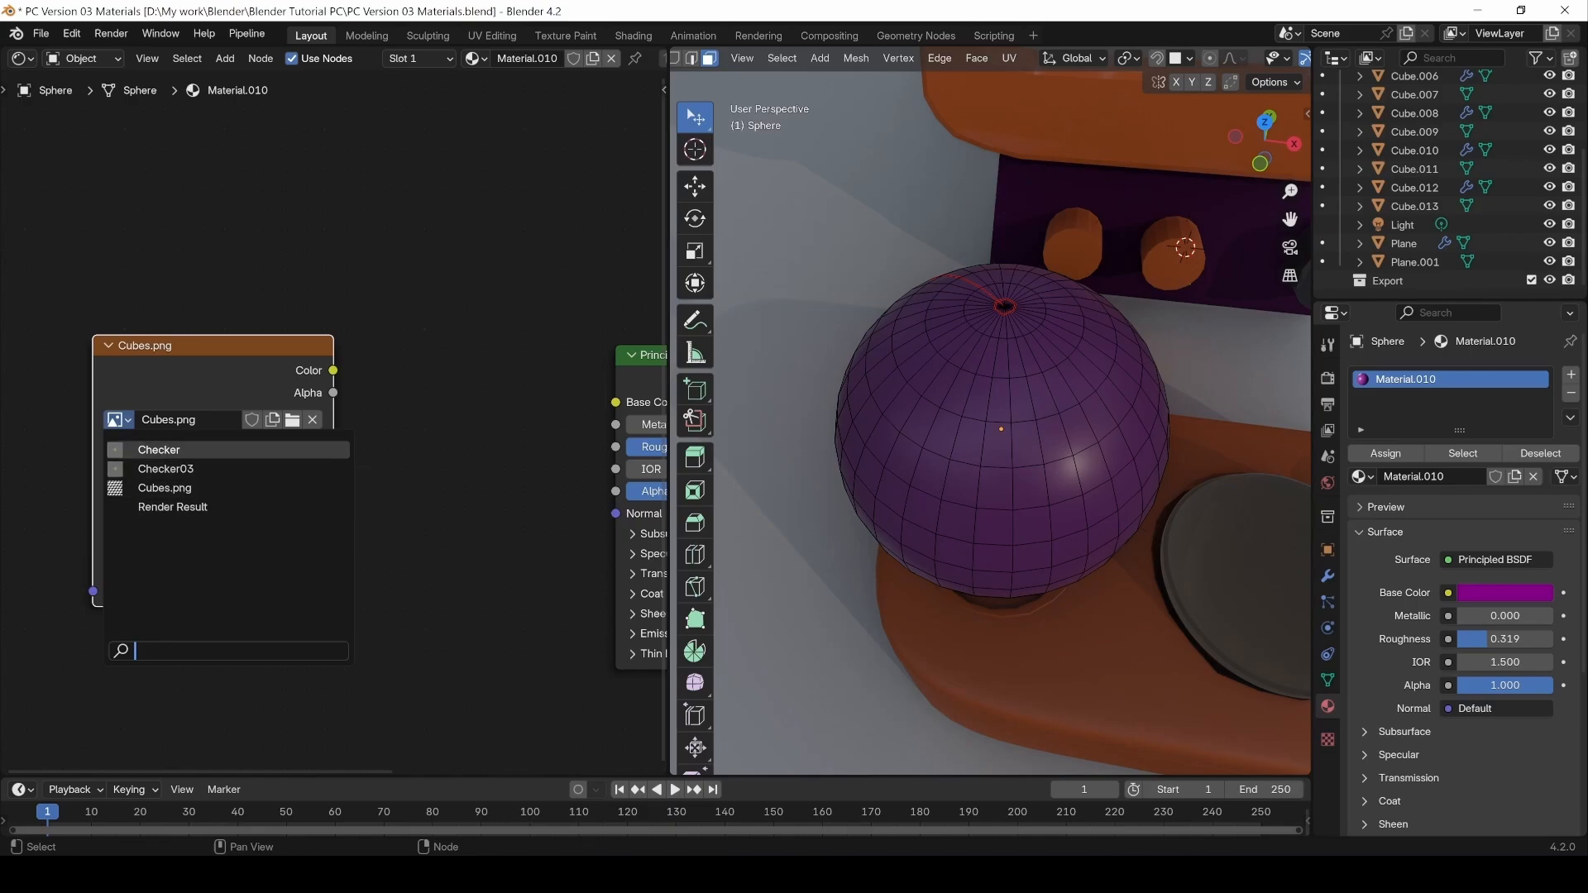
{"action": "key", "text": "Escape"}
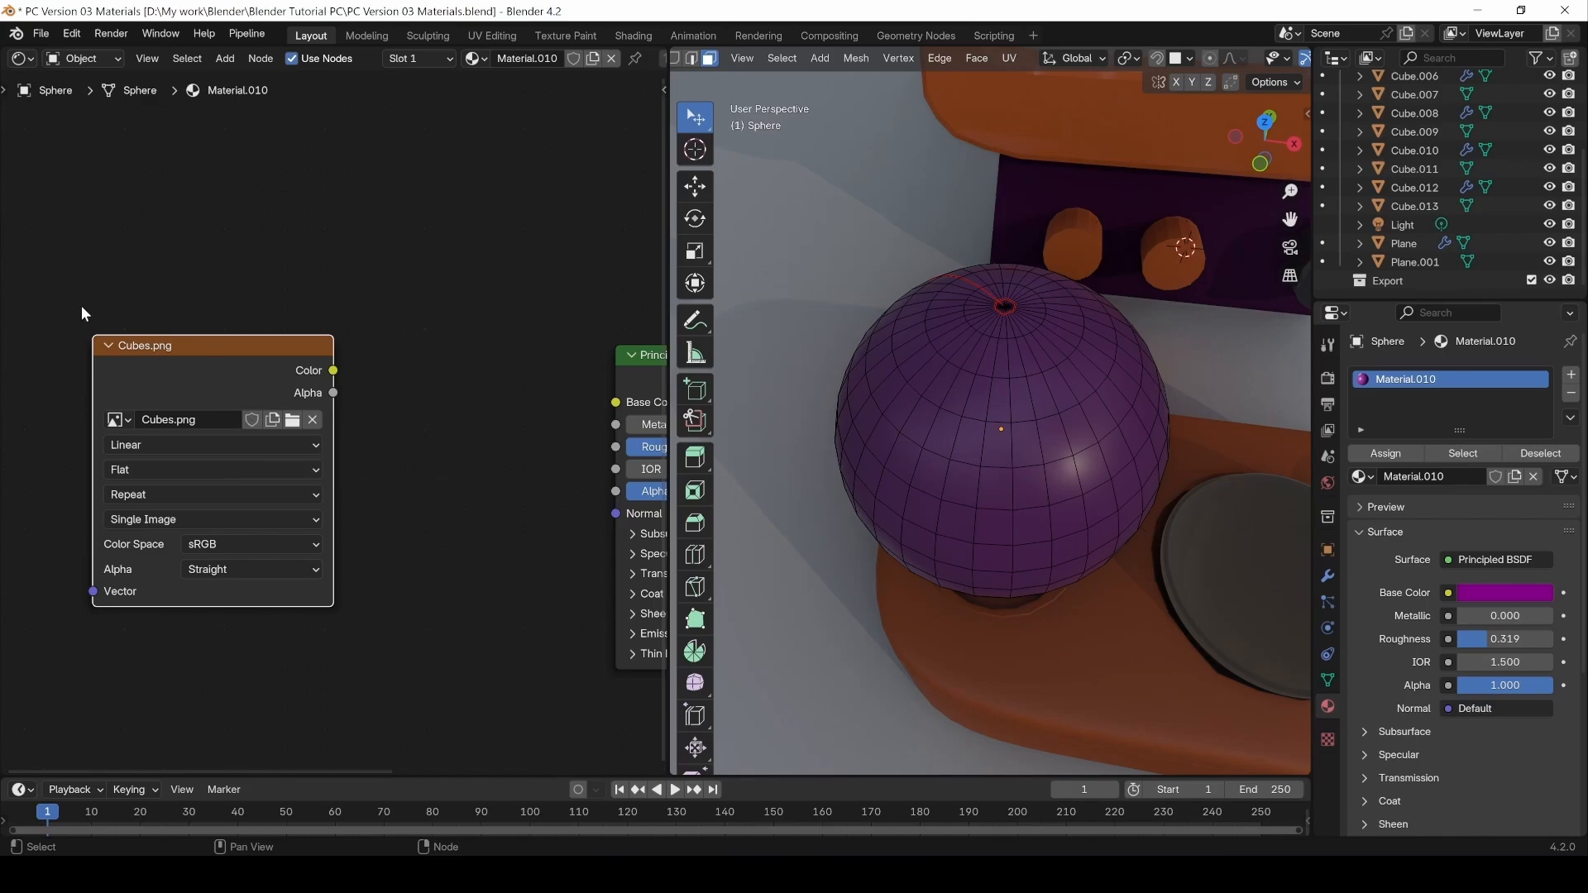
{"action": "left_click", "coordinate": [302, 446]}
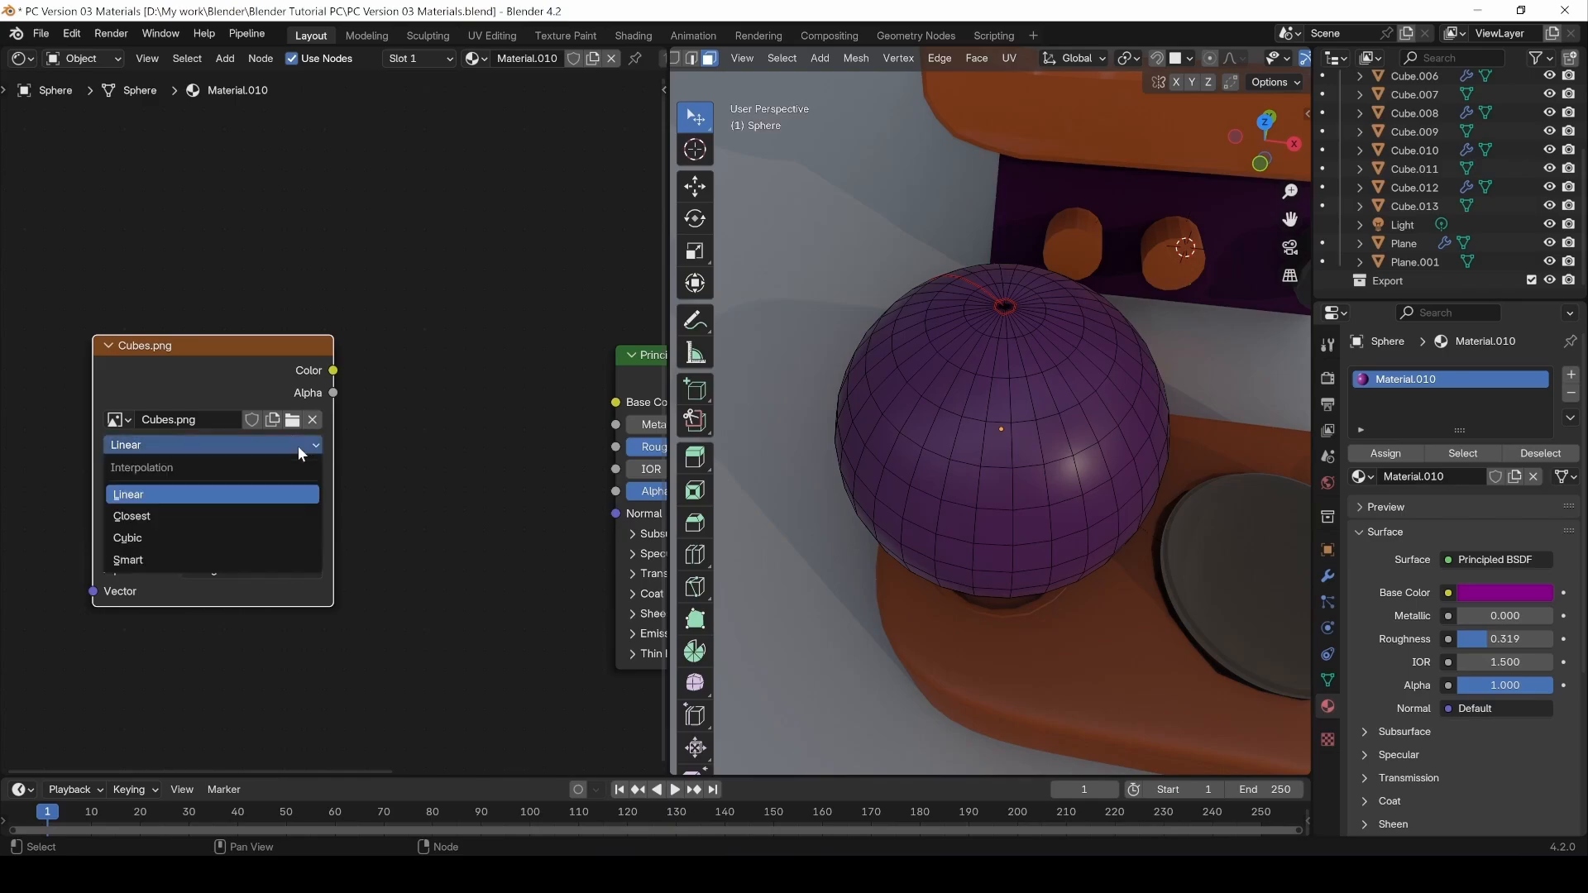
{"action": "left_click", "coordinate": [136, 517]}
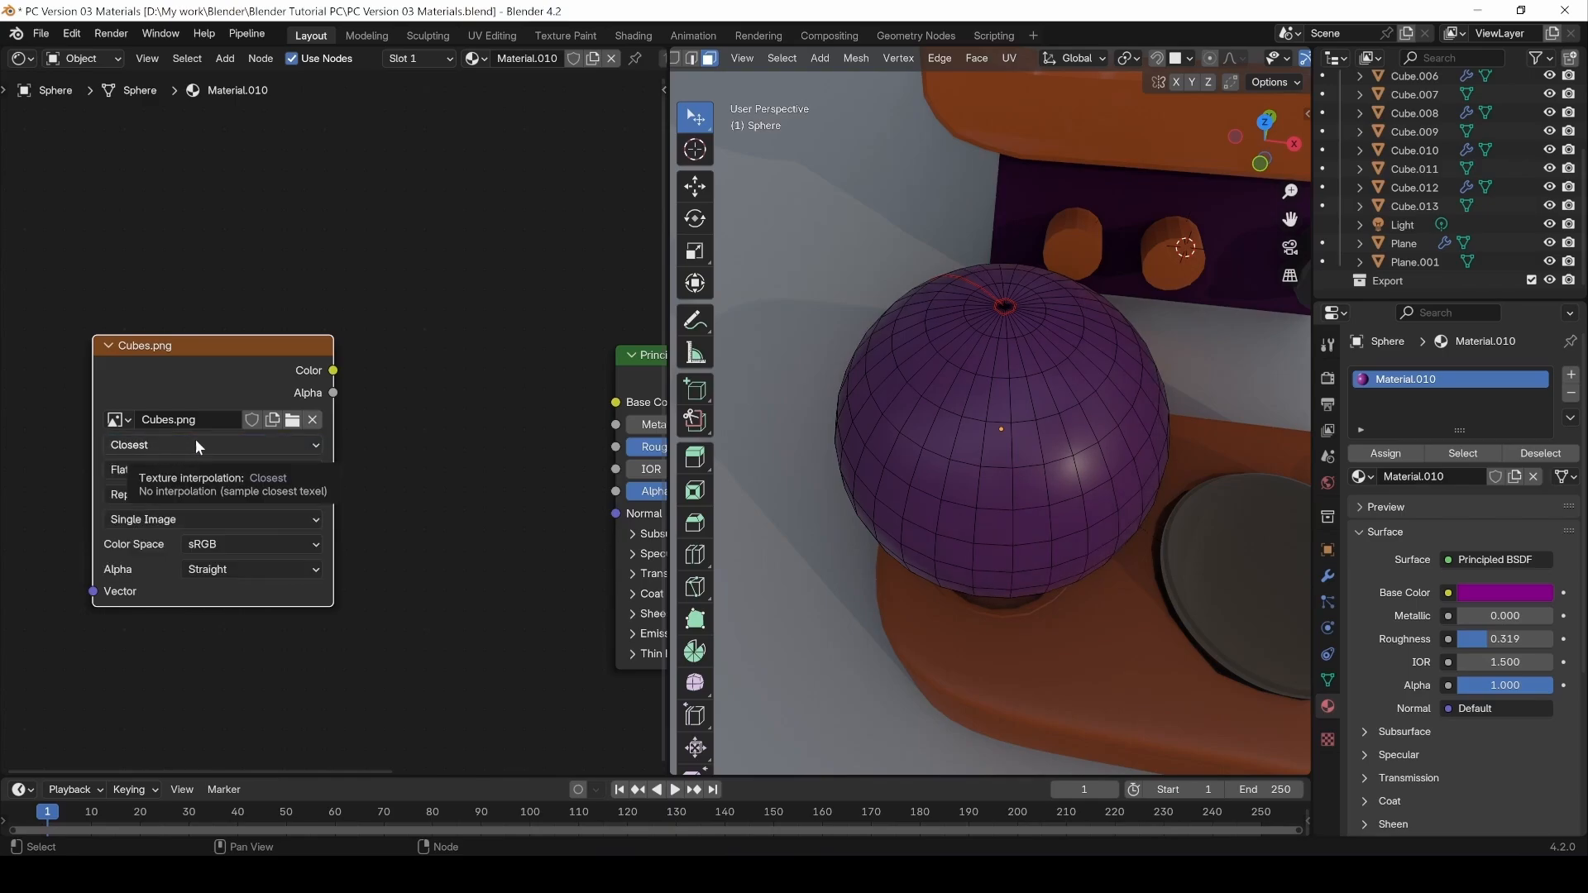
Try linking the Cubes.png Color output to the Principled BSDF's Base Color and remove the link again.
{"action": "middle_click_drag", "start_coordinate": [465, 428], "coordinate": [352, 428]}
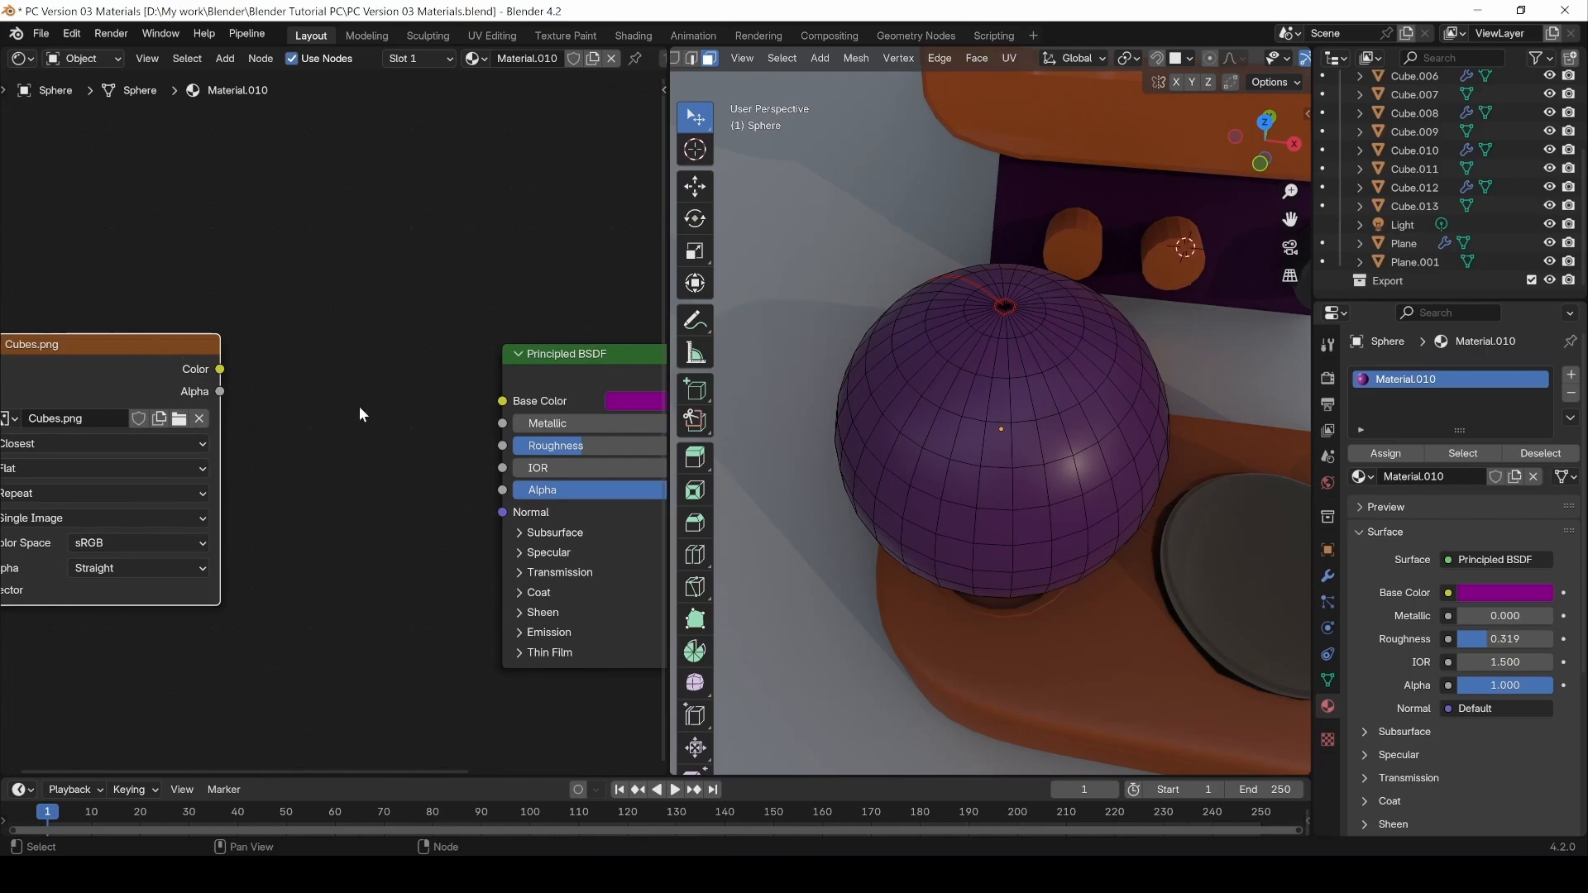
{"action": "left_click_drag", "start_coordinate": [219, 369], "coordinate": [503, 402]}
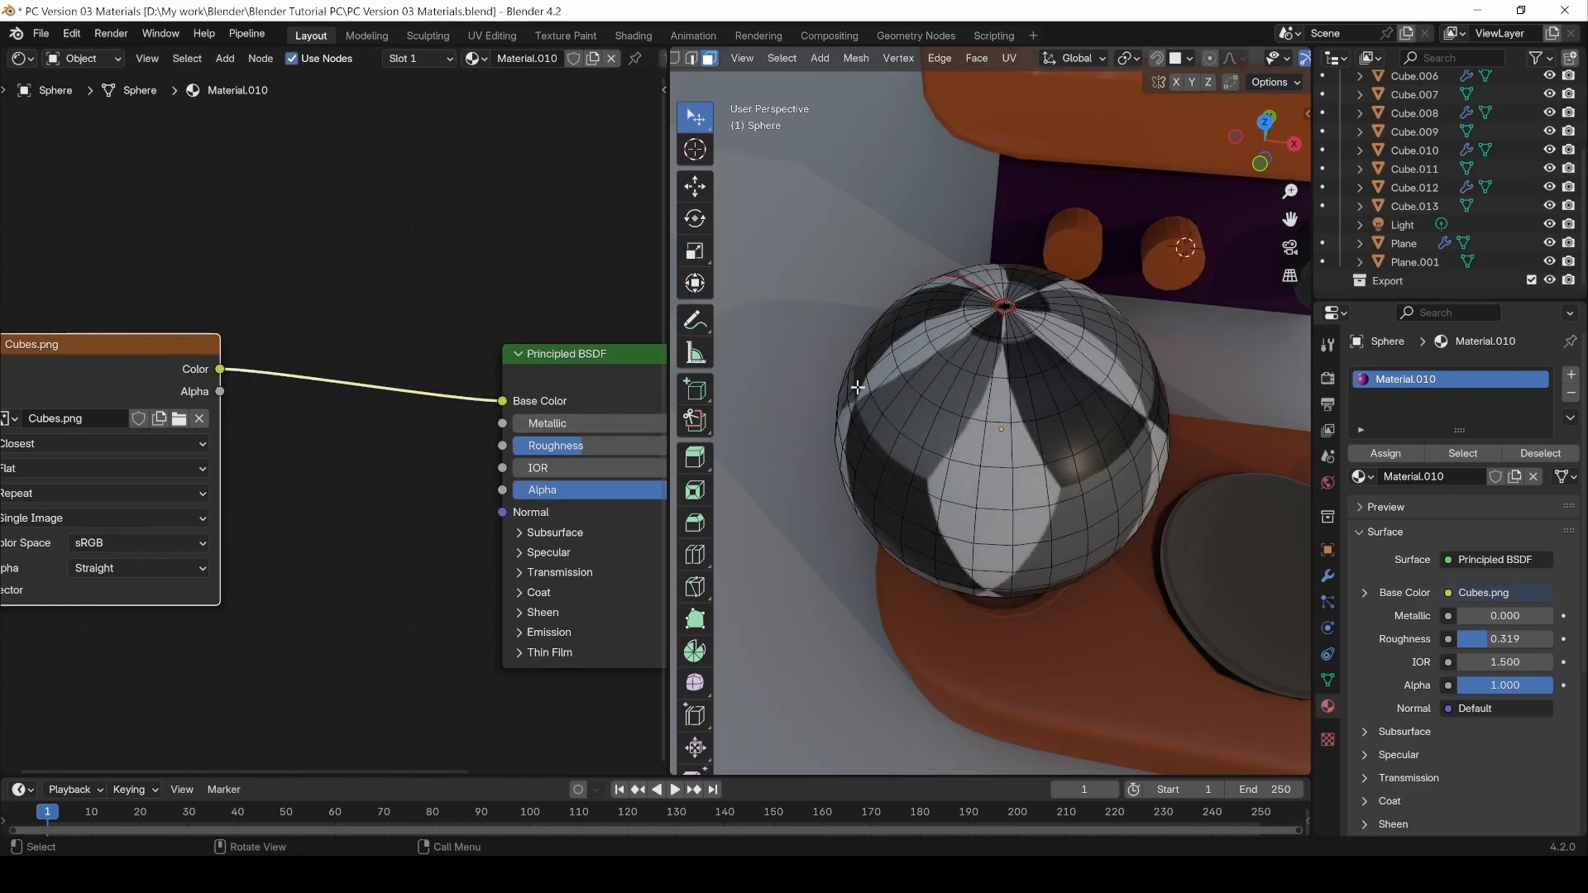
{"action": "left_click_drag", "start_coordinate": [145, 375], "coordinate": [154, 399]}
{"action": "left_click_drag", "start_coordinate": [502, 401], "coordinate": [296, 445]}
{"action": "middle_click_drag", "start_coordinate": [252, 377], "coordinate": [221, 372]}
{"action": "left_click_drag", "start_coordinate": [198, 388], "coordinate": [472, 395]}
{"action": "key", "text": "ctrl+z"}
{"action": "left_click", "coordinate": [149, 371]}
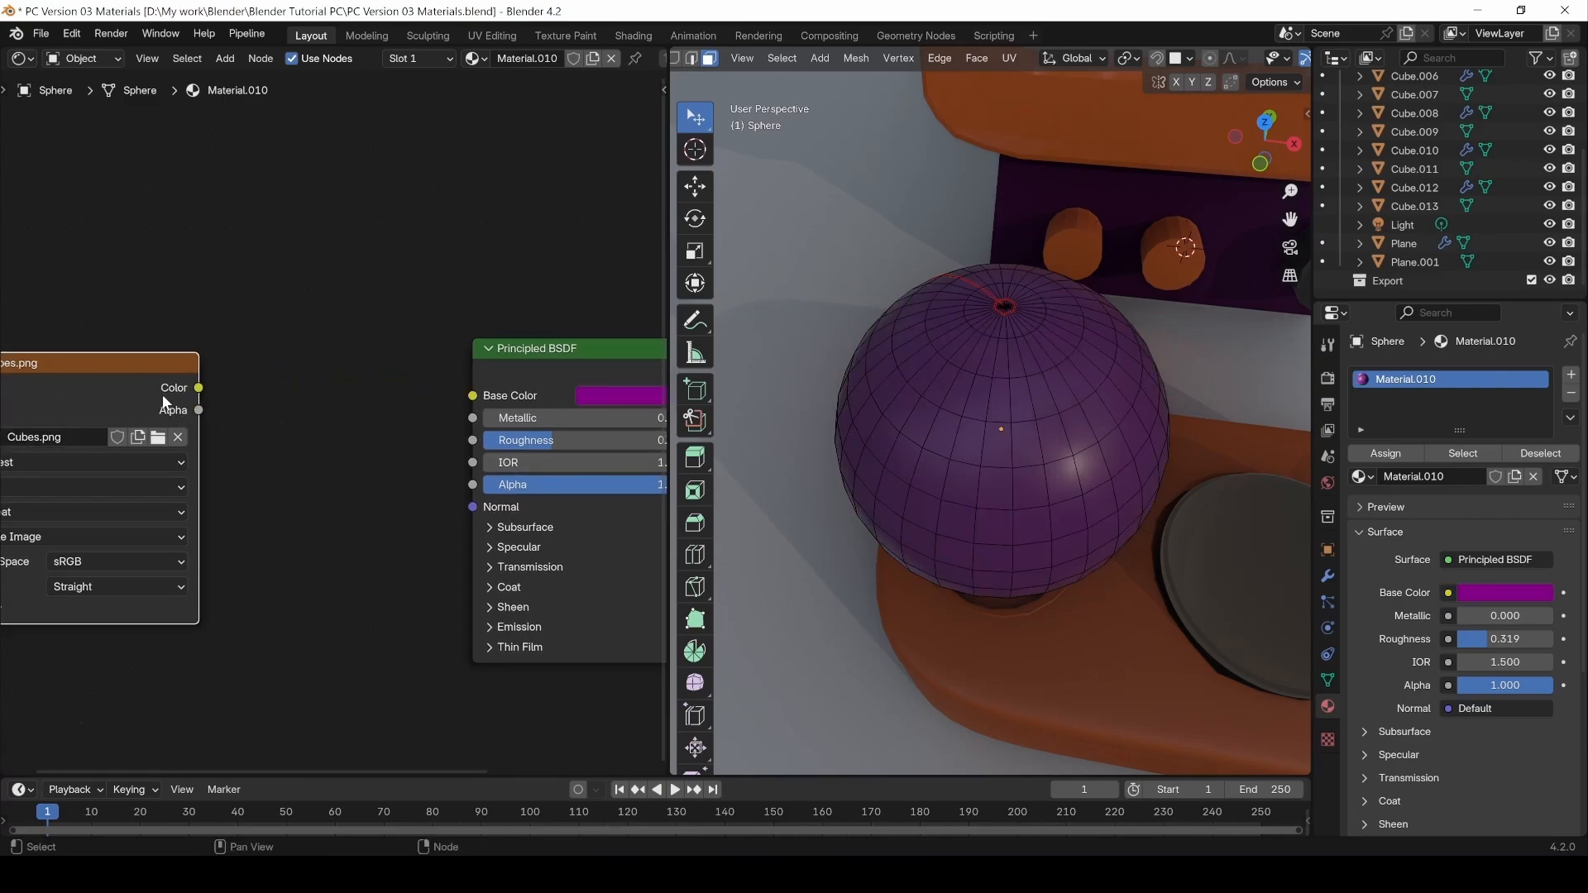
Connect the Cubes.png Color output to the Principled BSDF's Roughness input and move the texture node closer.
{"action": "middle_click_drag", "start_coordinate": [177, 447], "coordinate": [217, 425]}
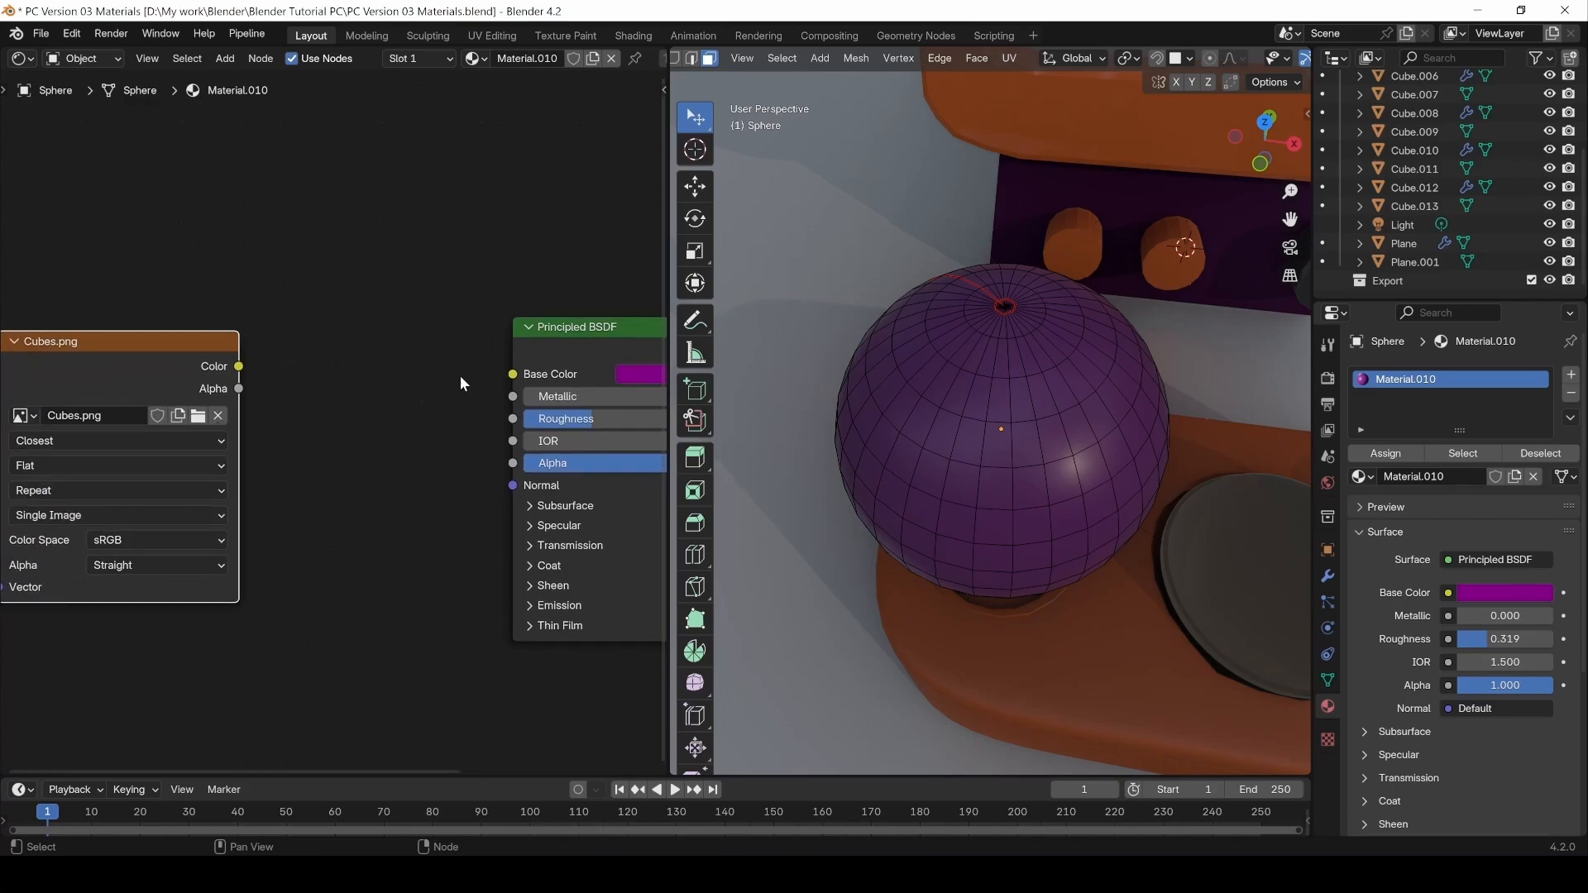
{"action": "left_click_drag", "start_coordinate": [237, 366], "coordinate": [513, 418]}
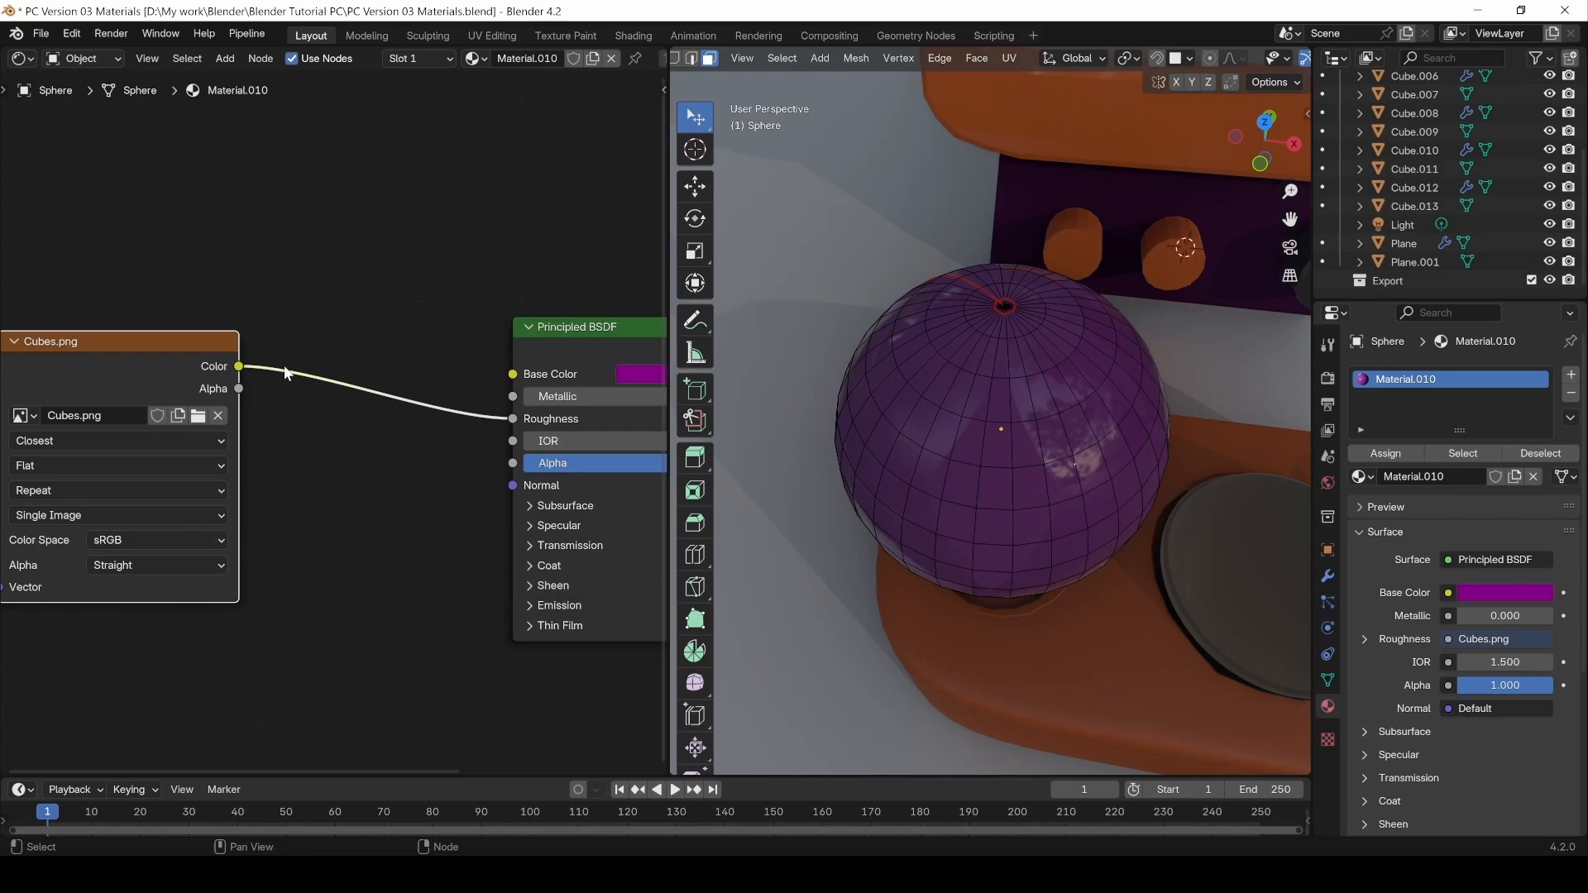
{"action": "left_click_drag", "start_coordinate": [163, 350], "coordinate": [227, 357]}
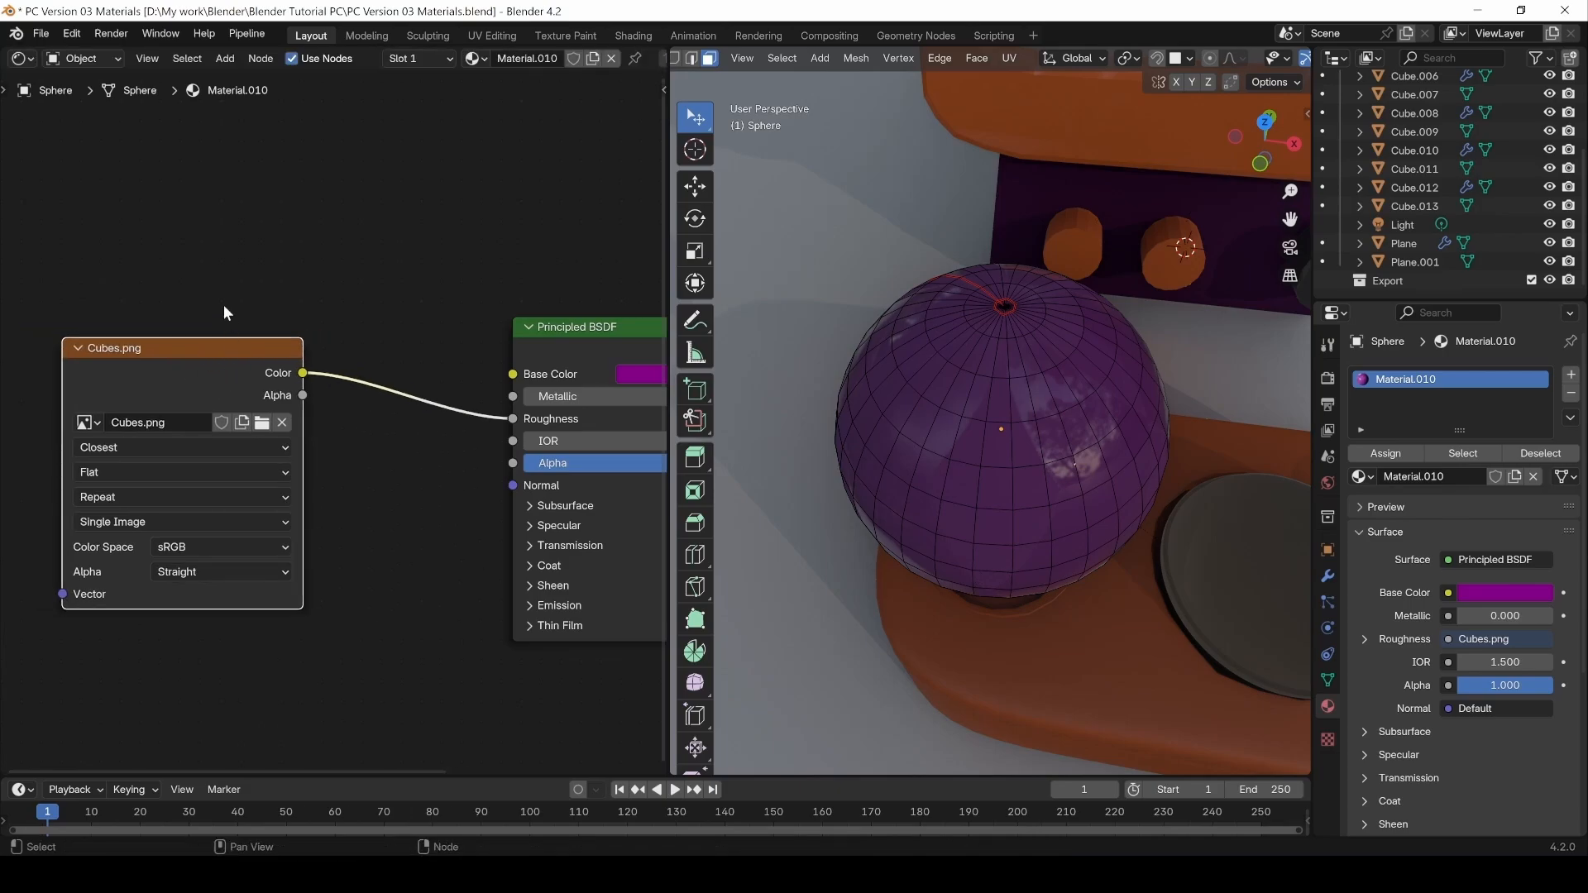
{"action": "left_click_drag", "start_coordinate": [114, 259], "coordinate": [247, 679]}
{"action": "left_click", "coordinate": [125, 245]}
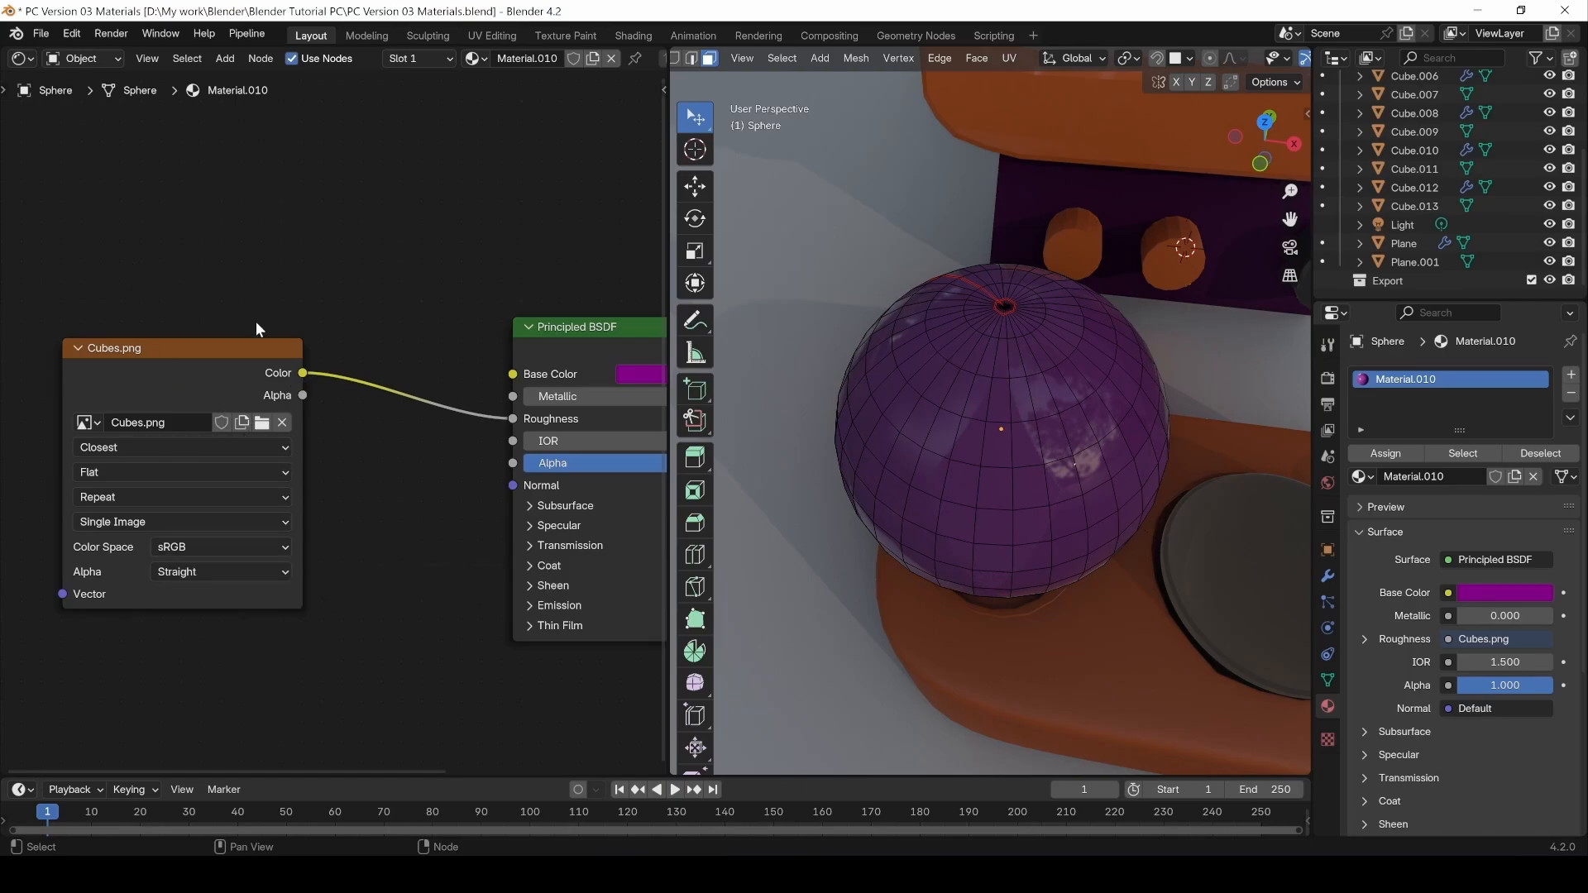
{"action": "left_click_drag", "start_coordinate": [162, 265], "coordinate": [237, 667]}
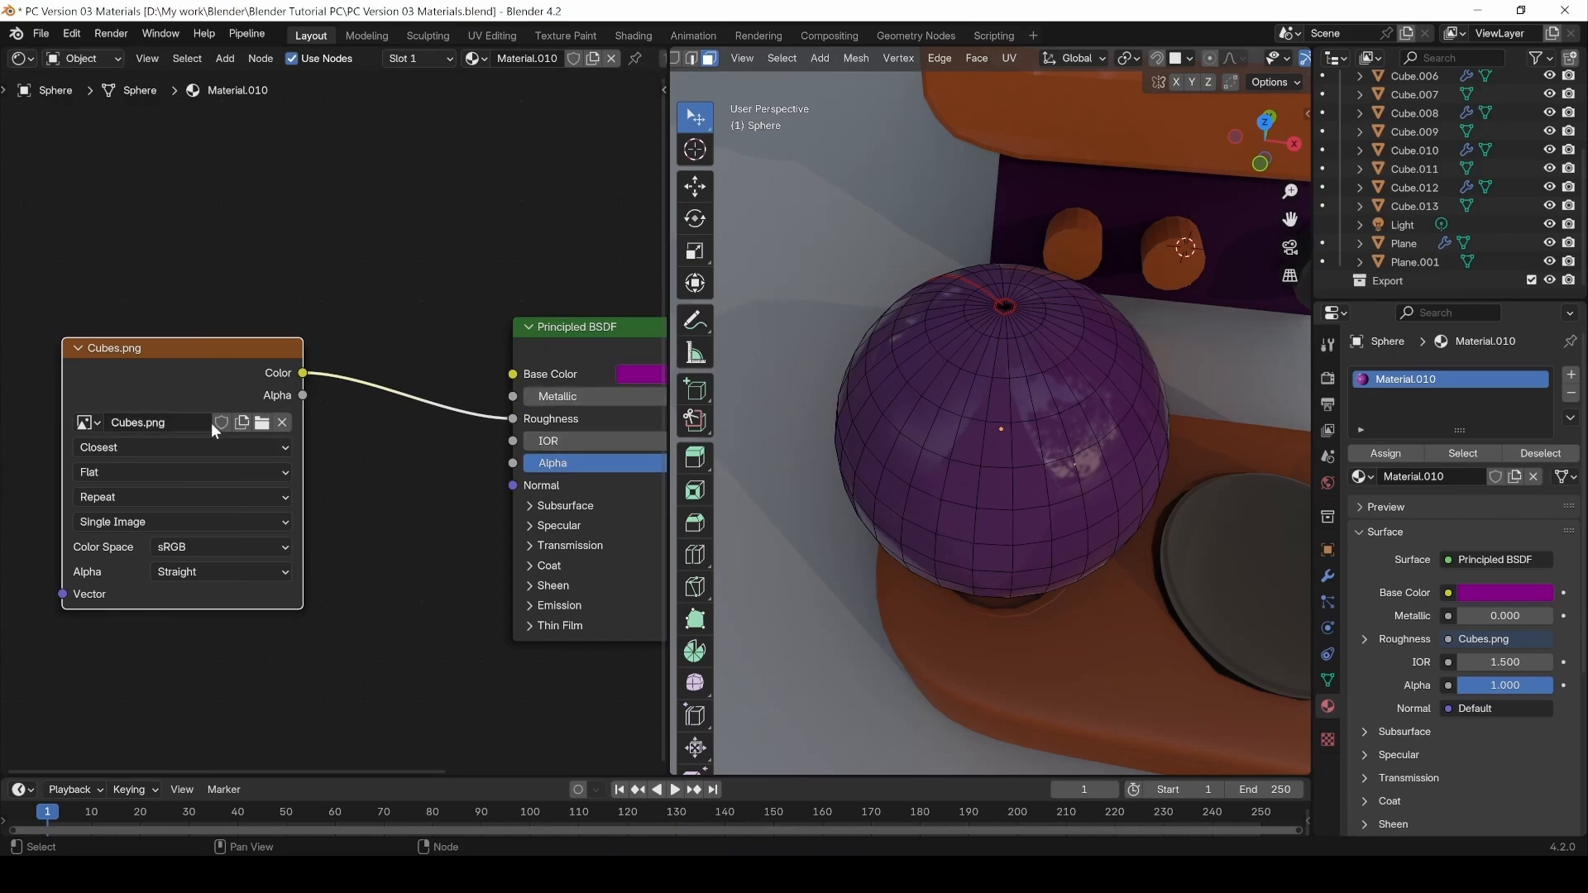
{"action": "left_click", "coordinate": [325, 557]}
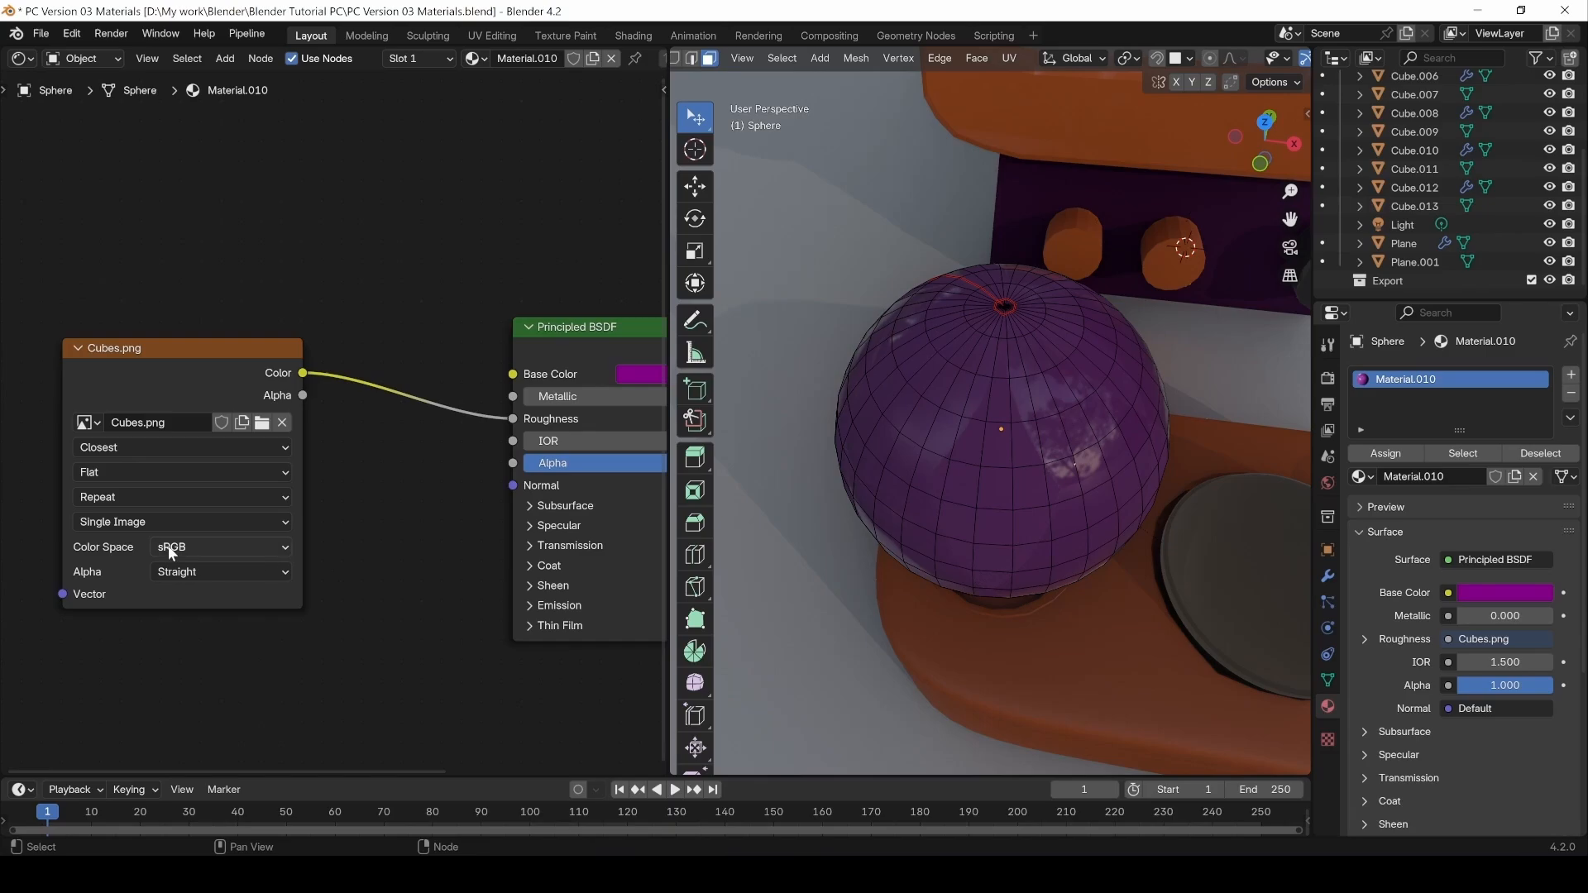
Set the Cubes.png node's color space to Non-Color and inspect the roughness pattern on the sphere.
{"action": "left_click", "coordinate": [220, 546]}
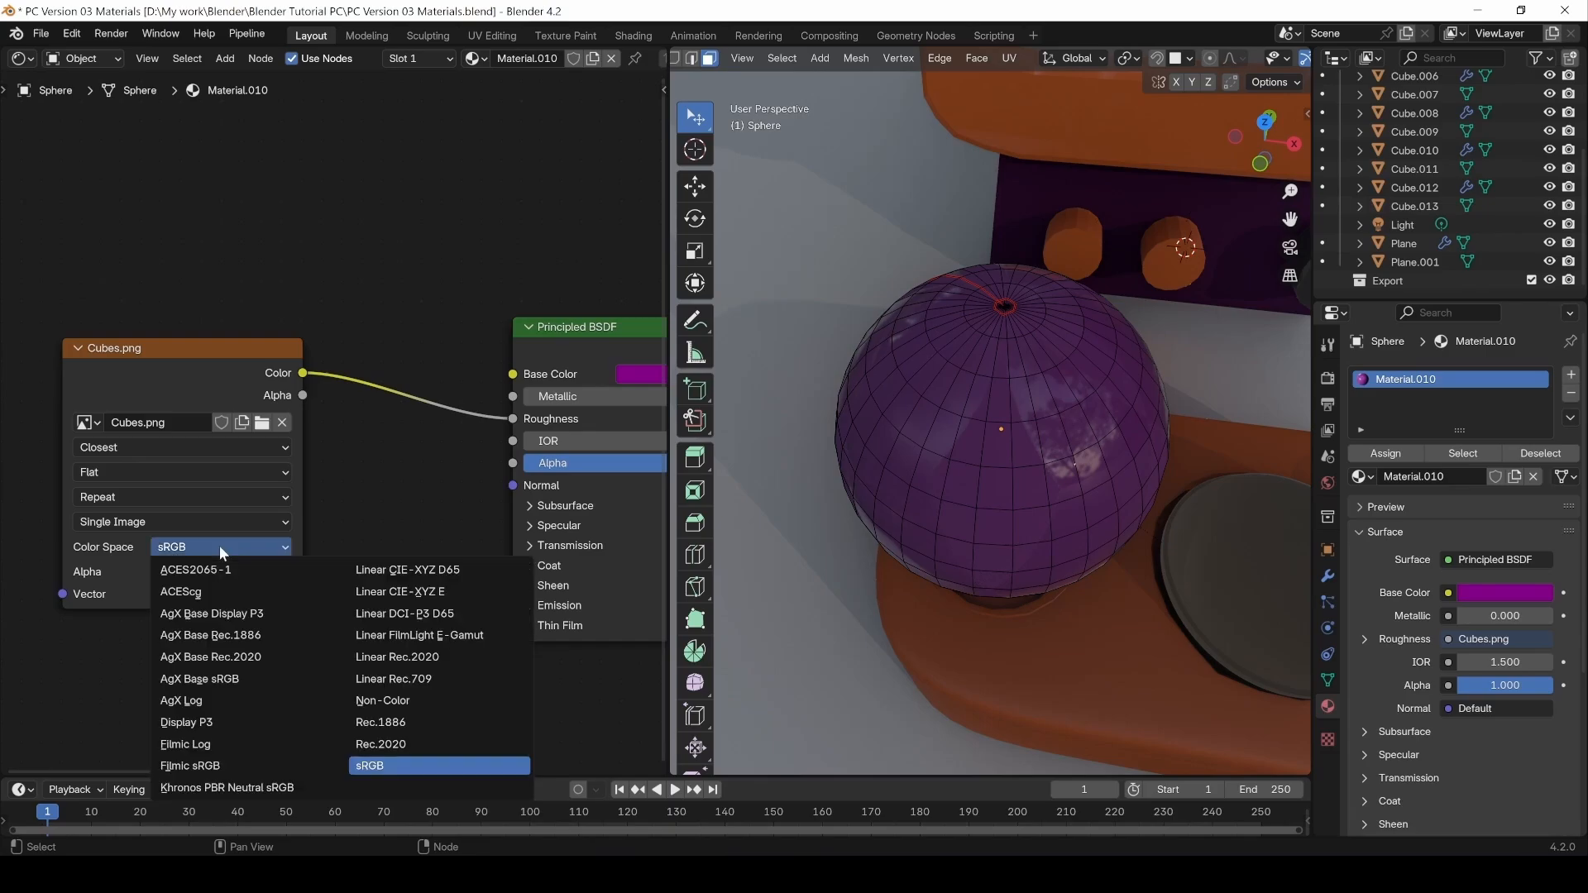
{"action": "left_click", "coordinate": [404, 703]}
{"action": "middle_click_drag", "start_coordinate": [526, 396], "coordinate": [361, 368]}
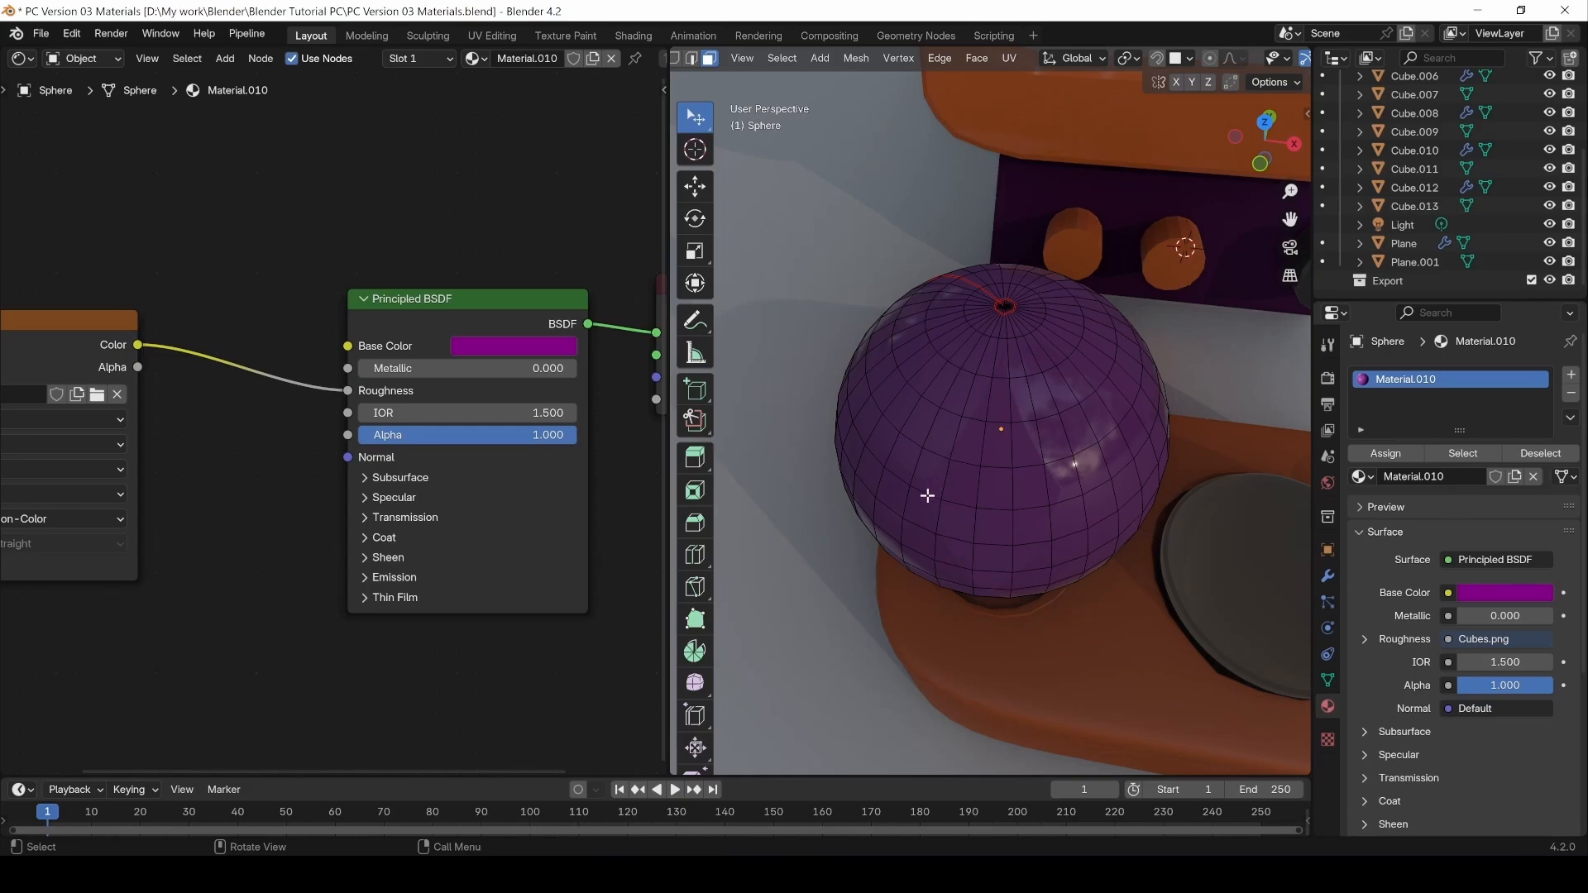
{"action": "middle_click_drag", "start_coordinate": [1048, 538], "coordinate": [902, 439]}
{"action": "scroll", "coordinate": [342, 458], "scroll_direction": "down", "scroll_amount": 3}
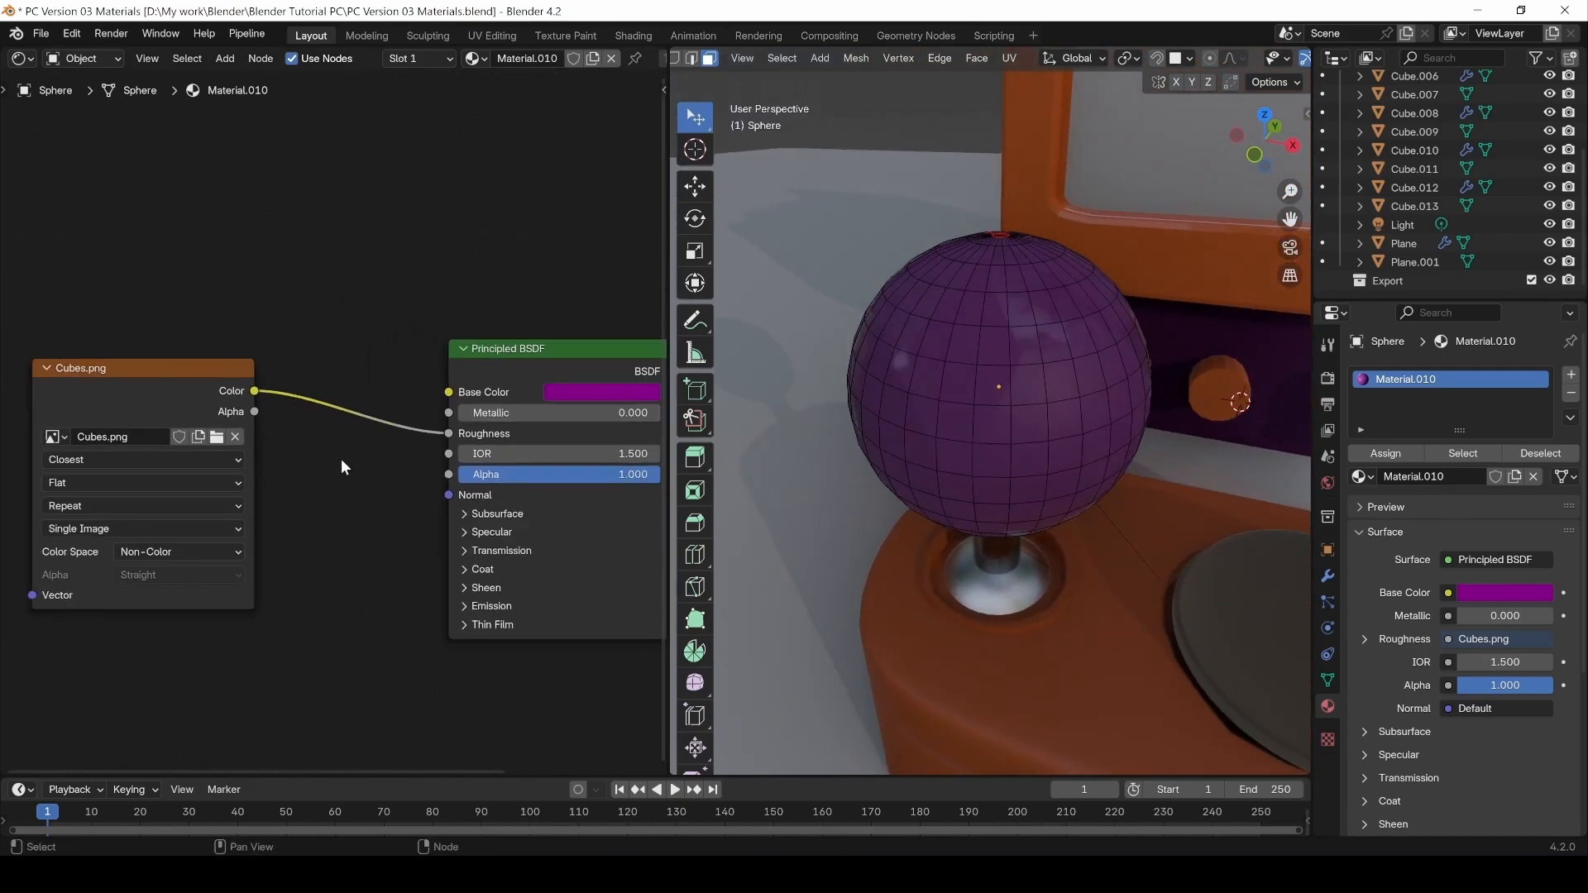
{"action": "middle_click_drag", "start_coordinate": [345, 373], "coordinate": [321, 368]}
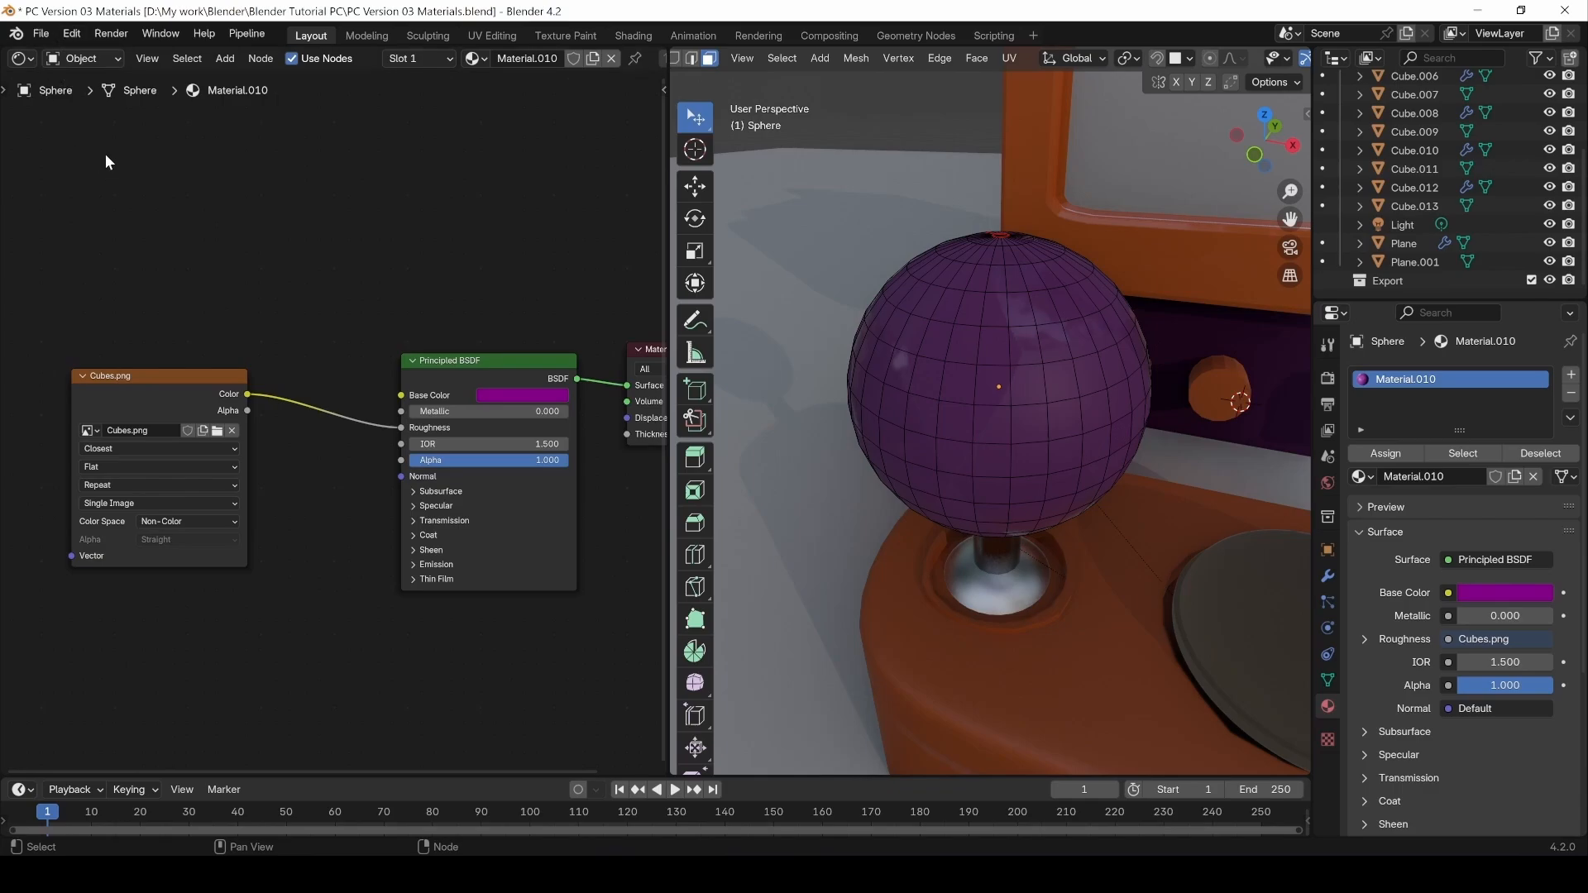
Search the add-ons in the preferences for "node" to check whether Node Wrangler is enabled, and close the preferences.
{"action": "left_click", "coordinate": [77, 29]}
{"action": "left_click", "coordinate": [111, 269]}
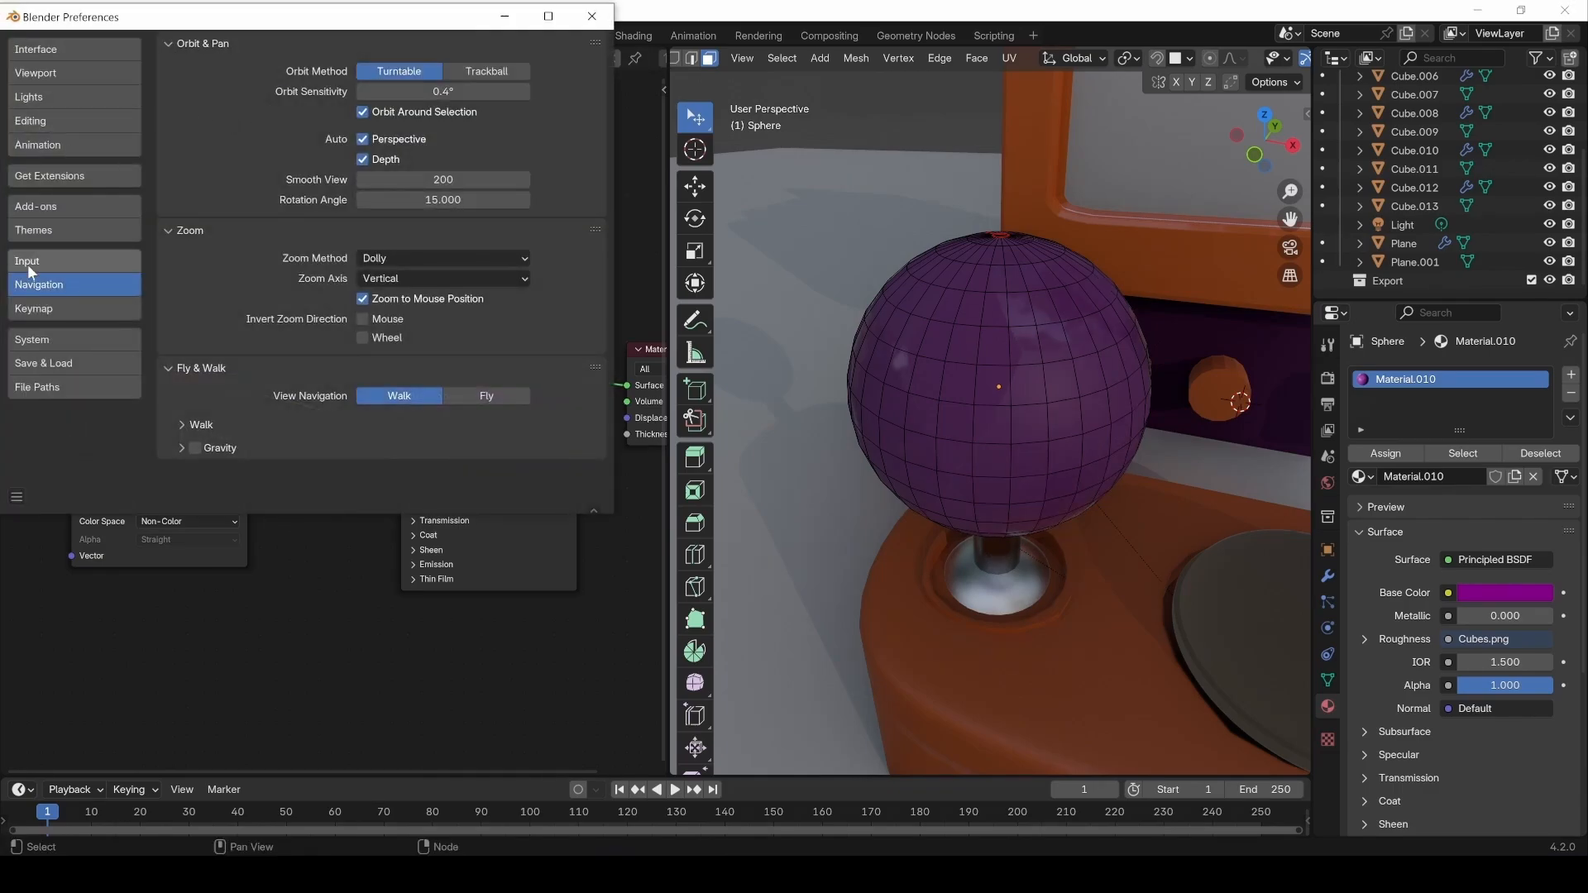
{"action": "left_click", "coordinate": [46, 206]}
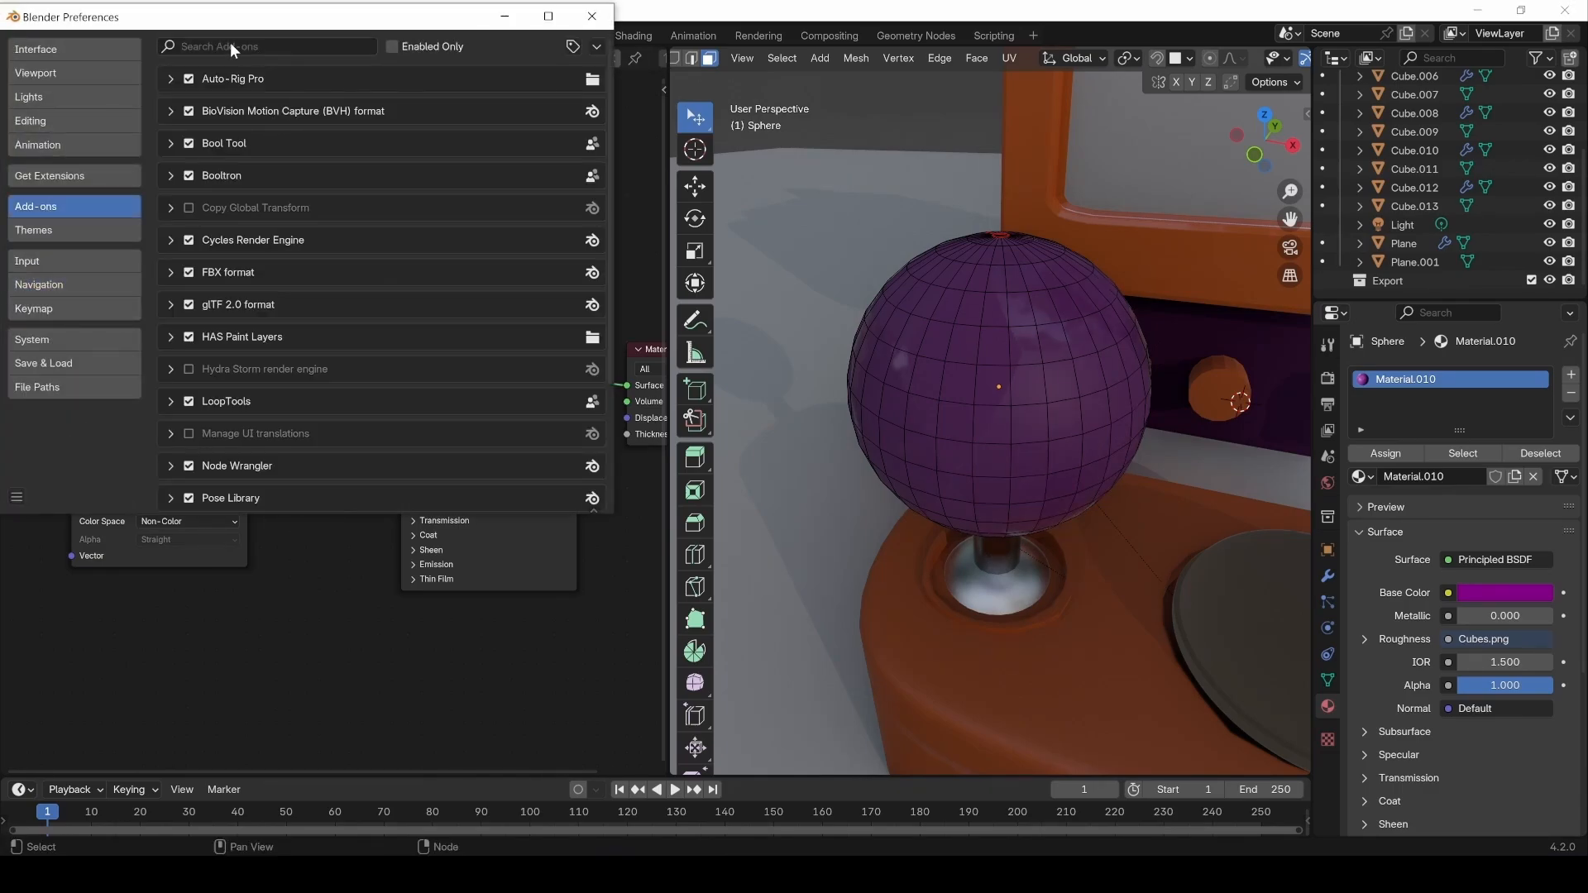
{"action": "type", "text": "node"}
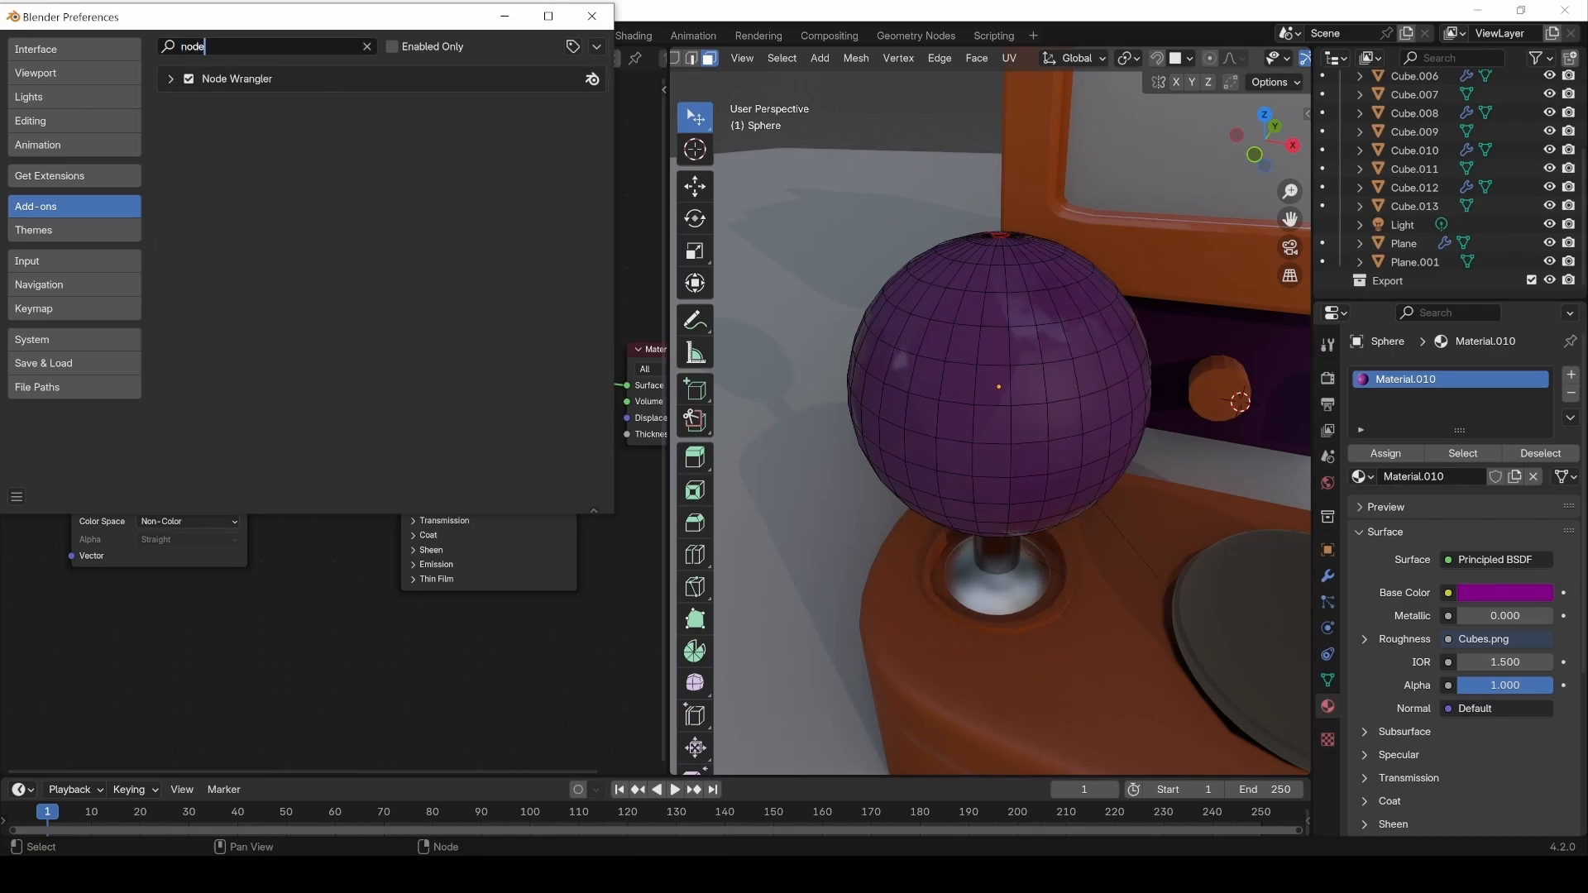
{"action": "left_click", "coordinate": [591, 16]}
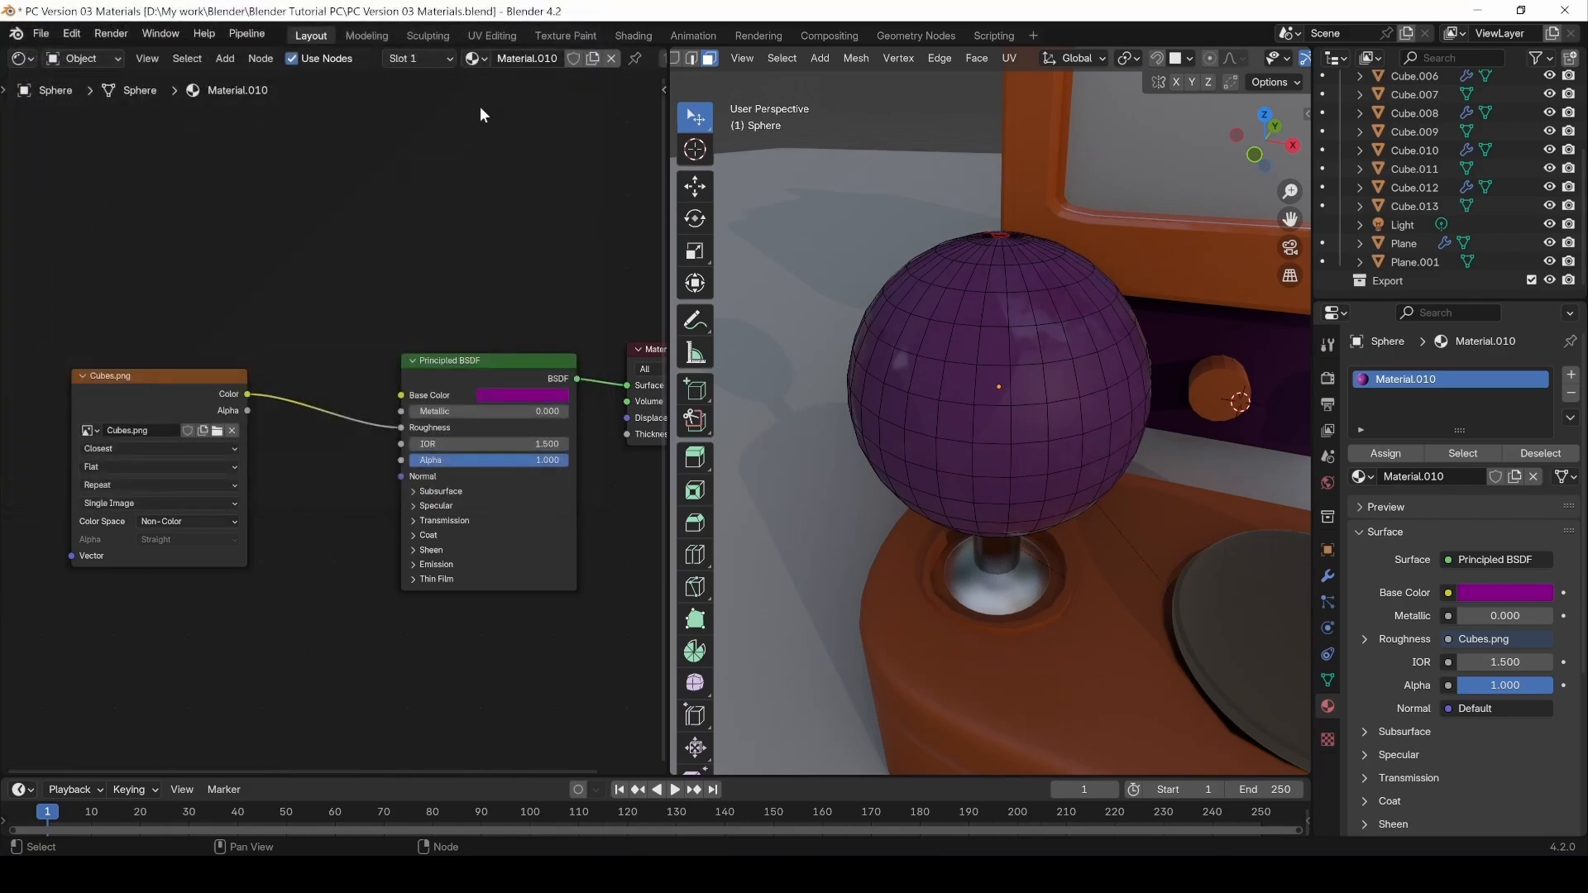
Preview the Cubes.png texture directly on the sphere with Node Wrangler and move the Principled BSDF node below the preview link.
{"action": "left_click", "coordinate": [156, 379], "text": "ctrl+shift"}
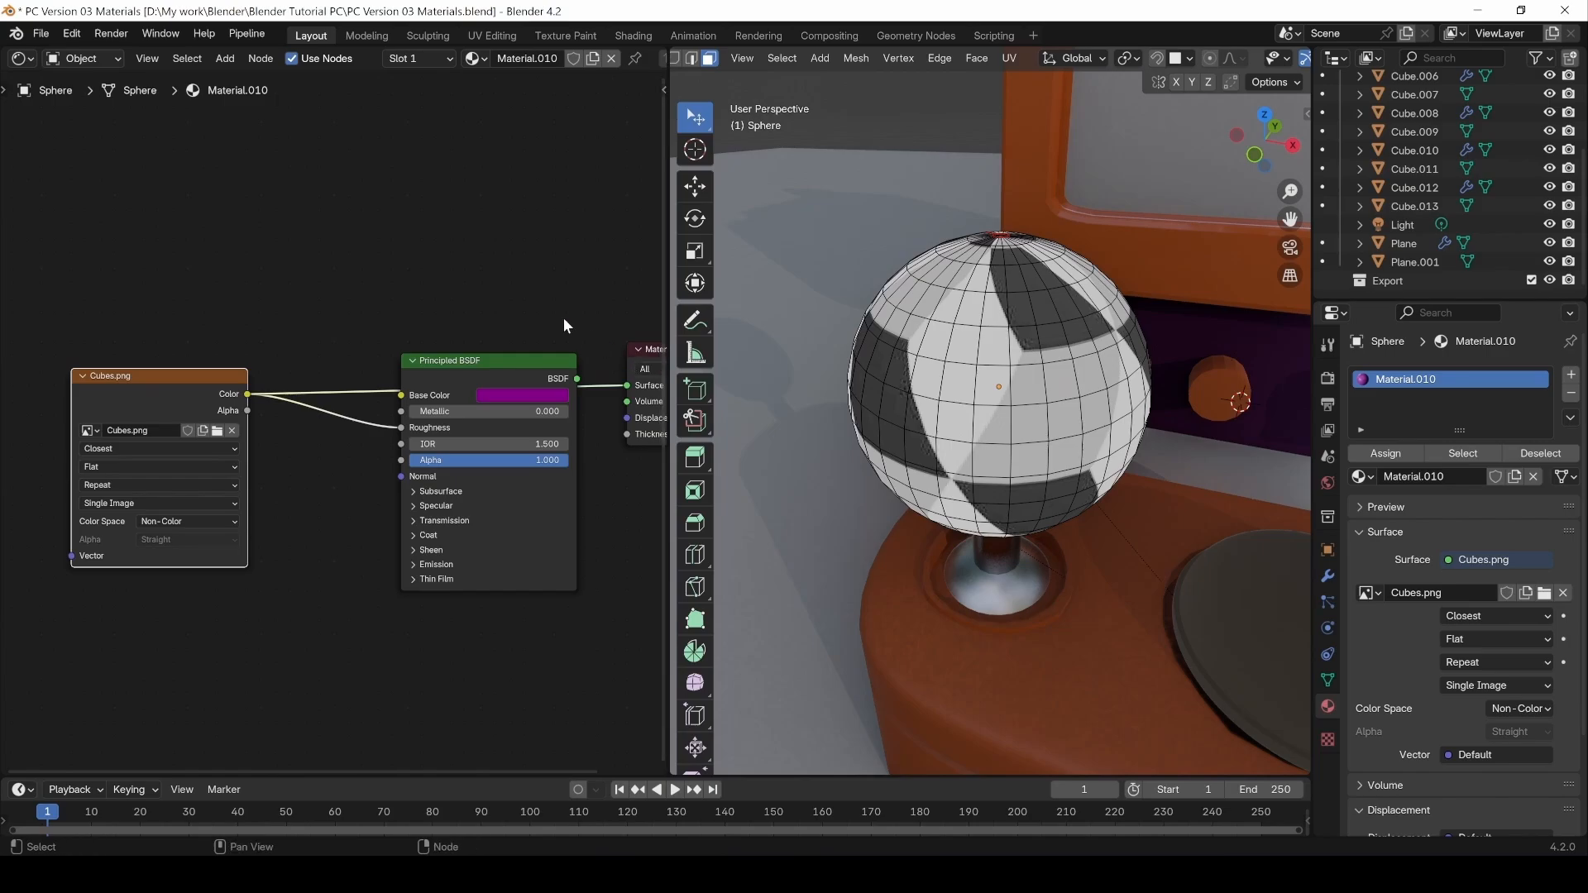
{"action": "middle_click_drag", "start_coordinate": [509, 390], "coordinate": [450, 370]}
{"action": "left_click_drag", "start_coordinate": [450, 362], "coordinate": [457, 455]}
{"action": "middle_click_drag", "start_coordinate": [1146, 380], "coordinate": [992, 379]}
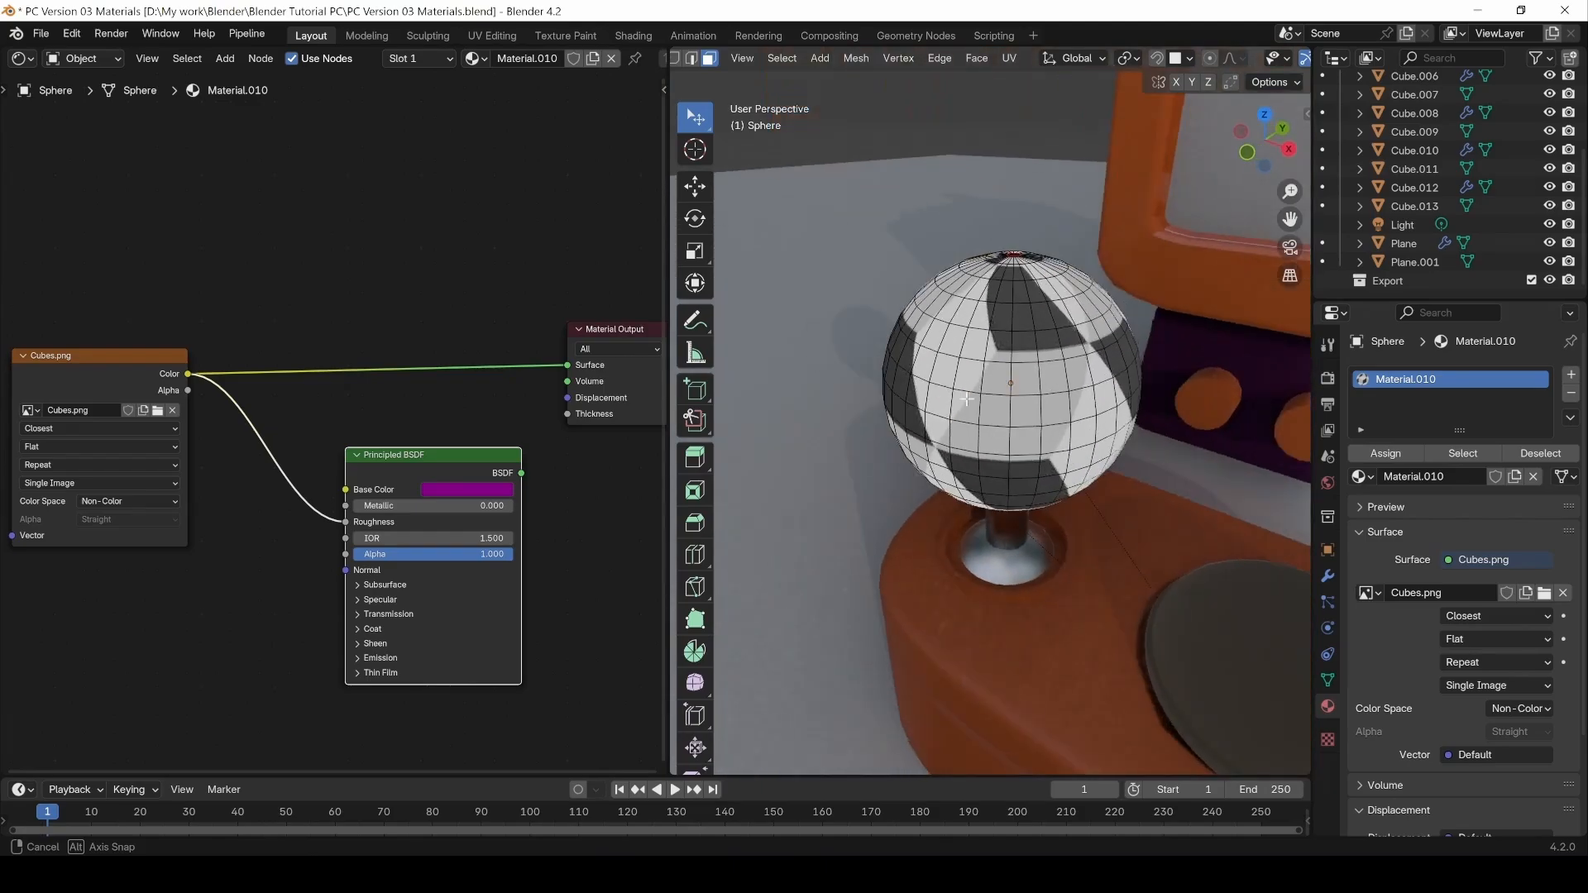
{"action": "left_click_drag", "start_coordinate": [424, 454], "coordinate": [439, 427]}
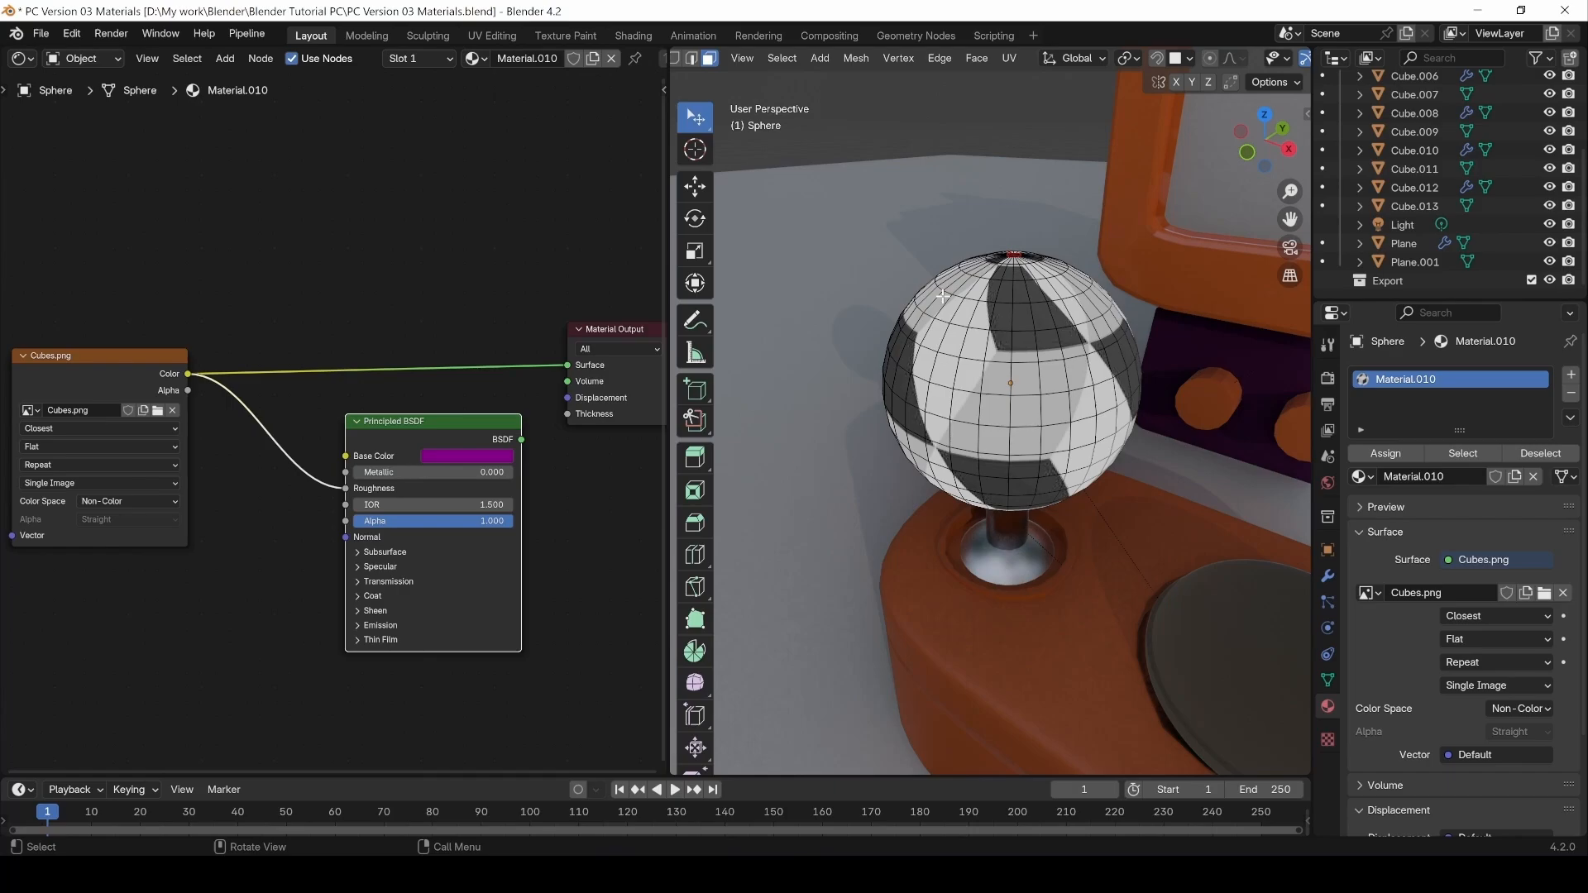
Add Texture Coordinate and Mapping nodes to the Cubes.png node with Node Wrangler and move both farther away from it.
{"action": "middle_click_drag", "start_coordinate": [94, 589], "coordinate": [337, 571]}
{"action": "left_click", "coordinate": [310, 350]}
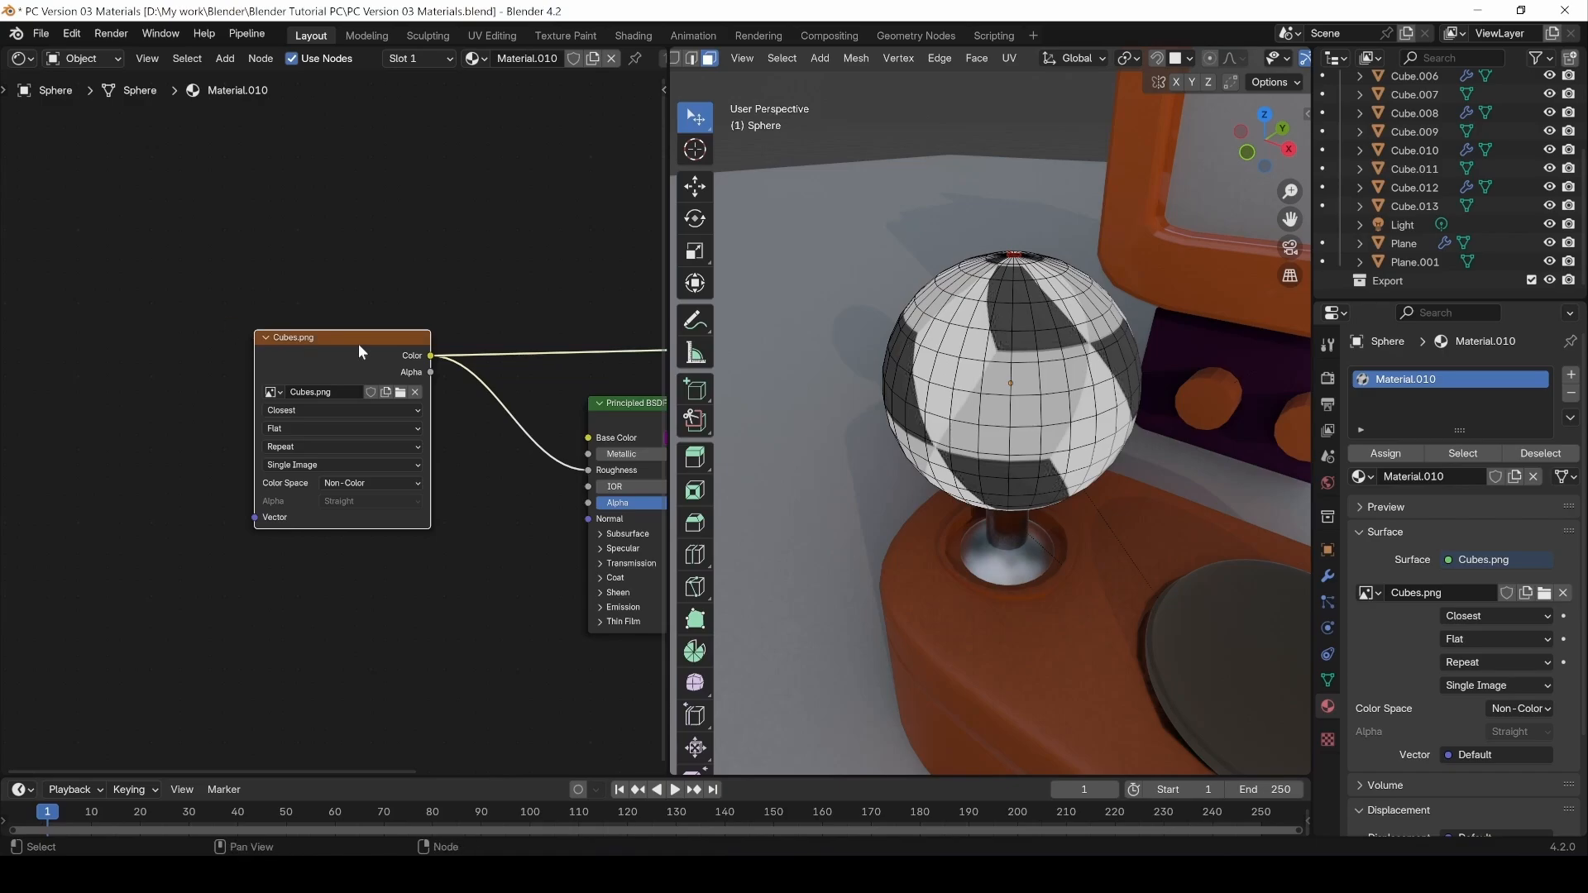
{"action": "key", "text": "ctrl+t"}
{"action": "middle_click_drag", "start_coordinate": [281, 597], "coordinate": [384, 596]}
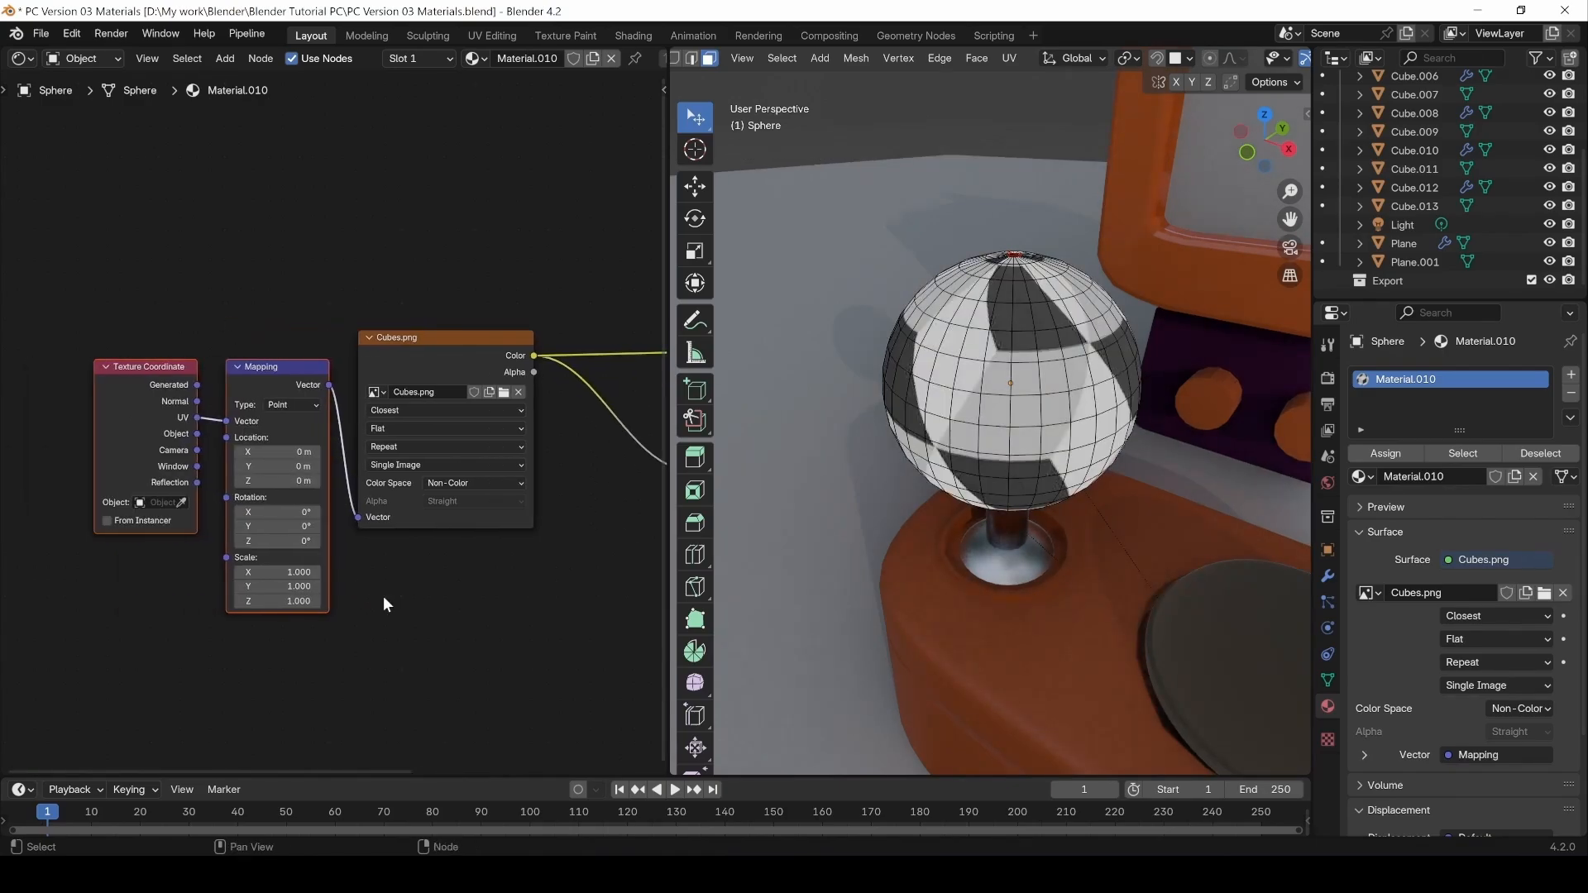
{"action": "left_click_drag", "start_coordinate": [81, 294], "coordinate": [271, 647]}
{"action": "left_click_drag", "start_coordinate": [271, 372], "coordinate": [200, 393]}
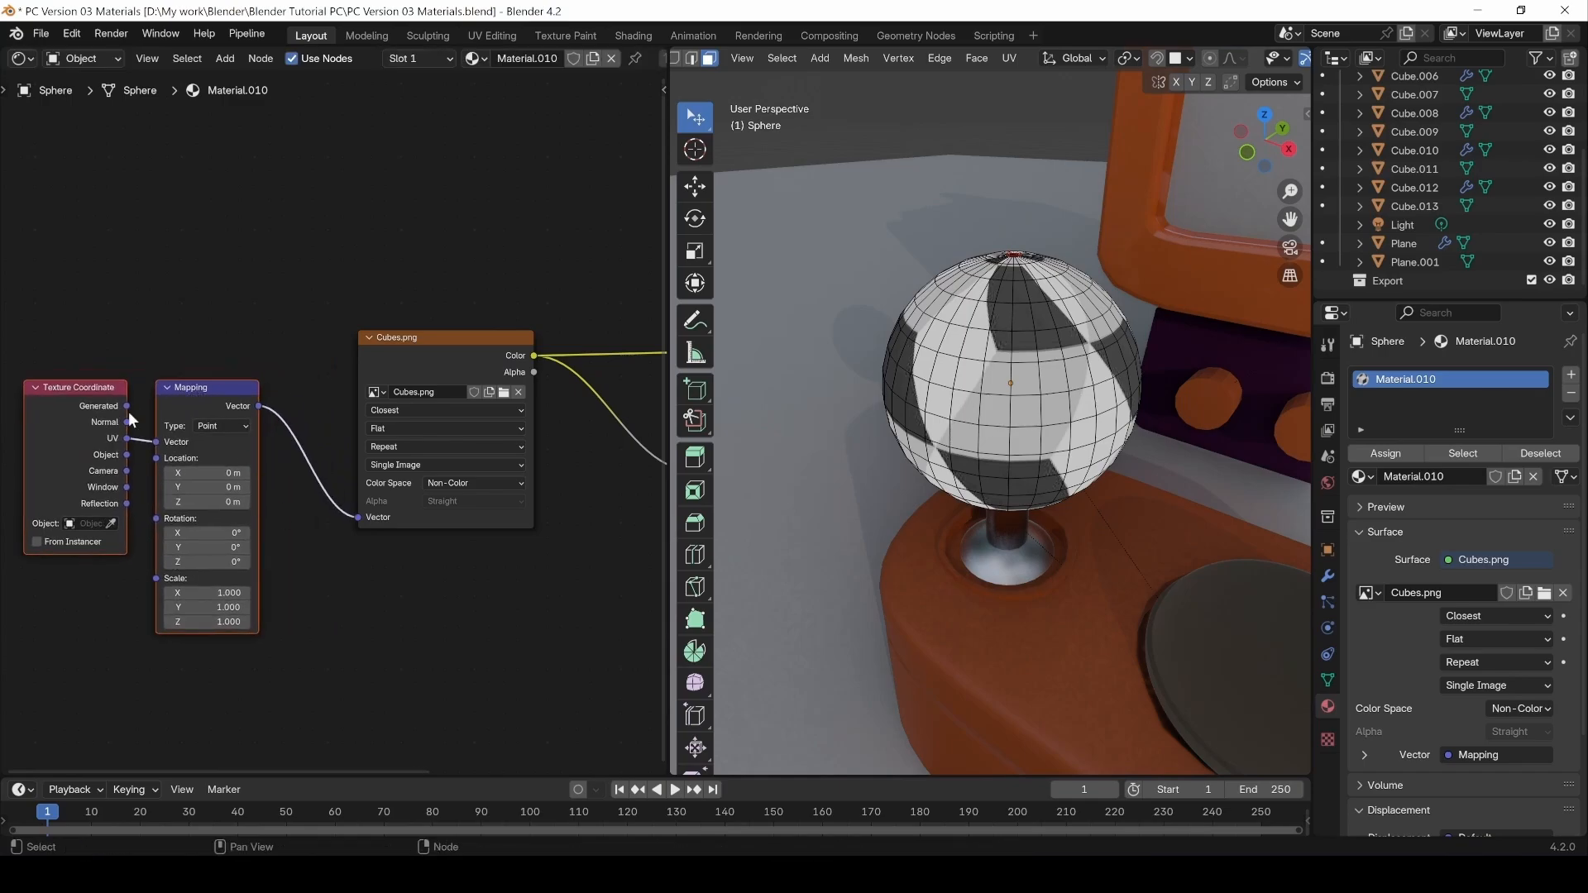
{"action": "left_click", "coordinate": [67, 334]}
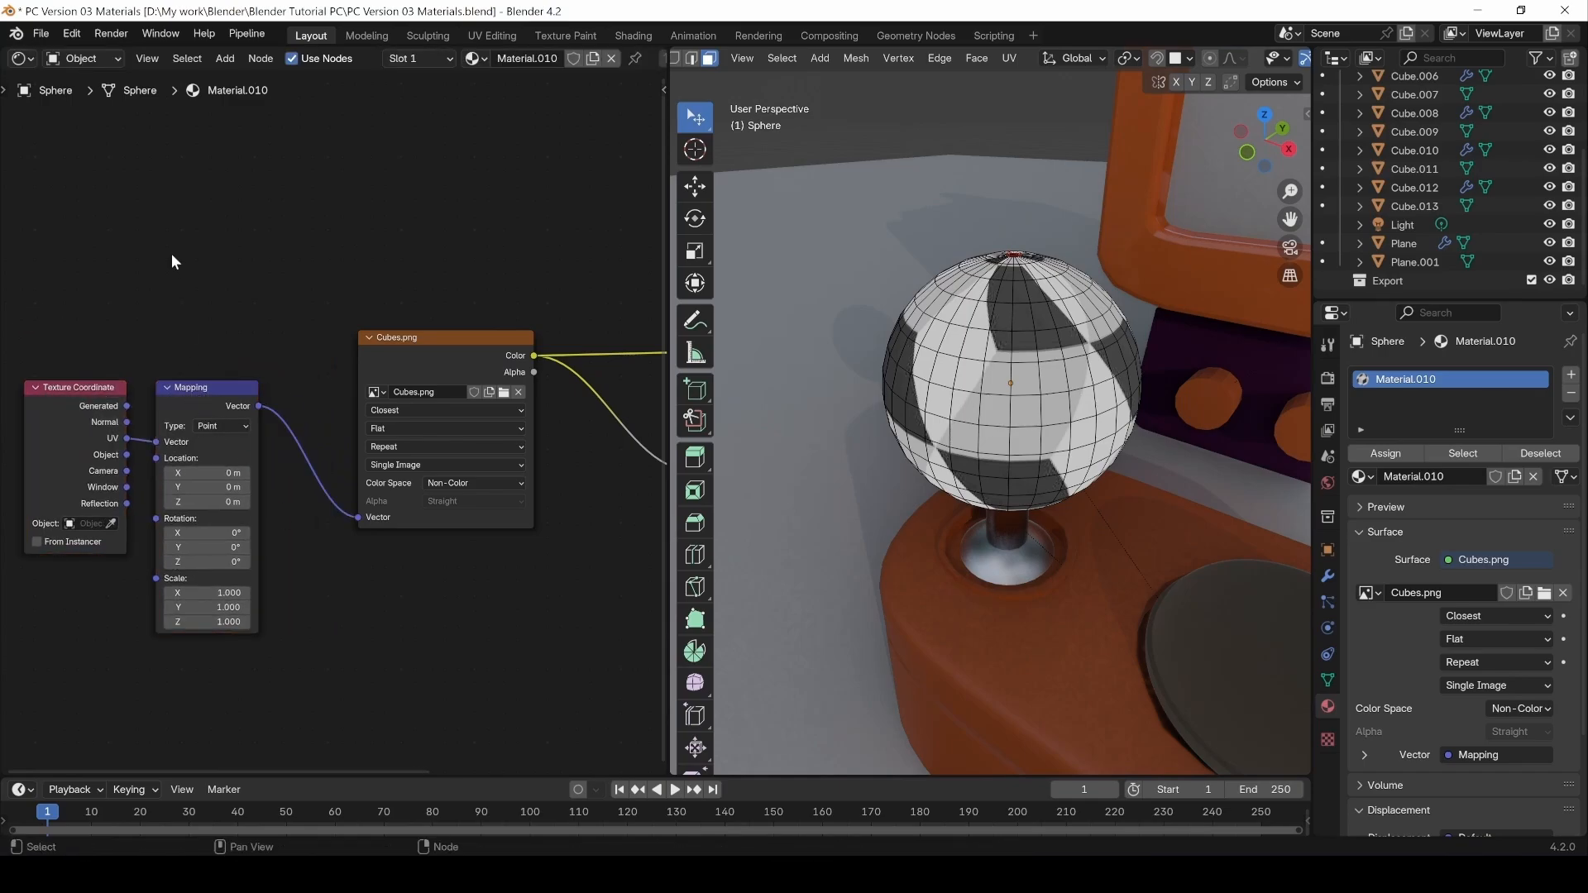
{"action": "key", "text": "shift+a"}
{"action": "middle_click_drag", "start_coordinate": [300, 662], "coordinate": [336, 651]}
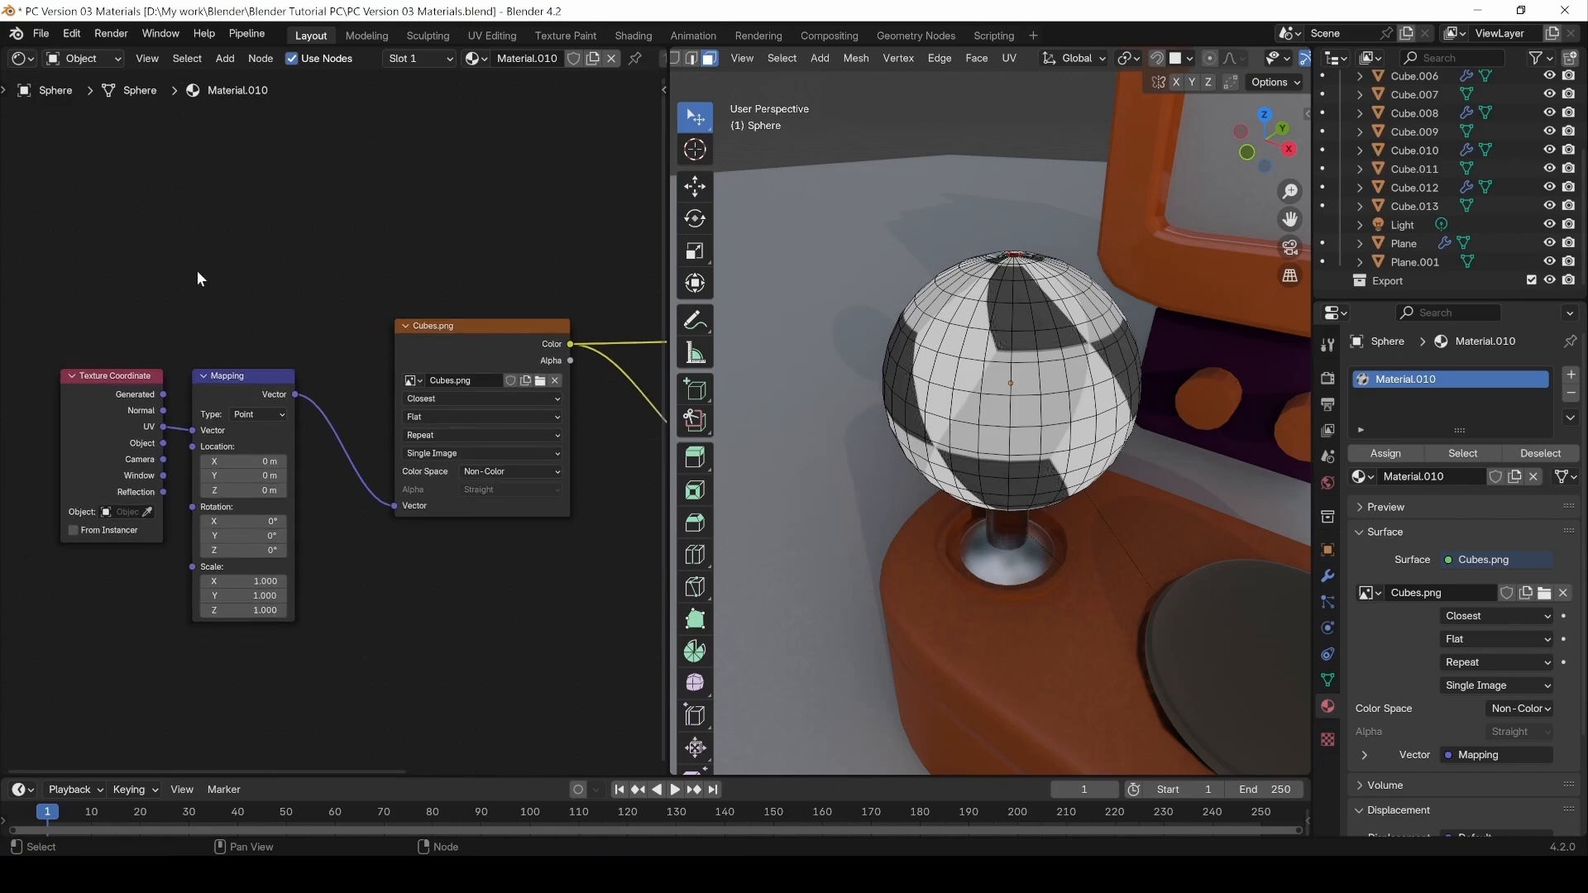
{"action": "left_click_drag", "start_coordinate": [97, 335], "coordinate": [273, 559]}
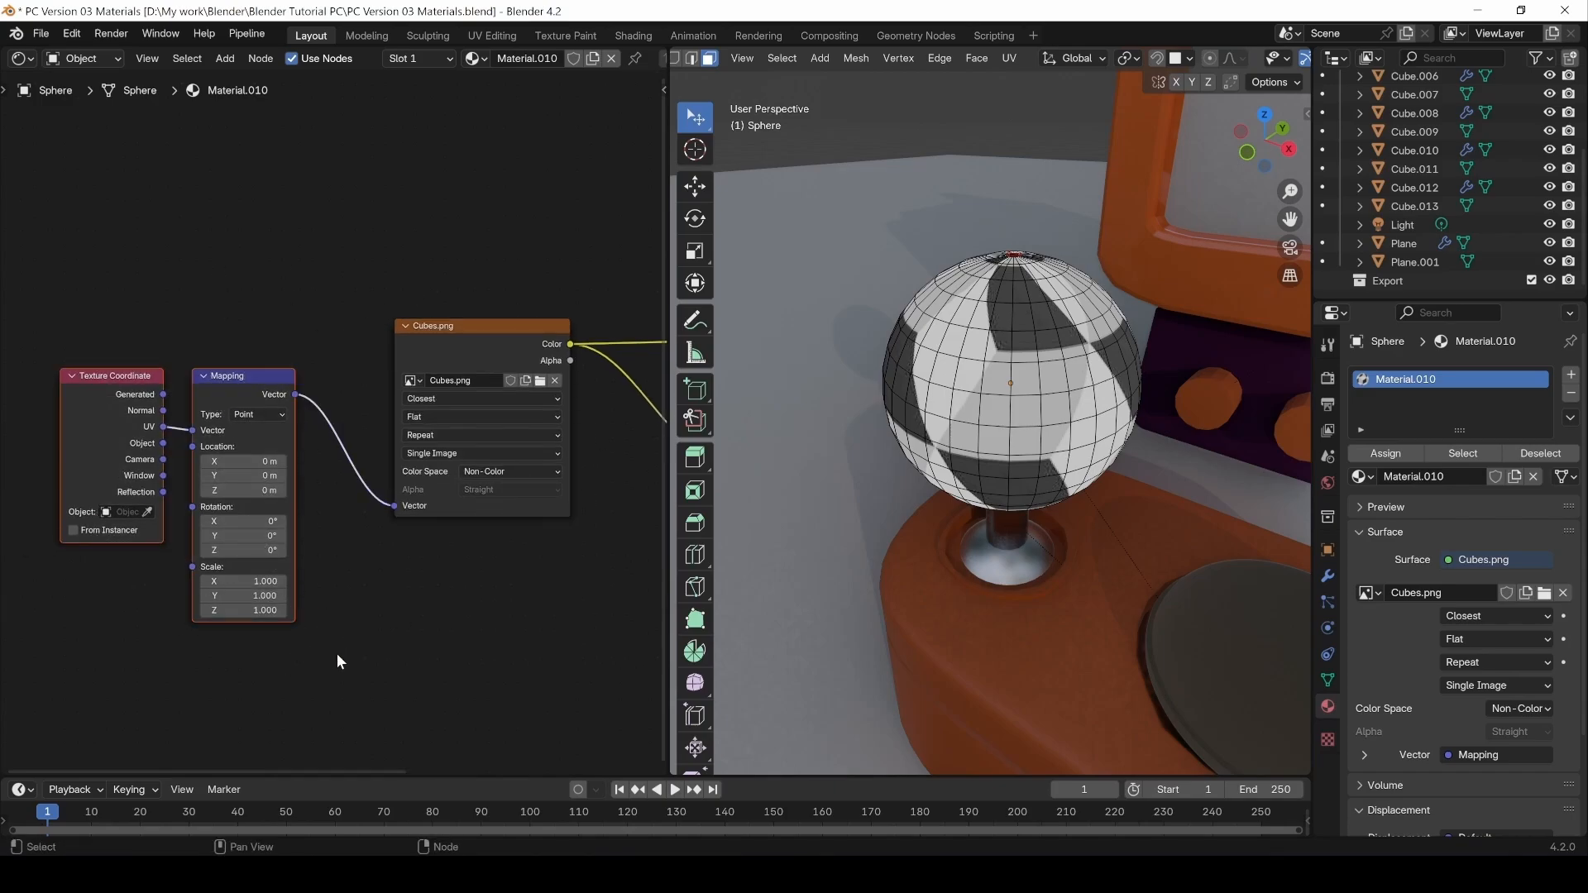
{"action": "left_click", "coordinate": [398, 590]}
{"action": "left_click_drag", "start_coordinate": [114, 335], "coordinate": [146, 624]}
{"action": "left_click", "coordinate": [119, 635]}
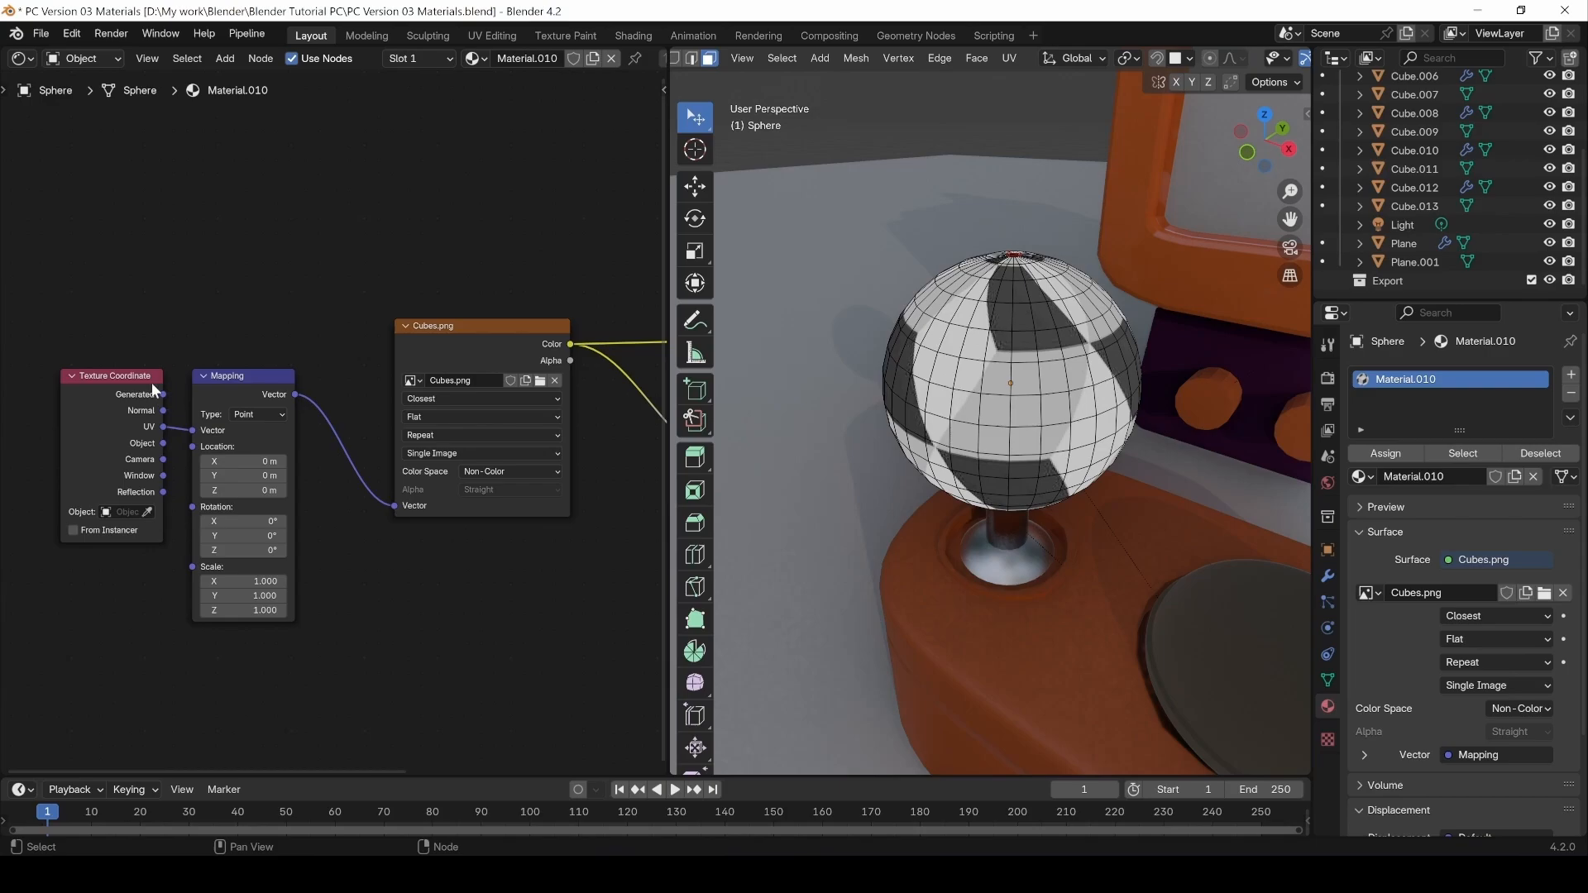
{"action": "left_click", "coordinate": [974, 344]}
{"action": "left_click", "coordinate": [215, 379]}
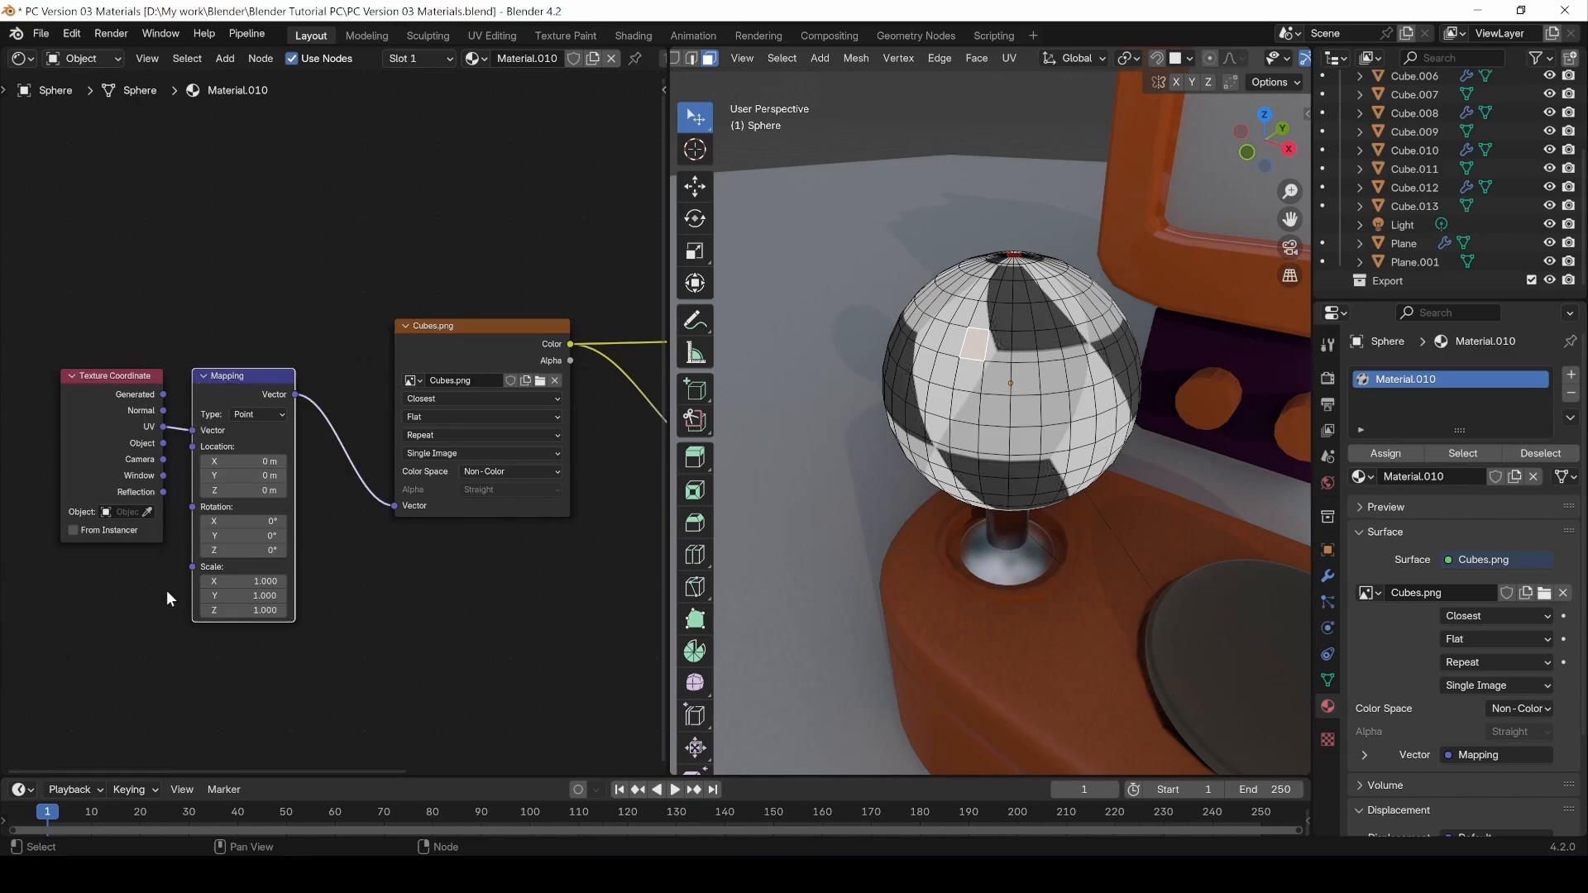
{"action": "left_click_drag", "start_coordinate": [52, 321], "coordinate": [279, 716]}
{"action": "left_click", "coordinate": [439, 364]}
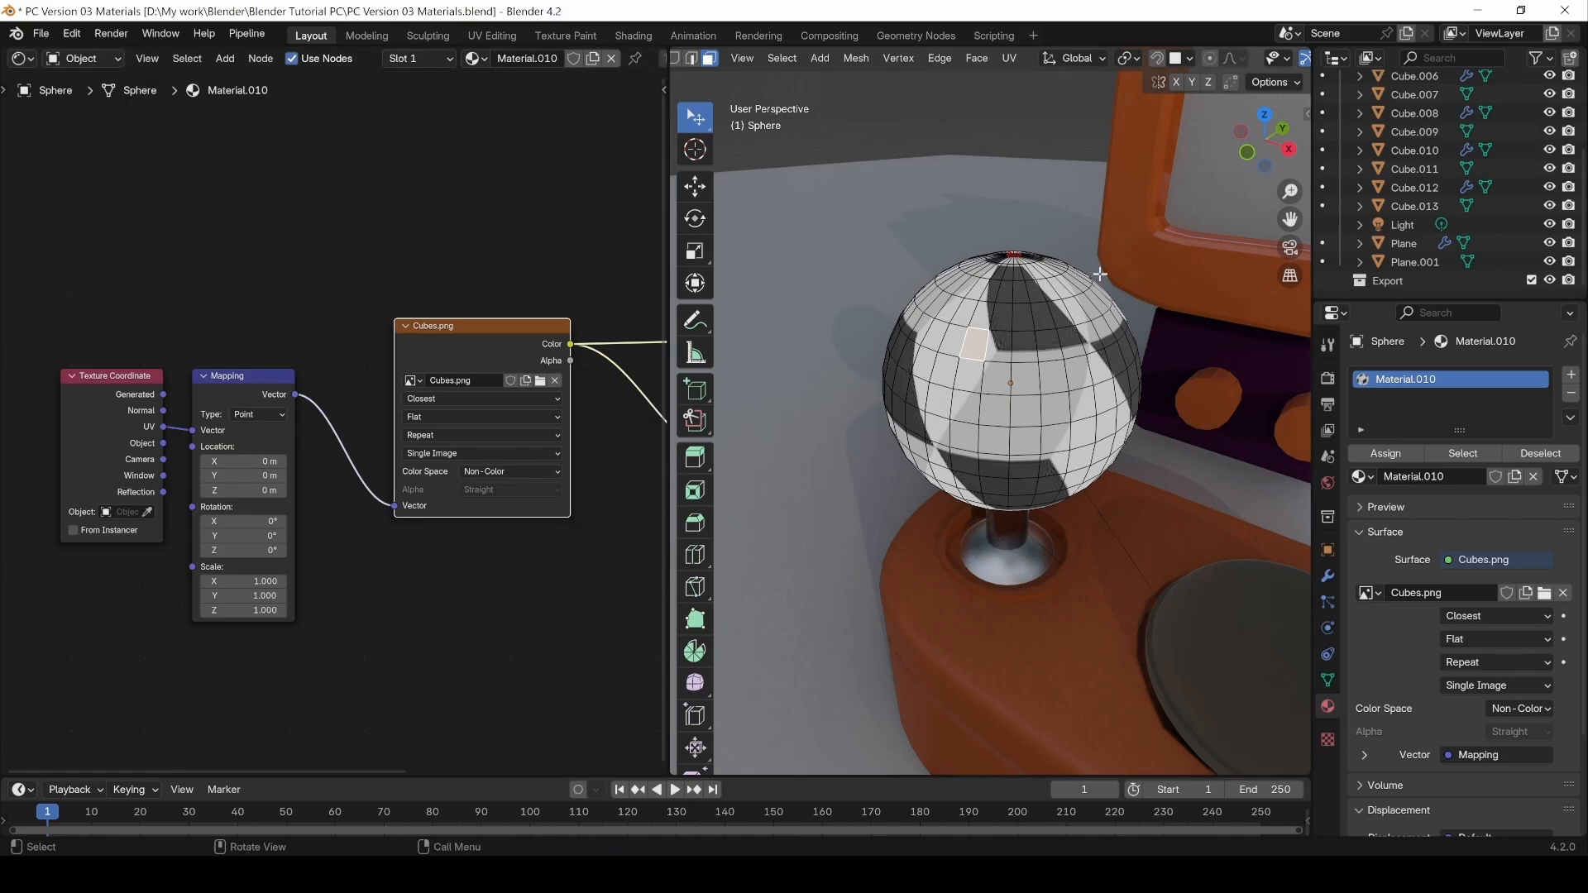
Set the Mapping node's X, Y and Z scale to 2 one after another.
{"action": "left_click", "coordinate": [251, 582]}
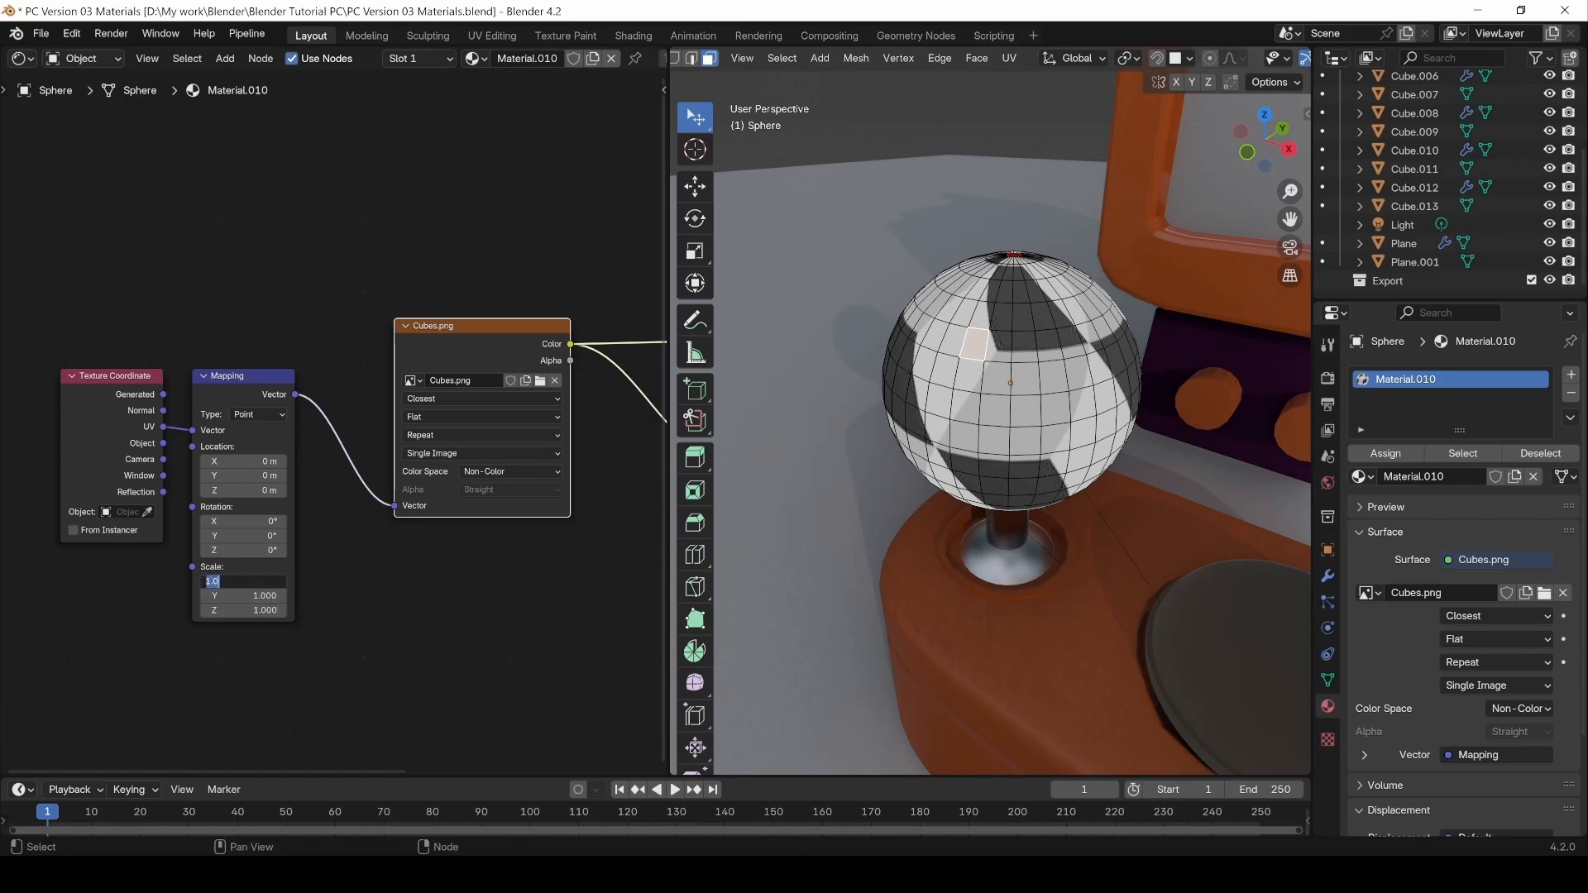
{"action": "type", "text": "2"}
{"action": "key", "text": "Return"}
{"action": "left_click", "coordinate": [236, 596]}
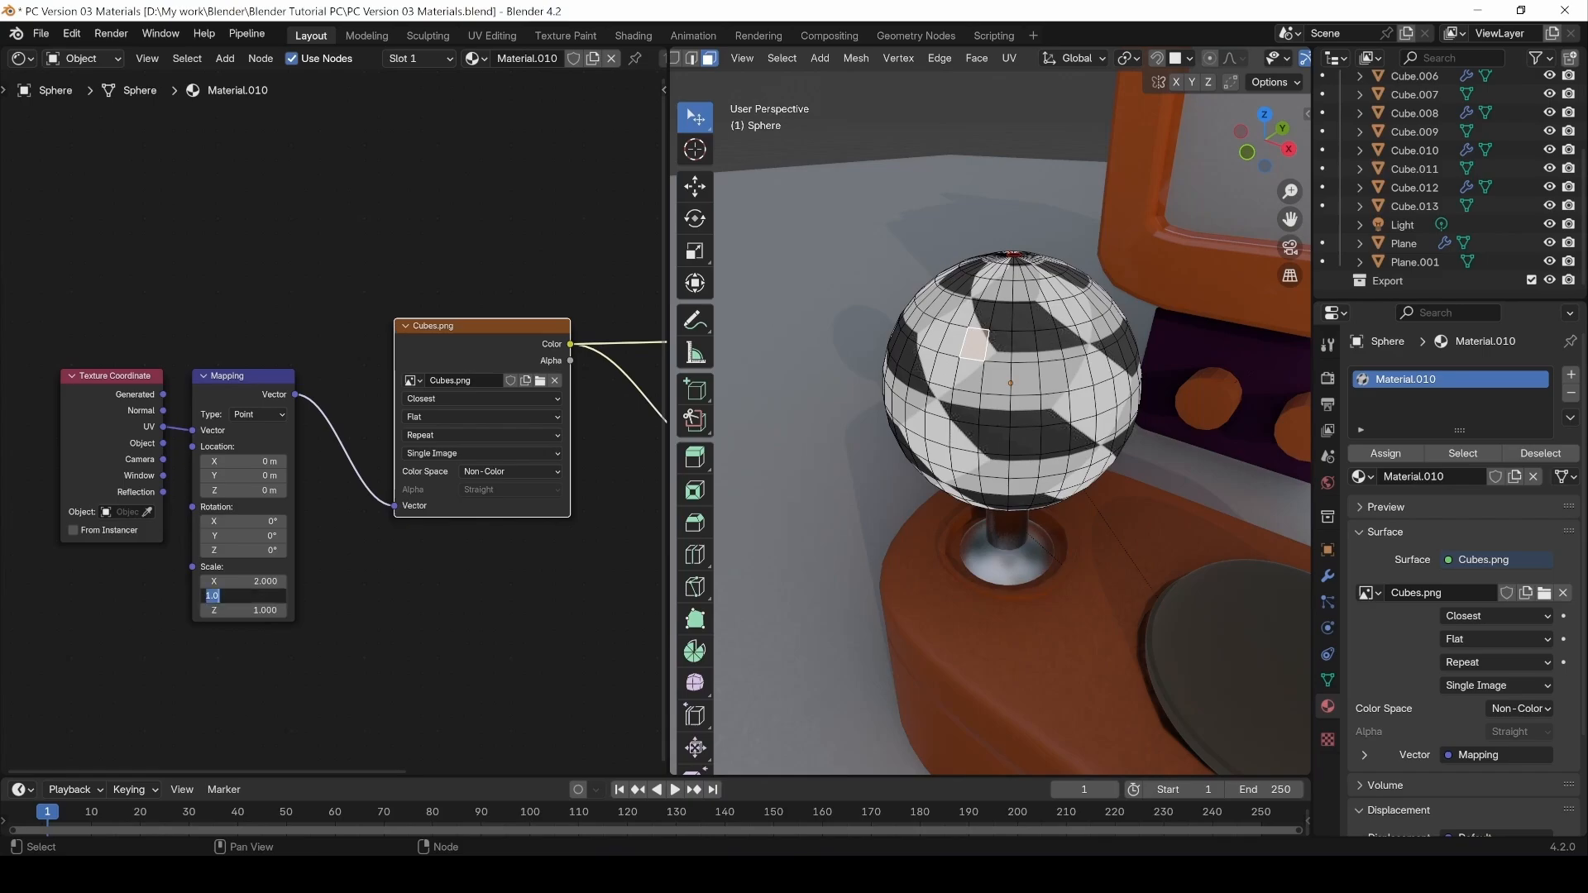
{"action": "type", "text": "2"}
{"action": "key", "text": "Return"}
{"action": "left_click", "coordinate": [248, 611]}
{"action": "type", "text": "2"}
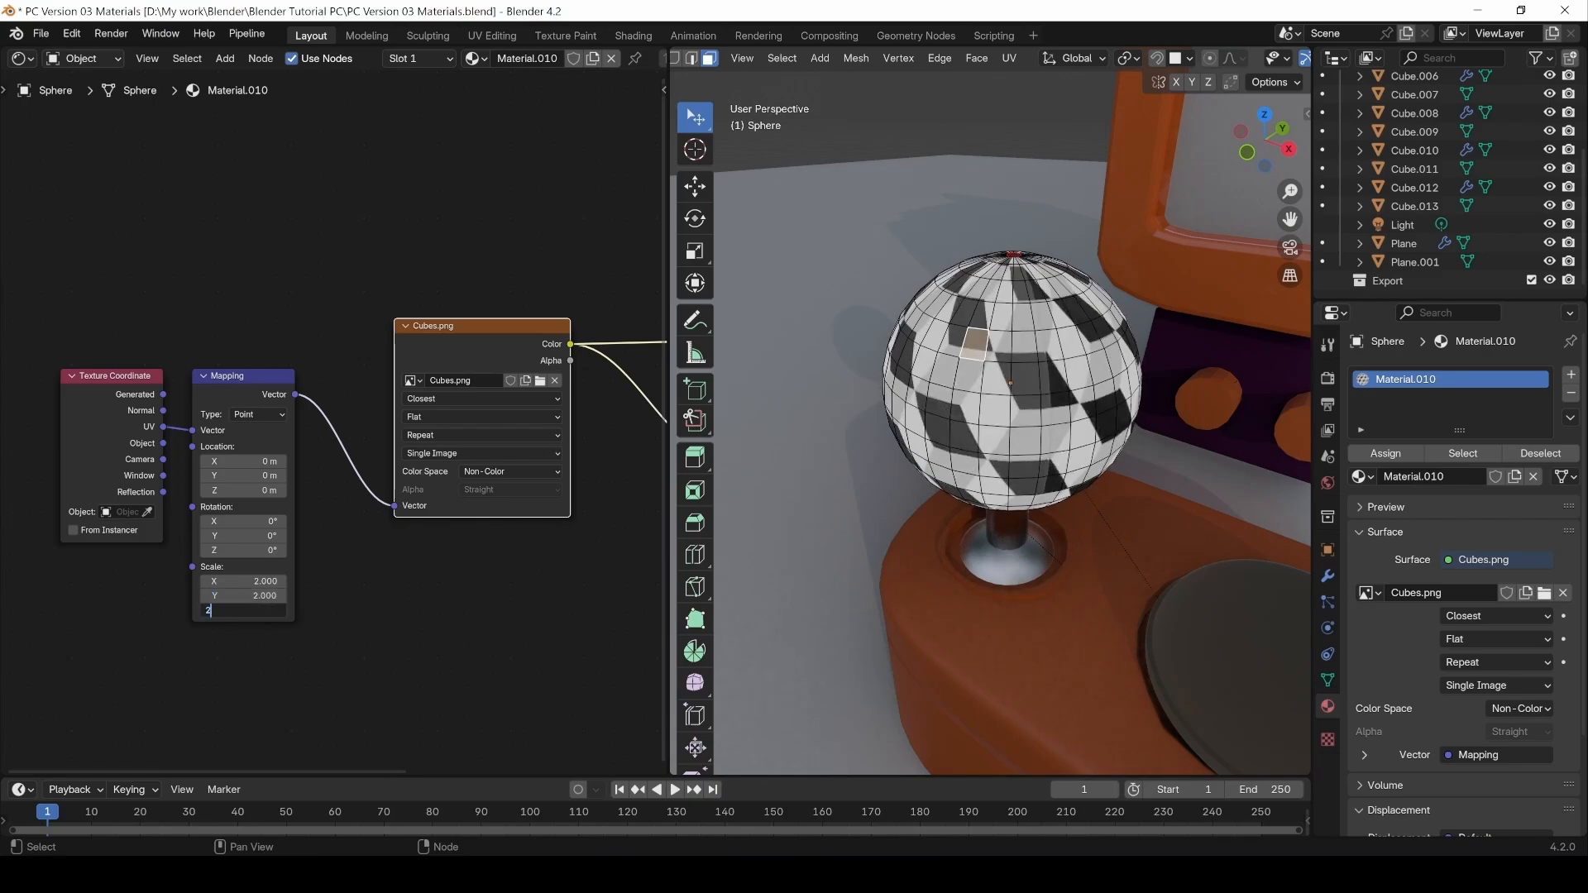
{"action": "key", "text": "Return"}
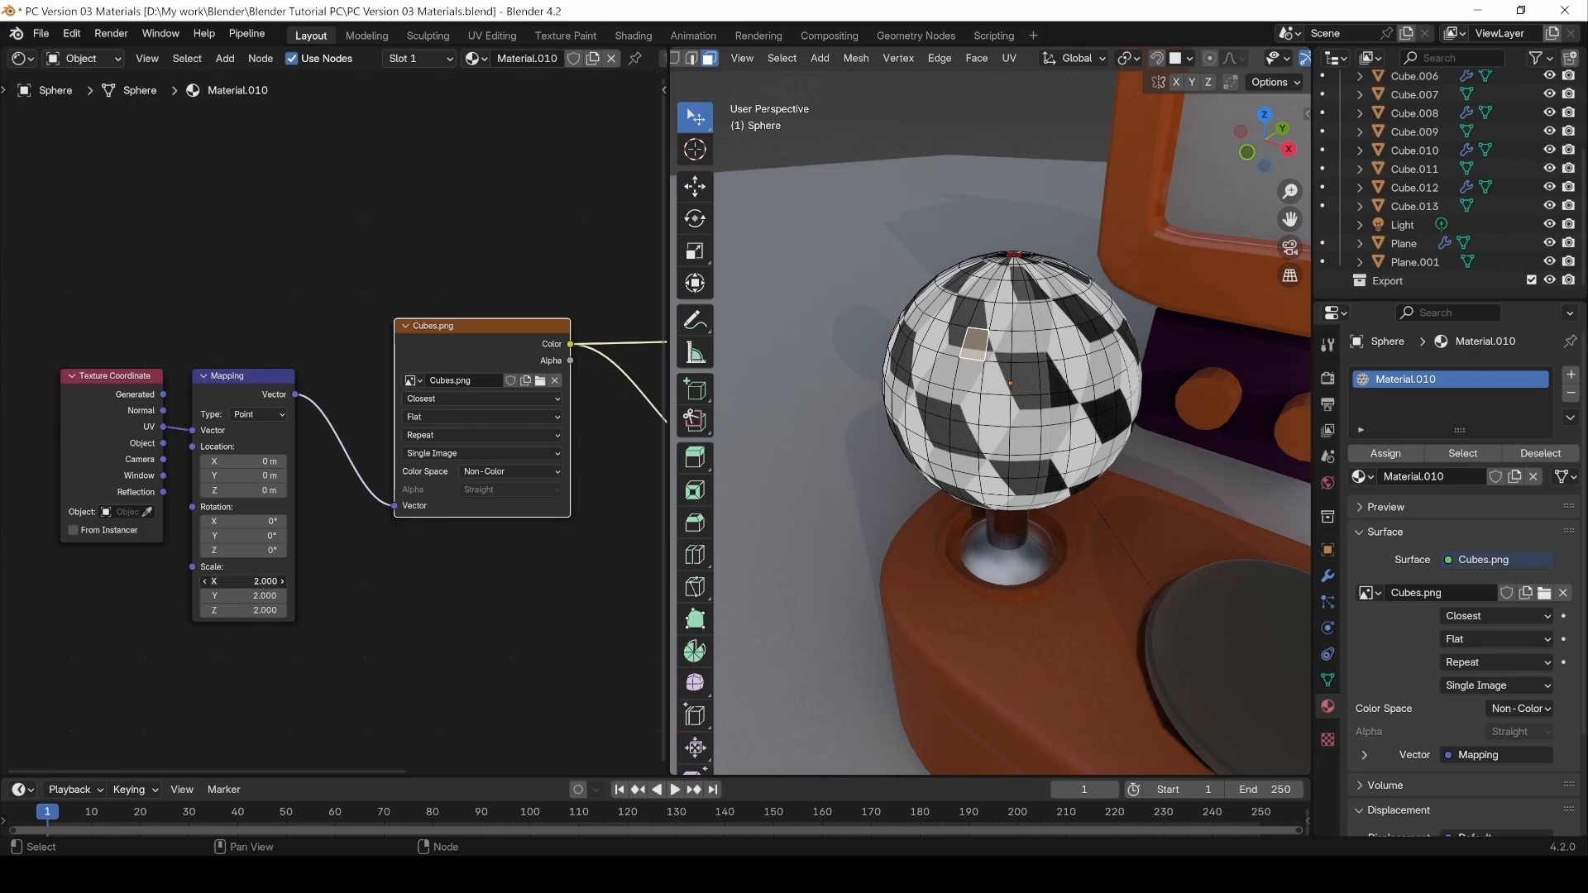
Set all three scale values of the Mapping node to 5 in a single edit.
{"action": "left_click_drag", "start_coordinate": [244, 581], "coordinate": [244, 611]}
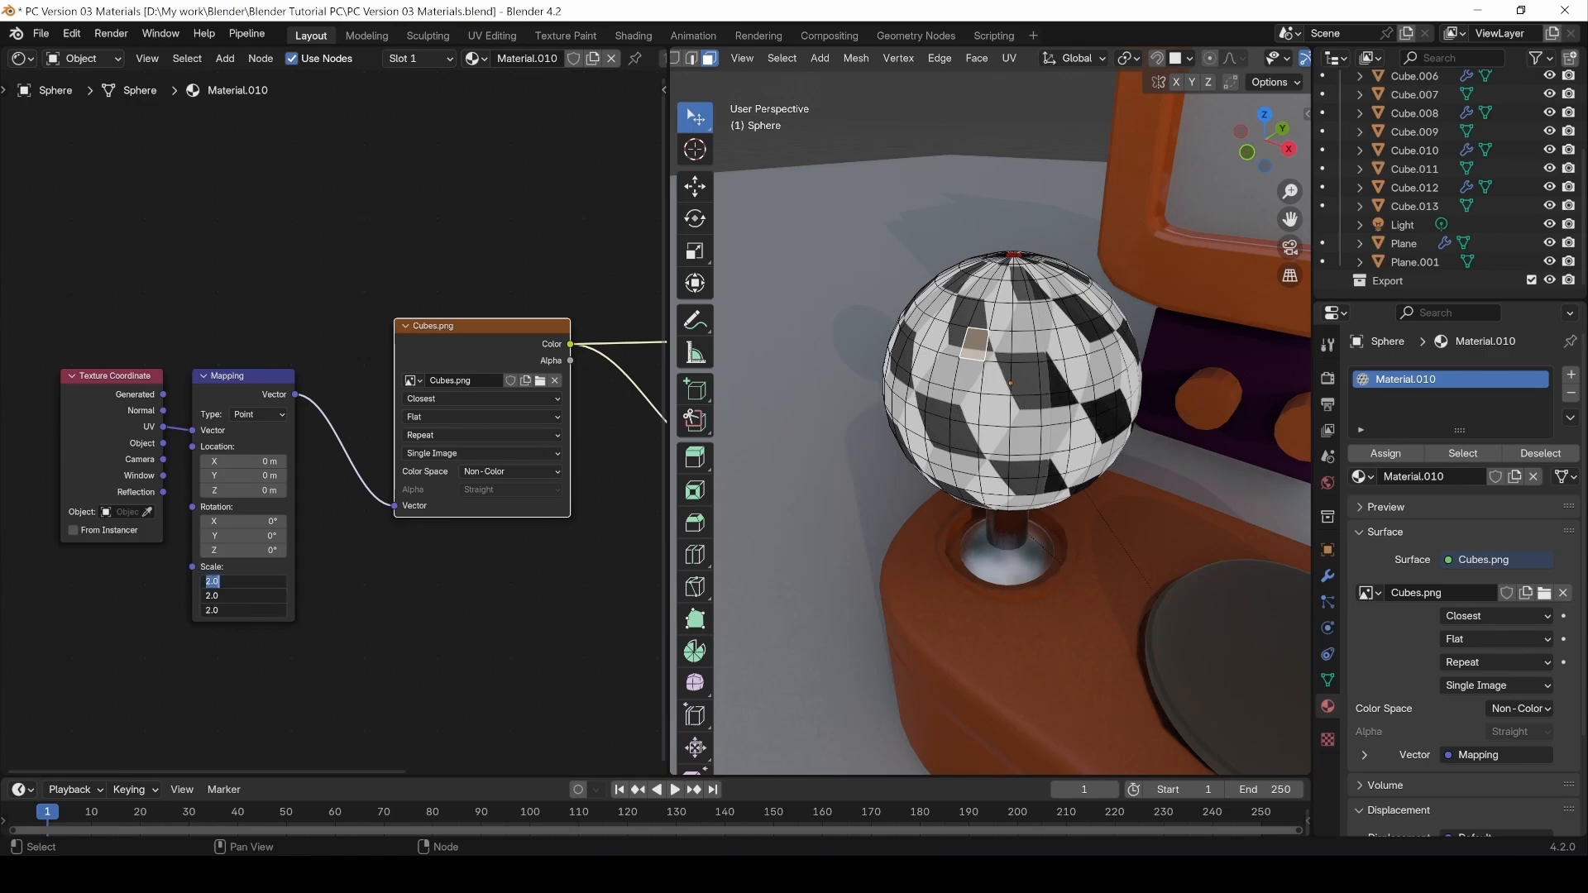
{"action": "type", "text": "5"}
{"action": "key", "text": "Return"}
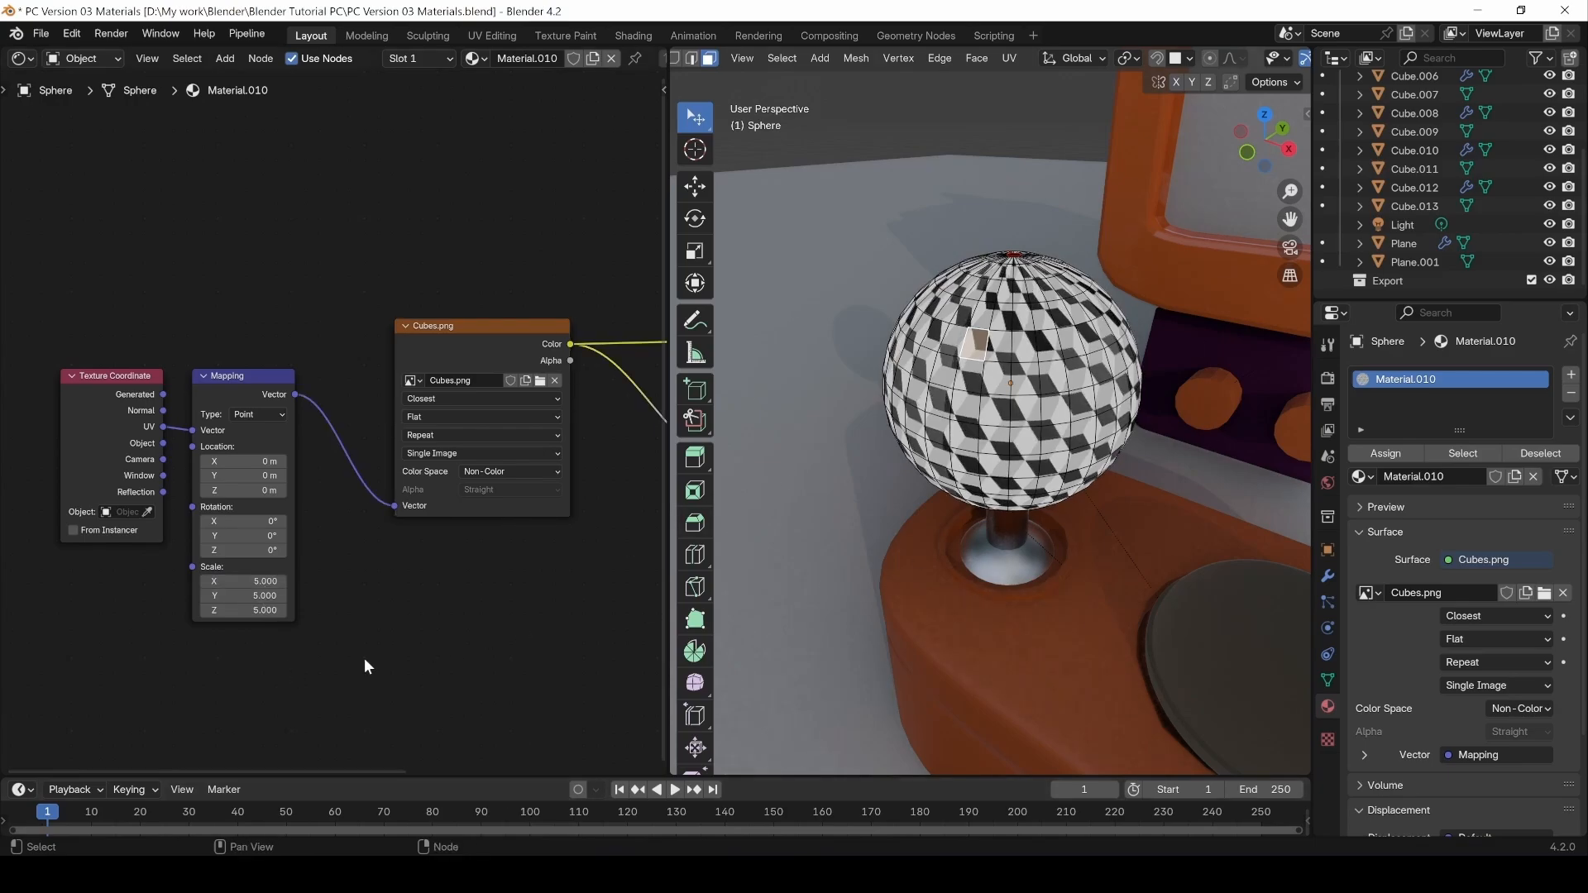
Add a Value node below the Texture Coordinate node and connect it to the Mapping node's Scale input.
{"action": "middle_click_drag", "start_coordinate": [364, 658], "coordinate": [469, 638]}
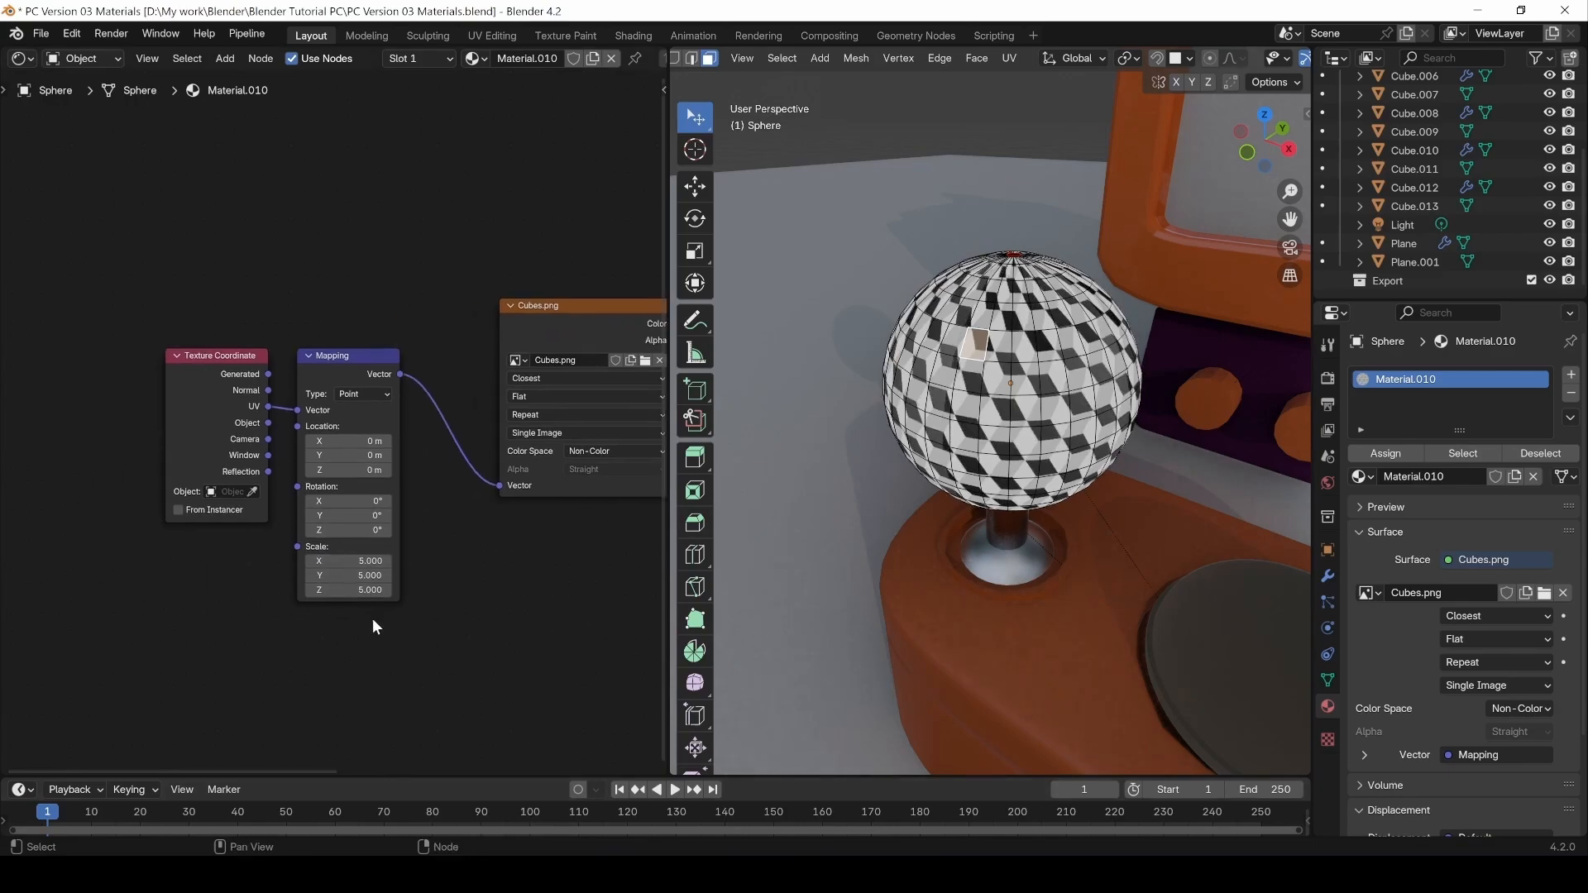
{"action": "key", "text": "shift+a"}
{"action": "left_click", "coordinate": [166, 628]}
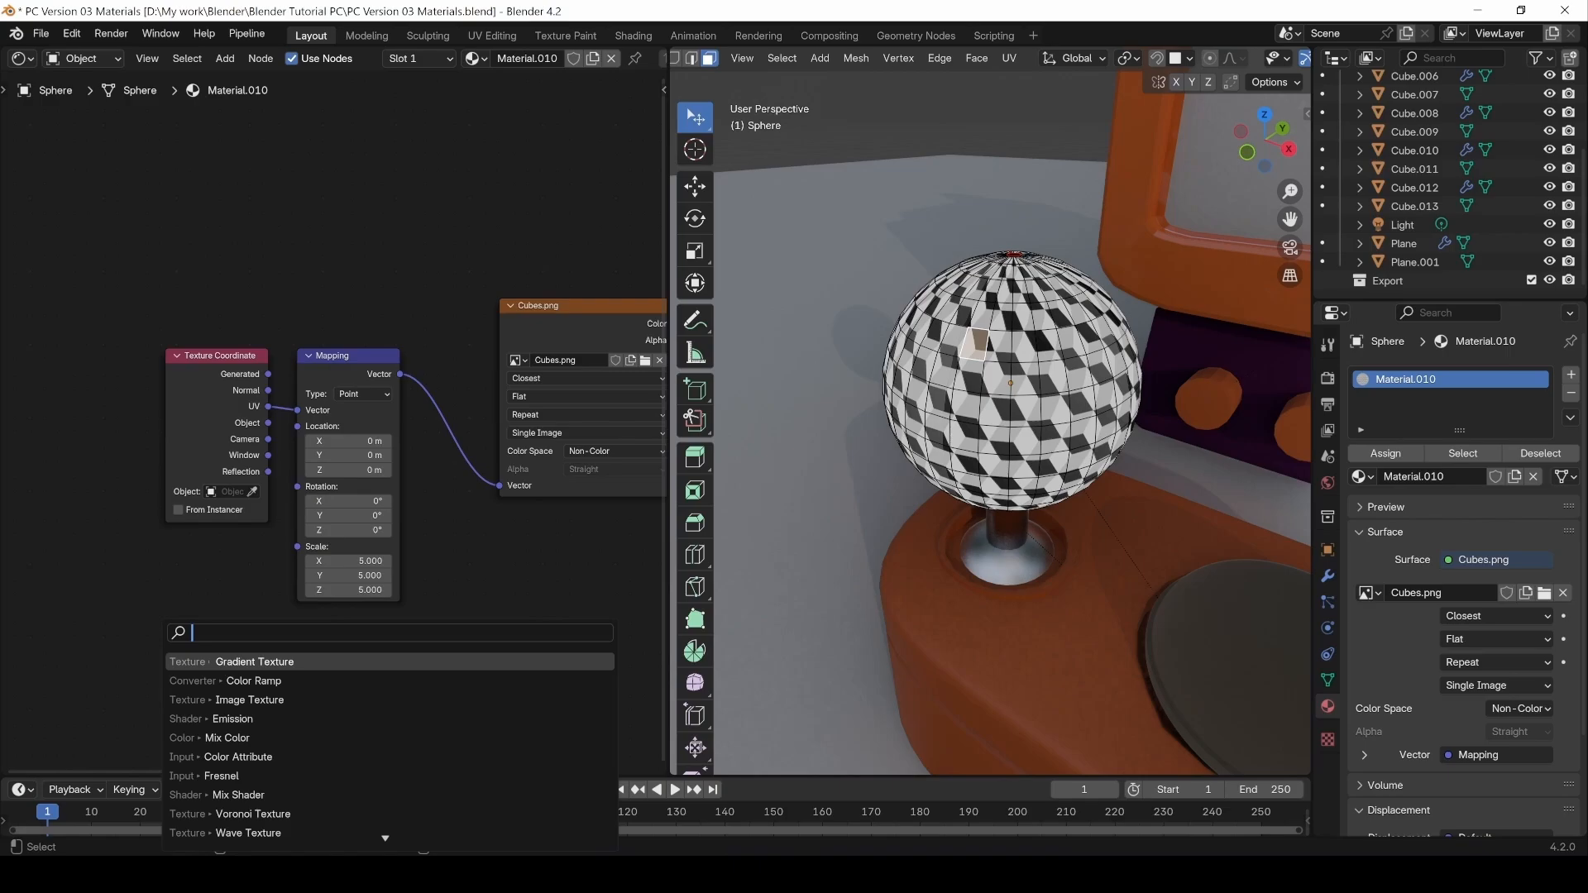
{"action": "type", "text": "value"}
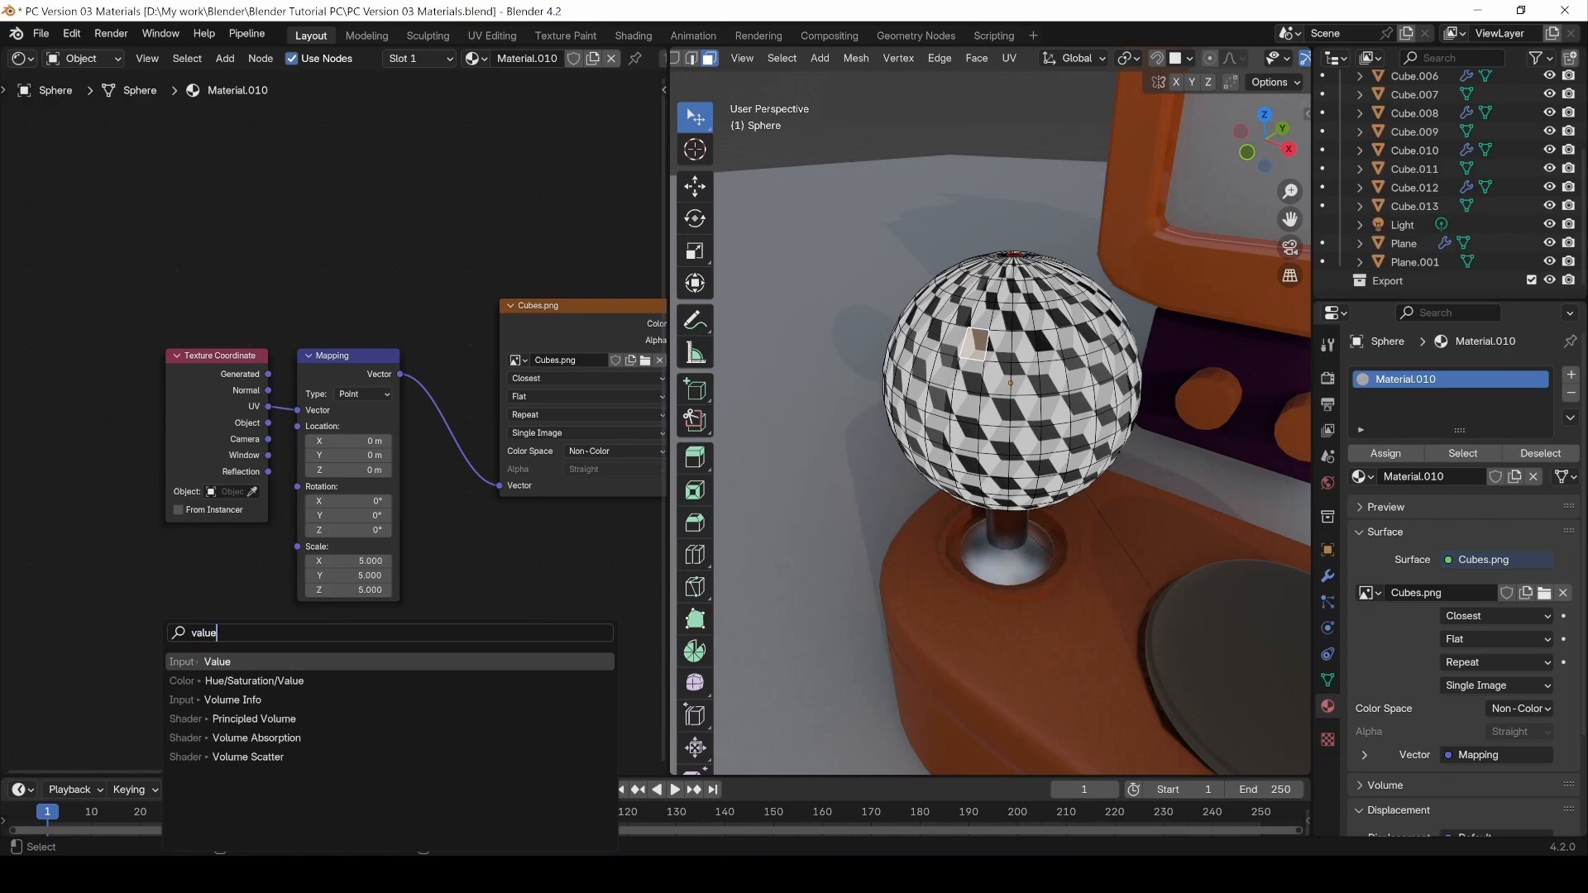
{"action": "key", "text": "Return"}
{"action": "left_click", "coordinate": [171, 609]}
{"action": "left_click_drag", "start_coordinate": [184, 614], "coordinate": [298, 547]}
Set the Value node that drives the Mapping scale to 5.
{"action": "left_click", "coordinate": [131, 634]}
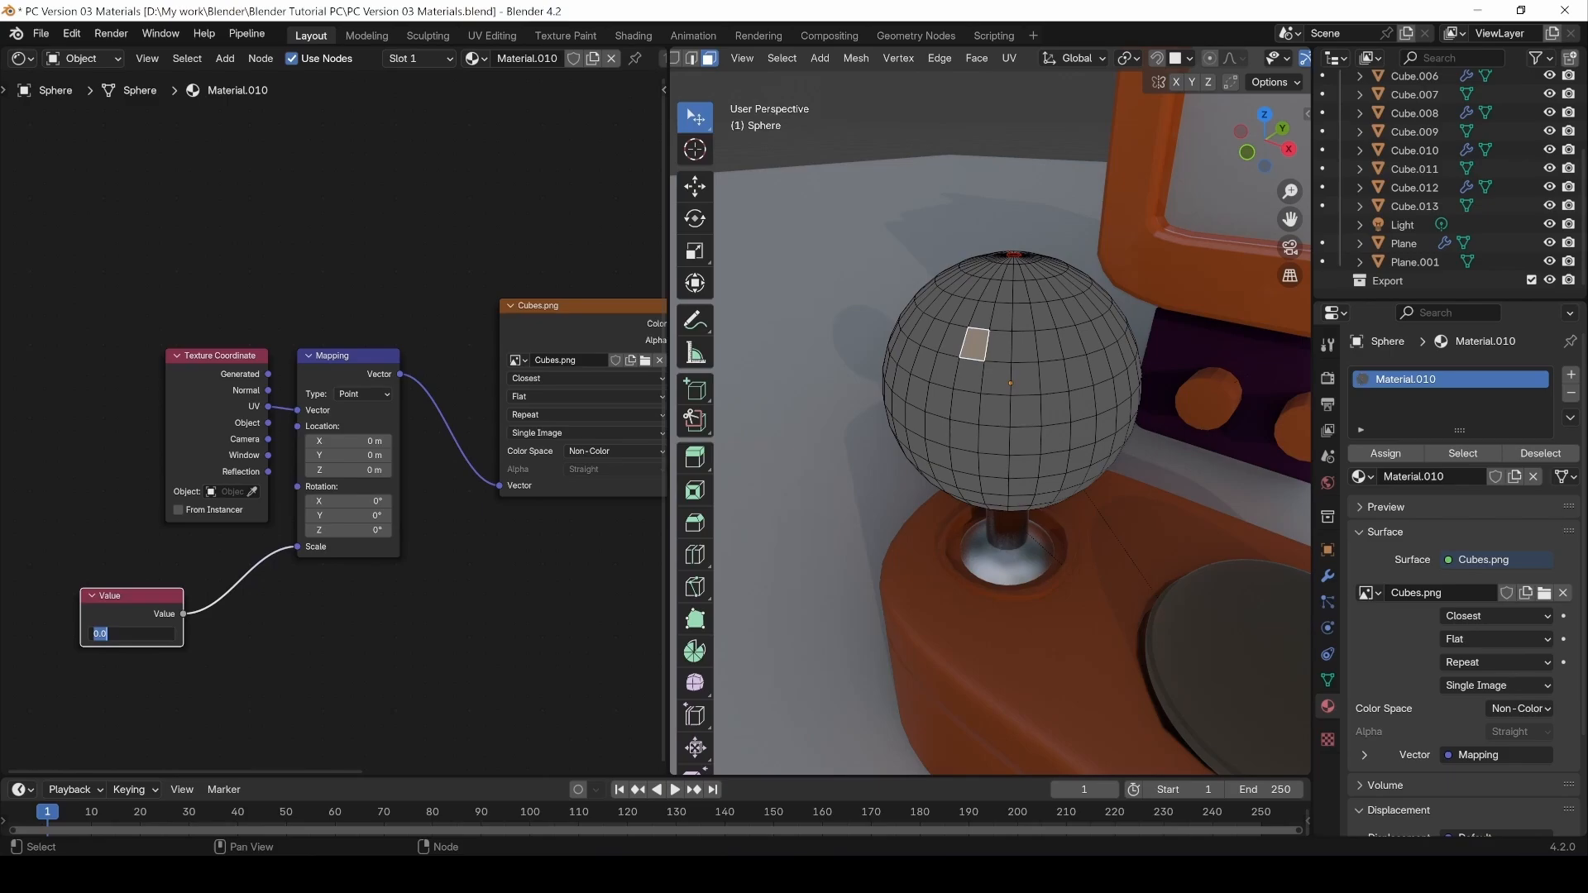
{"action": "type", "text": "5"}
{"action": "key", "text": "Return"}
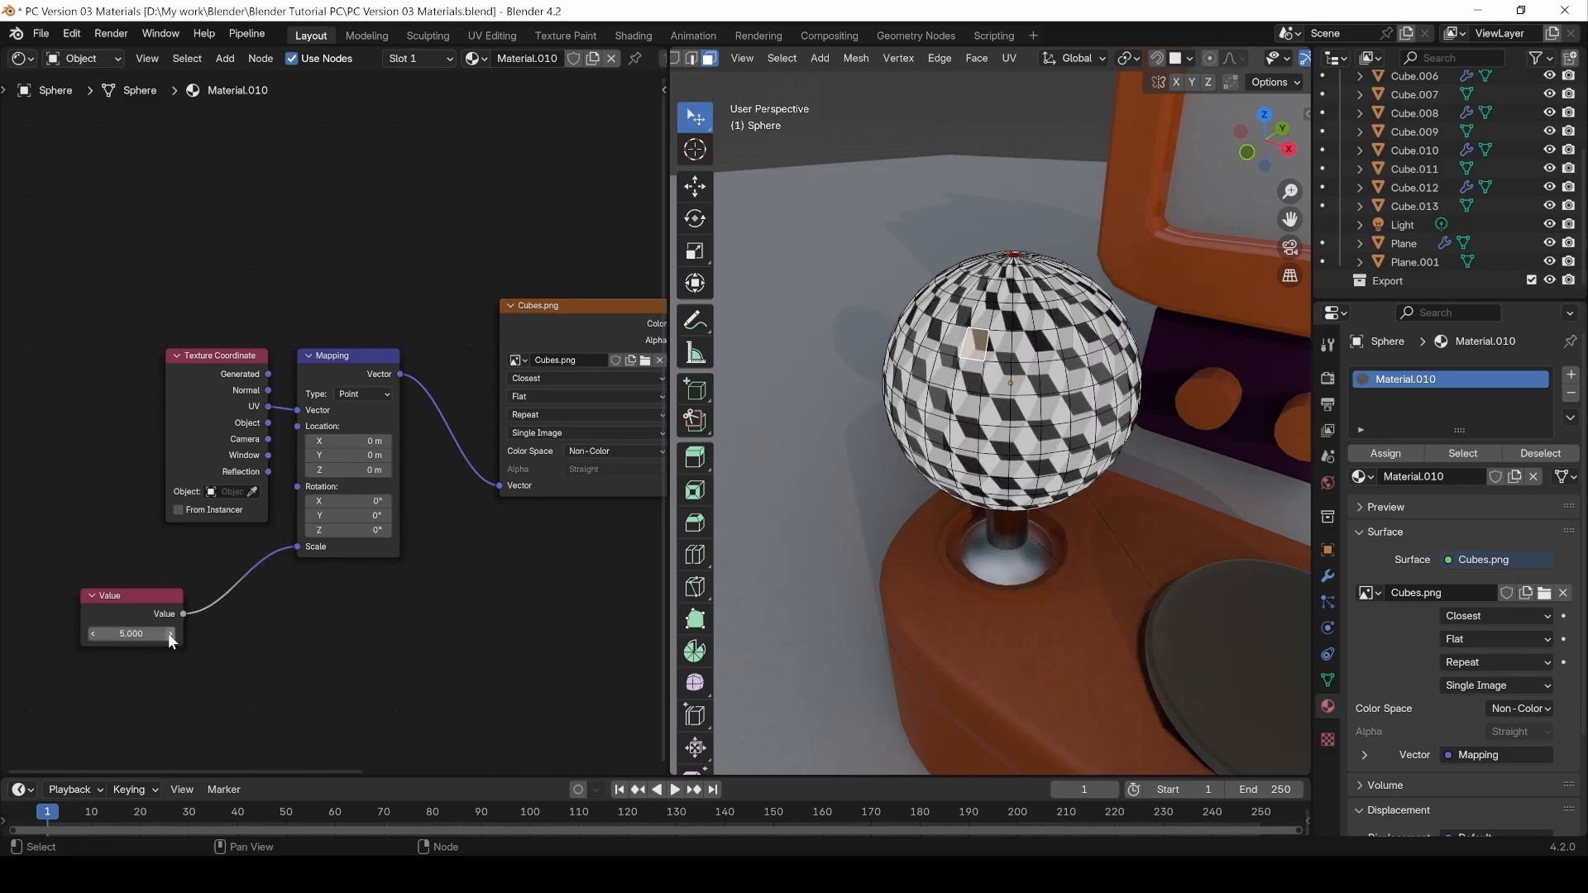
Try a value of 4 in the Value node and set it back to 5.
{"action": "left_click", "coordinate": [94, 633]}
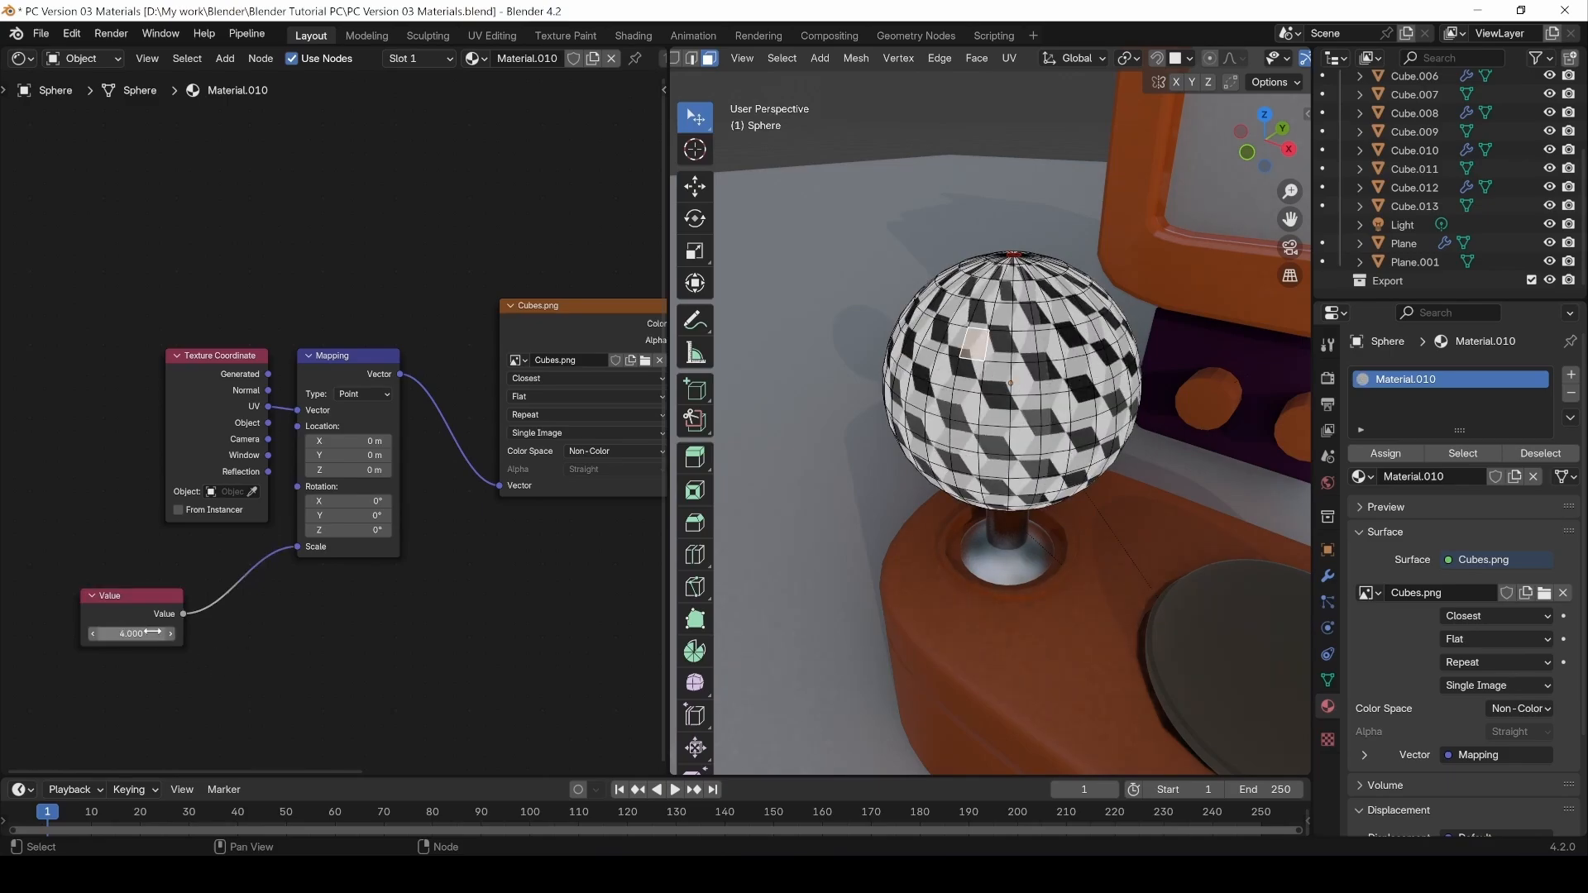
{"action": "left_click", "coordinate": [152, 632]}
{"action": "type", "text": "5"}
{"action": "key", "text": "Return"}
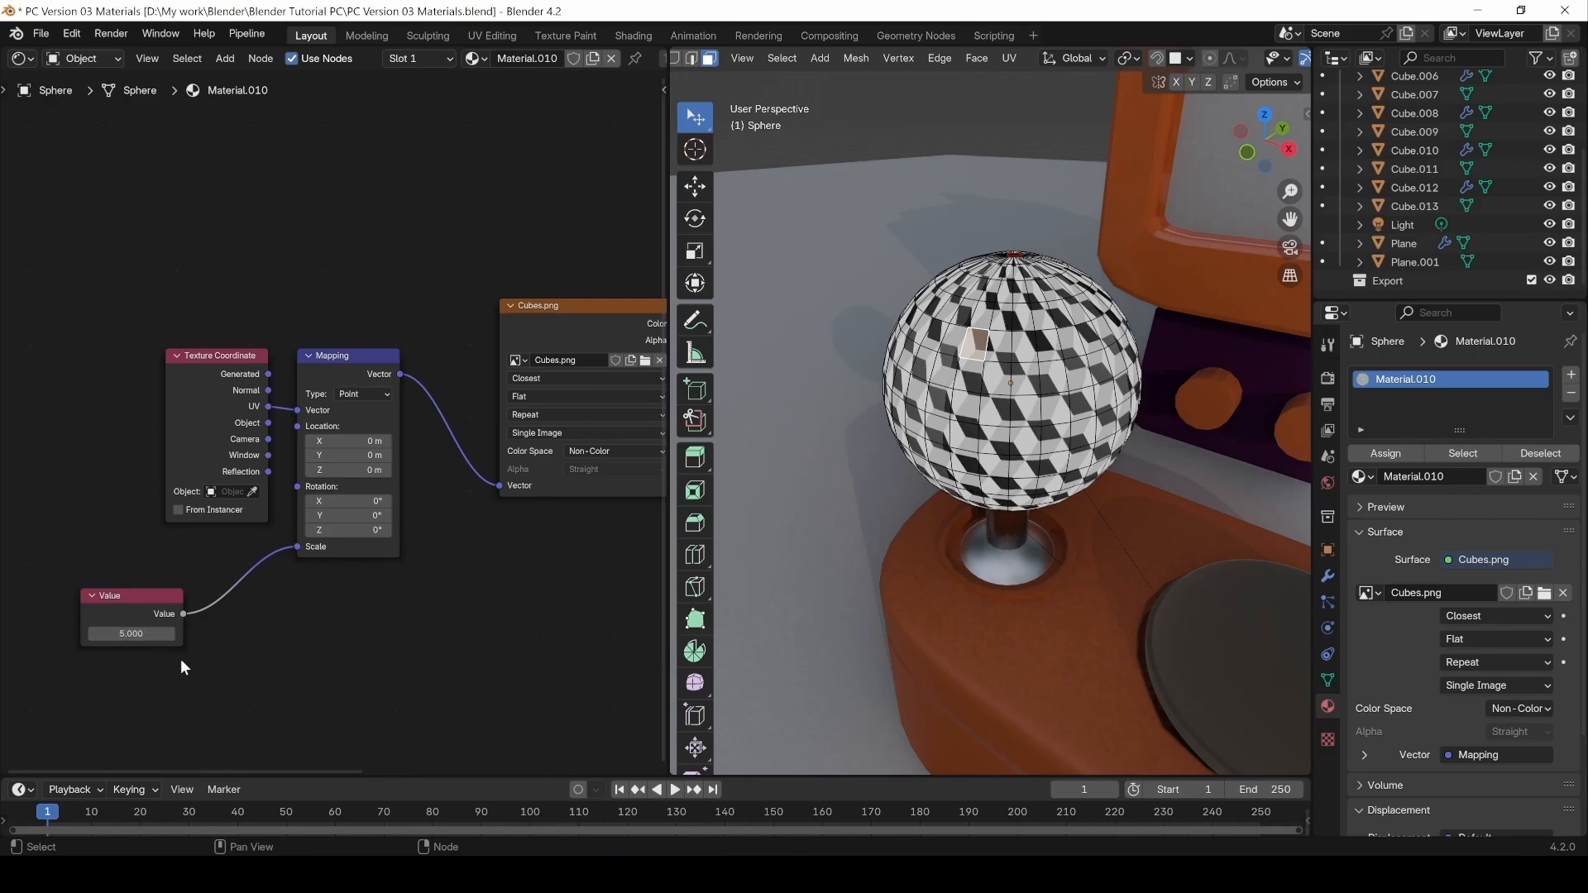
Move the Cubes.png node closer to the Mapping node and reconnect the Principled BSDF to the Material Output's Surface input.
{"action": "left_click_drag", "start_coordinate": [410, 322], "coordinate": [397, 323]}
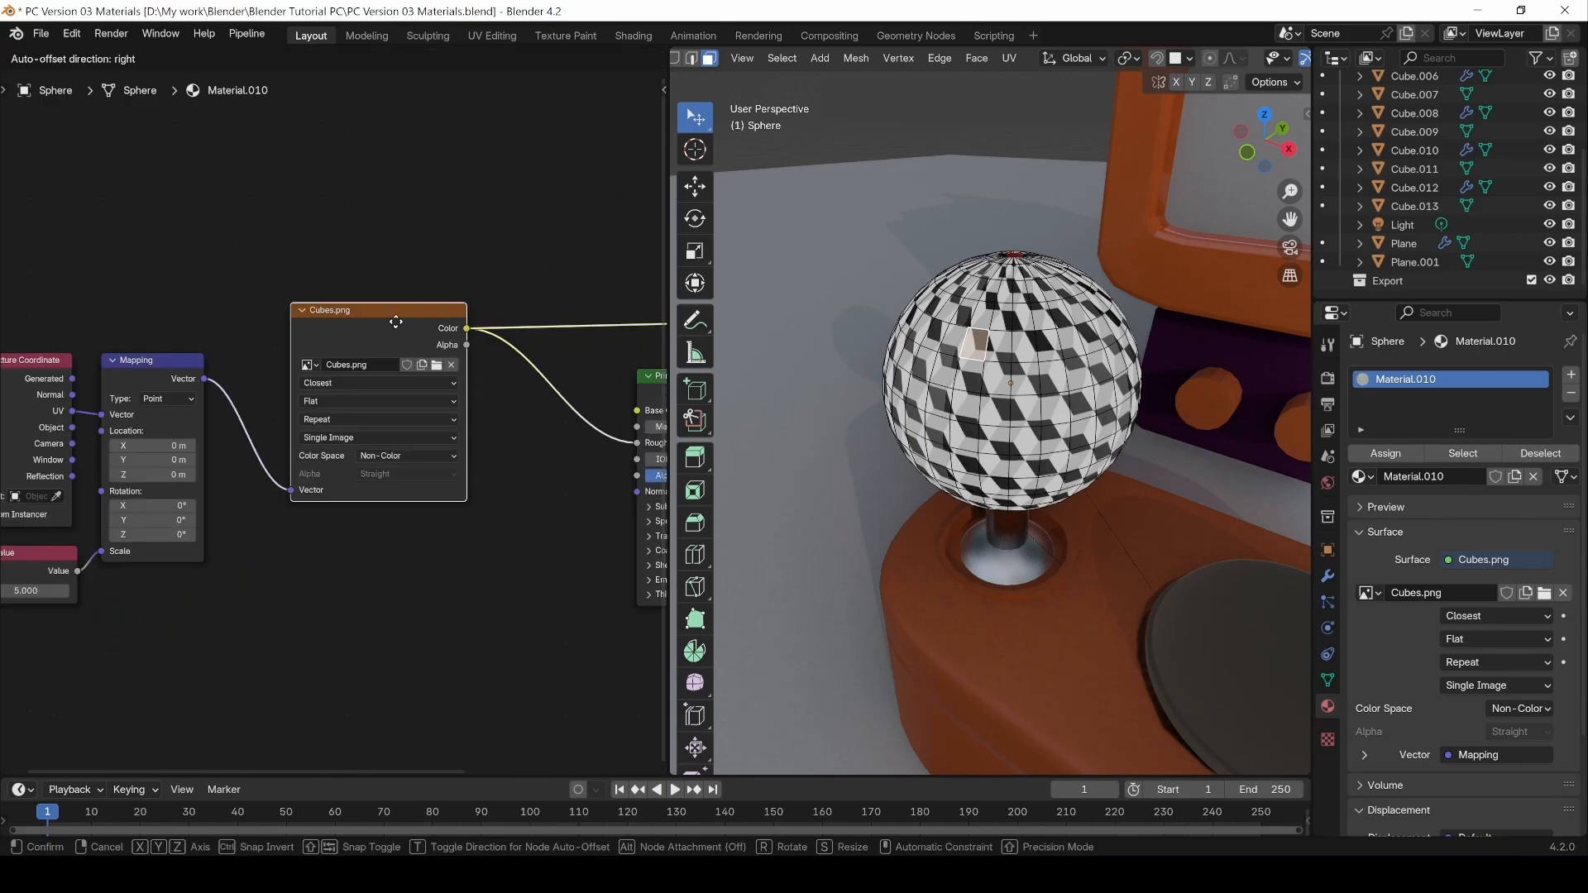
{"action": "middle_click_drag", "start_coordinate": [475, 564], "coordinate": [274, 577]}
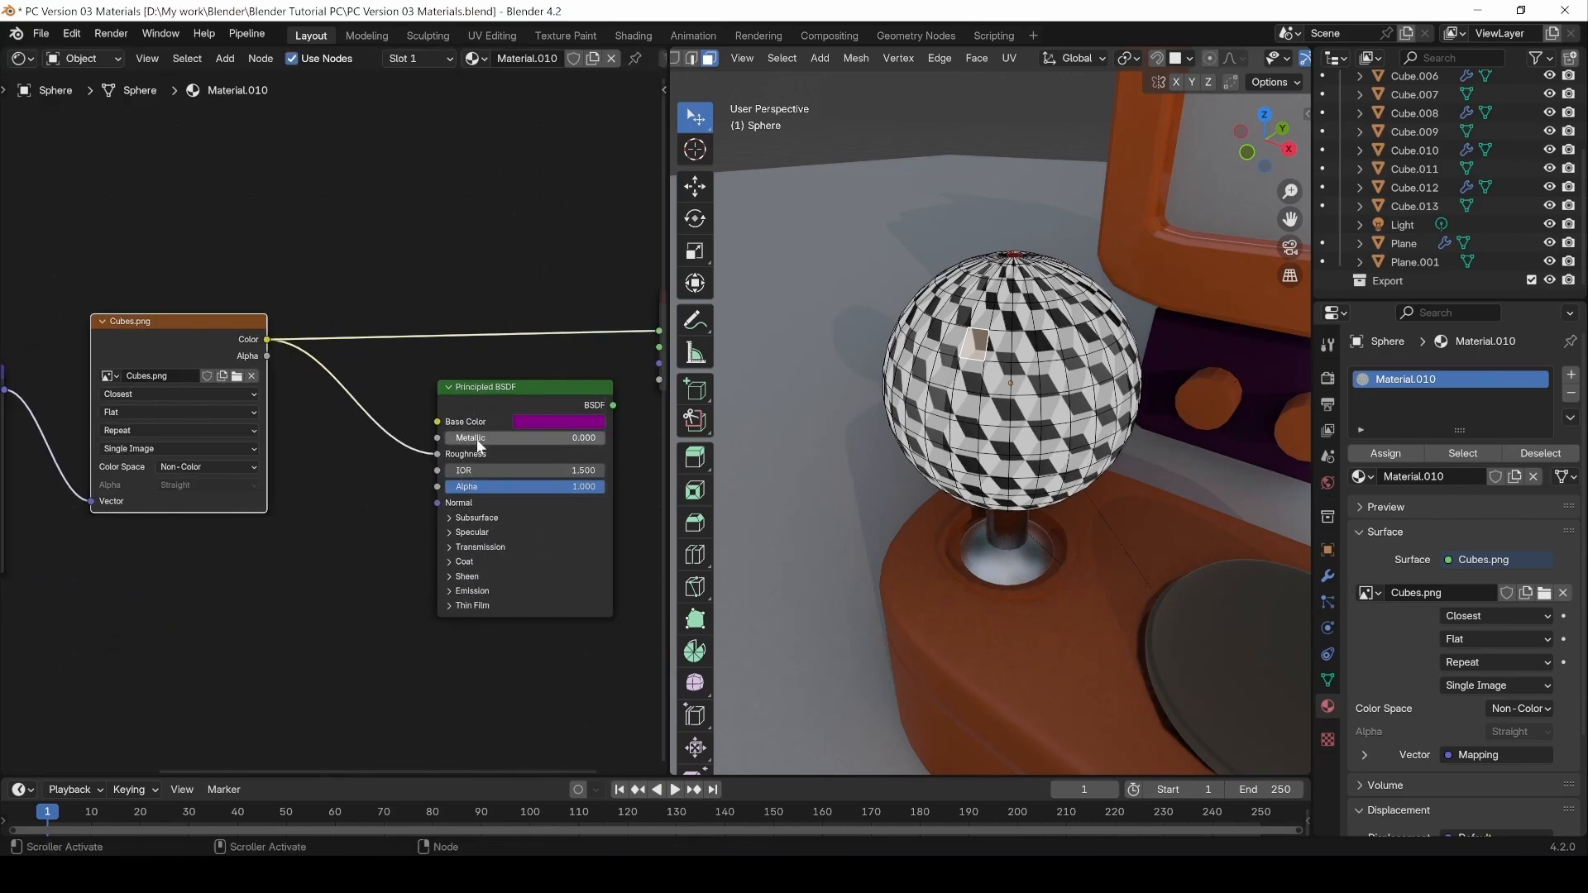
{"action": "left_click", "coordinate": [509, 389], "text": "ctrl+shift"}
{"action": "middle_click_drag", "start_coordinate": [407, 590], "coordinate": [357, 596]}
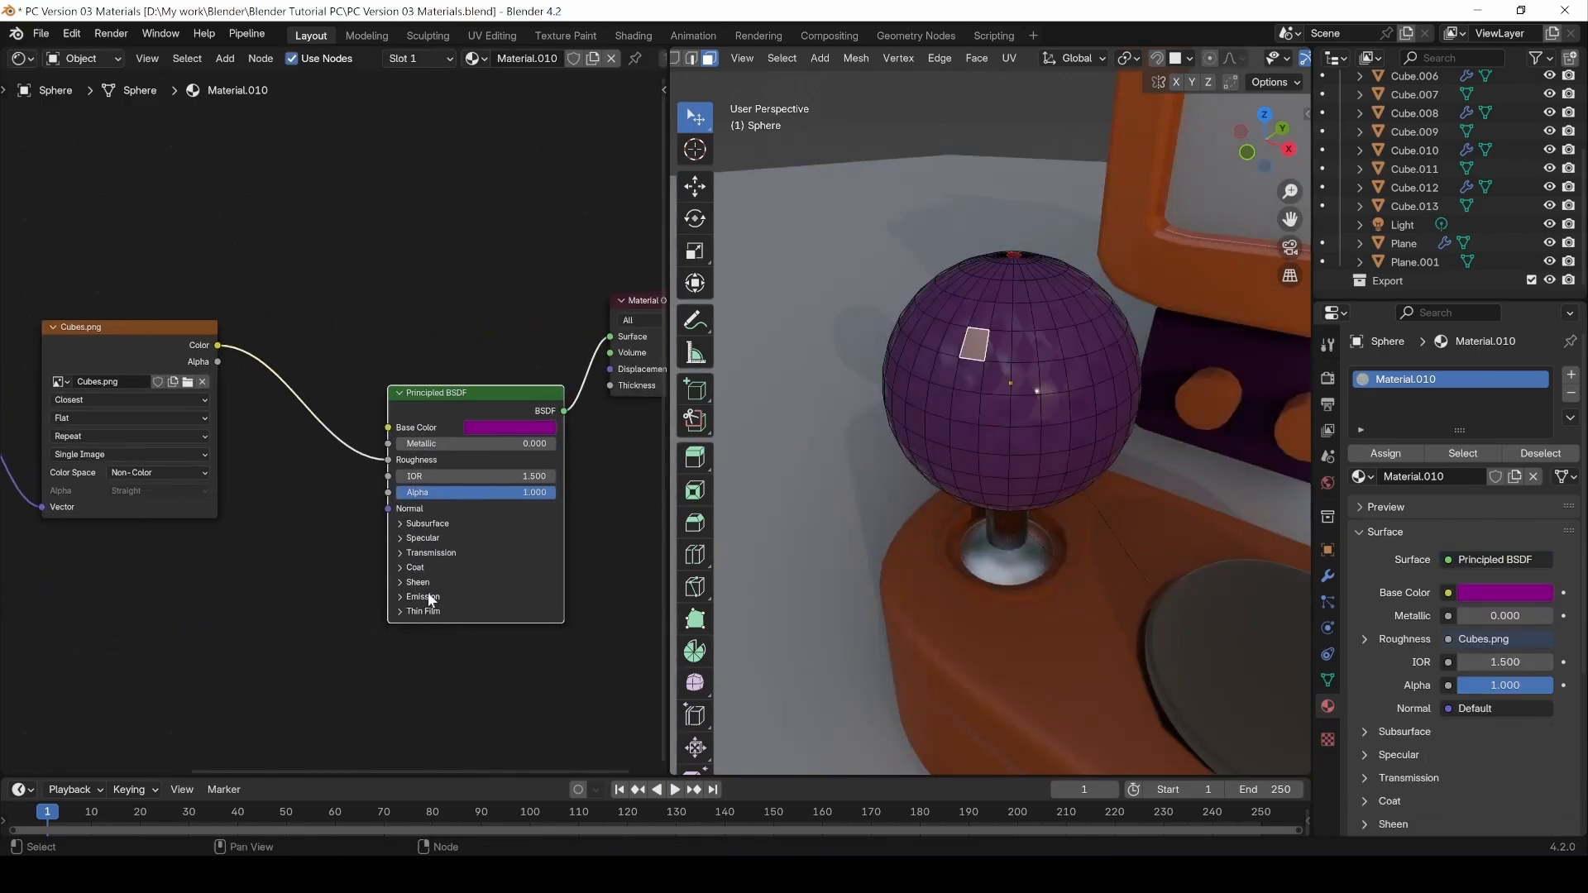
Leave Edit Mode and deselect the sphere to inspect the scaled roughness pattern on it.
{"action": "key", "text": "Tab"}
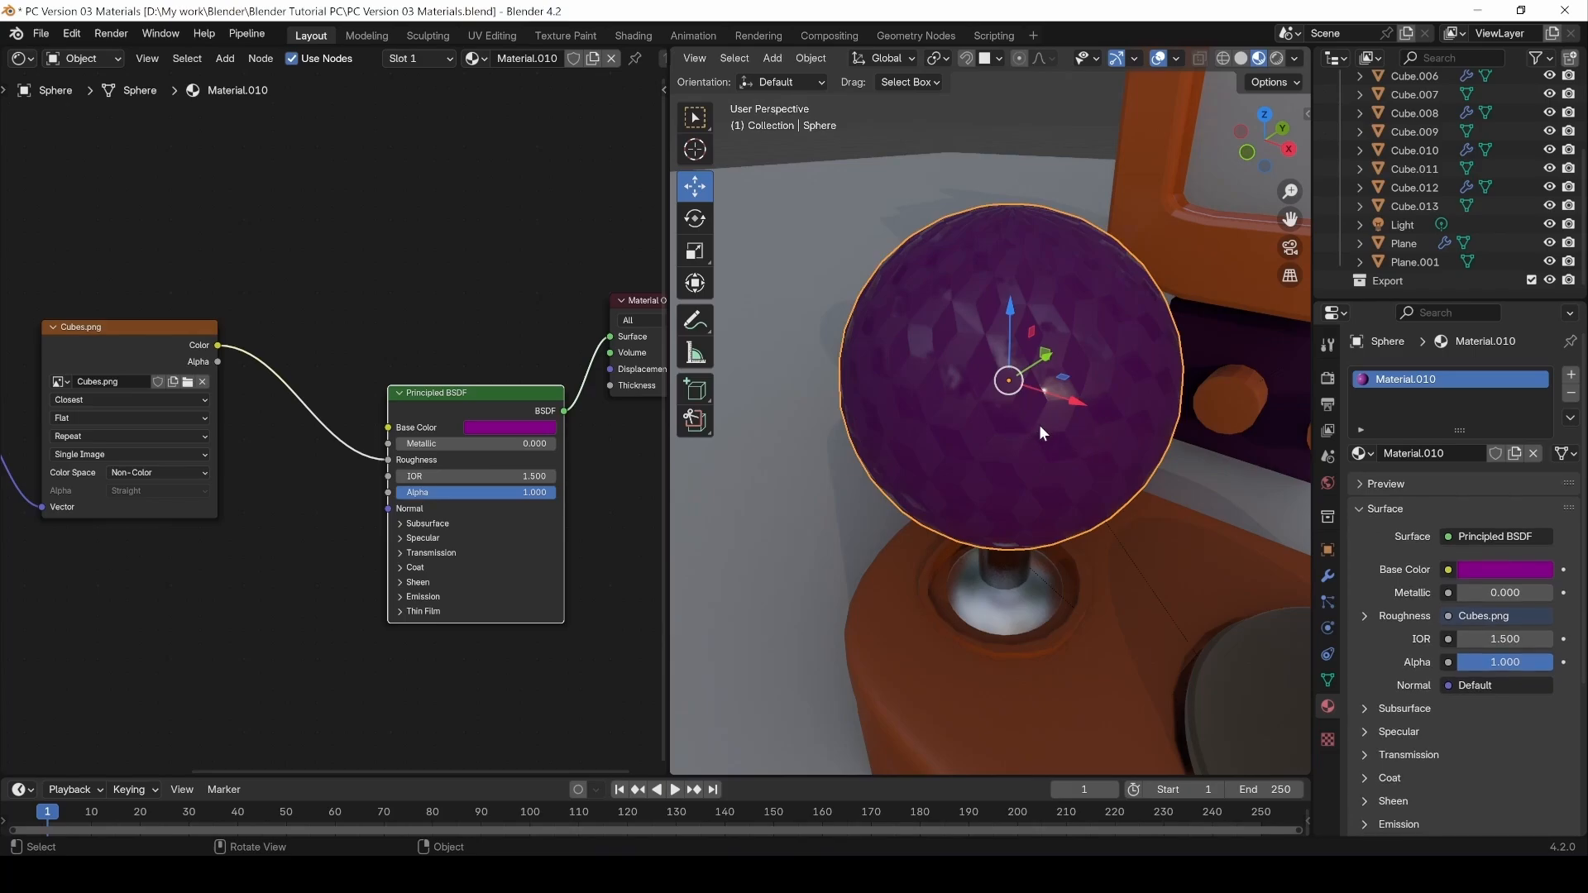
{"action": "left_click", "coordinate": [993, 147]}
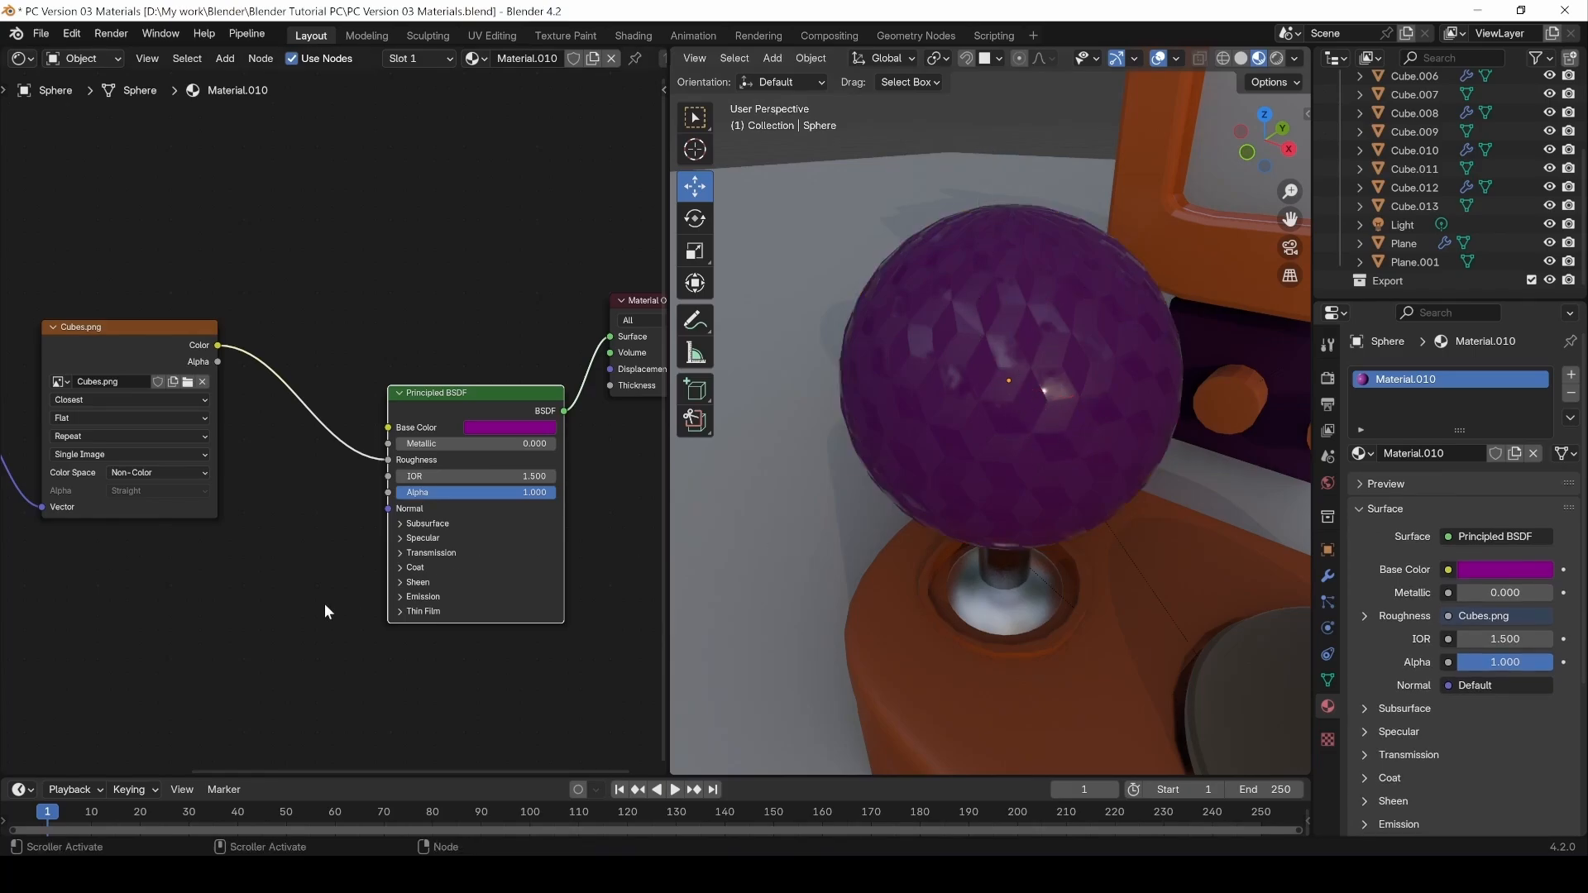
{"action": "middle_click_drag", "start_coordinate": [213, 593], "coordinate": [274, 548]}
{"action": "scroll", "coordinate": [295, 602], "scroll_direction": "down", "scroll_amount": 3}
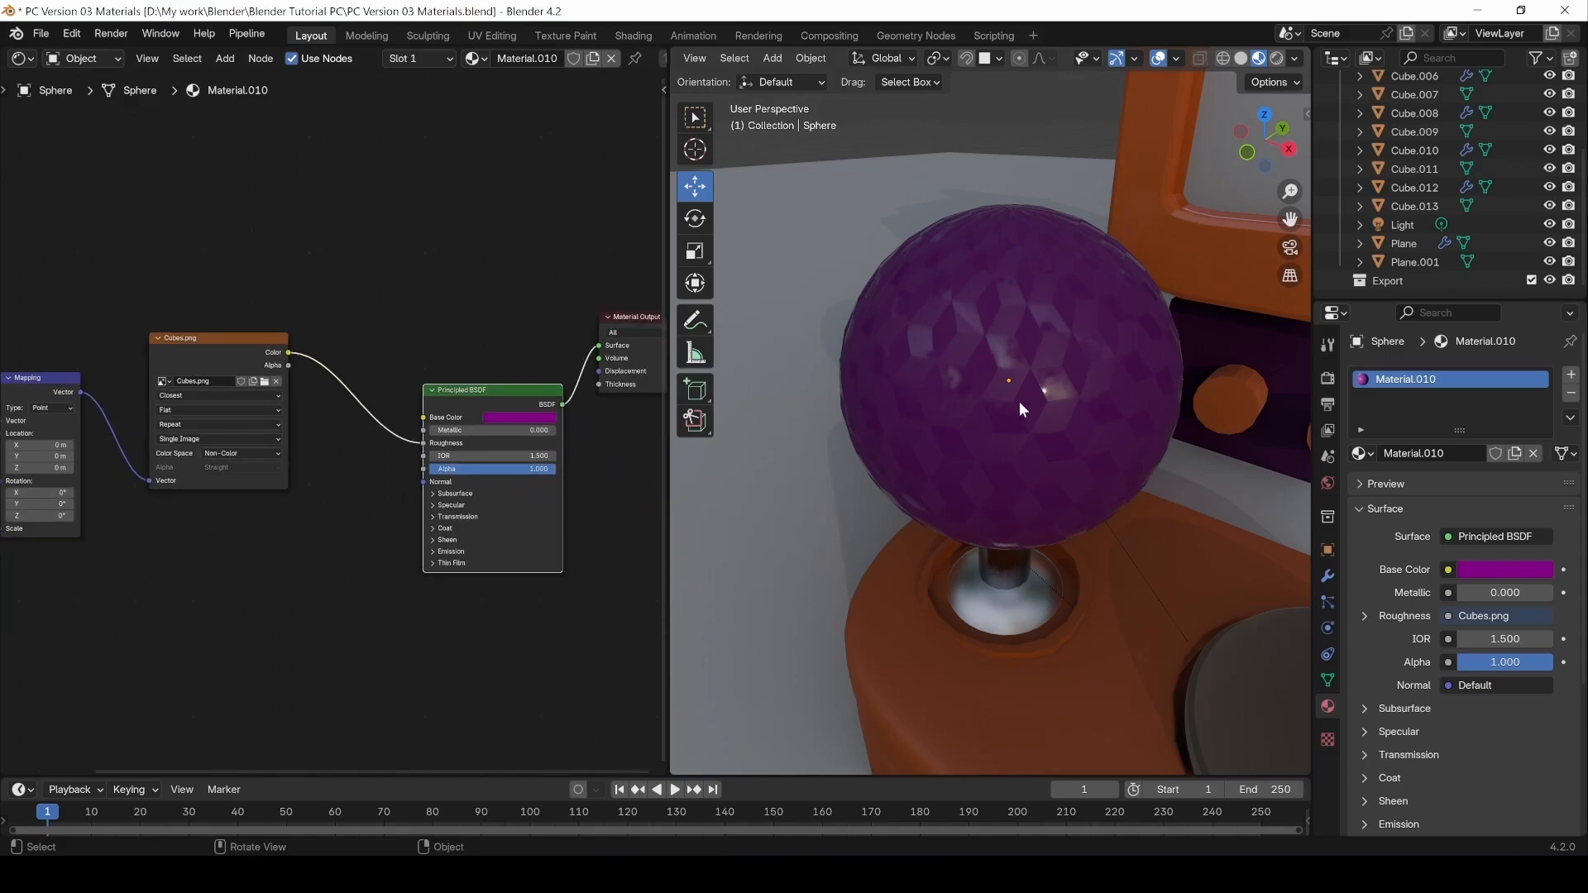
Move the Texture Coordinate, Mapping, Value and Cubes.png nodes farther away from the Principled BSDF to make room between them.
{"action": "scroll", "coordinate": [1024, 404], "scroll_direction": "down", "scroll_amount": 4}
{"action": "scroll", "coordinate": [1048, 430], "scroll_direction": "up", "scroll_amount": 3}
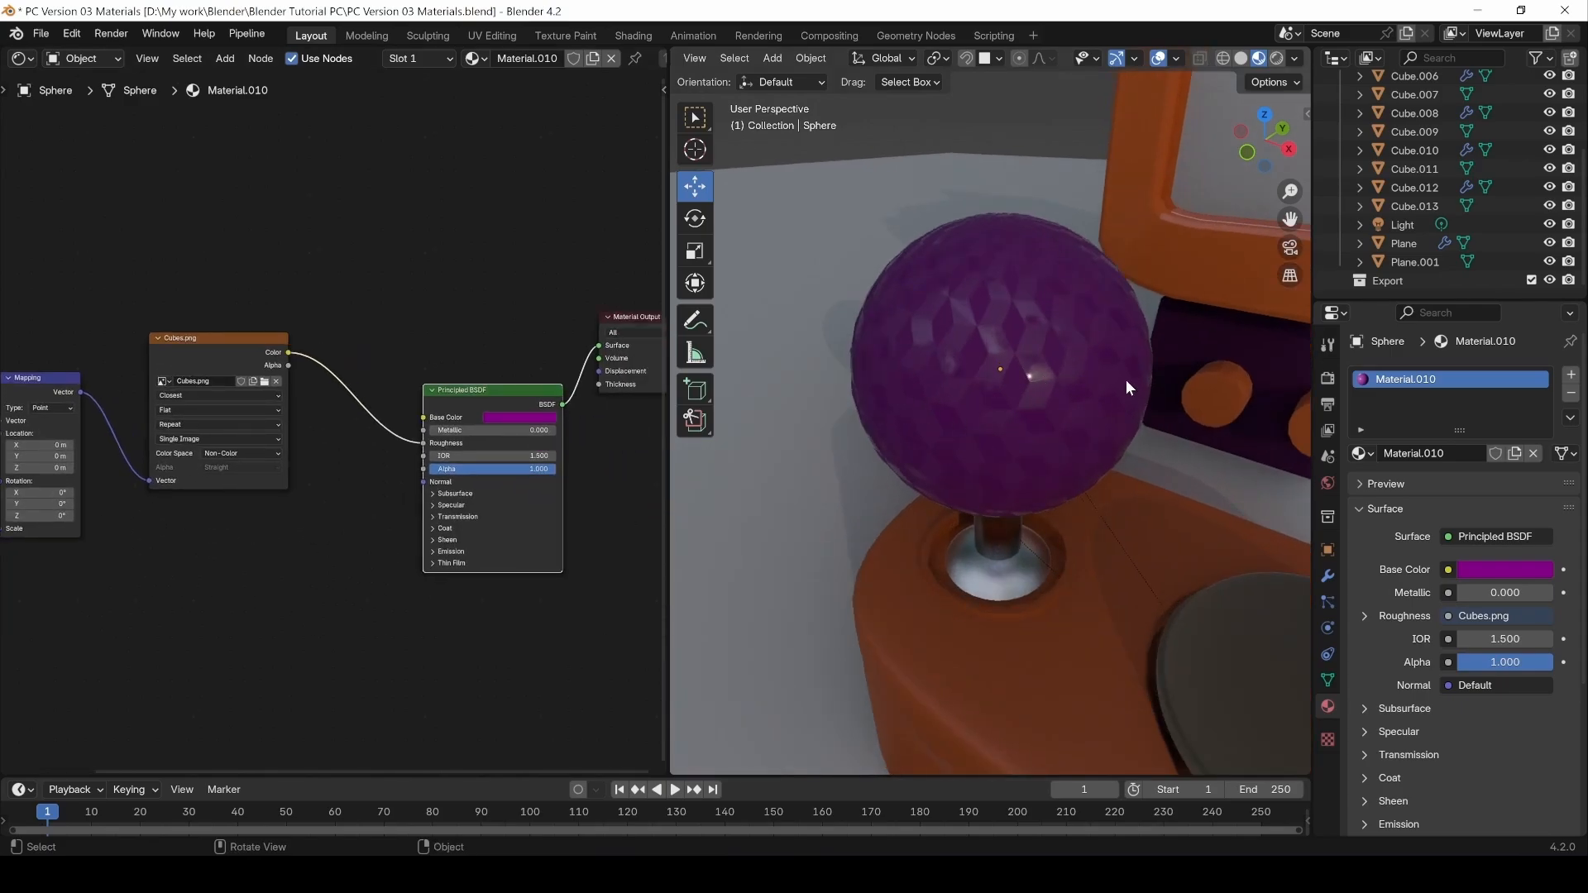
{"action": "middle_click_drag", "start_coordinate": [248, 523], "coordinate": [505, 536]}
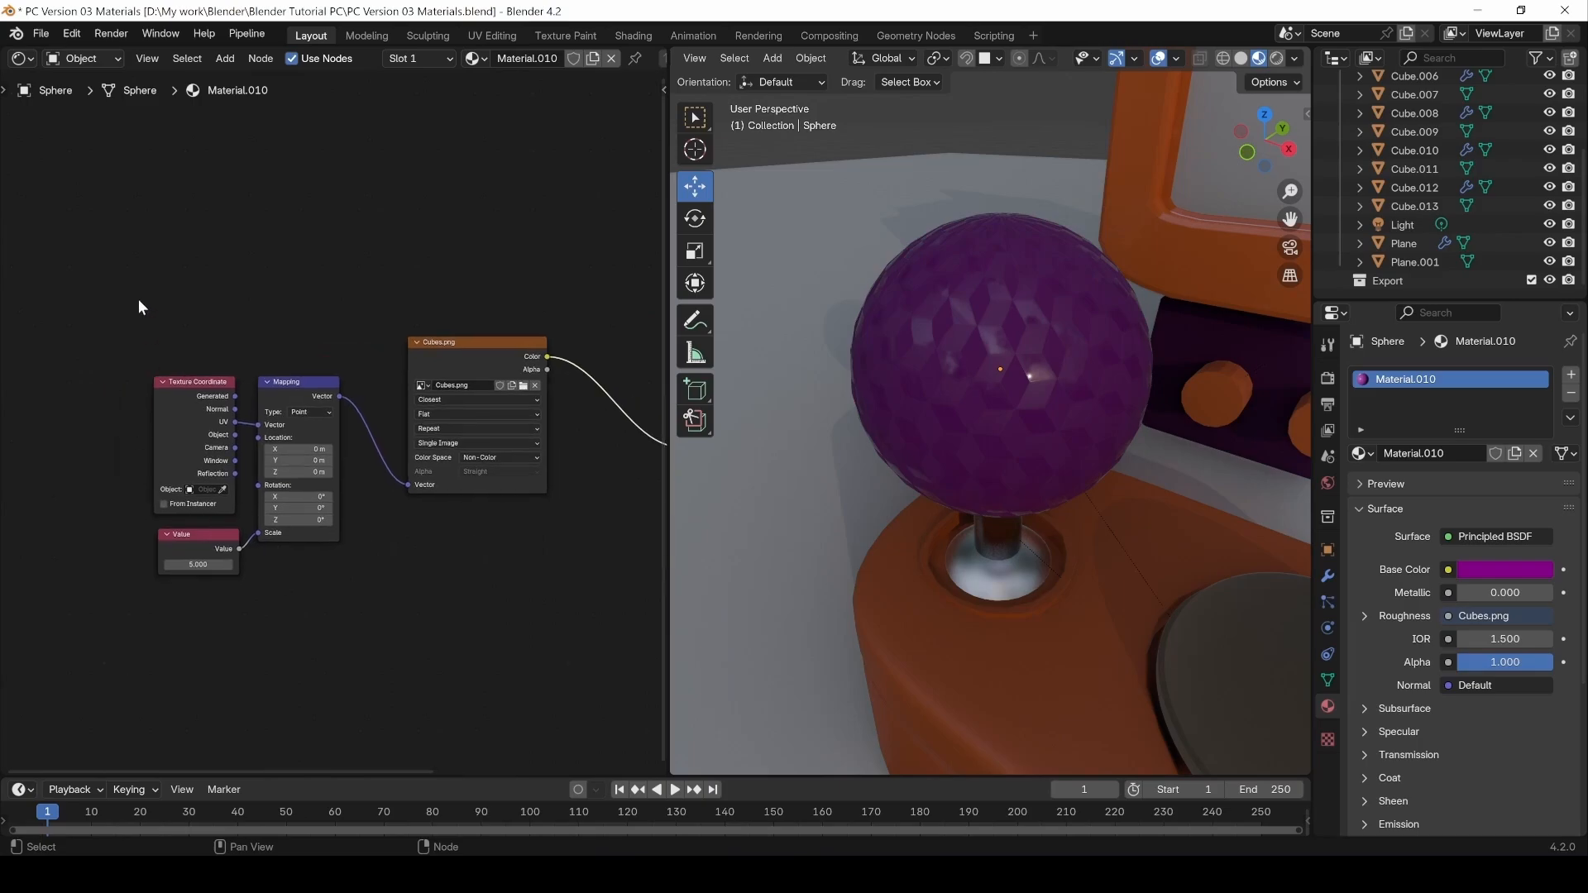
{"action": "left_click_drag", "start_coordinate": [148, 285], "coordinate": [496, 589]}
{"action": "key", "text": "g"}
{"action": "left_click", "coordinate": [347, 329]}
{"action": "left_click", "coordinate": [412, 543]}
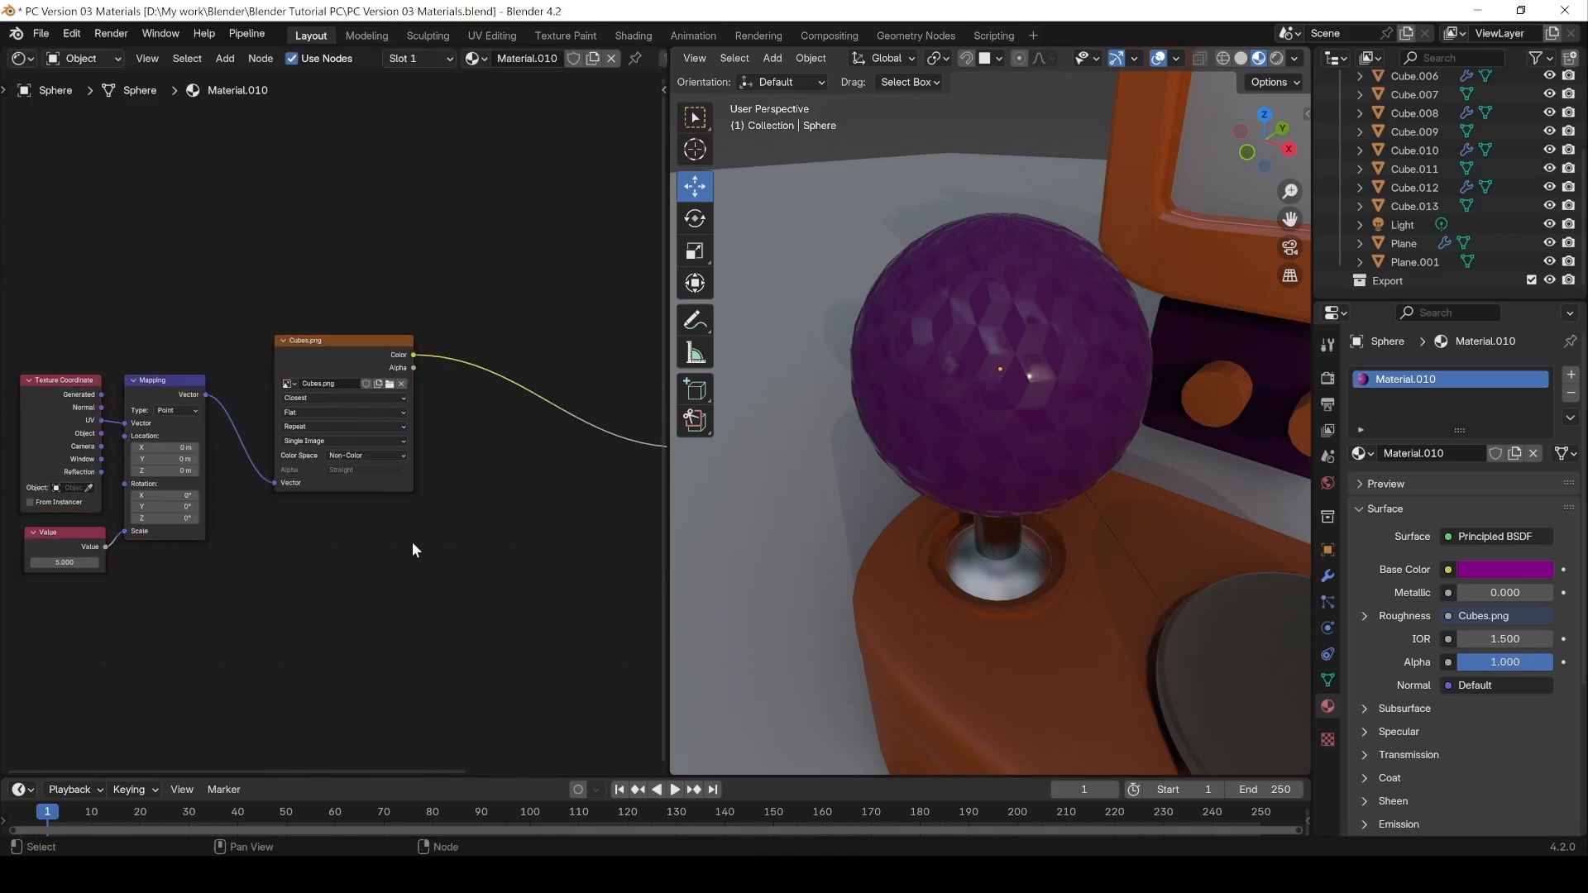
Insert a Color Ramp node on the link between Cubes.png and the Principled BSDF's Roughness input.
{"action": "middle_click_drag", "start_coordinate": [469, 536], "coordinate": [349, 518]}
{"action": "key", "text": "shift+a"}
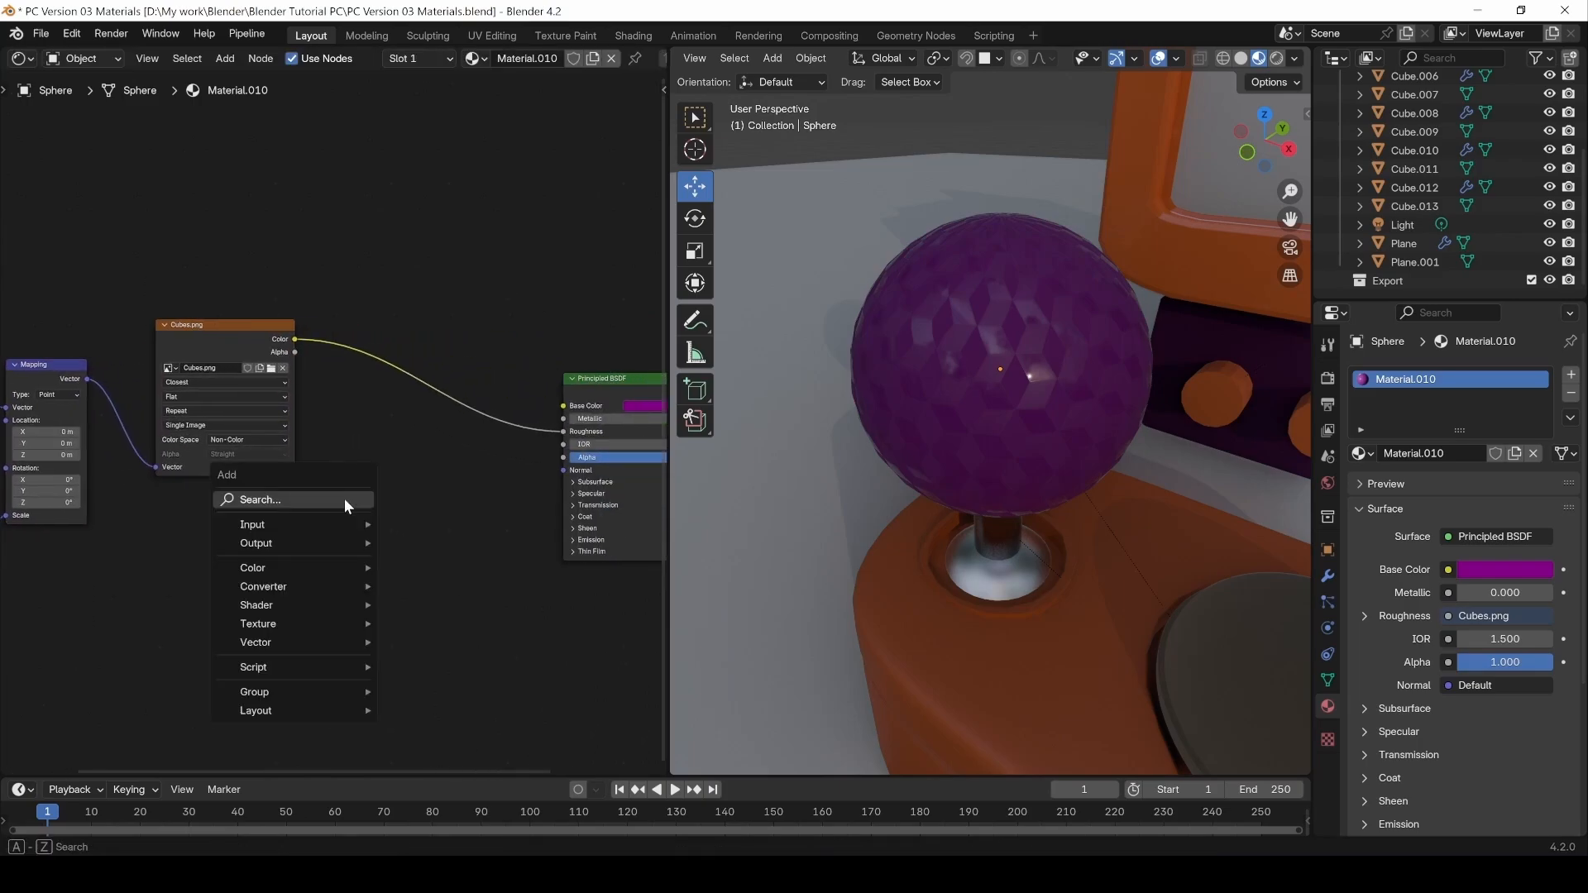
{"action": "mouse_move", "coordinate": [301, 586]}
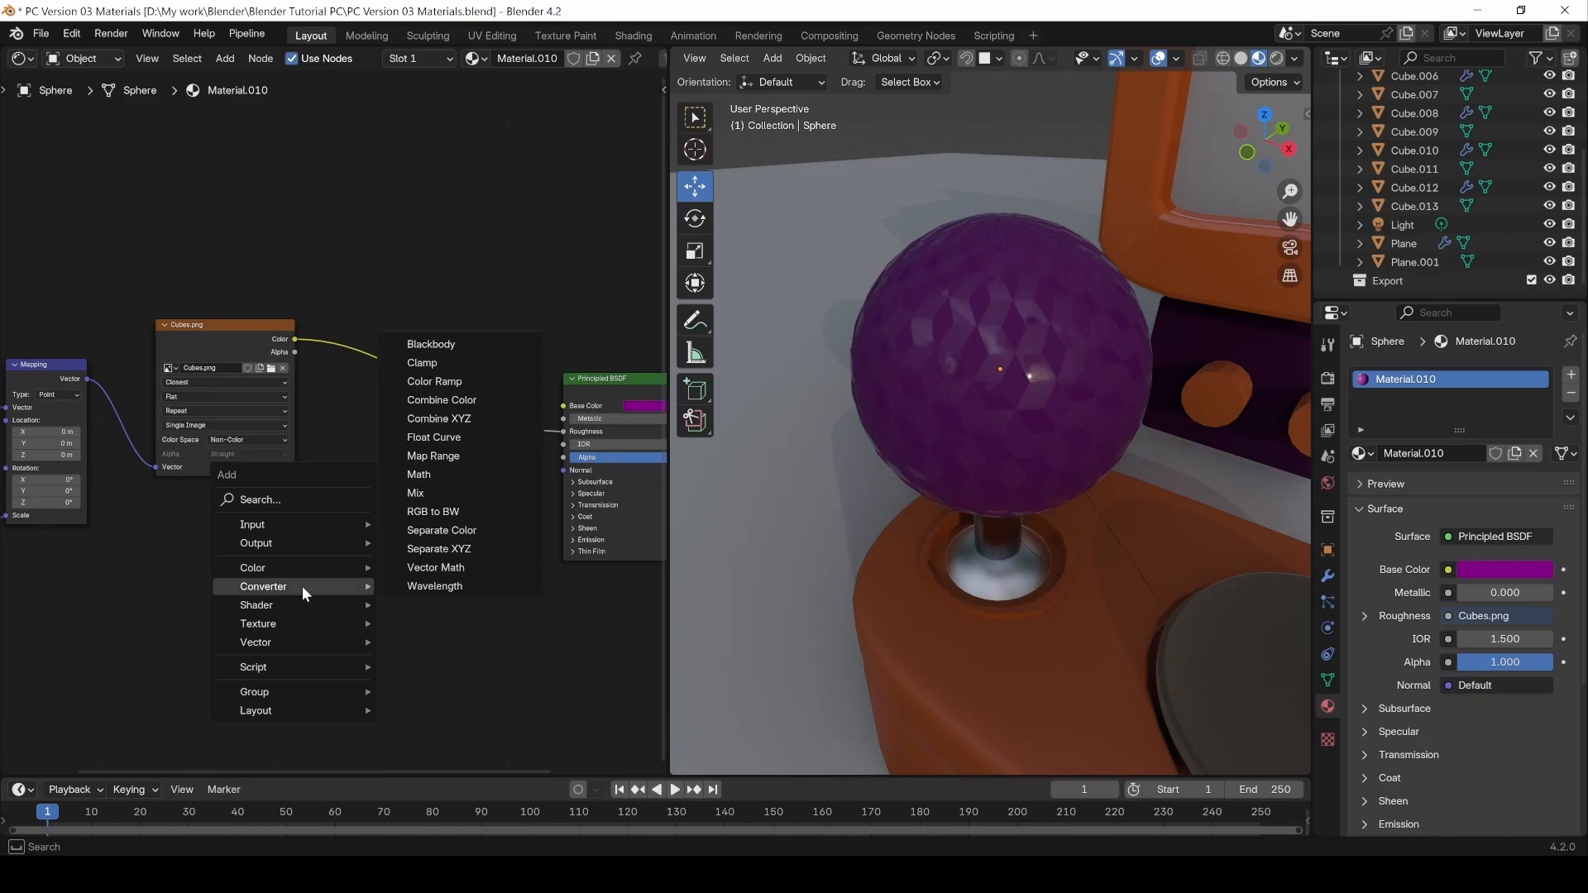
{"action": "left_click", "coordinate": [435, 381]}
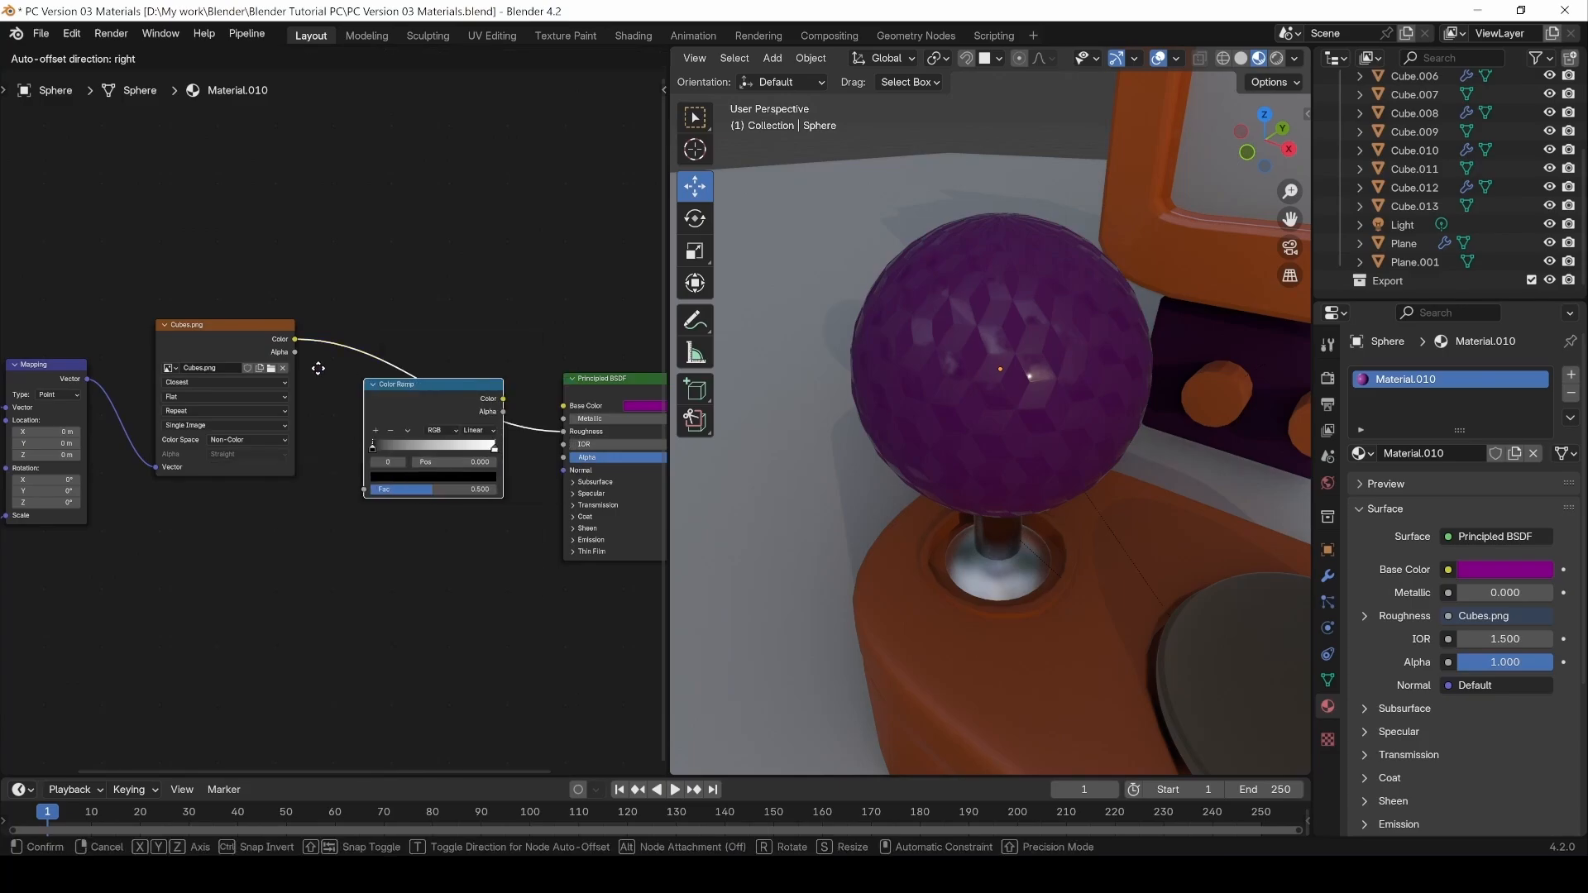
{"action": "left_click", "coordinate": [354, 316]}
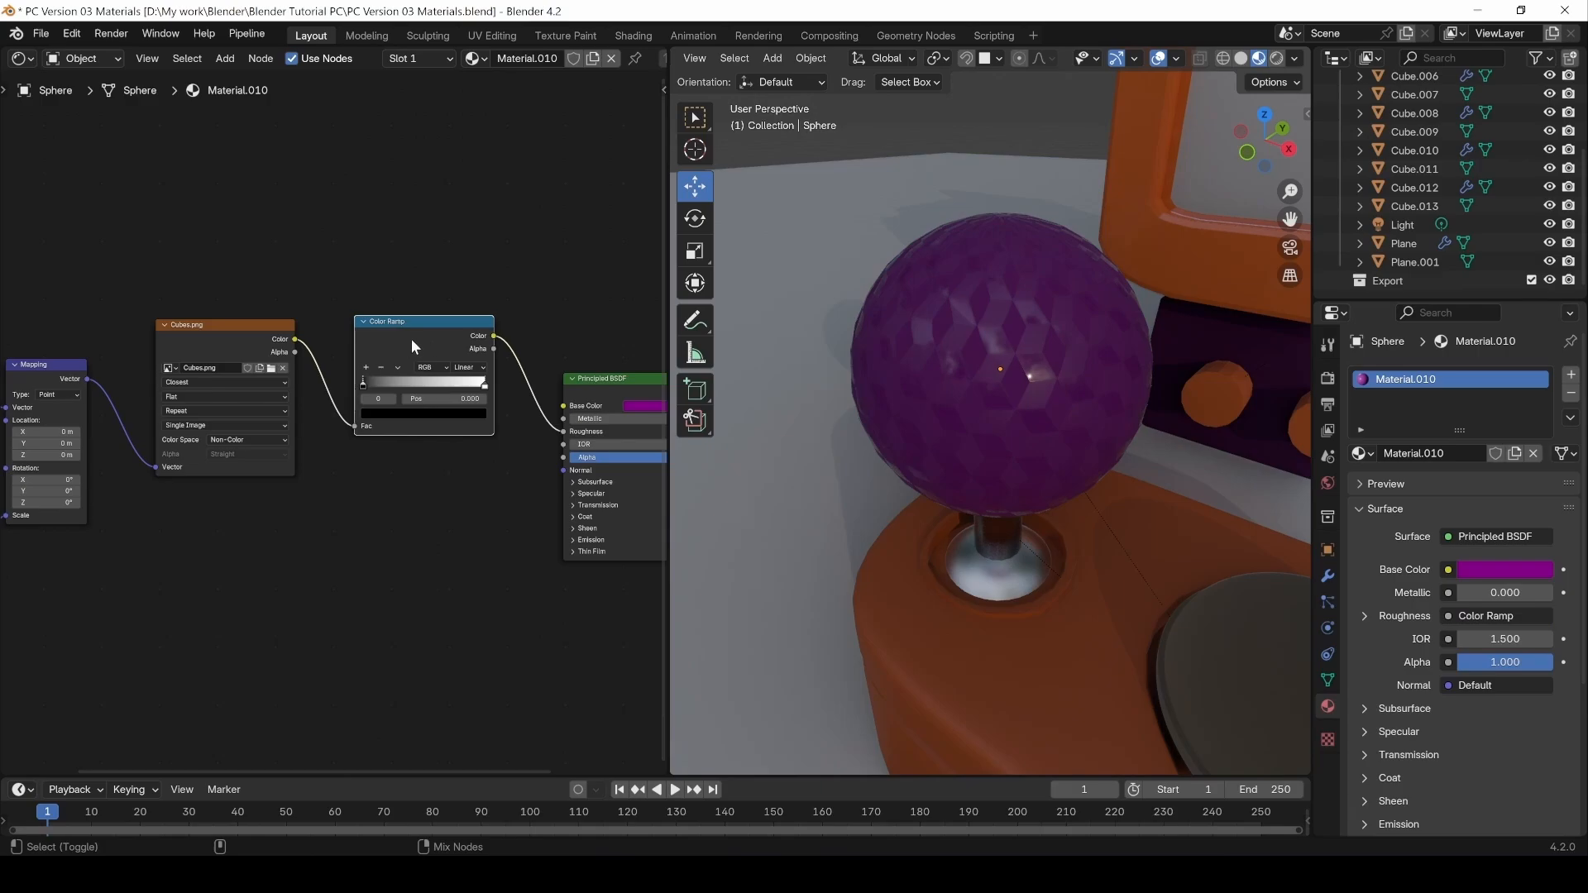
Preview the Color Ramp's output on the sphere, comparing it with the Cubes.png link to Fac detached and reattached.
{"action": "left_click", "coordinate": [410, 334], "text": "ctrl+shift"}
{"action": "middle_click_drag", "start_coordinate": [450, 470], "coordinate": [344, 537]}
{"action": "scroll", "coordinate": [339, 535], "scroll_direction": "up", "scroll_amount": 7}
{"action": "middle_click_drag", "start_coordinate": [30, 395], "coordinate": [217, 453]}
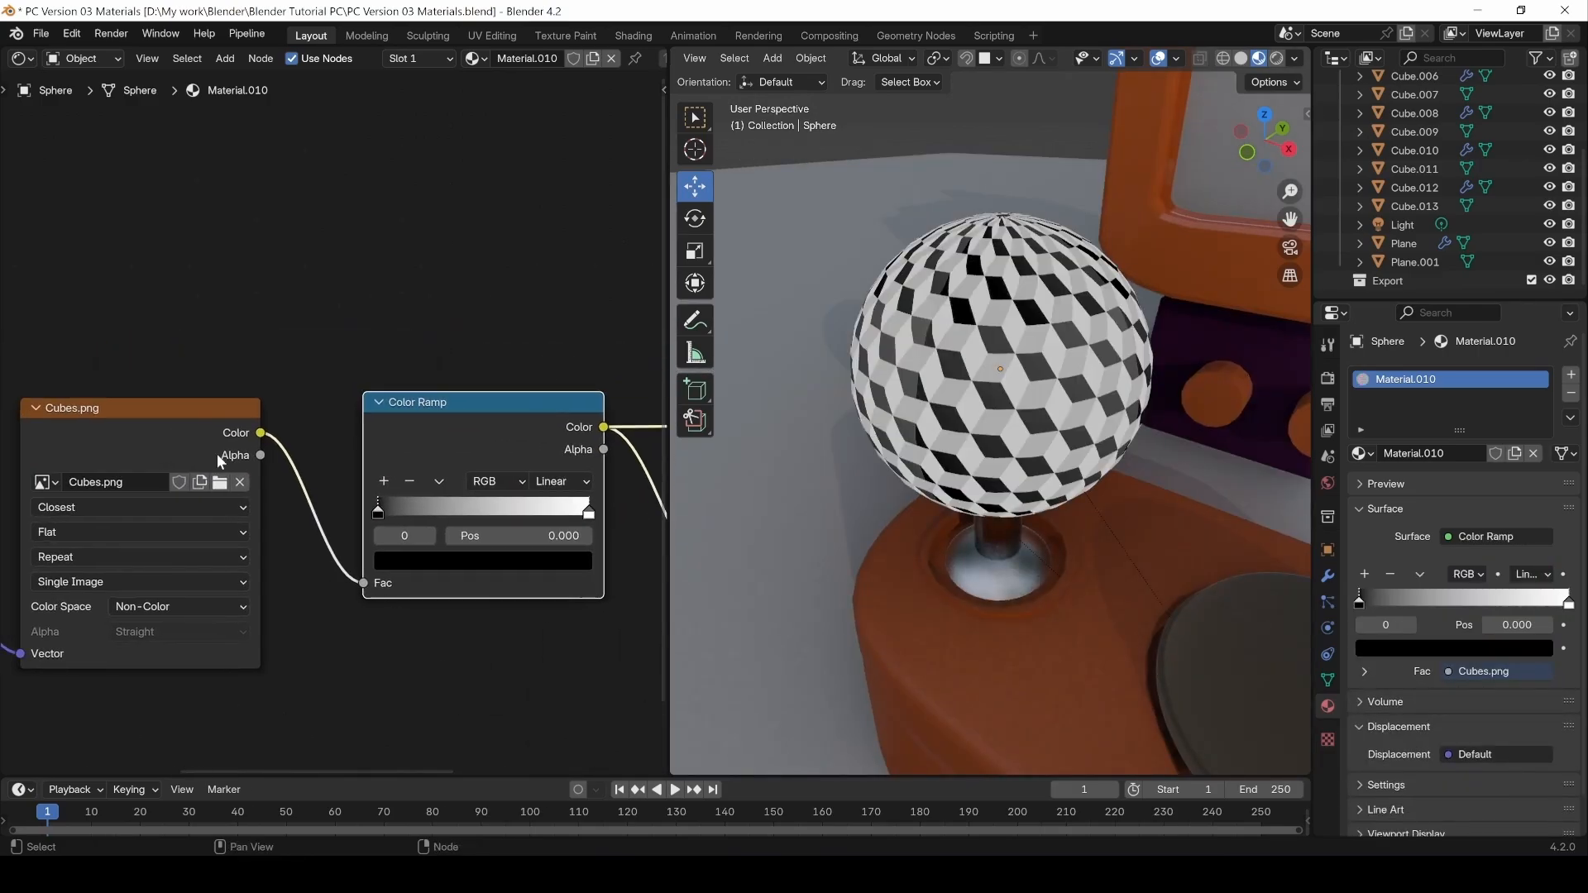
{"action": "left_click_drag", "start_coordinate": [364, 583], "coordinate": [626, 508]}
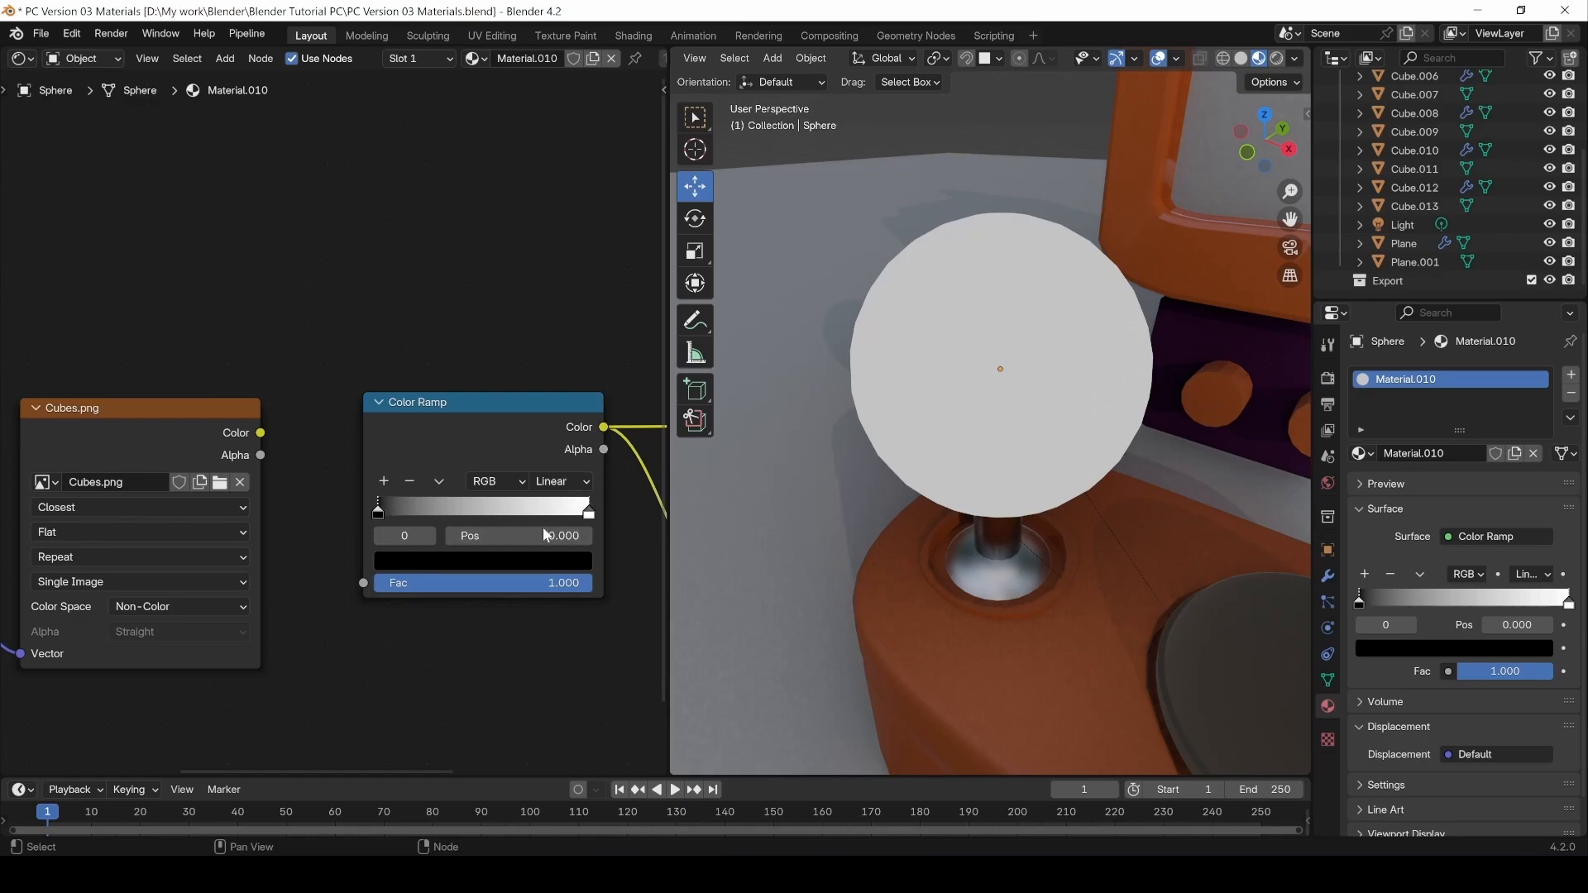
{"action": "left_click_drag", "start_coordinate": [260, 435], "coordinate": [364, 583]}
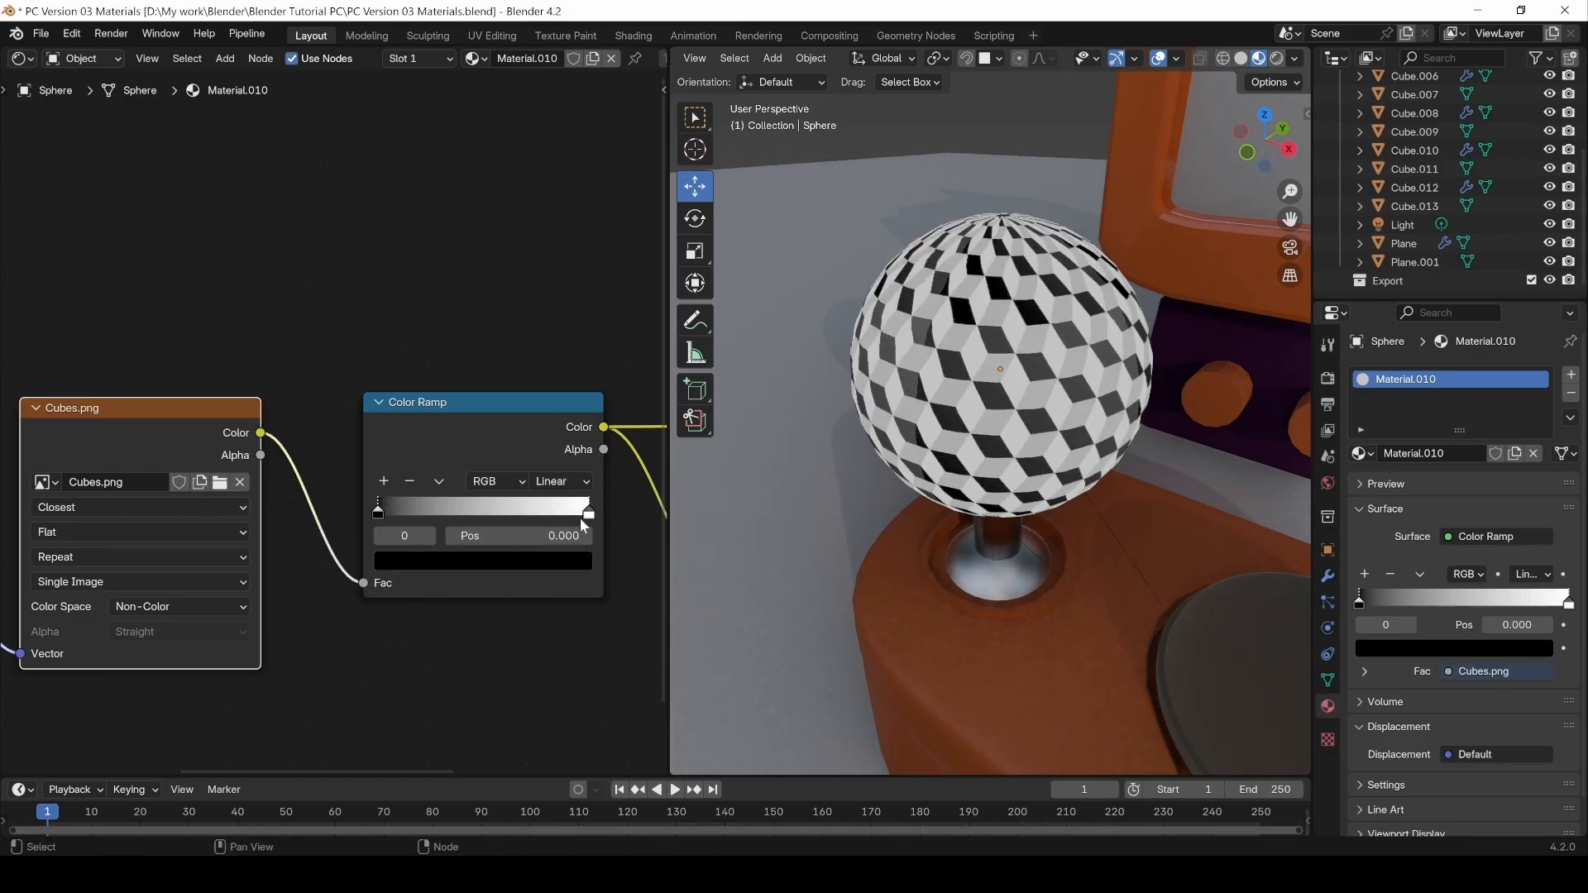
Shift the Color Ramp's black stop to position 0.091 and send the Principled BSDF back to the Material Output.
{"action": "left_click_drag", "start_coordinate": [378, 514], "coordinate": [340, 517]}
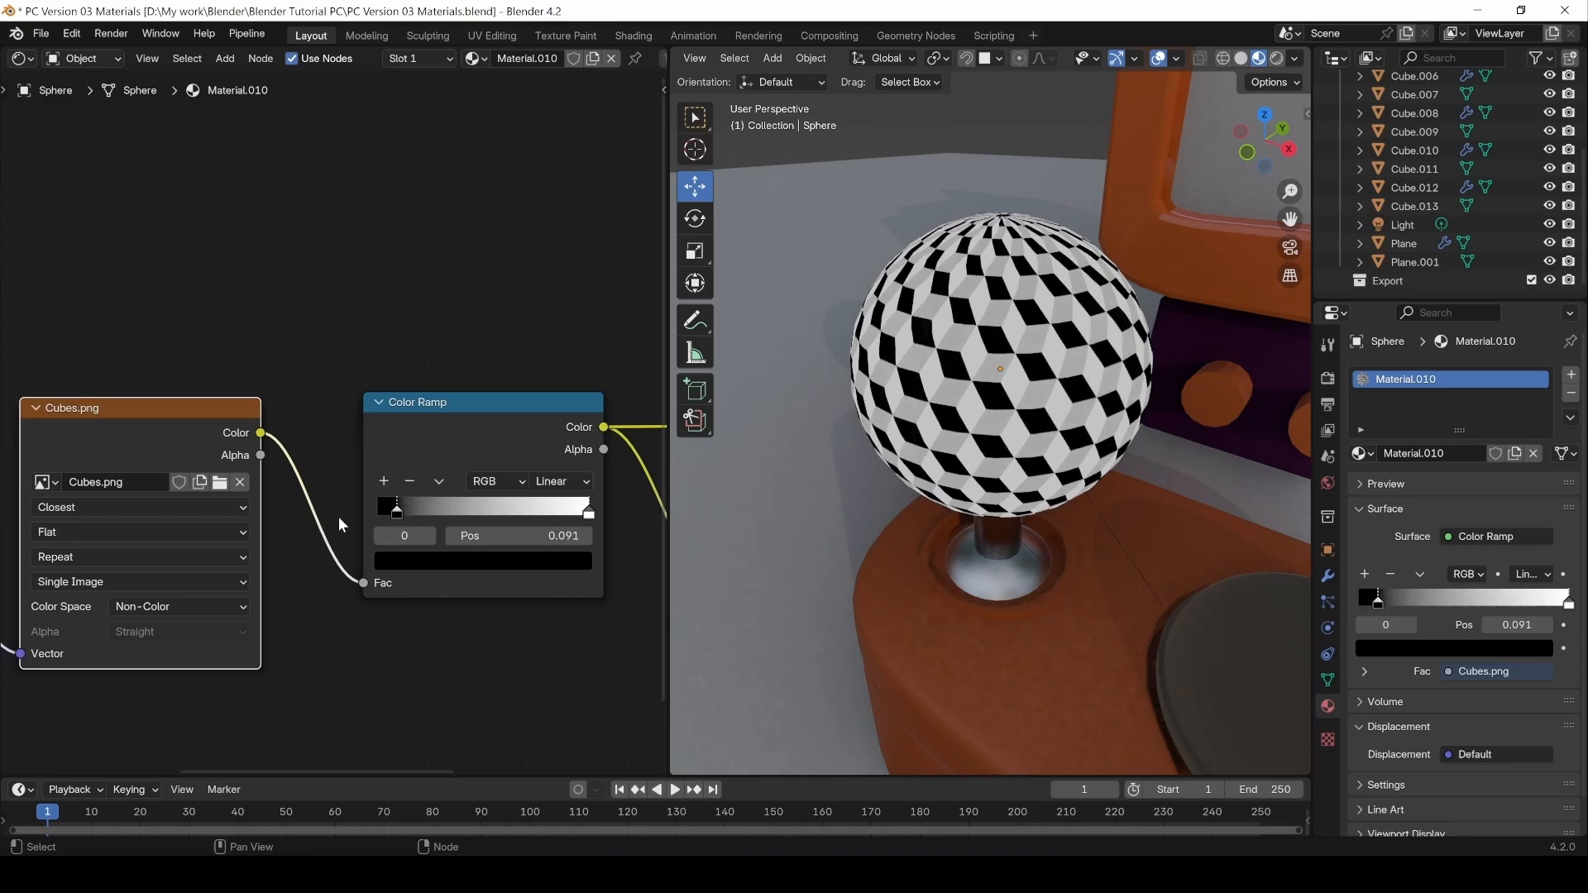
{"action": "middle_click_drag", "start_coordinate": [476, 658], "coordinate": [289, 636]}
{"action": "left_click", "coordinate": [587, 480], "text": "ctrl+shift"}
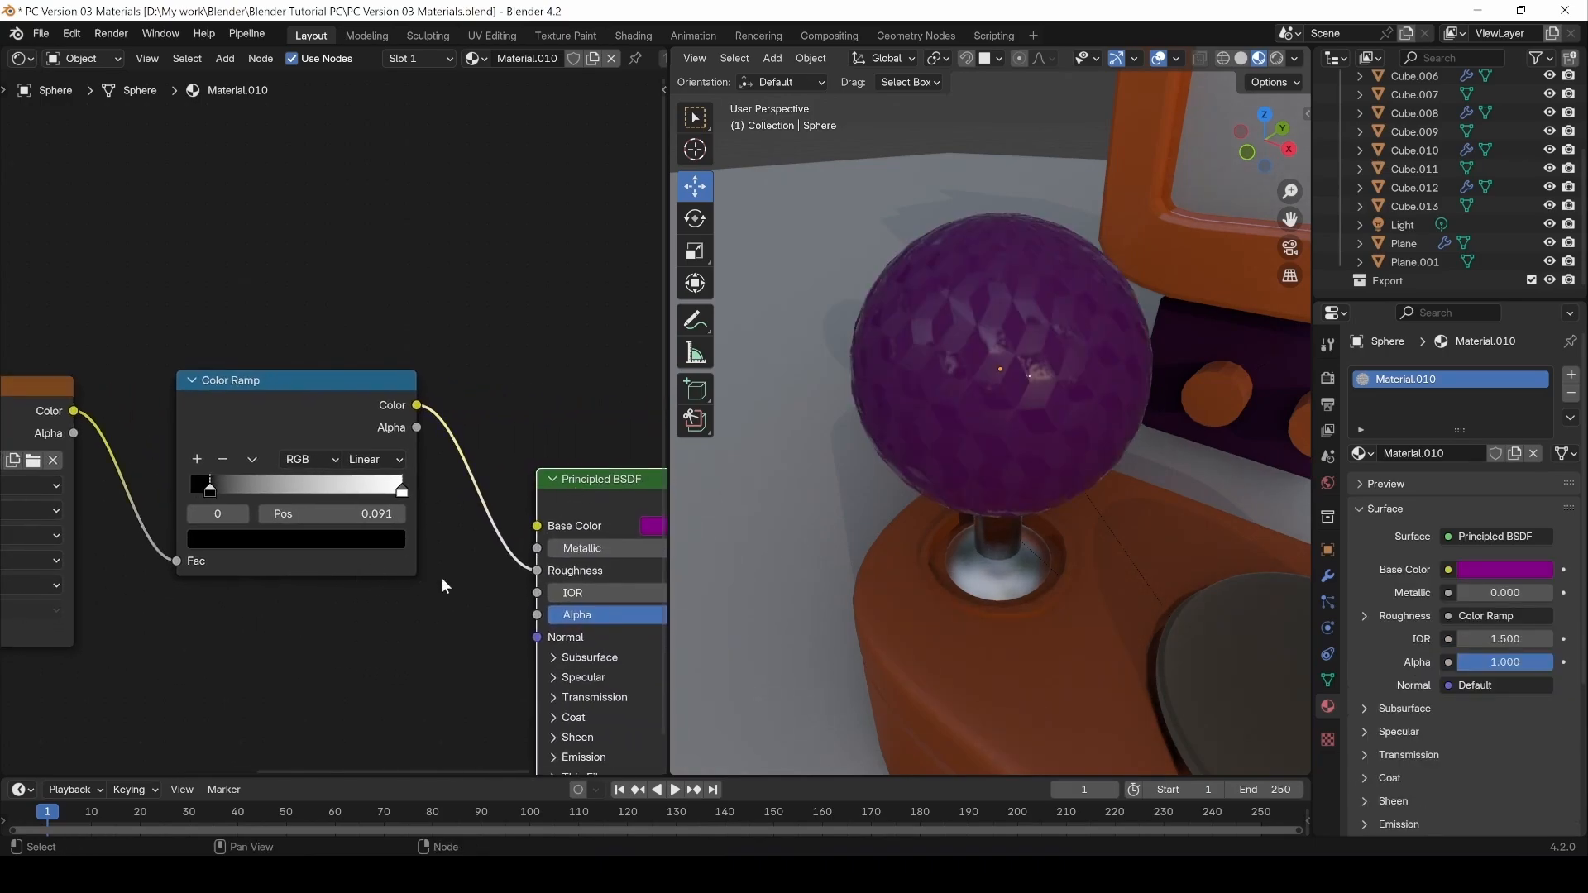
Group the Texture Coordinate, Value, Mapping, Cubes.png and Color Ramp nodes in a single frame.
{"action": "middle_click_drag", "start_coordinate": [273, 599], "coordinate": [488, 629]}
{"action": "scroll", "coordinate": [279, 603], "scroll_direction": "down", "scroll_amount": 6}
{"action": "middle_click_drag", "start_coordinate": [361, 599], "coordinate": [480, 496]}
{"action": "scroll", "coordinate": [414, 555], "scroll_direction": "down", "scroll_amount": 2}
{"action": "middle_click_drag", "start_coordinate": [416, 556], "coordinate": [473, 583]}
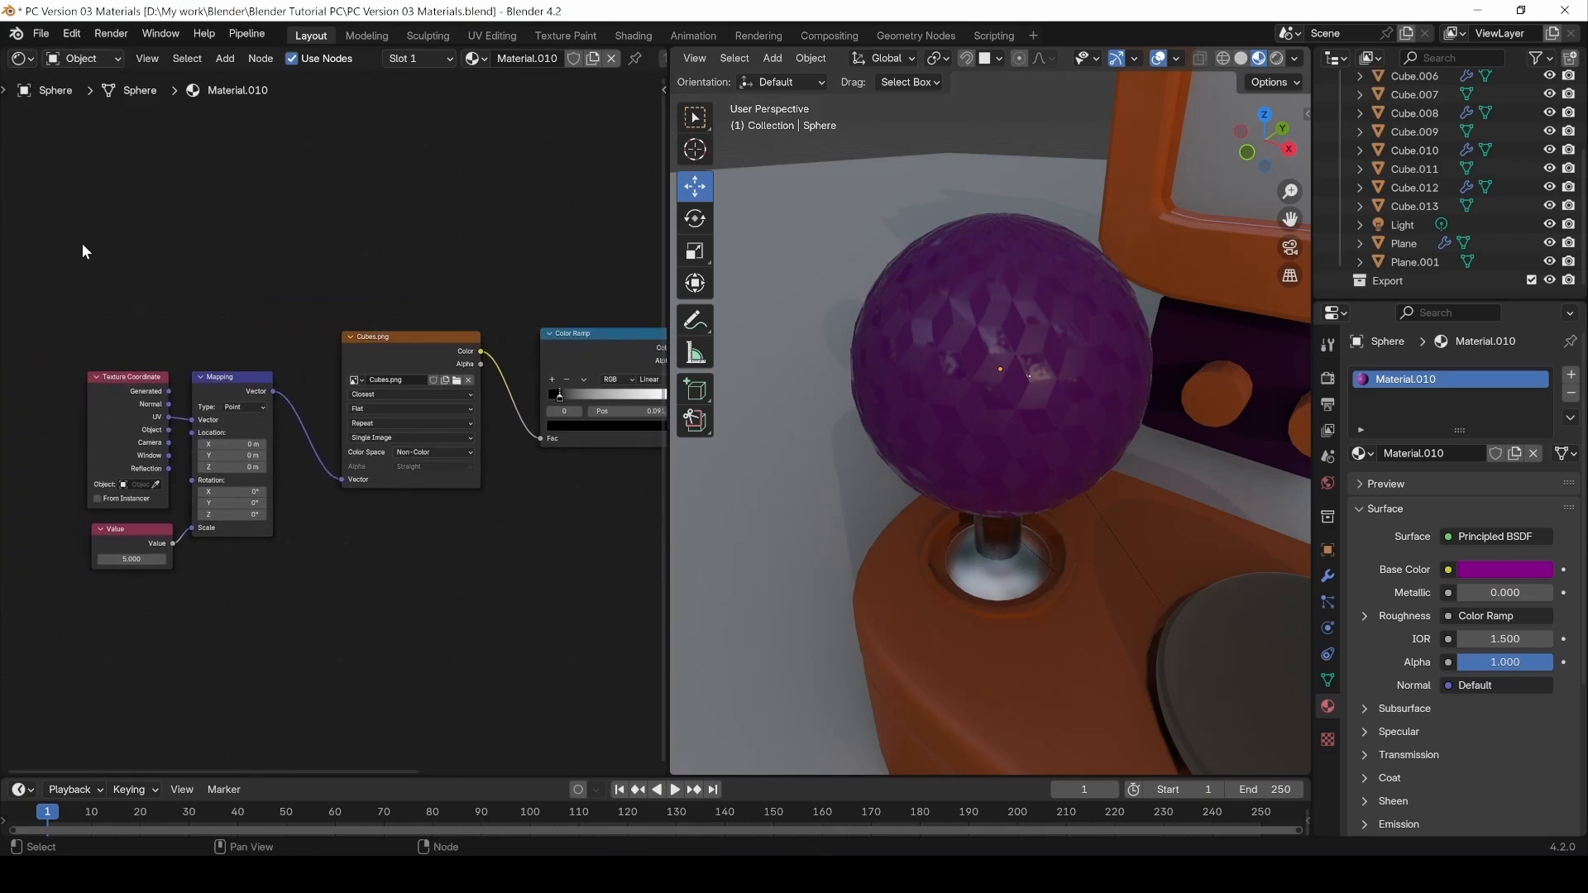
{"action": "left_click_drag", "start_coordinate": [81, 244], "coordinate": [615, 650]}
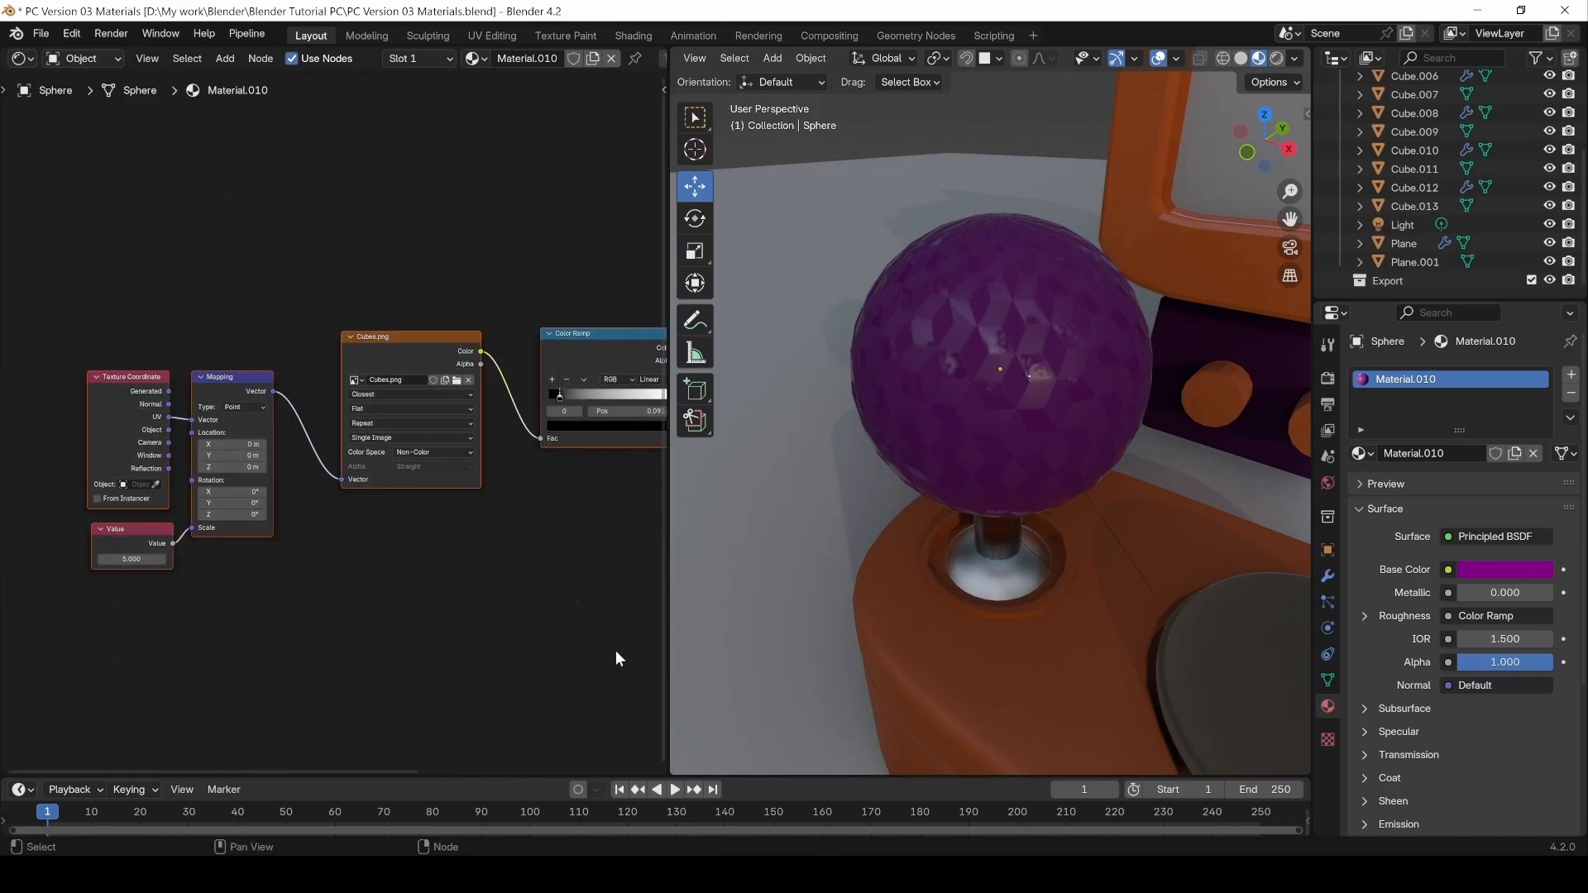
{"action": "key", "text": "ctrl+j"}
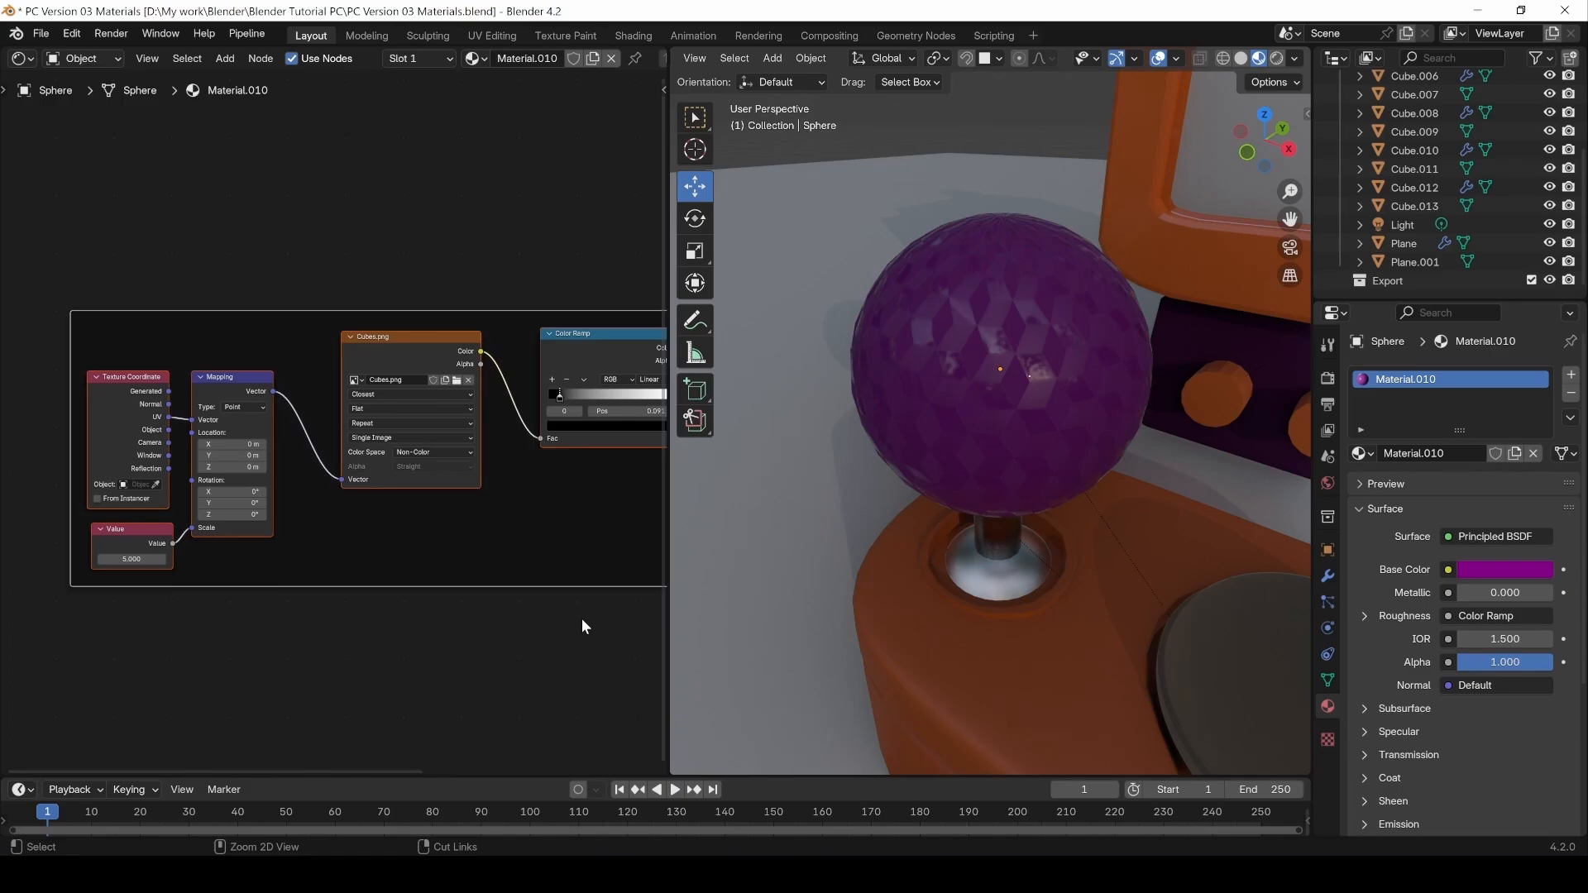
Move the framed nodes up and away from the Principled BSDF.
{"action": "middle_click_drag", "start_coordinate": [354, 601], "coordinate": [351, 555]}
{"action": "left_click", "coordinate": [393, 632]}
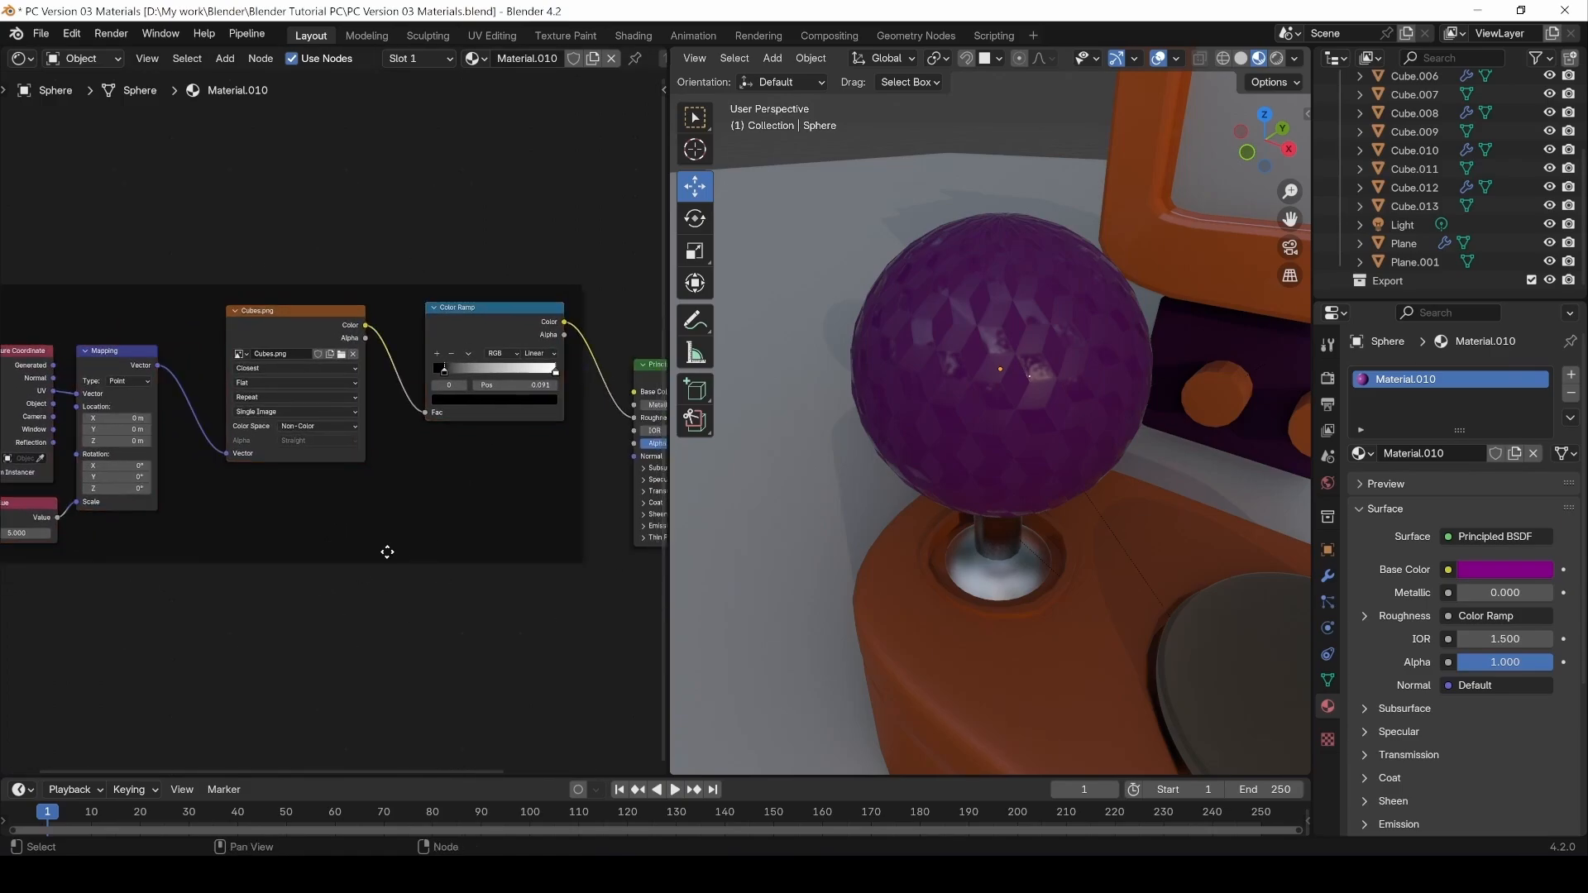
{"action": "left_click_drag", "start_coordinate": [383, 554], "coordinate": [270, 413]}
{"action": "left_click", "coordinate": [212, 509]}
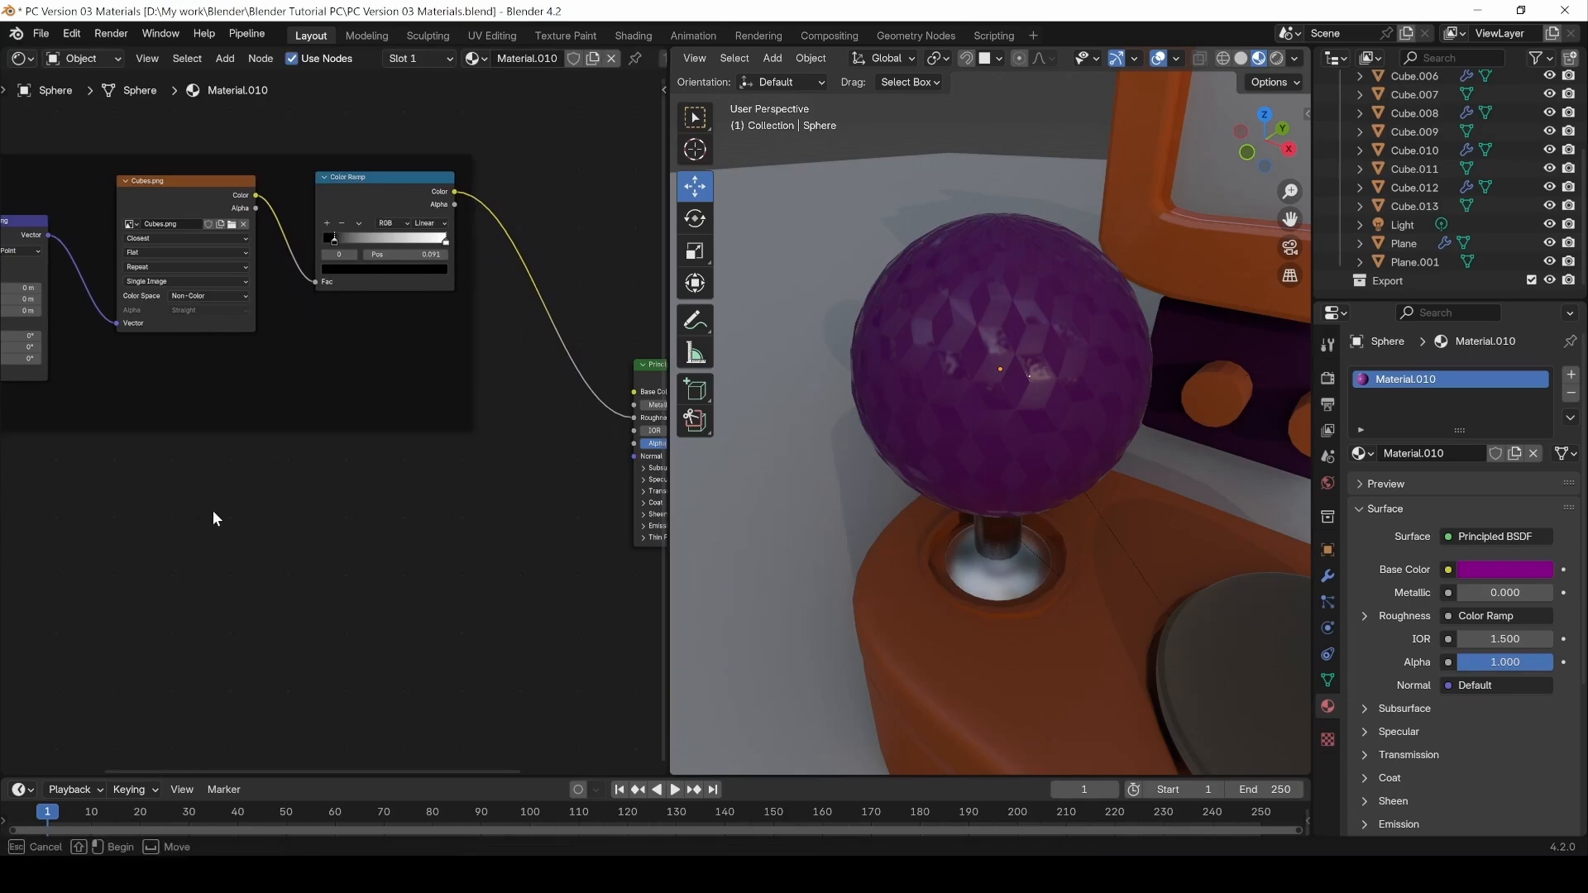
Show the frame's node properties and label the frame "Roughness".
{"action": "middle_click_drag", "start_coordinate": [232, 509], "coordinate": [321, 575]}
{"action": "key", "text": "n"}
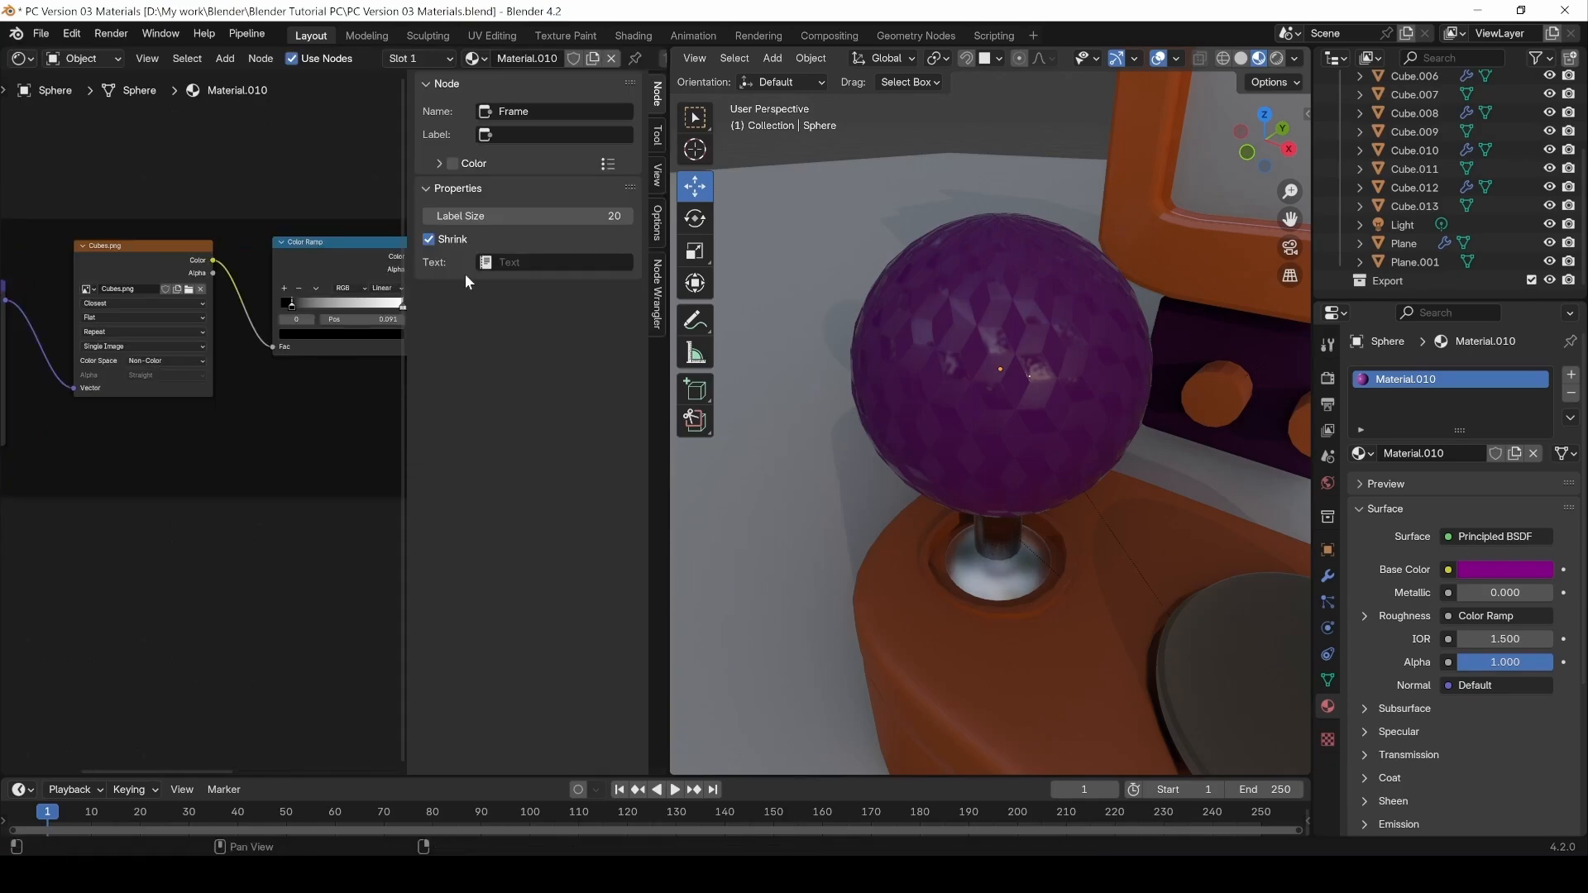
{"action": "left_click", "coordinate": [229, 487]}
{"action": "left_click", "coordinate": [513, 168]}
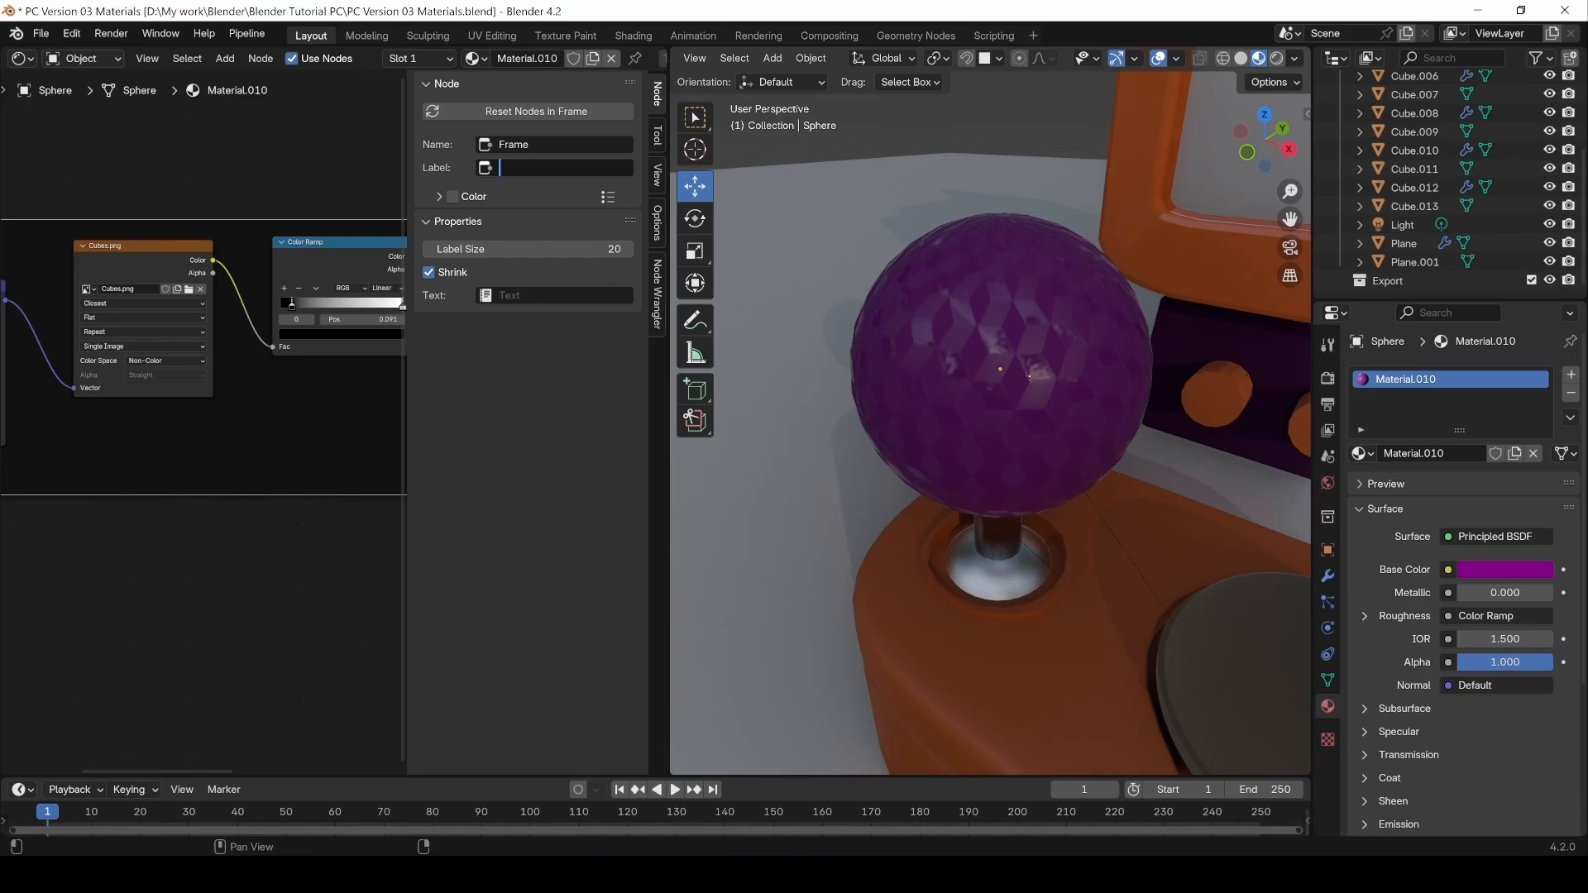
{"action": "type", "text": "Roughness"}
{"action": "key", "text": "Return"}
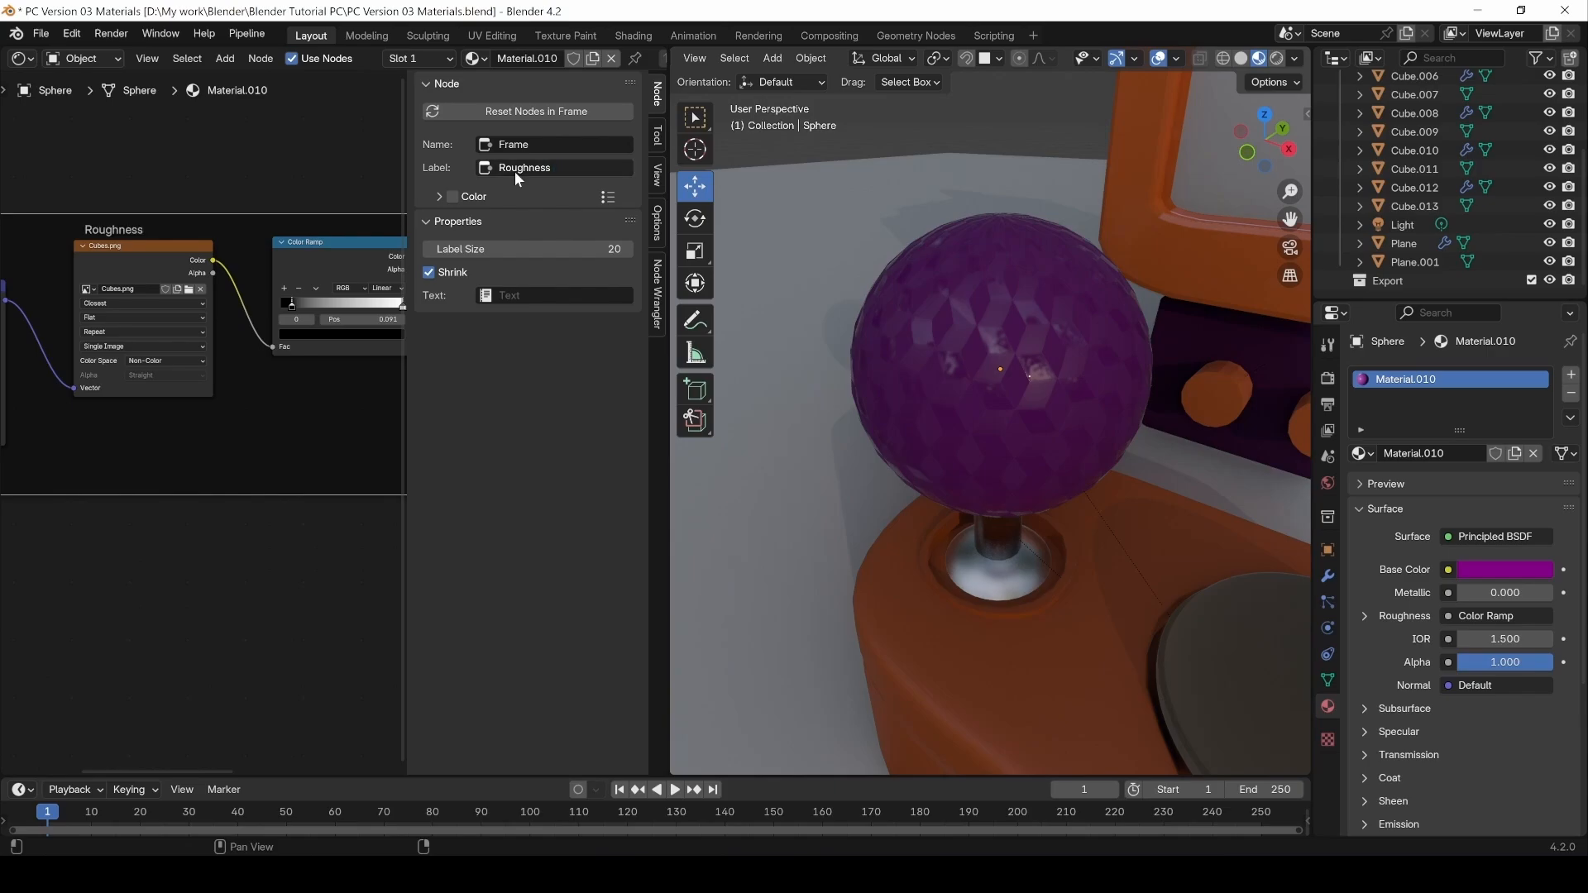
Enable a custom color for the Roughness frame and choose a dark warm grey.
{"action": "left_click", "coordinate": [455, 197]}
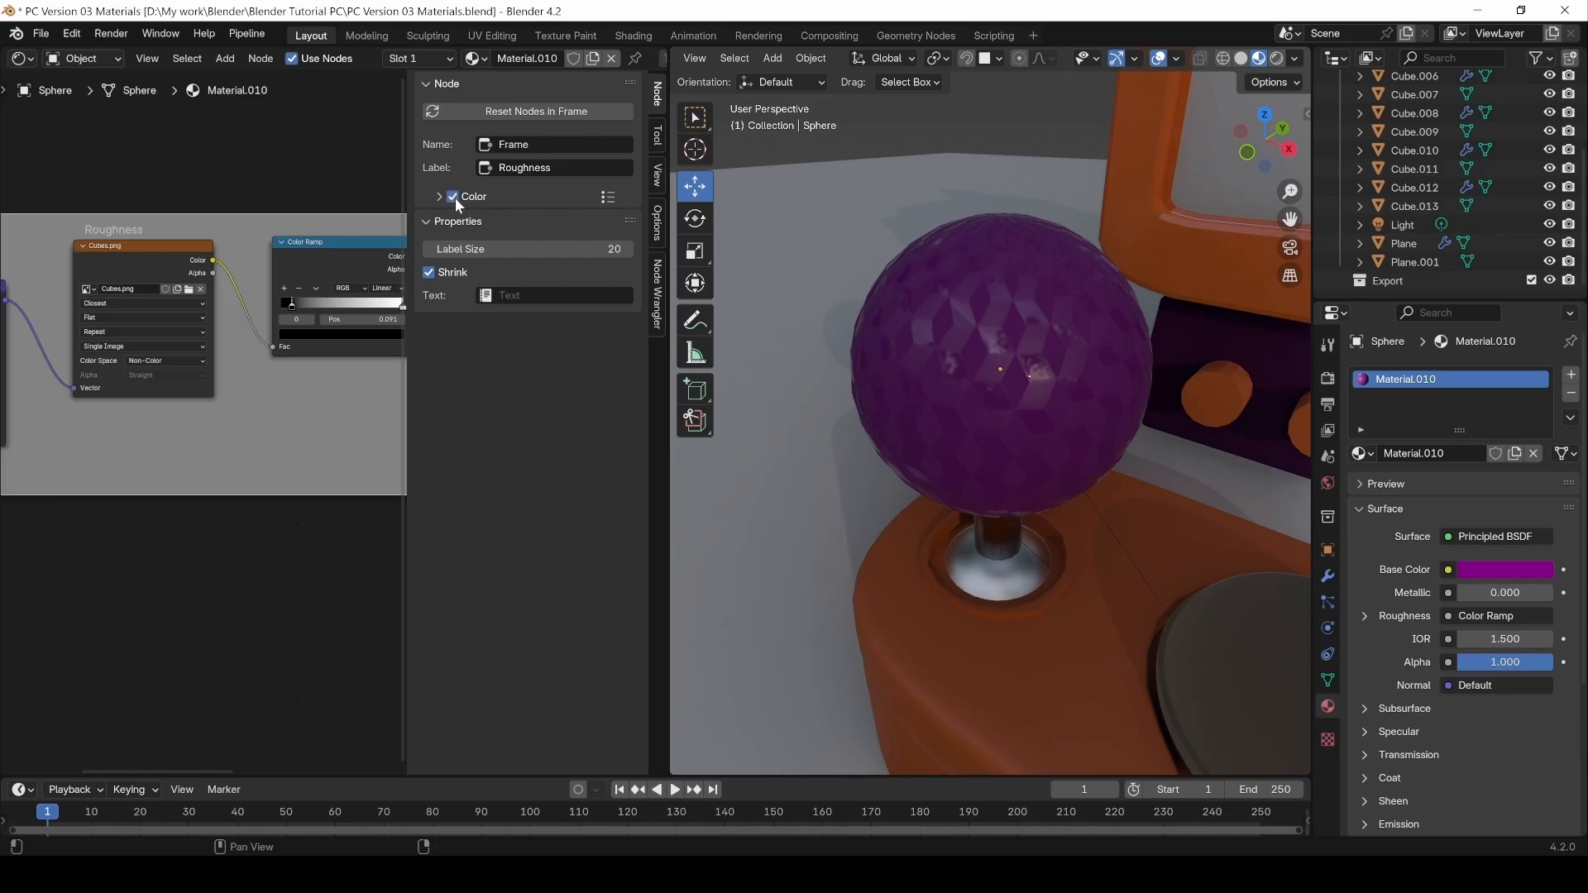
{"action": "left_click", "coordinate": [455, 197]}
{"action": "left_click", "coordinate": [451, 197]}
{"action": "left_click", "coordinate": [440, 197]}
{"action": "left_click", "coordinate": [484, 231]}
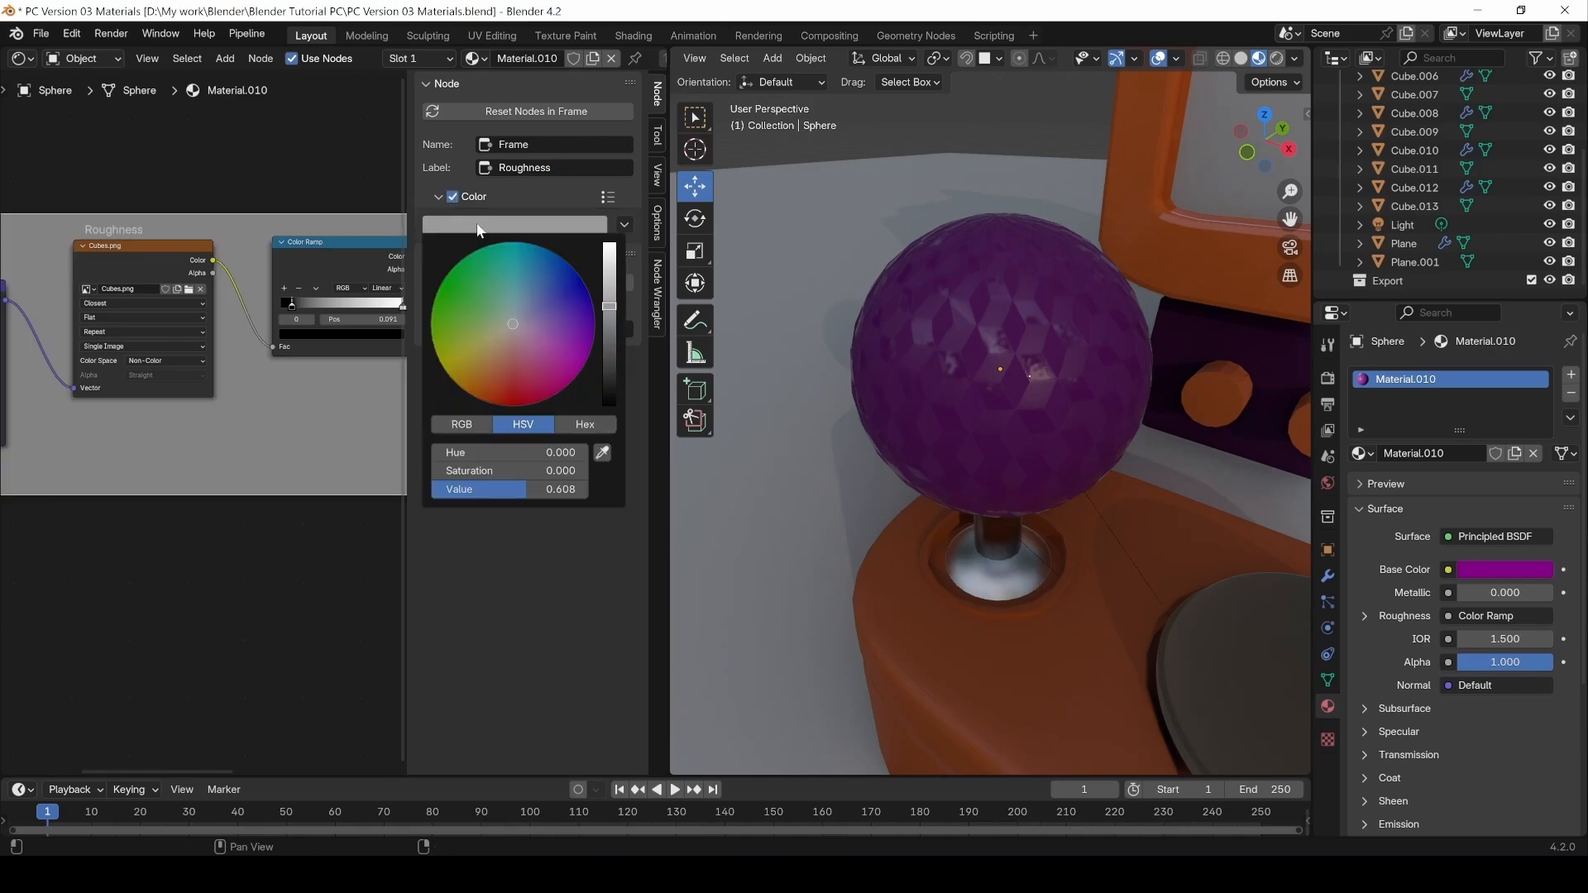
{"action": "left_click_drag", "start_coordinate": [481, 300], "coordinate": [510, 328]}
{"action": "left_click_drag", "start_coordinate": [611, 307], "coordinate": [610, 354]}
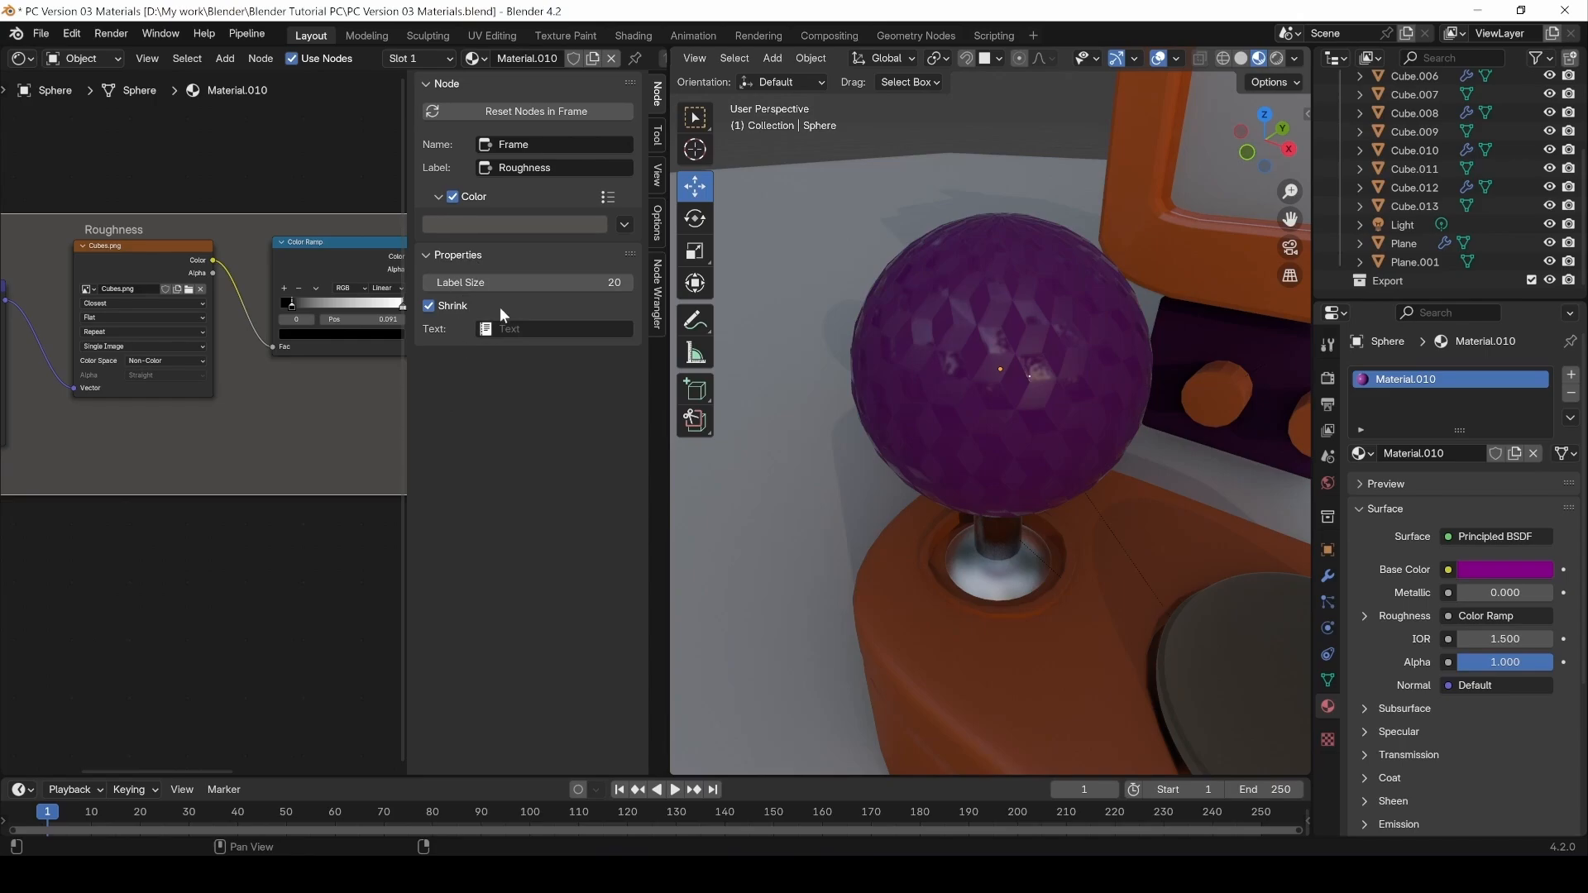
Set the Roughness frame's label size to 51 and close the node properties.
{"action": "left_click_drag", "start_coordinate": [529, 282], "coordinate": [579, 282]}
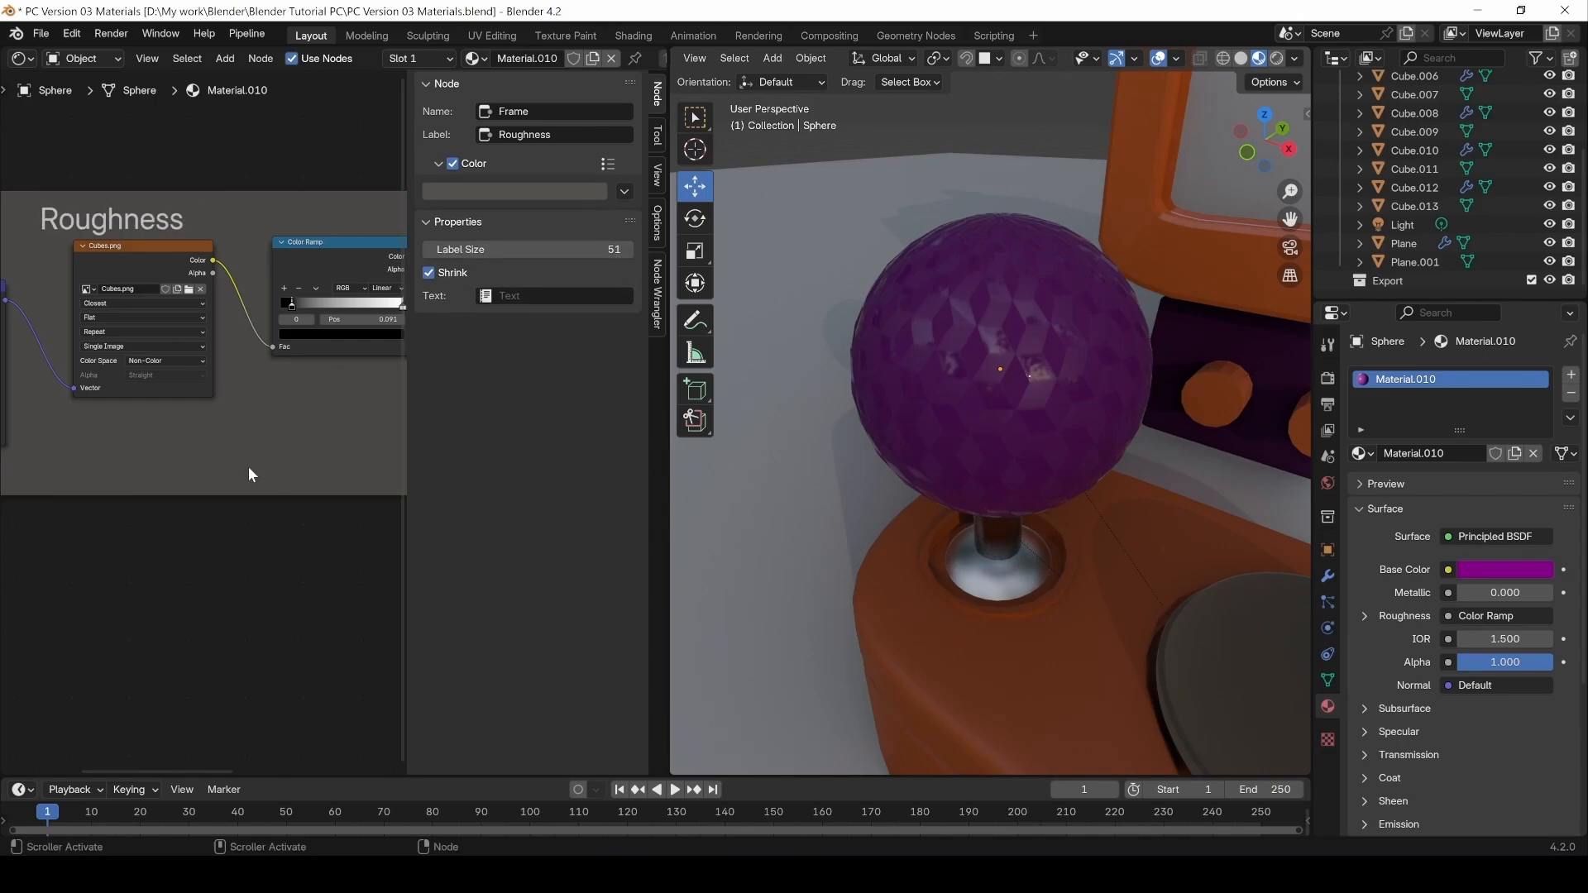
{"action": "key", "text": "n"}
{"action": "middle_click_drag", "start_coordinate": [144, 476], "coordinate": [139, 390]}
{"action": "scroll", "coordinate": [416, 502], "scroll_direction": "down", "scroll_amount": 3}
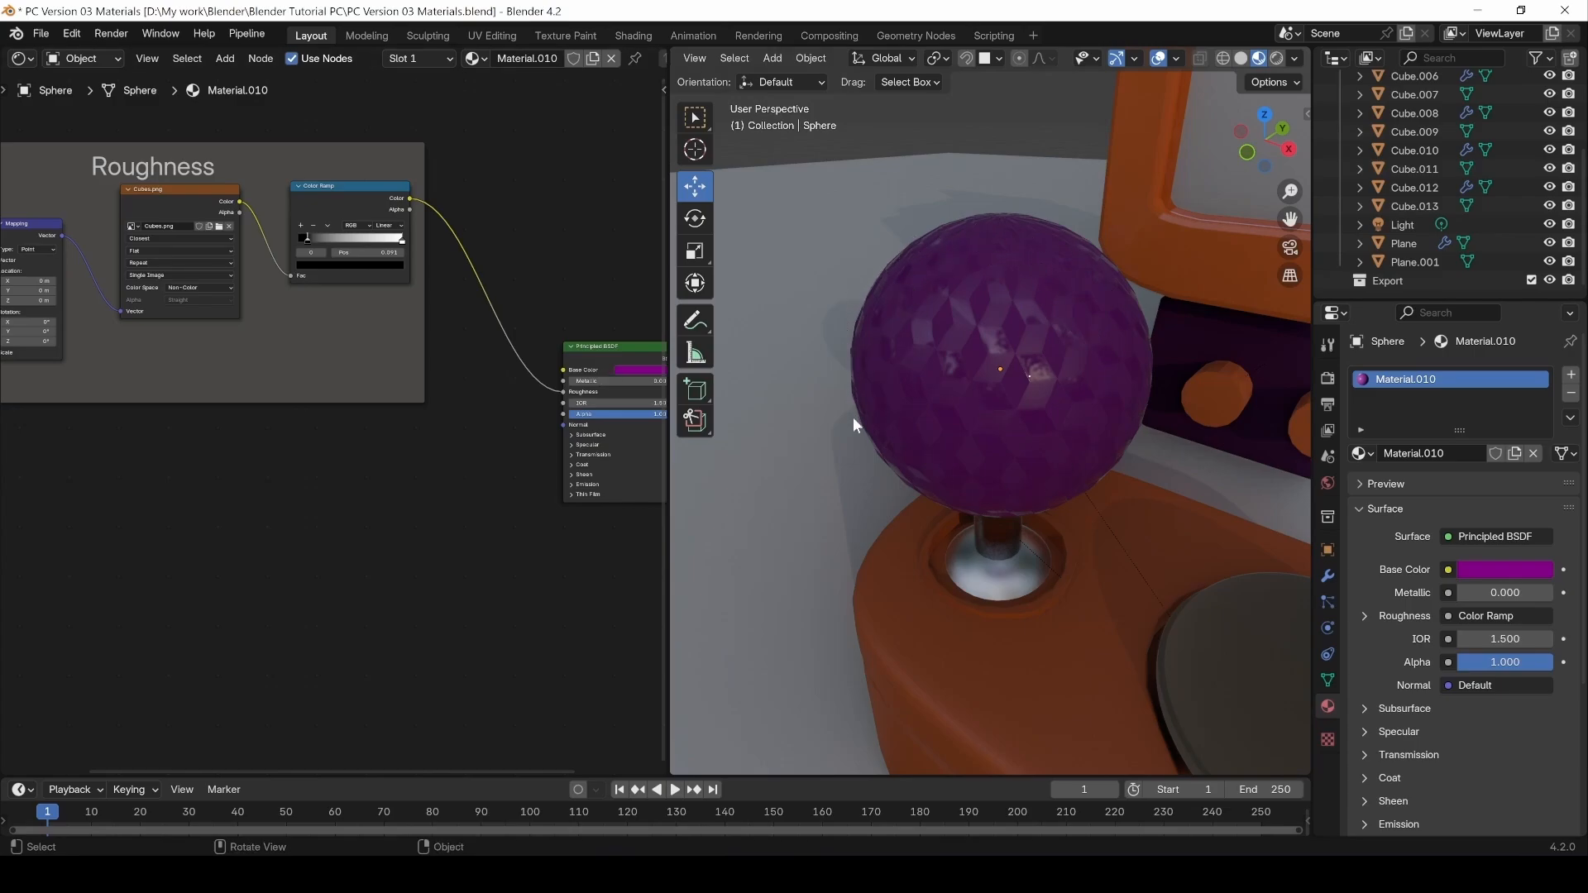
Add a Fresnel node and place it in the empty space below the Roughness frame.
{"action": "middle_click_drag", "start_coordinate": [1112, 510], "coordinate": [1074, 271]}
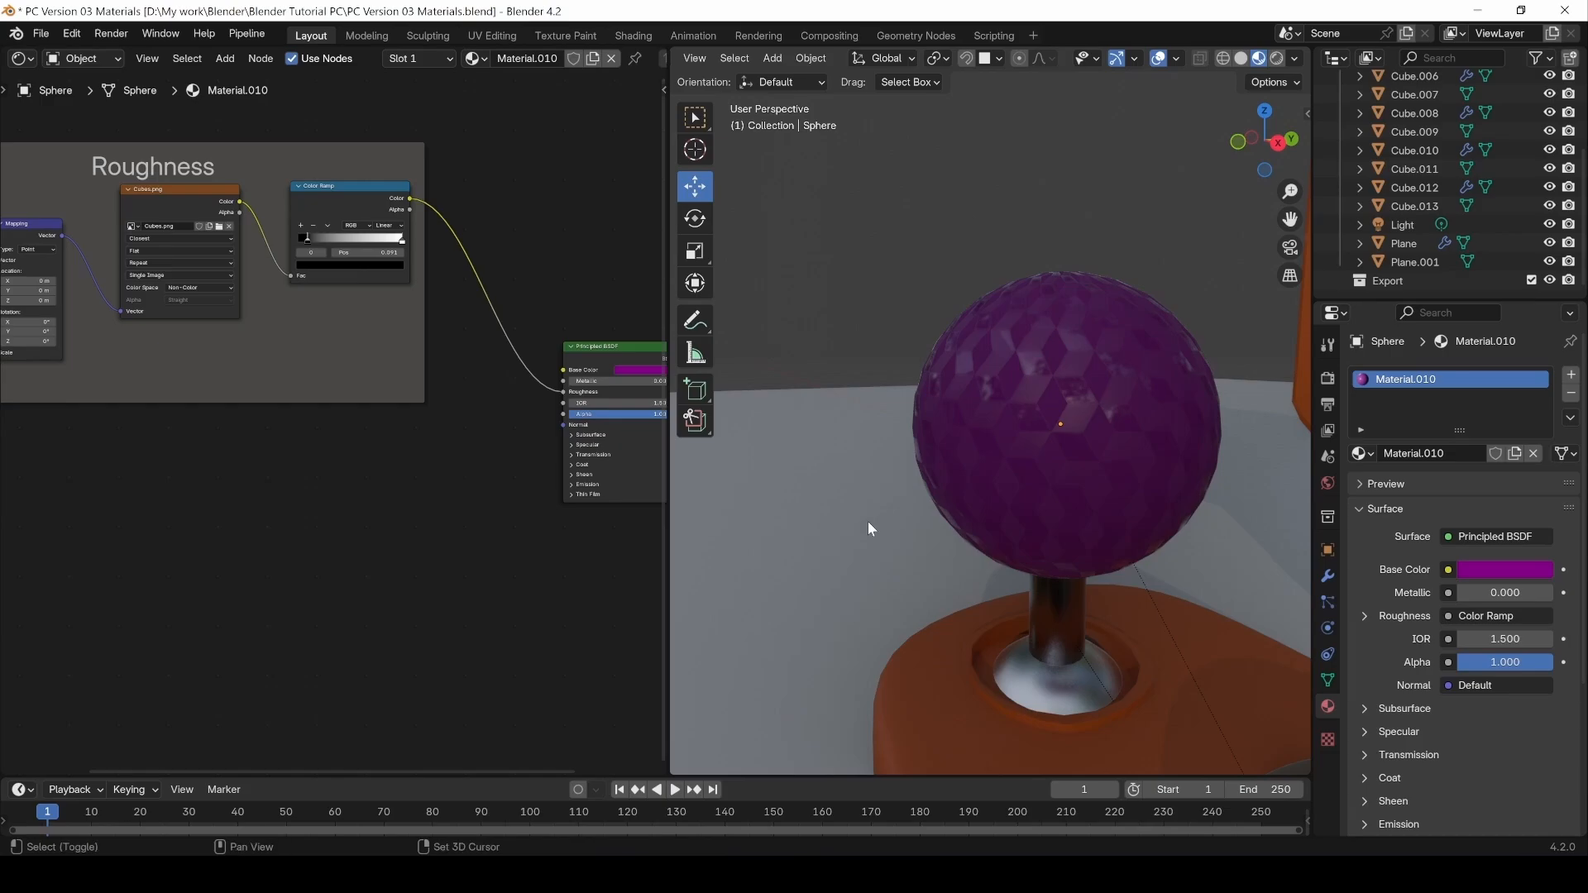
{"action": "key", "text": "shift+a"}
{"action": "mouse_move", "coordinate": [268, 519]}
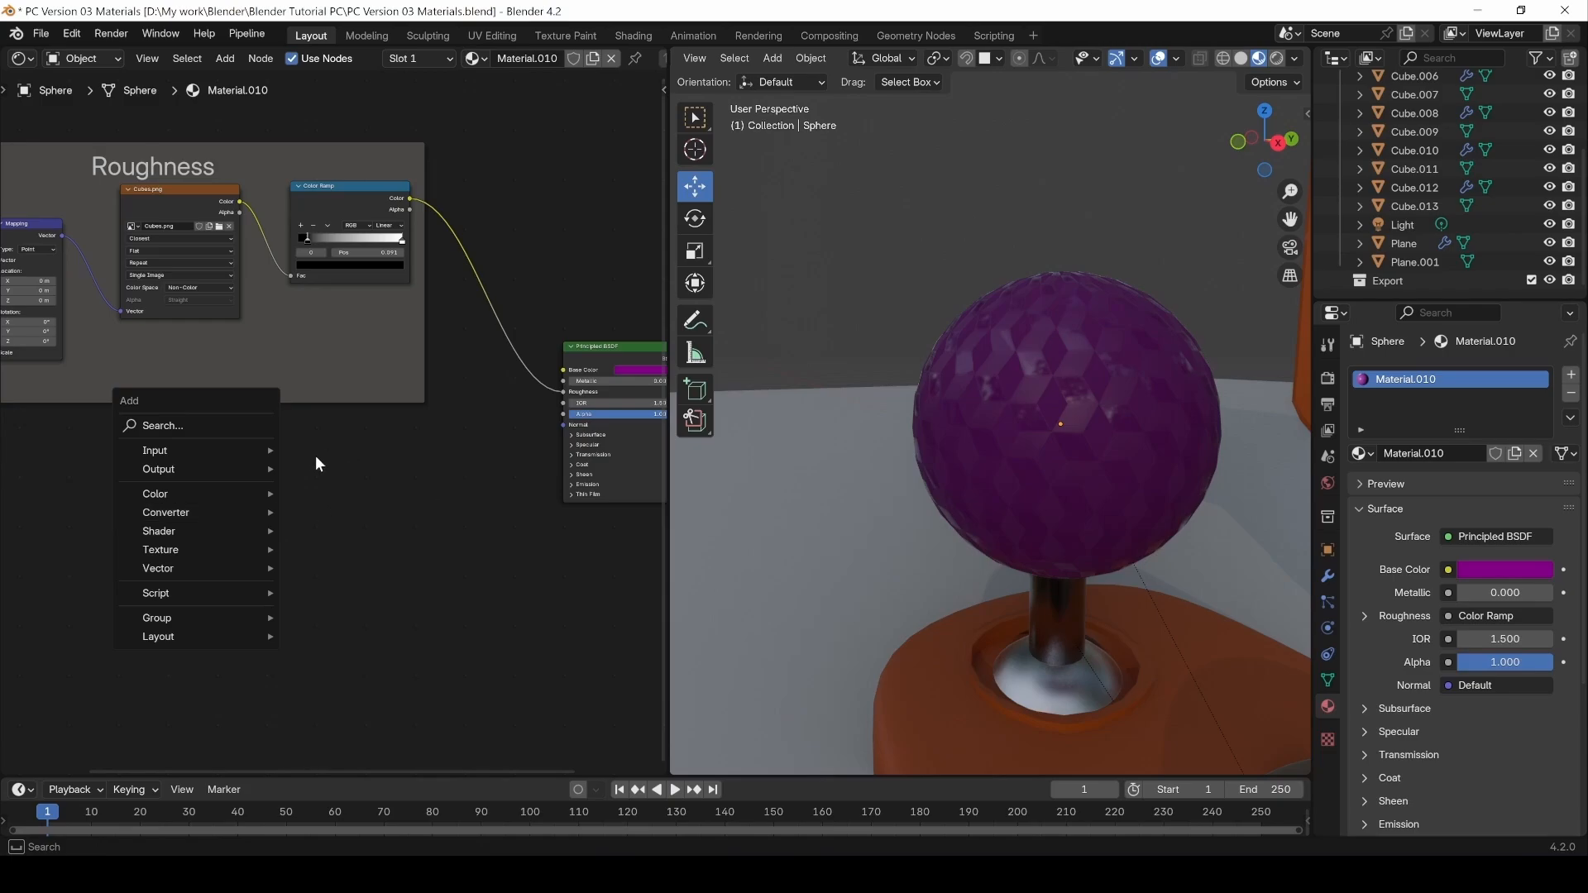
{"action": "left_click", "coordinate": [165, 425]}
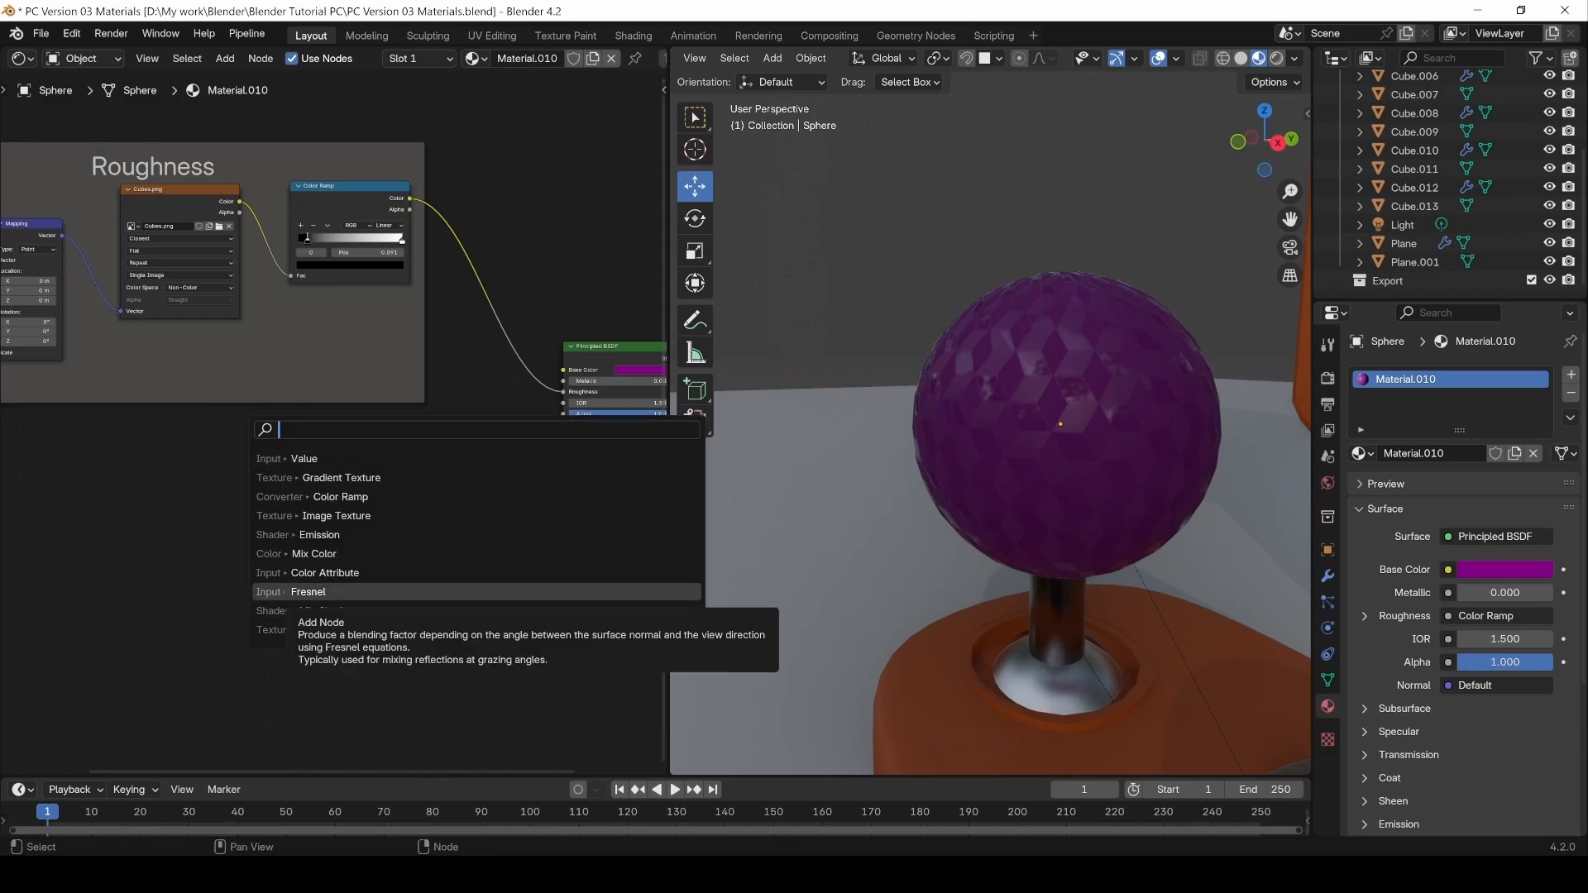
{"action": "left_click", "coordinate": [306, 591]}
{"action": "left_click", "coordinate": [327, 467]}
{"action": "middle_click_drag", "start_coordinate": [482, 471], "coordinate": [386, 484]}
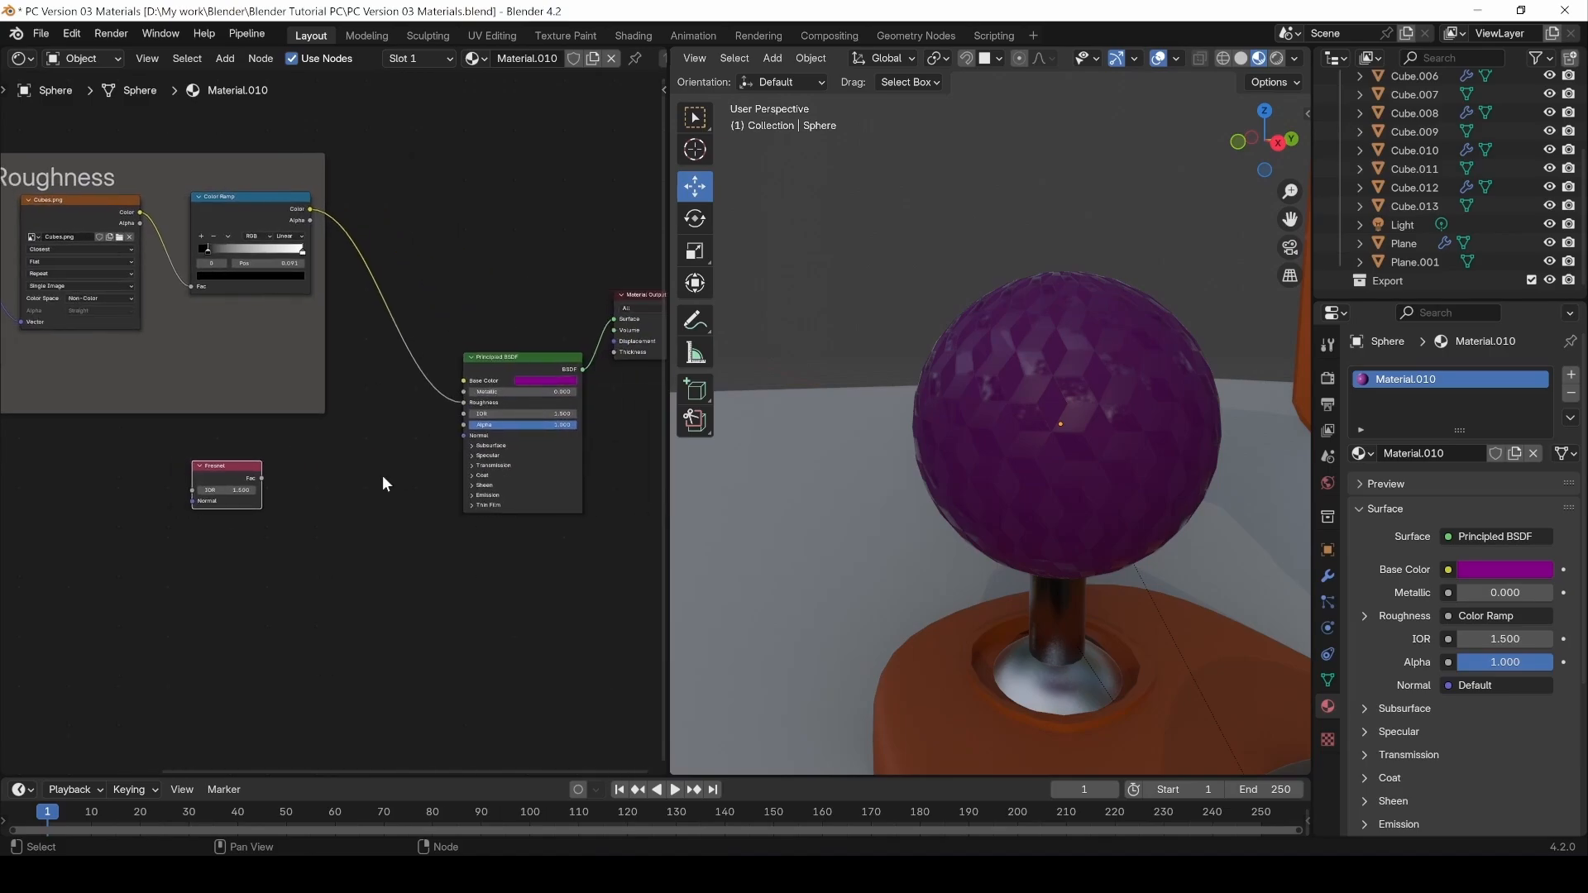
{"action": "left_click_drag", "start_coordinate": [241, 466], "coordinate": [247, 448]}
{"action": "middle_click_drag", "start_coordinate": [205, 509], "coordinate": [325, 523]}
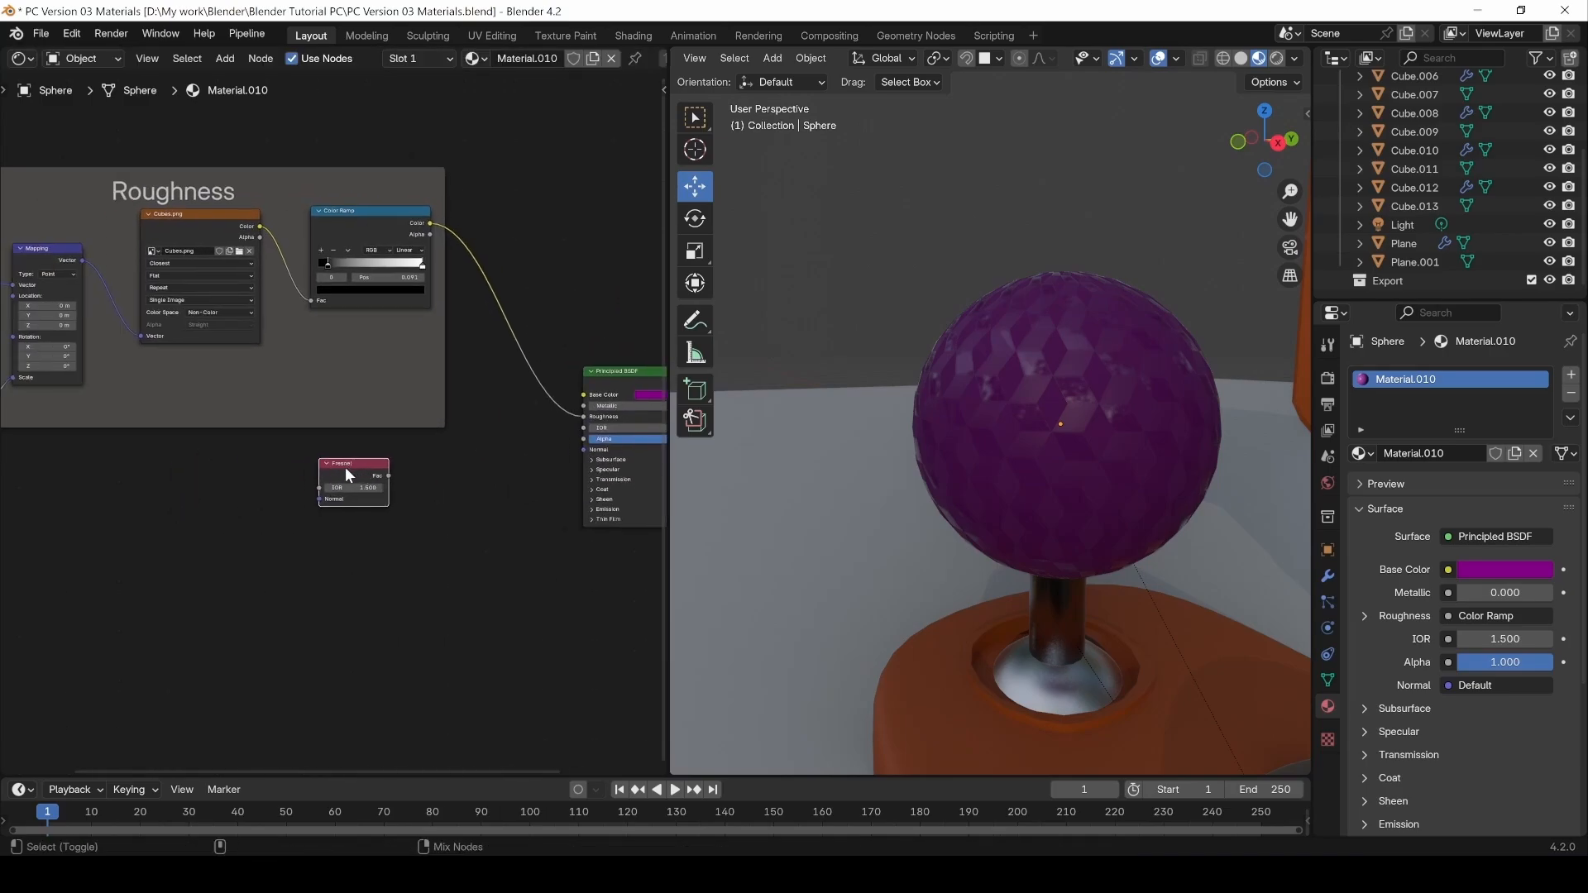
Preview the Fresnel node's output directly on the sphere.
{"action": "left_click", "coordinate": [345, 467], "text": "ctrl+shift"}
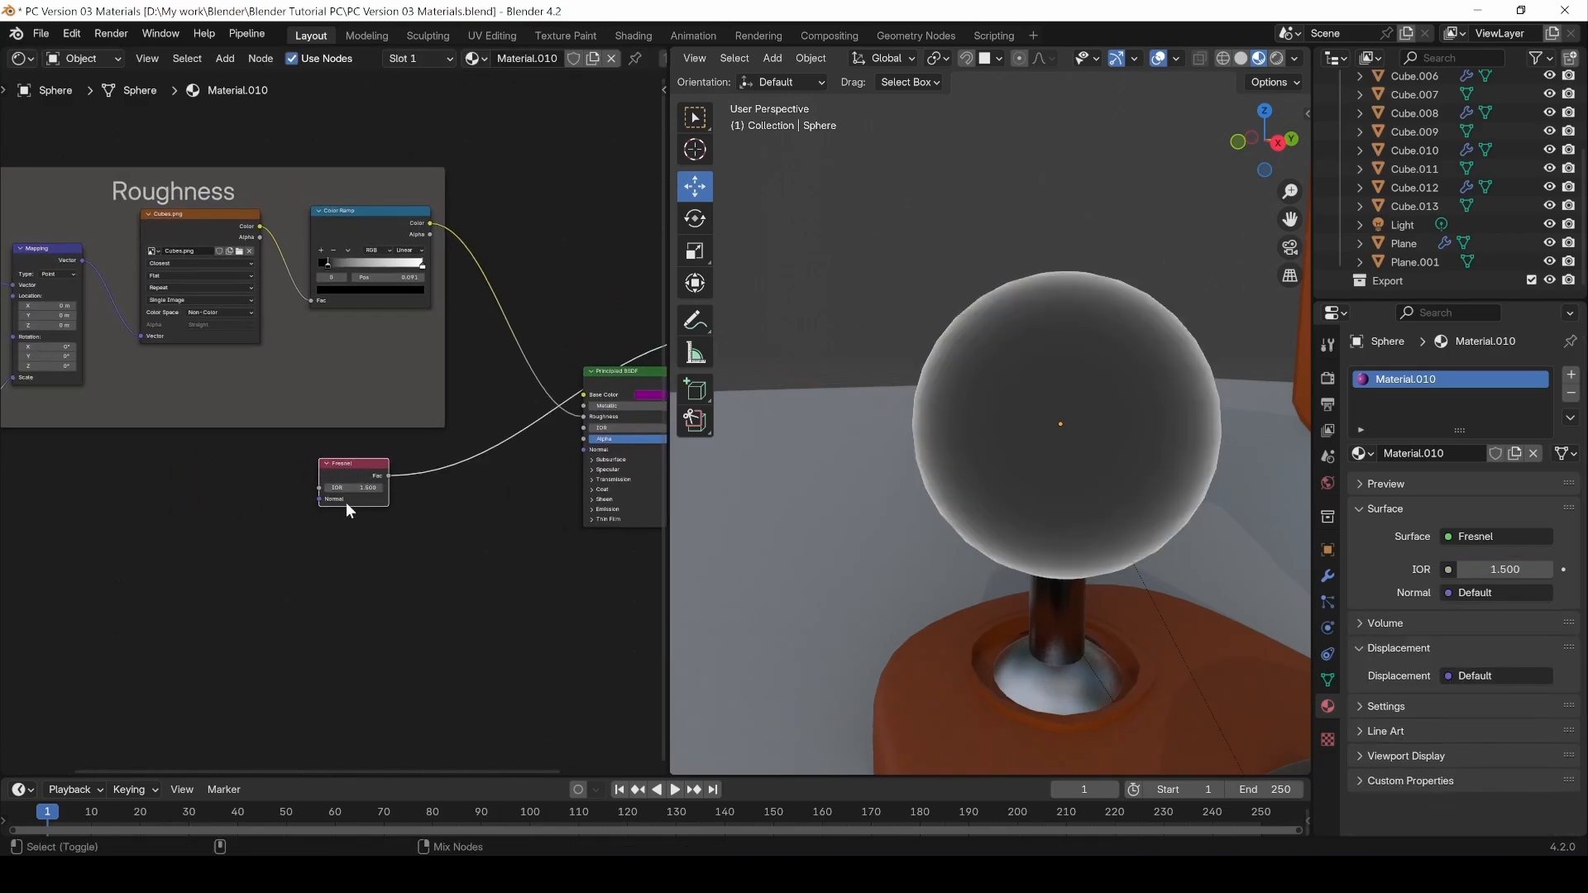
{"action": "middle_click_drag", "start_coordinate": [511, 514], "coordinate": [415, 514]}
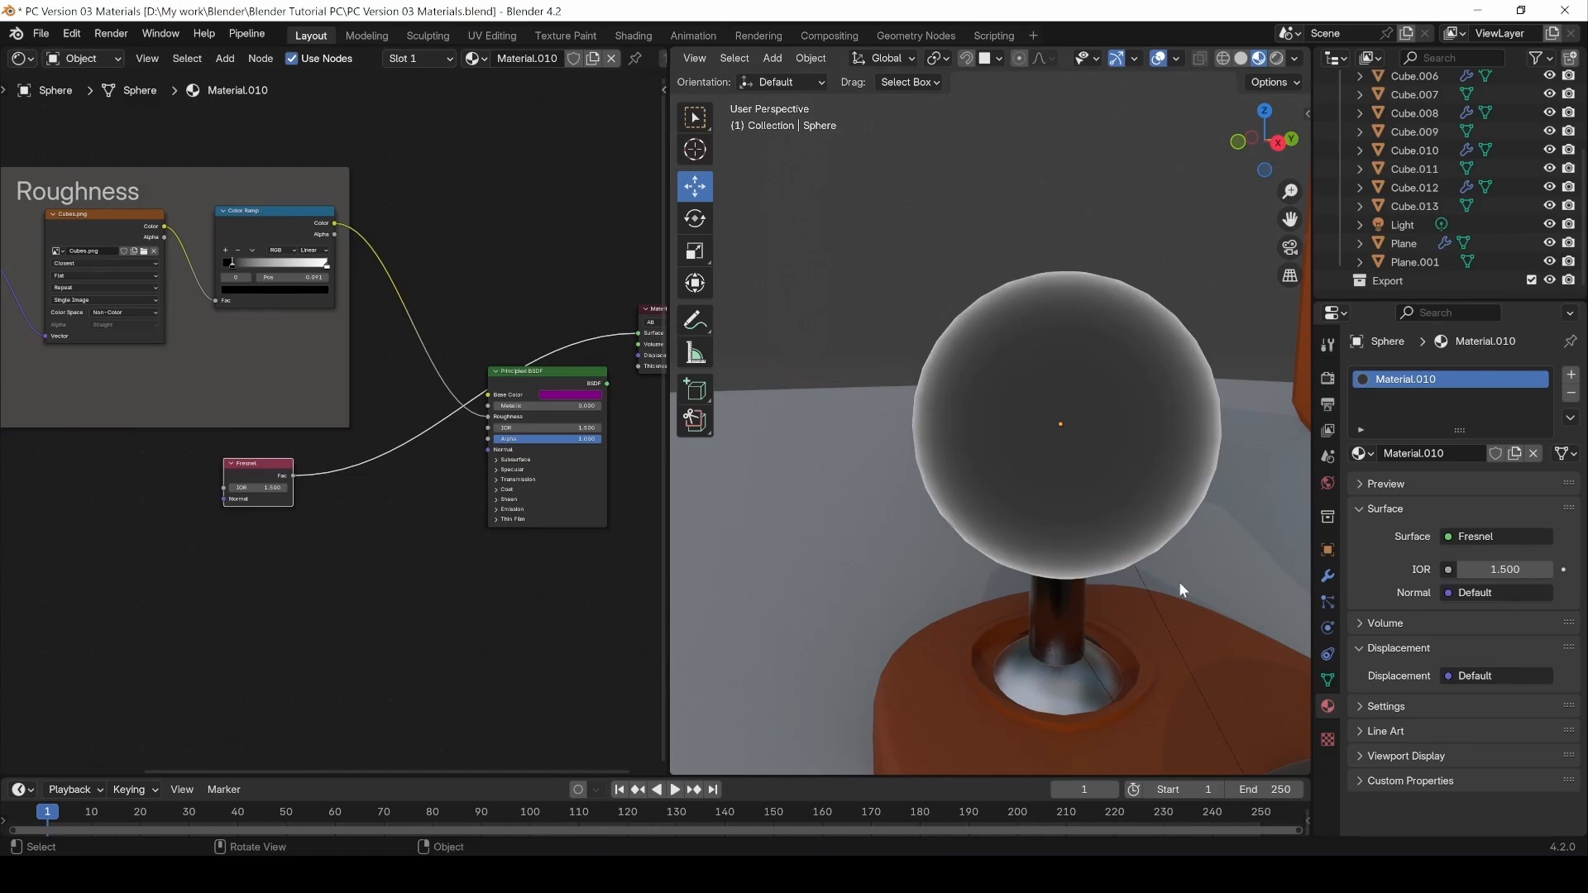
{"action": "middle_click_drag", "start_coordinate": [330, 542], "coordinate": [304, 575]}
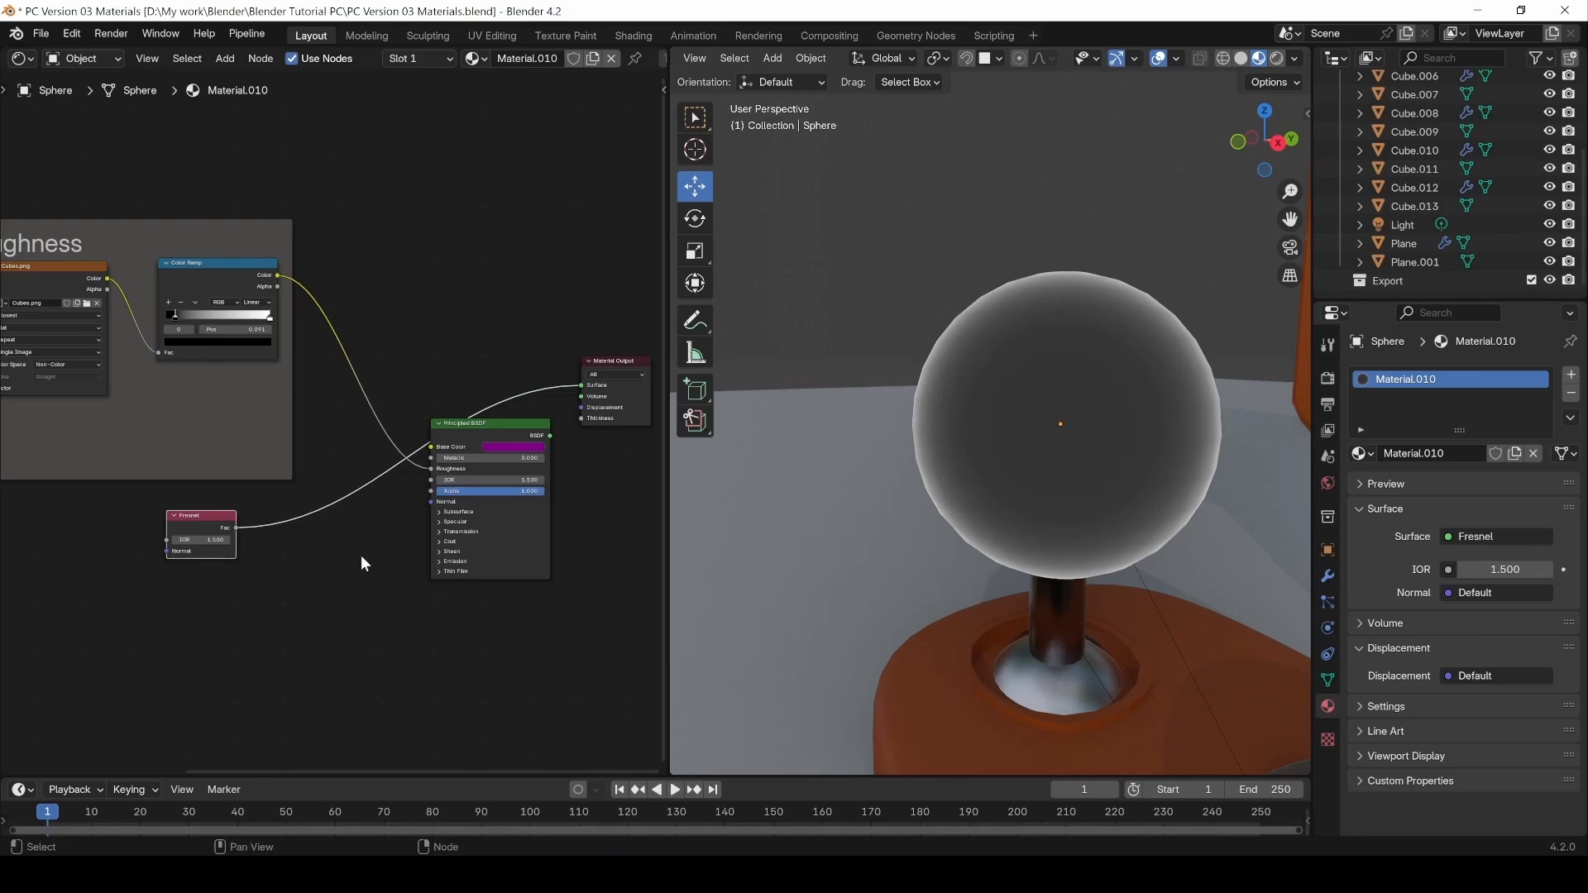
Disconnect the Fresnel node from the Material Output and move it farther from the Principled BSDF, below the Roughness frame.
{"action": "left_click_drag", "start_coordinate": [579, 386], "coordinate": [276, 525]}
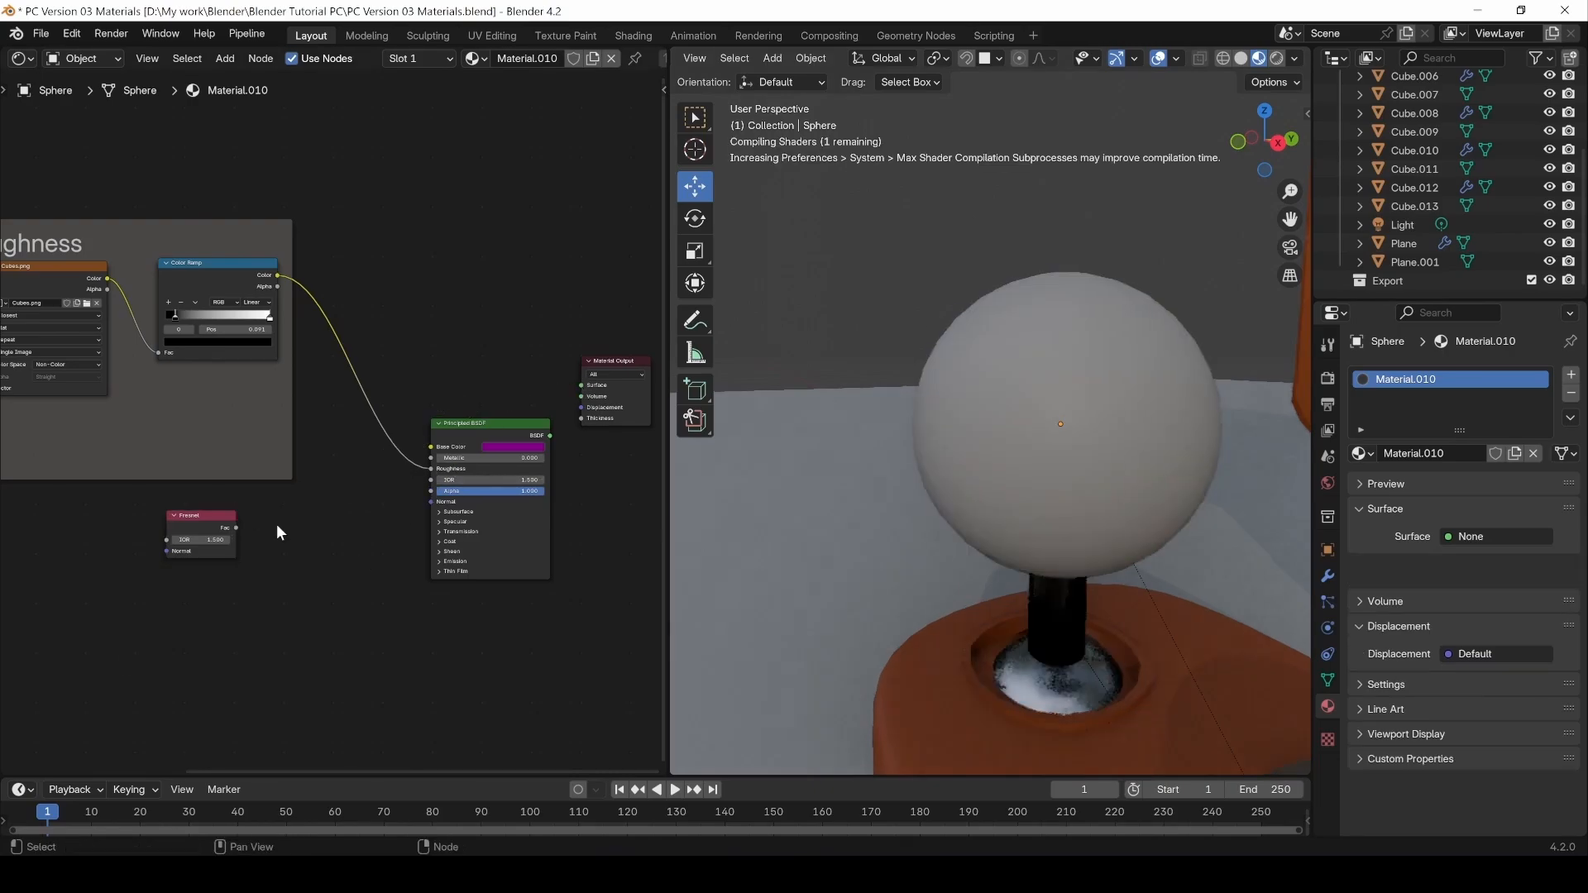
{"action": "middle_click_drag", "start_coordinate": [165, 547], "coordinate": [357, 523]}
{"action": "left_click_drag", "start_coordinate": [423, 516], "coordinate": [174, 515]}
{"action": "left_click", "coordinate": [217, 562]}
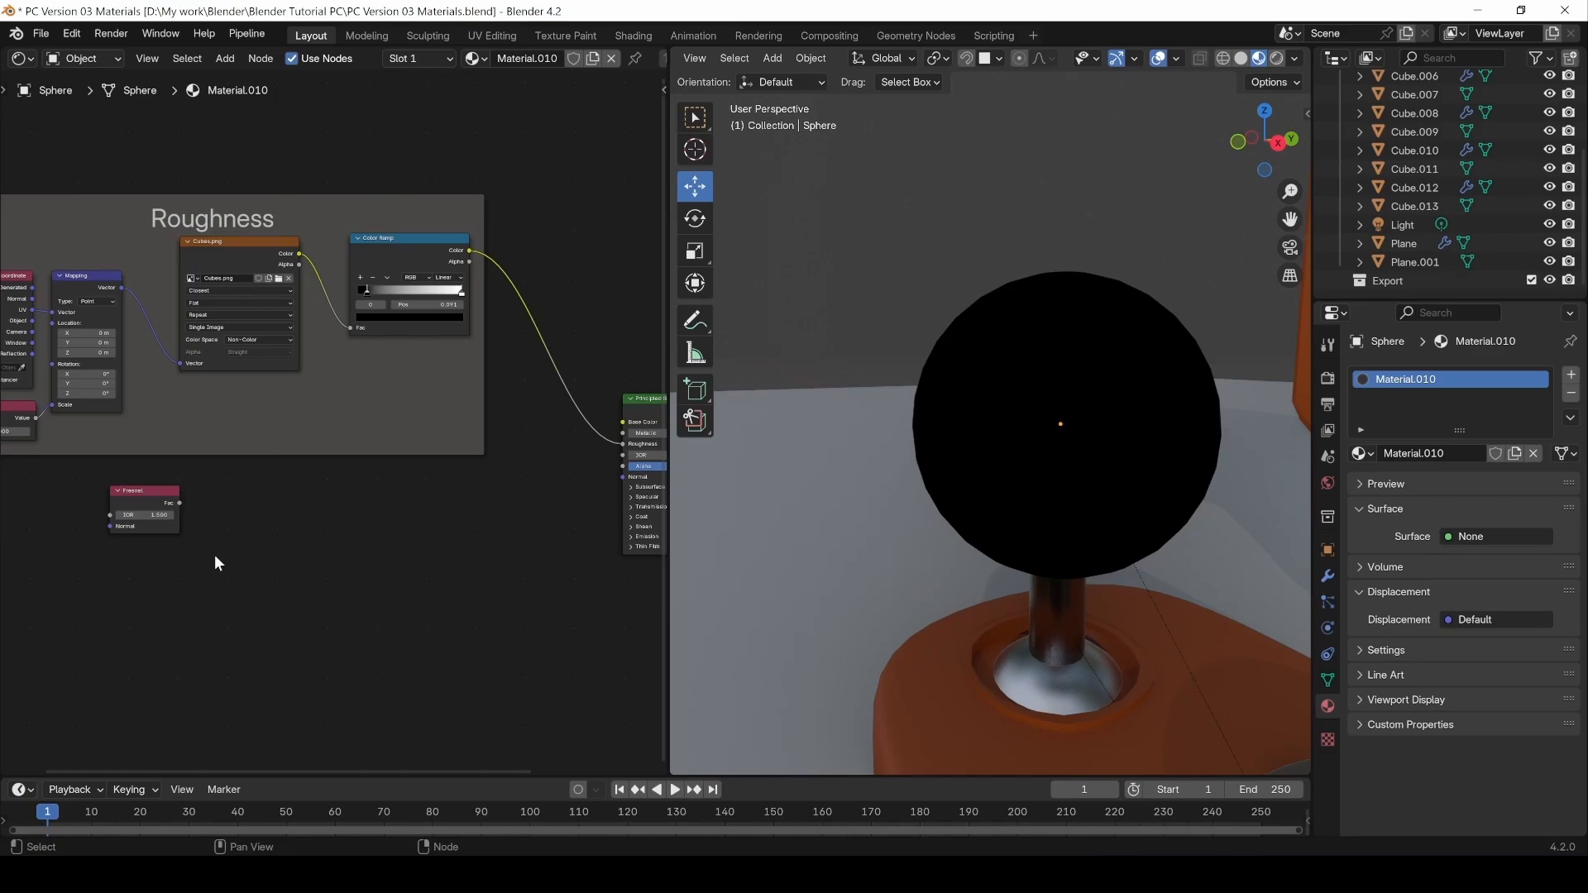
Add a Color Ramp beside the Fresnel node, feed the Fresnel output into its Fac, and move the black stop to 0.036.
{"action": "key", "text": "shift+a"}
{"action": "type", "text": "c"}
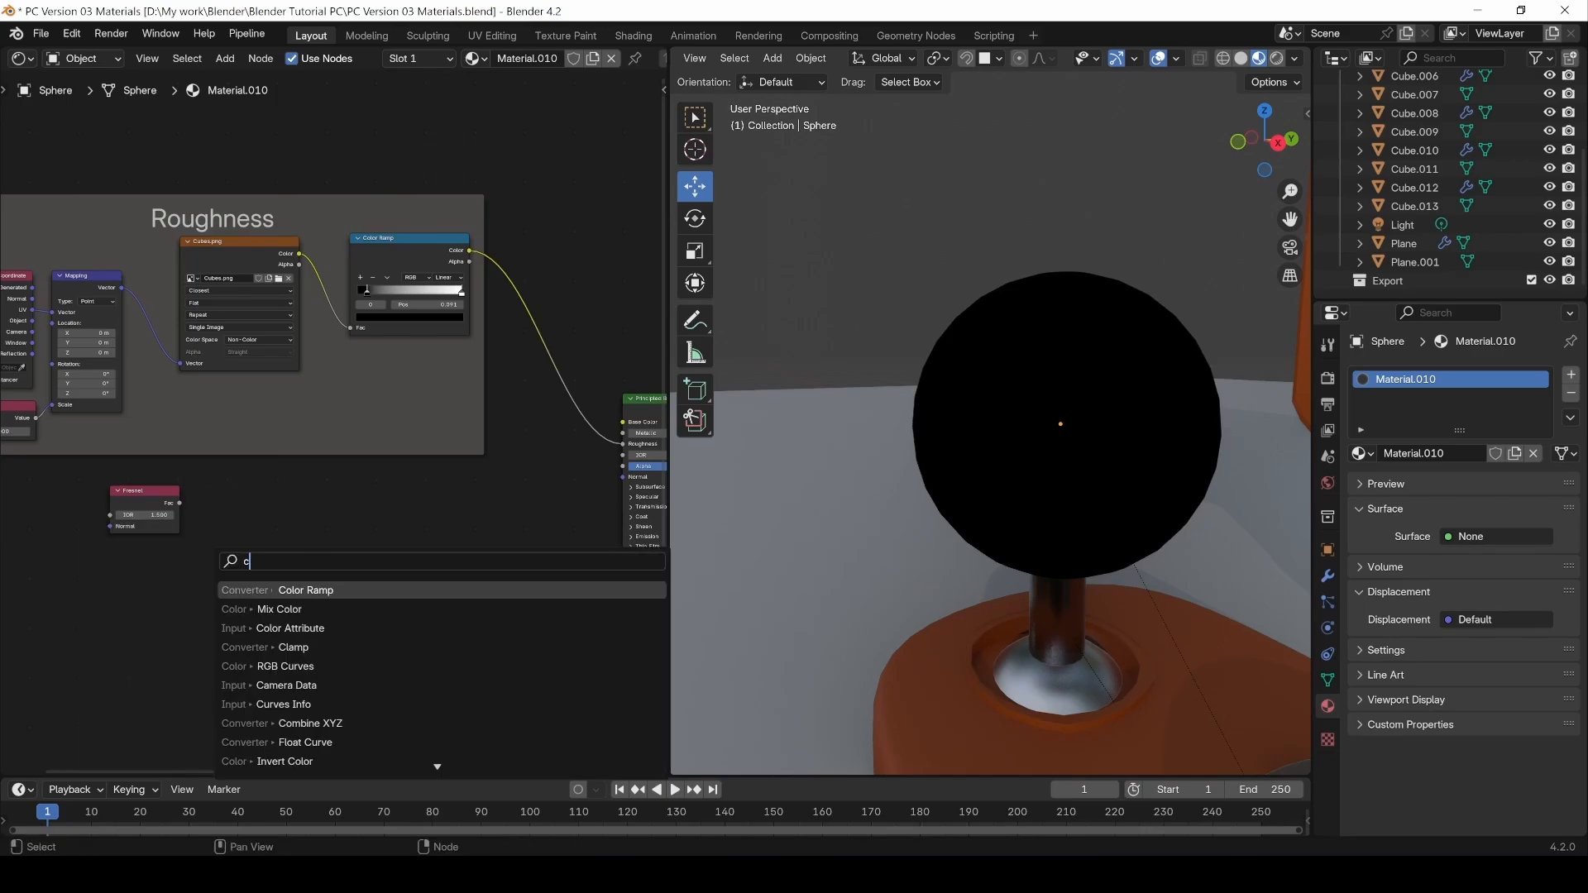
{"action": "type", "text": "olor ramp"}
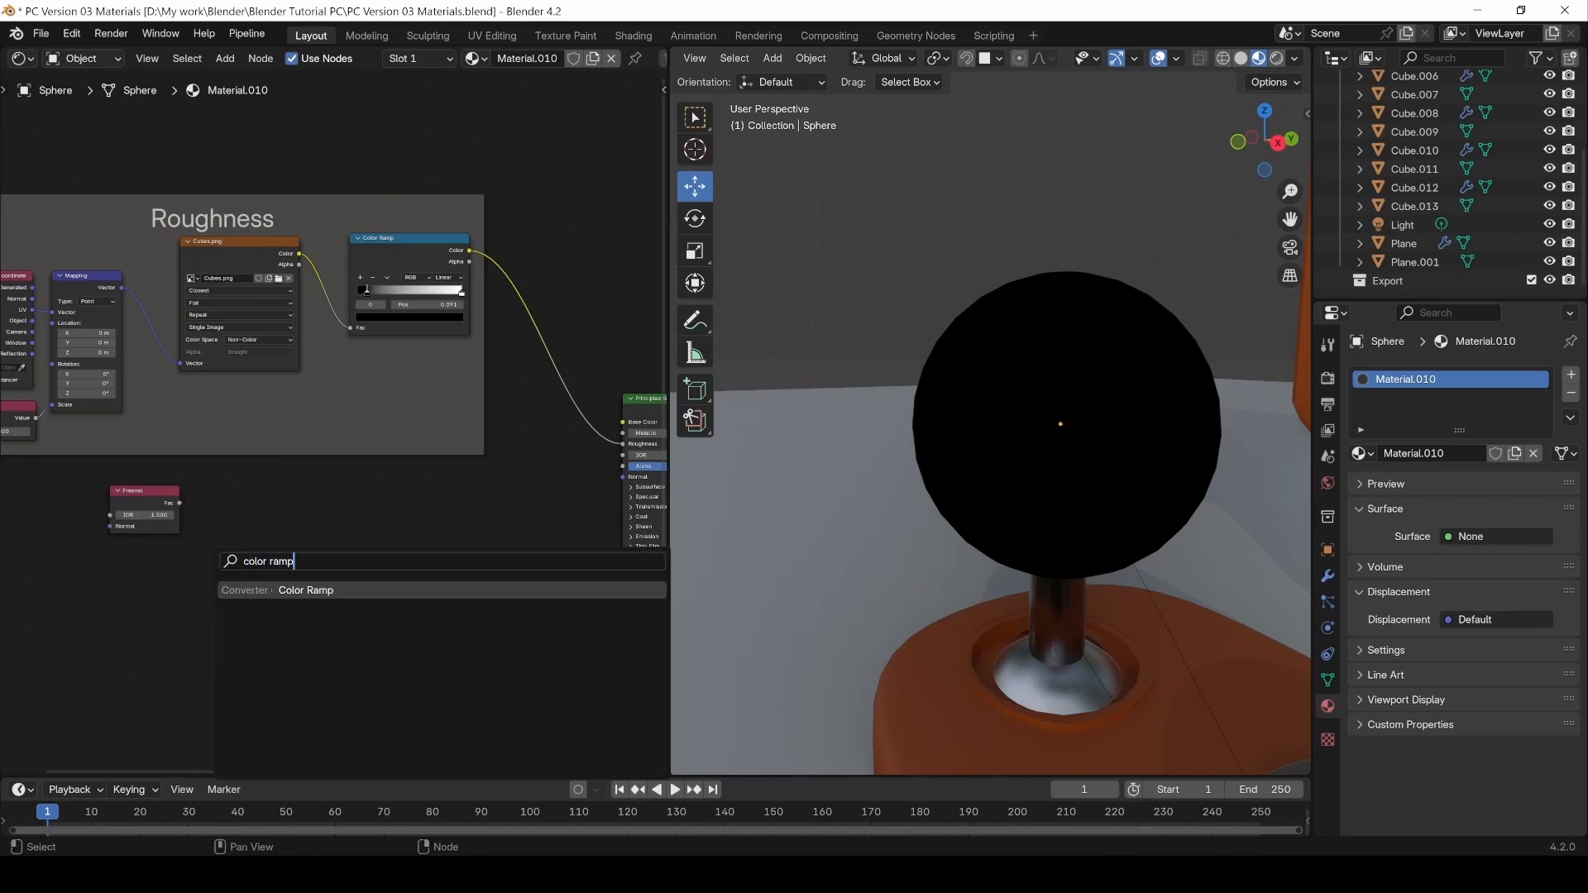
{"action": "key", "text": "Return"}
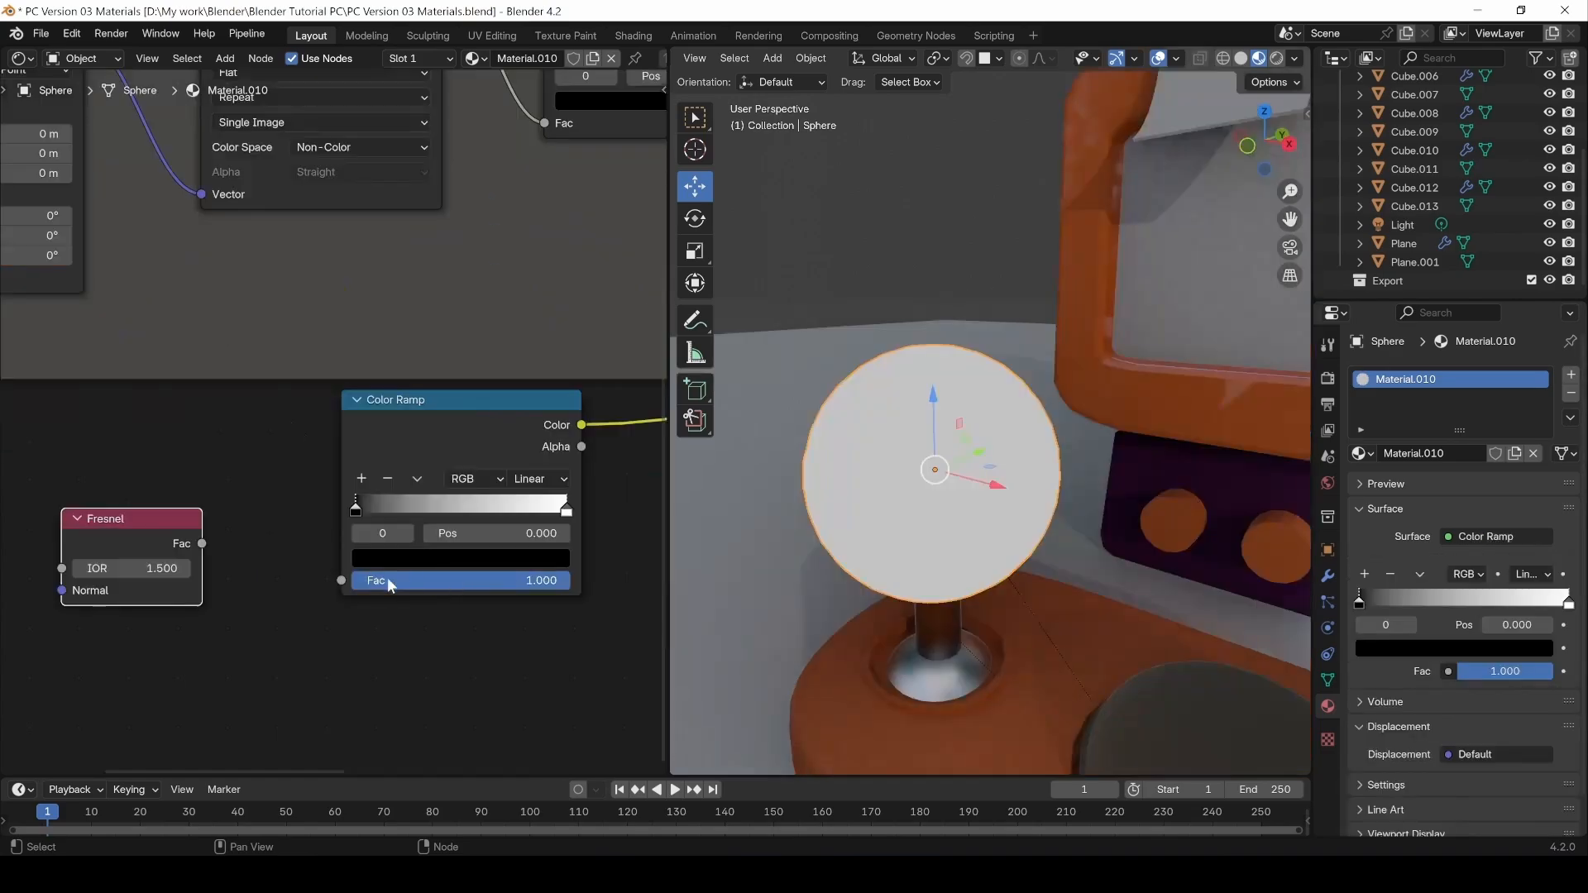
{"action": "left_click_drag", "start_coordinate": [201, 543], "coordinate": [348, 574]}
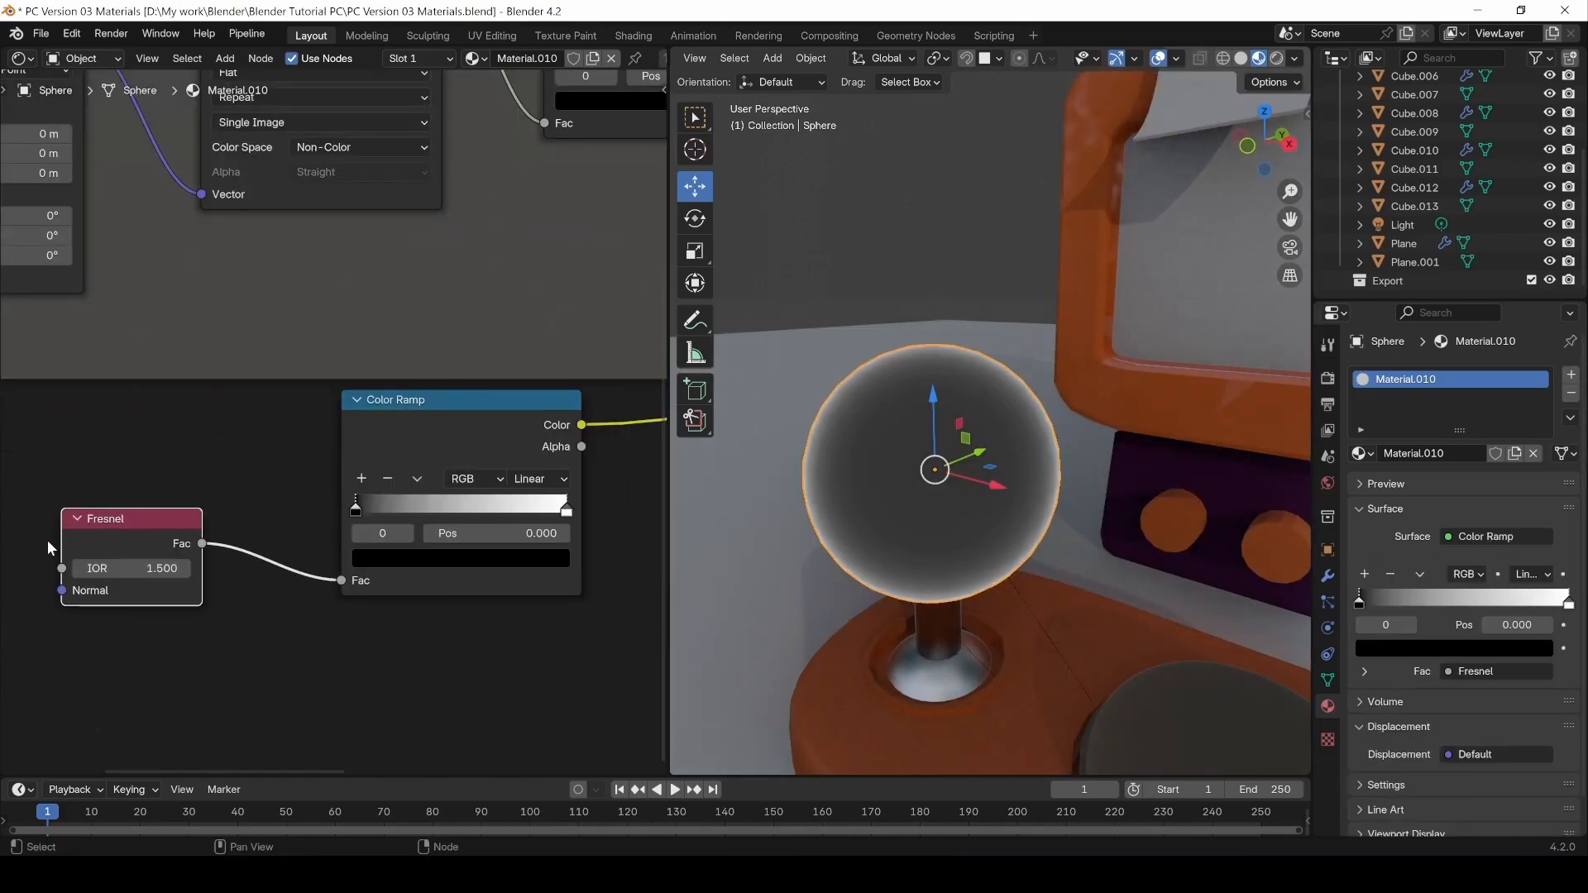
{"action": "mouse_move", "coordinate": [356, 508]}
{"action": "left_mouse_down"}
{"action": "mouse_move", "coordinate": [377, 508]}
{"action": "mouse_move", "coordinate": [363, 508]}
{"action": "left_mouse_up"}
Disconnect the Fresnel Color Ramp from the Material Output's Surface socket.
{"action": "scroll", "coordinate": [413, 531], "scroll_direction": "down", "scroll_amount": 11}
{"action": "middle_click_drag", "start_coordinate": [579, 486], "coordinate": [193, 482]}
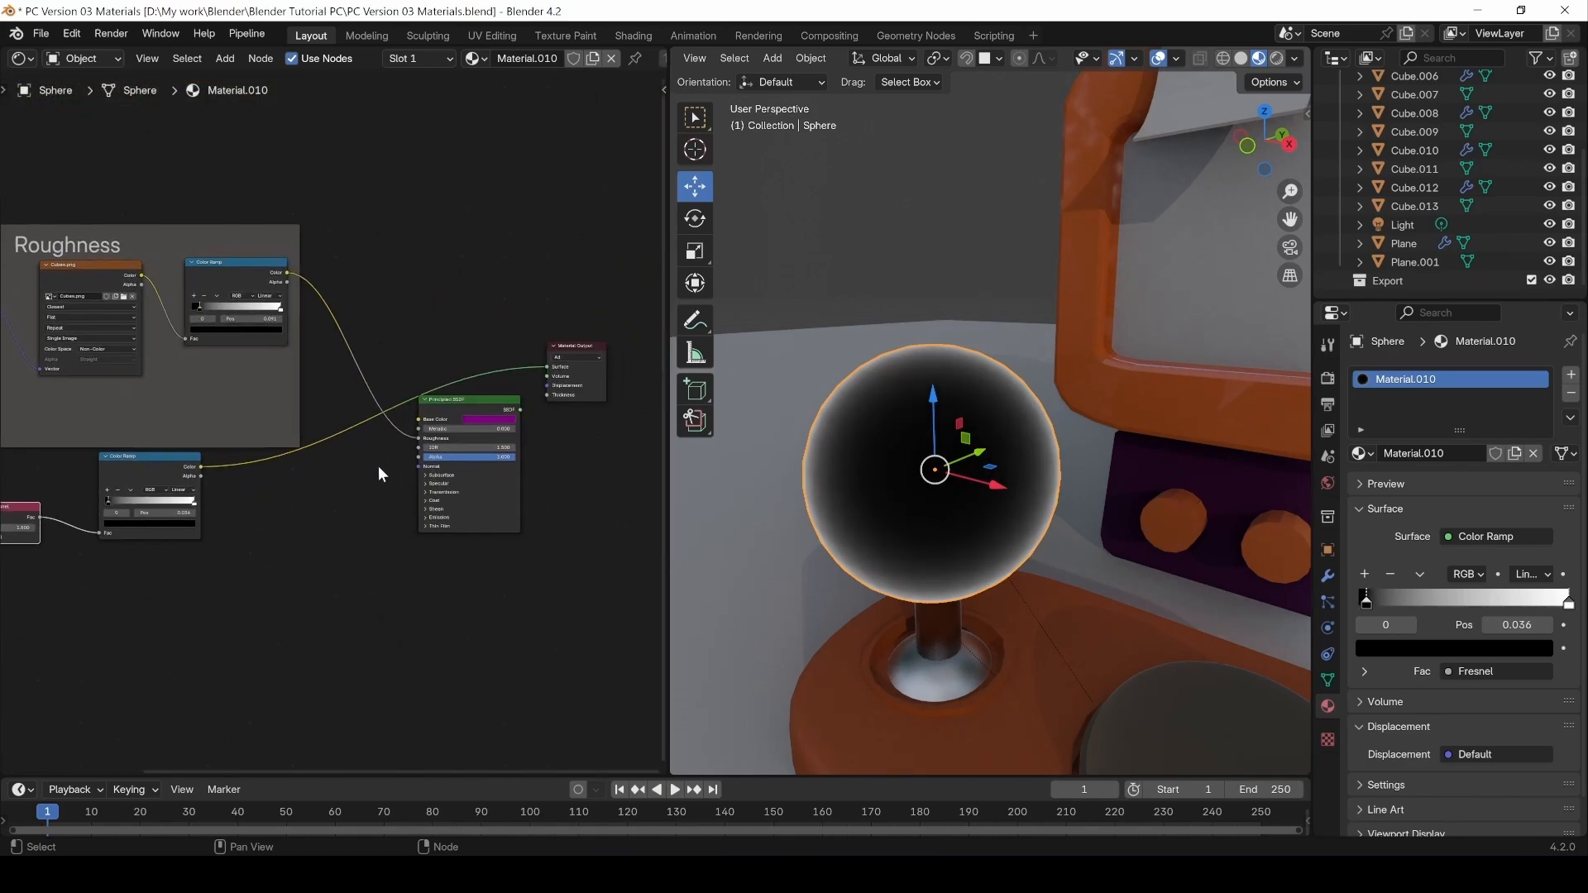
{"action": "left_click", "coordinate": [463, 406]}
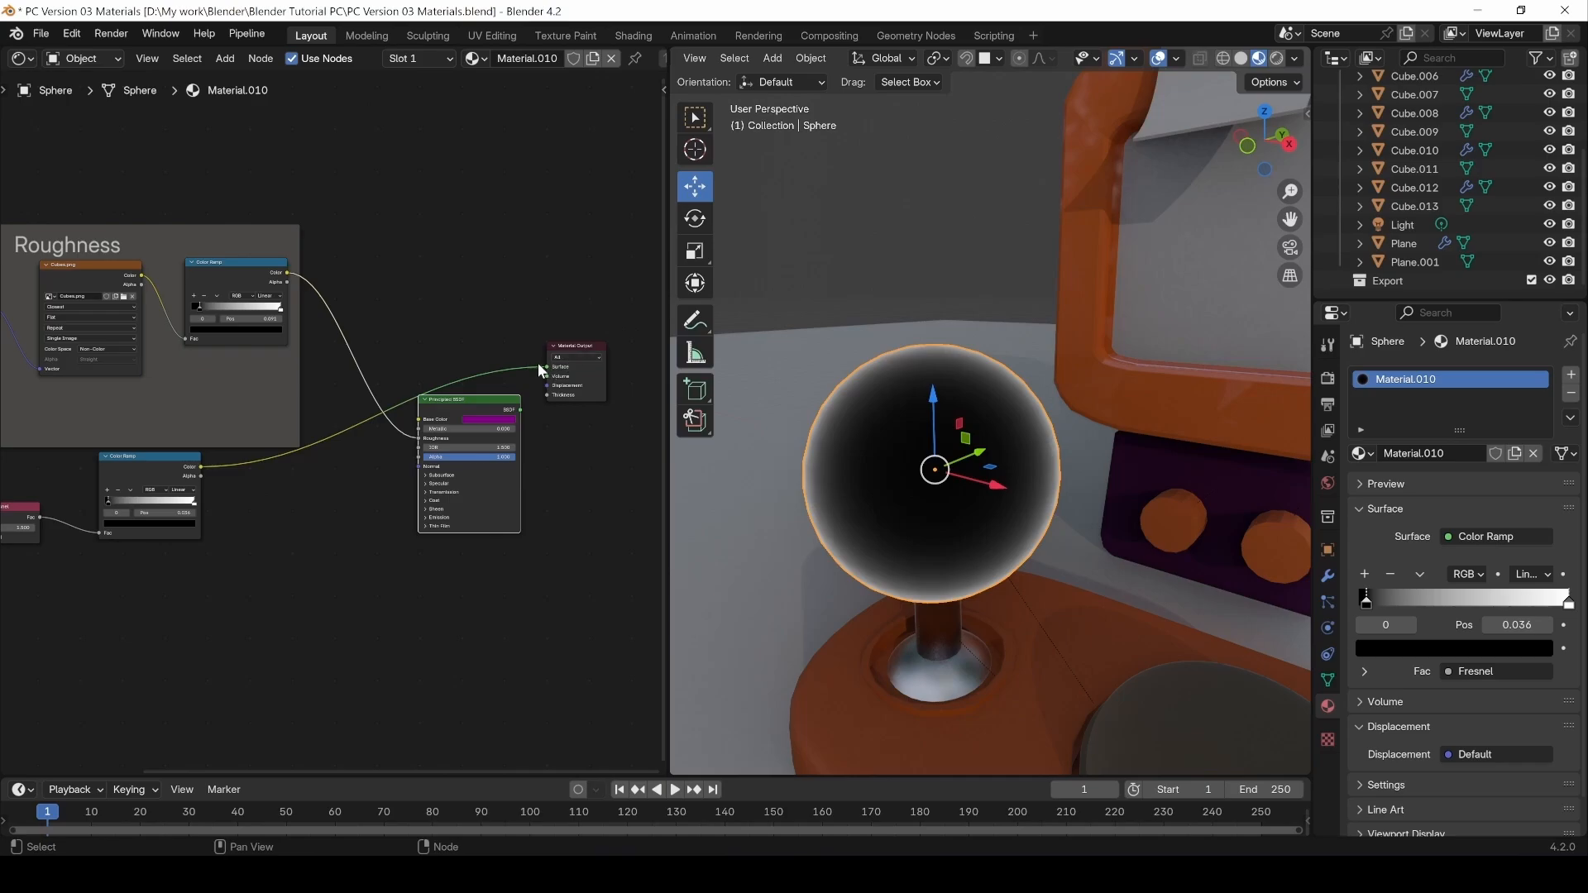
{"action": "left_click_drag", "start_coordinate": [544, 366], "coordinate": [317, 471]}
{"action": "middle_click_drag", "start_coordinate": [30, 313], "coordinate": [268, 319]}
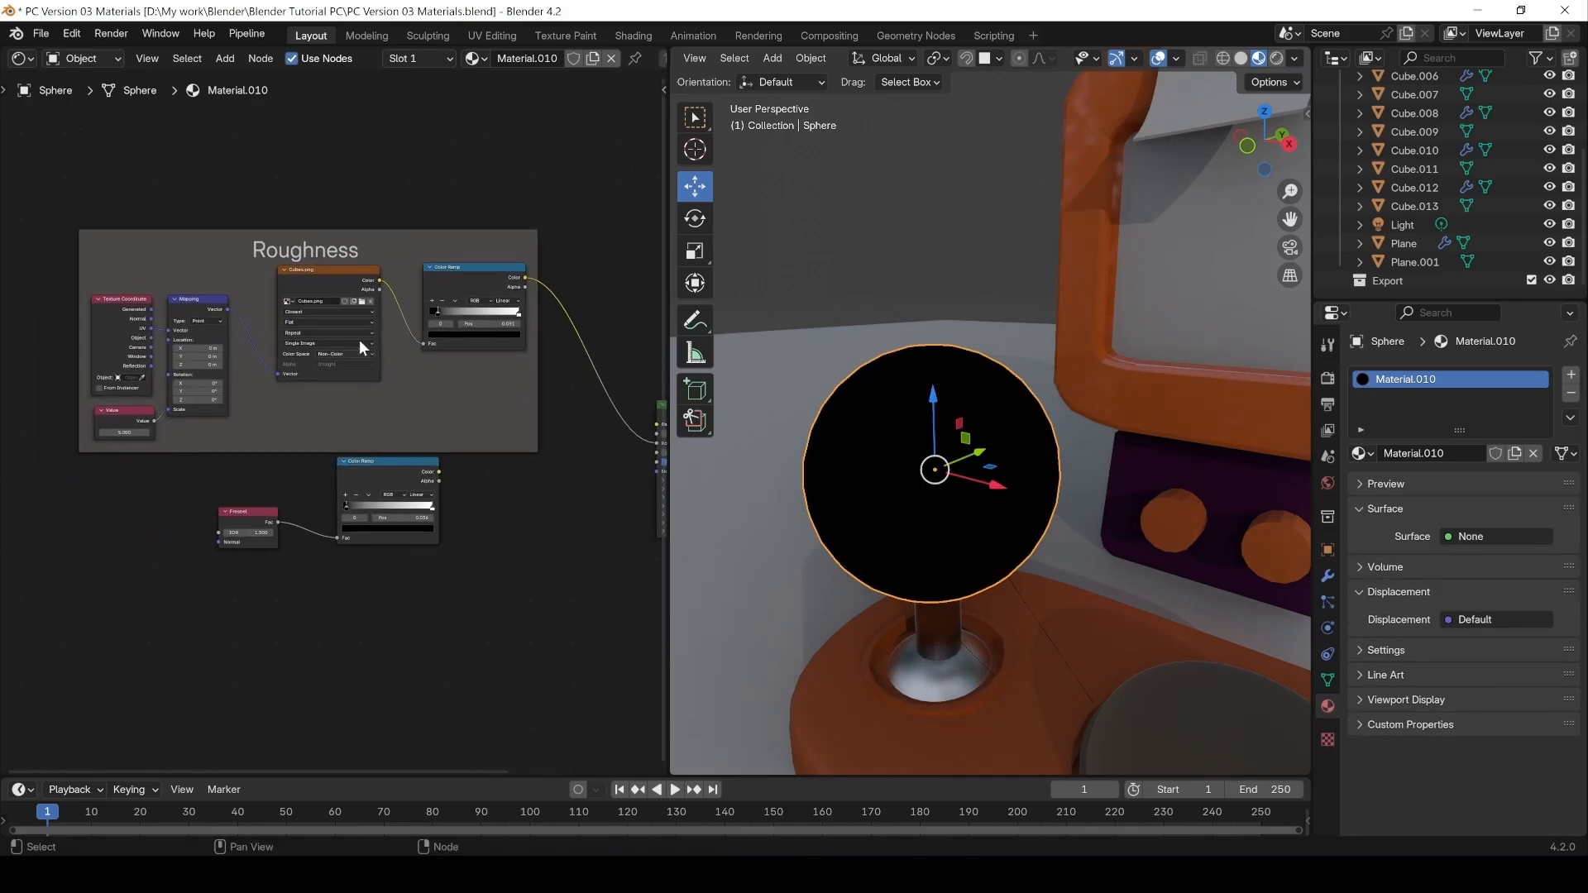
{"action": "middle_click_drag", "start_coordinate": [538, 429], "coordinate": [357, 398]}
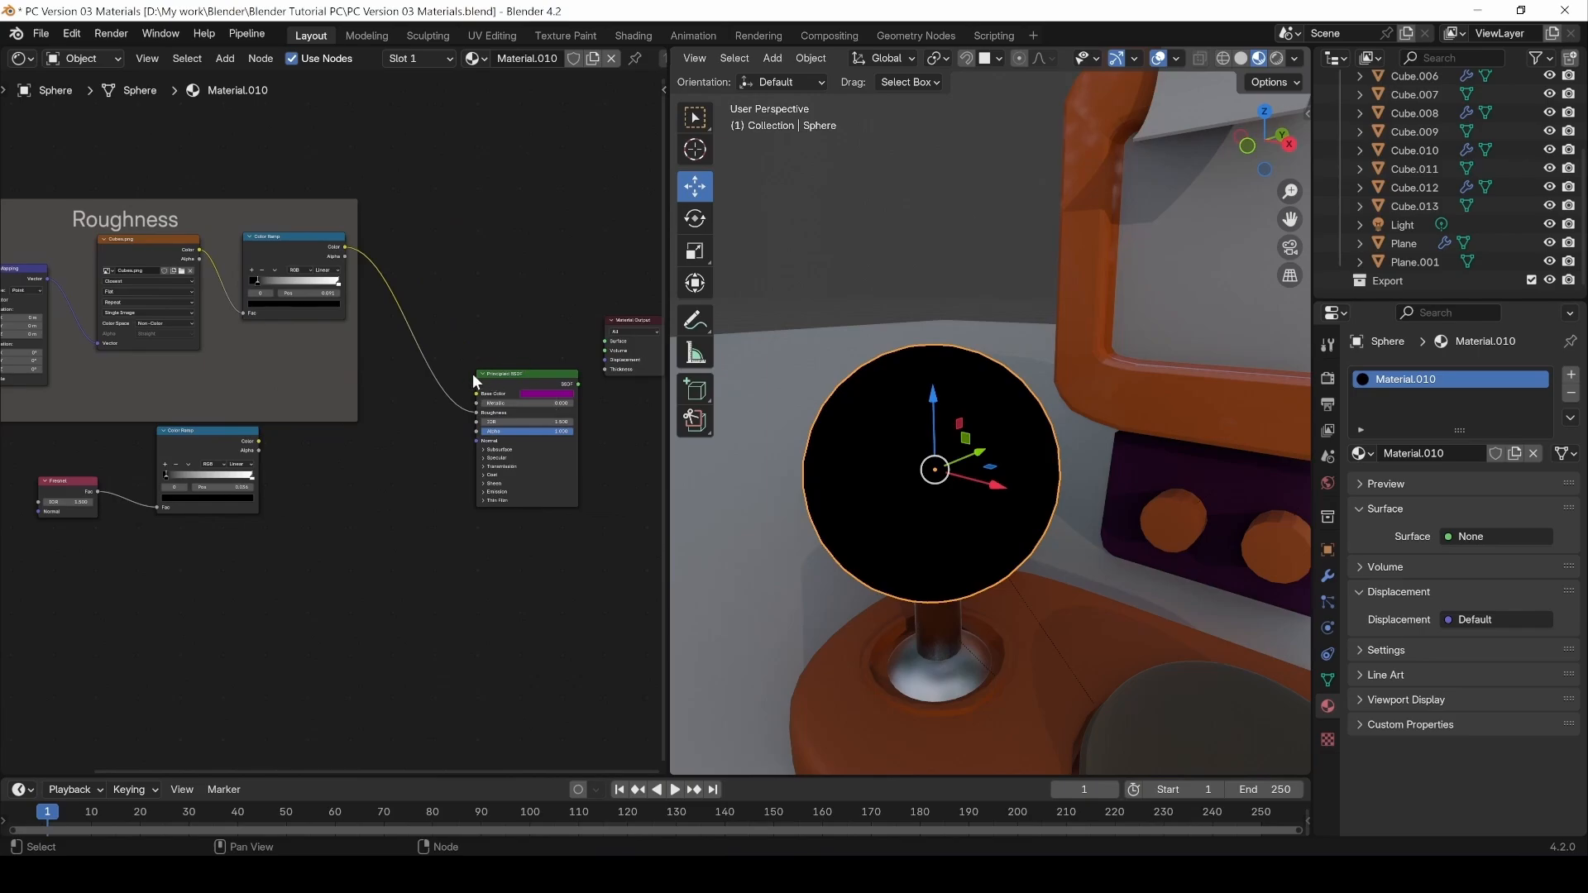
Rearrange the node groups so the Fresnel node and its Color Ramp sit above the Roughness frame.
{"action": "middle_click_drag", "start_coordinate": [341, 455], "coordinate": [467, 472]}
{"action": "left_click_drag", "start_coordinate": [217, 574], "coordinate": [357, 113]}
{"action": "left_click_drag", "start_coordinate": [278, 235], "coordinate": [304, 472]}
{"action": "left_click_drag", "start_coordinate": [233, 275], "coordinate": [379, 168]}
{"action": "left_click_drag", "start_coordinate": [379, 130], "coordinate": [364, 335]}
{"action": "left_click", "coordinate": [475, 339]}
{"action": "scroll", "coordinate": [509, 340], "scroll_direction": "up", "scroll_amount": 3}
{"action": "middle_click_drag", "start_coordinate": [446, 335], "coordinate": [321, 311]}
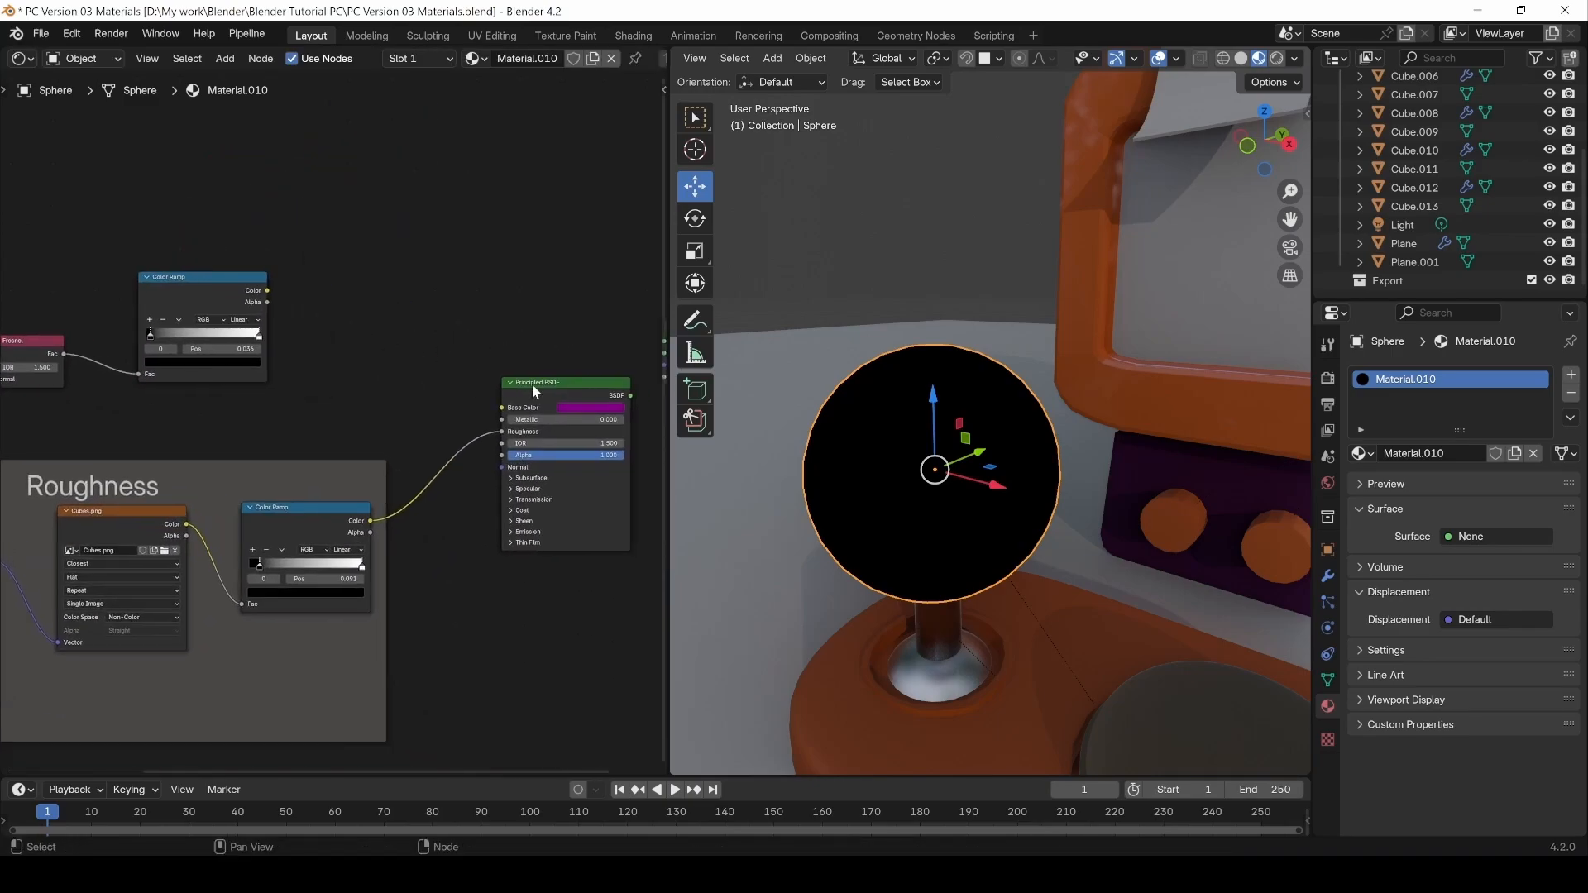
Connect the Principled BSDF to the Material Output and check the sphere's shading up close.
{"action": "left_click", "coordinate": [533, 382], "text": "ctrl+shift"}
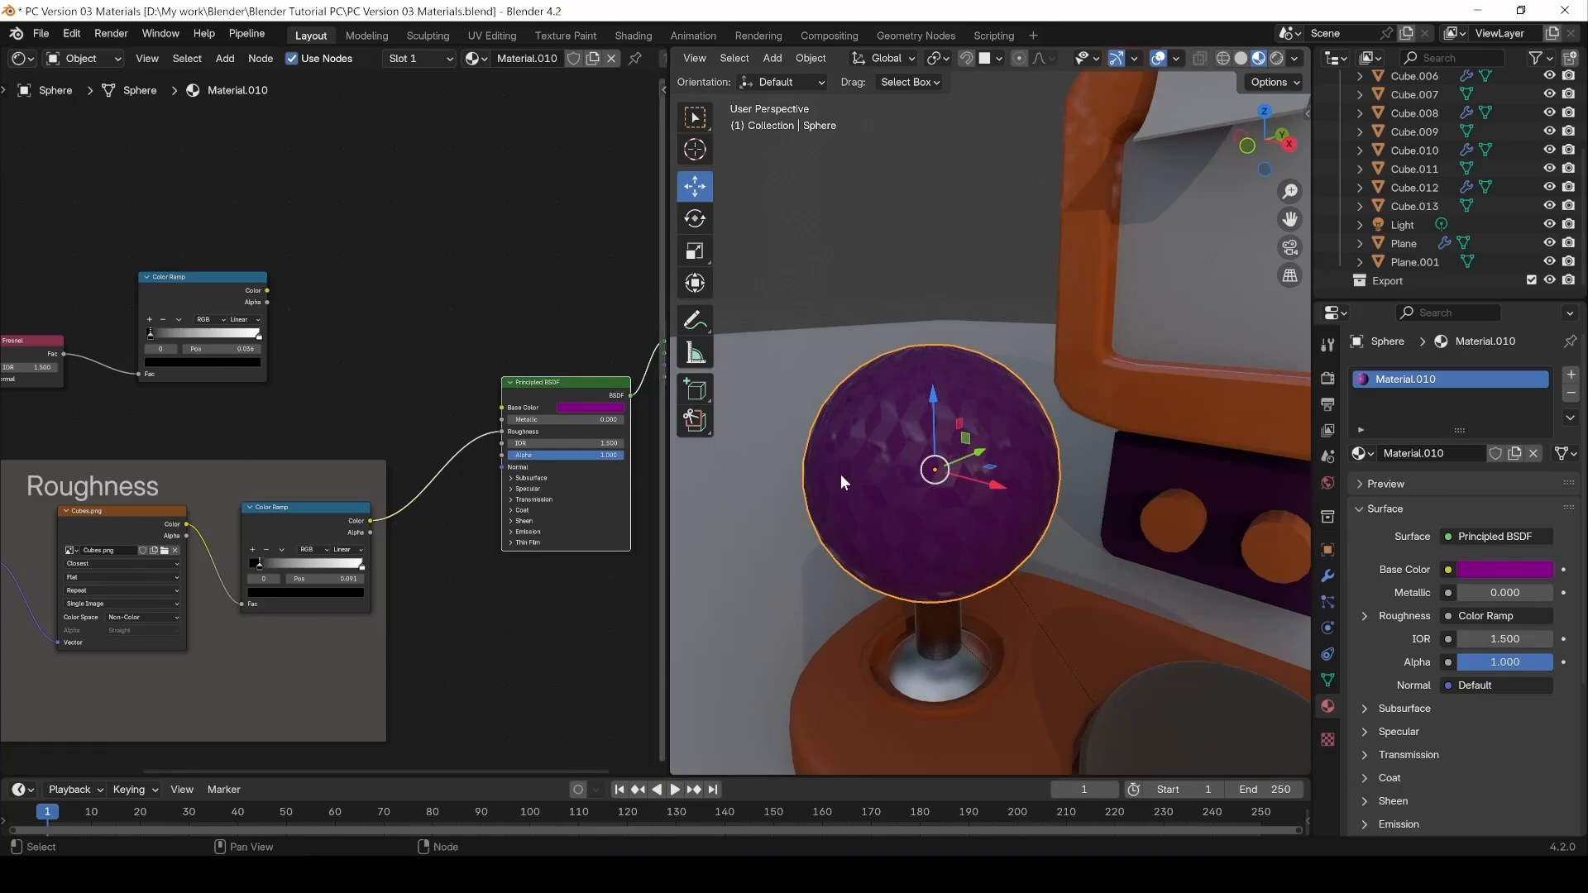
{"action": "scroll", "coordinate": [943, 498], "scroll_direction": "up", "scroll_amount": 2}
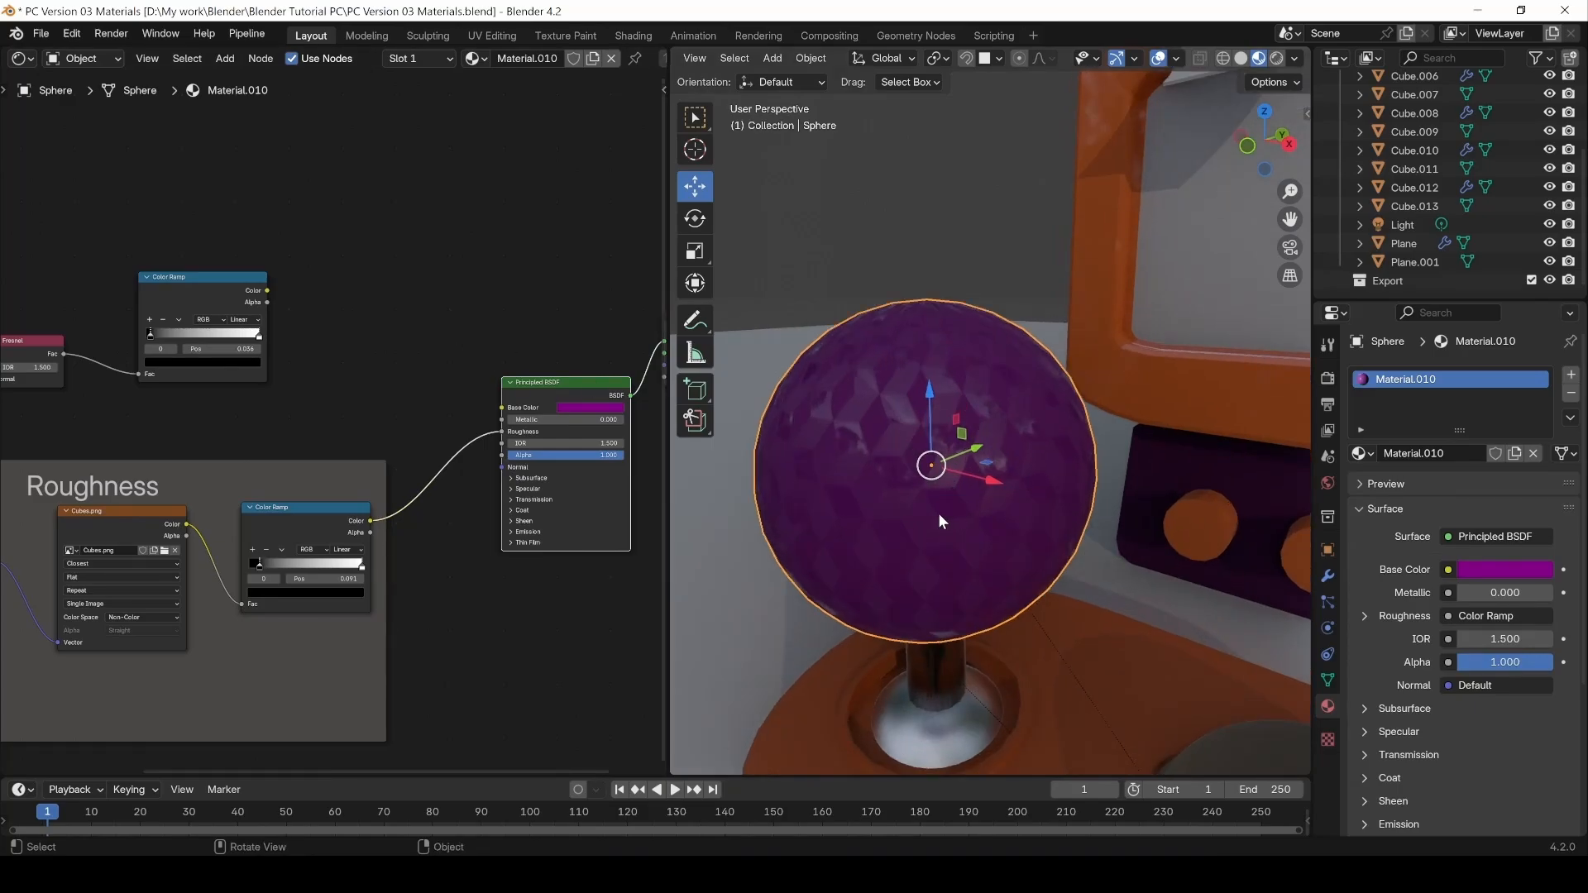
{"action": "scroll", "coordinate": [481, 526], "scroll_direction": "down", "scroll_amount": 1}
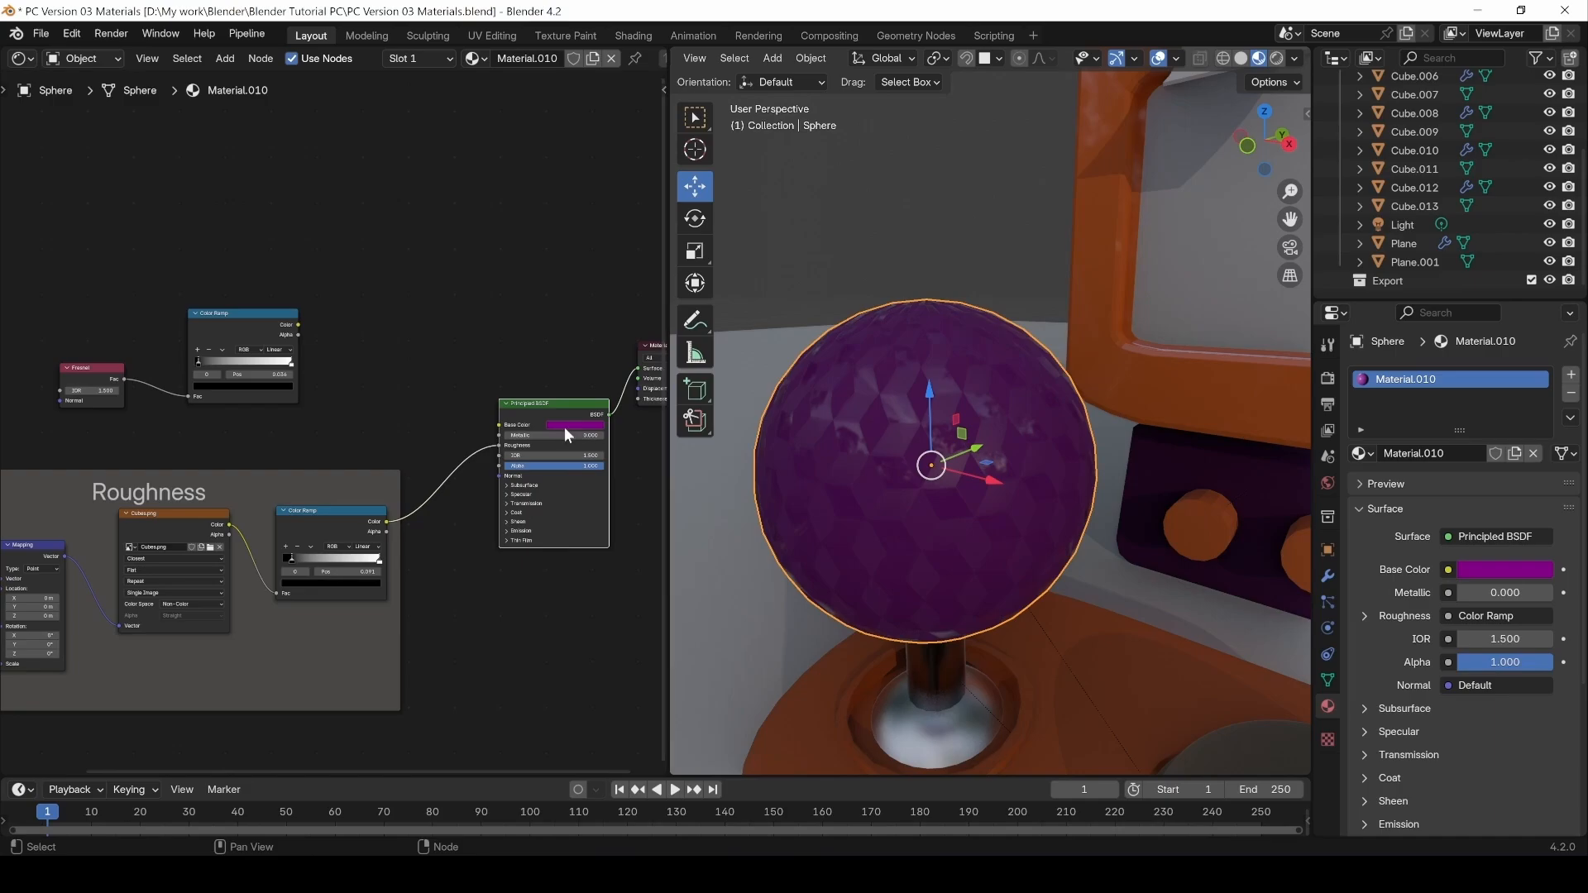
{"action": "scroll", "coordinate": [62, 344], "scroll_direction": "up", "scroll_amount": 3}
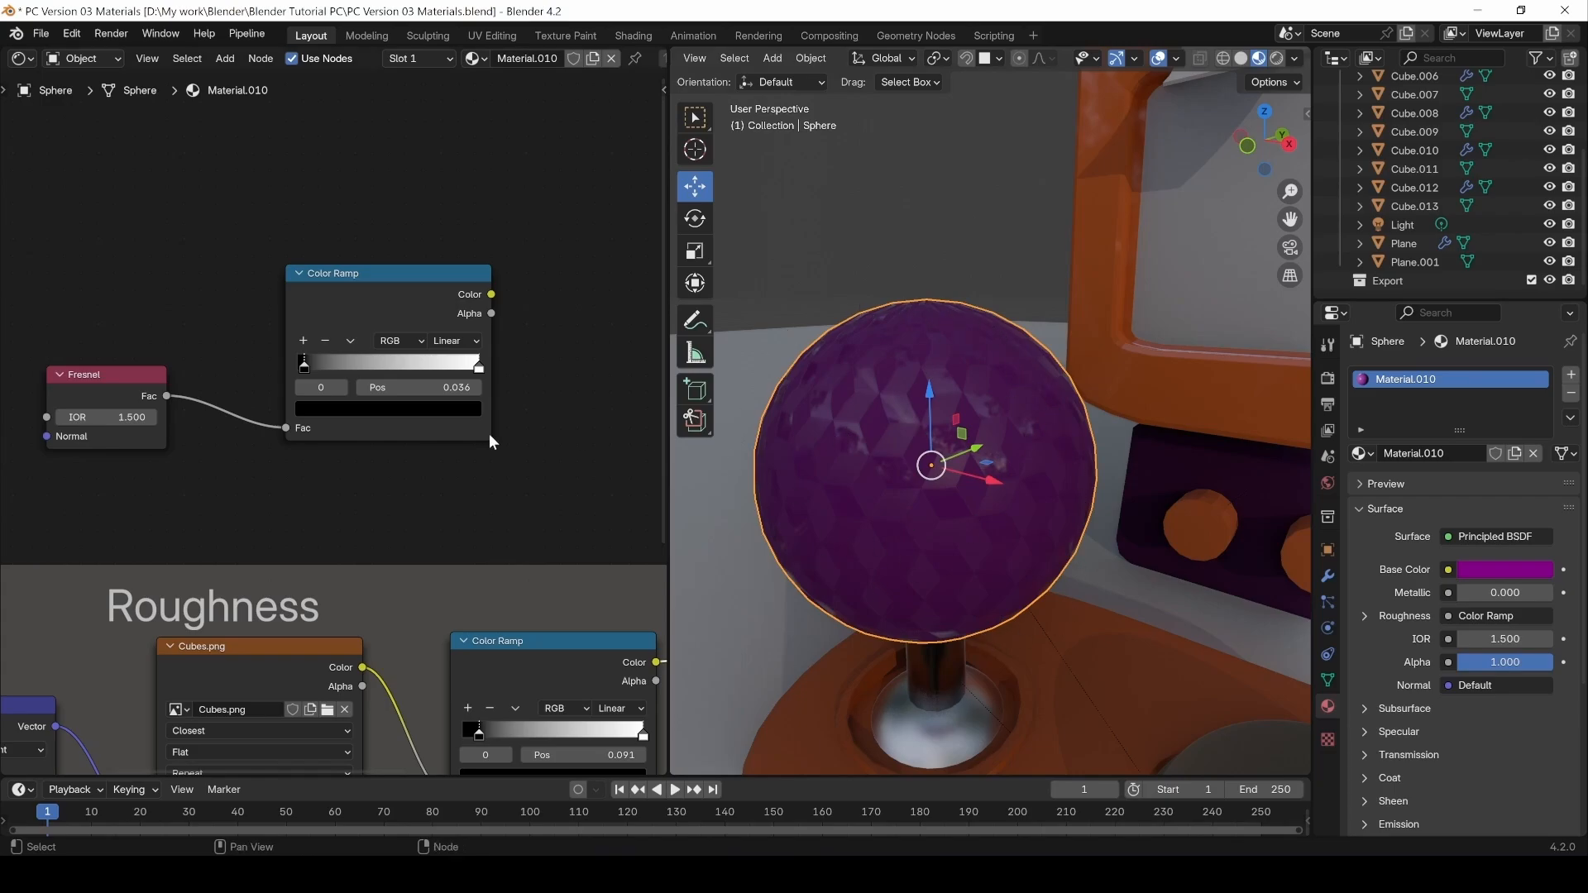
Try the Fresnel Color Ramp as the Principled BSDF's Base Color and disconnect it again.
{"action": "middle_click_drag", "start_coordinate": [434, 430], "coordinate": [83, 400]}
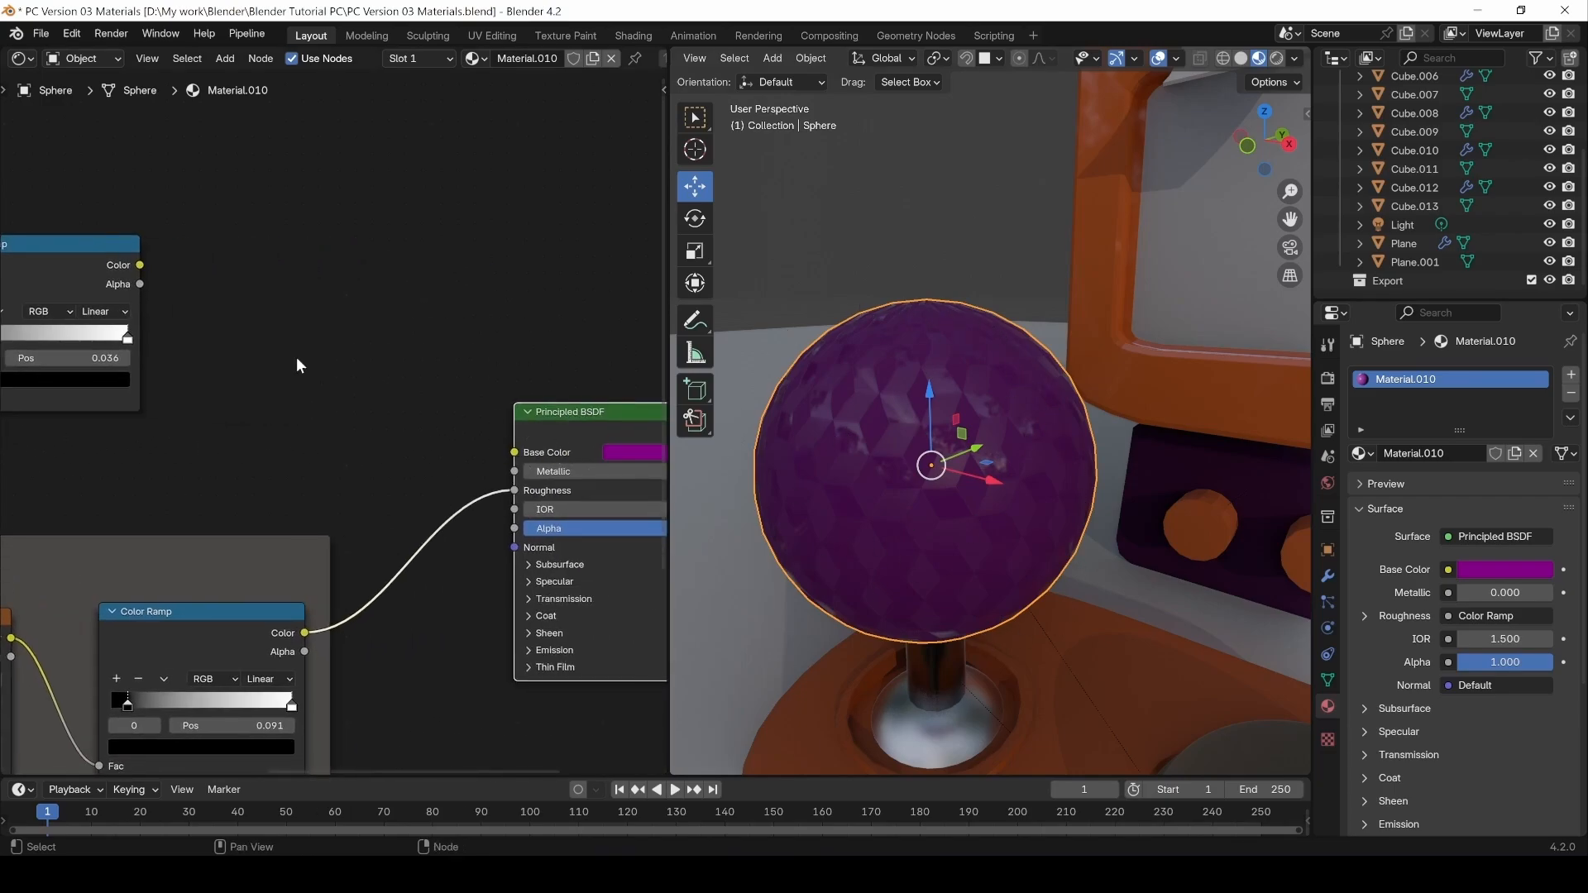
{"action": "left_click_drag", "start_coordinate": [141, 265], "coordinate": [519, 452]}
{"action": "middle_click_drag", "start_coordinate": [259, 444], "coordinate": [460, 444]}
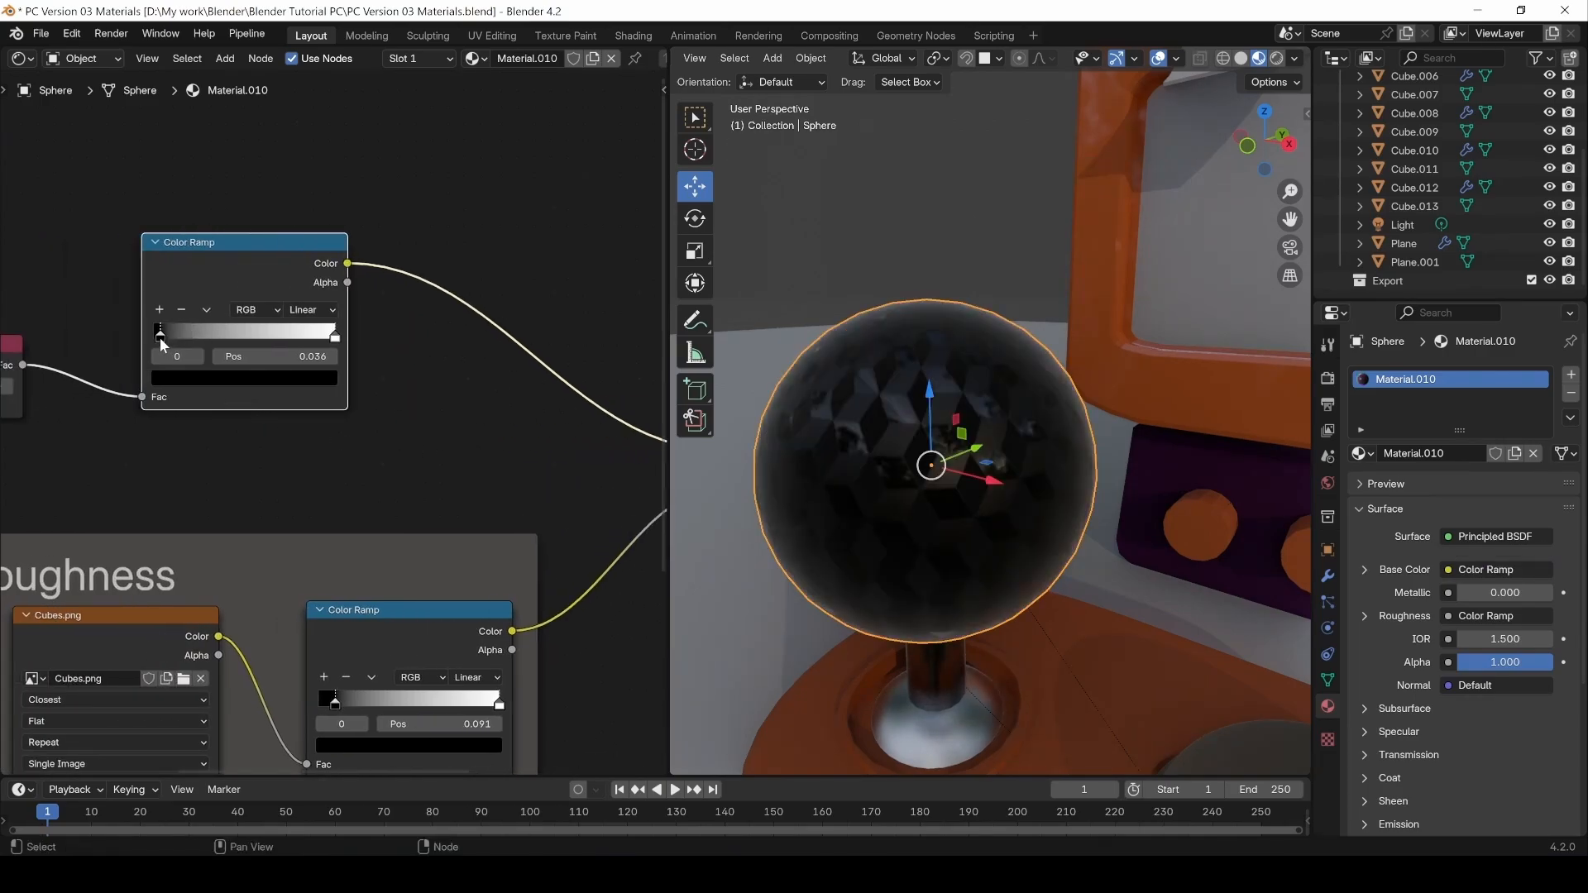
{"action": "middle_click_drag", "start_coordinate": [614, 439], "coordinate": [409, 412]}
{"action": "left_click_drag", "start_coordinate": [518, 423], "coordinate": [427, 432]}
Copy the Principled BSDF's purple Base Color onto the black stop of the Fresnel Color Ramp.
{"action": "middle_click_drag", "start_coordinate": [425, 436], "coordinate": [324, 420]}
{"action": "left_click", "coordinate": [559, 411]}
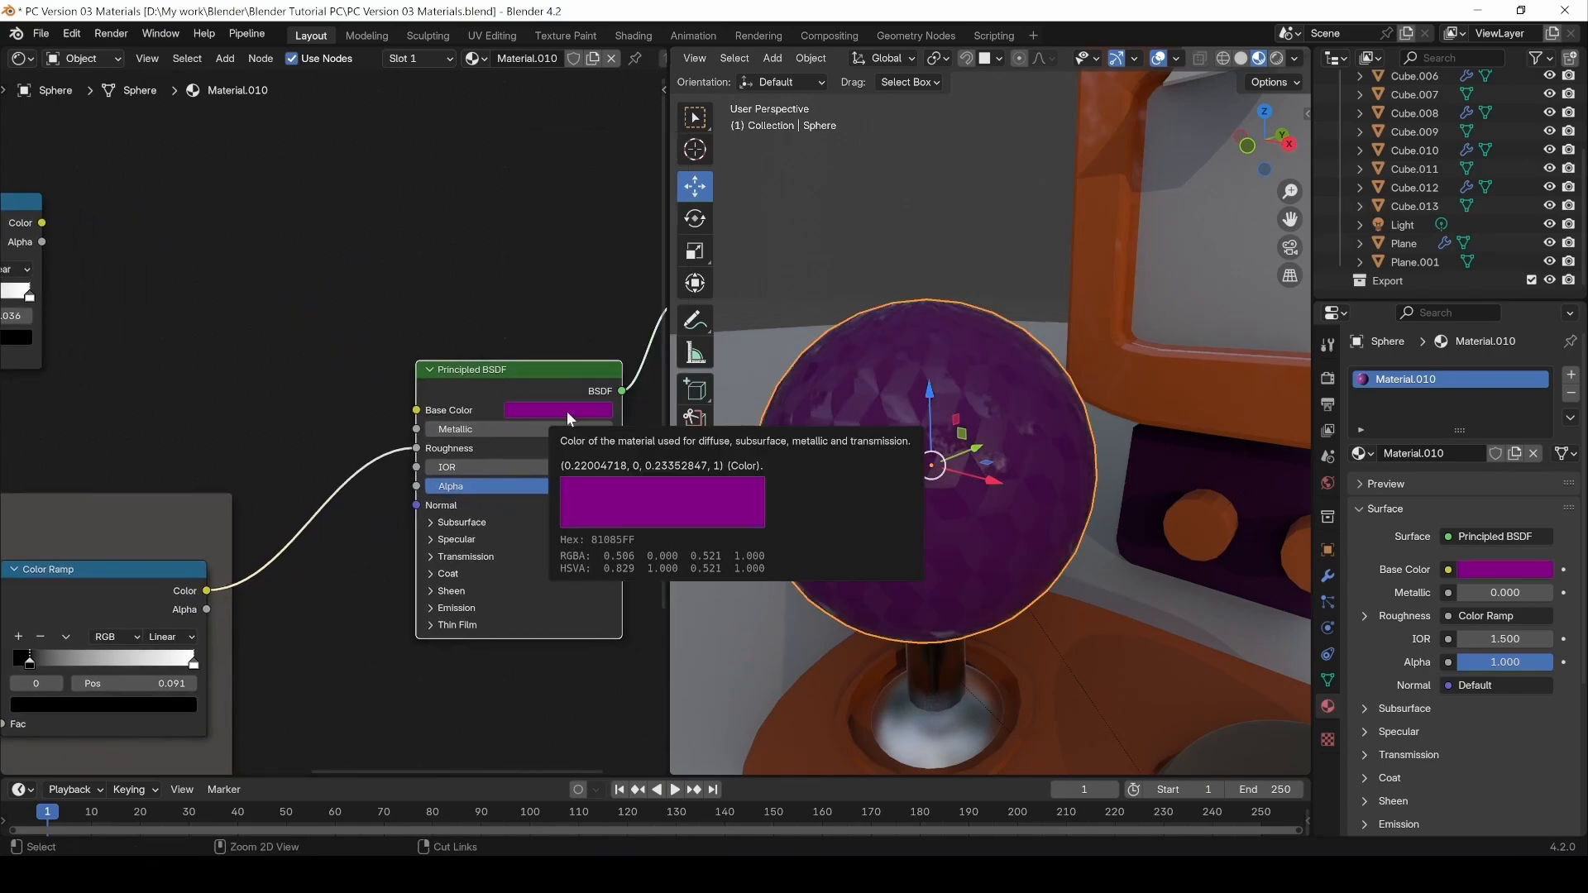
{"action": "middle_click_drag", "start_coordinate": [231, 422], "coordinate": [638, 467]}
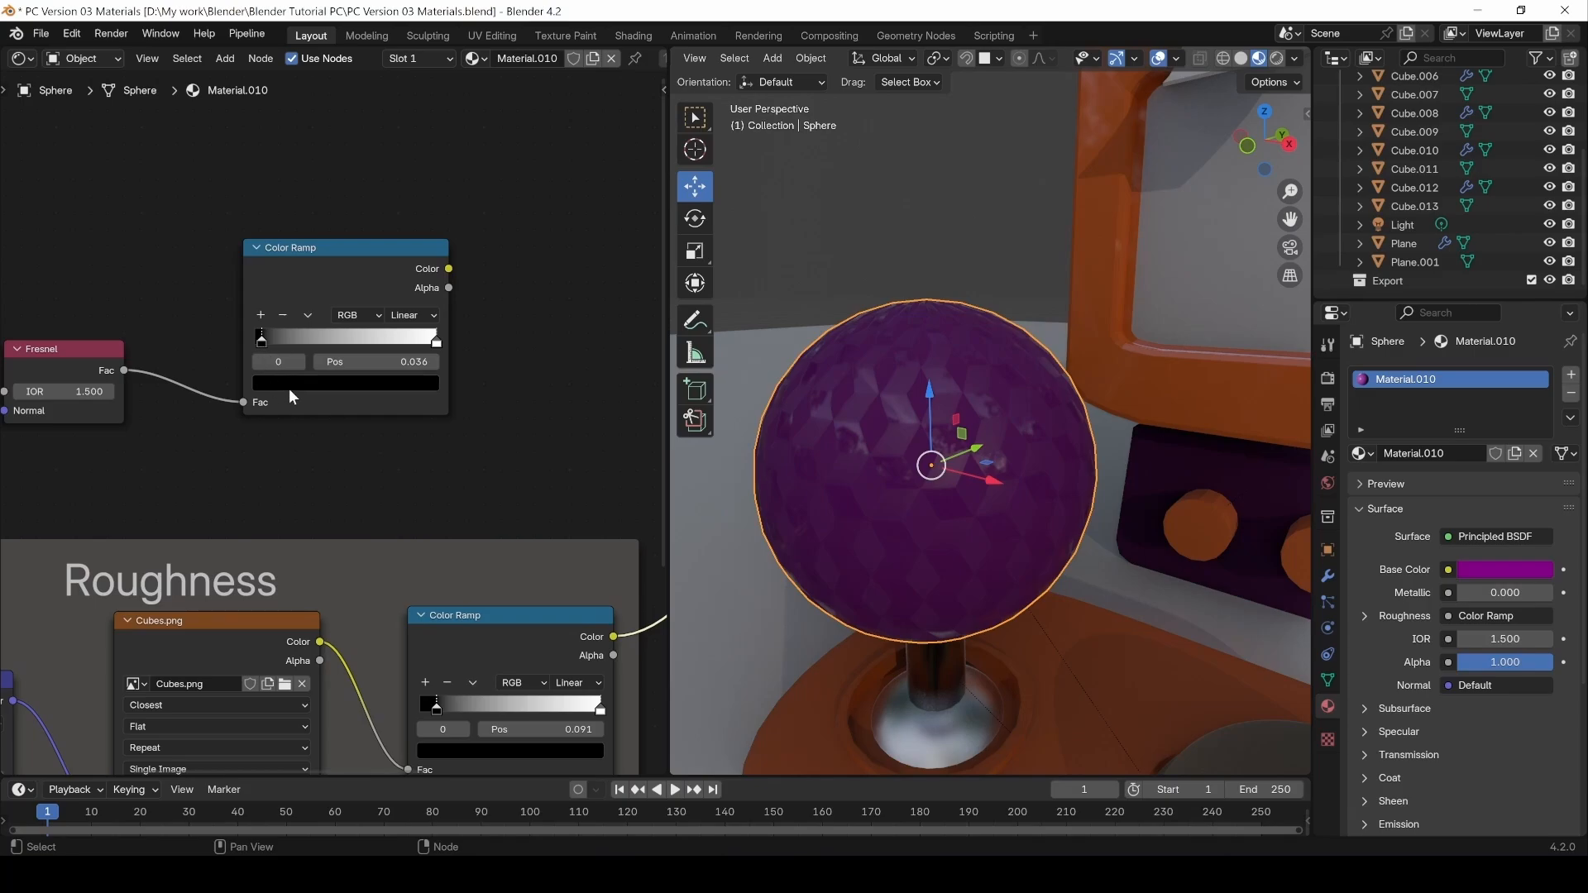
{"action": "key", "text": "ctrl+v"}
Connect the Fresnel Color Ramp's Color output to the Principled BSDF's Base Color.
{"action": "middle_click_drag", "start_coordinate": [290, 387], "coordinate": [220, 424]}
{"action": "left_click_drag", "start_coordinate": [258, 267], "coordinate": [596, 455]}
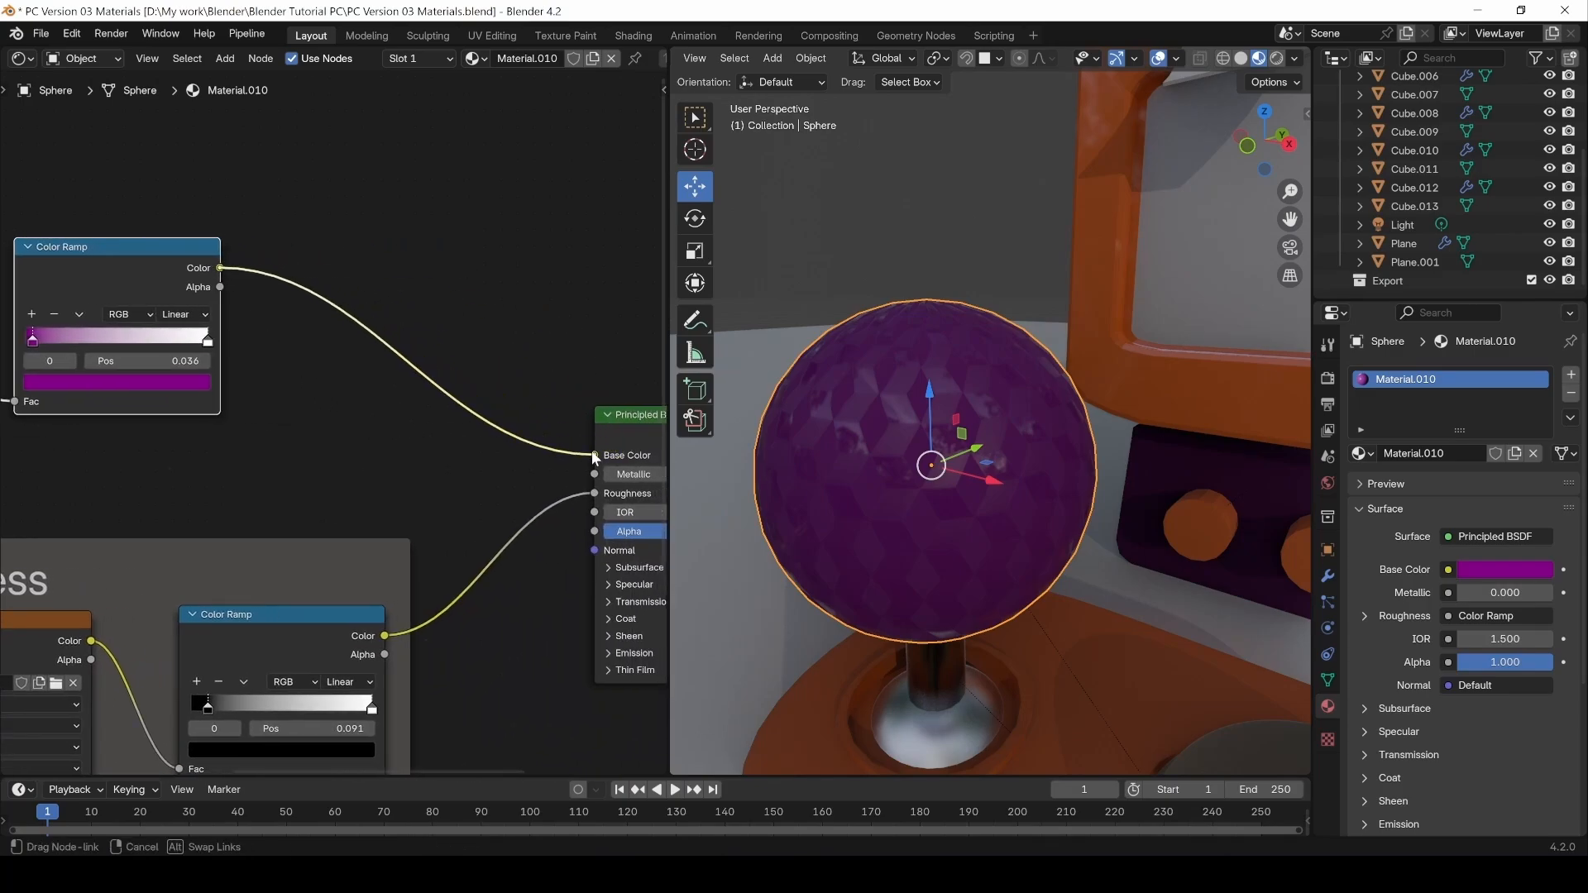
{"action": "middle_click_drag", "start_coordinate": [217, 359], "coordinate": [321, 380]}
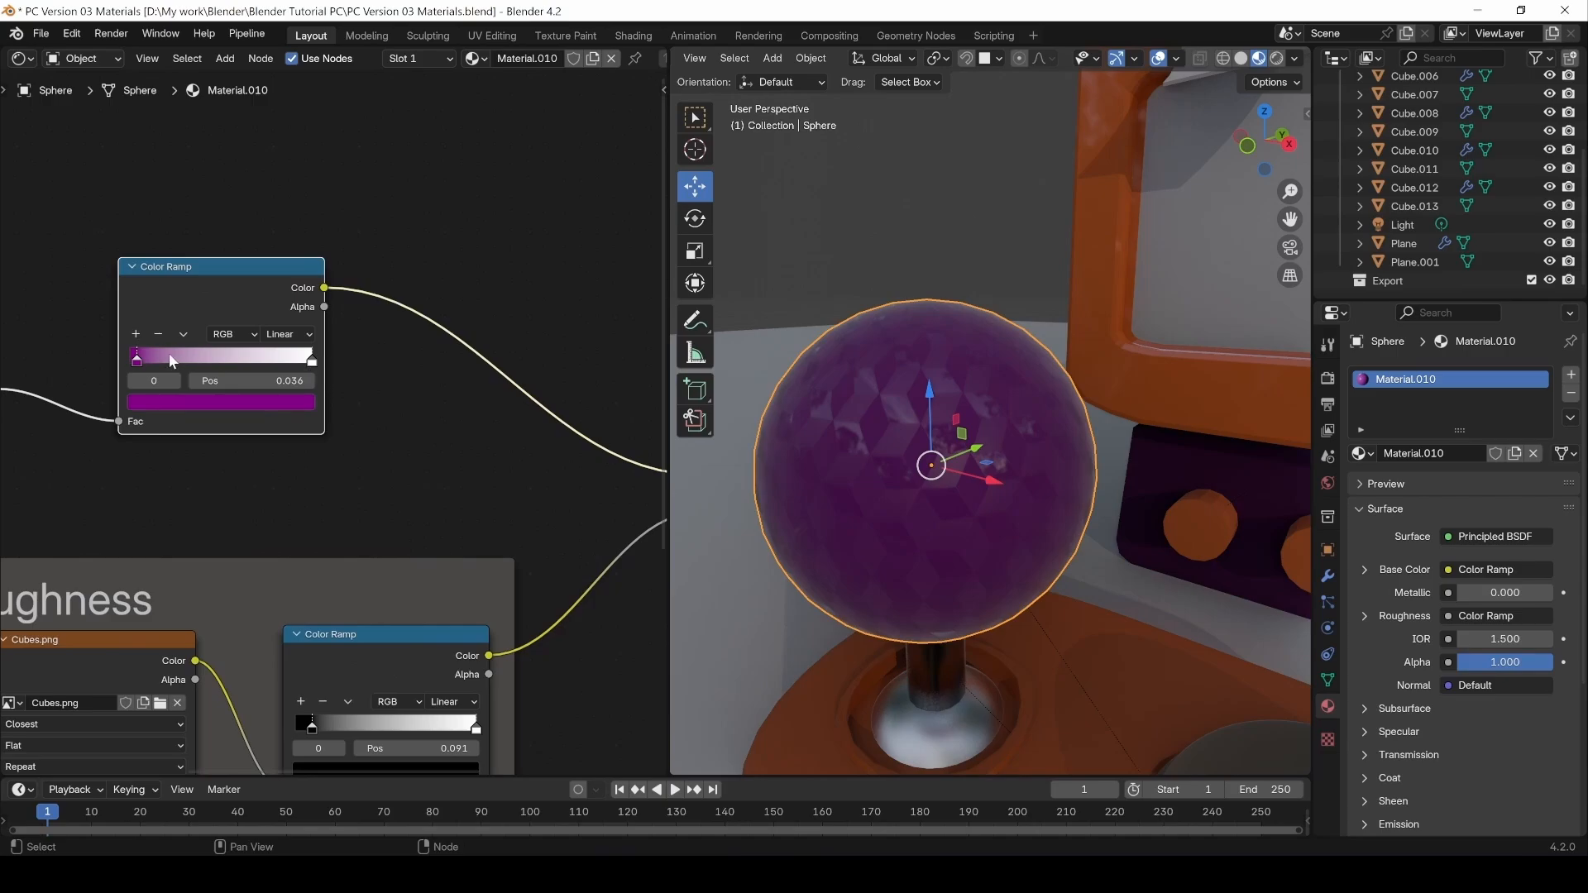
Darken the Fresnel ramp's purple stop and recolor its white stop to bright magenta.
{"action": "left_click", "coordinate": [153, 404]}
{"action": "mouse_move", "coordinate": [301, 211]}
{"action": "left_mouse_down"}
{"action": "mouse_move", "coordinate": [300, 243]}
{"action": "mouse_move", "coordinate": [238, 214]}
{"action": "mouse_move", "coordinate": [274, 249]}
{"action": "left_mouse_up"}
{"action": "left_click", "coordinate": [311, 363]}
{"action": "left_click", "coordinate": [283, 405]}
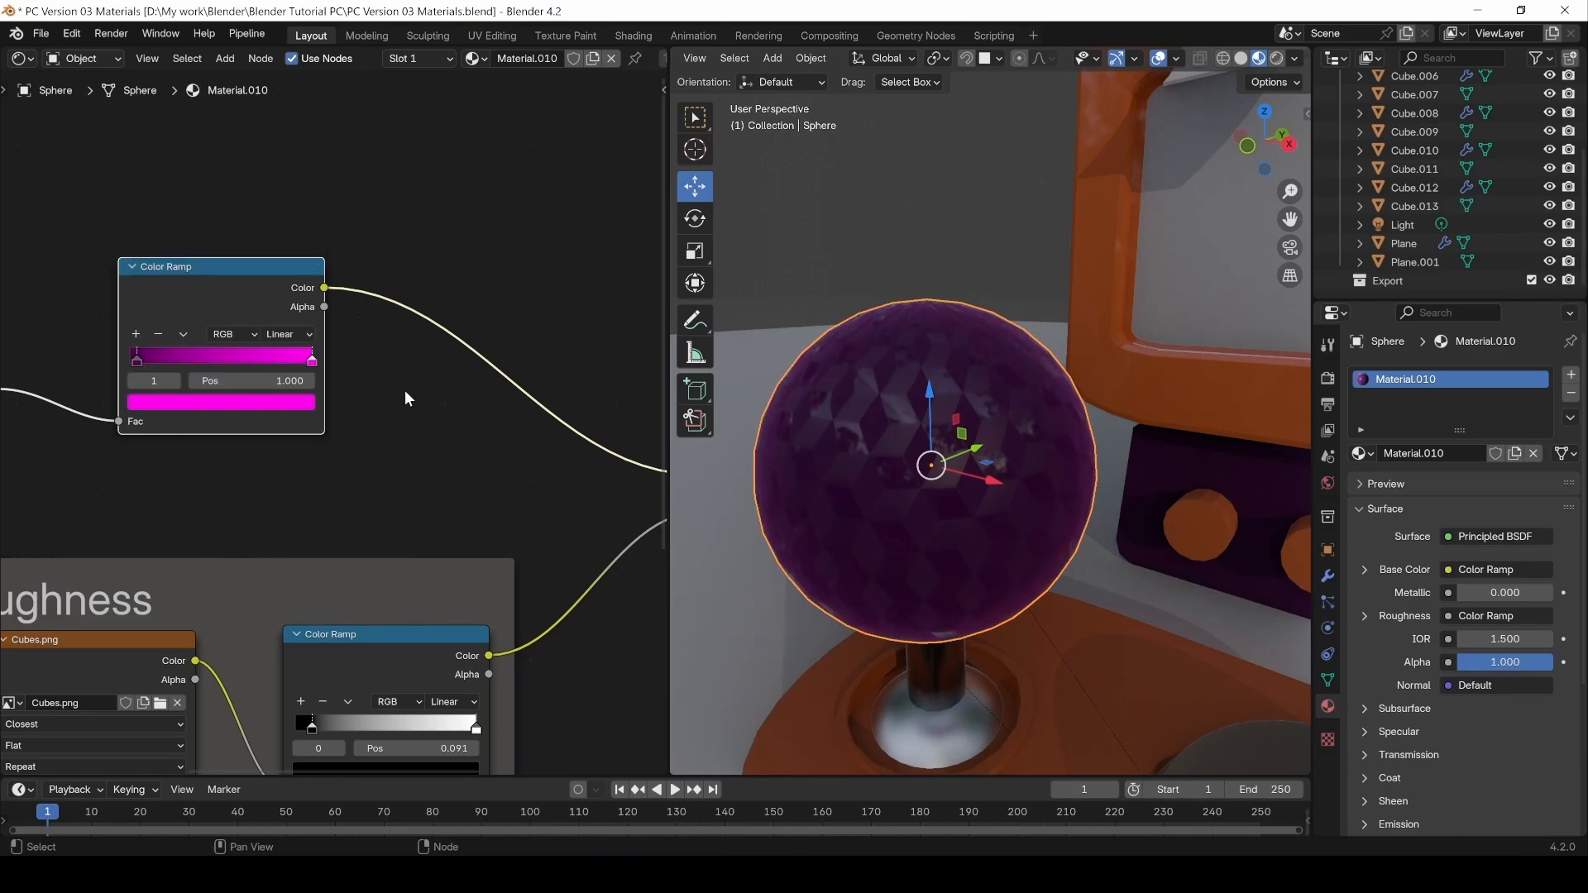
Move the Fresnel ramp's dark purple stop to 0.093 and its magenta stop to 0.612, checking the effect on the sphere.
{"action": "middle_click_drag", "start_coordinate": [297, 460], "coordinate": [403, 461]}
{"action": "left_click", "coordinate": [249, 364]}
{"action": "mouse_move", "coordinate": [250, 364]}
{"action": "left_mouse_down"}
{"action": "mouse_move", "coordinate": [217, 383]}
{"action": "mouse_move", "coordinate": [256, 374]}
{"action": "left_mouse_up"}
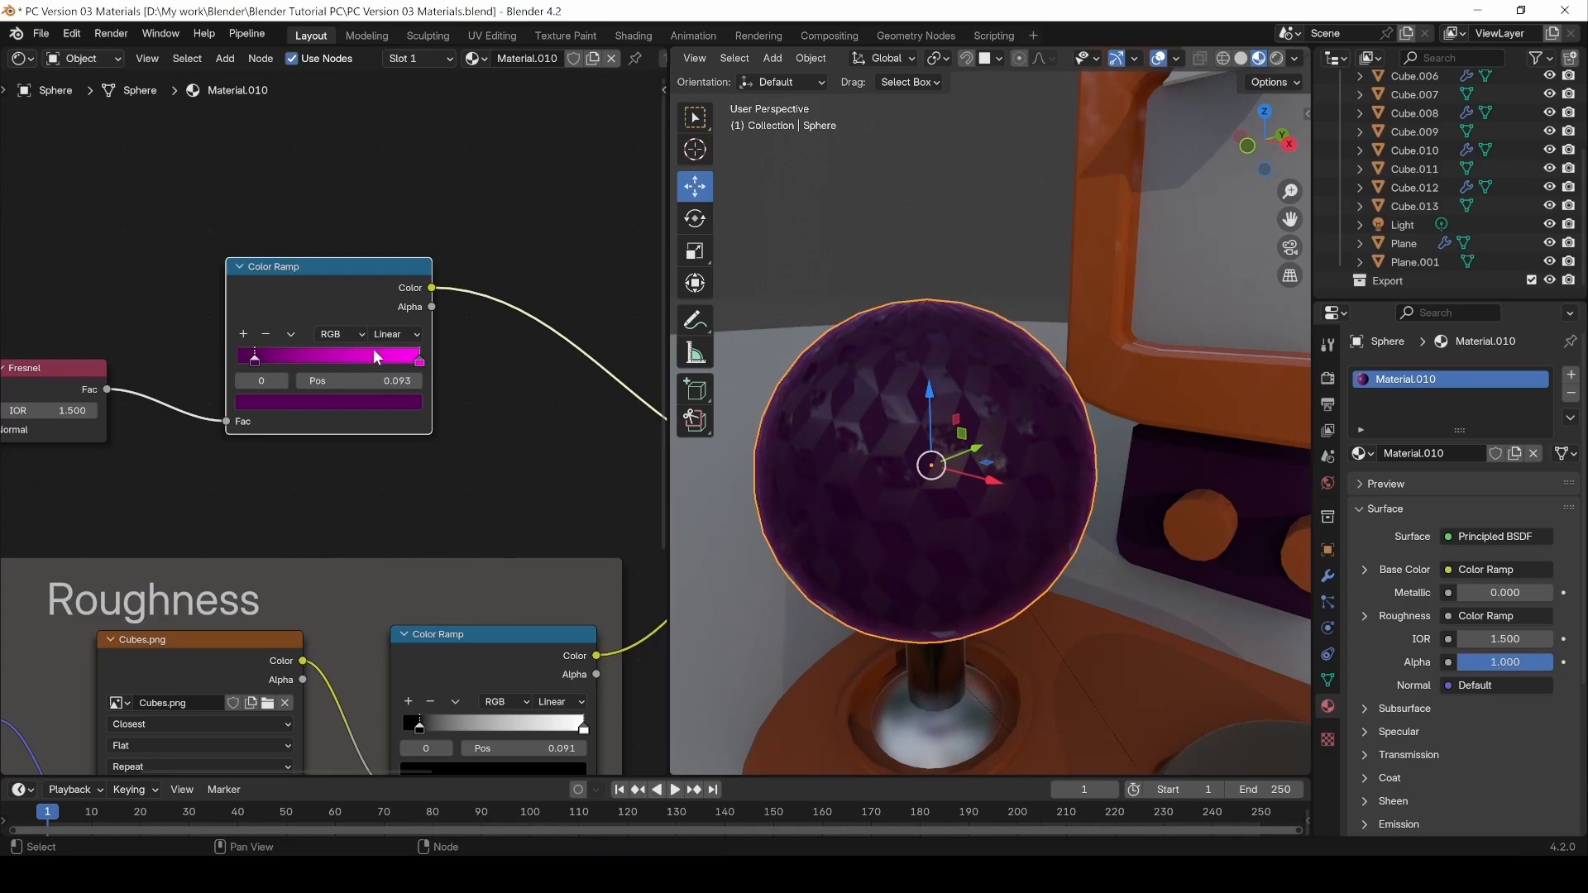
{"action": "left_click_drag", "start_coordinate": [411, 364], "coordinate": [340, 375]}
{"action": "left_click", "coordinate": [496, 471]}
{"action": "scroll", "coordinate": [895, 452], "scroll_direction": "down", "scroll_amount": 5}
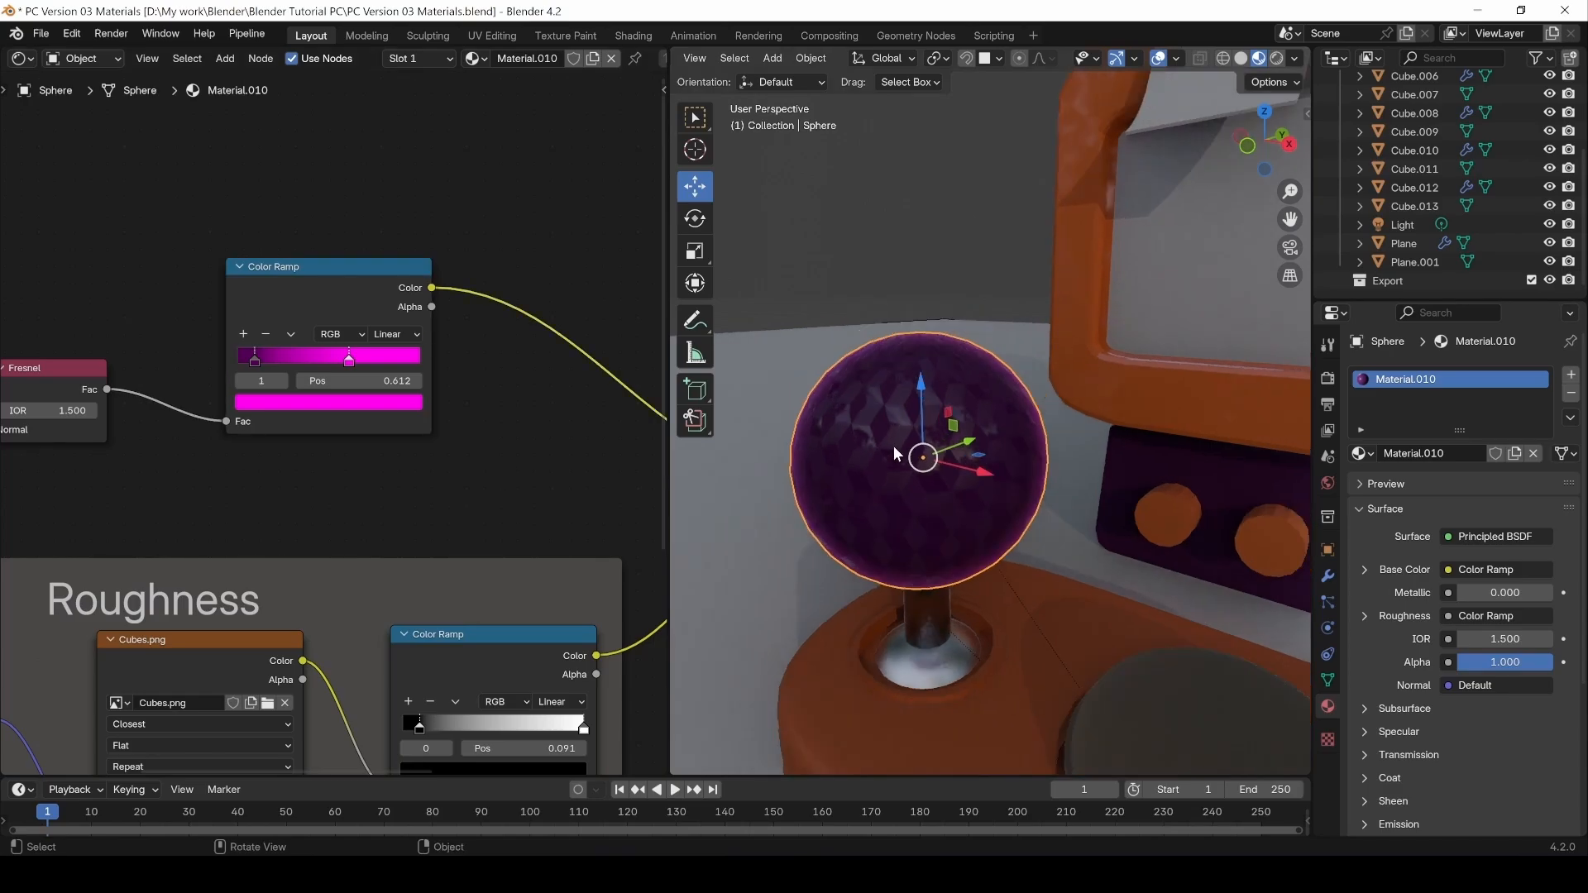
{"action": "scroll", "coordinate": [911, 451], "scroll_direction": "up", "scroll_amount": 2}
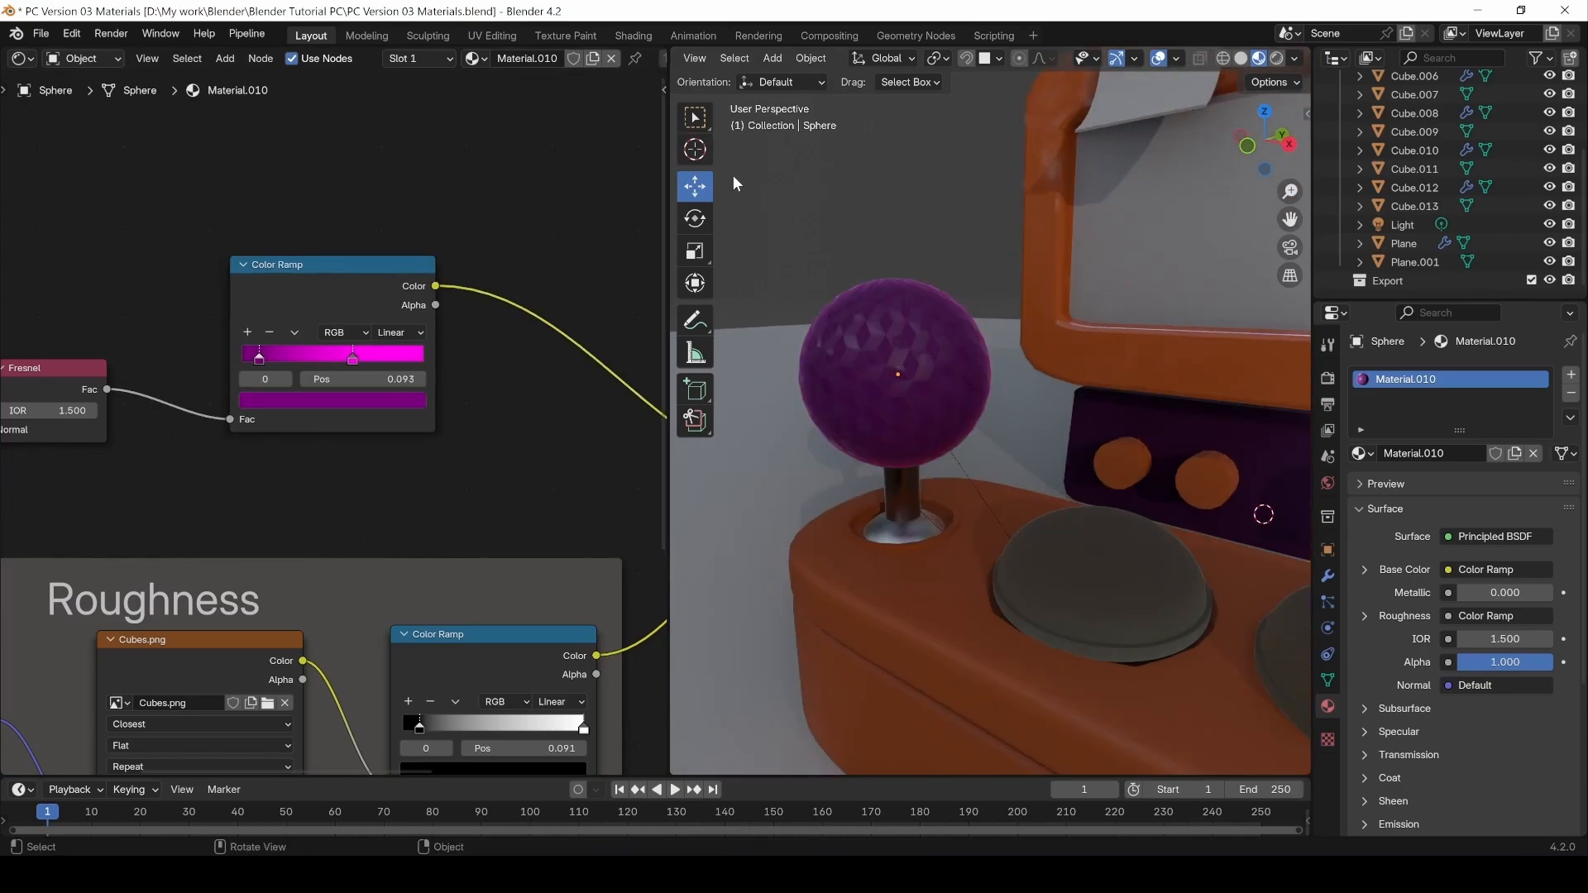
Group the Fresnel node and its Color Ramp in a new frame and shift it slightly away from the Roughness frame.
{"action": "middle_click_drag", "start_coordinate": [373, 496], "coordinate": [543, 460]}
{"action": "left_click_drag", "start_coordinate": [143, 479], "coordinate": [557, 199]}
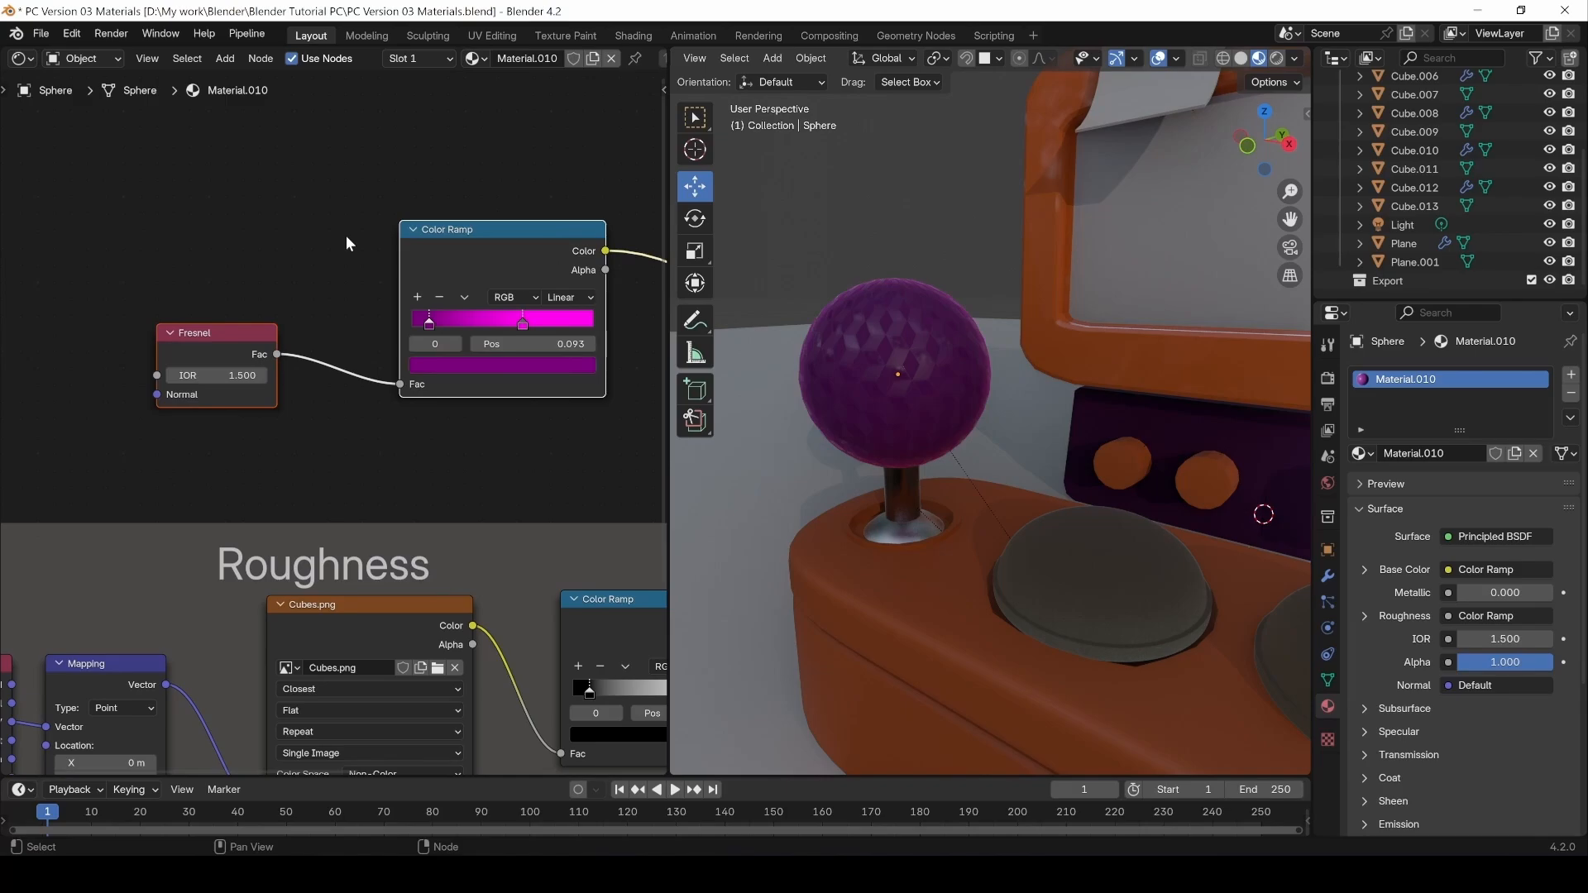
{"action": "key", "text": "ctrl+j"}
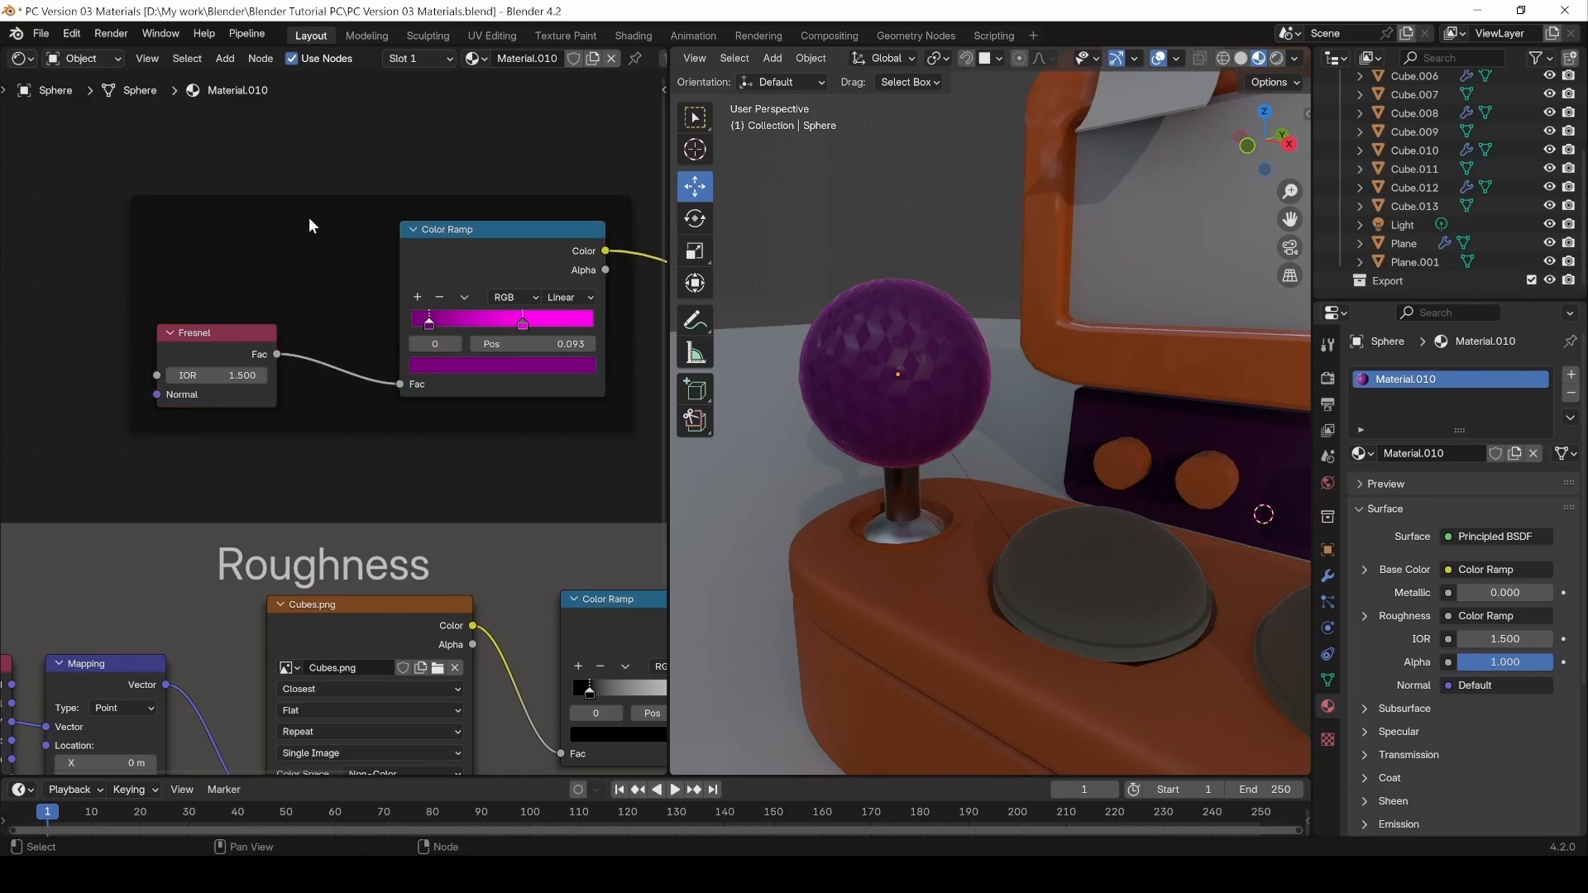
{"action": "left_click_drag", "start_coordinate": [358, 422], "coordinate": [327, 395]}
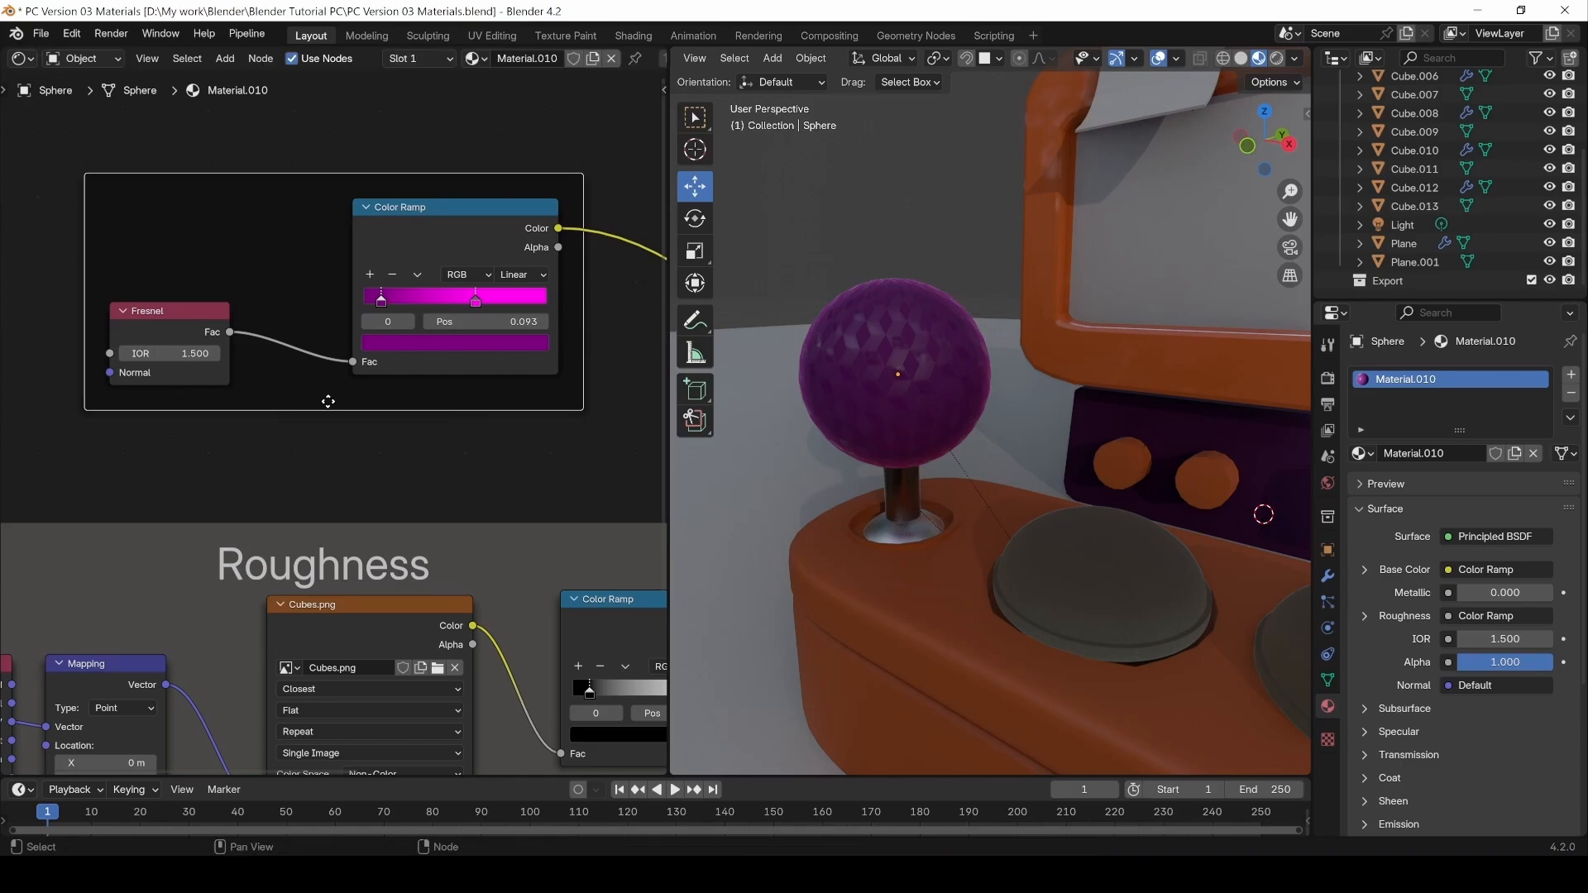
Label the new frame around the Fresnel nodes "Base Color".
{"action": "type", "text": "n"}
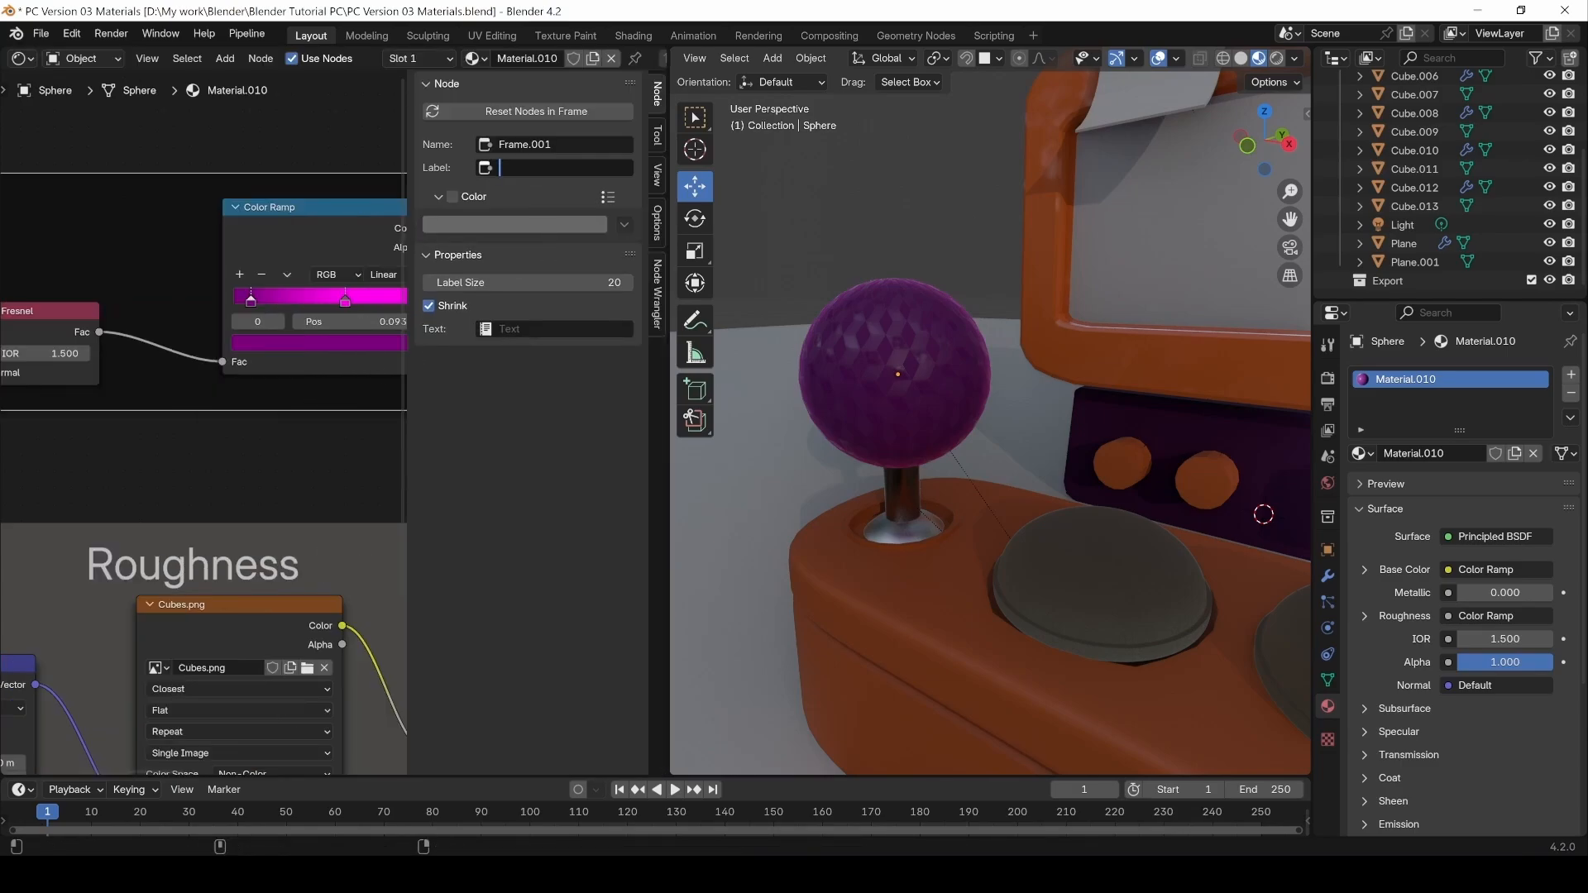
{"action": "type", "text": "Base Color"}
{"action": "key", "text": "Return"}
{"action": "left_click", "coordinate": [152, 177]}
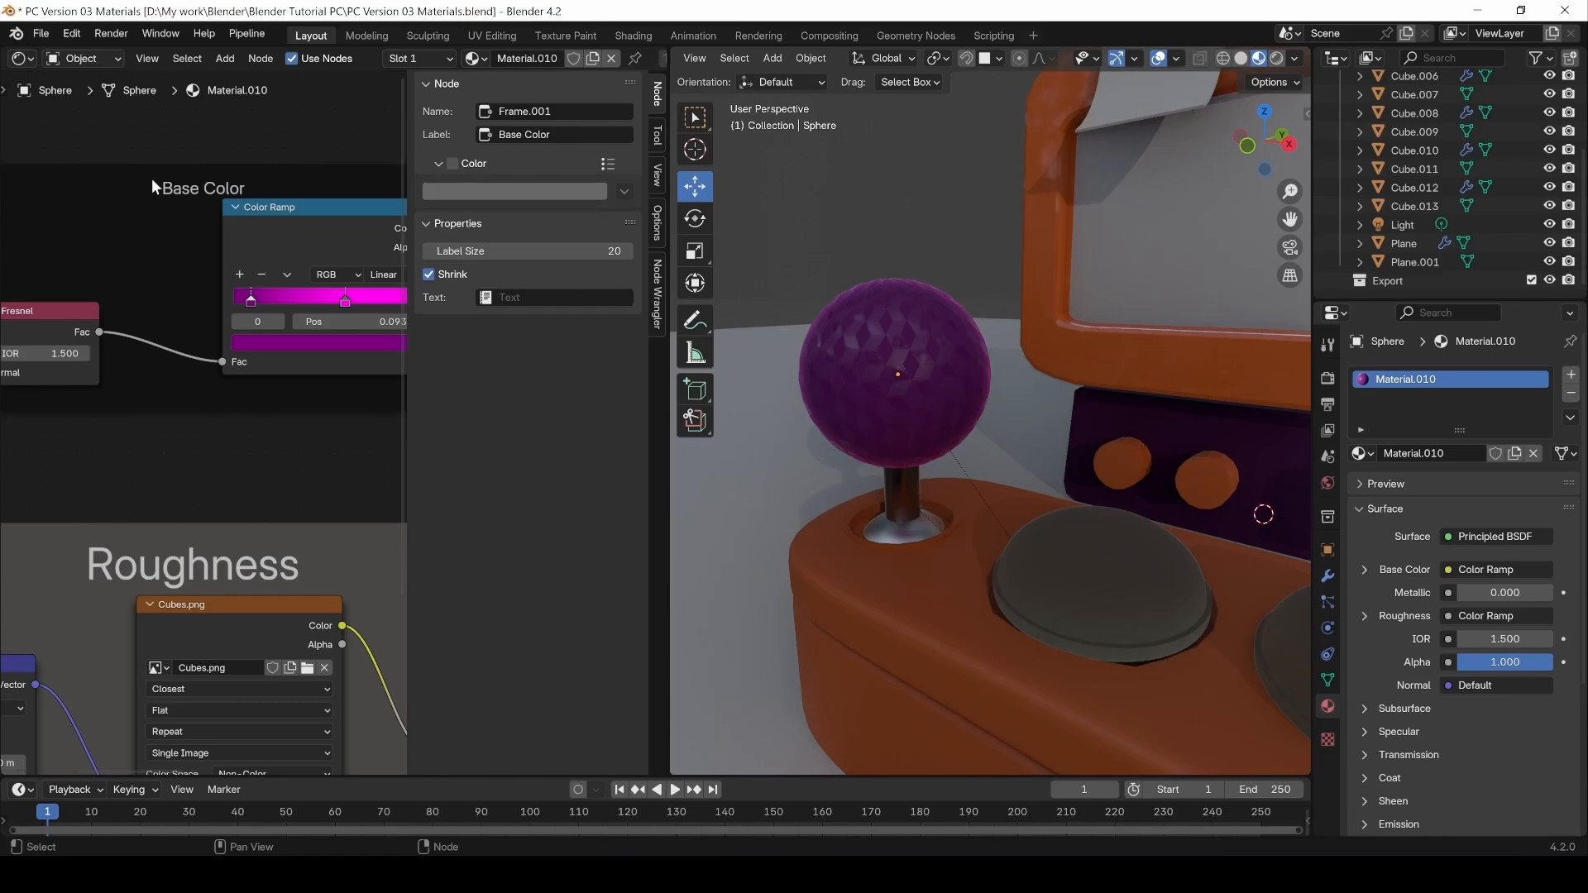
Move the Roughness frame up closer to the Base Color frame.
{"action": "scroll", "coordinate": [270, 411], "scroll_direction": "down", "scroll_amount": 1}
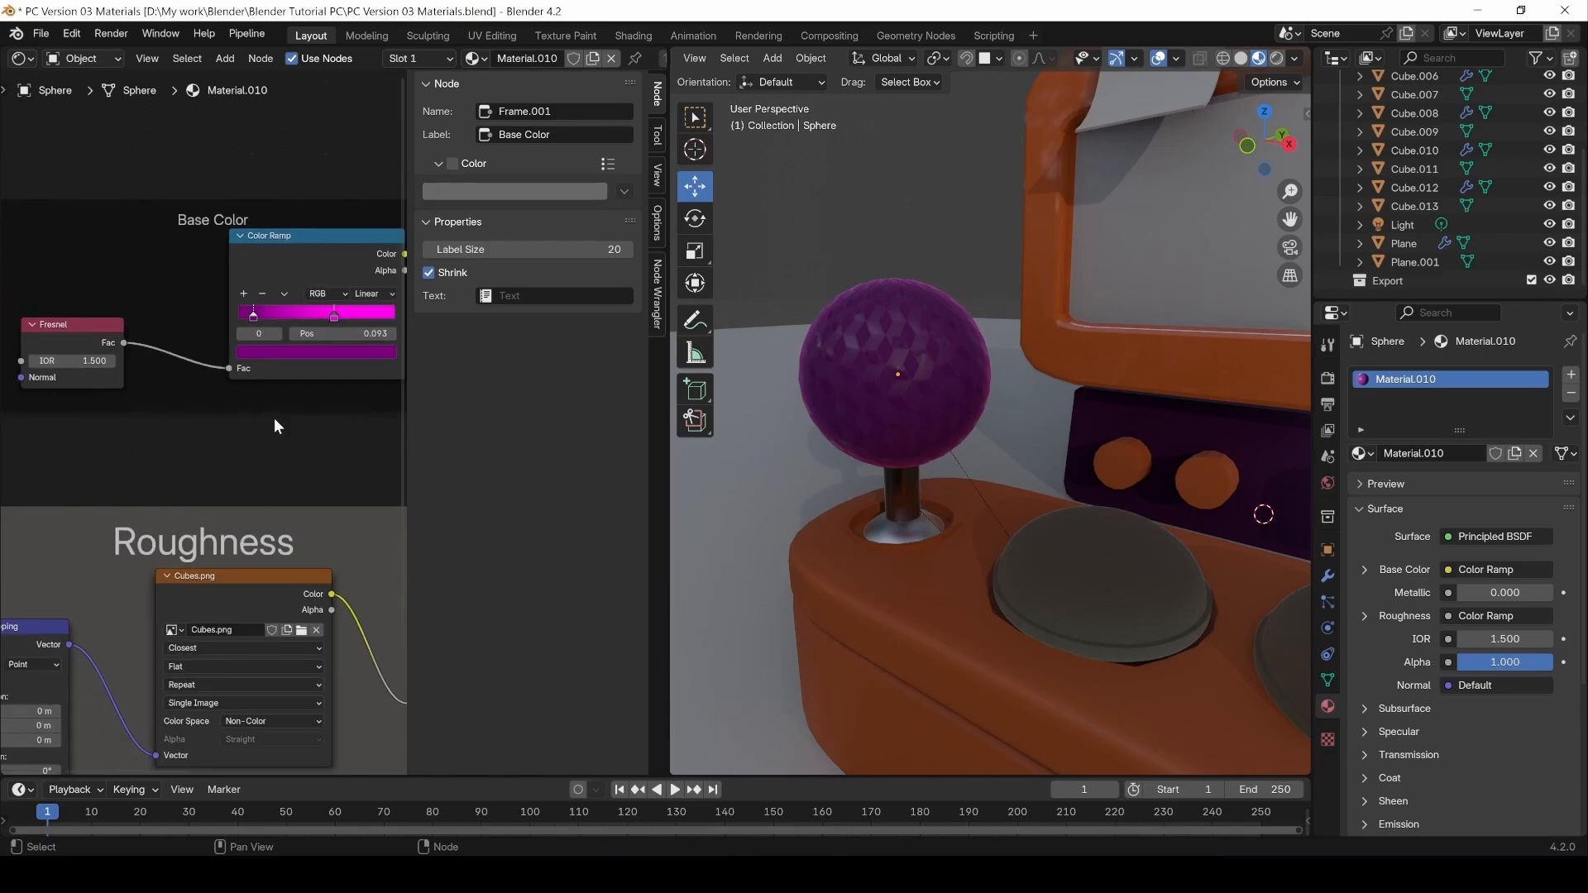
{"action": "key", "text": "n"}
{"action": "scroll", "coordinate": [316, 433], "scroll_direction": "down", "scroll_amount": 5}
{"action": "middle_click_drag", "start_coordinate": [395, 515], "coordinate": [306, 403]}
{"action": "left_click_drag", "start_coordinate": [302, 405], "coordinate": [298, 373]}
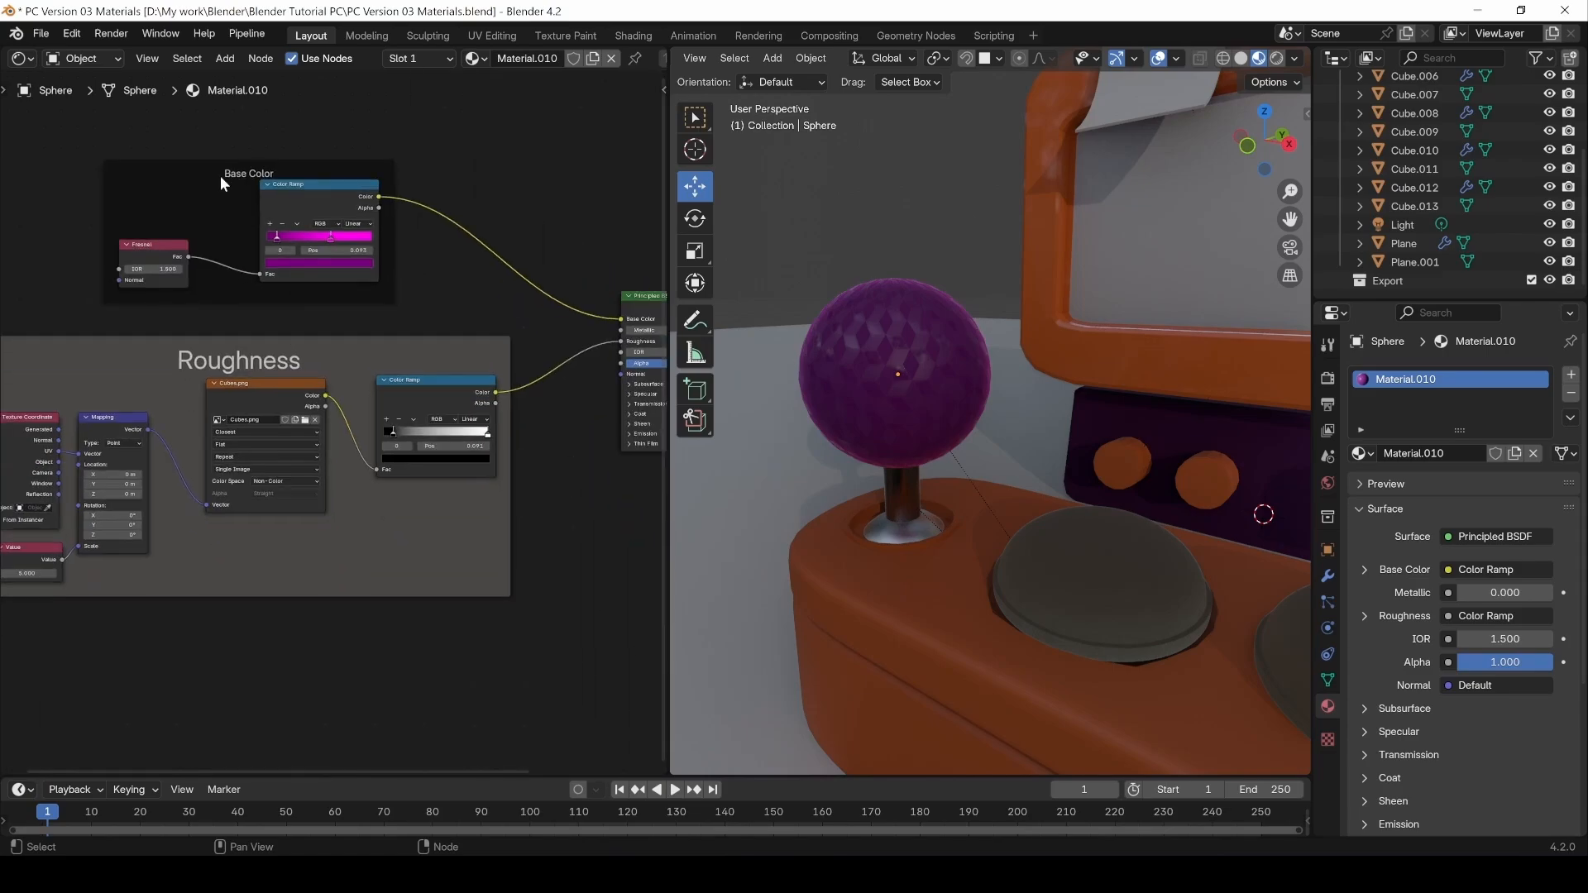
Enable a custom color for the Base Color frame and set it to dark purple.
{"action": "key", "text": "n"}
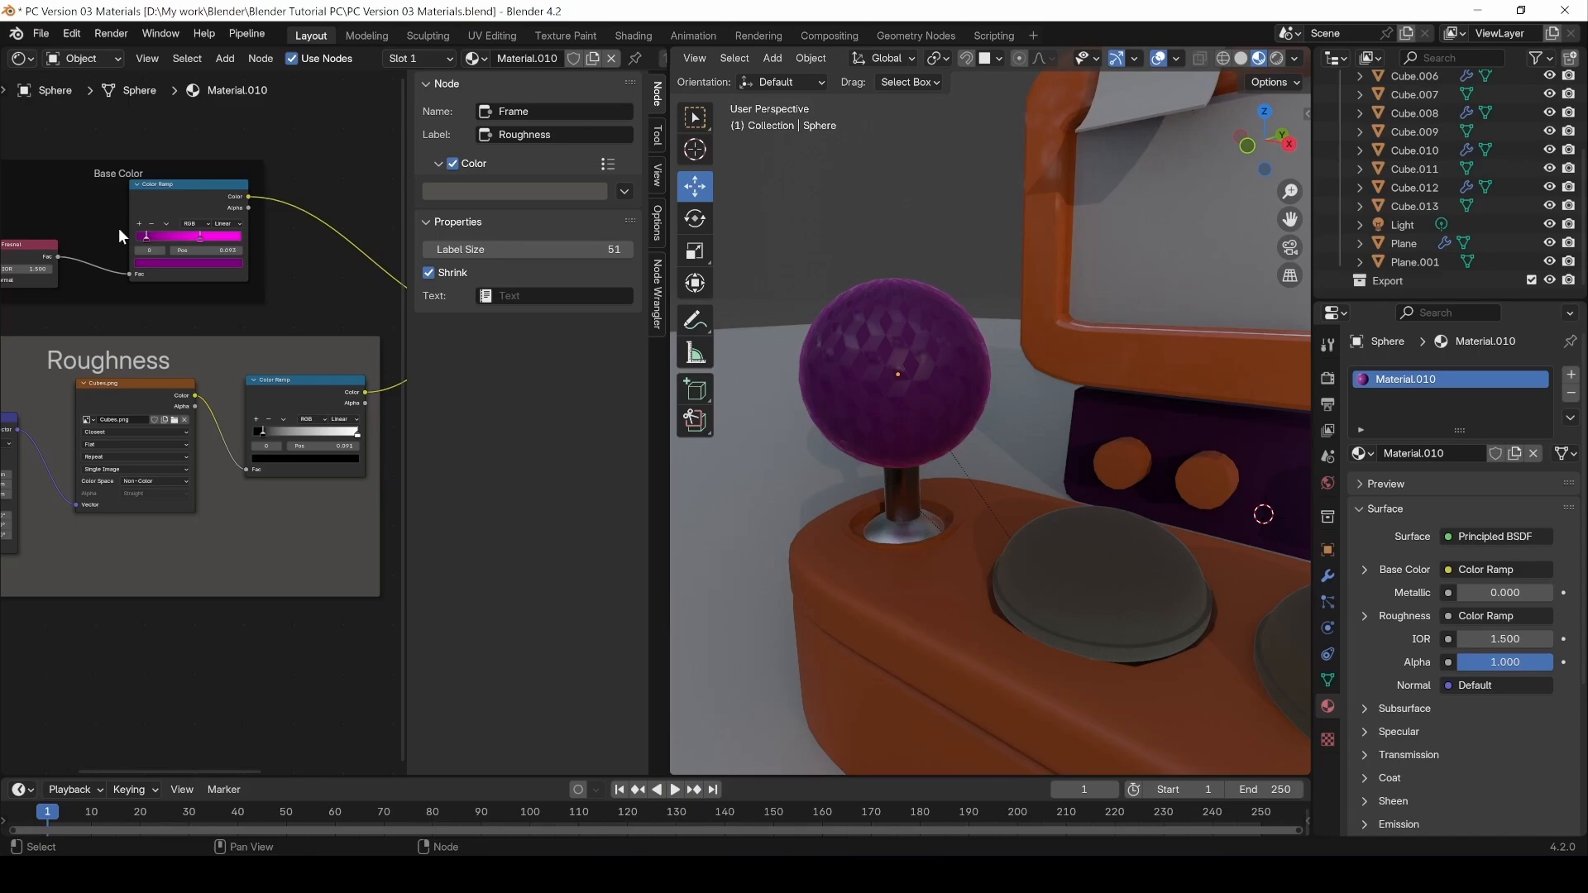
{"action": "left_click", "coordinate": [87, 192]}
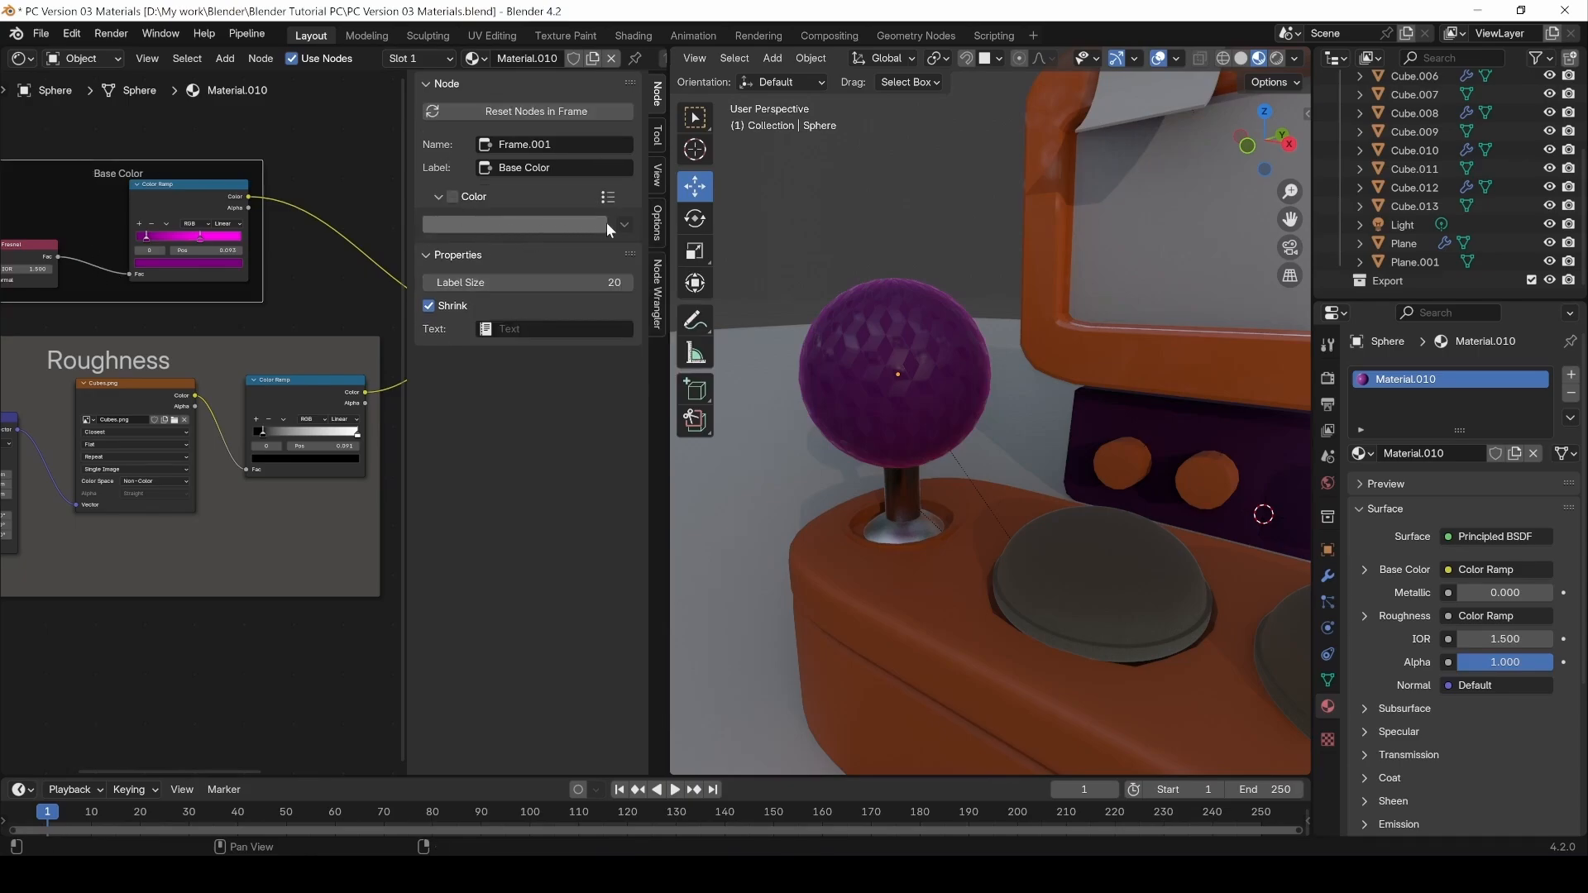
{"action": "left_click", "coordinate": [458, 197]}
{"action": "left_click", "coordinate": [453, 196]}
{"action": "left_click", "coordinate": [445, 196]}
{"action": "left_click", "coordinate": [479, 227]}
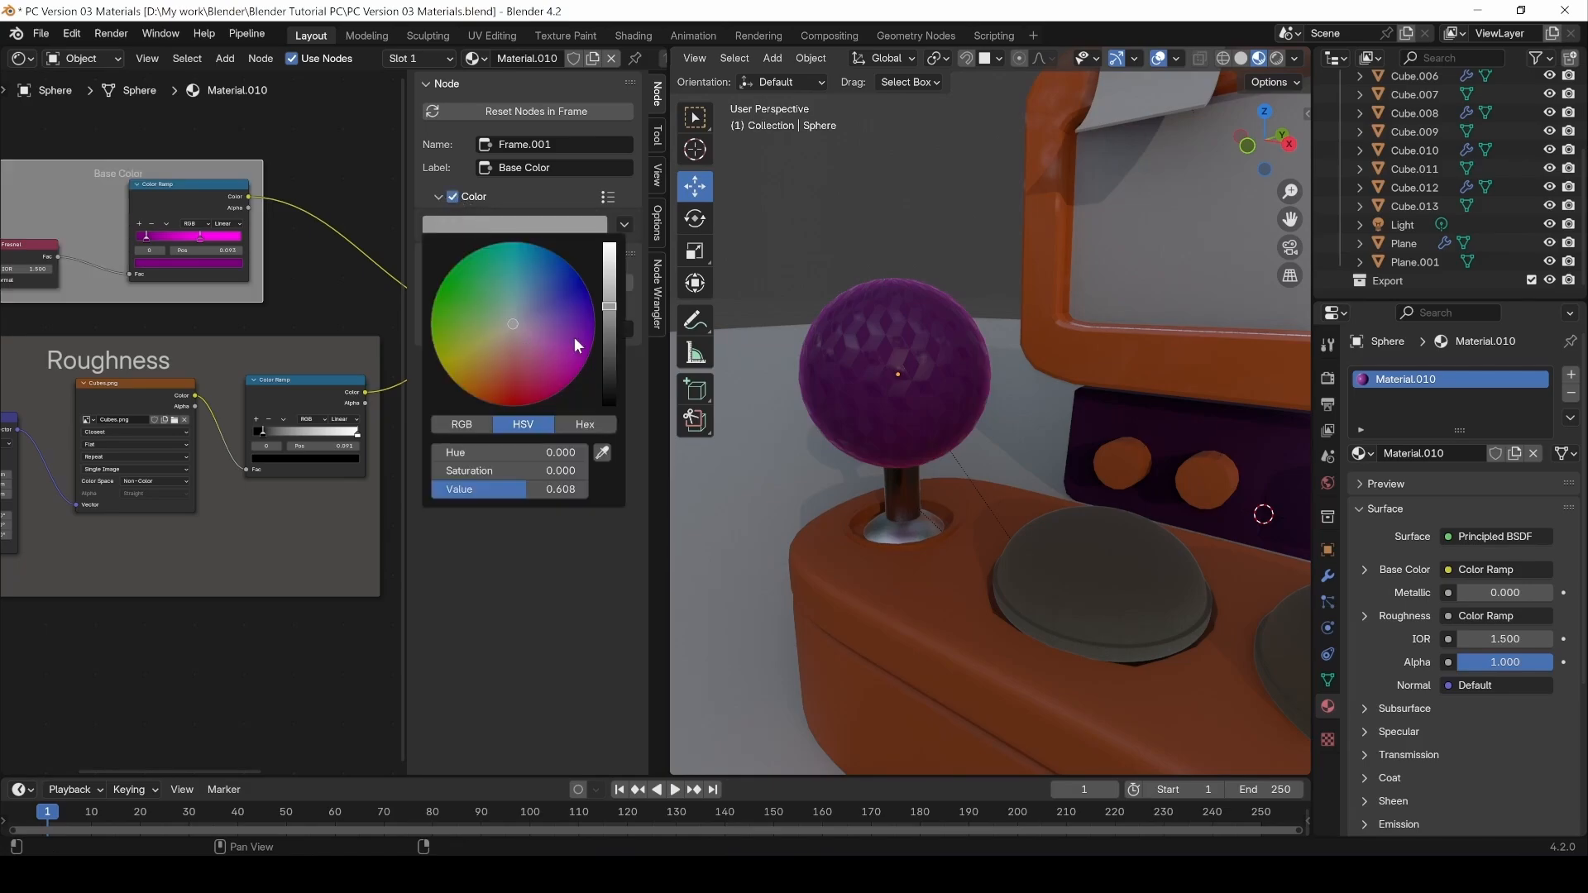
{"action": "left_click_drag", "start_coordinate": [609, 306], "coordinate": [567, 362]}
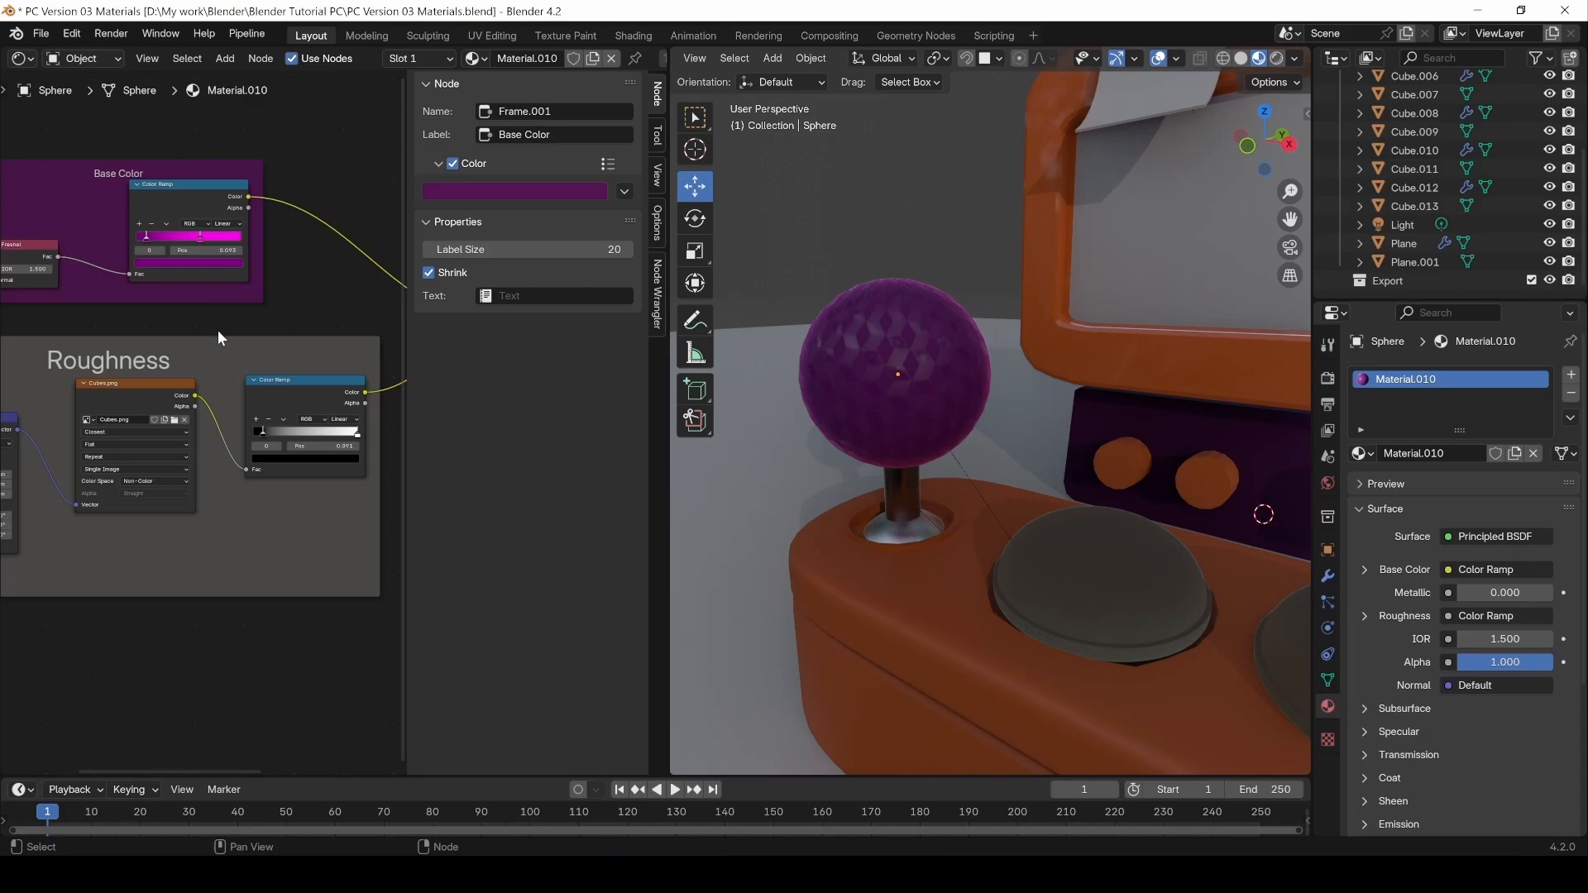
{"action": "key", "text": "n"}
Move the Roughness frame directly beneath the Base Color frame so their right edges line up.
{"action": "middle_click_drag", "start_coordinate": [385, 546], "coordinate": [344, 453]}
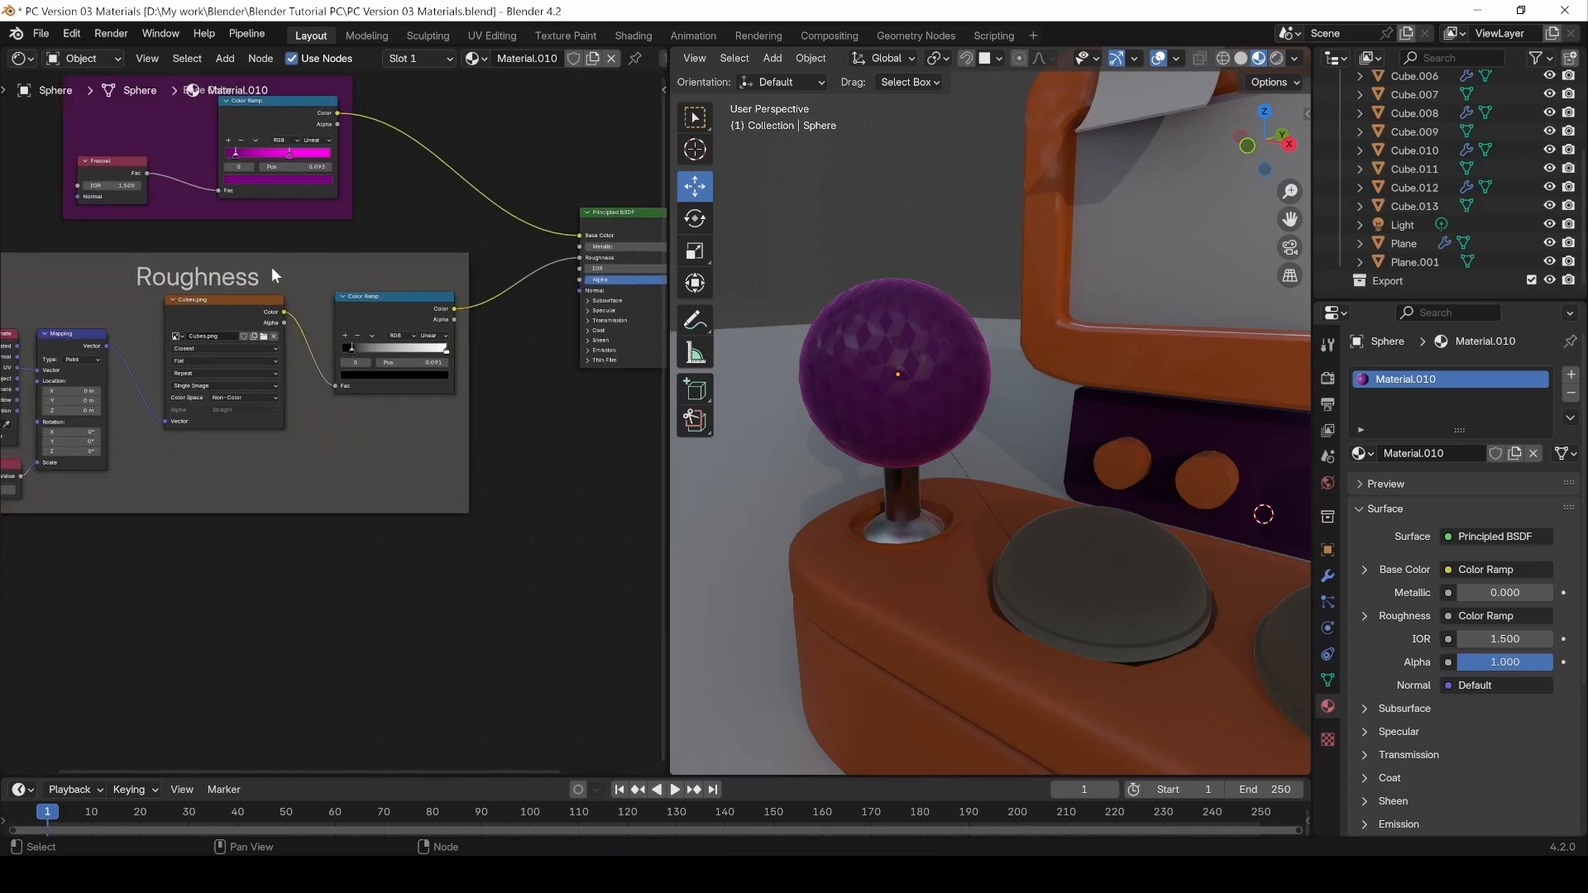
{"action": "left_click_drag", "start_coordinate": [271, 266], "coordinate": [139, 231]}
{"action": "scroll", "coordinate": [891, 403], "scroll_direction": "up", "scroll_amount": 3}
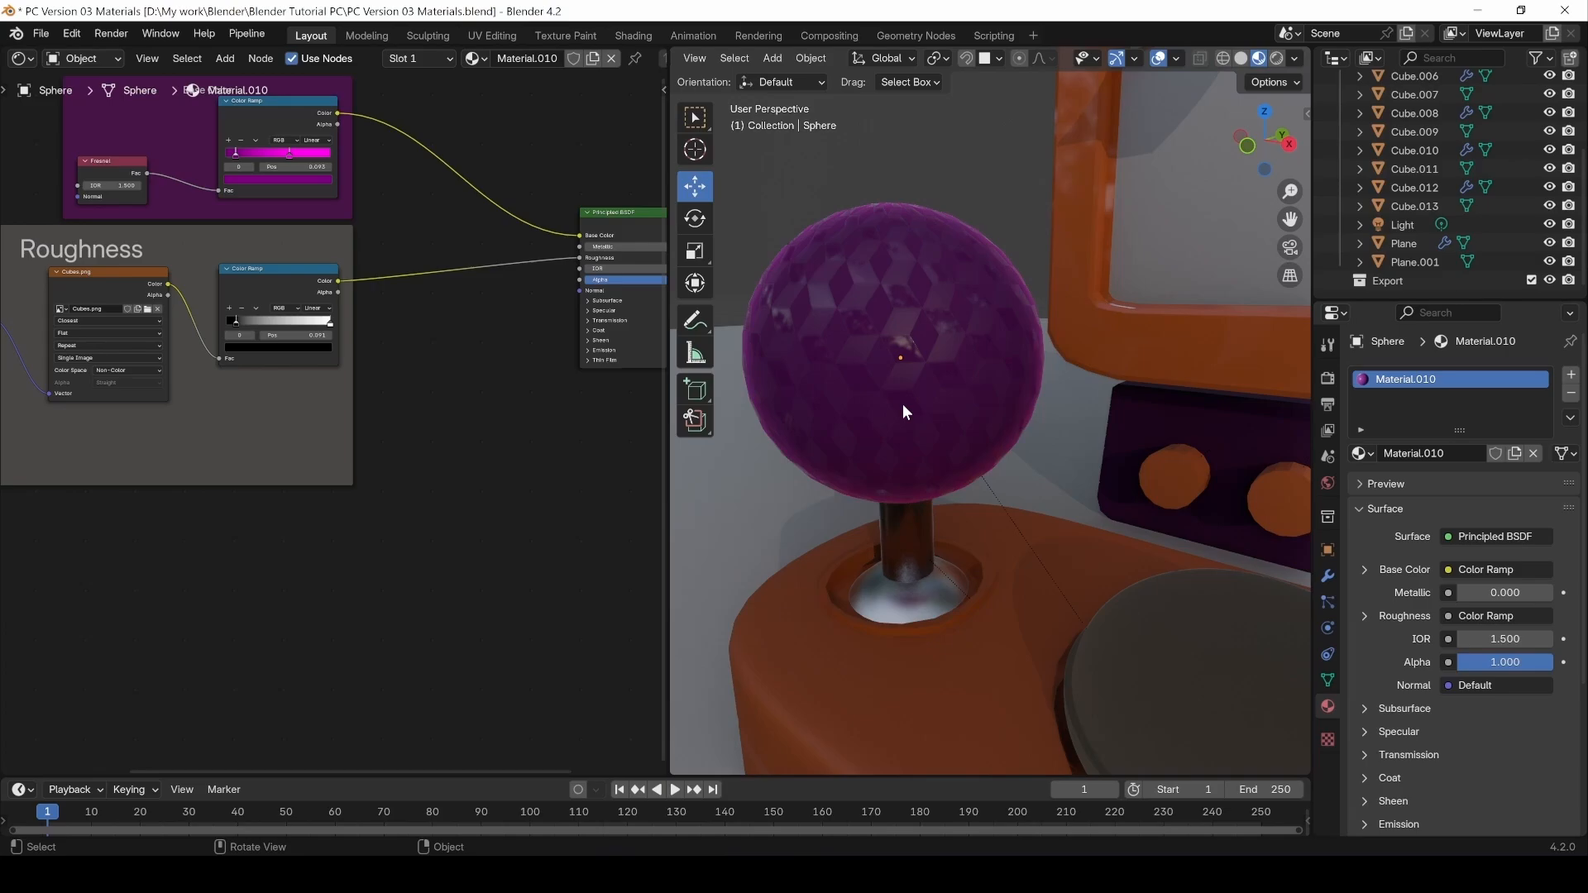
Examine the node chain from the Roughness mapping to the Principled BSDF's Normal input.
{"action": "middle_click_drag", "start_coordinate": [246, 238], "coordinate": [356, 238]}
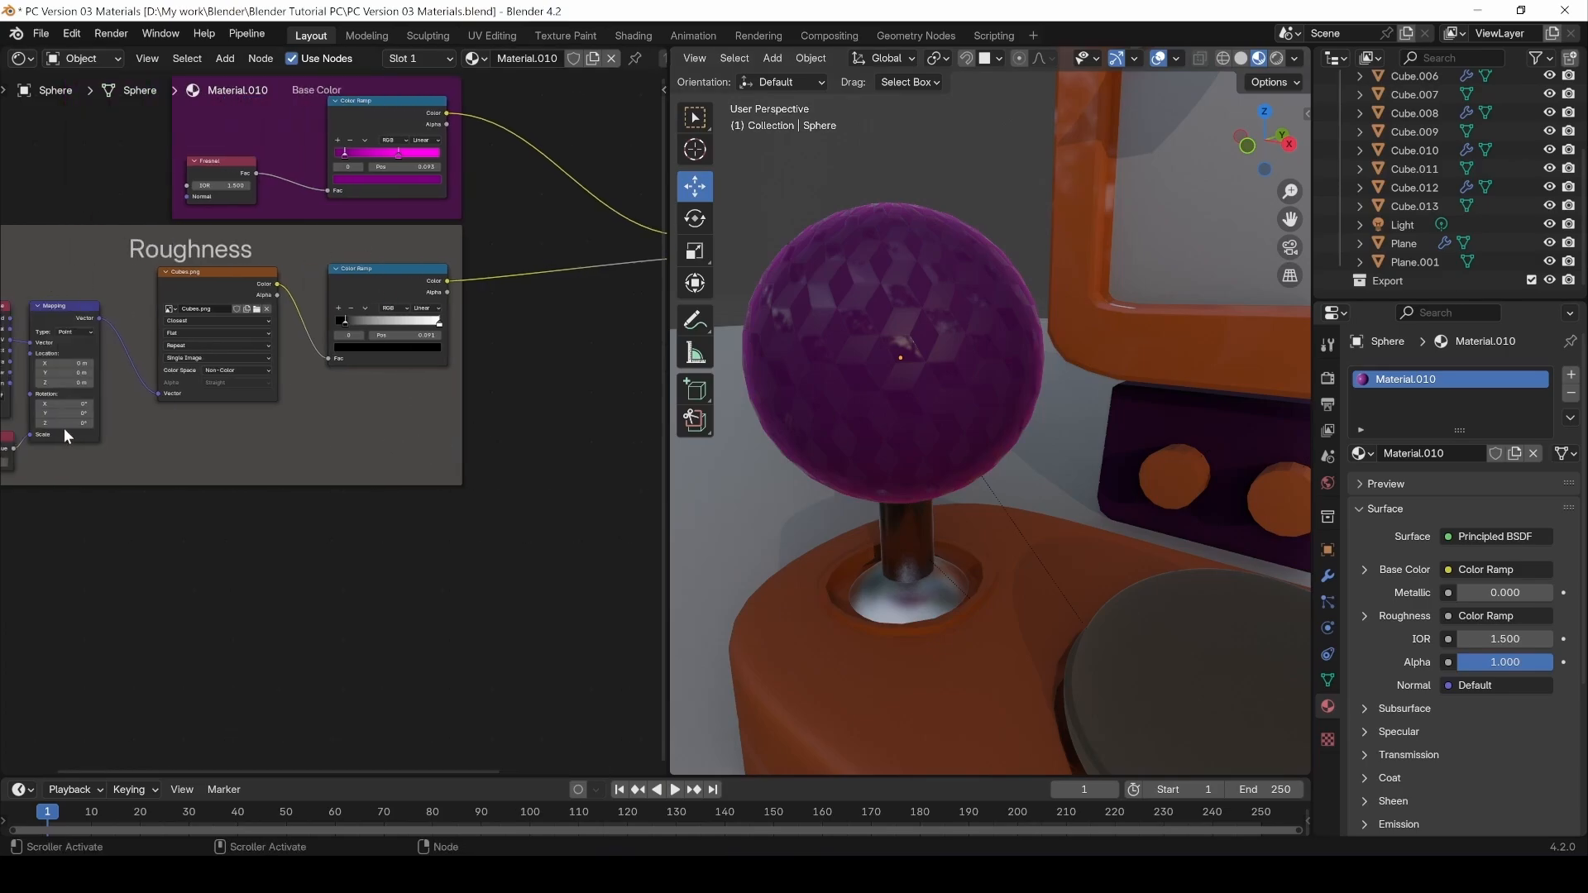
{"action": "middle_click_drag", "start_coordinate": [302, 393], "coordinate": [36, 429]}
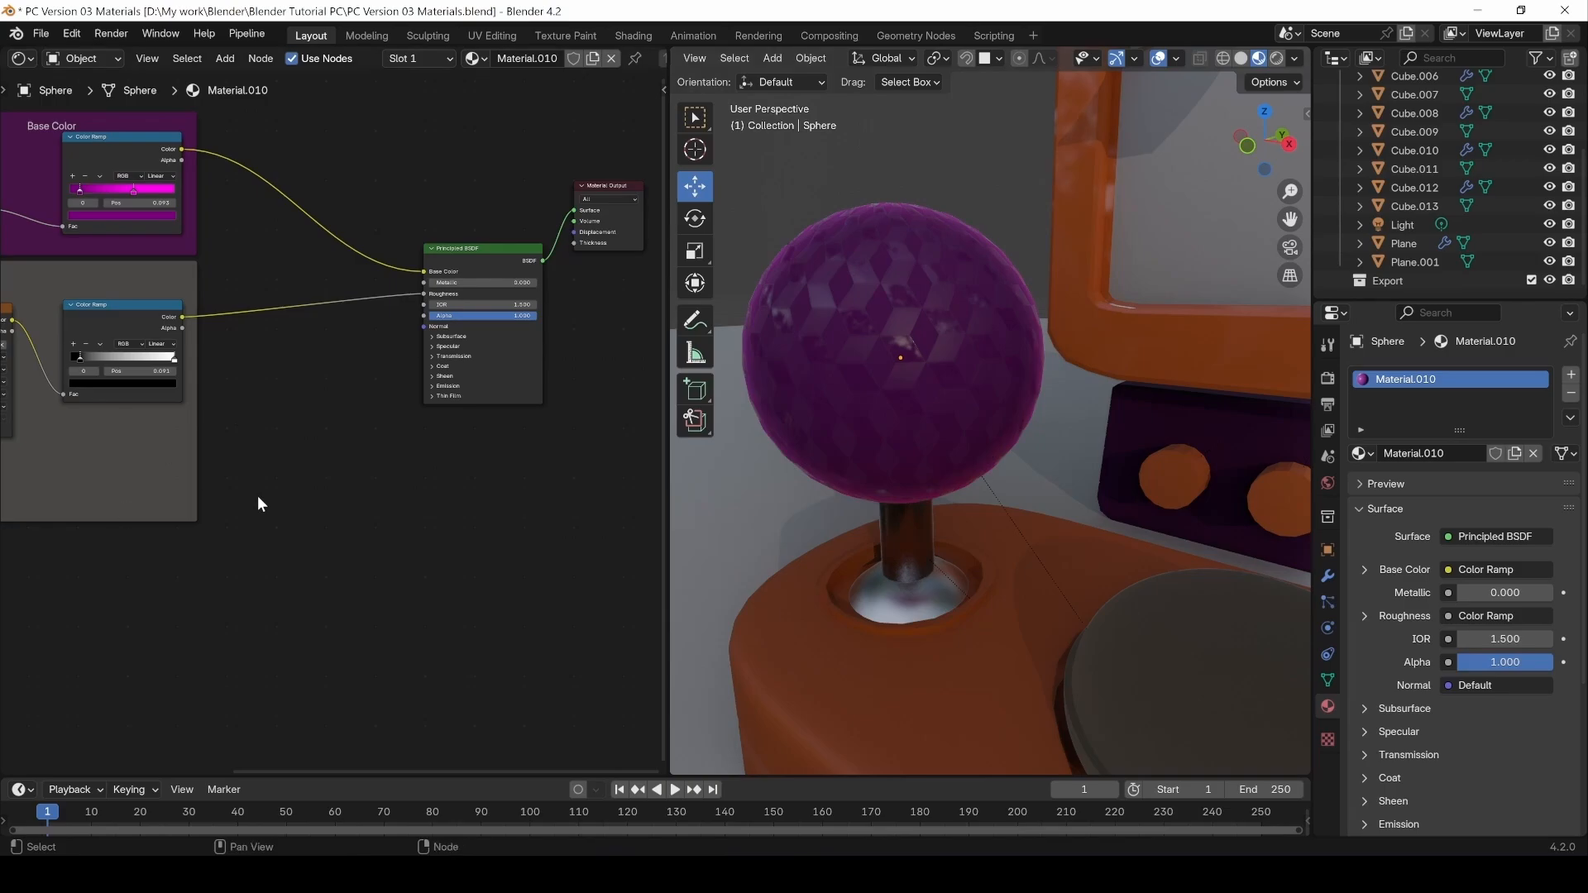
{"action": "middle_click_drag", "start_coordinate": [259, 498], "coordinate": [346, 485]}
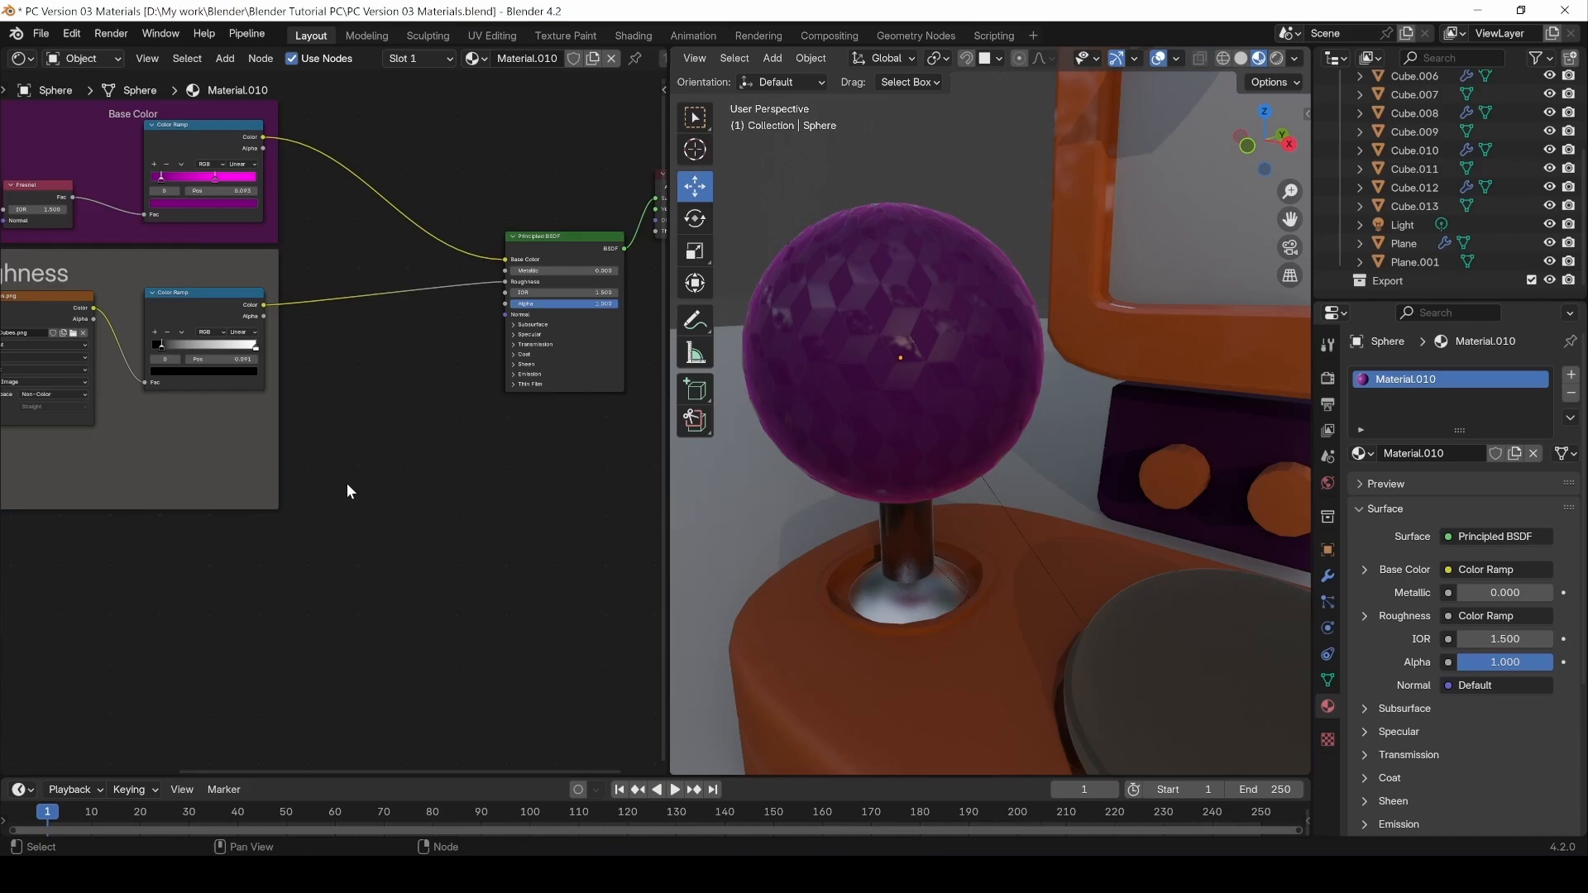
{"action": "middle_click_drag", "start_coordinate": [282, 485], "coordinate": [270, 480]}
{"action": "left_click", "coordinate": [489, 310]}
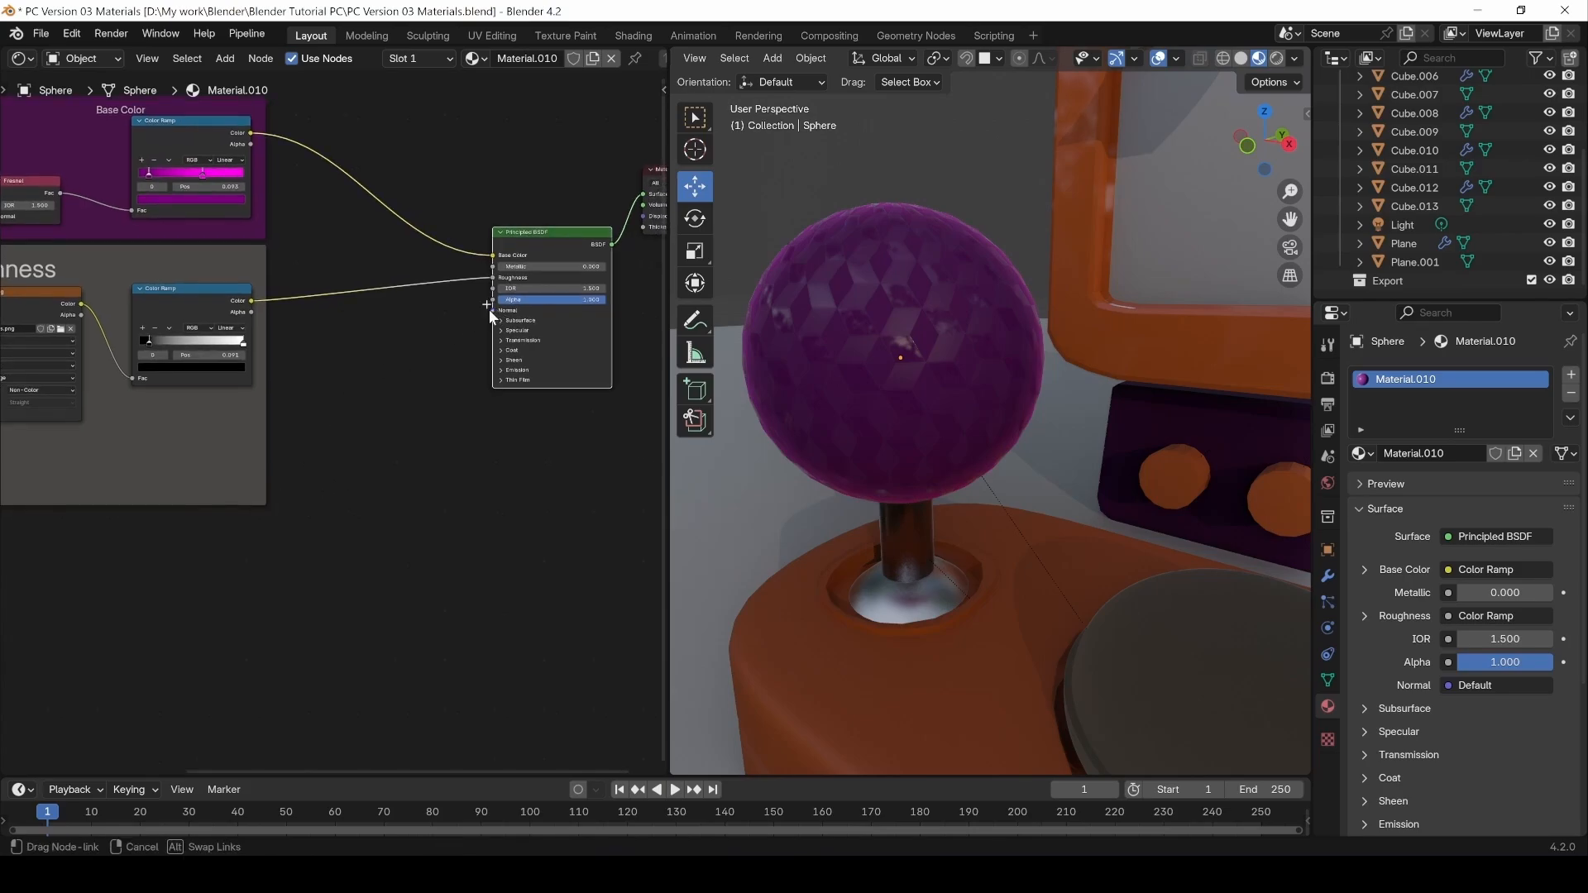
{"action": "left_click", "coordinate": [647, 205]}
{"action": "left_click_drag", "start_coordinate": [491, 311], "coordinate": [478, 260]}
{"action": "middle_click_drag", "start_coordinate": [354, 459], "coordinate": [513, 514]}
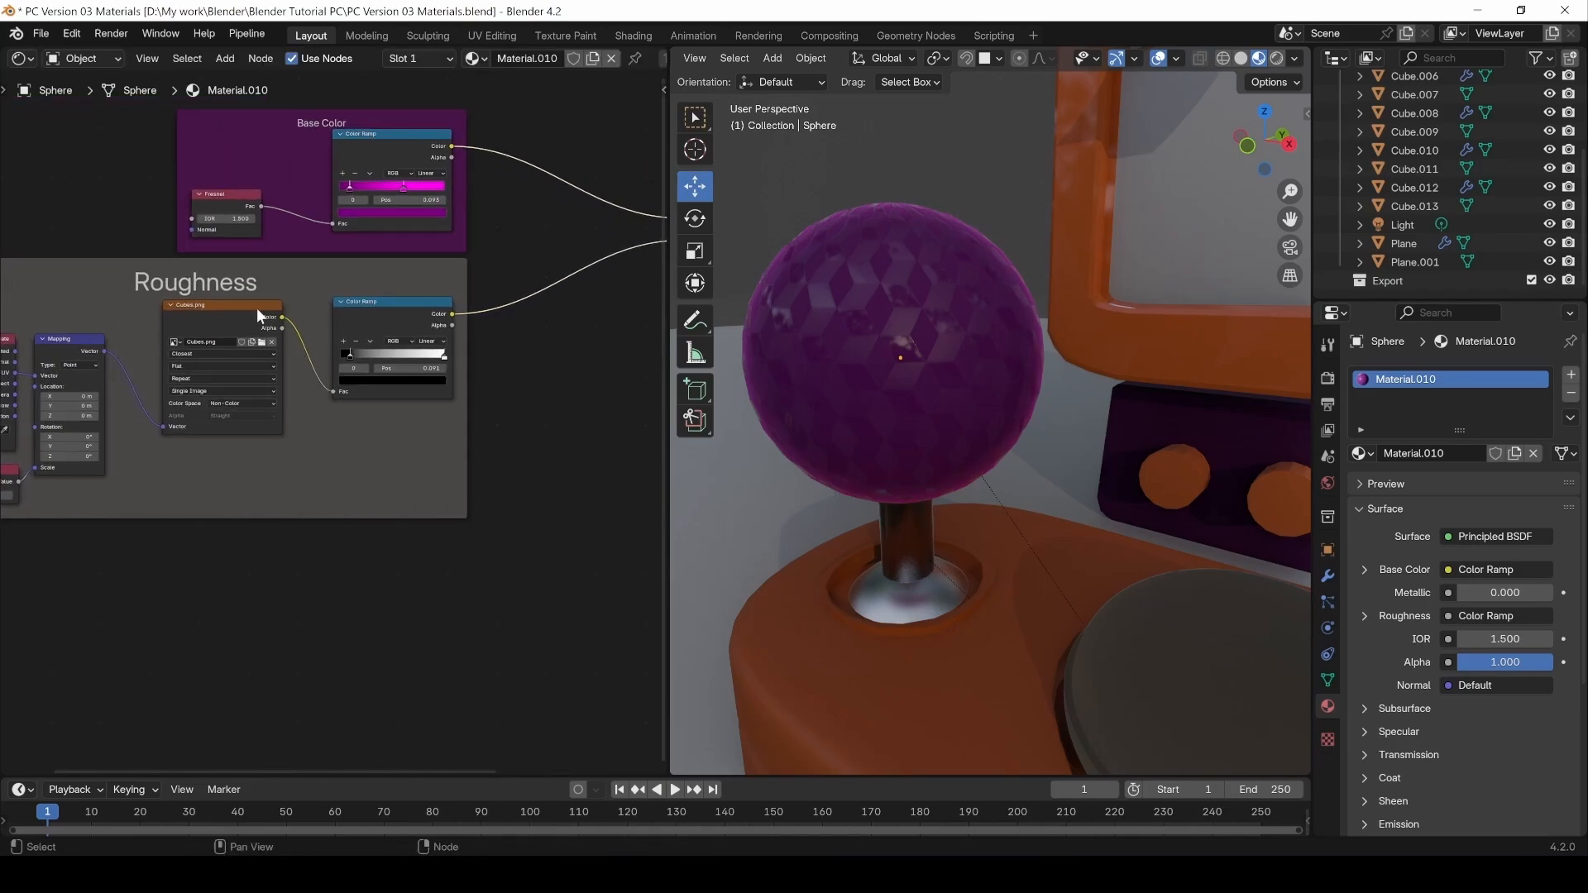
Duplicate the Cubes.png texture and its Color Ramp, and place the copies below the Roughness frame.
{"action": "left_click_drag", "start_coordinate": [202, 479], "coordinate": [397, 322]}
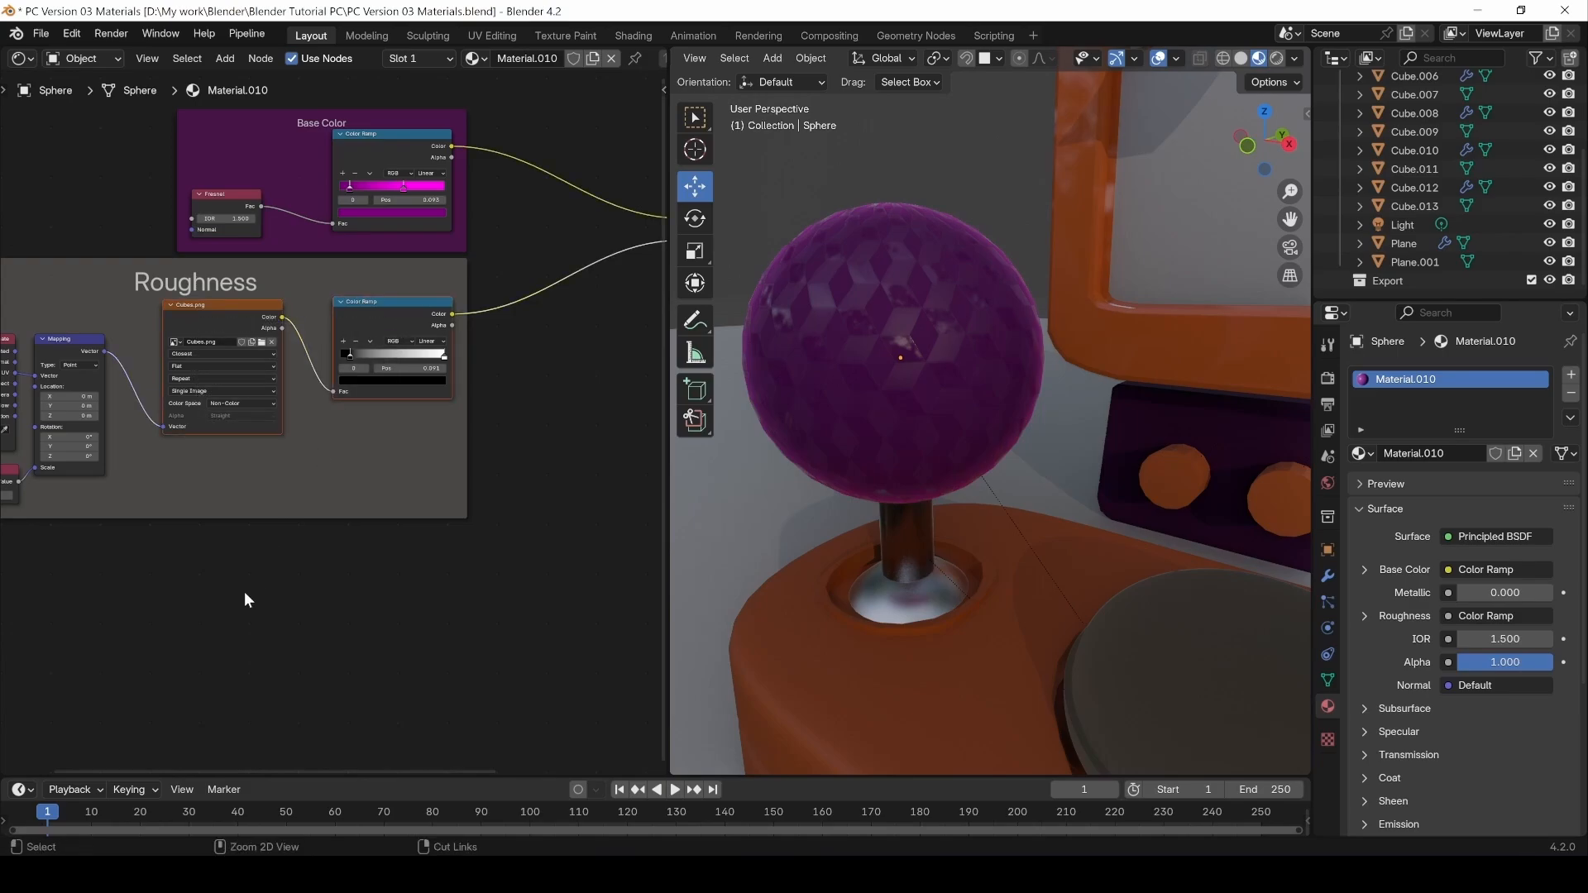
{"action": "key", "text": "ctrl+v"}
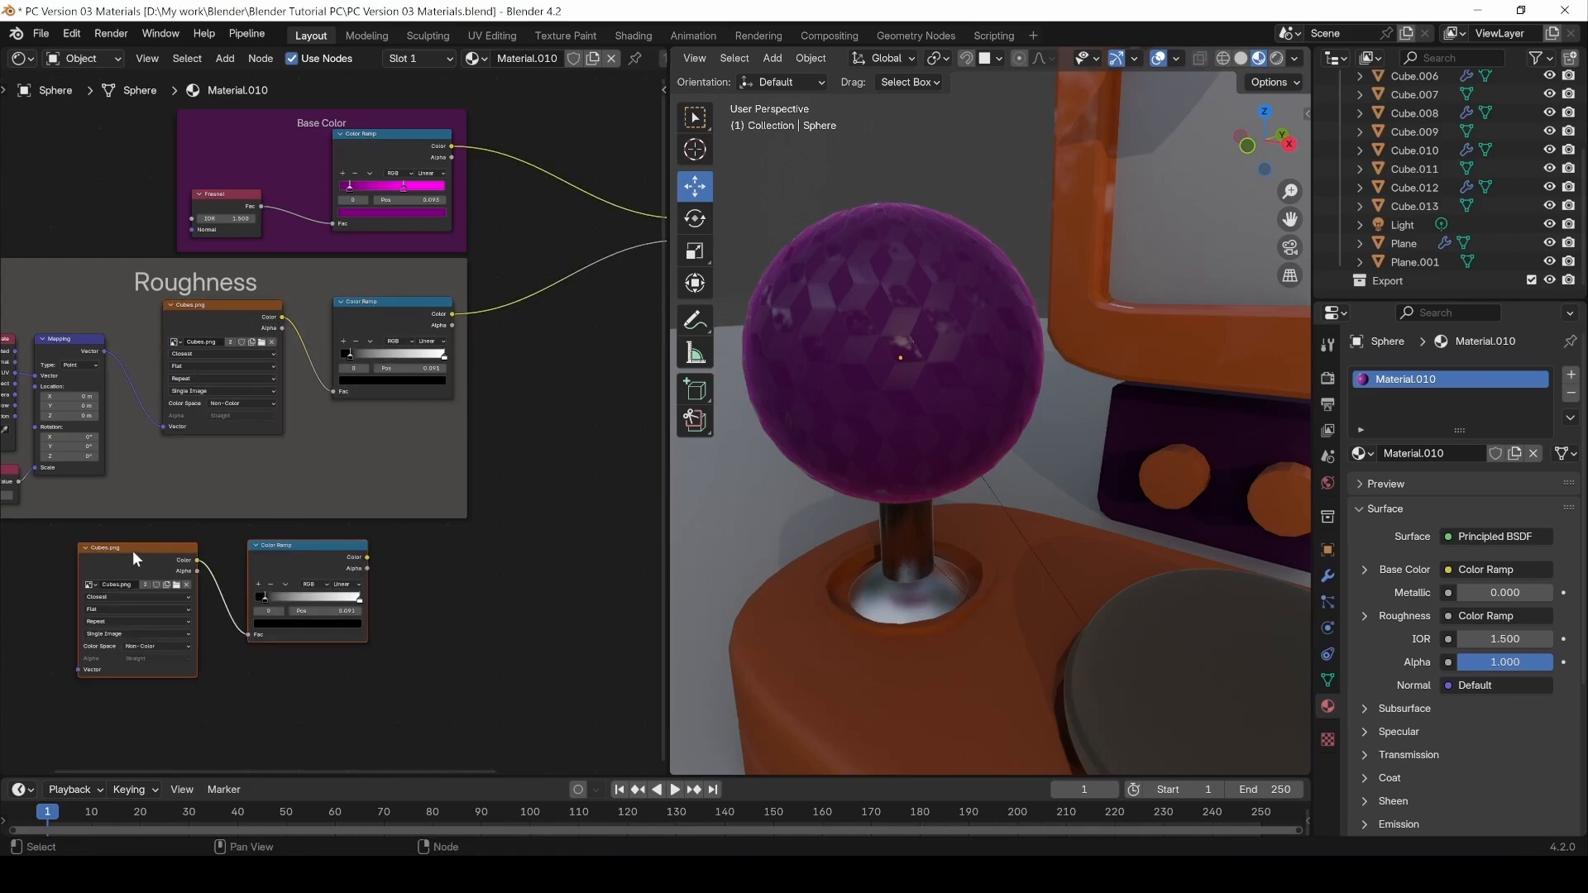
{"action": "left_click_drag", "start_coordinate": [132, 550], "coordinate": [220, 558]}
Connect the Mapping node's Vector output to the duplicated Cubes.png texture's Vector input and align that texture node under the original.
{"action": "middle_click_drag", "start_coordinate": [65, 571], "coordinate": [172, 548]}
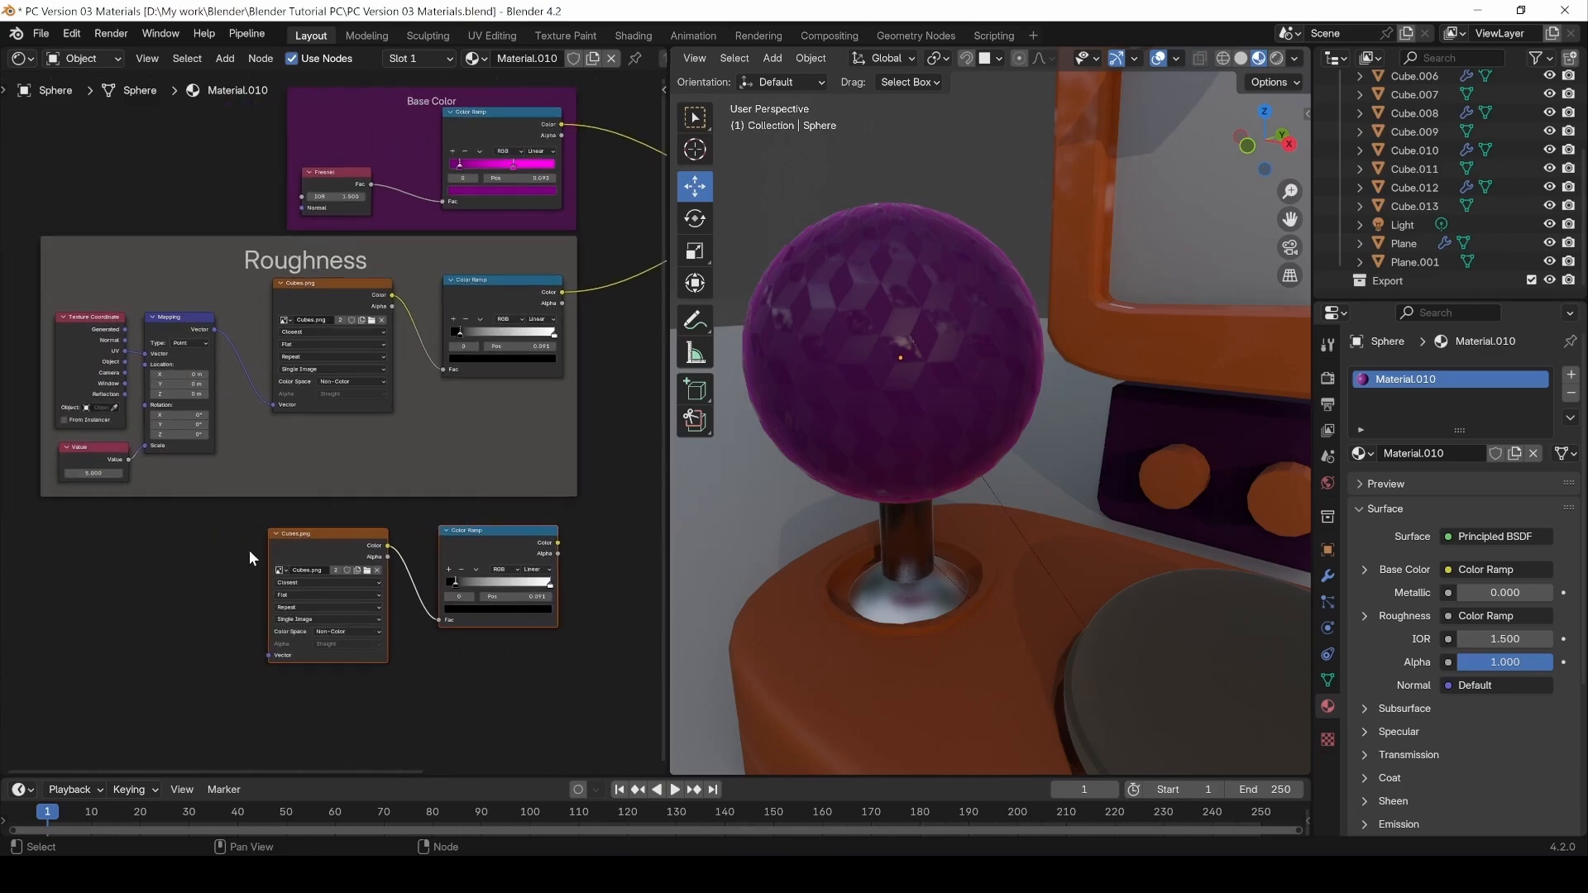
{"action": "scroll", "coordinate": [246, 551], "scroll_direction": "up", "scroll_amount": 3}
{"action": "middle_click_drag", "start_coordinate": [275, 438], "coordinate": [239, 424]}
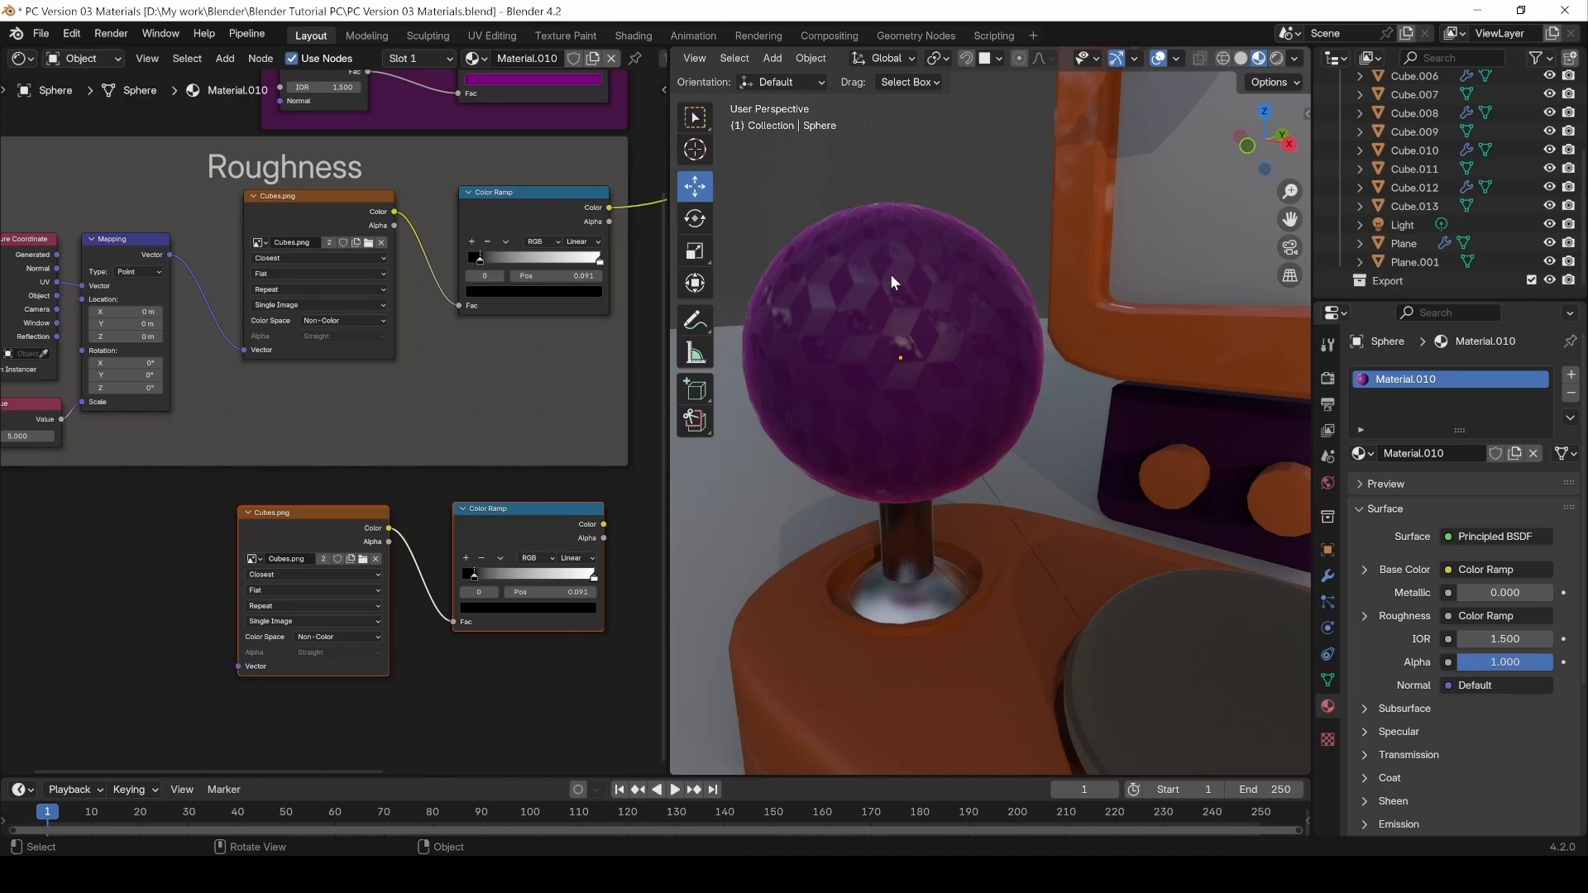
{"action": "left_click_drag", "start_coordinate": [169, 255], "coordinate": [250, 665]}
{"action": "left_click_drag", "start_coordinate": [280, 519], "coordinate": [291, 505]}
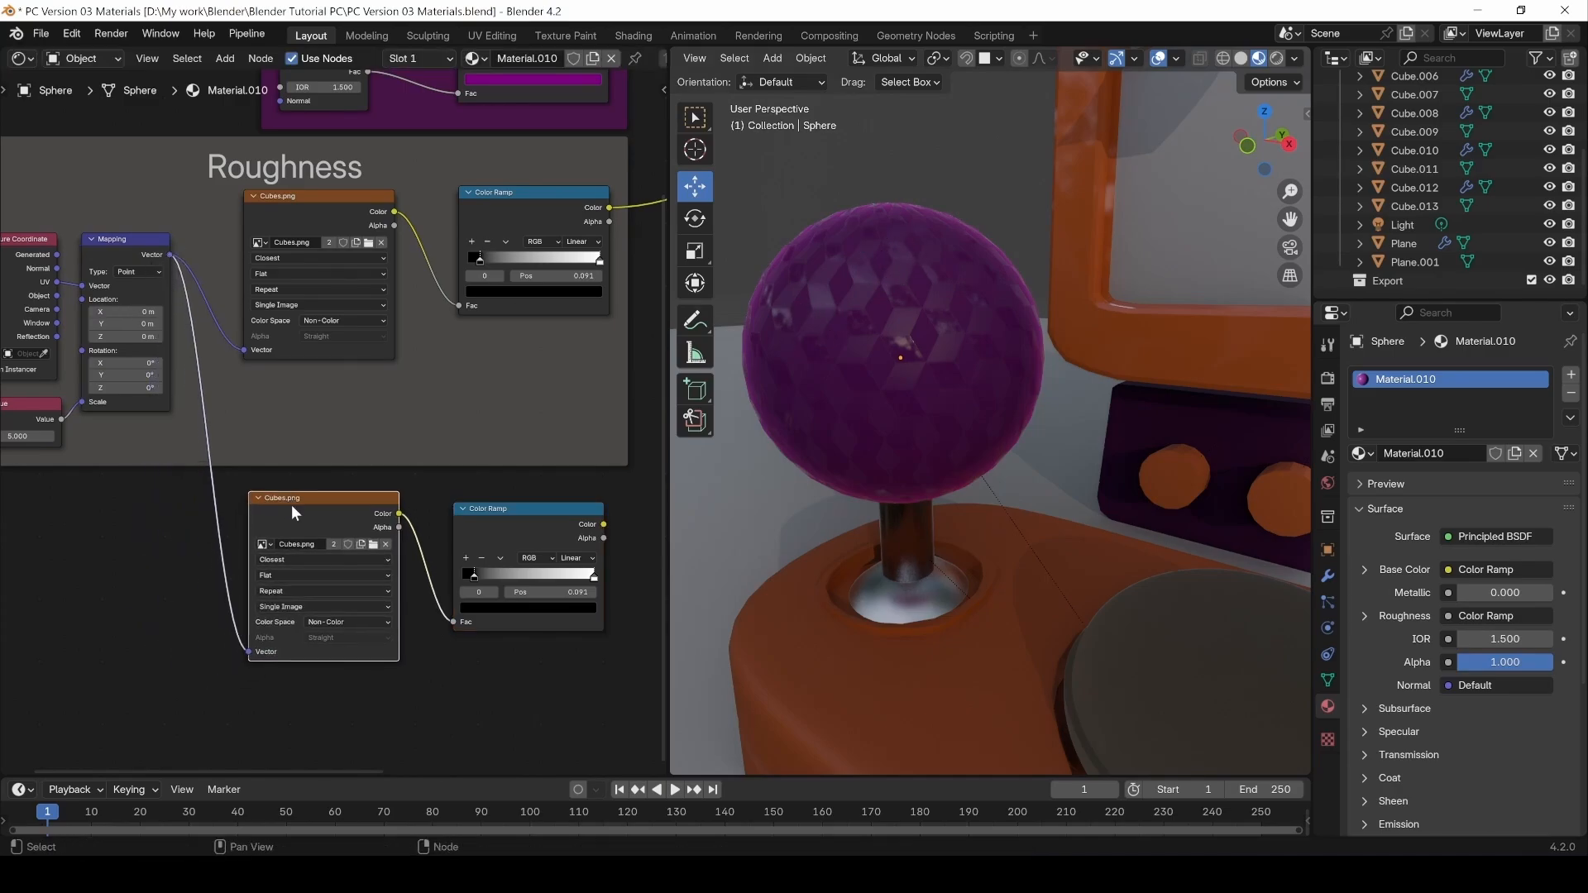
Preview the duplicated Color Ramp directly on the sphere, and return the material output to the Principled BSDF.
{"action": "middle_click_drag", "start_coordinate": [51, 560], "coordinate": [157, 545]}
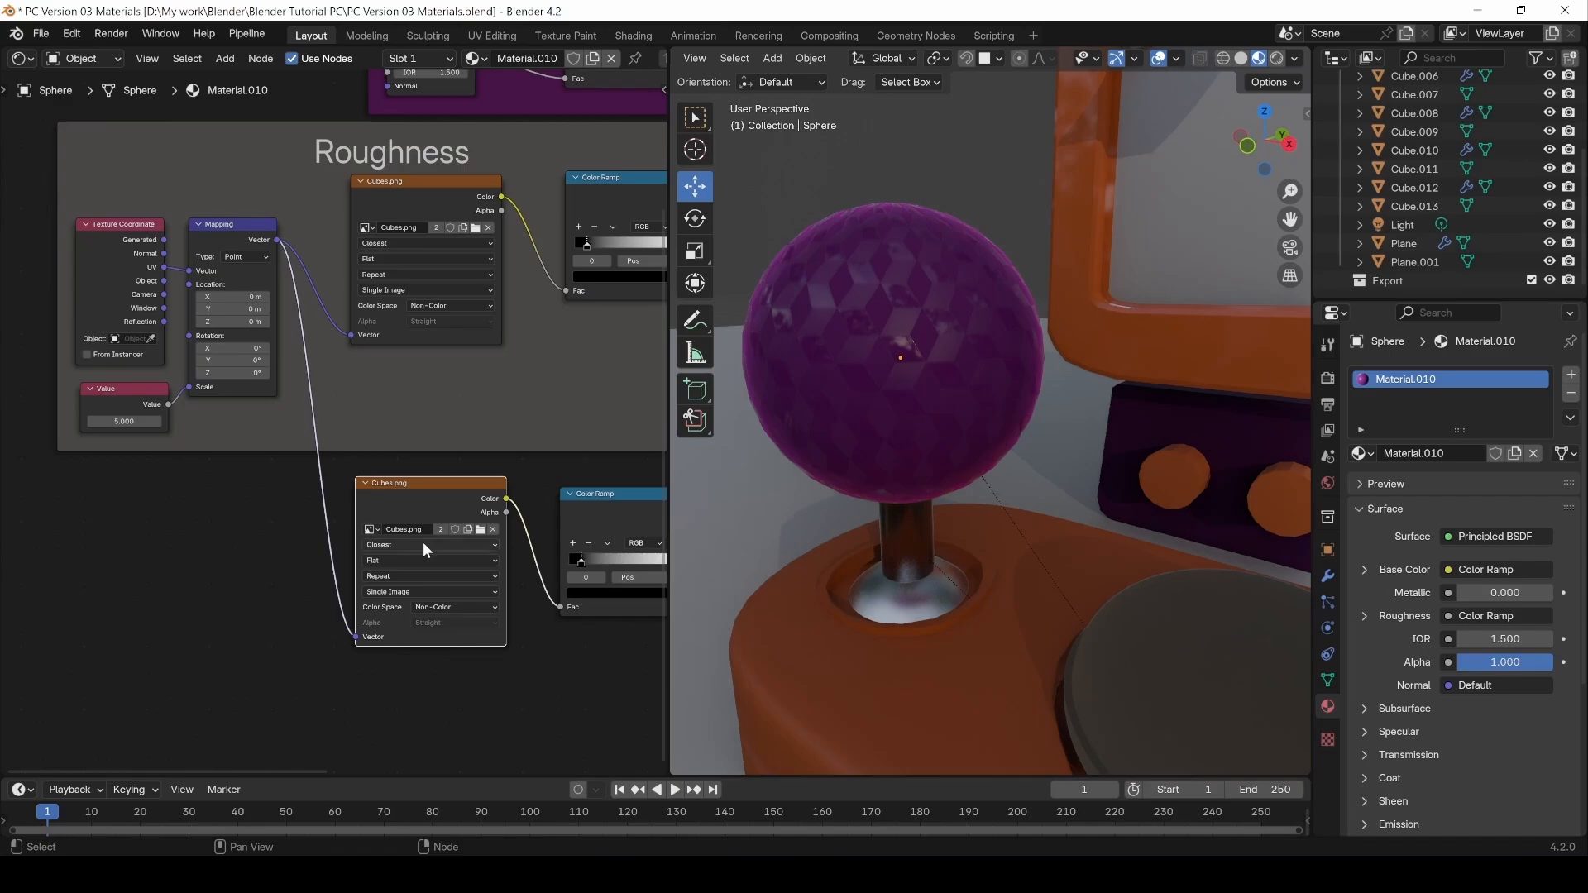
{"action": "middle_click_drag", "start_coordinate": [423, 542], "coordinate": [378, 528]}
{"action": "middle_click_drag", "start_coordinate": [503, 627], "coordinate": [166, 659]}
{"action": "middle_click_drag", "start_coordinate": [414, 461], "coordinate": [368, 513]}
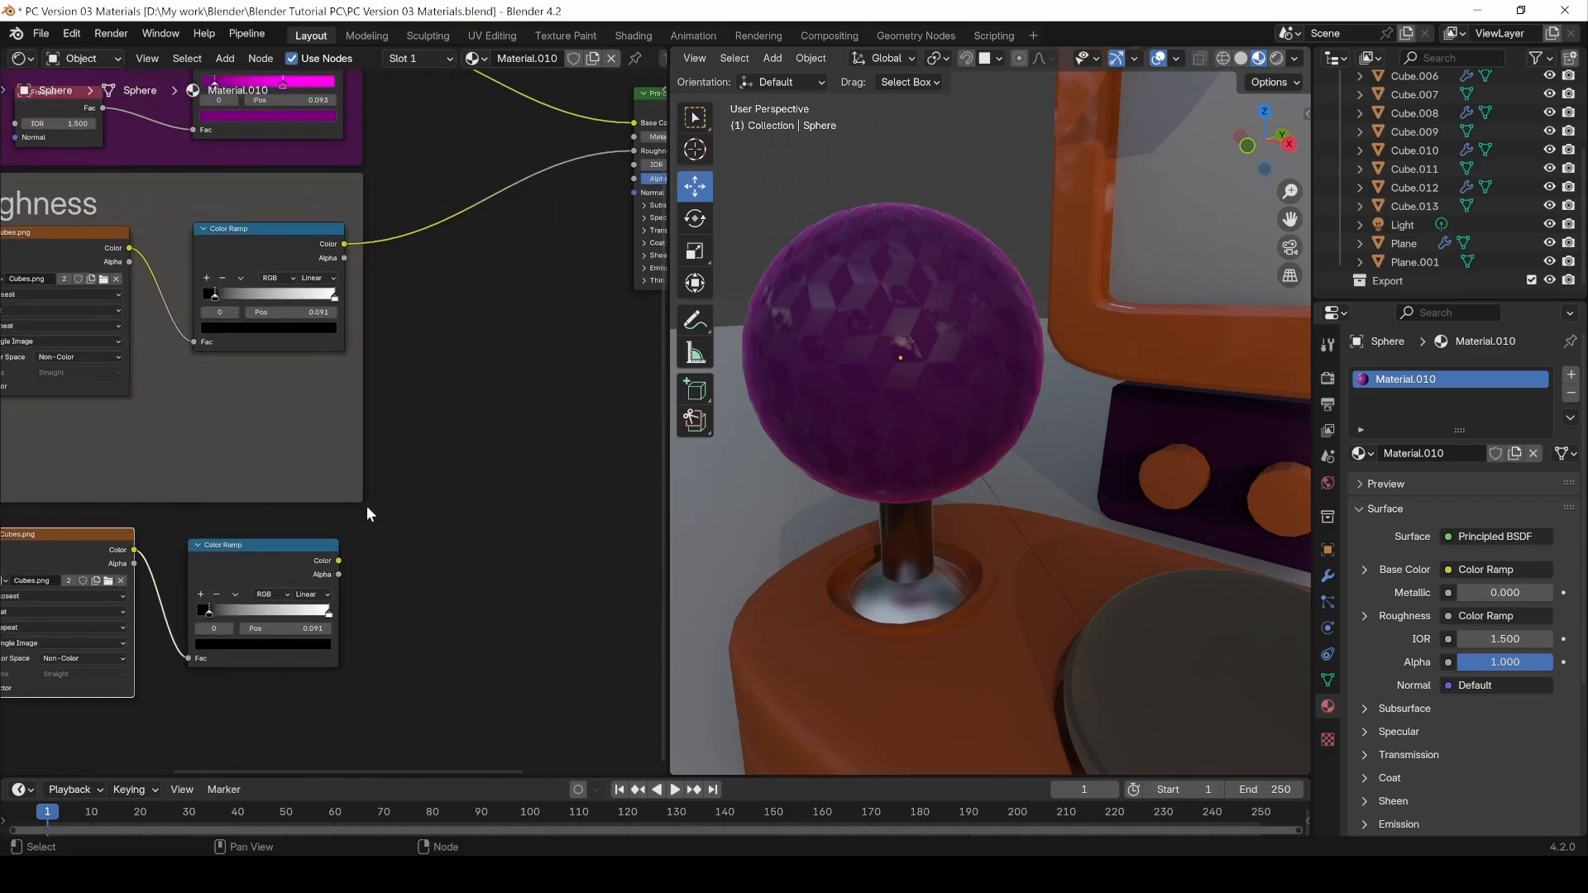
{"action": "middle_click_drag", "start_coordinate": [181, 627], "coordinate": [274, 608]}
{"action": "left_click_drag", "start_coordinate": [145, 716], "coordinate": [402, 531]}
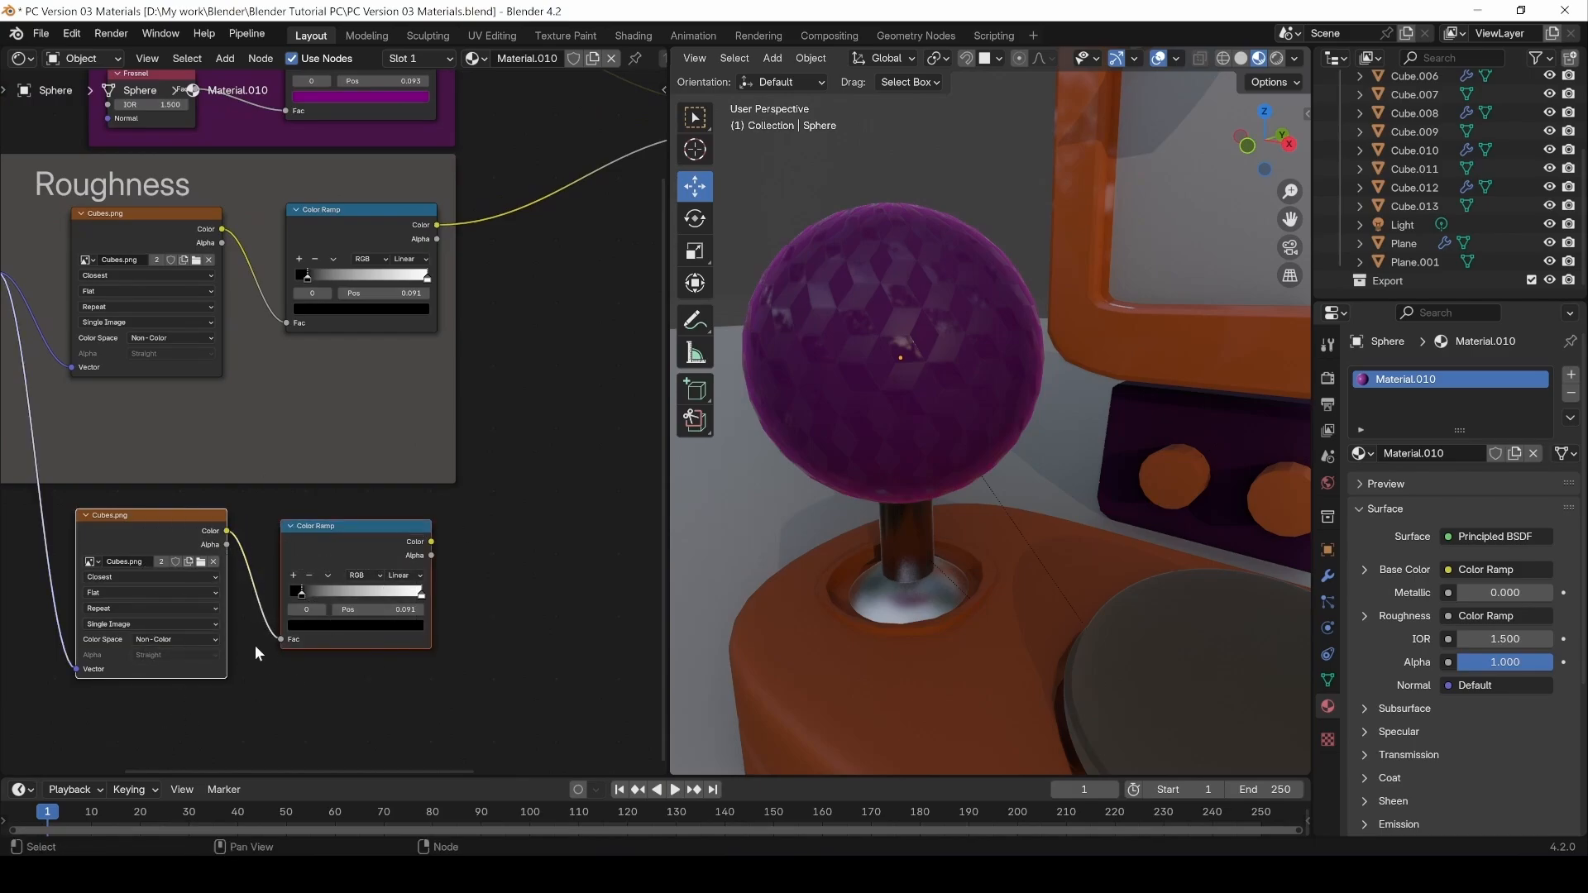
{"action": "left_click", "coordinate": [351, 531], "text": "ctrl+shift"}
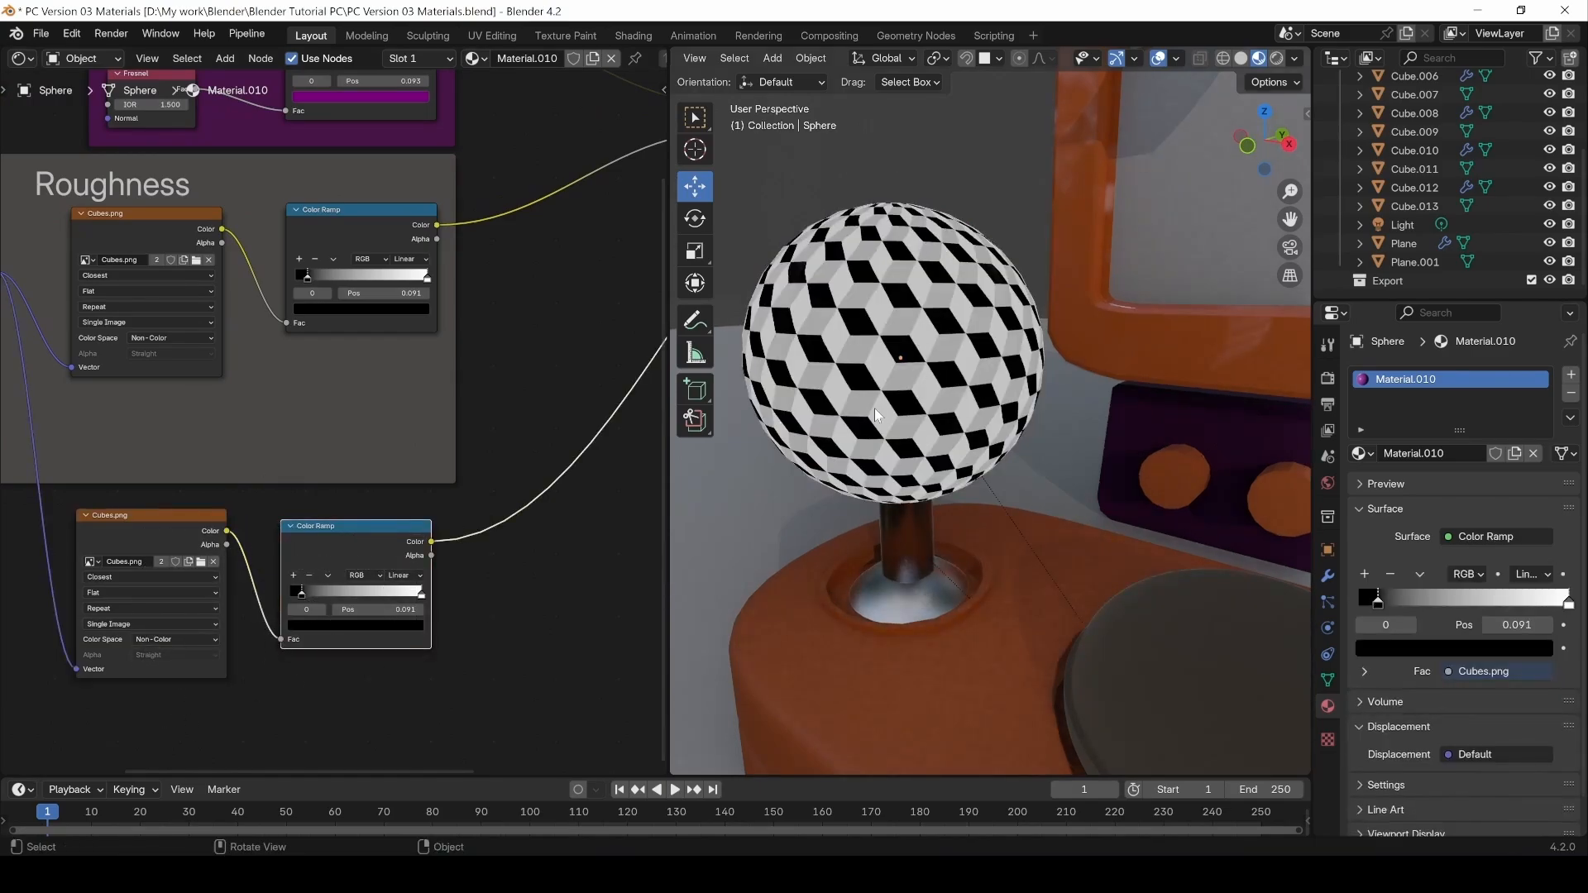
{"action": "middle_click_drag", "start_coordinate": [577, 453], "coordinate": [287, 621]}
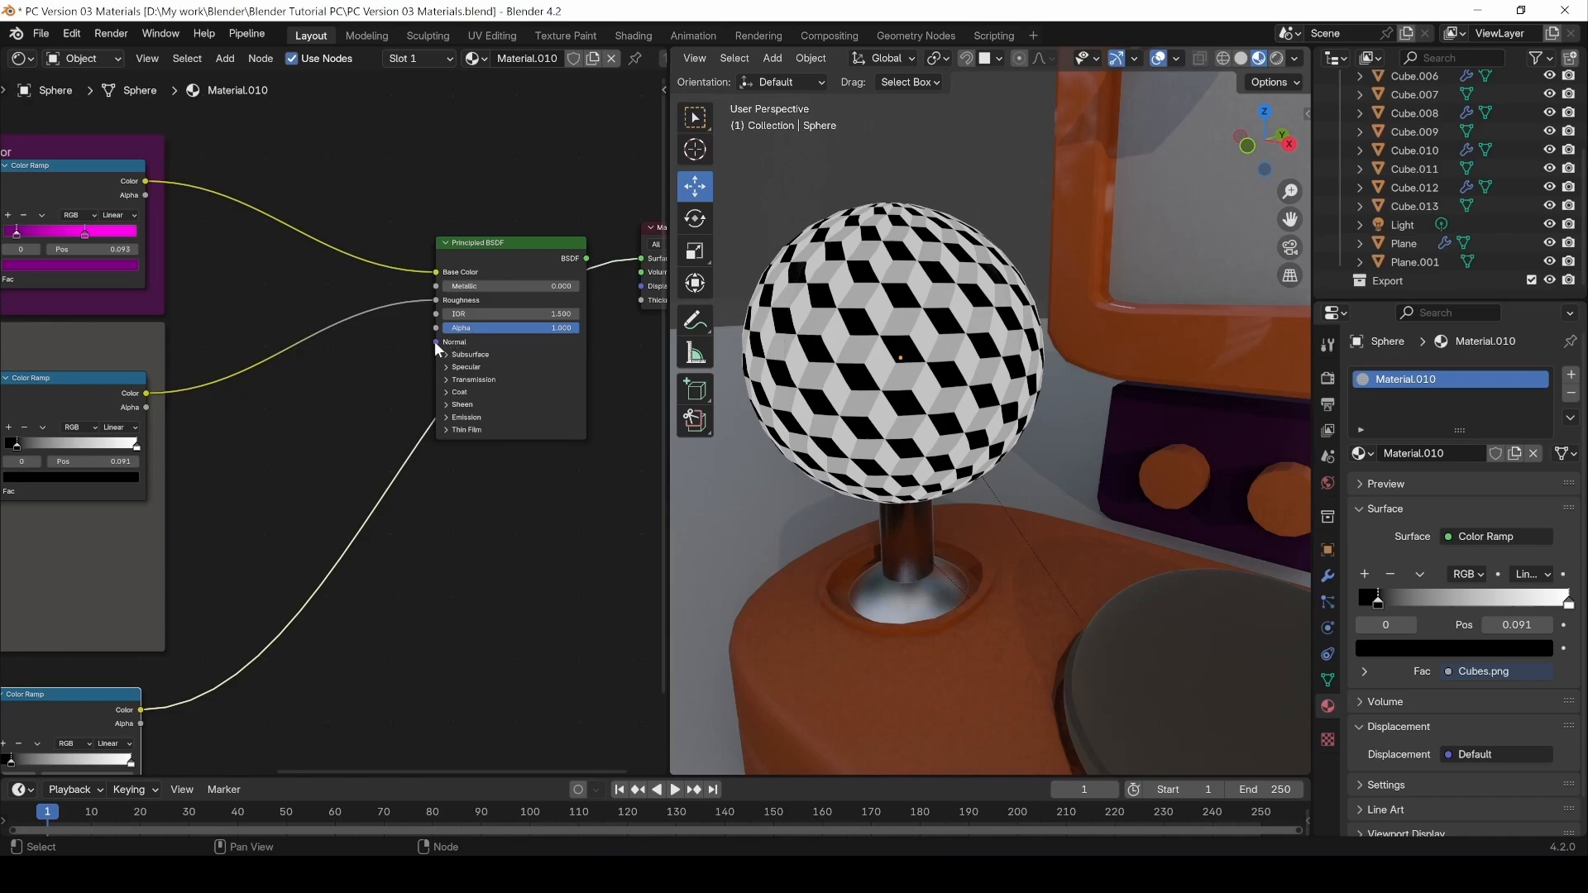
{"action": "middle_click_drag", "start_coordinate": [435, 343], "coordinate": [528, 354]}
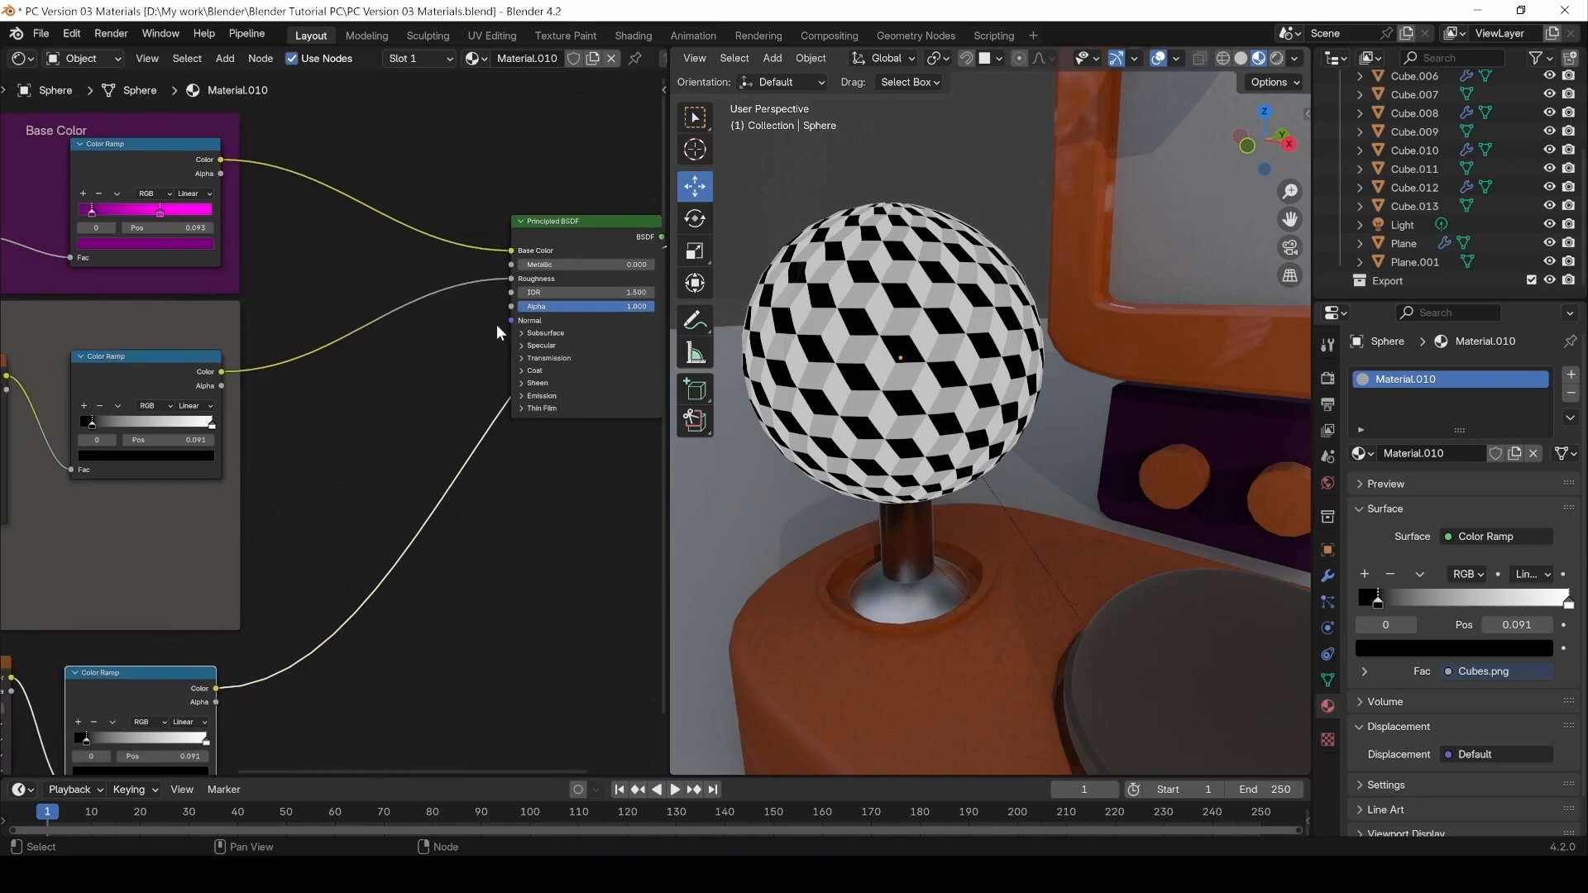
{"action": "left_click", "coordinate": [438, 379]}
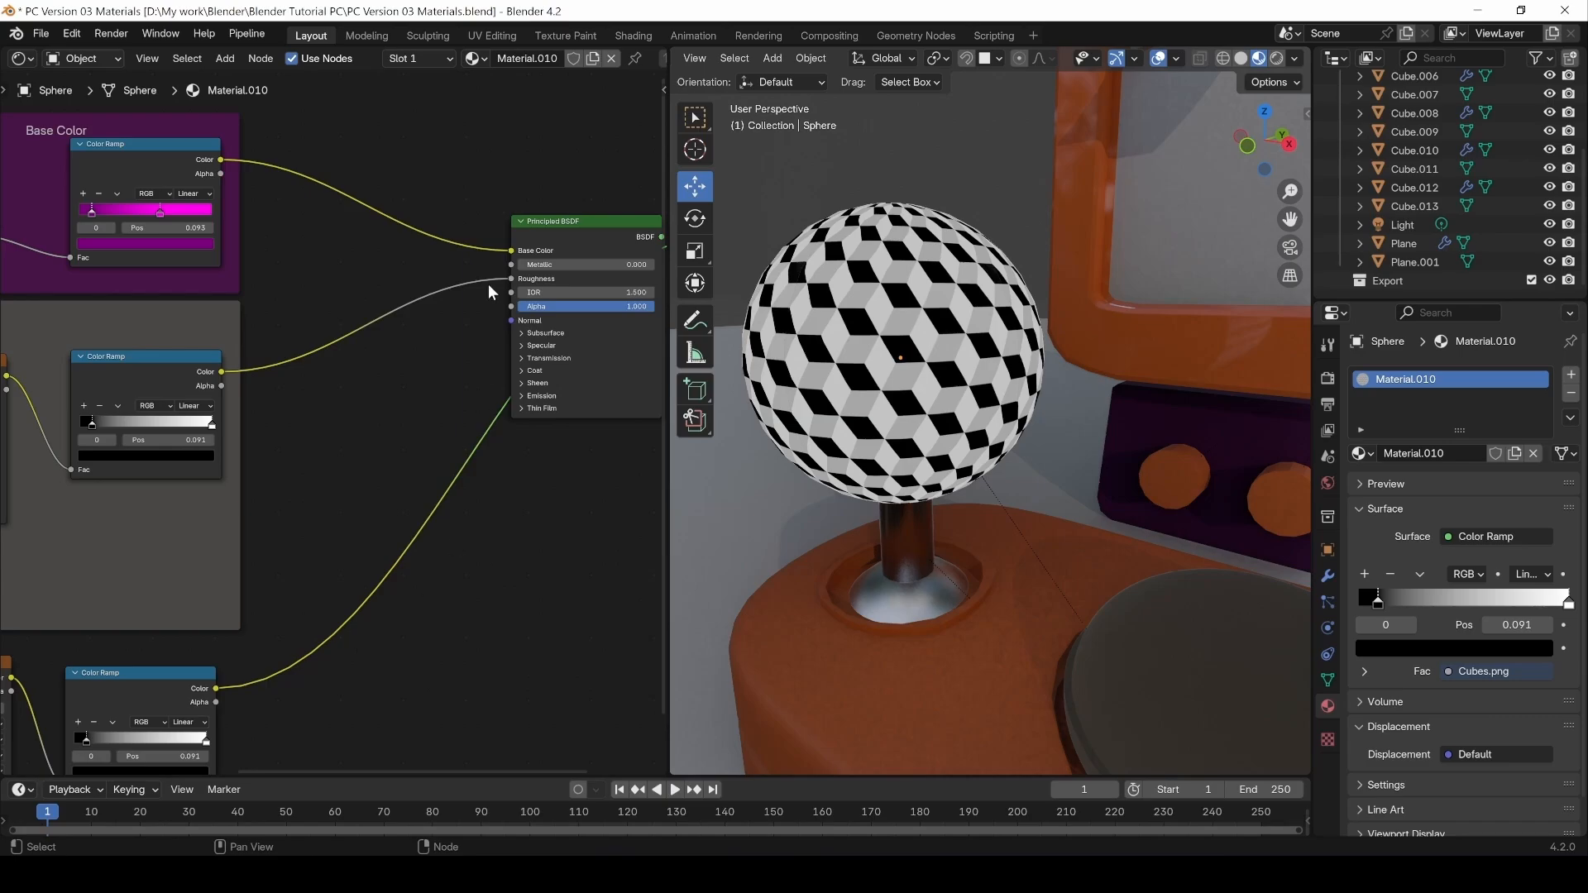
{"action": "left_click", "coordinate": [534, 254], "text": "ctrl+shift"}
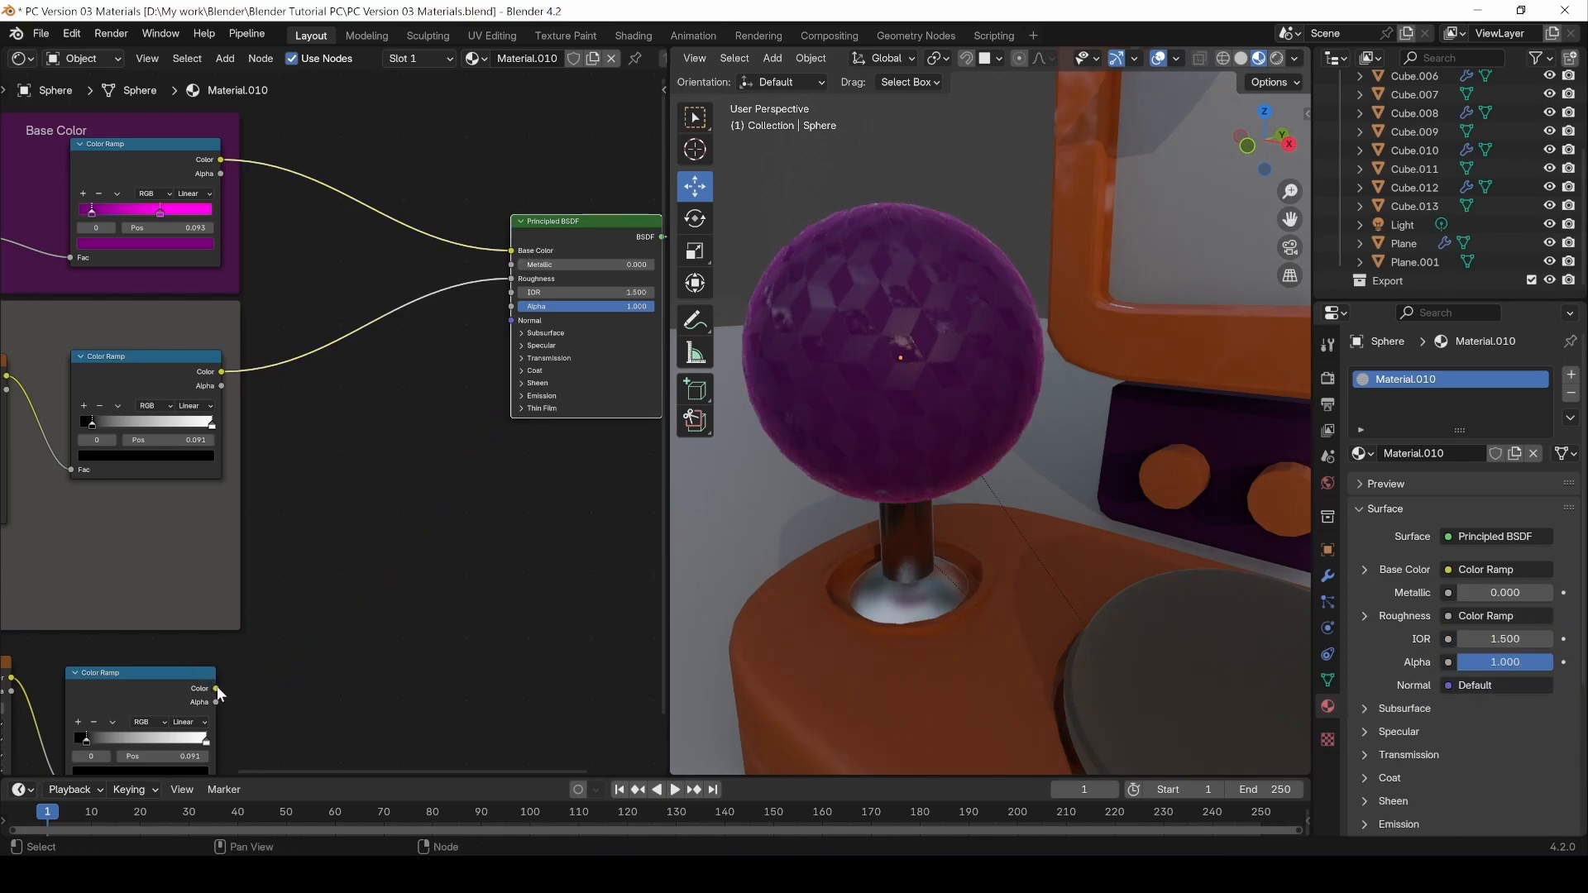
Try linking the duplicated Color Ramp's Color output straight to the Principled BSDF's Normal input, and remove the link.
{"action": "left_click_drag", "start_coordinate": [216, 688], "coordinate": [512, 320]}
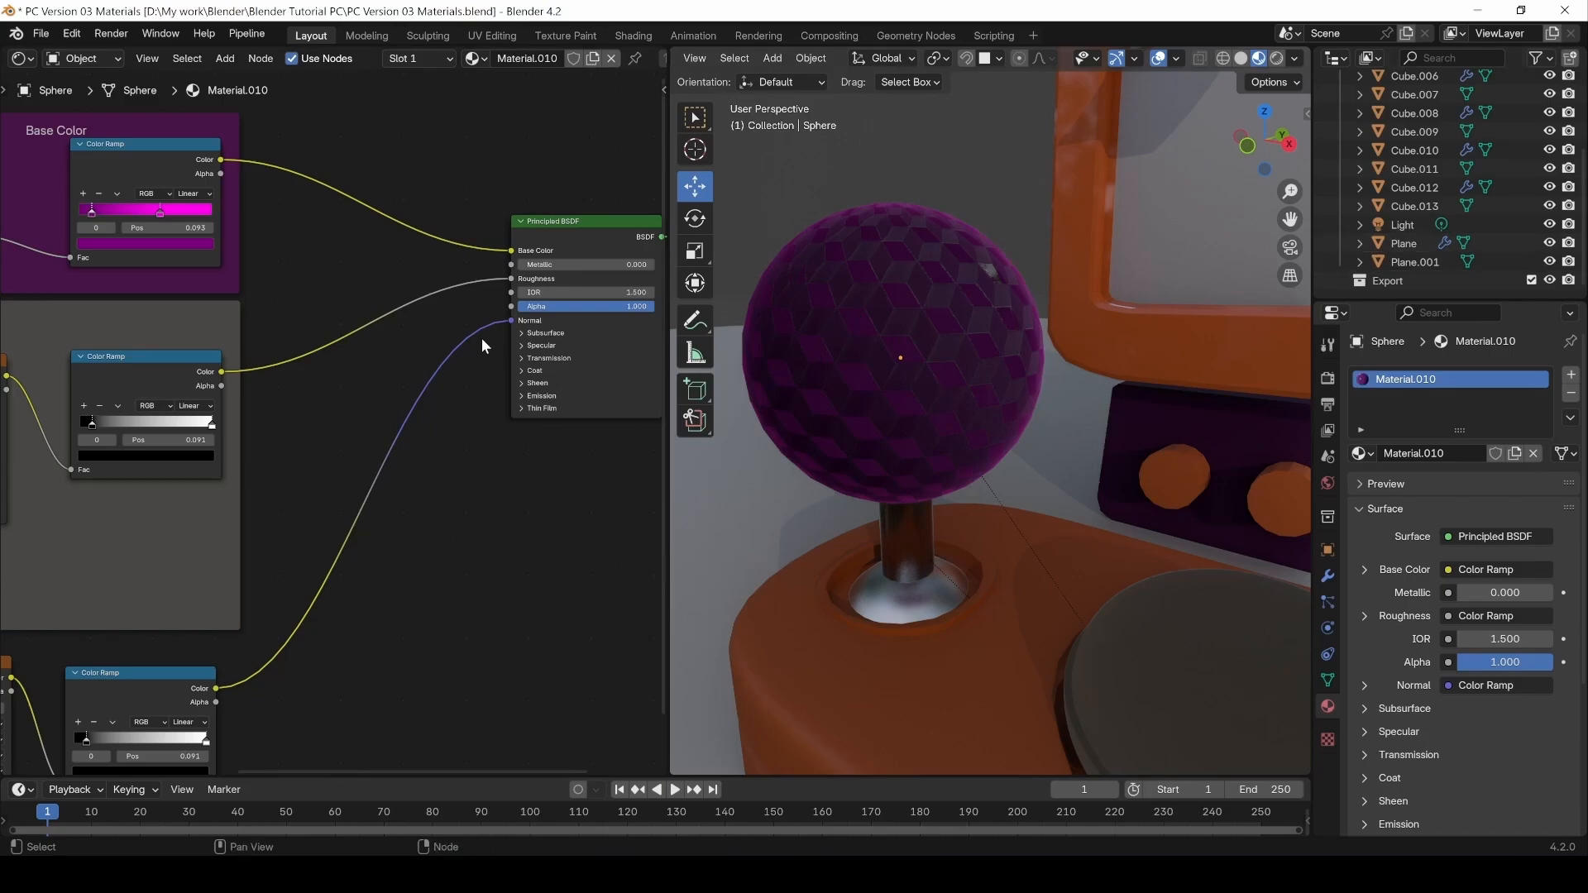
{"action": "left_click_drag", "start_coordinate": [508, 318], "coordinate": [335, 453]}
Add a Bump node and place it between the duplicated Color Ramp and the Principled BSDF.
{"action": "middle_click_drag", "start_coordinate": [275, 644], "coordinate": [406, 549]}
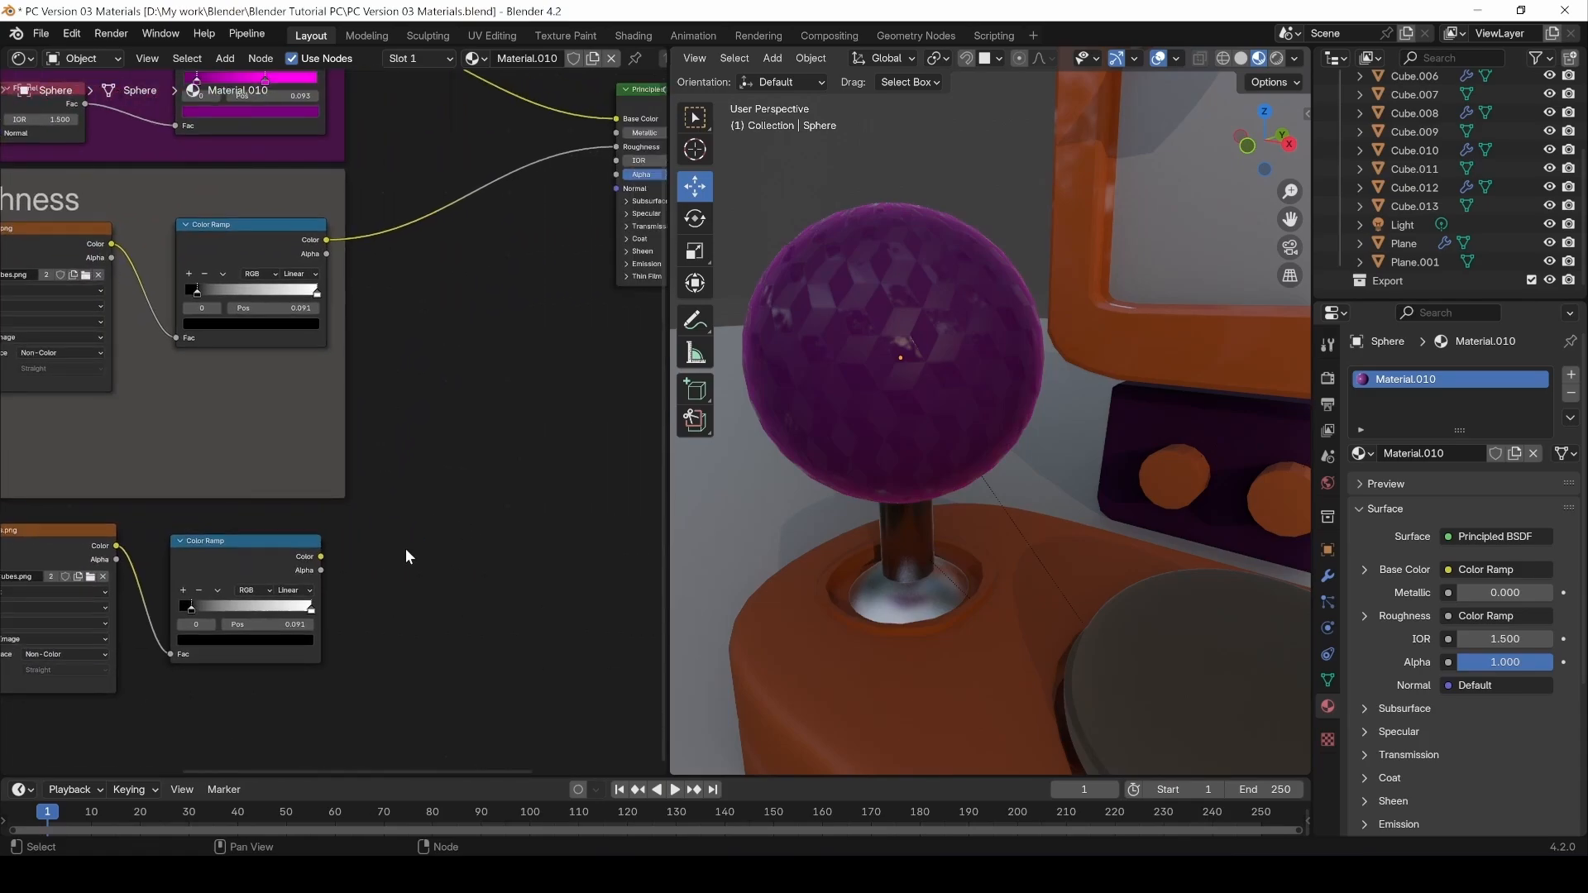
{"action": "key", "text": "shift+a"}
{"action": "left_click", "coordinate": [402, 548]}
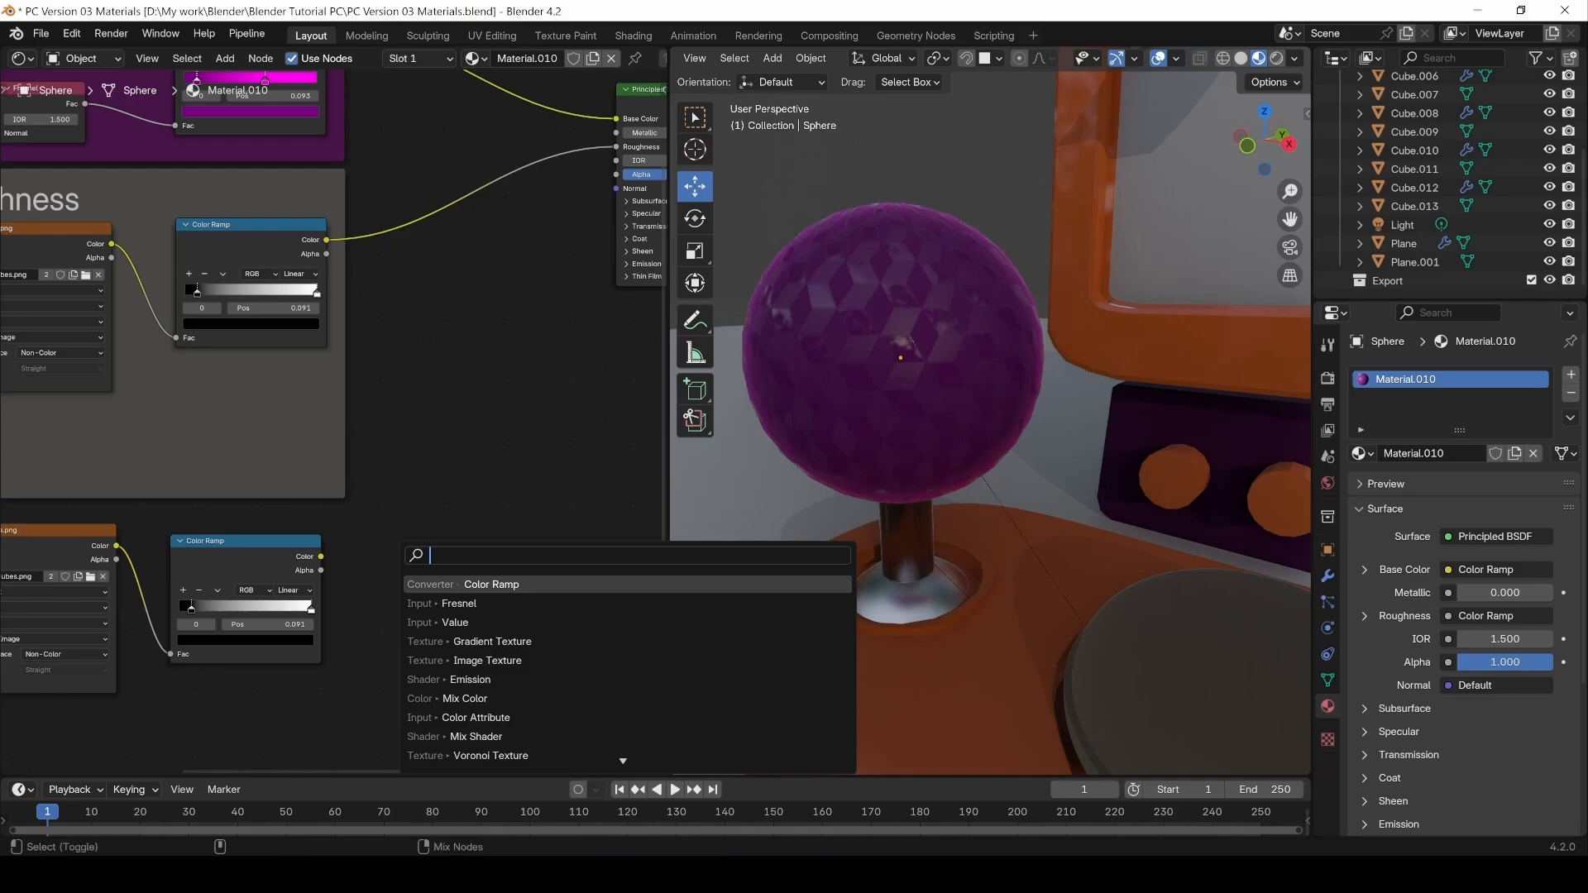
{"action": "type", "text": "Bump"}
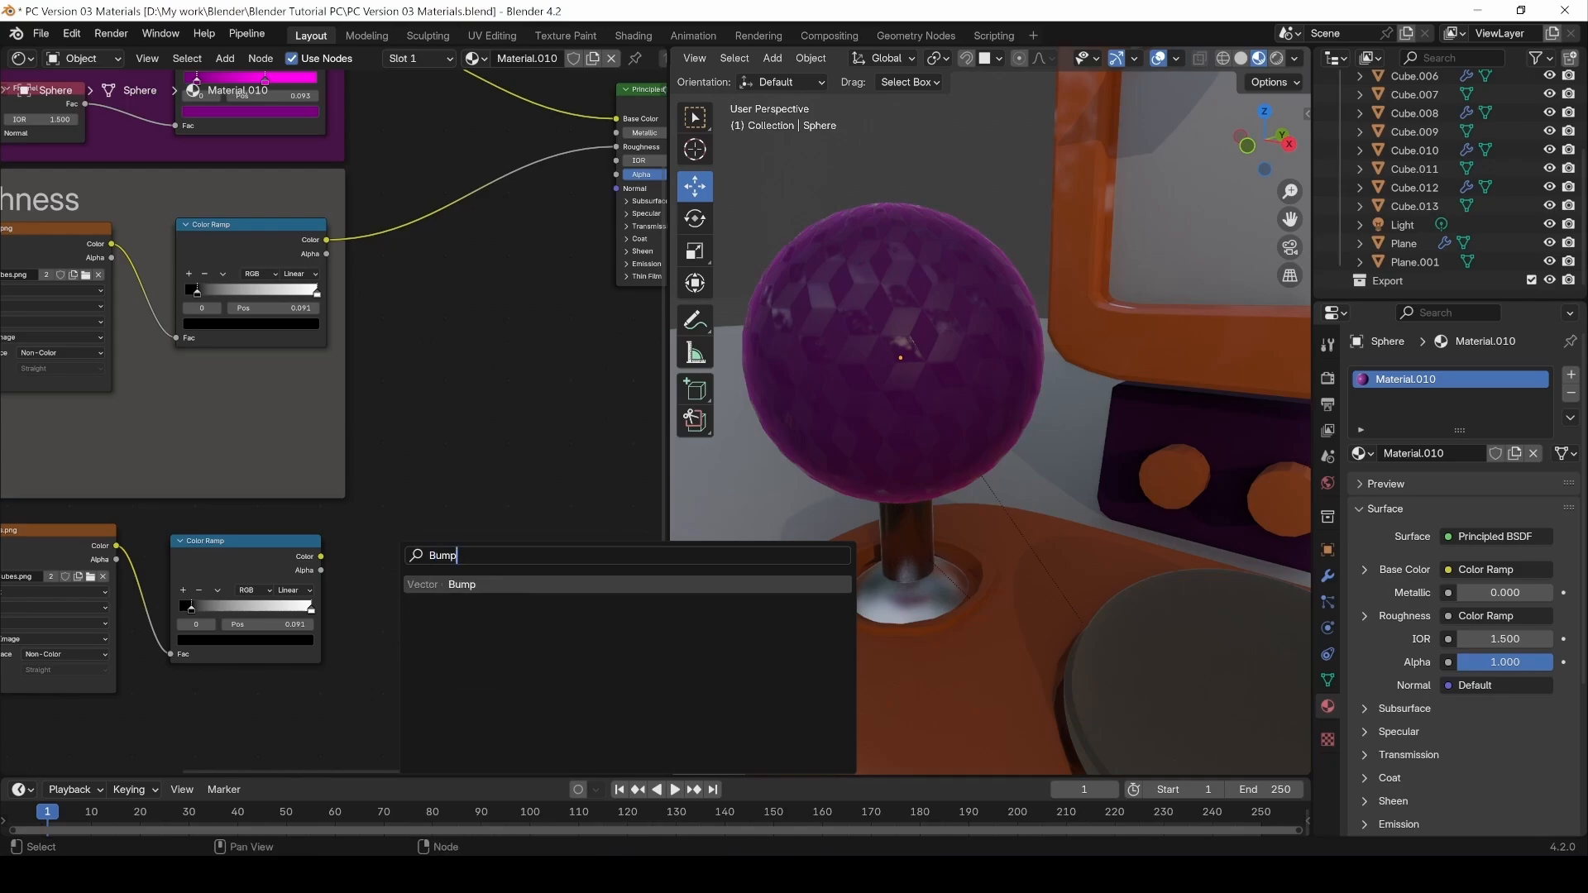
{"action": "key", "text": "Return"}
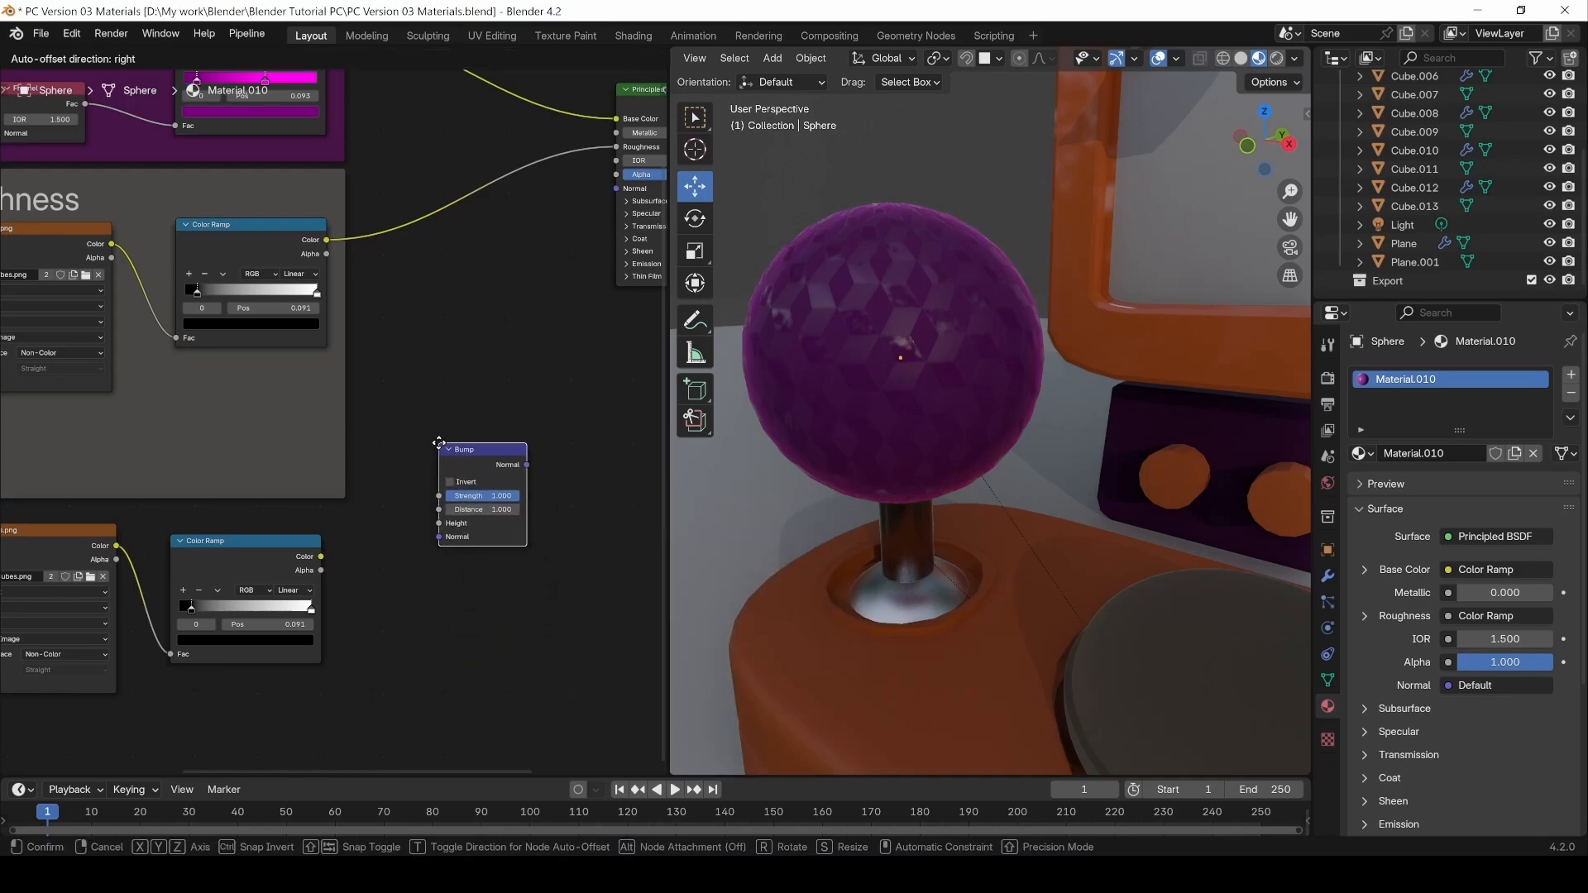
{"action": "left_click", "coordinate": [422, 463]}
{"action": "scroll", "coordinate": [395, 521], "scroll_direction": "up", "scroll_amount": 1}
{"action": "scroll", "coordinate": [389, 534], "scroll_direction": "up", "scroll_amount": 1}
{"action": "left_click_drag", "start_coordinate": [517, 430], "coordinate": [482, 430]}
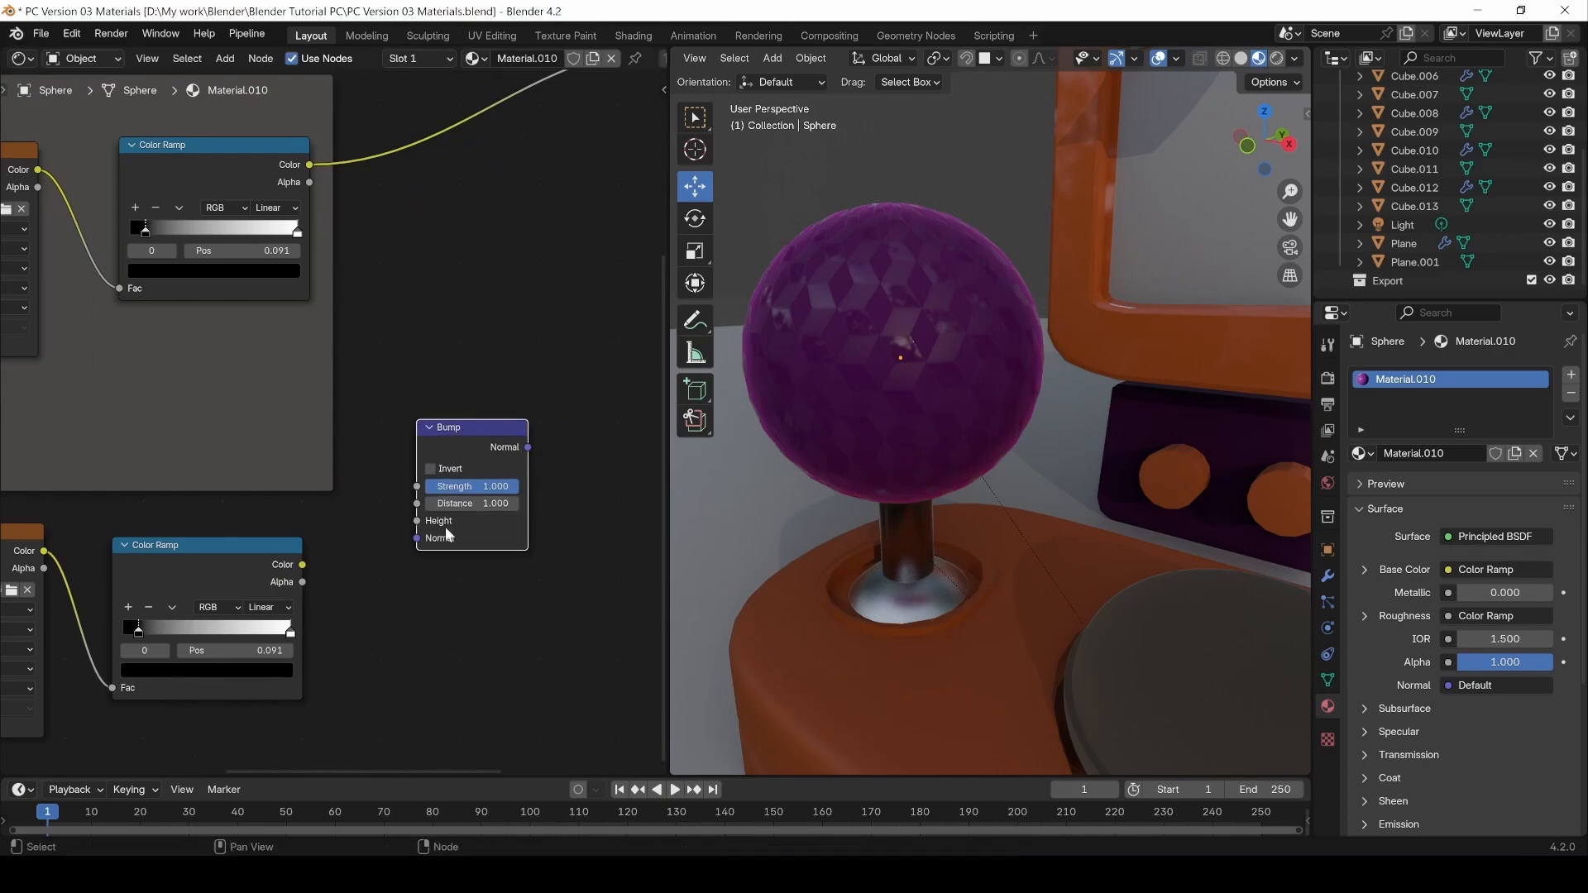
Connect the duplicated Color Ramp's Color output to the Bump node's Height input, and Bump's Normal output to the Principled BSDF's Normal input.
{"action": "middle_click_drag", "start_coordinate": [380, 614], "coordinate": [471, 601]}
{"action": "left_click_drag", "start_coordinate": [485, 524], "coordinate": [96, 708]}
{"action": "middle_click_drag", "start_coordinate": [473, 590], "coordinate": [308, 654]}
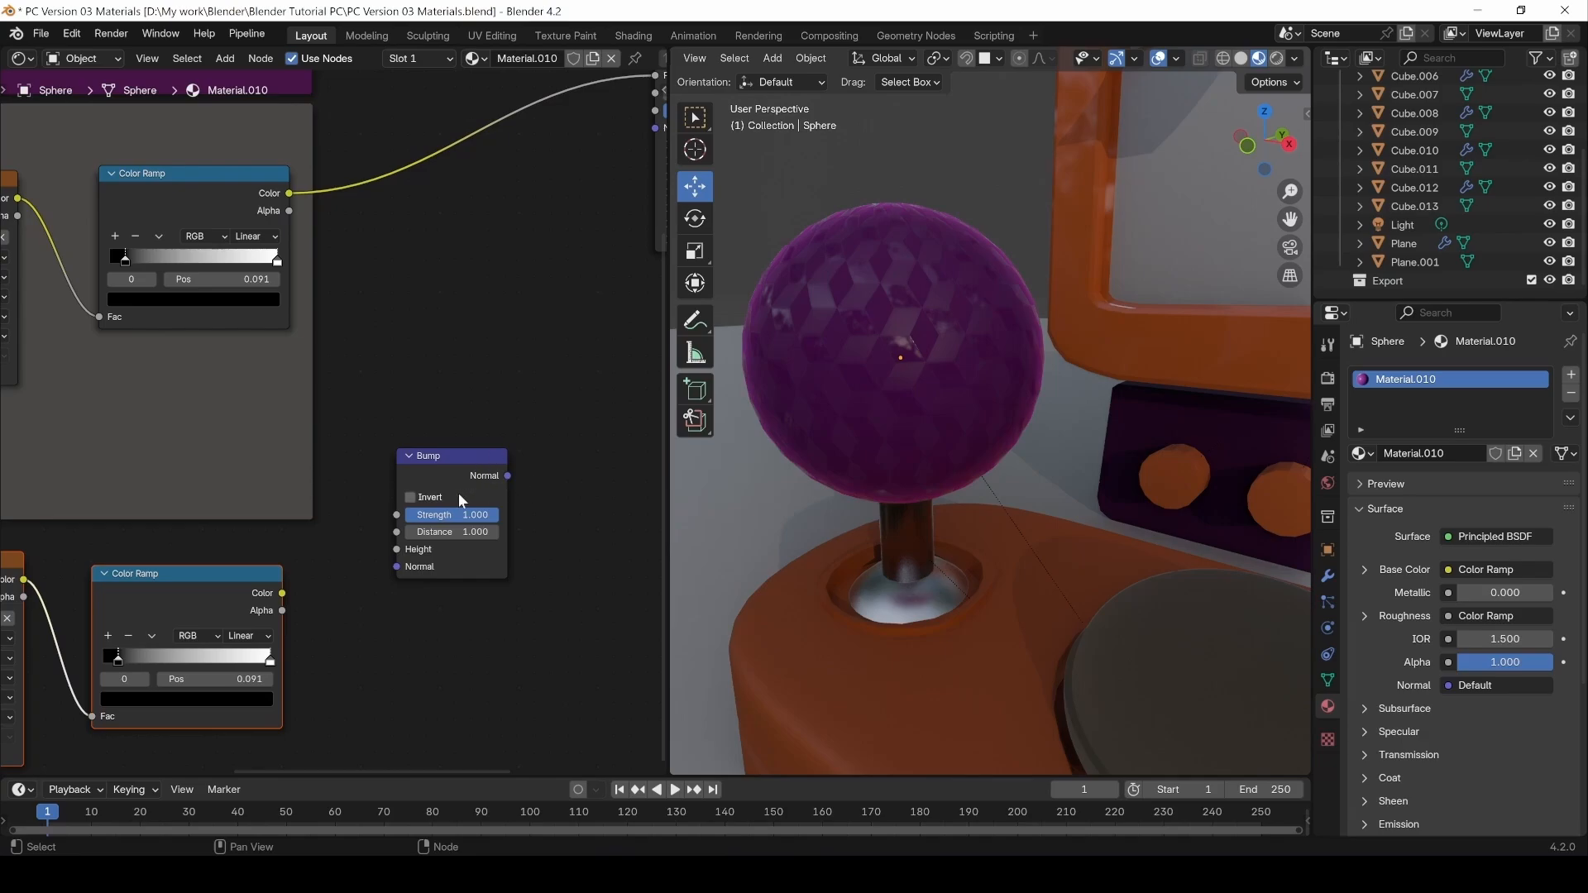
{"action": "middle_click_drag", "start_coordinate": [360, 613], "coordinate": [401, 603]}
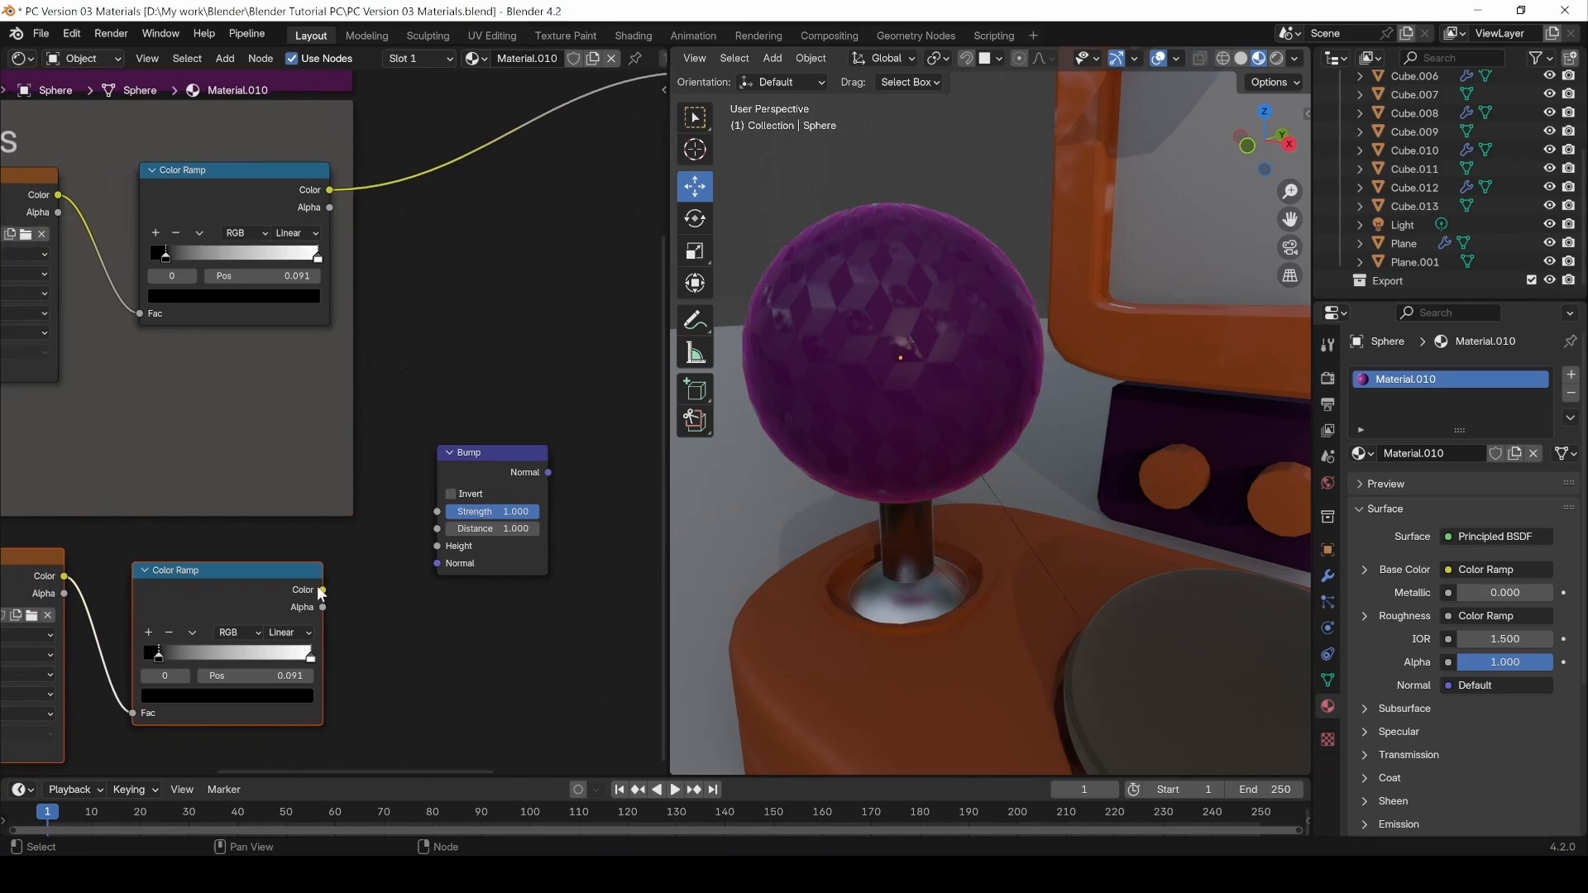
{"action": "middle_click_drag", "start_coordinate": [212, 646], "coordinate": [245, 623]}
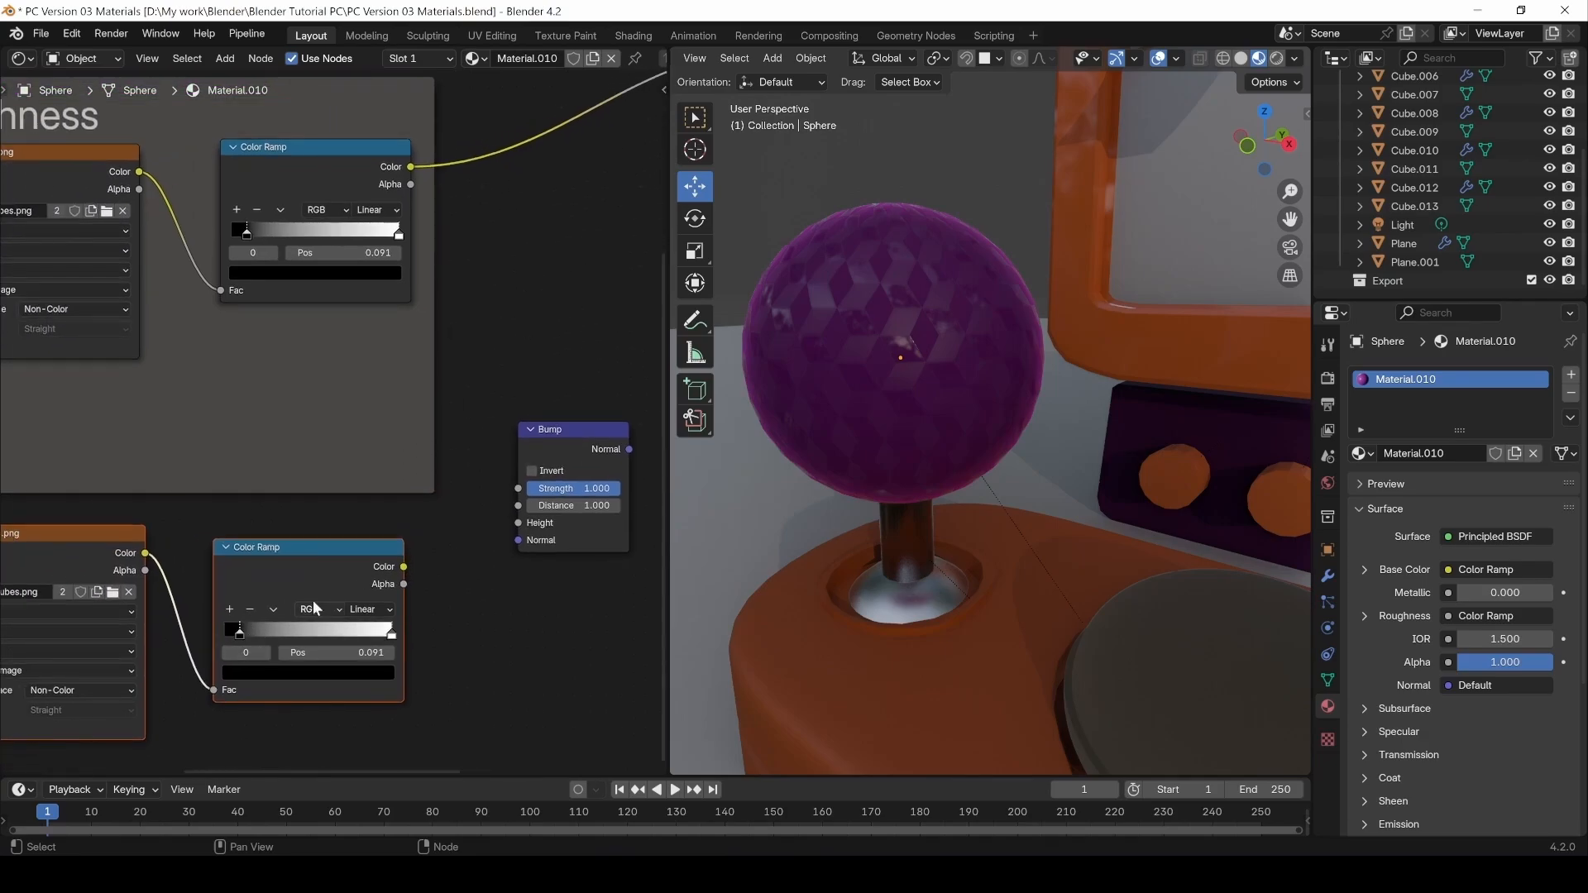
{"action": "left_click_drag", "start_coordinate": [404, 567], "coordinate": [518, 523]}
{"action": "middle_click_drag", "start_coordinate": [662, 454], "coordinate": [345, 562]}
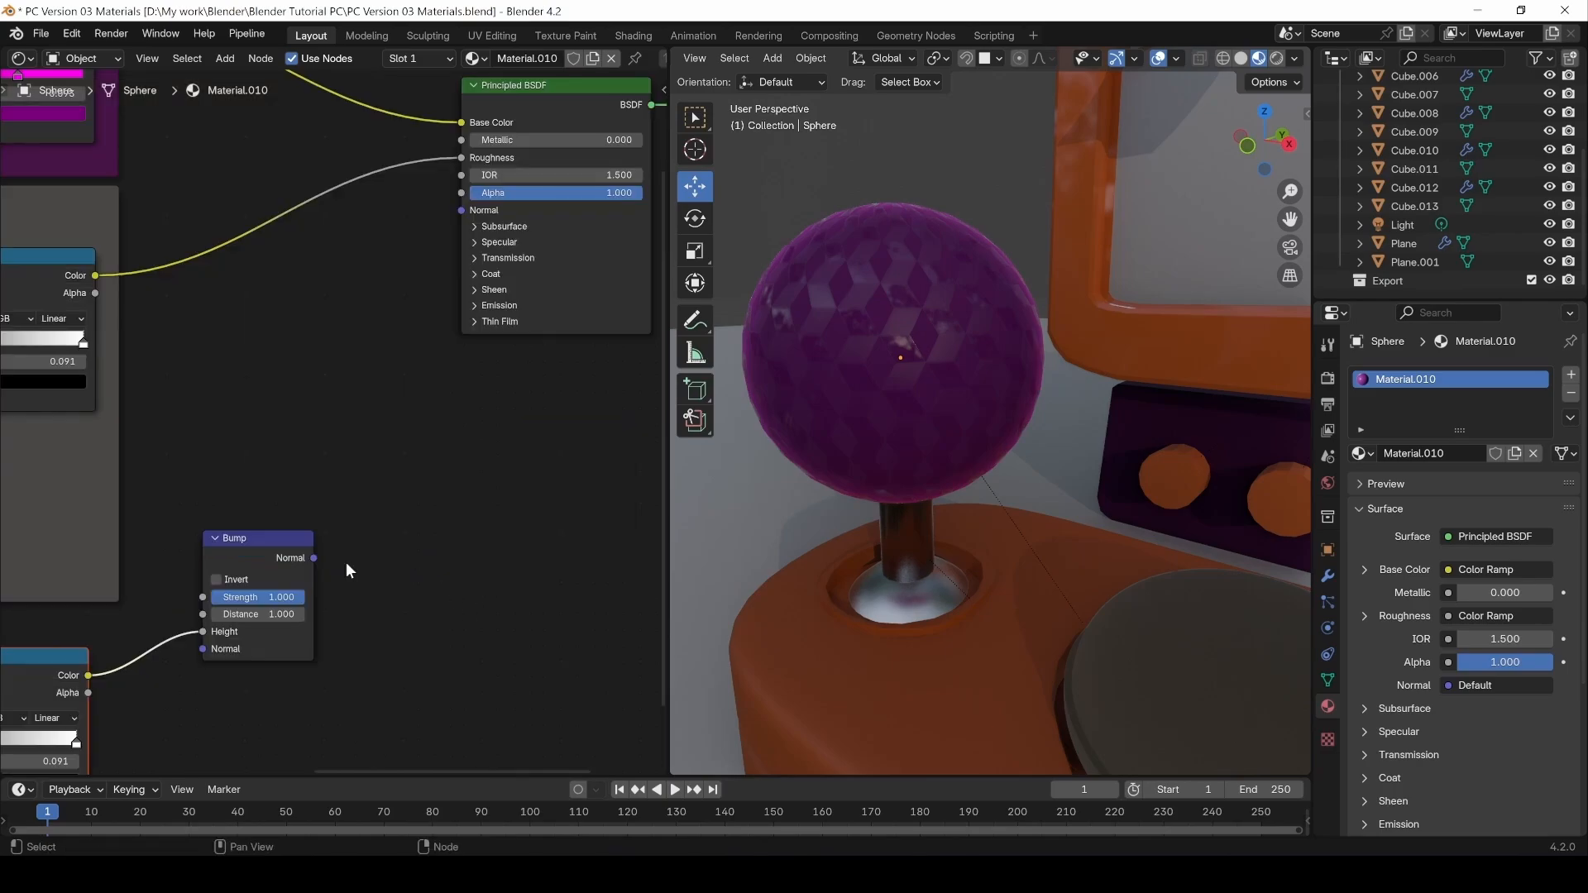
{"action": "left_click_drag", "start_coordinate": [314, 557], "coordinate": [462, 211]}
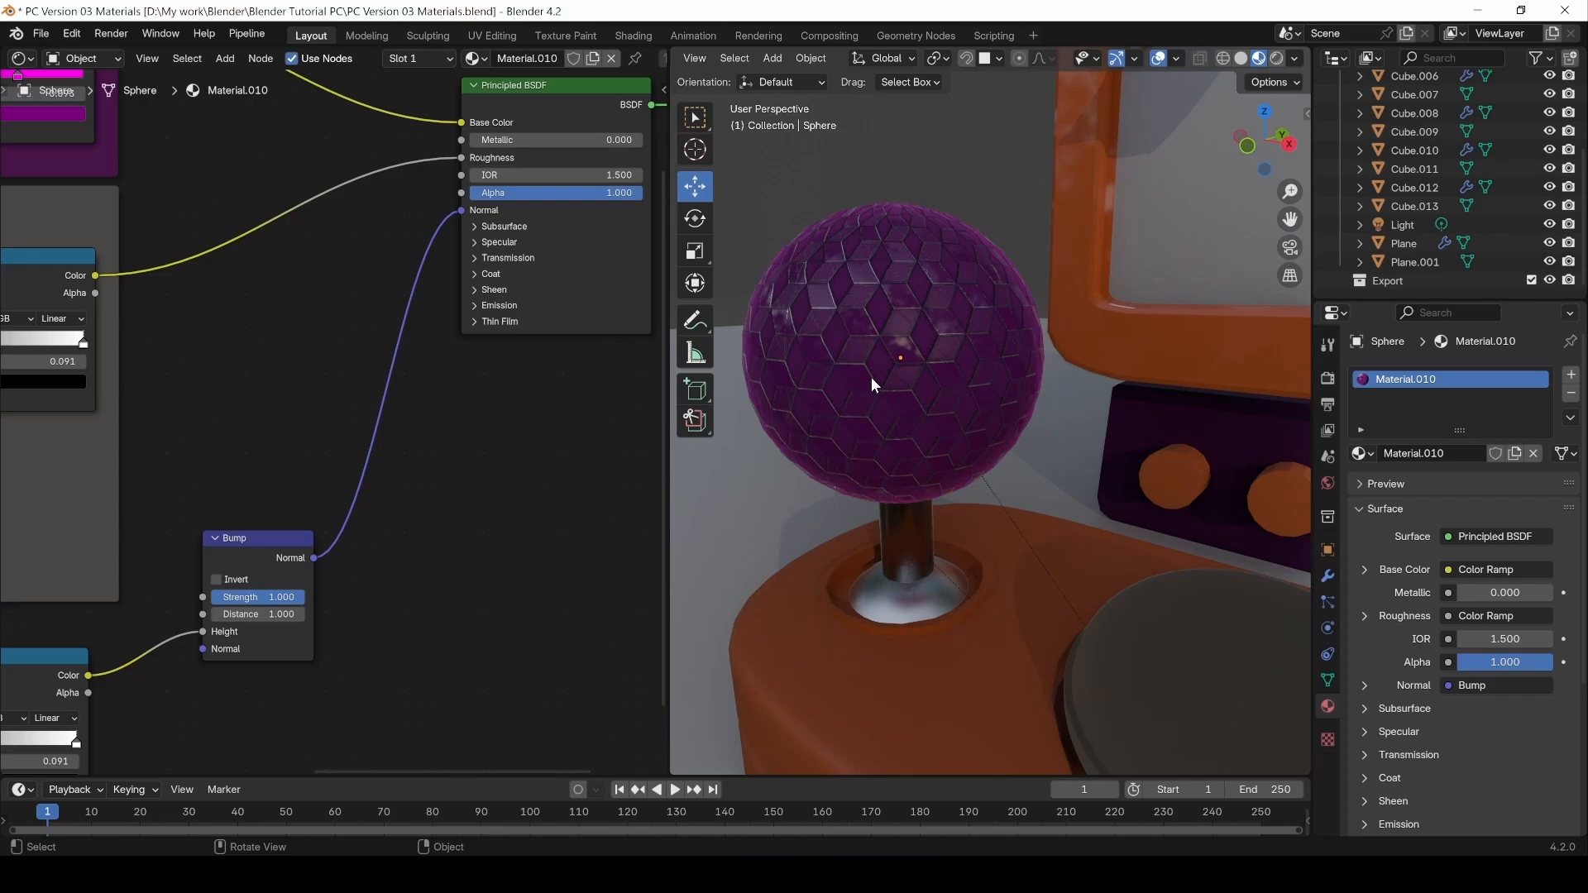
Move the duplicated Color Ramp's black stop toward the middle and white stop to 0.636, and set the Bump Strength to 0.481.
{"action": "scroll", "coordinate": [874, 381], "scroll_direction": "up", "scroll_amount": 4}
{"action": "scroll", "coordinate": [927, 421], "scroll_direction": "down", "scroll_amount": 4}
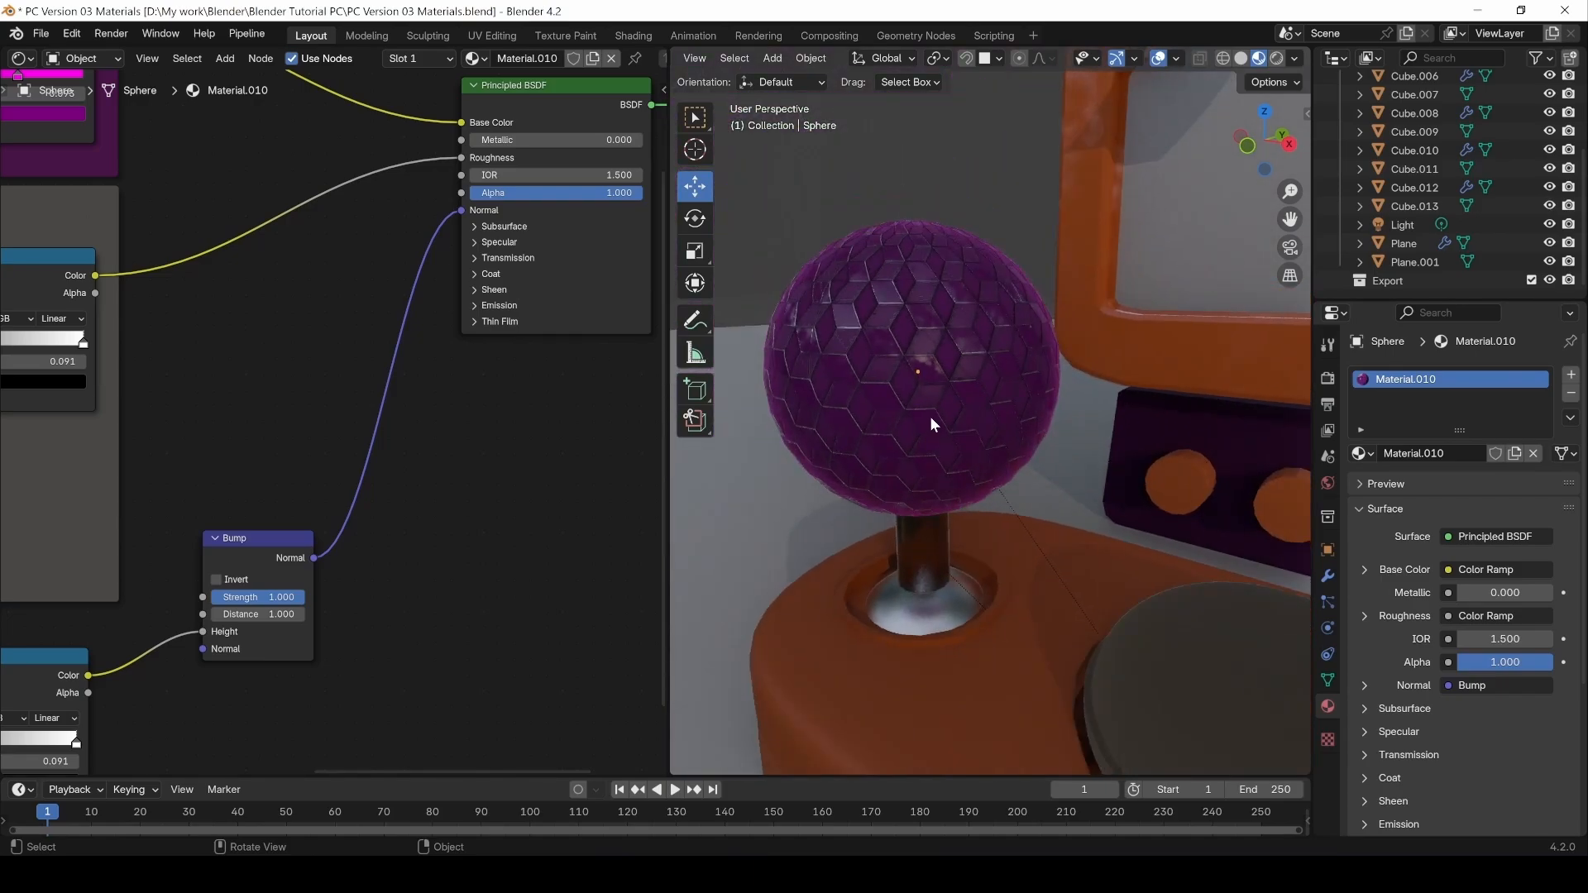
{"action": "scroll", "coordinate": [930, 416], "scroll_direction": "up", "scroll_amount": 2}
{"action": "middle_click_drag", "start_coordinate": [112, 586], "coordinate": [335, 421]}
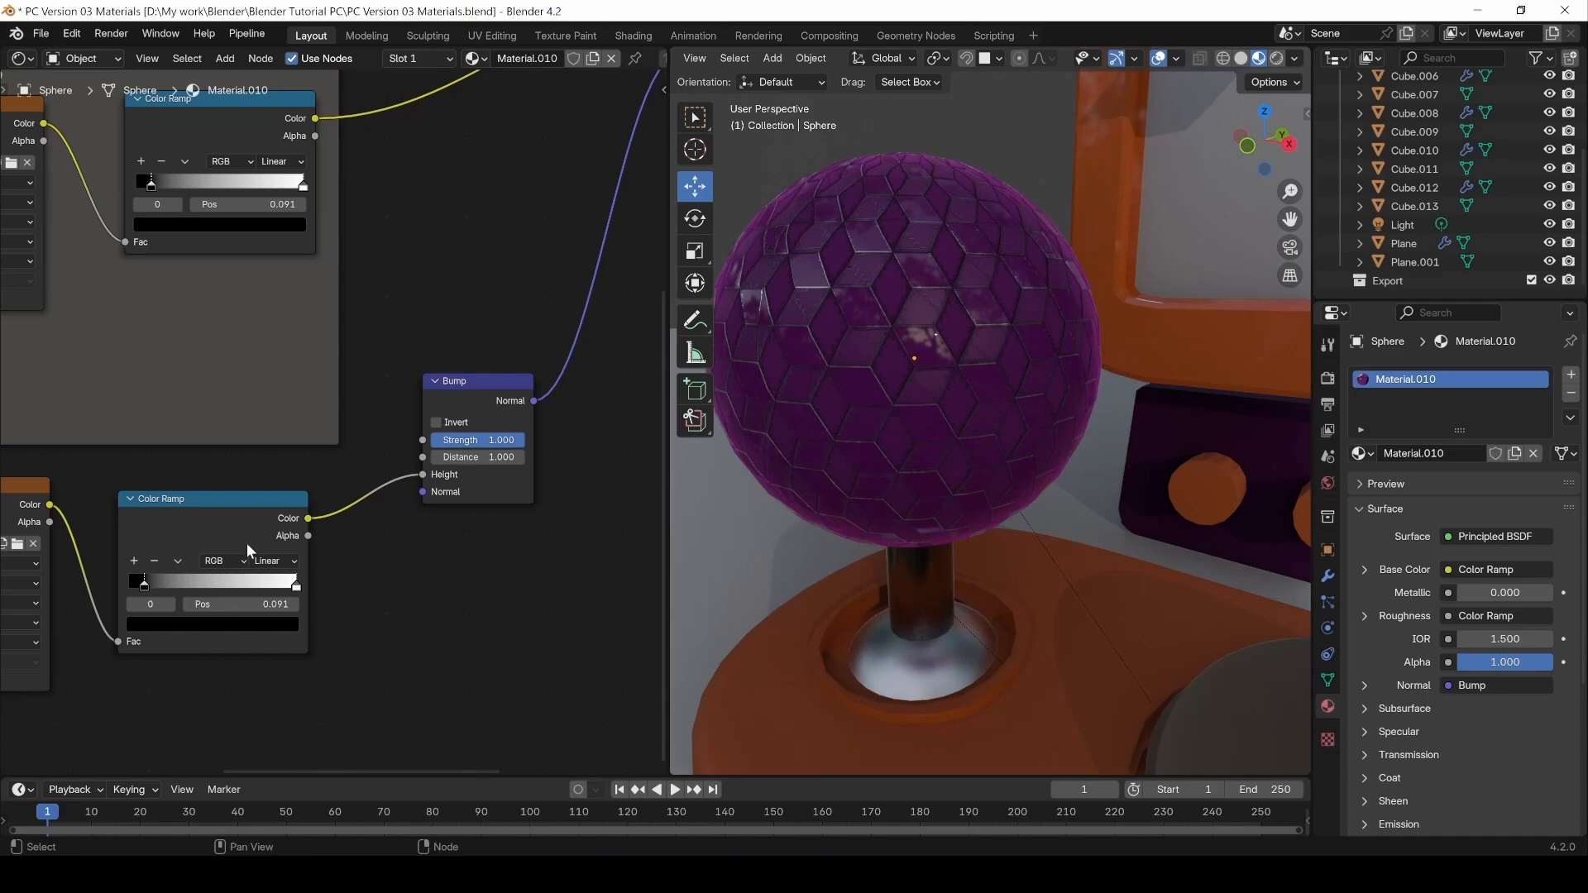
{"action": "left_click_drag", "start_coordinate": [145, 587], "coordinate": [240, 589]}
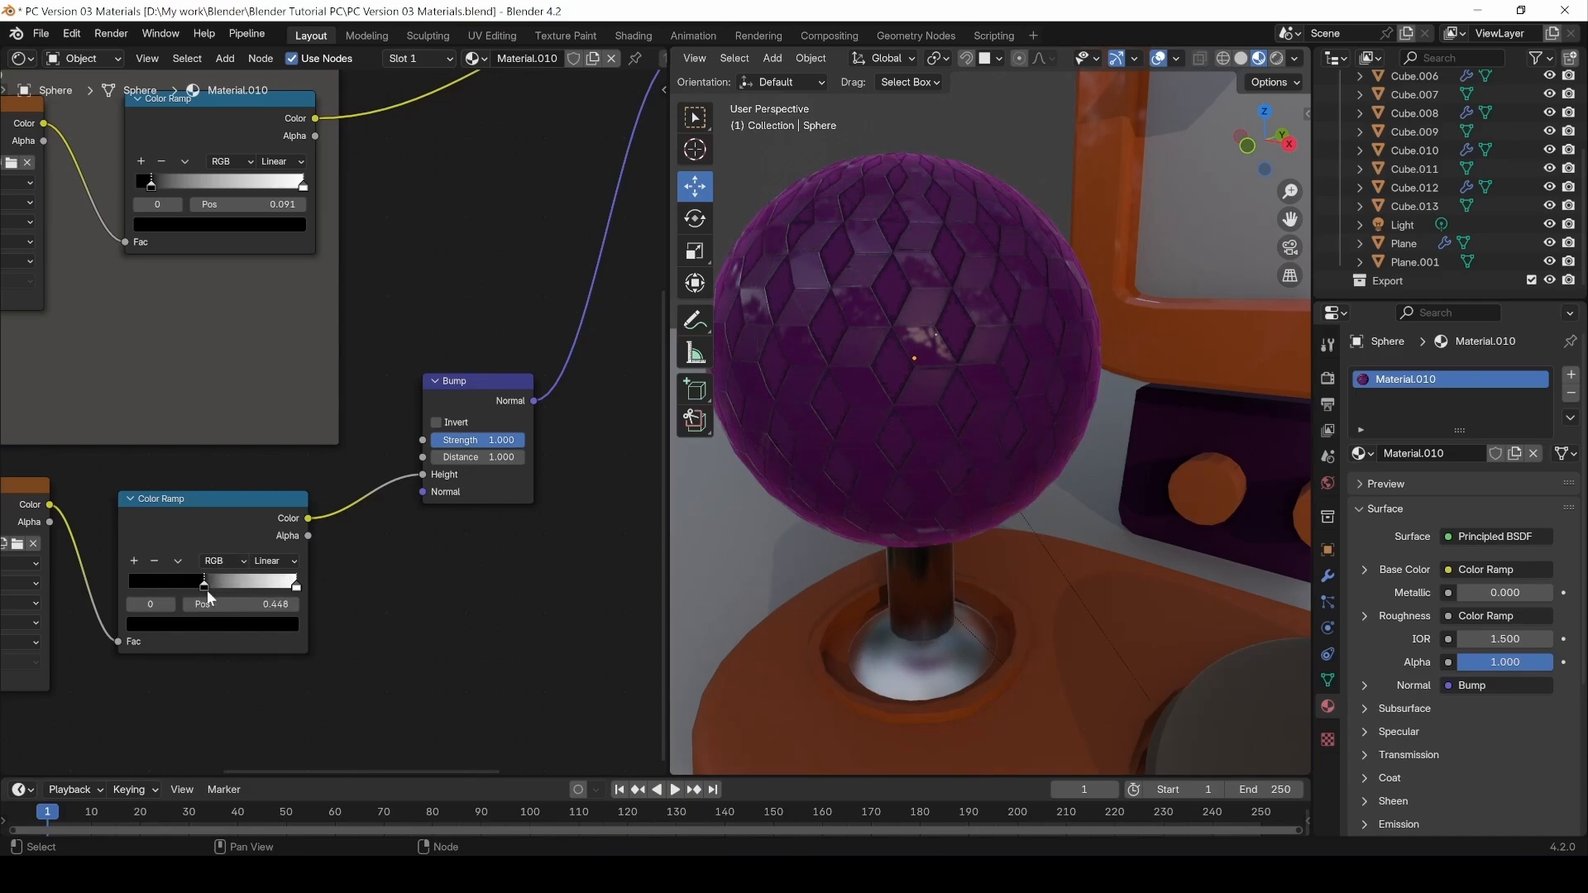
{"action": "left_click_drag", "start_coordinate": [296, 586], "coordinate": [235, 586]}
{"action": "mouse_move", "coordinate": [501, 440]}
{"action": "left_mouse_down"}
{"action": "mouse_move", "coordinate": [435, 440]}
{"action": "mouse_move", "coordinate": [479, 445]}
{"action": "left_mouse_up"}
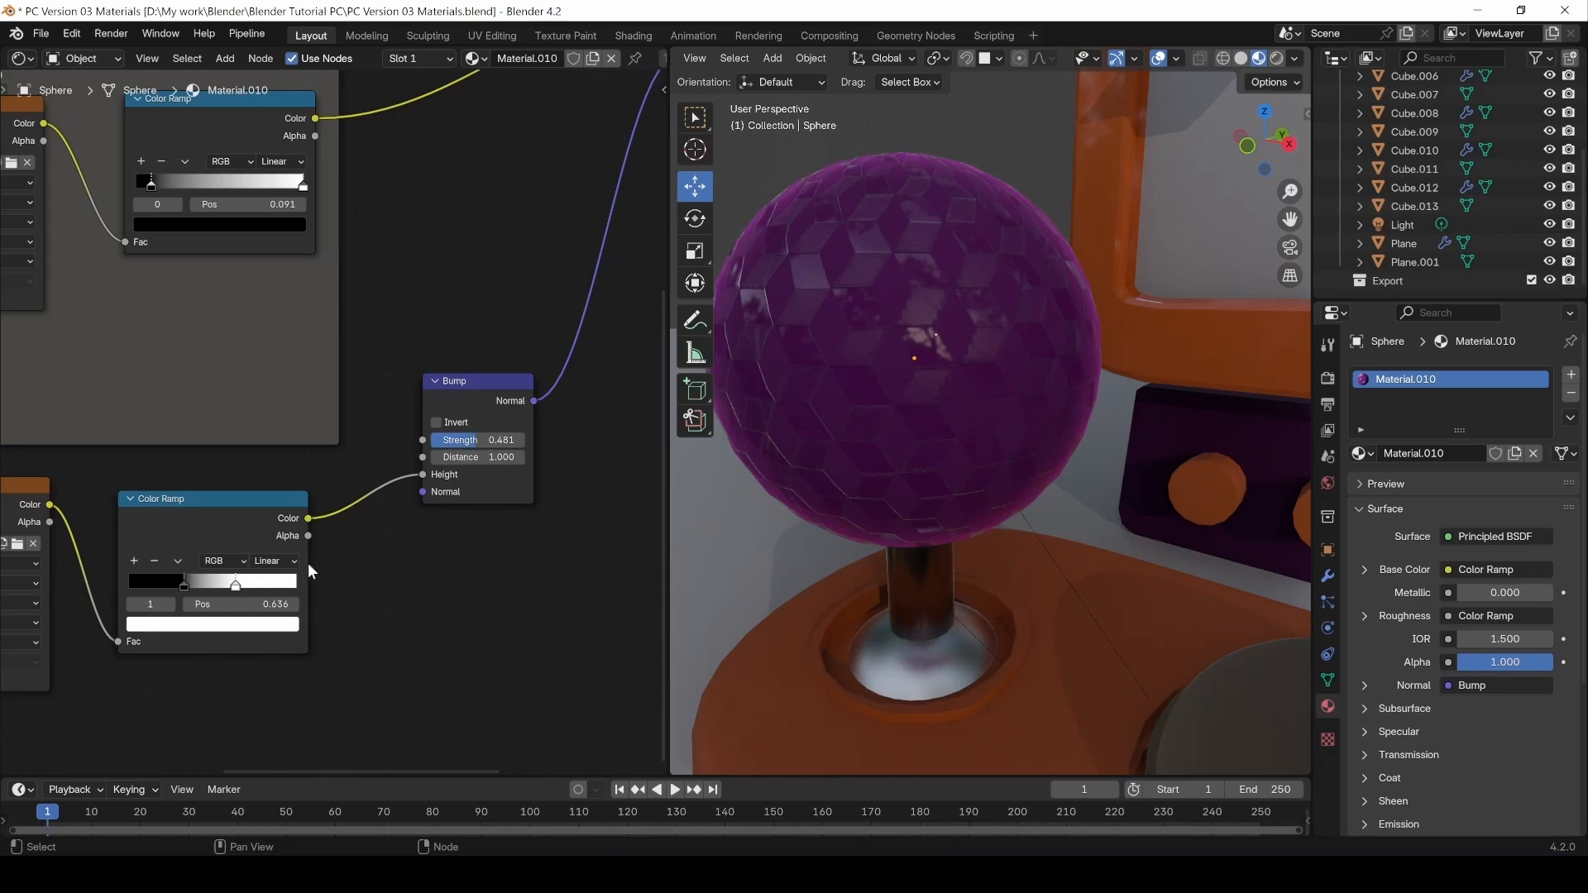
Reposition the duplicated Color Ramp's black stop to 0.547 and raise the Bump Strength to 0.741, checking the sphere's surface.
{"action": "left_click", "coordinate": [184, 587]}
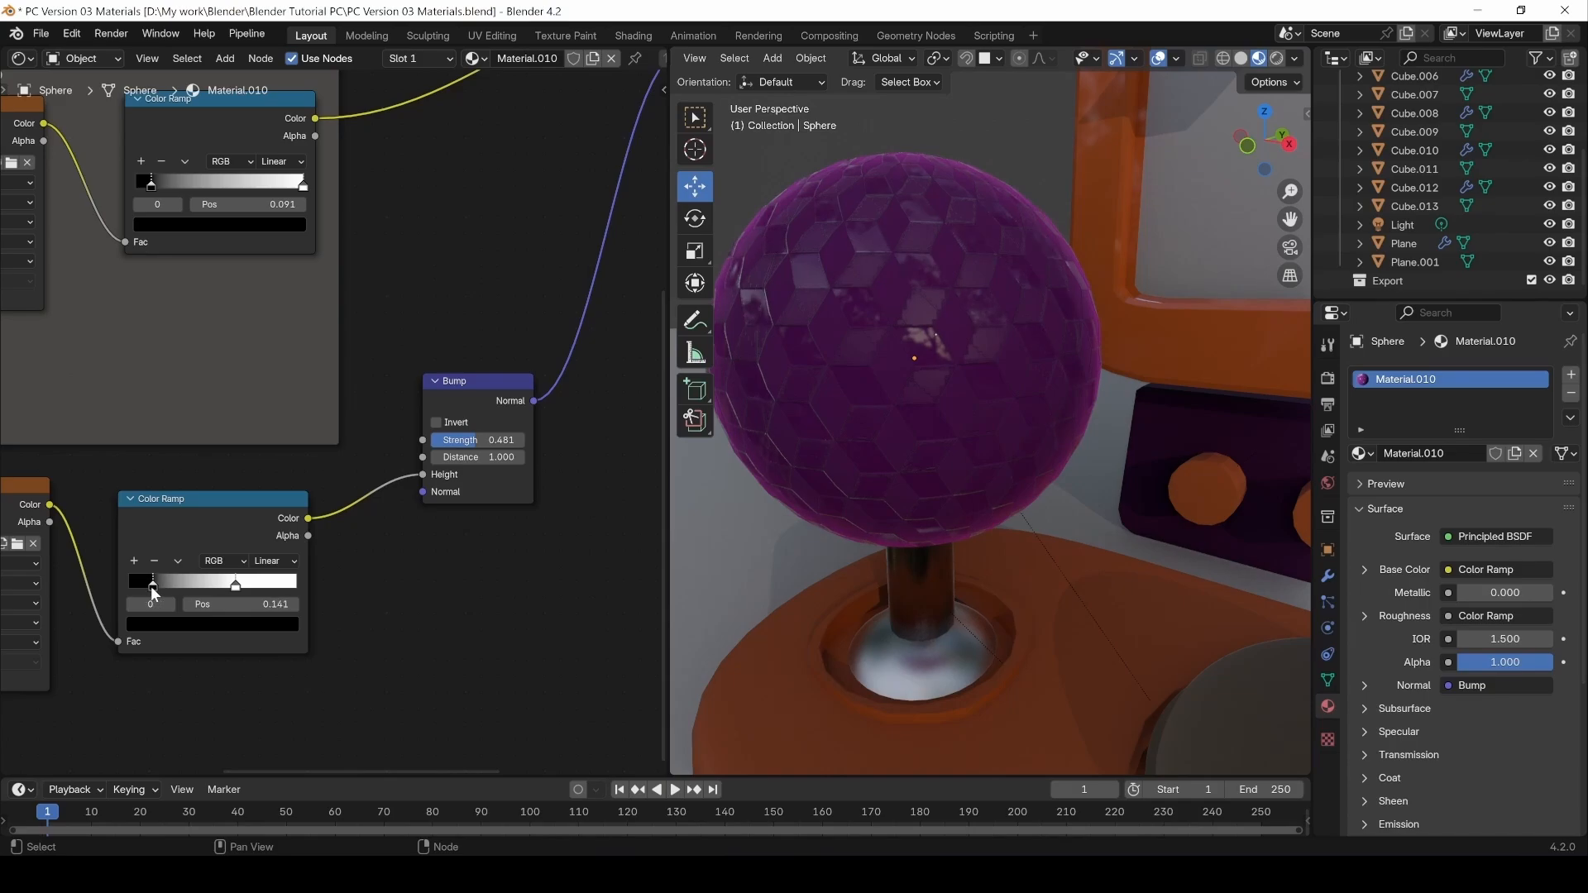
{"action": "left_click_drag", "start_coordinate": [205, 586], "coordinate": [221, 585]}
{"action": "left_click_drag", "start_coordinate": [463, 440], "coordinate": [512, 440]}
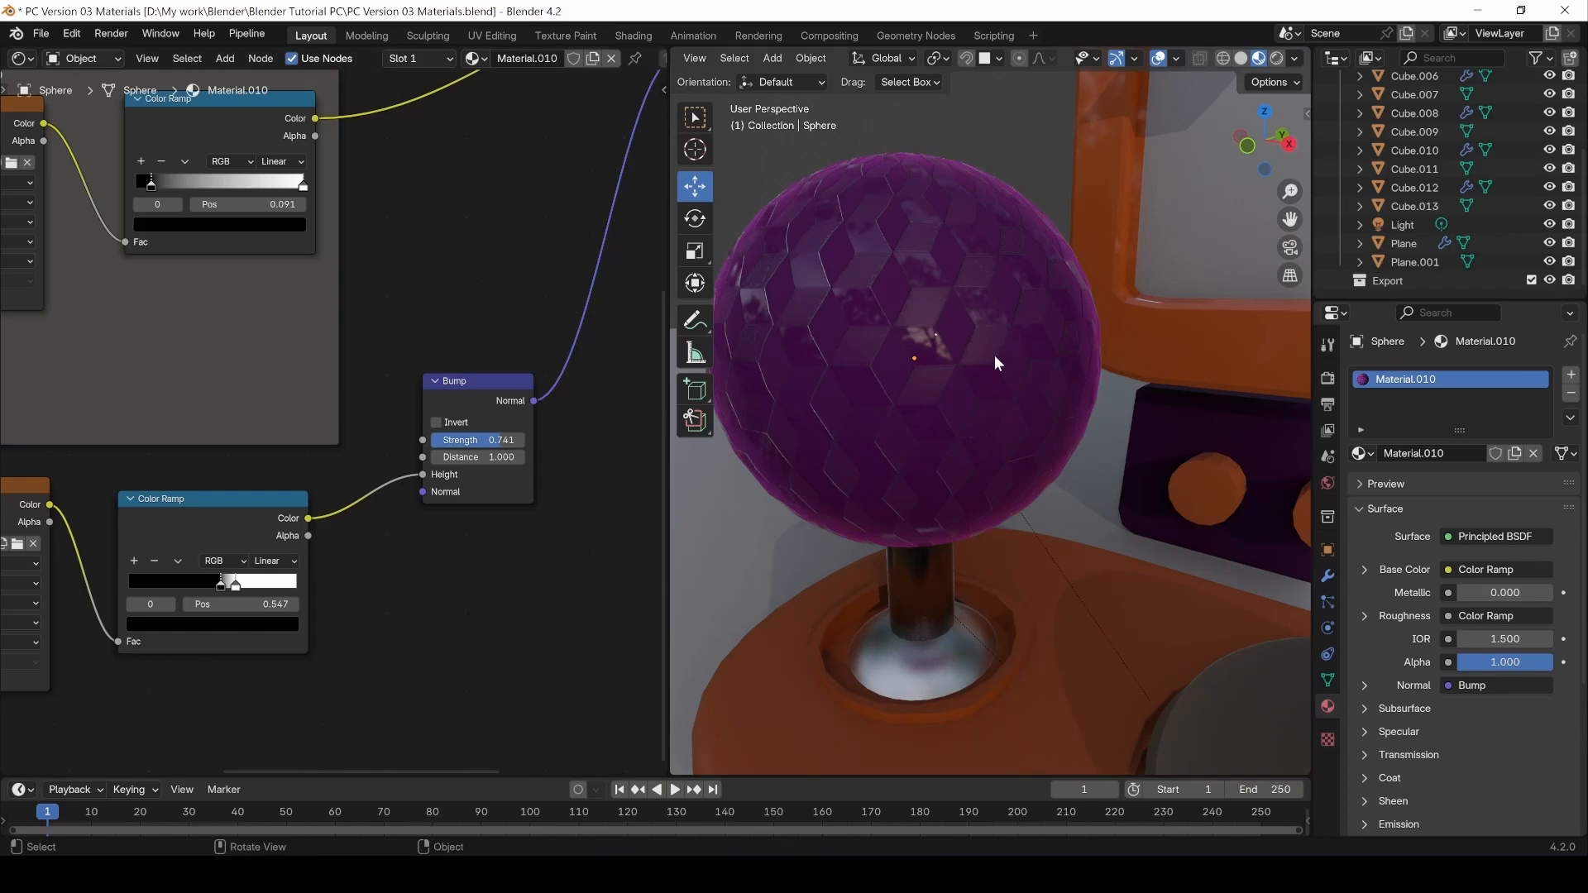
{"action": "scroll", "coordinate": [984, 366], "scroll_direction": "down", "scroll_amount": 4}
{"action": "middle_click_drag", "start_coordinate": [1026, 356], "coordinate": [915, 386]}
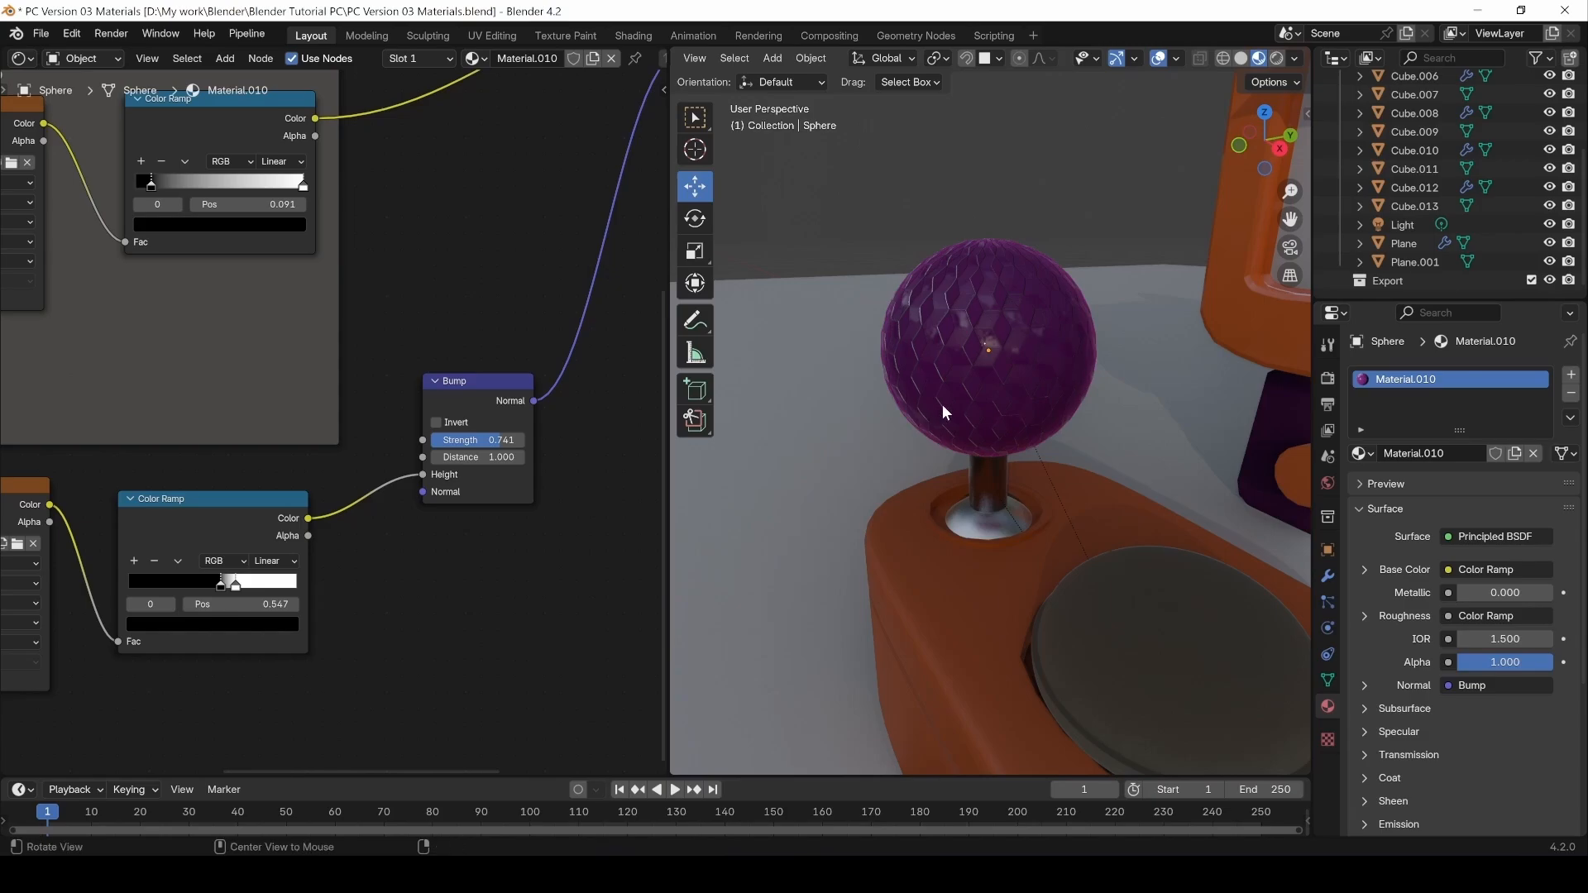
Soften the sphere's bump effect by setting the Bump Strength to 0.411, and check the sphere from a different angle.
{"action": "middle_click_drag", "start_coordinate": [400, 576], "coordinate": [444, 565]}
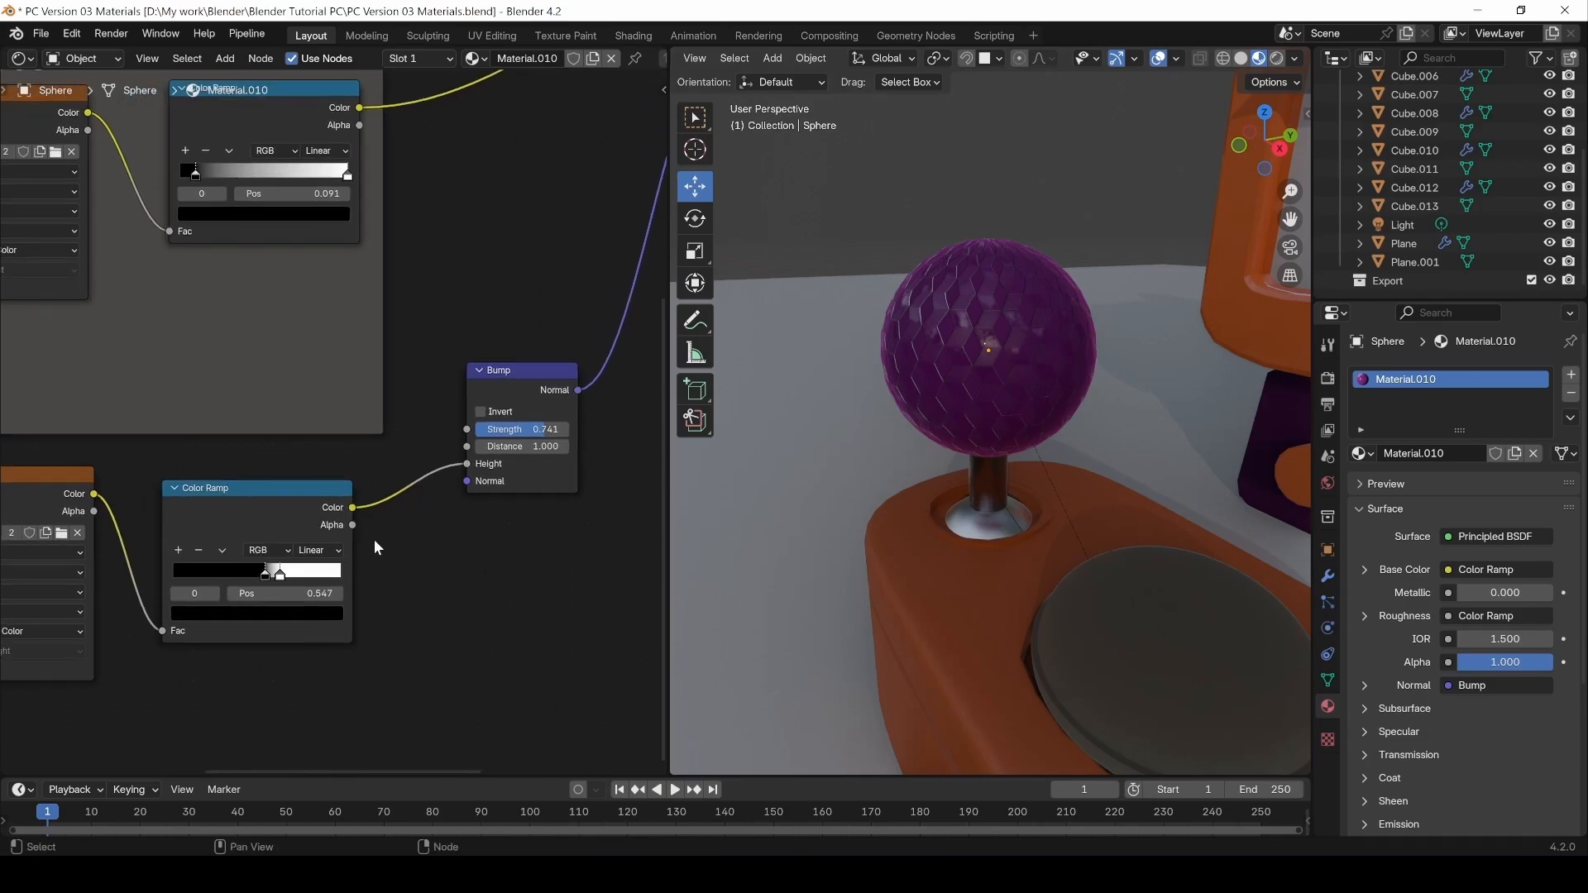
{"action": "scroll", "coordinate": [369, 545], "scroll_direction": "up", "scroll_amount": 1}
{"action": "left_click_drag", "start_coordinate": [575, 417], "coordinate": [543, 410]}
{"action": "middle_click_drag", "start_coordinate": [910, 407], "coordinate": [1059, 417]}
{"action": "scroll", "coordinate": [1058, 415], "scroll_direction": "down", "scroll_amount": 4}
{"action": "scroll", "coordinate": [1056, 414], "scroll_direction": "up", "scroll_amount": 3}
{"action": "middle_click_drag", "start_coordinate": [1110, 359], "coordinate": [1075, 349]}
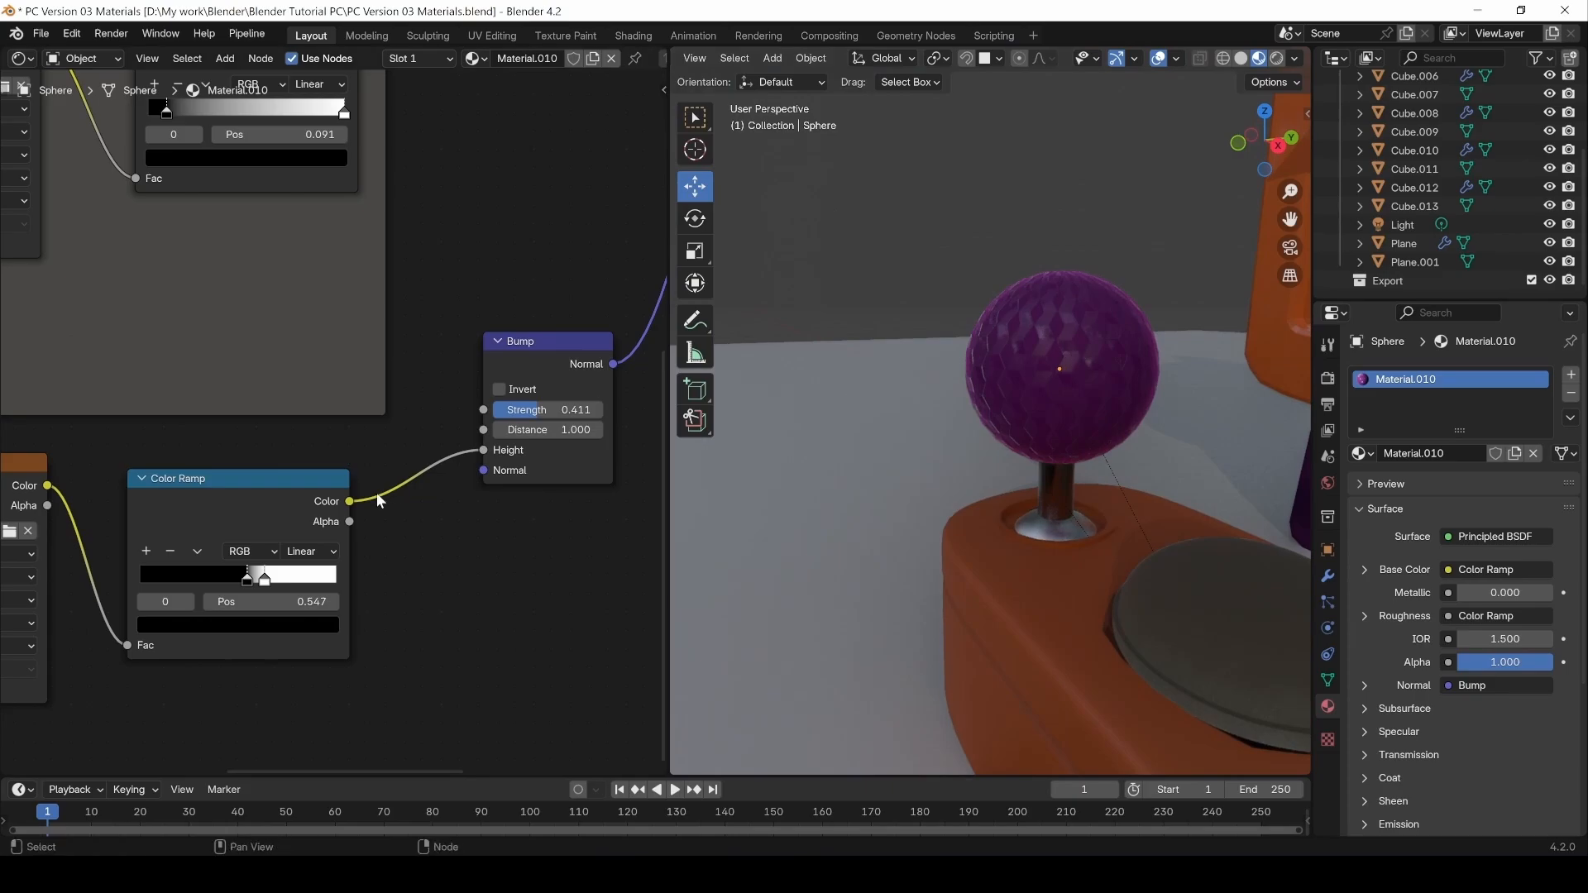
Move the Bump node down beside the duplicated Color Ramp, and select the duplicated Cubes.png texture and ramp.
{"action": "scroll", "coordinate": [467, 509], "scroll_direction": "down", "scroll_amount": 5}
{"action": "left_click_drag", "start_coordinate": [585, 486], "coordinate": [559, 552]}
{"action": "left_click_drag", "start_coordinate": [224, 645], "coordinate": [485, 484]}
Shift the Texture Coordinate, Value and Mapping nodes farther left of the original Cubes.png texture in the Roughness frame.
{"action": "middle_click_drag", "start_coordinate": [413, 348], "coordinate": [667, 351]}
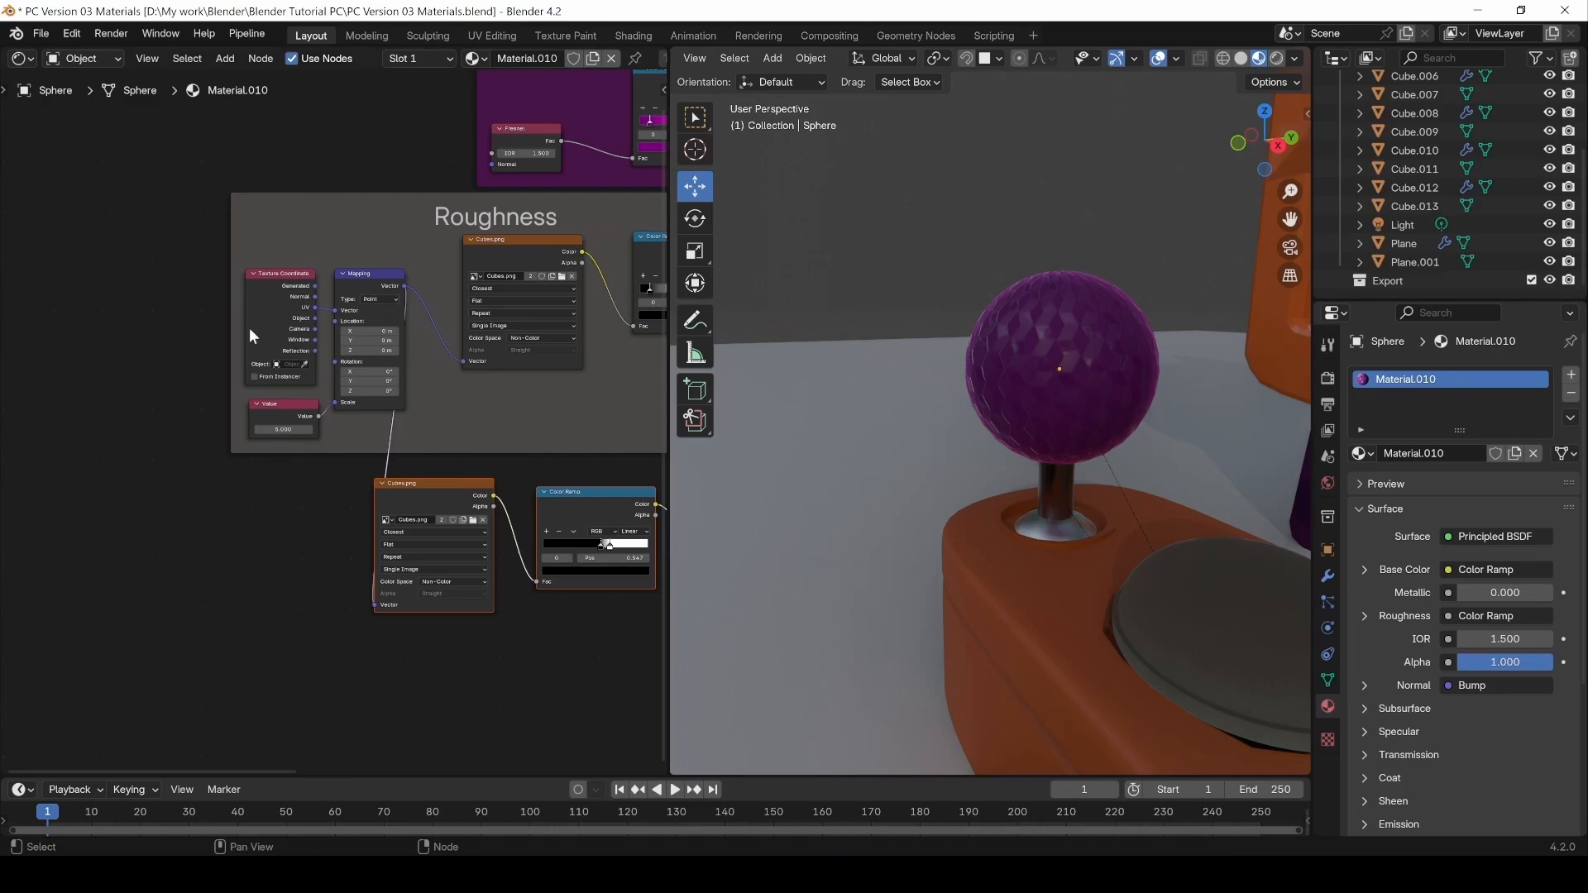
{"action": "left_click_drag", "start_coordinate": [233, 338], "coordinate": [217, 336]}
{"action": "left_click_drag", "start_coordinate": [270, 257], "coordinate": [359, 410]}
{"action": "left_click_drag", "start_coordinate": [351, 277], "coordinate": [193, 273]}
{"action": "left_click_drag", "start_coordinate": [438, 626], "coordinate": [521, 629]}
Move the duplicated Cubes.png texture, Color Ramp and Bump nodes farther below the Roughness frame.
{"action": "middle_click_drag", "start_coordinate": [551, 662], "coordinate": [328, 623]}
{"action": "left_click_drag", "start_coordinate": [195, 639], "coordinate": [509, 429]}
{"action": "left_click_drag", "start_coordinate": [500, 453], "coordinate": [462, 498]}
Join the duplicated Cubes.png texture, Color Ramp and Bump nodes in a frame labeled "Normal Map".
{"action": "left_click_drag", "start_coordinate": [156, 690], "coordinate": [531, 485]}
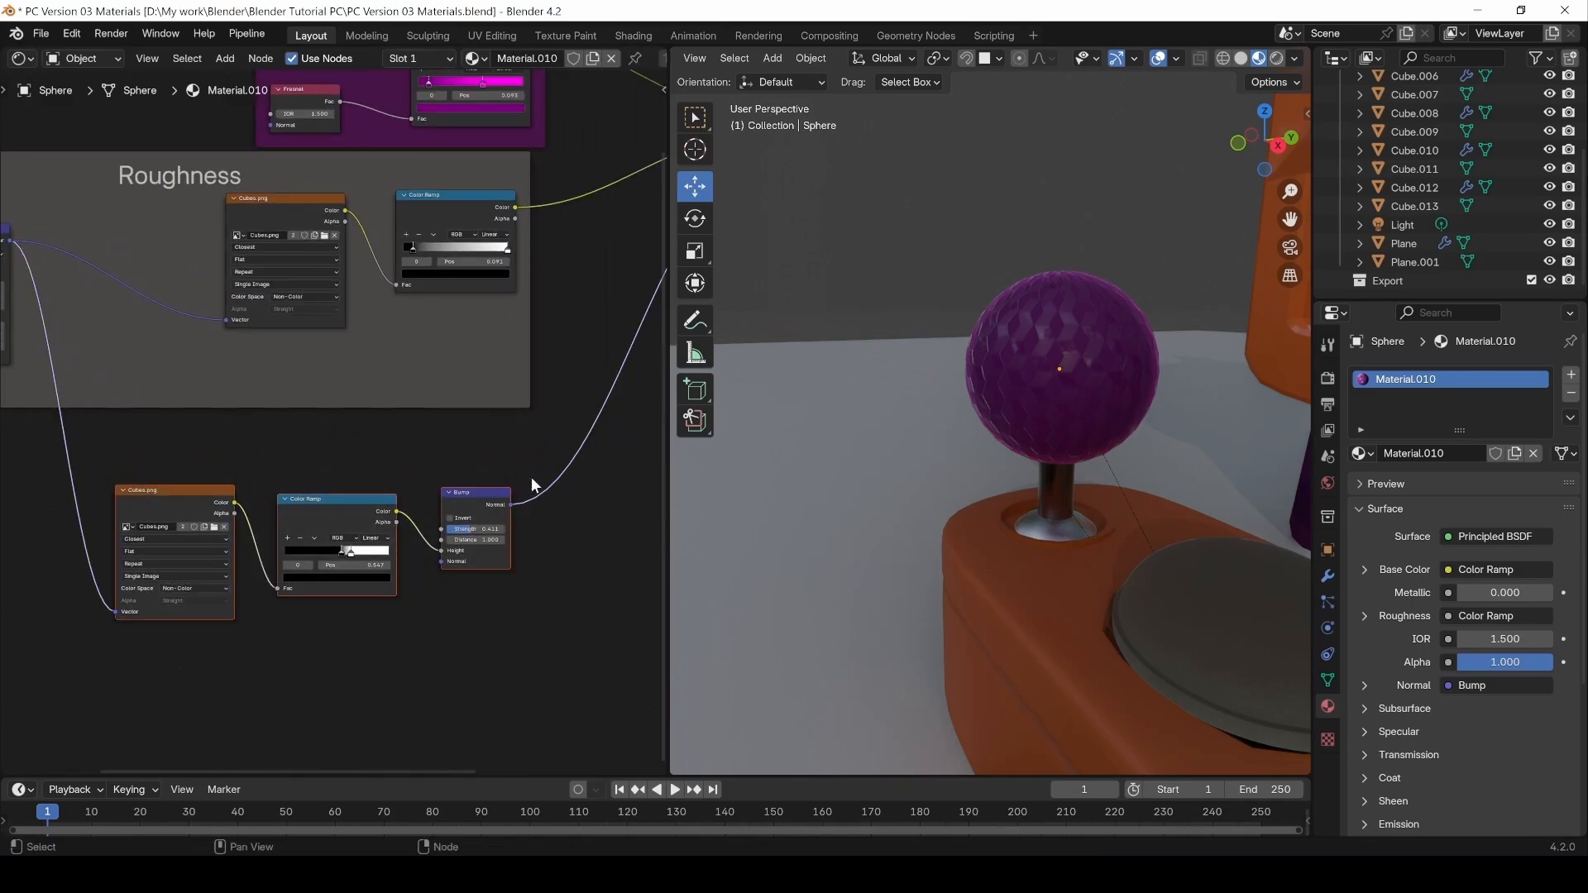
{"action": "key", "text": "ctrl+j"}
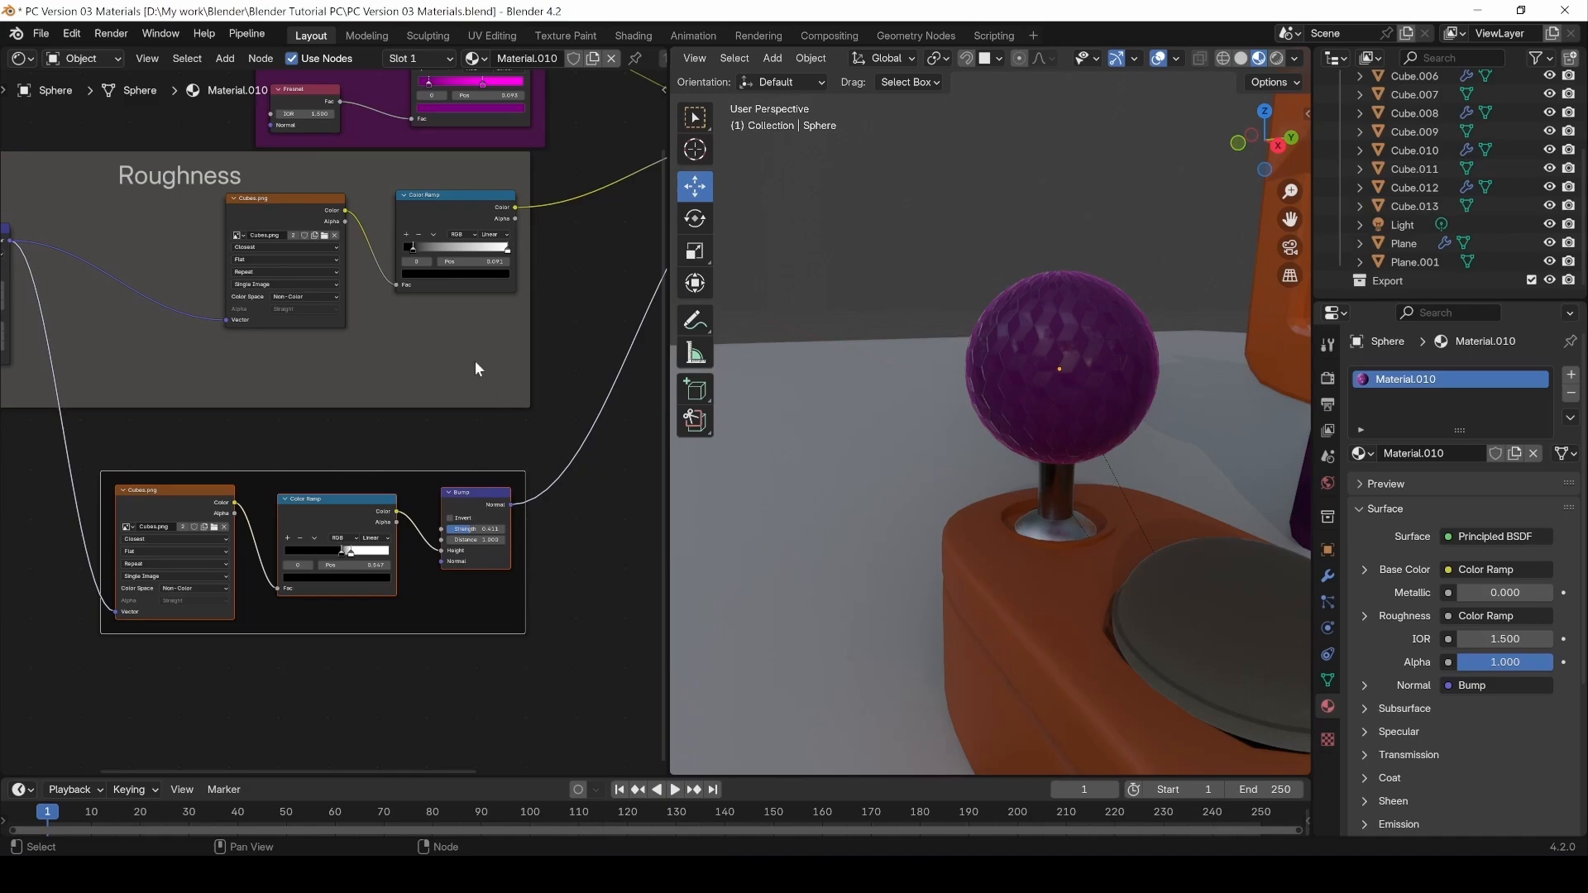
{"action": "key", "text": "n"}
{"action": "left_click", "coordinate": [562, 134]}
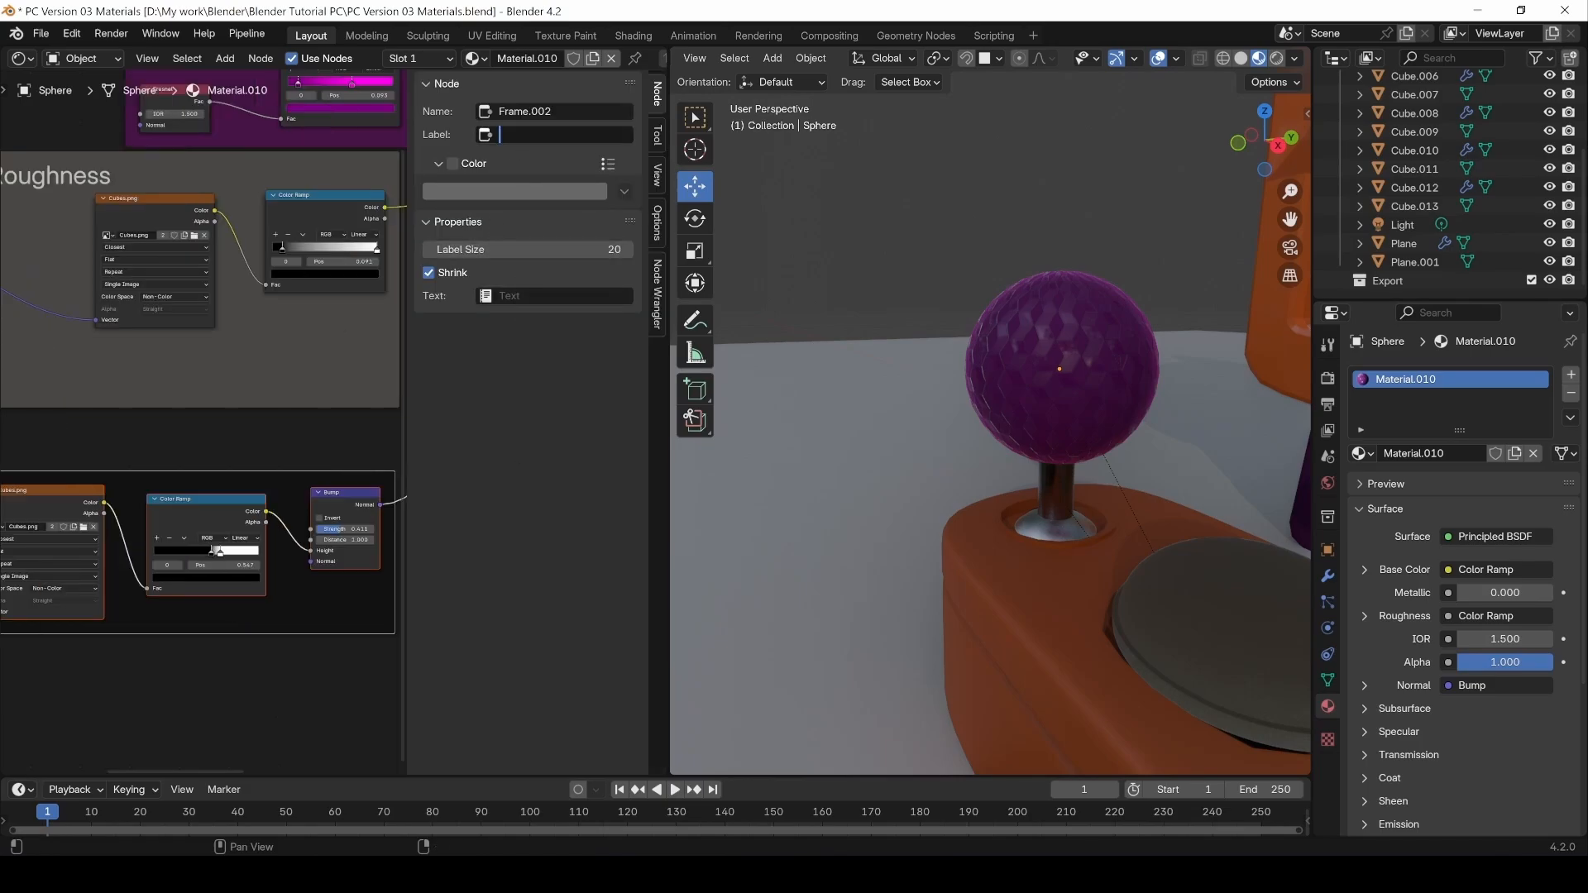
{"action": "type", "text": "Normal Map"}
{"action": "key", "text": "Return"}
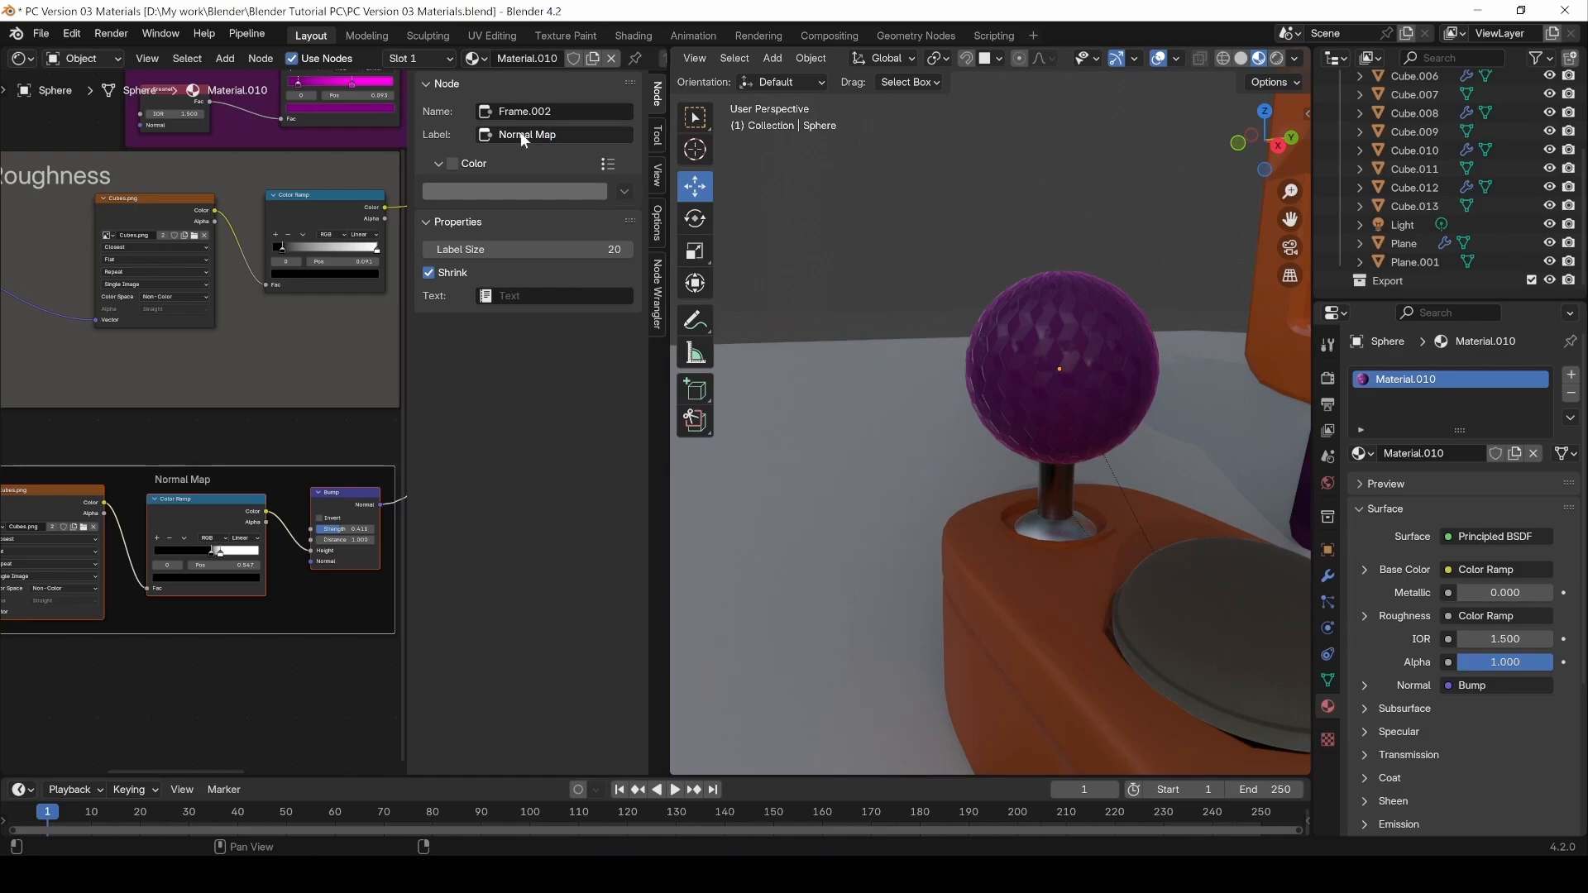
Give the Normal Map frame a custom teal color with hue 0.527 and saturation 1.000, and hide the node properties.
{"action": "left_click", "coordinate": [453, 164]}
{"action": "left_click", "coordinate": [496, 192]}
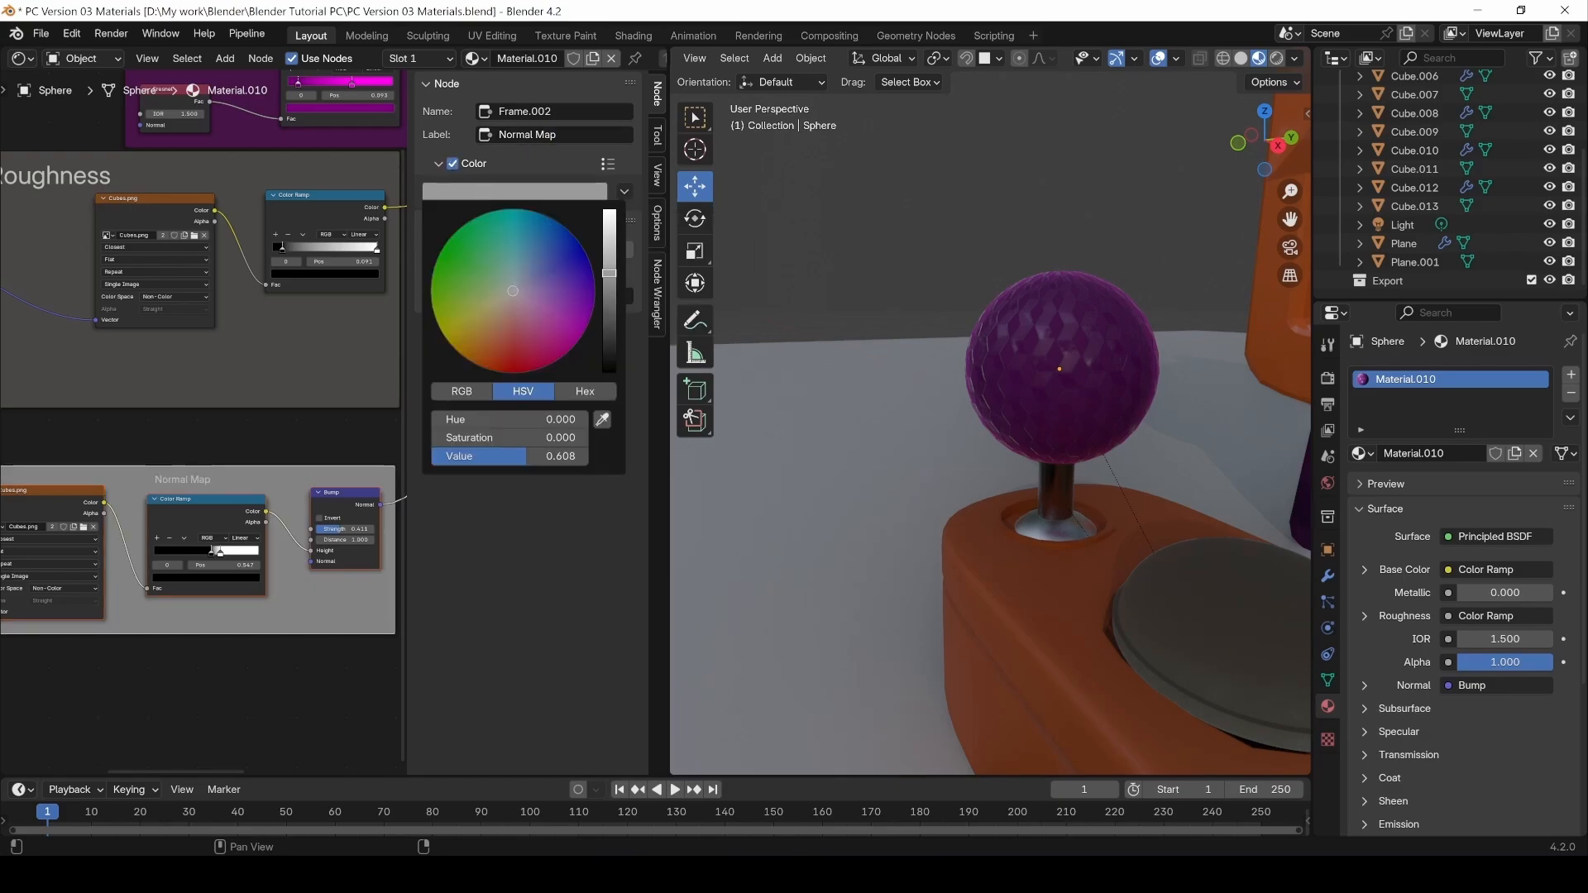
{"action": "left_click_drag", "start_coordinate": [558, 222], "coordinate": [526, 209]}
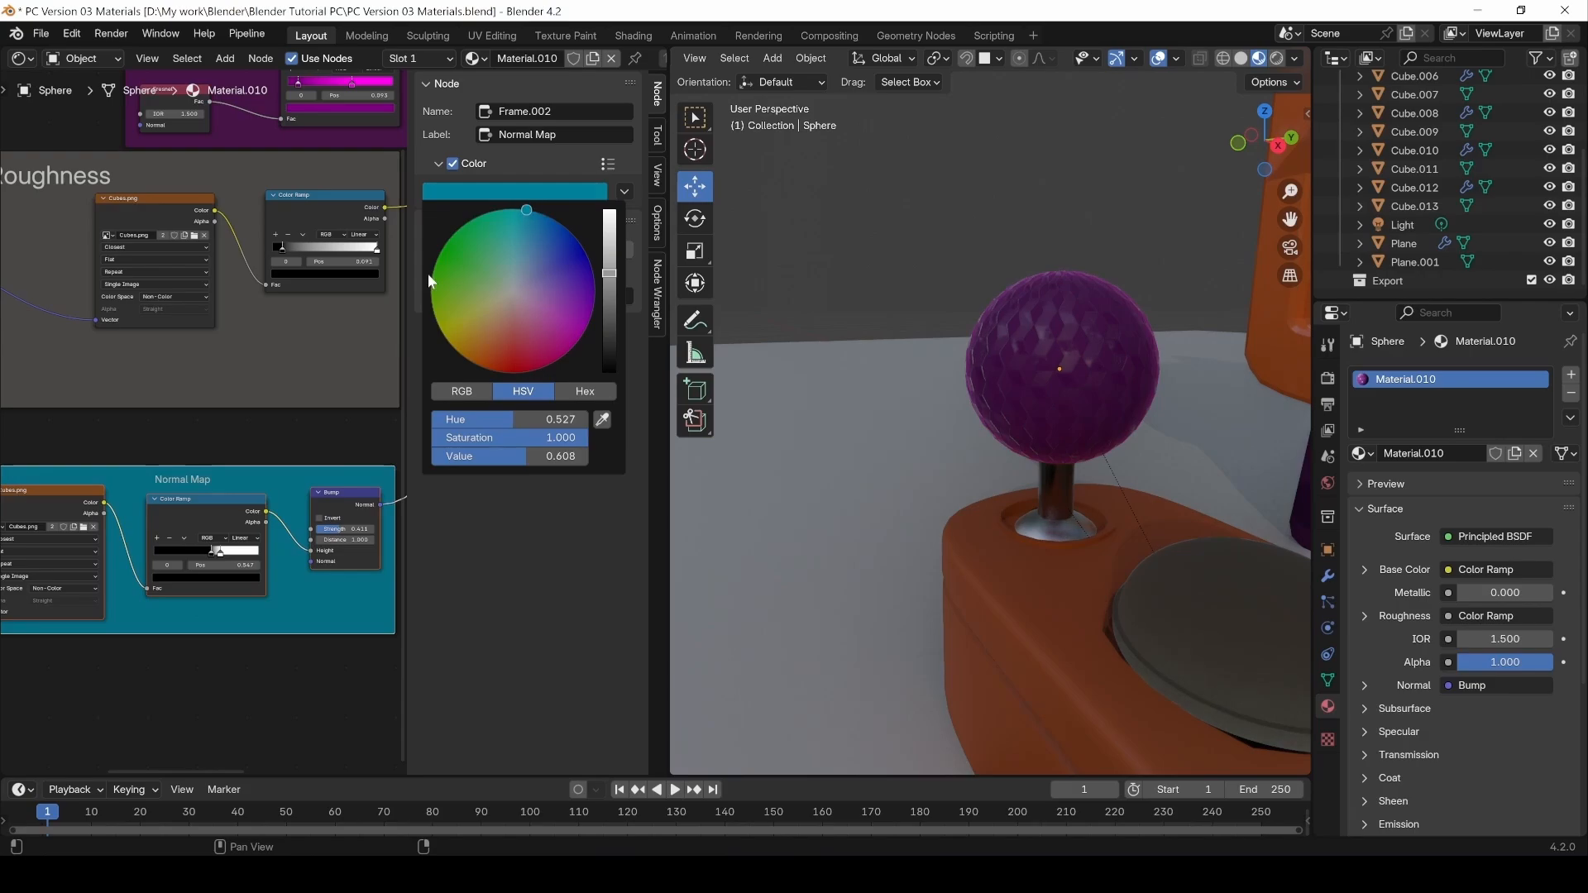
{"action": "left_click", "coordinate": [280, 427]}
{"action": "middle_click_drag", "start_coordinate": [375, 451], "coordinate": [361, 663]}
{"action": "key", "text": "n"}
{"action": "middle_click_drag", "start_coordinate": [429, 602], "coordinate": [383, 523]}
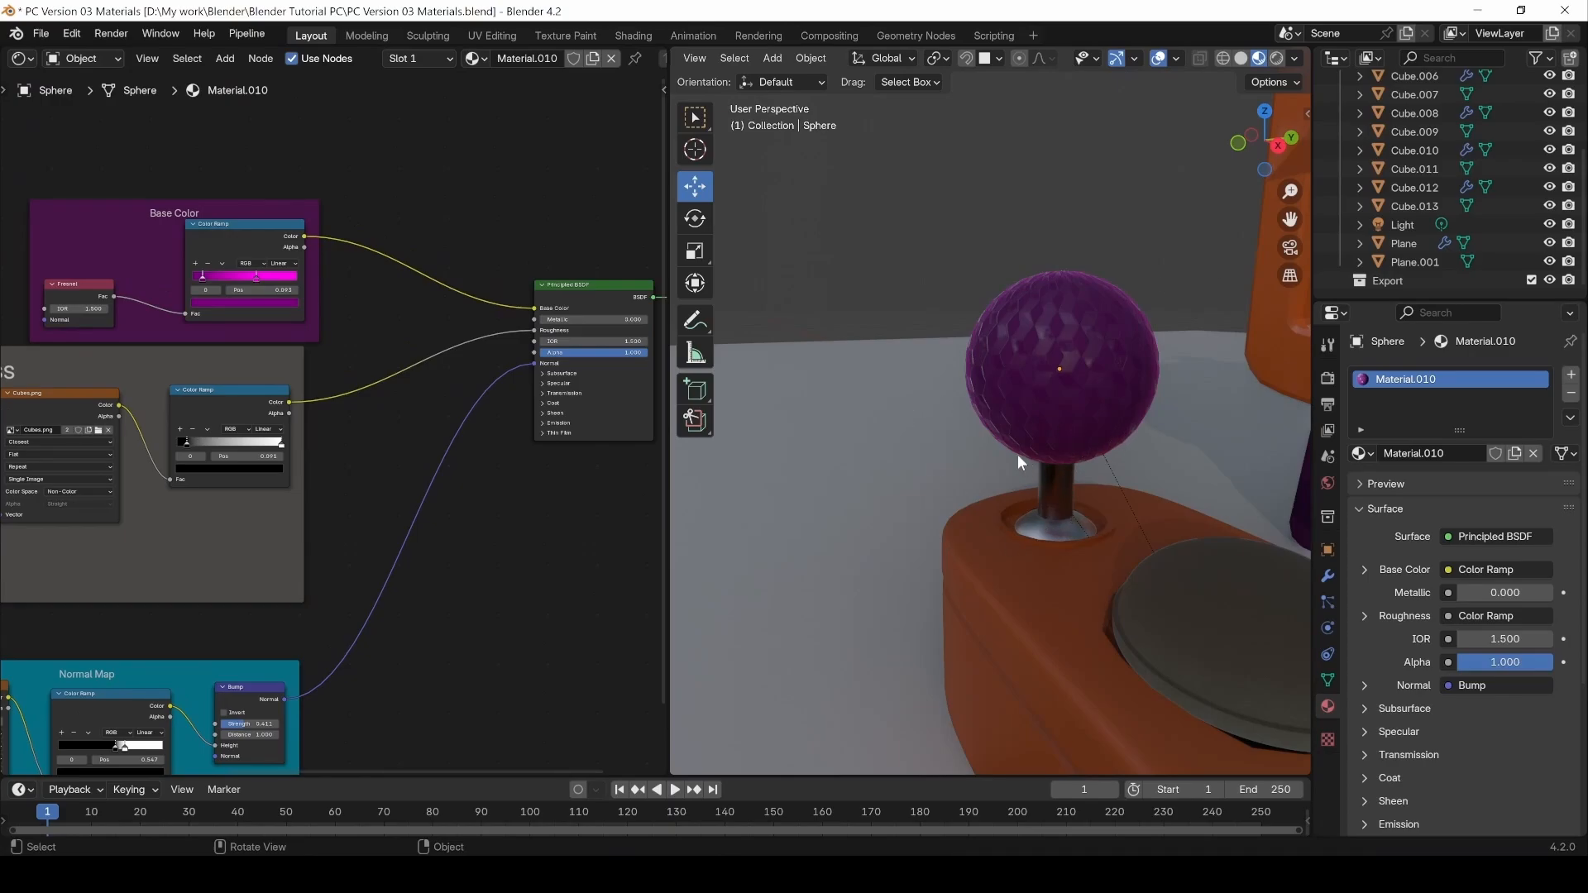
{"action": "left_click", "coordinate": [1067, 438]}
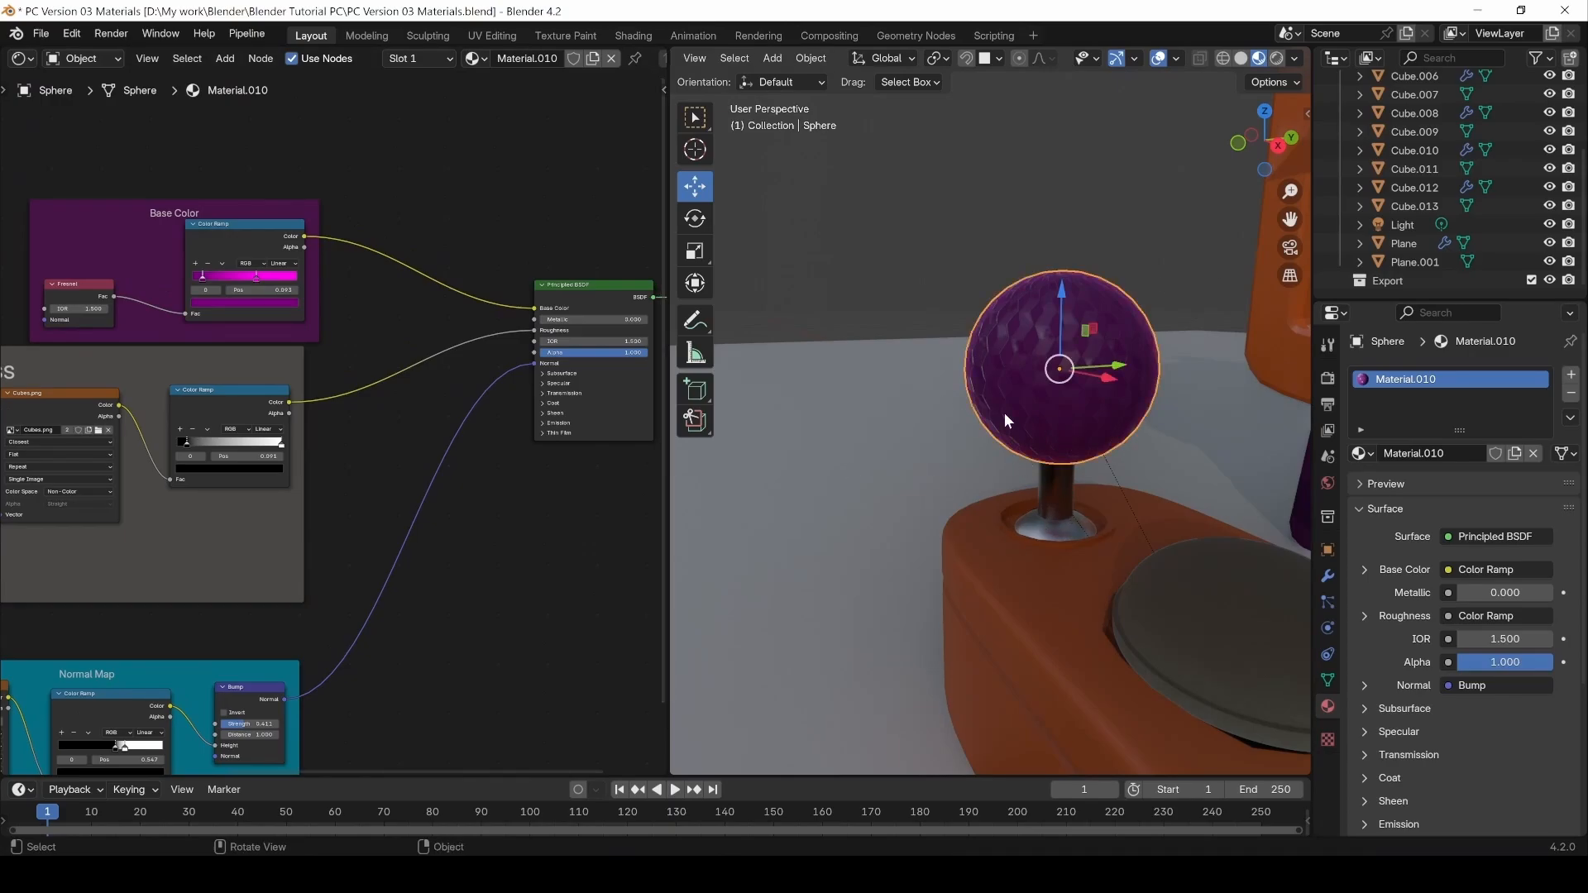
{"action": "middle_click_drag", "start_coordinate": [1039, 399], "coordinate": [1060, 285]}
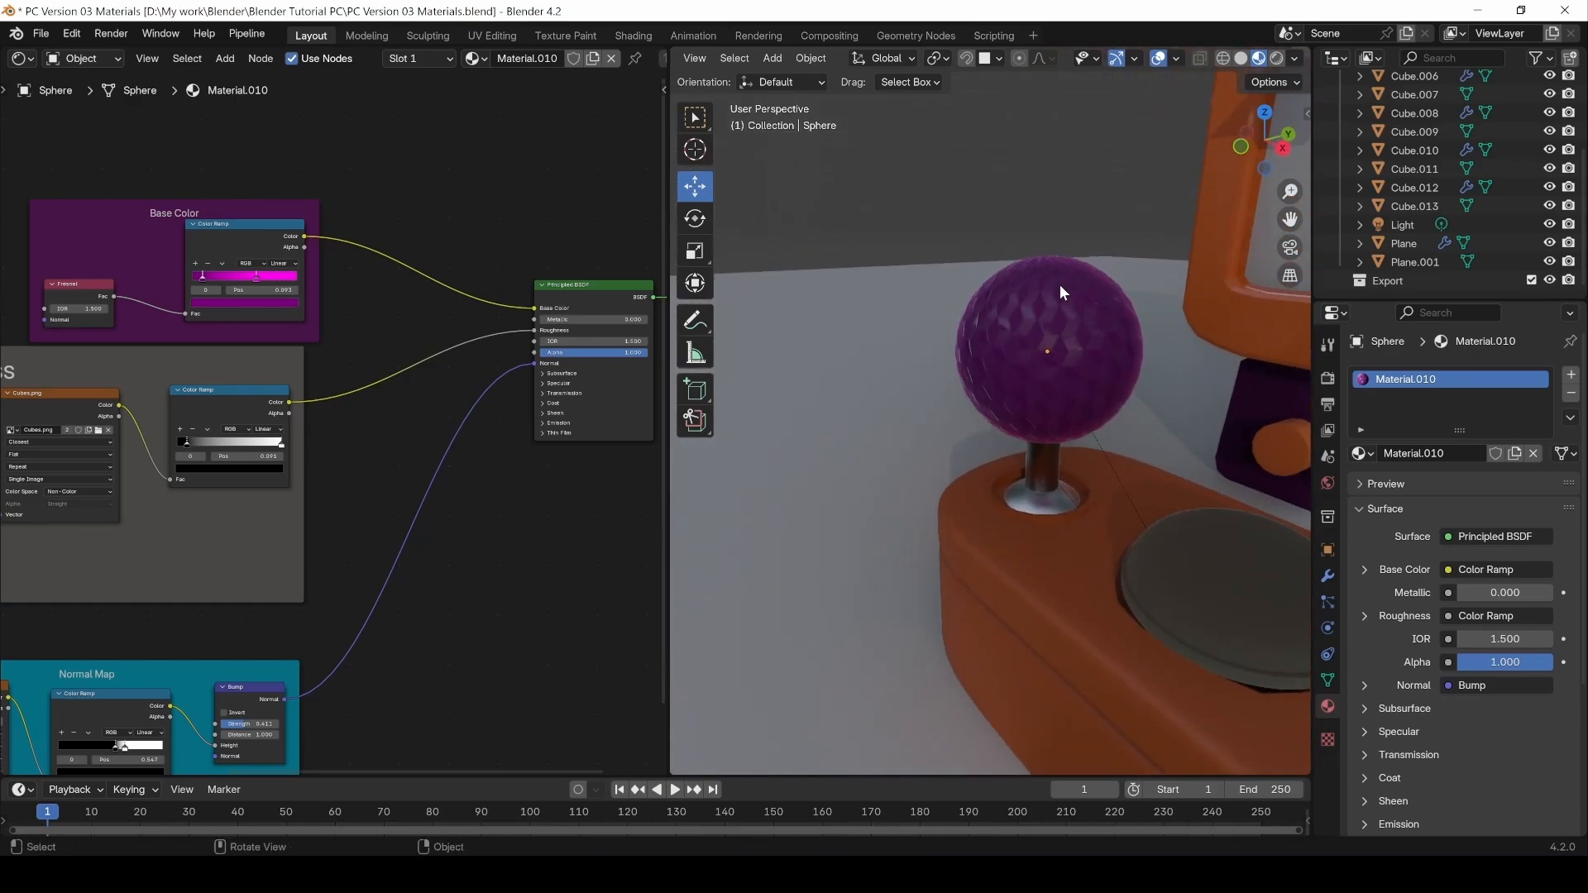
Move the Base Color frame slightly up and left, away from the Roughness frame.
{"action": "middle_click_drag", "start_coordinate": [169, 337], "coordinate": [326, 419]}
{"action": "left_click_drag", "start_coordinate": [238, 312], "coordinate": [390, 395]}
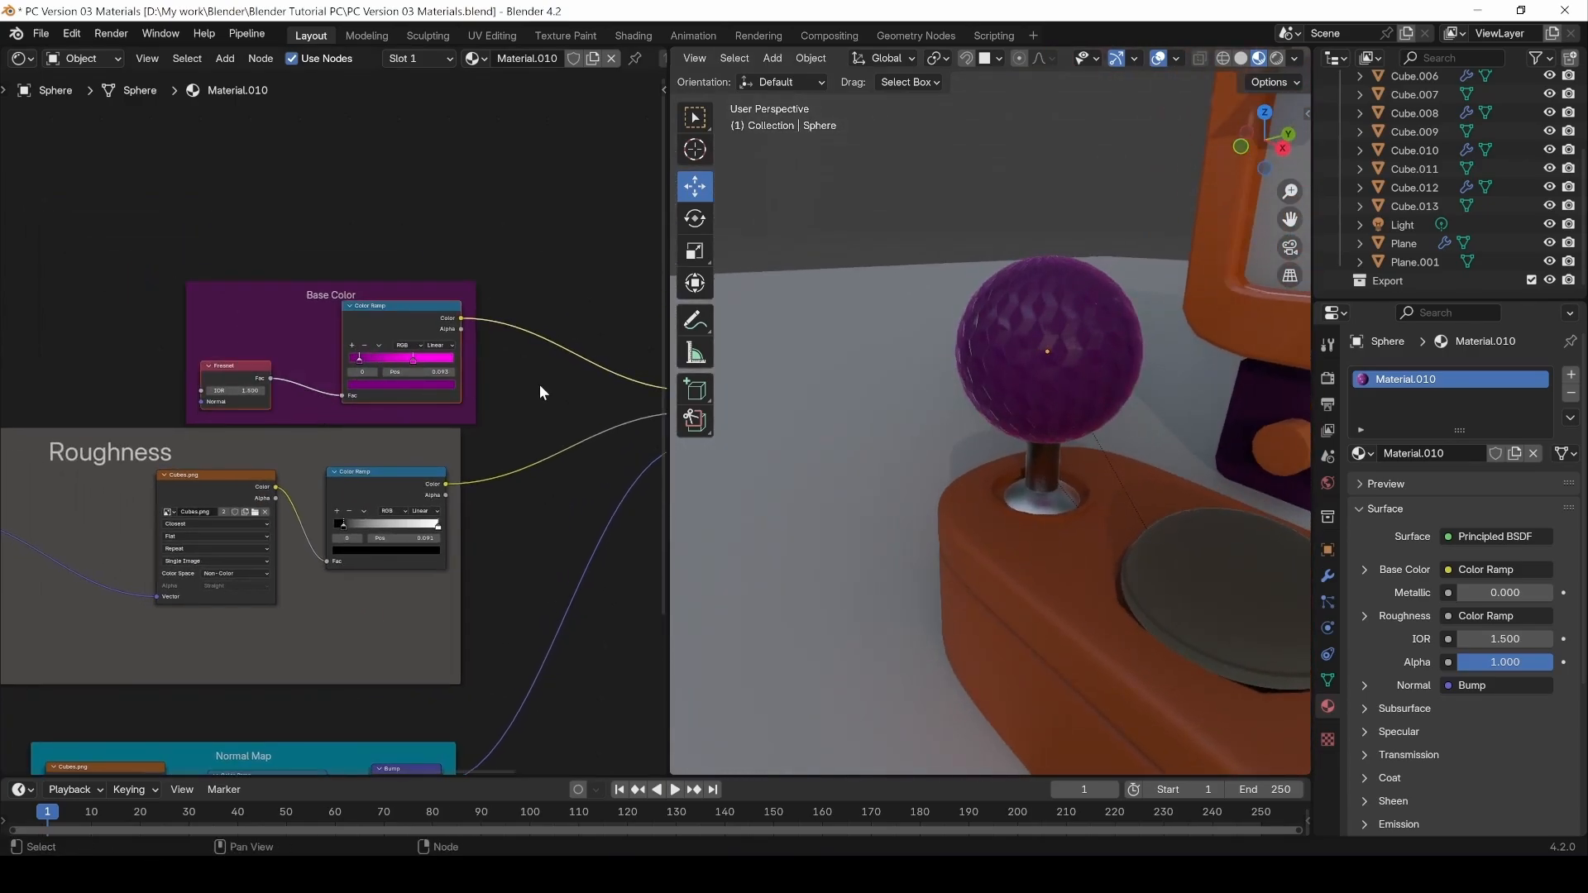
{"action": "left_click", "coordinate": [539, 385]}
{"action": "left_click_drag", "start_coordinate": [252, 325], "coordinate": [448, 400]}
{"action": "middle_click_drag", "start_coordinate": [526, 385], "coordinate": [454, 369]}
{"action": "left_click", "coordinate": [458, 362]}
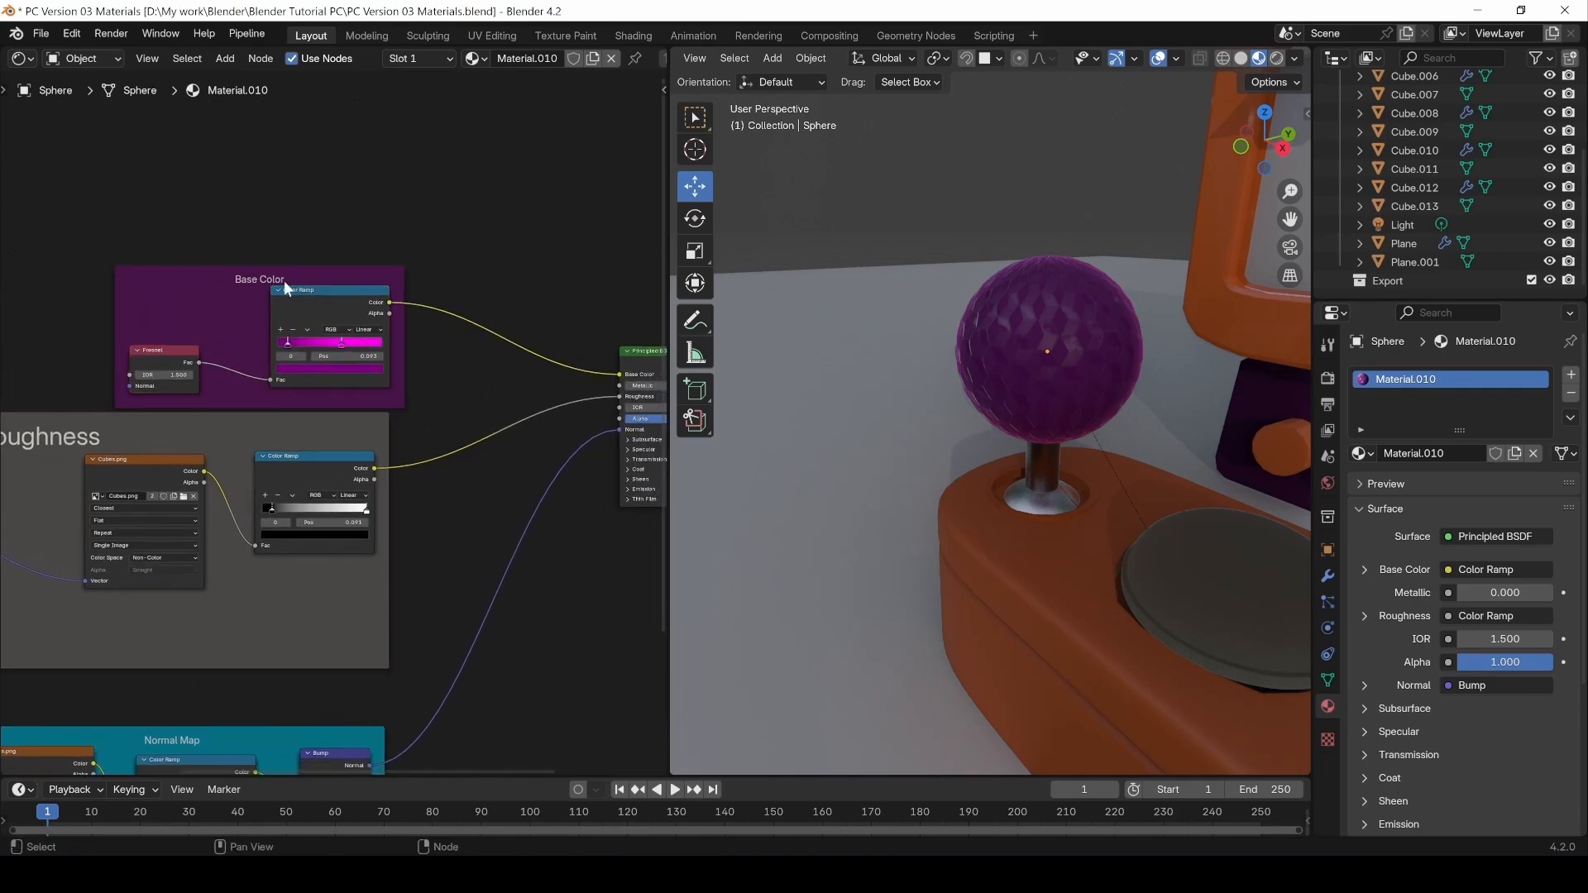
{"action": "left_click_drag", "start_coordinate": [285, 281], "coordinate": [260, 260]}
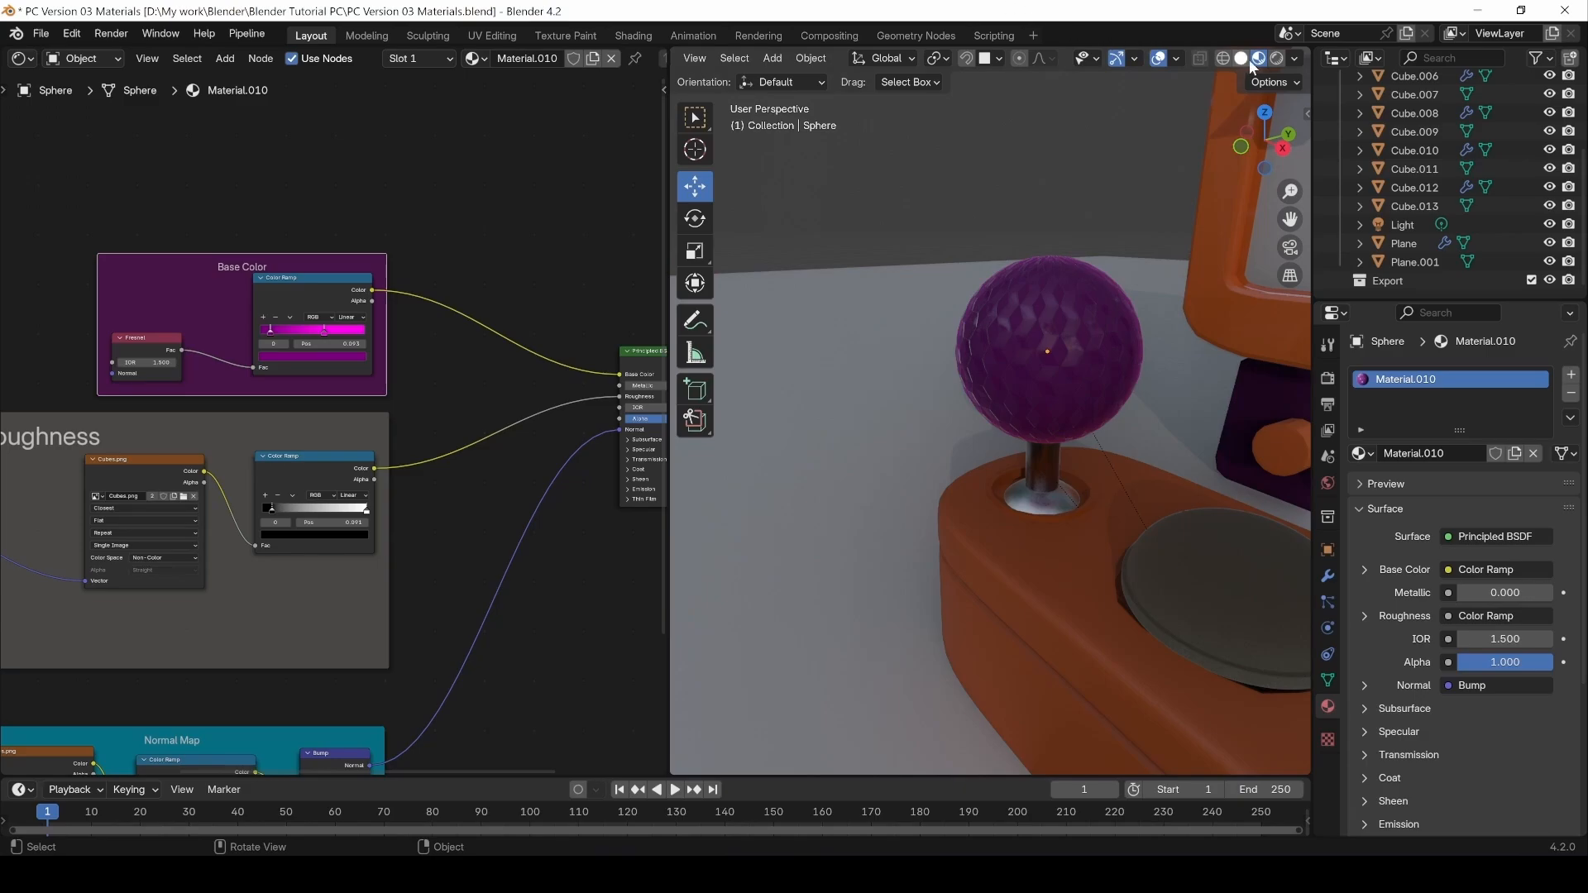
Switch the 3D view to Rendered shading and change the render engine to EEVEE.
{"action": "left_click", "coordinate": [1278, 58]}
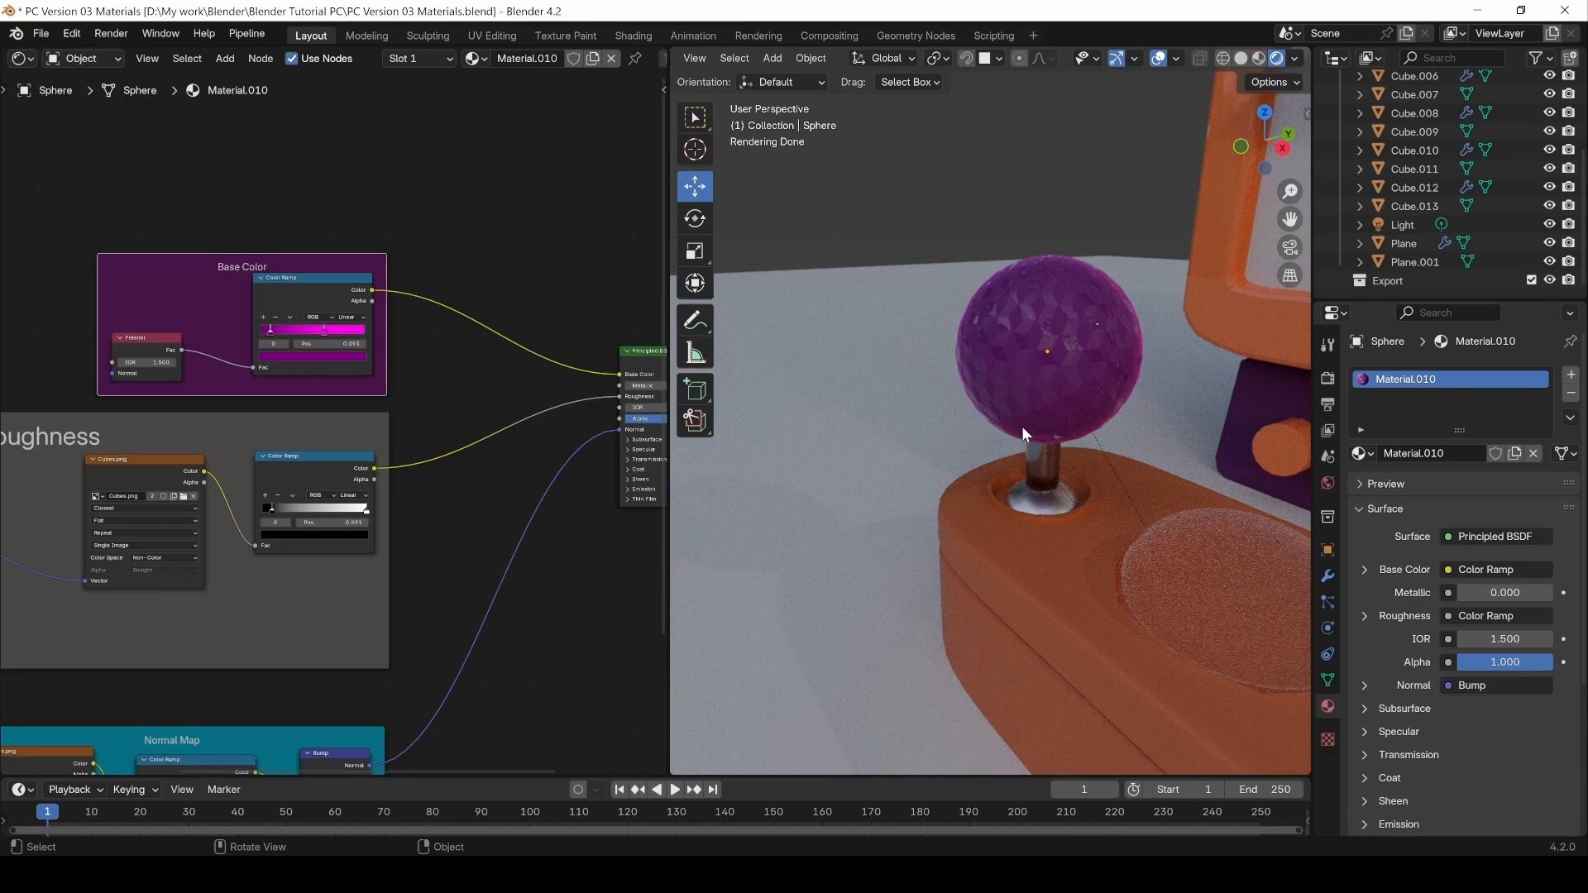
{"action": "left_click", "coordinate": [1327, 378]}
{"action": "left_click", "coordinate": [1481, 374]}
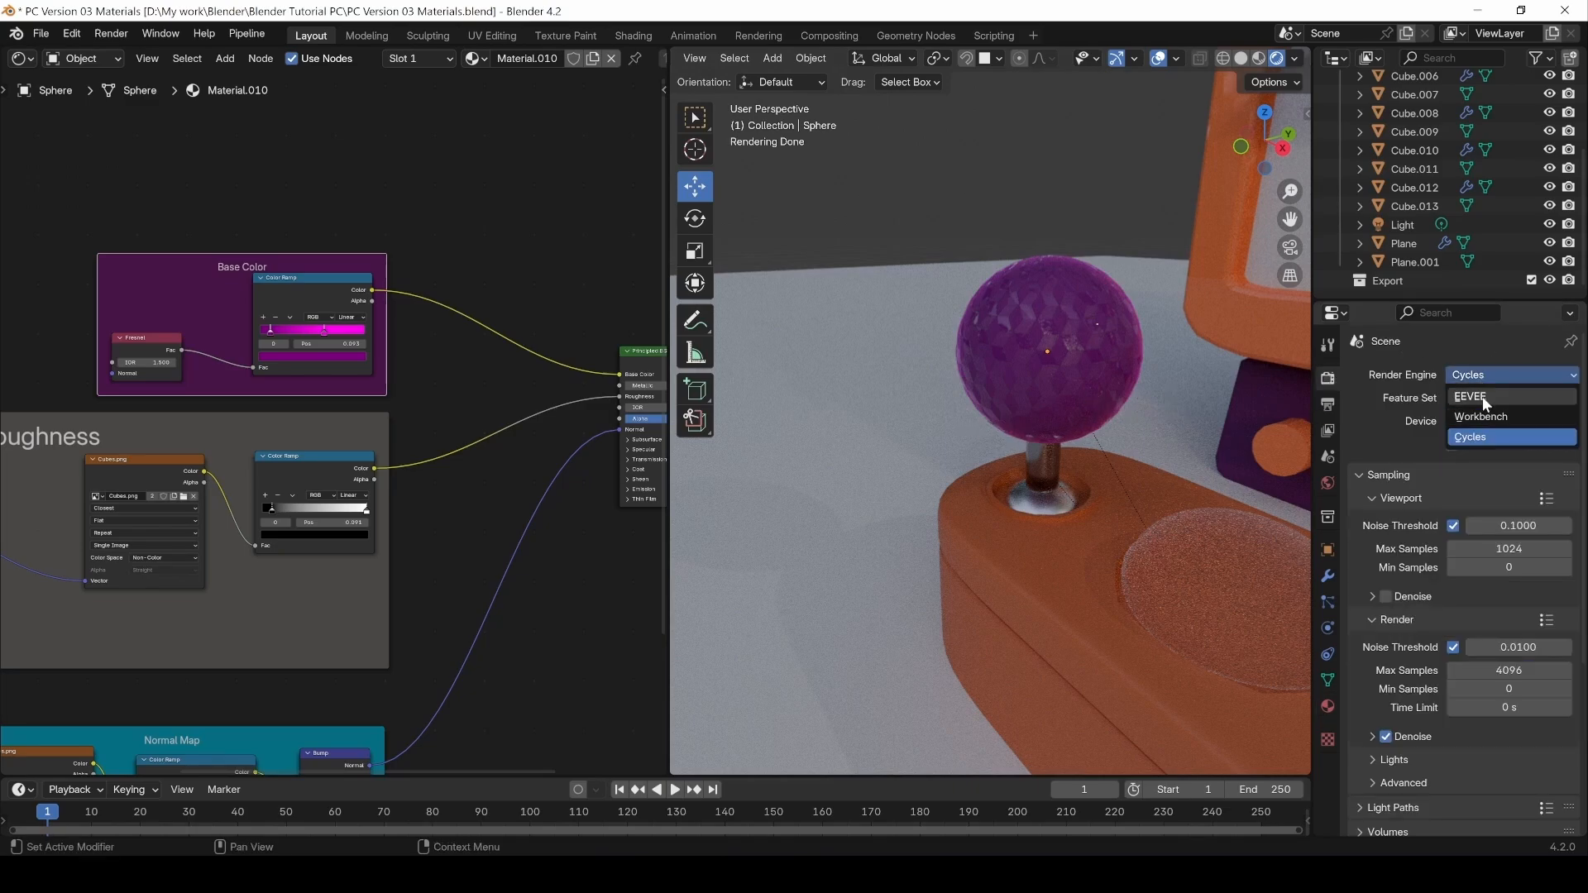
{"action": "left_click", "coordinate": [1482, 398]}
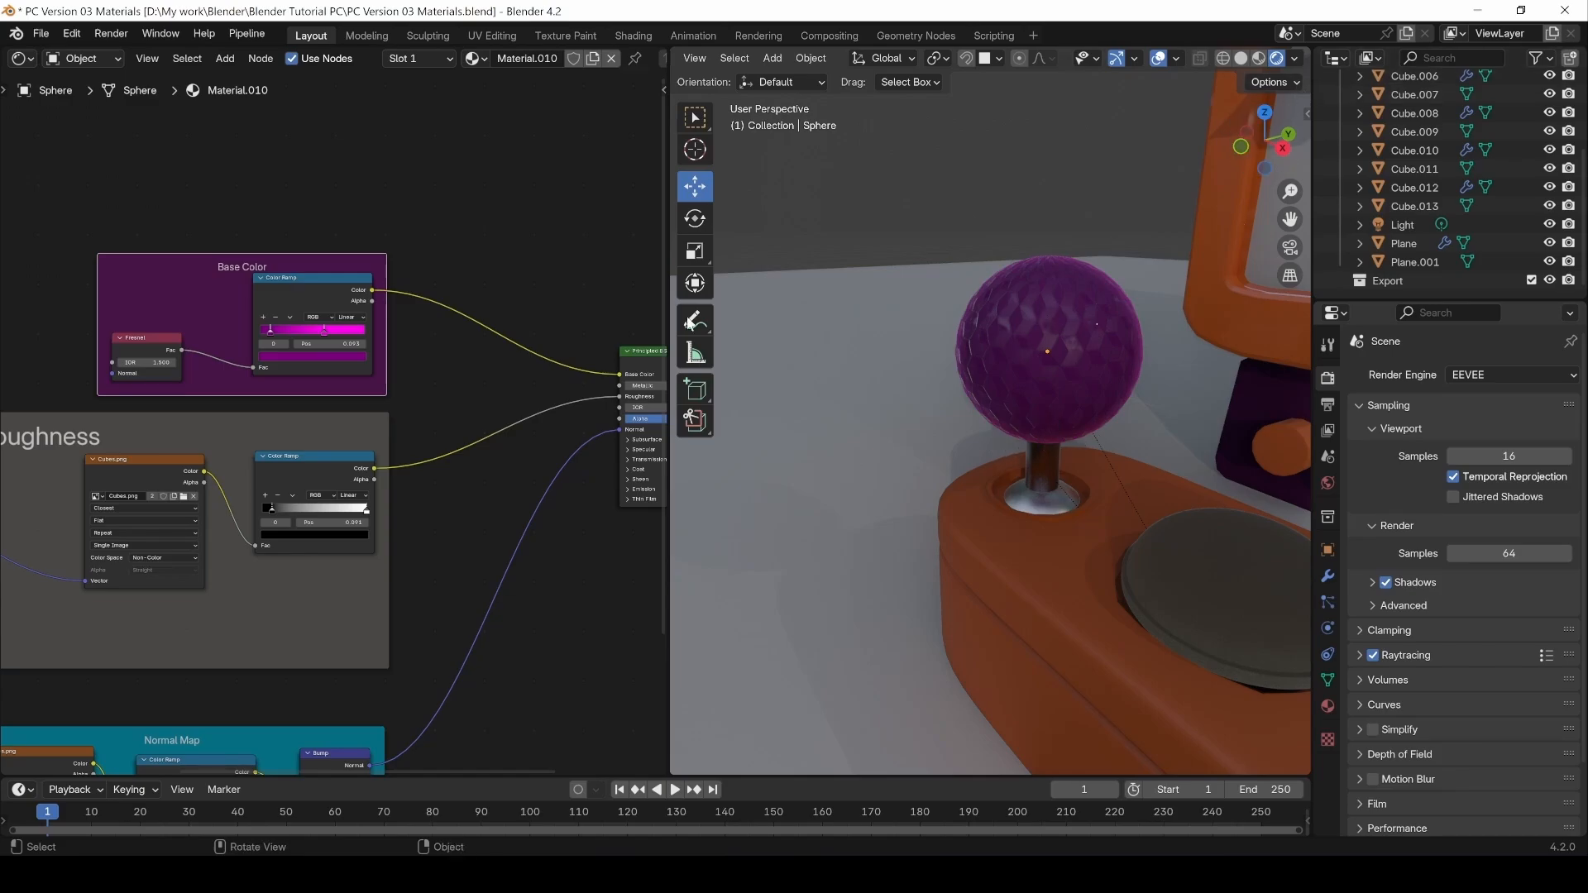
Add a Gradient Texture node in the empty space above the Base Color frame.
{"action": "middle_click_drag", "start_coordinate": [87, 342], "coordinate": [161, 393]}
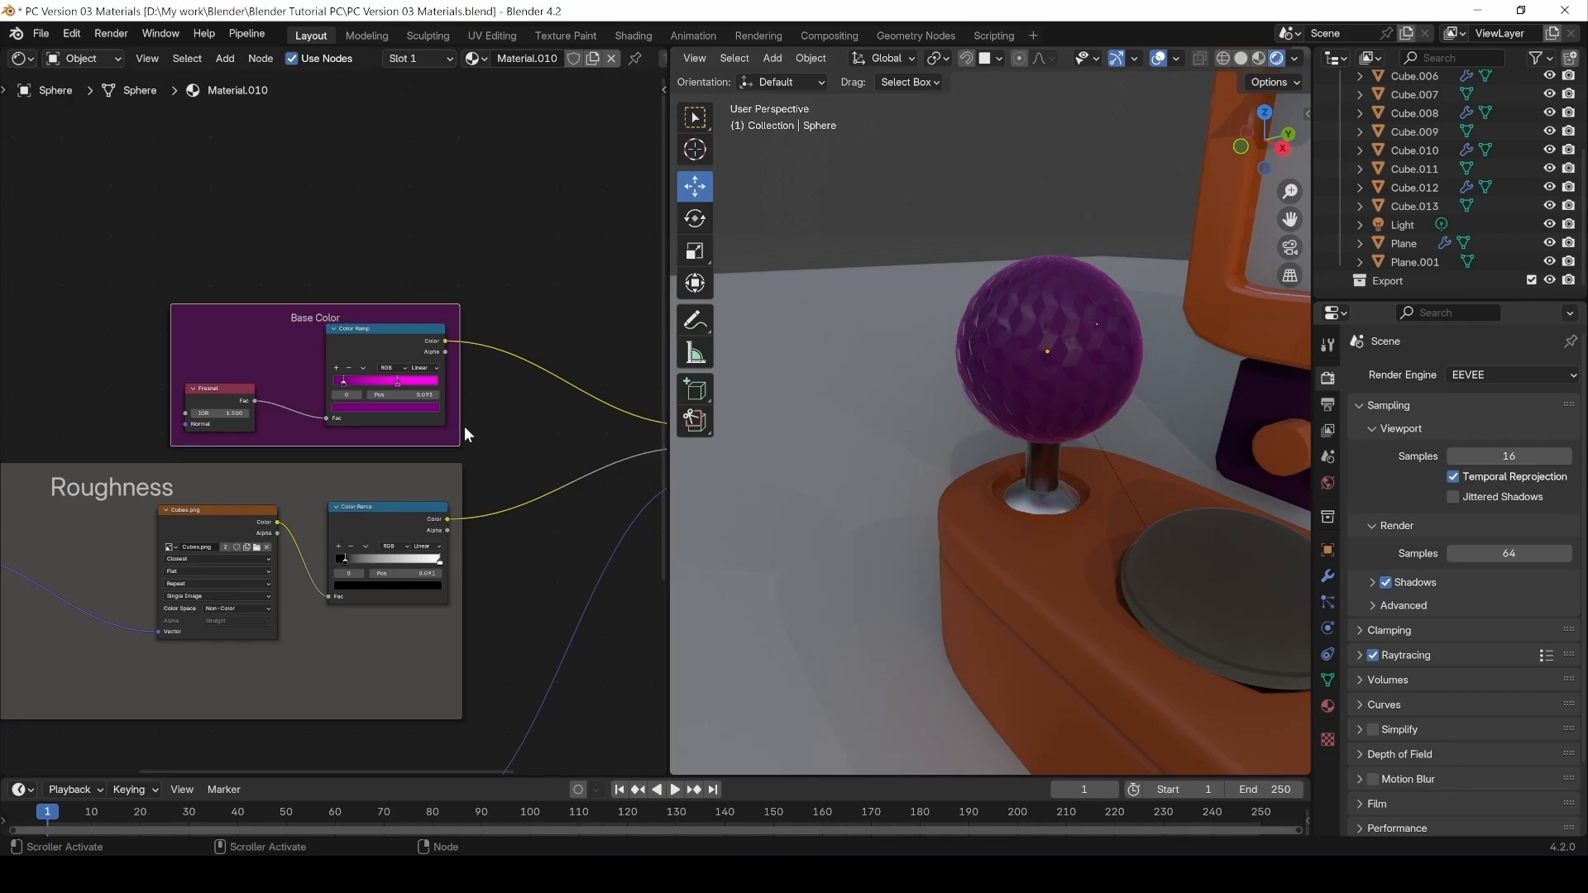
{"action": "middle_click_drag", "start_coordinate": [427, 411], "coordinate": [429, 387]}
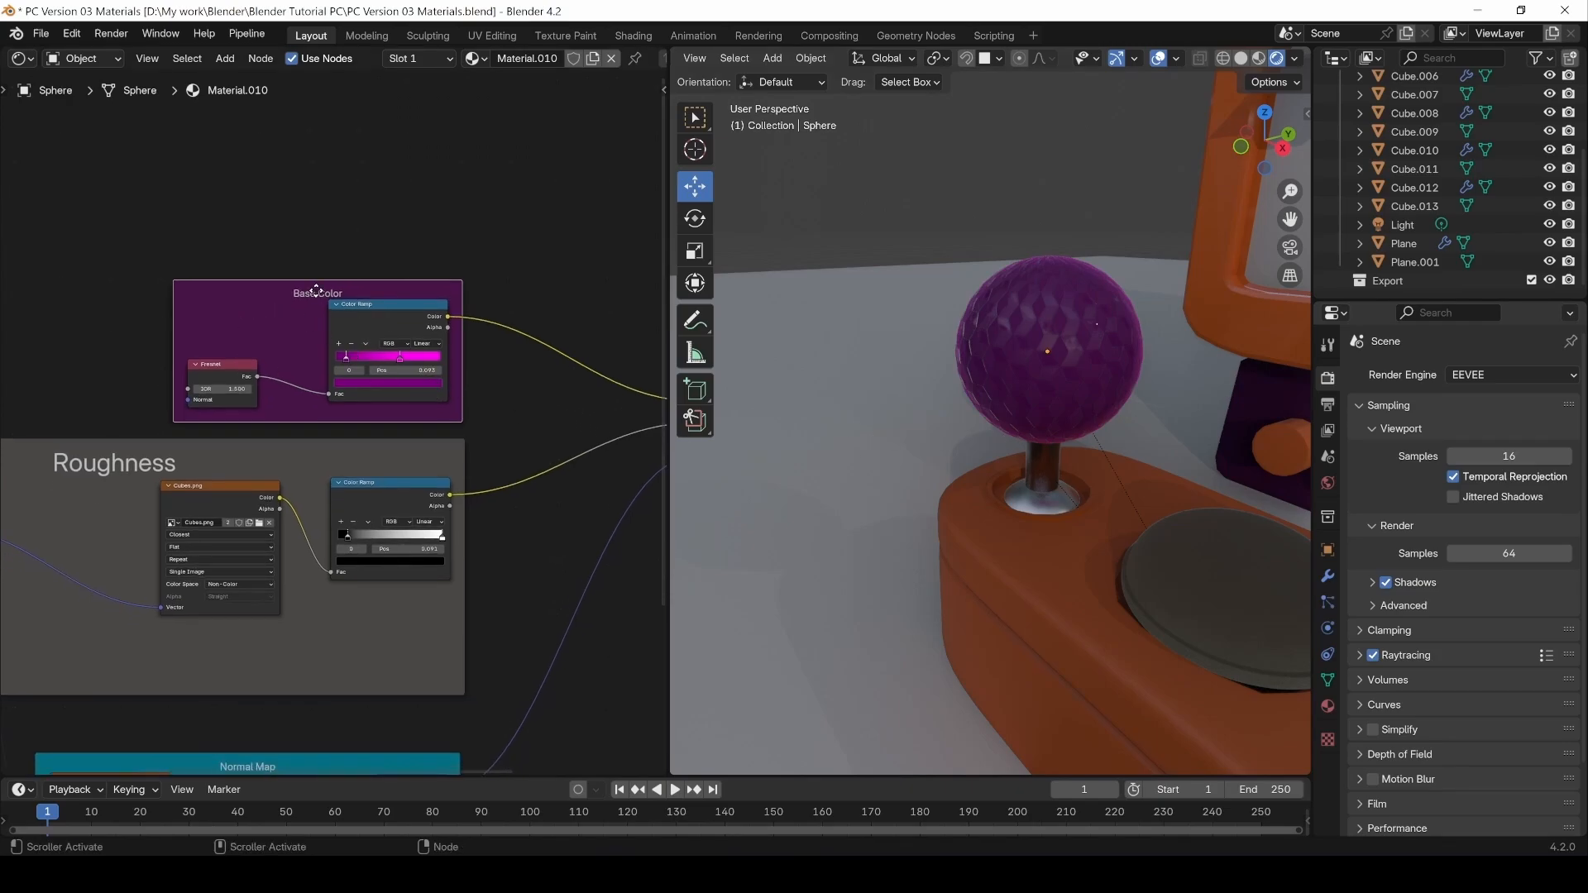
{"action": "middle_click_drag", "start_coordinate": [323, 216], "coordinate": [256, 336]}
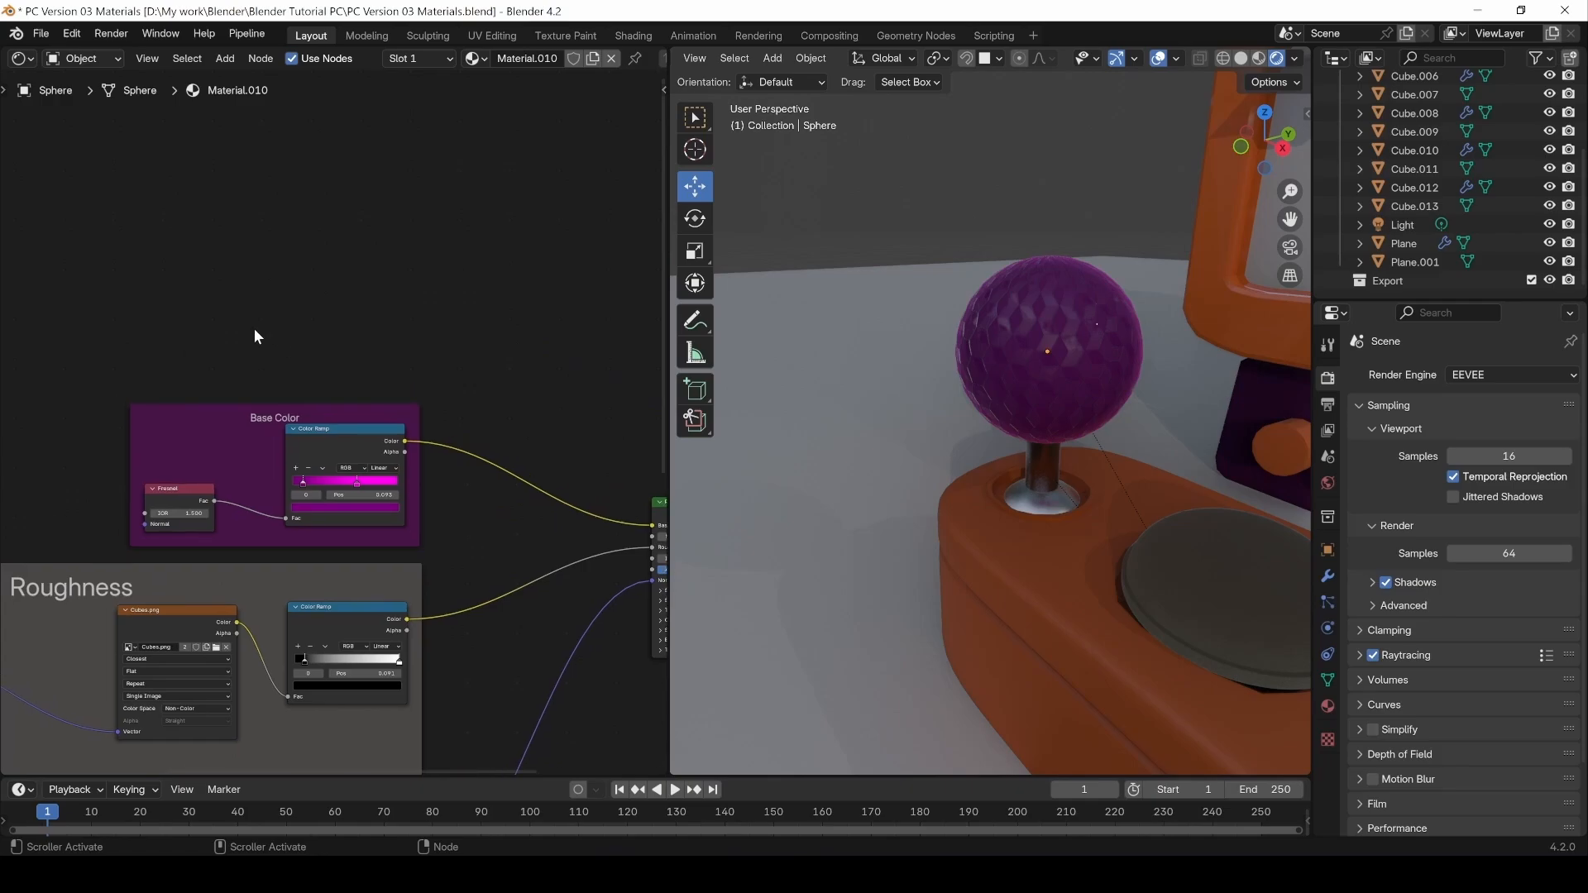
{"action": "key", "text": "shift+a"}
{"action": "left_click", "coordinate": [169, 330]}
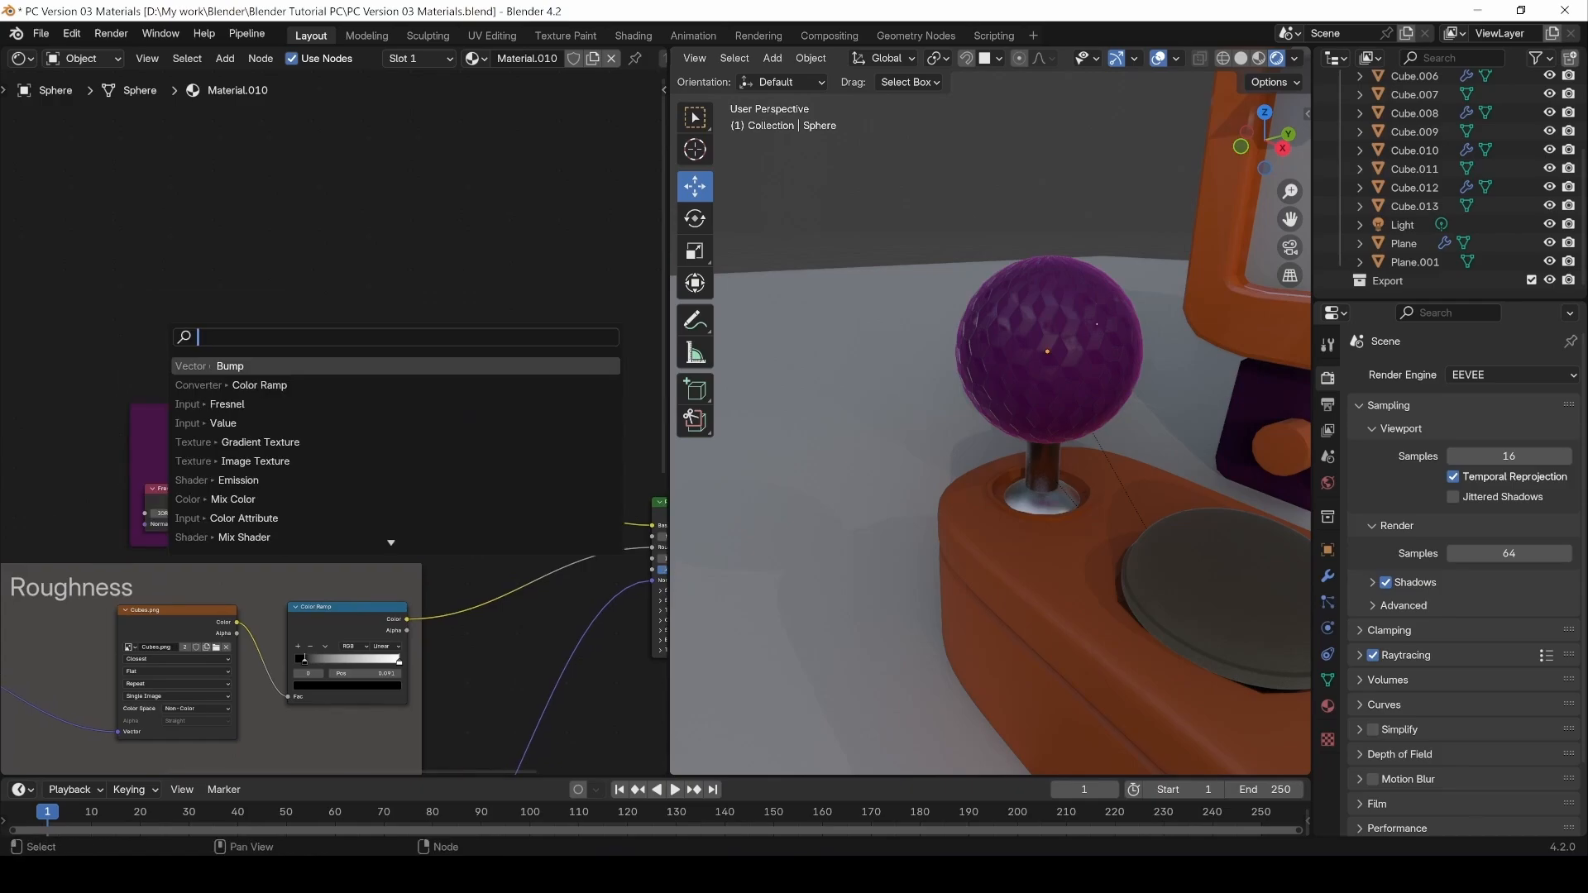
{"action": "type", "text": "Gr"}
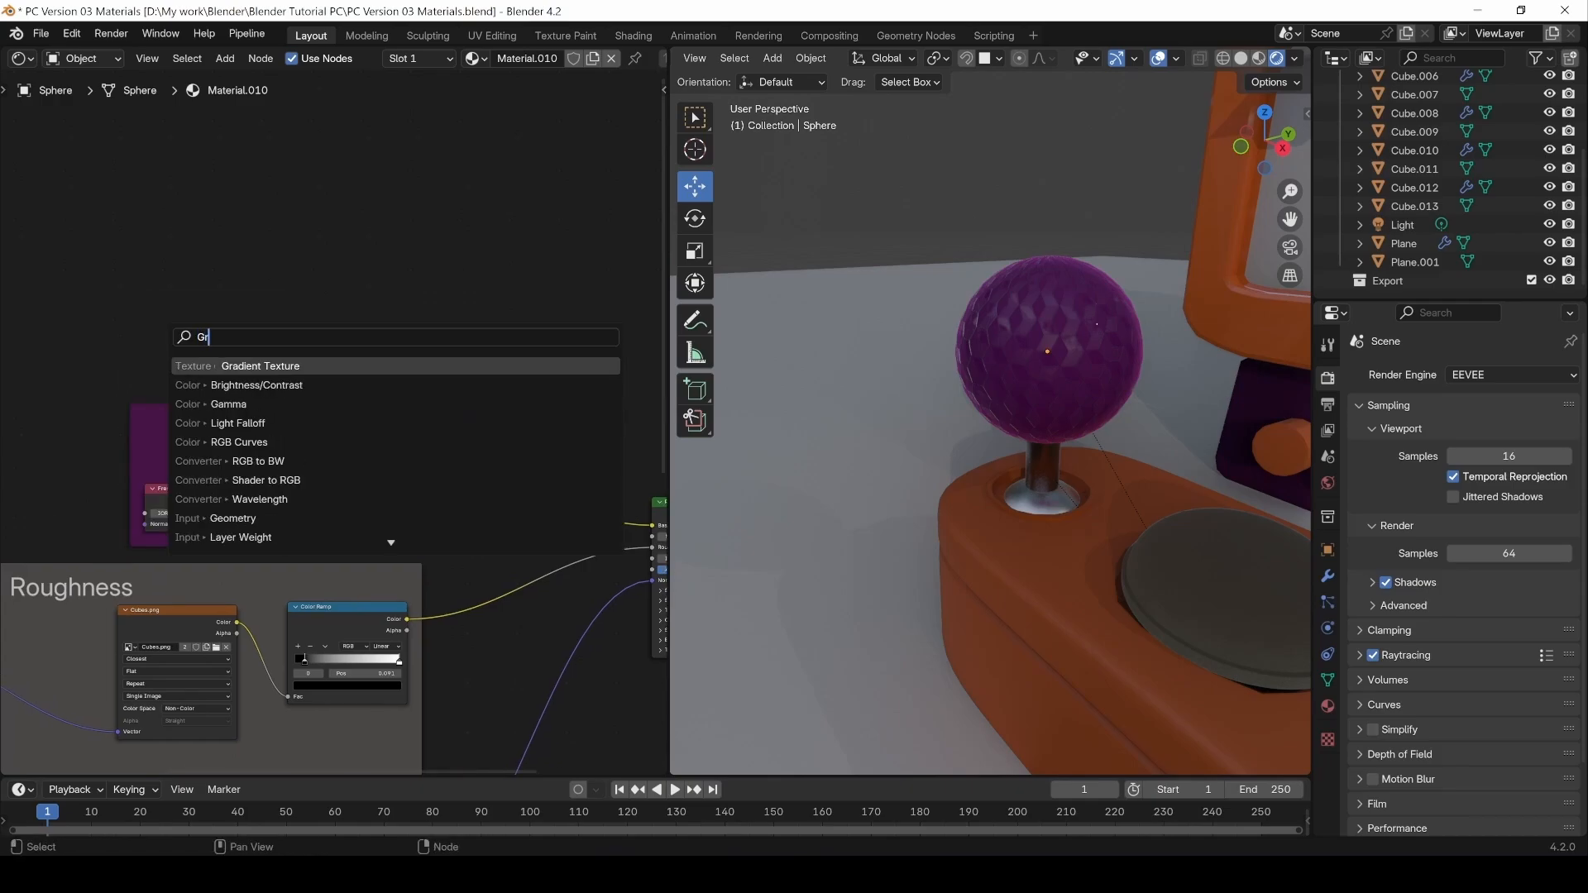
{"action": "key", "text": "Return"}
{"action": "left_click", "coordinate": [216, 289]}
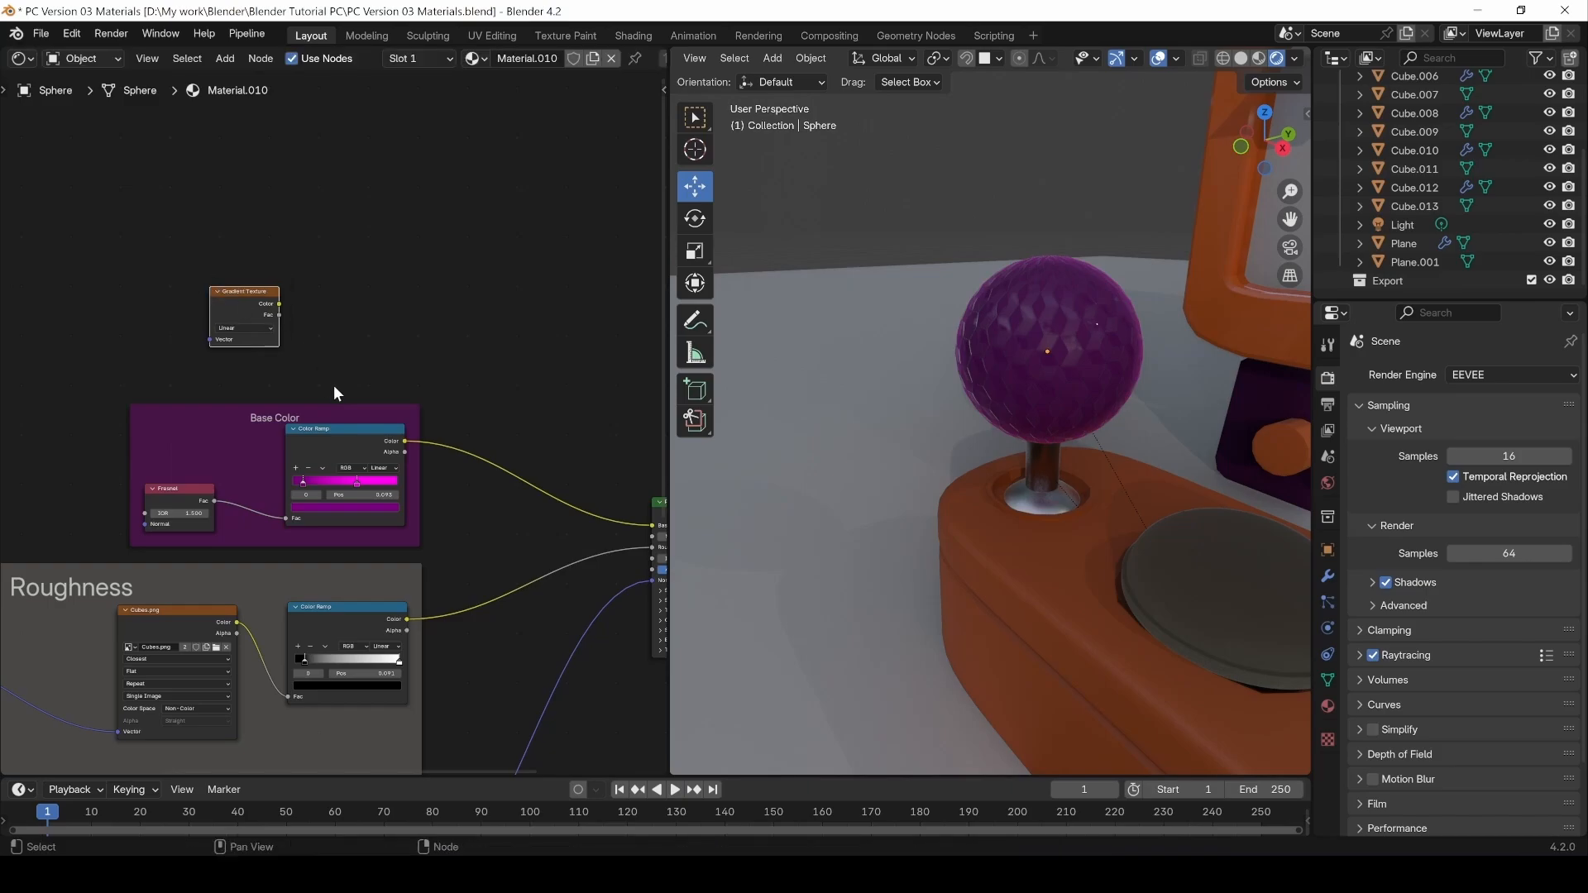
Preview the Gradient Texture on the joystick sphere and examine its direction from several sides.
{"action": "middle_click_drag", "start_coordinate": [183, 311], "coordinate": [169, 387]}
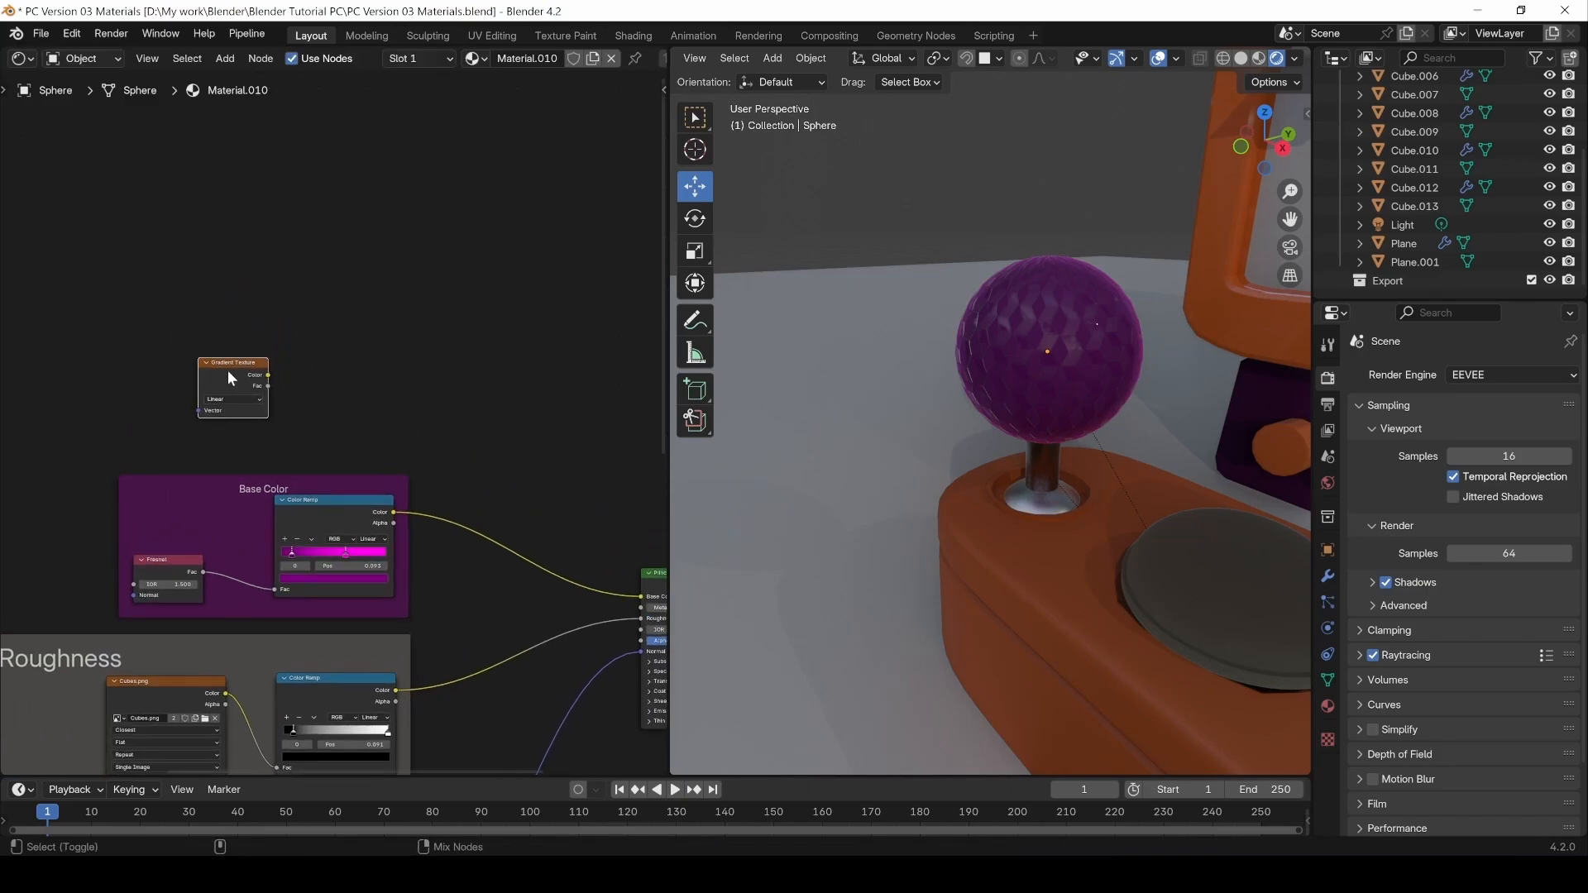
{"action": "left_click", "coordinate": [226, 370], "text": "ctrl+shift"}
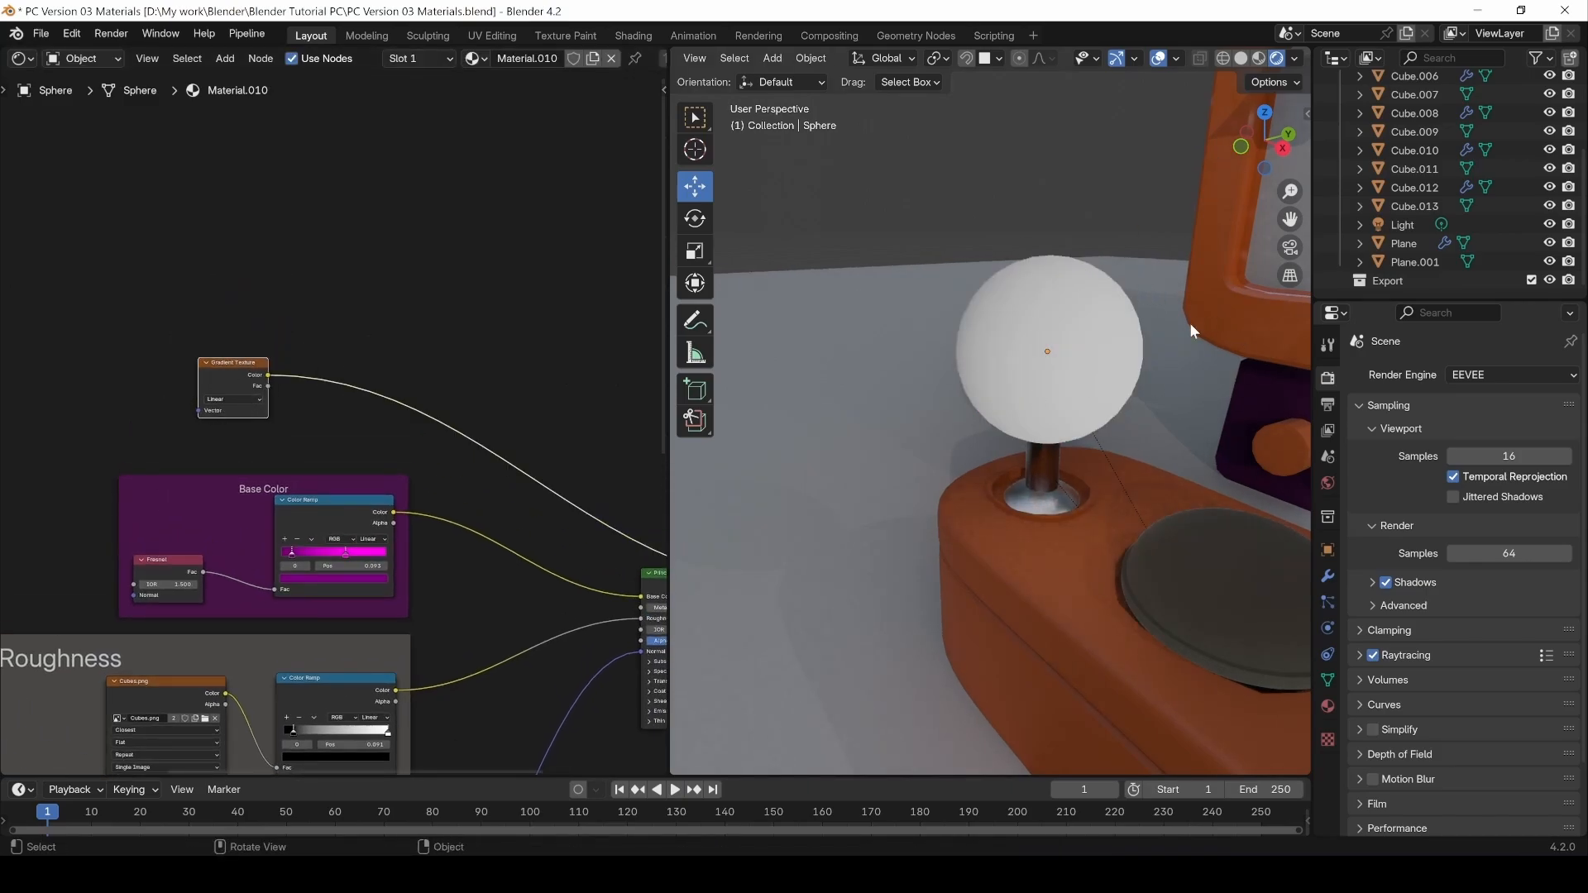
{"action": "left_click", "coordinate": [1005, 415]}
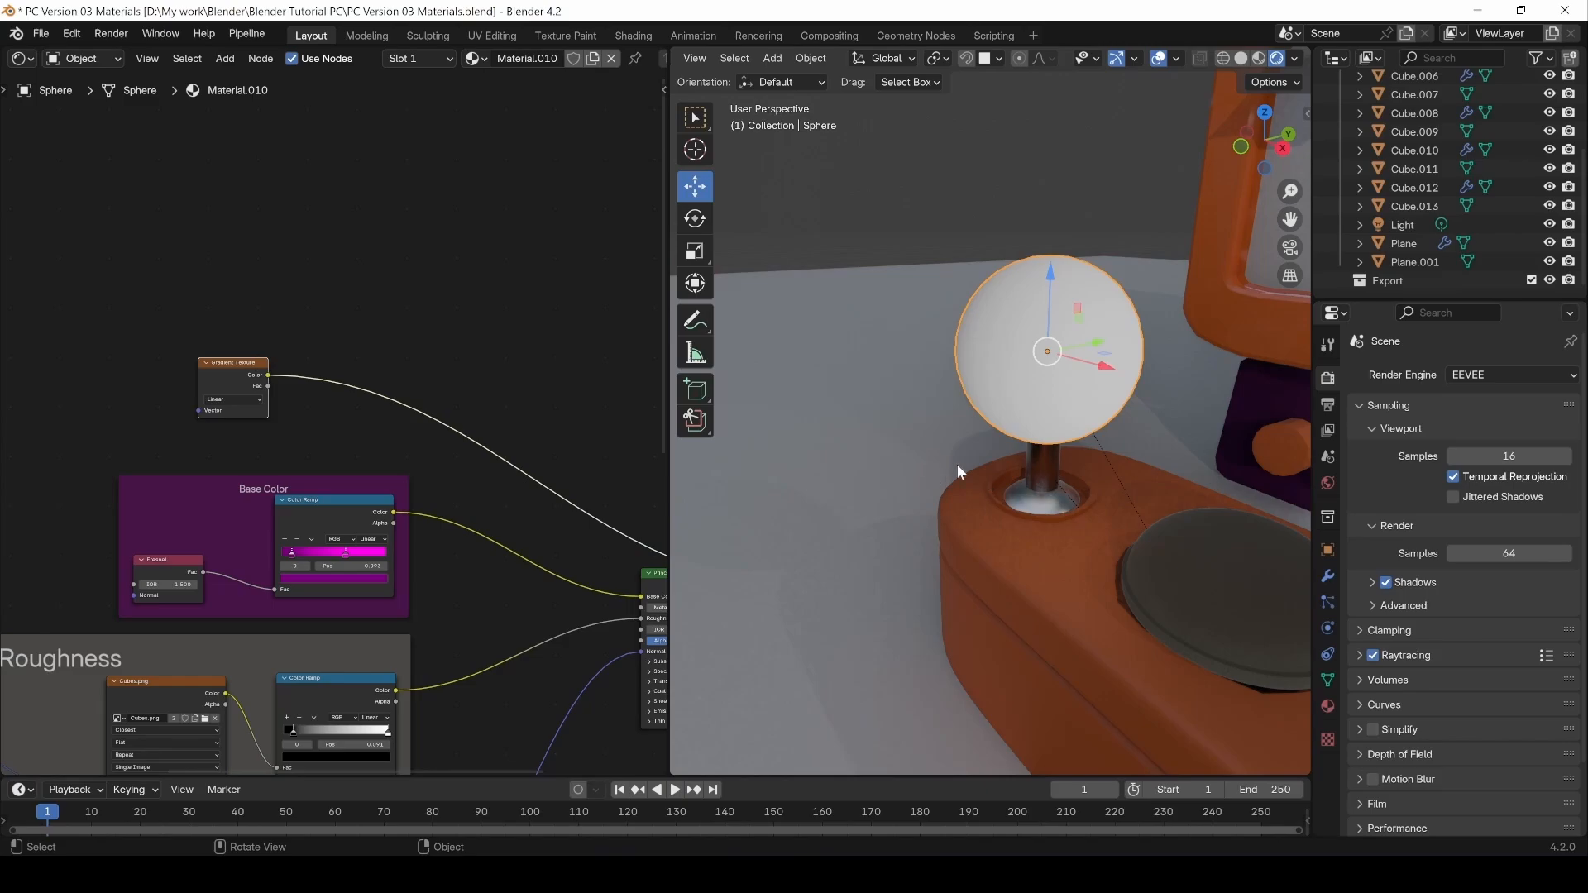
{"action": "middle_click_drag", "start_coordinate": [957, 463], "coordinate": [1270, 432]}
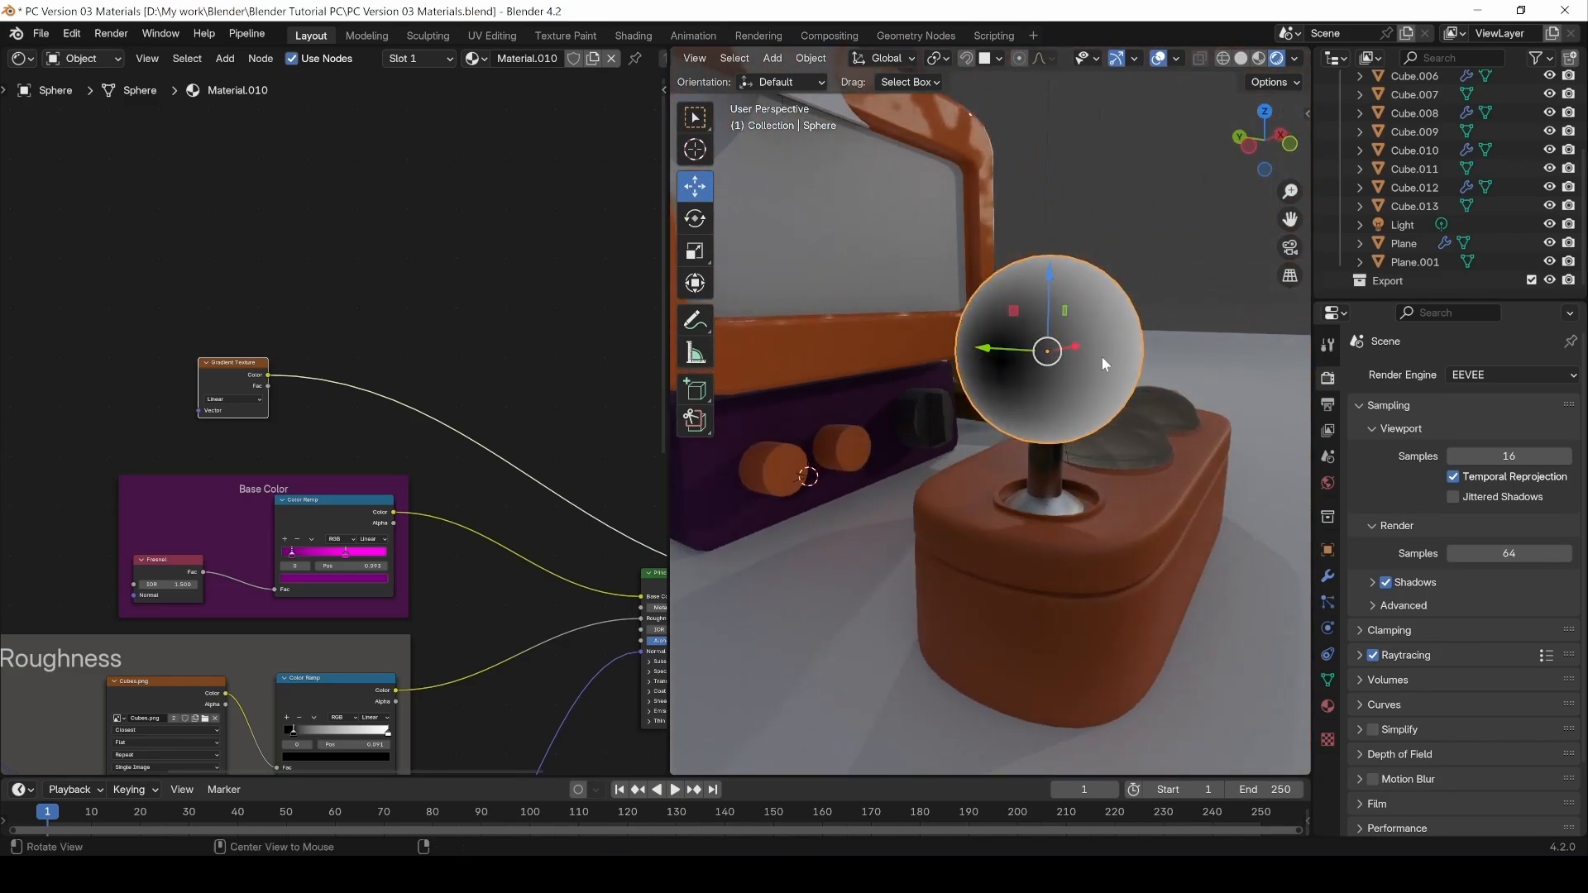
{"action": "middle_click_drag", "start_coordinate": [1100, 356], "coordinate": [948, 286]}
{"action": "middle_click_drag", "start_coordinate": [236, 500], "coordinate": [685, 259]}
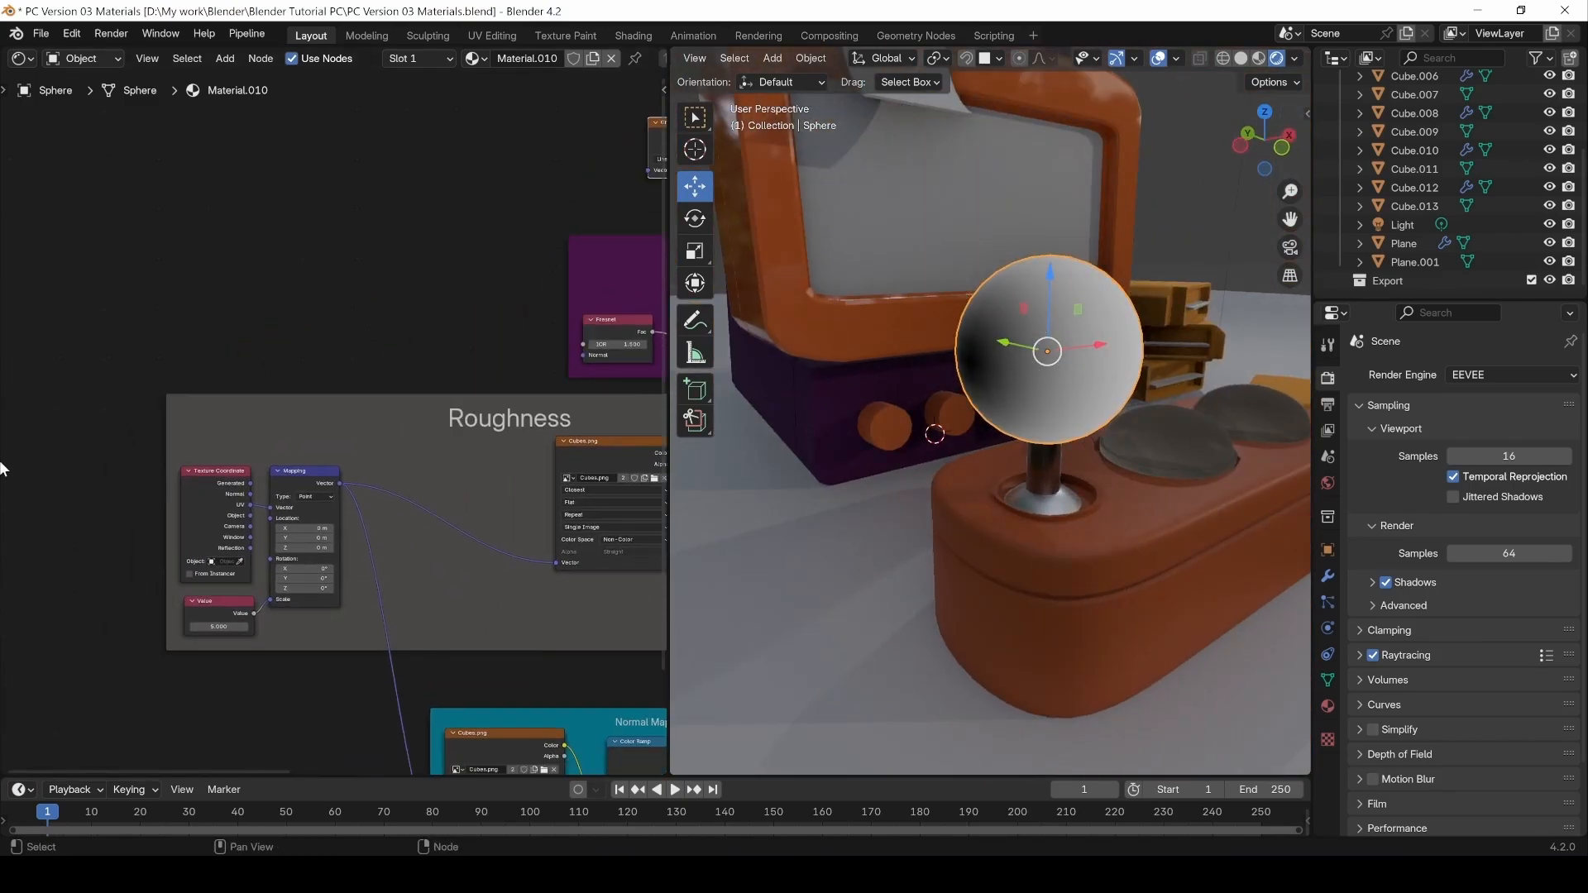
{"action": "middle_click_drag", "start_coordinate": [439, 463], "coordinate": [140, 584]}
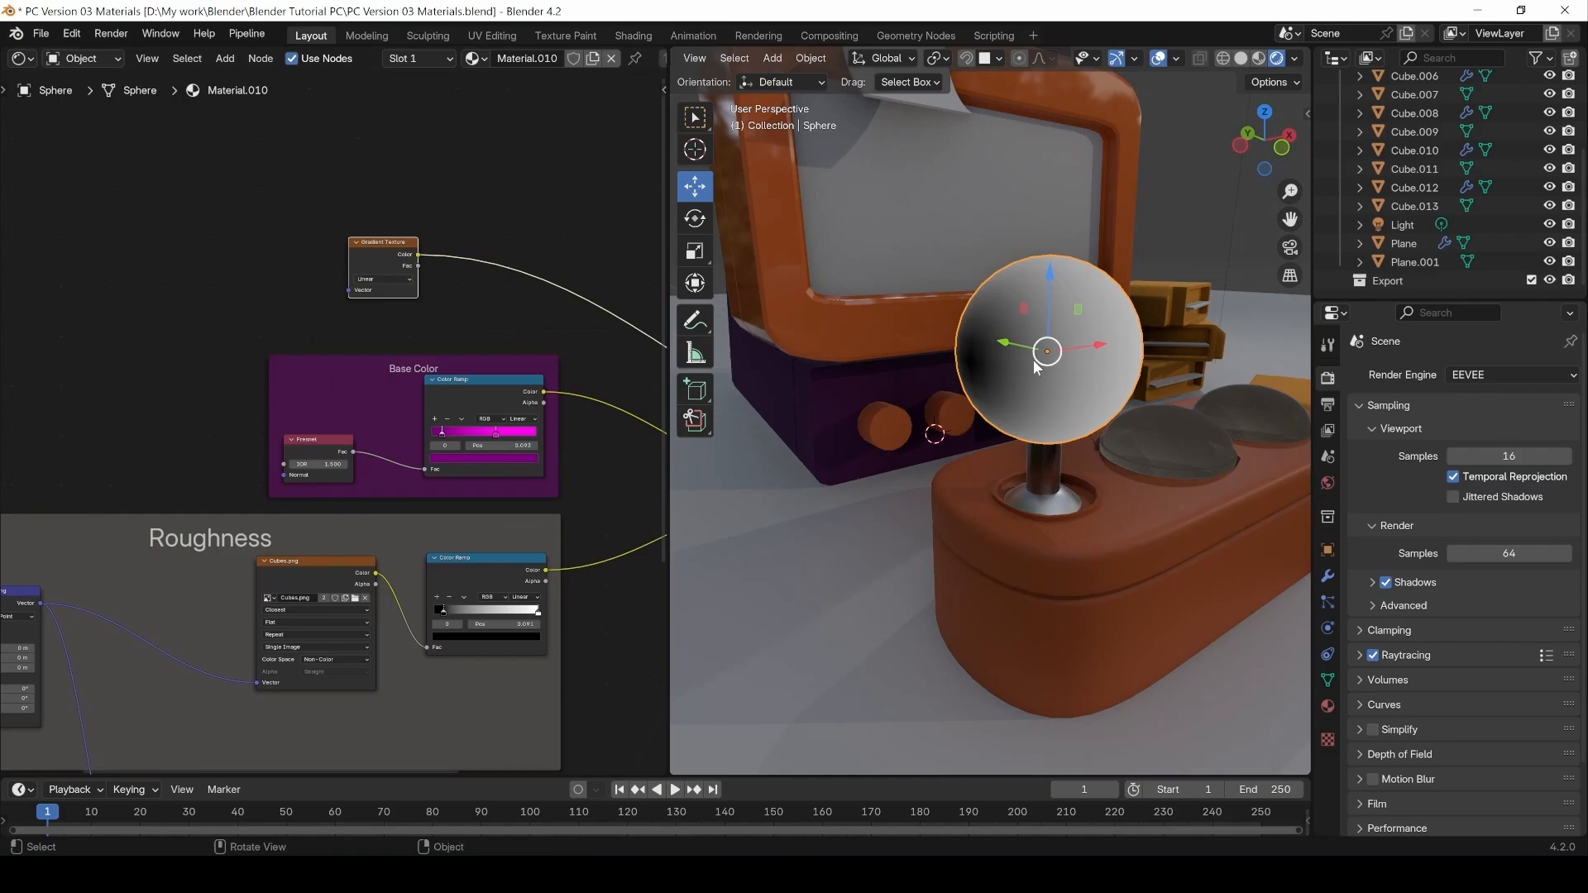
{"action": "middle_click_drag", "start_coordinate": [1077, 360], "coordinate": [996, 372]}
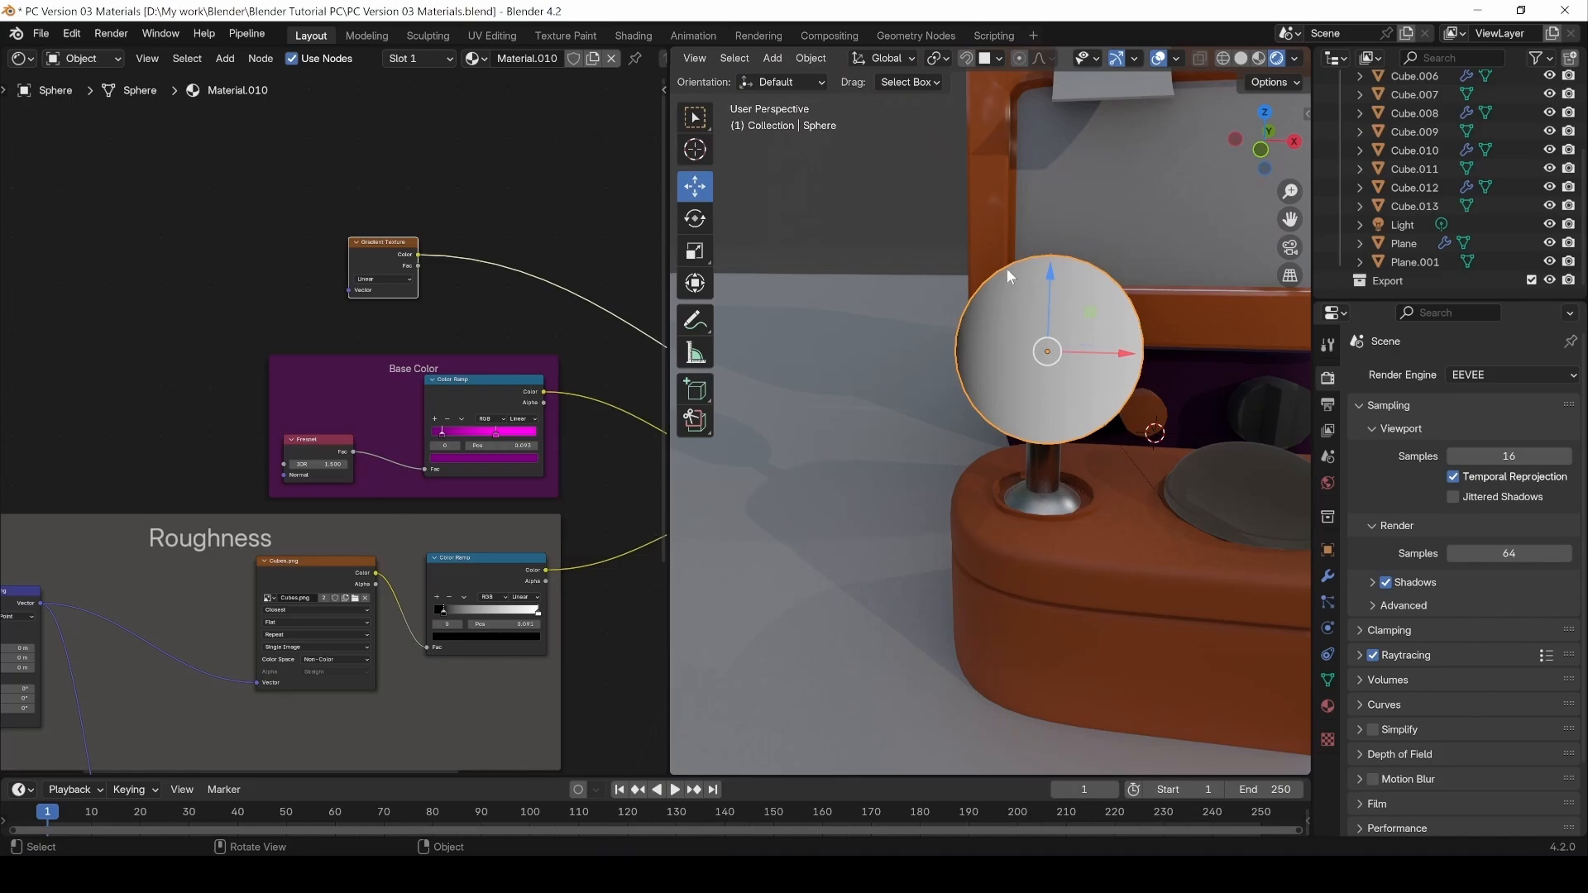
{"action": "middle_click_drag", "start_coordinate": [986, 359], "coordinate": [1178, 345]}
{"action": "middle_click_drag", "start_coordinate": [1029, 291], "coordinate": [945, 311]}
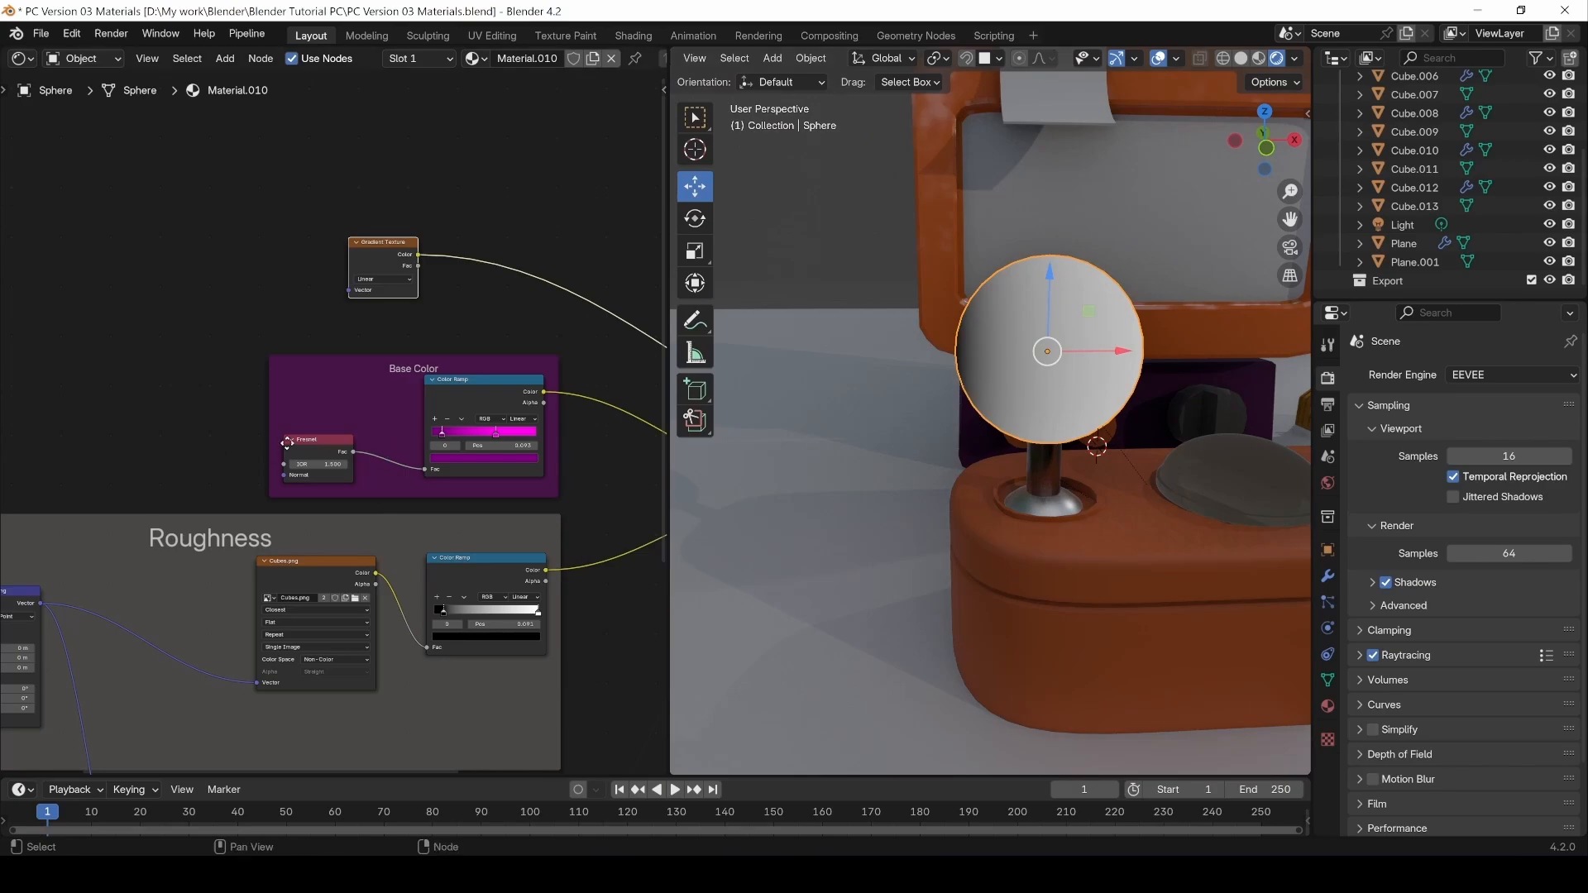
Try driving the Gradient Texture's vector from the Roughness frame's Mapping node, and cut that link.
{"action": "middle_click_drag", "start_coordinate": [221, 476], "coordinate": [300, 523]}
{"action": "left_click", "coordinate": [455, 477]}
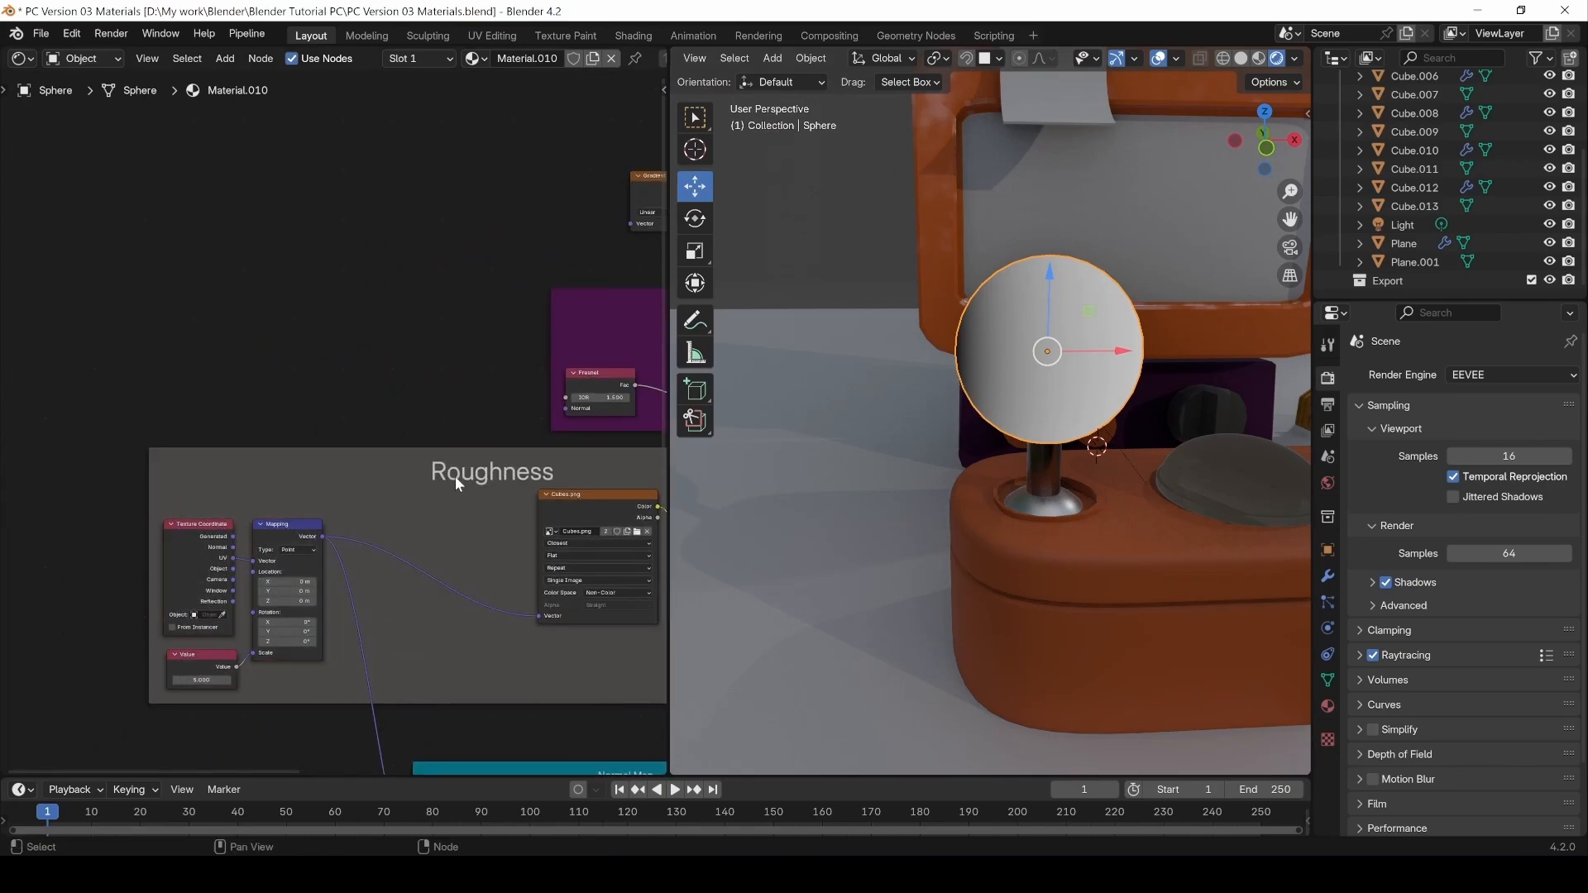
{"action": "mouse_move", "coordinate": [320, 534]}
{"action": "left_mouse_down"}
{"action": "mouse_move", "coordinate": [557, 251]}
{"action": "mouse_move", "coordinate": [630, 224]}
{"action": "left_mouse_up"}
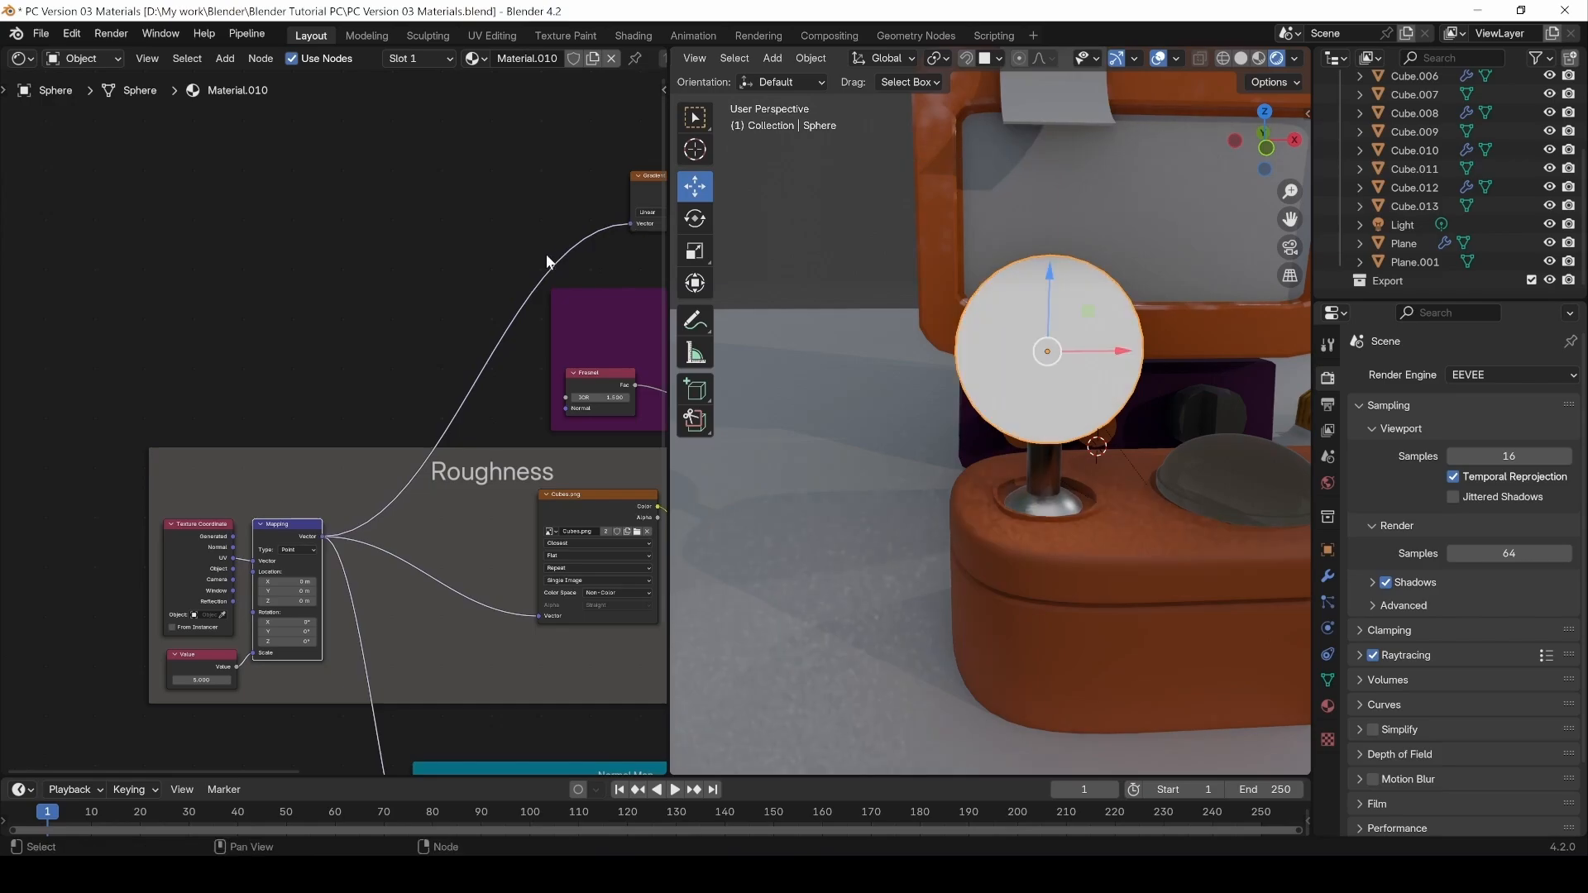
{"action": "middle_click_drag", "start_coordinate": [546, 254], "coordinate": [424, 270]}
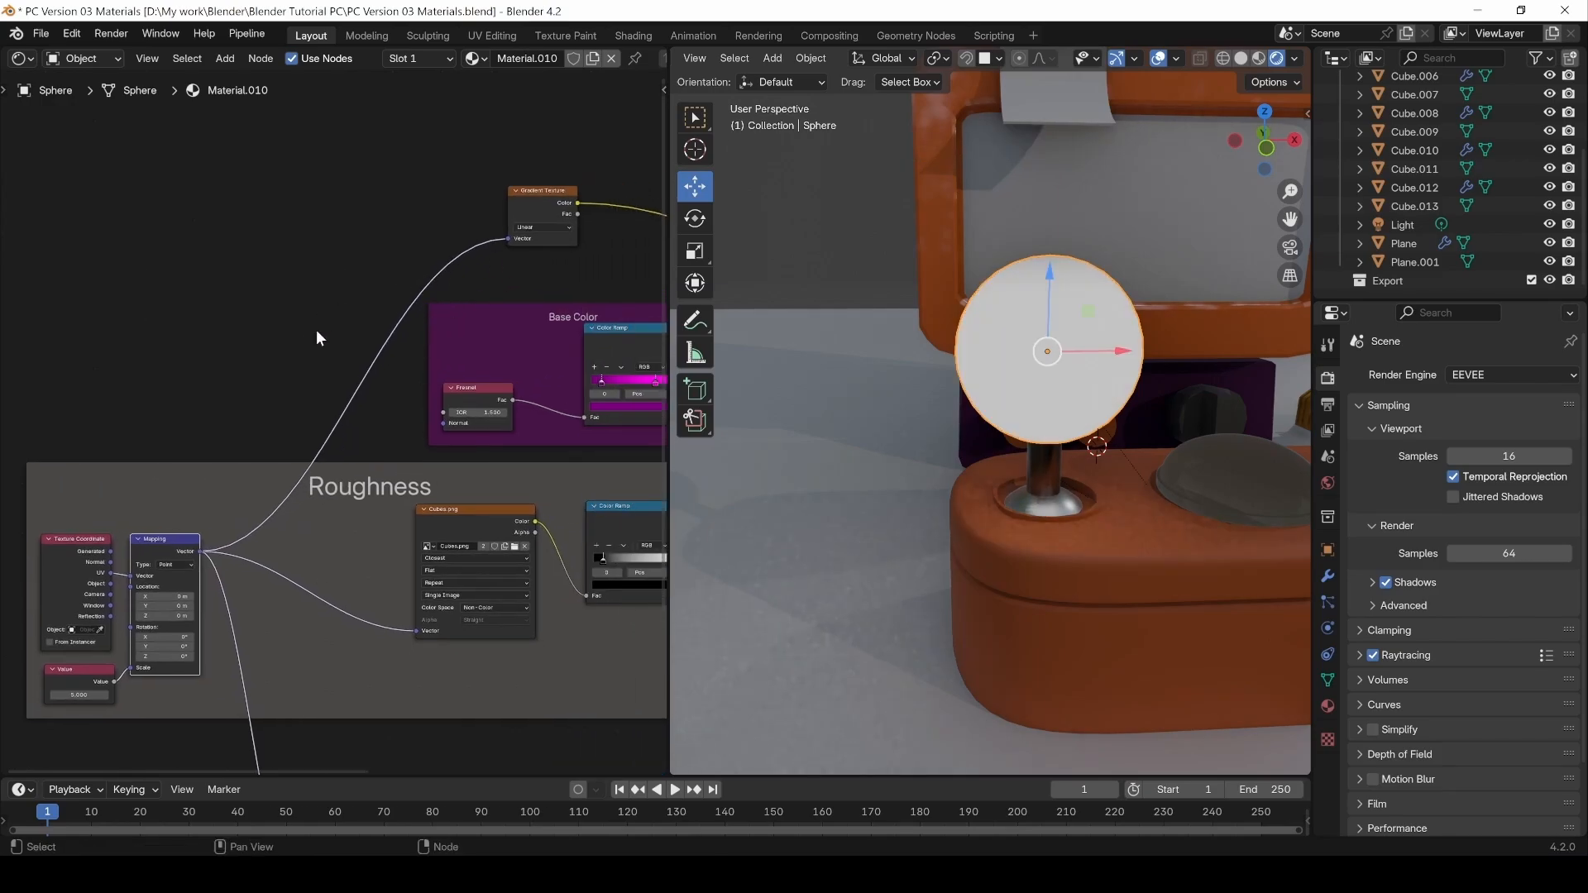
{"action": "mouse_move", "coordinate": [1085, 395]}
{"action": "middle_mouse_down"}
{"action": "mouse_move", "coordinate": [1066, 376]}
{"action": "mouse_move", "coordinate": [1021, 498]}
{"action": "mouse_move", "coordinate": [1178, 351]}
{"action": "mouse_move", "coordinate": [1117, 413]}
{"action": "mouse_move", "coordinate": [1067, 381]}
{"action": "middle_mouse_up"}
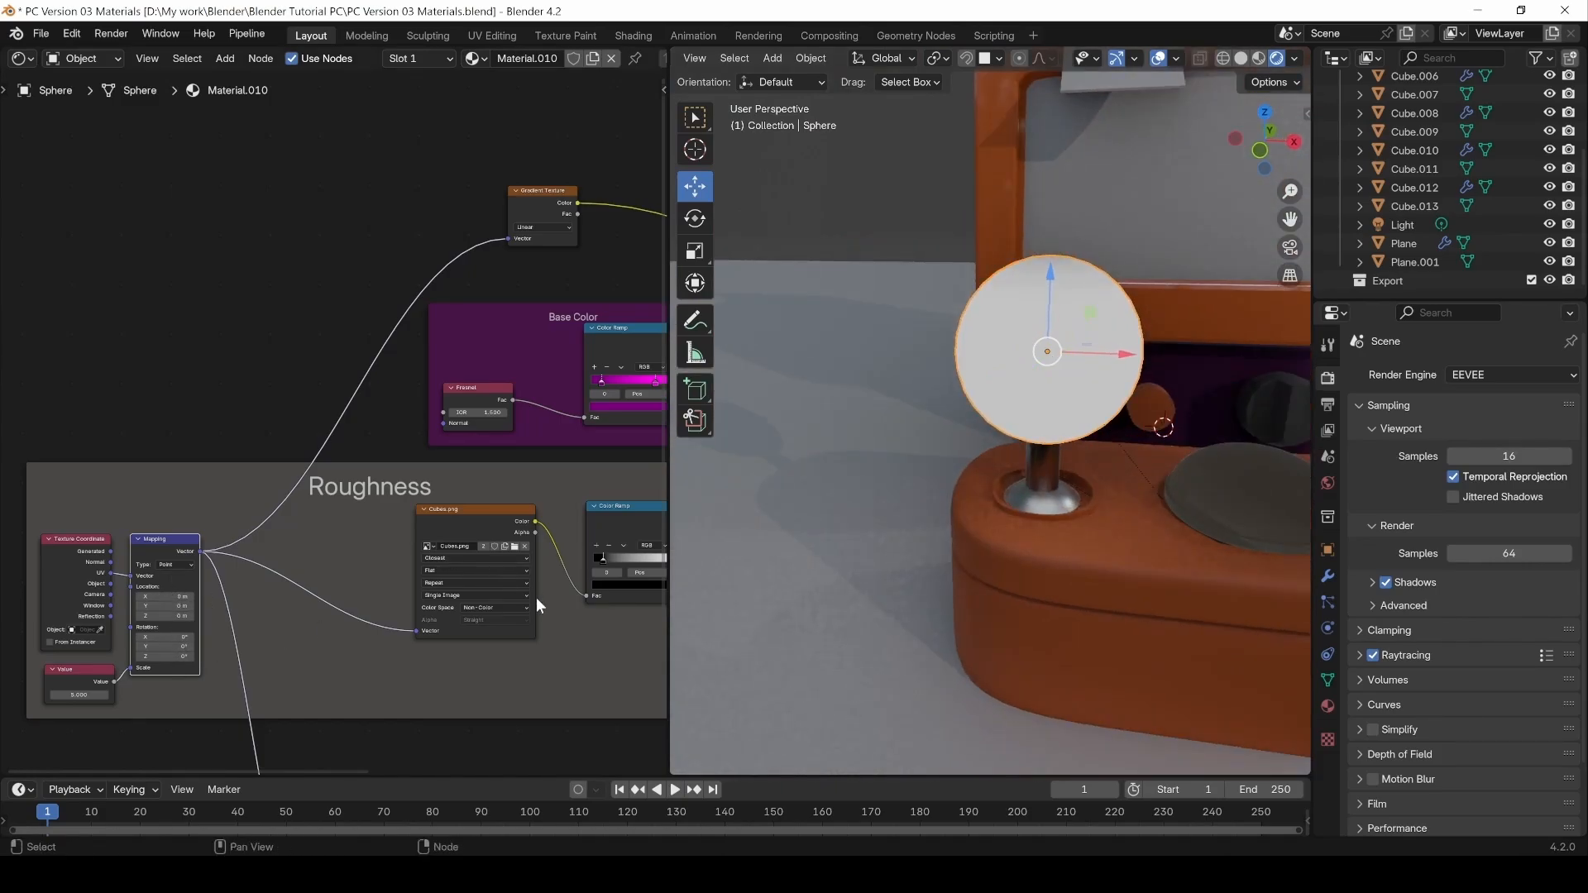
{"action": "middle_click_drag", "start_coordinate": [536, 597], "coordinate": [398, 402]}
{"action": "middle_click_drag", "start_coordinate": [345, 466], "coordinate": [397, 728]}
{"action": "left_click_drag", "start_coordinate": [442, 300], "coordinate": [363, 270]}
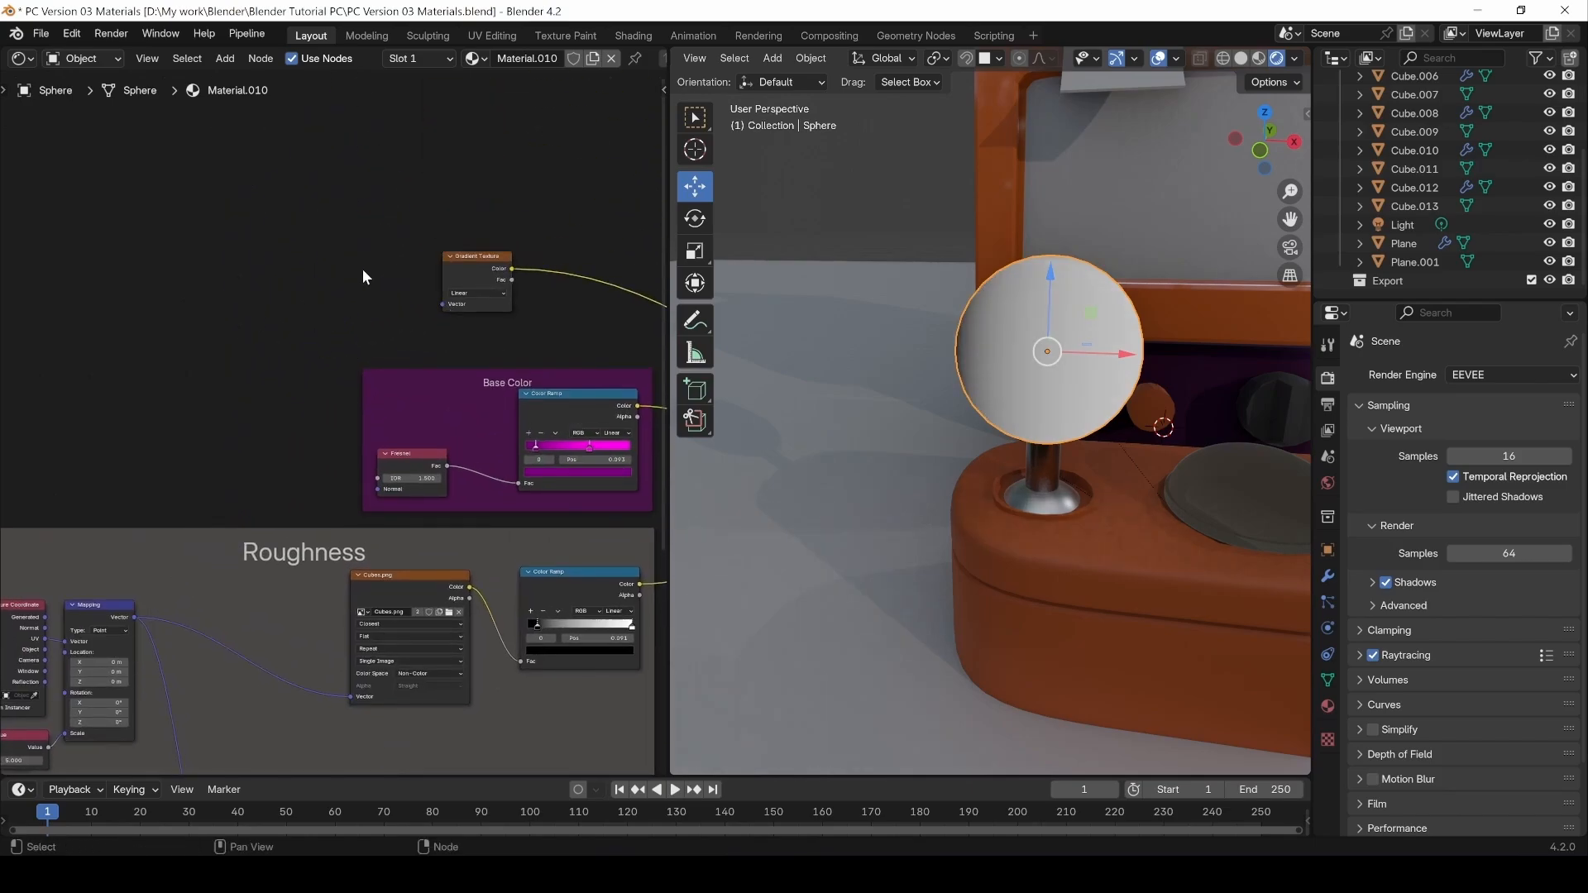
Give the Gradient Texture its own Texture Coordinate and Mapping nodes using Generated coordinates.
{"action": "left_click", "coordinate": [468, 265]}
{"action": "key", "text": "ctrl+t"}
{"action": "middle_click_drag", "start_coordinate": [273, 276], "coordinate": [298, 299]}
{"action": "left_click_drag", "start_coordinate": [410, 298], "coordinate": [291, 243]}
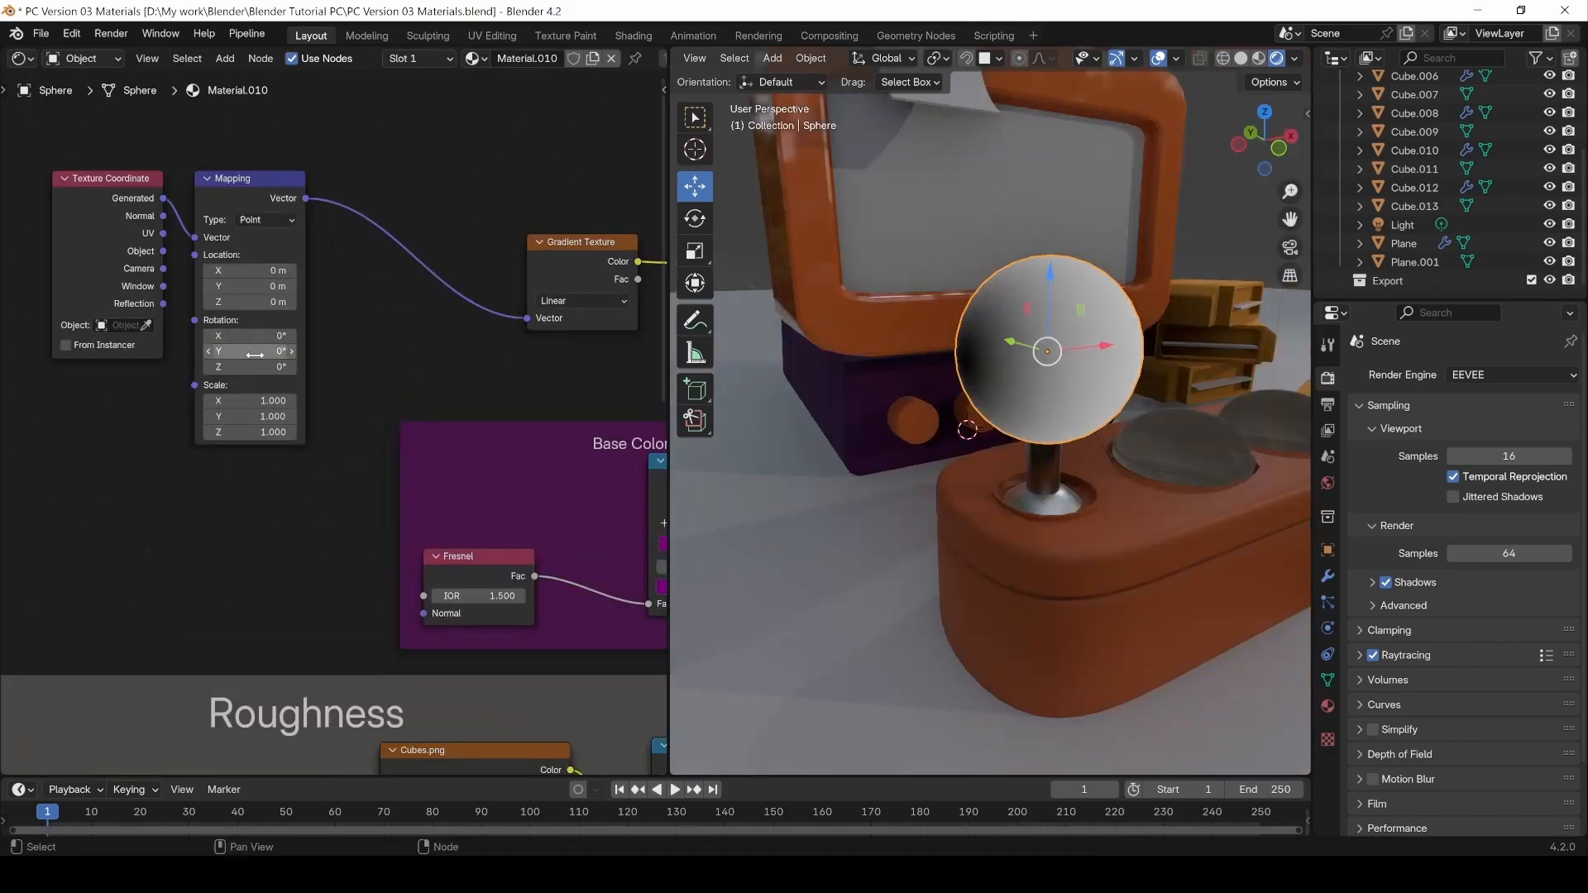
Set the gradient Mapping node's Y rotation to 90° so the gradient runs vertically over the sphere.
{"action": "left_click", "coordinate": [249, 351]}
{"action": "type", "text": "90"}
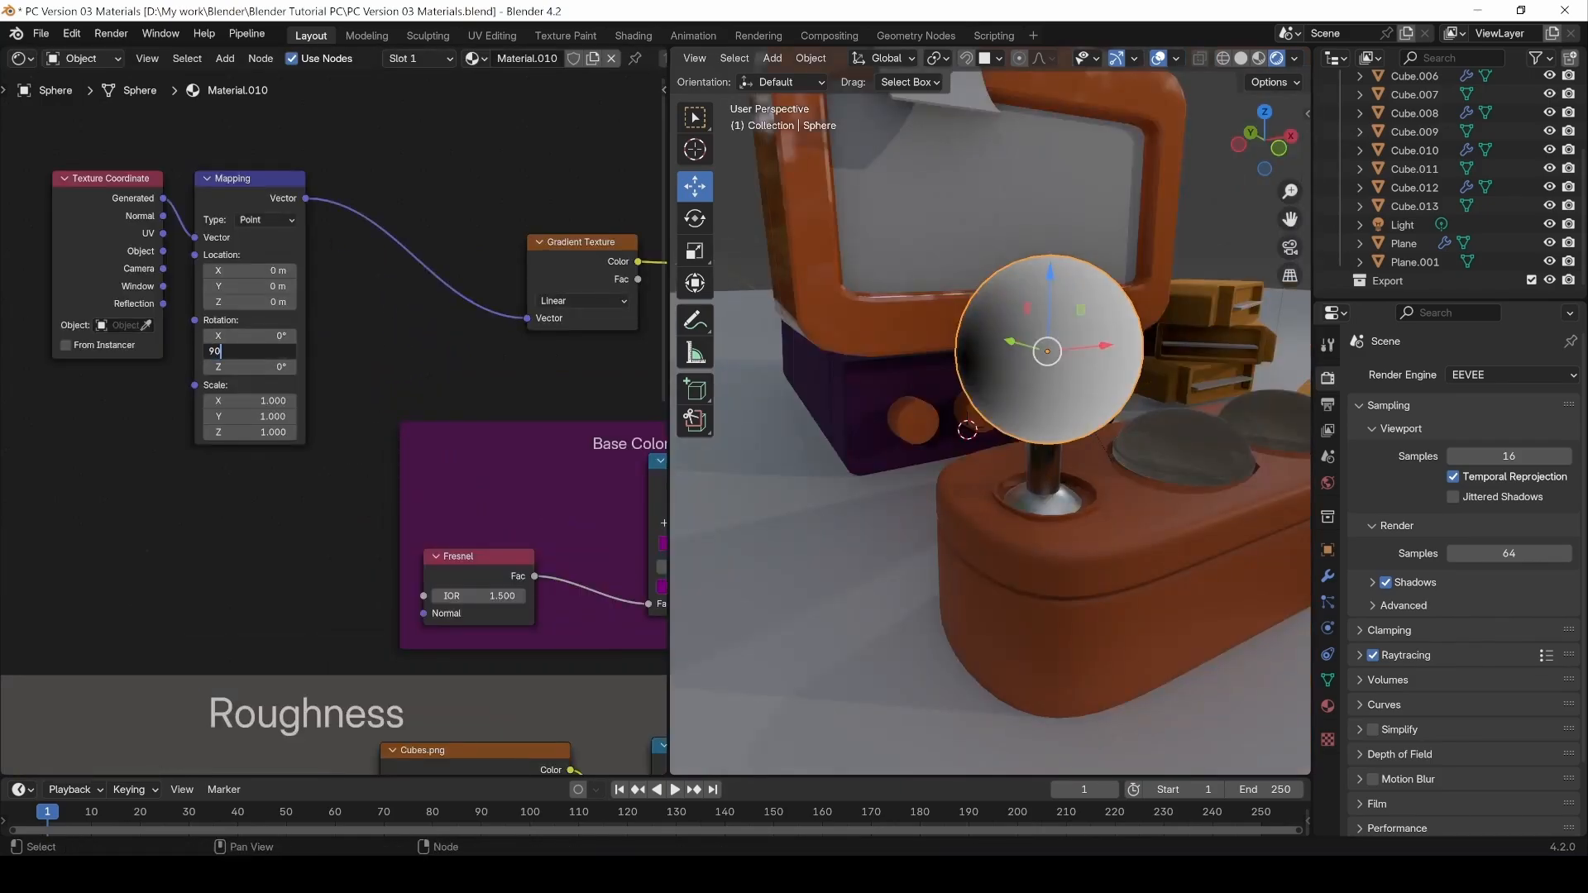
{"action": "key", "text": "Return"}
{"action": "middle_click_drag", "start_coordinate": [1034, 298], "coordinate": [1017, 356]}
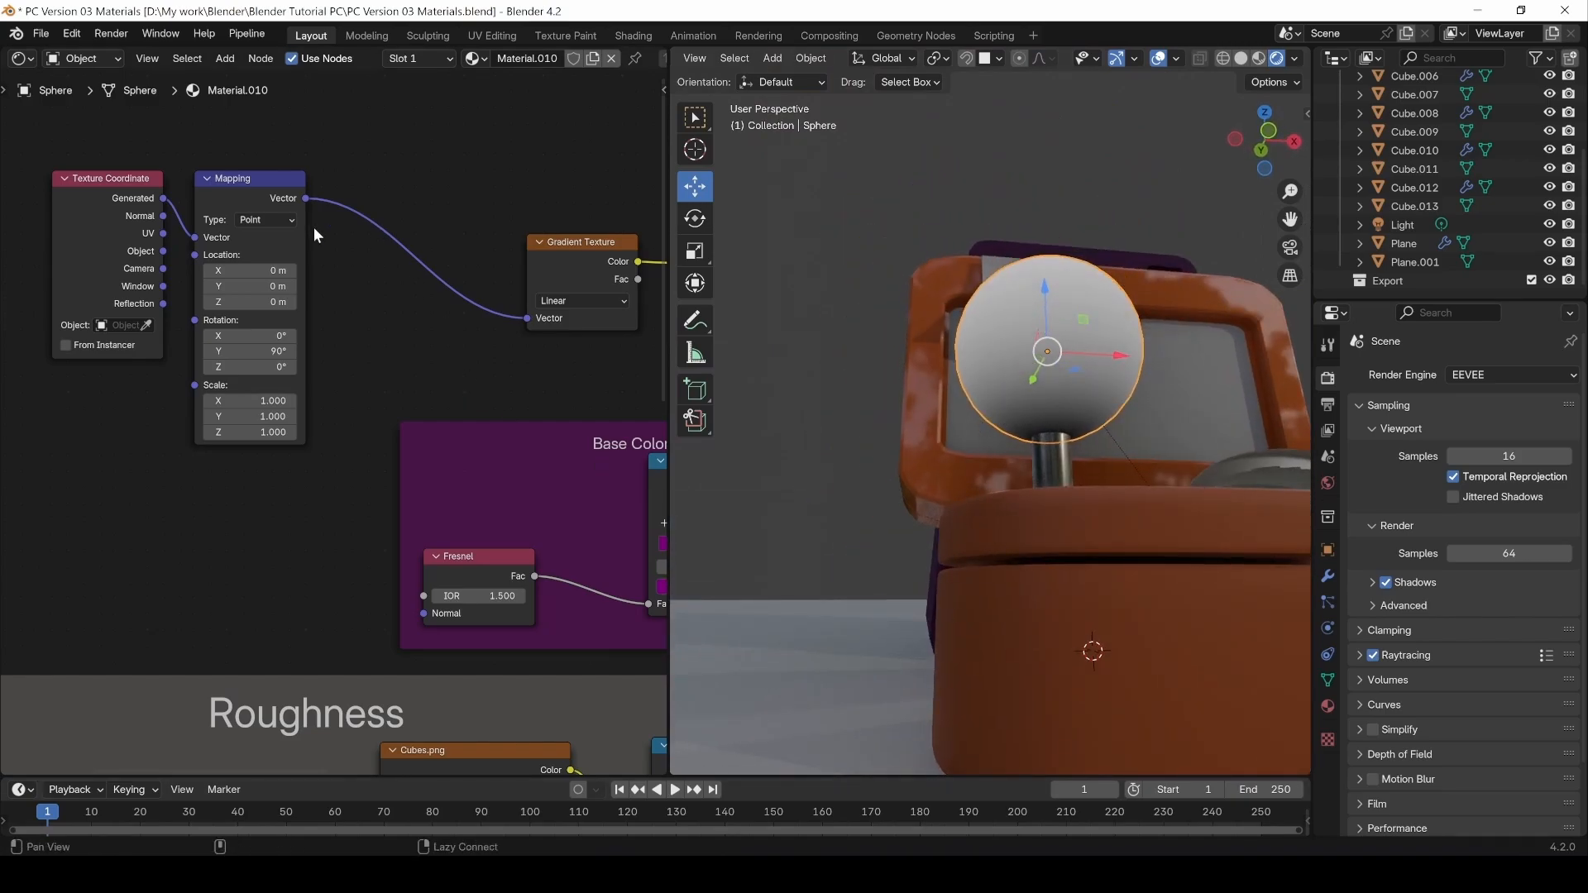
Move the Gradient Texture node closer to its Mapping node.
{"action": "middle_click_drag", "start_coordinate": [525, 268], "coordinate": [499, 307]}
{"action": "left_click_drag", "start_coordinate": [528, 300], "coordinate": [480, 260]}
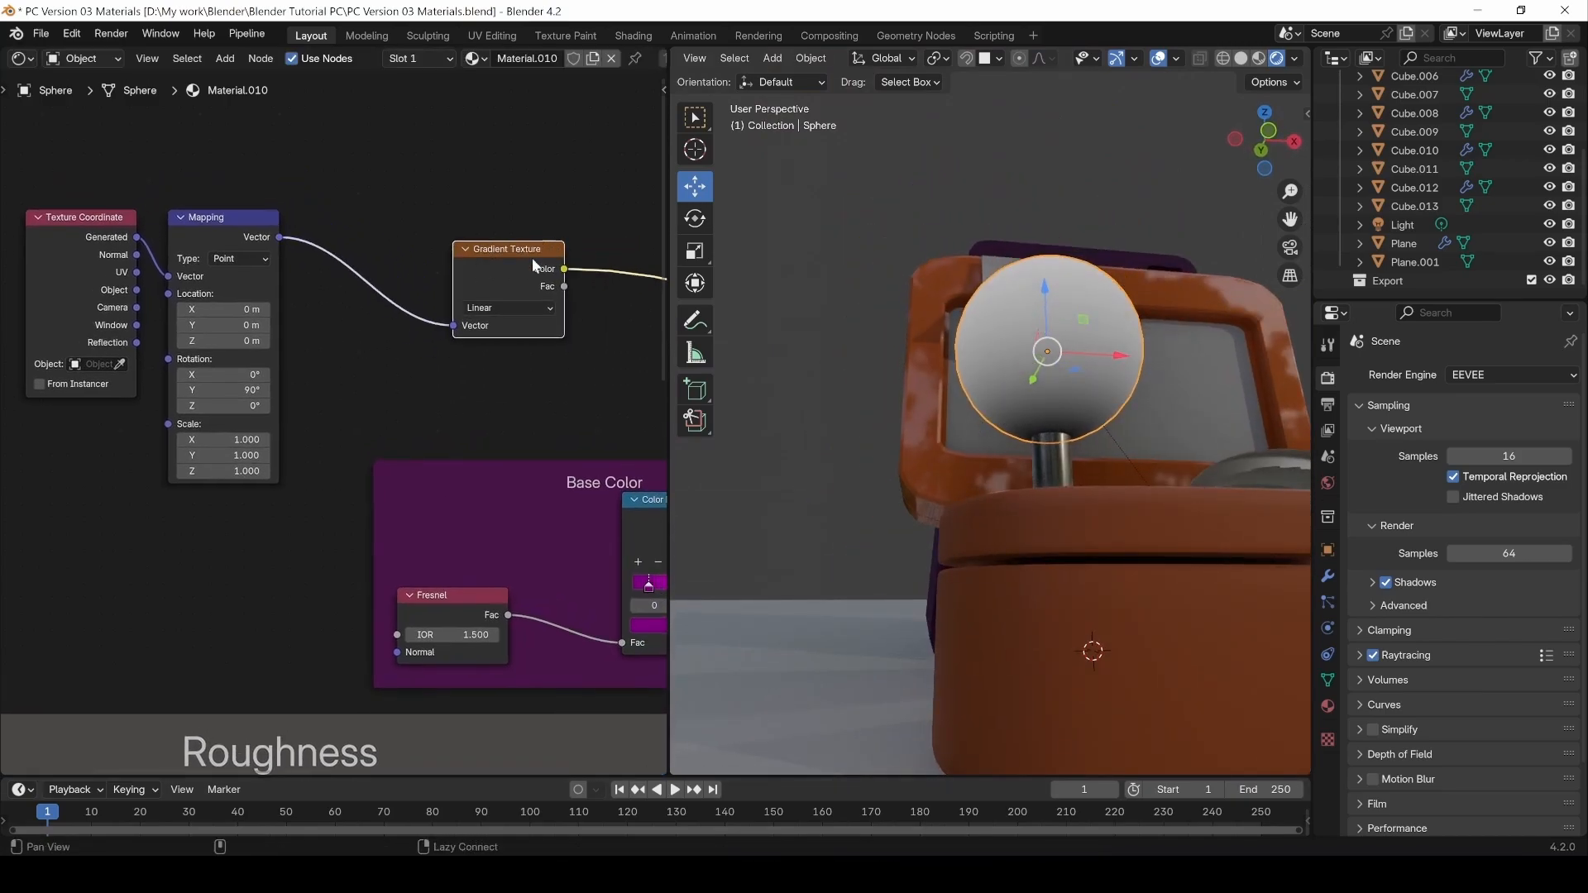
{"action": "left_click_drag", "start_coordinate": [559, 296], "coordinate": [401, 294], "text": "alt"}
{"action": "scroll", "coordinate": [499, 428], "scroll_direction": "down", "scroll_amount": 2}
{"action": "left_click_drag", "start_coordinate": [145, 254], "coordinate": [381, 458]}
Add a Color Ramp node and insert it on the Gradient Texture's color output link.
{"action": "middle_click_drag", "start_coordinate": [399, 424], "coordinate": [229, 460]}
{"action": "key", "text": "shift+a"}
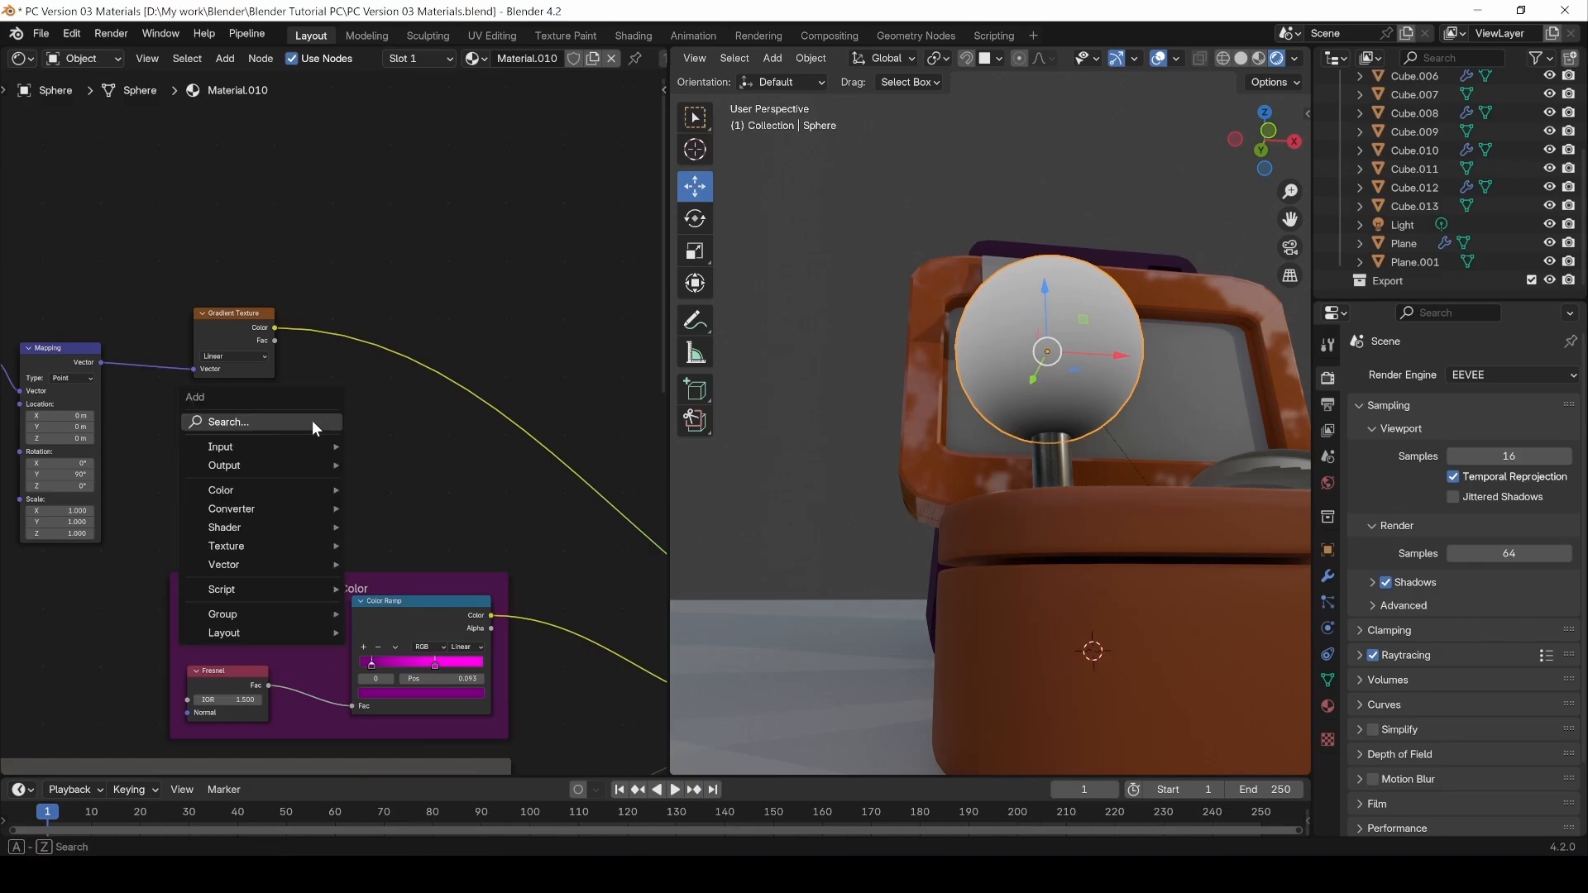
{"action": "left_click", "coordinate": [313, 422]}
{"action": "left_click", "coordinate": [257, 482]}
{"action": "key", "text": "shift+a"}
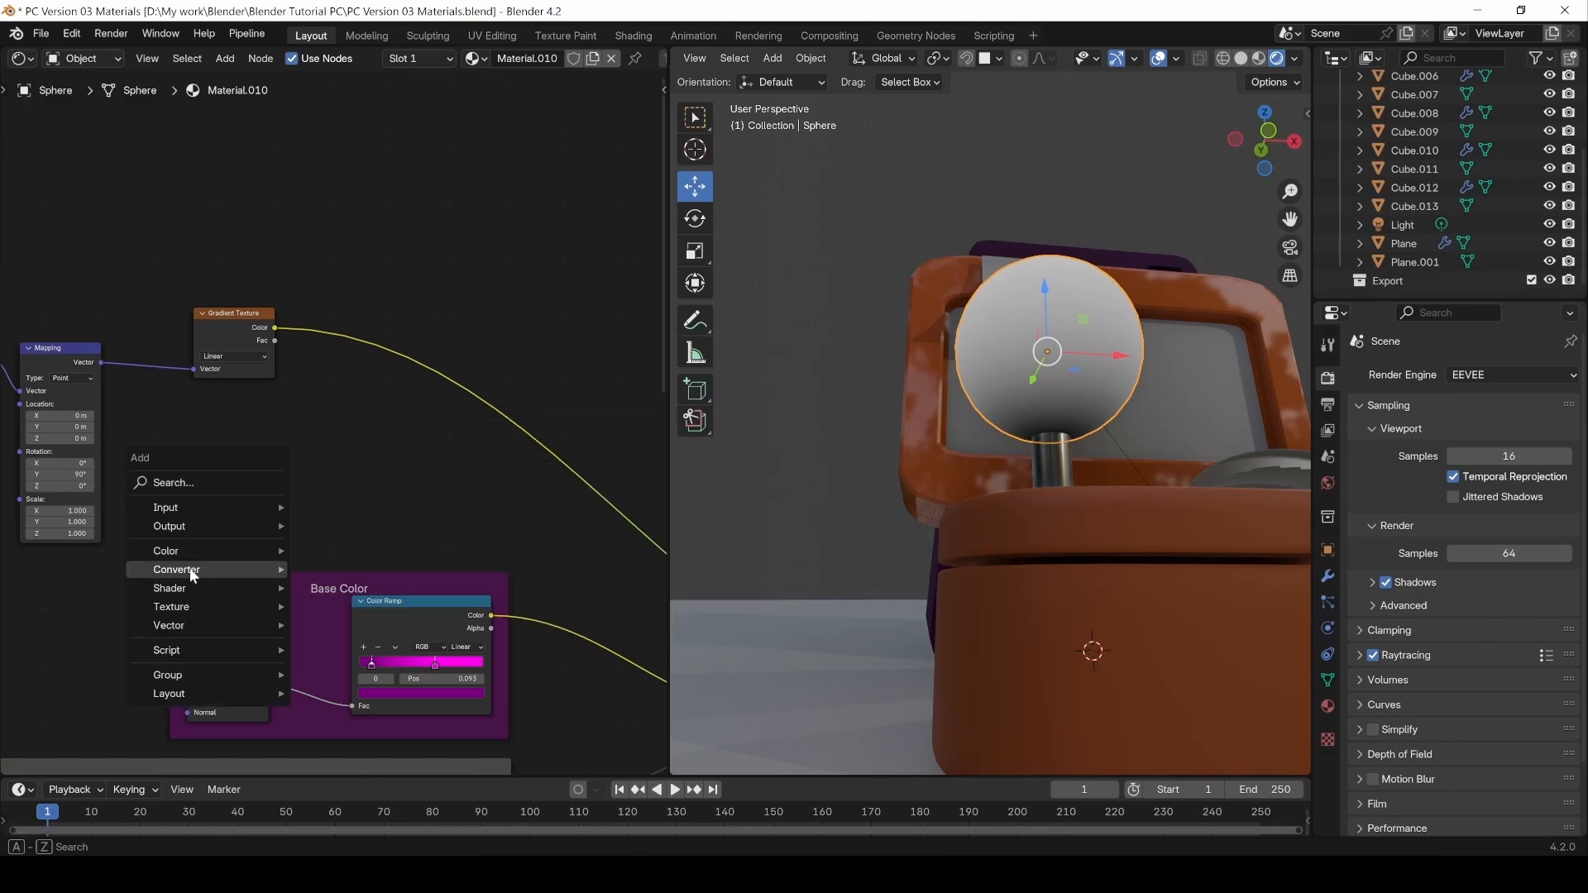
{"action": "mouse_move", "coordinate": [192, 576]}
{"action": "left_click", "coordinate": [359, 365]}
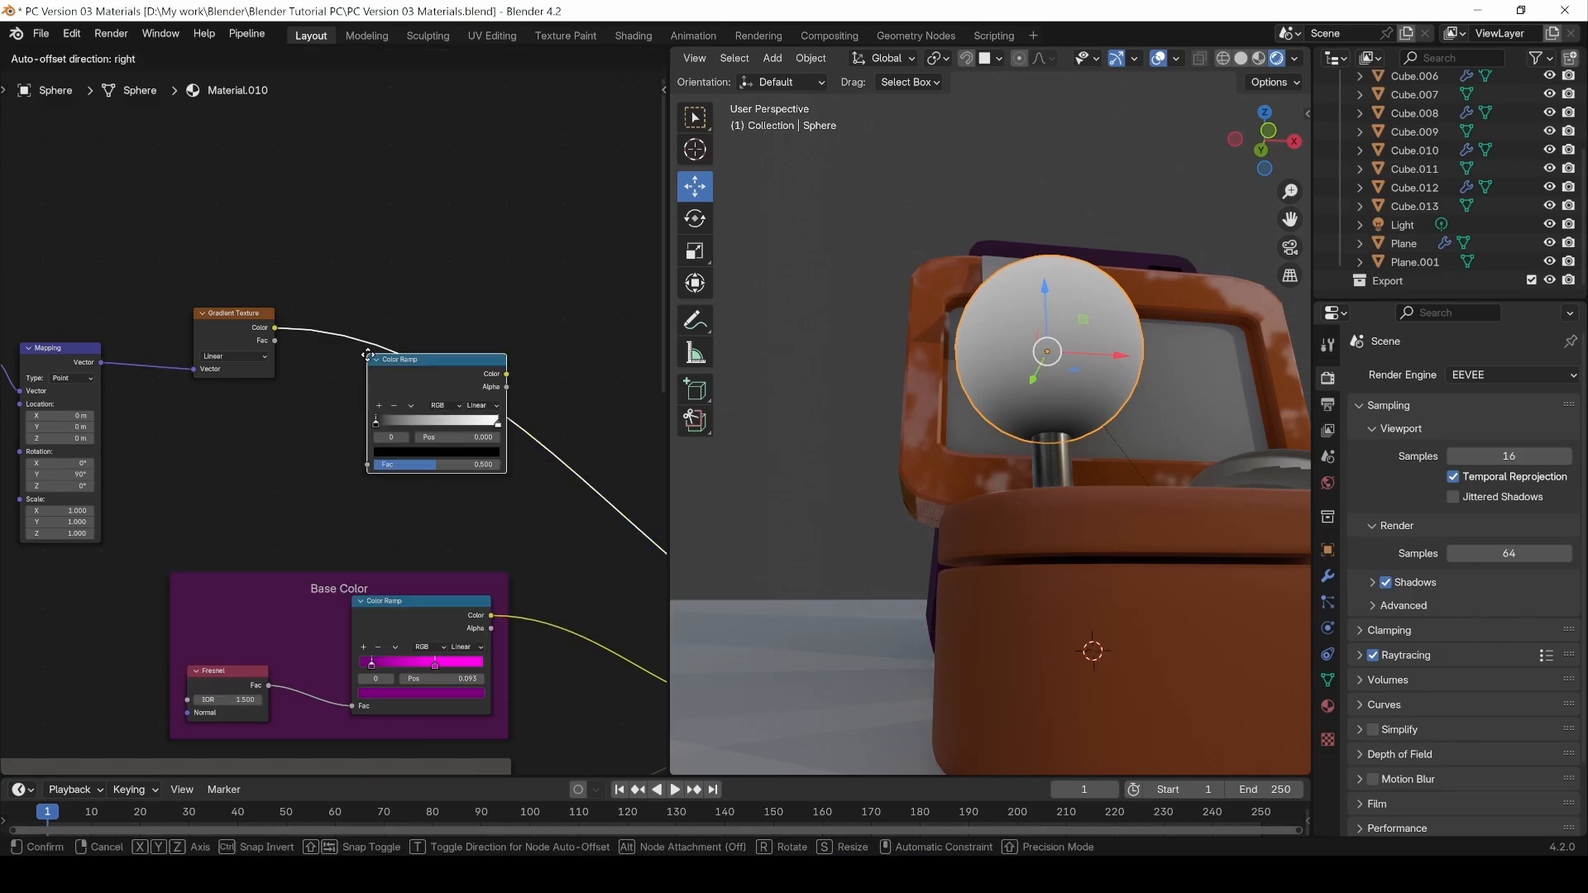
{"action": "left_click", "coordinate": [338, 287]}
Move the gradient Color Ramp's black stop to position 0.075 and check the sphere from the side.
{"action": "mouse_move", "coordinate": [355, 365]}
{"action": "left_mouse_down"}
{"action": "mouse_move", "coordinate": [427, 366]}
{"action": "mouse_move", "coordinate": [361, 365]}
{"action": "left_mouse_up"}
{"action": "left_click", "coordinate": [473, 364]}
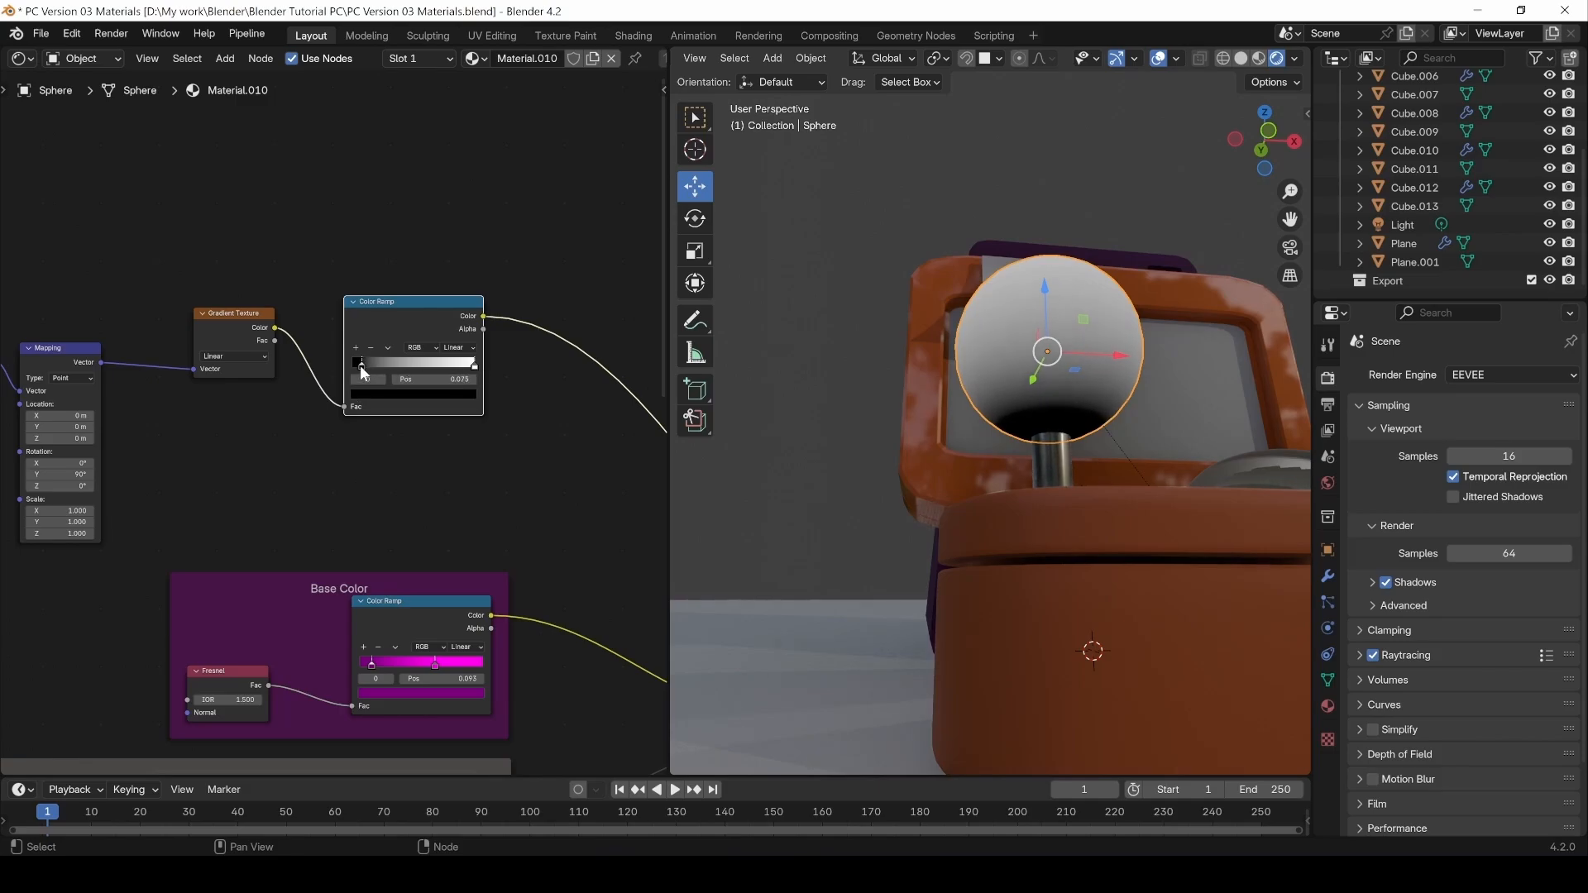
{"action": "middle_click_drag", "start_coordinate": [1044, 351], "coordinate": [852, 414]}
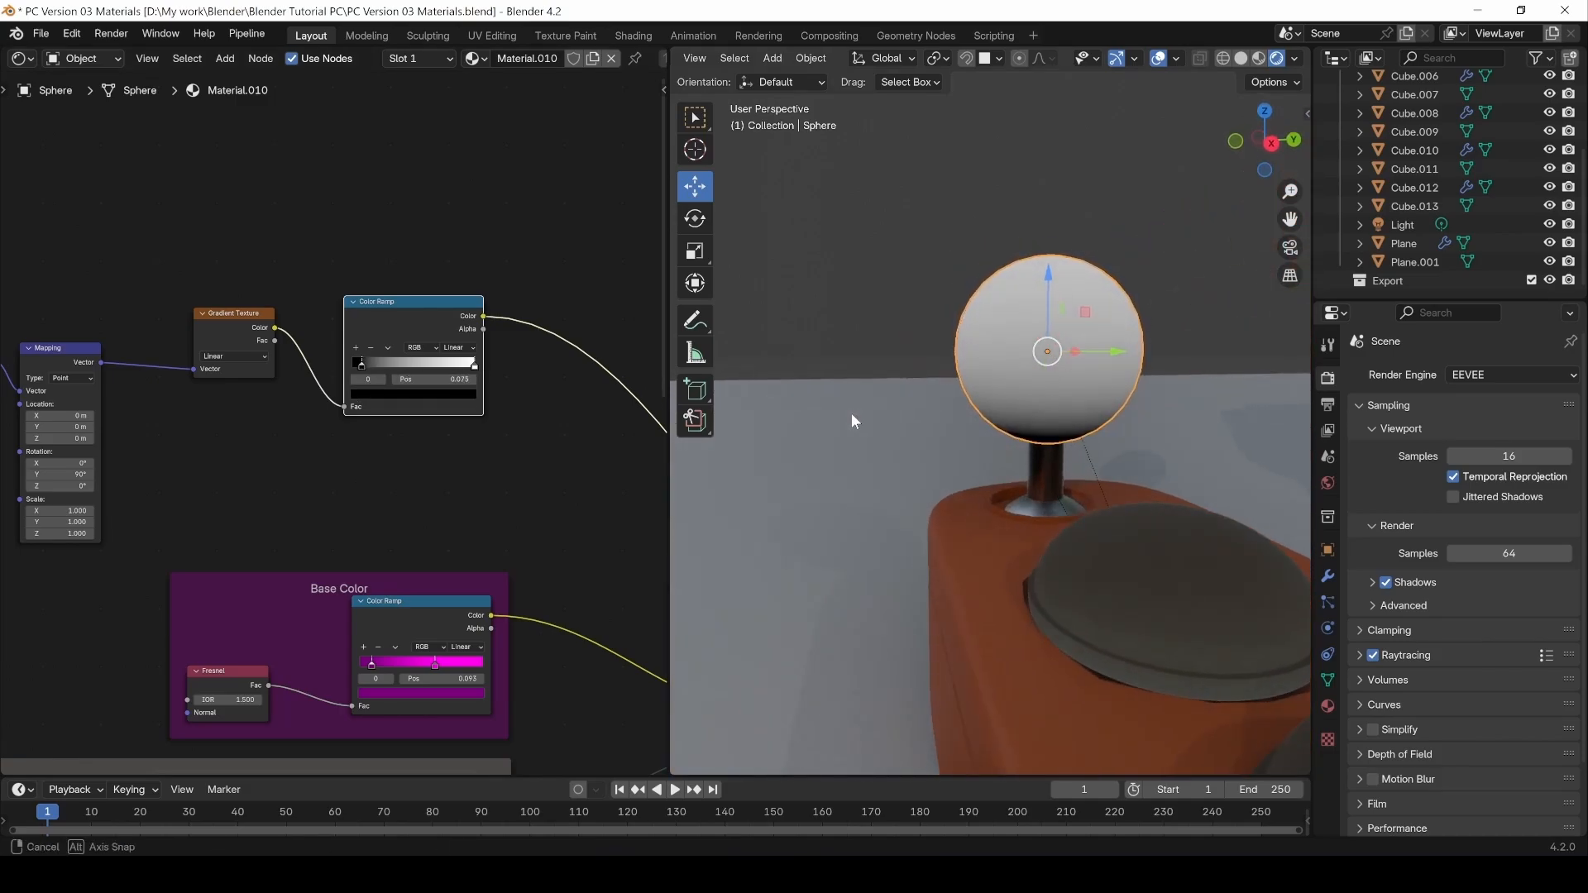
Set the gradient Mapping node's X location to -0.19 m and return the Color Ramp's black stop to position 0.
{"action": "middle_click_drag", "start_coordinate": [292, 478], "coordinate": [444, 510]}
{"action": "scroll", "coordinate": [270, 541], "scroll_direction": "up", "scroll_amount": 1}
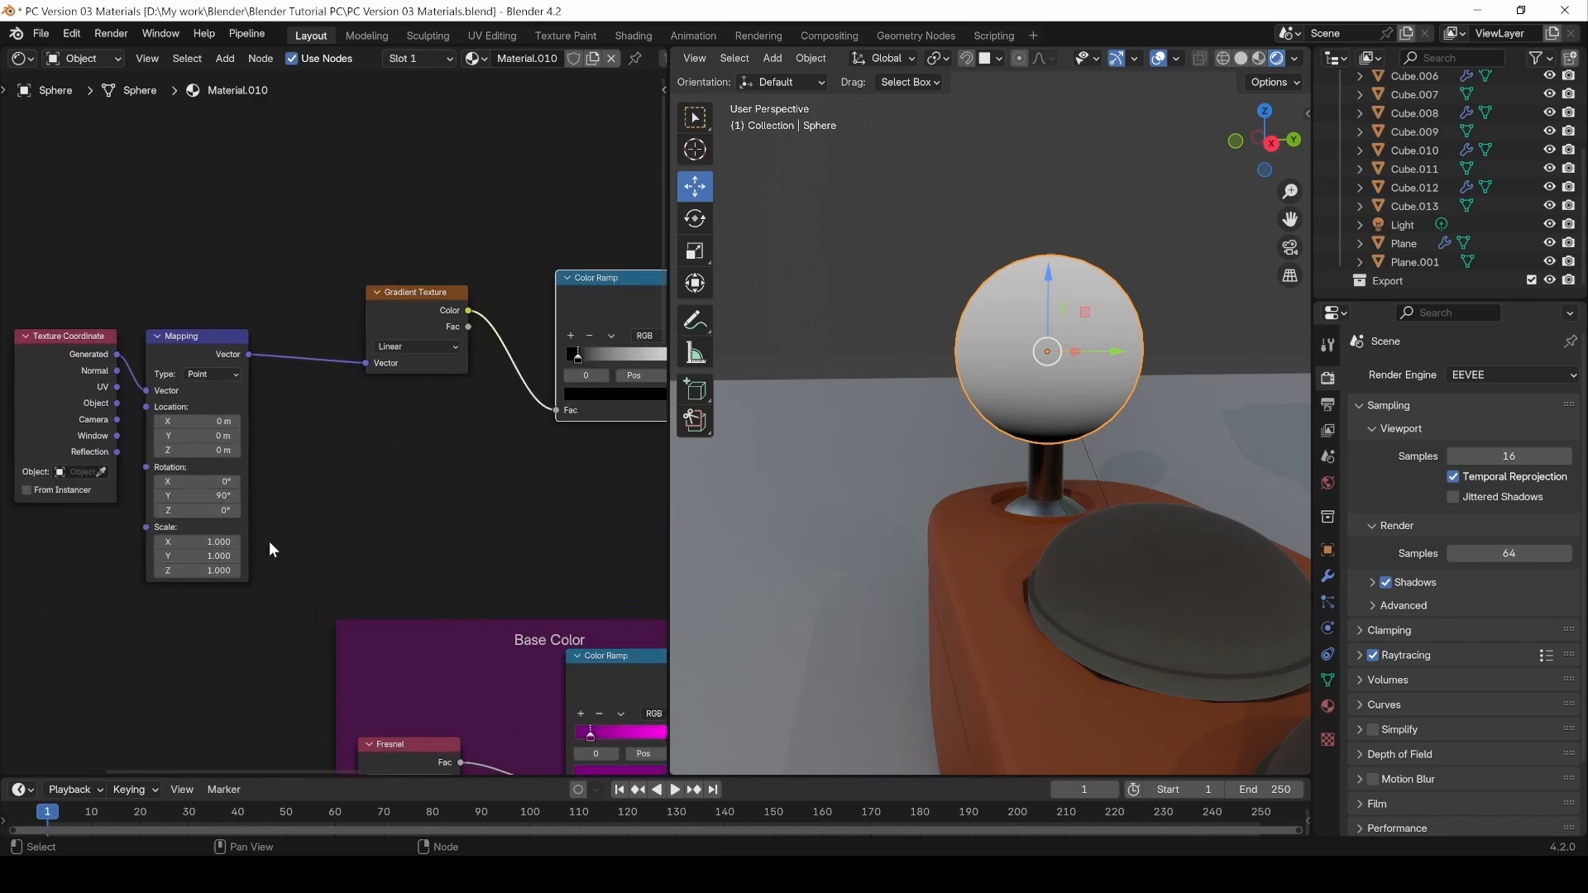
{"action": "mouse_move", "coordinate": [199, 421]}
{"action": "left_mouse_down"}
{"action": "mouse_move", "coordinate": [217, 421]}
{"action": "mouse_move", "coordinate": [187, 422]}
{"action": "mouse_move", "coordinate": [217, 421]}
{"action": "mouse_move", "coordinate": [201, 421]}
{"action": "left_mouse_up"}
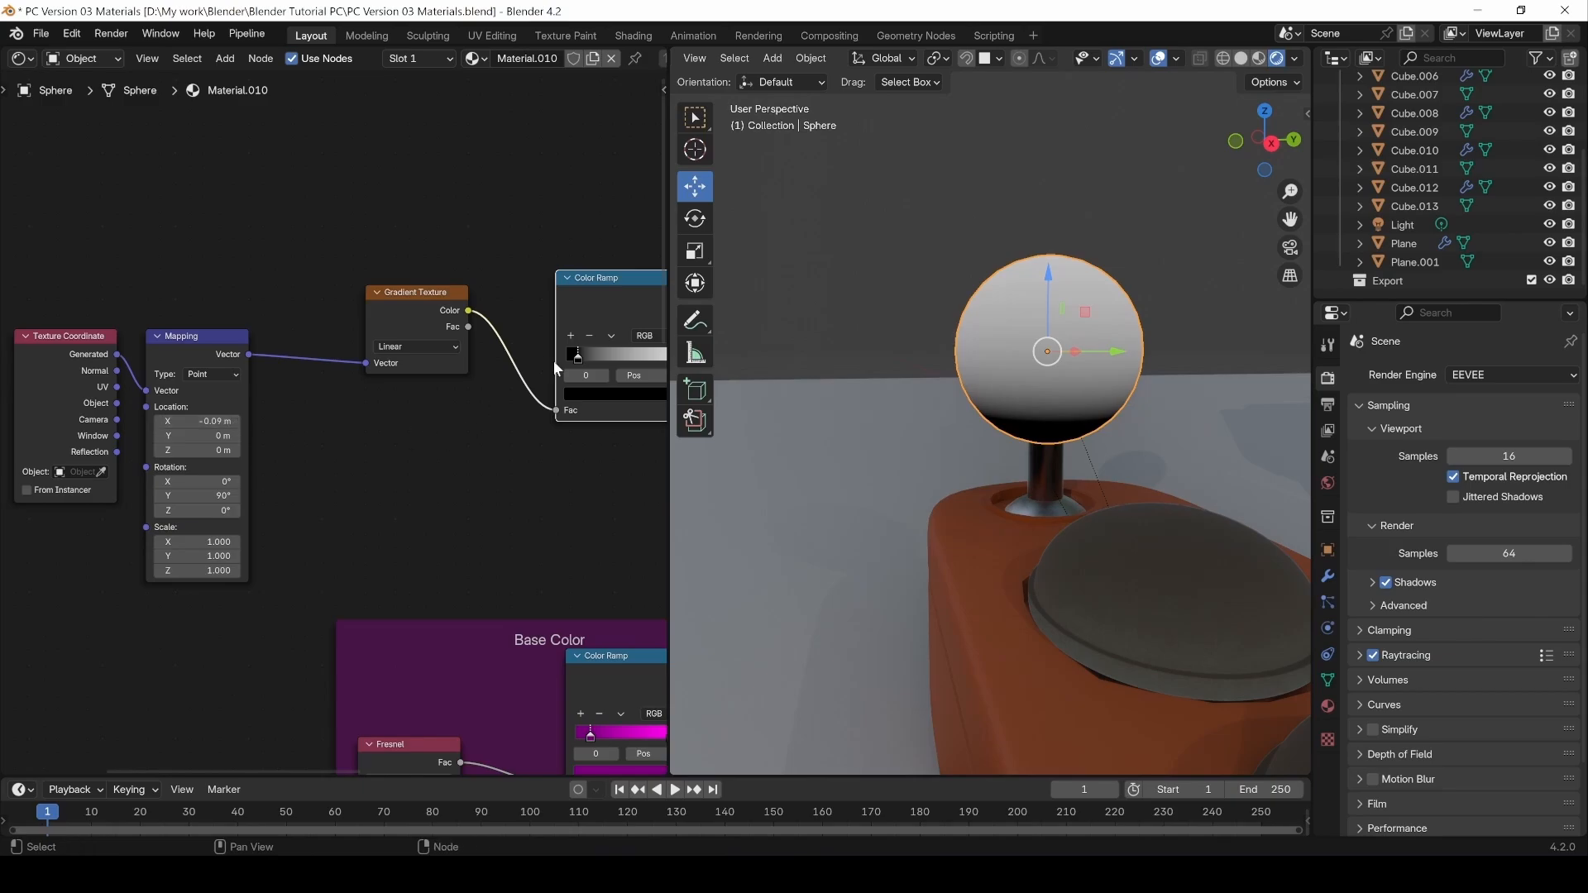
{"action": "left_click_drag", "start_coordinate": [579, 366], "coordinate": [565, 362]}
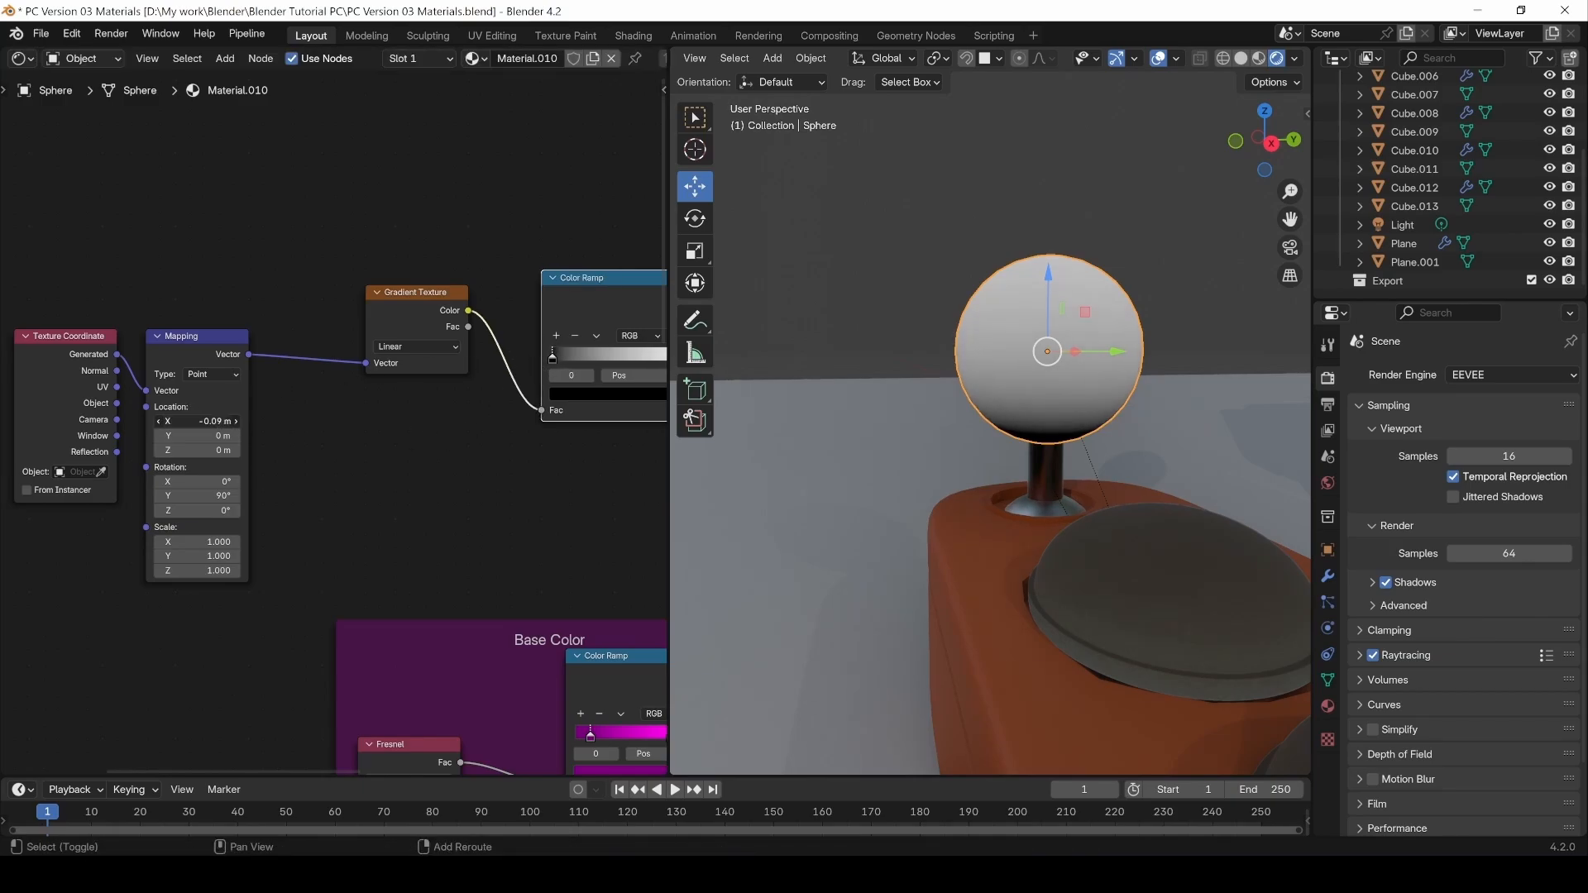
{"action": "left_click_drag", "start_coordinate": [202, 421], "coordinate": [194, 421]}
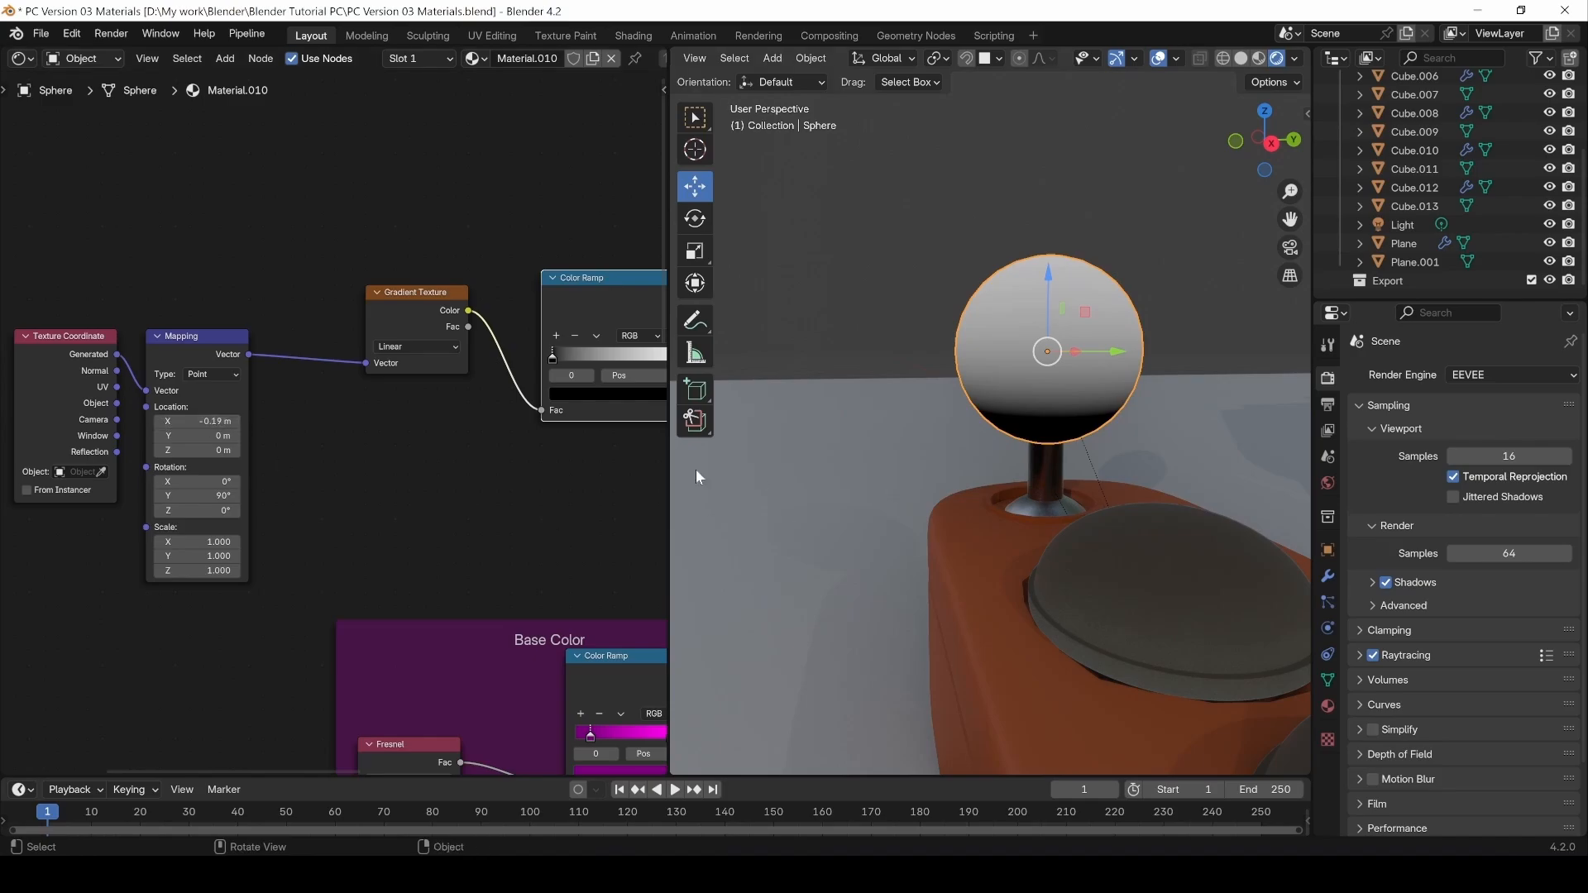
Switch the sphere's preview back to the full Principled BSDF material.
{"action": "middle_click_drag", "start_coordinate": [535, 504], "coordinate": [231, 490]}
{"action": "scroll", "coordinate": [465, 484], "scroll_direction": "up", "scroll_amount": 1}
{"action": "middle_click_drag", "start_coordinate": [465, 484], "coordinate": [358, 472]}
{"action": "scroll", "coordinate": [356, 501], "scroll_direction": "down", "scroll_amount": 4}
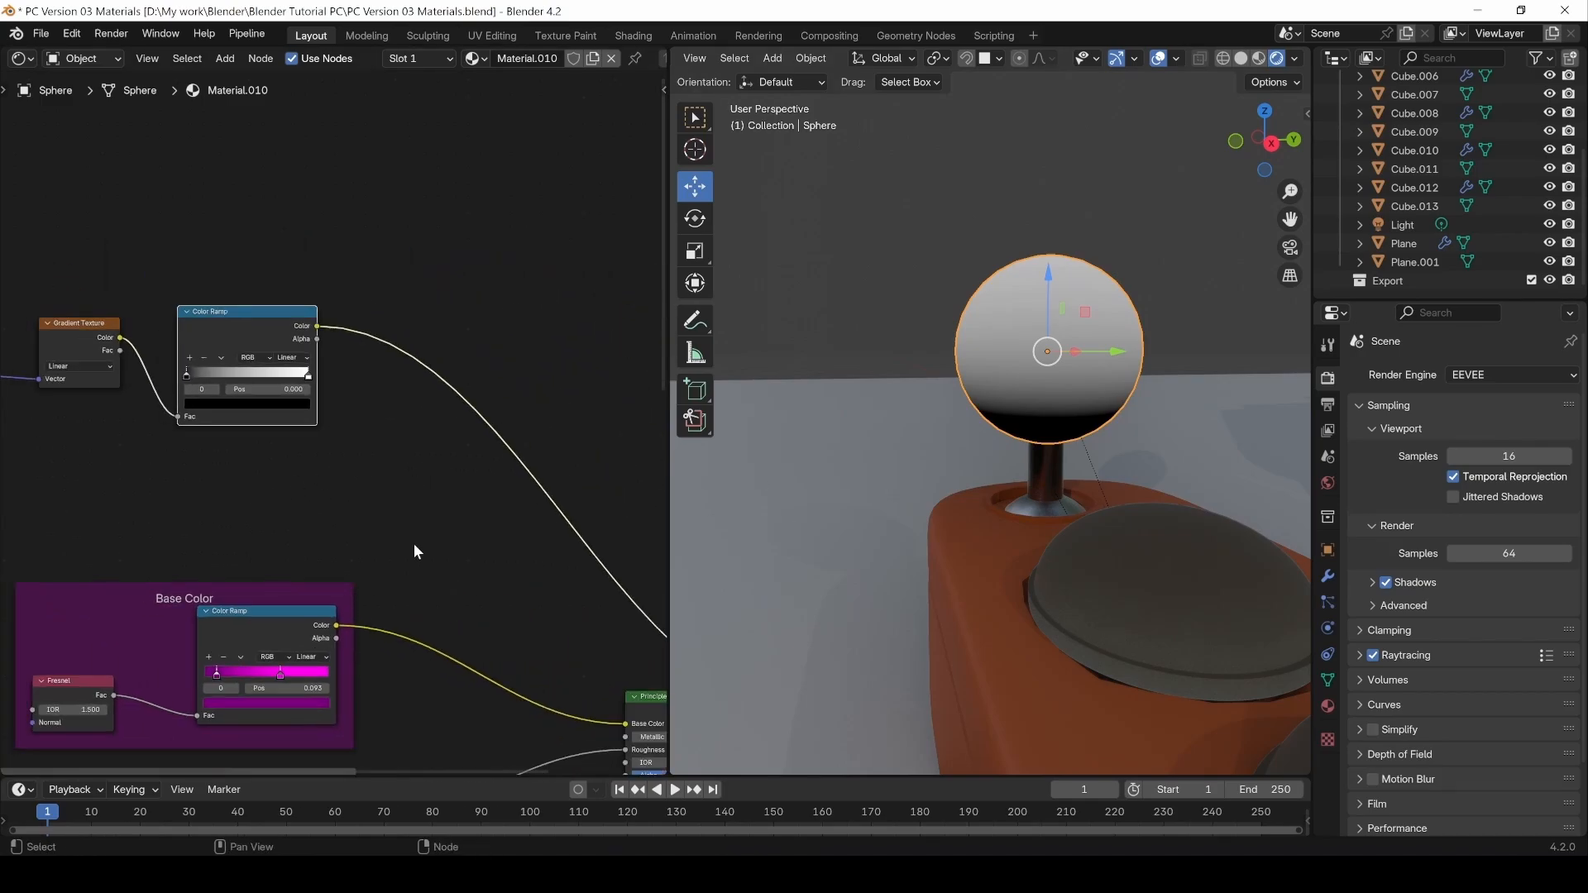
{"action": "scroll", "coordinate": [414, 543], "scroll_direction": "down", "scroll_amount": 3}
{"action": "middle_click_drag", "start_coordinate": [435, 562], "coordinate": [582, 380]}
{"action": "left_click", "coordinate": [553, 536], "text": "ctrl+shift"}
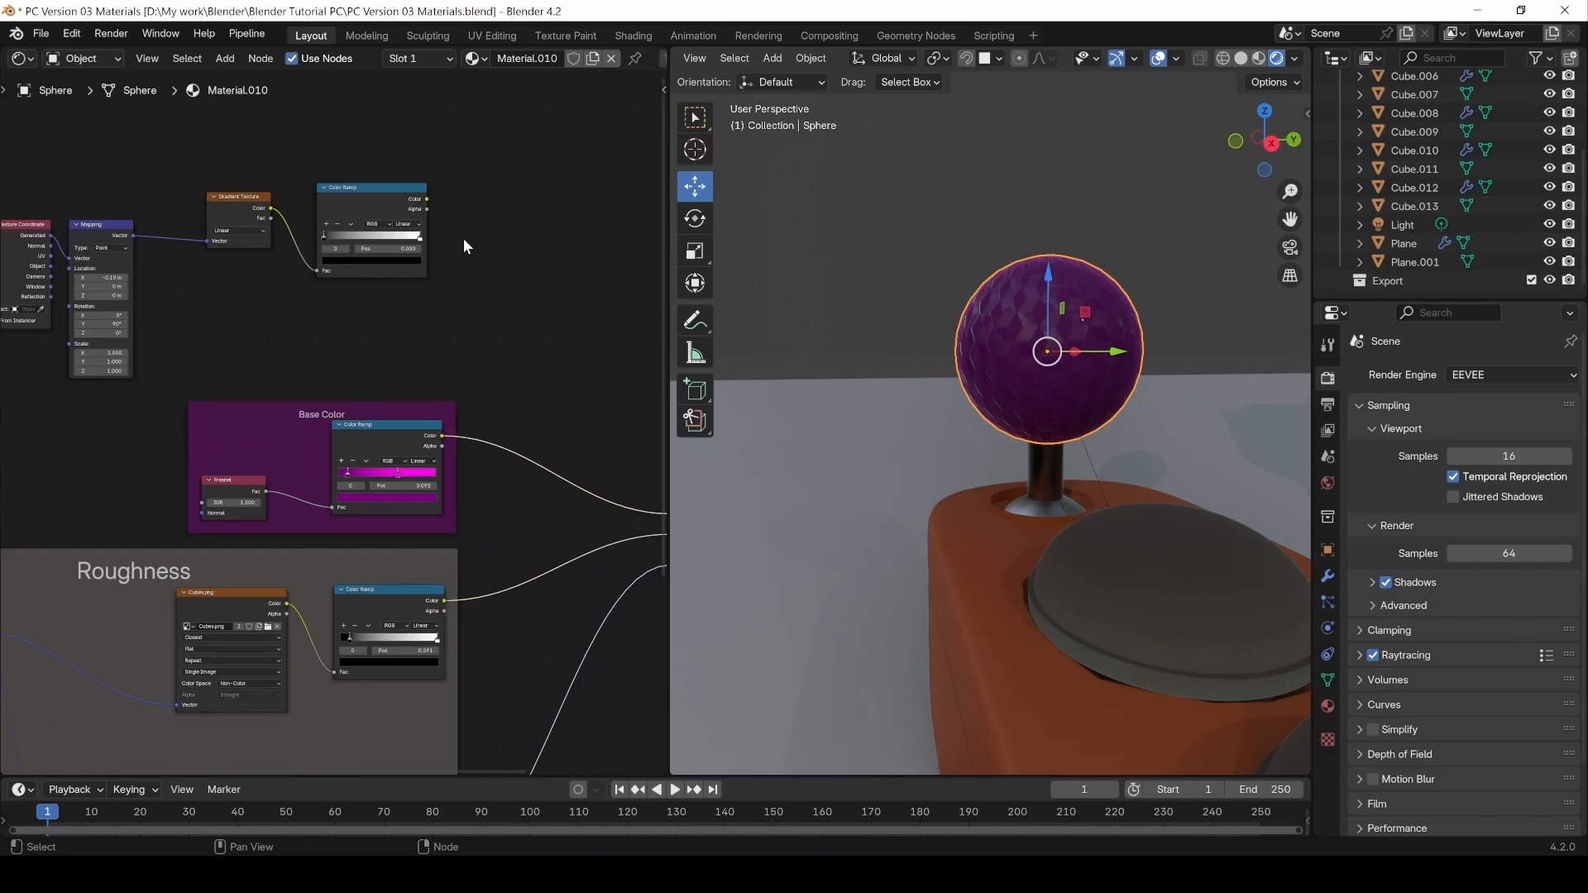
{"action": "left_click_drag", "start_coordinate": [474, 160], "coordinate": [36, 362]}
{"action": "mouse_move", "coordinate": [430, 350]}
{"action": "left_mouse_down"}
{"action": "mouse_move", "coordinate": [177, 475]}
{"action": "mouse_move", "coordinate": [430, 361]}
{"action": "left_mouse_up"}
{"action": "middle_click_drag", "start_coordinate": [429, 344], "coordinate": [28, 399]}
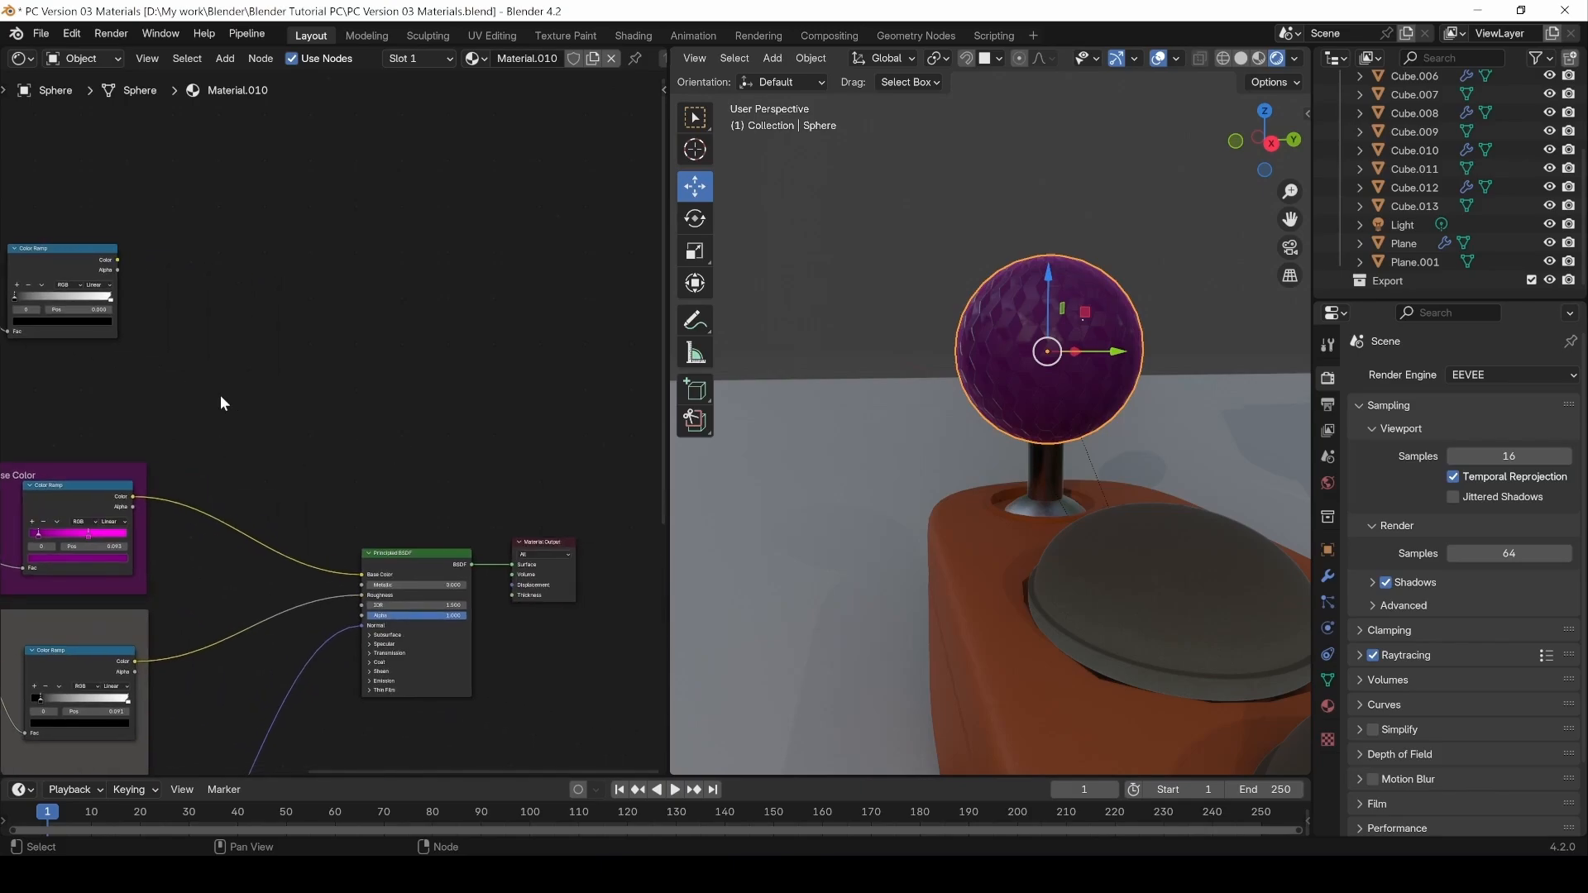
{"action": "key", "text": "shift+a"}
{"action": "key", "text": "shift+a"}
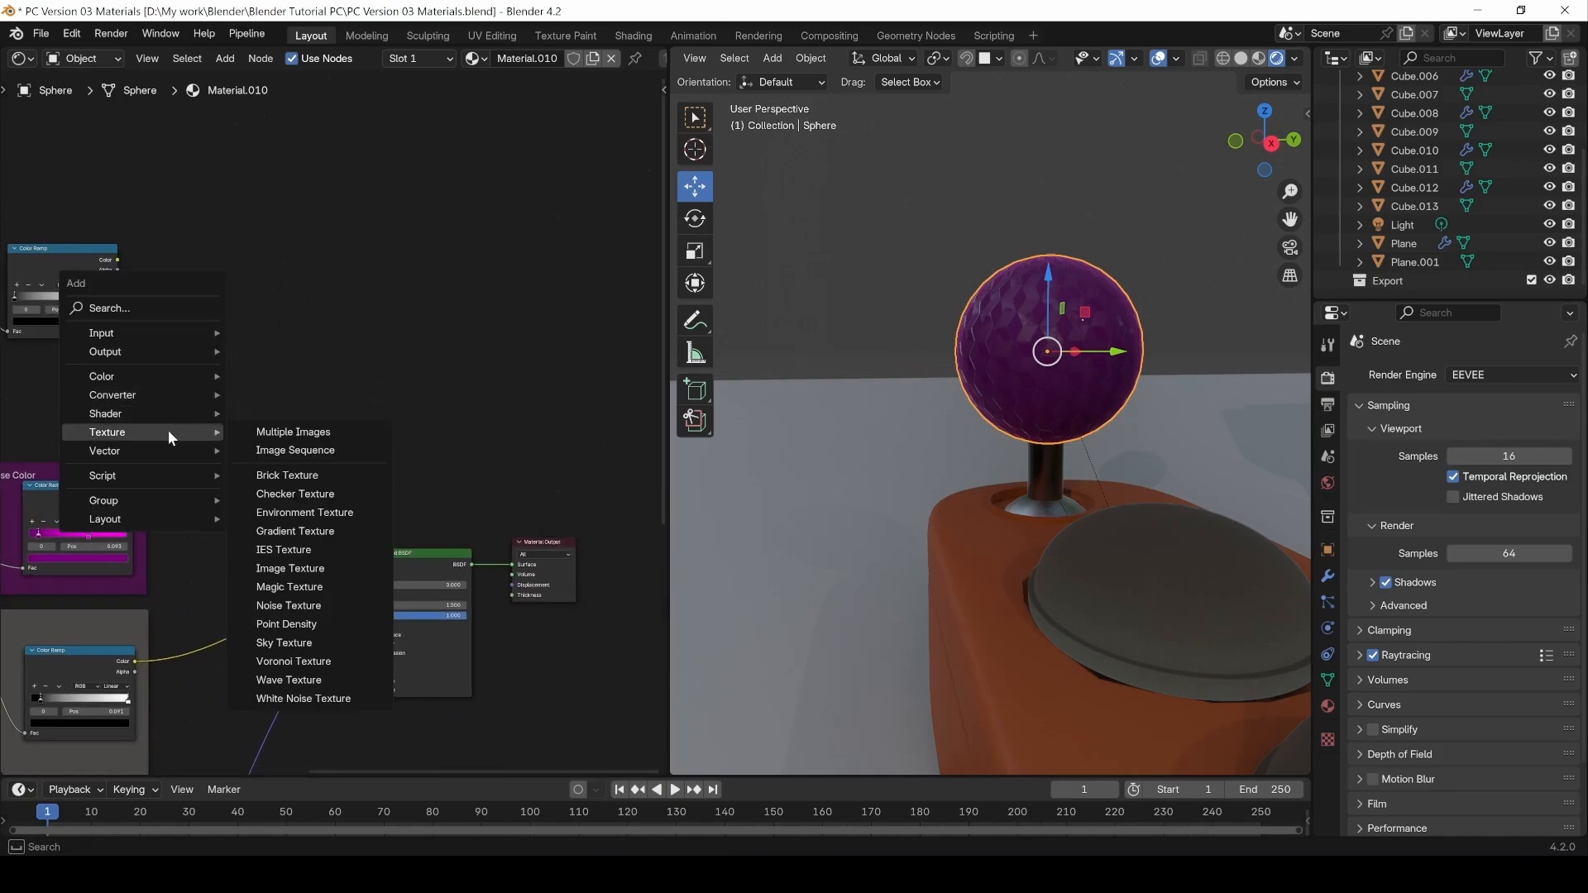
{"action": "mouse_move", "coordinate": [162, 417]}
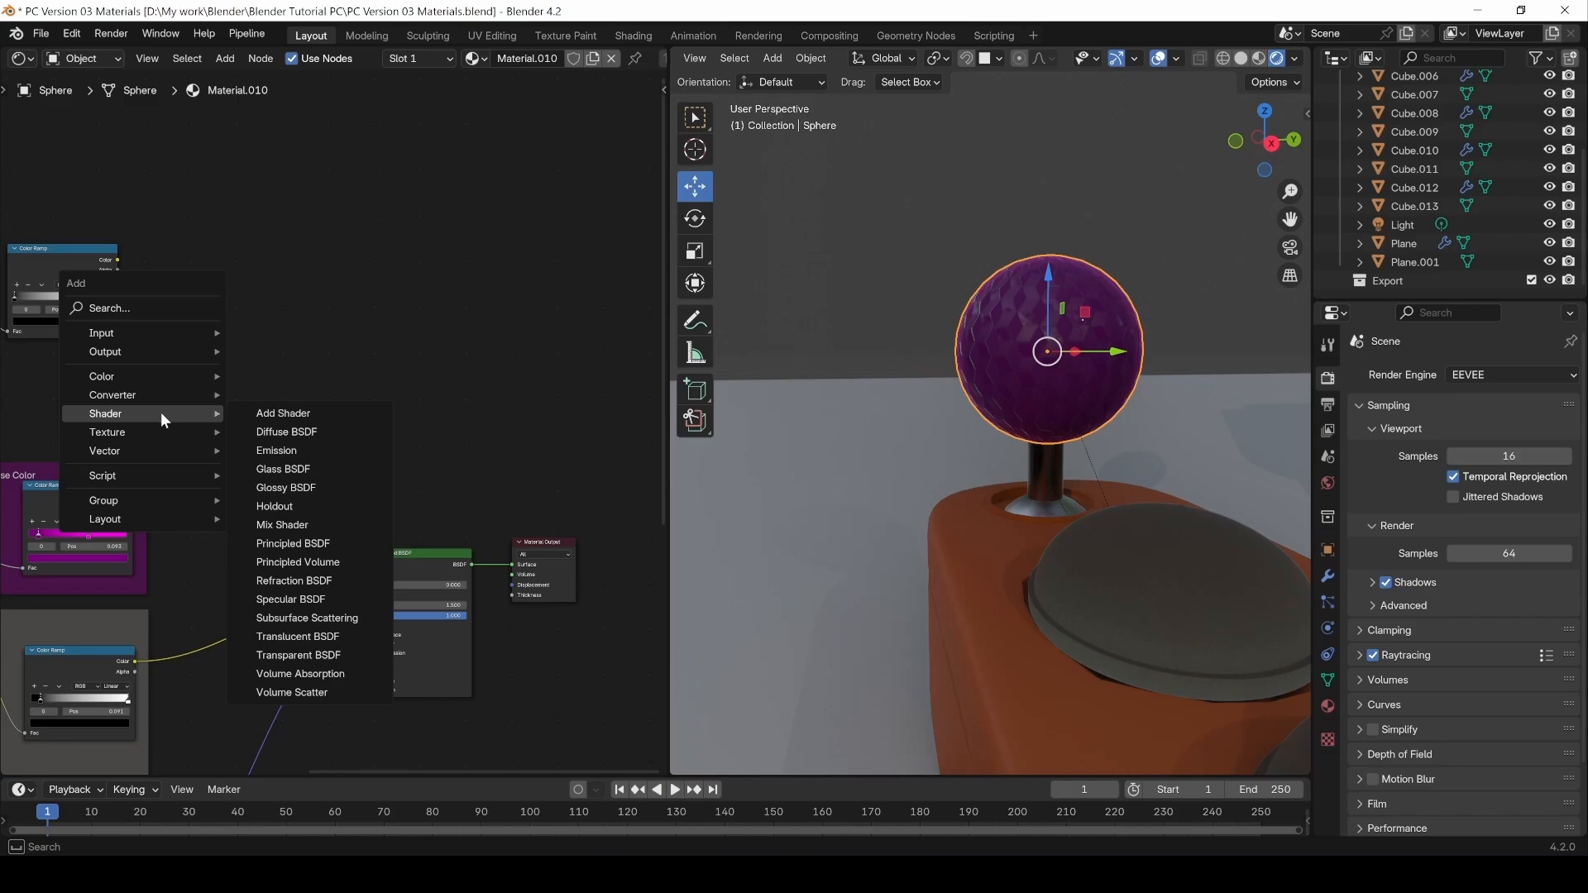
{"action": "left_click", "coordinate": [293, 526]}
{"action": "left_click", "coordinate": [309, 334]}
{"action": "scroll", "coordinate": [310, 391], "scroll_direction": "up", "scroll_amount": 3}
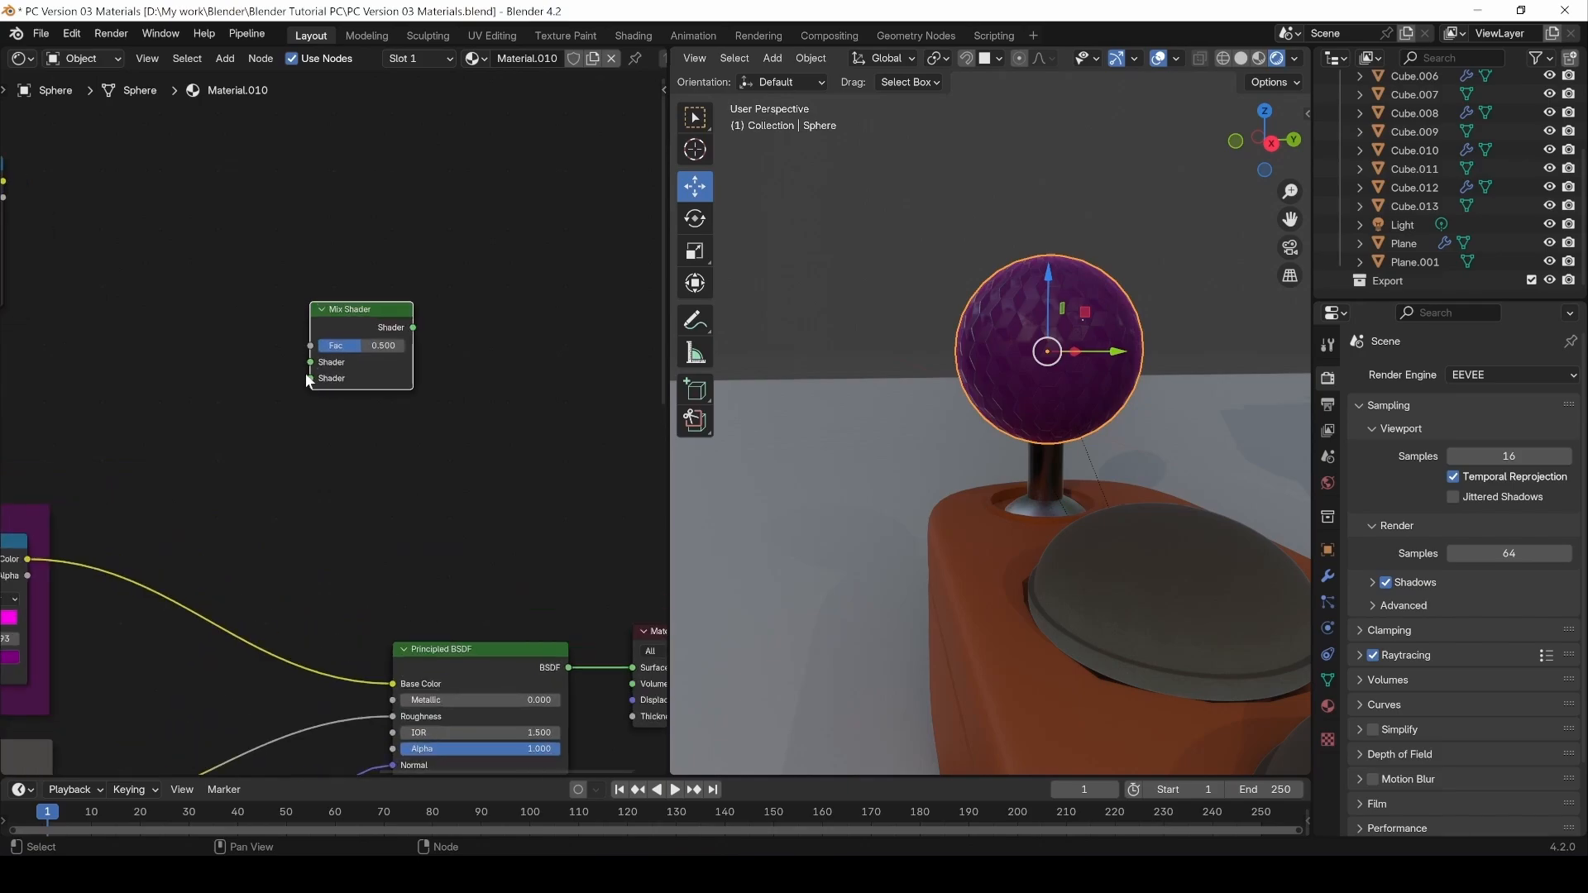
{"action": "middle_click_drag", "start_coordinate": [414, 553], "coordinate": [257, 388]}
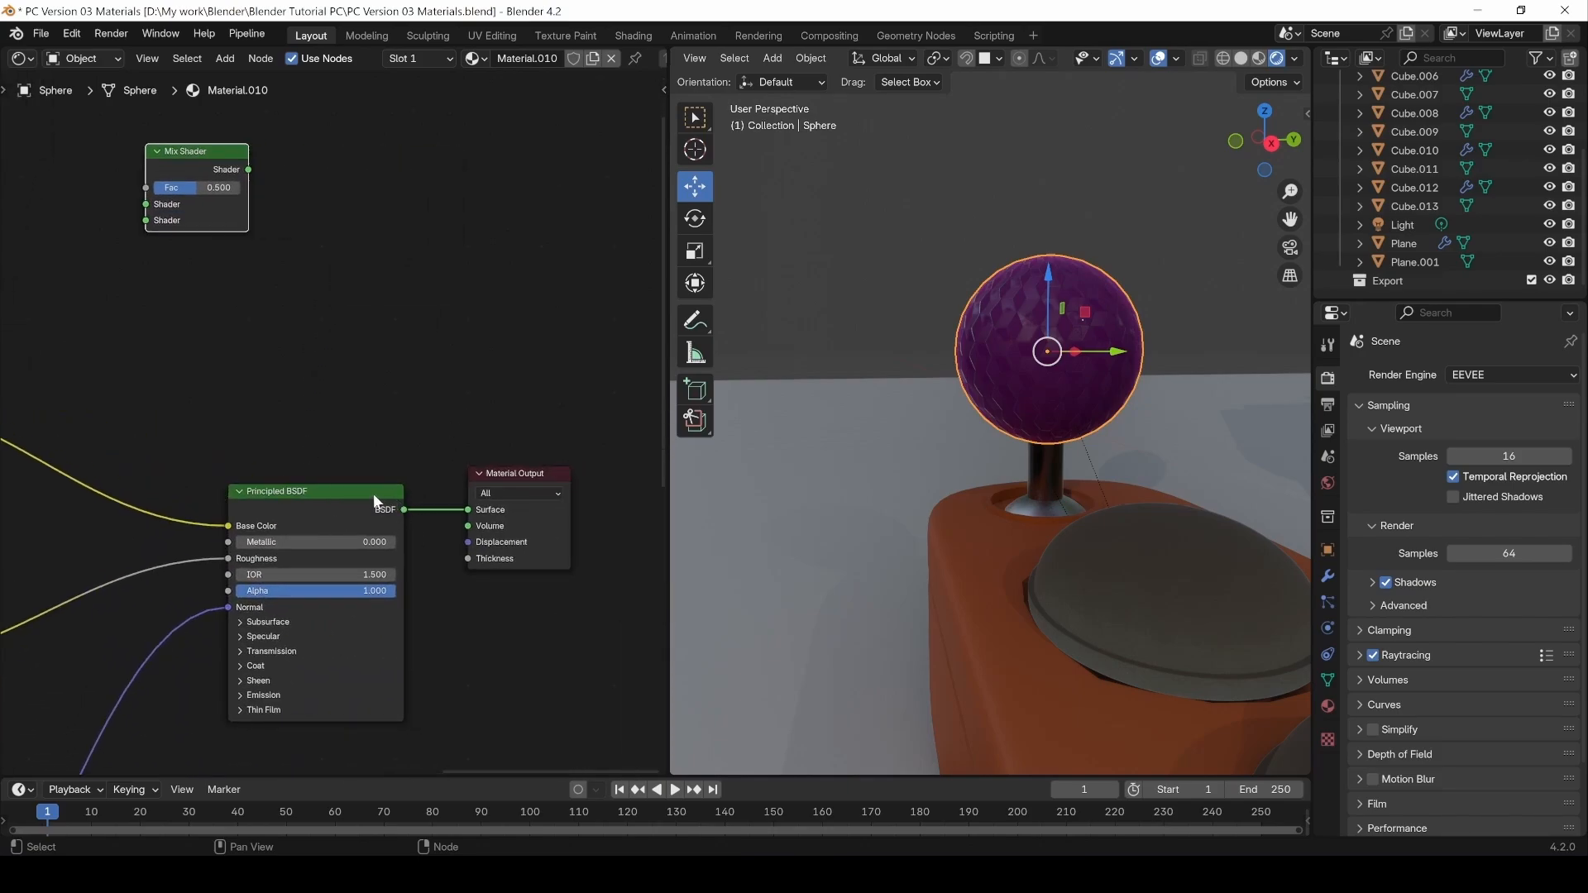
{"action": "middle_click_drag", "start_coordinate": [282, 501], "coordinate": [339, 543]}
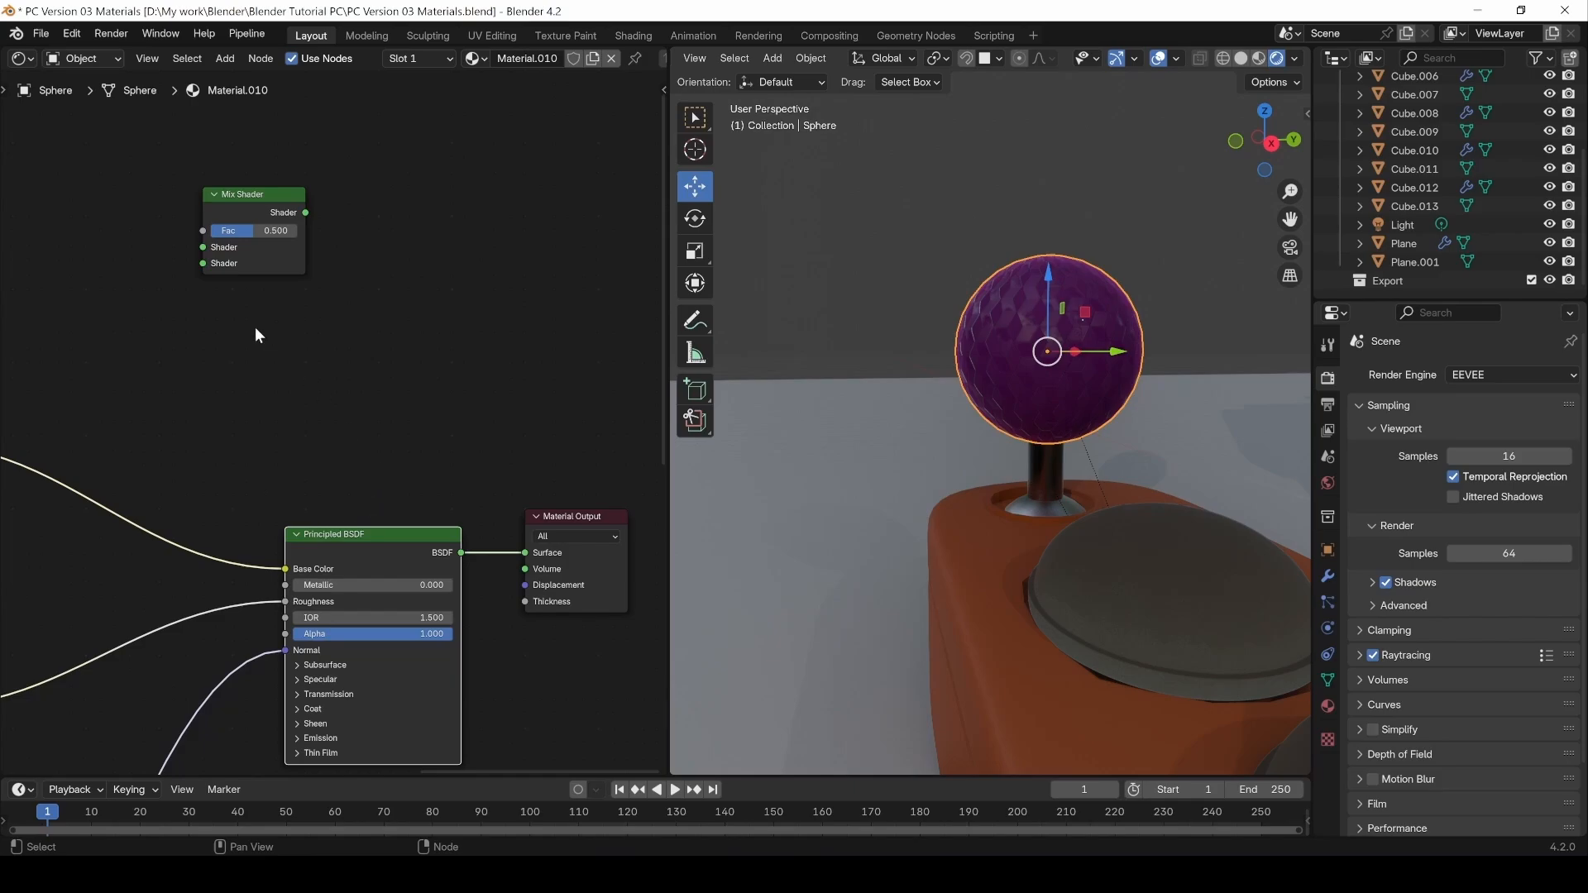
{"action": "middle_click_drag", "start_coordinate": [277, 454], "coordinate": [329, 341]}
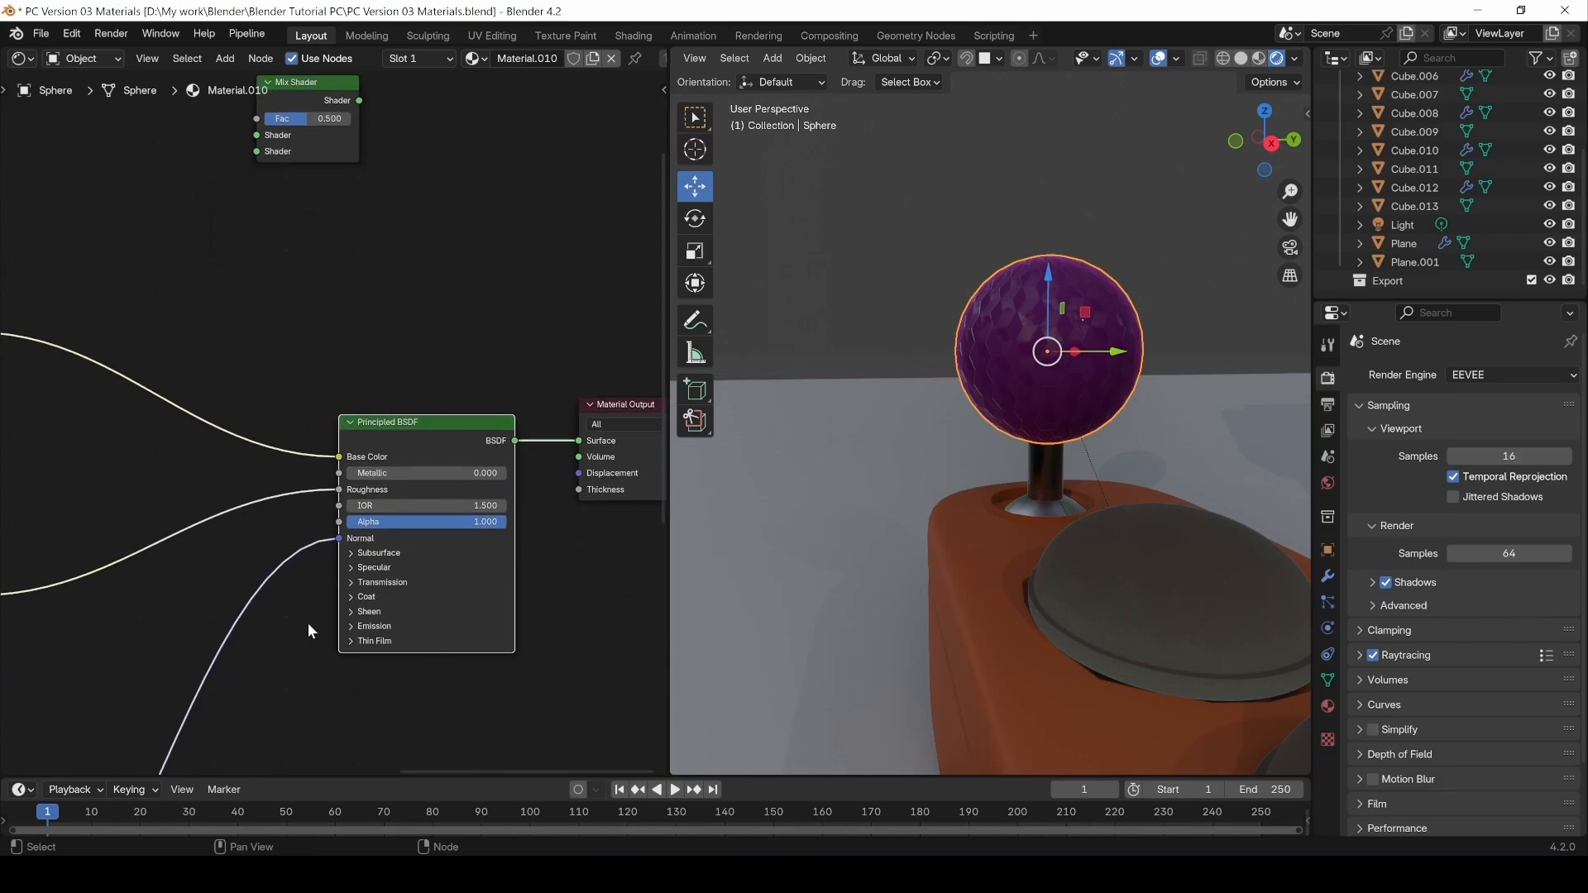
{"action": "middle_click_drag", "start_coordinate": [430, 300], "coordinate": [484, 355]}
{"action": "left_click_drag", "start_coordinate": [467, 342], "coordinate": [530, 738]}
{"action": "middle_click_drag", "start_coordinate": [431, 453], "coordinate": [491, 569]}
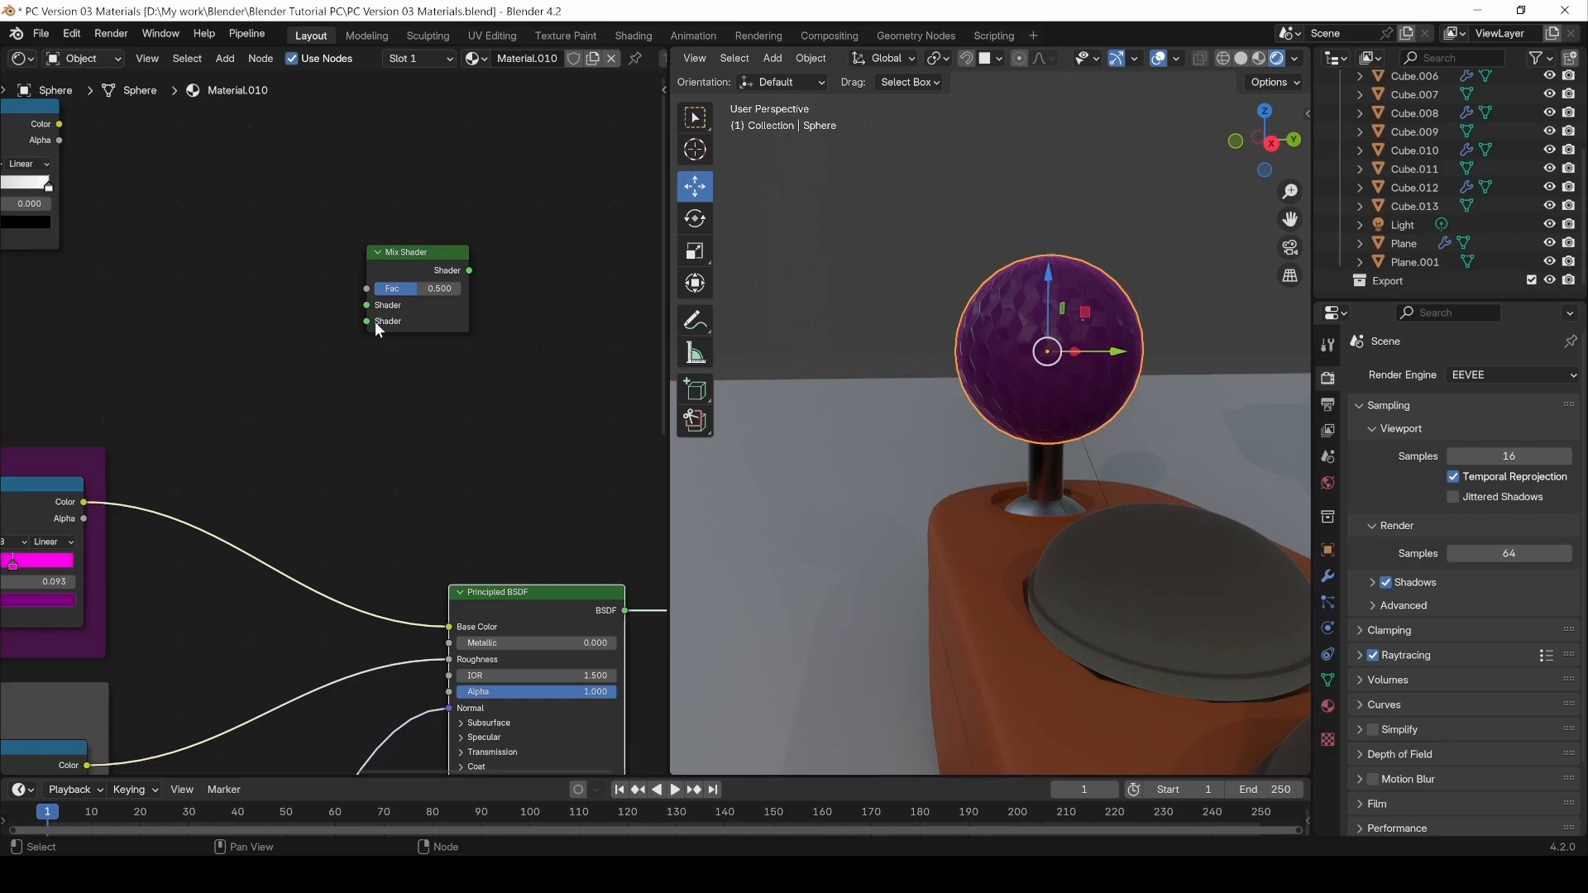
{"action": "middle_click_drag", "start_coordinate": [355, 289], "coordinate": [394, 395]}
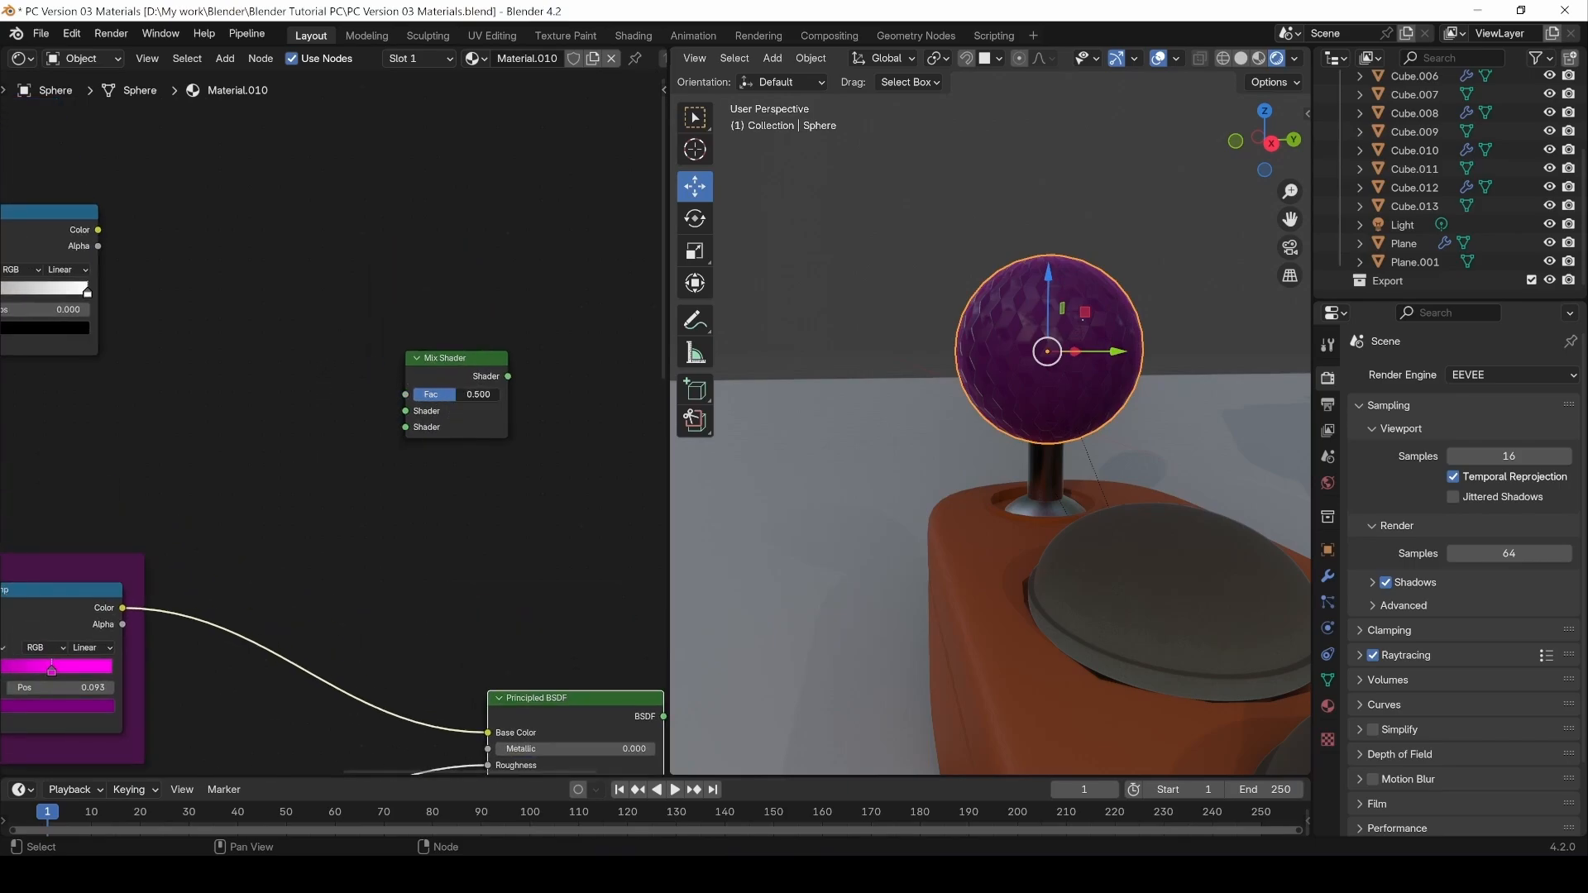
{"action": "left_click_drag", "start_coordinate": [455, 394], "coordinate": [500, 394]}
{"action": "middle_click_drag", "start_coordinate": [369, 458], "coordinate": [393, 465]}
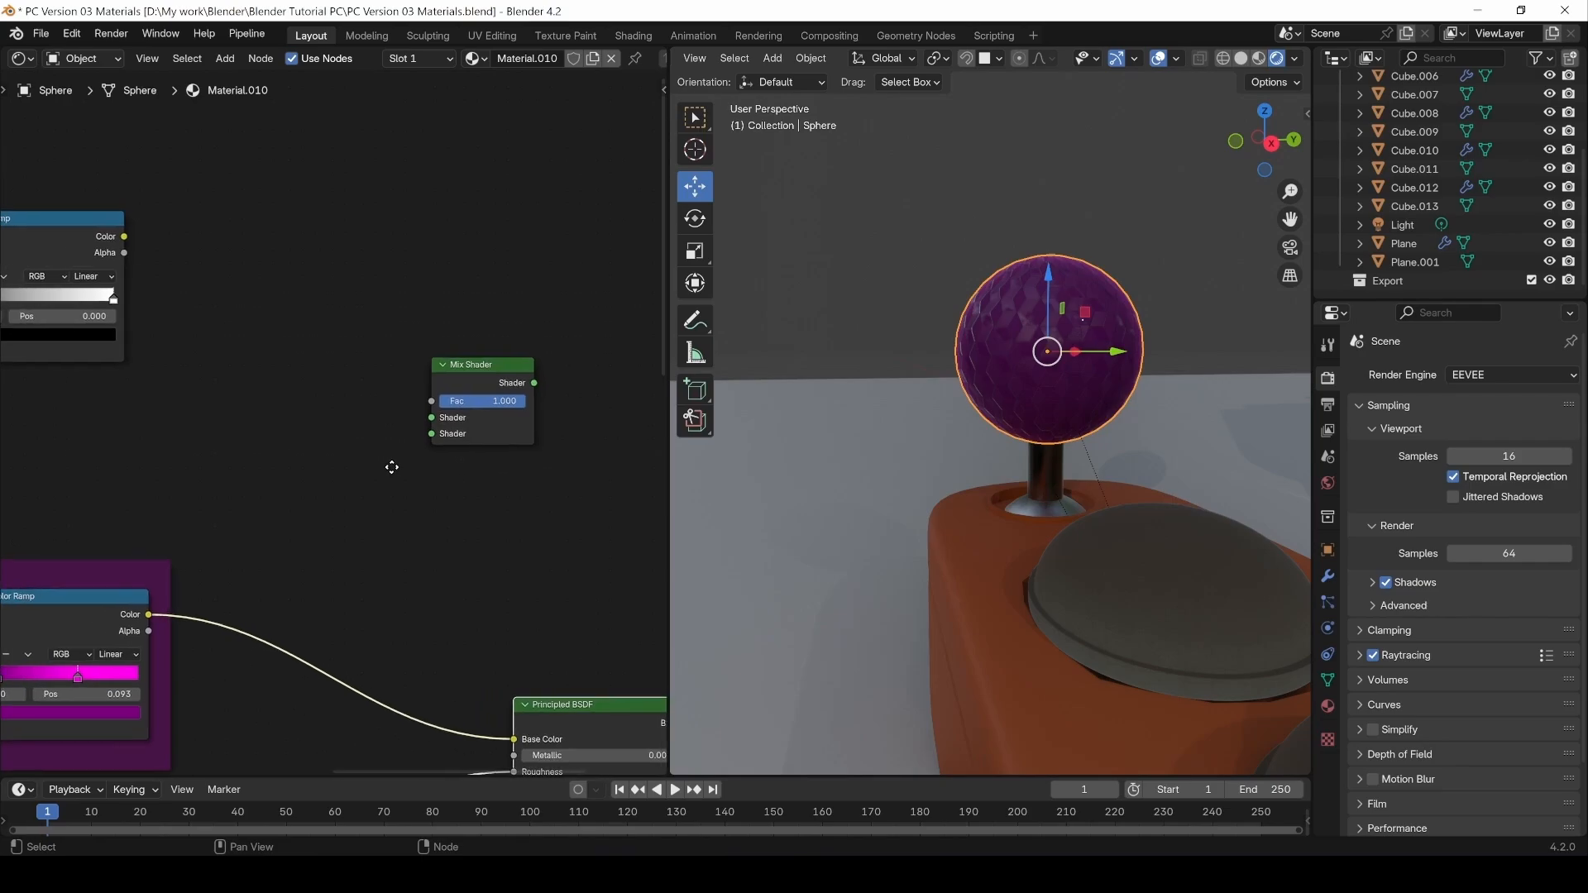
{"action": "left_click", "coordinate": [473, 382]}
{"action": "middle_click_drag", "start_coordinate": [229, 426], "coordinate": [193, 395]}
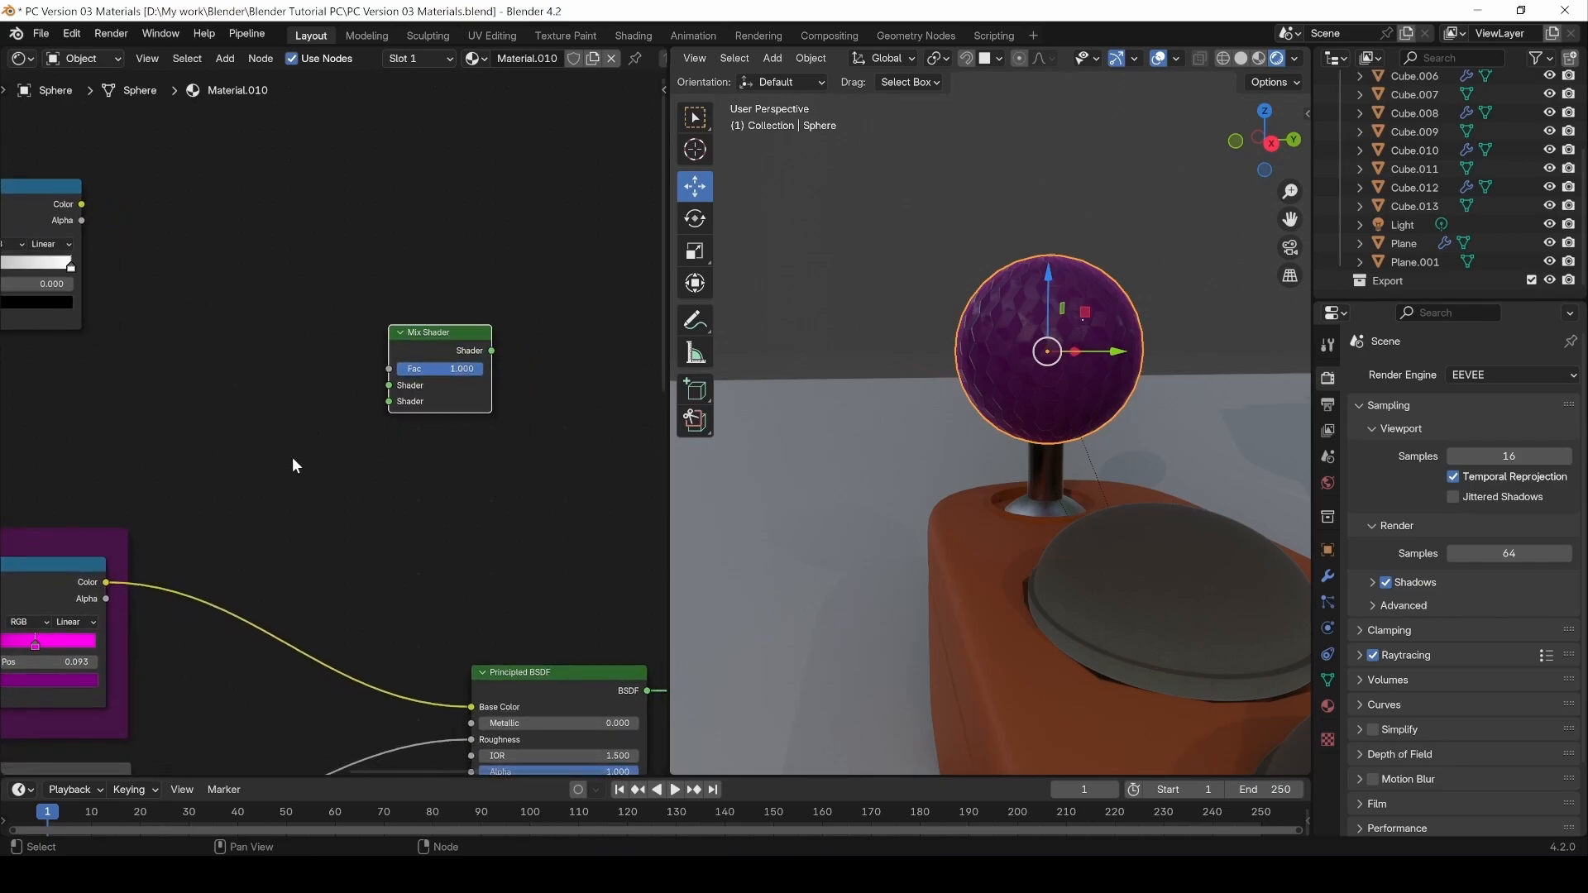
{"action": "middle_click_drag", "start_coordinate": [293, 459], "coordinate": [437, 413]}
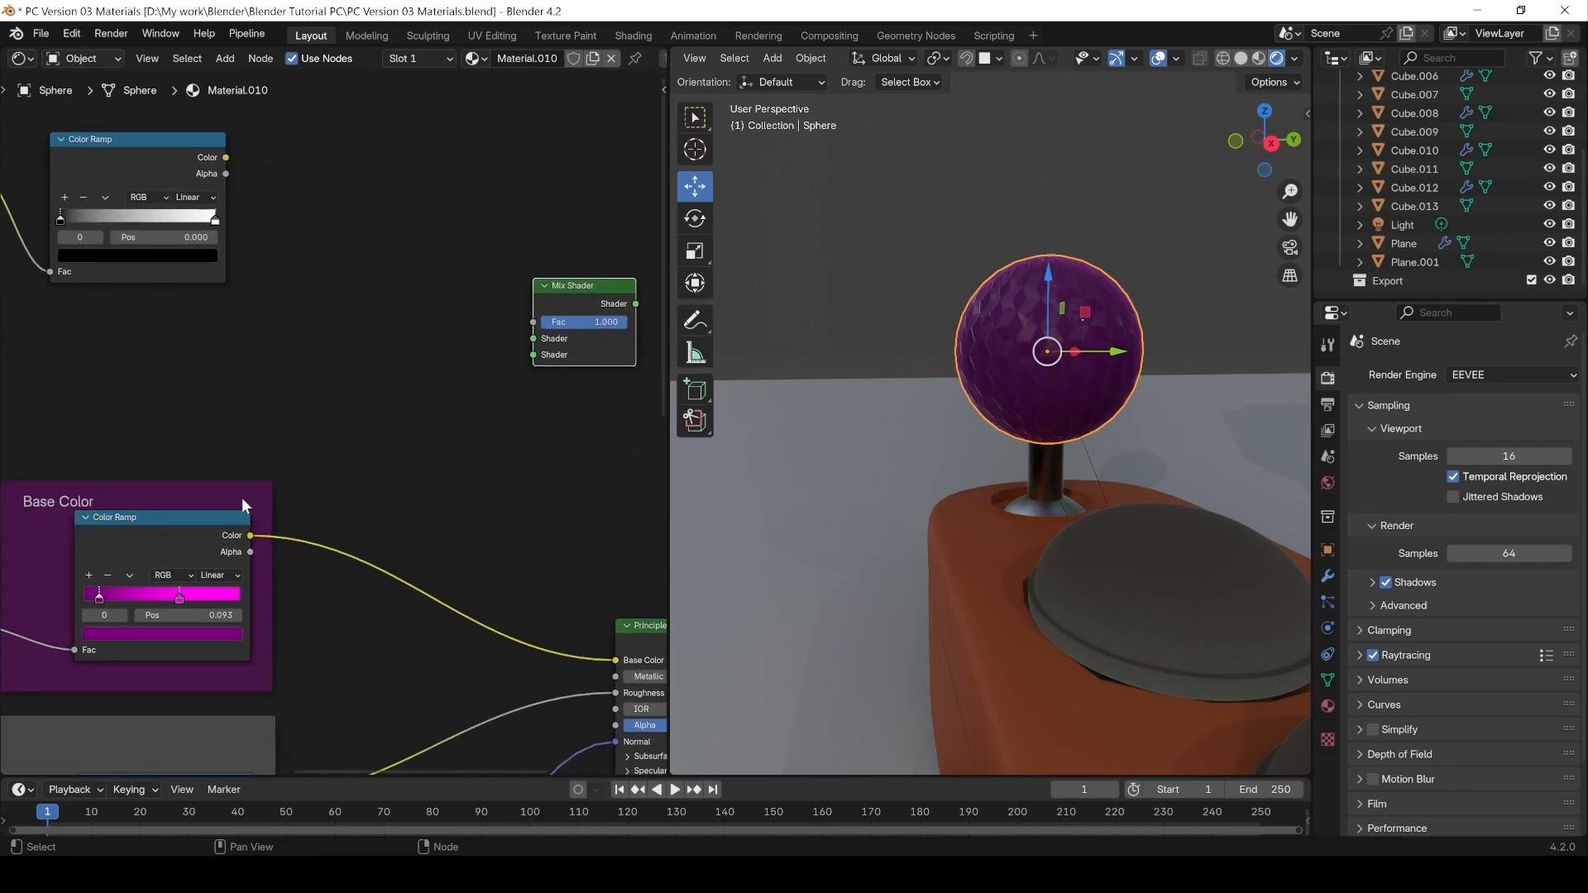
{"action": "key", "text": "x"}
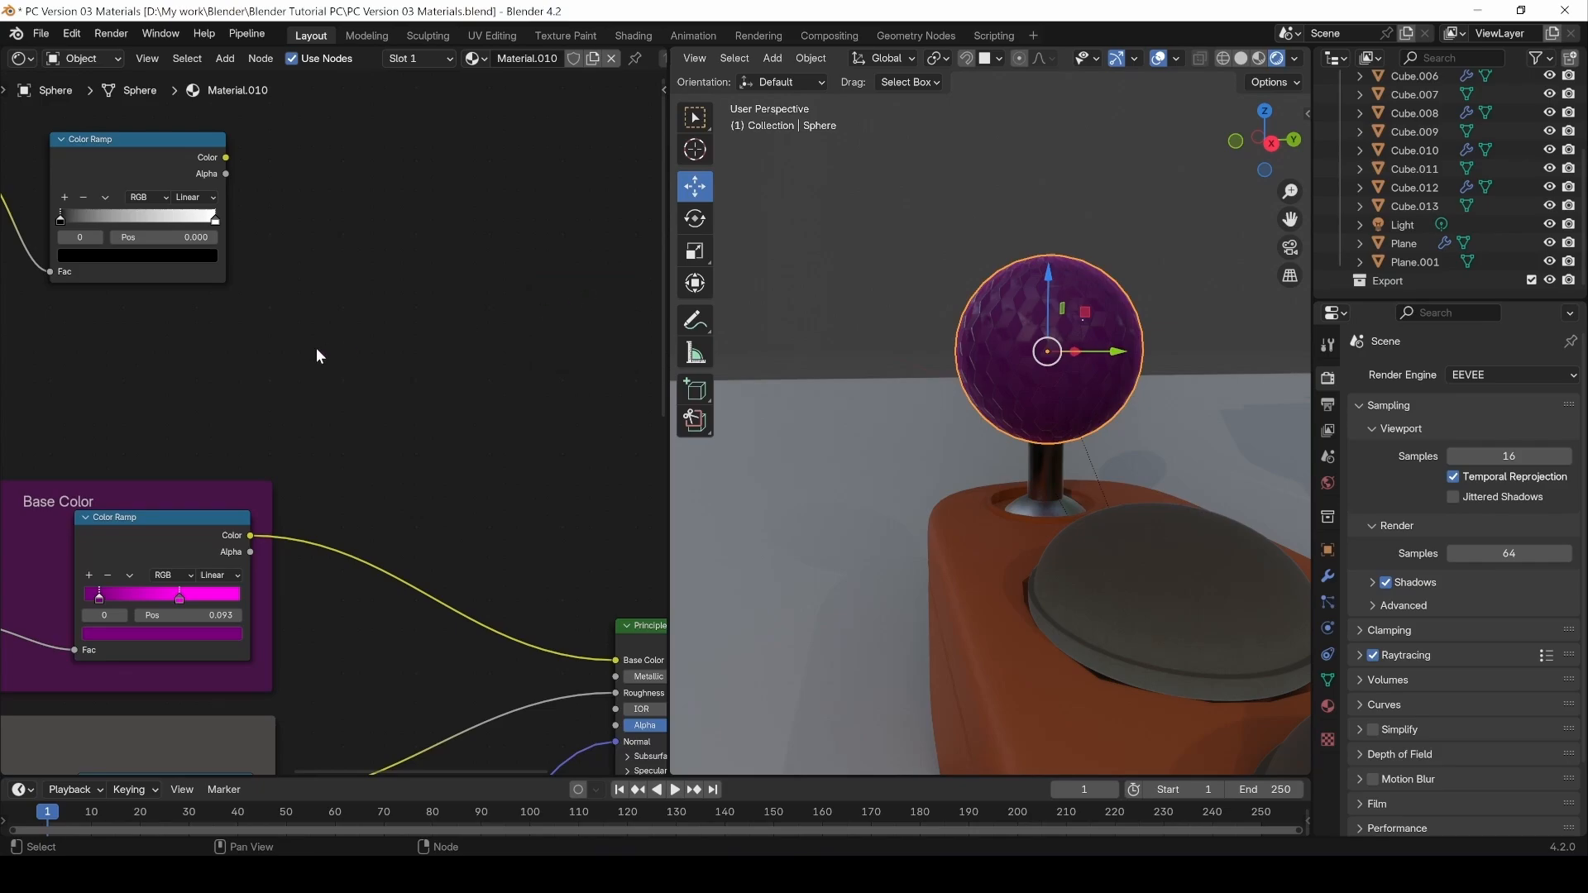
Add a Mix Color node between the gradient Color Ramp and the Principled BSDF.
{"action": "key", "text": "shift+a"}
{"action": "mouse_move", "coordinate": [316, 349]}
{"action": "mouse_move", "coordinate": [356, 305]}
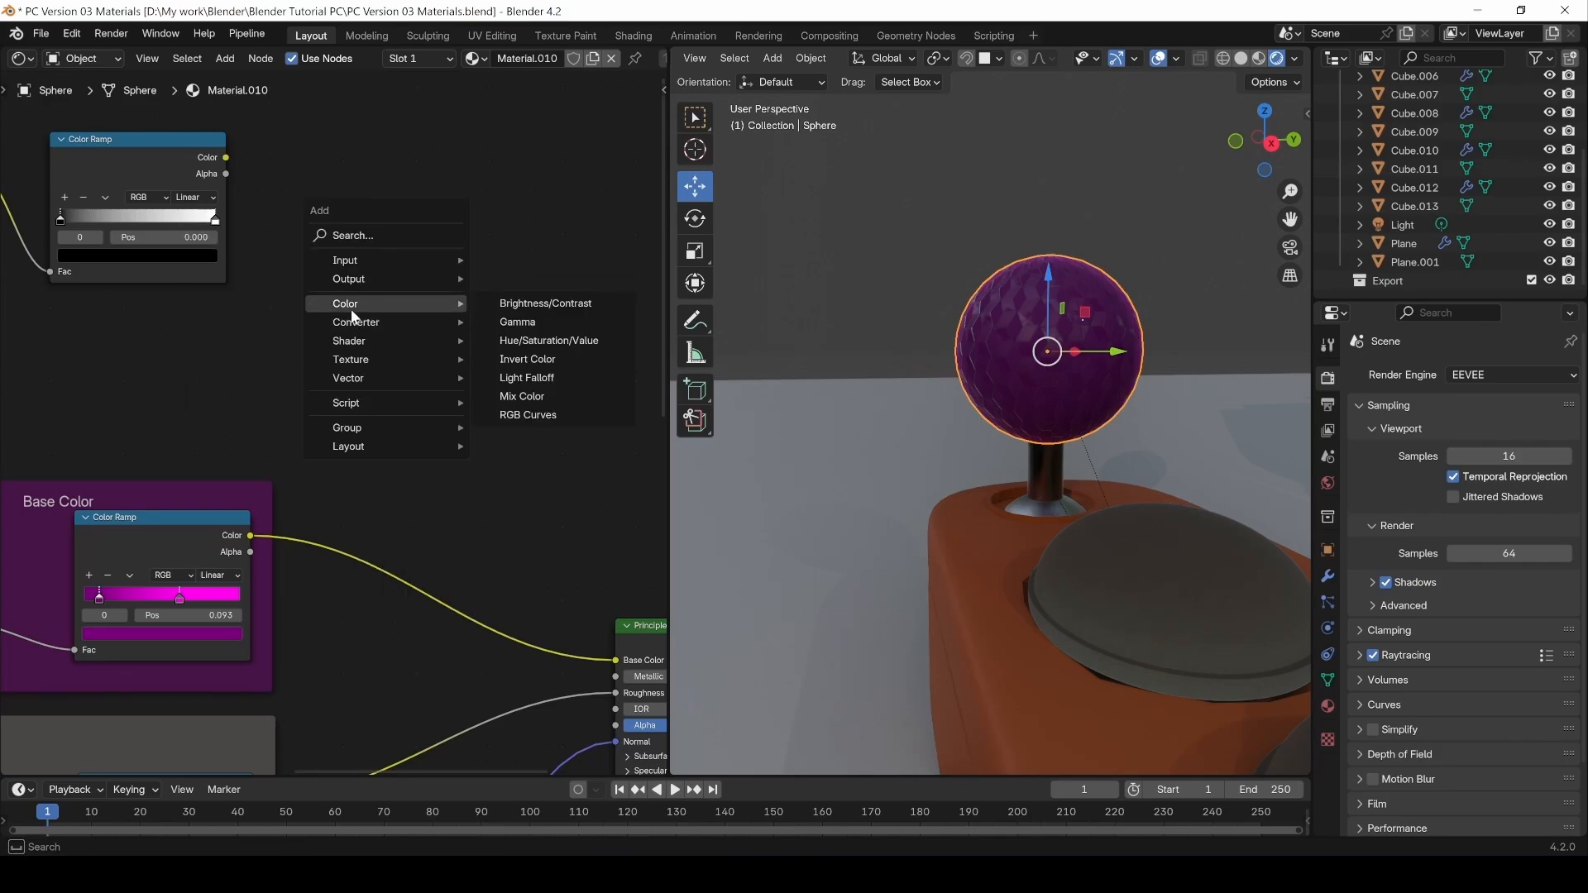
{"action": "left_click", "coordinate": [519, 393]}
{"action": "left_click", "coordinate": [436, 273]}
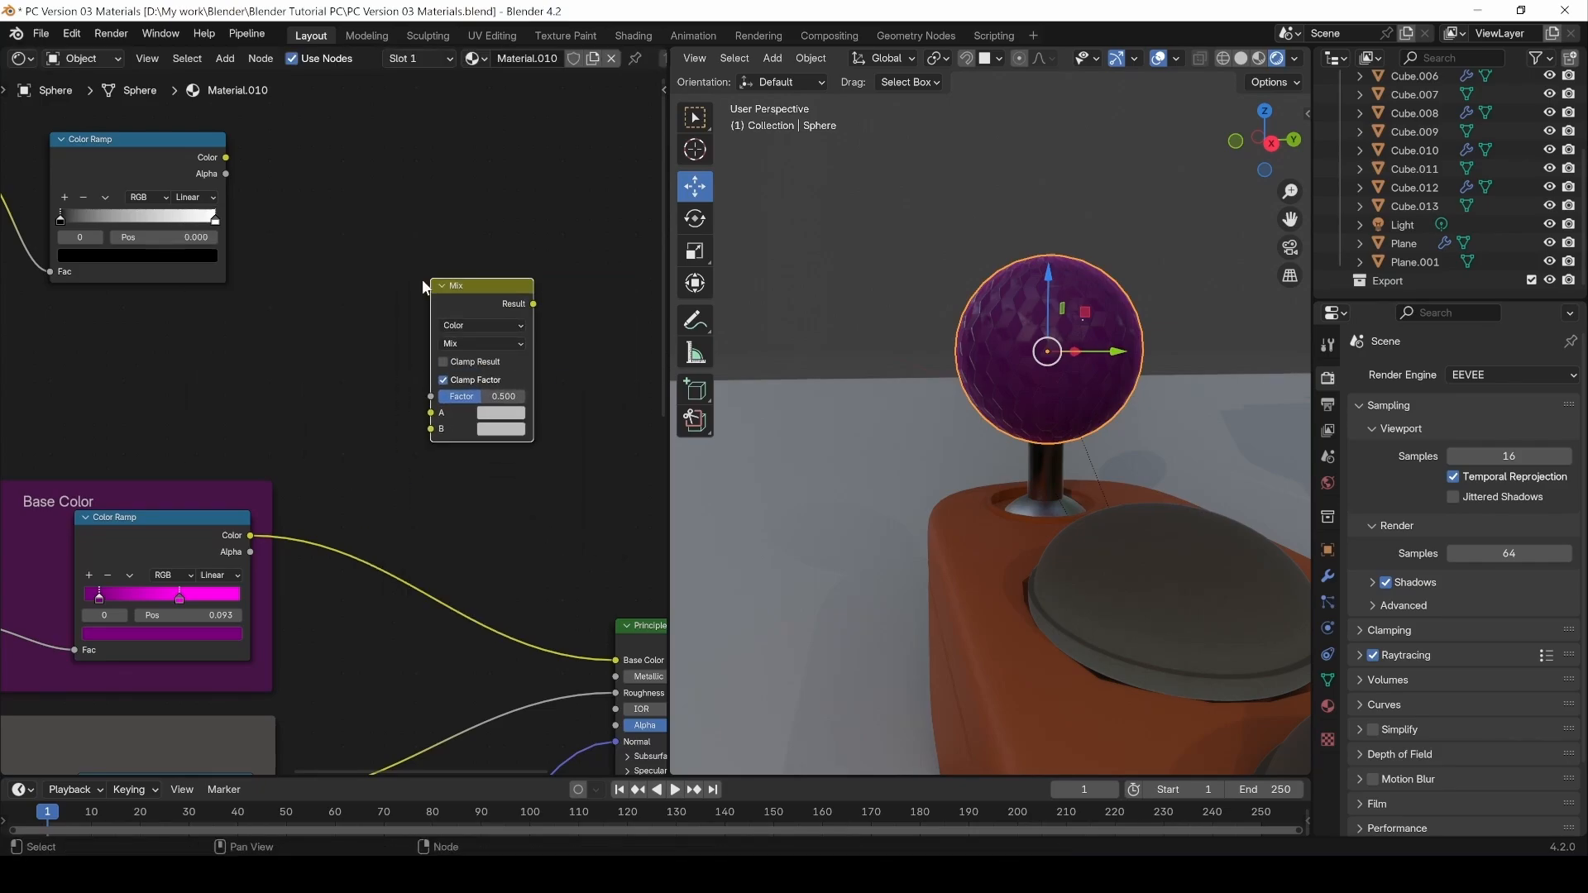
{"action": "middle_click_drag", "start_coordinate": [417, 470], "coordinate": [364, 471]}
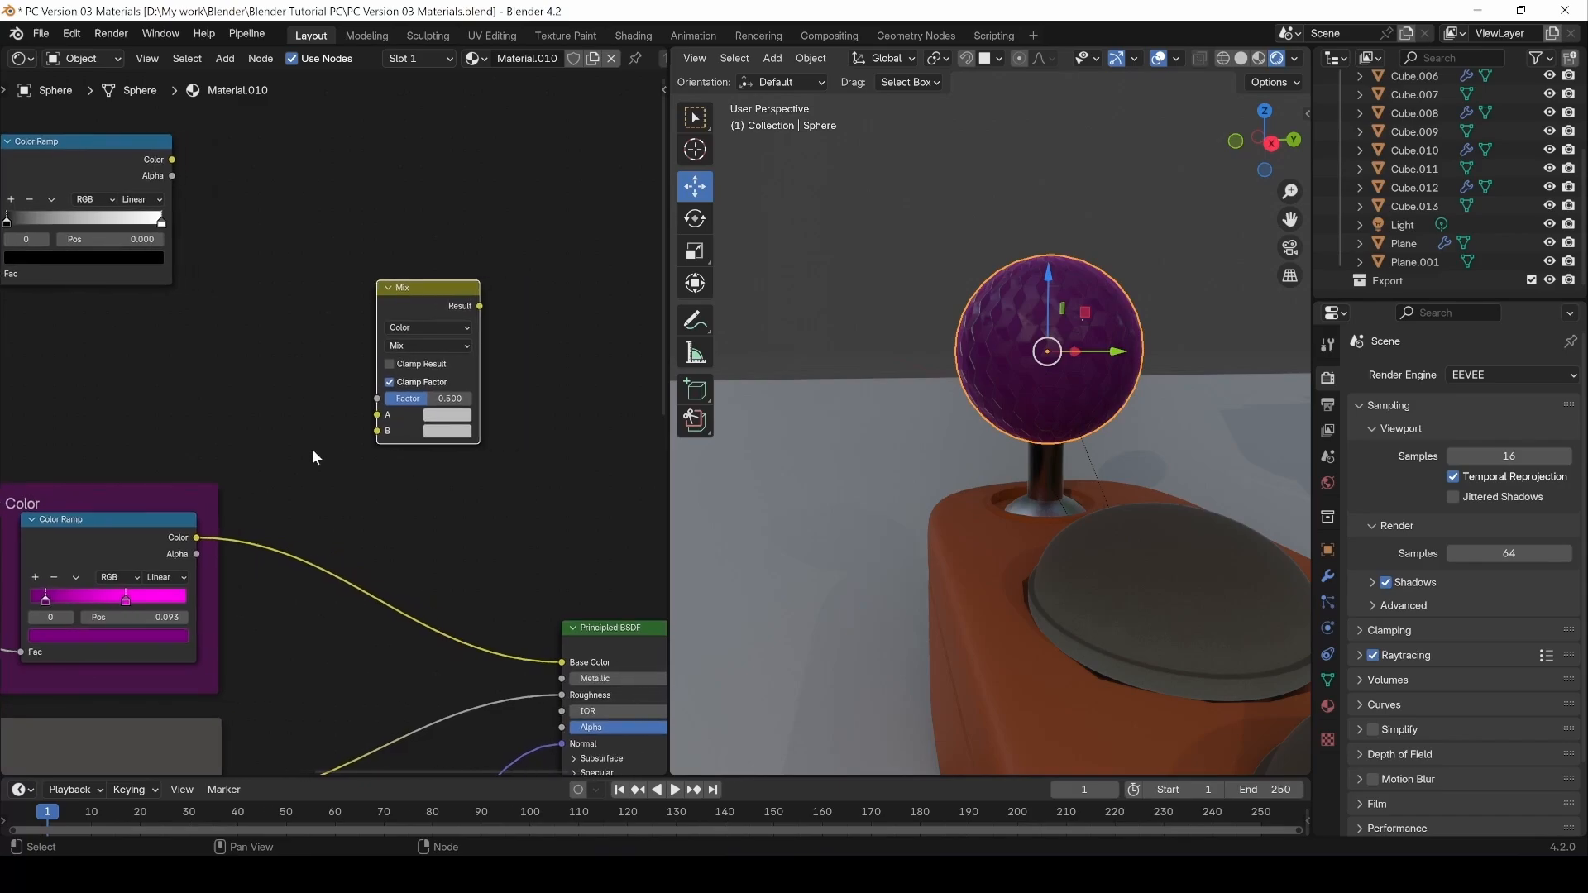
{"action": "middle_click_drag", "start_coordinate": [79, 184], "coordinate": [214, 281]}
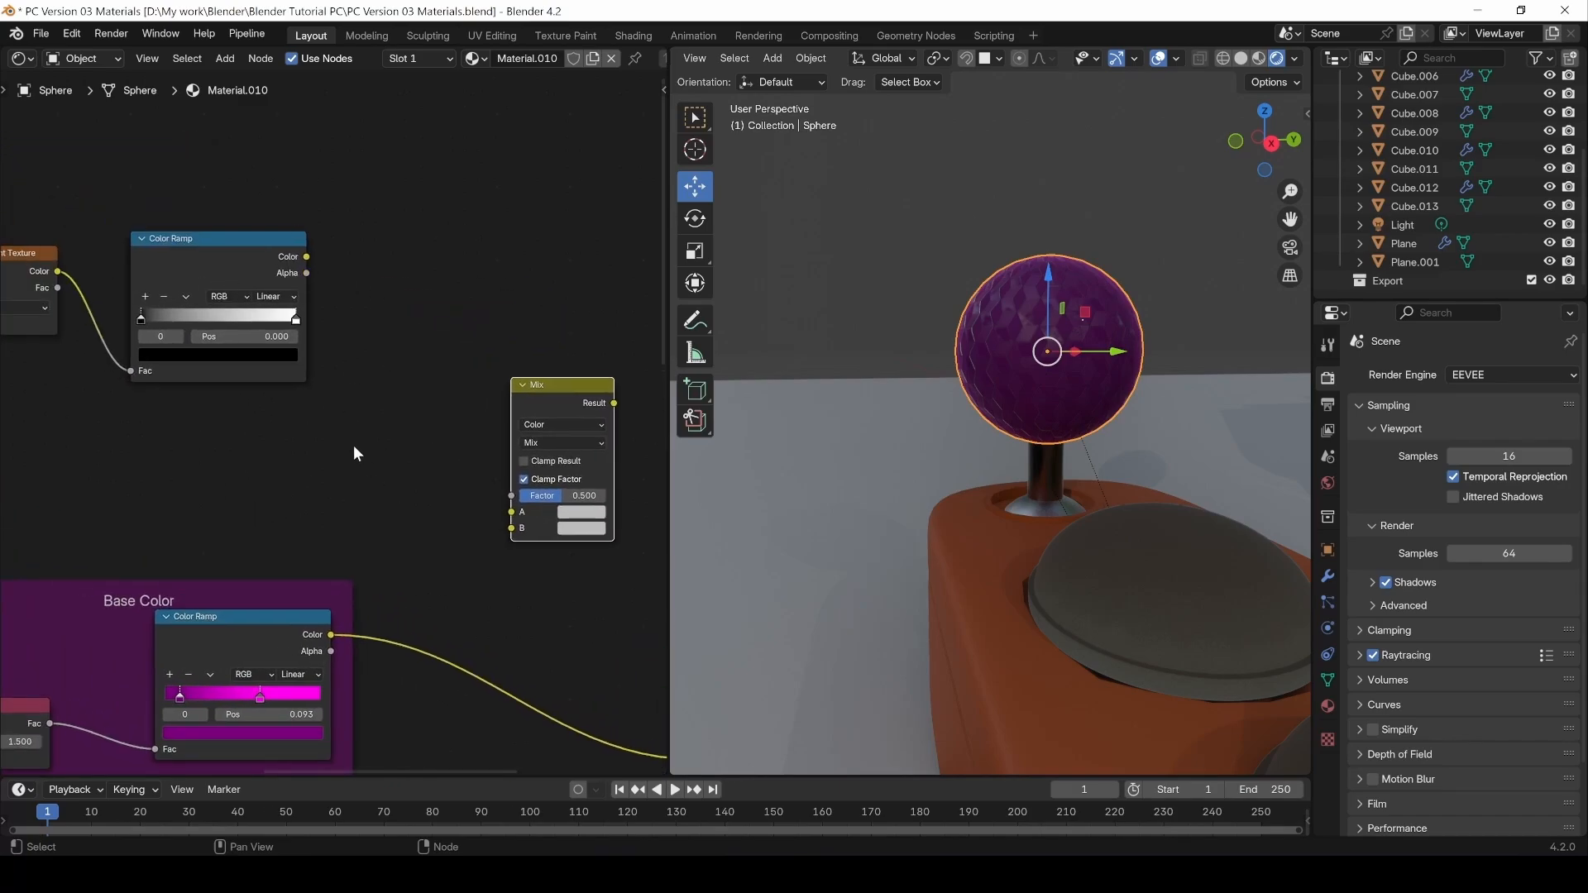
{"action": "middle_click_drag", "start_coordinate": [415, 468], "coordinate": [300, 465]}
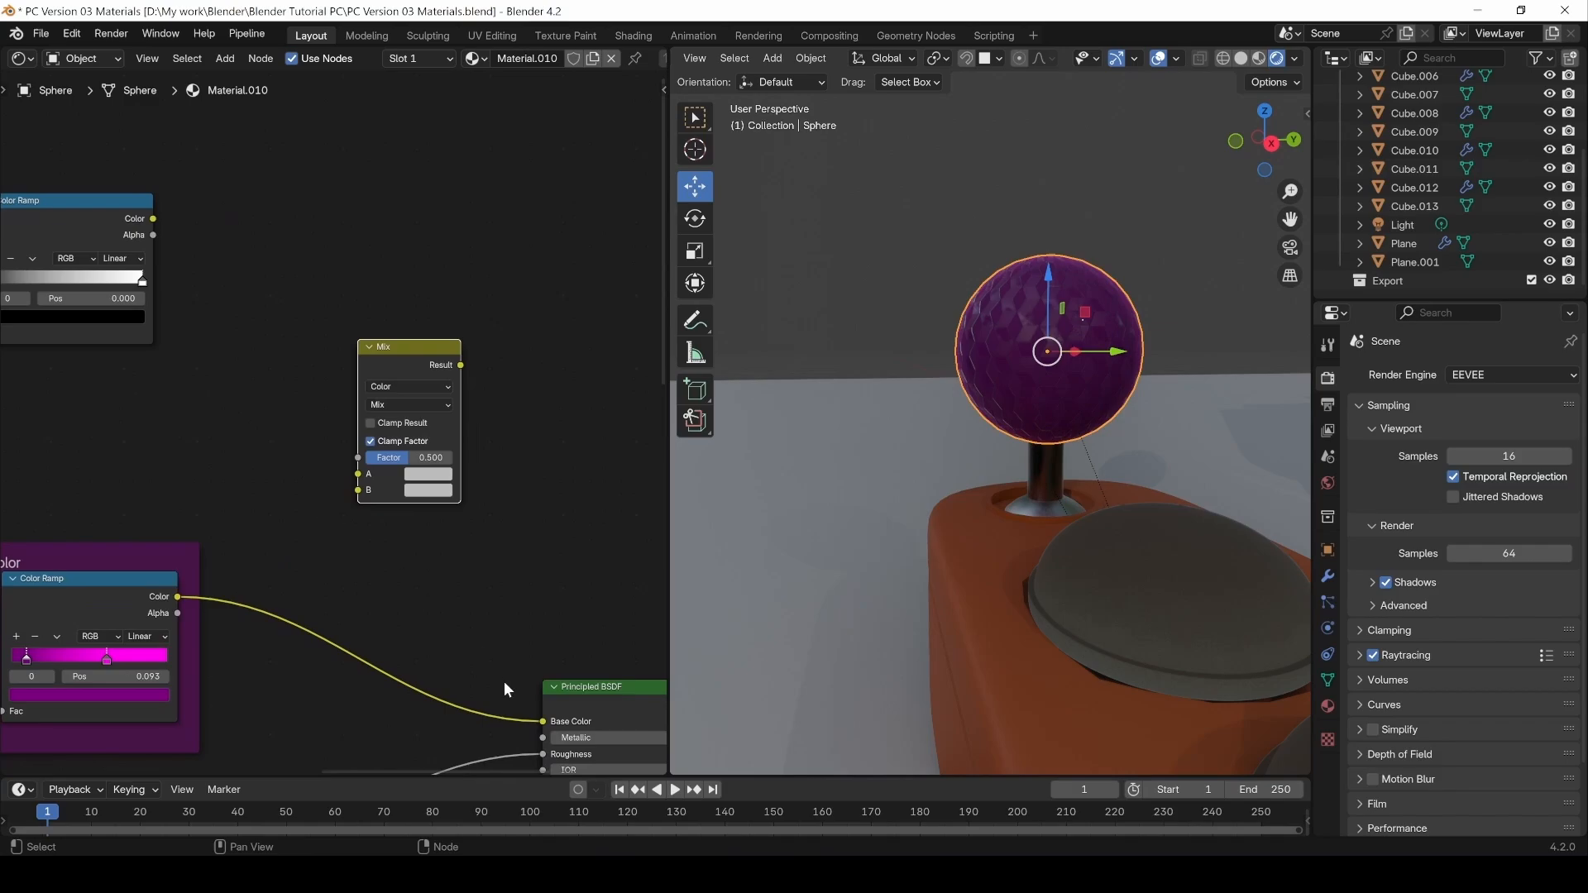
Move the Base Color ramp's link from the Principled BSDF to the Mix node's B input and preview the Mix result on the sphere.
{"action": "left_click_drag", "start_coordinate": [543, 722], "coordinate": [359, 491]}
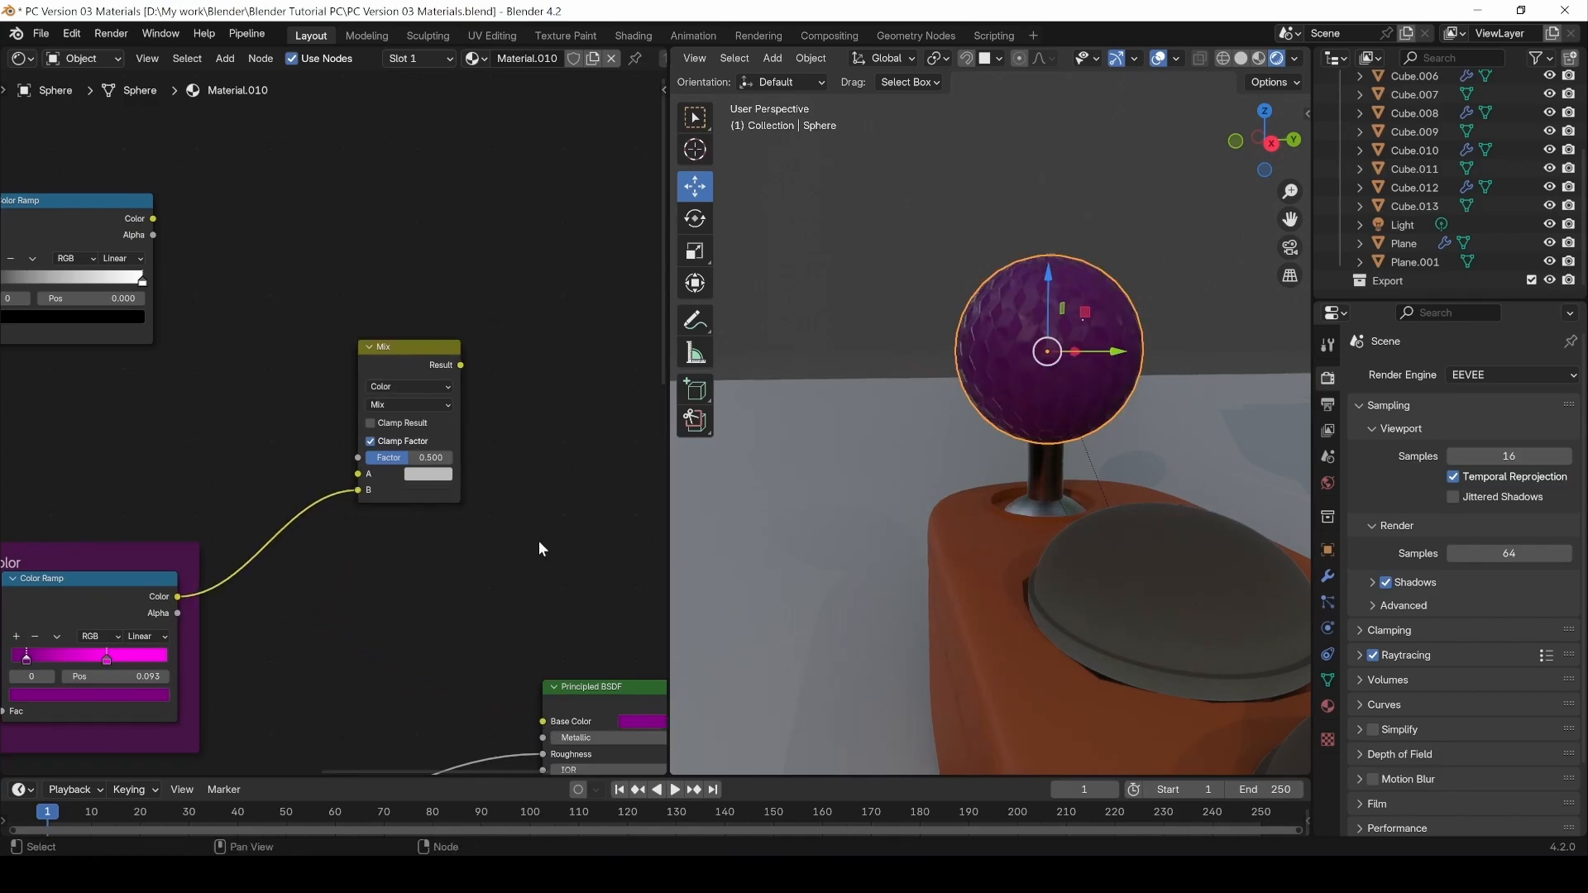
{"action": "middle_click_drag", "start_coordinate": [539, 539], "coordinate": [288, 542]}
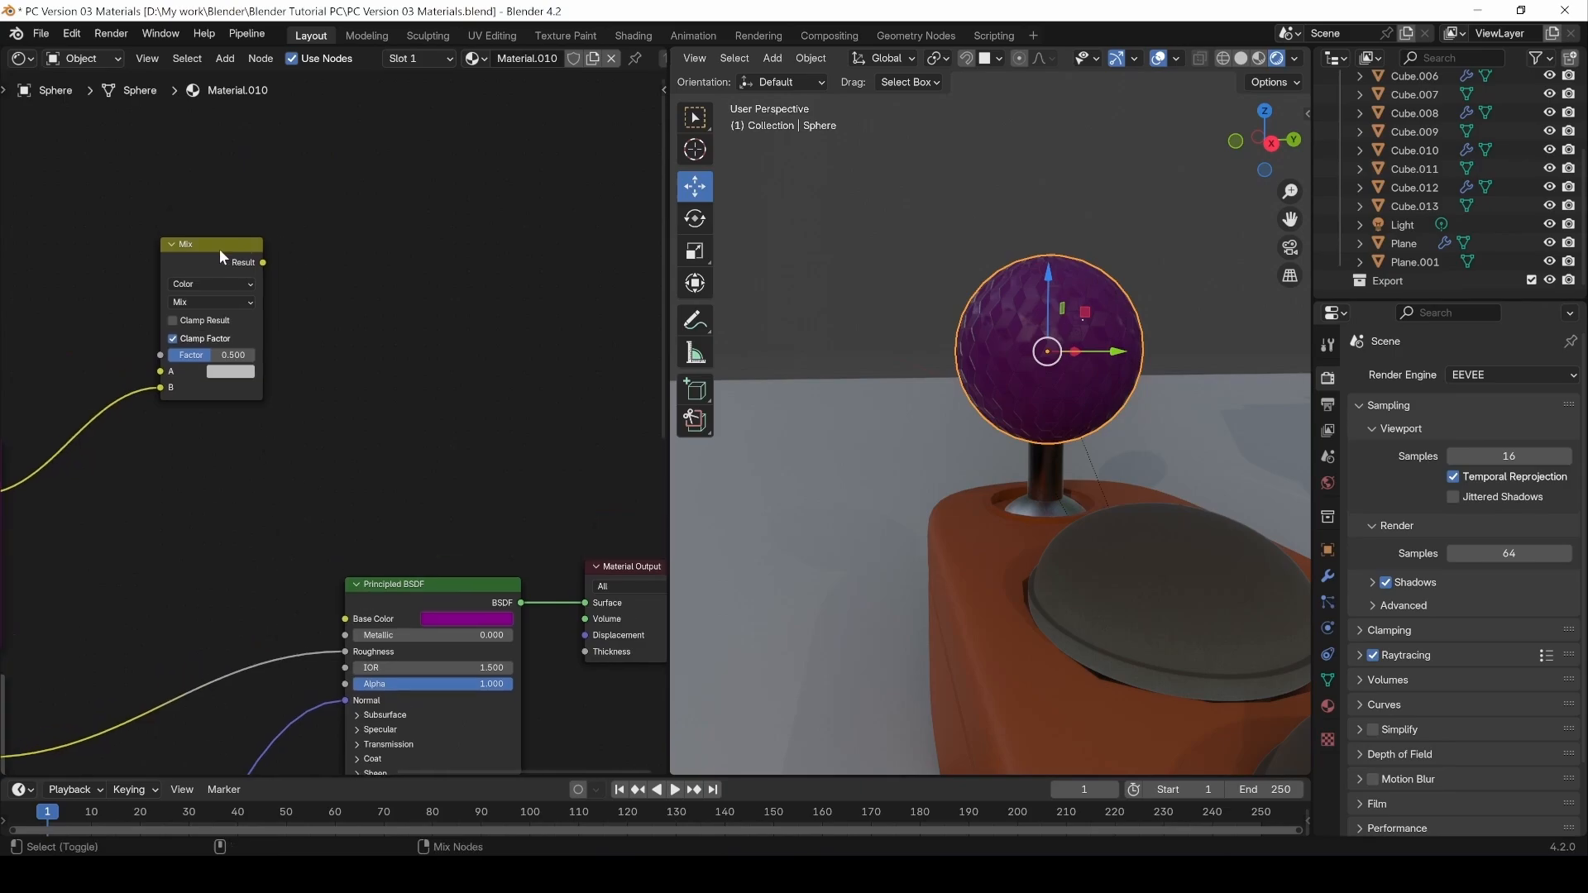
{"action": "left_click_drag", "start_coordinate": [263, 263], "coordinate": [585, 603]}
{"action": "middle_click_drag", "start_coordinate": [417, 470], "coordinate": [363, 550]}
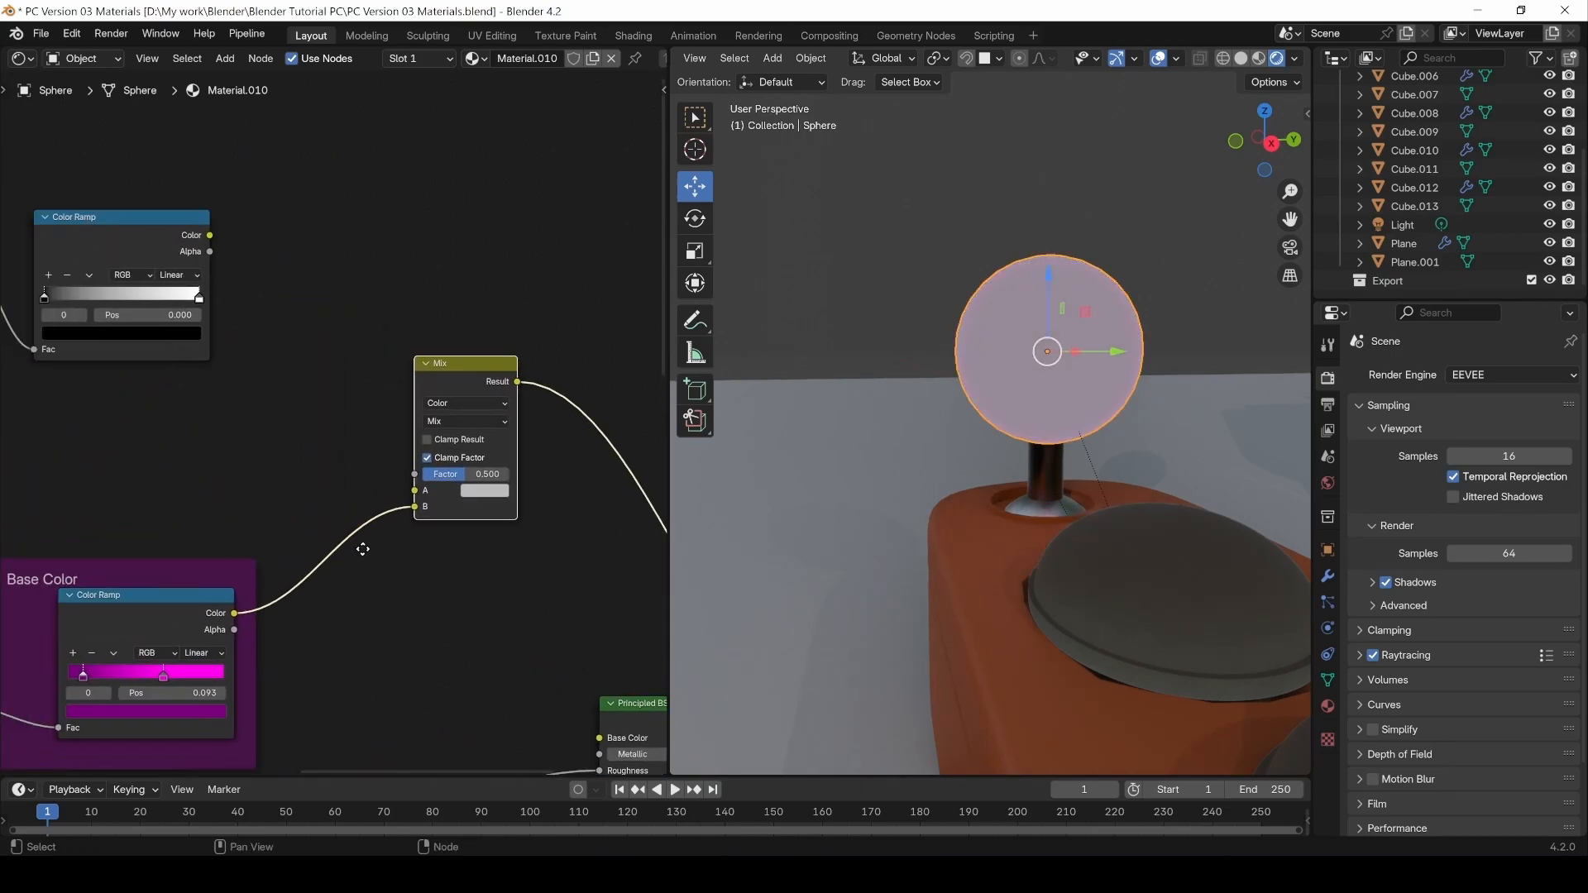
{"action": "middle_click_drag", "start_coordinate": [260, 630], "coordinate": [284, 617]}
Try the Mix node's factor at 1 and then at 0 to compare its two colors on the sphere.
{"action": "left_click", "coordinate": [505, 459]}
{"action": "type", "text": "1"}
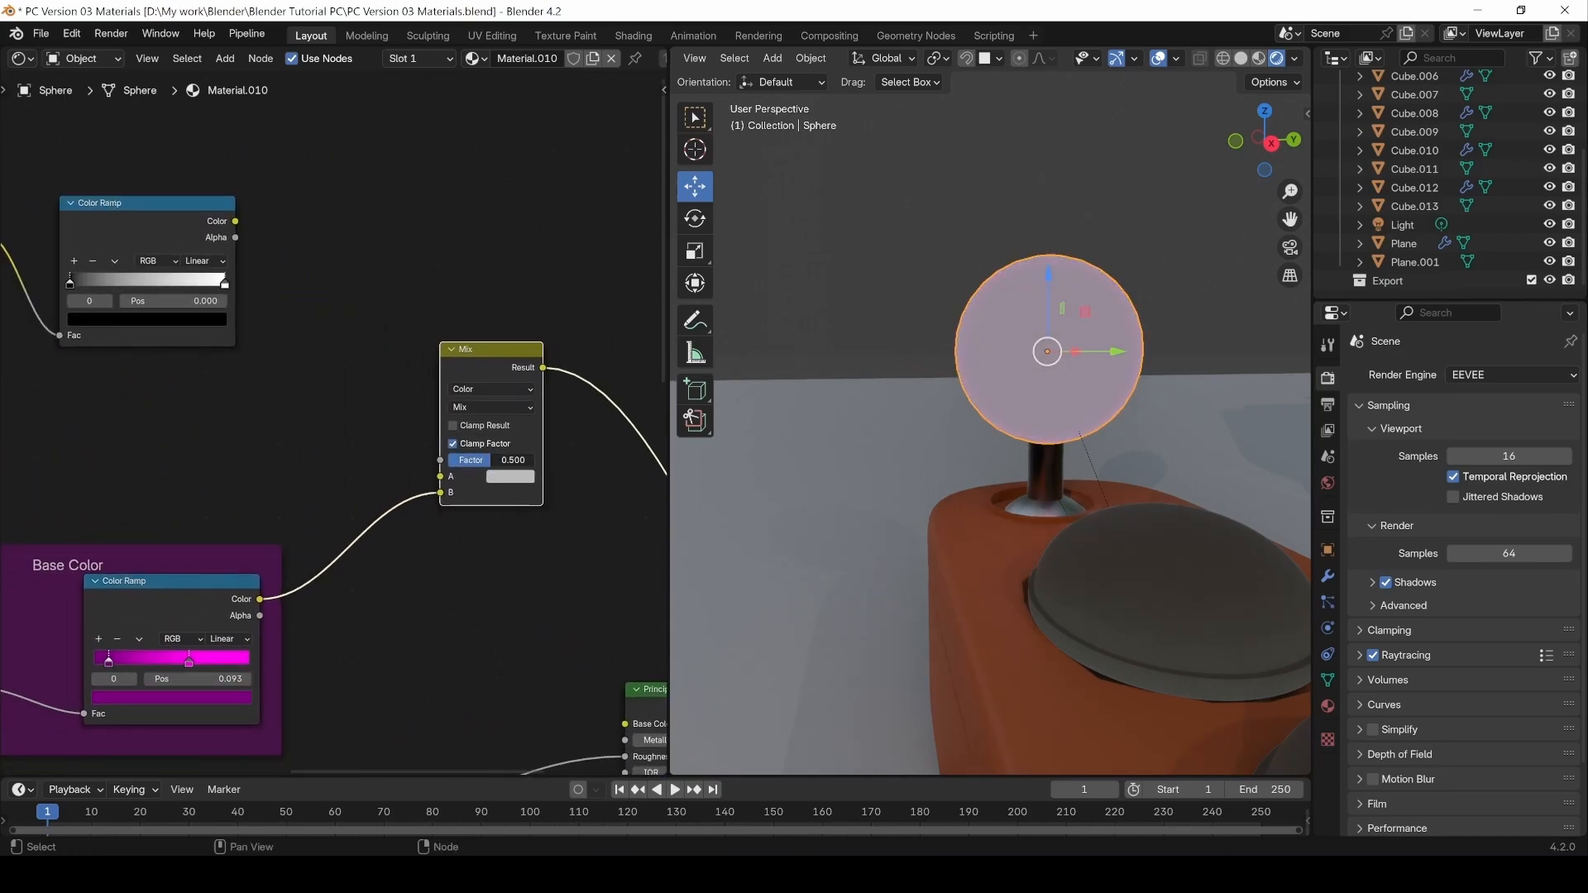
{"action": "key", "text": "Return"}
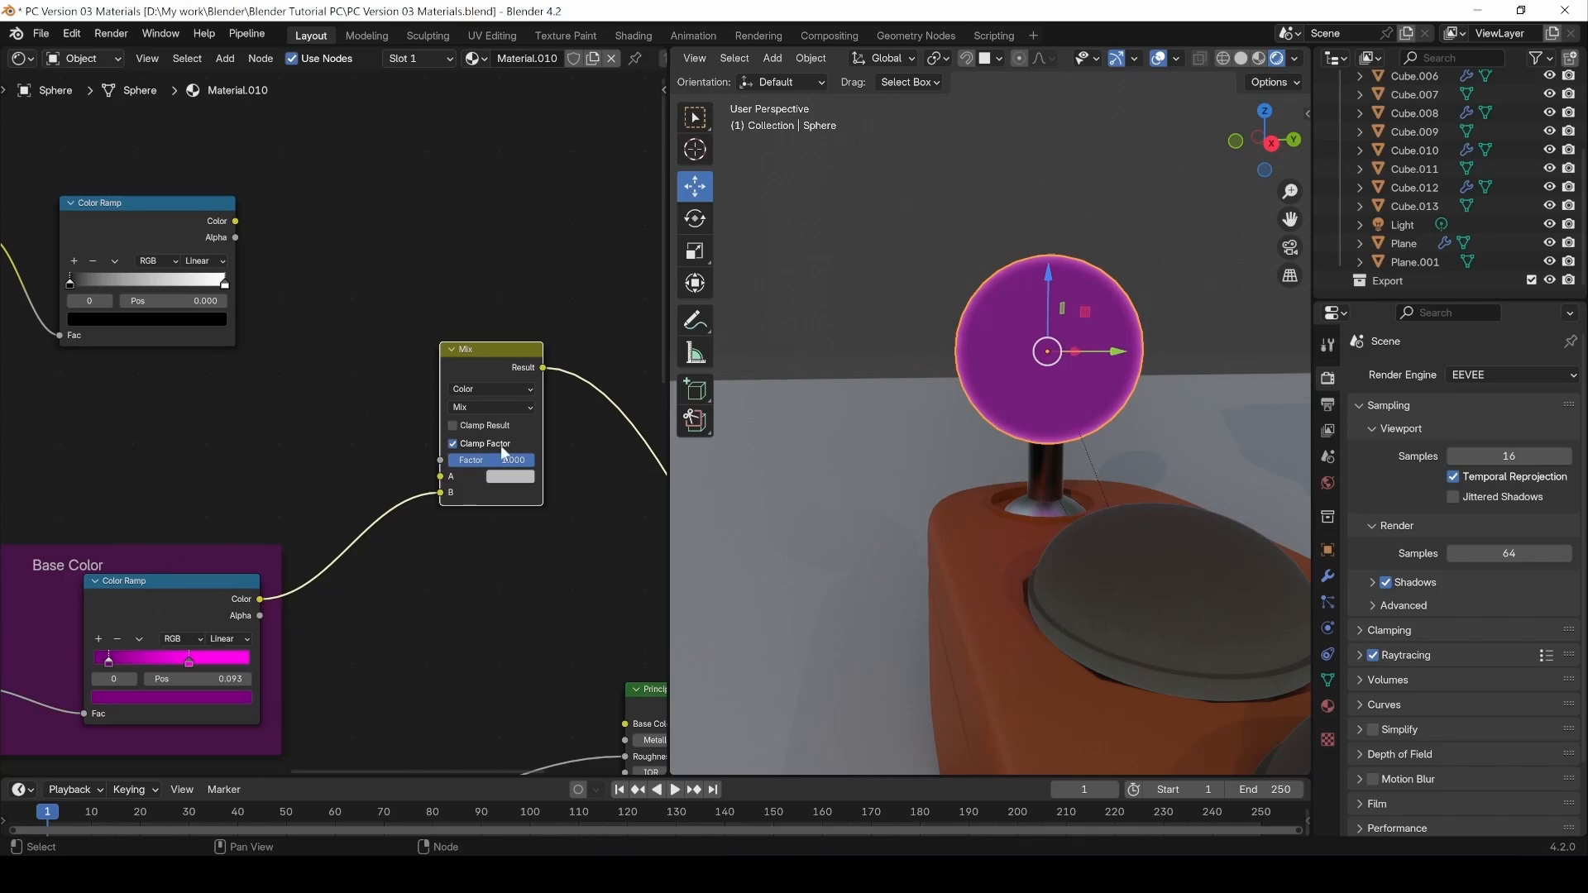
{"action": "mouse_move", "coordinate": [524, 459]}
{"action": "left_mouse_down"}
{"action": "mouse_move", "coordinate": [445, 459]}
{"action": "mouse_move", "coordinate": [424, 528]}
{"action": "left_mouse_up"}
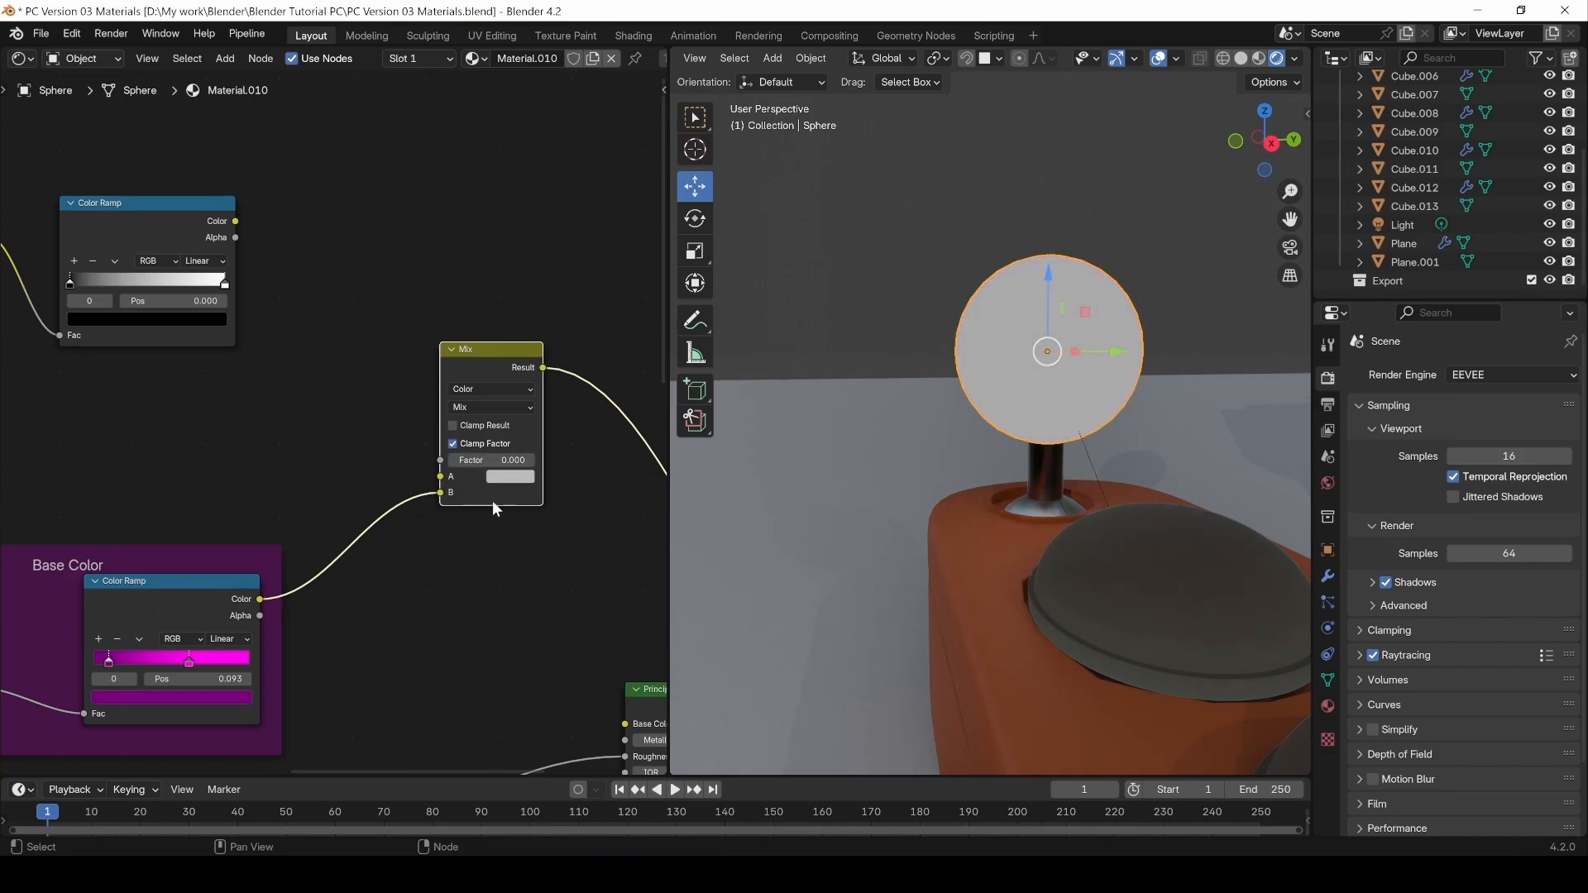
{"action": "middle_click_drag", "start_coordinate": [458, 552], "coordinate": [496, 543]}
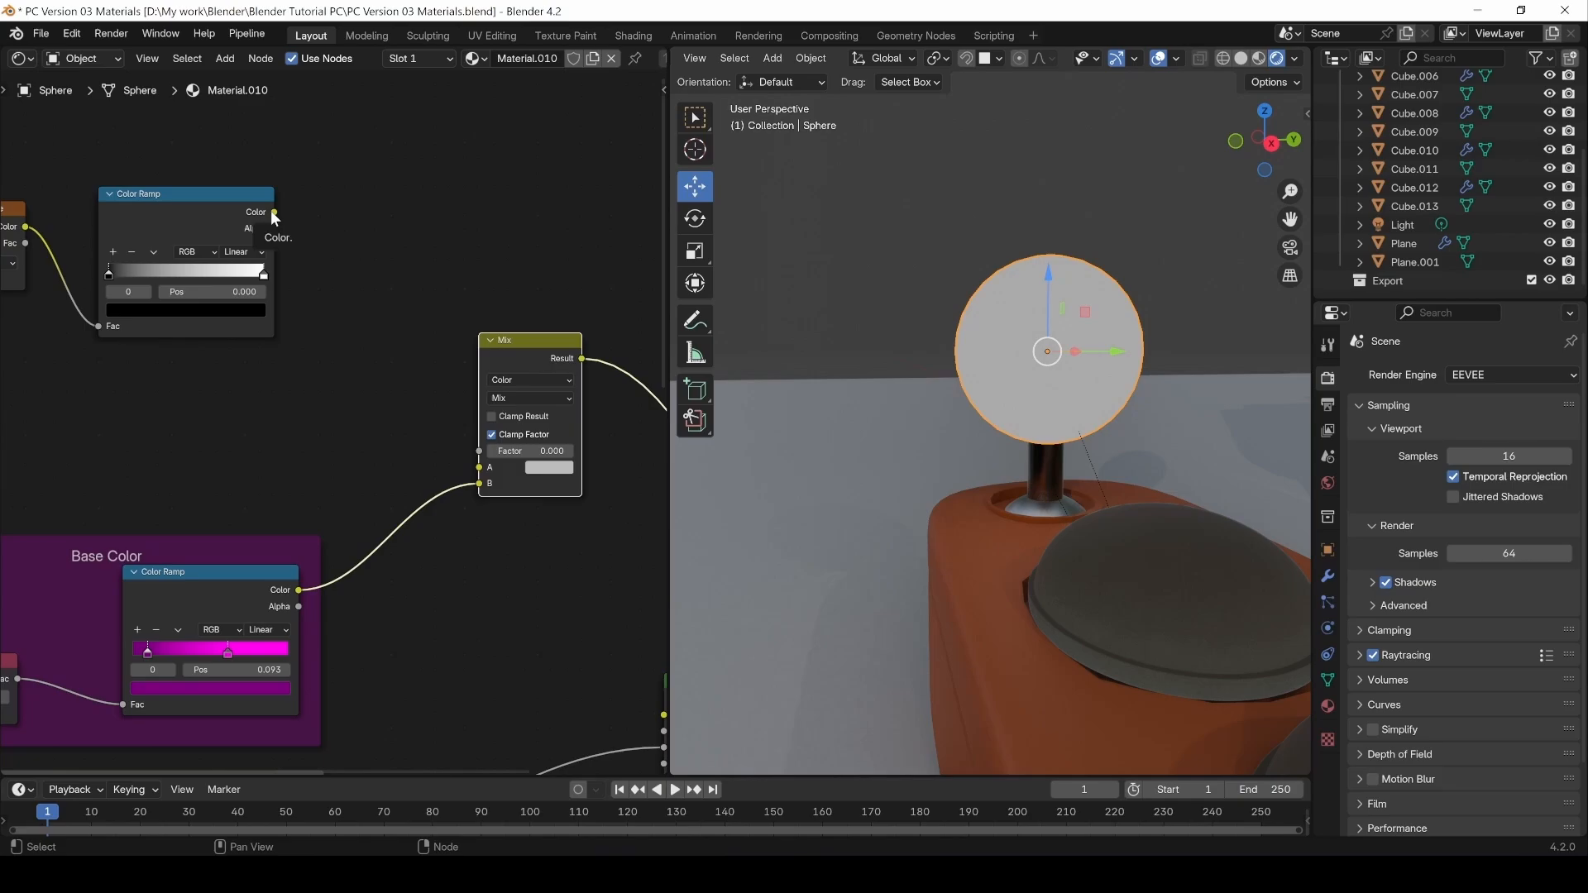
Preview the gradient Color Ramp on the sphere and compare its mask with Mix factors 1 and 0.
{"action": "left_click", "coordinate": [217, 205], "text": "ctrl+shift"}
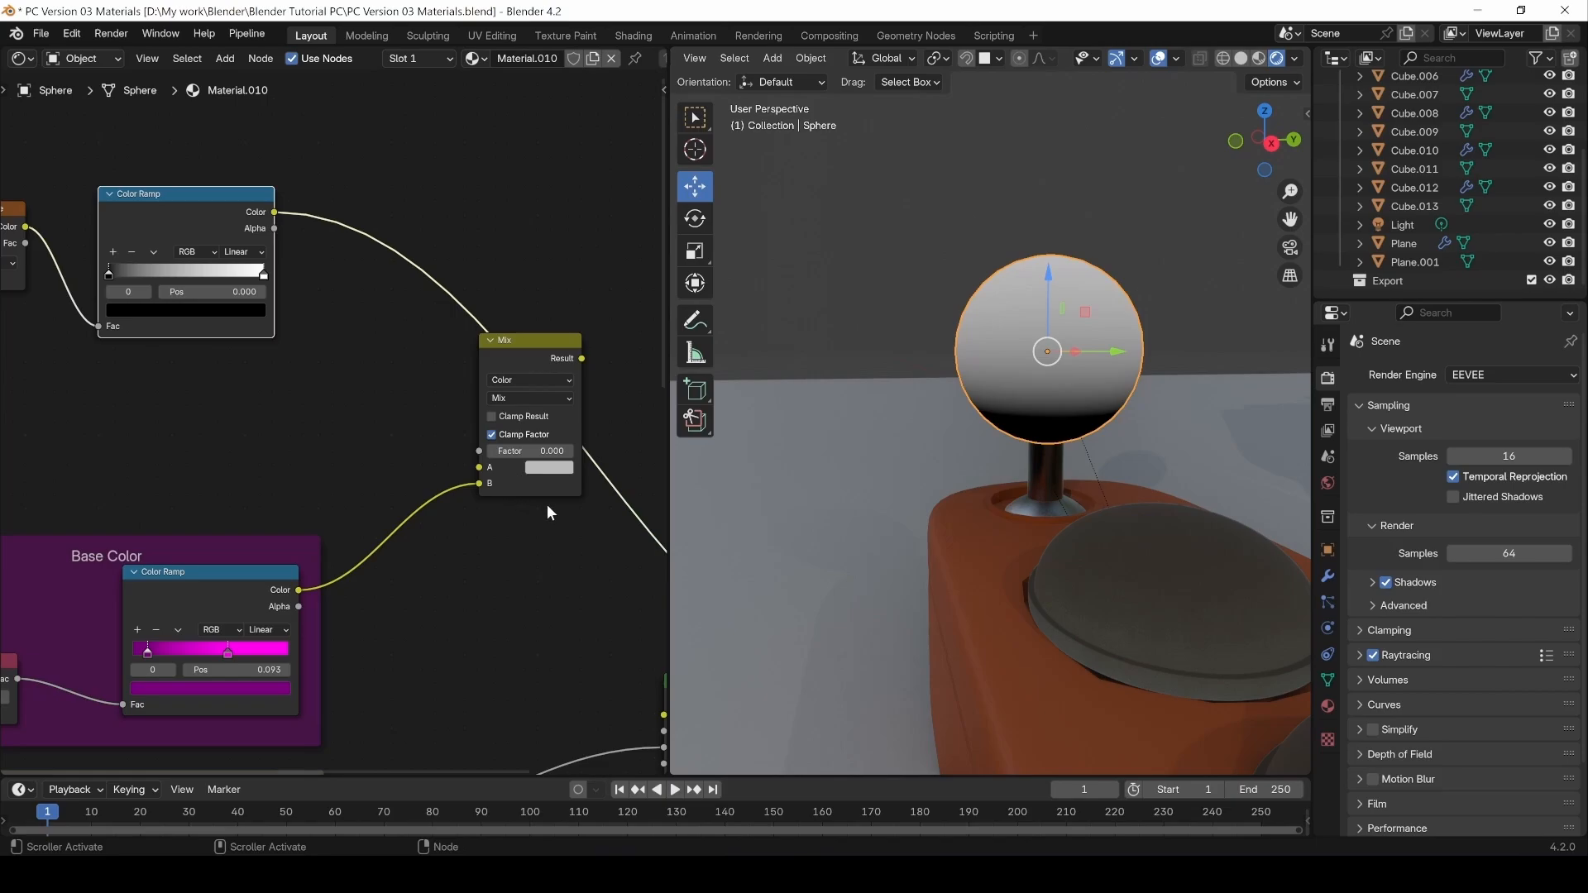
{"action": "left_click_drag", "start_coordinate": [503, 462], "coordinate": [579, 462]}
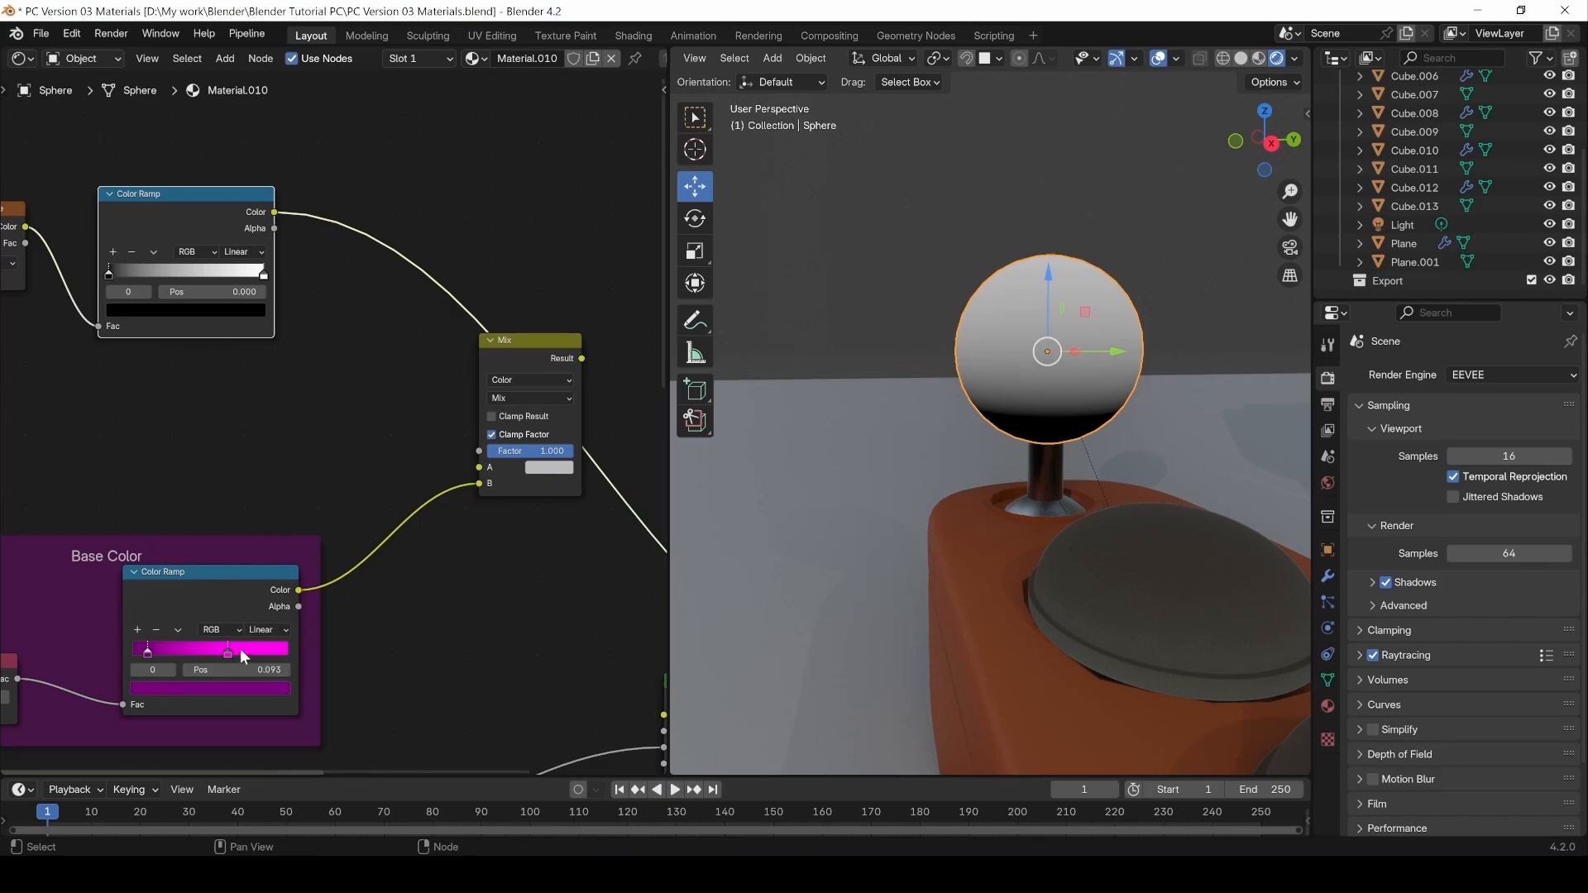
{"action": "left_click_drag", "start_coordinate": [518, 457], "coordinate": [431, 456]}
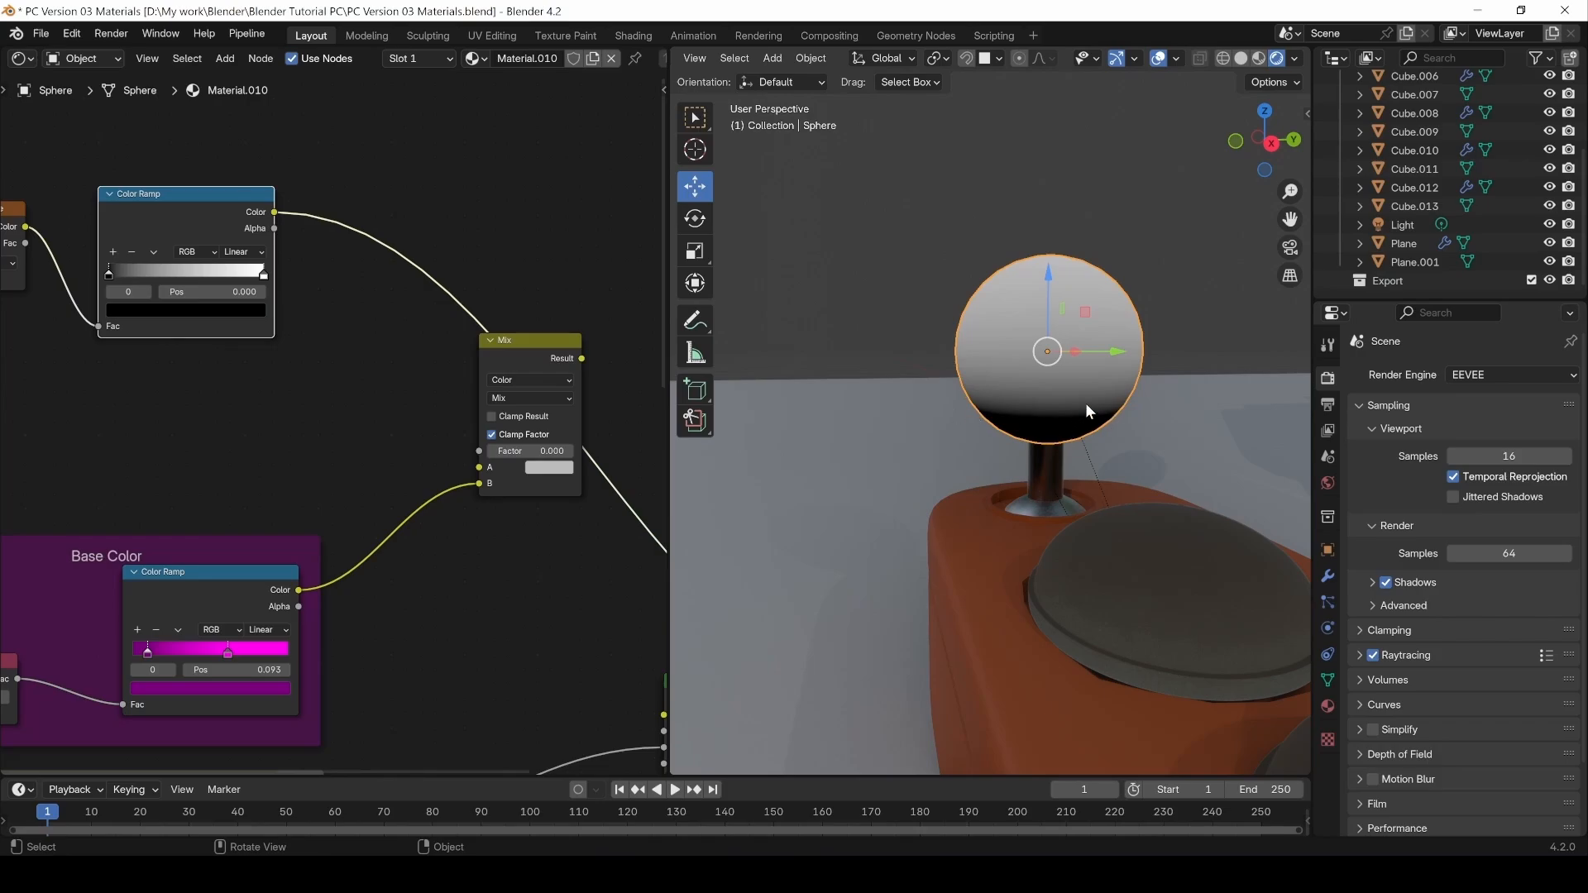
Preview the Mix node and link the gradient Color Ramp's color output to its Factor input.
{"action": "left_click", "coordinate": [489, 343], "text": "ctrl+shift"}
{"action": "mouse_move", "coordinate": [274, 212]}
{"action": "left_mouse_down"}
{"action": "mouse_move", "coordinate": [342, 231]}
{"action": "mouse_move", "coordinate": [449, 440]}
{"action": "mouse_move", "coordinate": [480, 451]}
{"action": "left_mouse_up"}
{"action": "middle_click_drag", "start_coordinate": [400, 418], "coordinate": [354, 401]}
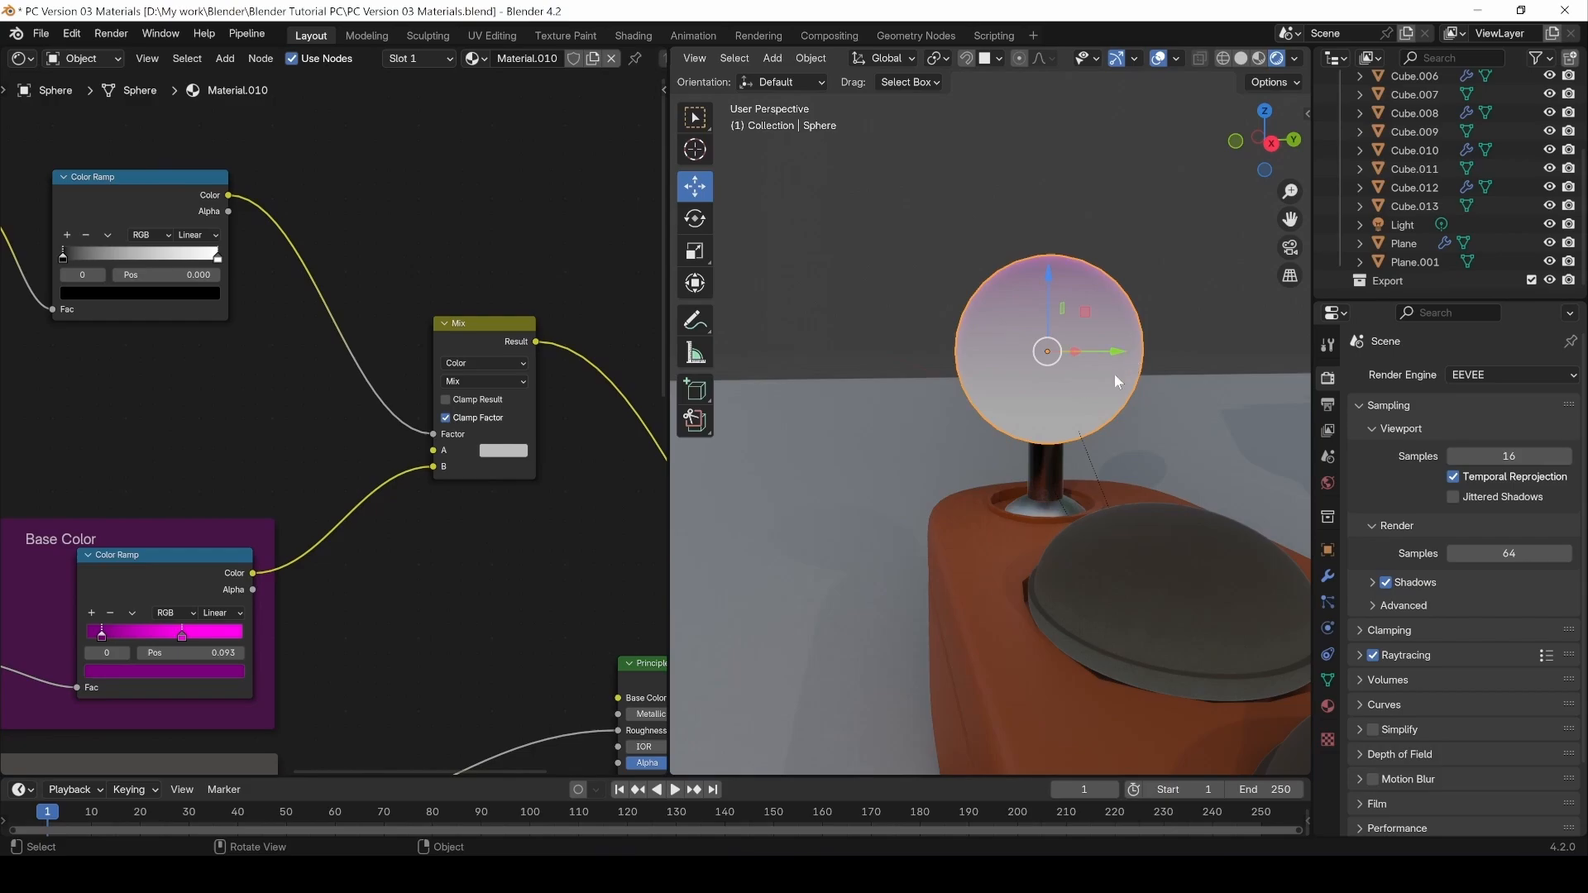
{"action": "middle_click_drag", "start_coordinate": [250, 492], "coordinate": [316, 507]}
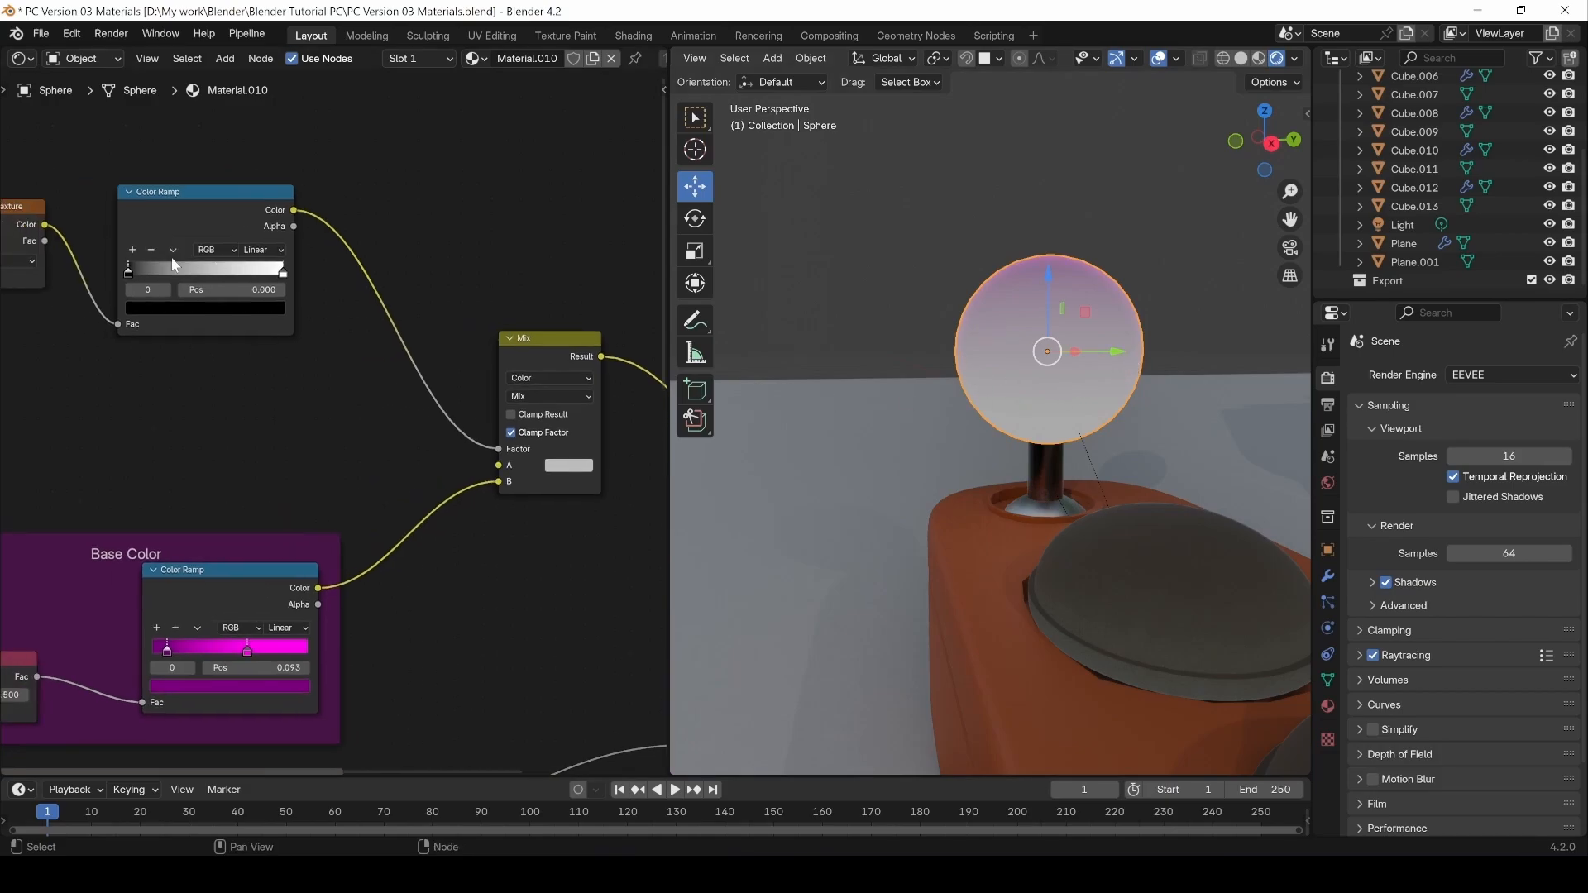
Connect the Mix result to the Principled BSDF's Base Color and the BSDF output to the Material Output's Surface.
{"action": "middle_click_drag", "start_coordinate": [526, 530], "coordinate": [91, 308]}
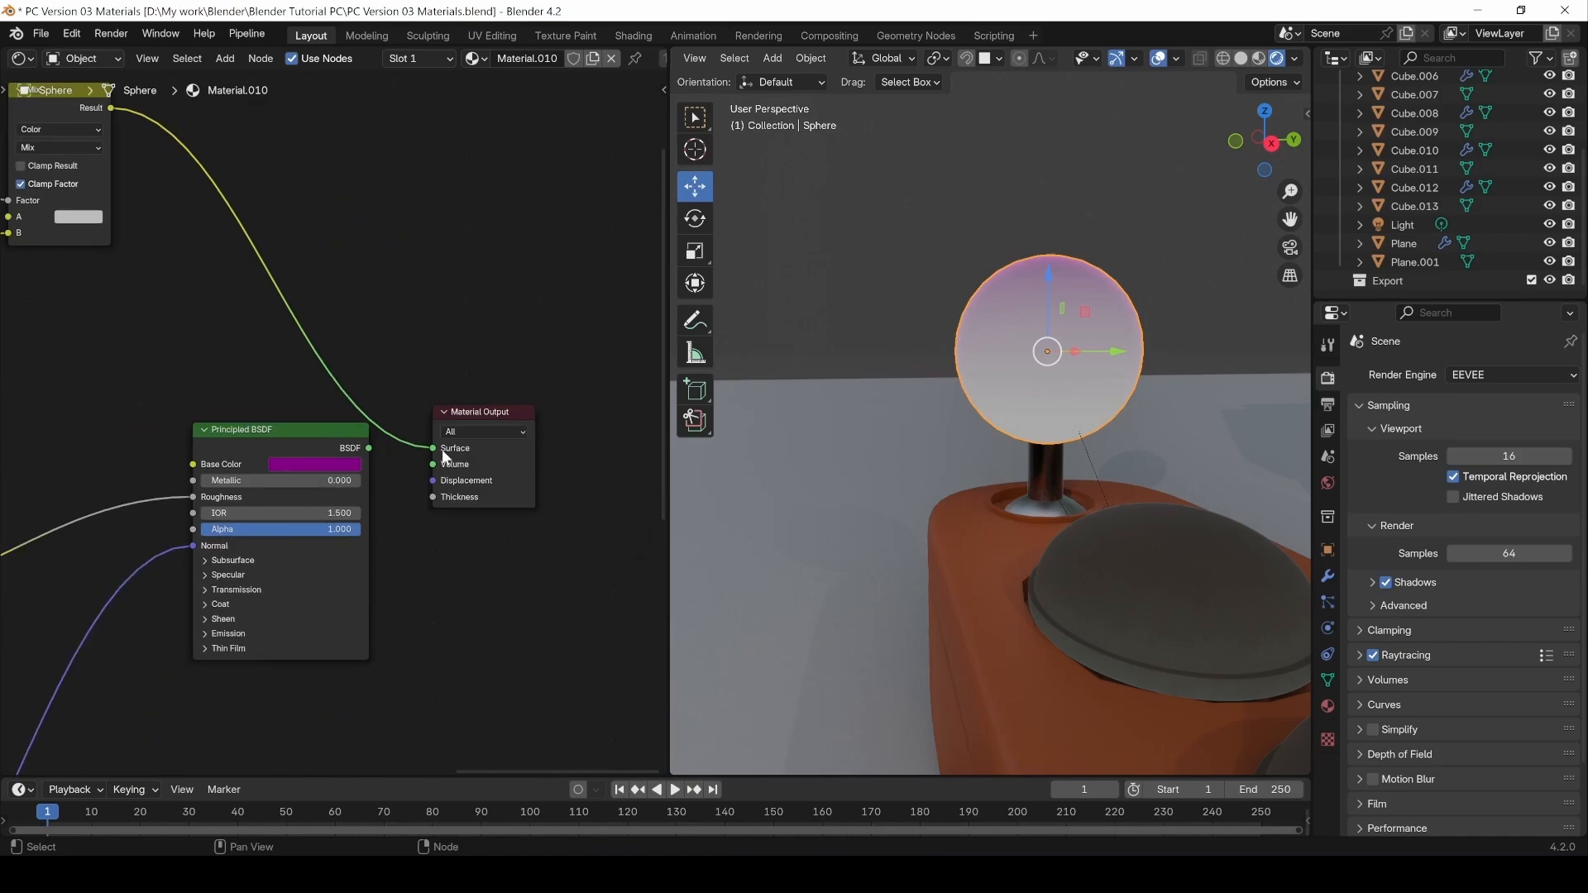
{"action": "left_click_drag", "start_coordinate": [440, 448], "coordinate": [193, 463]}
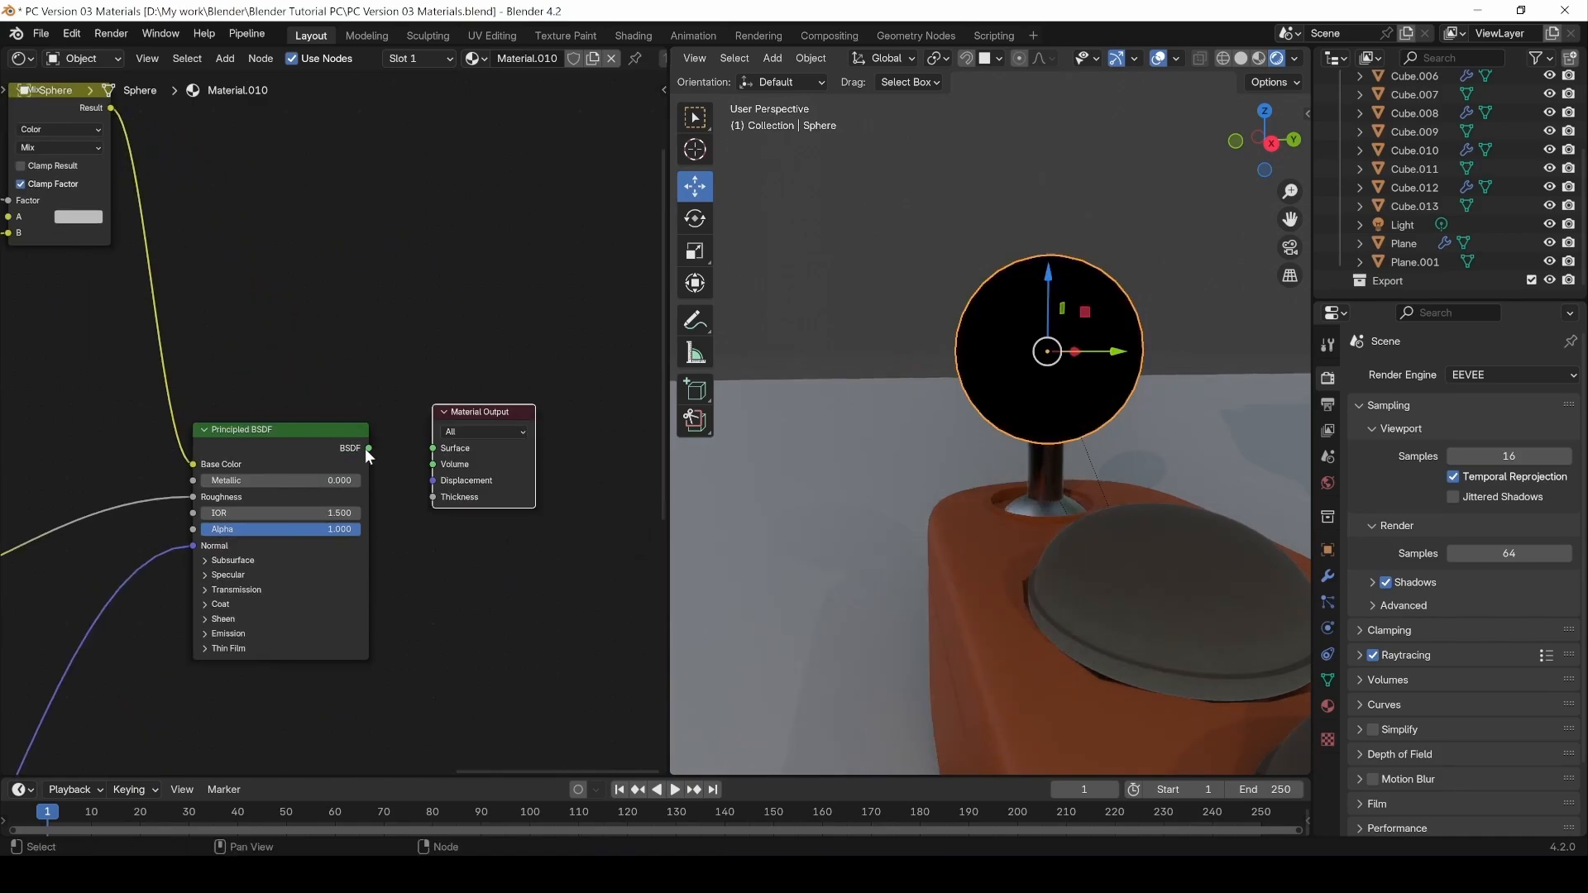
{"action": "left_click_drag", "start_coordinate": [368, 448], "coordinate": [434, 447]}
Preview the gradient Color Ramp's mask on the sphere, and return the preview to the Principled BSDF.
{"action": "middle_click_drag", "start_coordinate": [174, 424], "coordinate": [474, 526]}
{"action": "key", "text": "b"}
{"action": "key", "text": "Escape"}
{"action": "middle_click_drag", "start_coordinate": [59, 441], "coordinate": [296, 414]}
{"action": "left_click_drag", "start_coordinate": [296, 414], "coordinate": [569, 302]}
{"action": "middle_click_drag", "start_coordinate": [522, 197], "coordinate": [221, 137]}
{"action": "left_click", "coordinate": [250, 263], "text": "ctrl+shift"}
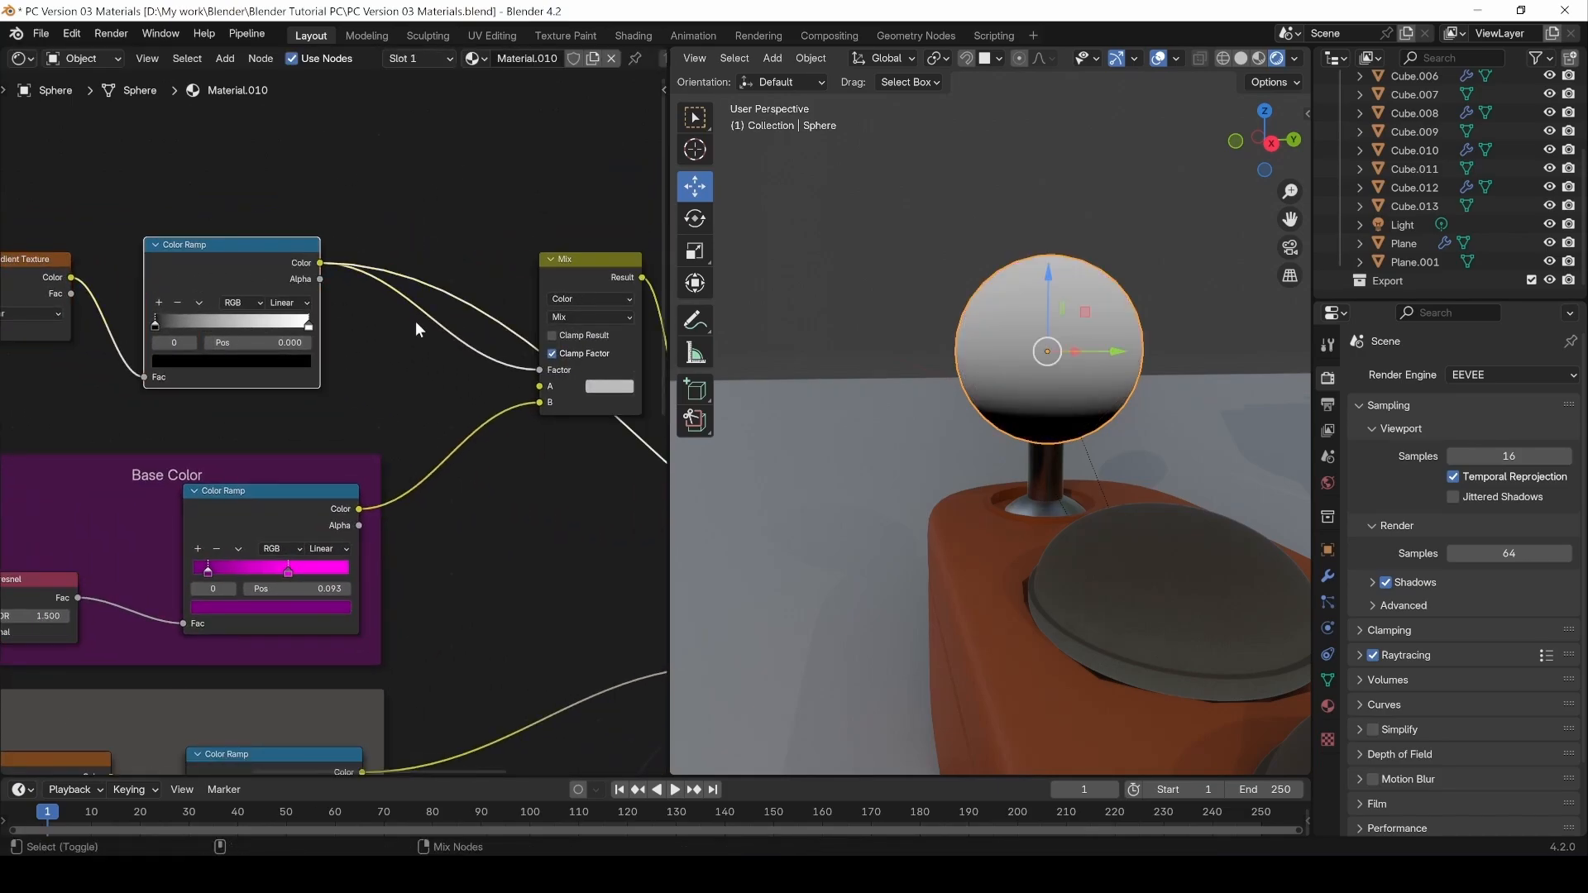
{"action": "middle_click_drag", "start_coordinate": [300, 370], "coordinate": [232, 361]}
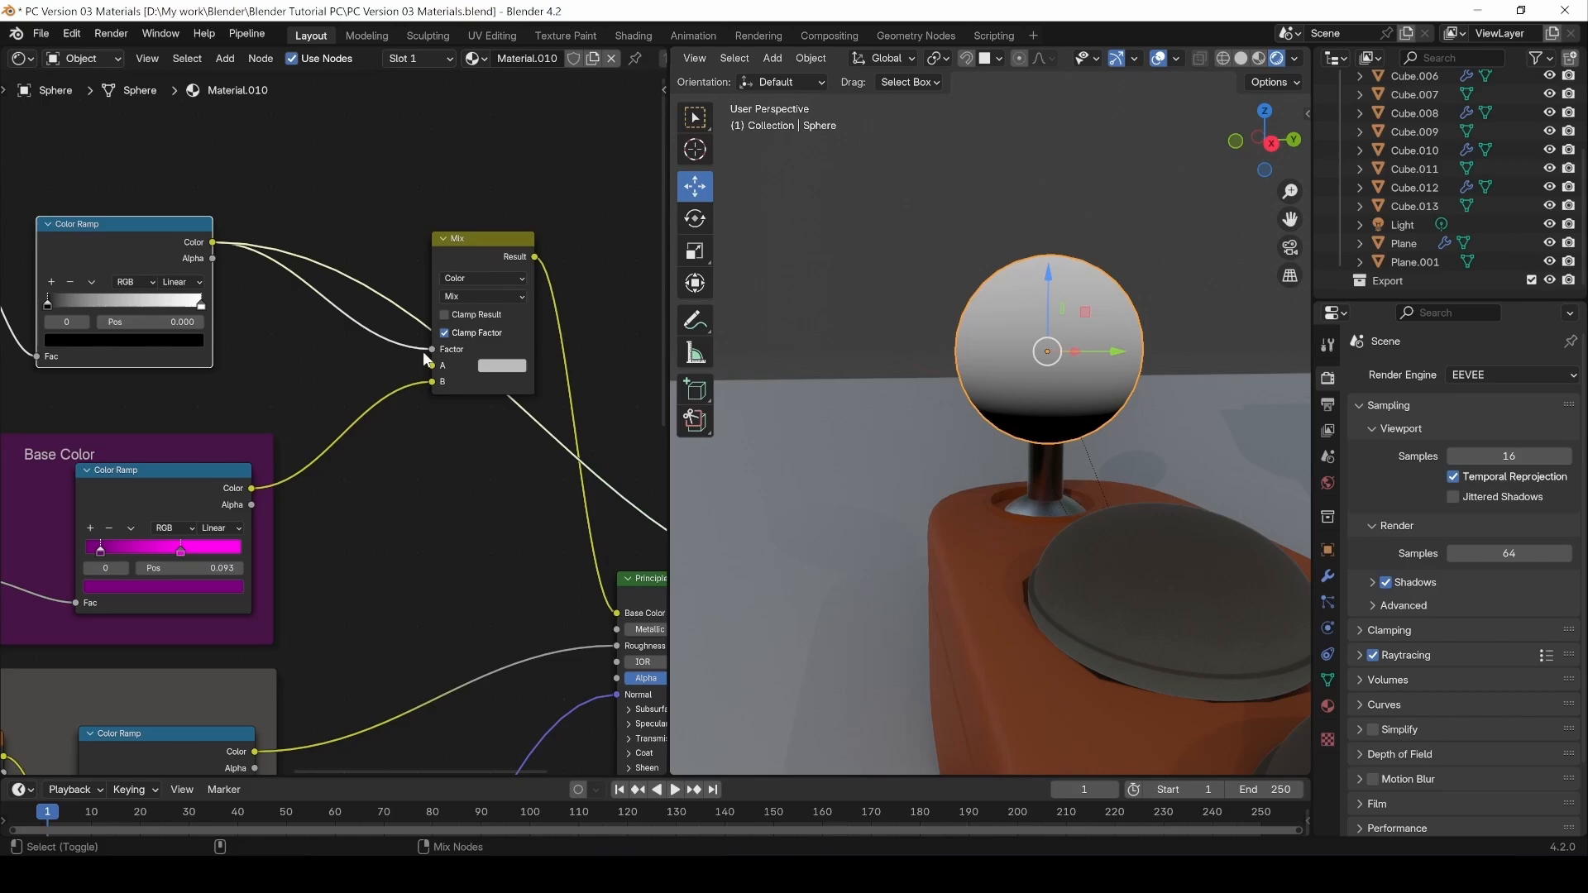
{"action": "middle_click_drag", "start_coordinate": [443, 501], "coordinate": [491, 527]}
{"action": "left_click", "coordinate": [501, 503], "text": "ctrl+shift"}
Set the Mix node's A color to a saturated orange-red.
{"action": "middle_click_drag", "start_coordinate": [513, 382], "coordinate": [474, 389]}
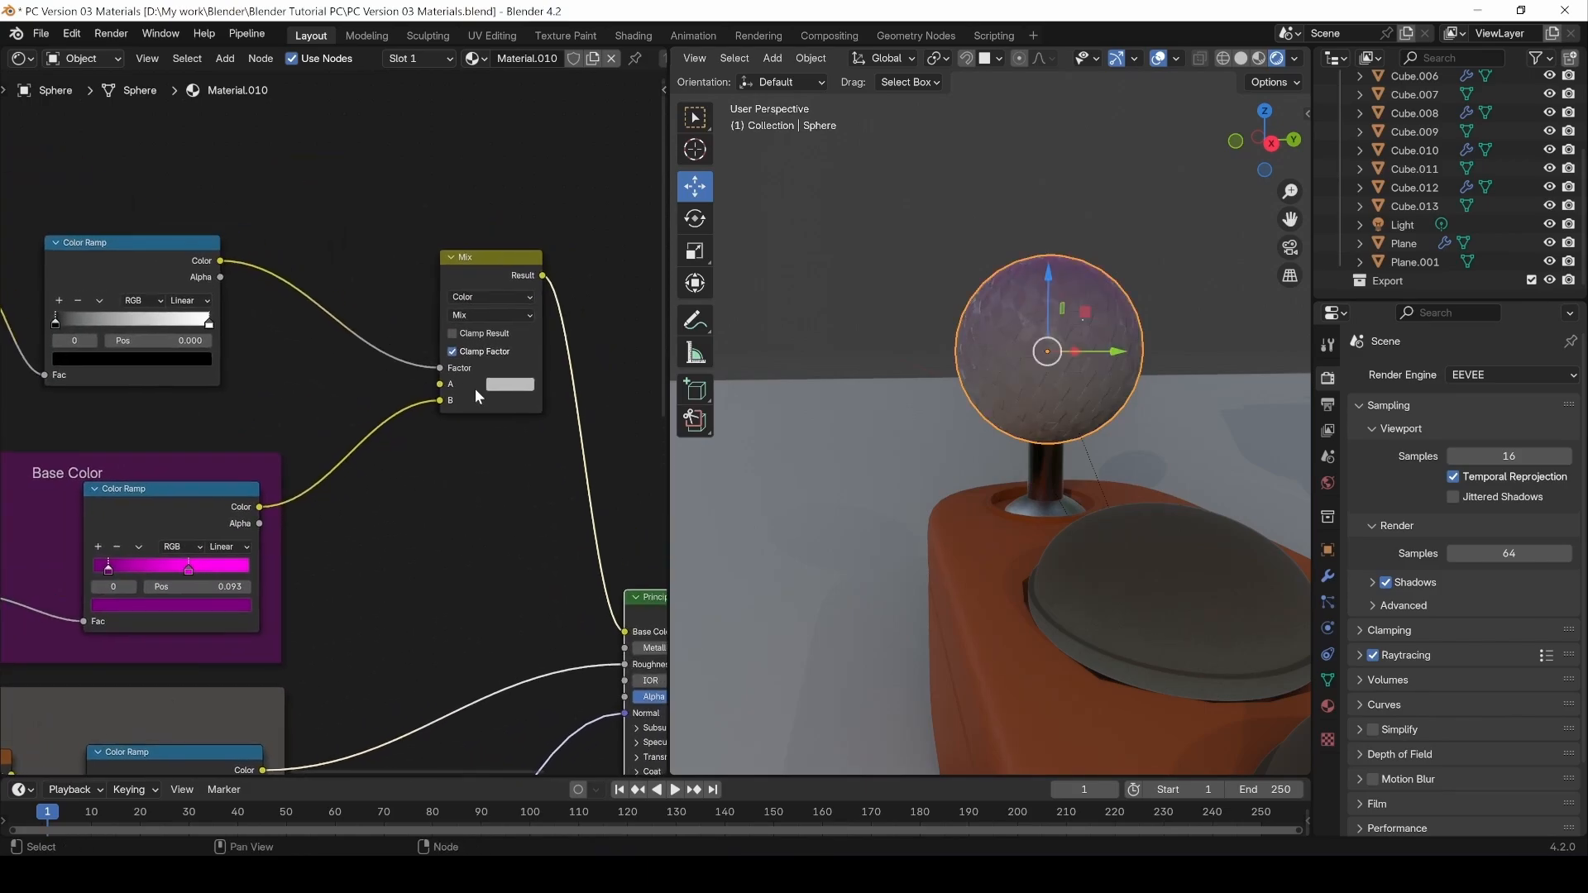
{"action": "left_click", "coordinate": [517, 385]}
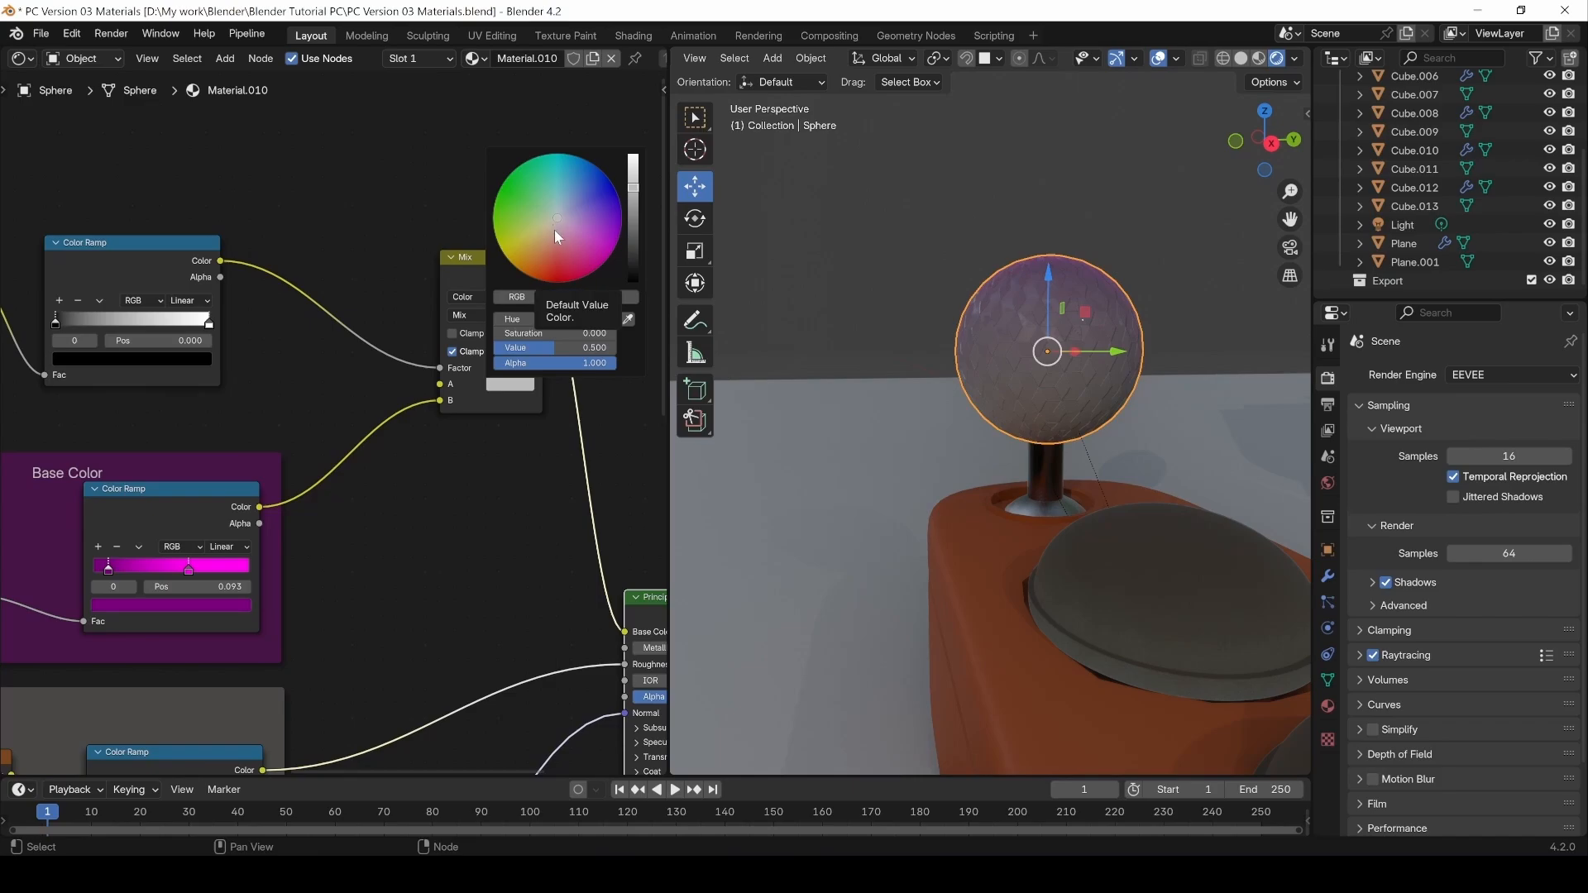
{"action": "left_click_drag", "start_coordinate": [554, 230], "coordinate": [536, 279]}
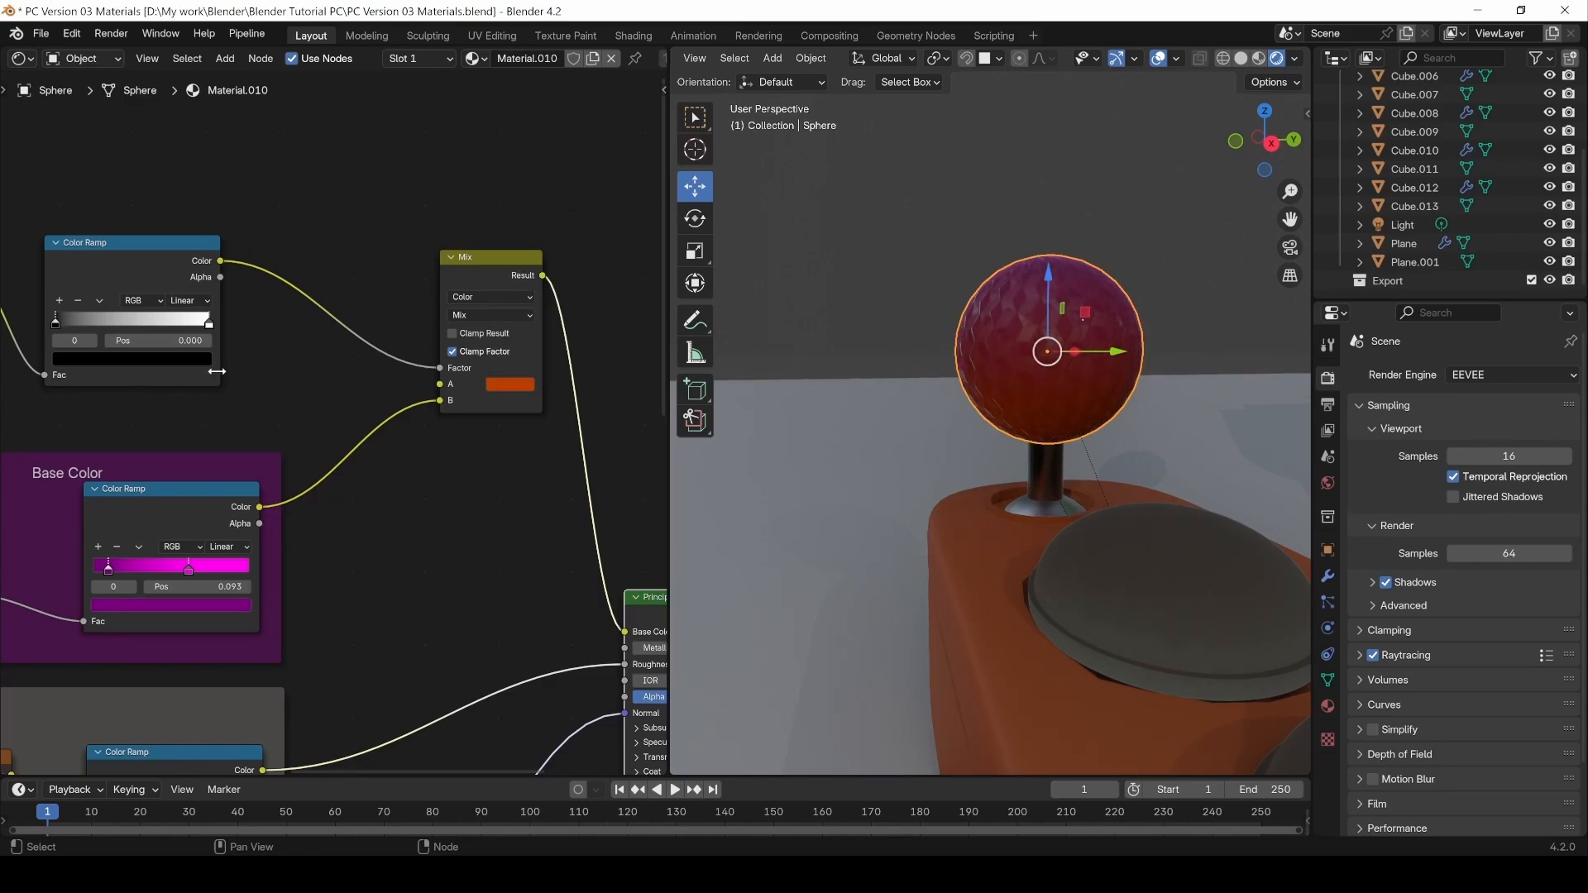
Adjust the X location of the gradient's Mapping node, trying 0.56 m and settling on 0.47 m.
{"action": "middle_click_drag", "start_coordinate": [142, 420], "coordinate": [198, 415]}
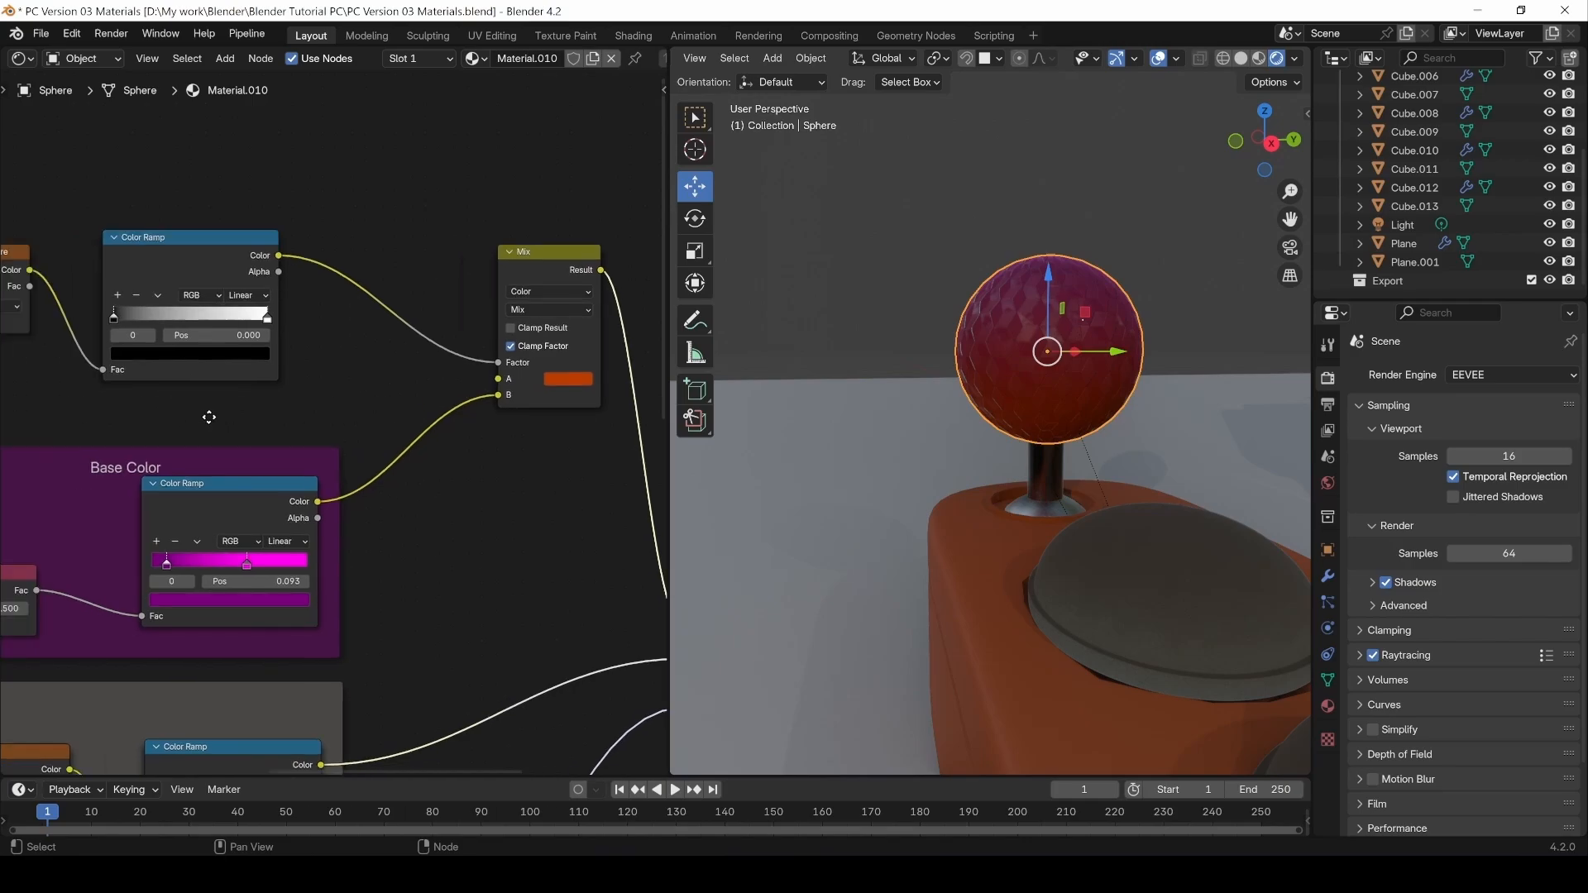
{"action": "mouse_move", "coordinate": [1002, 405]}
{"action": "middle_mouse_down"}
{"action": "mouse_move", "coordinate": [1089, 505]}
{"action": "mouse_move", "coordinate": [1014, 402]}
{"action": "middle_mouse_up"}
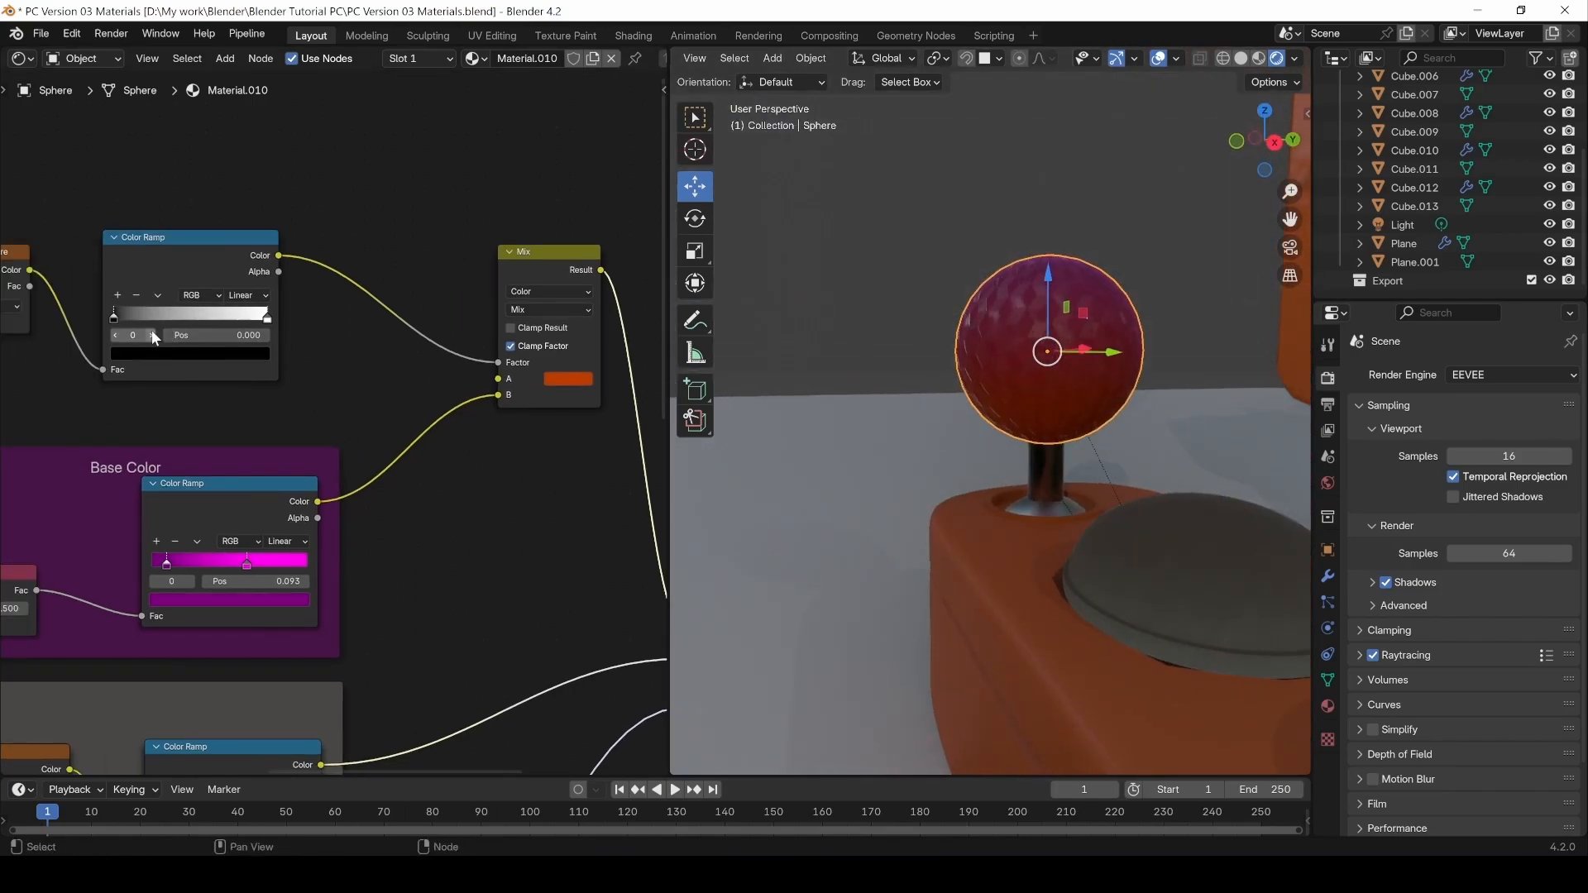
{"action": "middle_click_drag", "start_coordinate": [151, 329], "coordinate": [402, 355]}
{"action": "scroll", "coordinate": [402, 369], "scroll_direction": "up", "scroll_amount": 1}
{"action": "scroll", "coordinate": [402, 369], "scroll_direction": "up", "scroll_amount": 2}
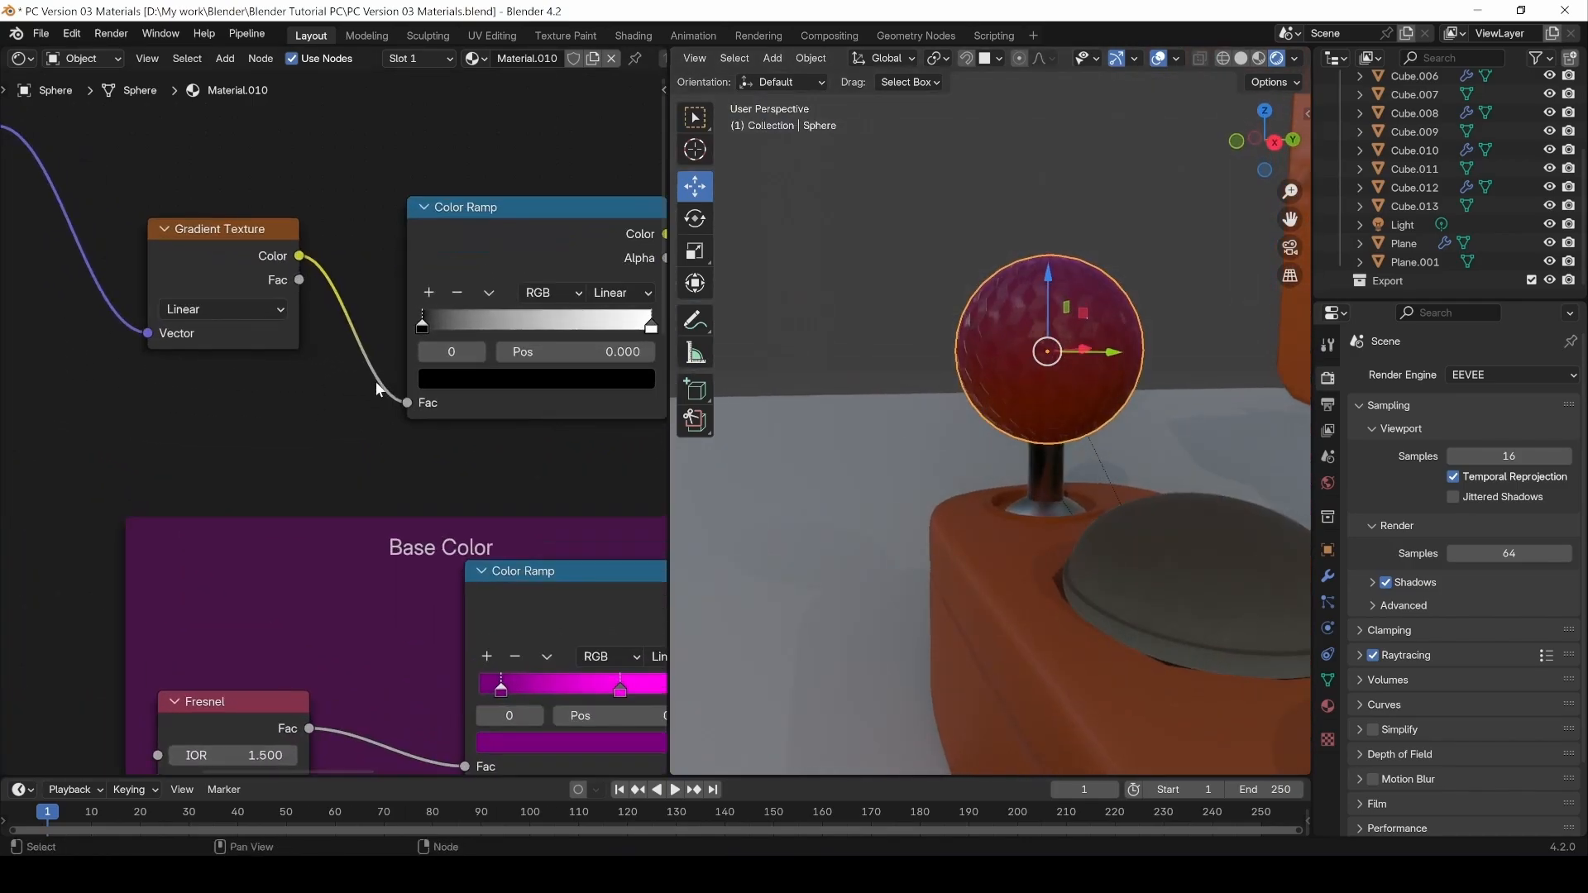
{"action": "middle_click_drag", "start_coordinate": [302, 365], "coordinate": [555, 468]}
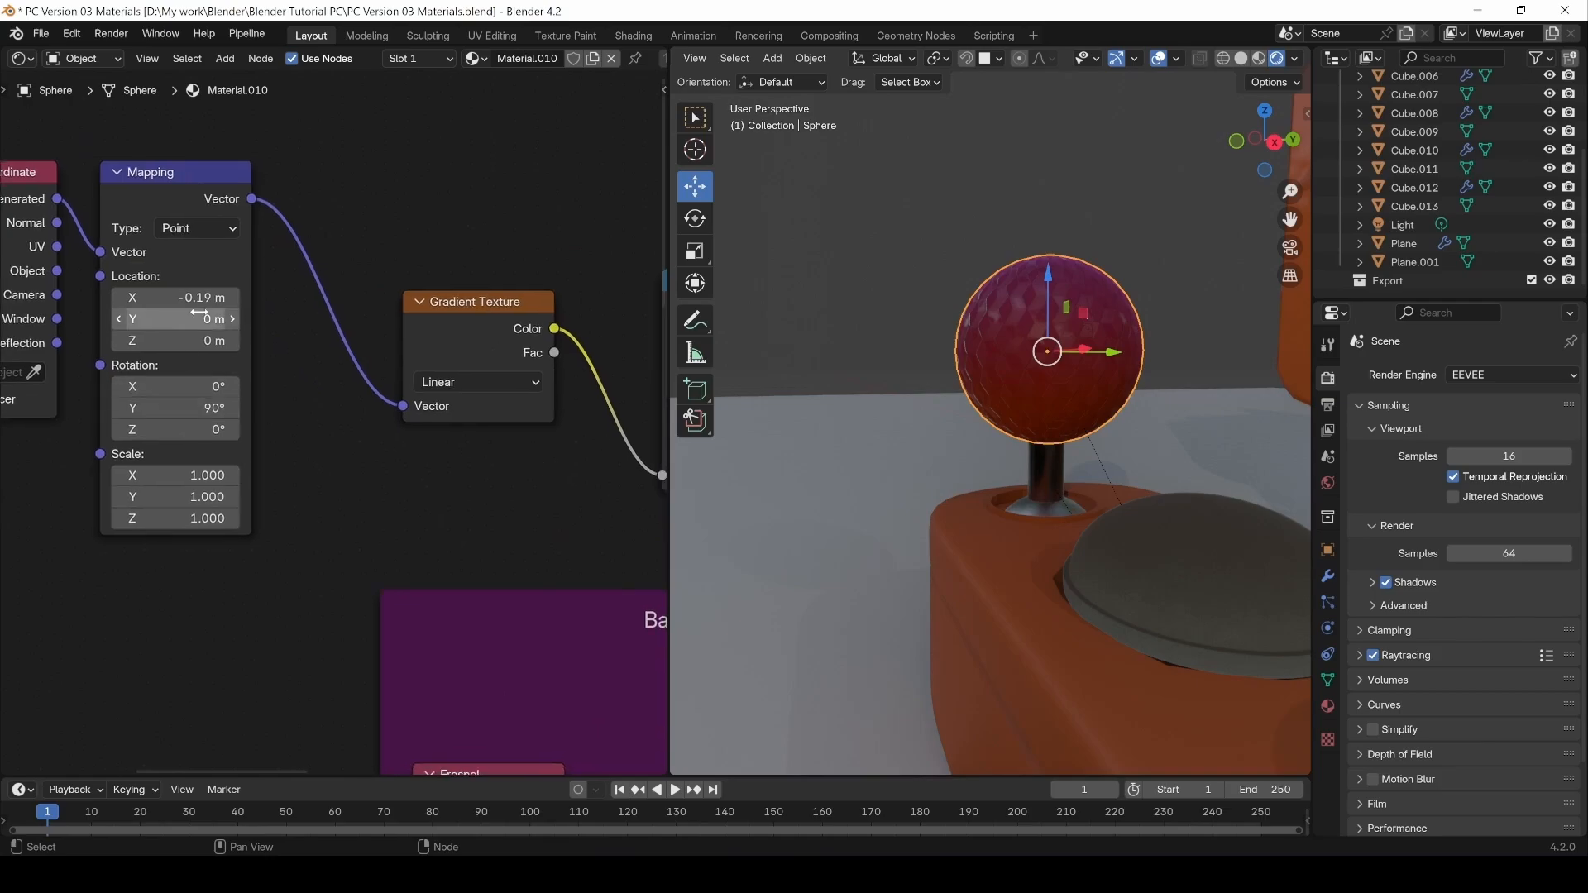
{"action": "key", "text": "shift"}
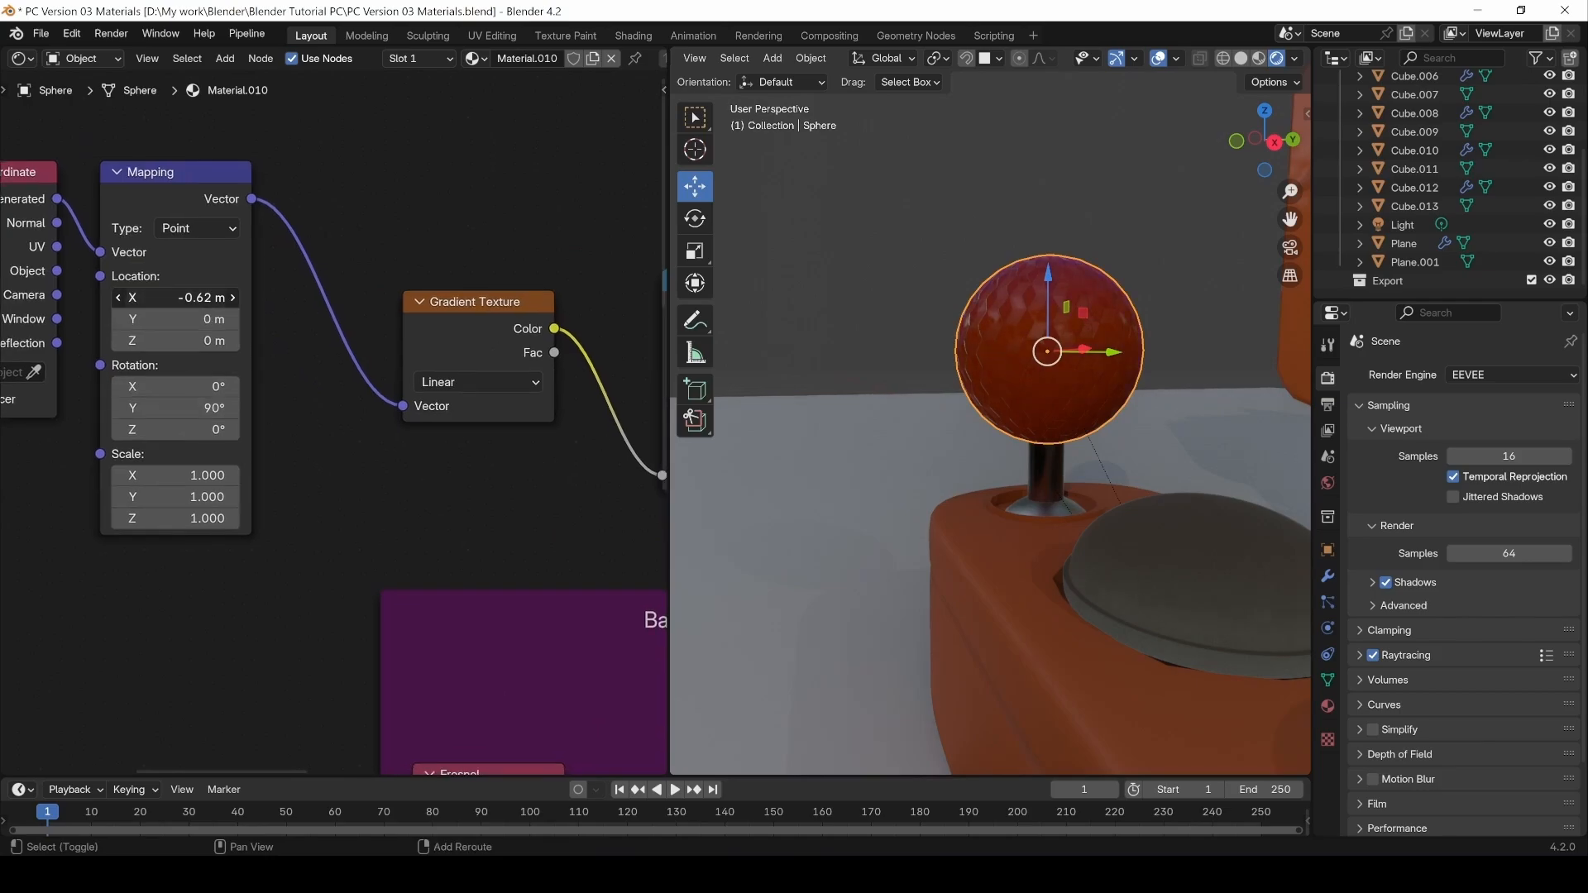
{"action": "left_click_drag", "start_coordinate": [174, 297], "coordinate": [212, 297], "text": "shift"}
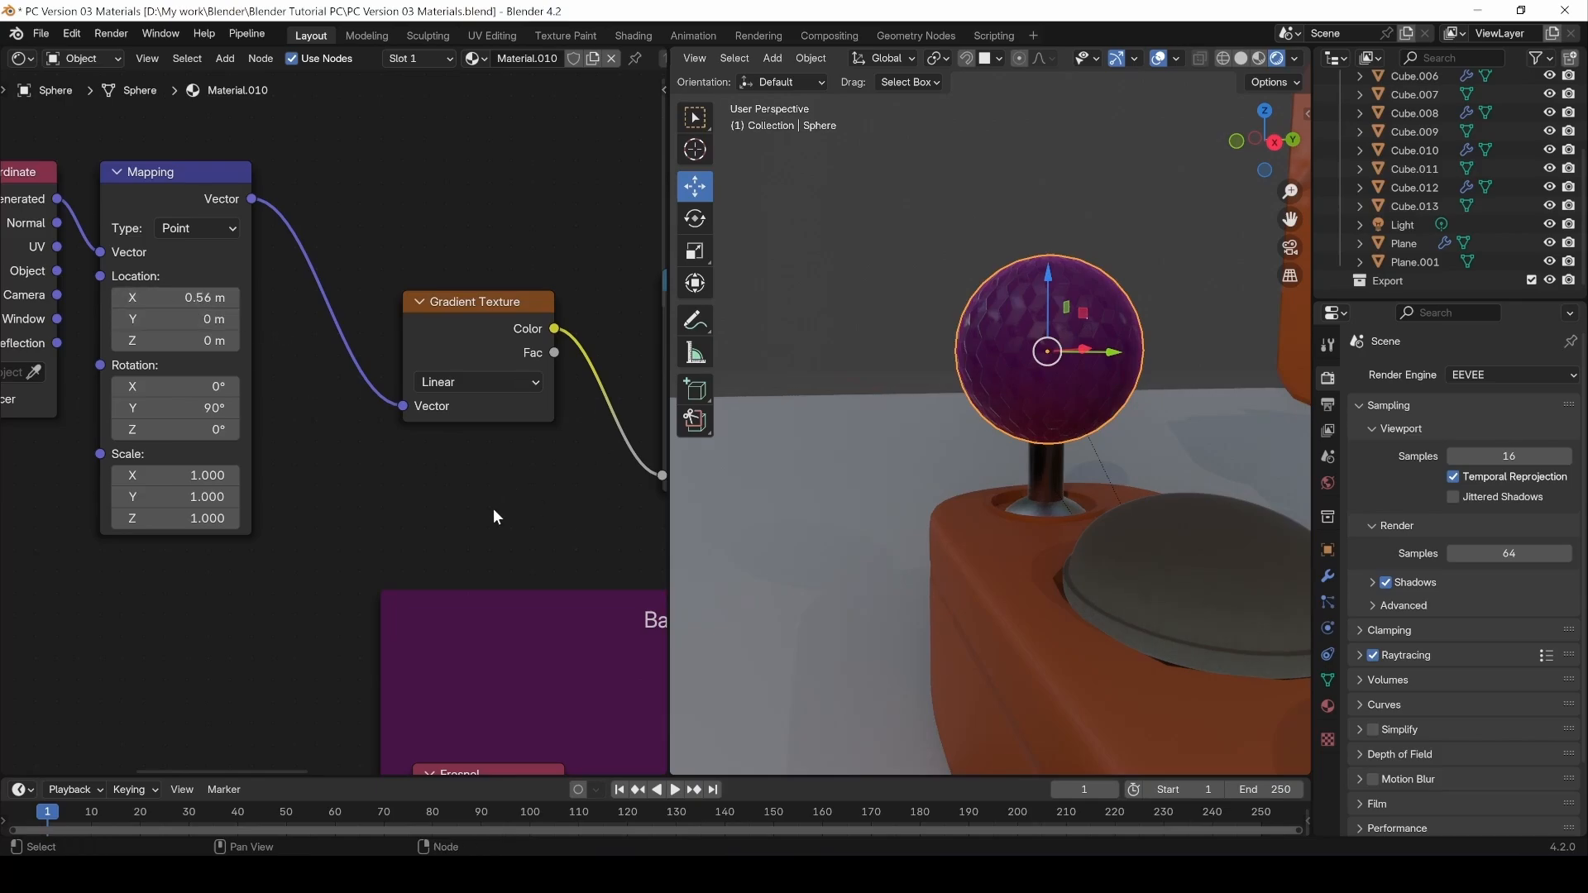
{"action": "middle_click_drag", "start_coordinate": [494, 510], "coordinate": [377, 482]}
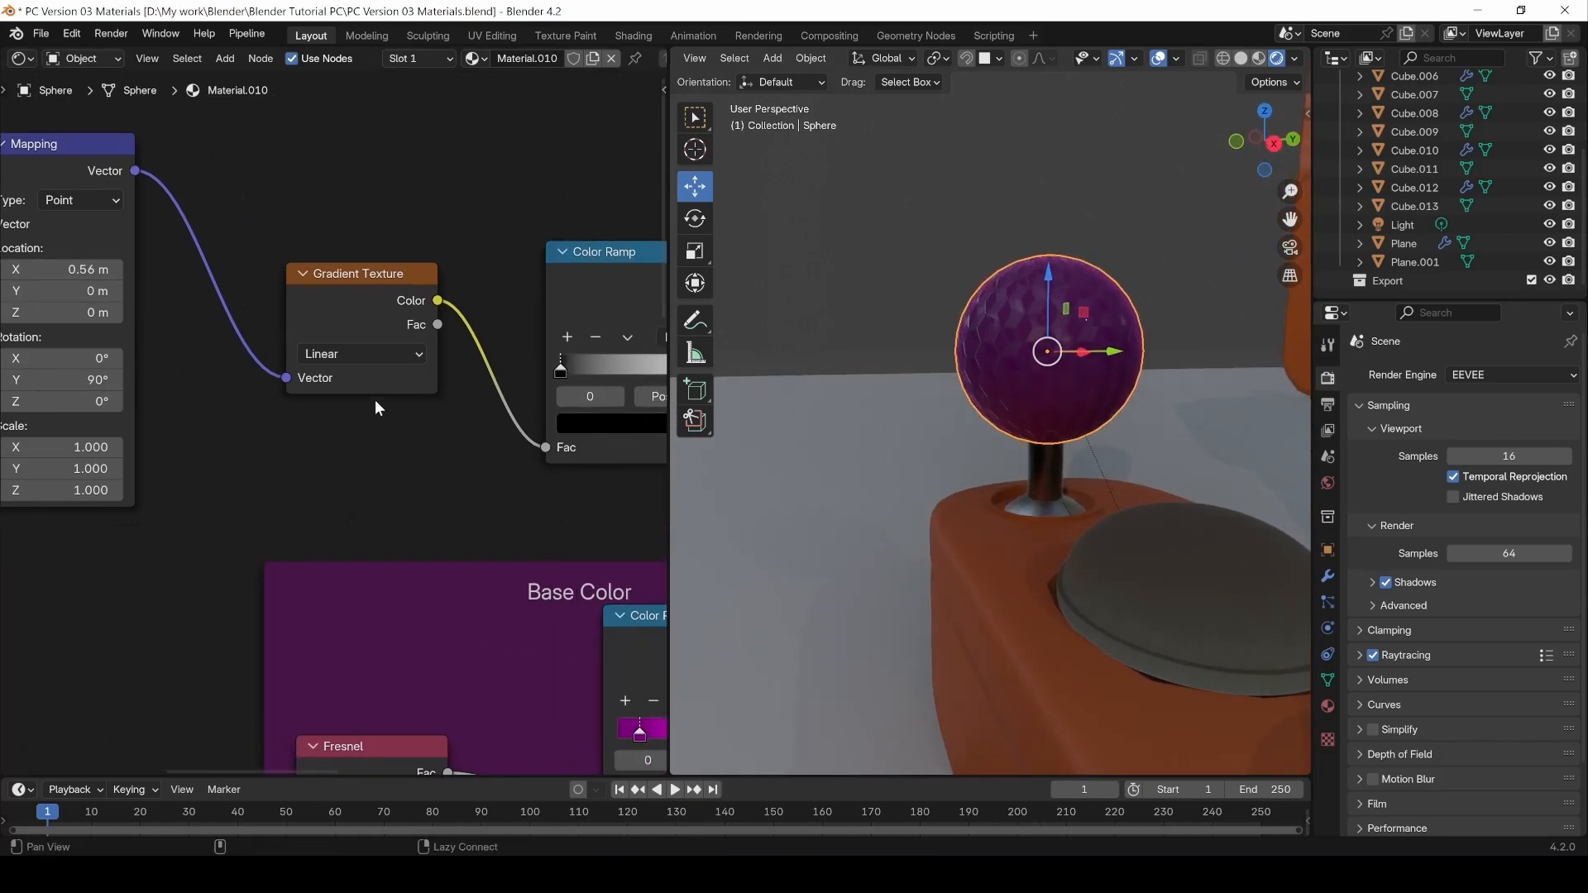
{"action": "middle_click_drag", "start_coordinate": [272, 463], "coordinate": [330, 494]}
{"action": "left_click_drag", "start_coordinate": [117, 301], "coordinate": [187, 302], "text": "shift"}
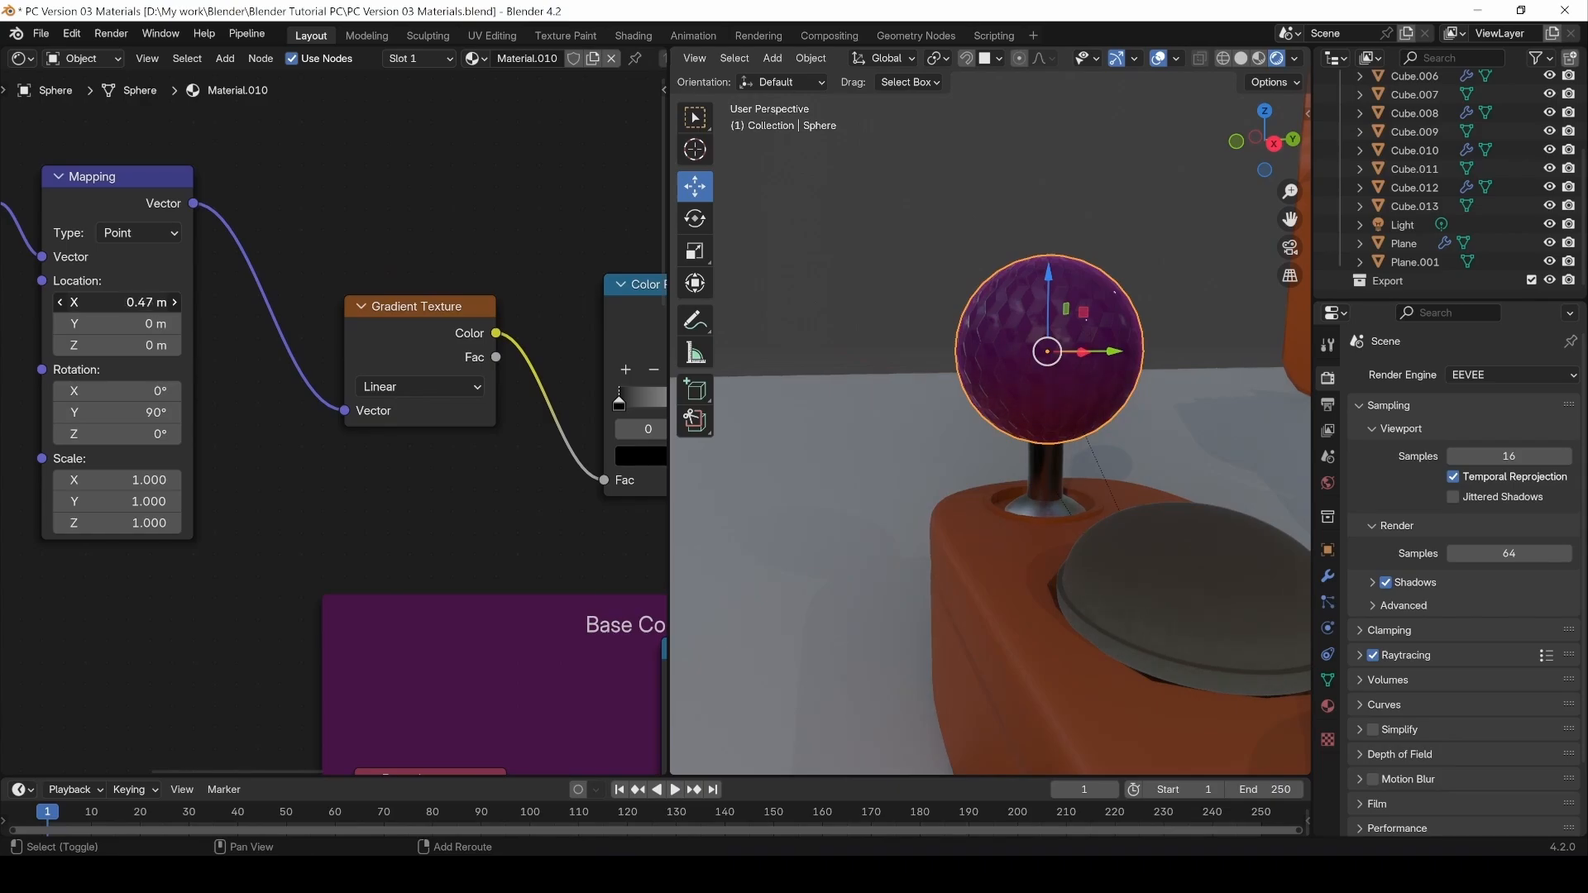
Change the Mix node's A color to crimson and check the sphere from a wider angle.
{"action": "middle_click_drag", "start_coordinate": [380, 479], "coordinate": [1, 401]}
{"action": "middle_click_drag", "start_coordinate": [654, 421], "coordinate": [341, 416]}
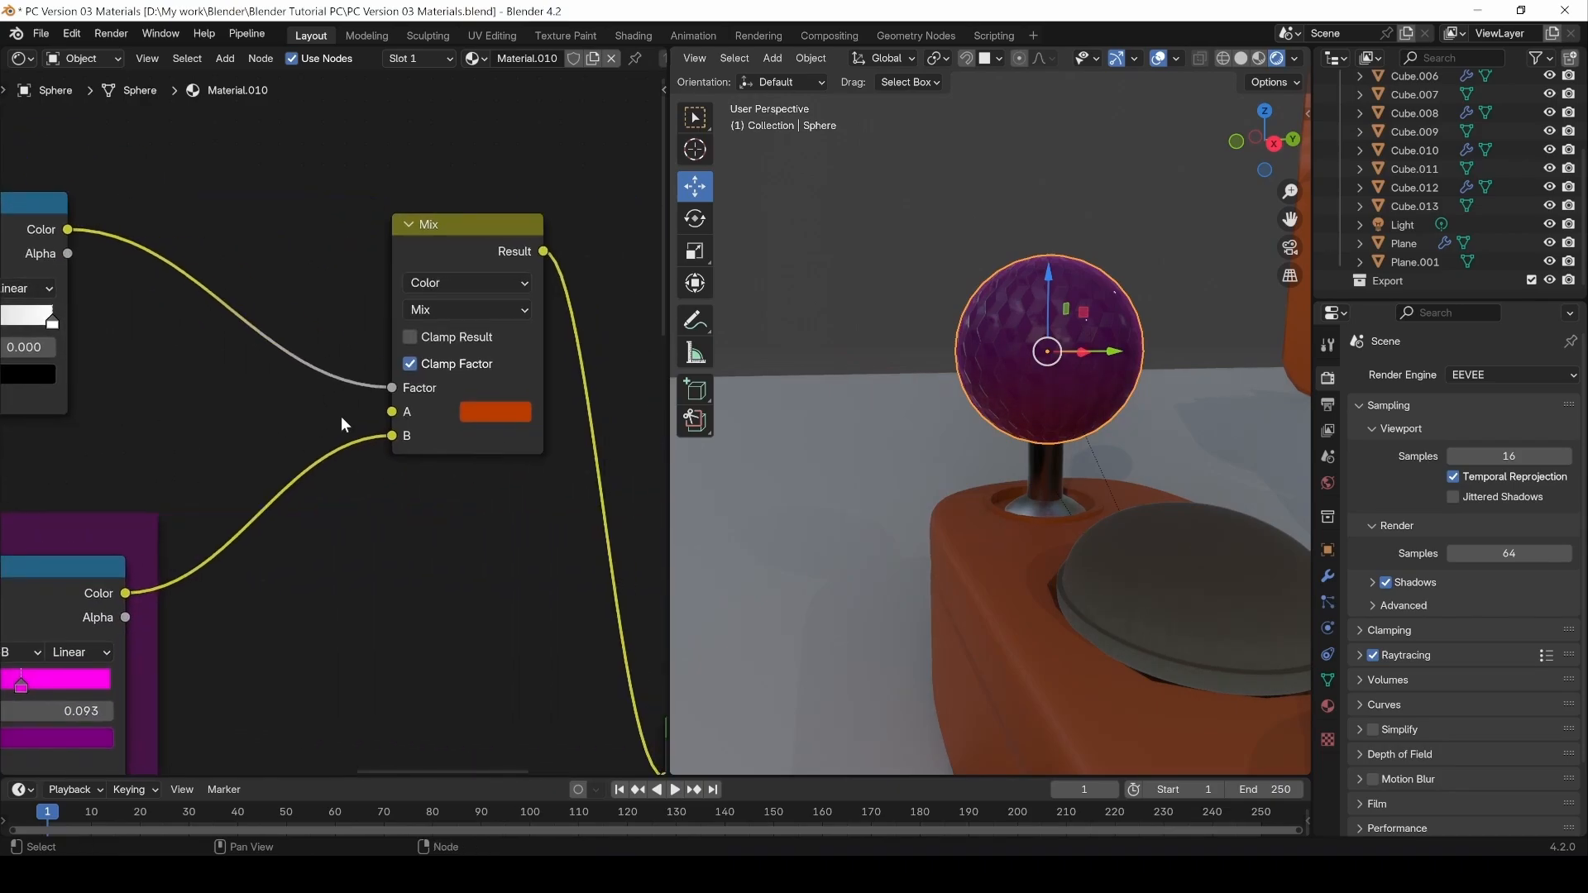
{"action": "left_click", "coordinate": [493, 413]}
{"action": "mouse_move", "coordinate": [539, 249]}
{"action": "left_mouse_down"}
{"action": "mouse_move", "coordinate": [612, 241]}
{"action": "mouse_move", "coordinate": [600, 254]}
{"action": "left_mouse_up"}
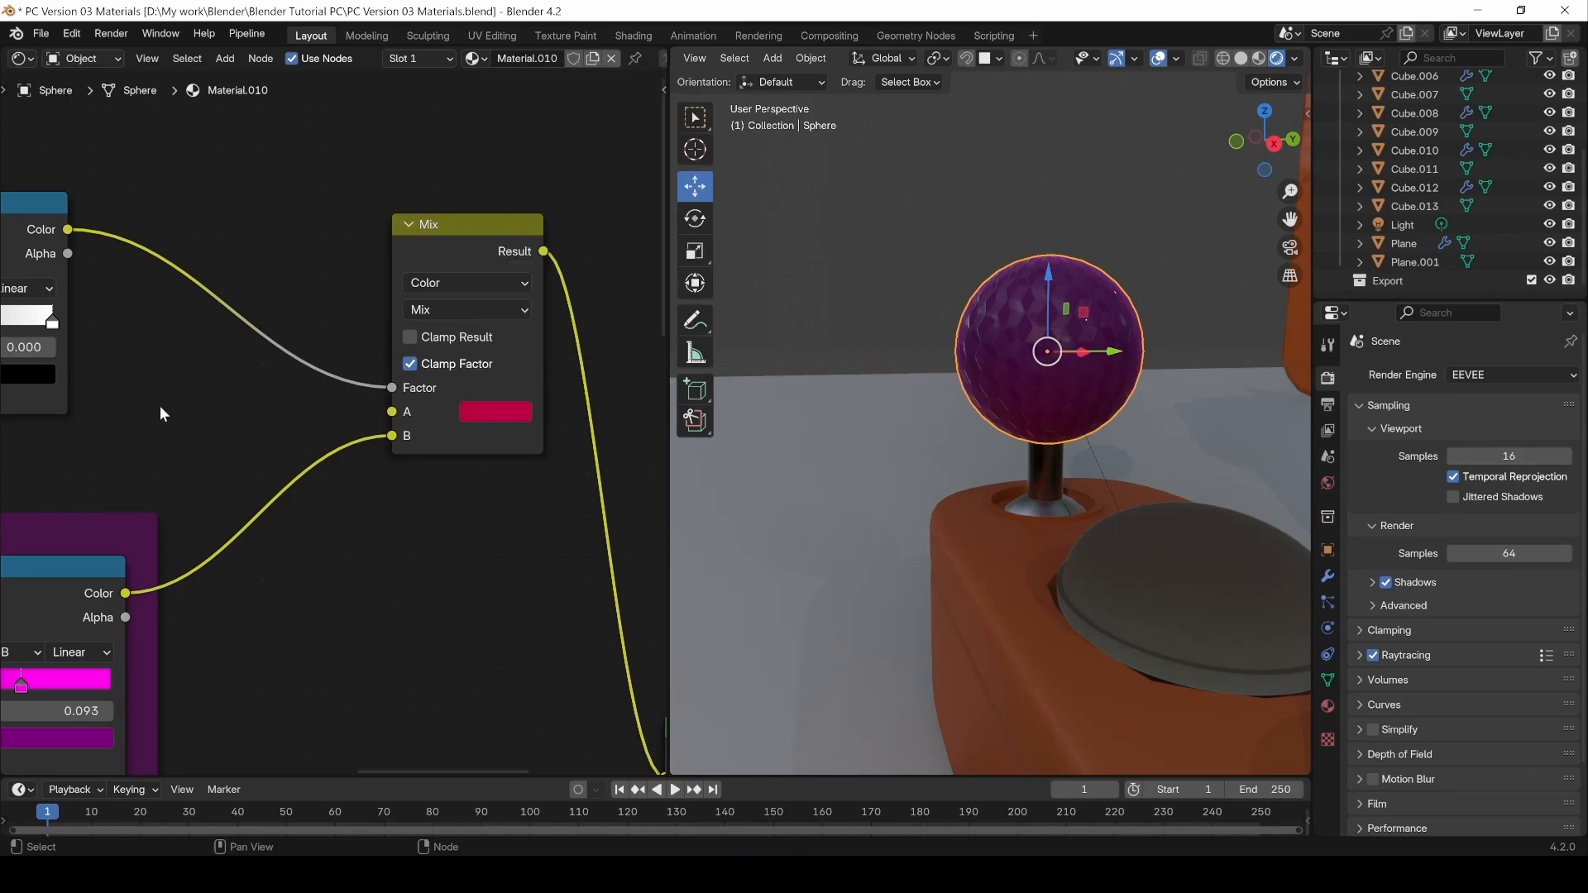
{"action": "middle_click_drag", "start_coordinate": [989, 441], "coordinate": [1057, 441]}
{"action": "scroll", "coordinate": [1056, 446], "scroll_direction": "down", "scroll_amount": 4}
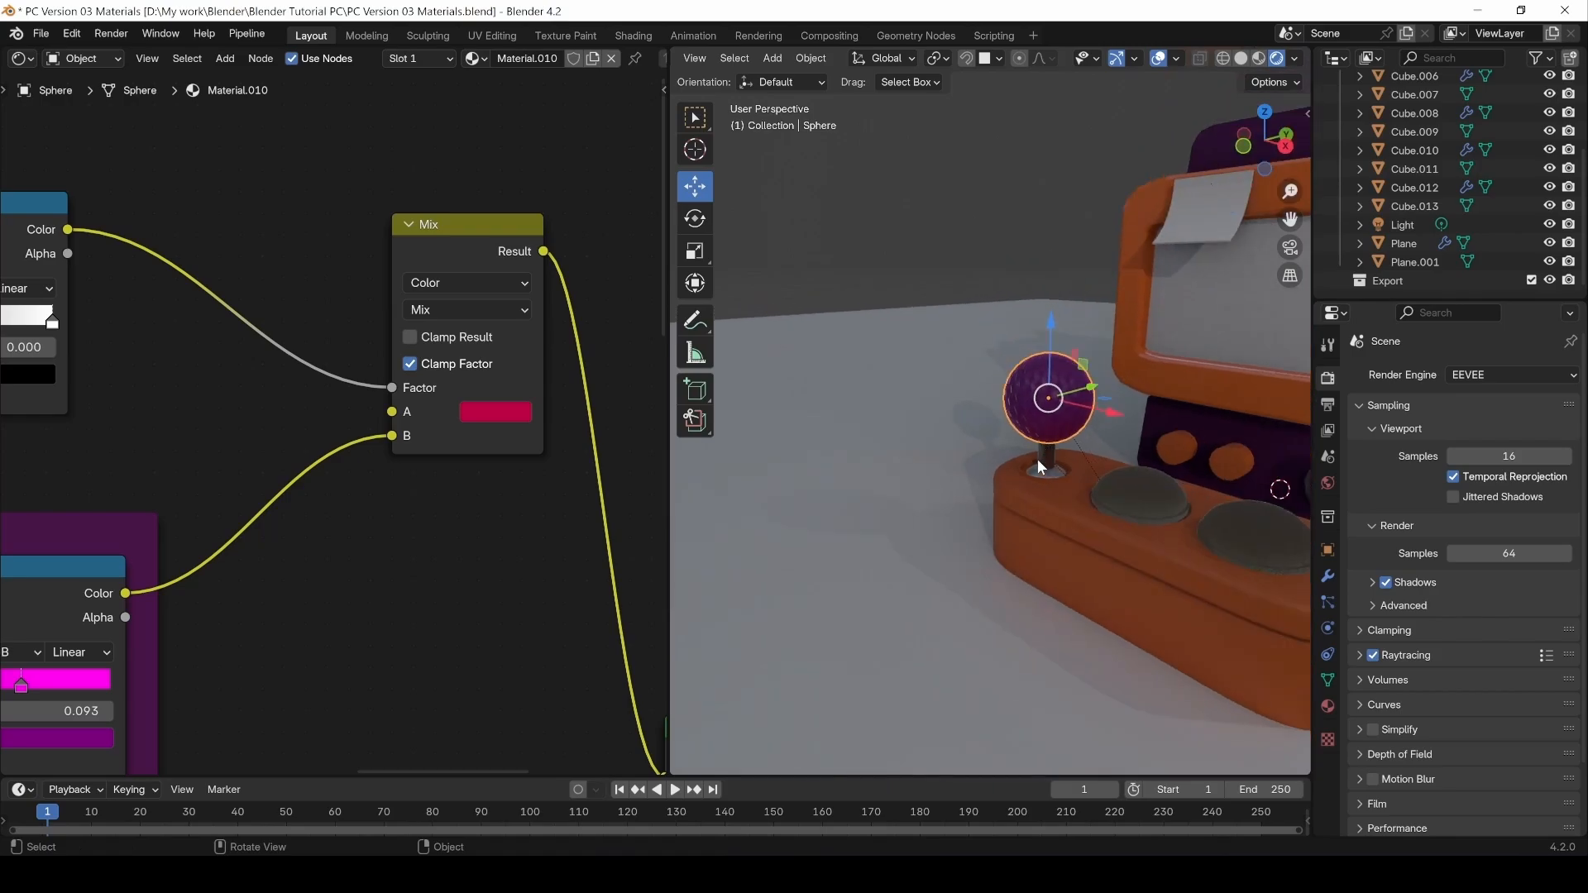
{"action": "scroll", "coordinate": [524, 597], "scroll_direction": "down", "scroll_amount": 4}
Group the gradient's Texture Coordinate, Mapping, Gradient Texture and Color Ramp nodes in a frame labeled "Gradient".
{"action": "middle_click_drag", "start_coordinate": [464, 600], "coordinate": [464, 529]}
{"action": "scroll", "coordinate": [331, 413], "scroll_direction": "down", "scroll_amount": 3}
{"action": "left_click_drag", "start_coordinate": [57, 203], "coordinate": [424, 382]}
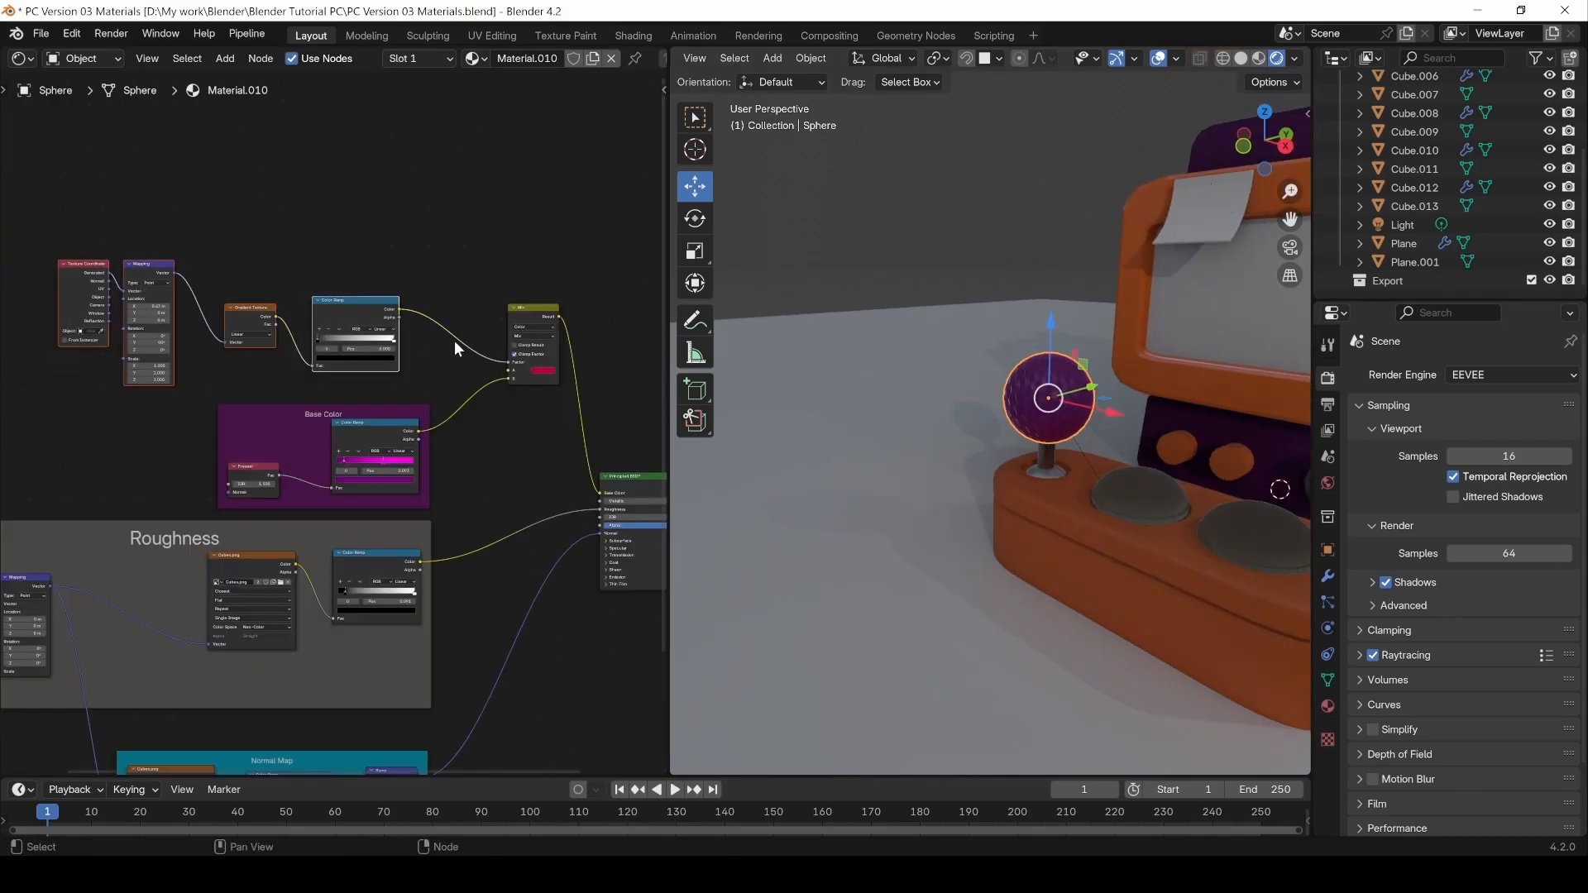
{"action": "key", "text": "ctrl+j"}
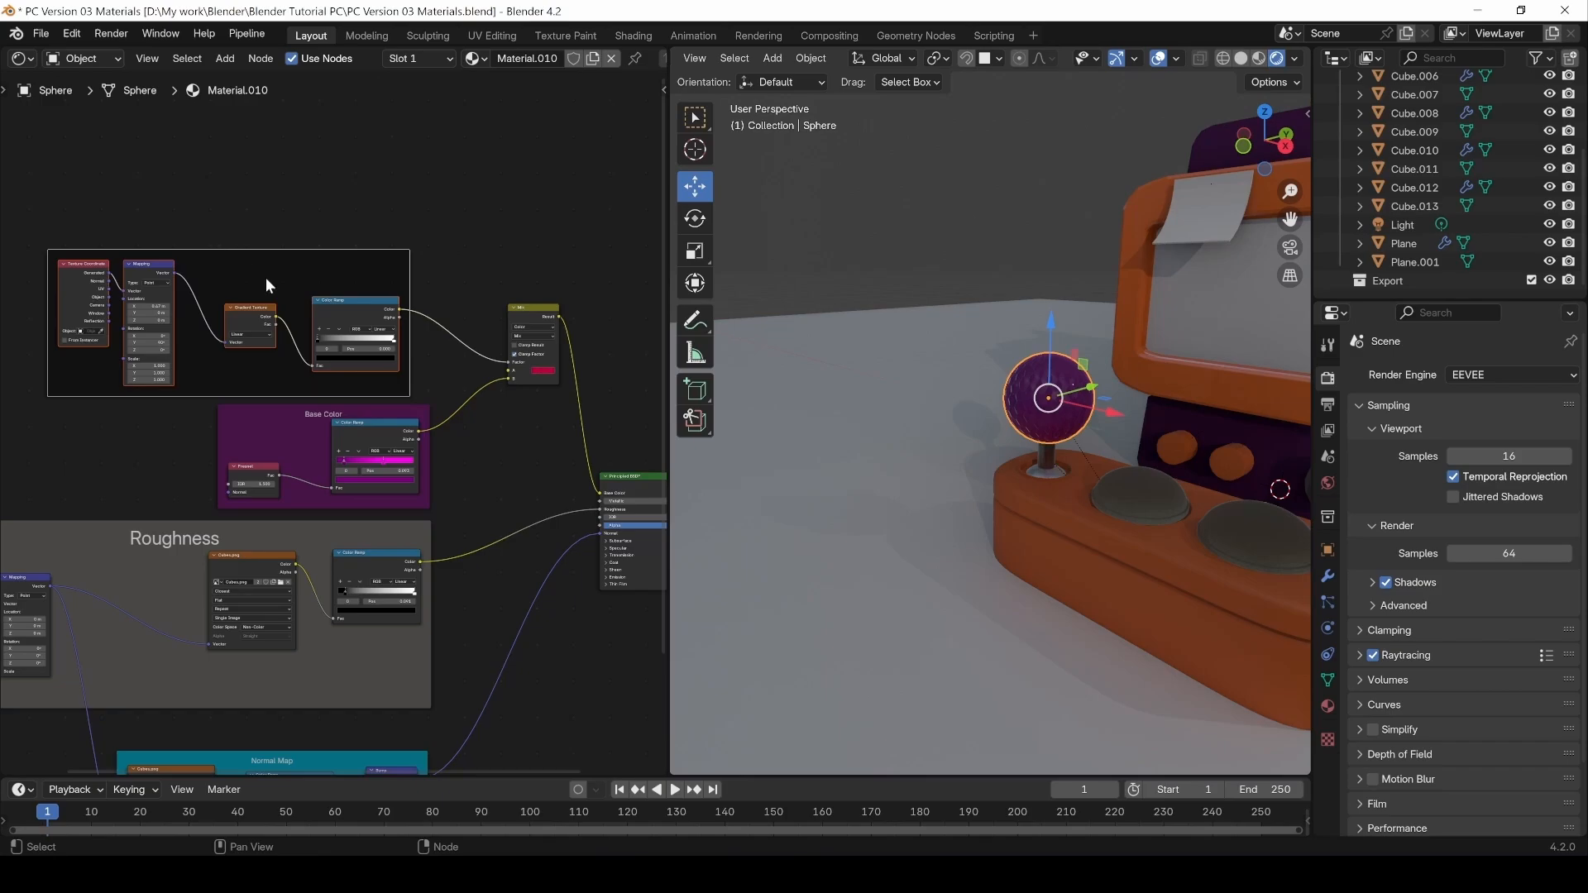
{"action": "key", "text": "n"}
{"action": "left_click", "coordinate": [563, 134]}
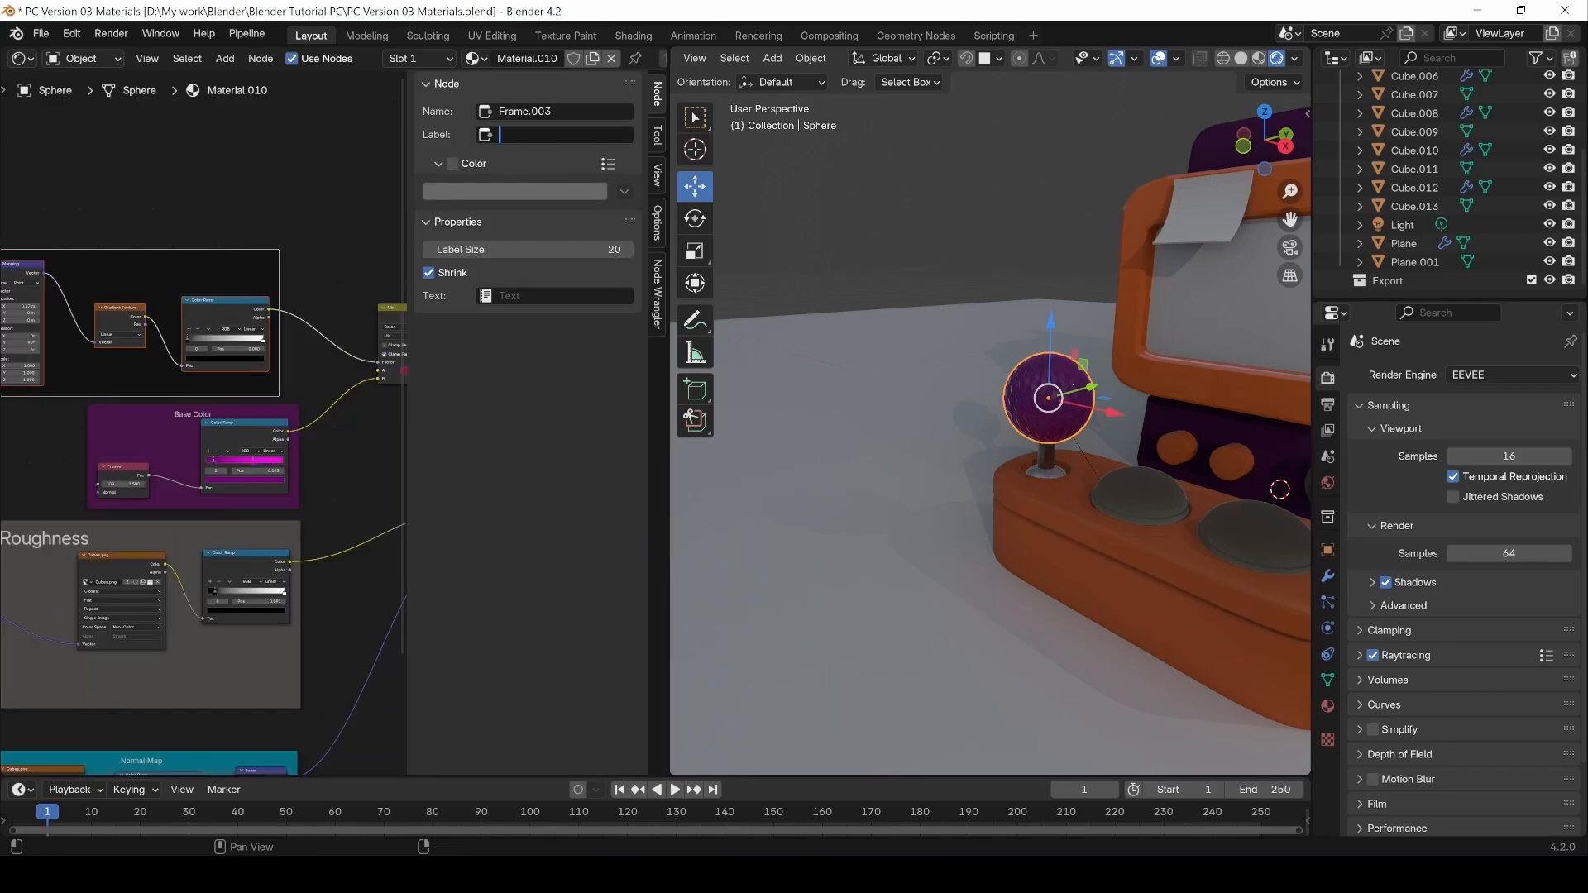
{"action": "type", "text": "Gradient"}
{"action": "key", "text": "Return"}
Enable a custom color for the Gradient frame and make it dark red.
{"action": "left_click", "coordinate": [453, 164]}
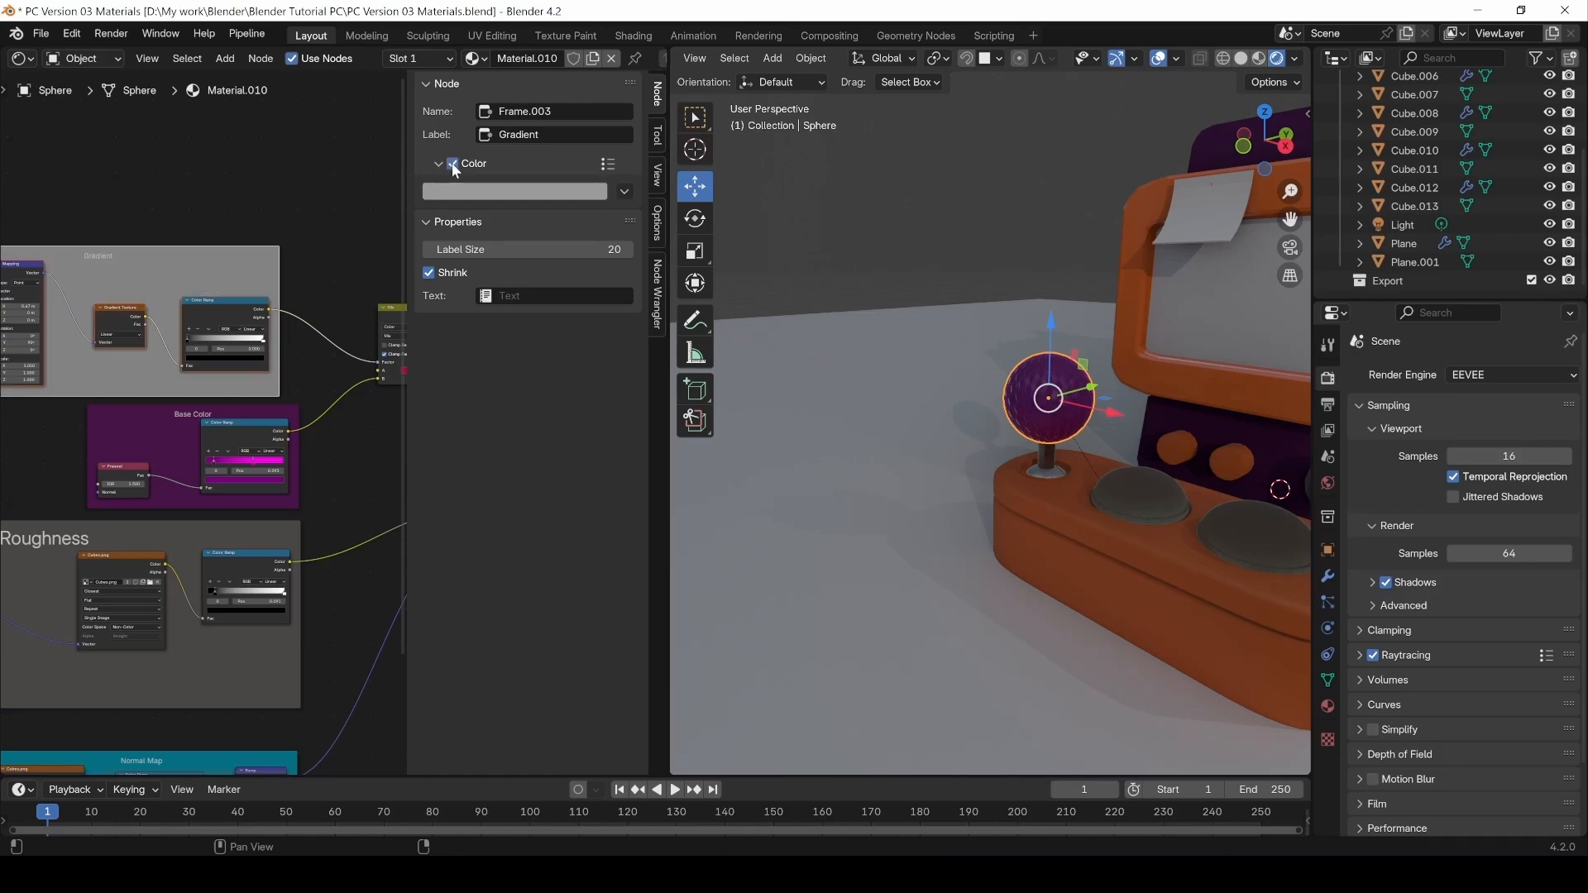
{"action": "left_click", "coordinate": [480, 195]}
{"action": "left_click_drag", "start_coordinate": [540, 358], "coordinate": [528, 371]}
{"action": "left_click", "coordinate": [606, 320]}
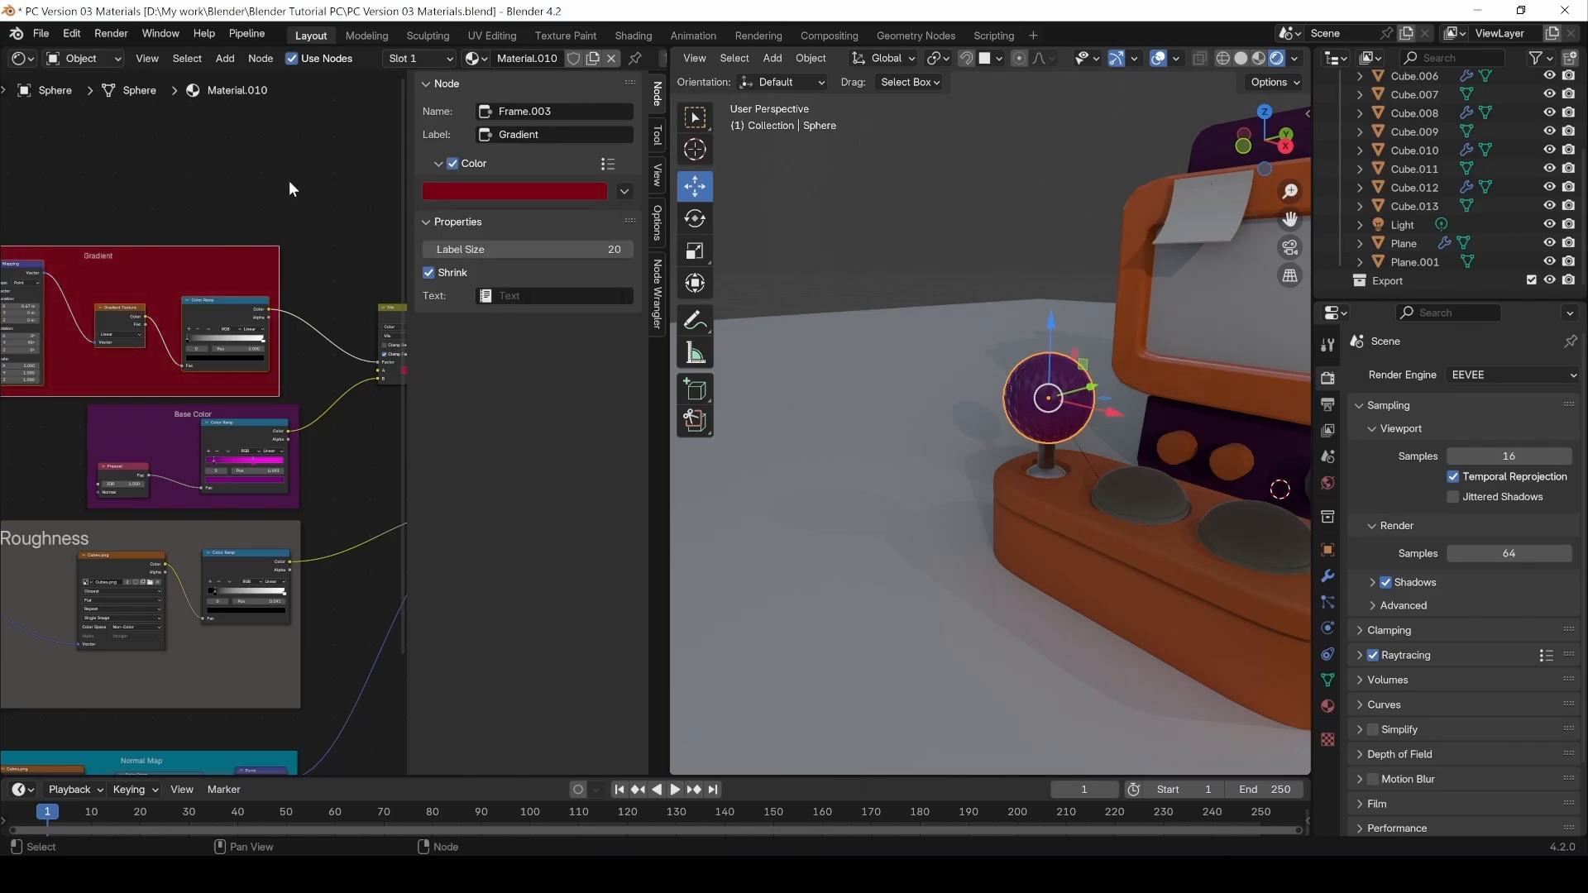
Set the label size of the Gradient frame to 43 and of the Base Color frame to 35.
{"action": "left_click", "coordinate": [99, 253]}
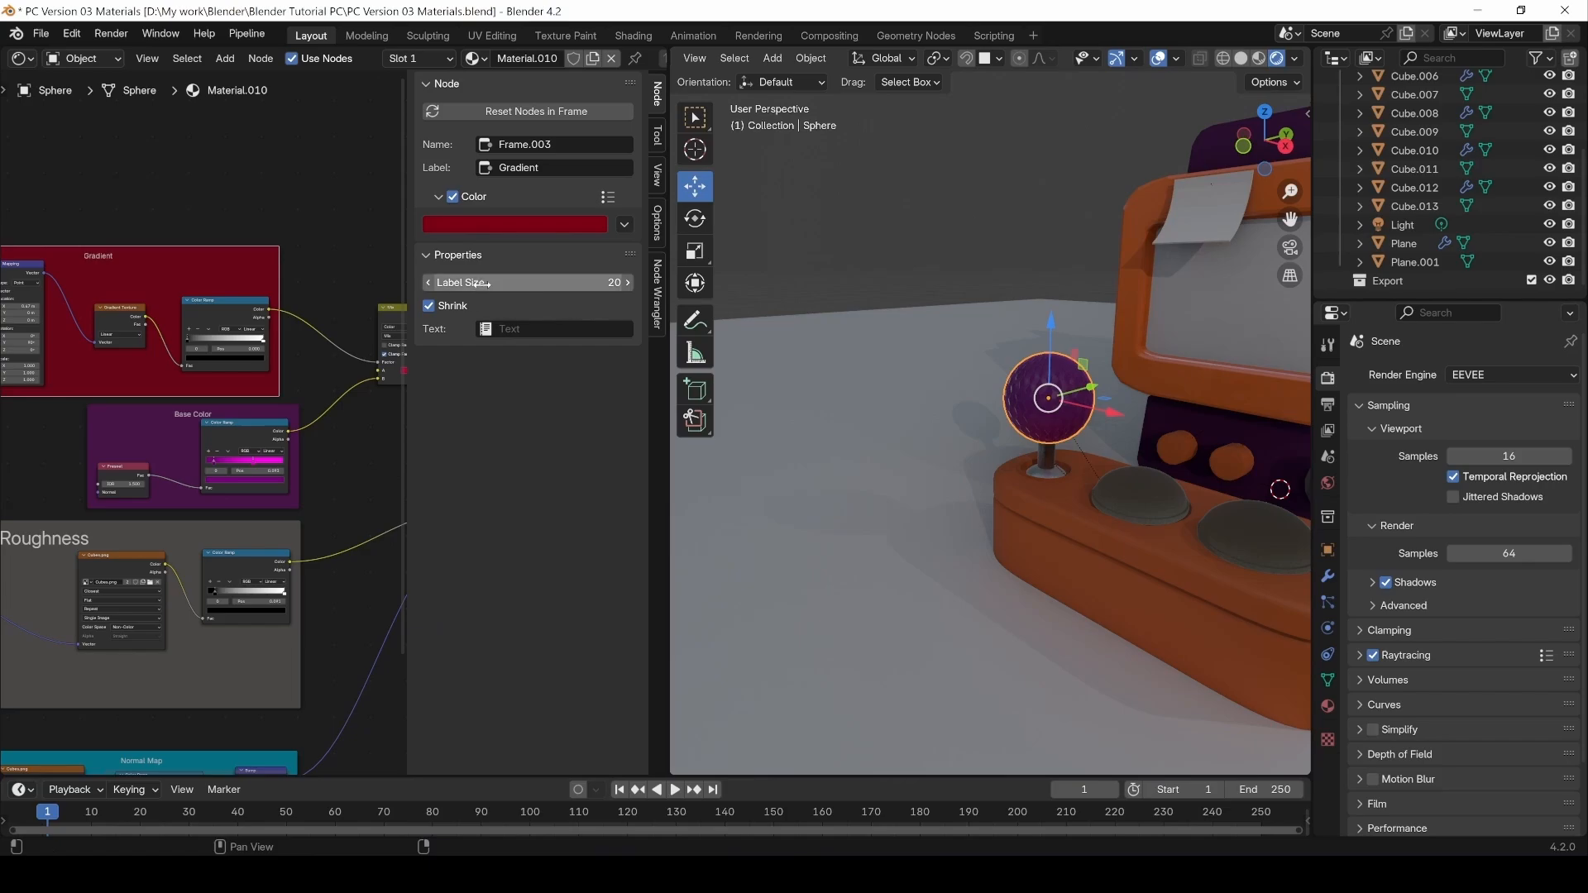
{"action": "mouse_move", "coordinate": [485, 283]}
{"action": "left_mouse_down"}
{"action": "mouse_move", "coordinate": [537, 283]}
{"action": "mouse_move", "coordinate": [478, 282]}
{"action": "mouse_move", "coordinate": [493, 282]}
{"action": "left_mouse_up"}
{"action": "left_click", "coordinate": [187, 413]}
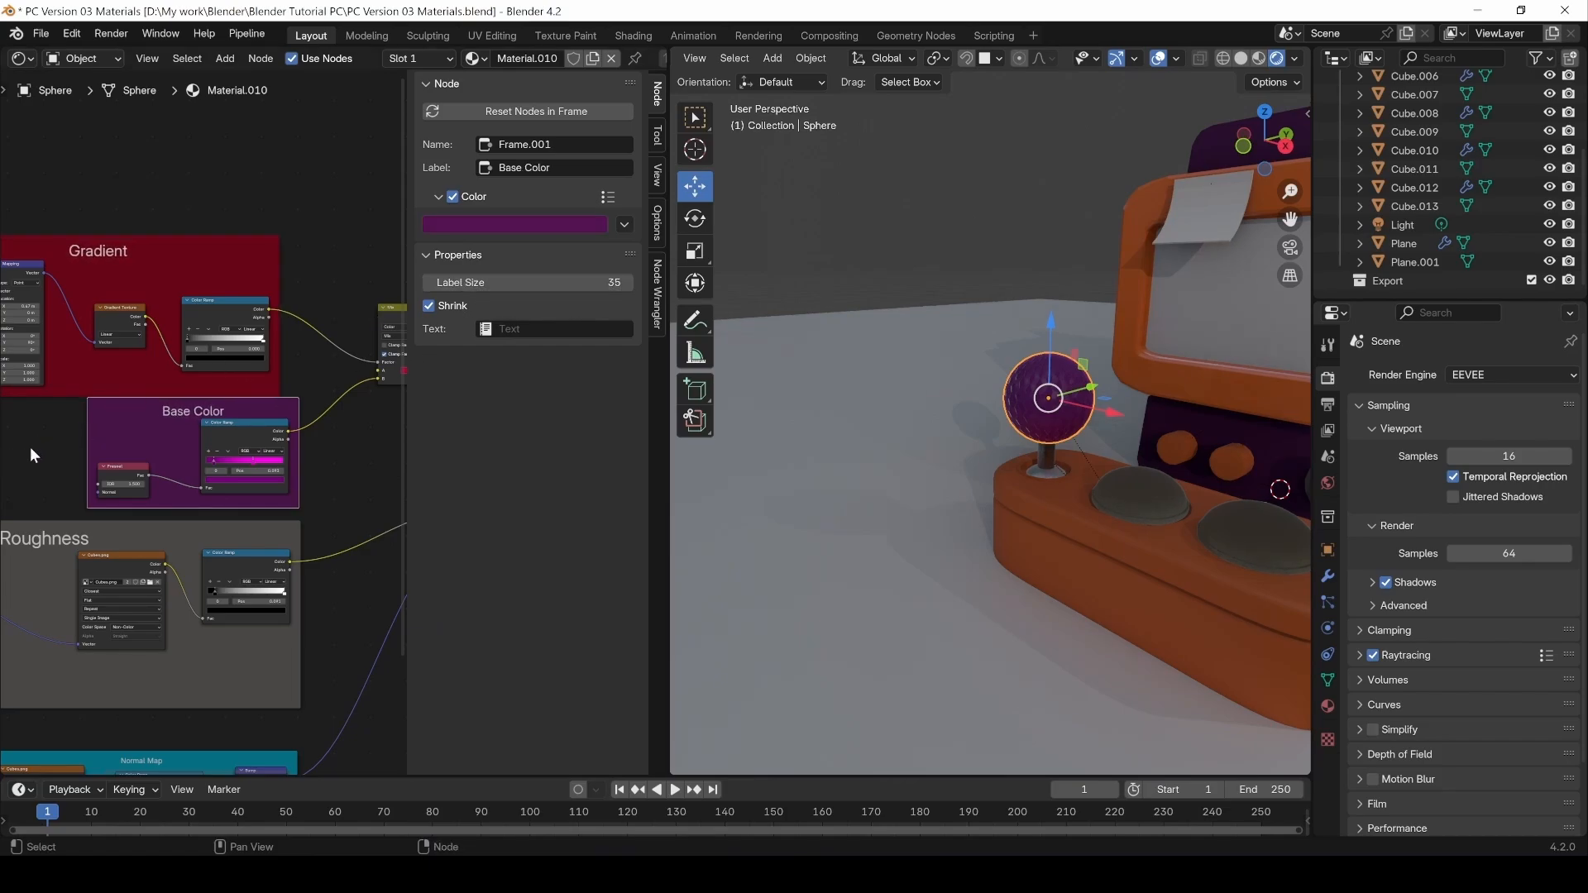
{"action": "left_click", "coordinate": [33, 455]}
Move the Gradient frame slightly upward, away from the Base Color frame, and check the complete node layout.
{"action": "middle_click_drag", "start_coordinate": [56, 449], "coordinate": [195, 473]}
{"action": "left_click_drag", "start_coordinate": [253, 273], "coordinate": [264, 248]}
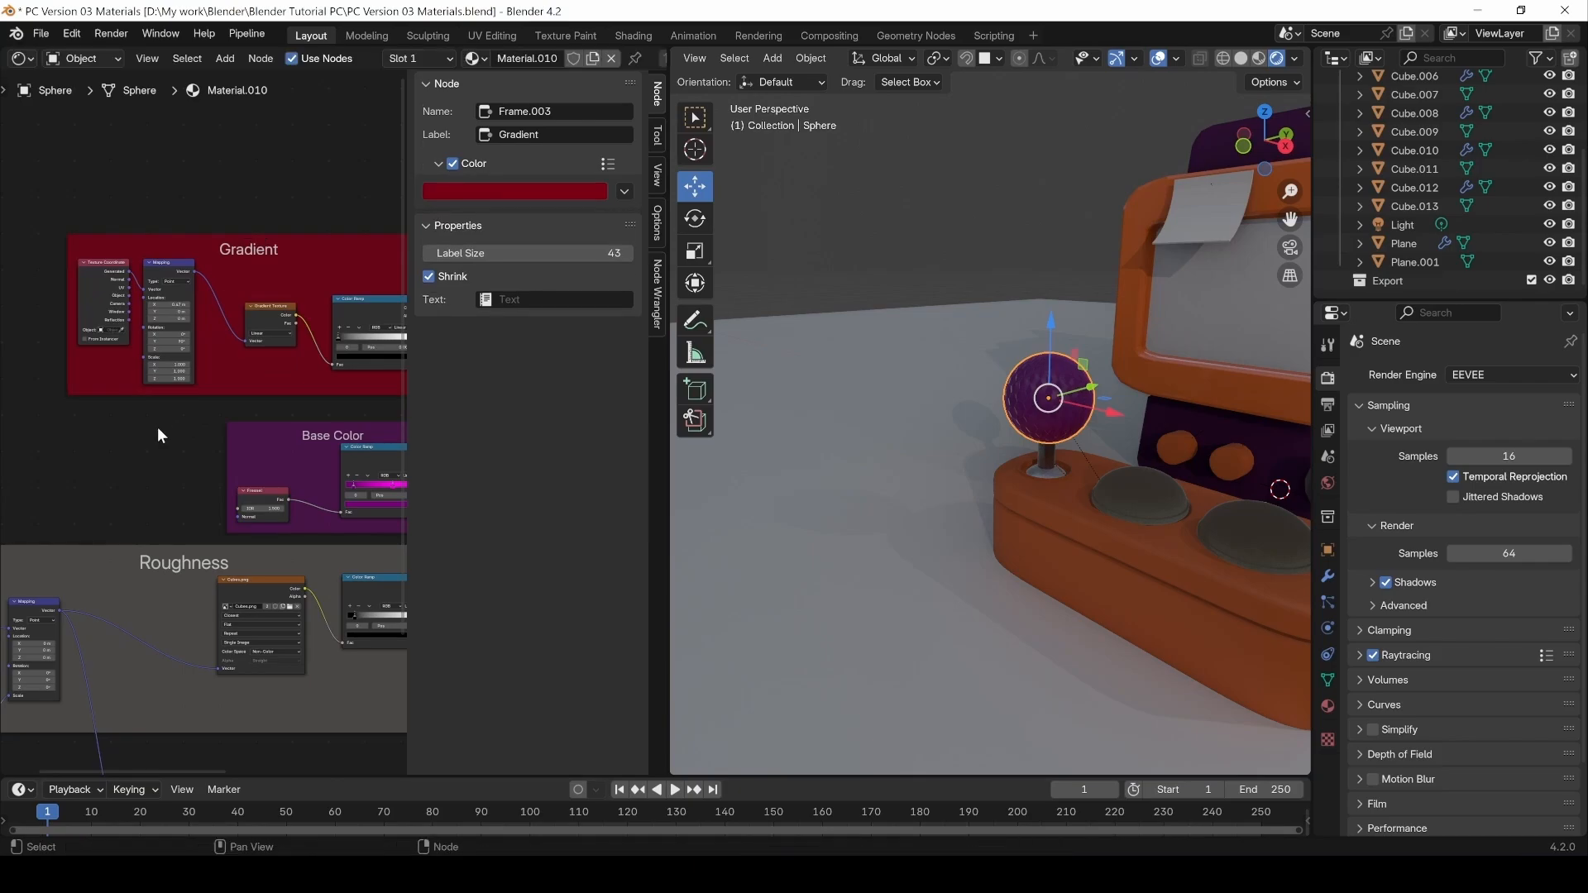
{"action": "key", "text": "n"}
{"action": "middle_click_drag", "start_coordinate": [264, 421], "coordinate": [157, 279]}
{"action": "scroll", "coordinate": [287, 521], "scroll_direction": "down", "scroll_amount": 3}
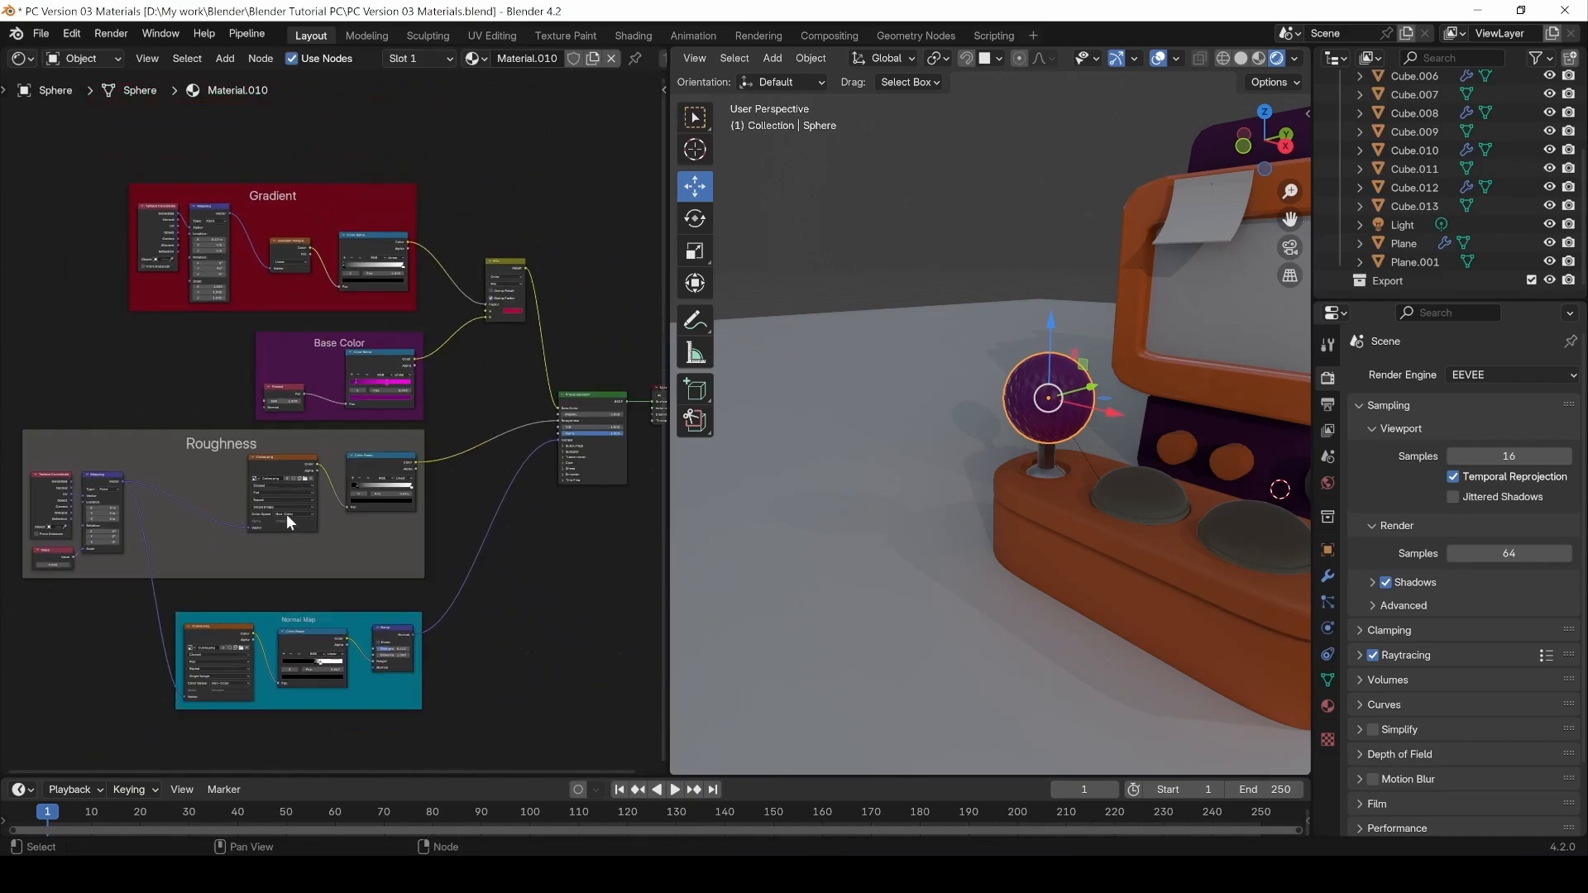
{"action": "mouse_move", "coordinate": [398, 514]}
{"action": "middle_mouse_down"}
{"action": "mouse_move", "coordinate": [540, 542]}
{"action": "mouse_move", "coordinate": [425, 510]}
{"action": "middle_mouse_up"}
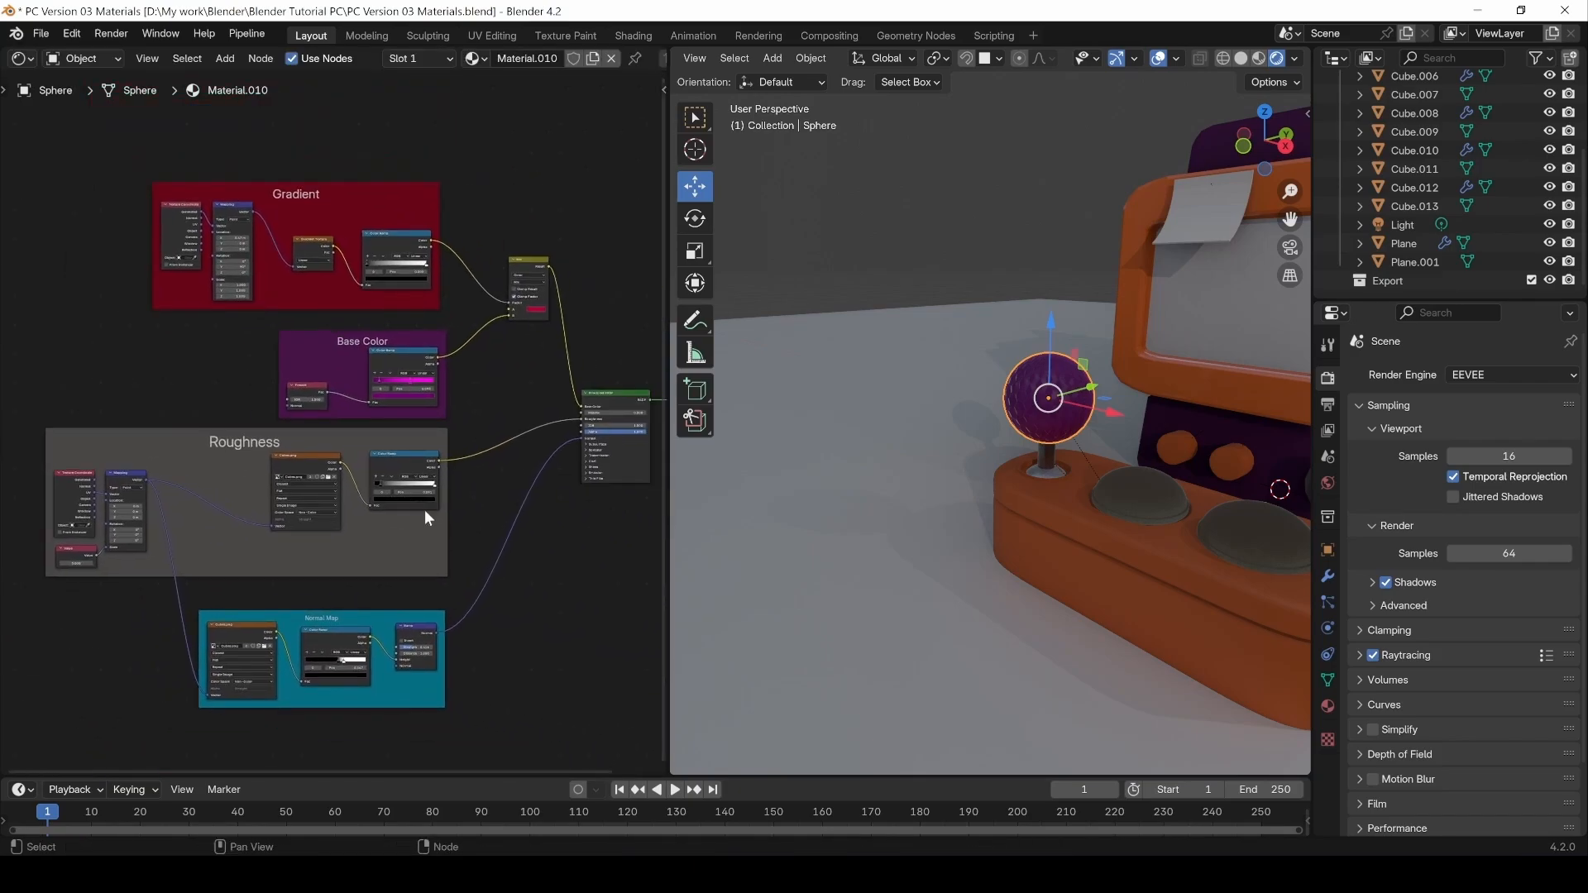
Select the dome button nearest the joystick, bring its Glass BSDF into view, and switch the render engine to Cycles.
{"action": "left_click", "coordinate": [947, 438]}
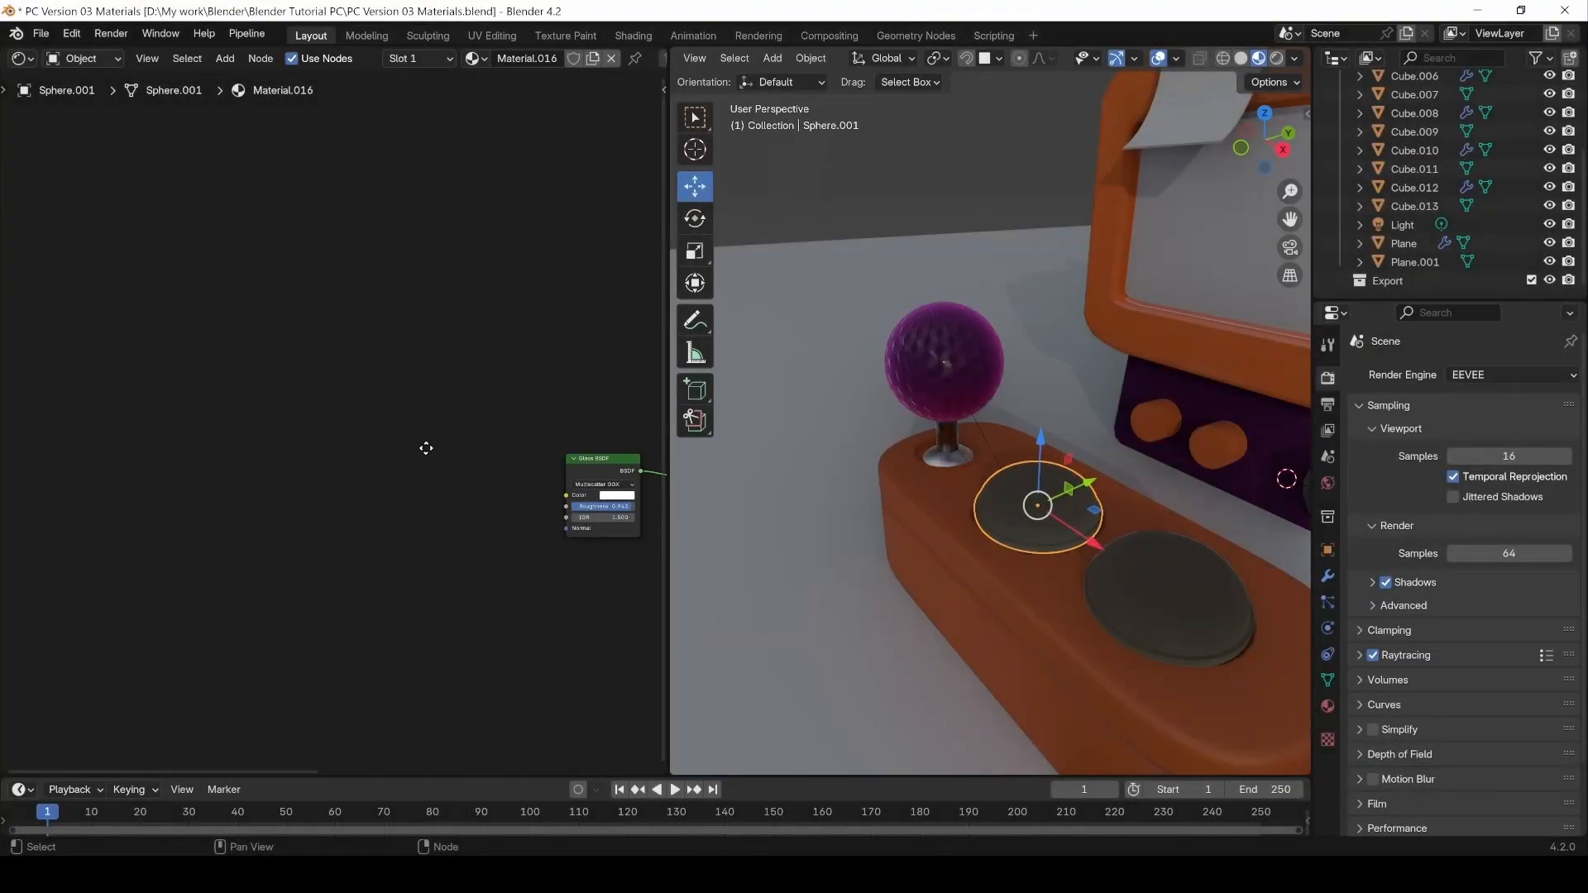
{"action": "key", "text": "Home"}
{"action": "scroll", "coordinate": [454, 478], "scroll_direction": "up", "scroll_amount": 3}
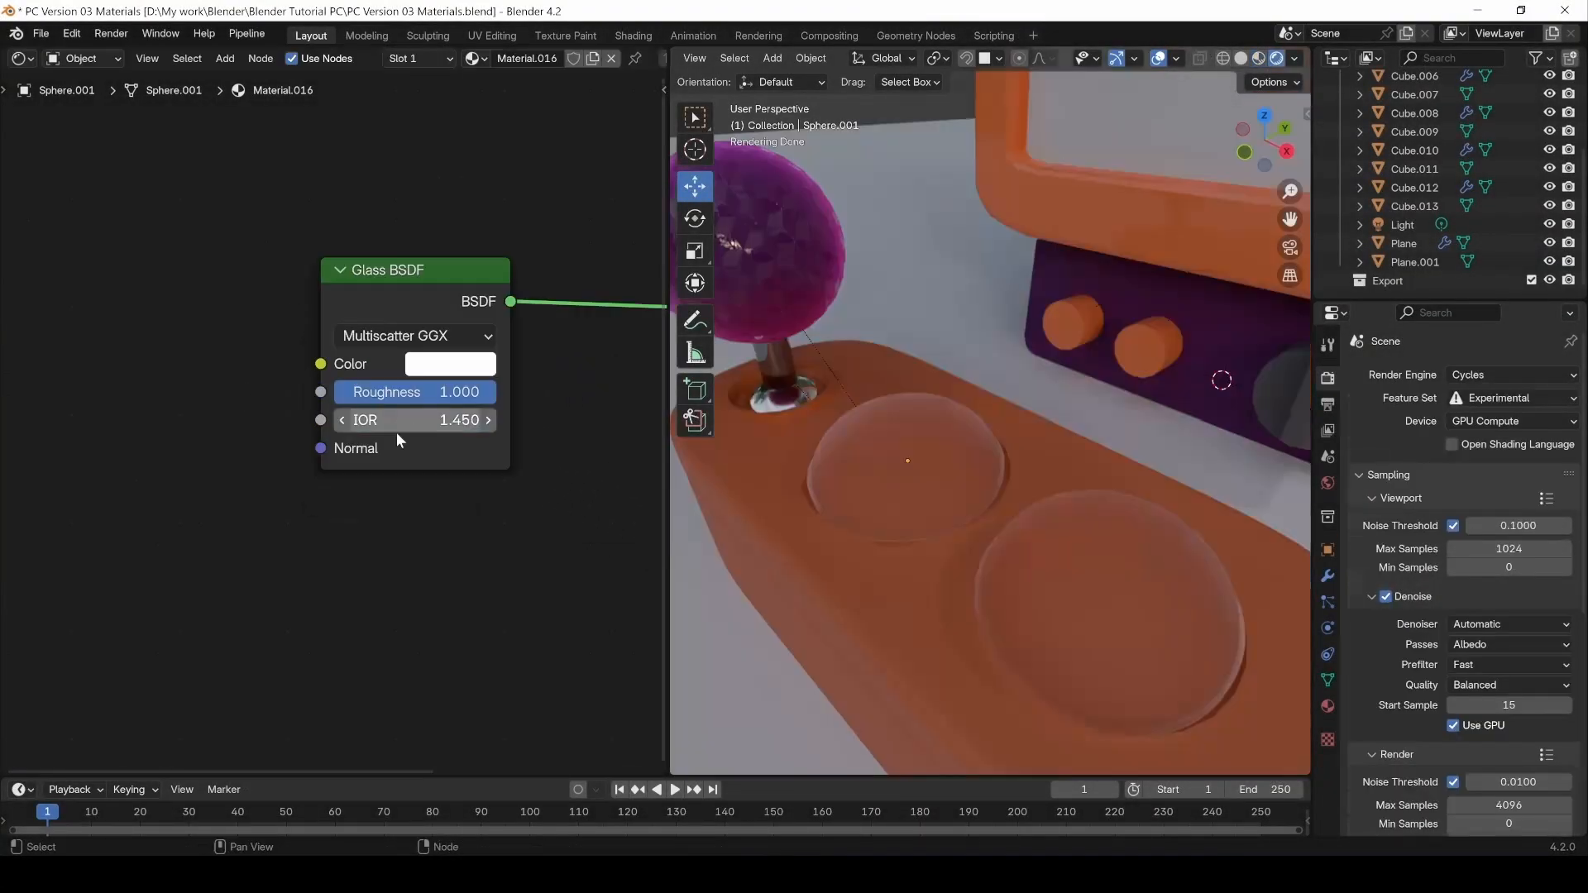
Try the GGX distribution on the dome's Glass BSDF and return it to Multiscatter GGX.
{"action": "left_click", "coordinate": [404, 339]}
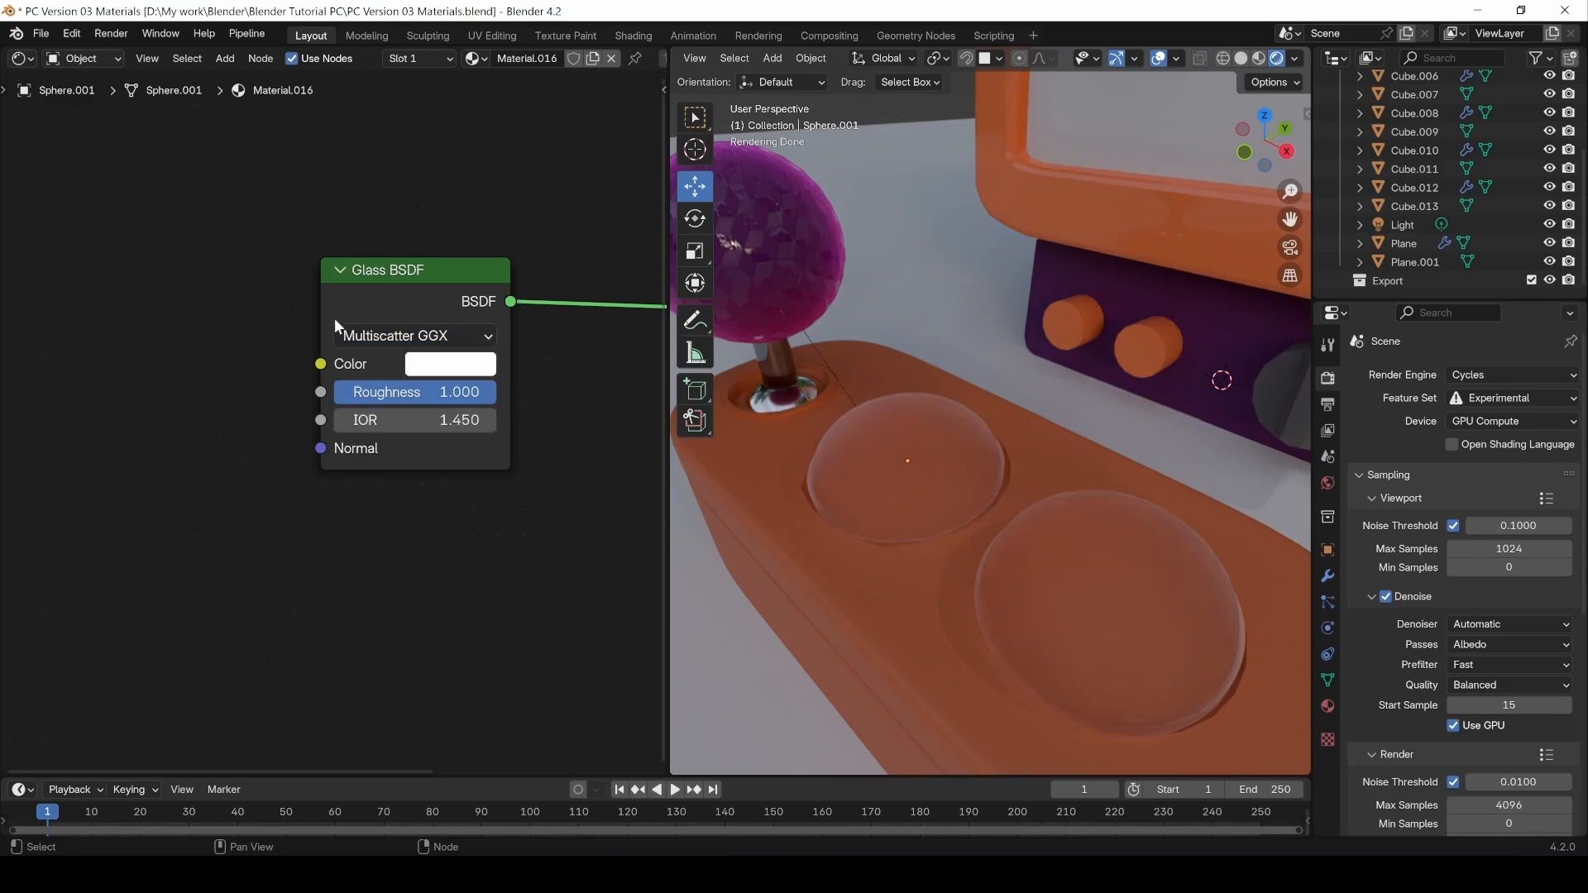
{"action": "left_click", "coordinate": [420, 331]}
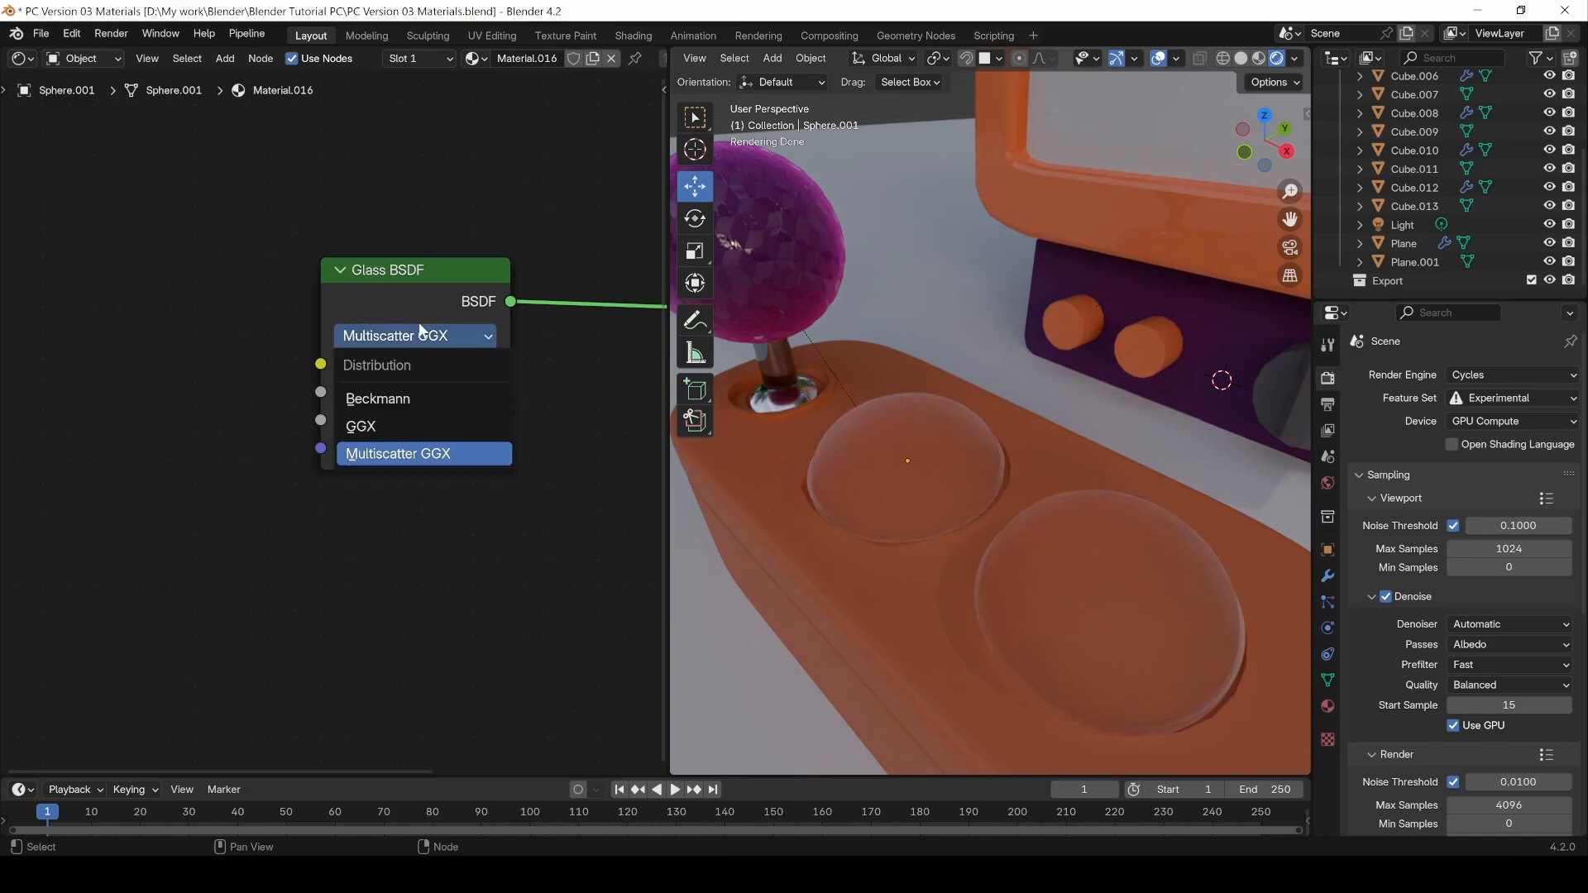
{"action": "left_click", "coordinate": [377, 428]}
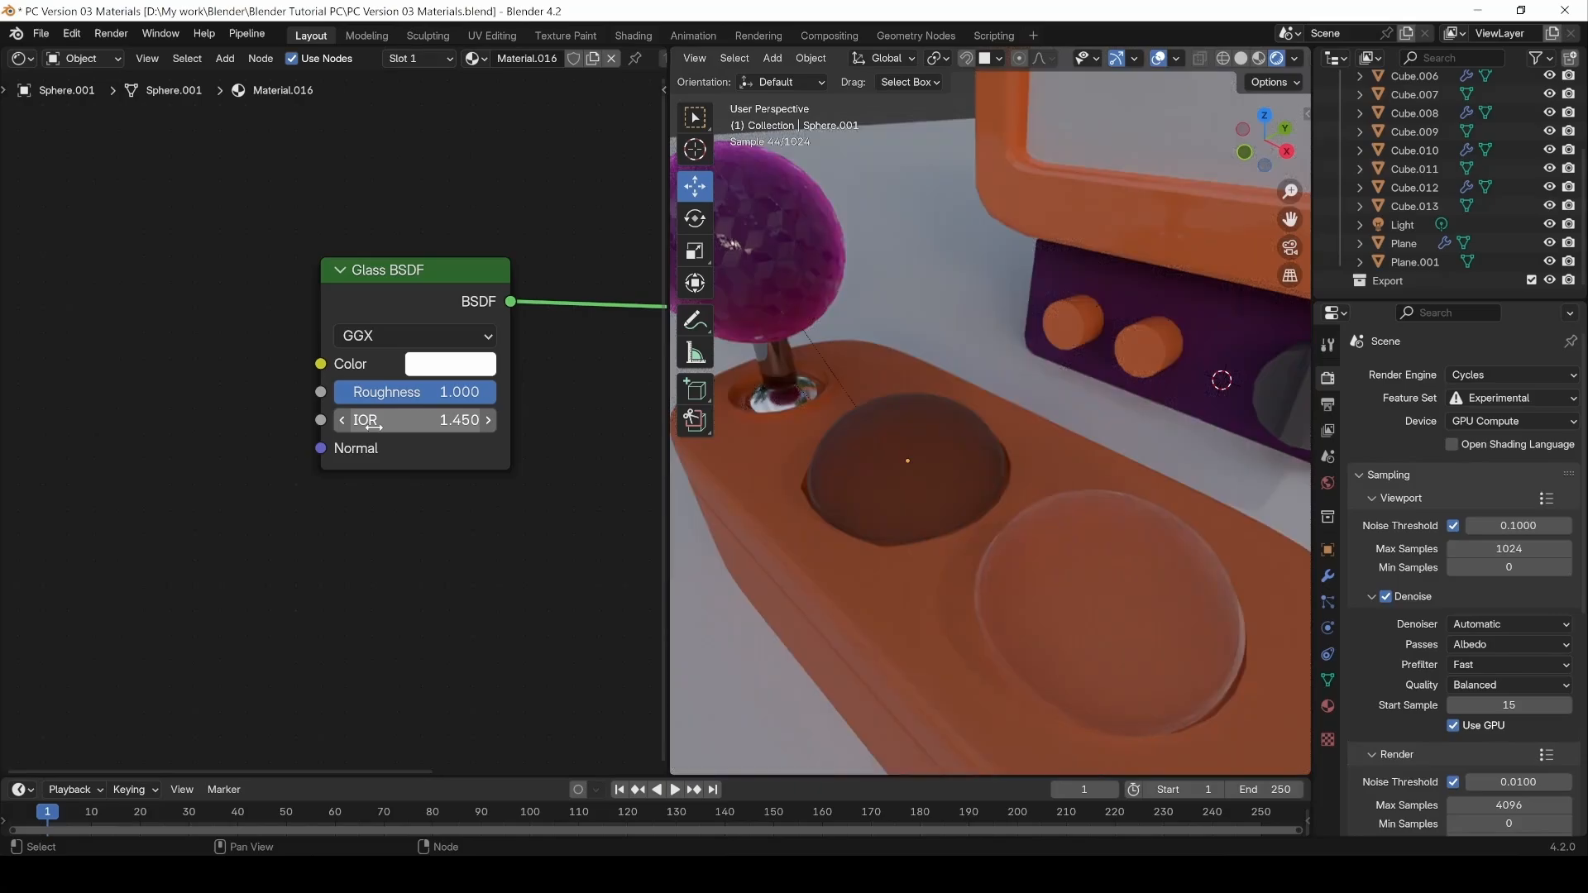
{"action": "left_click", "coordinate": [401, 335]}
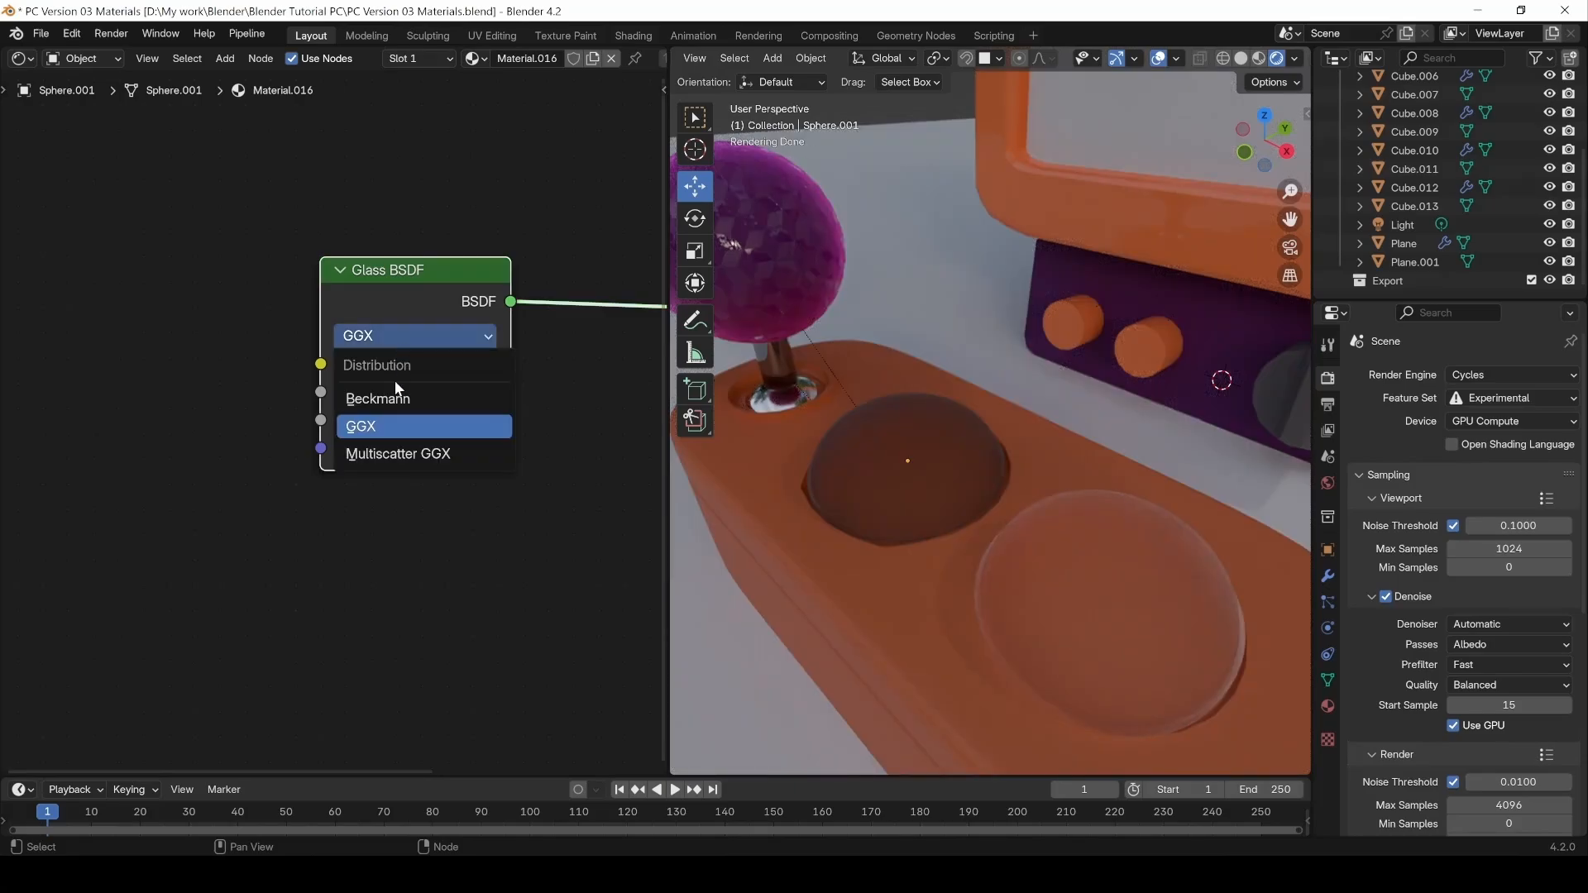
{"action": "left_click", "coordinate": [404, 455]}
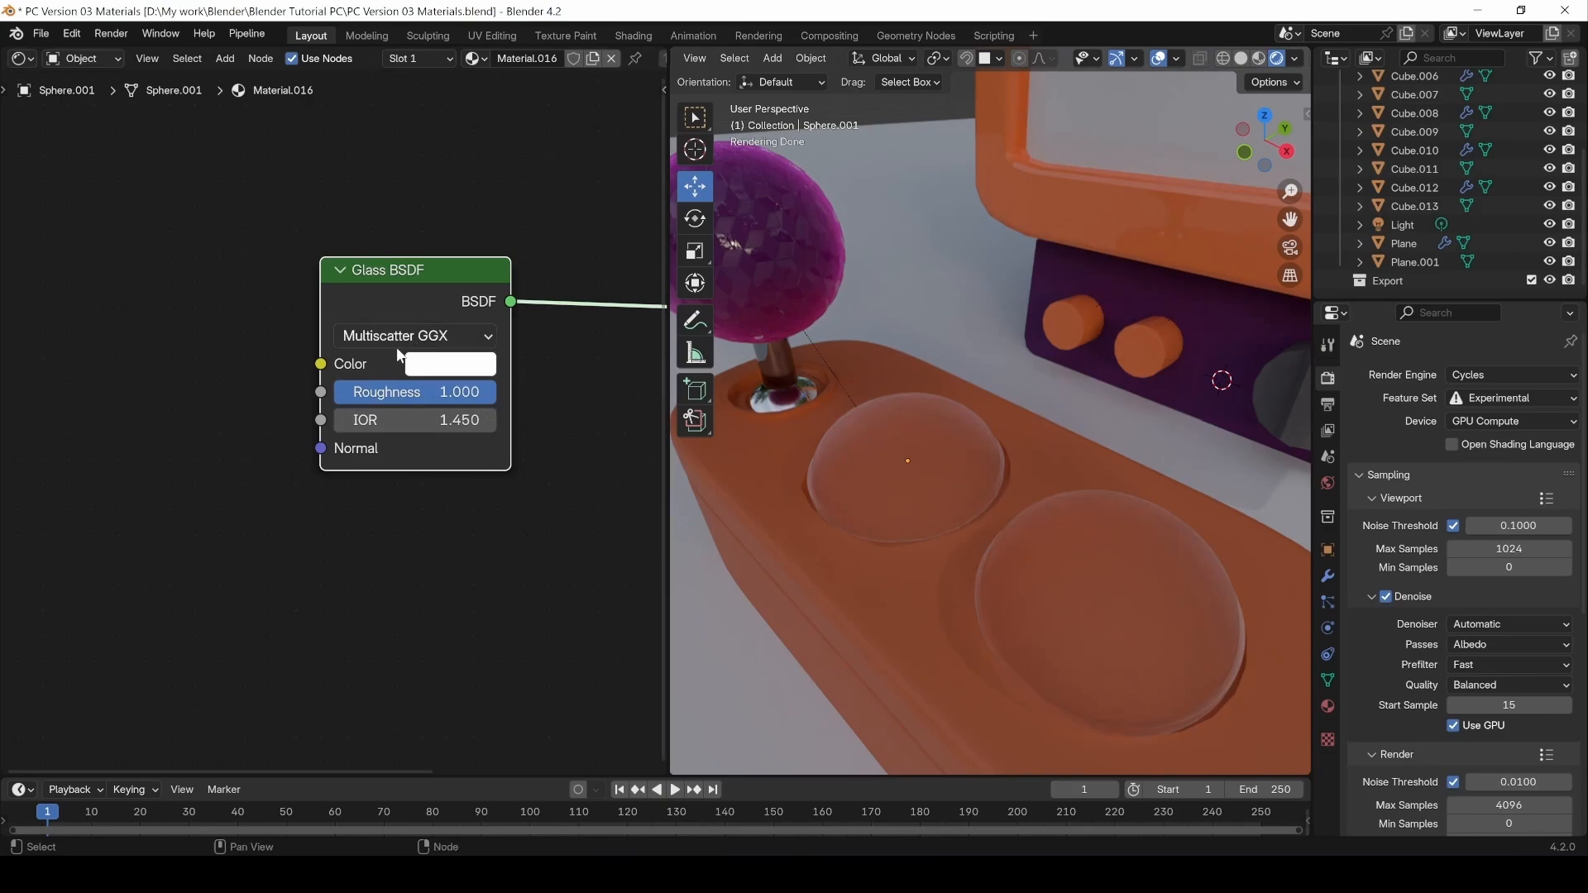
{"action": "left_click", "coordinate": [393, 344]}
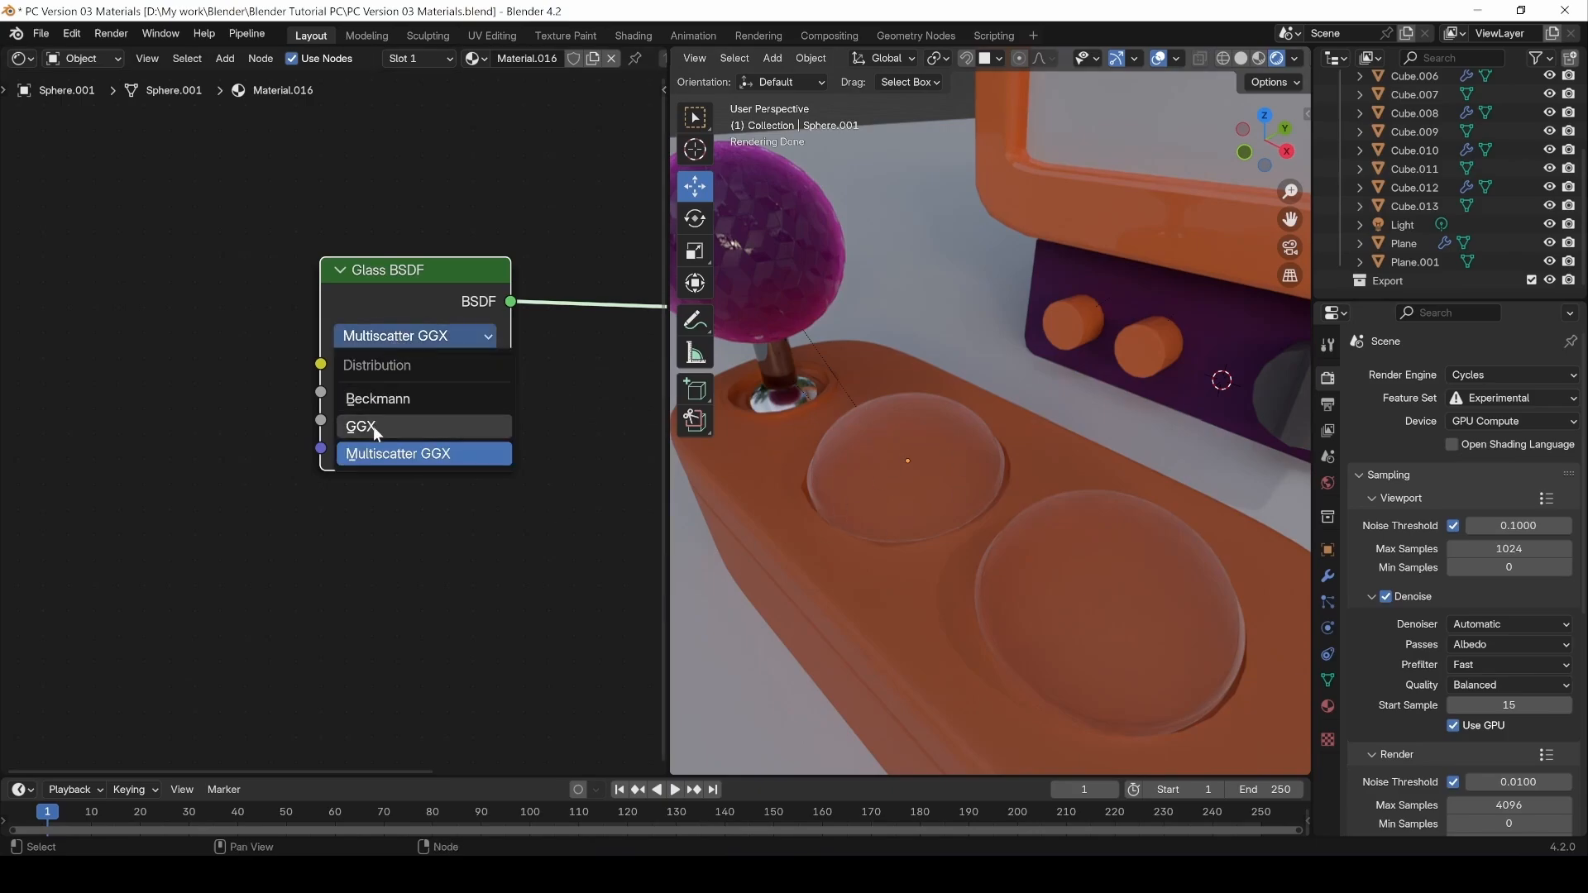
Try a tinted color on the dome's Glass BSDF and restore it to white.
{"action": "left_click", "coordinate": [450, 364]}
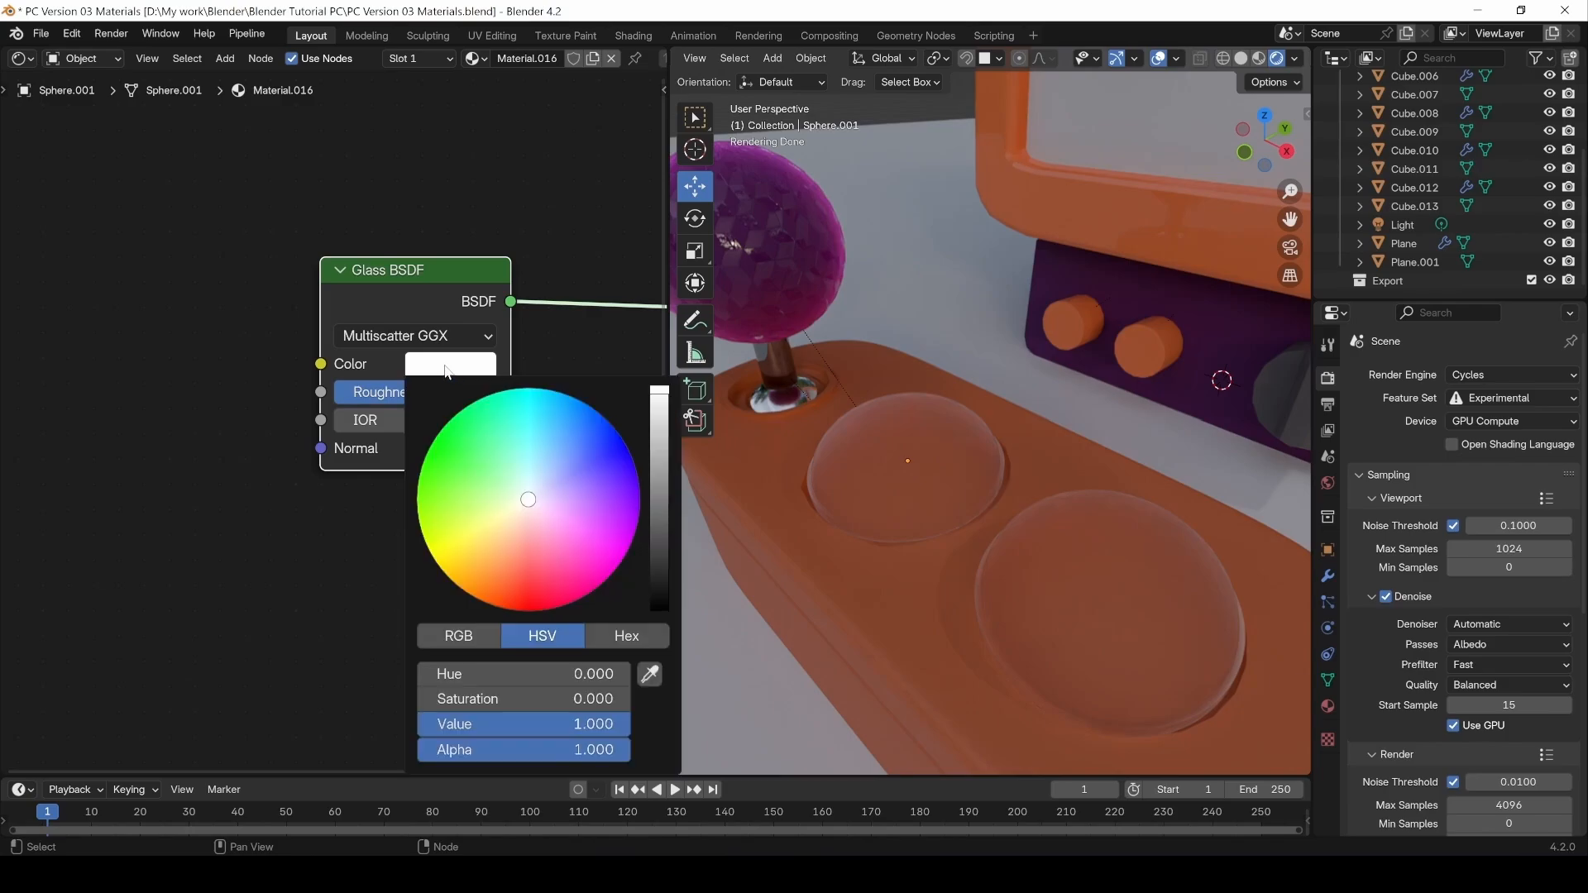
{"action": "mouse_move", "coordinate": [528, 499]}
{"action": "left_mouse_down"}
{"action": "mouse_move", "coordinate": [488, 527]}
{"action": "mouse_move", "coordinate": [528, 572]}
{"action": "mouse_move", "coordinate": [562, 482]}
{"action": "mouse_move", "coordinate": [610, 444]}
{"action": "mouse_move", "coordinate": [568, 519]}
{"action": "mouse_move", "coordinate": [545, 492]}
{"action": "mouse_move", "coordinate": [602, 510]}
{"action": "mouse_move", "coordinate": [561, 546]}
{"action": "left_mouse_up"}
{"action": "mouse_move", "coordinate": [659, 465]}
{"action": "left_mouse_down"}
{"action": "mouse_move", "coordinate": [660, 514]}
{"action": "mouse_move", "coordinate": [659, 390]}
{"action": "left_mouse_up"}
{"action": "left_click_drag", "start_coordinate": [561, 702], "coordinate": [418, 702]}
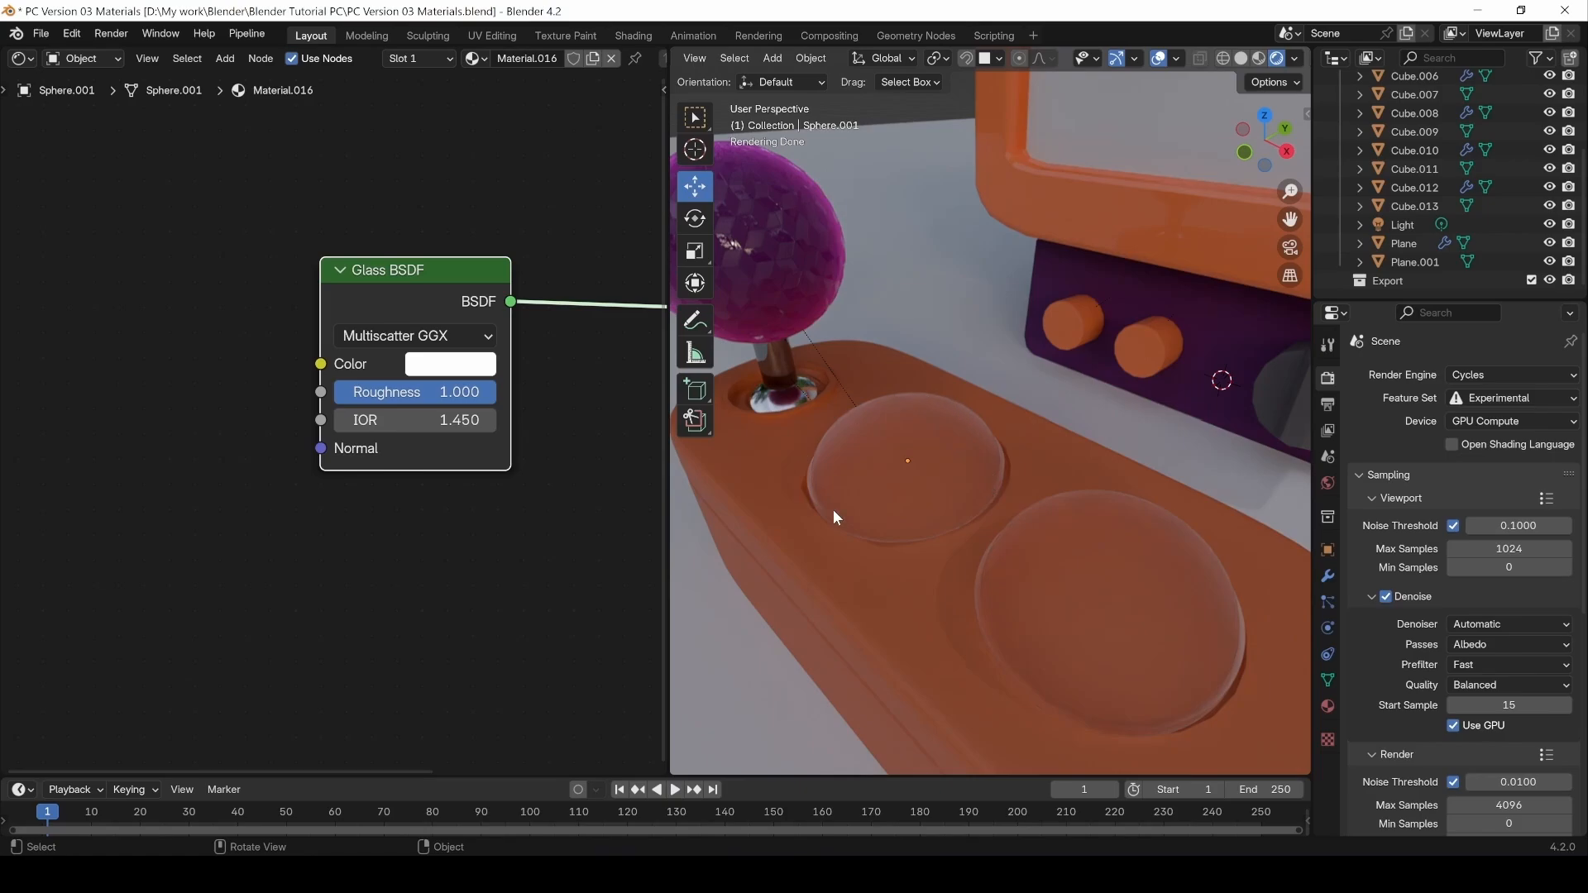
Set the roughness of the dome's Glass BSDF to 0.
{"action": "left_click_drag", "start_coordinate": [494, 392], "coordinate": [344, 392]}
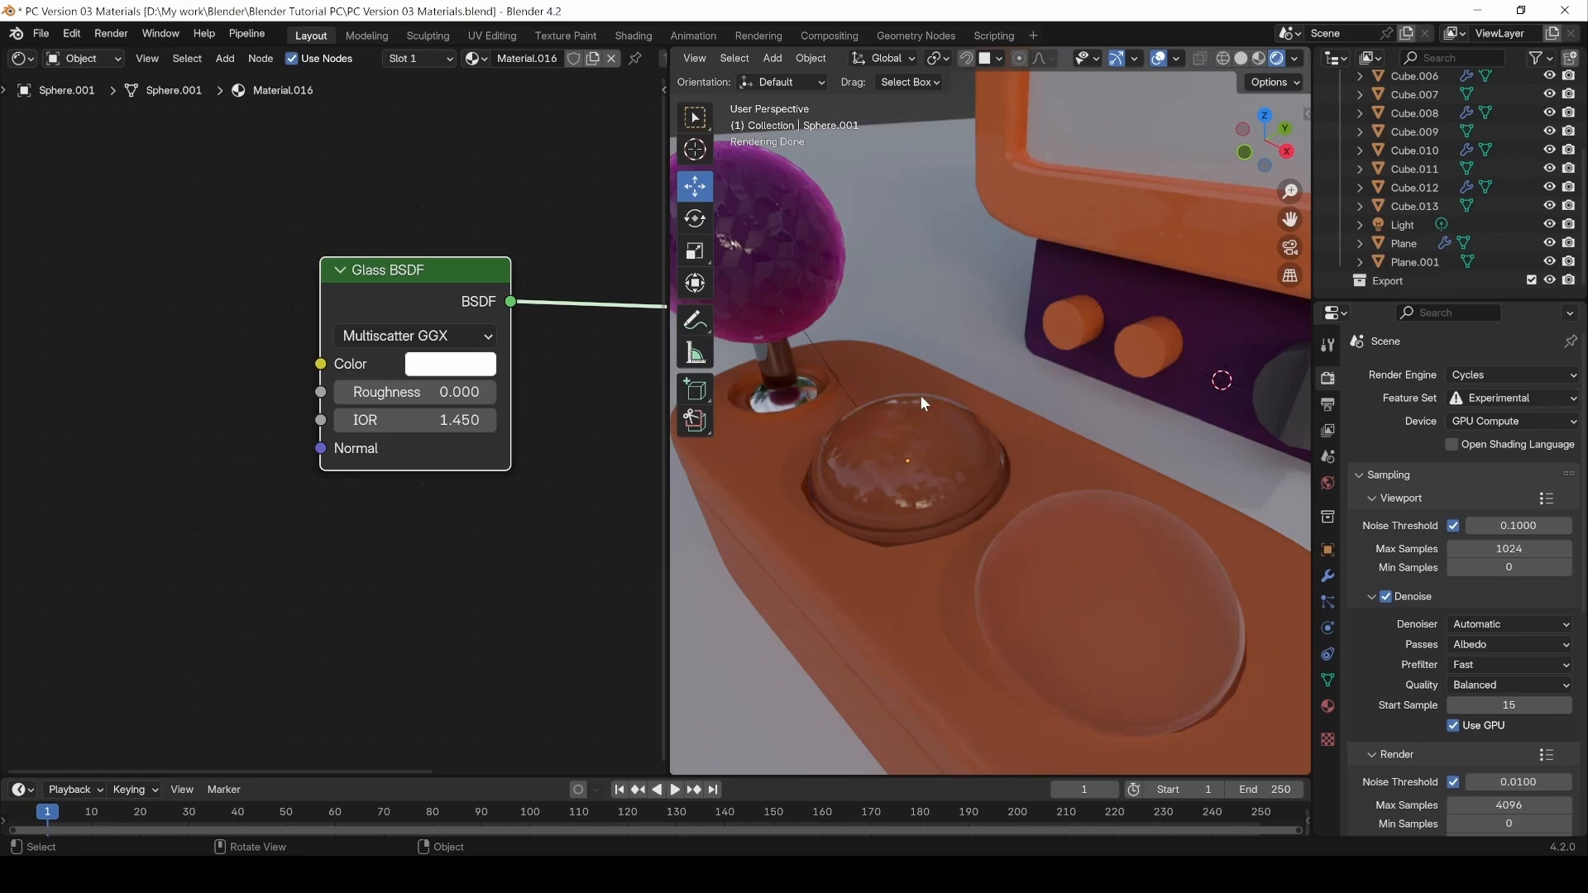
Set the roughness of the Glass BSDF on the dome nearest the joystick to 1.
{"action": "left_click", "coordinate": [400, 394]}
{"action": "type", "text": "1"}
{"action": "key", "text": "Return"}
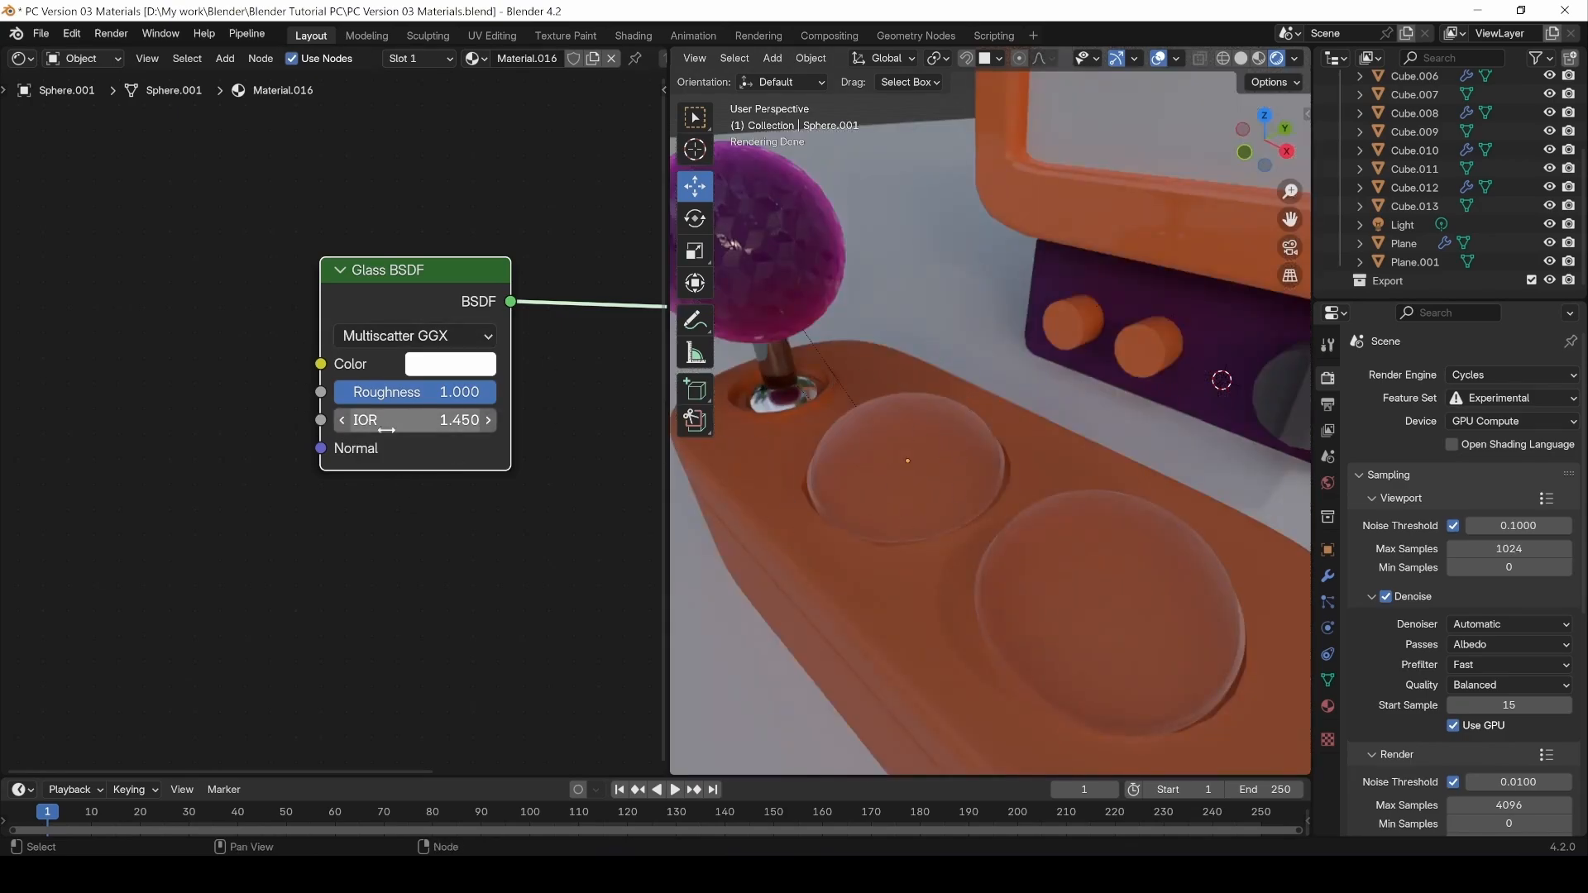
Select the dome nearest the joystick and try an IOR of 1.5 on its Glass BSDF.
{"action": "left_click", "coordinate": [877, 477]}
{"action": "left_click", "coordinate": [367, 583]}
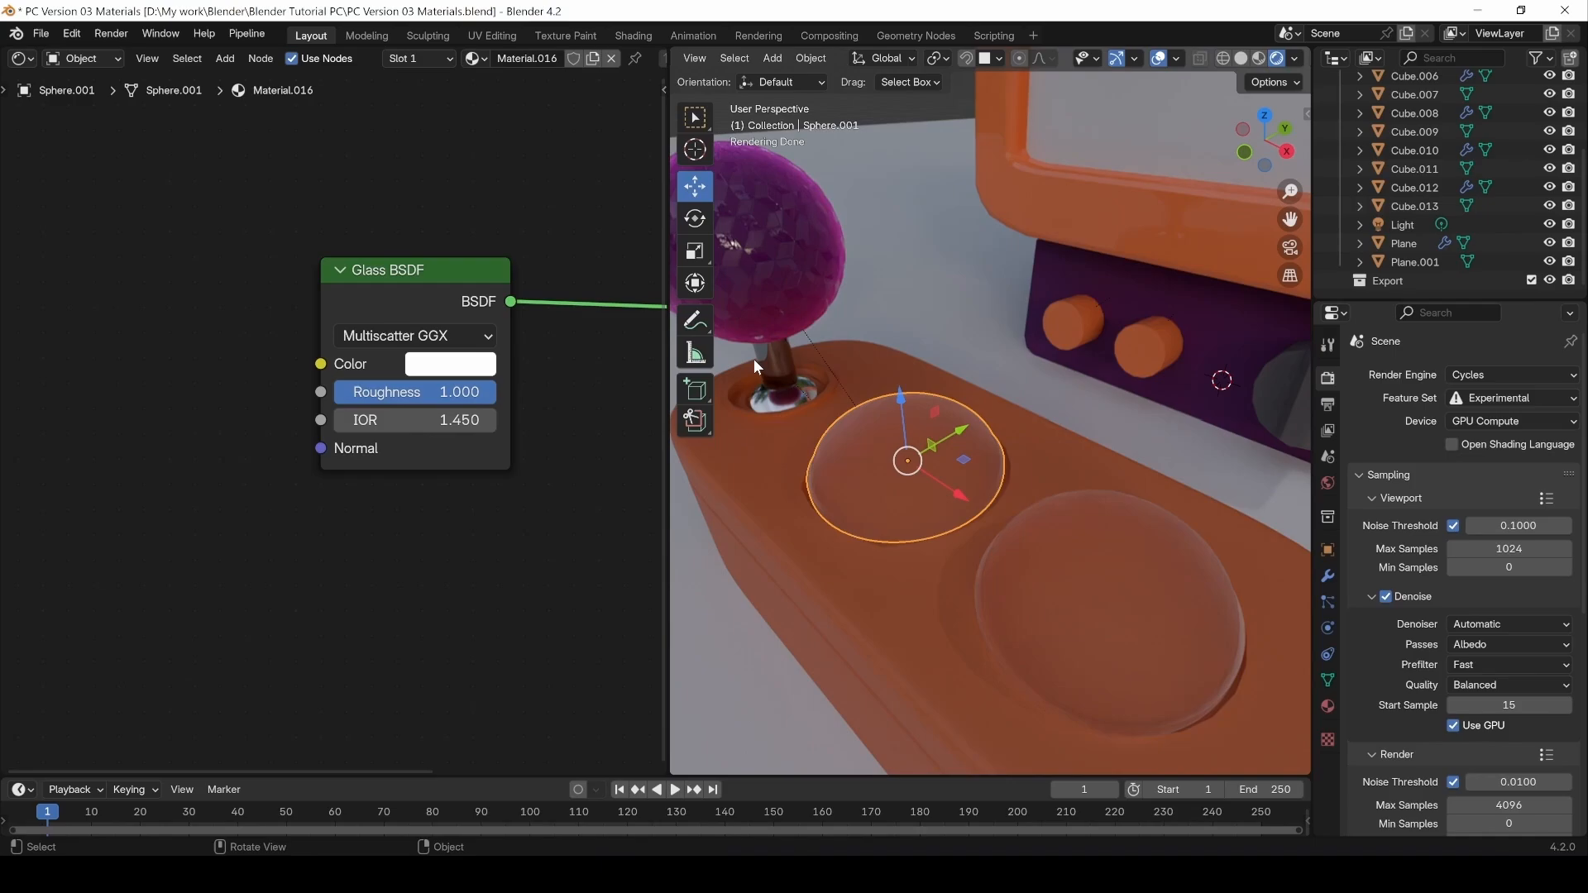
{"action": "left_click", "coordinate": [373, 421]}
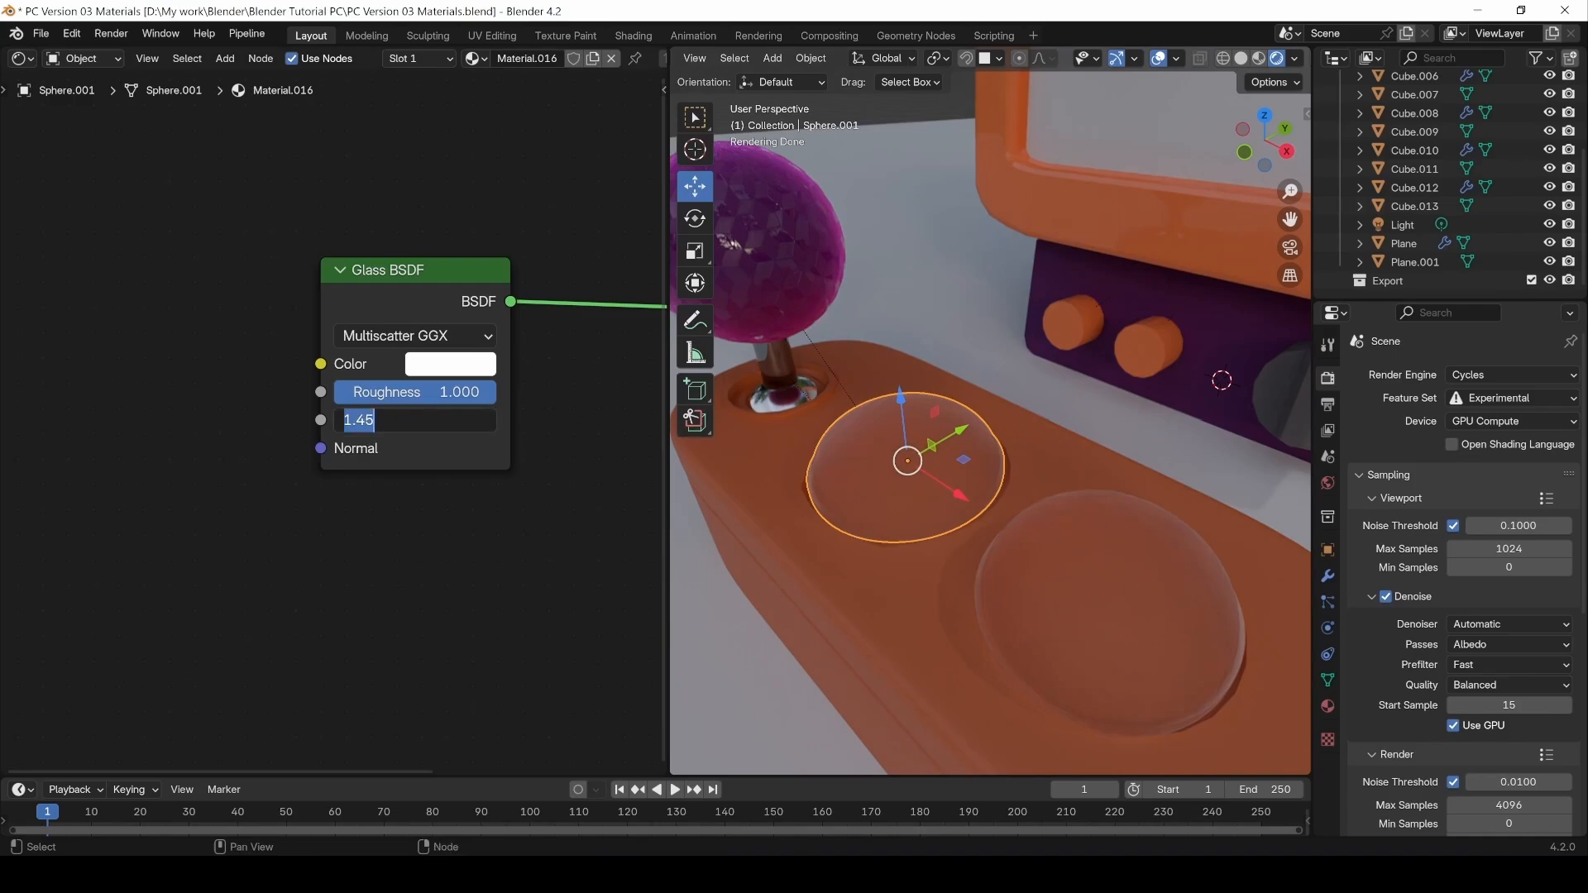
{"action": "type", "text": "1.50"}
{"action": "key", "text": "Return"}
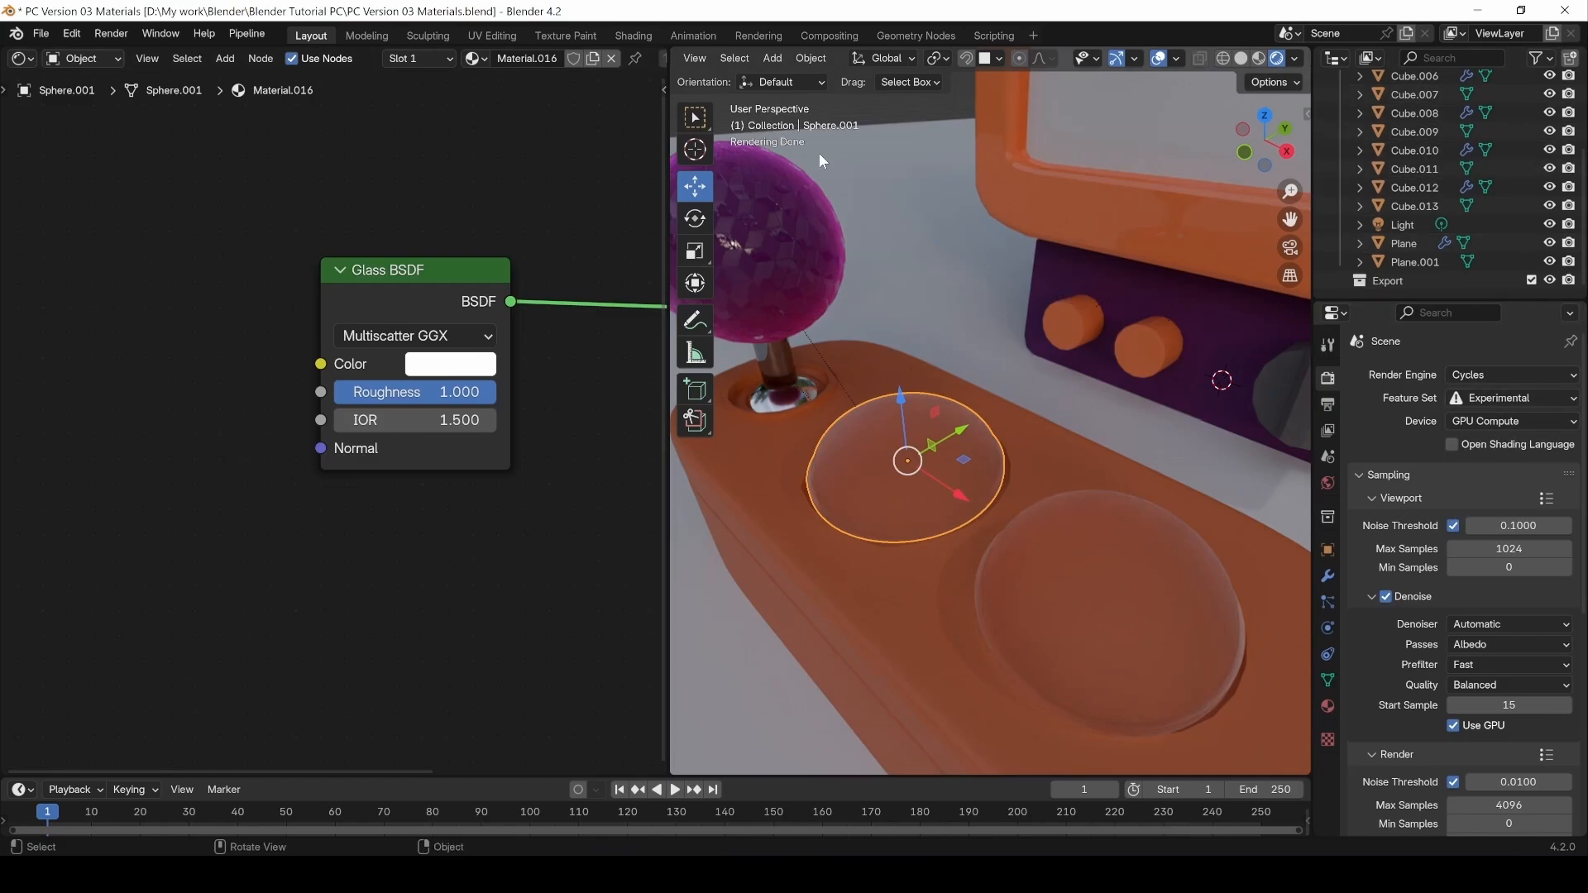
Try the viewport with denoising off and turn viewport denoising back on.
{"action": "left_click", "coordinate": [1018, 571]}
{"action": "left_click", "coordinate": [918, 488]}
{"action": "left_click", "coordinate": [1386, 597]}
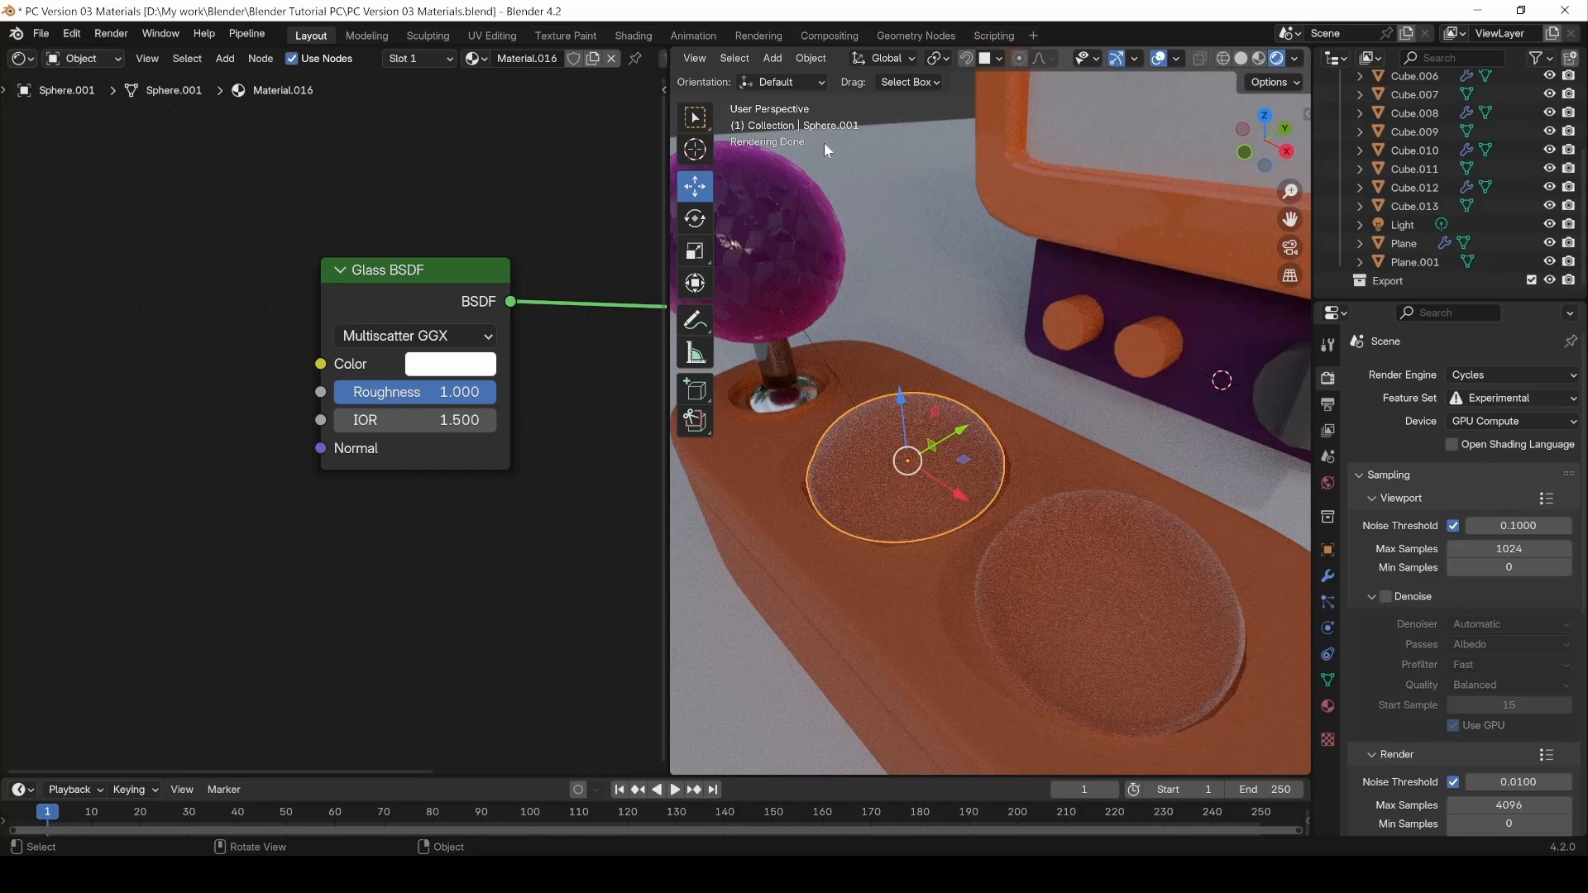
{"action": "left_click", "coordinate": [1408, 592]}
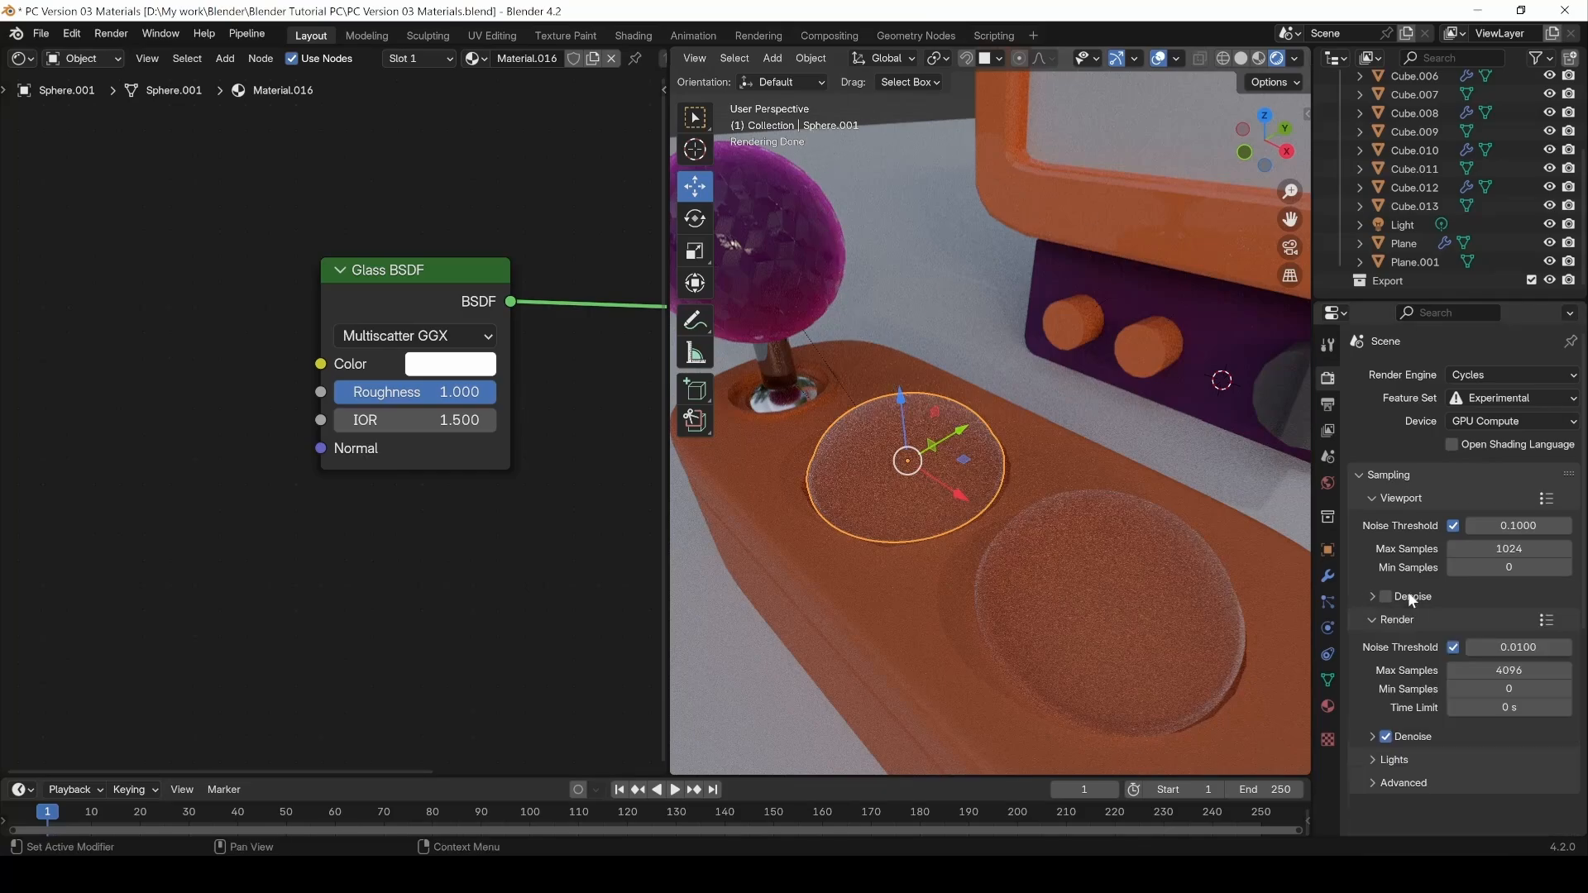
{"action": "left_click", "coordinate": [1386, 597]}
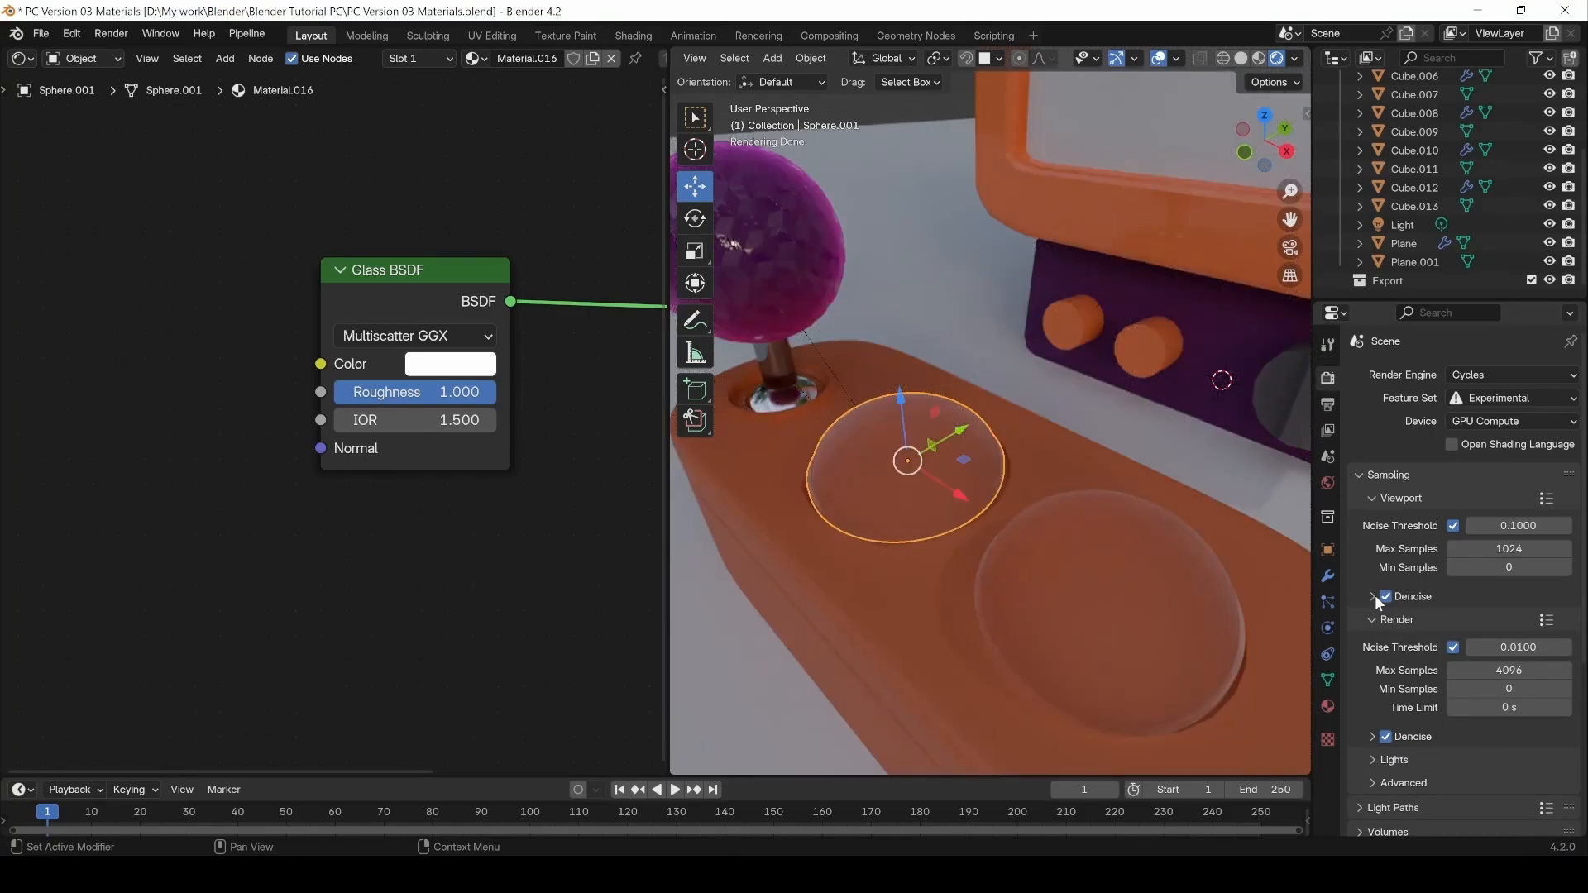
Set the start sample of the viewport denoiser to 100.
{"action": "left_click", "coordinate": [1374, 596]}
{"action": "left_click", "coordinate": [1506, 709]}
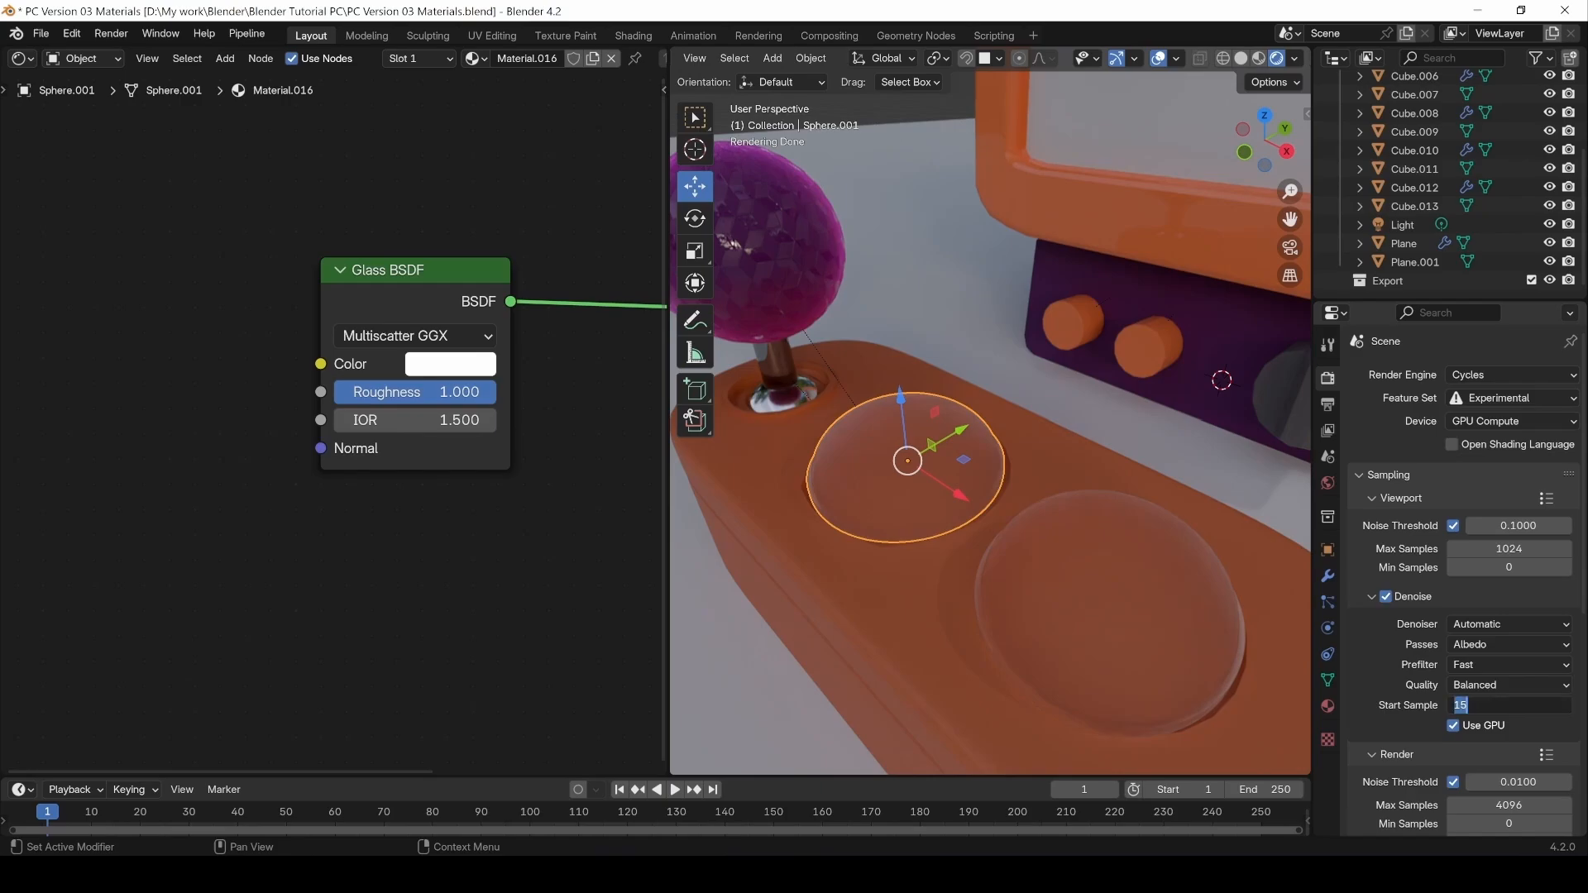
{"action": "type", "text": "100"}
{"action": "key", "text": "Return"}
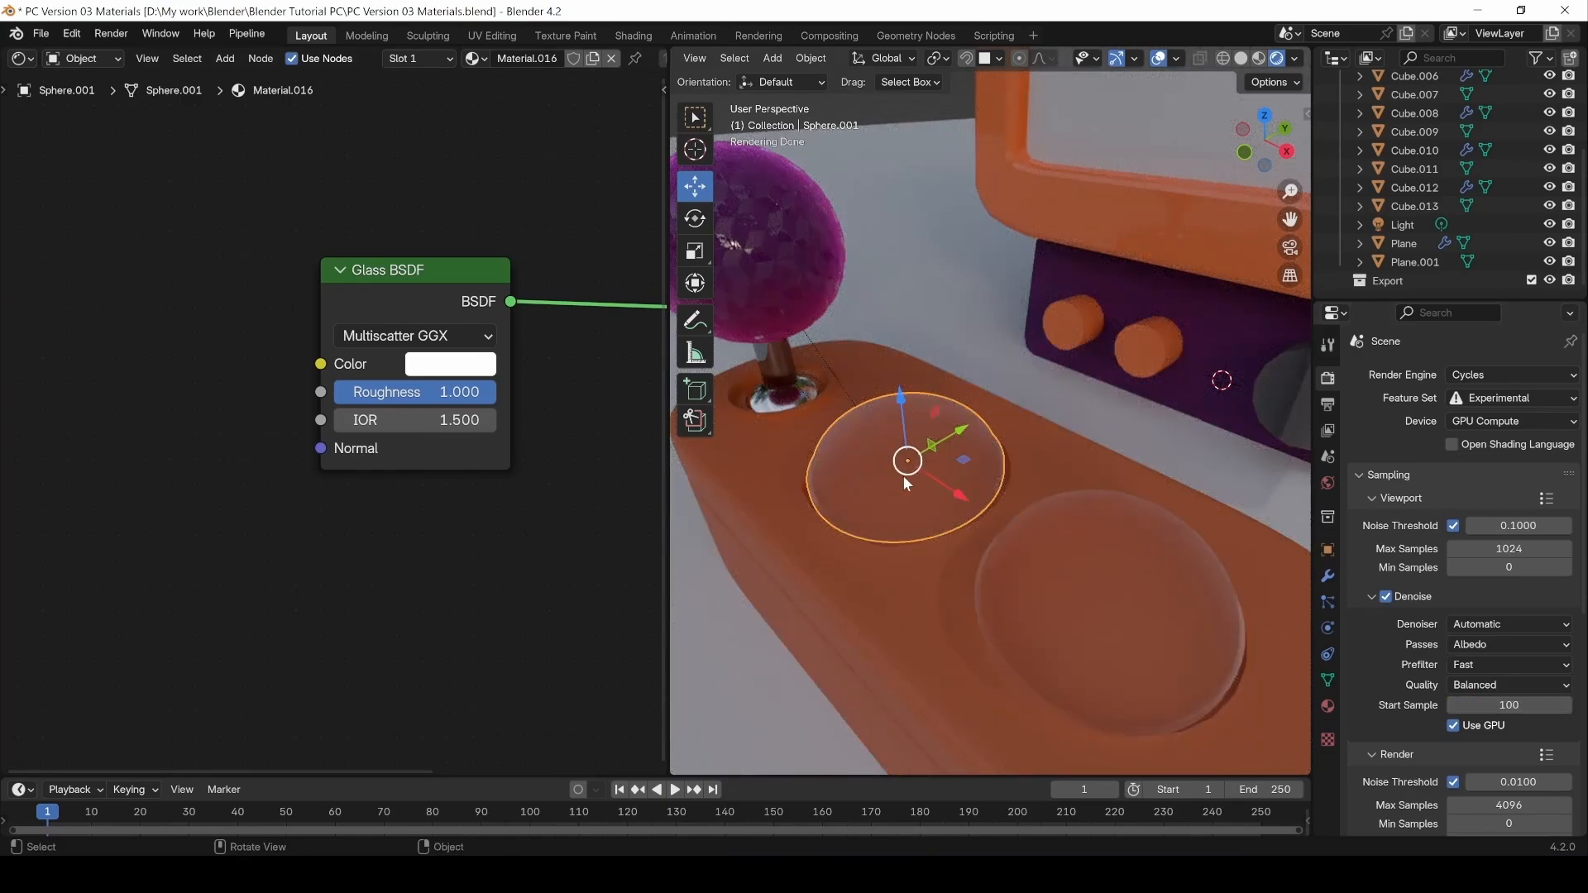
Compare the look and Glass BSDF settings of the two dome buttons by selecting each in turn.
{"action": "left_click", "coordinate": [966, 574]}
{"action": "left_click", "coordinate": [881, 407]}
{"action": "left_click", "coordinate": [1051, 583]}
{"action": "left_click", "coordinate": [890, 483]}
{"action": "left_click", "coordinate": [993, 579]}
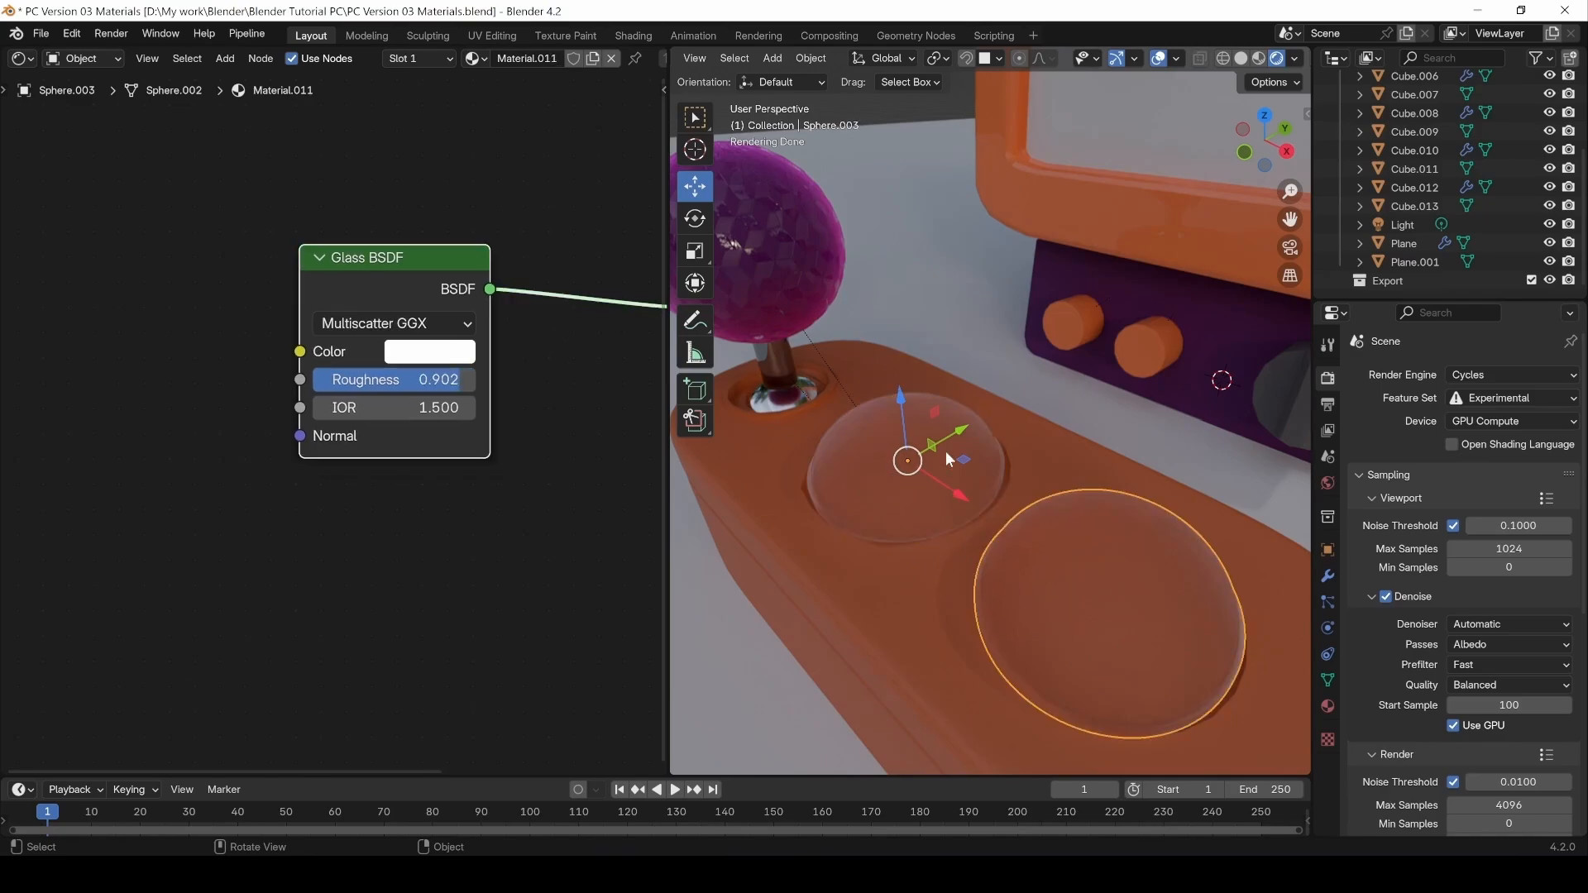
{"action": "left_click", "coordinate": [827, 474]}
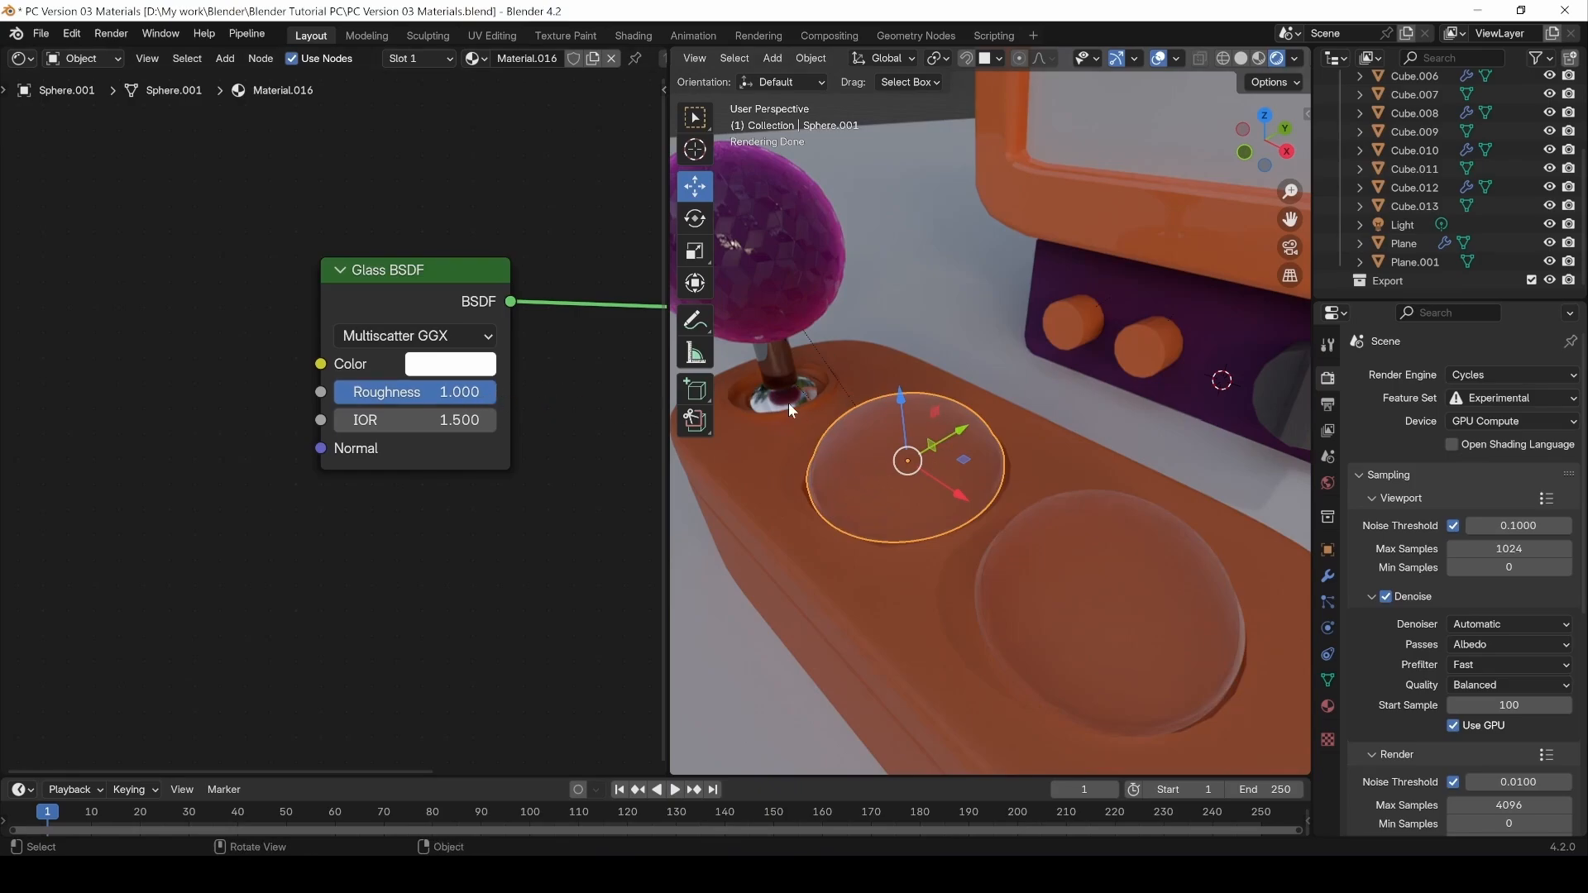
{"action": "left_click", "coordinate": [745, 444]}
Add a Solidify modifier to the dome button nearest the joystick and set its thickness to 0.02 m.
{"action": "left_click", "coordinate": [871, 484]}
{"action": "left_click", "coordinate": [1329, 578]}
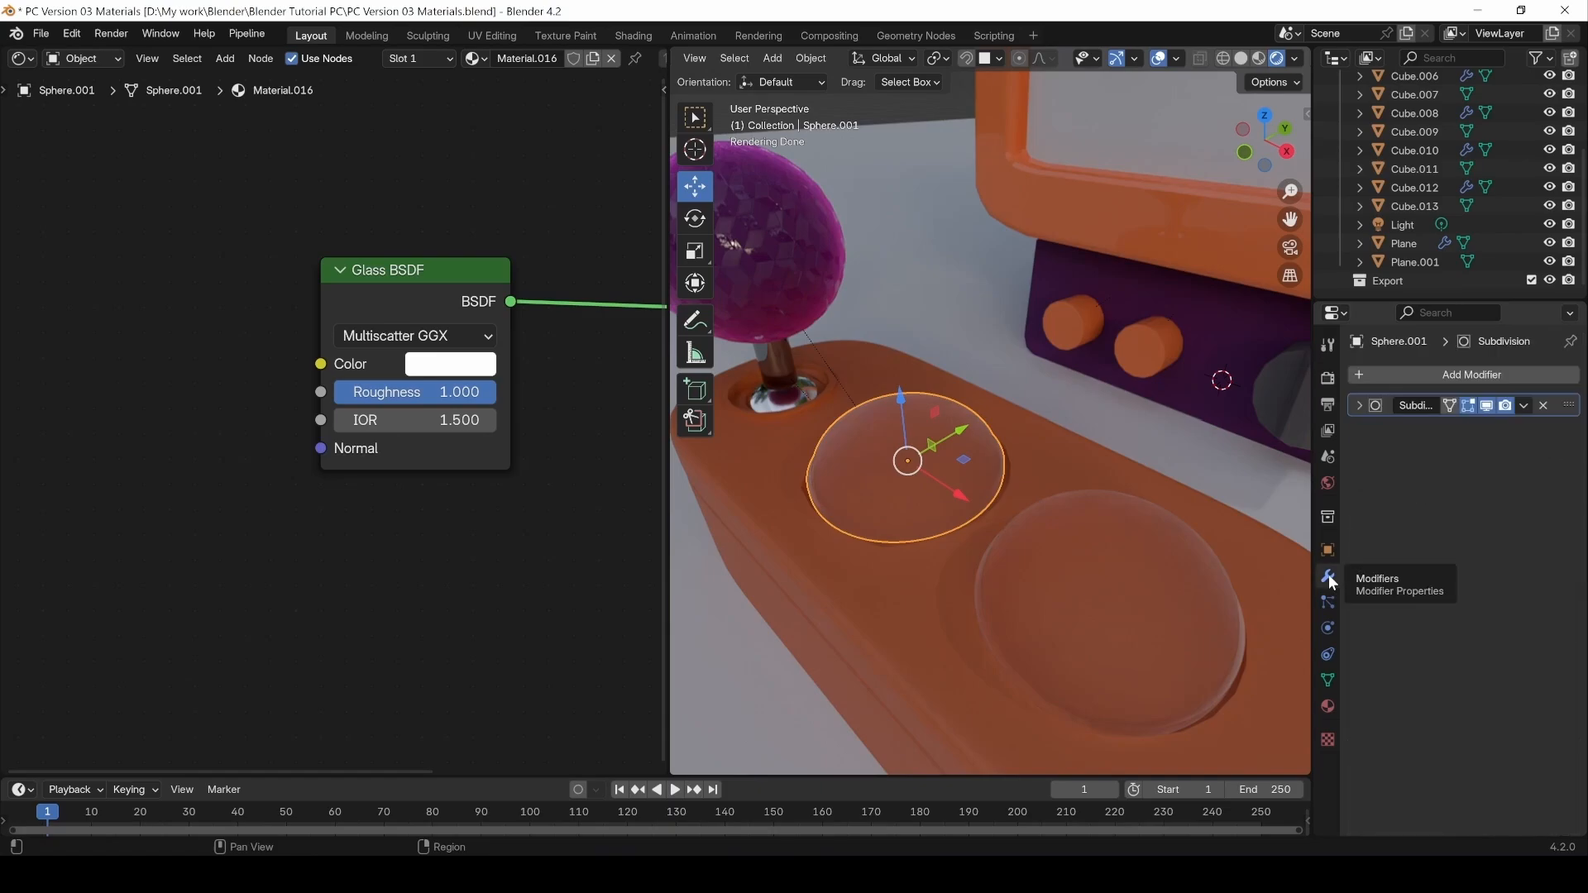
{"action": "left_click", "coordinate": [1441, 379]}
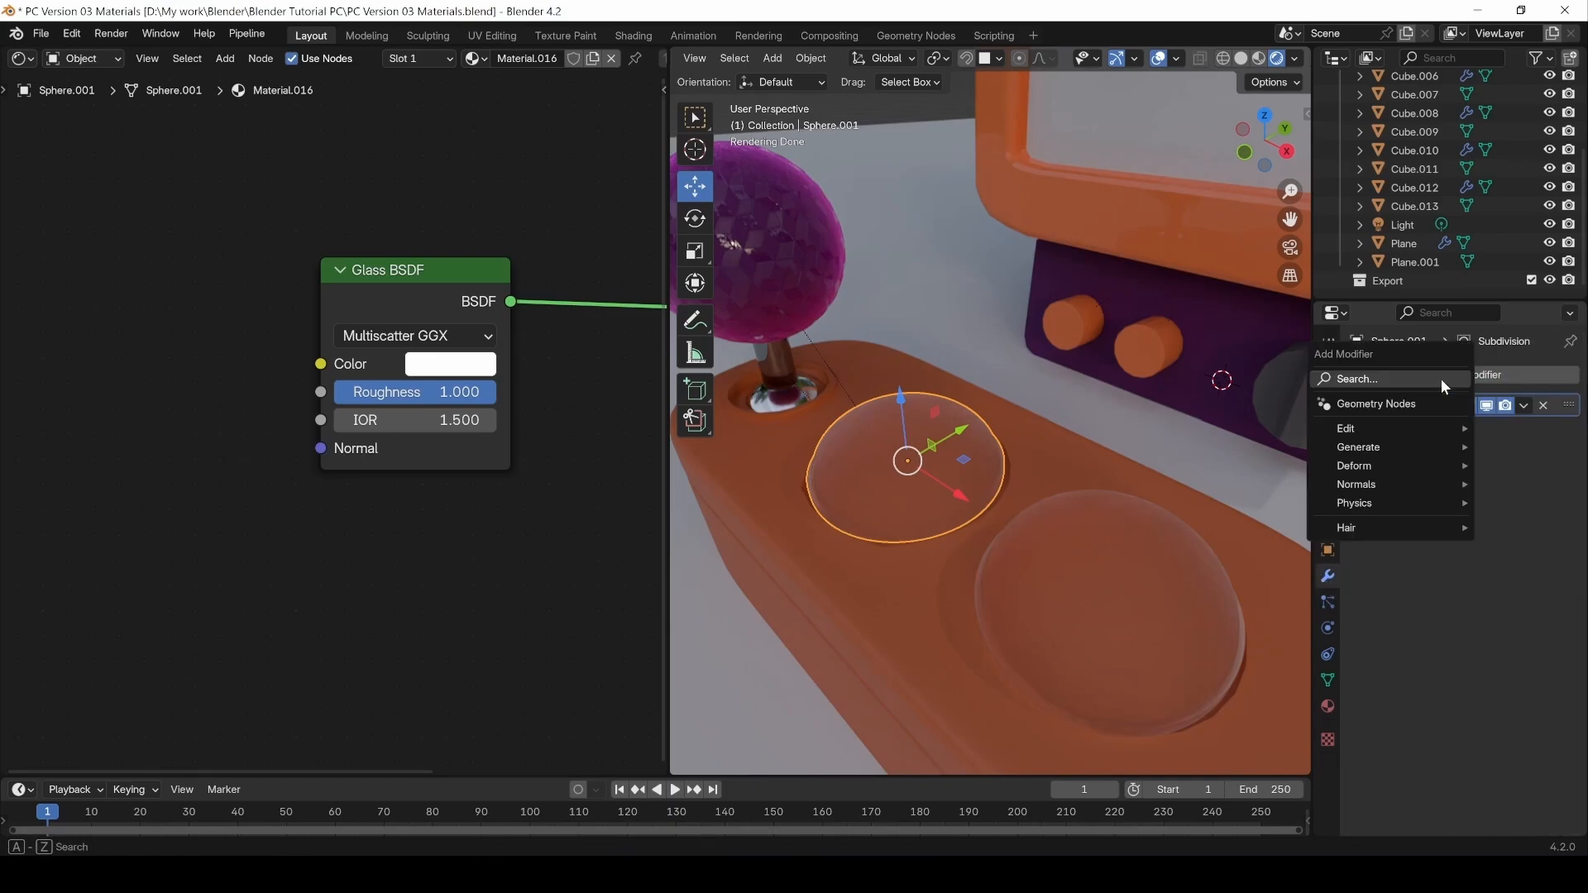
{"action": "mouse_move", "coordinate": [1394, 447]}
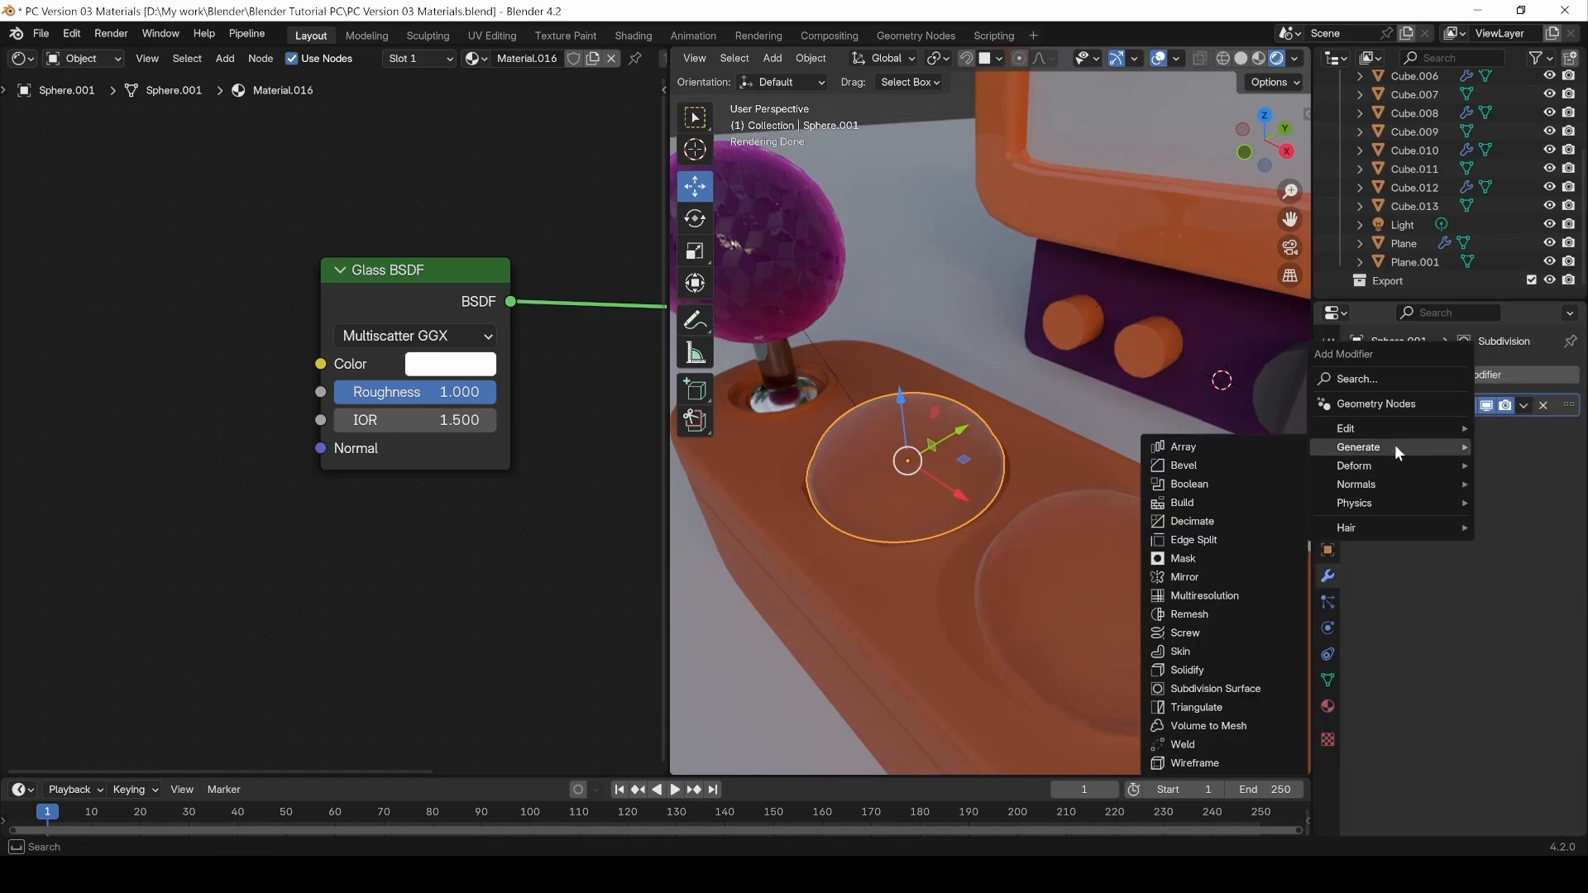
{"action": "left_click", "coordinate": [1206, 670]}
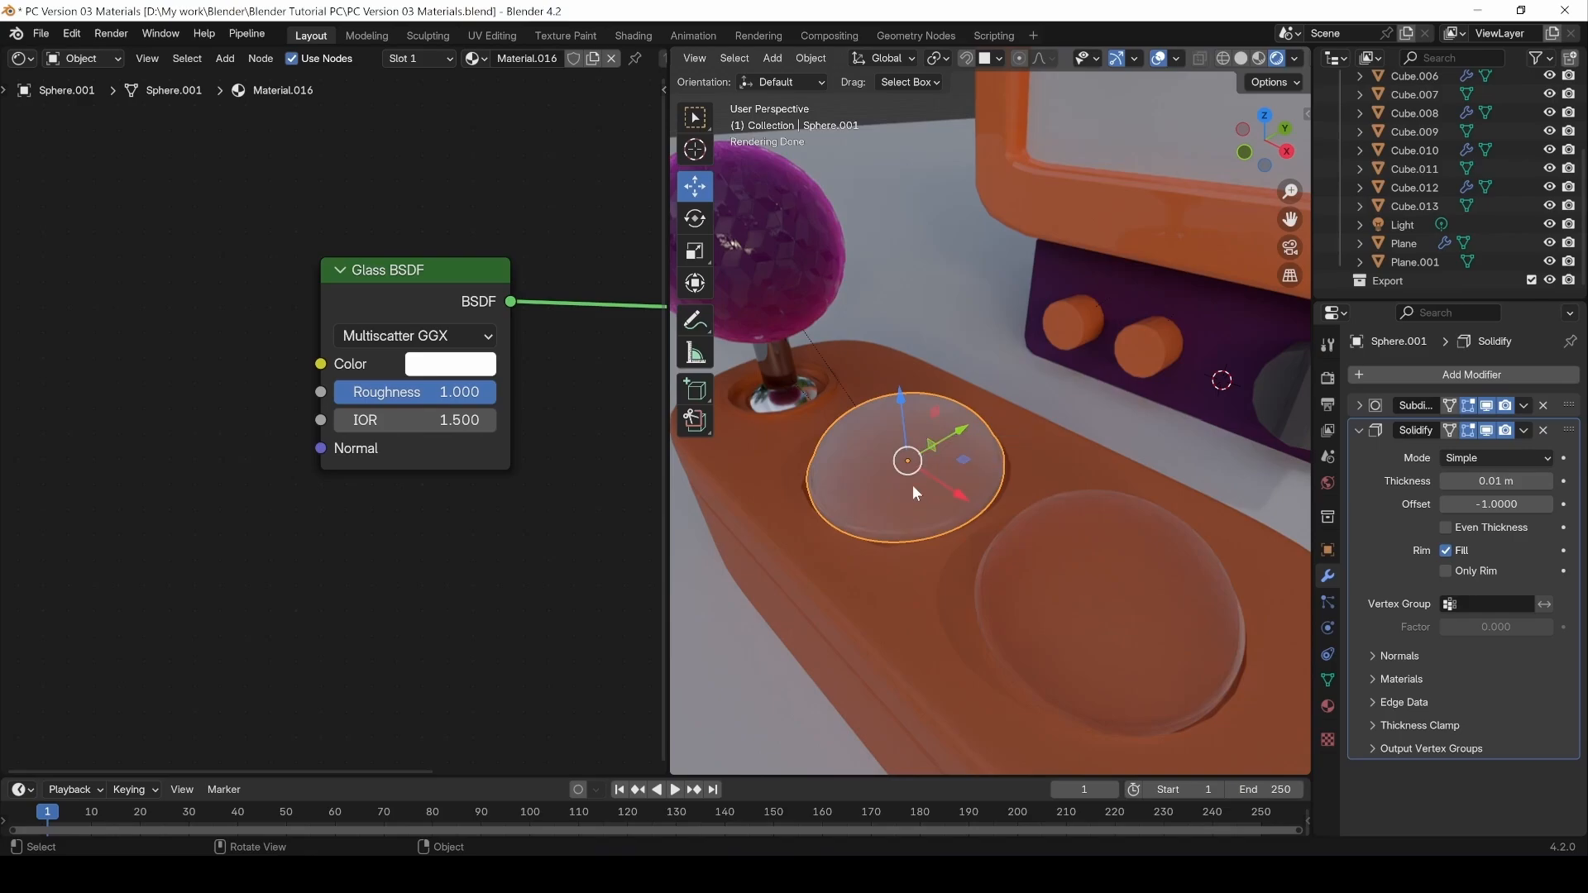
{"action": "left_click", "coordinate": [1448, 481]}
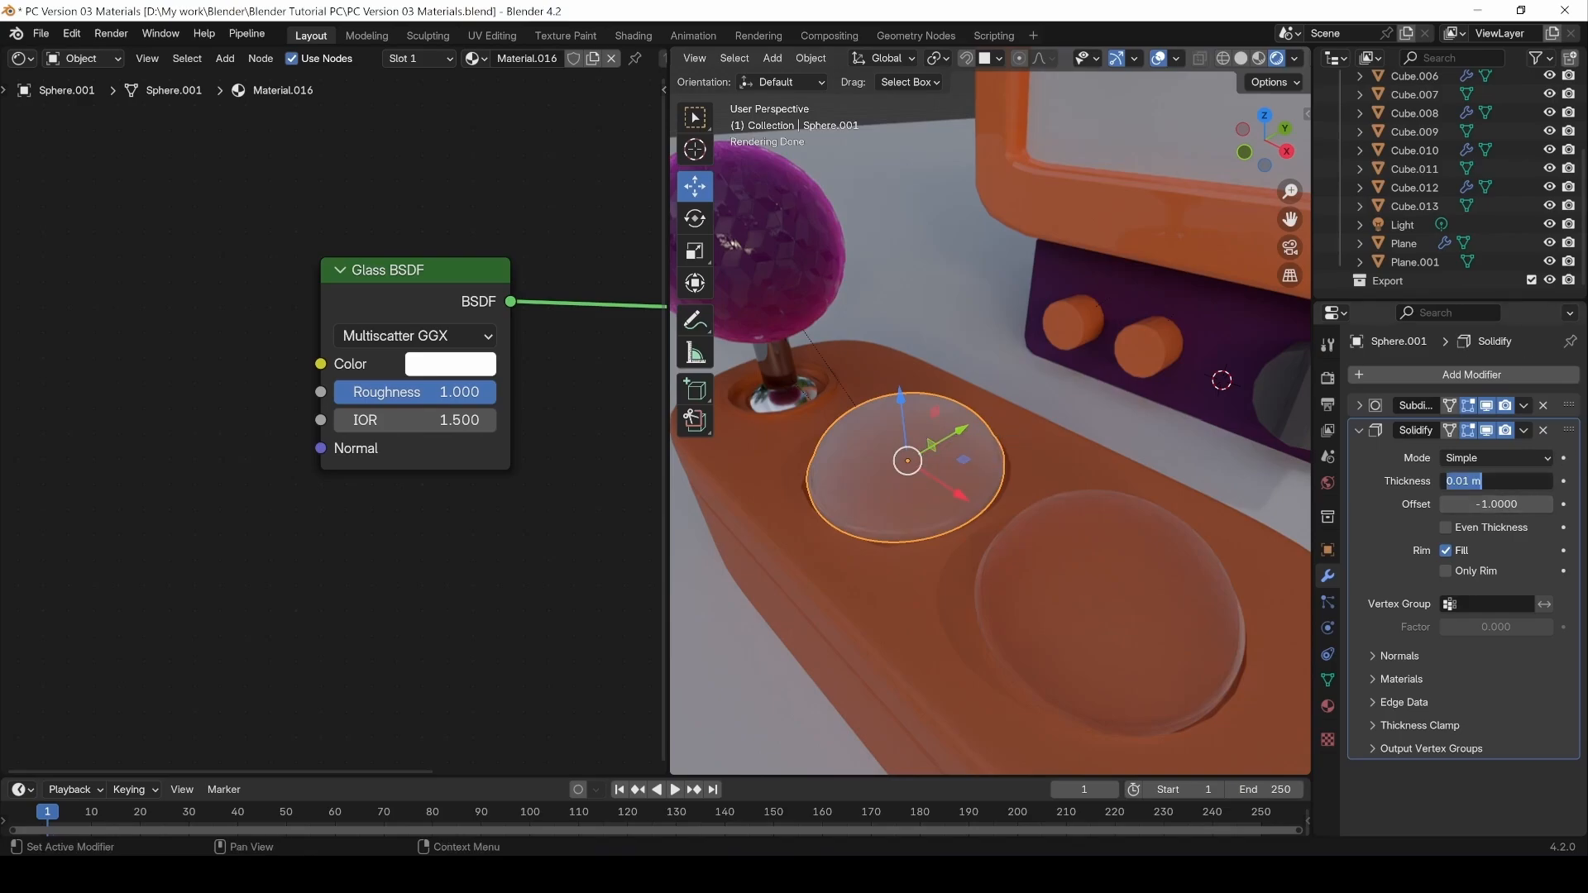
{"action": "type", "text": "0.02"}
{"action": "key", "text": "Return"}
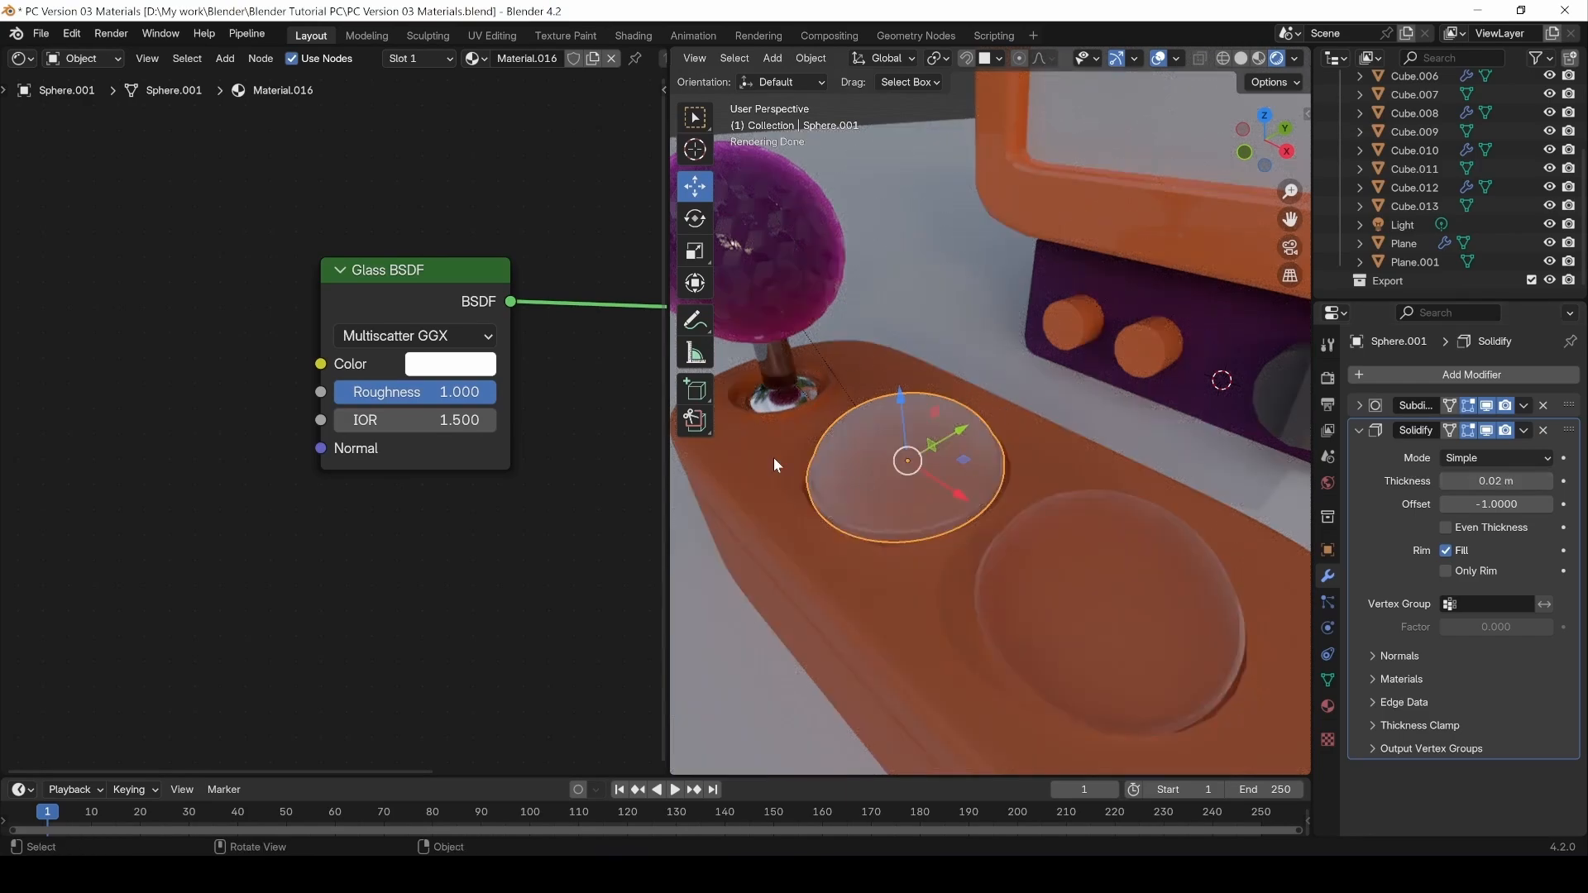
Set the IOR of the solidified dome's Glass BSDF to 1.45 and compare it with the other dome.
{"action": "left_click", "coordinate": [414, 420]}
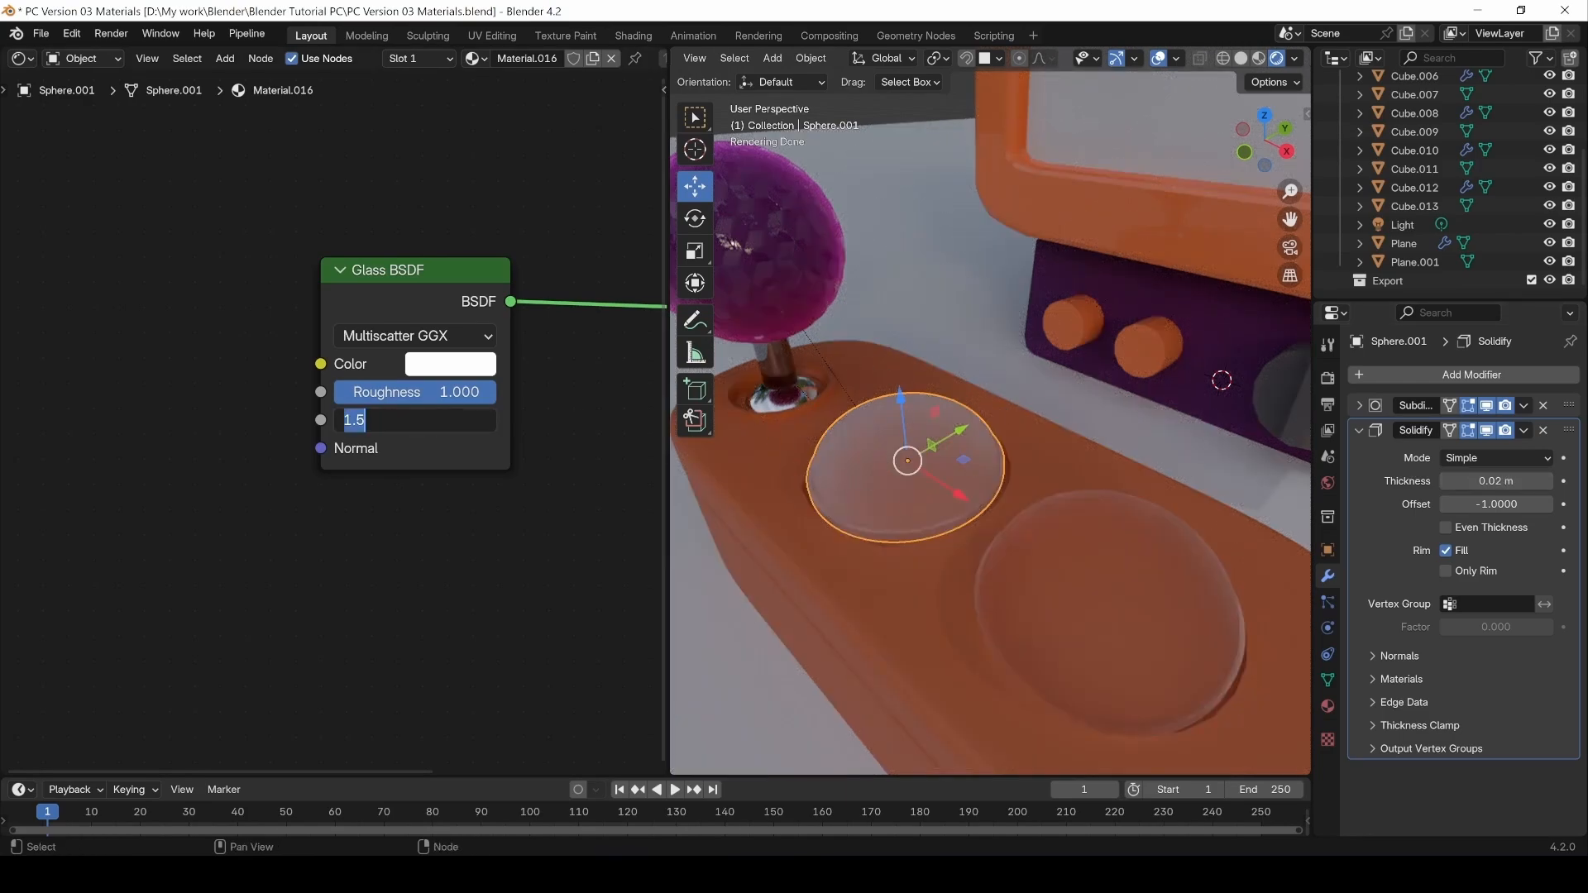
{"action": "type", "text": "1.45"}
{"action": "key", "text": "Return"}
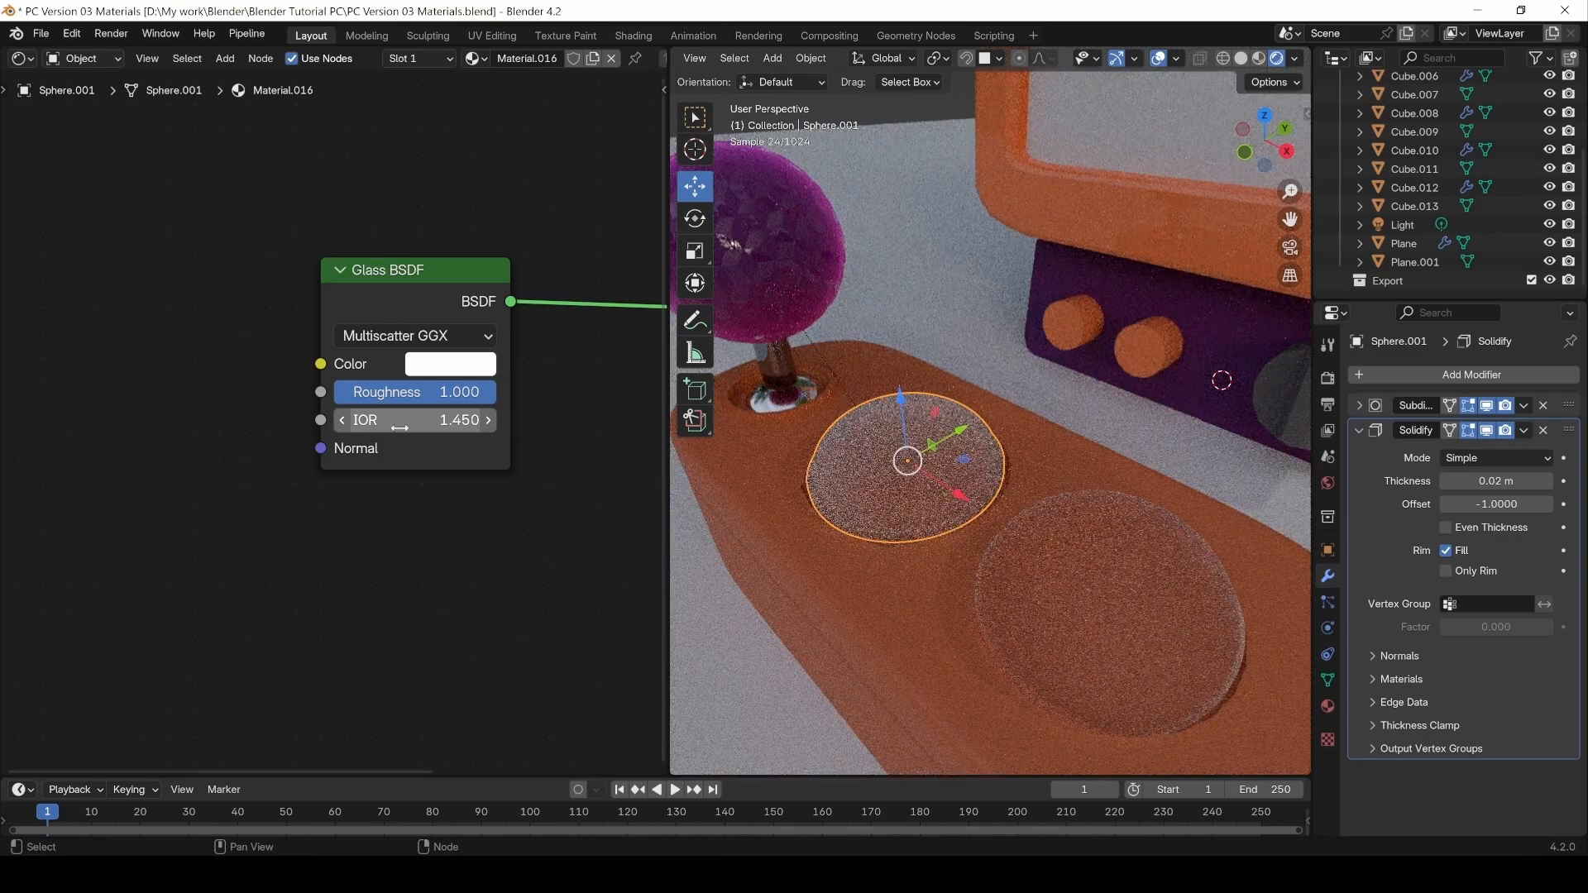
{"action": "left_click", "coordinate": [1084, 592]}
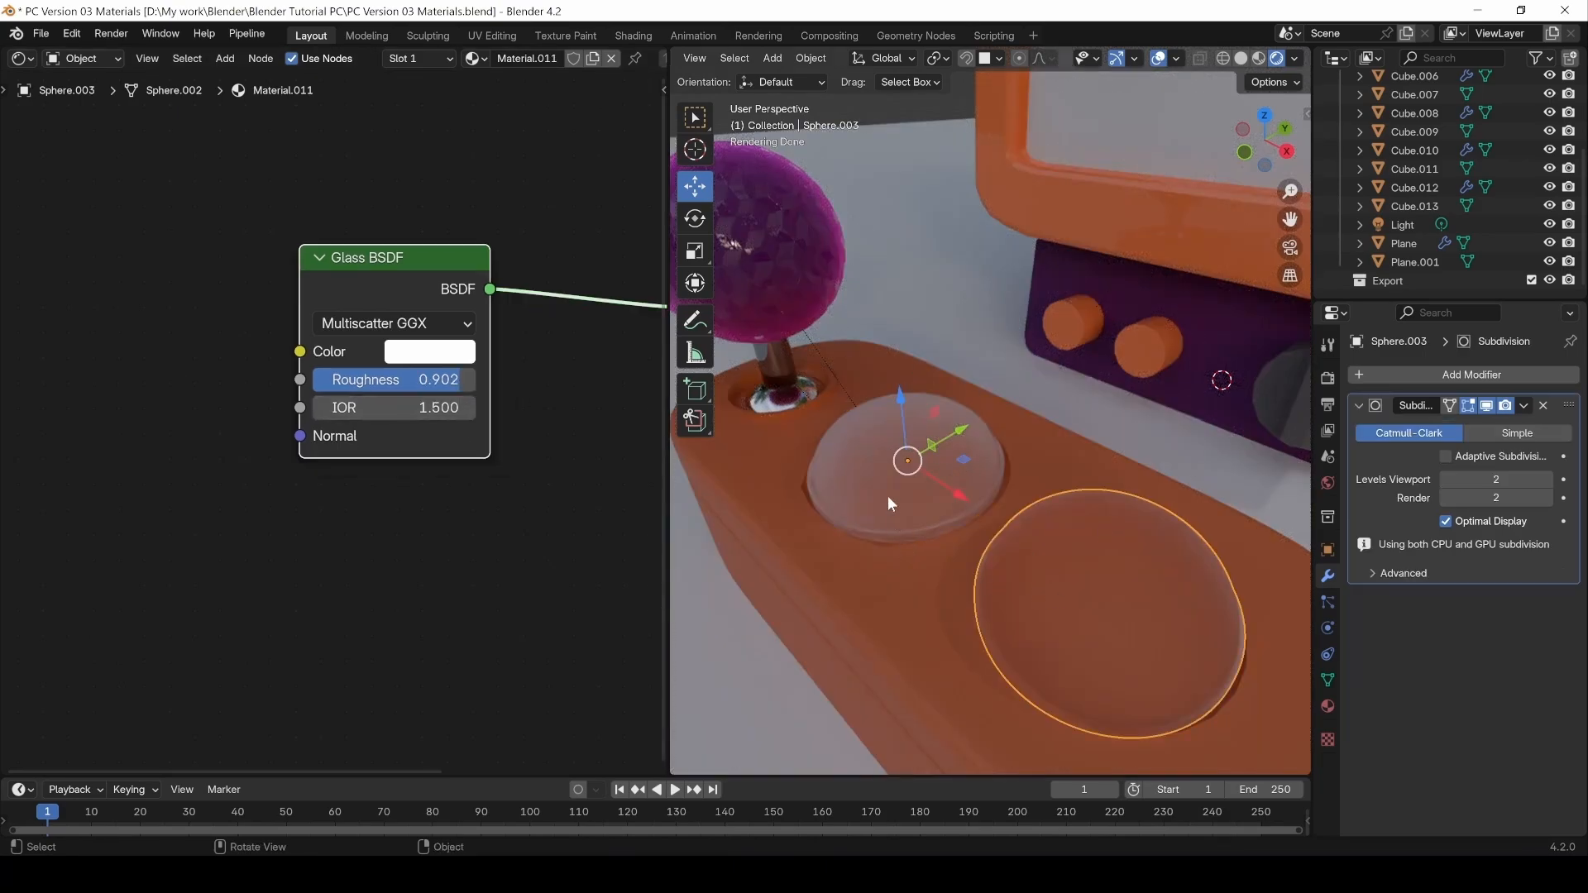
{"action": "left_click", "coordinate": [888, 500]}
{"action": "left_click", "coordinate": [890, 103]}
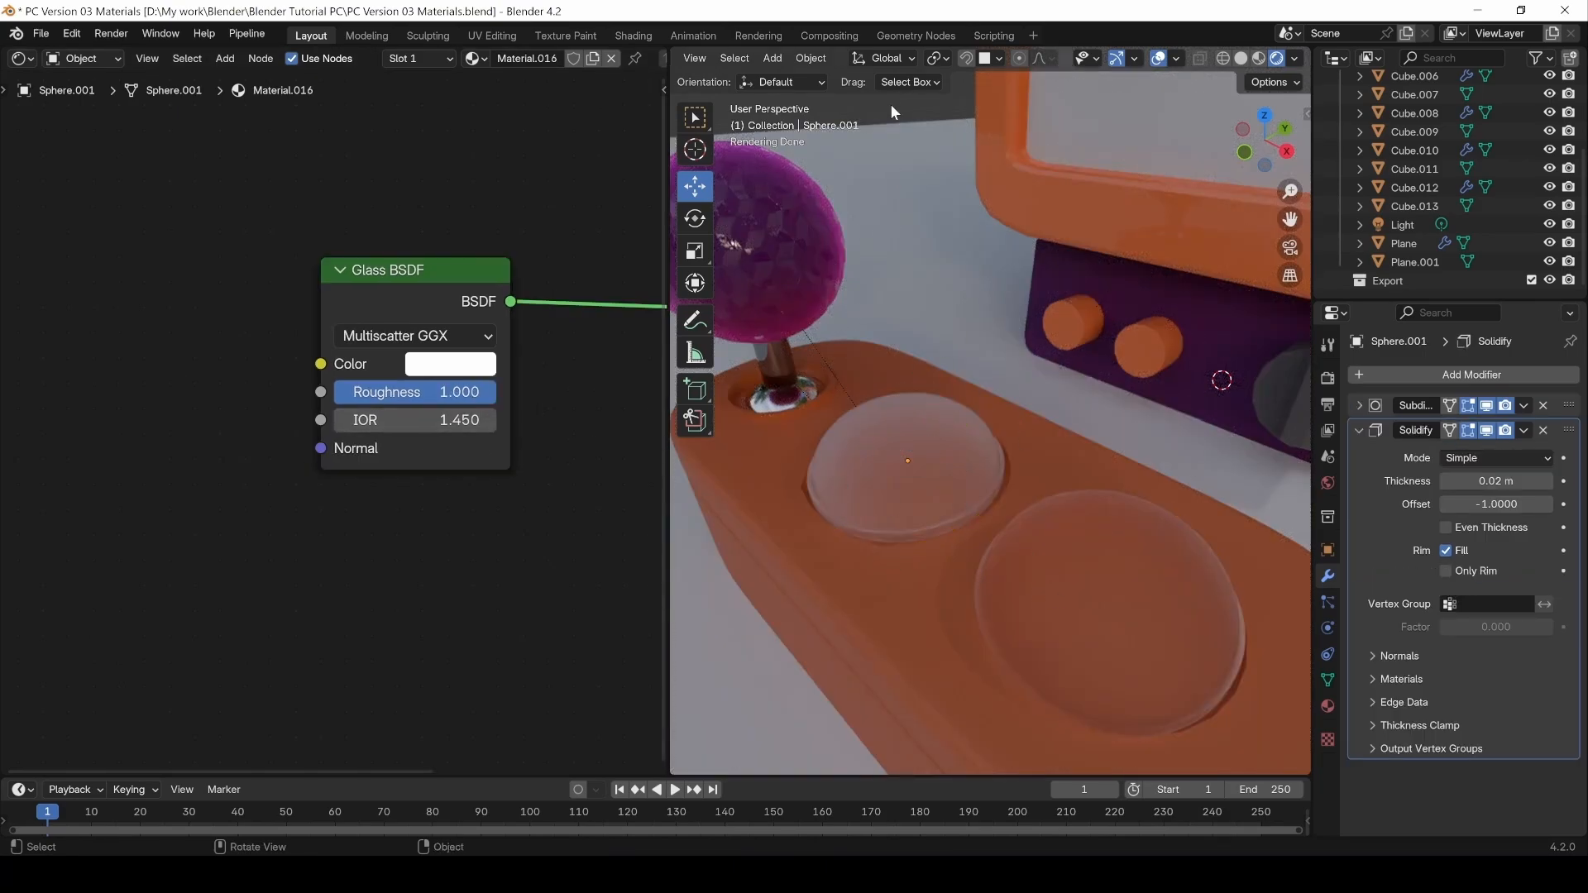
{"action": "middle_click_drag", "start_coordinate": [521, 557], "coordinate": [439, 557]}
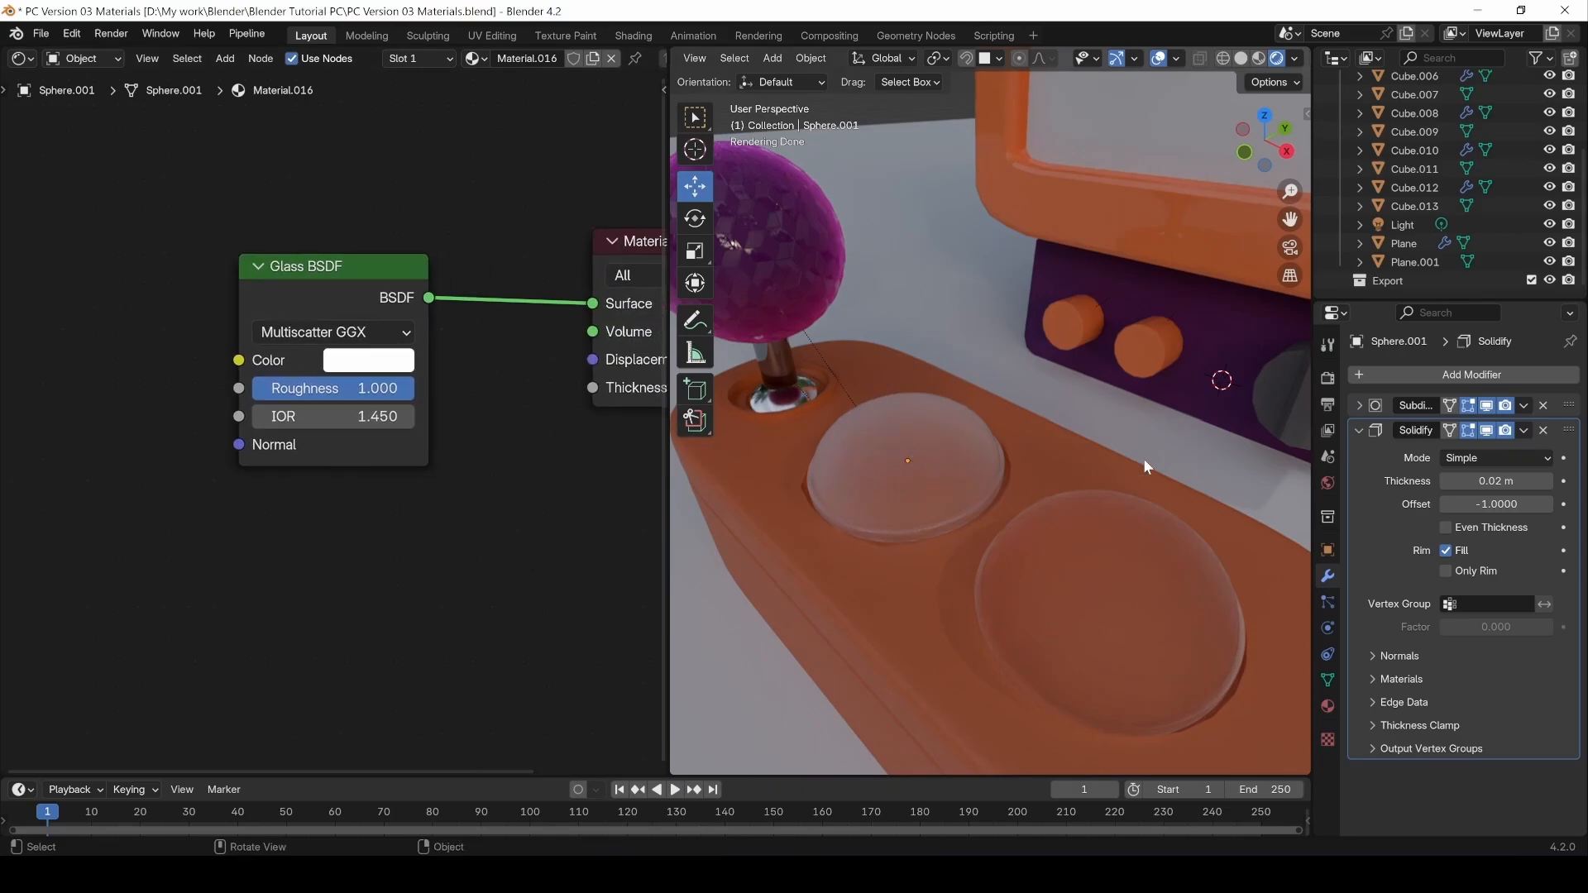
Add an Image Texture node to the material of the dome nearest the joystick and load A Button.png into it.
{"action": "left_click", "coordinate": [862, 462]}
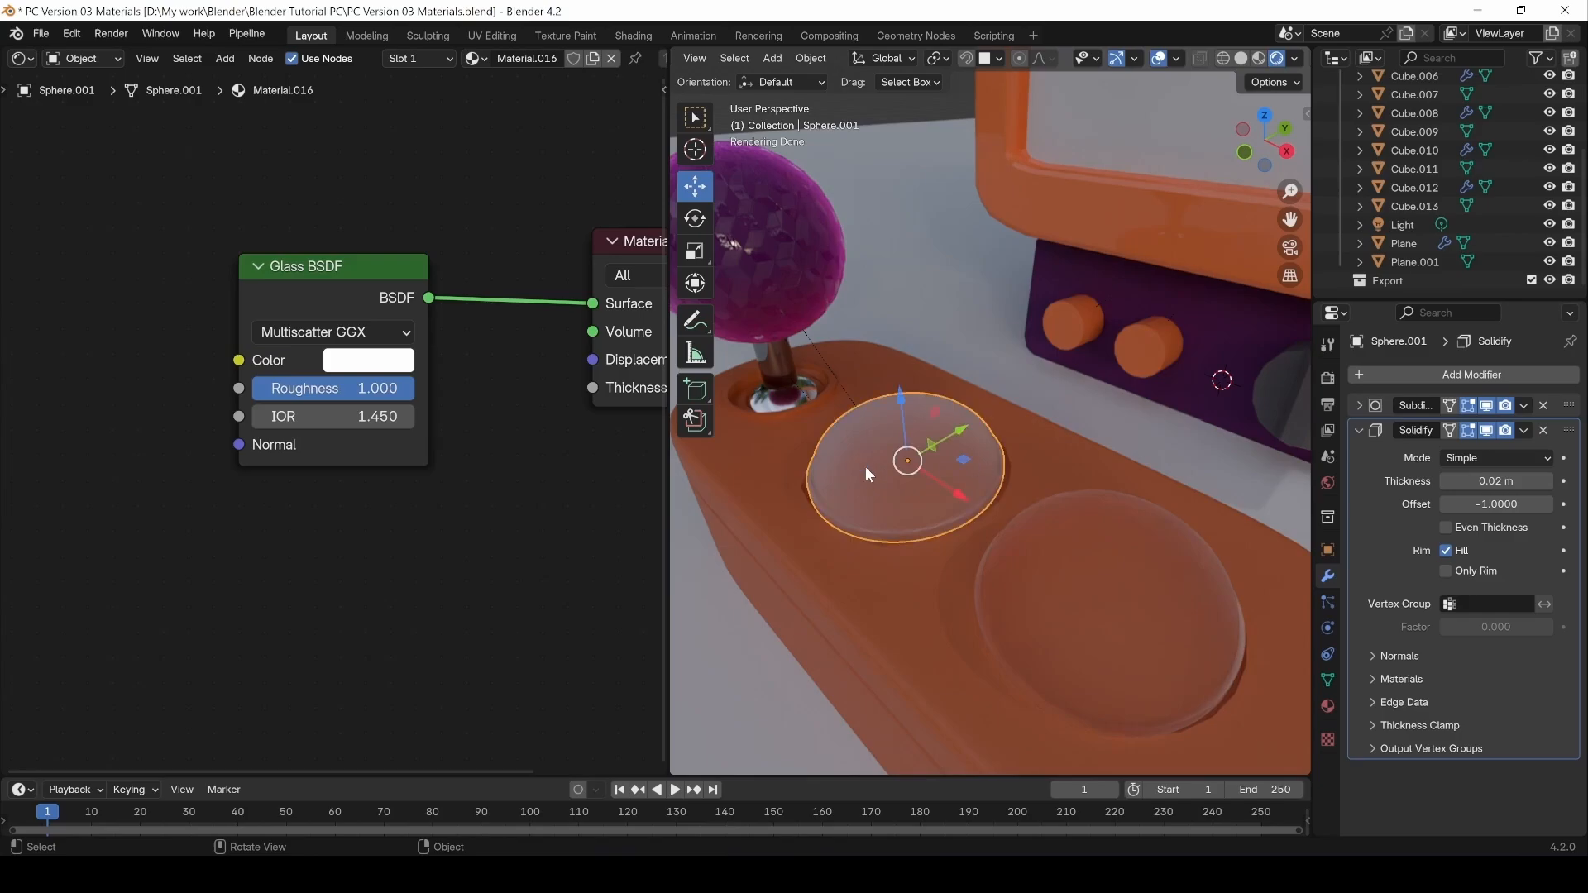
{"action": "middle_click_drag", "start_coordinate": [366, 544], "coordinate": [518, 601]}
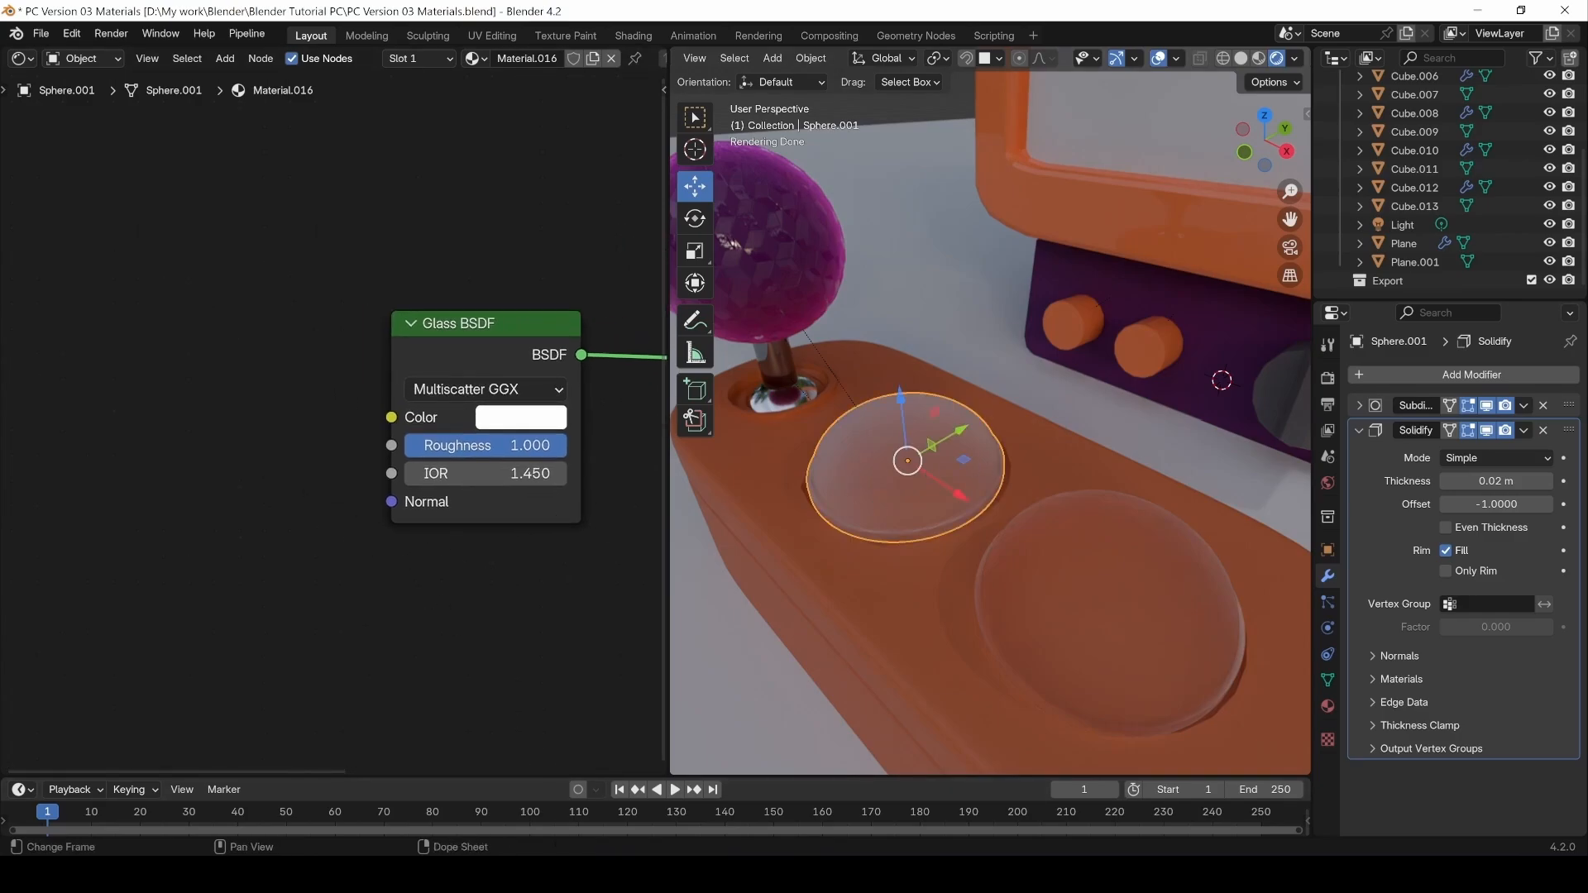
{"action": "middle_click_drag", "start_coordinate": [179, 476], "coordinate": [188, 488]}
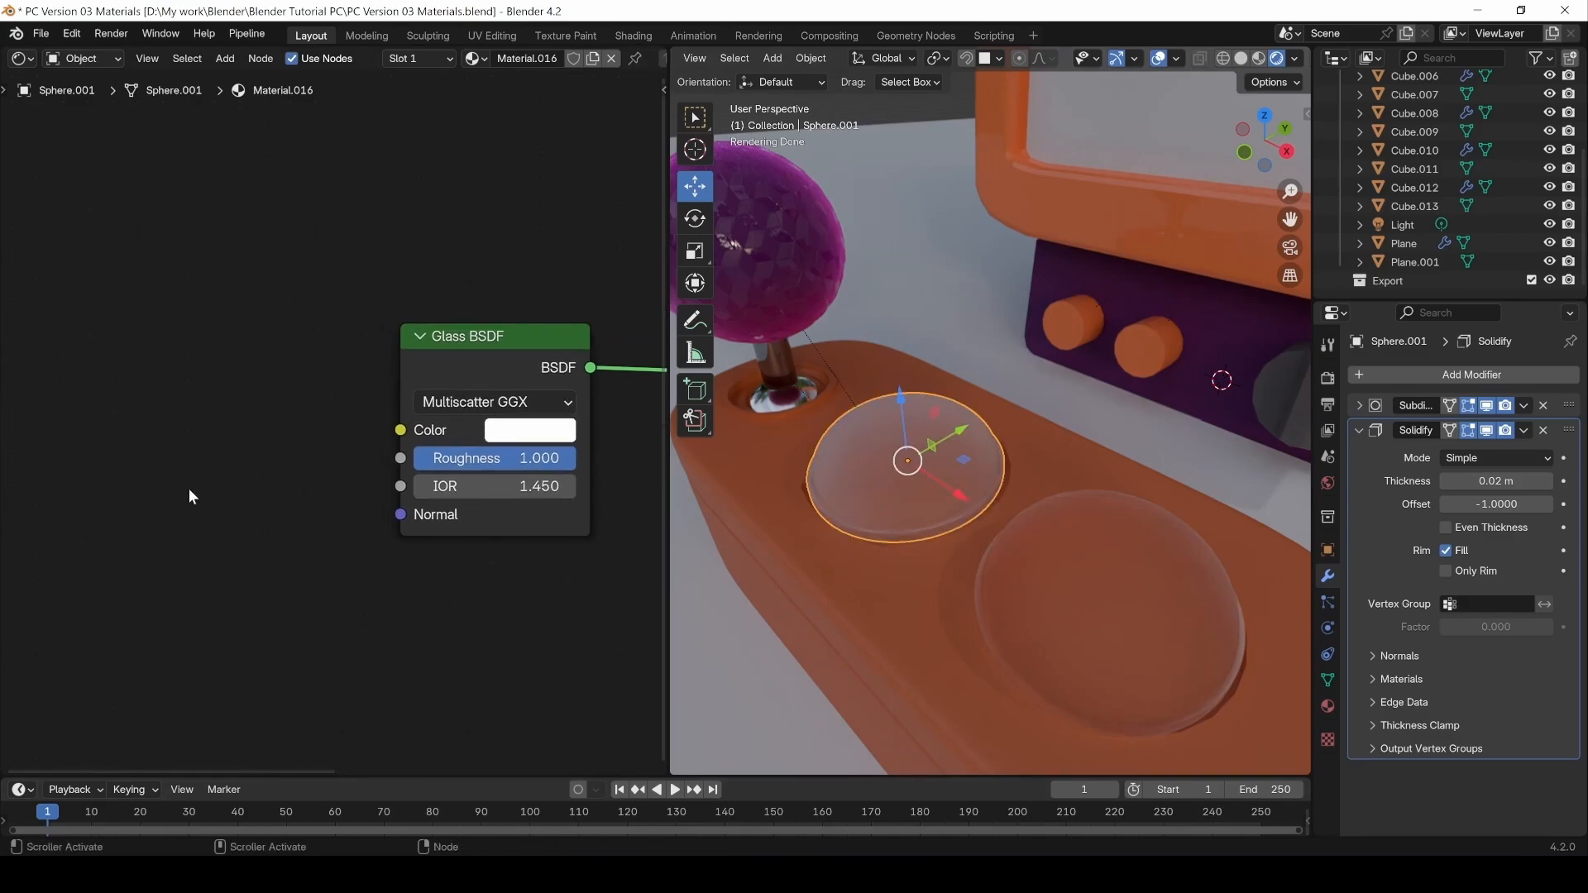
{"action": "key", "text": "shift+a"}
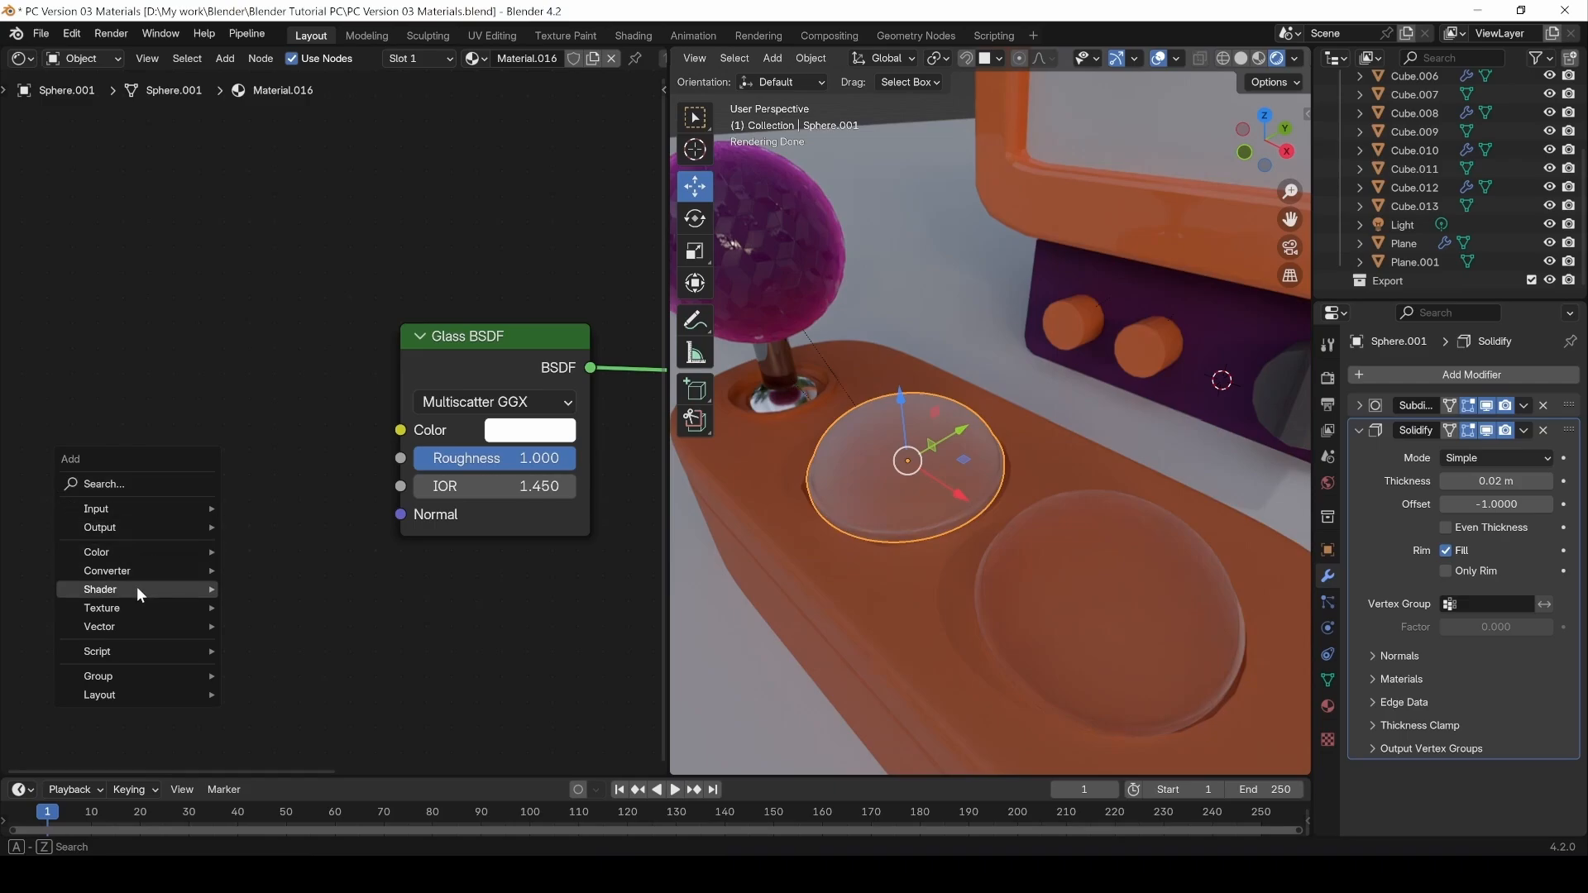
{"action": "mouse_move", "coordinate": [128, 609]}
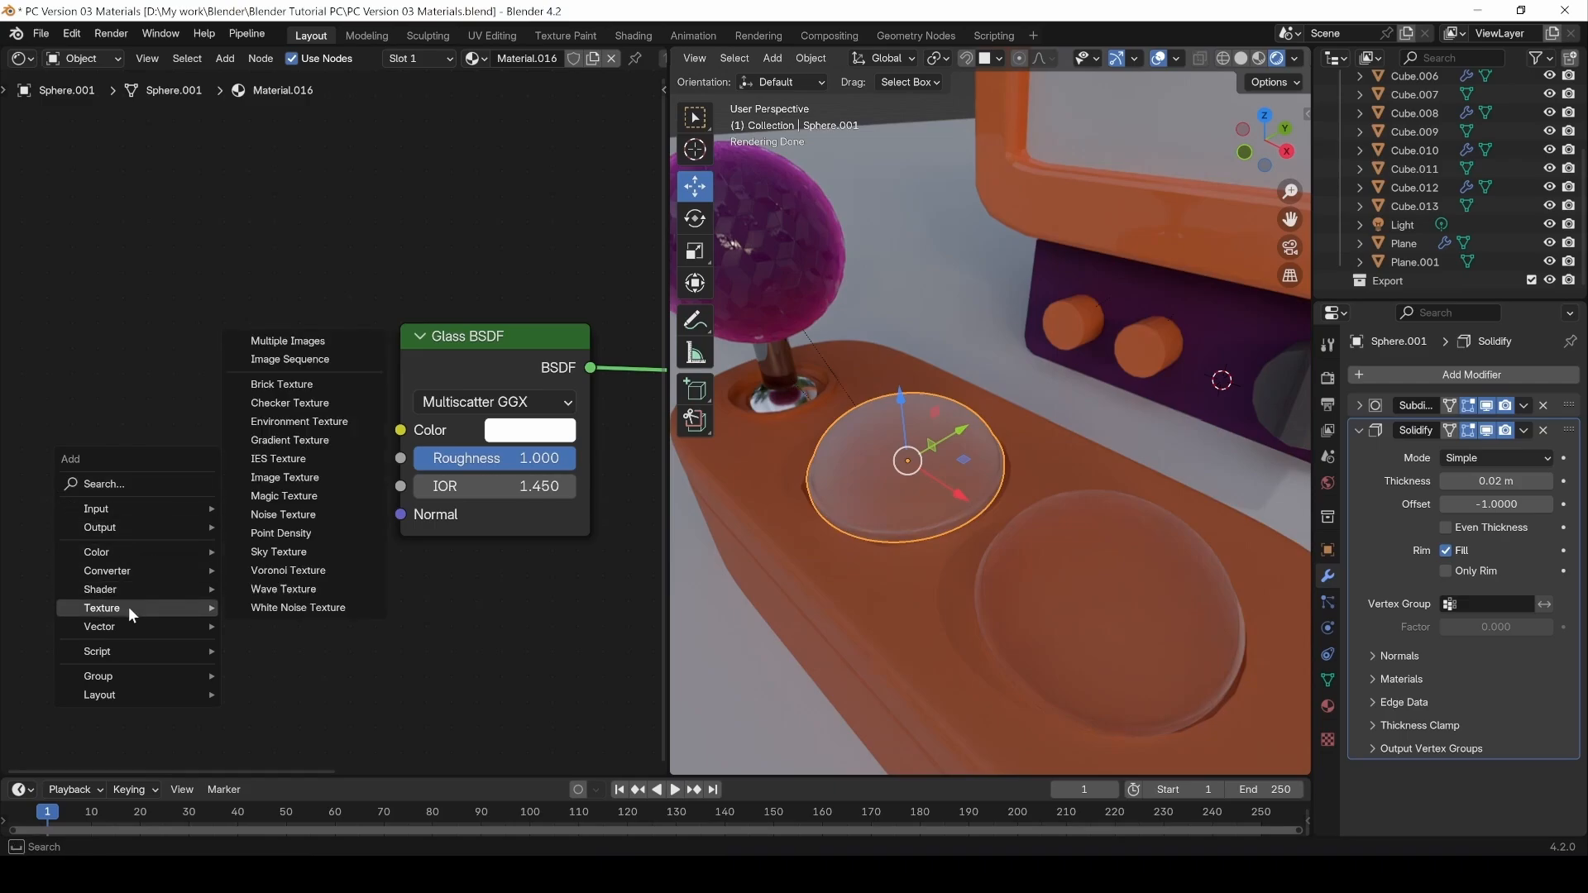
{"action": "left_click", "coordinate": [284, 477]}
{"action": "left_click", "coordinate": [18, 357]}
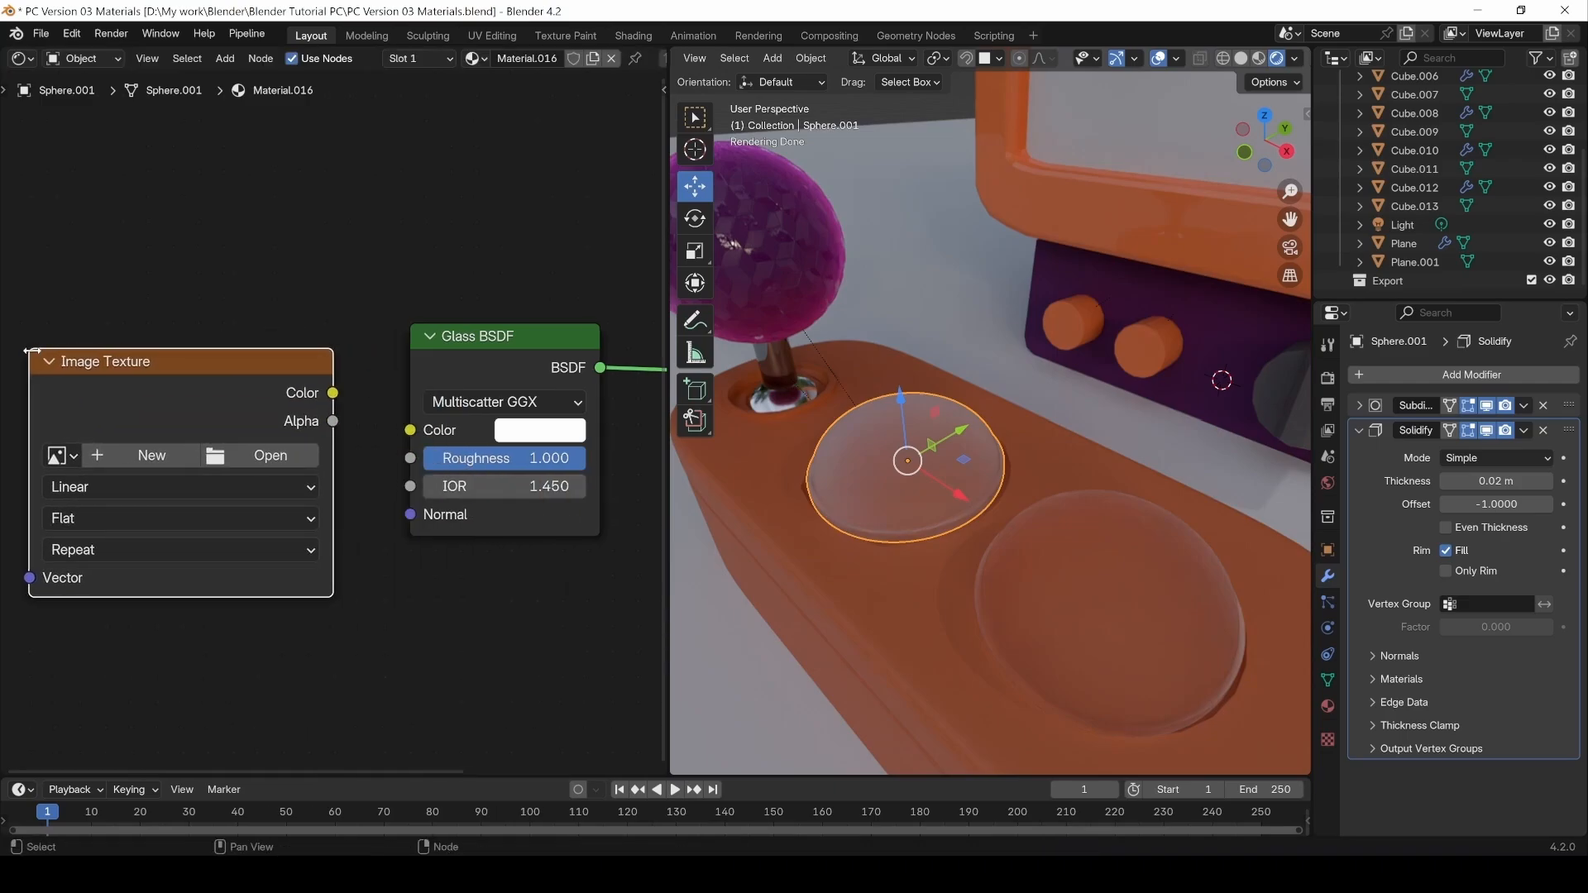
{"action": "left_click", "coordinate": [273, 456]}
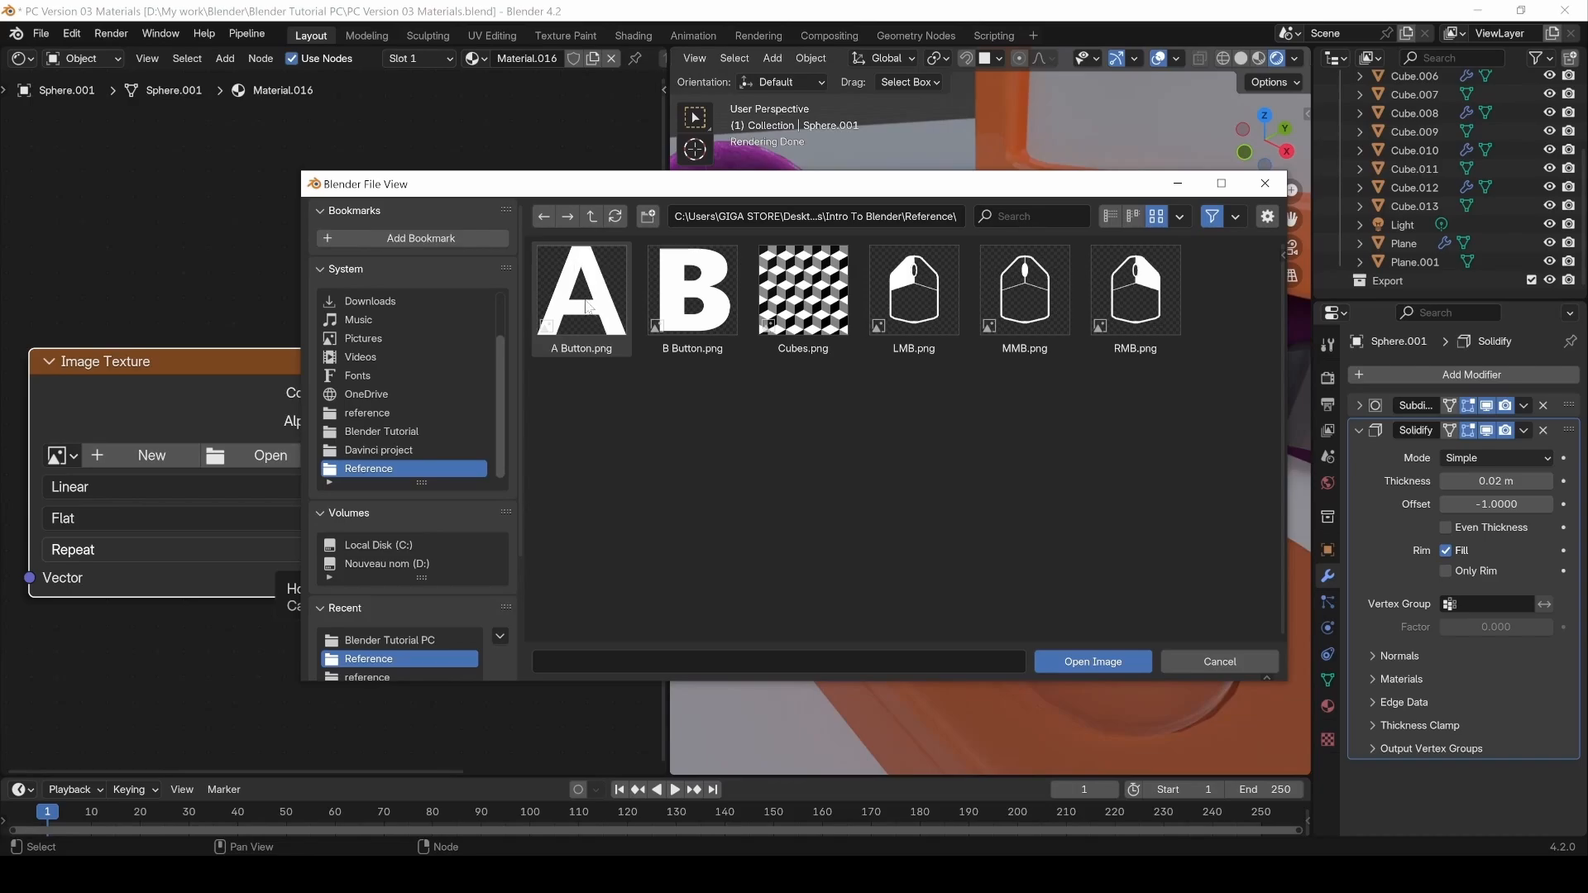
{"action": "double_click", "coordinate": [571, 278]}
Connect the A Button.png texture's Color output to the Glass BSDF's Color and inspect the dome from above.
{"action": "middle_click_drag", "start_coordinate": [360, 650], "coordinate": [422, 658]}
{"action": "left_click_drag", "start_coordinate": [279, 427], "coordinate": [230, 426]}
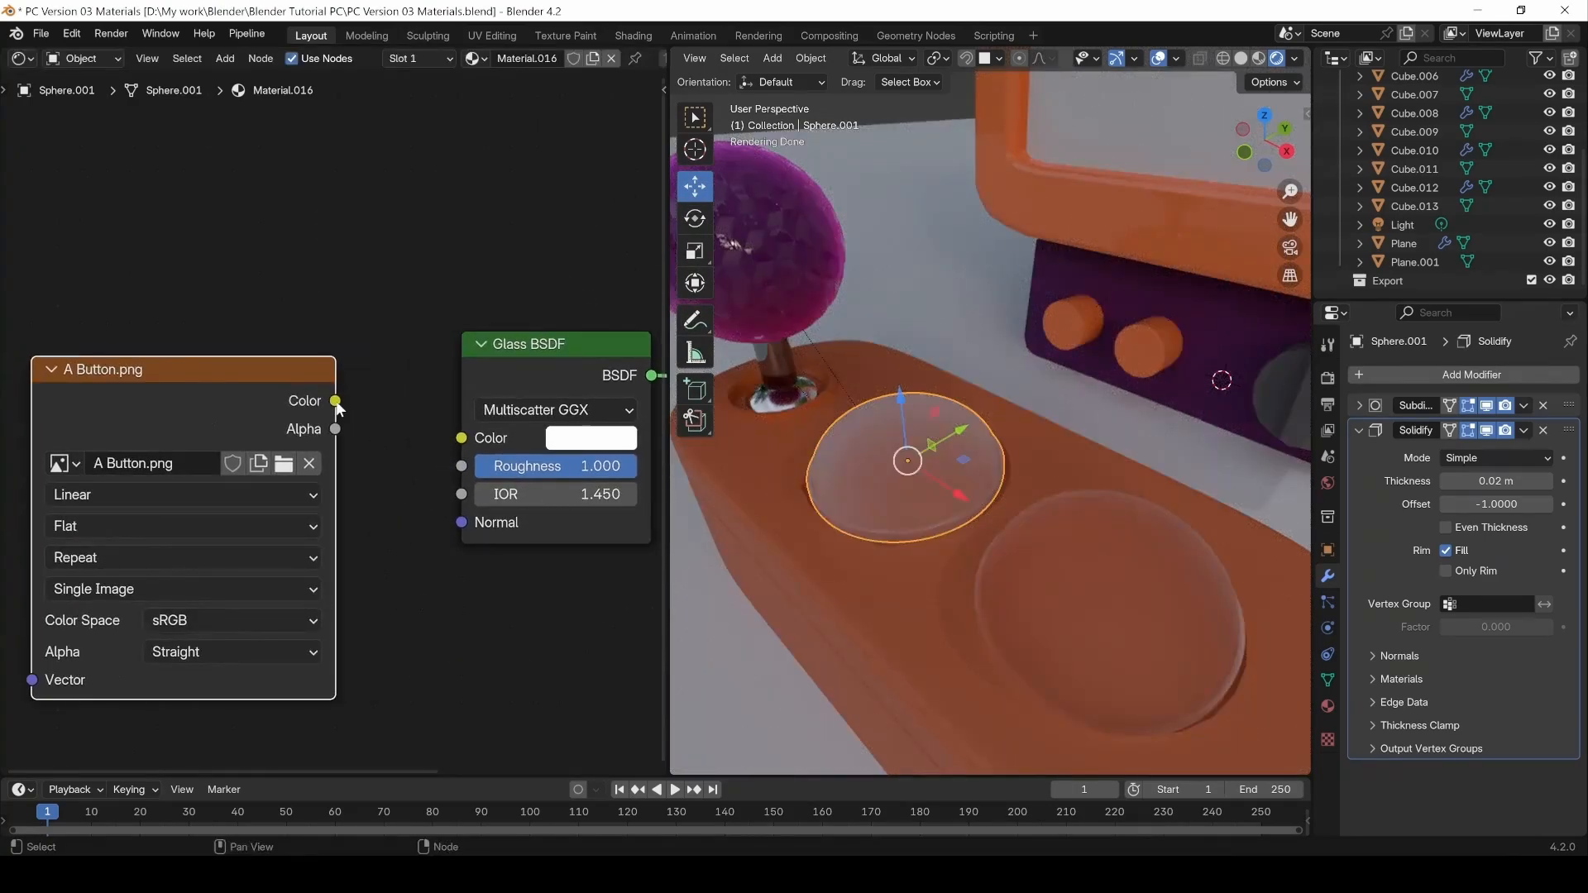
{"action": "left_click_drag", "start_coordinate": [336, 402], "coordinate": [462, 437]}
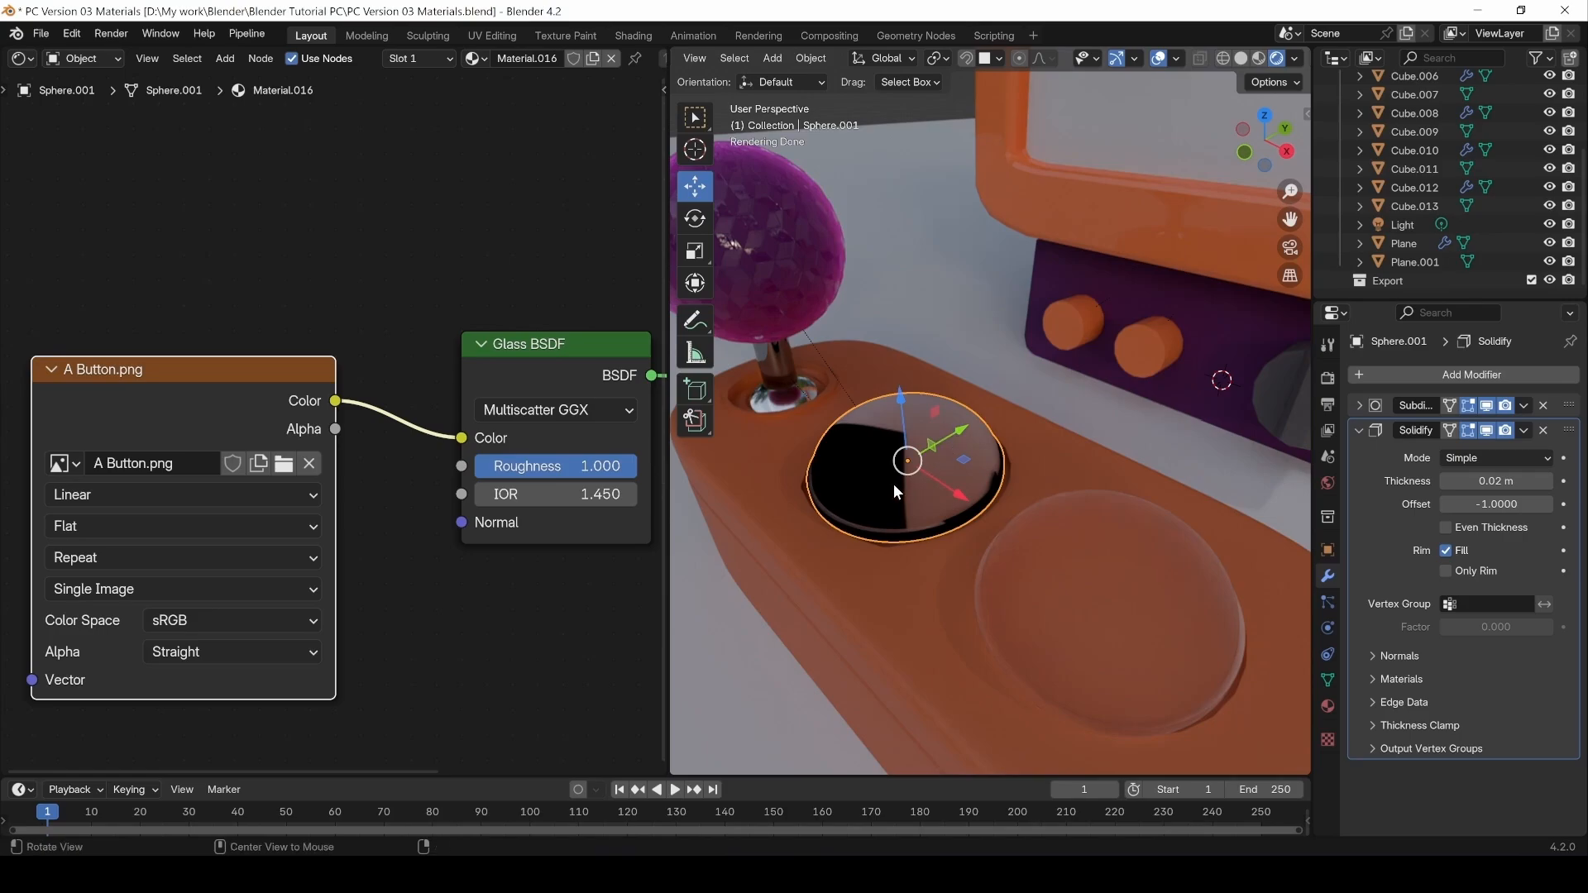
{"action": "middle_click_drag", "start_coordinate": [869, 500], "coordinate": [906, 597]}
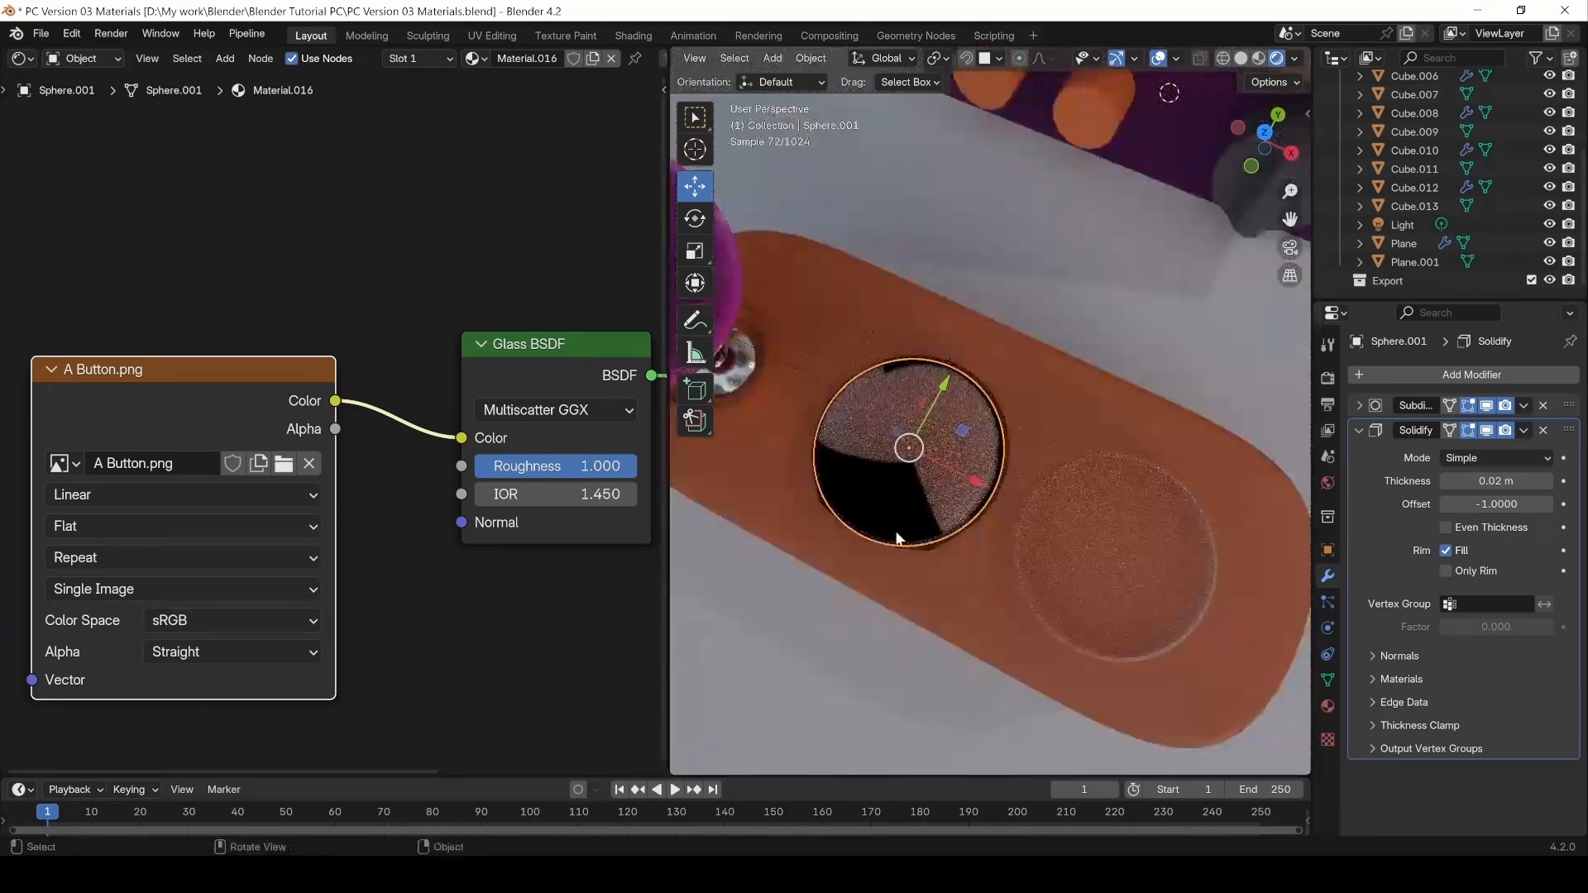
{"action": "middle_click_drag", "start_coordinate": [226, 450], "coordinate": [373, 426]}
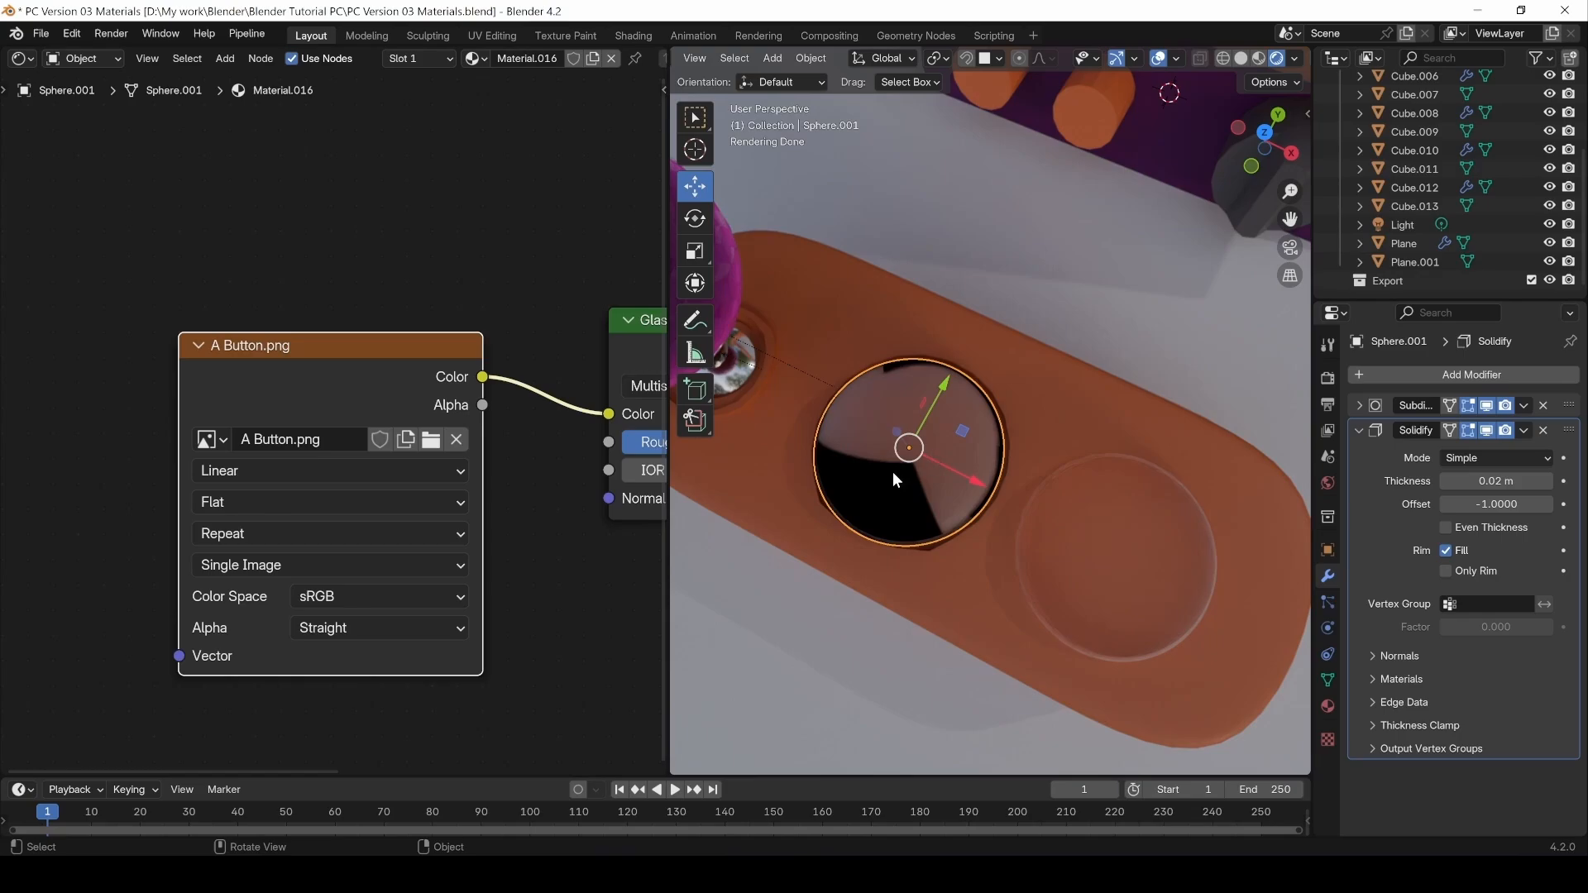
Replace the shader node area with the Image Editor and open the dome in Edit Mode to show its UV layout.
{"action": "middle_click_drag", "start_coordinate": [907, 478], "coordinate": [876, 368]}
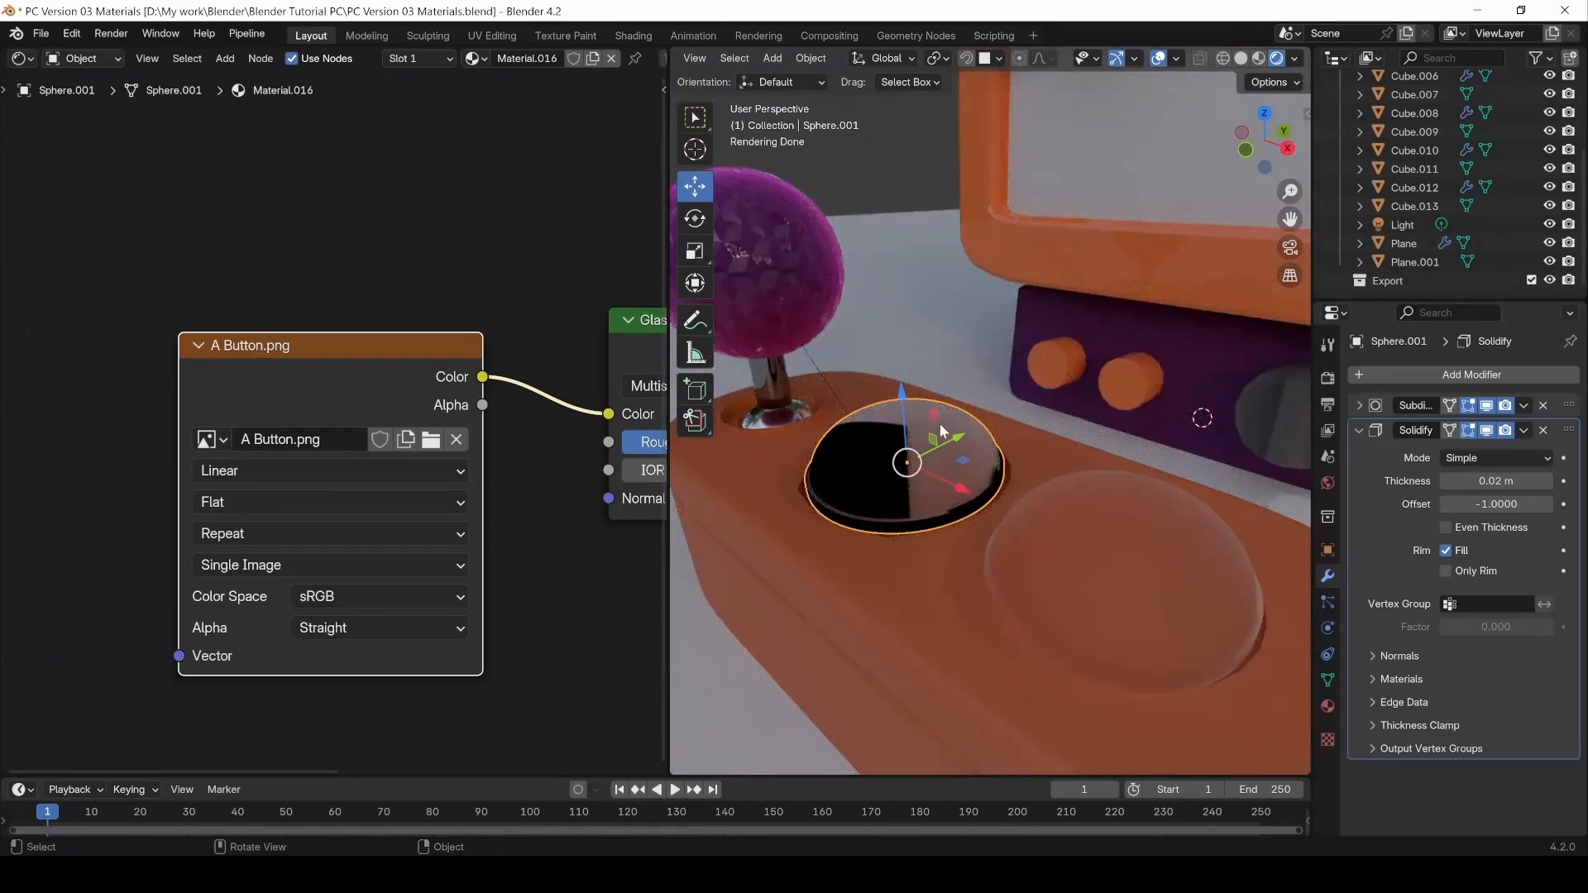
{"action": "left_click", "coordinate": [19, 59]}
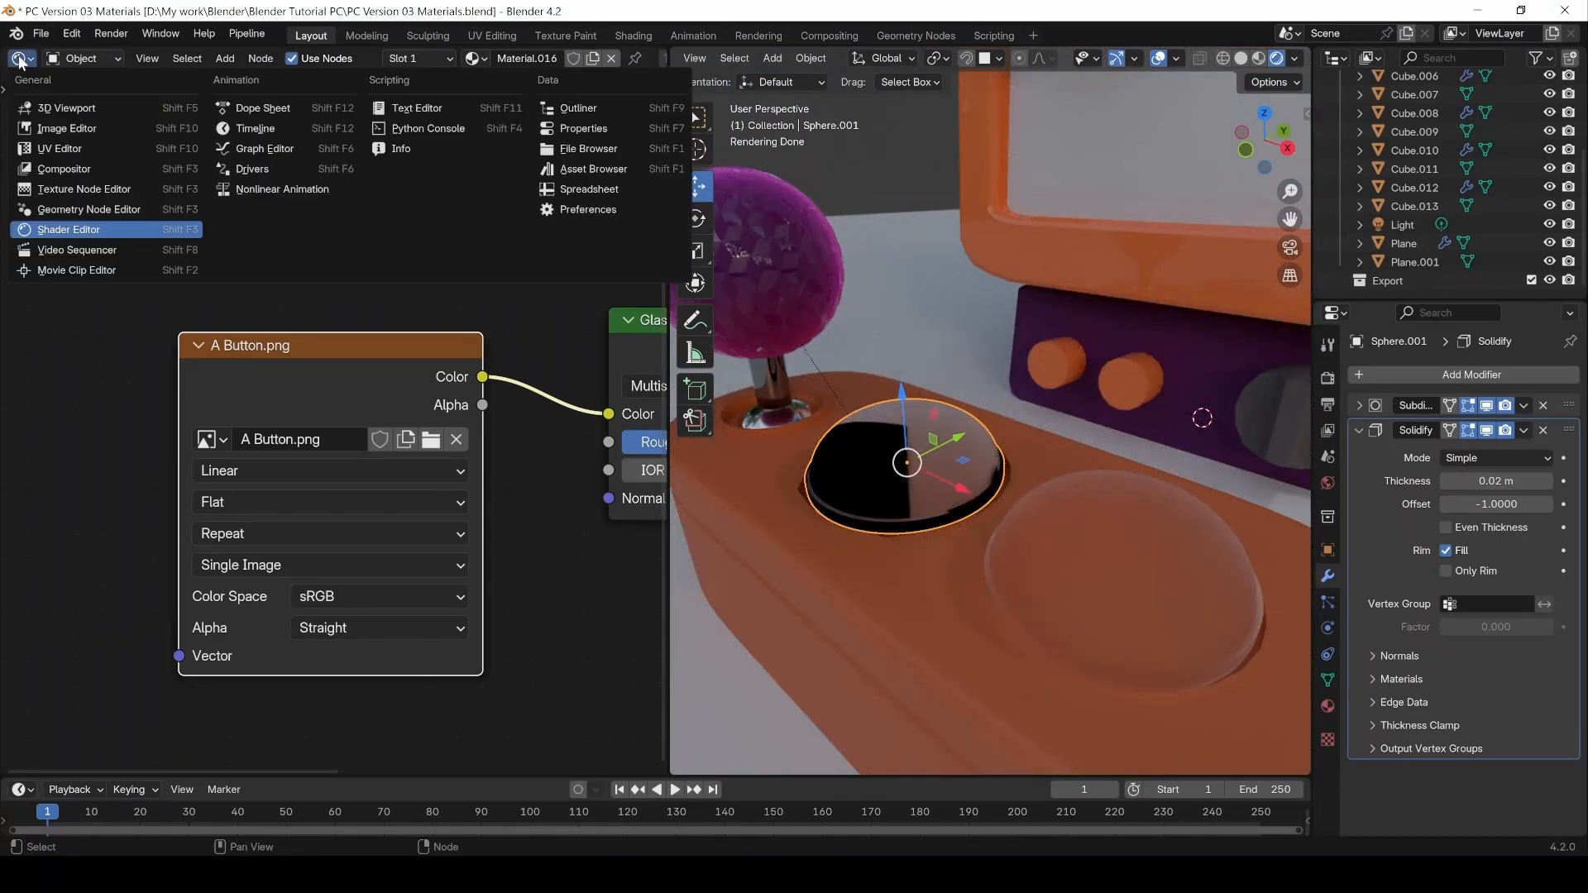
{"action": "left_click", "coordinate": [63, 129]}
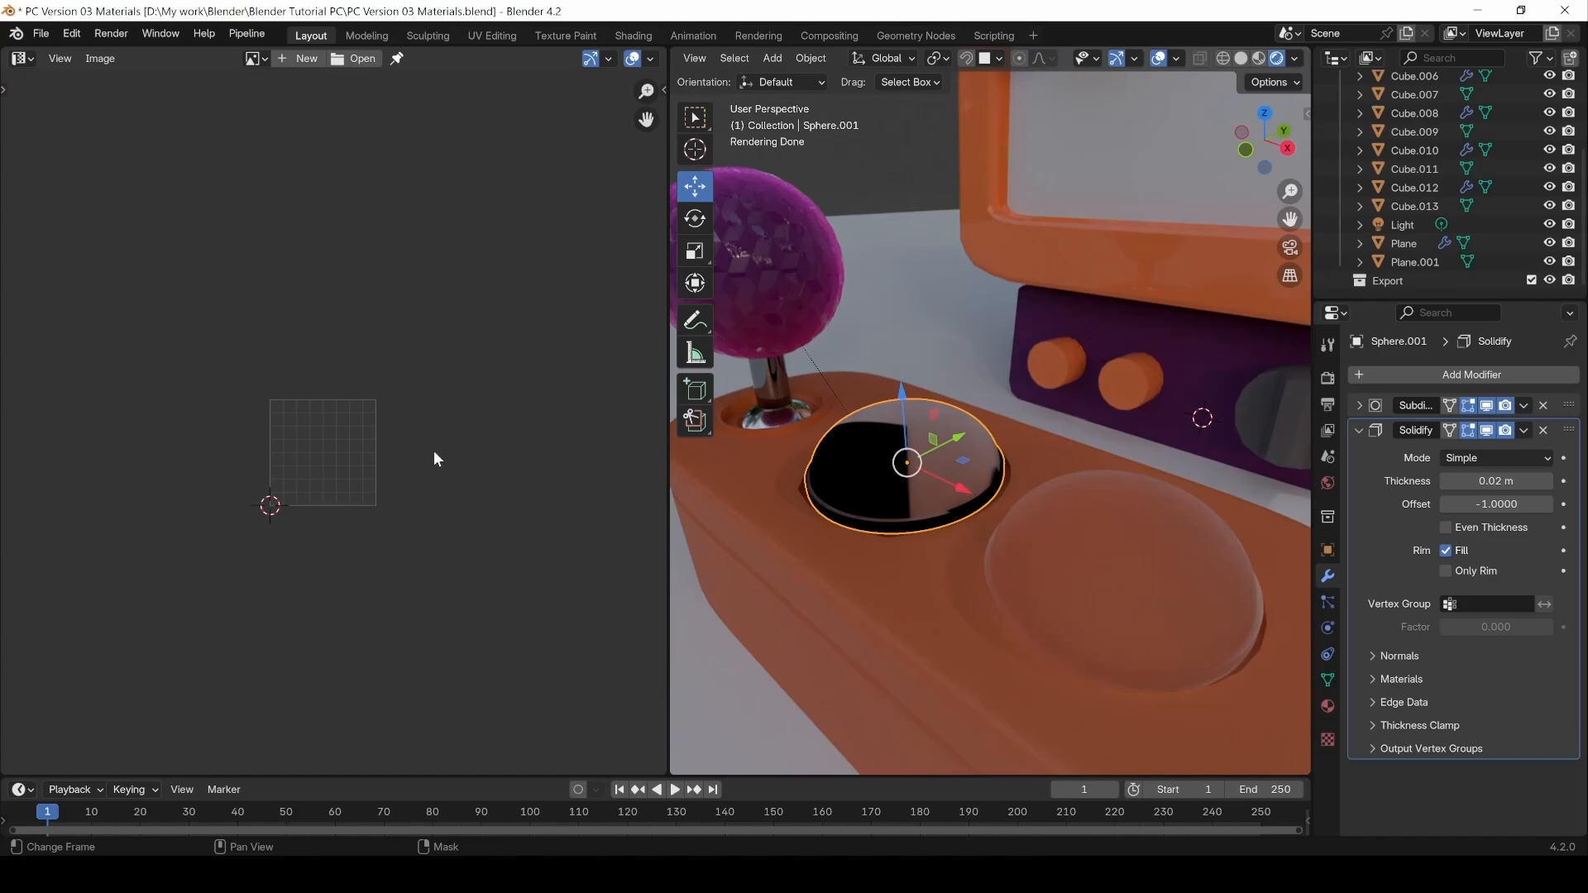
{"action": "key", "text": "Tab"}
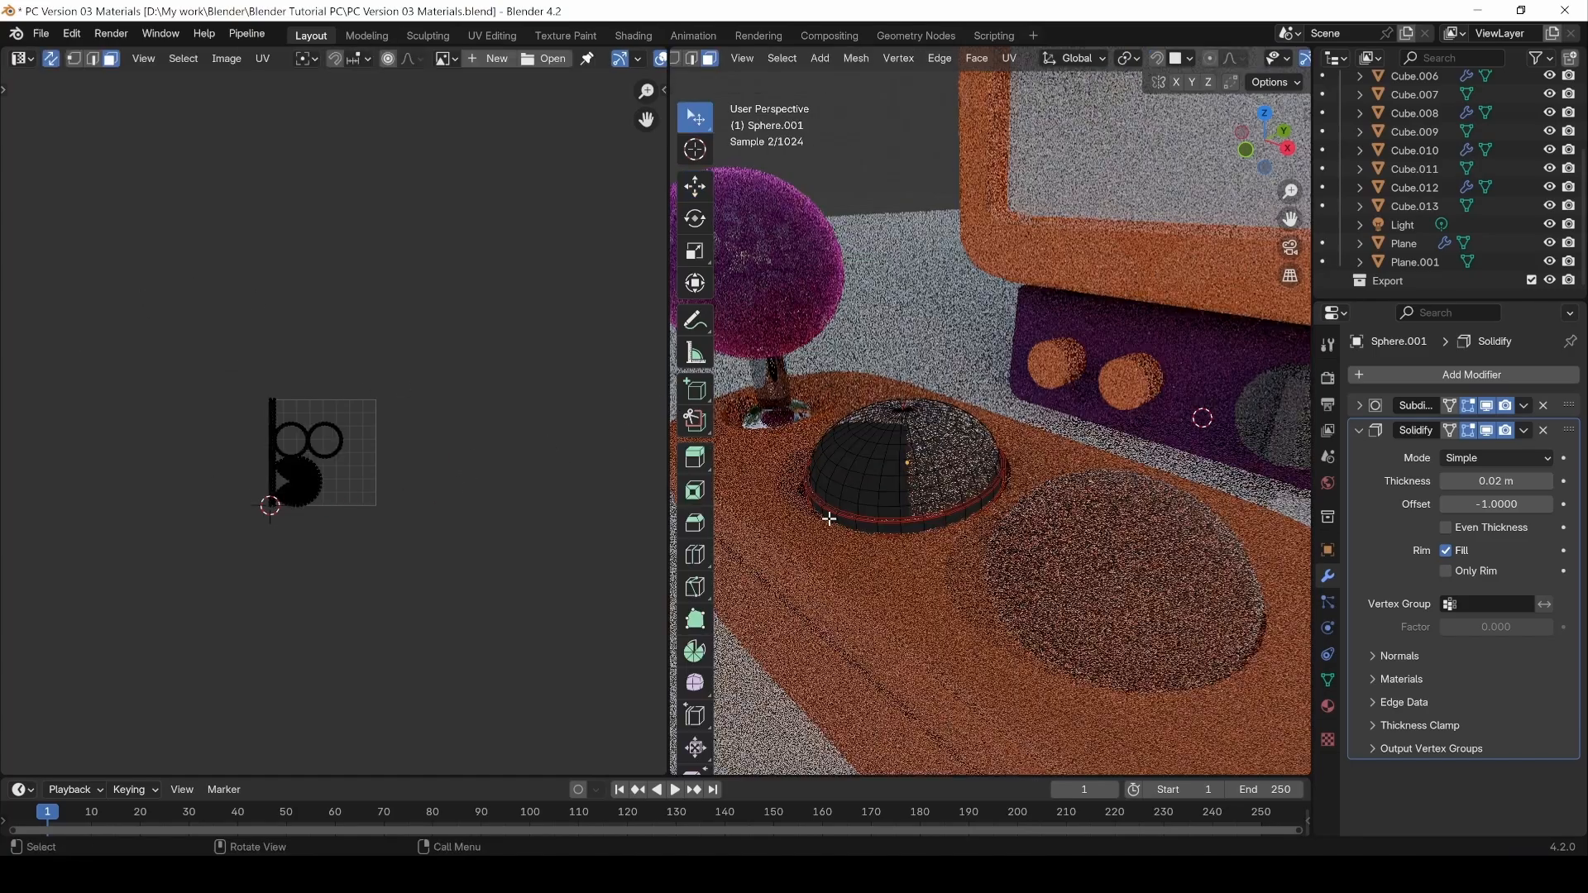
{"action": "key", "text": "a"}
{"action": "left_click", "coordinate": [226, 554]}
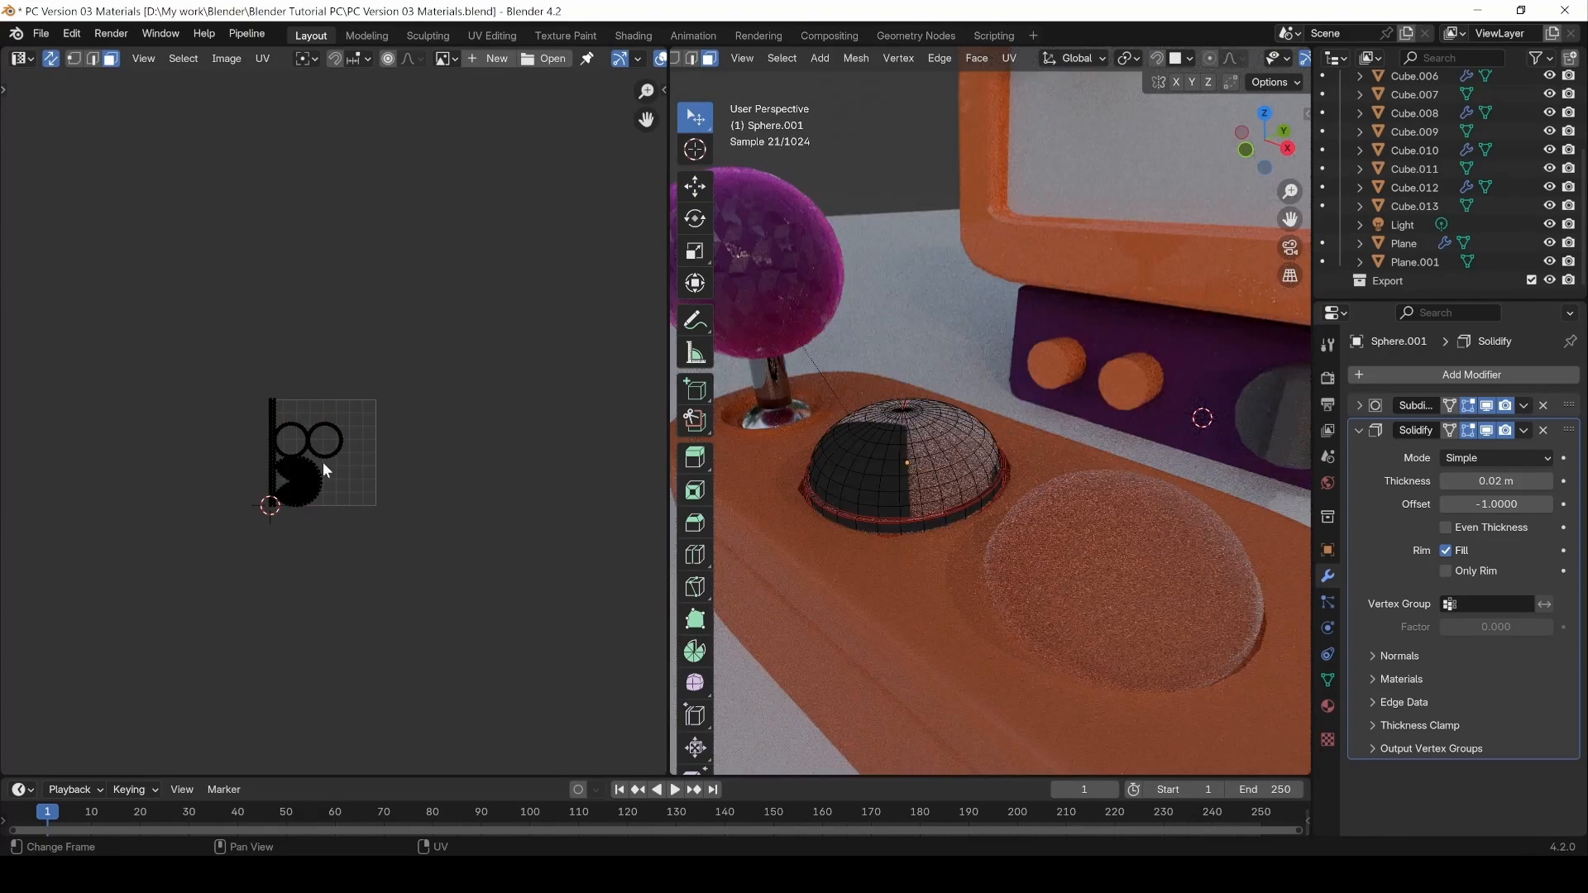
Try UV sync selection off with all dome faces selected and sticky selection disabled, and turn sync back on.
{"action": "key", "text": "Tab"}
{"action": "key", "text": "Tab"}
{"action": "left_click", "coordinate": [50, 63]}
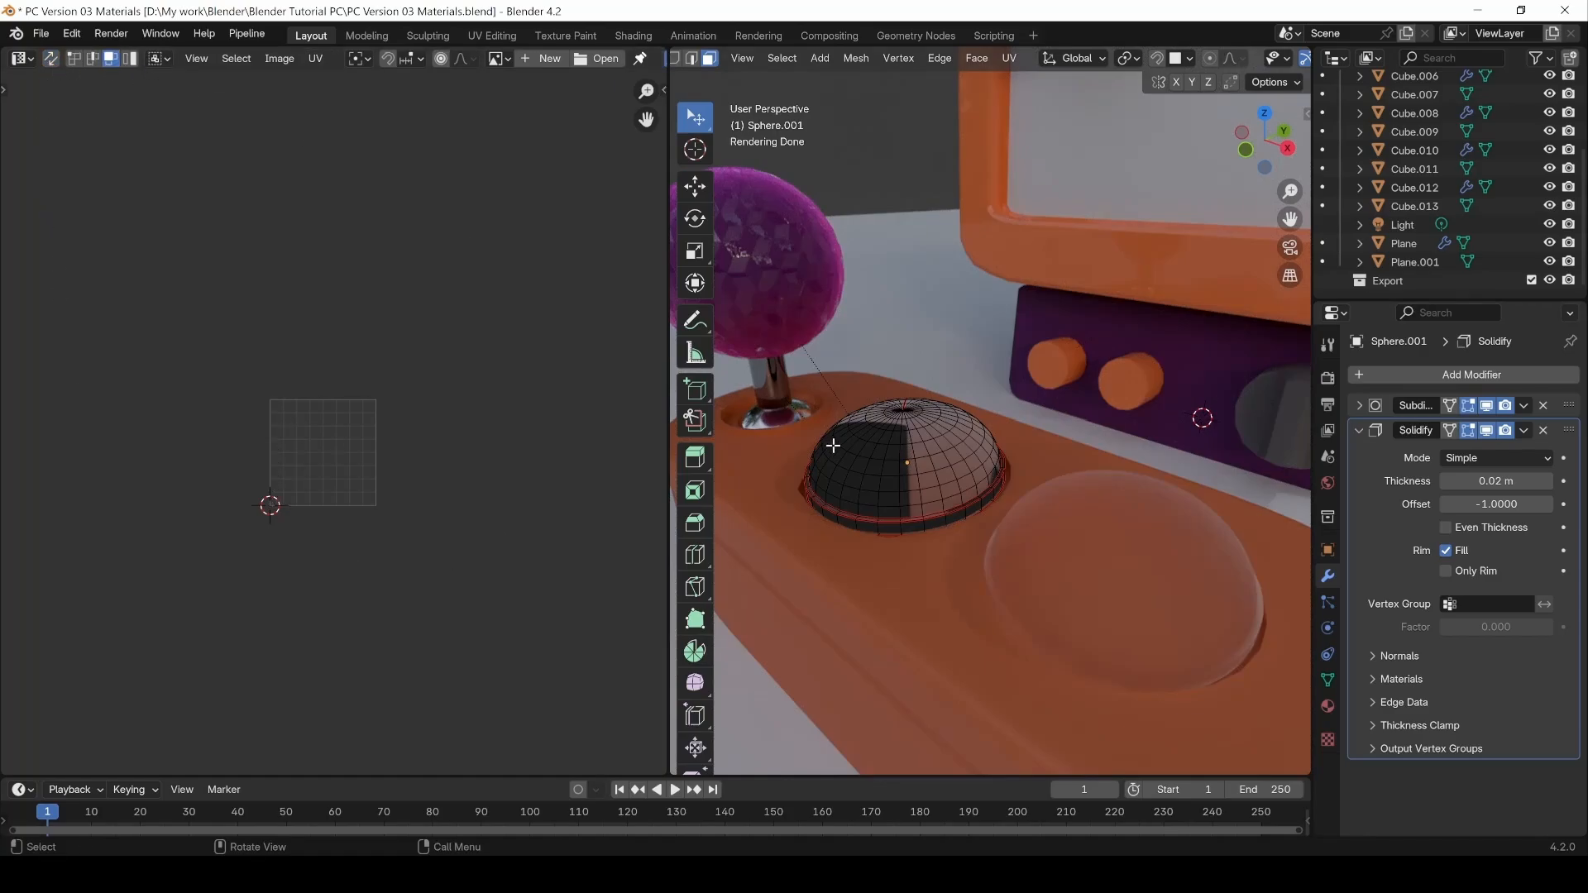
{"action": "key", "text": "a"}
{"action": "left_click", "coordinate": [159, 58]}
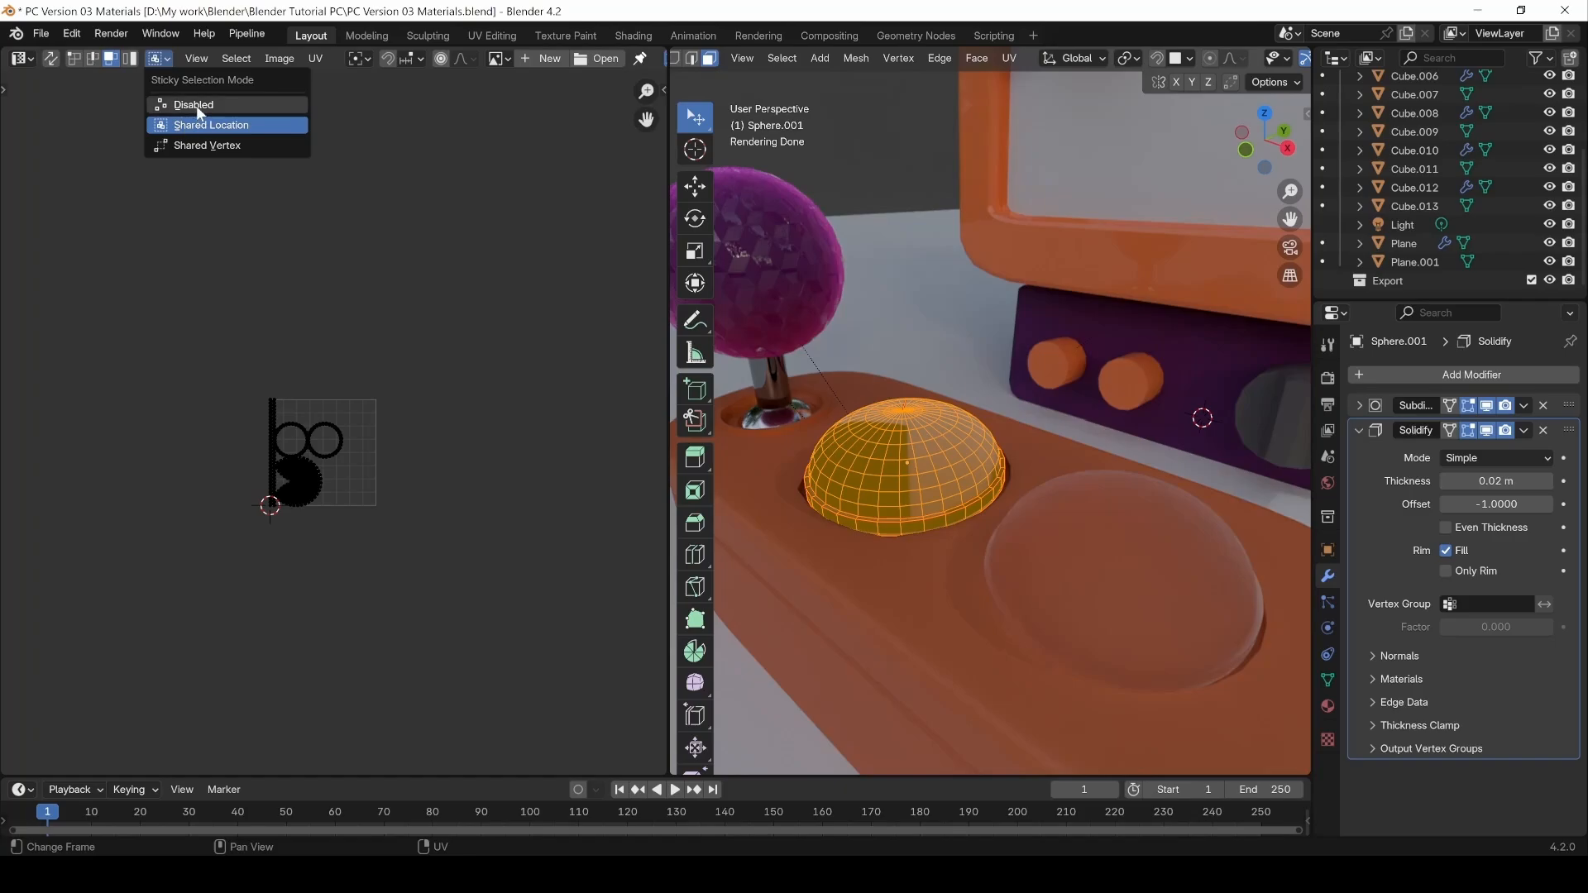
{"action": "left_click", "coordinate": [197, 105]}
{"action": "left_click", "coordinate": [49, 58]}
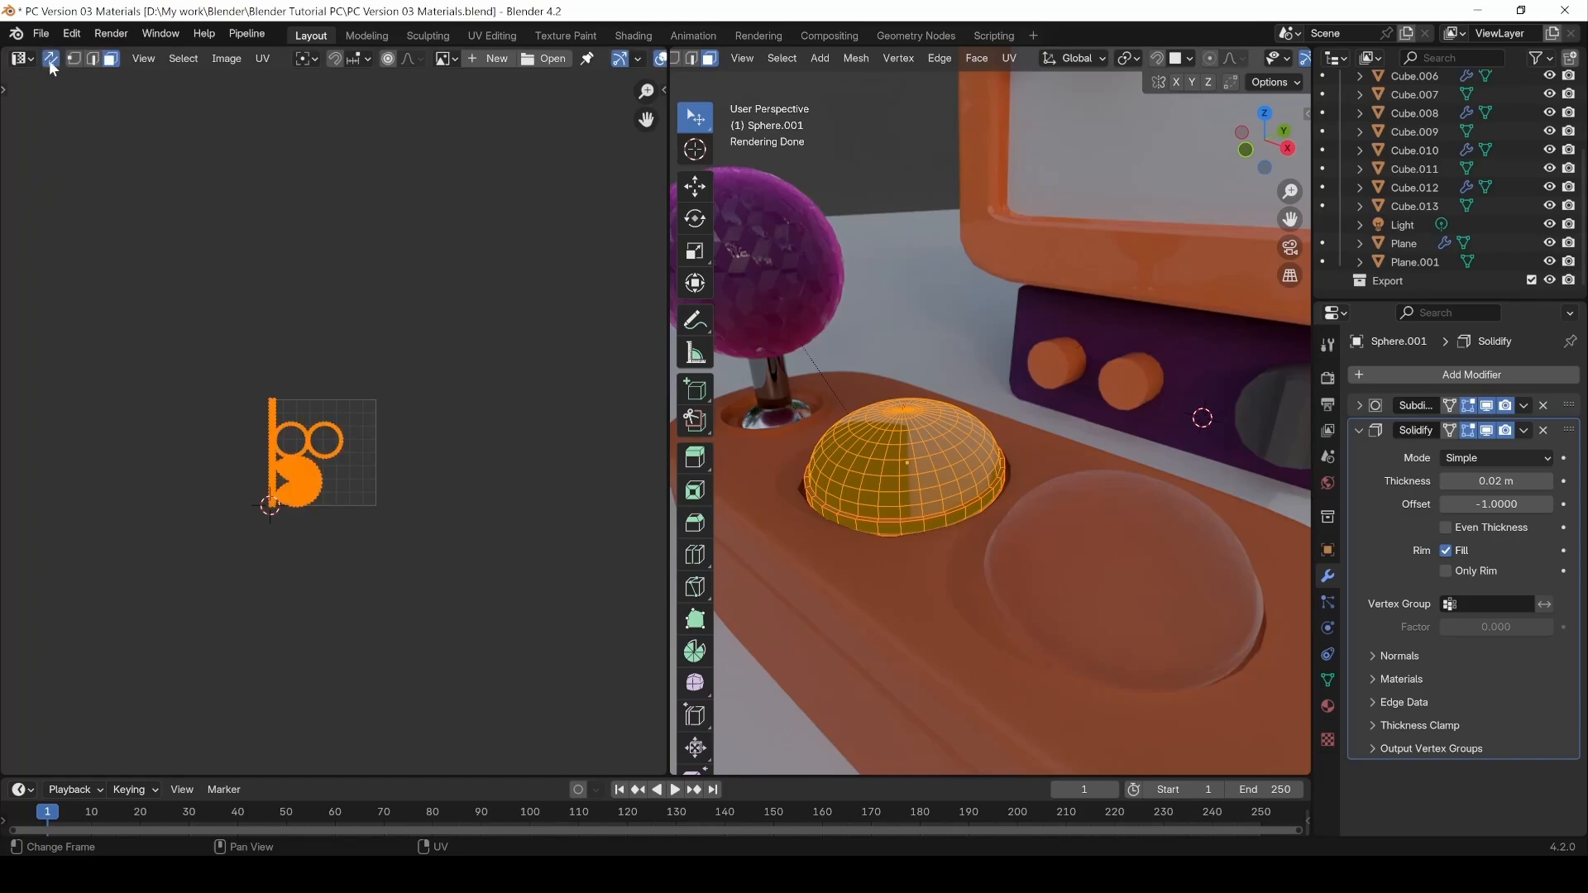
{"action": "left_click", "coordinate": [362, 311]}
Display the A Button.png image behind the dome's UV layout.
{"action": "scroll", "coordinate": [369, 423], "scroll_direction": "up", "scroll_amount": 4}
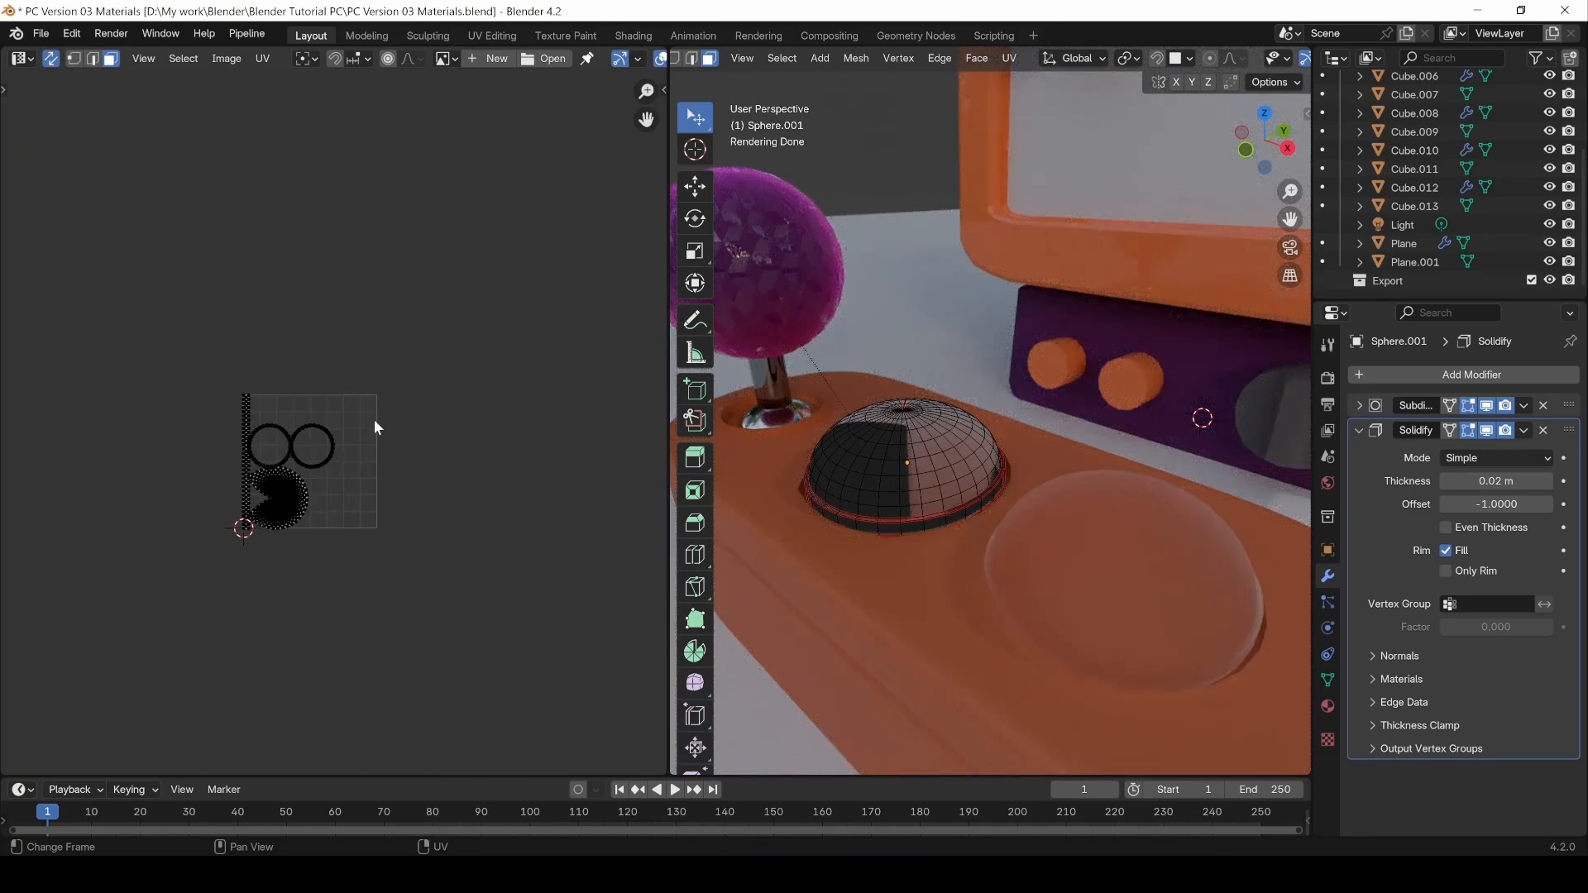
{"action": "scroll", "coordinate": [290, 496], "scroll_direction": "up", "scroll_amount": 3}
{"action": "middle_click_drag", "start_coordinate": [289, 503], "coordinate": [412, 520]}
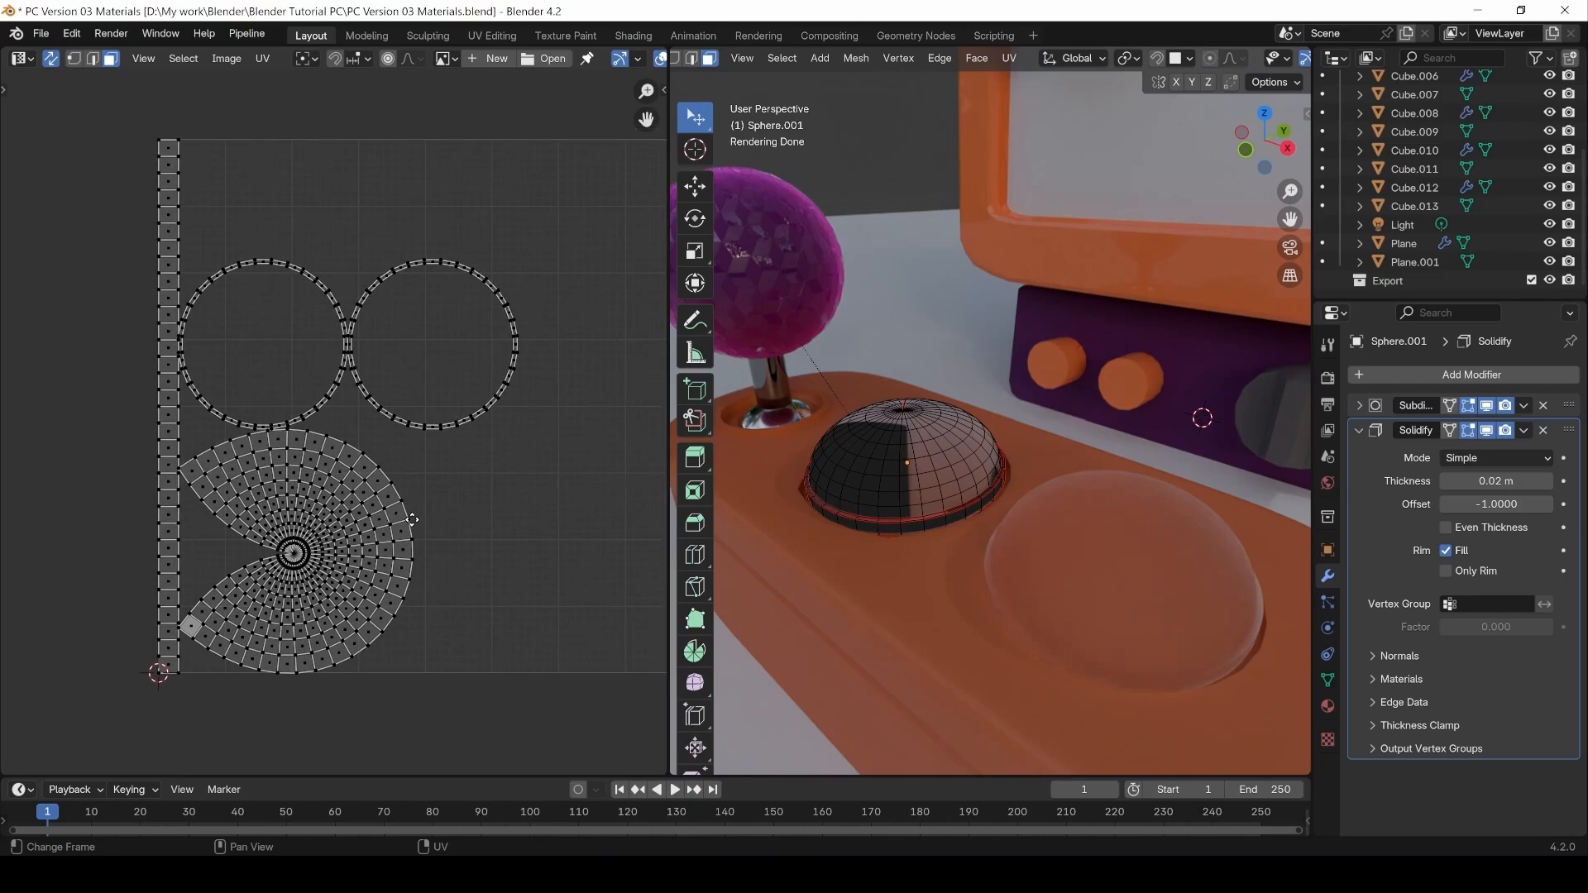
{"action": "left_click", "coordinate": [444, 57]}
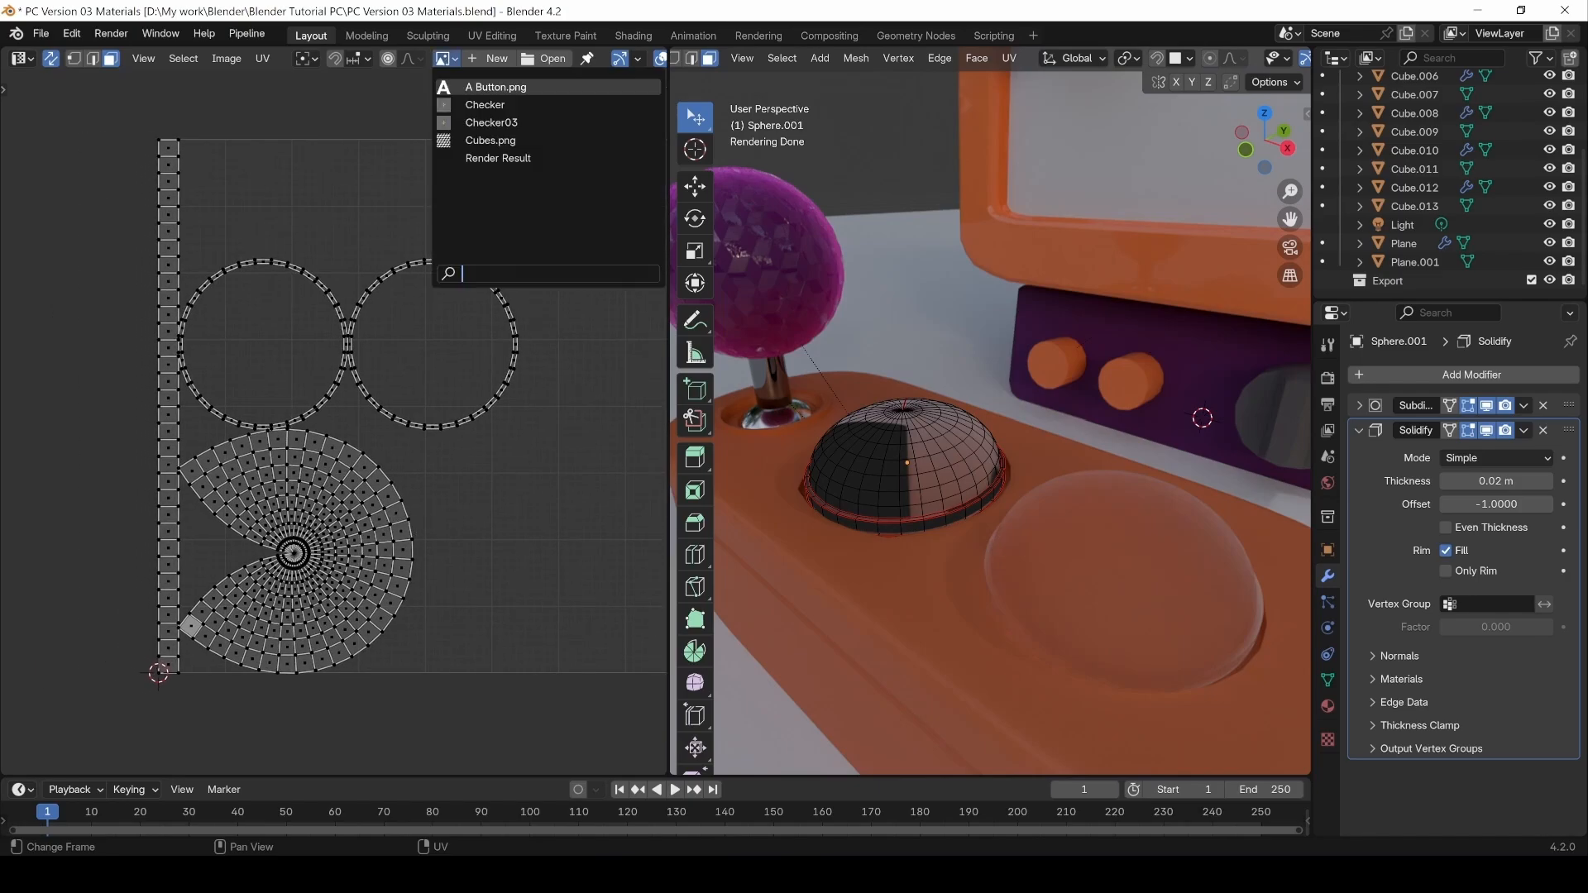
{"action": "left_click", "coordinate": [508, 87]}
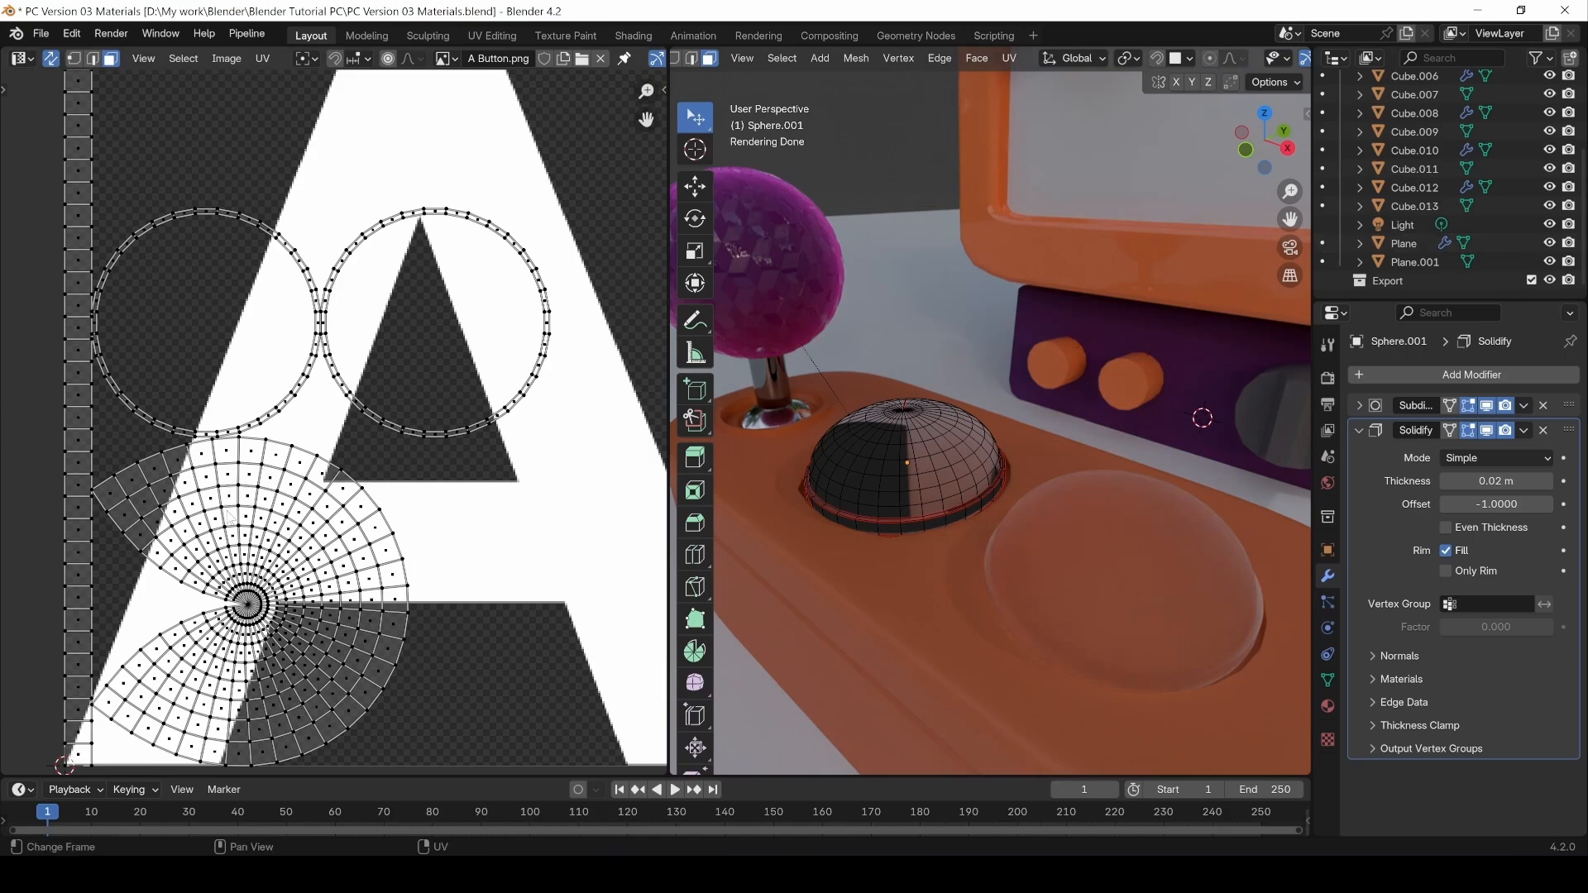
Examine which dome faces correspond to individual UV faces over the white and transparent parts of the letter A.
{"action": "left_click", "coordinate": [246, 521]}
{"action": "left_click", "coordinate": [276, 565]}
{"action": "left_click", "coordinate": [258, 613]}
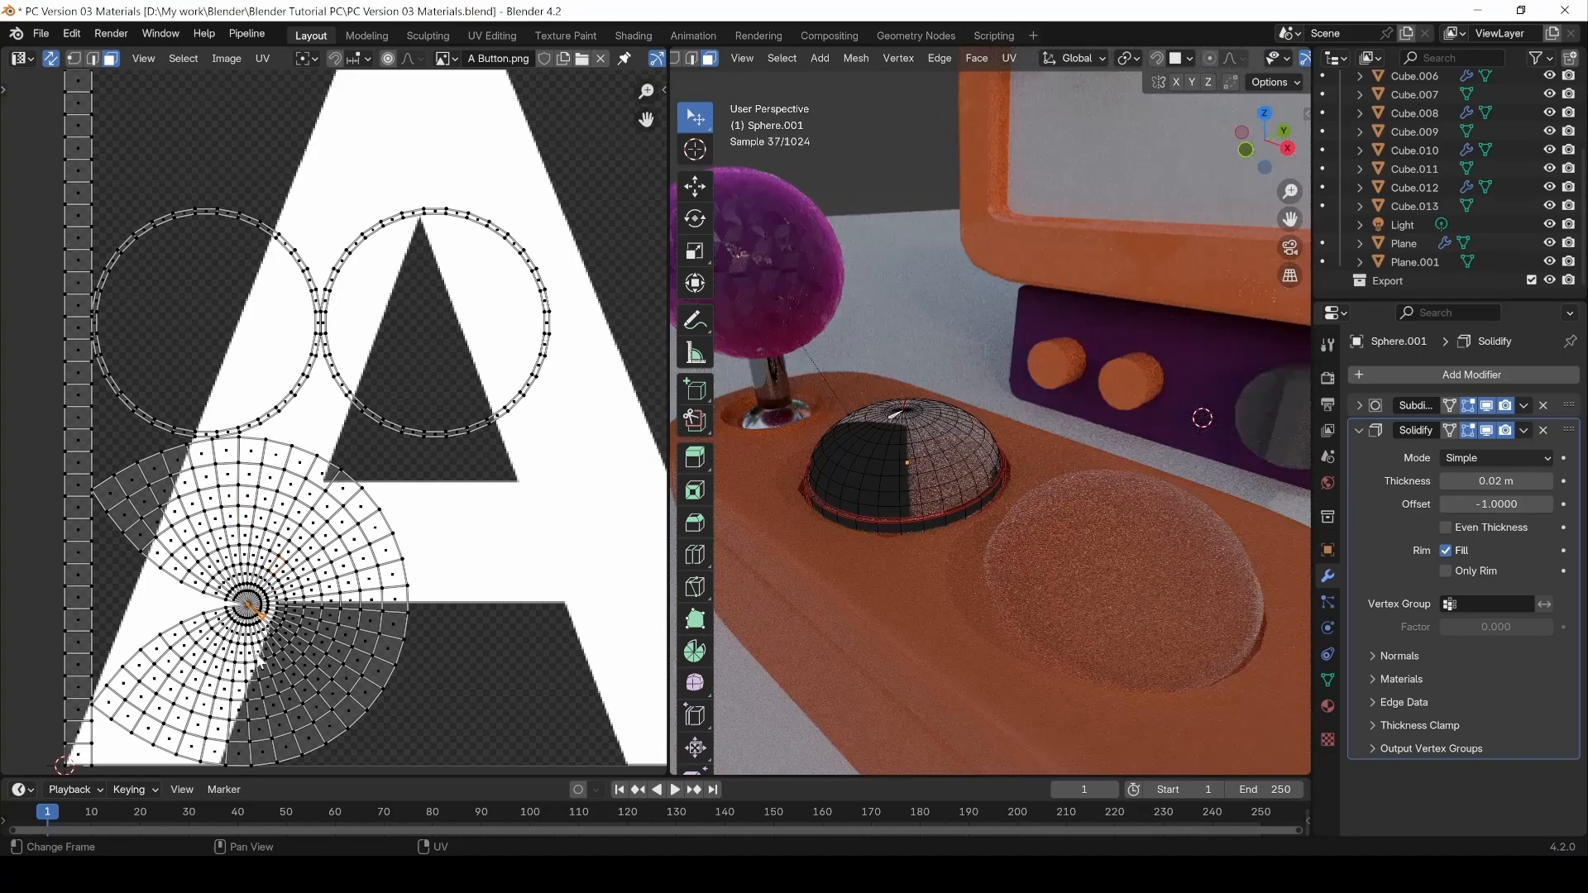
{"action": "left_click", "coordinate": [331, 654]}
{"action": "left_click", "coordinate": [305, 569]}
{"action": "left_click", "coordinate": [282, 659]}
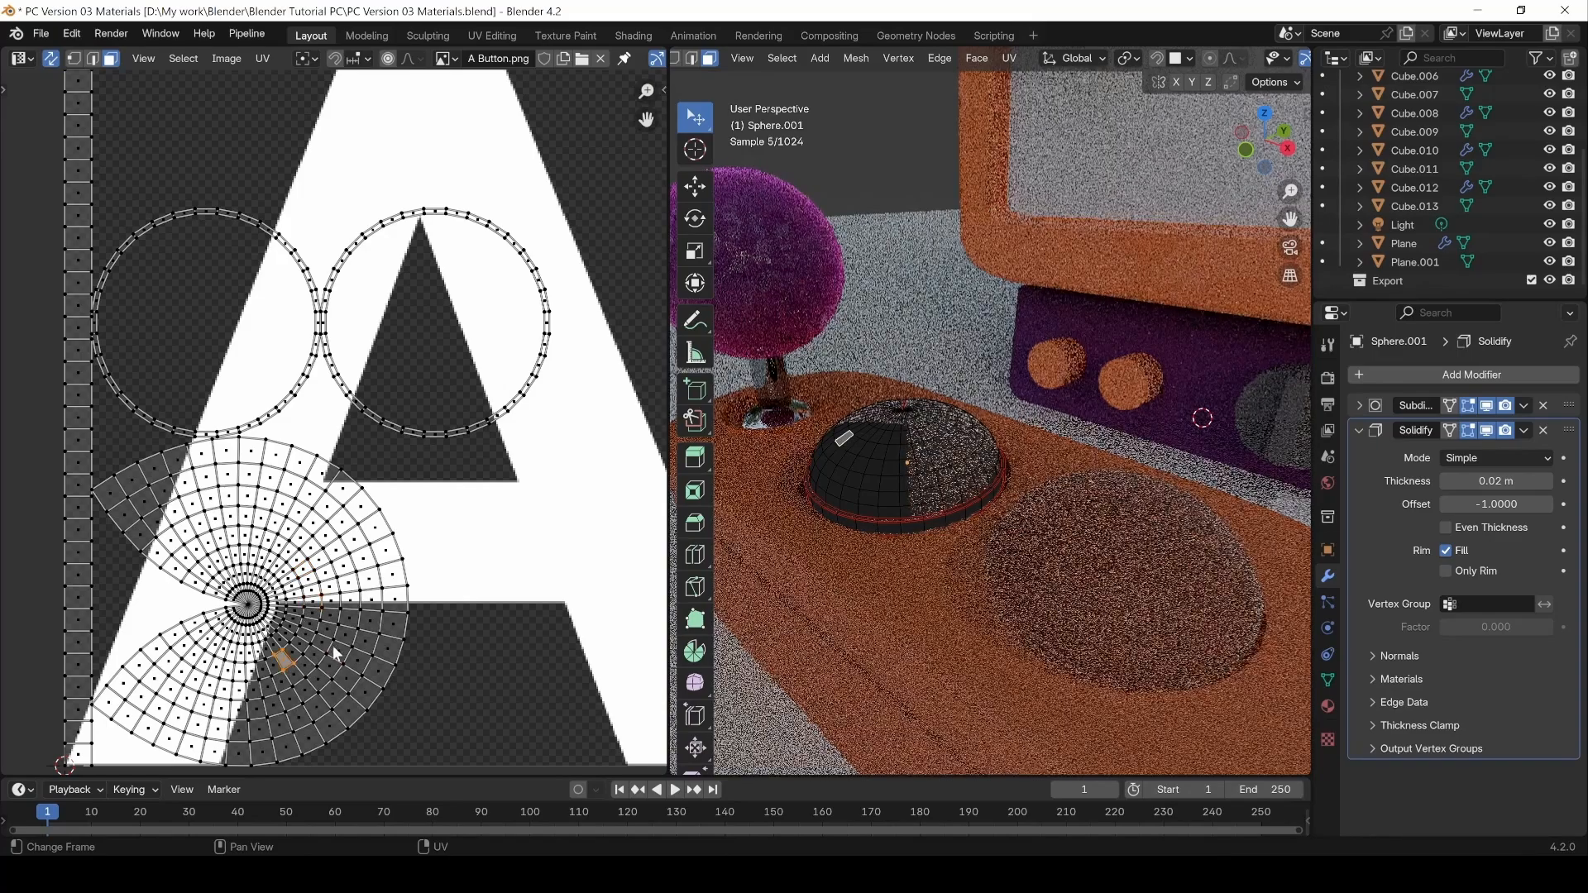
{"action": "left_click", "coordinate": [300, 646]}
{"action": "left_click", "coordinate": [327, 664]}
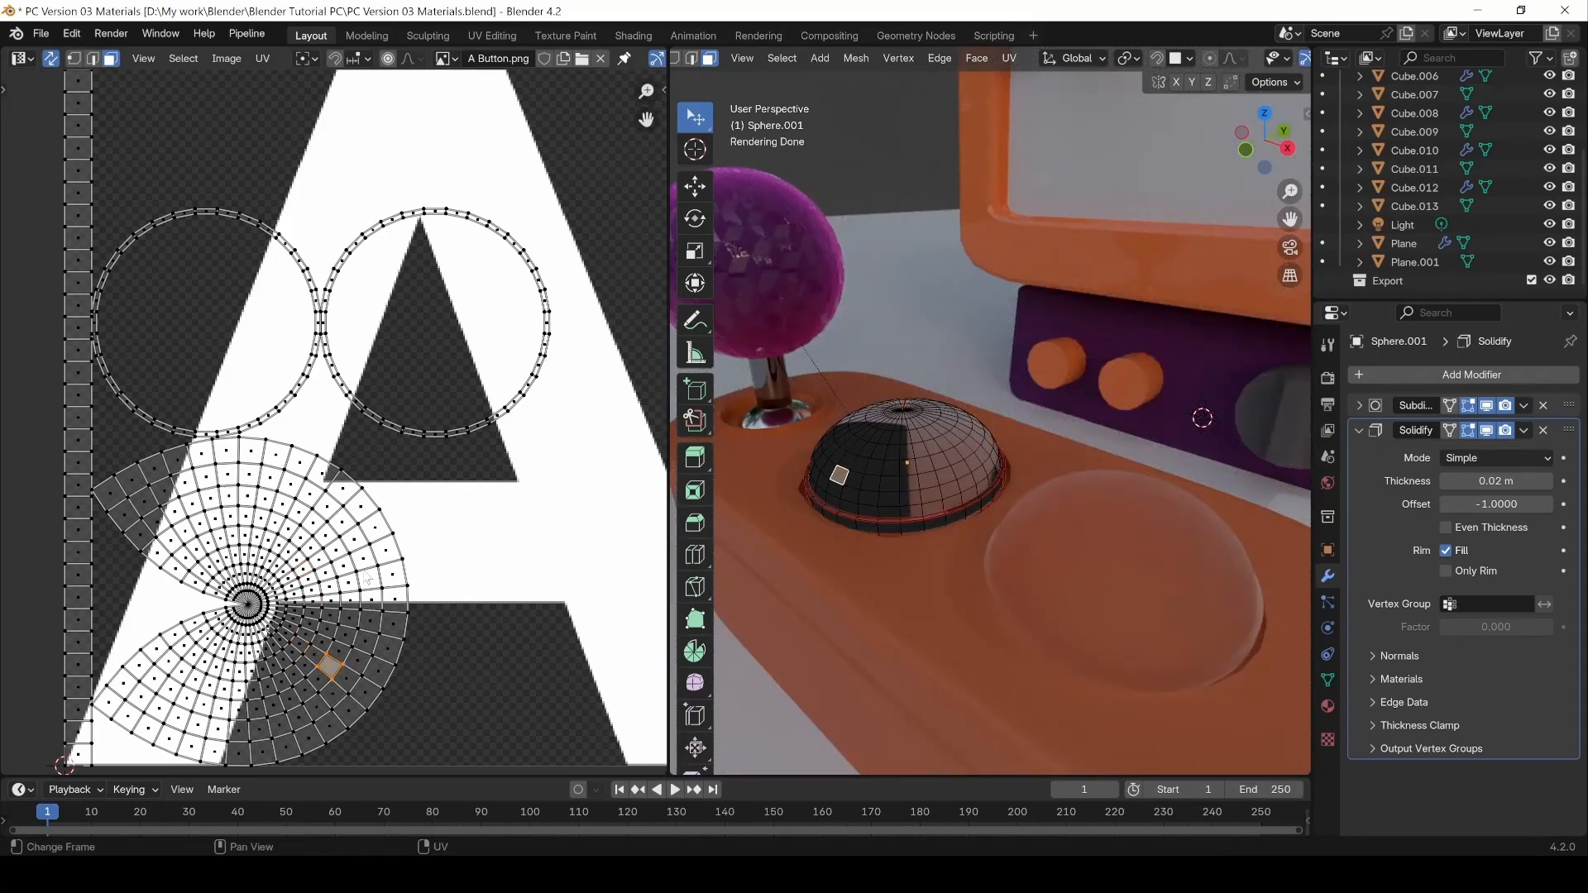
{"action": "left_click", "coordinate": [281, 504]}
{"action": "scroll", "coordinate": [439, 481], "scroll_direction": "down", "scroll_amount": 4}
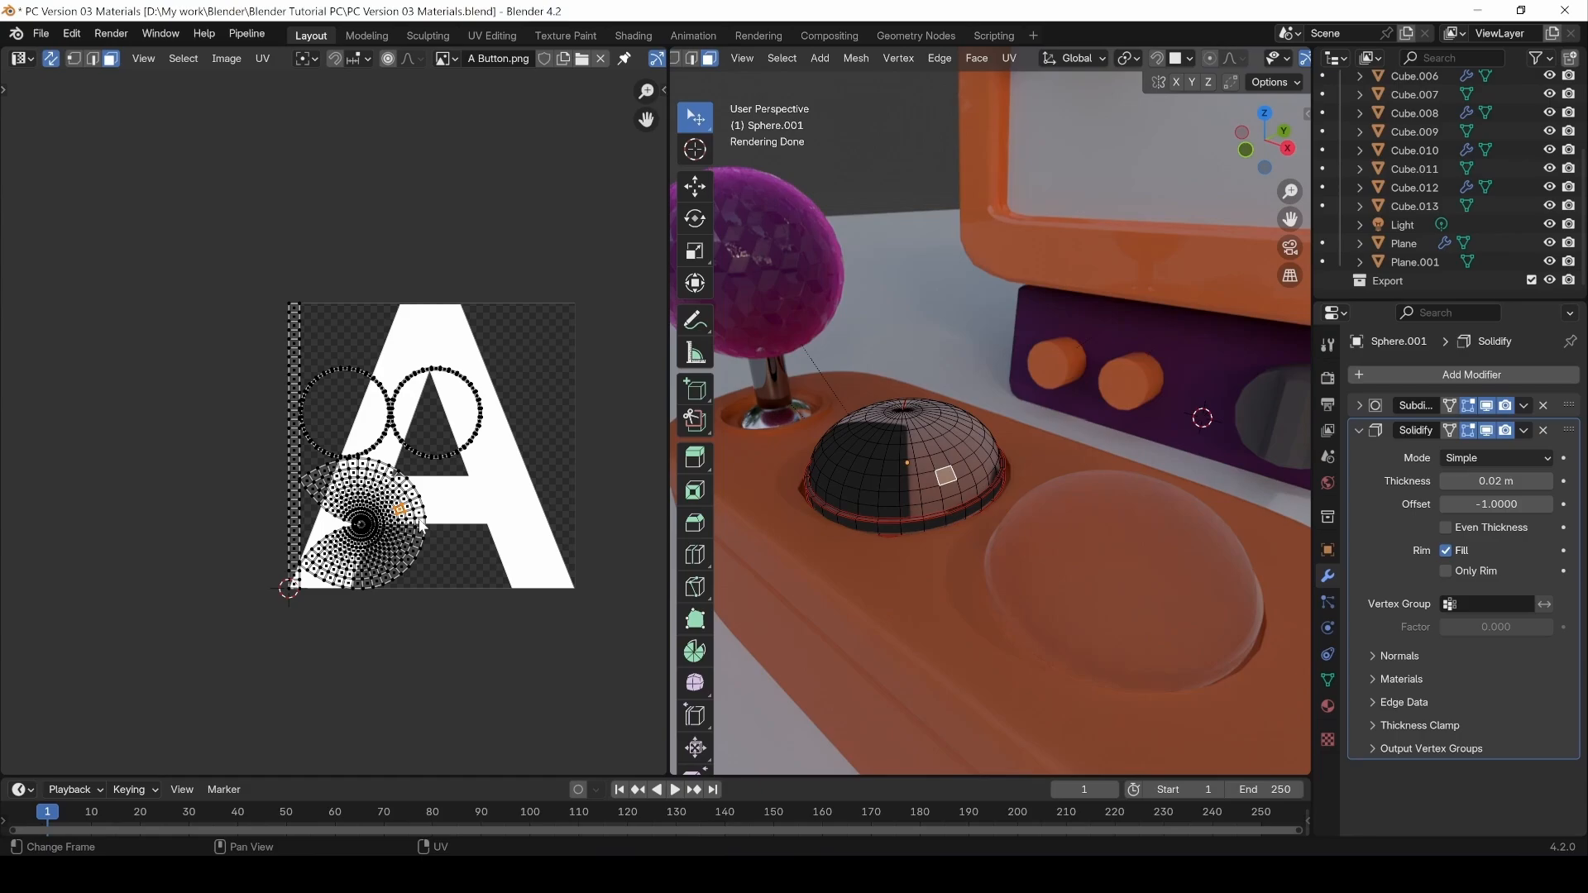
{"action": "left_click", "coordinate": [367, 494]}
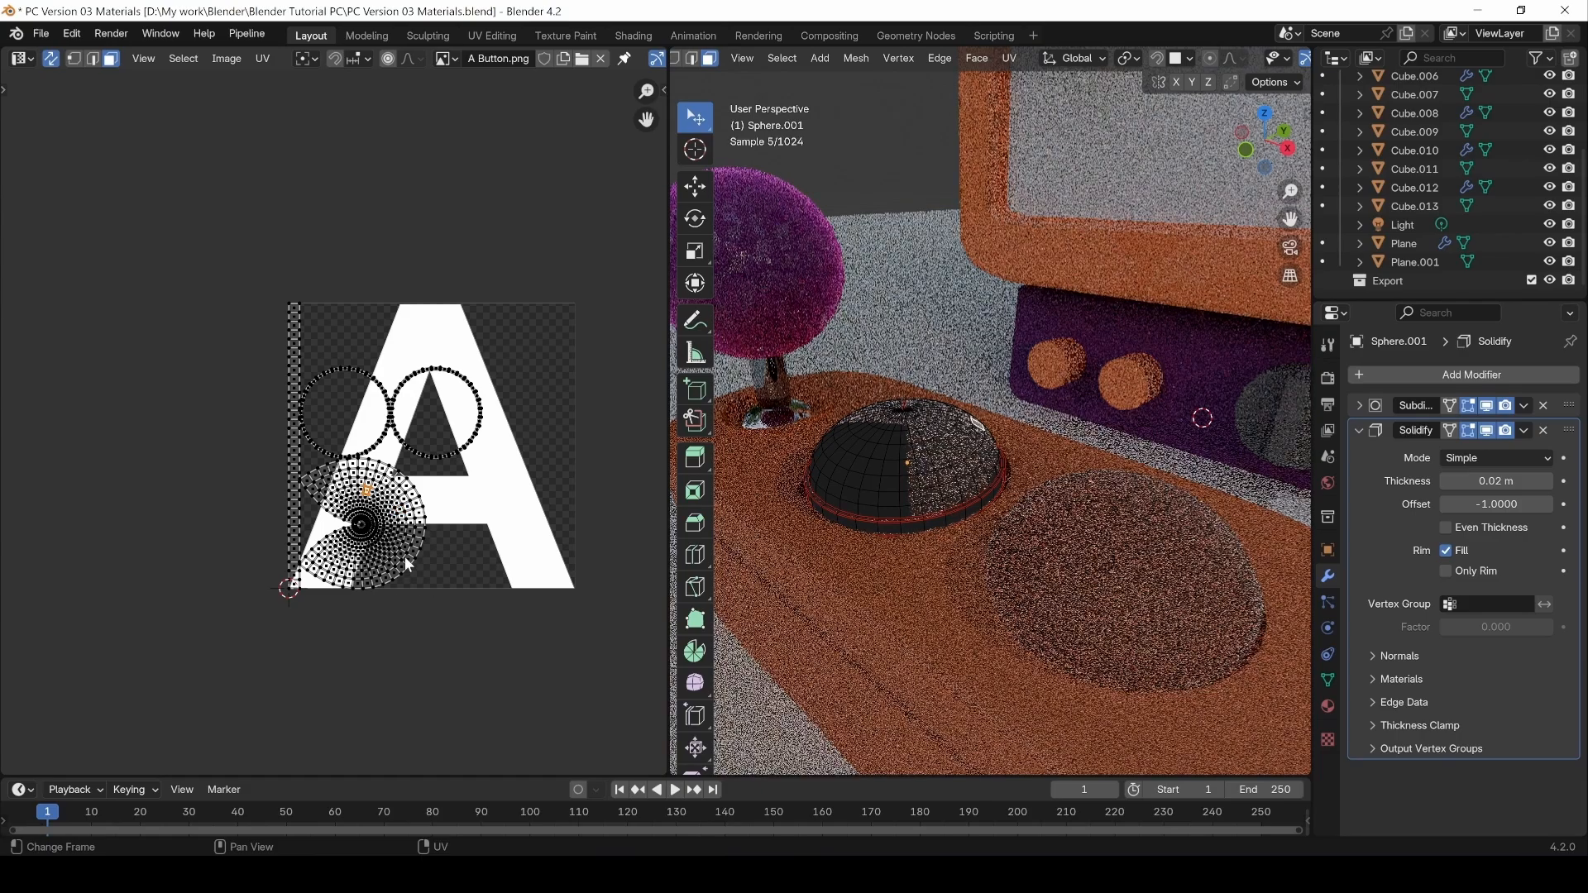
{"action": "left_click", "coordinate": [403, 554]}
{"action": "left_click", "coordinate": [350, 560]}
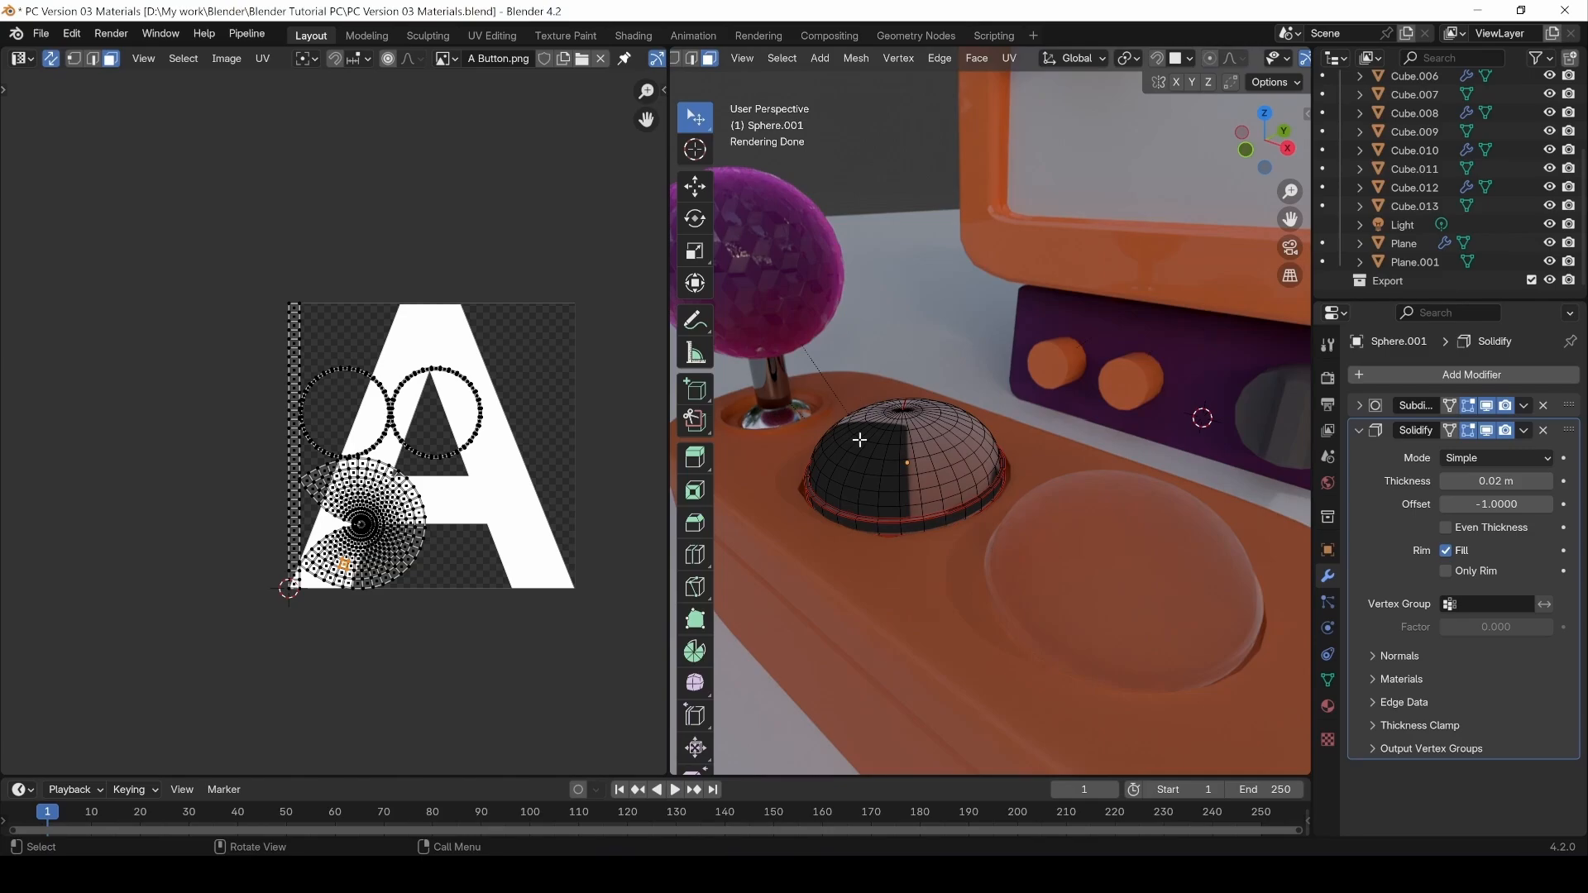
Show the scene in solid shading and view the dome's pole closely from directly above.
{"action": "middle_click_drag", "start_coordinate": [905, 437], "coordinate": [880, 454]}
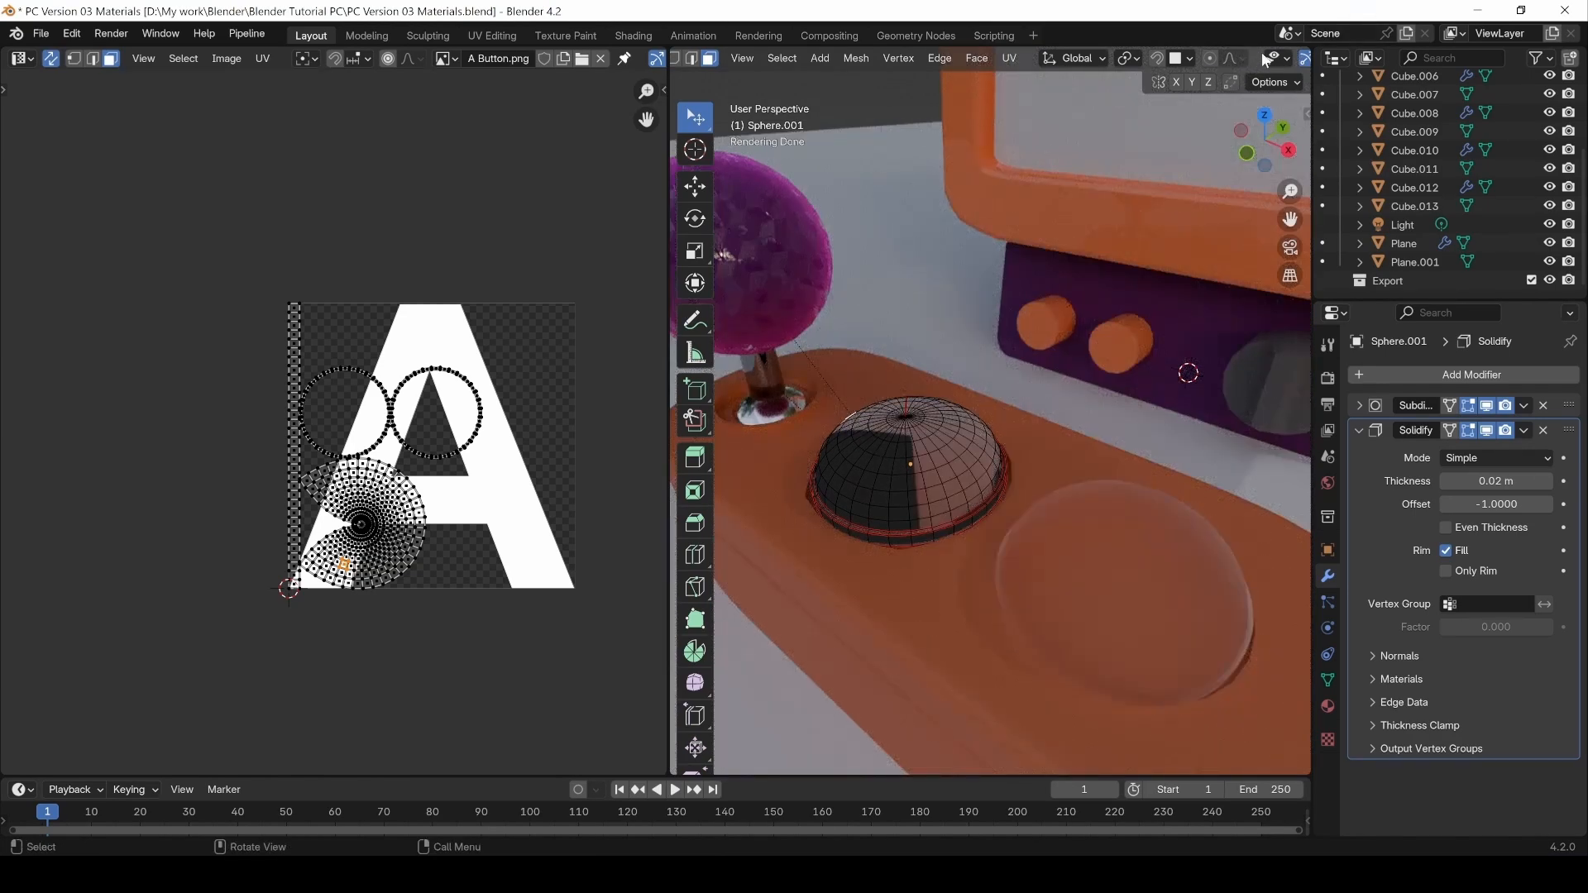
{"action": "scroll", "coordinate": [1263, 52], "scroll_direction": "down", "scroll_amount": 5}
{"action": "left_click", "coordinate": [1219, 58]}
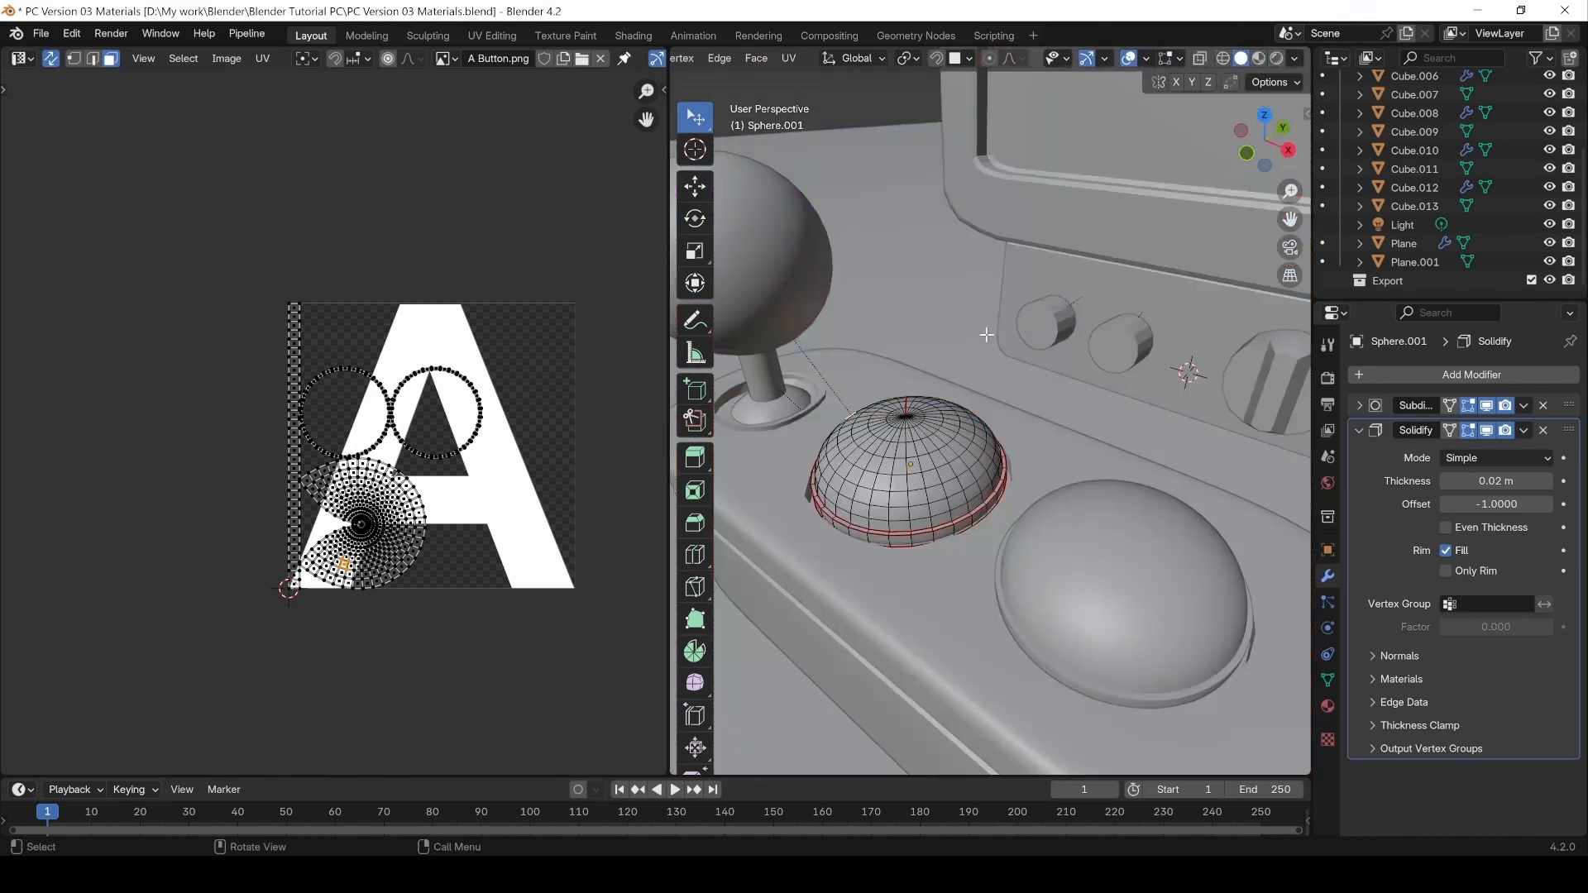
{"action": "scroll", "coordinate": [916, 420], "scroll_direction": "up", "scroll_amount": 2}
{"action": "key", "text": "KP_7"}
{"action": "scroll", "coordinate": [944, 438], "scroll_direction": "up", "scroll_amount": 5}
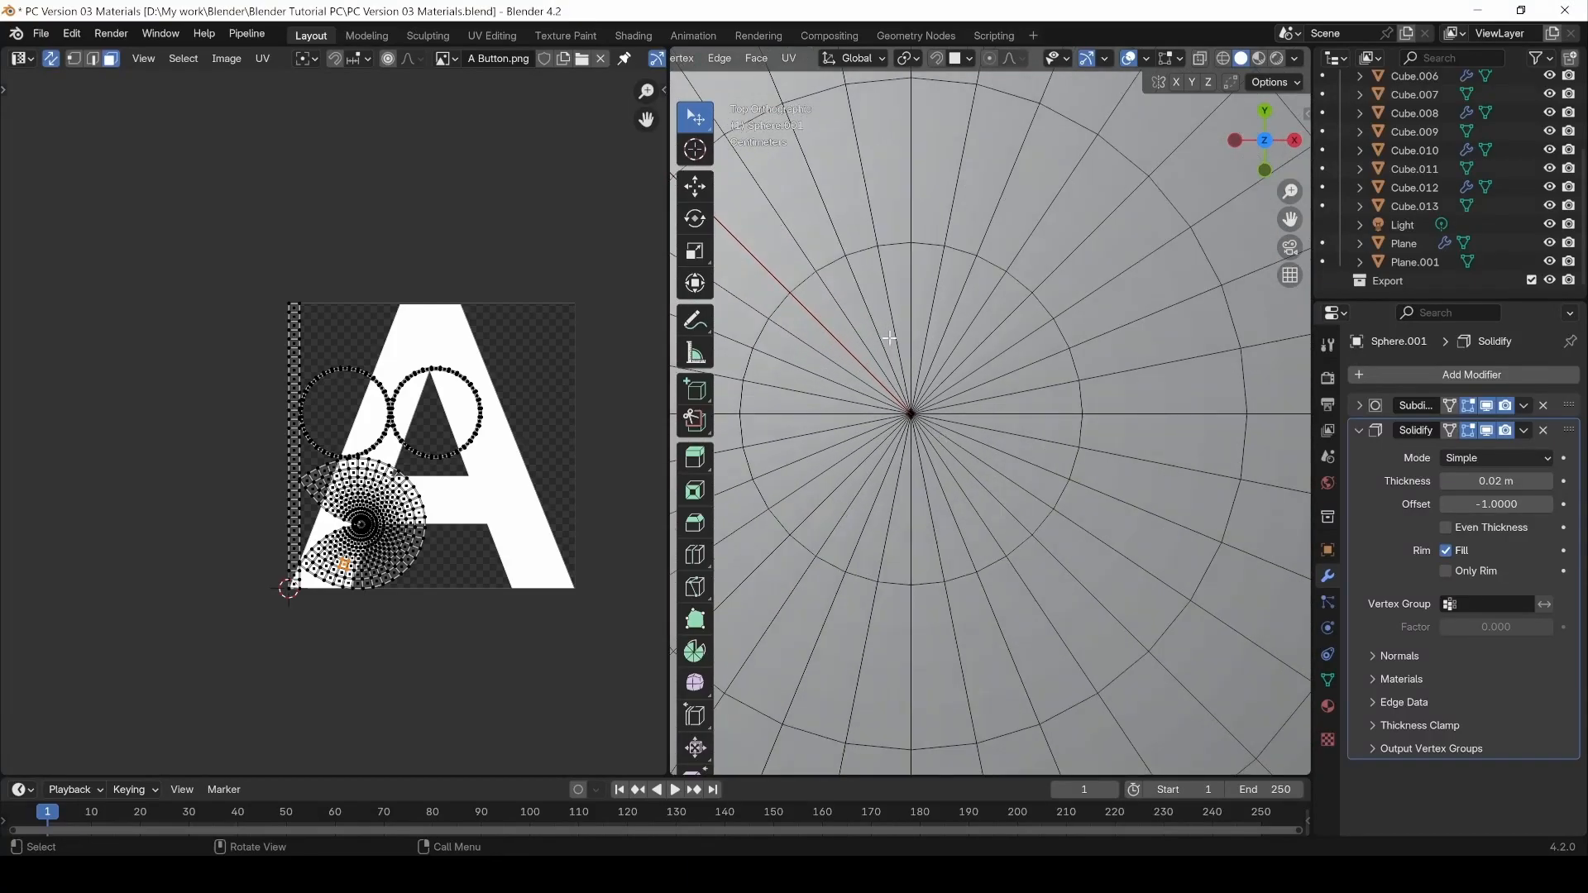
{"action": "key", "text": "k"}
{"action": "left_click", "coordinate": [860, 392]}
{"action": "left_click", "coordinate": [900, 355]}
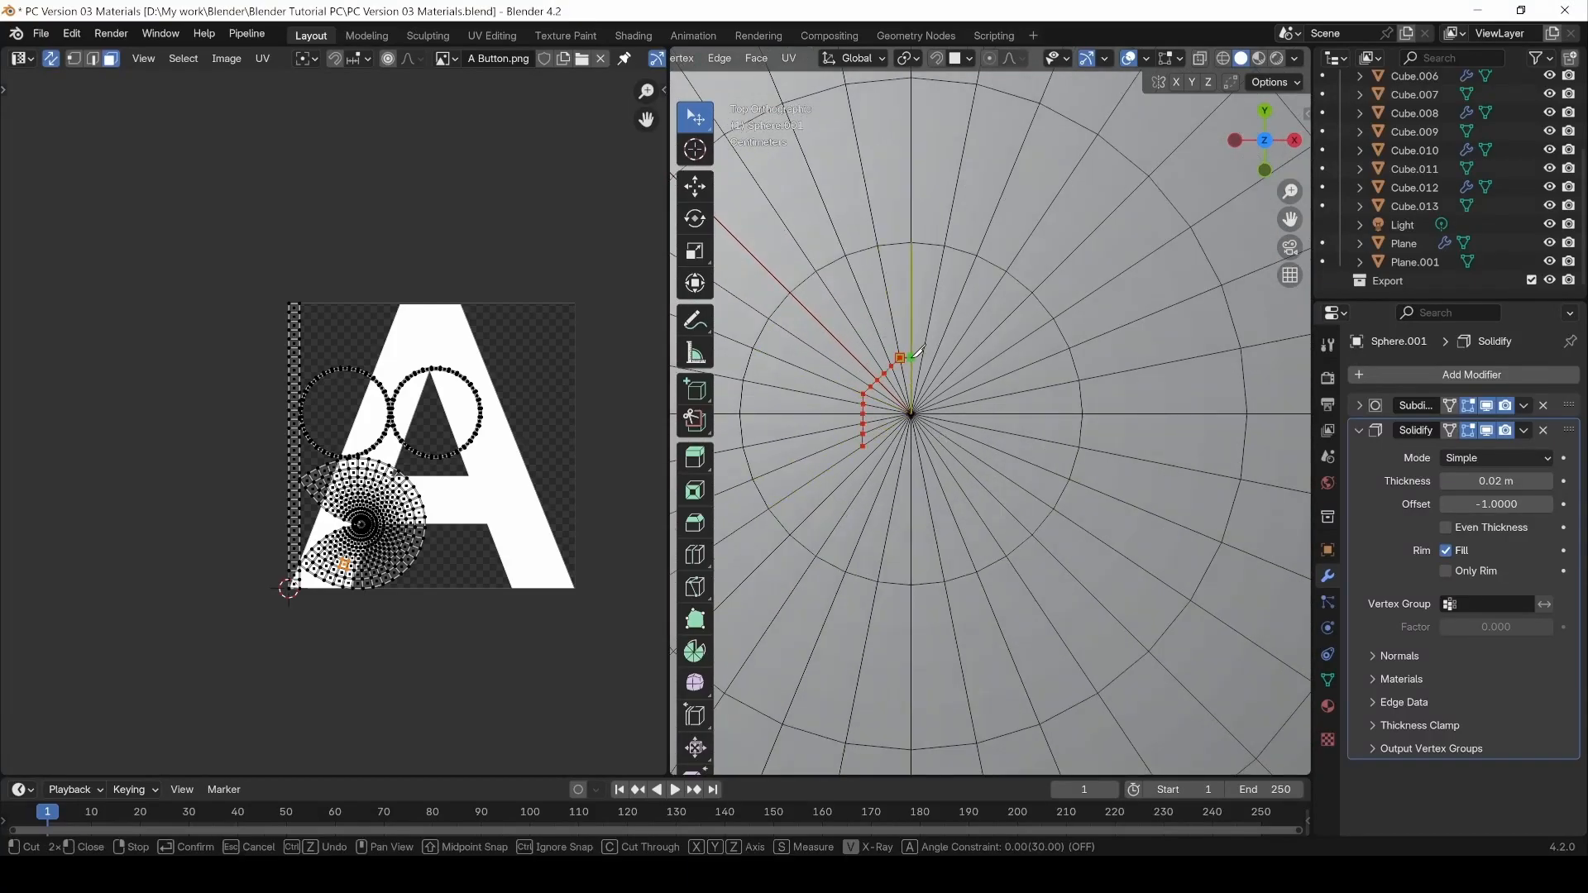
{"action": "key", "text": "ctrl+z"}
{"action": "key", "text": "ctrl+z"}
{"action": "key", "text": "ctrl+z"}
Knife a closed hexagon around the dome's pole, inside the innermost ring of edges.
{"action": "key", "text": "k"}
{"action": "left_click", "coordinate": [859, 393]}
{"action": "left_click", "coordinate": [911, 349]}
{"action": "left_click", "coordinate": [966, 392]}
{"action": "left_click", "coordinate": [966, 450]}
{"action": "left_click", "coordinate": [911, 481]}
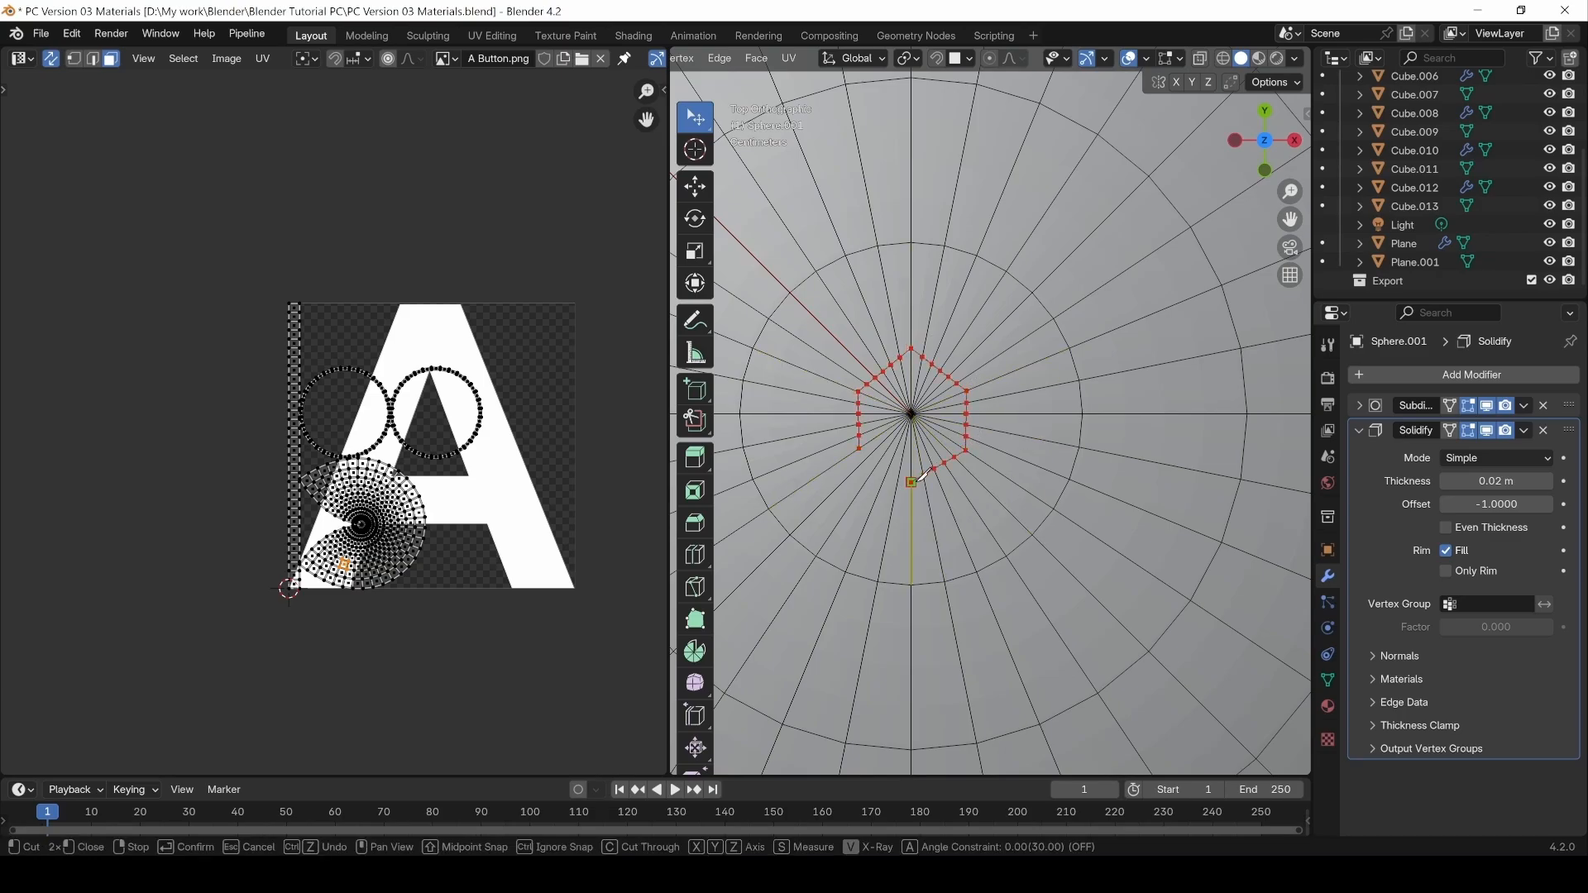
{"action": "left_click", "coordinate": [860, 451]}
{"action": "key", "text": "Return"}
Select the new hexagonal edge loop around the pole and mark it as a seam.
{"action": "key", "text": "2"}
{"action": "left_click", "coordinate": [860, 440], "text": "alt"}
{"action": "key", "text": "ctrl+e"}
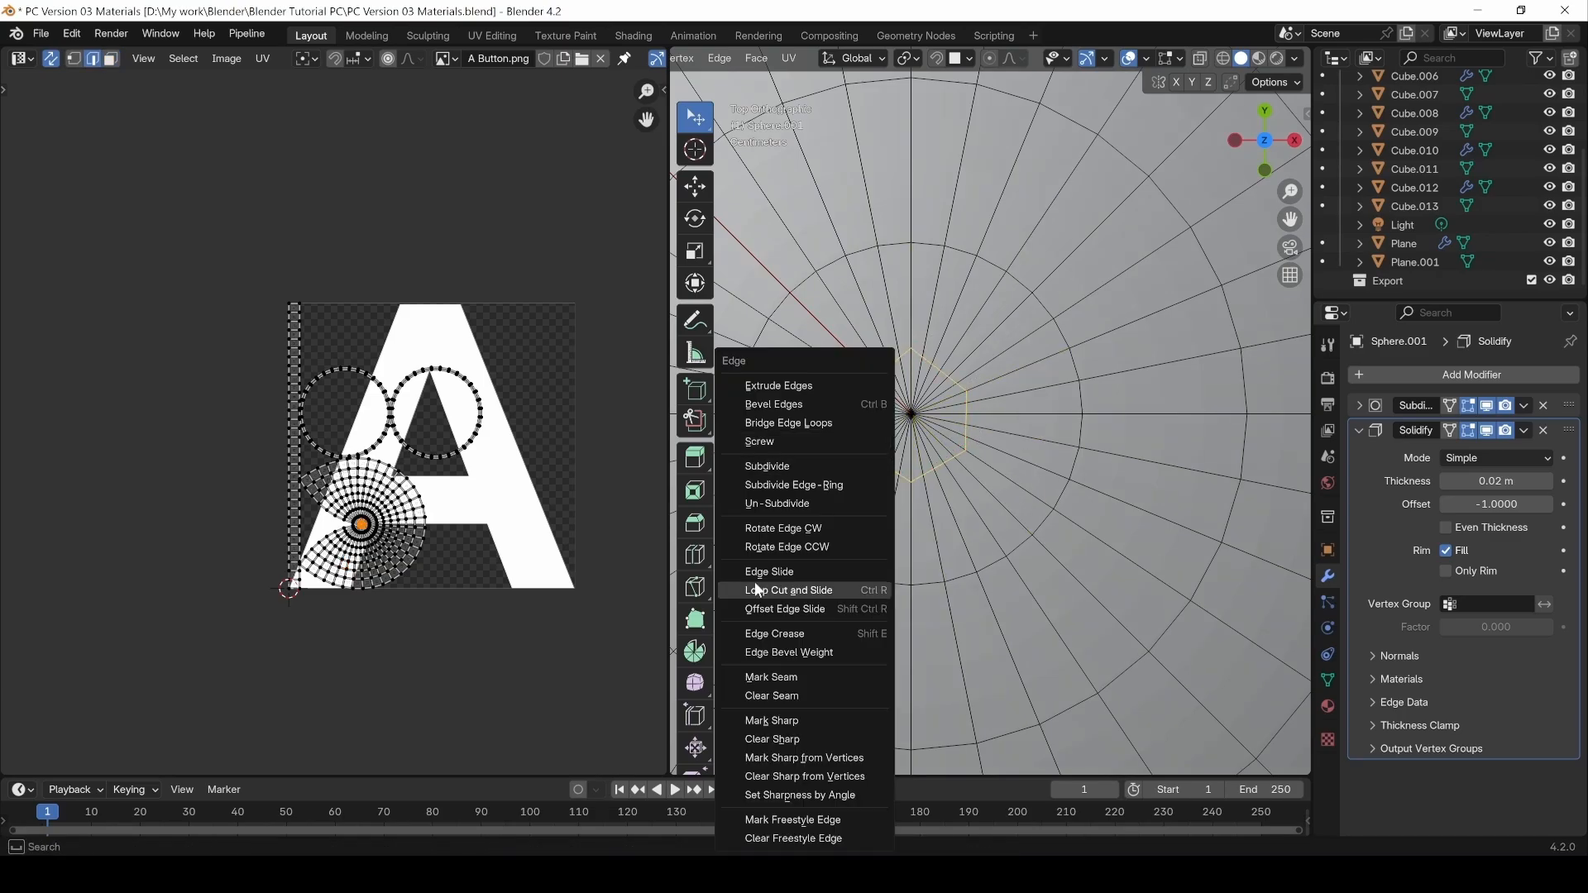
{"action": "left_click", "coordinate": [775, 678]}
Select the edge loop running down the dome's side, disable the Subdivision modifier in Edit Mode and isolate the dome.
{"action": "left_click", "coordinate": [854, 355], "text": "alt"}
{"action": "scroll", "coordinate": [894, 323], "scroll_direction": "down", "scroll_amount": 8}
{"action": "middle_click_drag", "start_coordinate": [893, 322], "coordinate": [960, 461]}
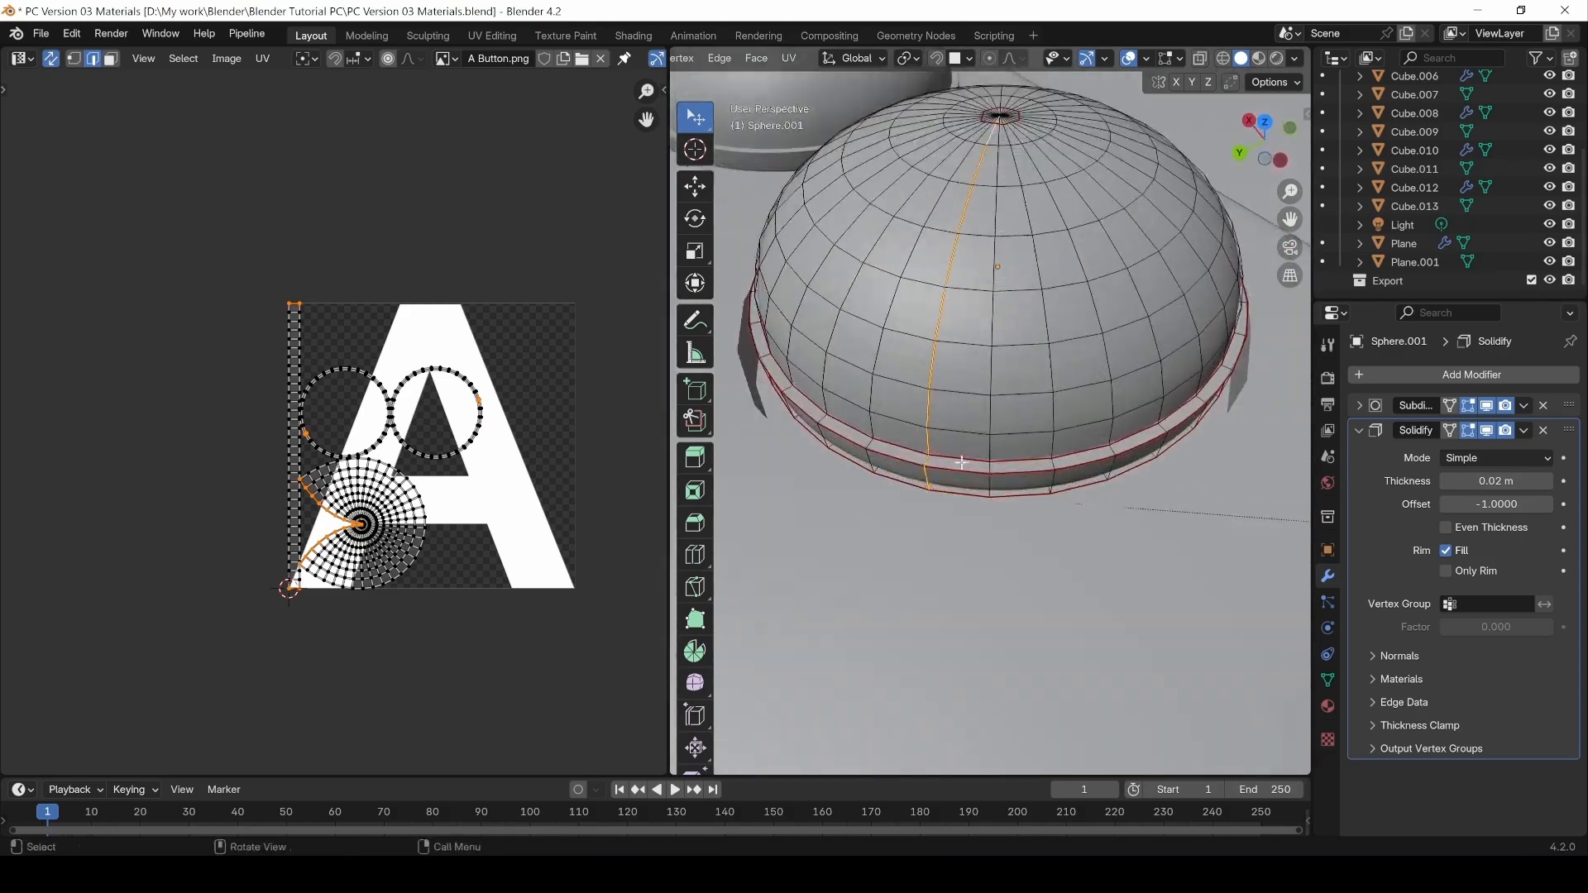
{"action": "scroll", "coordinate": [961, 461], "scroll_direction": "up", "scroll_amount": 3}
{"action": "left_click", "coordinate": [910, 503], "text": "shift"}
{"action": "middle_click_drag", "start_coordinate": [895, 508], "coordinate": [902, 470]}
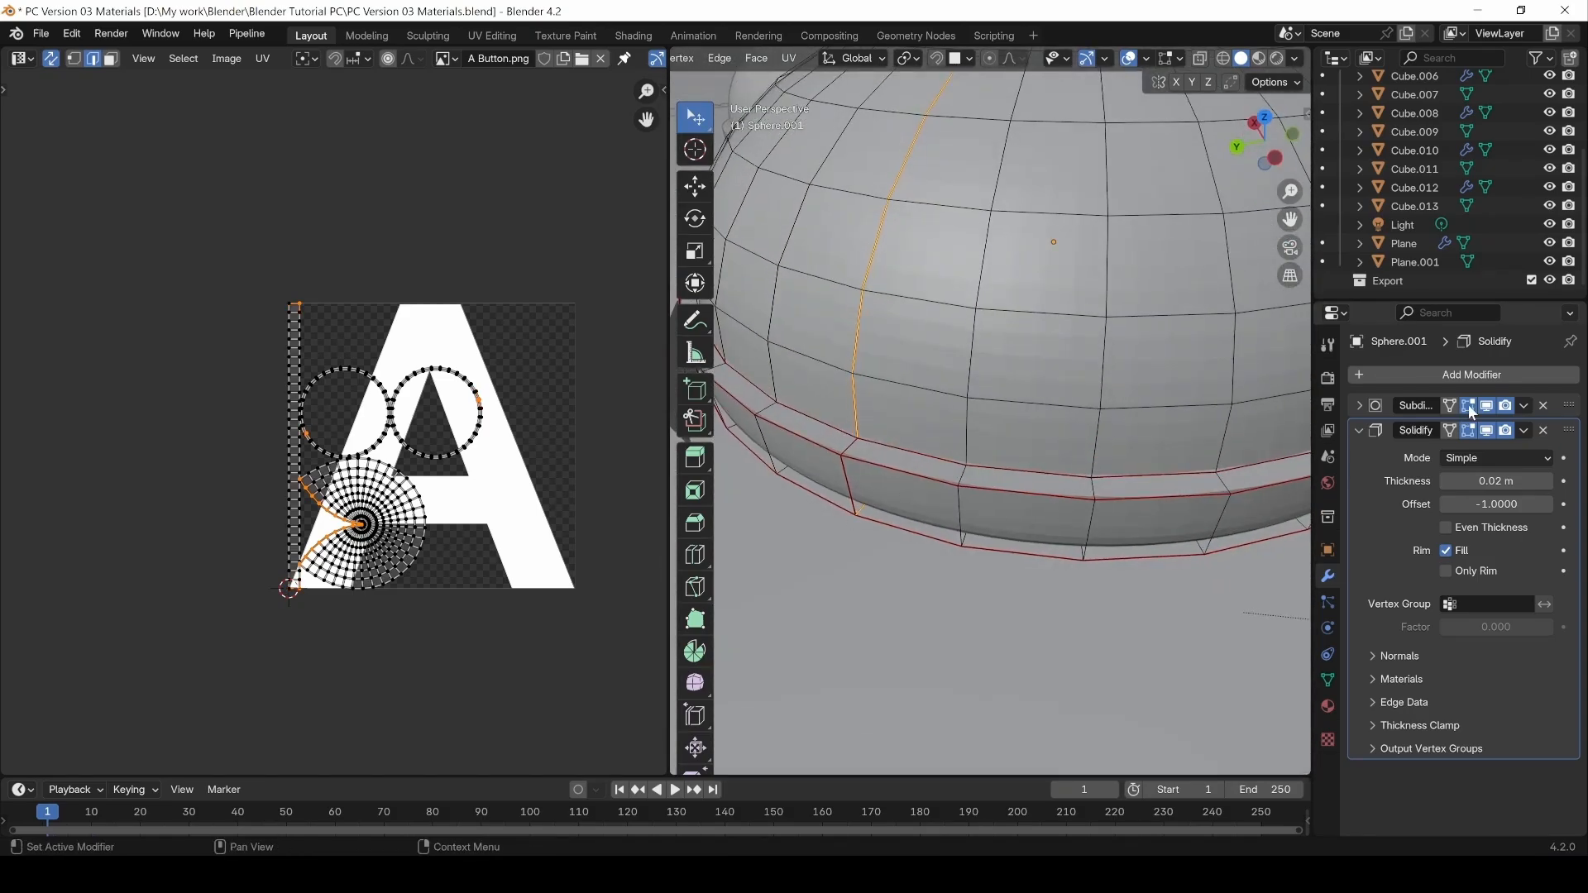
{"action": "key", "text": "a"}
{"action": "key", "text": "slash"}
Select the vertical seam edges between the pole hexagon and the dome's rim and clear their seam.
{"action": "mouse_move", "coordinate": [896, 571]}
{"action": "middle_mouse_down"}
{"action": "mouse_move", "coordinate": [844, 370]}
{"action": "mouse_move", "coordinate": [886, 546]}
{"action": "middle_mouse_up"}
{"action": "scroll", "coordinate": [860, 397], "scroll_direction": "up", "scroll_amount": 8}
{"action": "scroll", "coordinate": [865, 411], "scroll_direction": "down", "scroll_amount": 3}
{"action": "left_click", "coordinate": [846, 410]}
{"action": "left_click", "coordinate": [869, 364], "text": "alt"}
{"action": "left_click", "coordinate": [886, 559], "text": "shift"}
{"action": "middle_click_drag", "start_coordinate": [968, 617], "coordinate": [970, 267]}
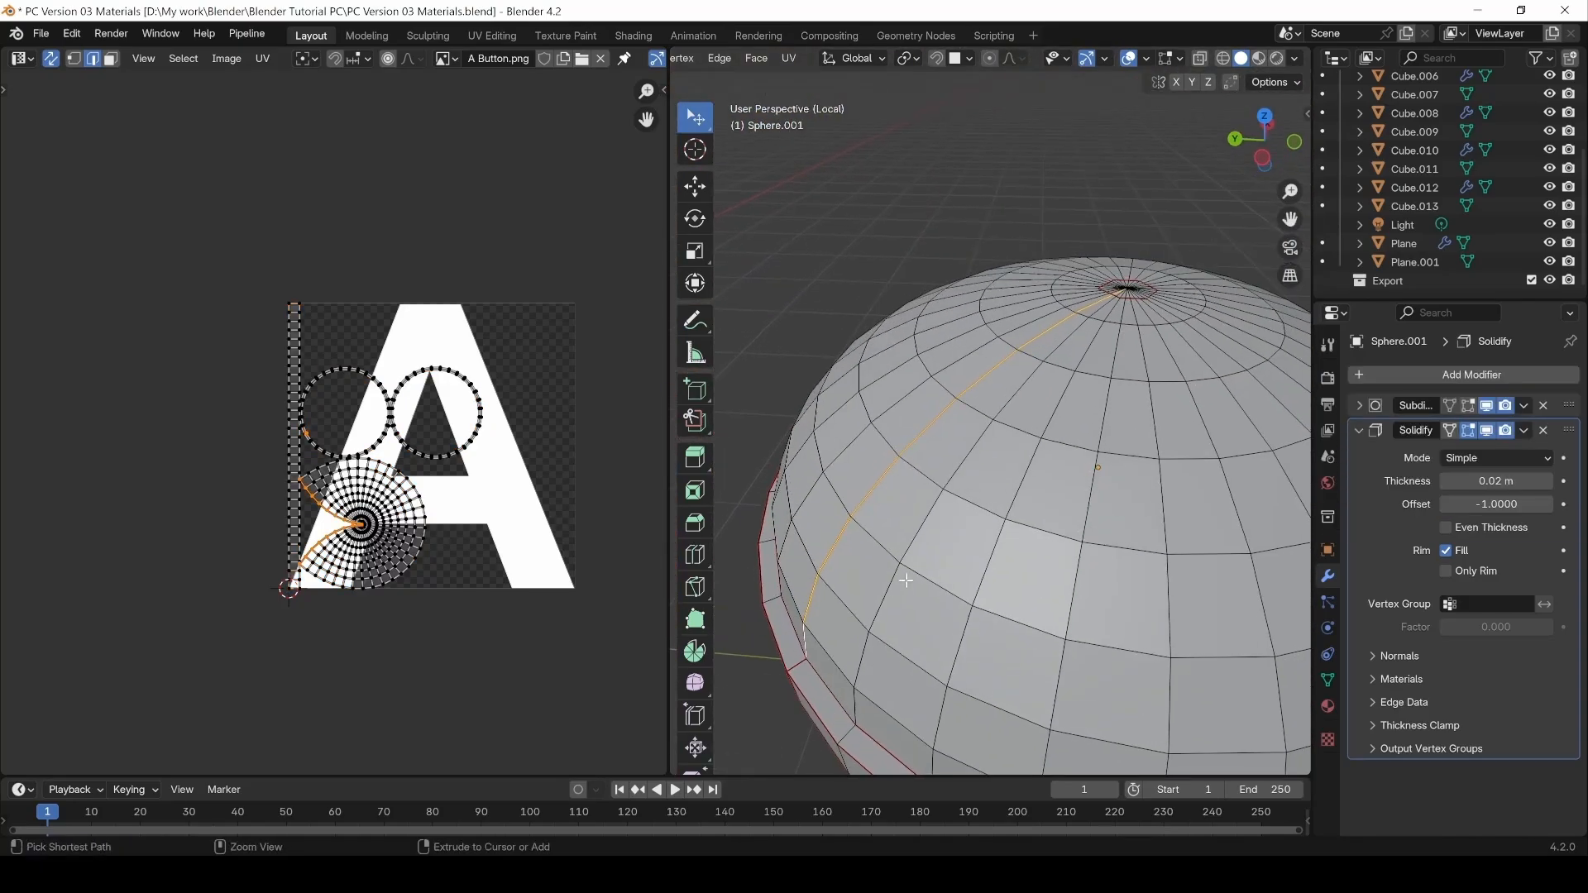
Unwrap all faces of the dome with the updated seams and bring the rest of the scene back into view.
{"action": "key", "text": "a"}
{"action": "key", "text": "u"}
{"action": "left_click", "coordinate": [1065, 489]}
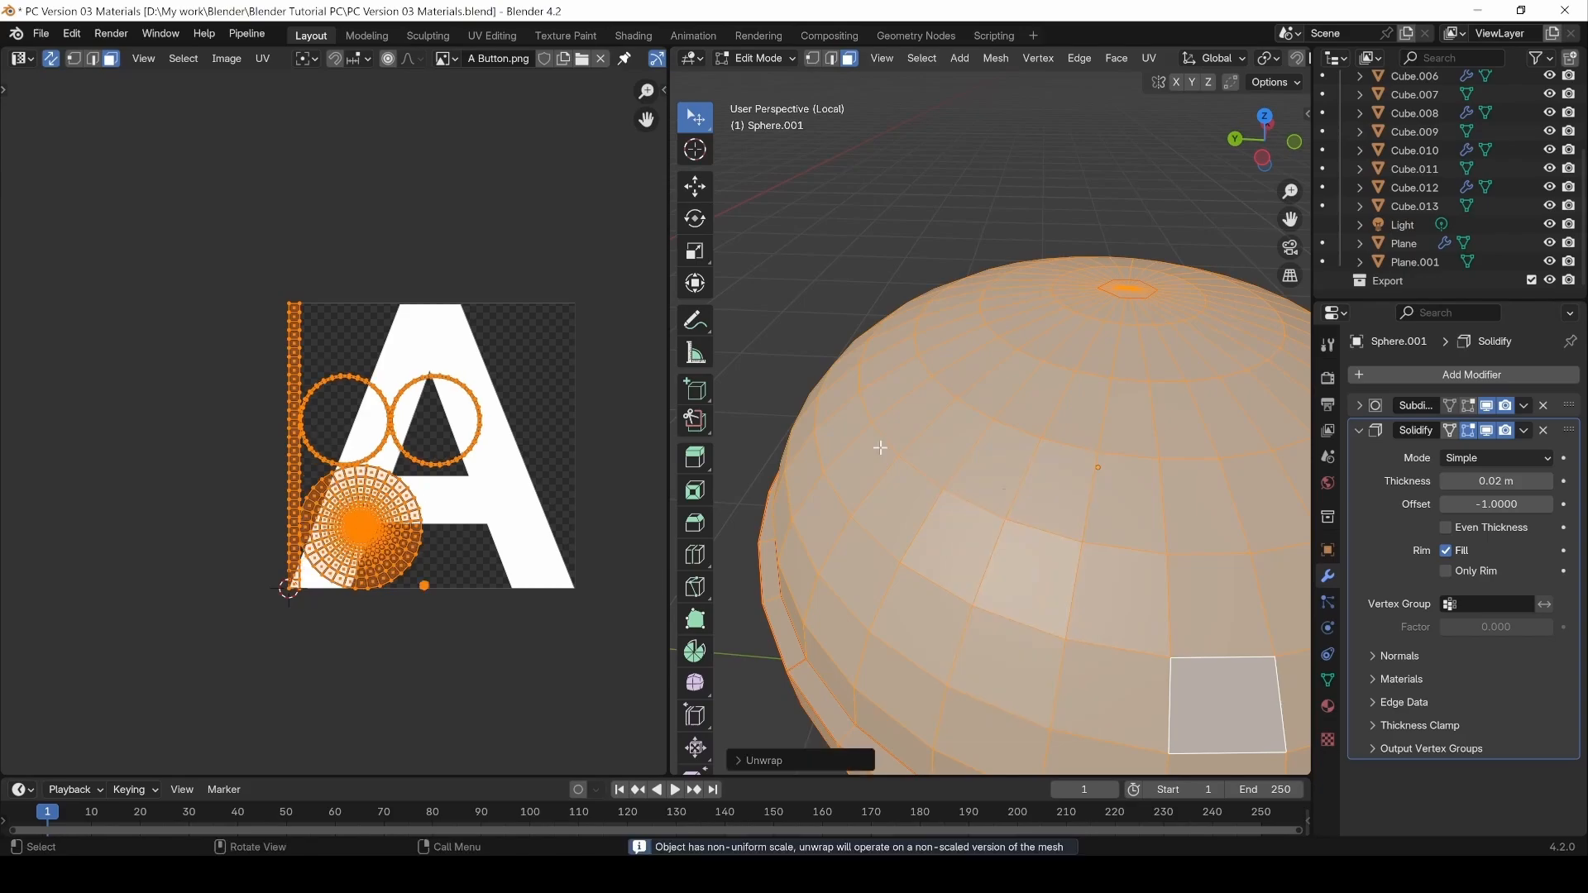
{"action": "scroll", "coordinate": [880, 447], "scroll_direction": "down", "scroll_amount": 2}
{"action": "middle_click_drag", "start_coordinate": [1046, 532], "coordinate": [935, 521]}
{"action": "key", "text": "slash"}
{"action": "middle_click_drag", "start_coordinate": [1175, 397], "coordinate": [993, 405]}
{"action": "left_click", "coordinate": [1008, 389]}
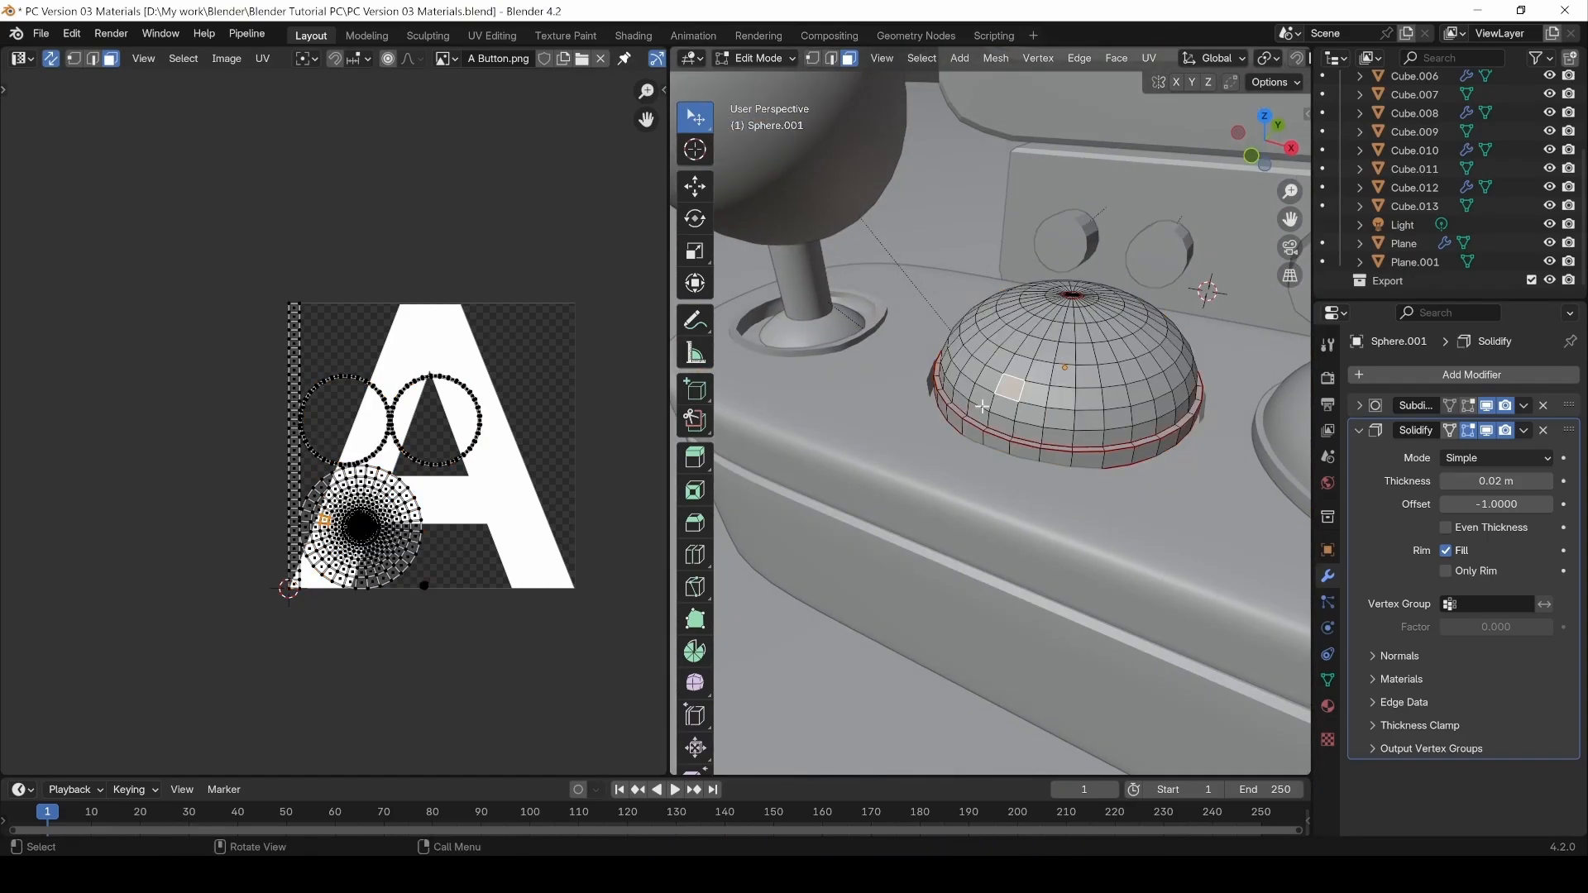
Shrink the right-hand ring UV island and place it on the white lower right leg of the A.
{"action": "scroll", "coordinate": [426, 449], "scroll_direction": "up", "scroll_amount": 5}
{"action": "key", "text": "alt+a"}
{"action": "key", "text": "l"}
{"action": "scroll", "coordinate": [451, 496], "scroll_direction": "down", "scroll_amount": 4}
{"action": "middle_click_drag", "start_coordinate": [450, 497], "coordinate": [363, 499]}
{"action": "key", "text": "s"}
{"action": "left_click", "coordinate": [451, 536]}
{"action": "key", "text": "g"}
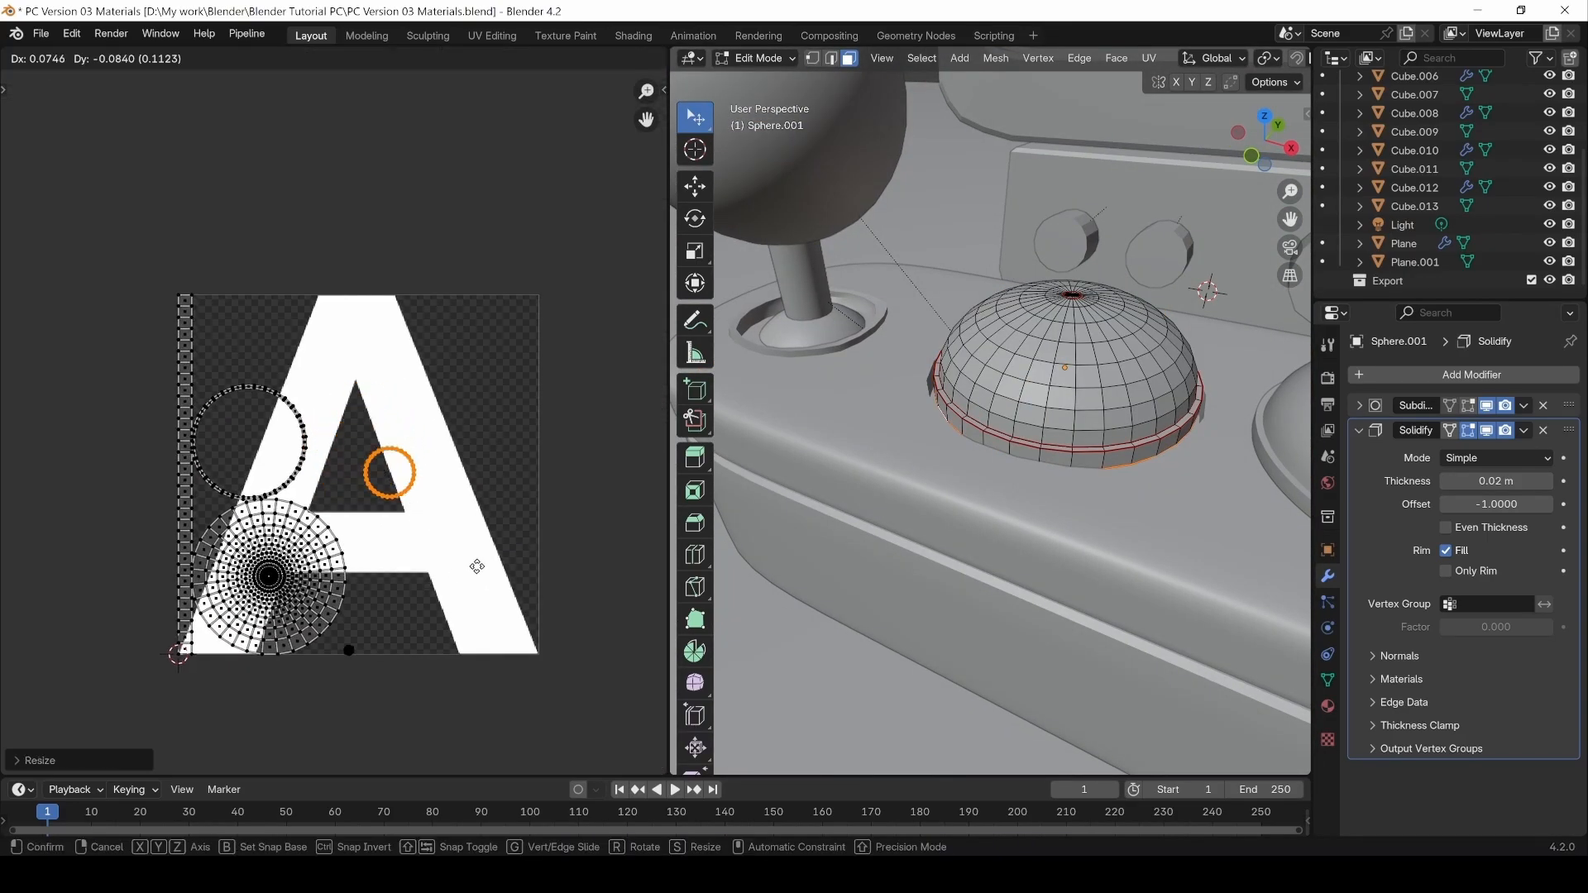
{"action": "left_click", "coordinate": [575, 716]}
Shrink the remaining large ring UV island and place it where the A's crossbar meets its right leg.
{"action": "key", "text": "alt+a"}
{"action": "key", "text": "l"}
{"action": "key", "text": "s"}
{"action": "left_click", "coordinate": [282, 453]}
{"action": "key", "text": "g"}
{"action": "left_click", "coordinate": [479, 543]}
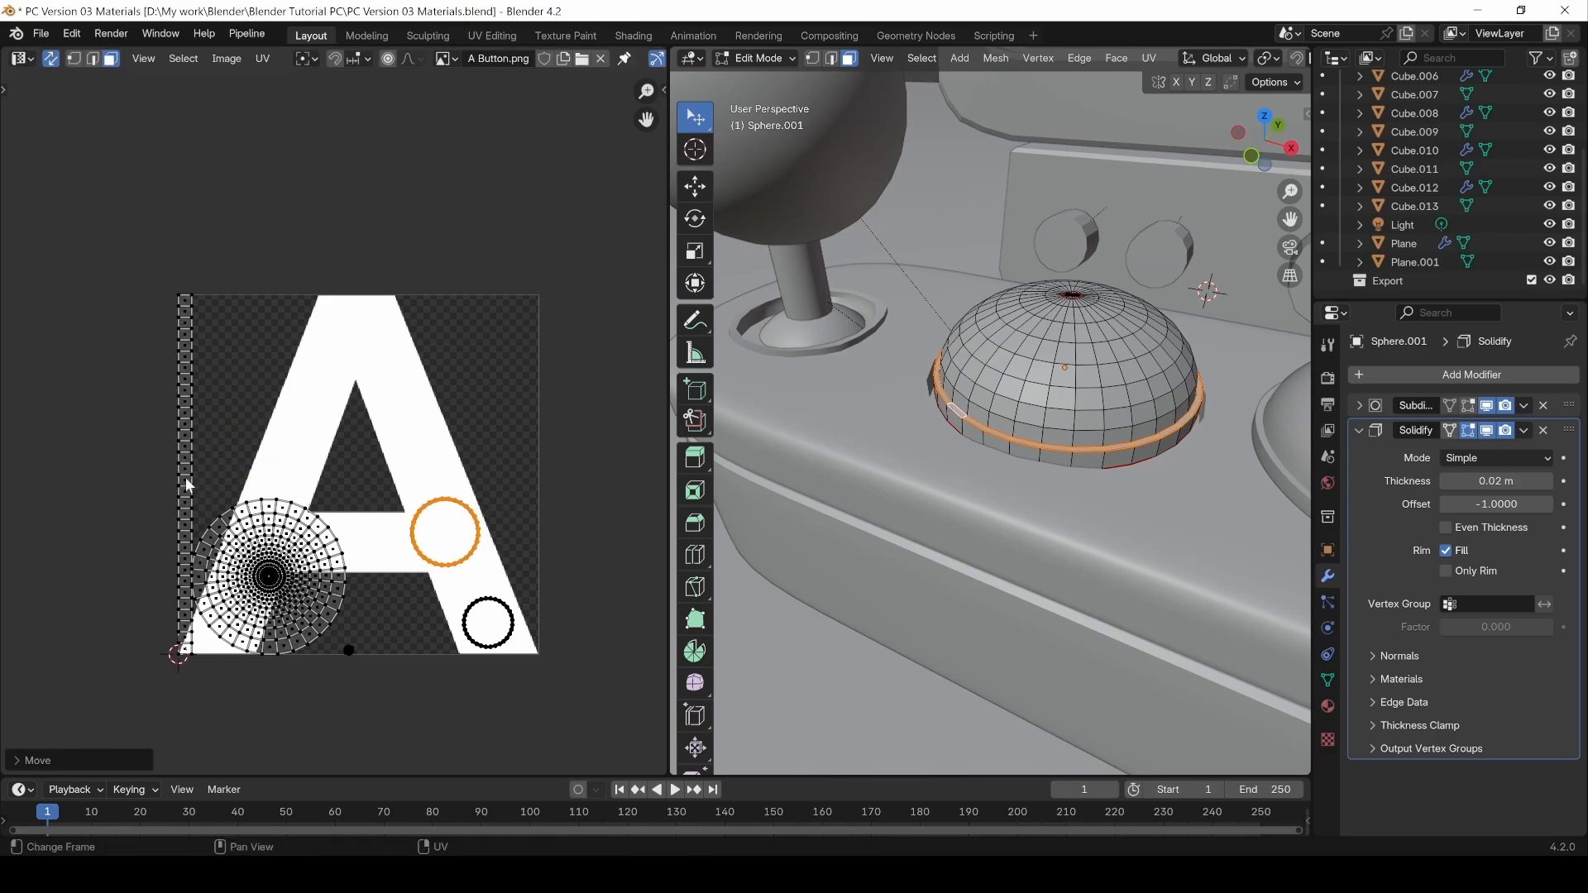
Rotate the straight rim strip's UV island to follow the A's left leg and position it inside the white area.
{"action": "key", "text": "alt+a"}
{"action": "key", "text": "l"}
{"action": "key", "text": "g"}
{"action": "key", "text": "r"}
{"action": "left_click", "coordinate": [452, 468]}
{"action": "key", "text": "g"}
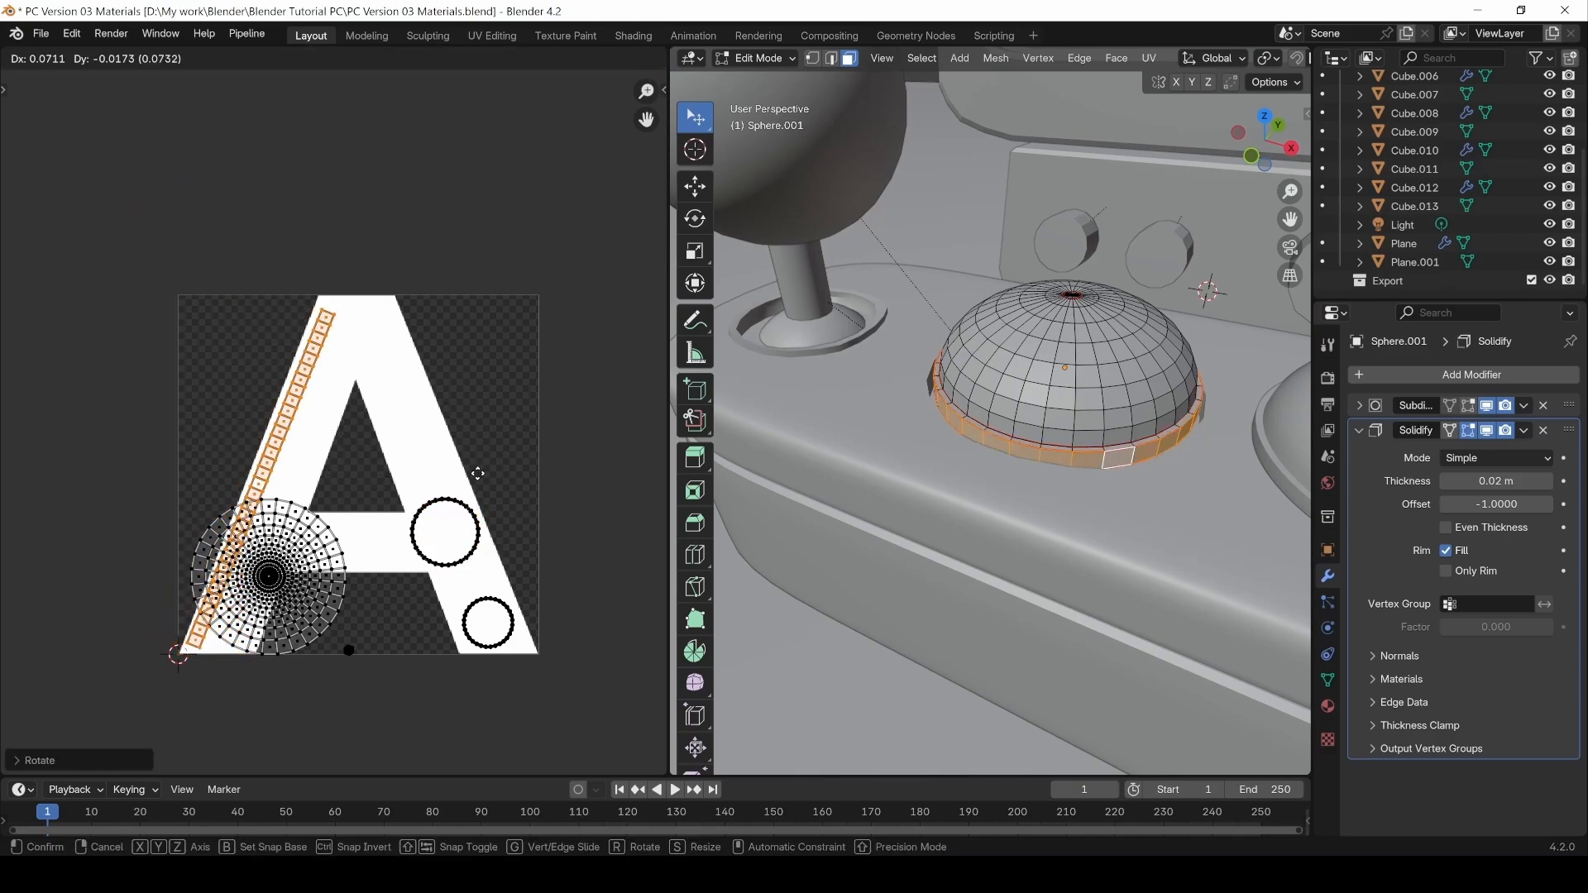
{"action": "left_click", "coordinate": [488, 472]}
Centre the dome's disc UV island on the A, enlarge it beyond the image borders and check the letter in Material Preview.
{"action": "key", "text": "alt+a"}
{"action": "key", "text": "l"}
{"action": "scroll", "coordinate": [1034, 58], "scroll_direction": "down", "scroll_amount": 6}
{"action": "left_click", "coordinate": [1259, 58]}
{"action": "left_click_drag", "start_coordinate": [1058, 389], "coordinate": [1026, 429], "text": "alt"}
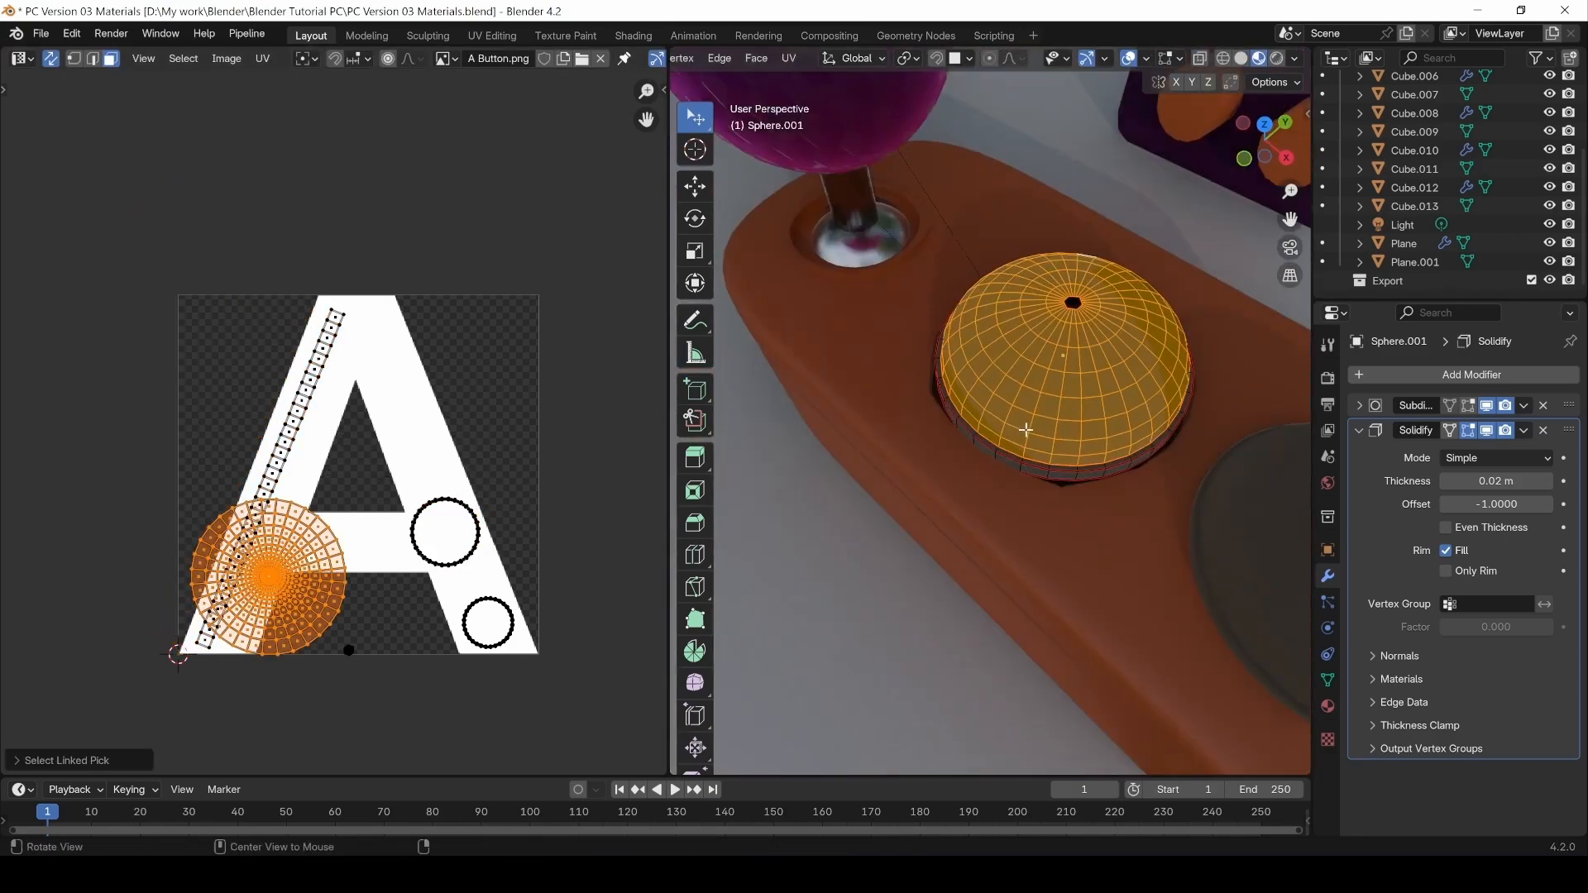
{"action": "key", "text": "g"}
{"action": "left_click", "coordinate": [443, 521]}
{"action": "key", "text": "s"}
{"action": "left_click", "coordinate": [650, 579]}
{"action": "key", "text": "alt+a"}
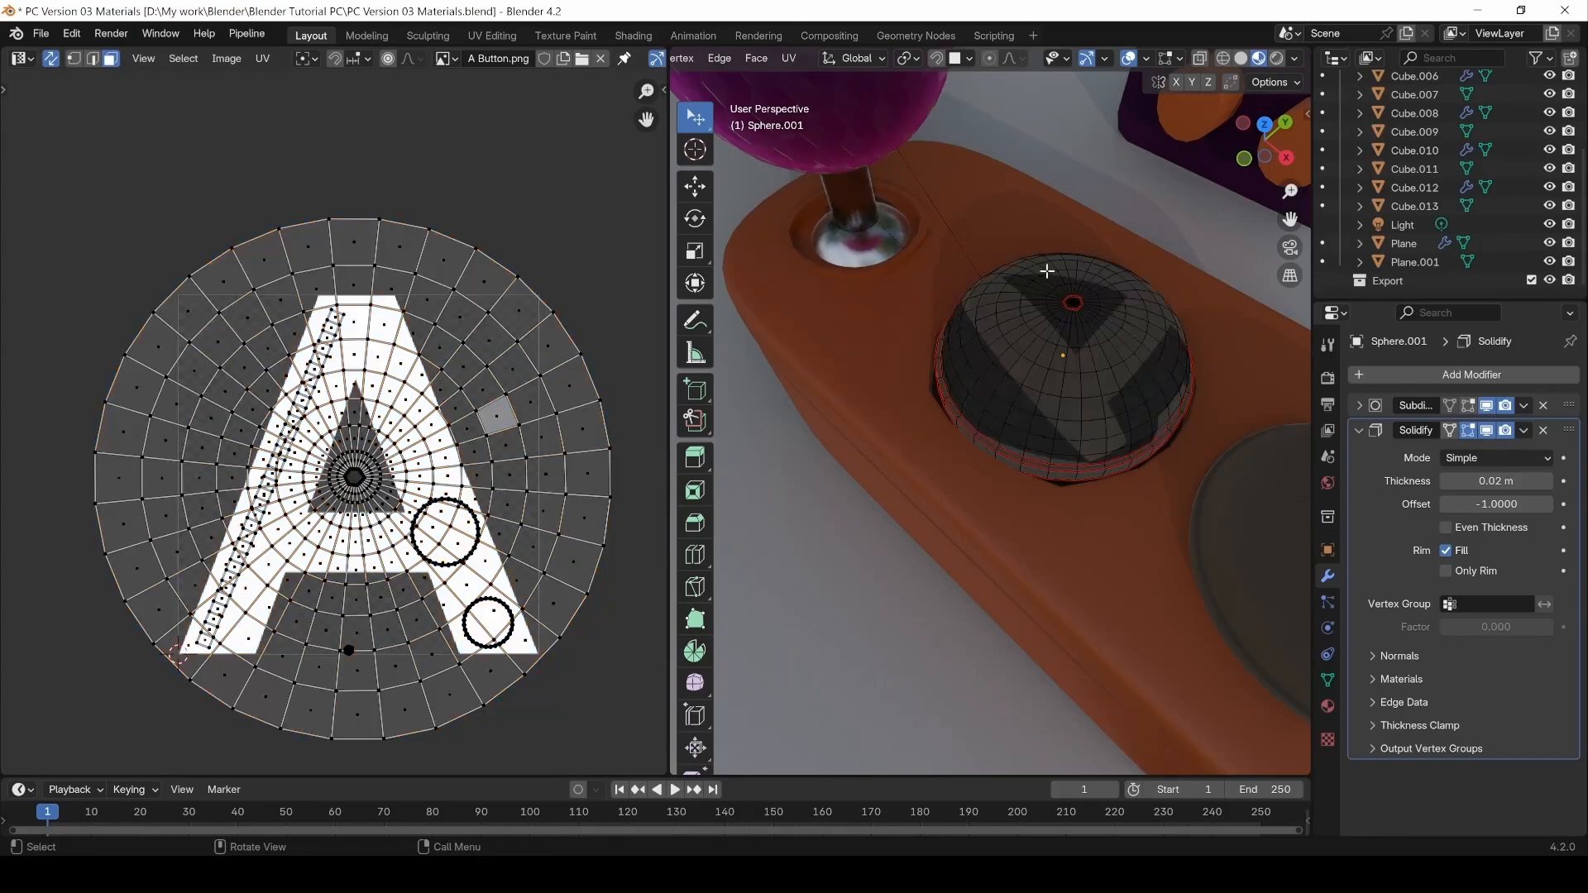
{"action": "middle_click_drag", "start_coordinate": [1048, 272], "coordinate": [1238, 433]}
{"action": "scroll", "coordinate": [1120, 340], "scroll_direction": "down", "scroll_amount": 2}
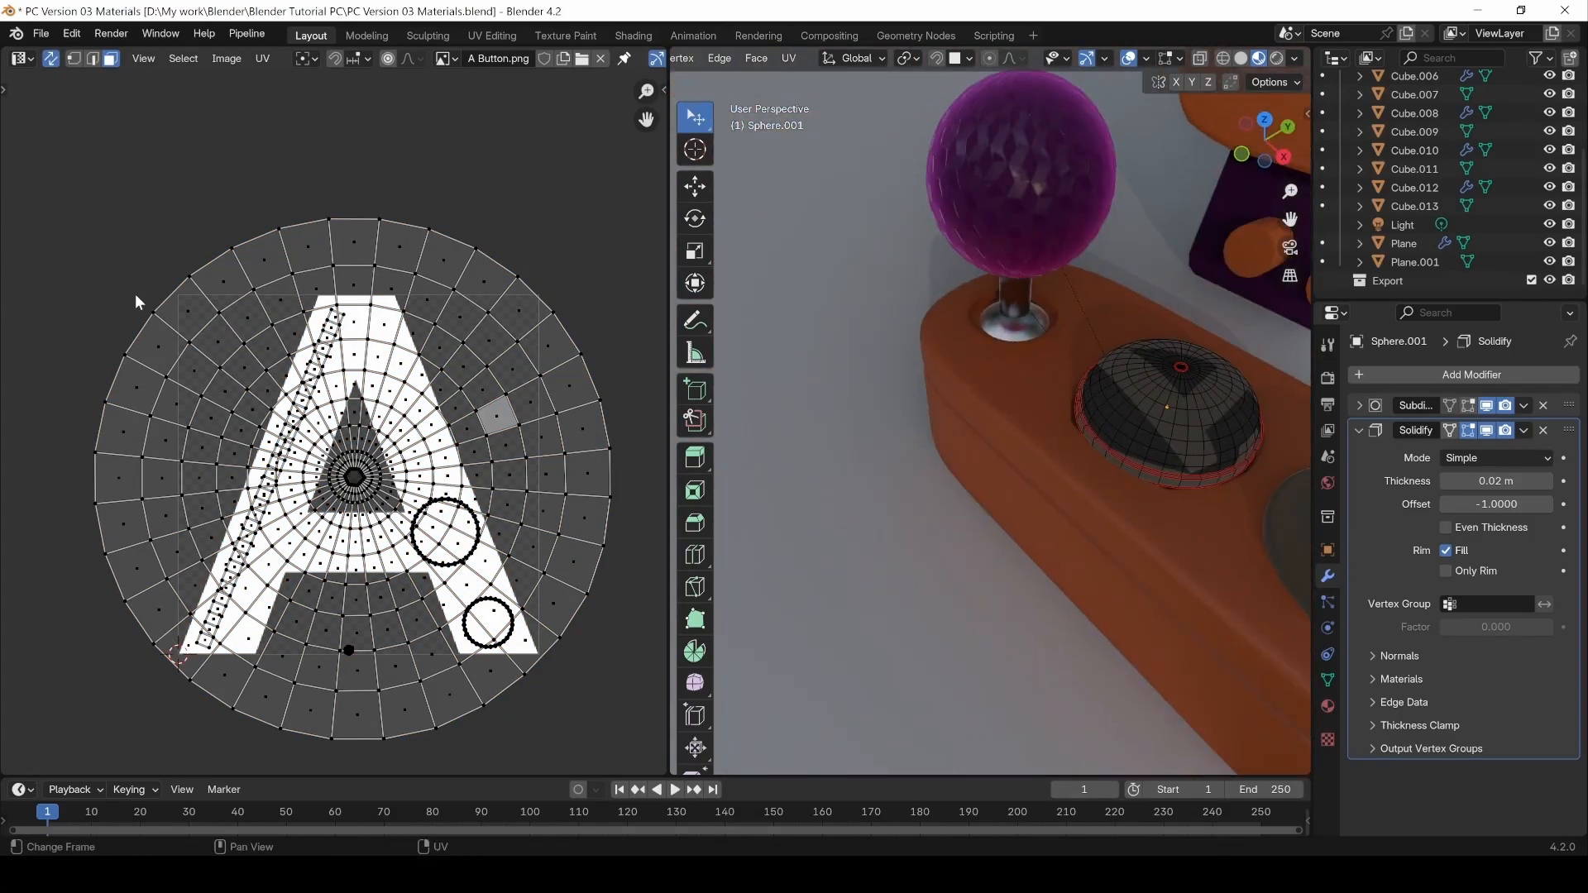
Set the extension of the dome material's A Button.png image texture to Clip.
{"action": "left_click", "coordinate": [21, 58]}
{"action": "left_click", "coordinate": [66, 233]}
{"action": "left_click", "coordinate": [273, 534]}
{"action": "left_click", "coordinate": [248, 653]}
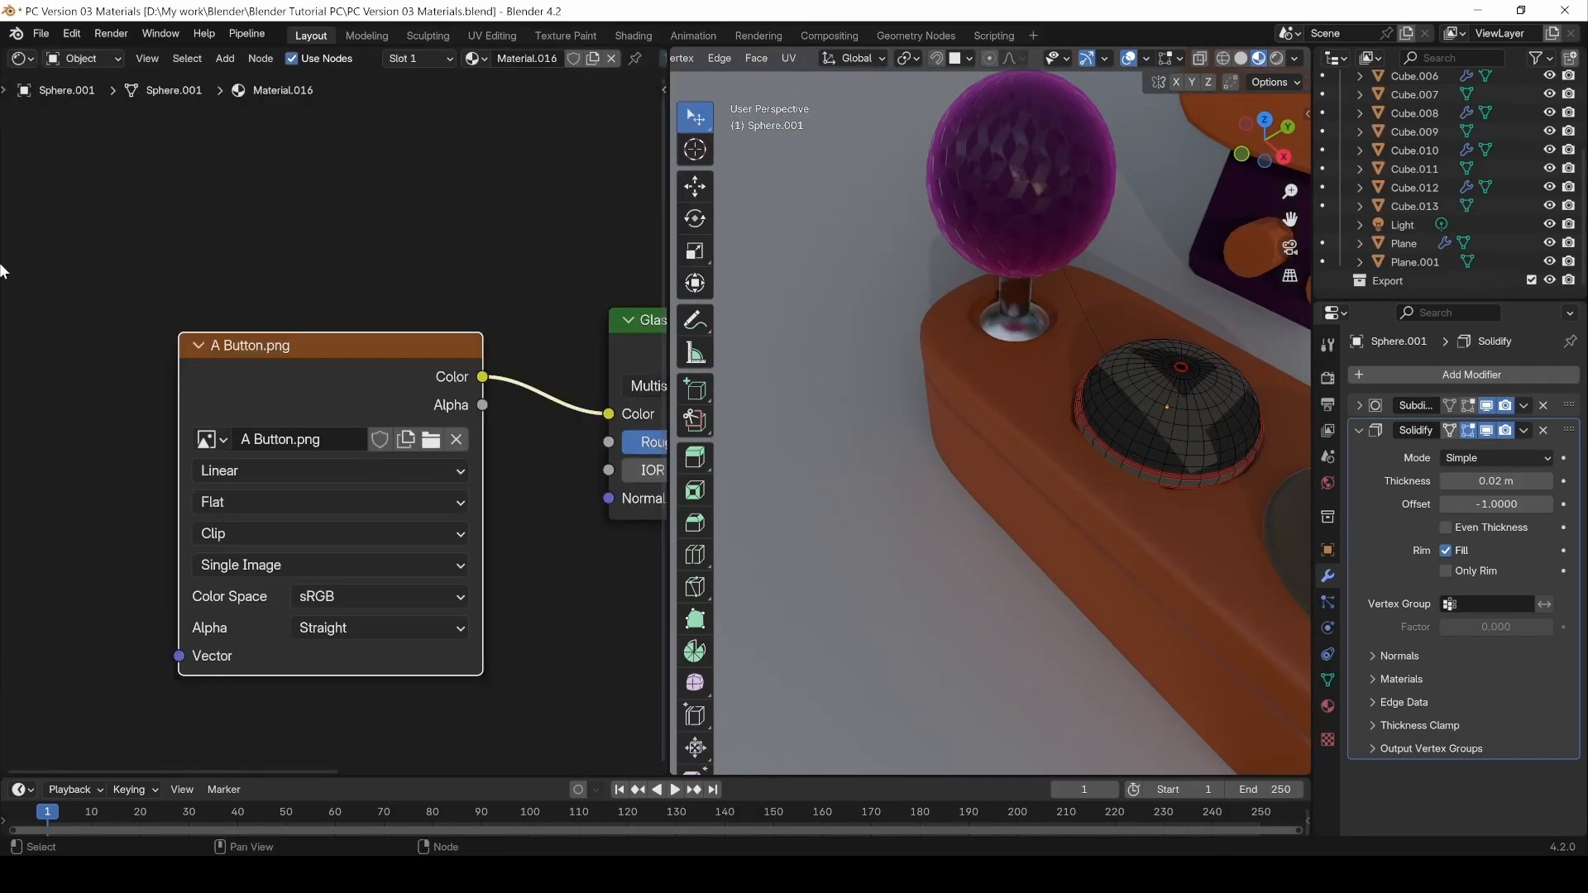
Rotate the dome's disc UV island by about -72 degrees over the A image, then clear the selection.
{"action": "left_click", "coordinate": [21, 58]}
{"action": "left_click", "coordinate": [66, 154]}
{"action": "key", "text": "l"}
{"action": "key", "text": "r"}
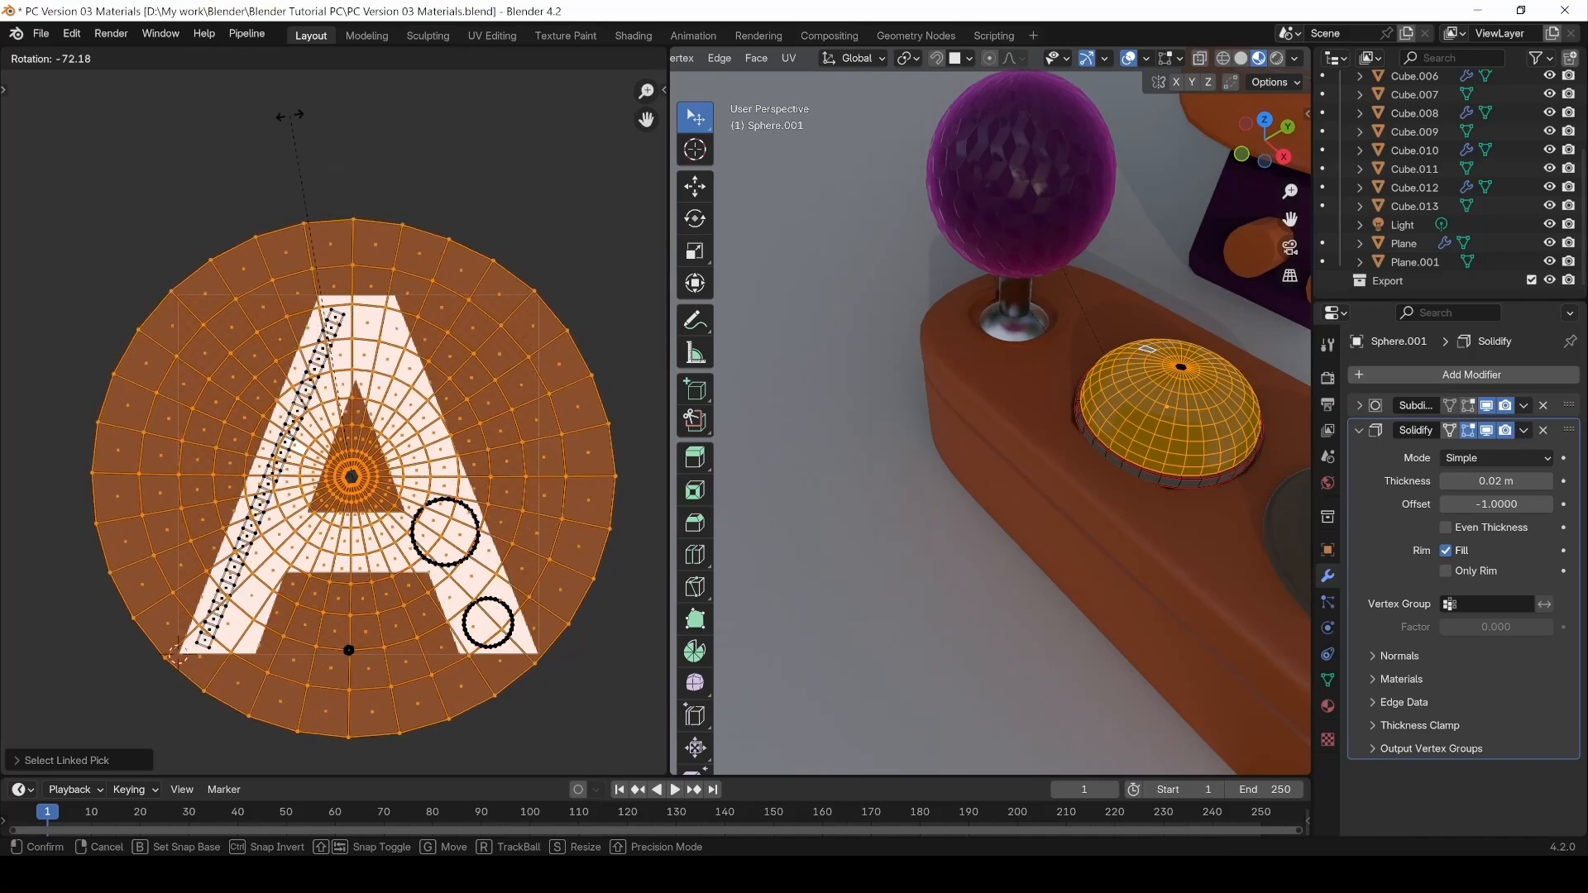
{"action": "left_click", "coordinate": [289, 116]}
{"action": "key", "text": "alt+a"}
Display the dome in Rendered shading in Object Mode and bring up its material nodes alongside.
{"action": "middle_click_drag", "start_coordinate": [1188, 380], "coordinate": [1161, 420]}
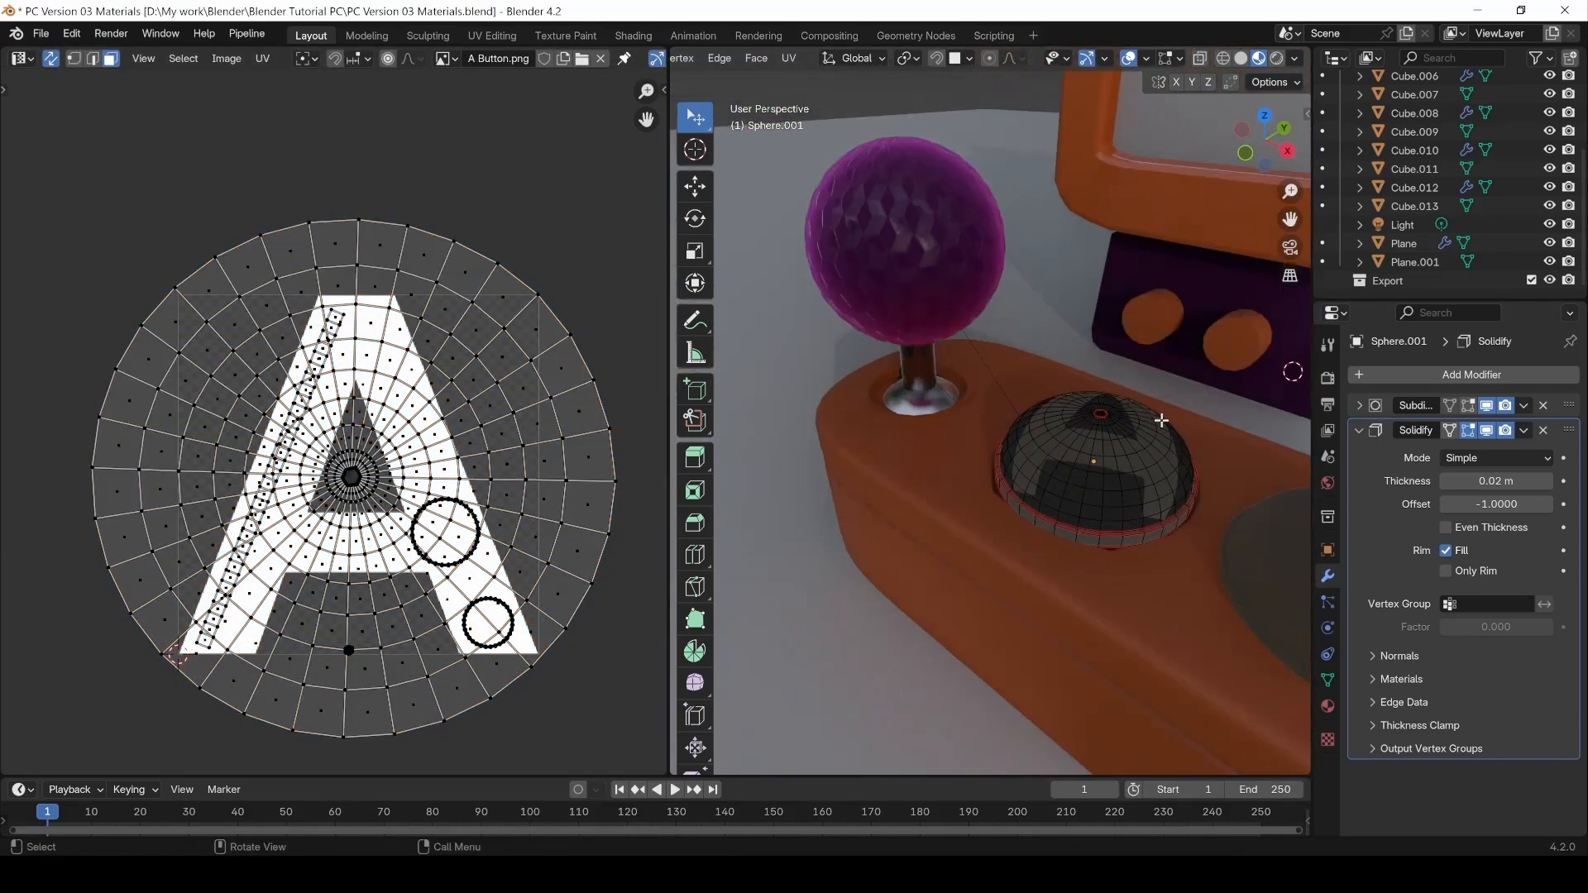
{"action": "left_click", "coordinate": [1277, 59]}
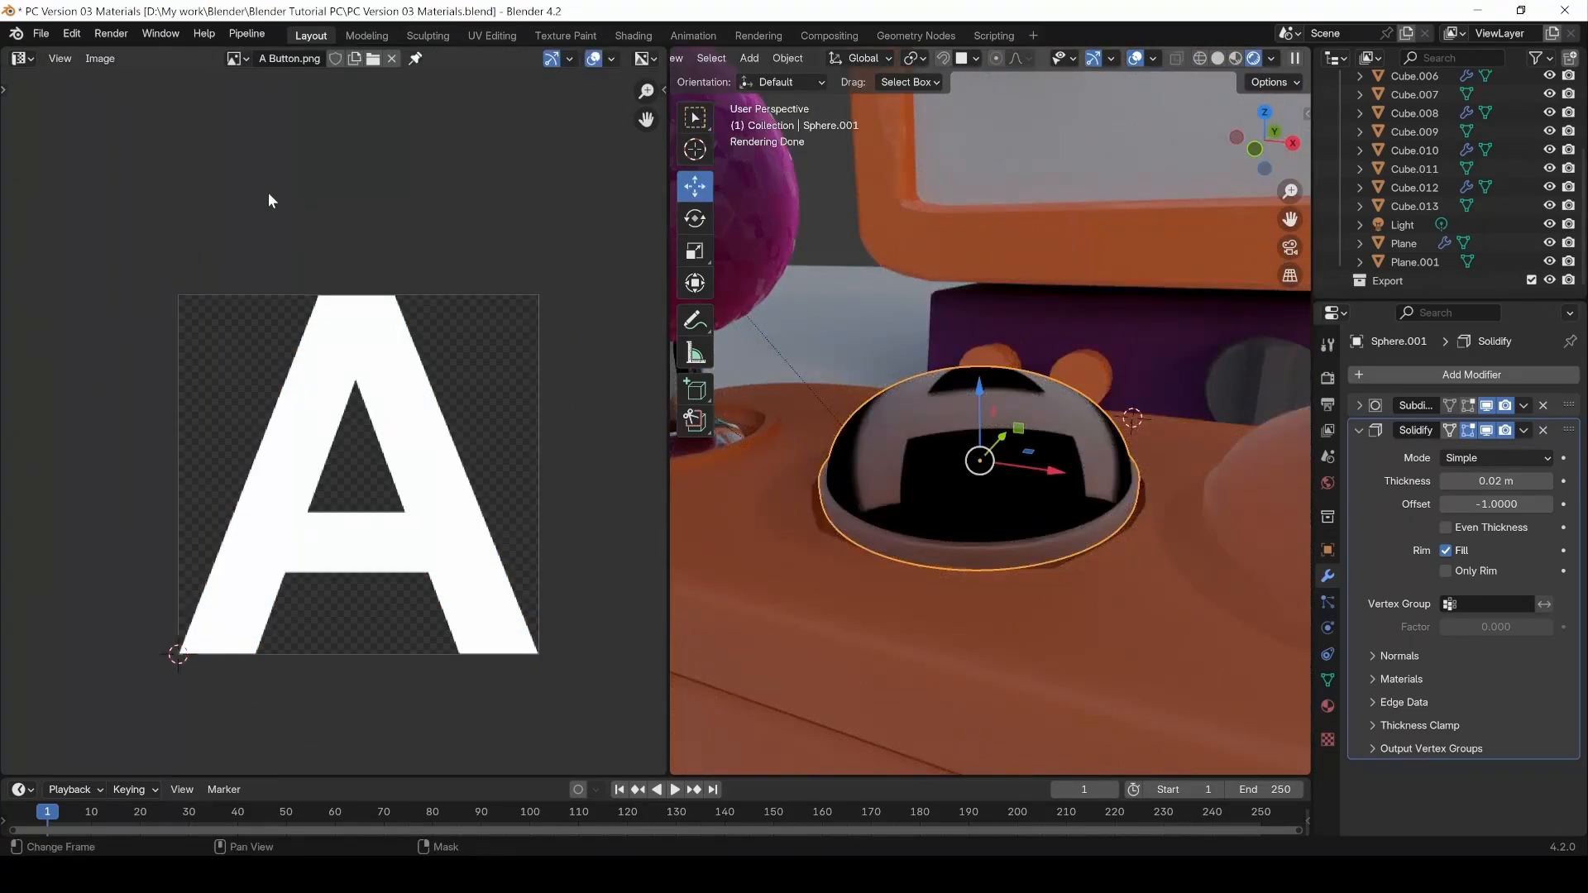
{"action": "left_click", "coordinate": [18, 59]}
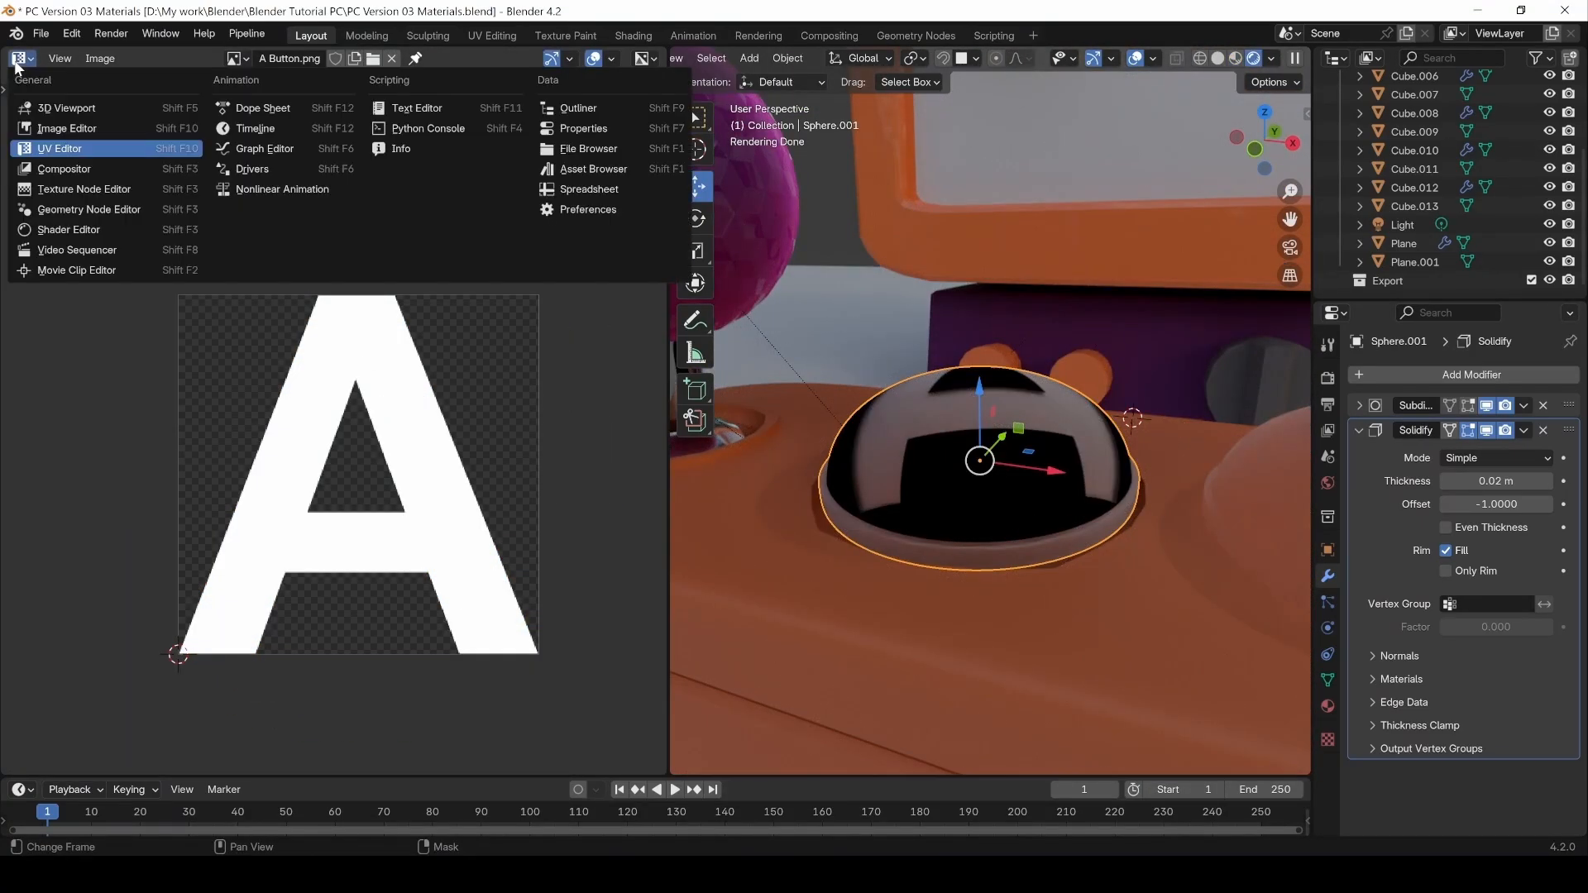
{"action": "left_click", "coordinate": [33, 229]}
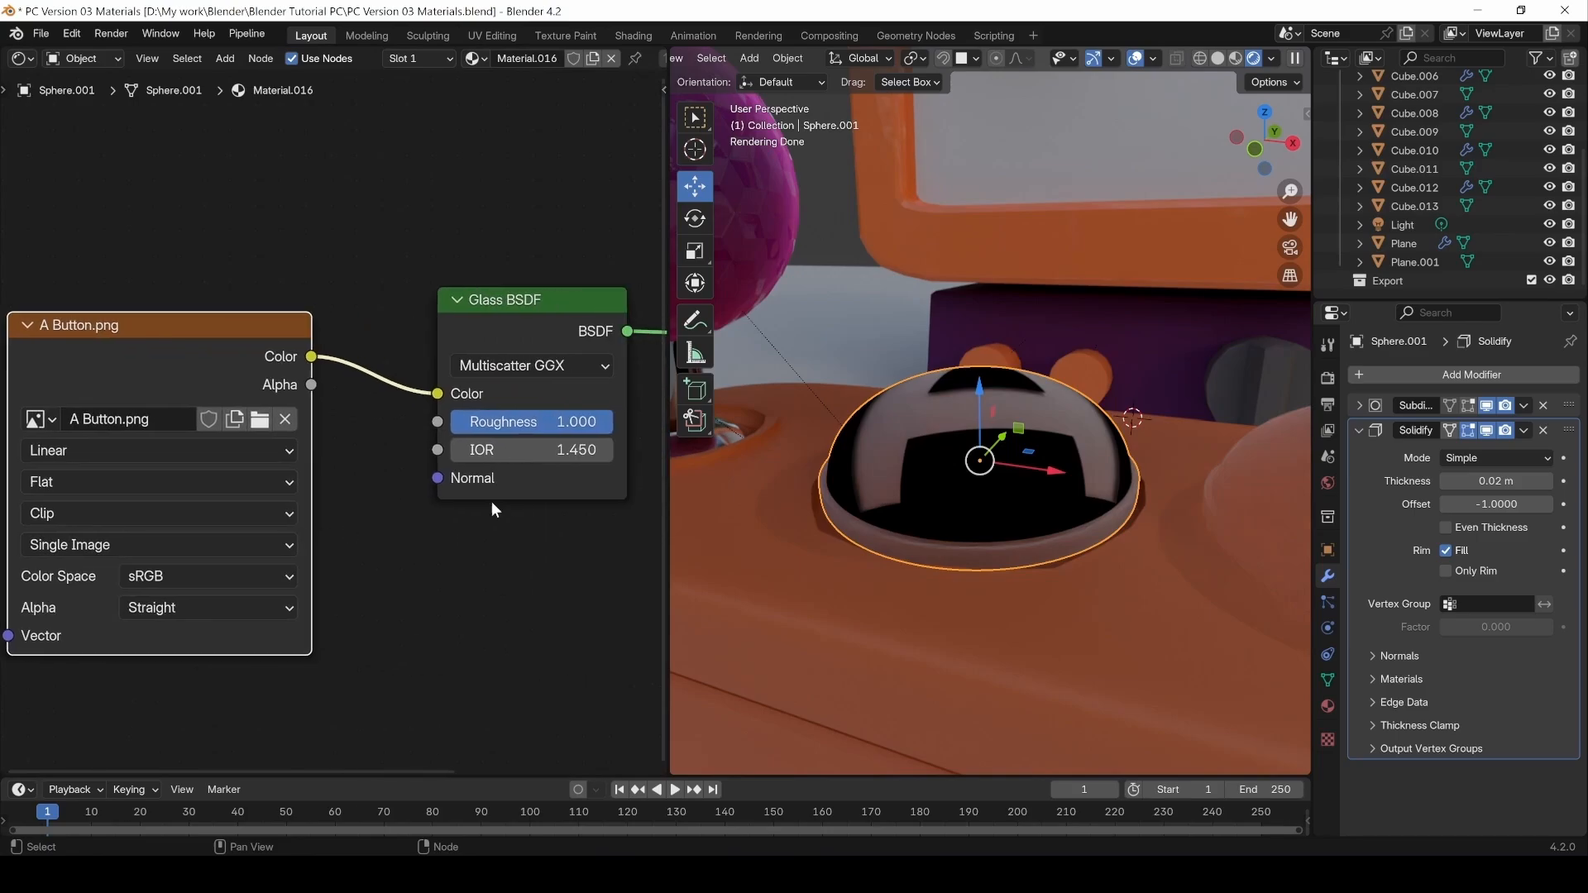
{"action": "scroll", "coordinate": [1017, 492], "scroll_direction": "down", "scroll_amount": 3}
{"action": "middle_click_drag", "start_coordinate": [975, 422], "coordinate": [981, 489]}
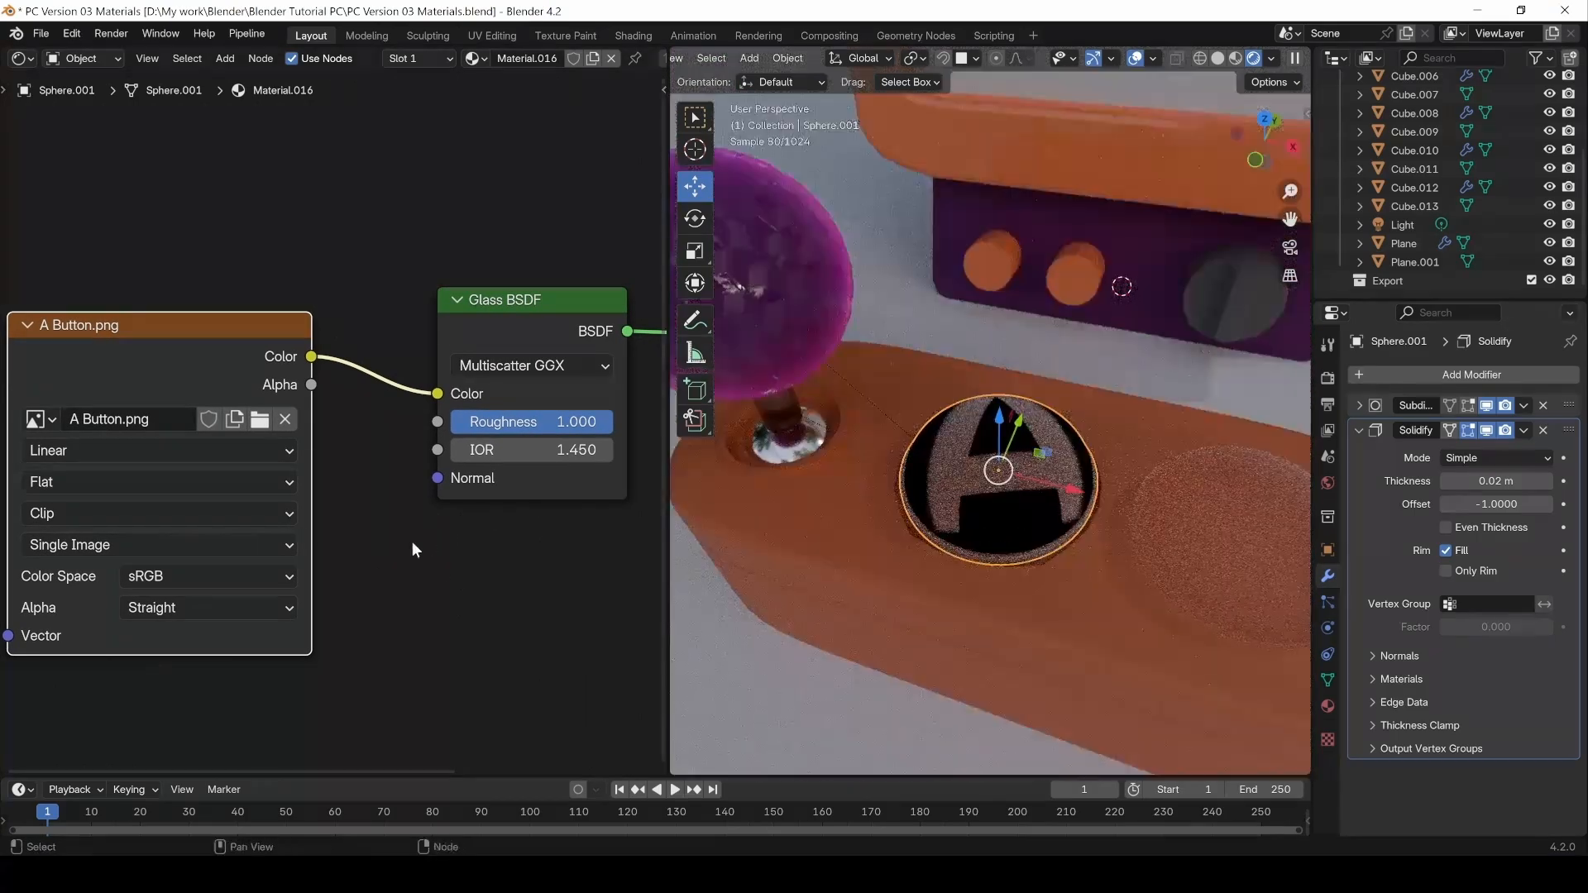
Route the A Button.png color through an Invert Color node into the Glass BSDF's Roughness, leaving the glass color white.
{"action": "scroll", "coordinate": [440, 558], "scroll_direction": "down", "scroll_amount": 3}
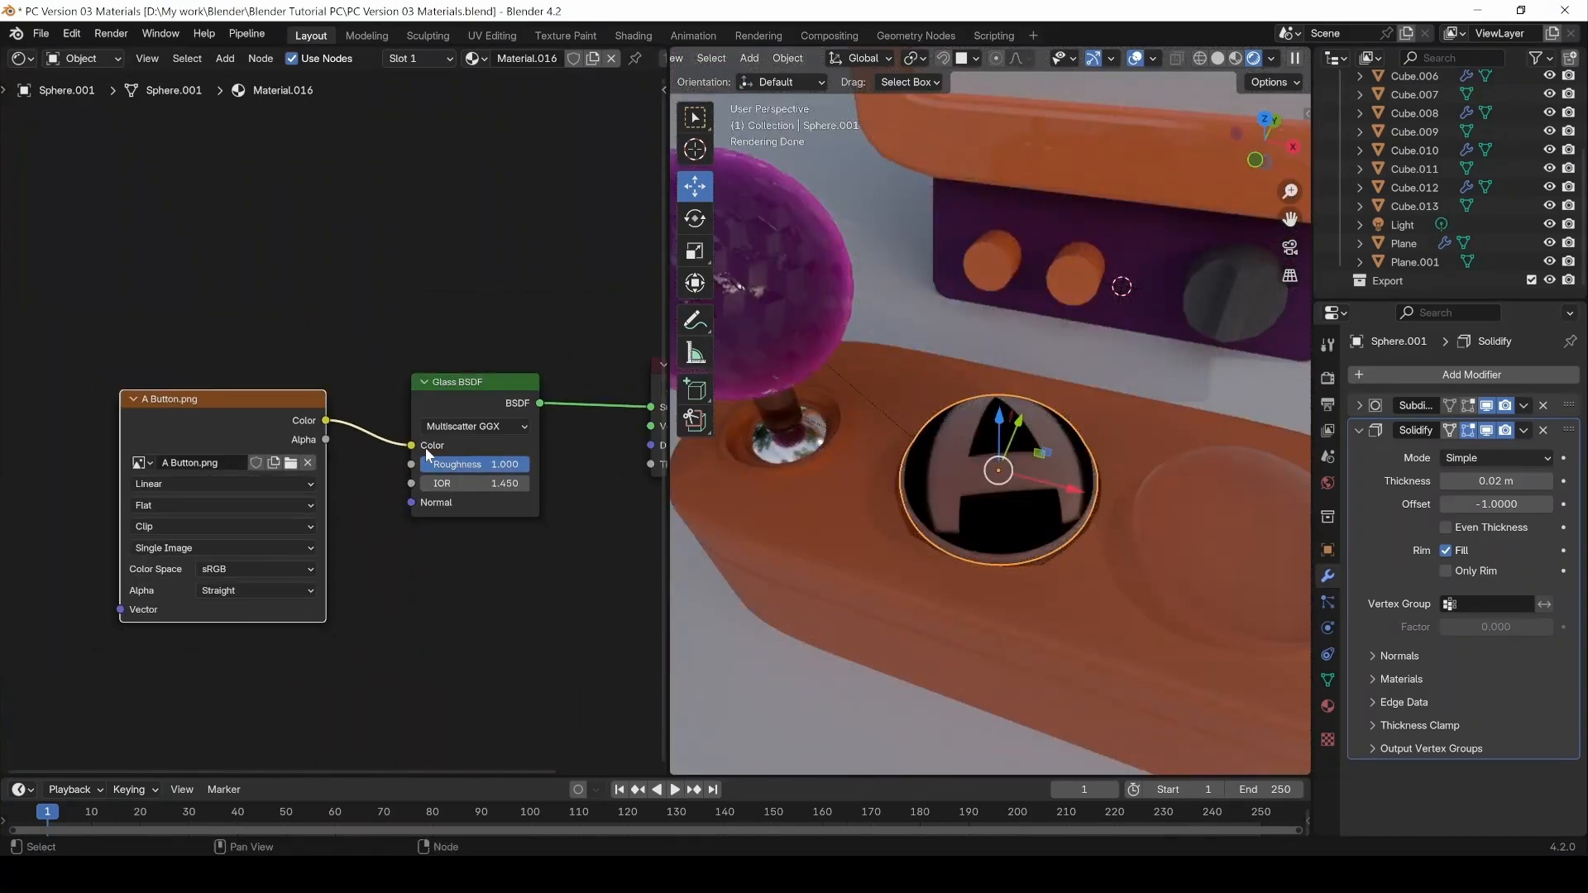
{"action": "middle_click_drag", "start_coordinate": [518, 567], "coordinate": [393, 538]}
{"action": "middle_click_drag", "start_coordinate": [918, 447], "coordinate": [936, 420]}
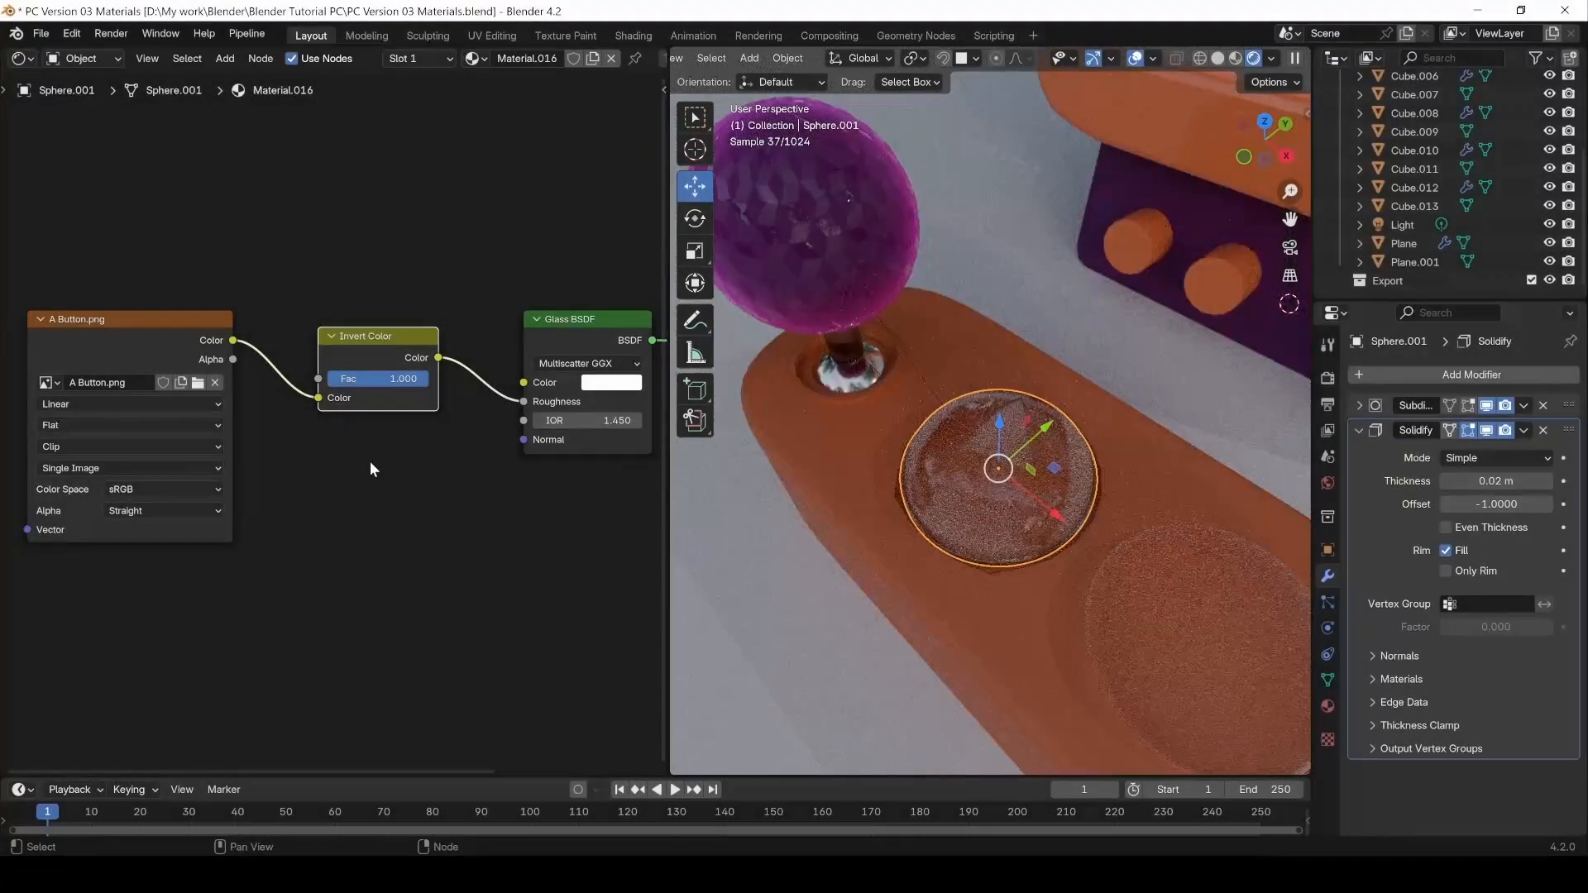
{"action": "middle_click_drag", "start_coordinate": [370, 460], "coordinate": [377, 514]}
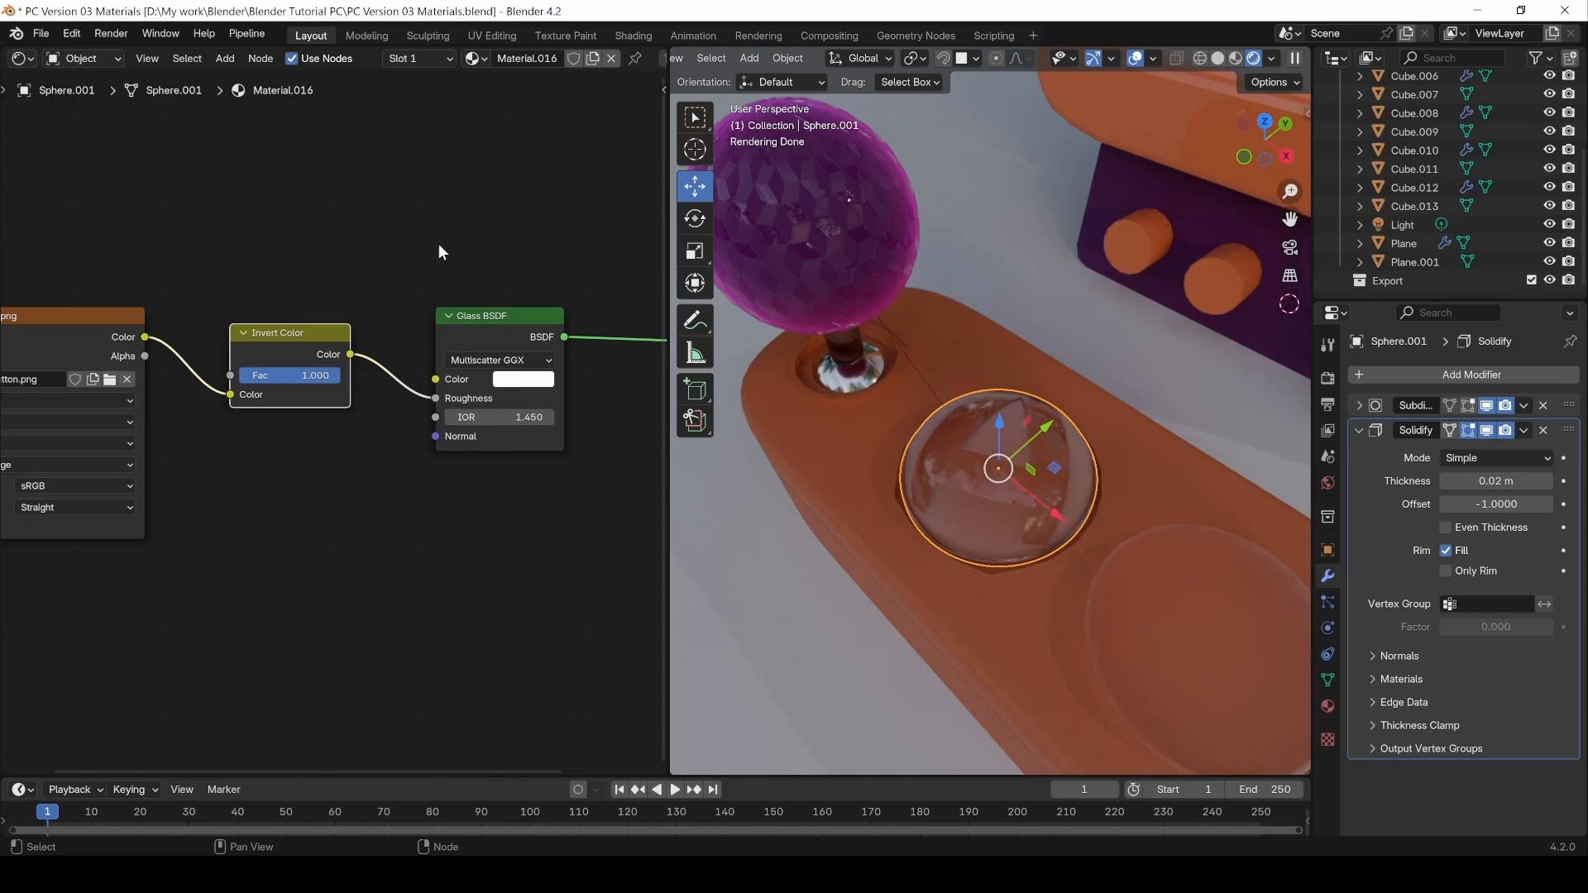
Delete the A Button.png image texture and Invert Color nodes from the dome material.
{"action": "left_click_drag", "start_coordinate": [476, 231], "coordinate": [513, 503]}
{"action": "middle_click_drag", "start_coordinate": [513, 503], "coordinate": [347, 463]}
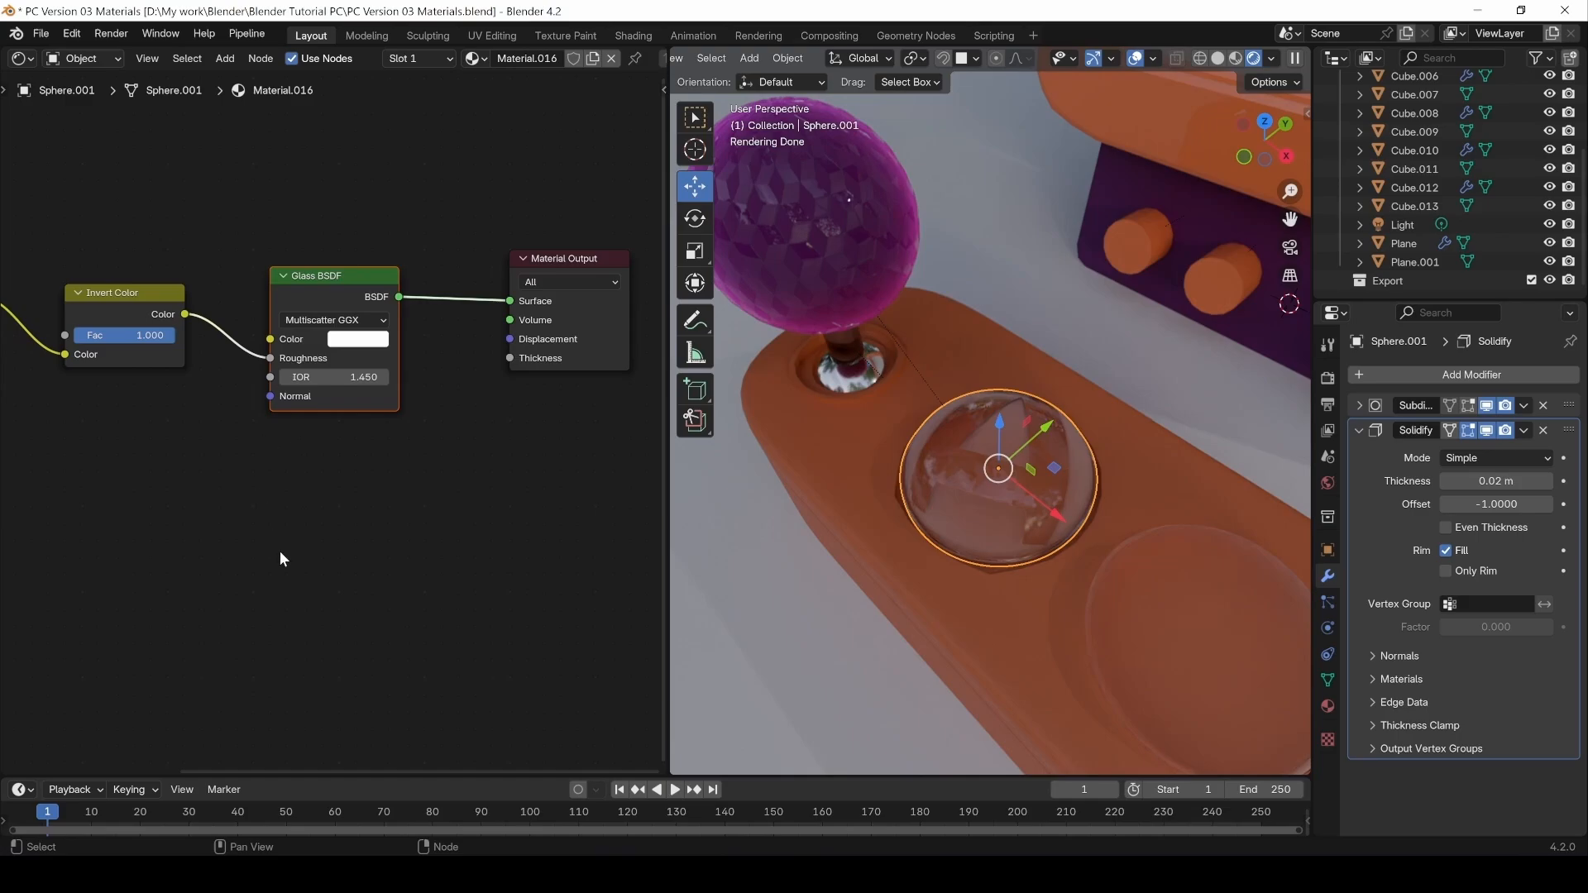
{"action": "key", "text": "Home"}
{"action": "left_click_drag", "start_coordinate": [159, 311], "coordinate": [359, 523]}
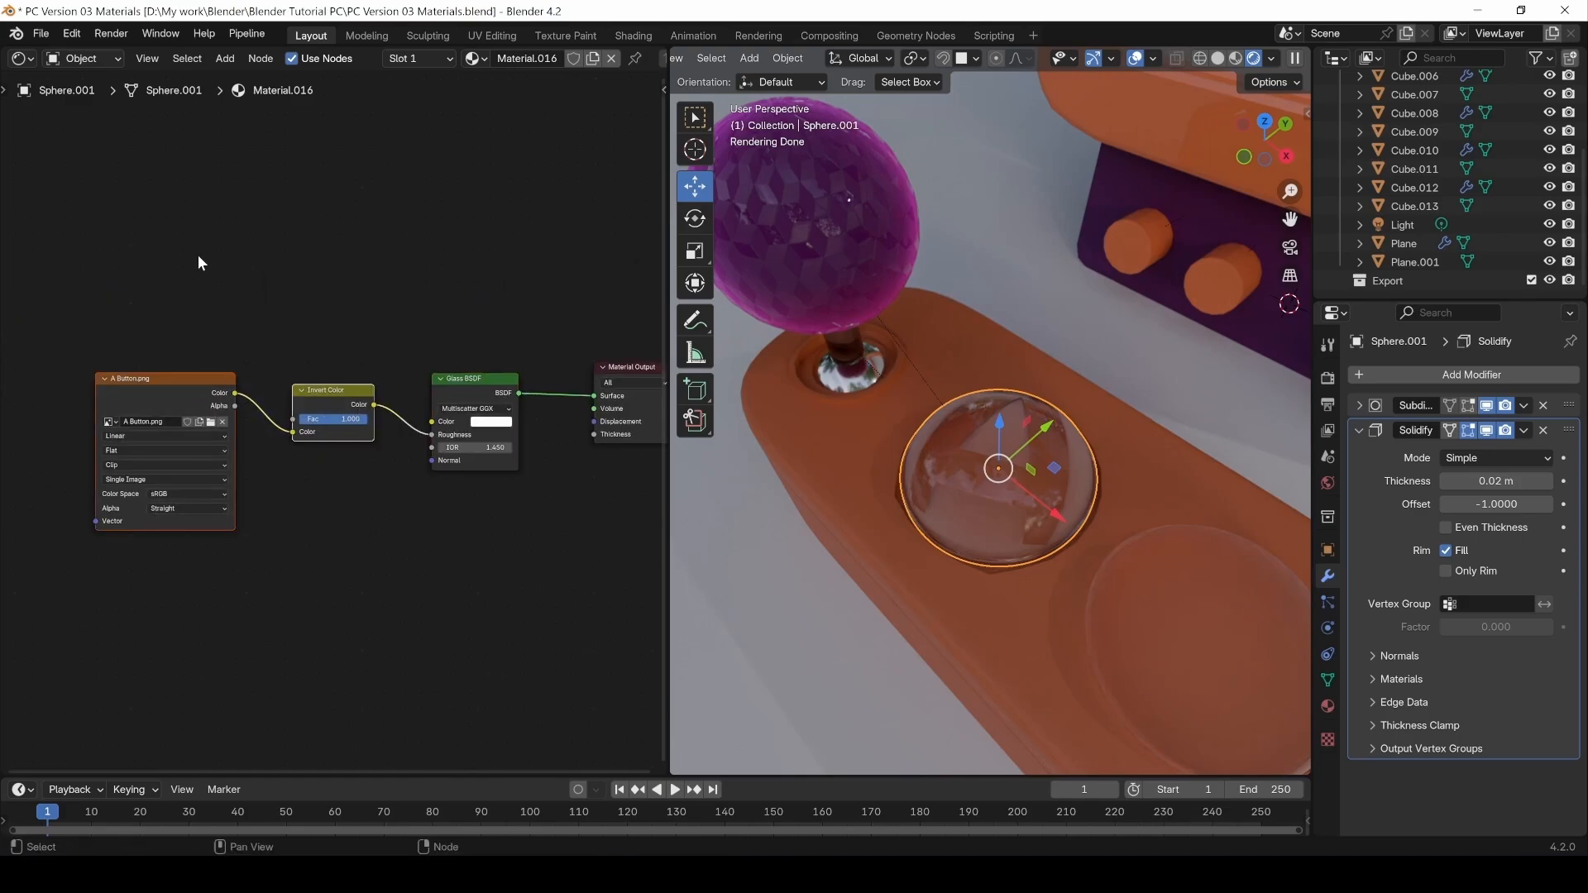
{"action": "left_click_drag", "start_coordinate": [147, 271], "coordinate": [332, 509]}
{"action": "key", "text": "x"}
Disconnect the Glass BSDF from the Material Output and move it up to clear space beneath it.
{"action": "left_click_drag", "start_coordinate": [485, 384], "coordinate": [357, 384]}
{"action": "left_click_drag", "start_coordinate": [595, 397], "coordinate": [513, 388]}
{"action": "middle_click_drag", "start_coordinate": [470, 455], "coordinate": [561, 498]}
{"action": "left_click_drag", "start_coordinate": [450, 419], "coordinate": [427, 268]}
{"action": "middle_click_drag", "start_coordinate": [498, 494], "coordinate": [296, 454]}
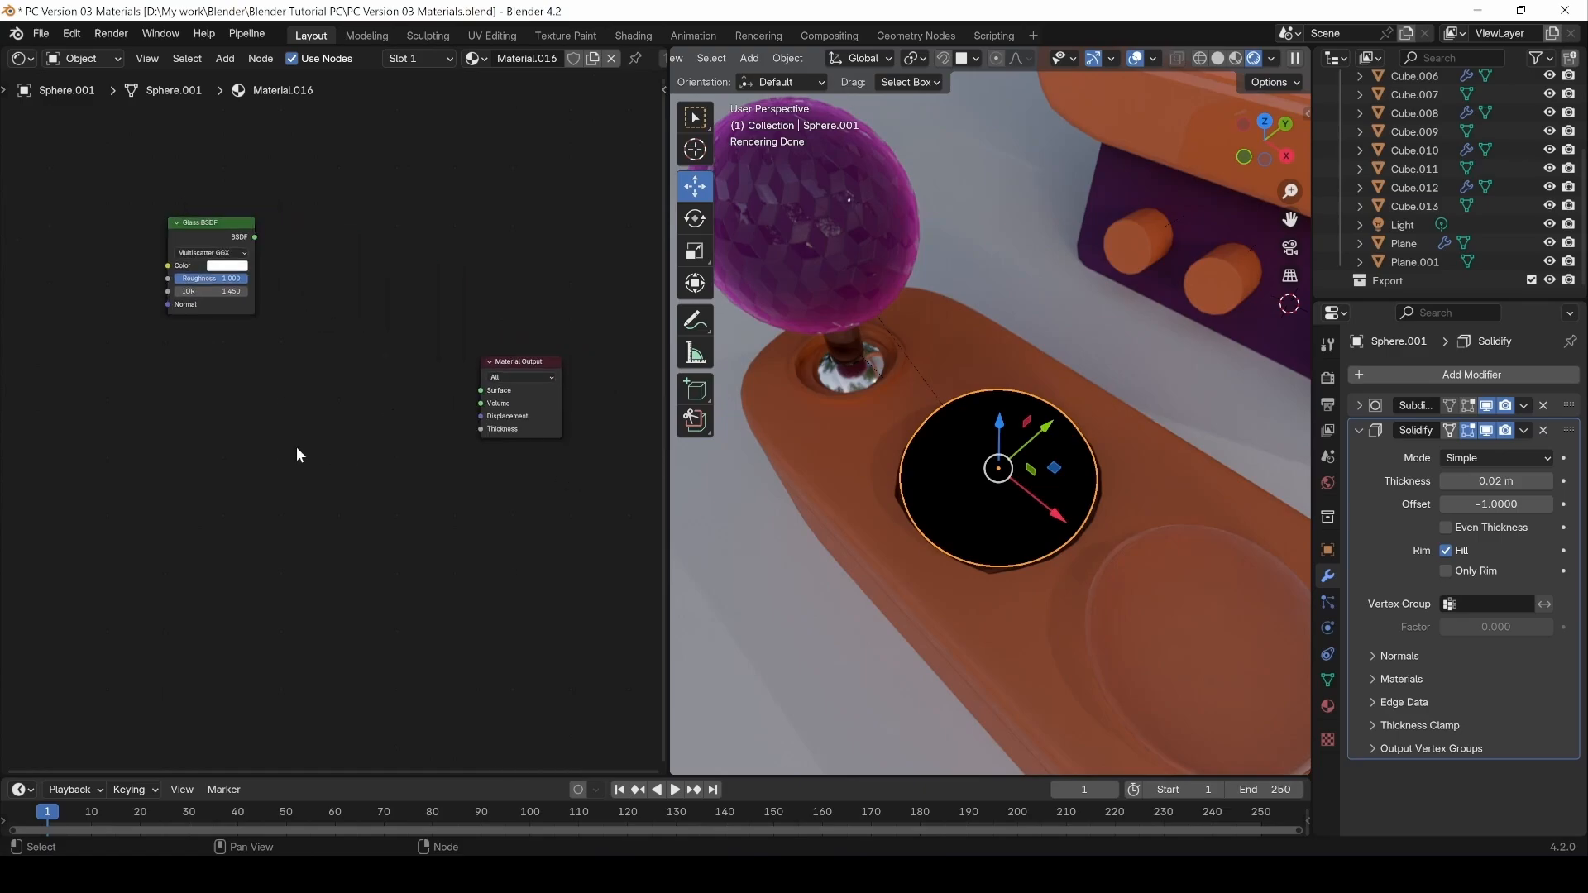
Add a Principled BSDF node below the Glass BSDF.
{"action": "key", "text": "shift+a"}
{"action": "left_click", "coordinate": [169, 442]}
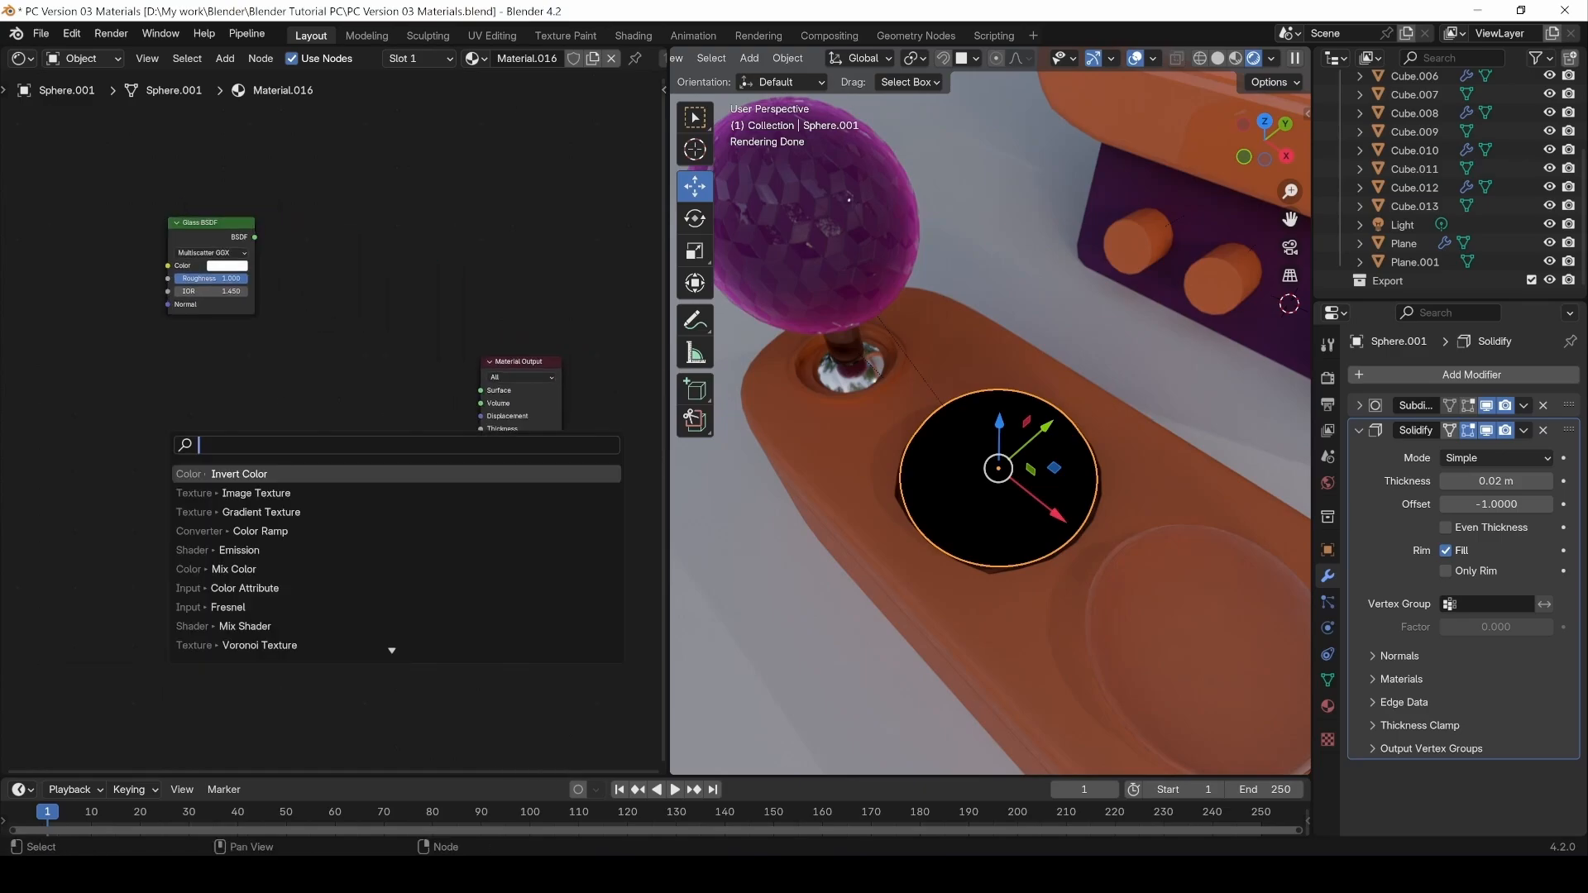
{"action": "type", "text": "prin"}
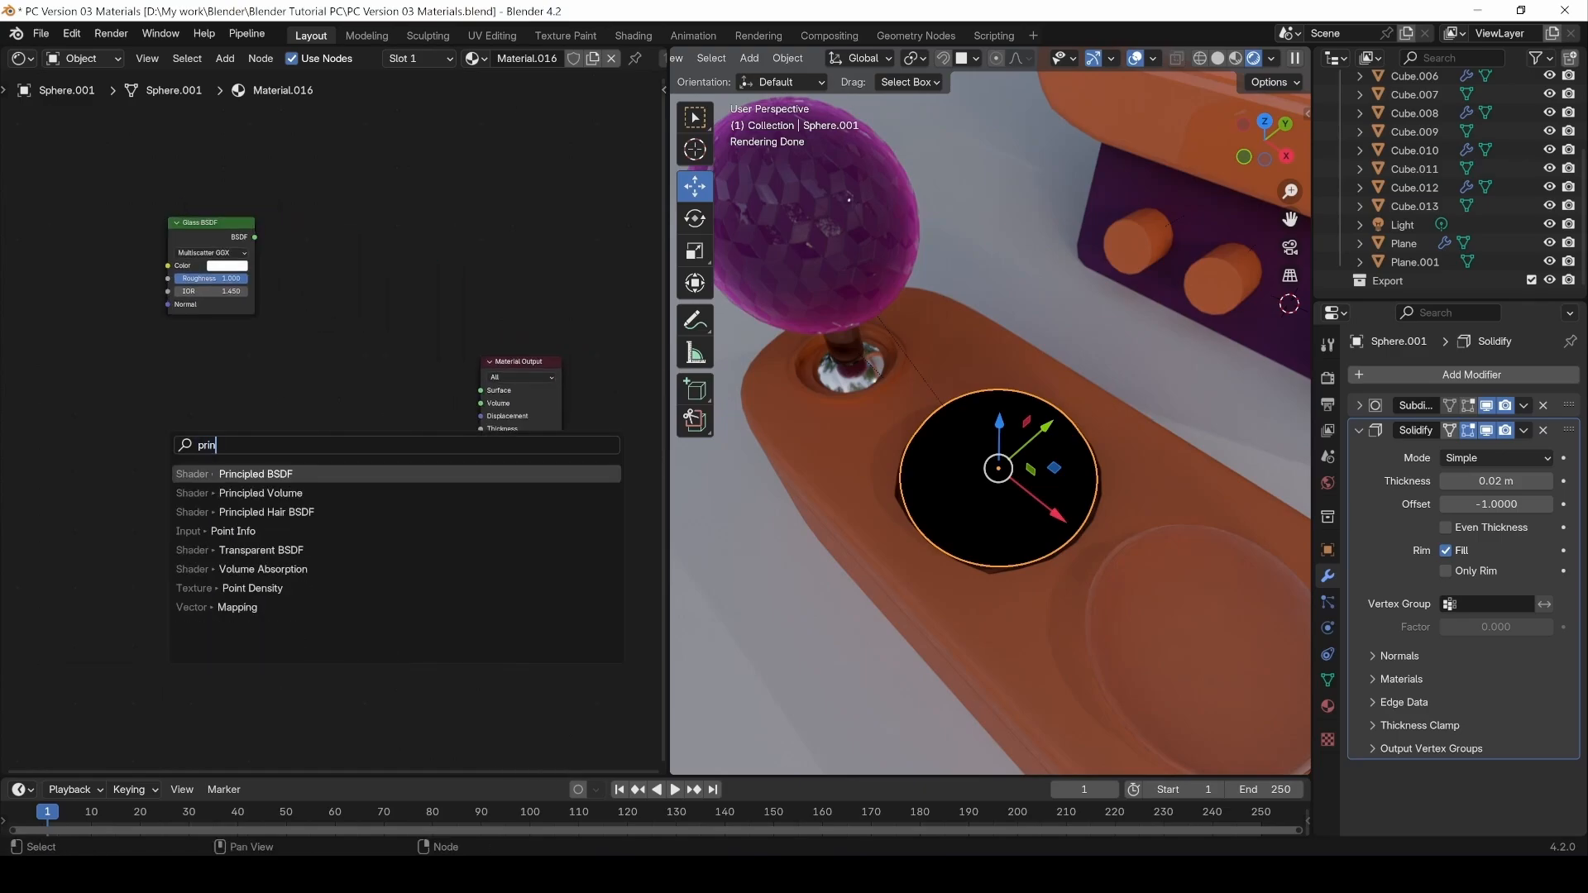
{"action": "left_click", "coordinate": [224, 474]}
{"action": "left_click", "coordinate": [142, 495]}
{"action": "middle_click_drag", "start_coordinate": [141, 494], "coordinate": [388, 459]}
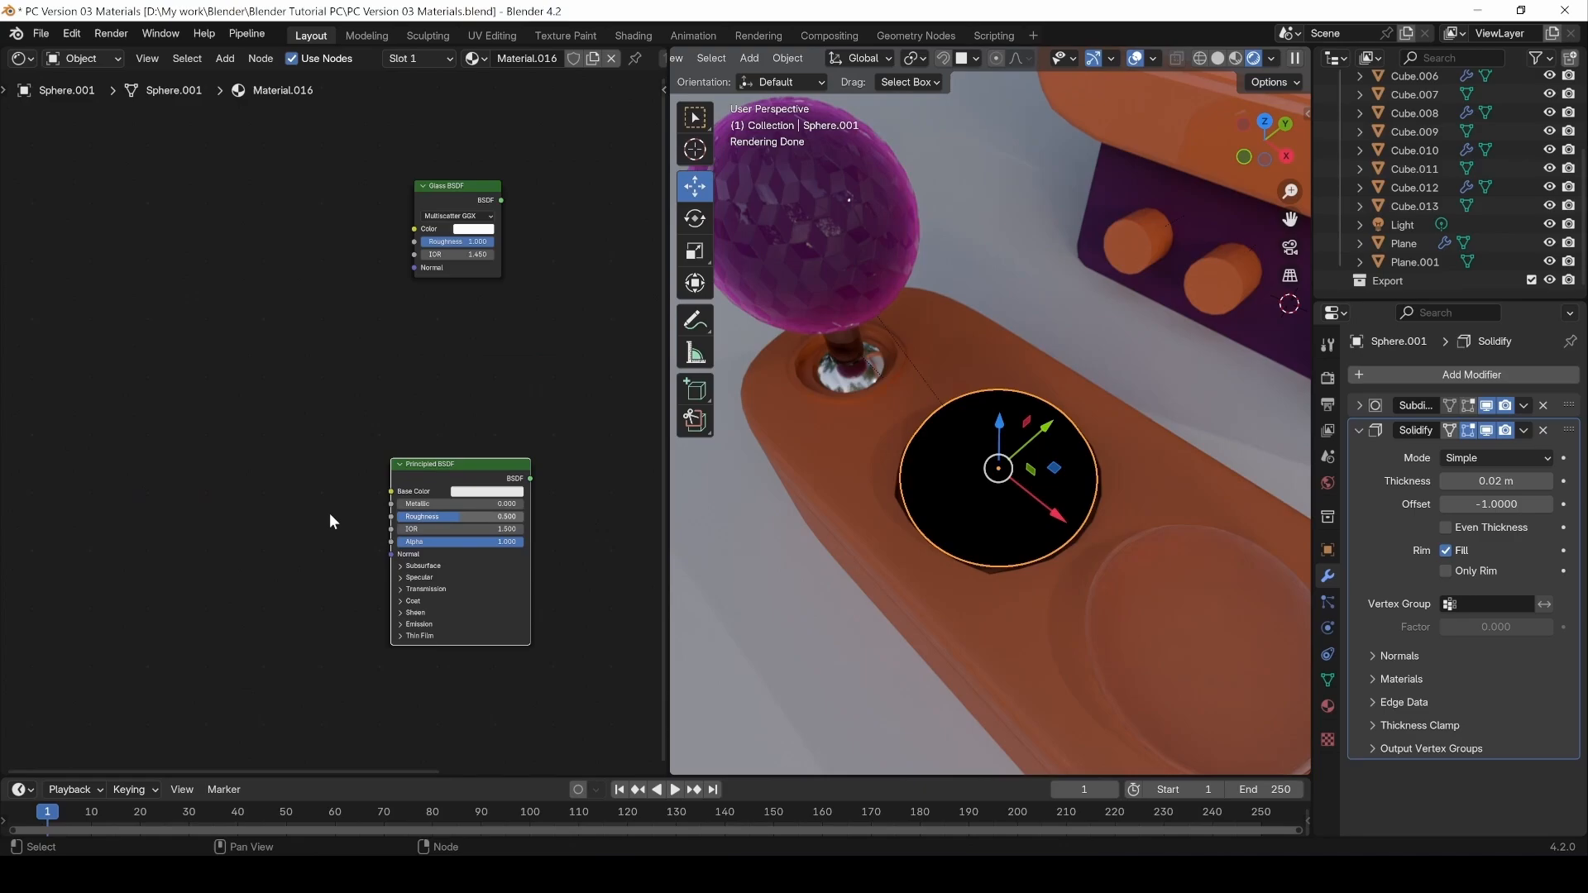
Add an Image Texture node beside the Principled BSDF and assign A Button.png to it.
{"action": "key", "text": "shift+a"}
{"action": "left_click", "coordinate": [175, 506]}
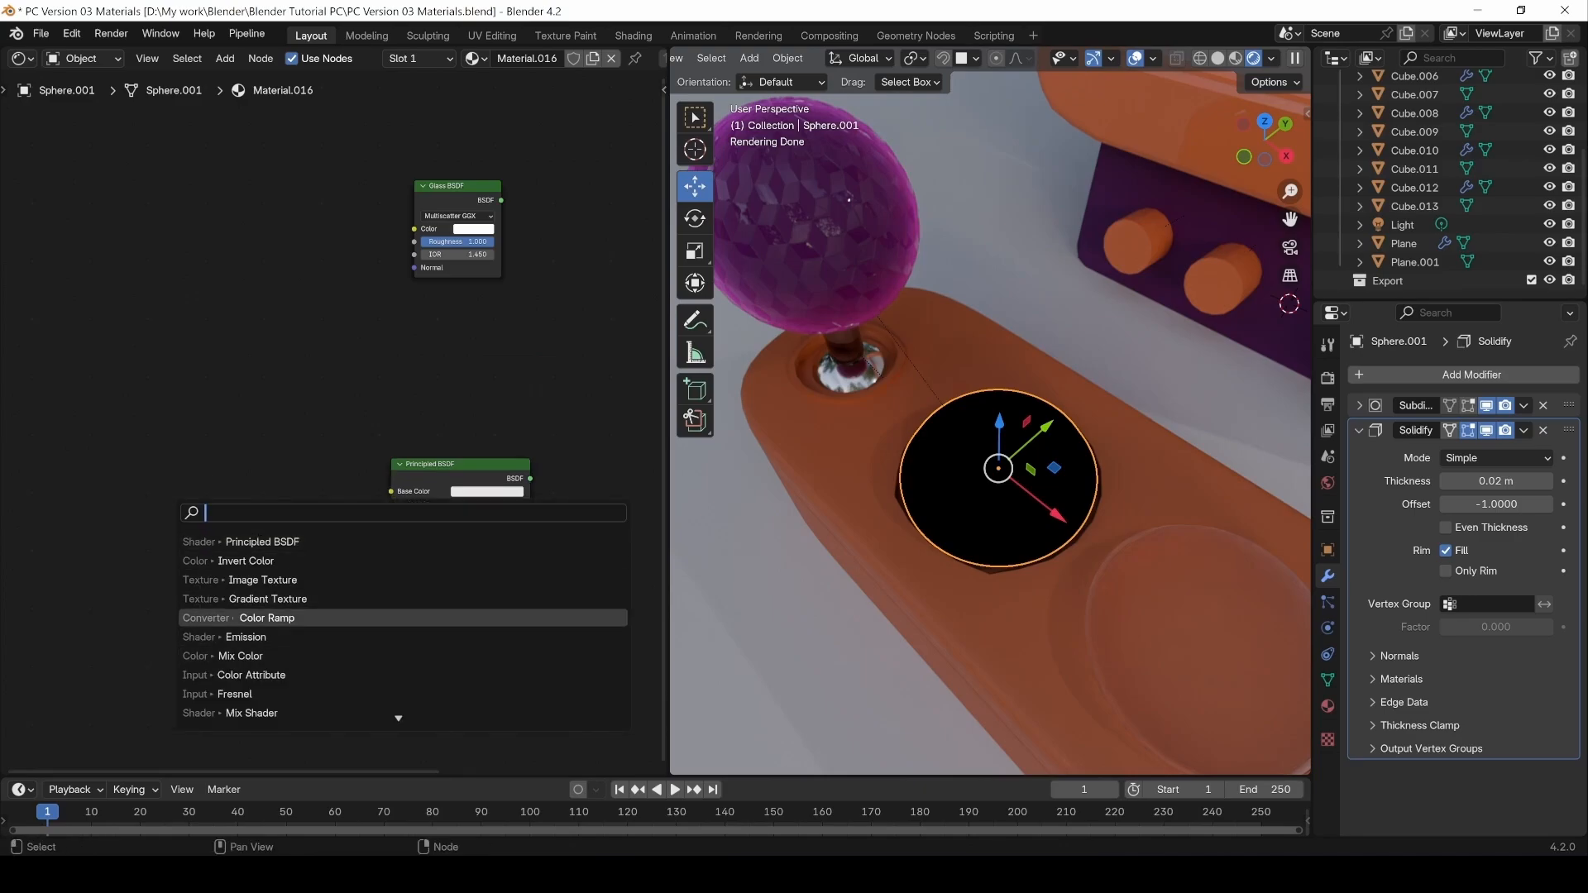
{"action": "left_click", "coordinate": [259, 580]}
{"action": "left_click", "coordinate": [165, 505]}
{"action": "left_click", "coordinate": [114, 519]}
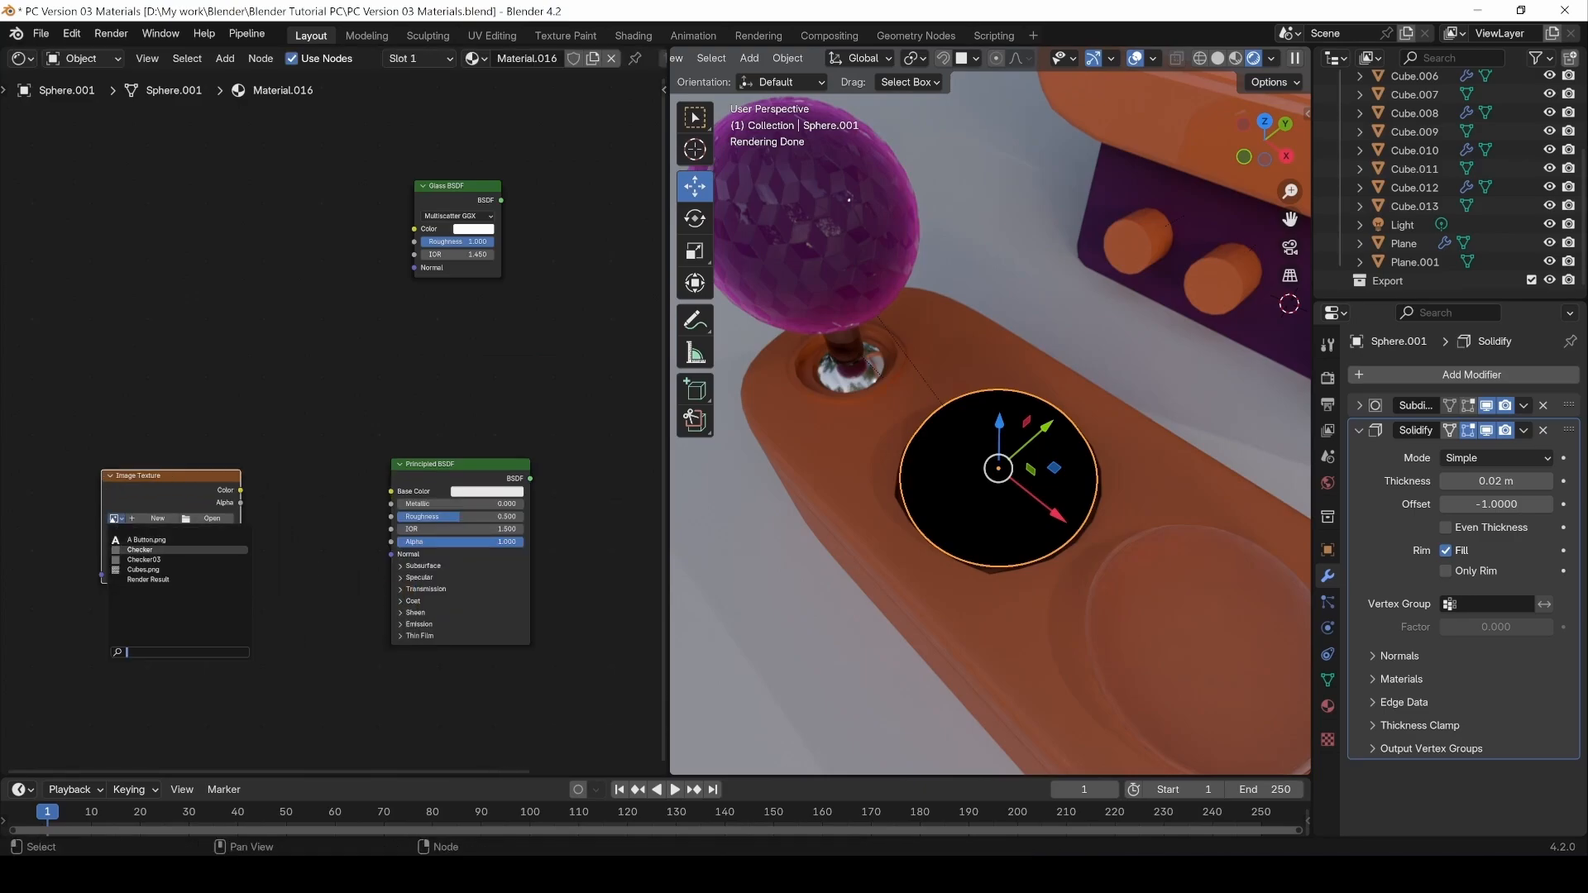
{"action": "left_click", "coordinate": [161, 539]}
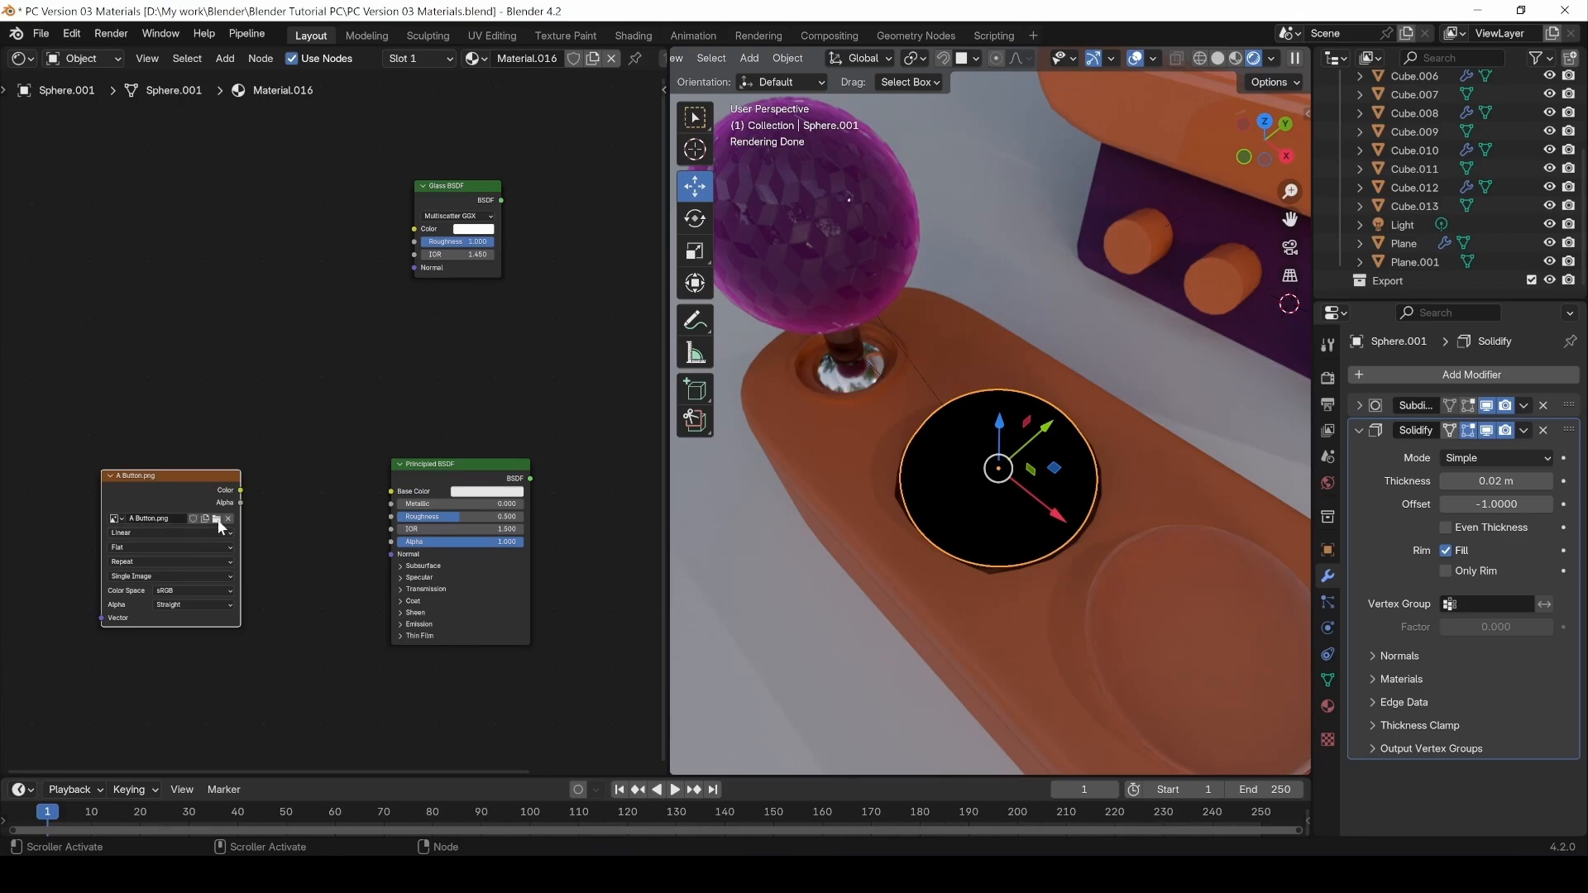
Connect the image's Color to the Principled BSDF's Base Color and its BSDF output to the Material Output's Surface.
{"action": "left_click_drag", "start_coordinate": [240, 491], "coordinate": [391, 491]}
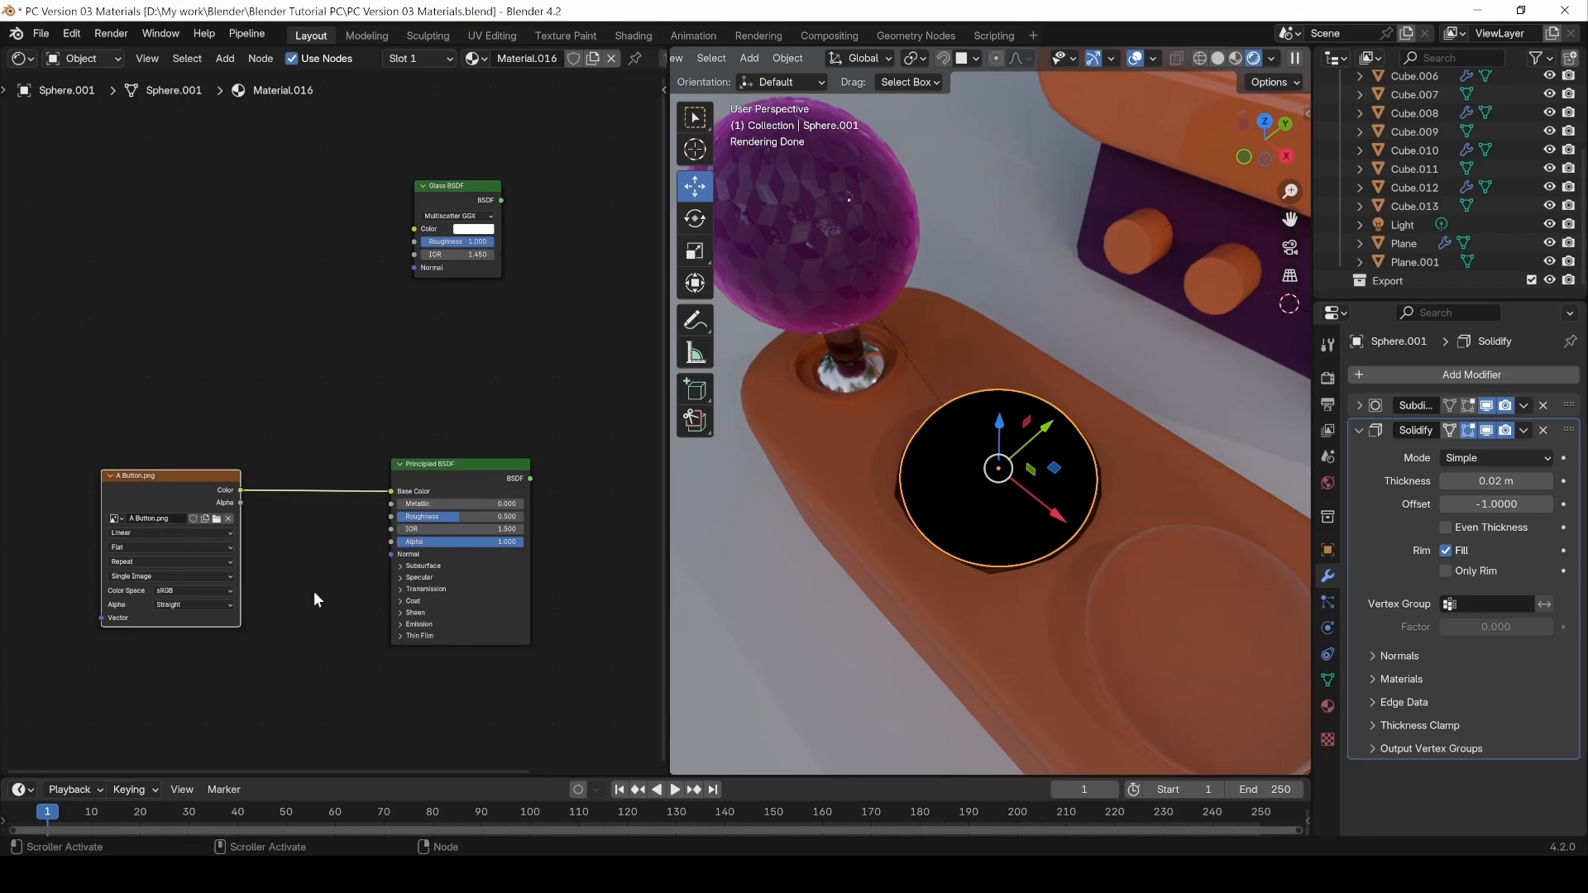
{"action": "middle_click_drag", "start_coordinate": [522, 477], "coordinate": [321, 514]}
{"action": "left_click_drag", "start_coordinate": [327, 517], "coordinate": [524, 393]}
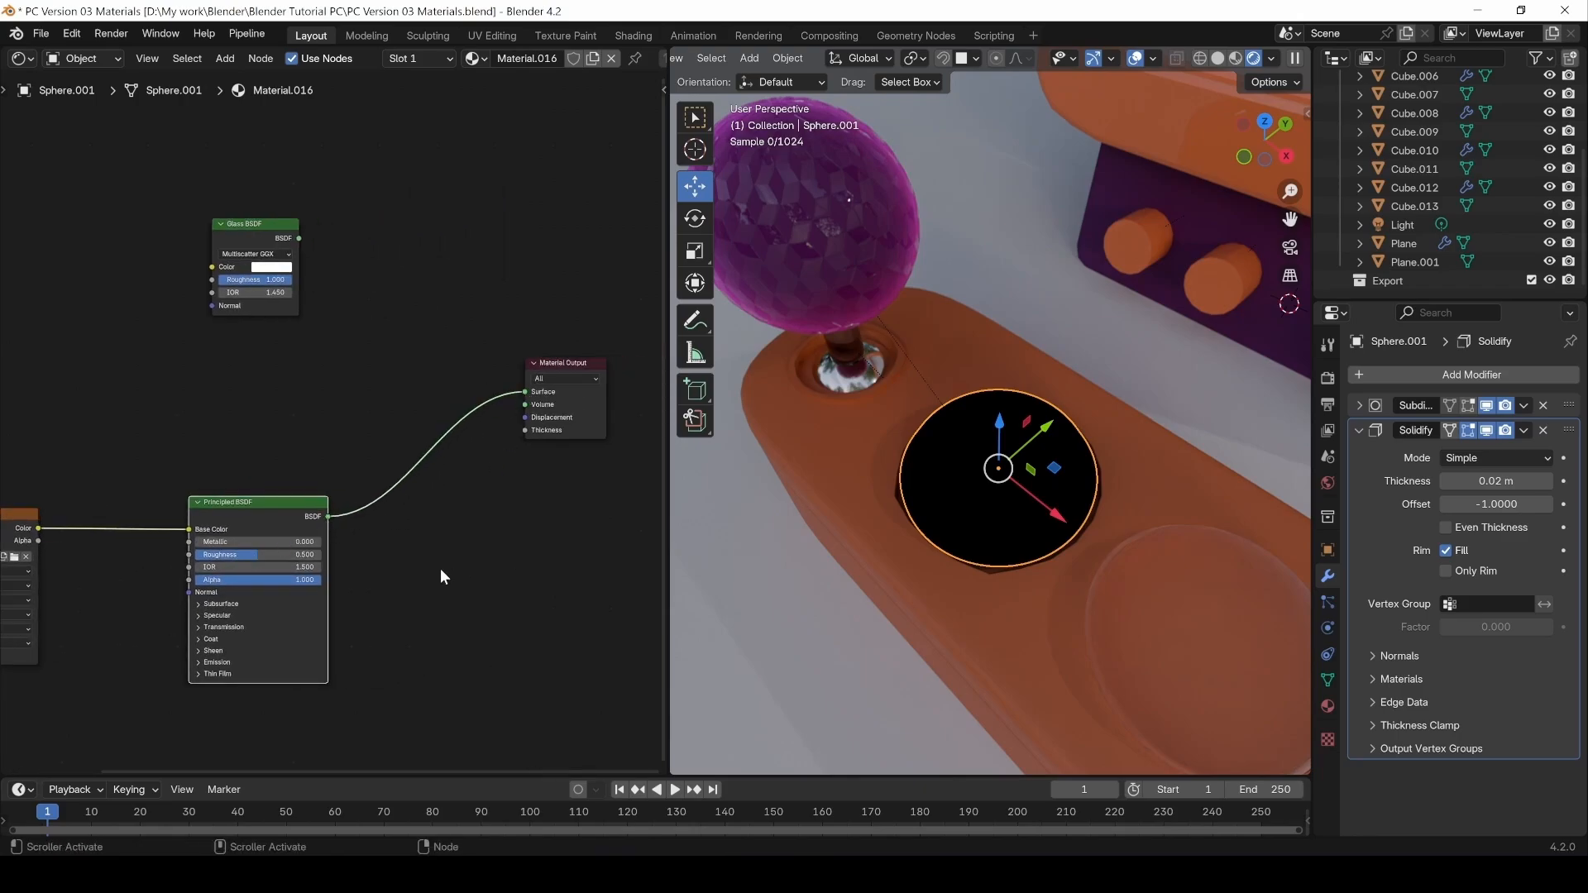
{"action": "middle_click_drag", "start_coordinate": [277, 553], "coordinate": [575, 544]}
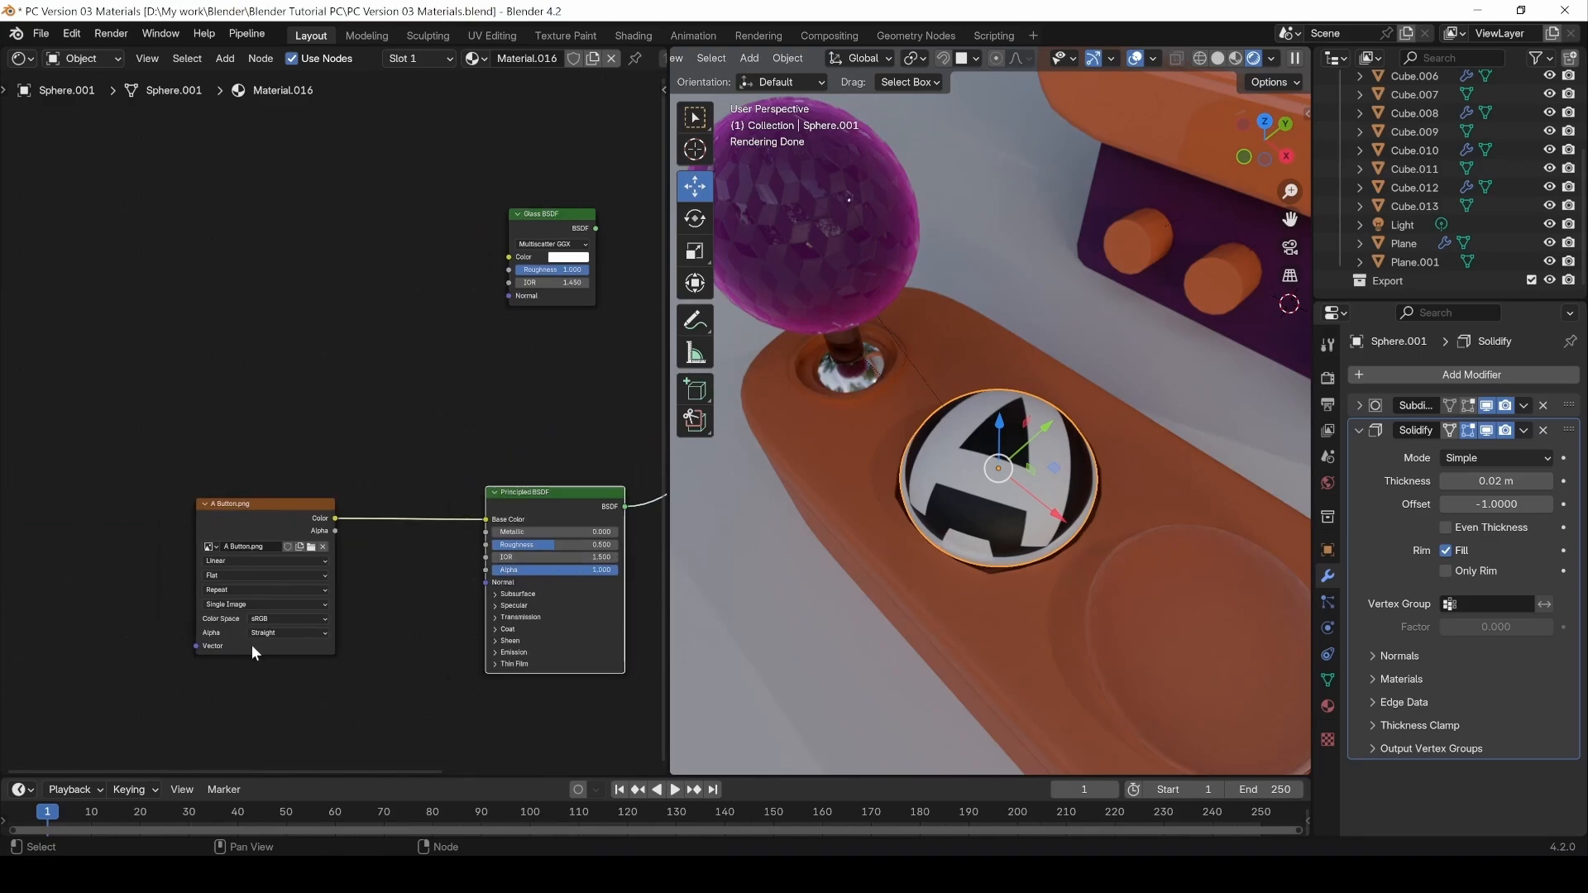
Set the new A Button.png texture's extension to Clip.
{"action": "scroll", "coordinate": [303, 644], "scroll_direction": "up", "scroll_amount": 1}
{"action": "scroll", "coordinate": [248, 638], "scroll_direction": "up", "scroll_amount": 1}
{"action": "left_click", "coordinate": [202, 577]}
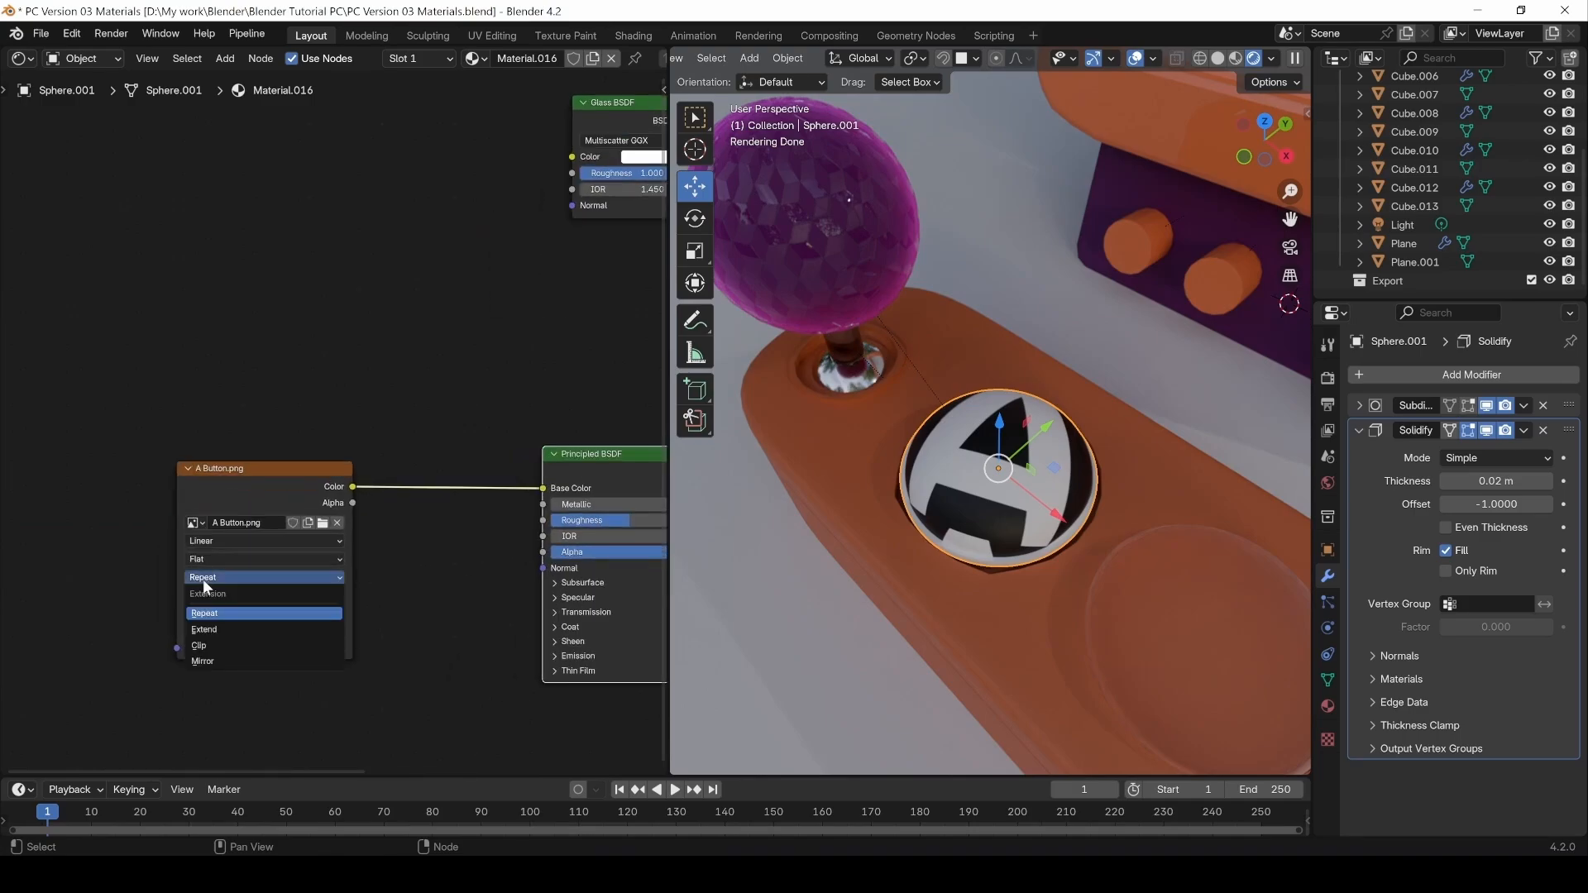
{"action": "left_click", "coordinate": [210, 642]}
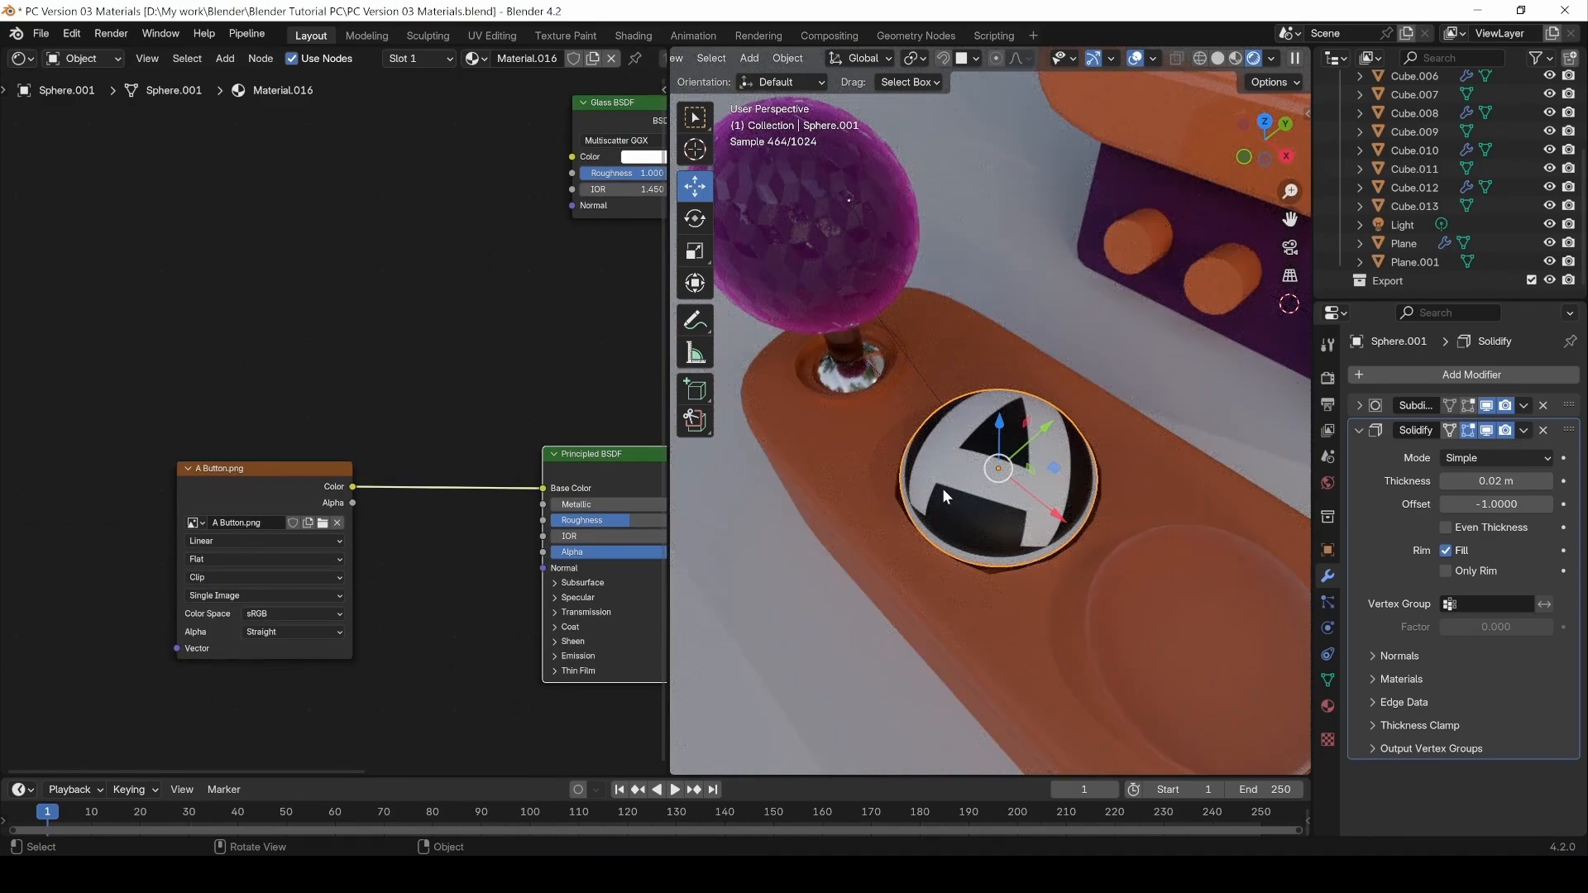
Move the Glass BSDF node slightly higher above the Principled BSDF and deselect it.
{"action": "middle_click_drag", "start_coordinate": [503, 614], "coordinate": [232, 636]}
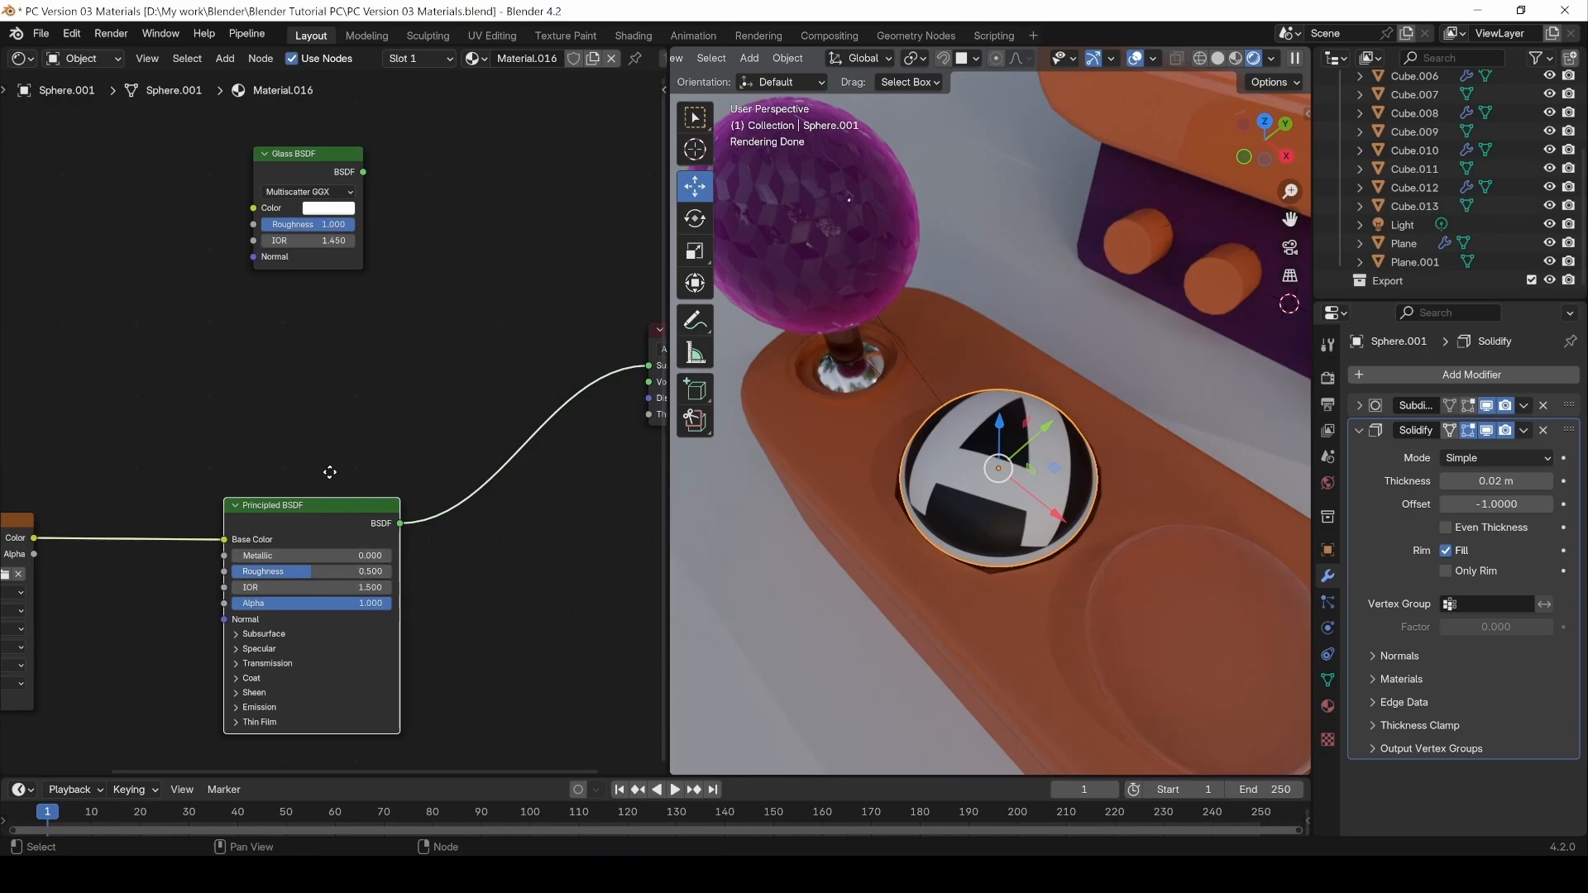
{"action": "middle_click_drag", "start_coordinate": [329, 473], "coordinate": [234, 507]}
{"action": "middle_click_drag", "start_coordinate": [305, 415], "coordinate": [350, 456]}
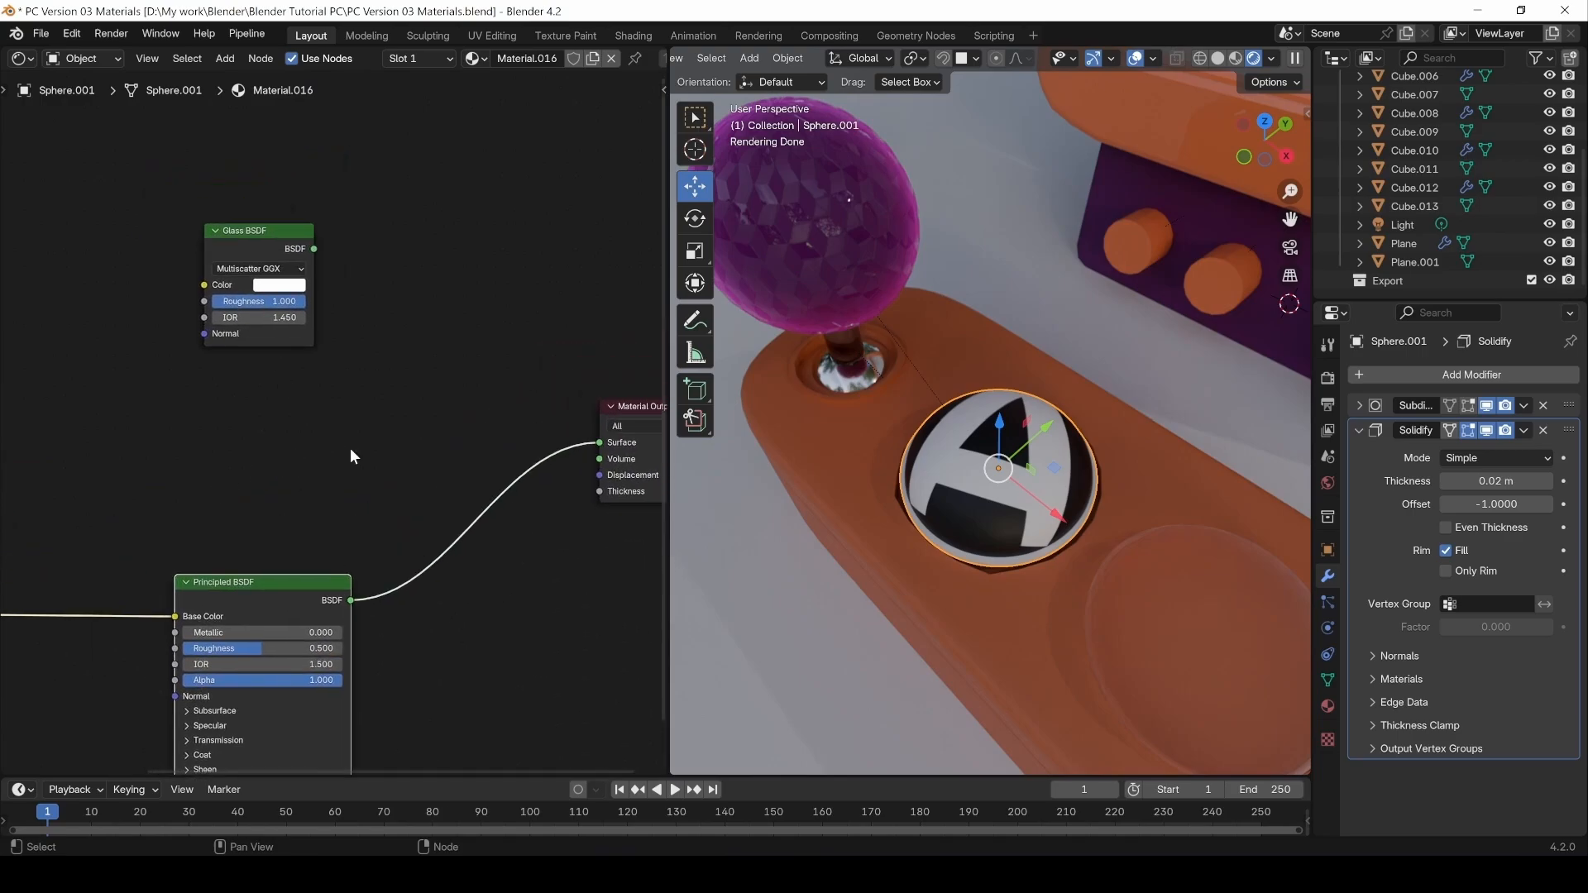
{"action": "left_click_drag", "start_coordinate": [265, 243], "coordinate": [265, 228]}
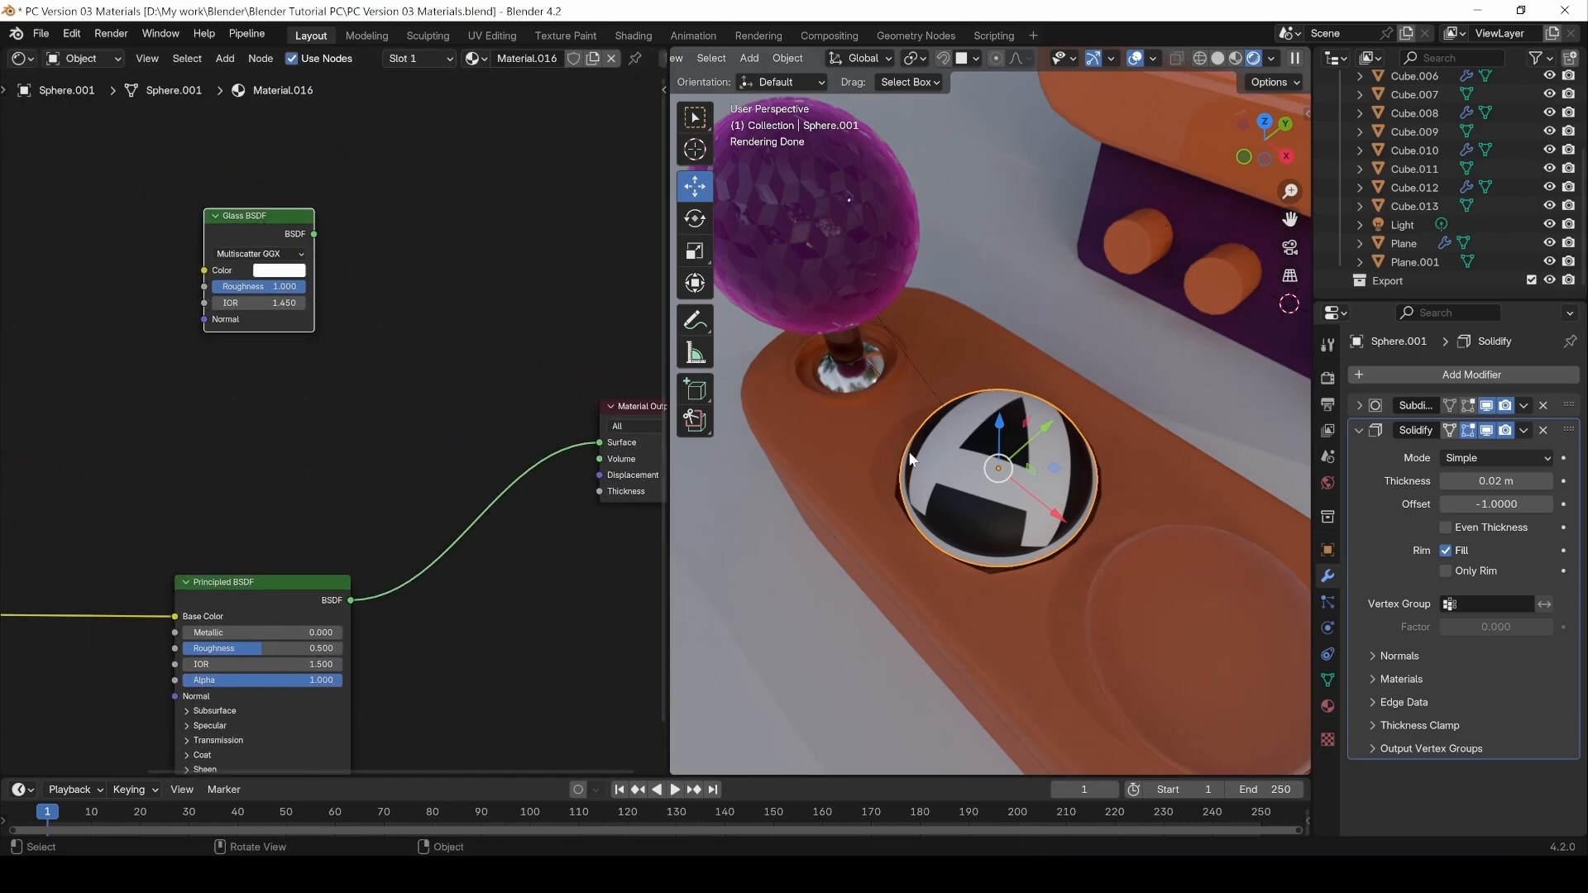
{"action": "middle_click_drag", "start_coordinate": [450, 456], "coordinate": [455, 441]}
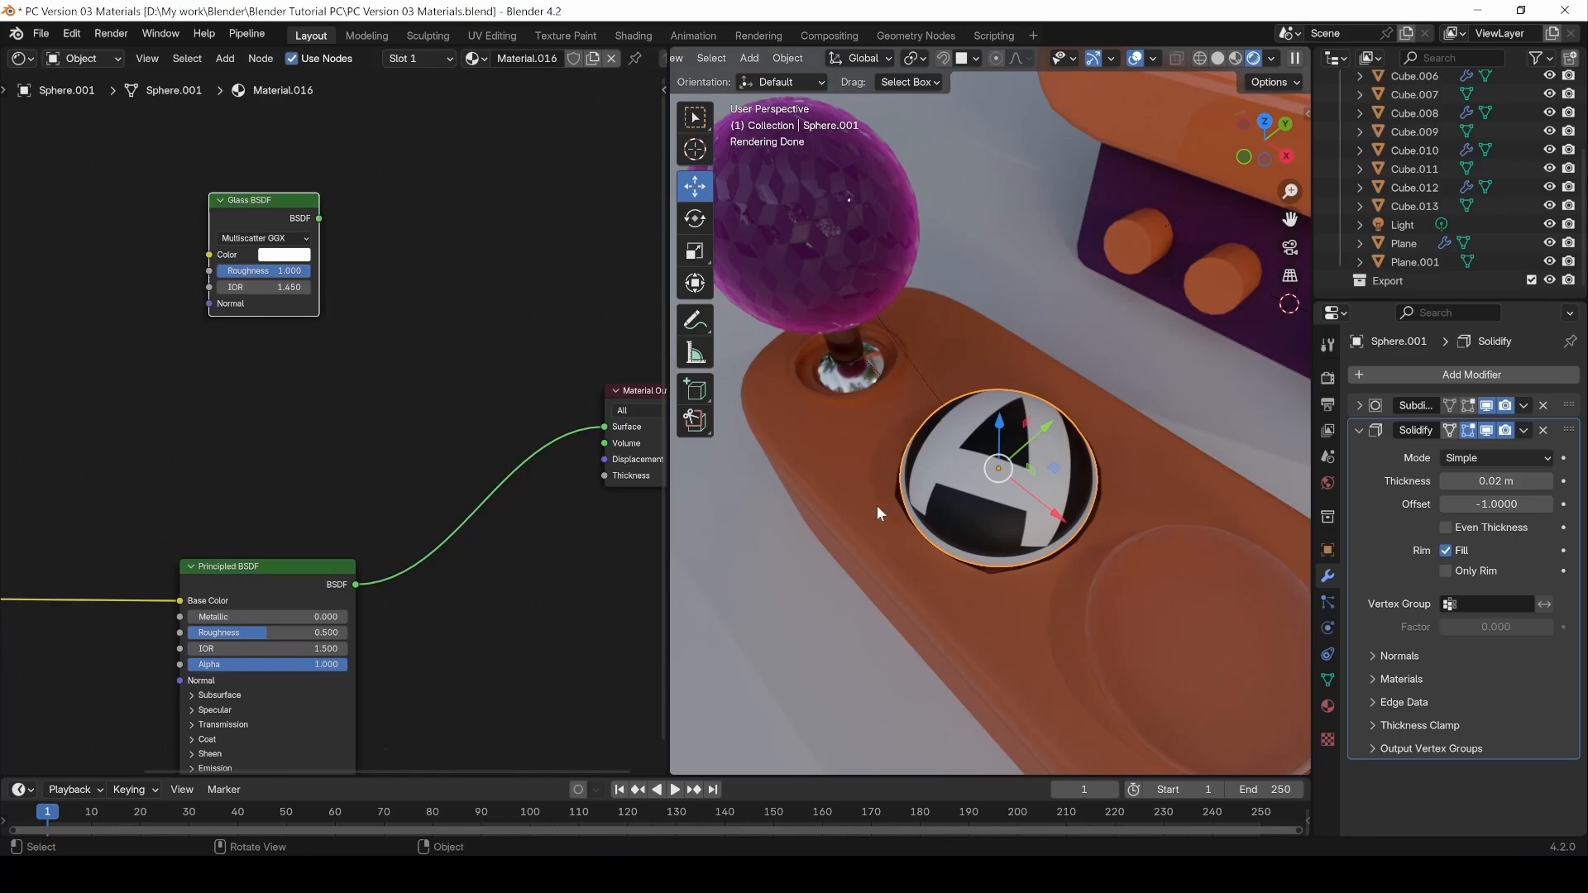
{"action": "left_click", "coordinate": [345, 435]}
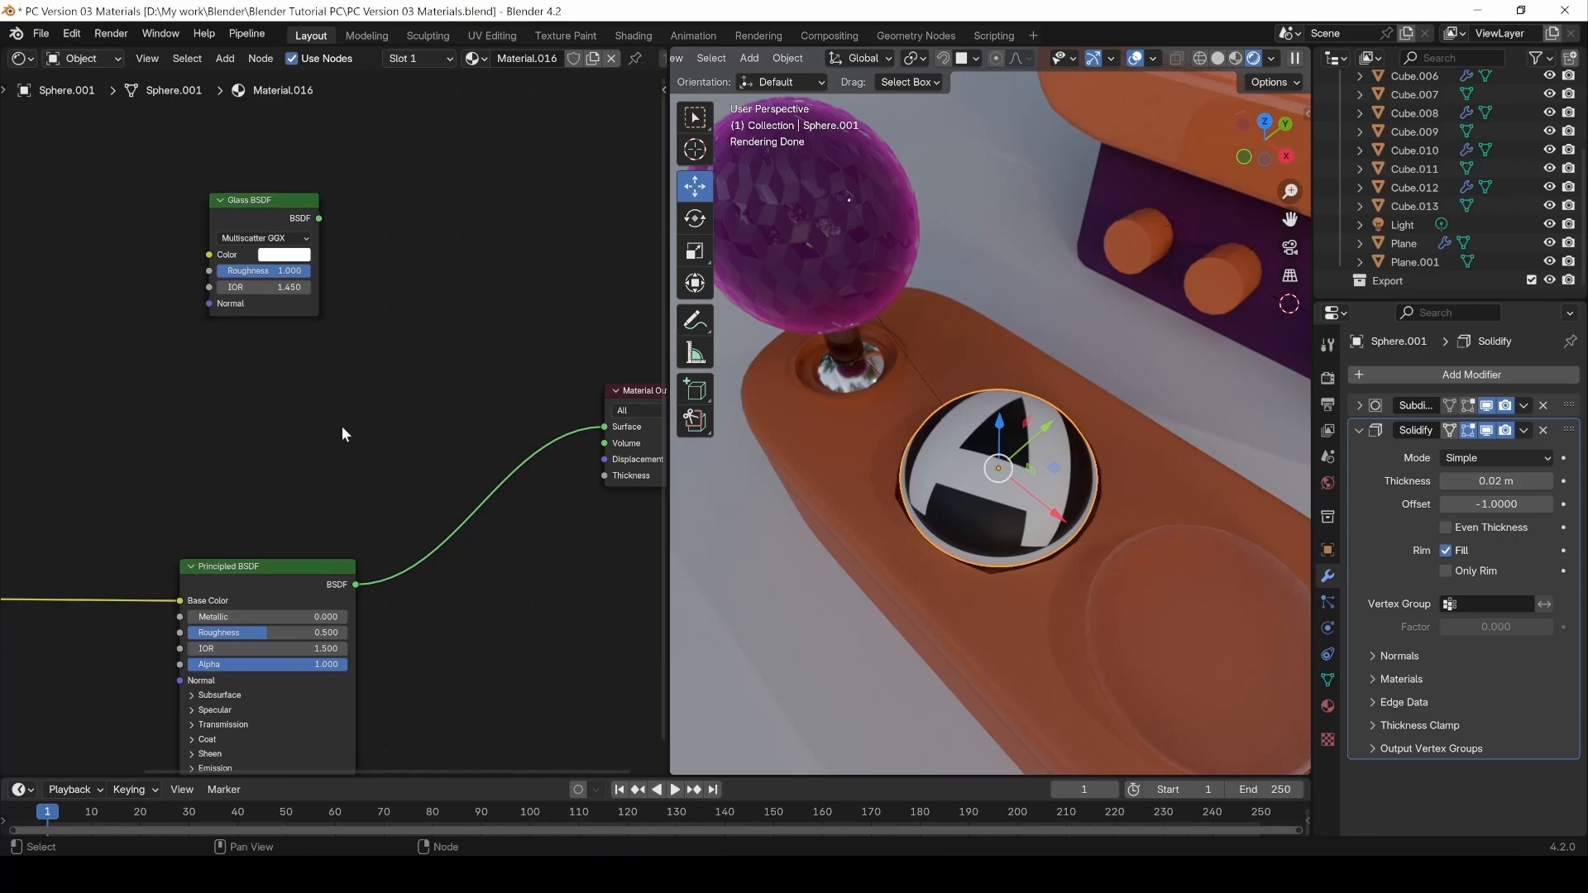
Add a Mix Shader node between the two BSDF nodes and the Material Output.
{"action": "key", "text": "shift+a"}
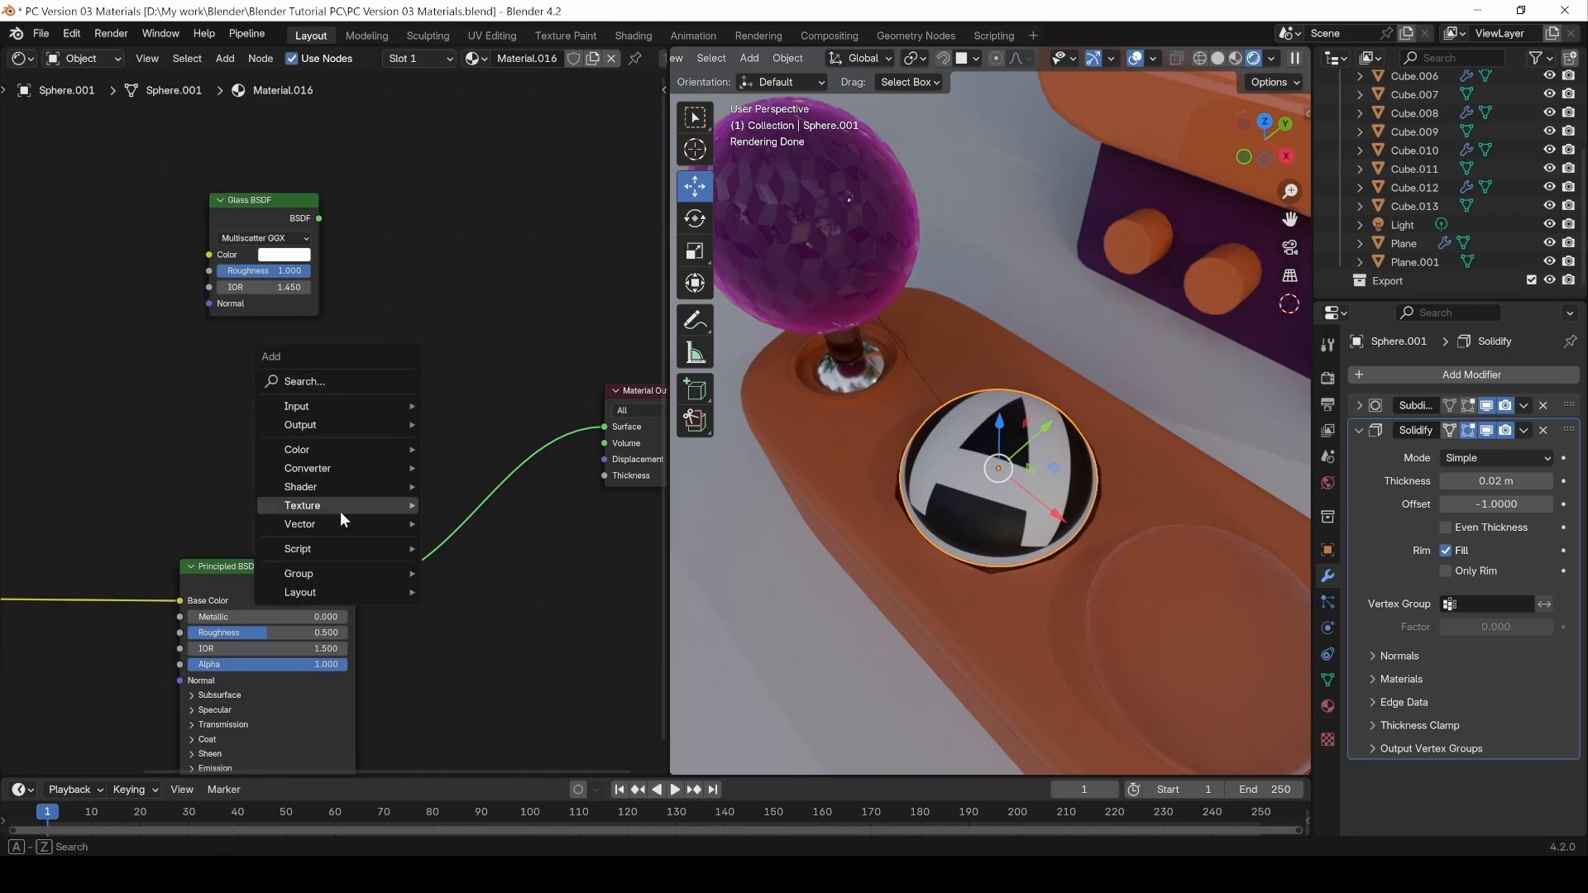
{"action": "mouse_move", "coordinate": [332, 505]}
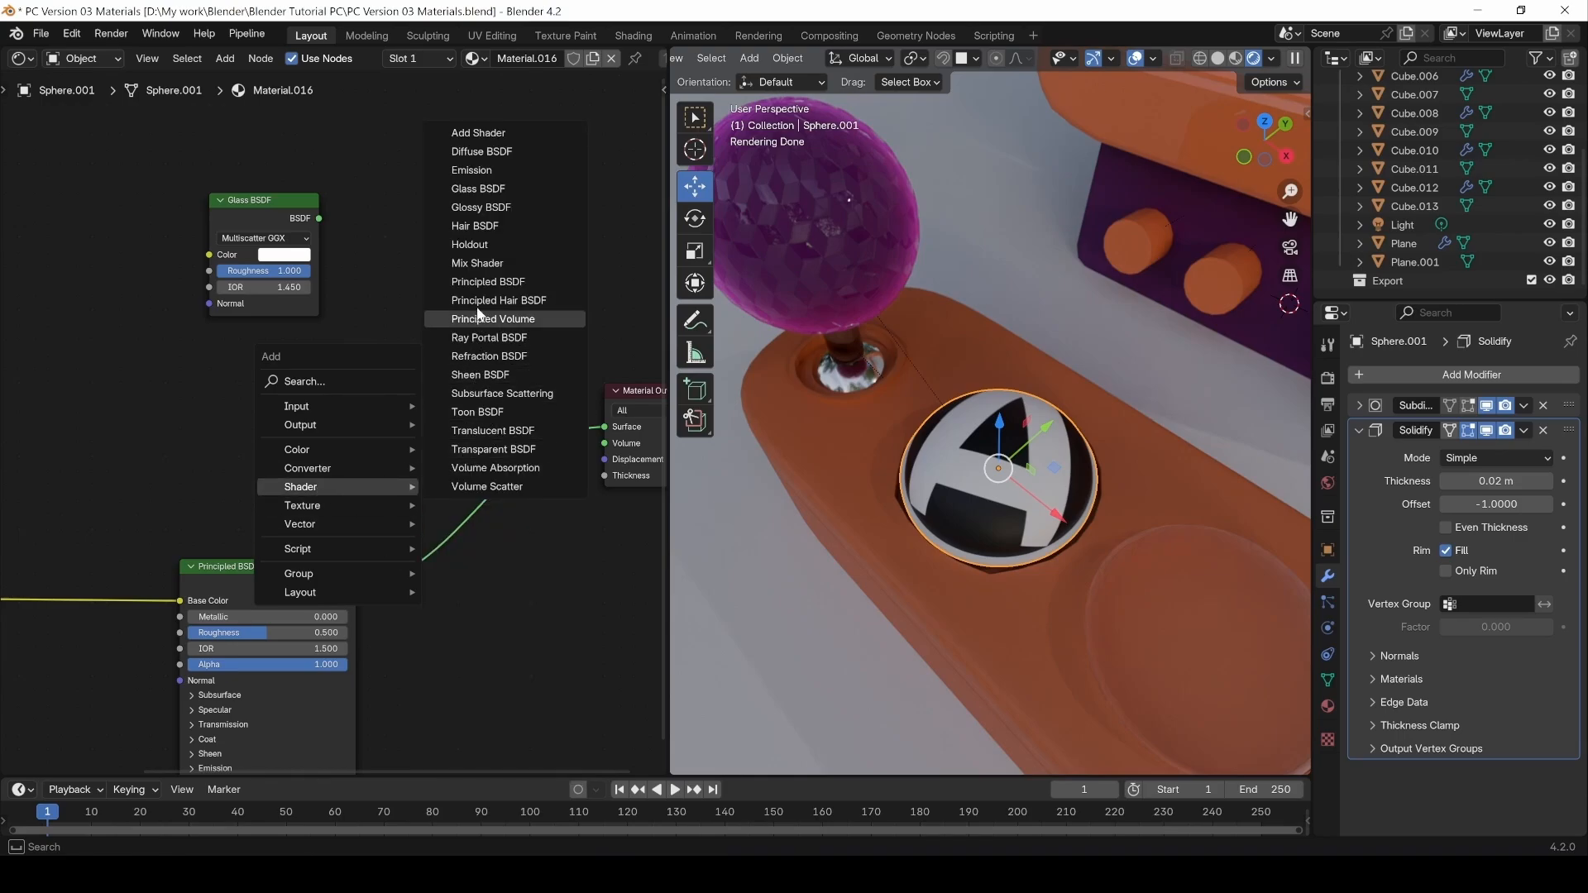
{"action": "left_click", "coordinate": [483, 269]}
{"action": "left_click", "coordinate": [429, 326]}
{"action": "middle_click_drag", "start_coordinate": [374, 445], "coordinate": [373, 471]}
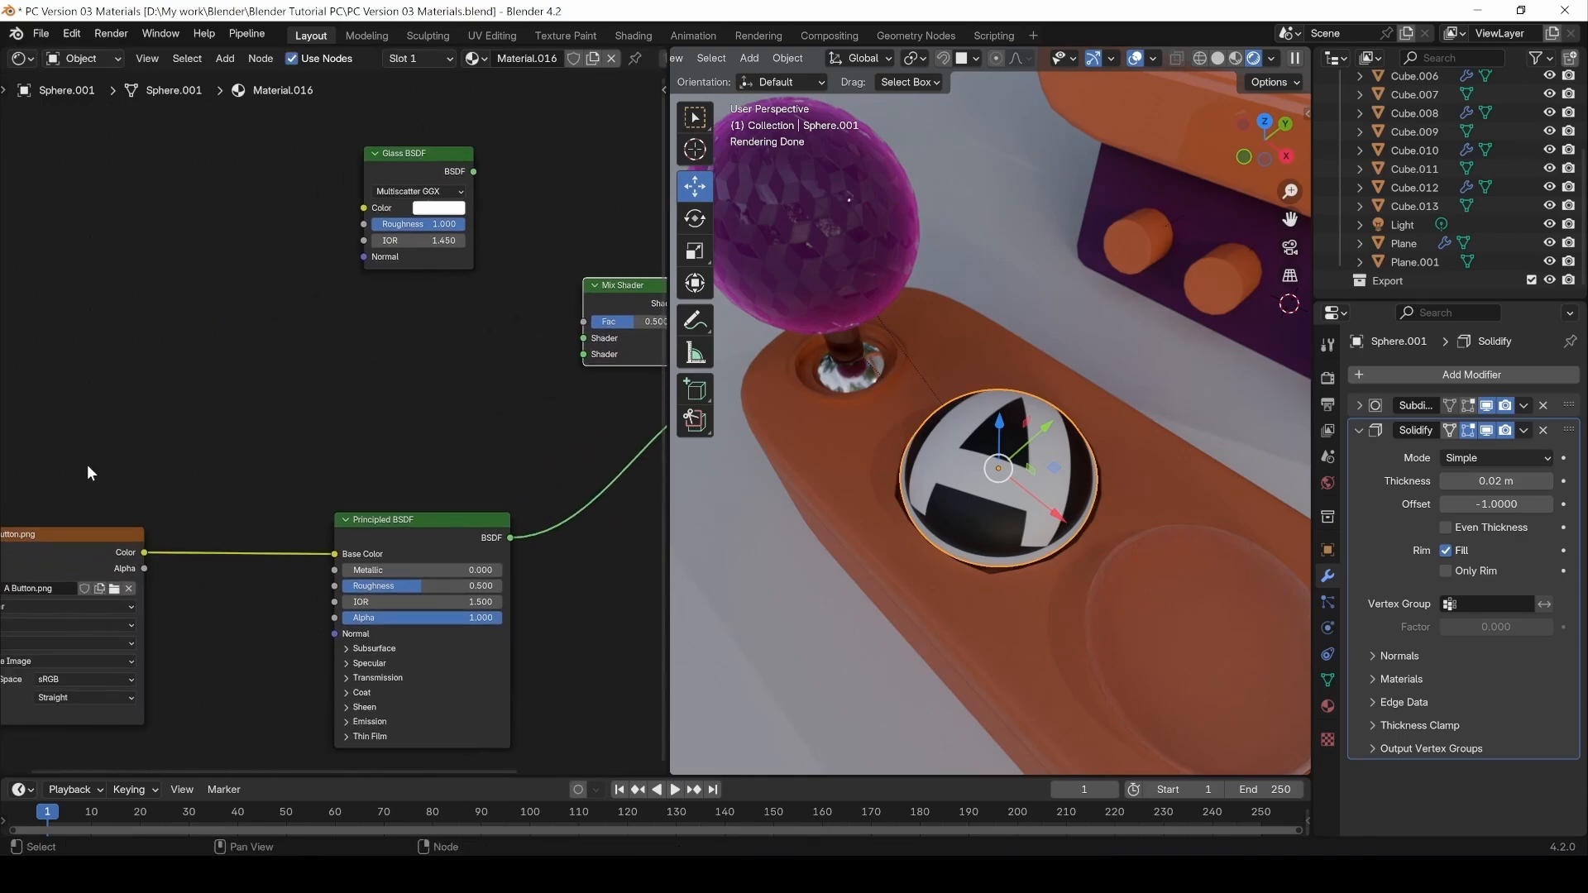
Shift the A Button.png texture and Principled BSDF nodes further away from the Mix Shader.
{"action": "left_click_drag", "start_coordinate": [87, 468], "coordinate": [372, 628]}
{"action": "left_click_drag", "start_coordinate": [435, 549], "coordinate": [319, 550]}
{"action": "middle_click_drag", "start_coordinate": [461, 510], "coordinate": [257, 567]}
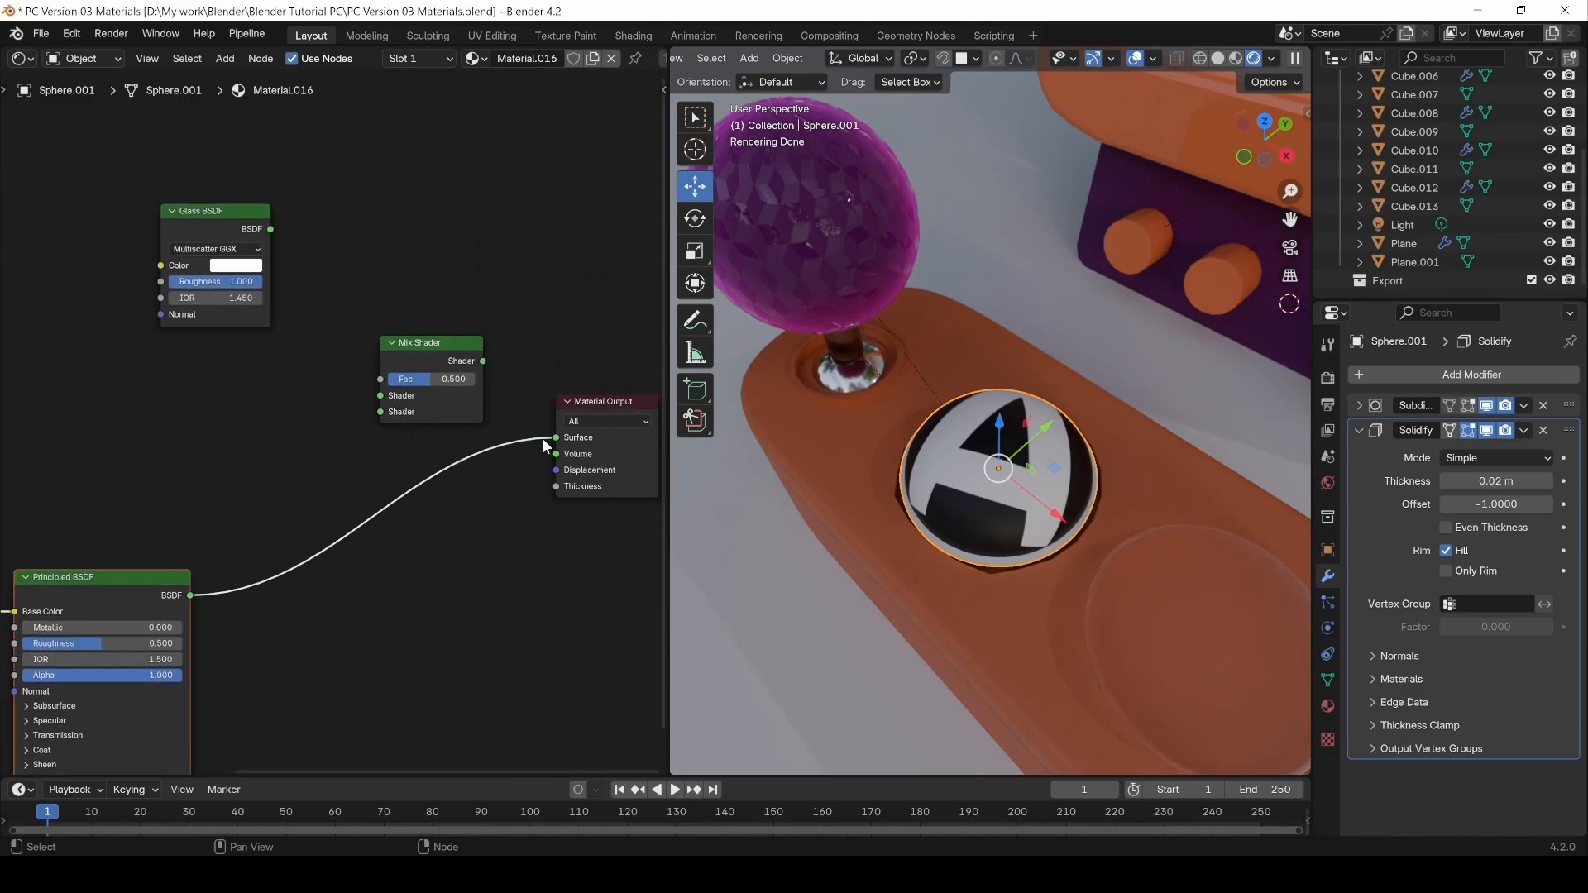
Detach the Principled BSDF from the Material Output and link it to the Mix Shader's second Shader input.
{"action": "left_click_drag", "start_coordinate": [549, 437], "coordinate": [426, 445]}
{"action": "middle_click_drag", "start_coordinate": [359, 448], "coordinate": [360, 515]}
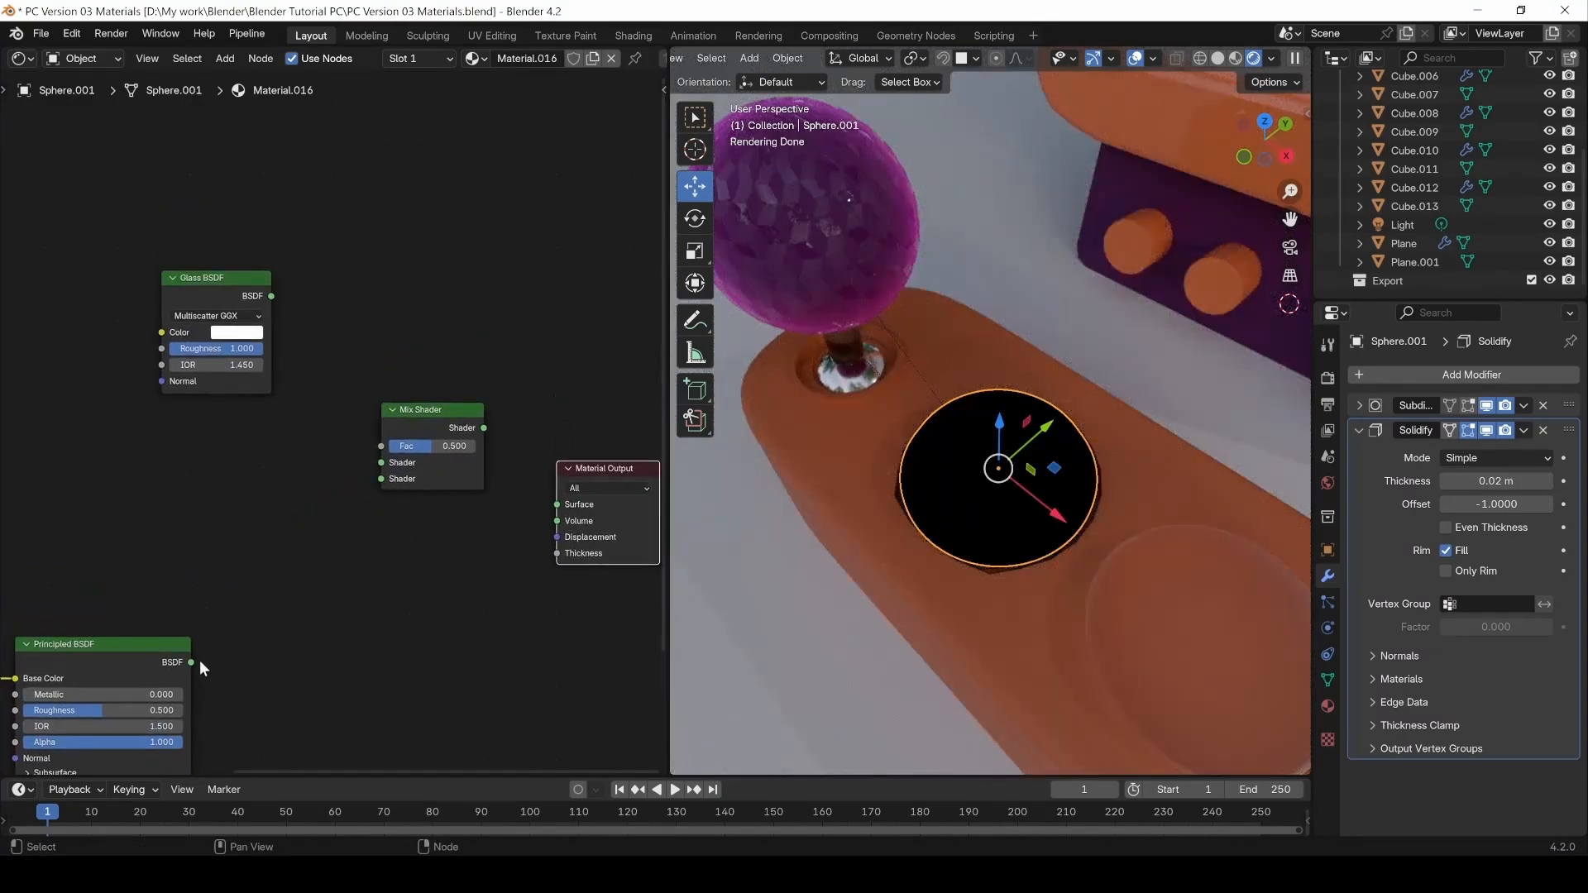
{"action": "left_click_drag", "start_coordinate": [192, 662], "coordinate": [385, 479]}
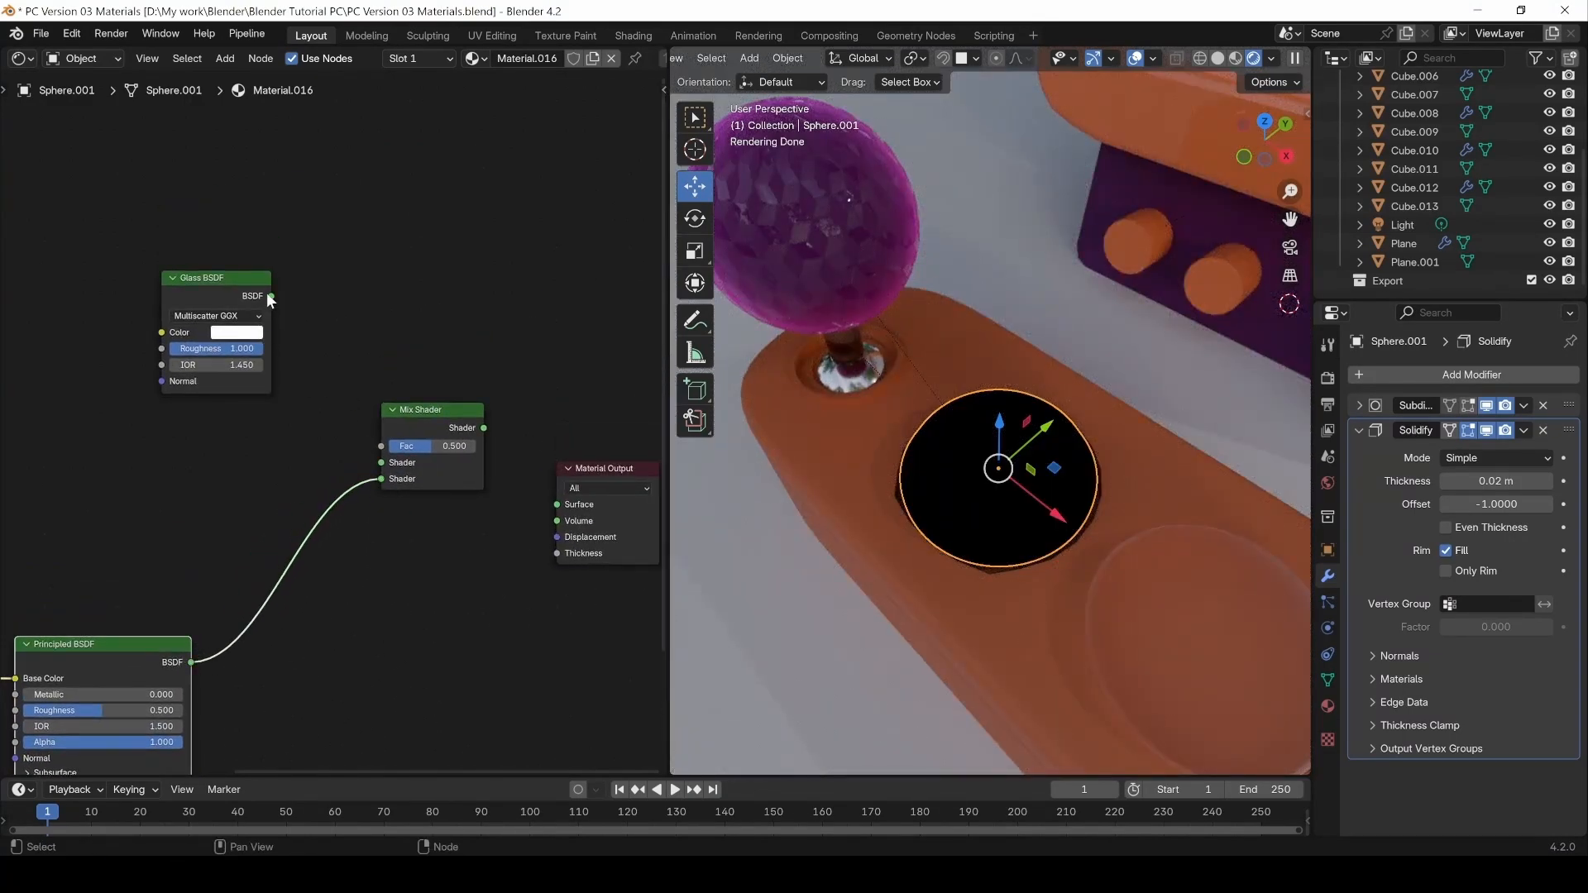
Link the Glass BSDF to the Mix Shader's first Shader input and the Mix Shader to the Material Output's Surface.
{"action": "left_click_drag", "start_coordinate": [271, 297], "coordinate": [382, 462]}
{"action": "left_click_drag", "start_coordinate": [484, 428], "coordinate": [513, 432]}
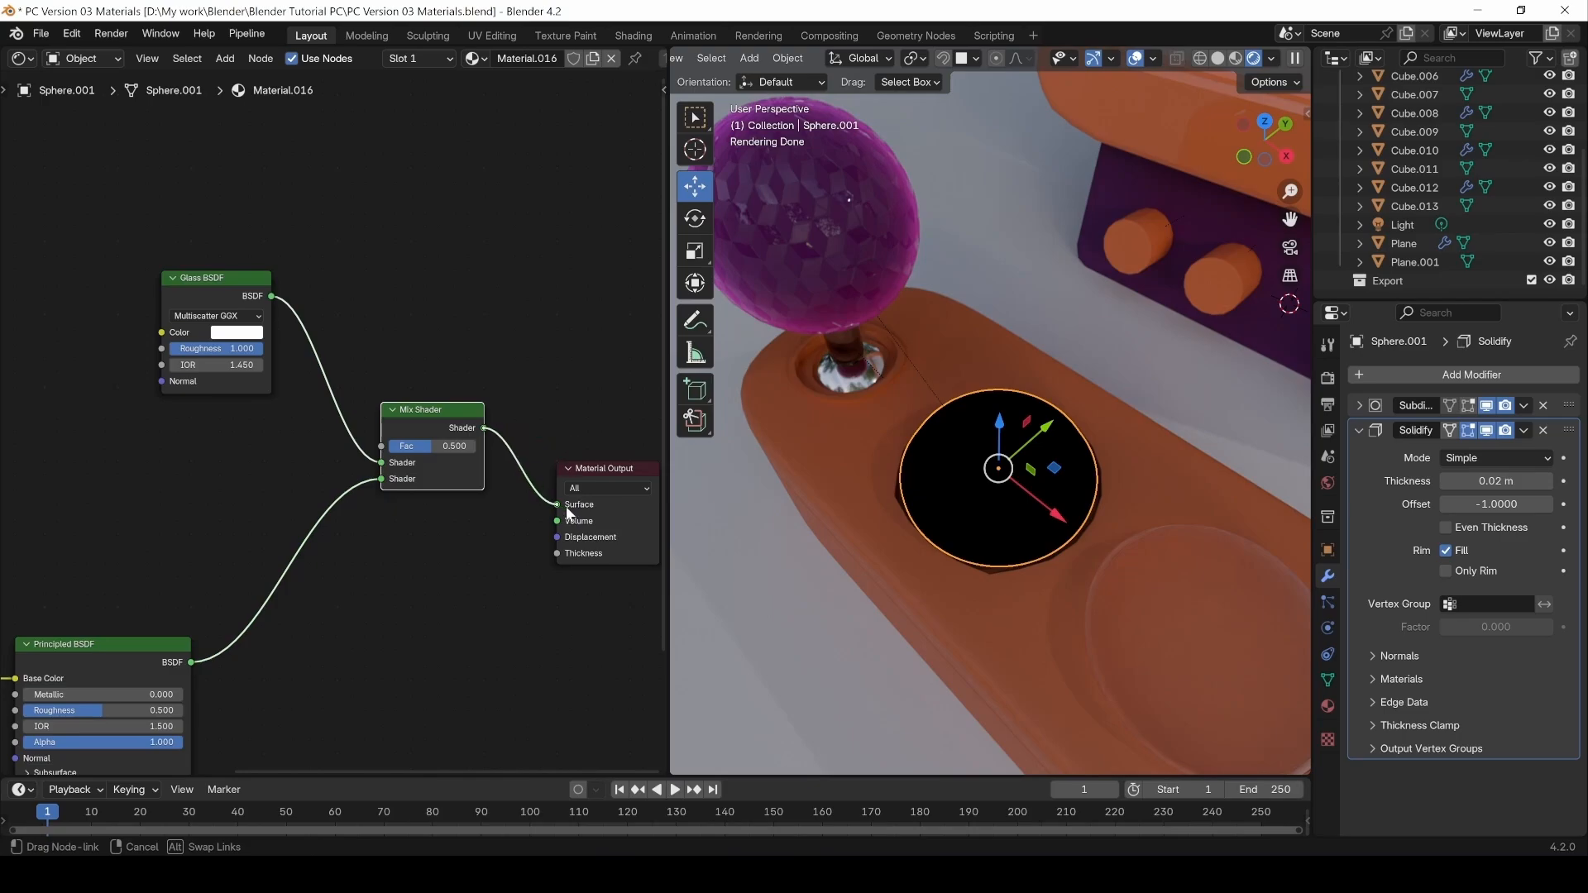
{"action": "left_click_drag", "start_coordinate": [569, 513], "coordinate": [562, 506]}
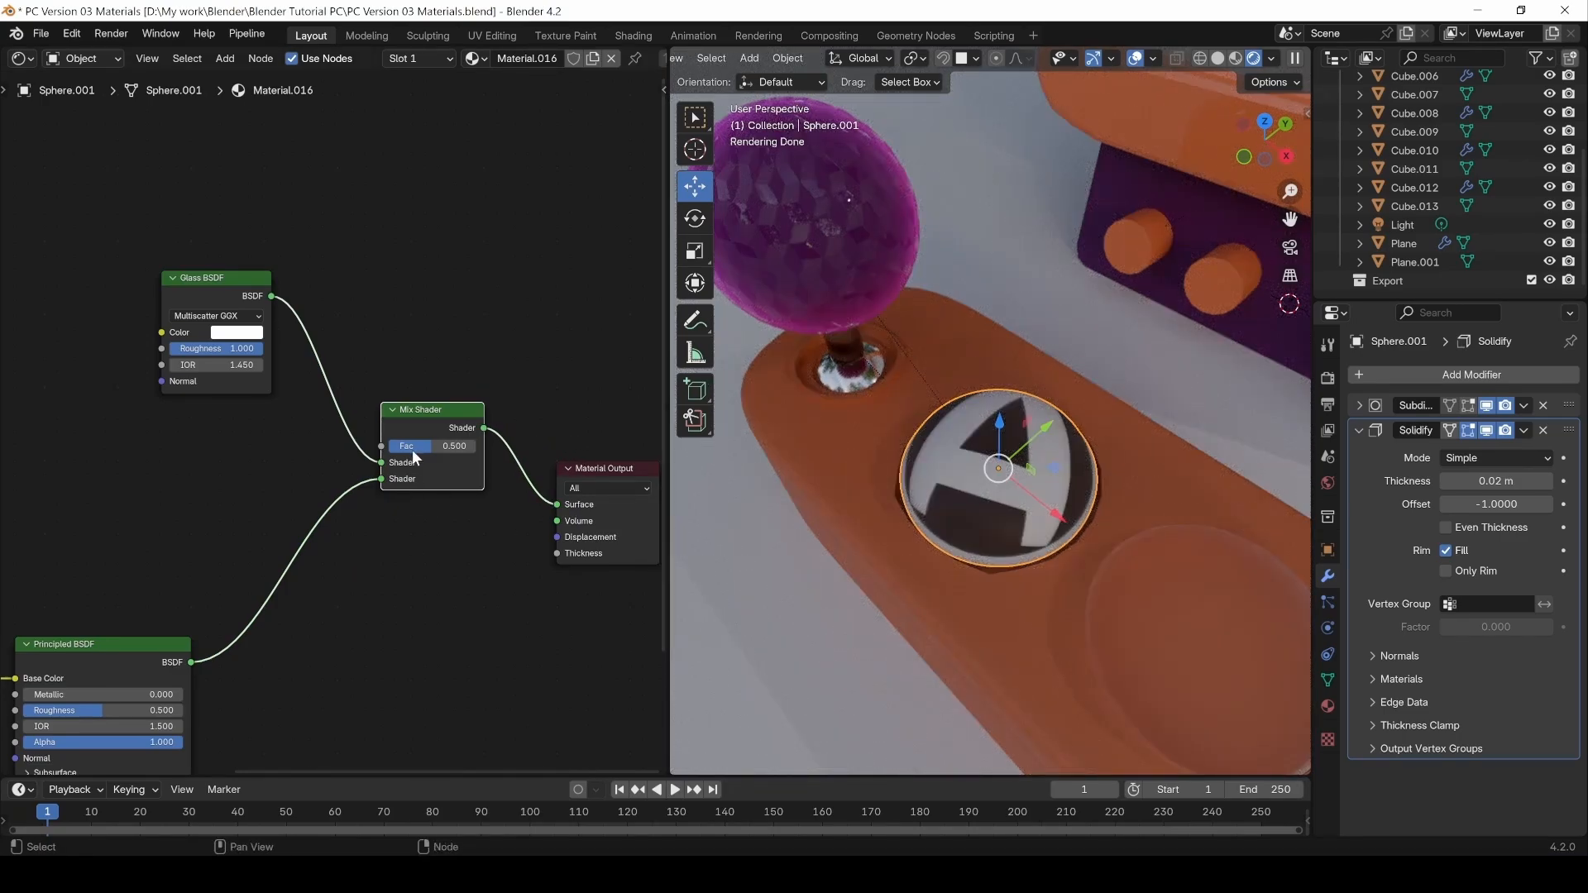
Try the Mix Shader factor at 0 and 1 to compare the glass and letter shaders, undoing the last change.
{"action": "left_click_drag", "start_coordinate": [427, 445], "coordinate": [389, 445]}
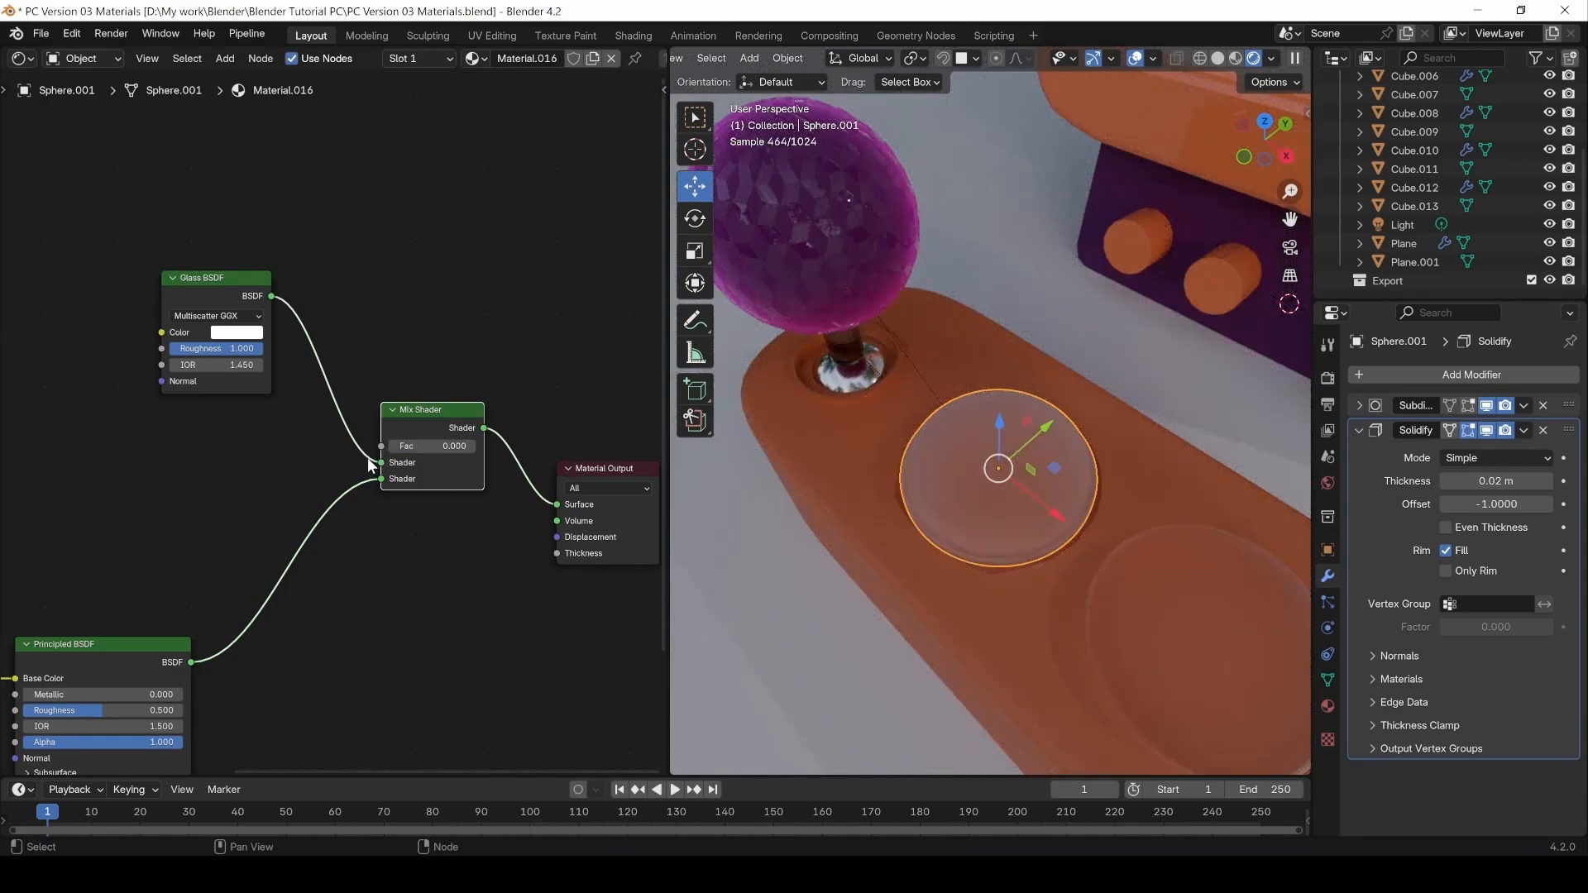
{"action": "left_click_drag", "start_coordinate": [167, 241], "coordinate": [248, 435]}
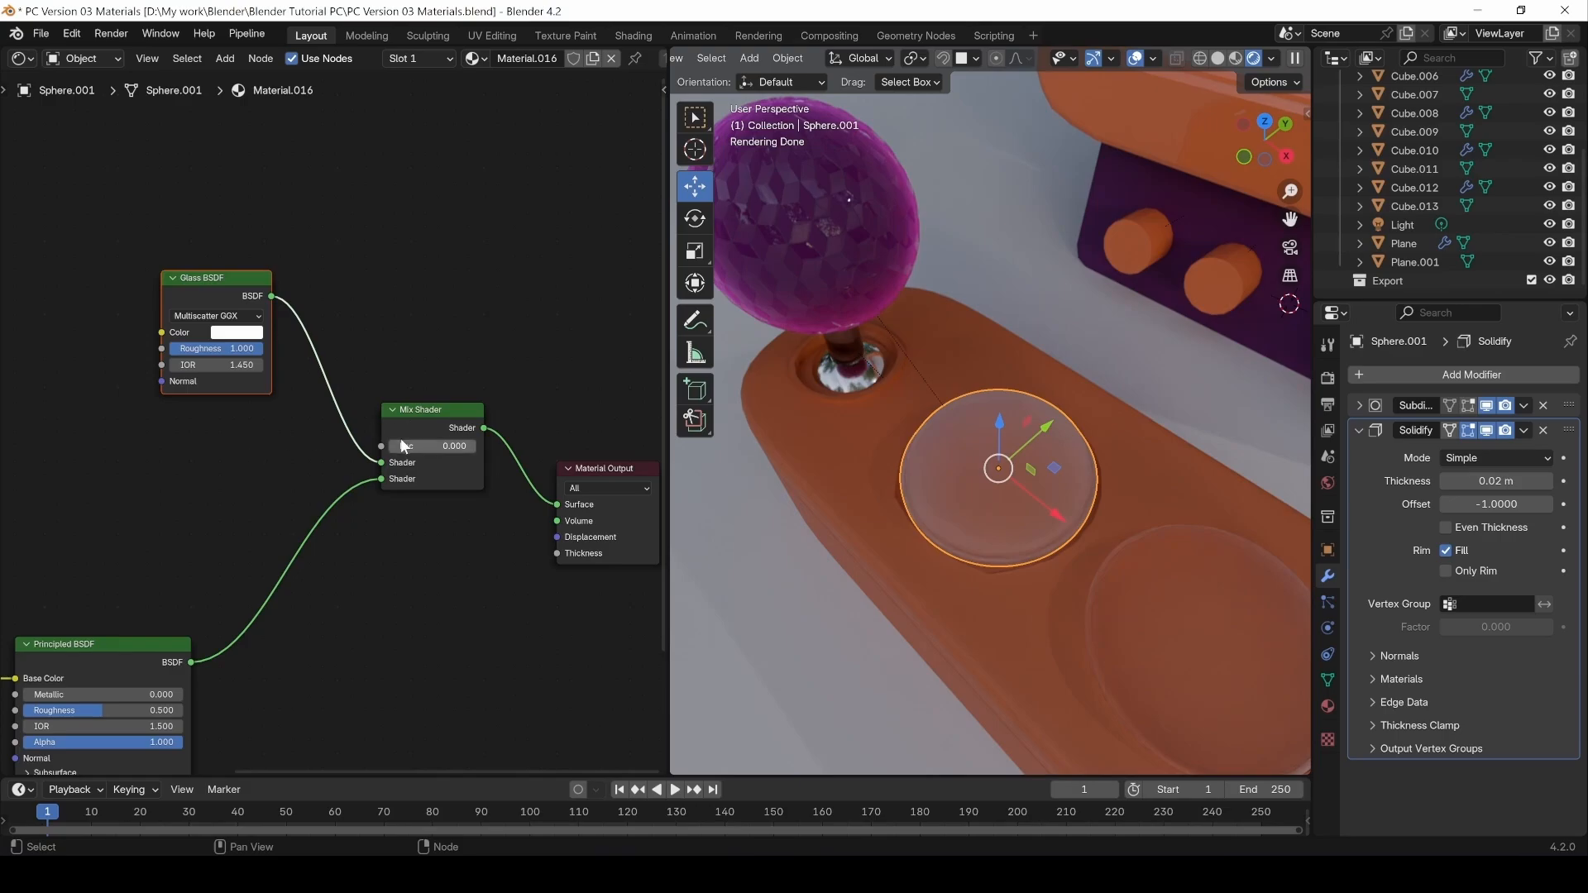
{"action": "left_click_drag", "start_coordinate": [414, 446], "coordinate": [500, 446]}
{"action": "middle_click_drag", "start_coordinate": [294, 591], "coordinate": [544, 479]}
{"action": "middle_click_drag", "start_coordinate": [429, 487], "coordinate": [227, 566]}
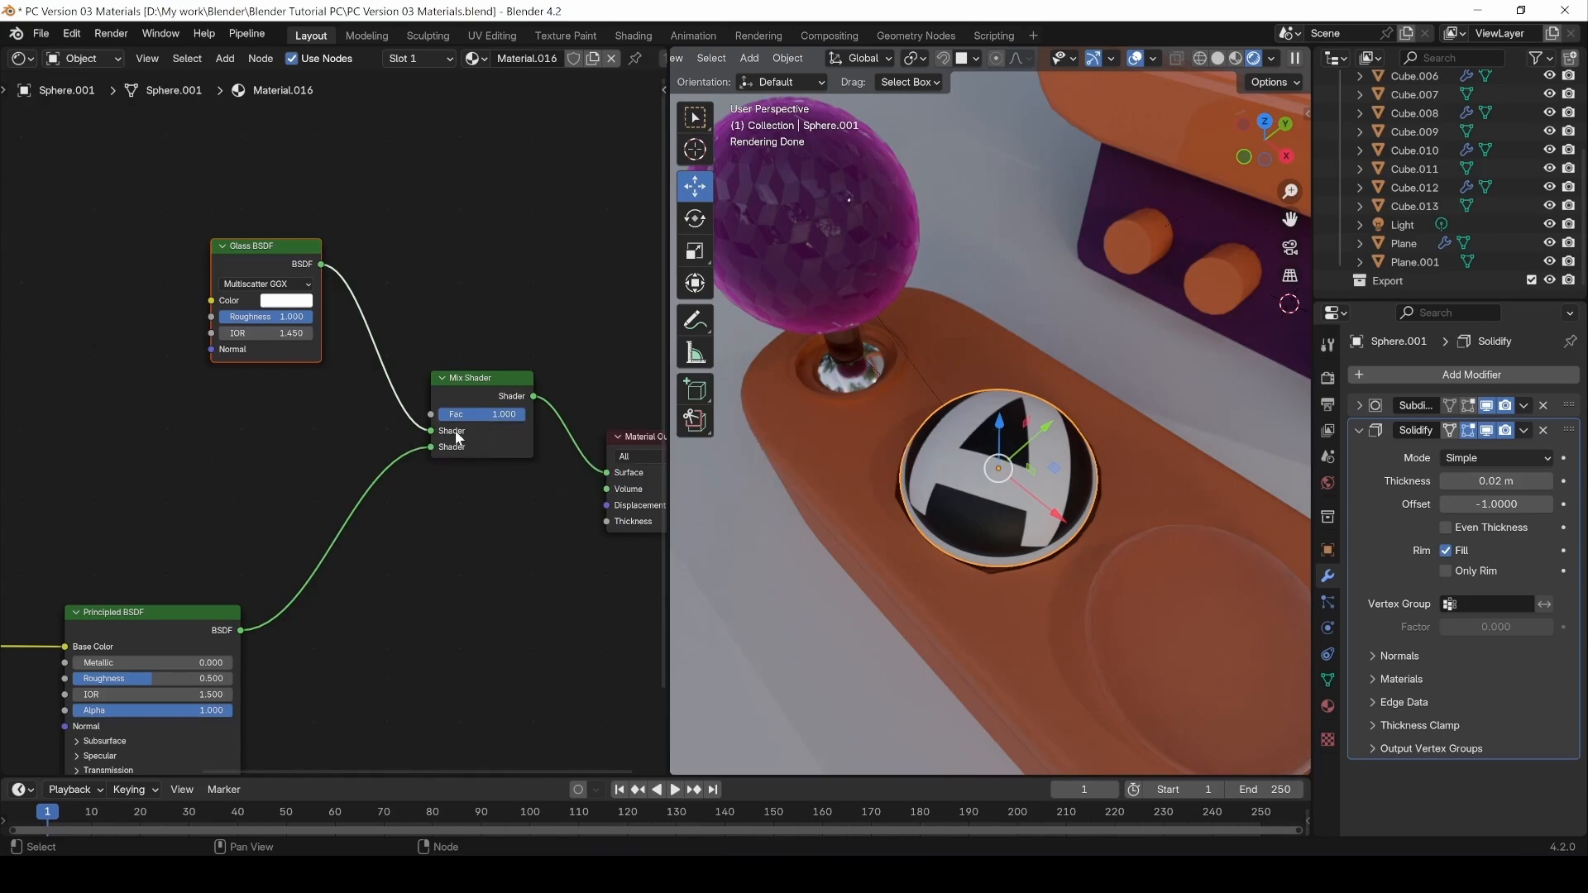
{"action": "left_click_drag", "start_coordinate": [523, 413], "coordinate": [438, 414]}
{"action": "middle_click_drag", "start_coordinate": [389, 487], "coordinate": [433, 488]}
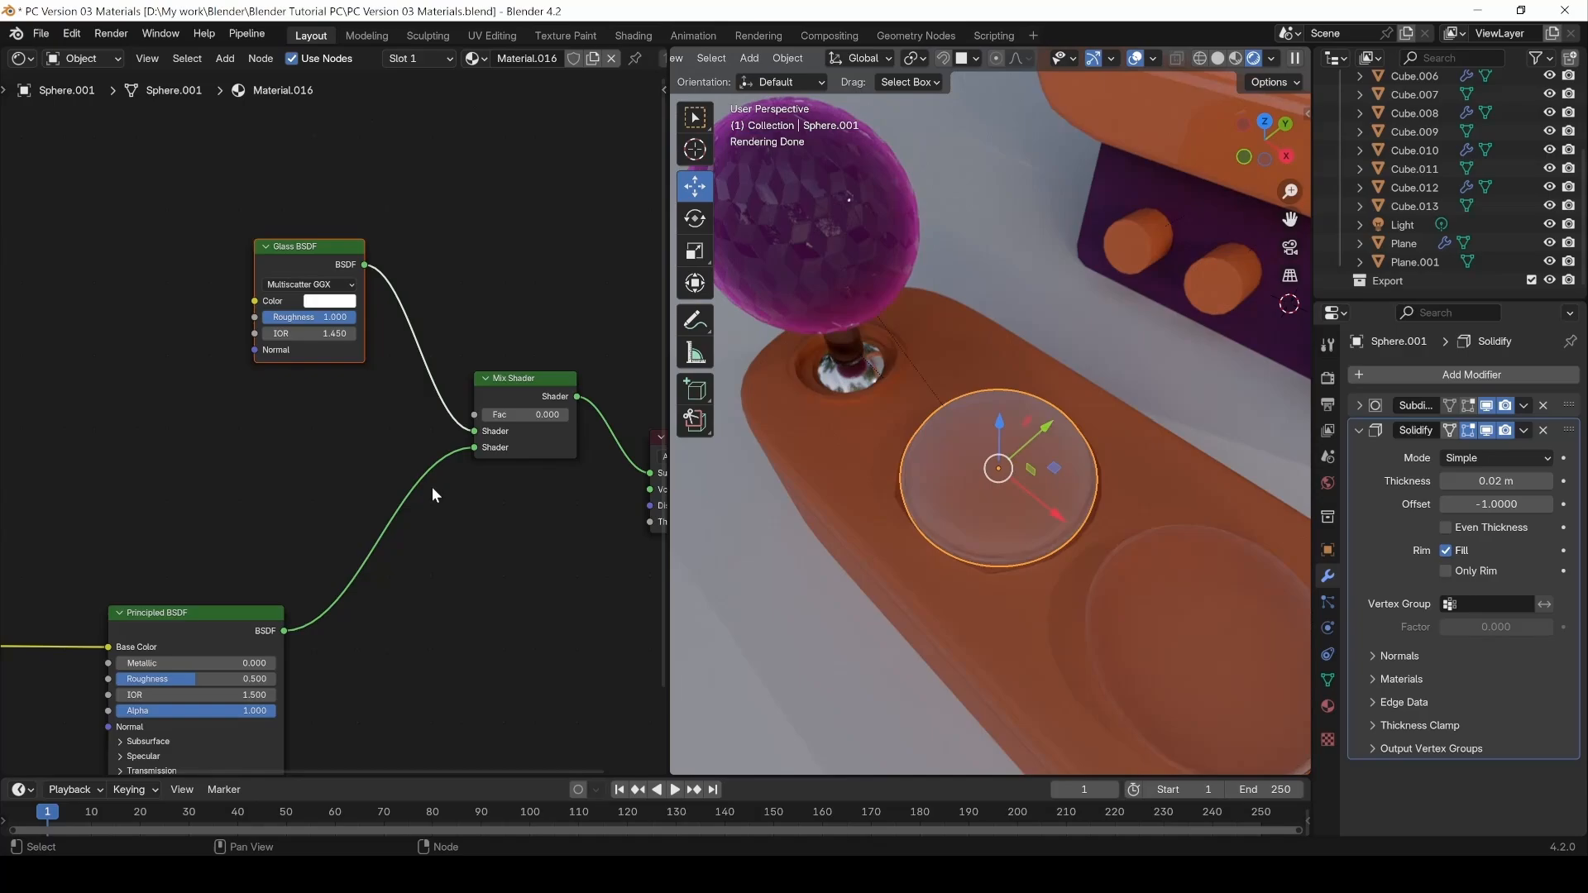
{"action": "key", "text": "ctrl+z"}
Duplicate the A Button.png texture node and place the copy between the Glass BSDF and Principled BSDF rows.
{"action": "middle_click_drag", "start_coordinate": [293, 559], "coordinate": [488, 541]}
{"action": "left_click", "coordinate": [23, 597]}
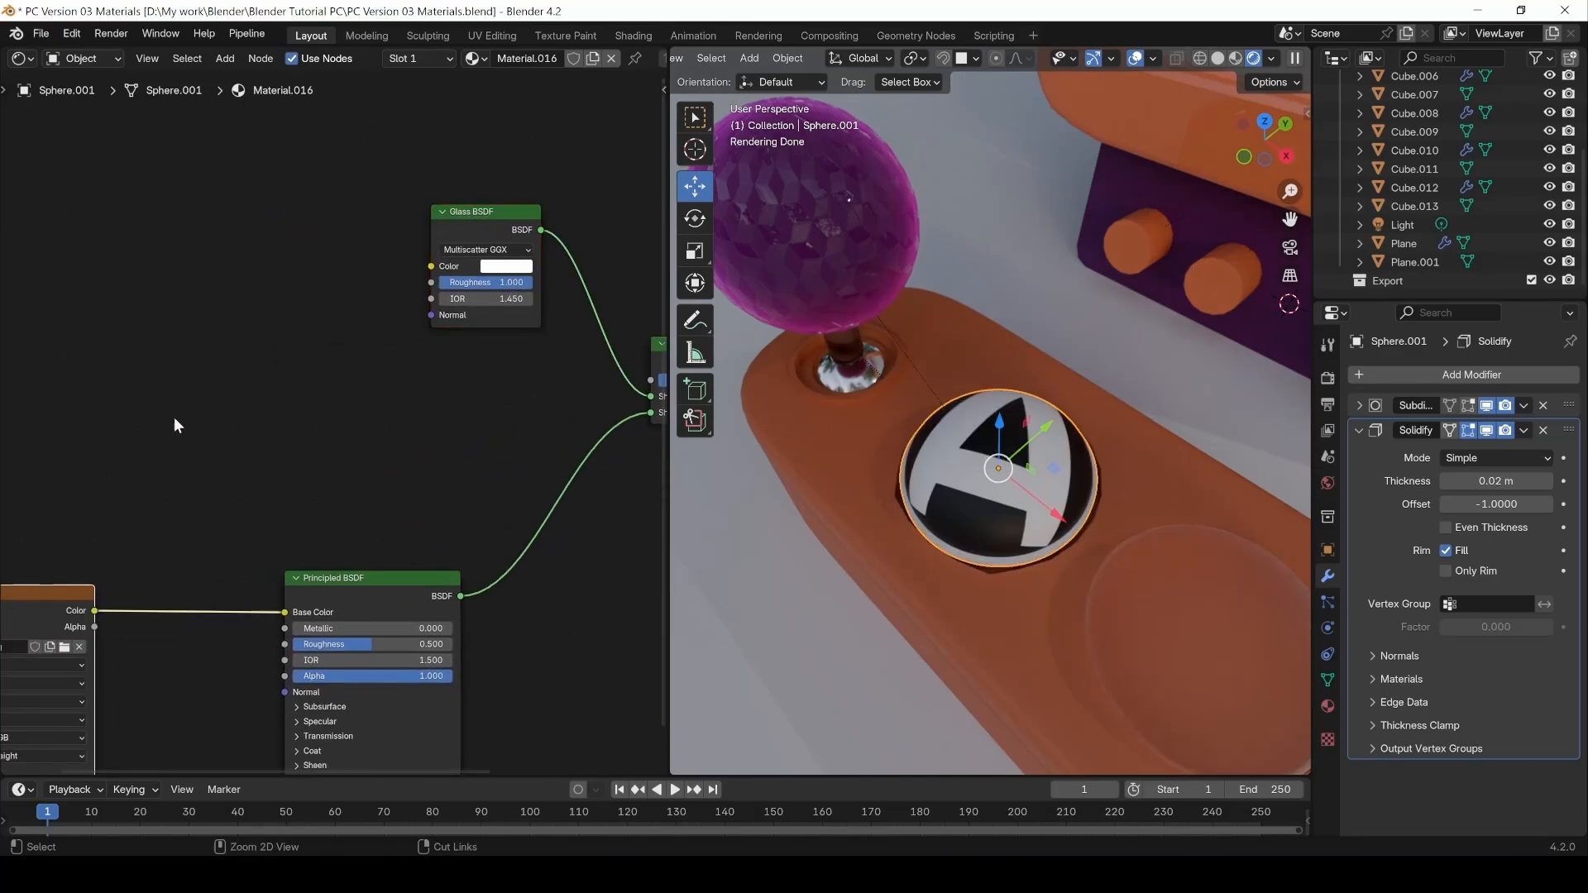
{"action": "key", "text": "ctrl+v"}
{"action": "middle_click_drag", "start_coordinate": [32, 594], "coordinate": [59, 574]}
{"action": "key", "text": "ctrl+c"}
{"action": "key", "text": "ctrl+v"}
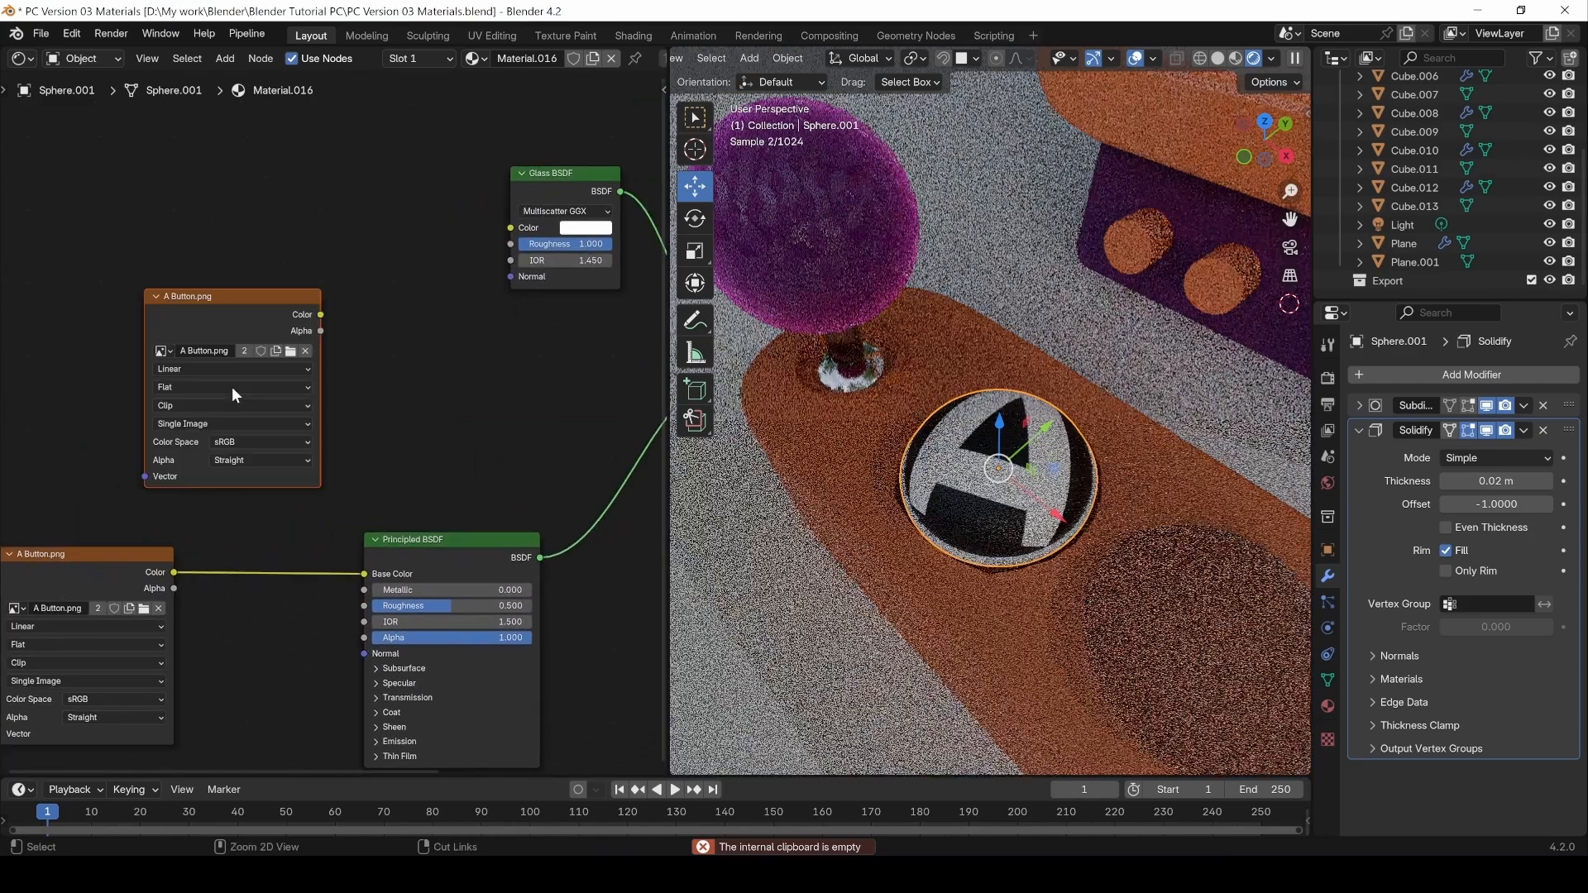
{"action": "middle_click_drag", "start_coordinate": [383, 395], "coordinate": [292, 486]}
{"action": "left_click", "coordinate": [57, 384]}
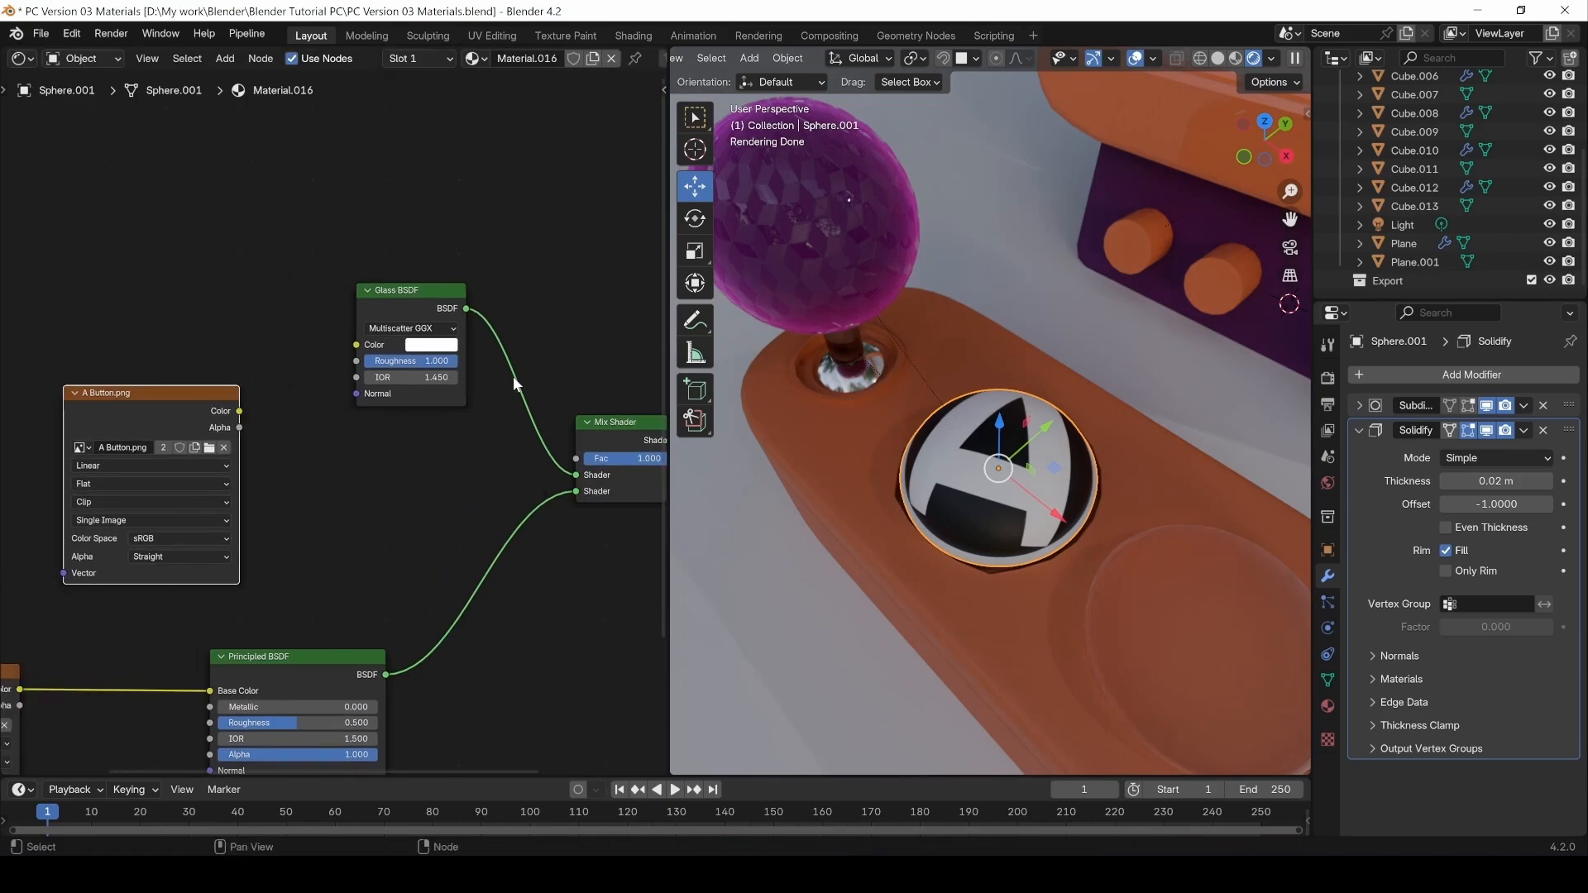
Nudge the duplicated A Button.png node and link its Color output to the Mix Shader's Fac input.
{"action": "middle_click_drag", "start_coordinate": [505, 479], "coordinate": [457, 510]}
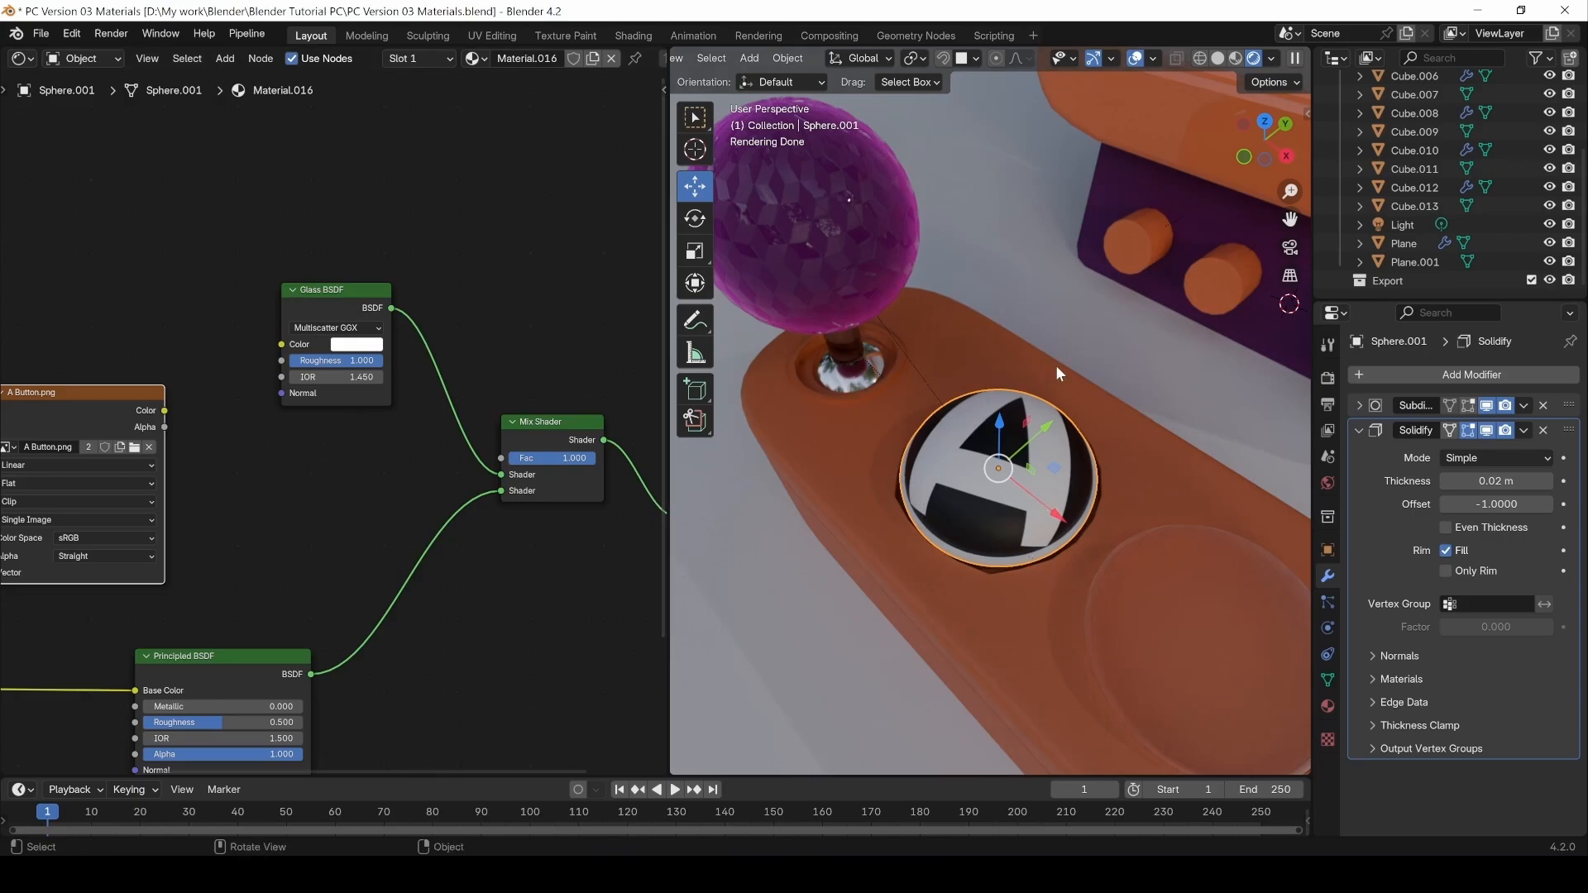
{"action": "middle_click_drag", "start_coordinate": [377, 547], "coordinate": [556, 392]}
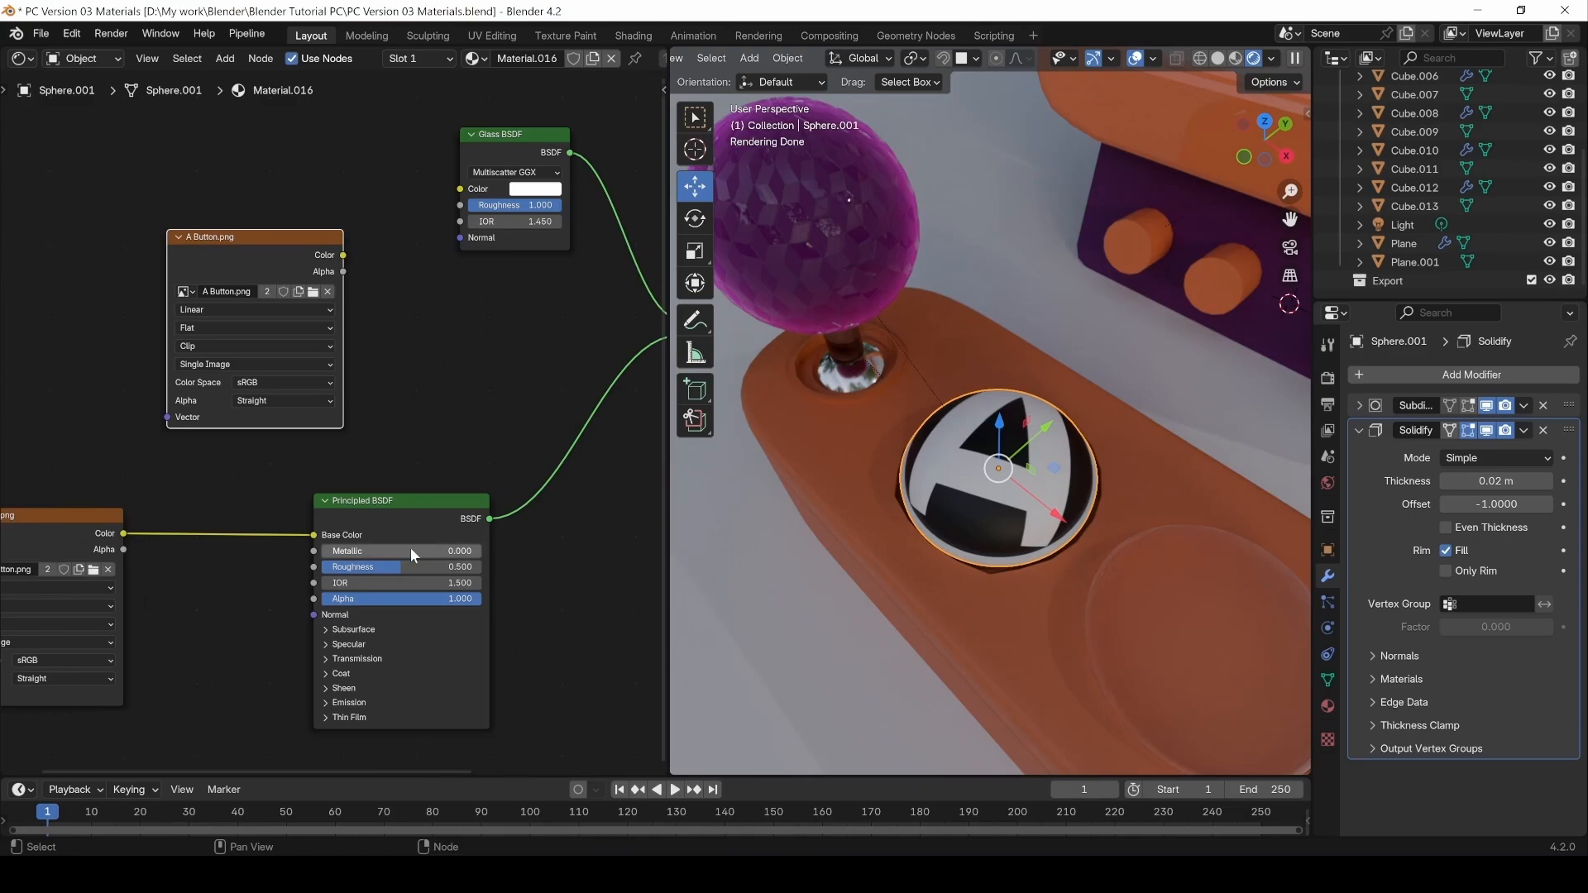
{"action": "middle_click_drag", "start_coordinate": [487, 465], "coordinate": [249, 520]}
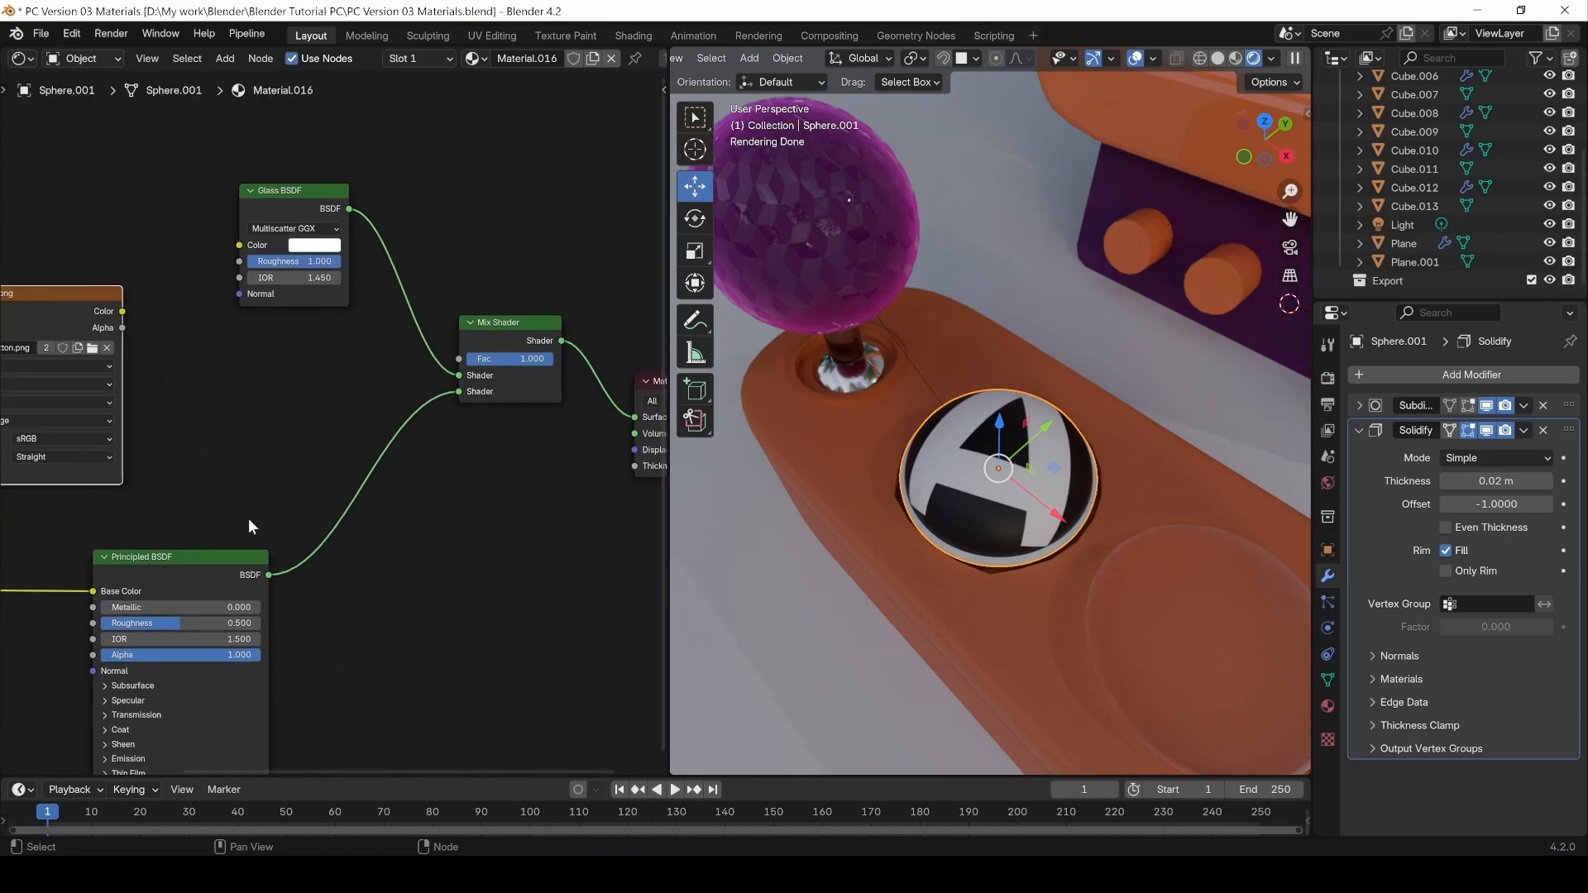
{"action": "left_click_drag", "start_coordinate": [47, 296], "coordinate": [62, 311]}
{"action": "middle_click_drag", "start_coordinate": [395, 571], "coordinate": [617, 583]}
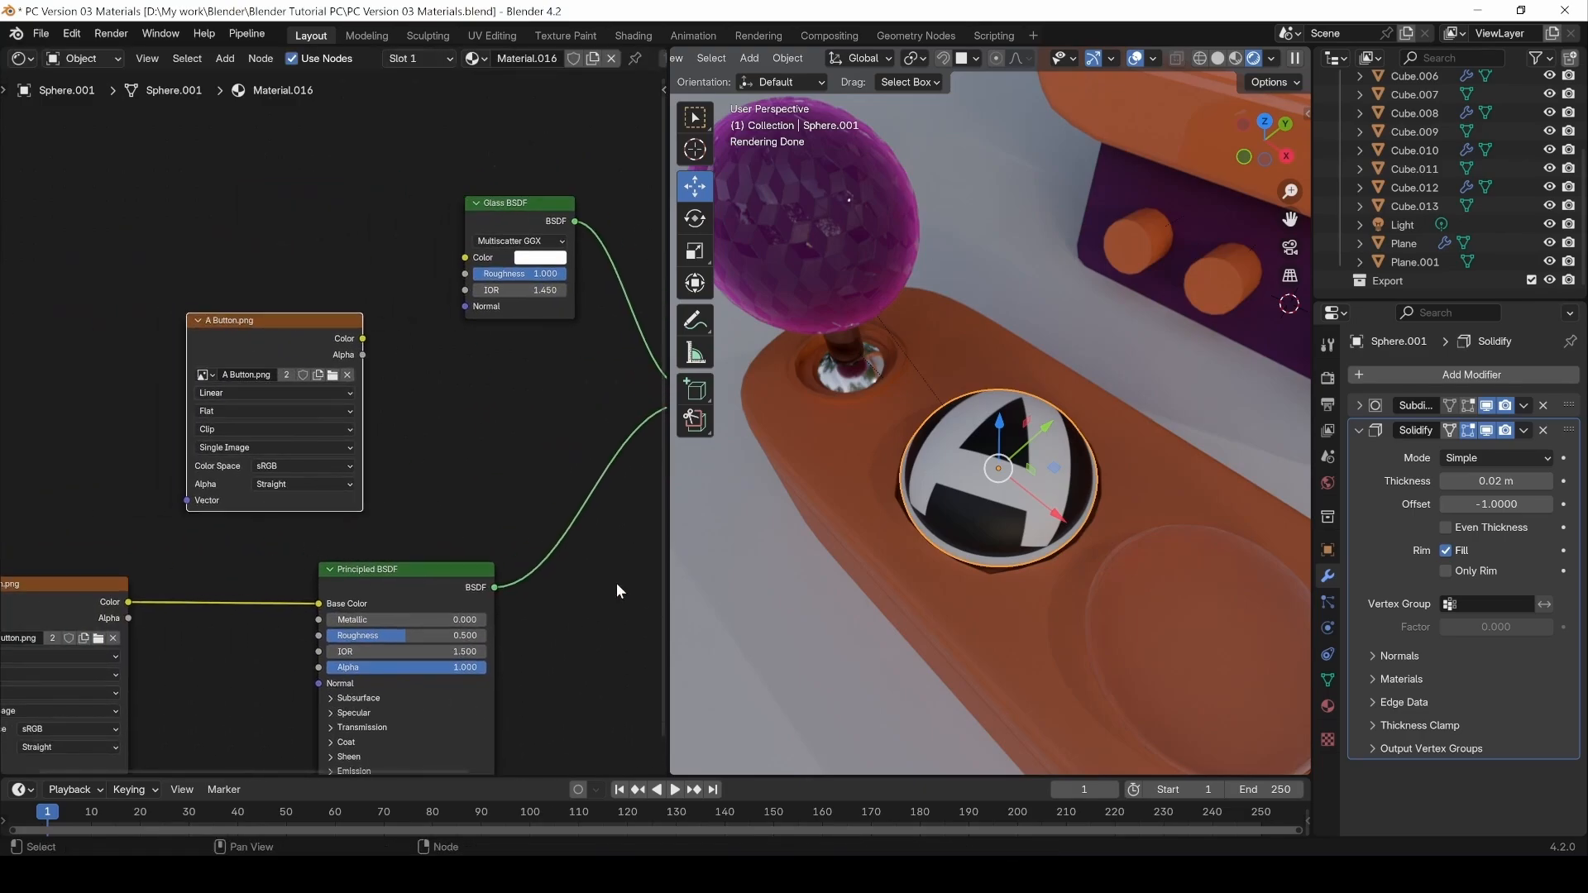
{"action": "middle_click_drag", "start_coordinate": [448, 490], "coordinate": [401, 479]}
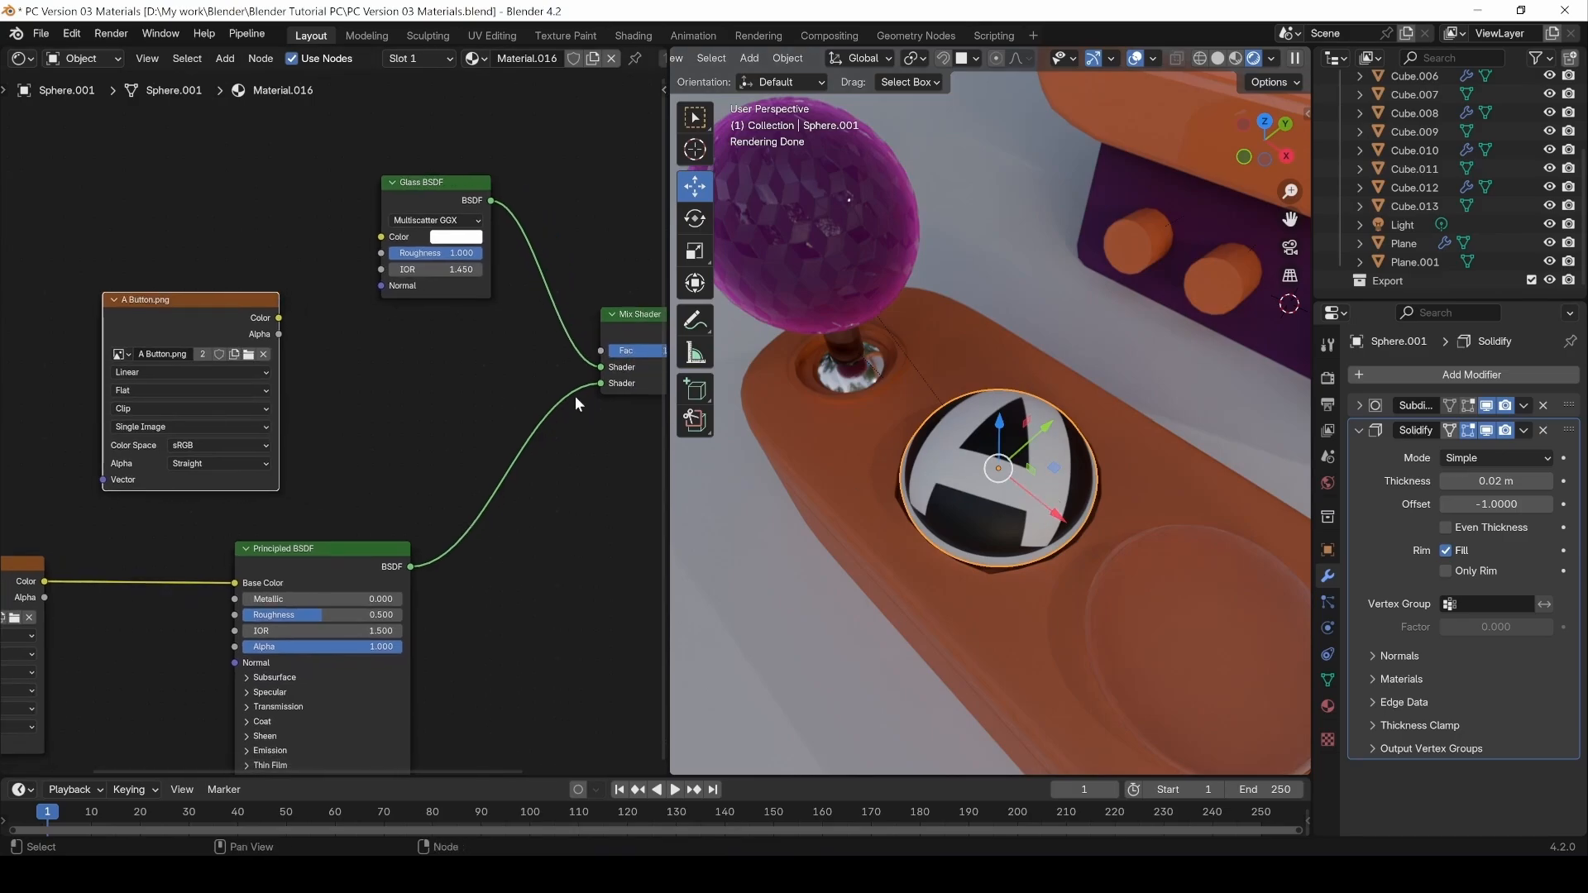
{"action": "middle_click_drag", "start_coordinate": [575, 395], "coordinate": [388, 397]}
{"action": "middle_click_drag", "start_coordinate": [493, 329], "coordinate": [590, 385]}
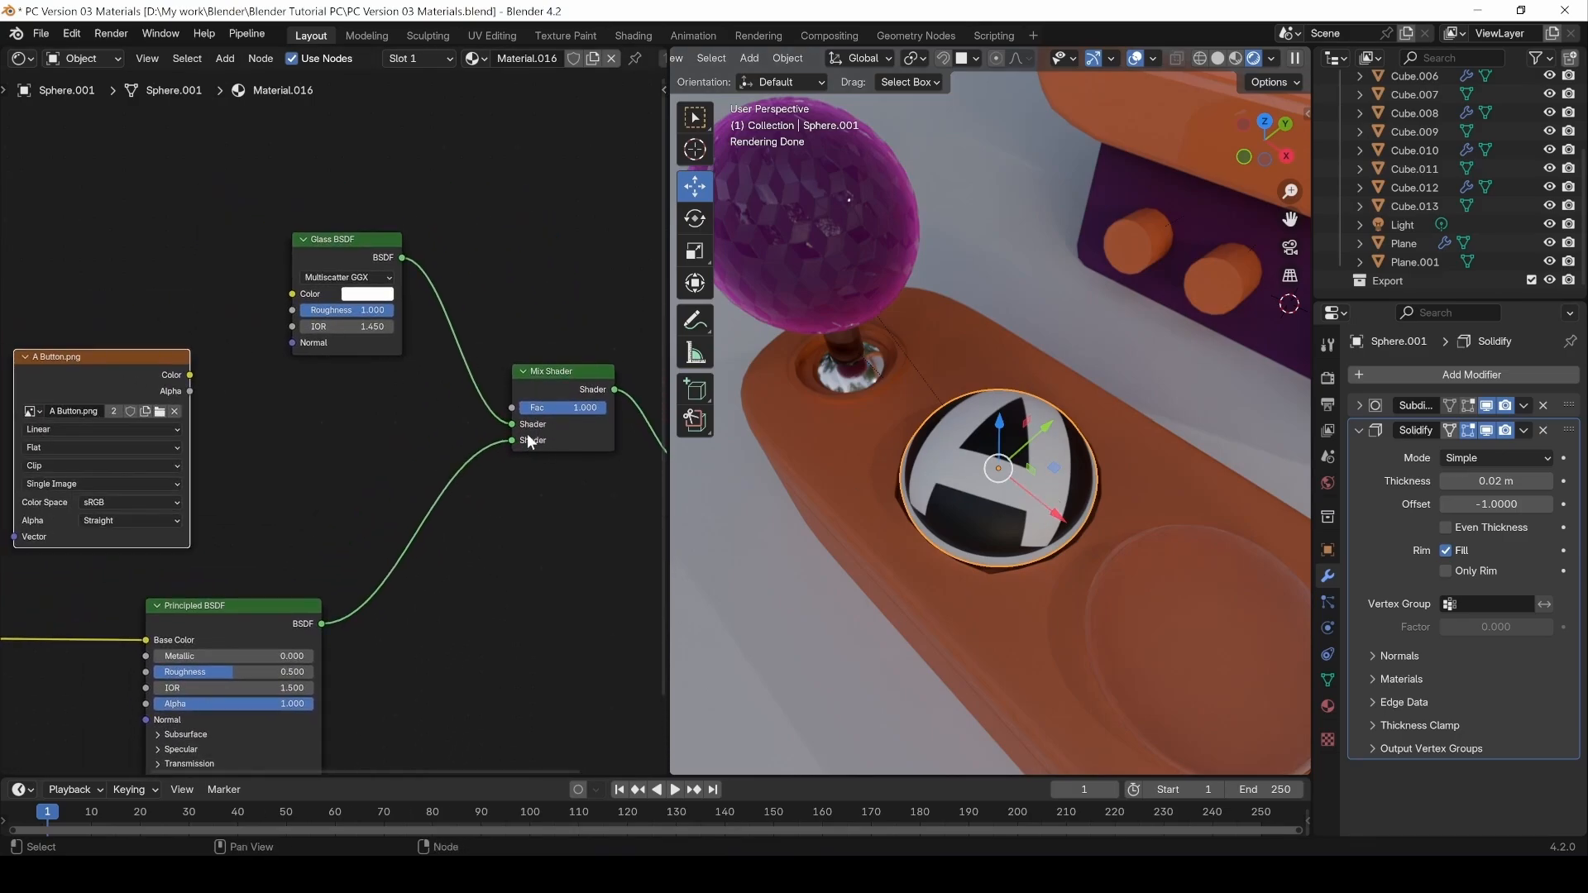
{"action": "middle_click_drag", "start_coordinate": [520, 445], "coordinate": [621, 442]}
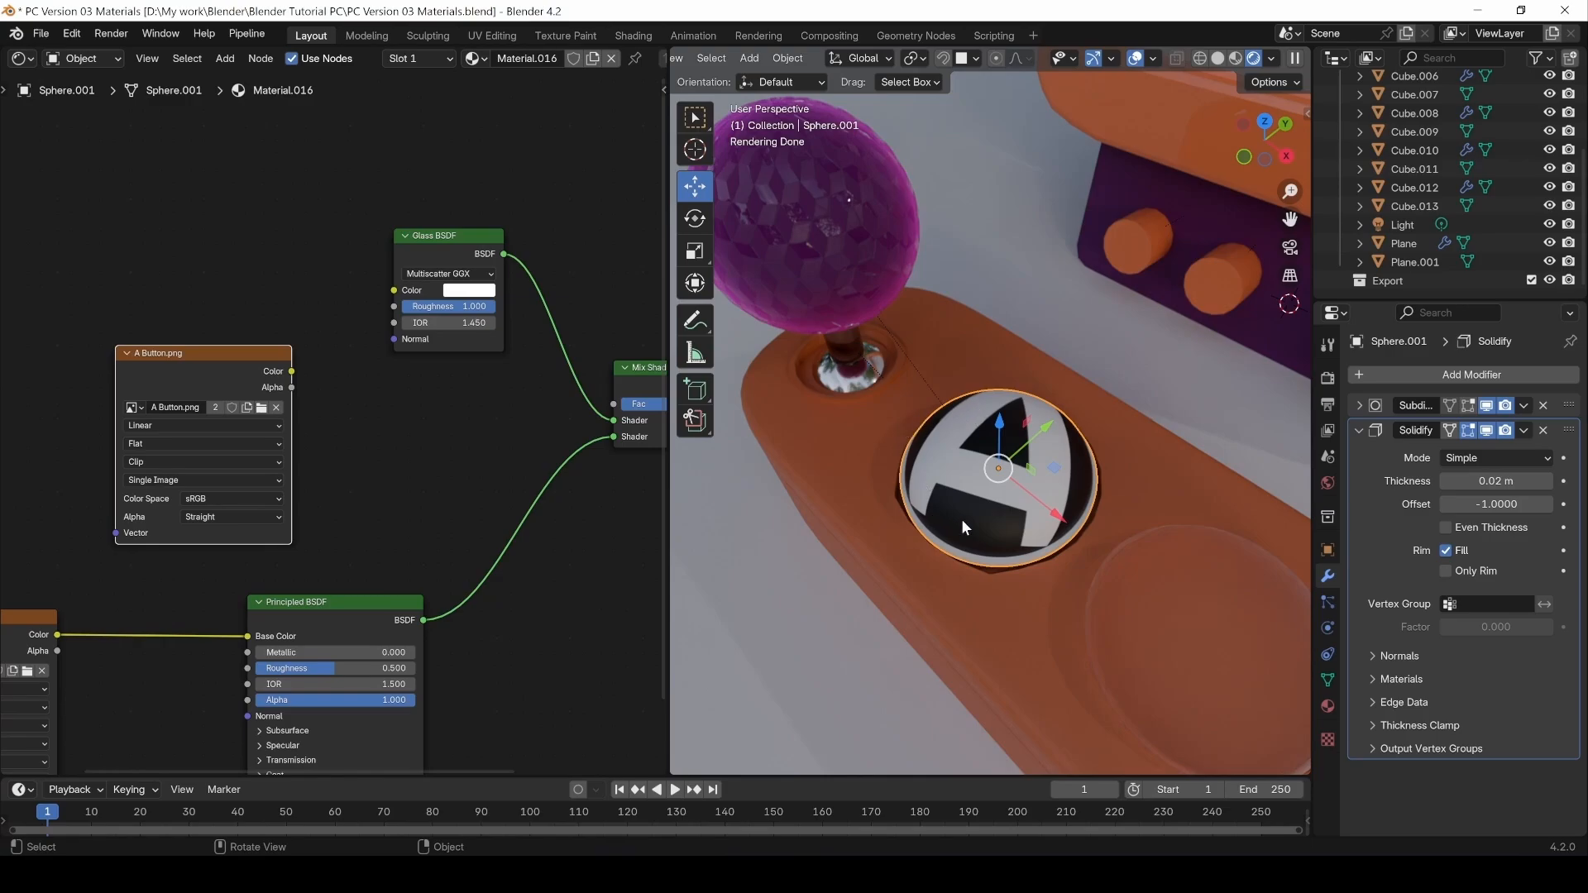
{"action": "middle_click_drag", "start_coordinate": [395, 273], "coordinate": [310, 343]}
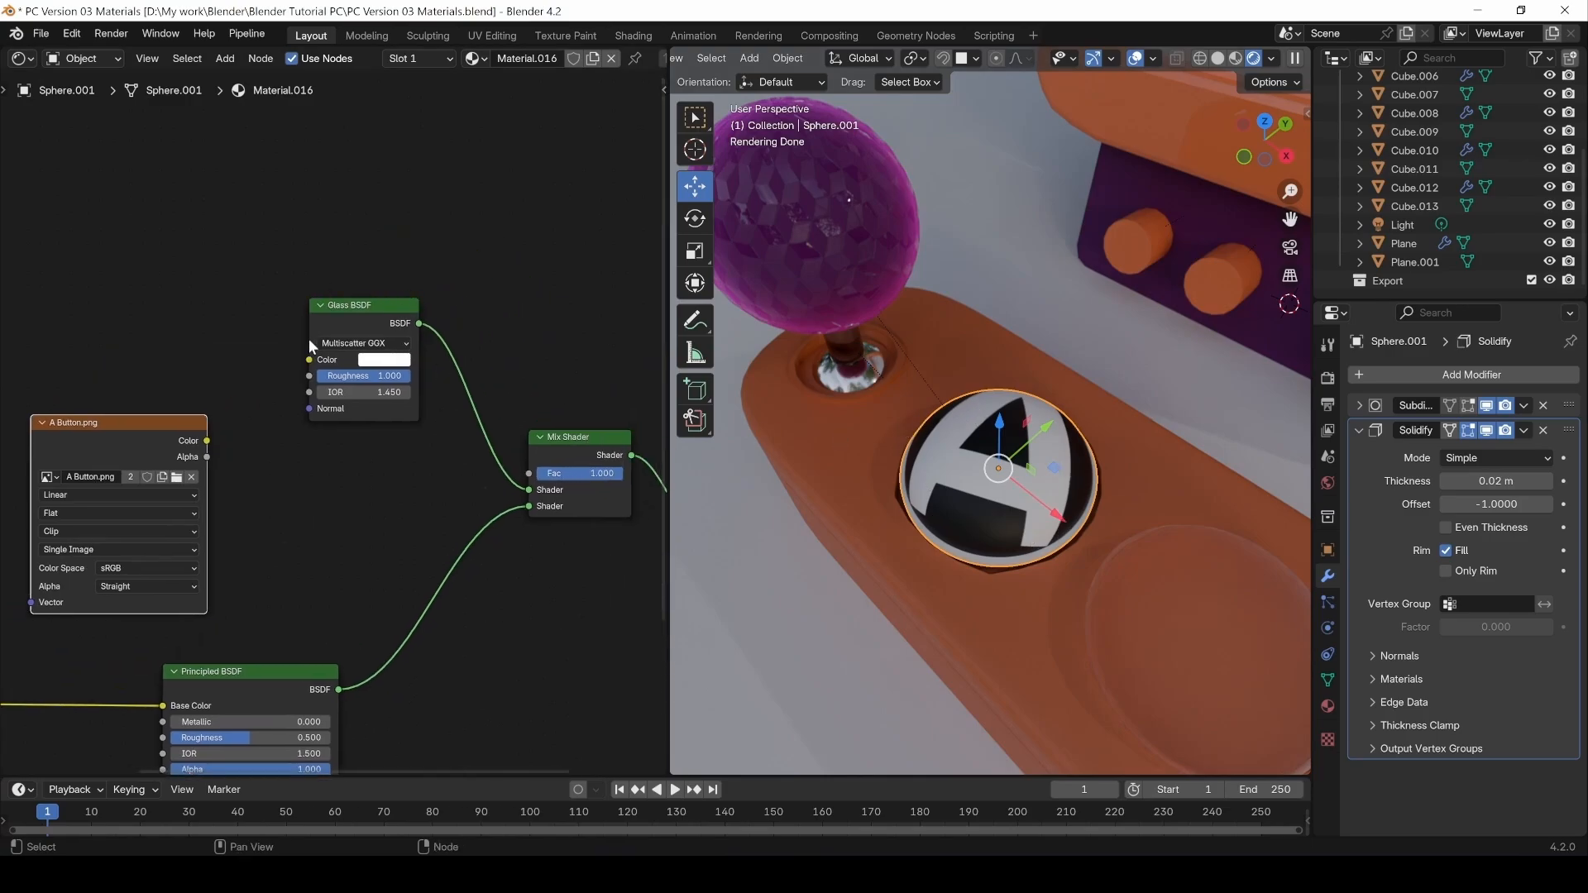
{"action": "left_click_drag", "start_coordinate": [206, 441], "coordinate": [530, 474]}
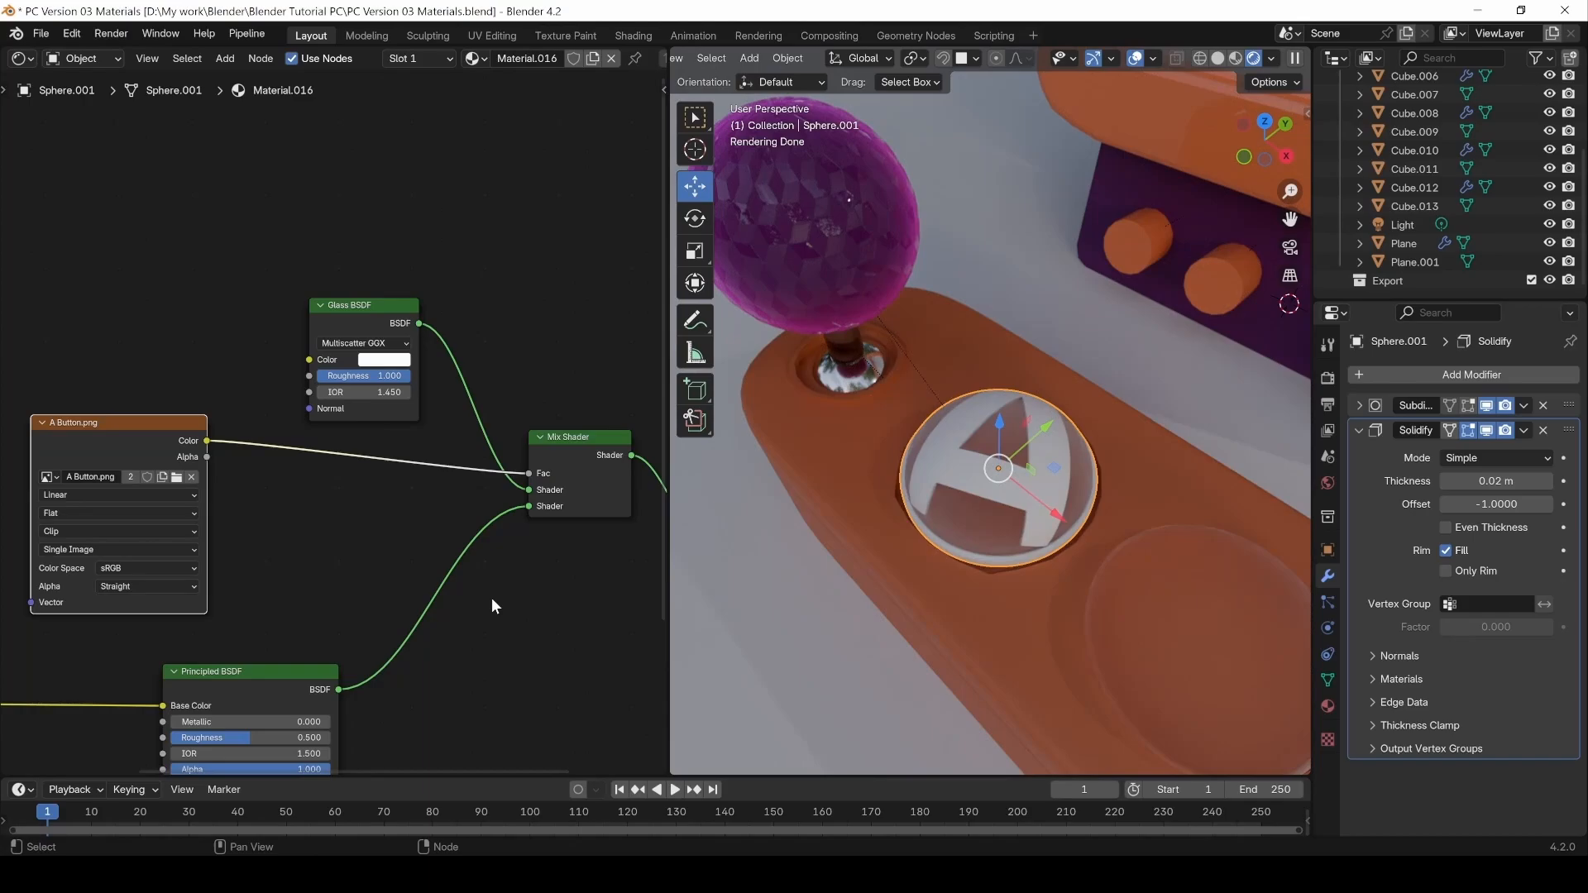
Inspect the glass button and its letter A from above and from an angle.
{"action": "middle_click_drag", "start_coordinate": [499, 598], "coordinate": [397, 579]}
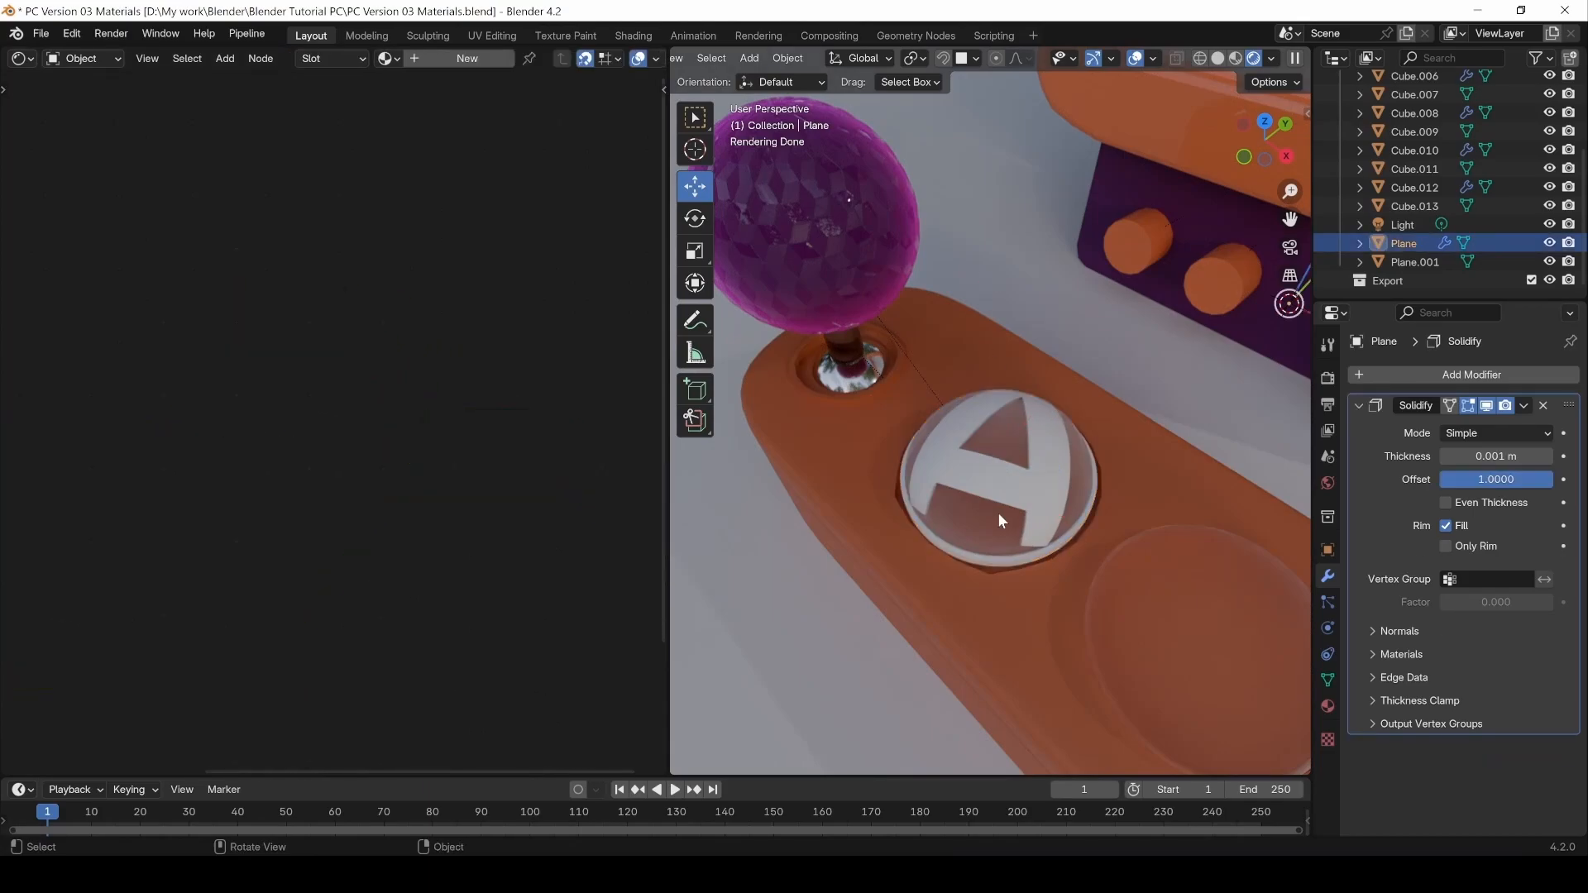
{"action": "scroll", "coordinate": [1017, 522], "scroll_direction": "down", "scroll_amount": 4}
{"action": "middle_click_drag", "start_coordinate": [1017, 522], "coordinate": [993, 599]}
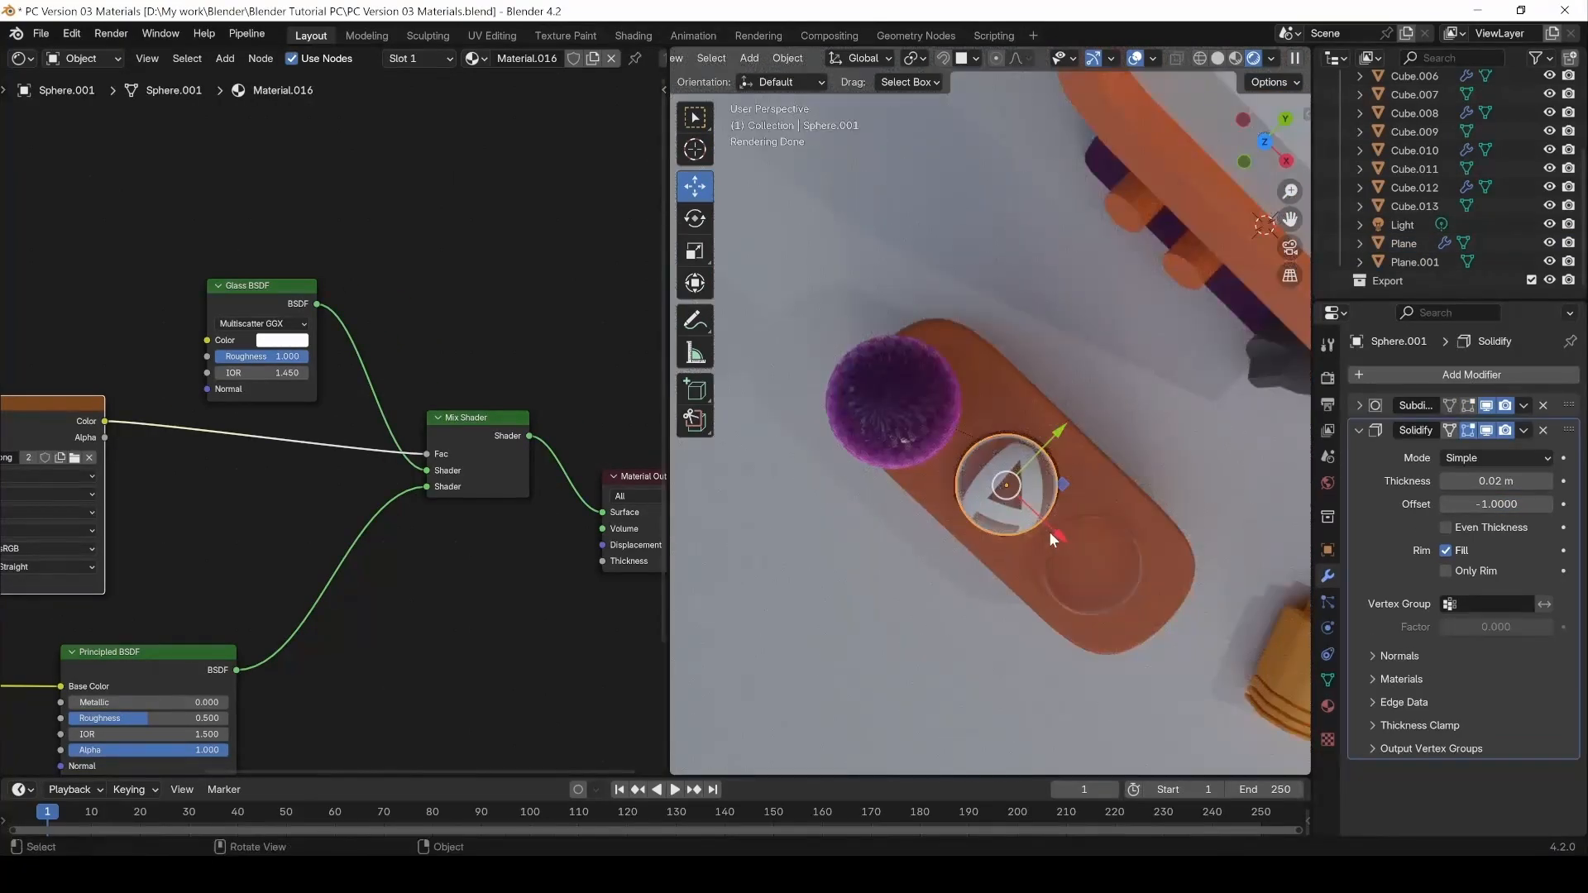
{"action": "middle_click_drag", "start_coordinate": [1049, 531], "coordinate": [928, 589]}
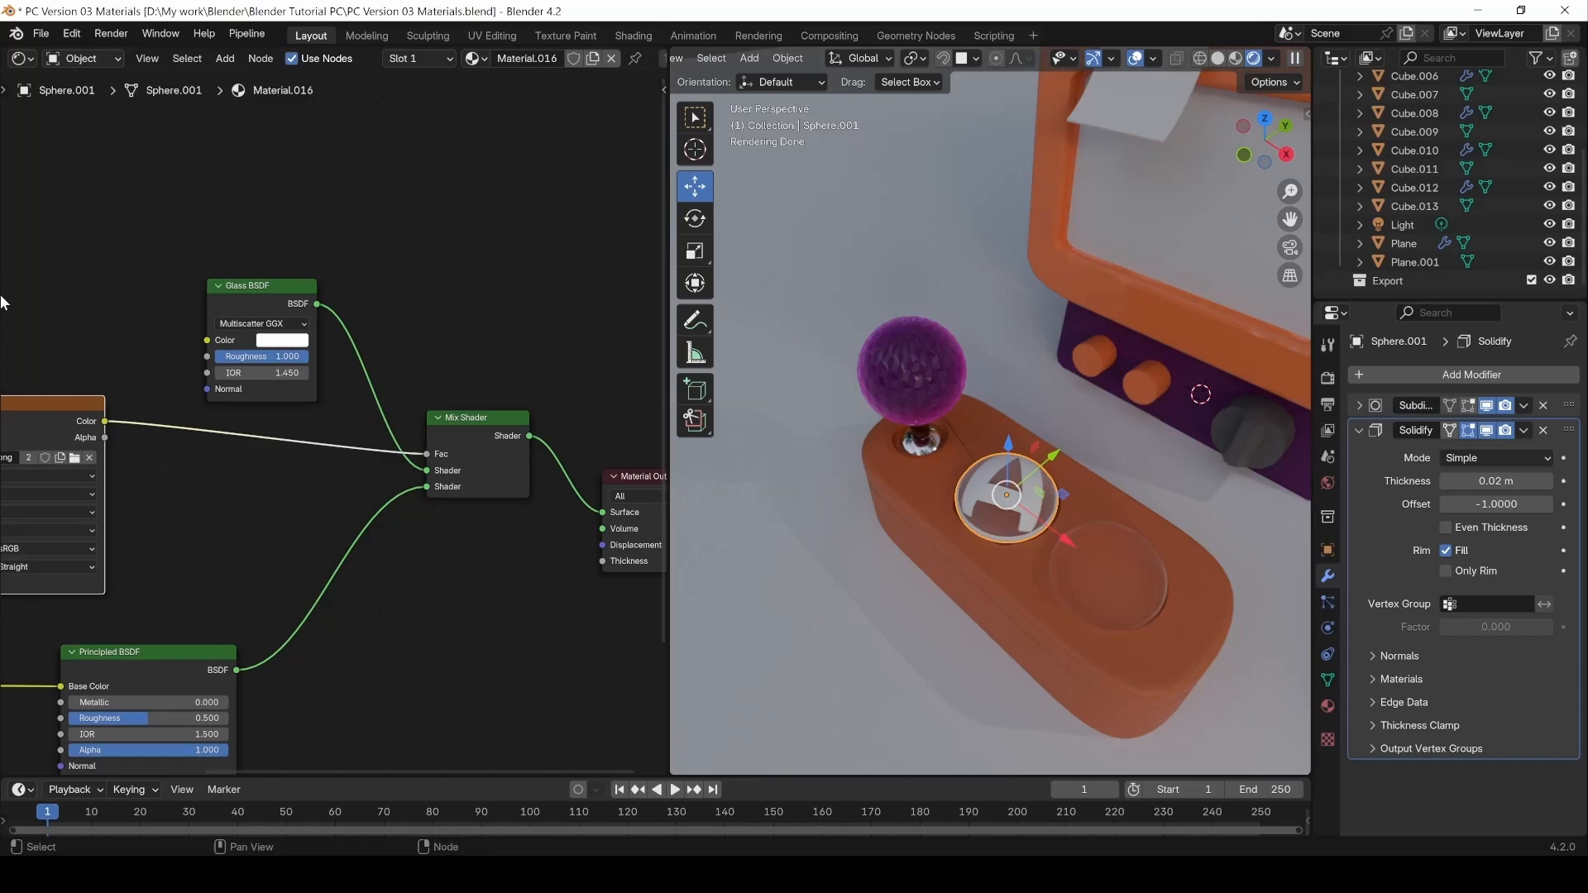
{"action": "middle_click_drag", "start_coordinate": [229, 477], "coordinate": [506, 358]}
{"action": "left_click", "coordinate": [44, 550]}
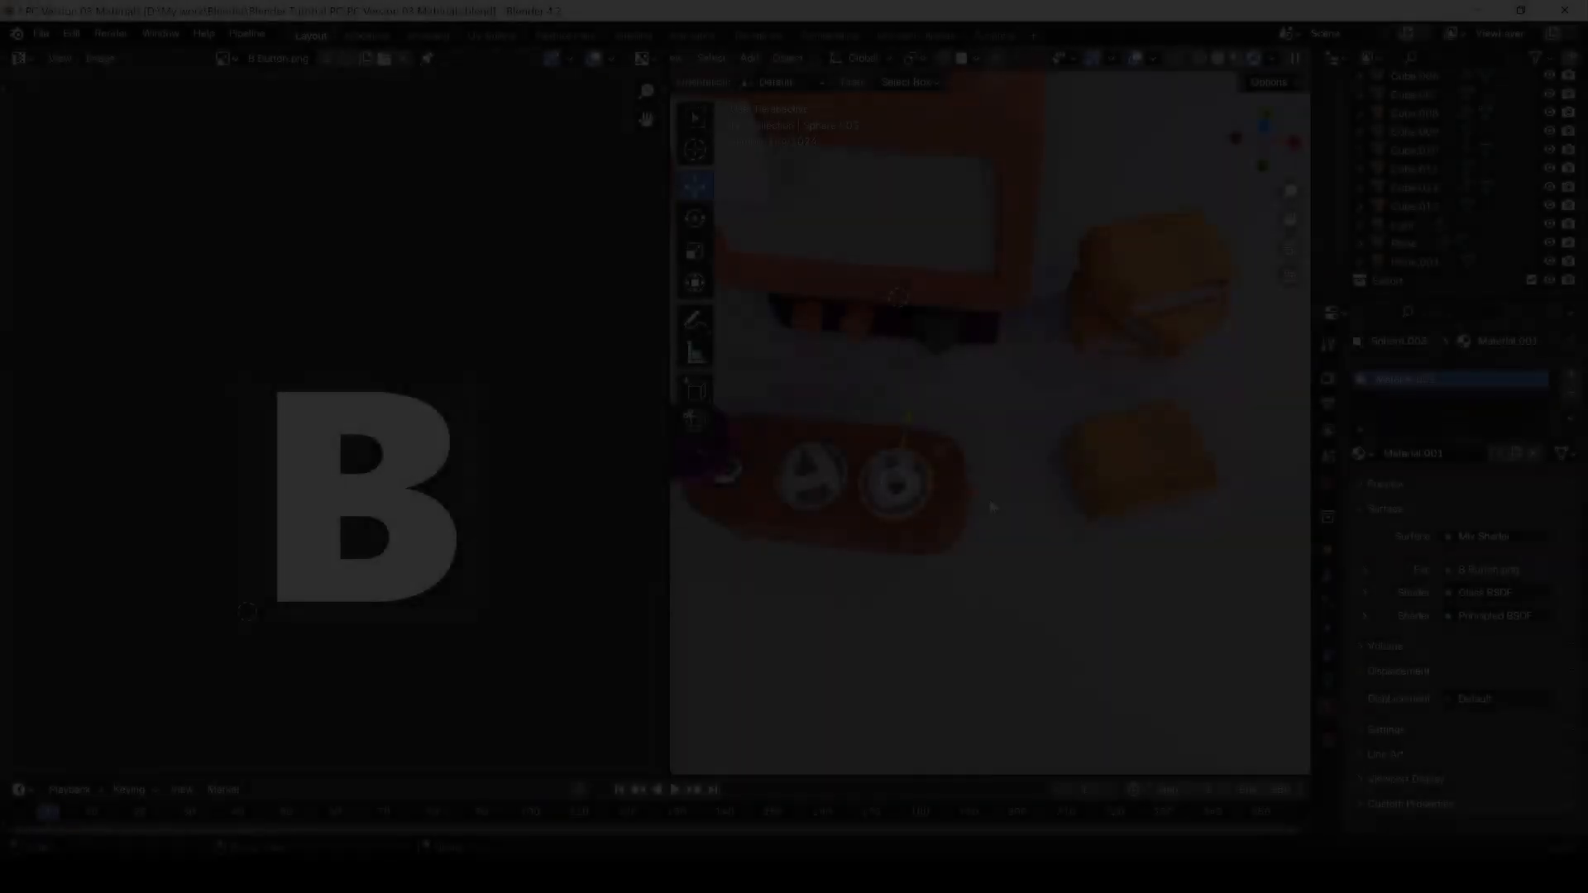
{"action": "scroll", "coordinate": [920, 517], "scroll_direction": "up", "scroll_amount": 4}
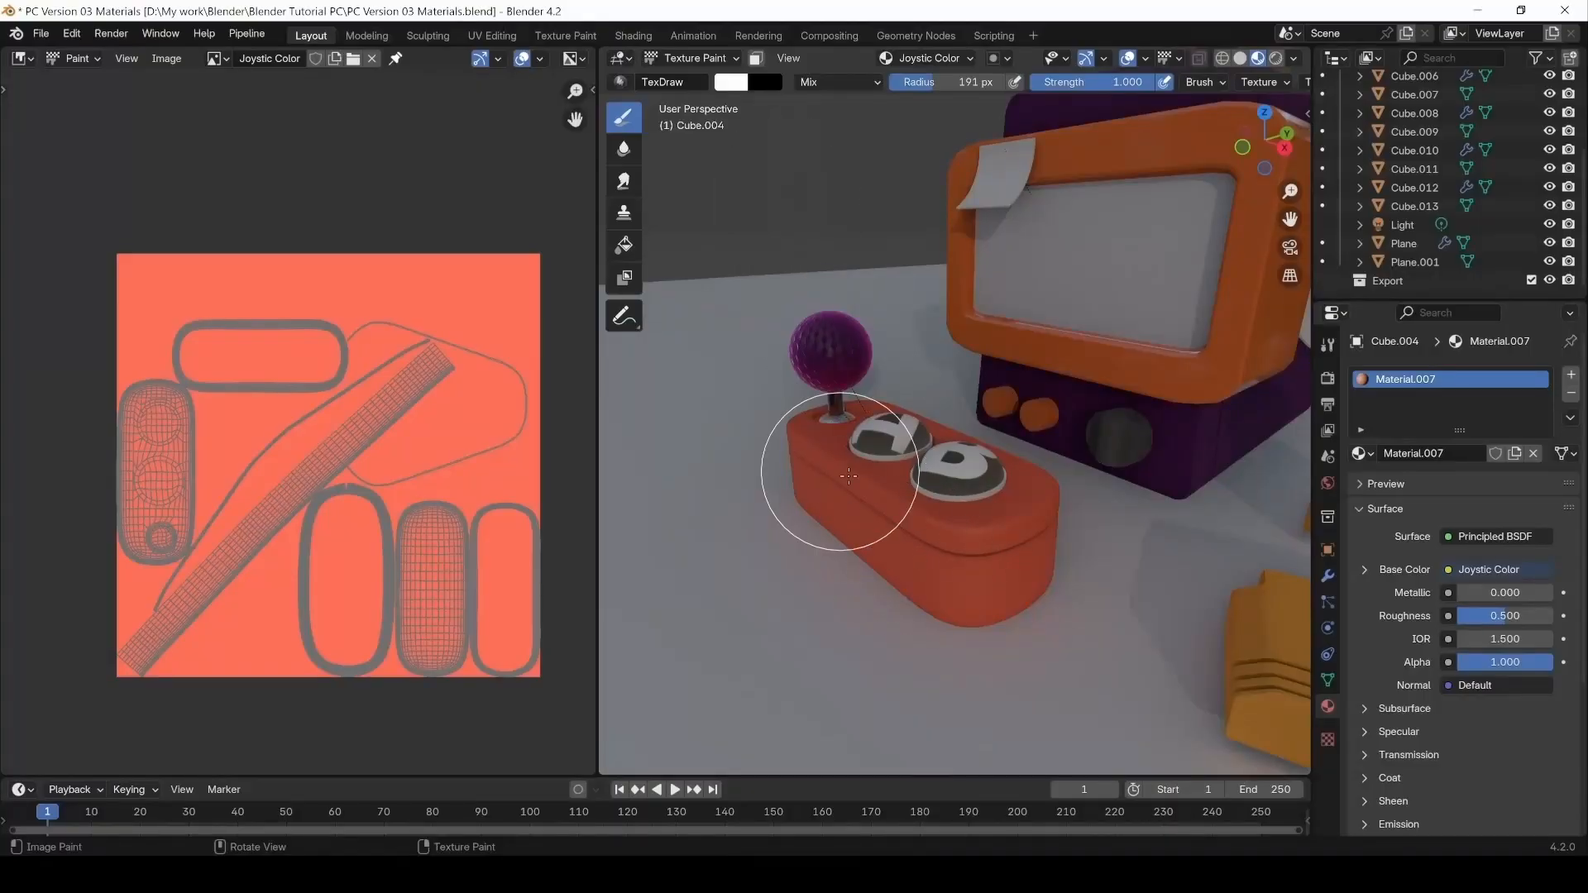
{"action": "mouse_move", "coordinate": [851, 482]}
{"action": "left_mouse_down"}
{"action": "mouse_move", "coordinate": [1028, 489]}
{"action": "mouse_move", "coordinate": [932, 553]}
{"action": "mouse_move", "coordinate": [797, 489]}
{"action": "left_mouse_up"}
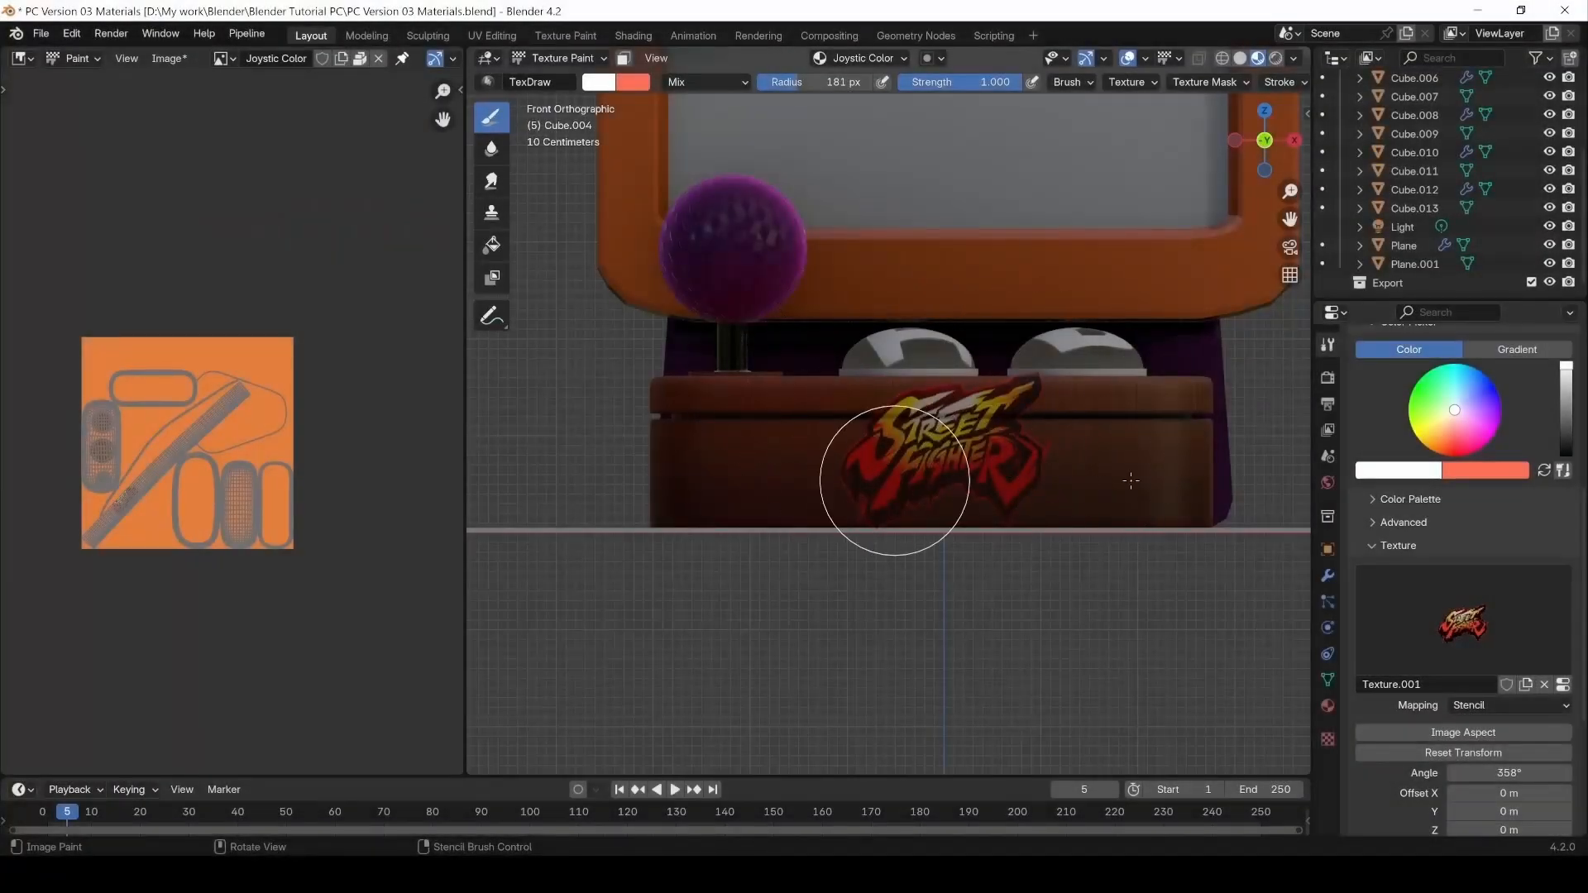
{"action": "left_click_drag", "start_coordinate": [894, 481], "coordinate": [880, 461]}
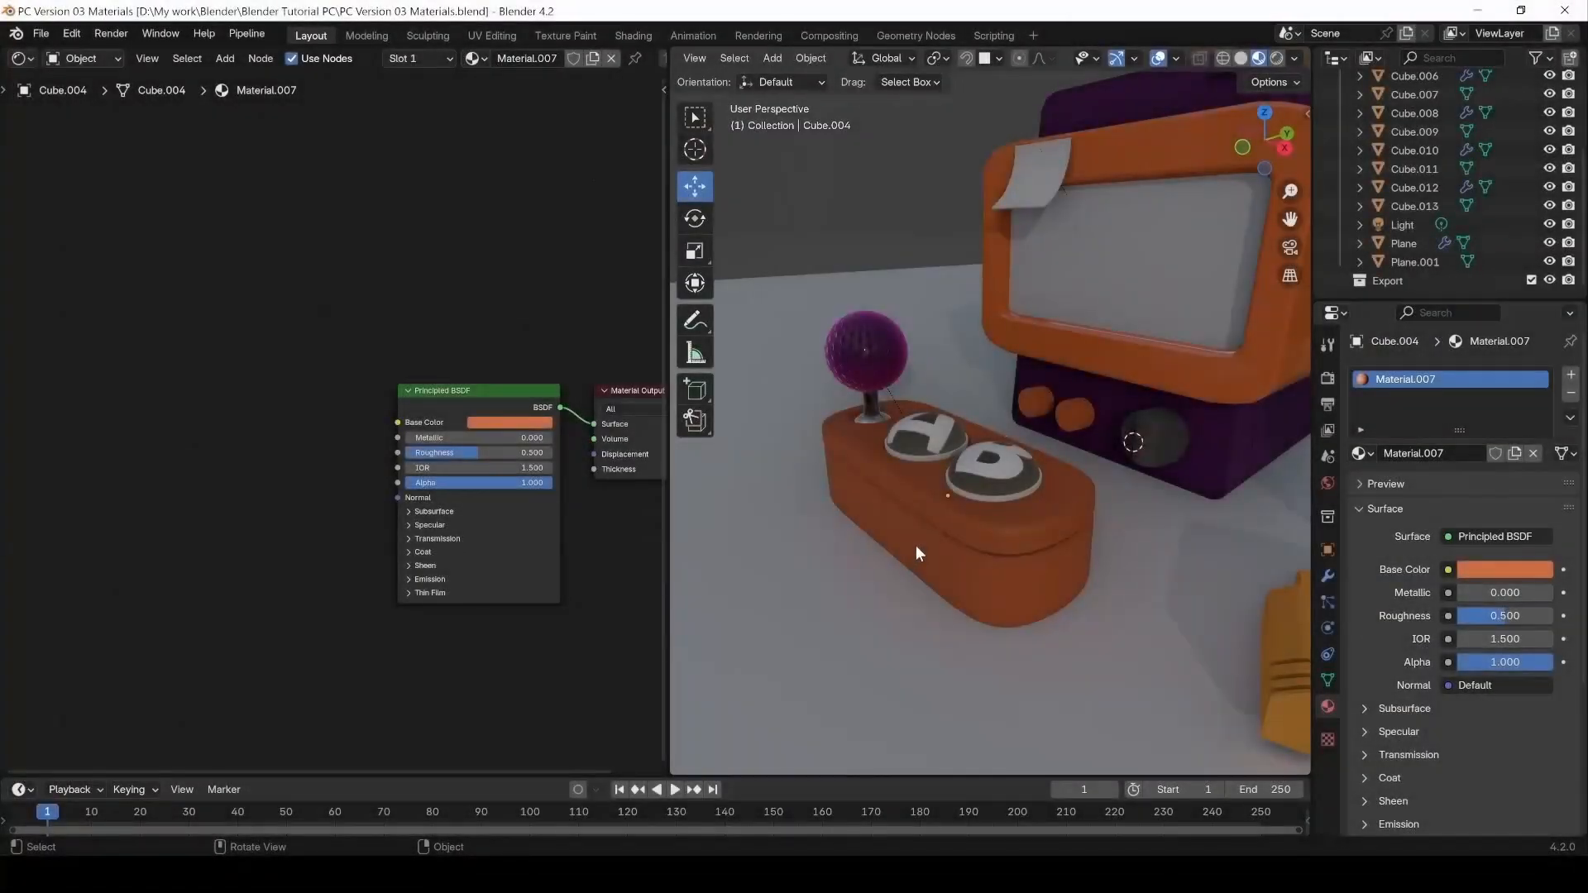
Select the orange joystick base as the active object and widen the 3D viewport against the node editor.
{"action": "left_click", "coordinate": [916, 544]}
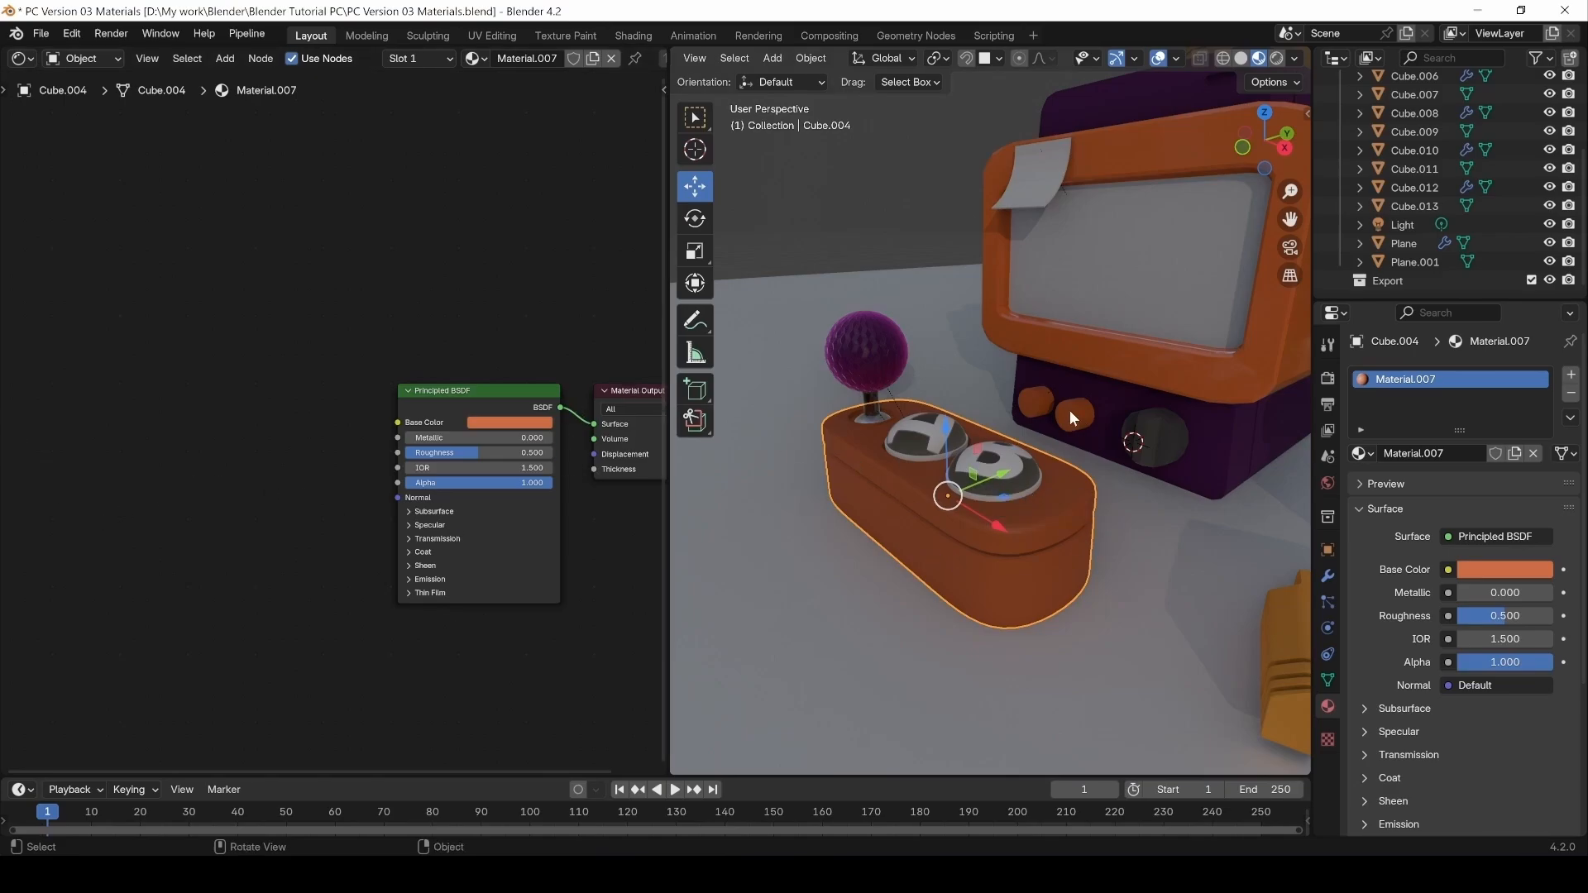
{"action": "scroll", "coordinate": [691, 59], "scroll_direction": "up", "scroll_amount": 5}
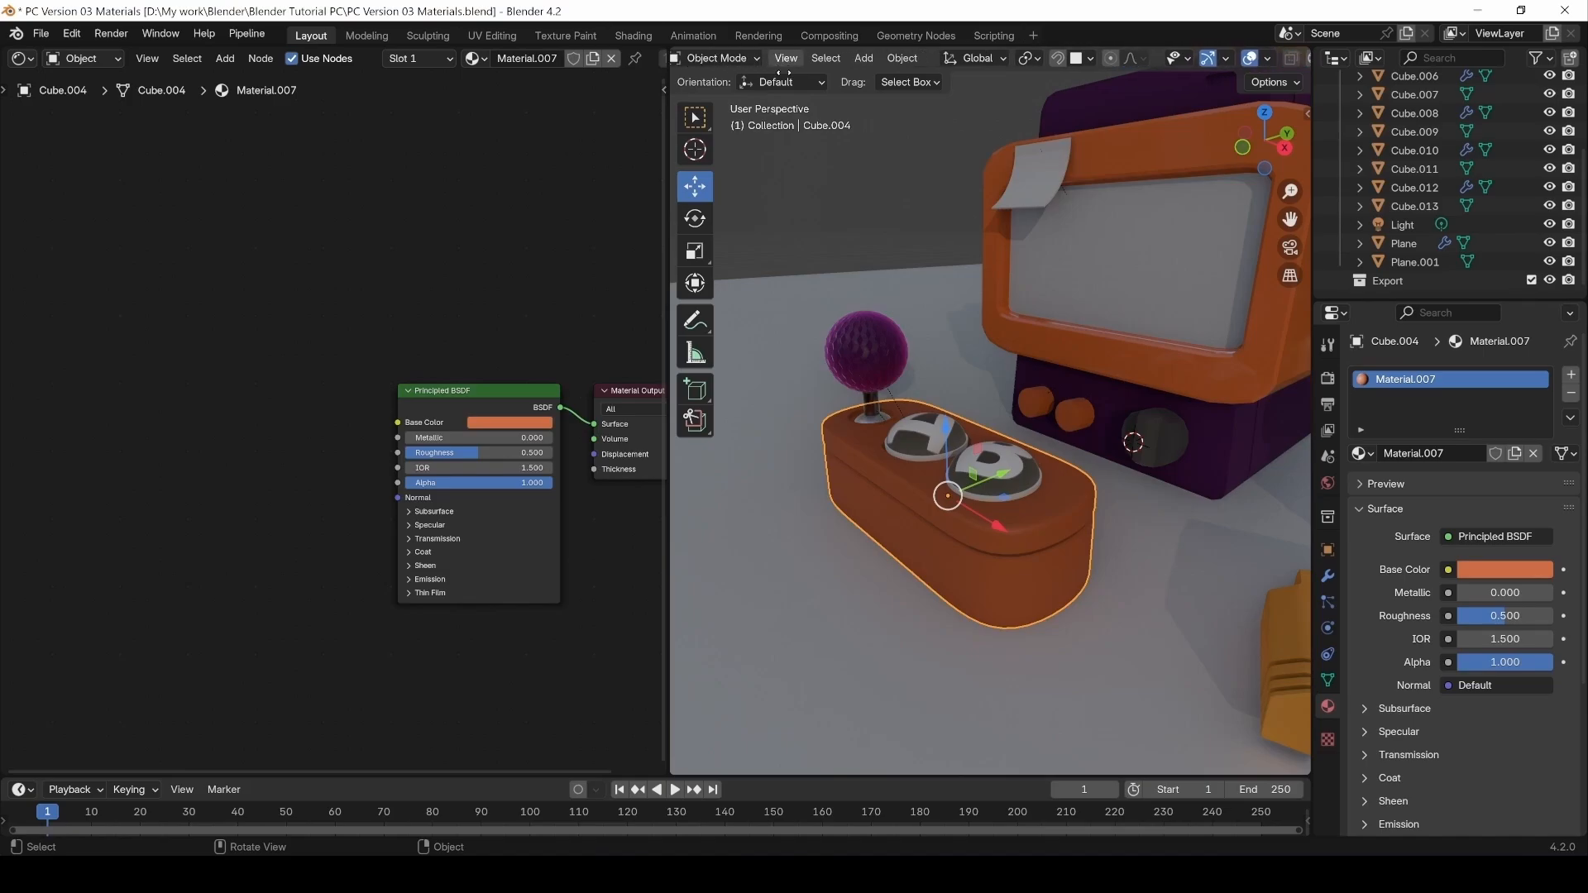
{"action": "left_click", "coordinate": [735, 61]}
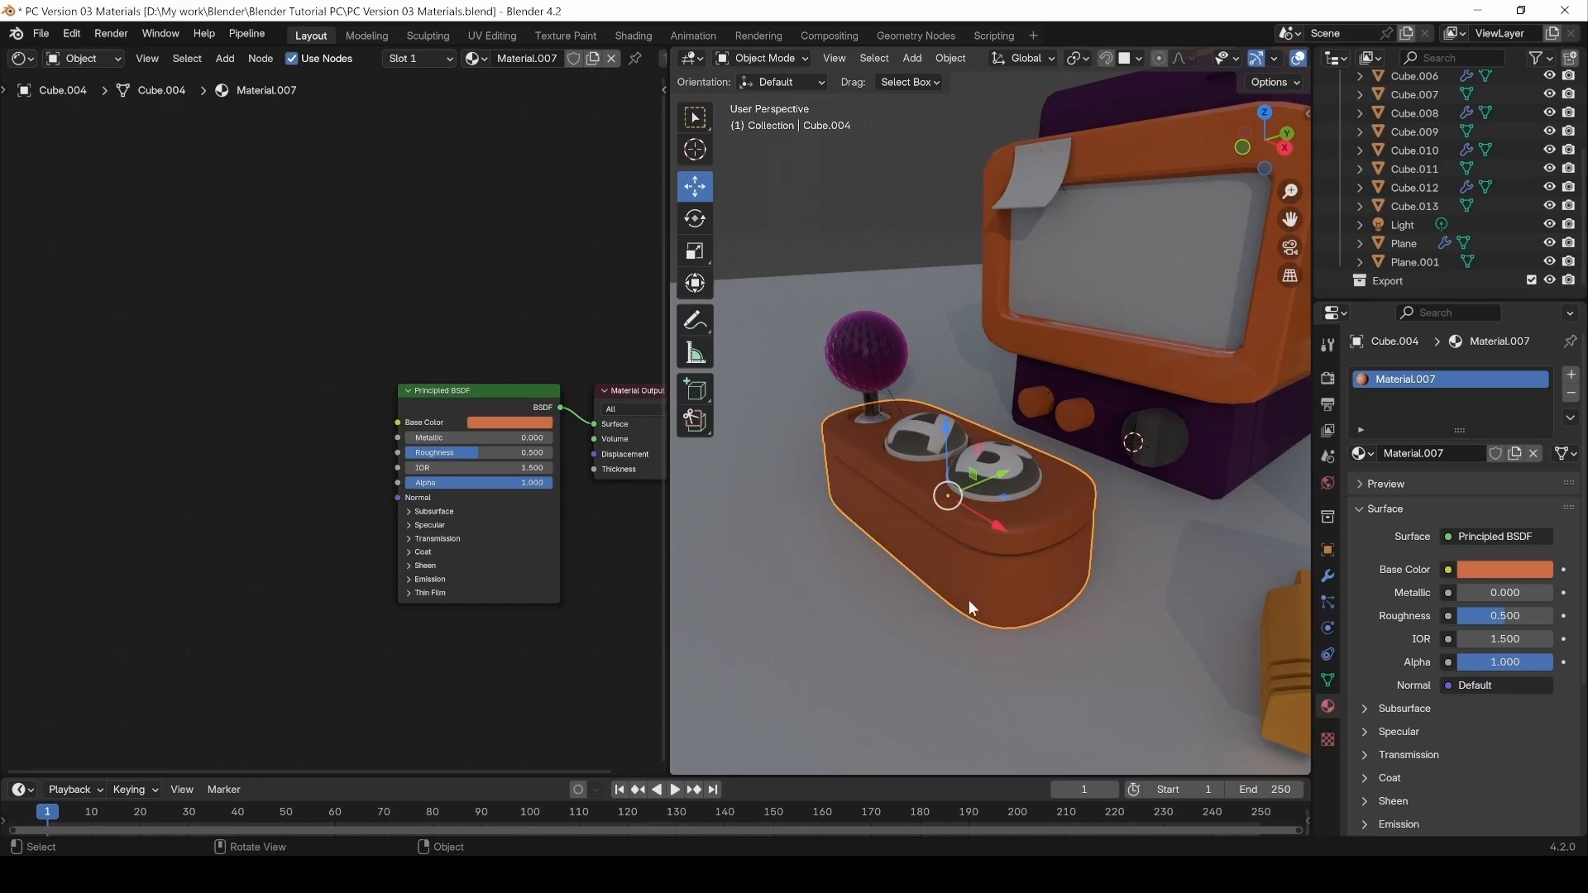
{"action": "left_click", "coordinate": [1089, 436]}
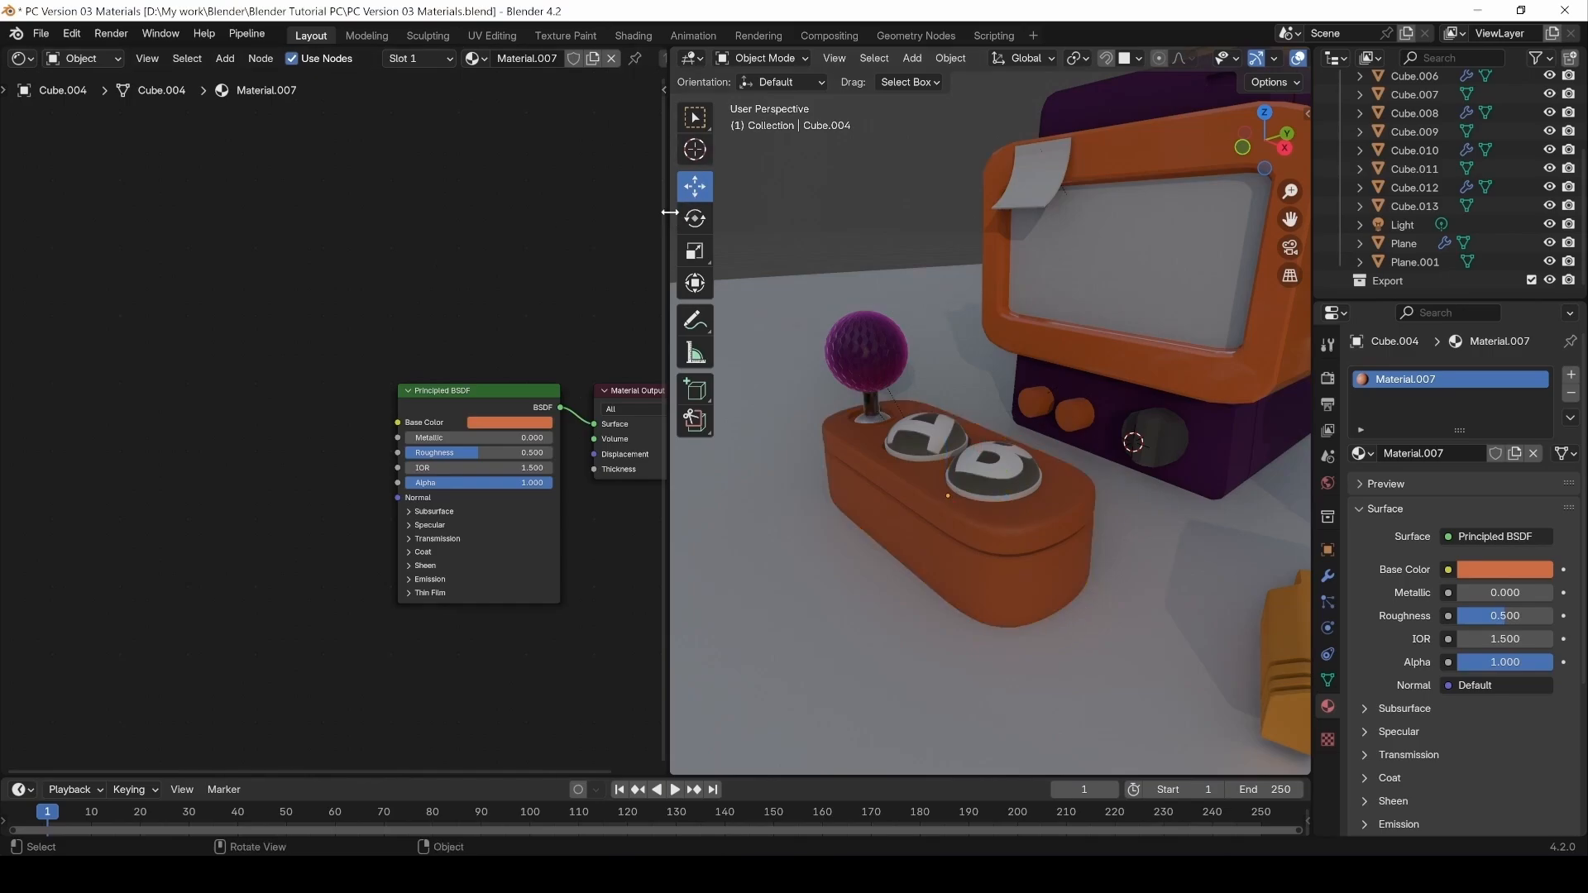
{"action": "left_click_drag", "start_coordinate": [668, 213], "coordinate": [598, 213]}
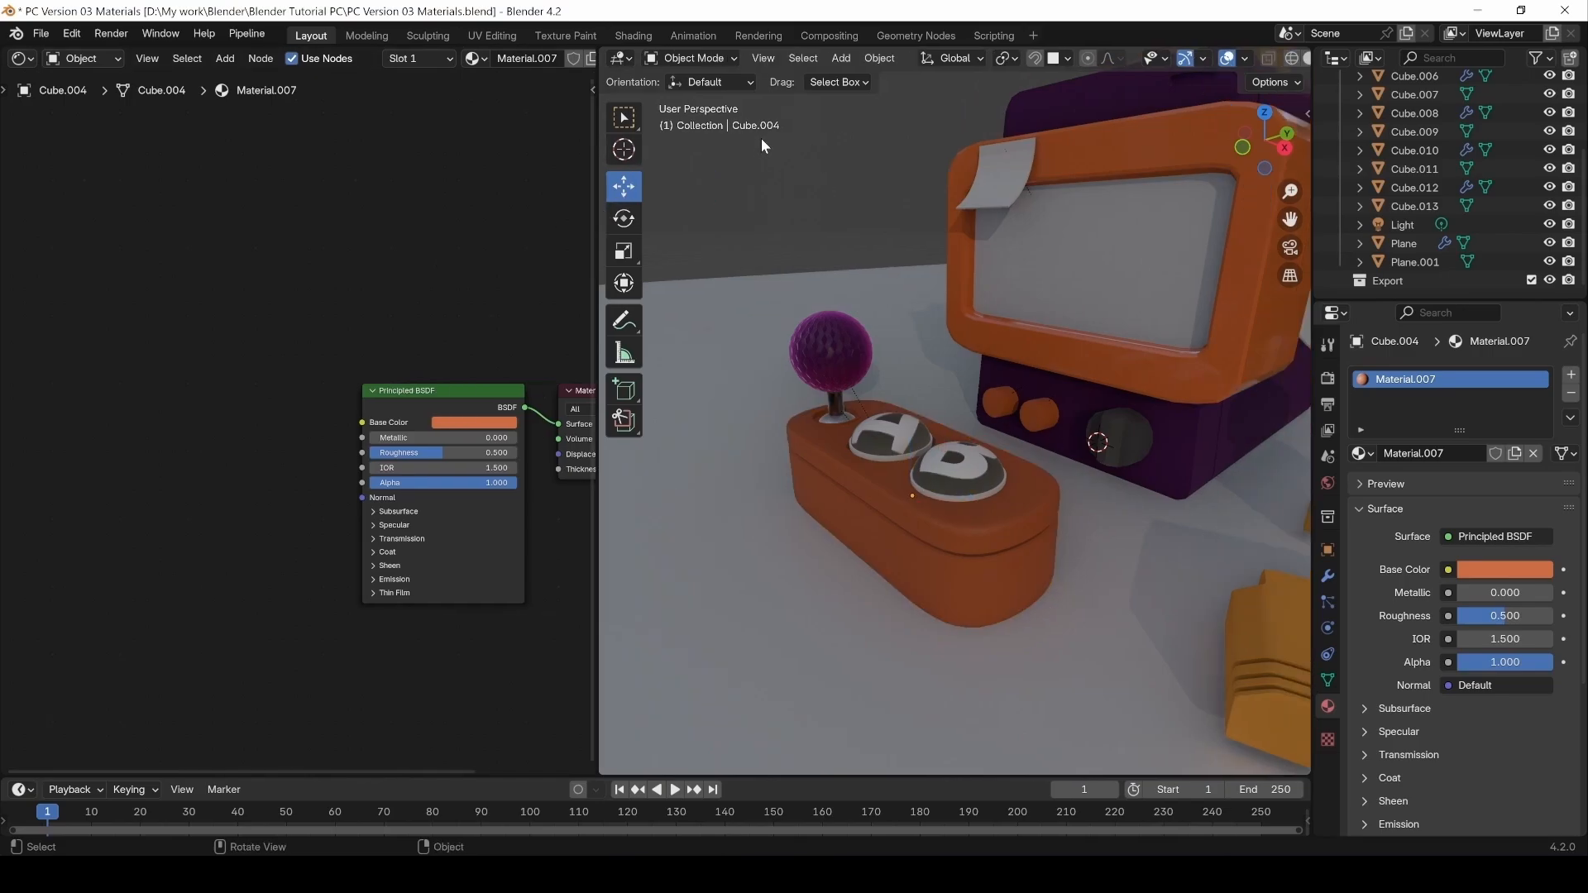
Switch the joystick base to Texture Paint mode and try a brush stroke on its front side.
{"action": "left_click", "coordinate": [693, 57]}
{"action": "left_click", "coordinate": [701, 175]}
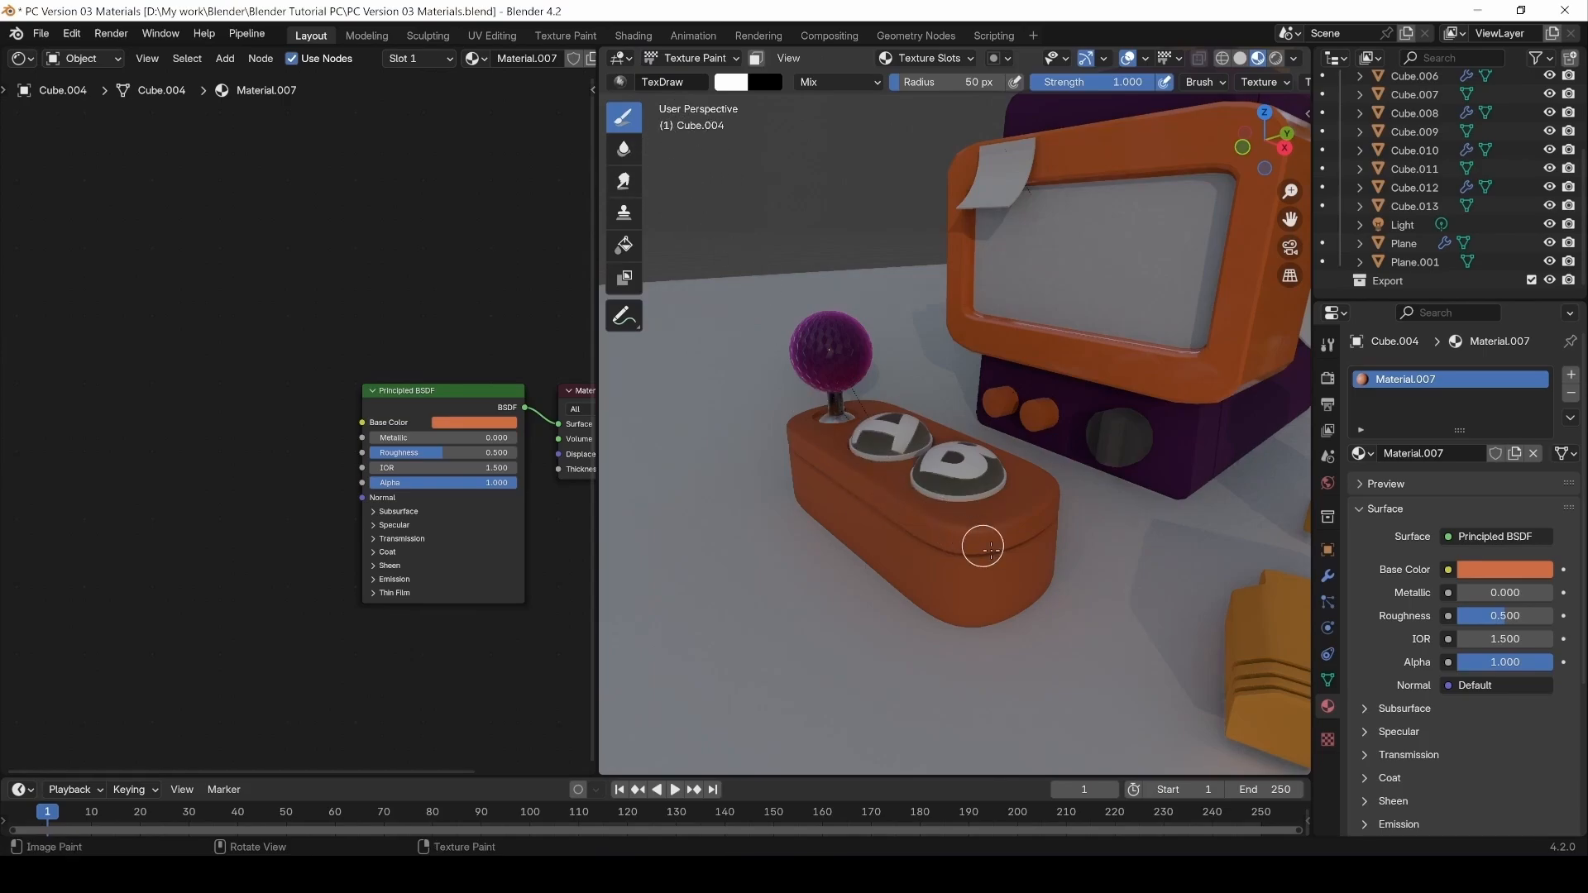
{"action": "left_click", "coordinate": [963, 600]}
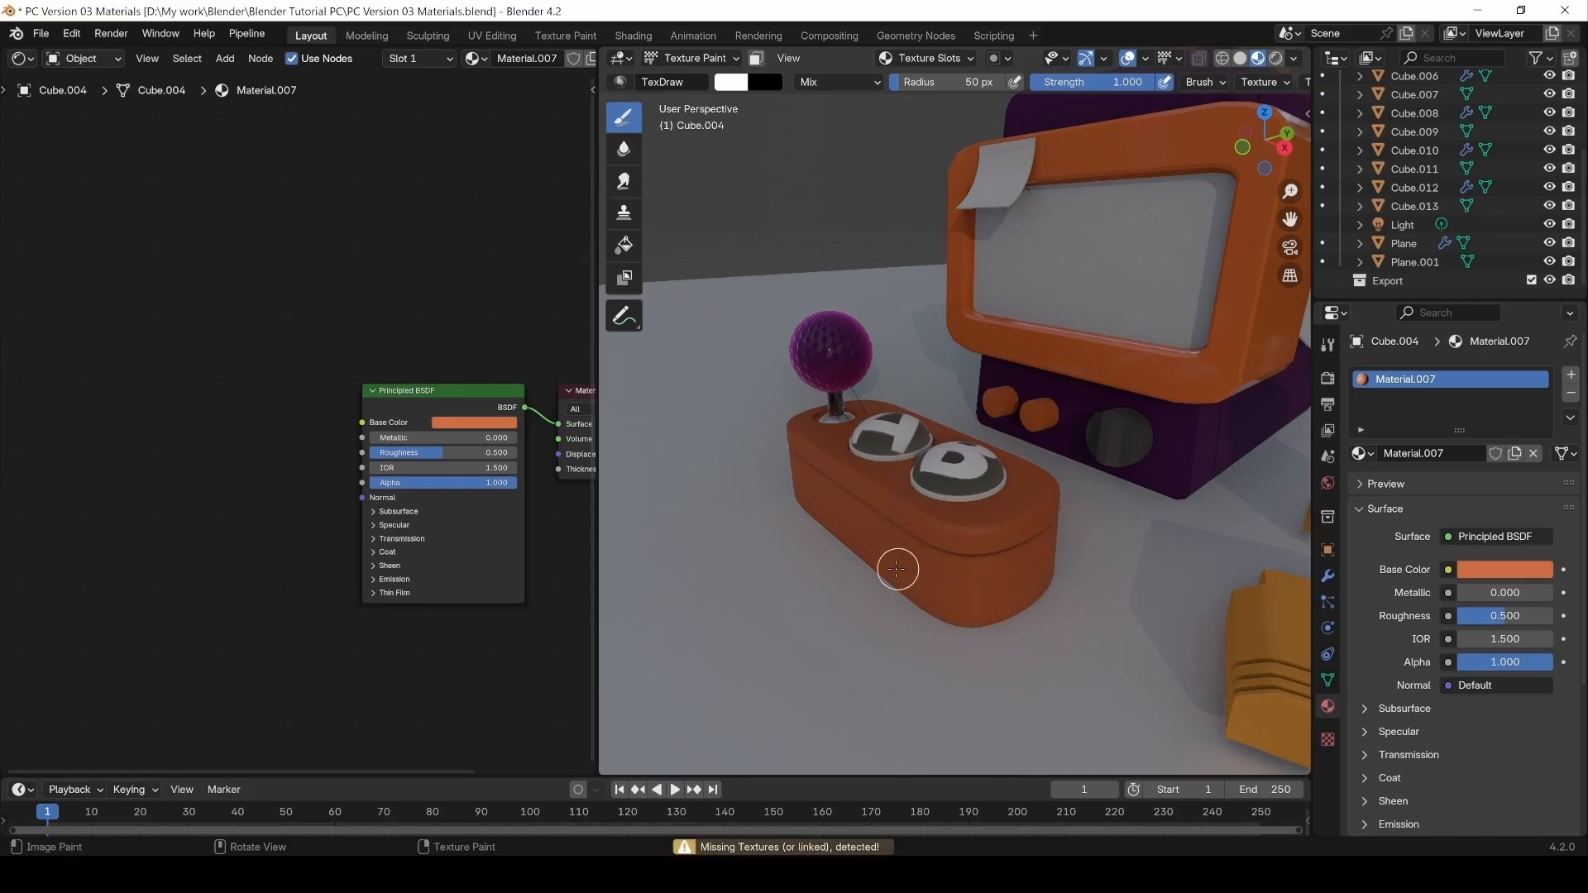
{"action": "left_click_drag", "start_coordinate": [915, 531], "coordinate": [1023, 586]}
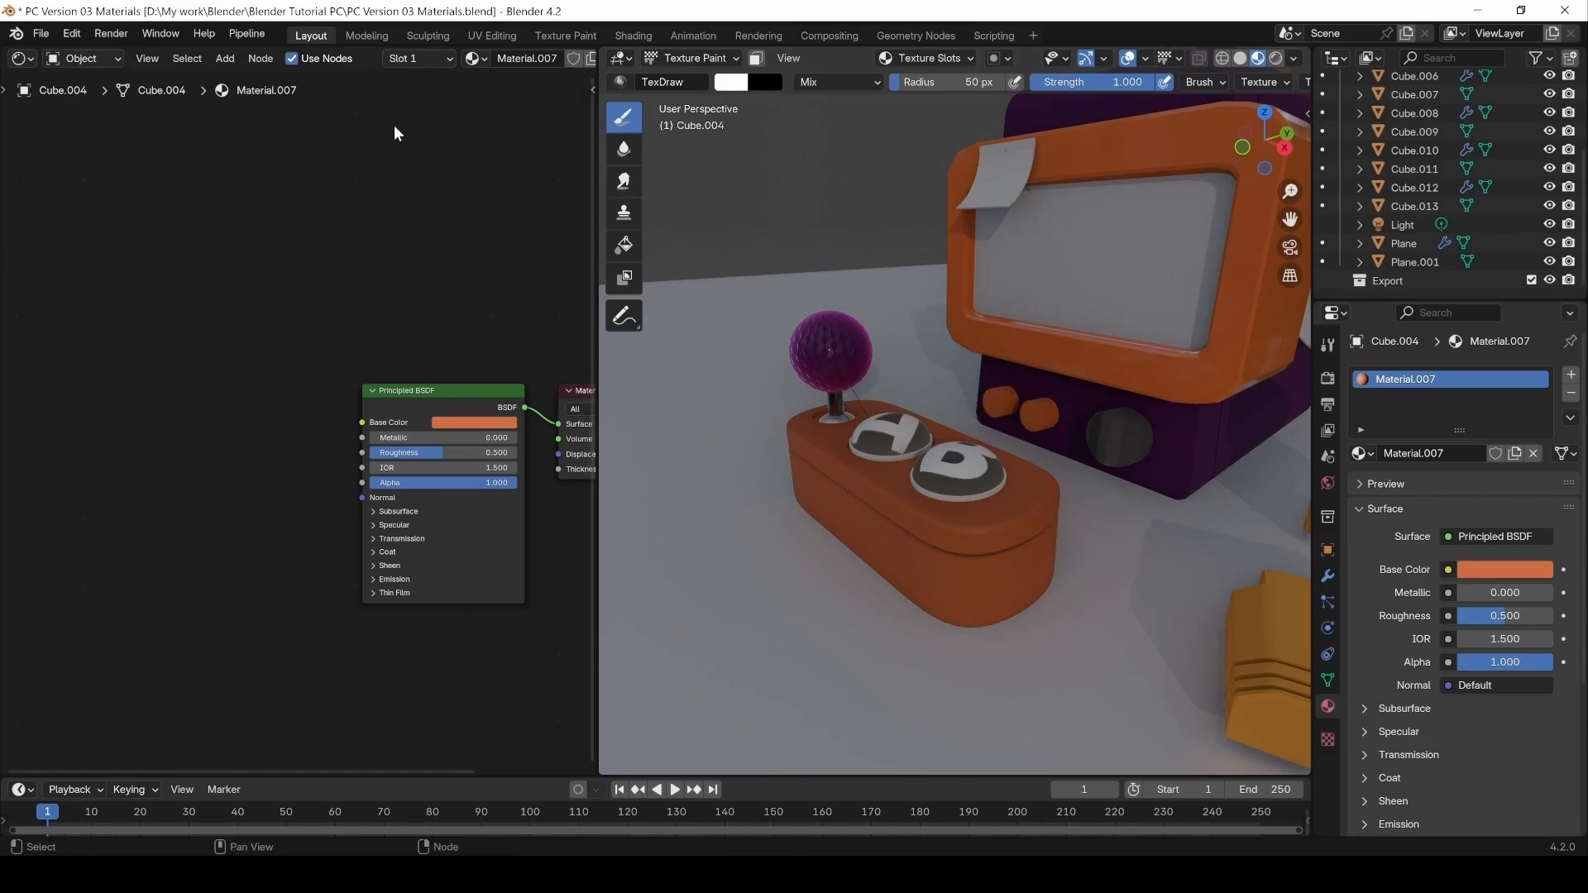
Change the Shader Editor area to an Image Editor.
{"action": "left_click", "coordinate": [22, 58]}
{"action": "left_click", "coordinate": [21, 58]}
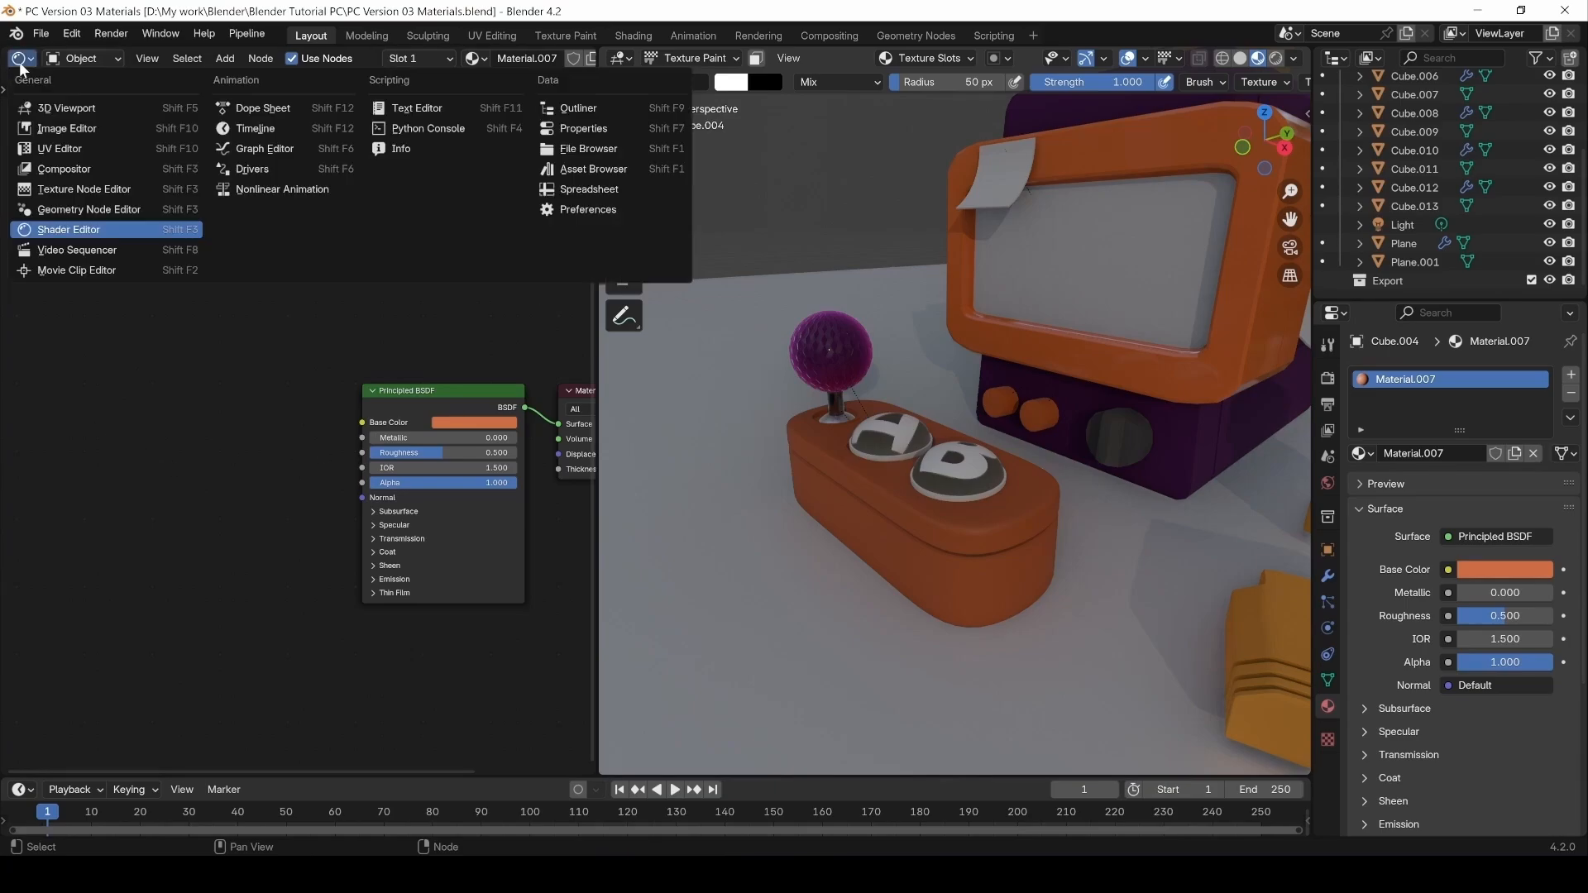
{"action": "left_click", "coordinate": [55, 130]}
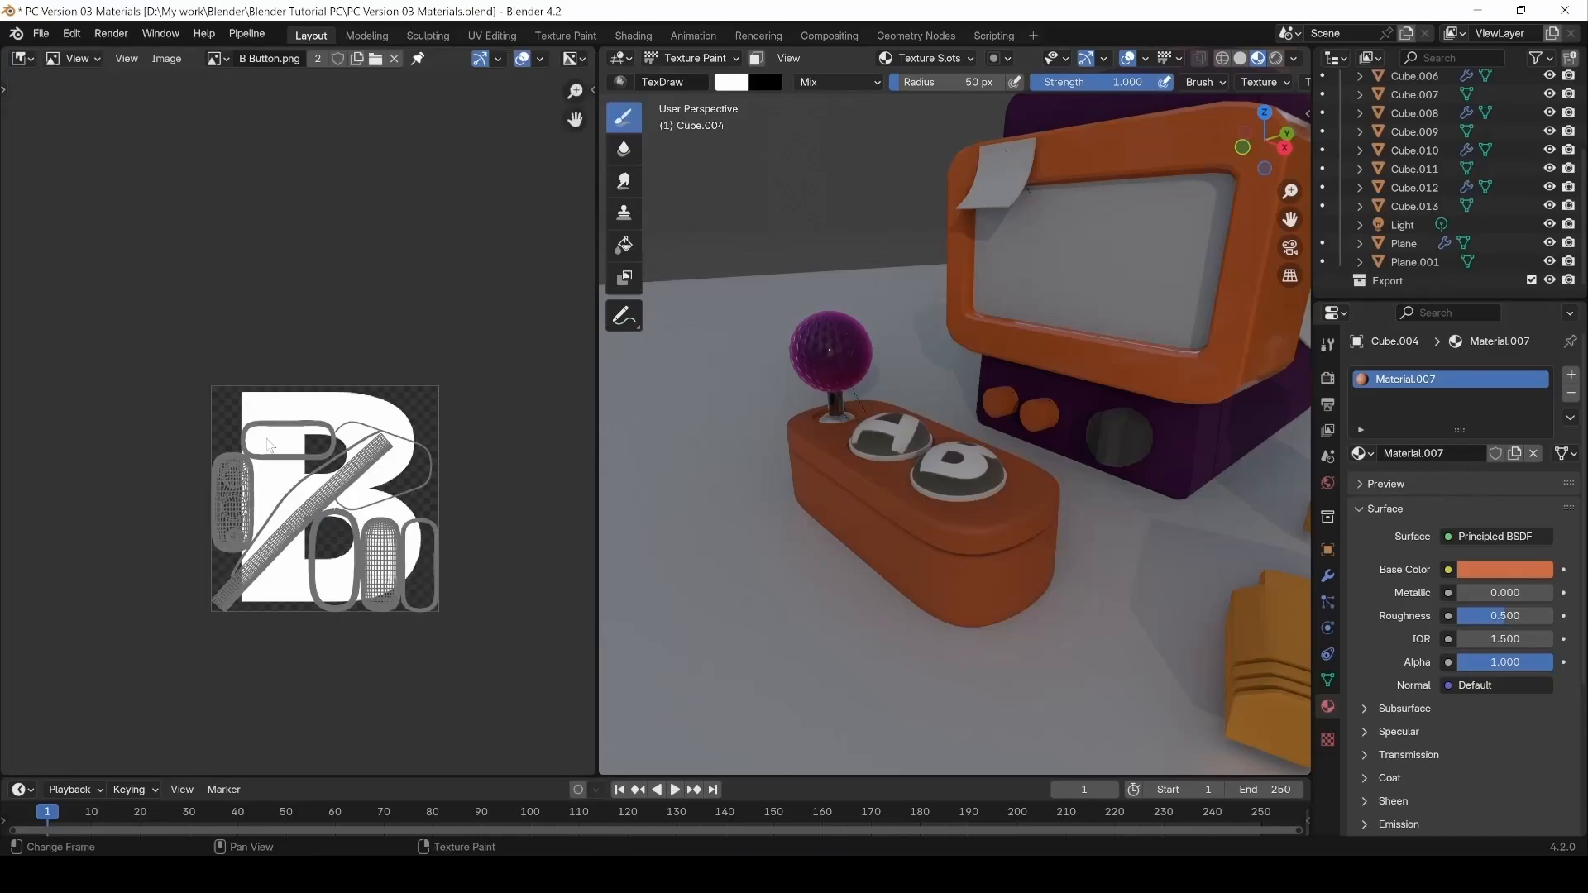
Unlink B Button.png from the Image Editor and start a new image sized 2048 by 2048 px.
{"action": "scroll", "coordinate": [352, 457], "scroll_direction": "up", "scroll_amount": 2}
{"action": "left_click", "coordinate": [395, 59]}
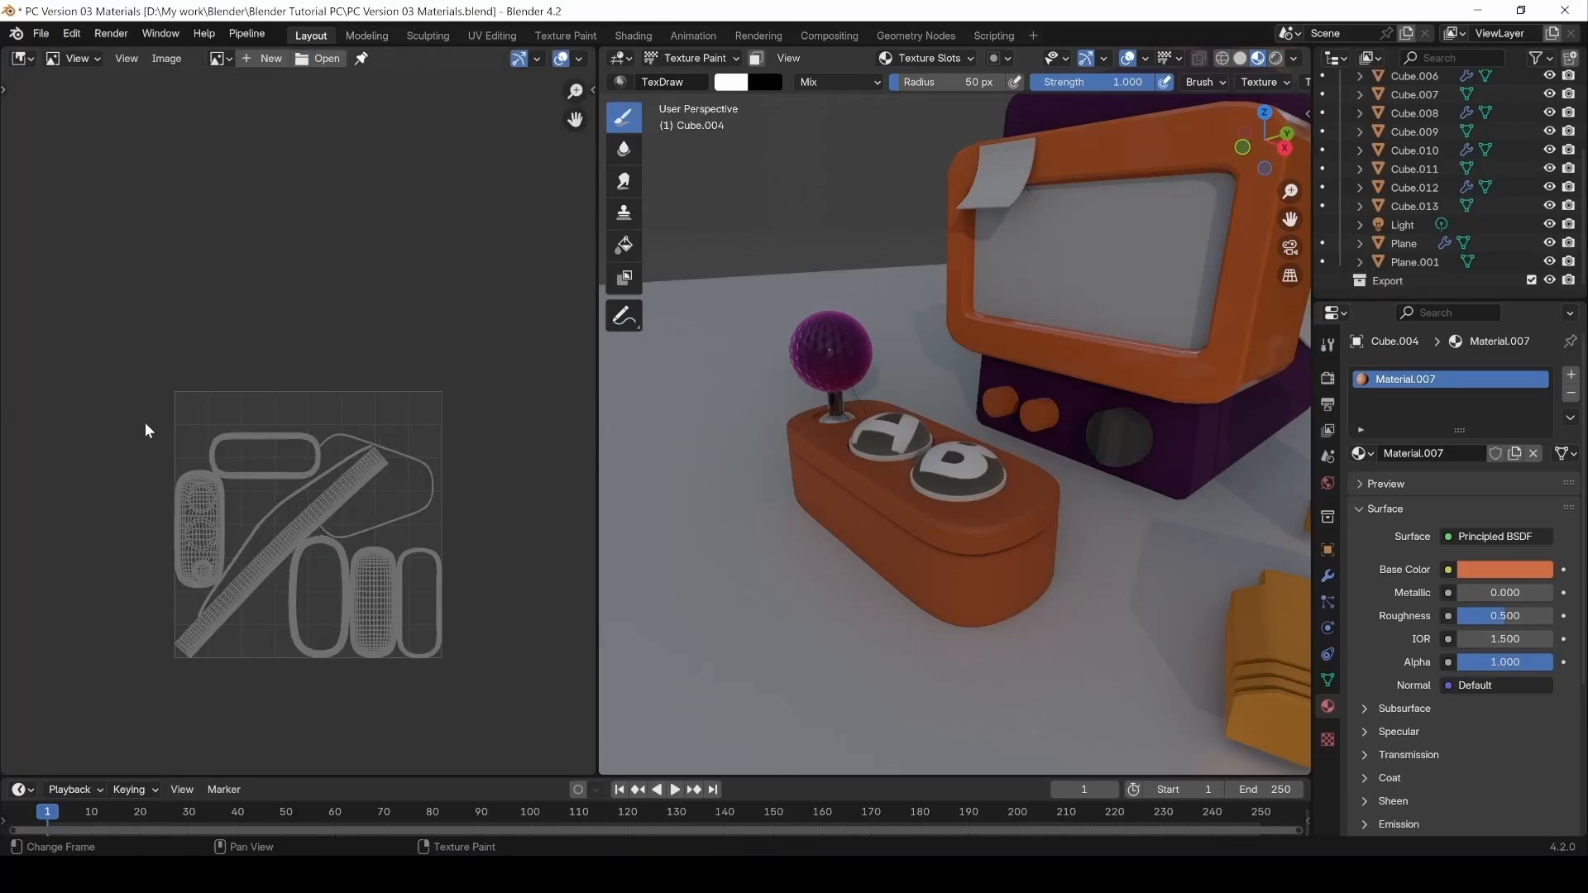
{"action": "left_click", "coordinate": [265, 58]}
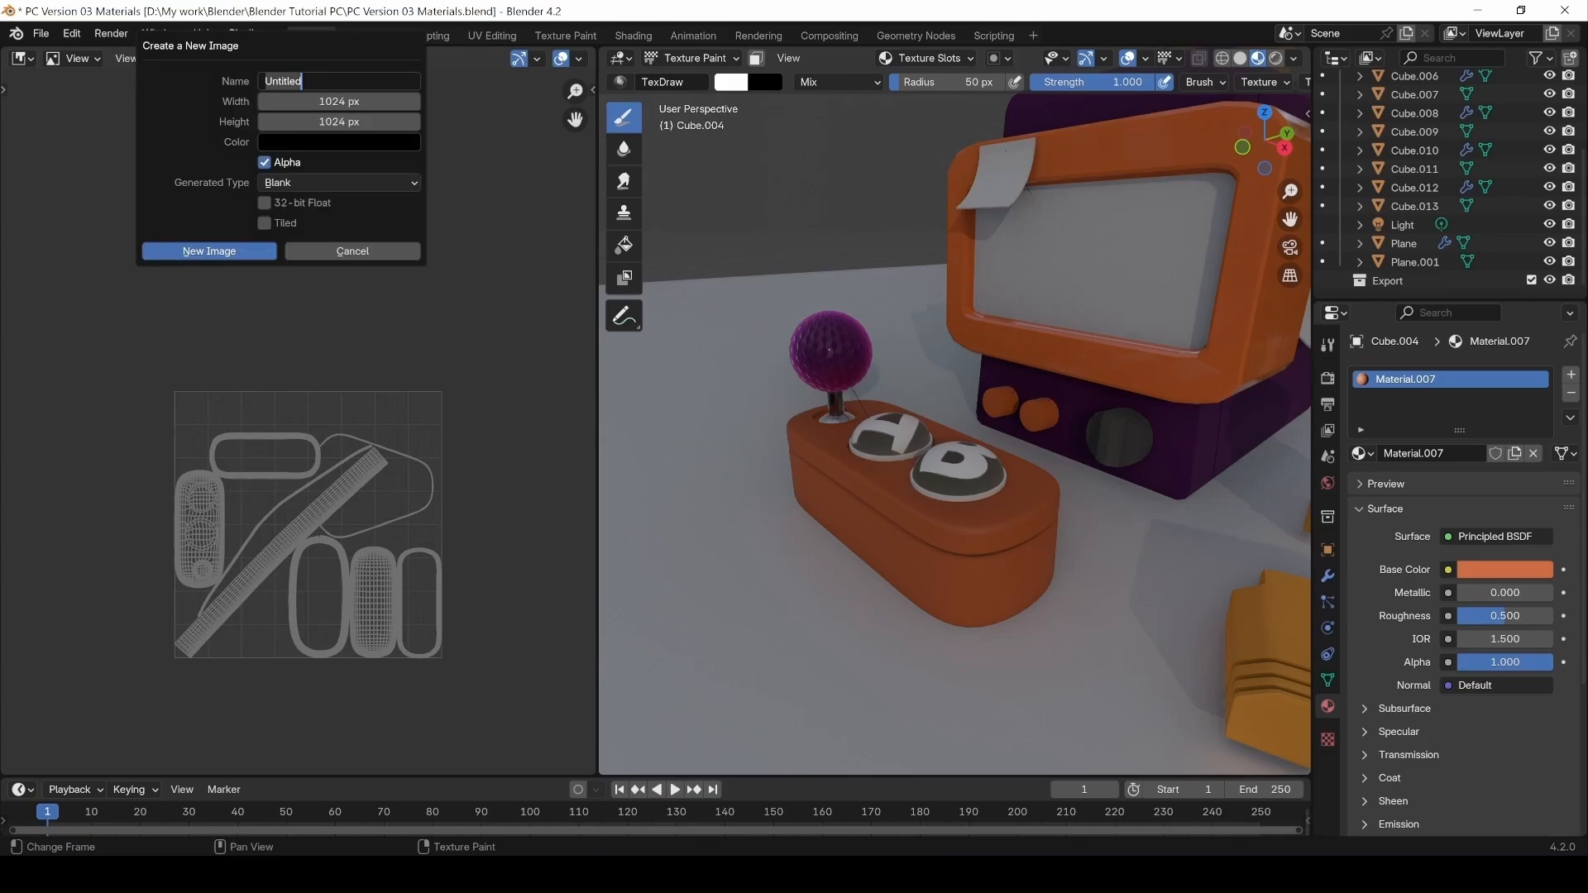
{"action": "left_click", "coordinate": [370, 104]}
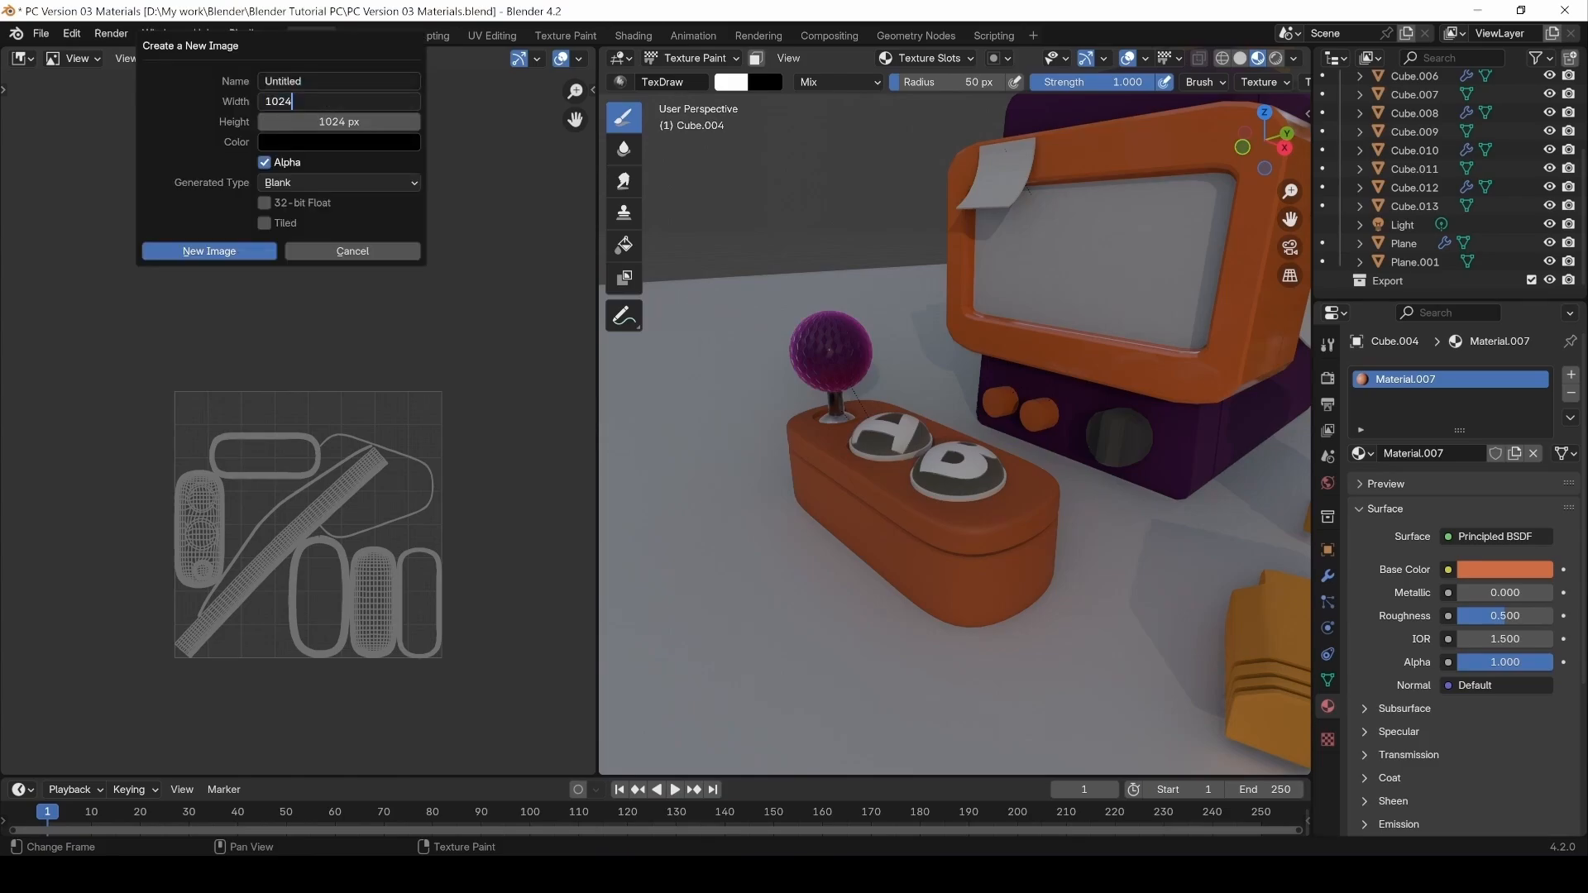
{"action": "key", "text": "Return"}
{"action": "left_click", "coordinate": [354, 124]}
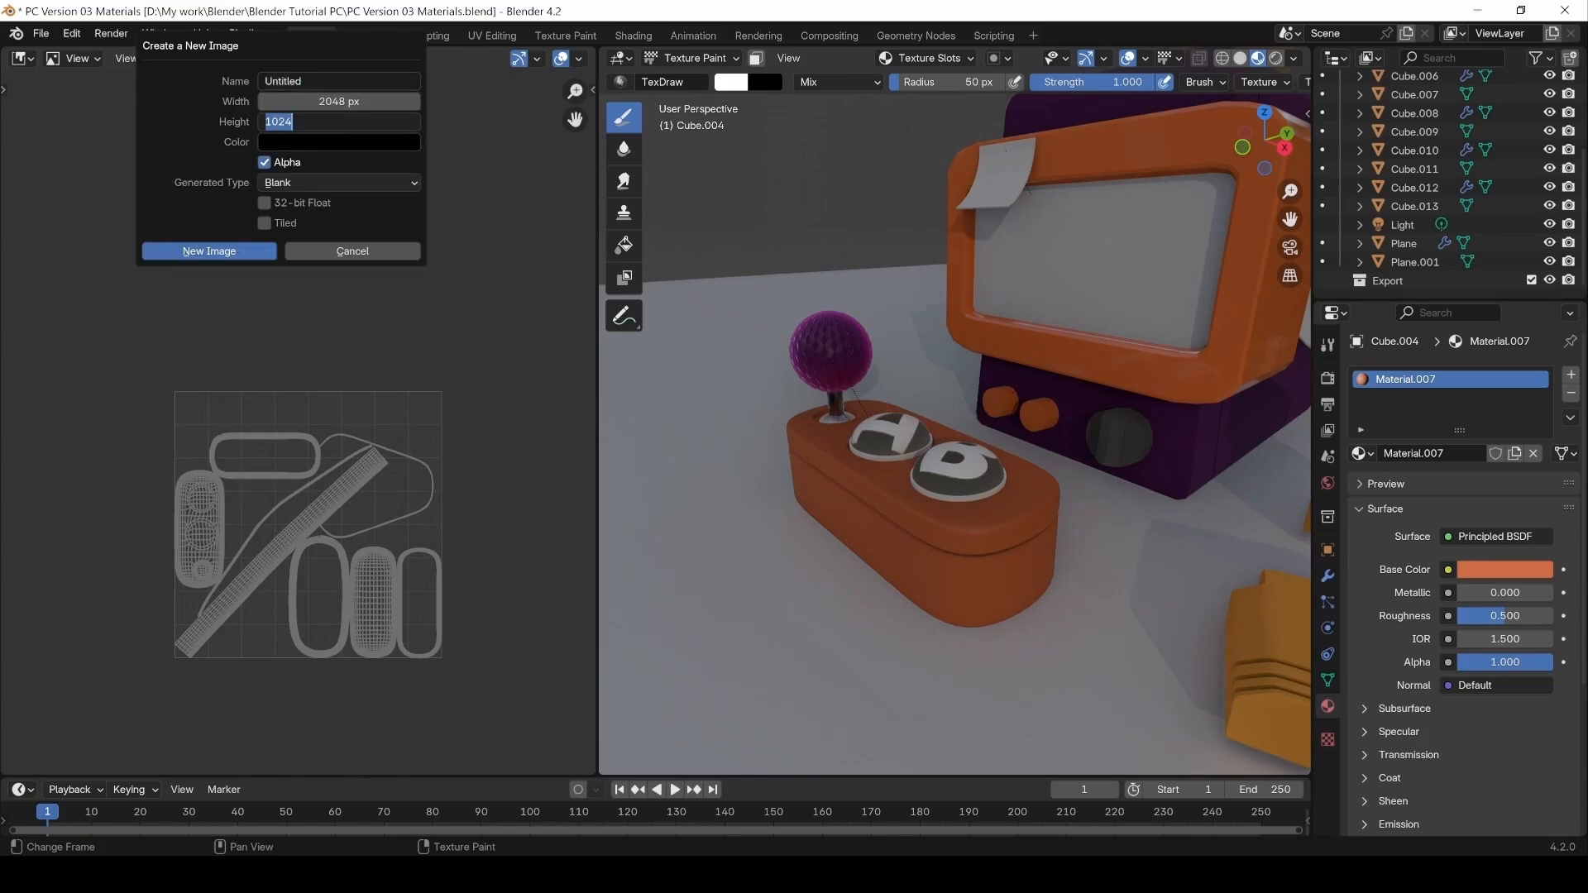
{"action": "type", "text": "*2"}
{"action": "key", "text": "Return"}
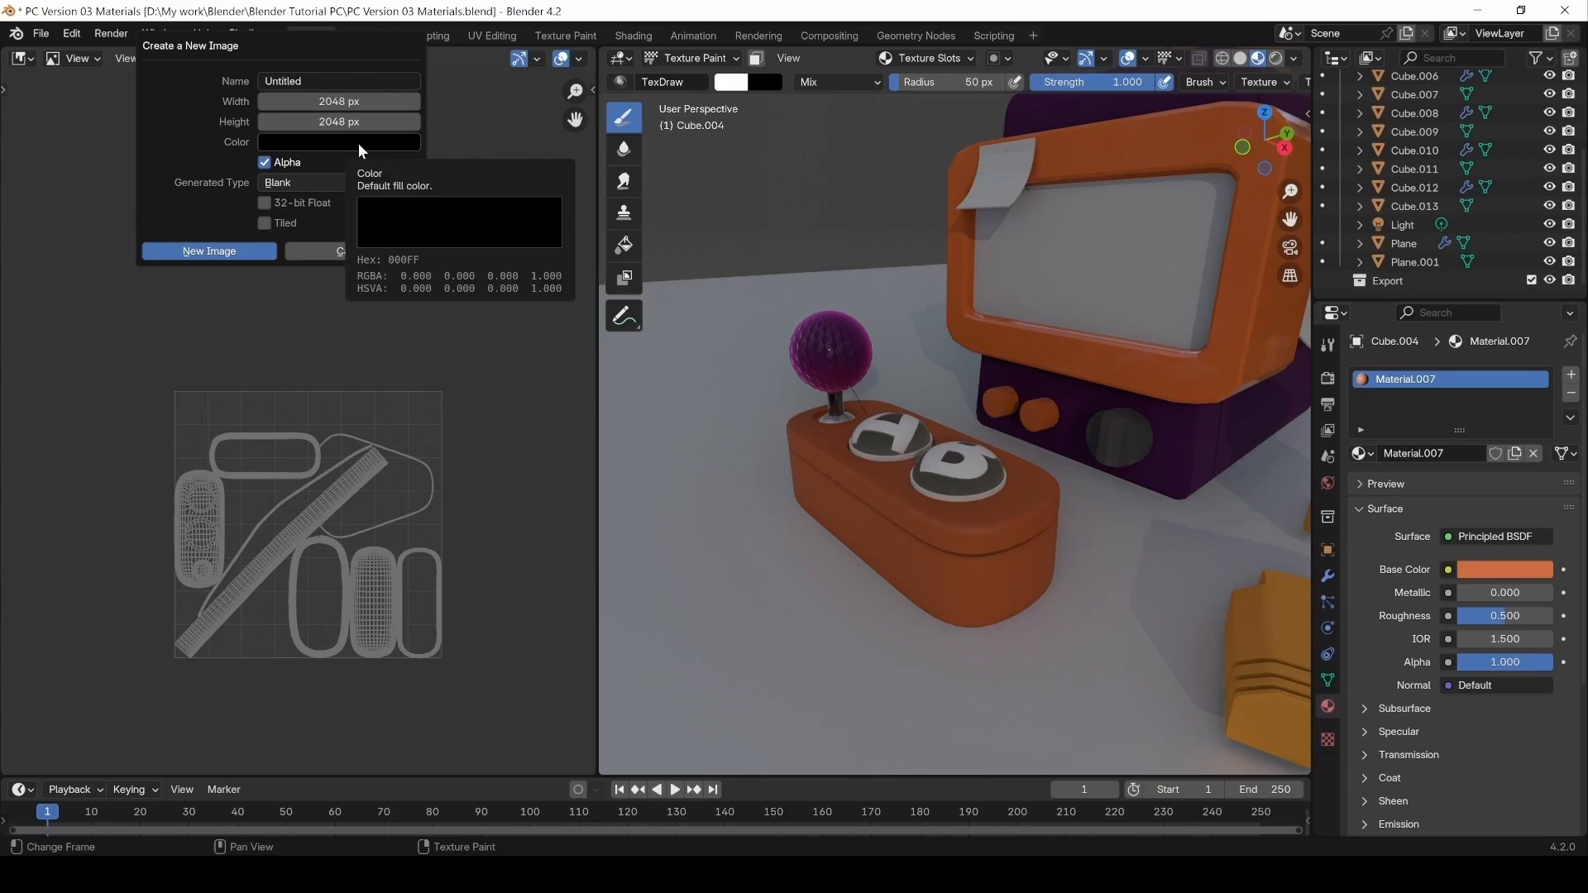
Give the new image a coral-orange fill color, name it Joystic Color, create it and fit it in view.
{"action": "left_click", "coordinate": [359, 144]}
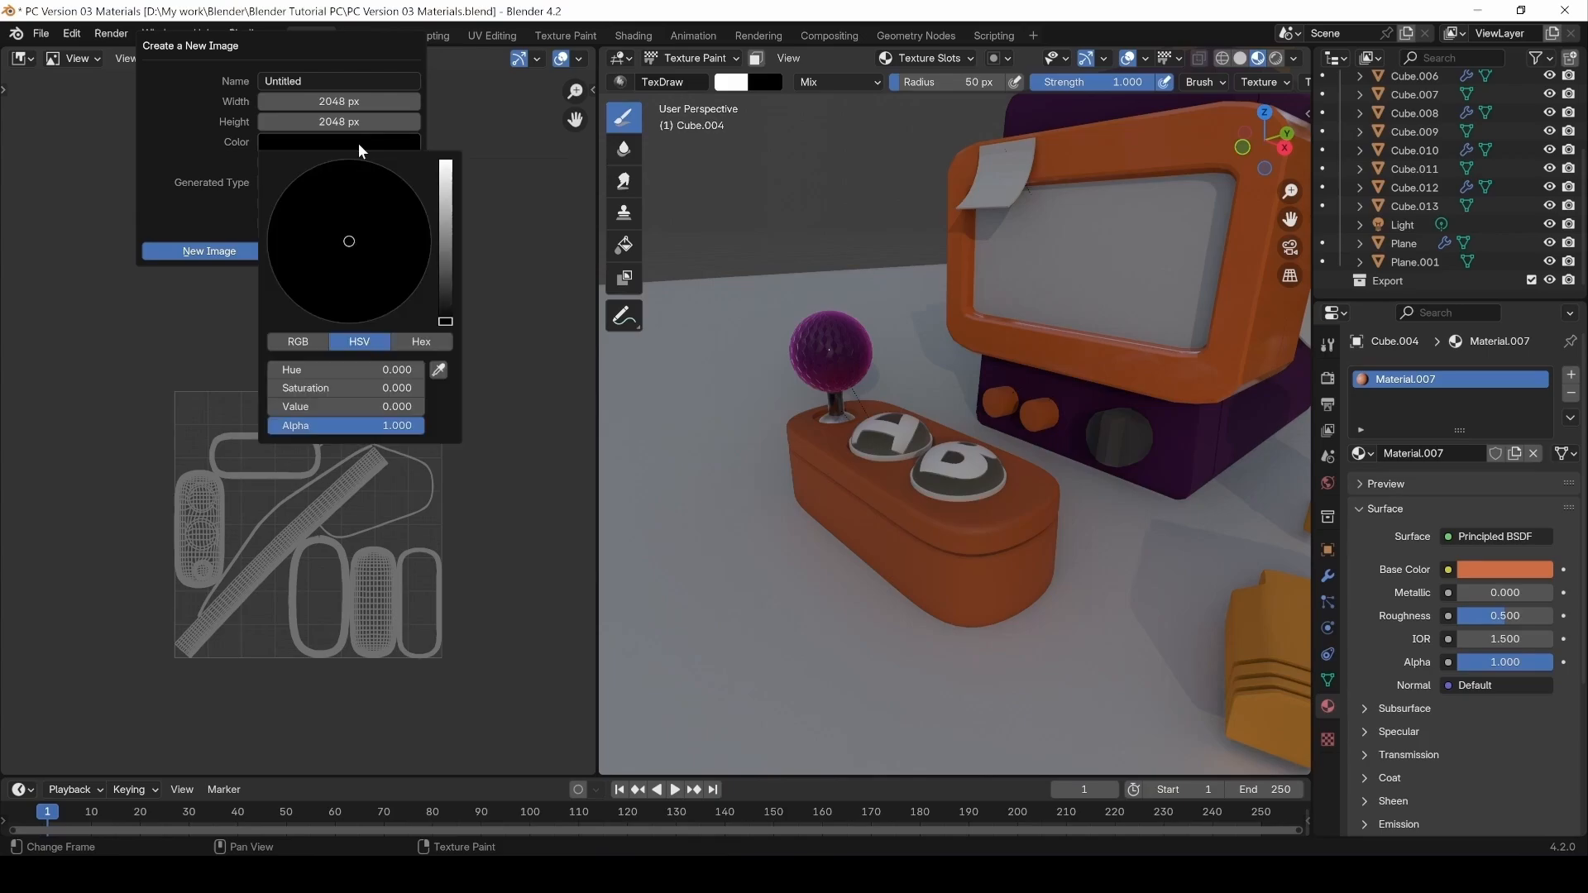
{"action": "left_click_drag", "start_coordinate": [445, 319], "coordinate": [445, 160]}
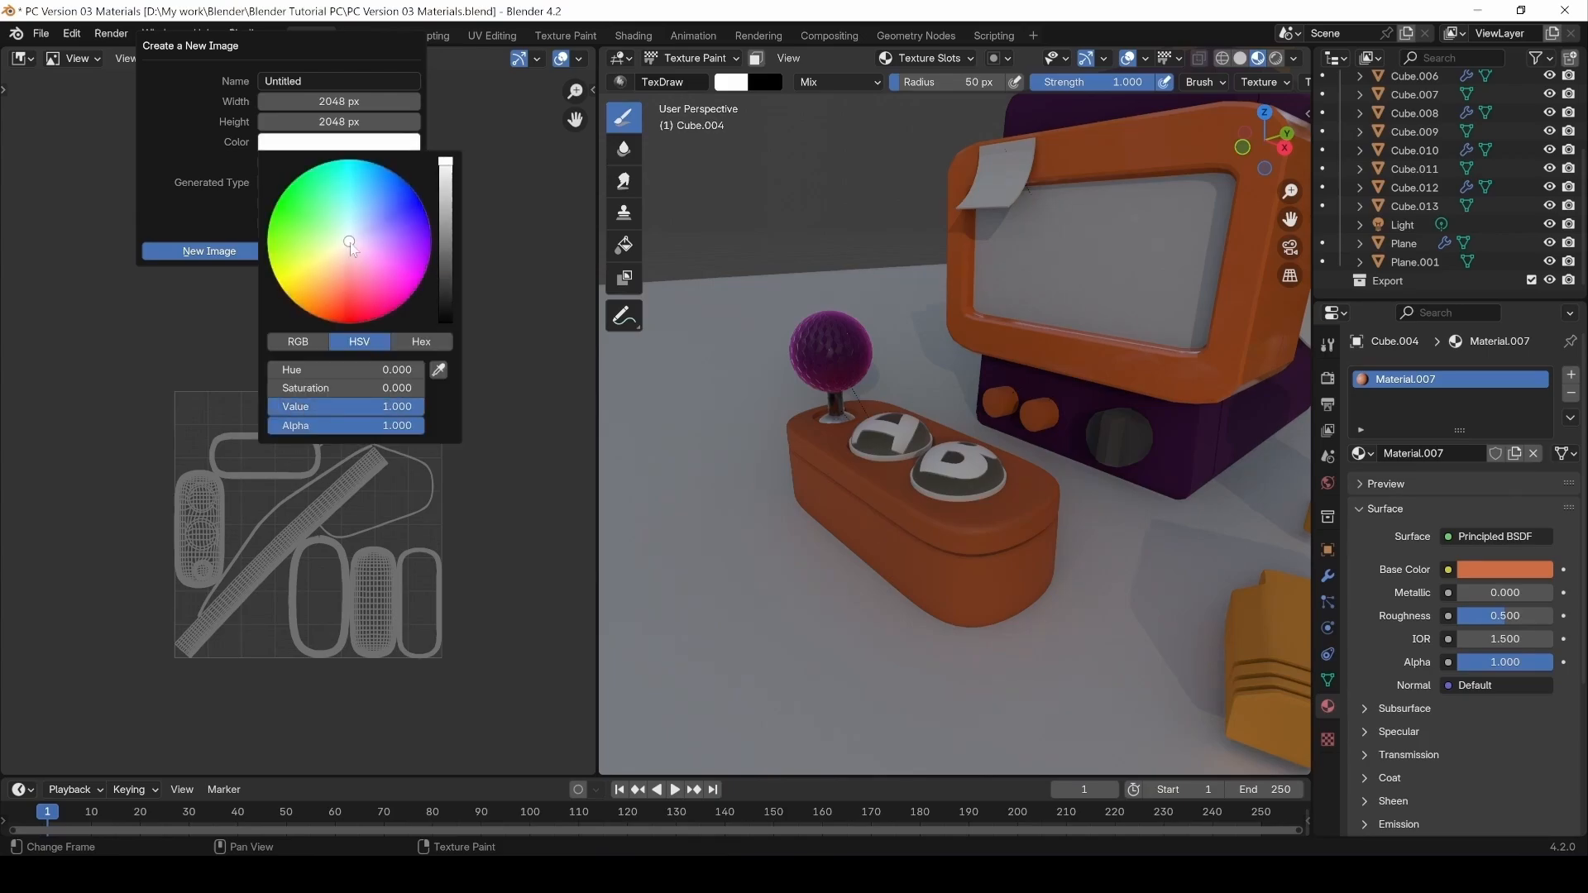
{"action": "left_click_drag", "start_coordinate": [349, 241], "coordinate": [342, 294]}
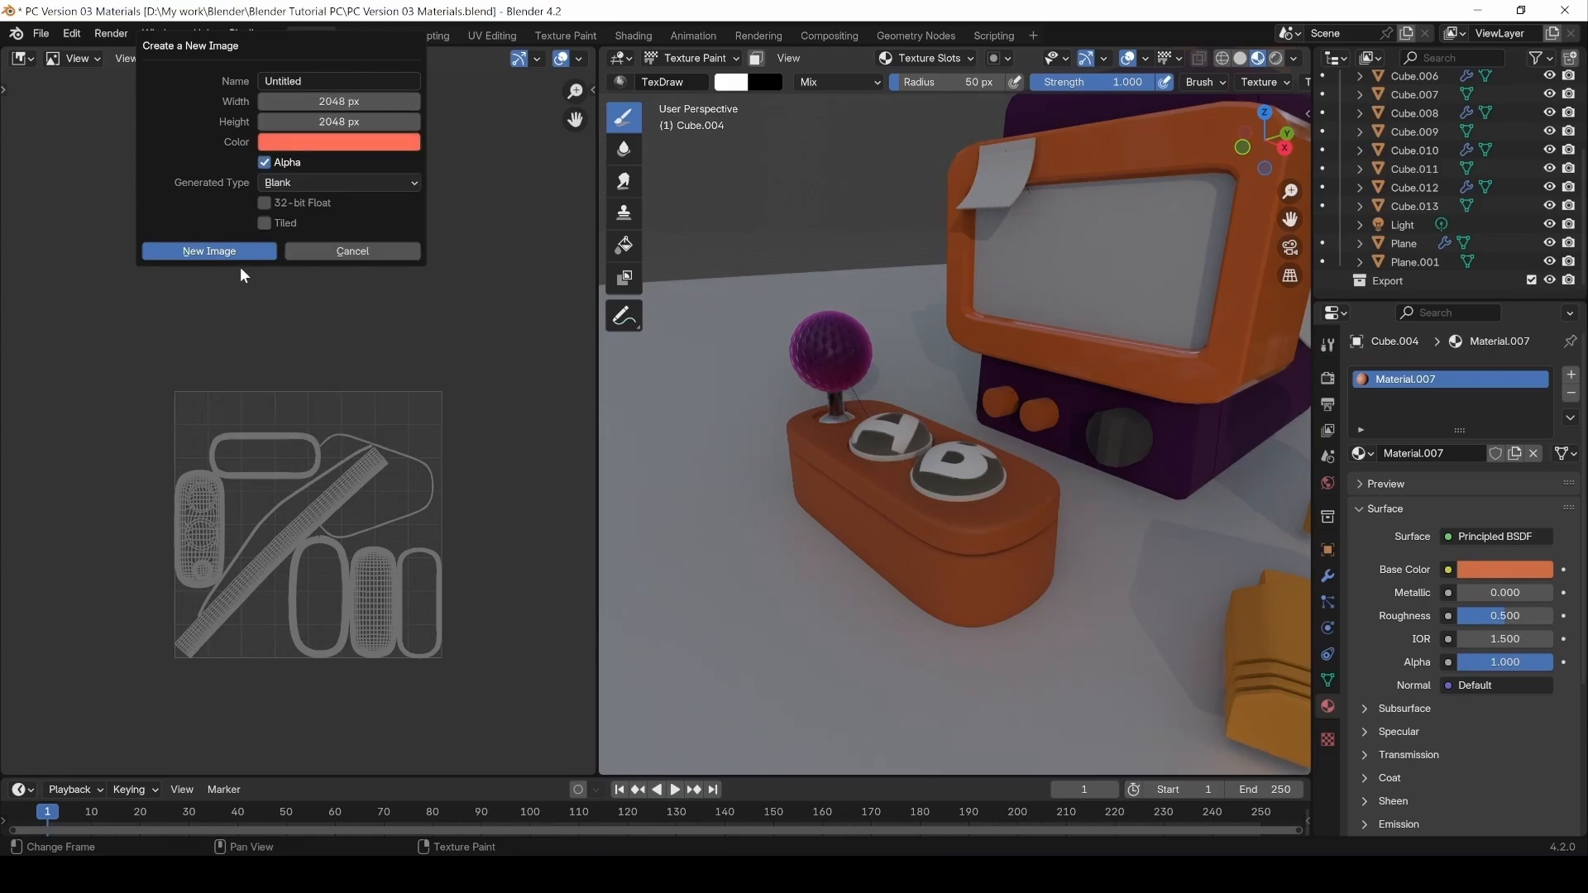
{"action": "left_click", "coordinate": [336, 81]}
{"action": "type", "text": "Joystic Color"}
{"action": "key", "text": "Return"}
{"action": "left_click", "coordinate": [209, 252]}
{"action": "scroll", "coordinate": [463, 449], "scroll_direction": "down", "scroll_amount": 5}
{"action": "key", "text": "Home"}
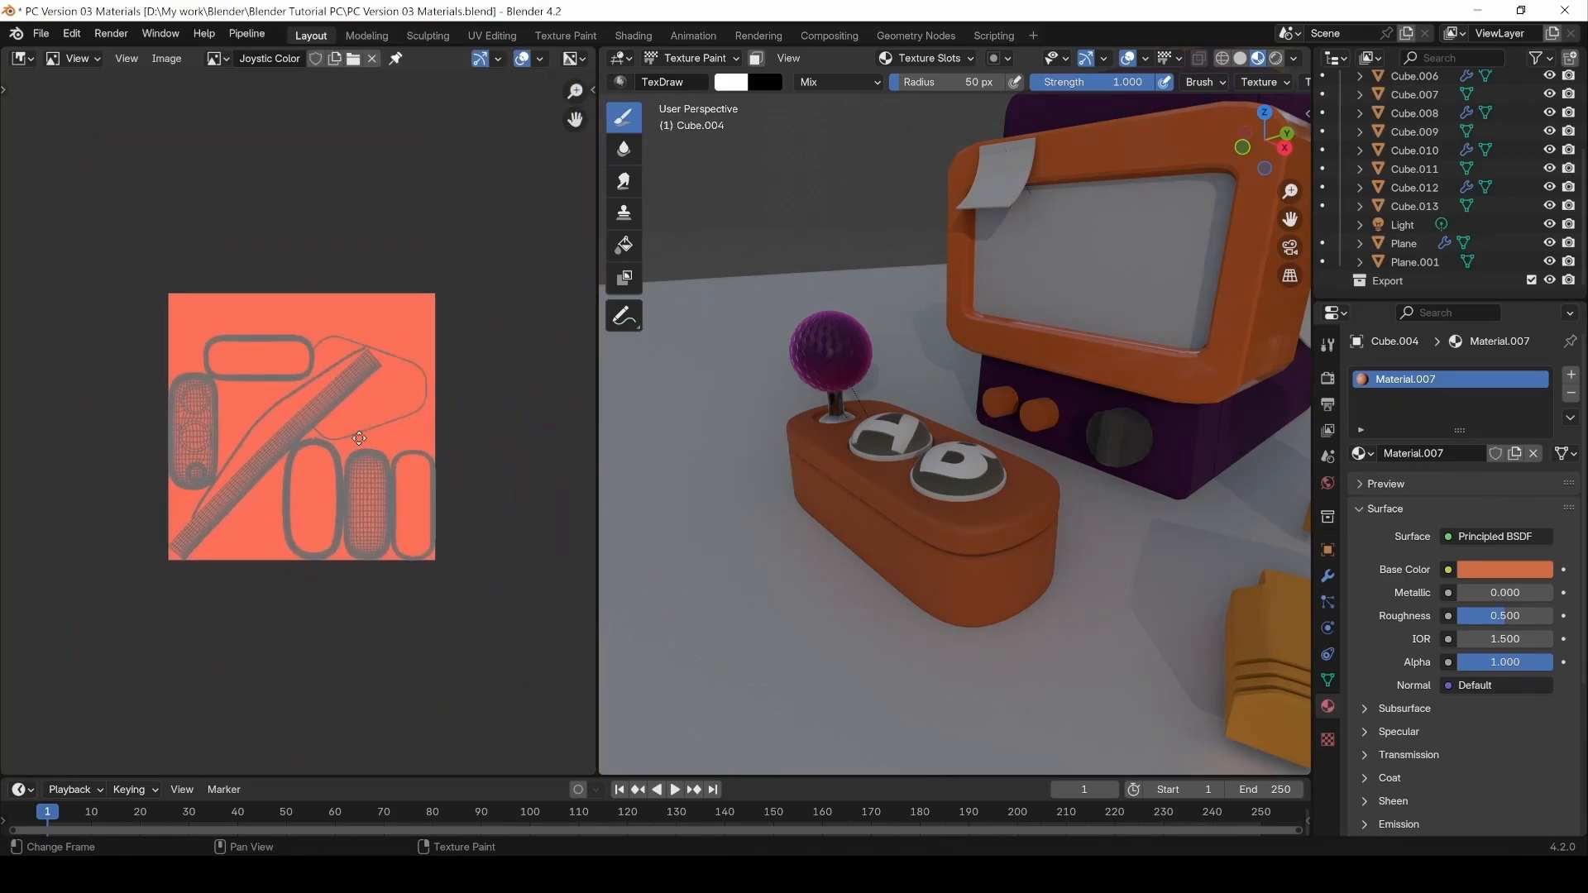
In the Shader Editor, add an Image Texture node using Joystic Color and connect its Color output to the Principled BSDF Base Color.
{"action": "left_click", "coordinate": [18, 60]}
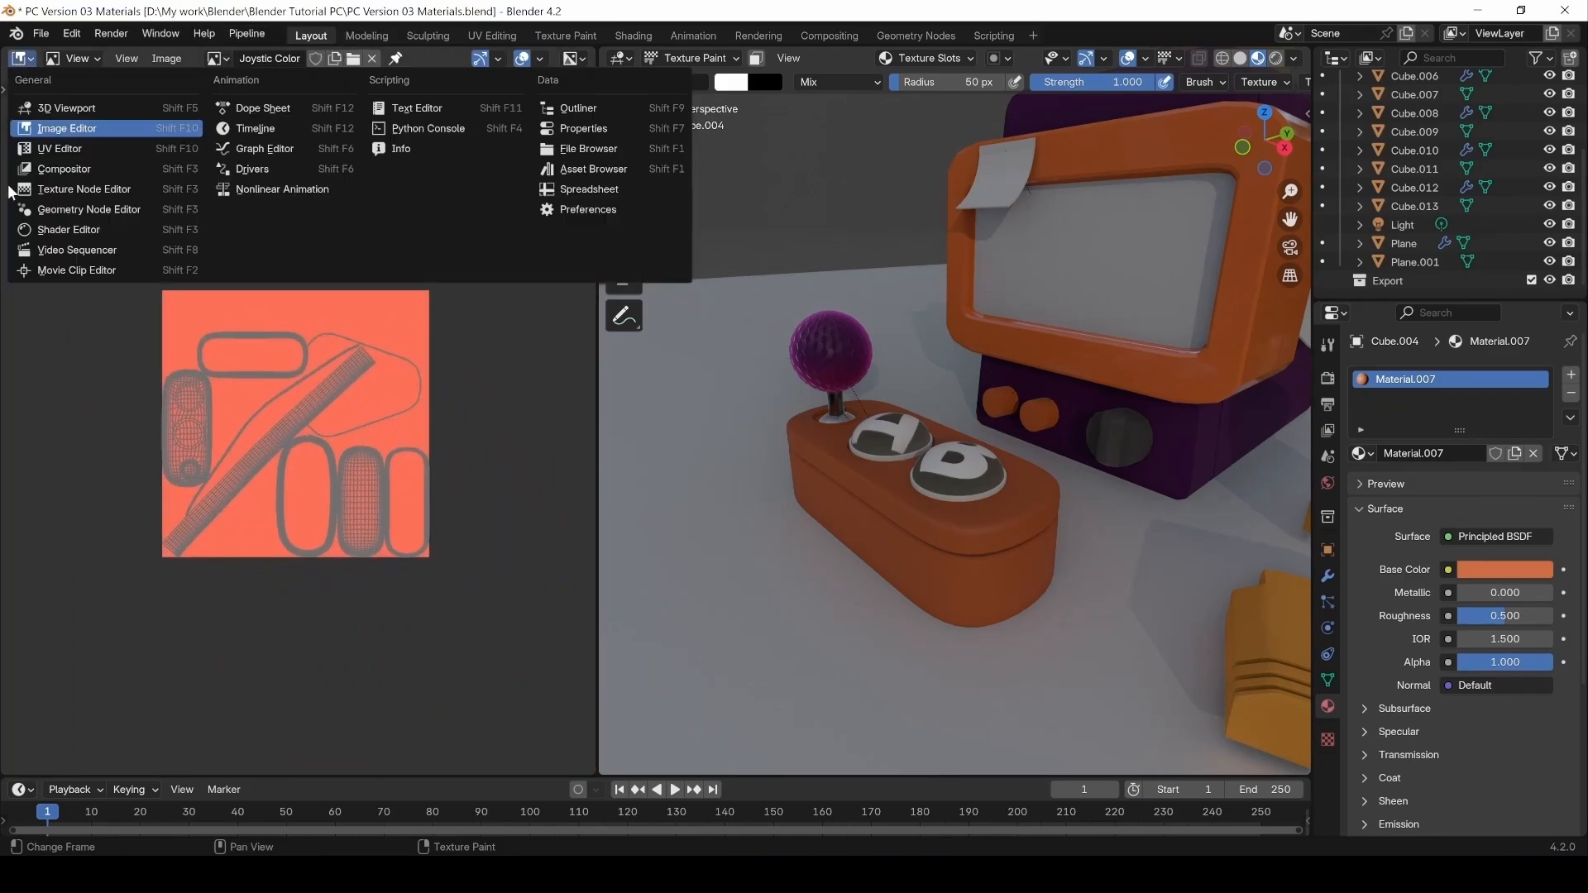
{"action": "left_click", "coordinate": [81, 231]}
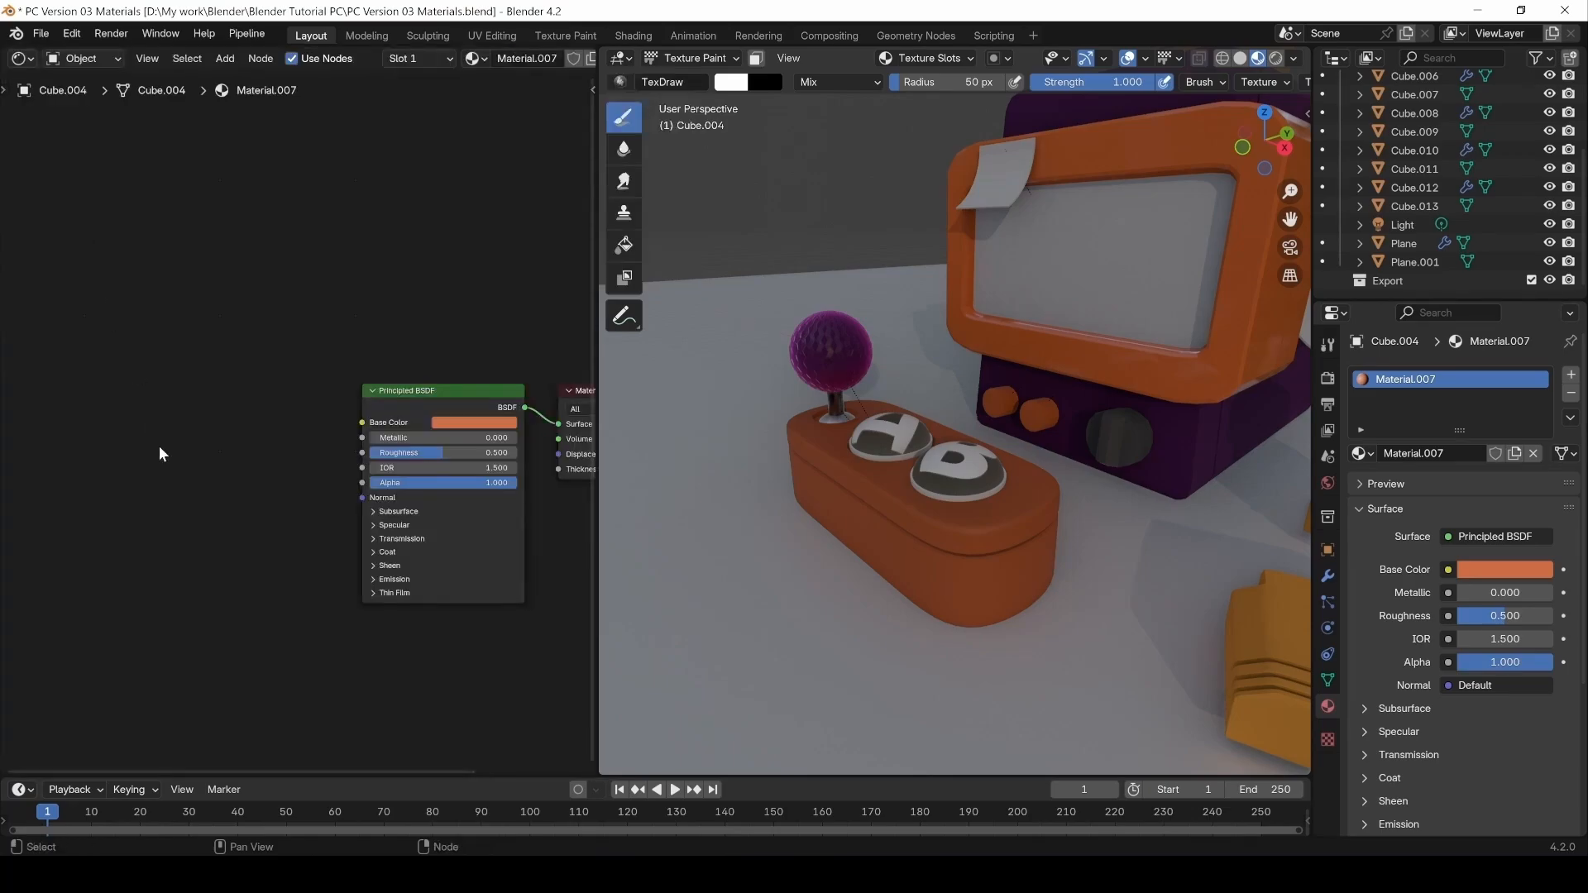
{"action": "key", "text": "shift+a"}
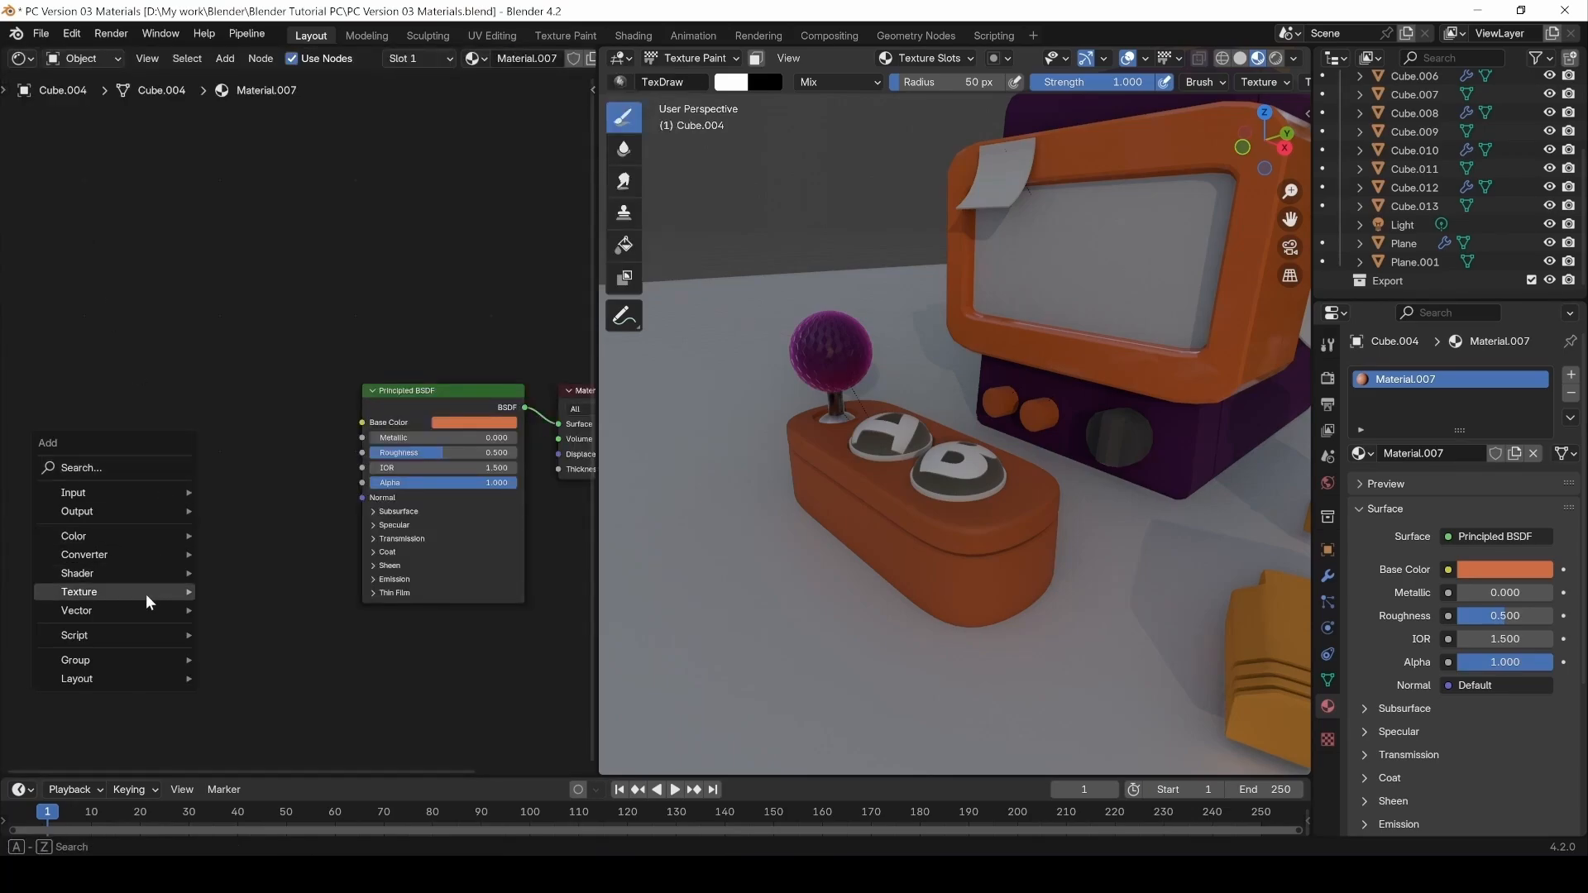
{"action": "mouse_move", "coordinate": [132, 592]}
{"action": "left_click", "coordinate": [260, 461]}
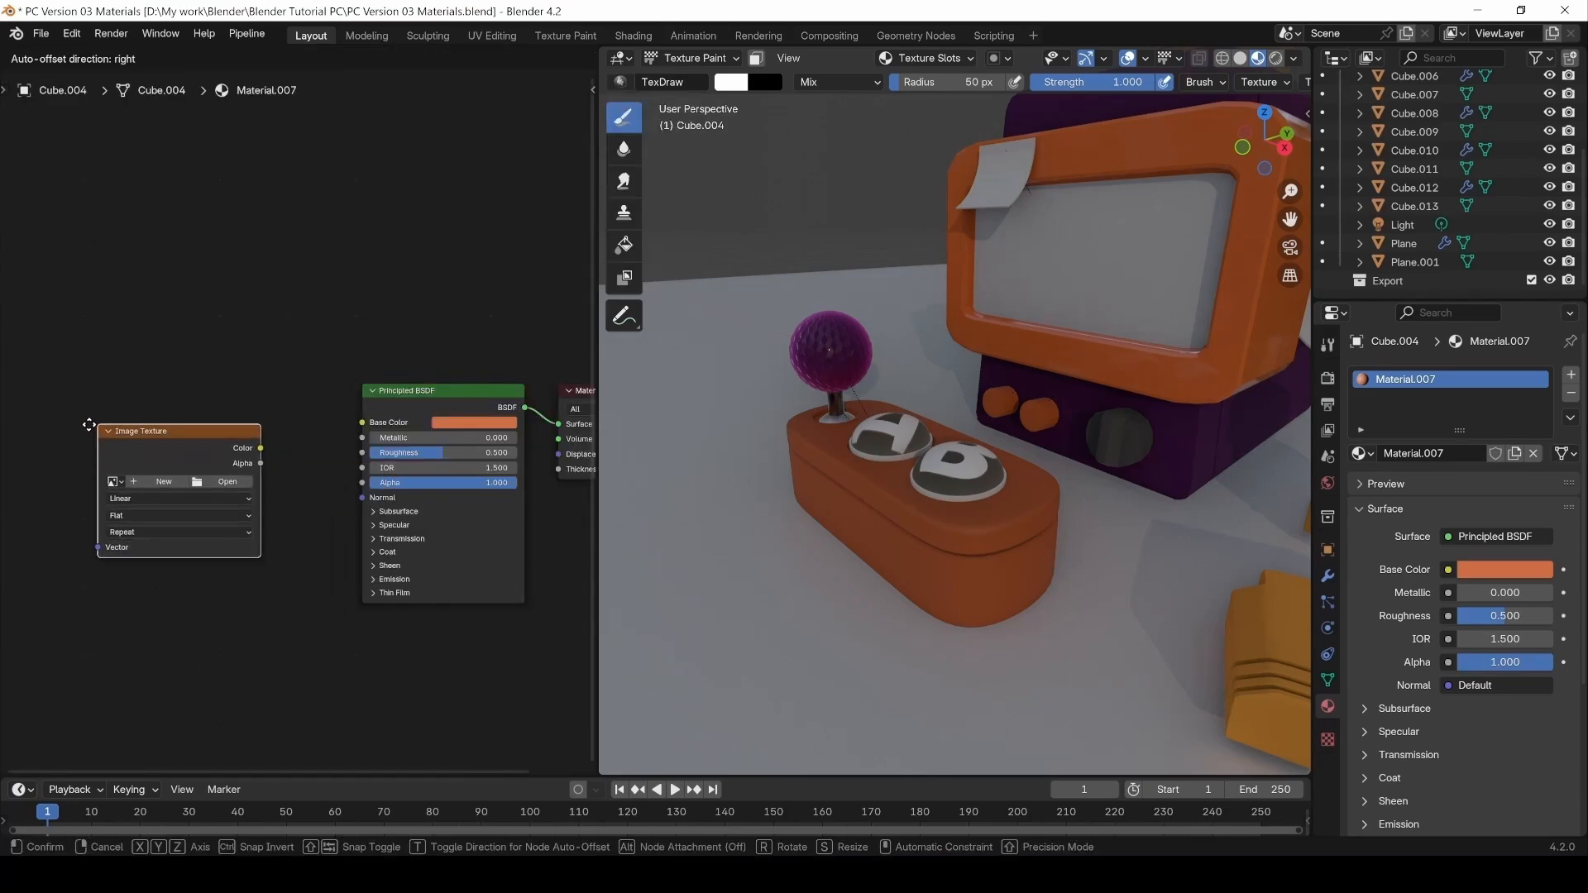
{"action": "left_click", "coordinate": [133, 463]}
{"action": "left_click", "coordinate": [101, 481]}
{"action": "left_click", "coordinate": [139, 589]}
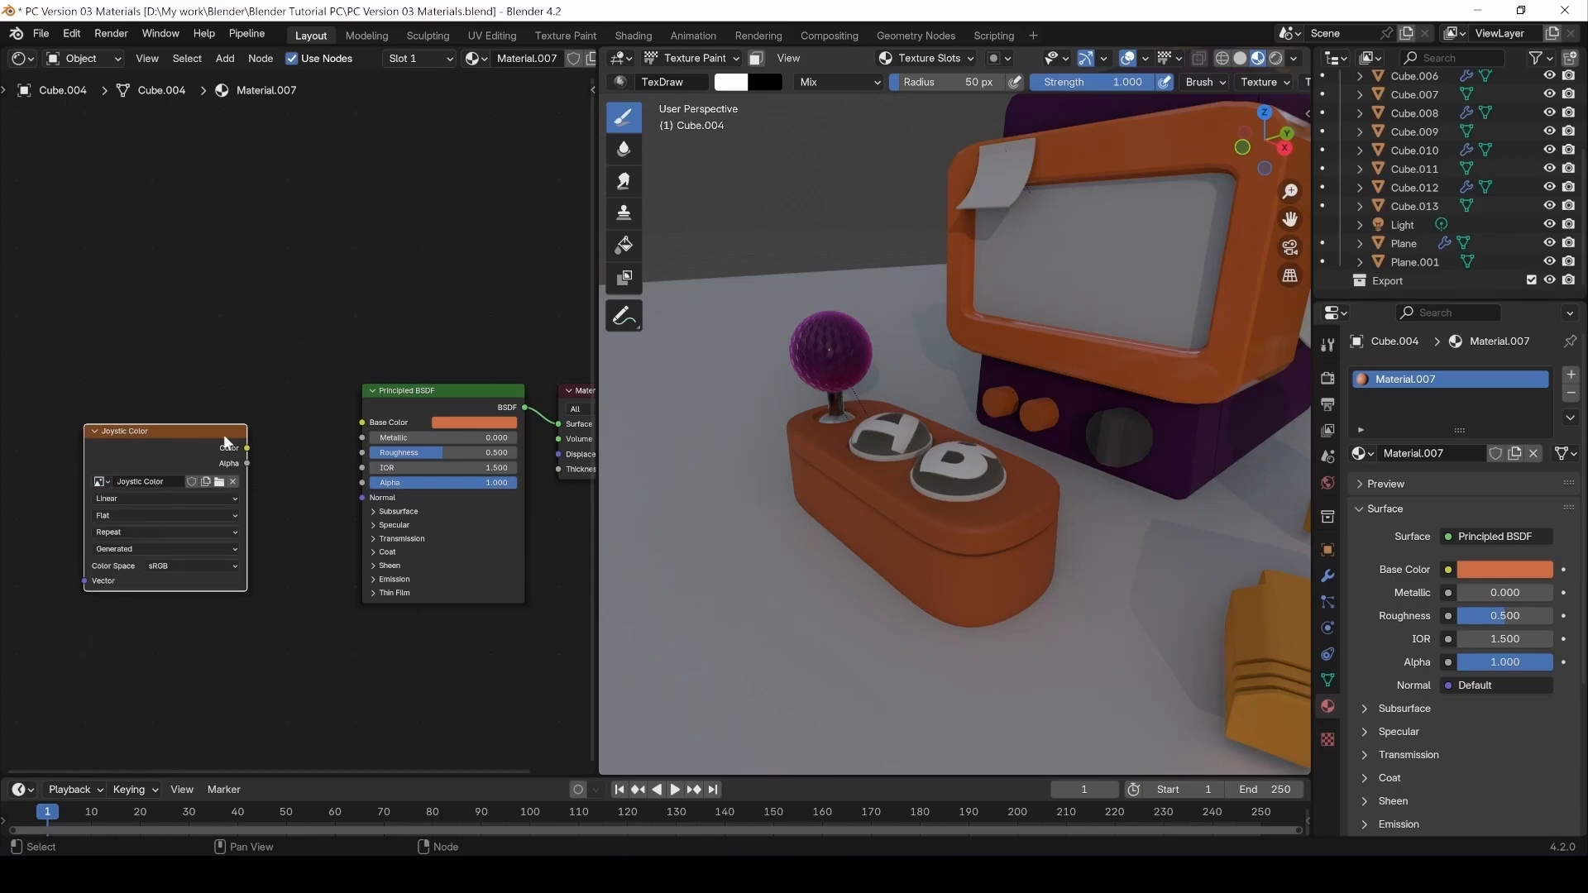
{"action": "left_click_drag", "start_coordinate": [246, 447], "coordinate": [357, 433]}
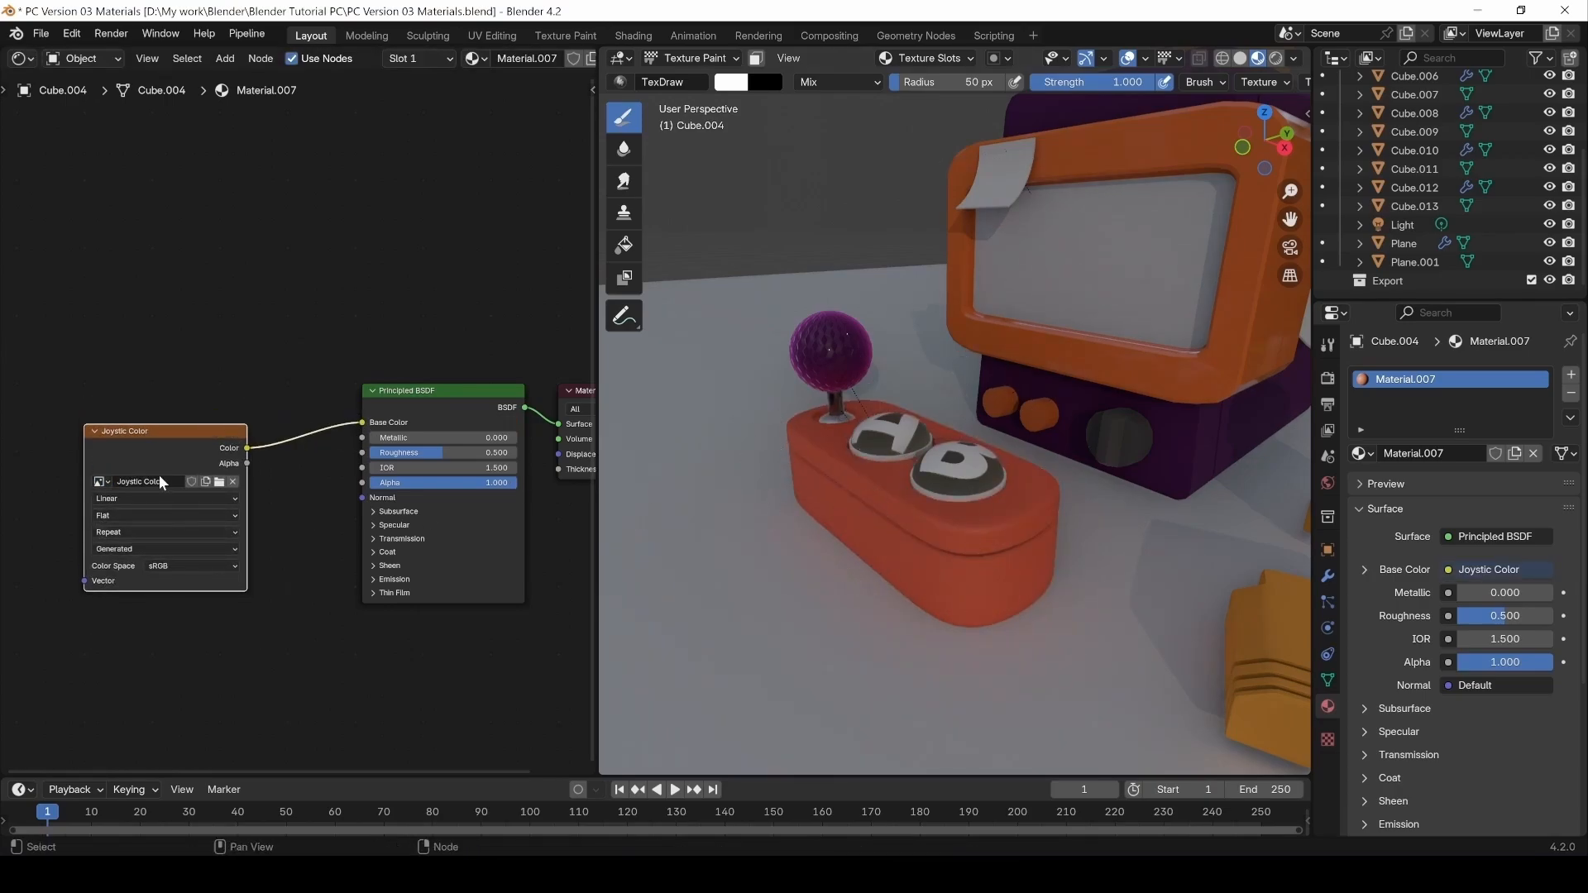
Change the Shader Editor area back to an Image Editor and set it to Paint mode.
{"action": "left_click", "coordinate": [22, 58]}
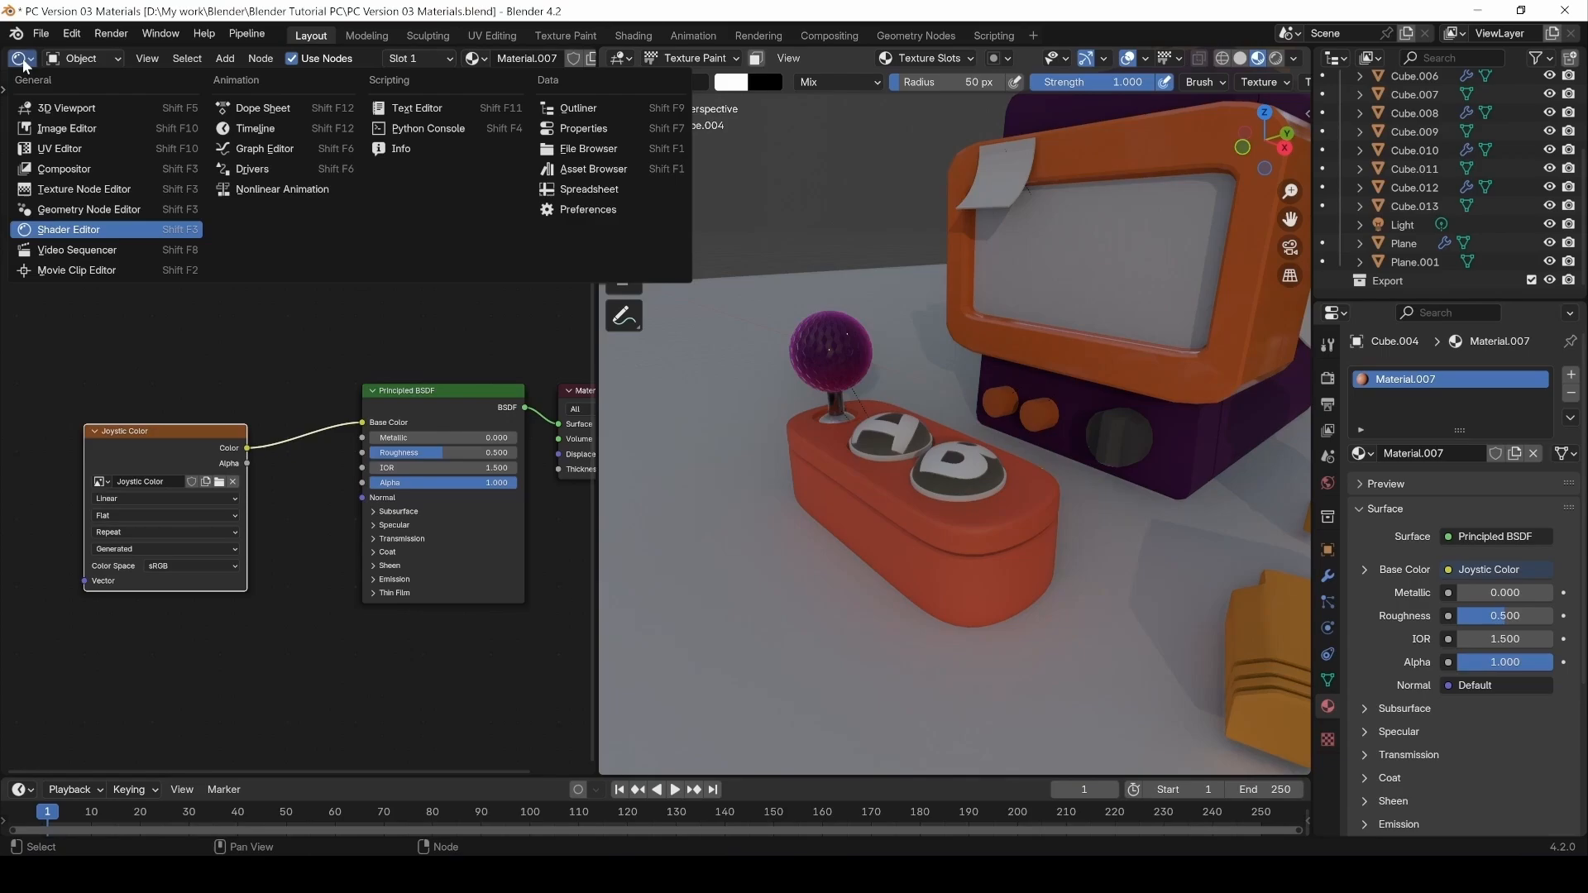
{"action": "left_click", "coordinate": [54, 130]}
{"action": "scroll", "coordinate": [216, 310], "scroll_direction": "up", "scroll_amount": 2}
{"action": "left_click", "coordinate": [76, 59]}
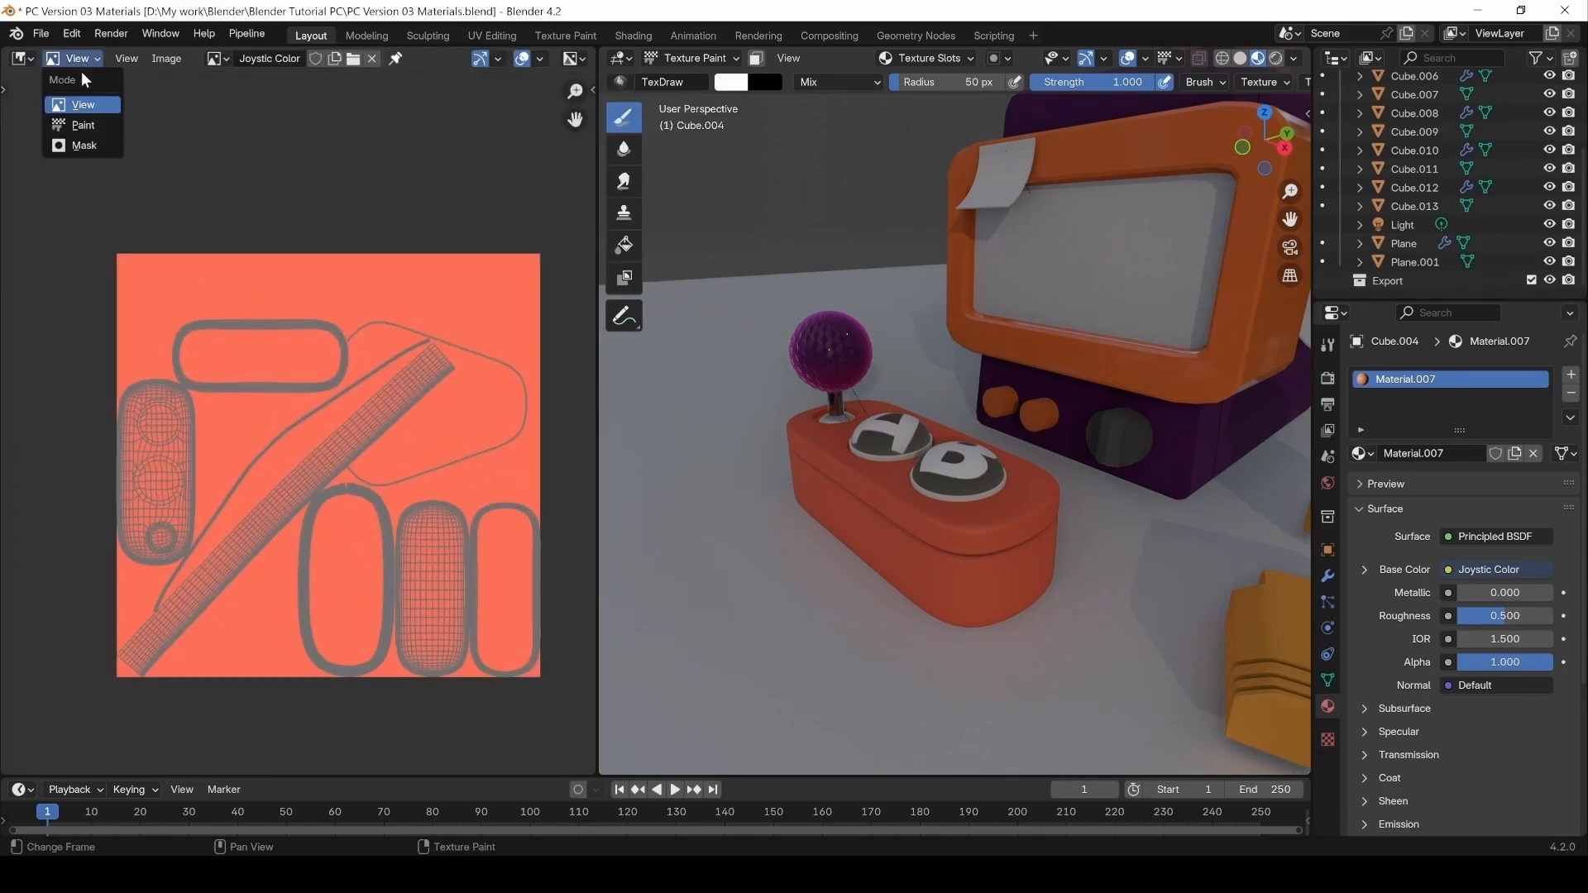
{"action": "left_click", "coordinate": [83, 126]}
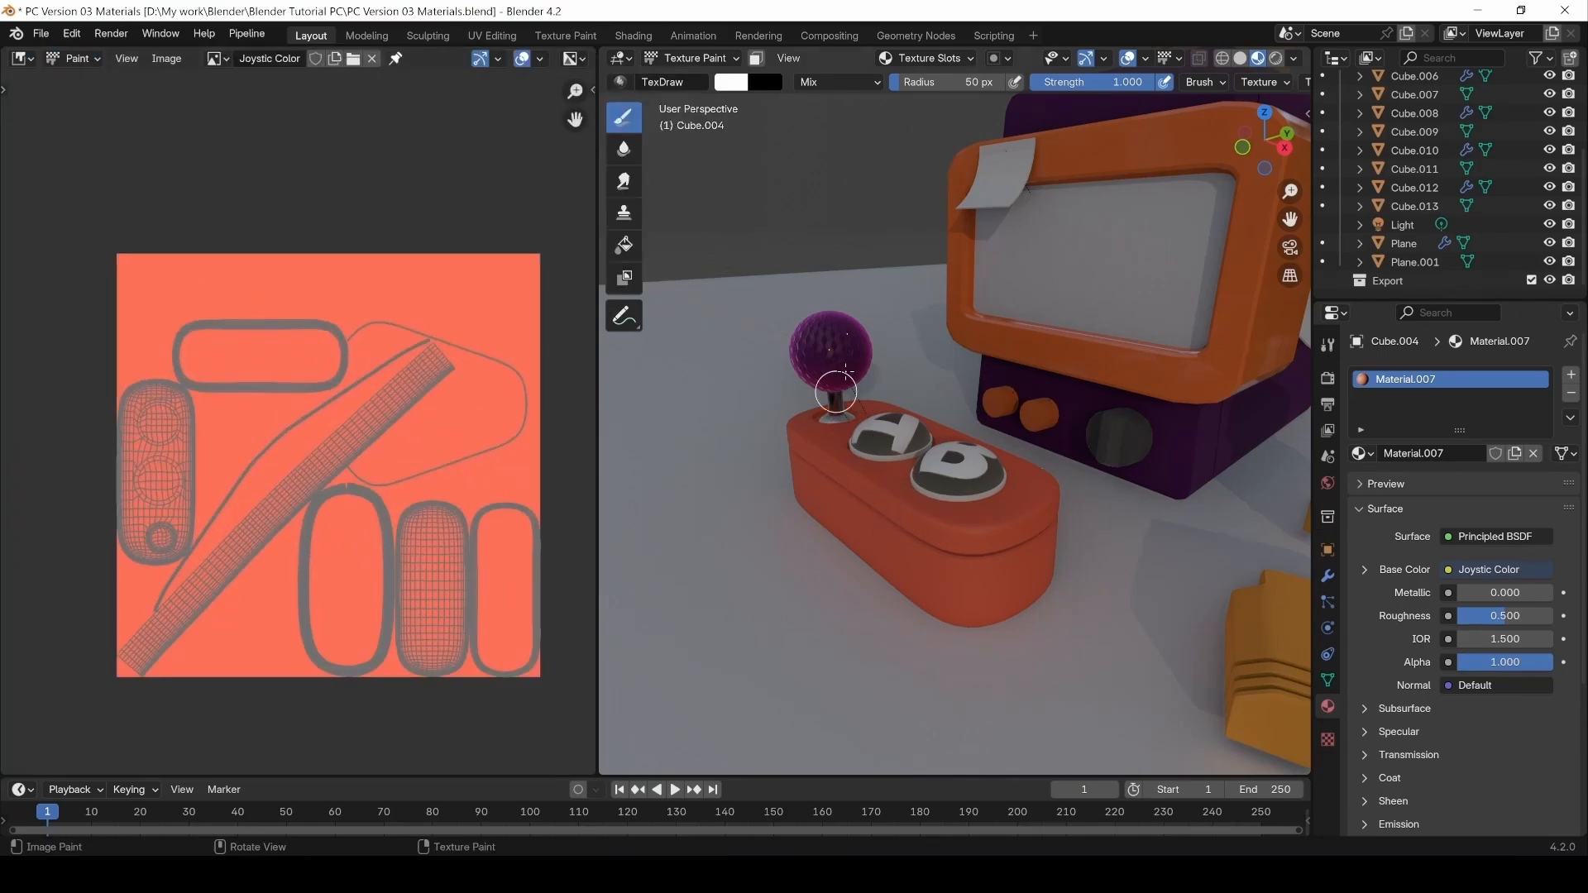
Try white strokes on the joystick base with a 191 px brush radius, undoing each one.
{"action": "key", "text": "f"}
{"action": "left_click", "coordinate": [839, 464]}
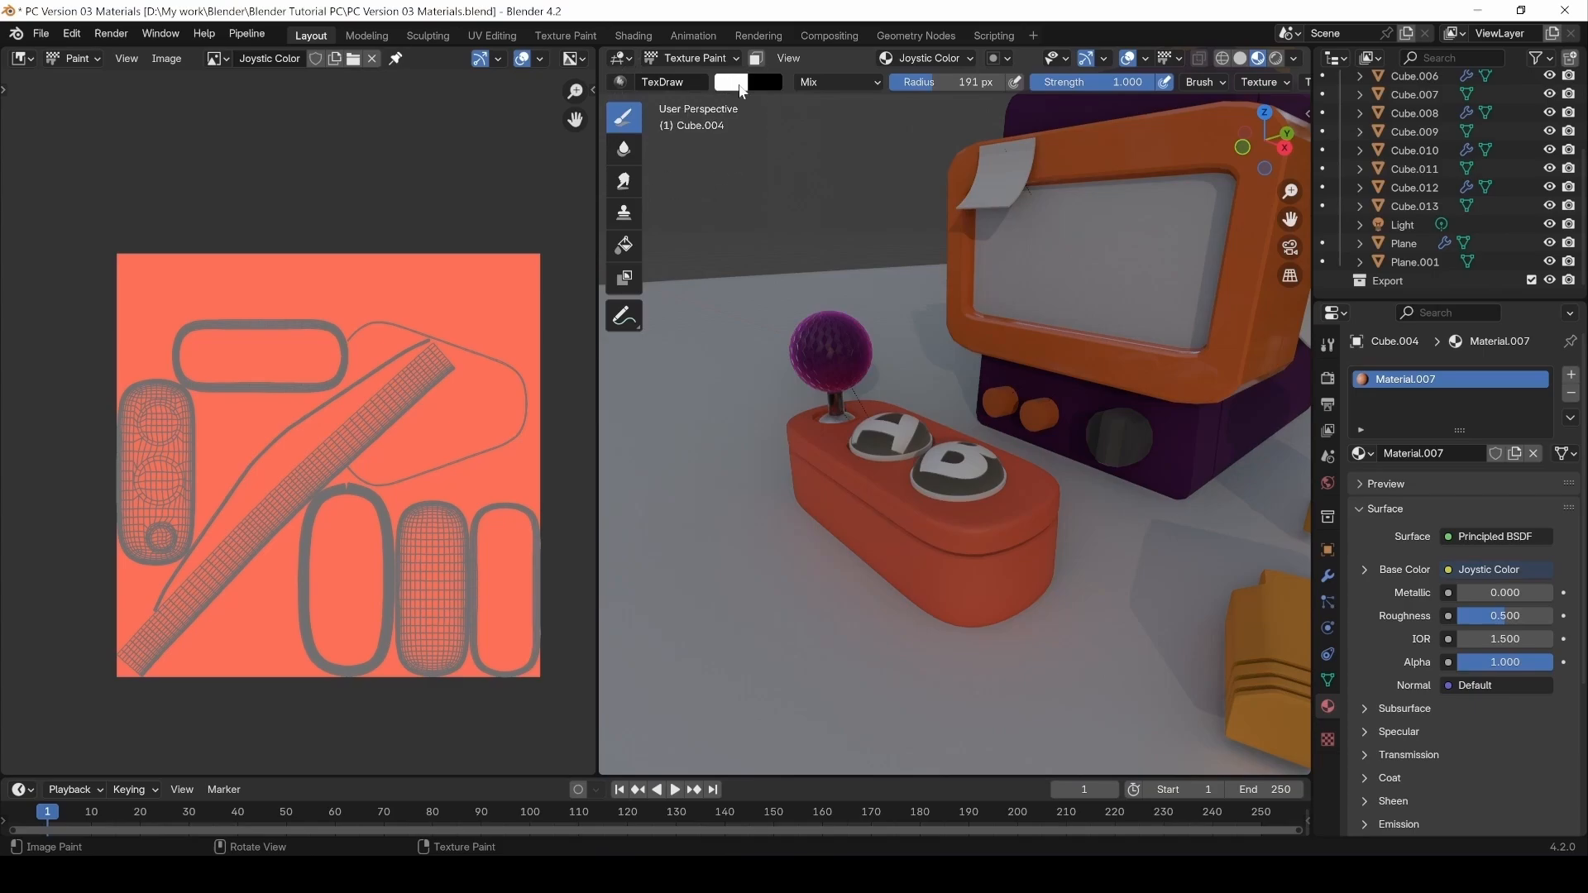
{"action": "mouse_move", "coordinate": [851, 486]}
{"action": "left_mouse_down"}
{"action": "mouse_move", "coordinate": [993, 532]}
{"action": "mouse_move", "coordinate": [1004, 496]}
{"action": "mouse_move", "coordinate": [833, 517]}
{"action": "left_mouse_up"}
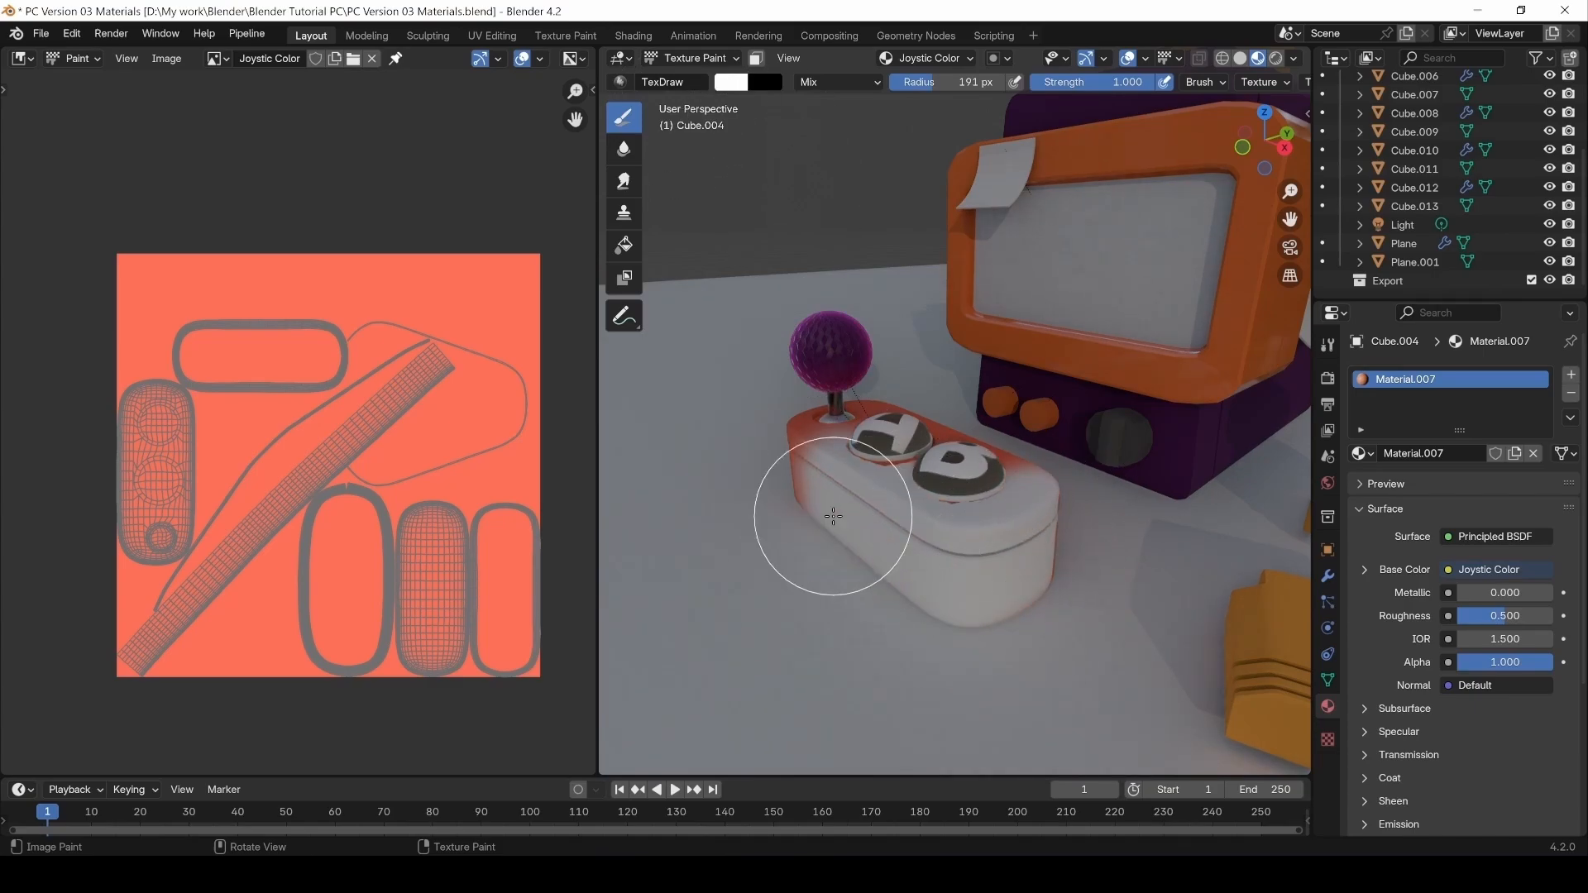
{"action": "key", "text": "ctrl+z"}
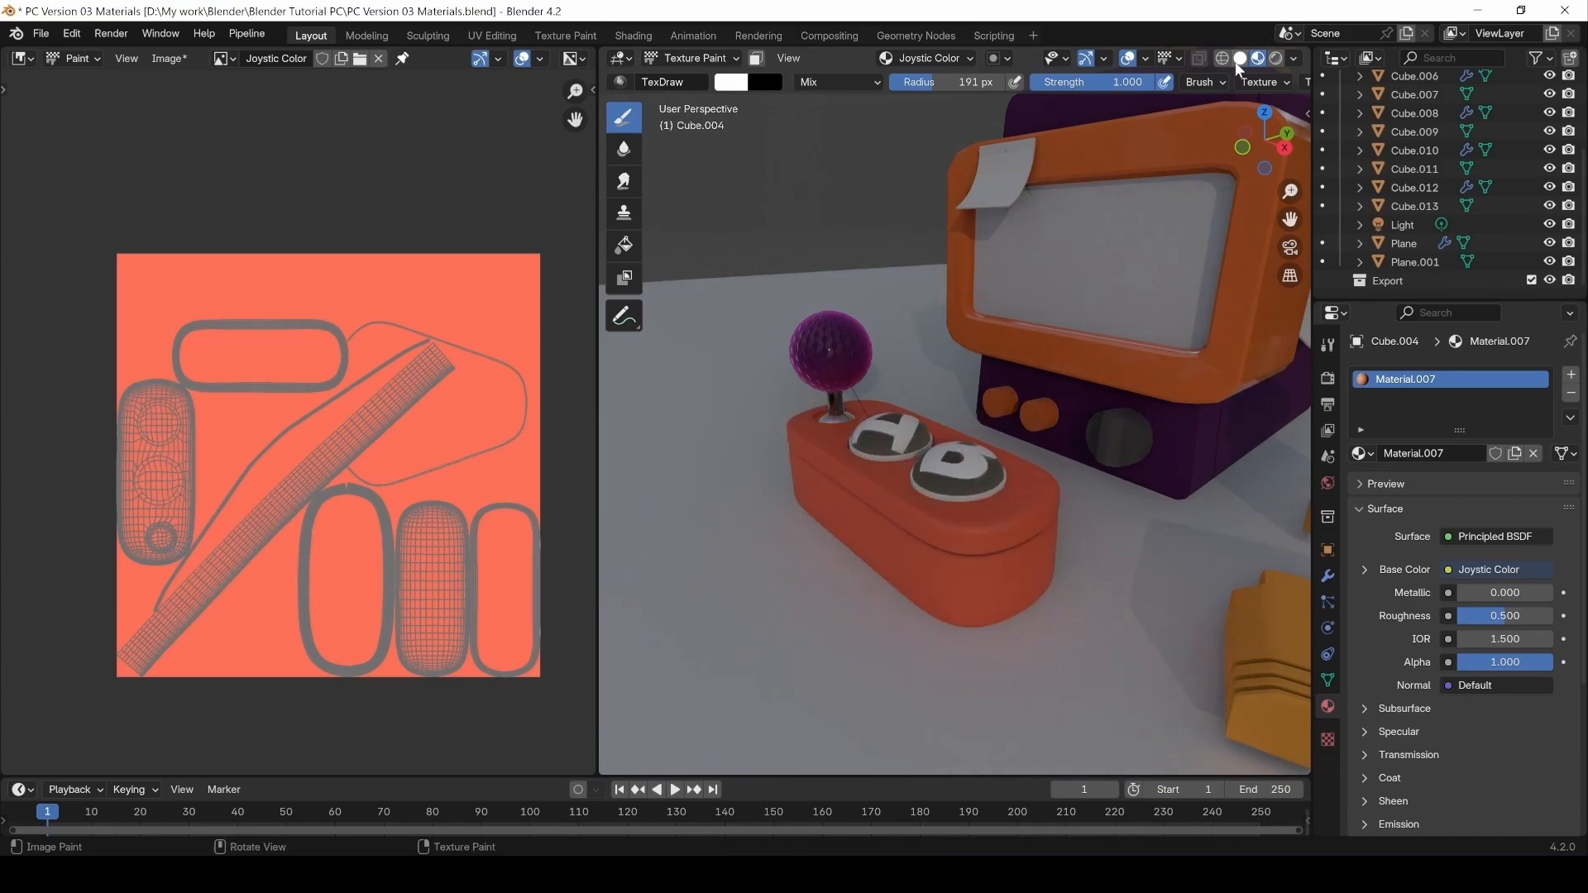
{"action": "left_click_drag", "start_coordinate": [774, 490], "coordinate": [866, 496]}
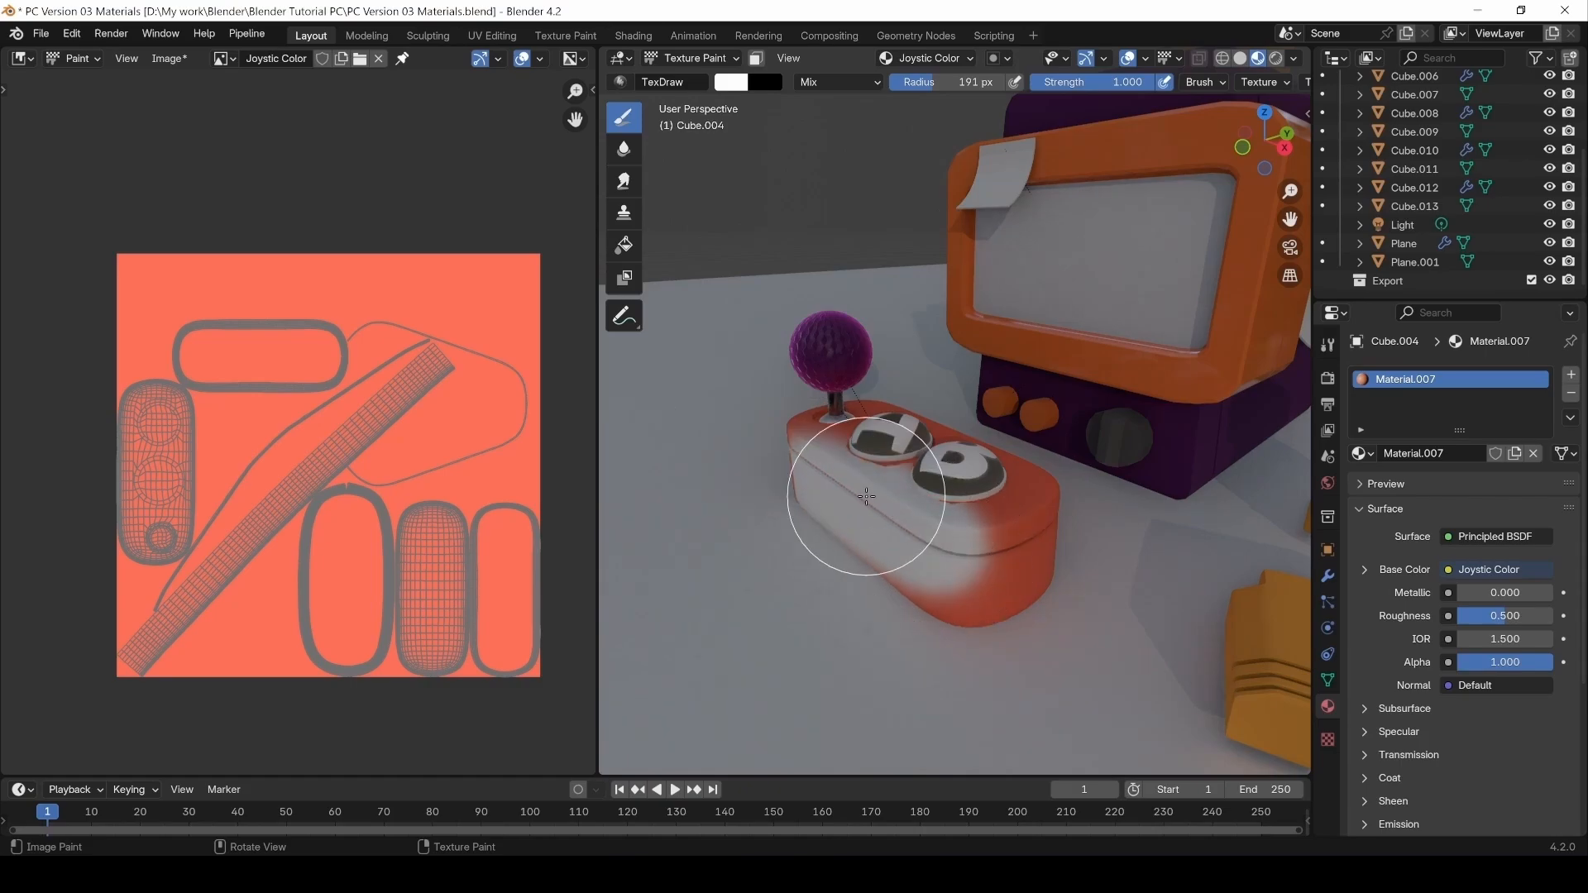
{"action": "key", "text": "ctrl+z"}
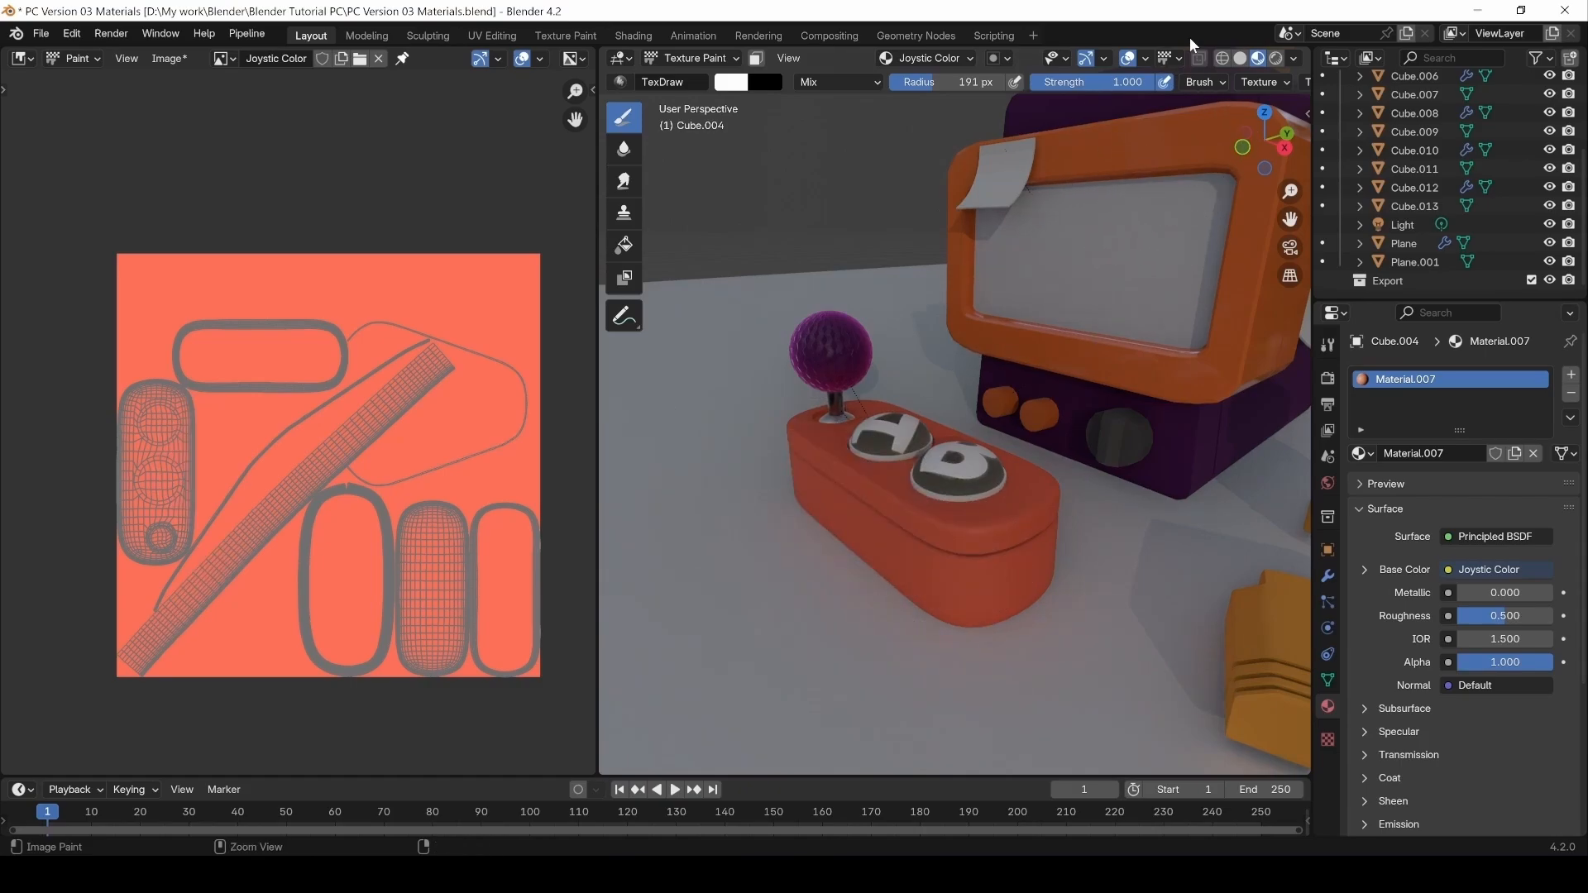
Switch the 3D viewport to Solid shading, try a stroke across the base's front side and undo it.
{"action": "left_click", "coordinate": [1240, 60]}
{"action": "mouse_move", "coordinate": [782, 533]}
{"action": "left_mouse_down"}
{"action": "mouse_move", "coordinate": [822, 484]}
{"action": "mouse_move", "coordinate": [996, 556]}
{"action": "left_mouse_up"}
{"action": "key", "text": "ctrl+z"}
Set the brush radius to 101 px, try a white stroke over the long UV strip in the image and undo it.
{"action": "key", "text": "f"}
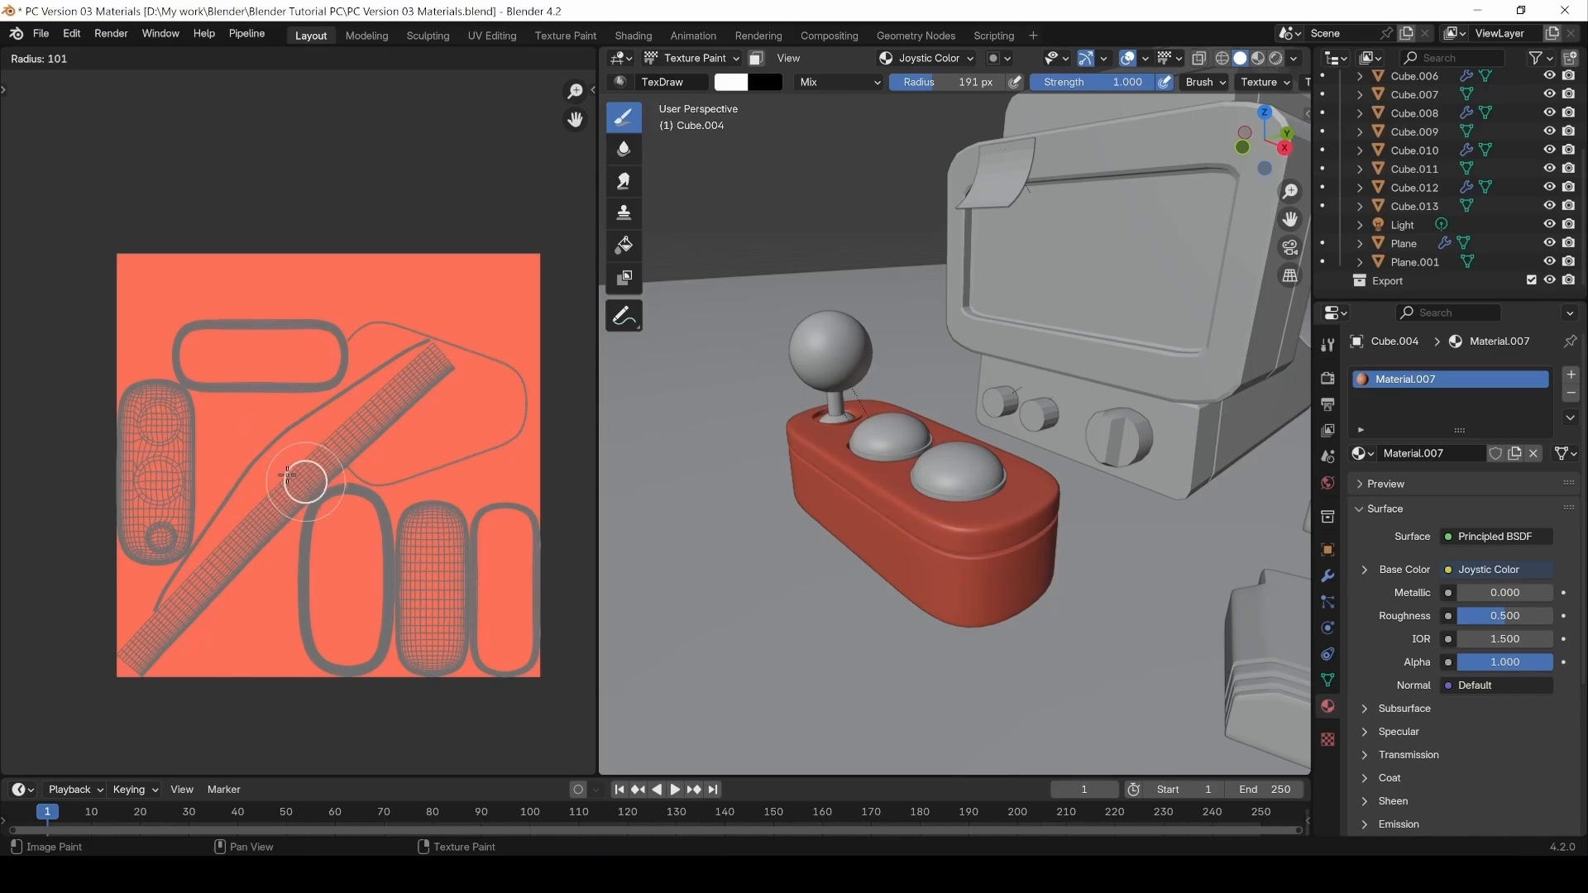
{"action": "left_click", "coordinate": [287, 477]}
{"action": "mouse_move", "coordinate": [155, 616]}
{"action": "left_mouse_down"}
{"action": "mouse_move", "coordinate": [357, 459]}
{"action": "mouse_move", "coordinate": [190, 550]}
{"action": "mouse_move", "coordinate": [277, 451]}
{"action": "left_mouse_up"}
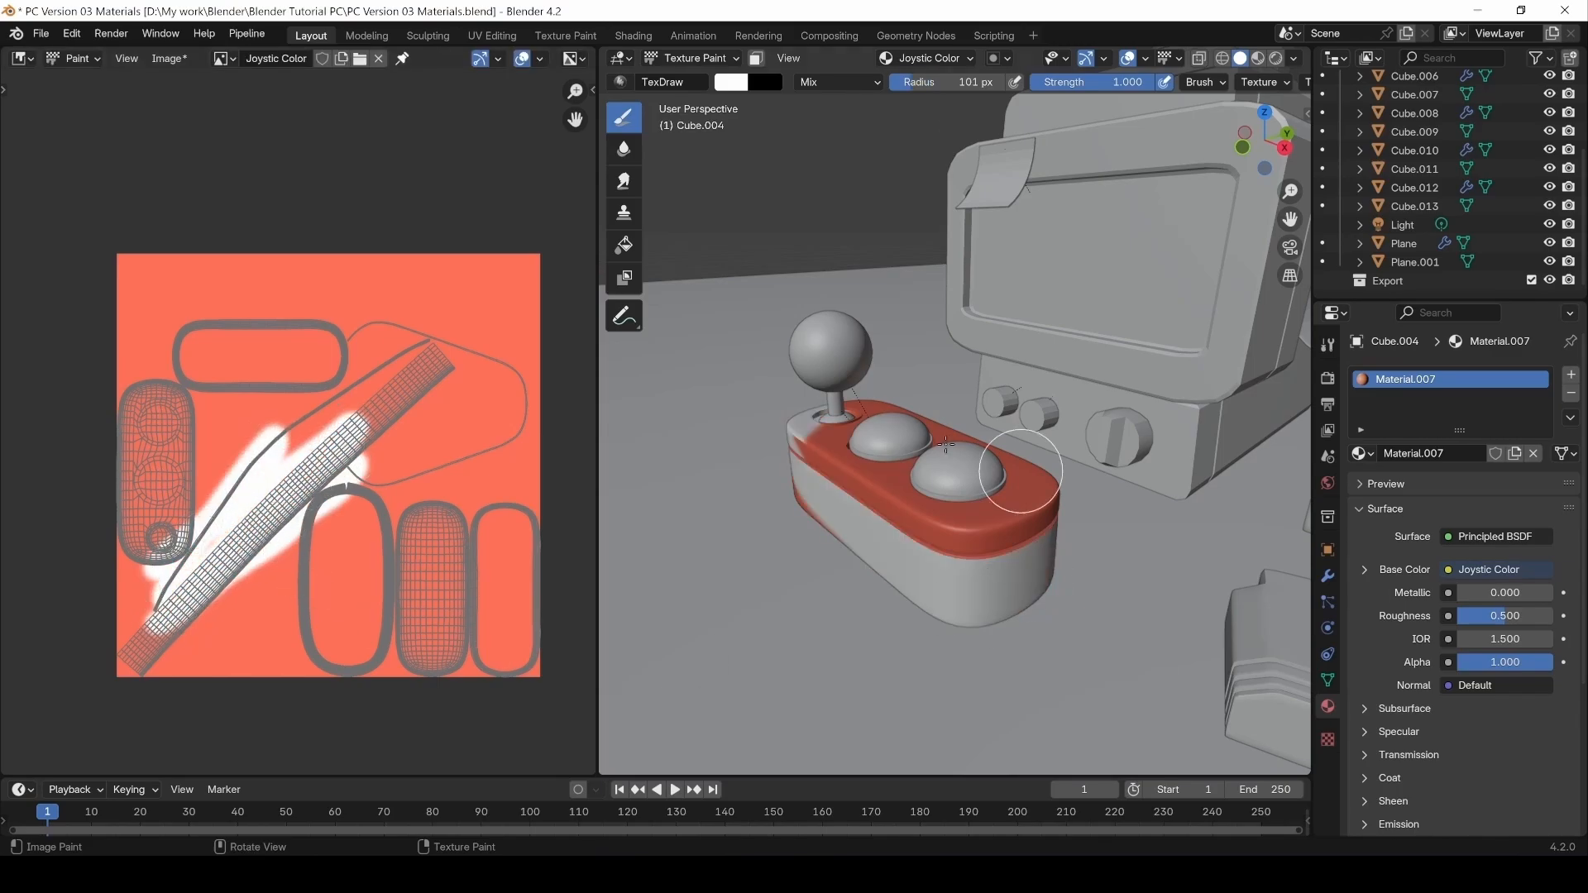
{"action": "key", "text": "ctrl+z"}
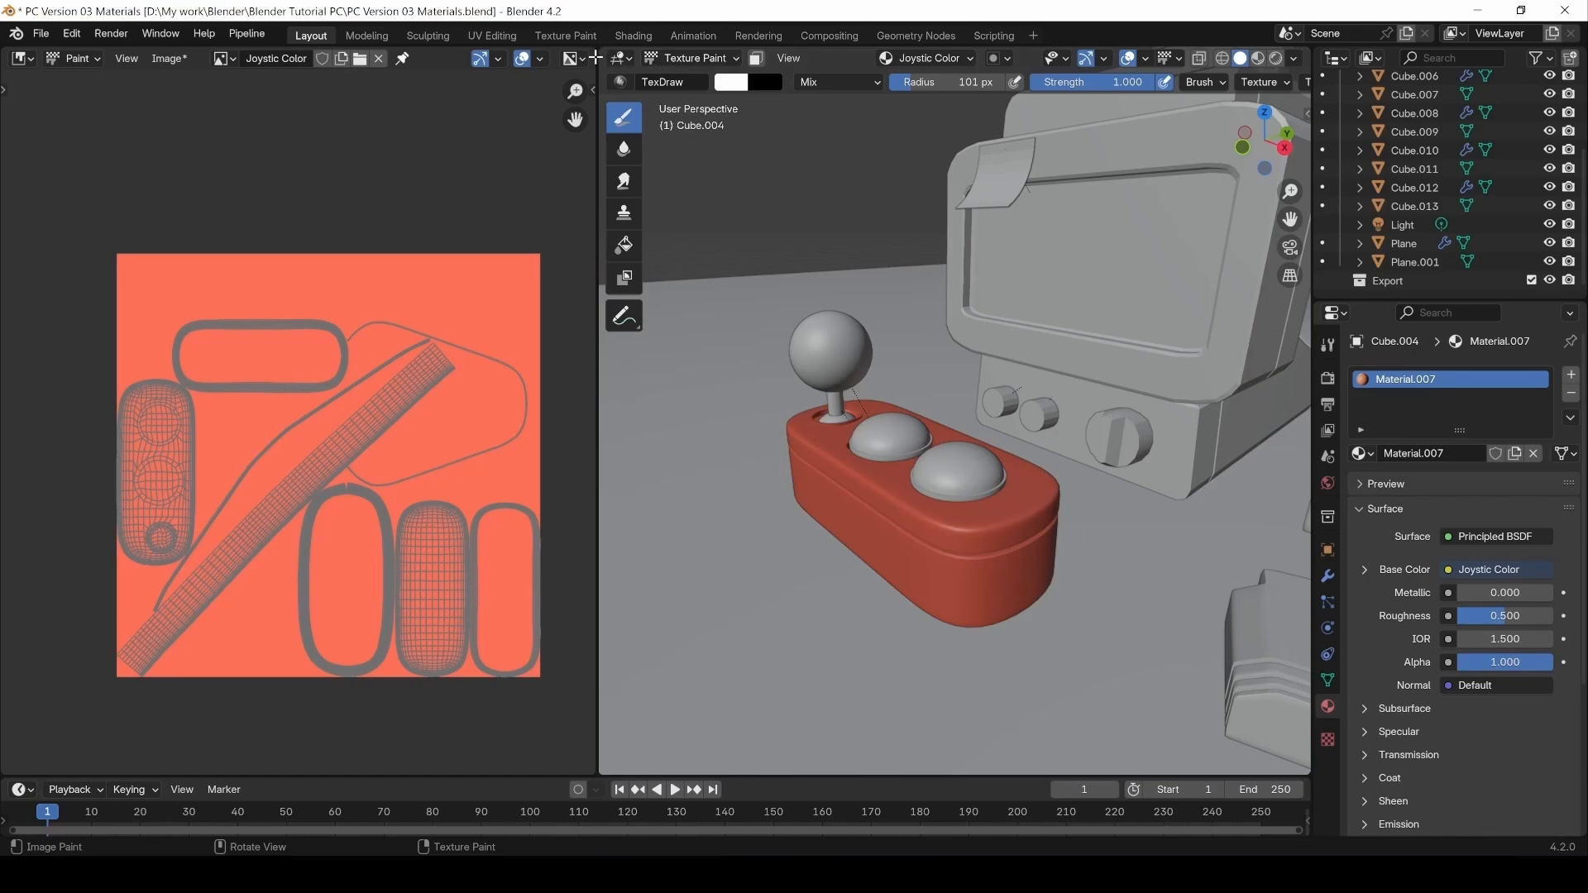
Widen the 3D viewport against the Image Editor and try the eyedropper for the primary brush color, leaving the color white.
{"action": "left_click_drag", "start_coordinate": [596, 129], "coordinate": [496, 137]}
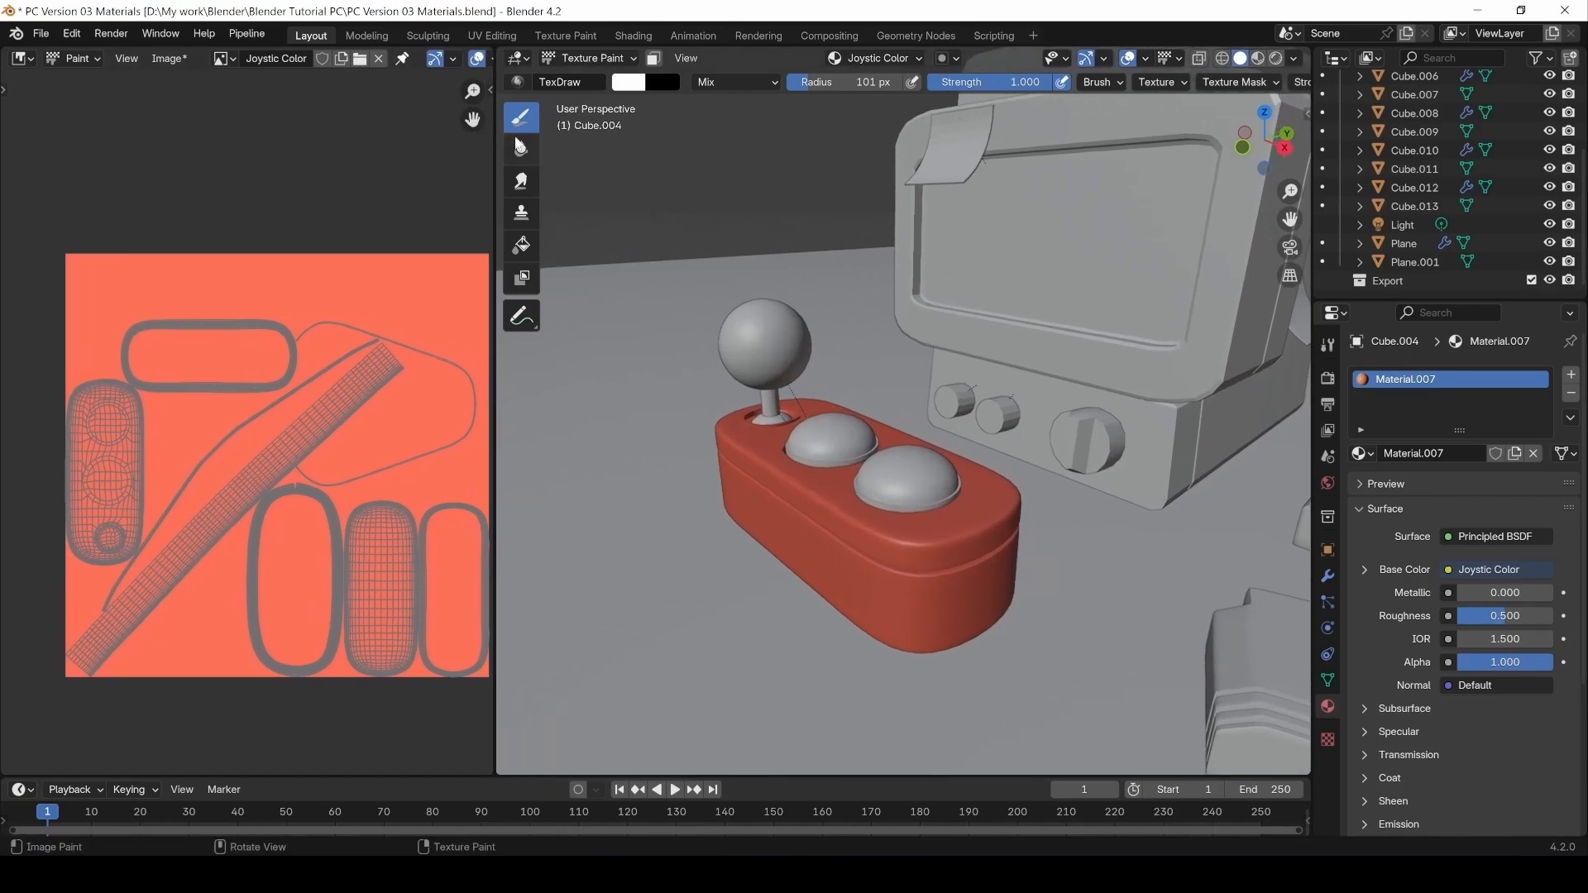
{"action": "left_click", "coordinate": [634, 88]}
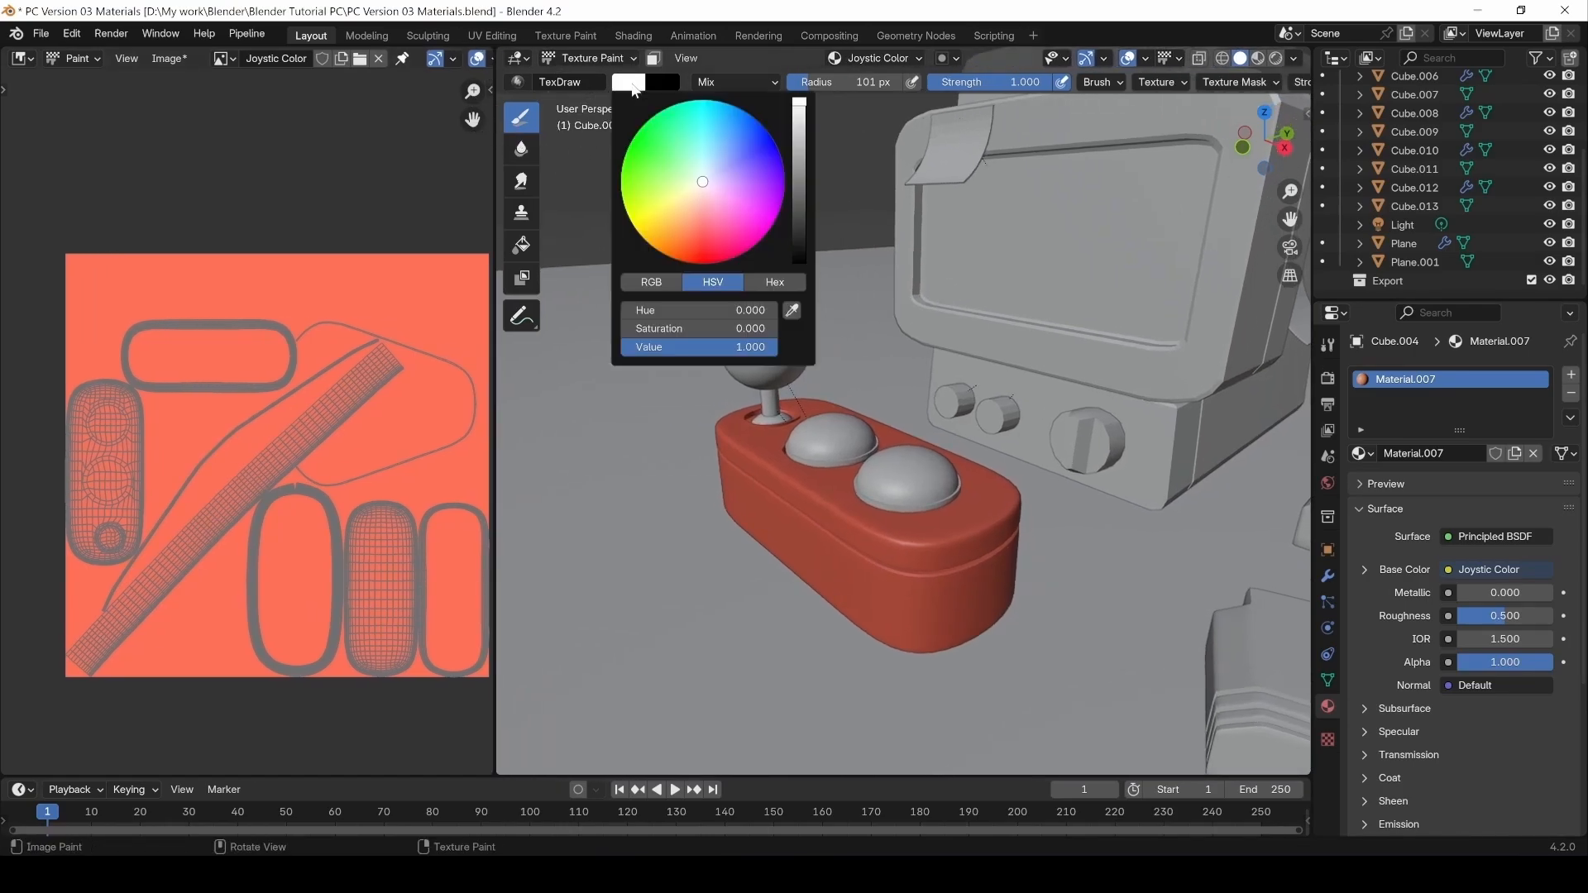
{"action": "left_click", "coordinate": [793, 310]}
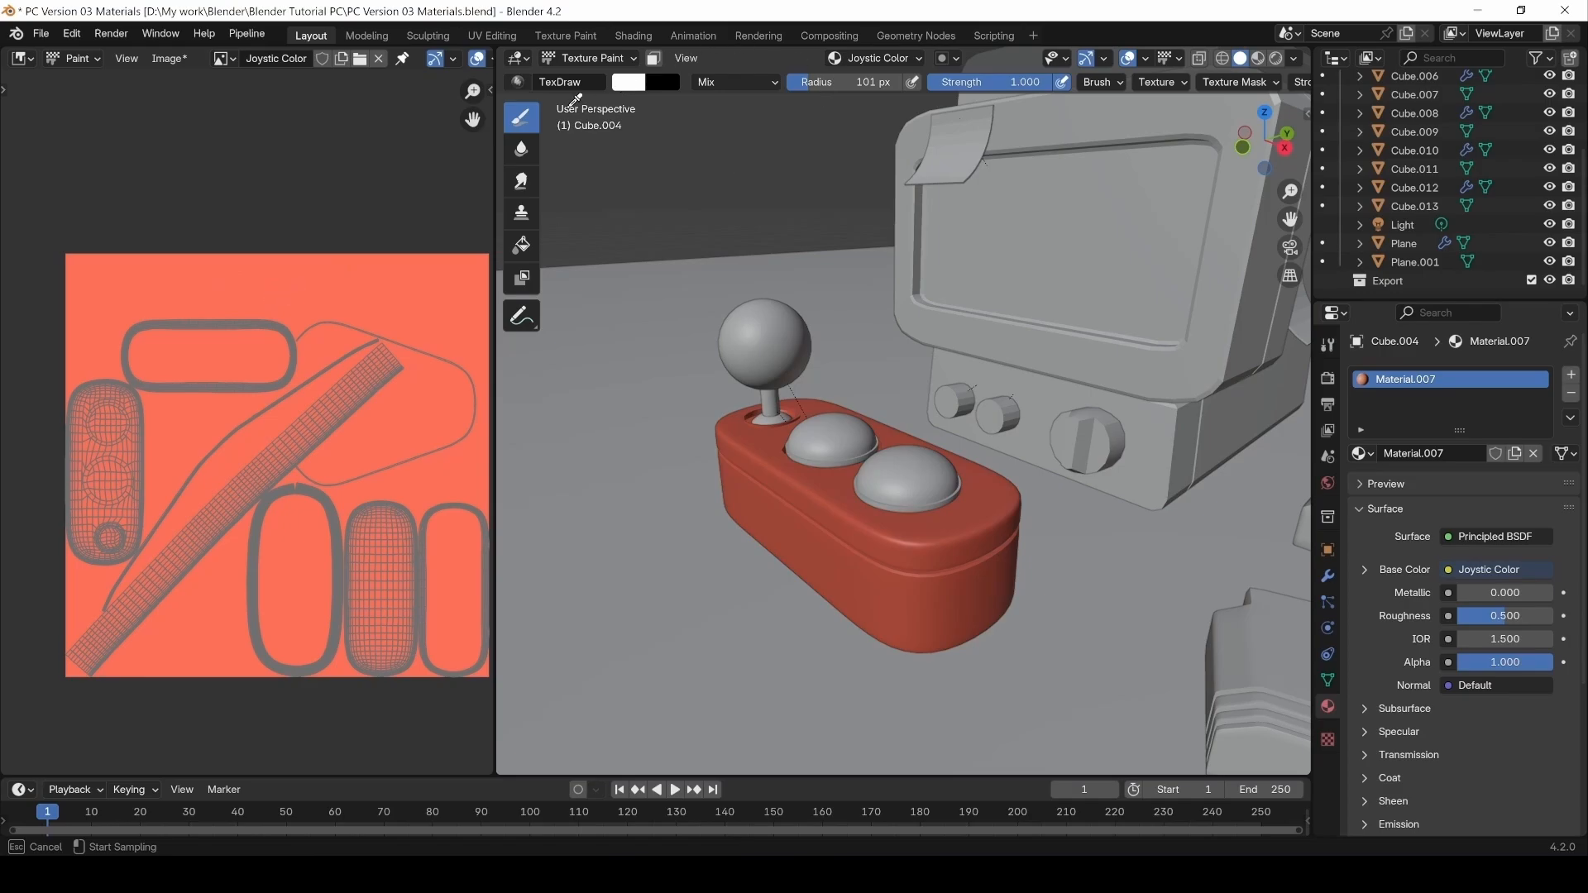
{"action": "key", "text": "Escape"}
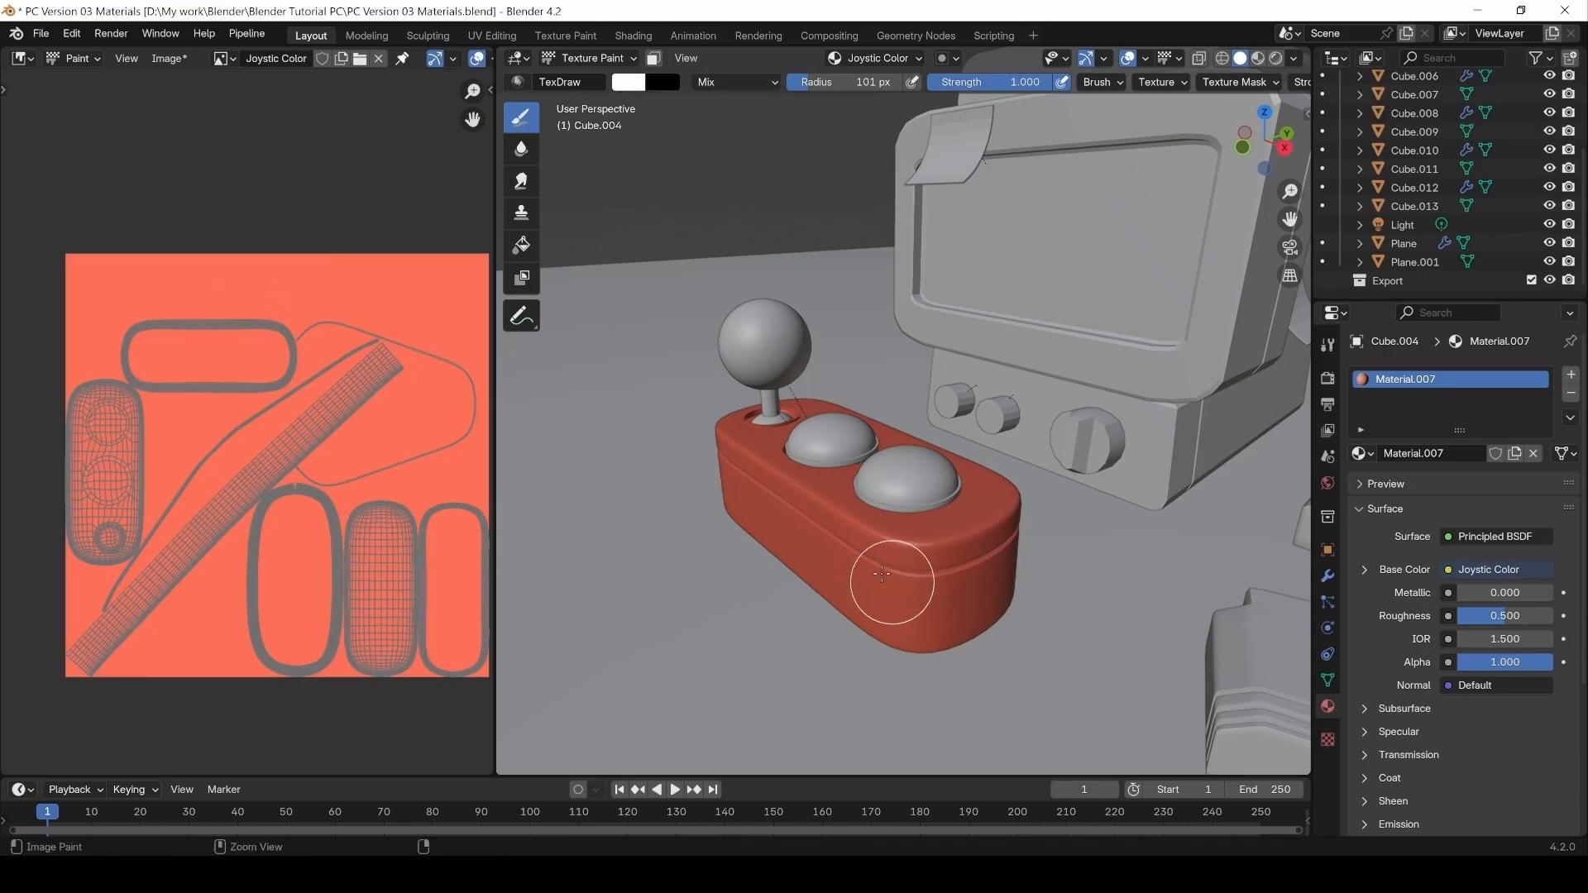
Try strokes in the primary white and secondary black colors along the base's front and top edge, undoing each one.
{"action": "left_click_drag", "start_coordinate": [774, 483], "coordinate": [861, 545]}
{"action": "key", "text": "ctrl+z"}
{"action": "mouse_move", "coordinate": [772, 483]}
{"action": "left_mouse_down"}
{"action": "mouse_move", "coordinate": [848, 533]}
{"action": "mouse_move", "coordinate": [854, 649]}
{"action": "mouse_move", "coordinate": [968, 637]}
{"action": "left_mouse_up"}
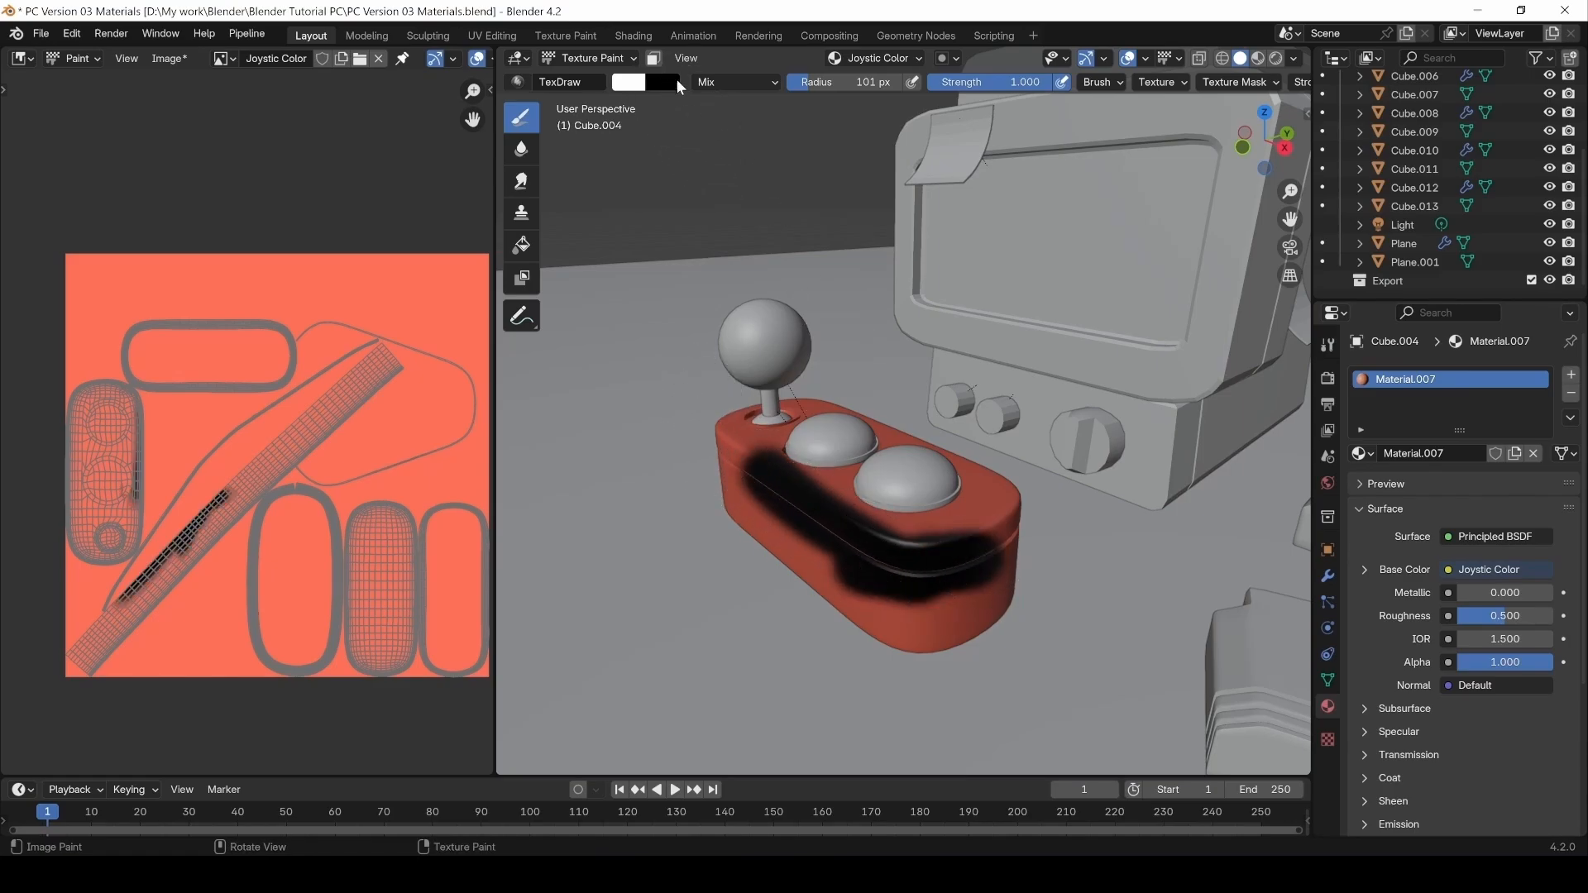
{"action": "key", "text": "ctrl+z"}
{"action": "mouse_move", "coordinate": [786, 513]}
{"action": "left_mouse_down"}
{"action": "mouse_move", "coordinate": [808, 479]}
{"action": "mouse_move", "coordinate": [964, 530]}
{"action": "mouse_move", "coordinate": [828, 501]}
{"action": "left_mouse_up"}
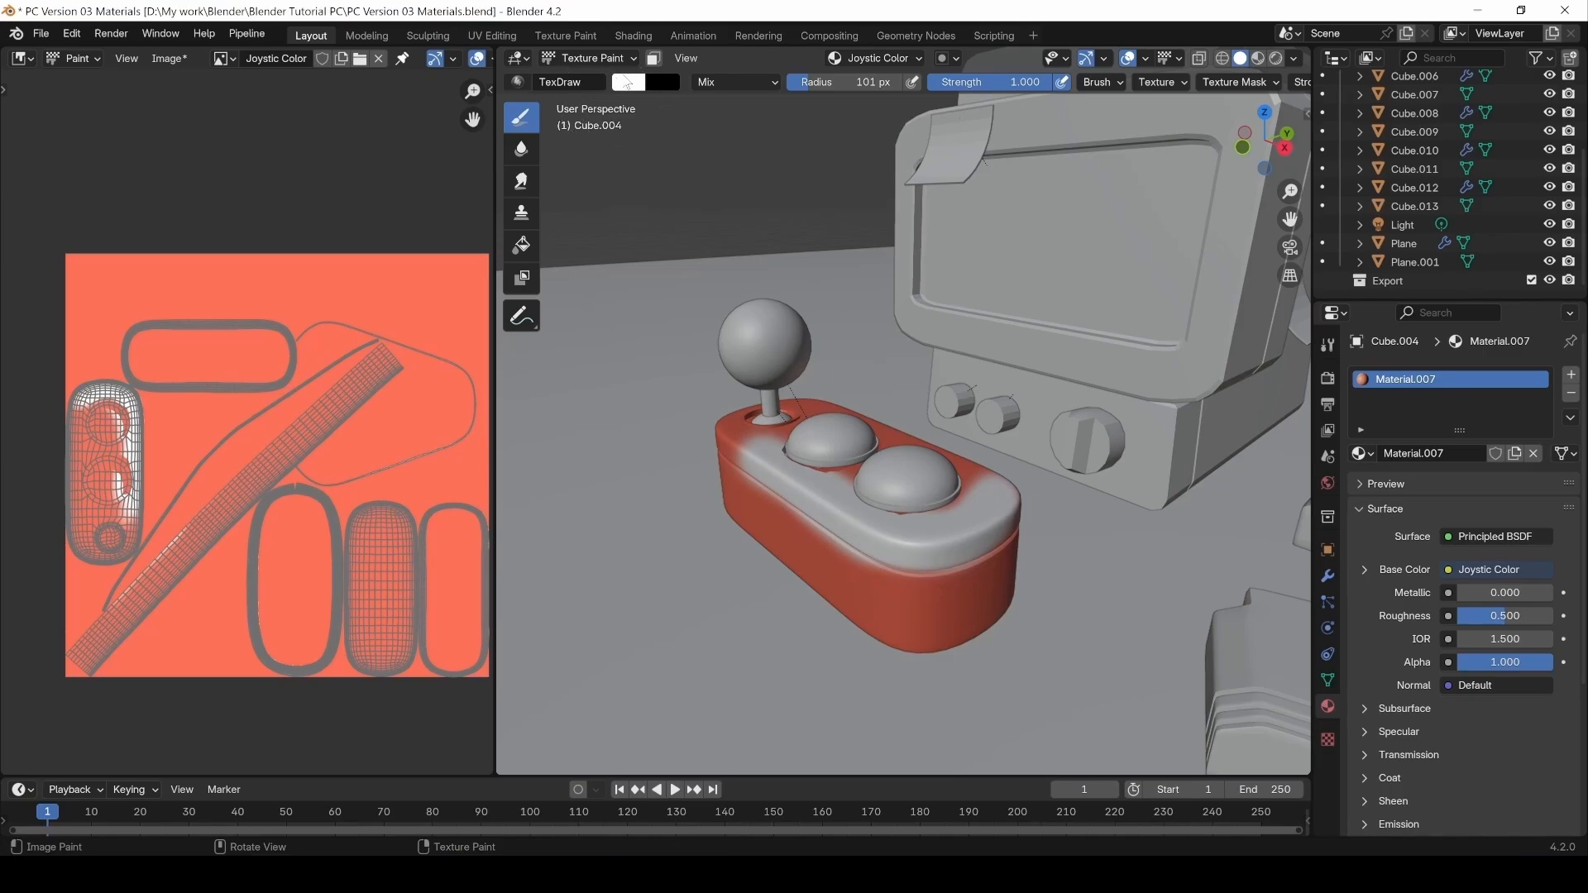
{"action": "key", "text": "ctrl+z"}
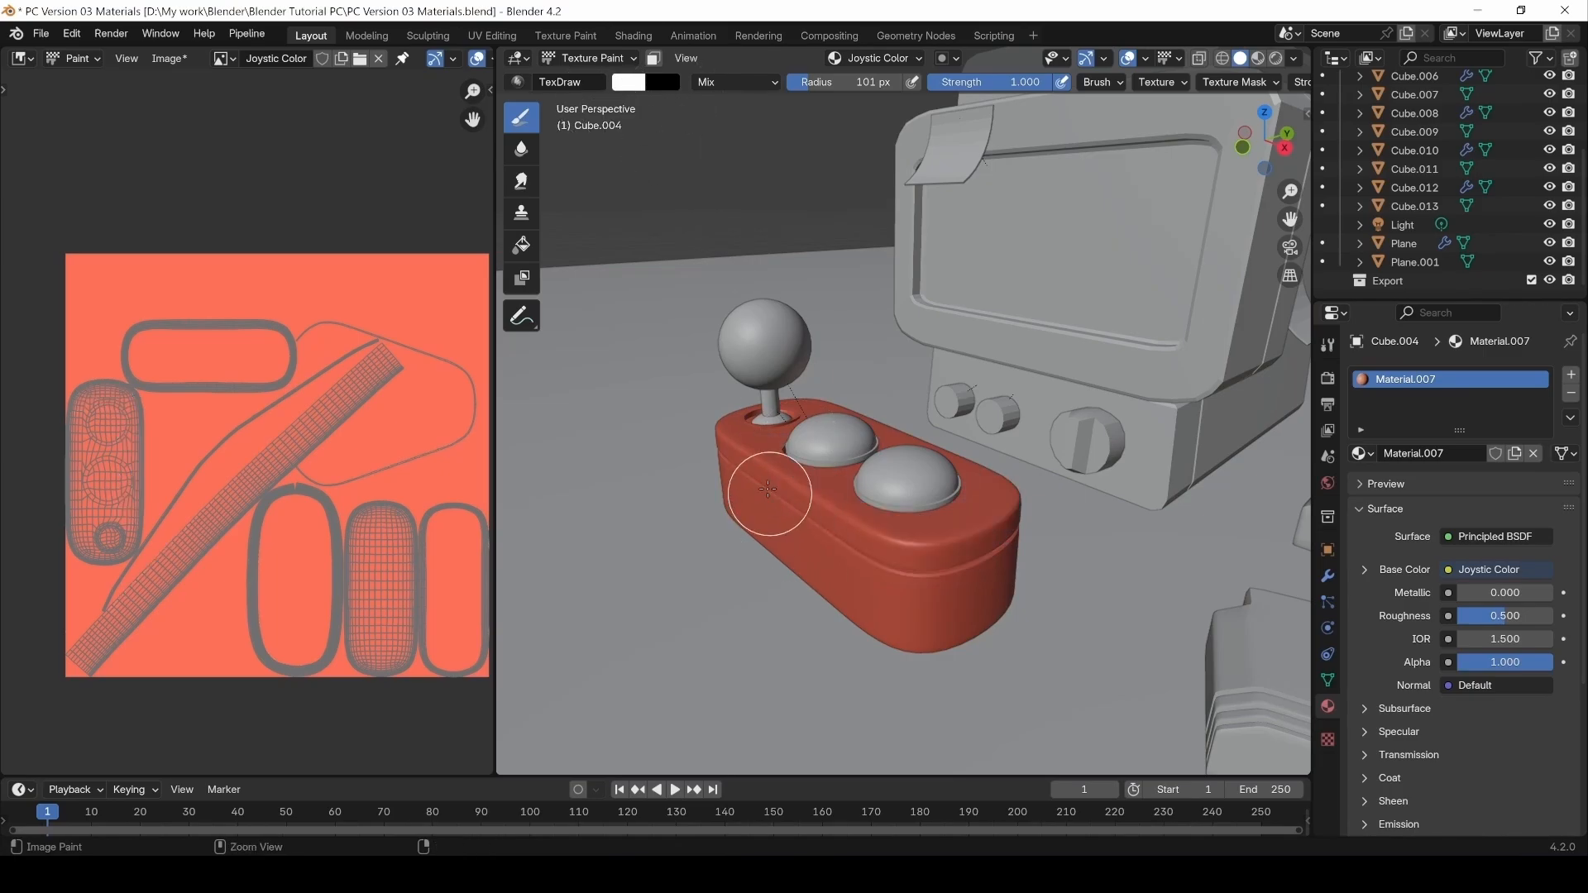
{"action": "mouse_move", "coordinate": [742, 480]}
{"action": "left_mouse_down", "text": "ctrl"}
{"action": "mouse_move", "coordinate": [822, 536]}
{"action": "mouse_move", "coordinate": [993, 494]}
{"action": "mouse_move", "coordinate": [865, 562]}
{"action": "mouse_move", "coordinate": [933, 538]}
{"action": "mouse_move", "coordinate": [780, 549]}
{"action": "mouse_move", "coordinate": [795, 530]}
{"action": "left_mouse_up", "text": "ctrl"}
{"action": "key", "text": "ctrl+z"}
Sample the coral background of the Joystic Color image as the primary brush color.
{"action": "scroll", "coordinate": [904, 588], "scroll_direction": "up", "scroll_amount": 2}
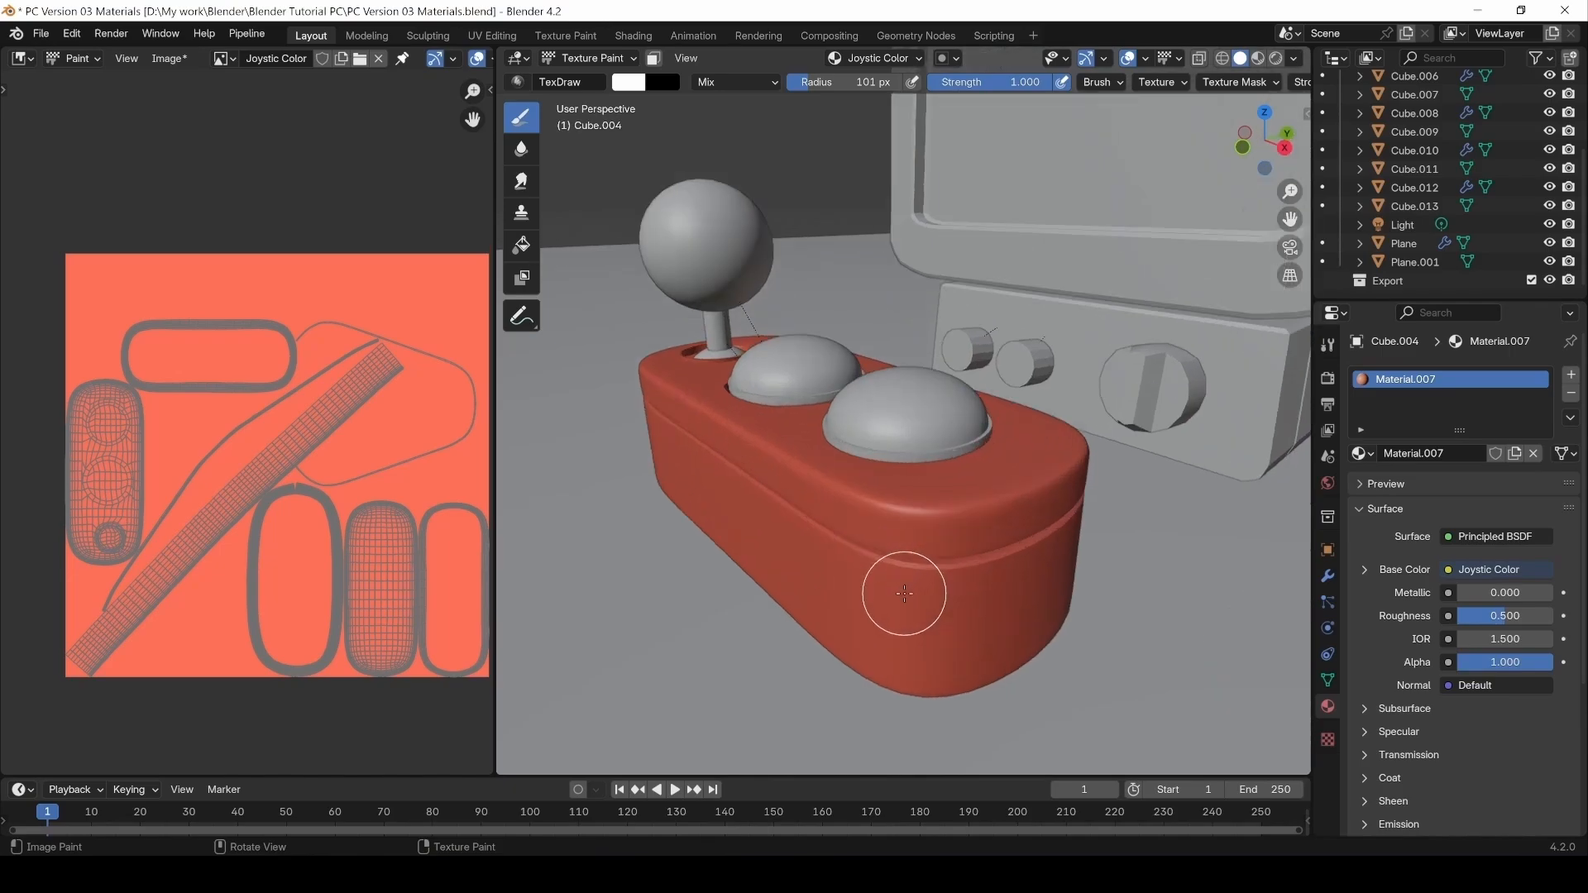
{"action": "mouse_move", "coordinate": [862, 578]}
{"action": "middle_mouse_down"}
{"action": "mouse_move", "coordinate": [863, 509]}
{"action": "mouse_move", "coordinate": [935, 579]}
{"action": "middle_mouse_up"}
{"action": "scroll", "coordinate": [837, 551], "scroll_direction": "up", "scroll_amount": 2}
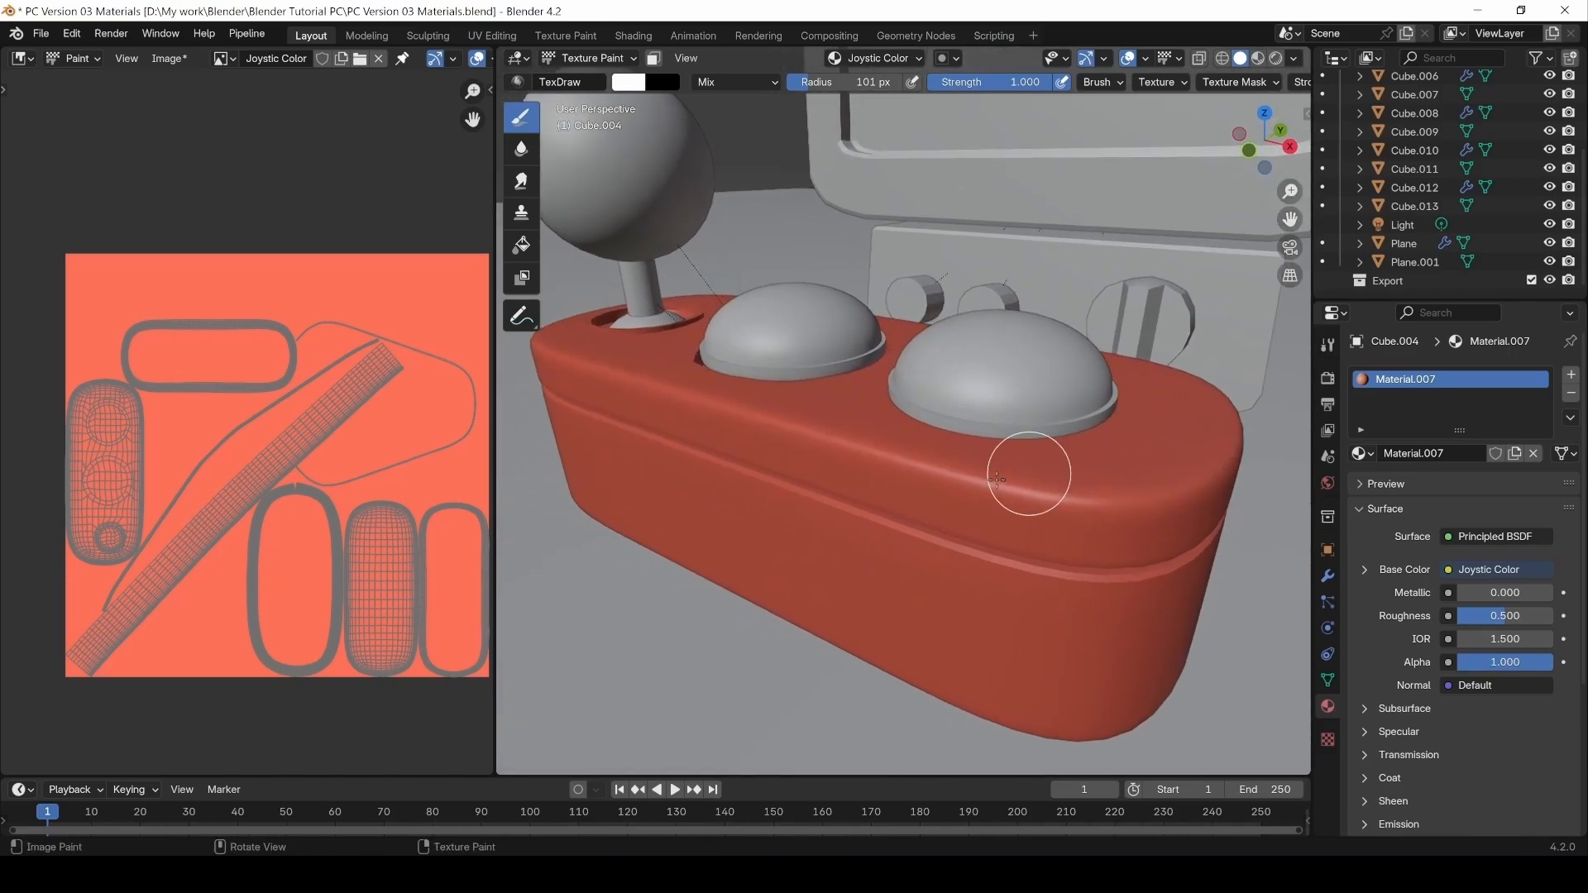
{"action": "middle_click_drag", "start_coordinate": [852, 504], "coordinate": [850, 493]}
{"action": "left_click", "coordinate": [629, 82]}
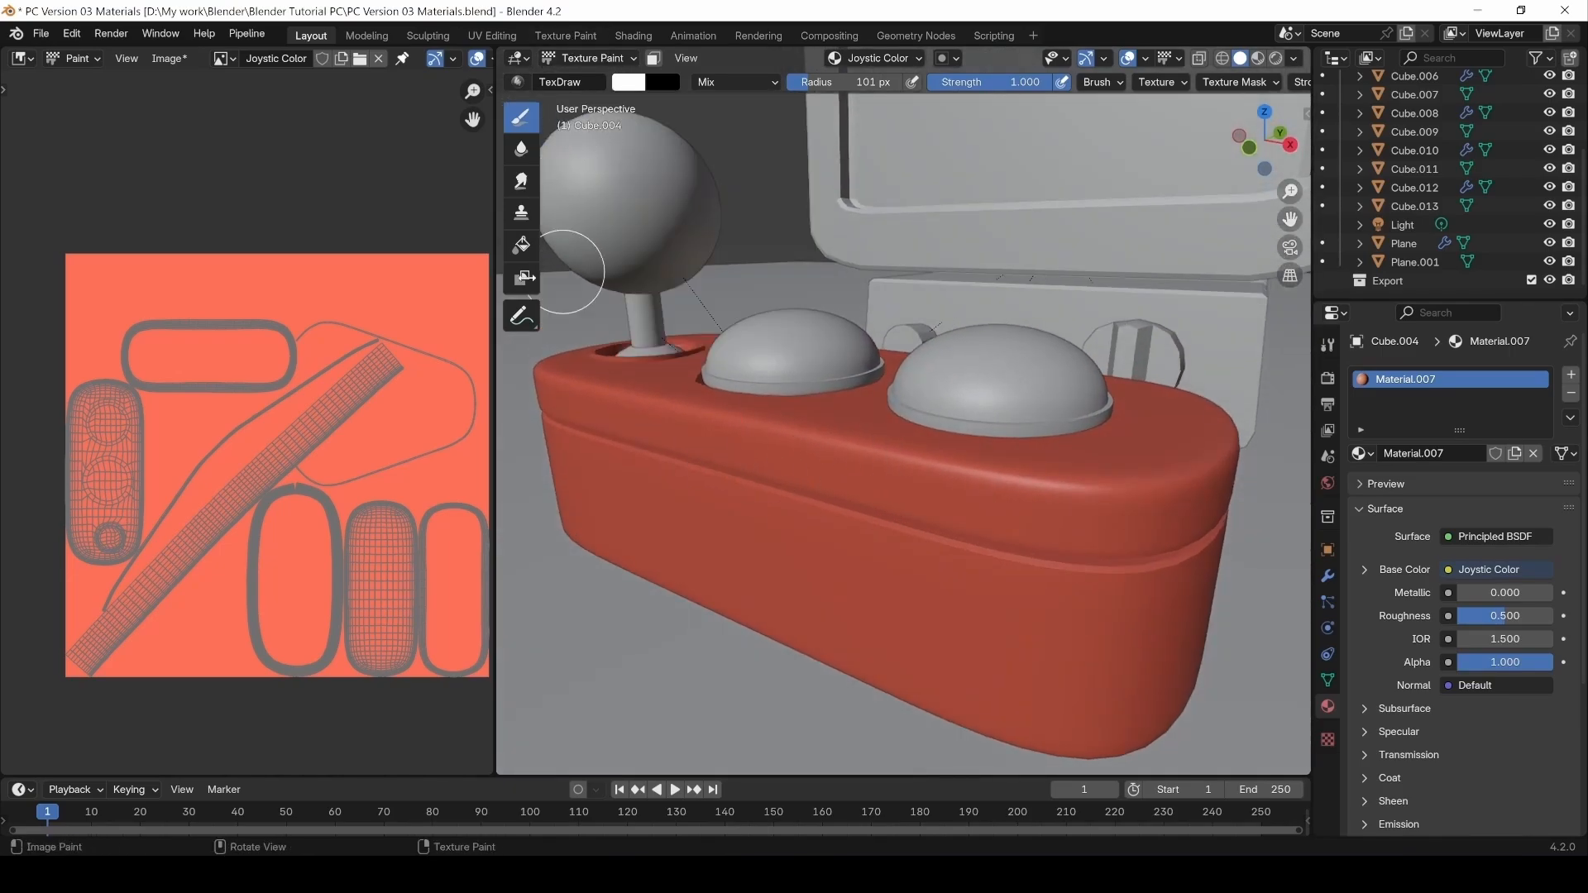
{"action": "left_click", "coordinate": [639, 82]}
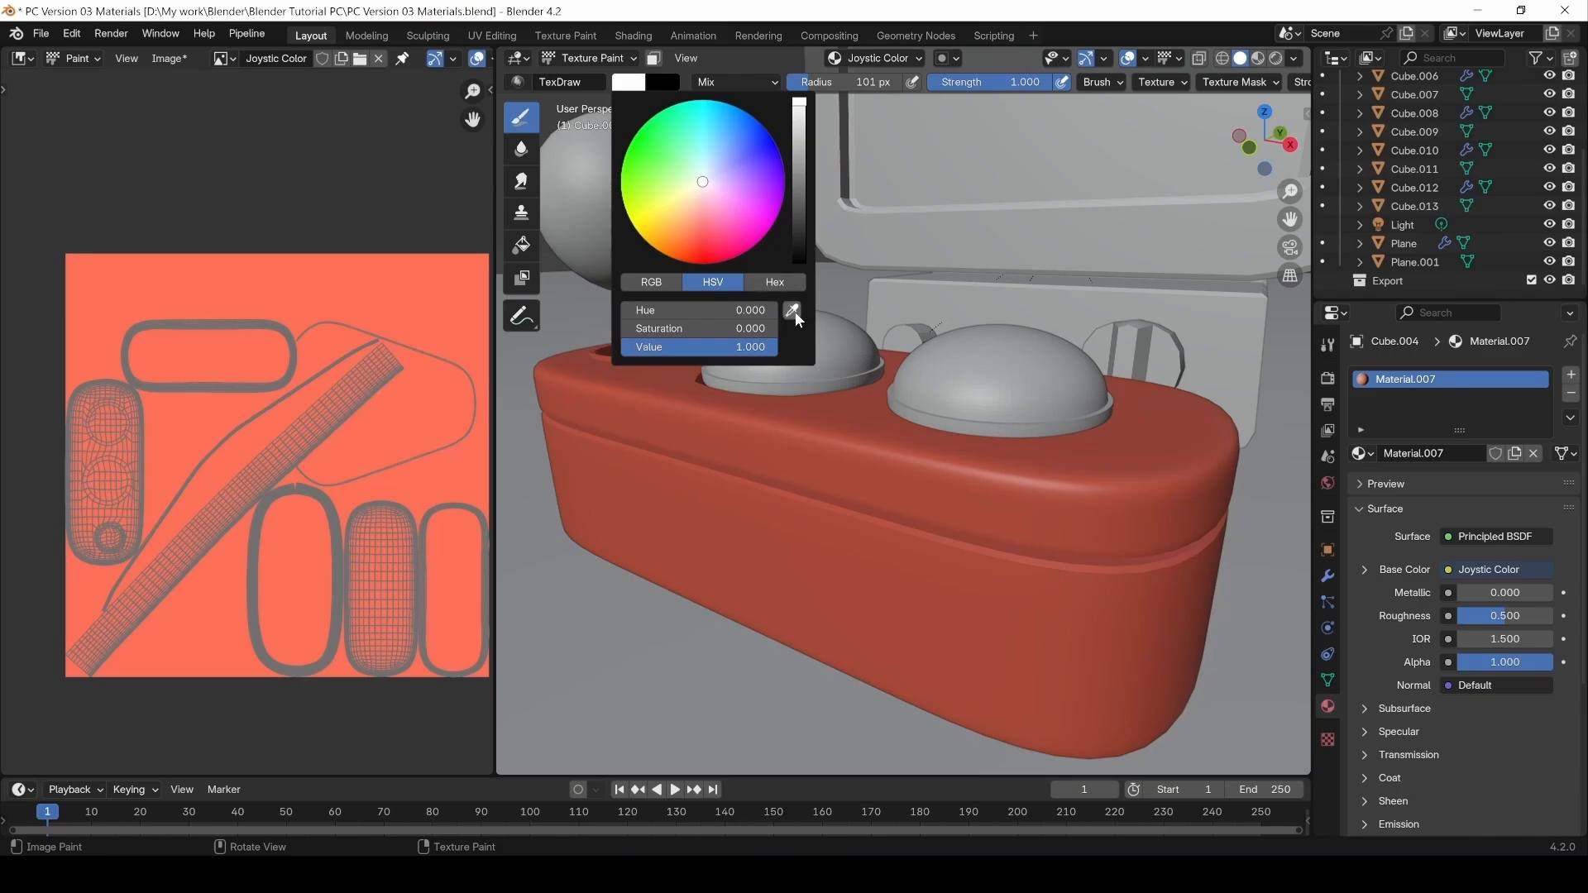
{"action": "left_click", "coordinate": [796, 311]}
{"action": "left_click", "coordinate": [365, 303]}
Sample the image's coral as the secondary brush color and darken it to a deeper red.
{"action": "left_click", "coordinate": [666, 82]}
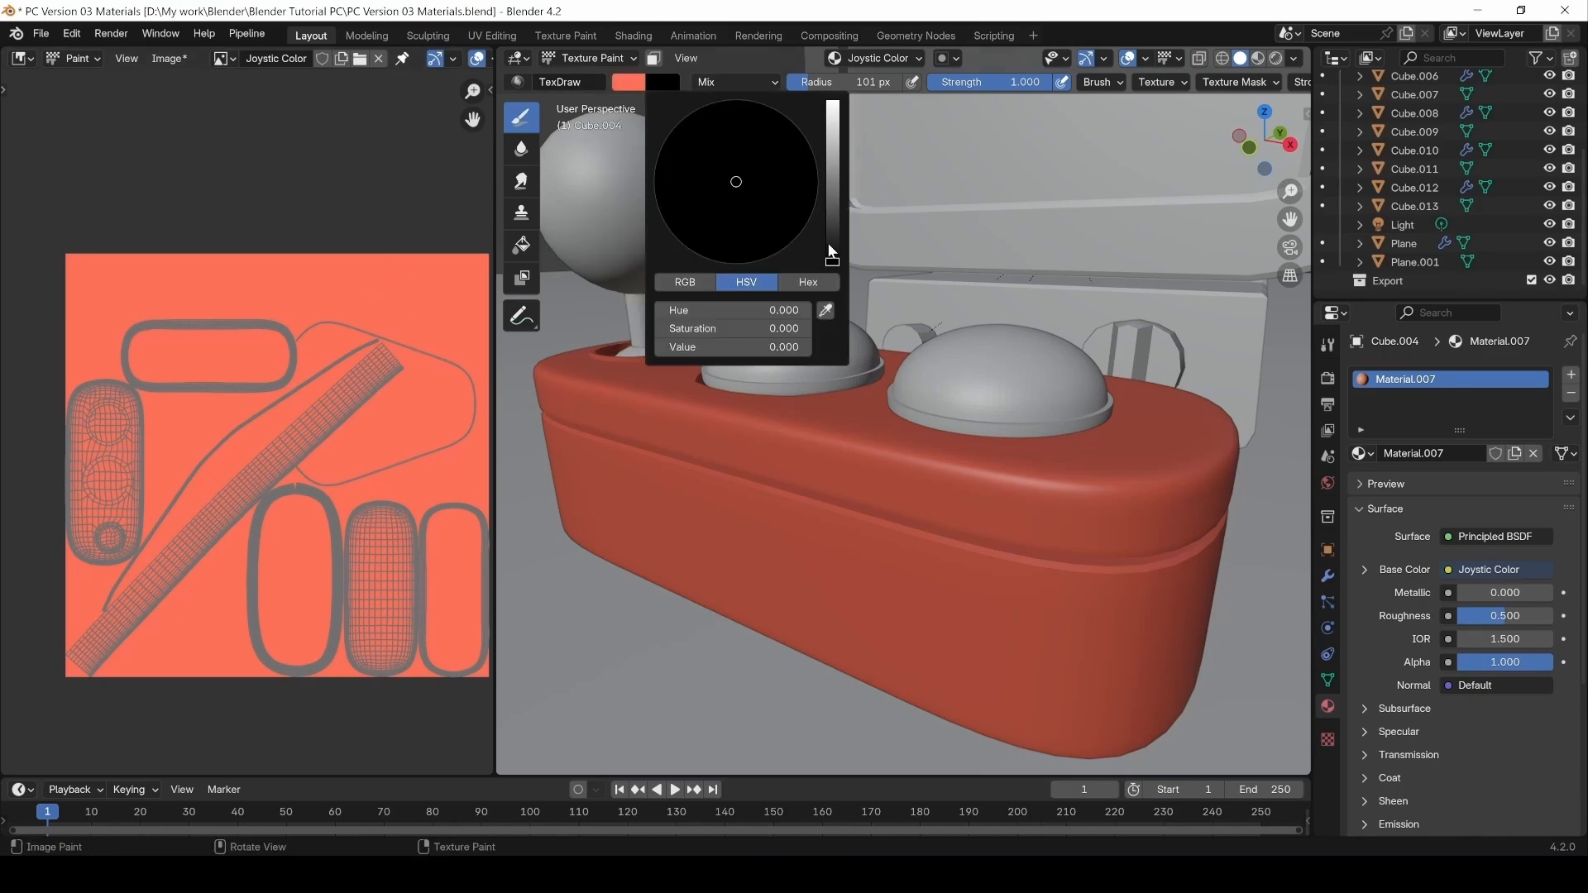
{"action": "left_click_drag", "start_coordinate": [827, 241], "coordinate": [833, 103]}
{"action": "left_click", "coordinate": [826, 310]}
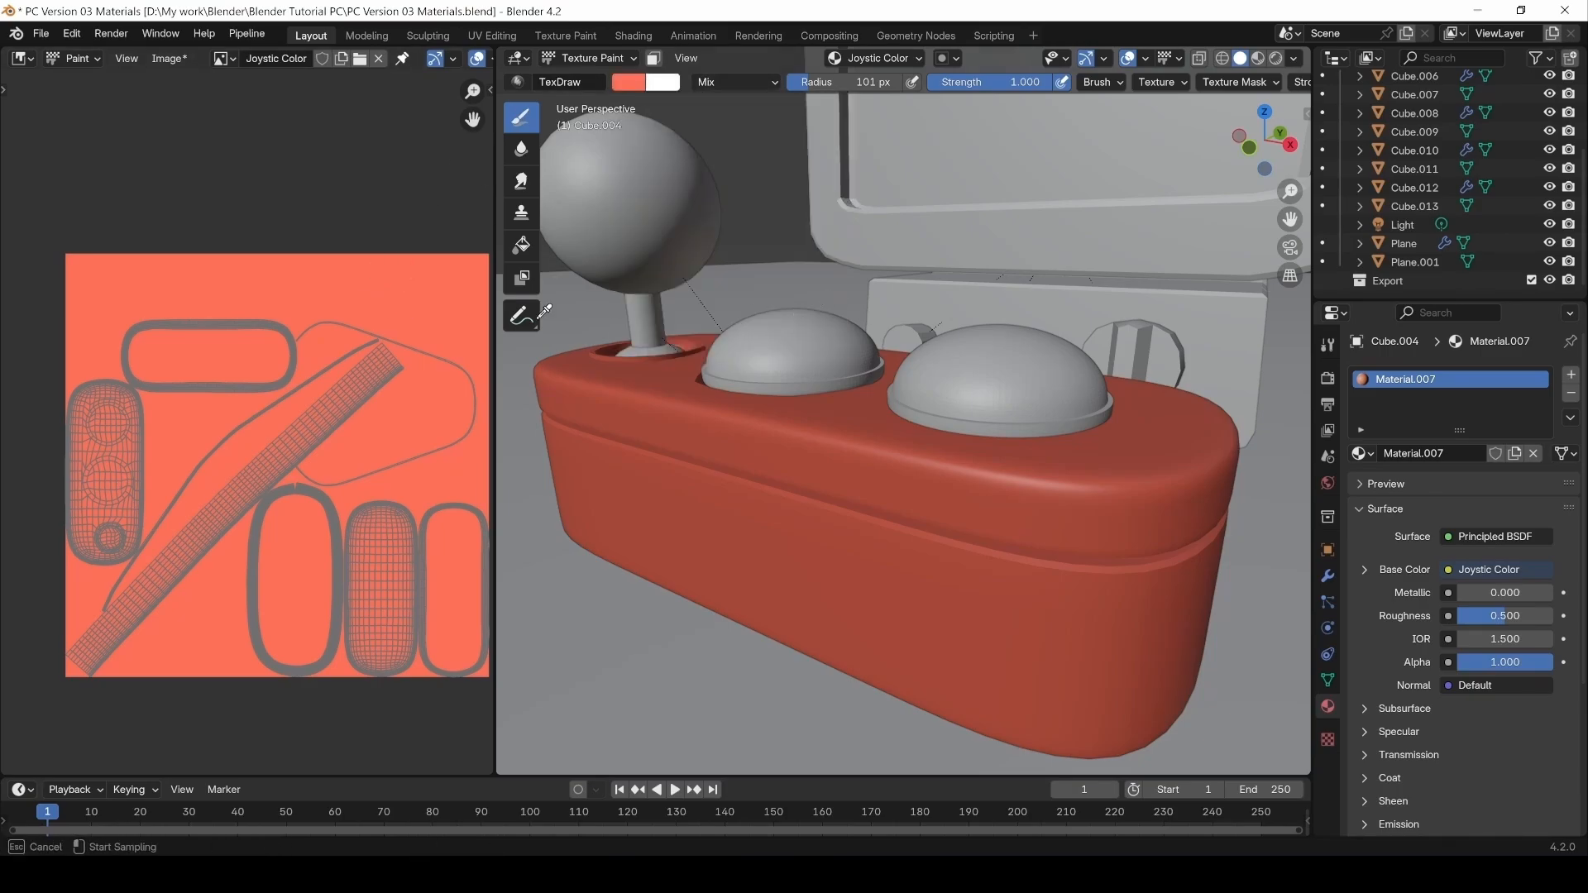
{"action": "left_click", "coordinate": [451, 291]}
{"action": "left_click", "coordinate": [667, 86]}
{"action": "left_click_drag", "start_coordinate": [831, 182], "coordinate": [839, 213]}
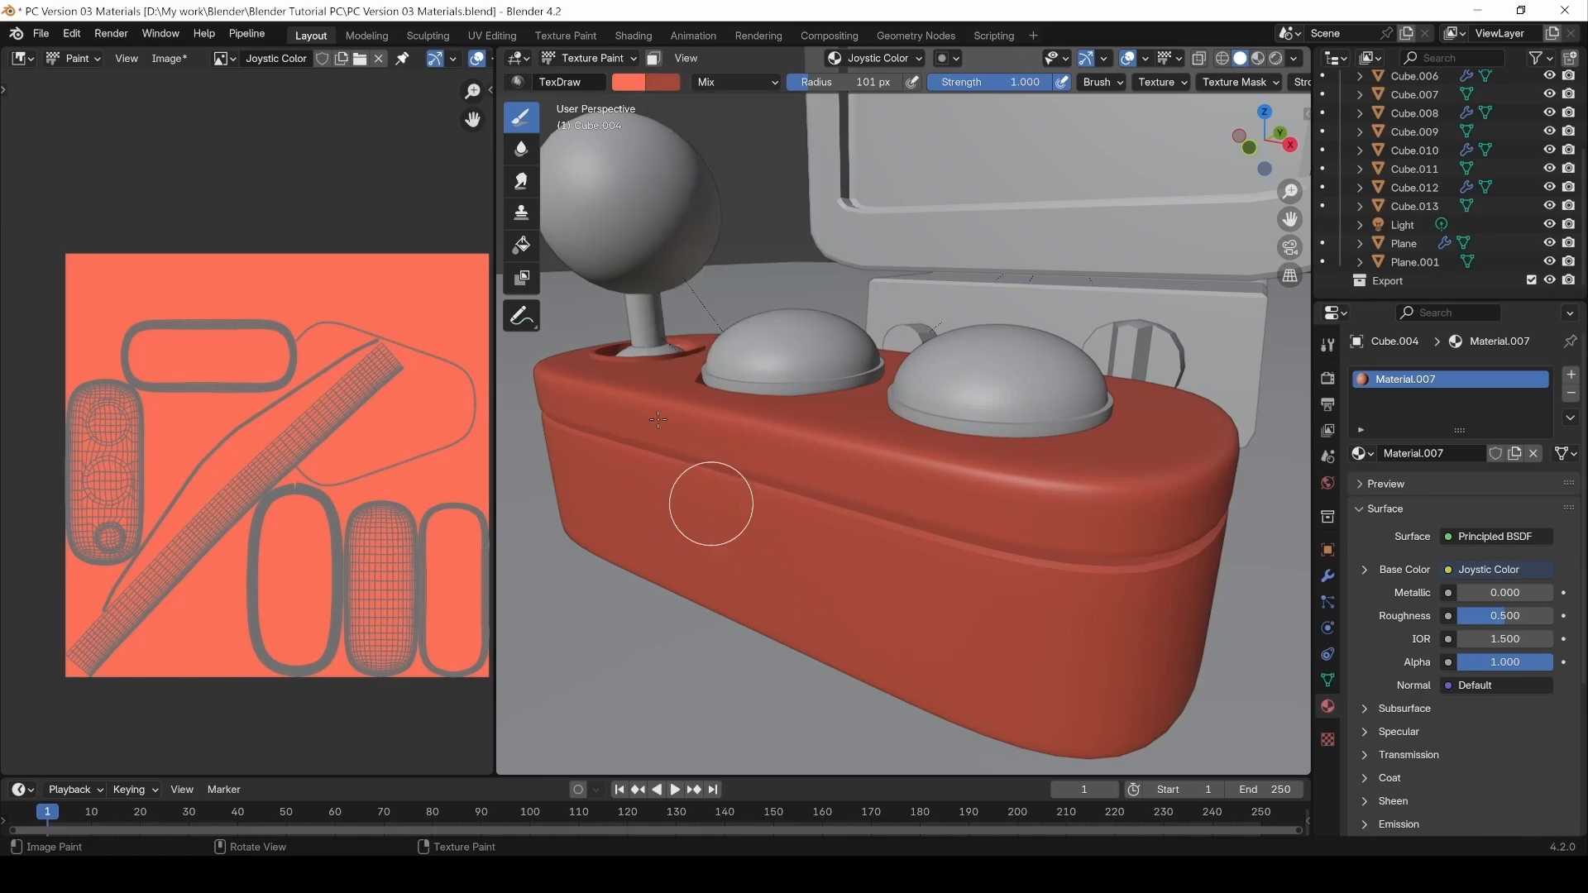
Lighten the primary brush color from coral to a pale orange.
{"action": "middle_click_drag", "start_coordinate": [678, 517], "coordinate": [846, 511]}
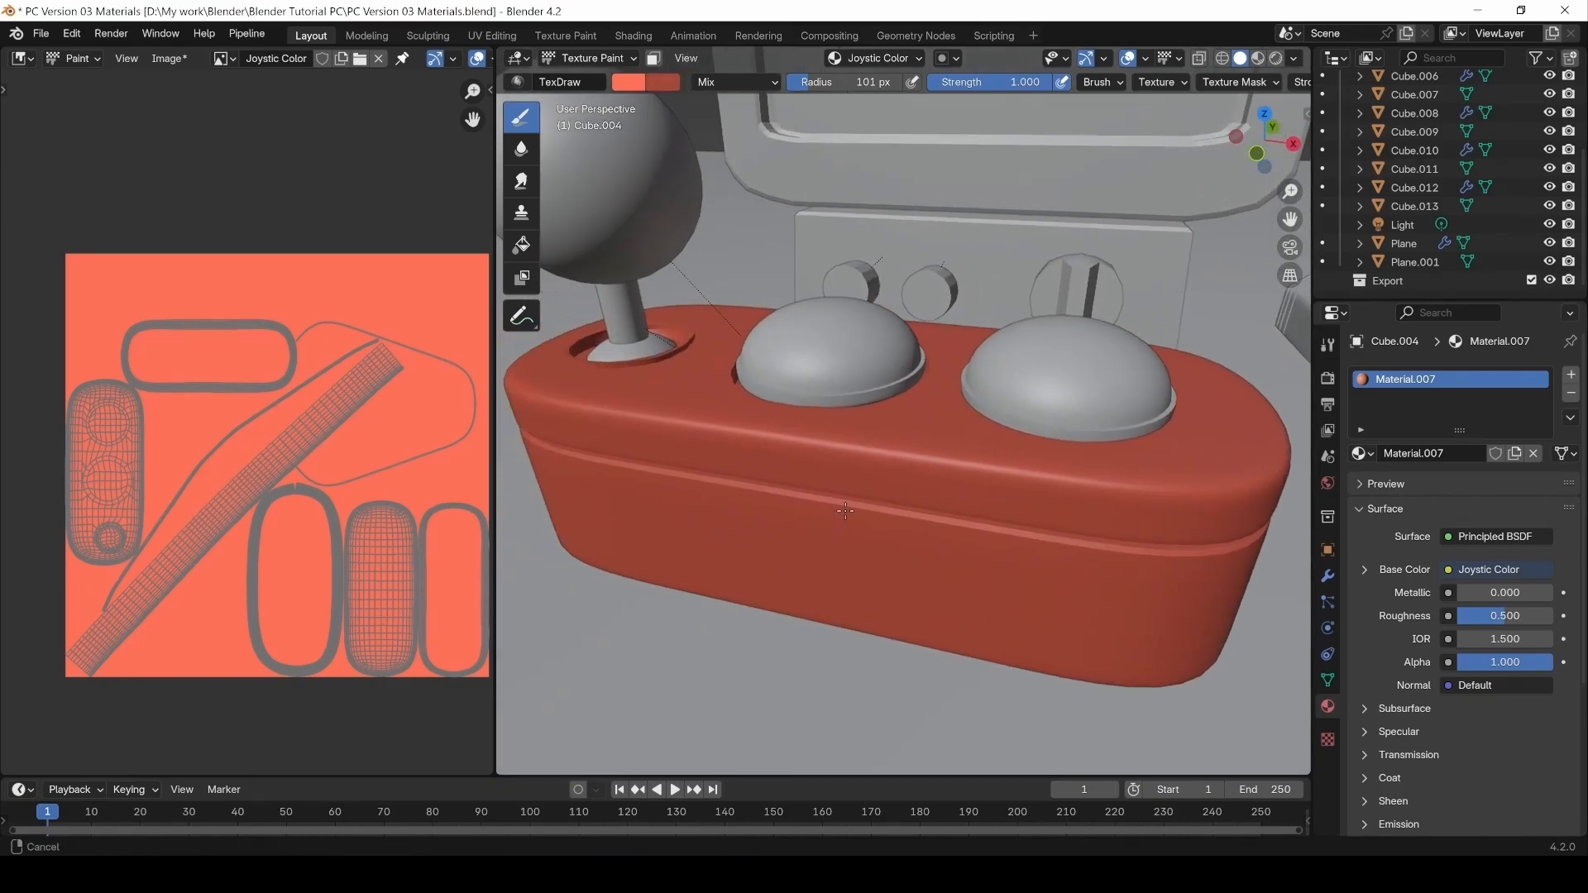
{"action": "middle_click_drag", "start_coordinate": [863, 432], "coordinate": [820, 505]}
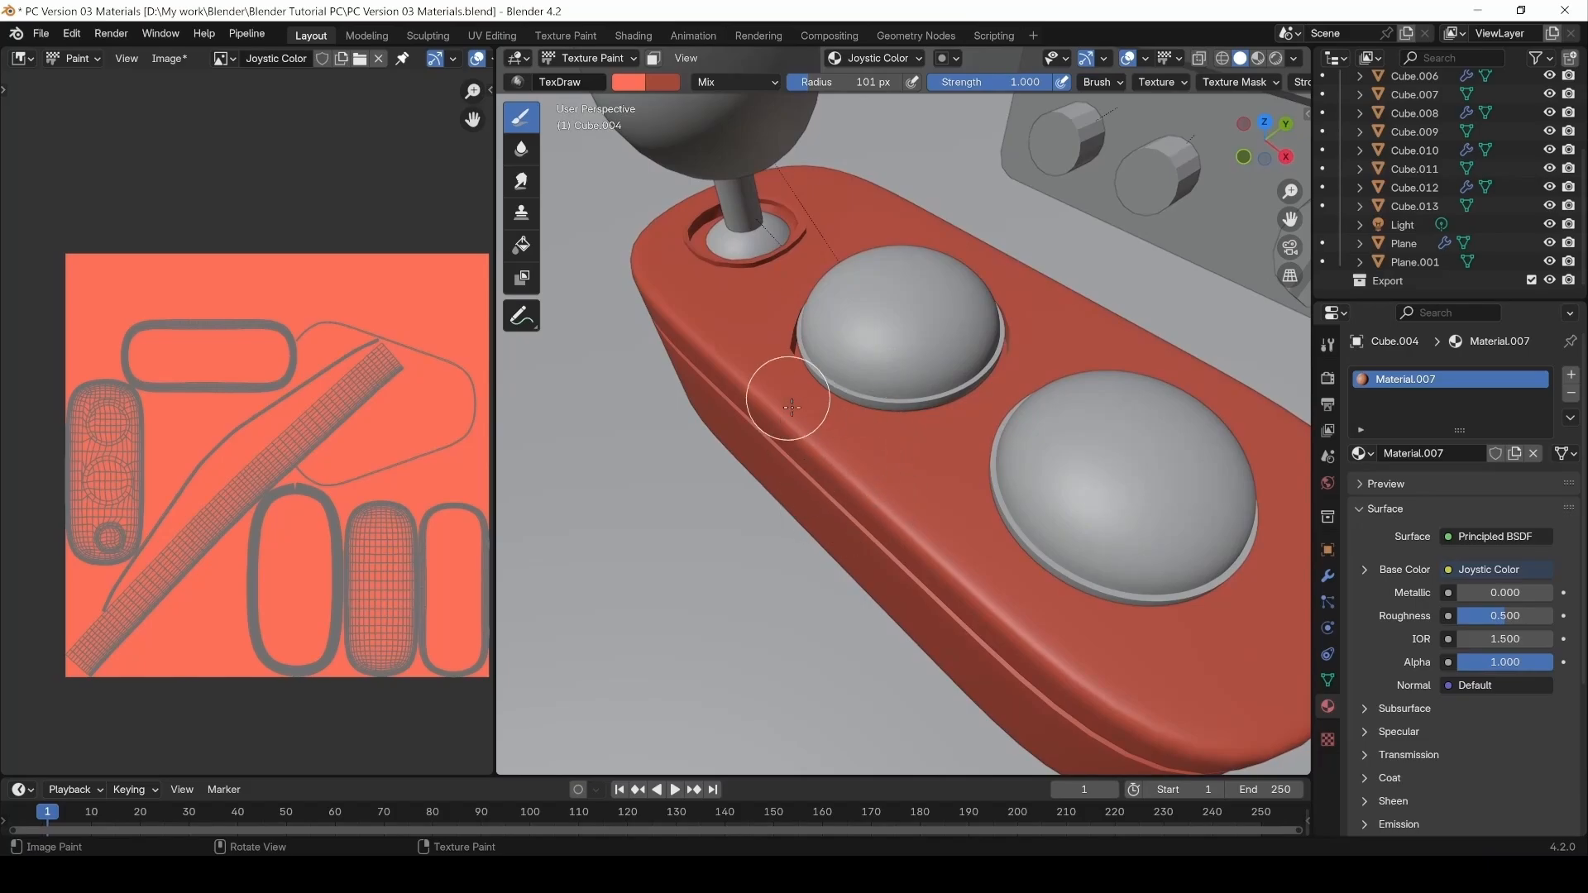
{"action": "left_click", "coordinate": [637, 86]}
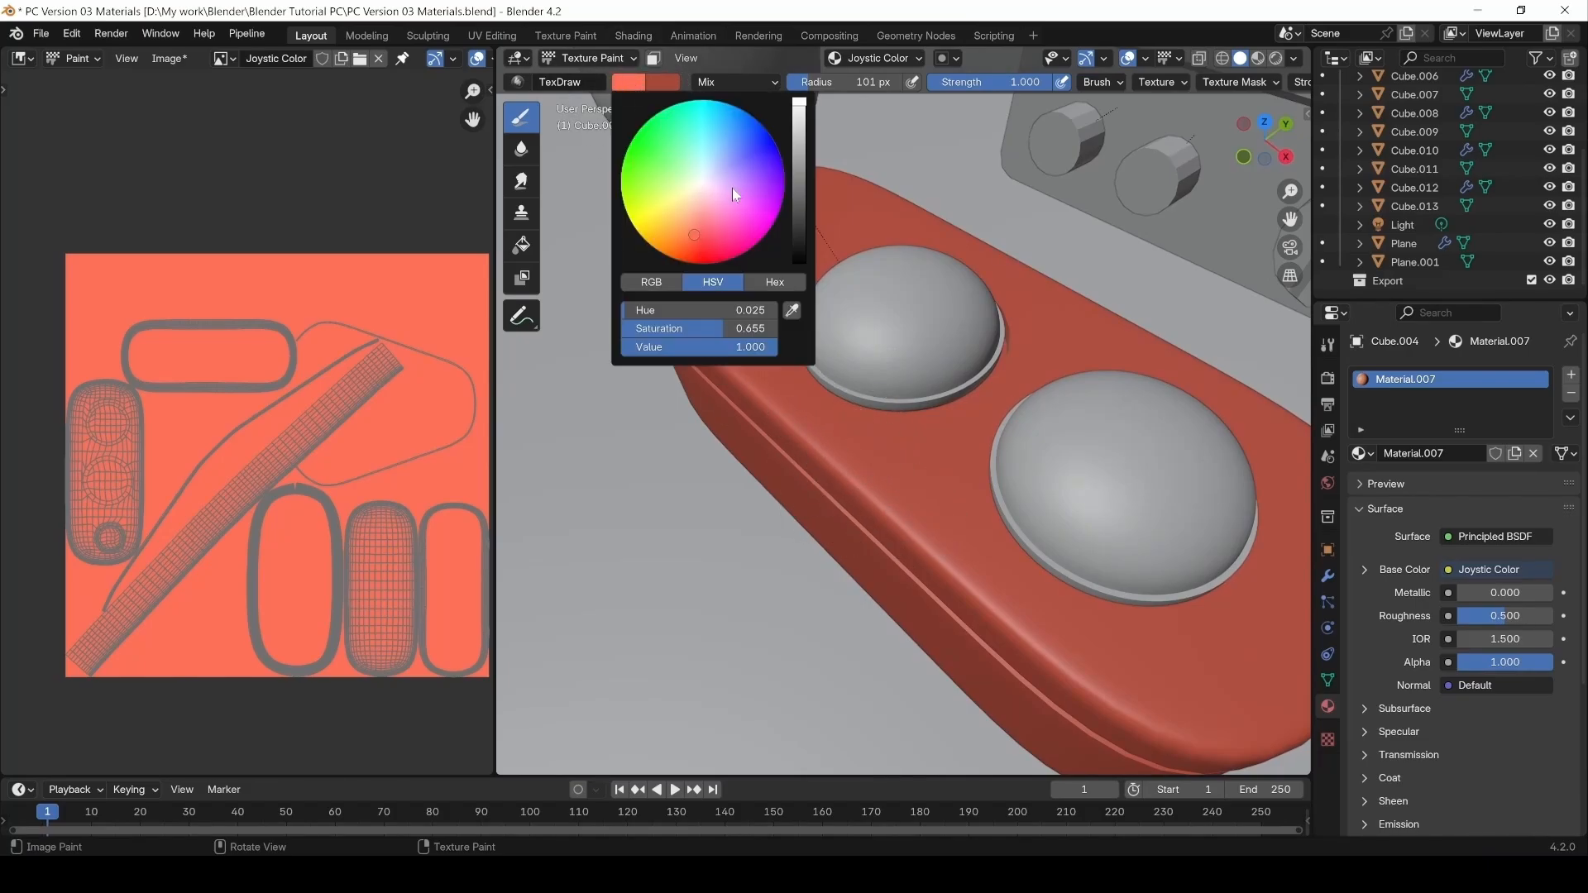
{"action": "mouse_move", "coordinate": [732, 187]}
{"action": "left_mouse_down"}
{"action": "mouse_move", "coordinate": [693, 195]}
{"action": "mouse_move", "coordinate": [689, 216]}
{"action": "left_mouse_up"}
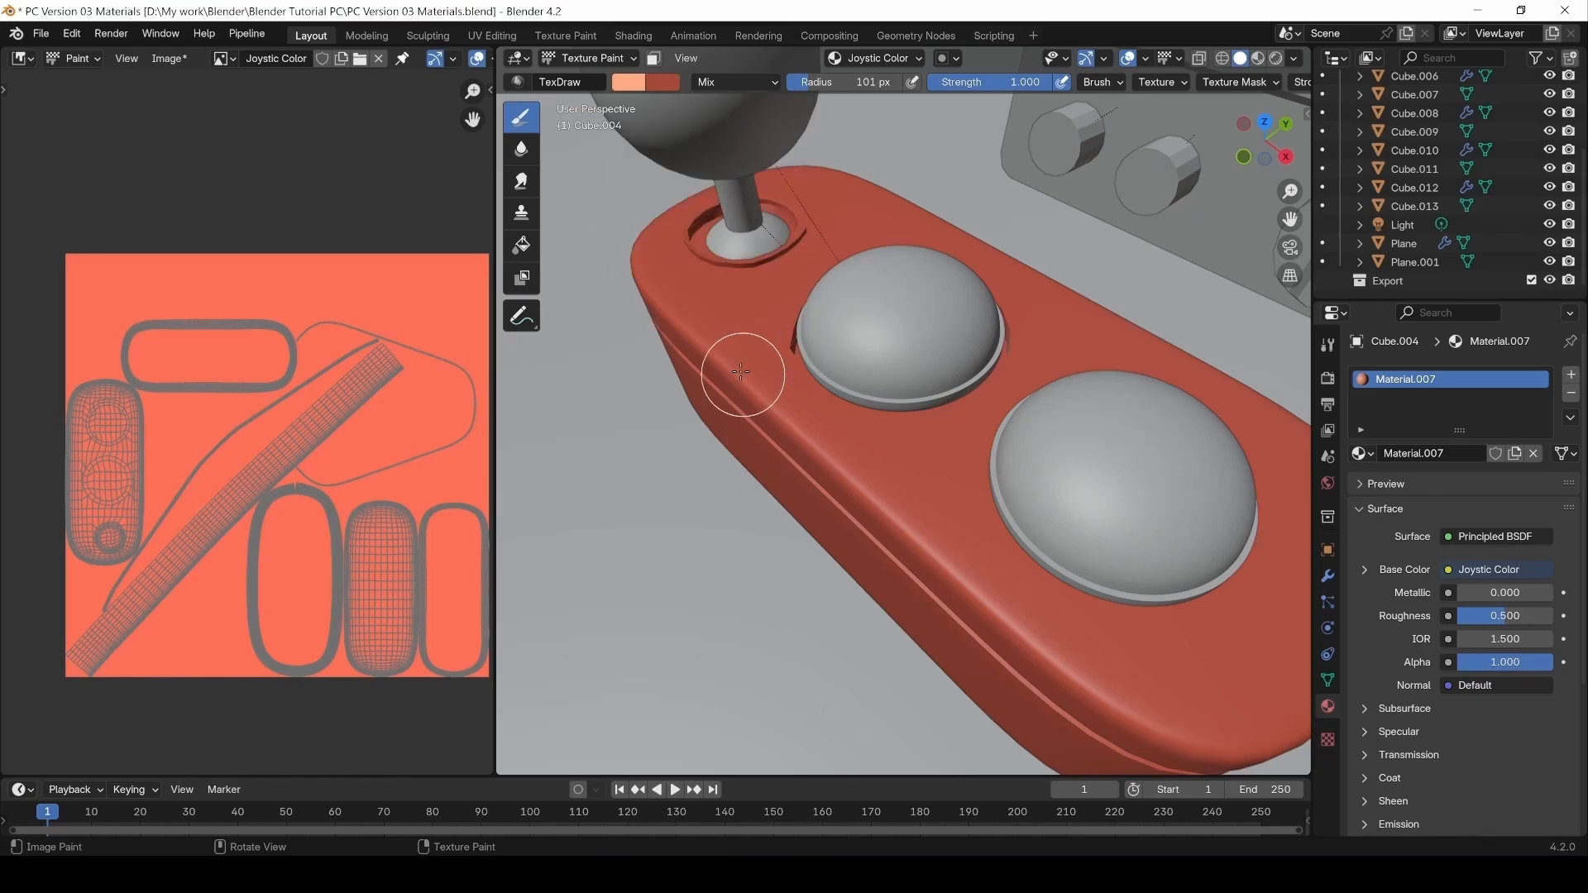
Try a pale orange stroke and a dark red secondary stroke beside the first button's front edge, and undo both.
{"action": "left_click_drag", "start_coordinate": [741, 368], "coordinate": [816, 425]}
{"action": "left_click_drag", "start_coordinate": [745, 344], "coordinate": [869, 429], "text": "ctrl"}
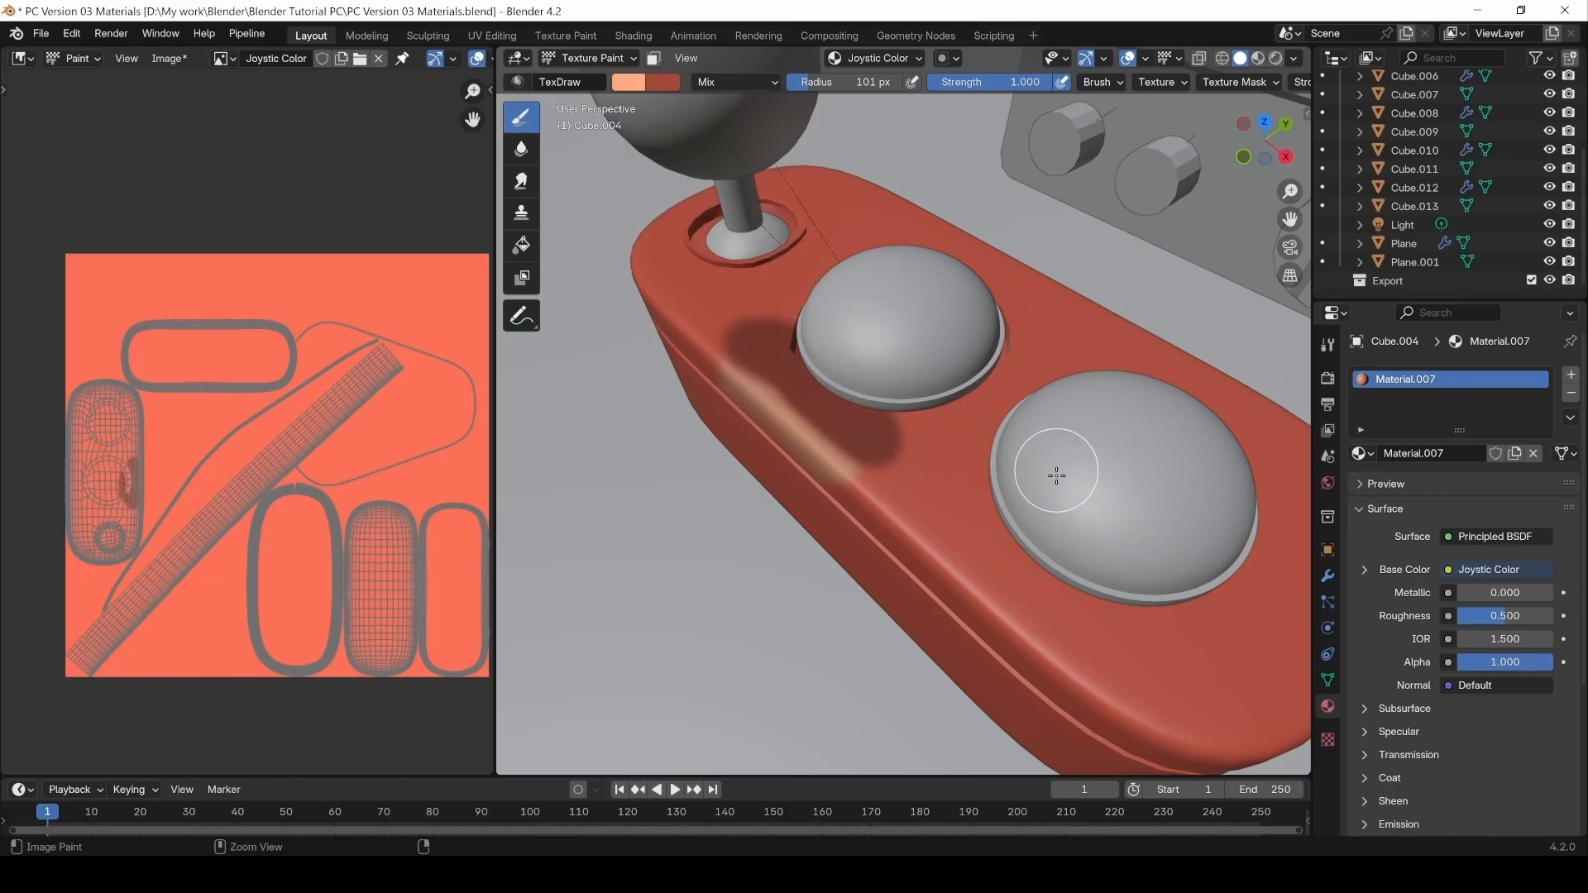
{"action": "key", "text": "ctrl+z"}
{"action": "key", "text": "ctrl+z"}
Set the secondary brush color to the coral sampled from the image background.
{"action": "middle_click_drag", "start_coordinate": [684, 486], "coordinate": [805, 414]}
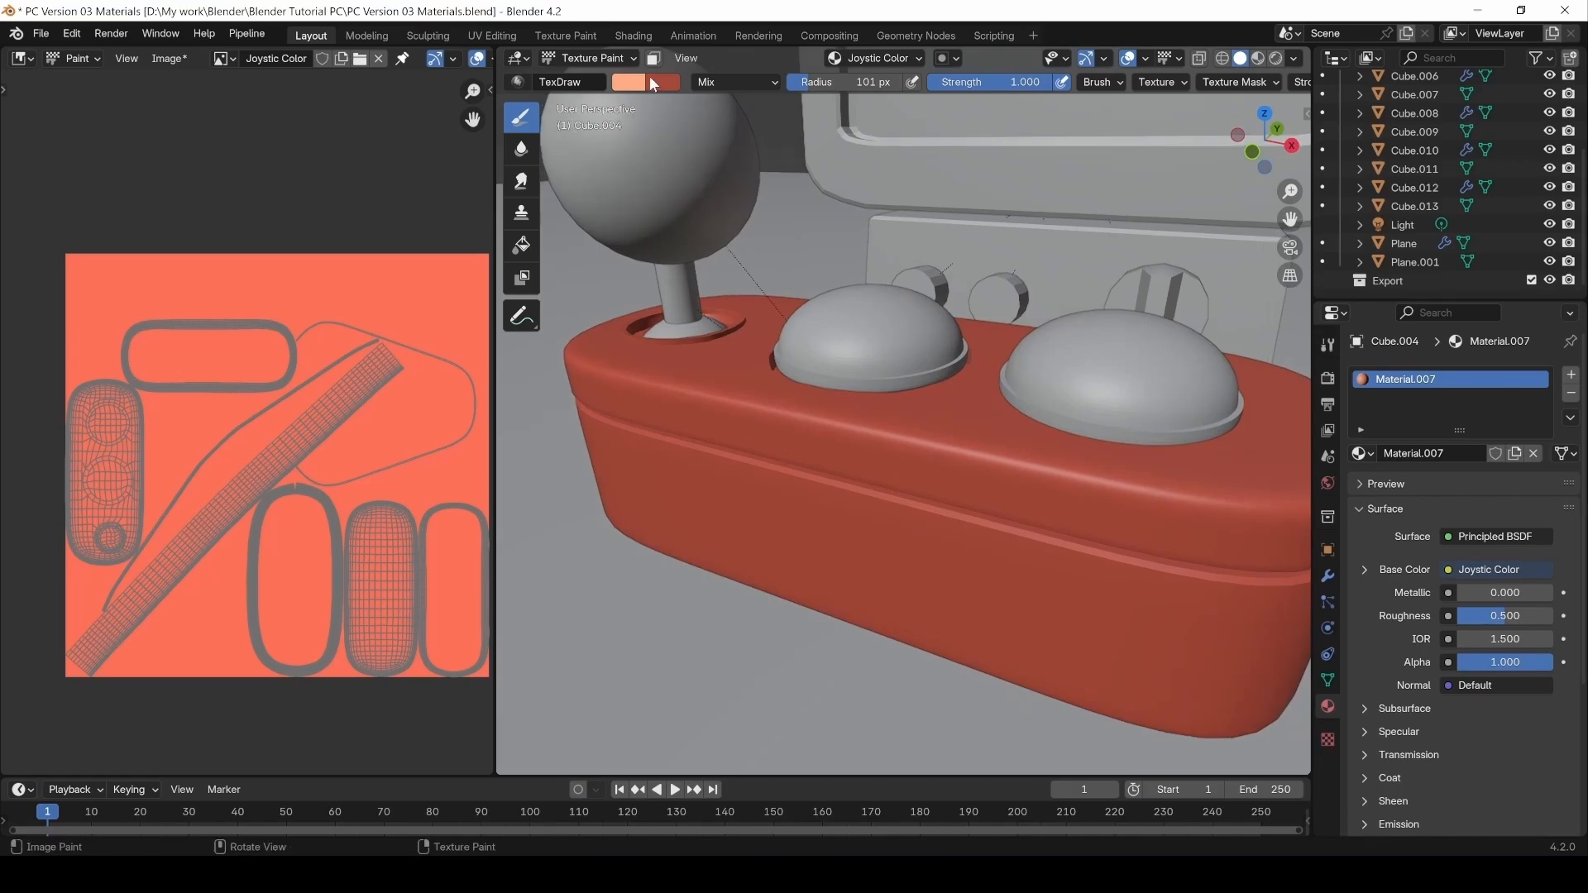
{"action": "left_click", "coordinate": [663, 81]}
{"action": "left_click", "coordinate": [827, 311]}
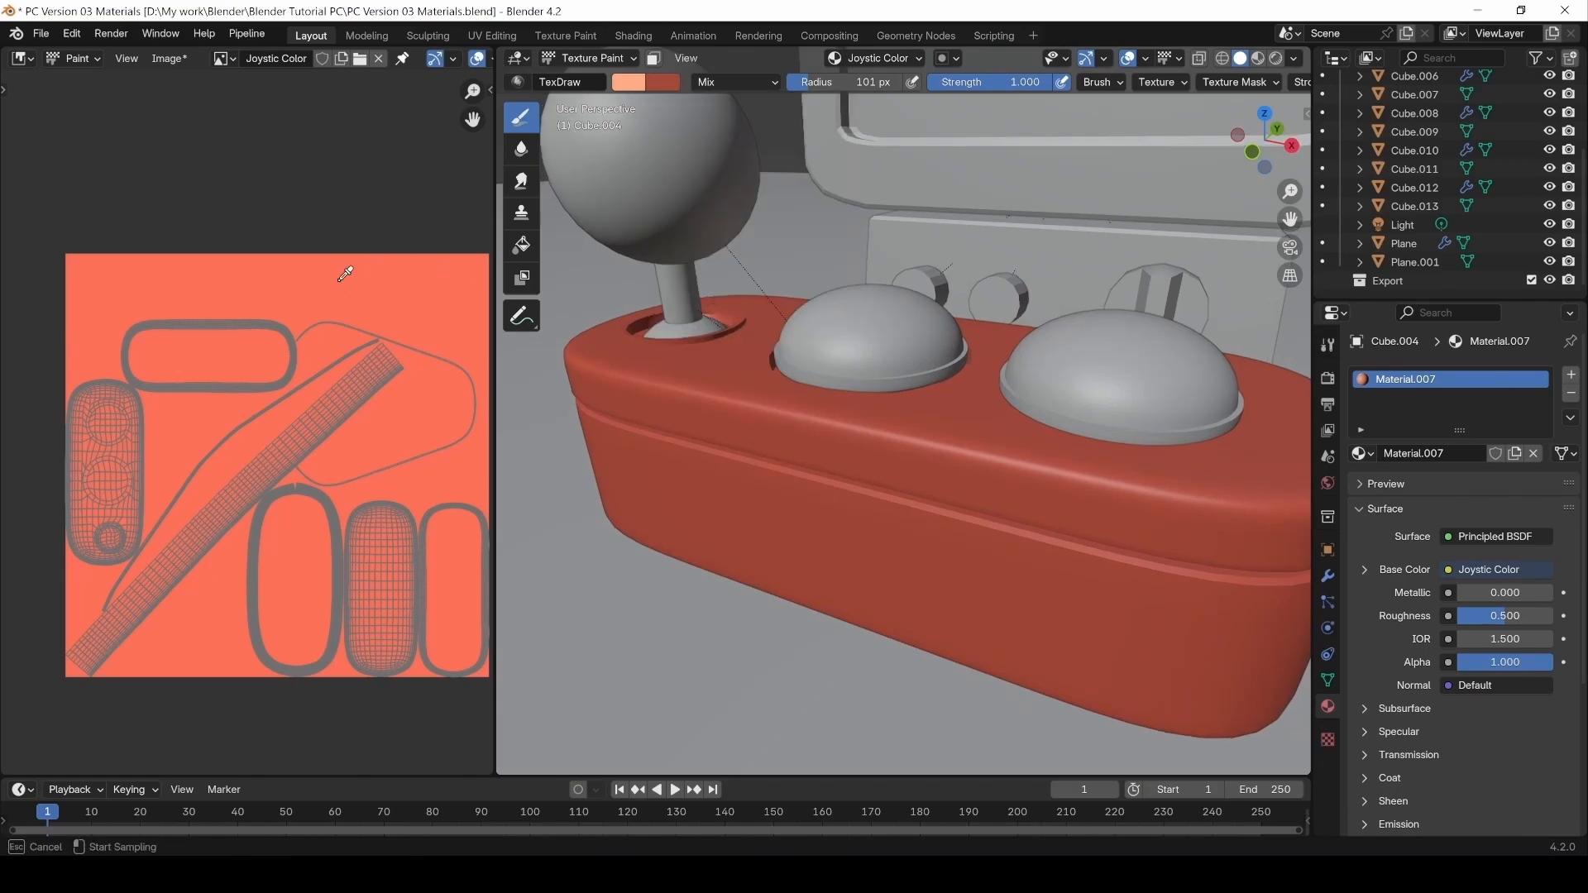
{"action": "left_click", "coordinate": [345, 273]}
Try pale orange and coral strokes along the joystick base's upper front edge.
{"action": "middle_click_drag", "start_coordinate": [797, 372], "coordinate": [741, 399]}
{"action": "left_click_drag", "start_coordinate": [740, 400], "coordinate": [755, 401]}
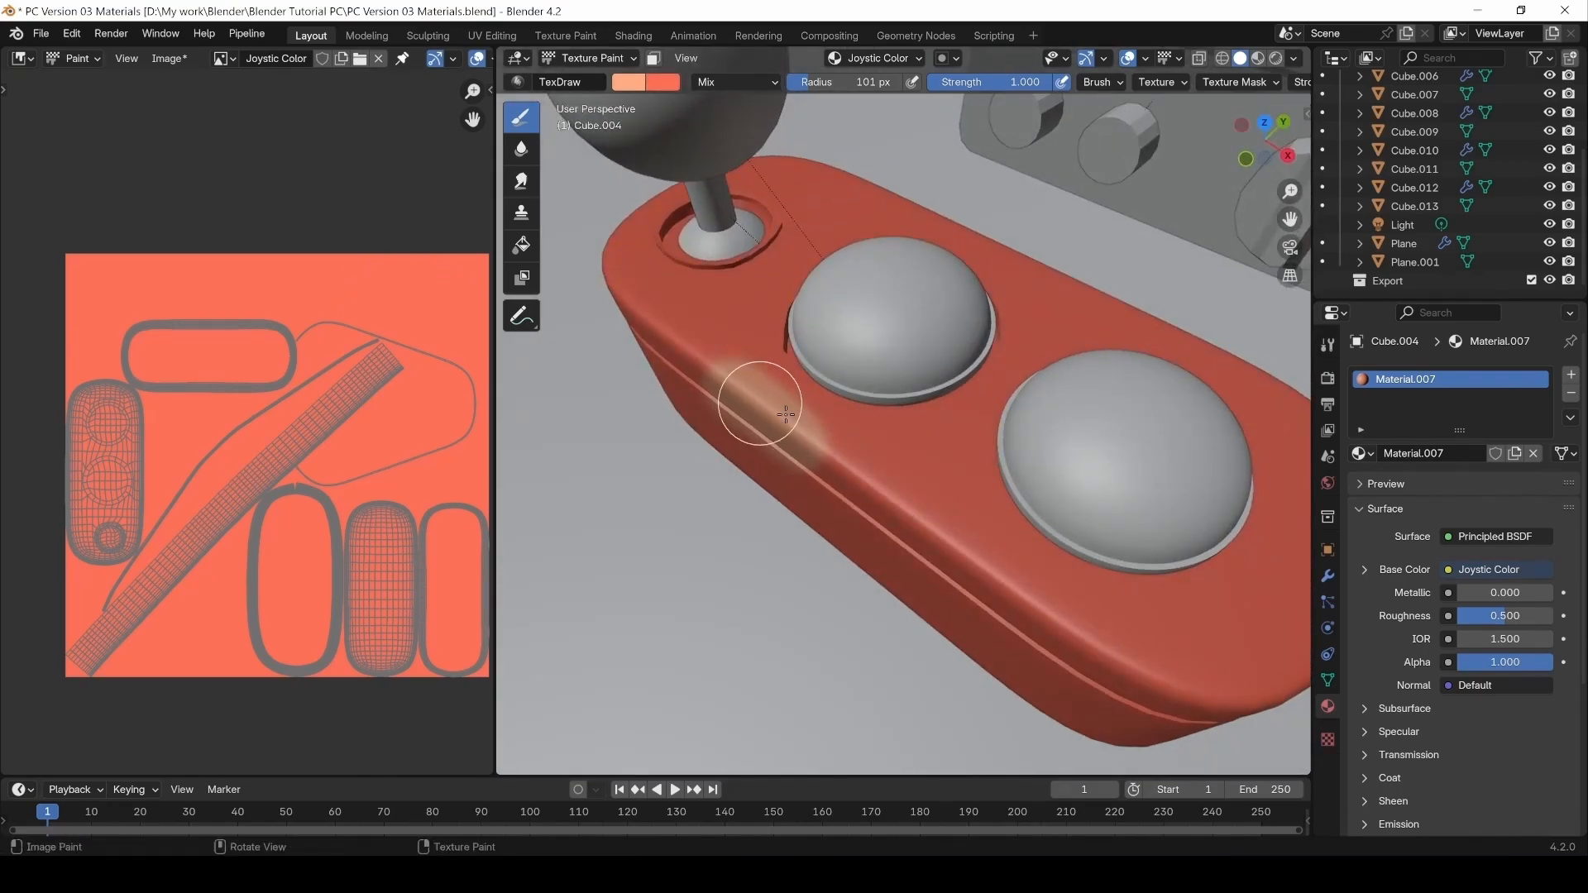
{"action": "middle_click_drag", "start_coordinate": [715, 339], "coordinate": [642, 444]}
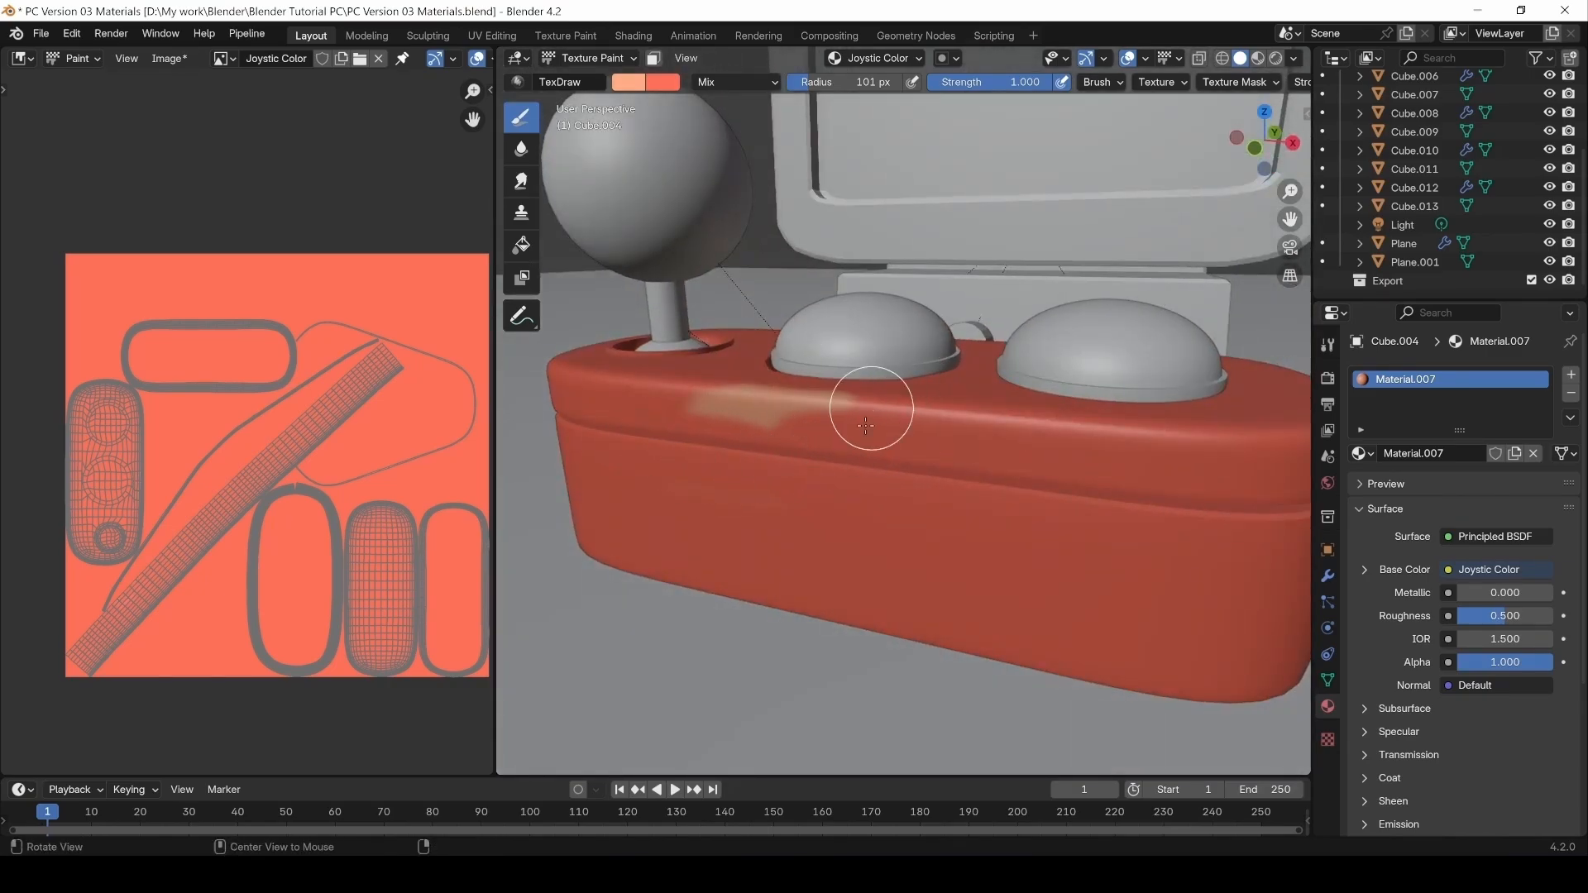
{"action": "middle_click_drag", "start_coordinate": [869, 408], "coordinate": [811, 347]}
{"action": "mouse_move", "coordinate": [786, 413]}
{"action": "left_mouse_down"}
{"action": "mouse_move", "coordinate": [844, 424]}
{"action": "mouse_move", "coordinate": [732, 399]}
{"action": "left_mouse_up"}
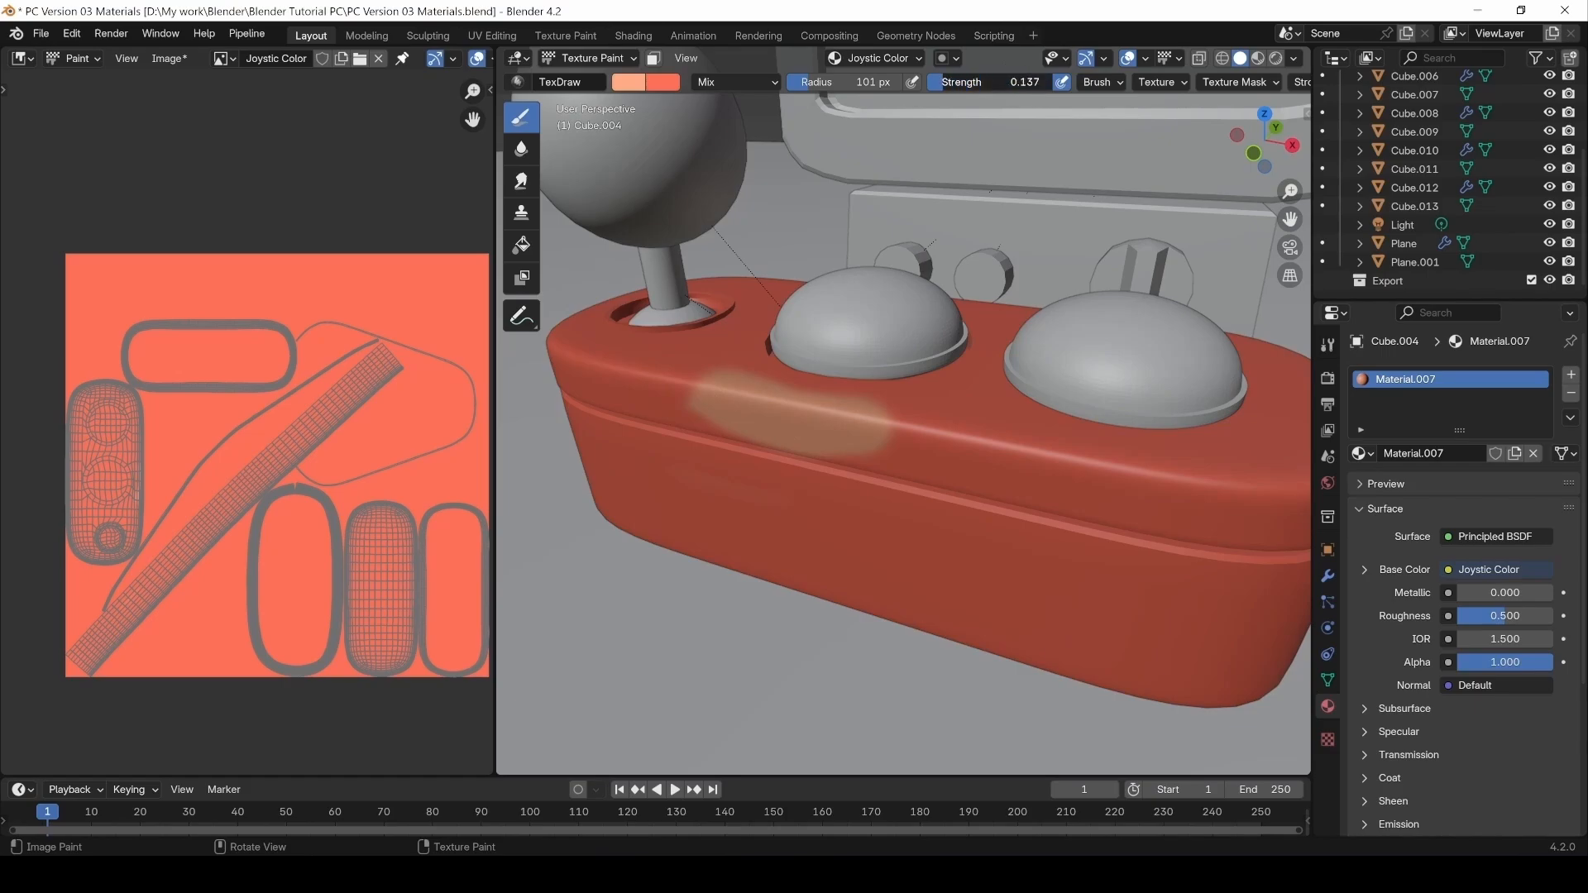
Set the brush strength to 0.209 and undo the test strokes on the base's front edge.
{"action": "left_click_drag", "start_coordinate": [988, 82], "coordinate": [1005, 82]}
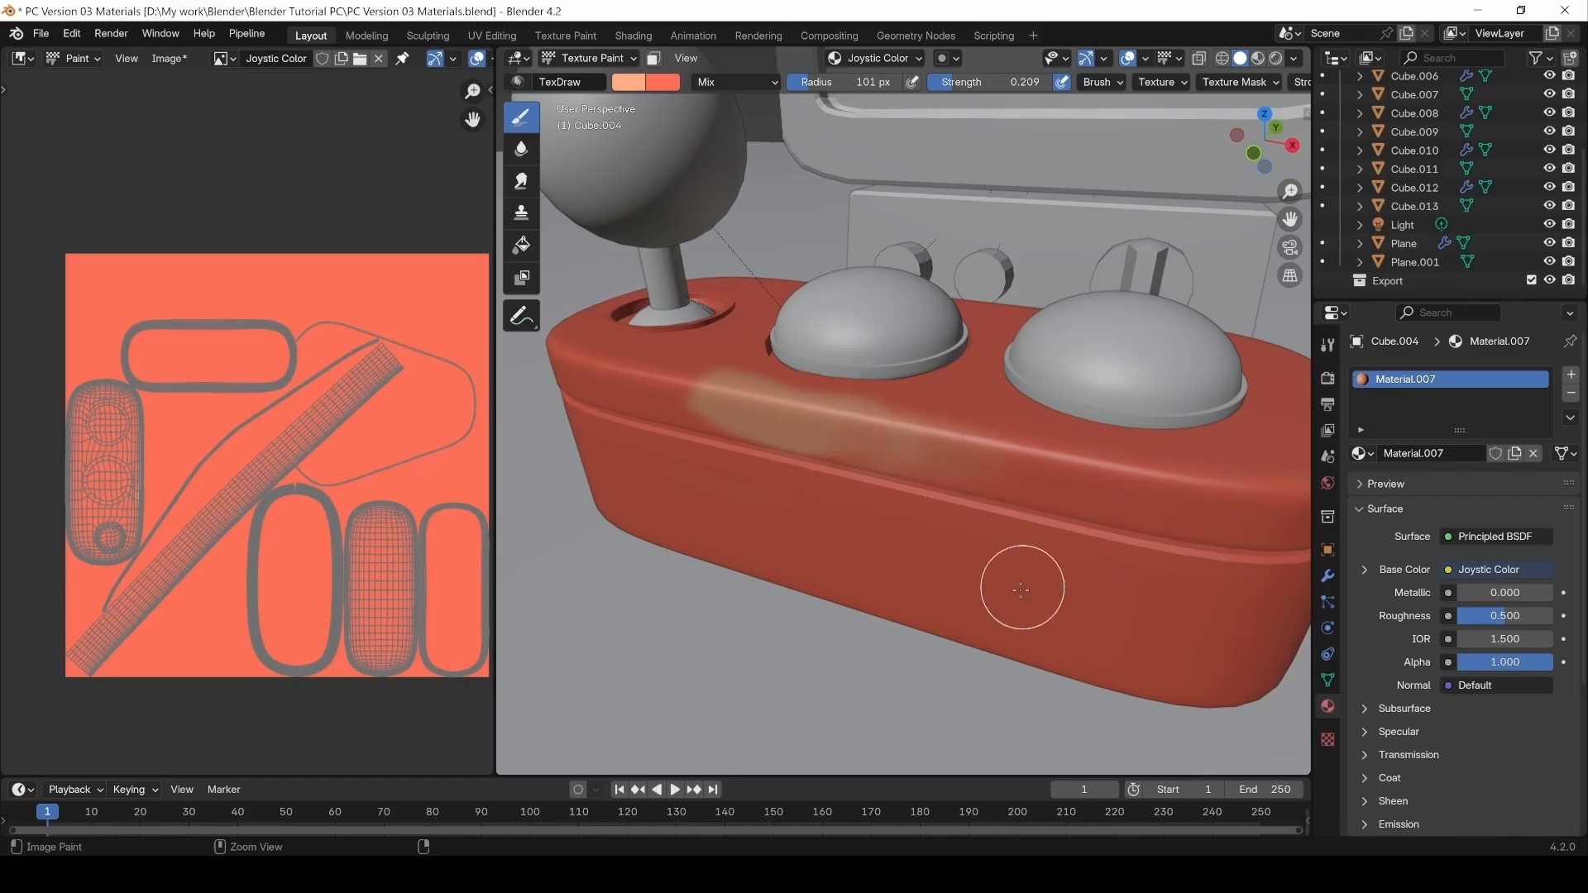
{"action": "middle_click_drag", "start_coordinate": [1026, 448], "coordinate": [976, 500]}
{"action": "middle_click_drag", "start_coordinate": [833, 554], "coordinate": [1065, 502]}
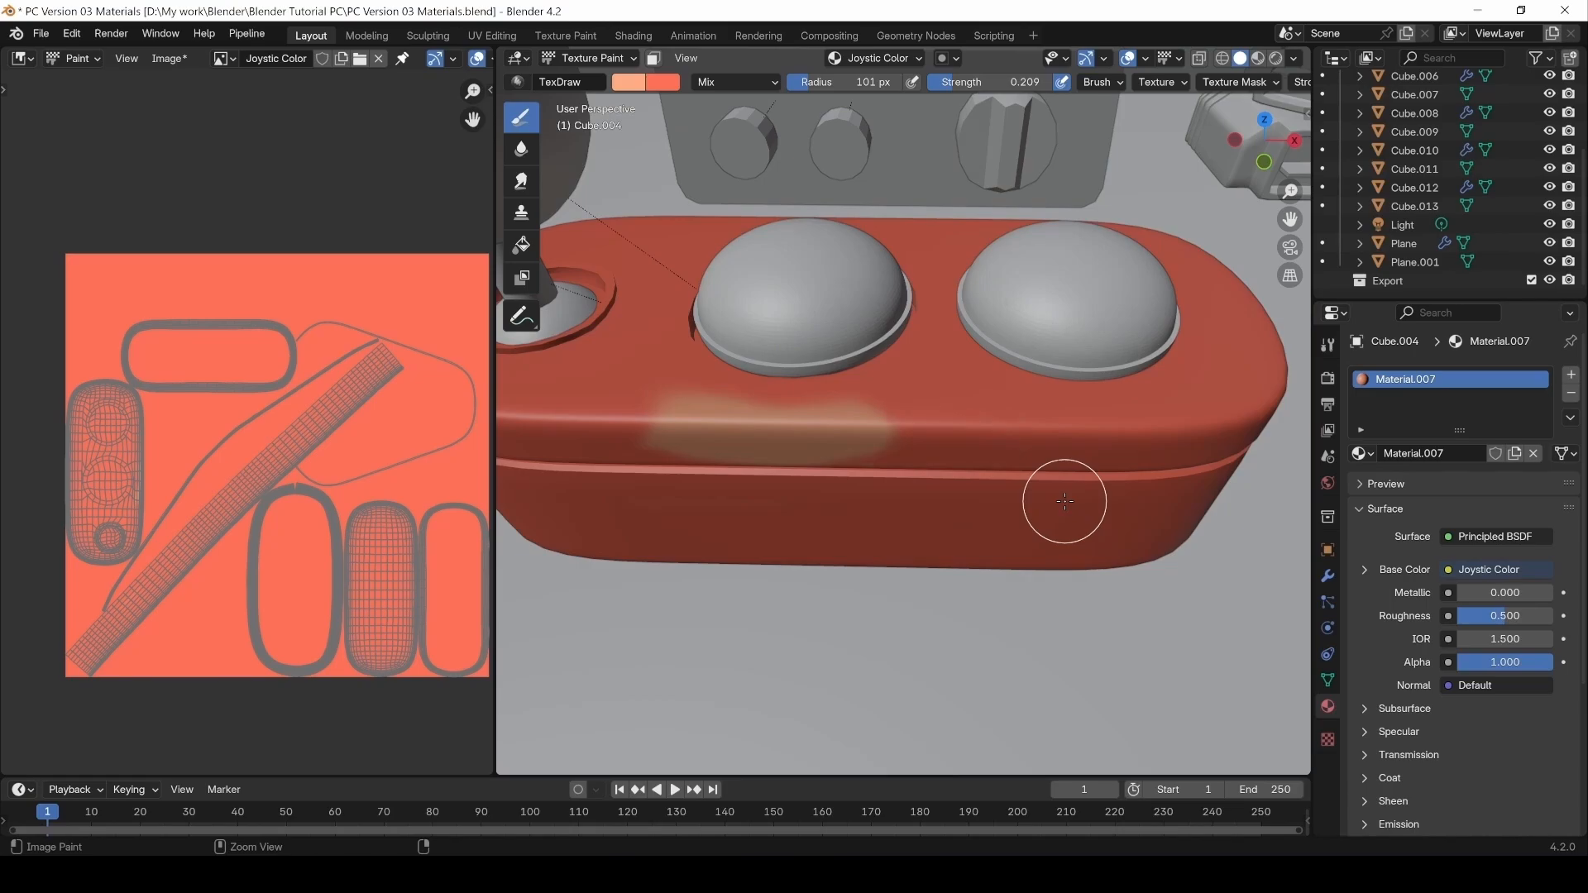
{"action": "key", "text": "ctrl+z"}
{"action": "middle_click_drag", "start_coordinate": [656, 258], "coordinate": [745, 248]}
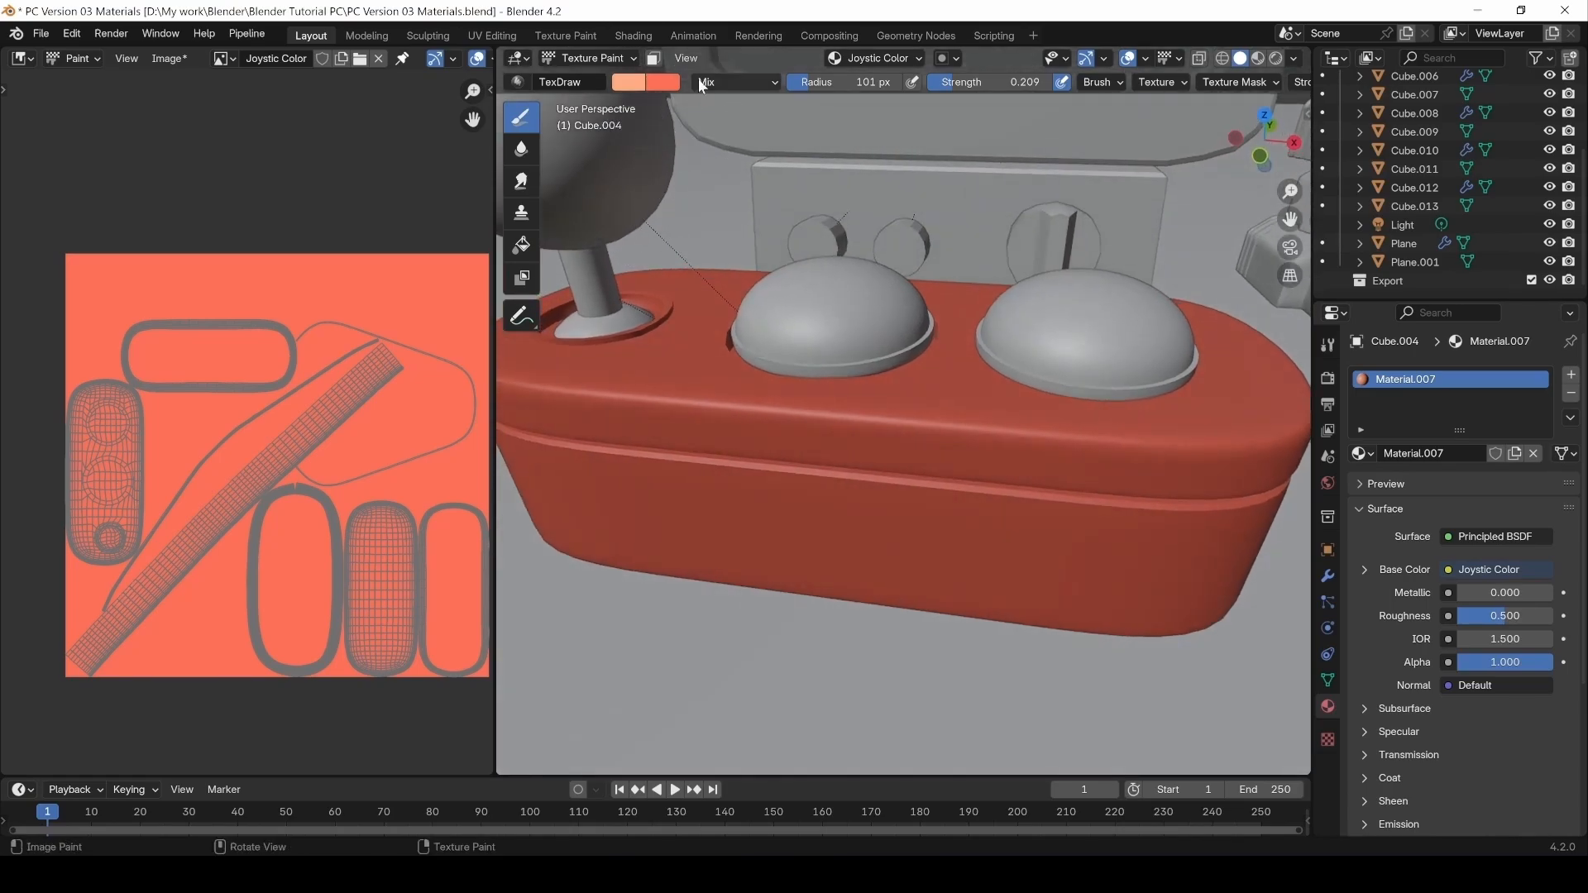
Set the brush radius to 131 px and raise its strength to 0.935.
{"action": "left_click", "coordinate": [718, 81]}
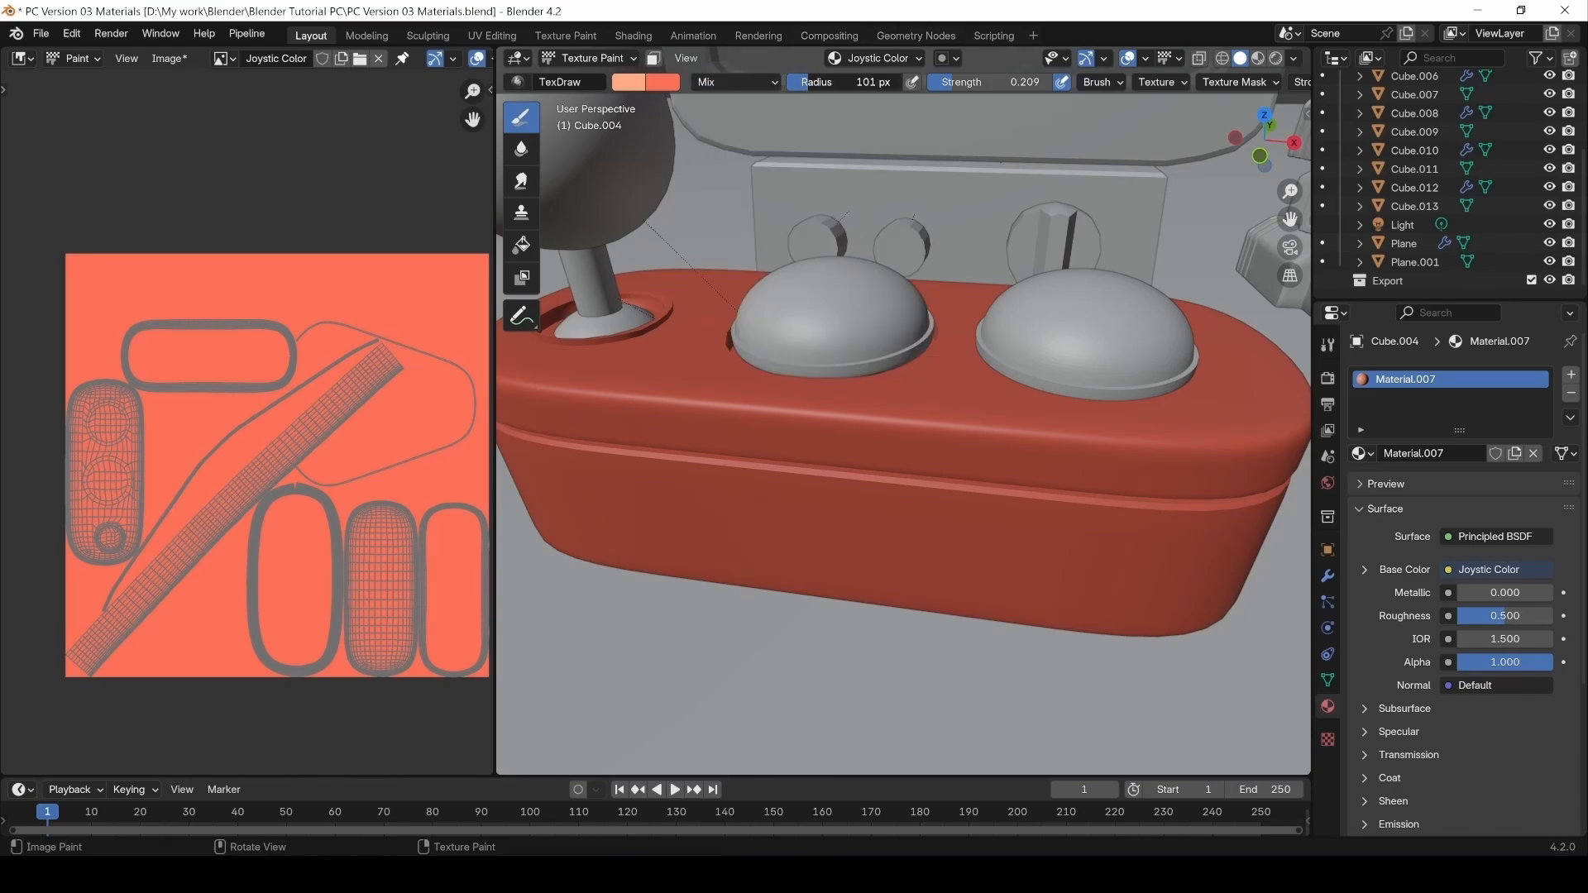
{"action": "left_click_drag", "start_coordinate": [829, 82], "coordinate": [850, 82]}
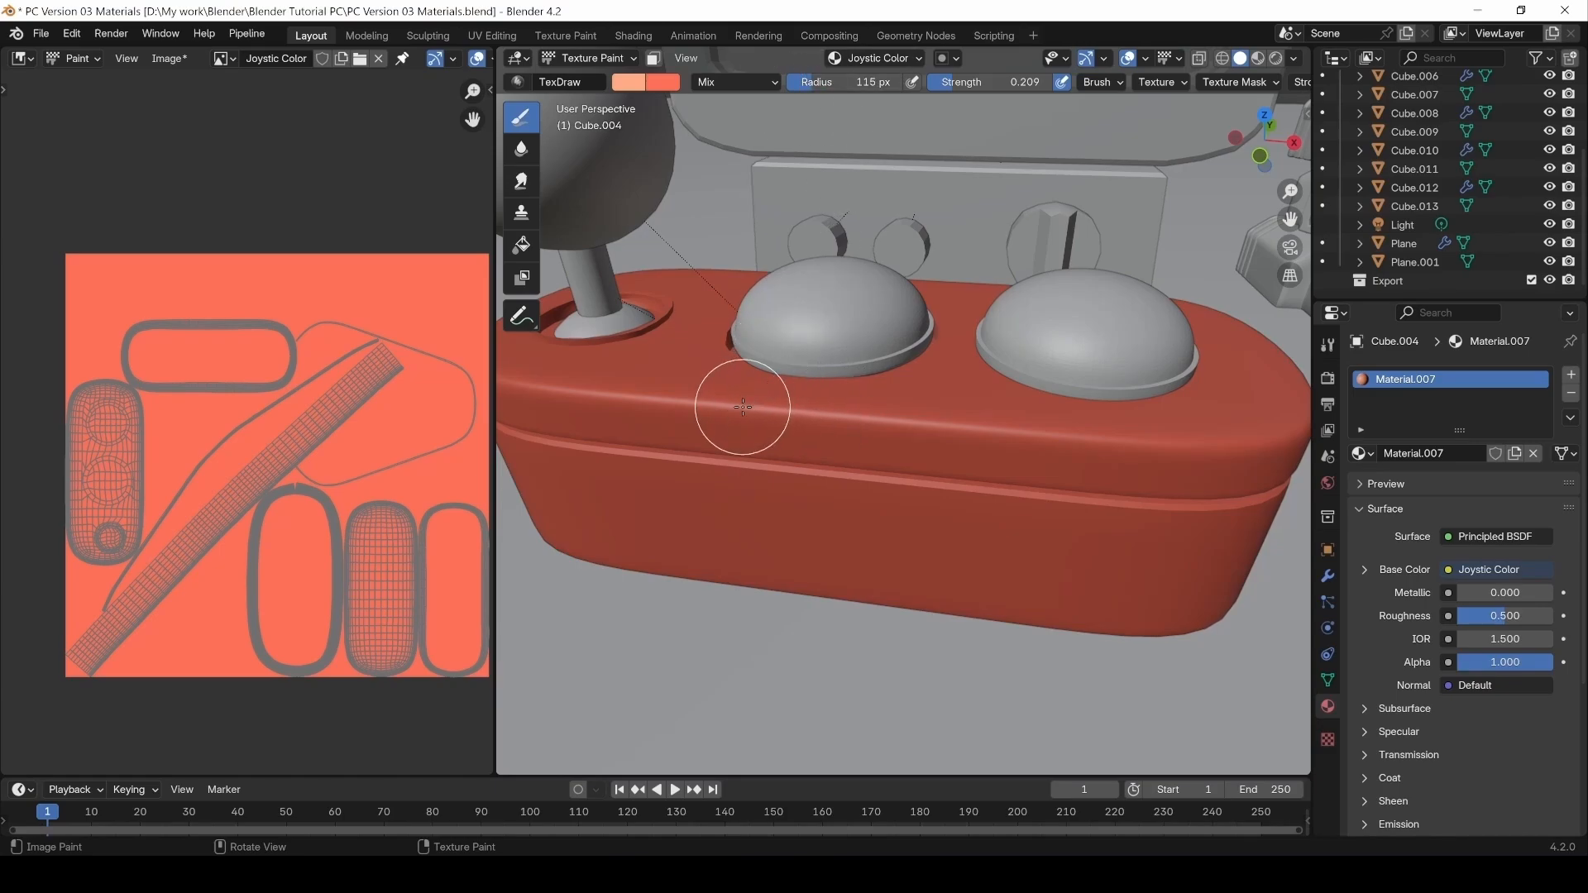
{"action": "key", "text": "f"}
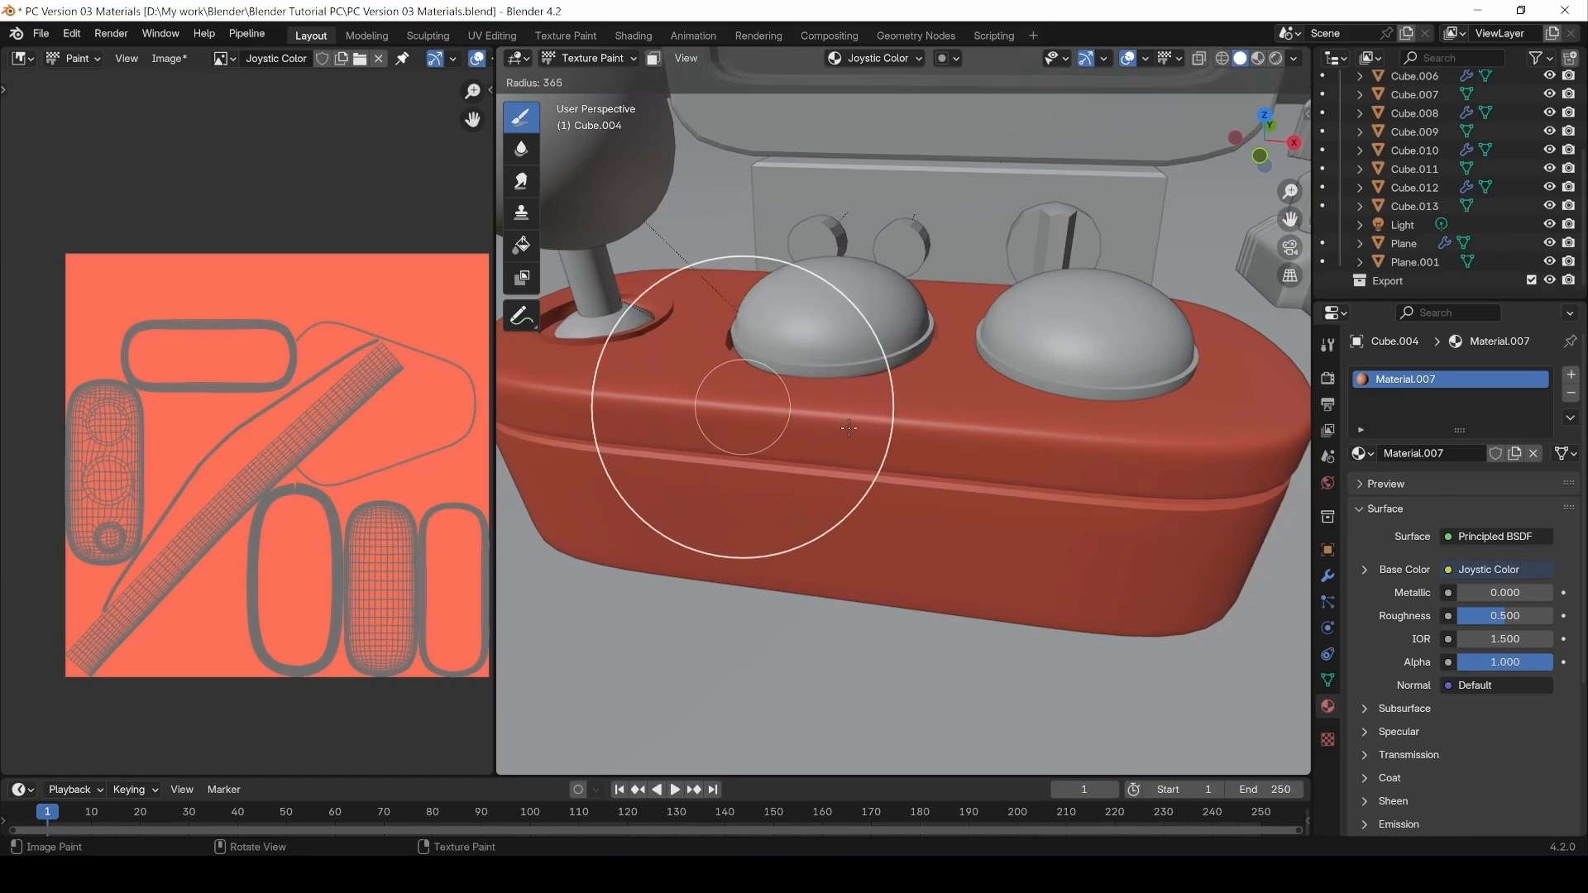
{"action": "key", "text": "Escape"}
{"action": "key", "text": "f"}
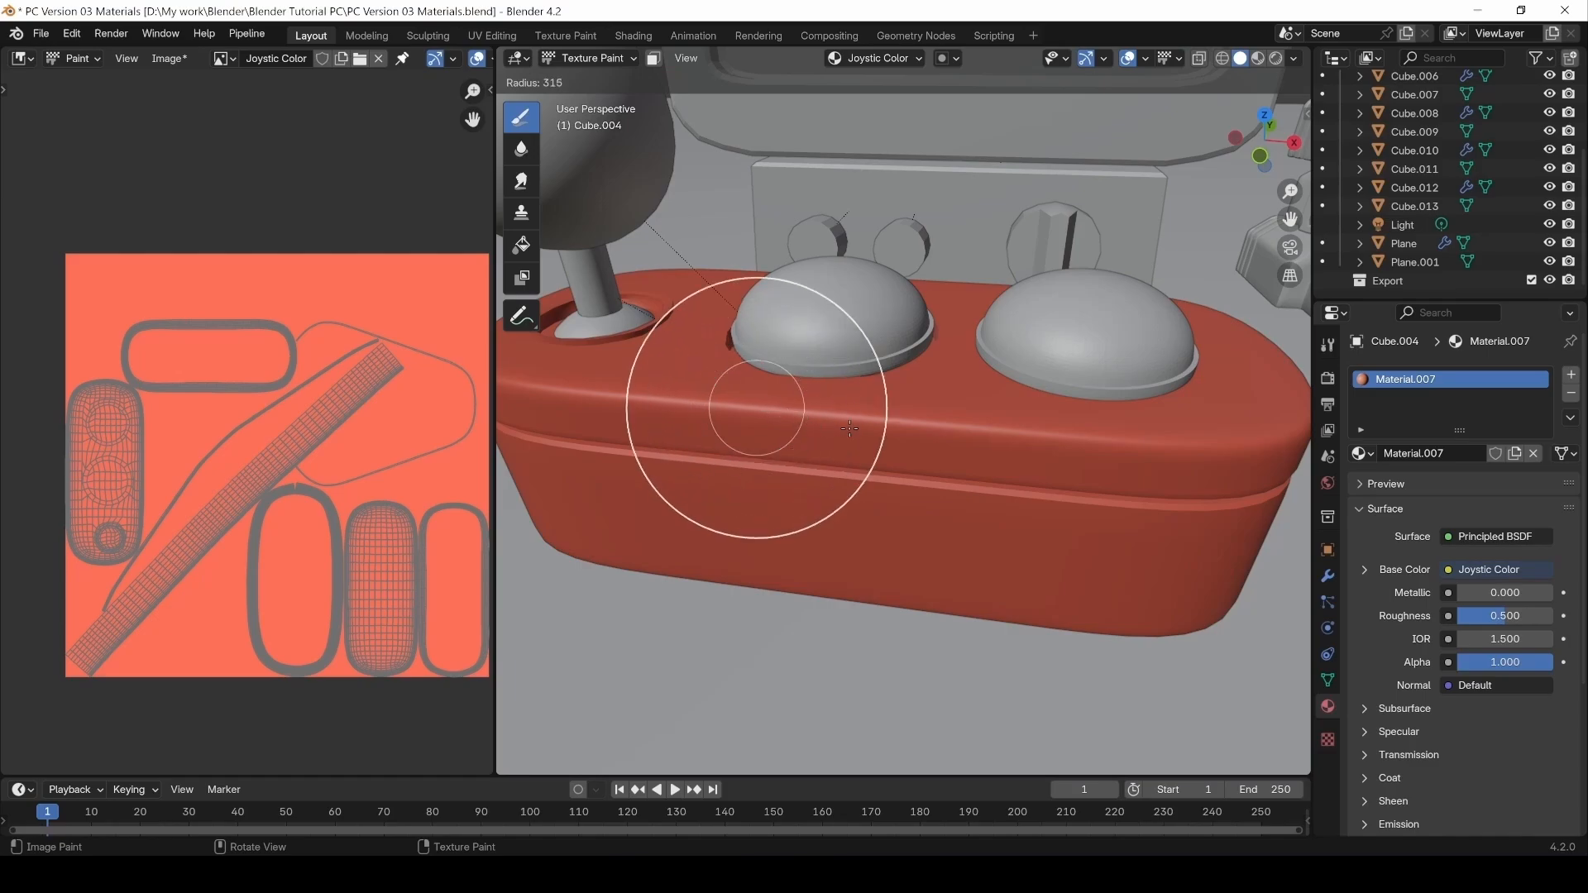
{"action": "left_click", "coordinate": [889, 435]}
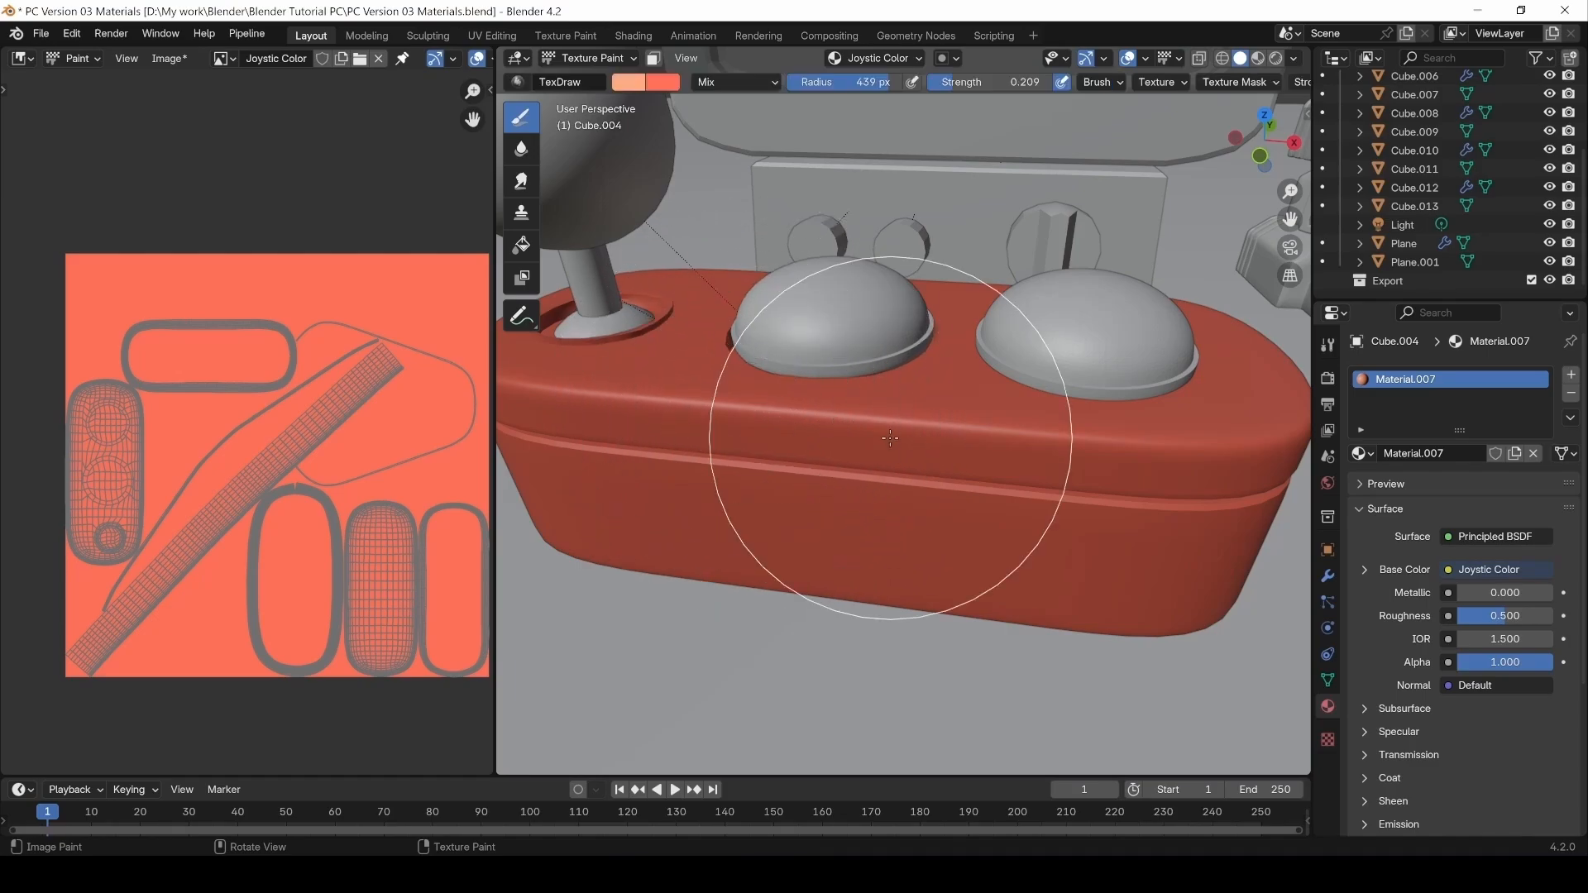
{"action": "key", "text": "f"}
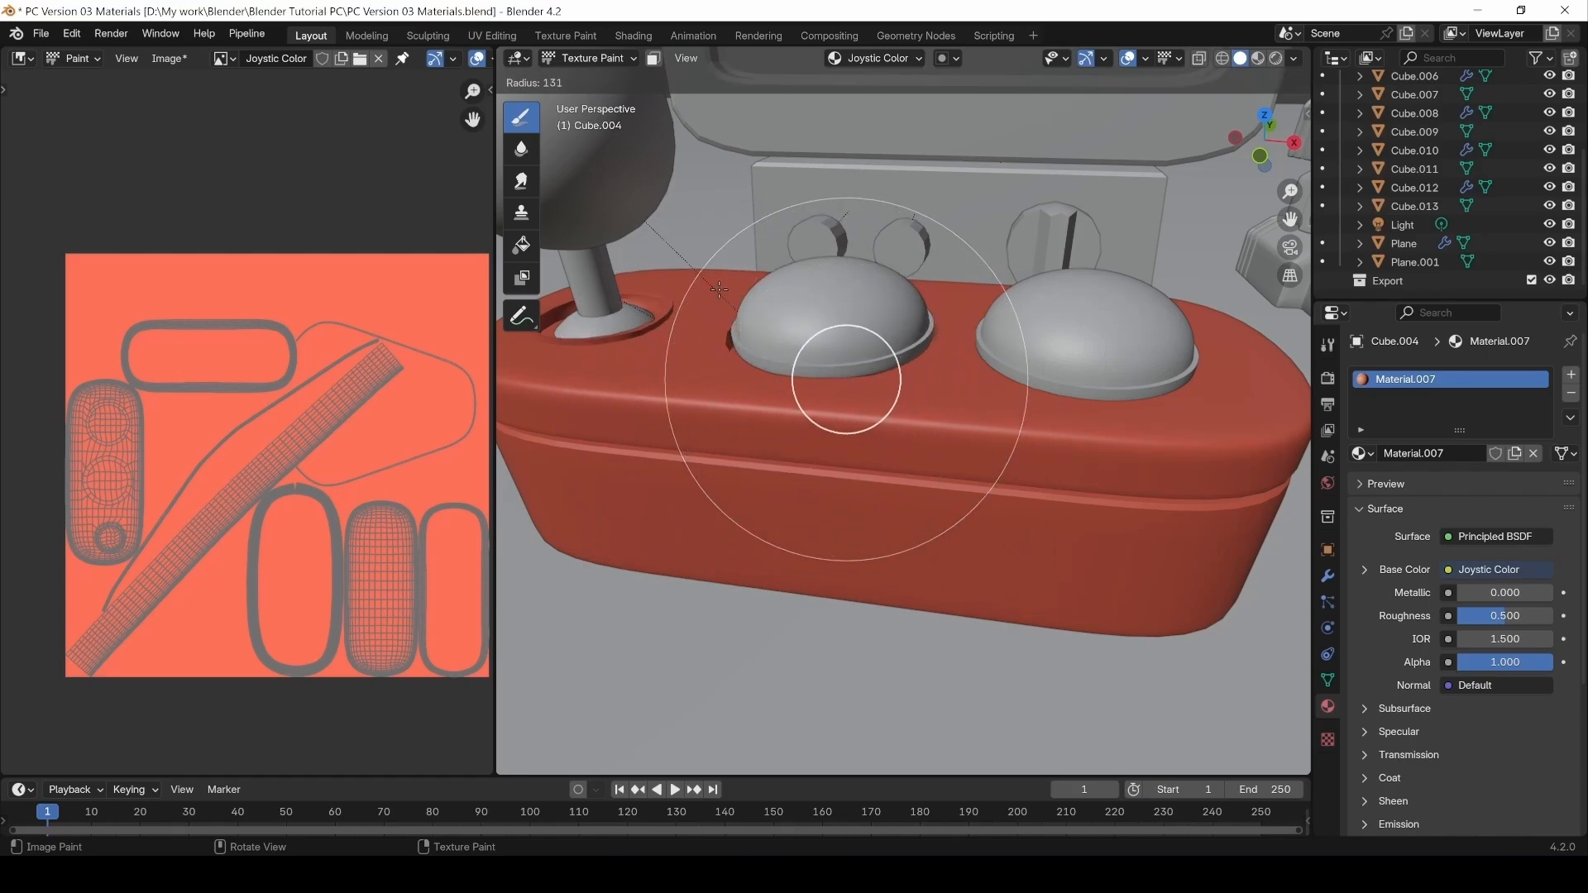
{"action": "left_click", "coordinate": [719, 289]}
{"action": "left_click_drag", "start_coordinate": [946, 89], "coordinate": [1042, 89]}
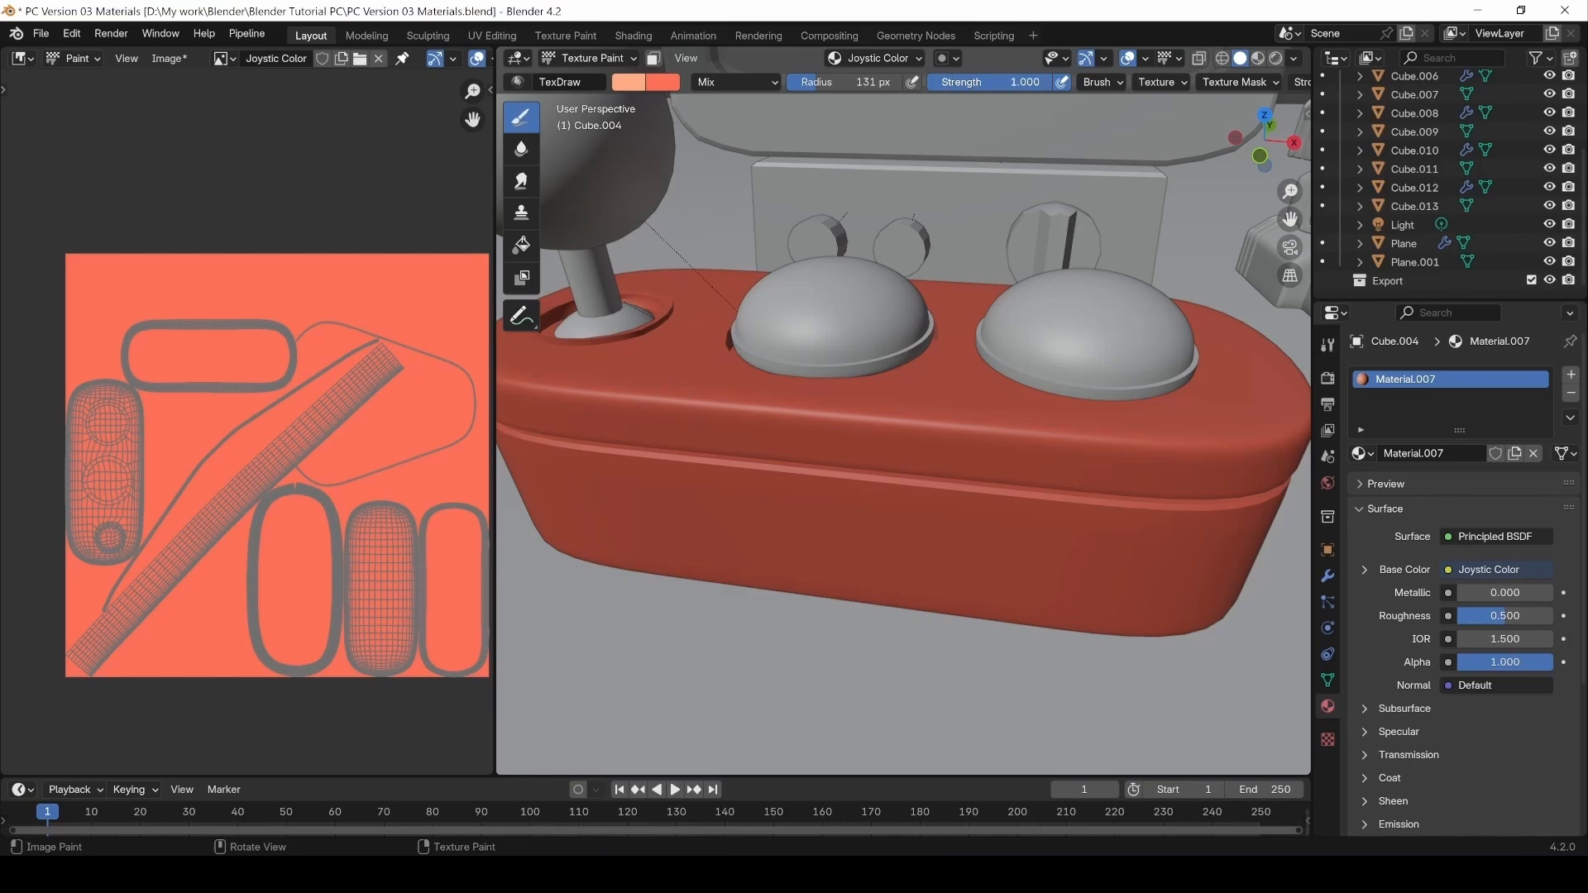
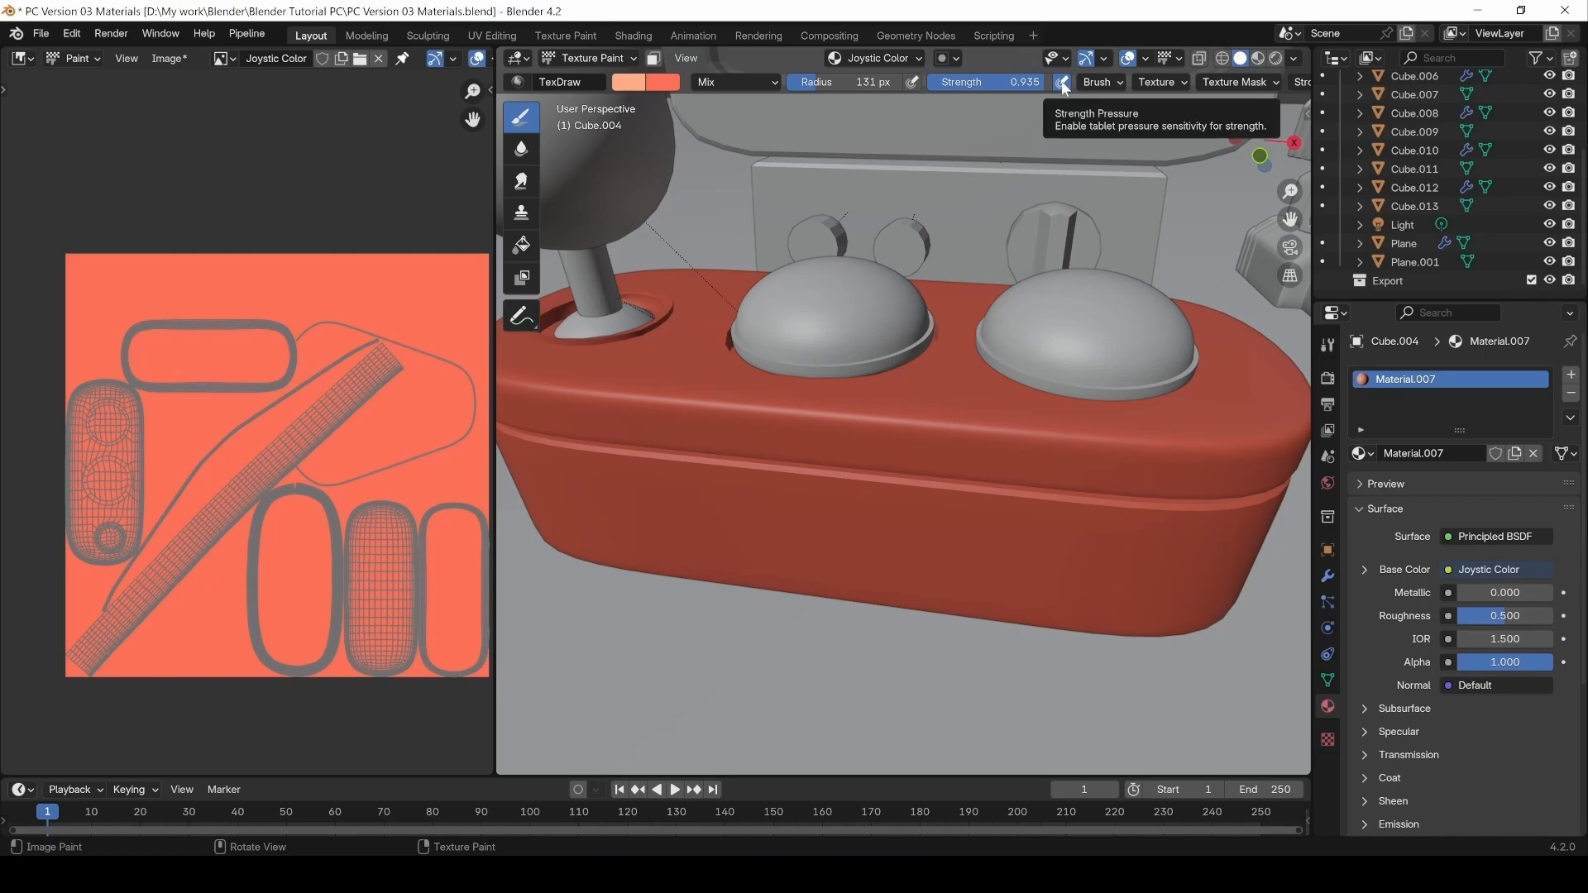
Review the brush's advanced, texture, texture mask and falloff settings.
{"action": "left_click", "coordinate": [1102, 82]}
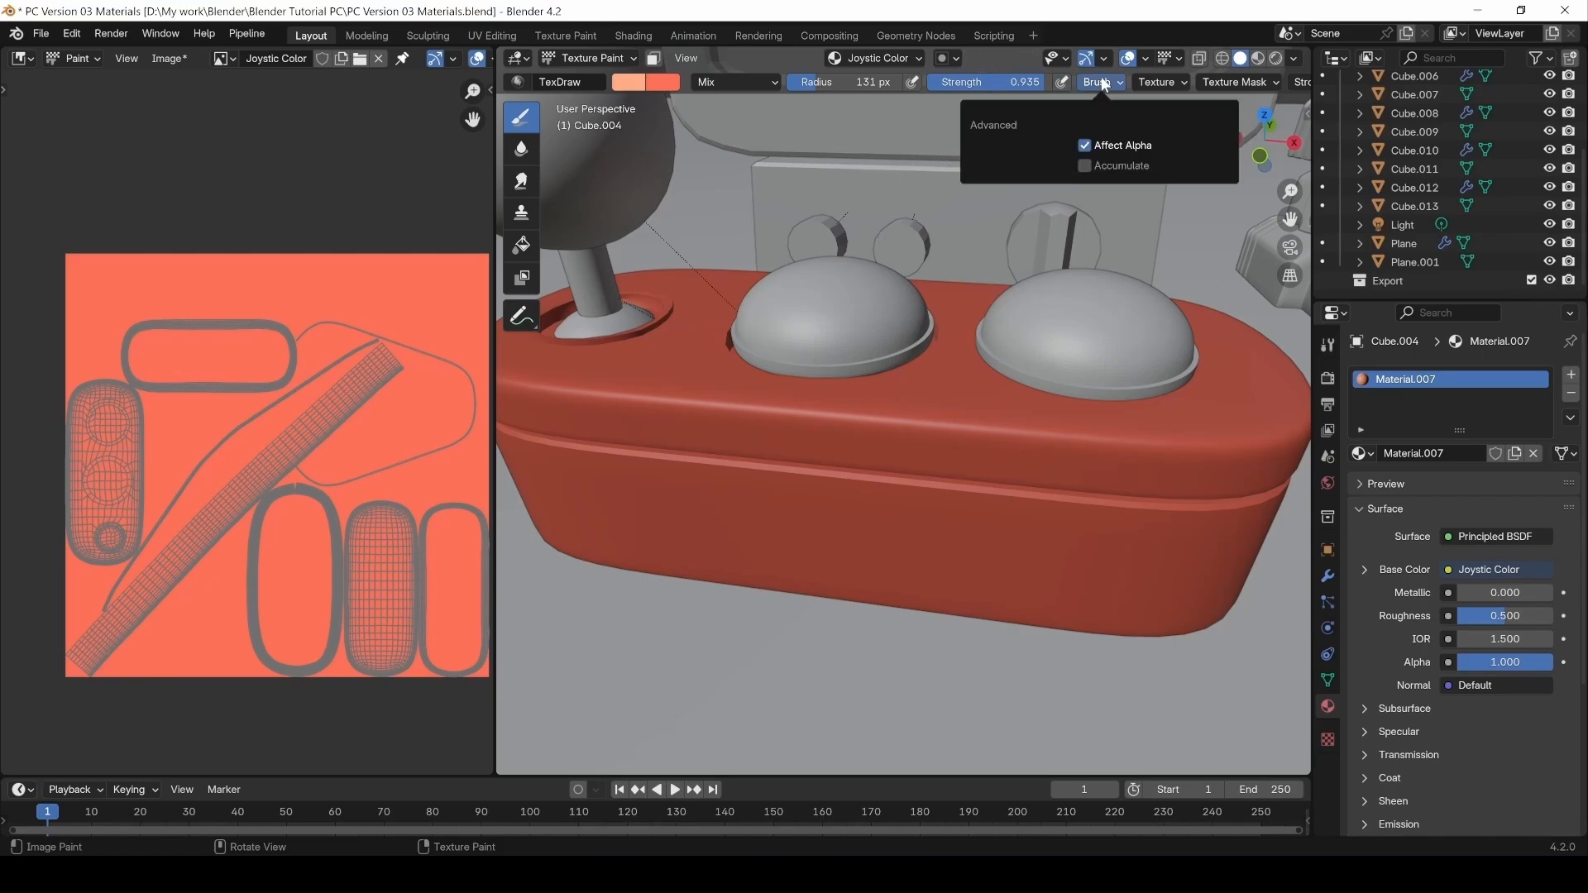
{"action": "left_click", "coordinate": [1163, 82]}
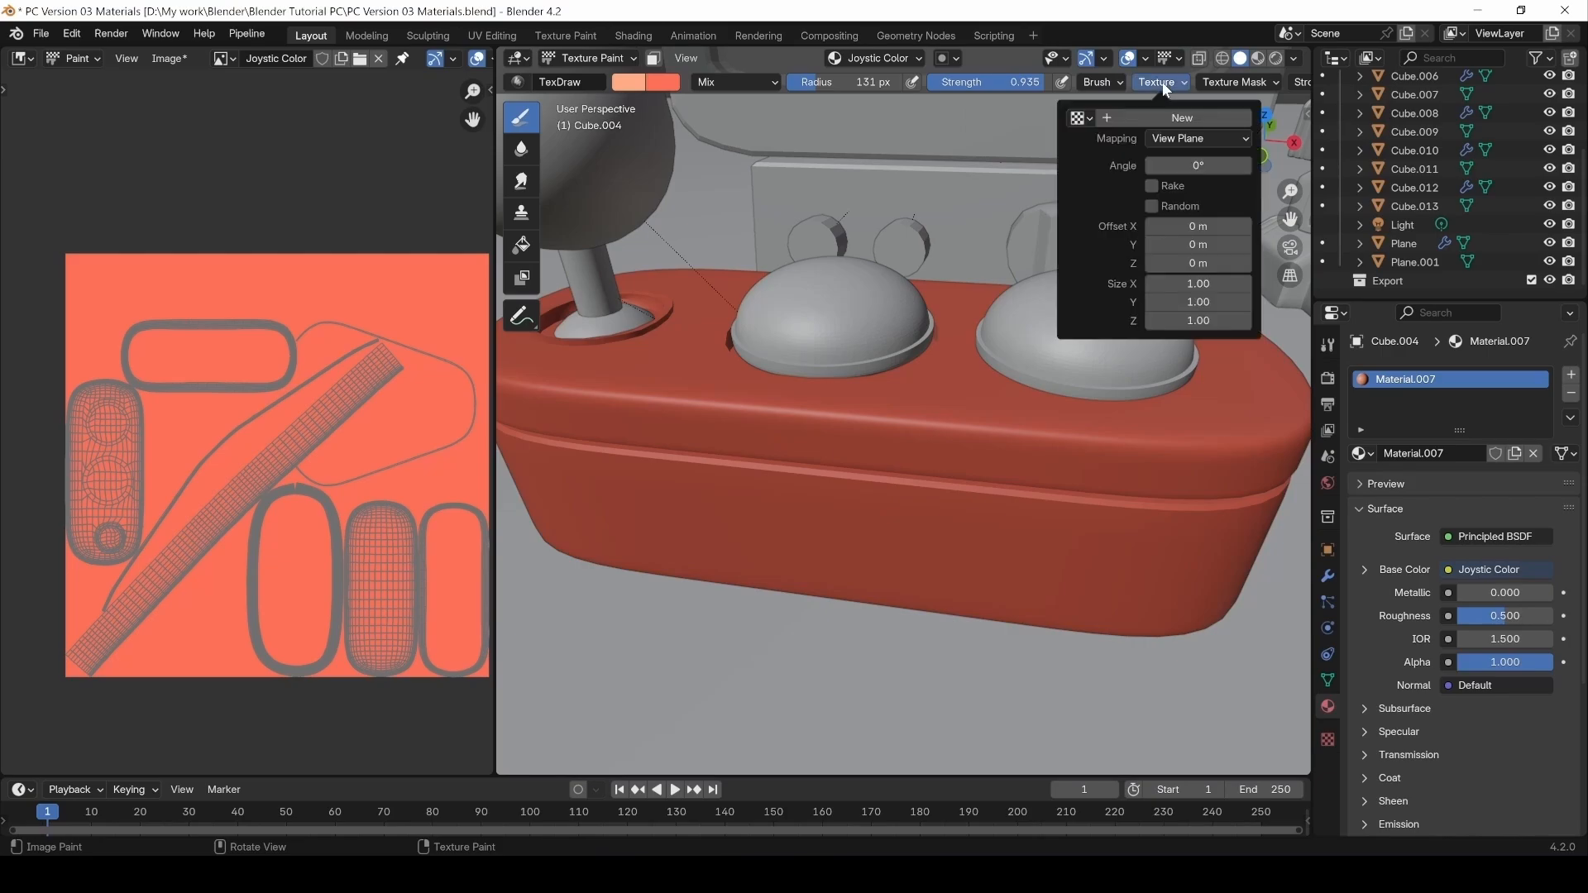
{"action": "left_click", "coordinate": [1262, 83]}
{"action": "left_click", "coordinate": [1263, 85]}
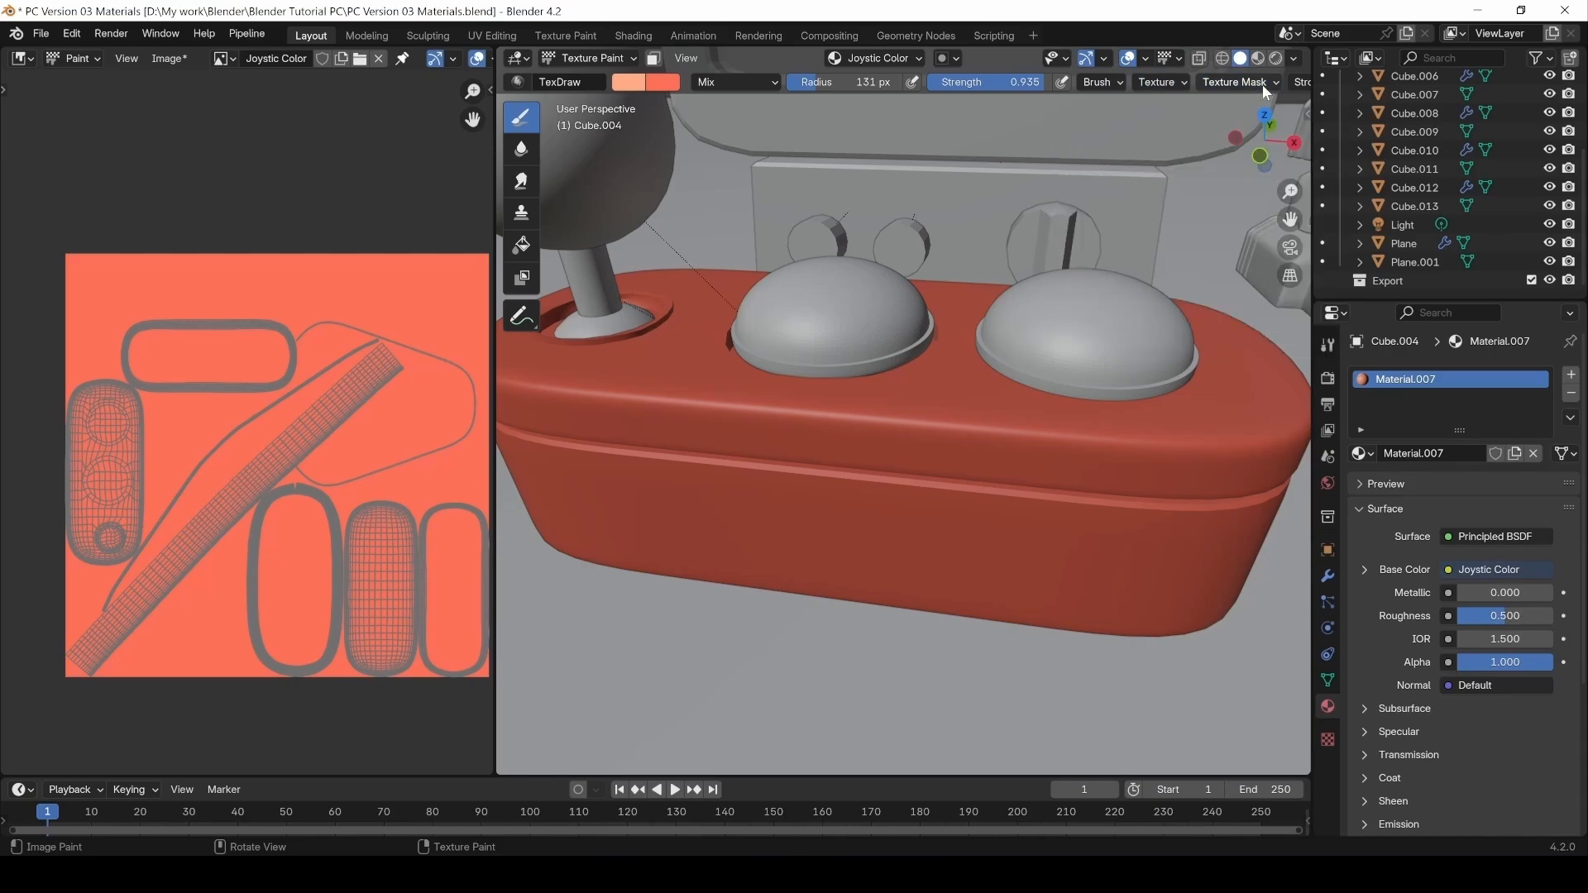
{"action": "scroll", "coordinate": [1158, 82], "scroll_direction": "down", "scroll_amount": 5}
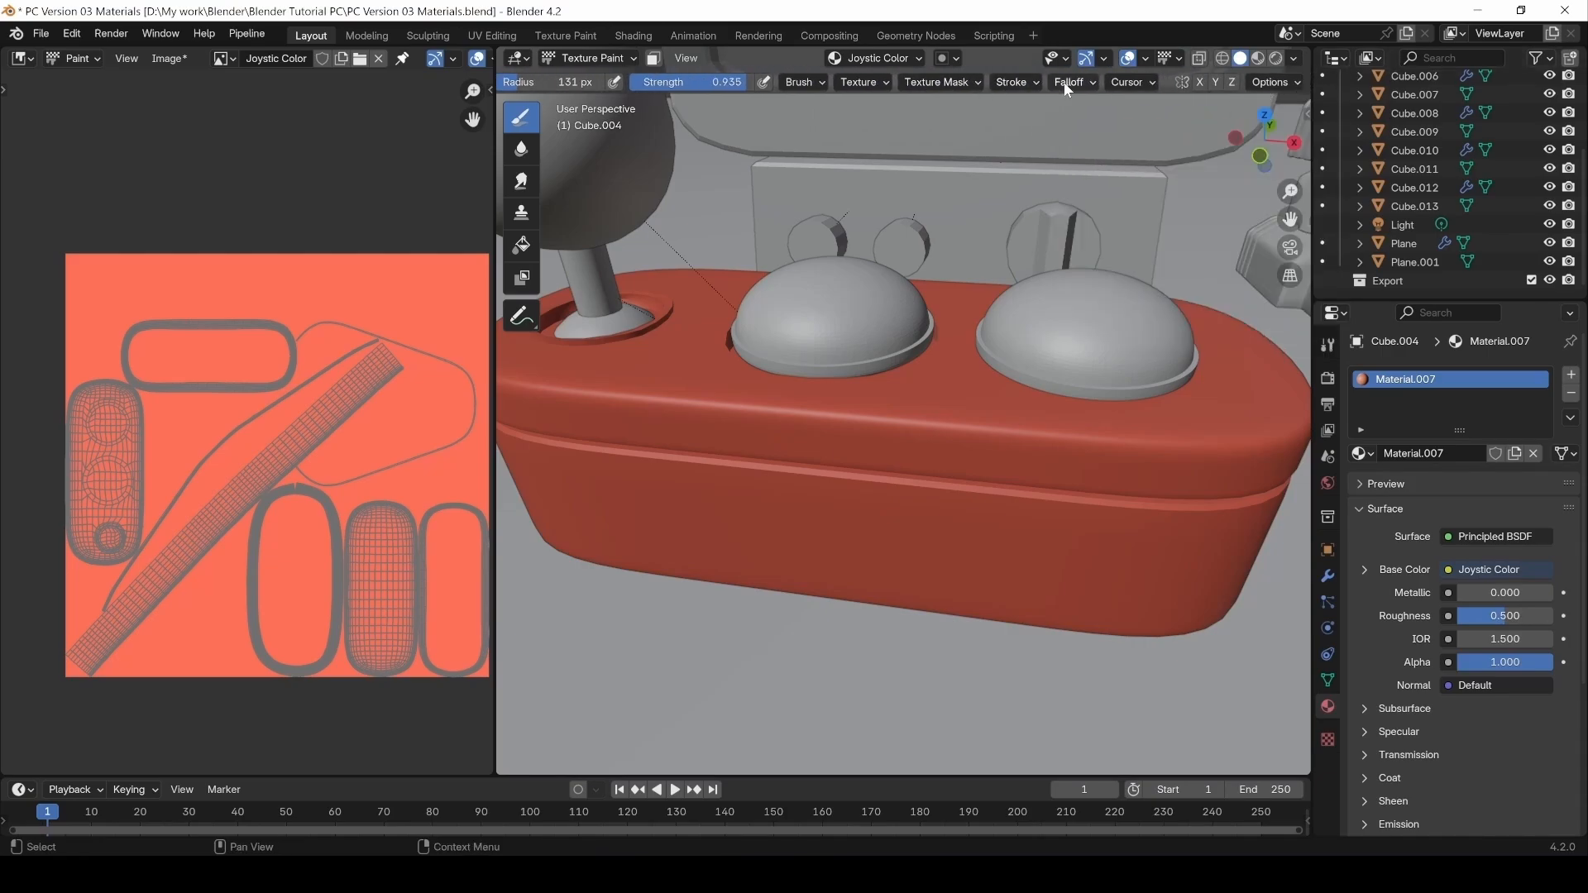
{"action": "left_click", "coordinate": [1094, 83]}
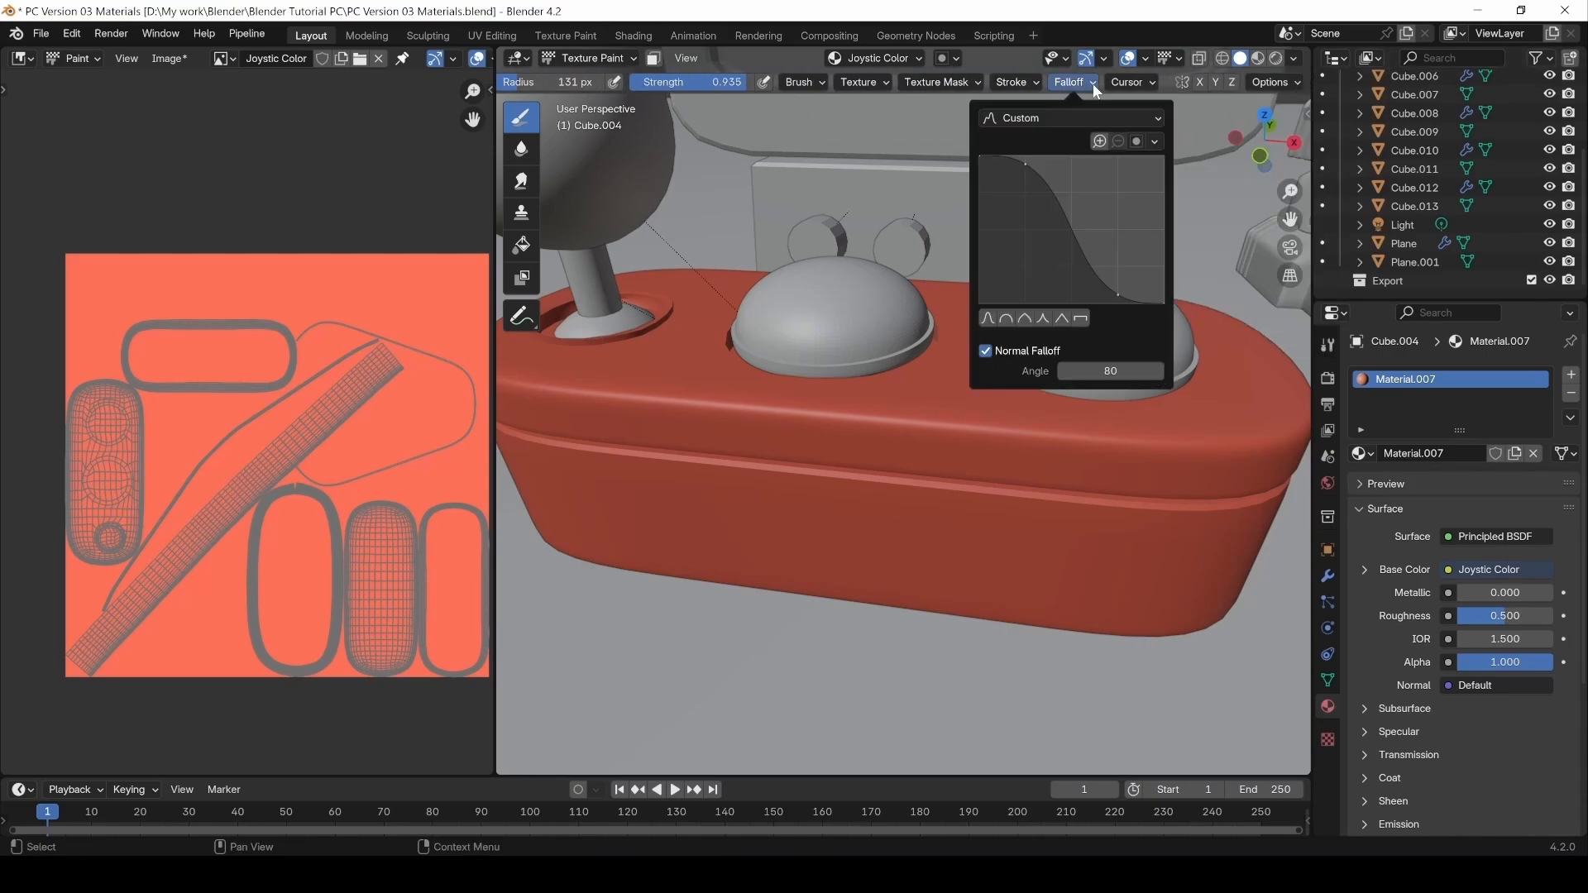
Enable X-axis symmetry and paint a pale orange zigzag below the upper rounded UV loop in the image.
{"action": "left_click", "coordinate": [1200, 82]}
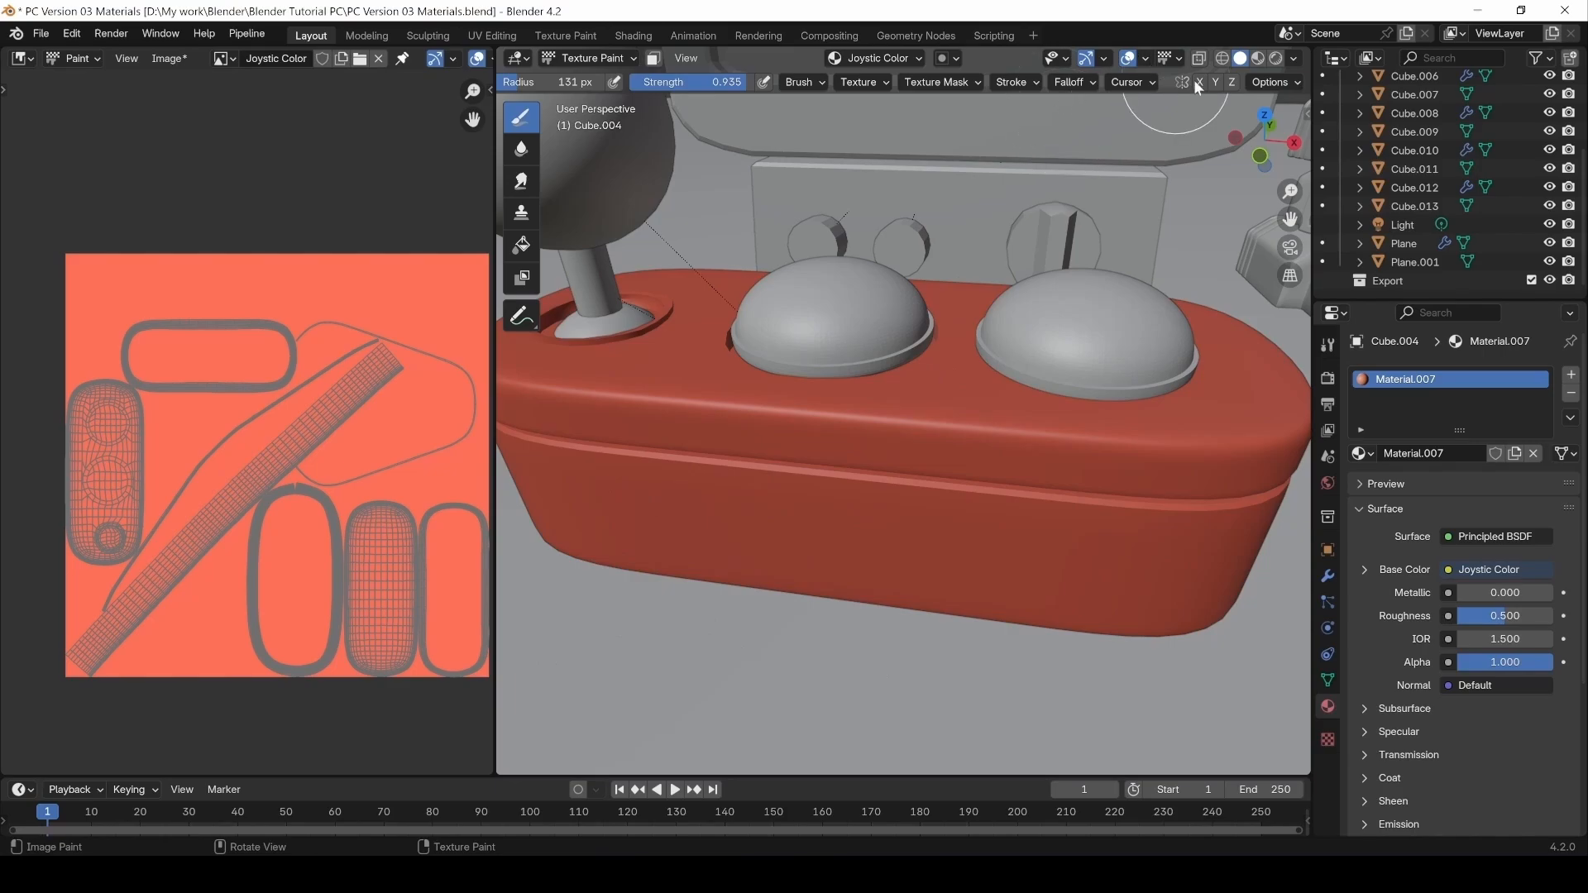
{"action": "mouse_move", "coordinate": [193, 373]}
{"action": "left_mouse_down"}
{"action": "mouse_move", "coordinate": [214, 366]}
{"action": "mouse_move", "coordinate": [249, 447]}
{"action": "left_mouse_up"}
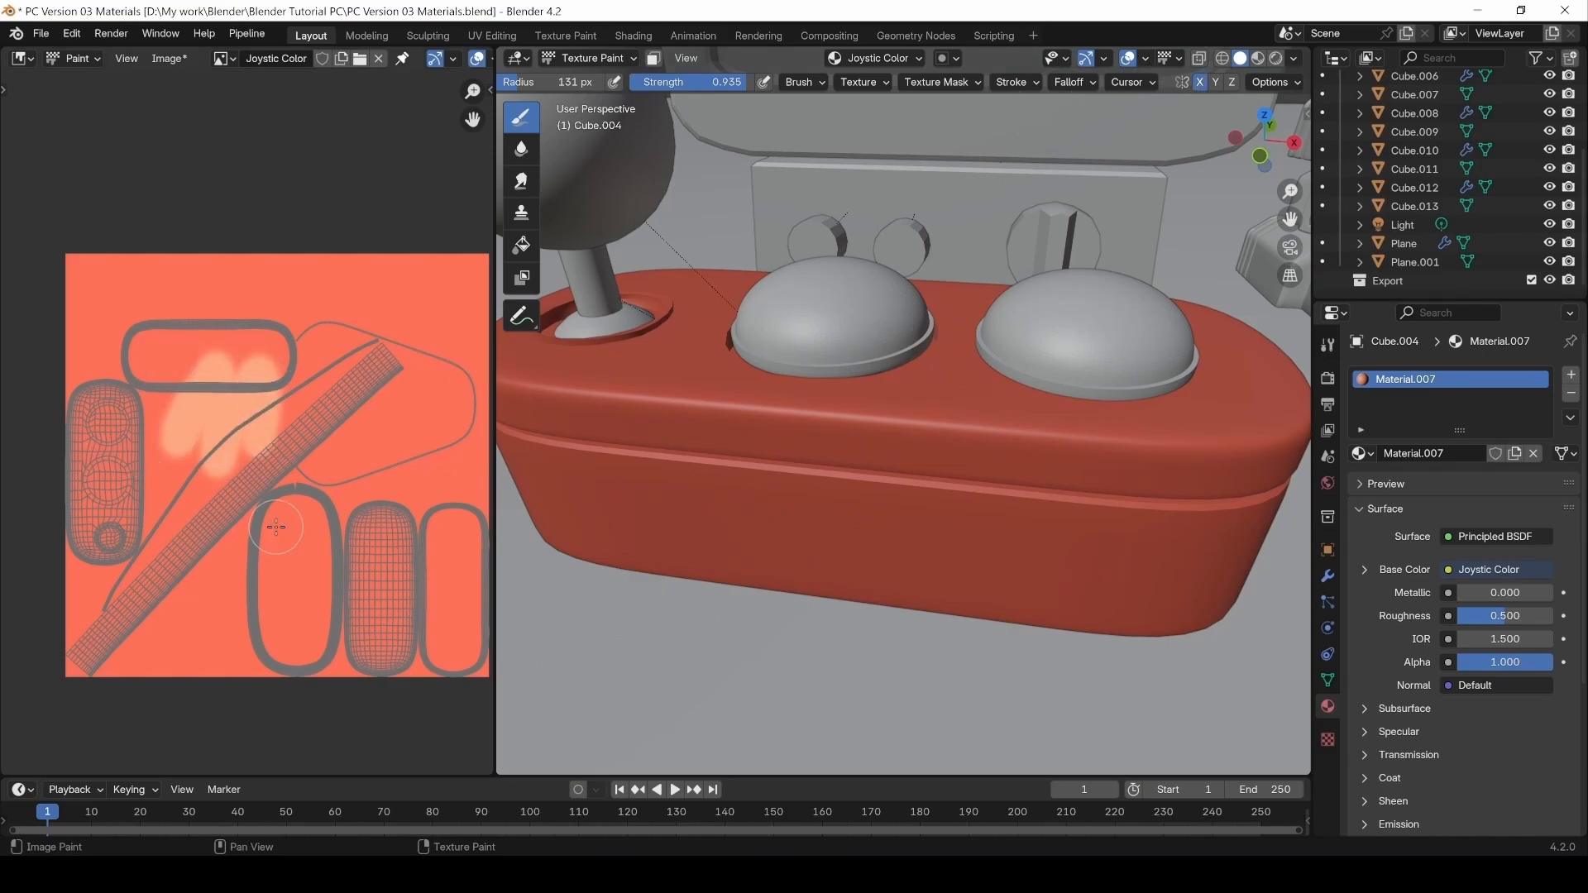
Undo the pale orange zigzag and the X-axis symmetry setting on the joystick base texture.
{"action": "scroll", "coordinate": [273, 529], "scroll_direction": "down", "scroll_amount": 2}
{"action": "scroll", "coordinate": [274, 529], "scroll_direction": "up", "scroll_amount": 1}
{"action": "key", "text": "ctrl+z"}
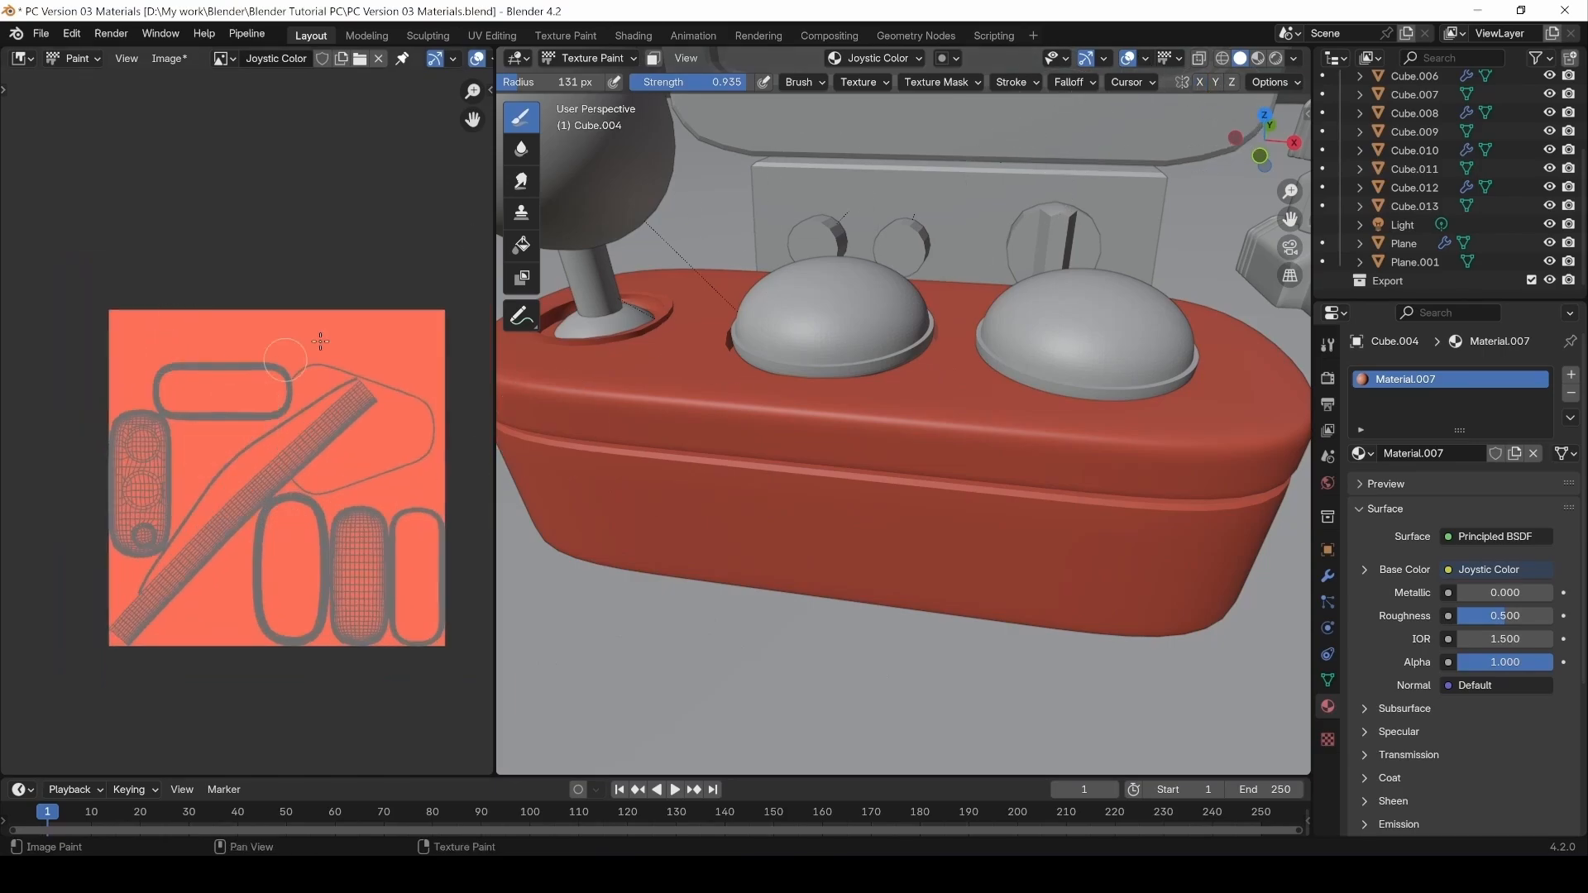
Create a new brush texture, set its type to Clouds, and return to the brush settings.
{"action": "left_click", "coordinate": [1328, 346]}
{"action": "scroll", "coordinate": [1438, 571], "scroll_direction": "down", "scroll_amount": 2}
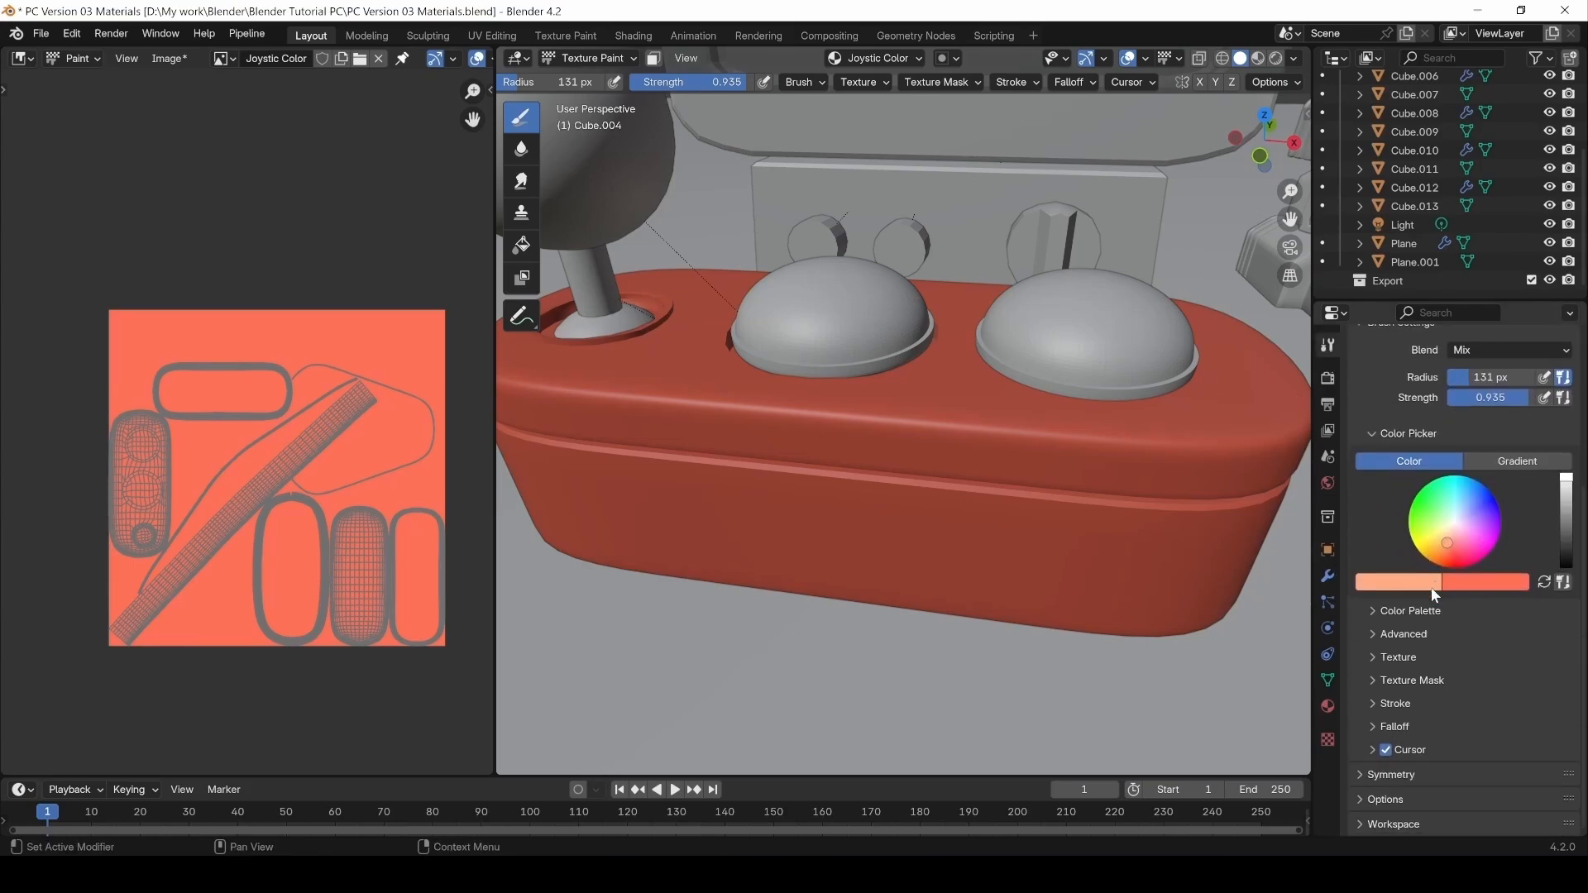
{"action": "left_click", "coordinate": [1328, 741]}
{"action": "left_click", "coordinate": [1433, 405]}
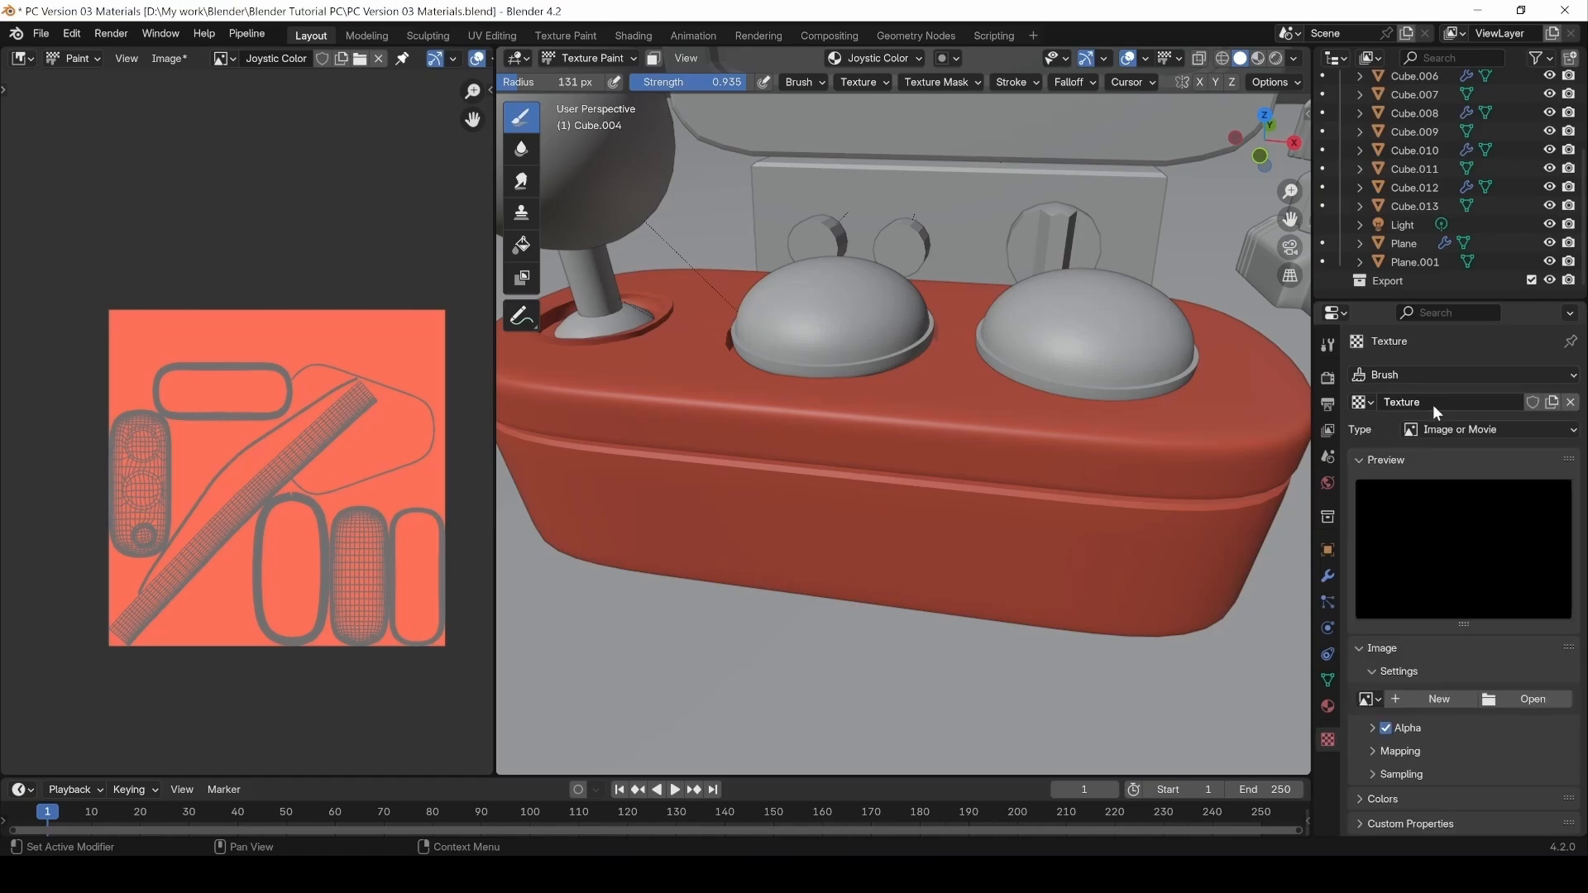
{"action": "left_click", "coordinate": [1476, 430]}
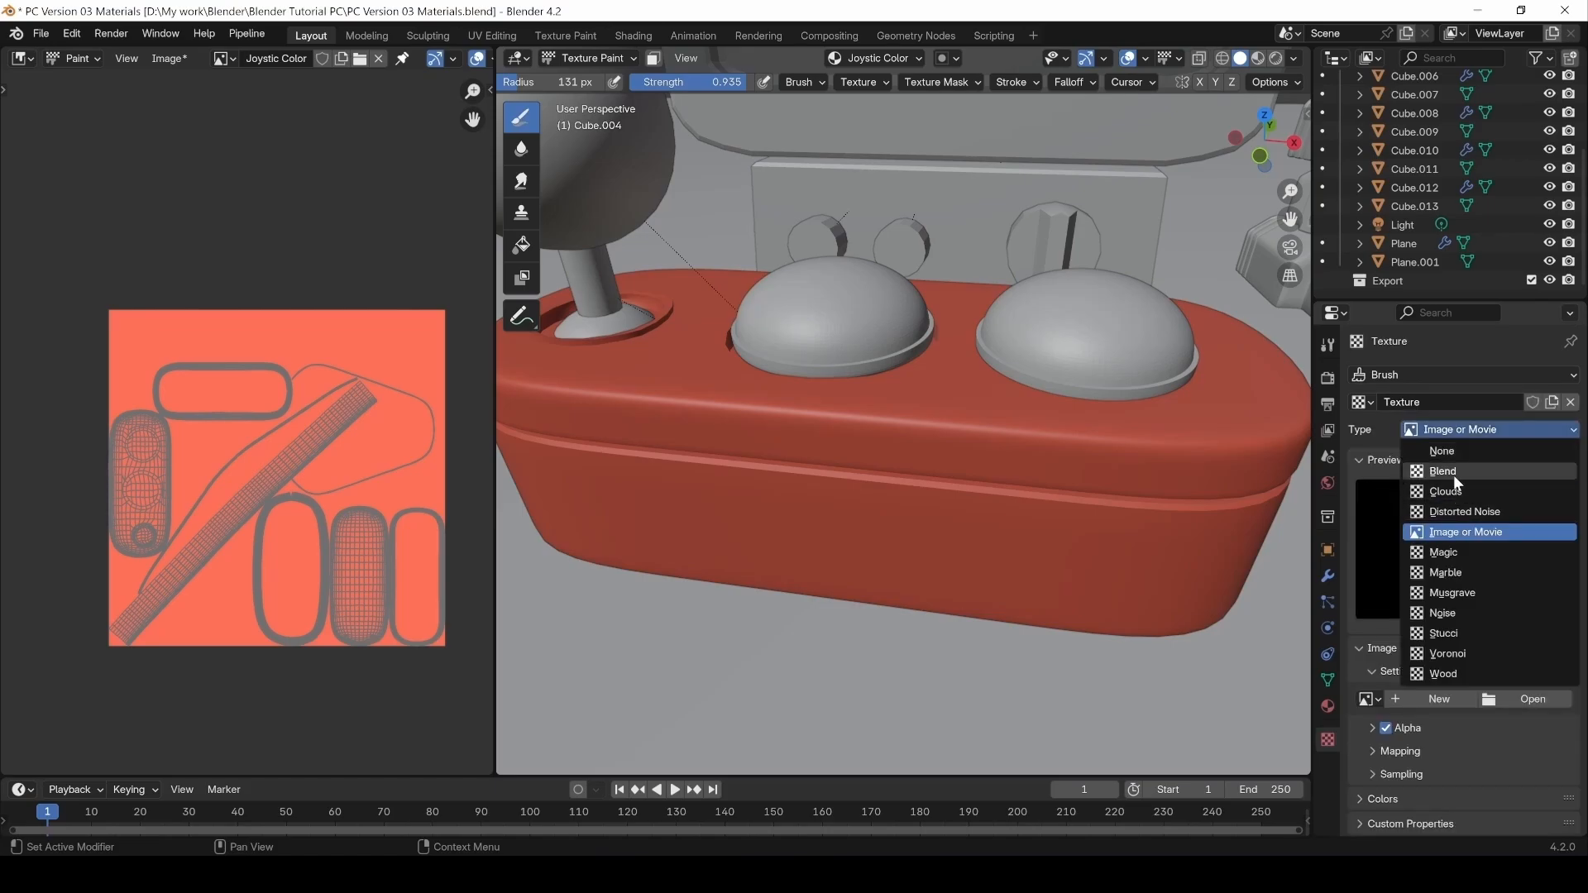
{"action": "left_click", "coordinate": [1453, 490]}
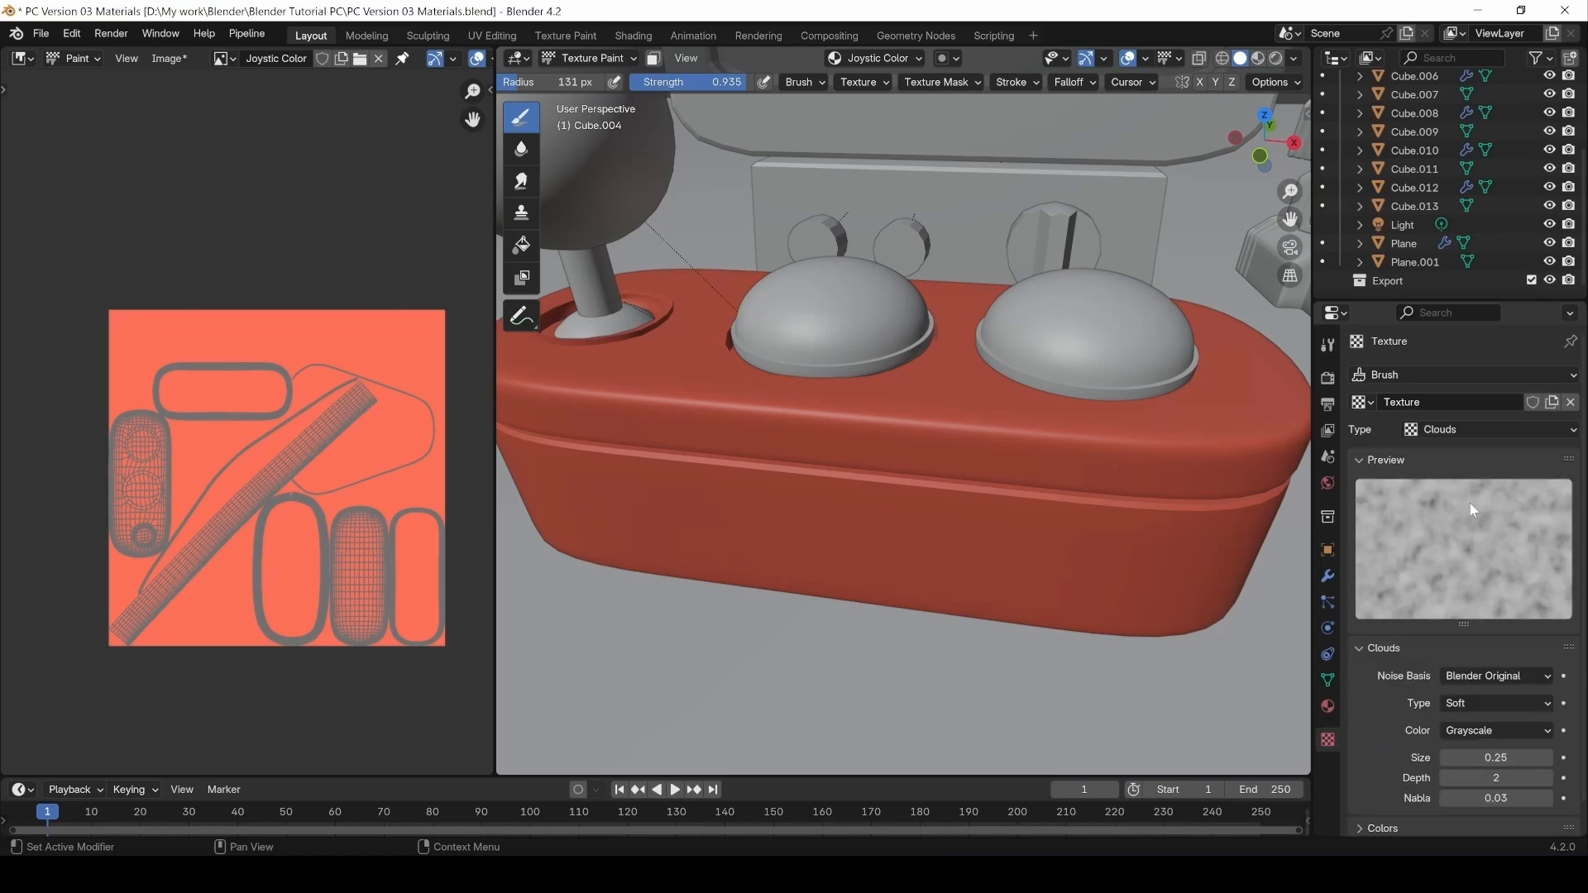
{"action": "left_click", "coordinate": [1327, 348]}
{"action": "scroll", "coordinate": [1442, 672], "scroll_direction": "down", "scroll_amount": 5}
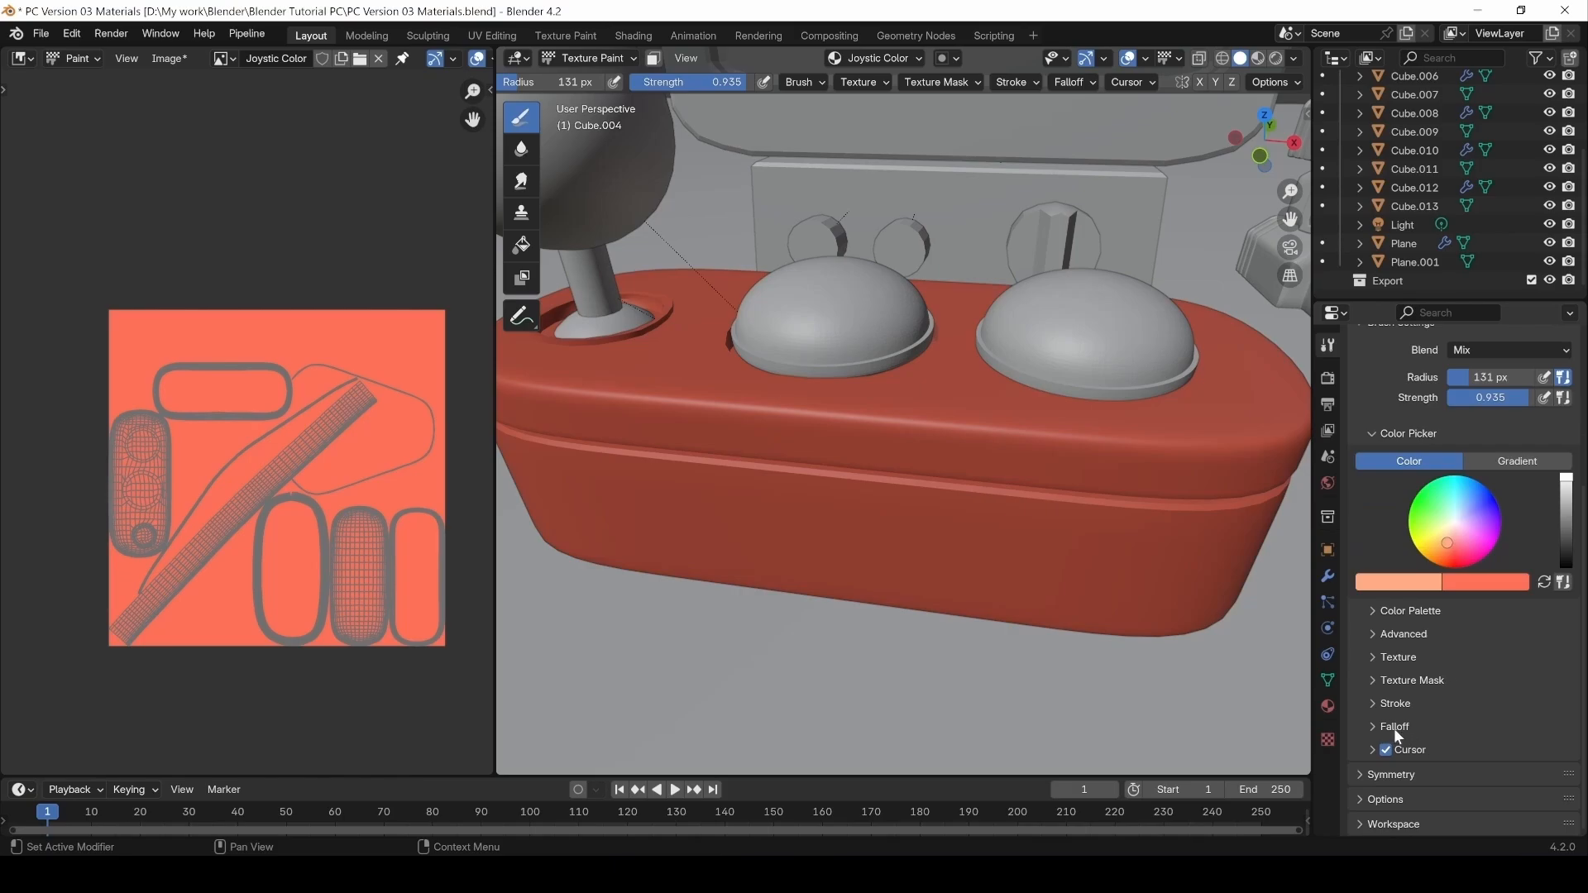
Look over the brush's Texture Mask settings and collapse them again.
{"action": "left_click", "coordinate": [1395, 678]}
{"action": "scroll", "coordinate": [1432, 723], "scroll_direction": "down", "scroll_amount": 5}
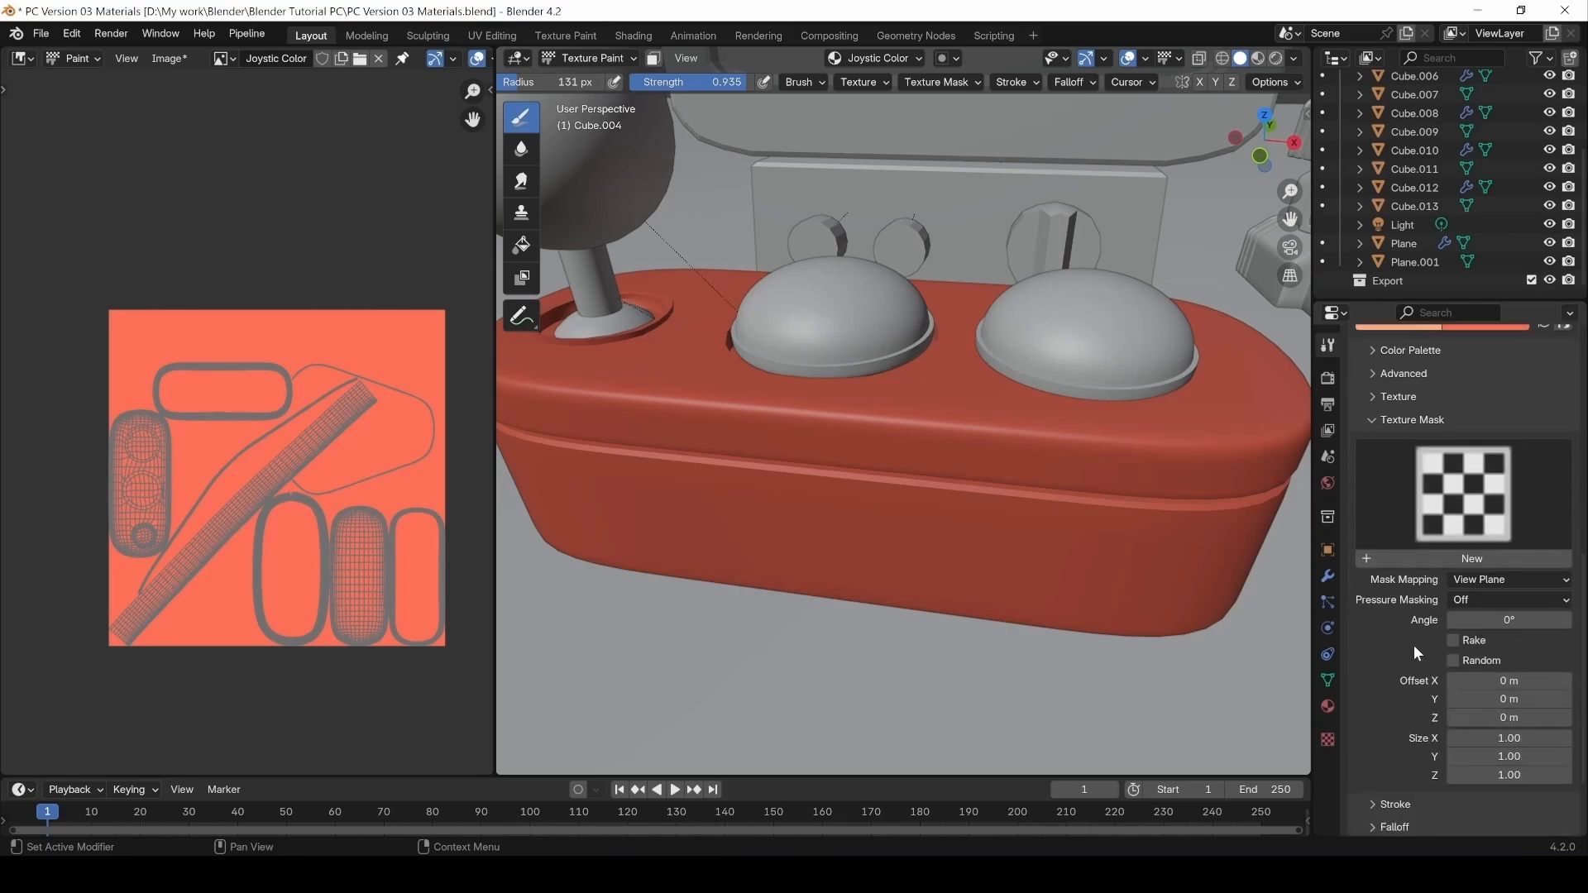
{"action": "scroll", "coordinate": [1398, 637], "scroll_direction": "down", "scroll_amount": 3}
{"action": "scroll", "coordinate": [1388, 641], "scroll_direction": "up", "scroll_amount": 7}
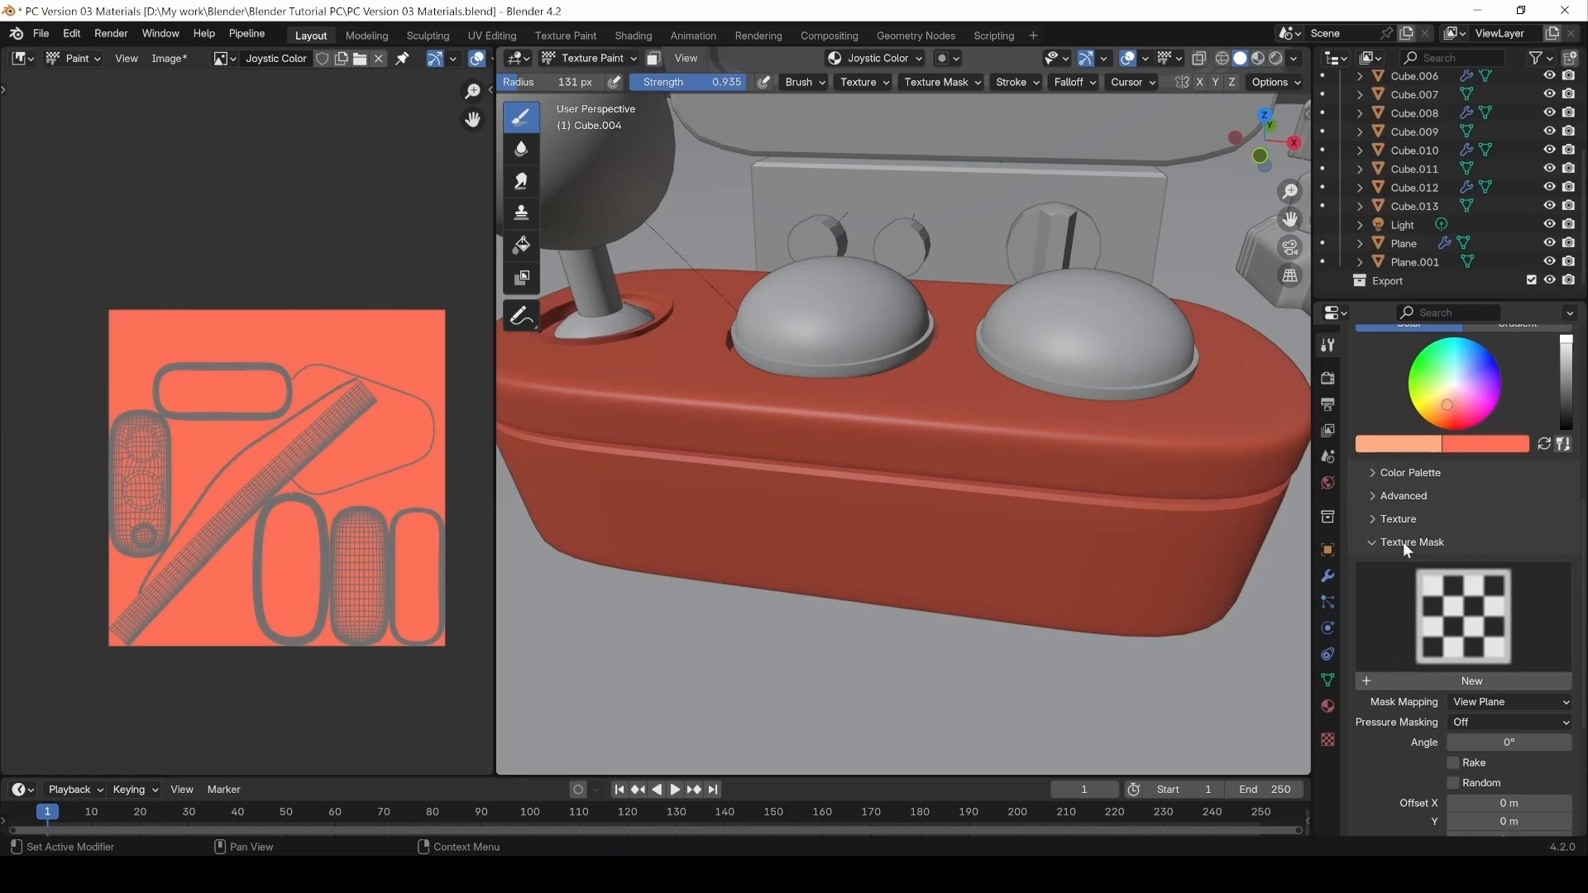
{"action": "left_click", "coordinate": [1404, 543]}
Show the brush's texture settings, try a stroke on the red joystick base, and undo it.
{"action": "left_click", "coordinate": [1398, 659]}
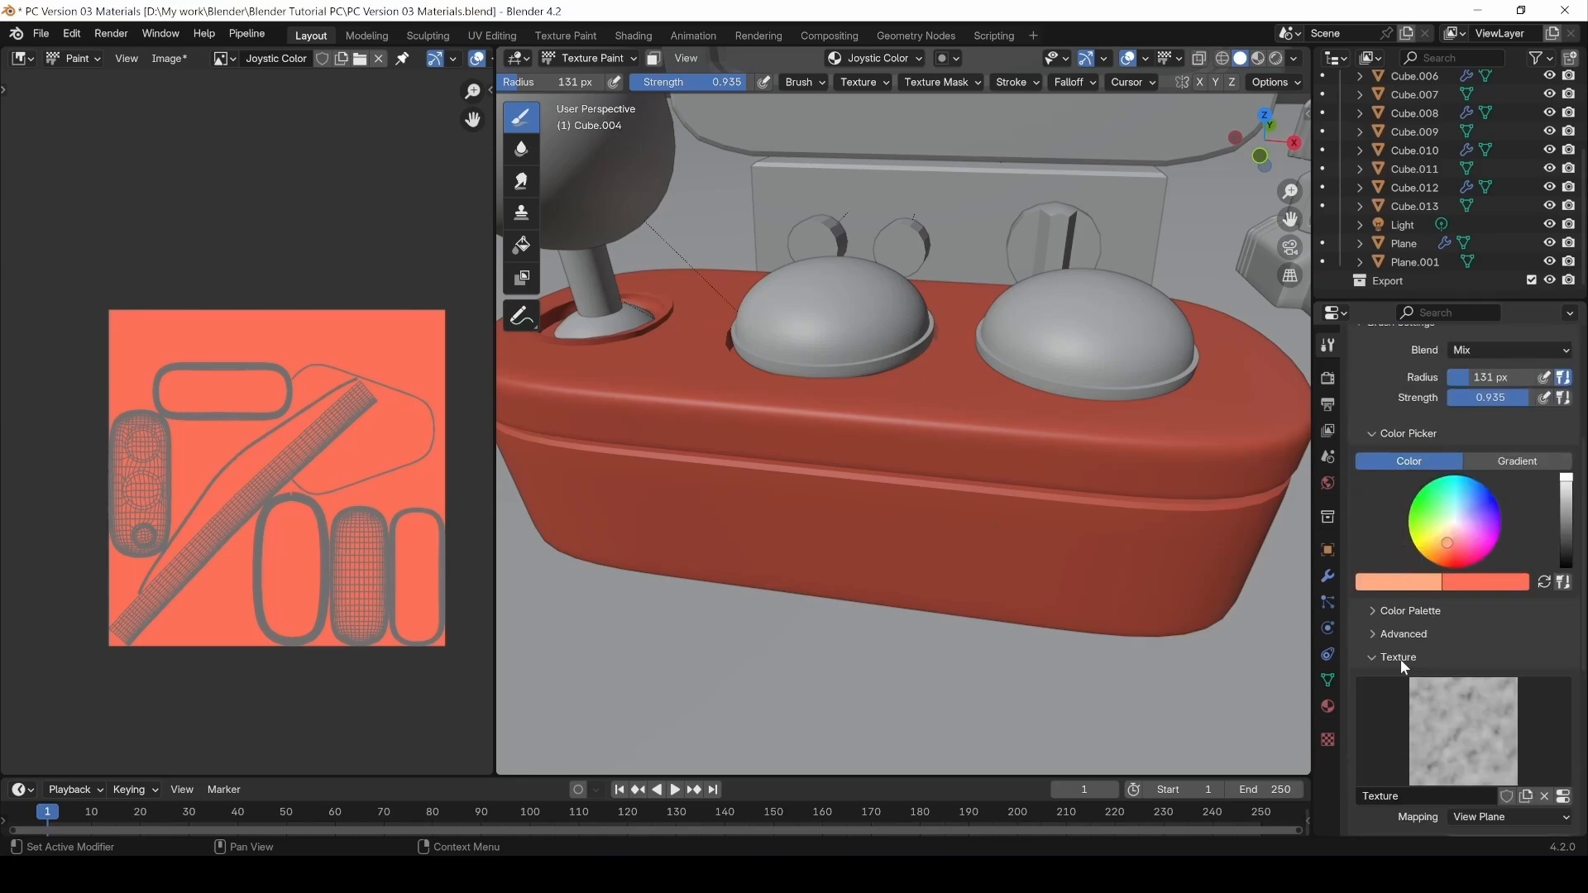
{"action": "mouse_move", "coordinate": [985, 454]}
{"action": "left_mouse_down"}
{"action": "mouse_move", "coordinate": [876, 426]}
{"action": "mouse_move", "coordinate": [1038, 535]}
{"action": "left_mouse_up"}
{"action": "key", "text": "ctrl+z"}
Set the brush texture mapping to Tiled, try a stroke across the base's front, and undo it.
{"action": "scroll", "coordinate": [1472, 629], "scroll_direction": "down", "scroll_amount": 4}
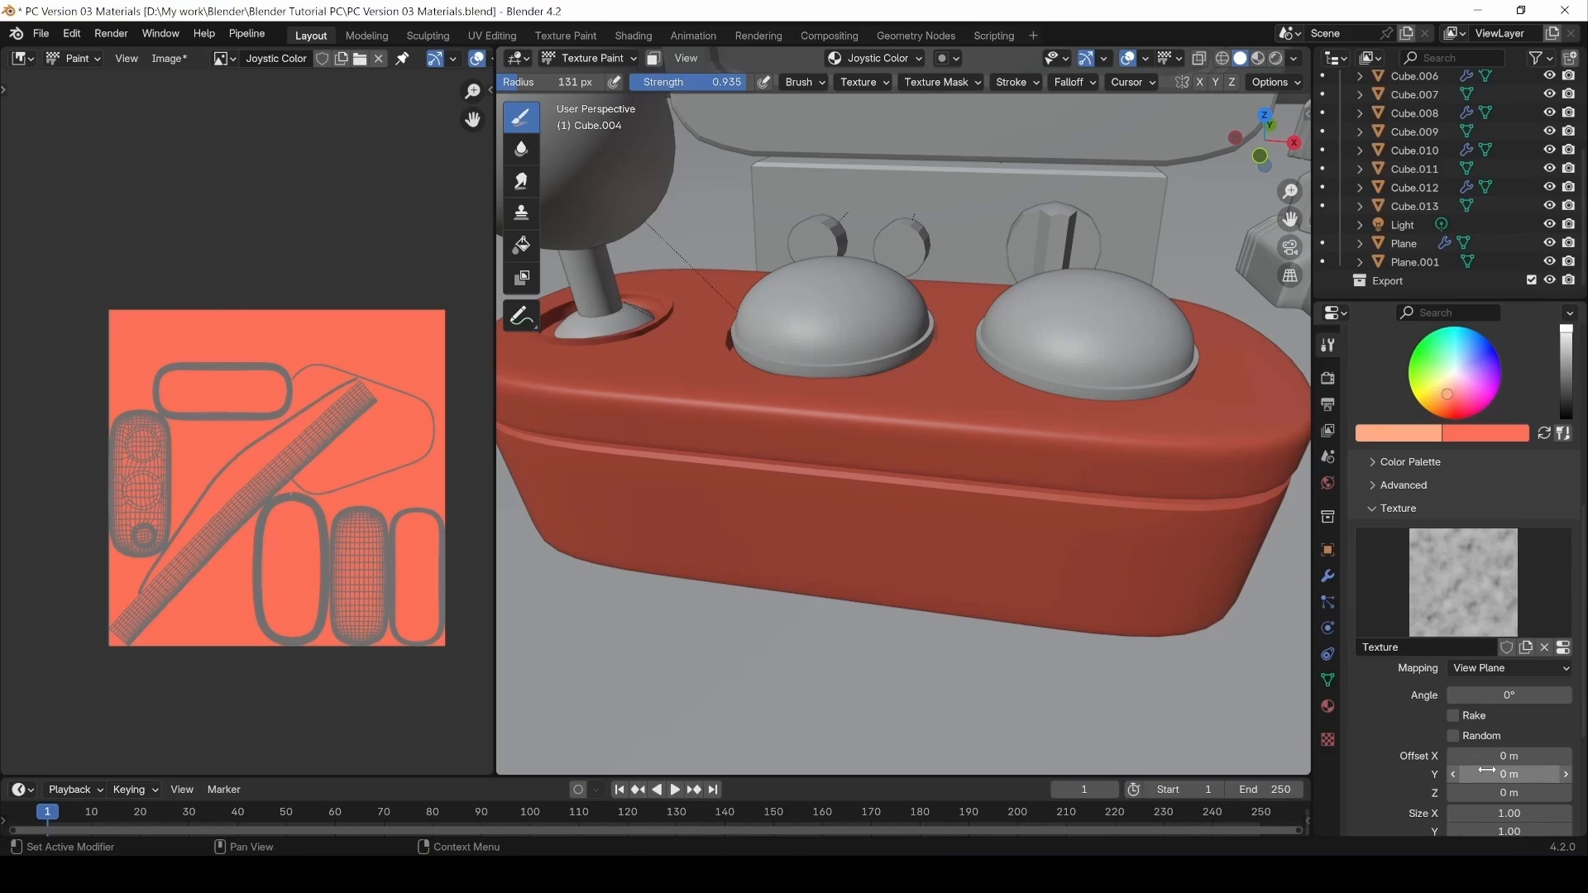
{"action": "left_click", "coordinate": [1500, 668]}
{"action": "left_click", "coordinate": [1489, 720]}
{"action": "left_click_drag", "start_coordinate": [834, 413], "coordinate": [984, 497]}
{"action": "key", "text": "ctrl+z"}
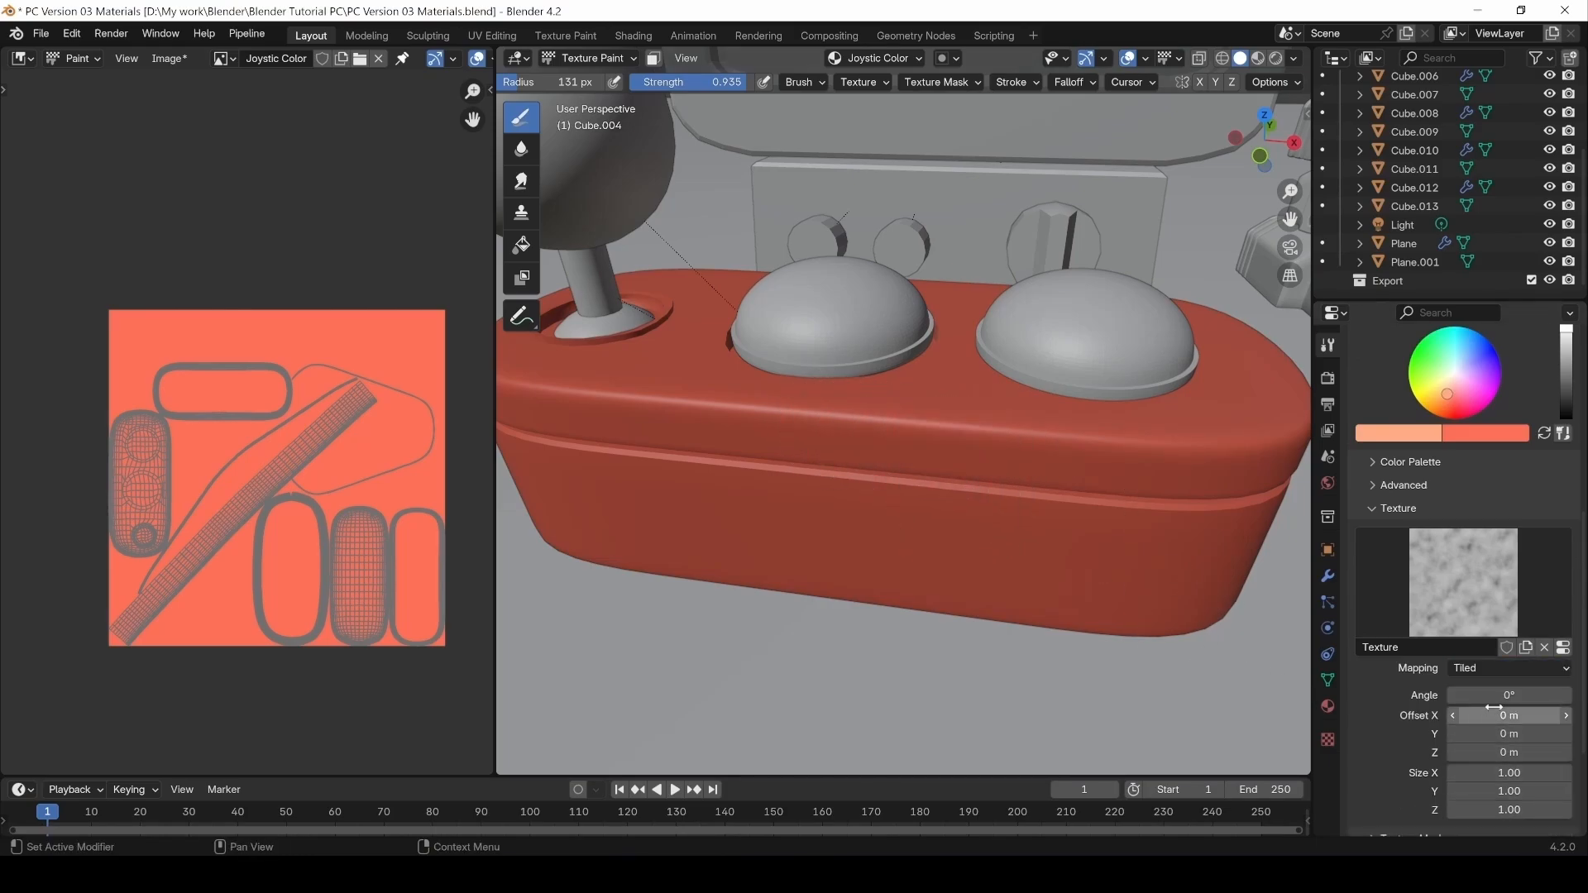
Set the brush texture mapping to 3D, try a stroke across the base's front, and undo it.
{"action": "left_click", "coordinate": [1489, 669]}
{"action": "left_click", "coordinate": [1462, 730]}
{"action": "mouse_move", "coordinate": [819, 529]}
{"action": "left_mouse_down"}
{"action": "mouse_move", "coordinate": [907, 525]}
{"action": "mouse_move", "coordinate": [1083, 579]}
{"action": "left_mouse_up"}
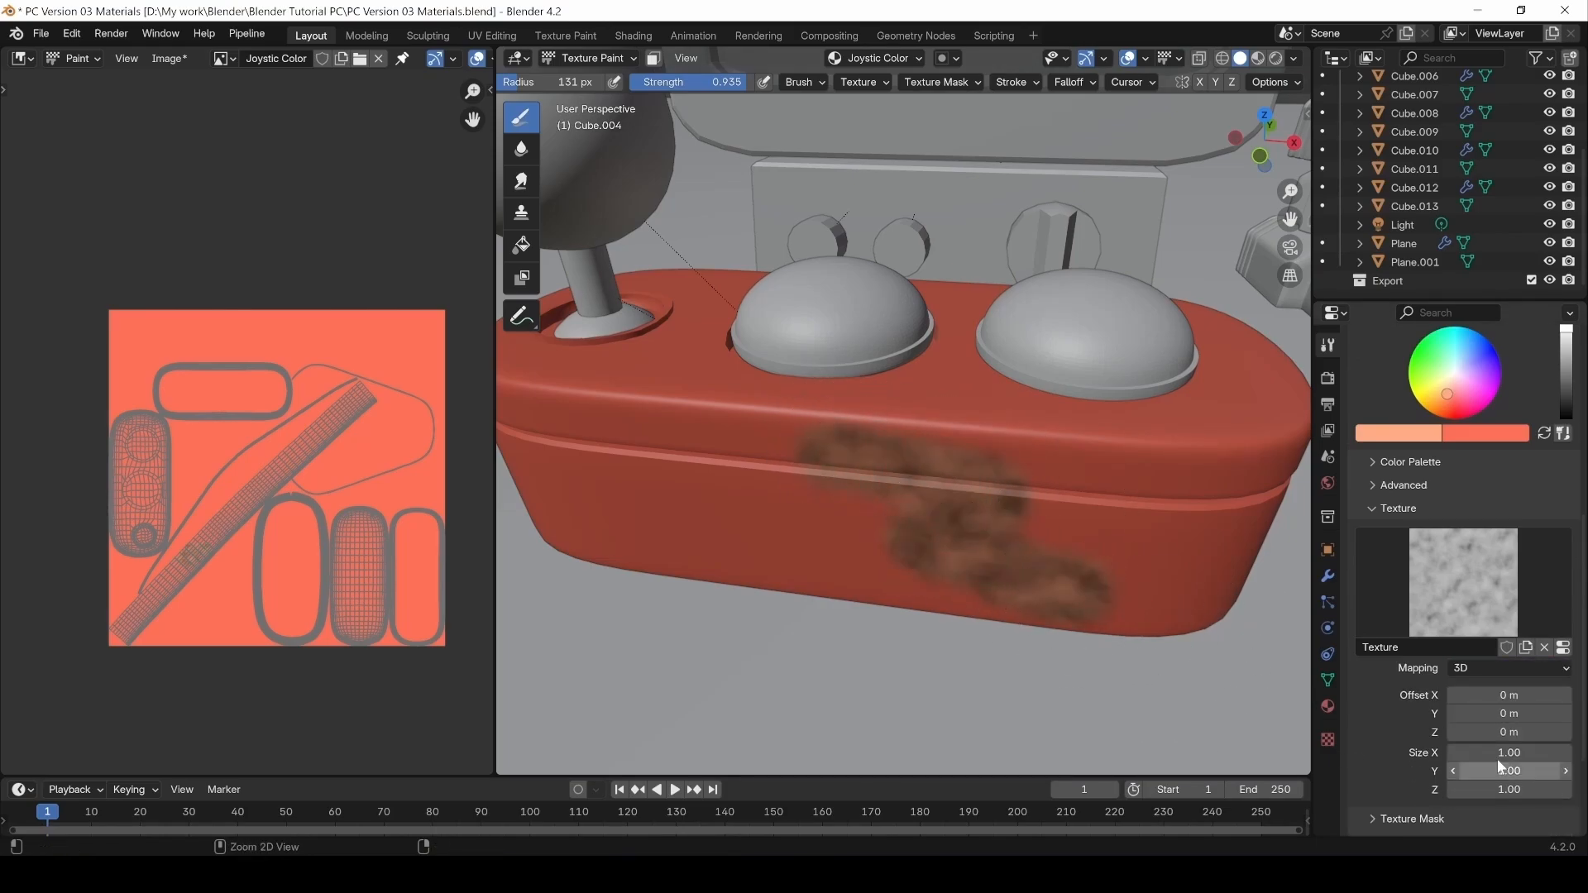
{"action": "key", "text": "ctrl+z"}
Remove the Clouds texture from the brush and test plain strokes on the base, undoing each one.
{"action": "left_click", "coordinate": [1329, 740]}
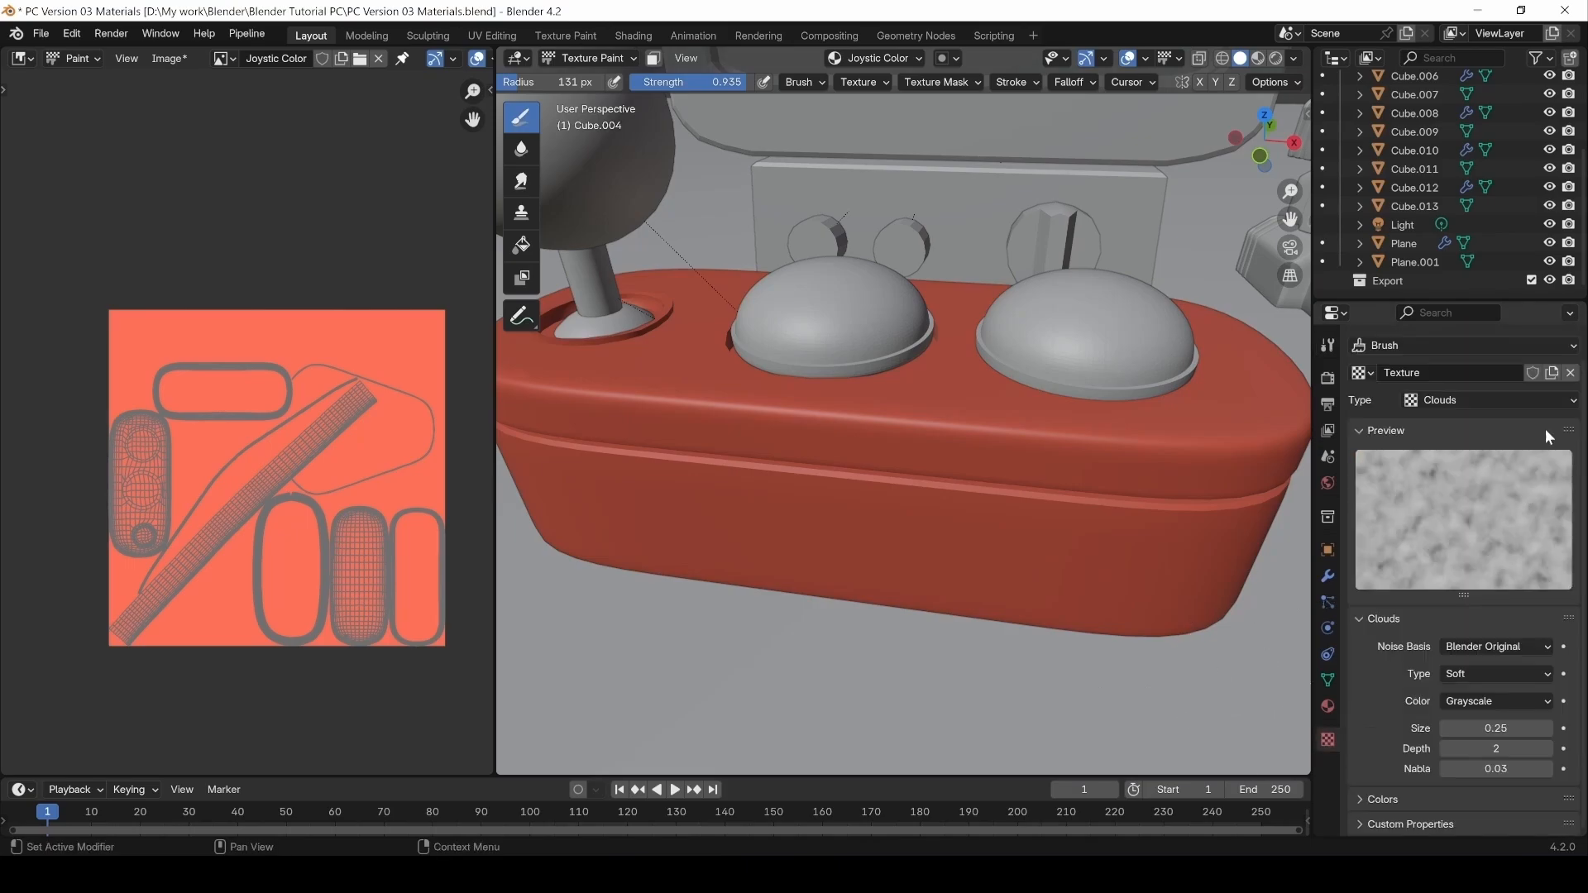
{"action": "left_click", "coordinate": [1569, 373]}
{"action": "left_click_drag", "start_coordinate": [1038, 484], "coordinate": [836, 485]}
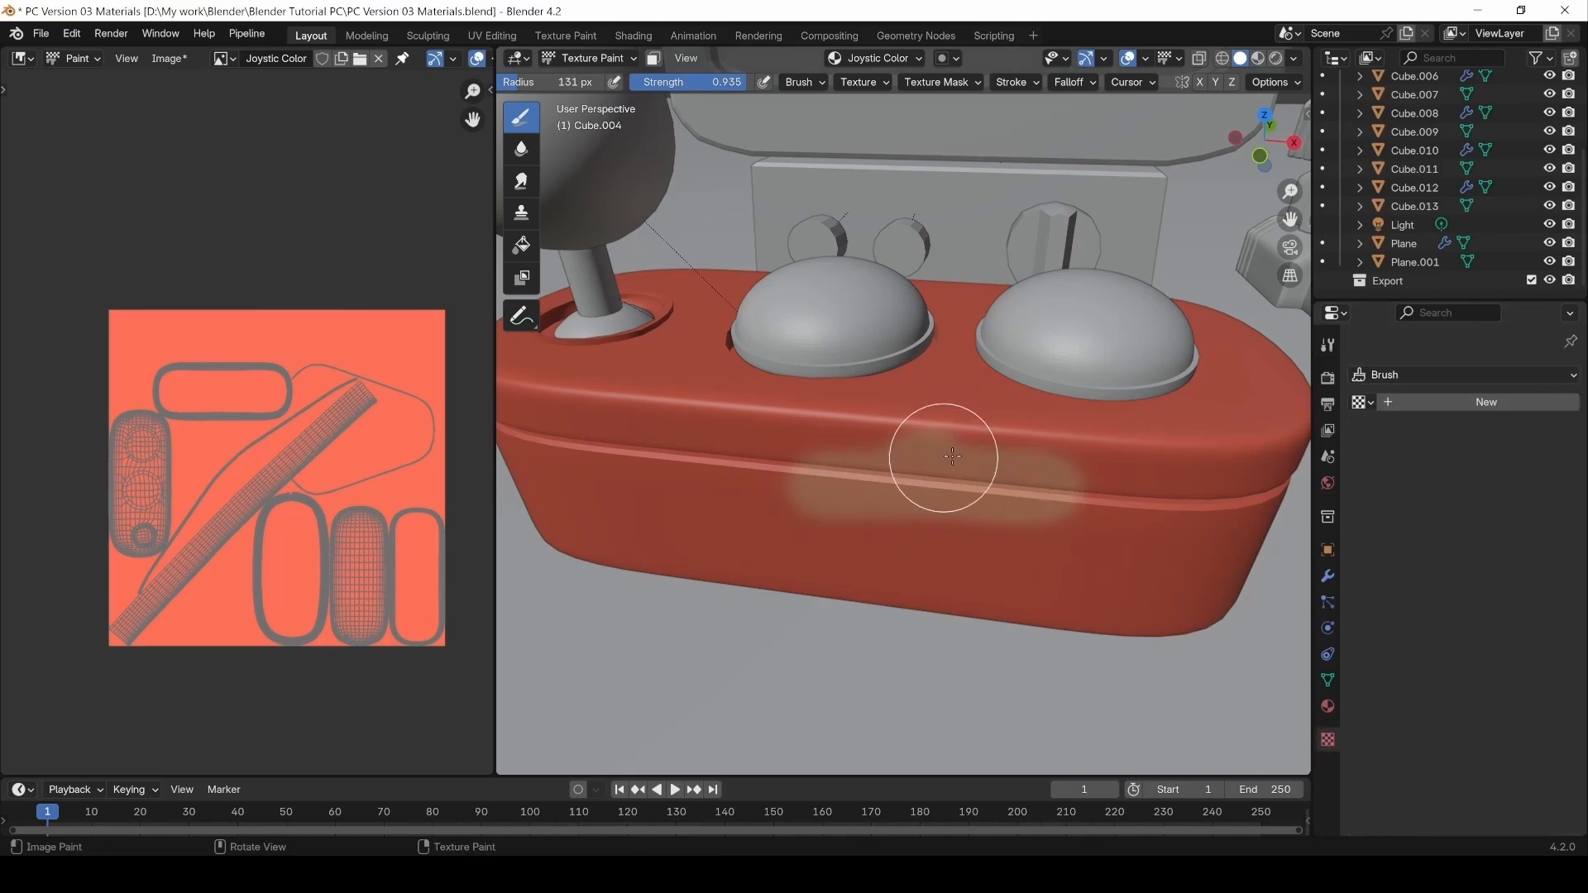
{"action": "key", "text": "ctrl+z"}
{"action": "left_click_drag", "start_coordinate": [1084, 456], "coordinate": [965, 457]}
{"action": "key", "text": "ctrl+z"}
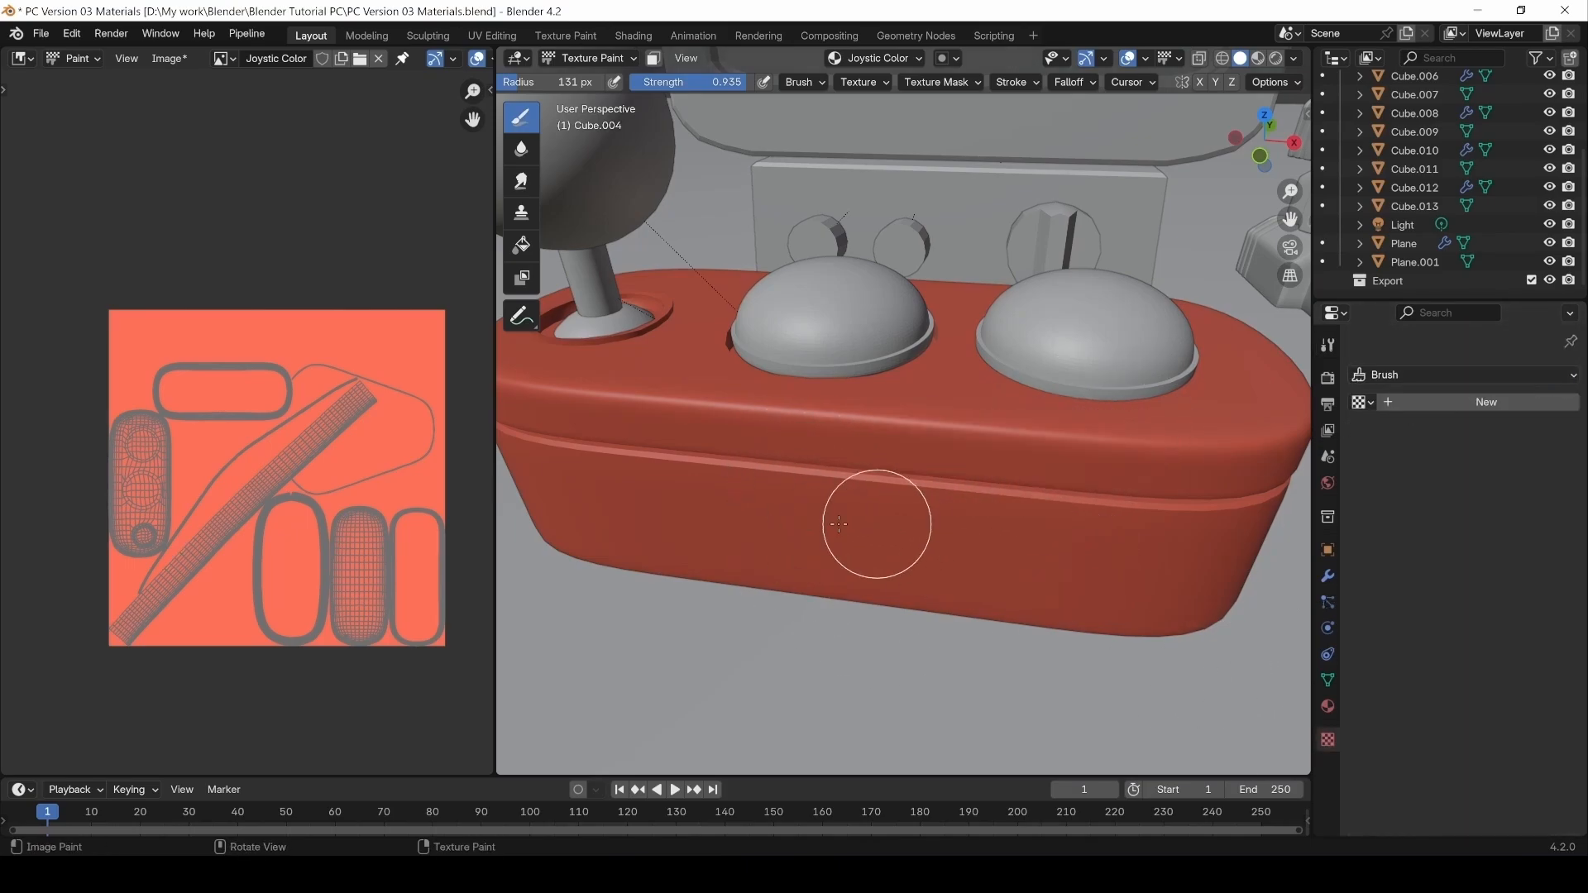
Switch the joystick base to Edit Mode and select the face loop just below its seam.
{"action": "middle_click_drag", "start_coordinate": [1056, 385], "coordinate": [865, 419]}
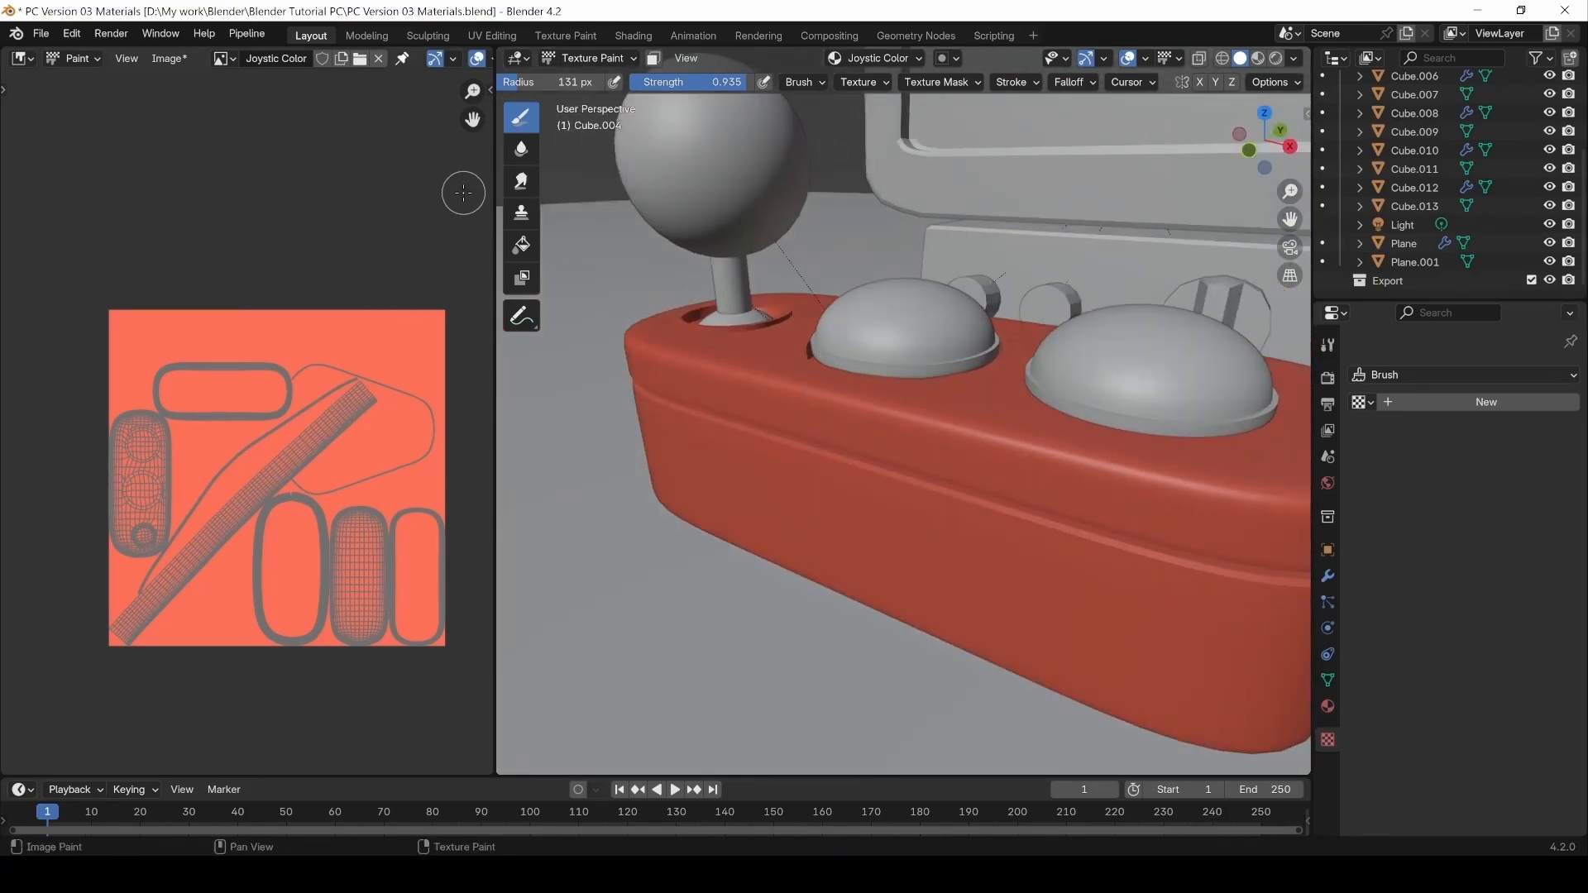
{"action": "left_click", "coordinate": [579, 63]}
{"action": "left_click", "coordinate": [584, 97]}
{"action": "middle_click_drag", "start_coordinate": [844, 417], "coordinate": [922, 441]}
{"action": "left_click", "coordinate": [945, 461], "text": "alt"}
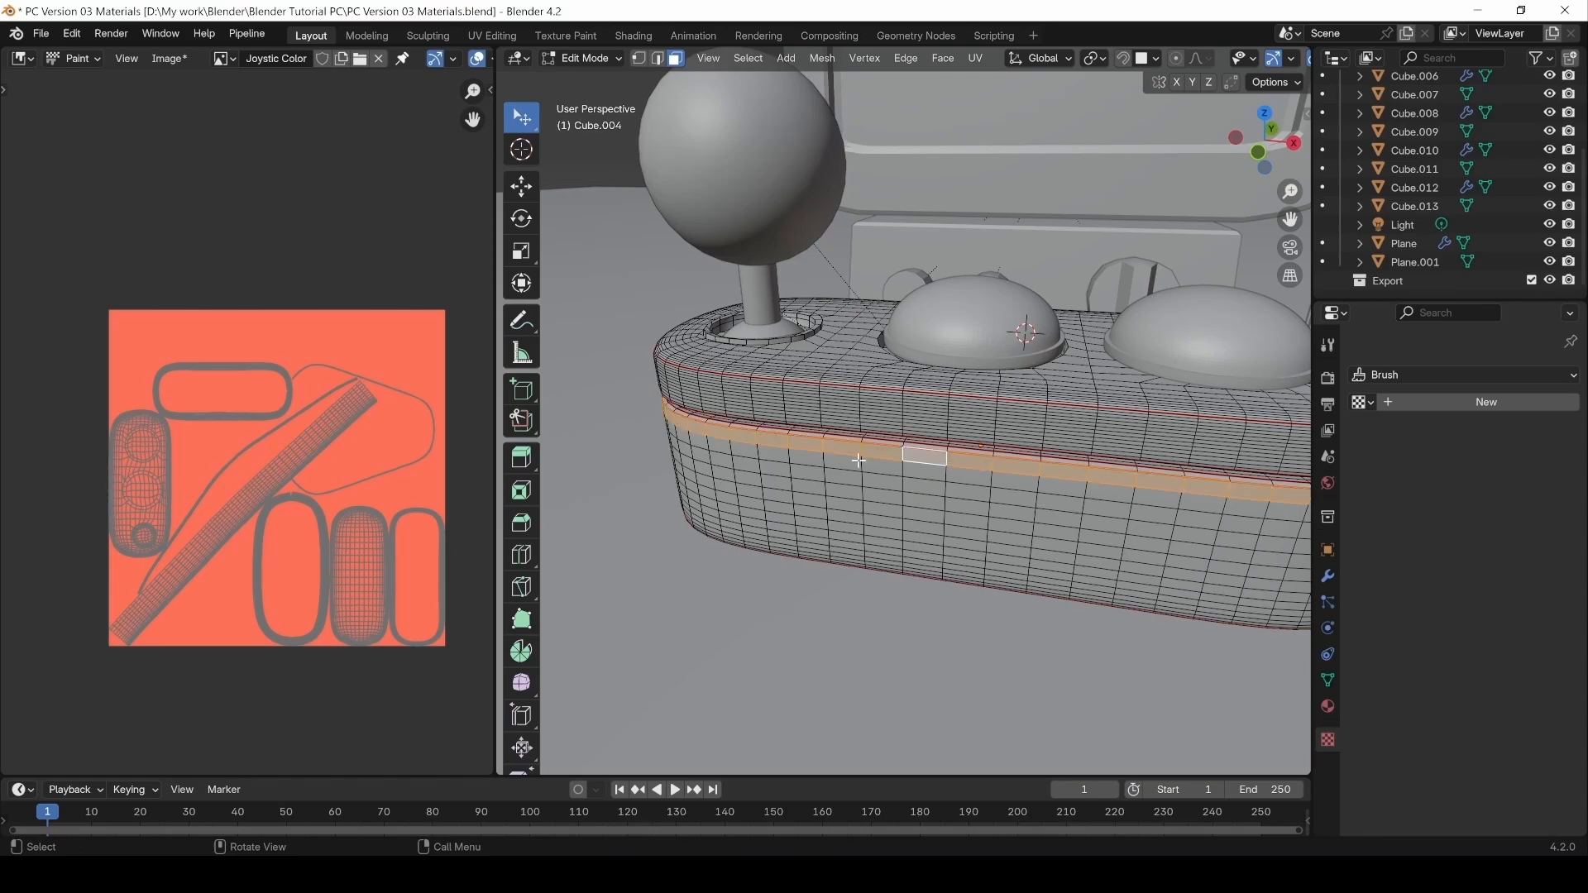
Return to Texture Paint mode, turn on face masking, and paint the selected strip light orange.
{"action": "left_click", "coordinate": [576, 60]}
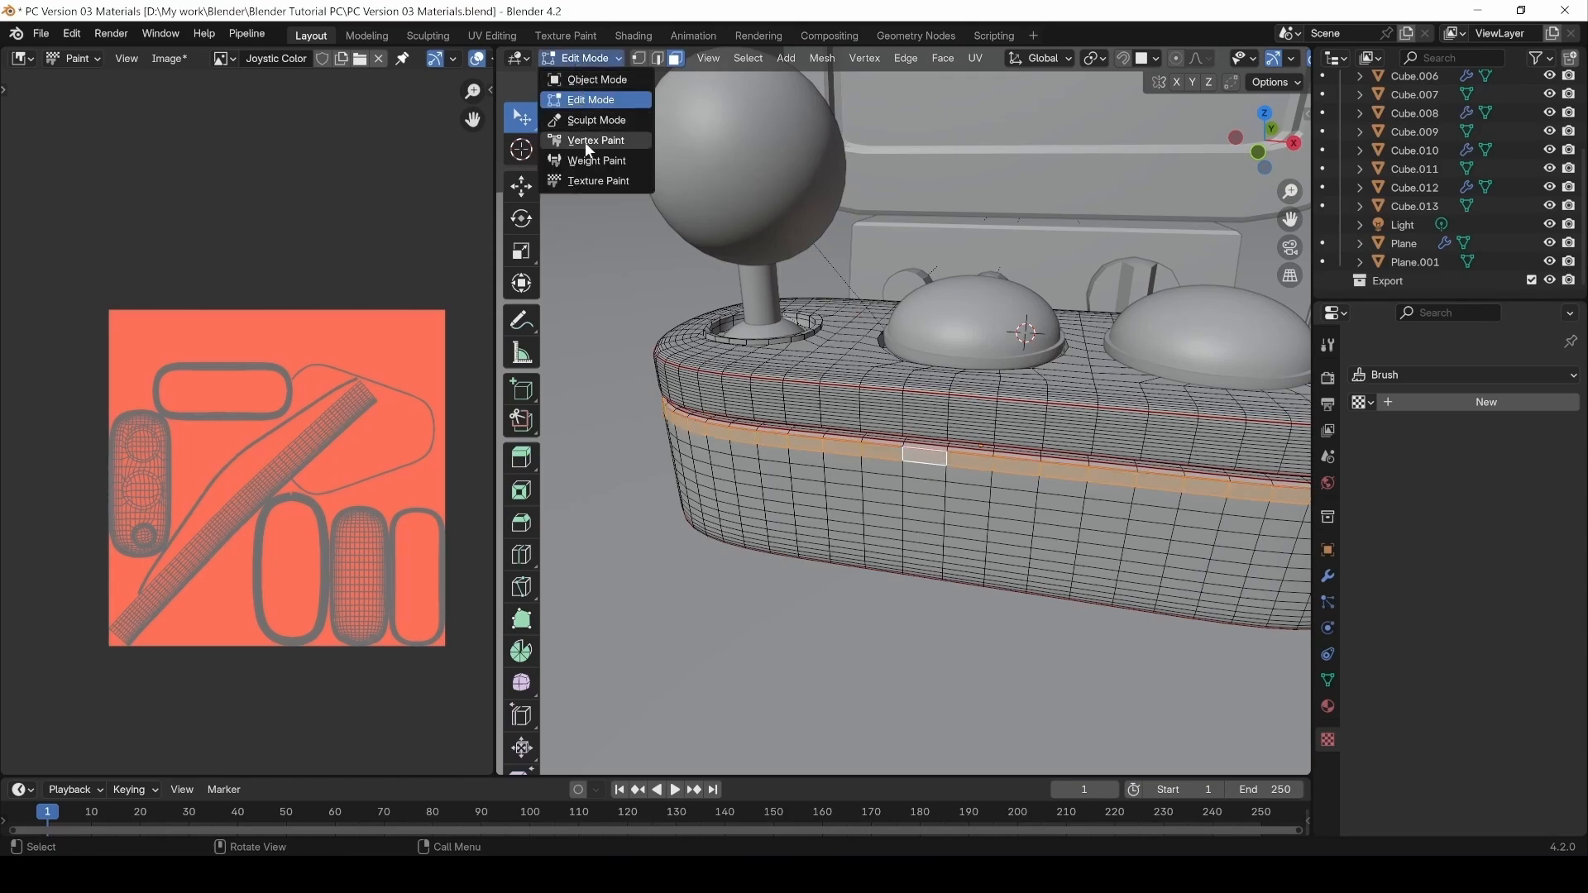
{"action": "left_click", "coordinate": [596, 182]}
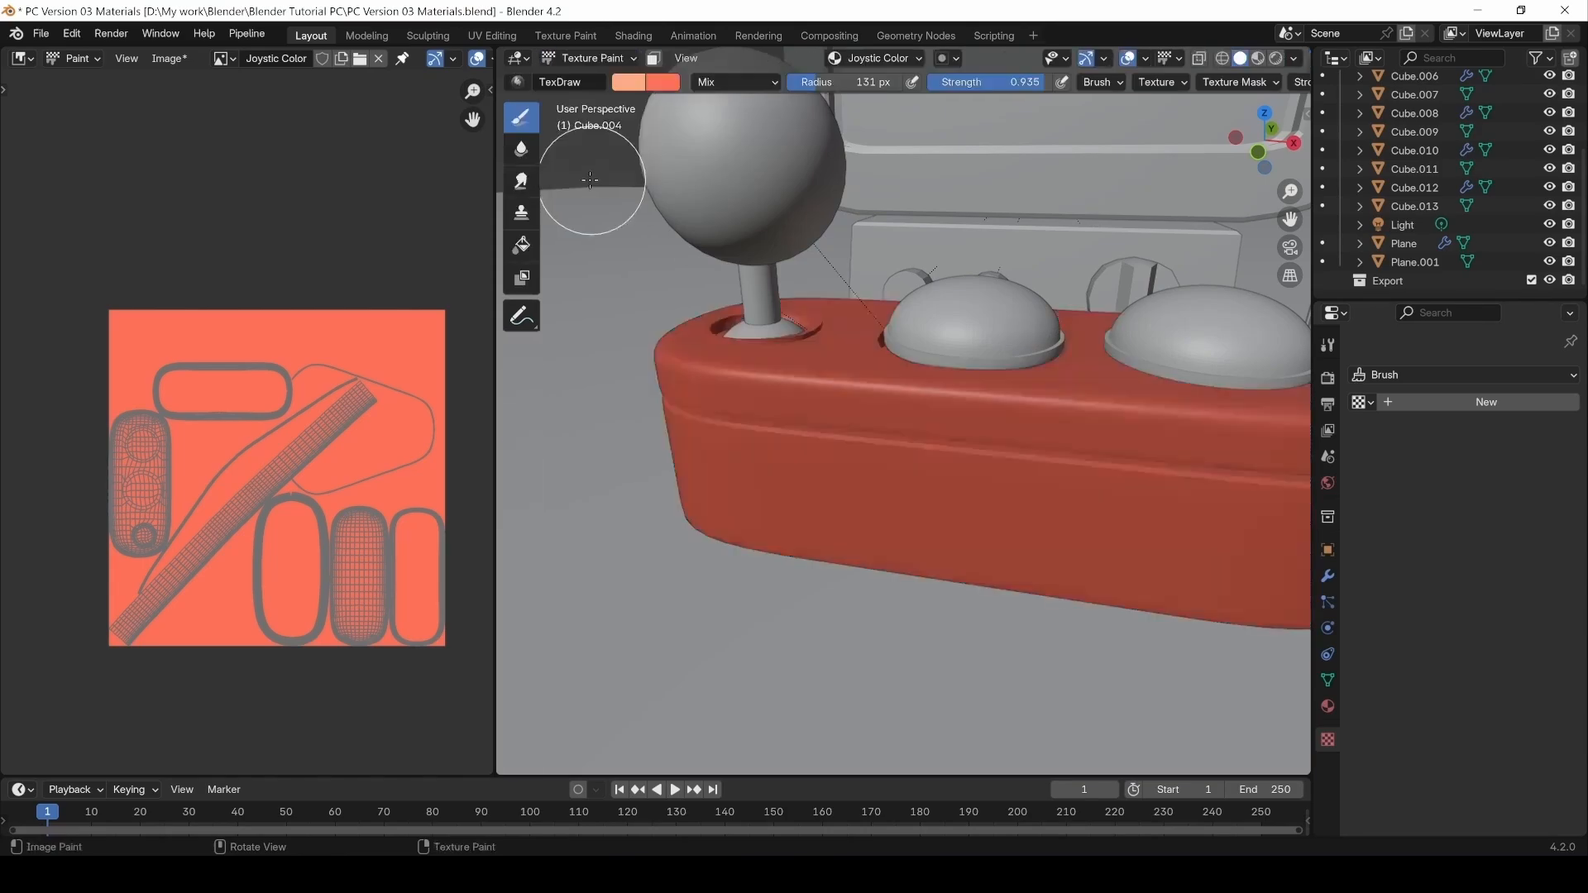
{"action": "left_click", "coordinate": [655, 65]}
{"action": "middle_click_drag", "start_coordinate": [755, 450], "coordinate": [735, 412]}
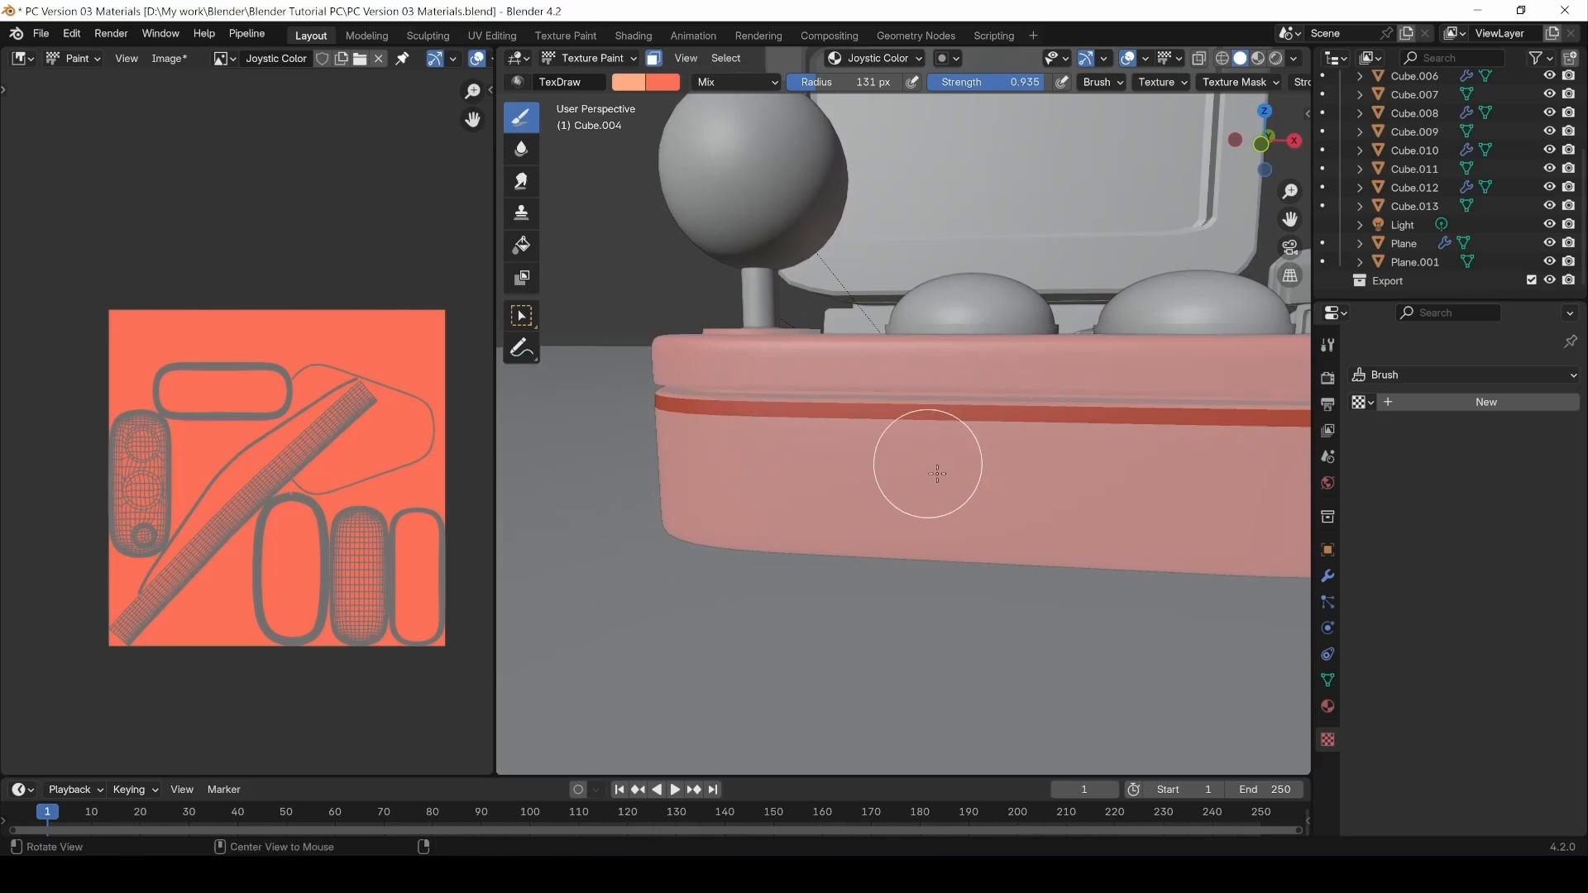
{"action": "middle_click_drag", "start_coordinate": [937, 473], "coordinate": [876, 439]}
{"action": "mouse_move", "coordinate": [1028, 423]}
{"action": "left_mouse_down"}
{"action": "mouse_move", "coordinate": [539, 419]}
{"action": "mouse_move", "coordinate": [1186, 427]}
{"action": "mouse_move", "coordinate": [1069, 392]}
{"action": "left_mouse_up"}
Turn off face masking, inspect the painted strip along the base, and undo the stroke.
{"action": "left_click", "coordinate": [654, 60]}
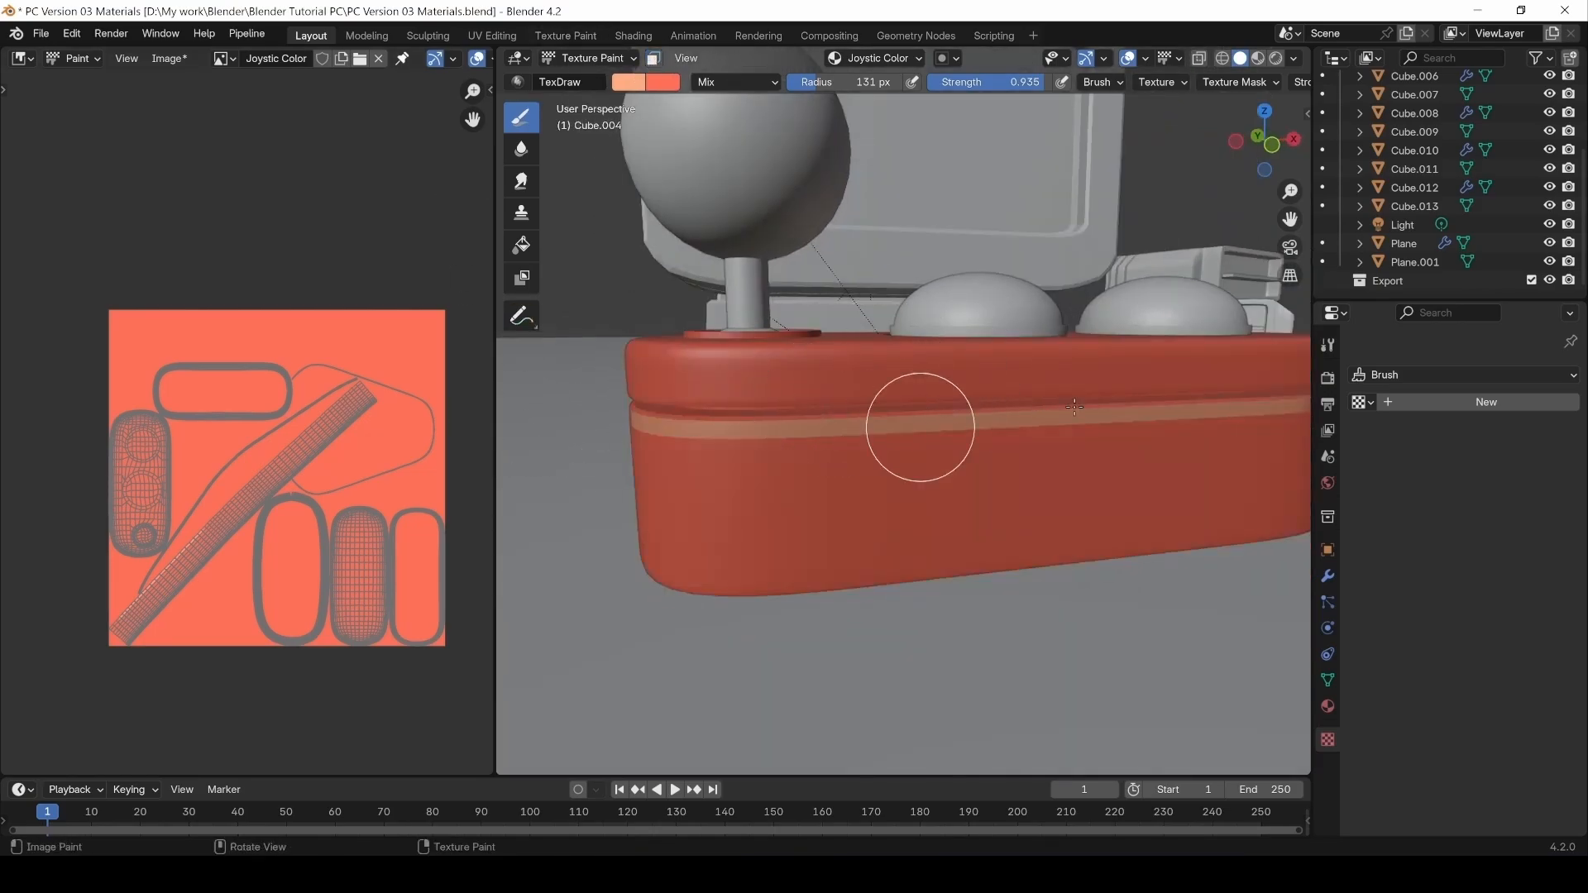
{"action": "mouse_move", "coordinate": [819, 424]}
{"action": "middle_mouse_down"}
{"action": "mouse_move", "coordinate": [766, 464]}
{"action": "mouse_move", "coordinate": [699, 464]}
{"action": "middle_mouse_up"}
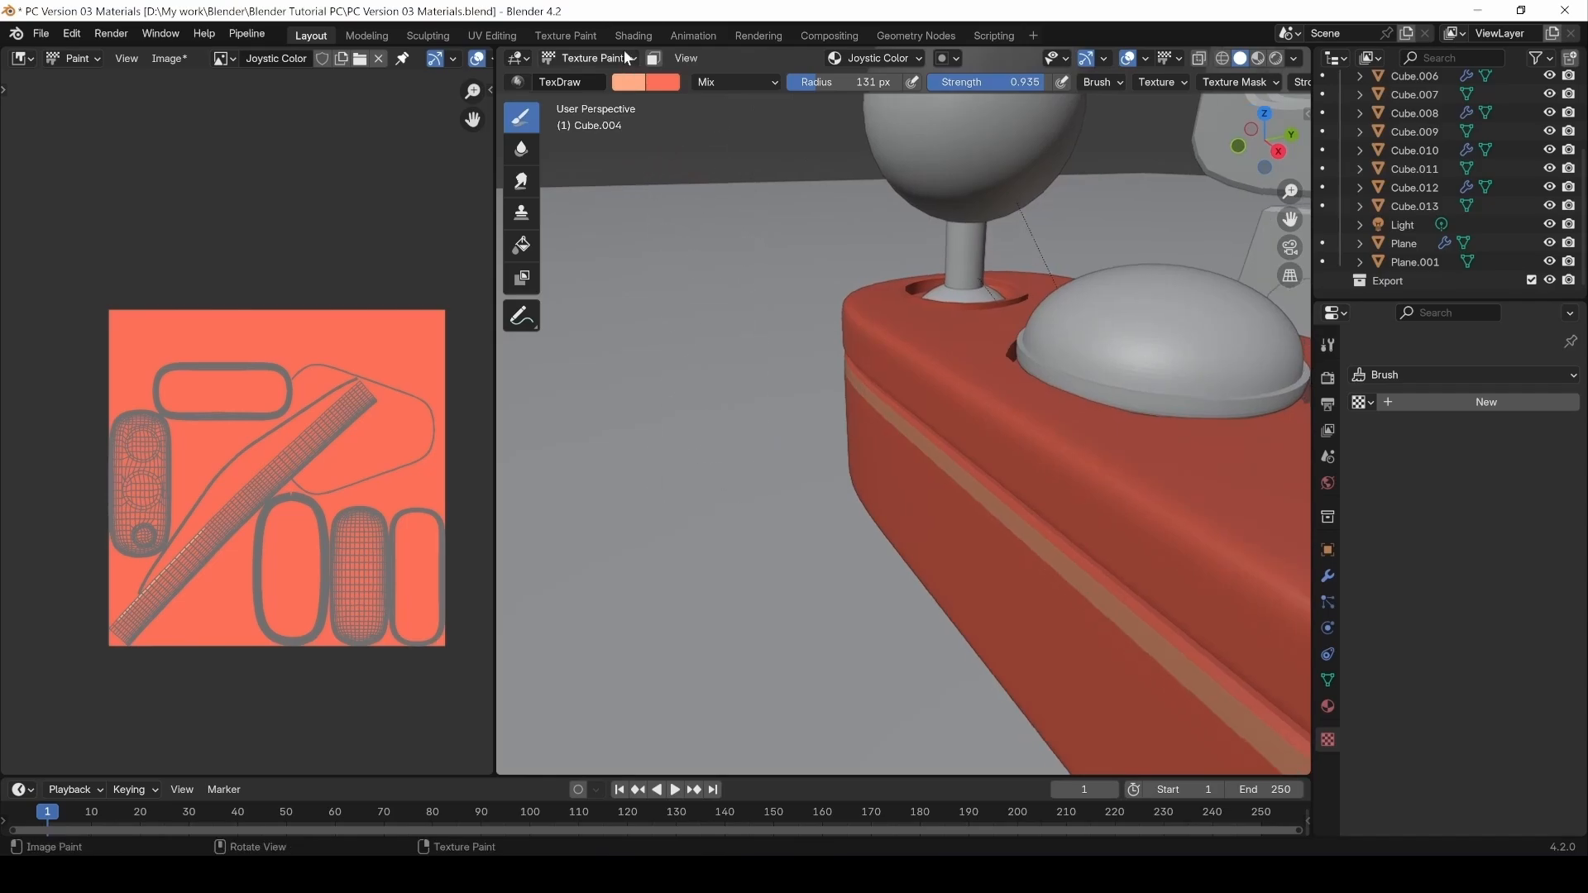
{"action": "key", "text": "ctrl+z"}
Switch the viewport shading to Material Preview and view the whole joystick base among the other models.
{"action": "middle_click_drag", "start_coordinate": [787, 358], "coordinate": [808, 307]}
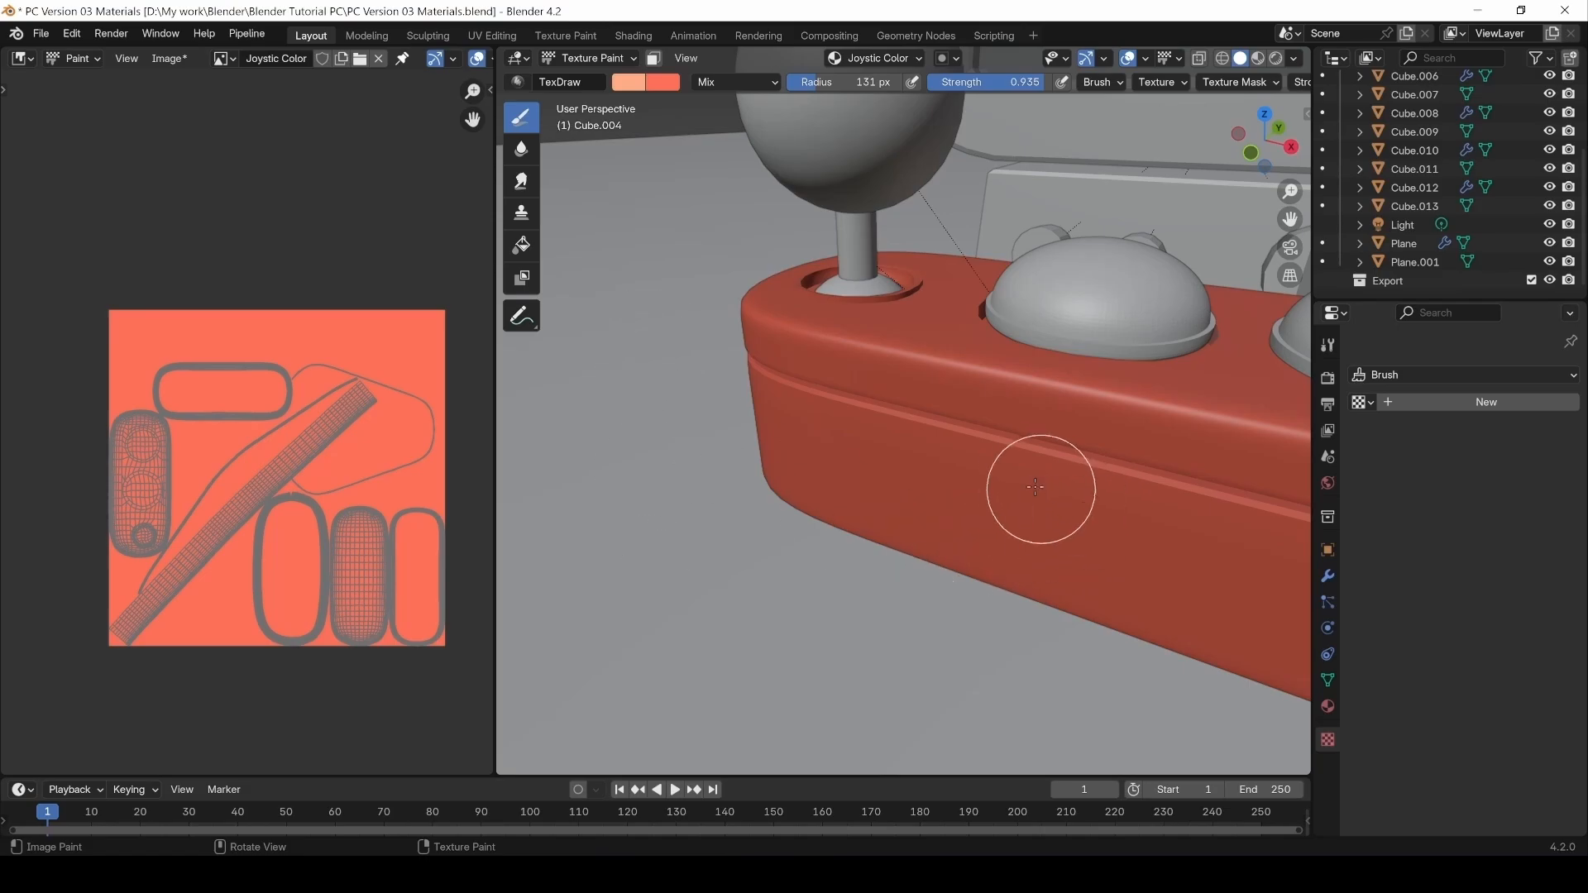
{"action": "middle_click_drag", "start_coordinate": [1035, 487], "coordinate": [744, 499], "text": "shift"}
{"action": "scroll", "coordinate": [744, 500], "scroll_direction": "down", "scroll_amount": 4}
{"action": "left_click", "coordinate": [1258, 58]}
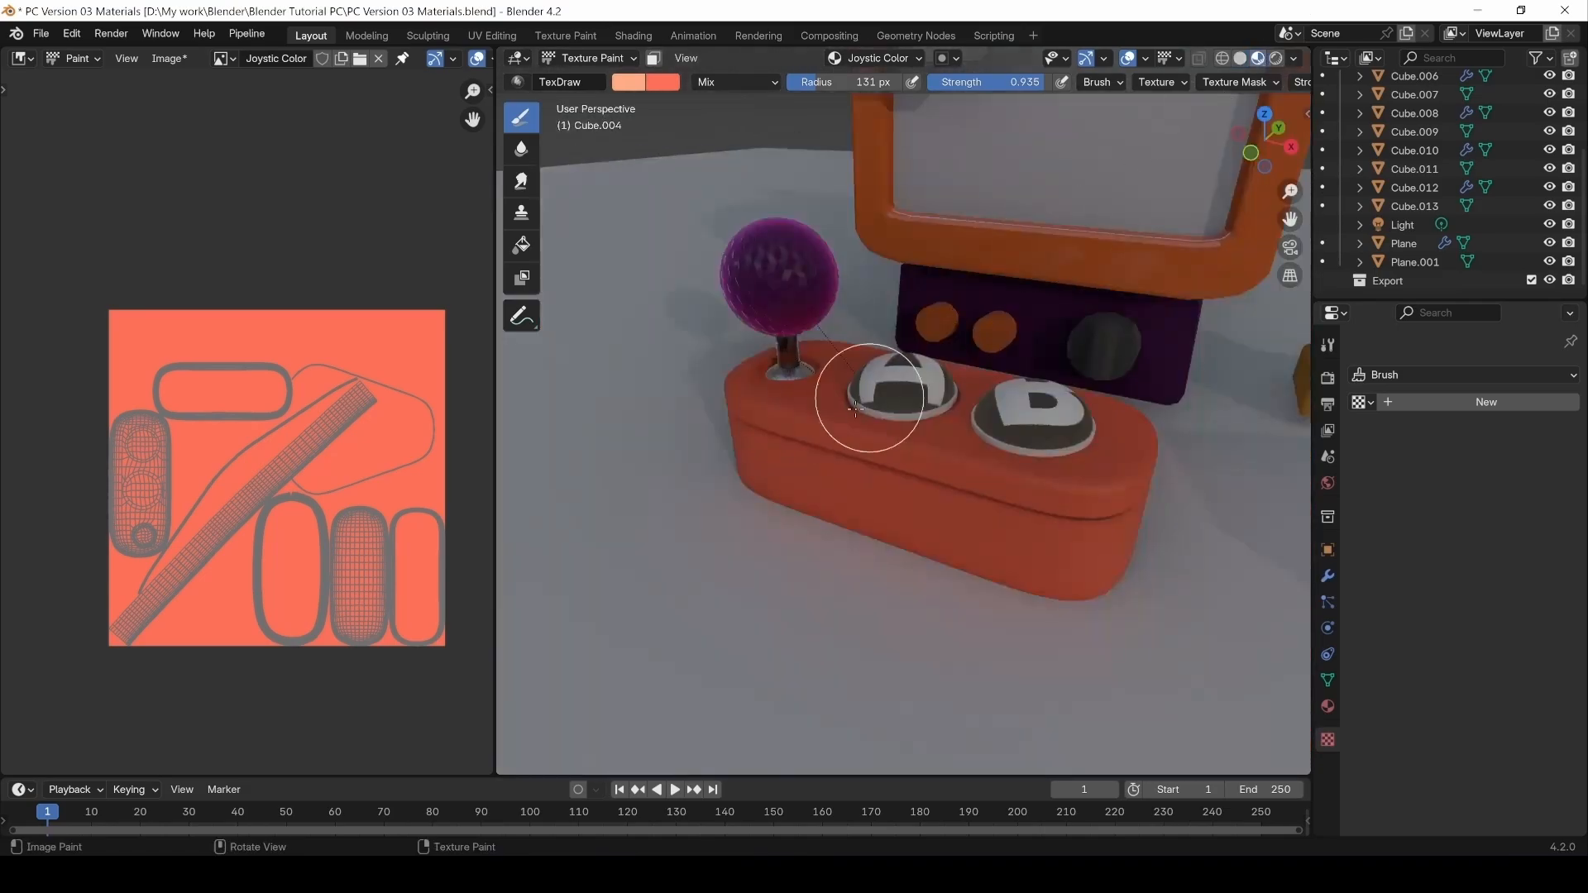
{"action": "mouse_move", "coordinate": [869, 397]}
{"action": "middle_mouse_down"}
{"action": "mouse_move", "coordinate": [968, 396]}
{"action": "mouse_move", "coordinate": [929, 389]}
{"action": "mouse_move", "coordinate": [864, 340]}
{"action": "mouse_move", "coordinate": [828, 354]}
{"action": "middle_mouse_up"}
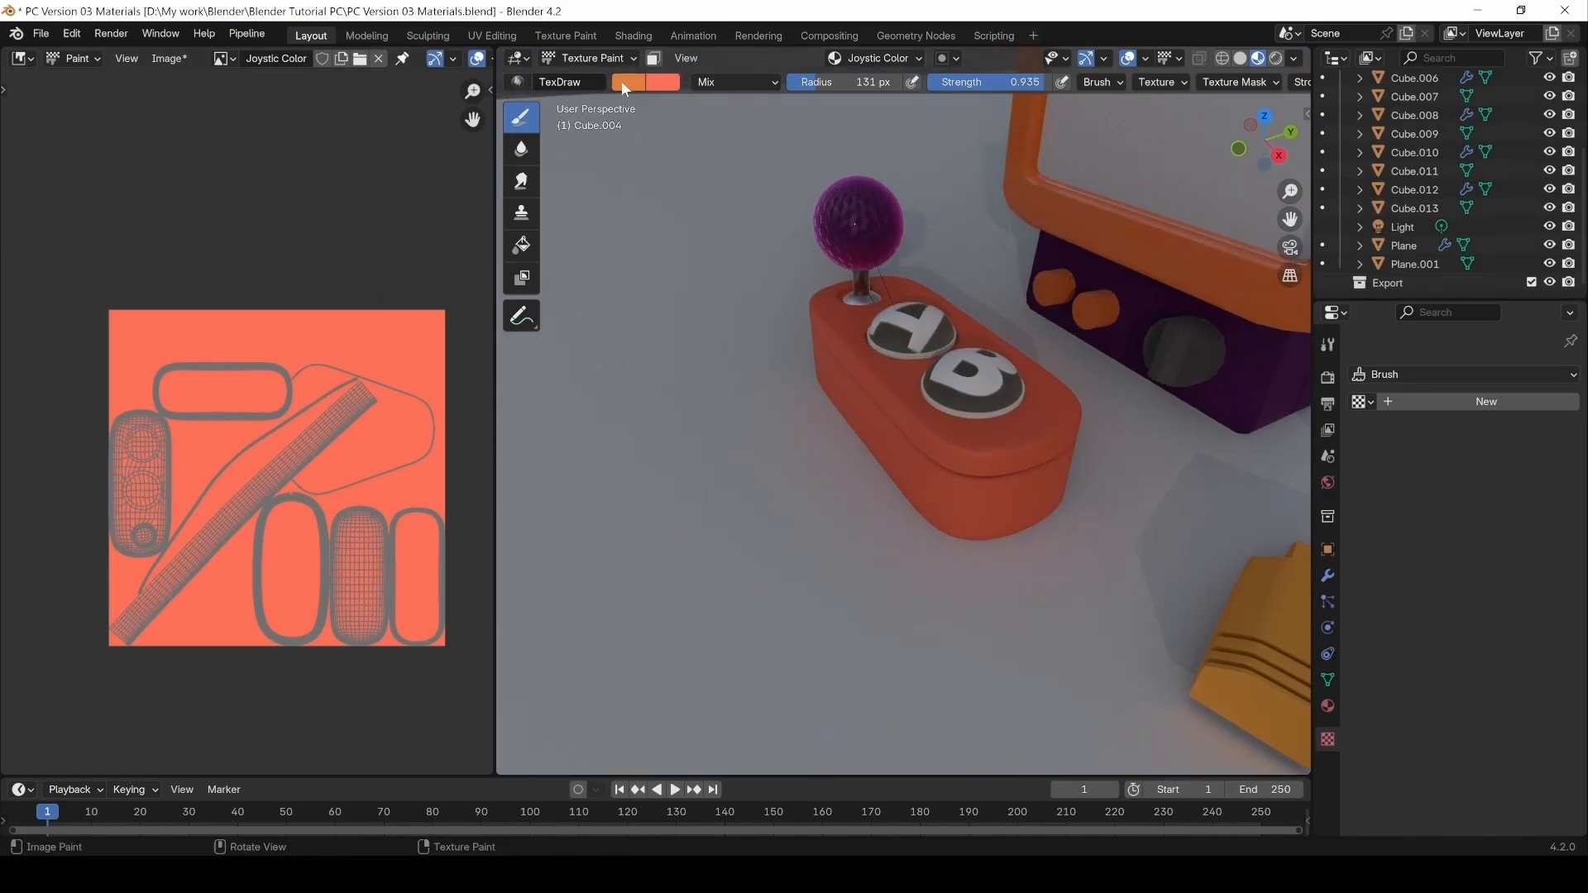
Fill the whole Joystic Color texture with orange using the Fill tool.
{"action": "left_click", "coordinate": [629, 83]}
{"action": "left_click", "coordinate": [522, 252]}
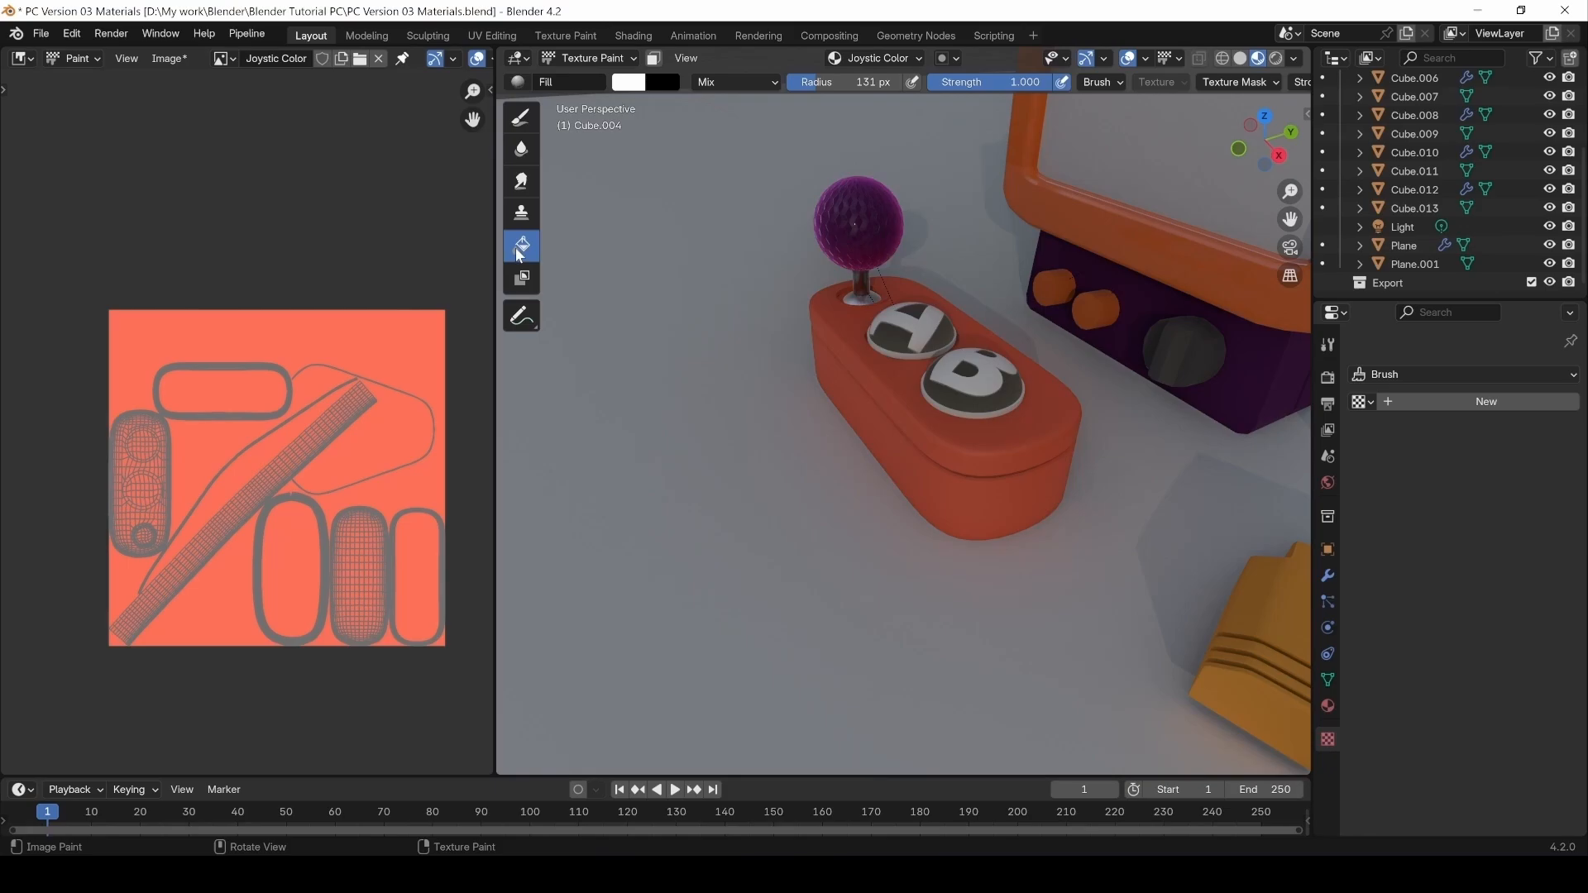
{"action": "left_click", "coordinate": [308, 342]}
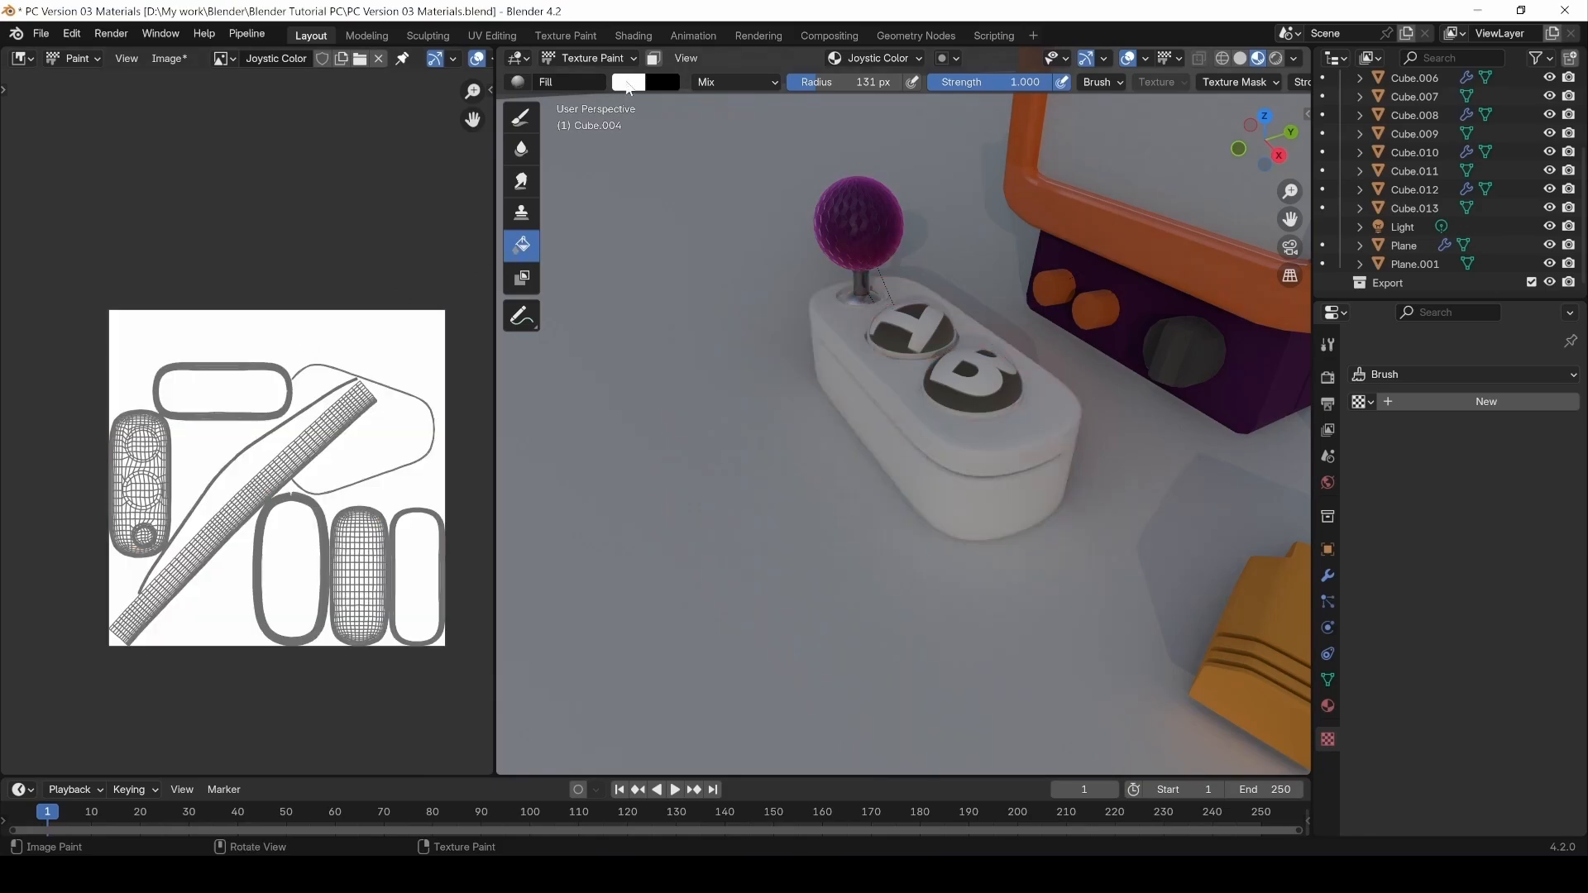
{"action": "left_click", "coordinate": [628, 83]}
{"action": "left_click", "coordinate": [624, 206]}
{"action": "left_click", "coordinate": [661, 98]}
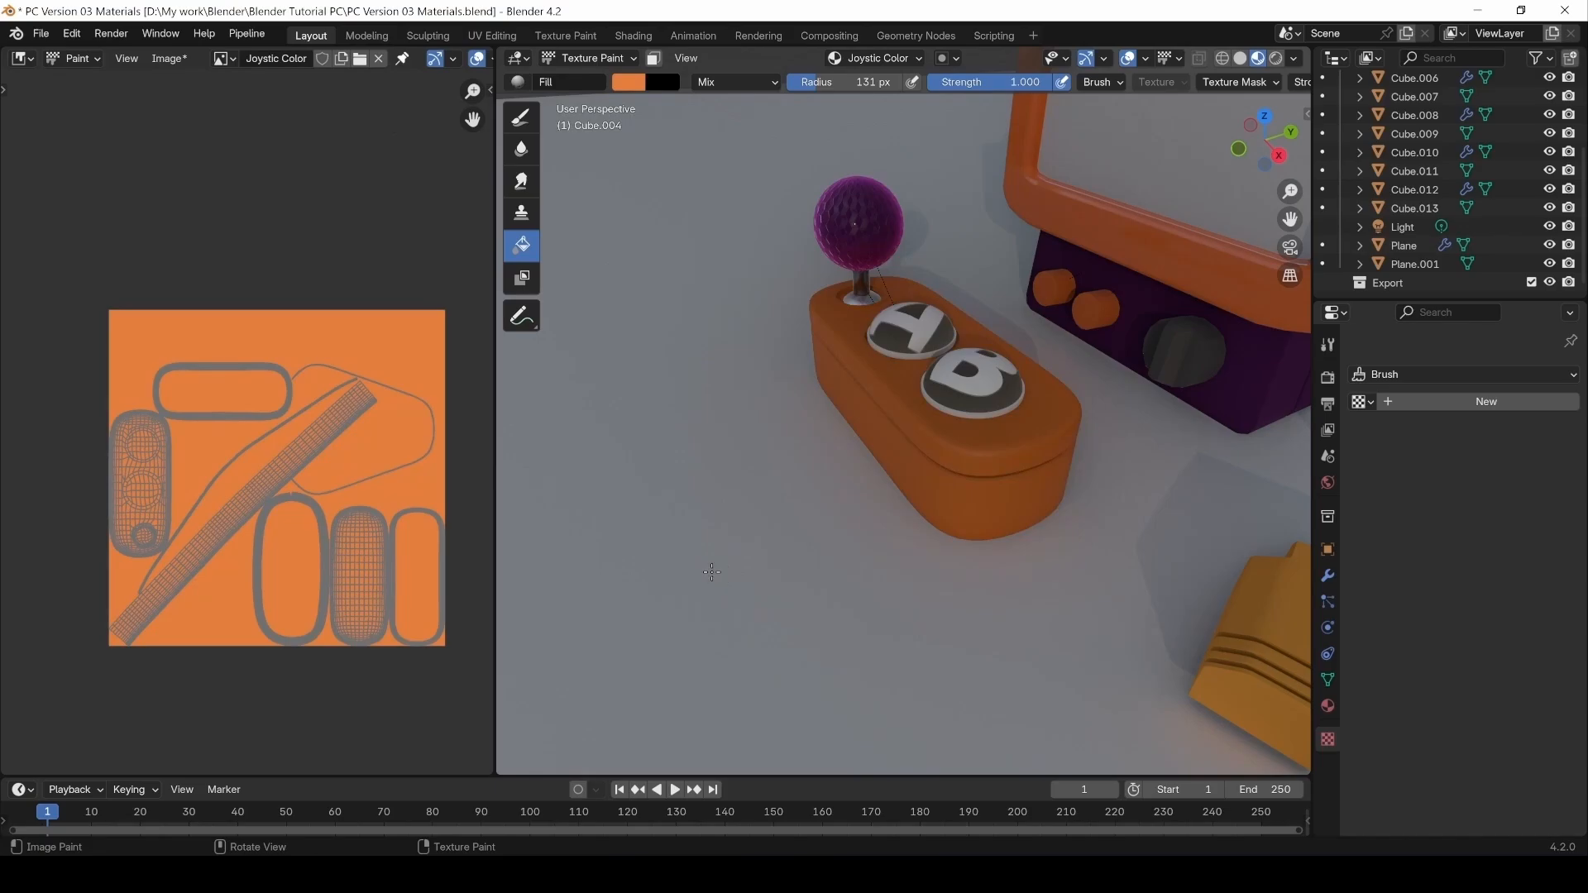
Switch the base to Edit Mode and select the horizontal face loop on the rim just below the groove.
{"action": "middle_click_drag", "start_coordinate": [818, 517], "coordinate": [944, 451]}
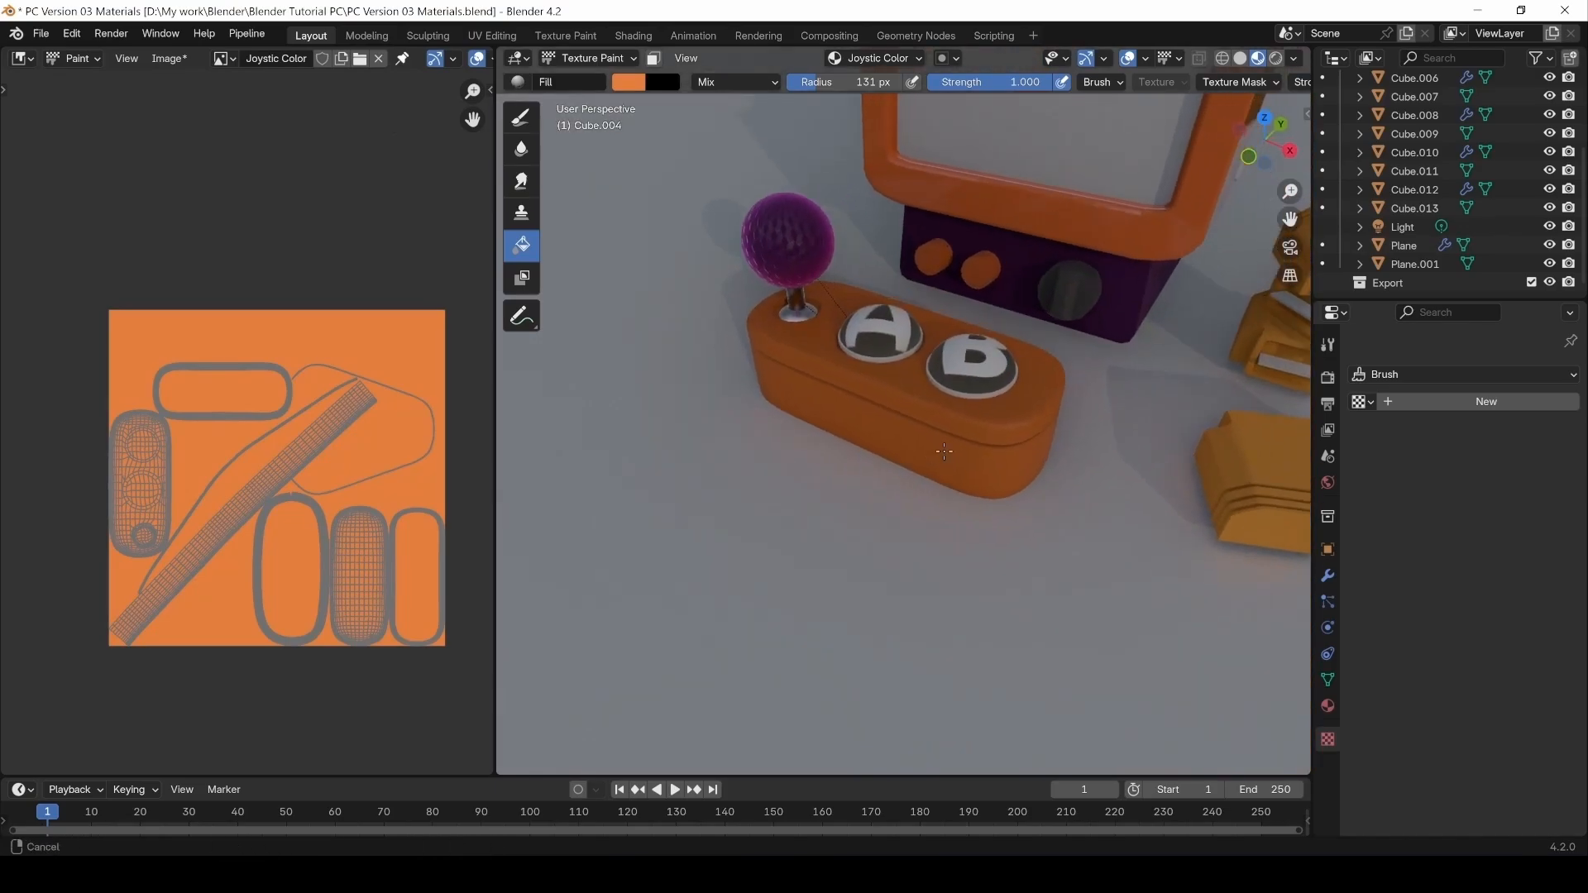
{"action": "key", "text": "Tab"}
{"action": "scroll", "coordinate": [930, 433], "scroll_direction": "up", "scroll_amount": 8}
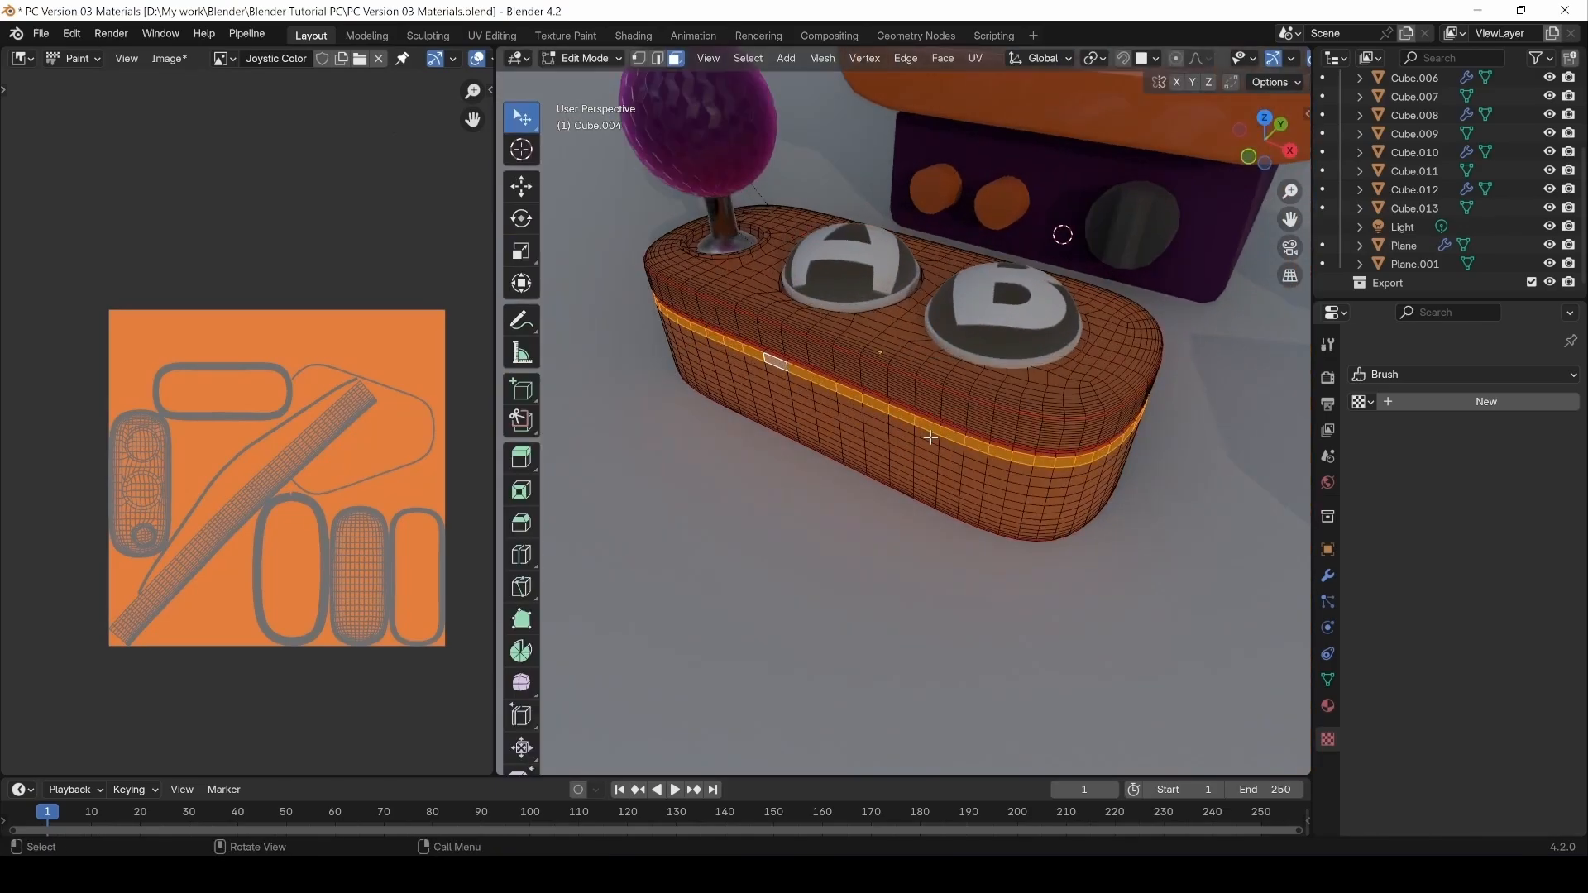
{"action": "scroll", "coordinate": [1077, 321], "scroll_direction": "up", "scroll_amount": 2}
{"action": "middle_click_drag", "start_coordinate": [1105, 412], "coordinate": [987, 420]}
{"action": "left_click", "coordinate": [982, 337], "text": "alt"}
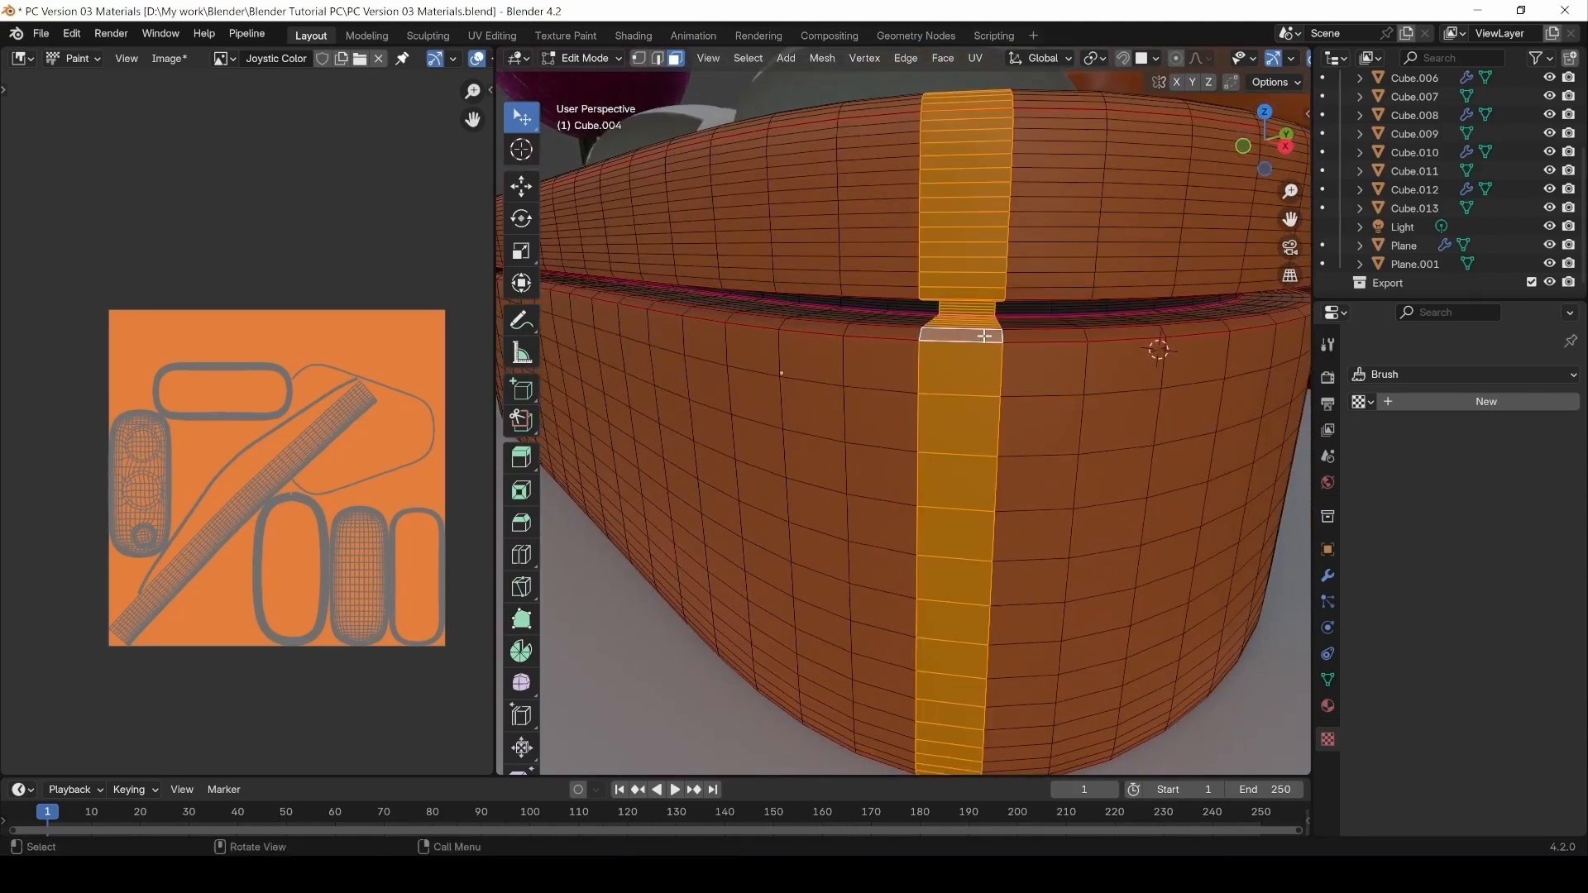
{"action": "left_click", "coordinate": [921, 336], "text": "alt"}
Add the neighbouring face loop at the groove's lower rim to the selection.
{"action": "middle_click_drag", "start_coordinate": [930, 336], "coordinate": [952, 281]}
{"action": "left_click", "coordinate": [924, 371], "text": "alt+shift"}
{"action": "key", "text": "ctrl+z"}
{"action": "left_click", "coordinate": [926, 375], "text": "alt+shift"}
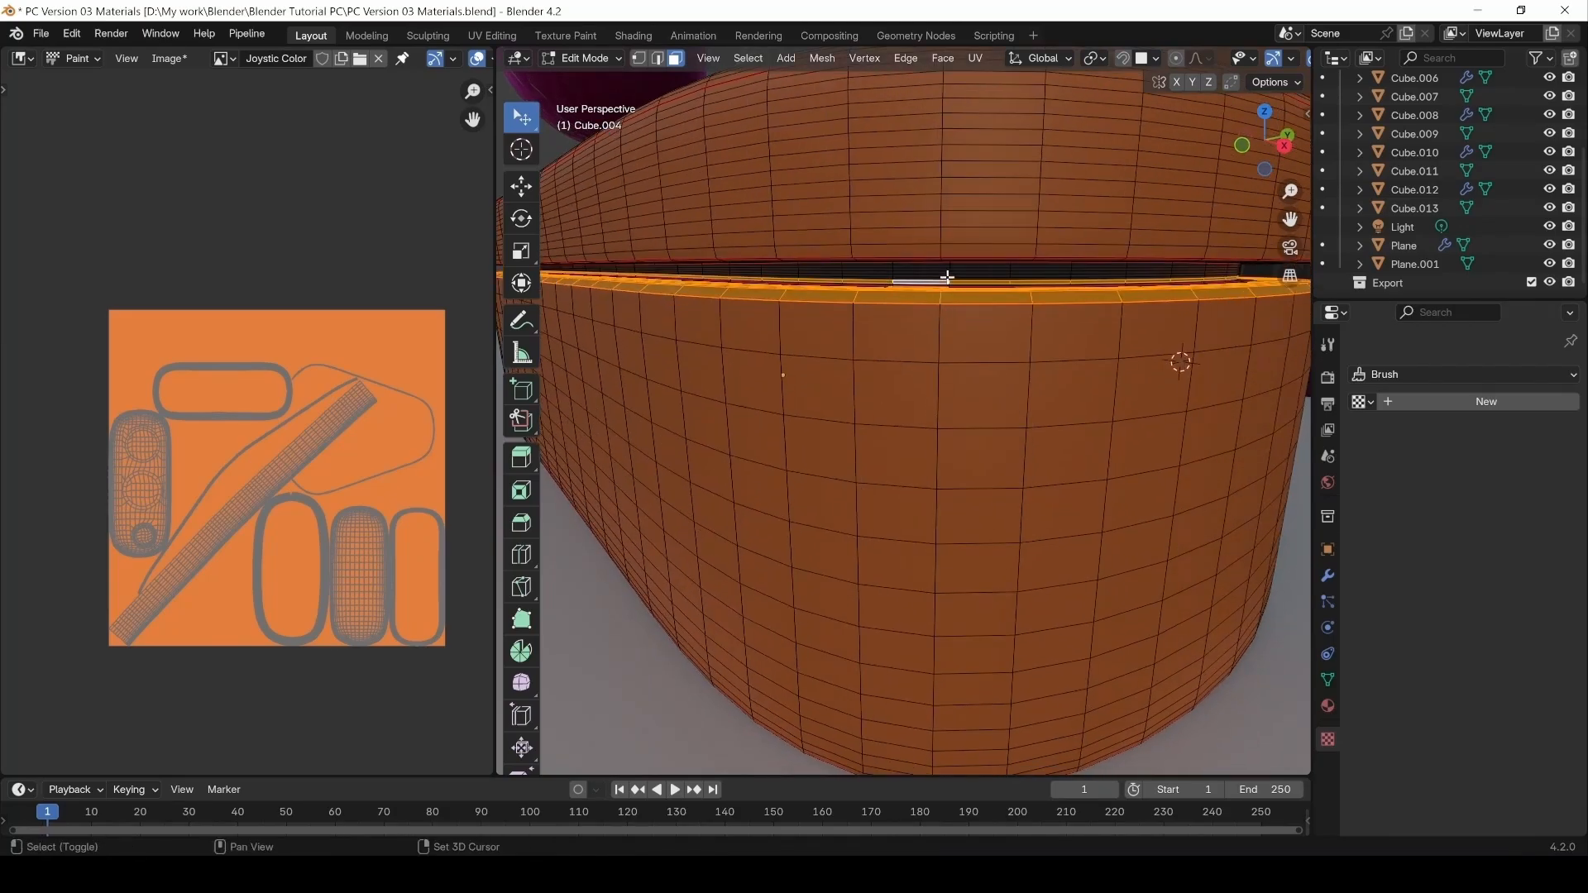
Show the base's modifiers and extend the selection with the narrow face loops on the groove's lower ledge.
{"action": "left_click", "coordinate": [1328, 572]}
{"action": "mouse_move", "coordinate": [1220, 465]}
{"action": "middle_mouse_down"}
{"action": "mouse_move", "coordinate": [970, 347]}
{"action": "mouse_move", "coordinate": [934, 347]}
{"action": "middle_mouse_up"}
{"action": "scroll", "coordinate": [1010, 390], "scroll_direction": "up", "scroll_amount": 3}
{"action": "left_click", "coordinate": [838, 326], "text": "alt+shift"}
{"action": "key", "text": "ctrl+z"}
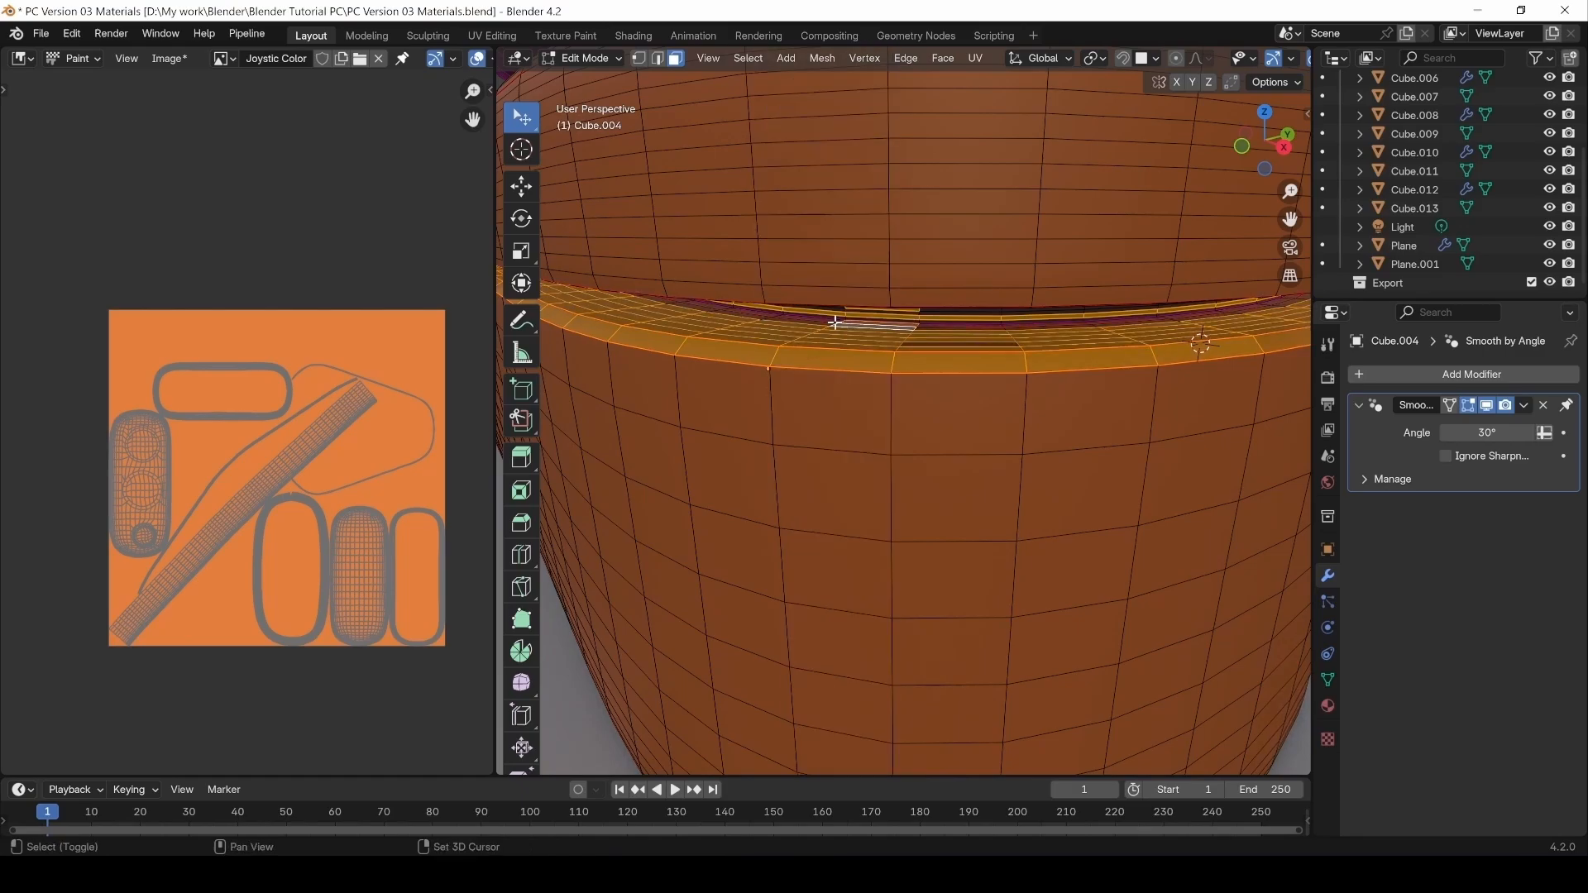
{"action": "left_click", "coordinate": [833, 324], "text": "alt+shift"}
{"action": "key", "text": "ctrl+z"}
{"action": "left_click", "coordinate": [833, 325], "text": "alt+shift"}
{"action": "left_click", "coordinate": [775, 314], "text": "alt+shift"}
{"action": "key", "text": "ctrl+z"}
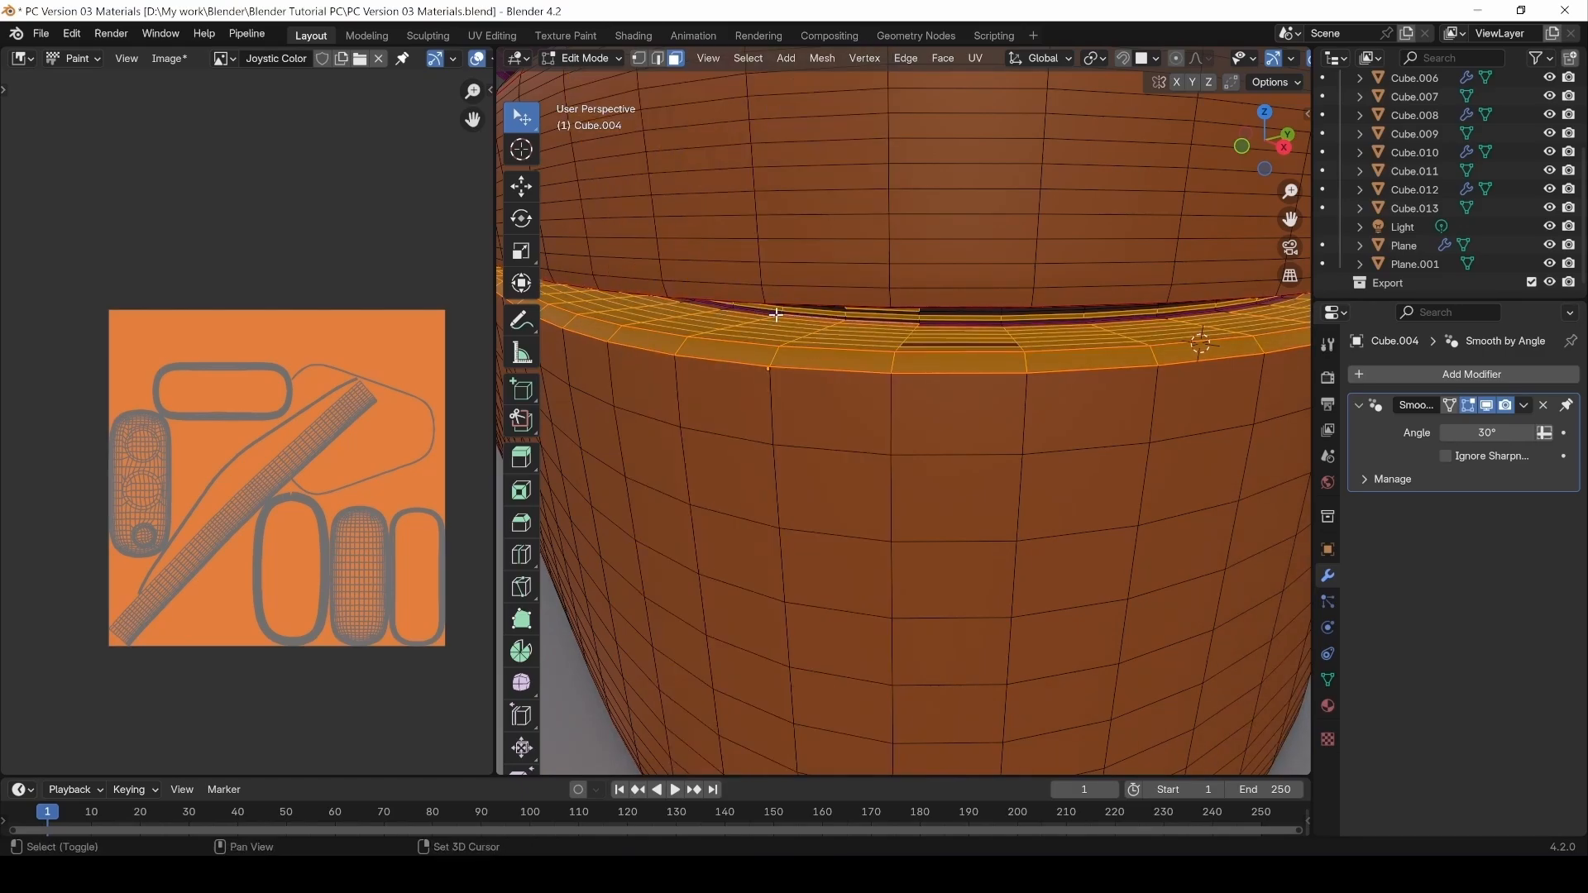
Add the horizontal face loops on the groove's inner wall to the selection, undoing any wrong picks.
{"action": "middle_click_drag", "start_coordinate": [925, 346], "coordinate": [927, 241]}
{"action": "left_click", "coordinate": [927, 295], "text": "alt+shift"}
{"action": "key", "text": "ctrl+z"}
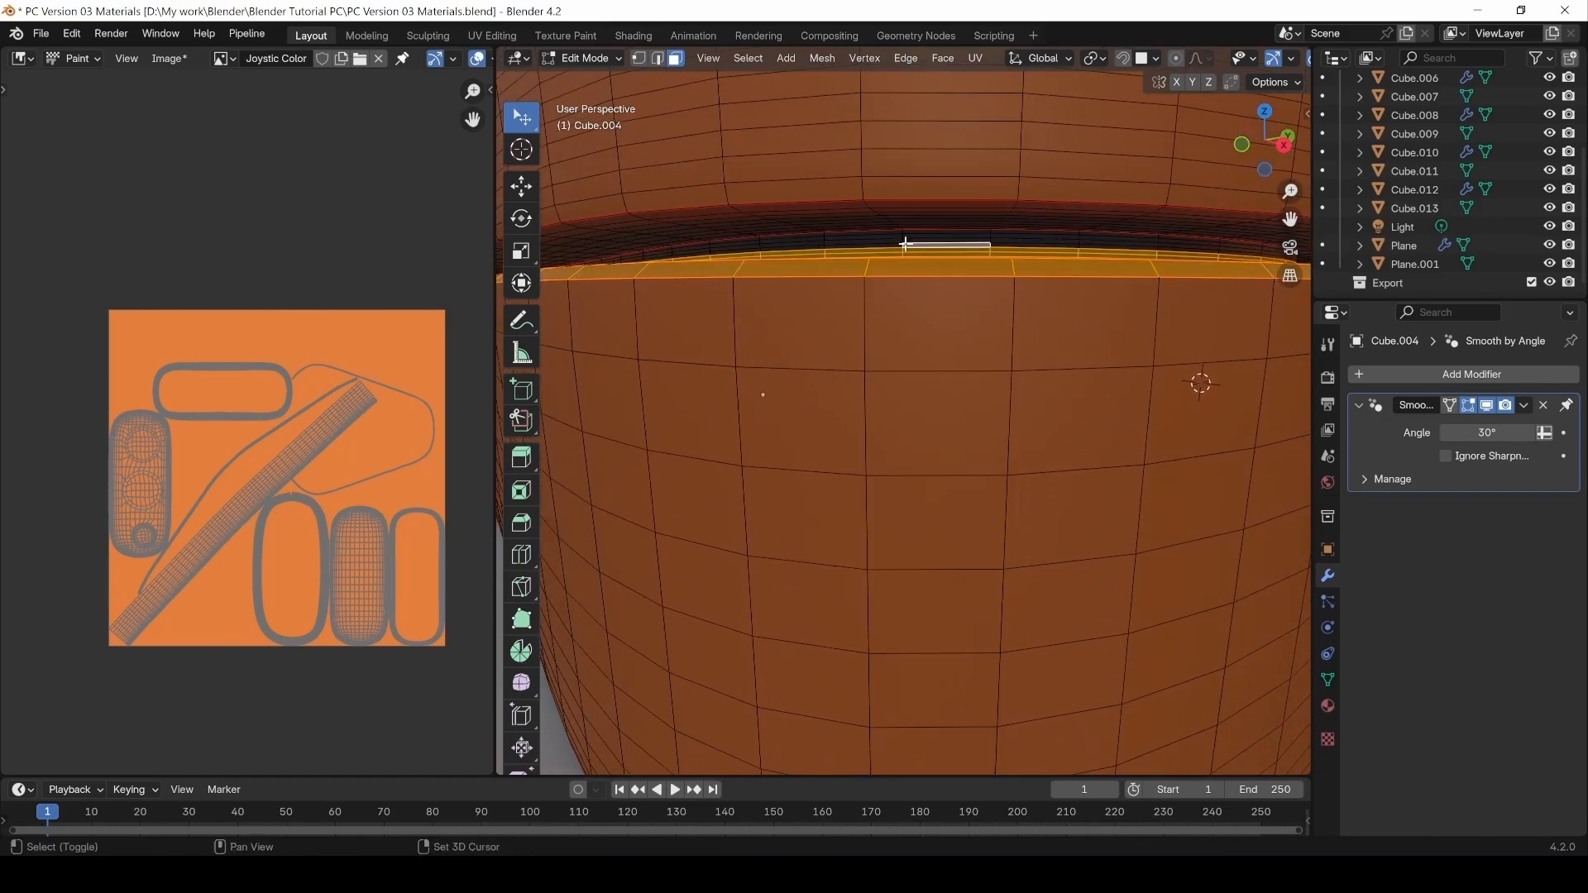
{"action": "scroll", "coordinate": [907, 244], "scroll_direction": "up", "scroll_amount": 3}
{"action": "scroll", "coordinate": [906, 245], "scroll_direction": "up", "scroll_amount": 3}
{"action": "left_click", "coordinate": [889, 246], "text": "alt+shift"}
{"action": "left_click", "coordinate": [888, 210], "text": "alt+shift"}
{"action": "left_click", "coordinate": [891, 186], "text": "alt+shift"}
{"action": "key", "text": "ctrl+z"}
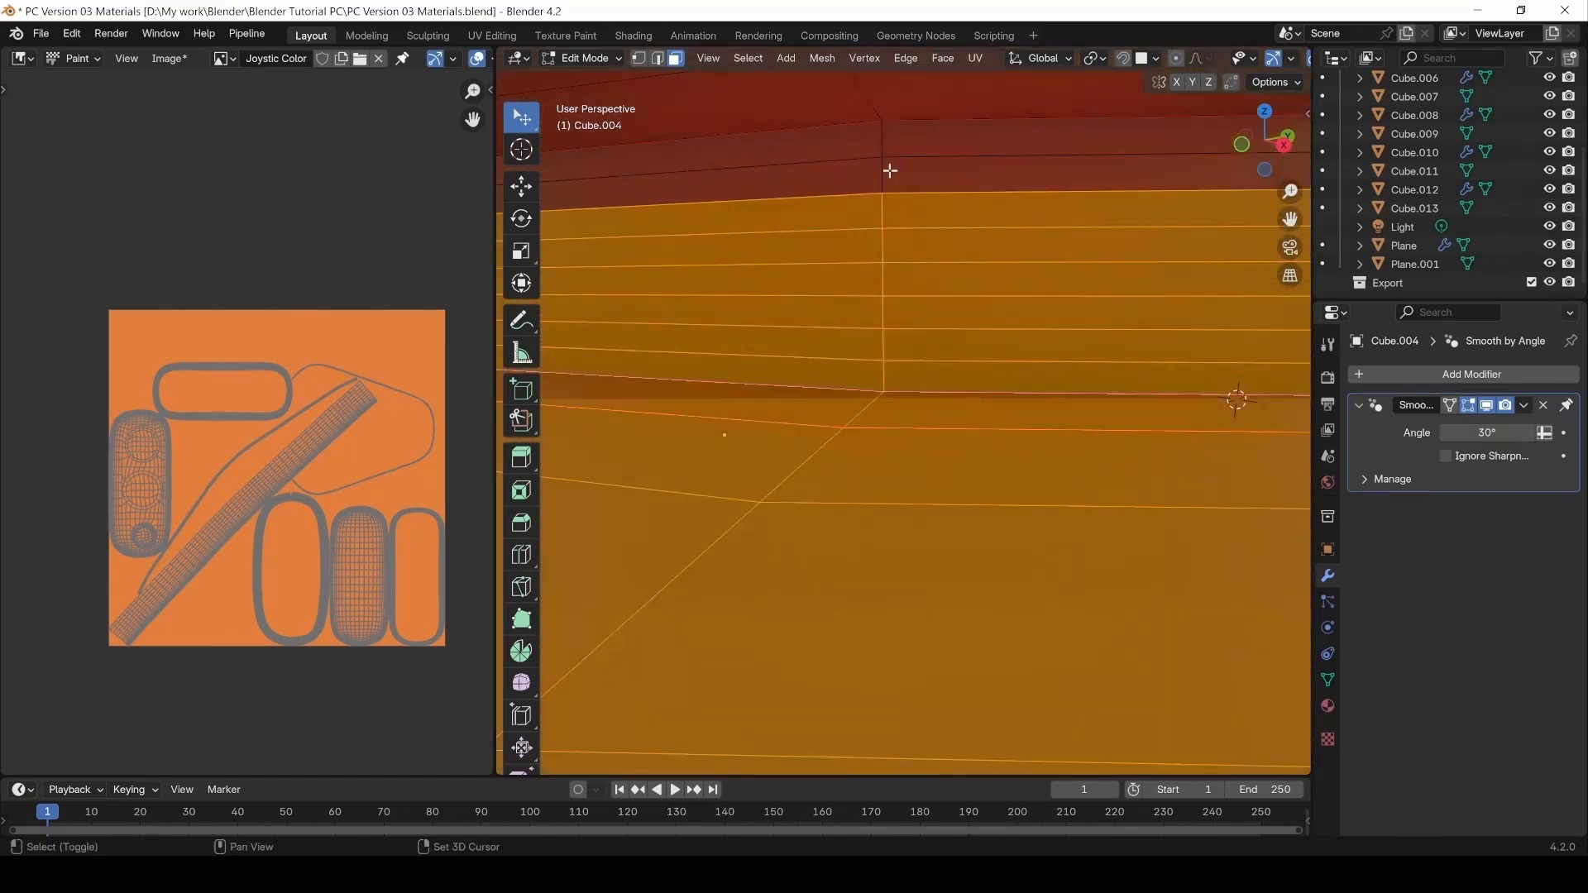
{"action": "left_click", "coordinate": [888, 171], "text": "alt+shift"}
{"action": "left_click", "coordinate": [884, 146], "text": "alt+shift"}
Extend the selection with the face loops on the groove's upper ledge up to its outer lip.
{"action": "scroll", "coordinate": [884, 146], "scroll_direction": "down", "scroll_amount": 2}
{"action": "middle_click_drag", "start_coordinate": [872, 117], "coordinate": [893, 226], "text": "shift"}
{"action": "left_click", "coordinate": [876, 221], "text": "alt+shift"}
{"action": "left_click", "coordinate": [858, 213], "text": "alt+shift"}
{"action": "left_click", "coordinate": [821, 192], "text": "alt+shift"}
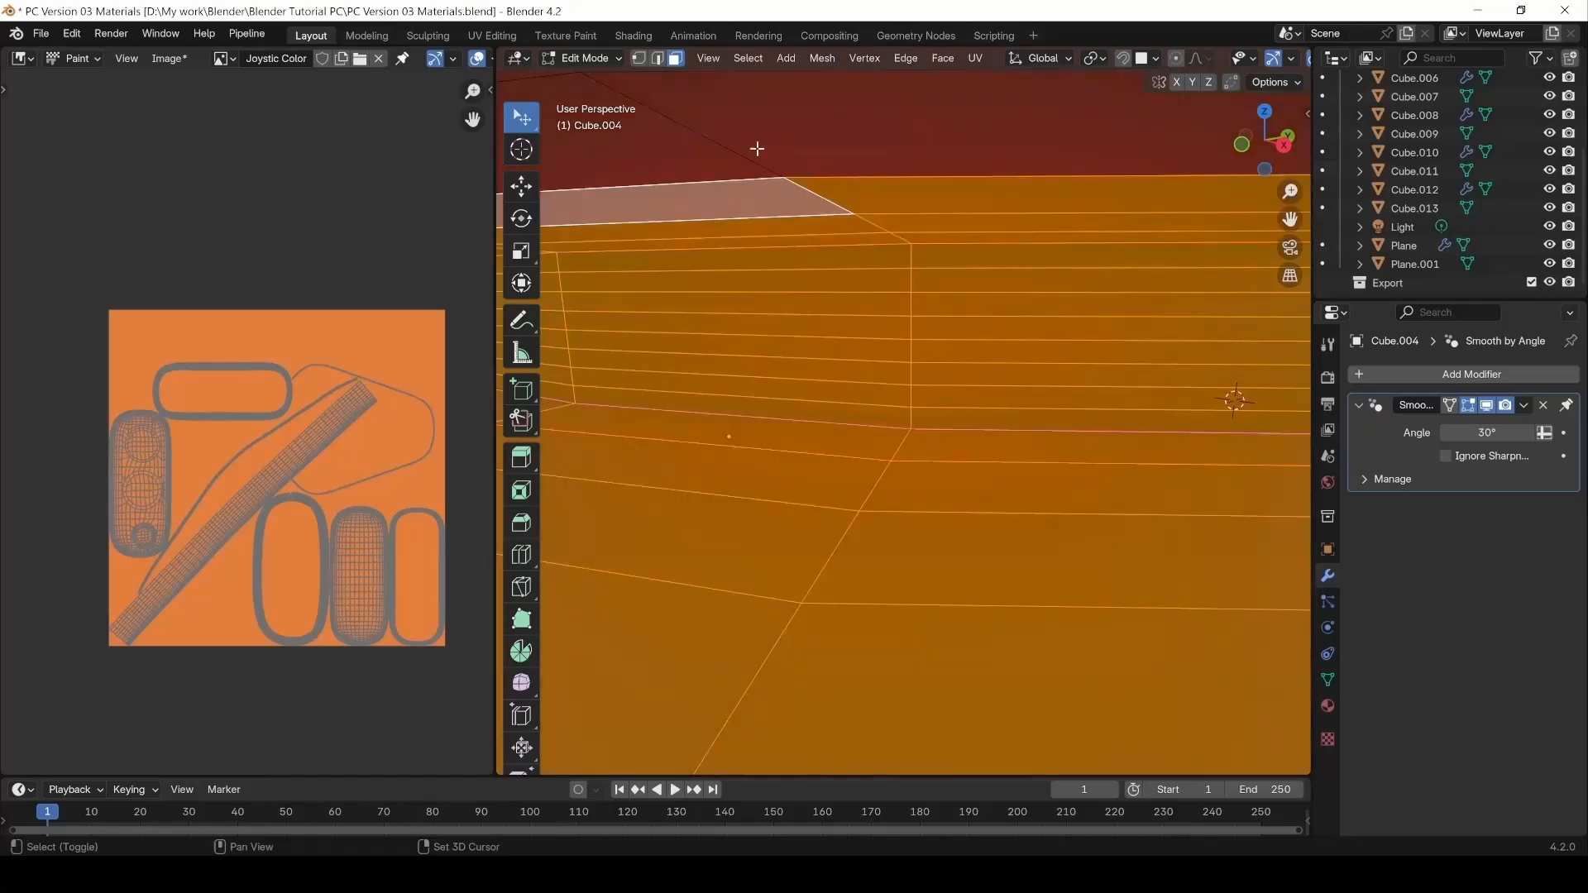
{"action": "left_click", "coordinate": [756, 151], "text": "alt+shift"}
{"action": "scroll", "coordinate": [784, 187], "scroll_direction": "down", "scroll_amount": 1}
{"action": "scroll", "coordinate": [786, 188], "scroll_direction": "down", "scroll_amount": 1}
{"action": "left_click", "coordinate": [741, 159], "text": "alt+shift"}
{"action": "middle_click_drag", "start_coordinate": [742, 160], "coordinate": [802, 244], "text": "shift"}
{"action": "left_click", "coordinate": [801, 234], "text": "alt+shift"}
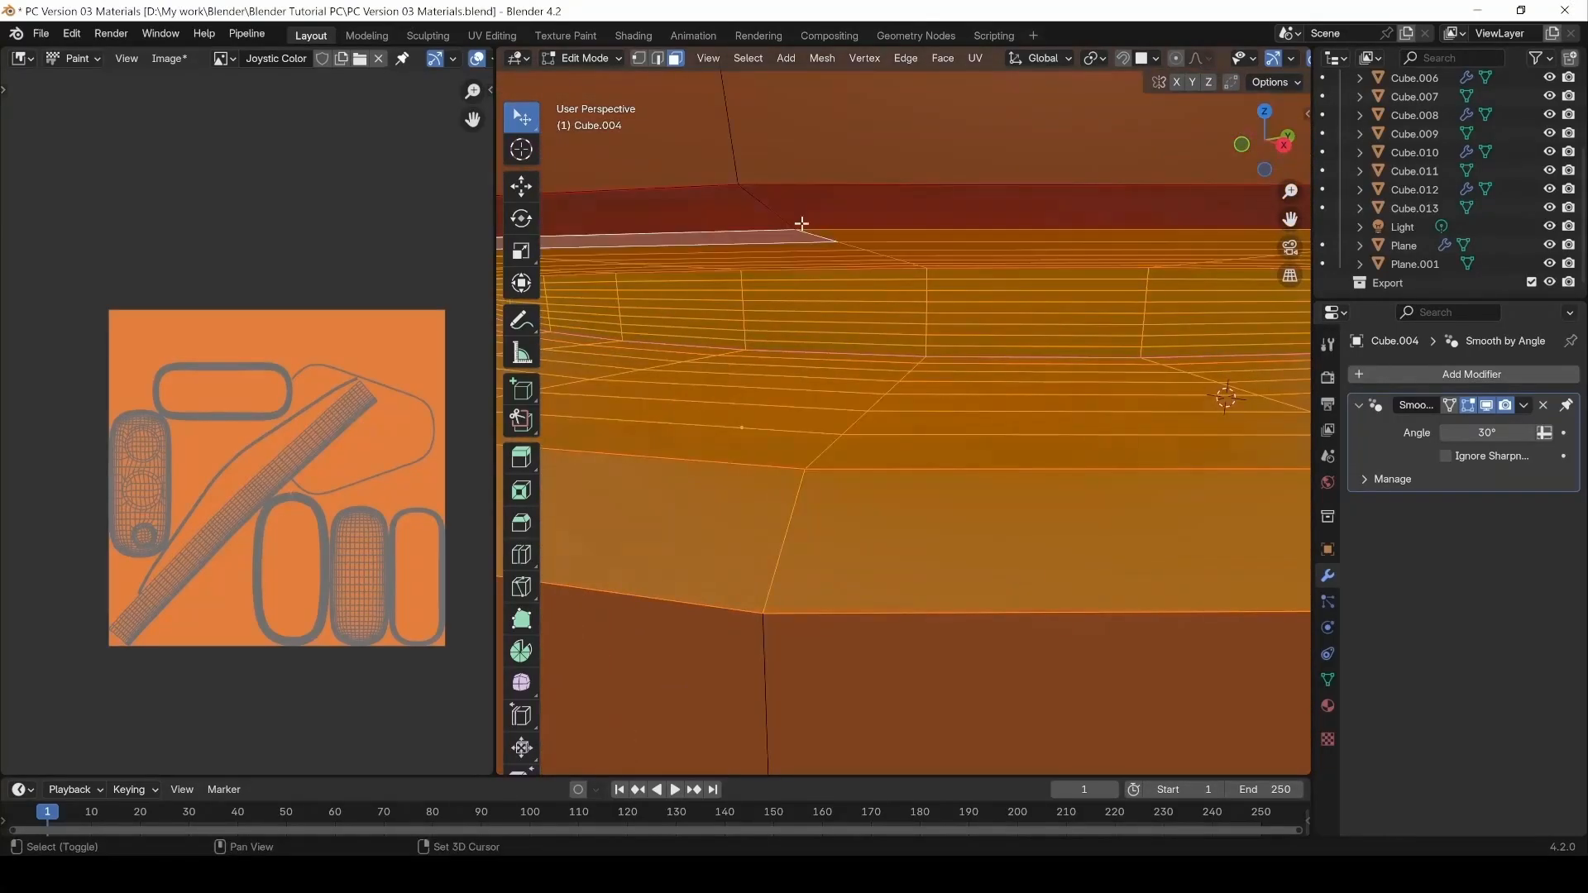
{"action": "left_click", "coordinate": [802, 219], "text": "alt+shift"}
Add the narrow face loops around the base's upper outer edge to the selection.
{"action": "scroll", "coordinate": [884, 285], "scroll_direction": "down", "scroll_amount": 3}
{"action": "scroll", "coordinate": [885, 286], "scroll_direction": "down", "scroll_amount": 4}
{"action": "middle_click_drag", "start_coordinate": [885, 286], "coordinate": [899, 545]}
{"action": "scroll", "coordinate": [899, 545], "scroll_direction": "up", "scroll_amount": 2}
{"action": "left_click", "coordinate": [933, 469], "text": "alt+shift"}
{"action": "left_click", "coordinate": [934, 457], "text": "alt+shift"}
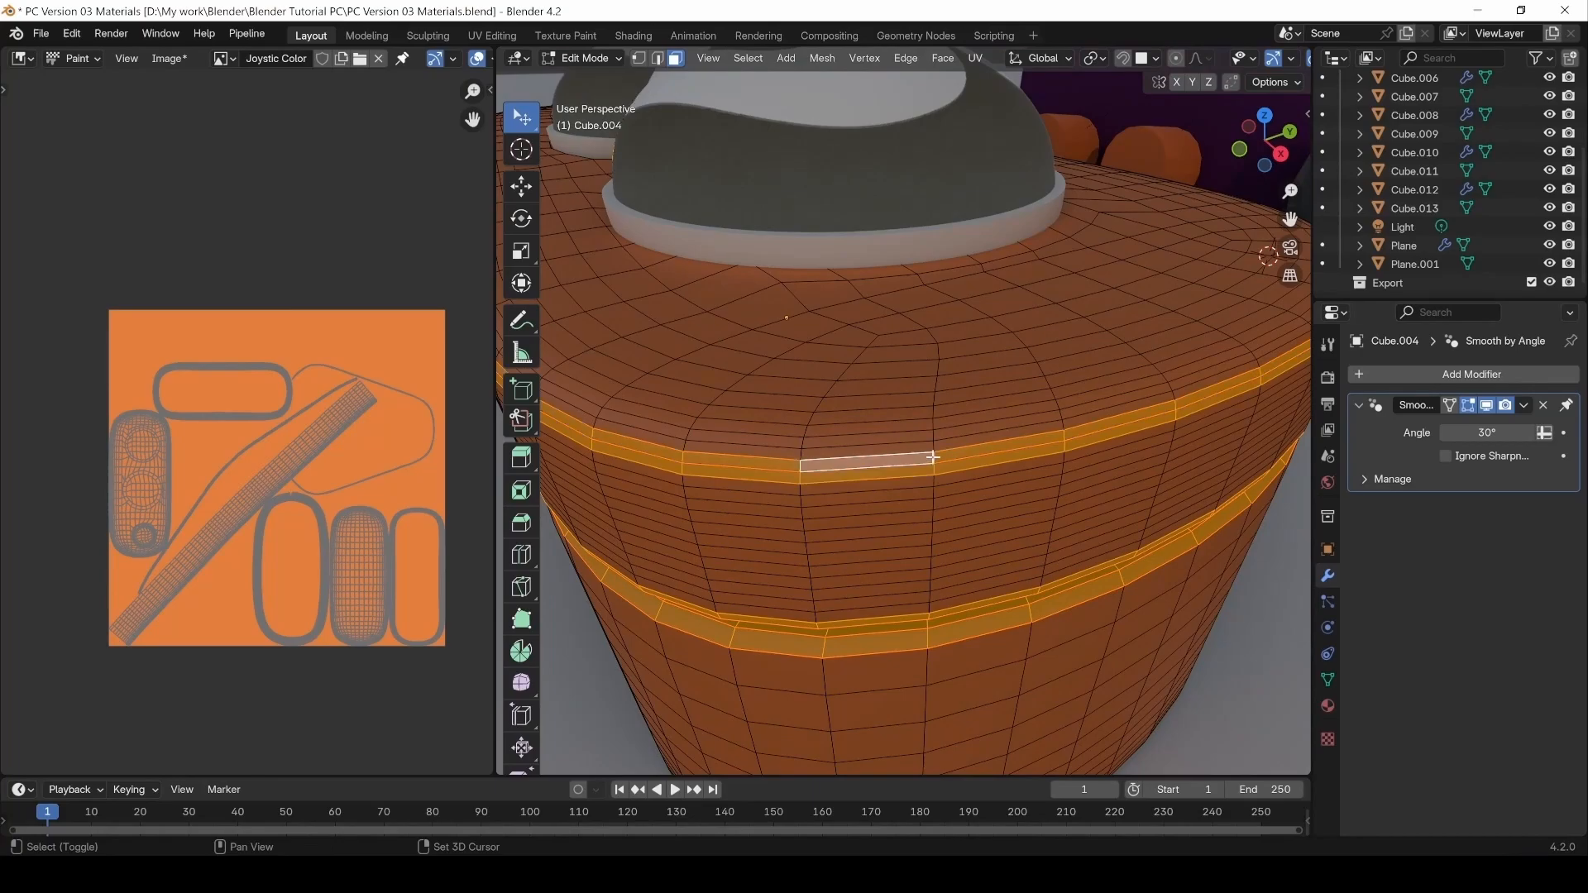
Add the last narrow face loop along the base's upper outer edge to the selection, undoing the wrongly picked crosswise loops.
{"action": "scroll", "coordinate": [934, 457], "scroll_direction": "down", "scroll_amount": 3}
{"action": "scroll", "coordinate": [934, 458], "scroll_direction": "down", "scroll_amount": 1}
{"action": "left_click", "coordinate": [934, 454], "text": "alt+shift"}
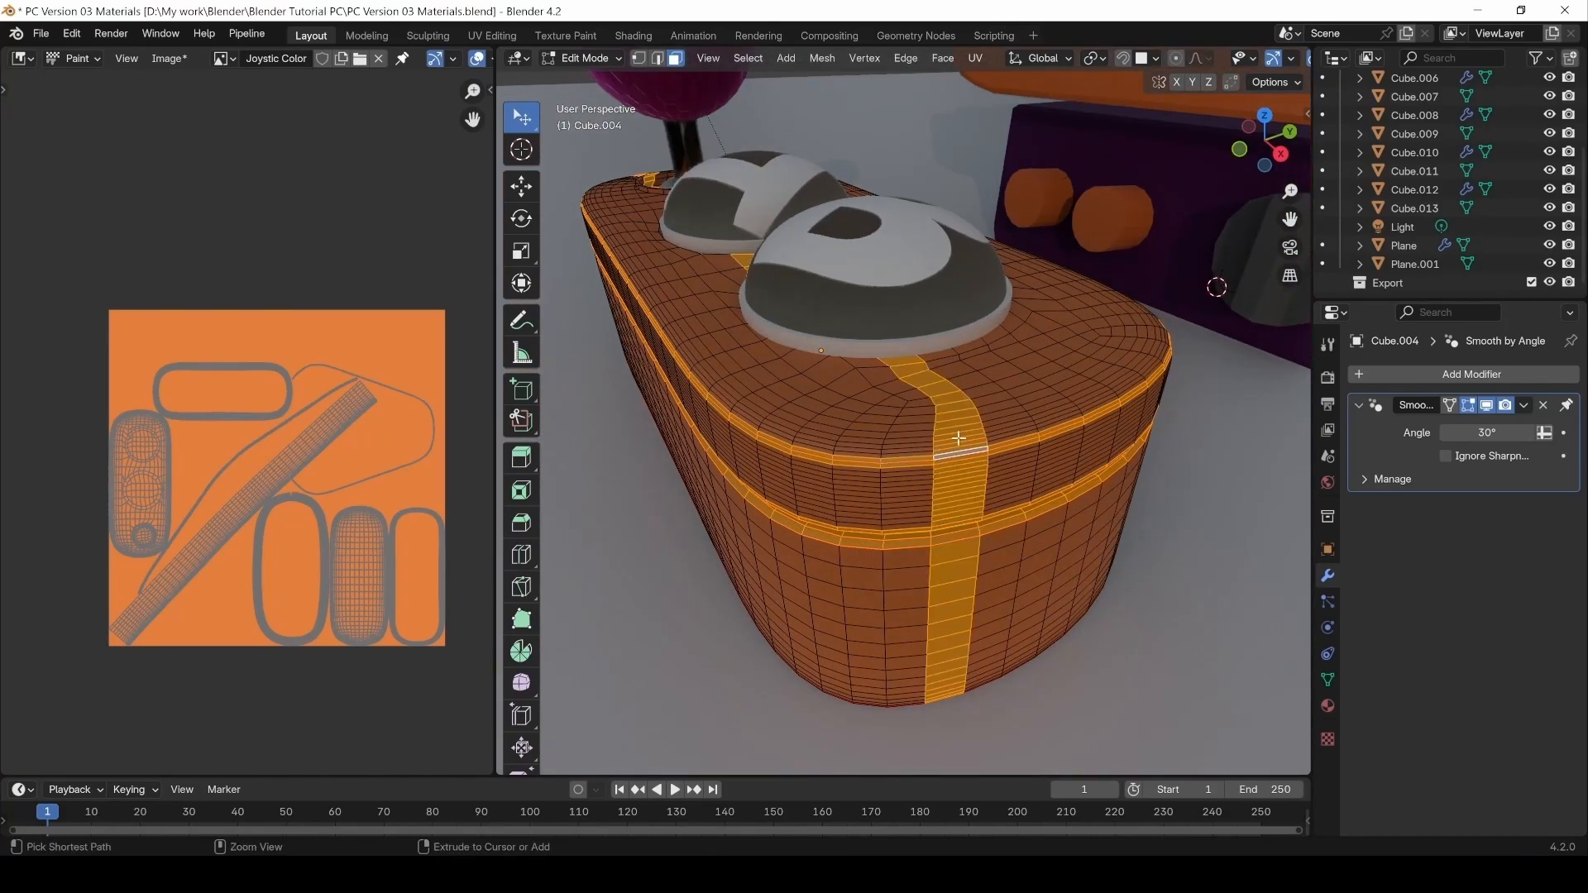
{"action": "left_click", "coordinate": [959, 443], "text": "alt+shift"}
{"action": "scroll", "coordinate": [960, 451], "scroll_direction": "up", "scroll_amount": 3}
{"action": "left_click", "coordinate": [929, 455], "text": "alt+shift"}
{"action": "left_click", "coordinate": [926, 457], "text": "alt+shift"}
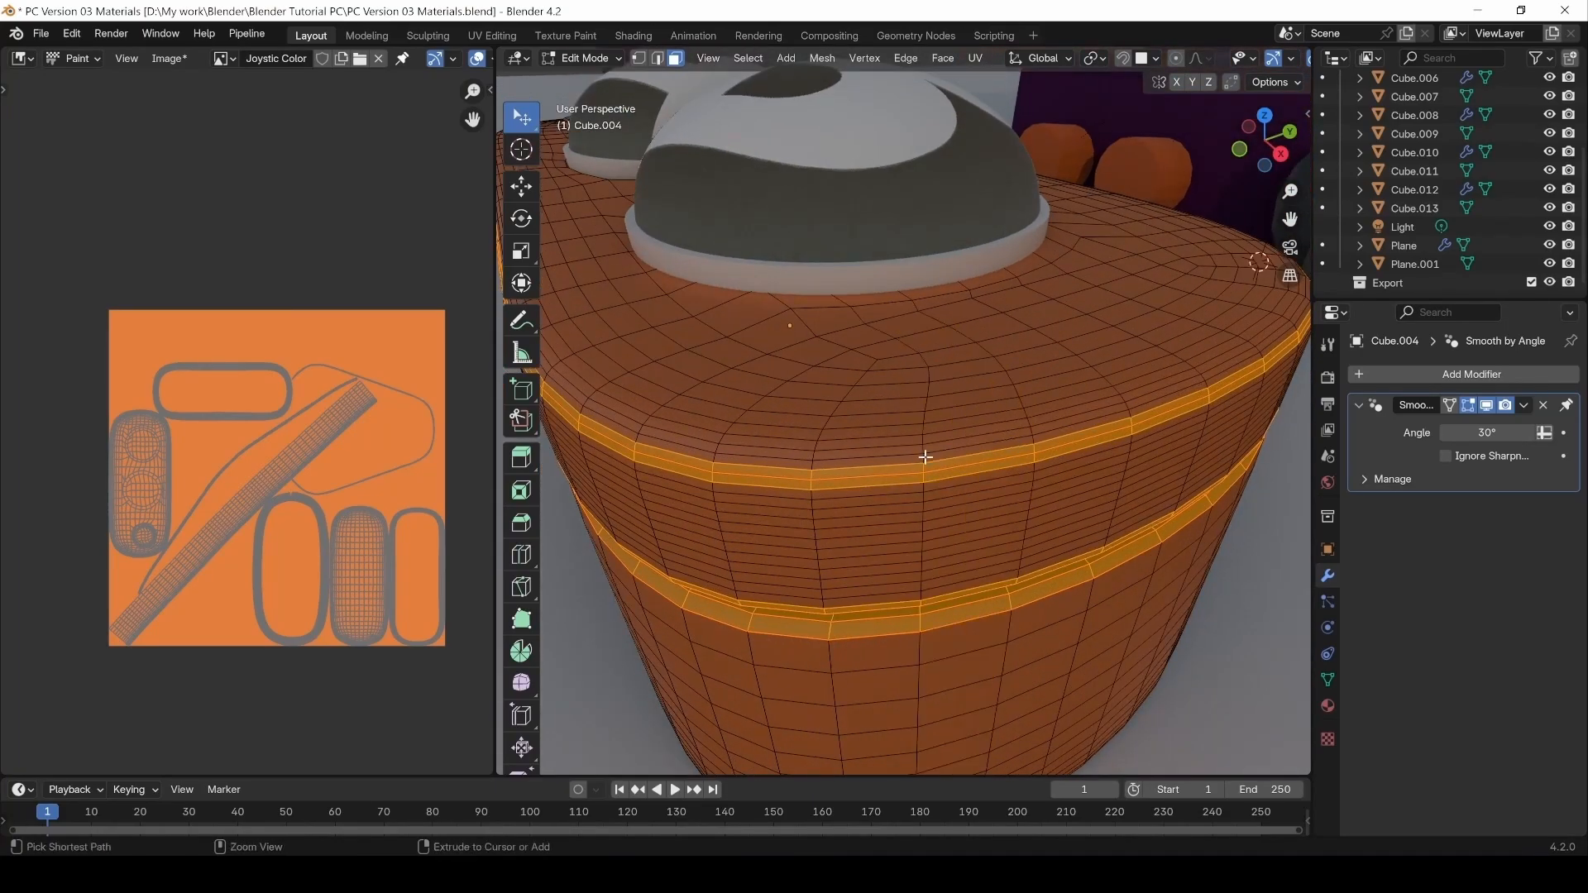
{"action": "left_click", "coordinate": [926, 457], "text": "alt+shift"}
Return the base to Texture Paint with the face selection mask on, using the Draw brush in solid shading.
{"action": "scroll", "coordinate": [925, 456], "scroll_direction": "down", "scroll_amount": 6}
{"action": "middle_click_drag", "start_coordinate": [926, 456], "coordinate": [950, 444]}
{"action": "key", "text": "Tab"}
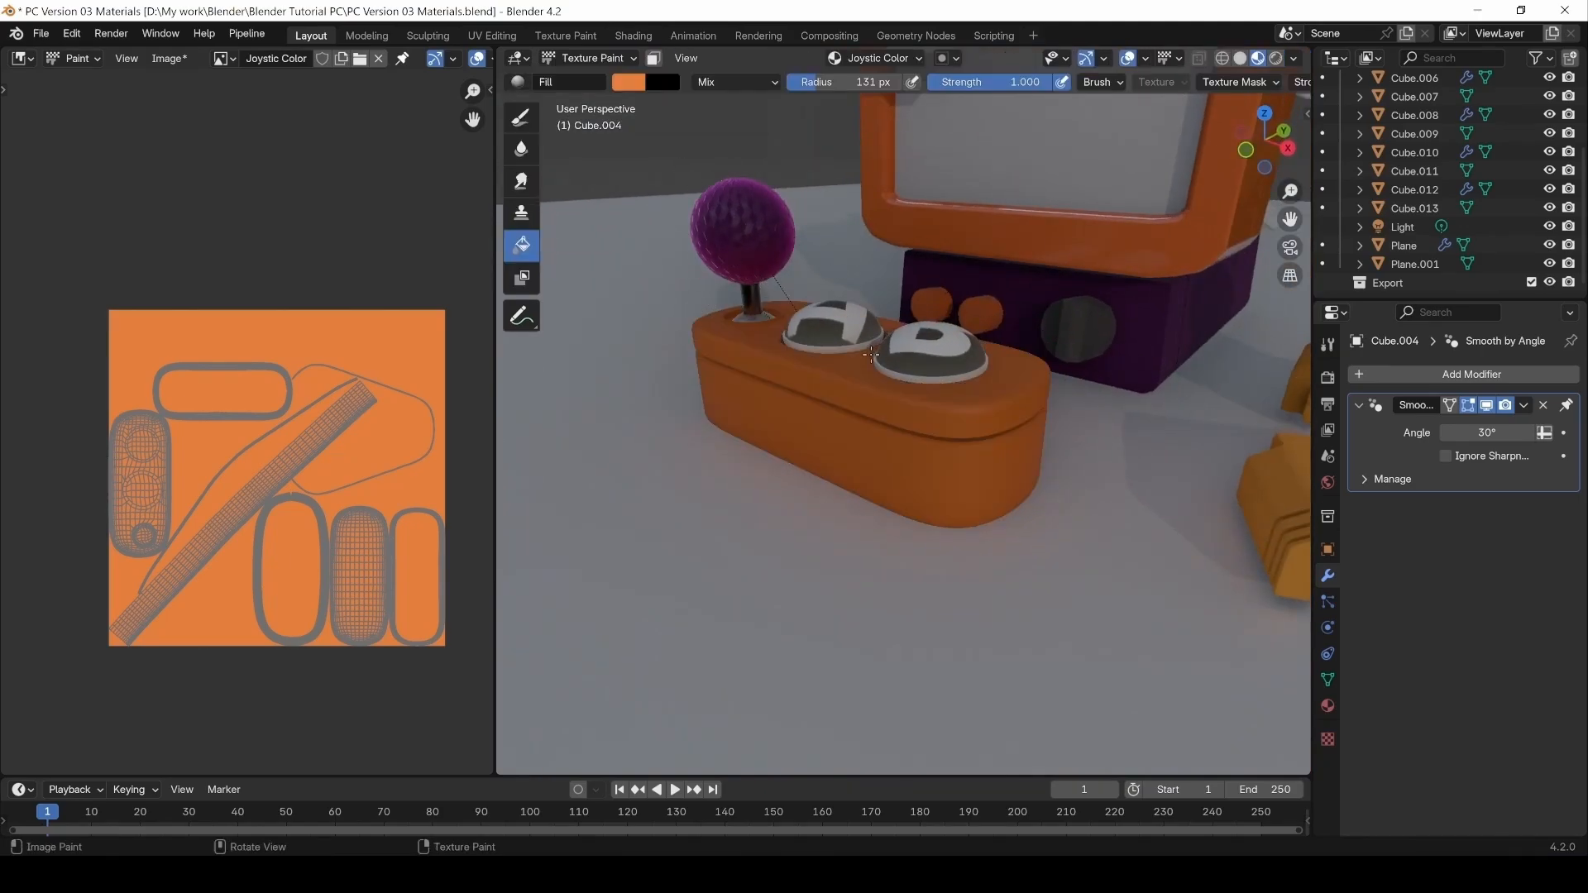
{"action": "left_click", "coordinate": [653, 58]}
{"action": "middle_click_drag", "start_coordinate": [711, 198], "coordinate": [724, 207]}
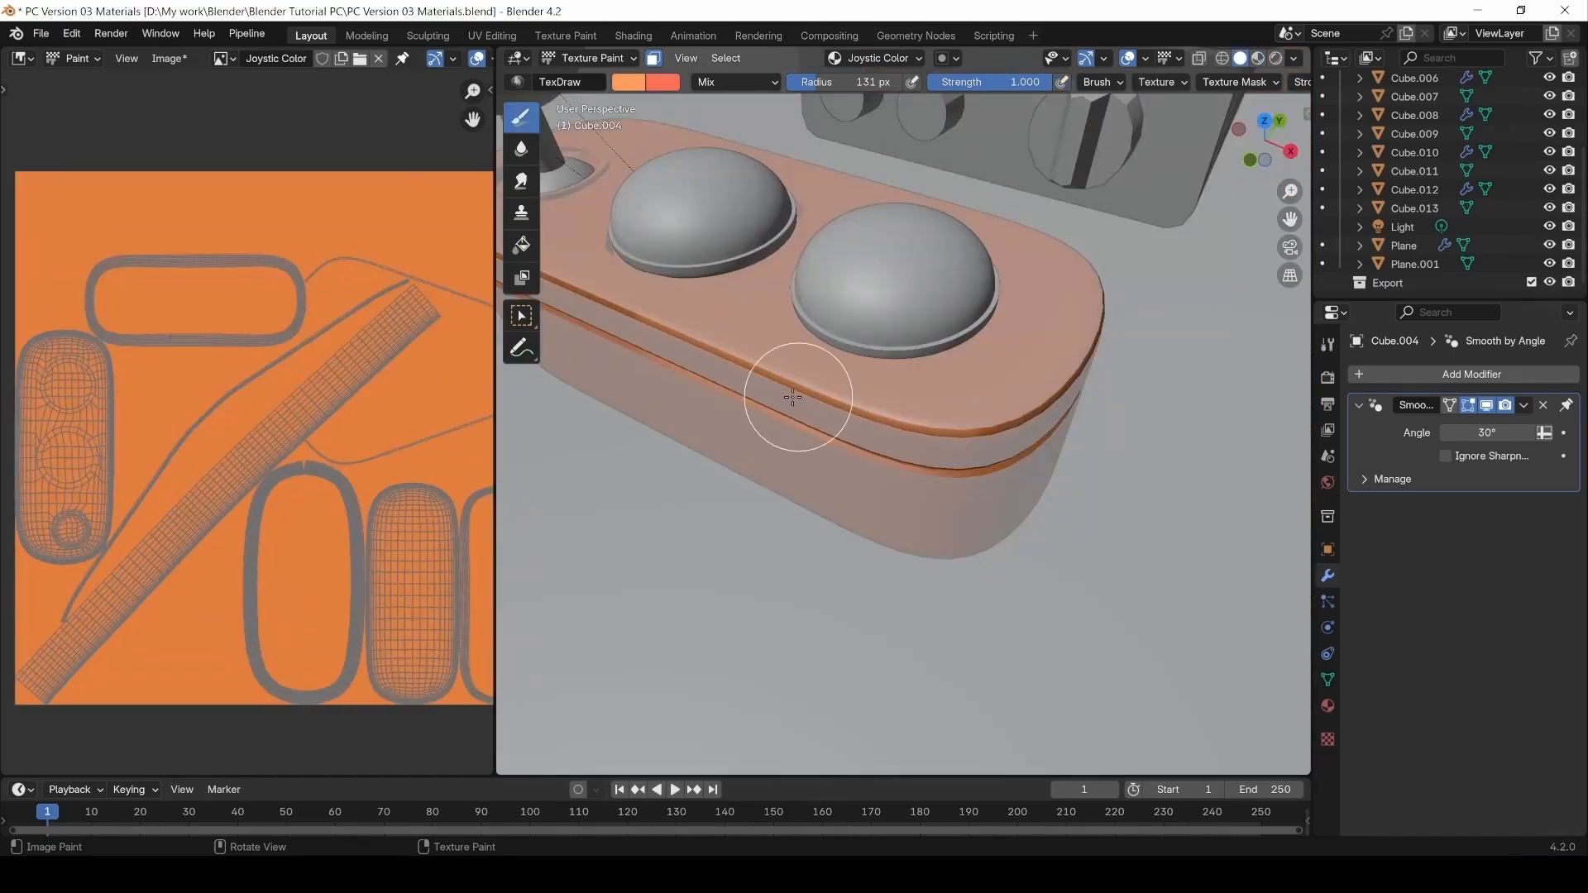
{"action": "mouse_move", "coordinate": [796, 390]}
{"action": "middle_mouse_down"}
{"action": "mouse_move", "coordinate": [964, 375]}
{"action": "mouse_move", "coordinate": [1120, 400]}
{"action": "mouse_move", "coordinate": [1064, 390]}
{"action": "mouse_move", "coordinate": [1118, 384]}
{"action": "mouse_move", "coordinate": [1056, 432]}
{"action": "mouse_move", "coordinate": [801, 355]}
{"action": "mouse_move", "coordinate": [939, 361]}
{"action": "mouse_move", "coordinate": [726, 344]}
{"action": "mouse_move", "coordinate": [621, 419]}
{"action": "mouse_move", "coordinate": [766, 348]}
{"action": "mouse_move", "coordinate": [667, 281]}
{"action": "mouse_move", "coordinate": [491, 308]}
{"action": "mouse_move", "coordinate": [585, 288]}
{"action": "mouse_move", "coordinate": [1022, 362]}
{"action": "mouse_move", "coordinate": [1082, 415]}
{"action": "middle_mouse_up"}
{"action": "scroll", "coordinate": [628, 311], "scroll_direction": "up", "scroll_amount": 7}
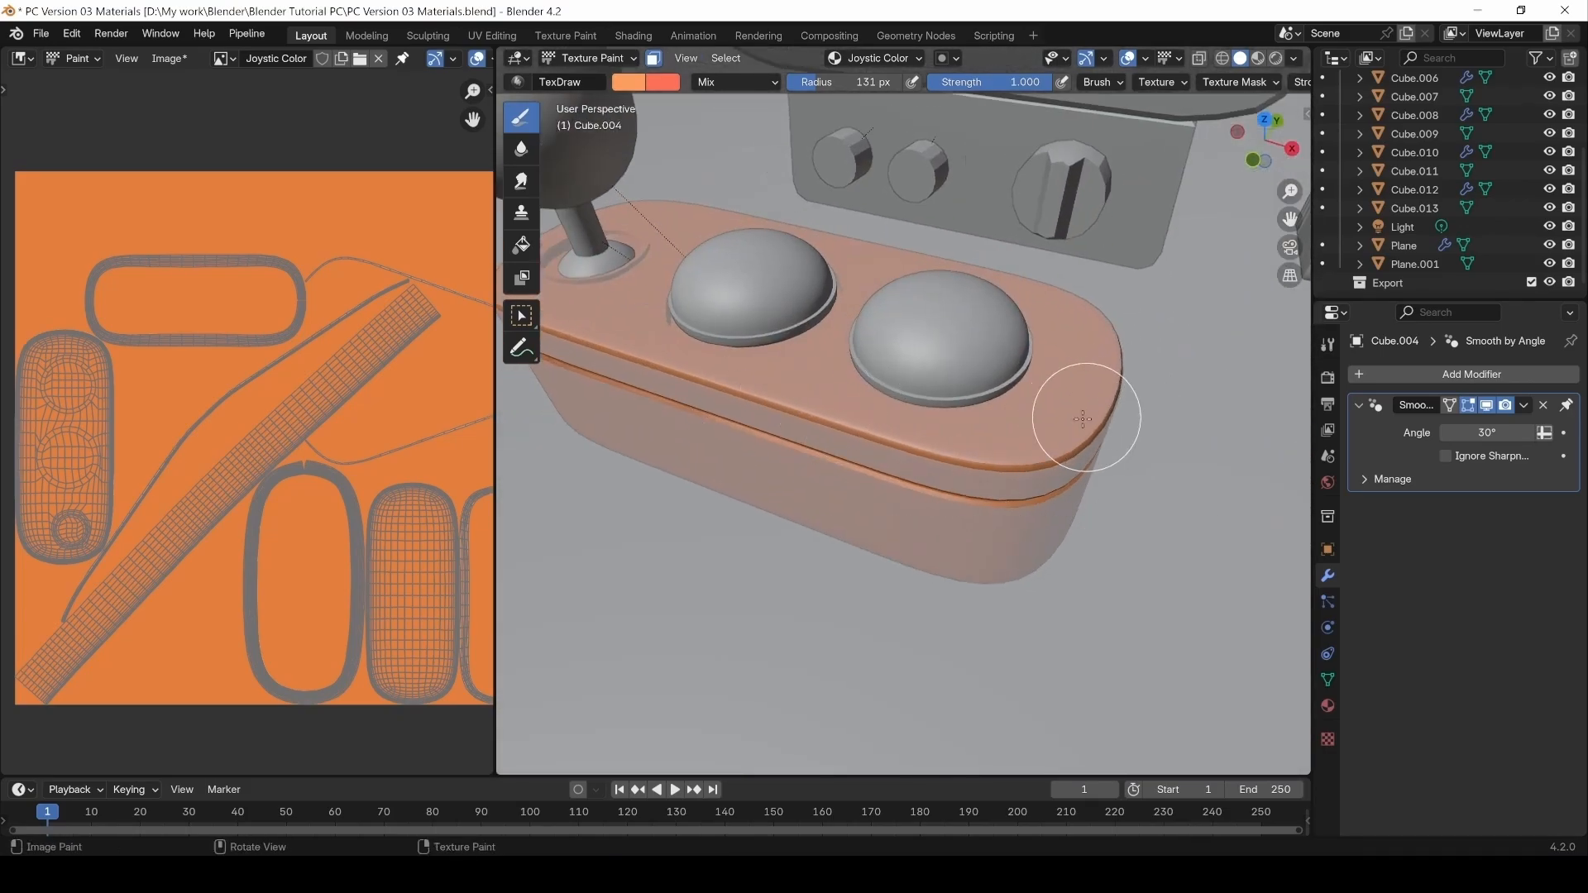
{"action": "mouse_move", "coordinate": [782, 431]}
{"action": "middle_mouse_down"}
{"action": "mouse_move", "coordinate": [882, 420]}
{"action": "mouse_move", "coordinate": [809, 414]}
{"action": "middle_mouse_up"}
Darken the brush colour to brown, keeping the face selection mask on for painting.
{"action": "left_click", "coordinate": [651, 58]}
{"action": "scroll", "coordinate": [886, 420], "scroll_direction": "down", "scroll_amount": 2}
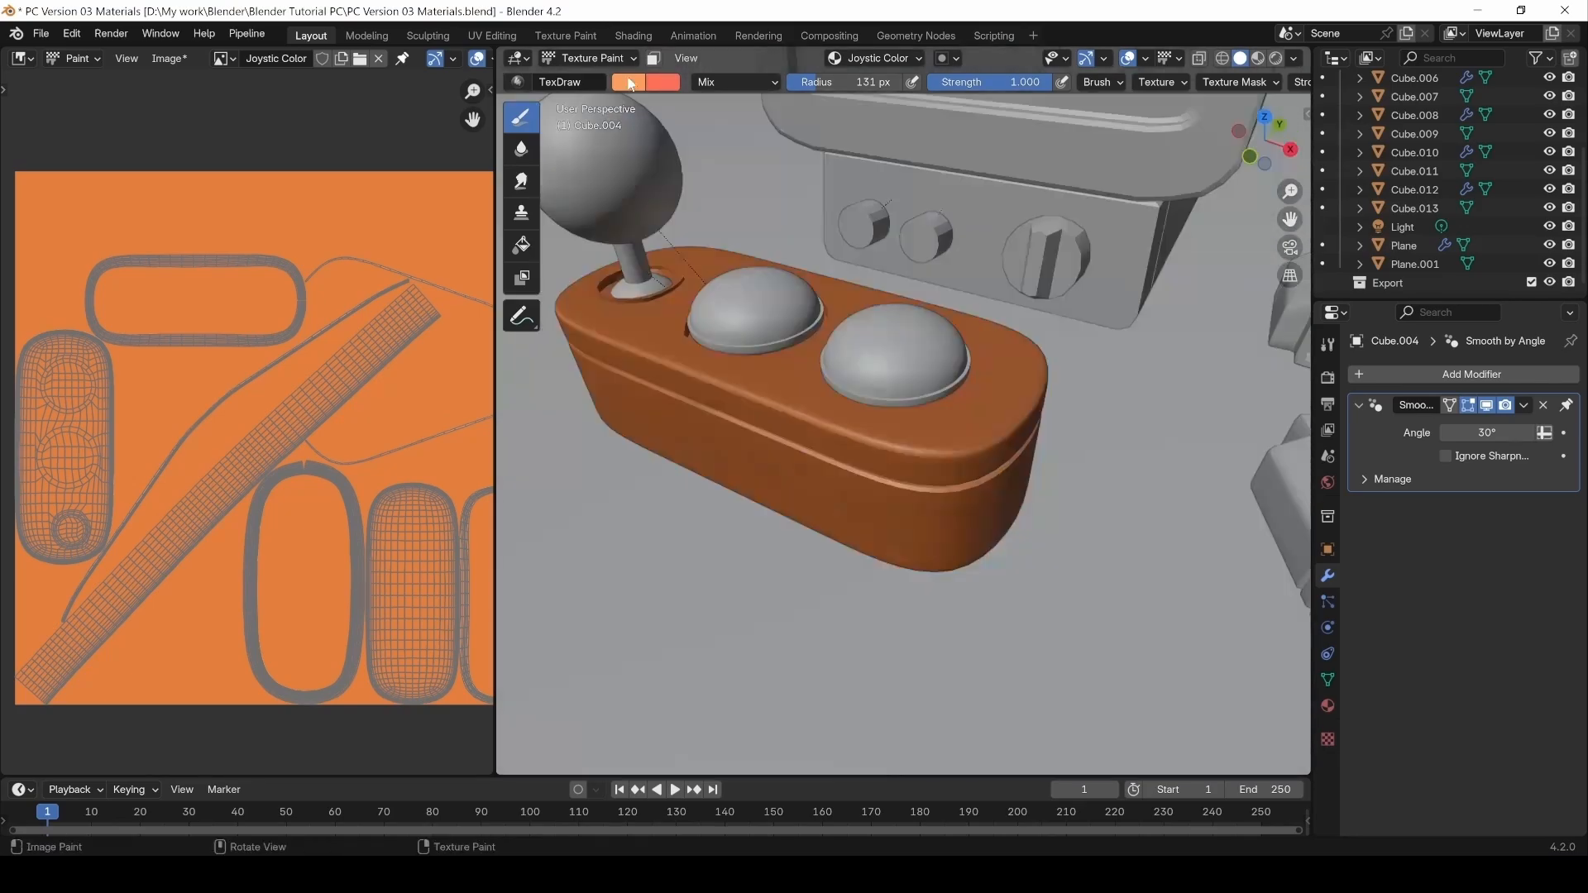
{"action": "left_click", "coordinate": [629, 82]}
{"action": "left_click_drag", "start_coordinate": [805, 156], "coordinate": [804, 177]}
{"action": "left_click", "coordinate": [652, 58]}
Set the brush radius to 55 px and paint the base's unmasked groove dark brown all the way around.
{"action": "middle_click_drag", "start_coordinate": [827, 488], "coordinate": [825, 440]}
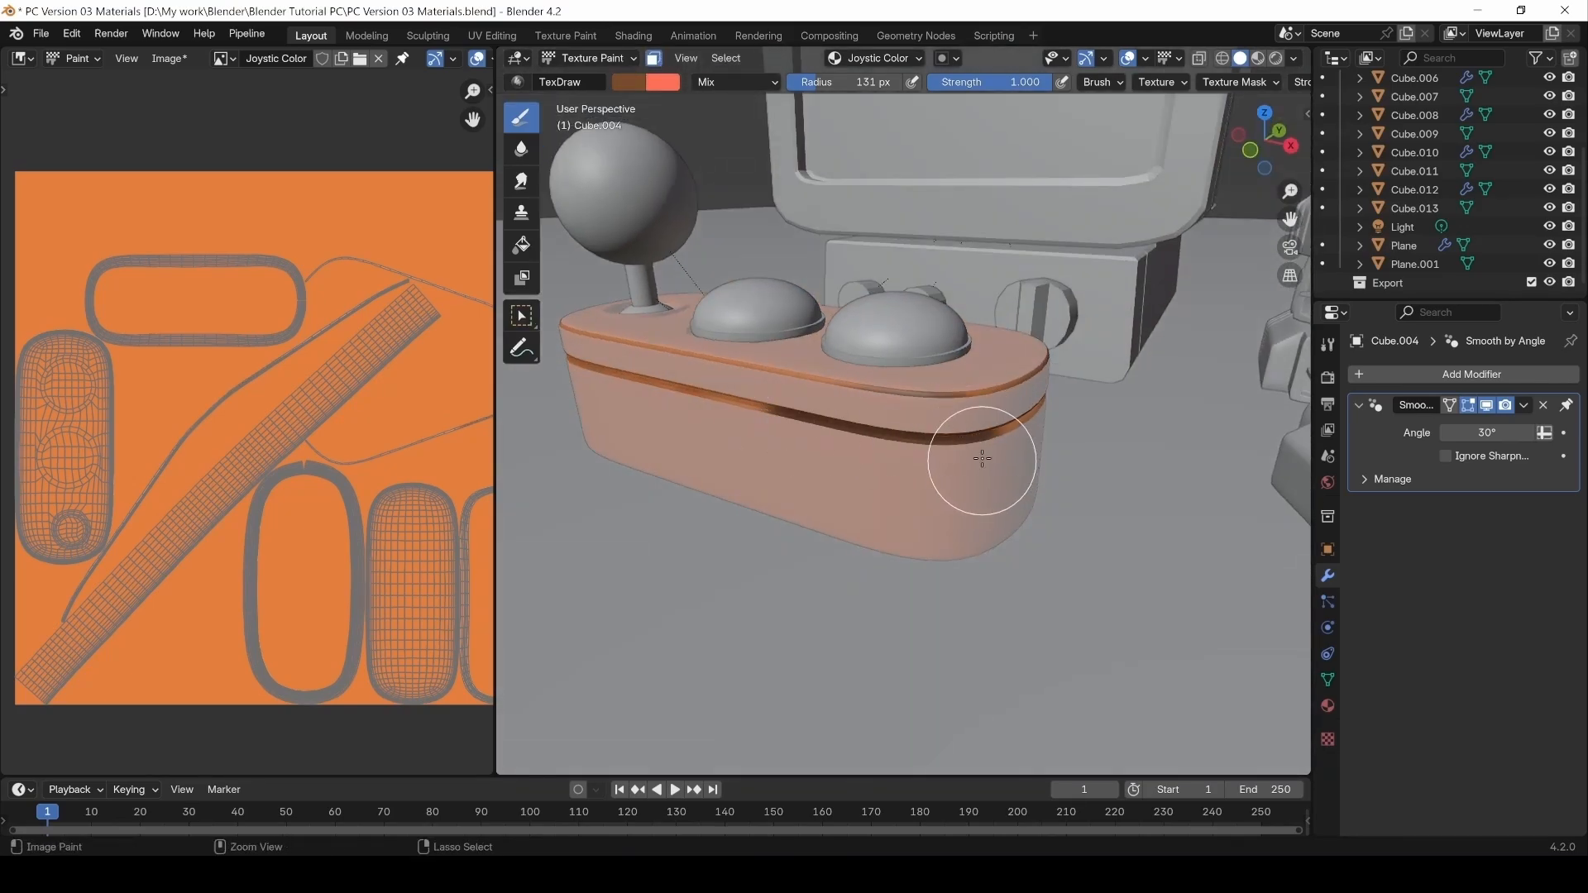
{"action": "key", "text": "f"}
{"action": "left_click", "coordinate": [951, 457]}
{"action": "mouse_move", "coordinate": [1043, 460]}
{"action": "middle_mouse_down"}
{"action": "mouse_move", "coordinate": [963, 464]}
{"action": "mouse_move", "coordinate": [1109, 454]}
{"action": "mouse_move", "coordinate": [1055, 462]}
{"action": "mouse_move", "coordinate": [1104, 458]}
{"action": "mouse_move", "coordinate": [960, 579]}
{"action": "mouse_move", "coordinate": [1059, 652]}
{"action": "mouse_move", "coordinate": [1163, 568]}
{"action": "mouse_move", "coordinate": [1025, 670]}
{"action": "mouse_move", "coordinate": [1134, 731]}
{"action": "mouse_move", "coordinate": [918, 535]}
{"action": "mouse_move", "coordinate": [873, 533]}
{"action": "middle_mouse_up"}
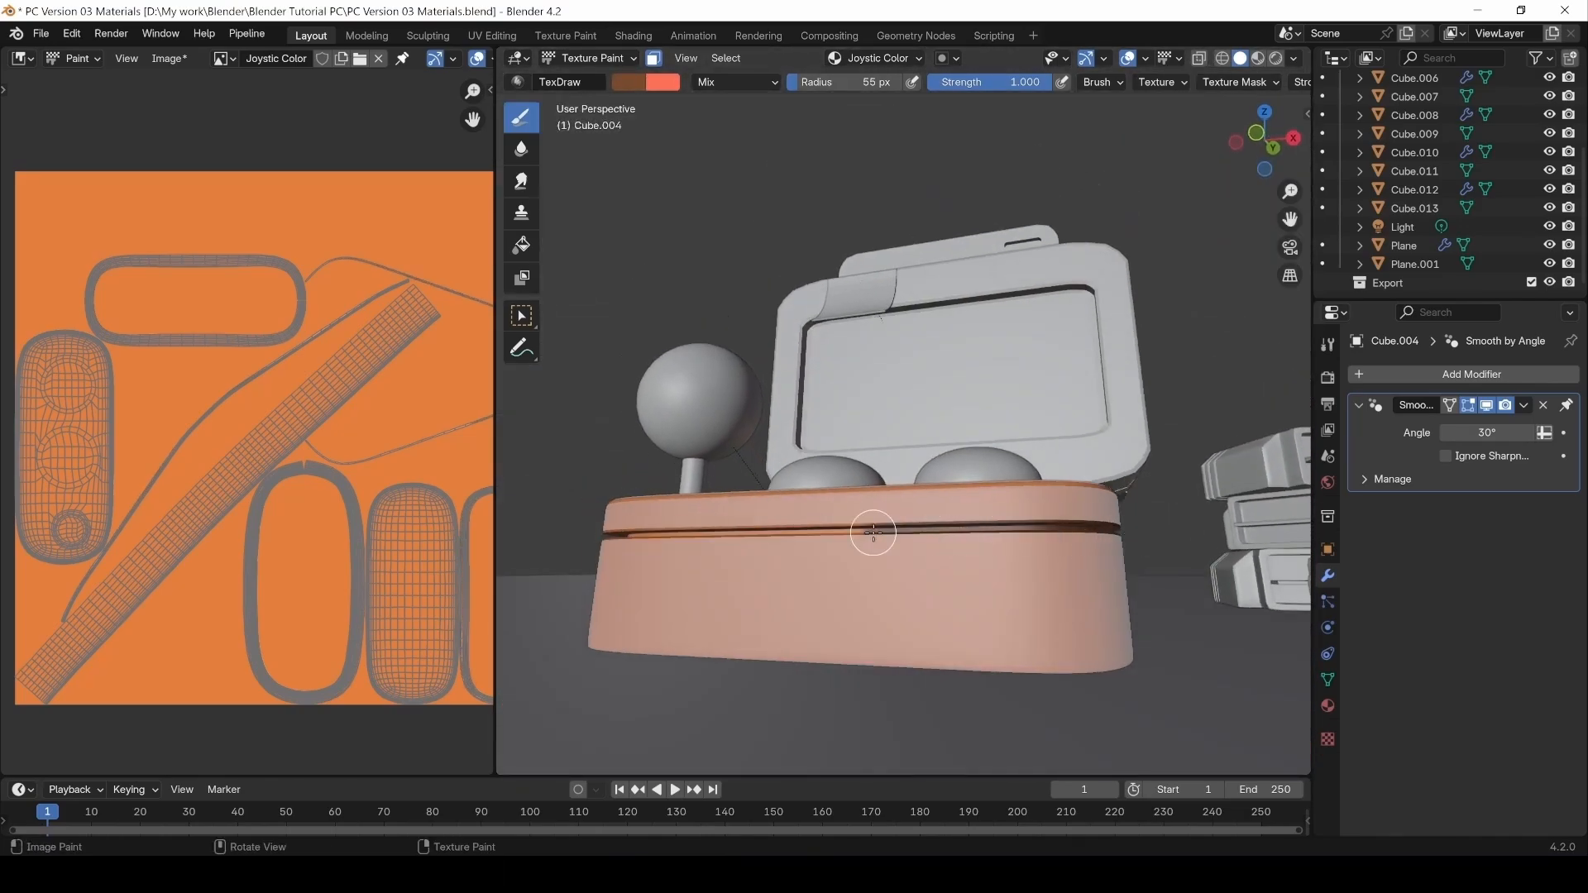
{"action": "middle_click_drag", "start_coordinate": [627, 549], "coordinate": [734, 542]}
{"action": "middle_click_drag", "start_coordinate": [759, 610], "coordinate": [537, 632]}
{"action": "scroll", "coordinate": [865, 702], "scroll_direction": "down", "scroll_amount": 5}
{"action": "middle_click_drag", "start_coordinate": [1043, 687], "coordinate": [898, 625]}
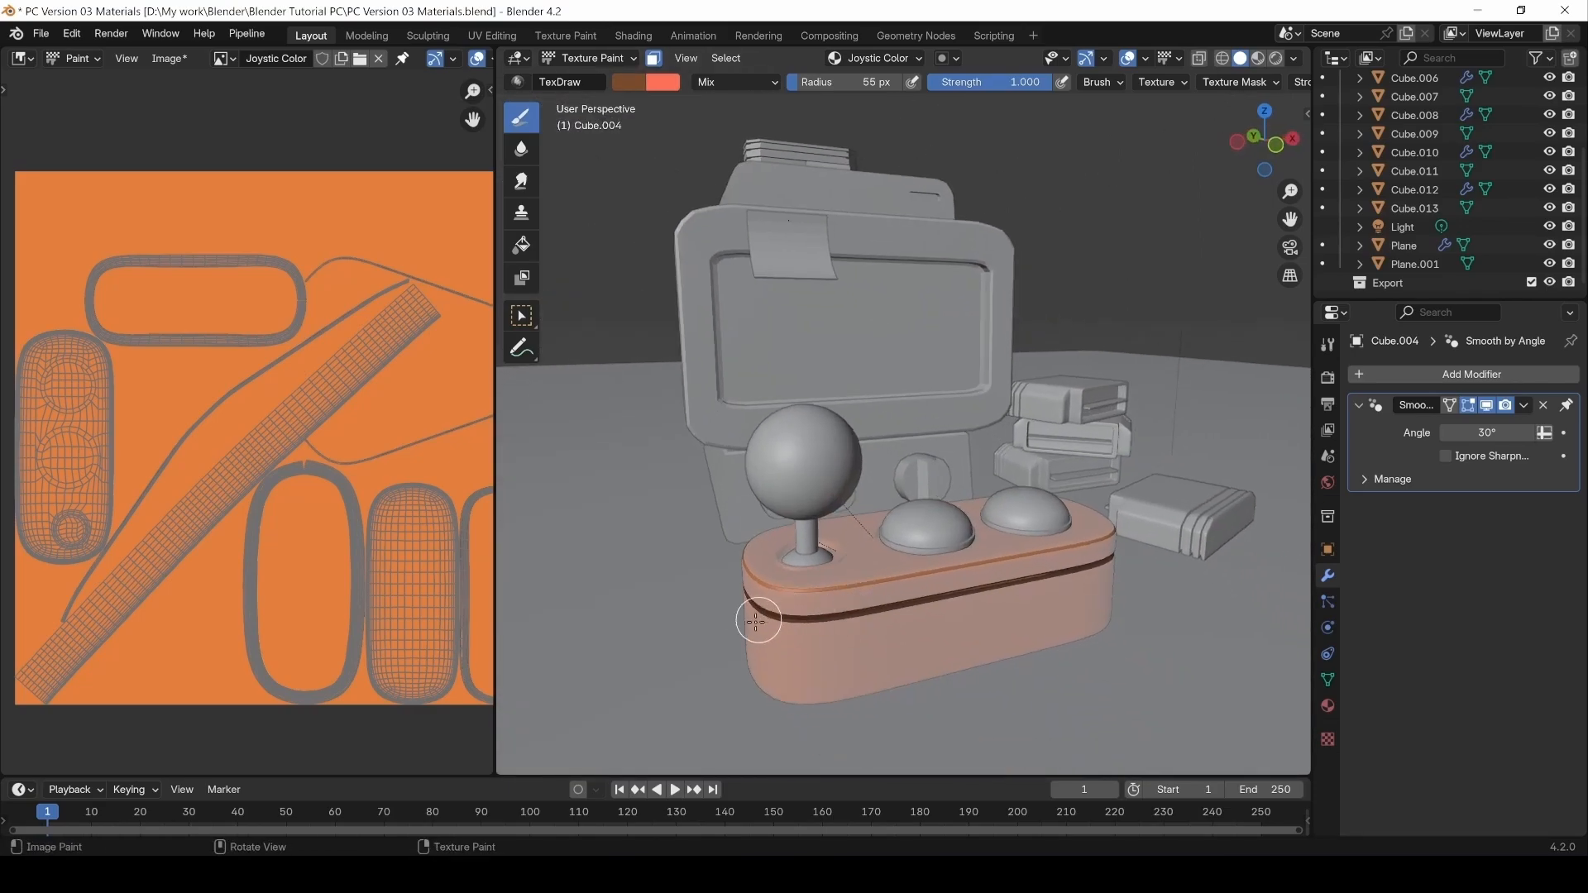
{"action": "middle_click_drag", "start_coordinate": [999, 634], "coordinate": [877, 514]}
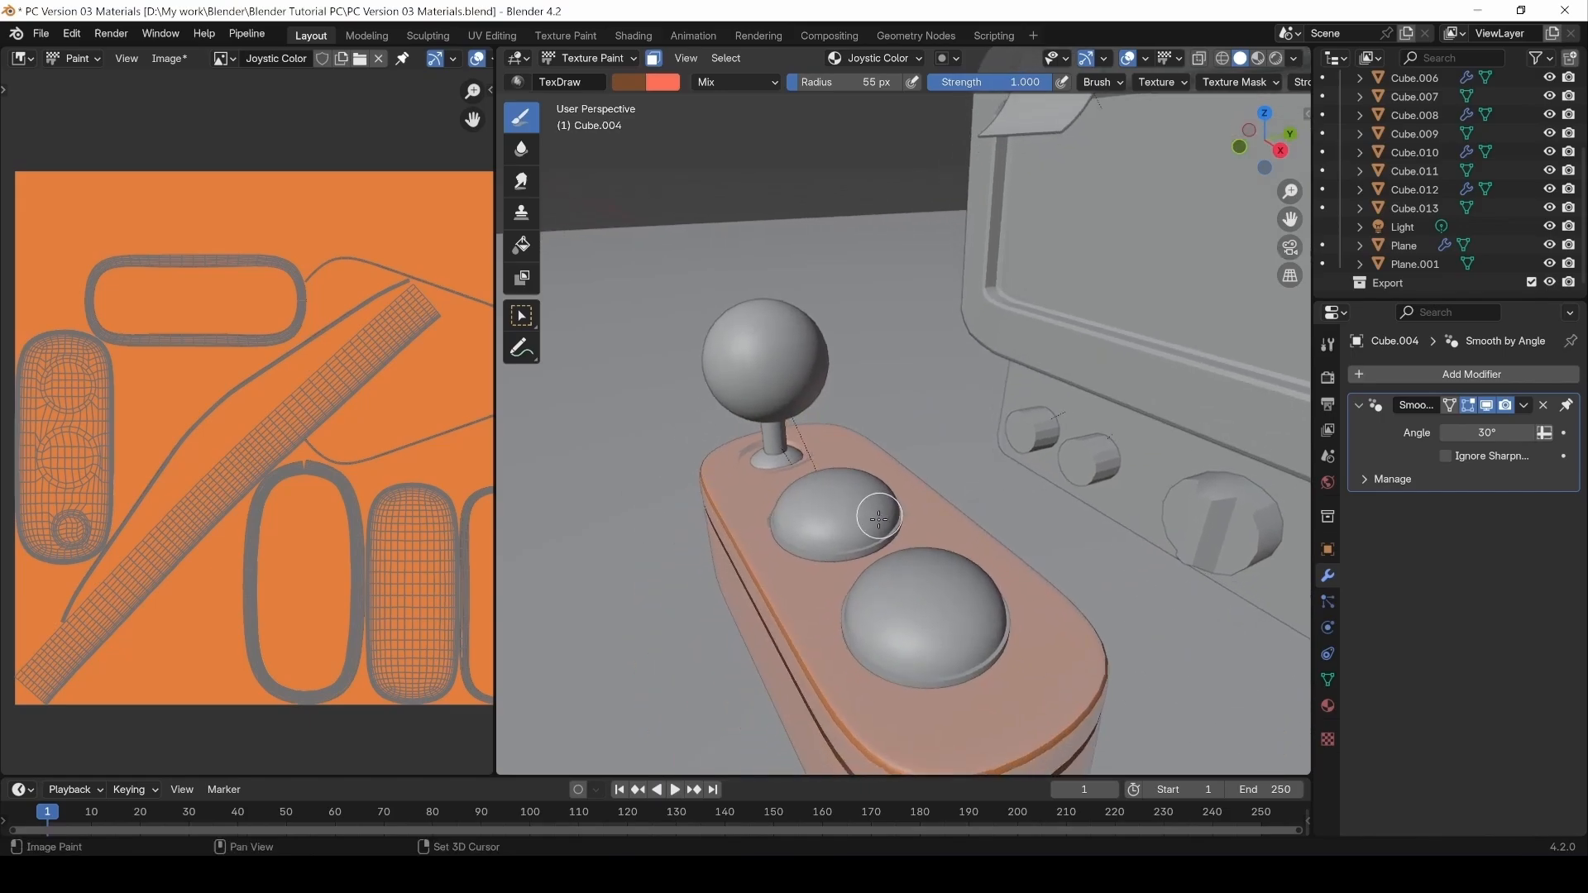
{"action": "mouse_move", "coordinate": [827, 597]}
{"action": "middle_mouse_down", "text": "shift"}
{"action": "mouse_move", "coordinate": [850, 499]}
{"action": "mouse_move", "coordinate": [814, 540]}
{"action": "middle_mouse_up", "text": "shift"}
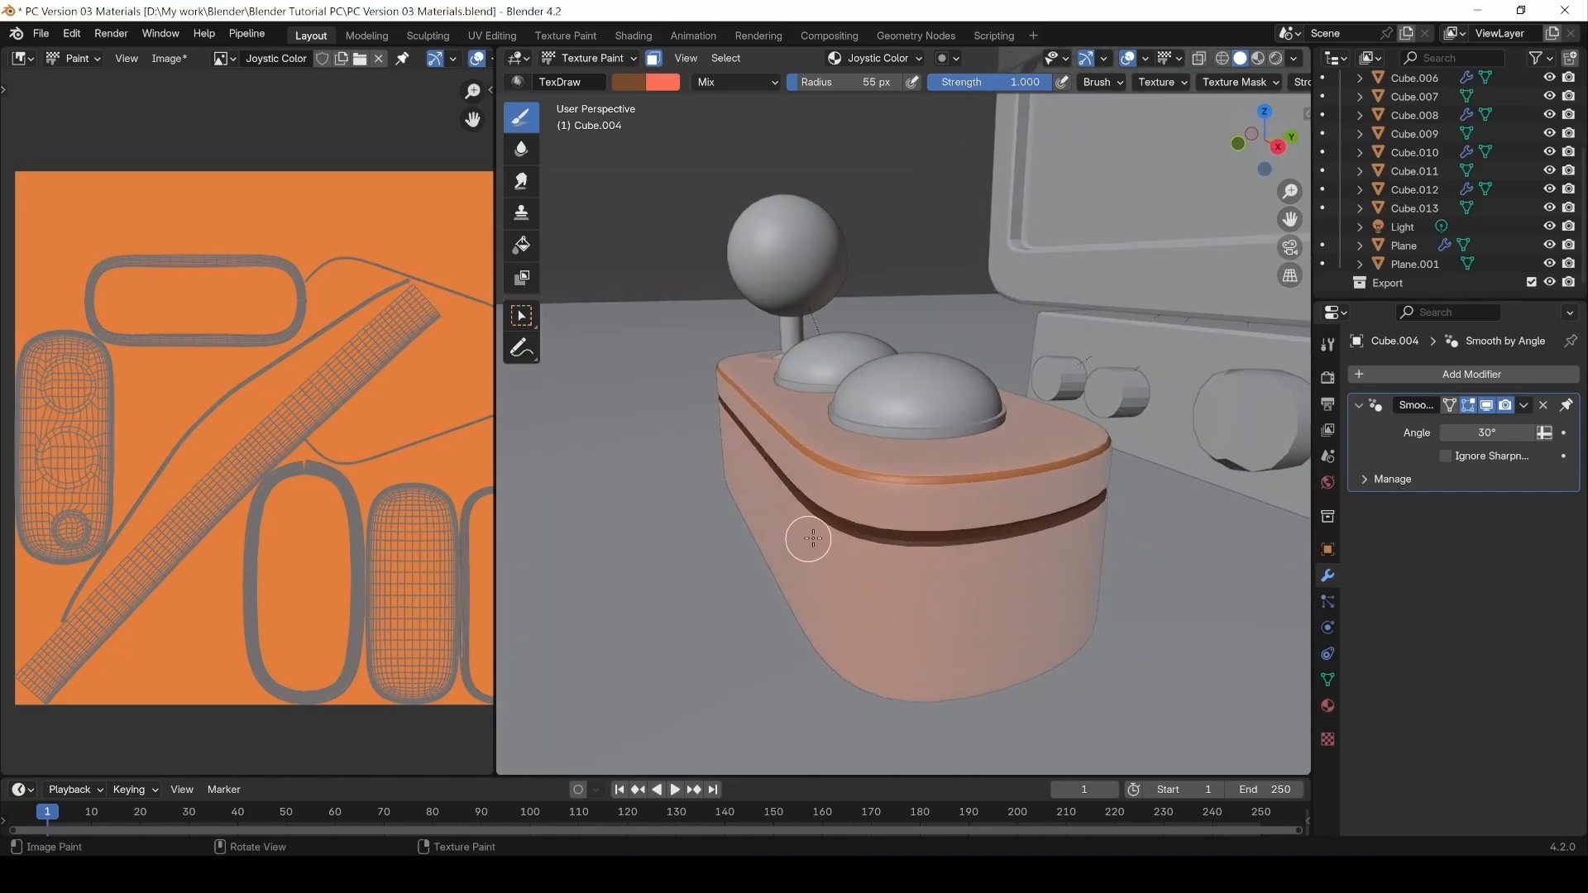
Turn off the face selection mask and isolate the joystick base in local view from Object Mode.
{"action": "left_click", "coordinate": [654, 57]}
{"action": "middle_click_drag", "start_coordinate": [728, 348], "coordinate": [915, 464]}
{"action": "scroll", "coordinate": [816, 436], "scroll_direction": "up", "scroll_amount": 3}
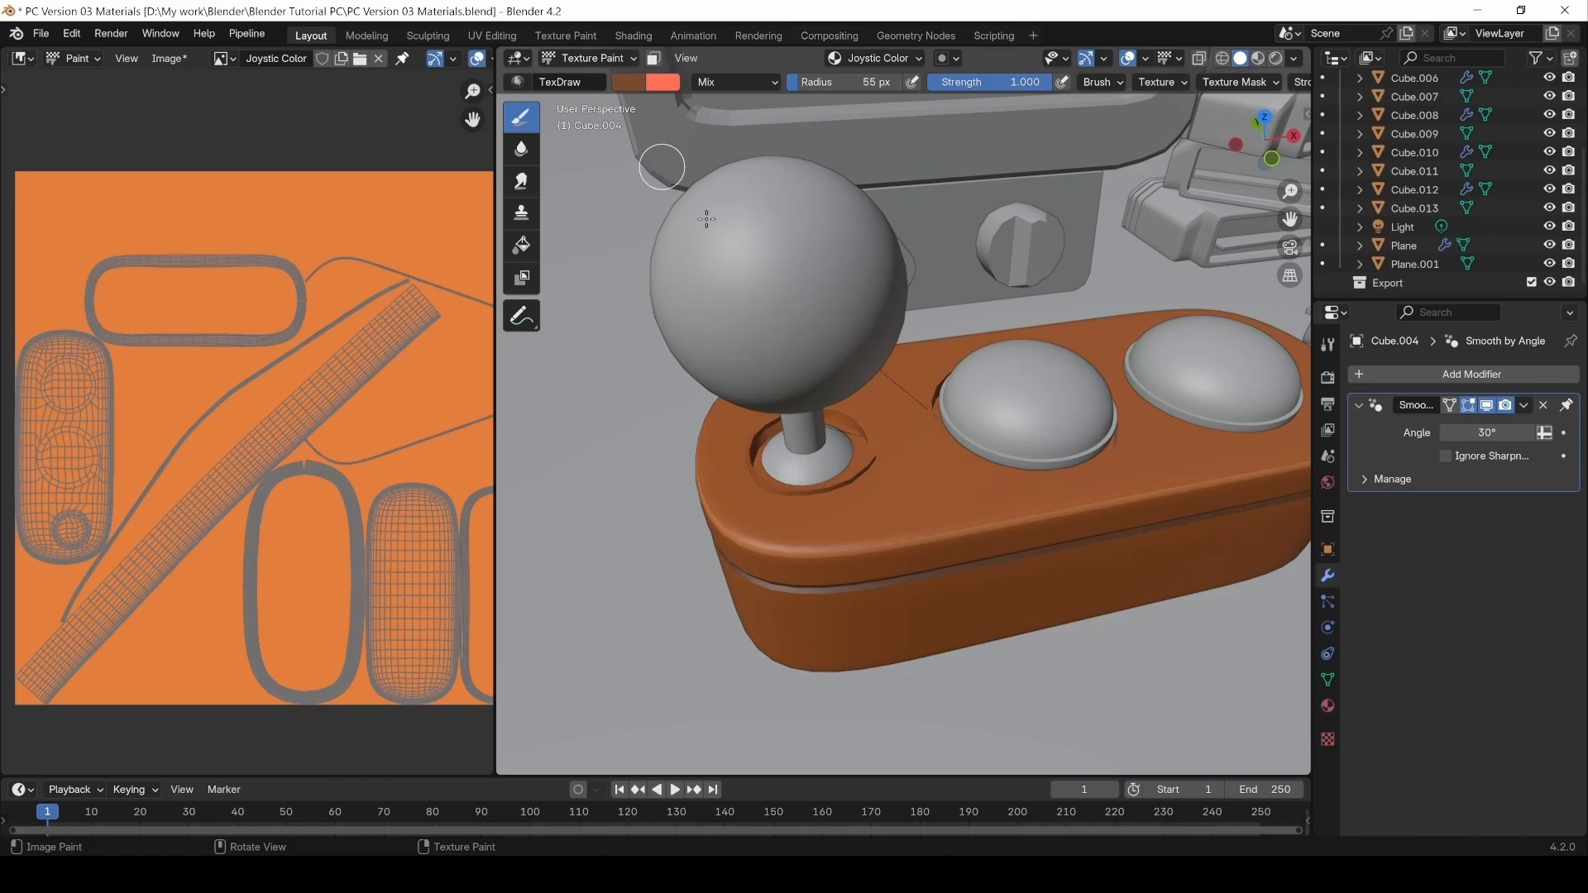
{"action": "key", "text": "Tab"}
{"action": "scroll", "coordinate": [807, 447], "scroll_direction": "up", "scroll_amount": 4}
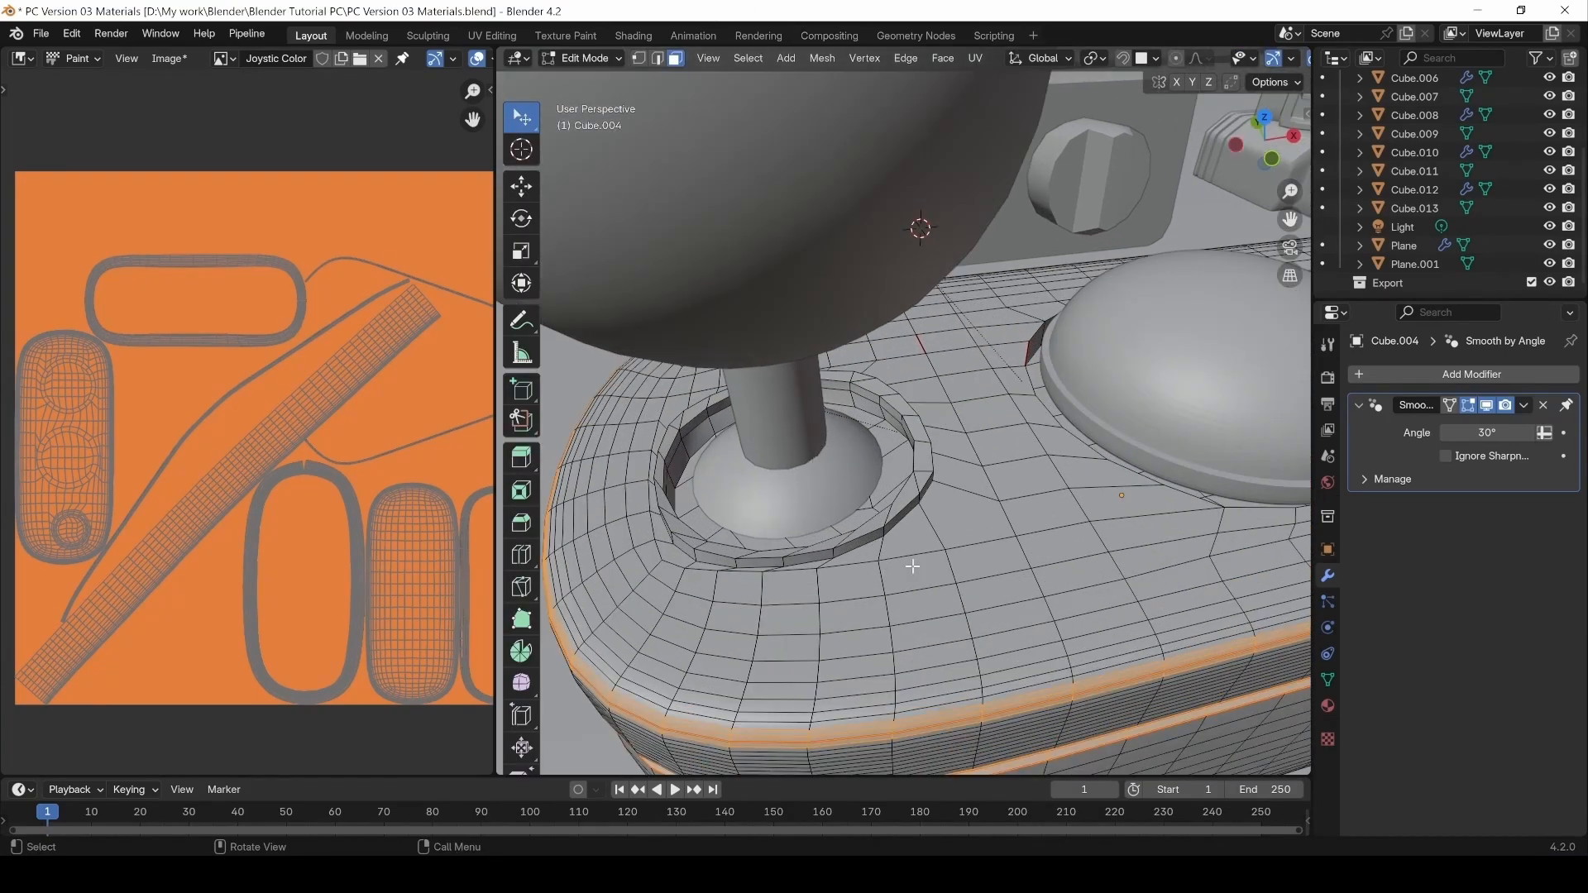
{"action": "key", "text": "Tab"}
{"action": "key", "text": "Tab"}
{"action": "key", "text": "Tab"}
{"action": "left_click", "coordinate": [589, 58]}
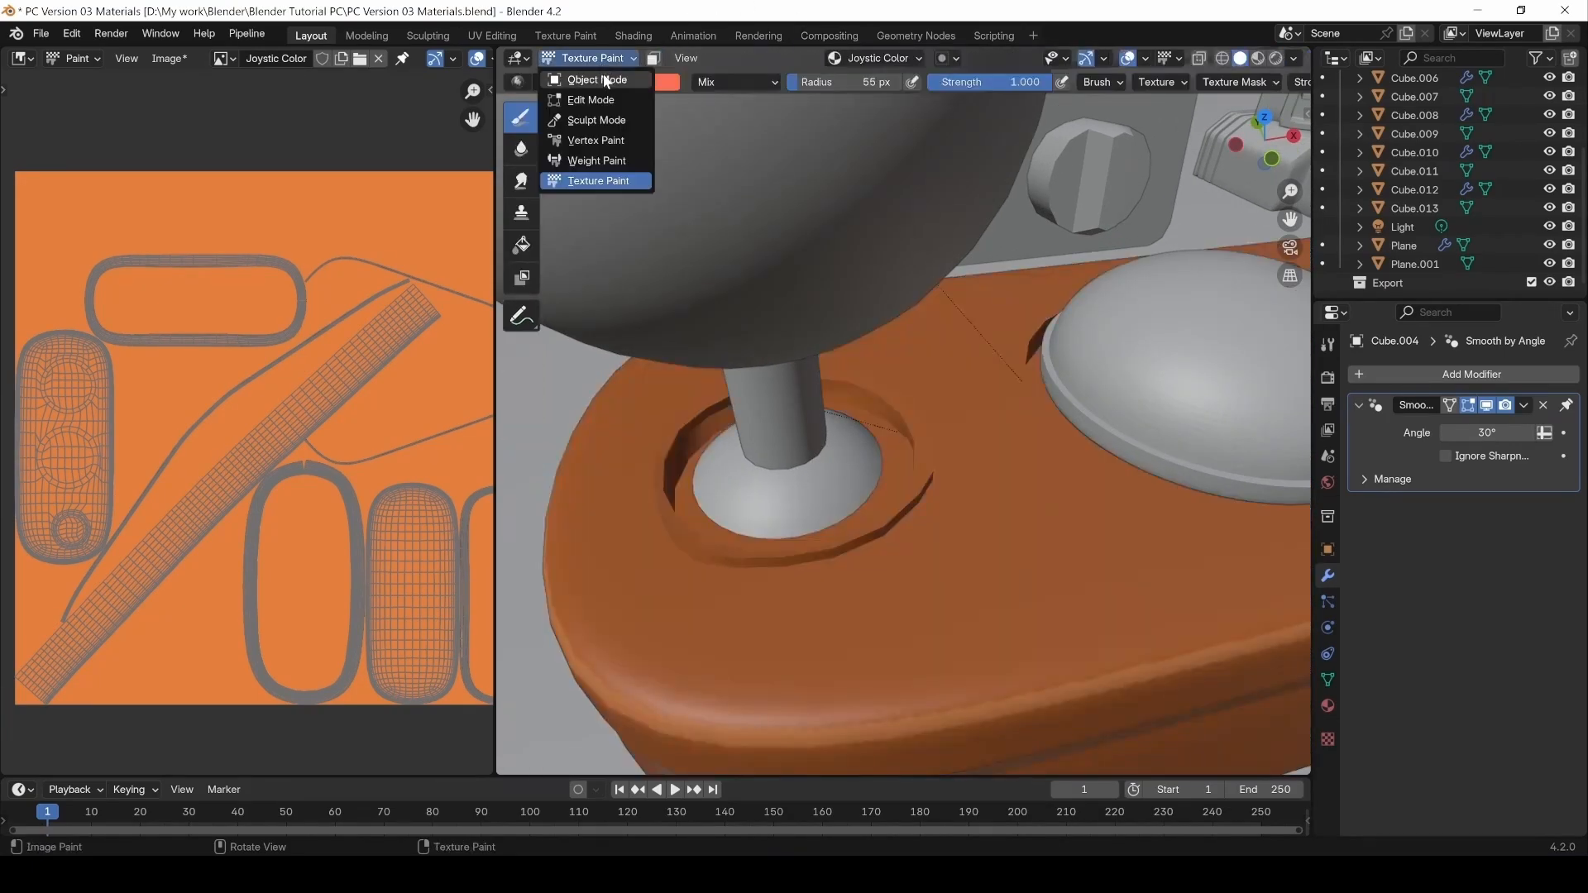
{"action": "left_click", "coordinate": [597, 80]}
{"action": "left_click", "coordinate": [980, 574]}
{"action": "key", "text": "KP_Divide"}
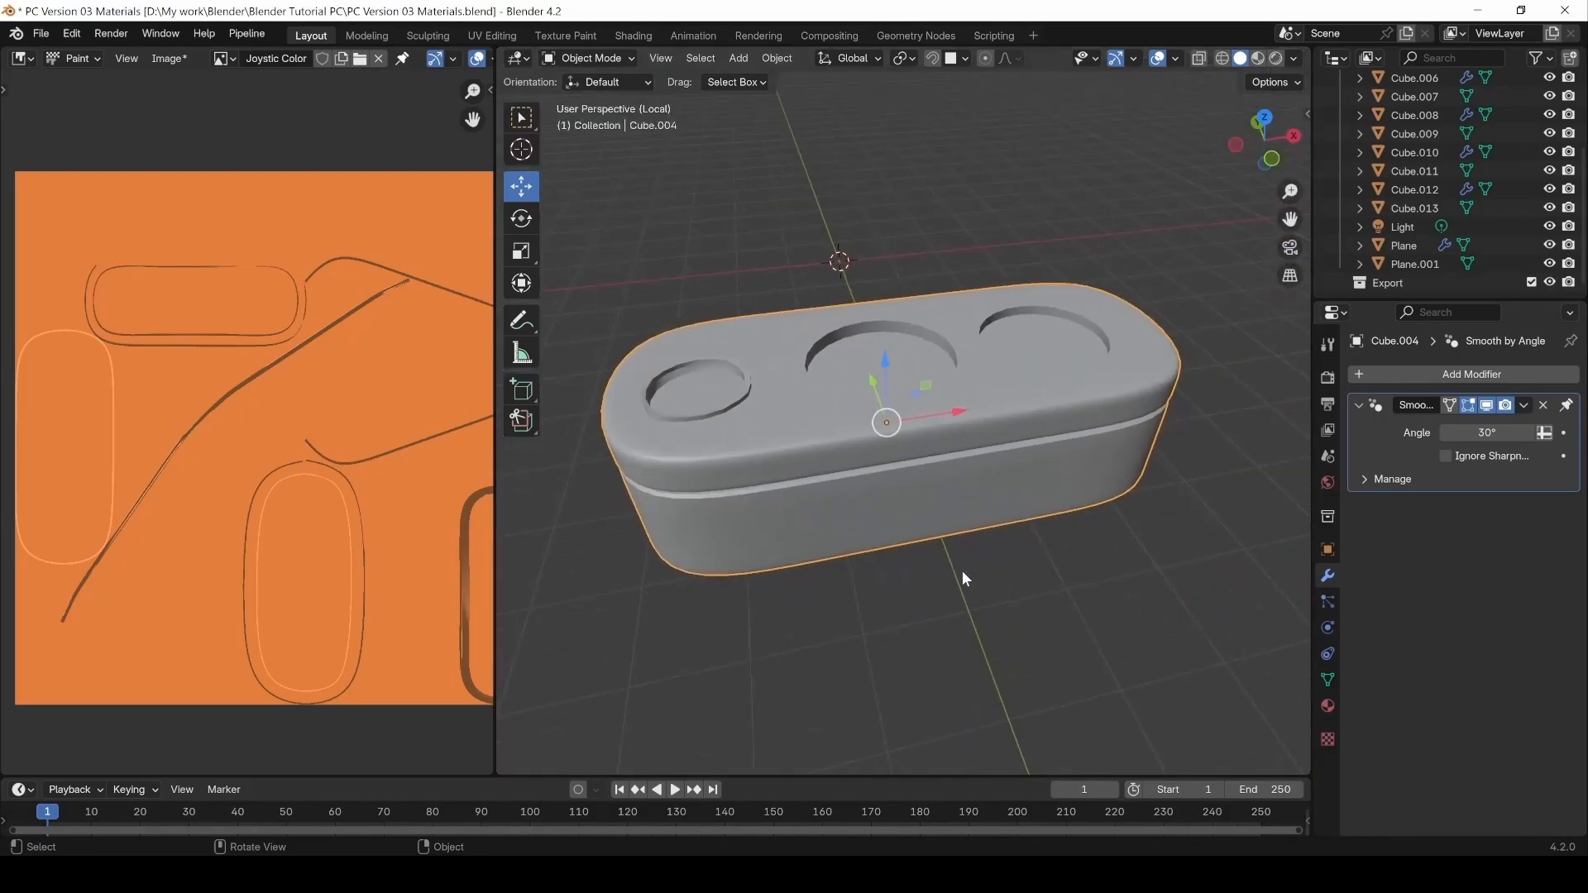
Circle-select all floor faces of the small joystick recess in Edit Mode from the top view, adding them to the selection.
{"action": "scroll", "coordinate": [709, 375], "scroll_direction": "up", "scroll_amount": 3}
{"action": "scroll", "coordinate": [783, 526], "scroll_direction": "up", "scroll_amount": 2}
{"action": "key", "text": "Tab"}
{"action": "middle_click_drag", "start_coordinate": [783, 525], "coordinate": [778, 545]}
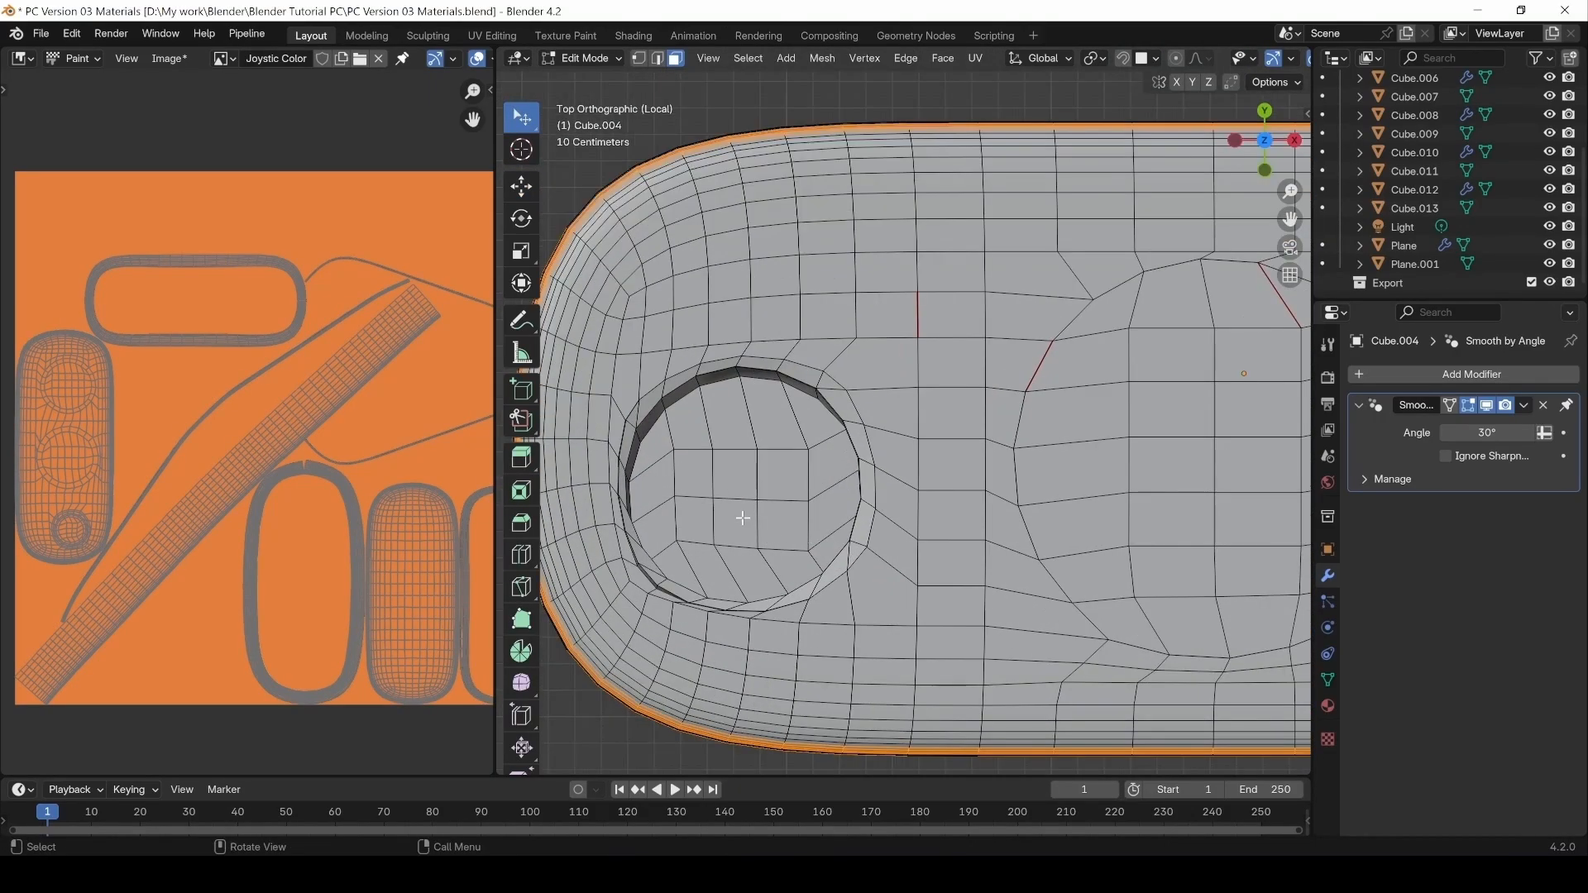
{"action": "key", "text": "c"}
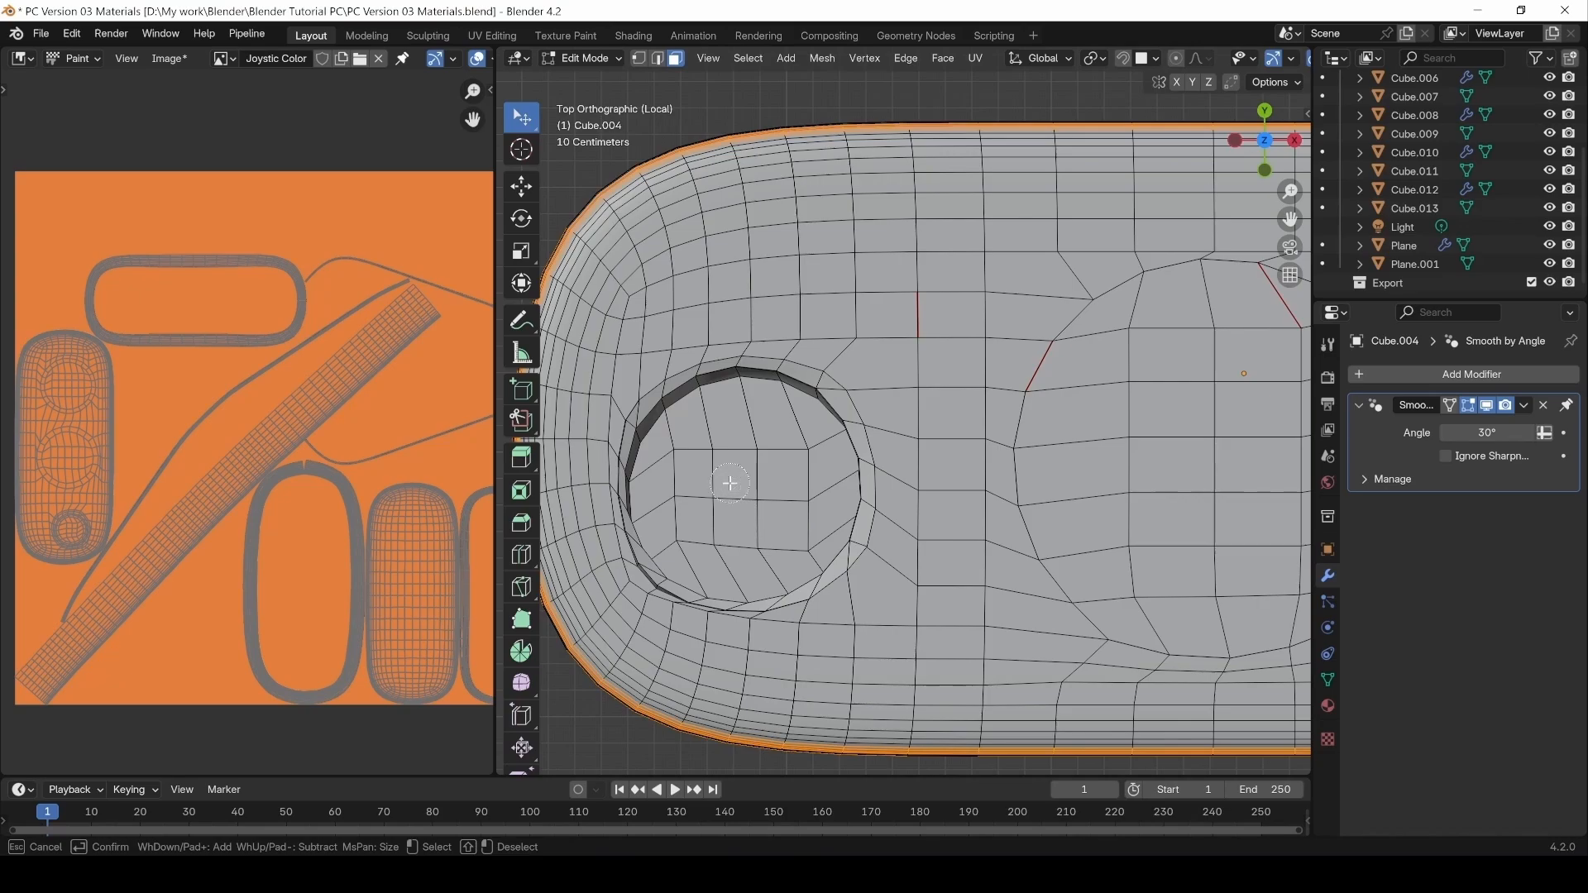
{"action": "left_click_drag", "start_coordinate": [769, 460], "coordinate": [727, 502]}
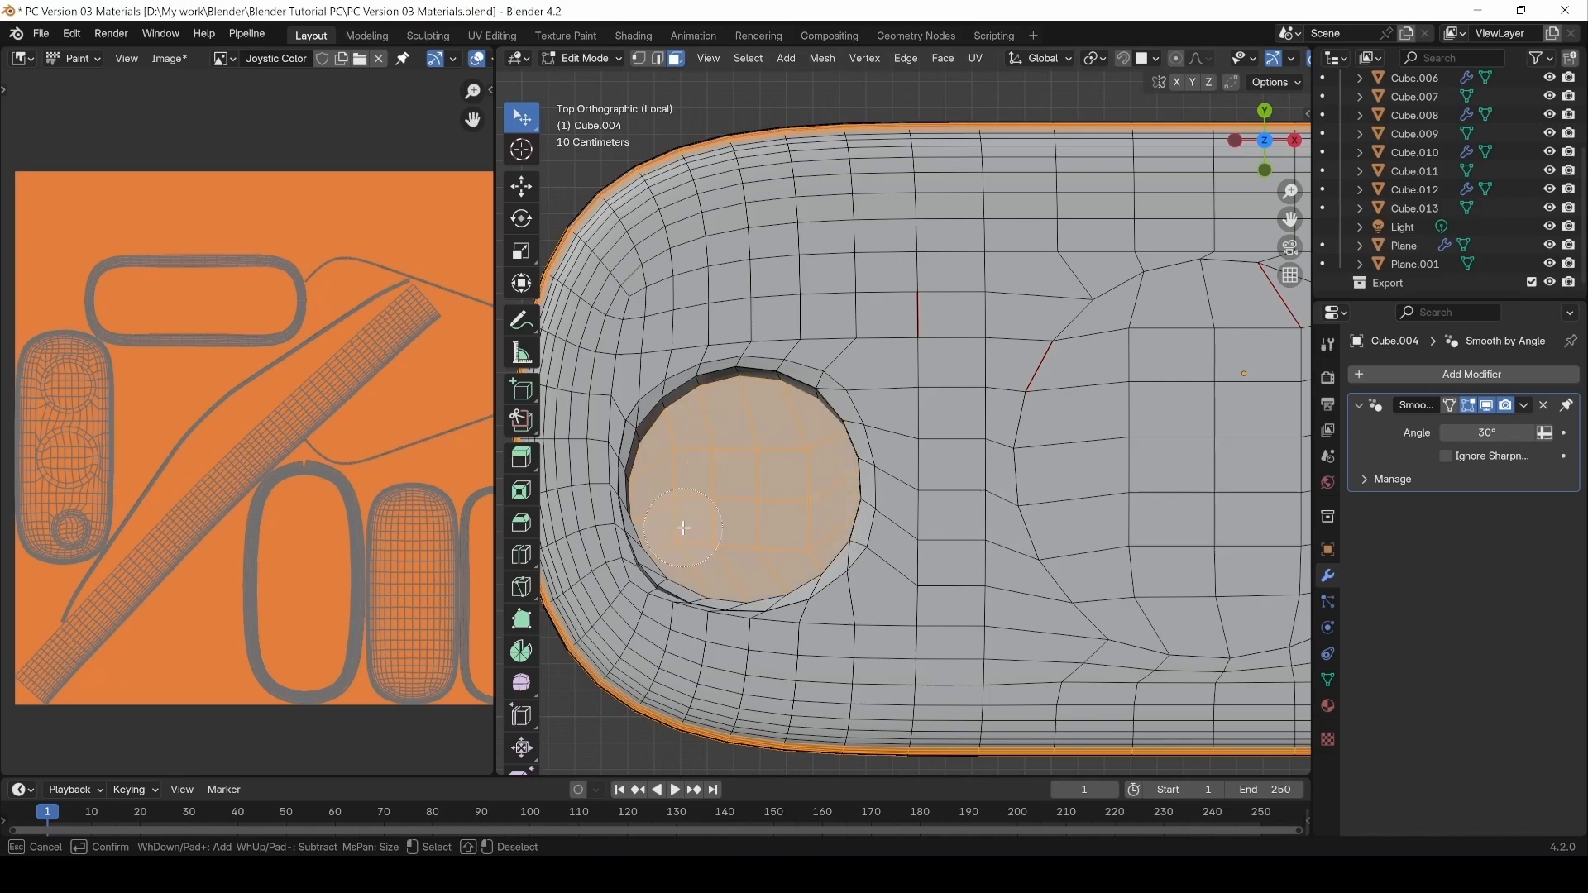
{"action": "key", "text": "Escape"}
Add the floor faces of the two larger button recesses to the selection with circle select.
{"action": "mouse_move", "coordinate": [1053, 522]}
{"action": "middle_mouse_down", "text": "shift"}
{"action": "mouse_move", "coordinate": [780, 524]}
{"action": "mouse_move", "coordinate": [722, 497]}
{"action": "middle_mouse_up", "text": "shift"}
{"action": "key", "text": "c"}
{"action": "mouse_move", "coordinate": [995, 378]}
{"action": "left_mouse_down"}
{"action": "mouse_move", "coordinate": [847, 479]}
{"action": "mouse_move", "coordinate": [899, 551]}
{"action": "left_mouse_up"}
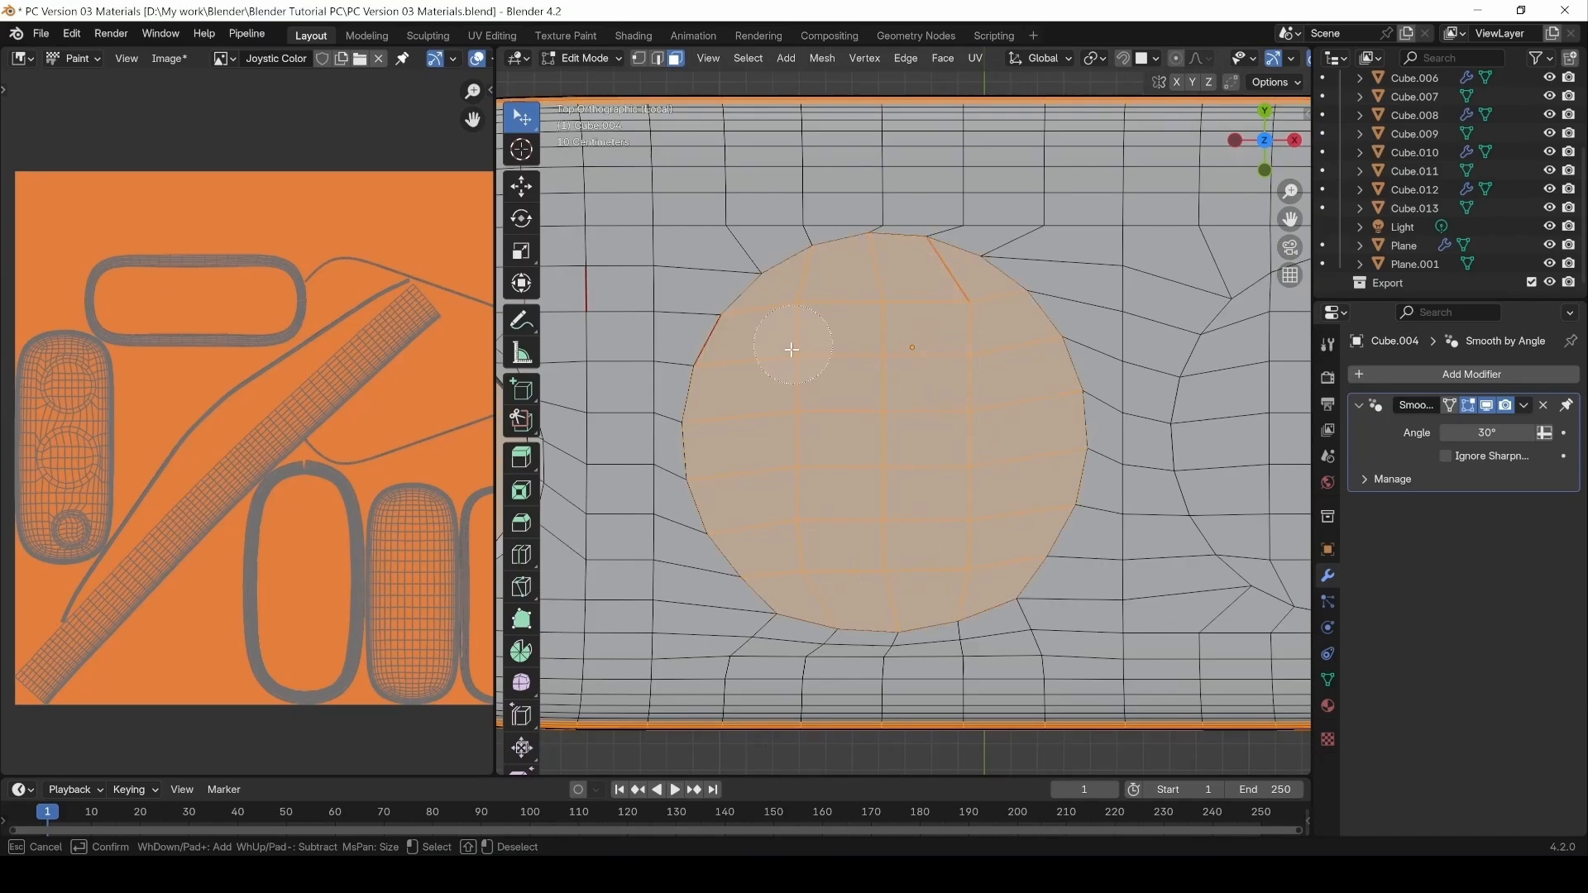
{"action": "key", "text": "Escape"}
{"action": "middle_click_drag", "start_coordinate": [1051, 468], "coordinate": [613, 455], "text": "shift"}
{"action": "key", "text": "c"}
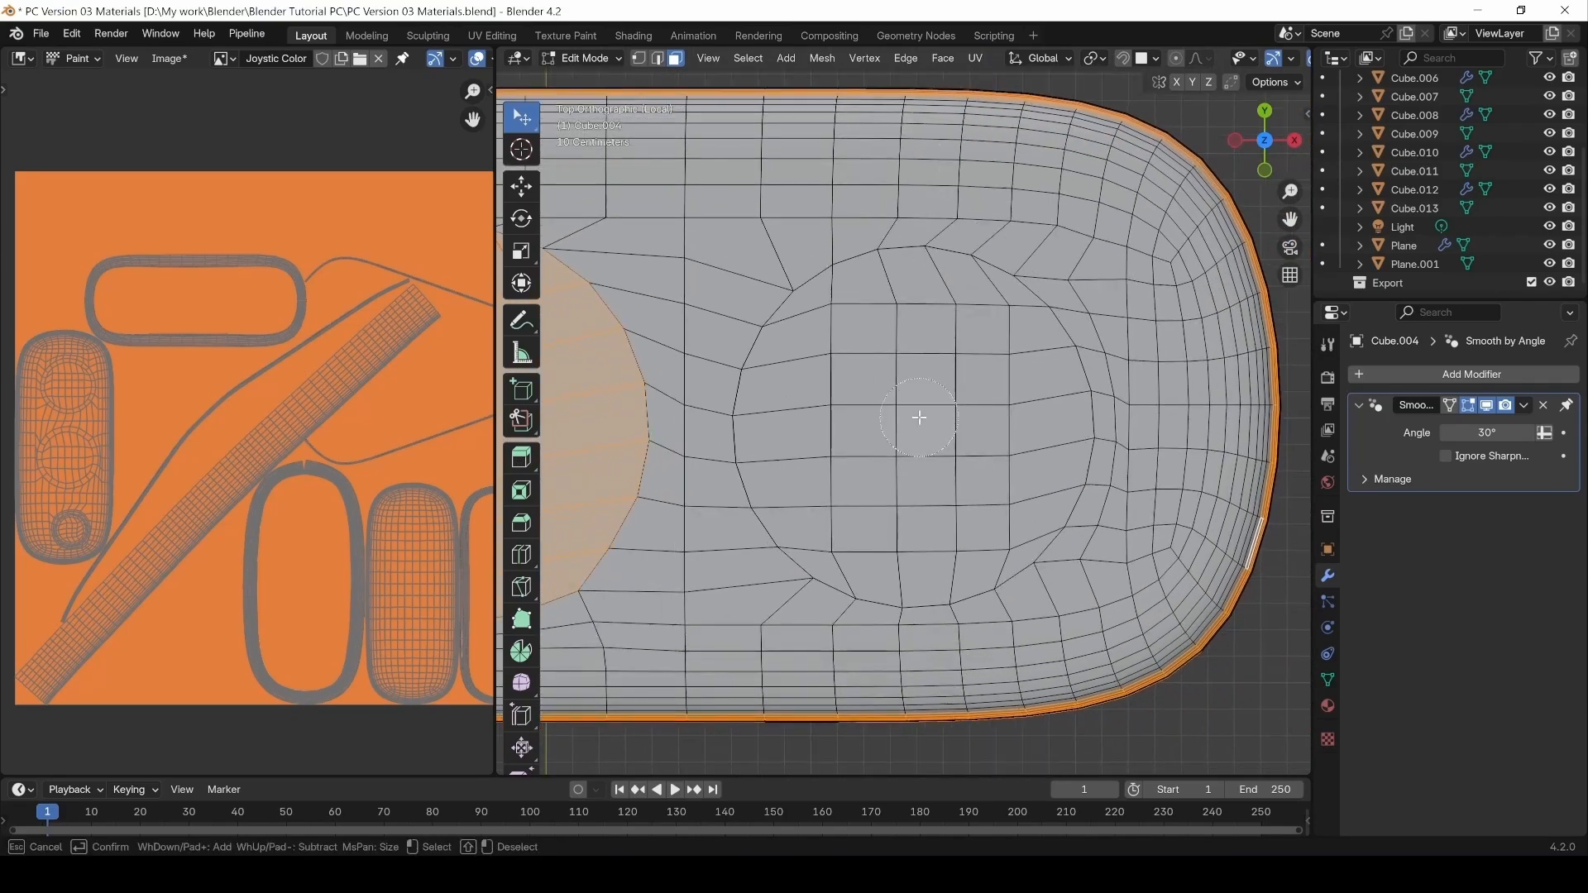
{"action": "mouse_move", "coordinate": [961, 383]}
{"action": "left_mouse_down"}
{"action": "mouse_move", "coordinate": [844, 452]}
{"action": "mouse_move", "coordinate": [926, 539]}
{"action": "left_mouse_up"}
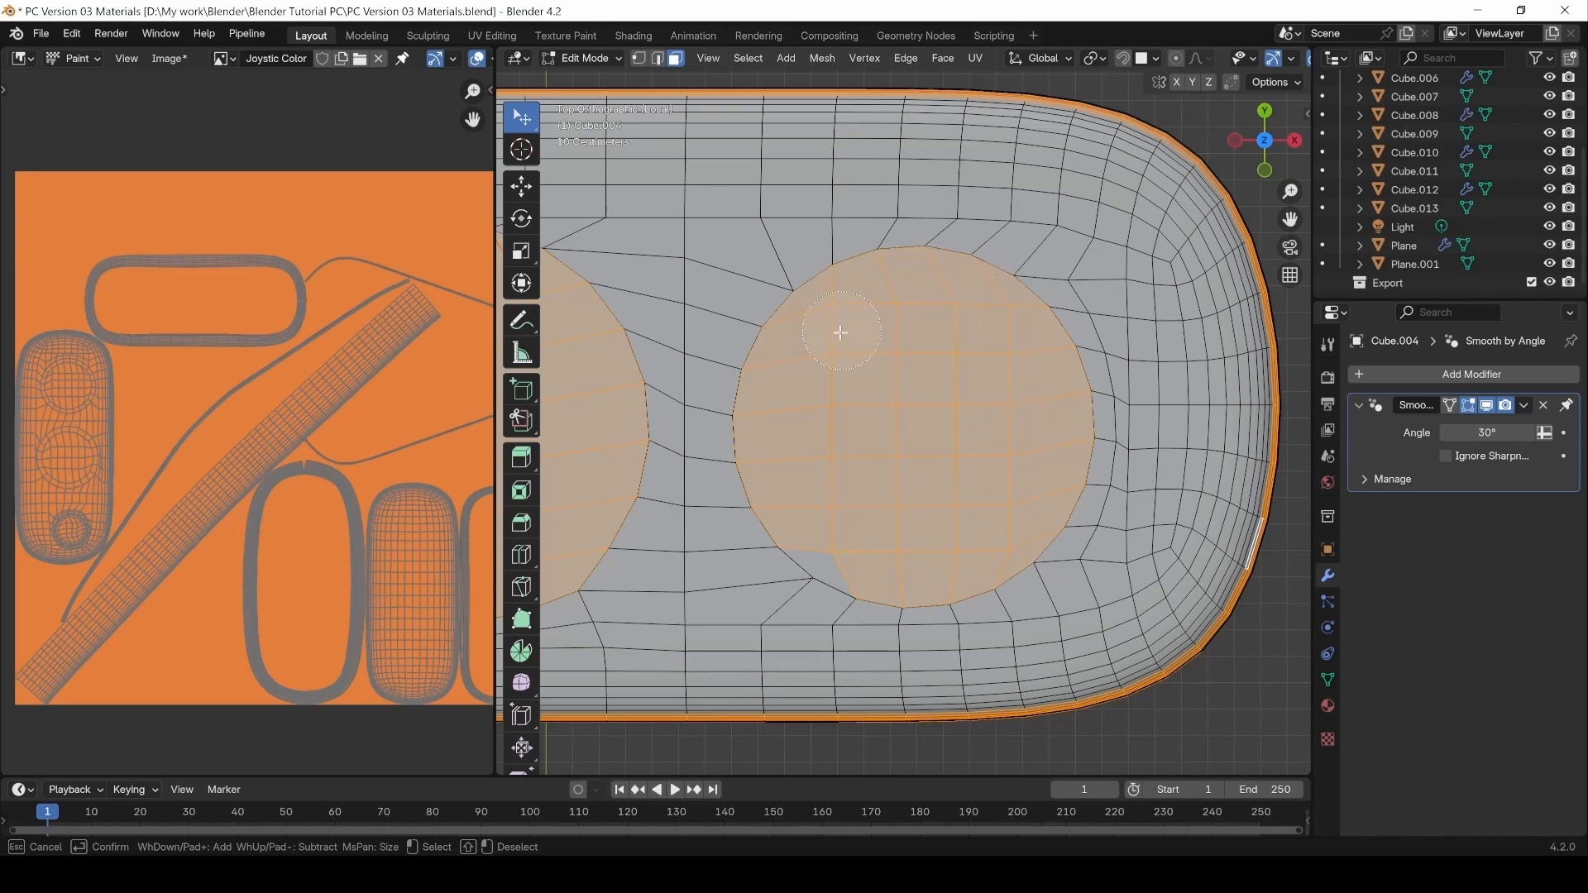
{"action": "key", "text": "Escape"}
Add the inner wall face loops of all three round recesses to the selection.
{"action": "middle_click_drag", "start_coordinate": [851, 491], "coordinate": [1305, 502], "text": "shift"}
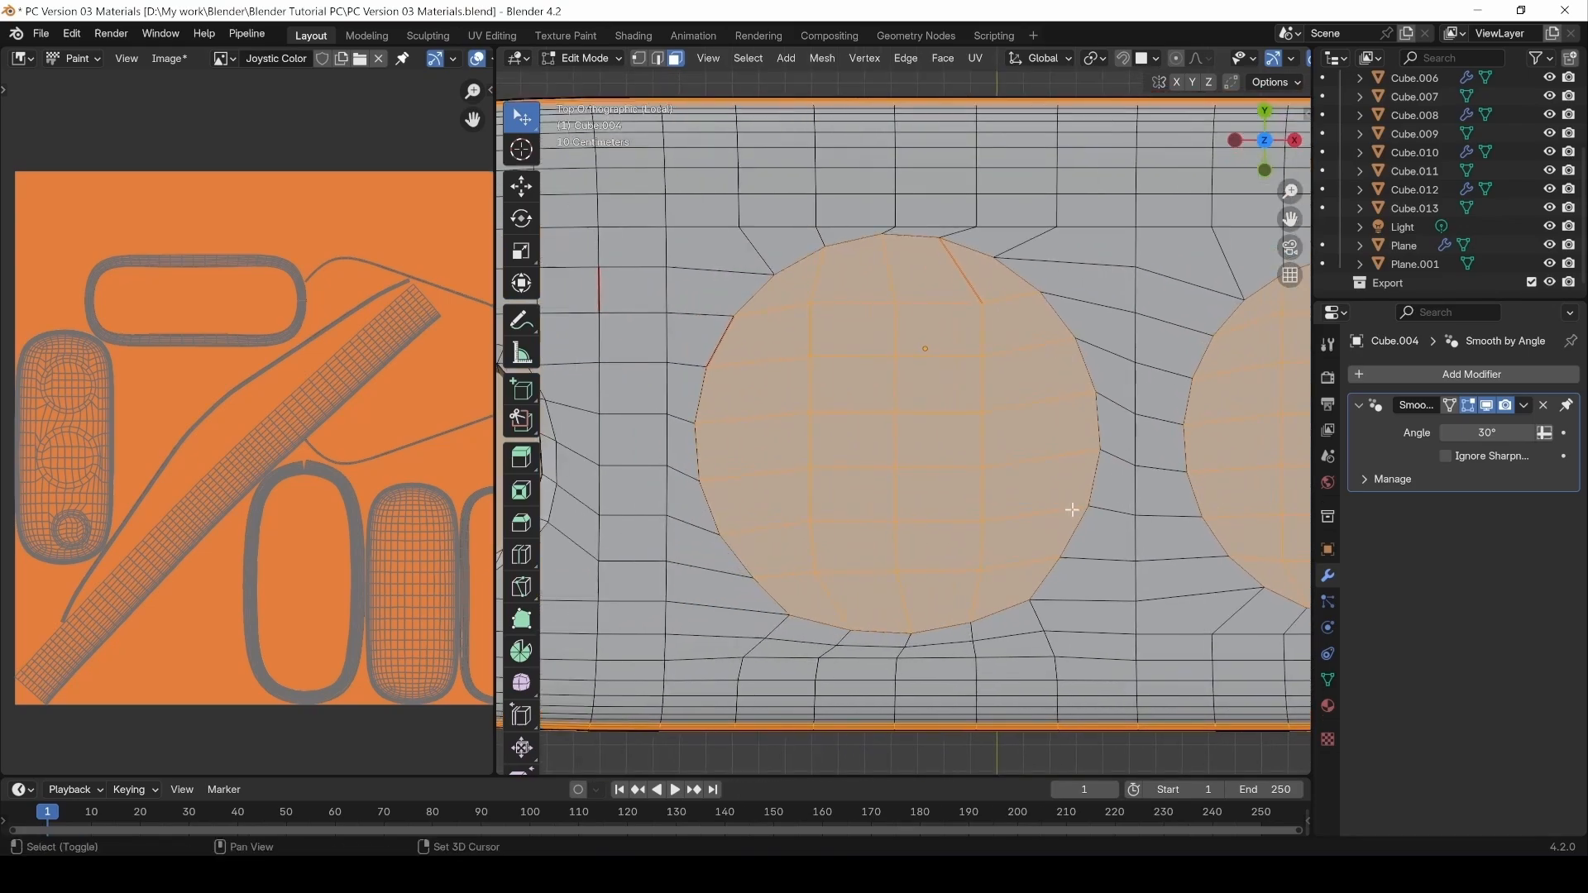
{"action": "scroll", "coordinate": [1041, 504], "scroll_direction": "down", "scroll_amount": 2}
{"action": "middle_click_drag", "start_coordinate": [925, 513], "coordinate": [945, 331]}
{"action": "left_click", "coordinate": [943, 325], "text": "alt+shift"}
{"action": "middle_click_drag", "start_coordinate": [1105, 443], "coordinate": [880, 406], "text": "shift"}
{"action": "left_click", "coordinate": [1067, 404], "text": "alt+shift"}
{"action": "middle_click_drag", "start_coordinate": [654, 223], "coordinate": [833, 351], "text": "shift"}
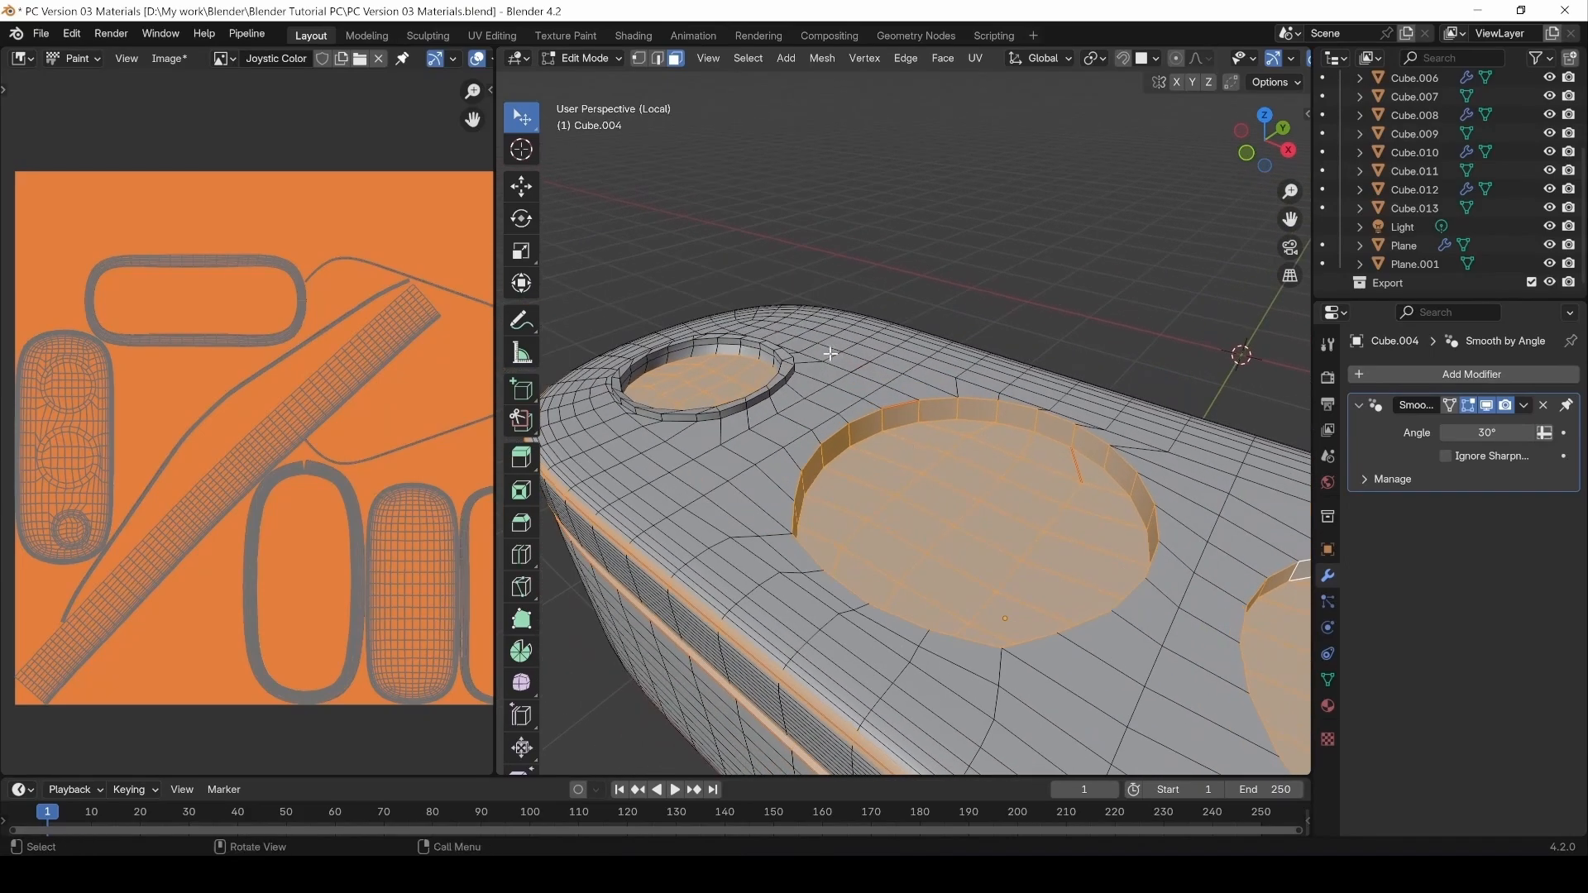
{"action": "scroll", "coordinate": [766, 397], "scroll_direction": "up", "scroll_amount": 3}
{"action": "middle_click_drag", "start_coordinate": [702, 415], "coordinate": [1031, 494], "text": "shift"}
{"action": "left_click", "coordinate": [989, 453], "text": "alt+shift"}
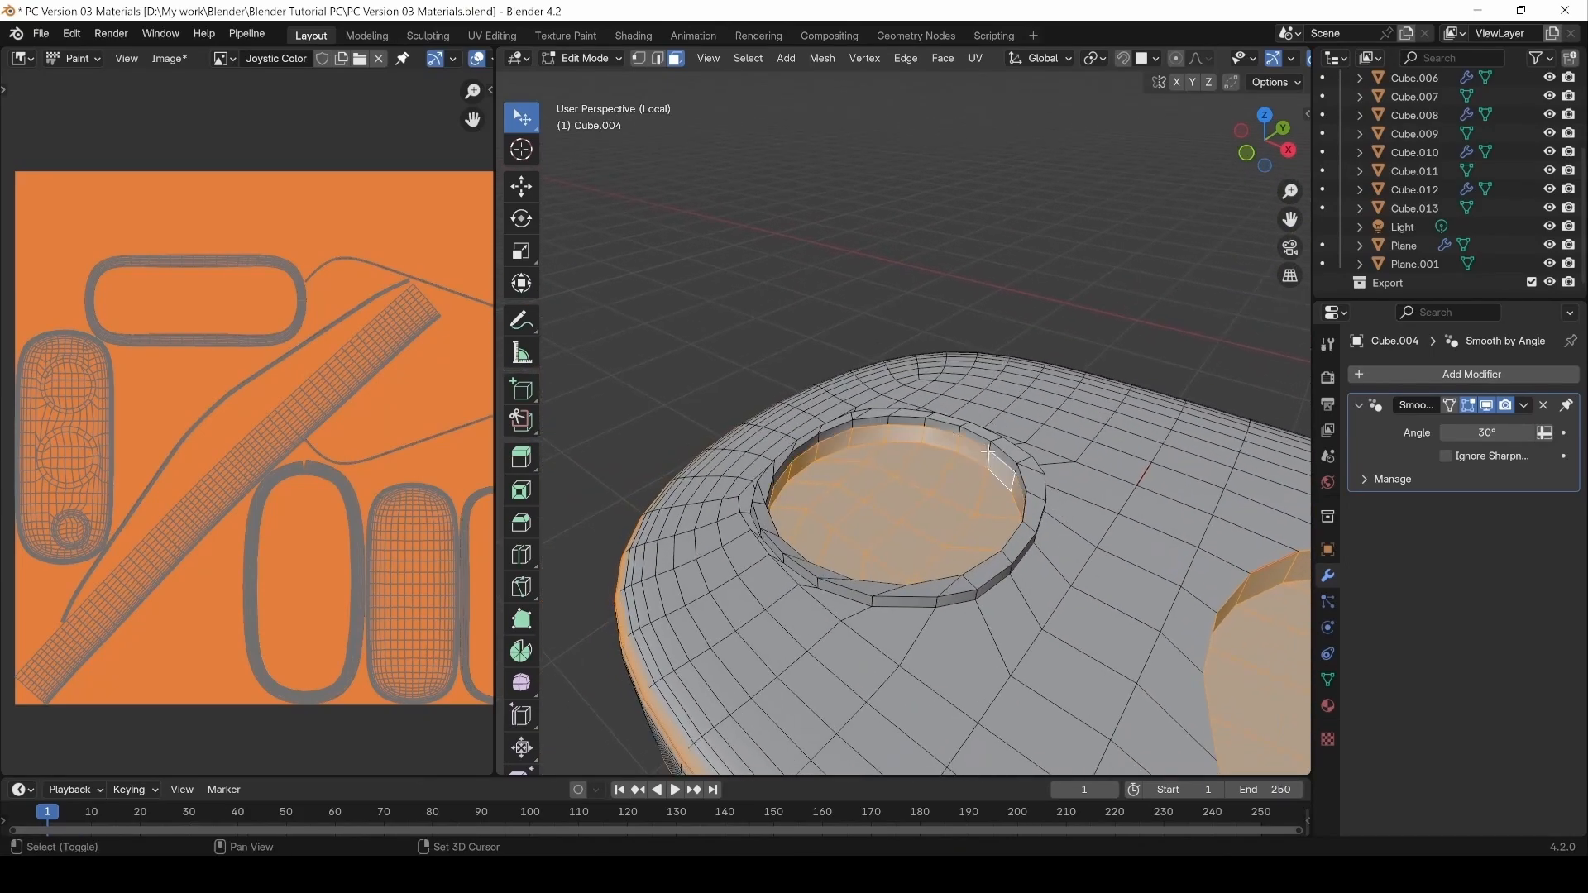
Switch the base back to Texture Paint and turn on the face selection mask.
{"action": "scroll", "coordinate": [922, 514], "scroll_direction": "down", "scroll_amount": 8}
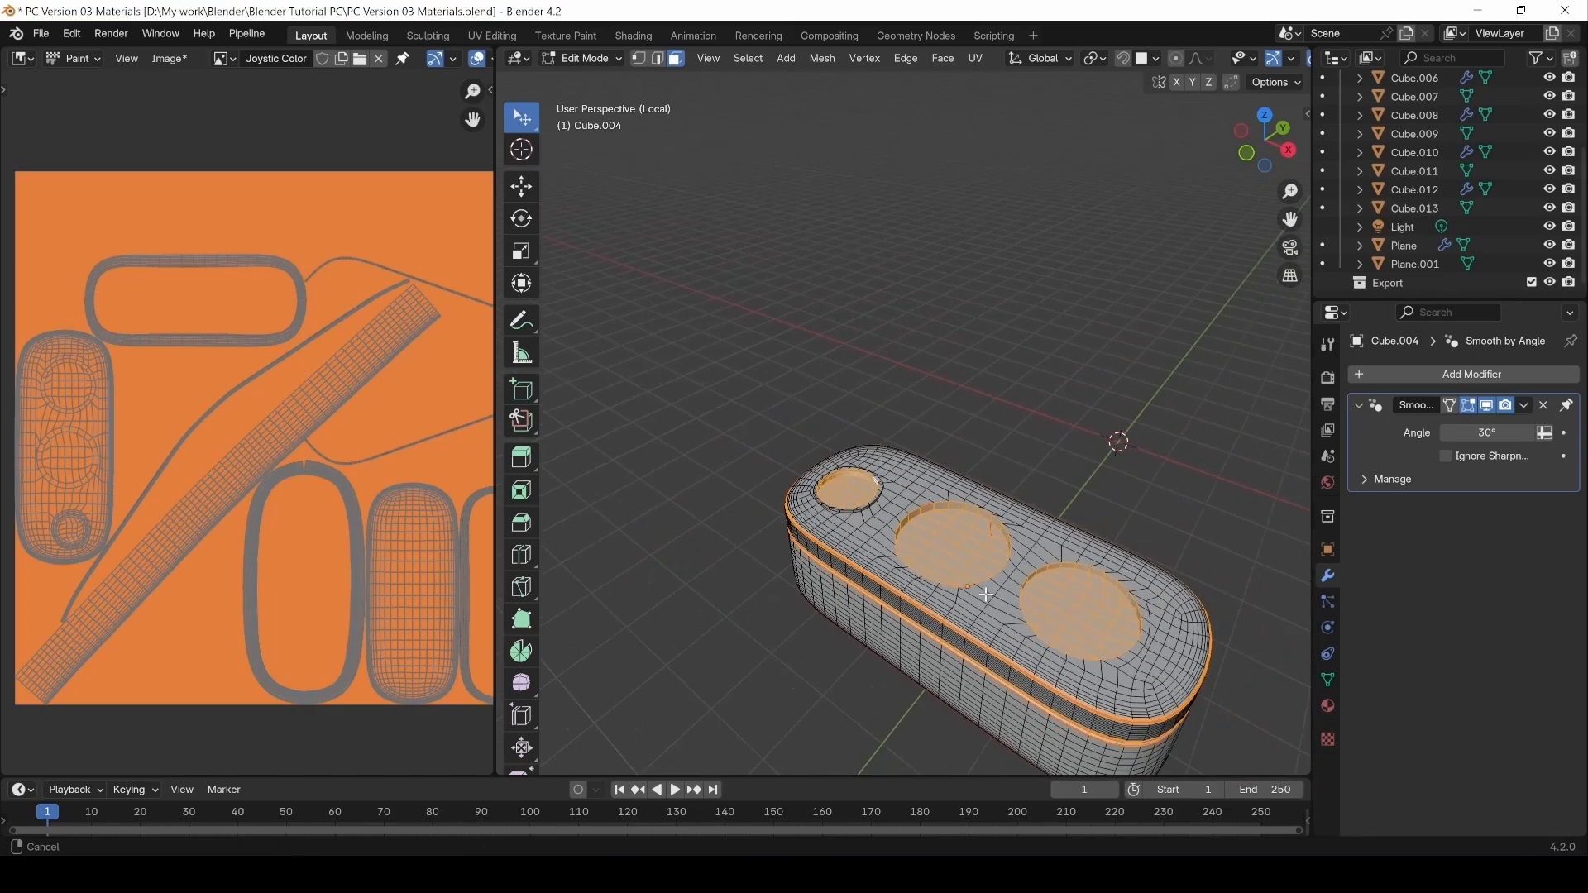
{"action": "middle_click_drag", "start_coordinate": [954, 623], "coordinate": [846, 560], "text": "shift"}
{"action": "scroll", "coordinate": [819, 556], "scroll_direction": "up", "scroll_amount": 6}
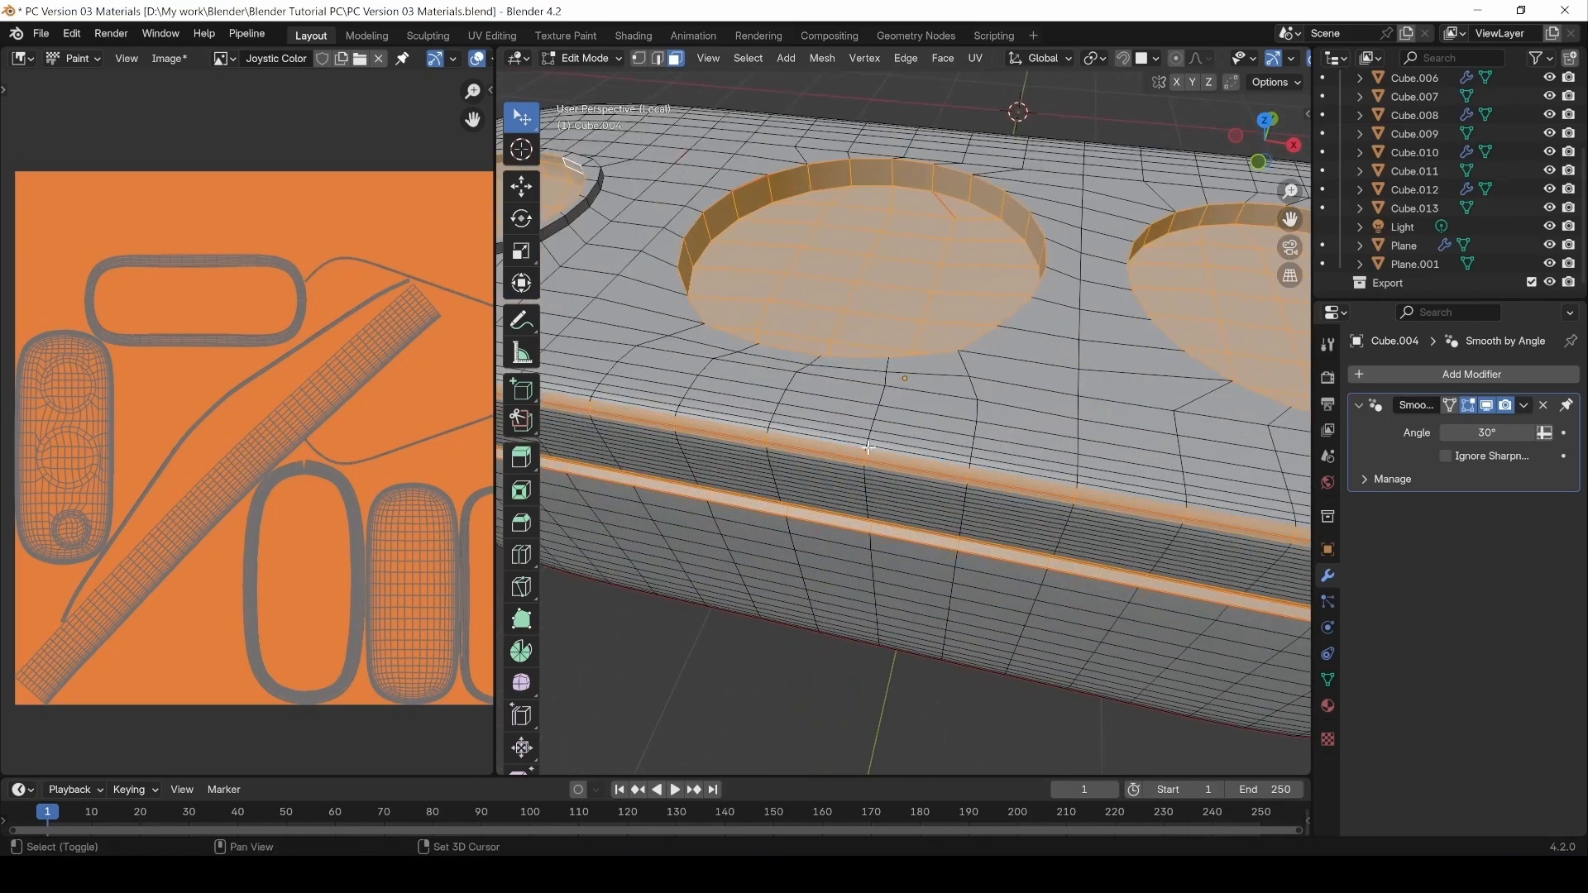
{"action": "scroll", "coordinate": [868, 463], "scroll_direction": "down", "scroll_amount": 5}
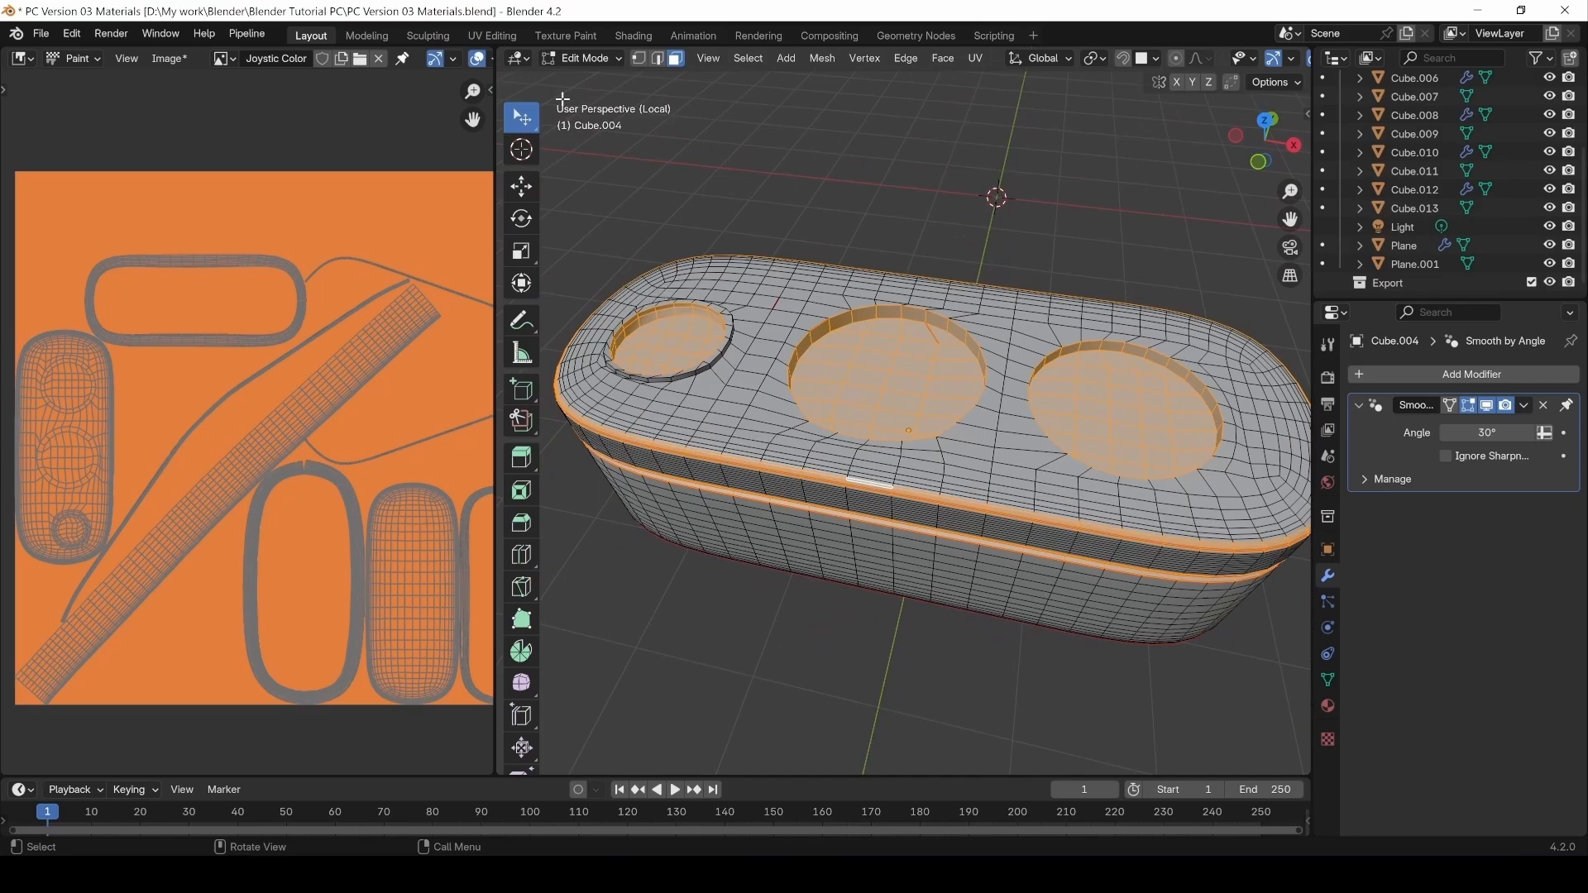
{"action": "left_click", "coordinate": [575, 58]}
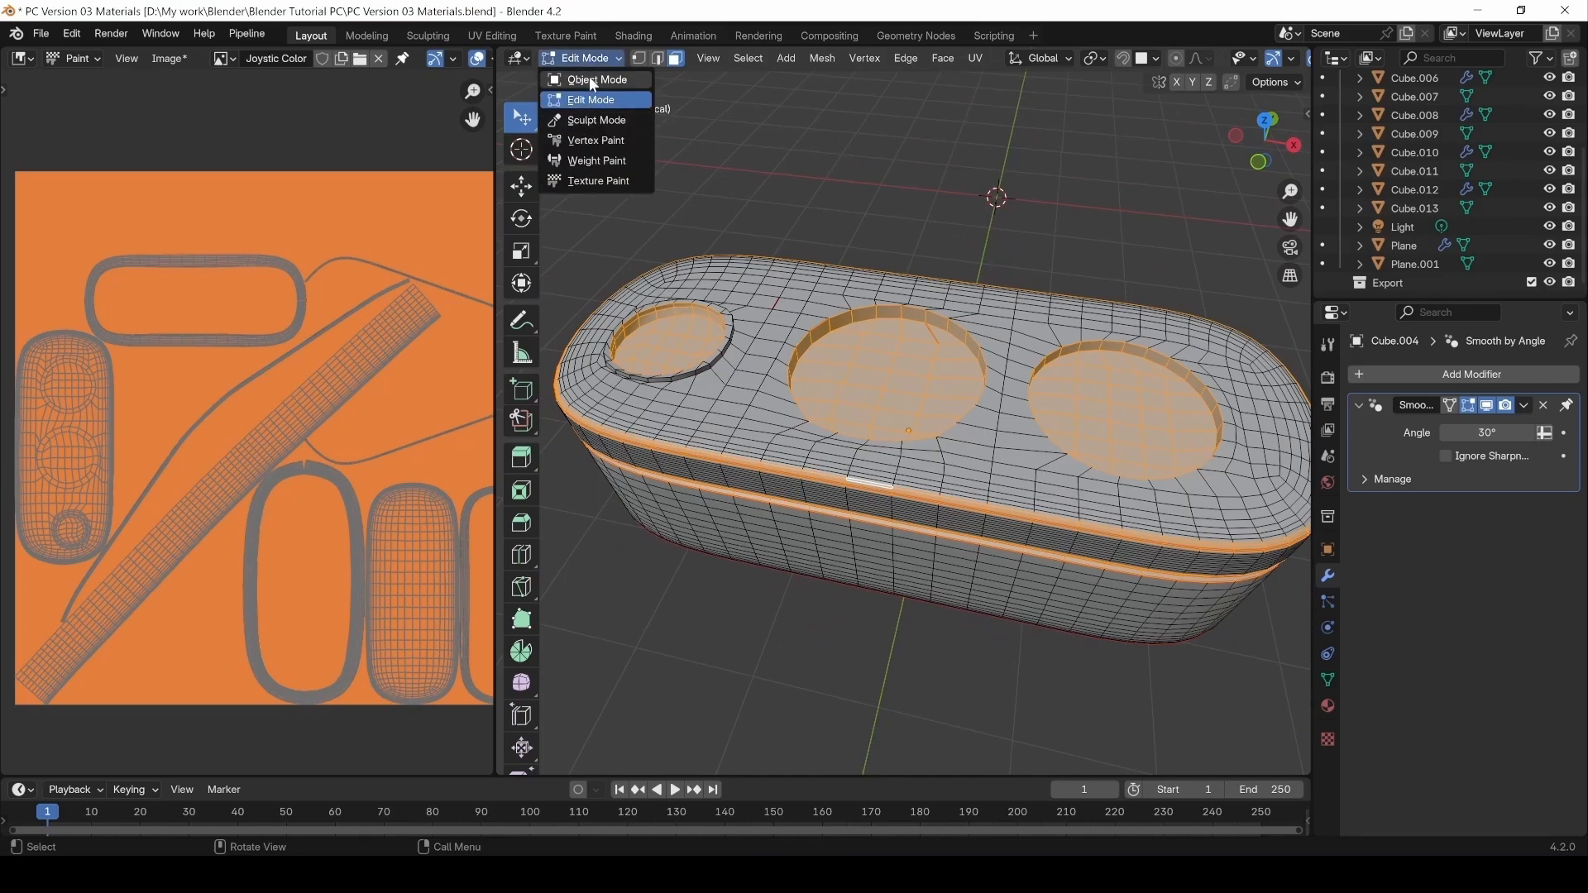
{"action": "left_click", "coordinate": [597, 181]}
{"action": "middle_click_drag", "start_coordinate": [799, 338], "coordinate": [756, 333]}
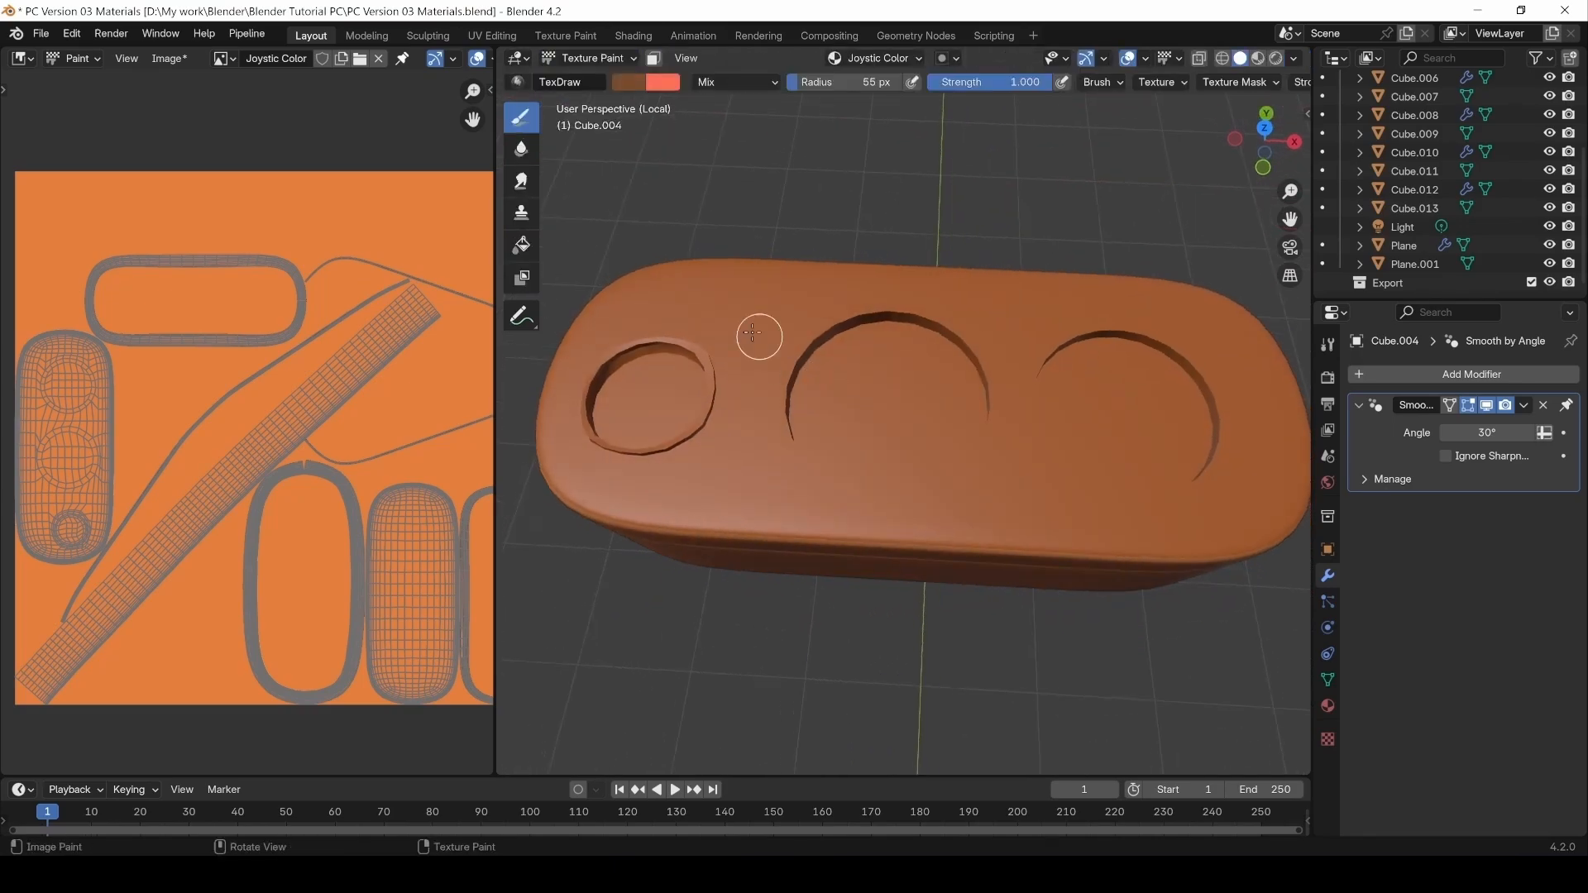
{"action": "scroll", "coordinate": [860, 440], "scroll_direction": "up", "scroll_amount": 3}
{"action": "left_click", "coordinate": [653, 60]}
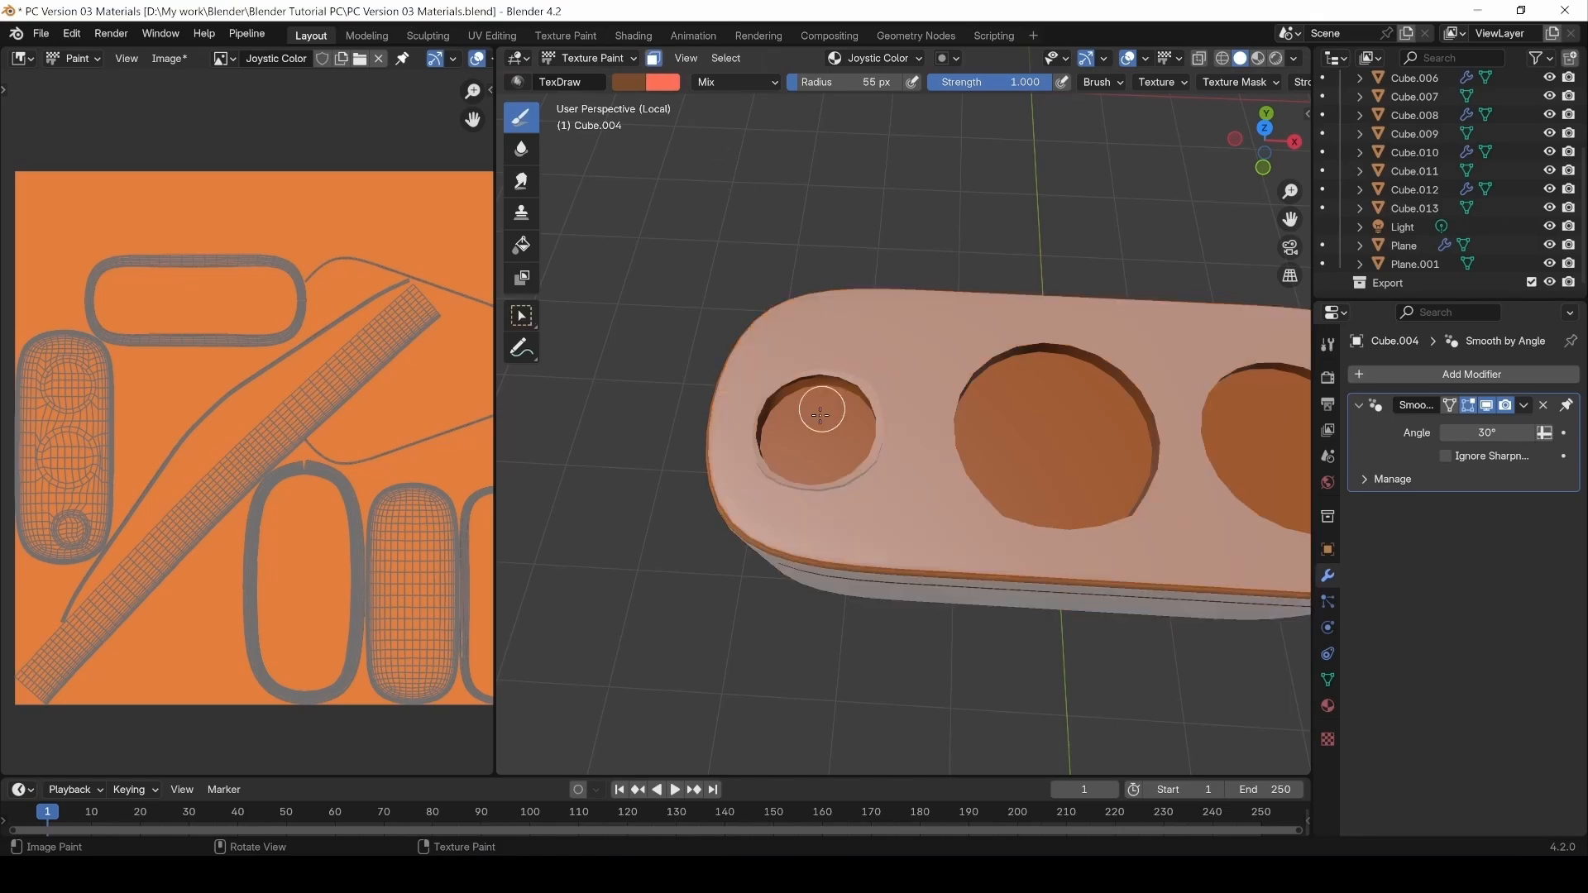
Paint the floor and walls of the small joystick recess dark brown.
{"action": "mouse_move", "coordinate": [816, 415]}
{"action": "left_mouse_down"}
{"action": "mouse_move", "coordinate": [843, 436]}
{"action": "mouse_move", "coordinate": [848, 392]}
{"action": "left_mouse_up"}
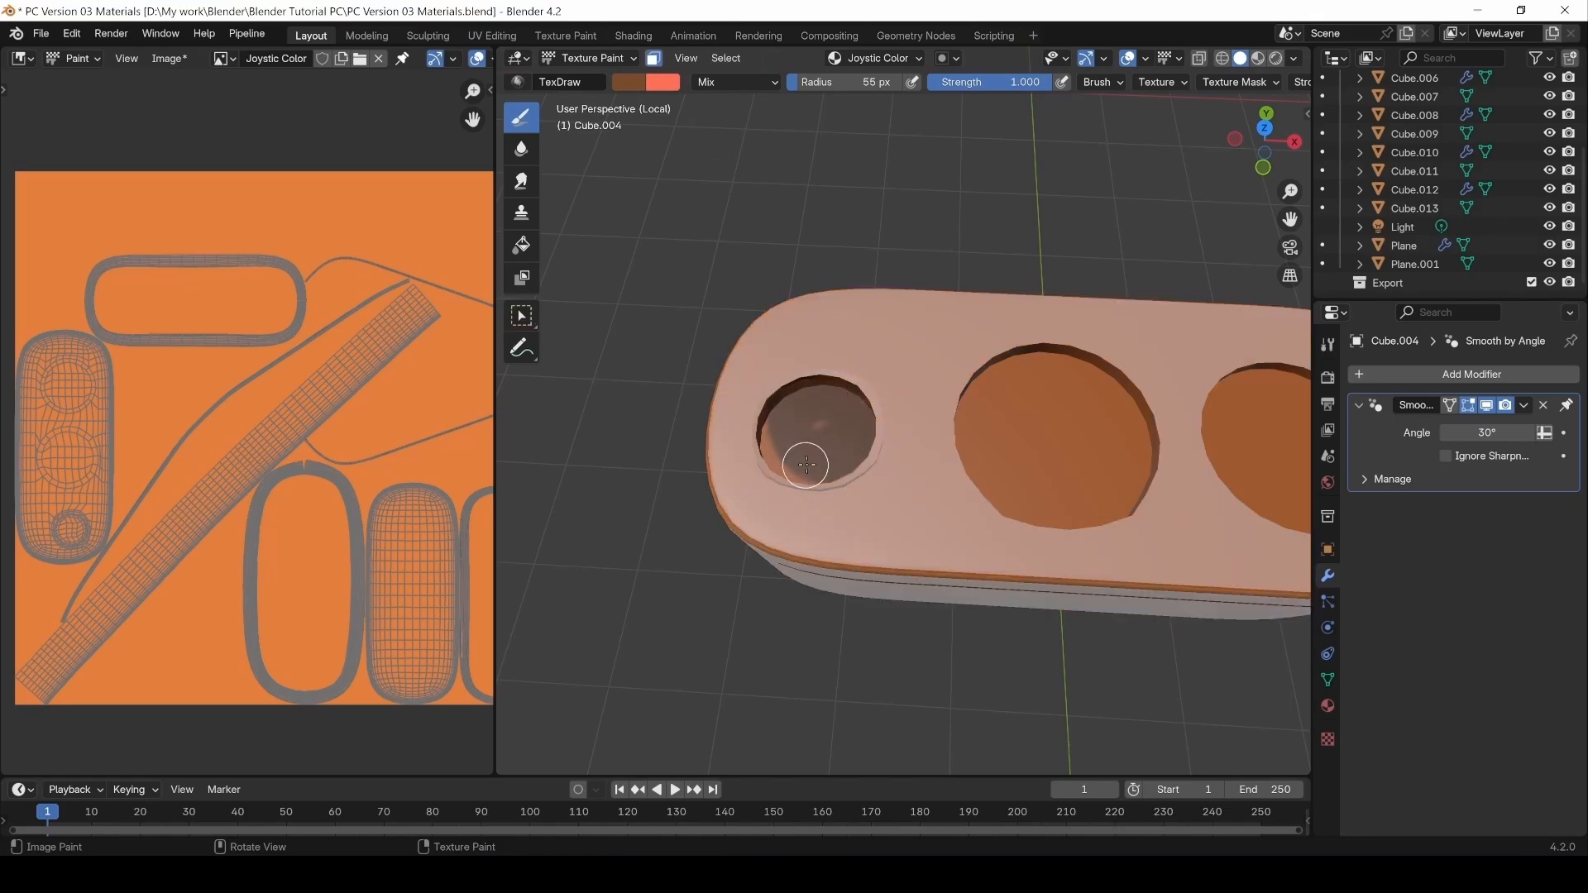
{"action": "middle_click_drag", "start_coordinate": [877, 434], "coordinate": [833, 402]}
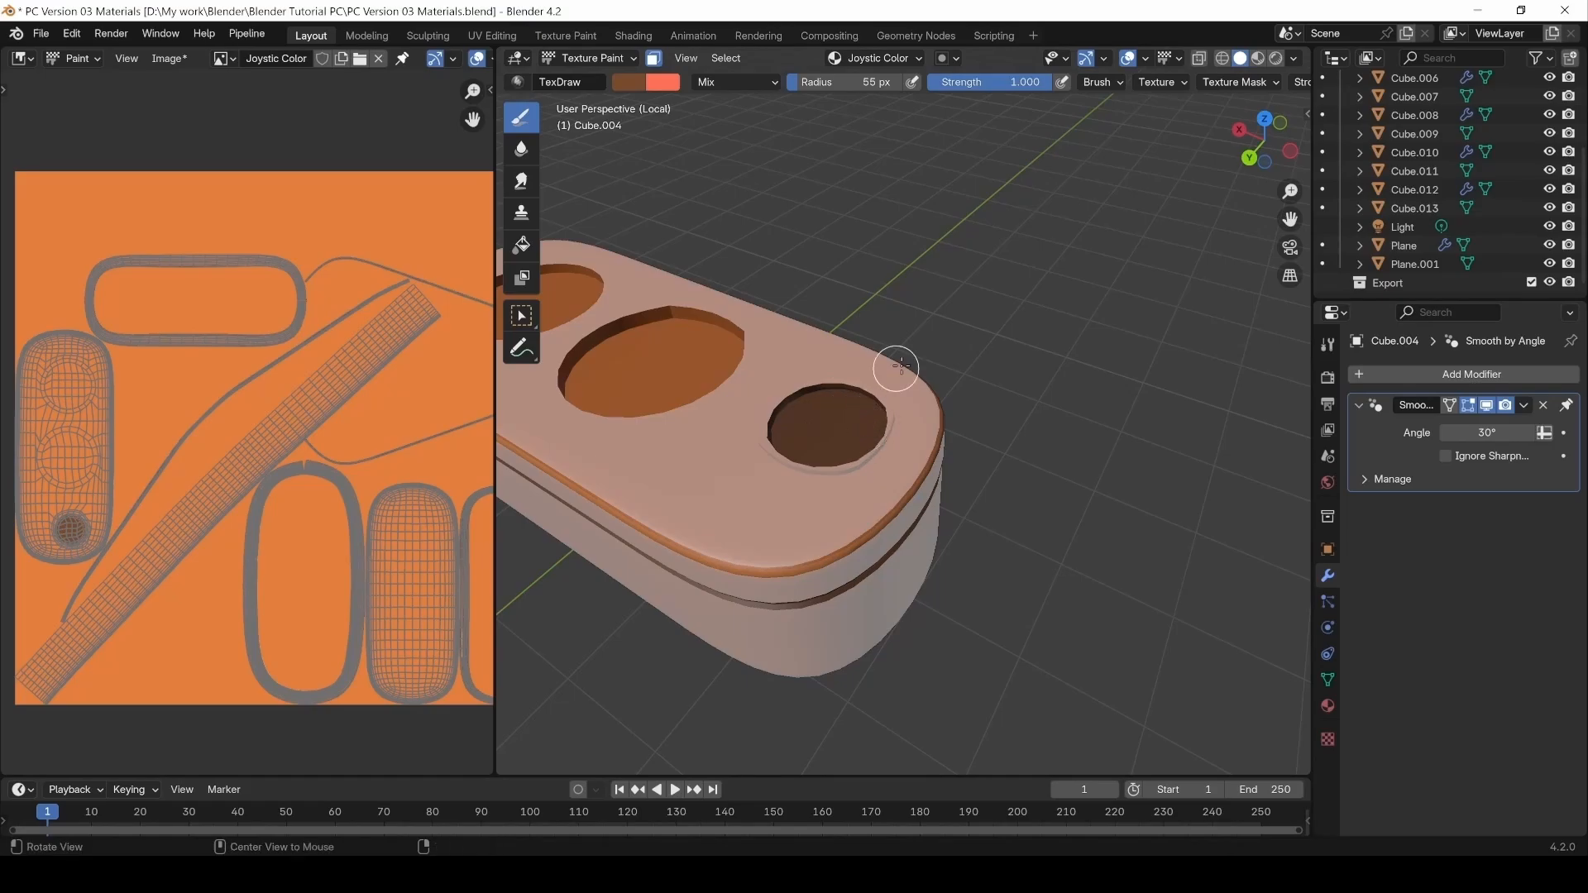
{"action": "mouse_move", "coordinate": [902, 365]}
{"action": "left_mouse_down", "text": "alt"}
{"action": "mouse_move", "coordinate": [719, 326]}
{"action": "mouse_move", "coordinate": [732, 329]}
{"action": "left_mouse_up", "text": "alt"}
{"action": "left_click_drag", "start_coordinate": [862, 390], "coordinate": [832, 463], "text": "alt"}
Set the brush radius to 61 px and paint the middle button recess dark brown.
{"action": "key", "text": "f"}
{"action": "left_click", "coordinate": [889, 323]}
{"action": "mouse_move", "coordinate": [873, 313]}
{"action": "left_mouse_down"}
{"action": "mouse_move", "coordinate": [900, 252]}
{"action": "mouse_move", "coordinate": [990, 263]}
{"action": "left_mouse_up"}
{"action": "scroll", "coordinate": [1007, 189], "scroll_direction": "up", "scroll_amount": 2}
{"action": "middle_click_drag", "start_coordinate": [1007, 189], "coordinate": [819, 382], "text": "shift"}
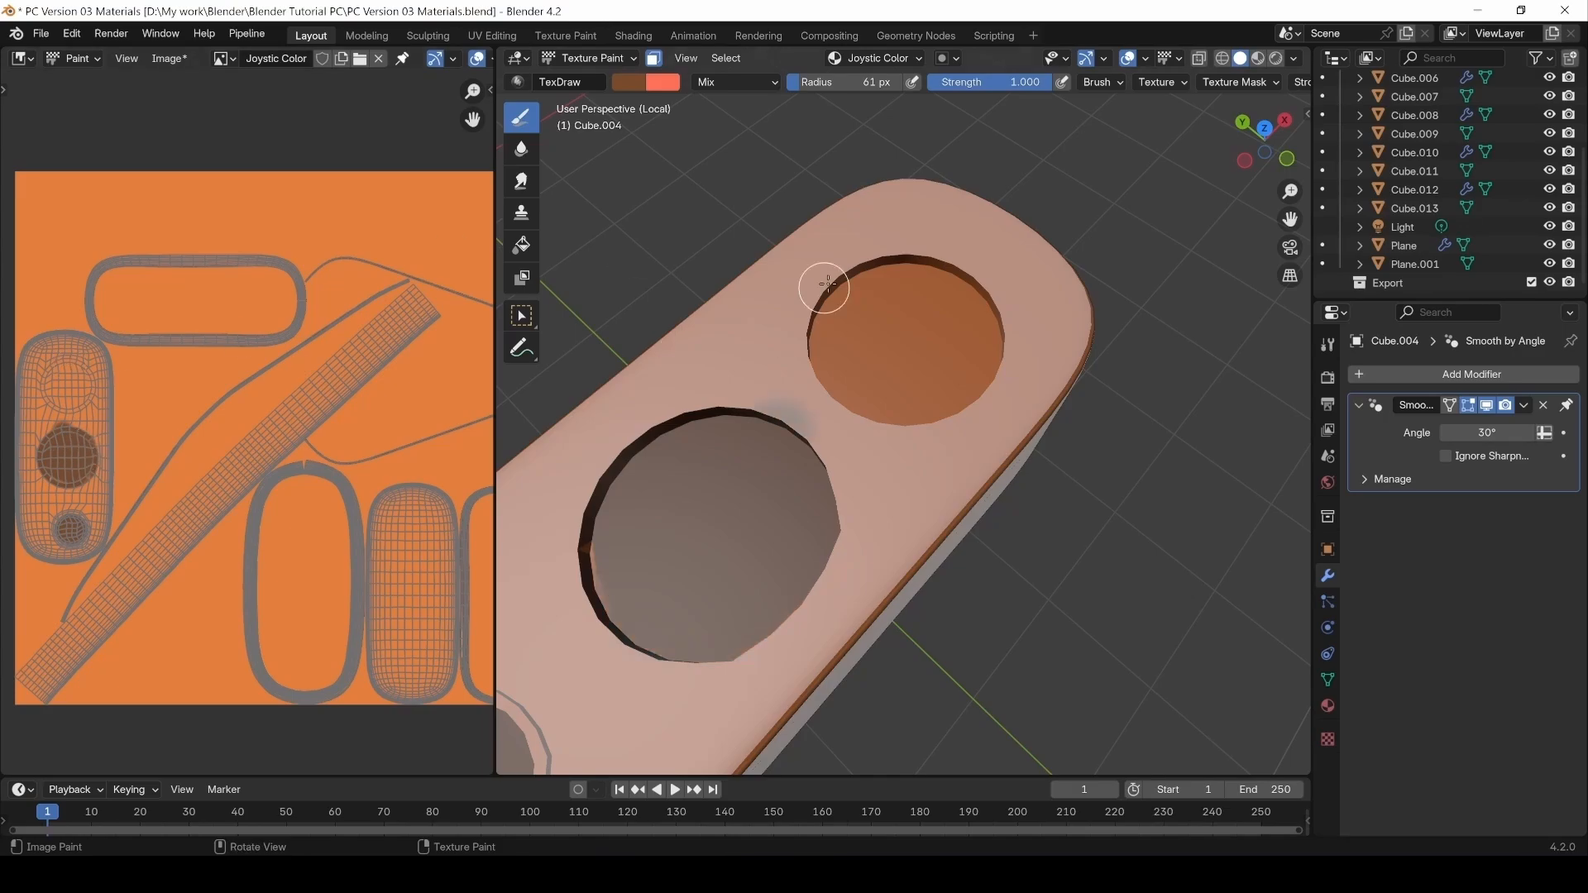
Paint the button recess at the end opposite the joystick dark brown.
{"action": "left_click_drag", "start_coordinate": [823, 284], "coordinate": [857, 370]}
{"action": "mouse_move", "coordinate": [929, 394]}
{"action": "left_mouse_down"}
{"action": "mouse_move", "coordinate": [951, 290]}
{"action": "mouse_move", "coordinate": [827, 330]}
{"action": "mouse_move", "coordinate": [944, 296]}
{"action": "mouse_move", "coordinate": [908, 369]}
{"action": "left_mouse_up"}
{"action": "scroll", "coordinate": [827, 431], "scroll_direction": "down", "scroll_amount": 4}
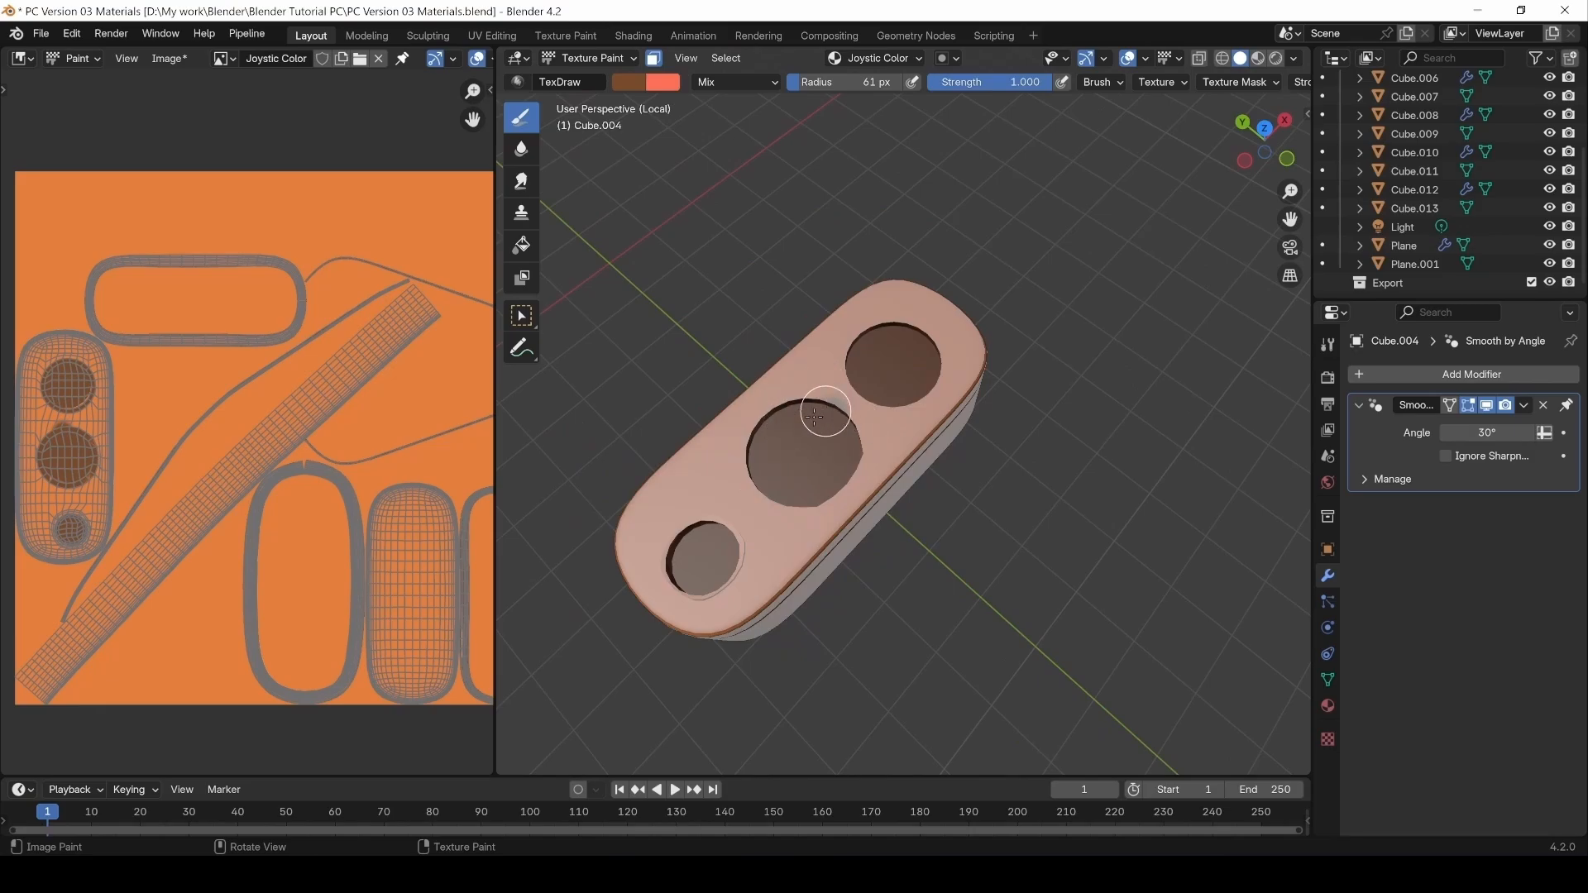
{"action": "middle_click_drag", "start_coordinate": [937, 539], "coordinate": [798, 433]}
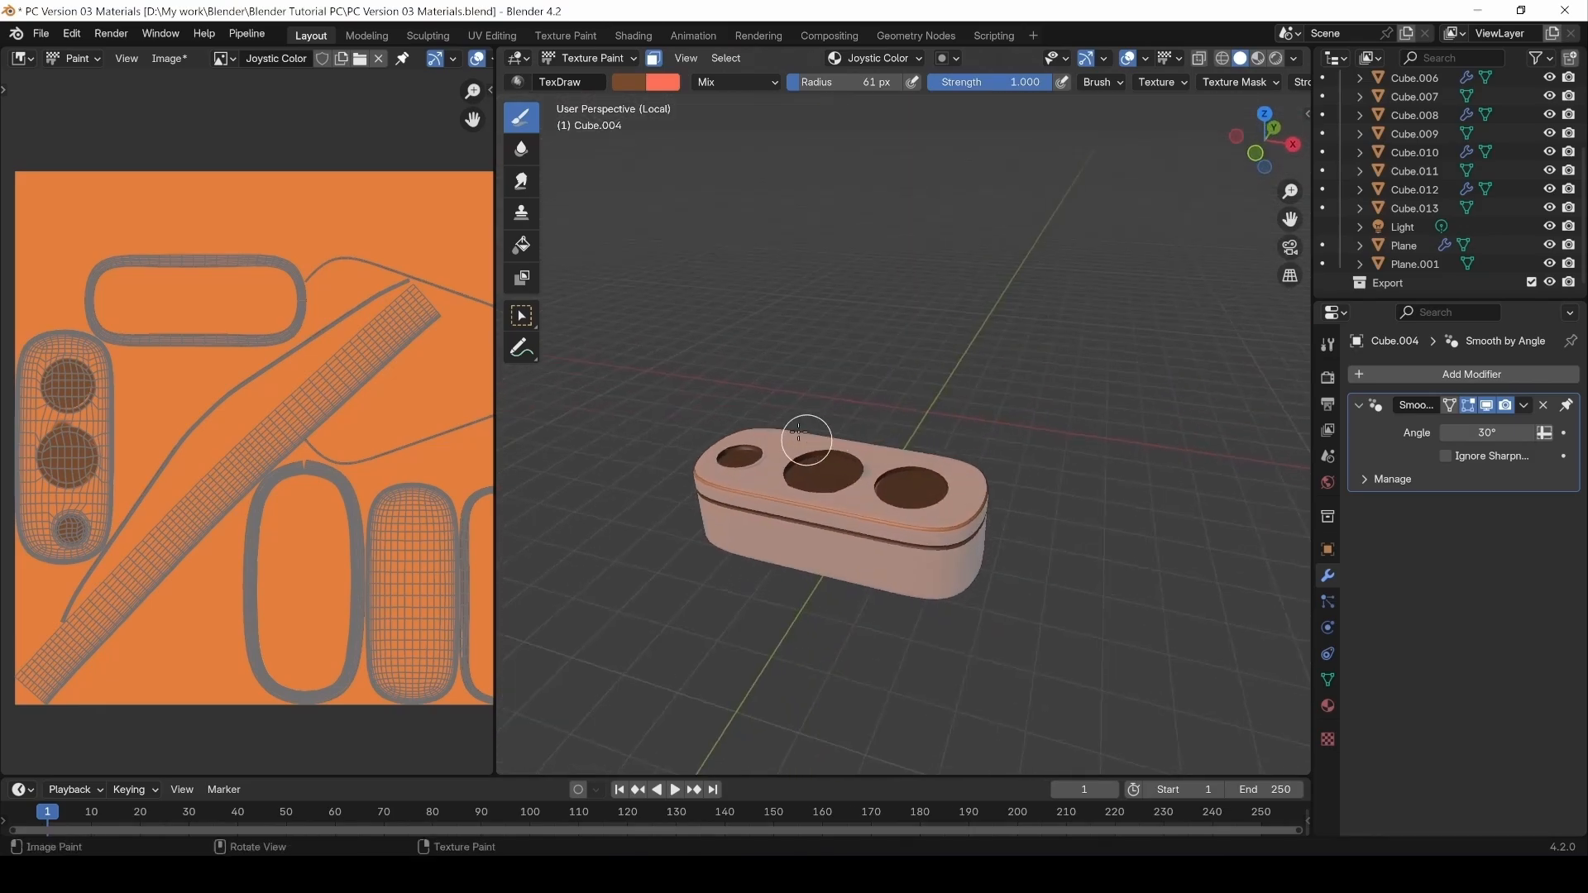
With the face selection mask off, sample the base's orange and paint over the dark smudge beside the middle recess.
{"action": "left_click", "coordinate": [654, 58]}
{"action": "middle_click_drag", "start_coordinate": [904, 319], "coordinate": [904, 525]}
{"action": "scroll", "coordinate": [851, 542], "scroll_direction": "up", "scroll_amount": 6}
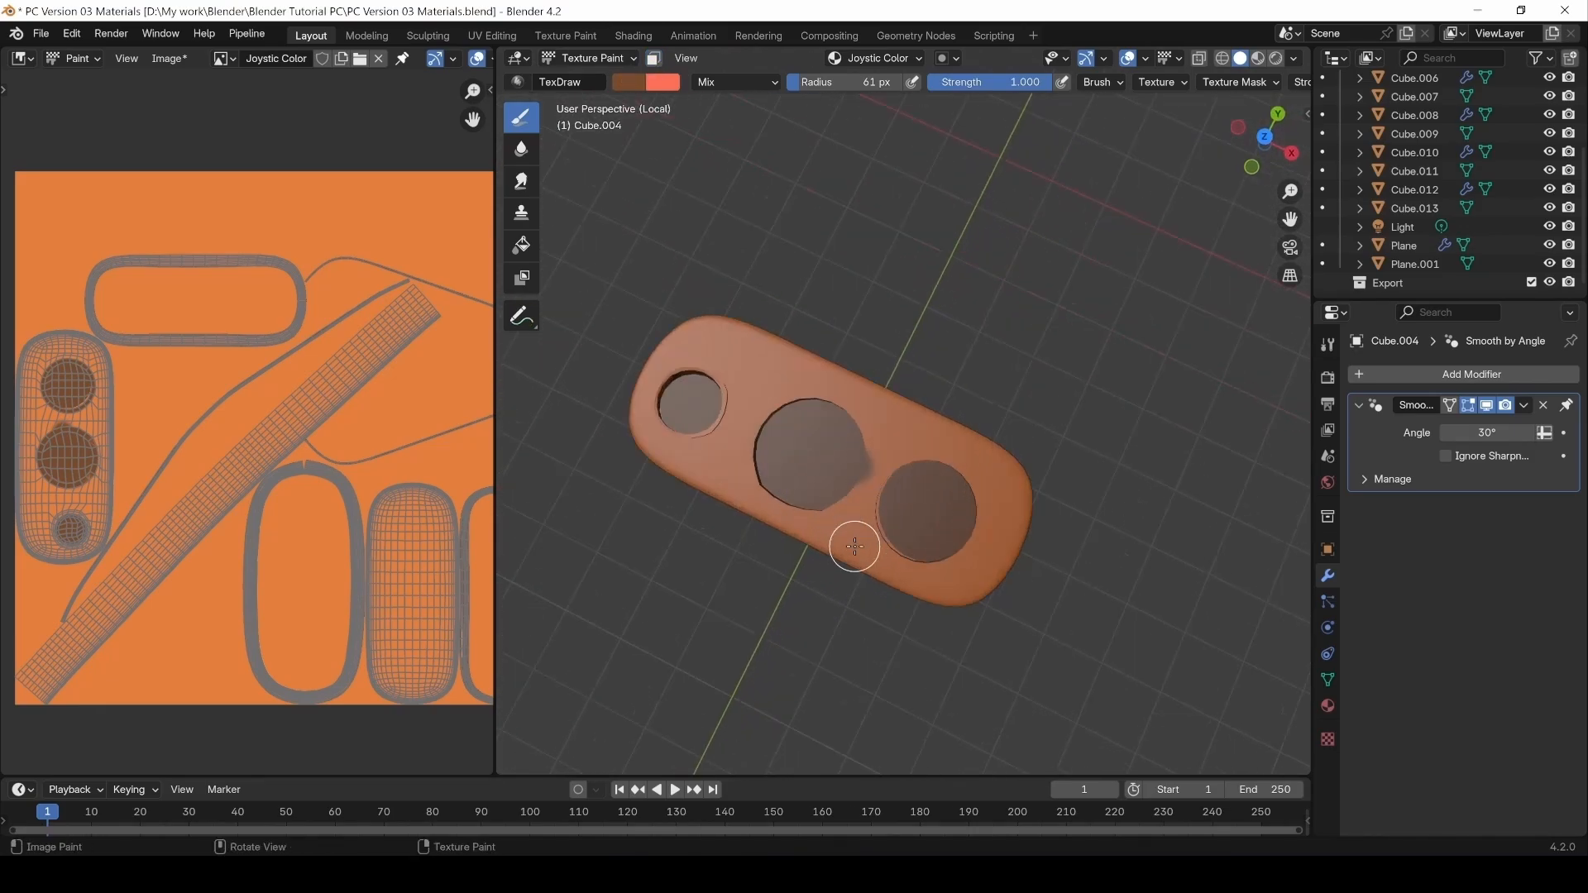
{"action": "middle_click_drag", "start_coordinate": [854, 399], "coordinate": [852, 471], "text": "shift"}
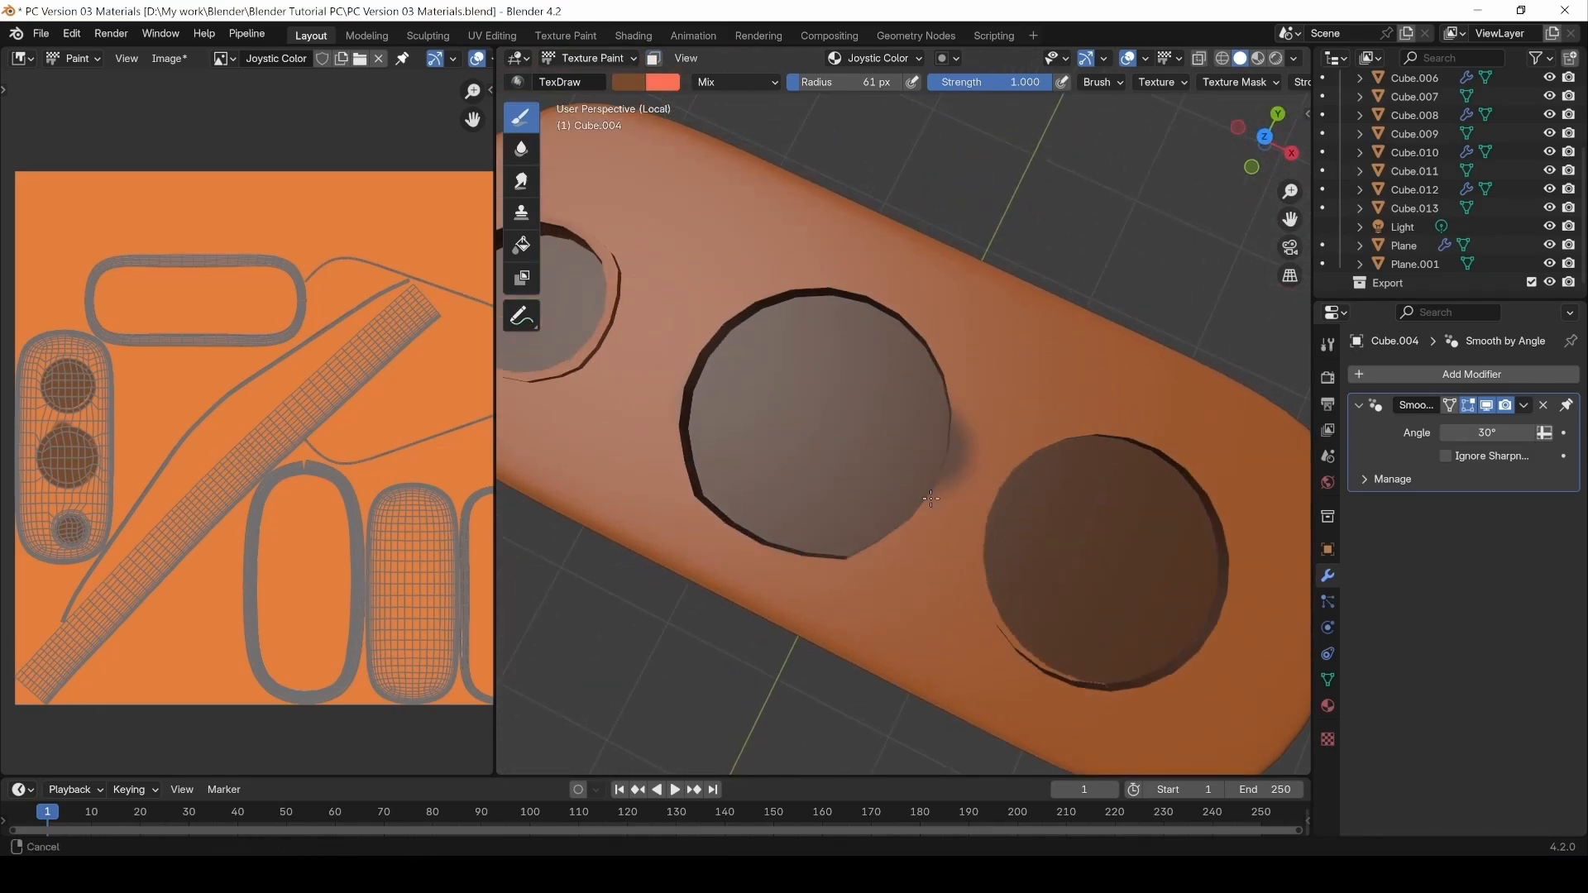
{"action": "left_click", "coordinate": [619, 80]}
{"action": "left_click", "coordinate": [793, 313]}
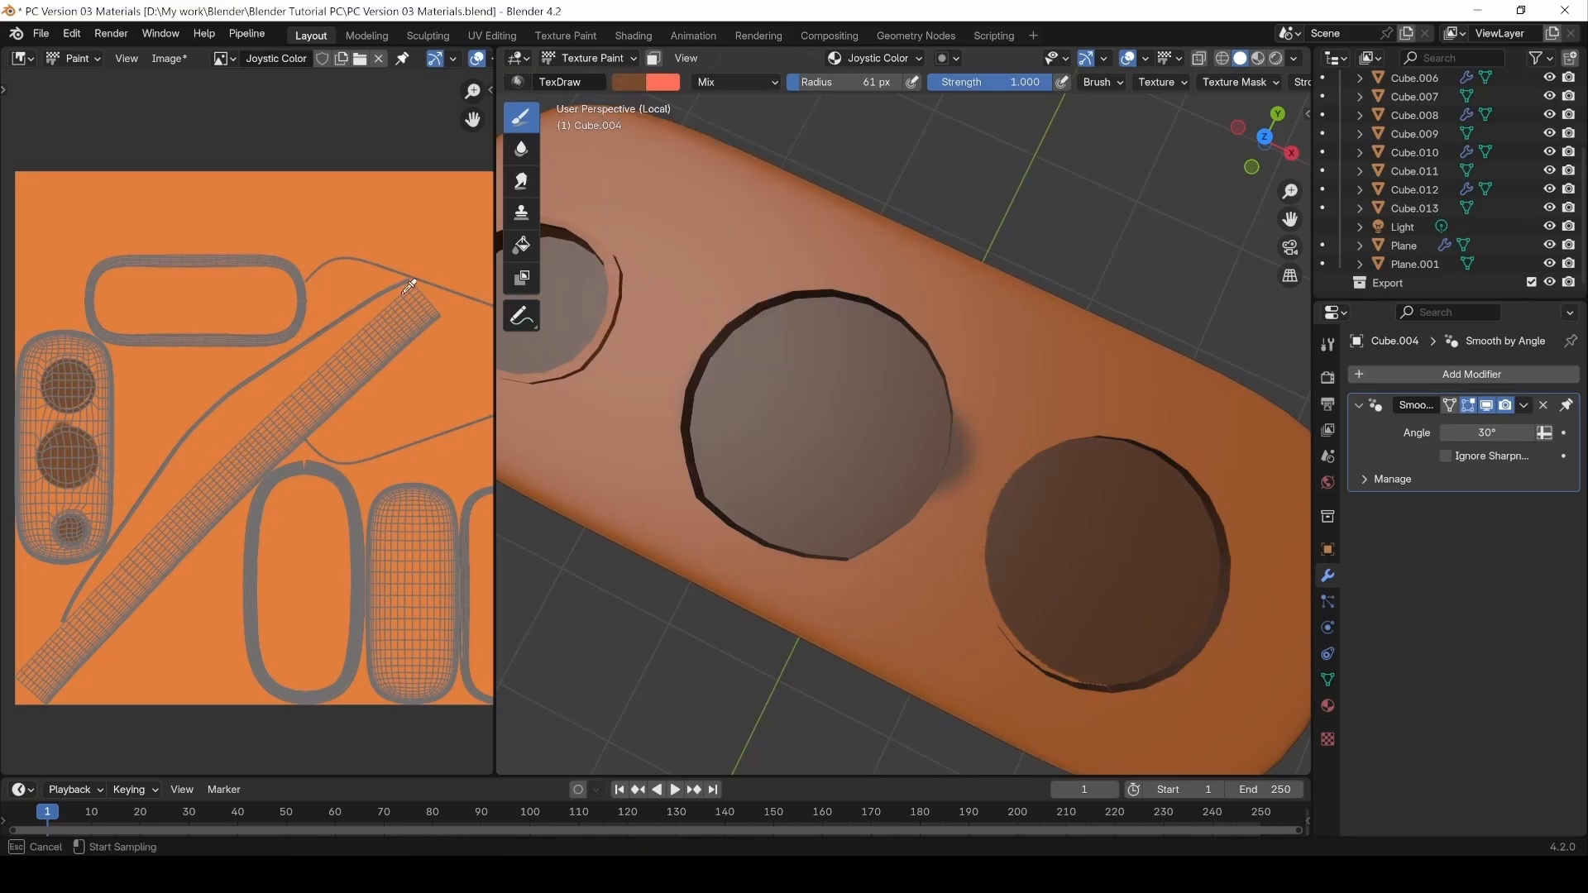
{"action": "left_click", "coordinate": [373, 212]}
{"action": "middle_click_drag", "start_coordinate": [968, 503], "coordinate": [852, 436], "text": "shift"}
{"action": "left_click_drag", "start_coordinate": [859, 401], "coordinate": [842, 481]}
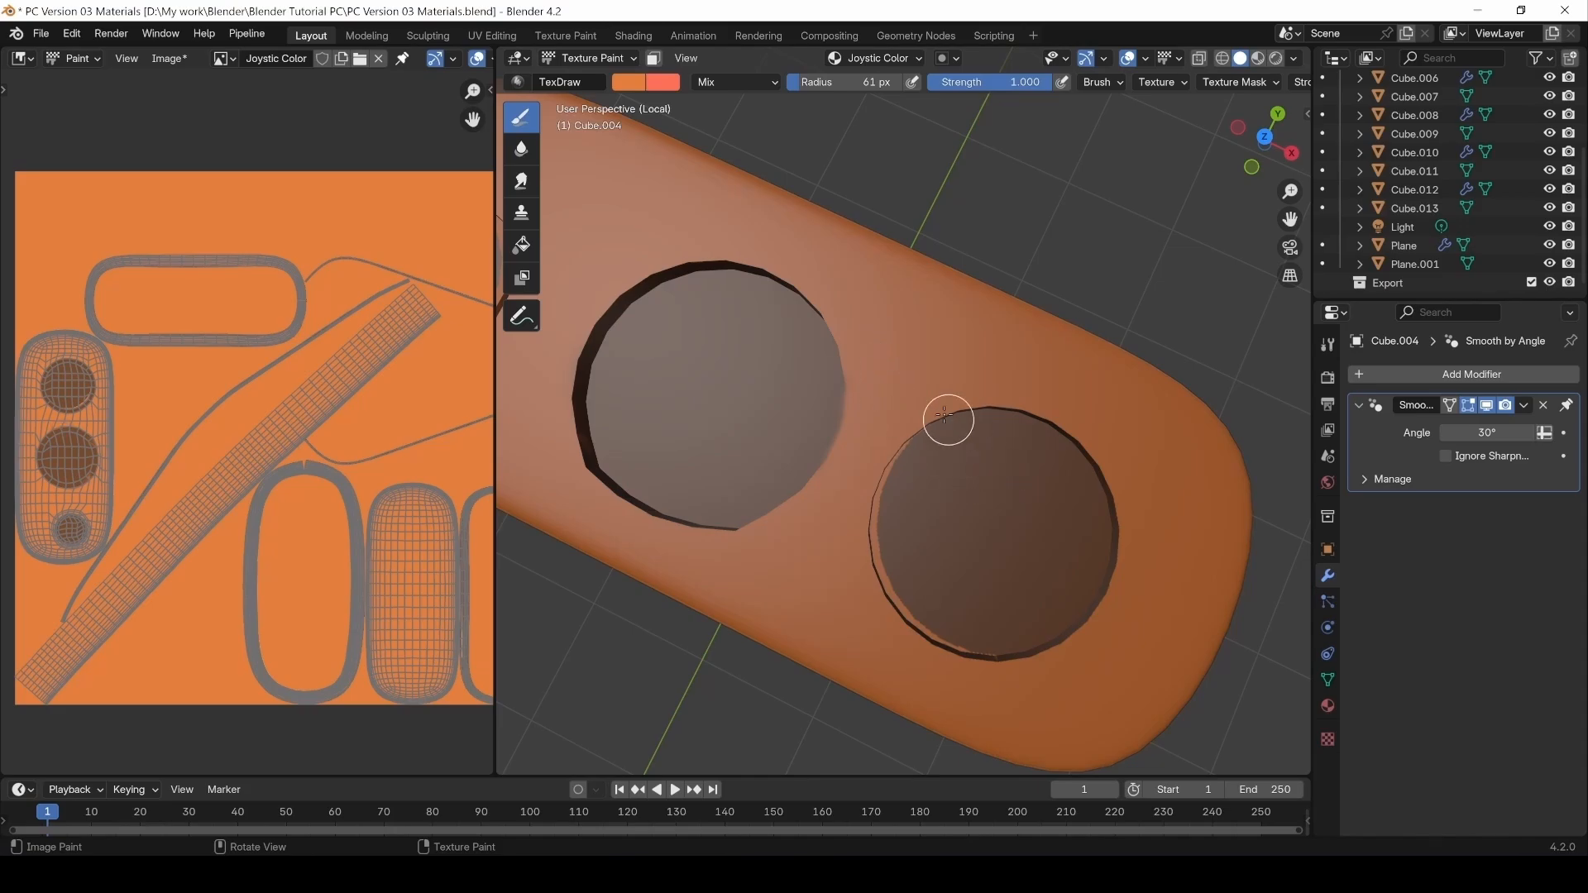
Sample the dark brown from the texture and, with the face selection mask on, cover the leftover orange inside the end button recess.
{"action": "left_click", "coordinate": [632, 79]}
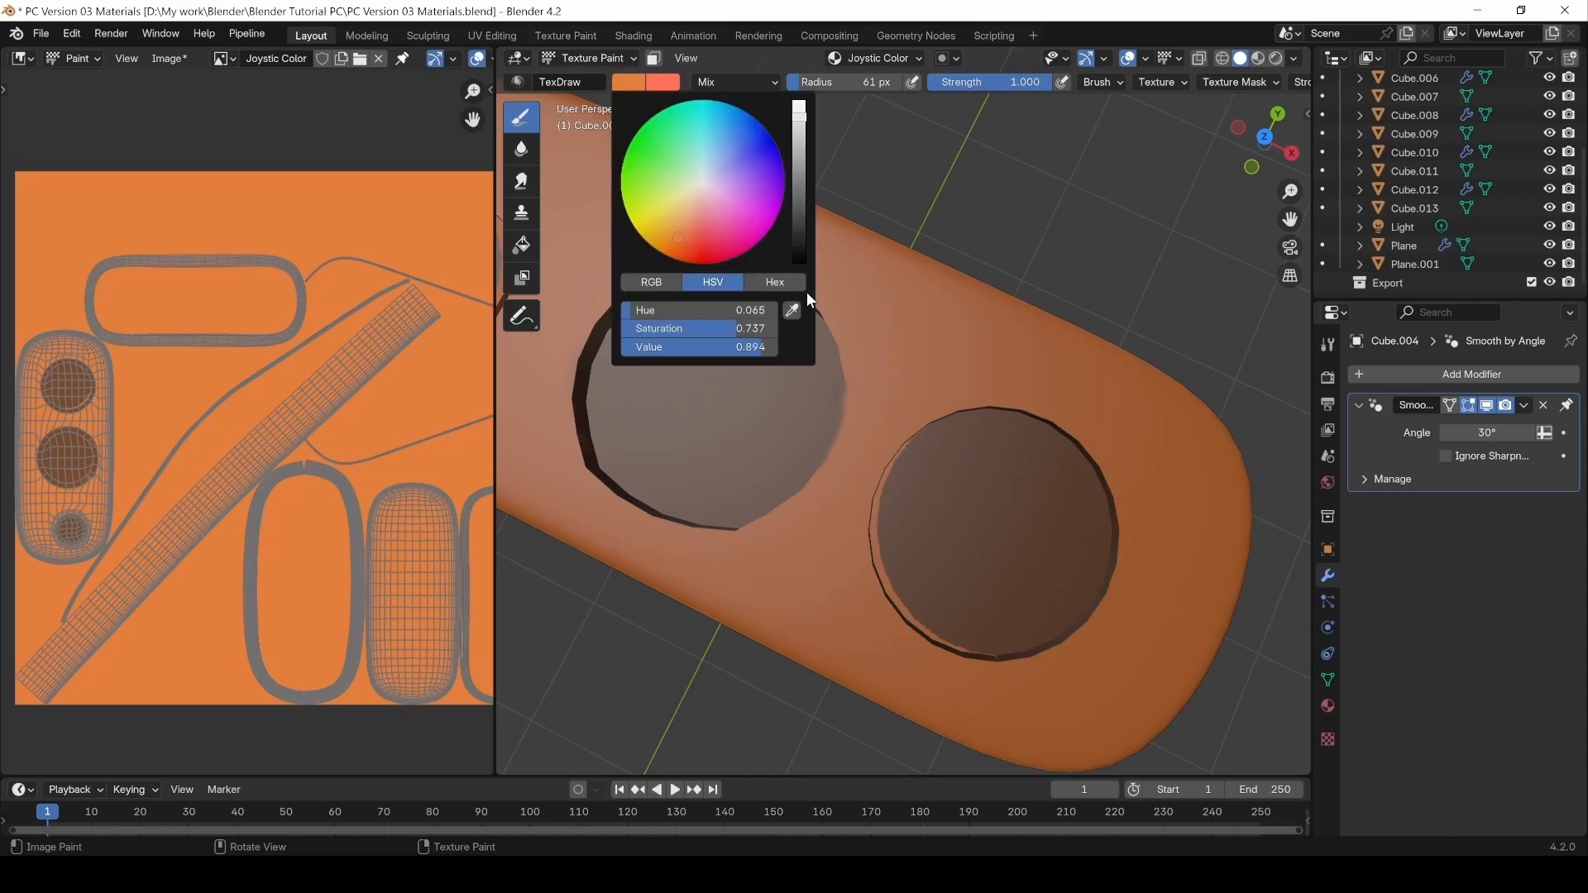
{"action": "left_click", "coordinate": [792, 312]}
{"action": "left_click", "coordinate": [75, 445]}
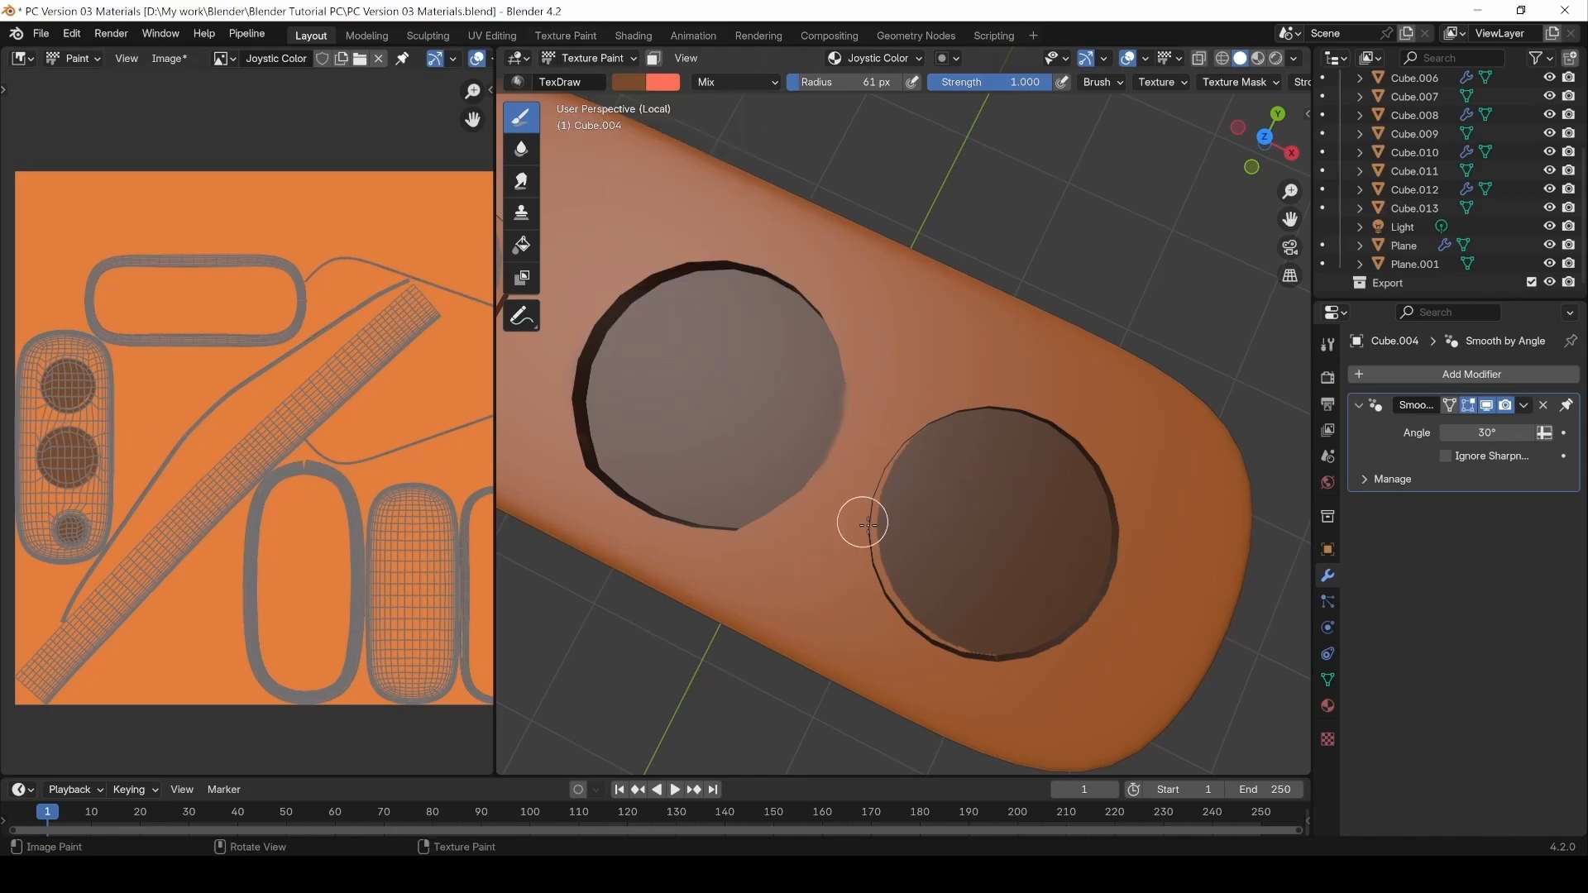
{"action": "middle_click_drag", "start_coordinate": [861, 521], "coordinate": [776, 520]}
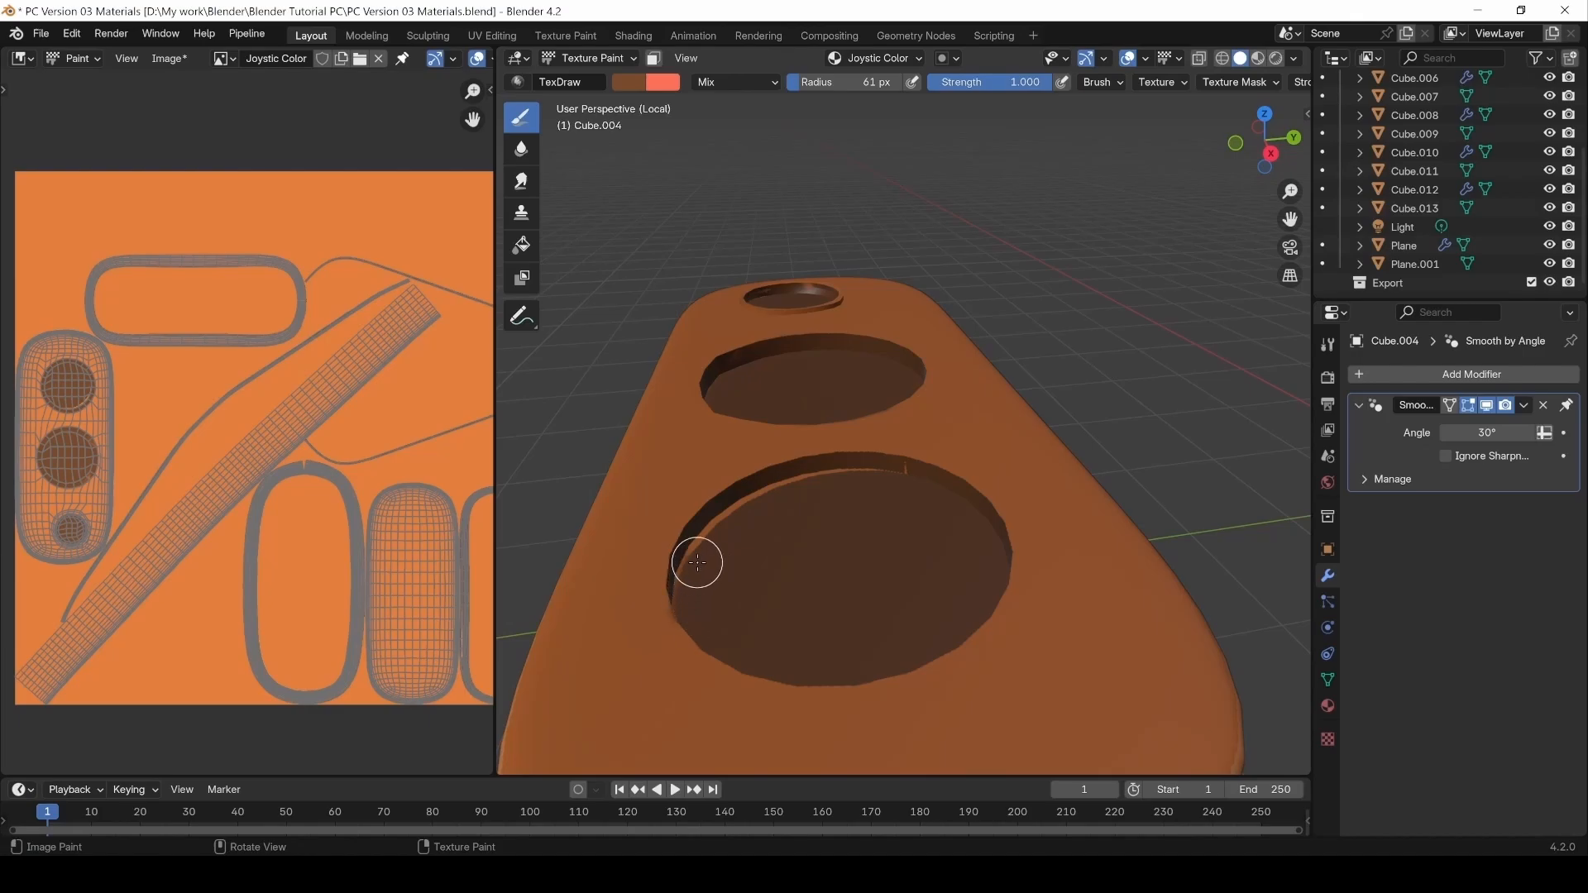
{"action": "left_click", "coordinate": [653, 58]}
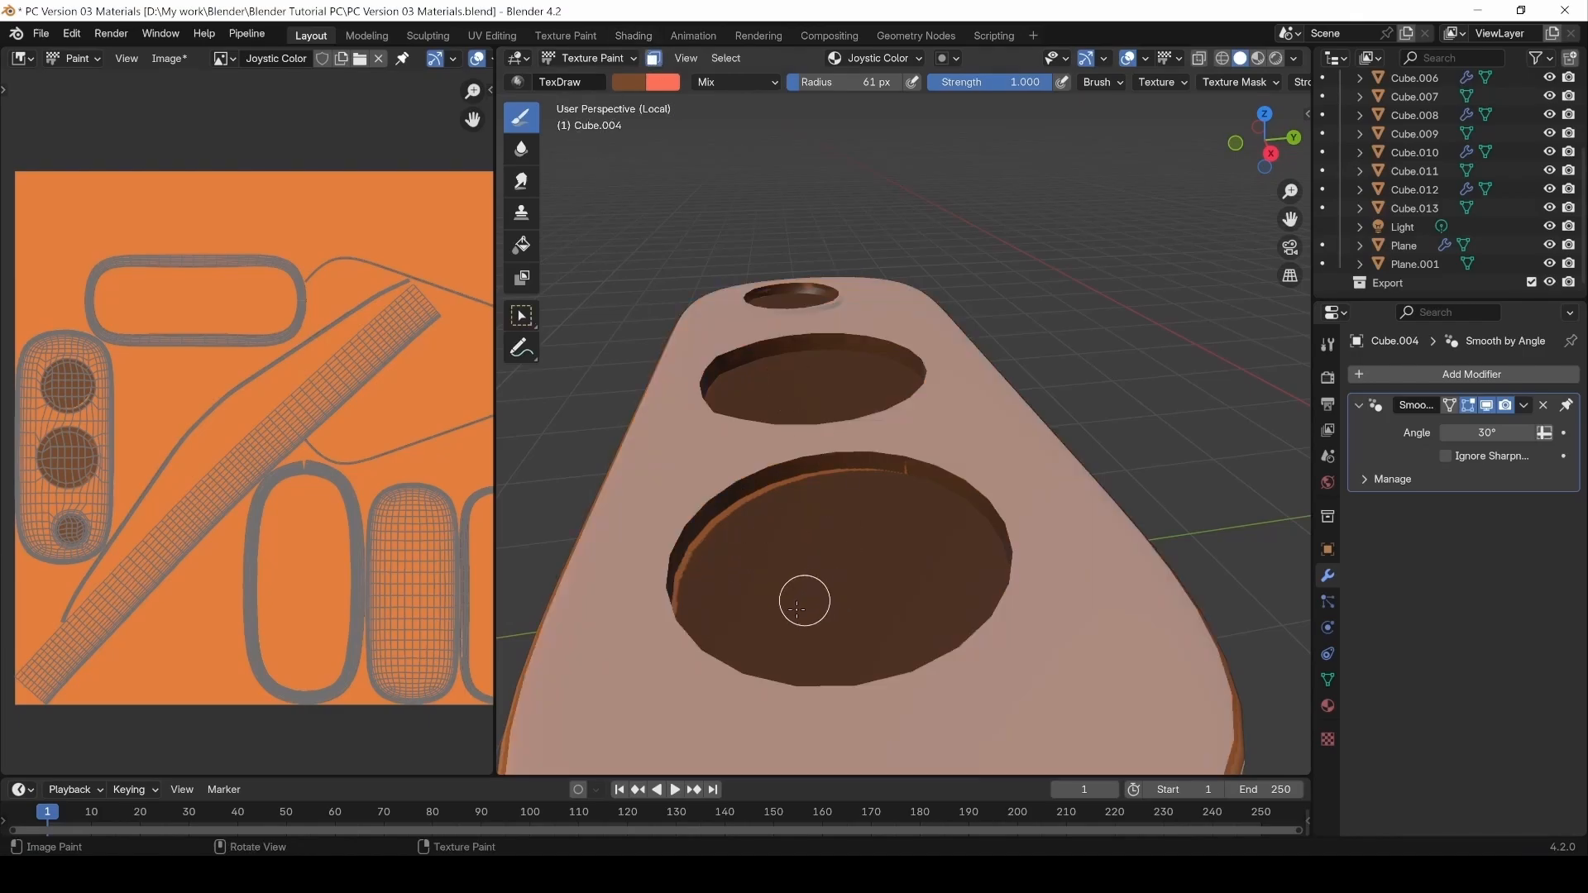
{"action": "mouse_move", "coordinate": [688, 563]}
{"action": "left_mouse_down"}
{"action": "mouse_move", "coordinate": [709, 524]}
{"action": "mouse_move", "coordinate": [944, 483]}
{"action": "left_mouse_up"}
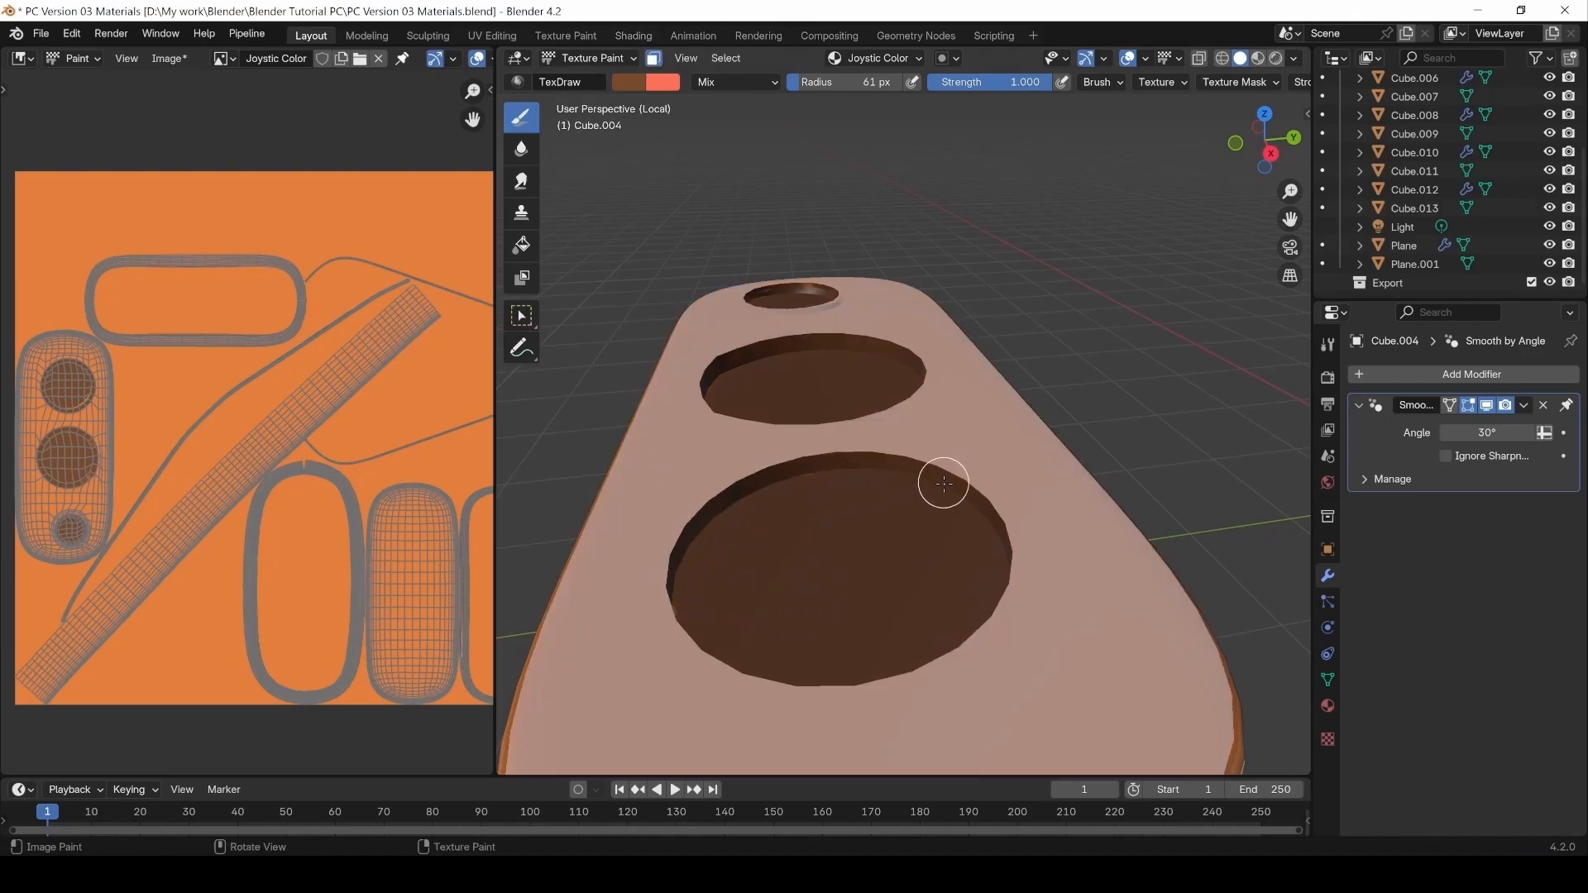
Check the remaining recesses, turn off the face selection mask and review the painted base from several angles.
{"action": "middle_click_drag", "start_coordinate": [807, 470], "coordinate": [839, 491]}
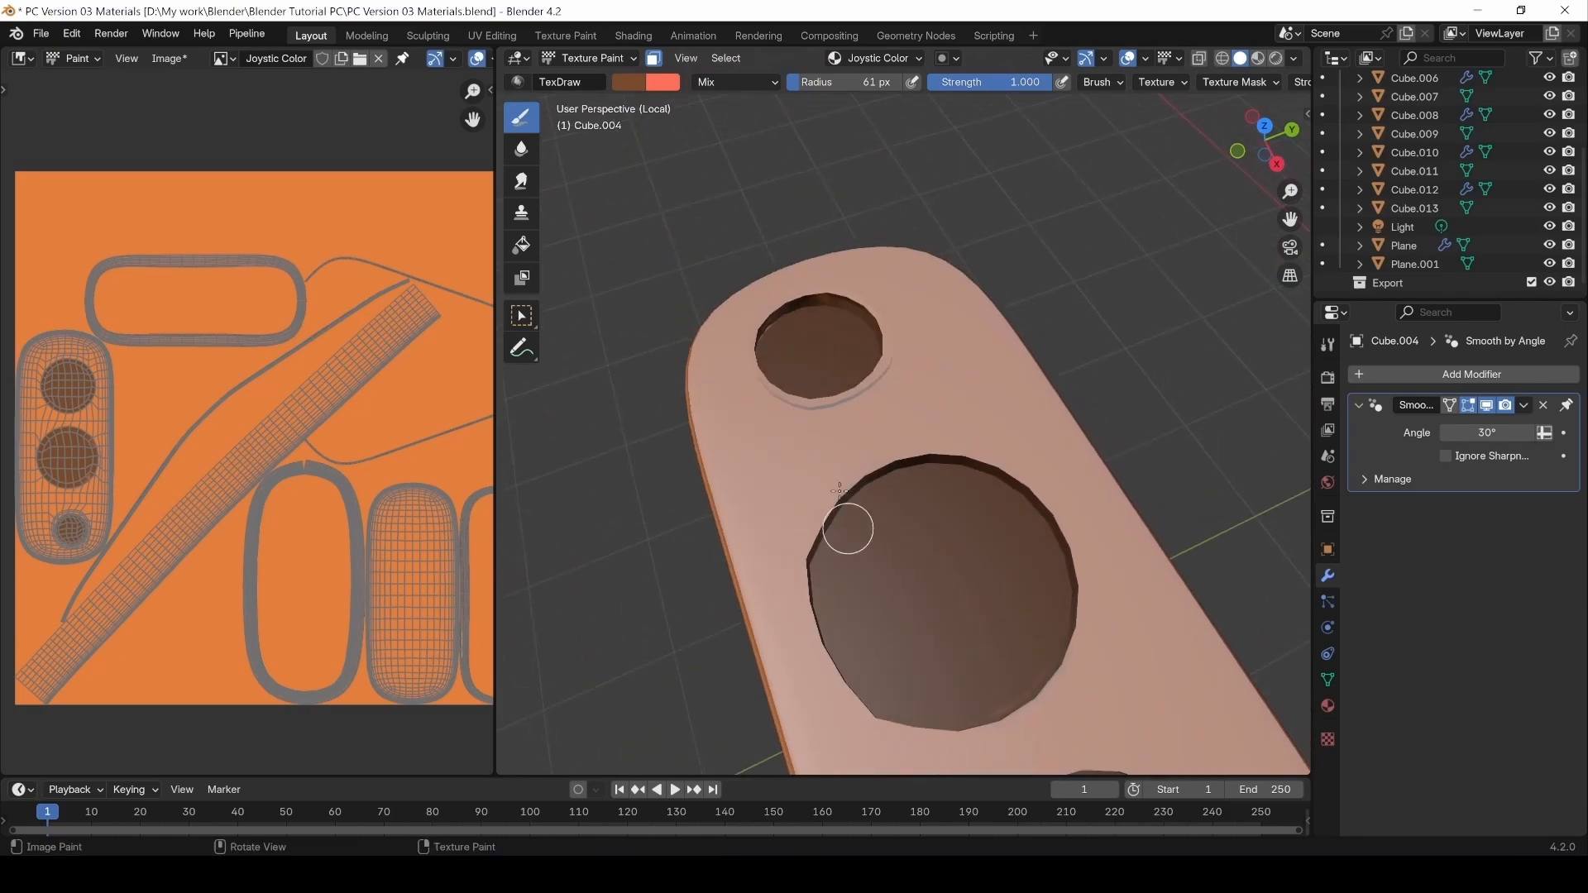
{"action": "middle_click_drag", "start_coordinate": [838, 313], "coordinate": [575, 413]}
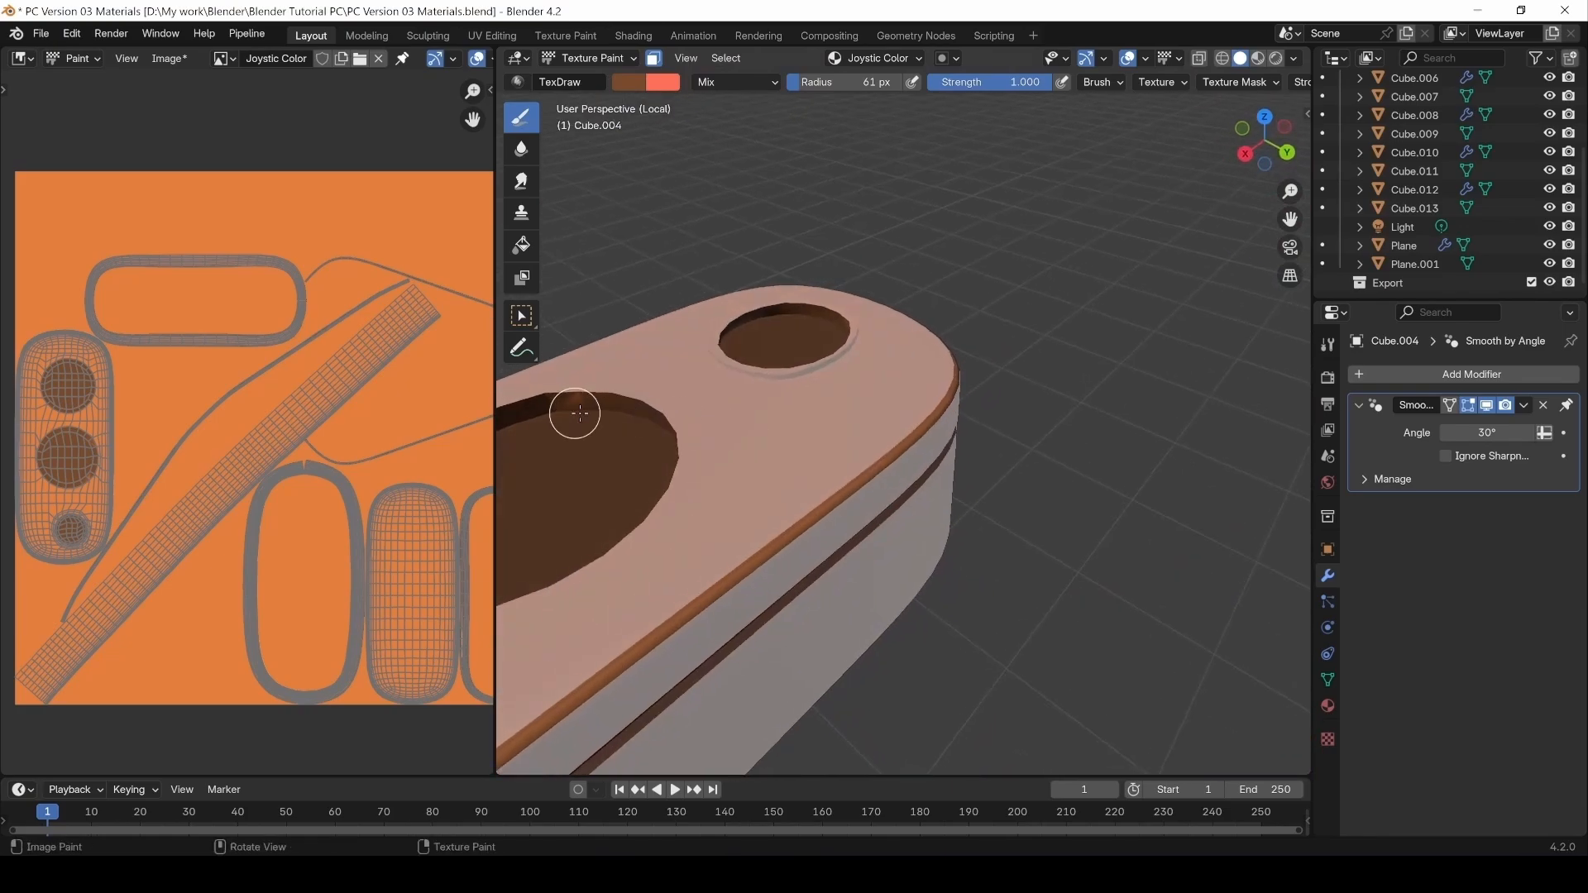
{"action": "scroll", "coordinate": [613, 488], "scroll_direction": "down", "scroll_amount": 5}
{"action": "middle_click_drag", "start_coordinate": [613, 488], "coordinate": [852, 532]}
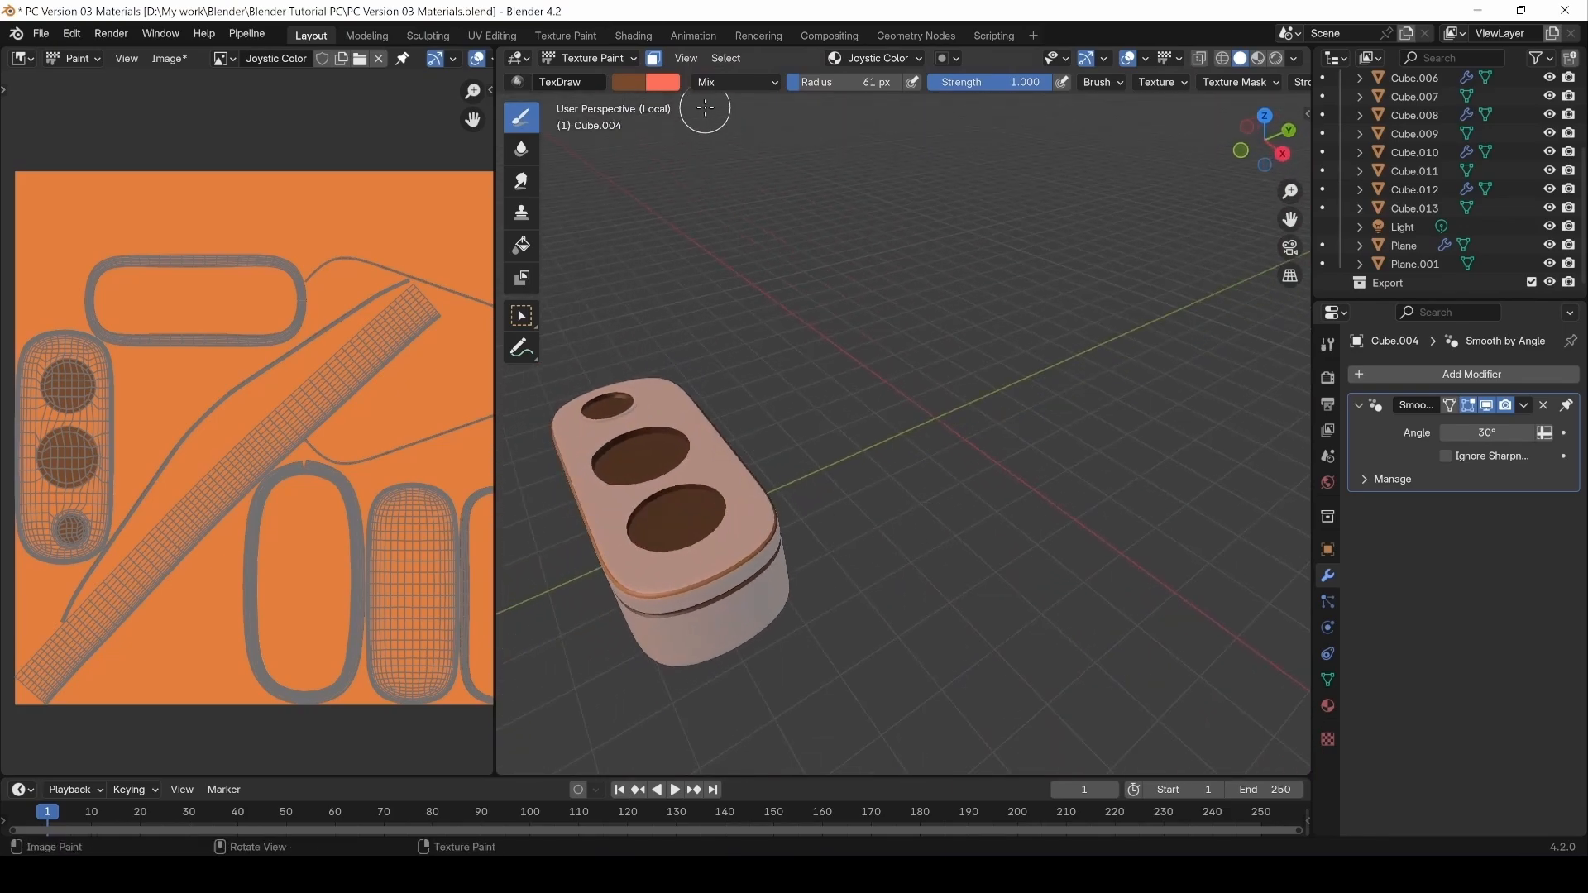
{"action": "left_click", "coordinate": [654, 59]}
{"action": "middle_click_drag", "start_coordinate": [707, 265], "coordinate": [932, 527]}
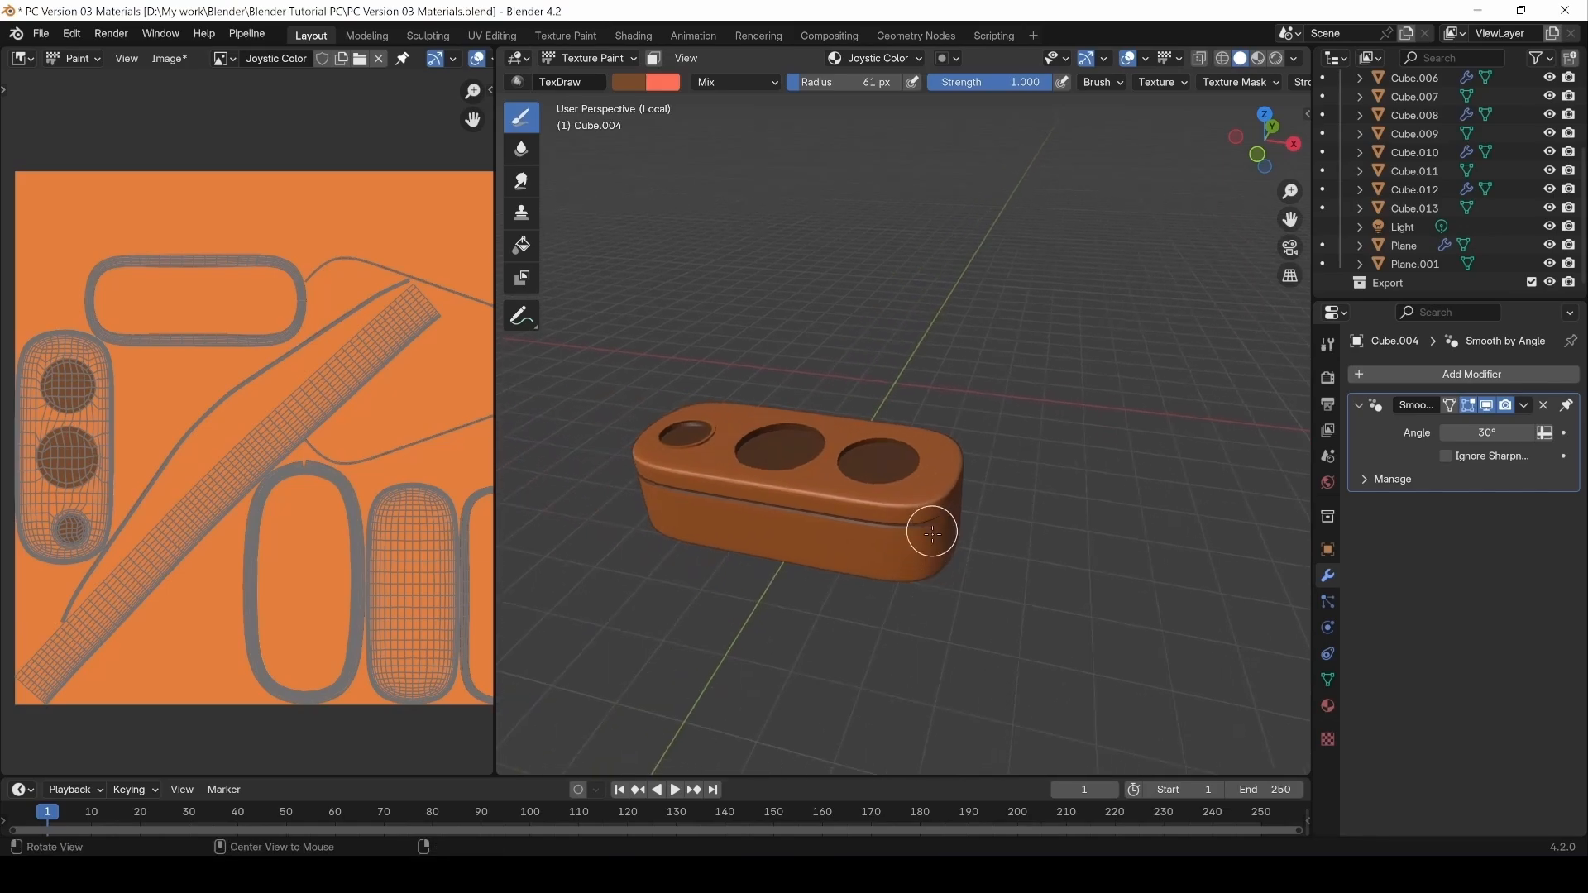
{"action": "middle_click_drag", "start_coordinate": [932, 528], "coordinate": [925, 612]}
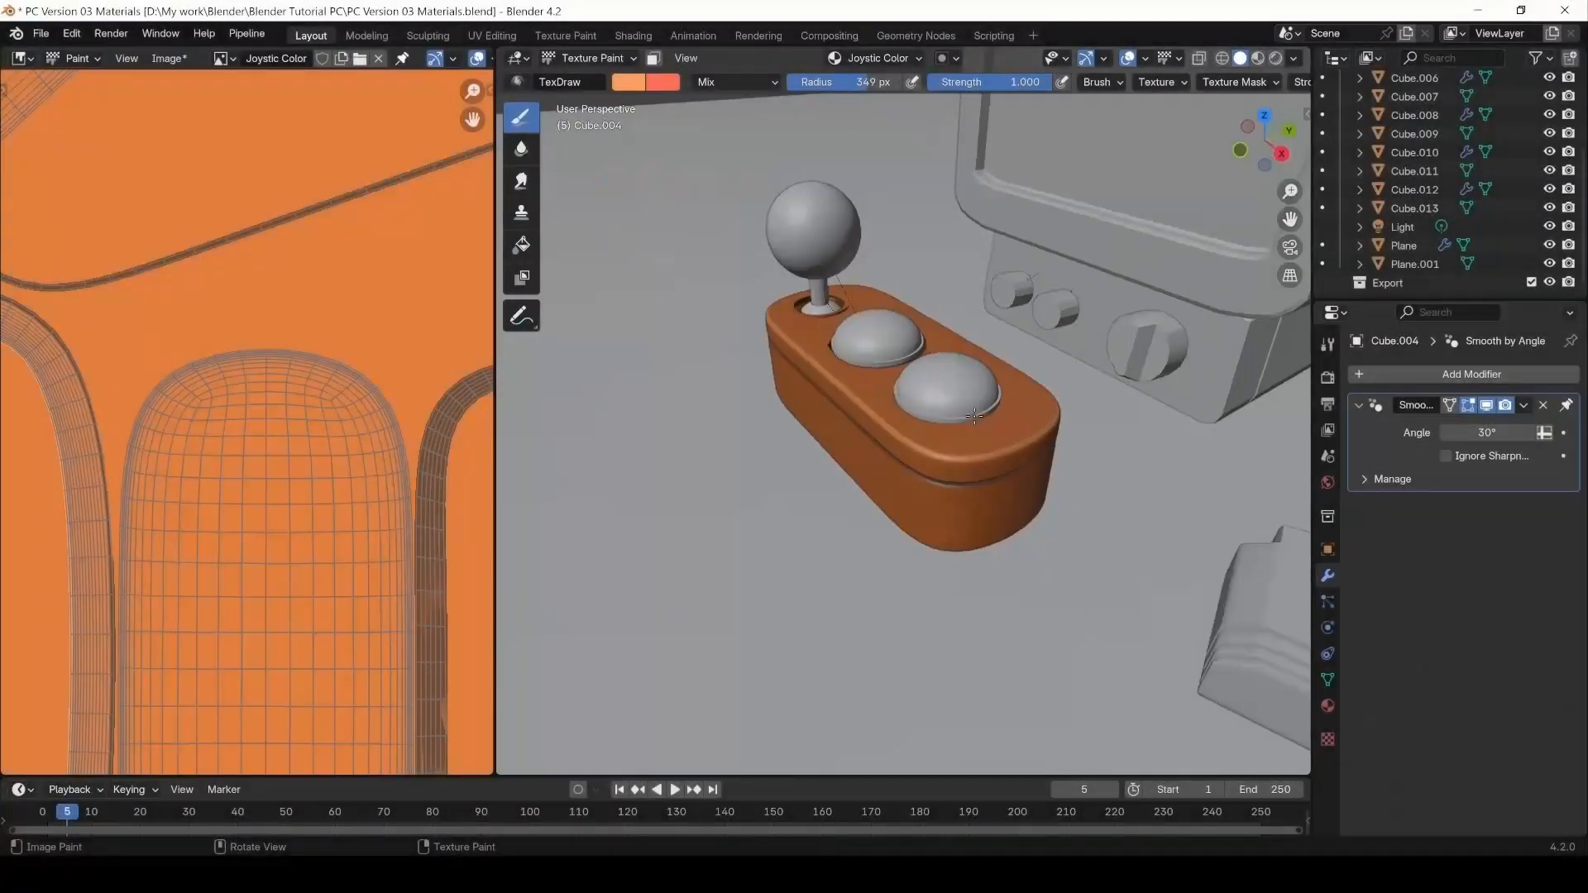
{"action": "scroll", "coordinate": [957, 372], "scroll_direction": "up", "scroll_amount": 5}
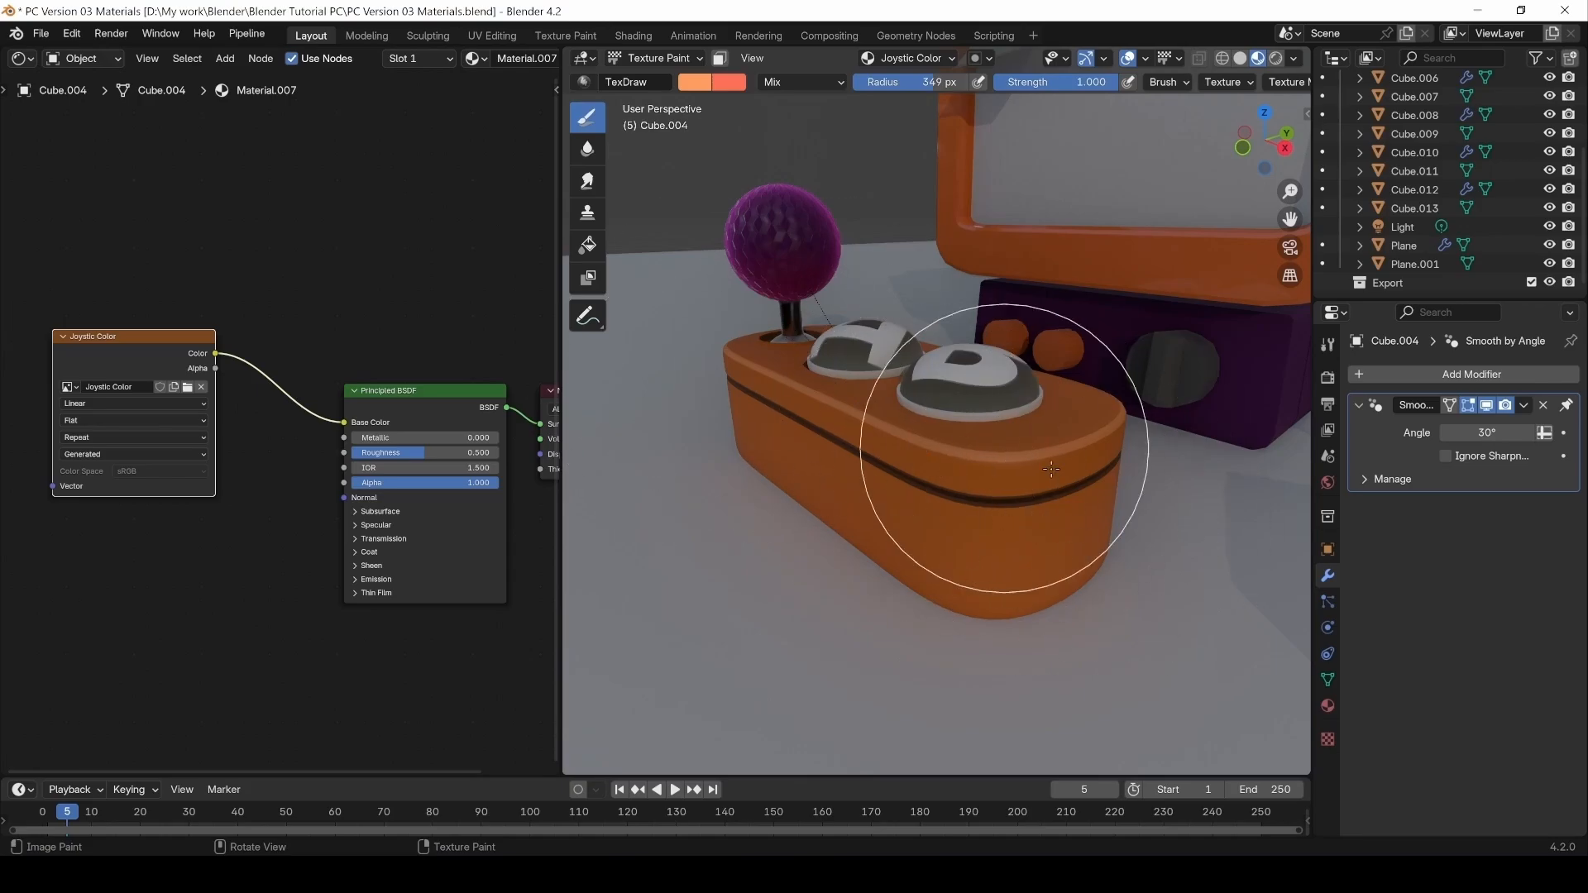
Move the Joystic Color image node farther from the Principled BSDF and switch the base to Object Mode.
{"action": "left_click_drag", "start_coordinate": [33, 294], "coordinate": [196, 540]}
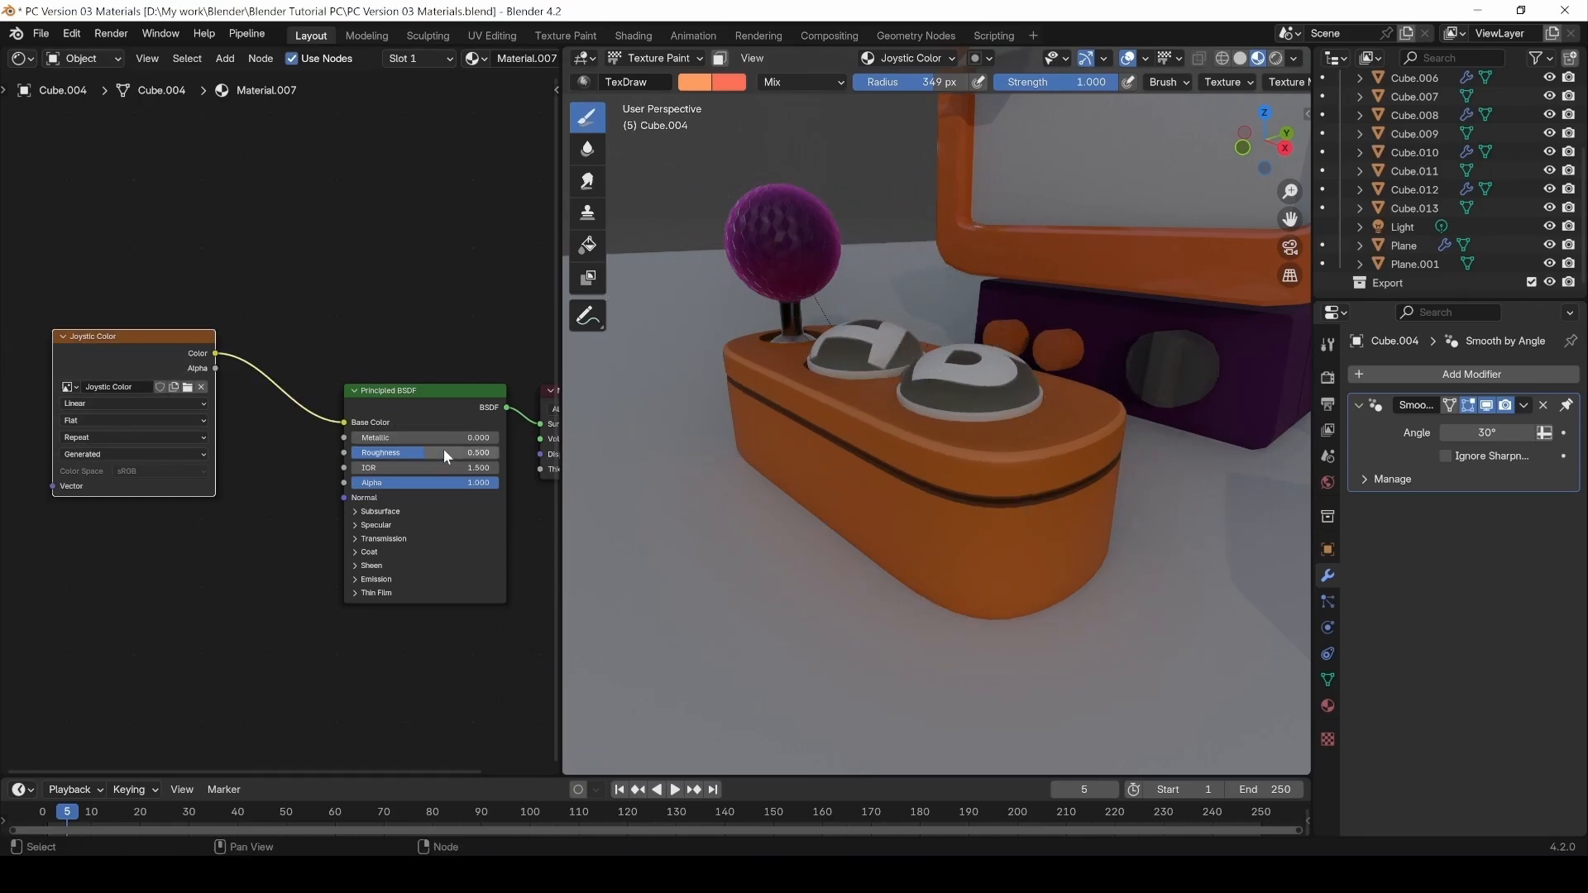
{"action": "middle_click_drag", "start_coordinate": [187, 518], "coordinate": [388, 540]}
{"action": "left_click_drag", "start_coordinate": [300, 366], "coordinate": [152, 285]}
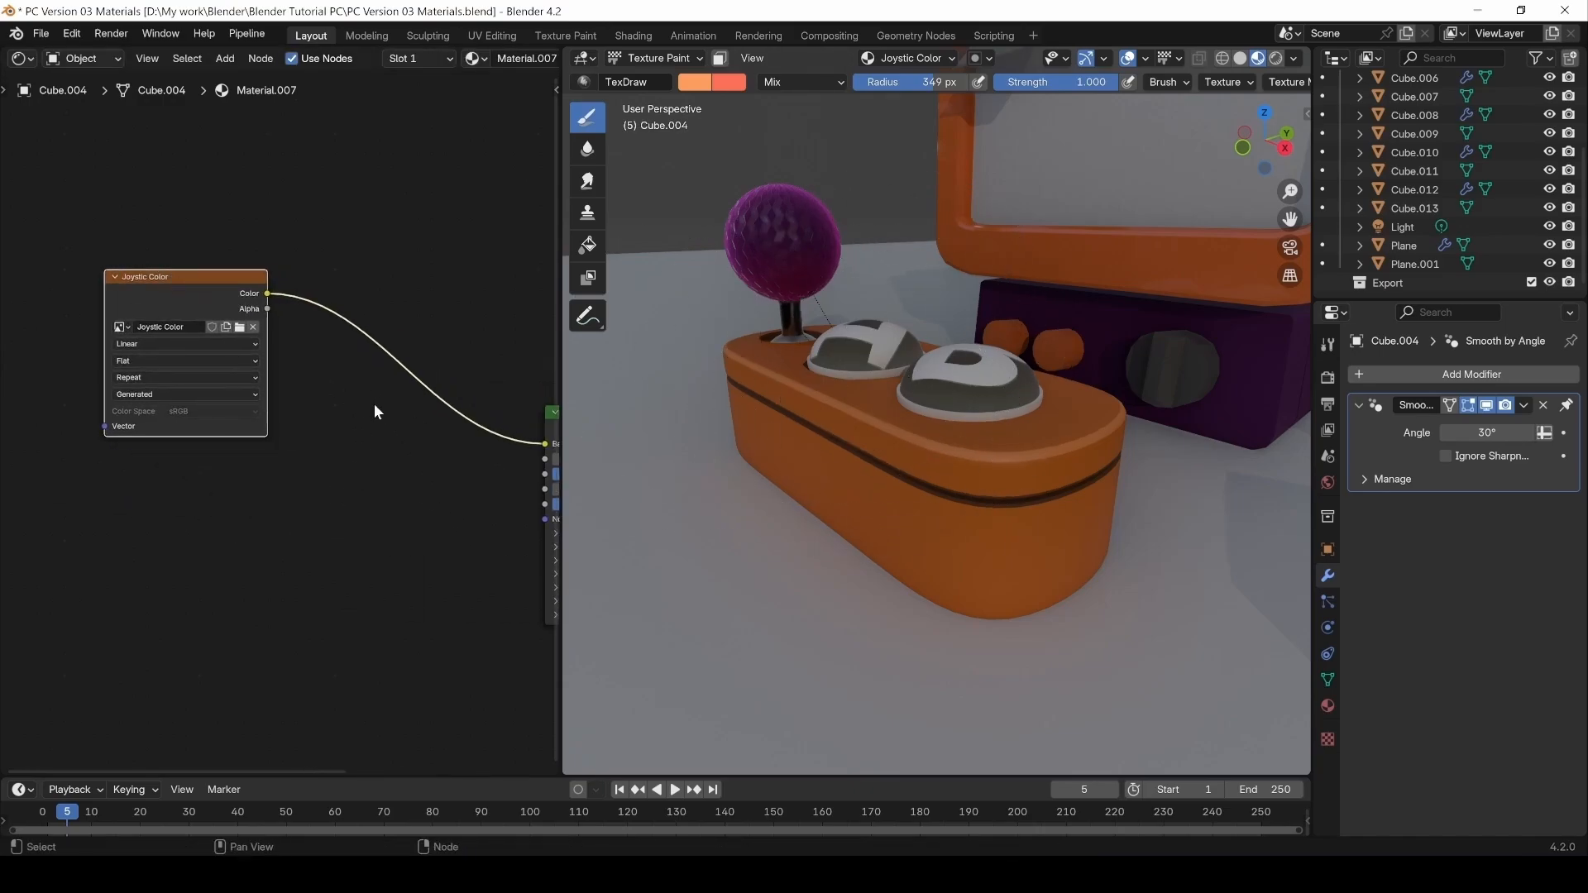
{"action": "left_click", "coordinate": [658, 58]}
{"action": "left_click", "coordinate": [660, 76]}
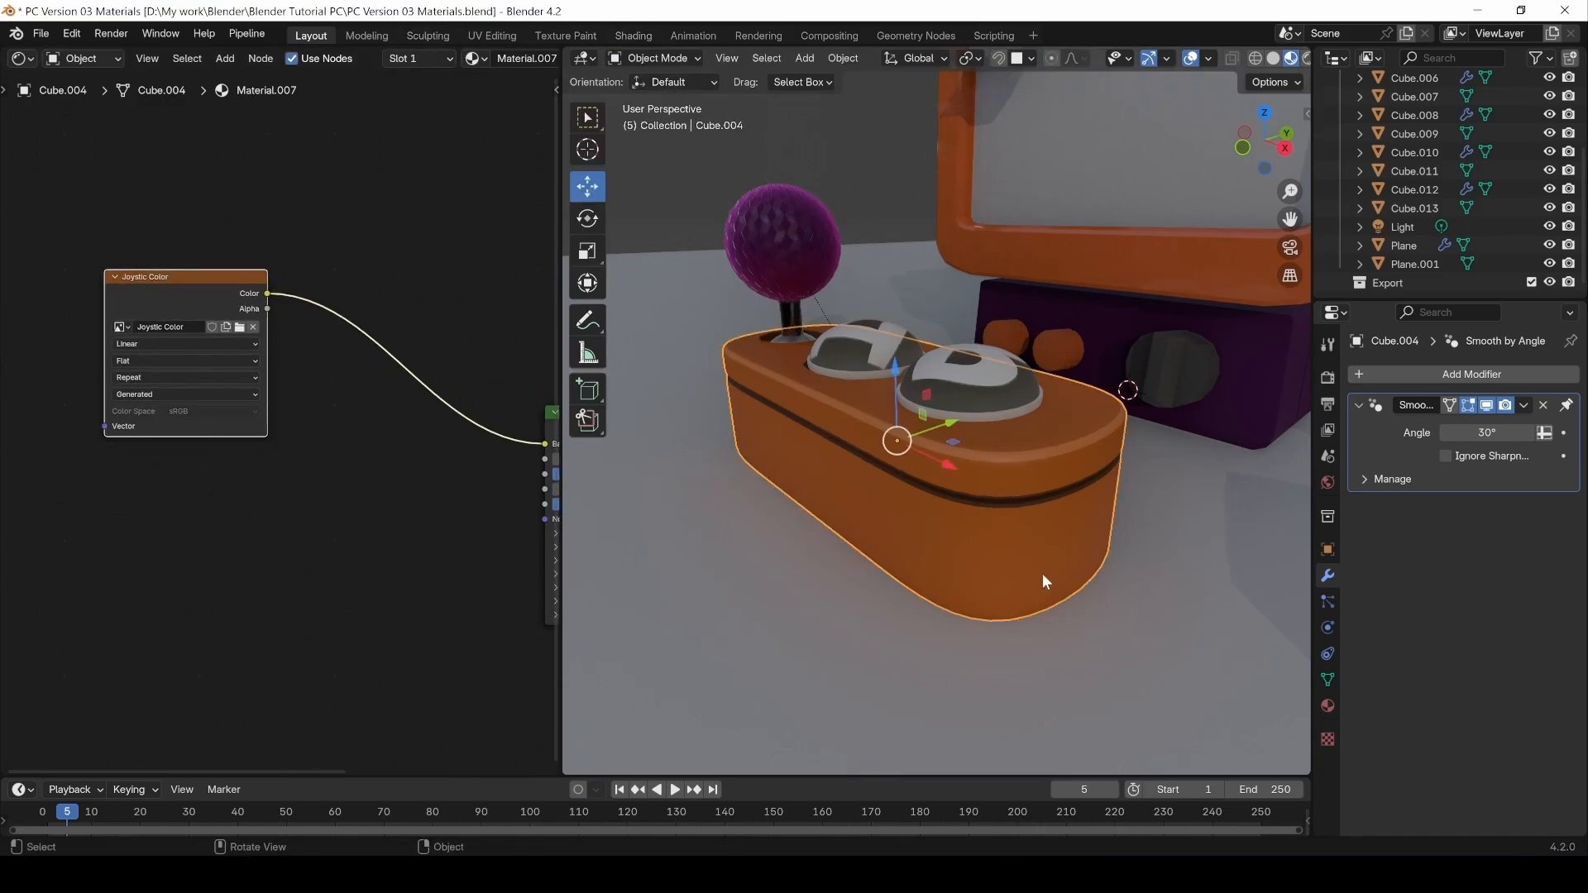
Add a Brick Texture node below the Joystic Color node and preview its color output on the base.
{"action": "middle_click_drag", "start_coordinate": [239, 517], "coordinate": [261, 469]}
{"action": "left_click", "coordinate": [240, 508]}
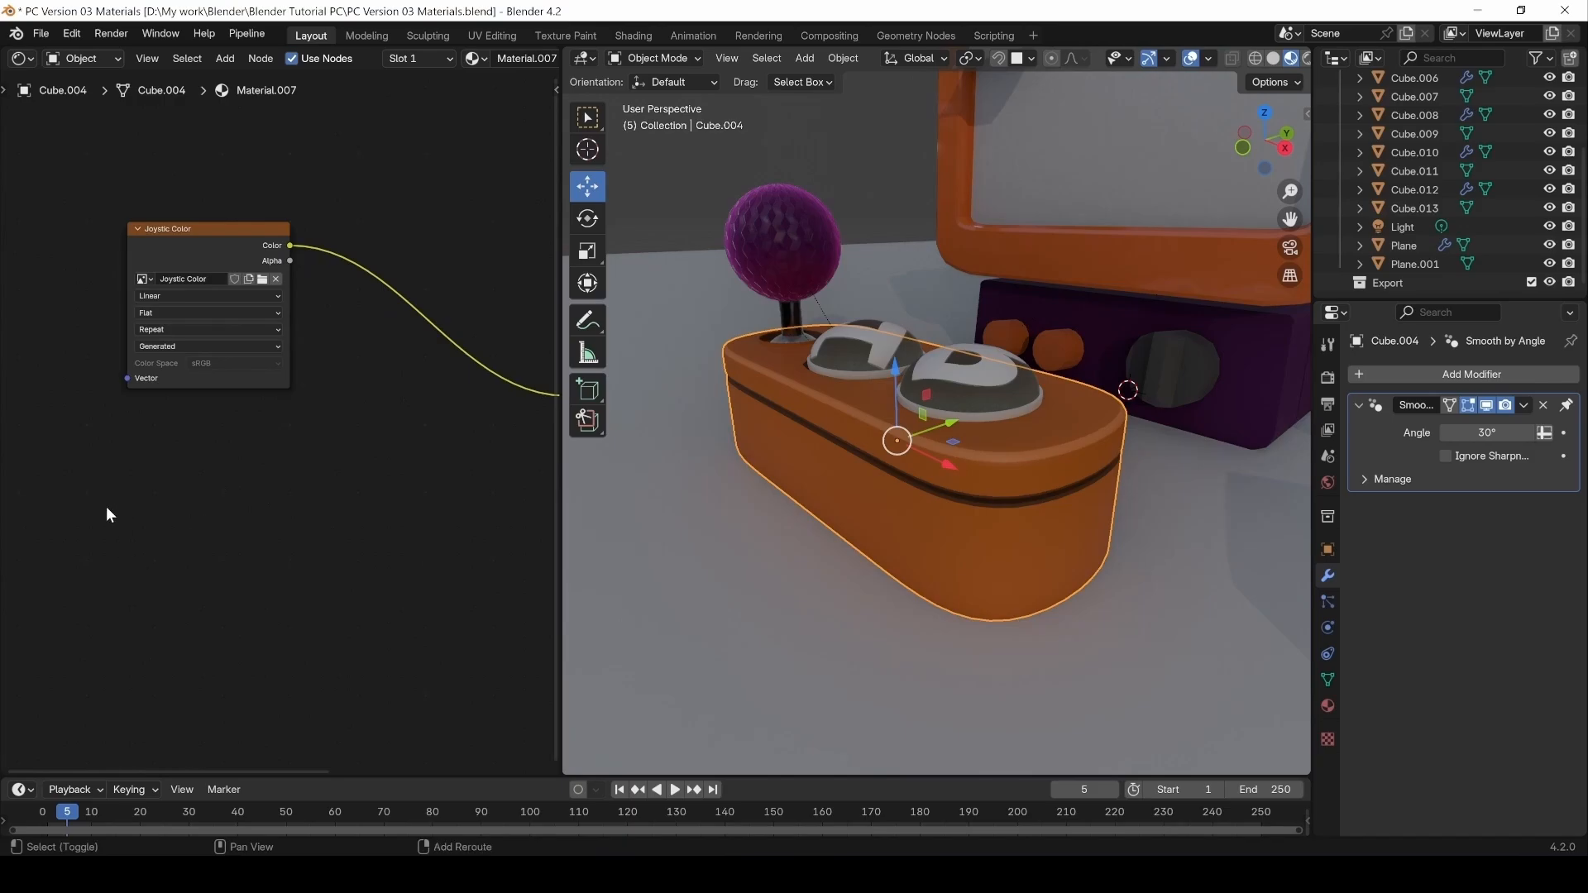
{"action": "key", "text": "shift+a"}
{"action": "left_click", "coordinate": [234, 550]}
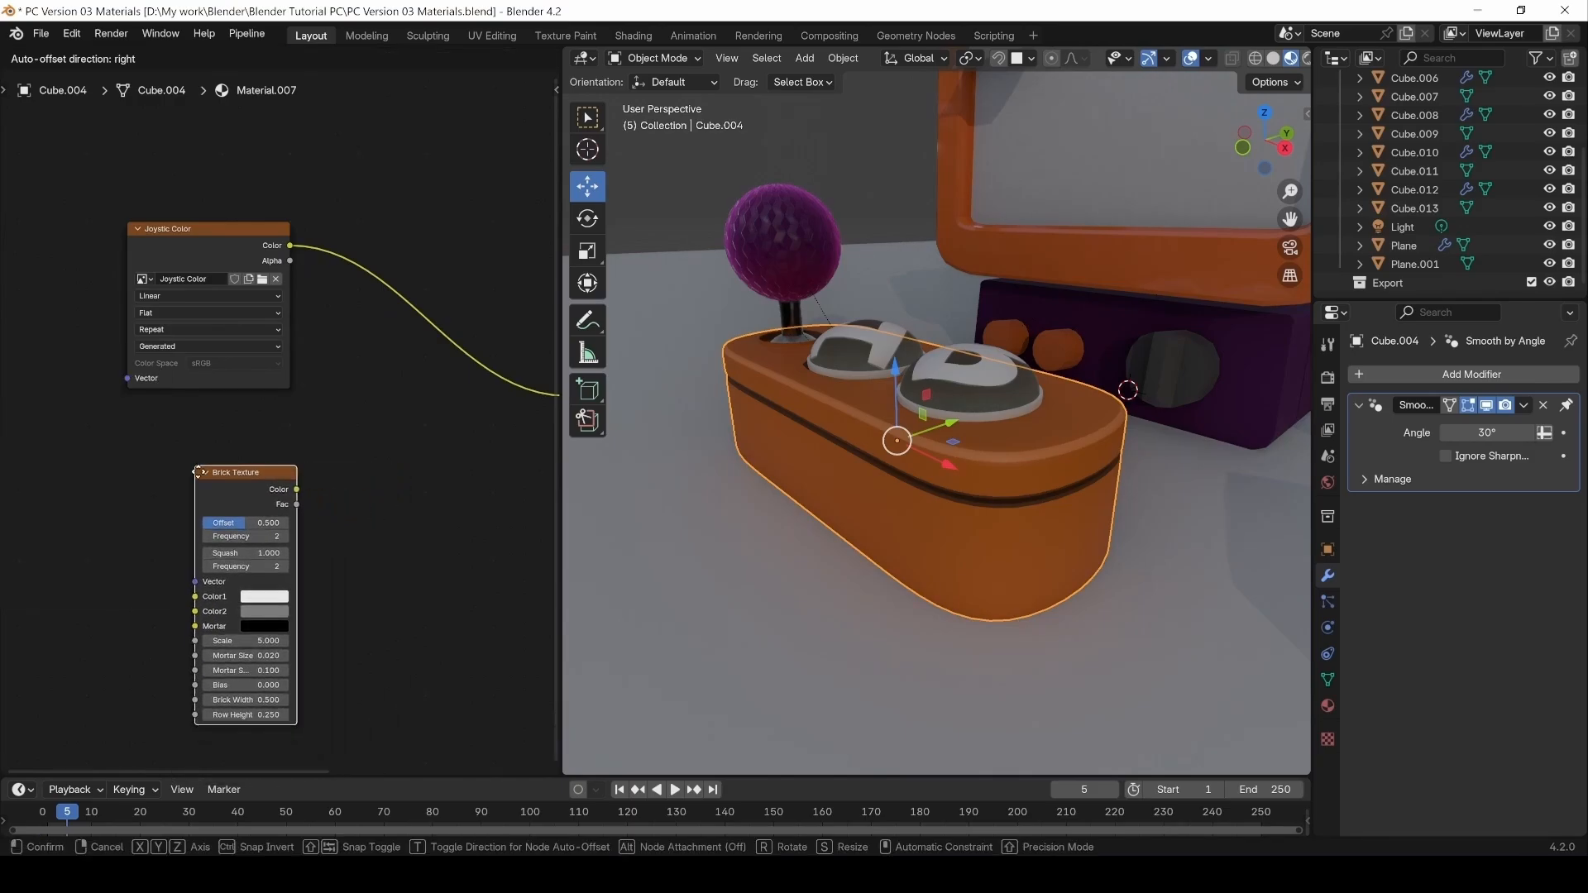
{"action": "left_click", "coordinate": [197, 471]}
{"action": "middle_click_drag", "start_coordinate": [369, 500], "coordinate": [318, 490]}
{"action": "left_click", "coordinate": [229, 460], "text": "ctrl+shift"}
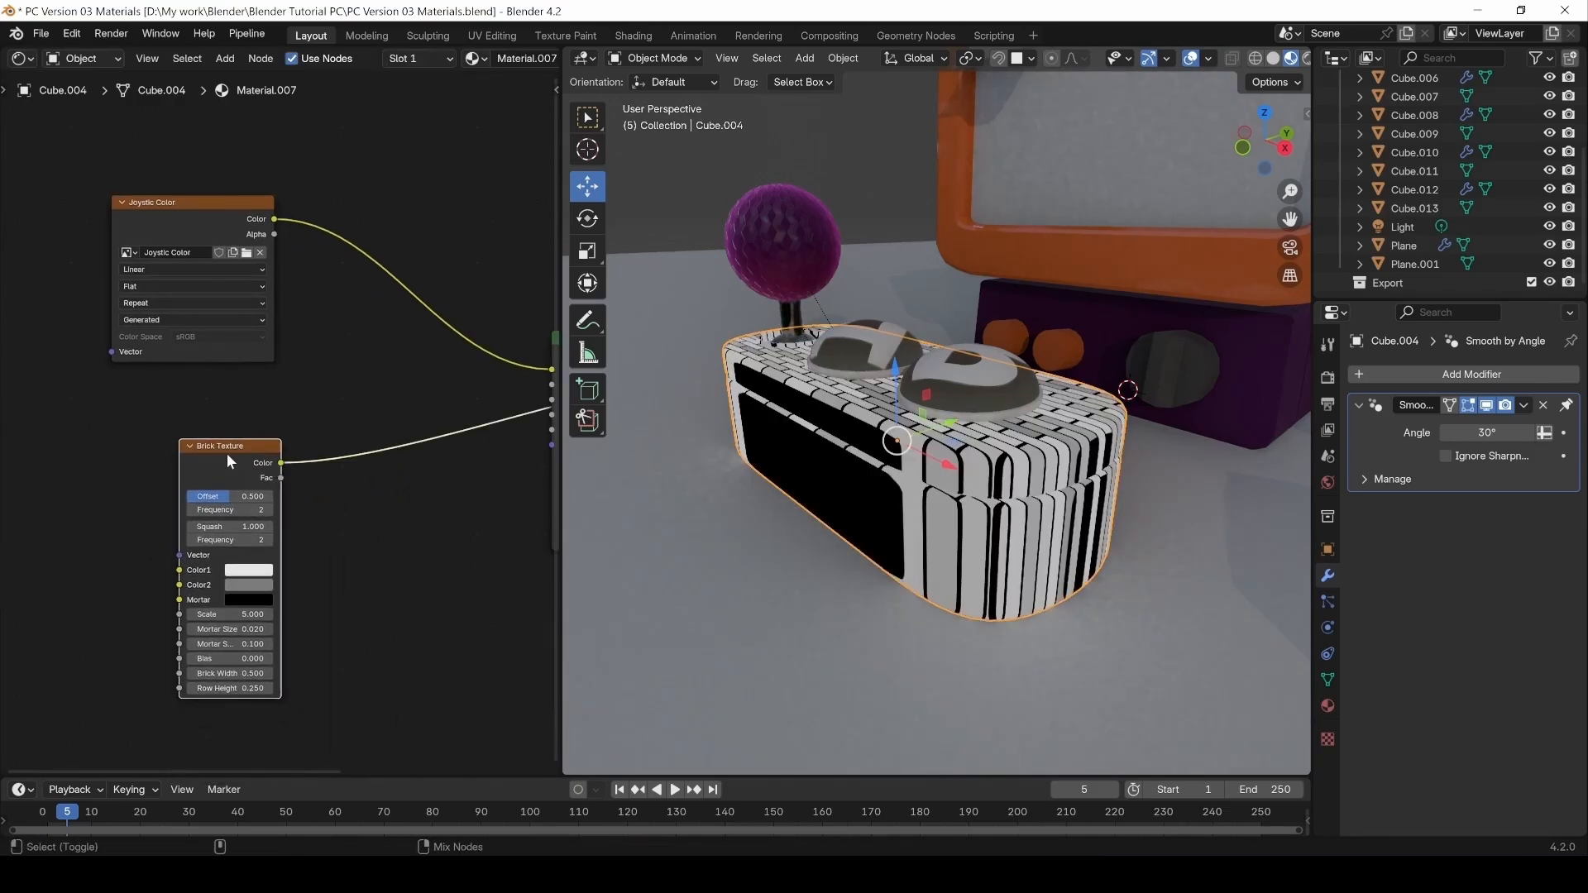
{"action": "middle_click_drag", "start_coordinate": [308, 537], "coordinate": [217, 512]}
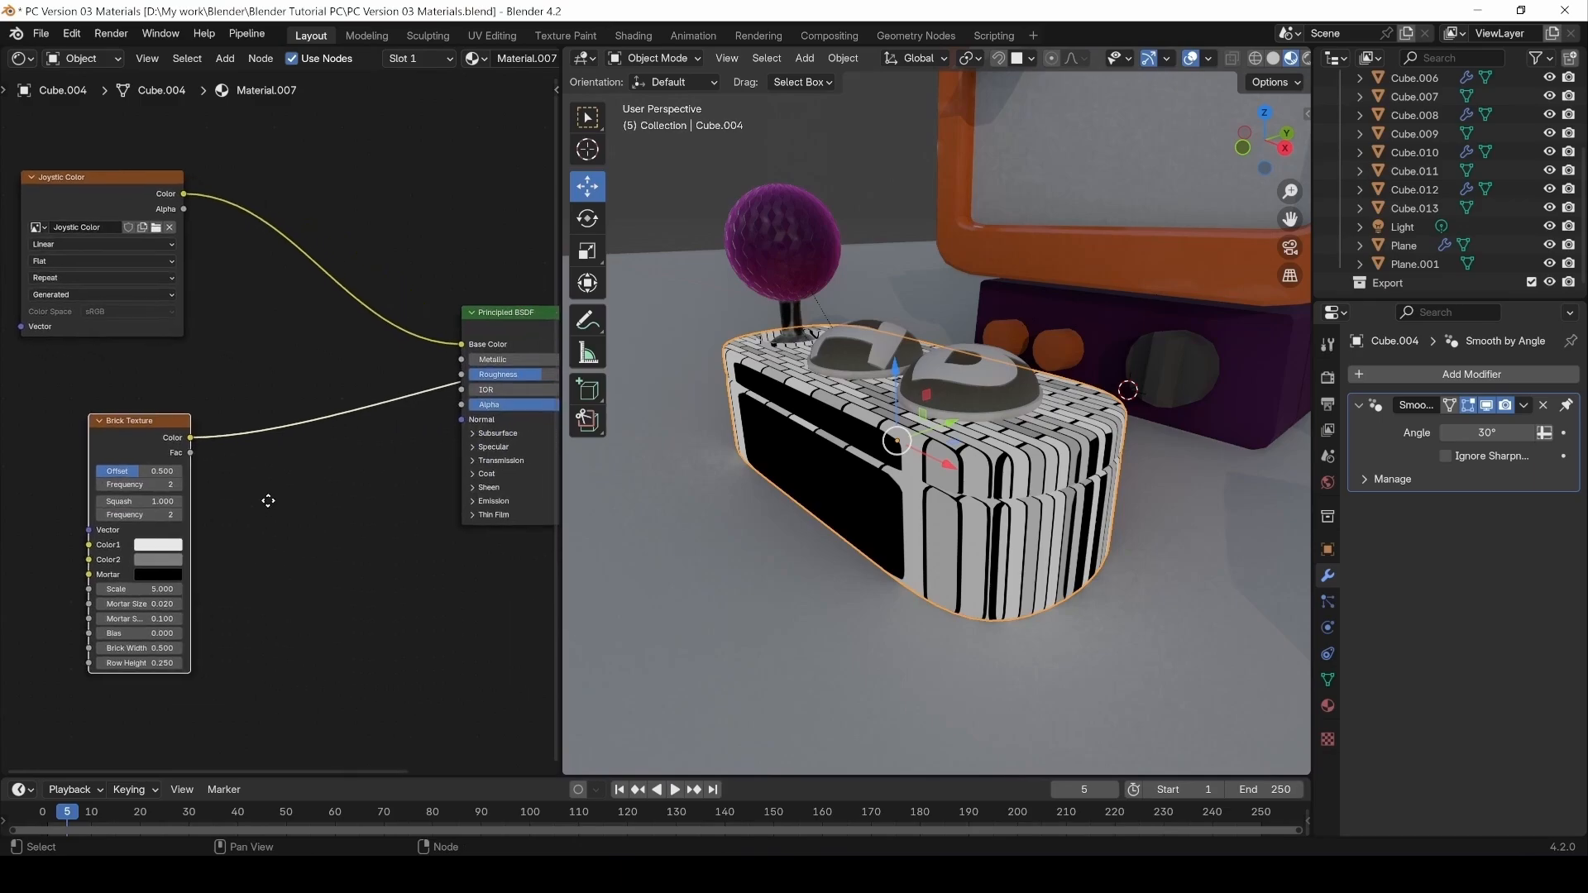
Set the Brick Texture scale to 7.800 and cycle its preview between the Fac and Color outputs.
{"action": "left_click_drag", "start_coordinate": [139, 588], "coordinate": [178, 588]}
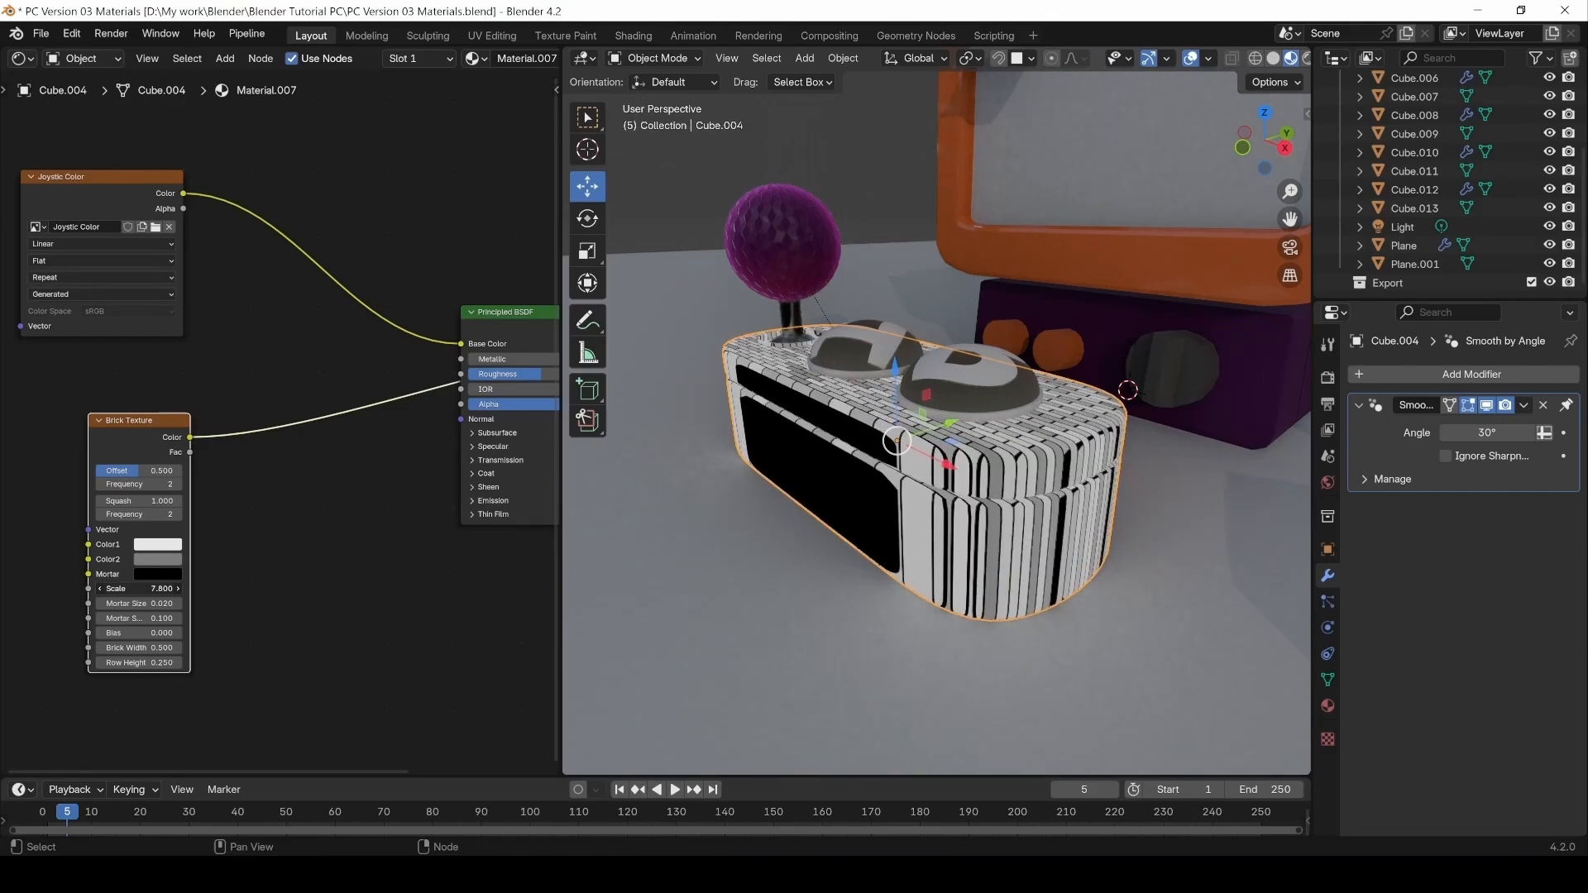
{"action": "left_click", "coordinate": [135, 427], "text": "ctrl+shift"}
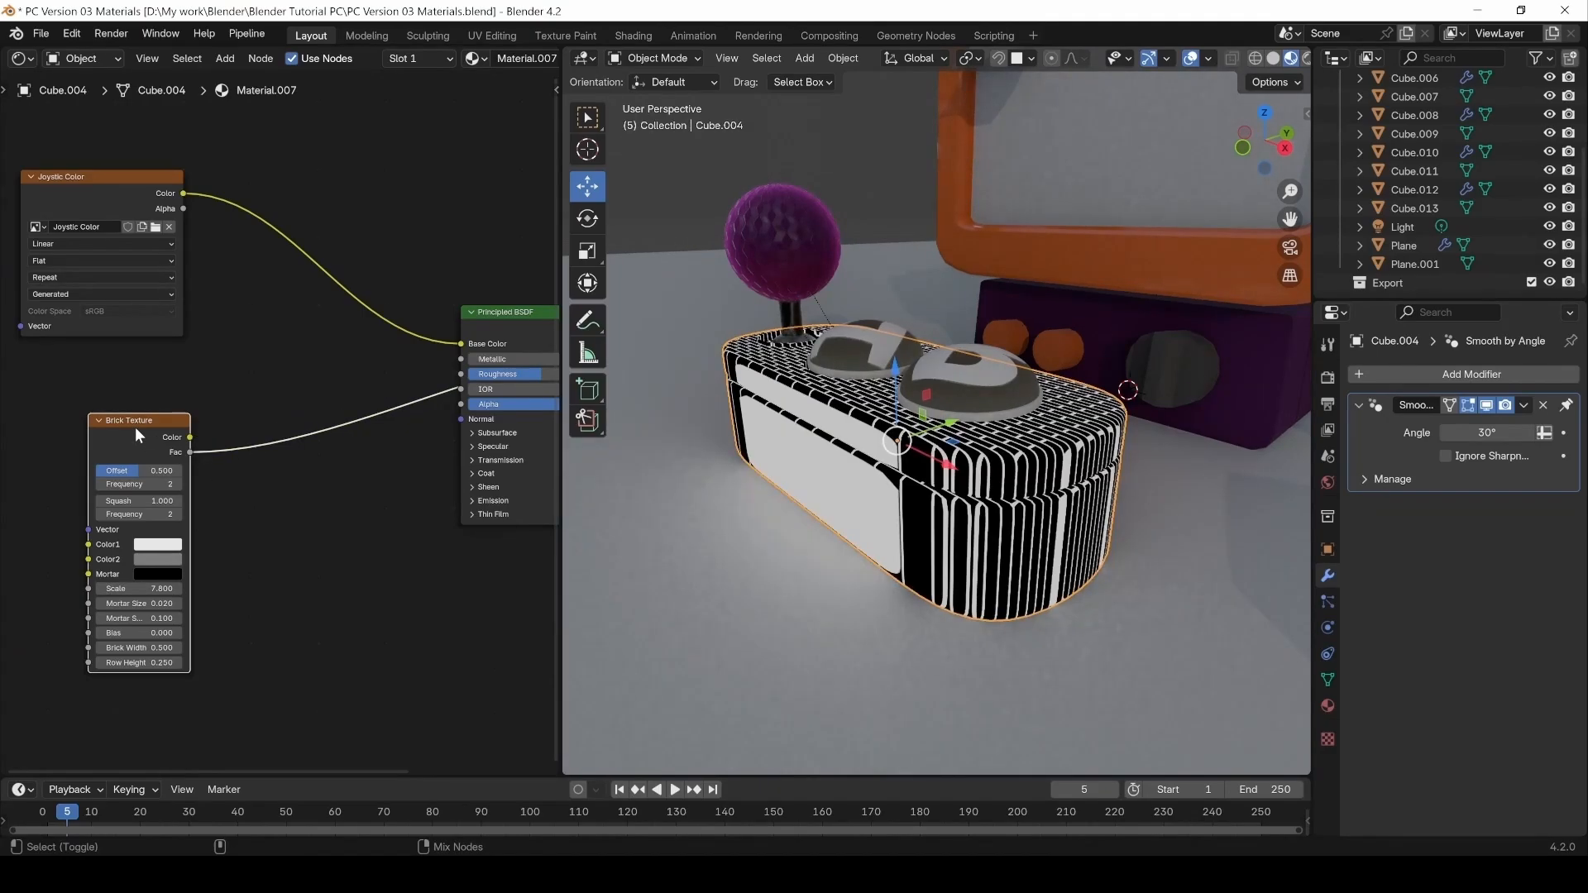
{"action": "left_click", "coordinate": [136, 428], "text": "ctrl+shift"}
{"action": "left_click", "coordinate": [123, 427], "text": "ctrl+shift"}
{"action": "left_click", "coordinate": [111, 430], "text": "ctrl+shift"}
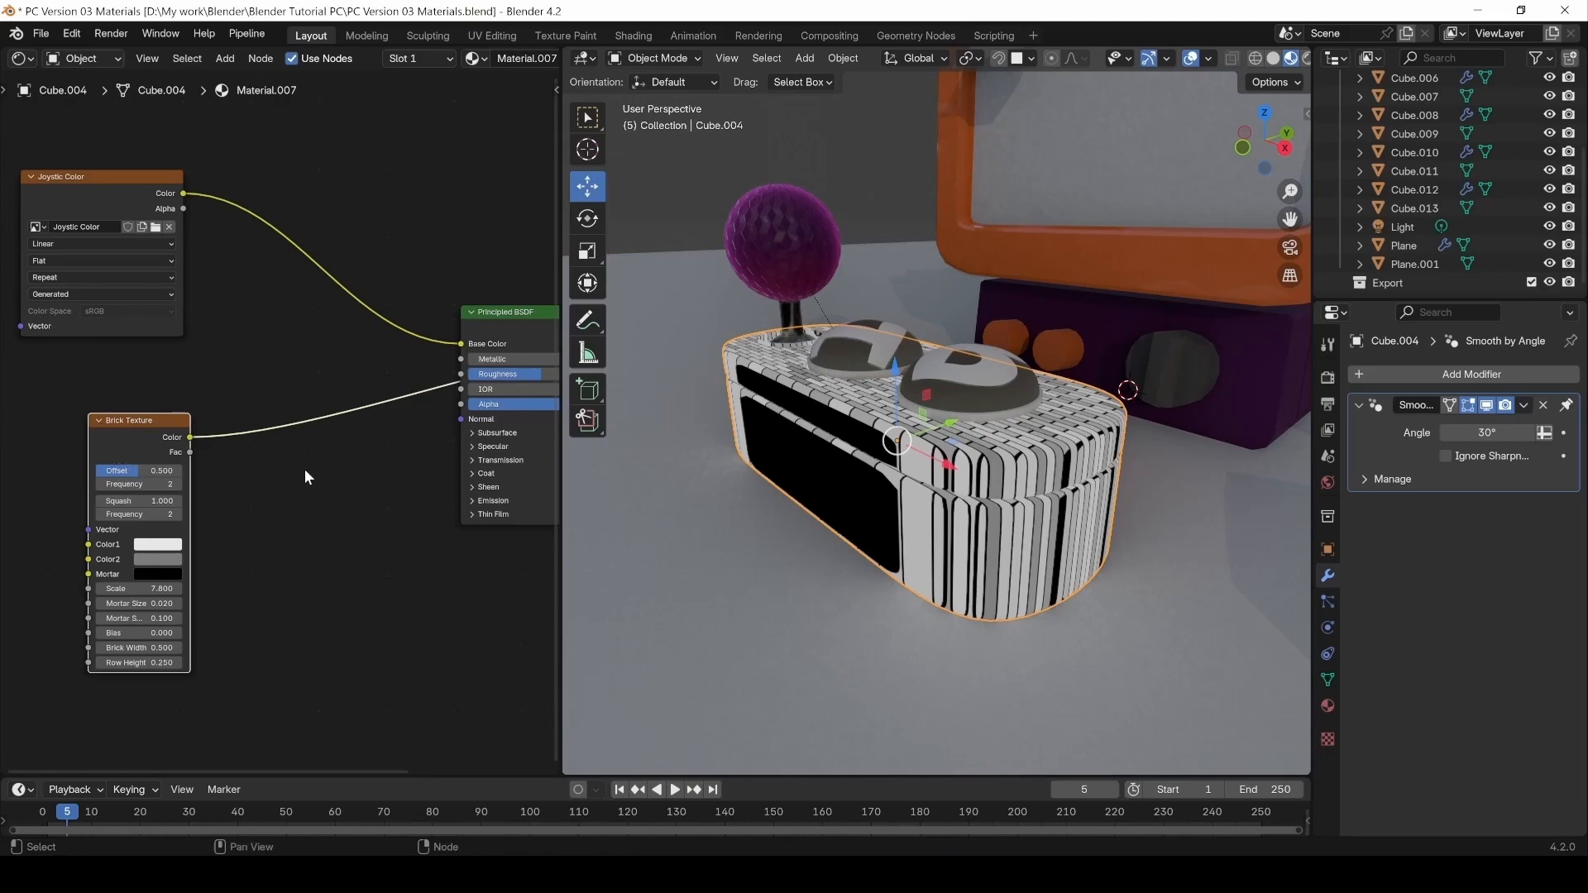
Link the Brick Texture color to the Principled BSDF's Base Color and reconnect the shader to the Material Output.
{"action": "middle_click_drag", "start_coordinate": [306, 477], "coordinate": [405, 542]}
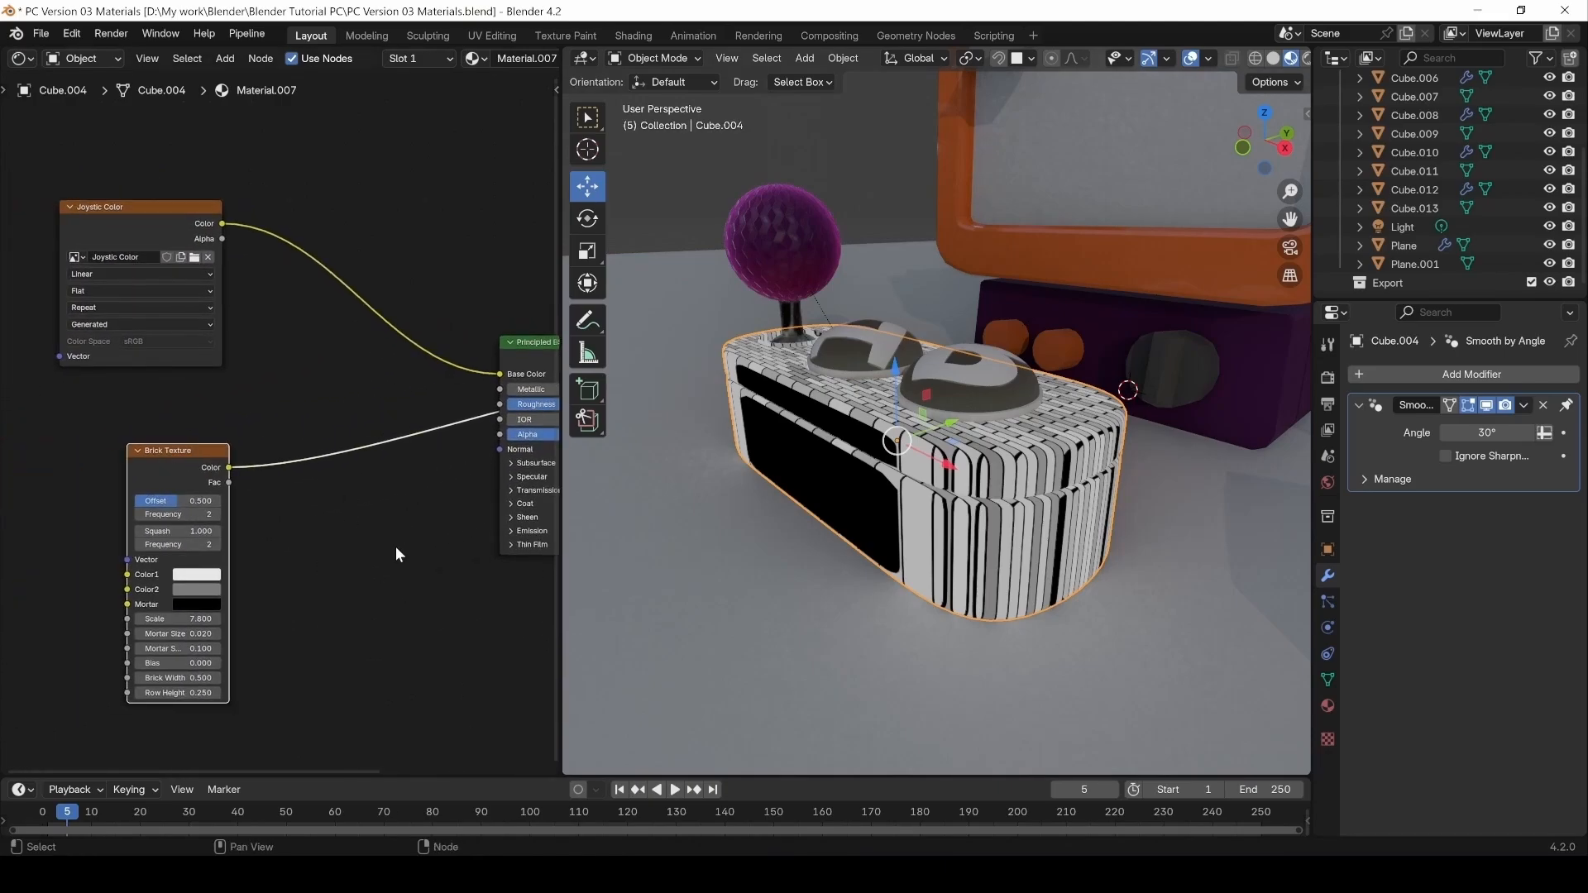
{"action": "middle_click_drag", "start_coordinate": [405, 471], "coordinate": [199, 488]}
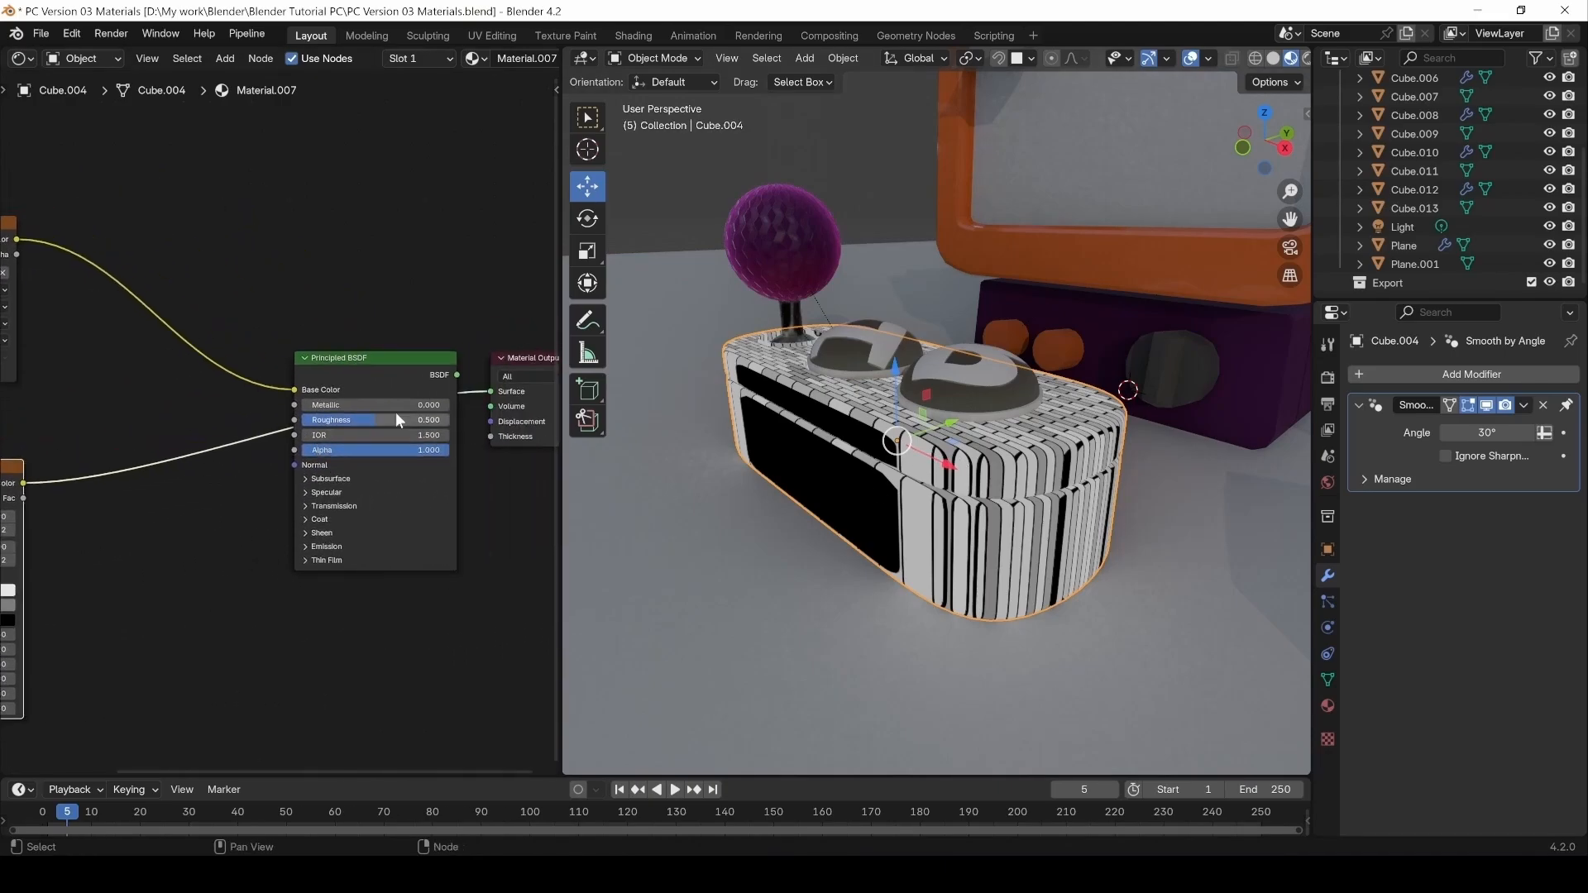
{"action": "mouse_move", "coordinate": [485, 390]}
{"action": "left_mouse_down"}
{"action": "mouse_move", "coordinate": [280, 383]}
{"action": "mouse_move", "coordinate": [294, 390]}
{"action": "left_mouse_up"}
{"action": "left_click", "coordinate": [362, 370], "text": "ctrl+shift"}
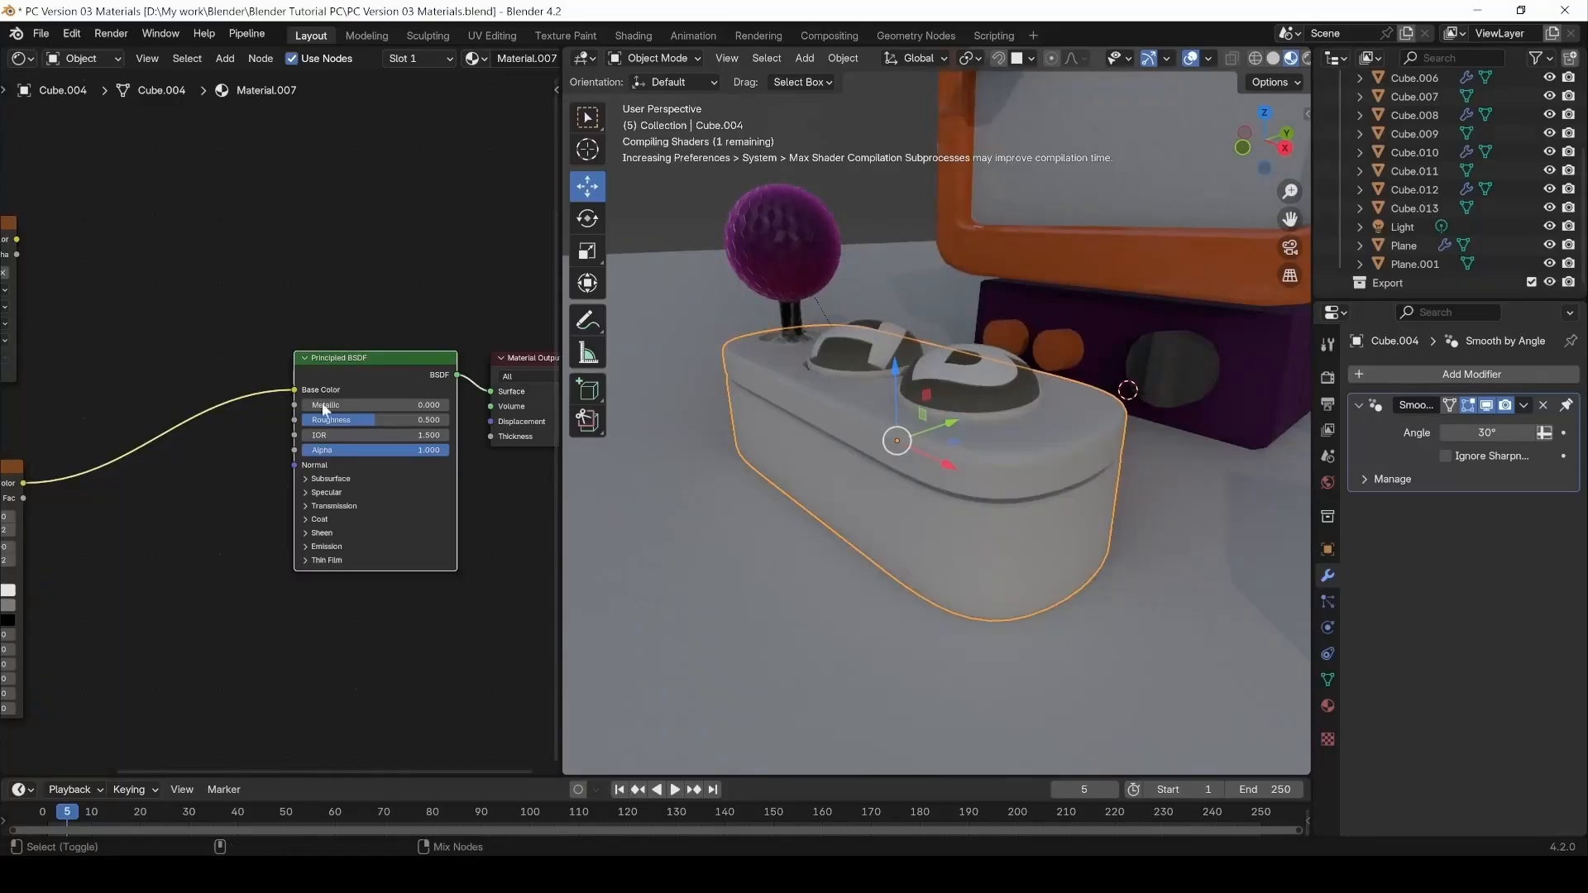
{"action": "middle_click_drag", "start_coordinate": [191, 533], "coordinate": [241, 540]}
{"action": "middle_click_drag", "start_coordinate": [91, 566], "coordinate": [284, 498]}
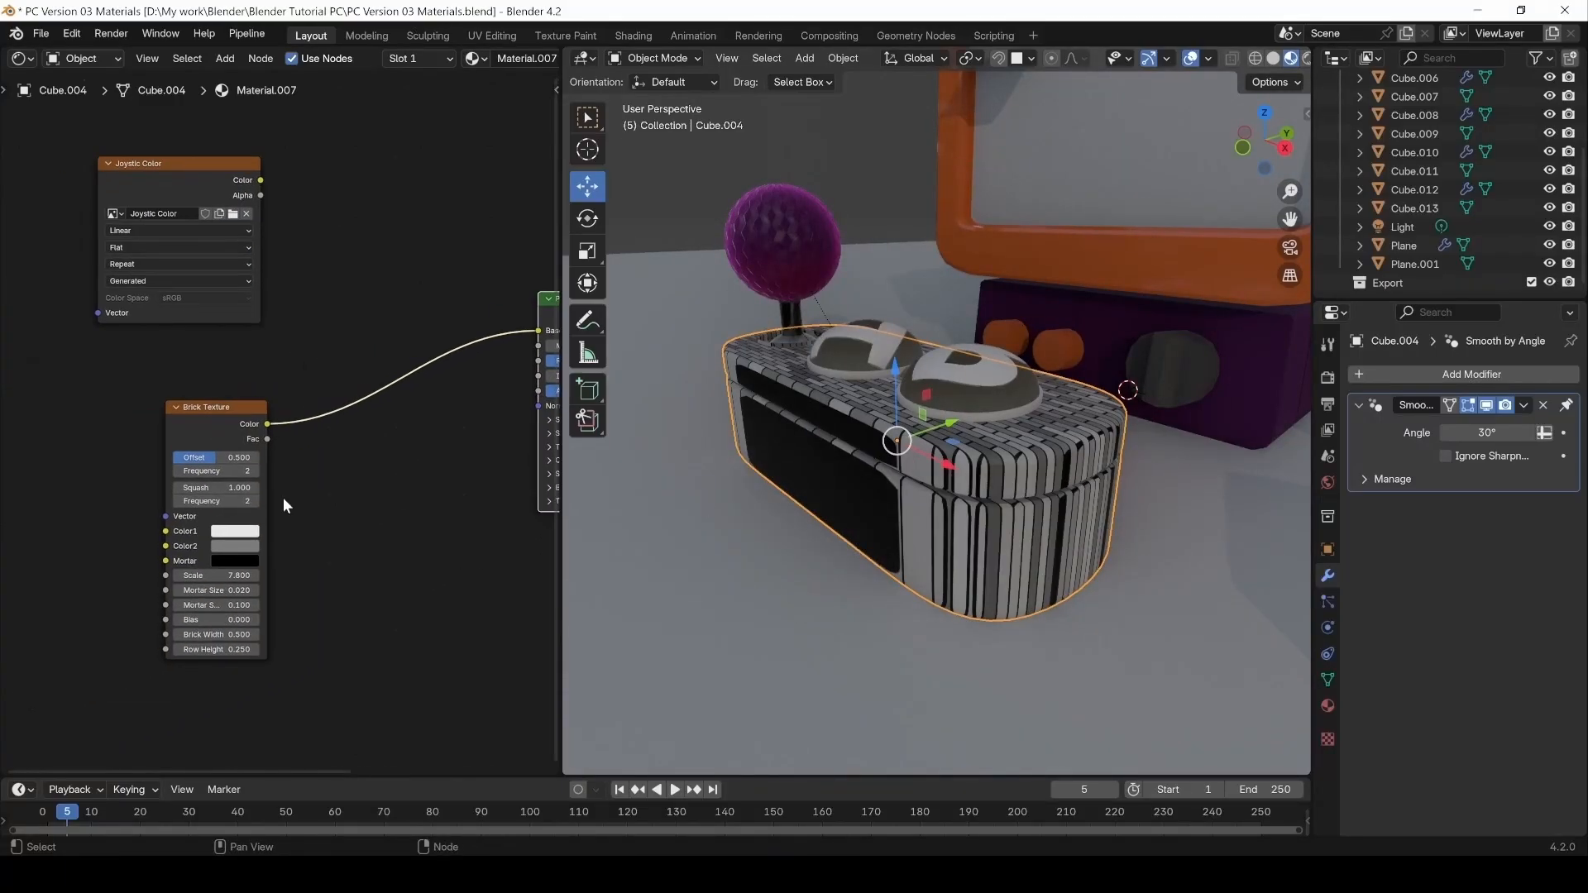
{"action": "middle_click_drag", "start_coordinate": [433, 420], "coordinate": [353, 436]}
Reconnect the Joystic Color image to the Principled BSDF's Base Color and preview the Brick Texture directly on the base.
{"action": "left_click", "coordinate": [126, 185], "text": "ctrl+shift"}
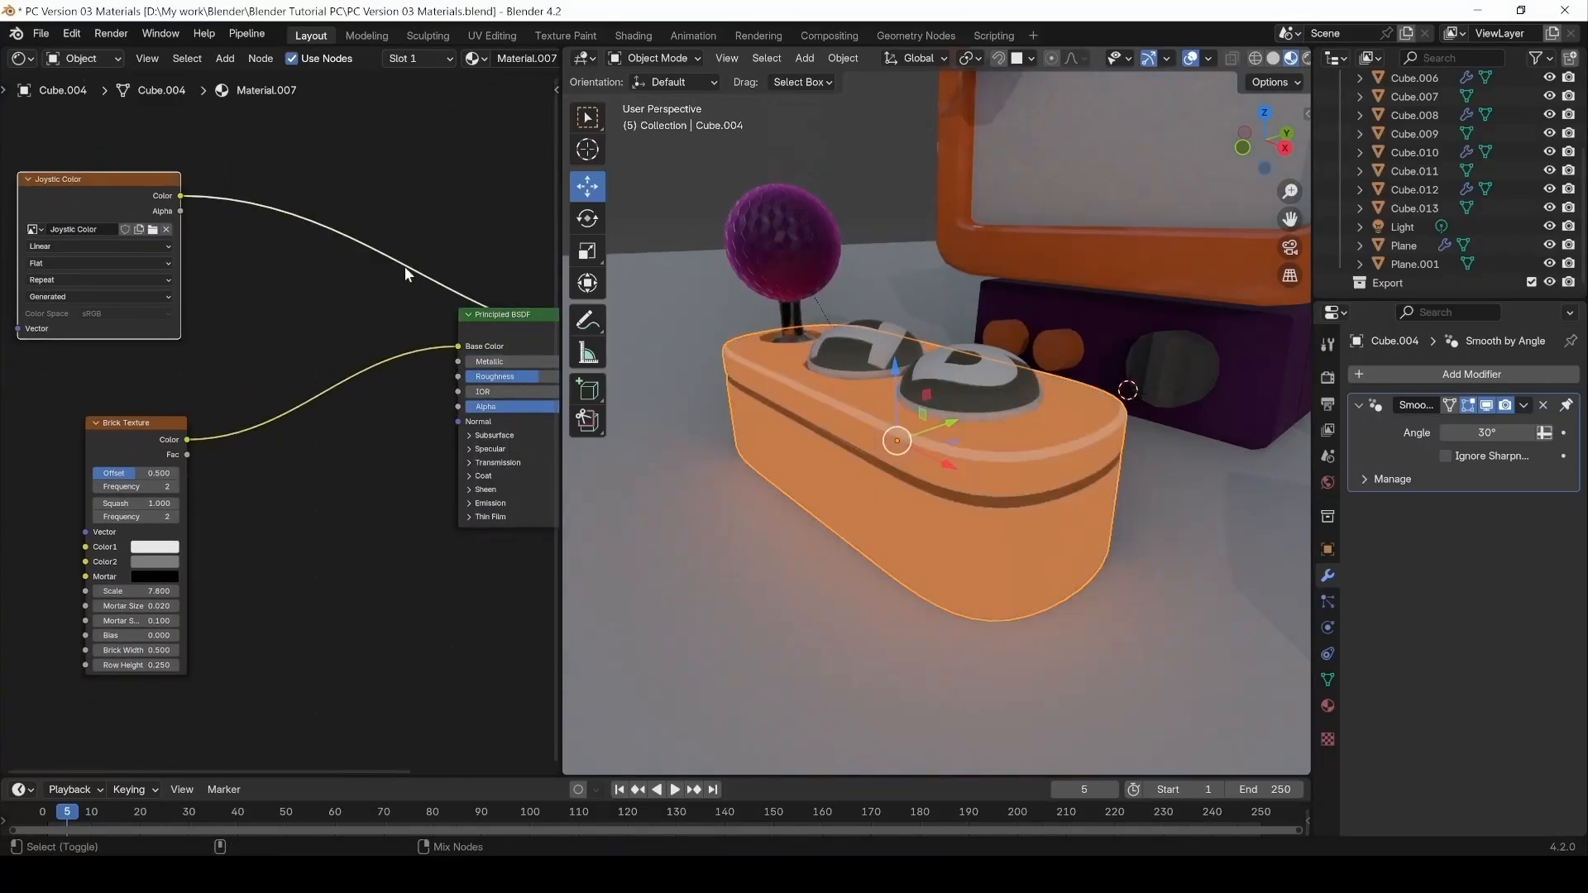
{"action": "left_click", "coordinate": [508, 321], "text": "ctrl+shift"}
{"action": "middle_click_drag", "start_coordinate": [284, 247], "coordinate": [112, 220]}
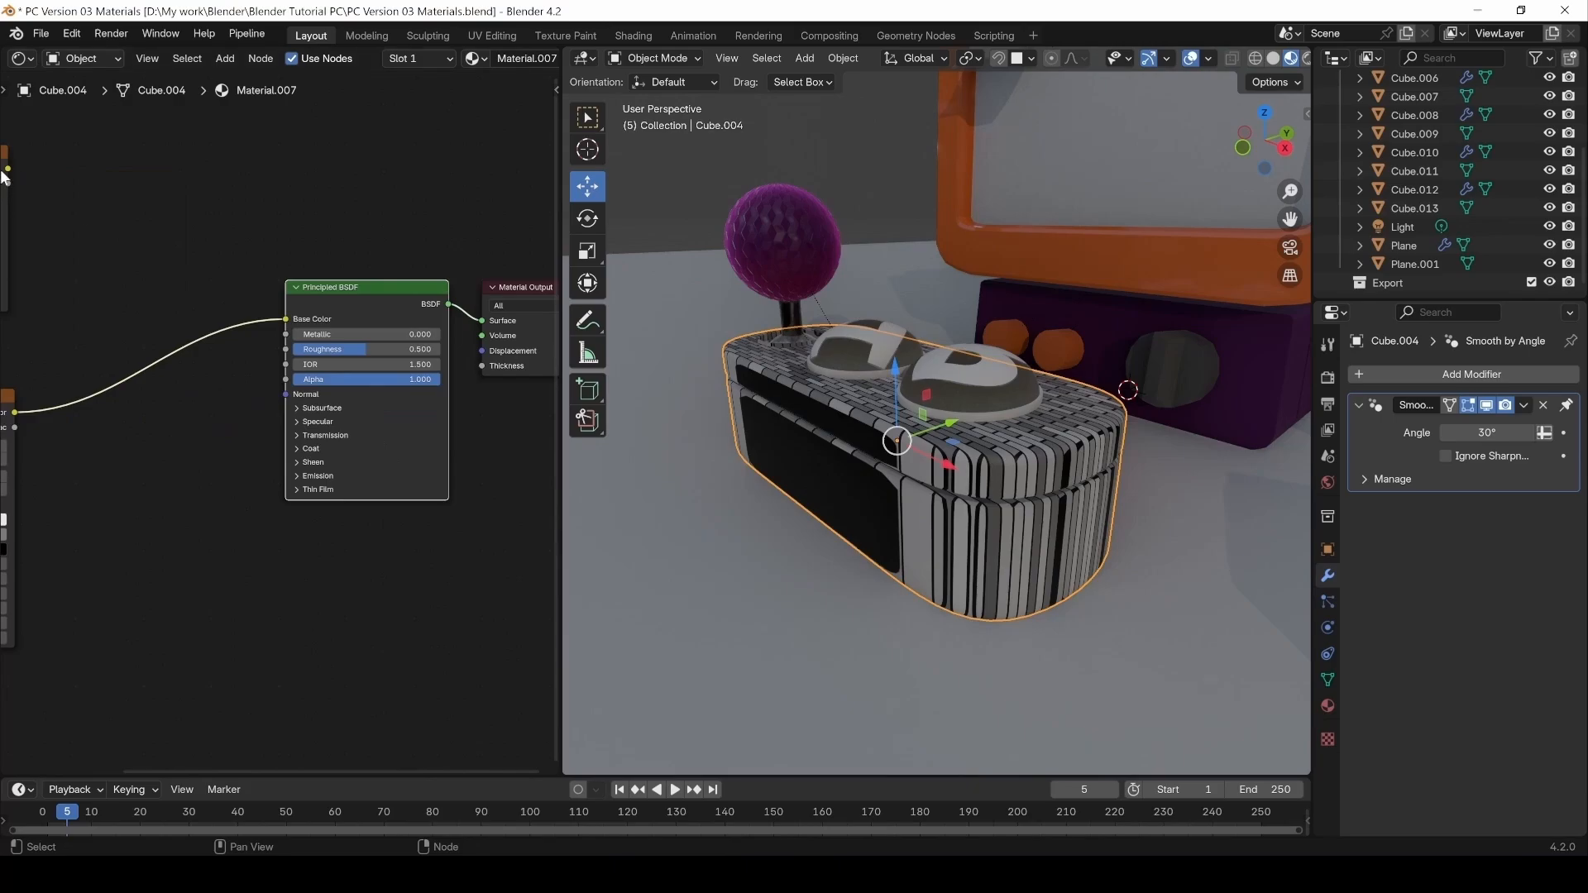
{"action": "left_click_drag", "start_coordinate": [8, 168], "coordinate": [287, 319]}
{"action": "middle_click_drag", "start_coordinate": [59, 486], "coordinate": [314, 443]}
{"action": "left_click", "coordinate": [204, 443], "text": "ctrl+shift"}
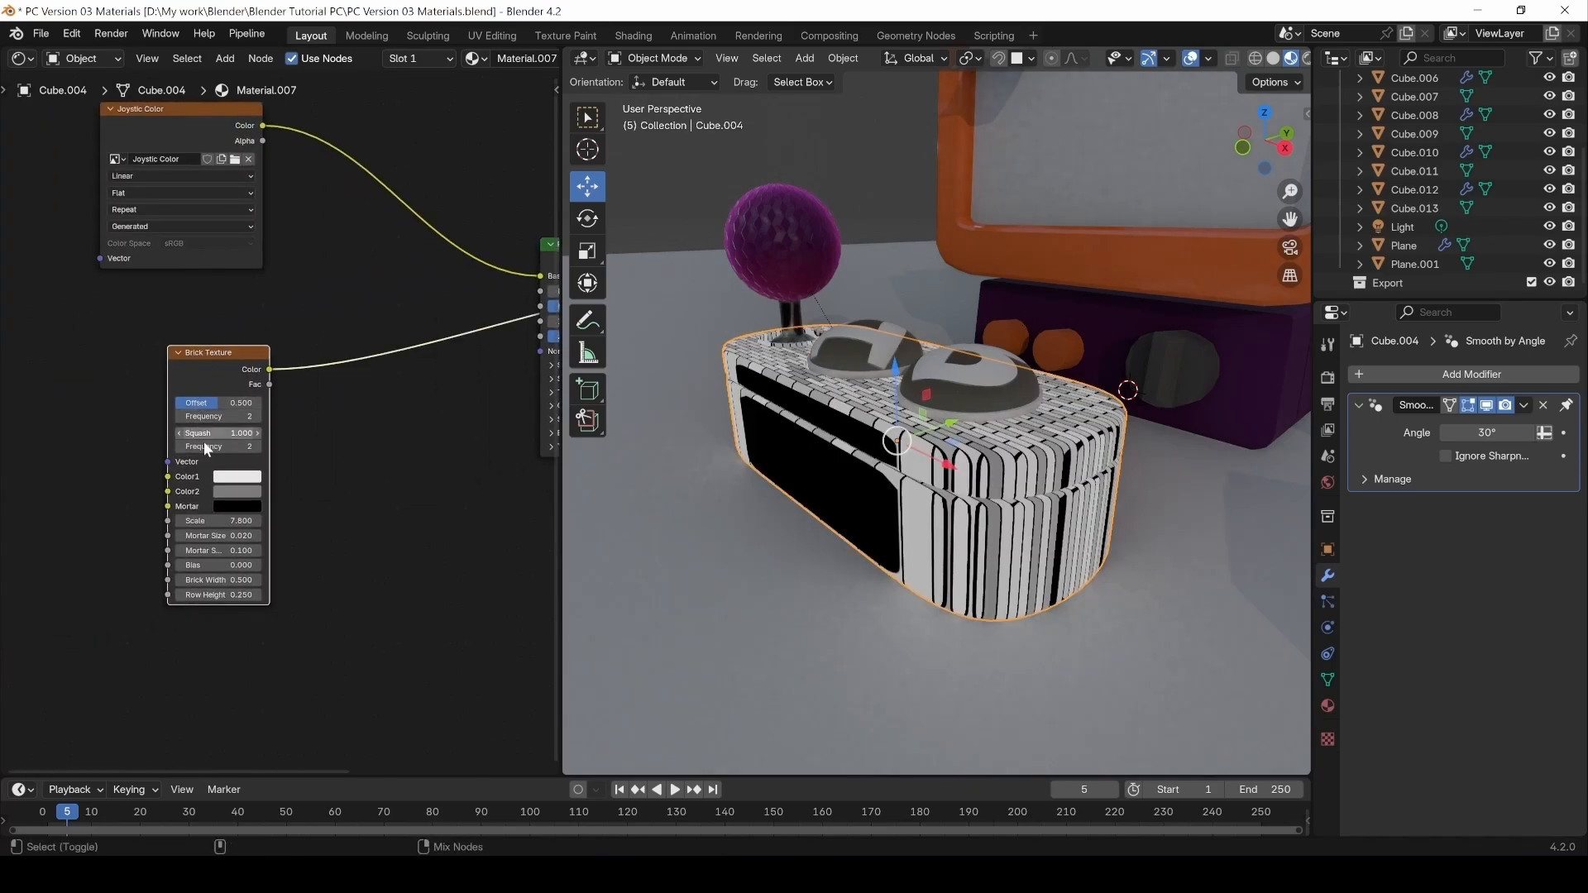
Add a Wave Texture node in the free space before the Brick Texture.
{"action": "middle_click_drag", "start_coordinate": [239, 493], "coordinate": [430, 494]}
{"action": "key", "text": "shift+a"}
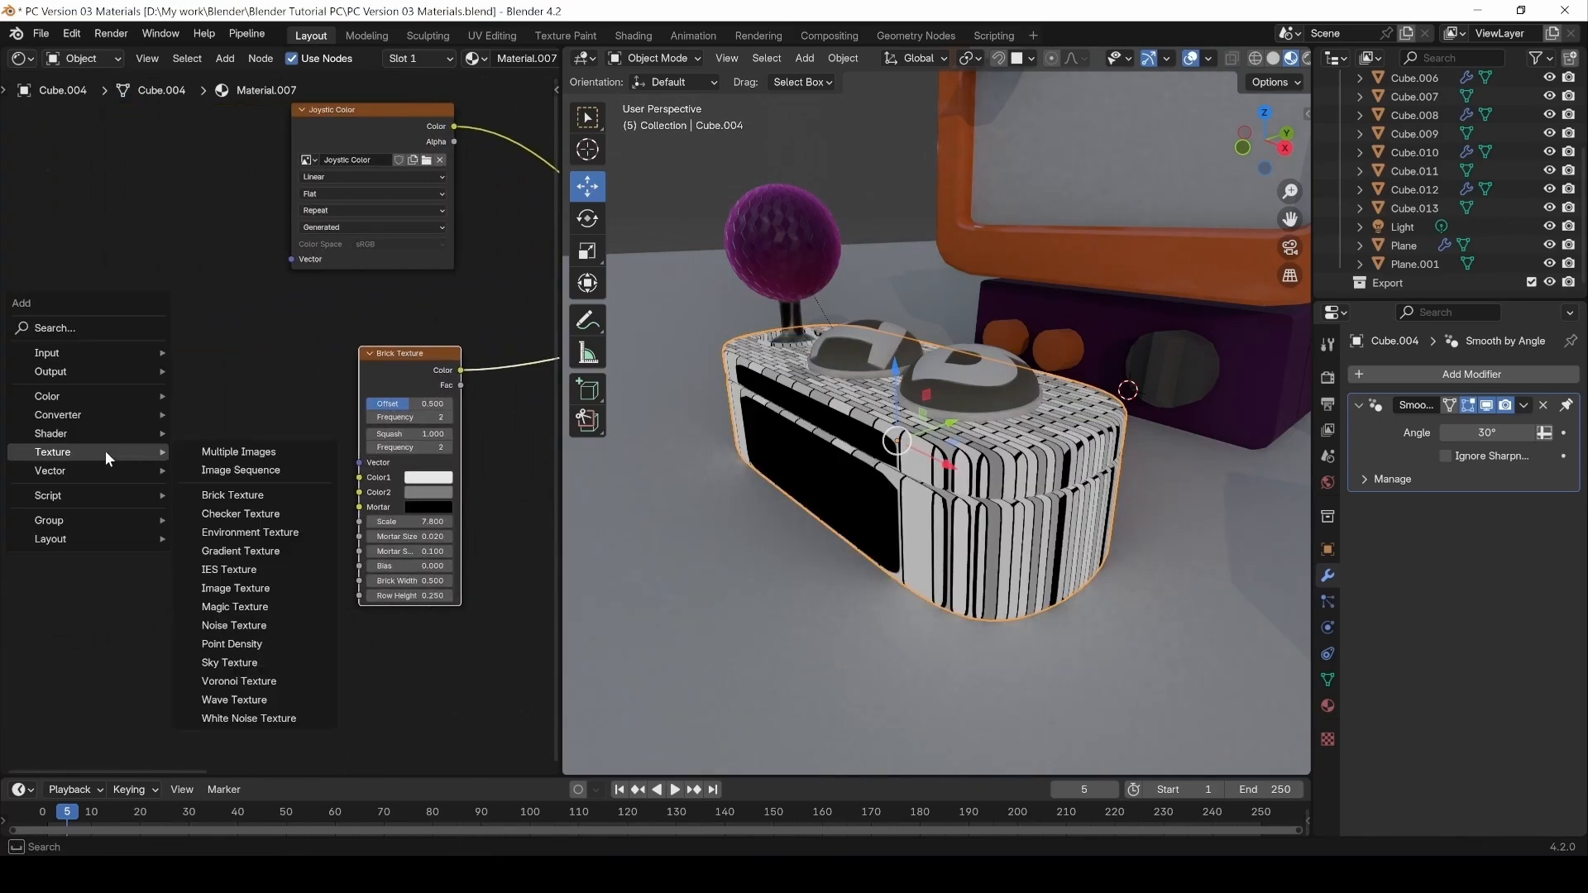
{"action": "left_click", "coordinate": [234, 700]}
{"action": "left_click", "coordinate": [236, 527]}
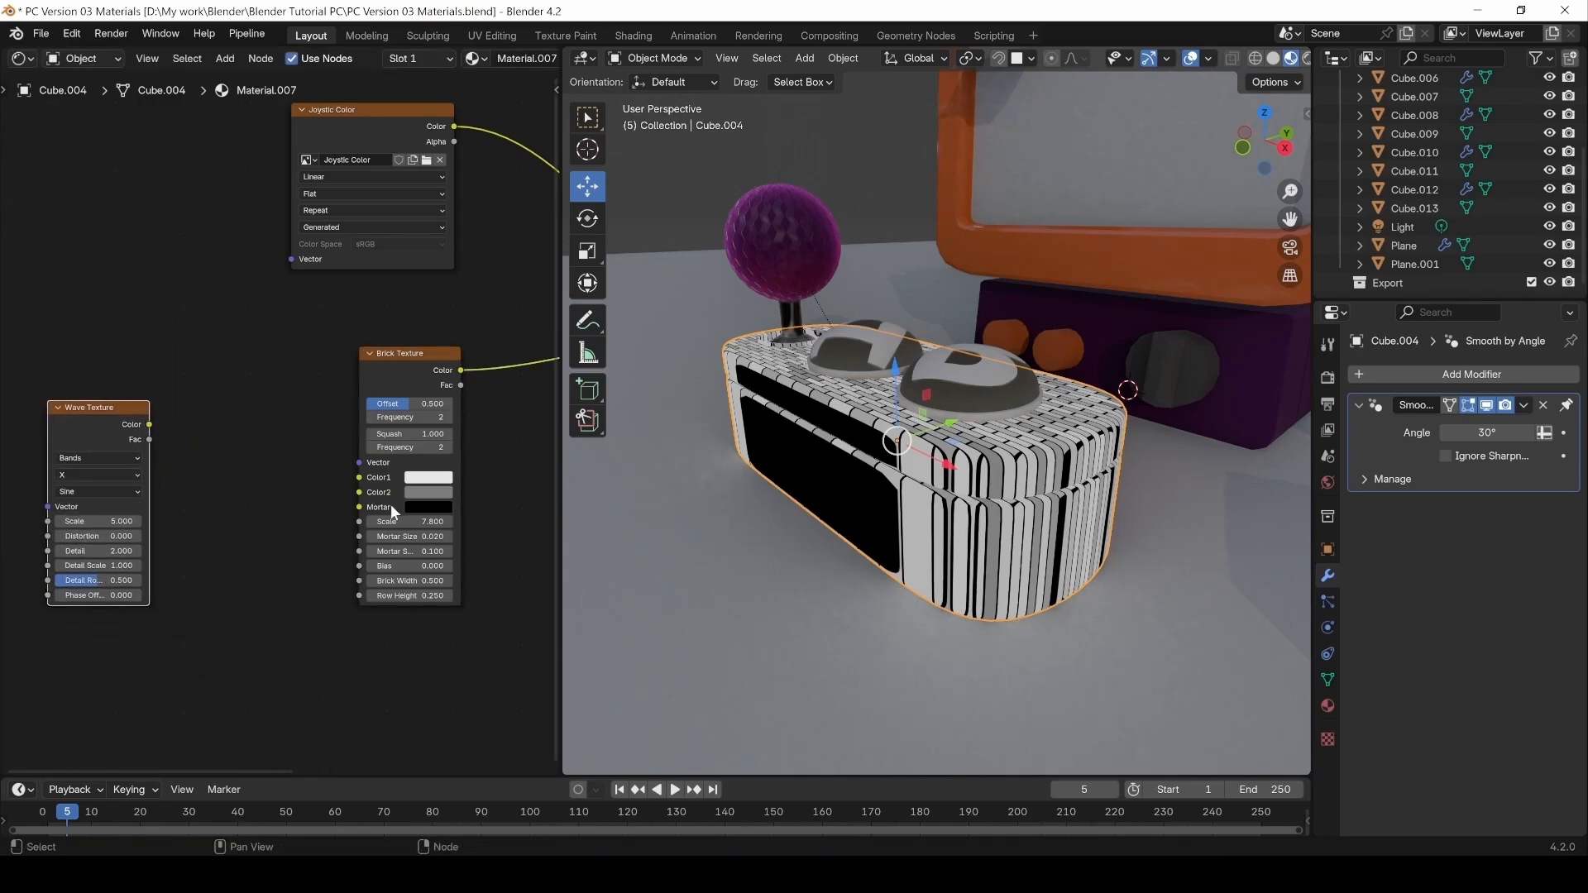
{"action": "middle_click_drag", "start_coordinate": [391, 504], "coordinate": [369, 486]}
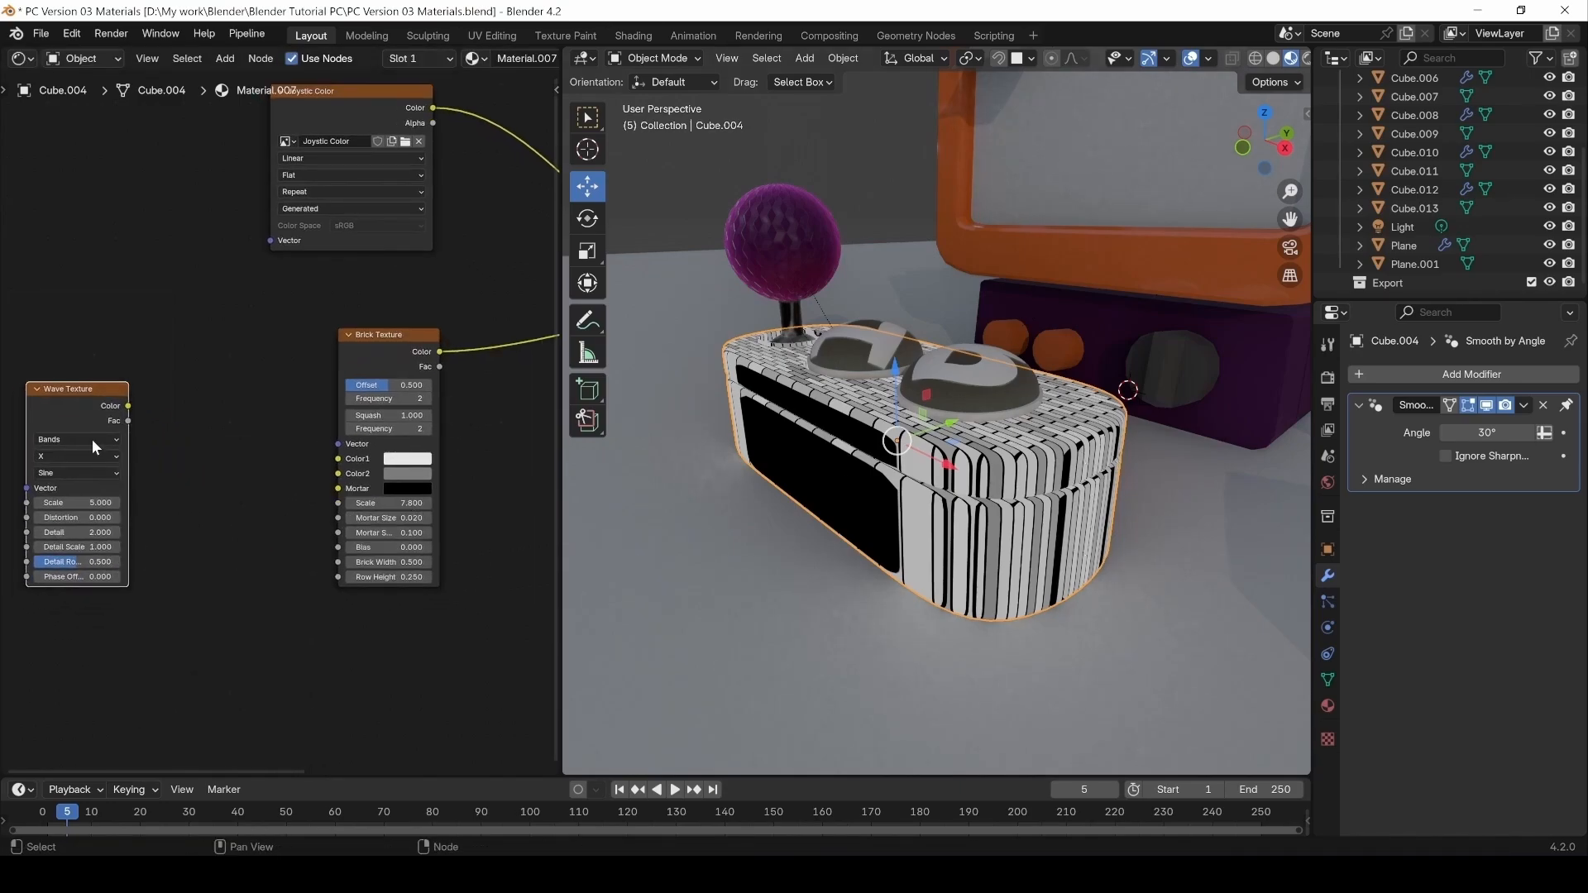
Preview the Wave Texture on the base, try out its scale, distortion, detail and phase settings, and delete the node.
{"action": "left_click", "coordinate": [71, 389], "text": "ctrl+shift"}
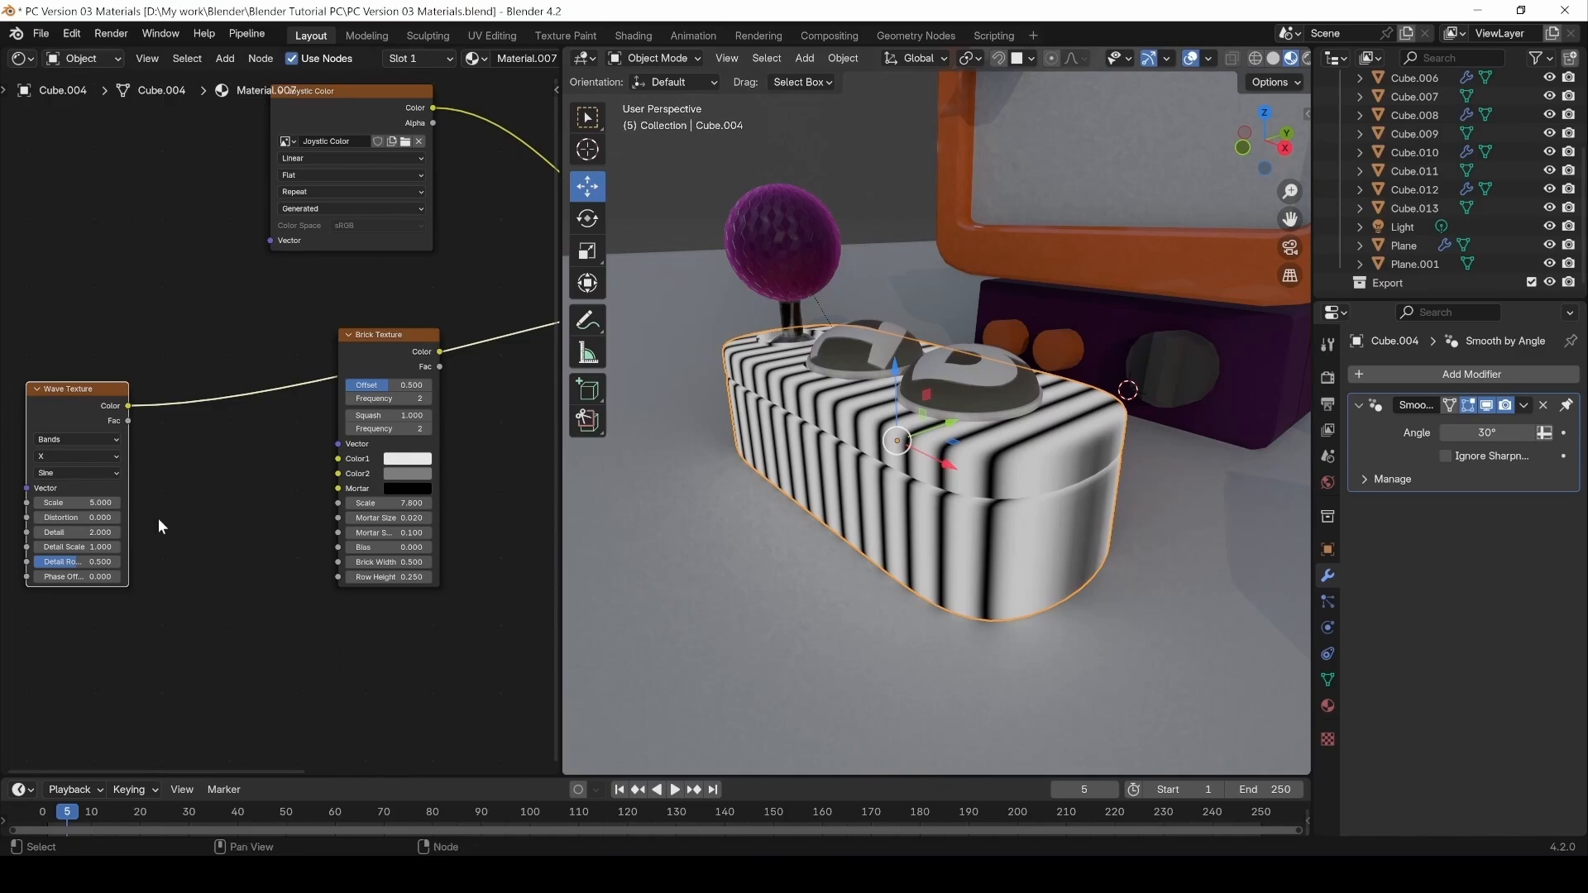
{"action": "mouse_move", "coordinate": [77, 502]}
{"action": "left_mouse_down"}
{"action": "mouse_move", "coordinate": [112, 502]}
{"action": "mouse_move", "coordinate": [70, 534]}
{"action": "mouse_move", "coordinate": [99, 533]}
{"action": "mouse_move", "coordinate": [79, 547]}
{"action": "mouse_move", "coordinate": [137, 576]}
{"action": "left_mouse_up"}
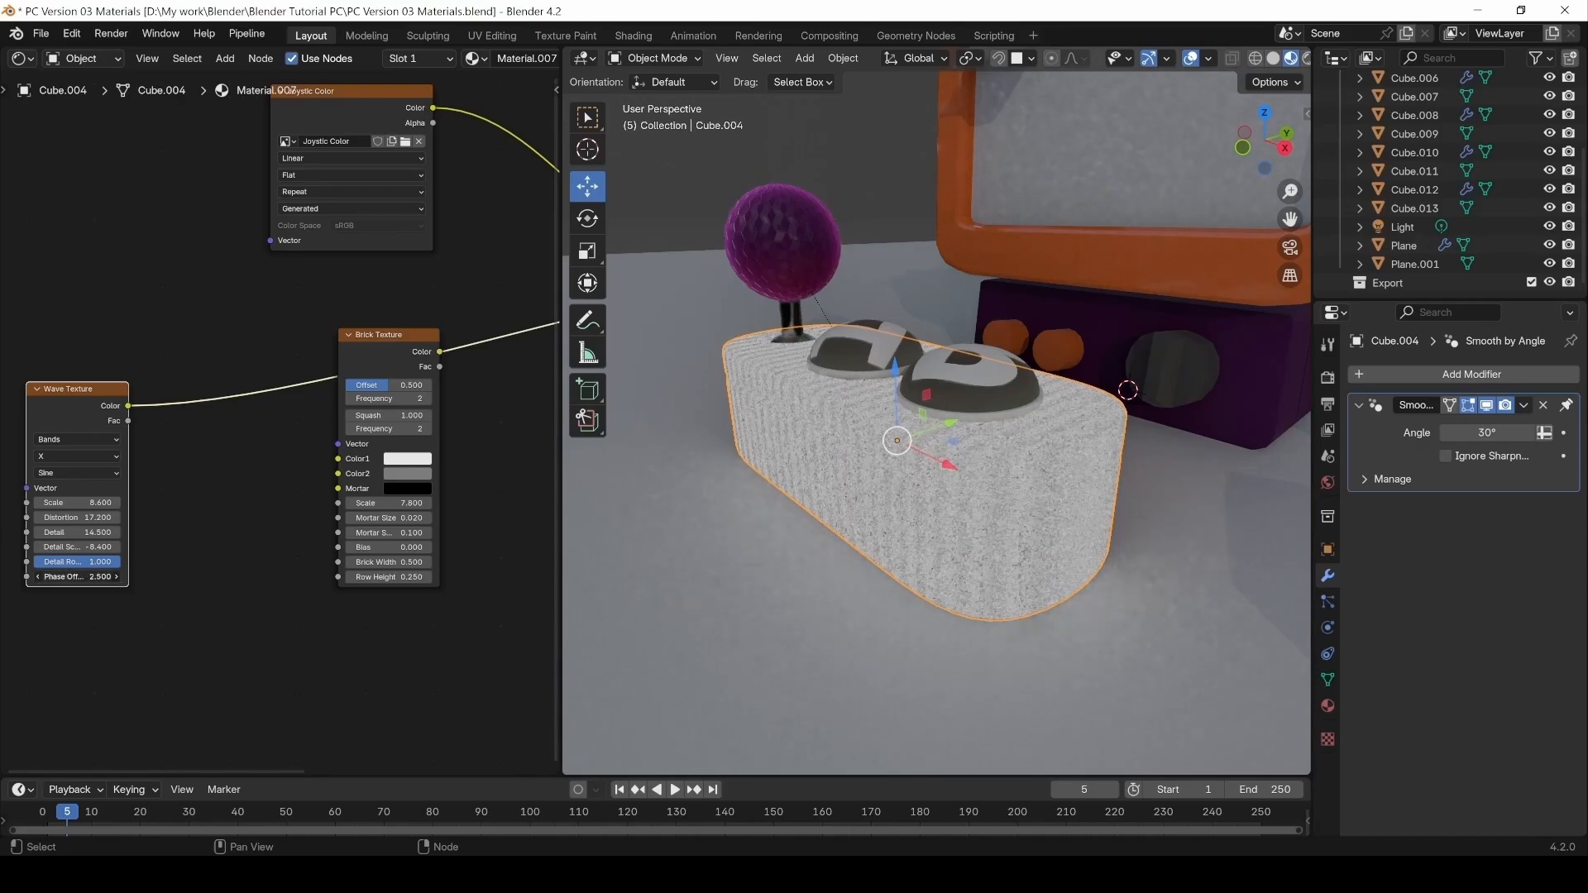
{"action": "left_click", "coordinate": [172, 530]}
{"action": "left_click", "coordinate": [91, 408]}
{"action": "key", "text": "Delete"}
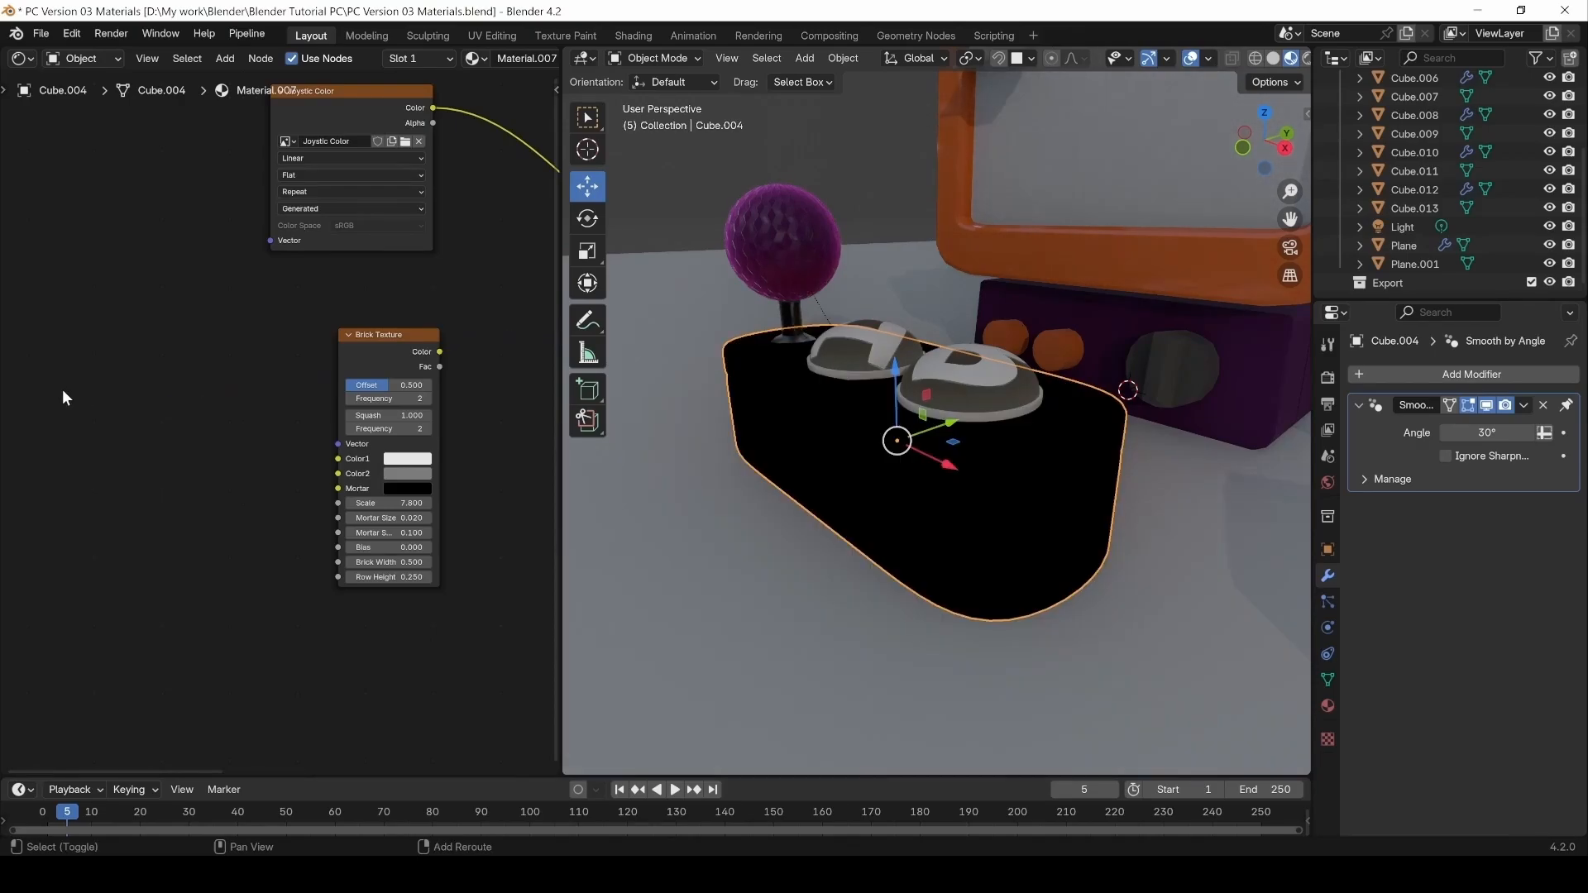
Add a new Wave Texture node with default settings before the Brick Texture and preview it on the base.
{"action": "key", "text": "shift+a"}
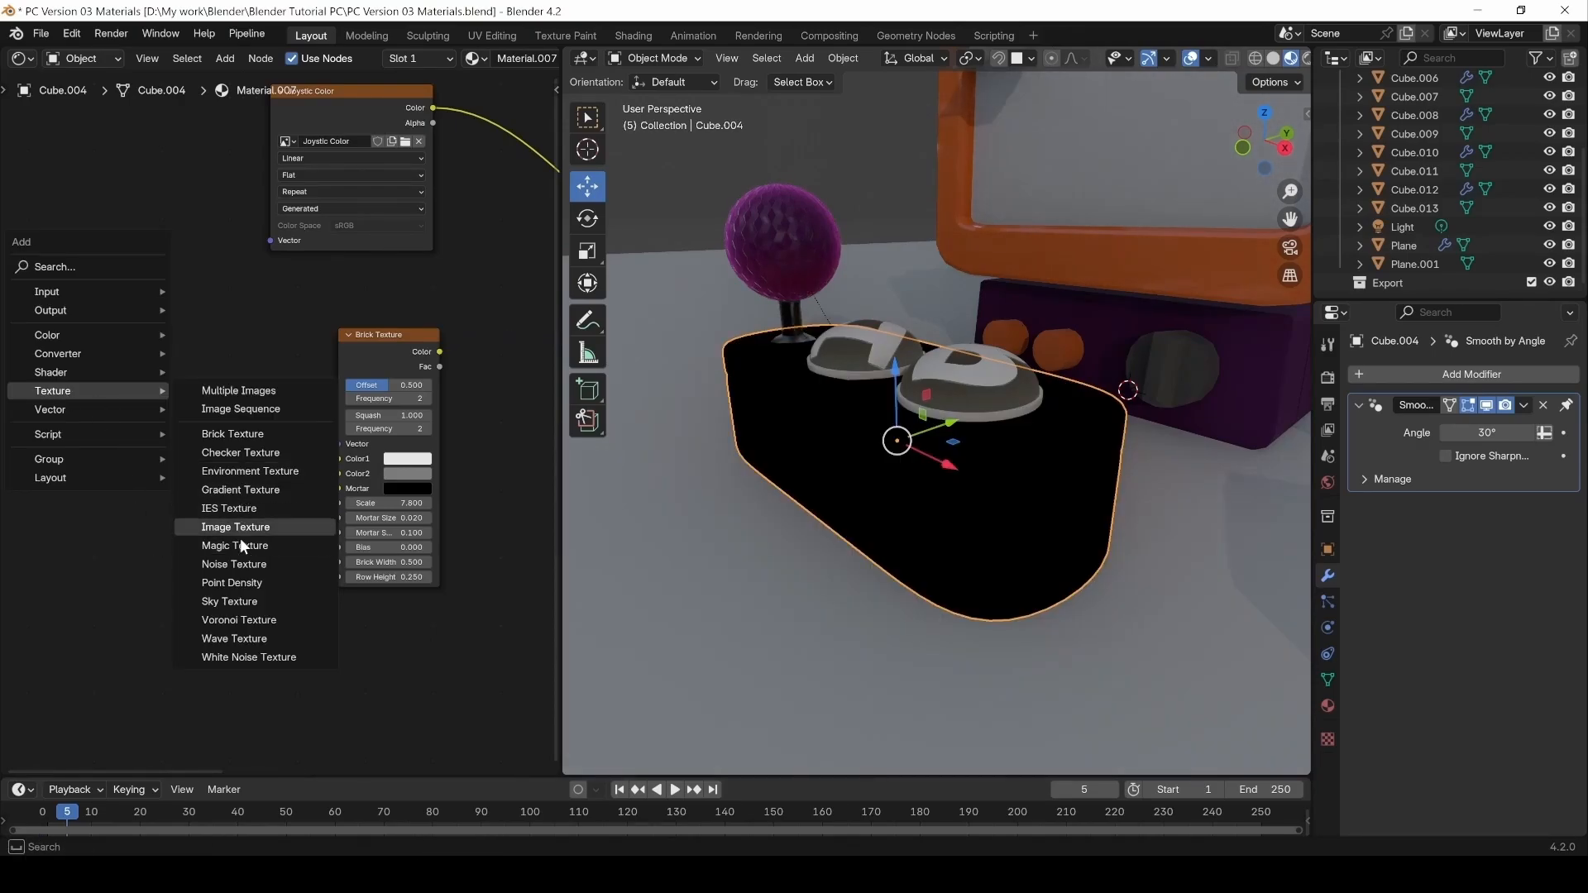
{"action": "left_click", "coordinate": [243, 639]}
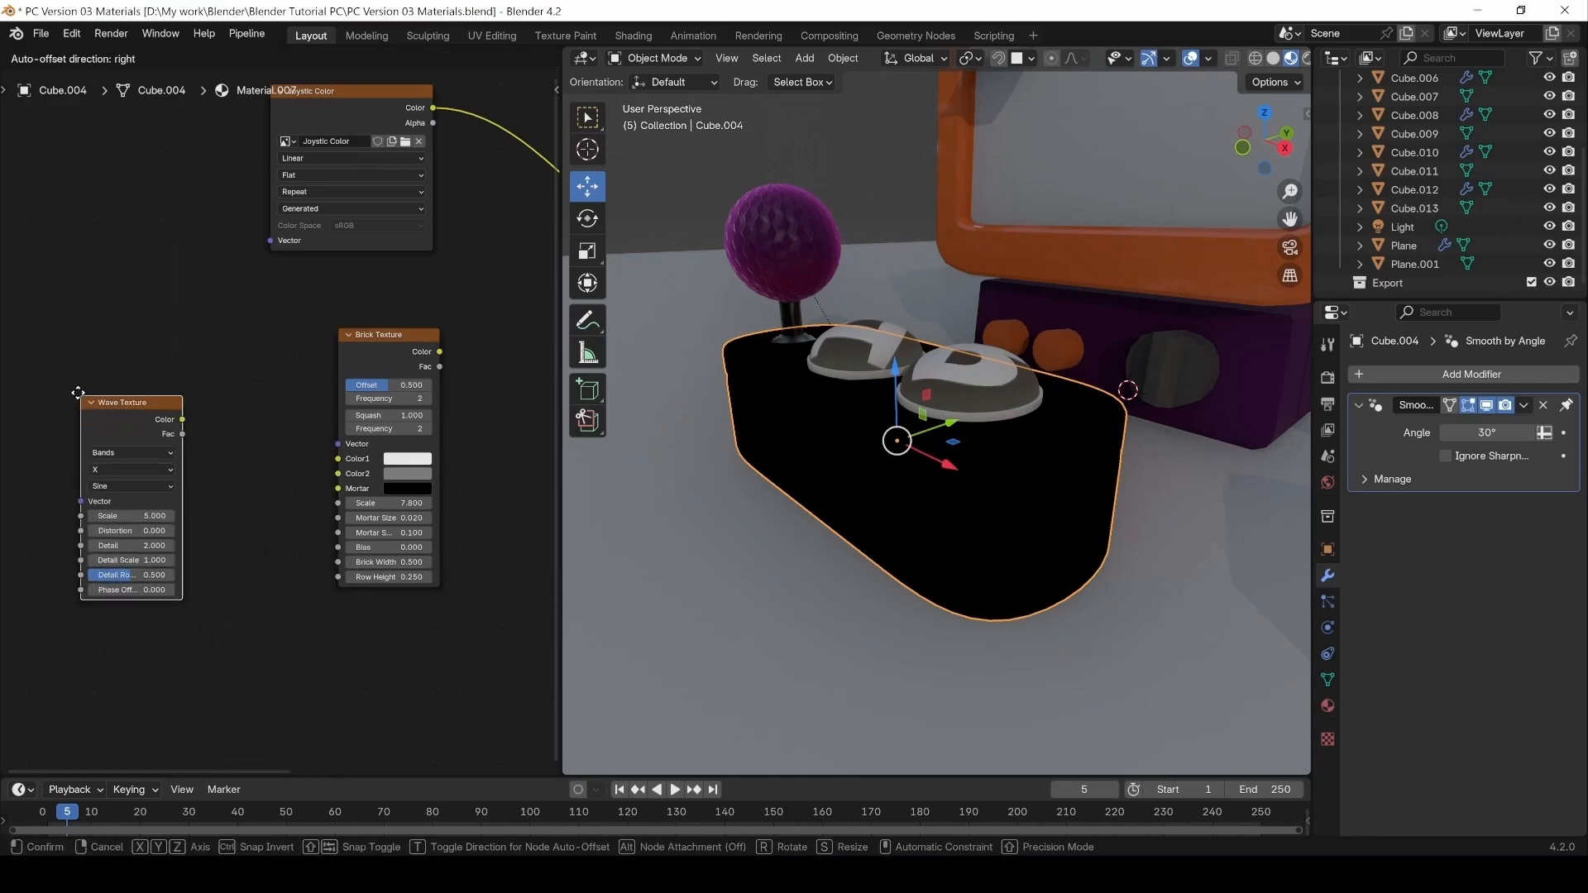
{"action": "left_click", "coordinate": [62, 384]}
{"action": "left_click", "coordinate": [93, 395], "text": "ctrl+shift"}
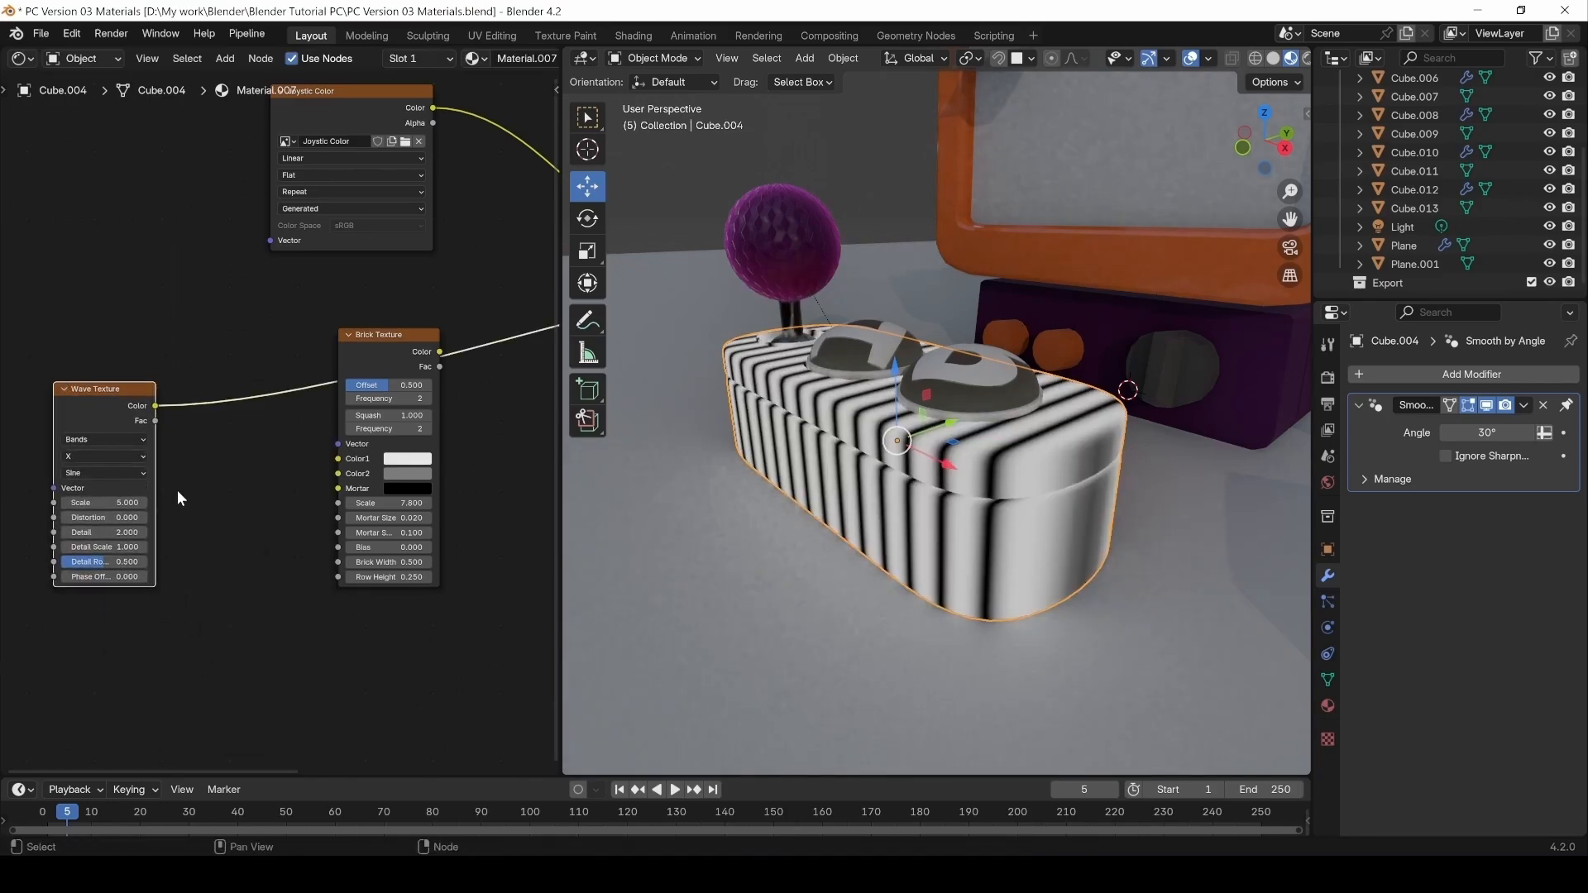
Switch the preview back to the Brick Texture and reposition the Wave Texture node in front of it.
{"action": "middle_click_drag", "start_coordinate": [176, 489], "coordinate": [187, 437]}
{"action": "left_click", "coordinate": [285, 377], "text": "ctrl+shift"}
{"action": "left_click_drag", "start_coordinate": [187, 437], "coordinate": [187, 422]}
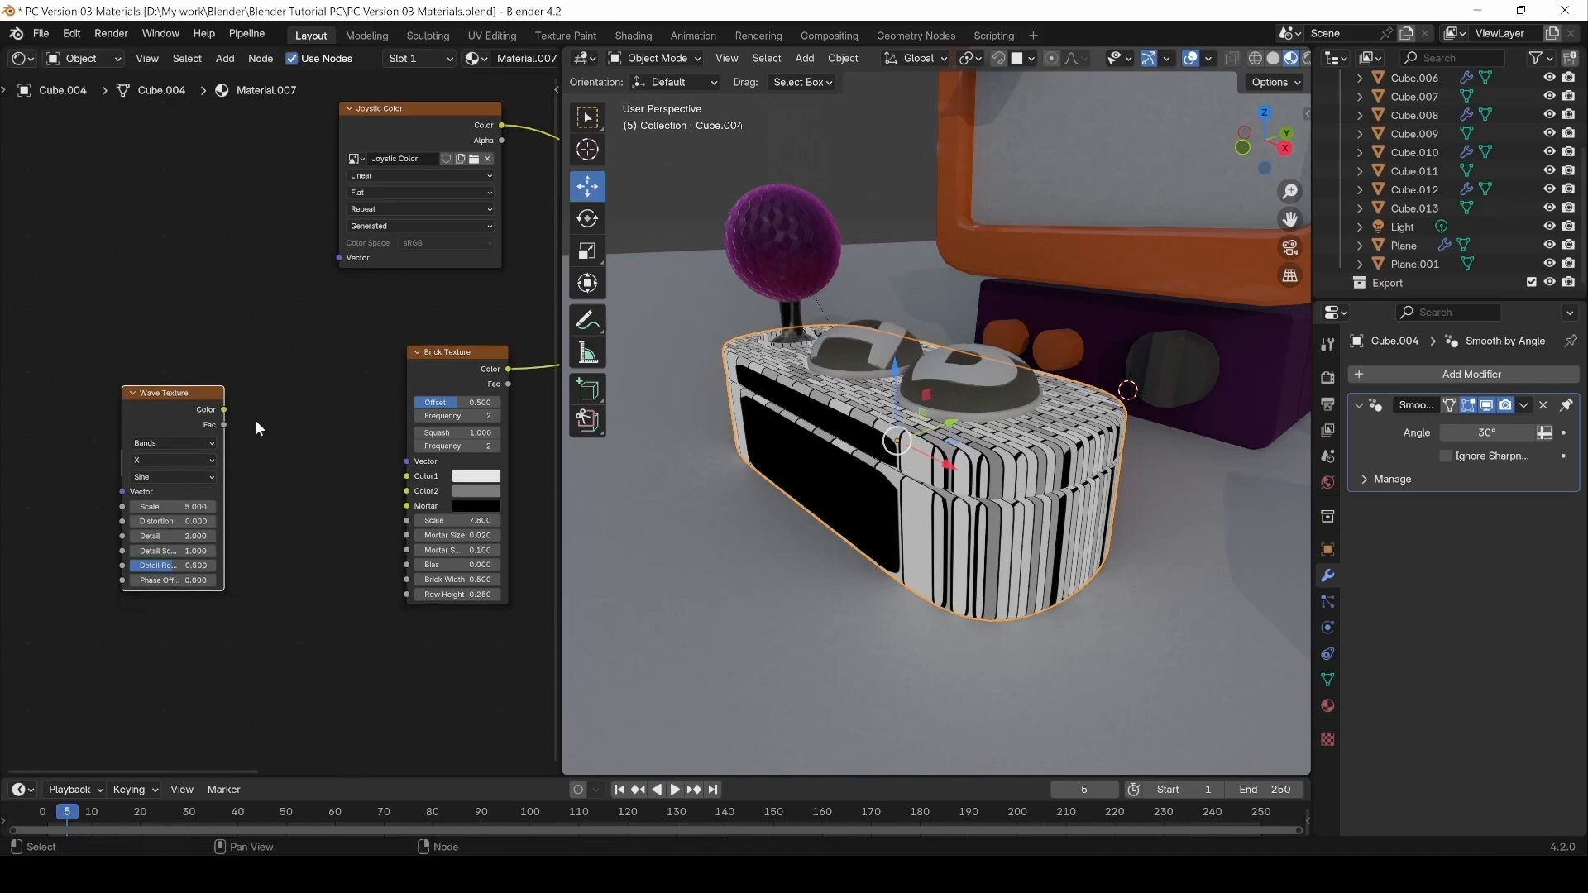
{"action": "middle_click_drag", "start_coordinate": [204, 418], "coordinate": [191, 417]}
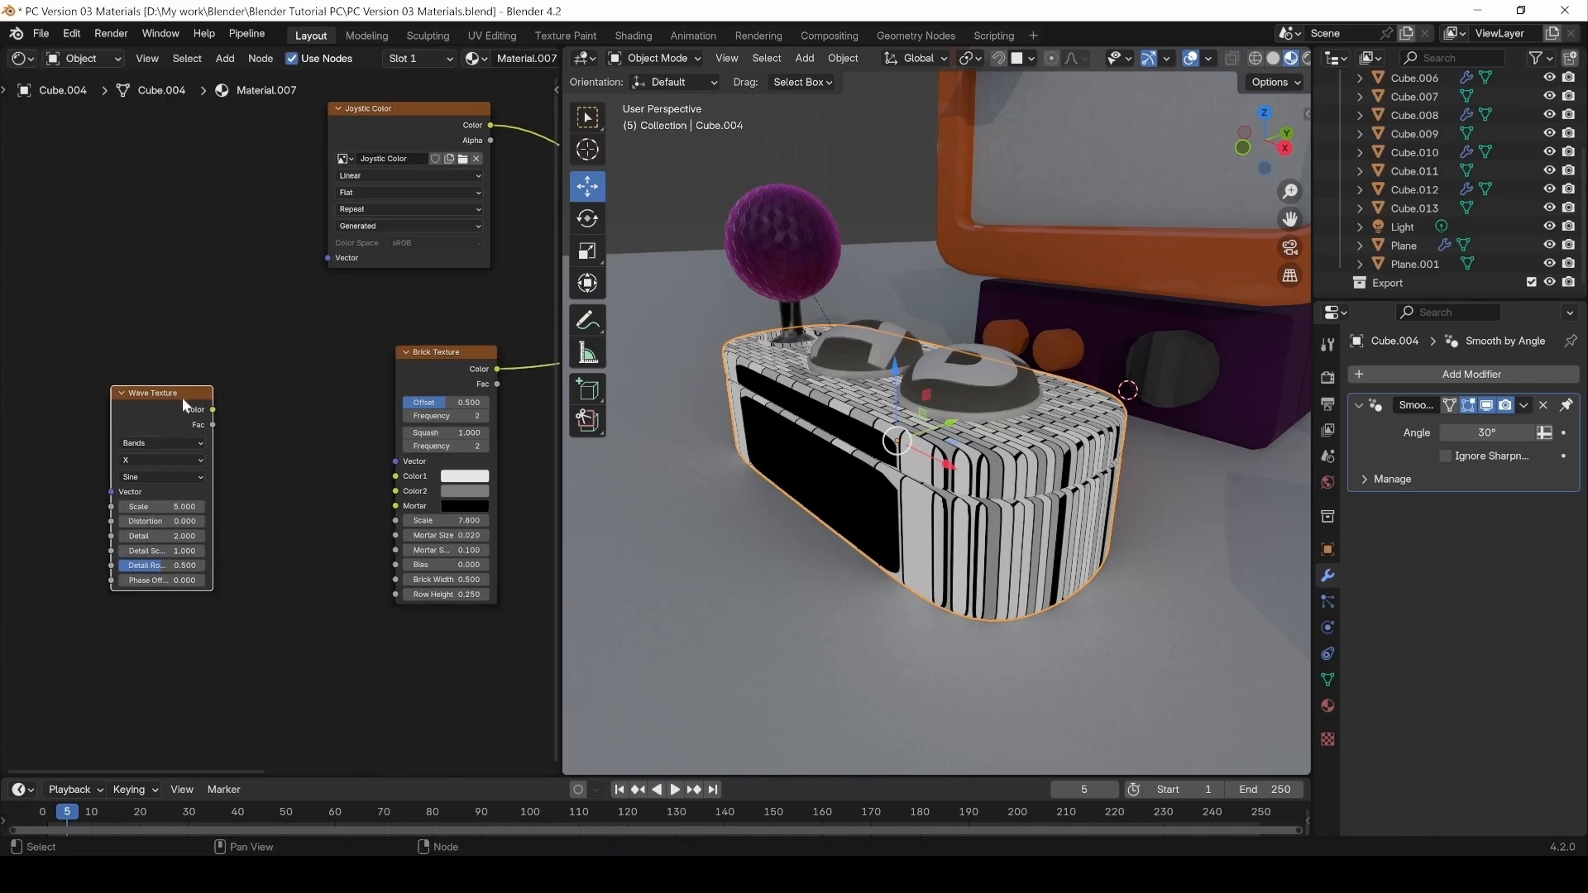
{"action": "left_click_drag", "start_coordinate": [182, 397], "coordinate": [223, 384]}
{"action": "middle_click_drag", "start_coordinate": [229, 400], "coordinate": [116, 401]}
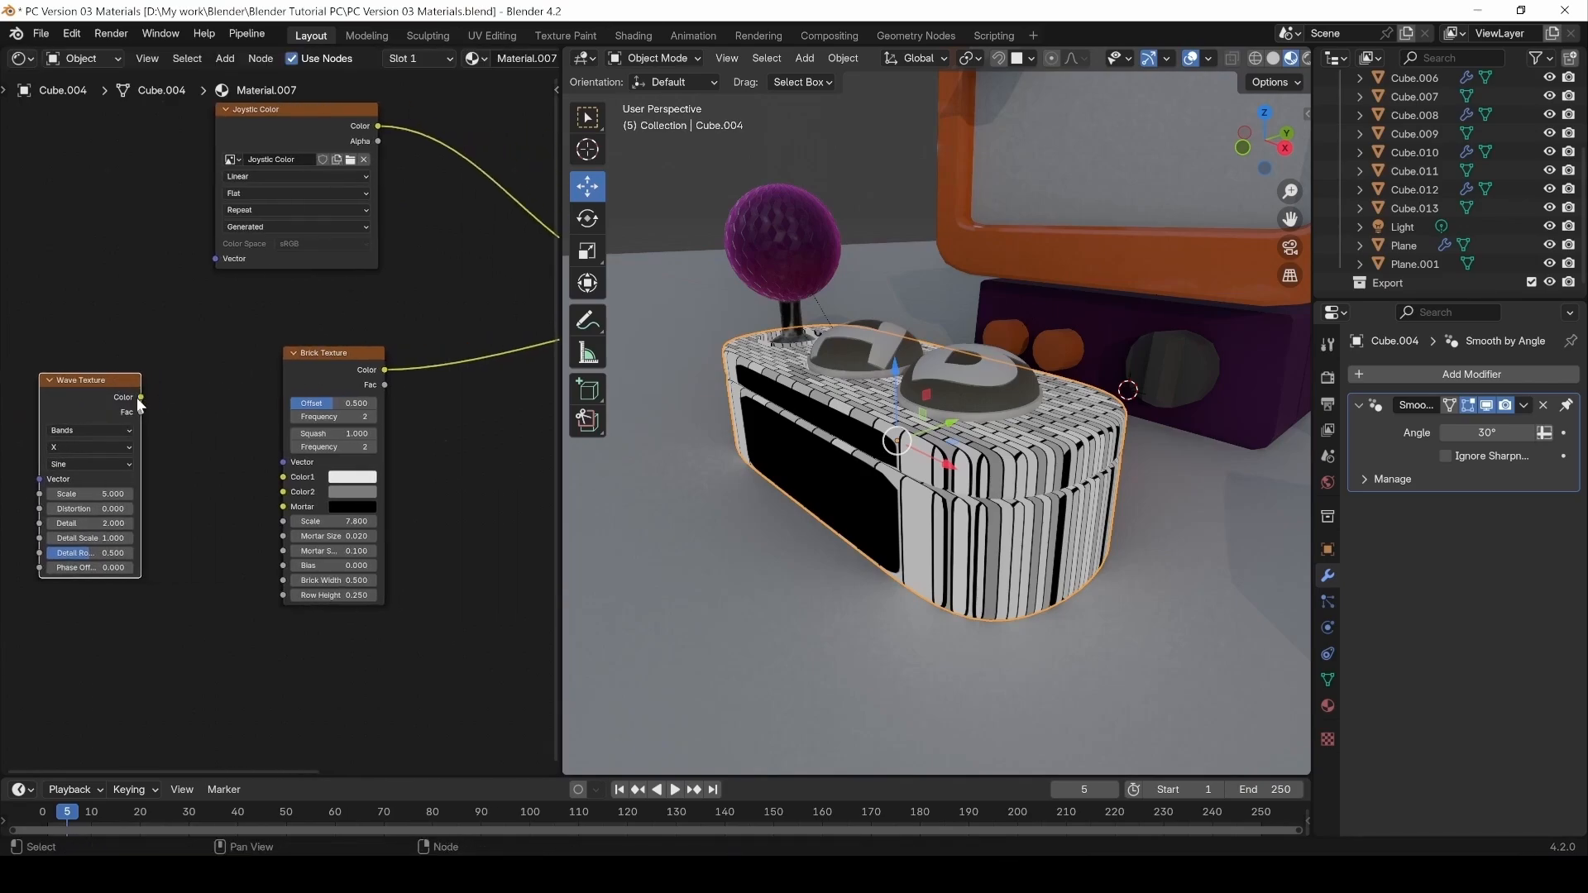
Link the Wave Texture color to the Brick Texture's Scale input and set the wave scale to 9.300.
{"action": "left_click_drag", "start_coordinate": [139, 398], "coordinate": [283, 522]}
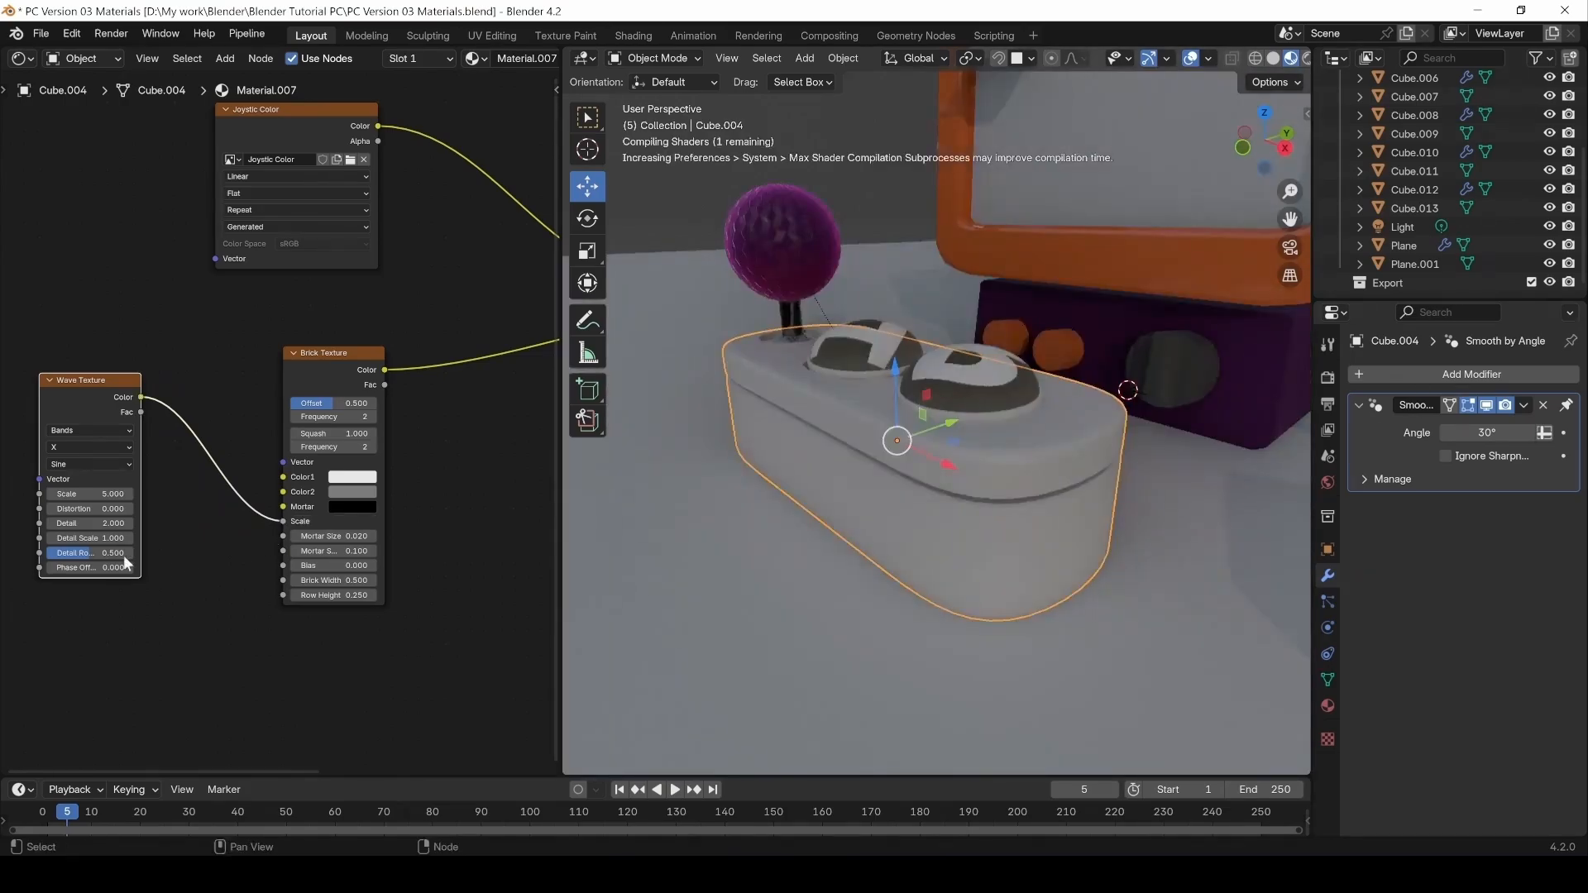
{"action": "middle_click_drag", "start_coordinate": [885, 421], "coordinate": [1049, 442]}
{"action": "left_click_drag", "start_coordinate": [92, 494], "coordinate": [144, 494]}
Try the Wave Texture color on the Brick Texture's Mortar Size and Brick Width inputs, checking the effect on the base.
{"action": "left_click_drag", "start_coordinate": [283, 521], "coordinate": [282, 535]}
{"action": "middle_click_drag", "start_coordinate": [1123, 439], "coordinate": [811, 578]}
{"action": "scroll", "coordinate": [837, 531], "scroll_direction": "up", "scroll_amount": 4}
{"action": "scroll", "coordinate": [885, 460], "scroll_direction": "down", "scroll_amount": 6}
{"action": "left_click_drag", "start_coordinate": [282, 536], "coordinate": [286, 577]}
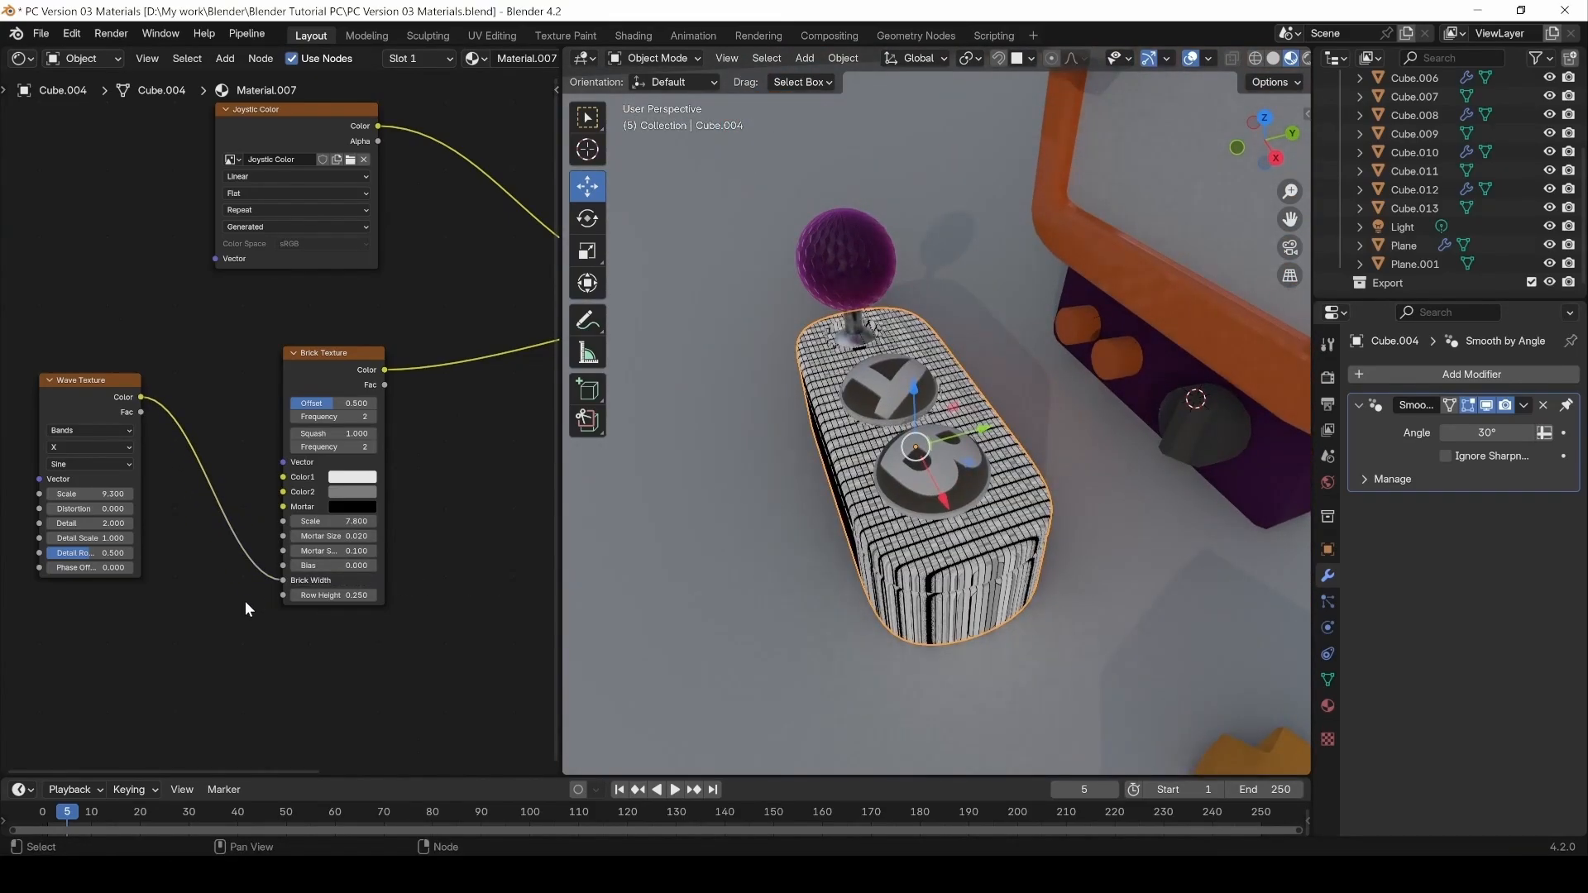
{"action": "middle_click_drag", "start_coordinate": [877, 579], "coordinate": [827, 571]}
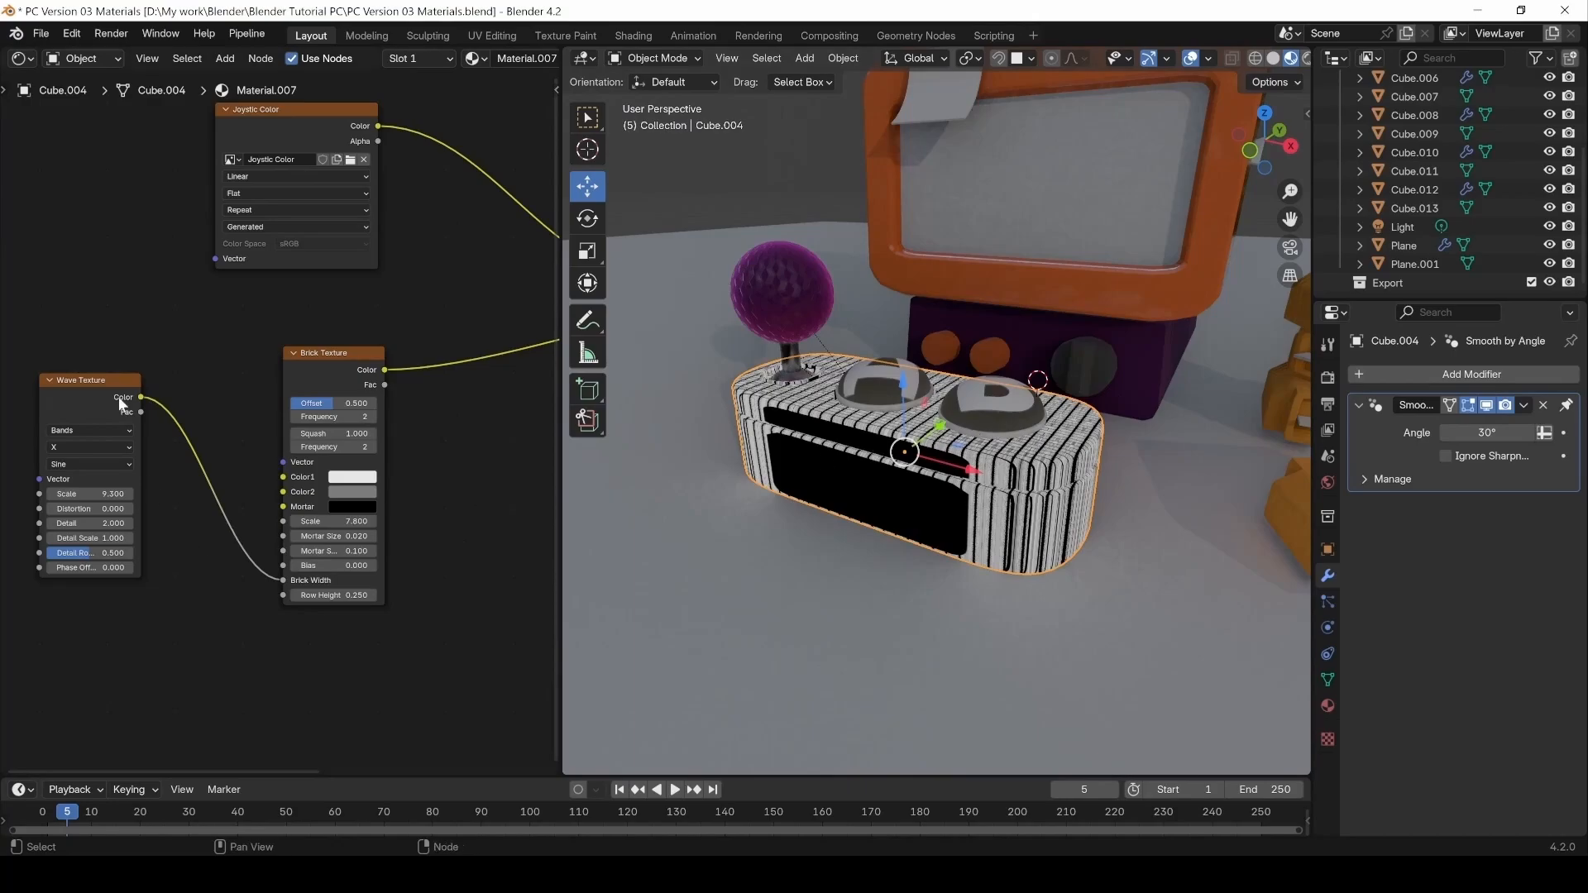
Move the Wave Texture link to the Brick Texture's Vector input and inspect the stripes up close.
{"action": "left_click_drag", "start_coordinate": [284, 581], "coordinate": [283, 461]}
{"action": "middle_click_drag", "start_coordinate": [733, 557], "coordinate": [970, 536]}
{"action": "scroll", "coordinate": [970, 538], "scroll_direction": "up", "scroll_amount": 5}
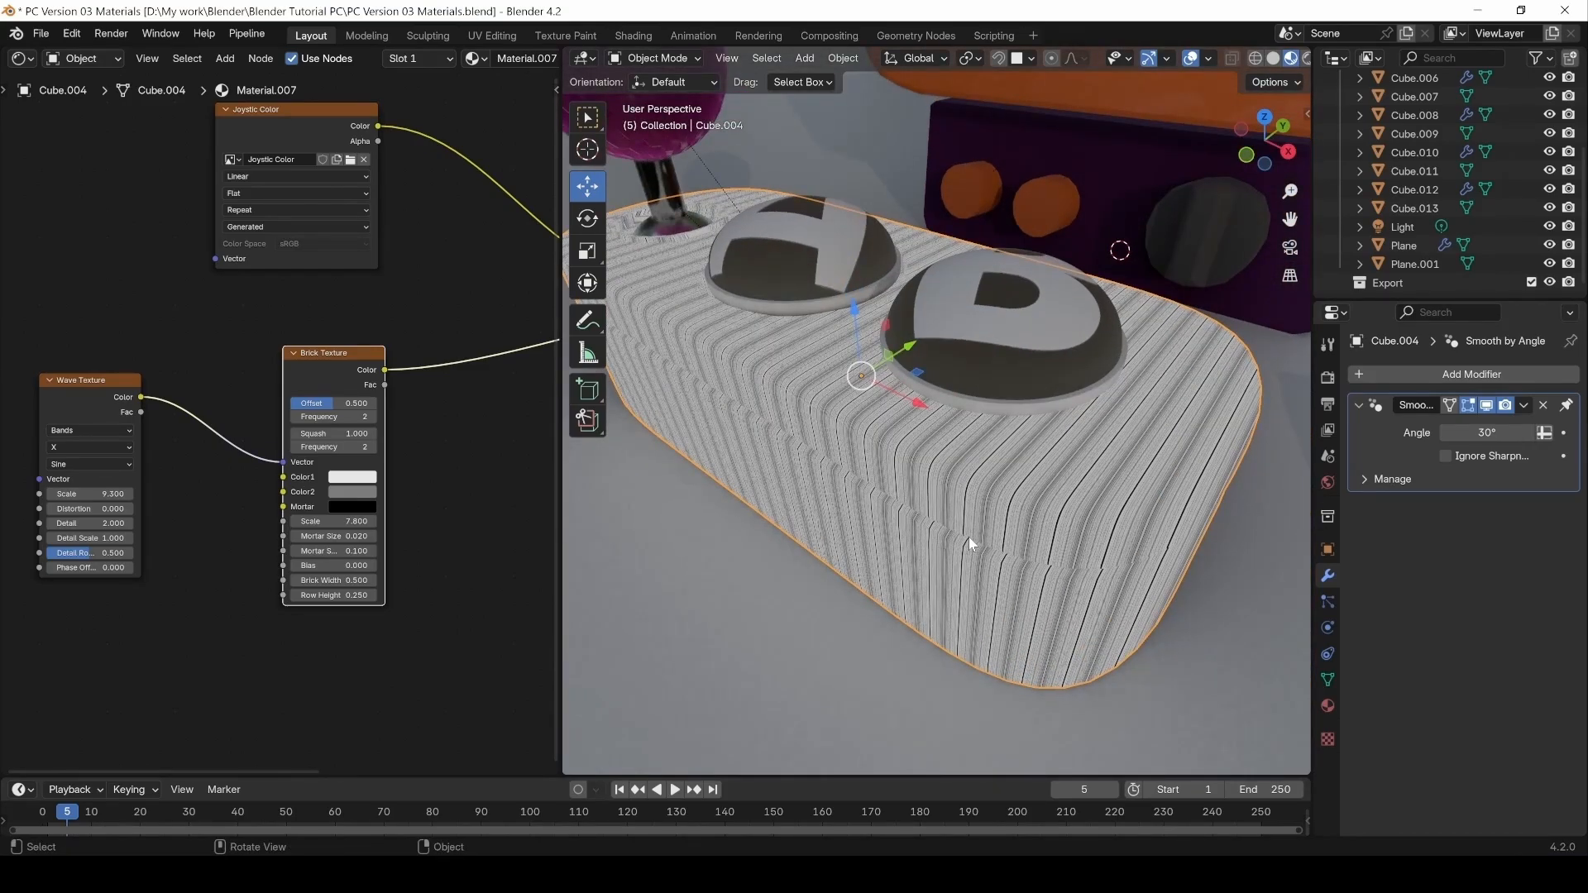
Move the Wave and Brick Texture nodes farther from the Principled BSDF to free space between them.
{"action": "middle_click_drag", "start_coordinate": [204, 430], "coordinate": [488, 371]}
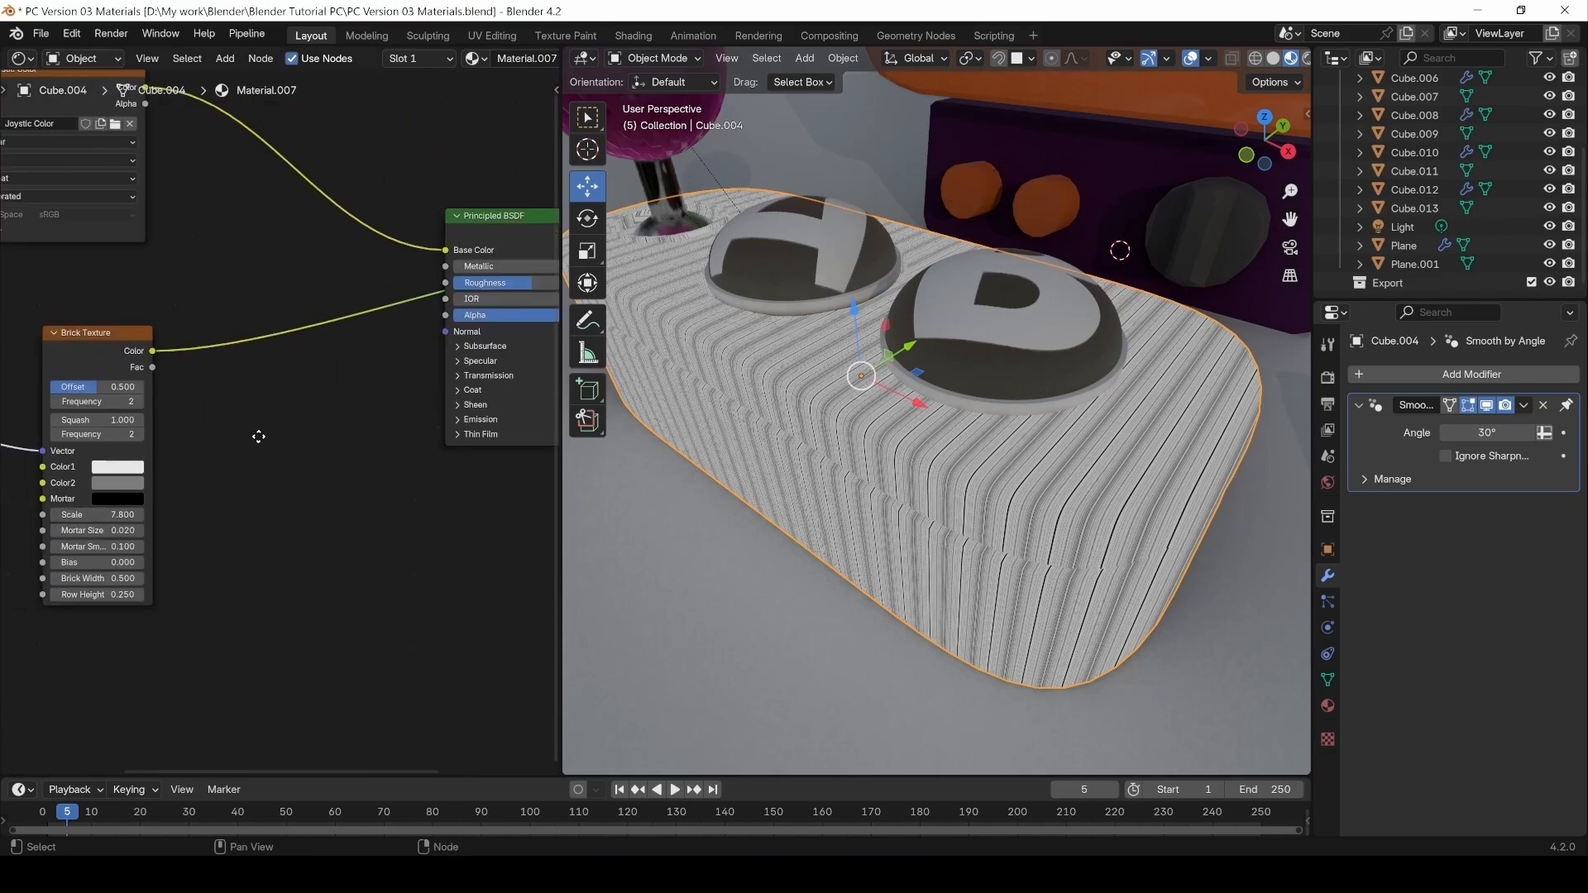
{"action": "left_click_drag", "start_coordinate": [92, 610], "coordinate": [324, 234]}
{"action": "middle_click_drag", "start_coordinate": [264, 570], "coordinate": [398, 568]}
{"action": "left_click_drag", "start_coordinate": [419, 286], "coordinate": [171, 301]}
{"action": "left_click", "coordinate": [309, 512]}
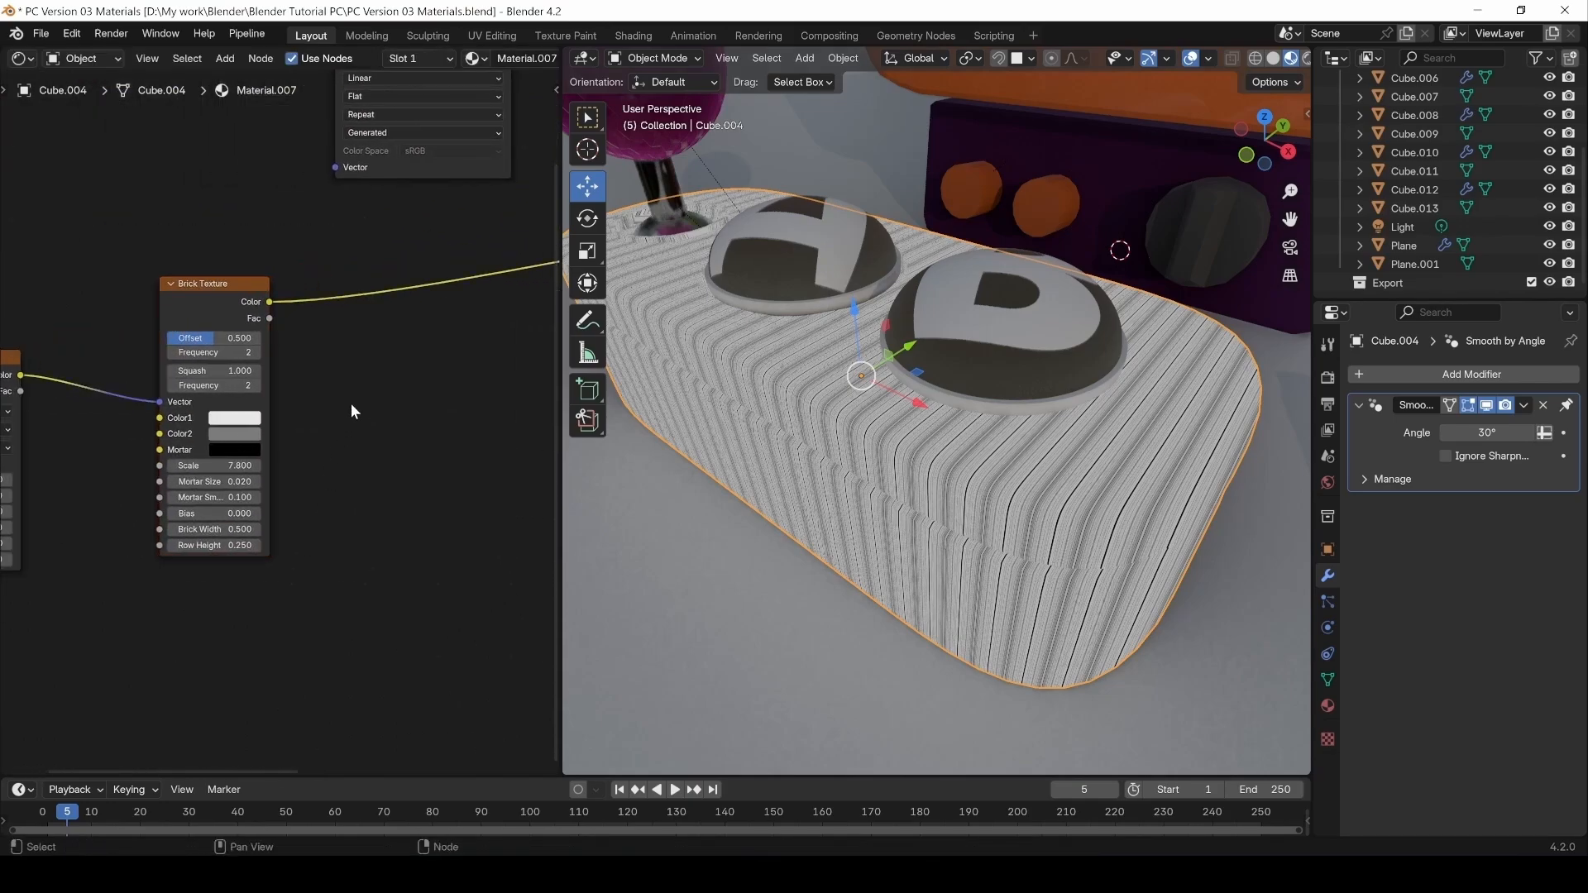
Add a Color Ramp node, link the Brick Texture color to its Fac input, and preview the ramp on the base.
{"action": "key", "text": "shift+a"}
{"action": "mouse_move", "coordinate": [322, 354]}
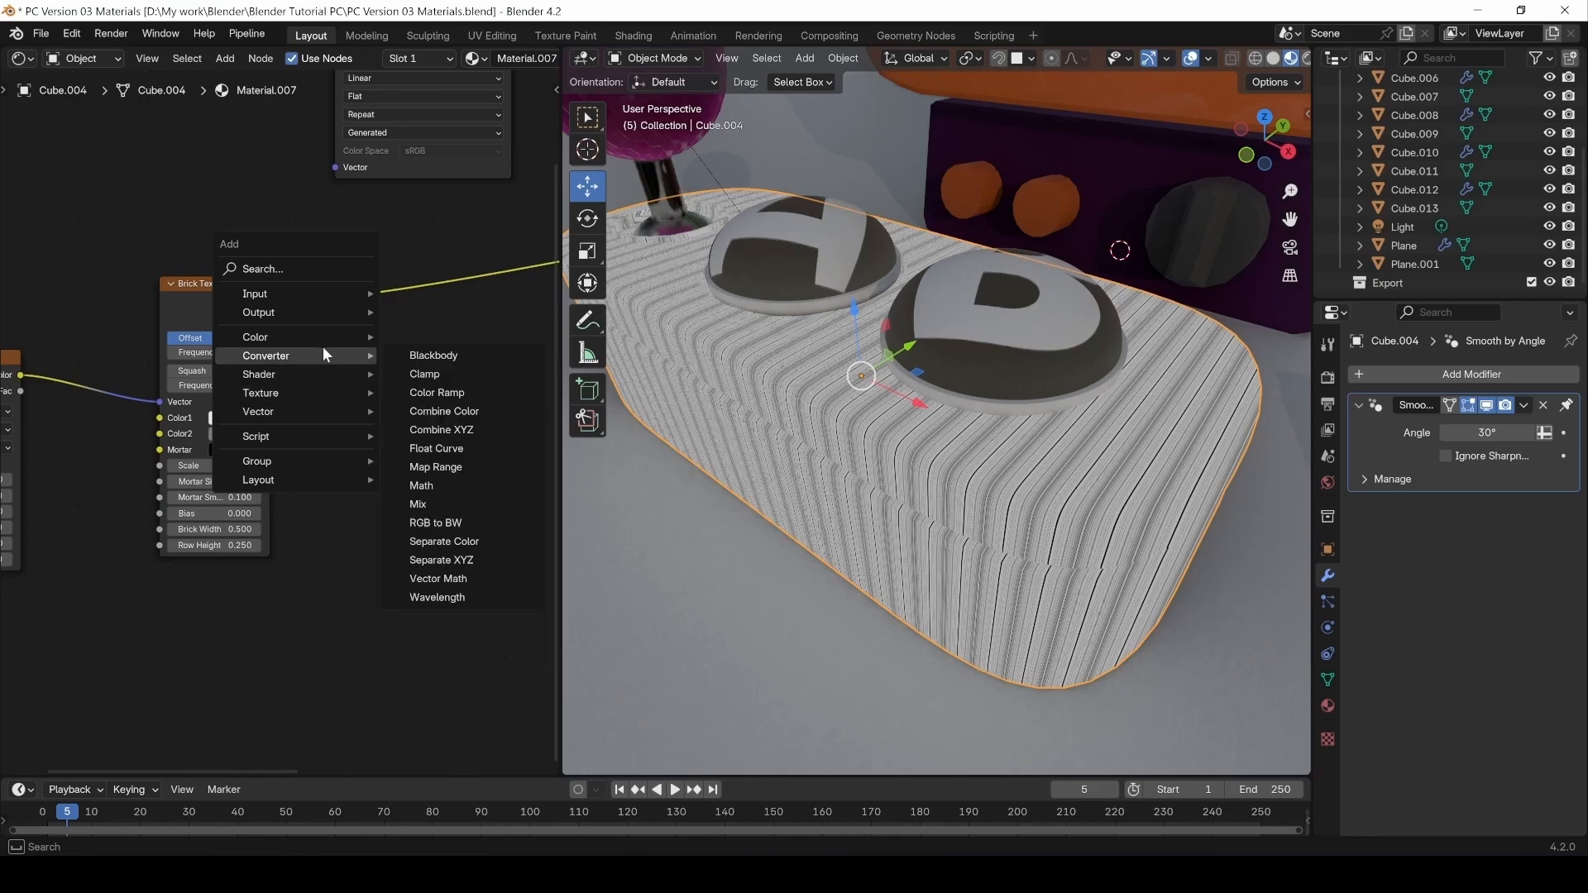
{"action": "left_click", "coordinate": [446, 392]}
{"action": "left_click_drag", "start_coordinate": [270, 319], "coordinate": [379, 460]}
{"action": "middle_click_drag", "start_coordinate": [401, 494], "coordinate": [196, 580]}
{"action": "left_click", "coordinate": [278, 435], "text": "ctrl+shift"}
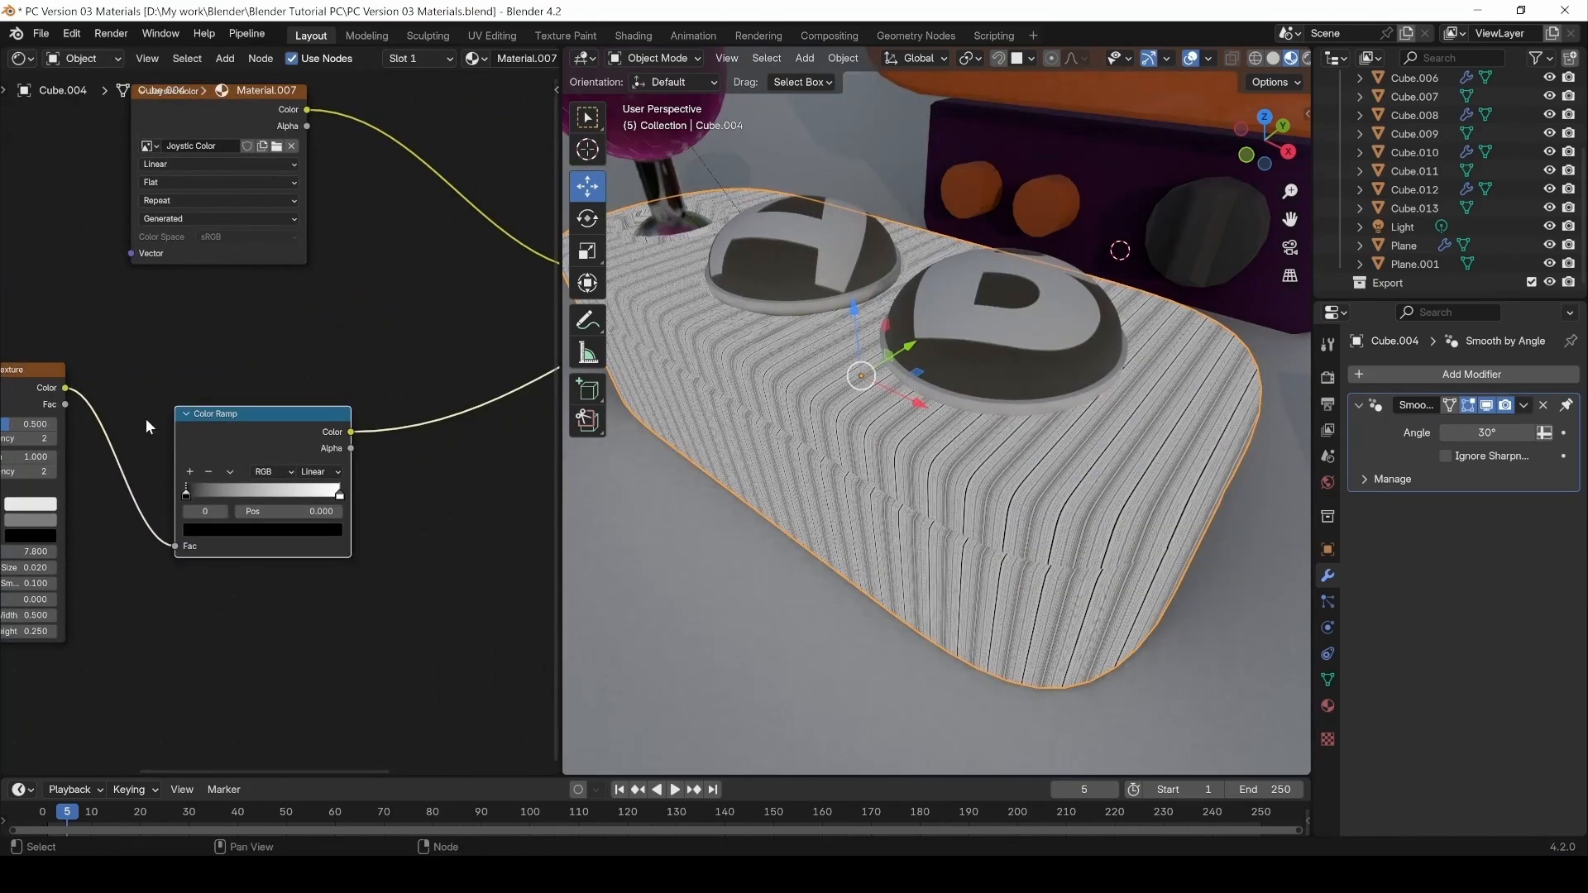
Add a middle stop to the Color Ramp at position 0.377 and darken its grey.
{"action": "left_click_drag", "start_coordinate": [186, 492], "coordinate": [118, 495]}
{"action": "mouse_move", "coordinate": [187, 495]}
{"action": "left_mouse_down"}
{"action": "mouse_move", "coordinate": [250, 498]}
{"action": "mouse_move", "coordinate": [159, 495]}
{"action": "mouse_move", "coordinate": [185, 499]}
{"action": "left_mouse_up"}
{"action": "scroll", "coordinate": [186, 500], "scroll_direction": "up", "scroll_amount": 3}
{"action": "left_click", "coordinate": [195, 453]}
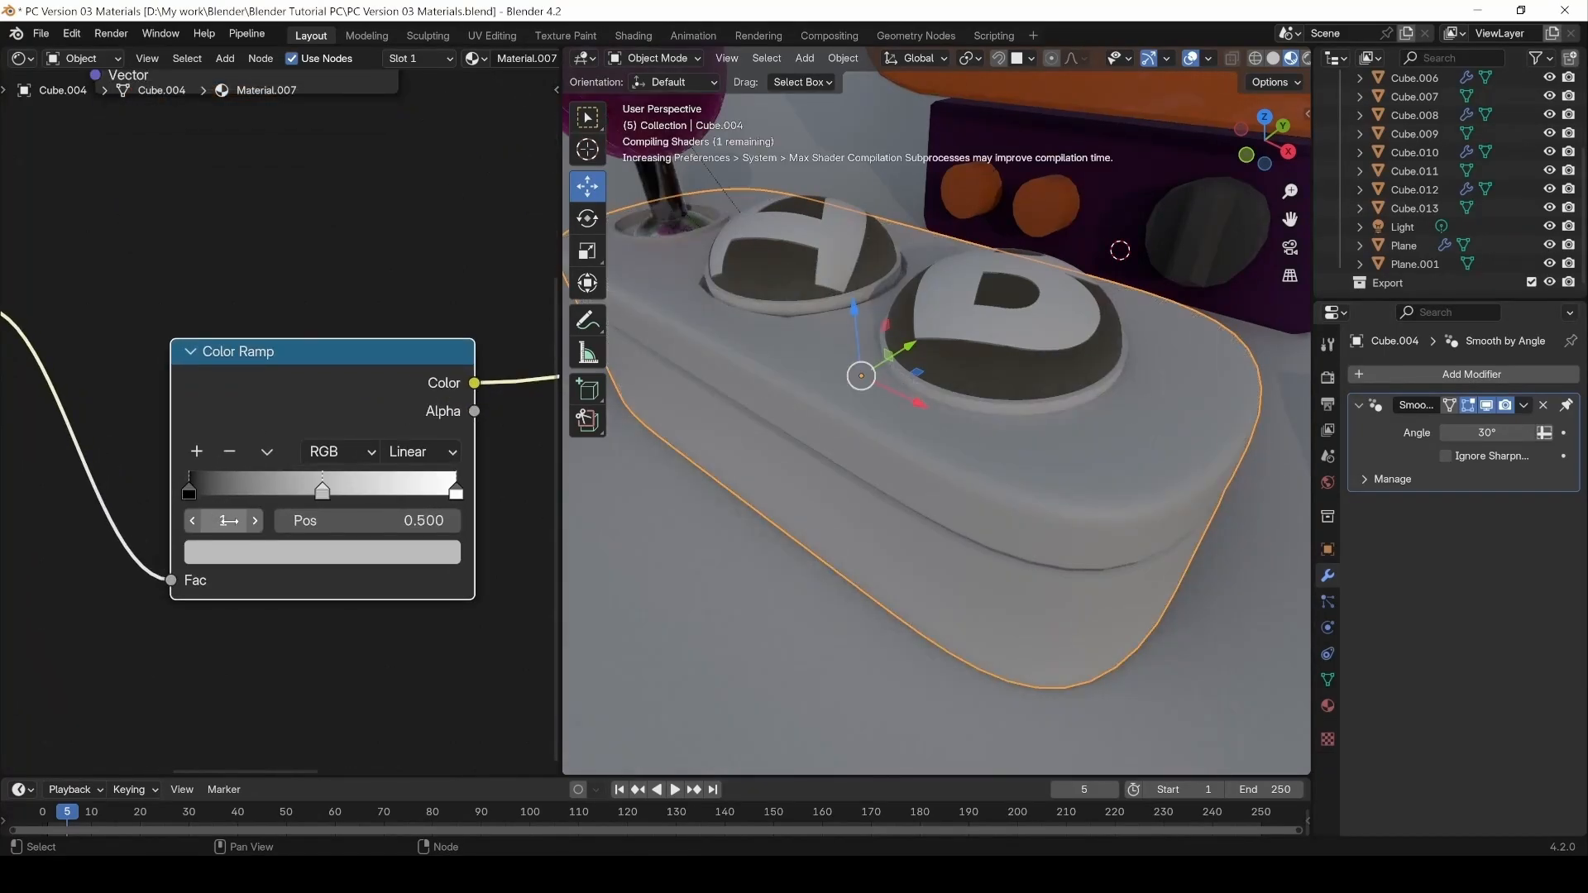
{"action": "left_click_drag", "start_coordinate": [323, 494], "coordinate": [289, 496]}
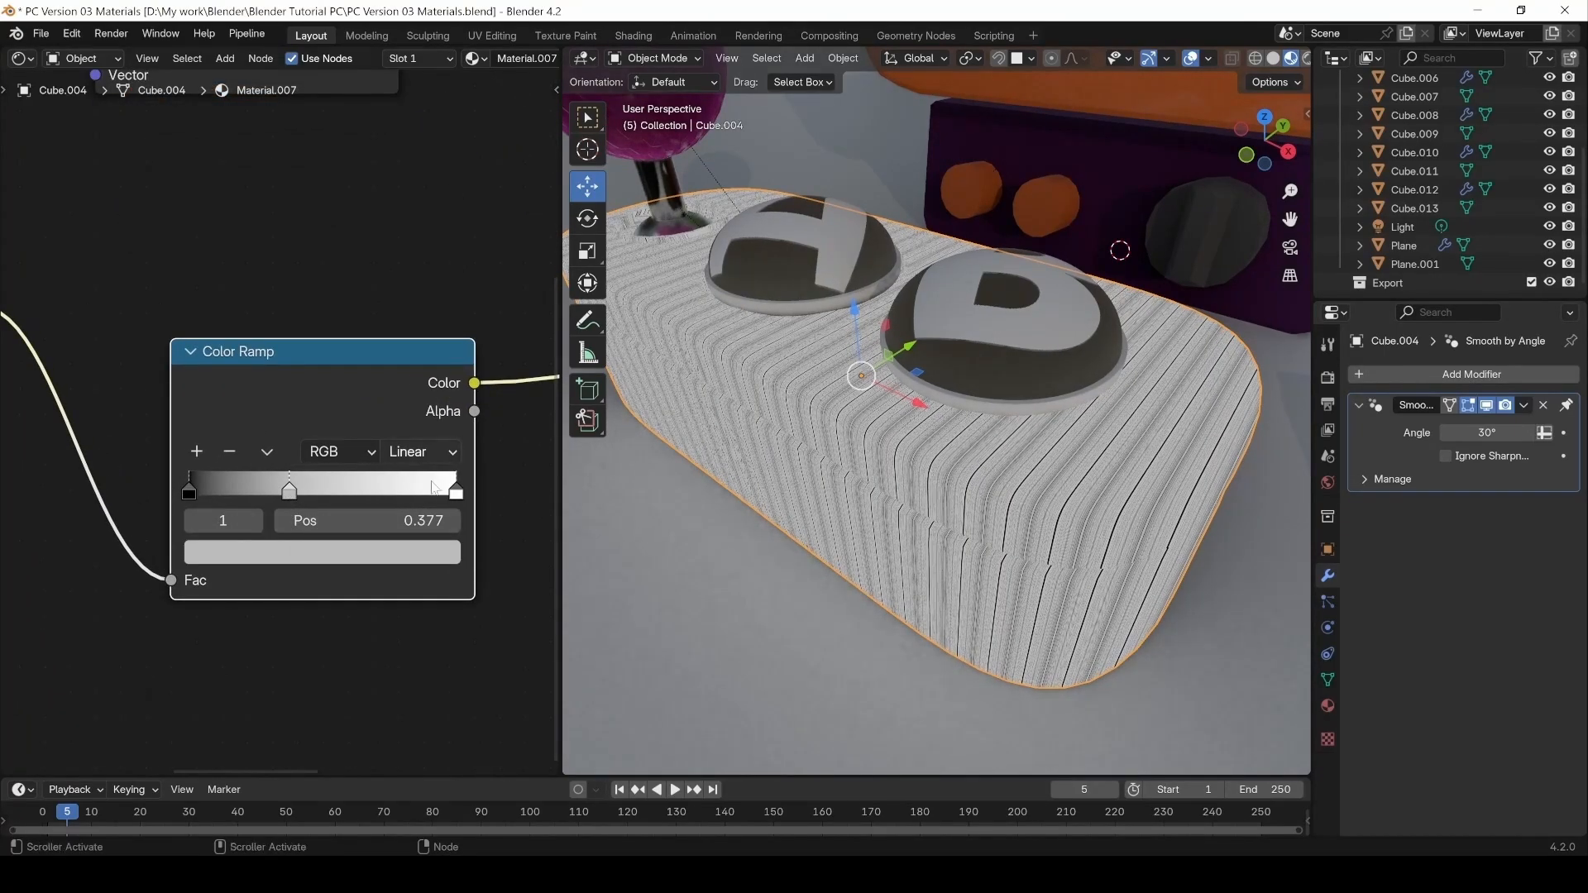
{"action": "left_click", "coordinate": [323, 553]}
{"action": "left_click", "coordinate": [316, 556]}
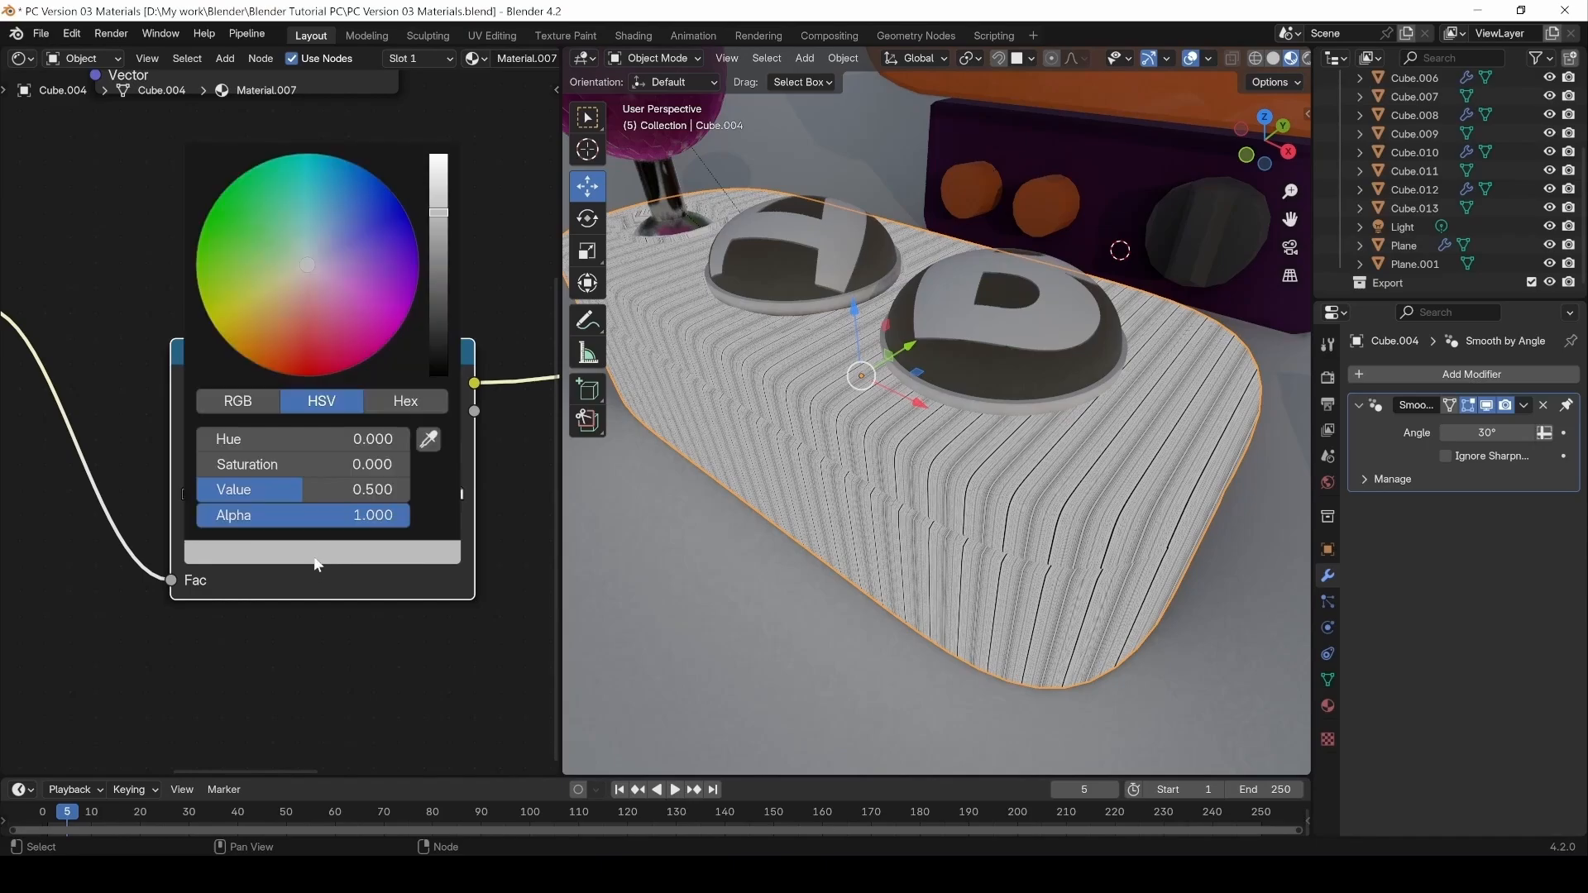
{"action": "left_click_drag", "start_coordinate": [438, 212], "coordinate": [439, 299]}
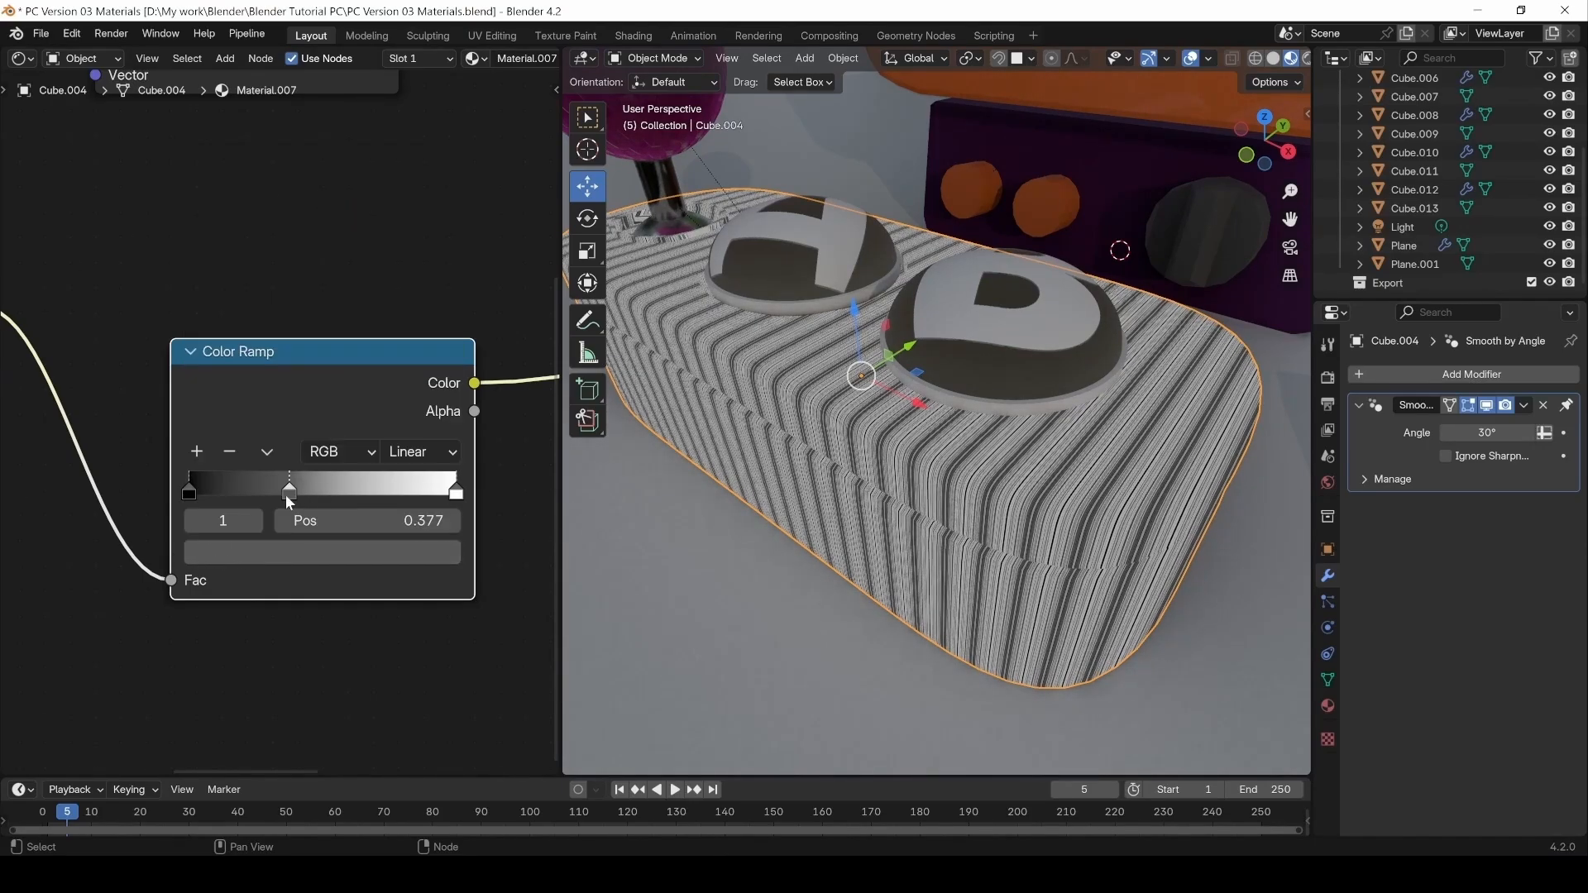
Add another intermediate Color Ramp stop, placing a medium grey at position 0.603 and a darker grey at 0.272.
{"action": "left_click_drag", "start_coordinate": [286, 495], "coordinate": [349, 493]}
{"action": "left_click", "coordinate": [197, 451]}
{"action": "left_click", "coordinate": [335, 553]}
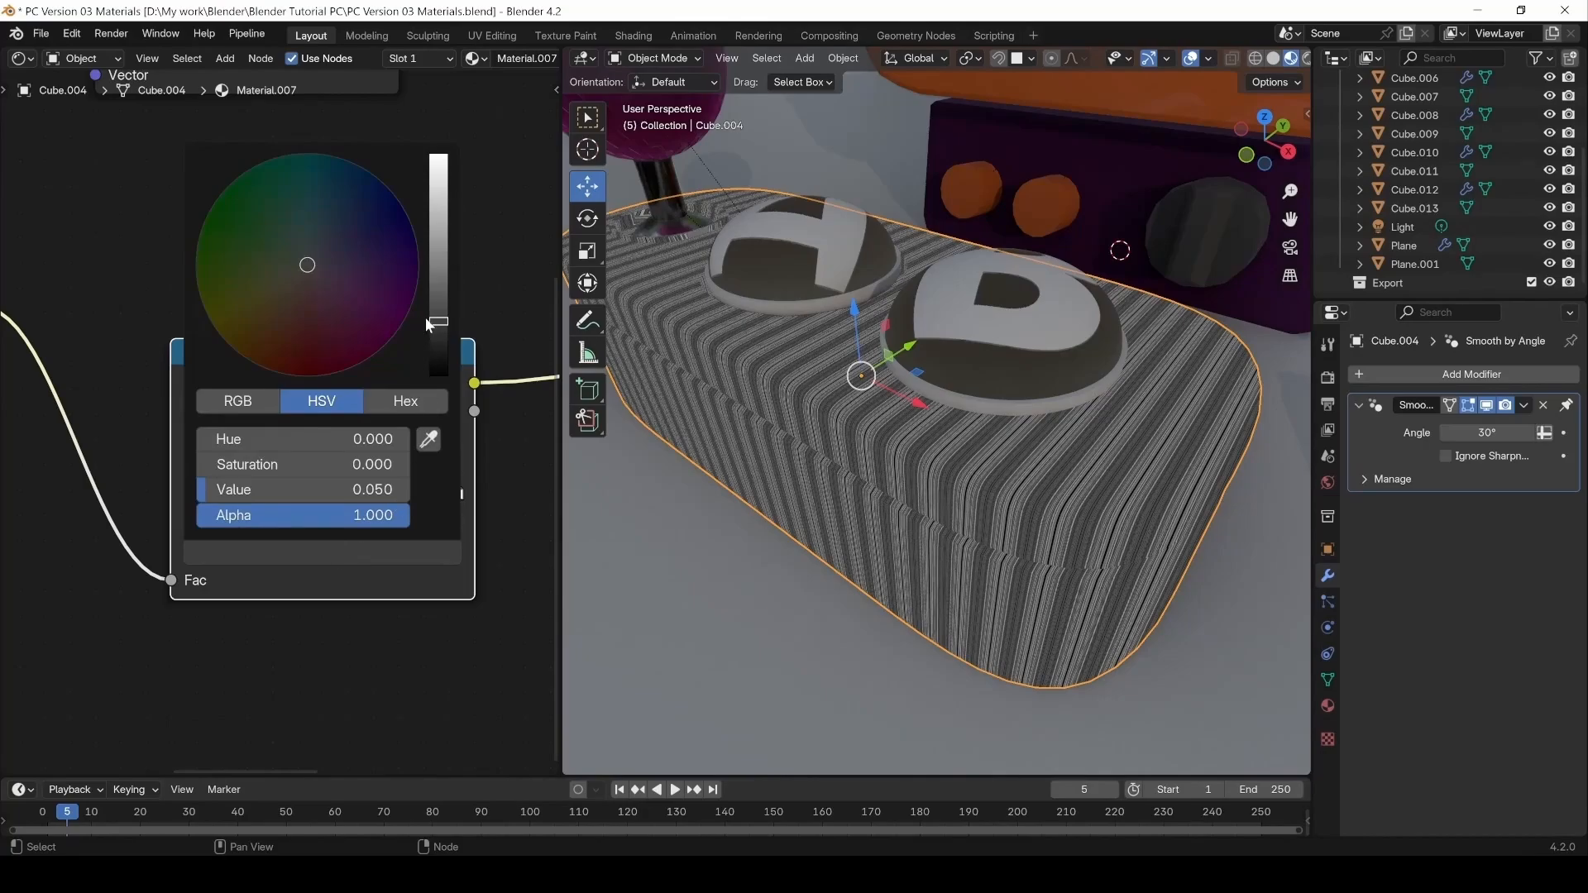
{"action": "left_click_drag", "start_coordinate": [431, 322], "coordinate": [438, 250]}
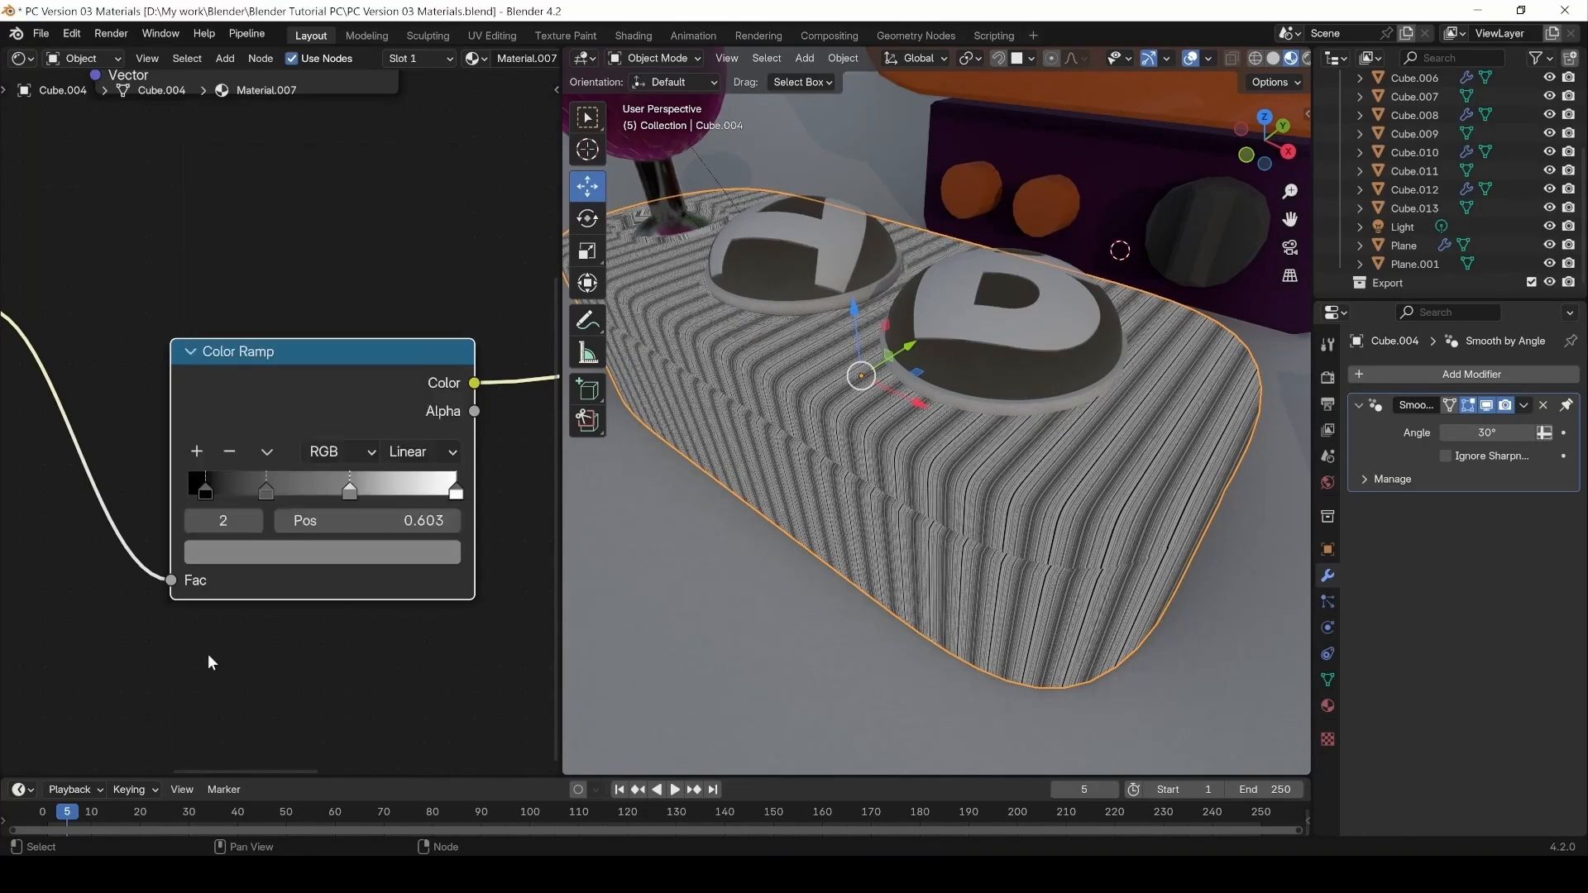
{"action": "left_click_drag", "start_coordinate": [259, 490], "coordinate": [256, 492]}
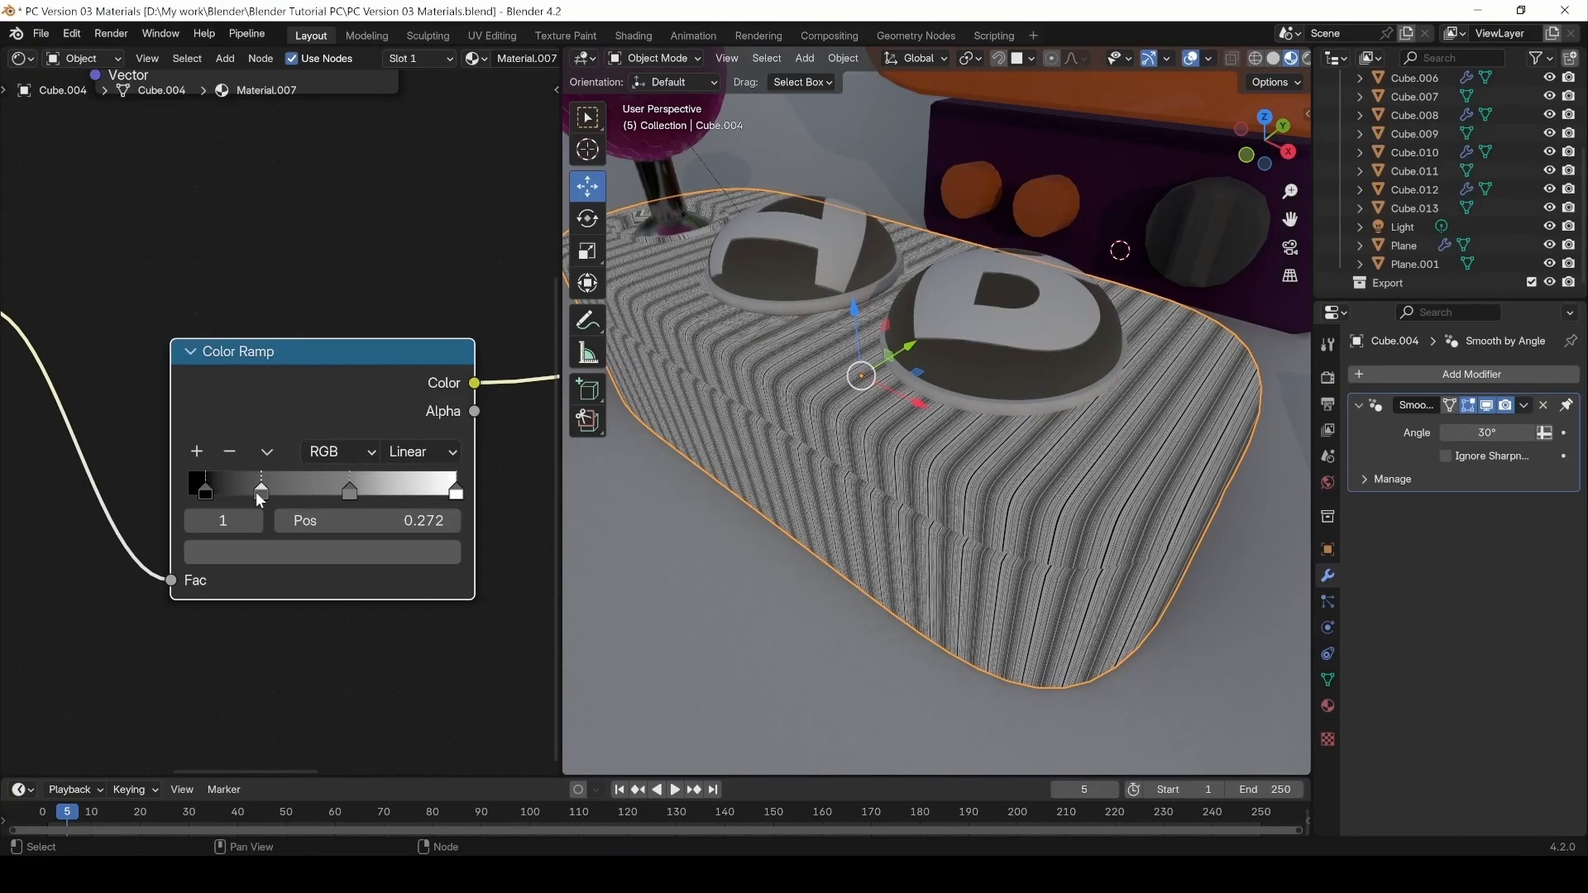
{"action": "left_click", "coordinate": [350, 492]}
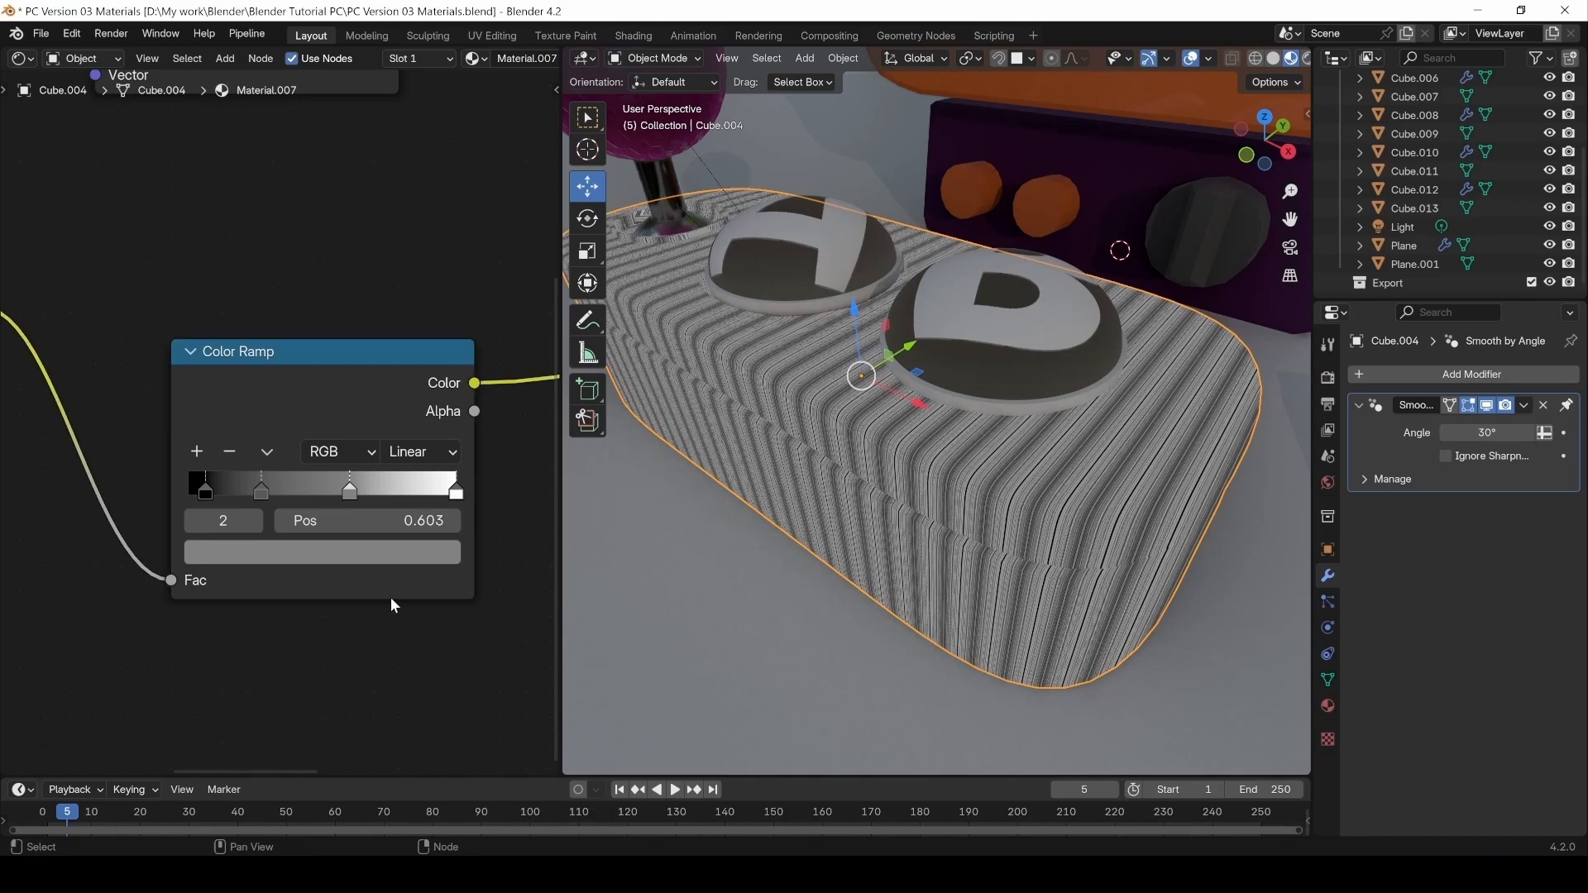
Rearrange the Joystic Color image, Wave, Brick and Color Ramp nodes to leave room before the Principled BSDF.
{"action": "scroll", "coordinate": [390, 597], "scroll_direction": "down", "scroll_amount": 5}
{"action": "left_click_drag", "start_coordinate": [376, 524], "coordinate": [376, 475]}
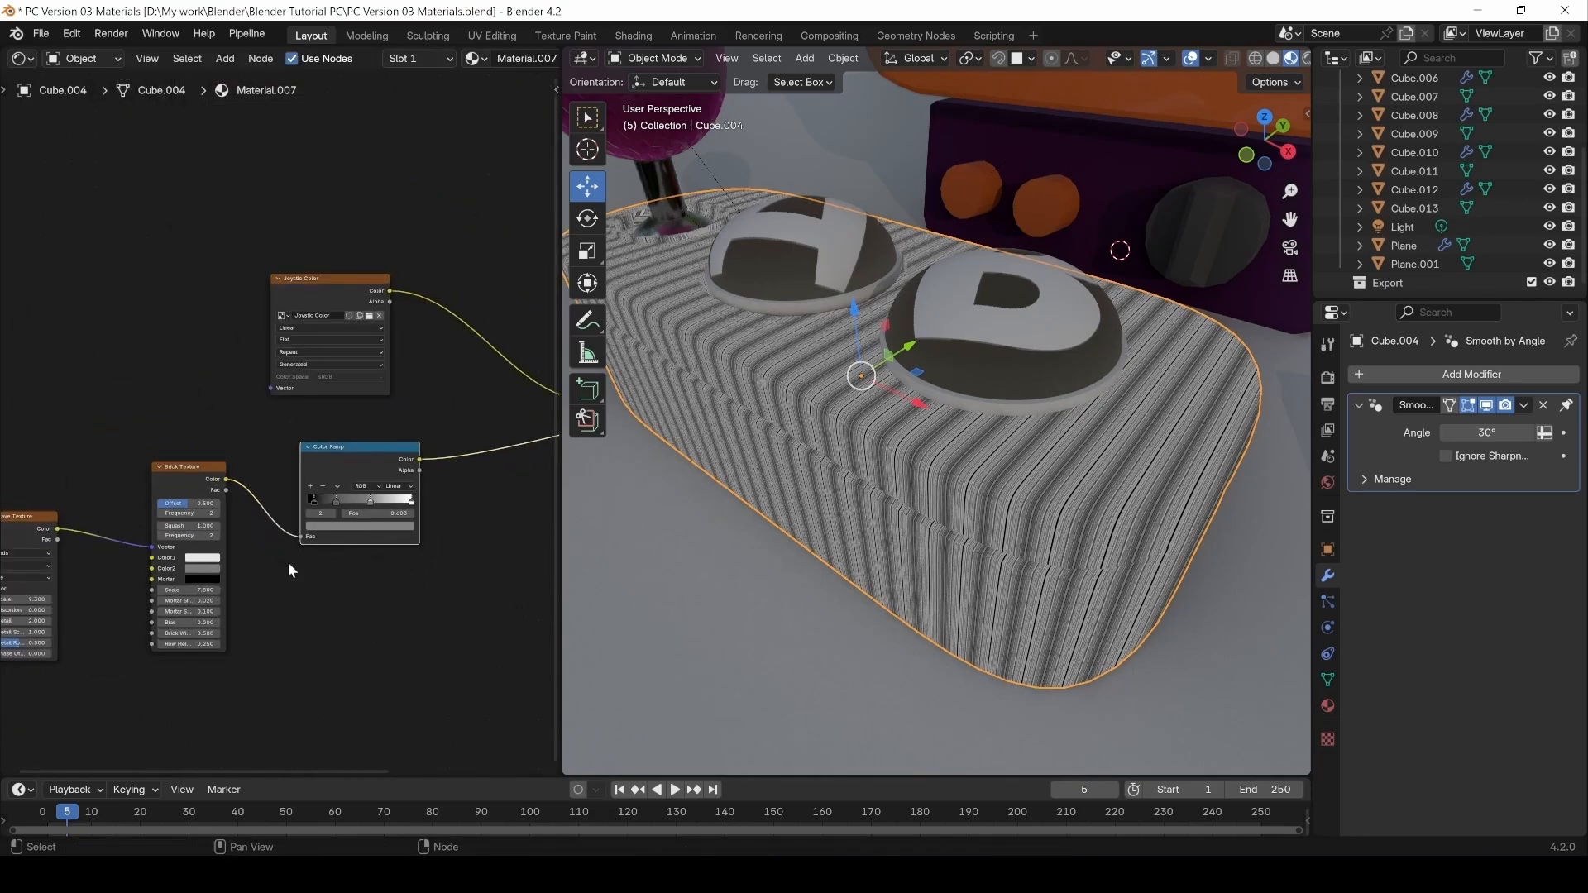
{"action": "middle_click_drag", "start_coordinate": [288, 562], "coordinate": [389, 513]}
{"action": "left_click_drag", "start_coordinate": [144, 251], "coordinate": [404, 523]}
{"action": "middle_click_drag", "start_coordinate": [405, 545], "coordinate": [428, 519]}
{"action": "left_click_drag", "start_coordinate": [157, 594], "coordinate": [447, 383]}
{"action": "middle_click_drag", "start_coordinate": [458, 382], "coordinate": [286, 525]}
{"action": "left_click_drag", "start_coordinate": [295, 335], "coordinate": [313, 255]}
{"action": "middle_click_drag", "start_coordinate": [300, 332], "coordinate": [236, 329]}
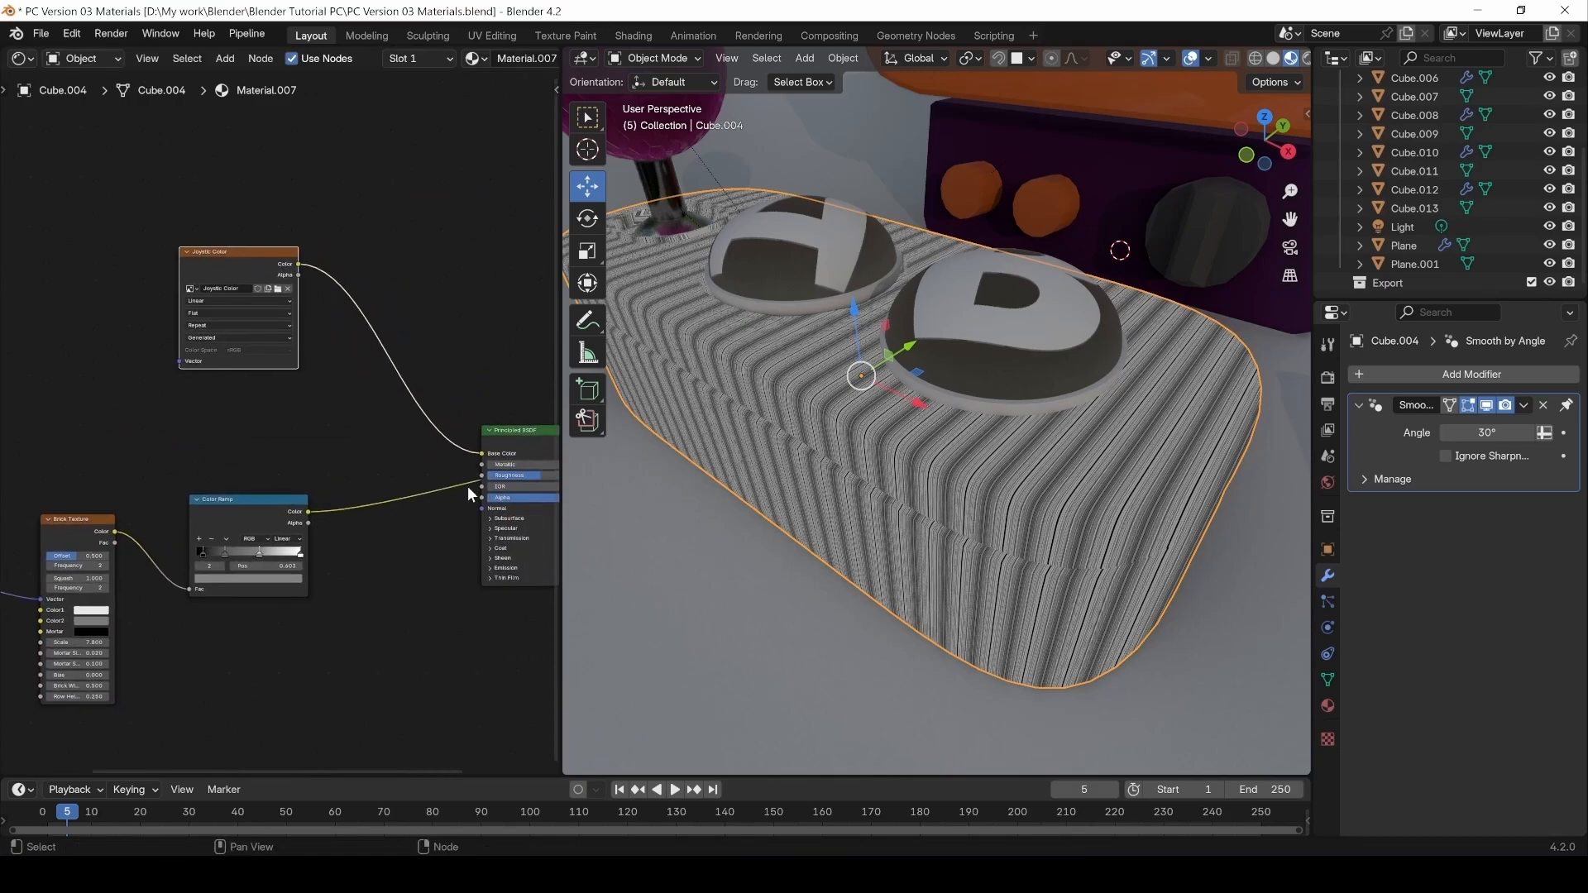
Reconnect the Principled BSDF to the Material Output and detach the Joystic Color image from its Base Color, moving the image node away.
{"action": "middle_click_drag", "start_coordinate": [468, 485], "coordinate": [405, 506]}
{"action": "left_click", "coordinate": [345, 464], "text": "ctrl+shift"}
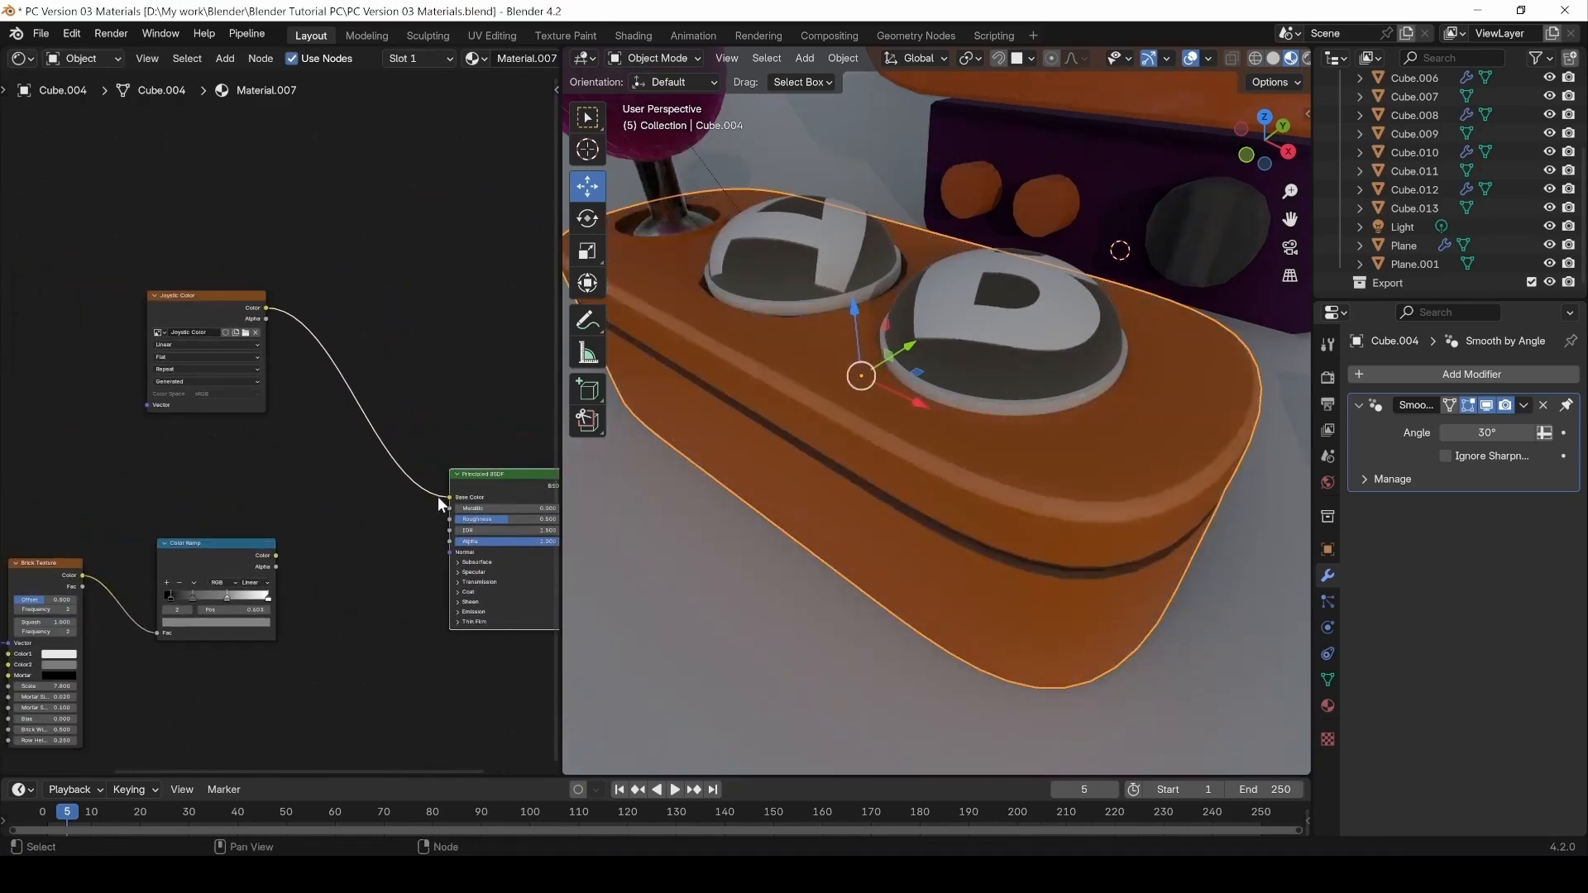
{"action": "left_click_drag", "start_coordinate": [446, 497], "coordinate": [347, 455]}
{"action": "left_click_drag", "start_coordinate": [200, 320], "coordinate": [61, 295]}
{"action": "middle_click_drag", "start_coordinate": [110, 437], "coordinate": [262, 428]}
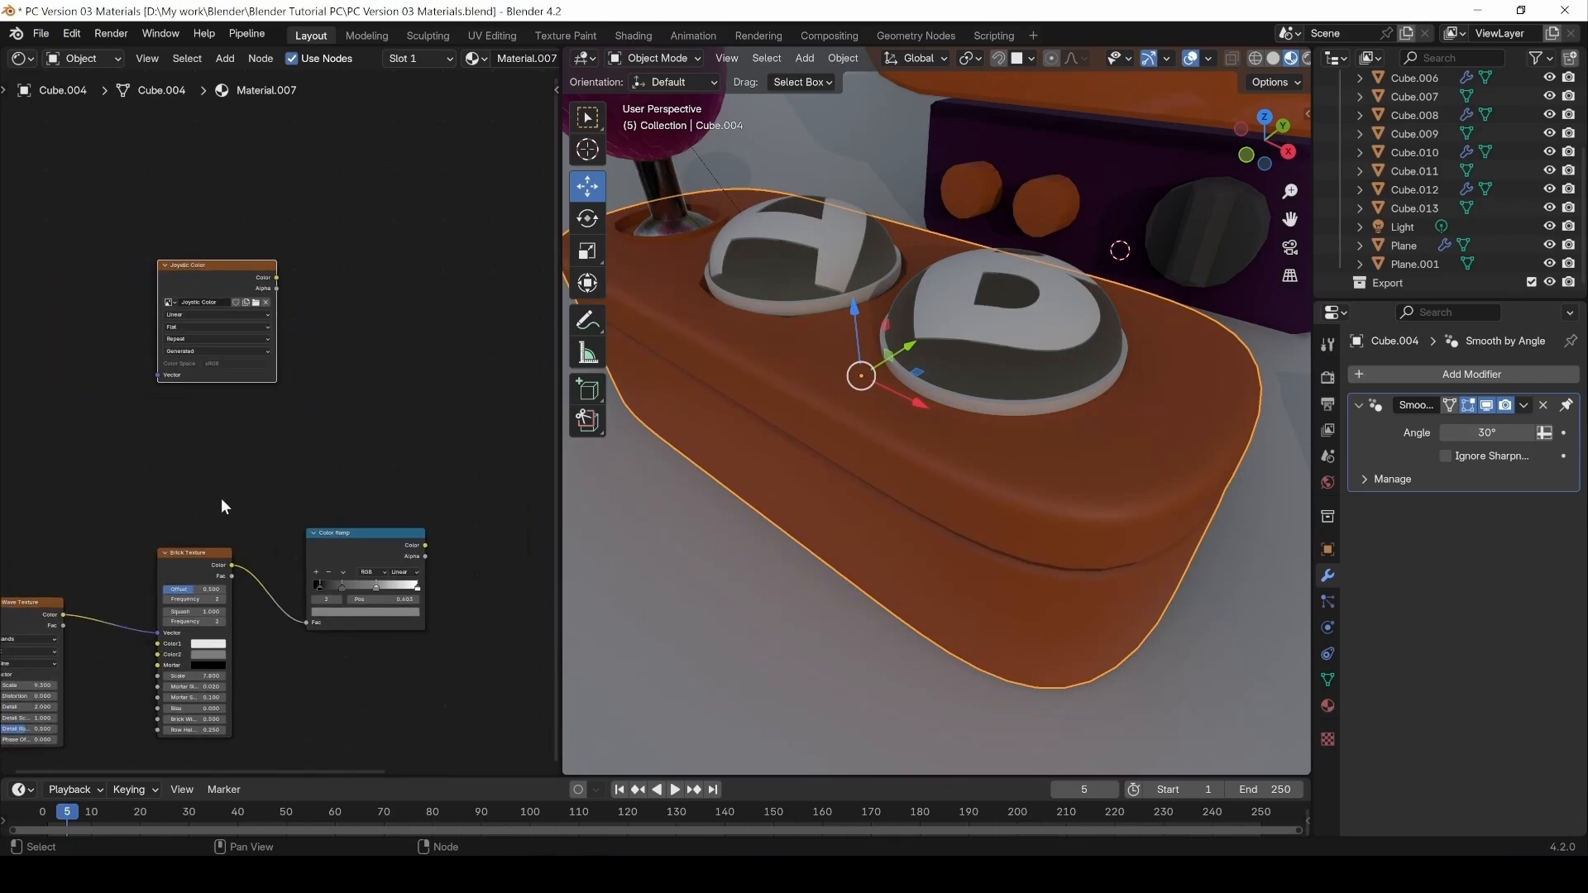
Add a color Mix node with the Joystic Color image feeding its A input, placed beside the image node.
{"action": "left_click_drag", "start_coordinate": [279, 282], "coordinate": [429, 390]}
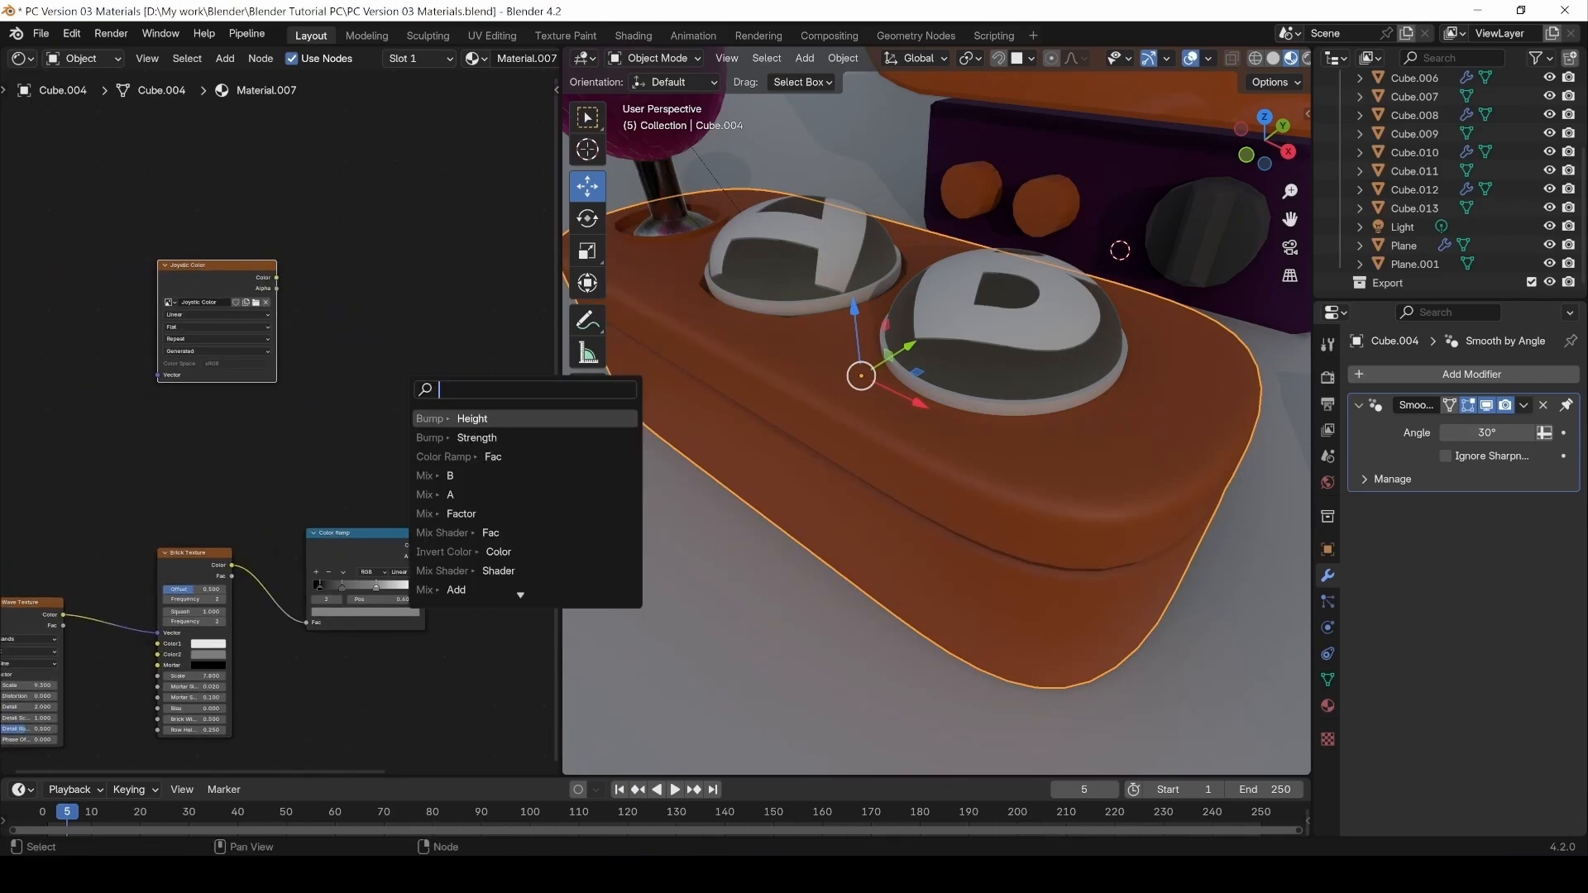
{"action": "type", "text": "mix"}
{"action": "key", "text": "Down"}
{"action": "key", "text": "Down"}
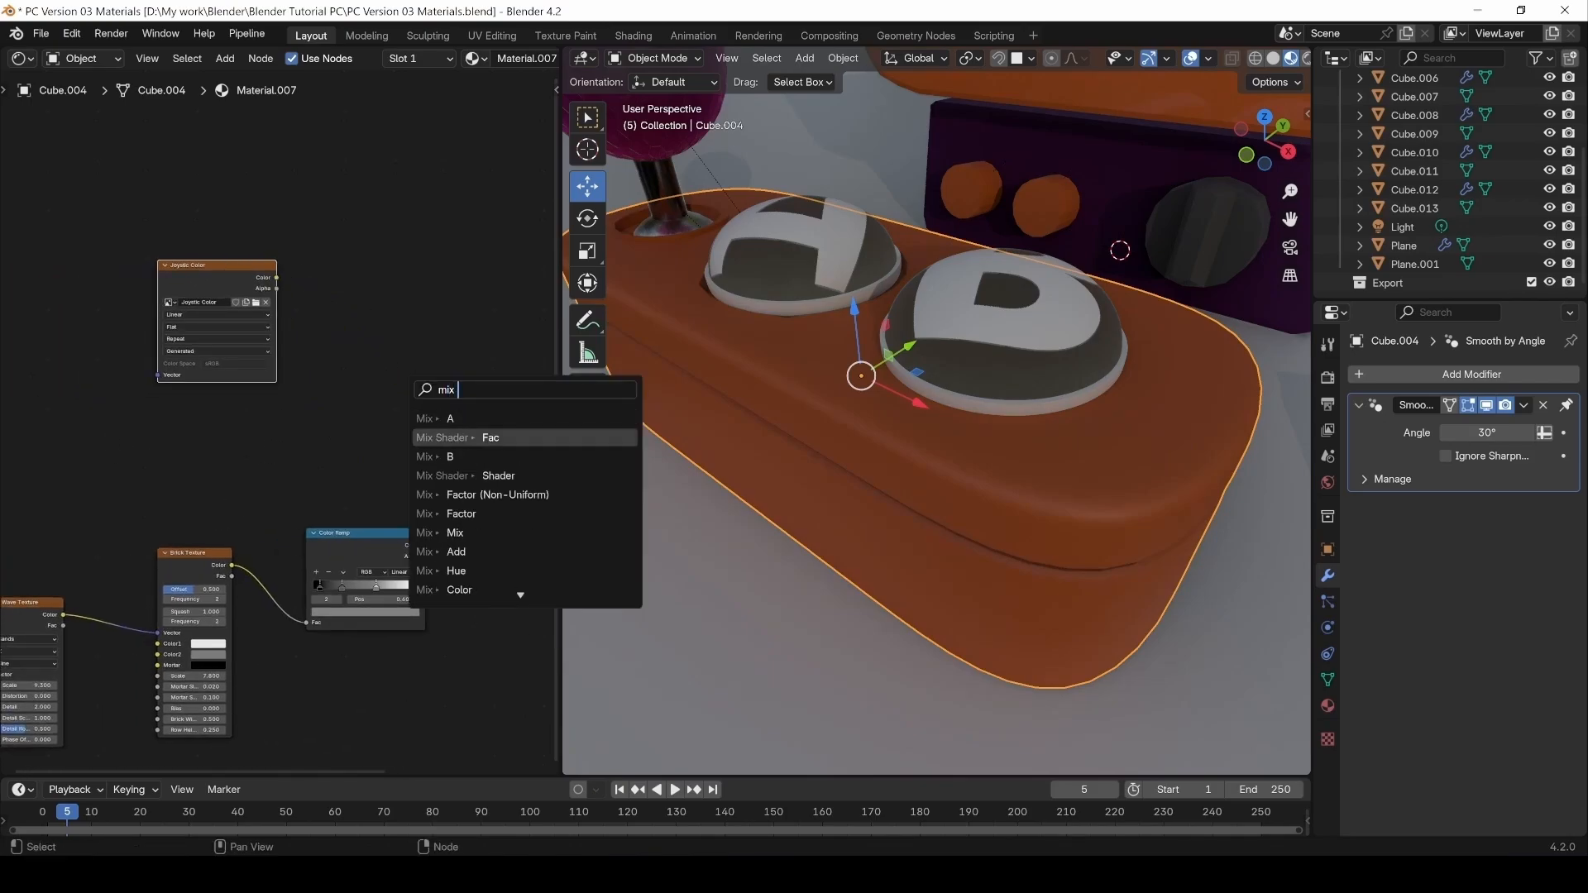
{"action": "key", "text": "Up"}
{"action": "key", "text": "Up"}
{"action": "key", "text": "Return"}
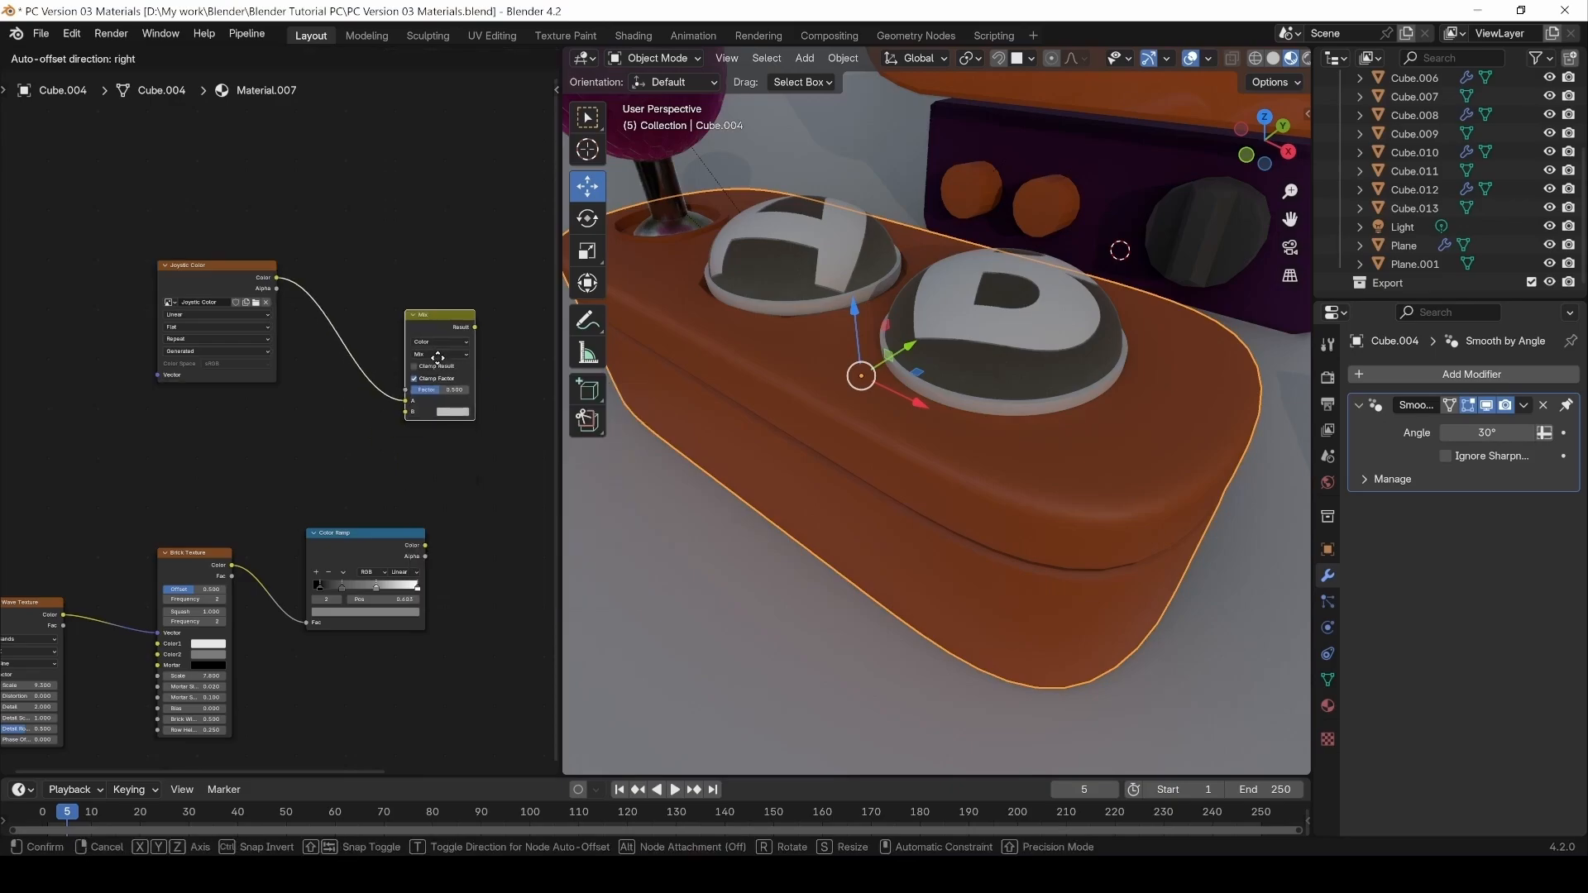
{"action": "left_click", "coordinate": [445, 369]}
Move the procedural nodes closer, link the Color Ramp color to the Mix node's B input, and preview the mix on the base.
{"action": "middle_click_drag", "start_coordinate": [335, 499], "coordinate": [467, 466]}
{"action": "left_click_drag", "start_coordinate": [100, 454], "coordinate": [467, 718]}
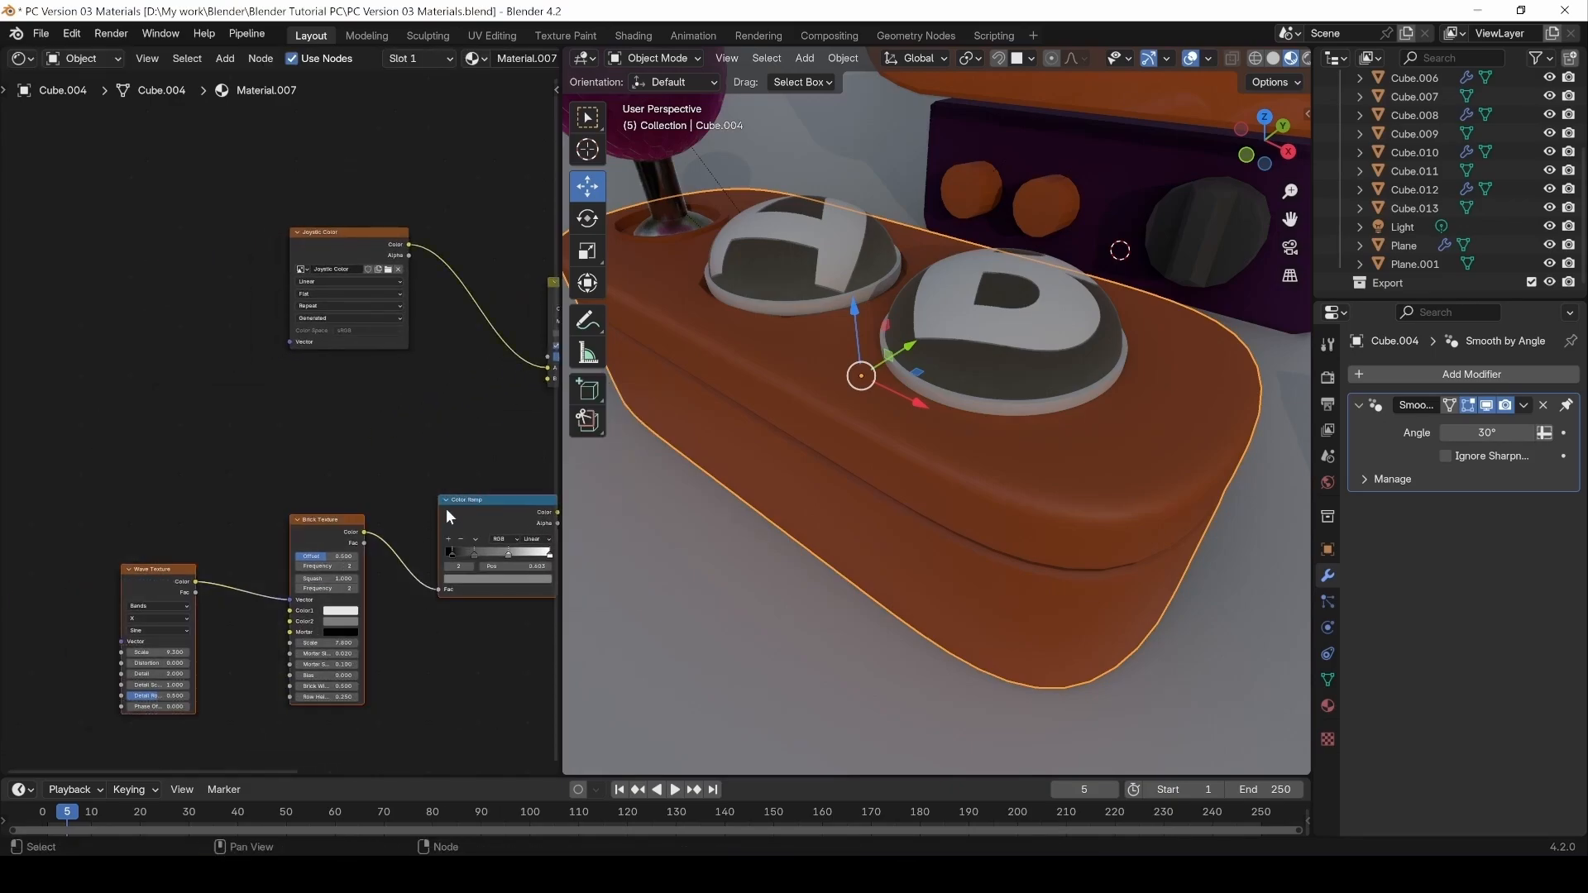
{"action": "left_click_drag", "start_coordinate": [445, 508], "coordinate": [316, 433]}
{"action": "middle_click_drag", "start_coordinate": [483, 458], "coordinate": [260, 530]}
{"action": "left_click_drag", "start_coordinate": [204, 514], "coordinate": [323, 449]}
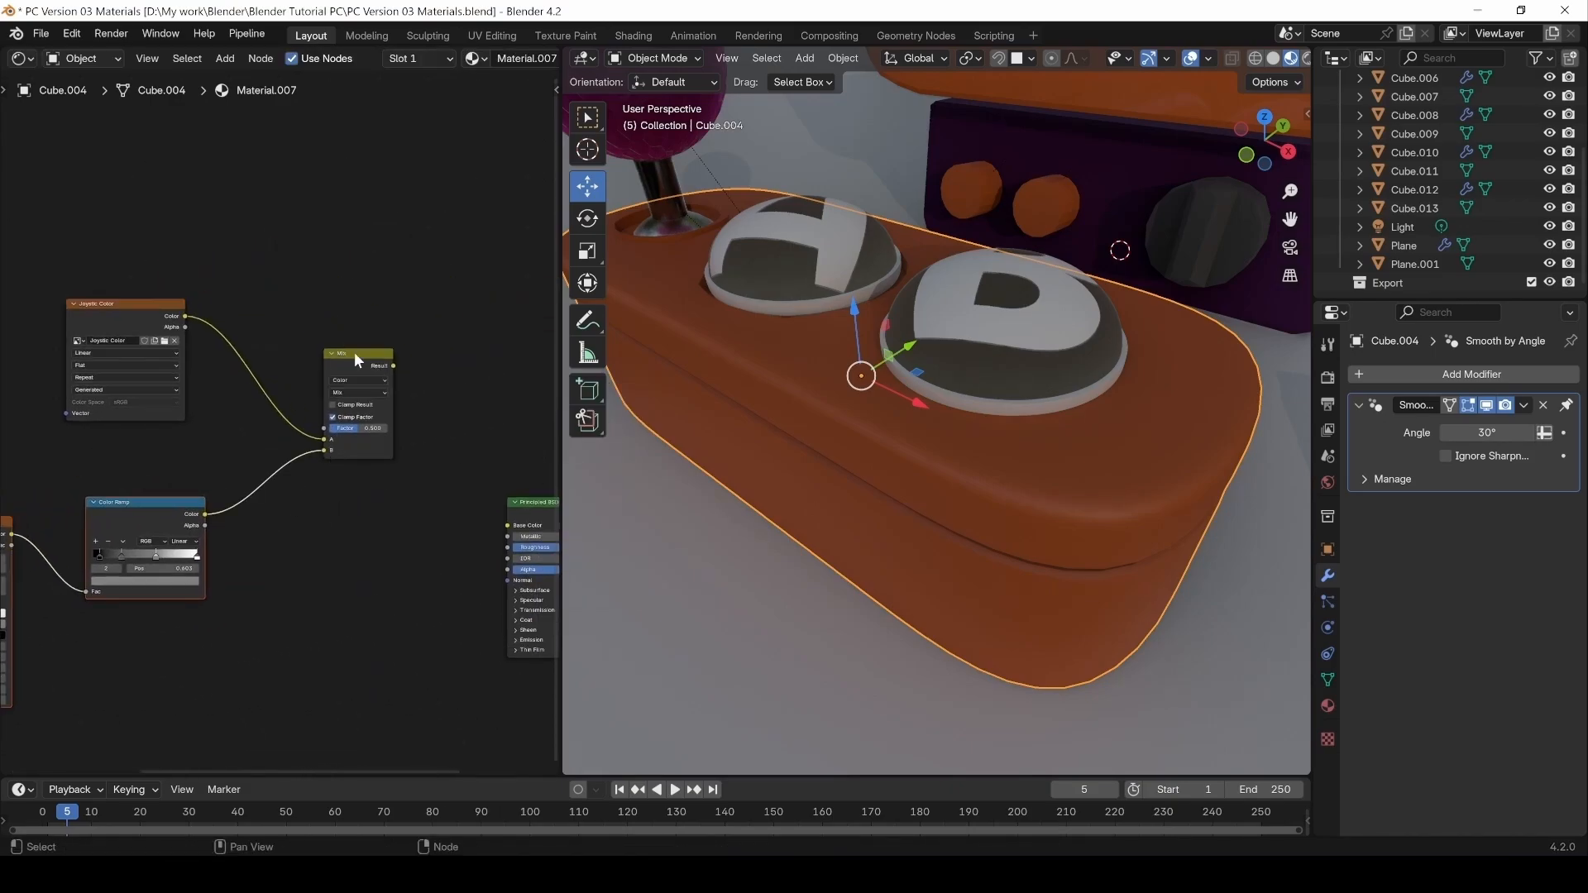
{"action": "left_click", "coordinate": [350, 365], "text": "ctrl+shift"}
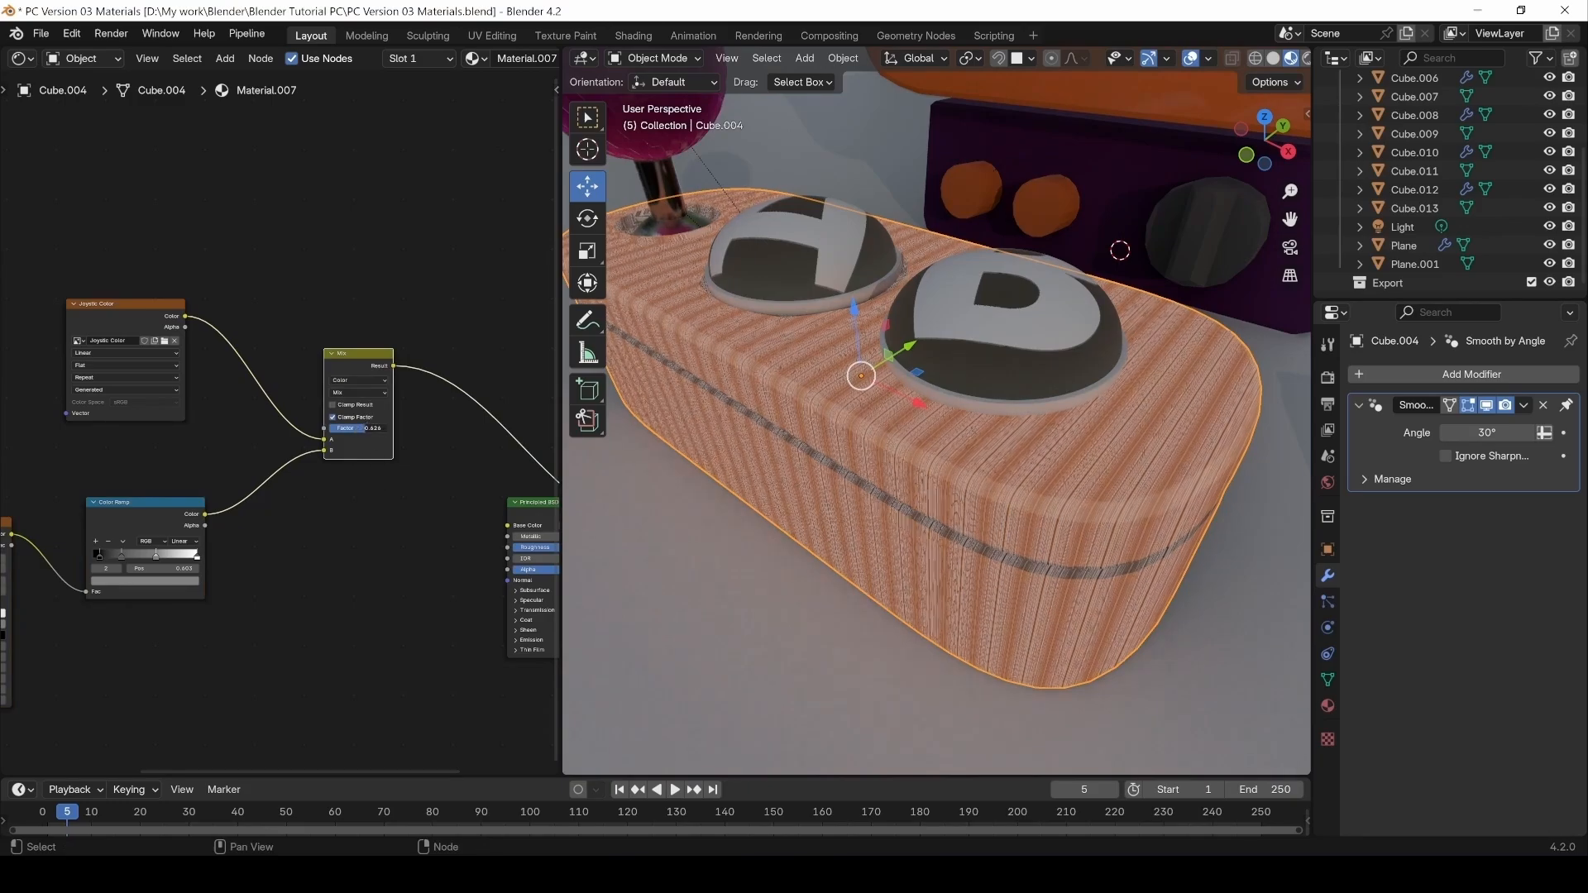
Try the Color Ramp as the Mix node's factor with a dark red B color, and return its link to the B input.
{"action": "left_click_drag", "start_coordinate": [354, 429], "coordinate": [361, 429]}
{"action": "left_click_drag", "start_coordinate": [324, 451], "coordinate": [326, 430]}
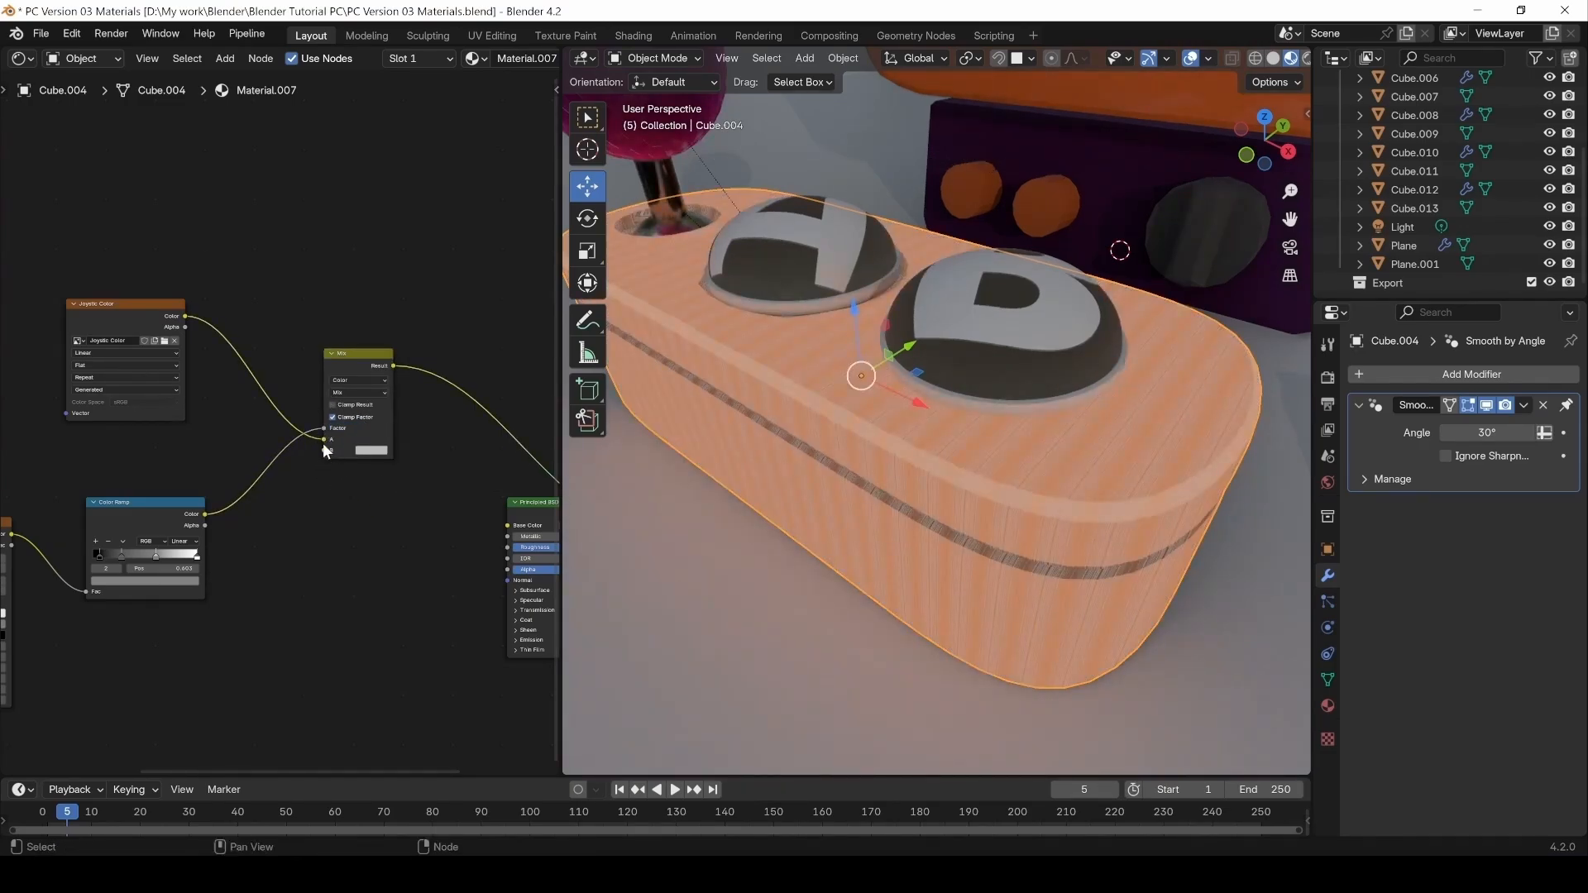
{"action": "left_click", "coordinate": [368, 451]}
{"action": "left_click_drag", "start_coordinate": [406, 370], "coordinate": [399, 369]}
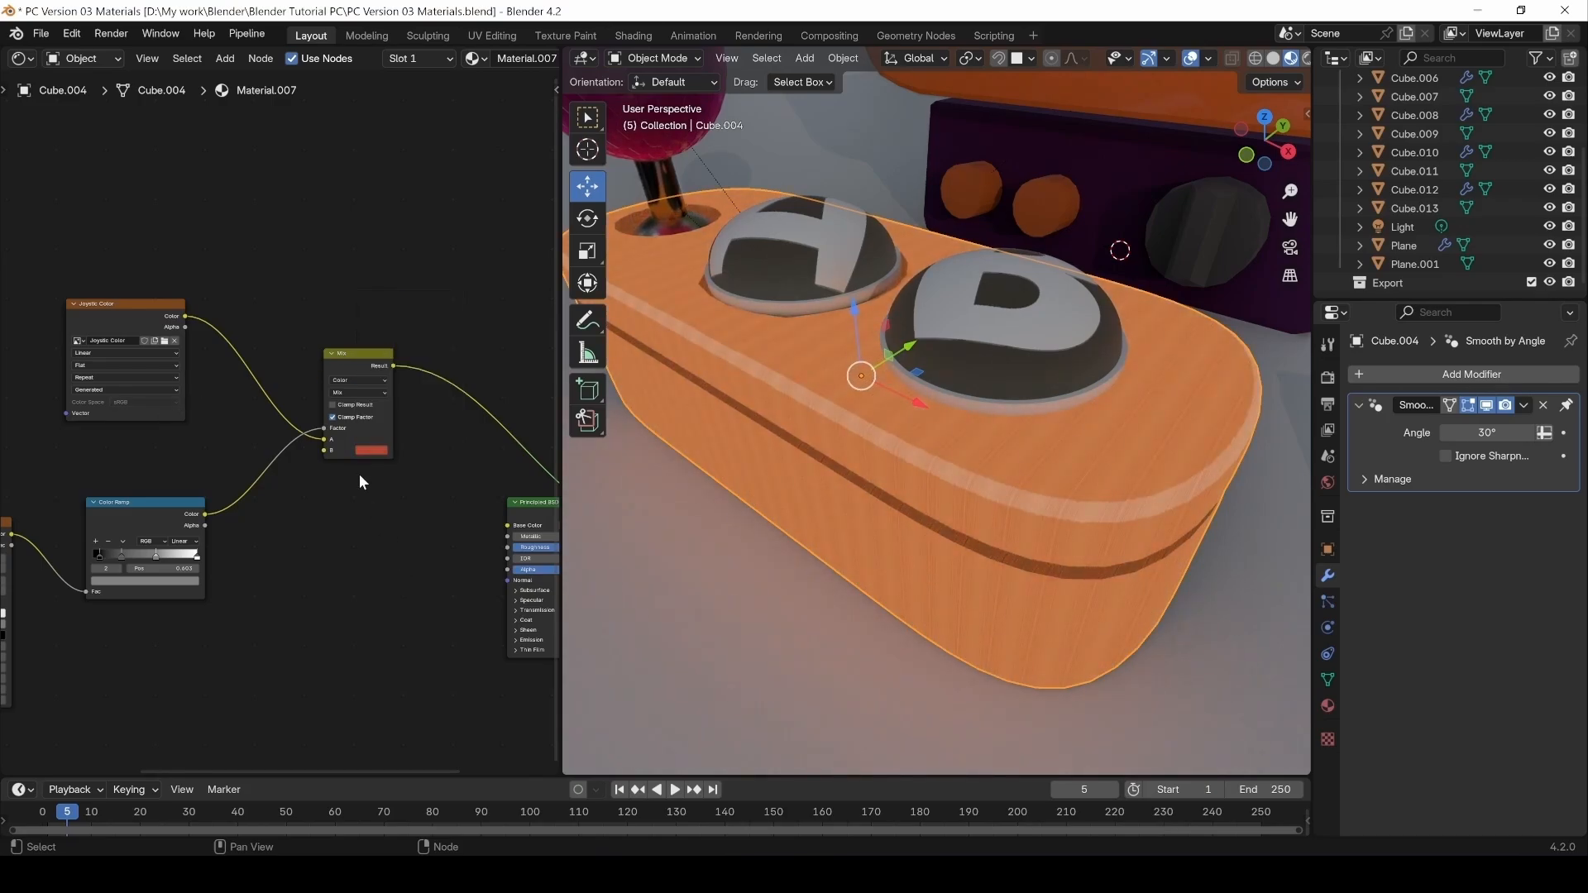
{"action": "left_click", "coordinate": [370, 452]}
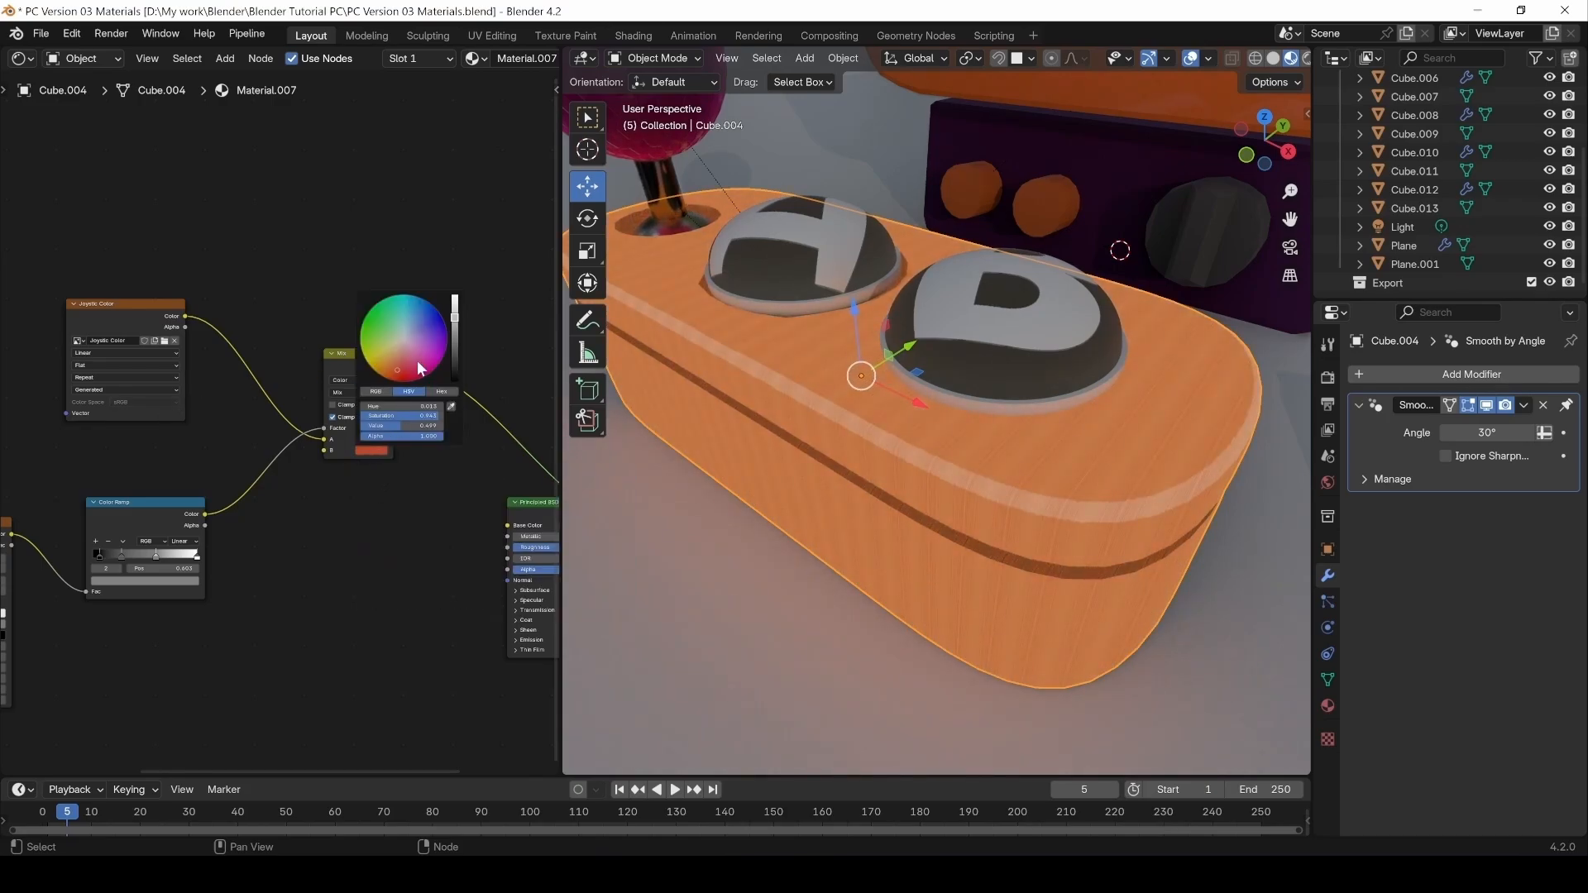
{"action": "left_click_drag", "start_coordinate": [460, 334], "coordinate": [457, 364]}
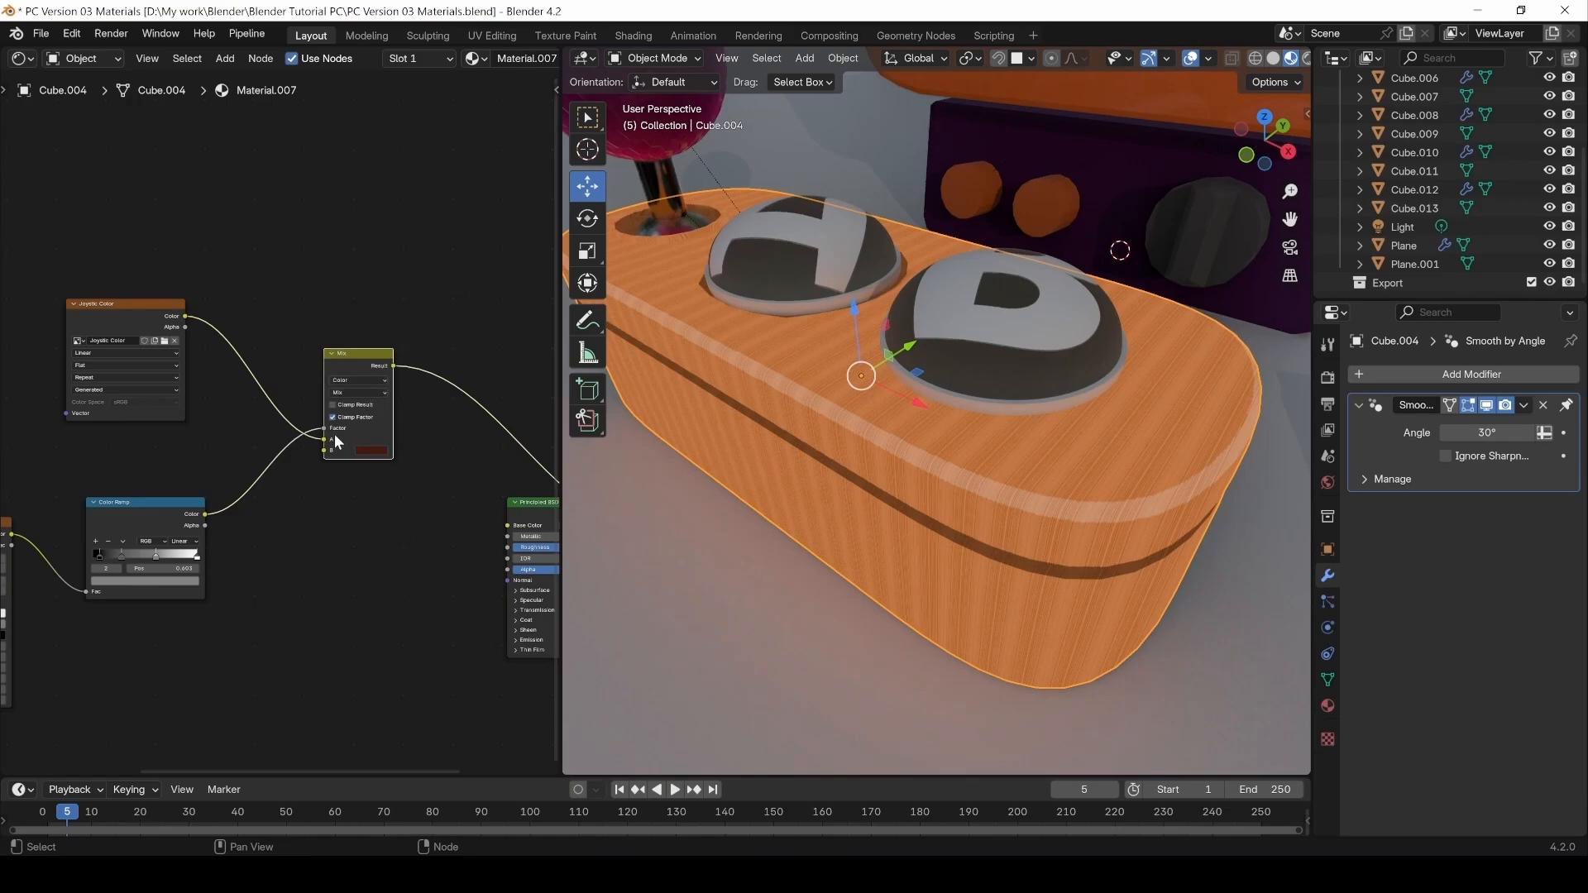
{"action": "mouse_move", "coordinate": [324, 429]}
{"action": "left_mouse_down"}
{"action": "mouse_move", "coordinate": [311, 454]}
{"action": "mouse_move", "coordinate": [326, 451]}
{"action": "left_mouse_up"}
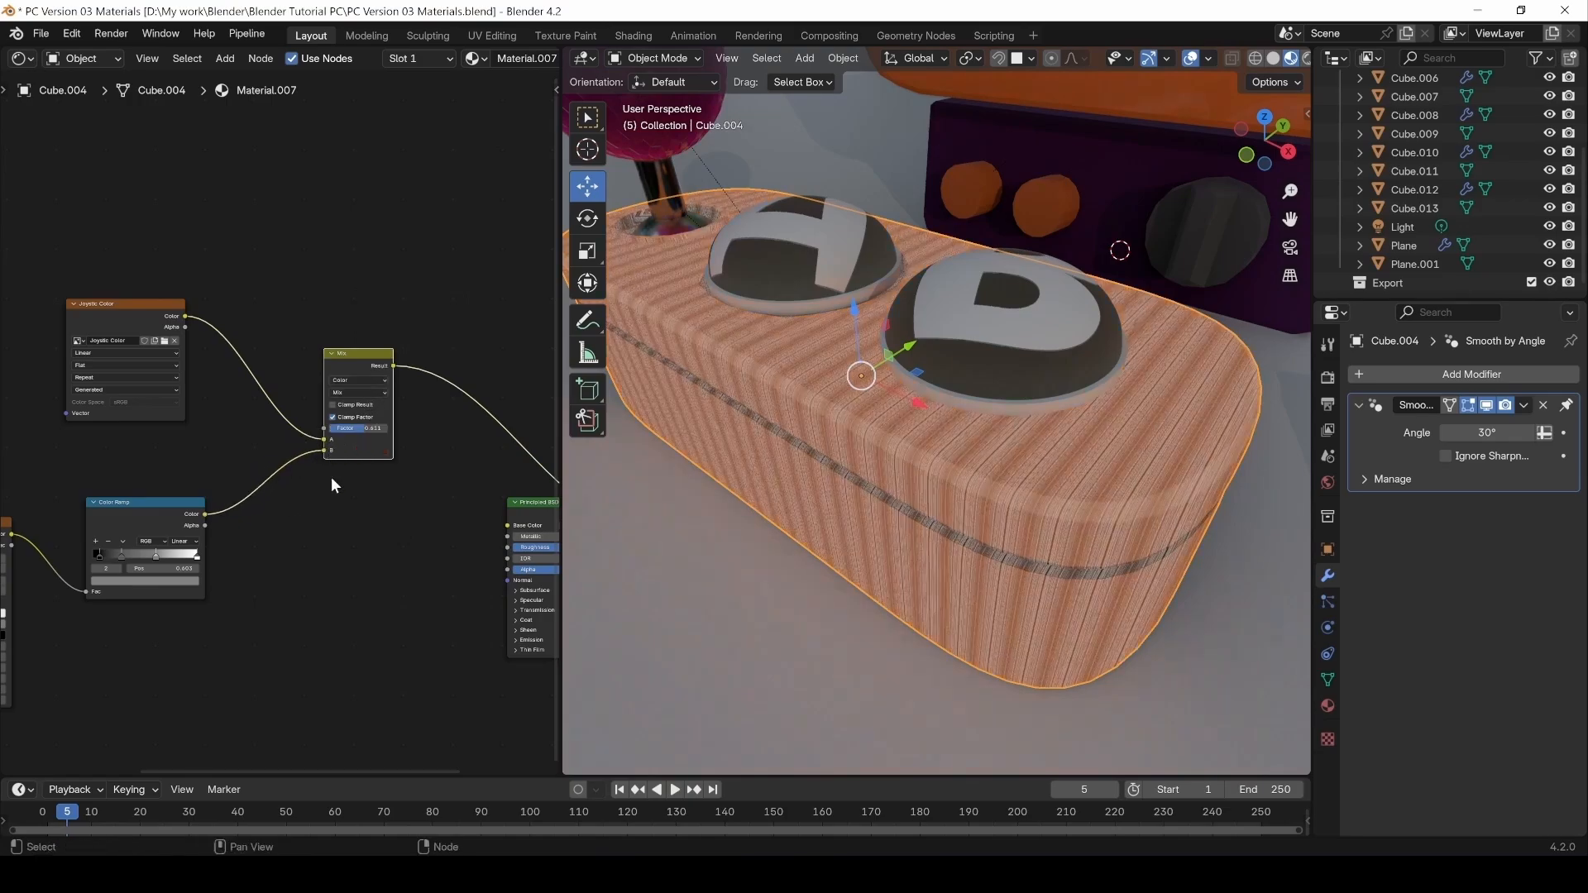
Preview the Color Ramp output on its own on the joystick base.
{"action": "middle_click_drag", "start_coordinate": [288, 536], "coordinate": [319, 534]}
{"action": "left_click", "coordinate": [177, 502], "text": "ctrl+shift"}
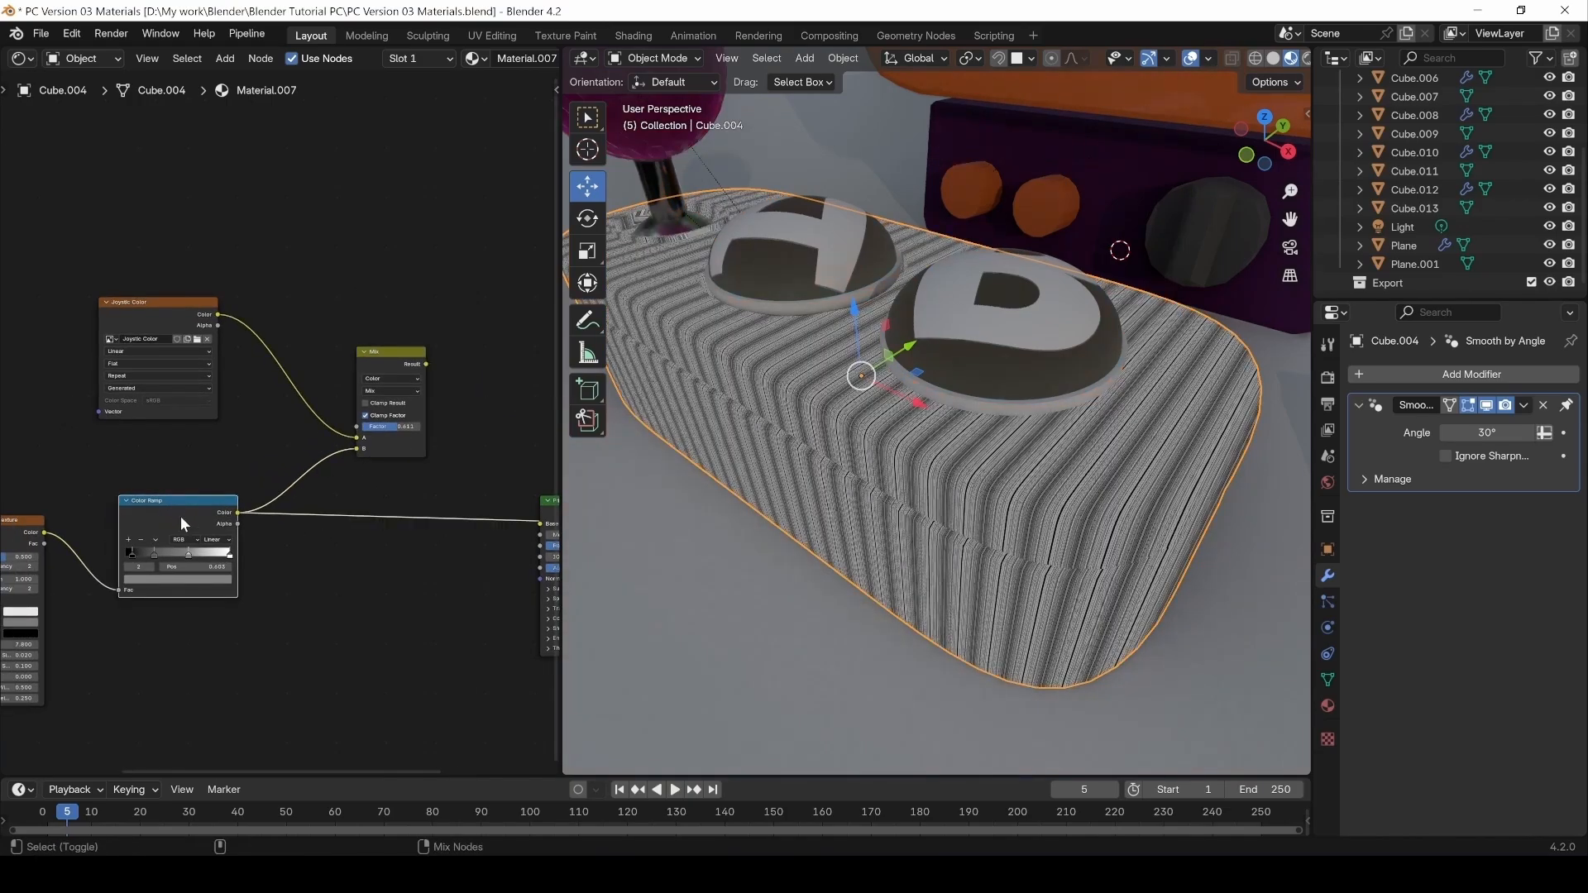
{"action": "middle_click_drag", "start_coordinate": [175, 595], "coordinate": [192, 603]}
{"action": "middle_click_drag", "start_coordinate": [975, 567], "coordinate": [929, 578]}
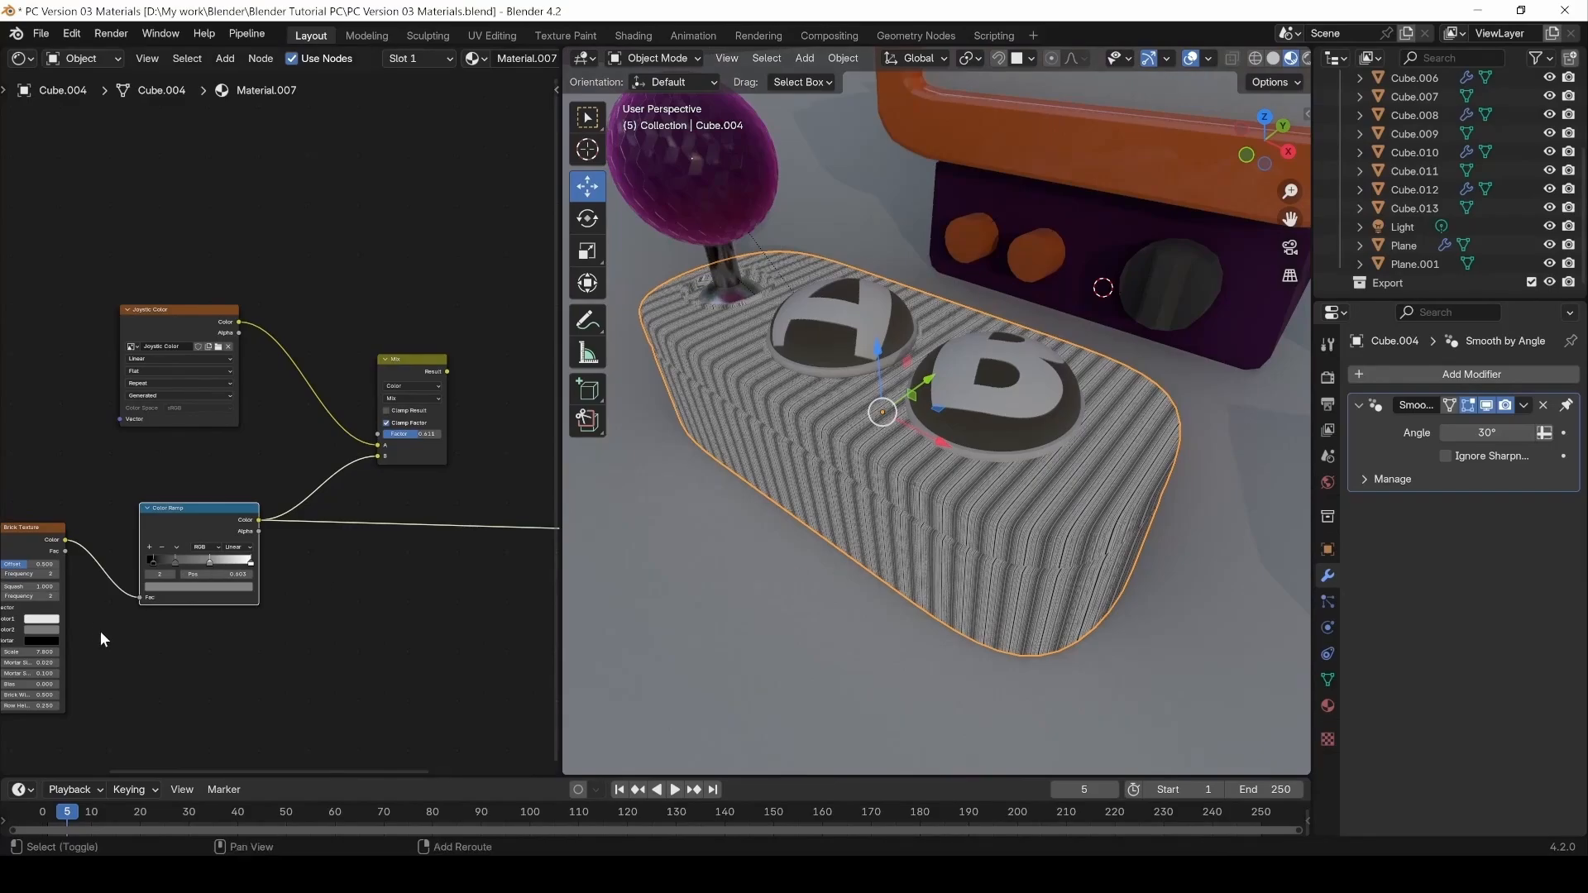
Lower the Wave Texture's scale to 2.760 to widen the stripes on the base.
{"action": "middle_click_drag", "start_coordinate": [101, 632], "coordinate": [424, 594]}
{"action": "scroll", "coordinate": [211, 637], "scroll_direction": "up", "scroll_amount": 3}
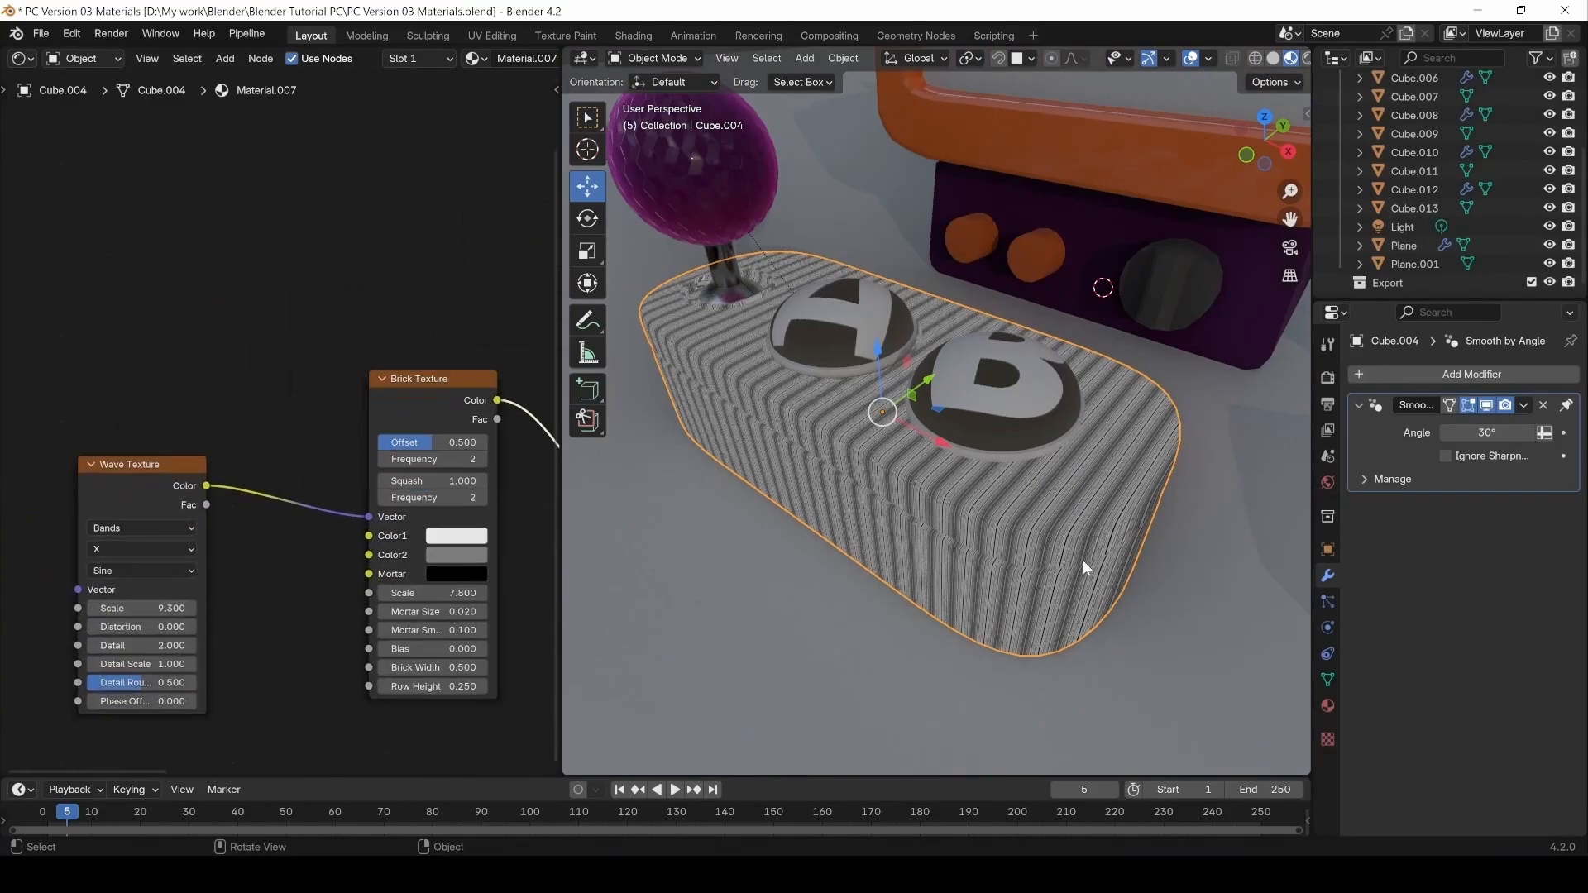
{"action": "middle_click_drag", "start_coordinate": [923, 588], "coordinate": [960, 533]}
{"action": "left_click_drag", "start_coordinate": [184, 609], "coordinate": [104, 609]}
{"action": "middle_click_drag", "start_coordinate": [968, 455], "coordinate": [996, 538]}
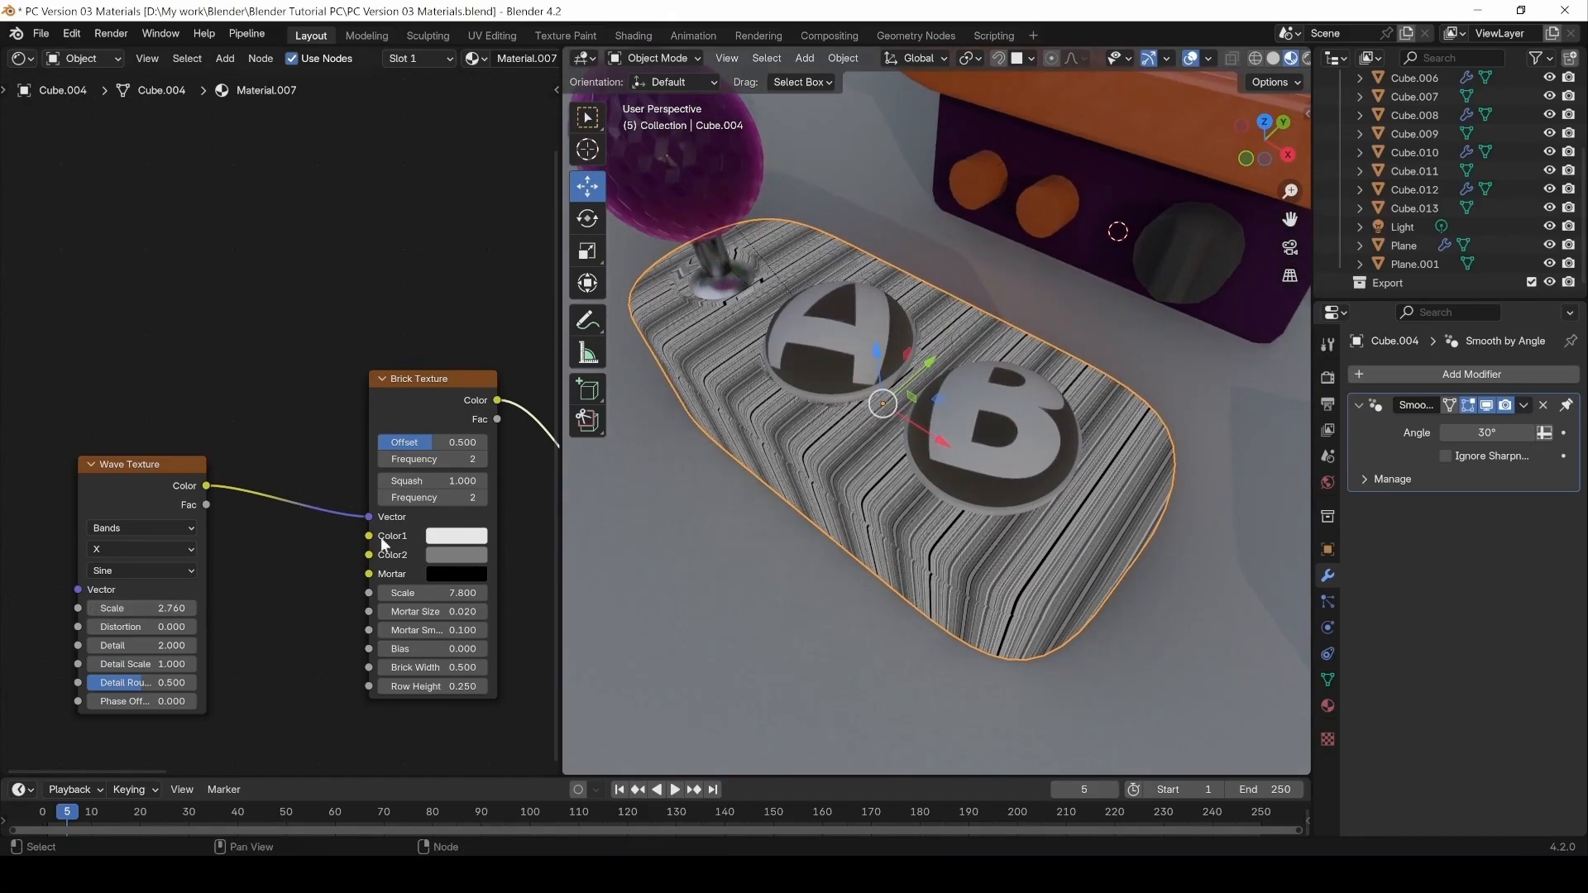
Delete the Color Ramp's stop at 0.603 and move the remaining middle stop to position 0.682.
{"action": "middle_click_drag", "start_coordinate": [470, 530], "coordinate": [419, 531]}
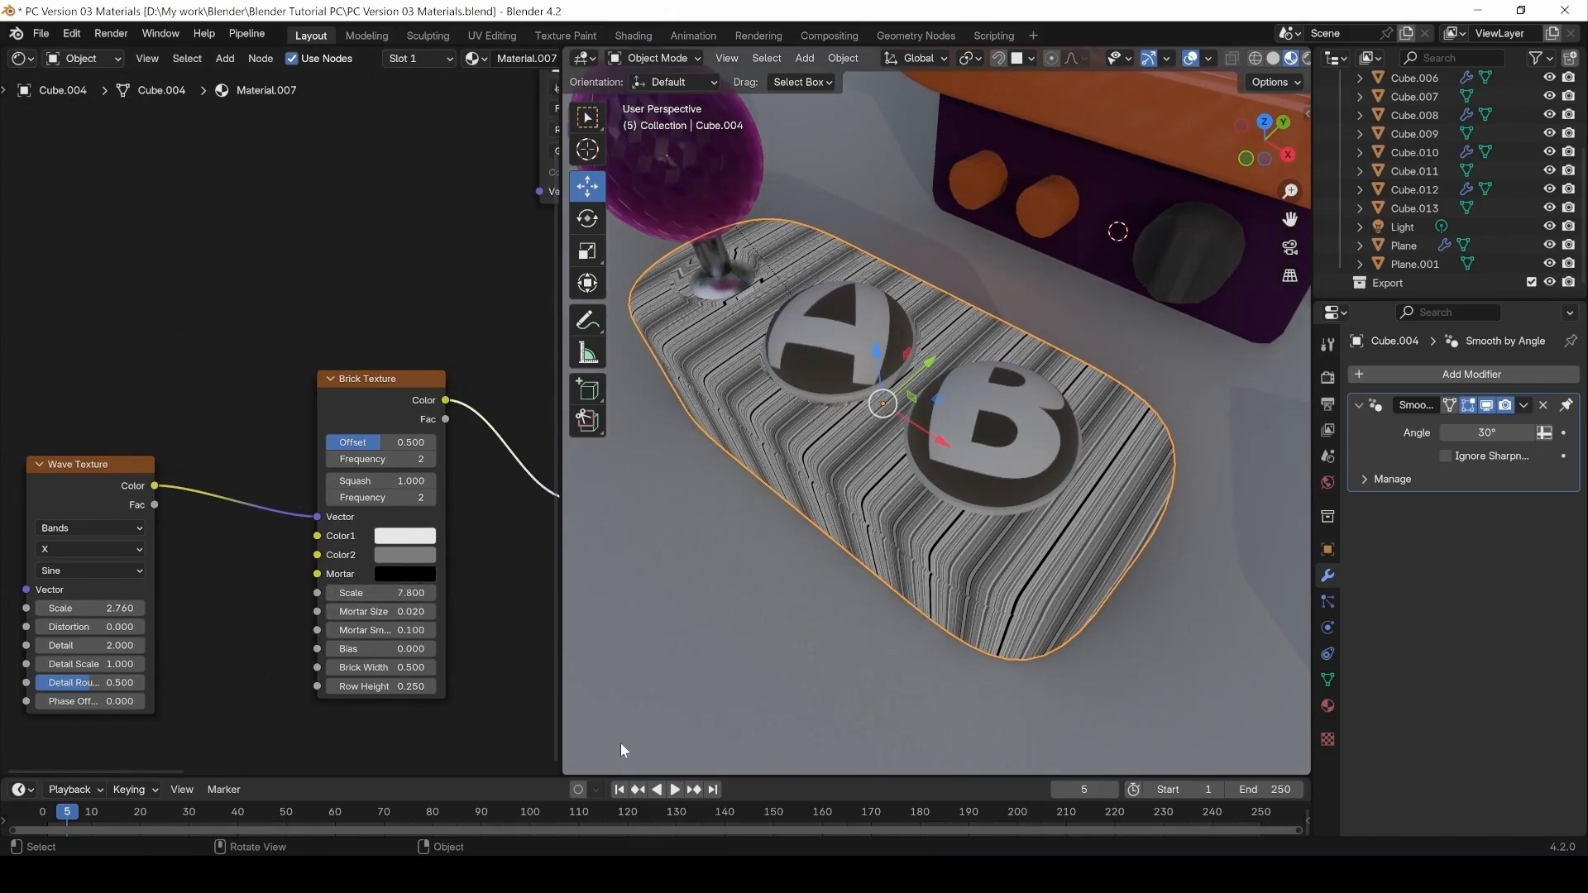
{"action": "middle_click_drag", "start_coordinate": [551, 604], "coordinate": [218, 586]}
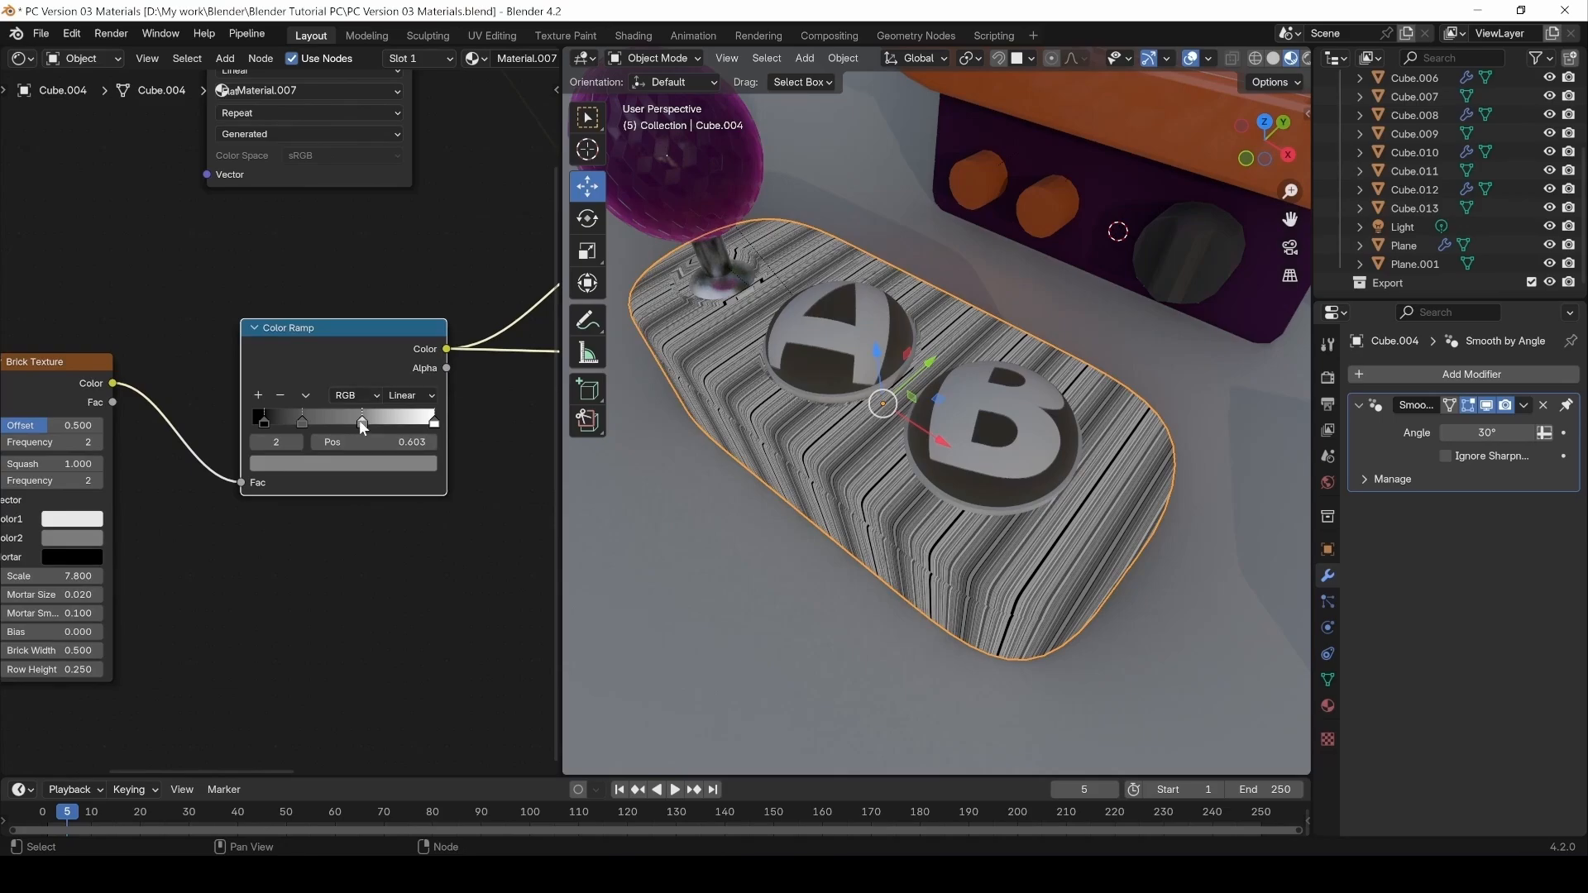
{"action": "left_click", "coordinate": [278, 397]}
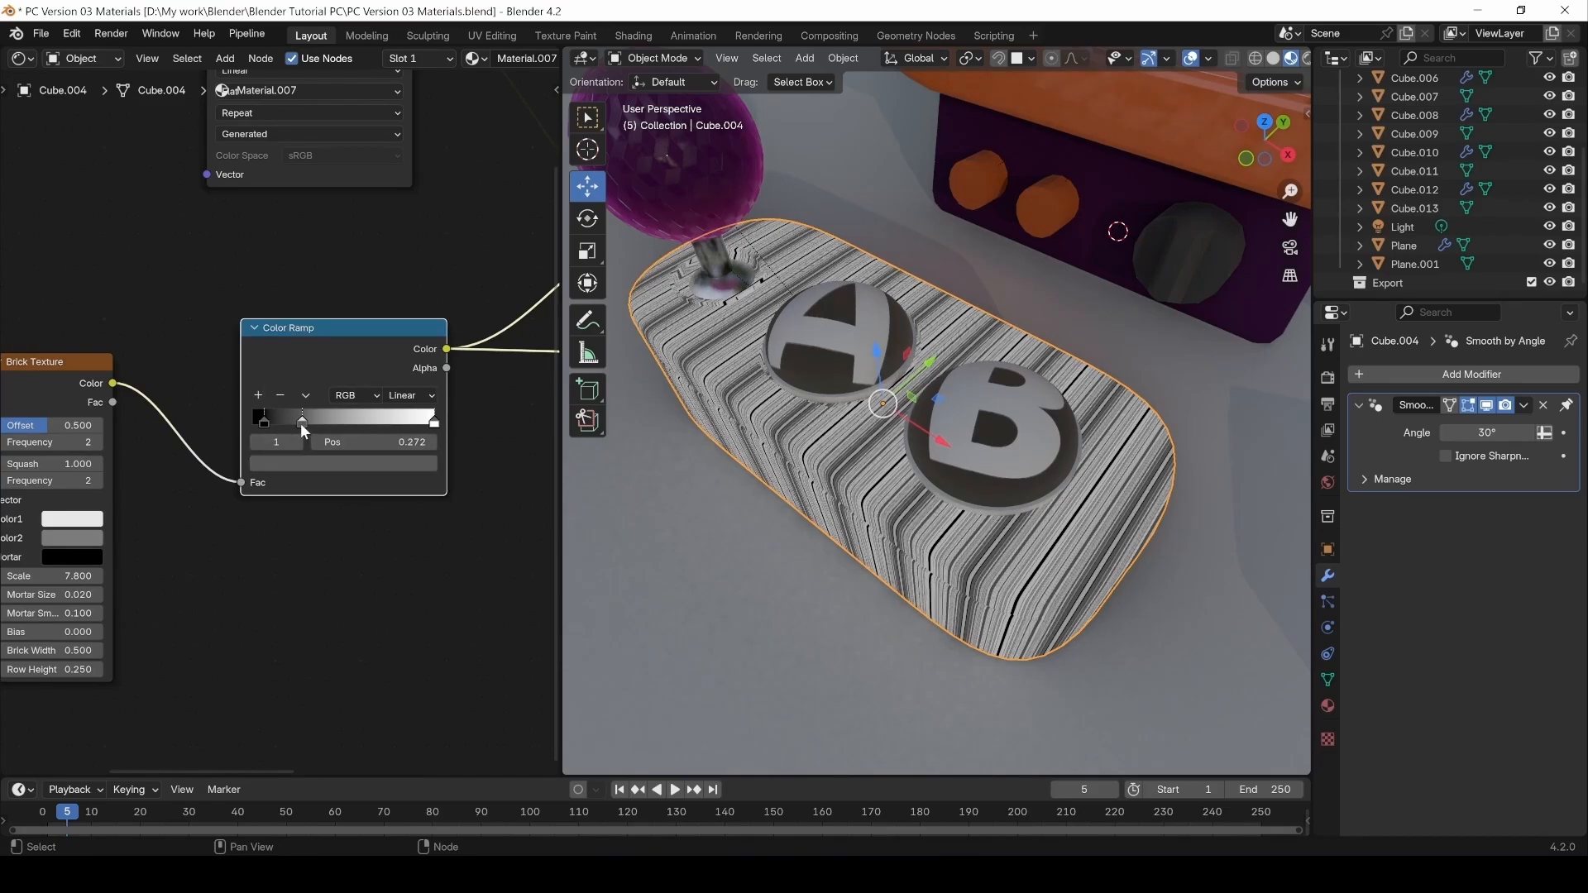
{"action": "left_click_drag", "start_coordinate": [300, 424], "coordinate": [378, 429]}
{"action": "middle_click_drag", "start_coordinate": [808, 468], "coordinate": [781, 414]}
{"action": "middle_click_drag", "start_coordinate": [365, 472], "coordinate": [325, 563], "text": "shift"}
{"action": "scroll", "coordinate": [410, 423], "scroll_direction": "down", "scroll_amount": 4}
{"action": "middle_click_drag", "start_coordinate": [475, 440], "coordinate": [296, 469]}
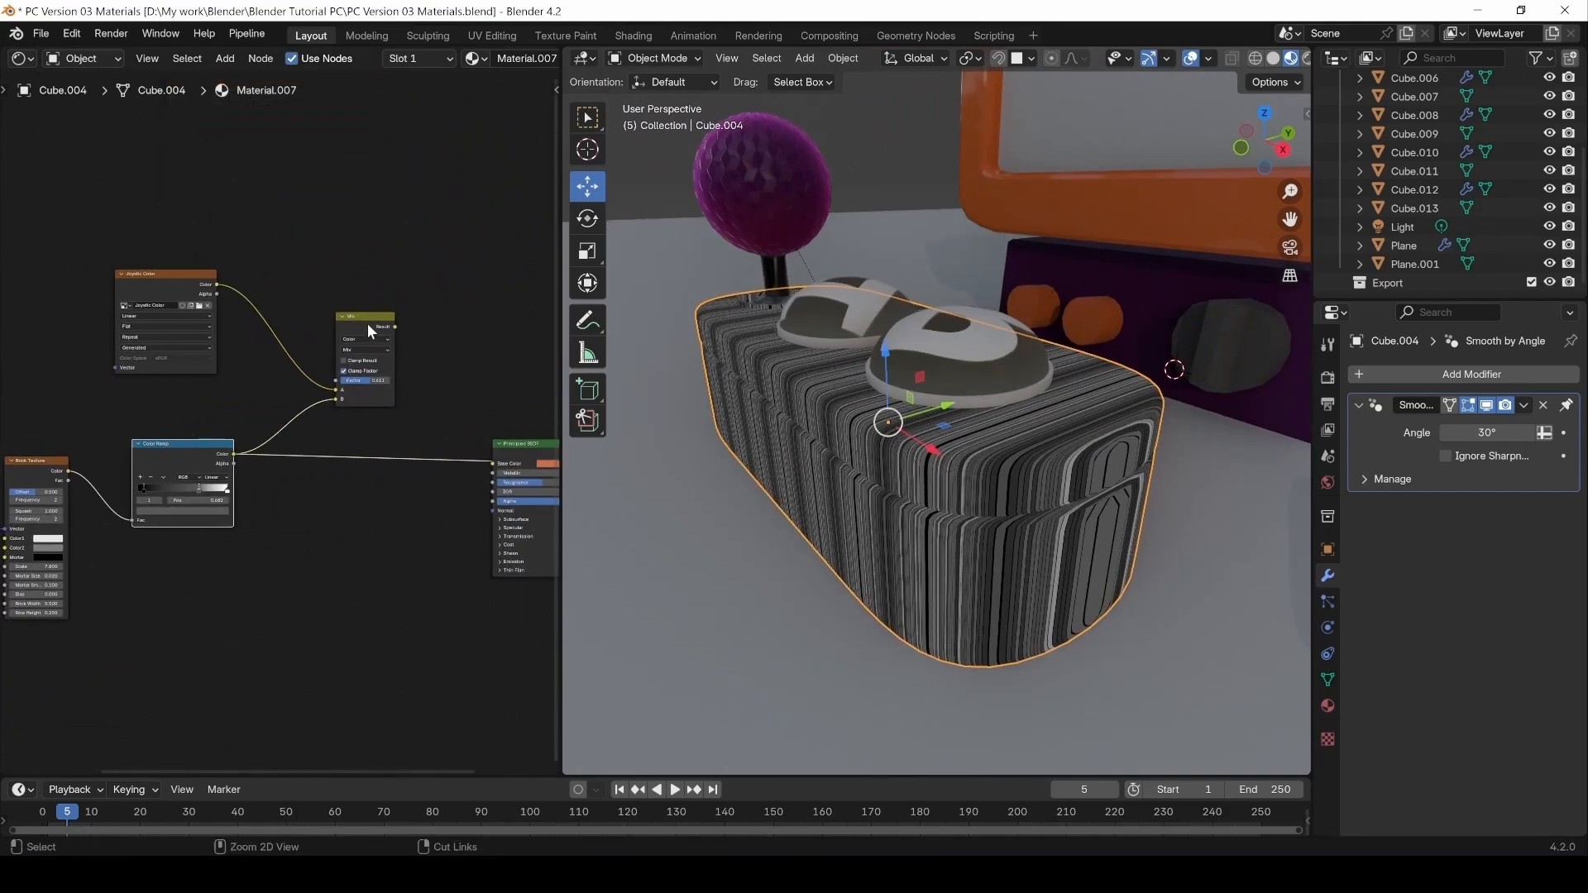
Link the Mix result to the Principled BSDF's Base Color and reconnect the BSDF to the Material Output.
{"action": "left_click", "coordinate": [368, 325], "text": "ctrl+shift"}
{"action": "middle_click_drag", "start_coordinate": [829, 564], "coordinate": [902, 527]}
{"action": "middle_click_drag", "start_coordinate": [452, 622], "coordinate": [326, 608]}
{"action": "left_click_drag", "start_coordinate": [488, 451], "coordinate": [415, 440]}
{"action": "left_click", "coordinate": [423, 439], "text": "ctrl+shift"}
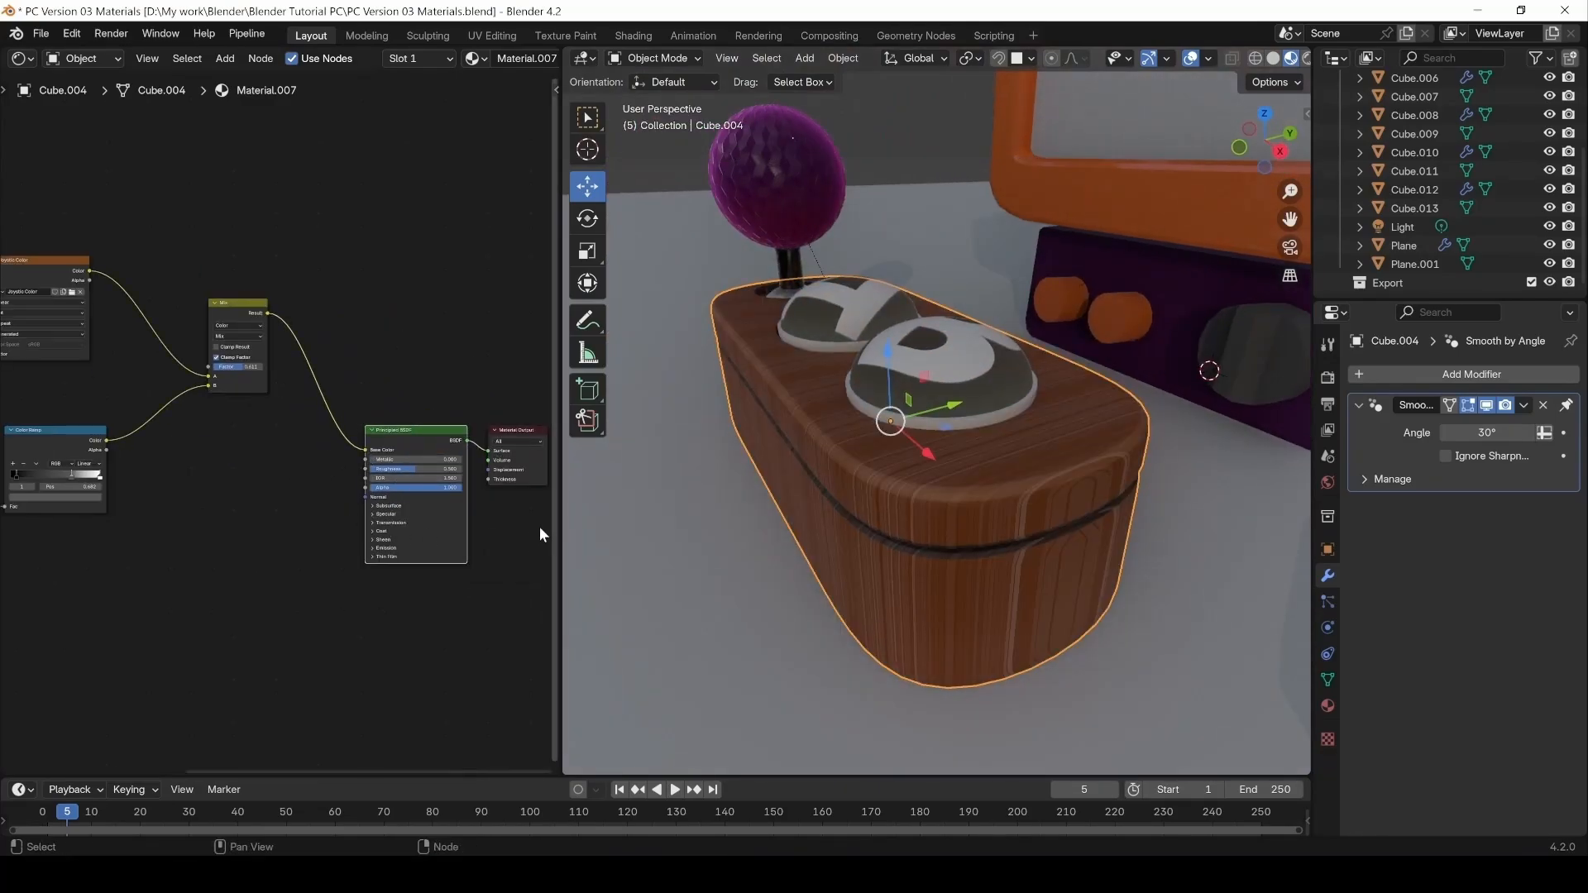
Inspect the wooden base within the whole scene and set the Brick Texture's scale to 12.900.
{"action": "middle_click_drag", "start_coordinate": [860, 529], "coordinate": [871, 609]}
{"action": "scroll", "coordinate": [880, 519], "scroll_direction": "down", "scroll_amount": 6}
{"action": "mouse_move", "coordinate": [880, 519]}
{"action": "middle_mouse_down"}
{"action": "mouse_move", "coordinate": [901, 481]}
{"action": "mouse_move", "coordinate": [850, 511]}
{"action": "middle_mouse_up"}
{"action": "left_click", "coordinate": [817, 255]}
{"action": "scroll", "coordinate": [864, 510], "scroll_direction": "up", "scroll_amount": 4}
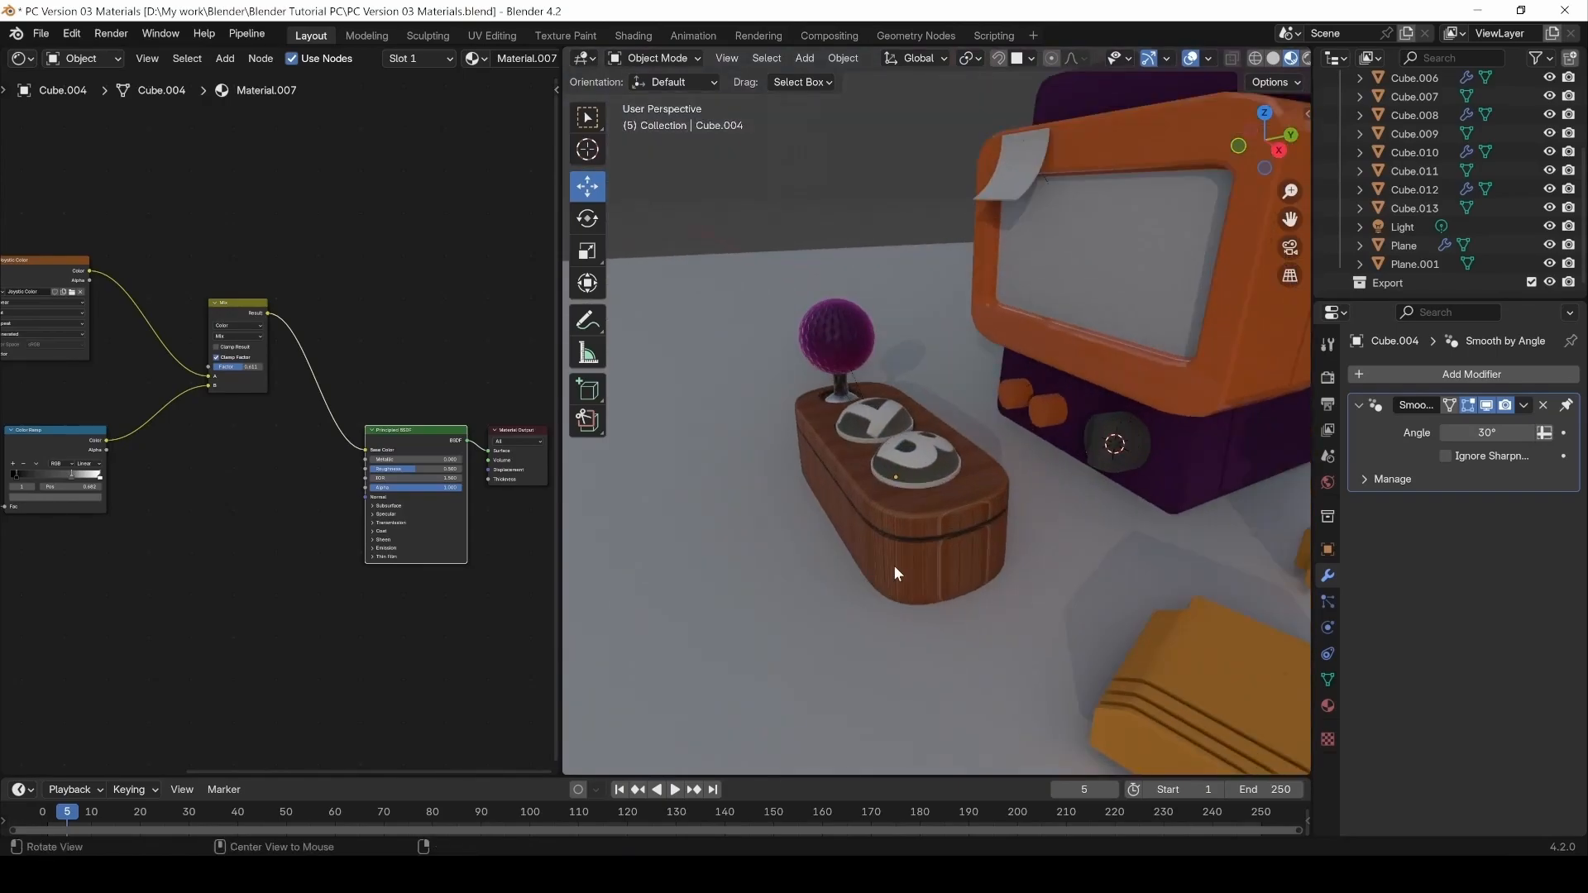
{"action": "middle_click_drag", "start_coordinate": [896, 572], "coordinate": [996, 577]}
{"action": "scroll", "coordinate": [924, 561], "scroll_direction": "up", "scroll_amount": 2}
{"action": "middle_click_drag", "start_coordinate": [119, 561], "coordinate": [408, 604]}
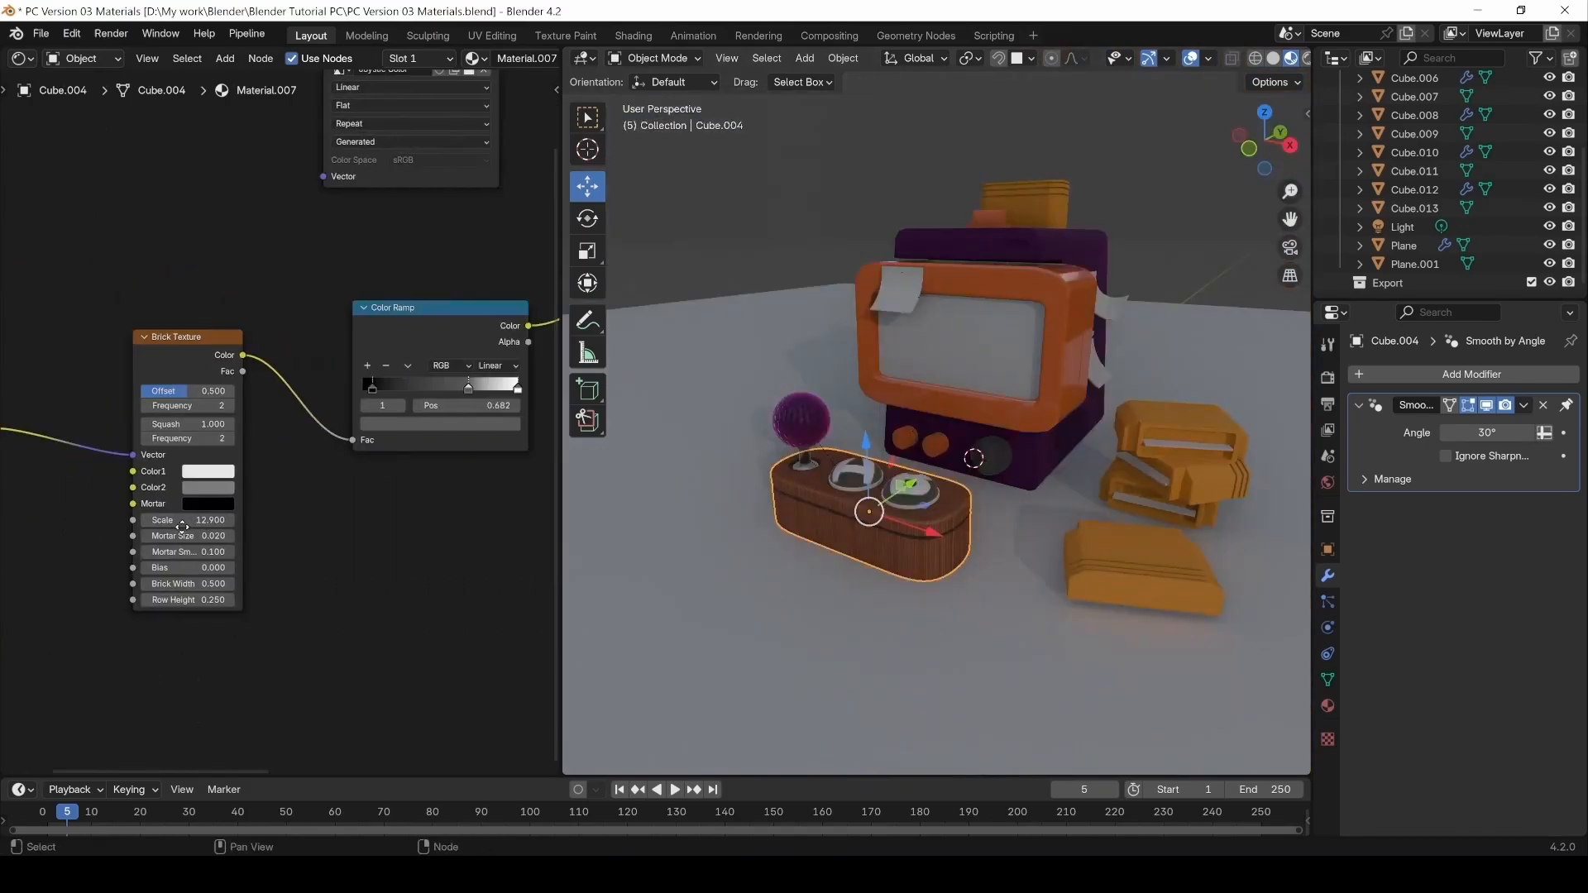
{"action": "scroll", "coordinate": [248, 538], "scroll_direction": "down", "scroll_amount": 2}
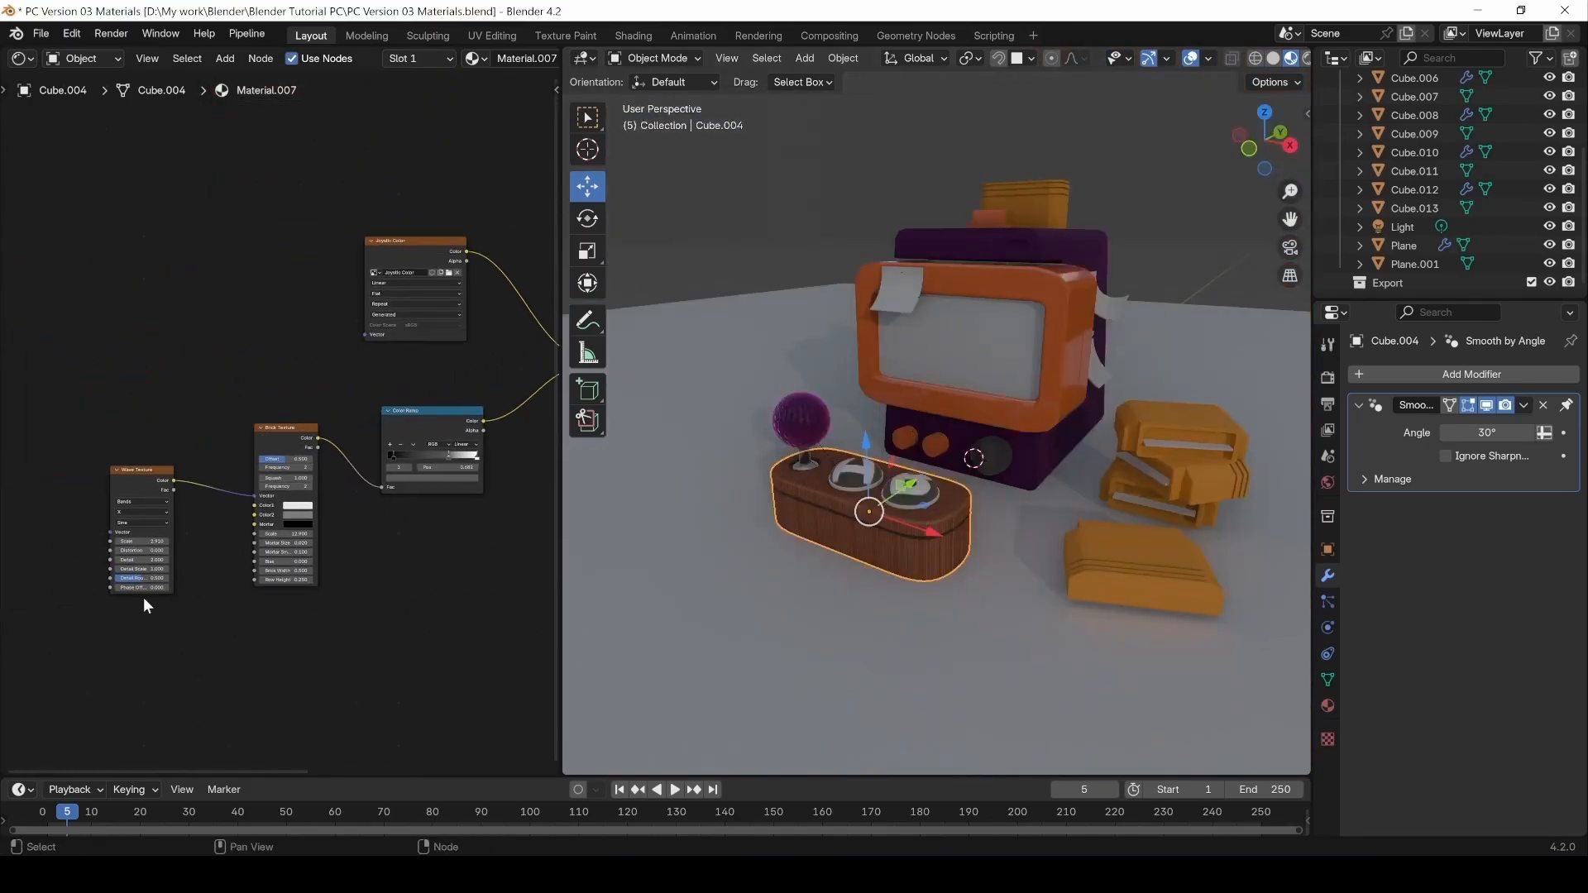
Move the image, Wave, Brick, Color Ramp and Mix nodes above the Principled BSDF and enclose them in one frame.
{"action": "left_click_drag", "start_coordinate": [124, 613], "coordinate": [439, 280]}
{"action": "middle_click_drag", "start_coordinate": [436, 374], "coordinate": [362, 563]}
{"action": "middle_click_drag", "start_coordinate": [340, 475], "coordinate": [347, 275]}
{"action": "scroll", "coordinate": [347, 275], "scroll_direction": "down", "scroll_amount": 2}
{"action": "left_click_drag", "start_coordinate": [129, 577], "coordinate": [518, 241]}
{"action": "key", "text": "ctrl+j"}
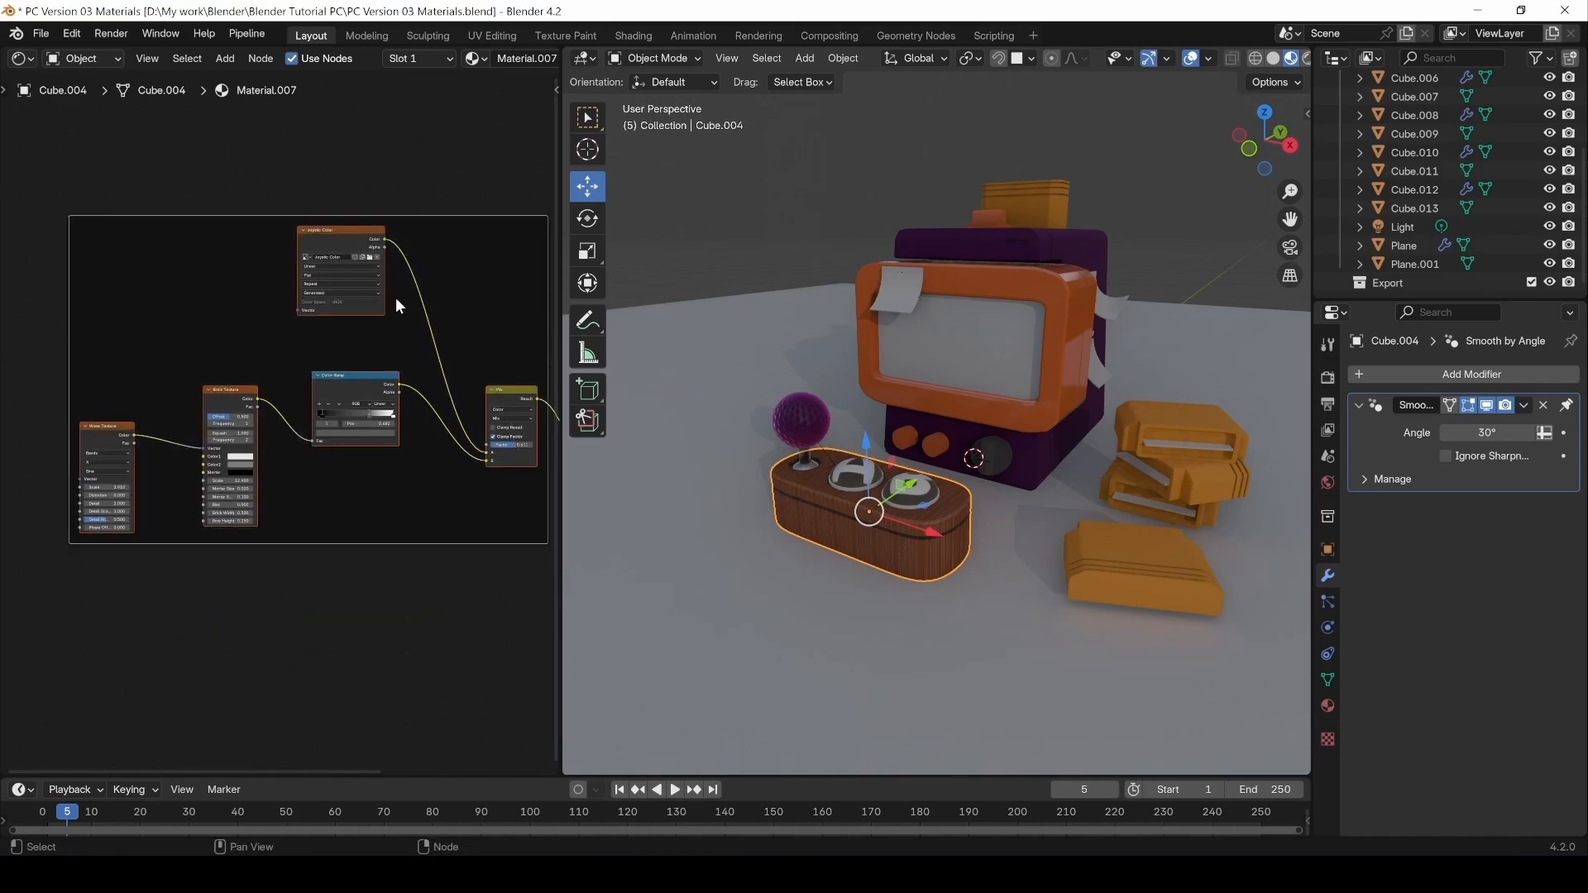
Label the new node frame "Base color".
{"action": "middle_click_drag", "start_coordinate": [480, 392], "coordinate": [205, 400]}
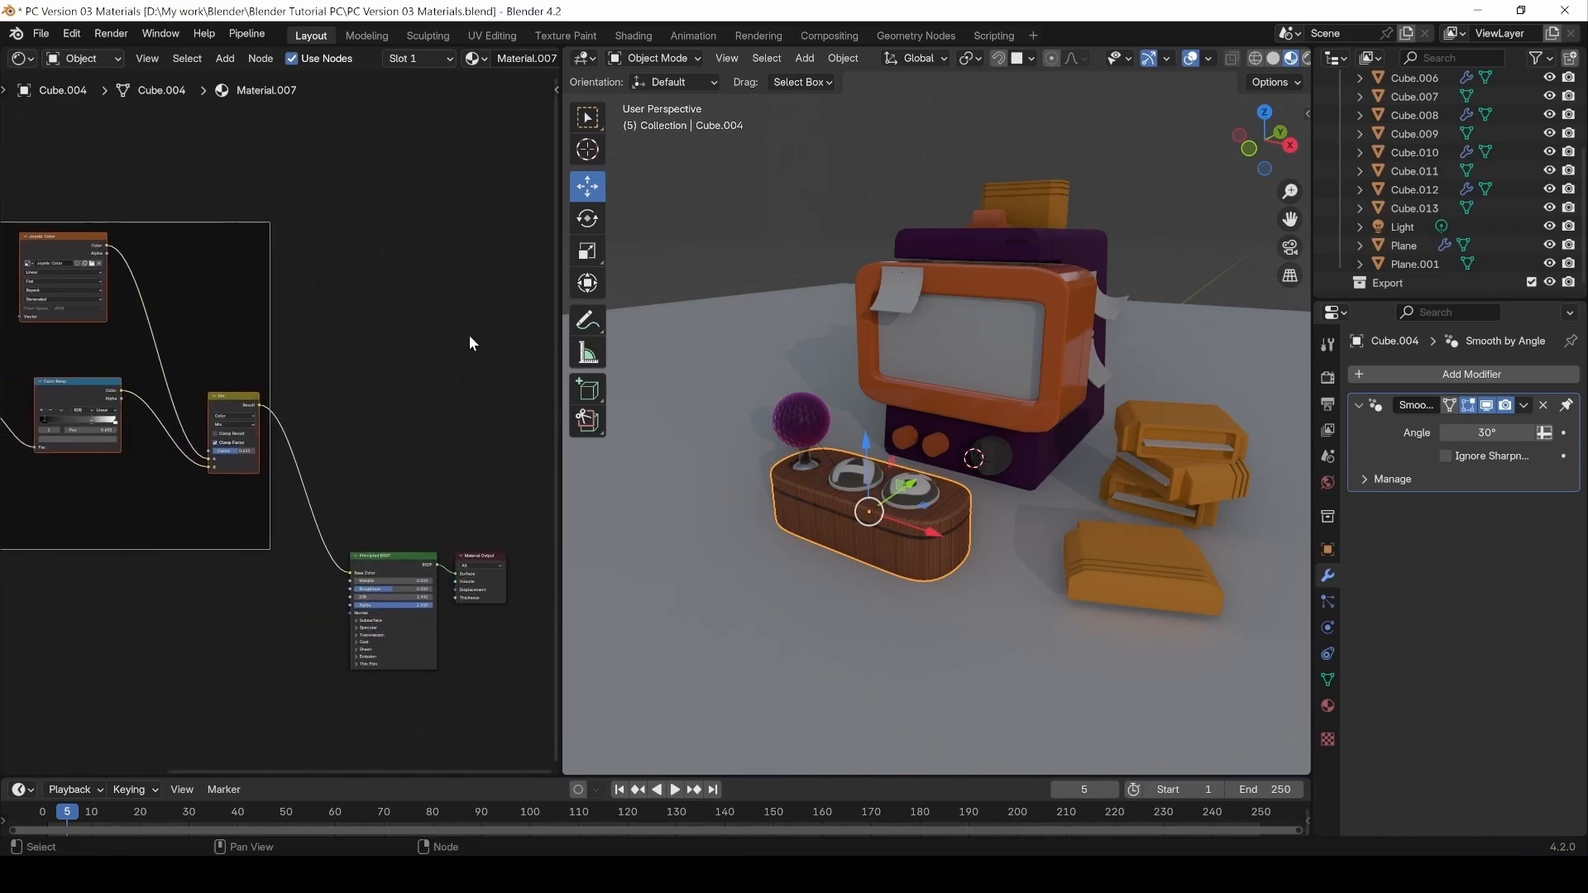
{"action": "key", "text": "n"}
{"action": "left_click", "coordinate": [415, 135]}
{"action": "type", "text": "B"}
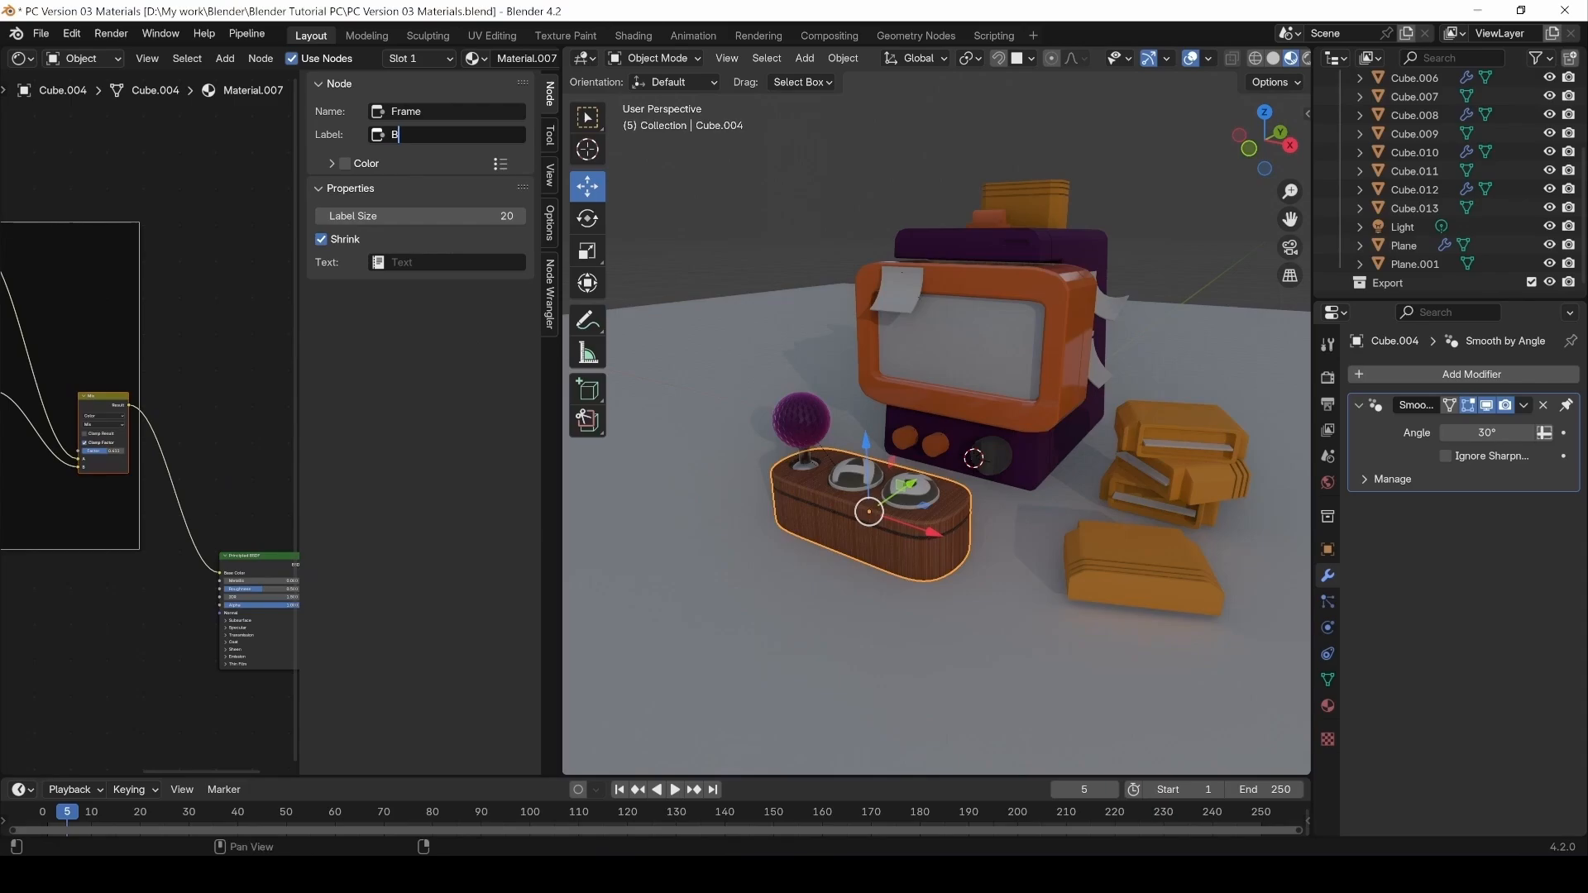
{"action": "type", "text": "ase color"}
Give the Base color frame a custom dark orange color and hide the node properties.
{"action": "left_click", "coordinate": [344, 164]}
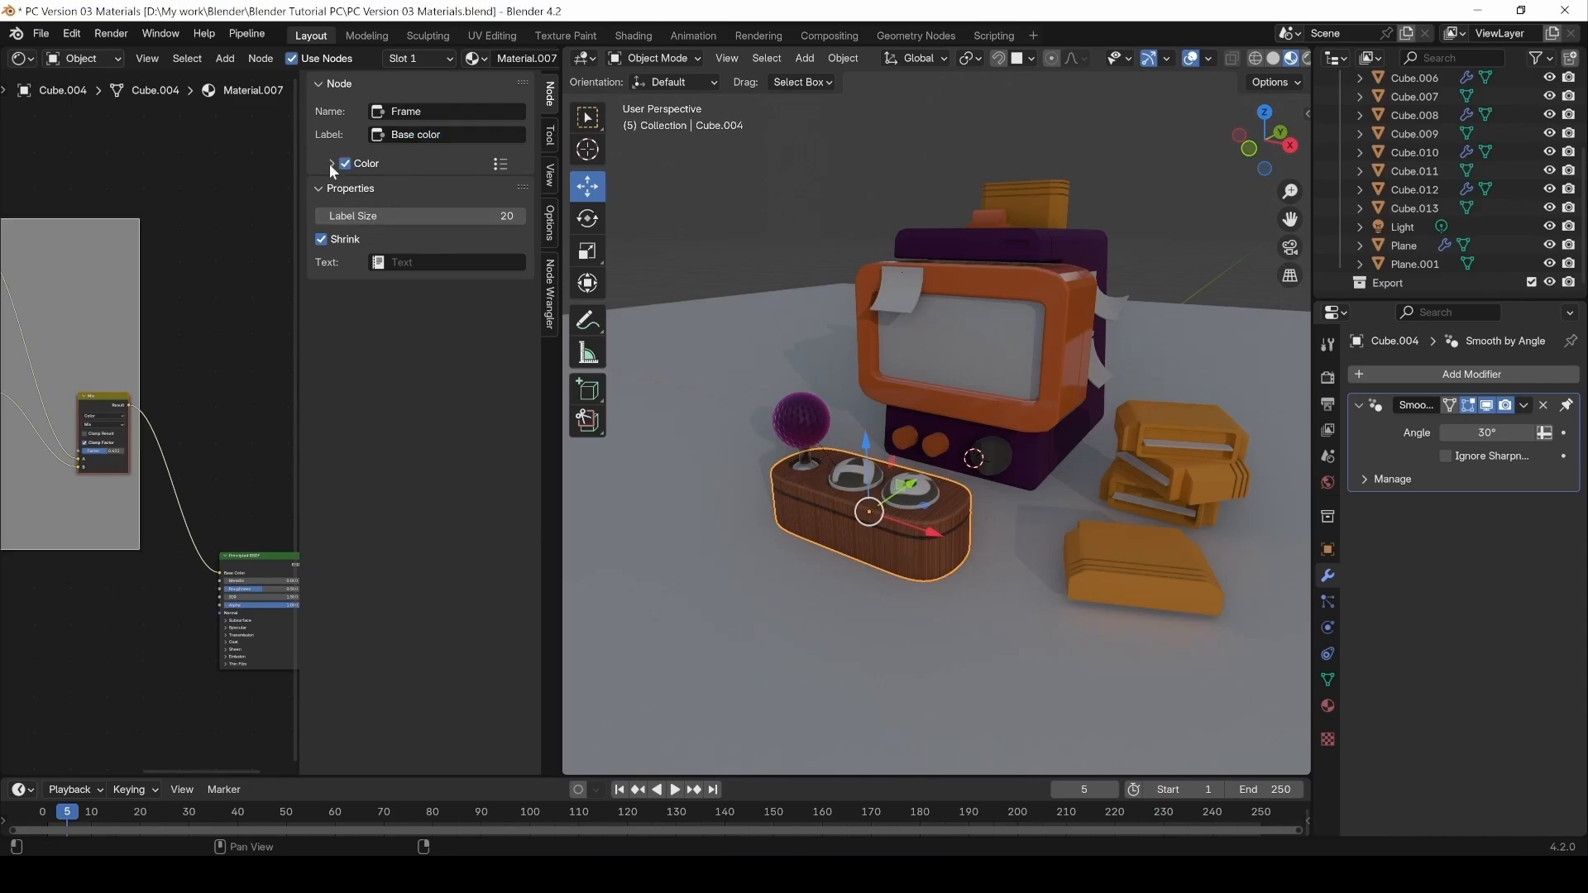
{"action": "left_click", "coordinate": [331, 164]}
{"action": "left_click", "coordinate": [374, 195]}
{"action": "left_click_drag", "start_coordinate": [389, 331], "coordinate": [373, 359]}
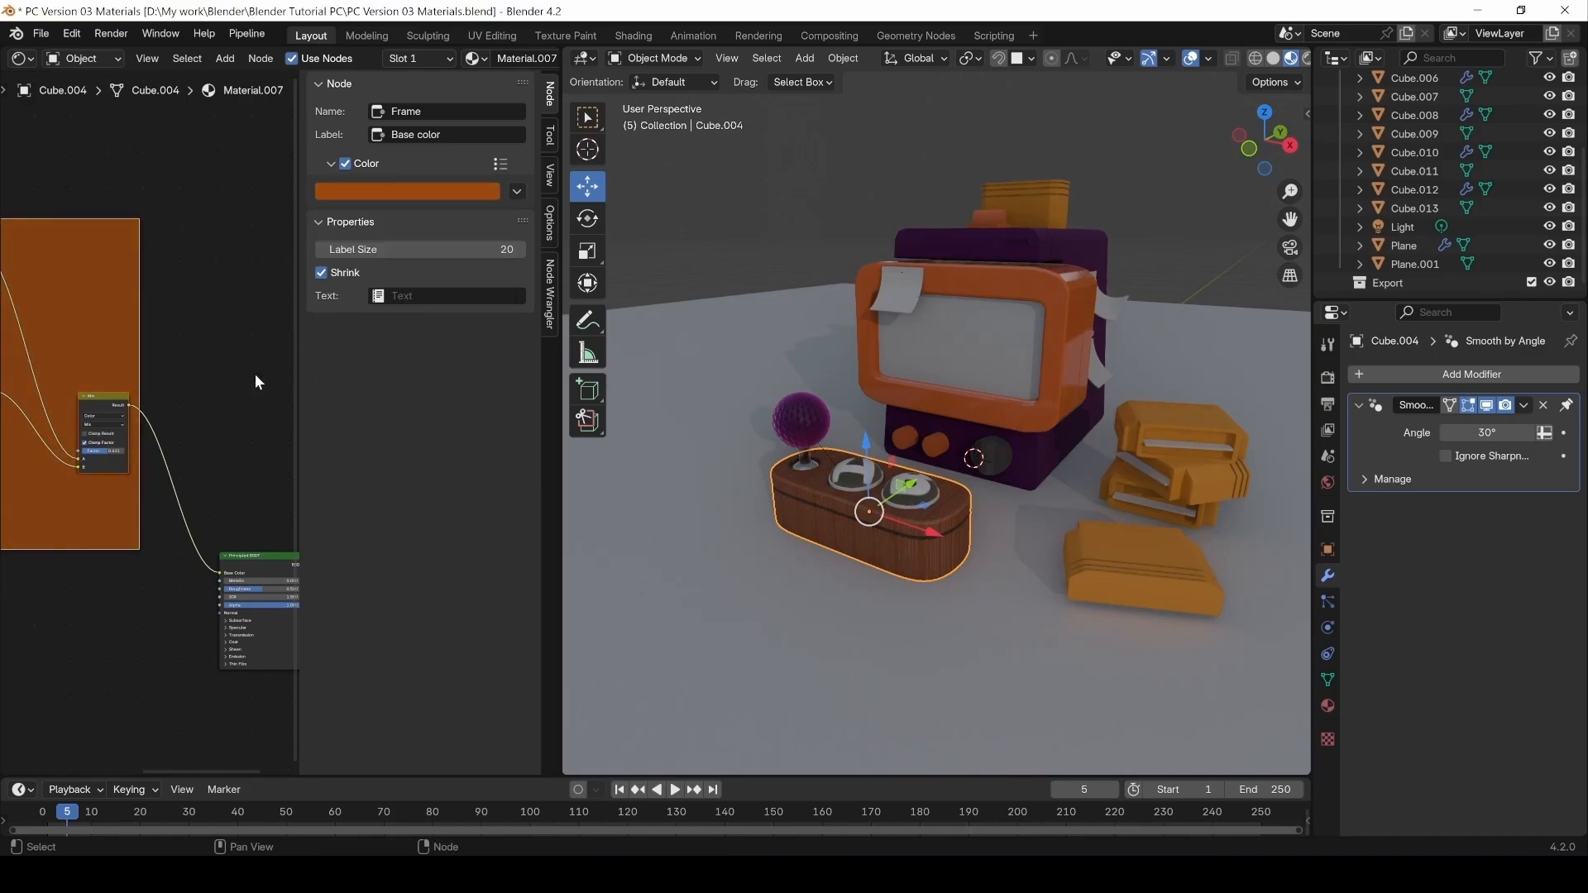
{"action": "middle_click_drag", "start_coordinate": [26, 586], "coordinate": [298, 461]}
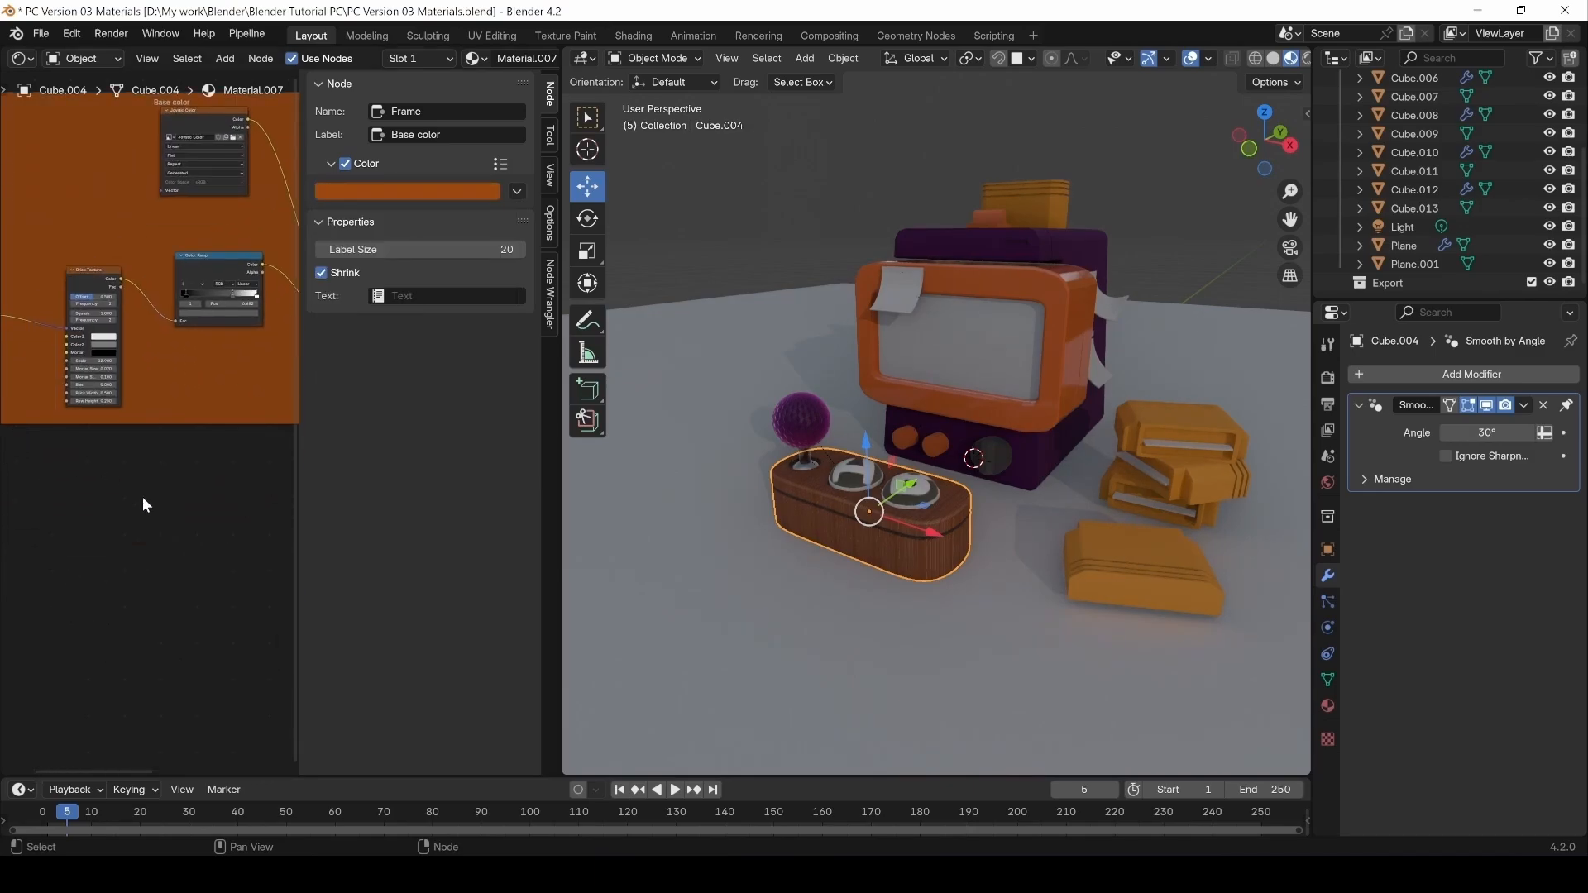
{"action": "key", "text": "n"}
{"action": "middle_click_drag", "start_coordinate": [248, 509], "coordinate": [172, 543]}
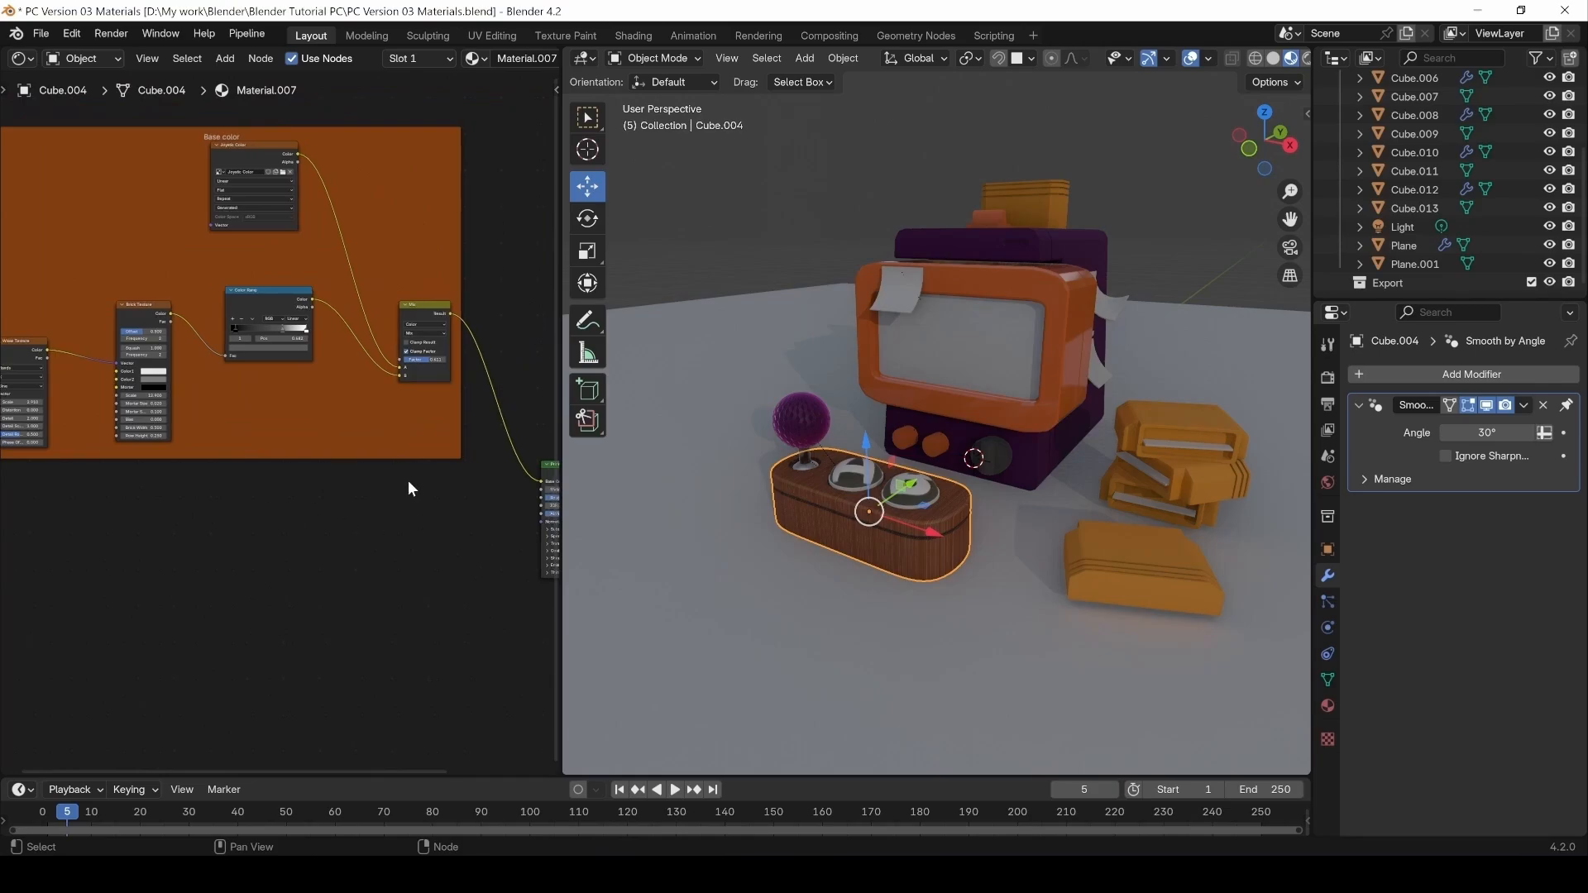
Deselect the joystick base and switch the 3D viewport to rendered shading to check the wood material.
{"action": "key", "text": "alt+a"}
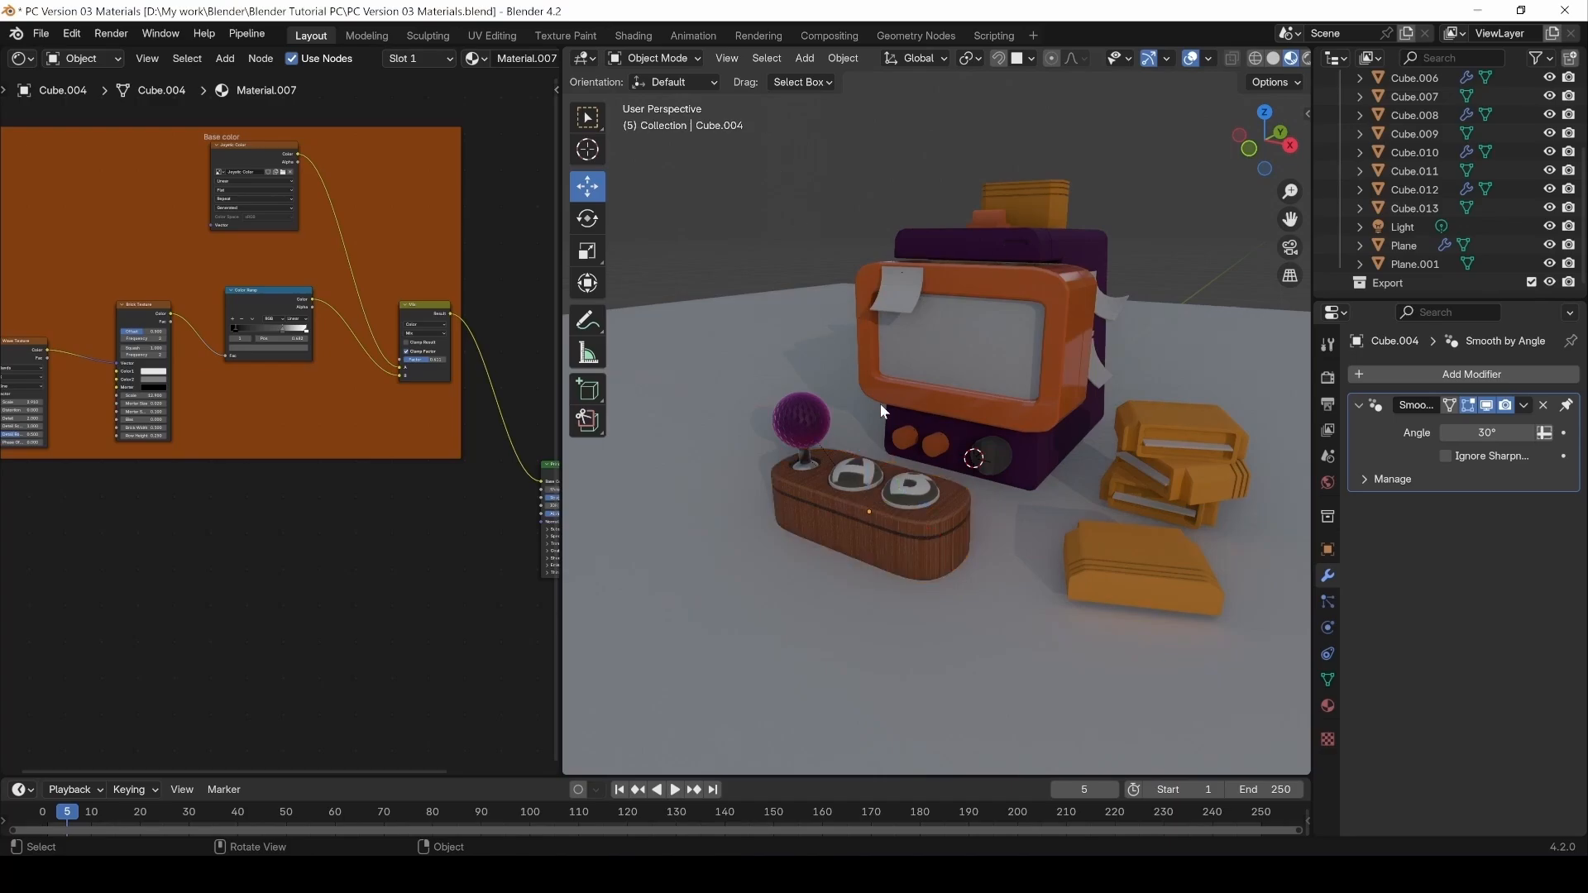
{"action": "left_click", "coordinate": [1306, 60]}
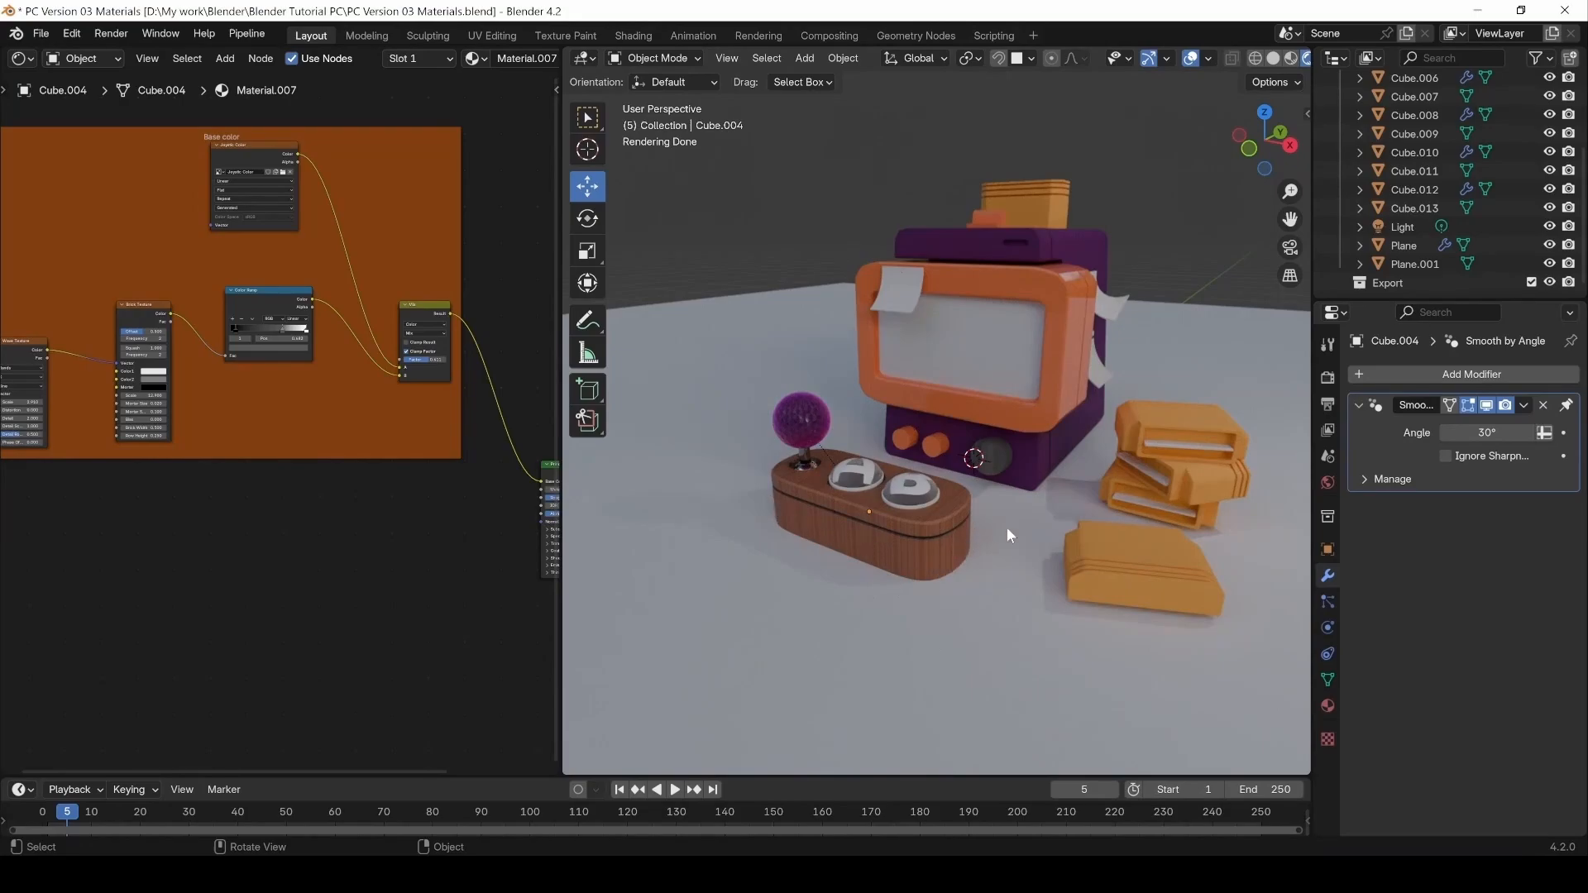
{"action": "left_click", "coordinate": [1290, 58]}
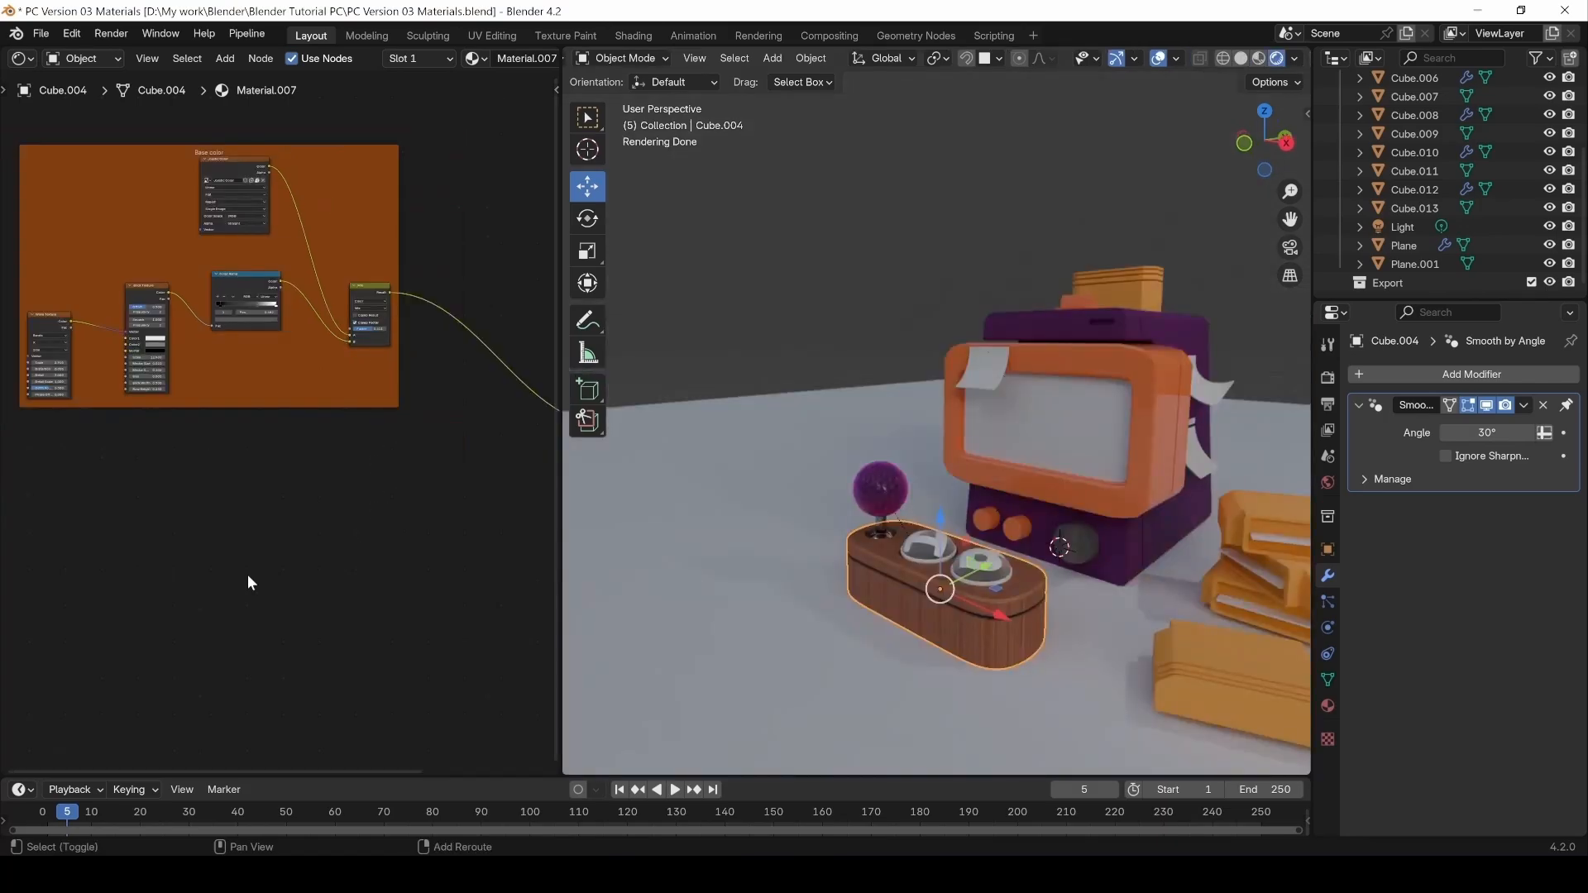
Add a Gradient Texture node below the Base color frame and preview it on the joystick base.
{"action": "key", "text": "shift+a"}
{"action": "type", "text": "gradien"}
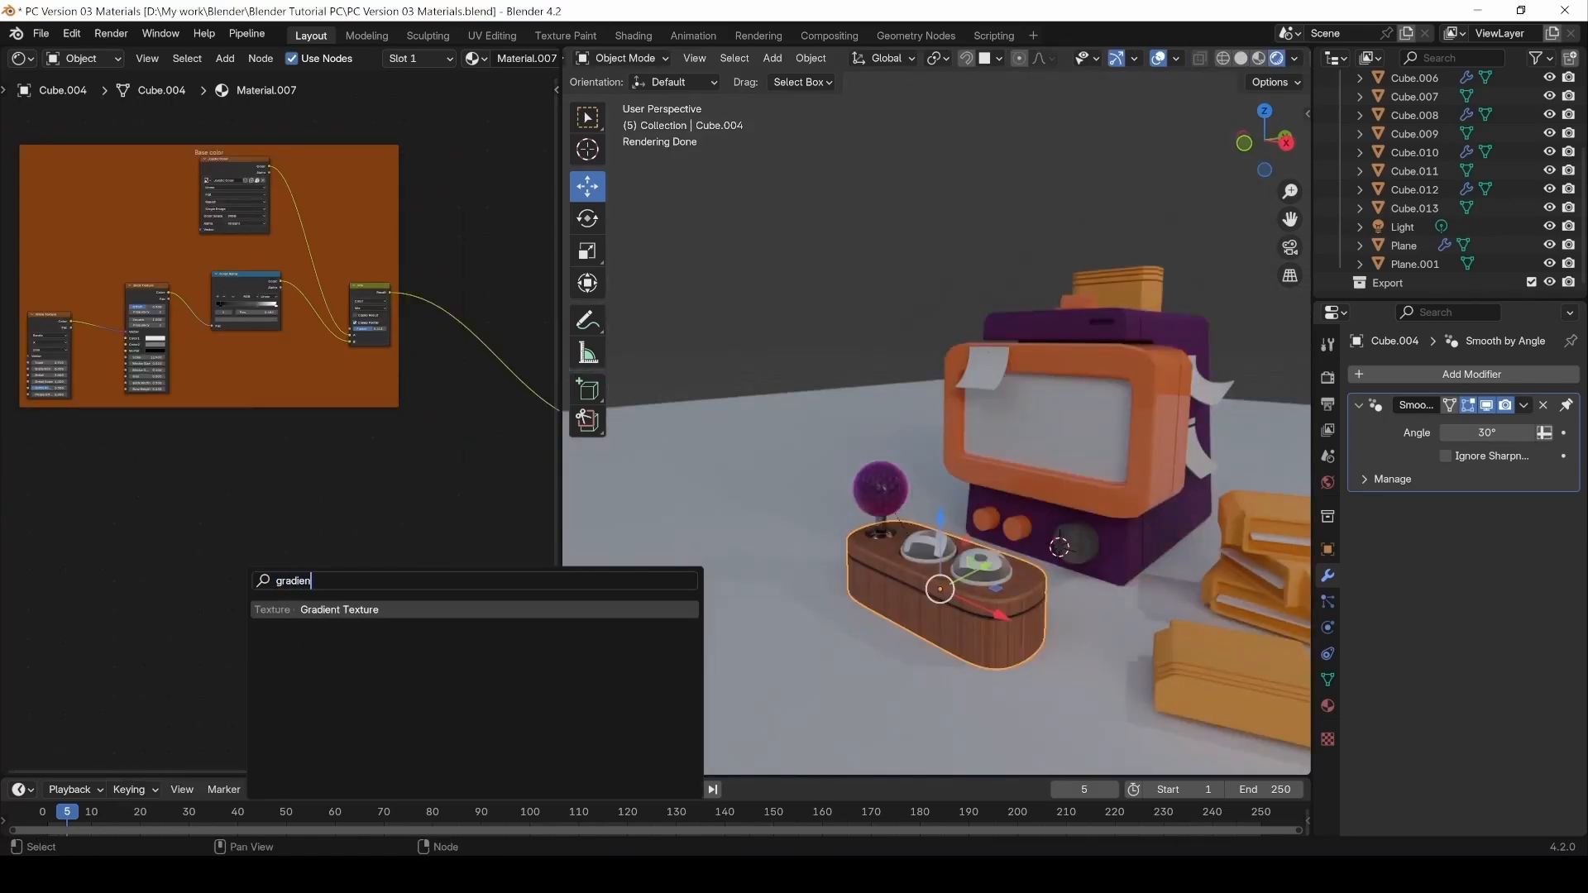
{"action": "key", "text": "Return"}
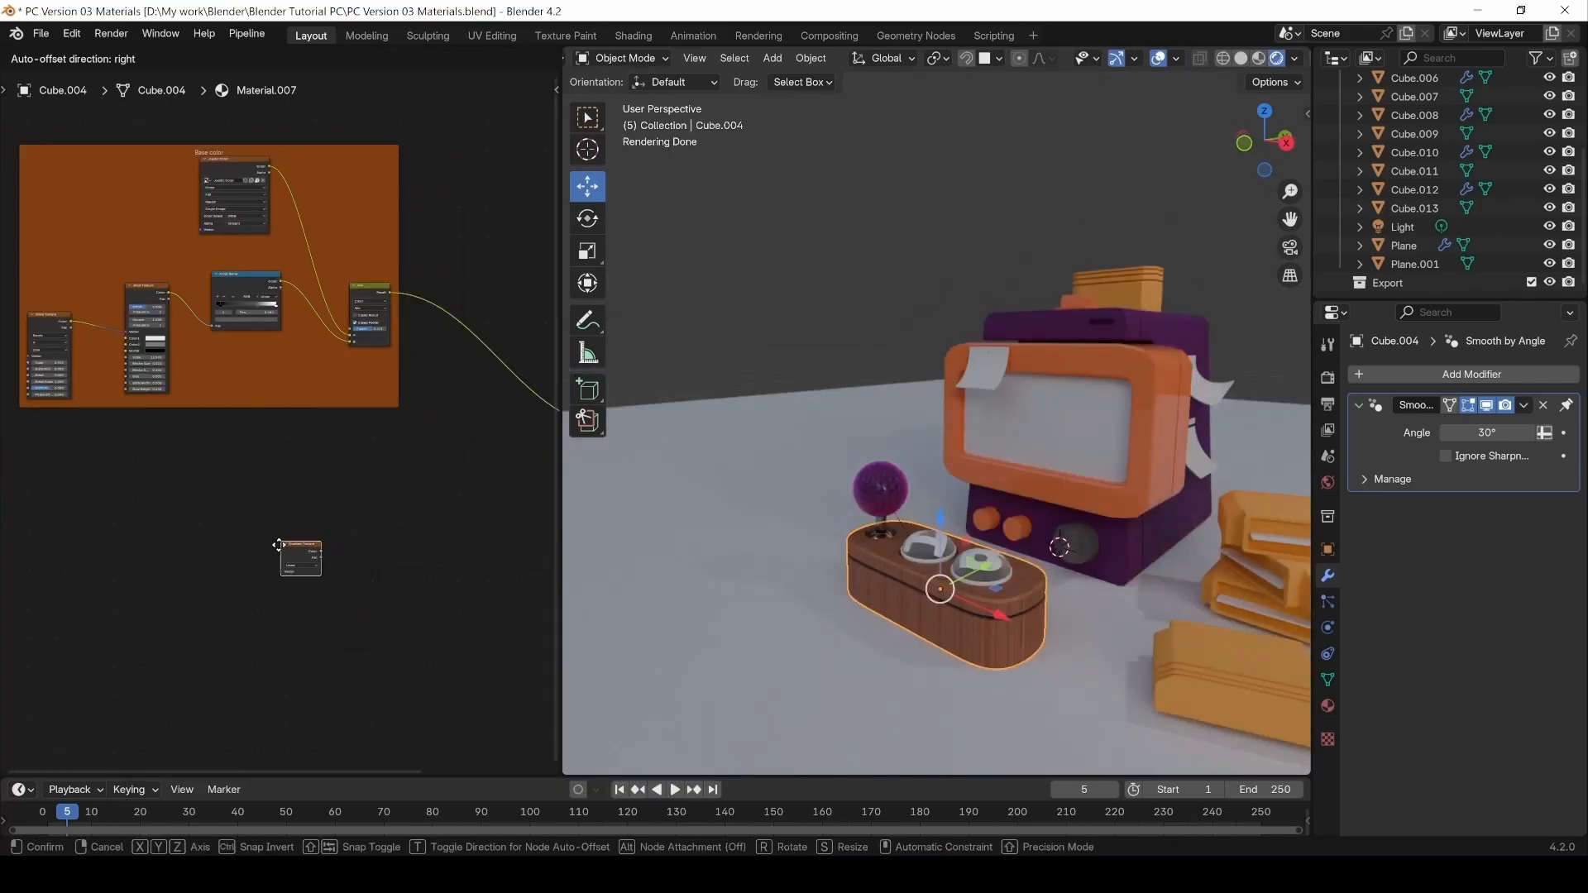
{"action": "left_click", "coordinate": [277, 549]}
{"action": "scroll", "coordinate": [281, 552], "scroll_direction": "up", "scroll_amount": 3}
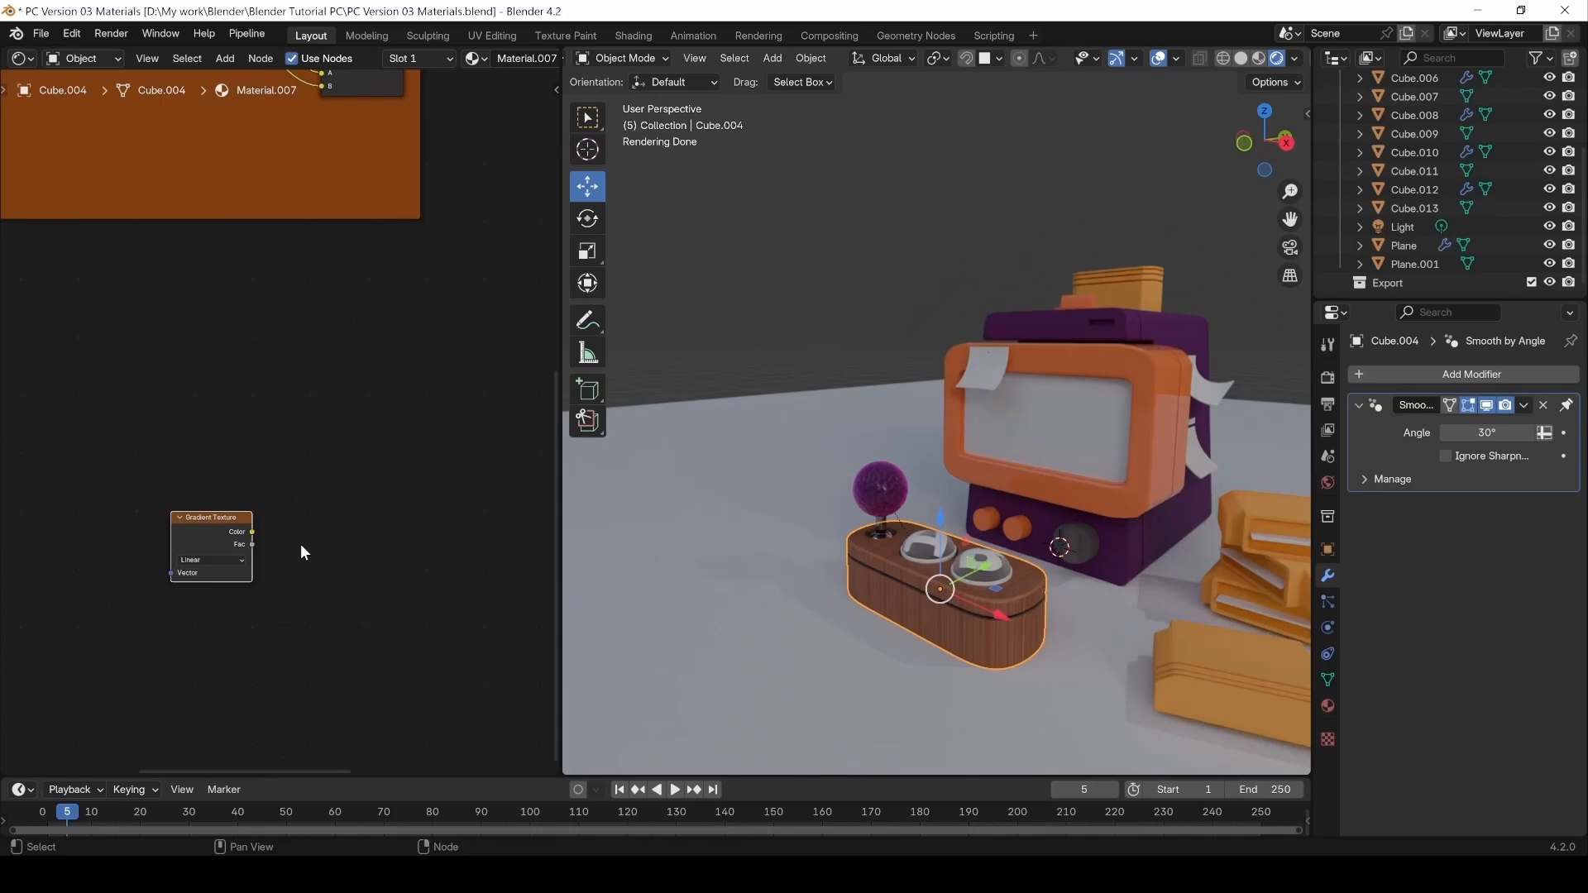
{"action": "left_click", "coordinate": [222, 527], "text": "ctrl+shift"}
Add a Color Ramp node fed by the Gradient Texture's Color output and place it beside the gradient.
{"action": "middle_click_drag", "start_coordinate": [297, 544], "coordinate": [182, 546]}
{"action": "left_click_drag", "start_coordinate": [145, 532], "coordinate": [299, 527]}
{"action": "type", "text": "color ra"}
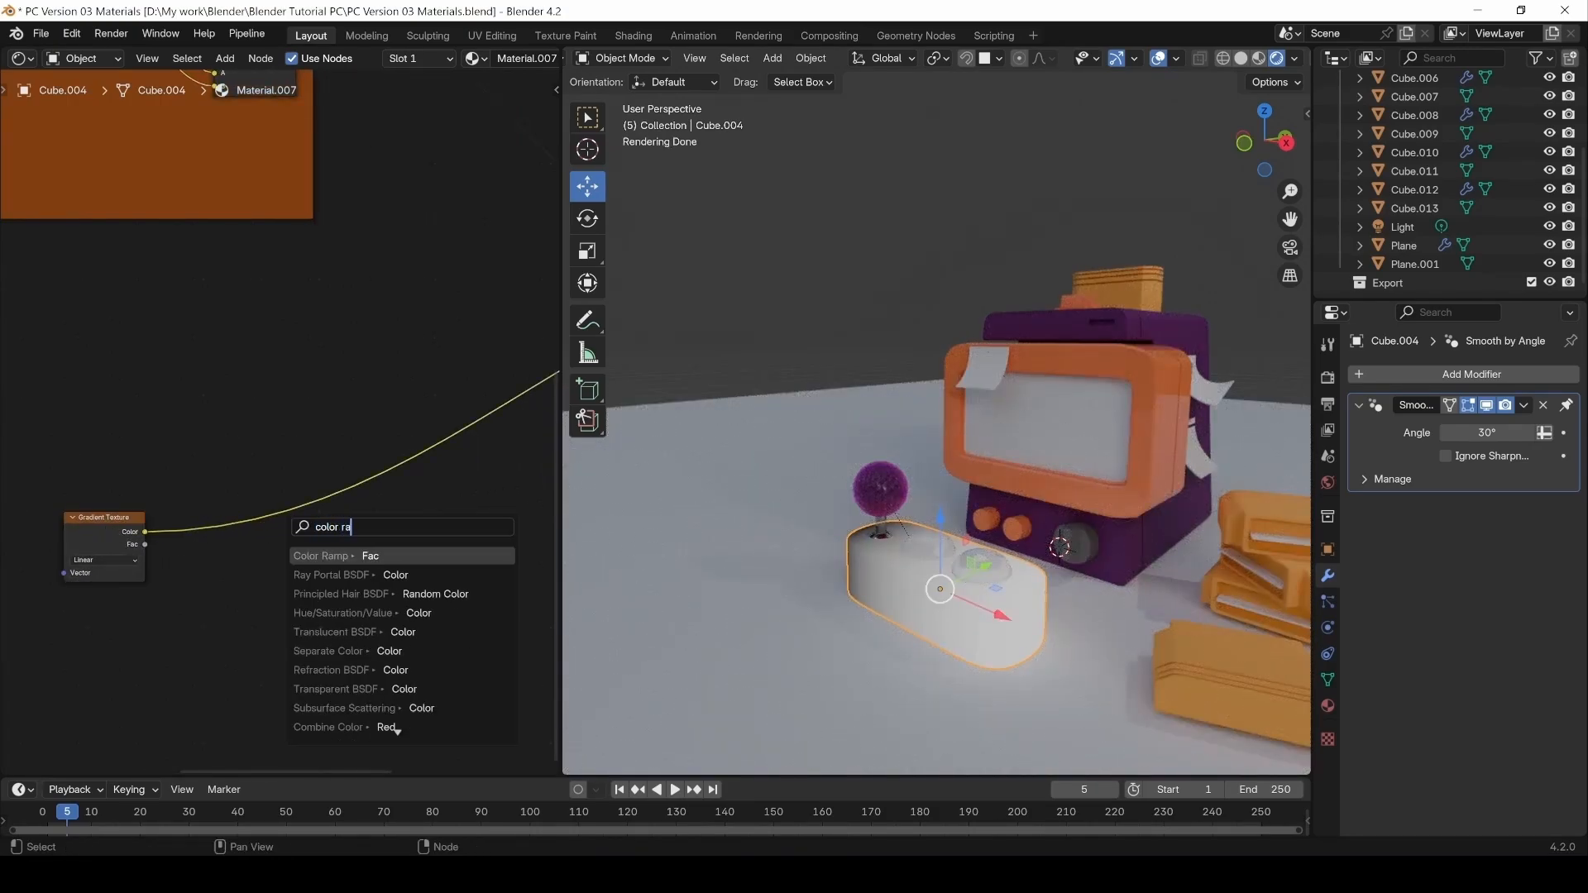
{"action": "key", "text": "Return"}
{"action": "left_click", "coordinate": [310, 514]}
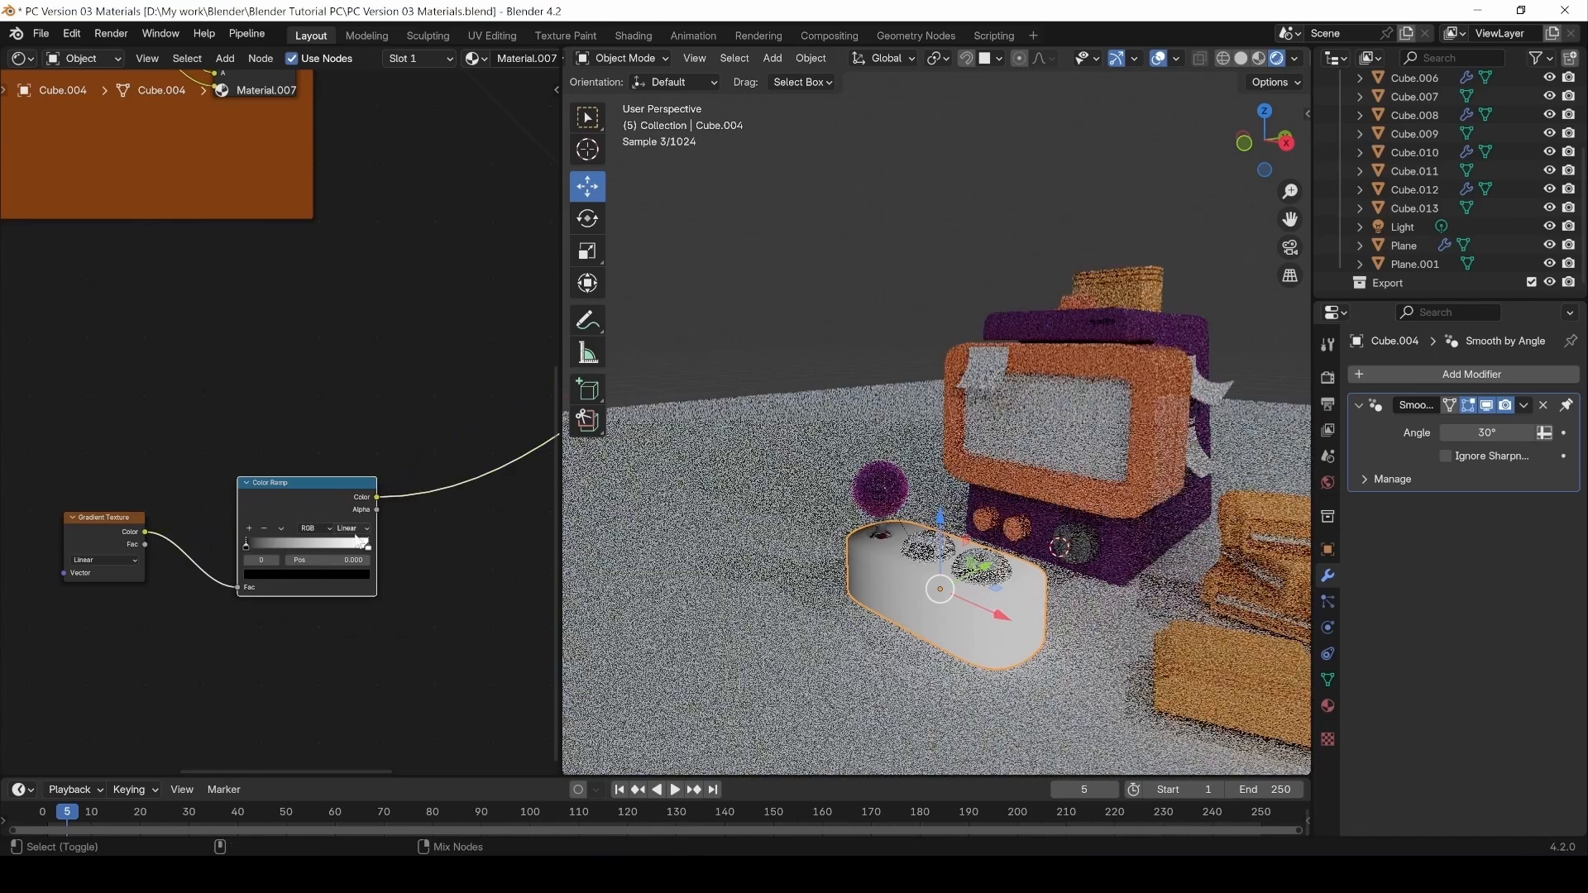
Add Texture Coordinate and Mapping nodes to the Gradient Texture and set the mapping's Y rotation to 90°.
{"action": "middle_click_drag", "start_coordinate": [180, 647], "coordinate": [376, 608]}
{"action": "left_click", "coordinate": [296, 487]}
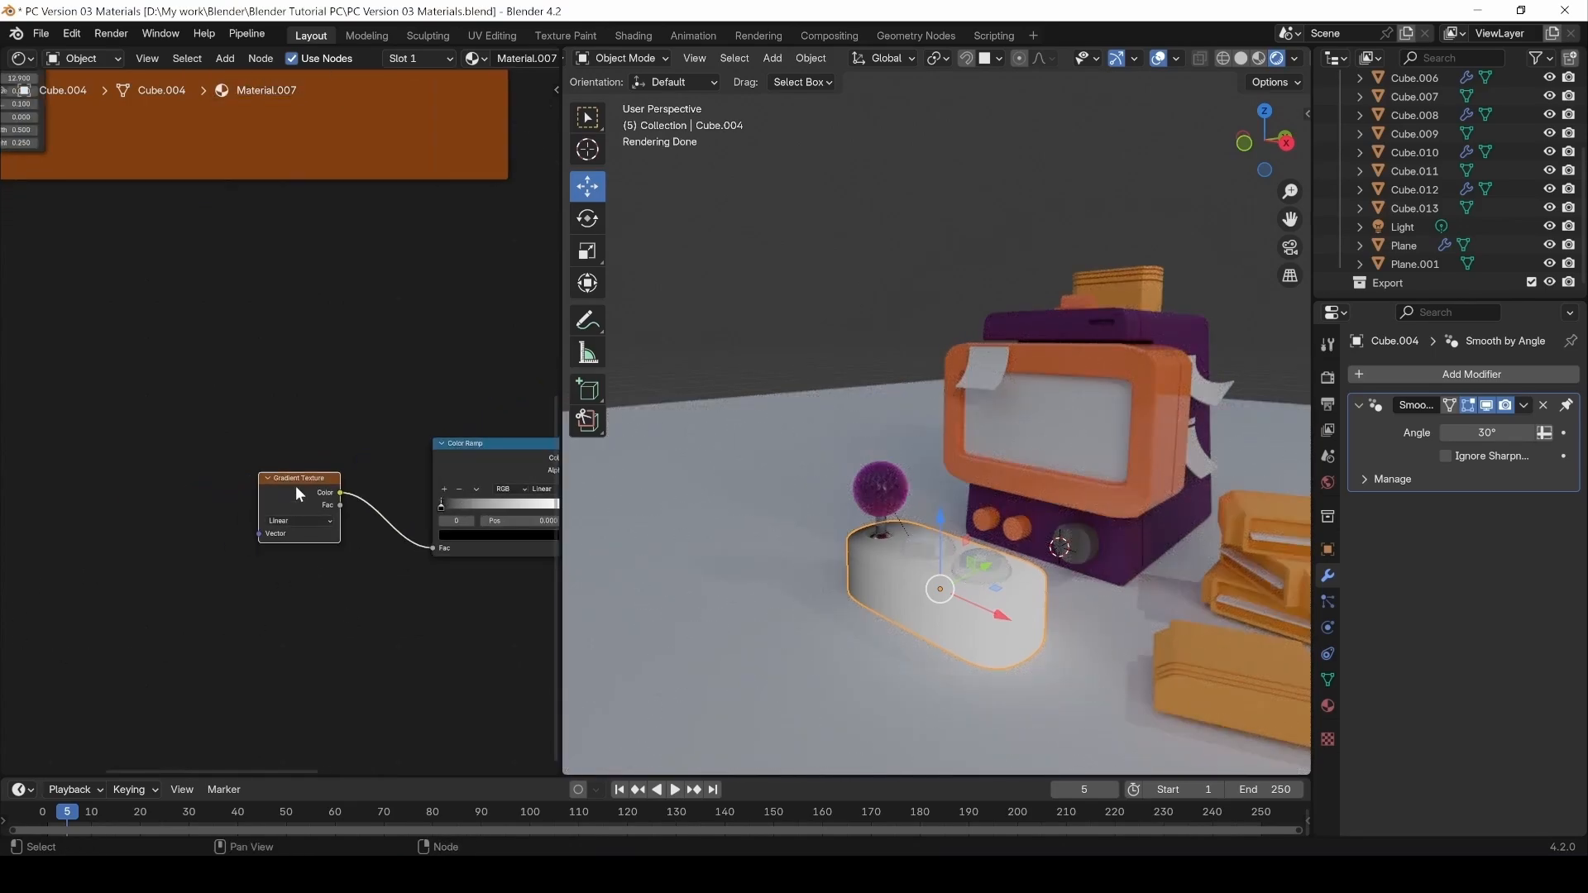
{"action": "key", "text": "ctrl+t"}
{"action": "left_click", "coordinate": [195, 627]}
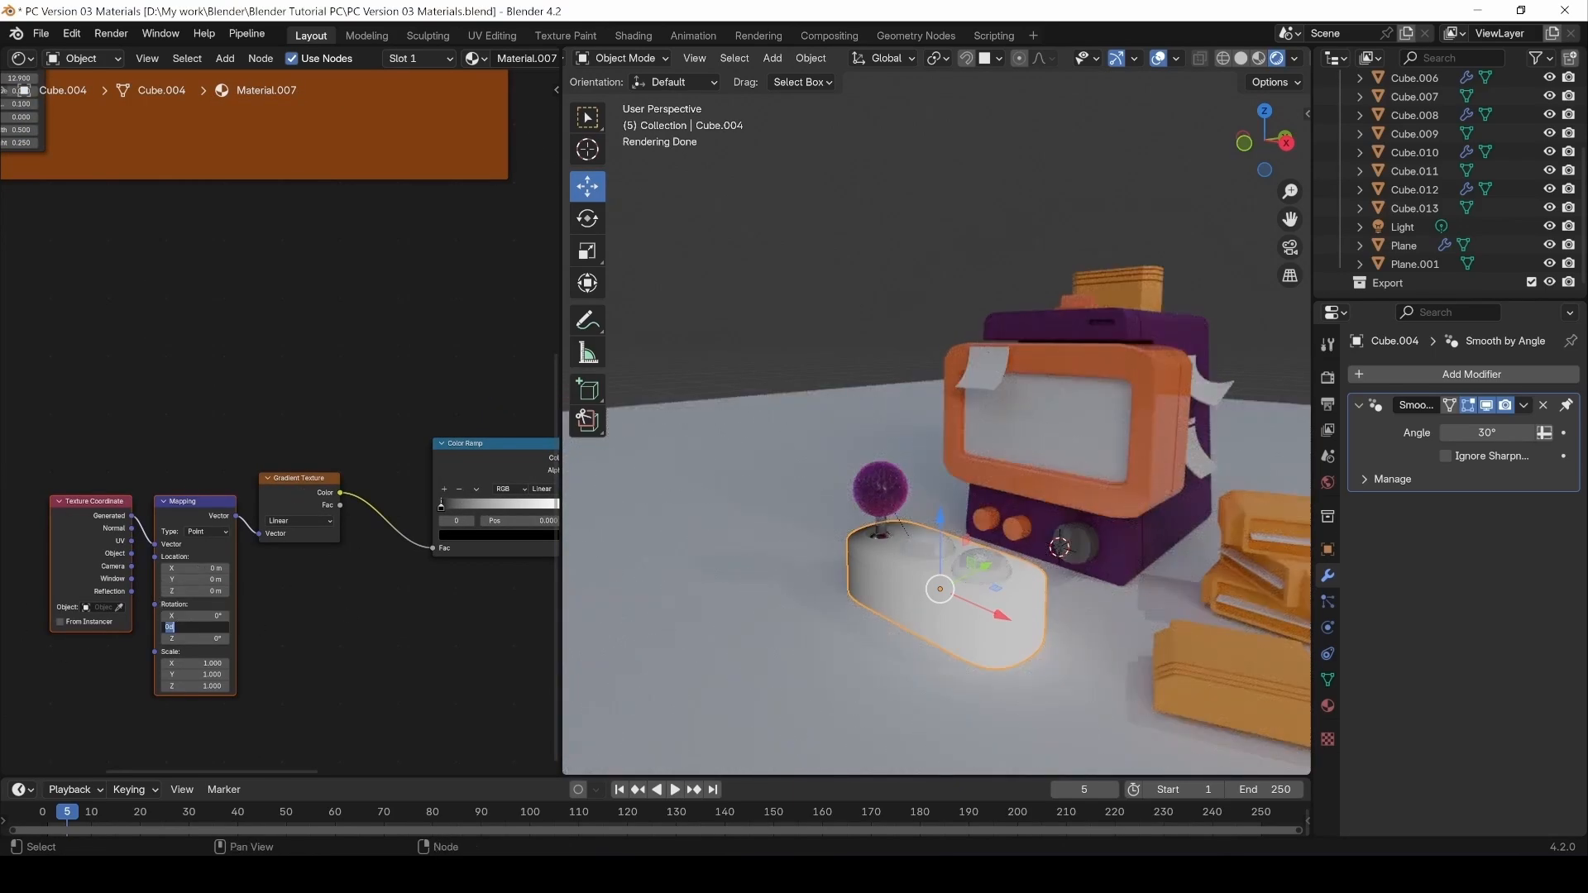
{"action": "type", "text": "90"}
{"action": "key", "text": "Return"}
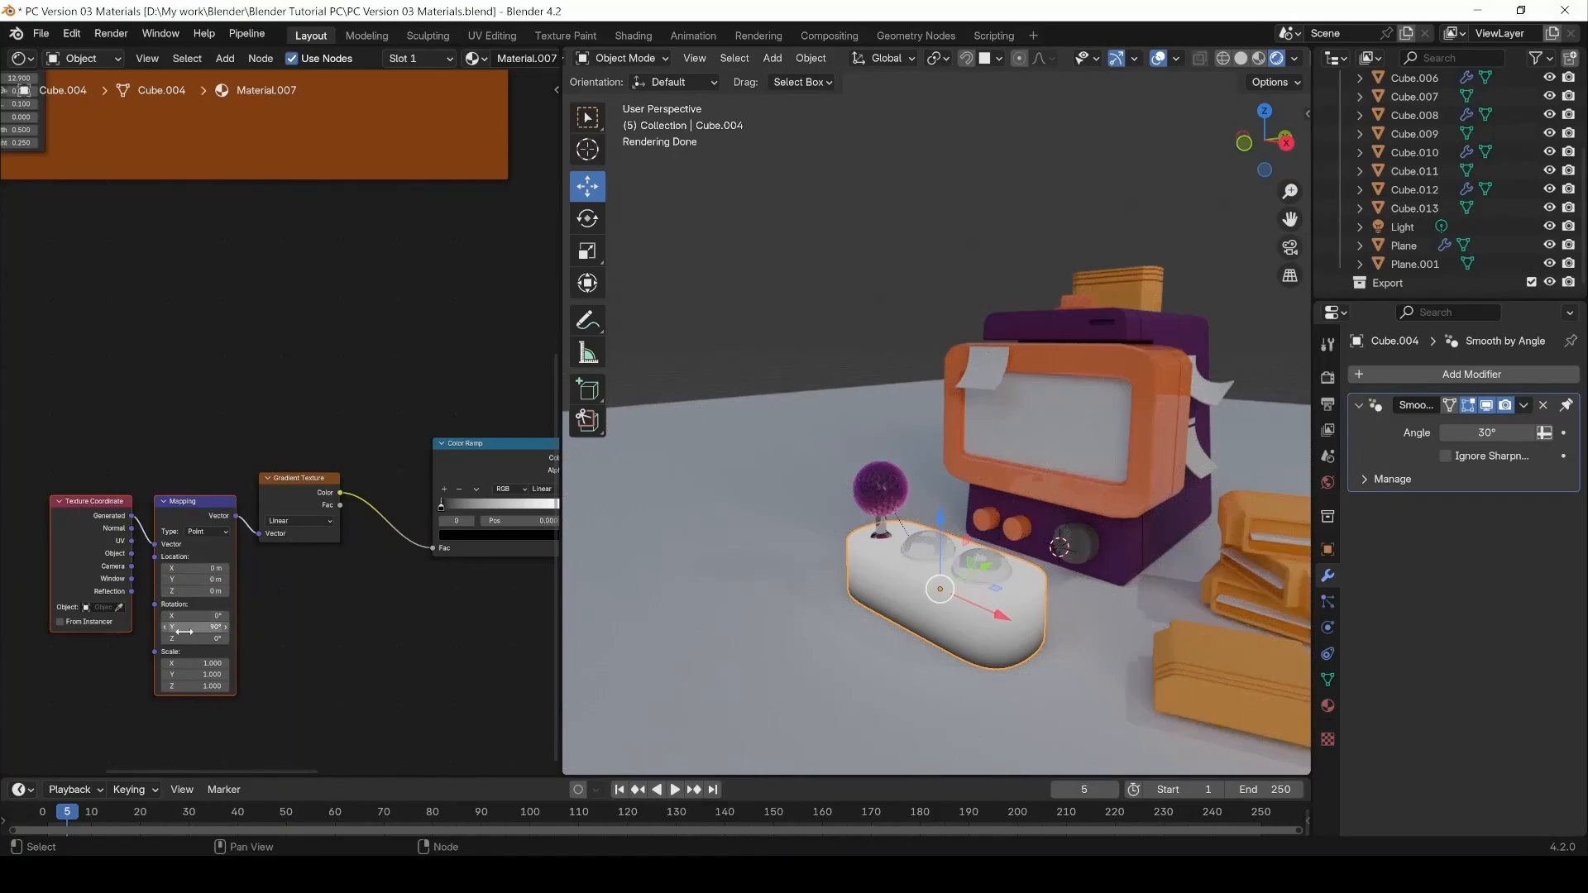
Set the gradient mapping's X location to -0.2 m and nudge the Color Ramp's black stop slightly inward.
{"action": "left_click_drag", "start_coordinate": [196, 568], "coordinate": [178, 568]}
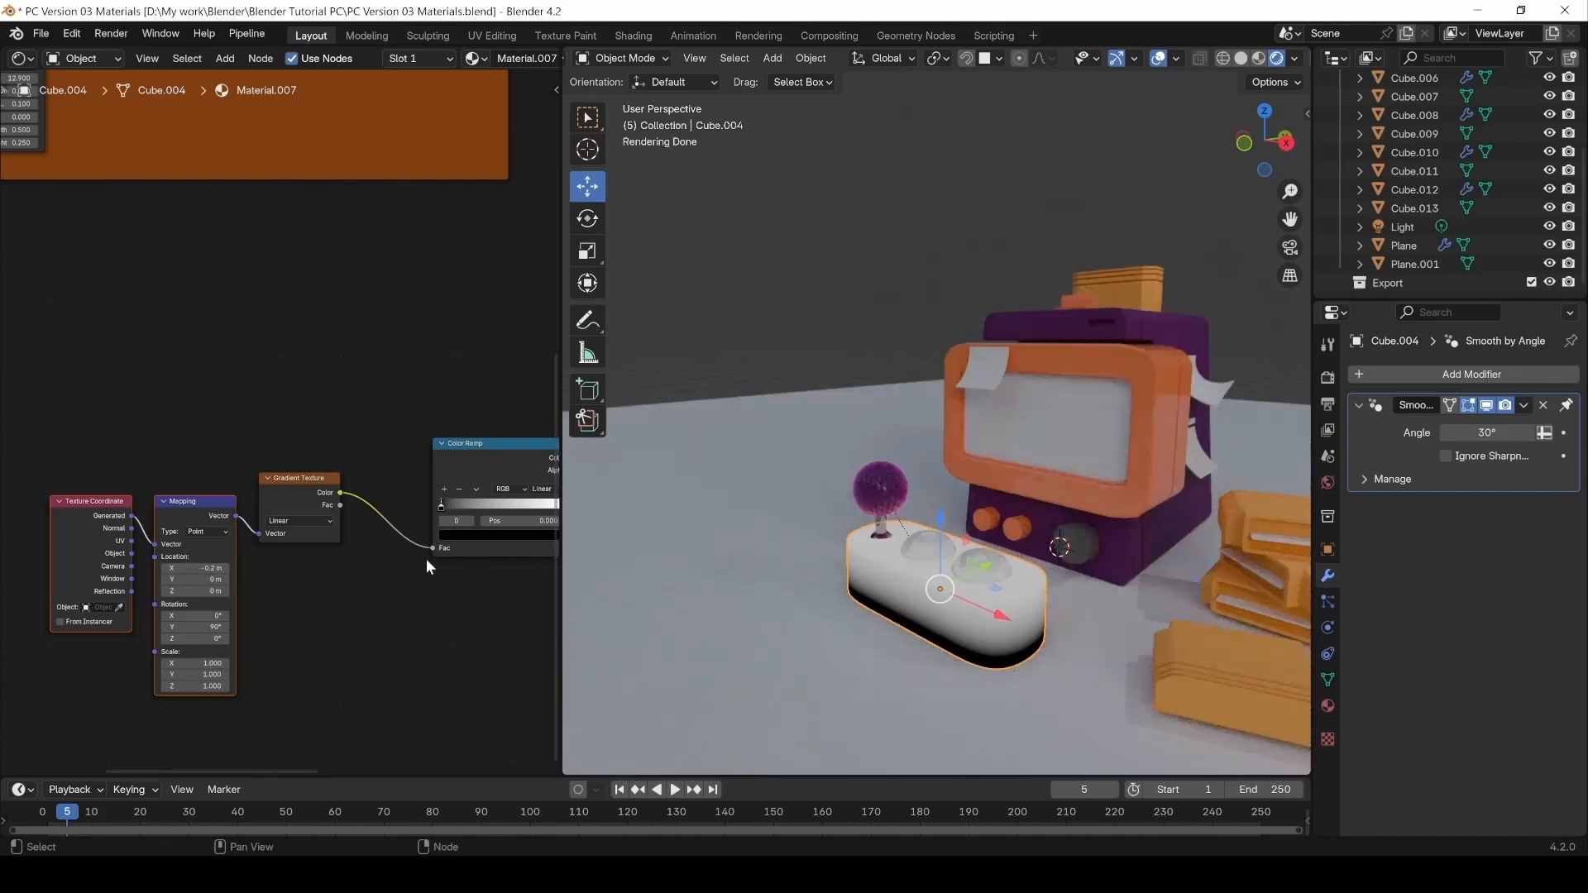
{"action": "mouse_move", "coordinate": [442, 506]}
{"action": "left_mouse_down"}
{"action": "mouse_move", "coordinate": [457, 504]}
{"action": "mouse_move", "coordinate": [444, 508]}
{"action": "left_mouse_up"}
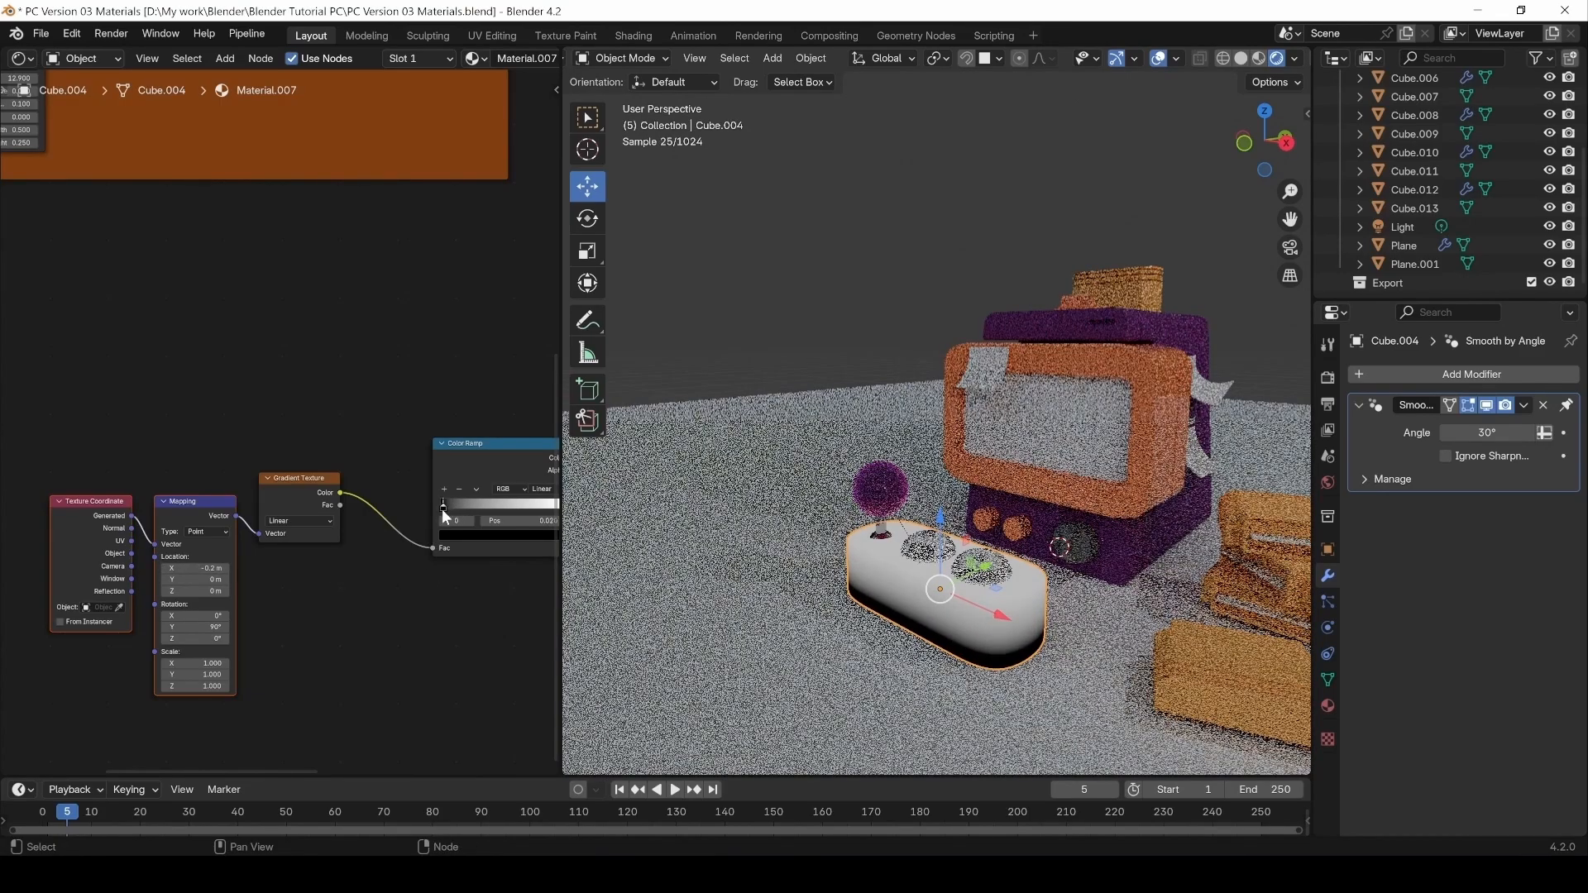
Switch the material output back to the Principled BSDF to show the wood on the joystick base.
{"action": "scroll", "coordinate": [493, 641], "scroll_direction": "up", "scroll_amount": 1}
{"action": "middle_click_drag", "start_coordinate": [492, 641], "coordinate": [87, 669]}
{"action": "scroll", "coordinate": [203, 549], "scroll_direction": "down", "scroll_amount": 8}
{"action": "left_click", "coordinate": [414, 366], "text": "ctrl+shift"}
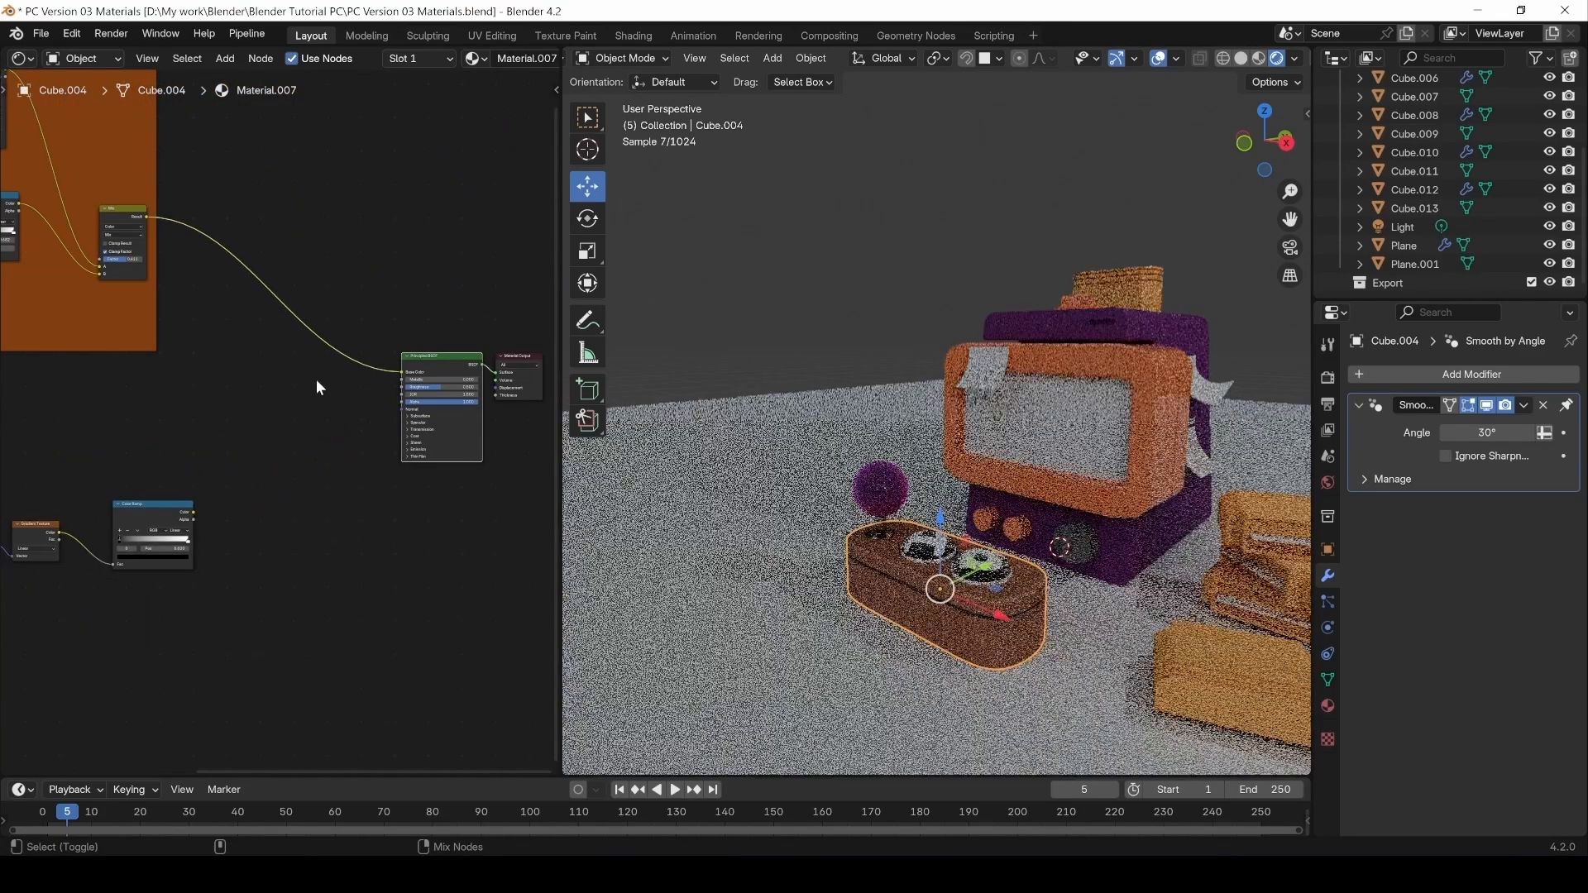
Select all the gradient nodes, including the Color Ramp, and shift them further left beneath the Base color frame.
{"action": "scroll", "coordinate": [273, 402], "scroll_direction": "down", "scroll_amount": 1}
{"action": "middle_click_drag", "start_coordinate": [65, 481], "coordinate": [177, 460]}
{"action": "left_click_drag", "start_coordinate": [51, 455], "coordinate": [204, 652]}
{"action": "left_click", "coordinate": [265, 483], "text": "shift"}
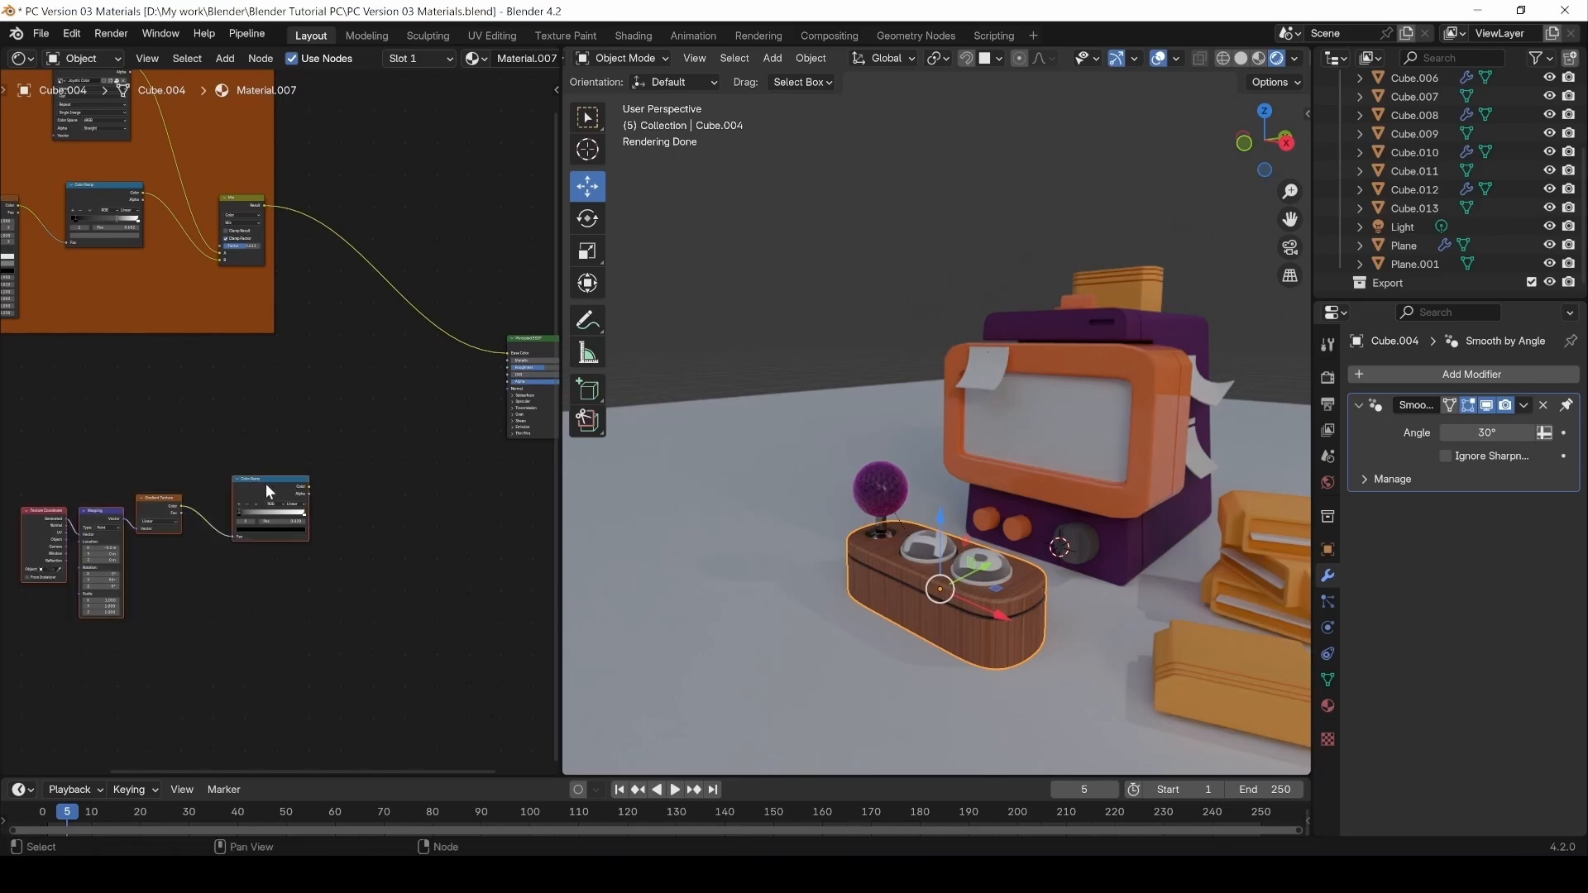
{"action": "left_click_drag", "start_coordinate": [266, 483], "coordinate": [176, 483]}
{"action": "middle_click_drag", "start_coordinate": [253, 360], "coordinate": [335, 380]}
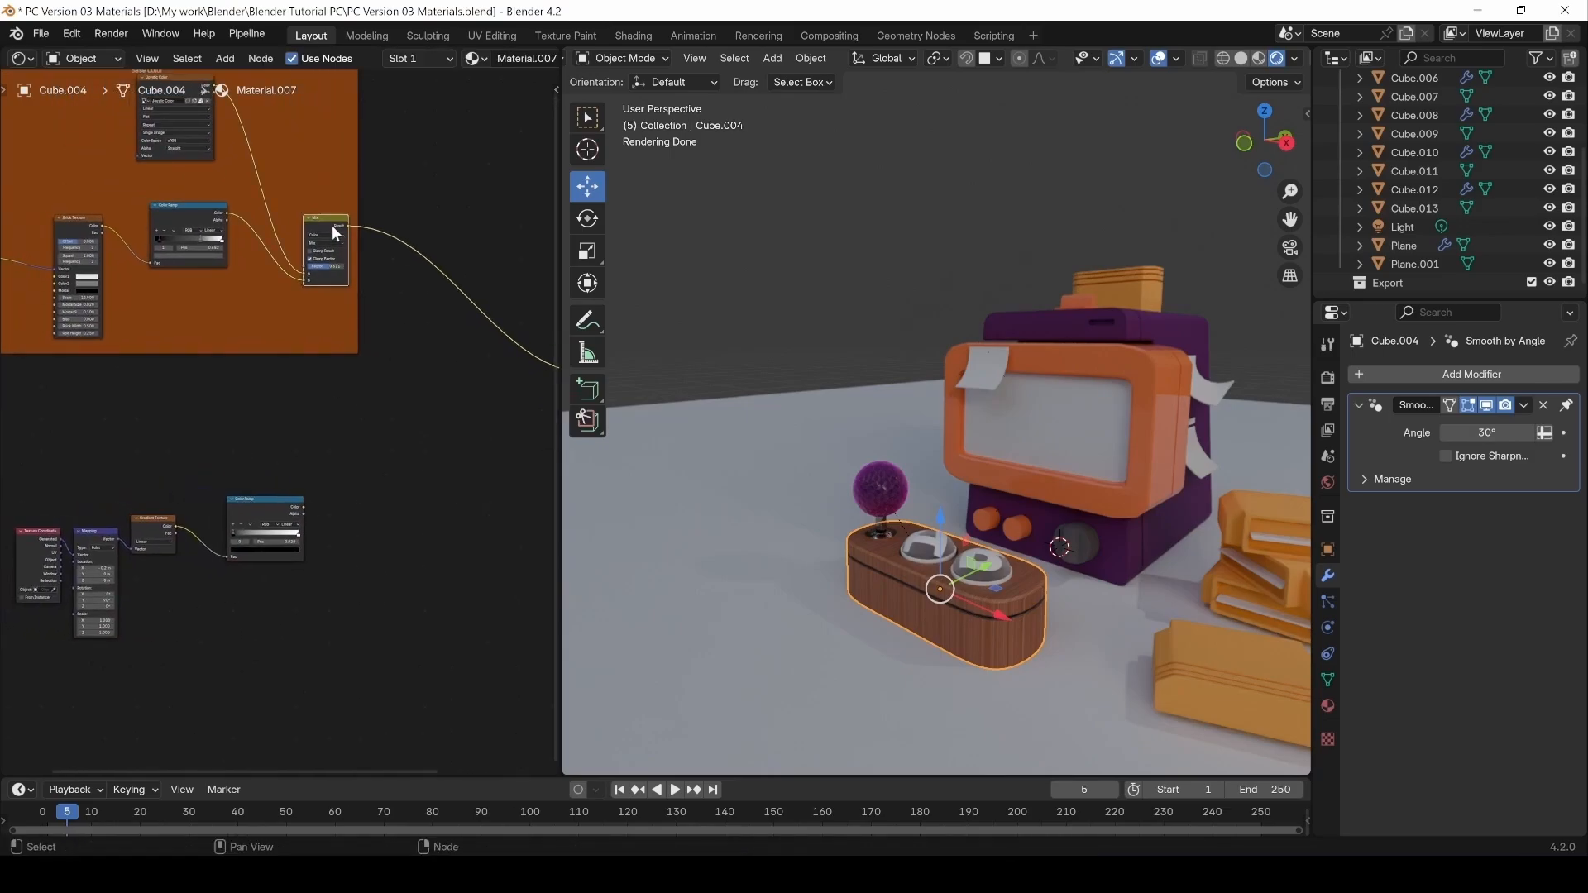
Add a Mix Color node between the gradient's Color Ramp and the Principled BSDF.
{"action": "left_click", "coordinate": [258, 513]}
{"action": "key", "text": "shift+a"}
{"action": "type", "text": "mix"}
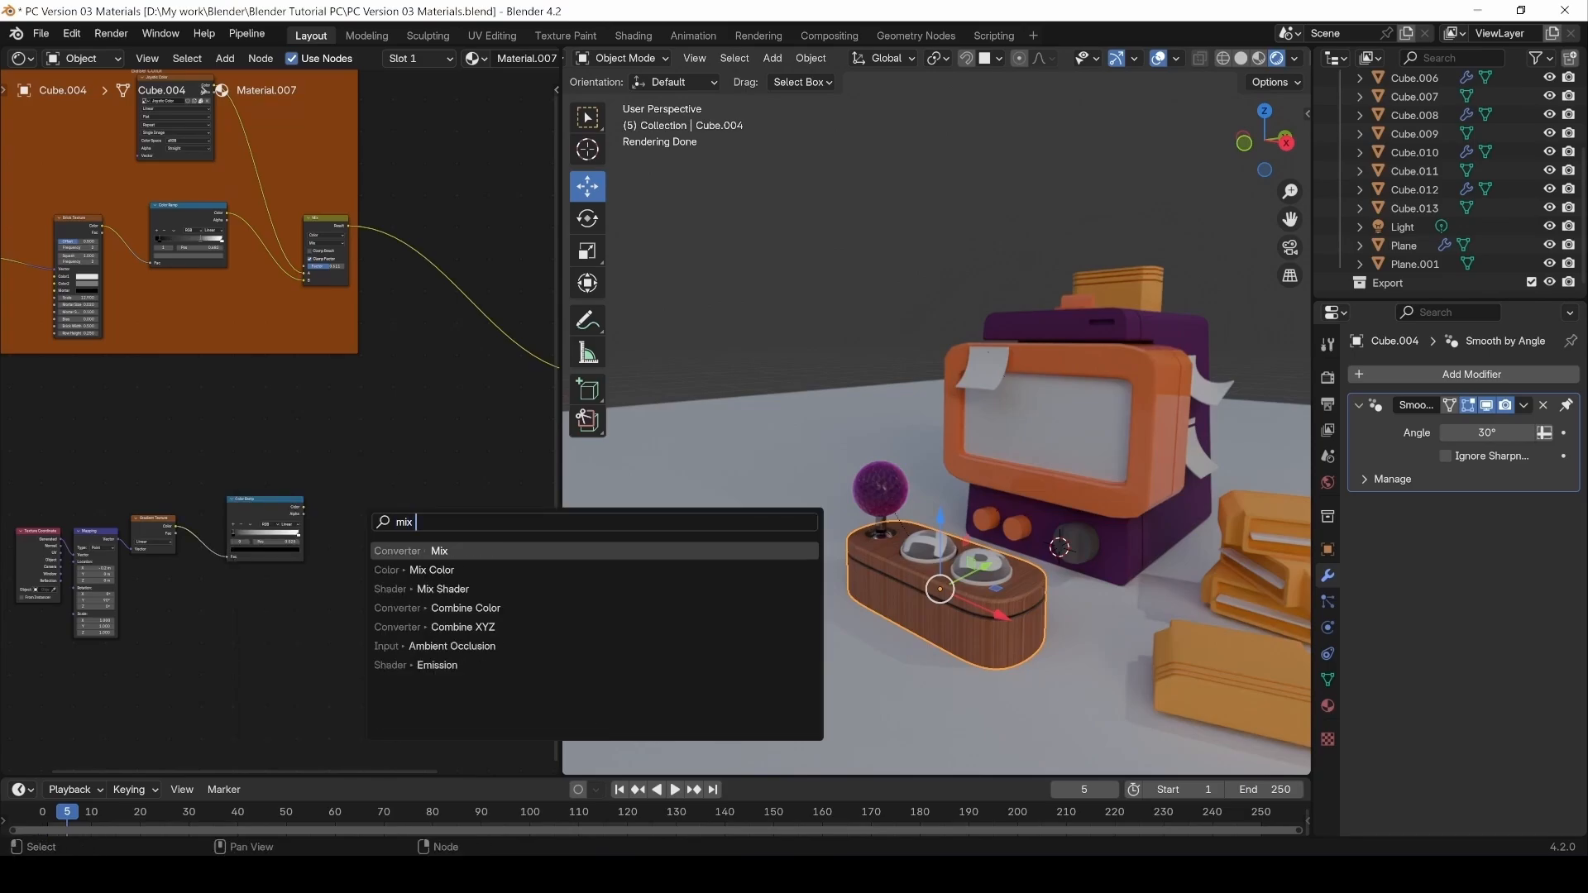
{"action": "type", "text": " color"}
{"action": "key", "text": "Return"}
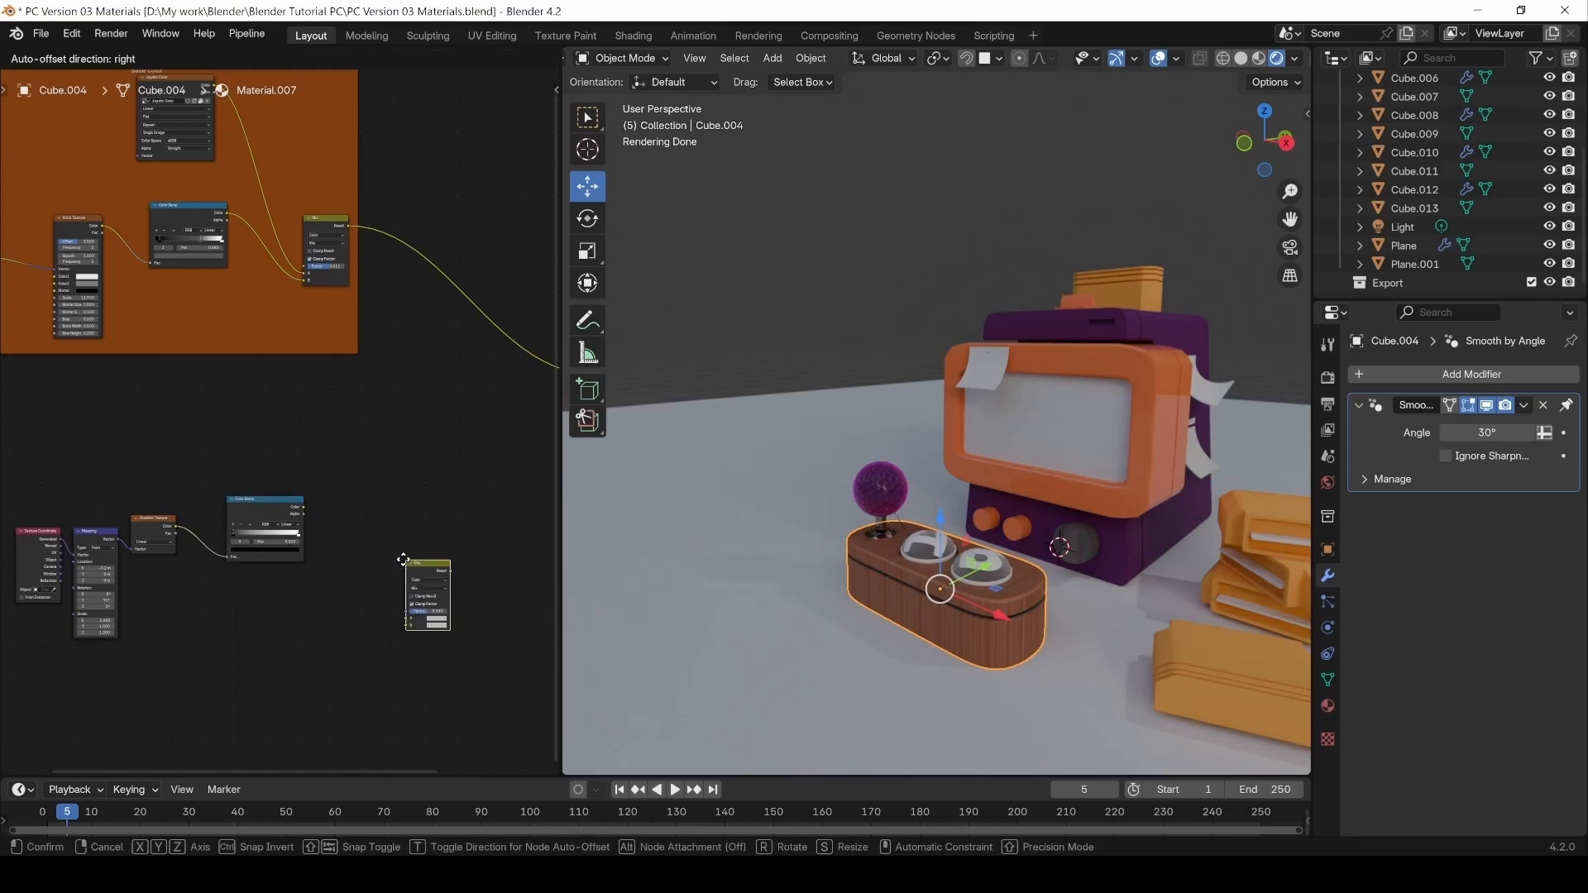
{"action": "left_click", "coordinate": [409, 432]}
{"action": "scroll", "coordinate": [420, 488], "scroll_direction": "up", "scroll_amount": 2}
{"action": "middle_click_drag", "start_coordinate": [412, 495], "coordinate": [192, 546]}
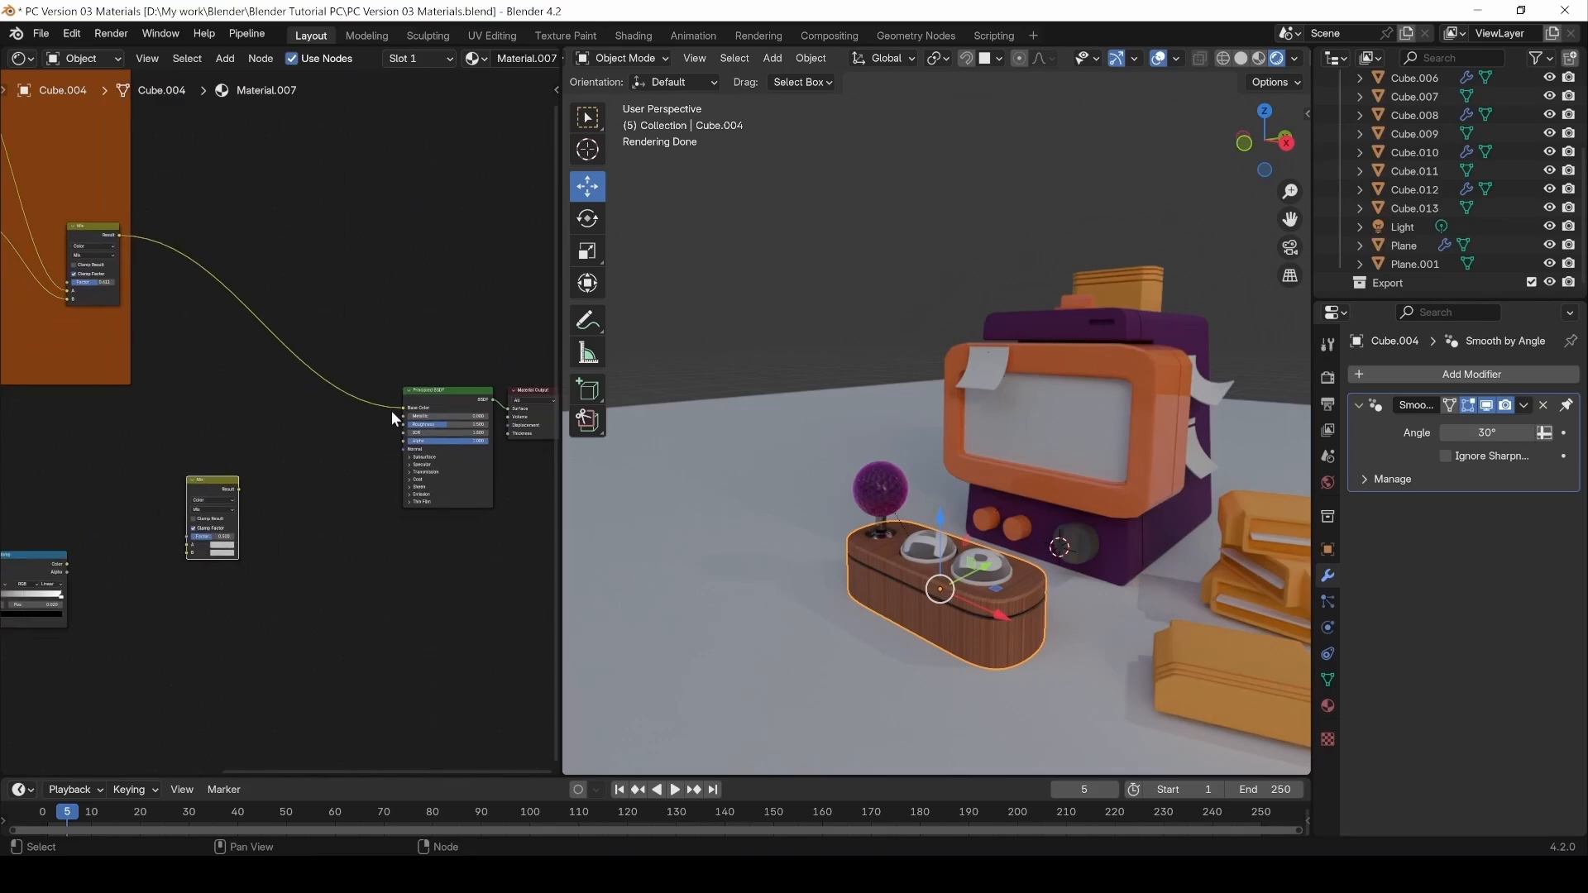
Disconnect the base color blend from the Principled BSDF and move the gradient's Color Ramp closer to the new Mix node.
{"action": "left_click_drag", "start_coordinate": [398, 407], "coordinate": [186, 418]}
{"action": "middle_click_drag", "start_coordinate": [69, 450], "coordinate": [137, 442]}
{"action": "left_click_drag", "start_coordinate": [111, 551], "coordinate": [147, 533]}
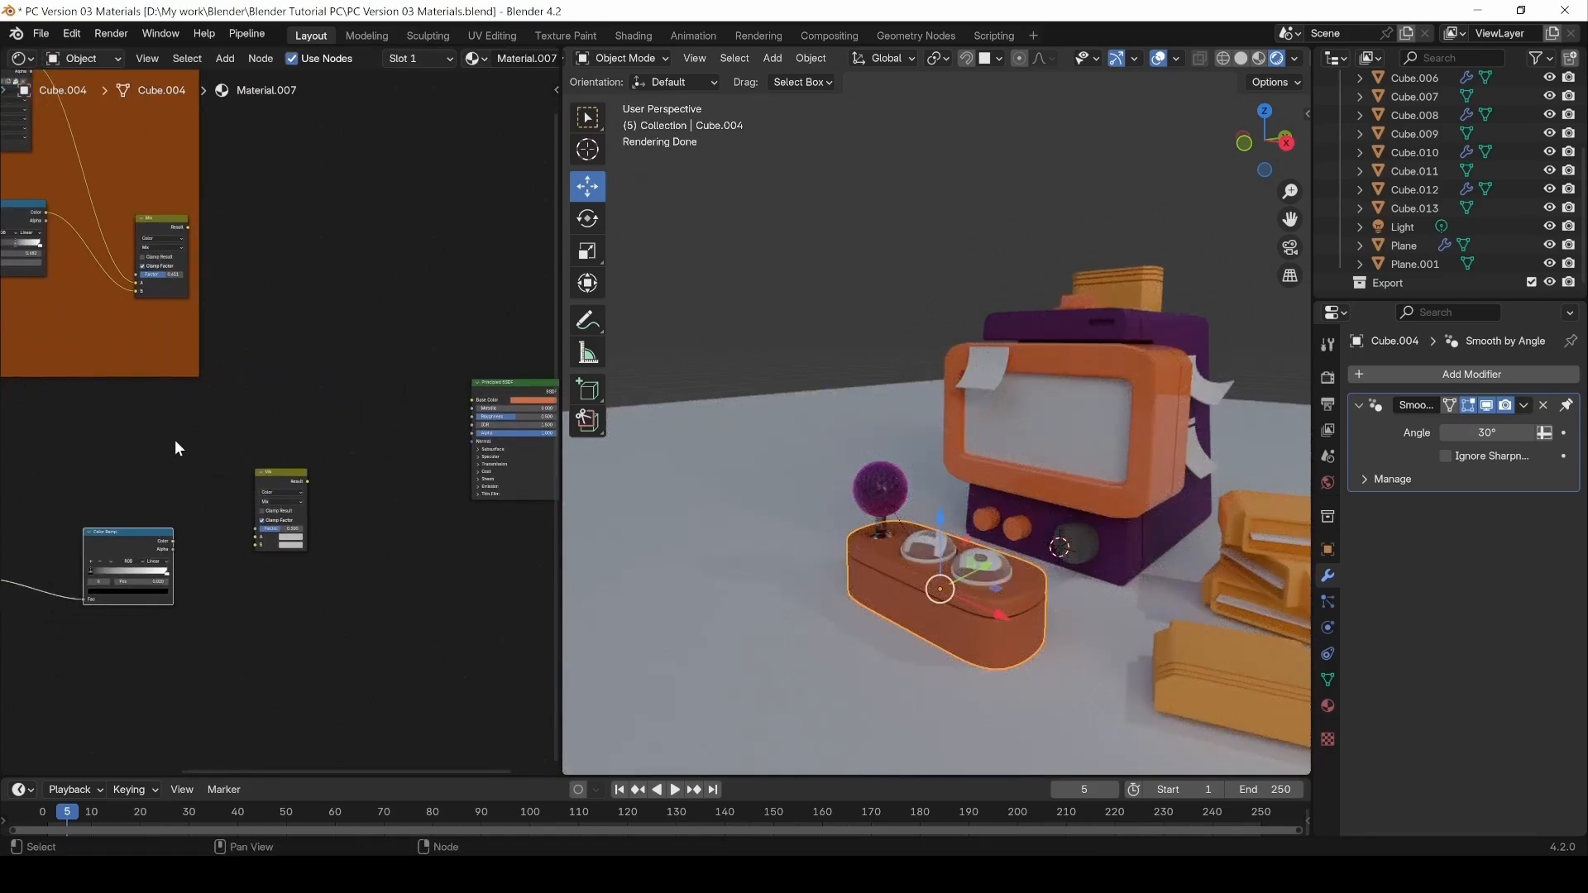
{"action": "middle_click_drag", "start_coordinate": [175, 439], "coordinate": [189, 447]}
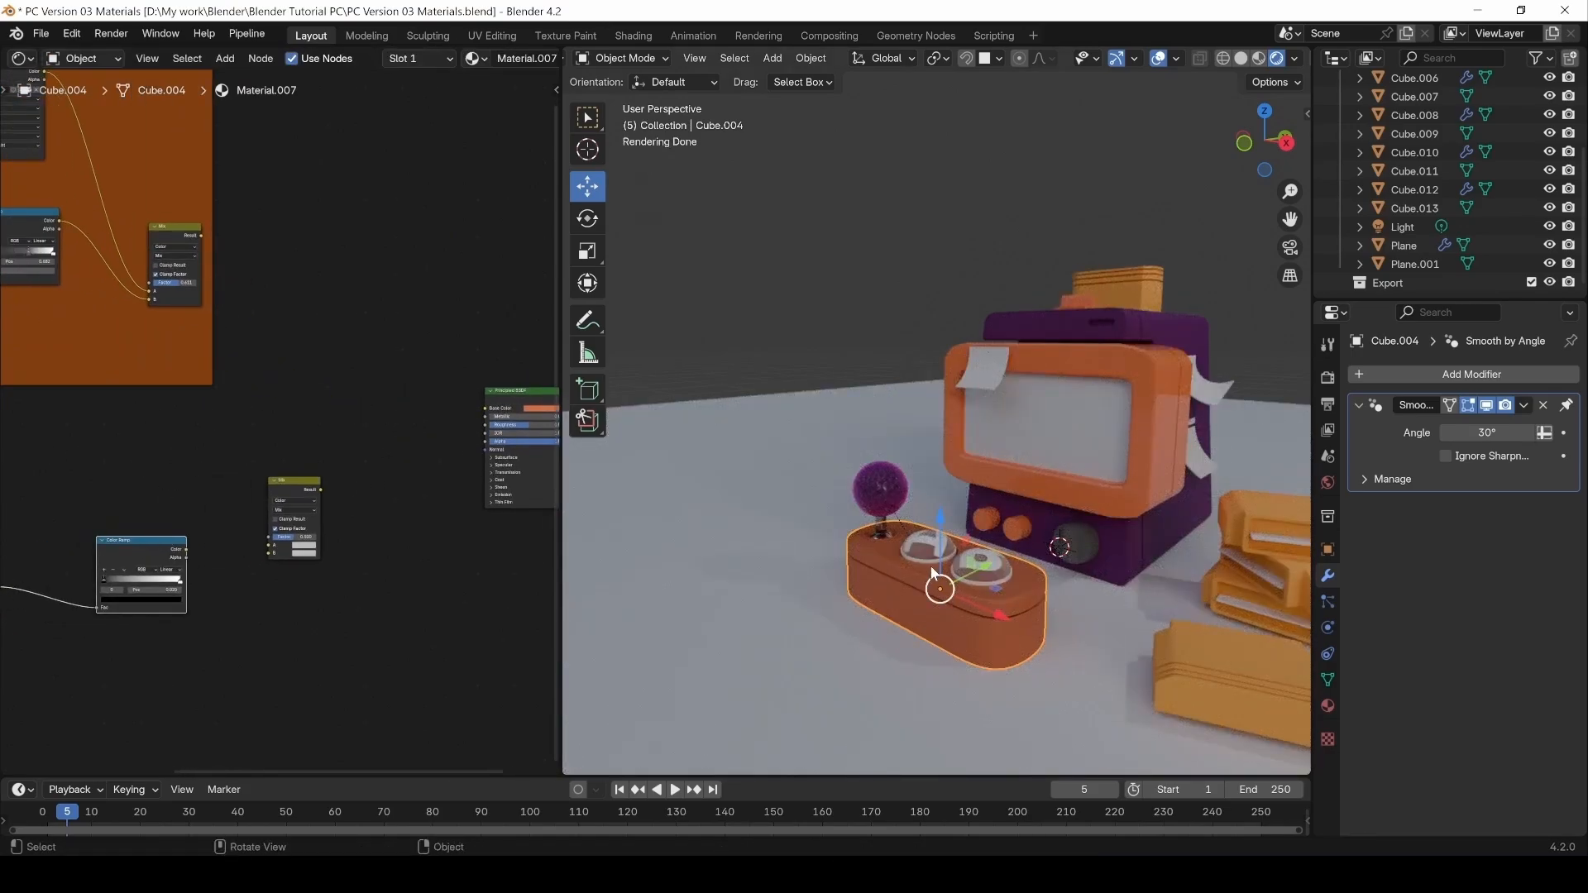
{"action": "left_click_drag", "start_coordinate": [78, 175], "coordinate": [228, 320]}
{"action": "middle_click_drag", "start_coordinate": [245, 579], "coordinate": [376, 547]}
{"action": "middle_click_drag", "start_coordinate": [218, 670], "coordinate": [323, 628]}
{"action": "left_click_drag", "start_coordinate": [56, 697], "coordinate": [405, 425]}
{"action": "middle_click_drag", "start_coordinate": [475, 574], "coordinate": [243, 621]}
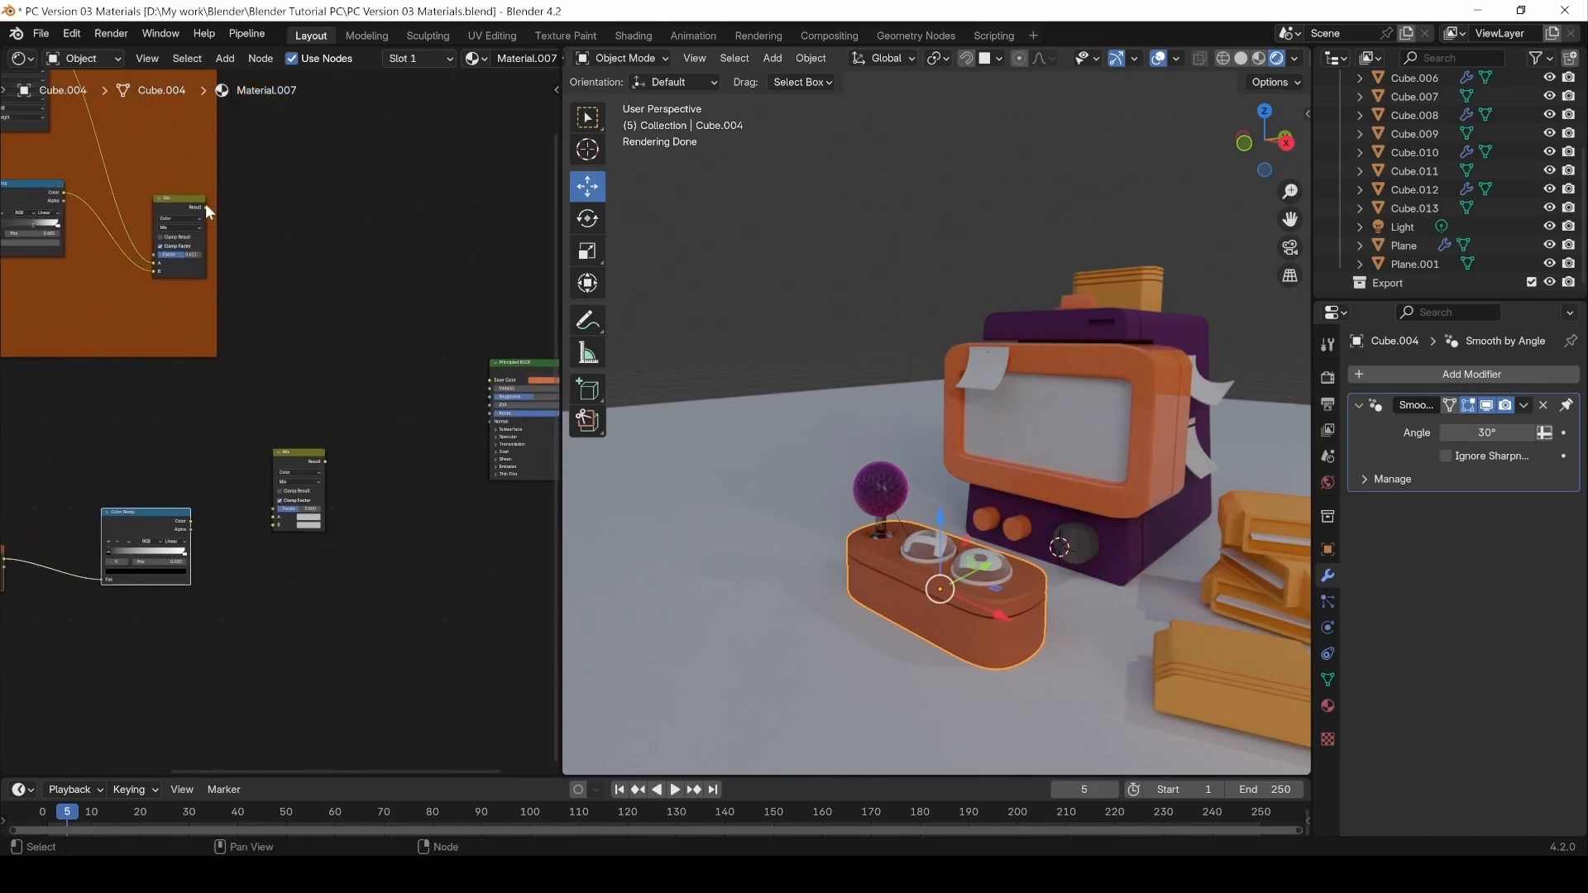
Connect the base color blend's Result to the new Mix node's B input.
{"action": "left_click_drag", "start_coordinate": [205, 207], "coordinate": [267, 508]}
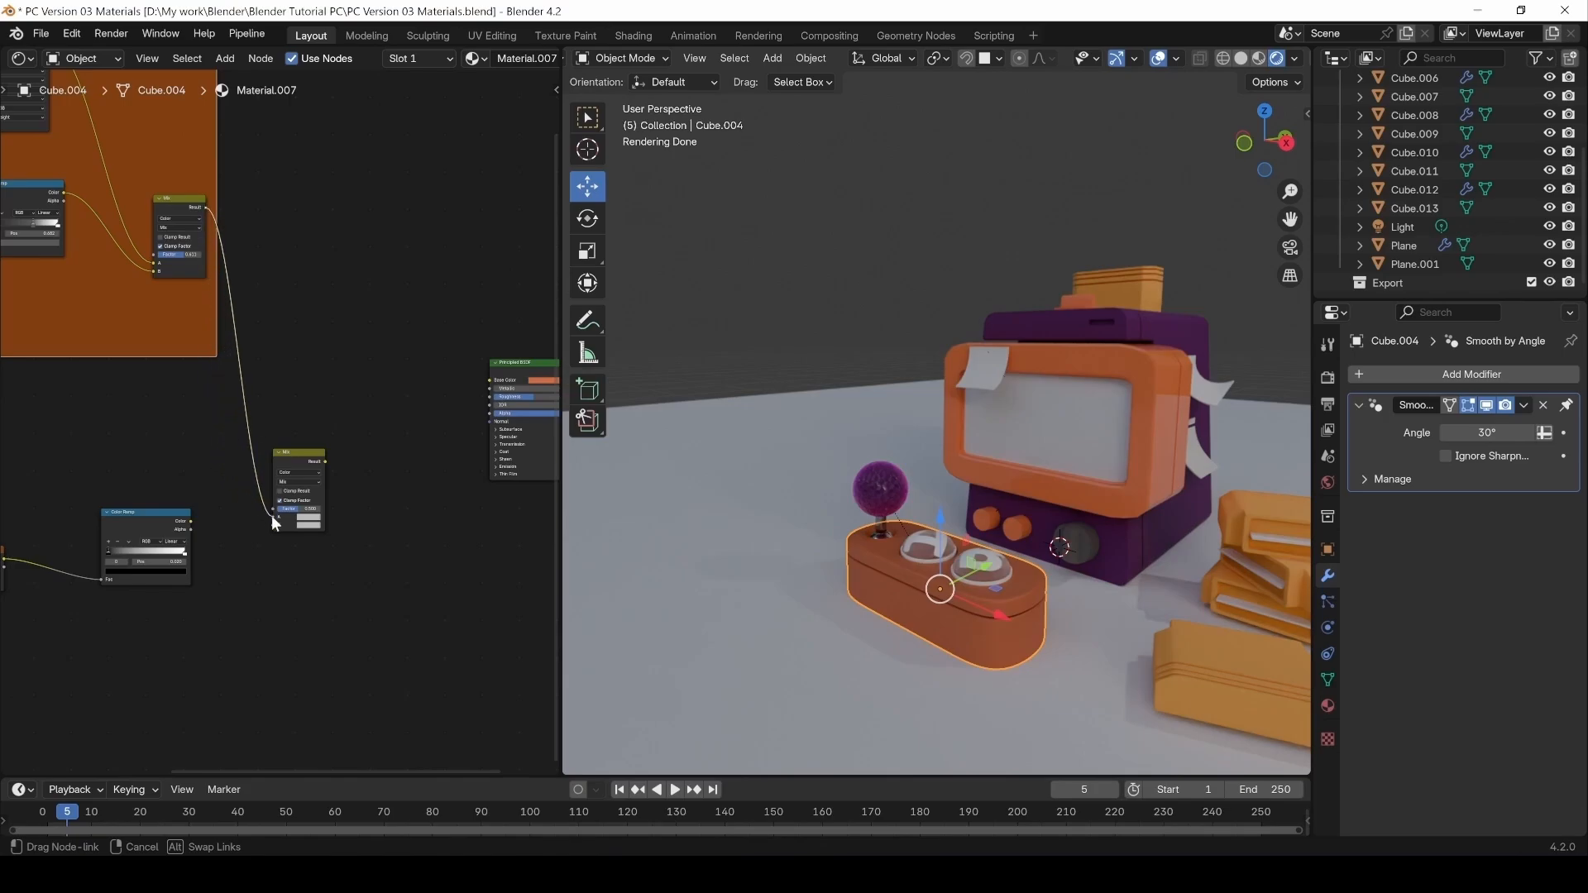
{"action": "left_click_drag", "start_coordinate": [272, 515], "coordinate": [272, 528]}
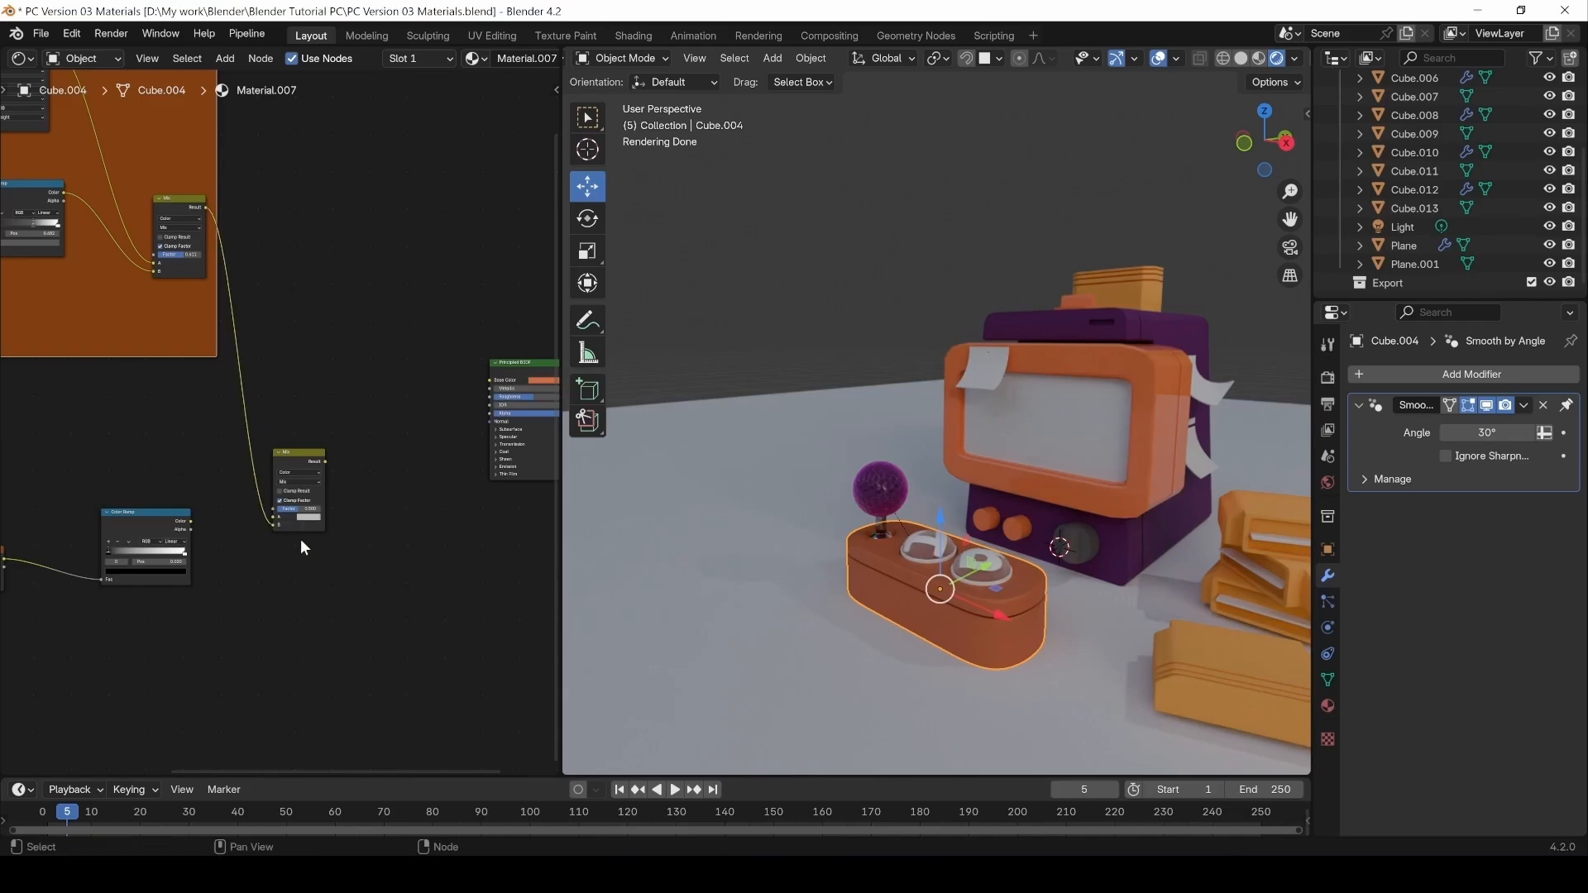
{"action": "middle_click_drag", "start_coordinate": [323, 562], "coordinate": [423, 550]}
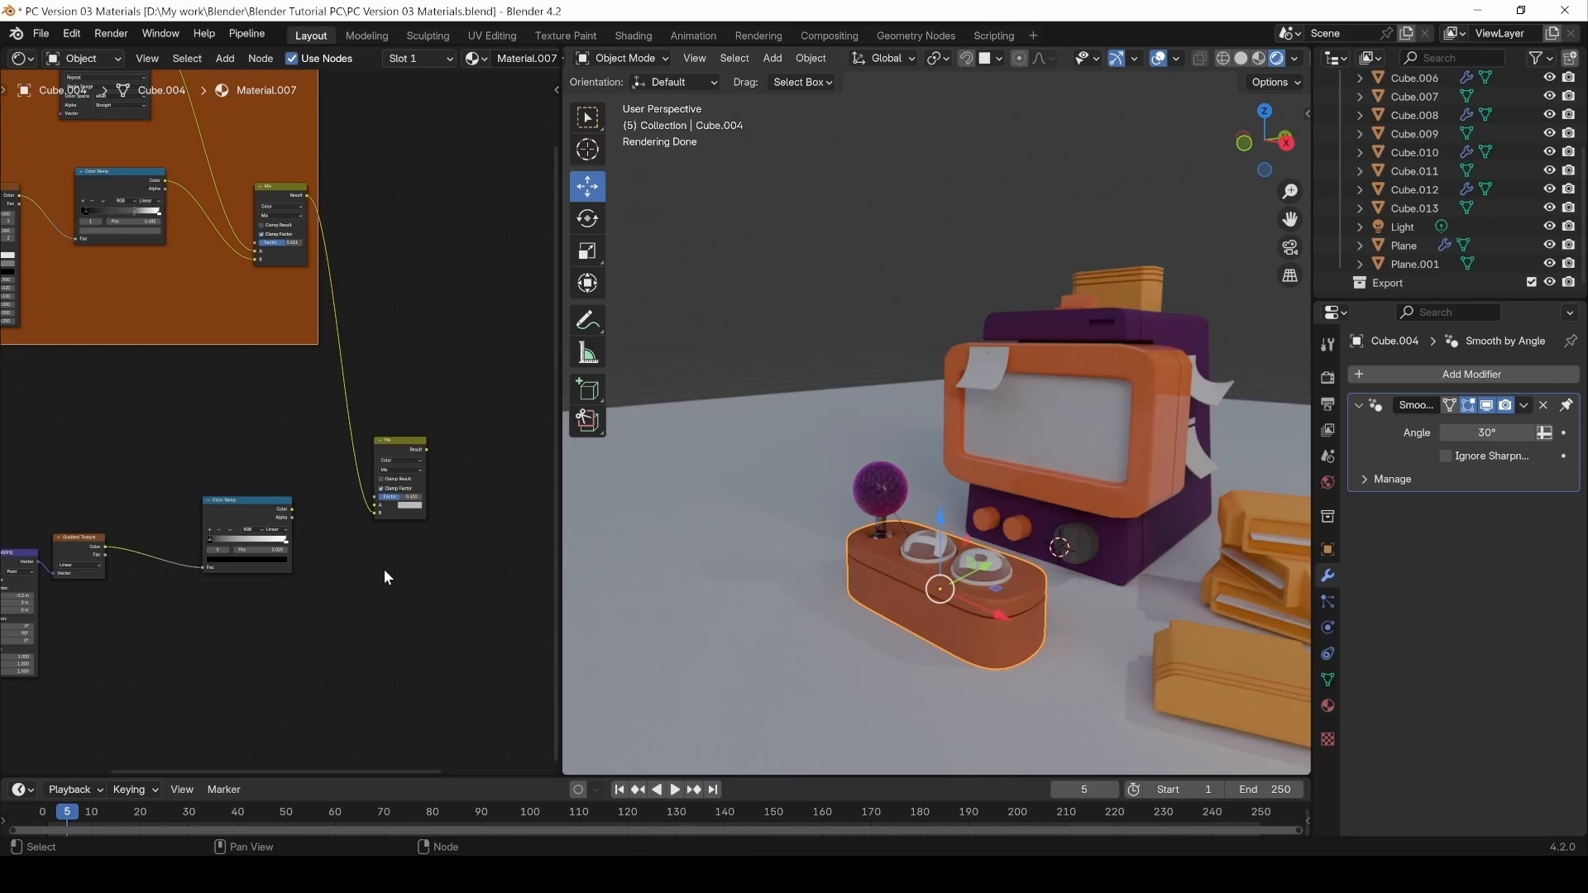
Preview the new Mix node on the joystick base and feed the gradient Color Ramp's Color into its Factor.
{"action": "left_click", "coordinate": [386, 443], "text": "ctrl+shift"}
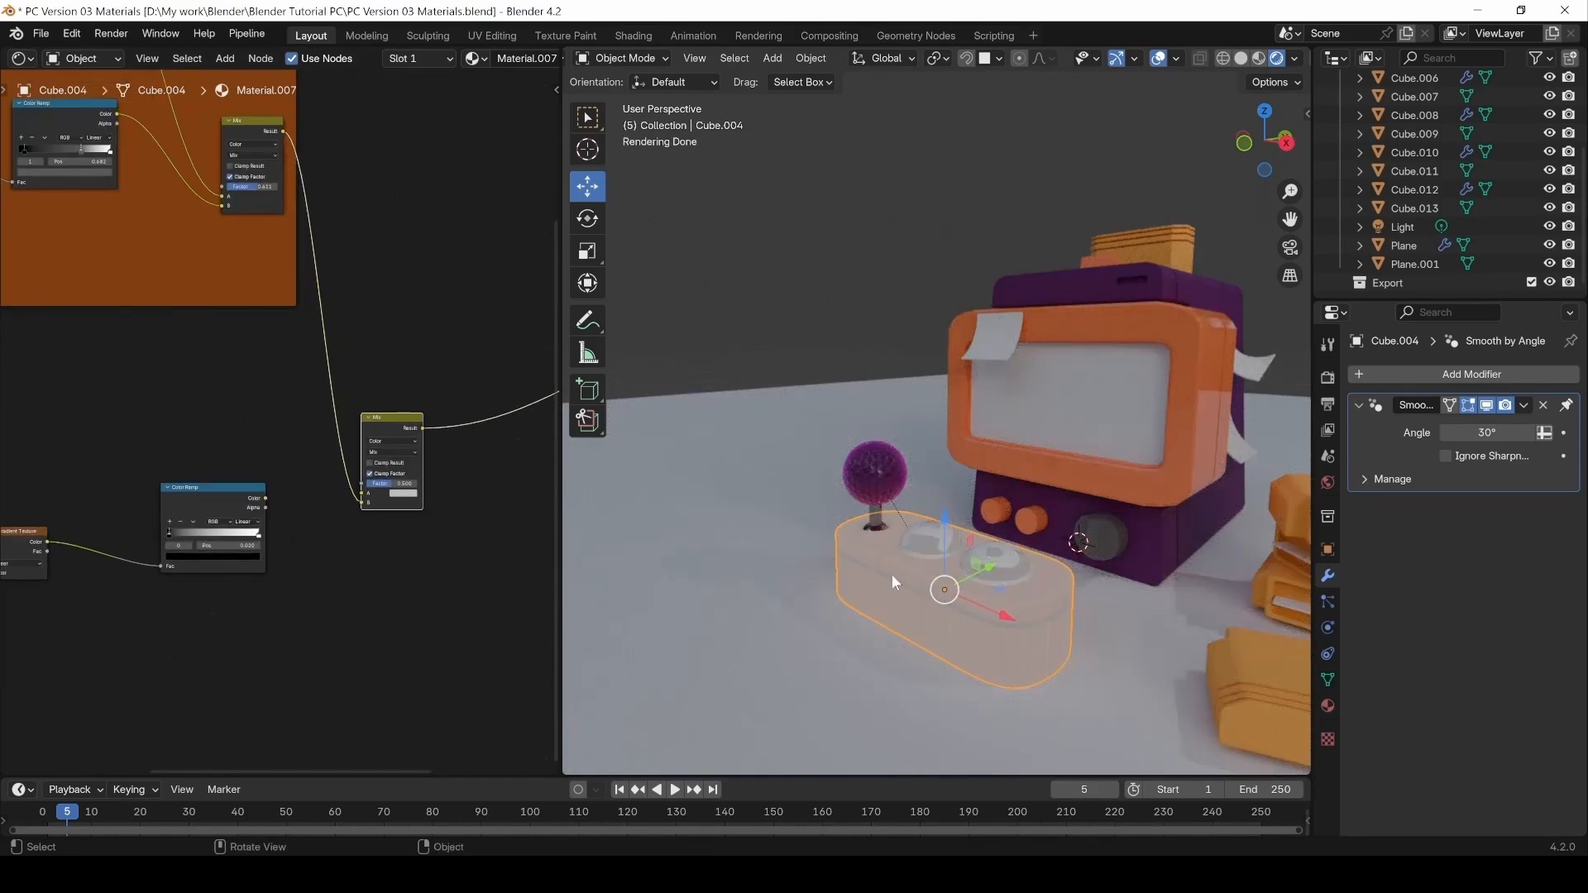
{"action": "left_click_drag", "start_coordinate": [394, 483], "coordinate": [366, 483]}
{"action": "left_click_drag", "start_coordinate": [265, 498], "coordinate": [362, 483]}
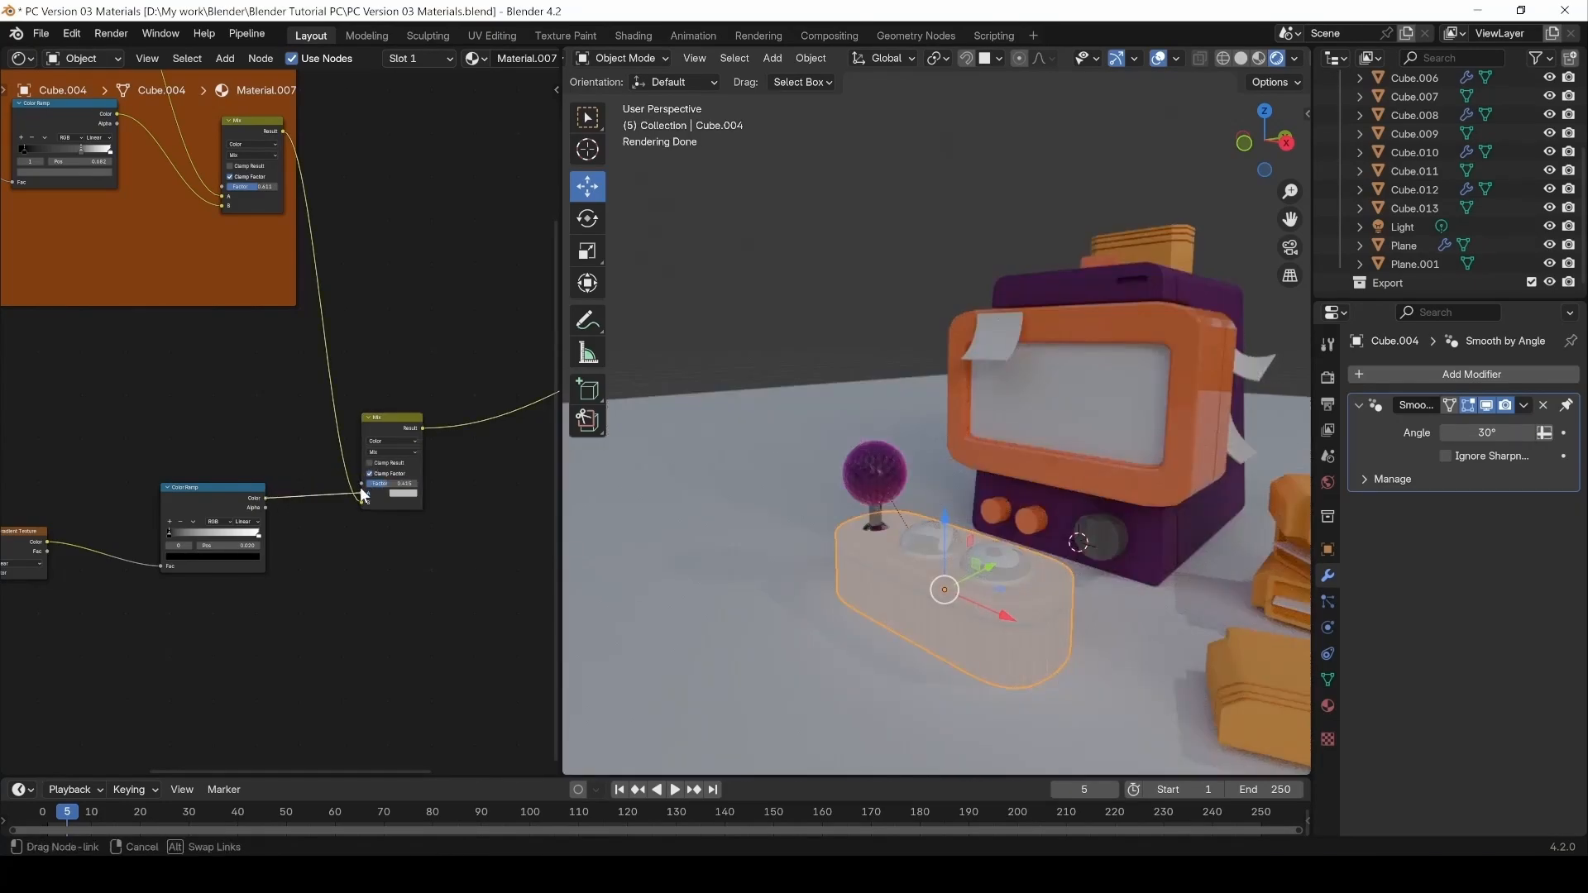
Paste the Principled BSDF's orange base color into the Mix node's A color and darken it to a deep brown.
{"action": "left_click", "coordinate": [402, 494]}
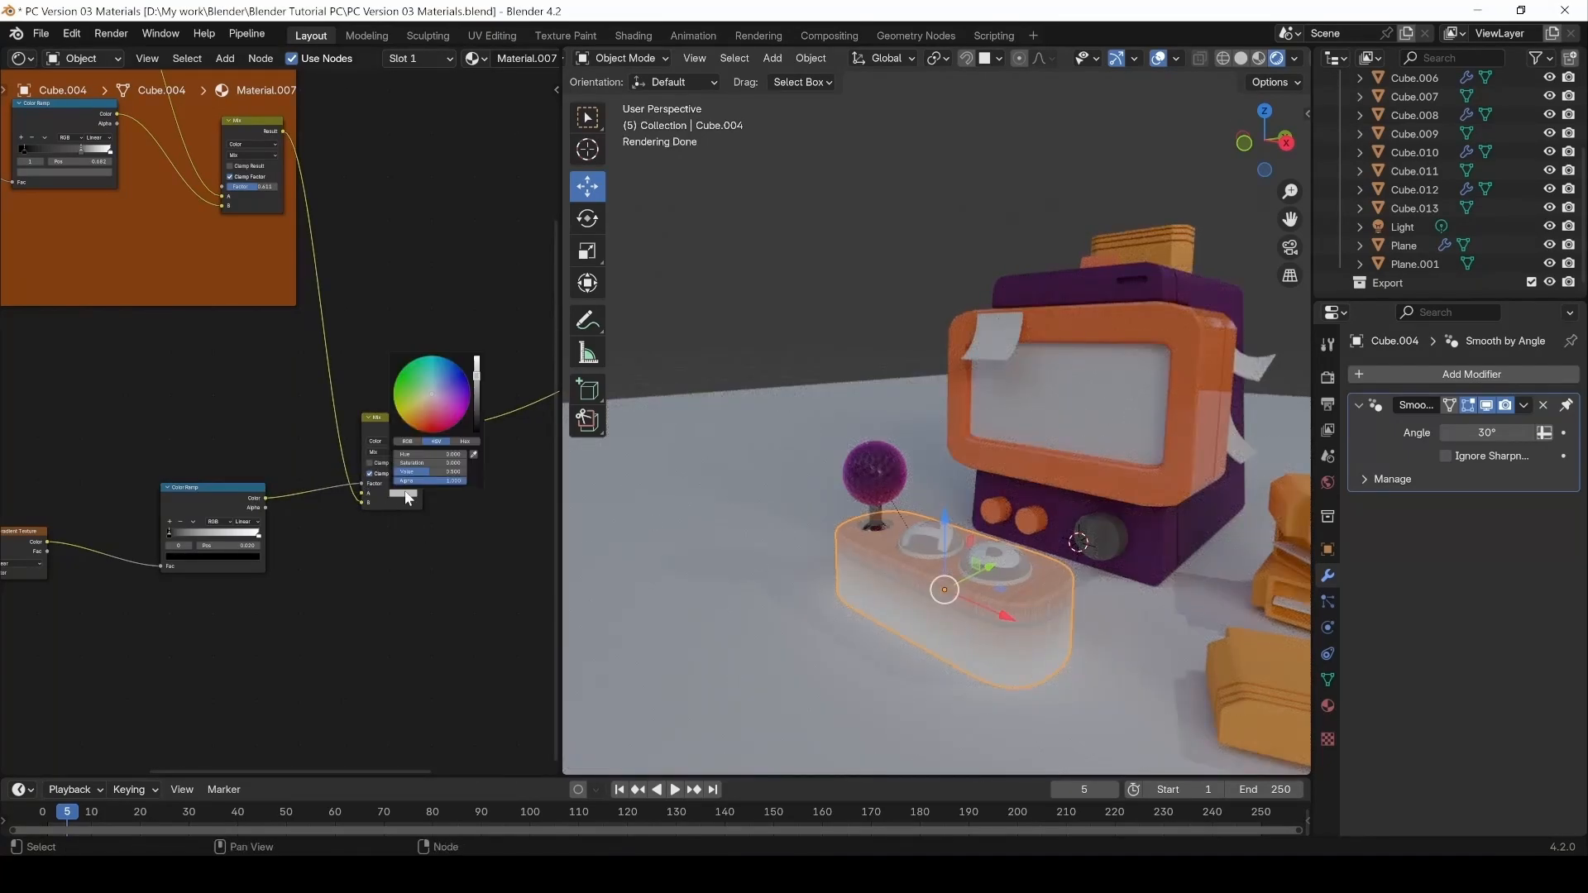
{"action": "middle_click_drag", "start_coordinate": [464, 592], "coordinate": [248, 701]}
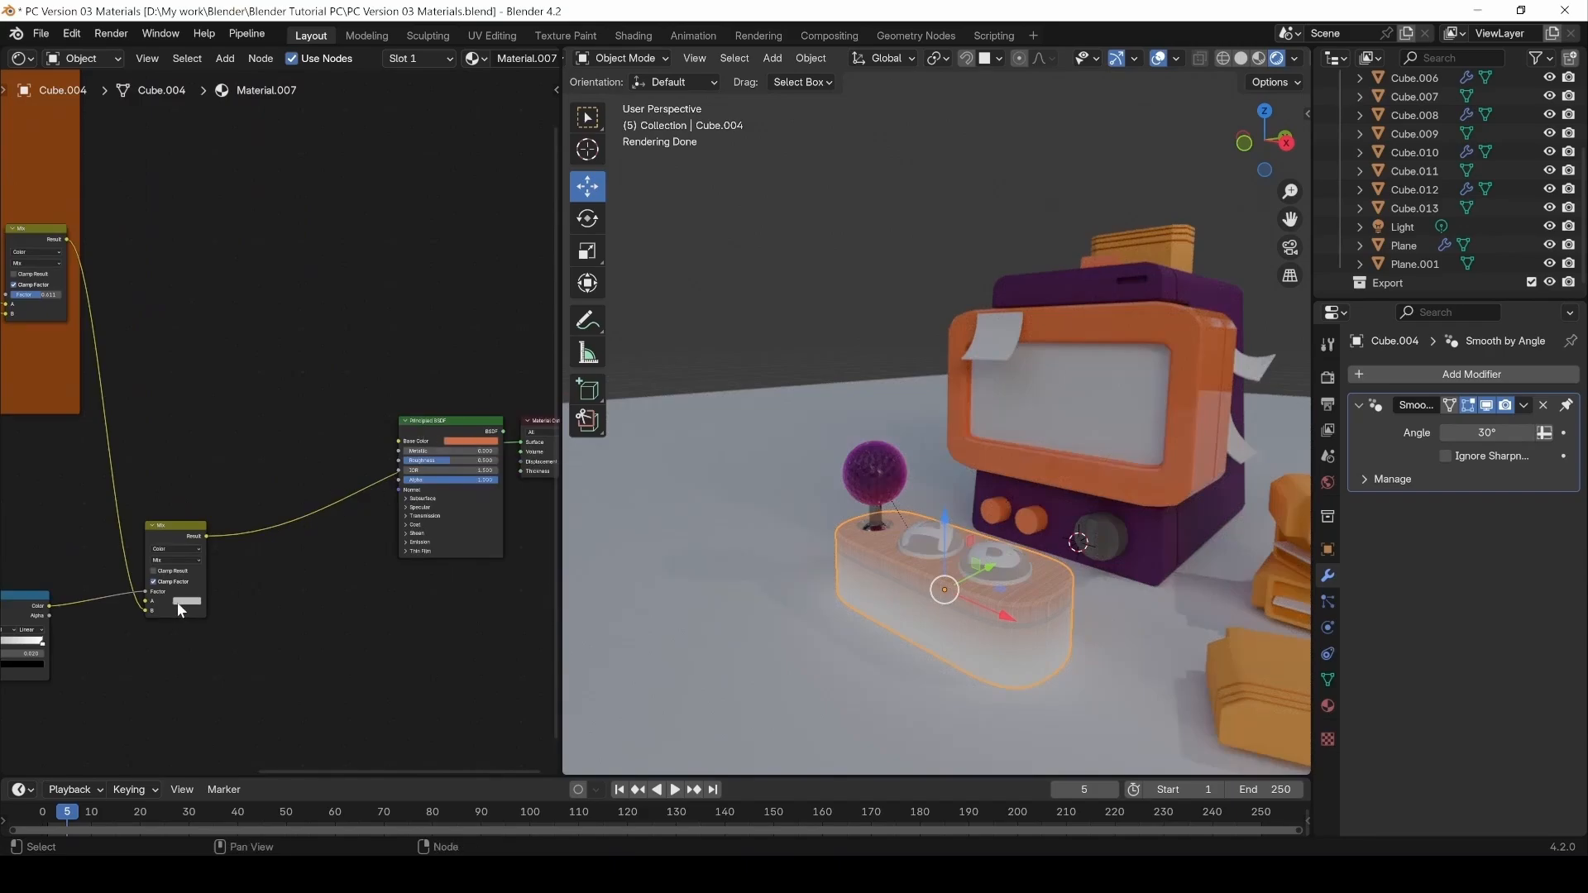
{"action": "key", "text": "ctrl+v"}
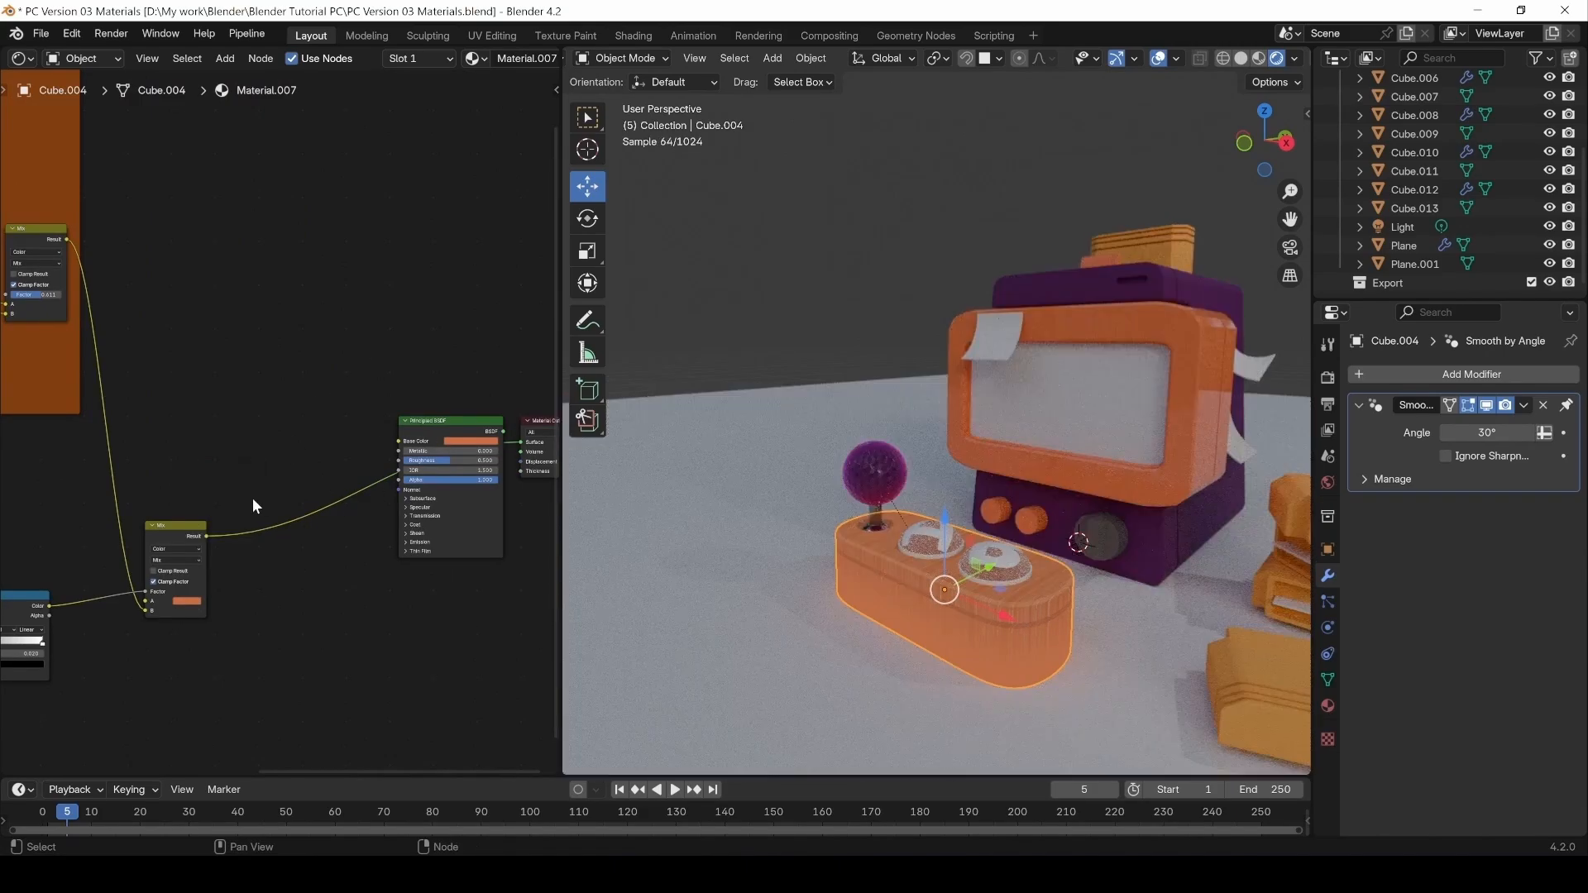
{"action": "left_click", "coordinate": [186, 602]}
{"action": "left_click_drag", "start_coordinate": [213, 588], "coordinate": [175, 587]}
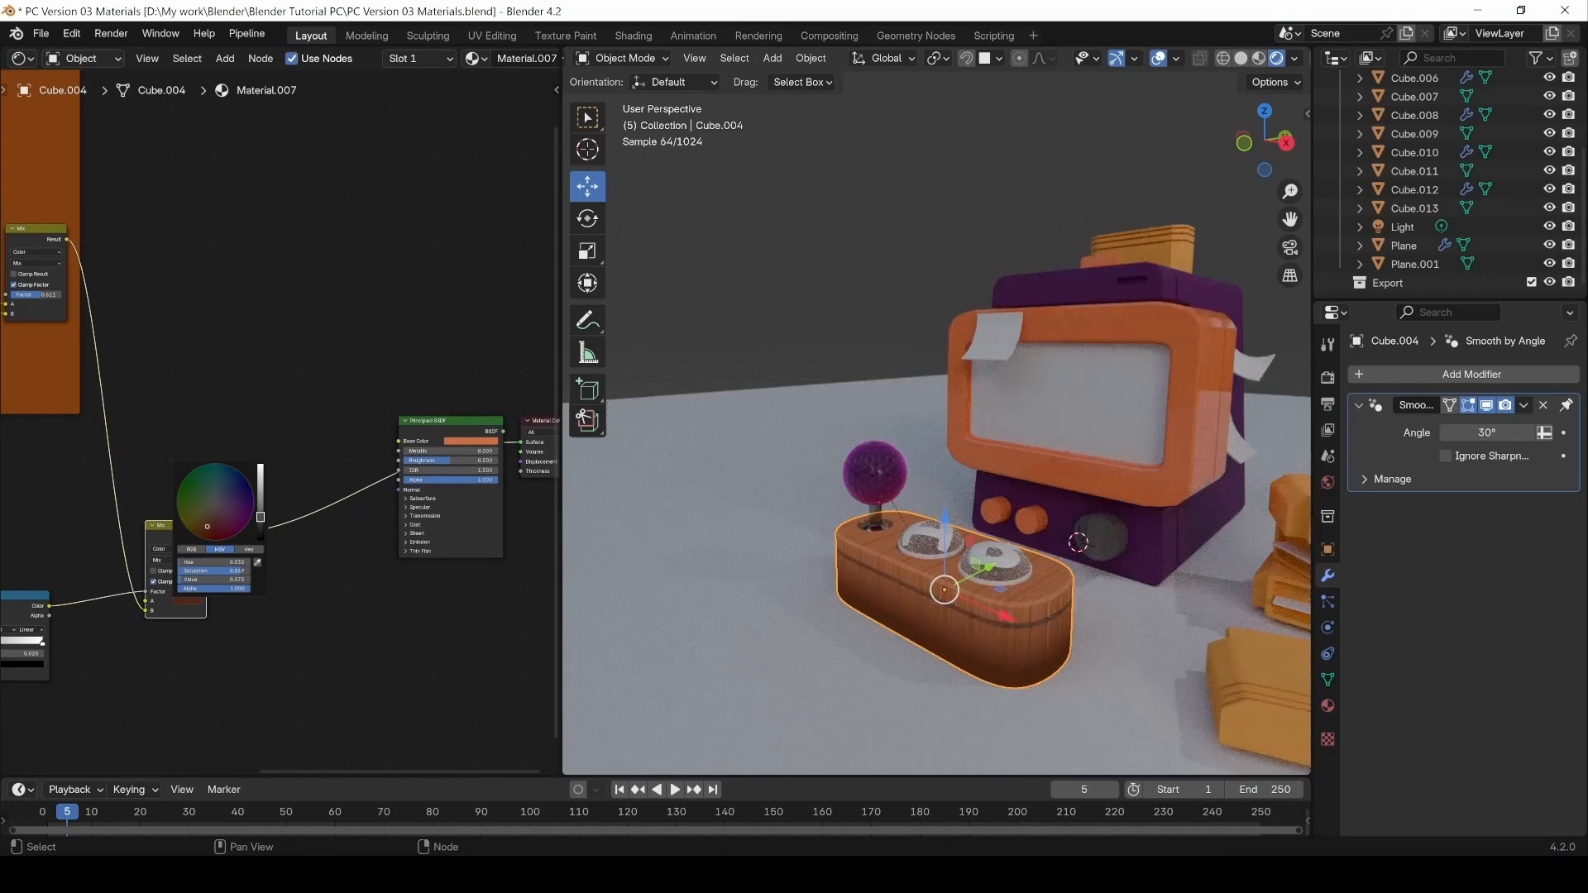
Restore the Principled BSDF output, connect the Mix Result to its Base Color, and deselect the joystick base.
{"action": "middle_click_drag", "start_coordinate": [237, 657], "coordinate": [347, 640]}
{"action": "middle_click_drag", "start_coordinate": [250, 630], "coordinate": [116, 626]}
{"action": "left_click", "coordinate": [388, 410], "text": "ctrl+shift"}
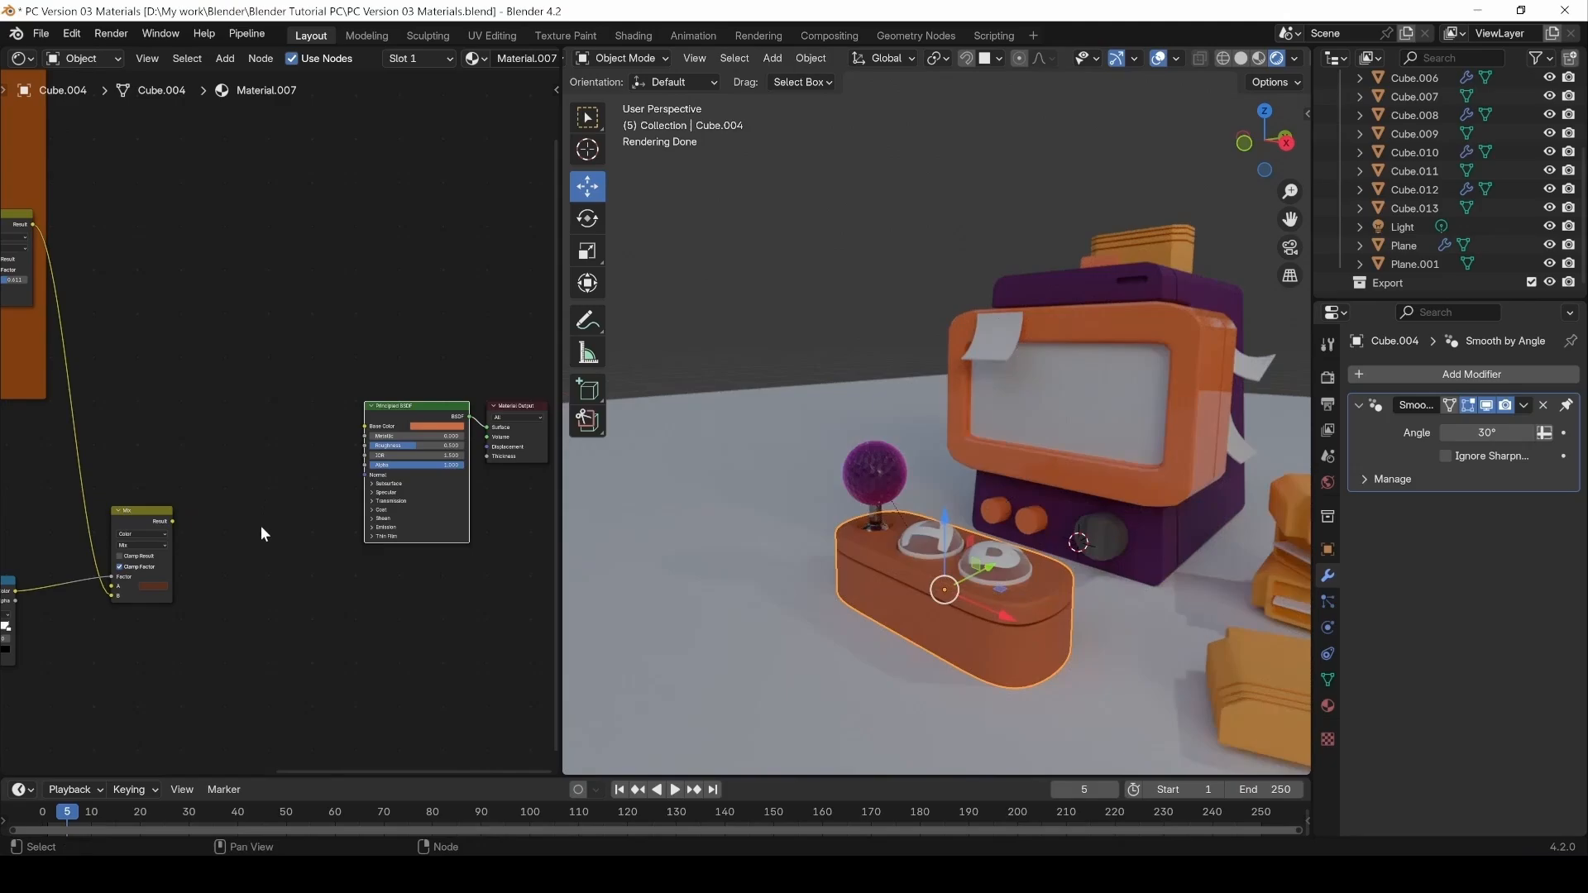
{"action": "left_click_drag", "start_coordinate": [172, 522], "coordinate": [364, 427]}
{"action": "middle_click_drag", "start_coordinate": [225, 493], "coordinate": [339, 533]}
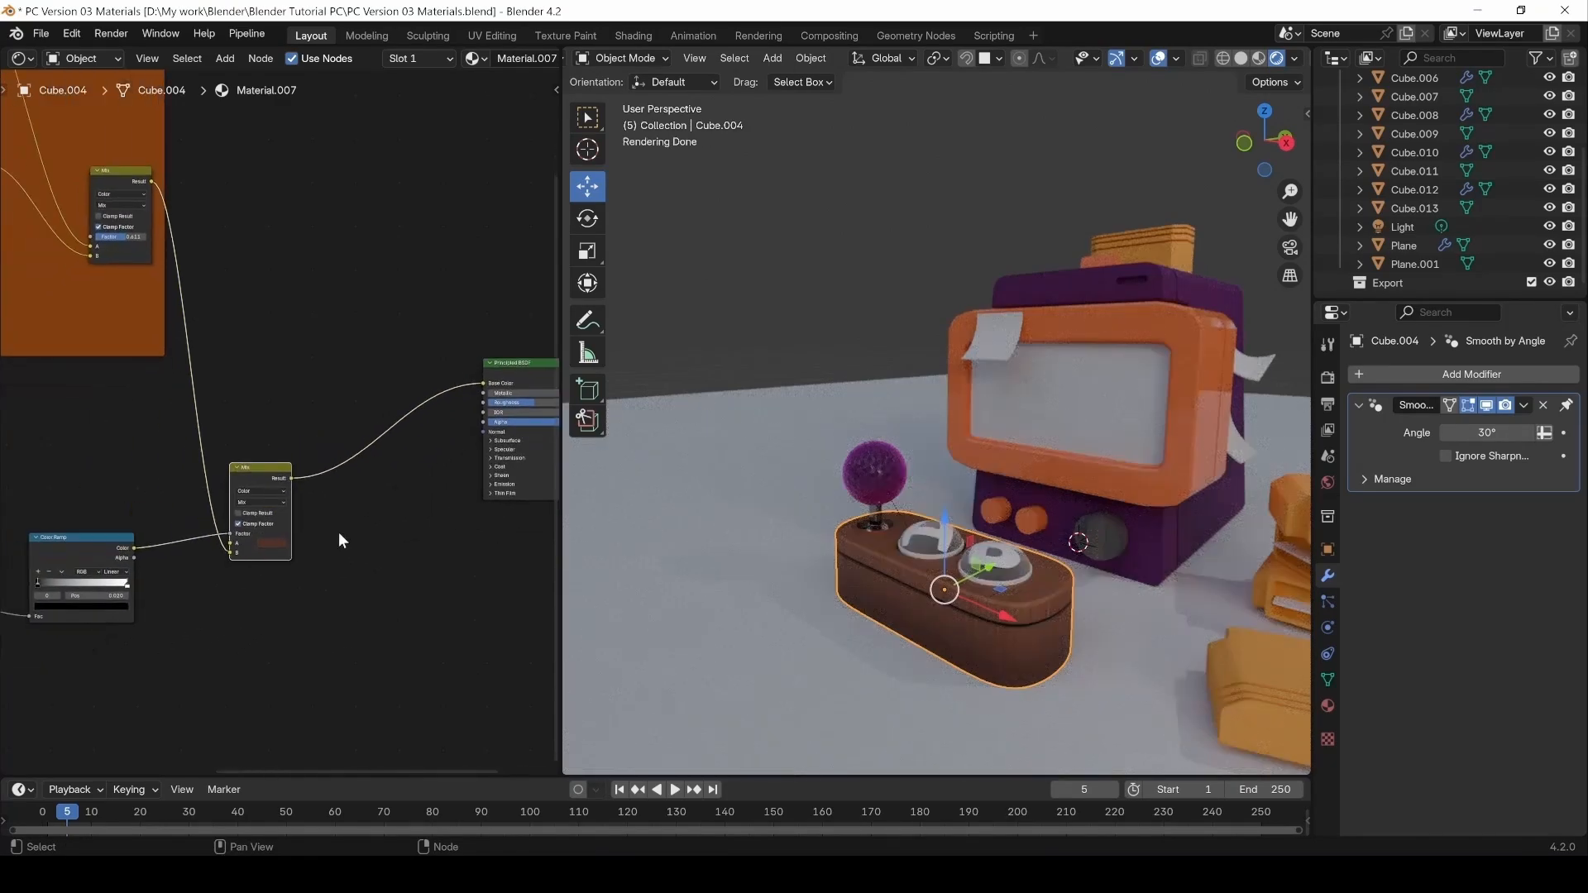
{"action": "left_click", "coordinate": [784, 304]}
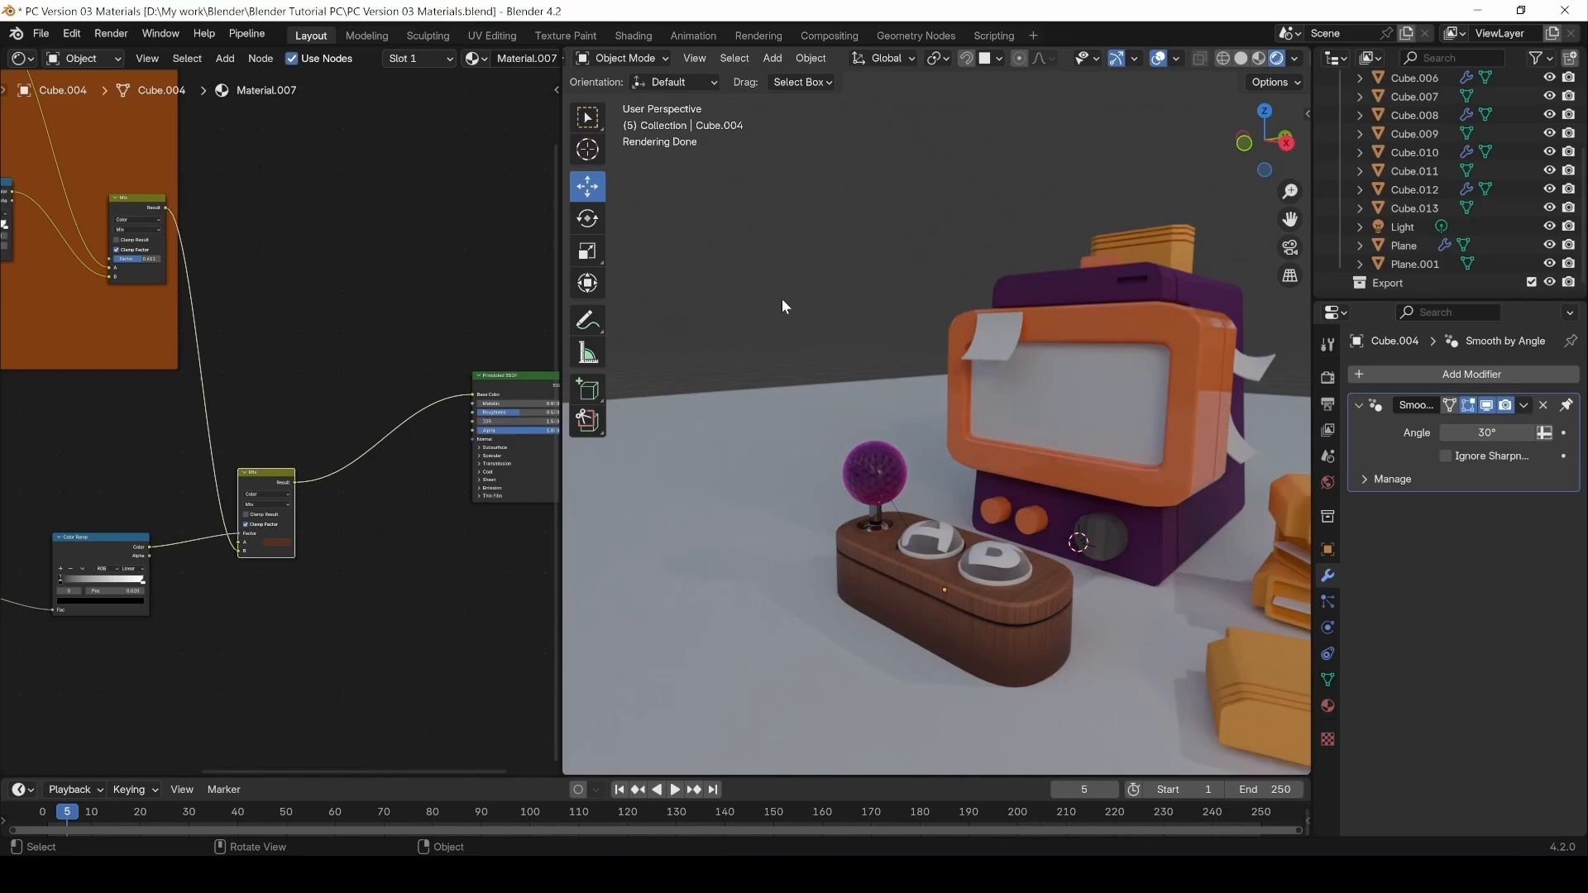
Move the gradient node group up under the Base color frame and join the nodes in a new frame.
{"action": "middle_click_drag", "start_coordinate": [213, 513], "coordinate": [422, 425]}
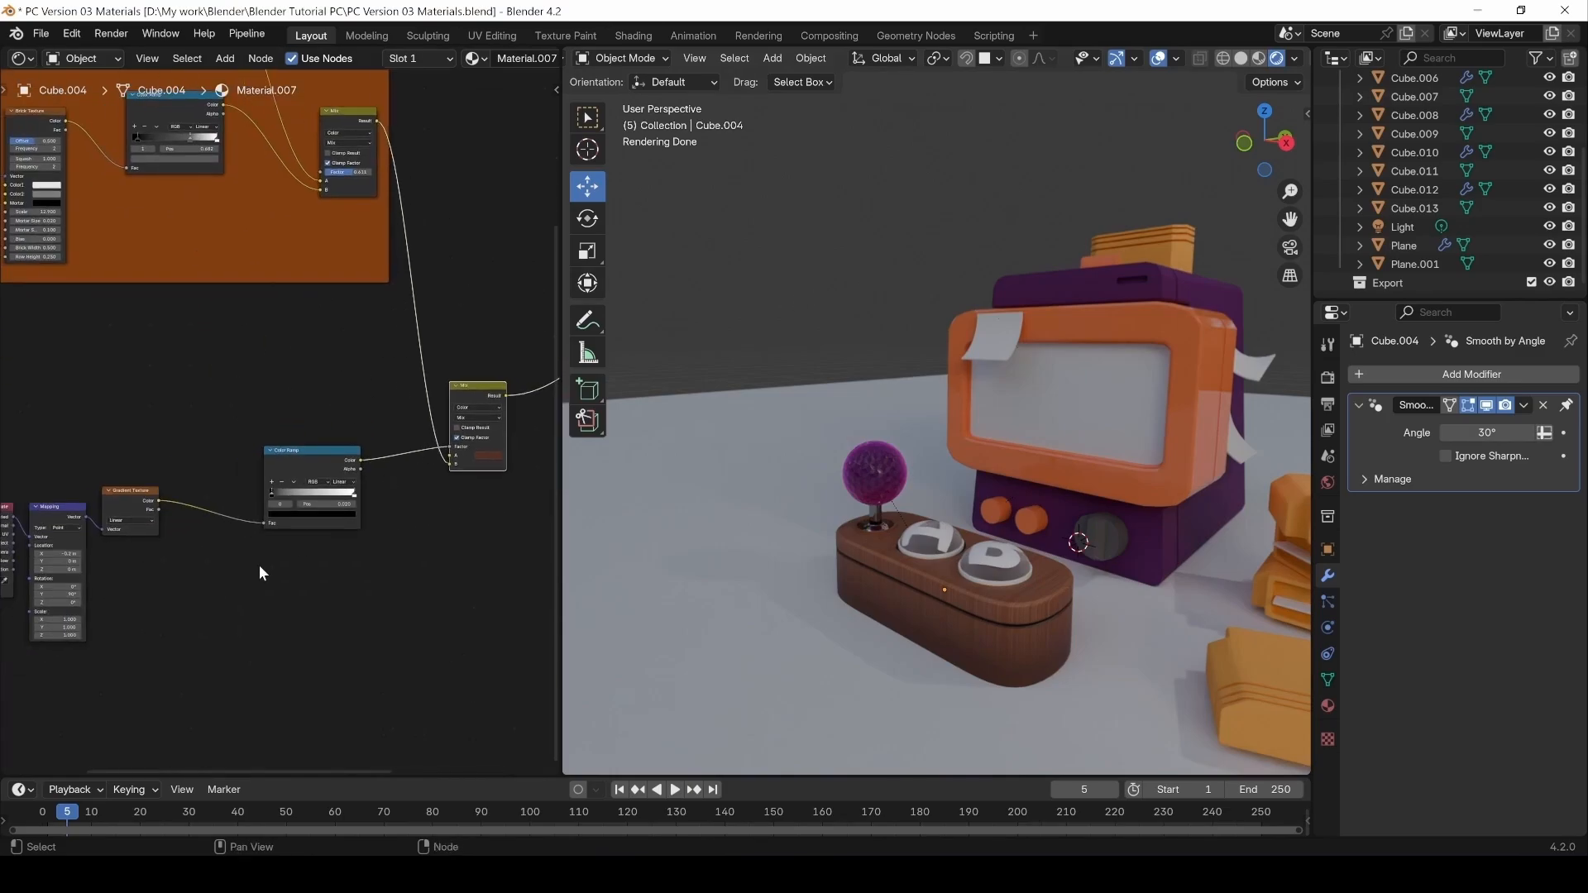
{"action": "scroll", "coordinate": [260, 564], "scroll_direction": "down", "scroll_amount": 4}
{"action": "middle_click_drag", "start_coordinate": [266, 564], "coordinate": [328, 547]}
{"action": "left_click_drag", "start_coordinate": [92, 628], "coordinate": [514, 395]}
{"action": "left_click_drag", "start_coordinate": [374, 441], "coordinate": [346, 393]}
{"action": "key", "text": "ctrl+j"}
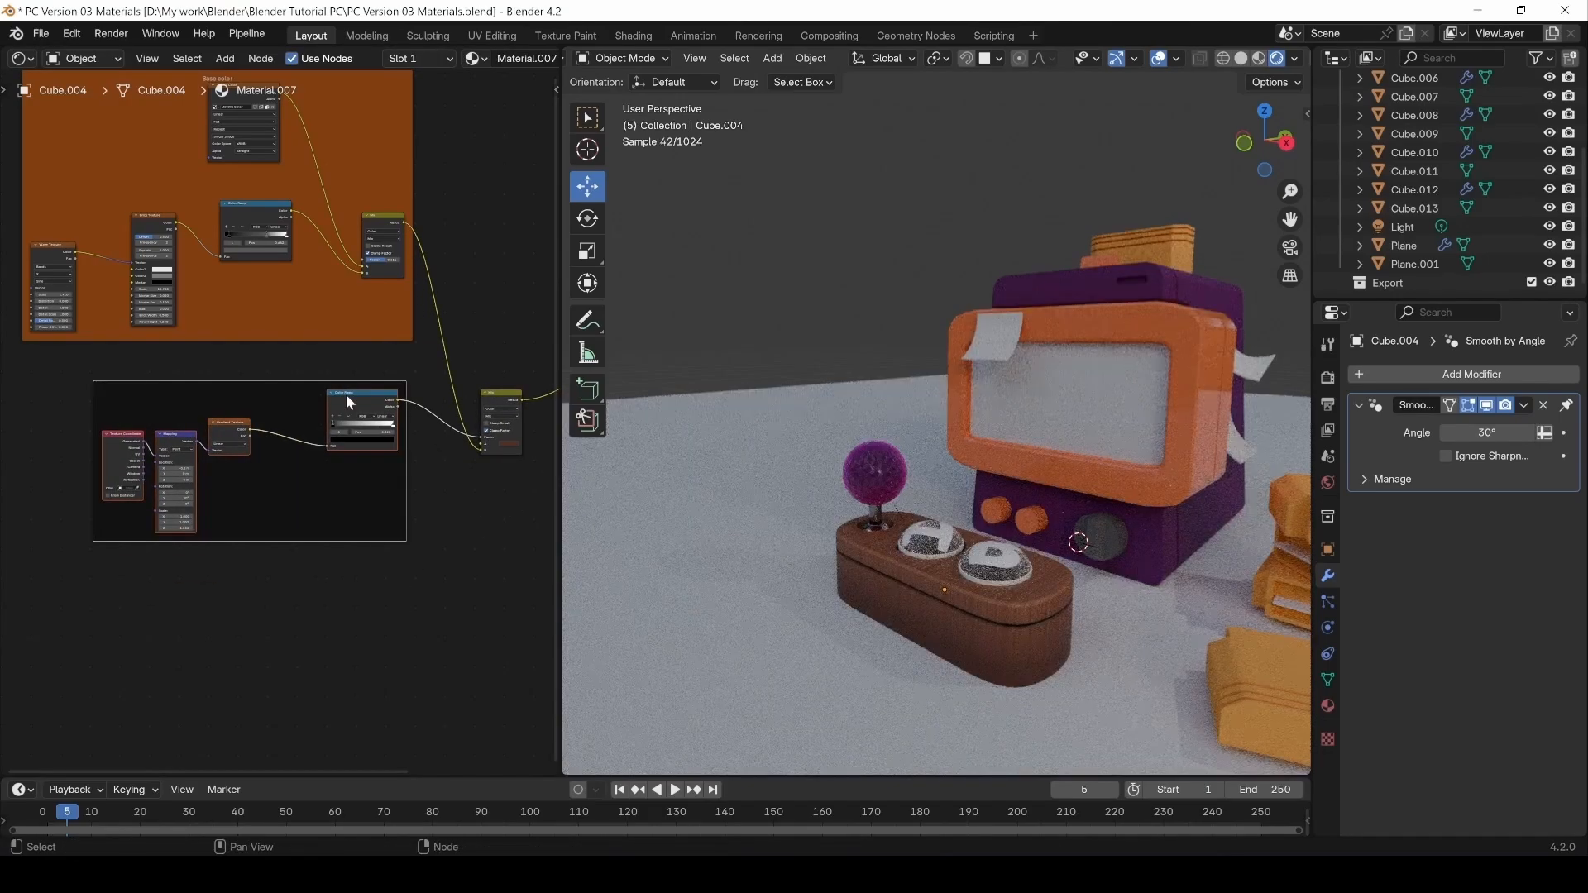
Label the new frame "Gradient" and nudge it slightly into place below the Base color frame.
{"action": "key", "text": "n"}
{"action": "left_click", "coordinate": [439, 135]}
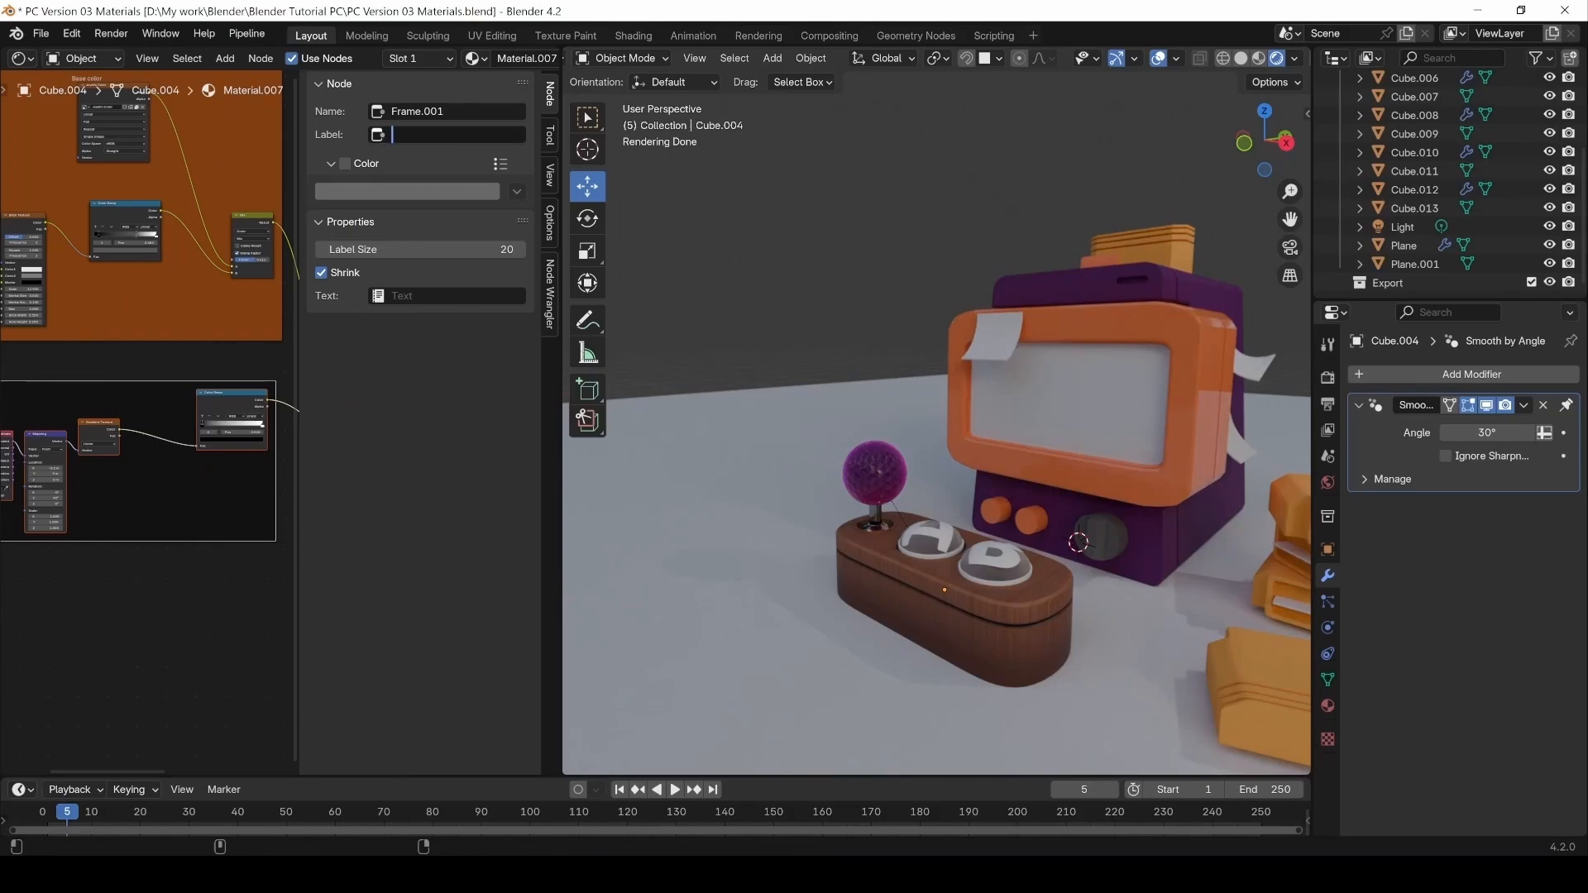
{"action": "key", "text": "Return"}
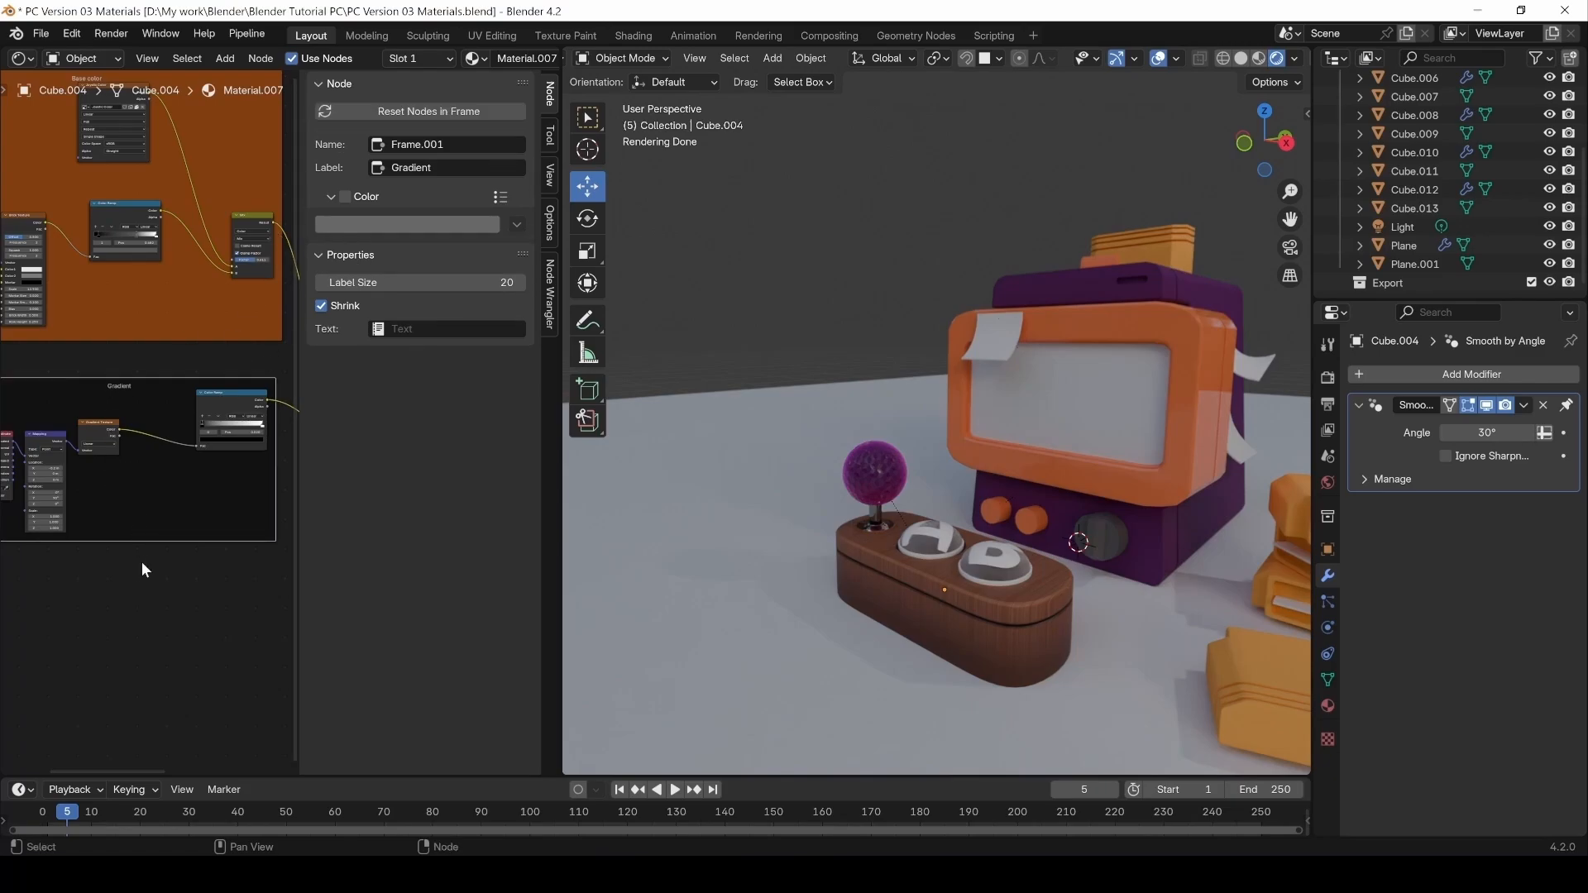
{"action": "key", "text": "n"}
{"action": "left_click_drag", "start_coordinate": [320, 386], "coordinate": [321, 379]}
{"action": "left_click", "coordinate": [549, 563]}
Compare the wood in Material Preview and rendered shading, select the joystick base, and leave the viewport in Material Preview.
{"action": "mouse_move", "coordinate": [876, 587]}
{"action": "middle_mouse_down"}
{"action": "mouse_move", "coordinate": [936, 578]}
{"action": "mouse_move", "coordinate": [882, 577]}
{"action": "middle_mouse_up"}
{"action": "left_click", "coordinate": [1260, 58]}
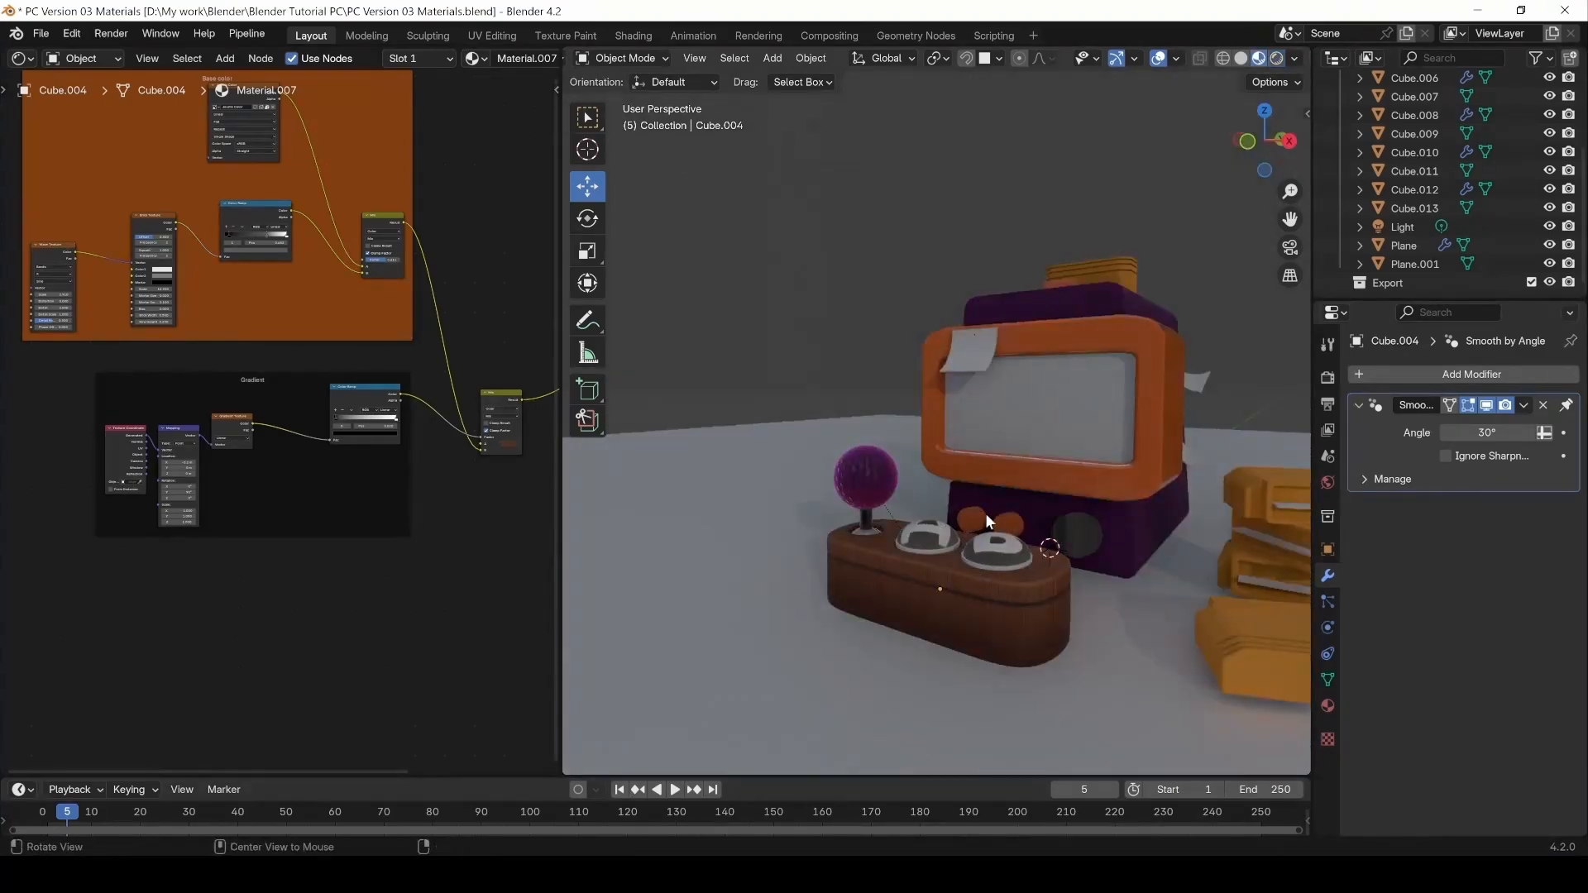
{"action": "mouse_move", "coordinate": [985, 513]}
{"action": "middle_mouse_down"}
{"action": "mouse_move", "coordinate": [950, 548]}
{"action": "mouse_move", "coordinate": [1006, 487]}
{"action": "mouse_move", "coordinate": [930, 539]}
{"action": "mouse_move", "coordinate": [933, 517]}
{"action": "mouse_move", "coordinate": [896, 609]}
{"action": "mouse_move", "coordinate": [956, 445]}
{"action": "middle_mouse_up"}
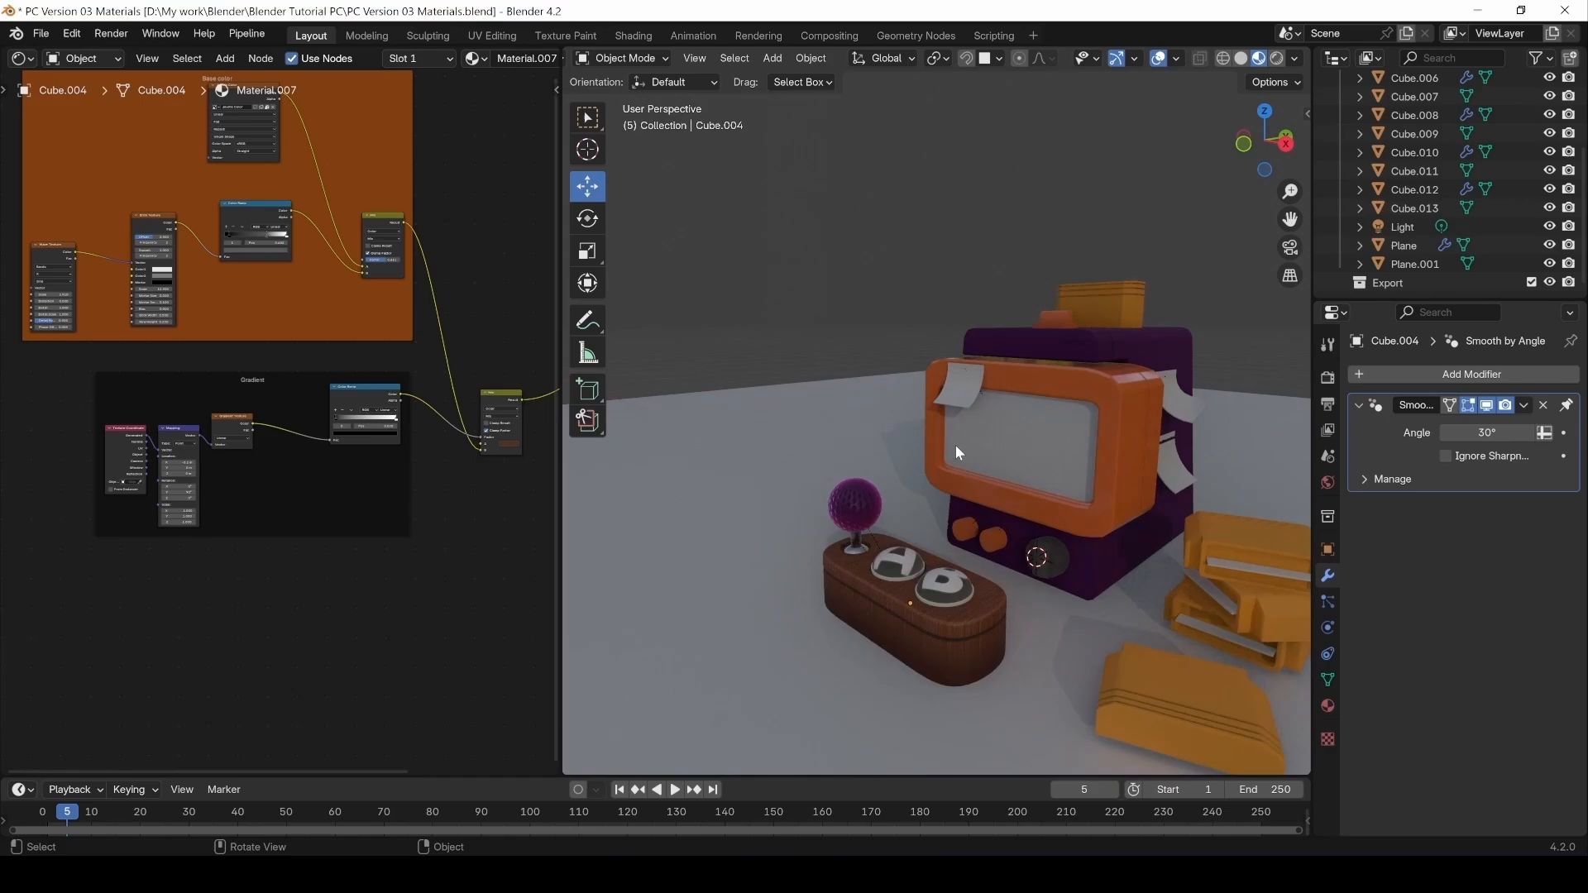
{"action": "left_click", "coordinate": [1276, 58]}
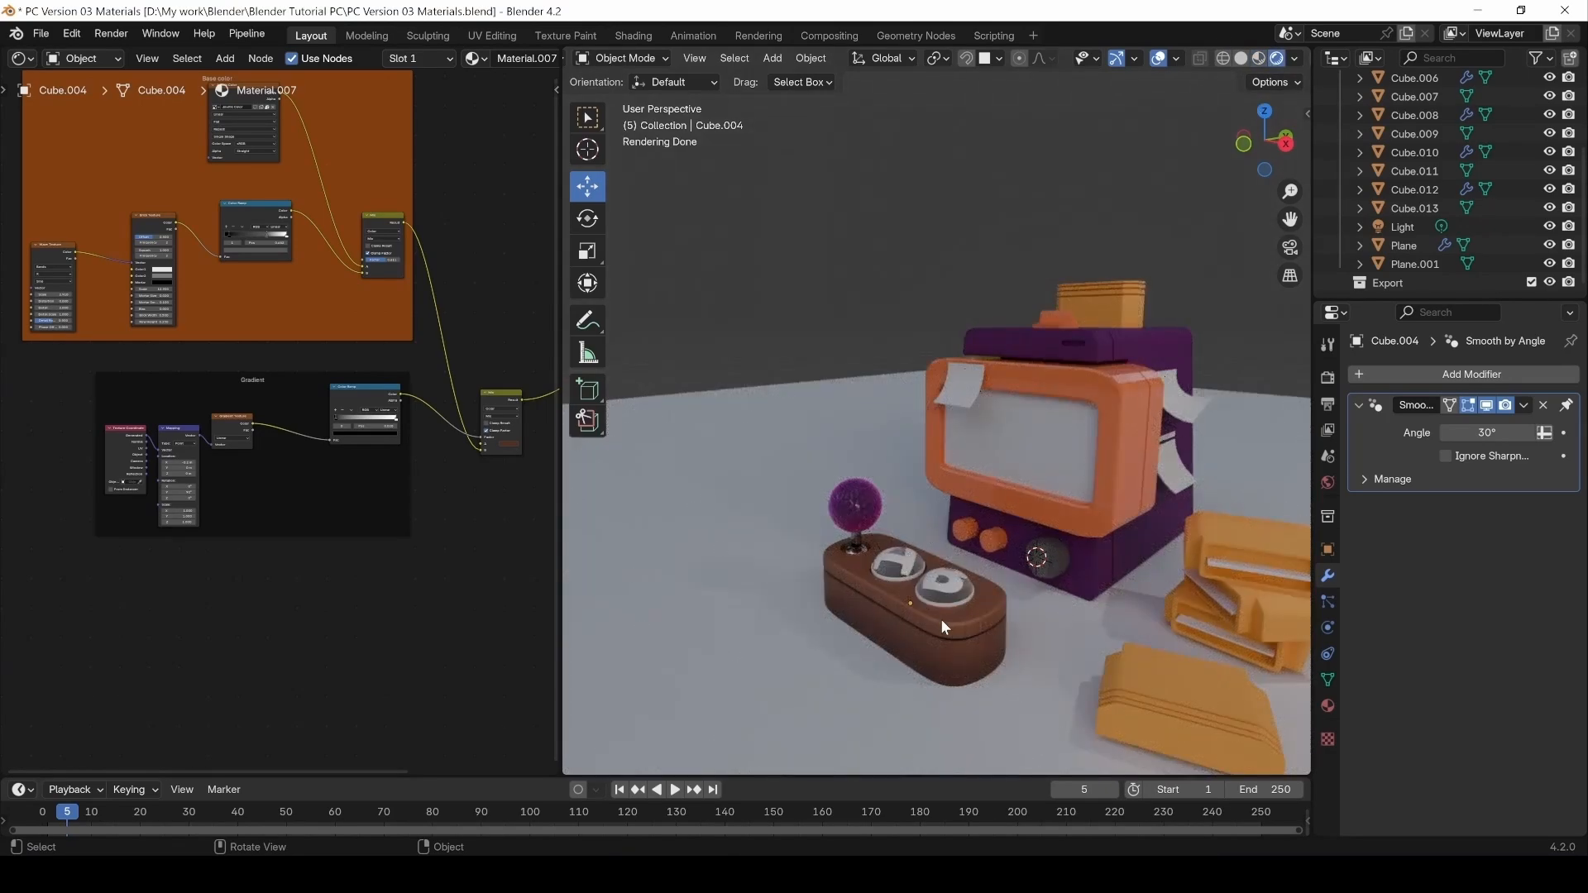
{"action": "left_click", "coordinate": [951, 647]}
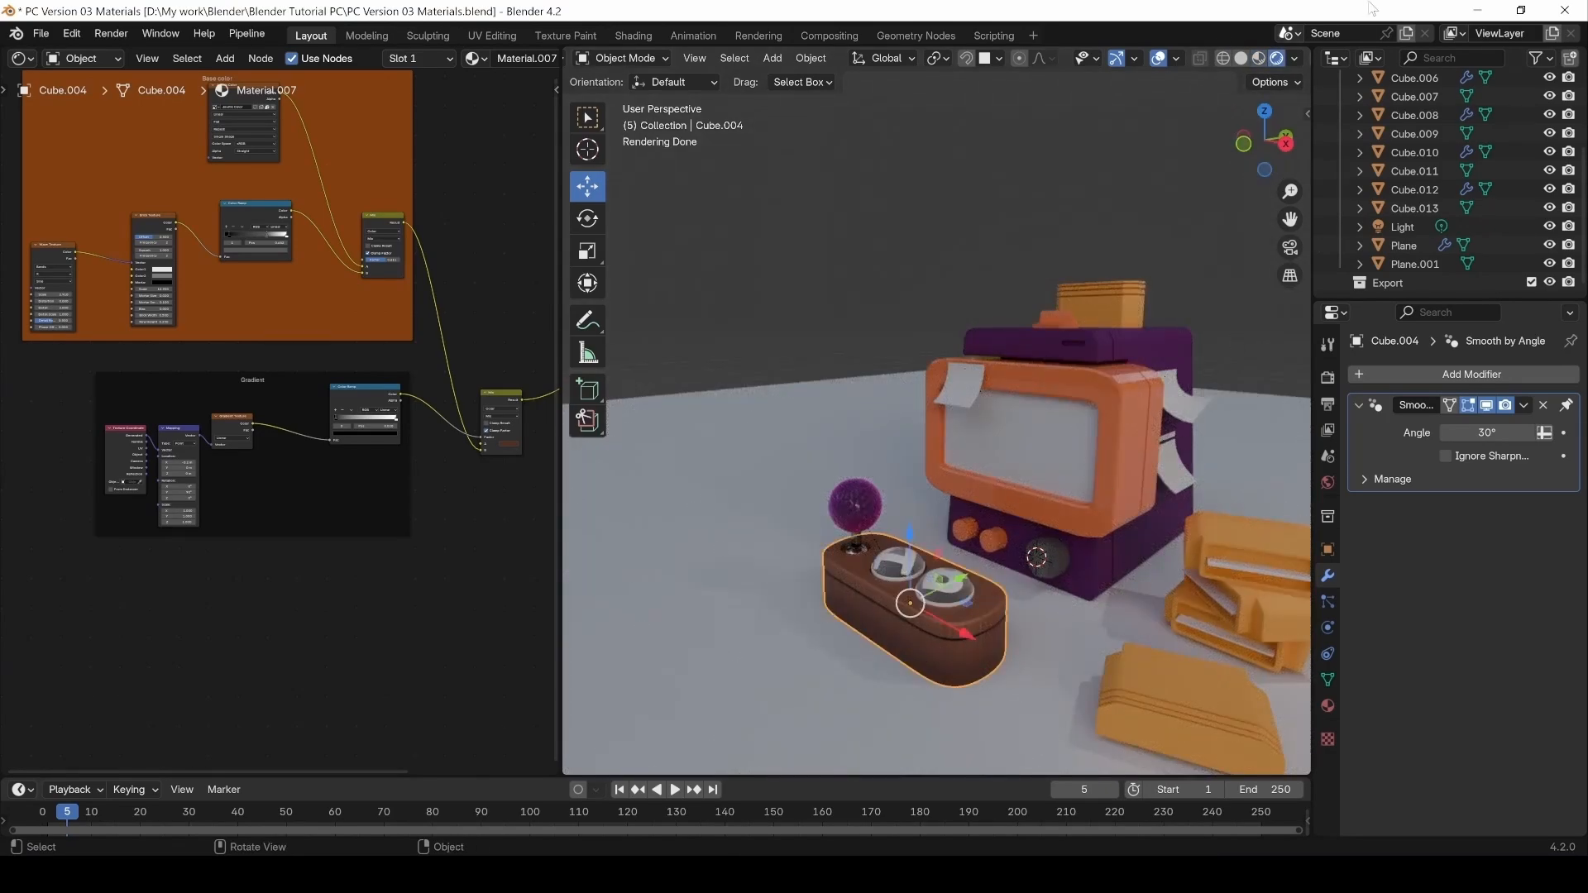
{"action": "left_click", "coordinate": [1259, 58]}
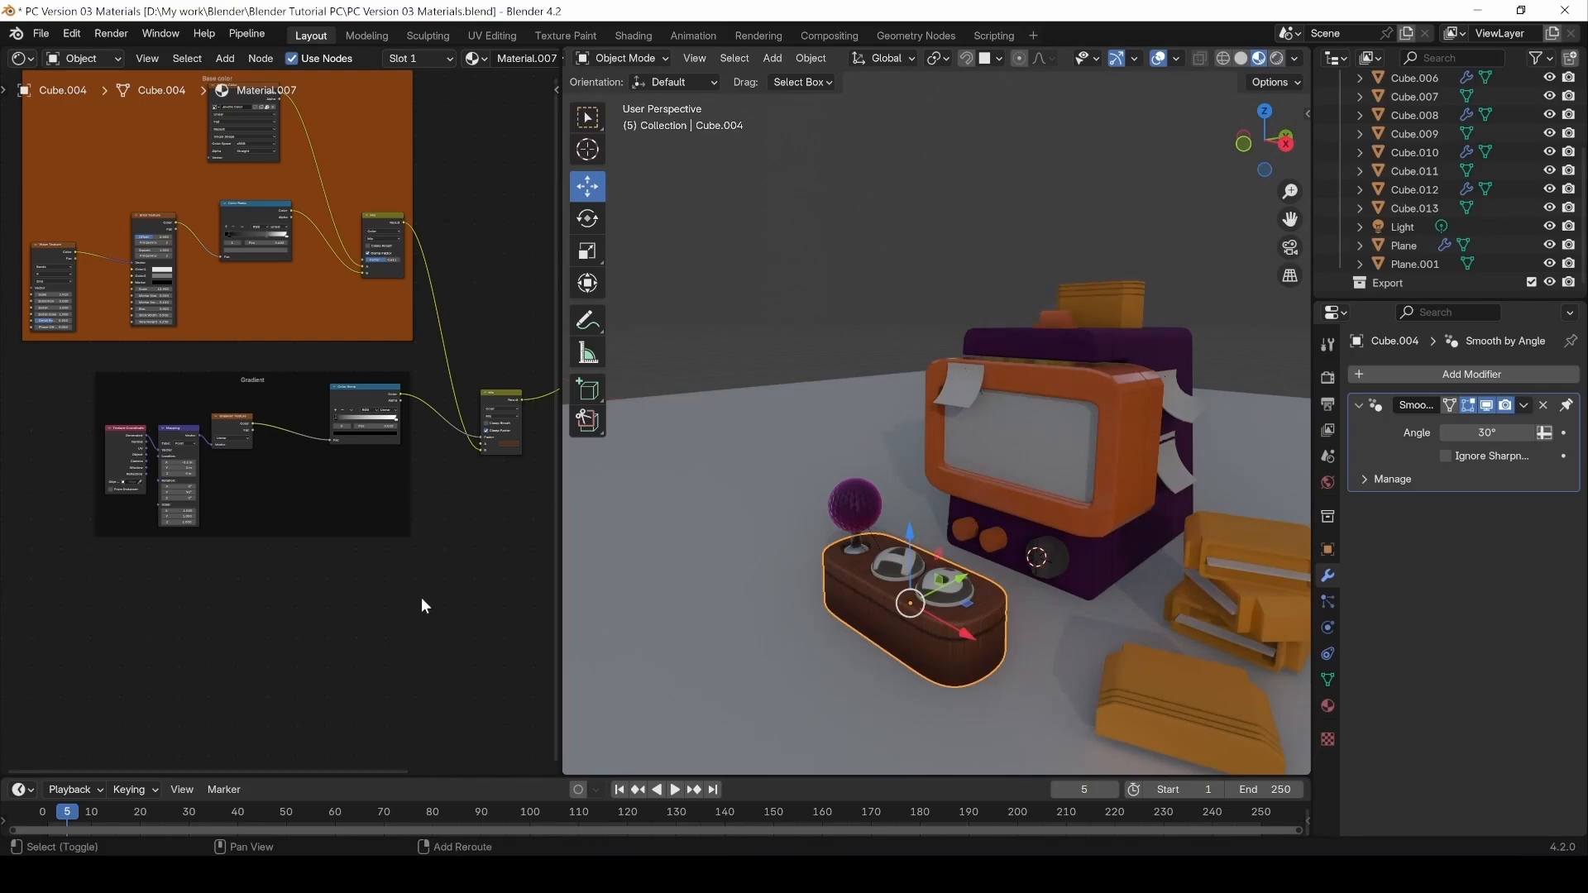
Add a Fresnel node below the Gradient frame and preview its output on the joystick base.
{"action": "mouse_move", "coordinate": [420, 597]}
{"action": "middle_mouse_down"}
{"action": "mouse_move", "coordinate": [291, 579]}
{"action": "mouse_move", "coordinate": [240, 637]}
{"action": "middle_mouse_up"}
{"action": "scroll", "coordinate": [338, 582], "scroll_direction": "up", "scroll_amount": 1}
{"action": "scroll", "coordinate": [338, 582], "scroll_direction": "up", "scroll_amount": 1}
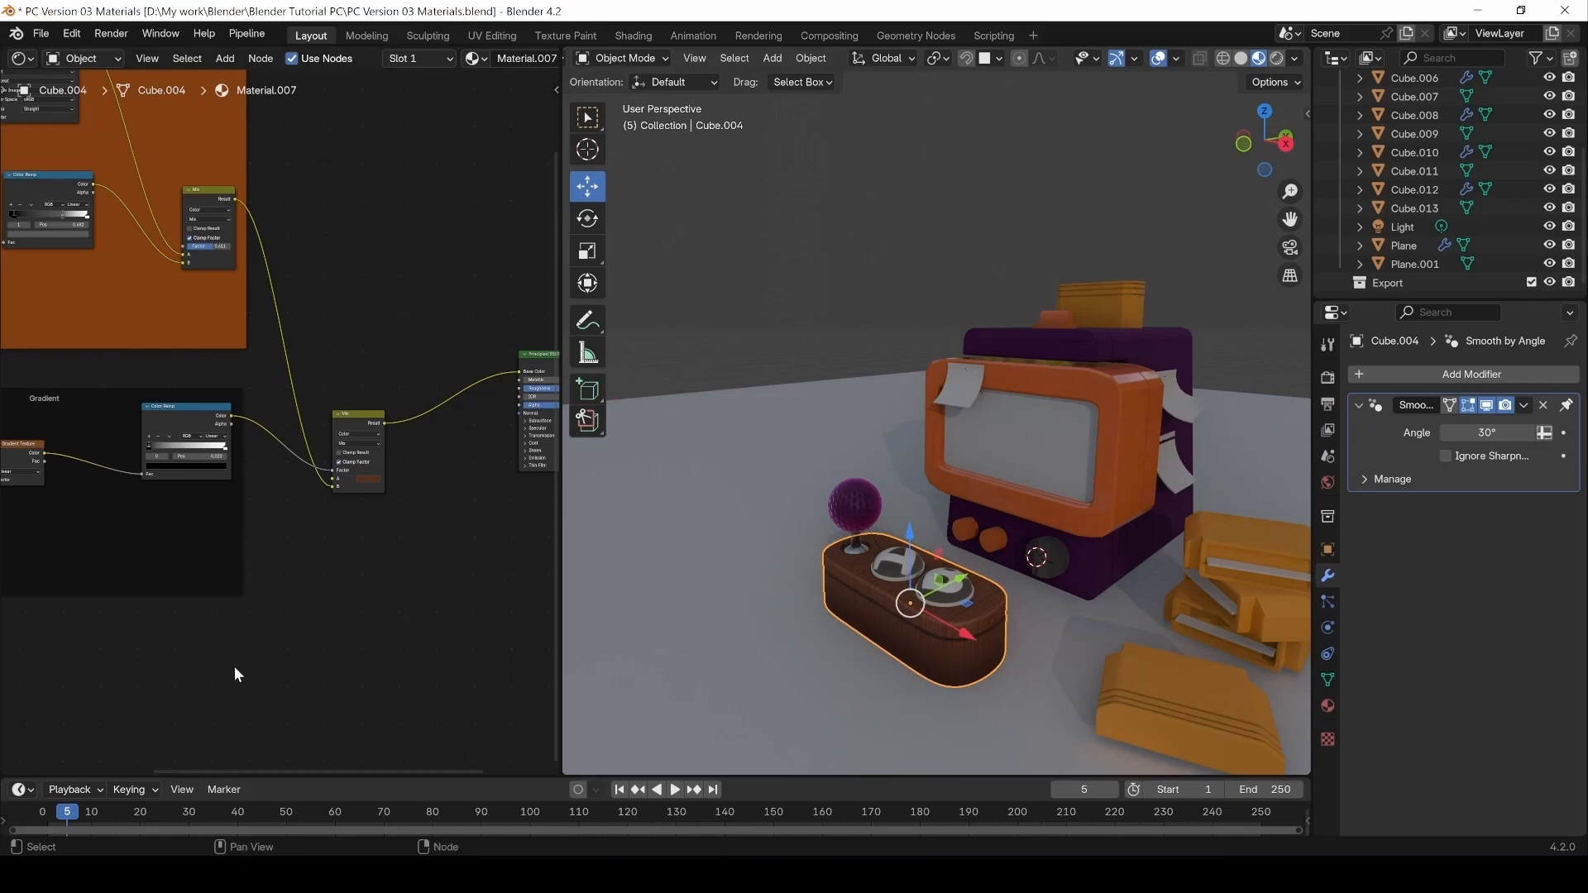
{"action": "key", "text": "shift+a"}
{"action": "left_click", "coordinate": [235, 628]}
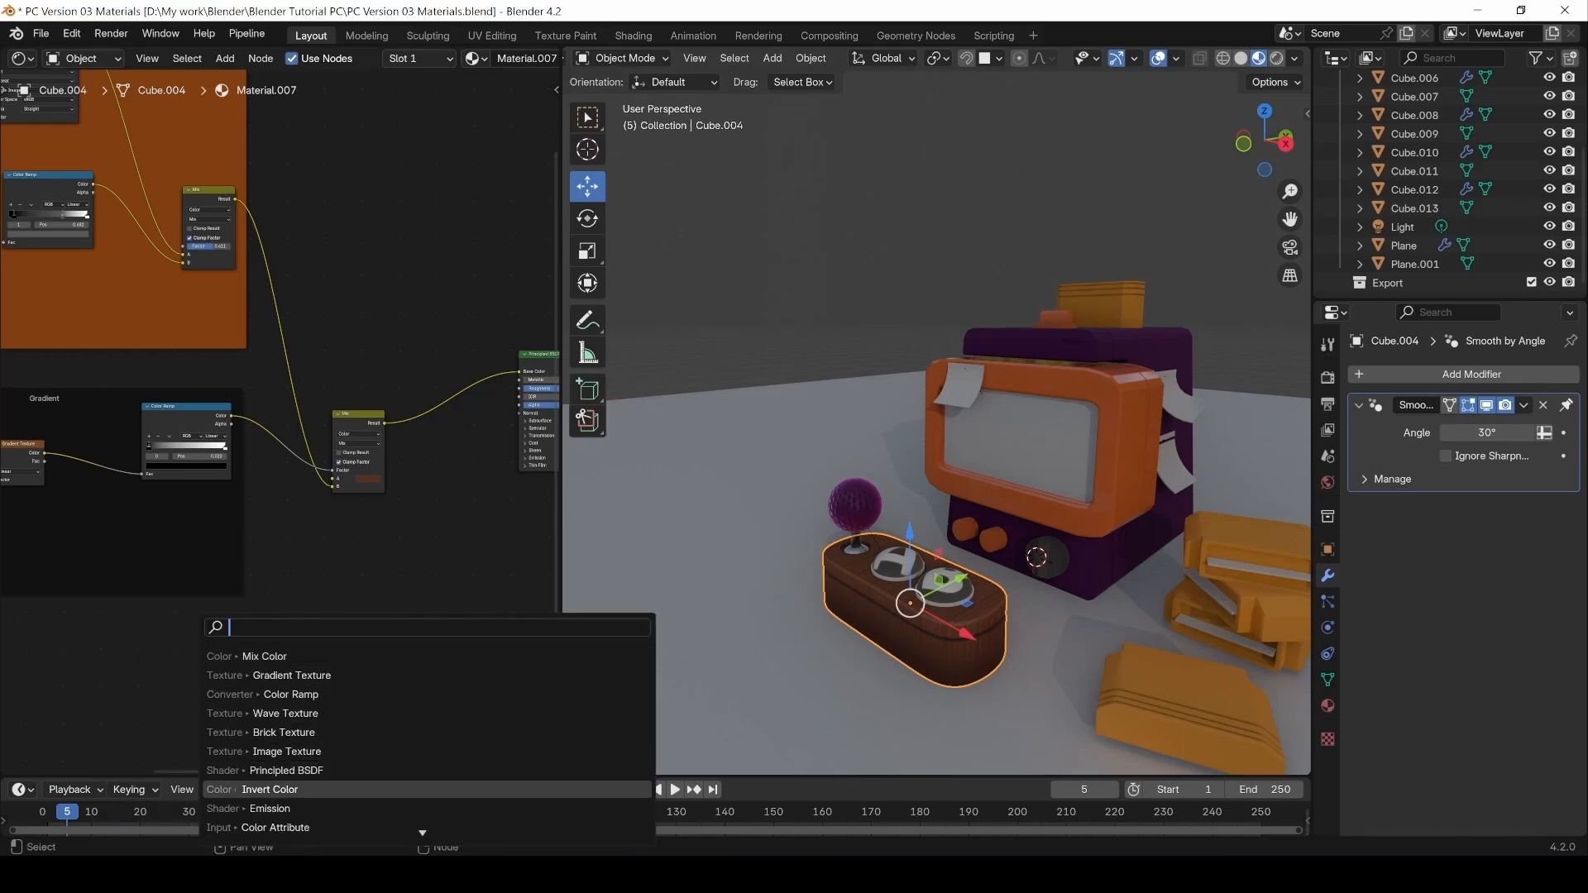
{"action": "key", "text": "Down"}
{"action": "key", "text": "Down"}
{"action": "key", "text": "Up"}
{"action": "key", "text": "Up"}
{"action": "key", "text": "Up"}
{"action": "key", "text": "Up"}
{"action": "key", "text": "Up"}
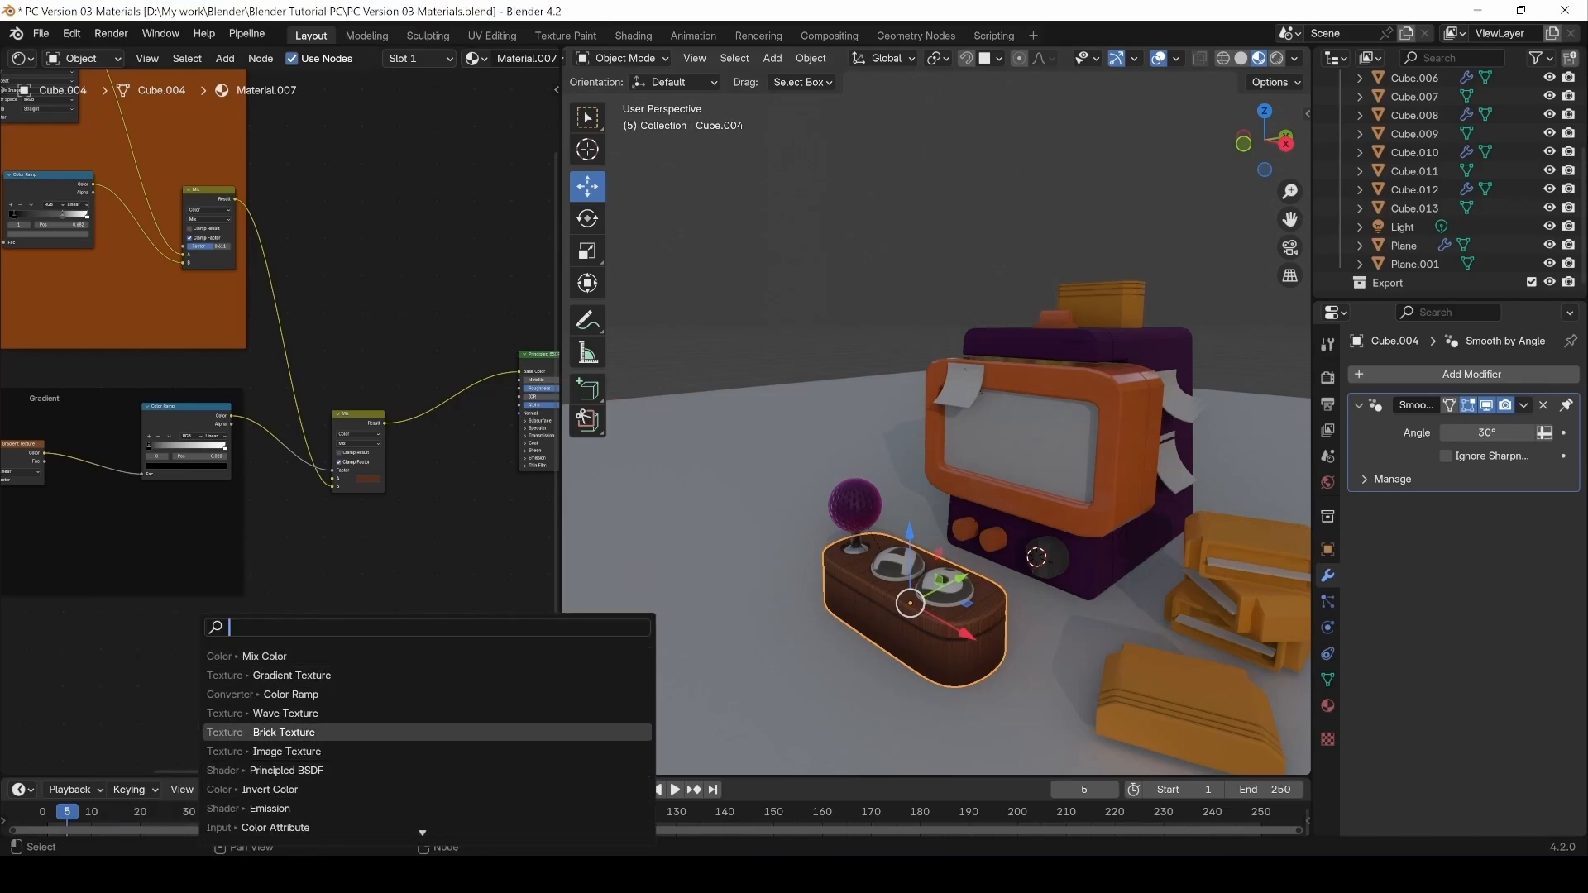
{"action": "key", "text": "Up"}
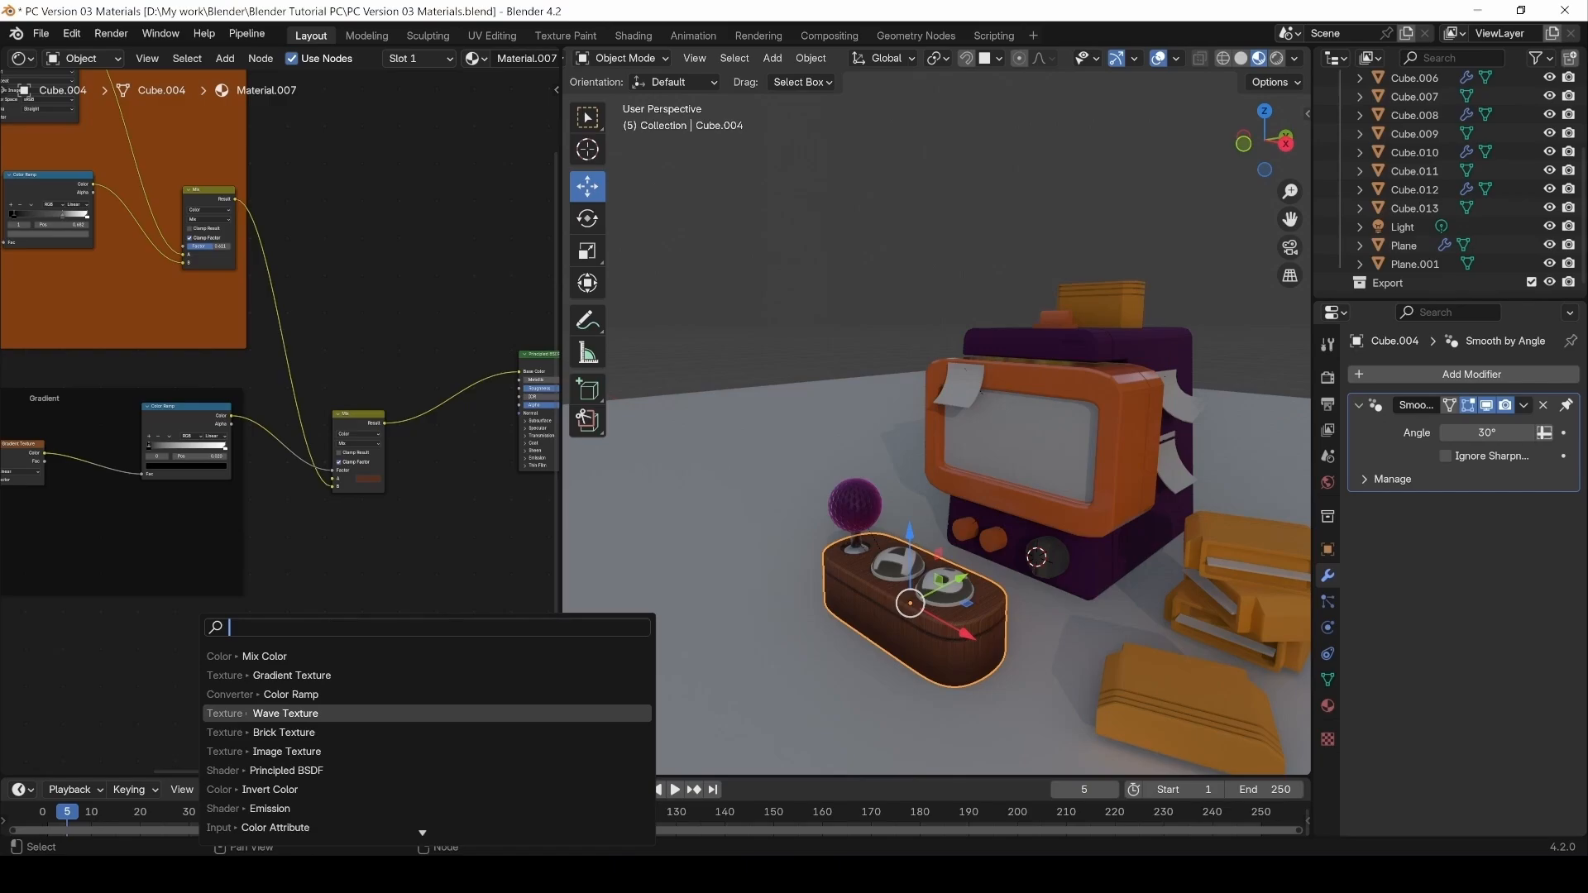
{"action": "type", "text": "f"}
{"action": "left_click", "coordinate": [213, 656]}
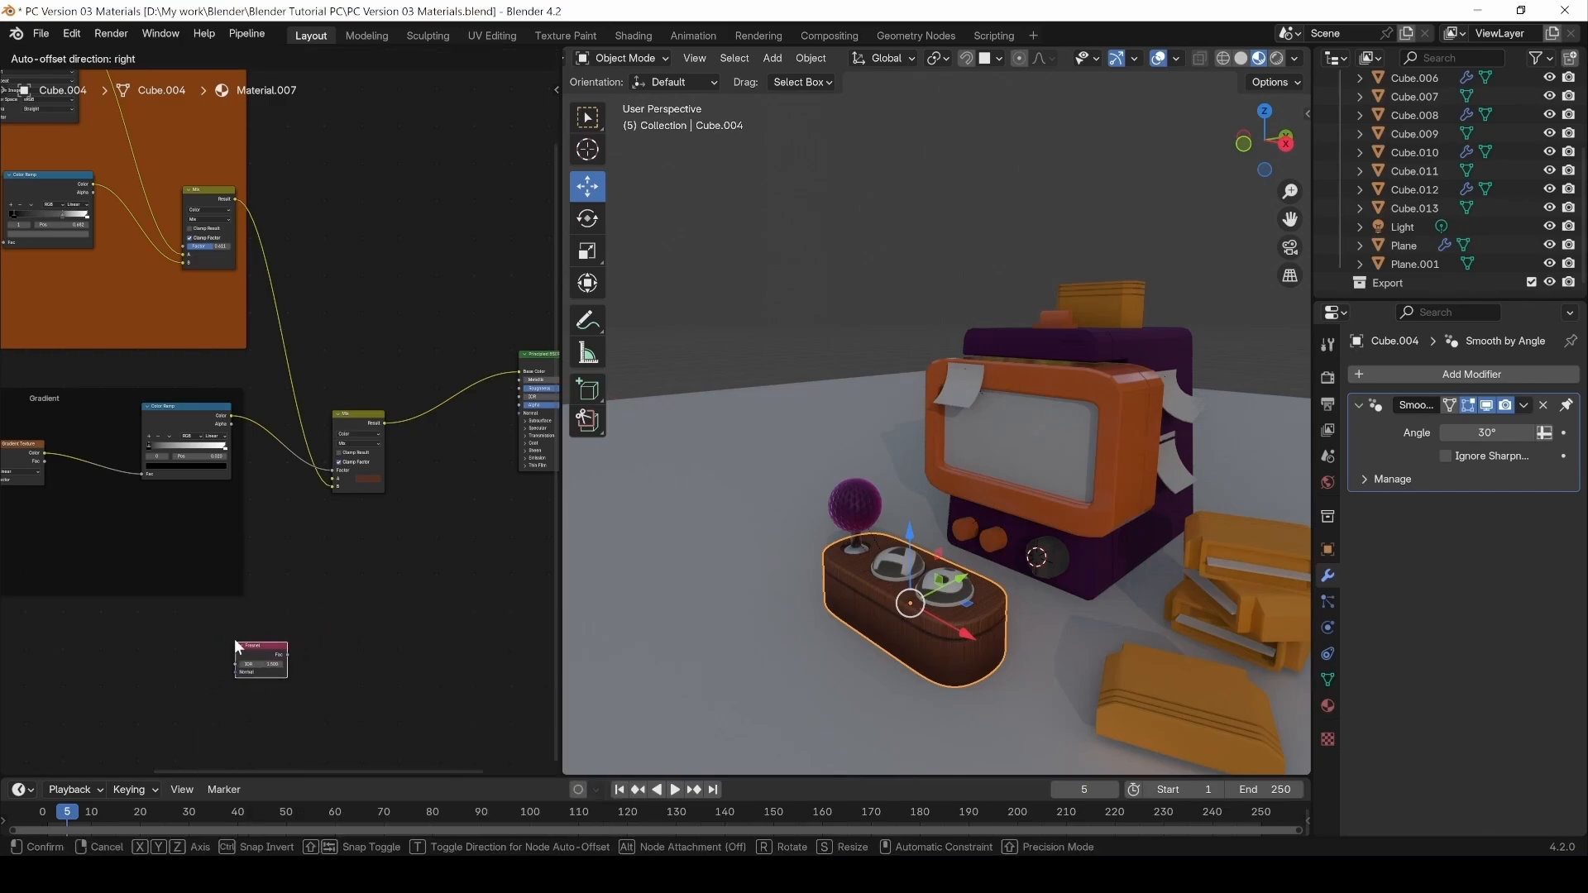
{"action": "left_click", "coordinate": [235, 638]}
{"action": "left_click_drag", "start_coordinate": [287, 654], "coordinate": [519, 432]}
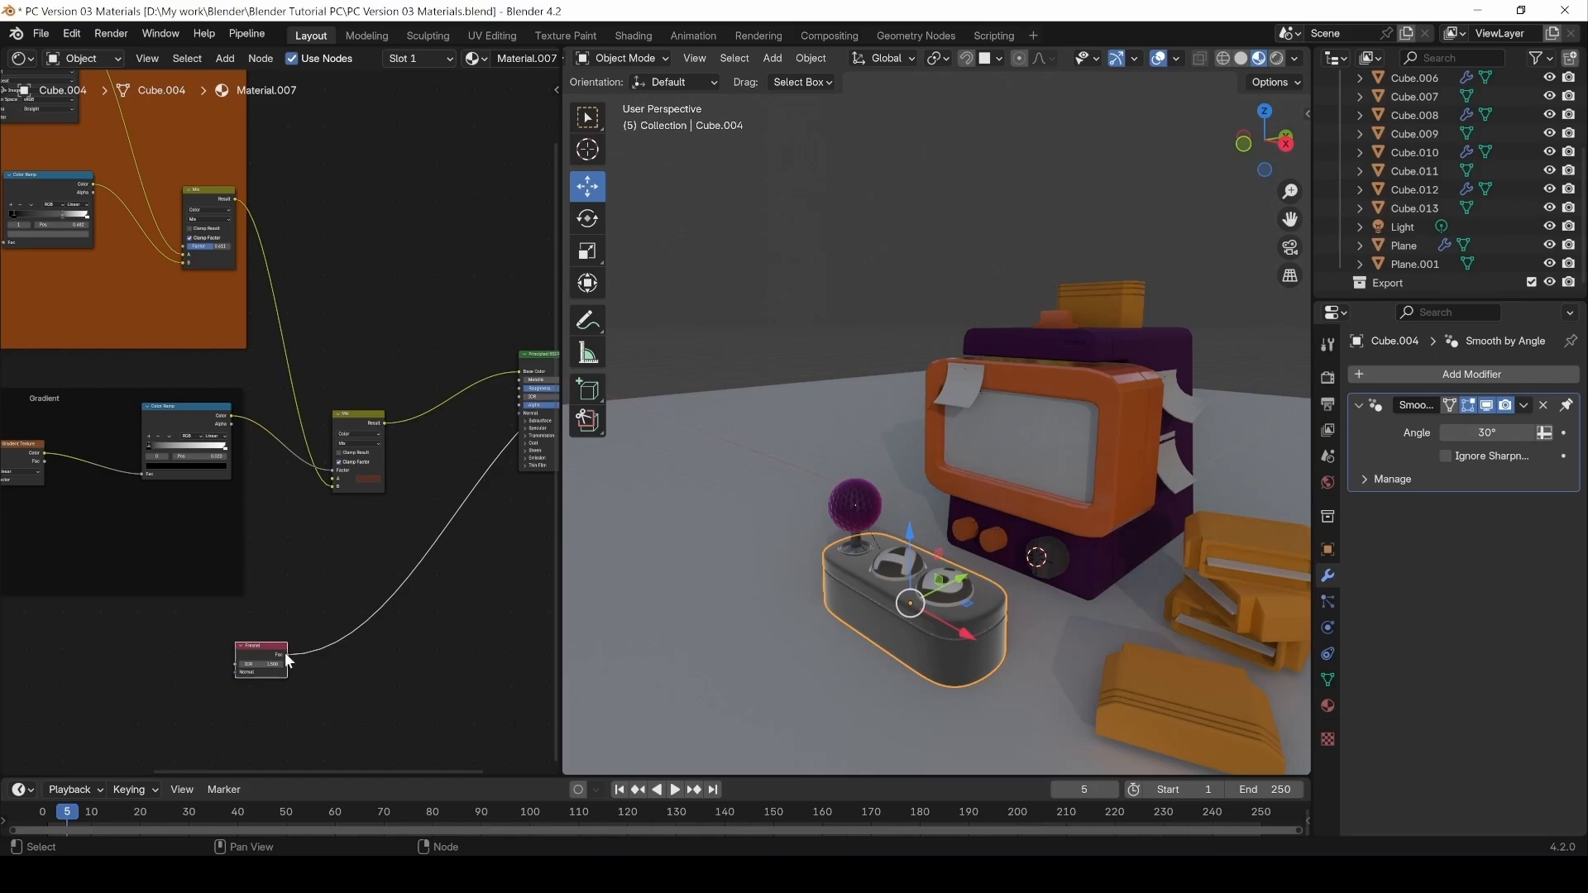
Insert a Color Ramp between the Fresnel output and the material output.
{"action": "left_click_drag", "start_coordinate": [288, 654], "coordinate": [376, 627]}
{"action": "type", "text": "color"}
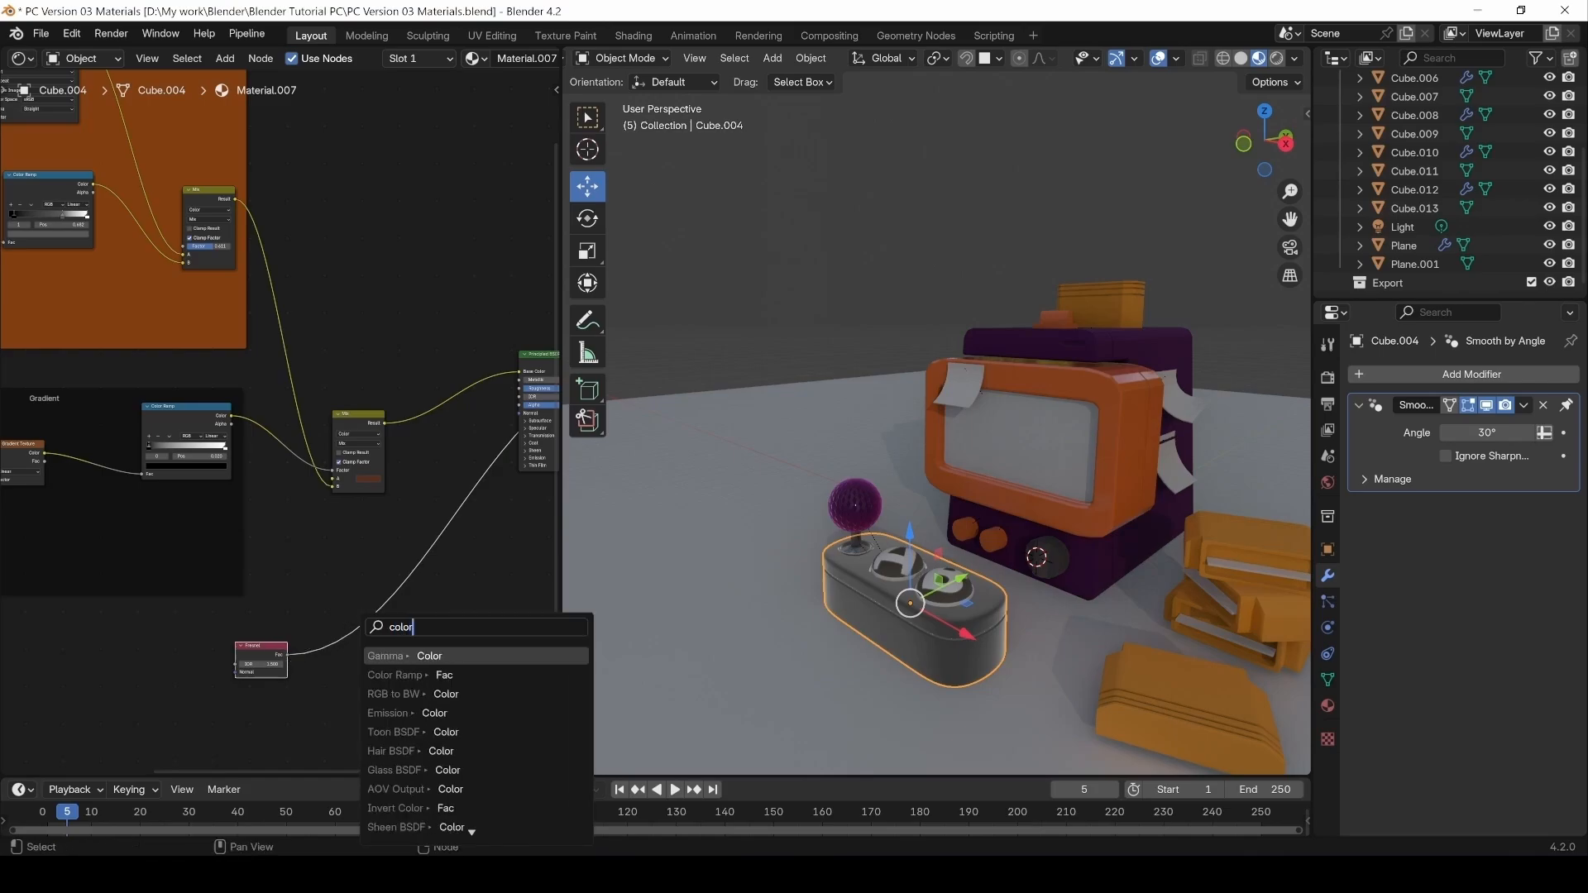
{"action": "type", "text": " ramp"}
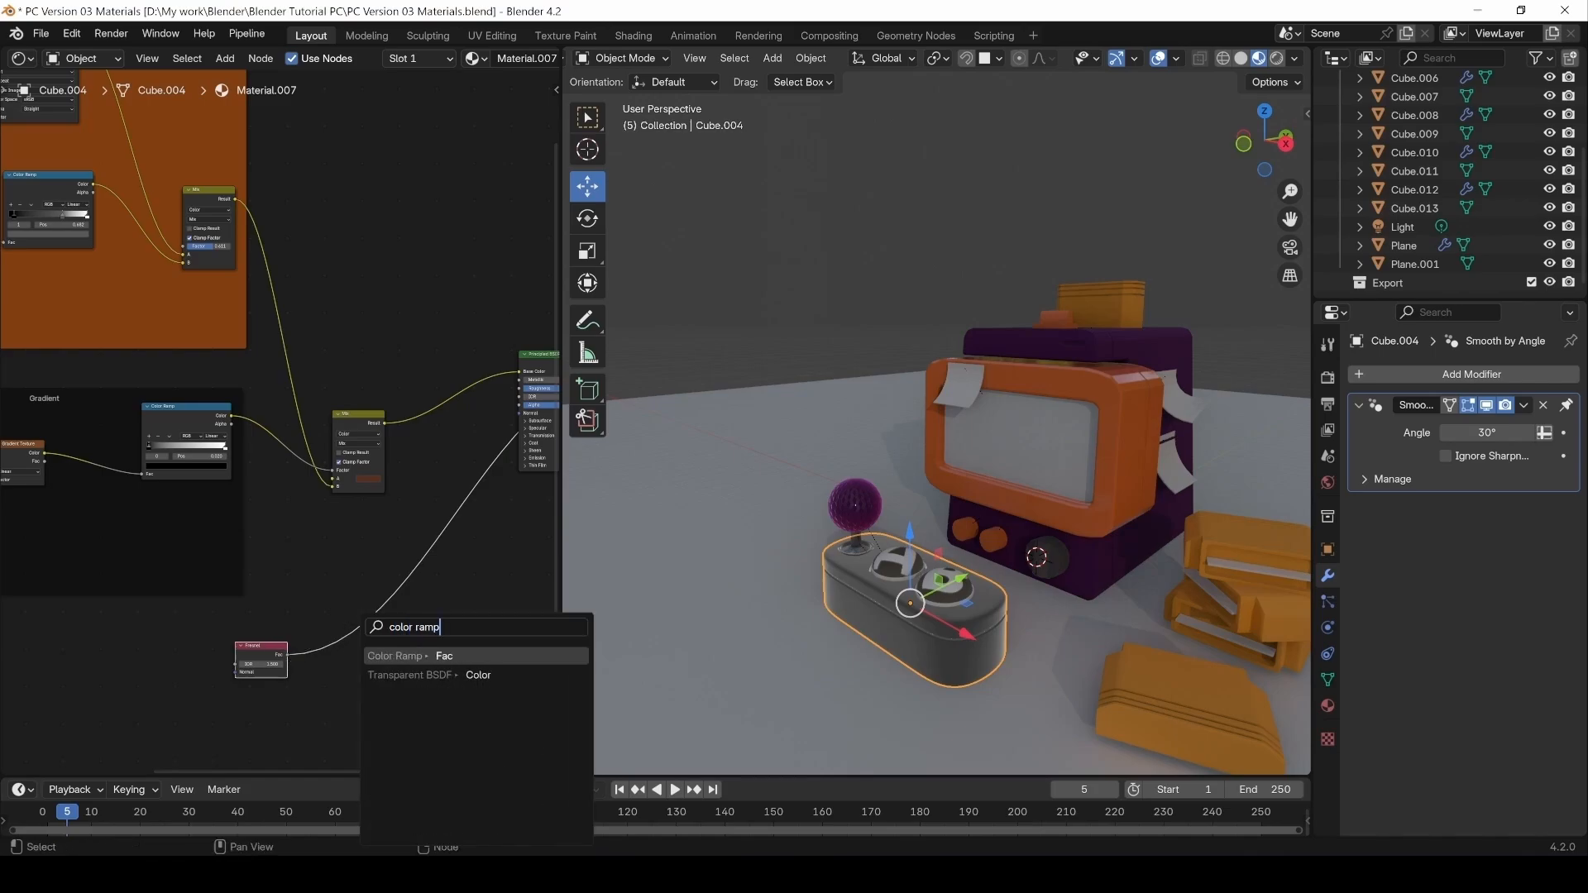
{"action": "key", "text": "Return"}
{"action": "left_click", "coordinate": [369, 665]}
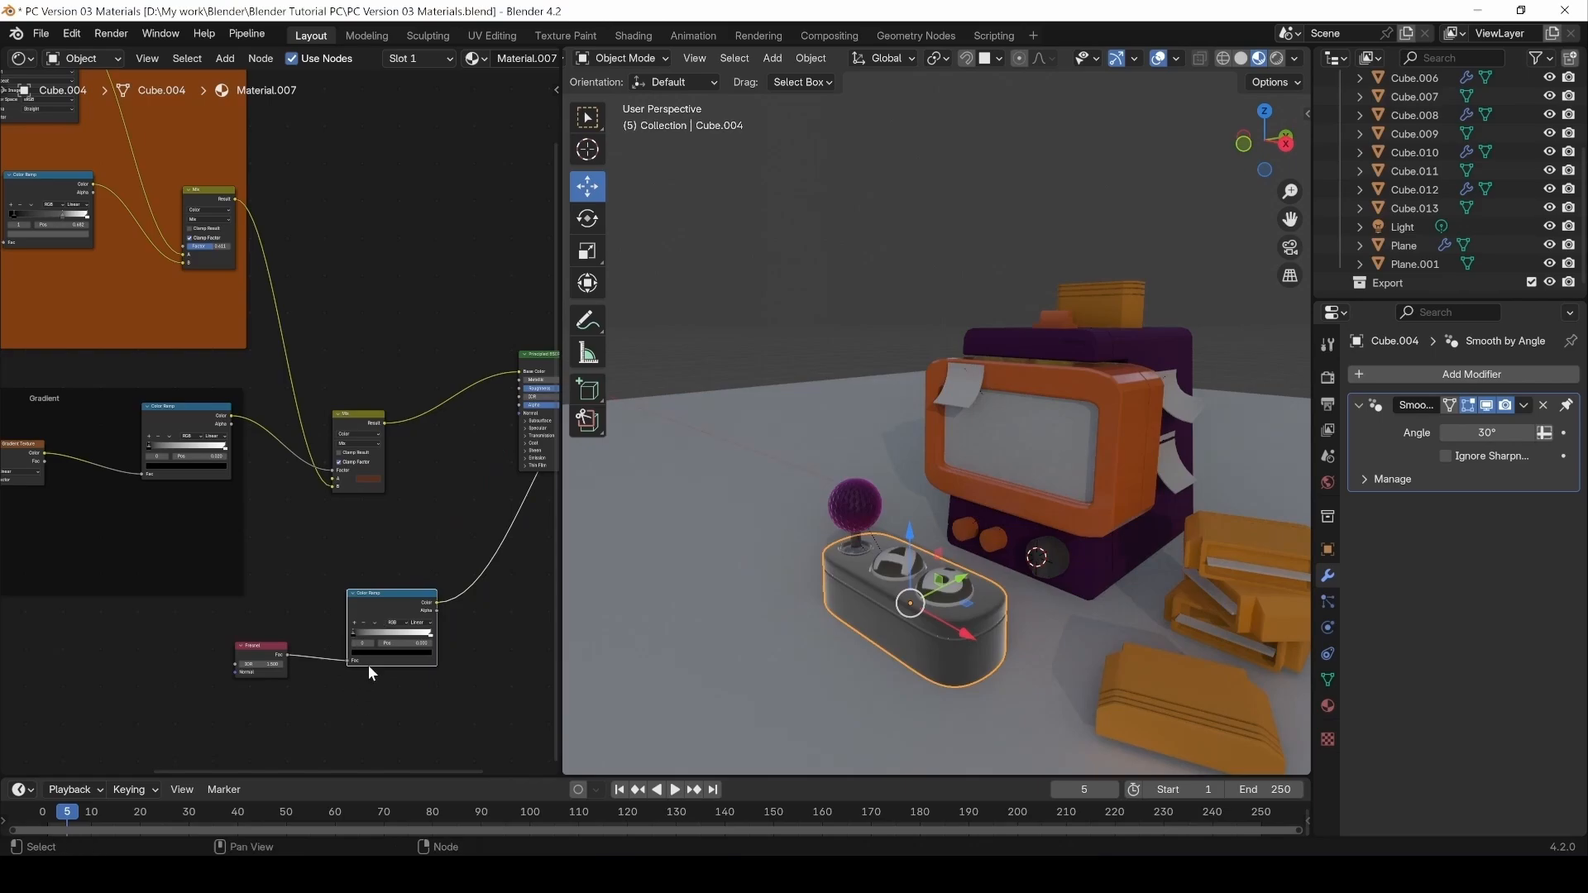
Tighten the Fresnel Color Ramp, with the black stop at 0.117 and the white stop at about 0.335, and inspect the edge mask.
{"action": "scroll", "coordinate": [354, 634], "scroll_direction": "up", "scroll_amount": 3}
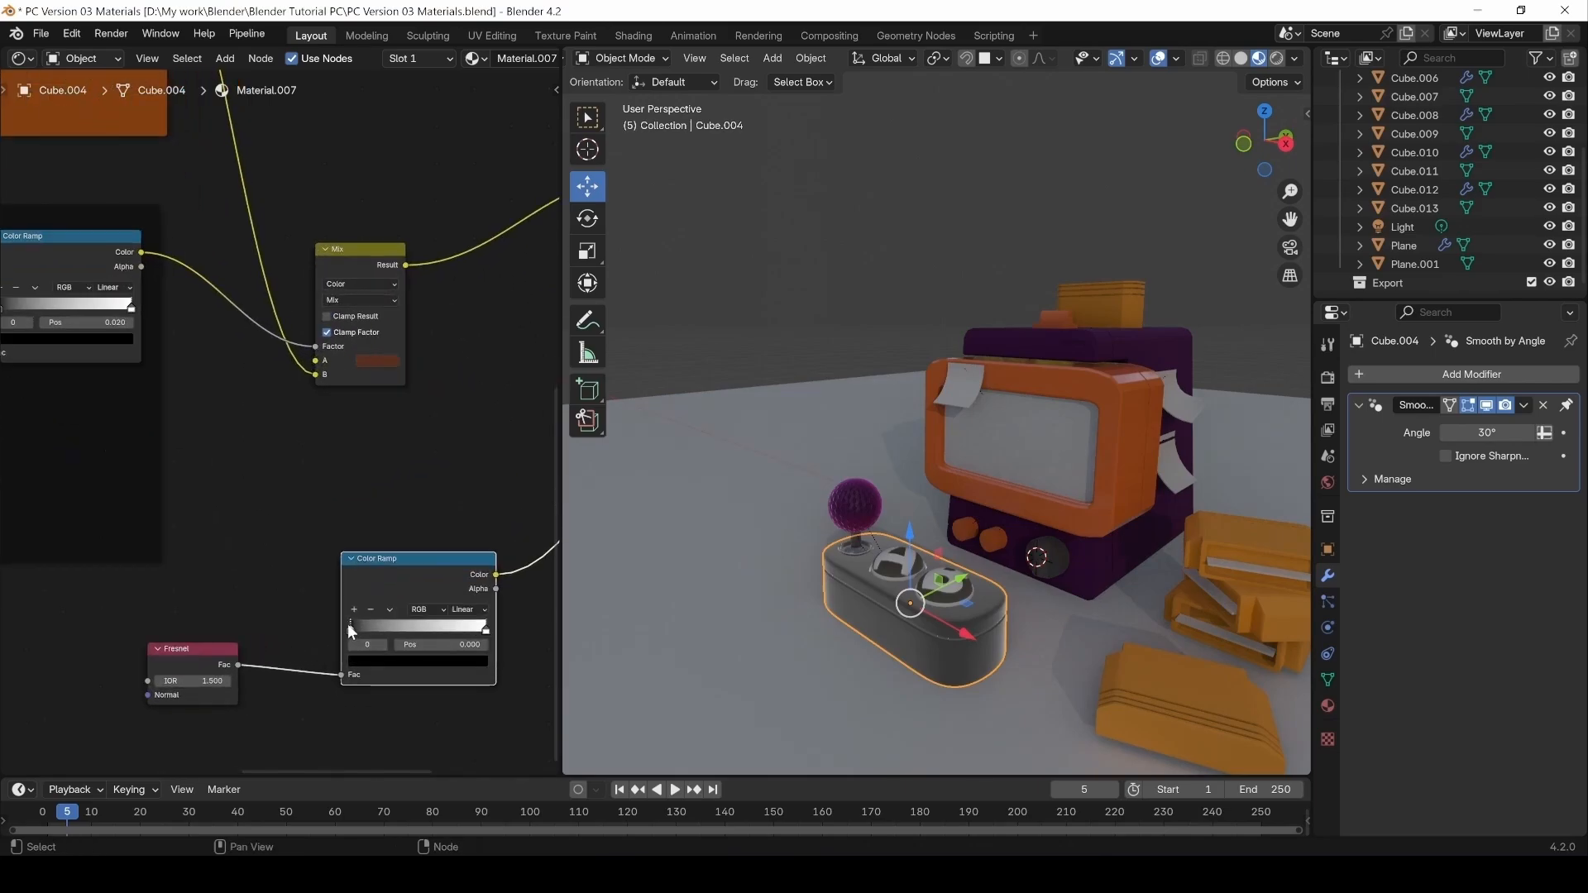
{"action": "mouse_move", "coordinate": [349, 629]}
{"action": "left_mouse_down"}
{"action": "mouse_move", "coordinate": [389, 626]}
{"action": "mouse_move", "coordinate": [365, 632]}
{"action": "left_mouse_up"}
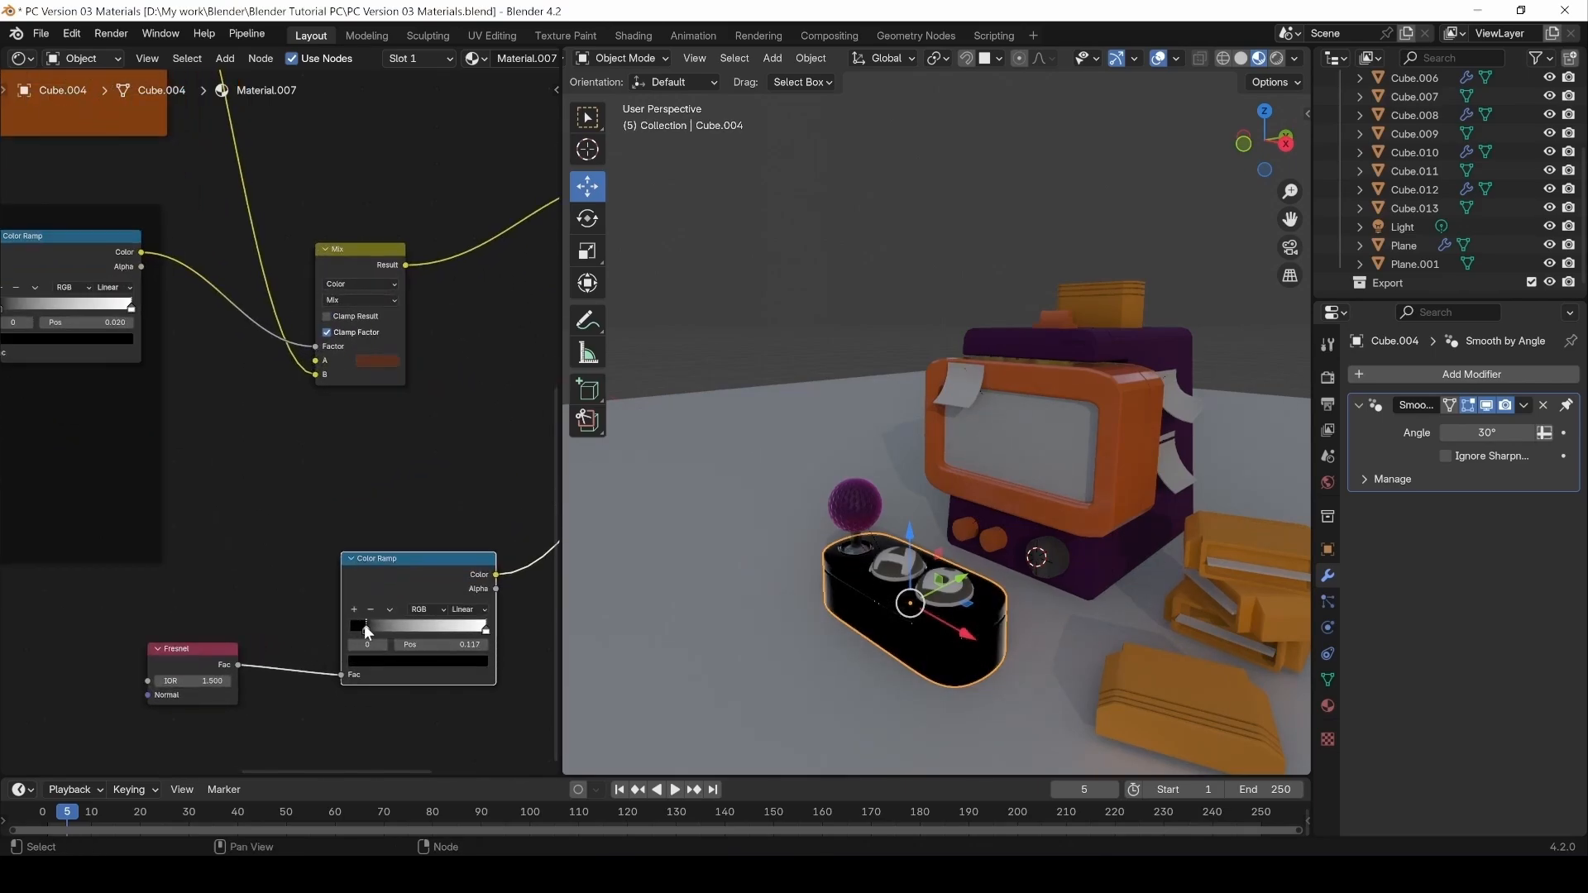
{"action": "left_click_drag", "start_coordinate": [486, 630], "coordinate": [367, 628]}
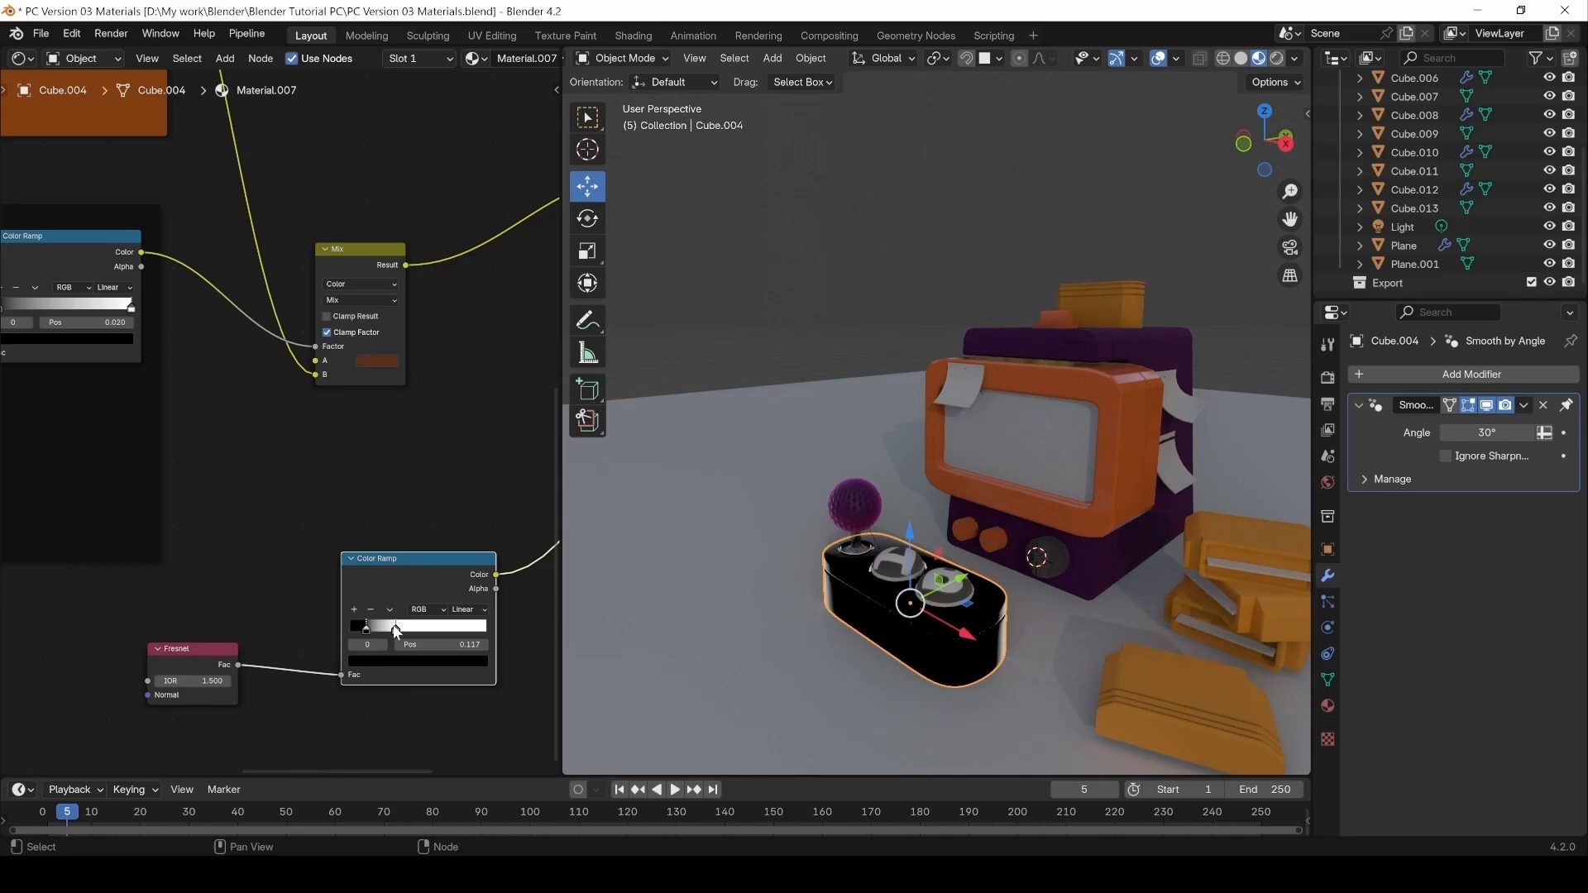
{"action": "middle_click_drag", "start_coordinate": [944, 530], "coordinate": [819, 536]}
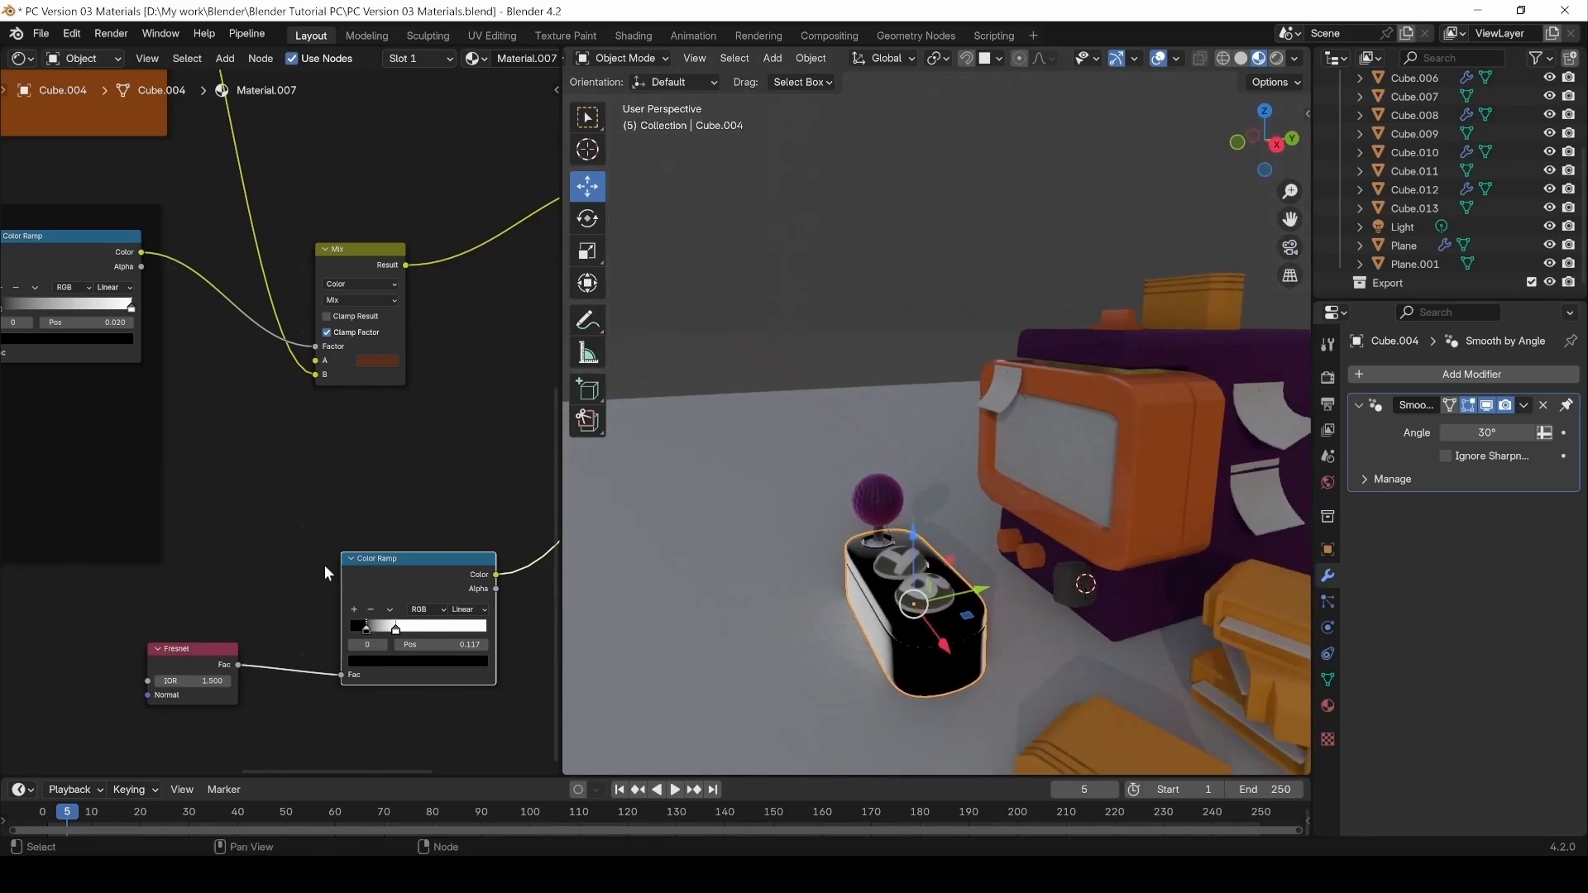
{"action": "scroll", "coordinate": [246, 630], "scroll_direction": "down", "scroll_amount": 1}
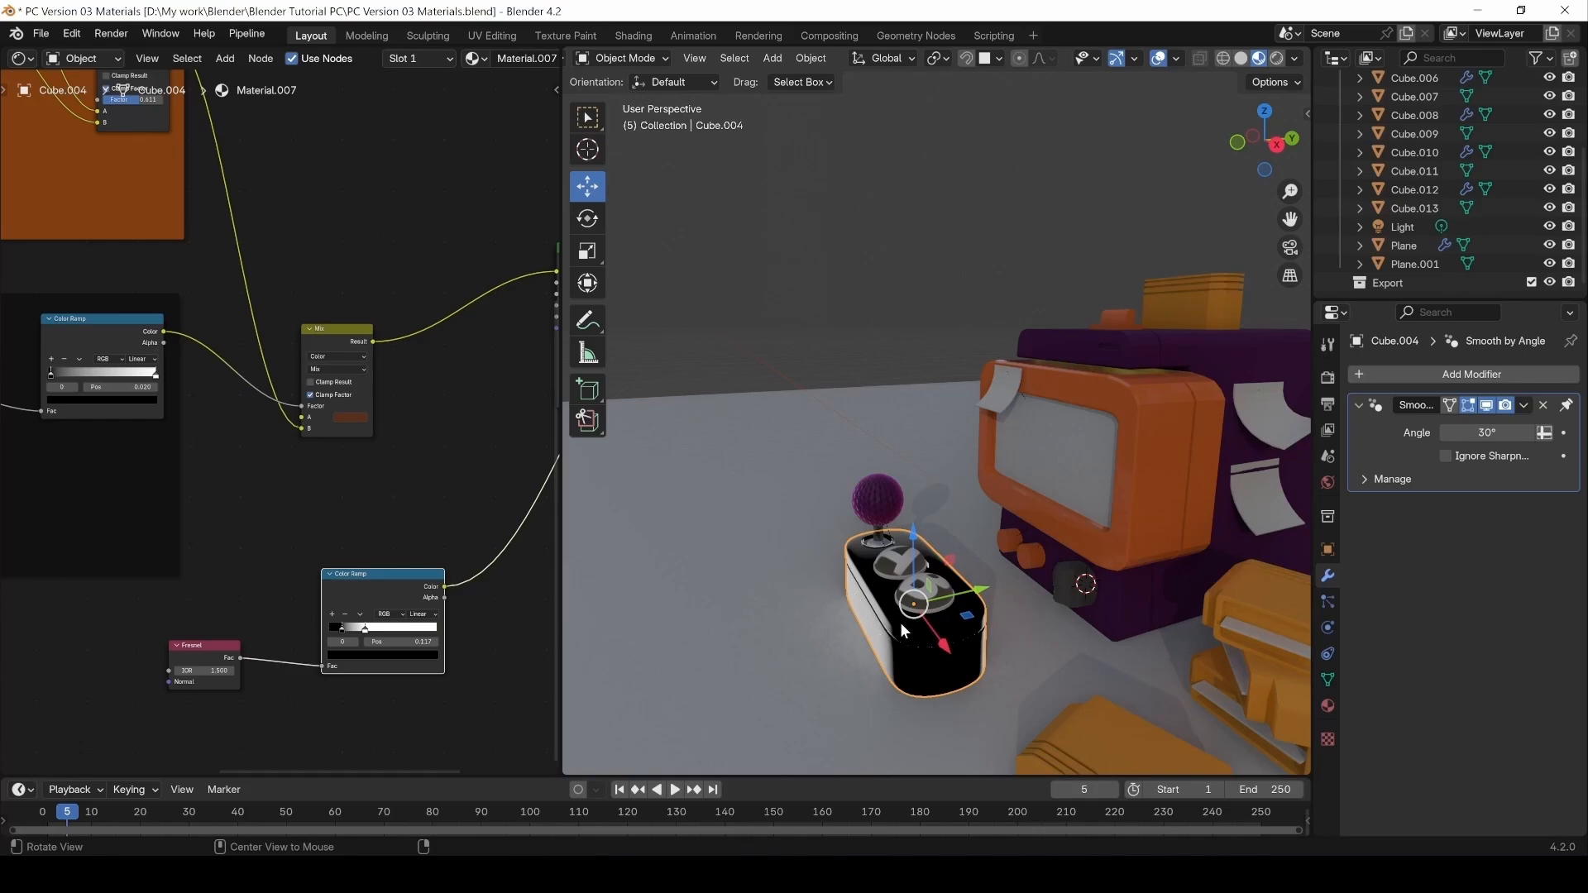
{"action": "left_click_drag", "start_coordinate": [900, 624], "coordinate": [823, 569], "text": "alt"}
{"action": "middle_click_drag", "start_coordinate": [320, 609], "coordinate": [425, 561]}
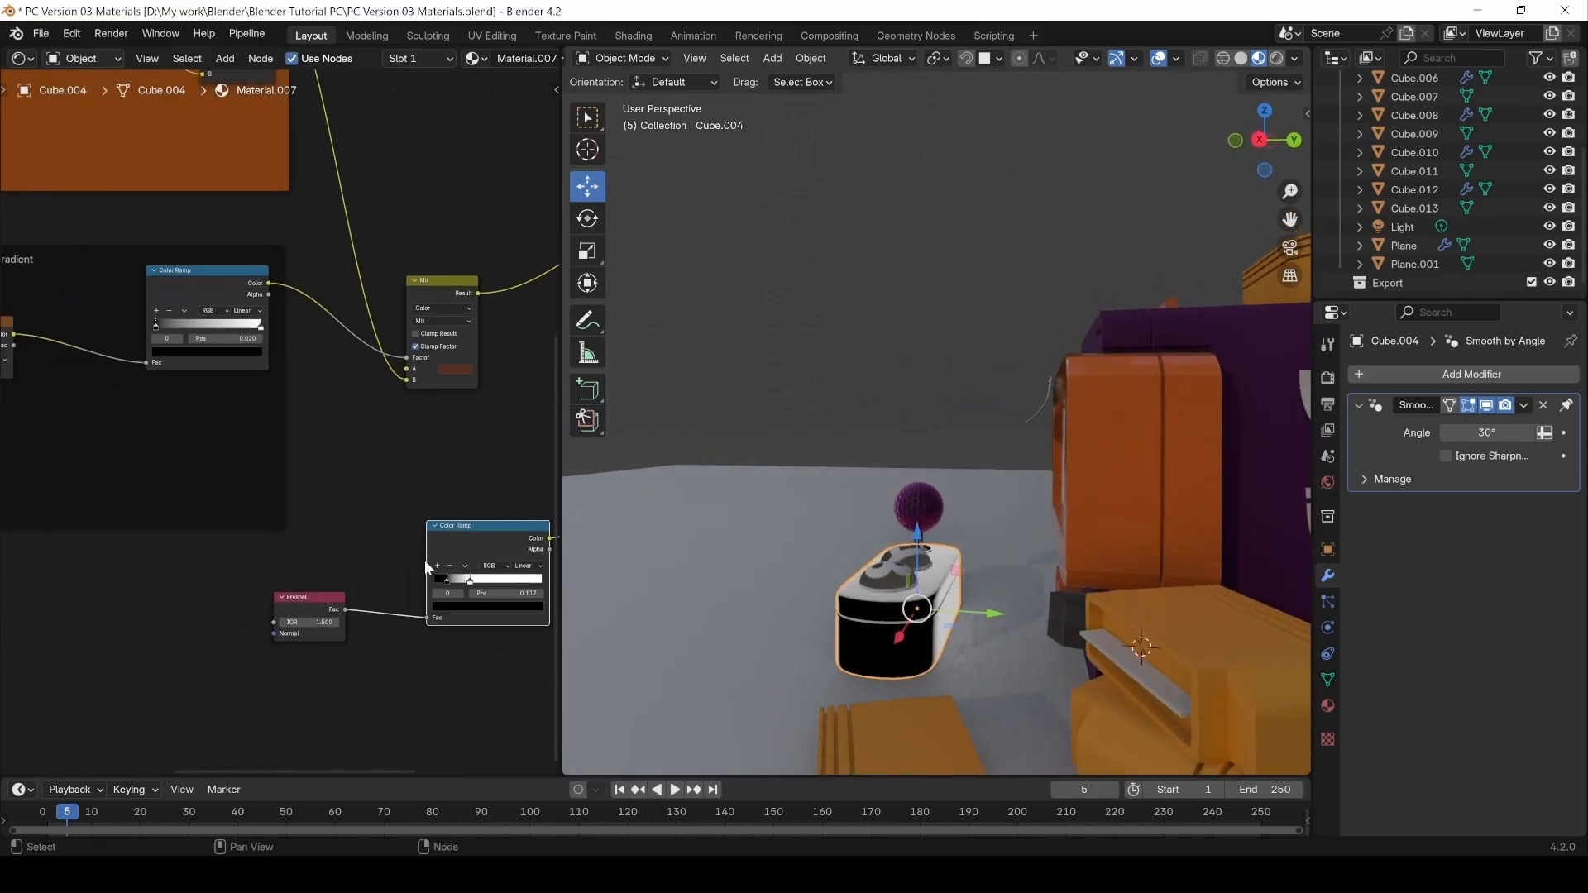
Move the Fresnel and its Color Ramp together further down below the Gradient frame.
{"action": "left_click_drag", "start_coordinate": [269, 501], "coordinate": [272, 533]}
{"action": "scroll", "coordinate": [320, 612], "scroll_direction": "down", "scroll_amount": 3}
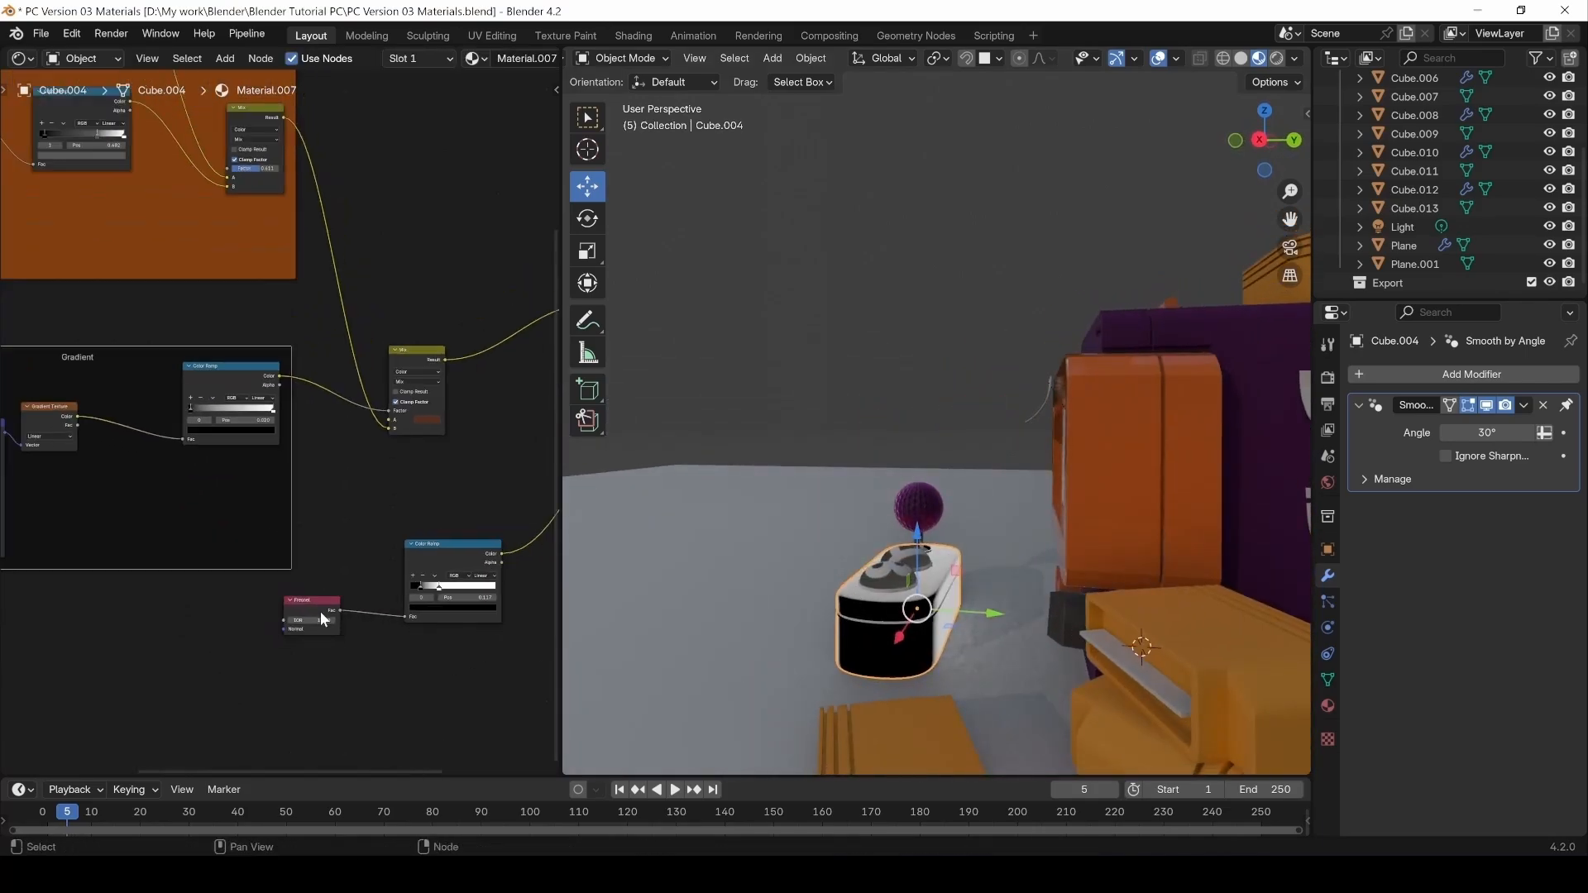
{"action": "left_click_drag", "start_coordinate": [329, 688], "coordinate": [383, 638]}
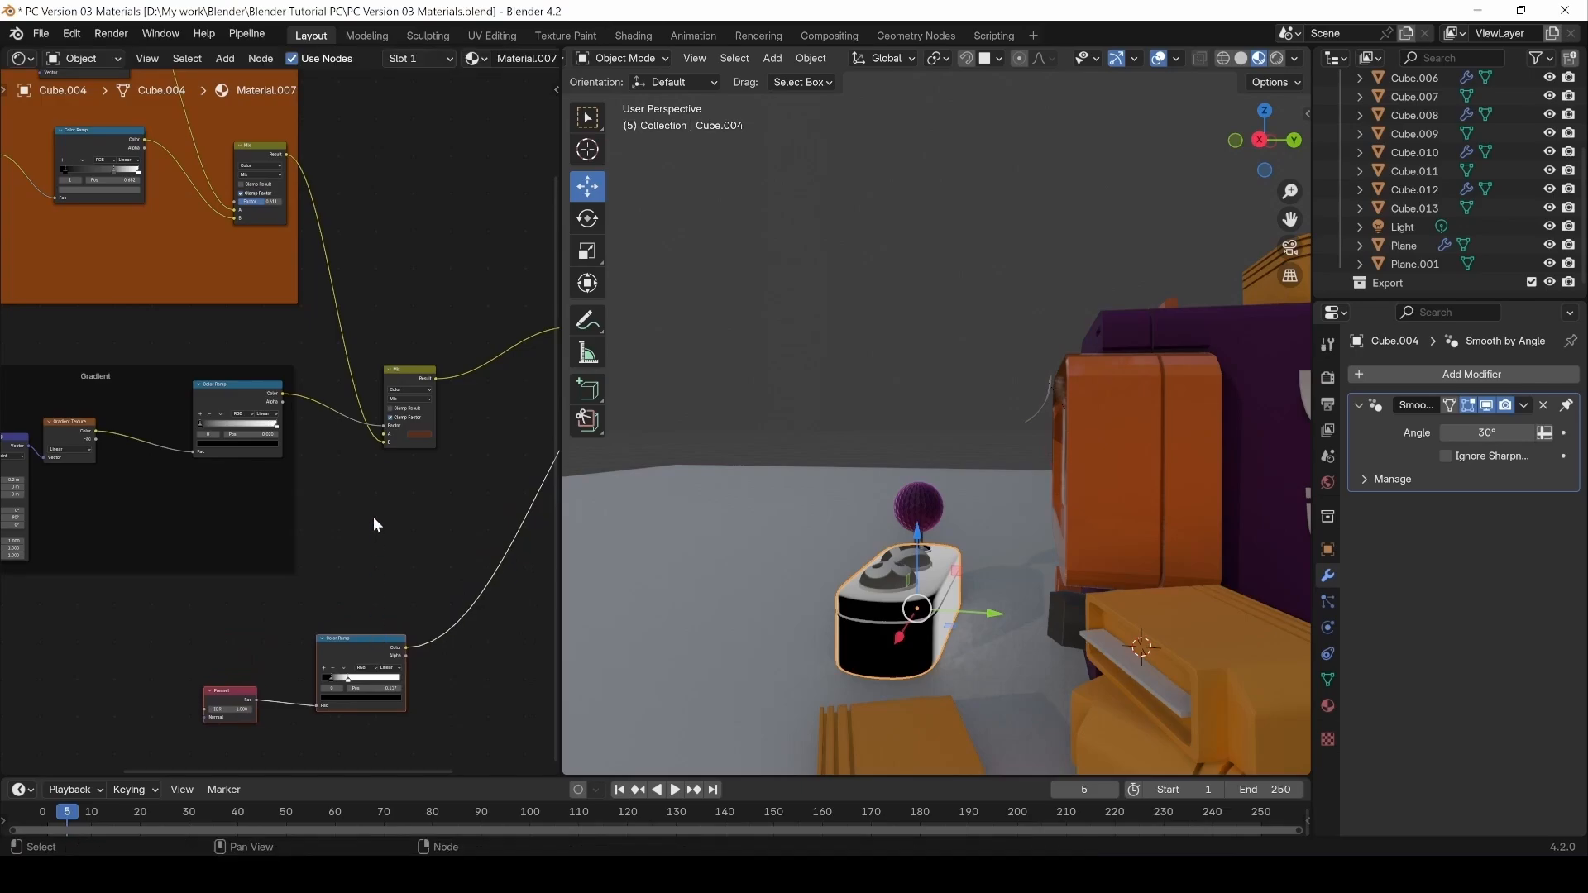
{"action": "middle_click_drag", "start_coordinate": [370, 514], "coordinate": [369, 512]}
{"action": "middle_click_drag", "start_coordinate": [431, 412], "coordinate": [366, 420]}
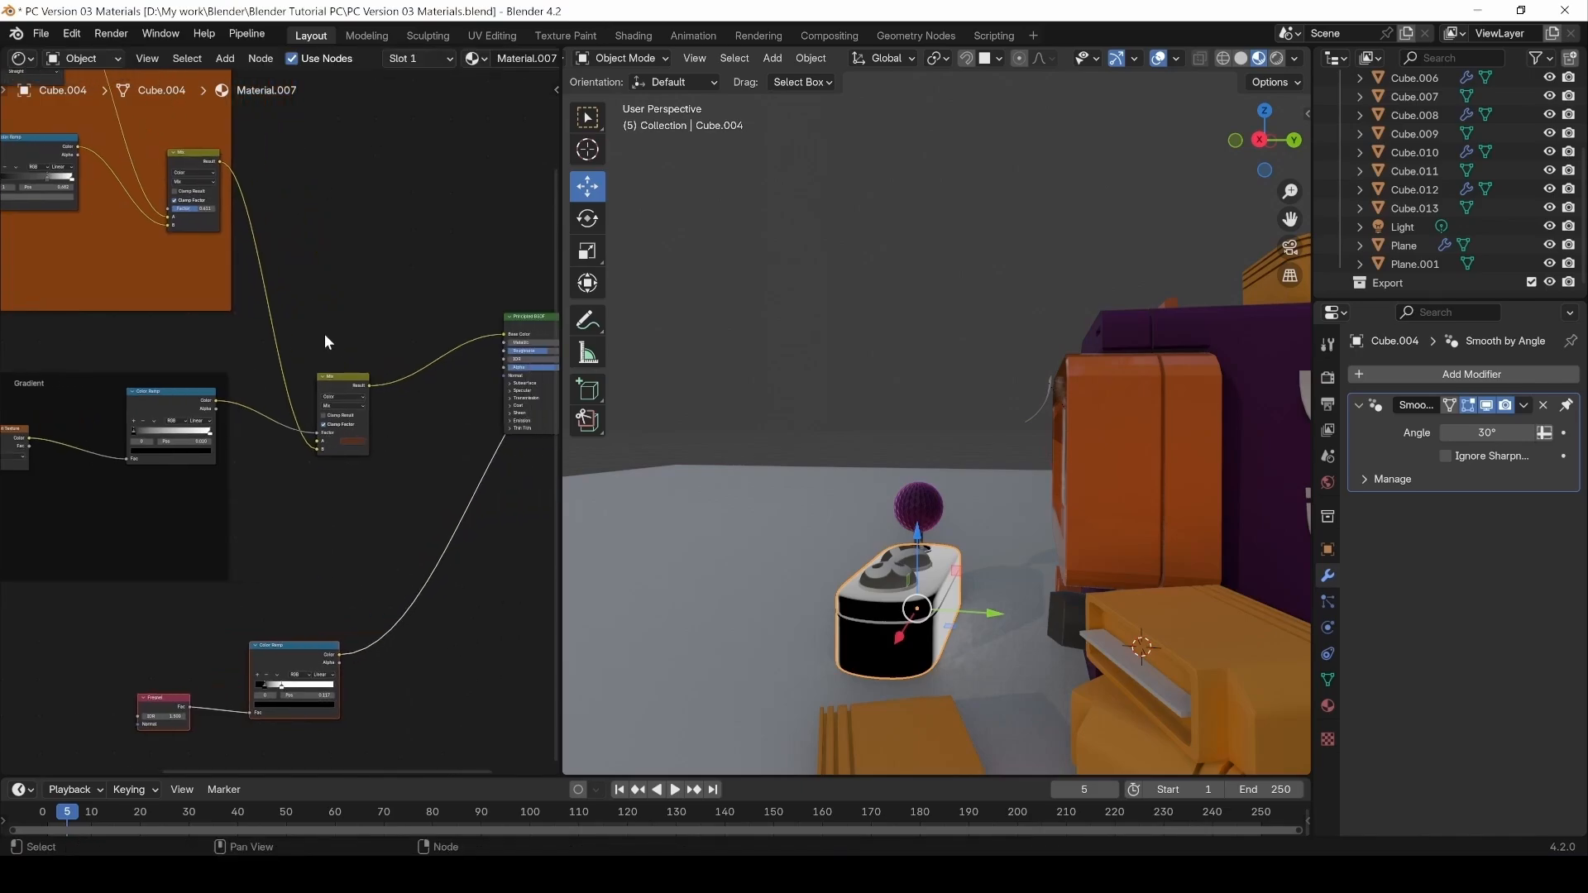
Restore the Principled BSDF as the material's surface output in place of the Fresnel preview.
{"action": "left_click_drag", "start_coordinate": [311, 301], "coordinate": [354, 503]}
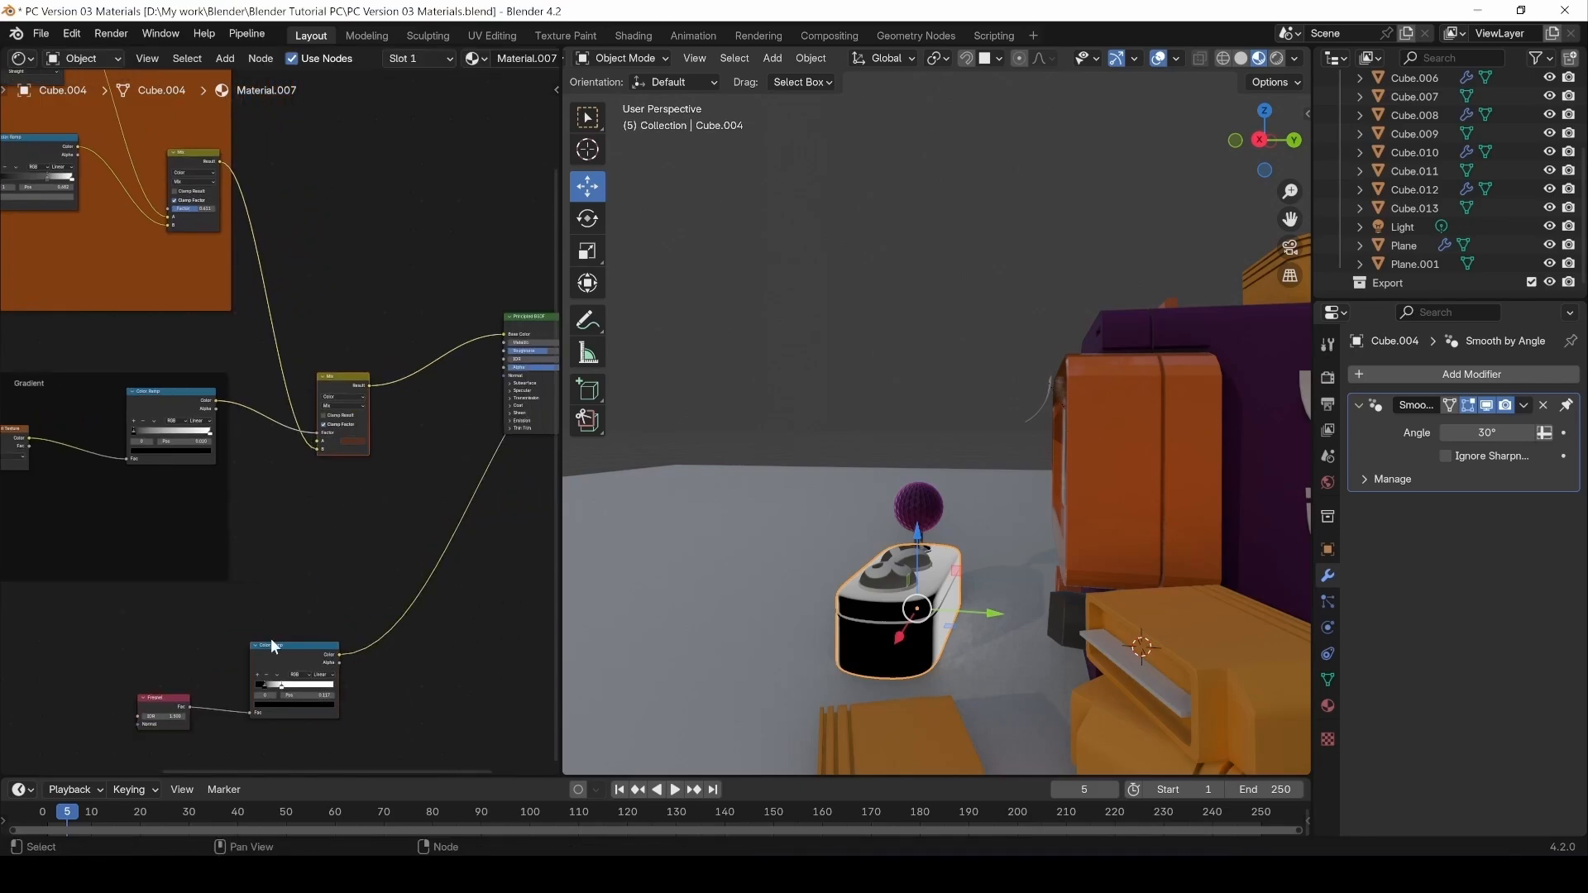
{"action": "middle_click_drag", "start_coordinate": [522, 402], "coordinate": [379, 423]}
{"action": "left_click", "coordinate": [394, 345], "text": "ctrl+shift"}
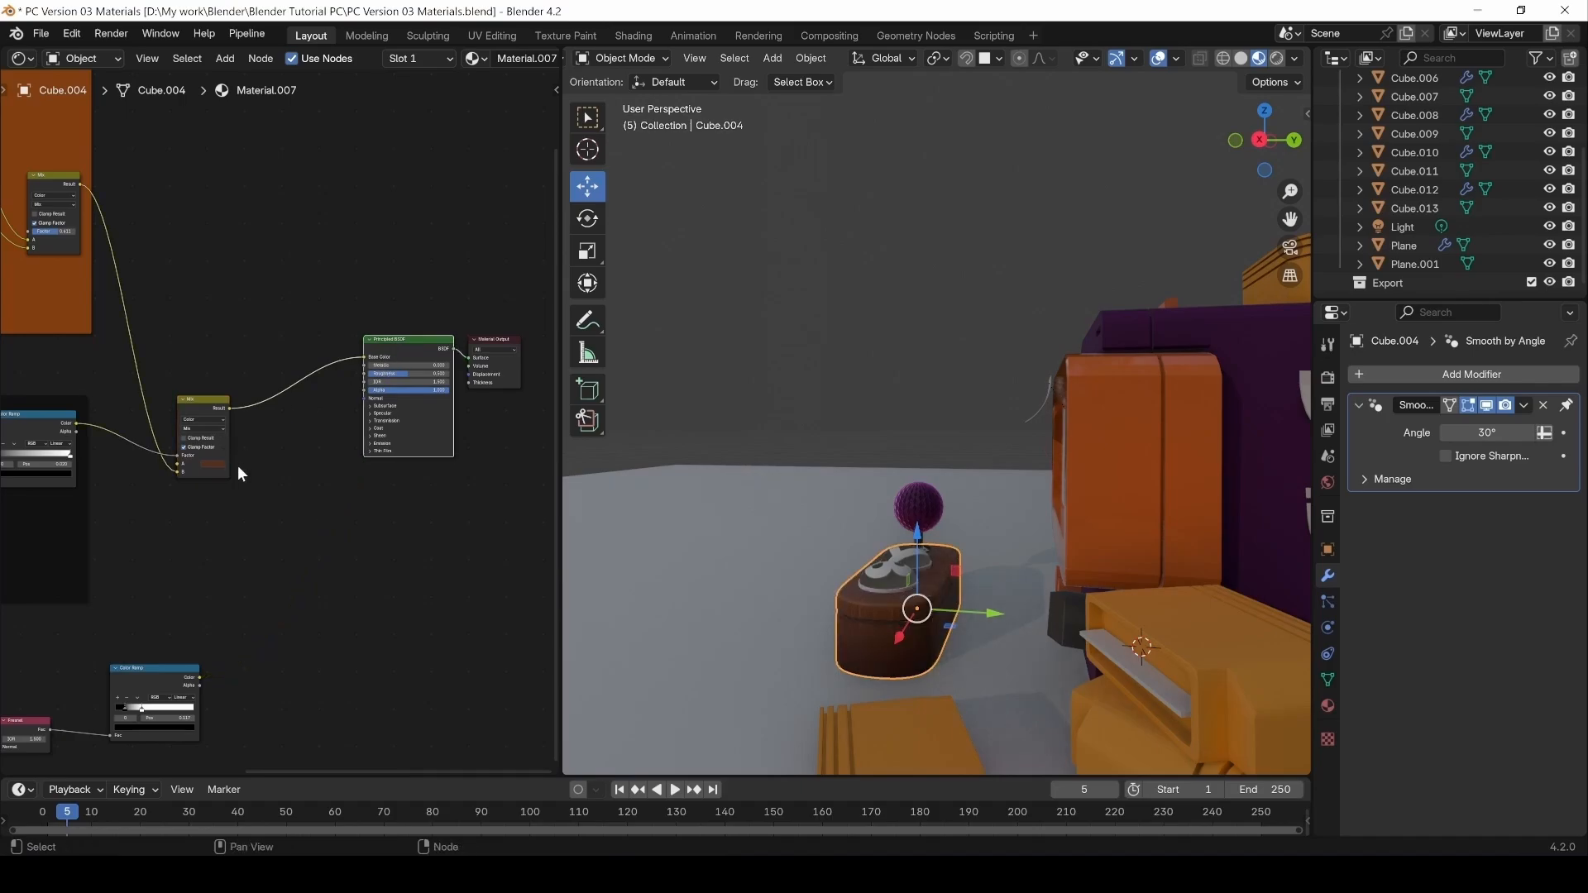
{"action": "middle_click_drag", "start_coordinate": [177, 417], "coordinate": [271, 401]}
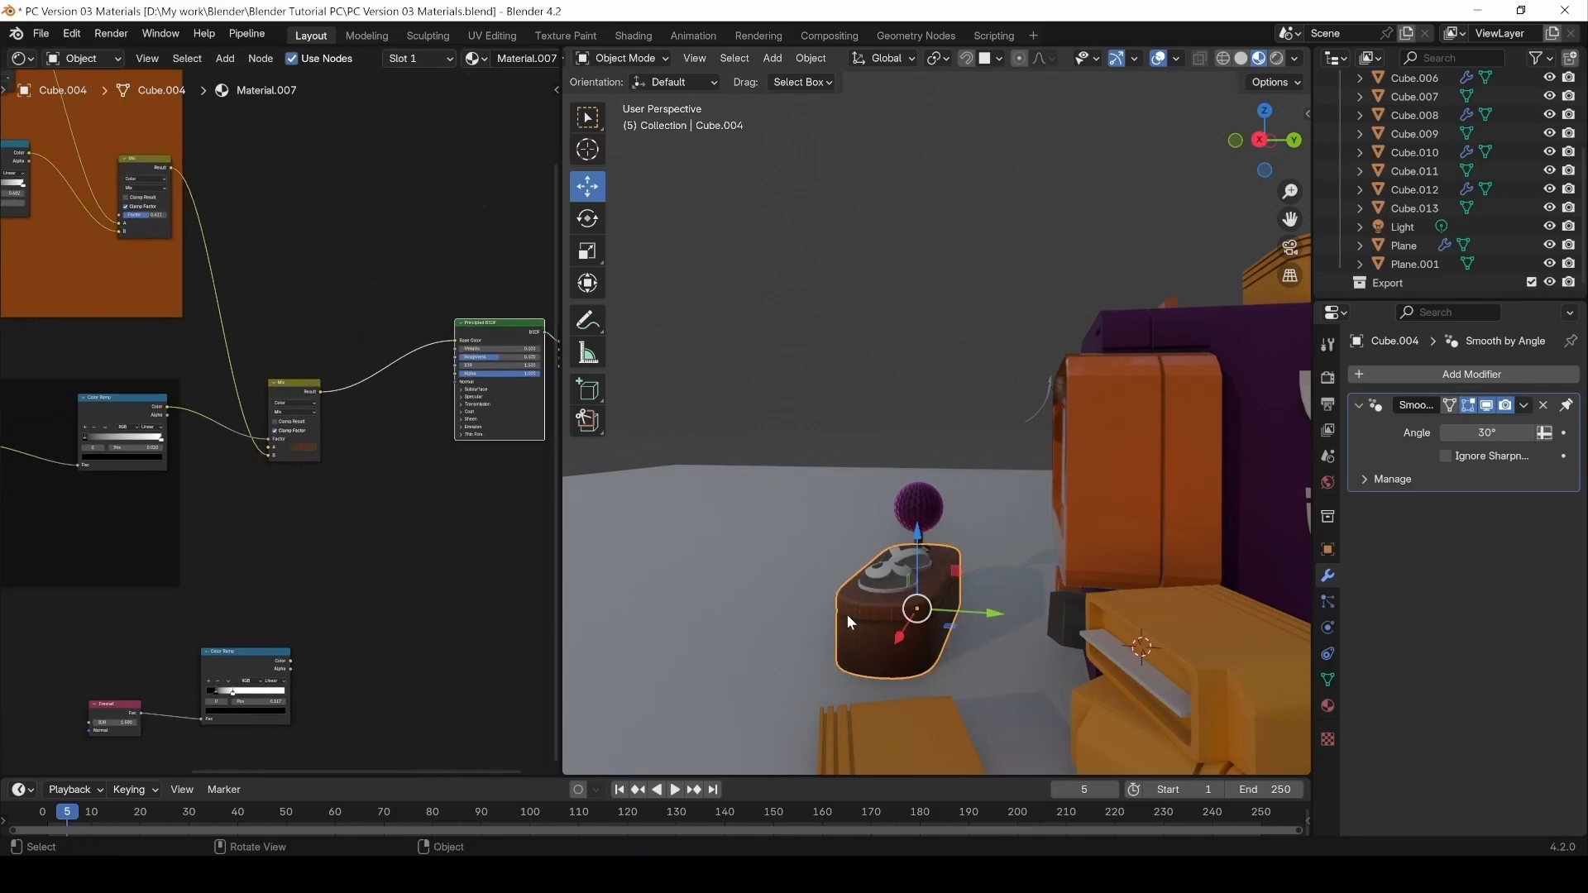
Add a Mix Color node between the gradient Mix and the Principled BSDF, and nudge the gradient Mix slightly up.
{"action": "left_click_drag", "start_coordinate": [301, 633], "coordinate": [92, 748]}
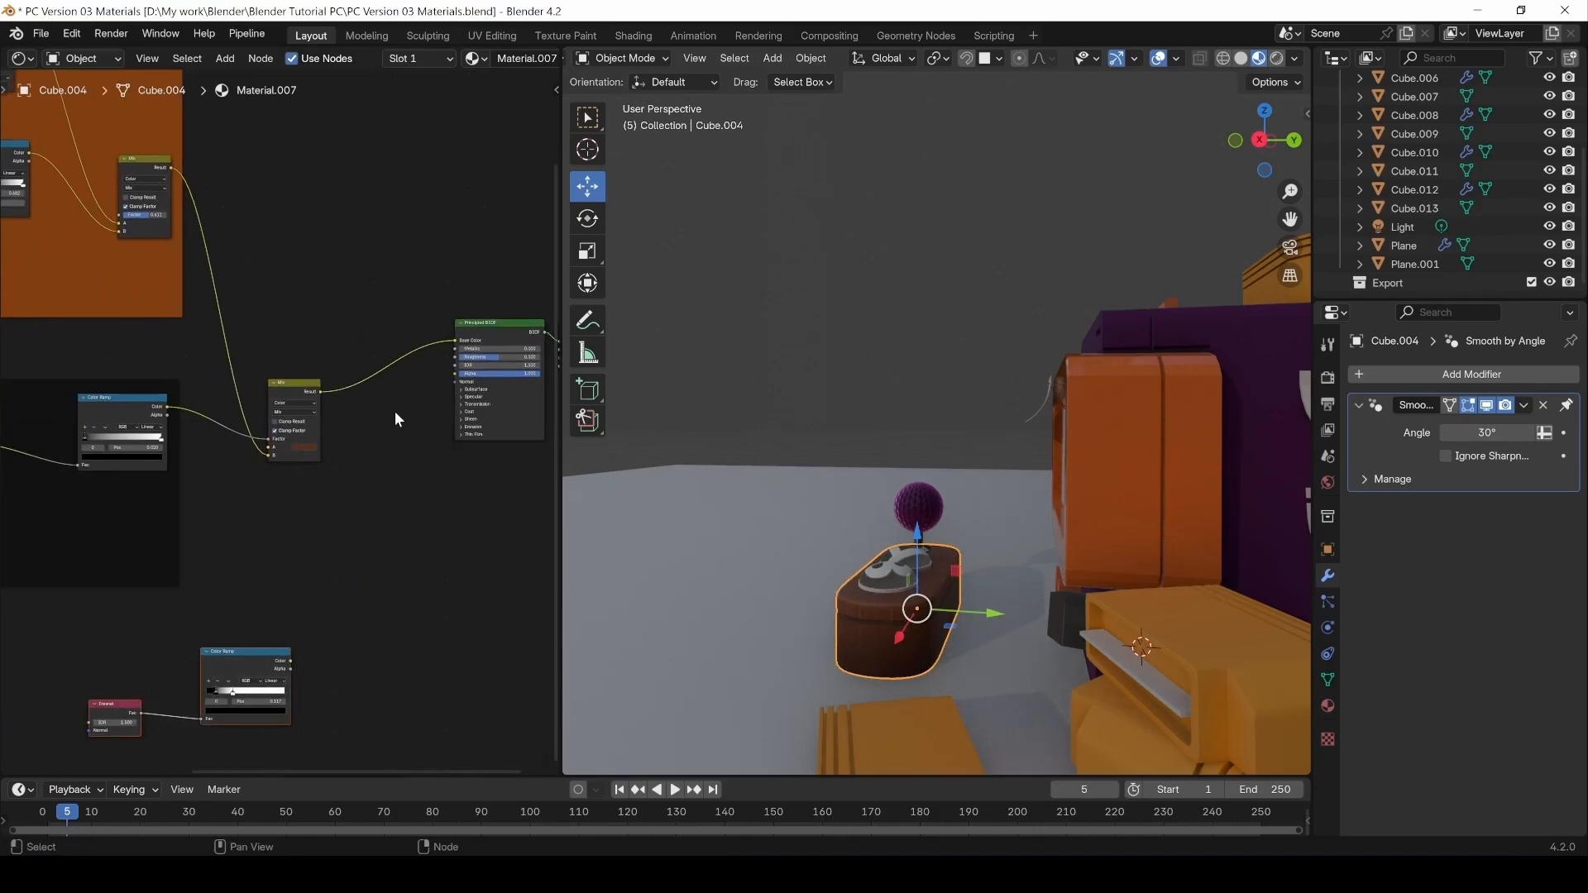
{"action": "left_click", "coordinate": [349, 529]}
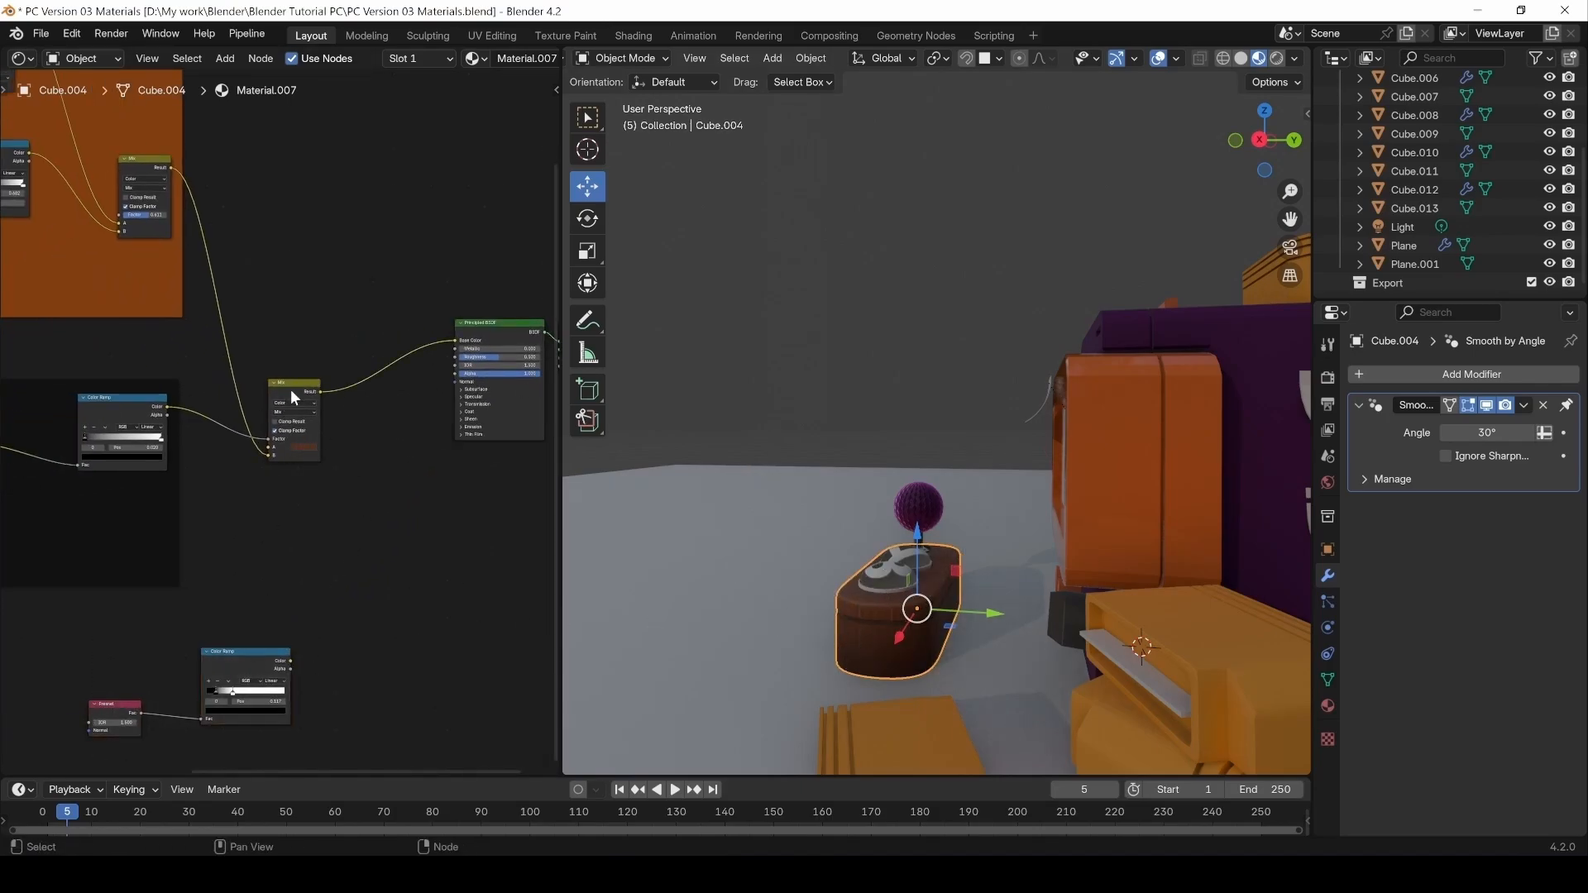
{"action": "key", "text": "shift+a"}
{"action": "left_click", "coordinate": [346, 554]}
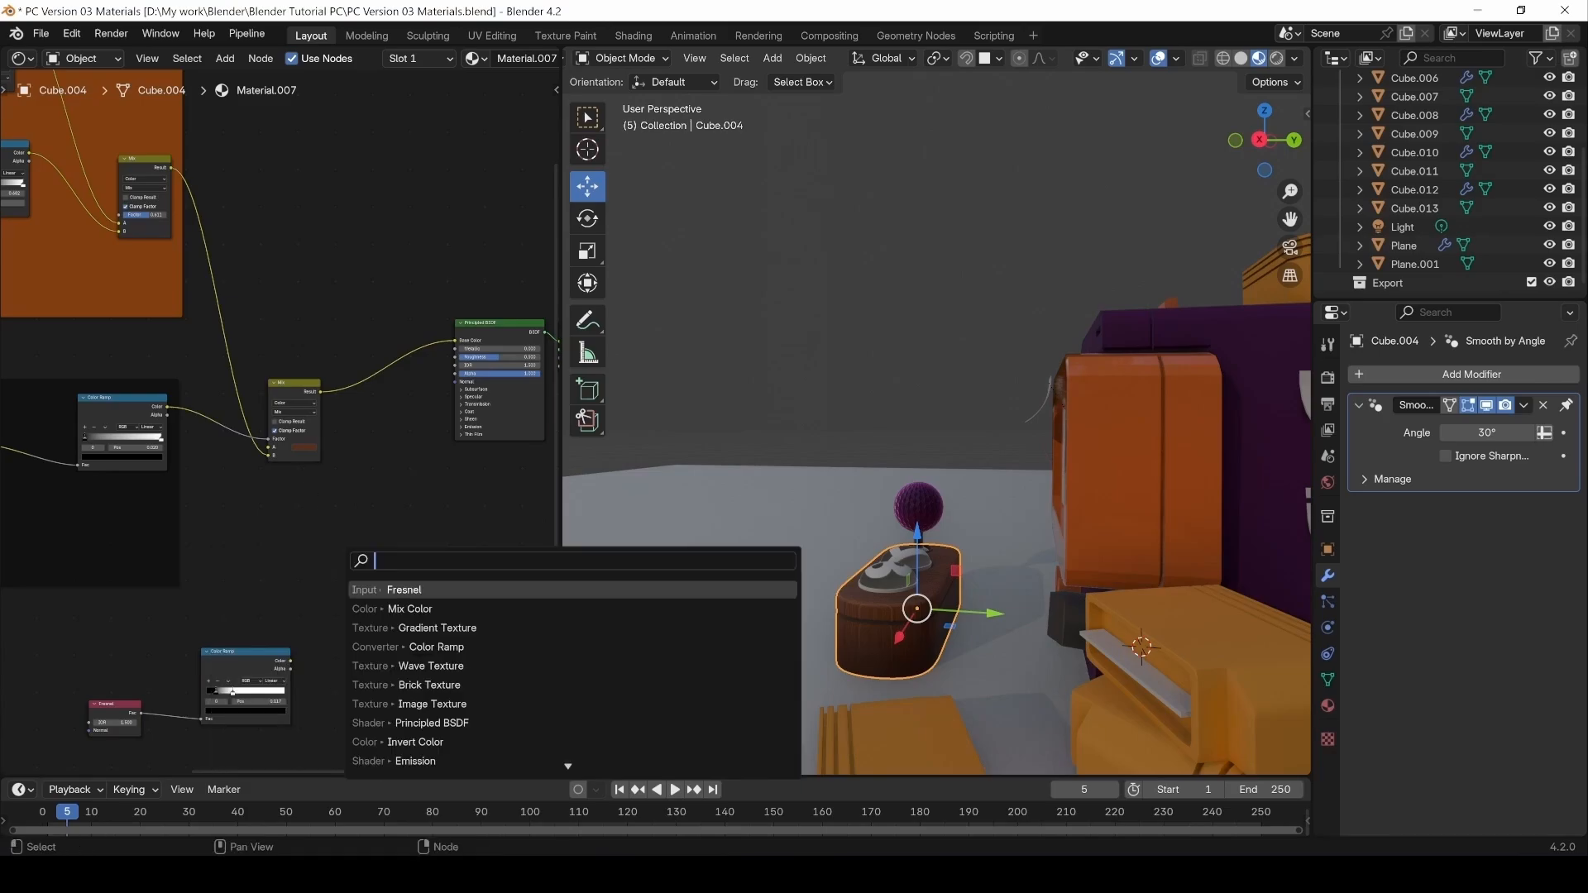
{"action": "type", "text": "Mix color"}
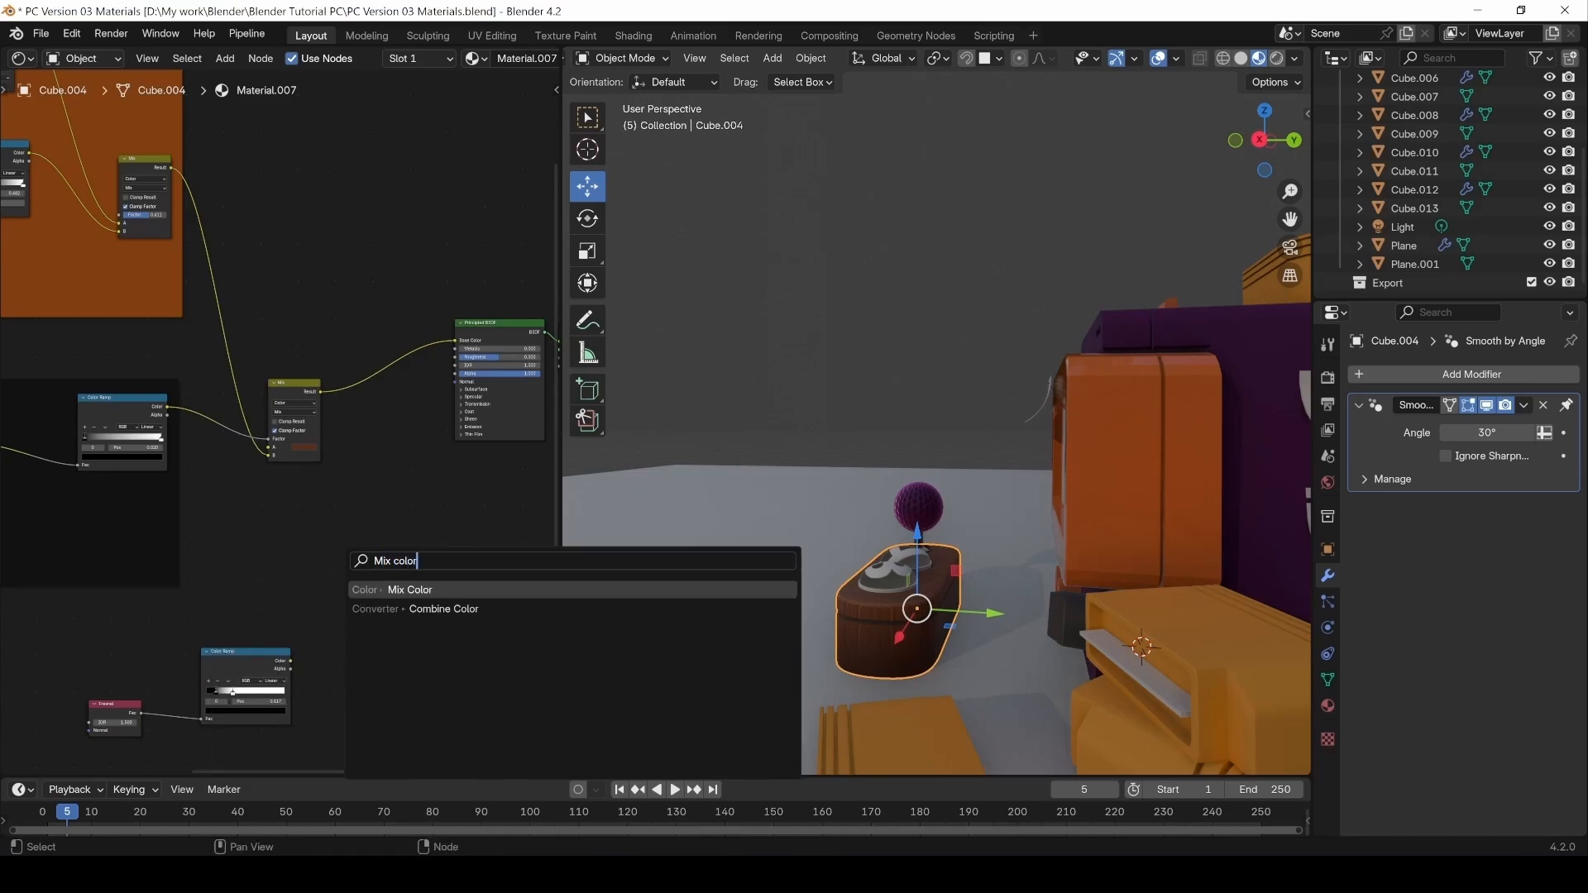
{"action": "key", "text": "Return"}
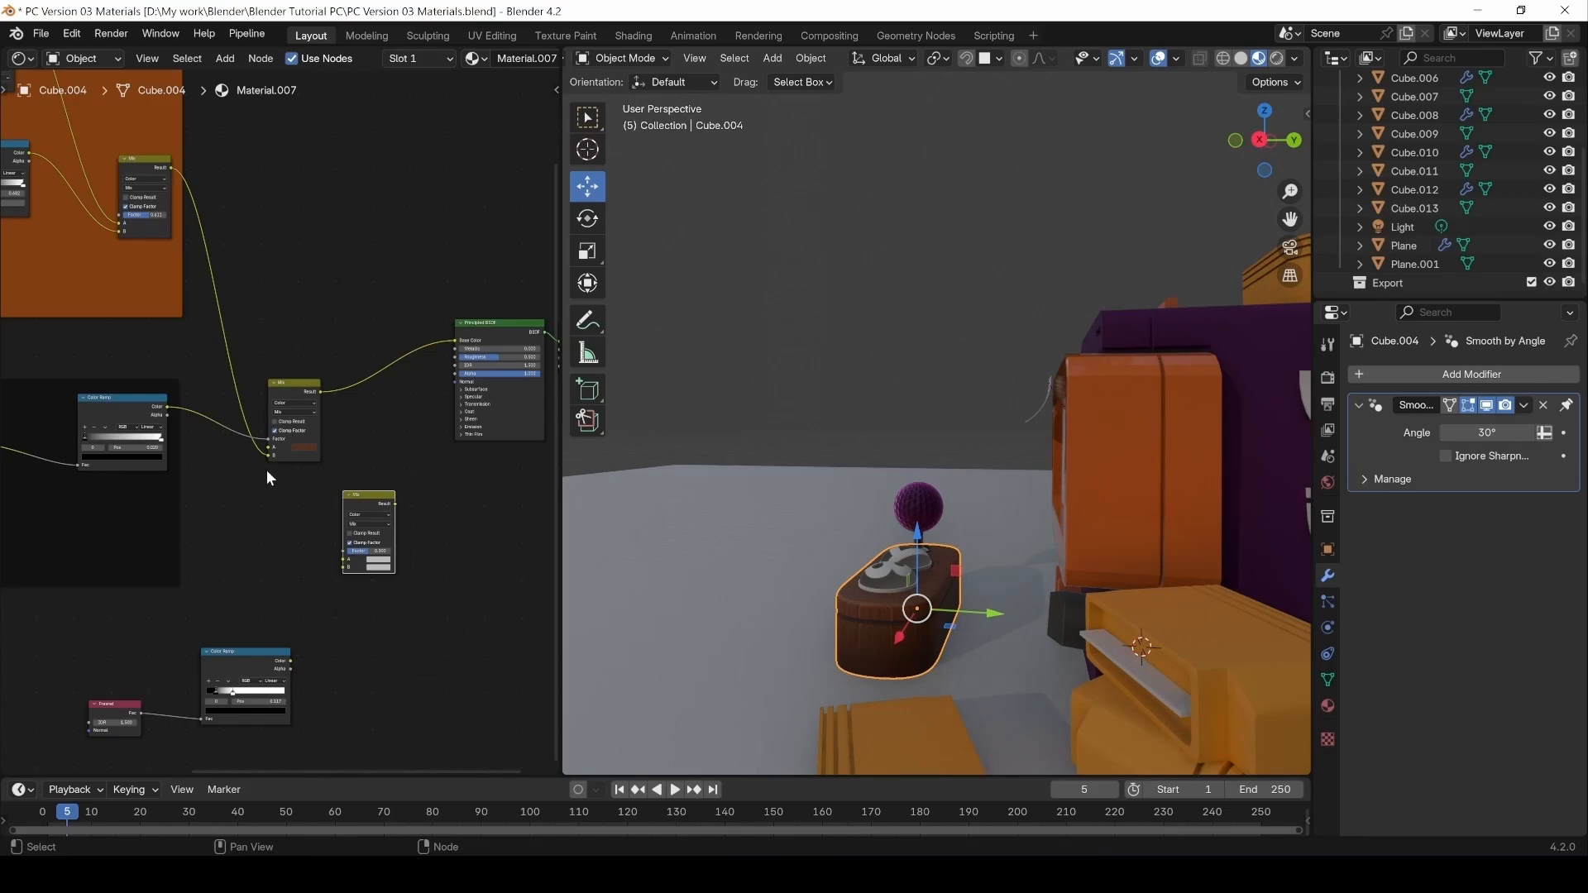
{"action": "left_click", "coordinate": [375, 495]}
{"action": "middle_click_drag", "start_coordinate": [329, 418], "coordinate": [358, 446]}
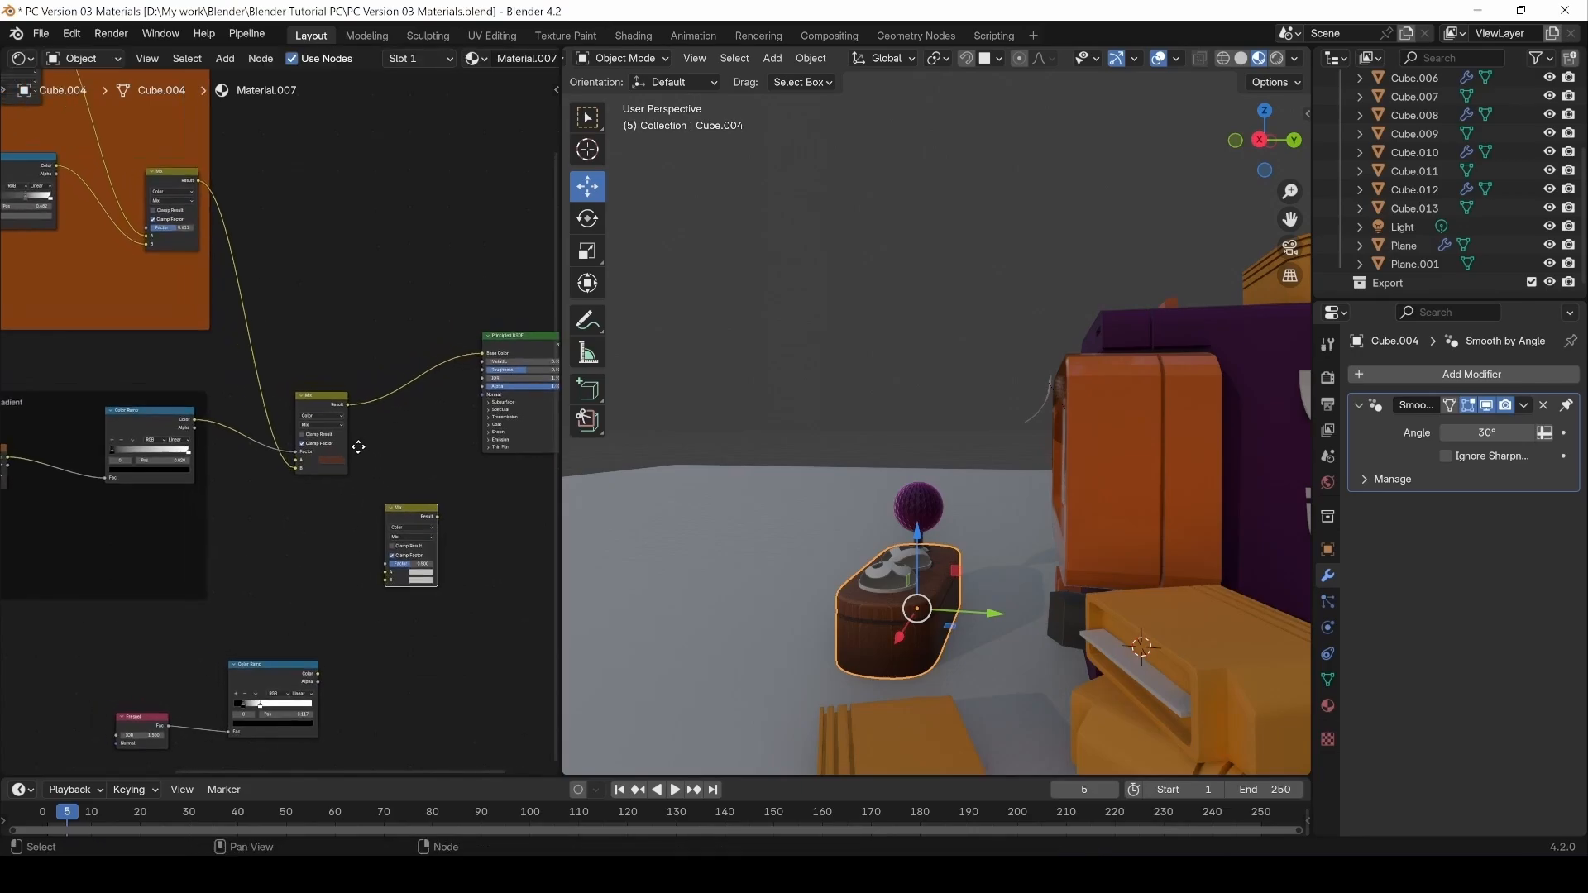
{"action": "left_click_drag", "start_coordinate": [336, 407], "coordinate": [336, 400]}
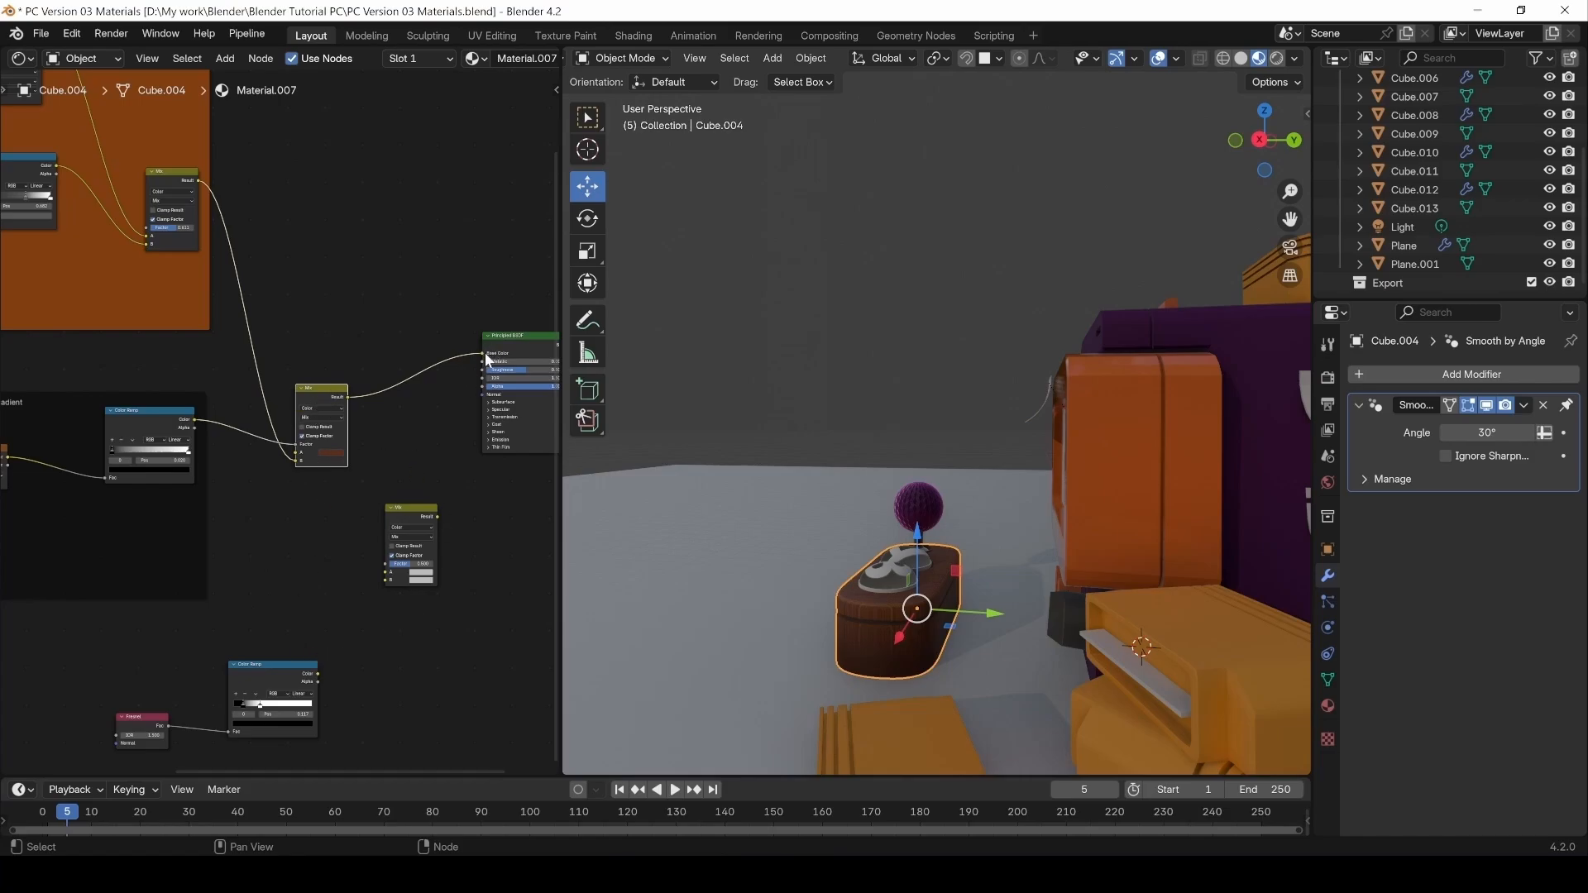
Wire the gradient Mix into the new Mix's A, the Fresnel Color Ramp into its Factor, and its Result into Base Color.
{"action": "left_click_drag", "start_coordinate": [485, 356], "coordinate": [448, 359]}
{"action": "left_click_drag", "start_coordinate": [324, 513], "coordinate": [387, 577]}
{"action": "left_click_drag", "start_coordinate": [318, 673], "coordinate": [386, 570]}
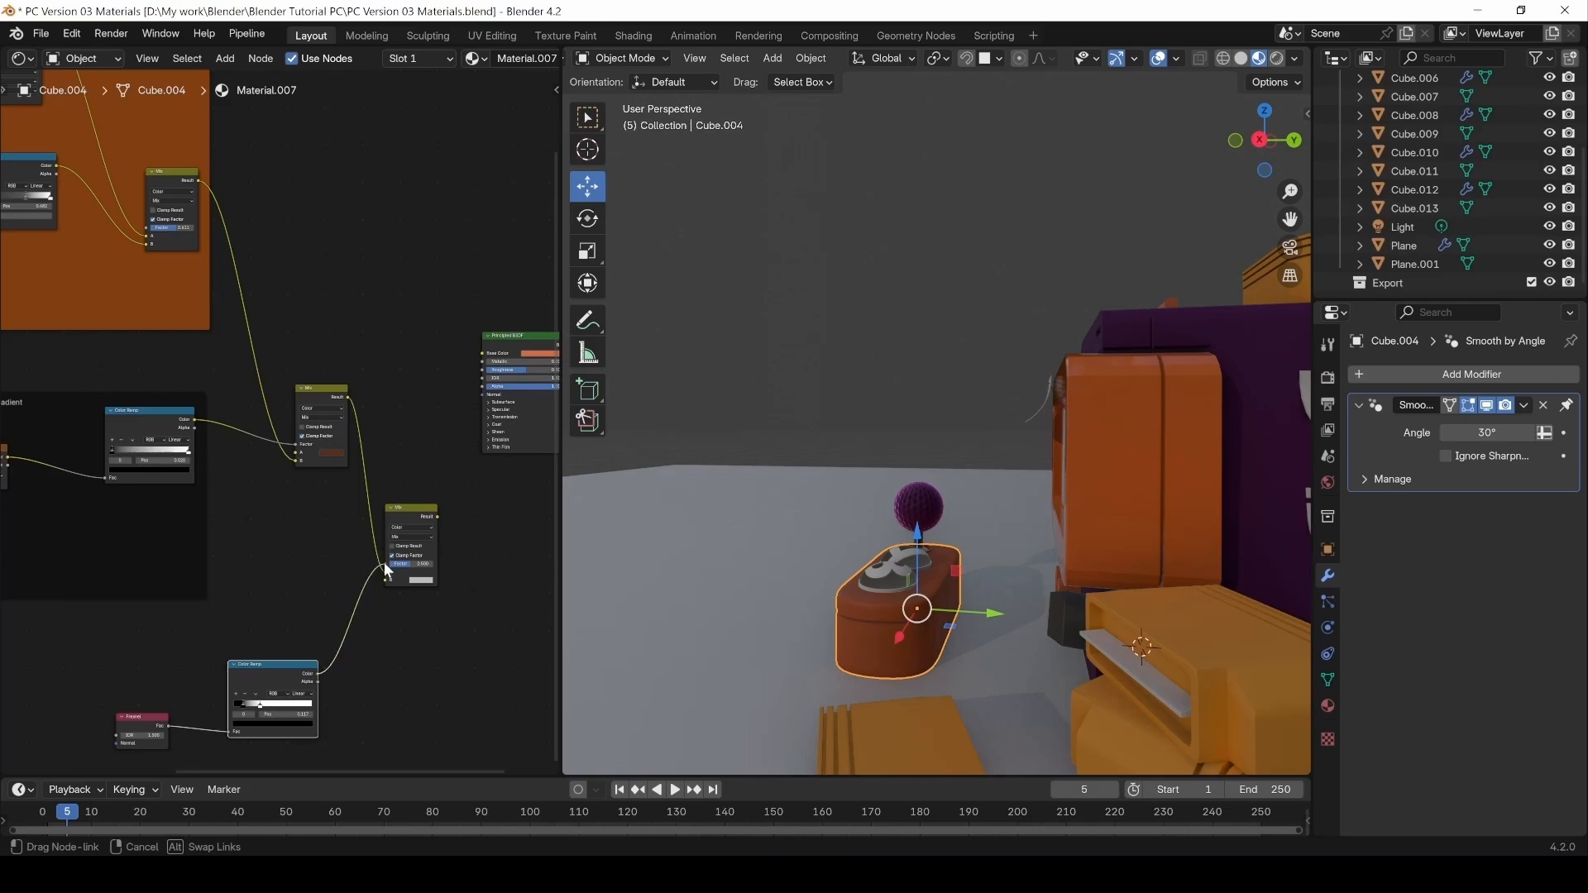
{"action": "left_click_drag", "start_coordinate": [437, 518], "coordinate": [483, 353]}
Set the new Mix node's B color to red, deselect the joystick base, and check the tinted edges.
{"action": "mouse_move", "coordinate": [973, 595]}
{"action": "middle_mouse_down"}
{"action": "mouse_move", "coordinate": [940, 618]}
{"action": "mouse_move", "coordinate": [1085, 632]}
{"action": "mouse_move", "coordinate": [934, 655]}
{"action": "mouse_move", "coordinate": [896, 617]}
{"action": "mouse_move", "coordinate": [965, 613]}
{"action": "middle_mouse_up"}
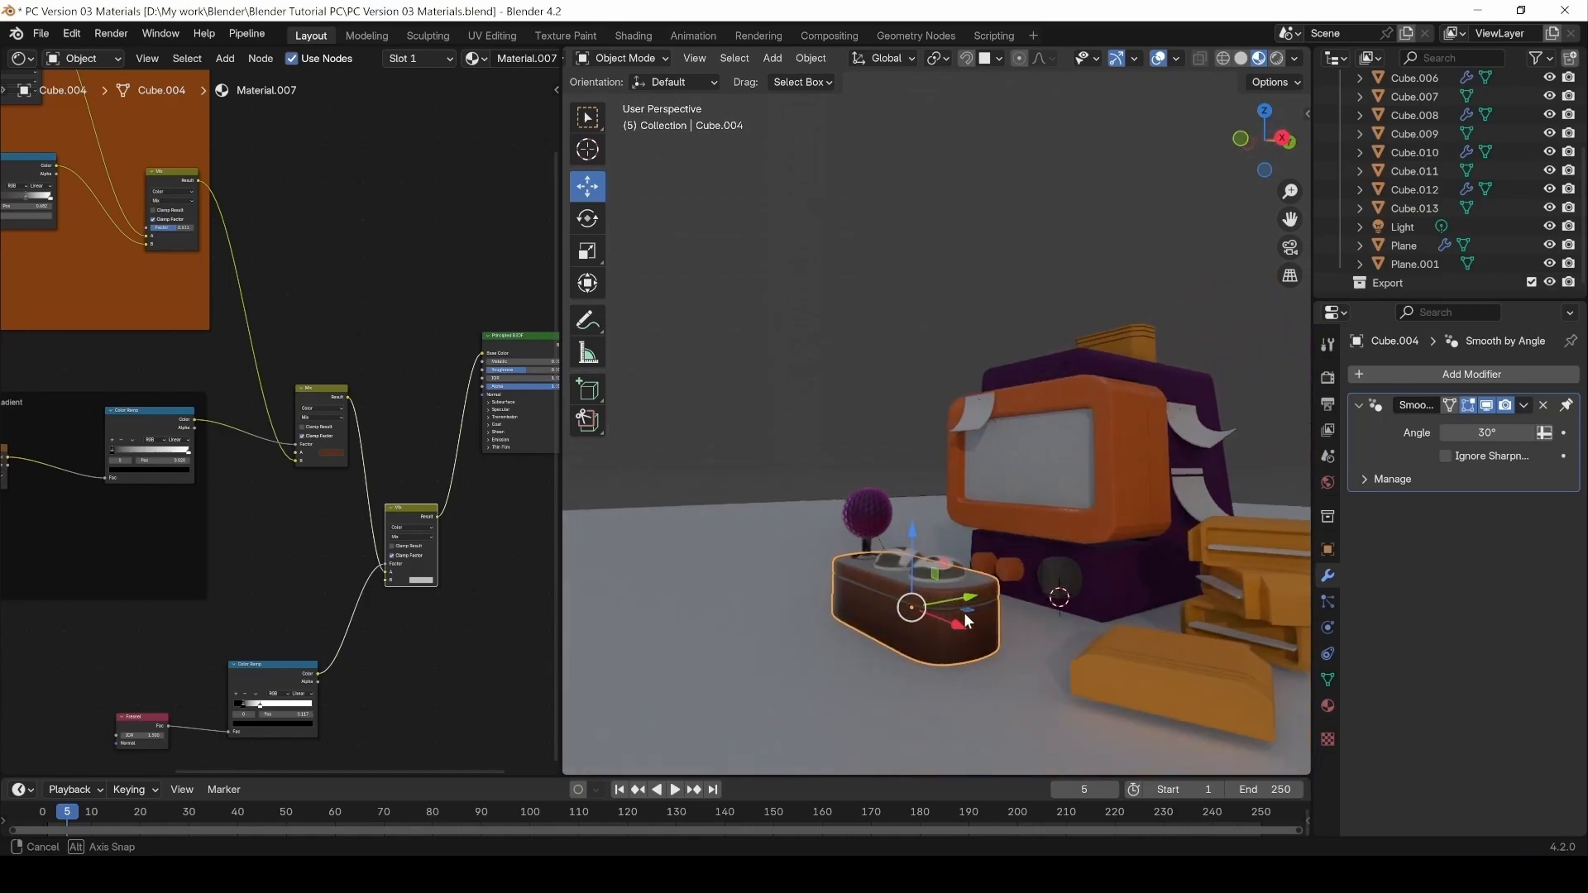
{"action": "scroll", "coordinate": [504, 625], "scroll_direction": "up", "scroll_amount": 2}
{"action": "left_click", "coordinate": [390, 569]}
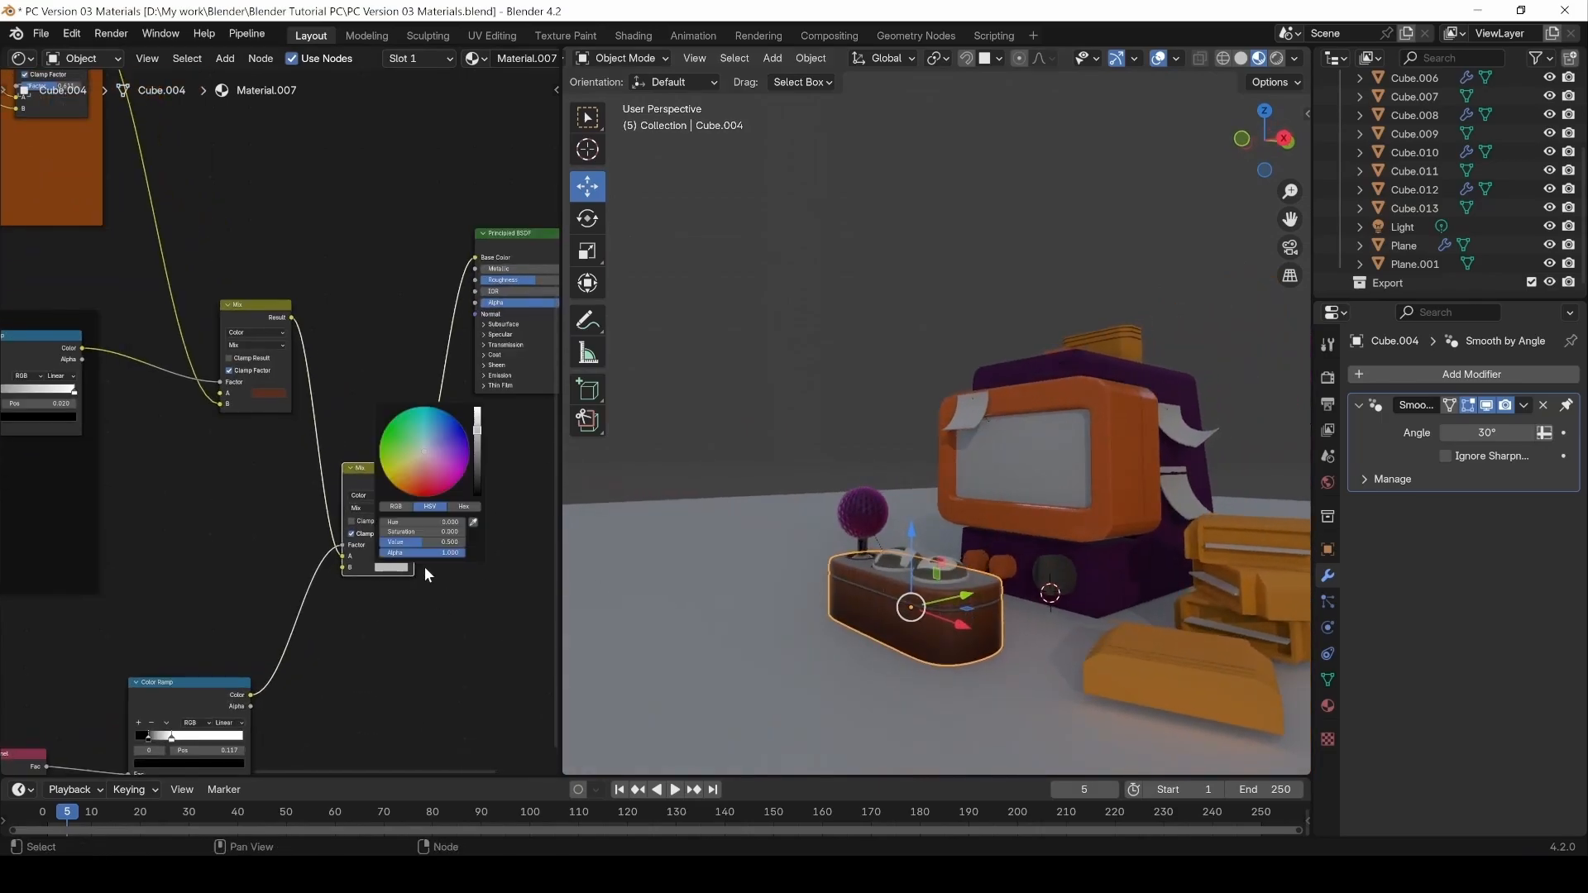
{"action": "left_click_drag", "start_coordinate": [440, 475], "coordinate": [414, 479]}
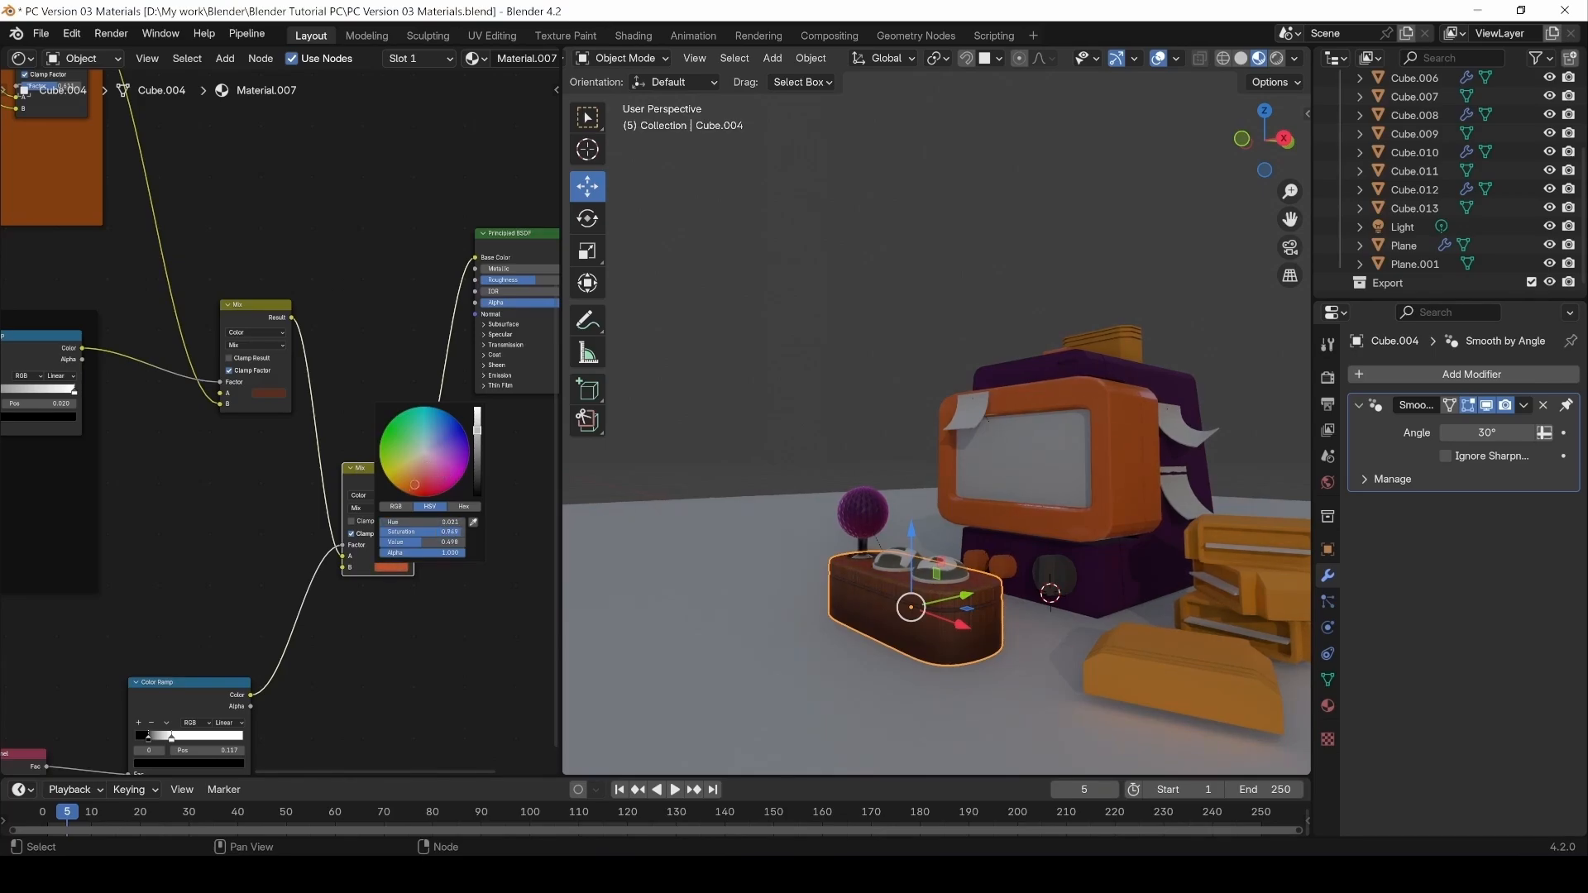
{"action": "left_click", "coordinate": [946, 318]}
{"action": "scroll", "coordinate": [882, 611], "scroll_direction": "up", "scroll_amount": 4}
{"action": "mouse_move", "coordinate": [960, 608]}
{"action": "middle_mouse_down"}
{"action": "mouse_move", "coordinate": [782, 606]}
{"action": "mouse_move", "coordinate": [787, 629]}
{"action": "mouse_move", "coordinate": [992, 631]}
{"action": "mouse_move", "coordinate": [951, 604]}
{"action": "middle_mouse_up"}
{"action": "scroll", "coordinate": [958, 627], "scroll_direction": "down", "scroll_amount": 3}
{"action": "scroll", "coordinate": [395, 593], "scroll_direction": "up", "scroll_amount": 3}
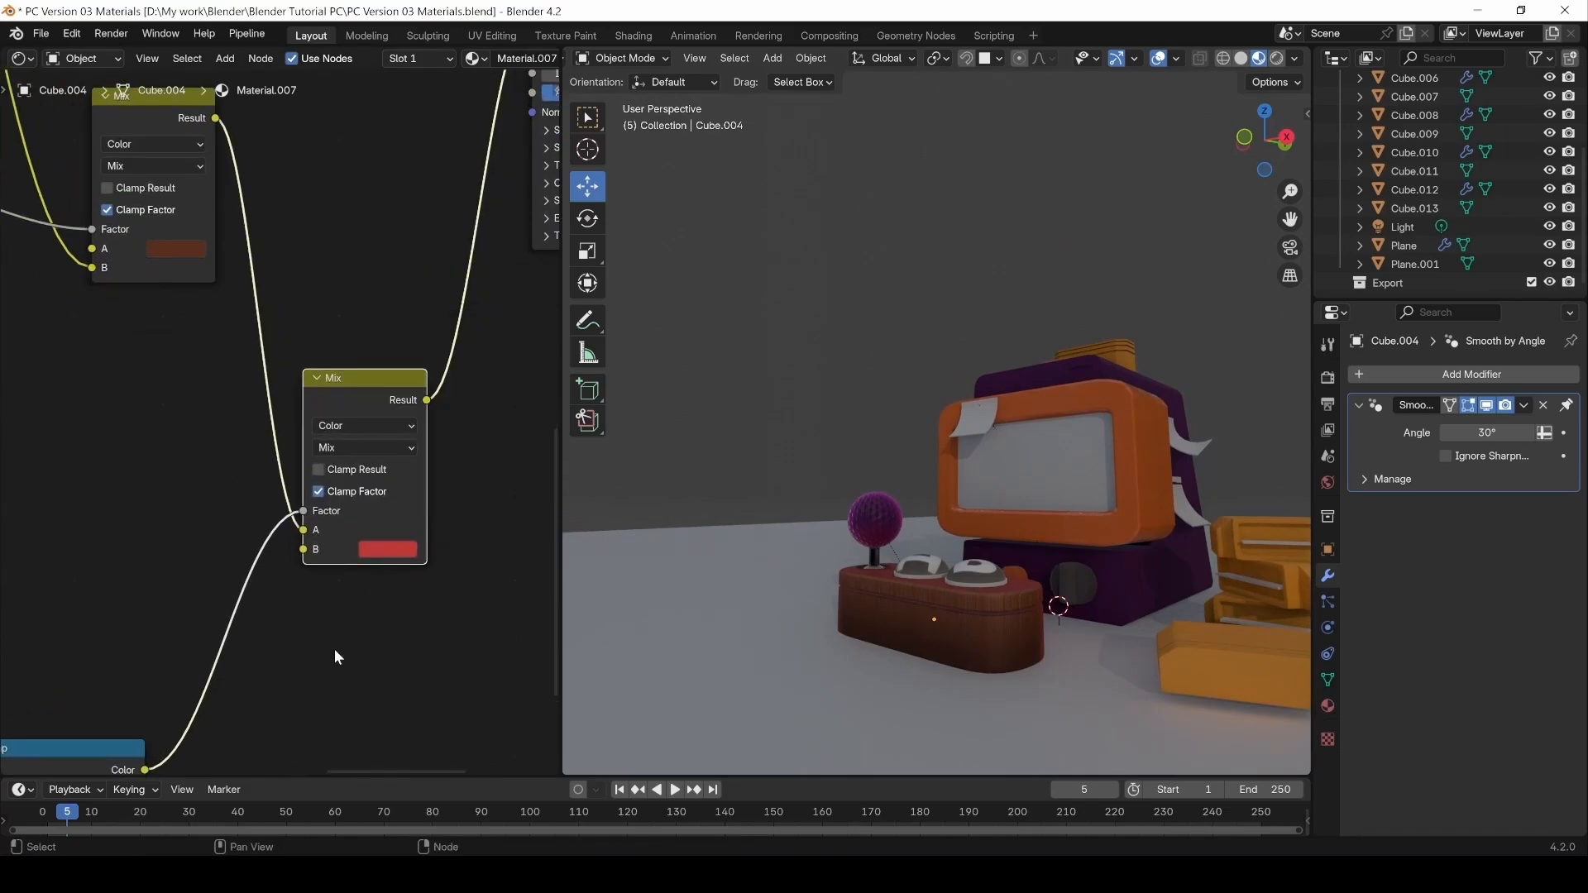
Widen the Fresnel Color Ramp by moving its black stop closer to the start and its white stop to 1.000, and preview it.
{"action": "middle_click_drag", "start_coordinate": [334, 649], "coordinate": [468, 434]}
{"action": "left_click_drag", "start_coordinate": [101, 632], "coordinate": [79, 635]}
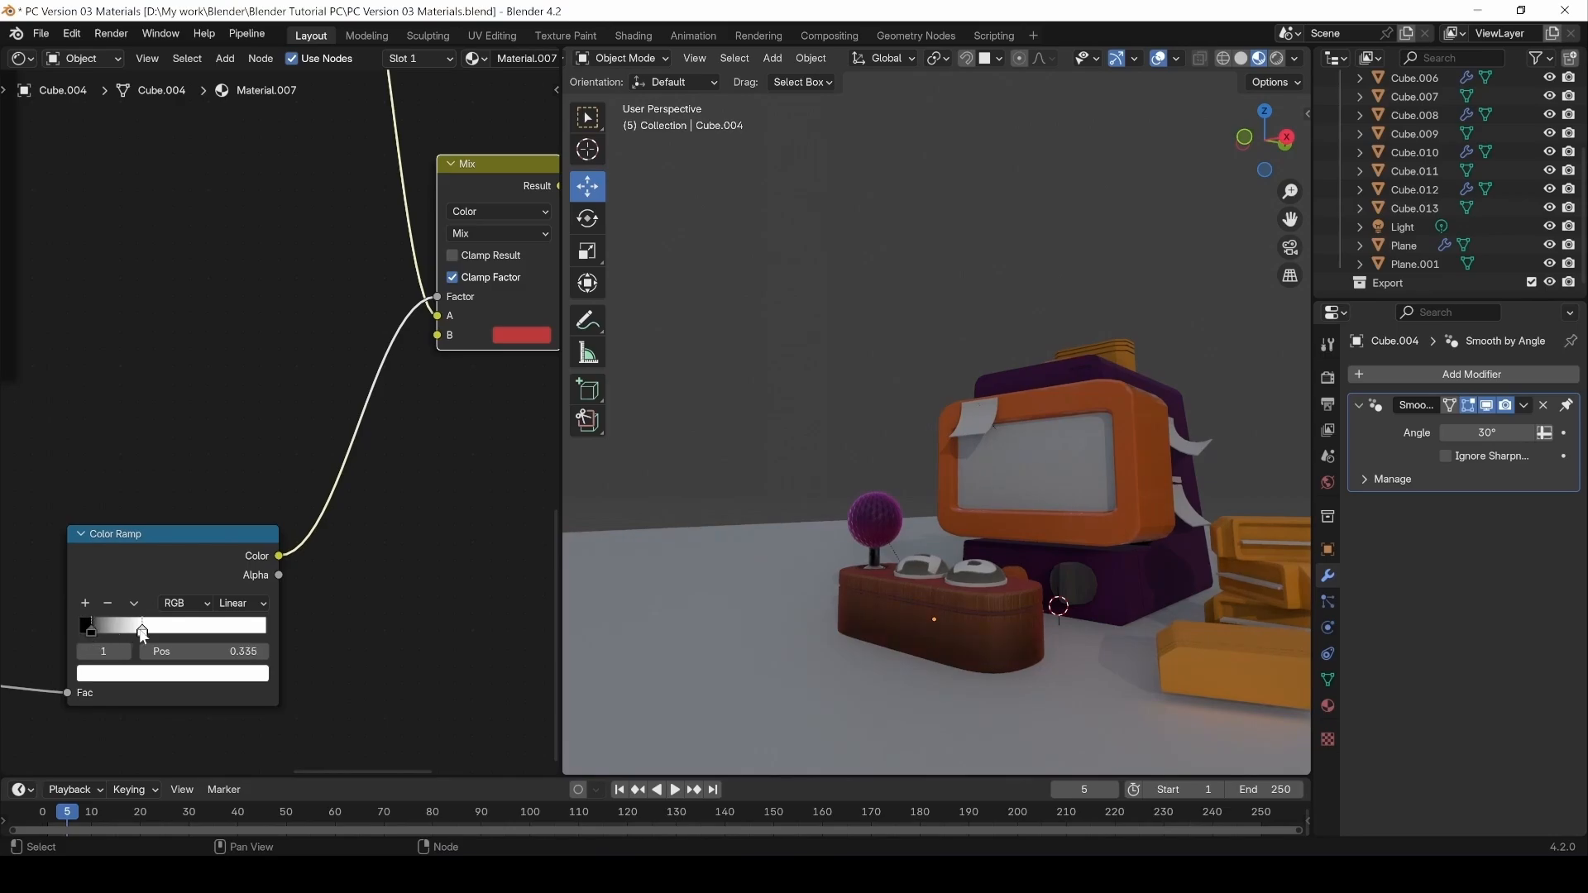
{"action": "left_click_drag", "start_coordinate": [142, 630], "coordinate": [293, 628]}
{"action": "left_click", "coordinate": [183, 533], "text": "ctrl+shift"}
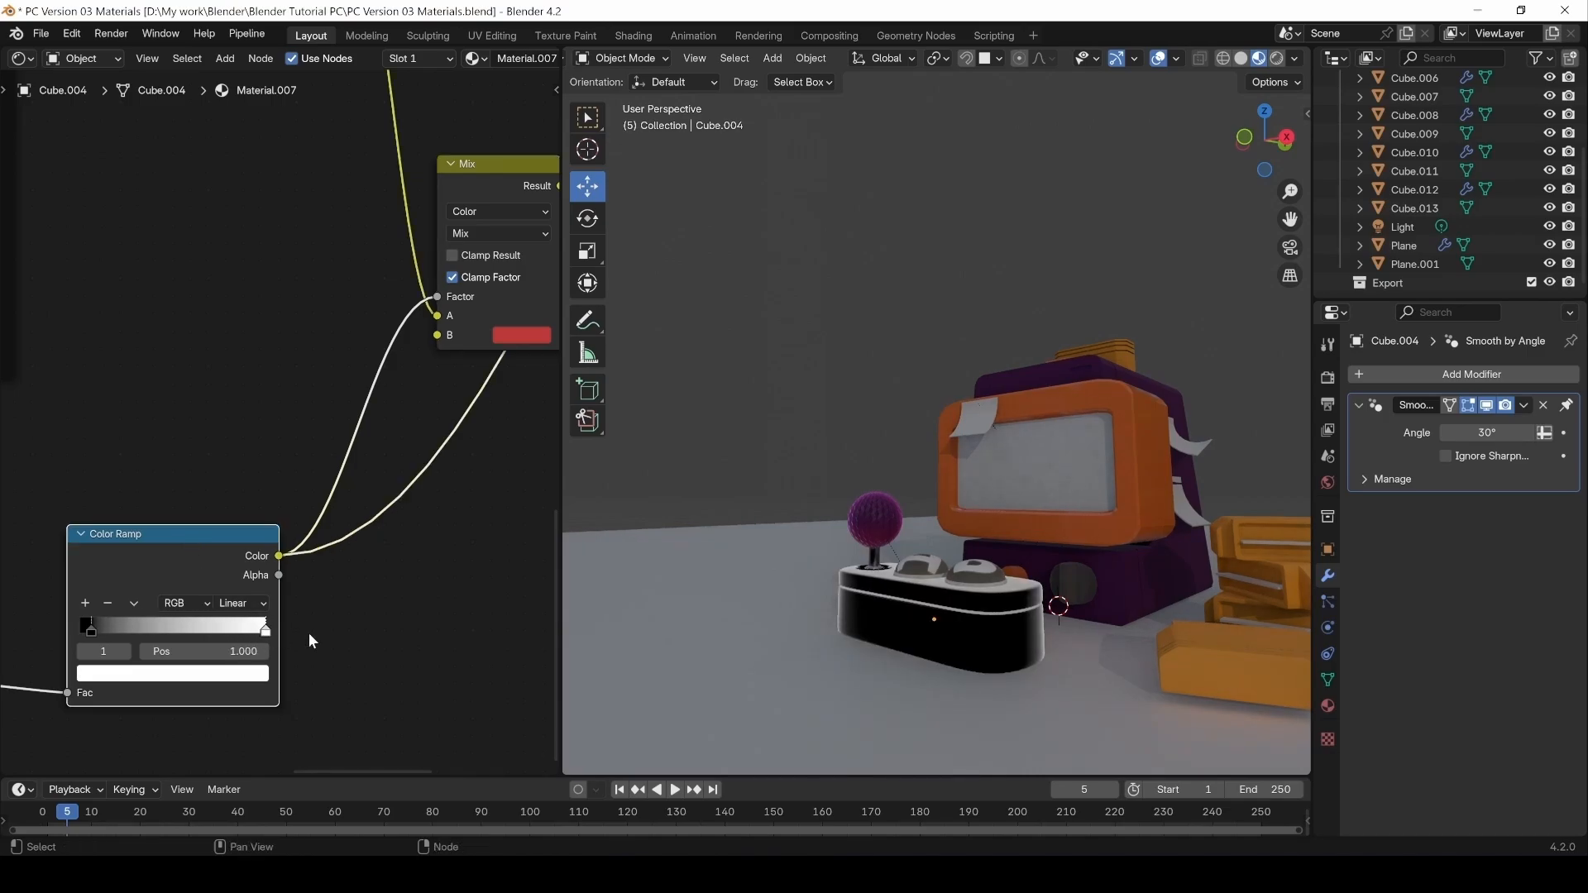
Move the Fresnel Color Ramp's black stop to 0.212 and preview the edge-tint Mix node on the joystick base.
{"action": "mouse_move", "coordinate": [93, 632]}
{"action": "left_mouse_down"}
{"action": "mouse_move", "coordinate": [166, 629]}
{"action": "mouse_move", "coordinate": [122, 628]}
{"action": "left_mouse_up"}
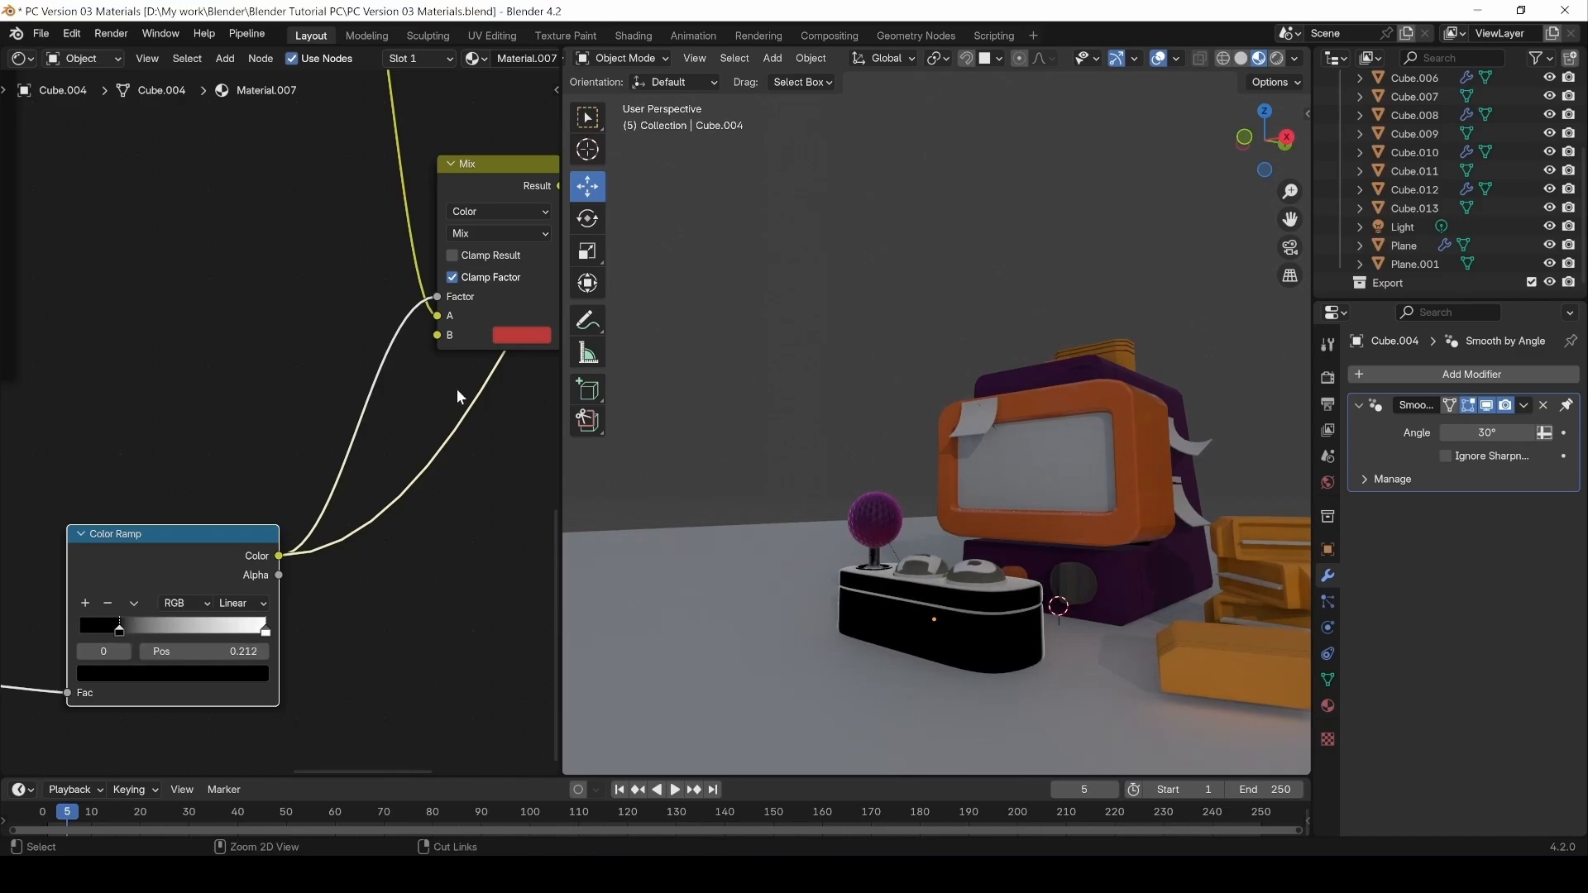
{"action": "middle_click_drag", "start_coordinate": [457, 388], "coordinate": [352, 484]}
{"action": "left_click", "coordinate": [387, 294], "text": "ctrl+shift"}
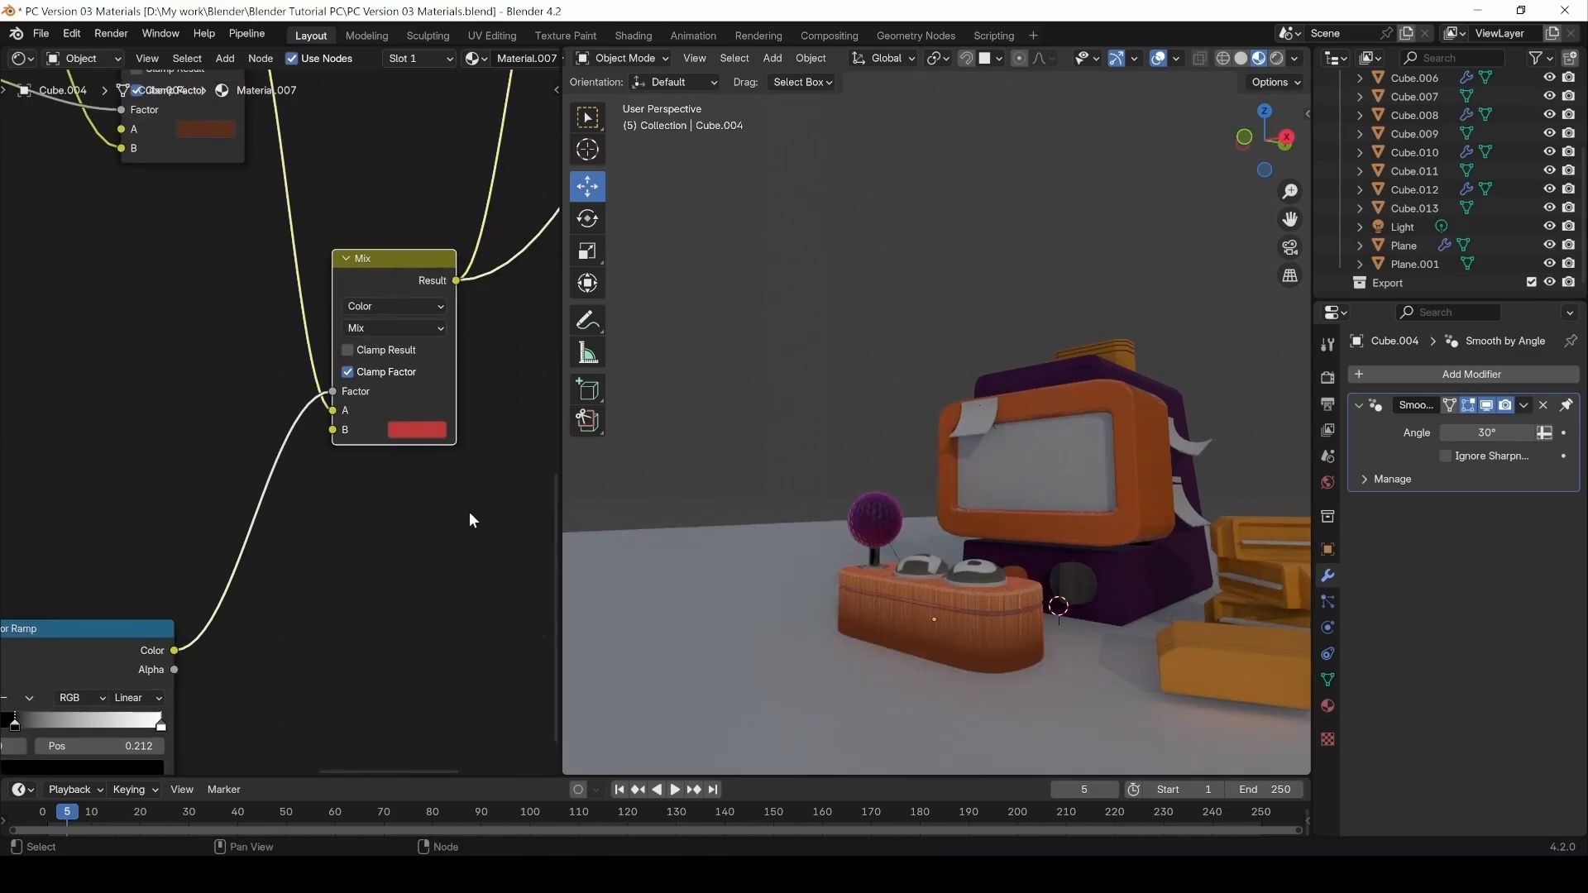
Preview the Principled BSDF, compare it with the edge-tint Mix, and leave the Principled BSDF as the material output.
{"action": "middle_click_drag", "start_coordinate": [427, 450], "coordinate": [243, 648]}
{"action": "middle_click_drag", "start_coordinate": [400, 308], "coordinate": [362, 449]}
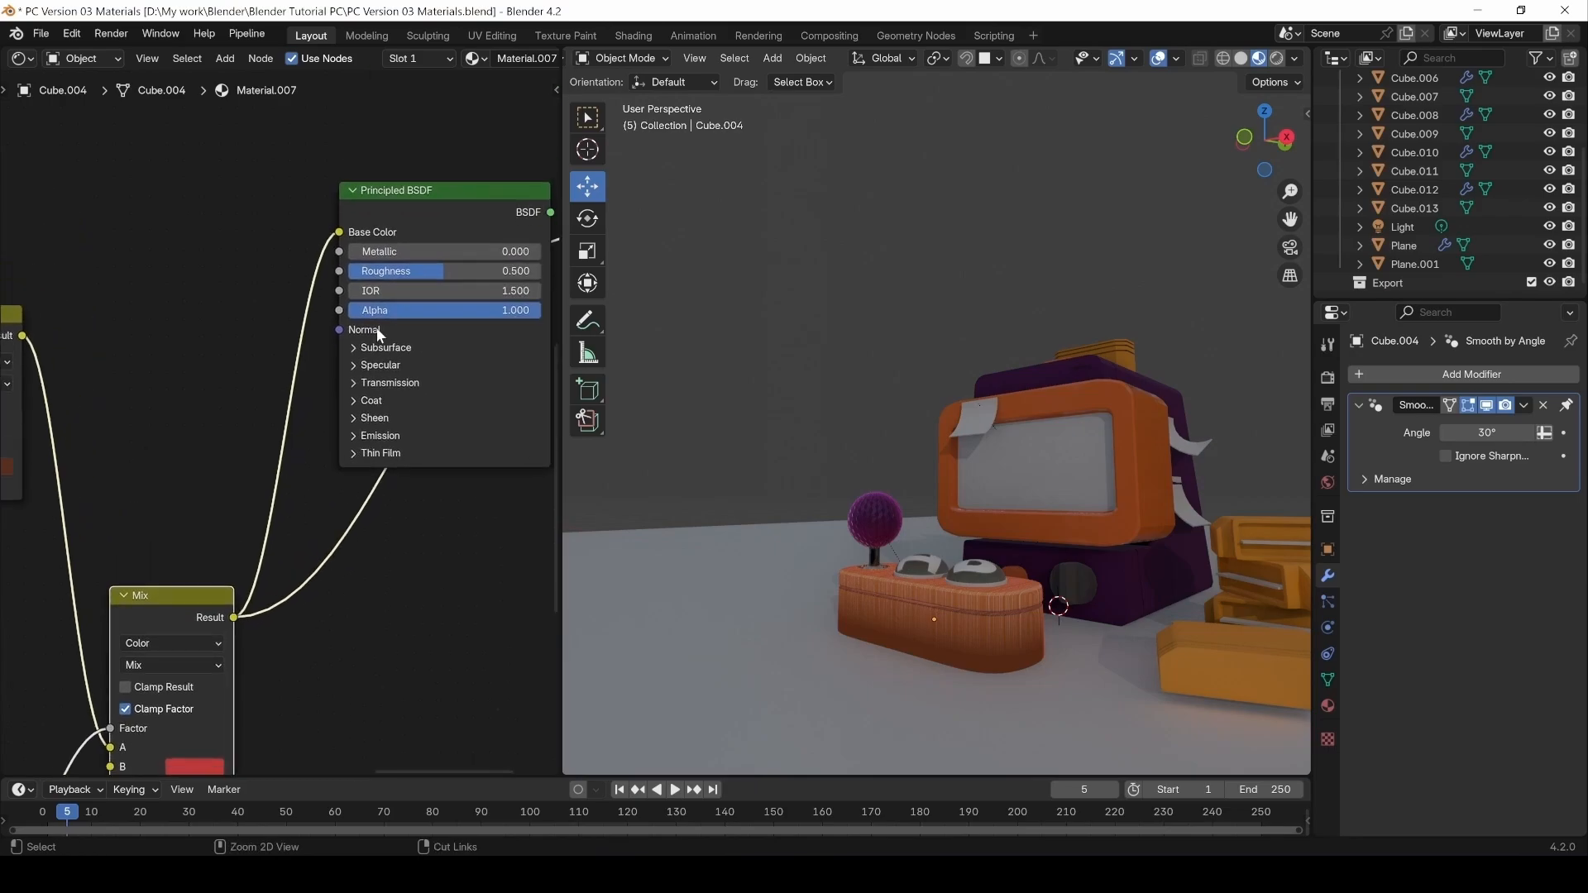
{"action": "left_click", "coordinate": [418, 203], "text": "ctrl+shift"}
{"action": "middle_click_drag", "start_coordinate": [827, 583], "coordinate": [897, 609]}
{"action": "left_click", "coordinate": [181, 609], "text": "ctrl+shift"}
{"action": "left_click", "coordinate": [450, 235], "text": "ctrl+shift"}
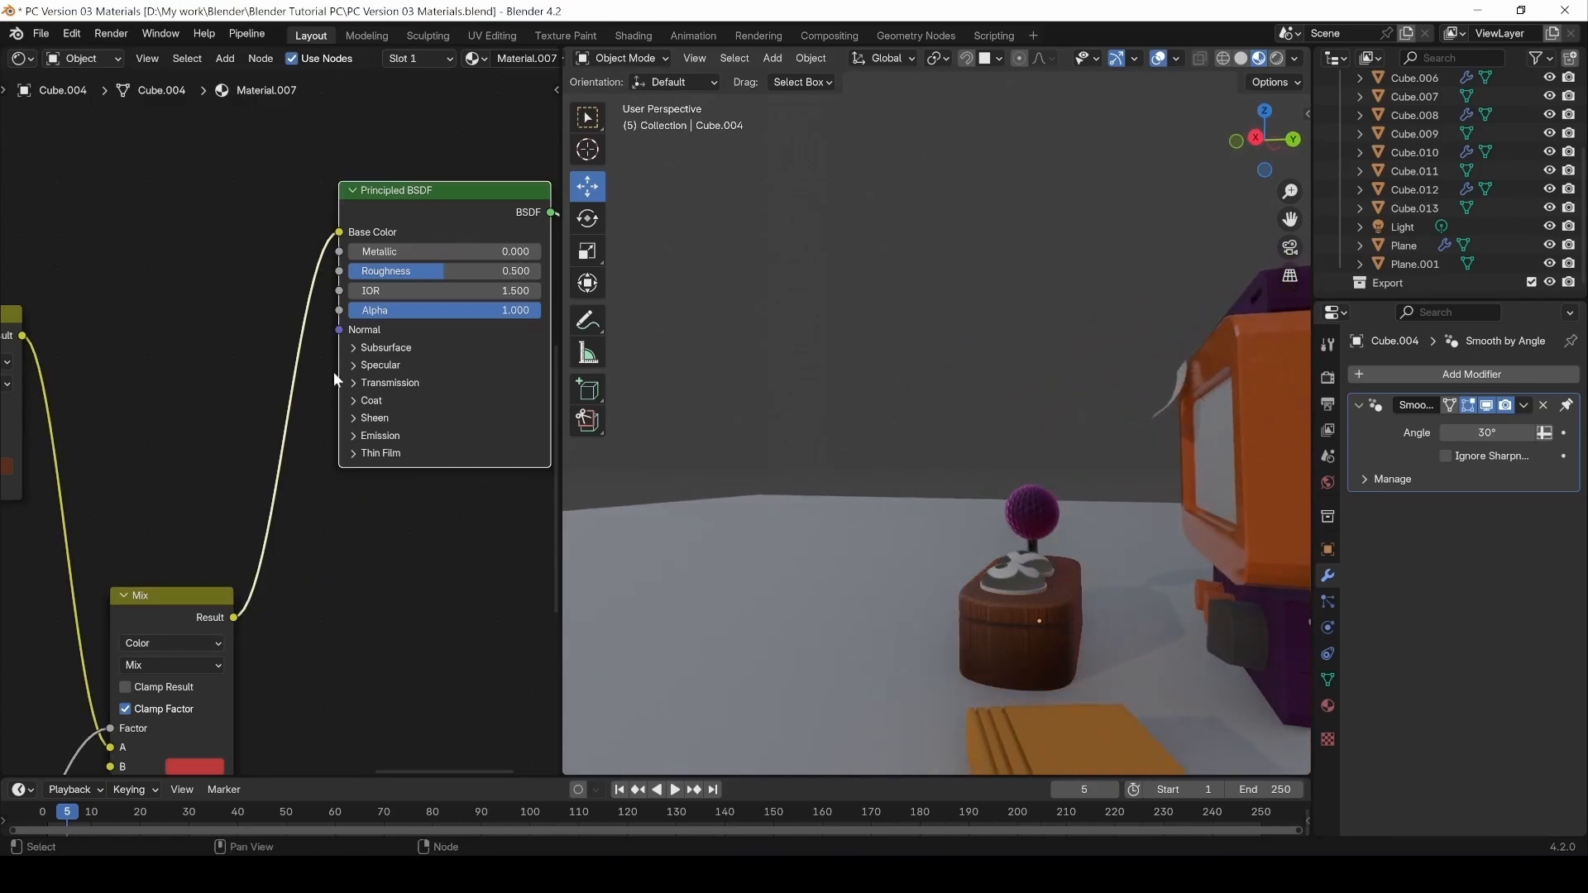
{"action": "middle_click_drag", "start_coordinate": [1031, 586], "coordinate": [1075, 600]}
Shift the edge-tint Mix node's B color to orange-red and check the joystick base from several angles.
{"action": "middle_click_drag", "start_coordinate": [313, 643], "coordinate": [474, 463]}
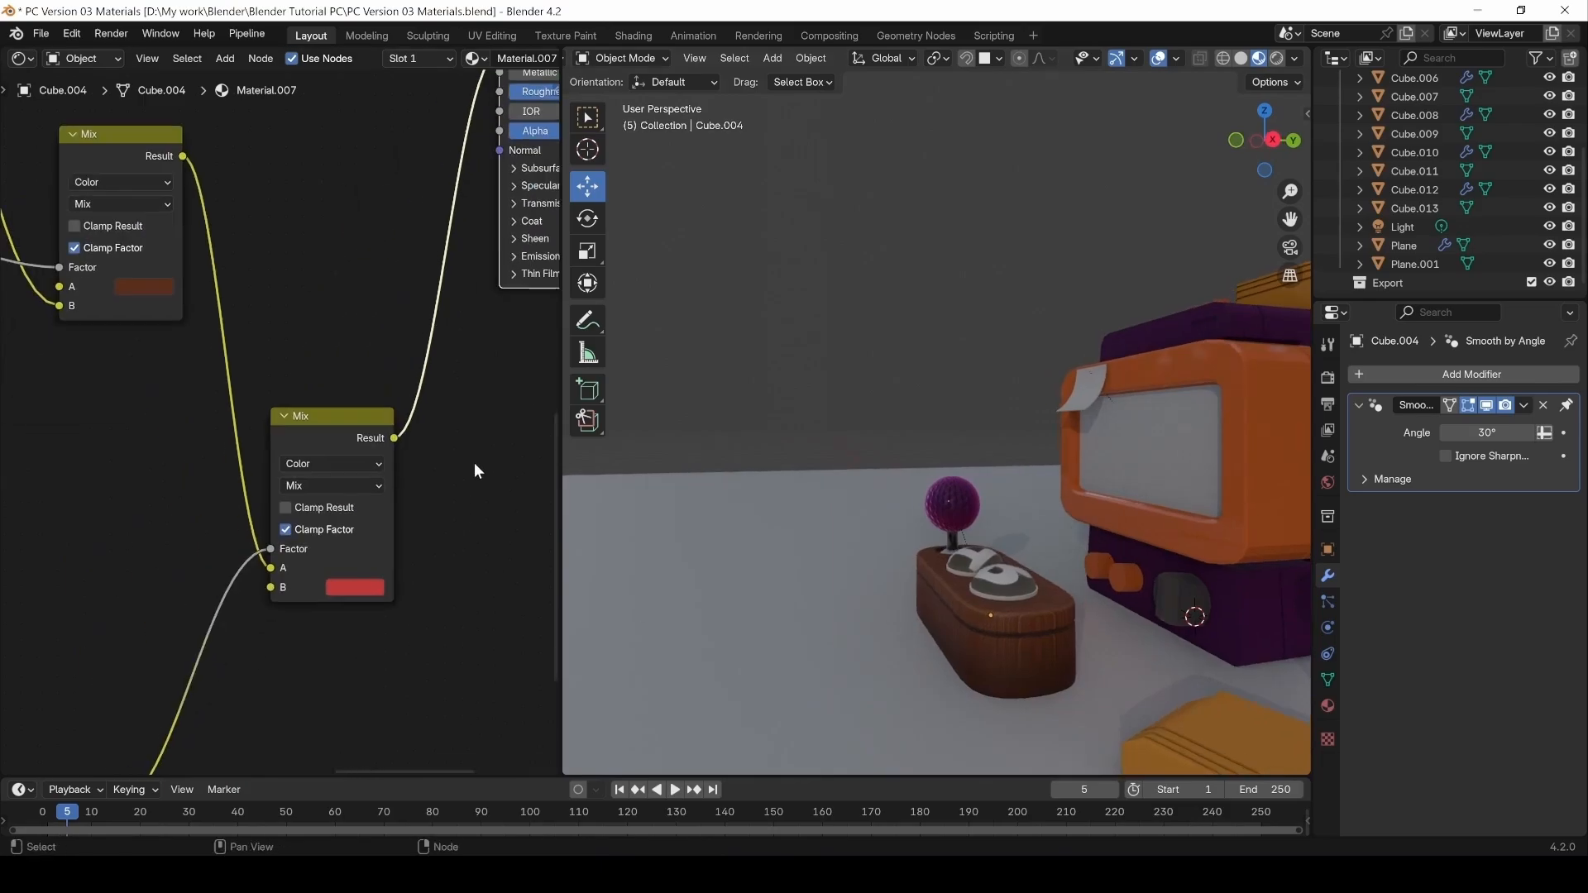
{"action": "left_click", "coordinate": [345, 590]}
{"action": "left_click_drag", "start_coordinate": [412, 441], "coordinate": [402, 439]}
{"action": "middle_click_drag", "start_coordinate": [880, 573], "coordinate": [874, 355]}
{"action": "scroll", "coordinate": [874, 354], "scroll_direction": "down", "scroll_amount": 5}
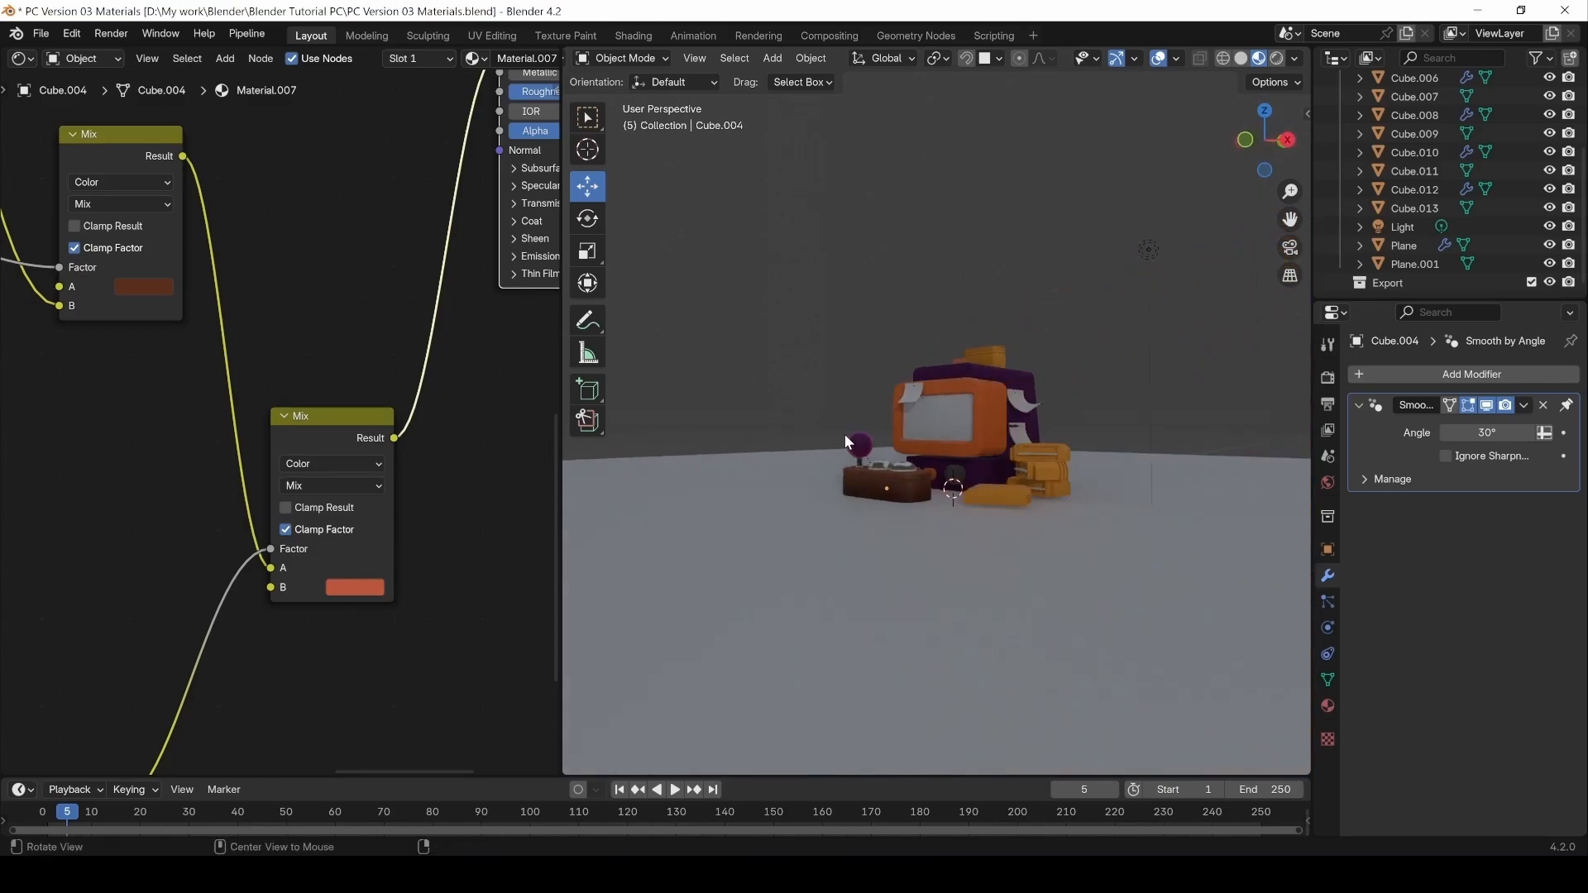
{"action": "middle_click_drag", "start_coordinate": [844, 434], "coordinate": [668, 245]}
{"action": "scroll", "coordinate": [811, 552], "scroll_direction": "up", "scroll_amount": 5}
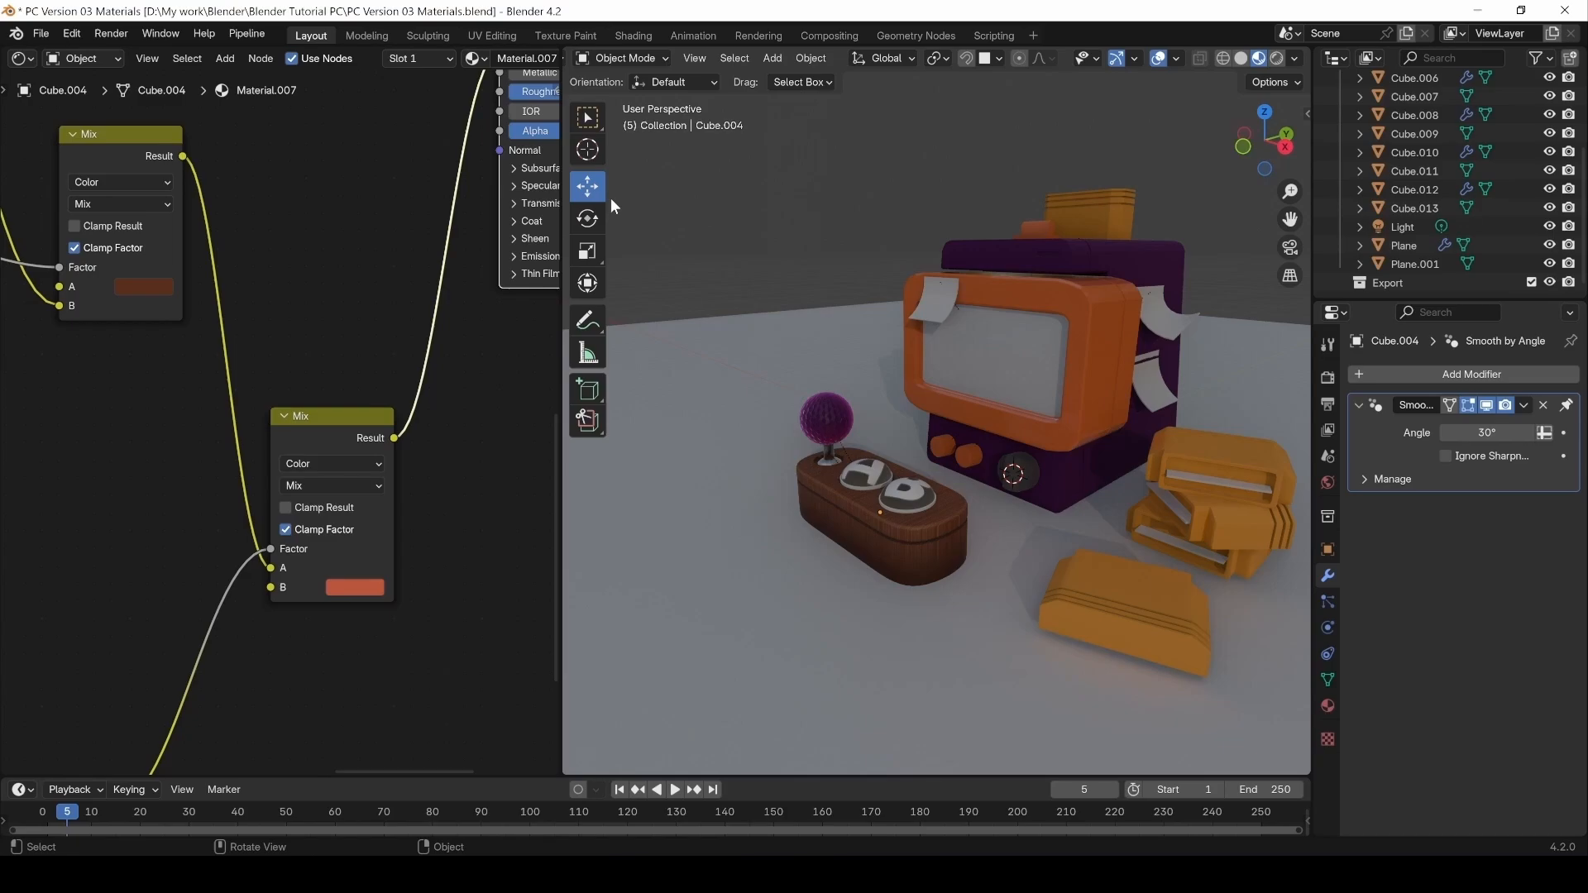
Group the Fresnel node and its Color Ramp in a new frame.
{"action": "scroll", "coordinate": [231, 520], "scroll_direction": "down", "scroll_amount": 6}
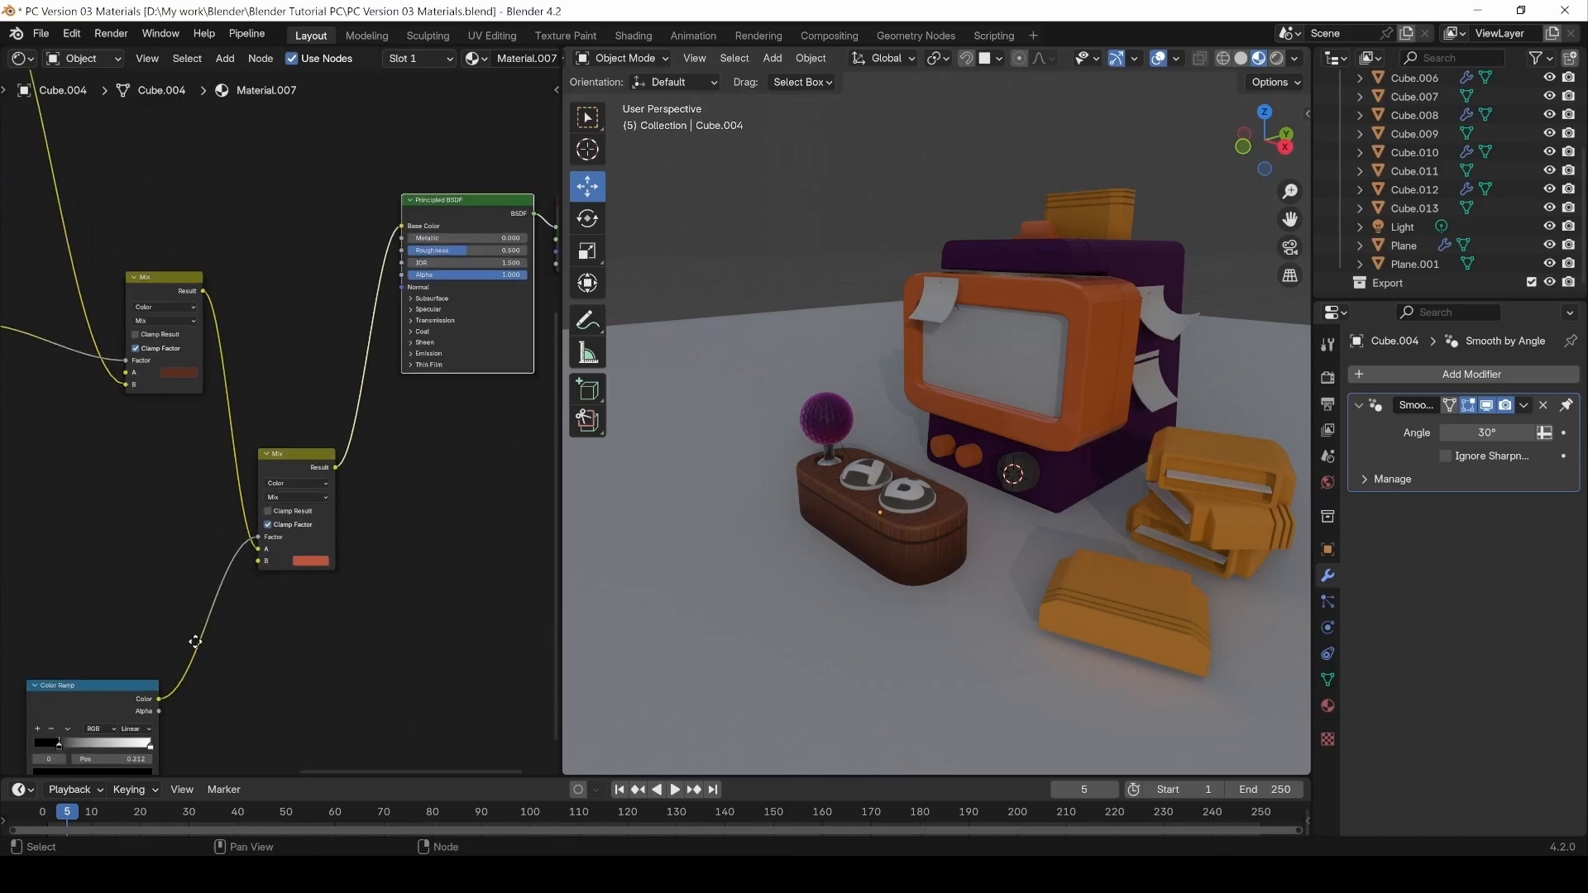
{"action": "middle_click_drag", "start_coordinate": [195, 642], "coordinate": [502, 413]}
{"action": "scroll", "coordinate": [336, 499], "scroll_direction": "down", "scroll_amount": 1}
{"action": "left_click_drag", "start_coordinate": [217, 654], "coordinate": [415, 444]}
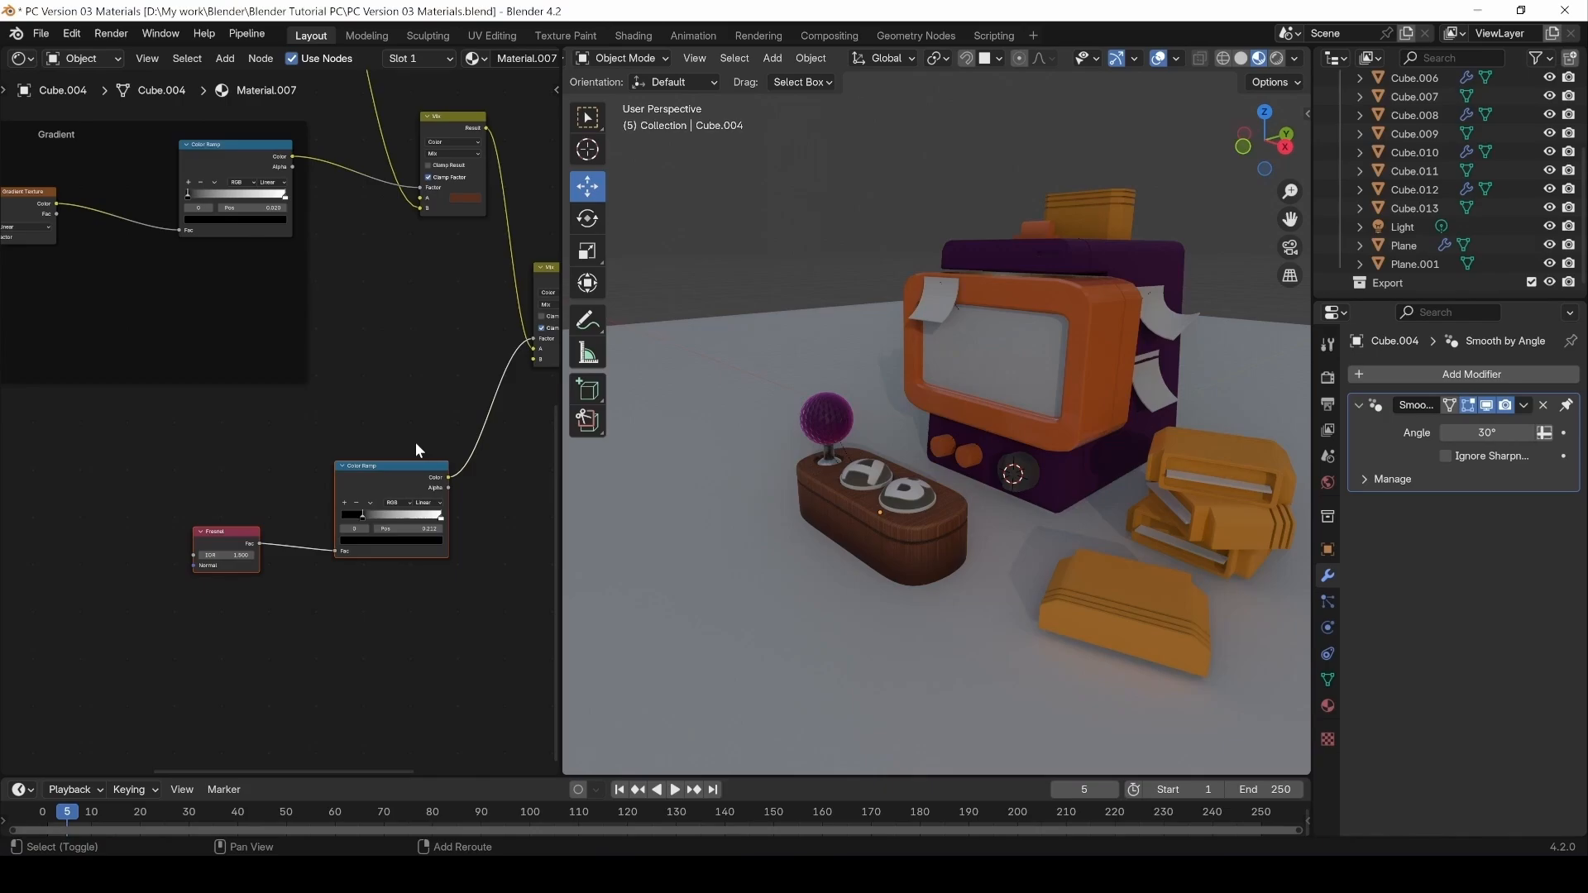
{"action": "key", "text": "ctrl+j"}
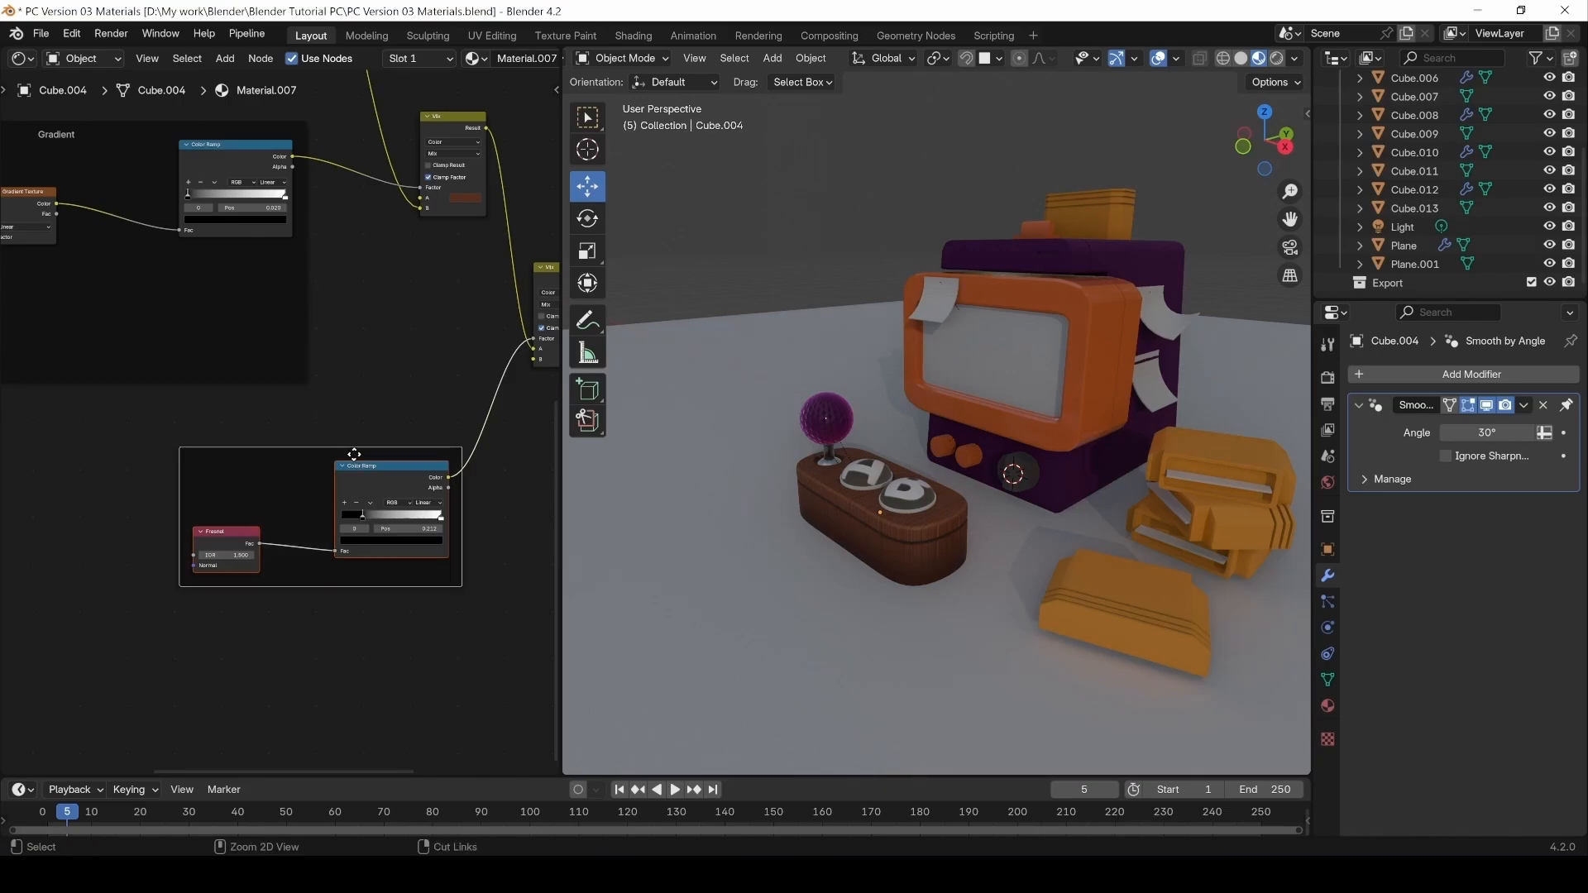
Label the new frame around the Fresnel nodes "Fresenel*".
{"action": "left_click", "coordinate": [299, 460]}
{"action": "key", "text": "n"}
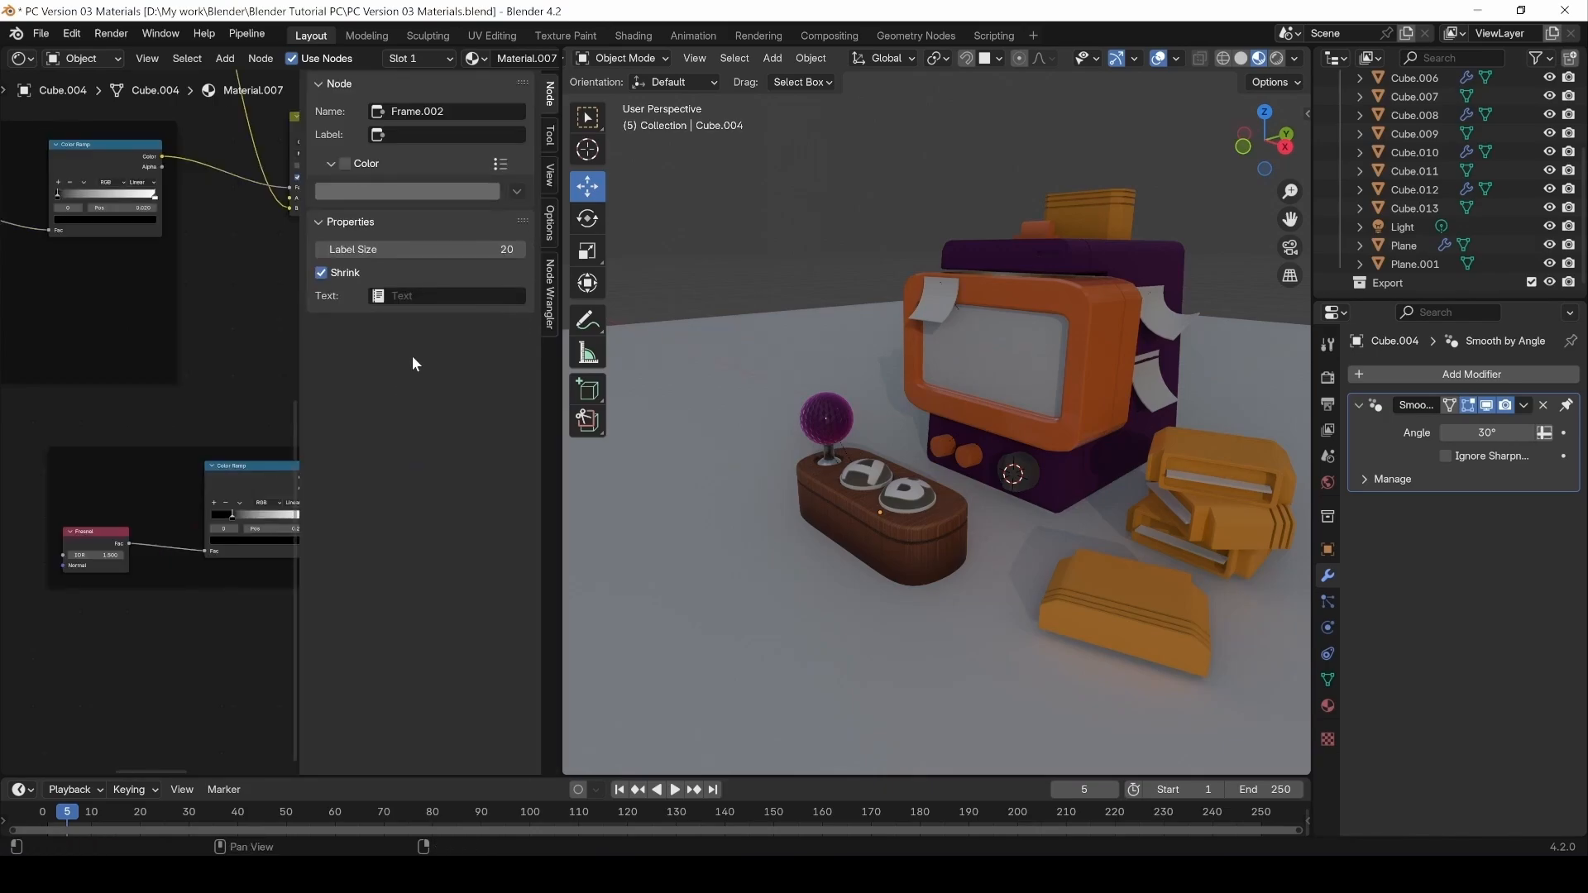
{"action": "left_click", "coordinate": [112, 456]}
{"action": "left_click", "coordinate": [446, 167]}
{"action": "type", "text": "Fr"}
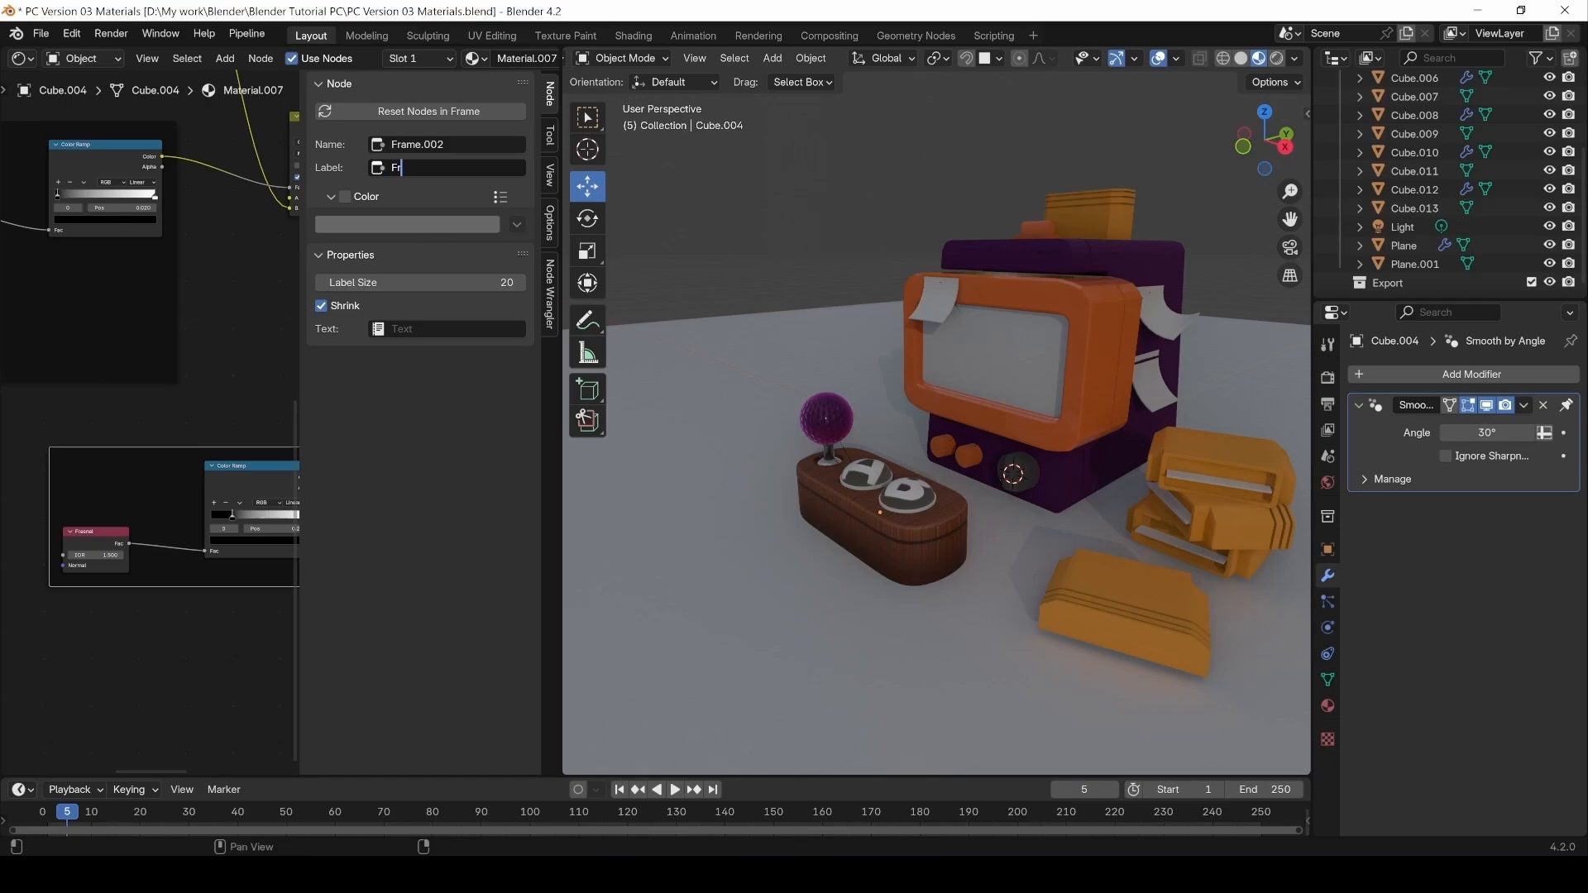
{"action": "type", "text": "esenel*"}
{"action": "key", "text": "Return"}
{"action": "left_click", "coordinate": [116, 441]}
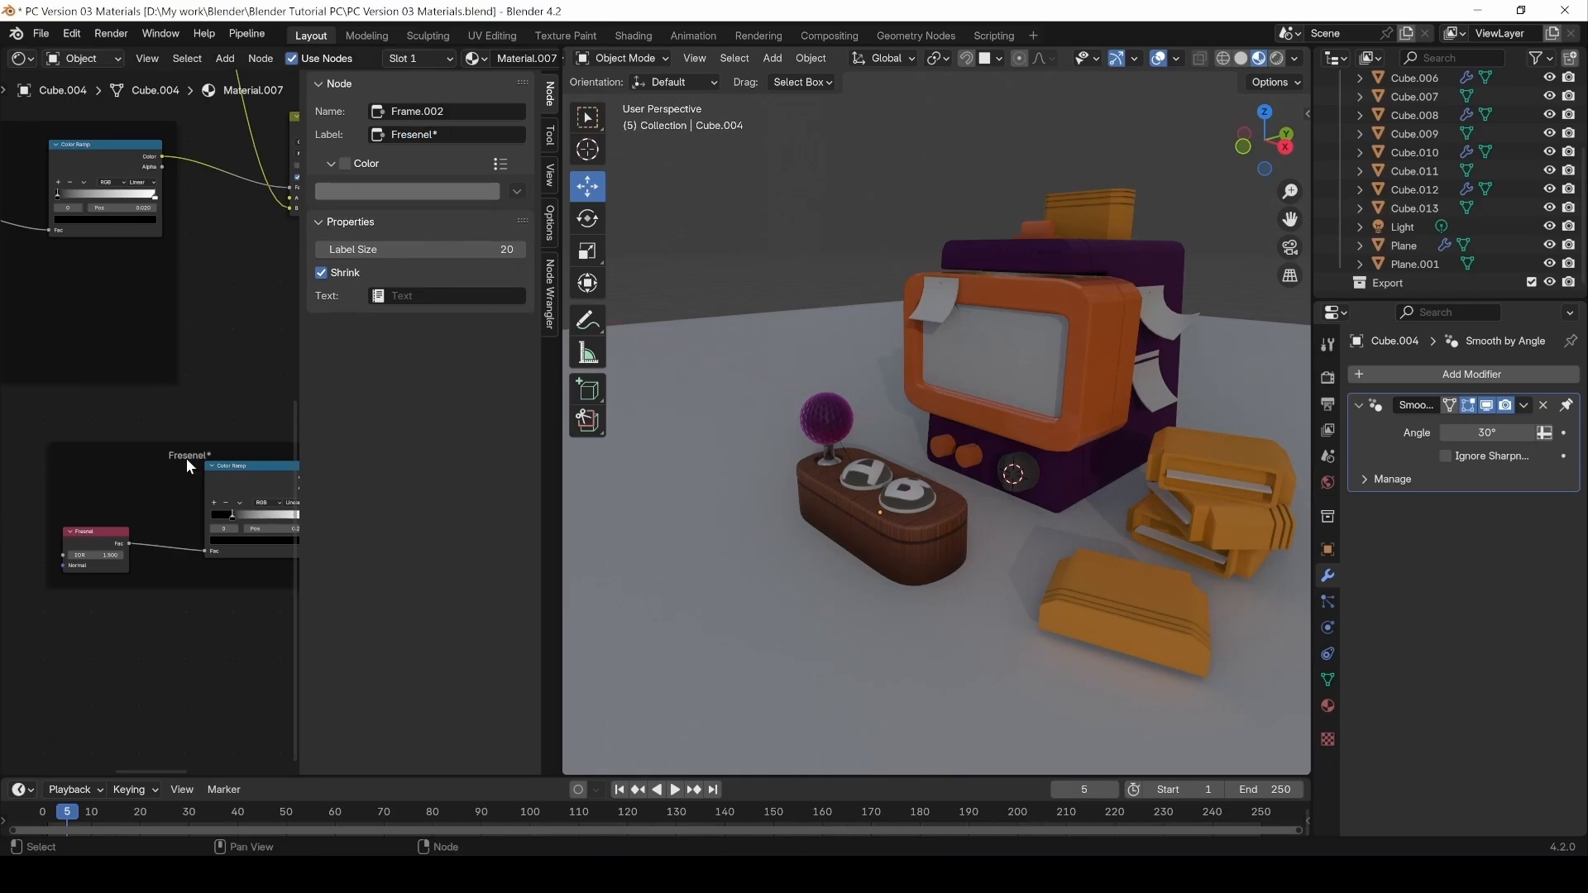
Move the Fresnel frame so that it sits directly beneath the Gradient frame.
{"action": "key", "text": "n"}
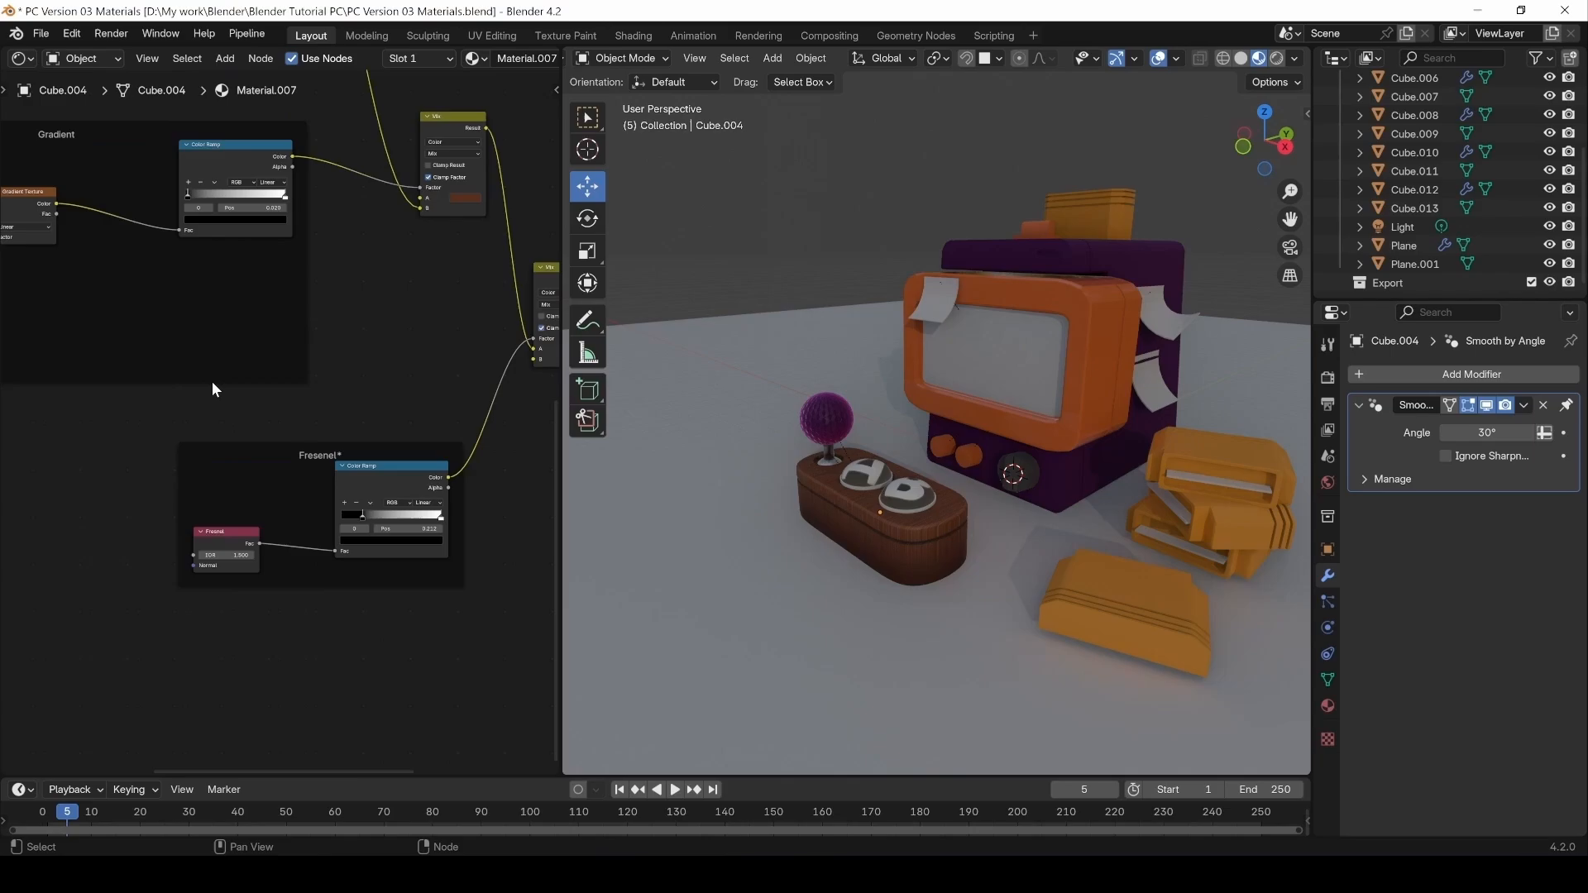
{"action": "left_click", "coordinate": [296, 451]}
{"action": "left_click", "coordinate": [257, 398]}
{"action": "left_click", "coordinate": [279, 456]}
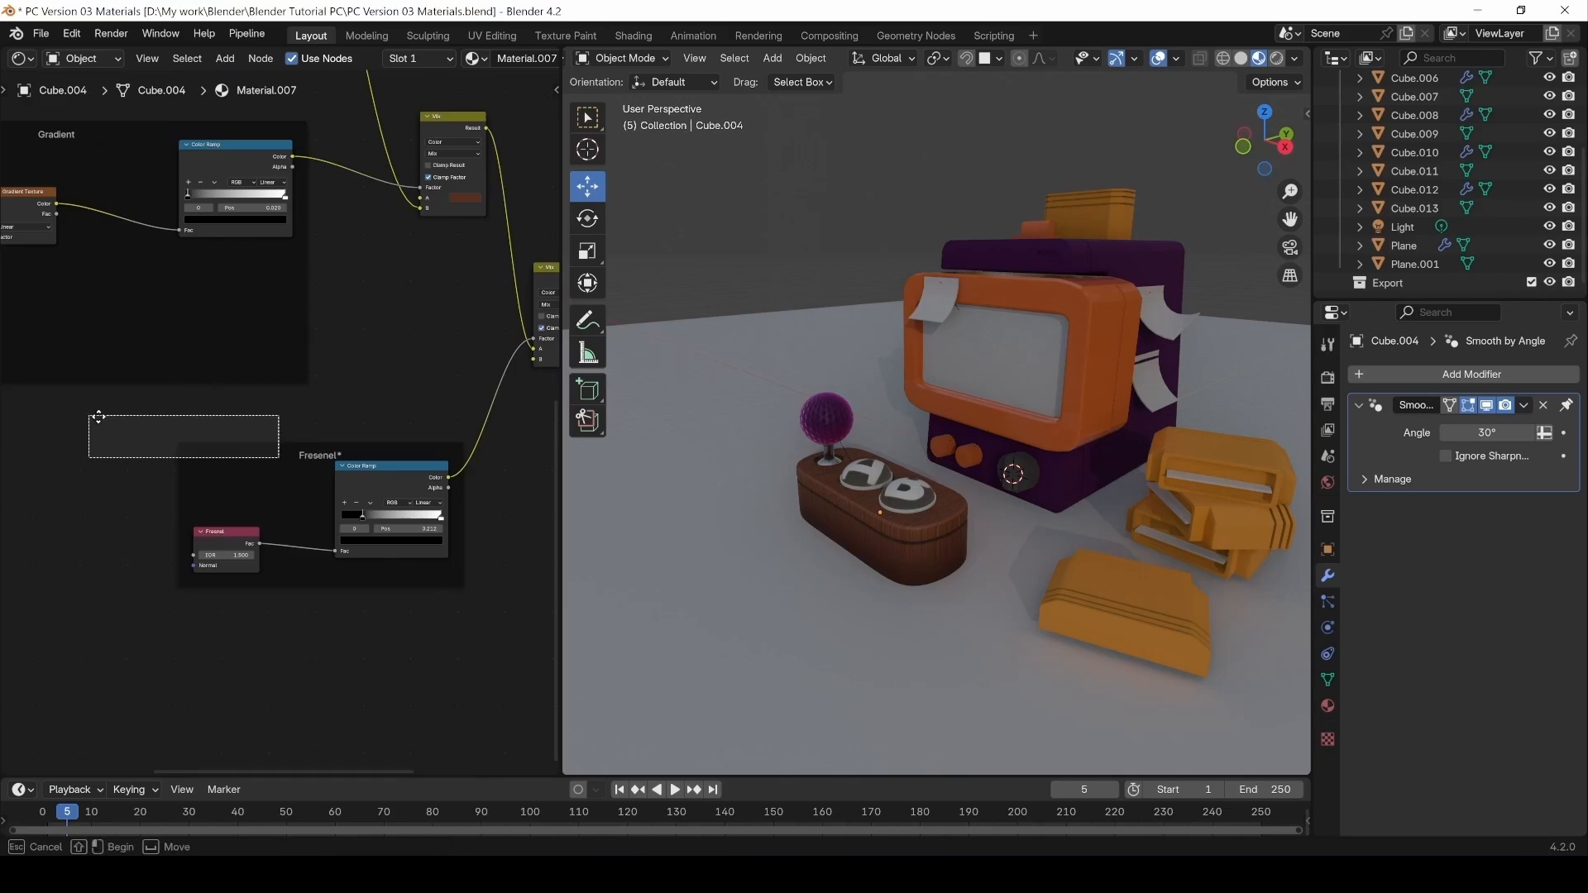
{"action": "left_click_drag", "start_coordinate": [276, 456], "coordinate": [126, 422]}
{"action": "left_click", "coordinate": [218, 578]}
{"action": "scroll", "coordinate": [218, 578], "scroll_direction": "down", "scroll_amount": 1}
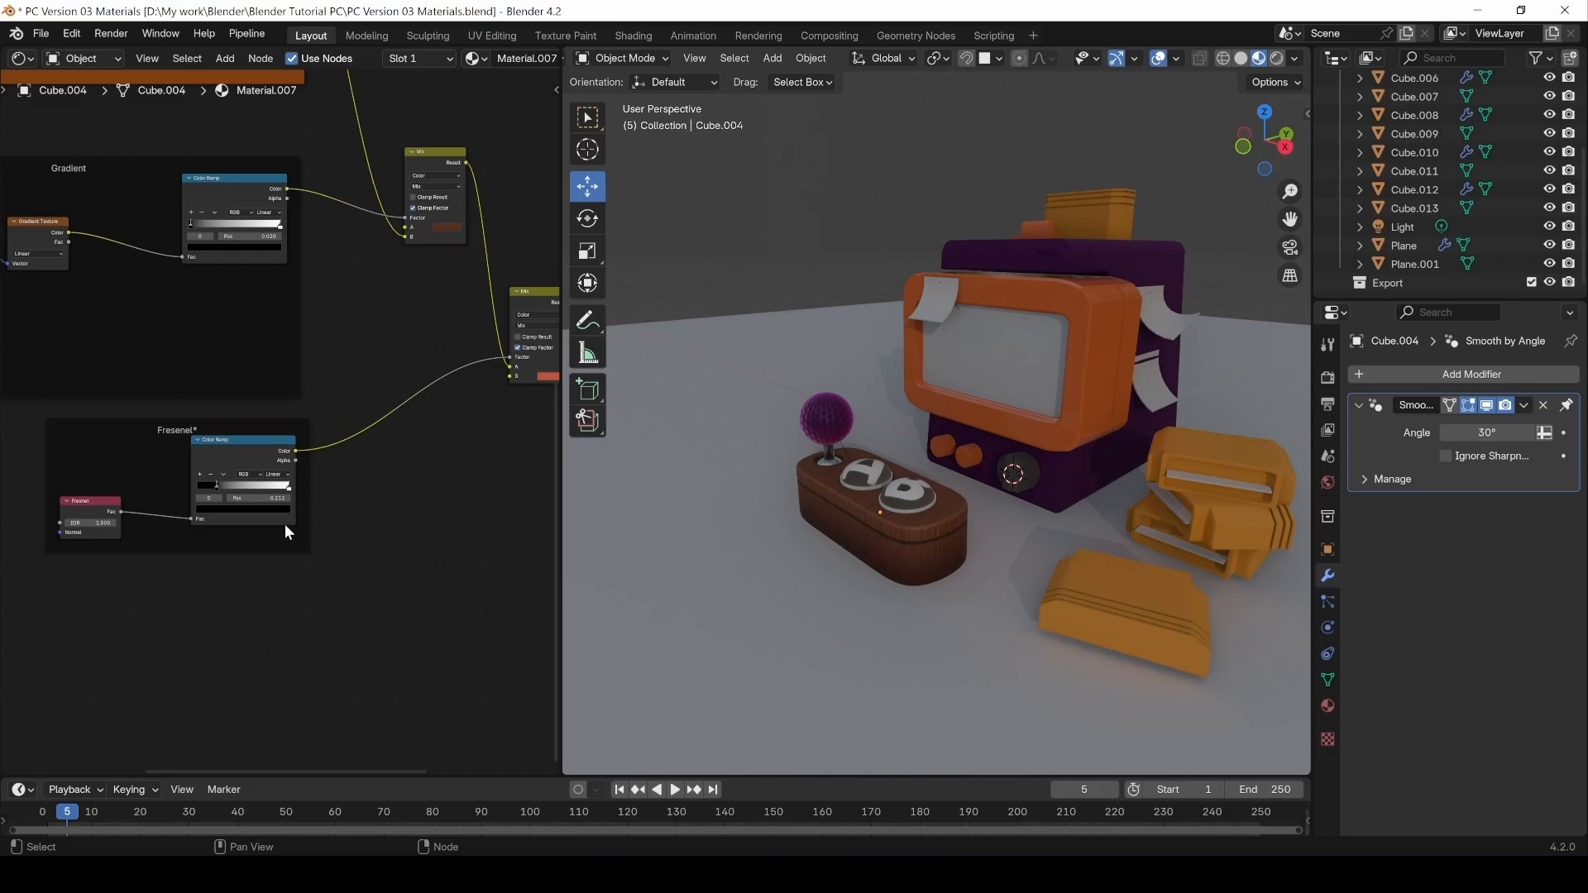
{"action": "left_click_drag", "start_coordinate": [270, 429], "coordinate": [263, 419]}
Add a color attribute named Color to the joystick base, with Vertex domain and Color data type.
{"action": "middle_click_drag", "start_coordinate": [925, 479], "coordinate": [936, 547]}
{"action": "scroll", "coordinate": [356, 539], "scroll_direction": "down", "scroll_amount": 9}
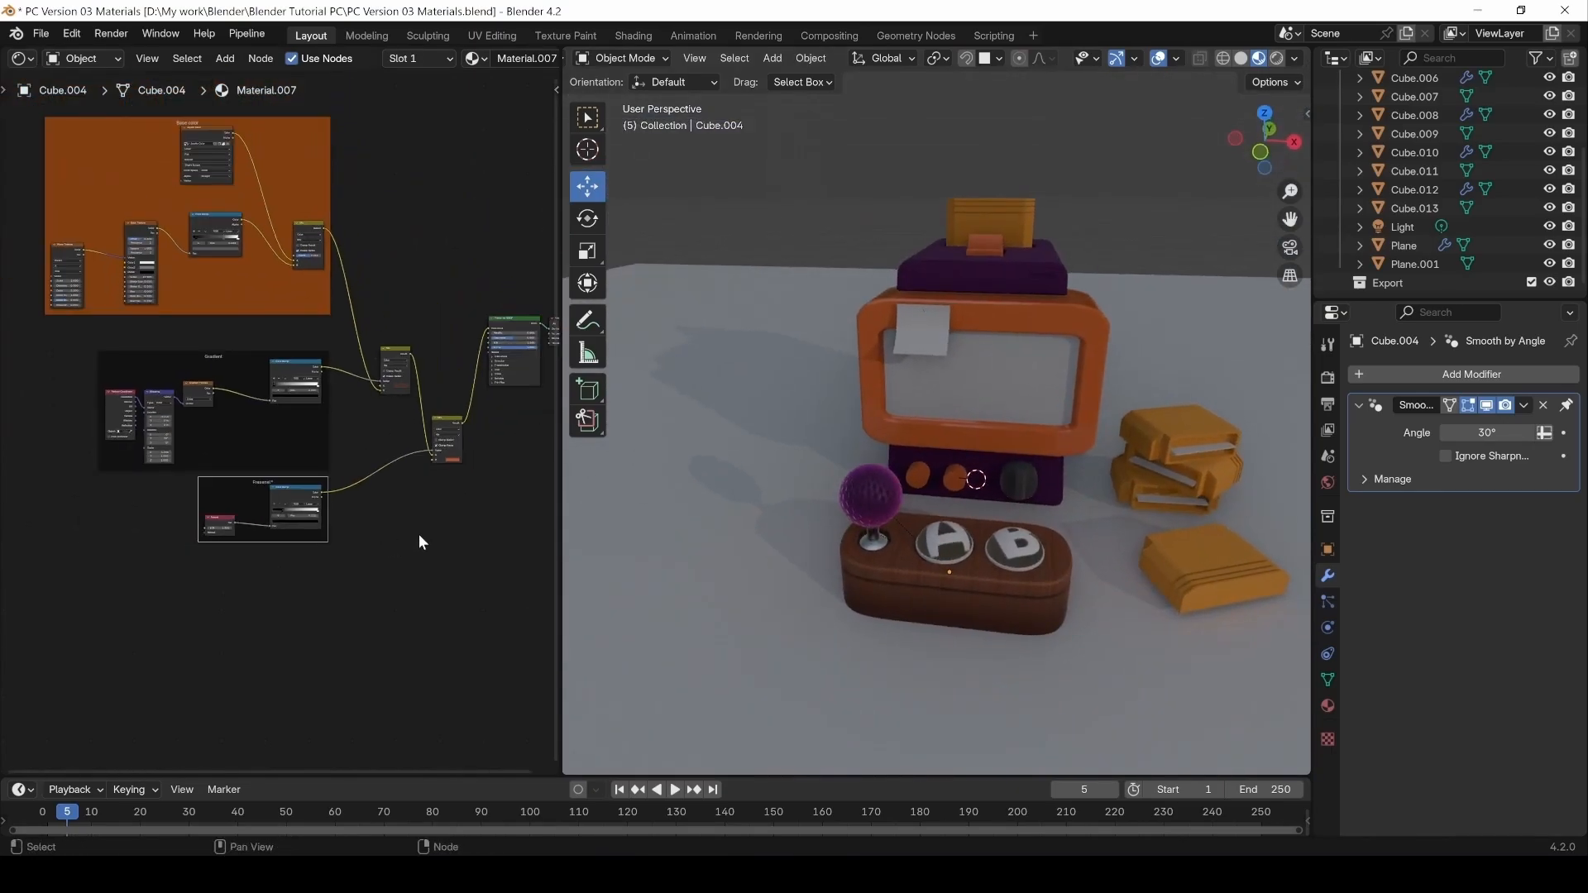
{"action": "middle_click_drag", "start_coordinate": [413, 534], "coordinate": [354, 530]}
{"action": "left_click", "coordinate": [414, 498]}
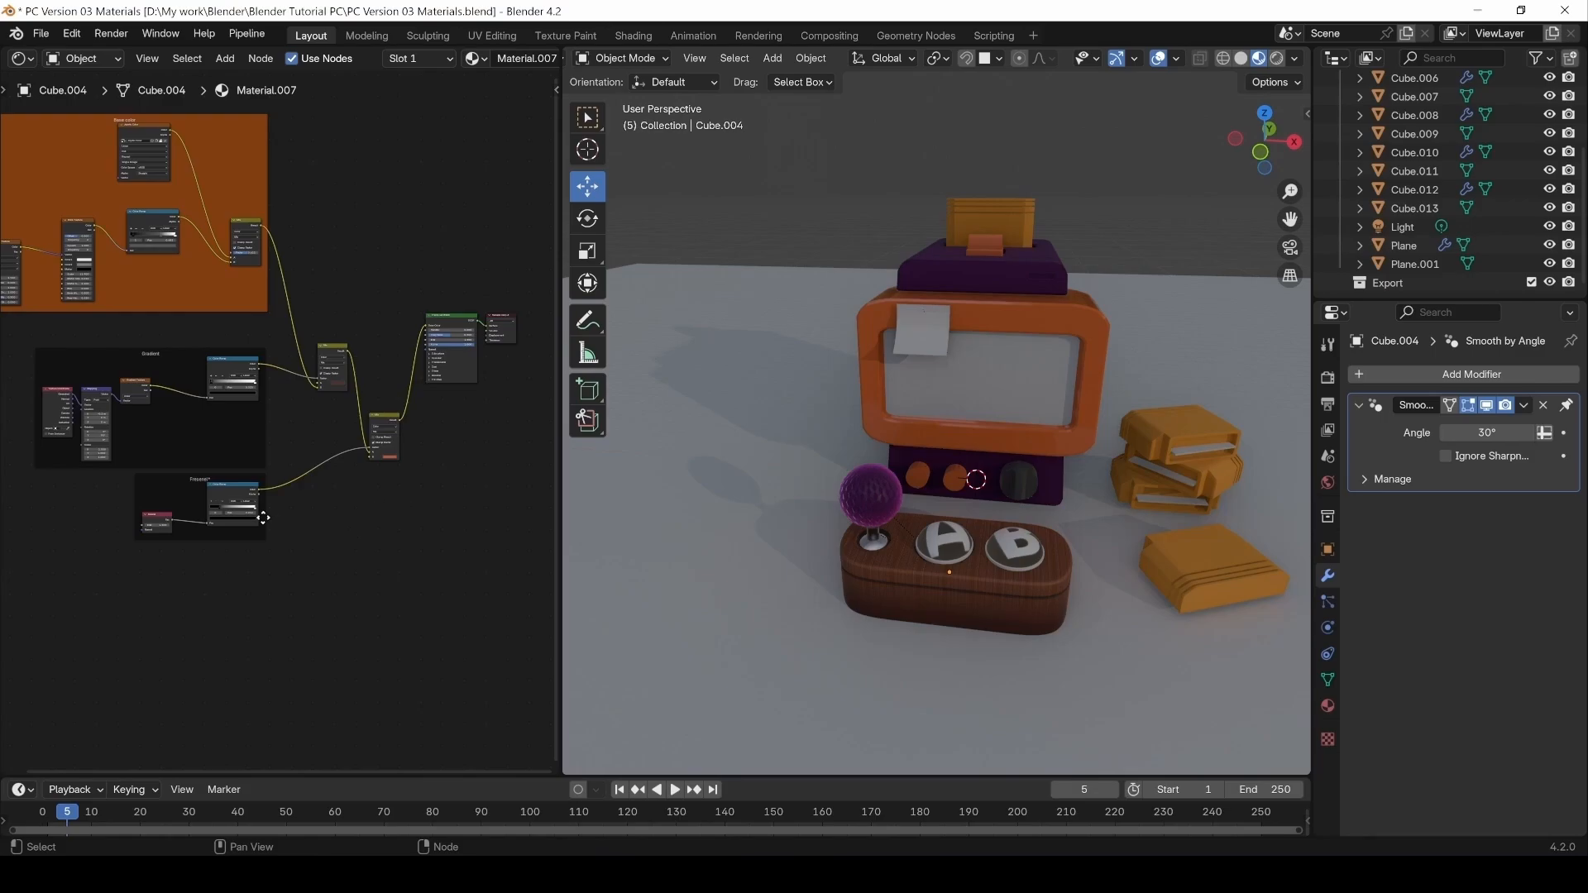
{"action": "mouse_move", "coordinate": [259, 517]}
{"action": "middle_mouse_down"}
{"action": "mouse_move", "coordinate": [306, 609]}
{"action": "mouse_move", "coordinate": [242, 508]}
{"action": "middle_mouse_up"}
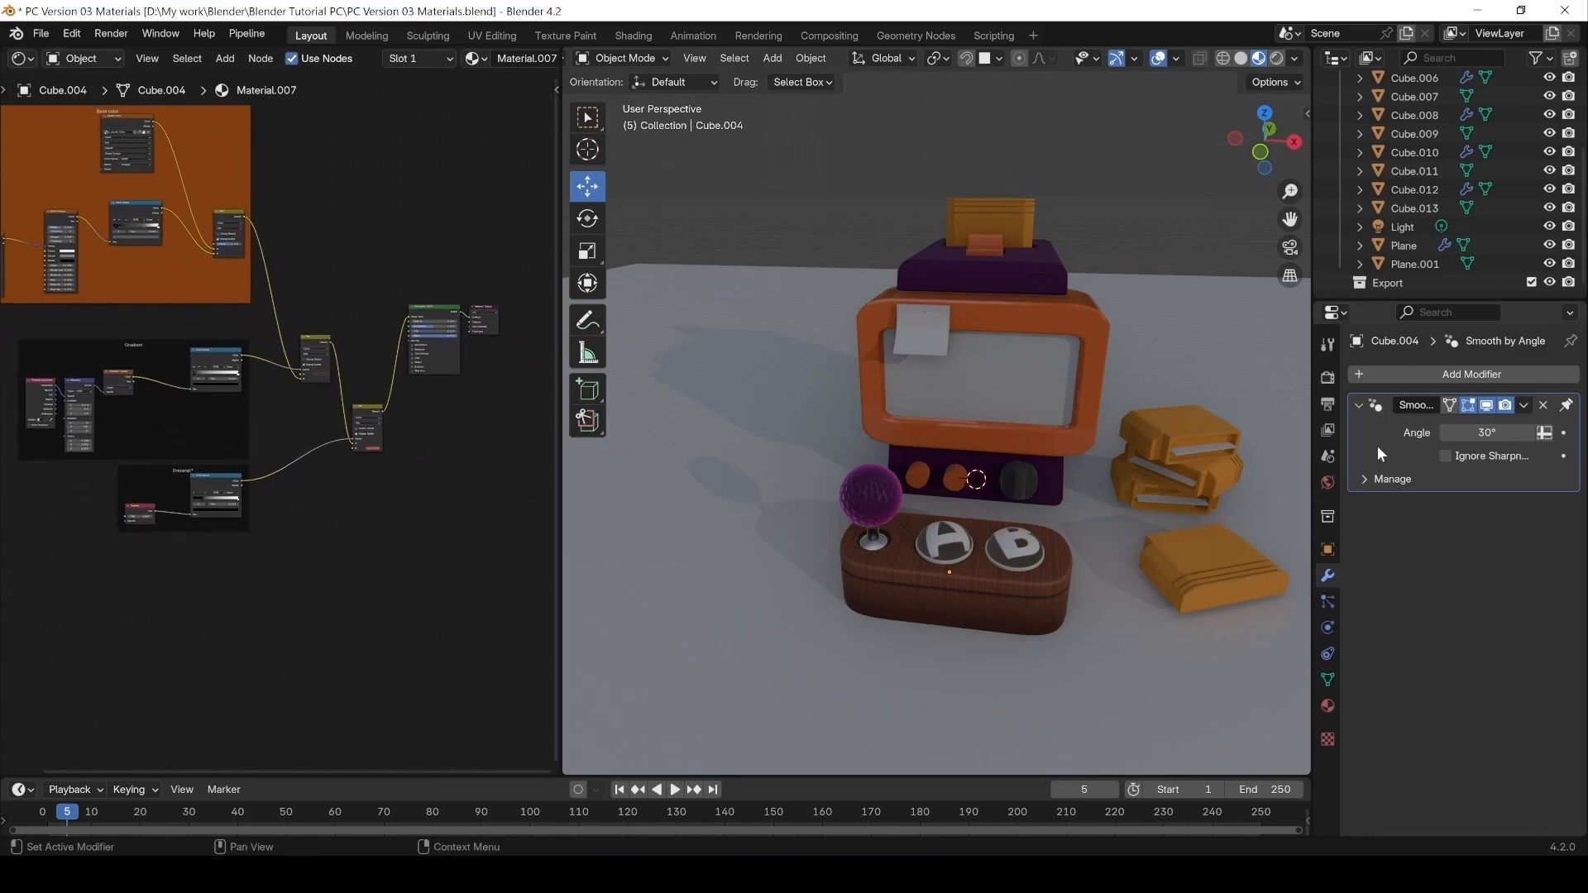
{"action": "left_click", "coordinate": [913, 598]}
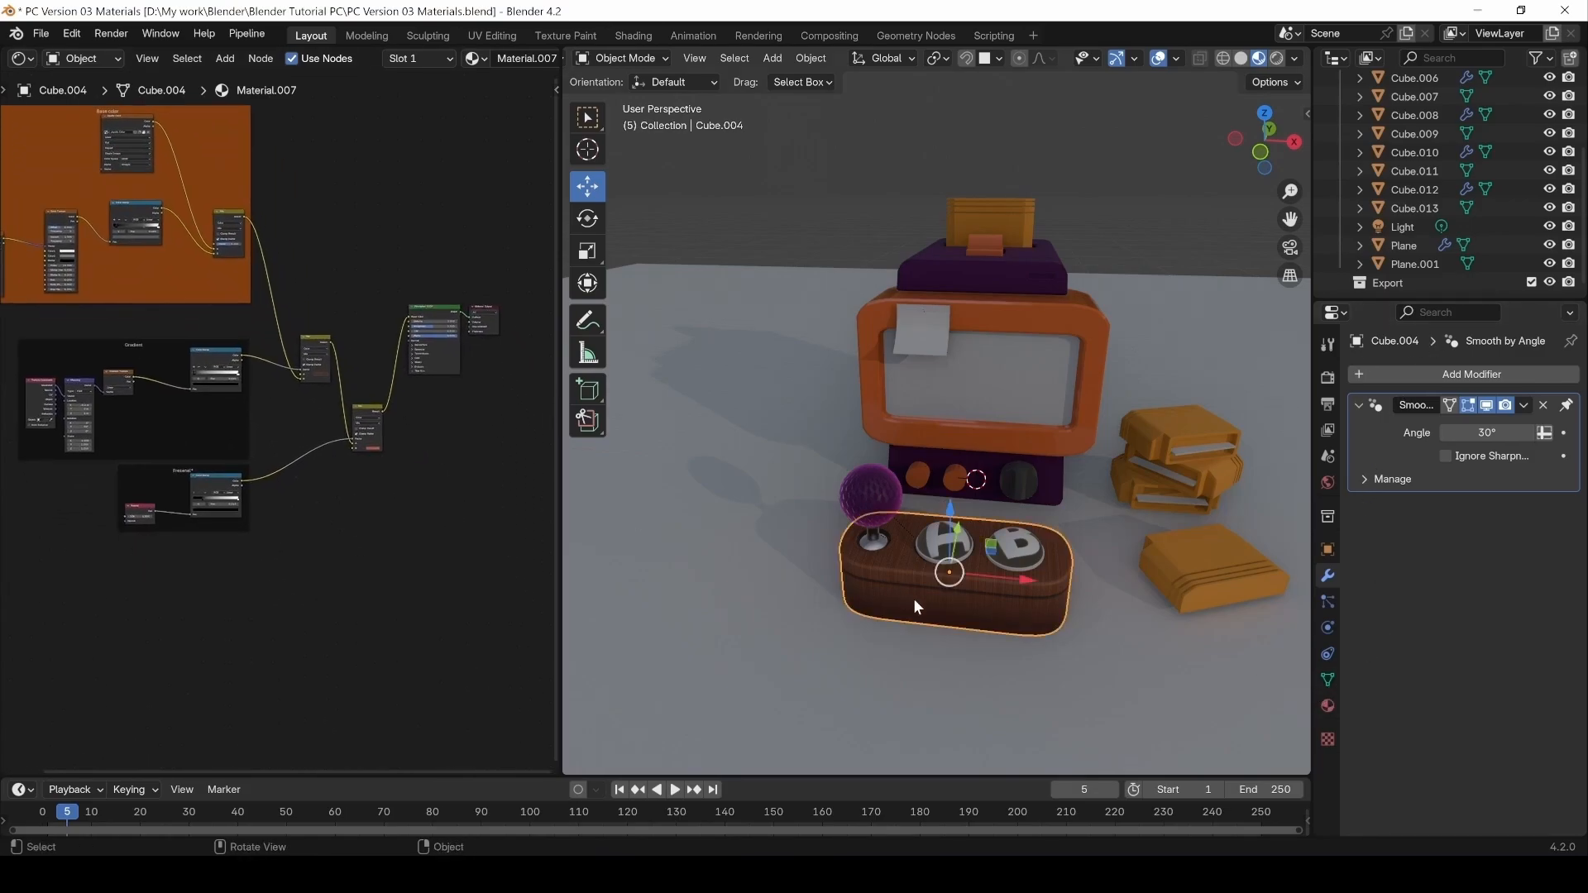
{"action": "left_click", "coordinate": [1328, 680]}
{"action": "left_click", "coordinate": [1361, 653]}
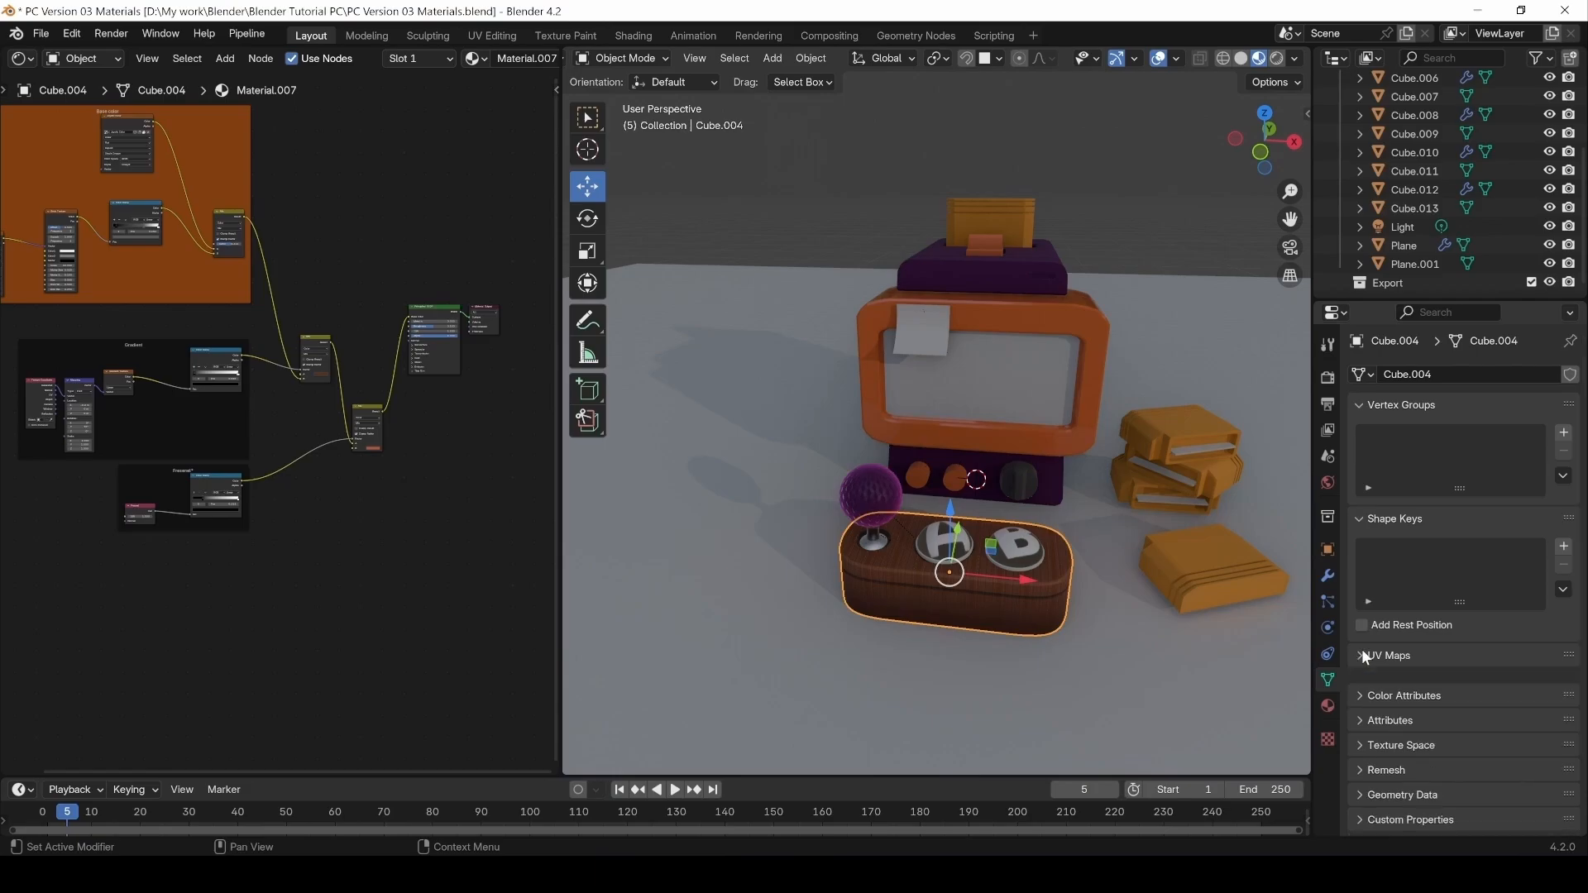
{"action": "left_click", "coordinate": [1365, 681]}
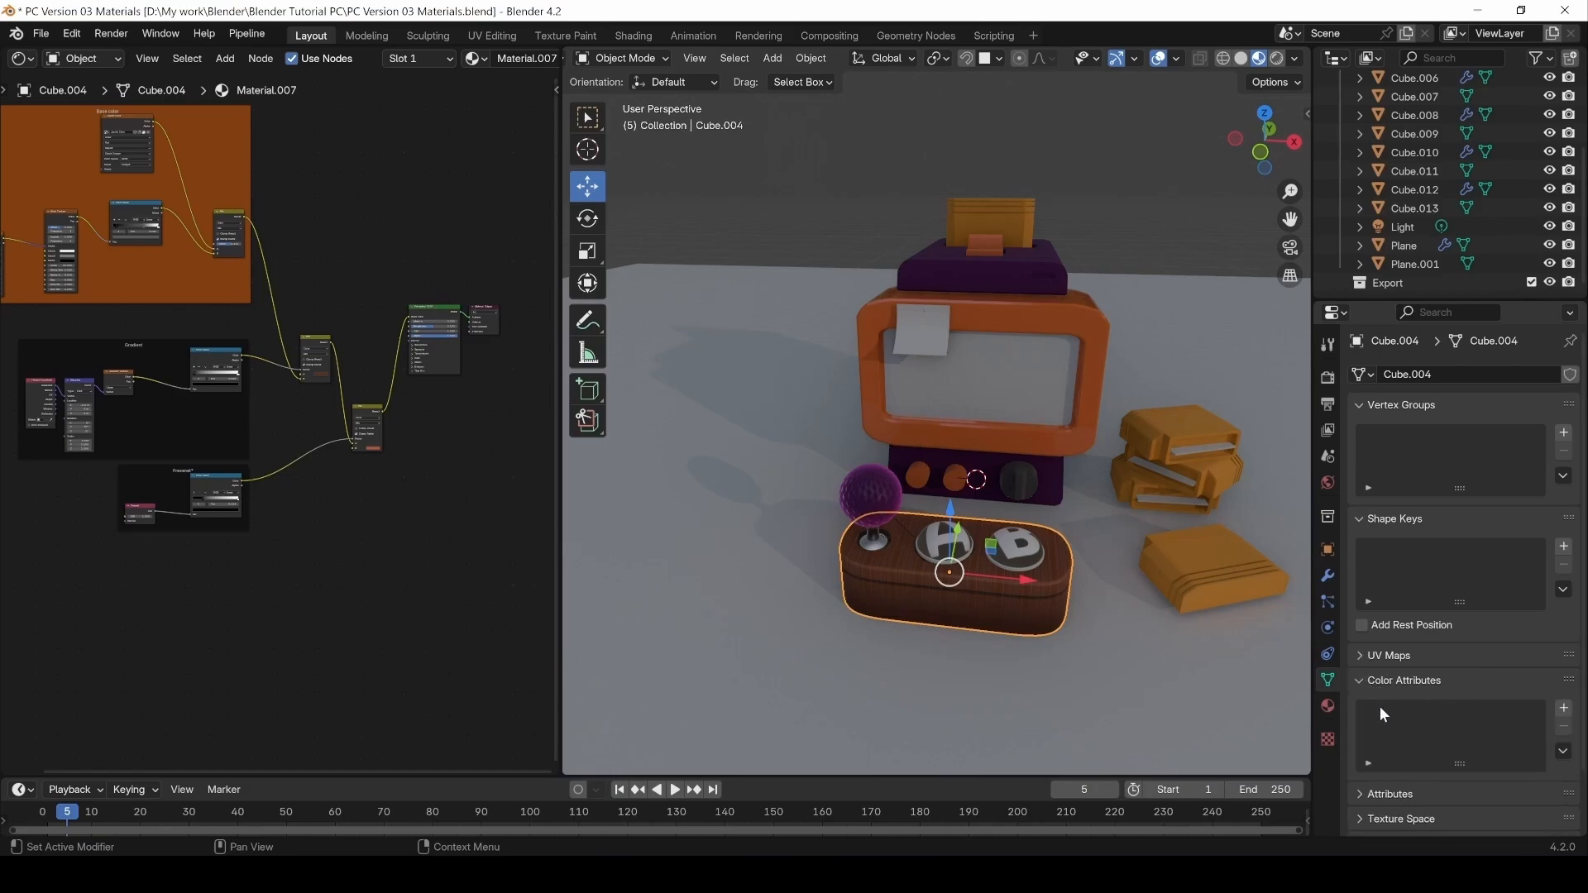
{"action": "left_click", "coordinate": [1563, 709]}
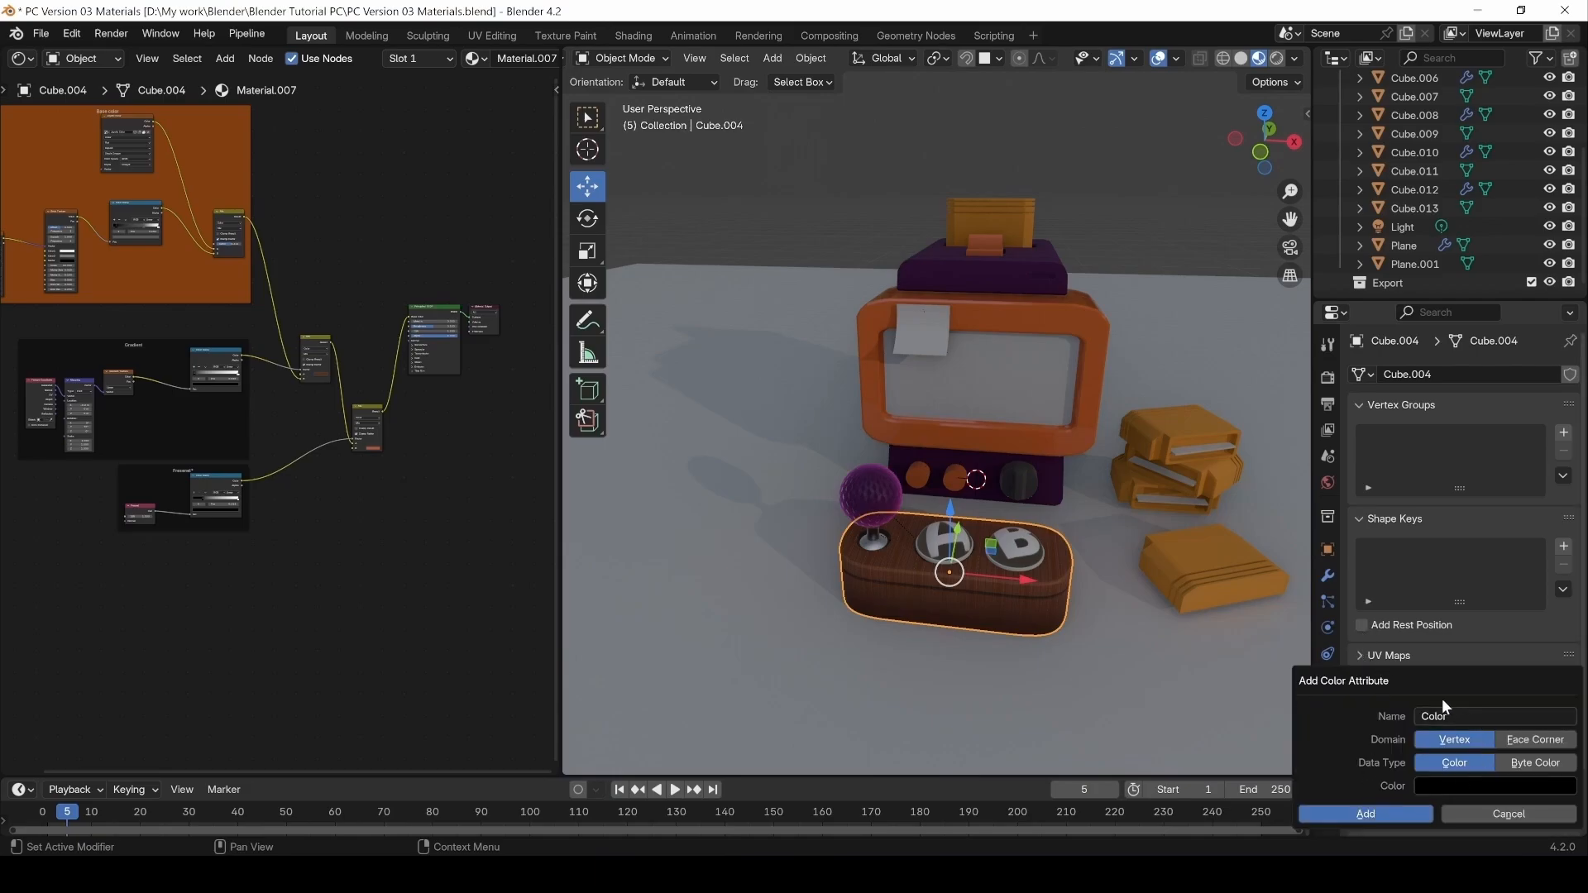
{"action": "left_click", "coordinate": [1361, 817]}
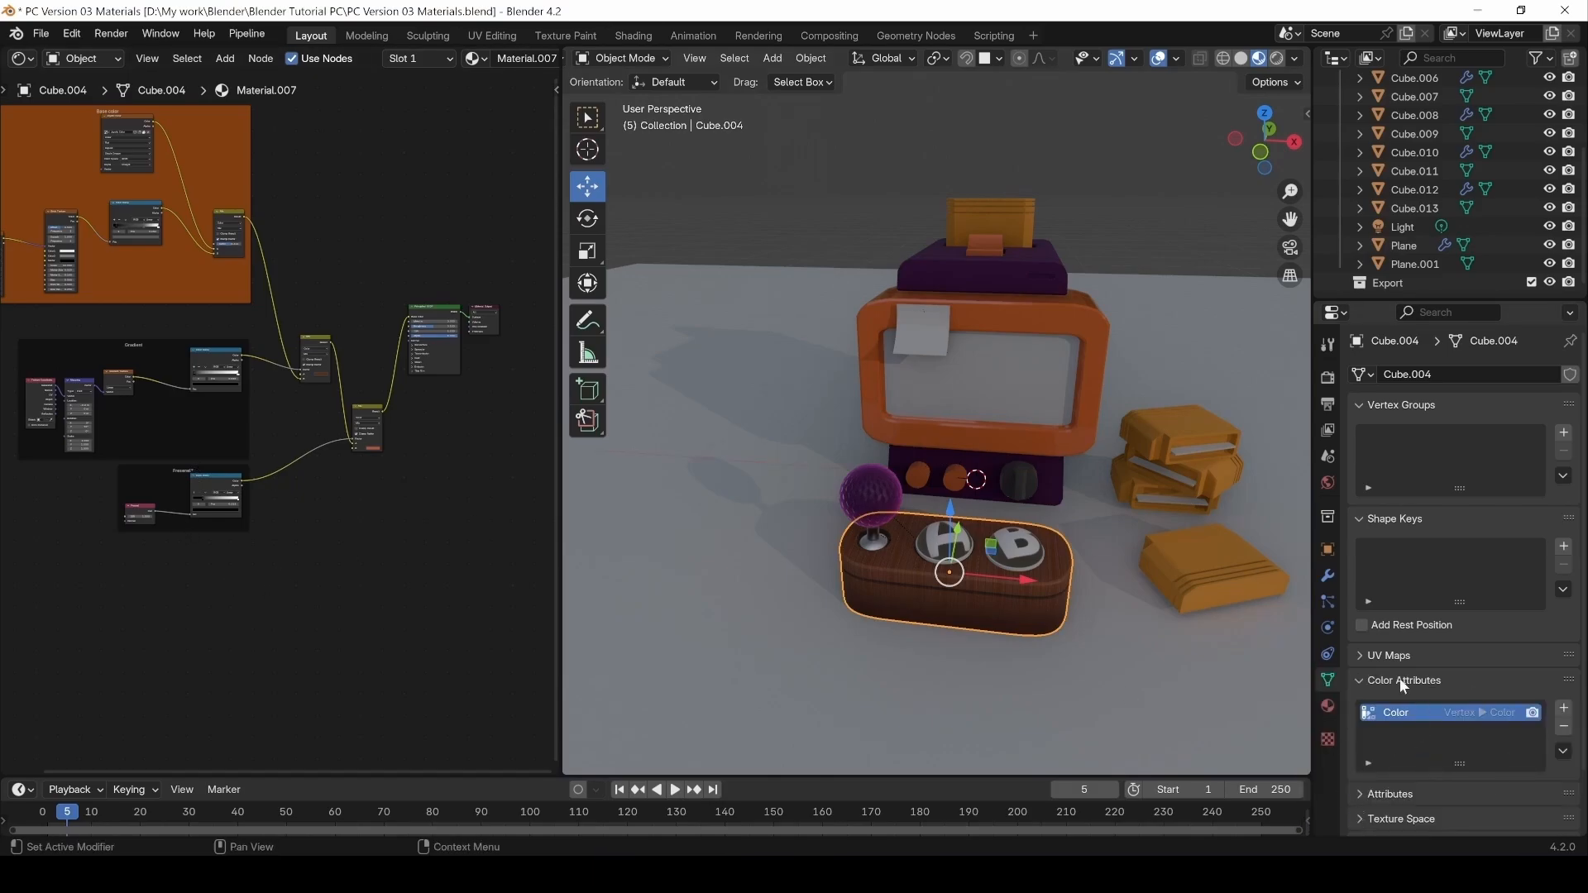
Compare the joystick base in Solid and Material Preview shading, ending in Material Preview.
{"action": "left_click", "coordinate": [620, 58]}
{"action": "left_click", "coordinate": [1241, 58]}
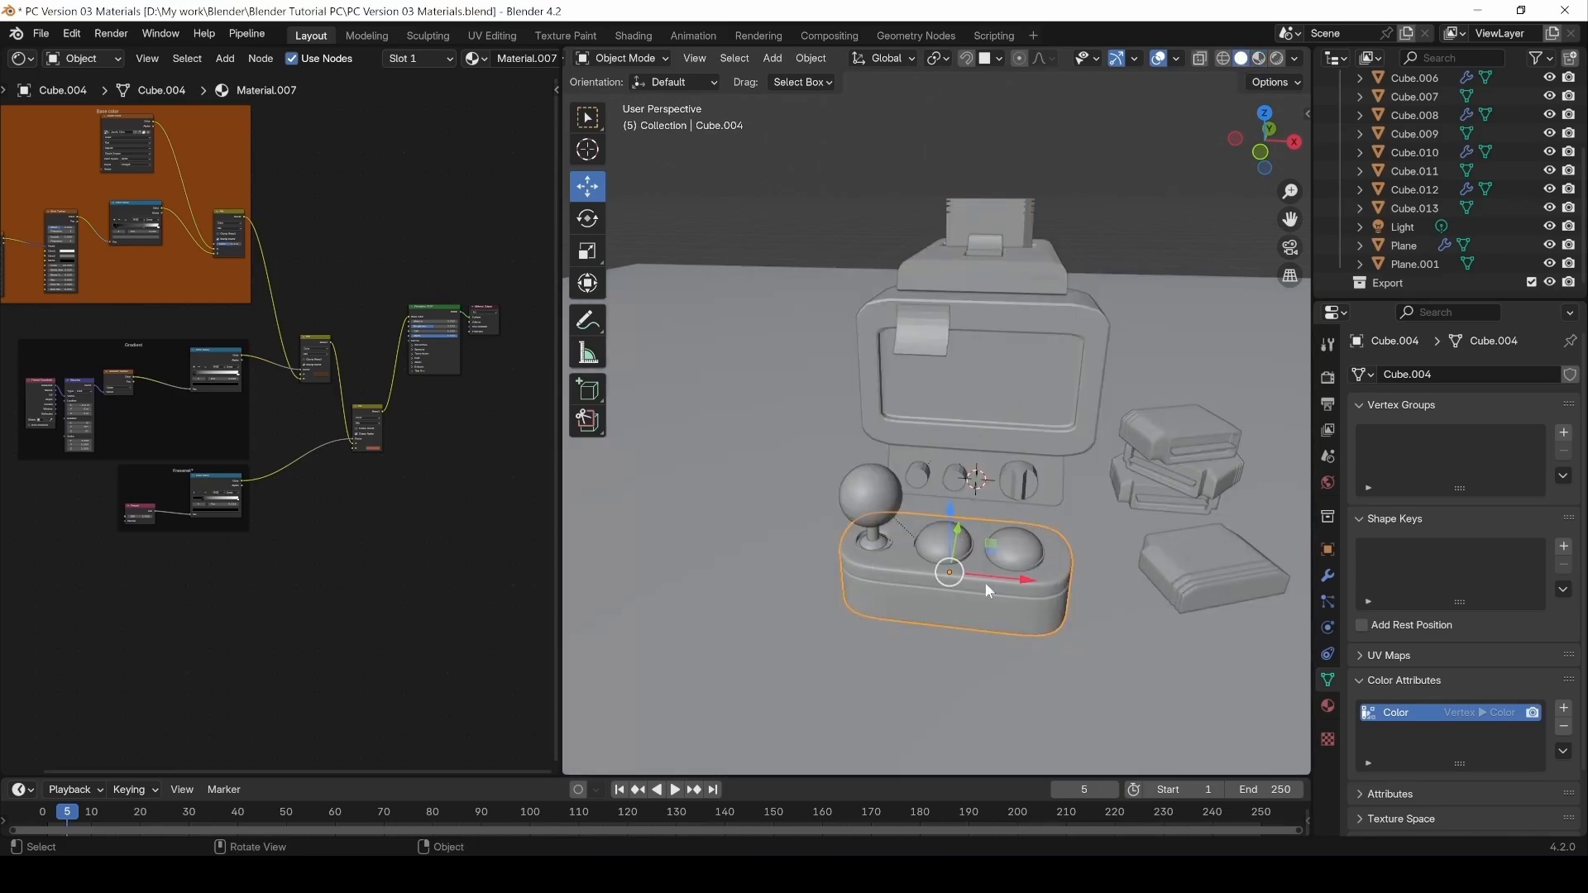
{"action": "left_click", "coordinate": [1257, 59]}
{"action": "left_click", "coordinate": [1241, 59]}
{"action": "left_click", "coordinate": [1259, 59]}
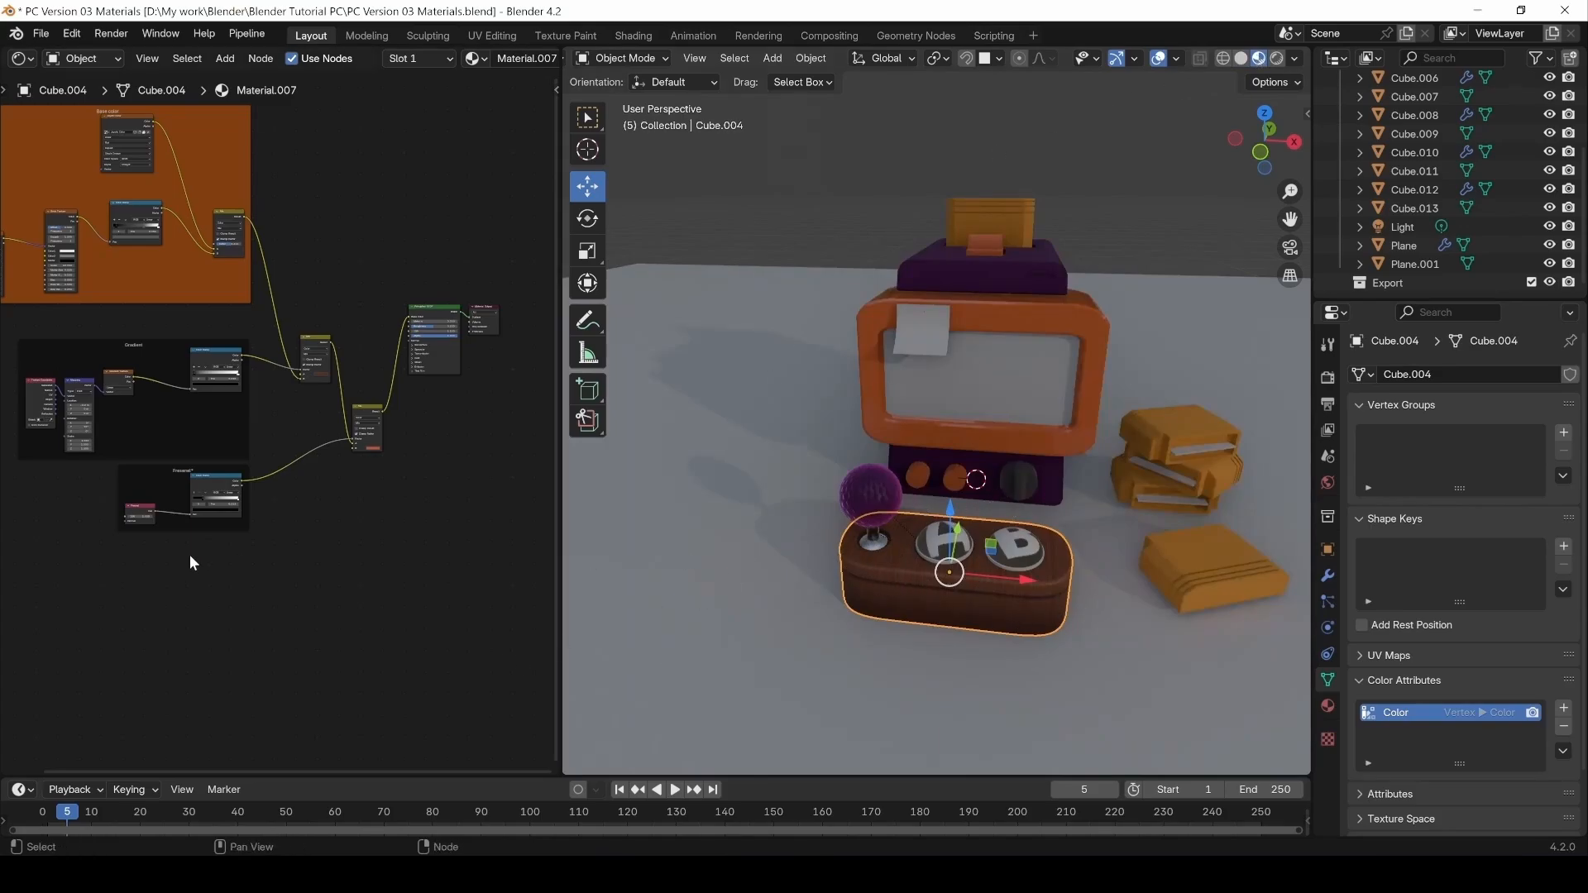
{"action": "middle_click_drag", "start_coordinate": [981, 612], "coordinate": [704, 571]}
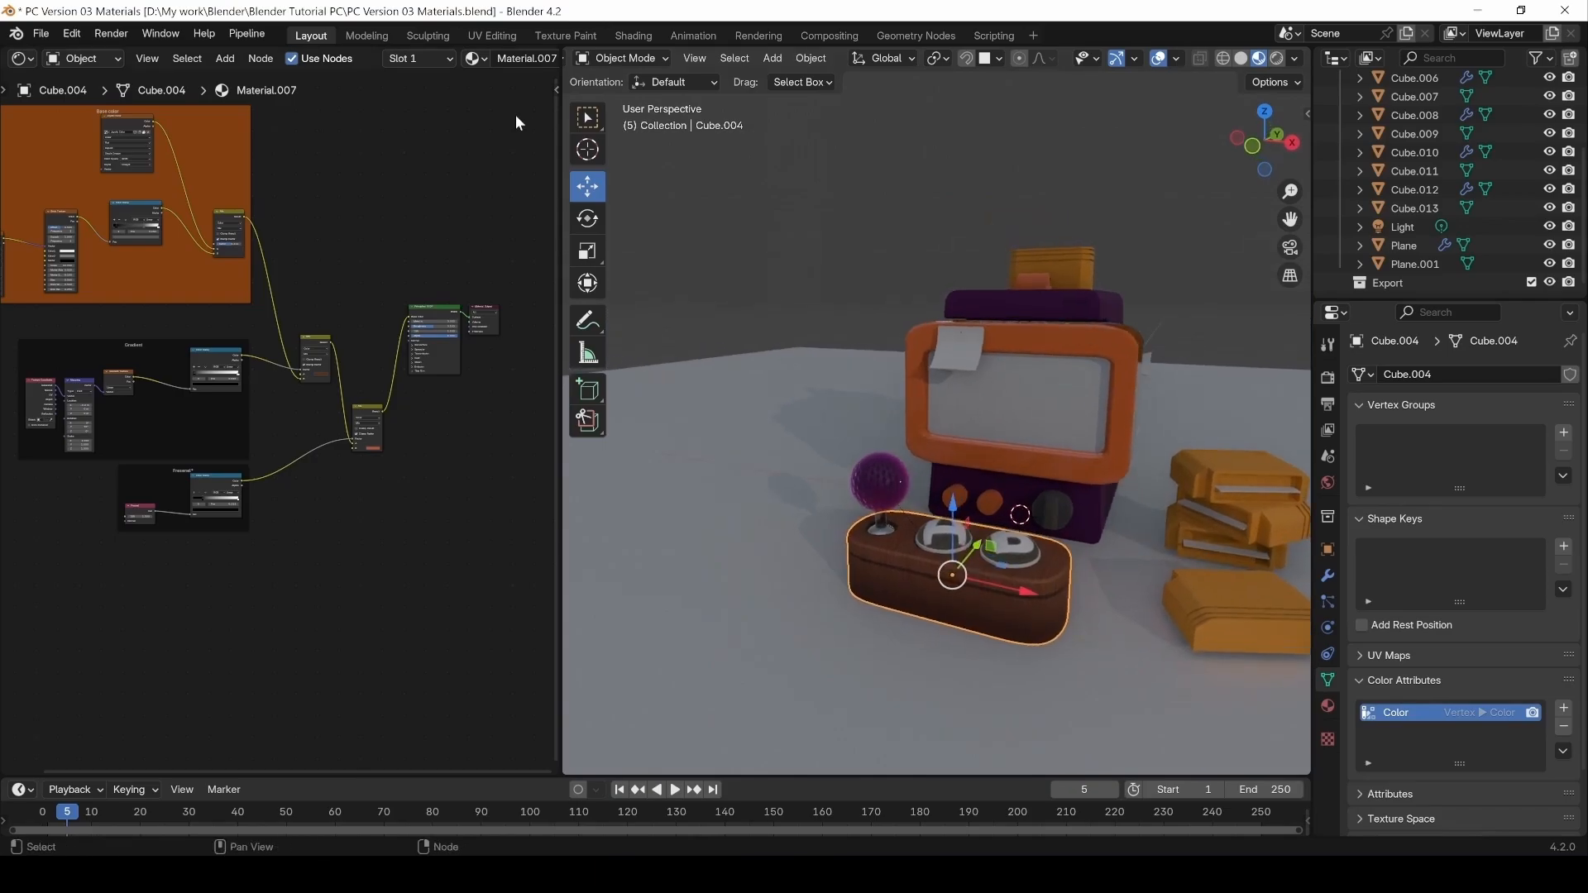
Add a Color Attribute node below the Fresnel frame and assign it the Color attribute.
{"action": "scroll", "coordinate": [285, 592], "scroll_direction": "up", "scroll_amount": 1}
{"action": "scroll", "coordinate": [285, 592], "scroll_direction": "up", "scroll_amount": 1}
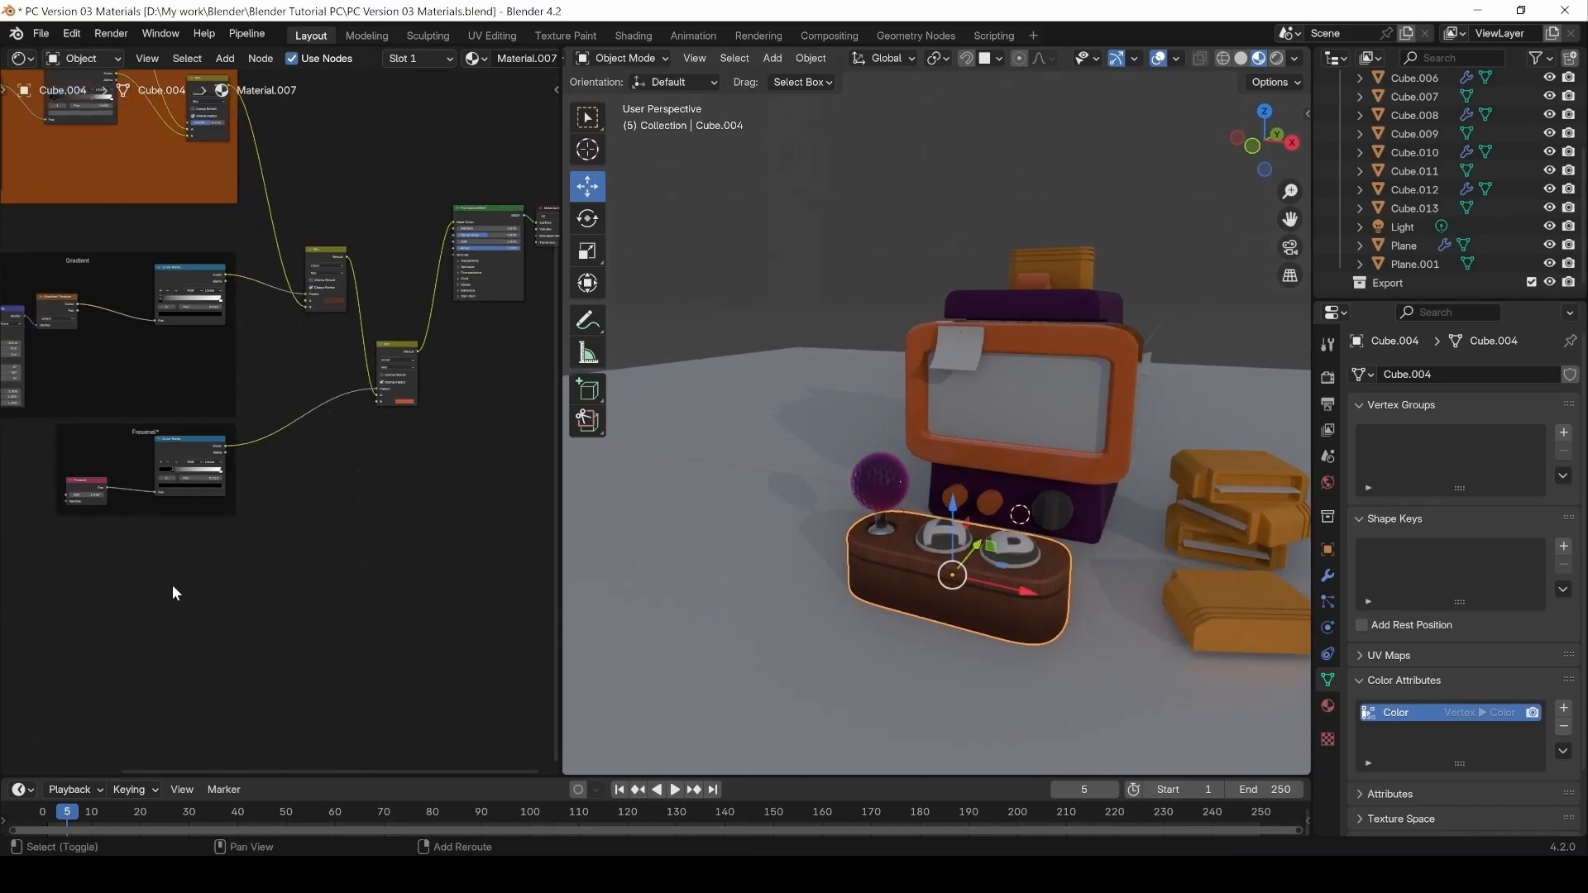
{"action": "key", "text": "shift+a"}
{"action": "left_click", "coordinate": [172, 586]}
{"action": "type", "text": "co"}
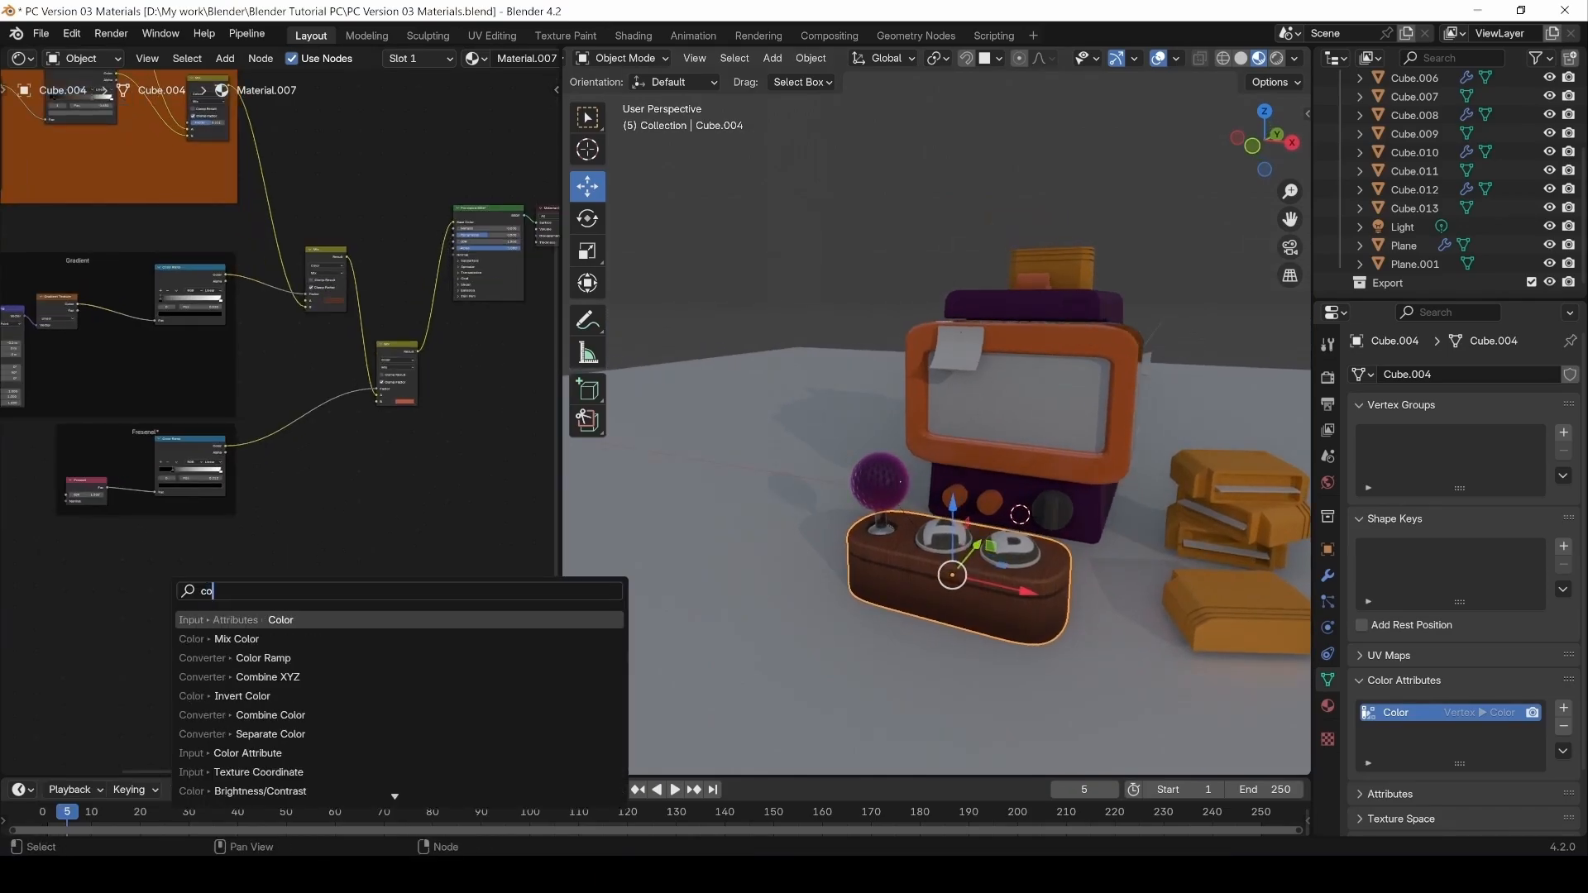
{"action": "type", "text": "lor attri"}
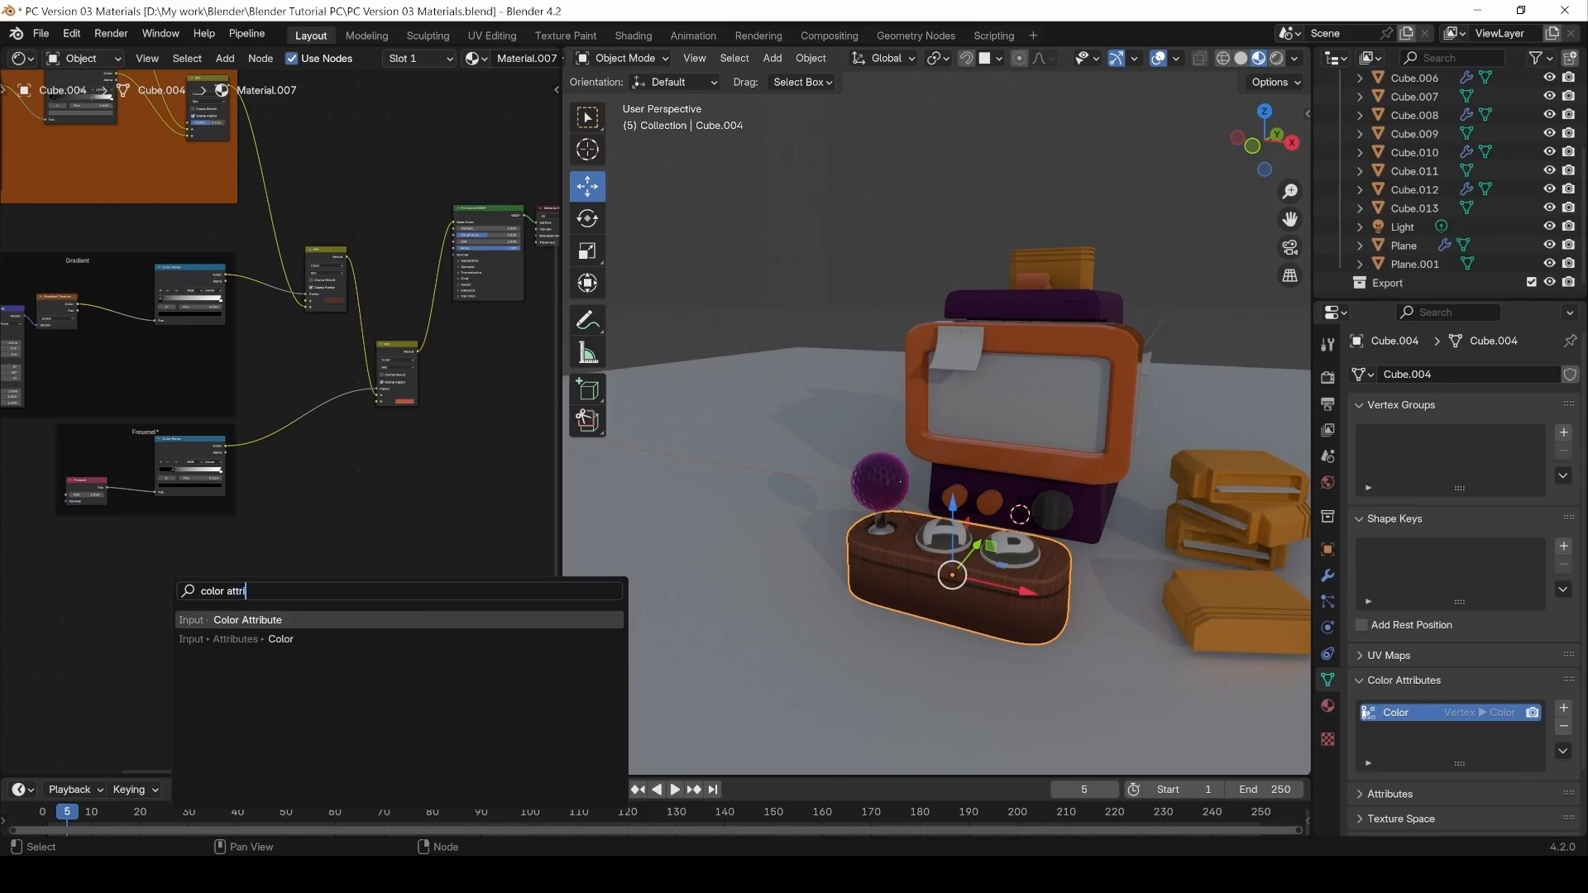
{"action": "type", "text": "b"}
{"action": "key", "text": "Return"}
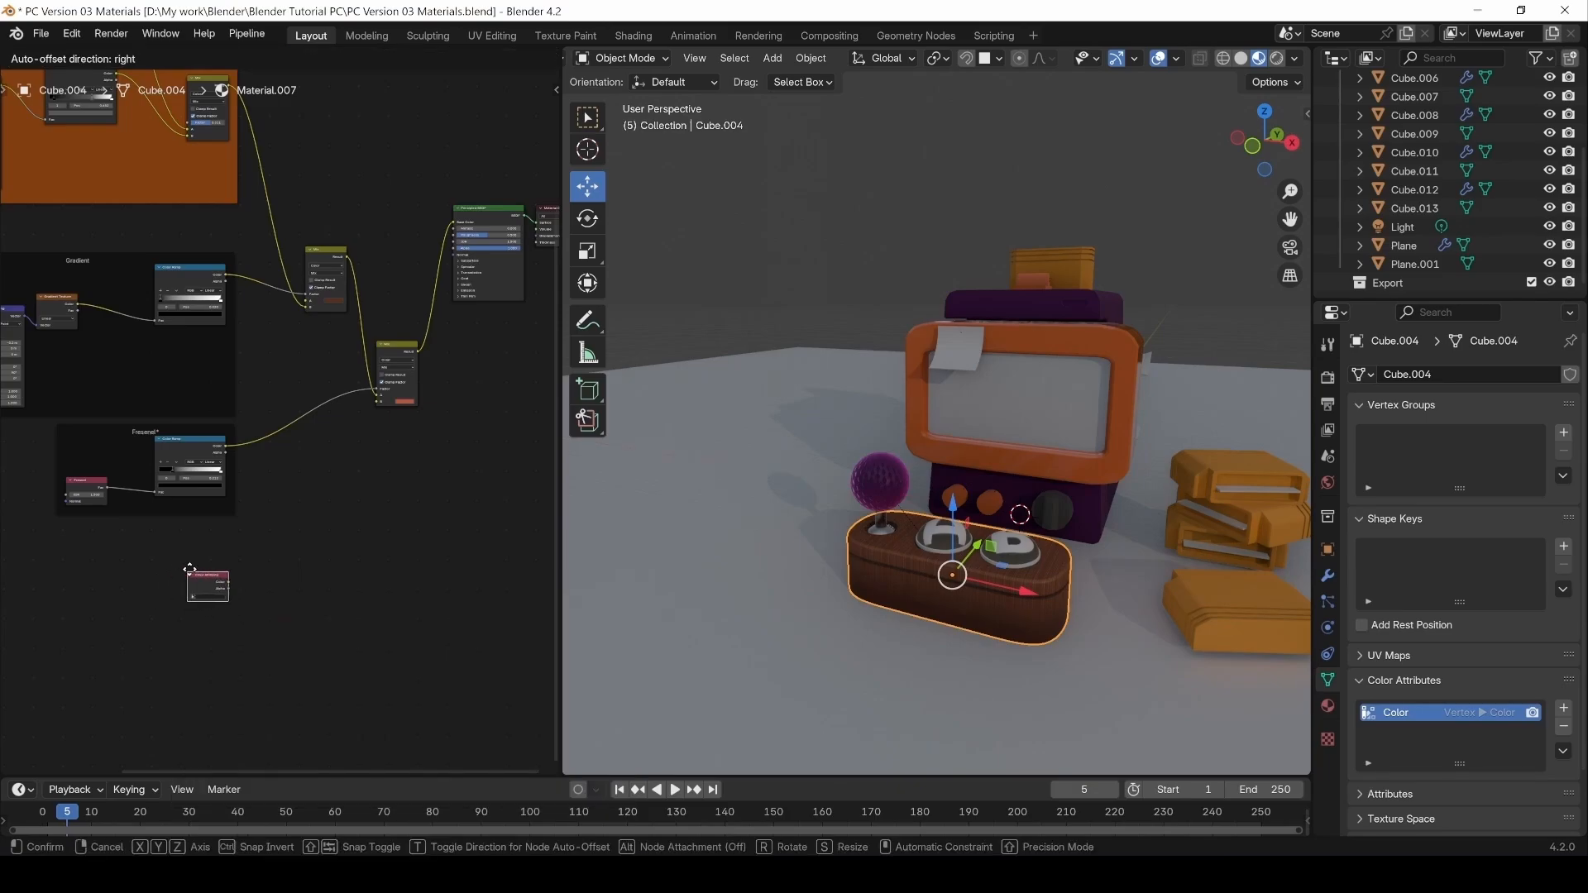
{"action": "left_click", "coordinate": [191, 568]}
{"action": "scroll", "coordinate": [191, 569], "scroll_direction": "up", "scroll_amount": 3}
{"action": "left_click", "coordinate": [225, 619]}
{"action": "left_click", "coordinate": [233, 640]}
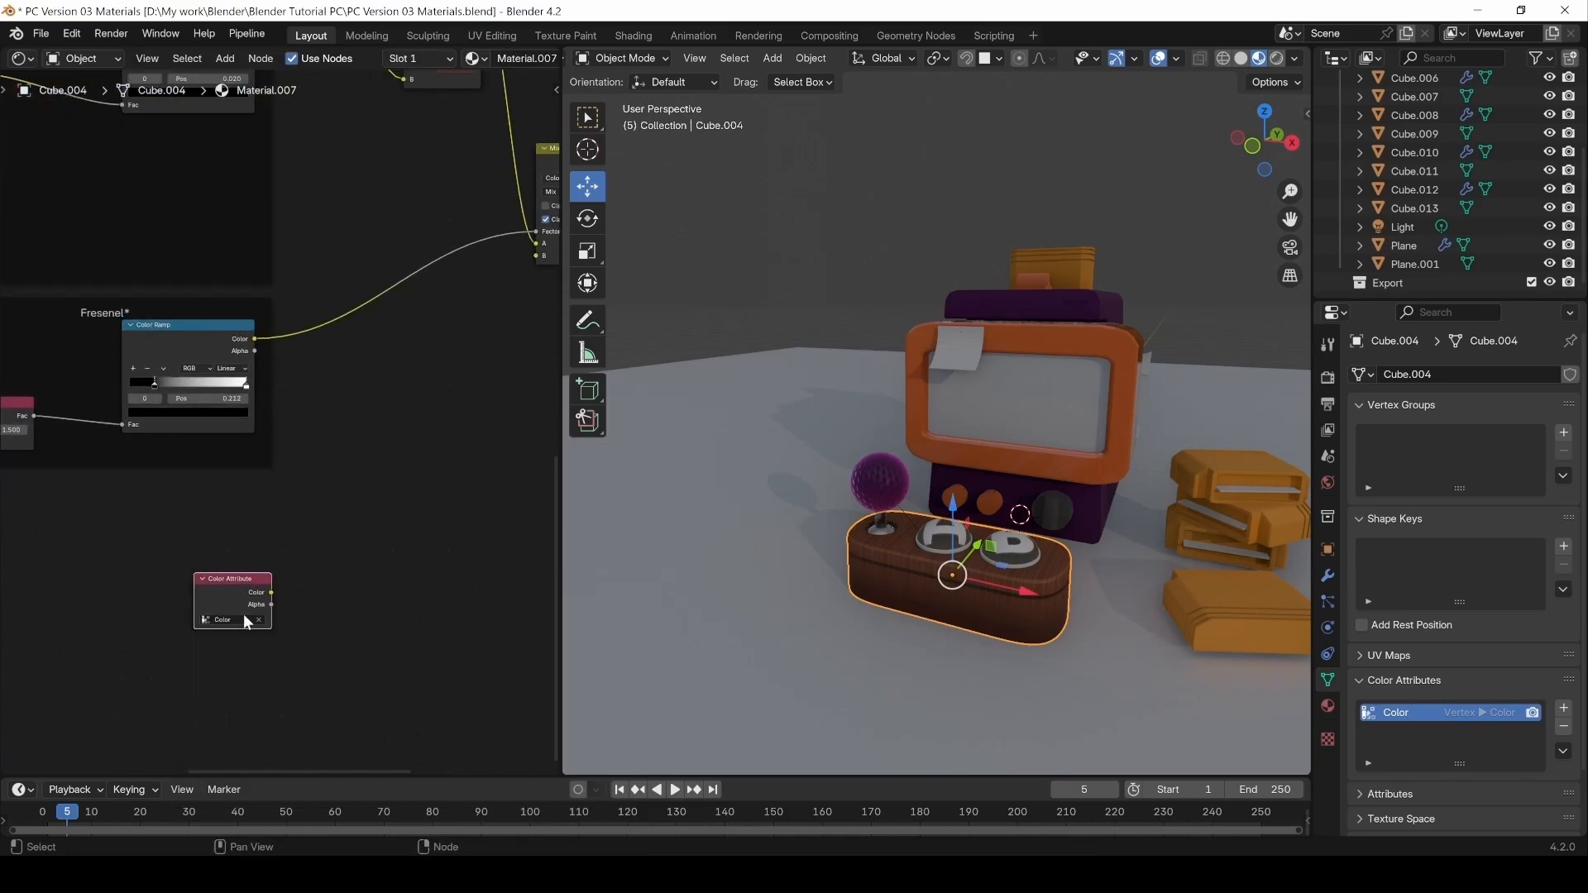
Place the Color Attribute node under the edge-tint Mix and shift the Principled BSDF and Material Output farther away to make room.
{"action": "left_click_drag", "start_coordinate": [216, 580], "coordinate": [360, 507]}
{"action": "middle_click_drag", "start_coordinate": [404, 488], "coordinate": [188, 612]}
{"action": "left_click_drag", "start_coordinate": [136, 652], "coordinate": [345, 459]}
{"action": "middle_click_drag", "start_coordinate": [475, 388], "coordinate": [283, 511]}
{"action": "middle_click_drag", "start_coordinate": [337, 312], "coordinate": [289, 399]}
{"action": "left_click_drag", "start_coordinate": [287, 203], "coordinate": [488, 370]}
{"action": "left_click_drag", "start_coordinate": [304, 231], "coordinate": [526, 231]}
{"action": "scroll", "coordinate": [273, 538], "scroll_direction": "up", "scroll_amount": 1}
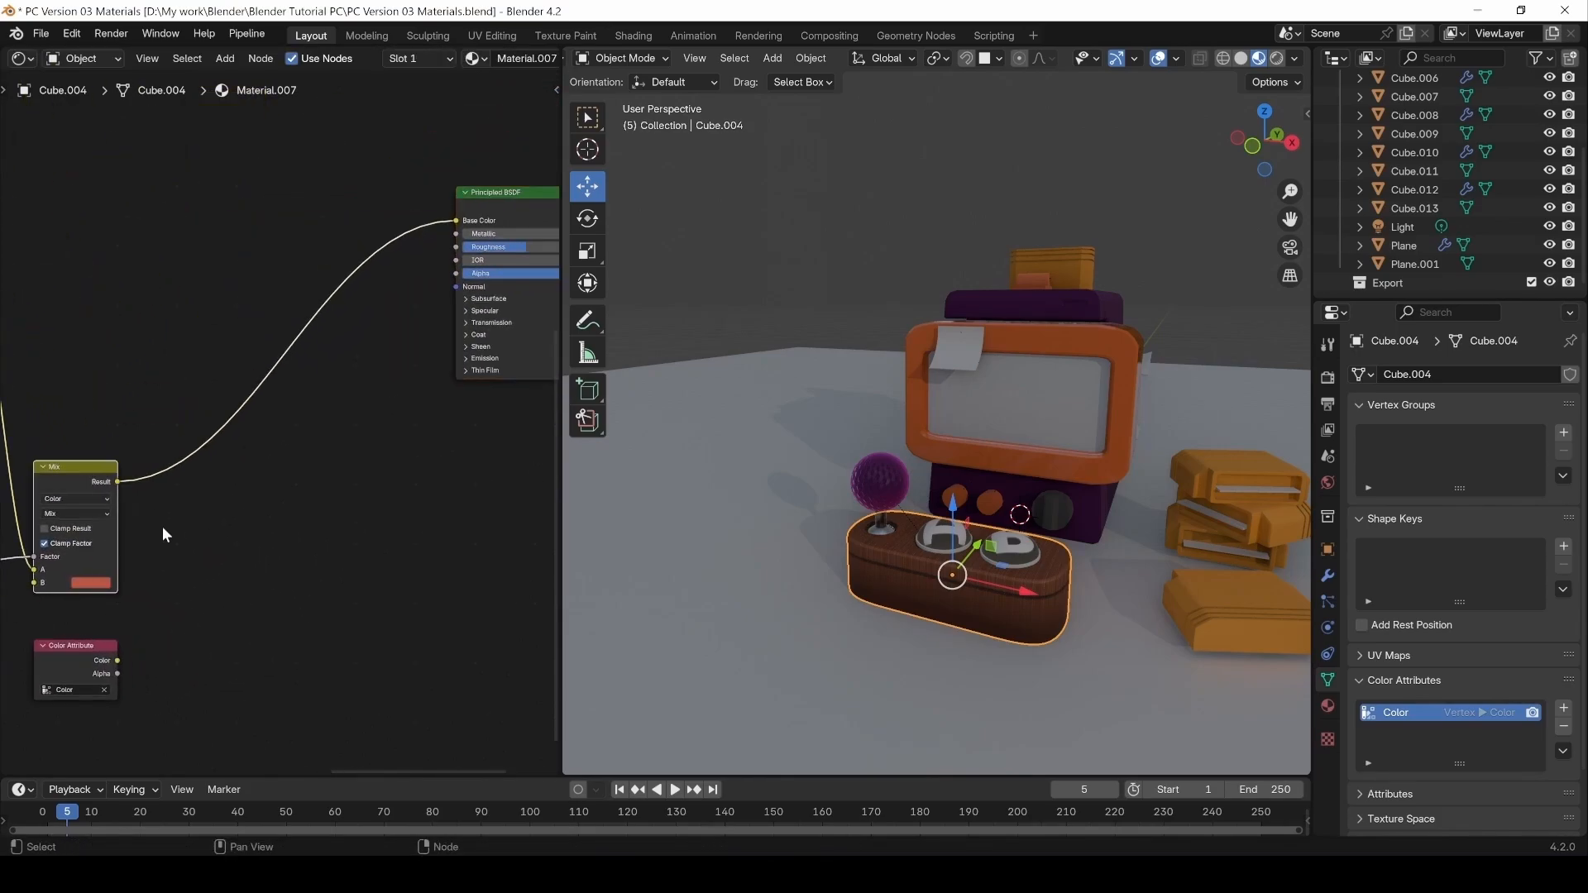
Add a Mix Color node between the edge-tint Mix and the Principled BSDF.
{"action": "key", "text": "shift+a"}
{"action": "key", "text": "shift+a"}
{"action": "left_click", "coordinate": [235, 531]}
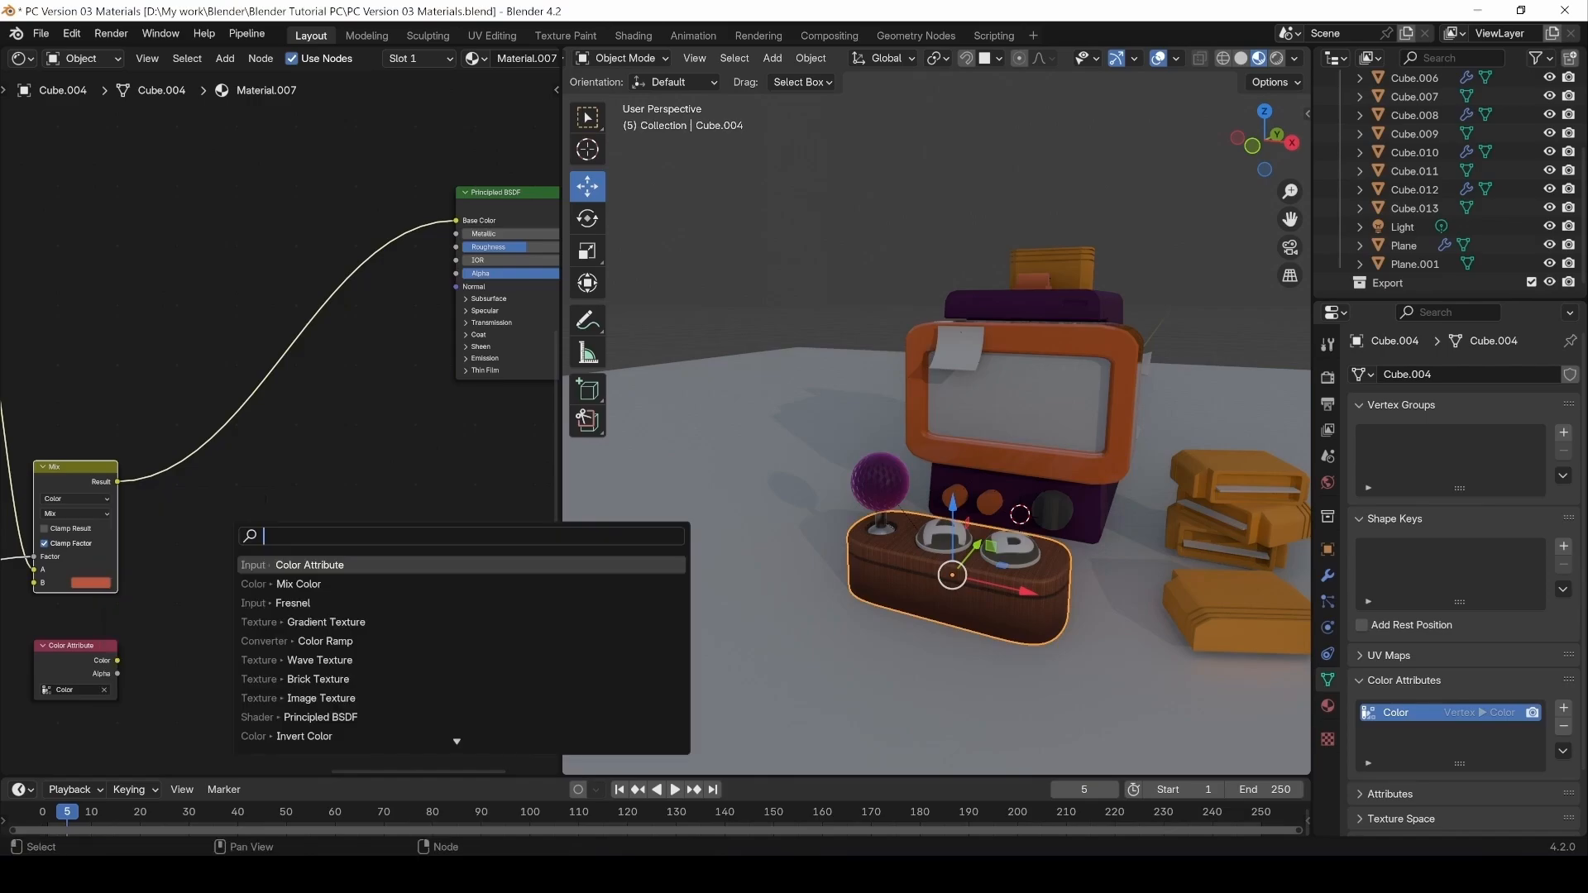
{"action": "type", "text": "ml"}
{"action": "key", "text": "BackSpace"}
{"action": "type", "text": "ic"}
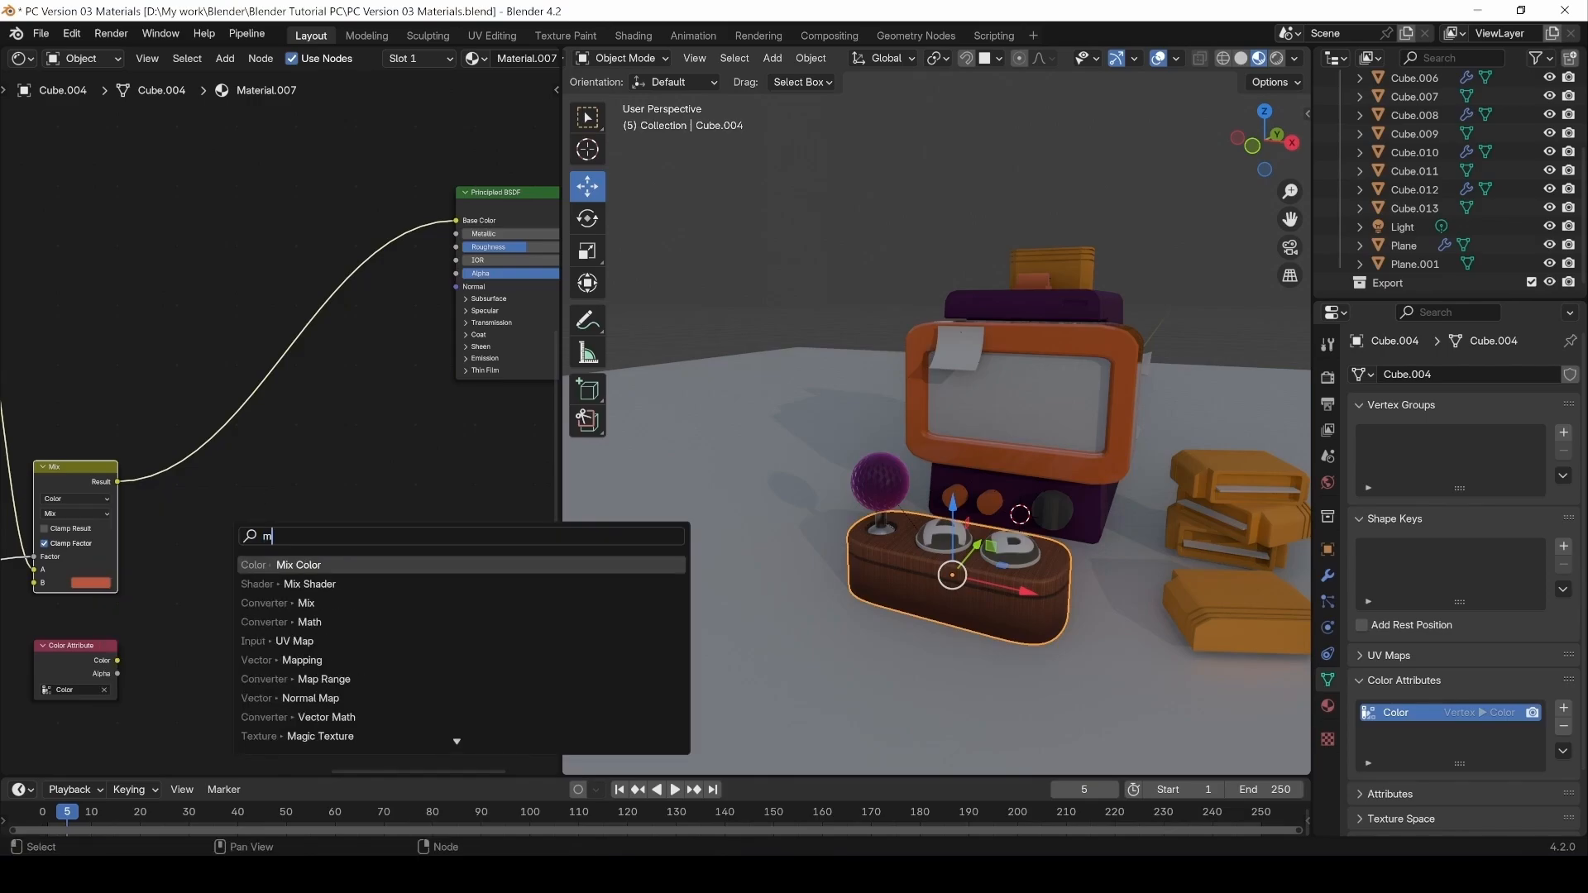
{"action": "left_click", "coordinate": [298, 567]}
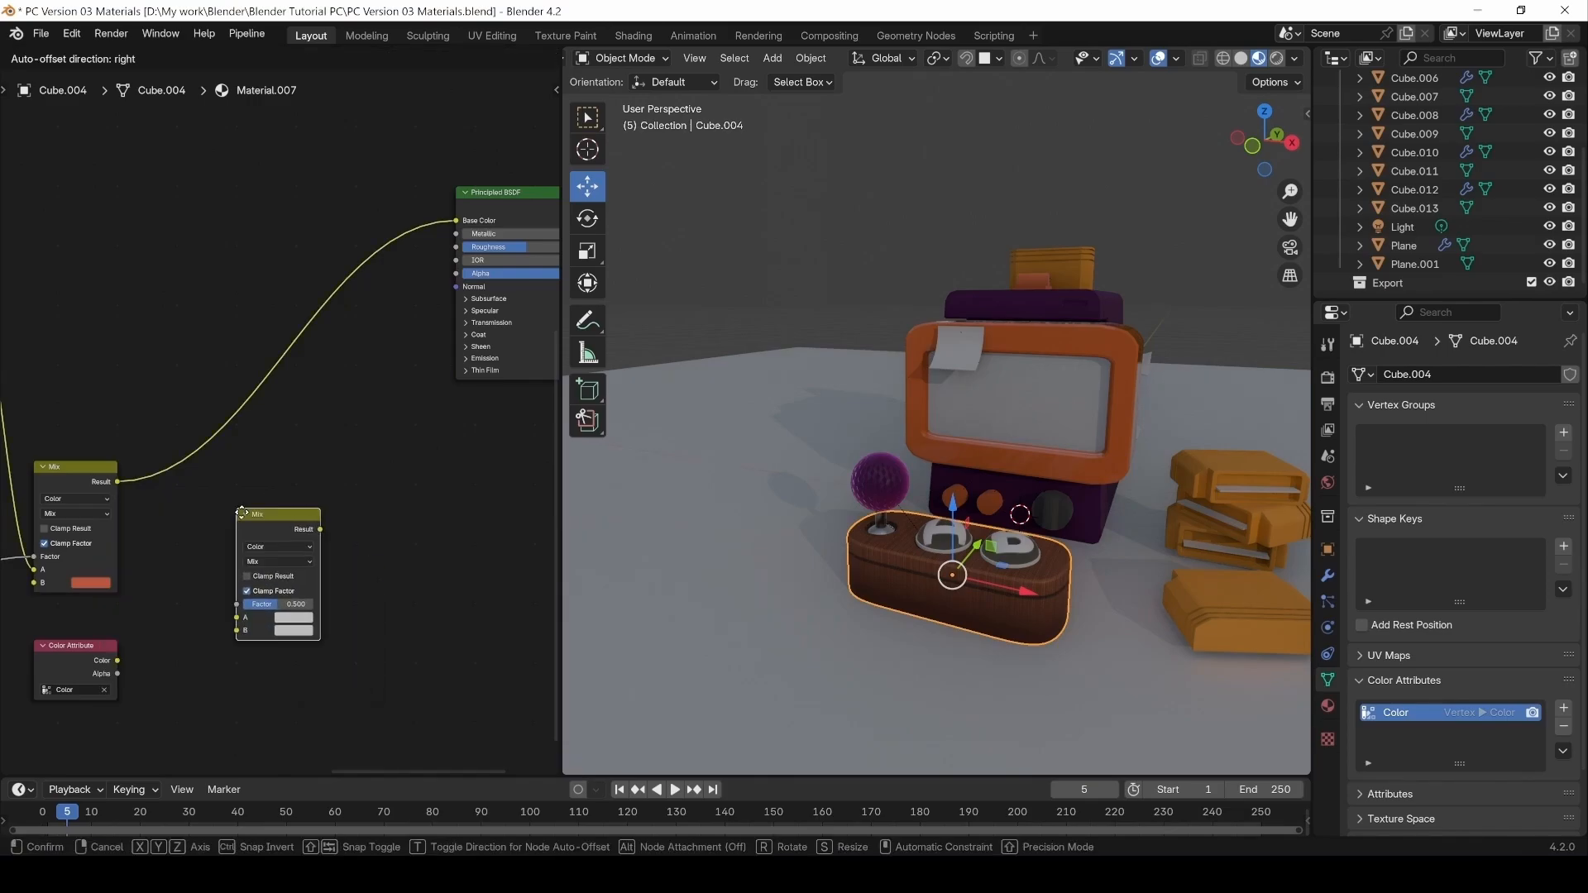
{"action": "left_click", "coordinate": [236, 509]}
Wire the edge-tint Mix into A and the Color Attribute into B of the new Mix, and its Result into Base Color.
{"action": "left_click_drag", "start_coordinate": [118, 660], "coordinate": [236, 631]}
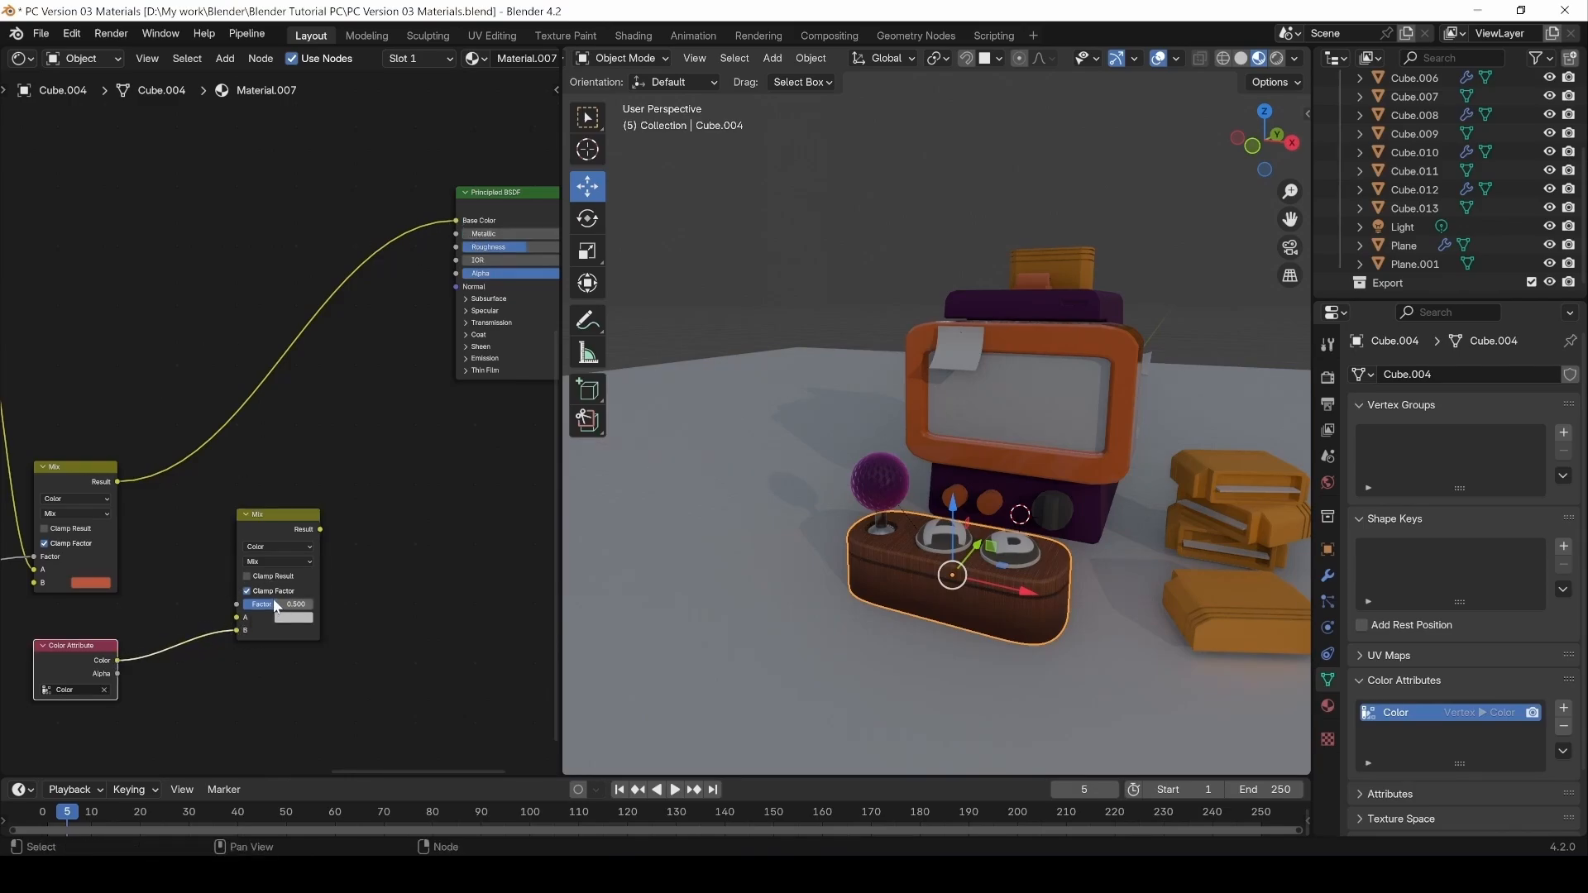
{"action": "left_click", "coordinate": [277, 606]}
{"action": "left_click", "coordinate": [304, 460]}
{"action": "left_click_drag", "start_coordinate": [455, 221], "coordinate": [237, 617]}
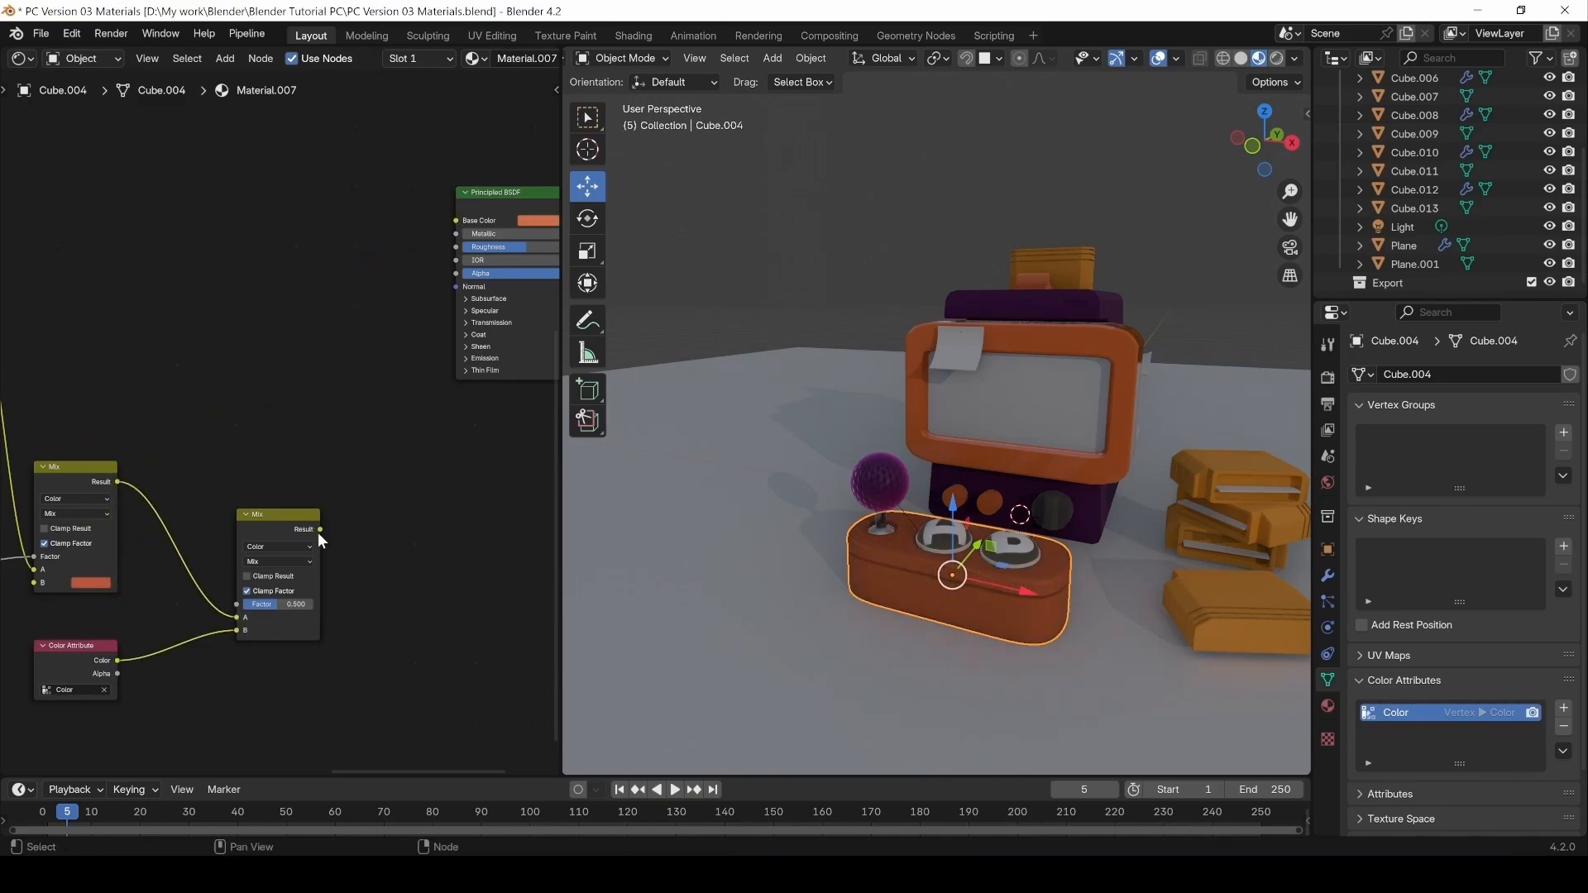
{"action": "left_click_drag", "start_coordinate": [319, 530], "coordinate": [456, 221]}
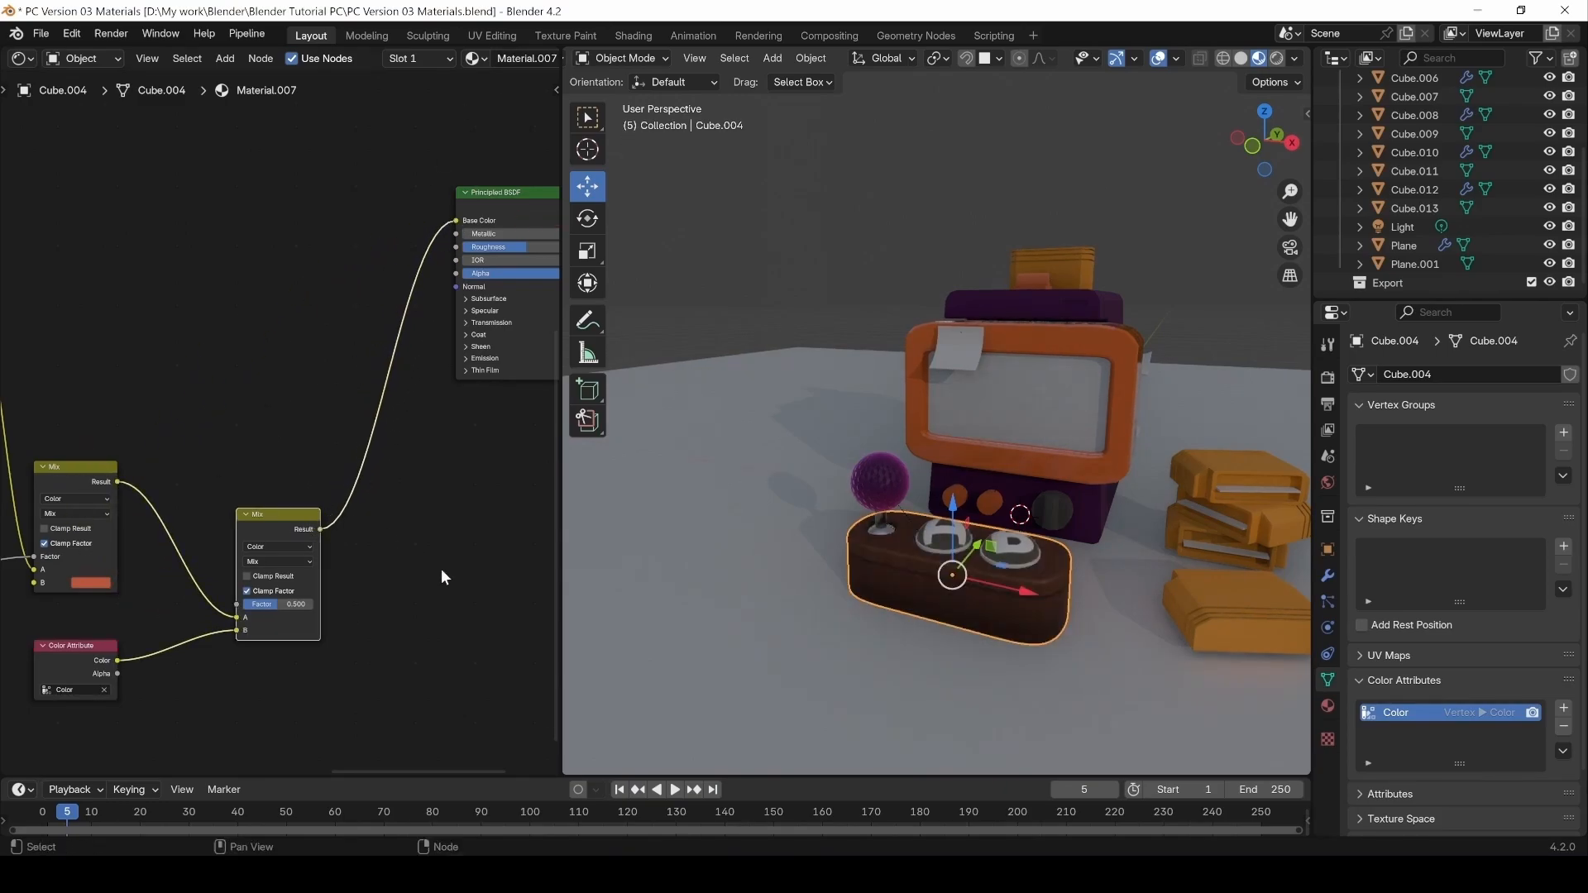
Lower the new Mix and the Color Attribute node to tidy the layout beneath the edge-tint Mix.
{"action": "middle_click_drag", "start_coordinate": [247, 690], "coordinate": [333, 631]}
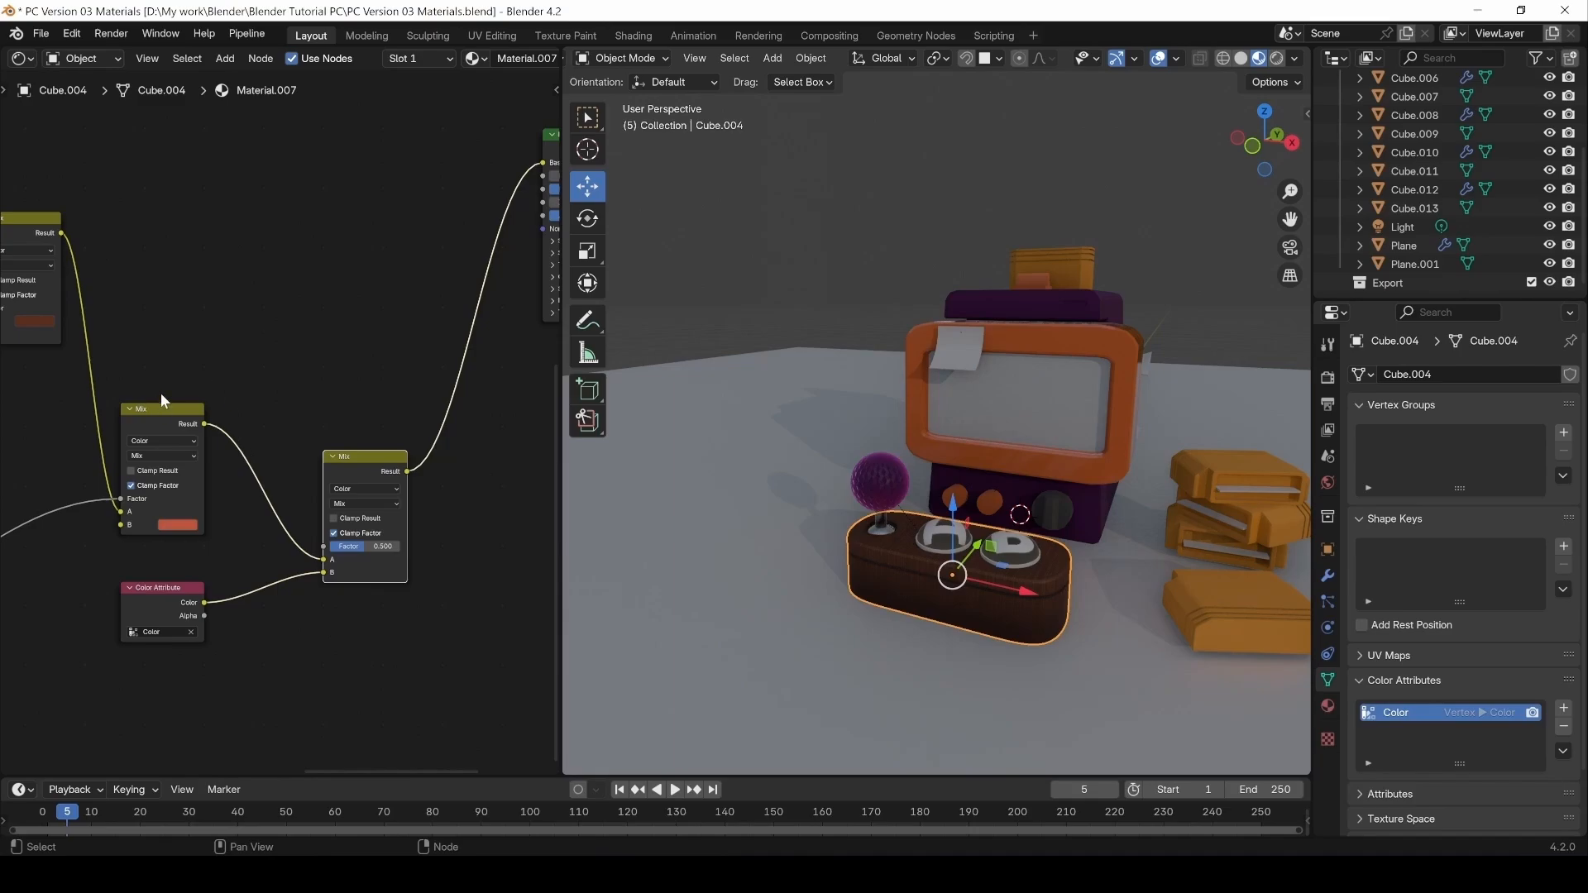
{"action": "left_click_drag", "start_coordinate": [350, 455], "coordinate": [349, 514]}
{"action": "middle_click_drag", "start_coordinate": [270, 477], "coordinate": [262, 378]}
{"action": "scroll", "coordinate": [382, 527], "scroll_direction": "down", "scroll_amount": 3}
{"action": "left_click_drag", "start_coordinate": [195, 499], "coordinate": [196, 520]}
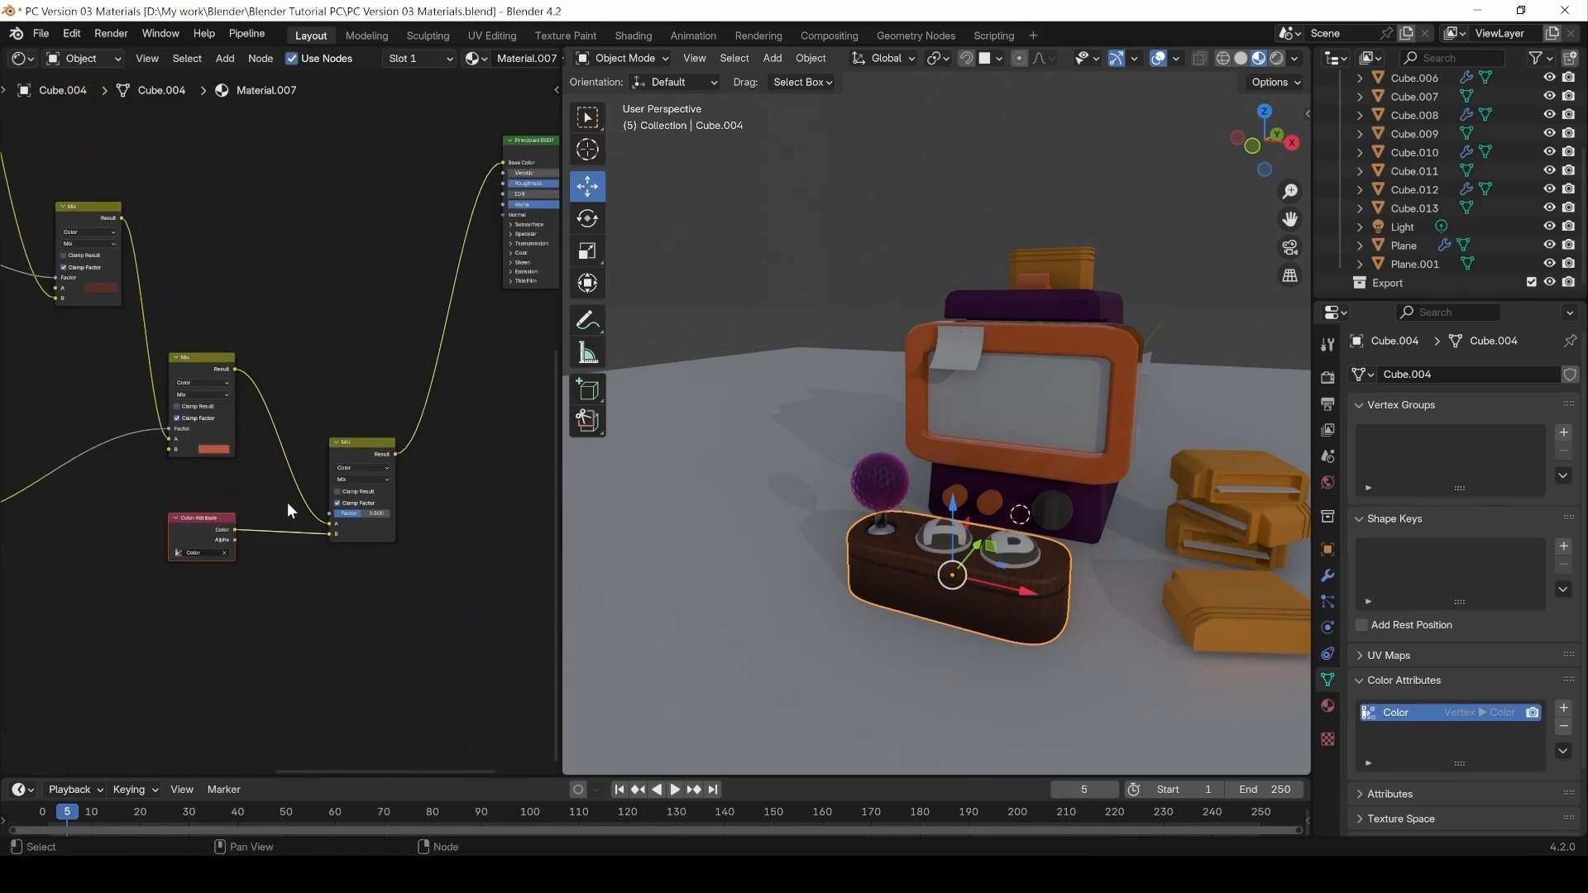
Detach and reconnect the new Mix node's A and B color inputs, with its factor at 1.000.
{"action": "scroll", "coordinate": [366, 538], "scroll_direction": "up", "scroll_amount": 3}
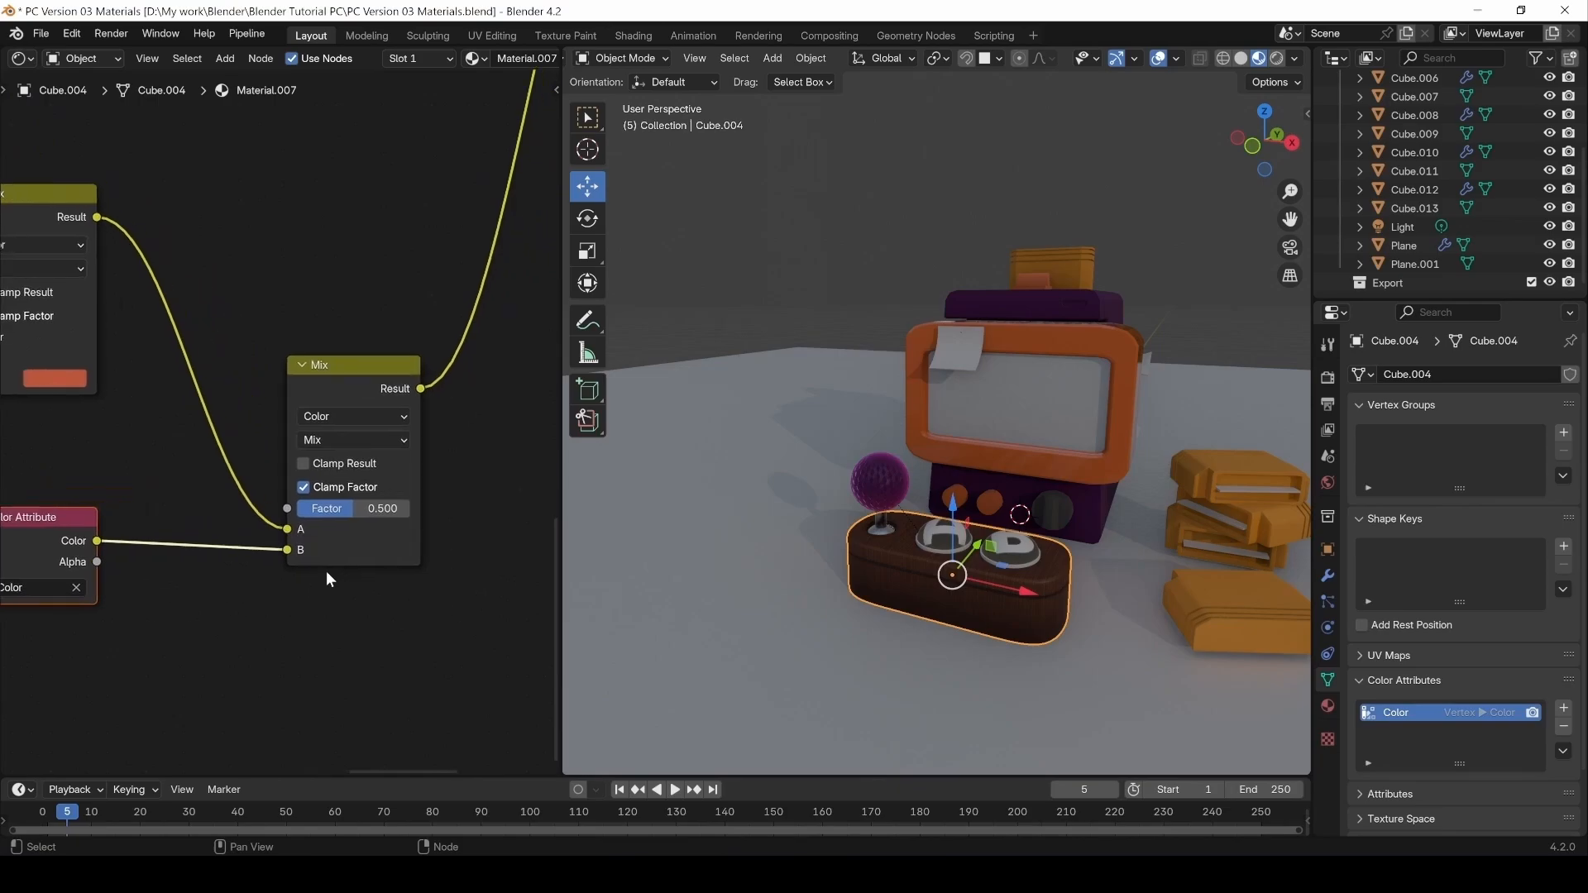
{"action": "middle_click_drag", "start_coordinate": [276, 578], "coordinate": [296, 593]}
{"action": "left_click", "coordinate": [346, 402]}
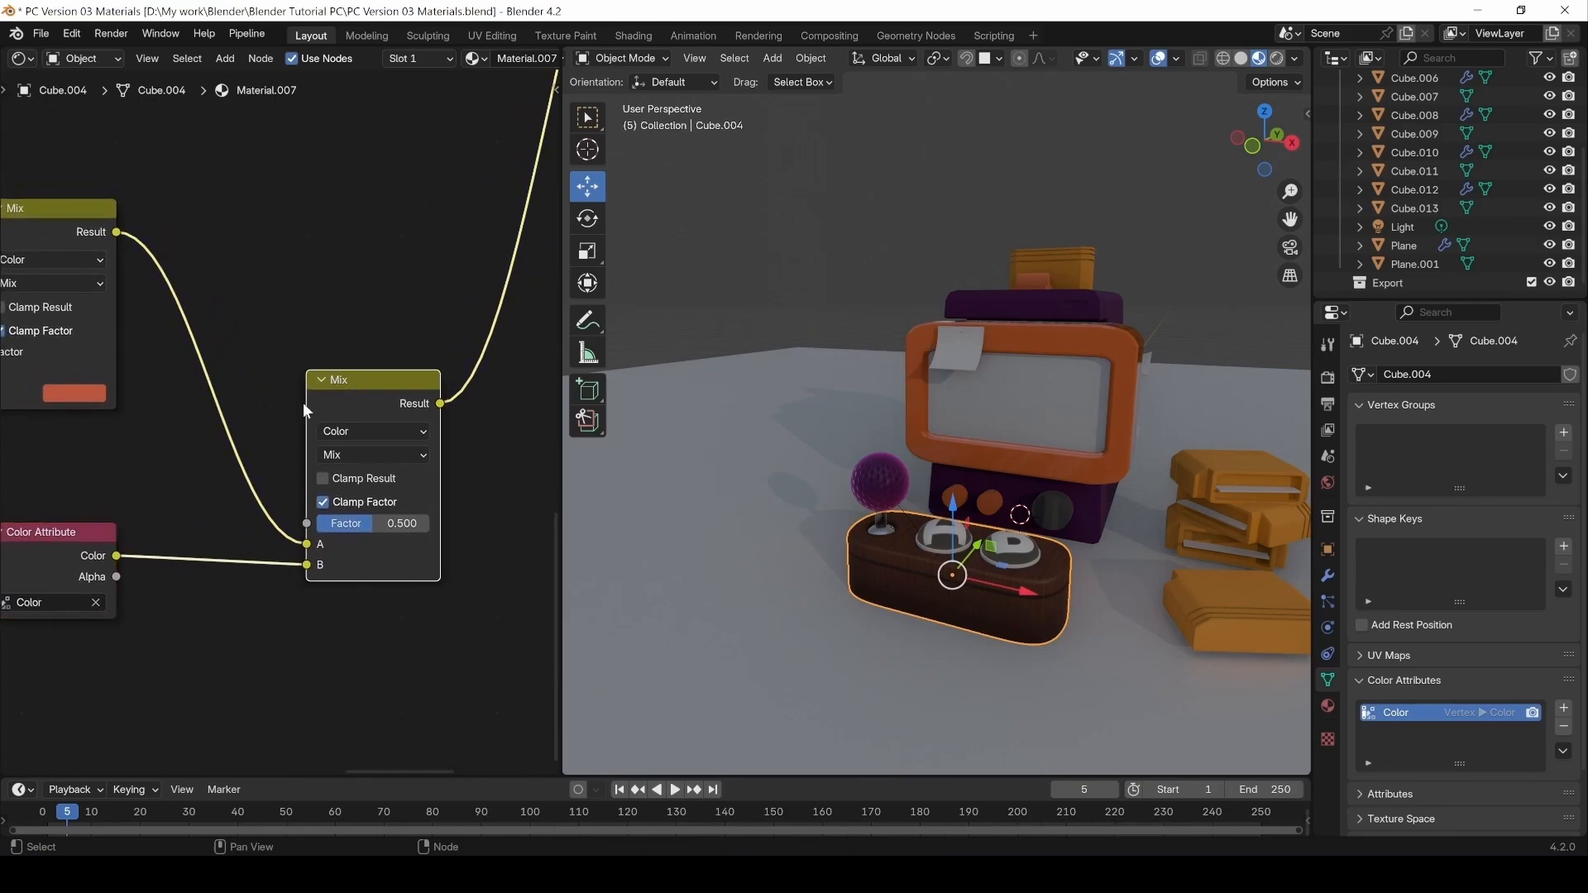
{"action": "middle_click_drag", "start_coordinate": [303, 403], "coordinate": [230, 405]}
{"action": "left_click_drag", "start_coordinate": [243, 544], "coordinate": [269, 548]}
{"action": "left_click_drag", "start_coordinate": [242, 565], "coordinate": [364, 525]}
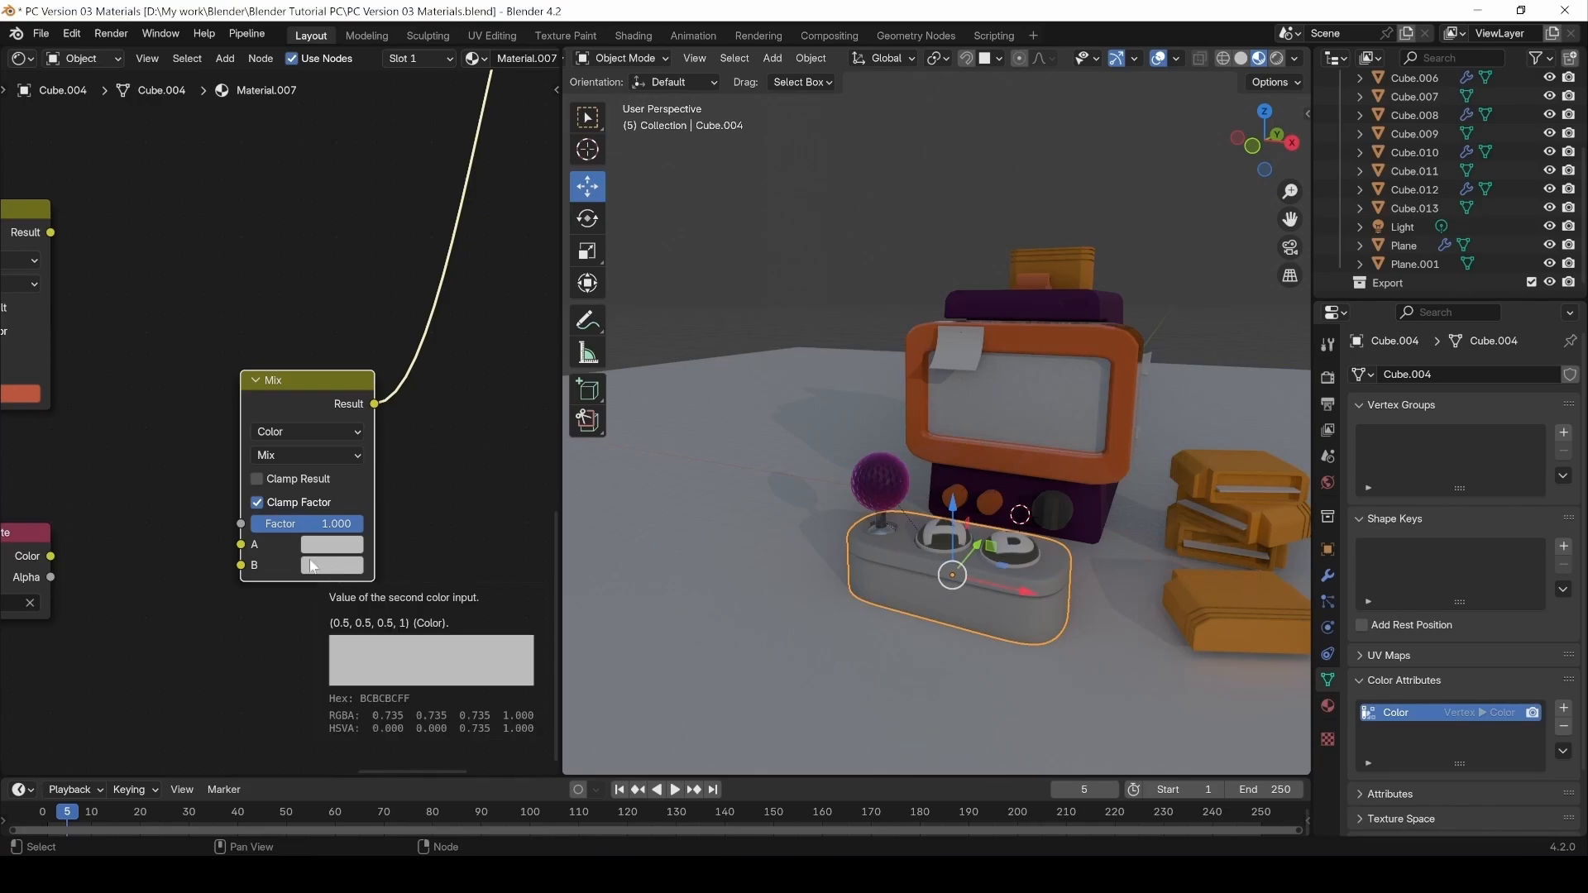
{"action": "left_click_drag", "start_coordinate": [51, 556], "coordinate": [240, 566]}
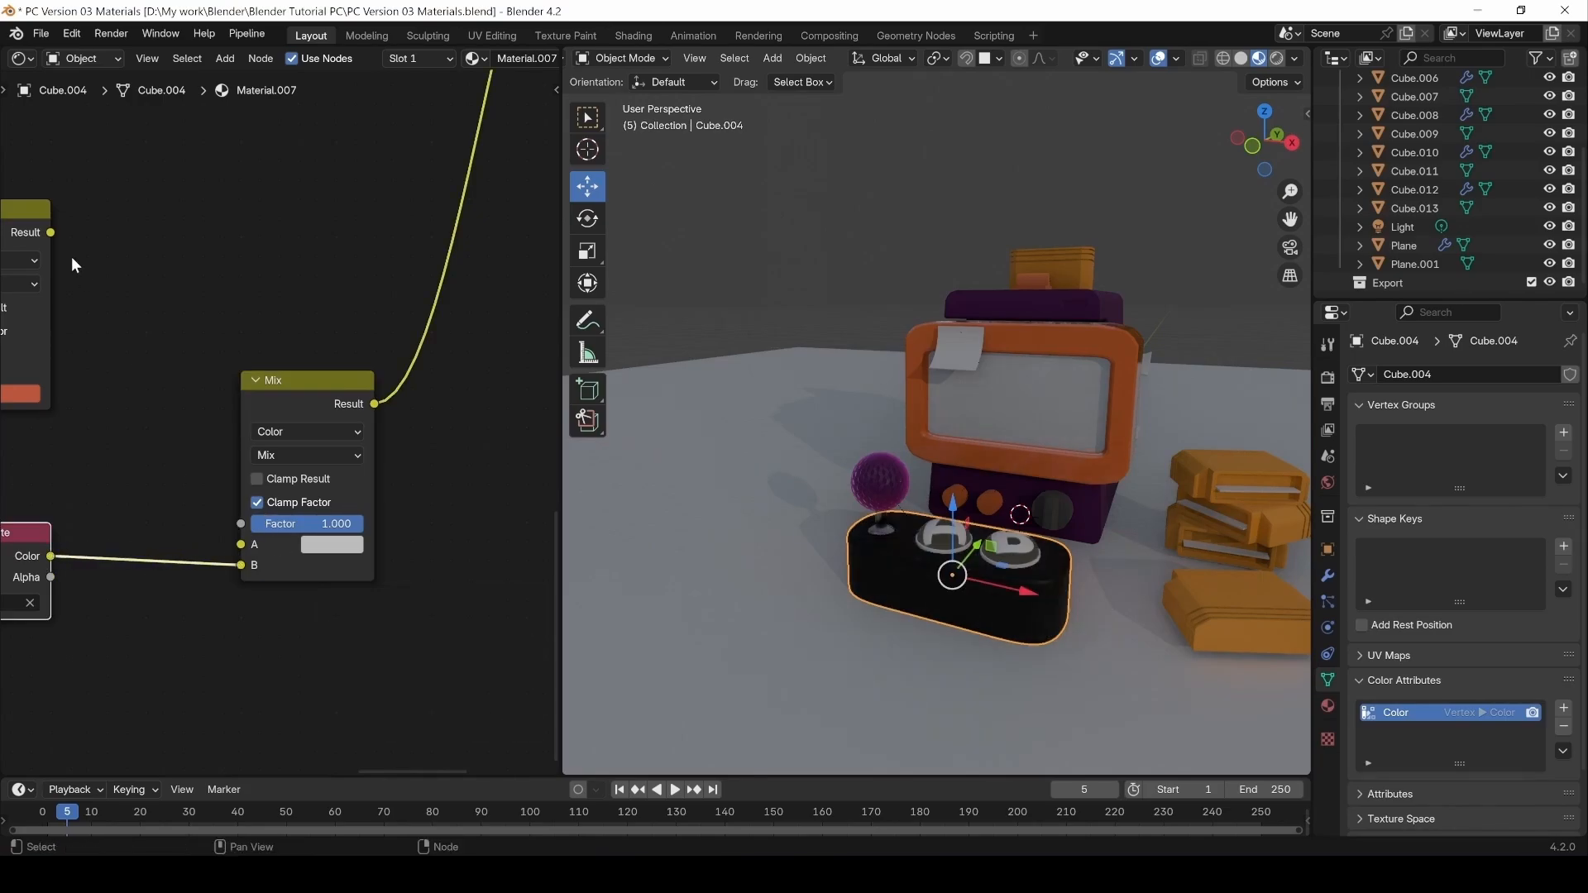
{"action": "left_click_drag", "start_coordinate": [50, 232], "coordinate": [240, 544]}
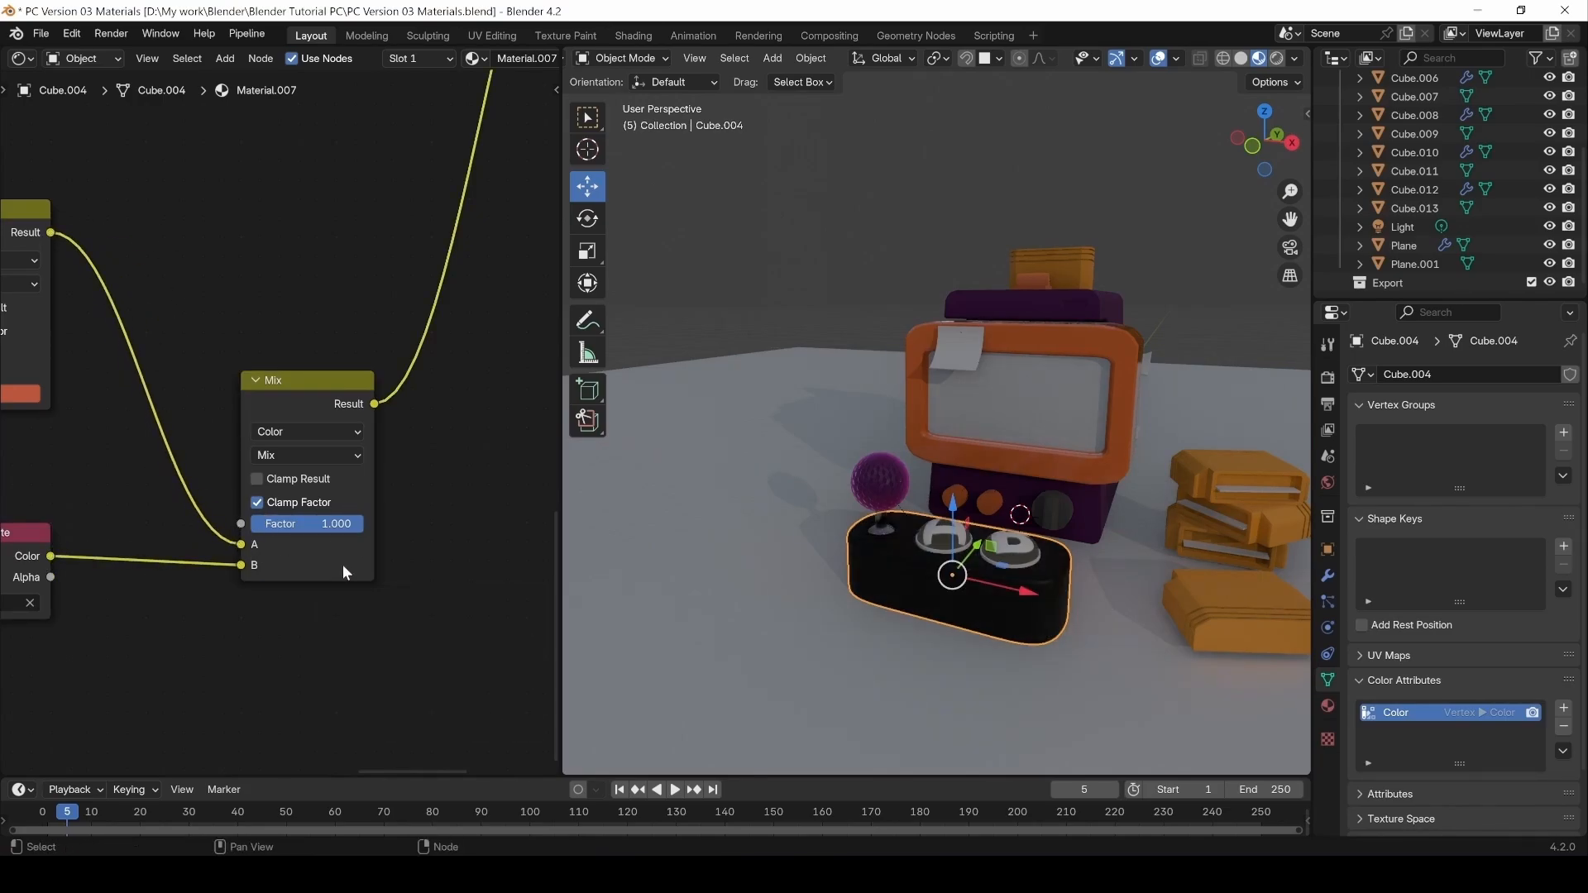
Change the new Mix node's blending mode to Multiply and set its factor to 0.930.
{"action": "middle_click_drag", "start_coordinate": [334, 540], "coordinate": [315, 577]}
{"action": "left_click_drag", "start_coordinate": [364, 569], "coordinate": [353, 568]}
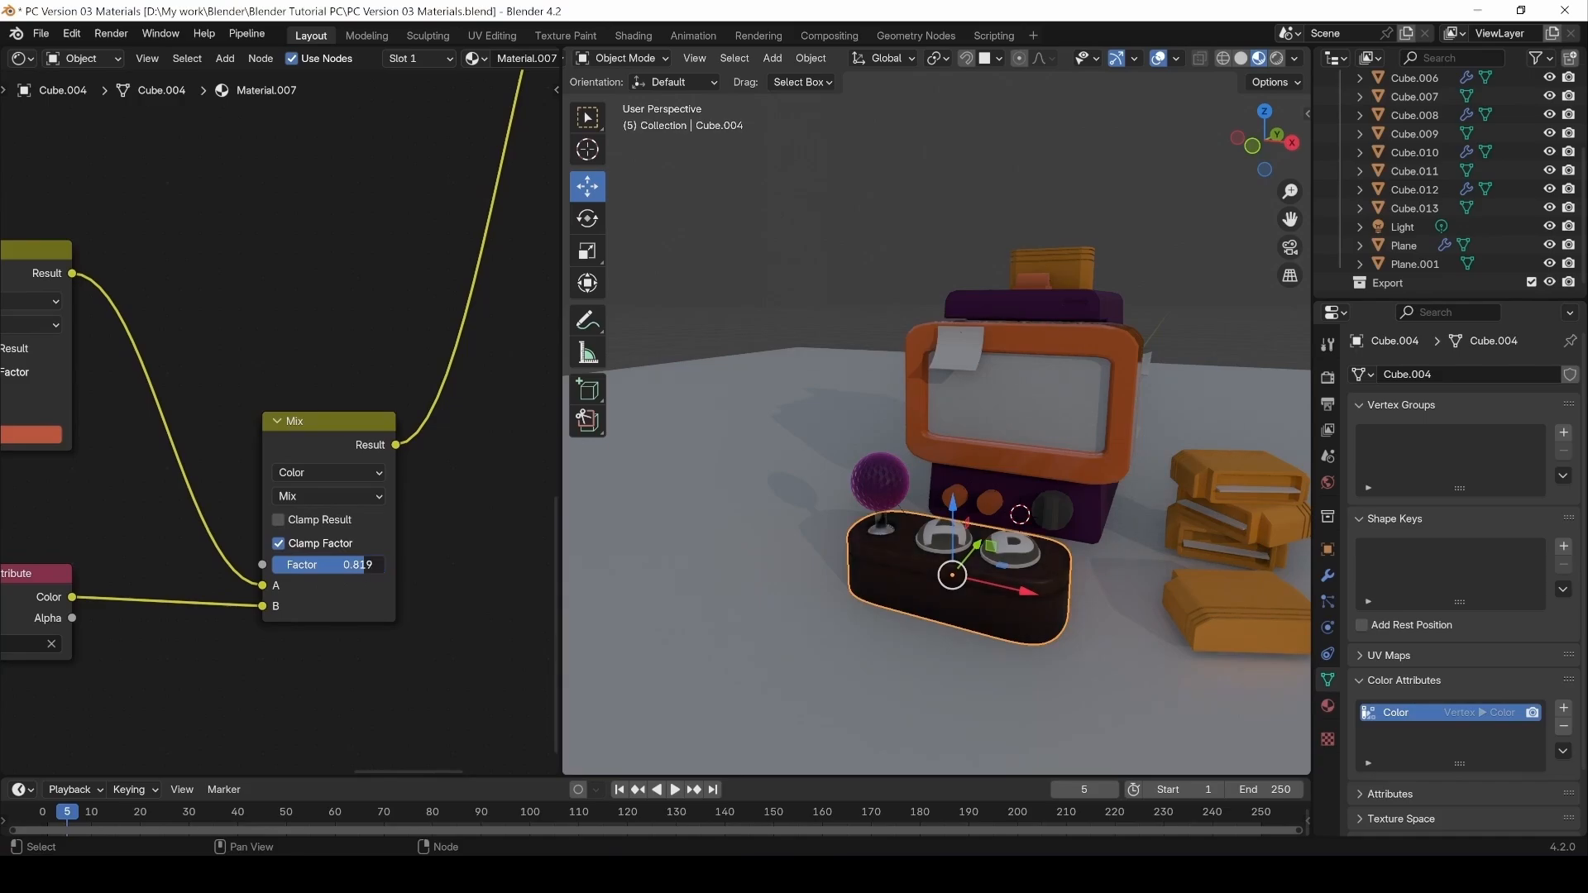
{"action": "left_click", "coordinate": [315, 473]}
{"action": "left_click", "coordinate": [315, 474]}
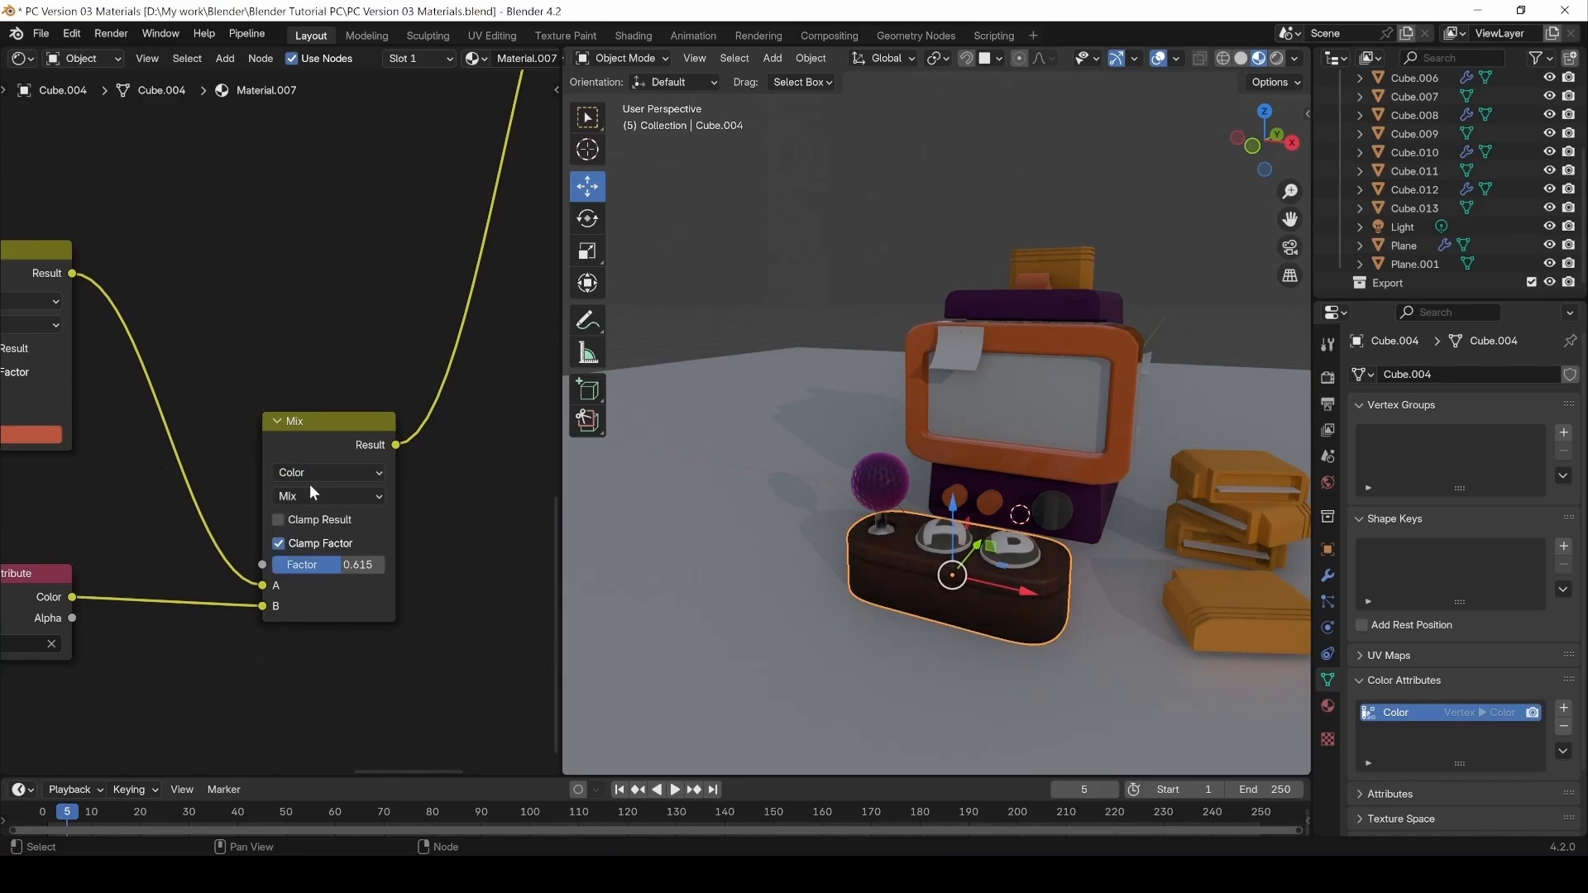
{"action": "left_click", "coordinate": [306, 491]}
{"action": "left_click", "coordinate": [306, 484]}
{"action": "left_click", "coordinate": [305, 495]}
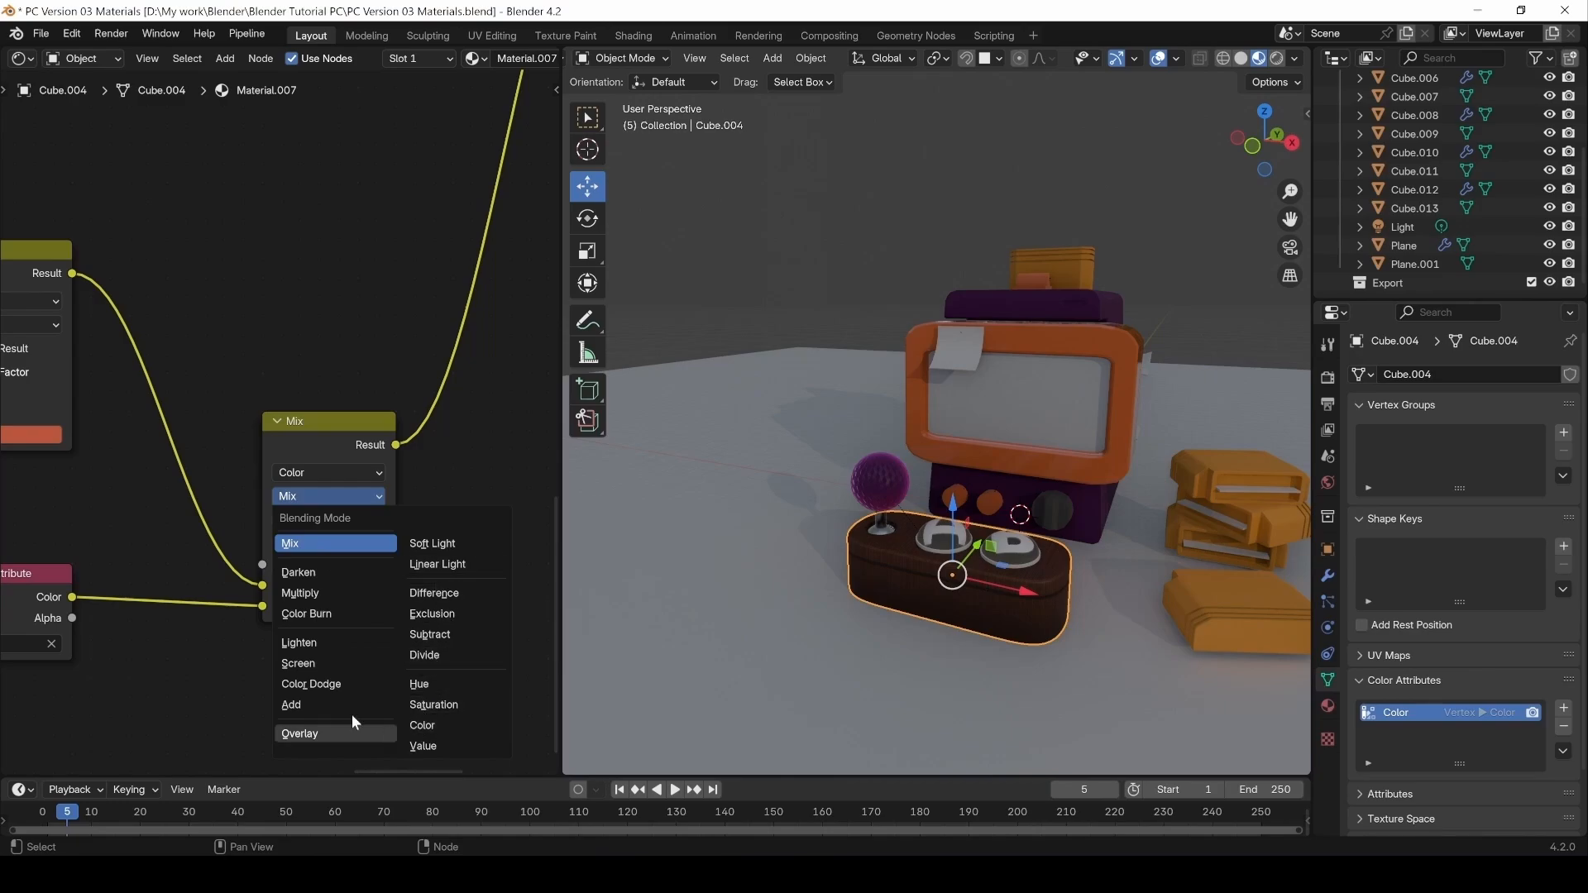
{"action": "left_click", "coordinate": [321, 593]}
{"action": "left_click_drag", "start_coordinate": [328, 565], "coordinate": [368, 565]}
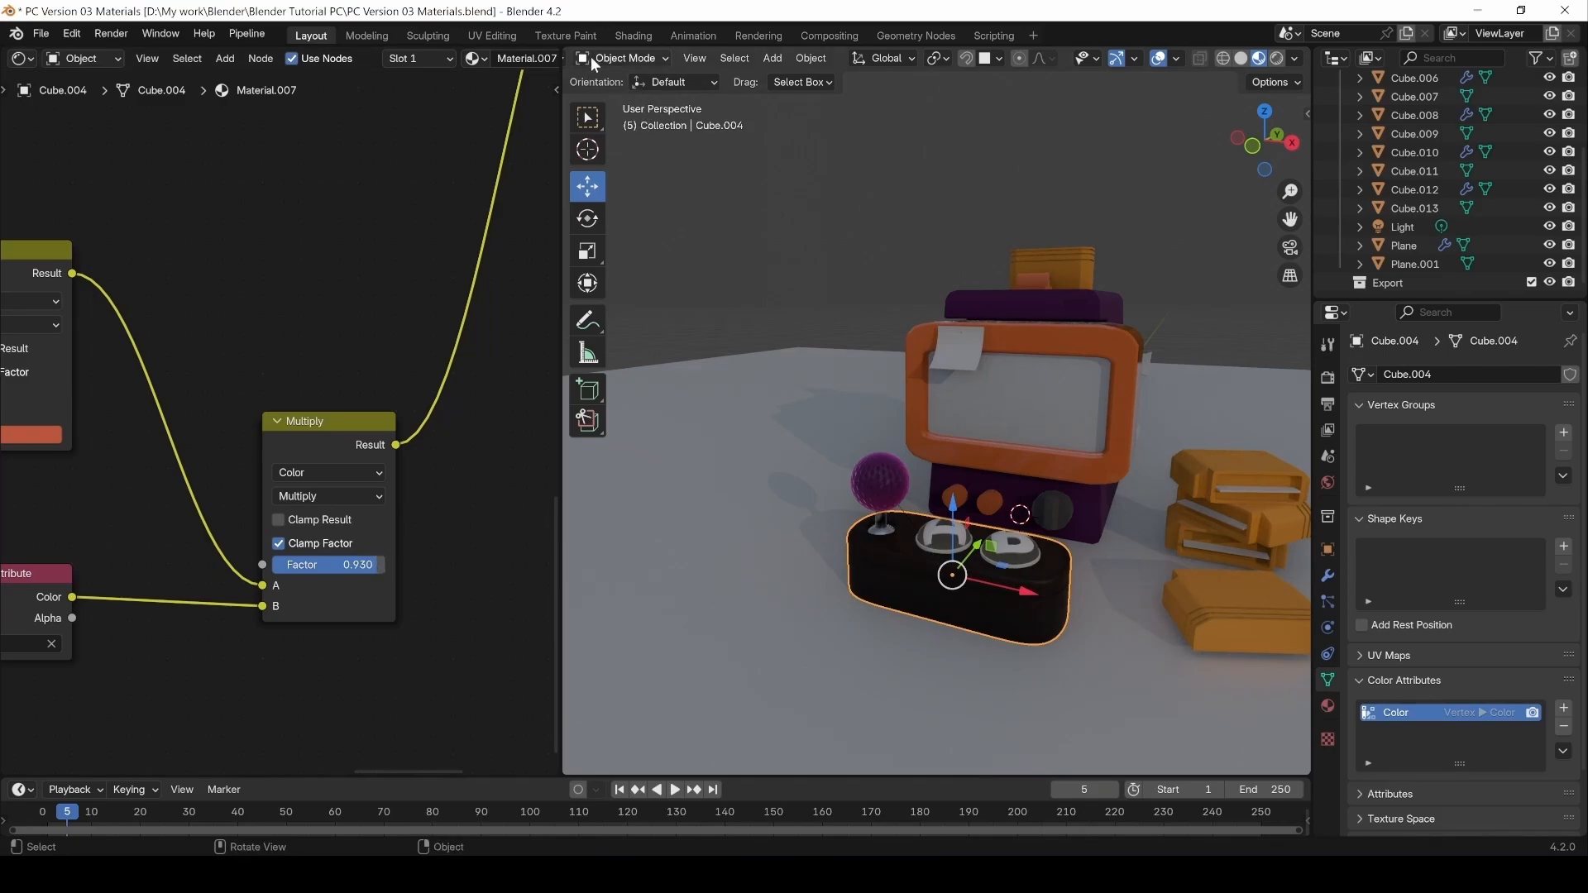
Widen the 3D viewport and switch the joystick base to Vertex Paint mode.
{"action": "left_click_drag", "start_coordinate": [562, 88], "coordinate": [468, 96]}
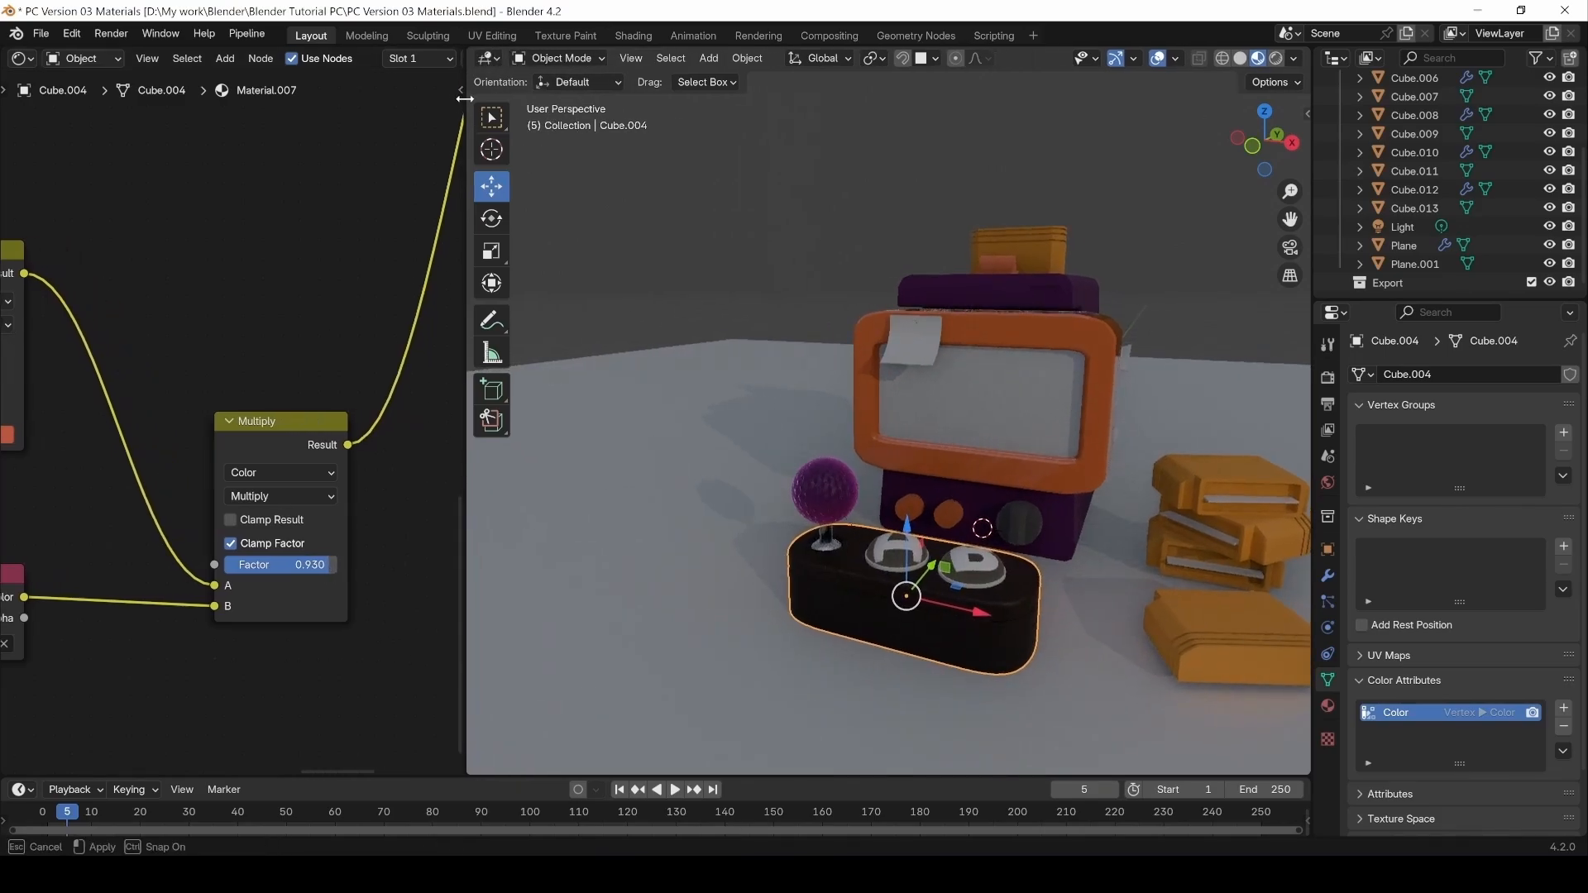
{"action": "left_click", "coordinate": [488, 58]}
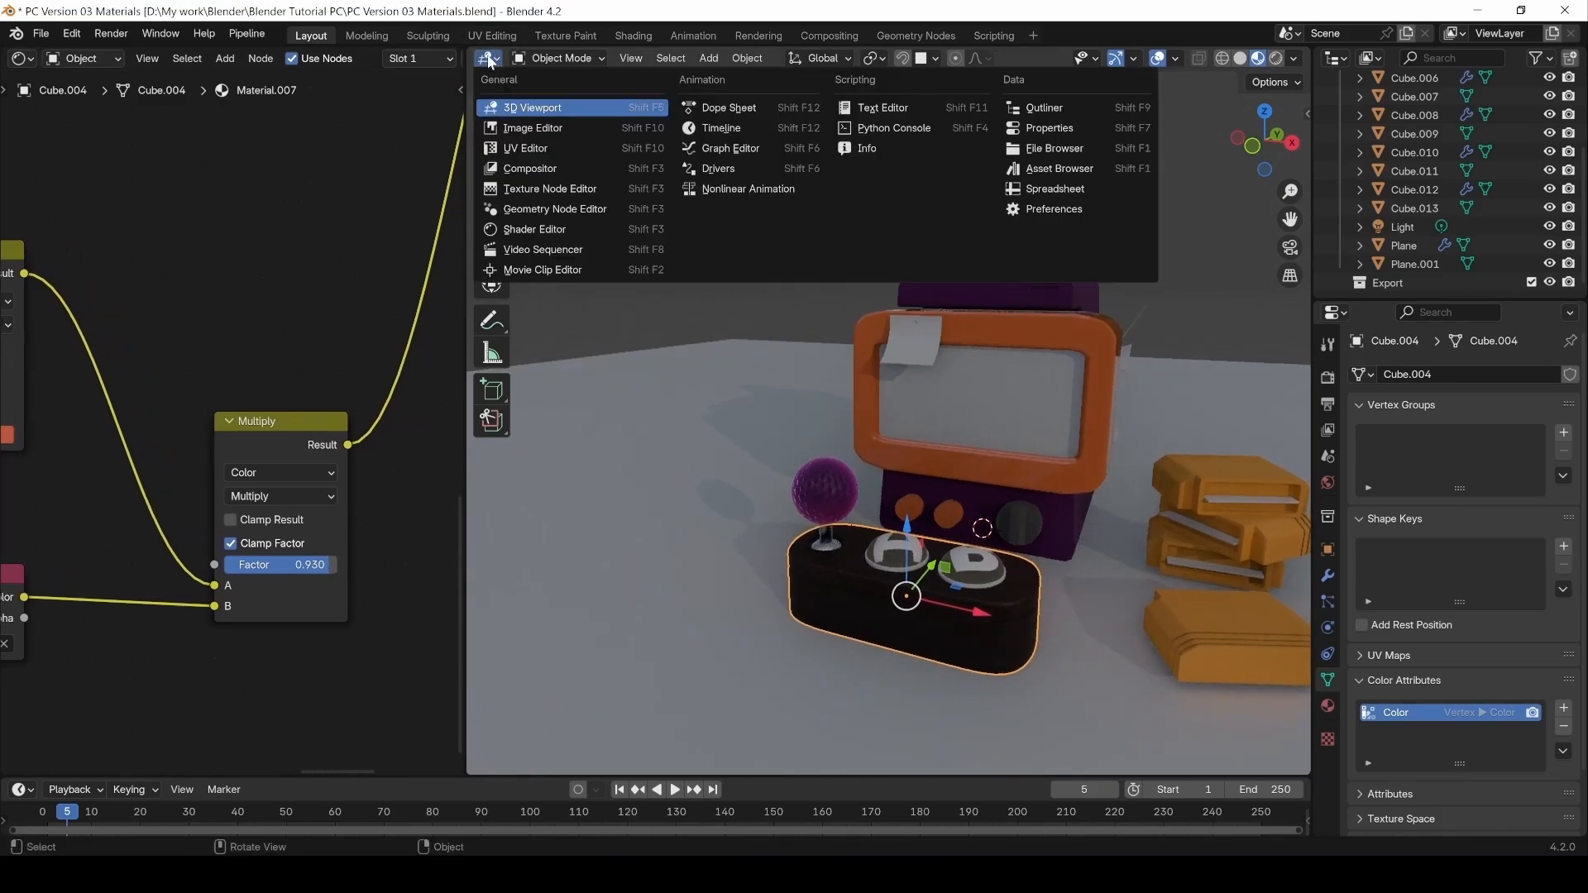
{"action": "left_click", "coordinate": [516, 108]}
{"action": "left_click", "coordinate": [541, 59]}
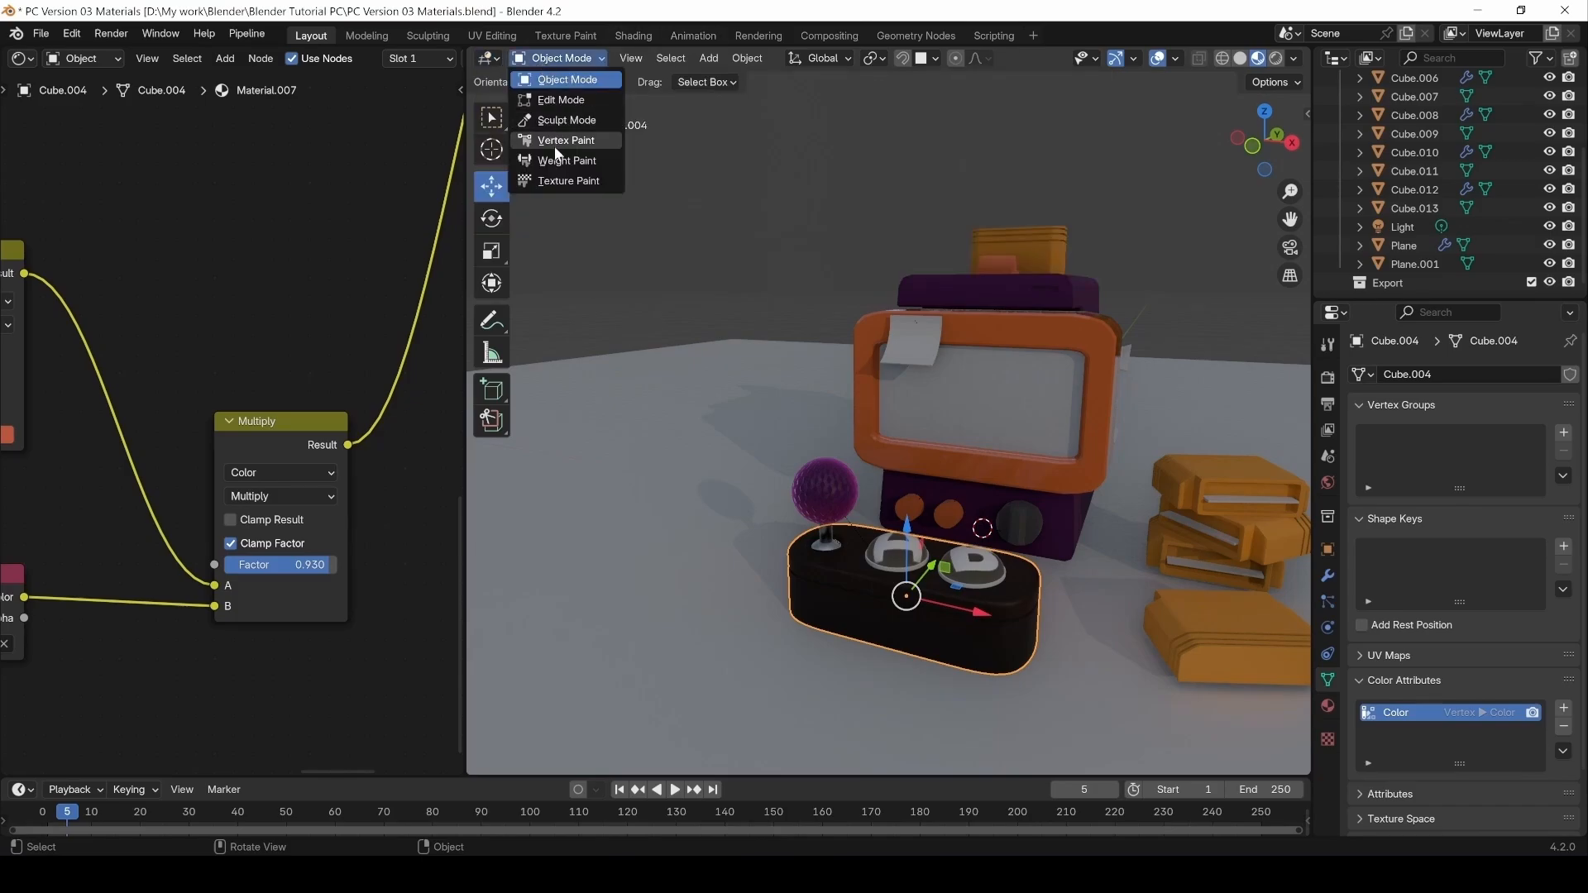
{"action": "left_click", "coordinate": [553, 142]}
Set the vertex paint brush radius to 279 px.
{"action": "key", "text": "f"}
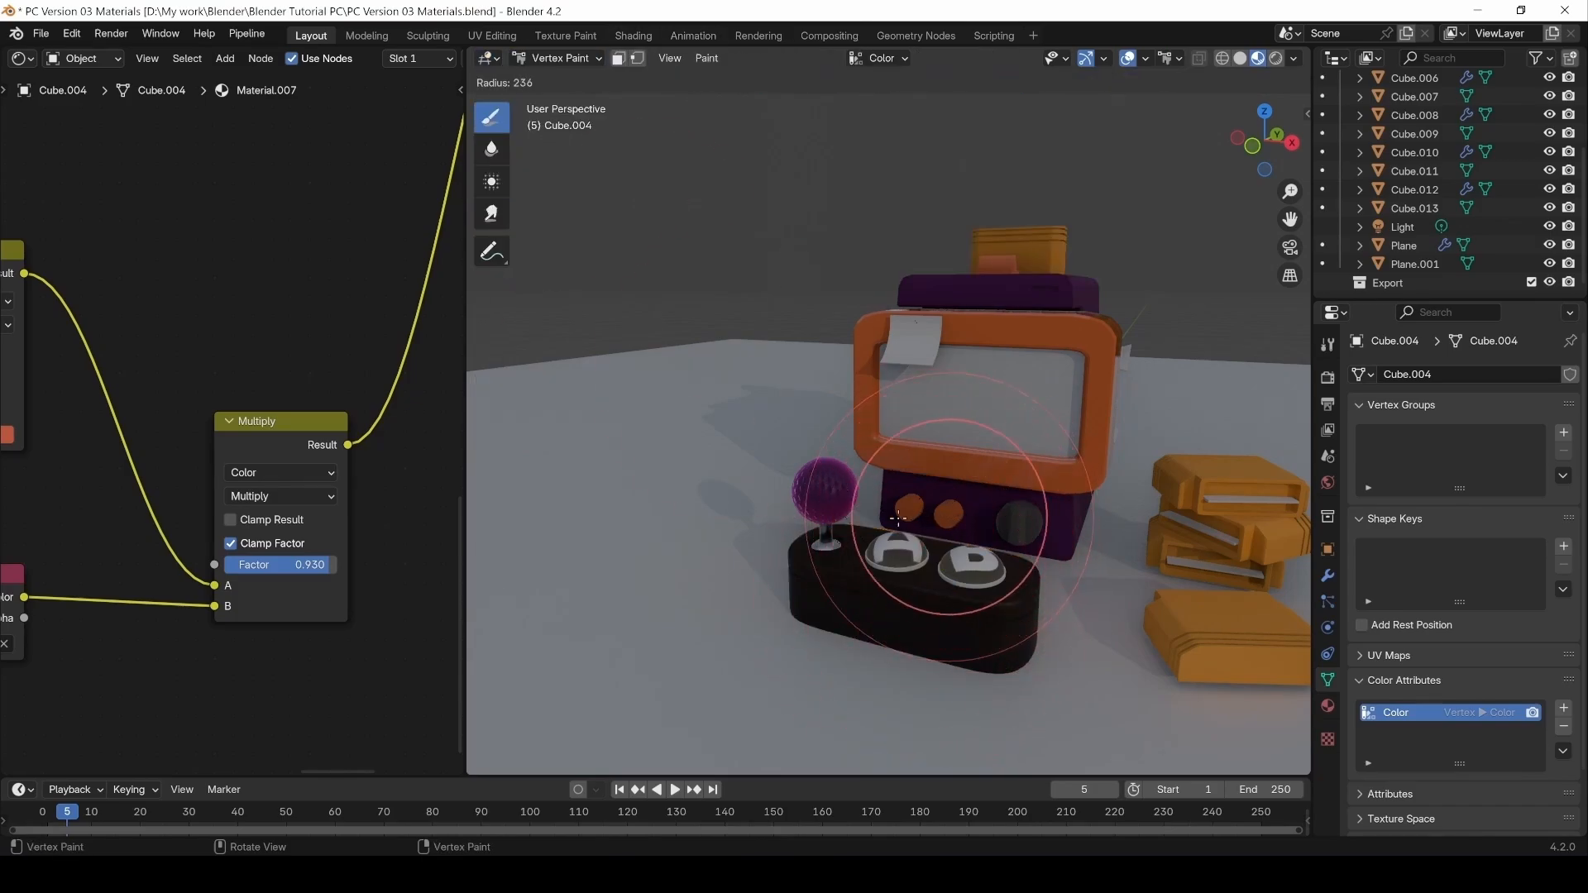
{"action": "left_click", "coordinate": [897, 524]}
{"action": "mouse_move", "coordinate": [895, 521]}
{"action": "middle_mouse_down"}
{"action": "mouse_move", "coordinate": [896, 606]}
{"action": "mouse_move", "coordinate": [920, 529]}
{"action": "middle_mouse_up"}
{"action": "key", "text": "f"}
{"action": "left_click", "coordinate": [924, 605]}
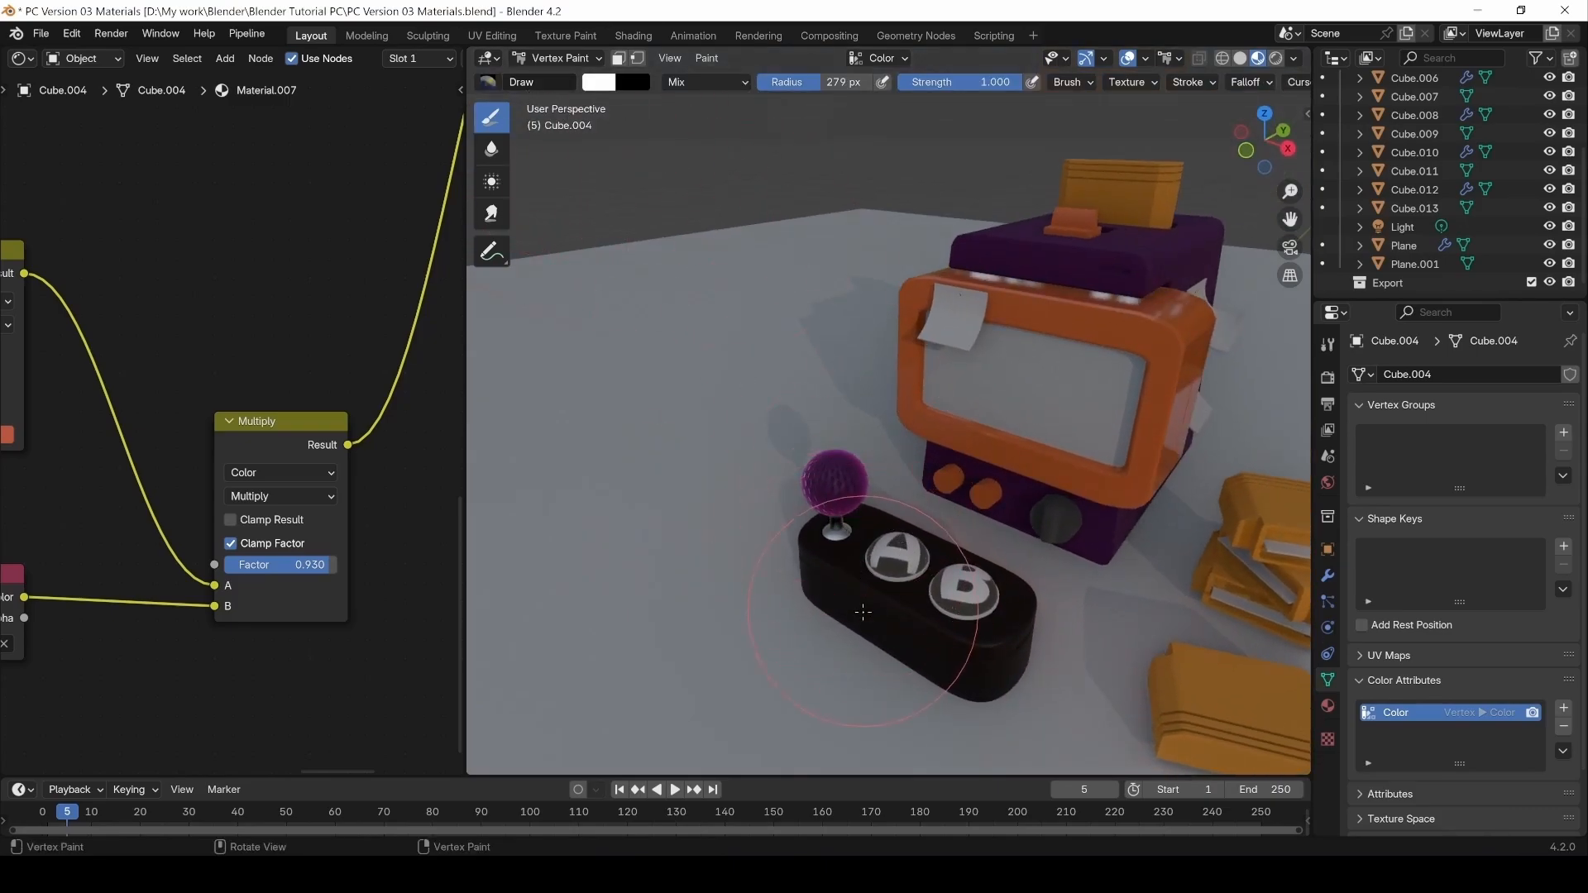
Paint the joystick base white from all sides at full brush strength.
{"action": "mouse_move", "coordinate": [860, 608]}
{"action": "left_mouse_down"}
{"action": "mouse_move", "coordinate": [878, 551]}
{"action": "mouse_move", "coordinate": [936, 568]}
{"action": "mouse_move", "coordinate": [905, 600]}
{"action": "mouse_move", "coordinate": [860, 592]}
{"action": "left_mouse_up"}
{"action": "middle_click_drag", "start_coordinate": [861, 591], "coordinate": [1125, 589]}
{"action": "left_click_drag", "start_coordinate": [732, 629], "coordinate": [744, 626]}
{"action": "mouse_move", "coordinate": [935, 434]}
{"action": "middle_mouse_down"}
{"action": "mouse_move", "coordinate": [619, 517]}
{"action": "mouse_move", "coordinate": [622, 488]}
{"action": "middle_mouse_up"}
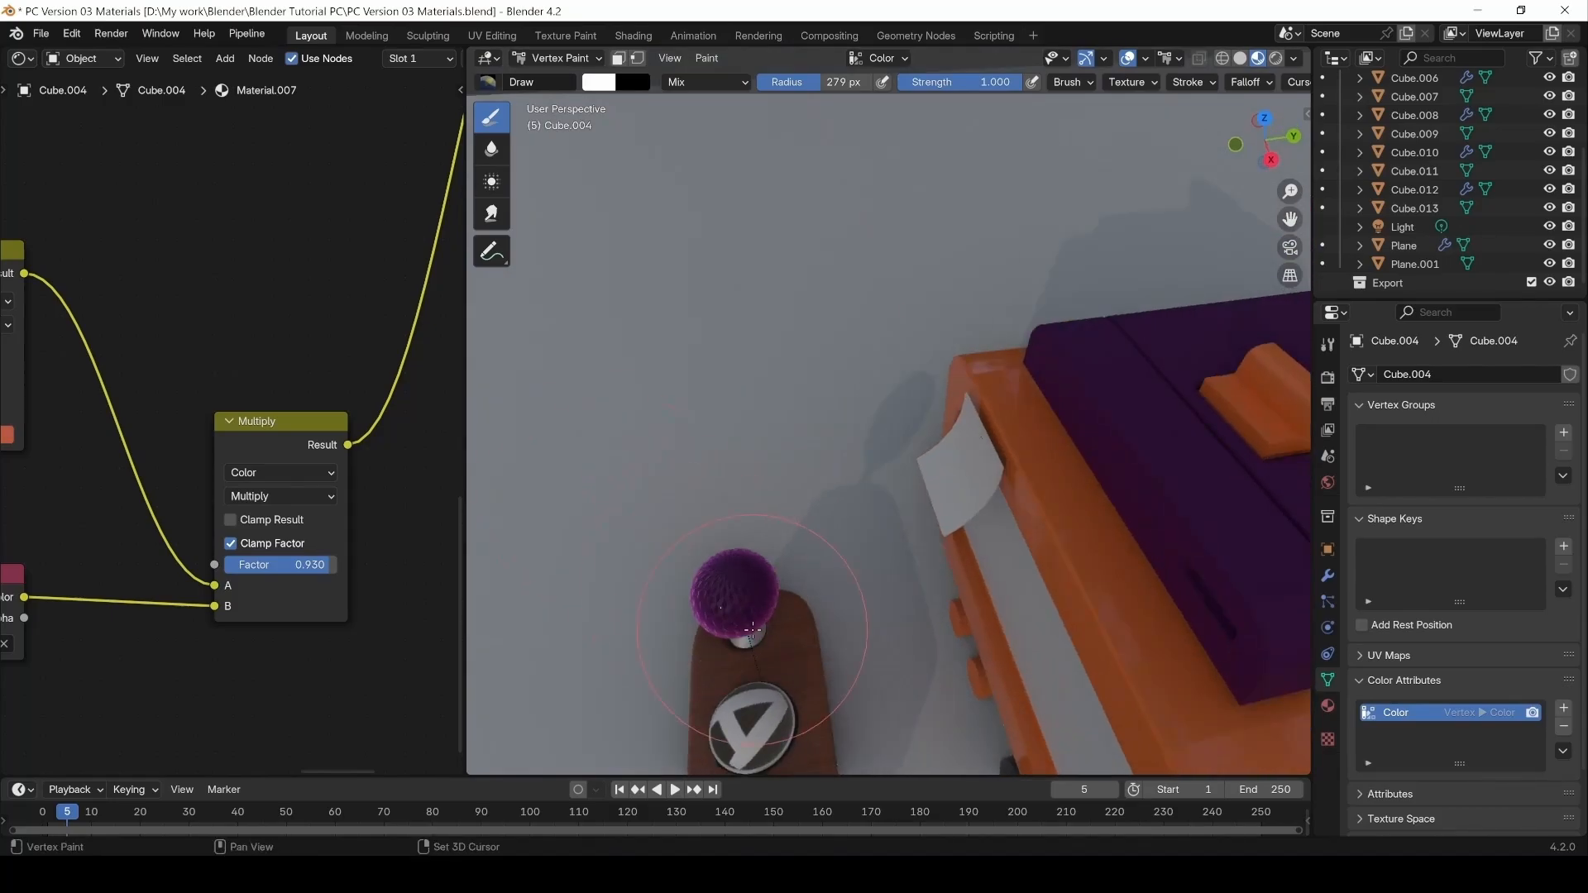
{"action": "mouse_move", "coordinate": [860, 645]}
{"action": "middle_mouse_down"}
{"action": "mouse_move", "coordinate": [681, 365]}
{"action": "mouse_move", "coordinate": [687, 335]}
{"action": "middle_mouse_up"}
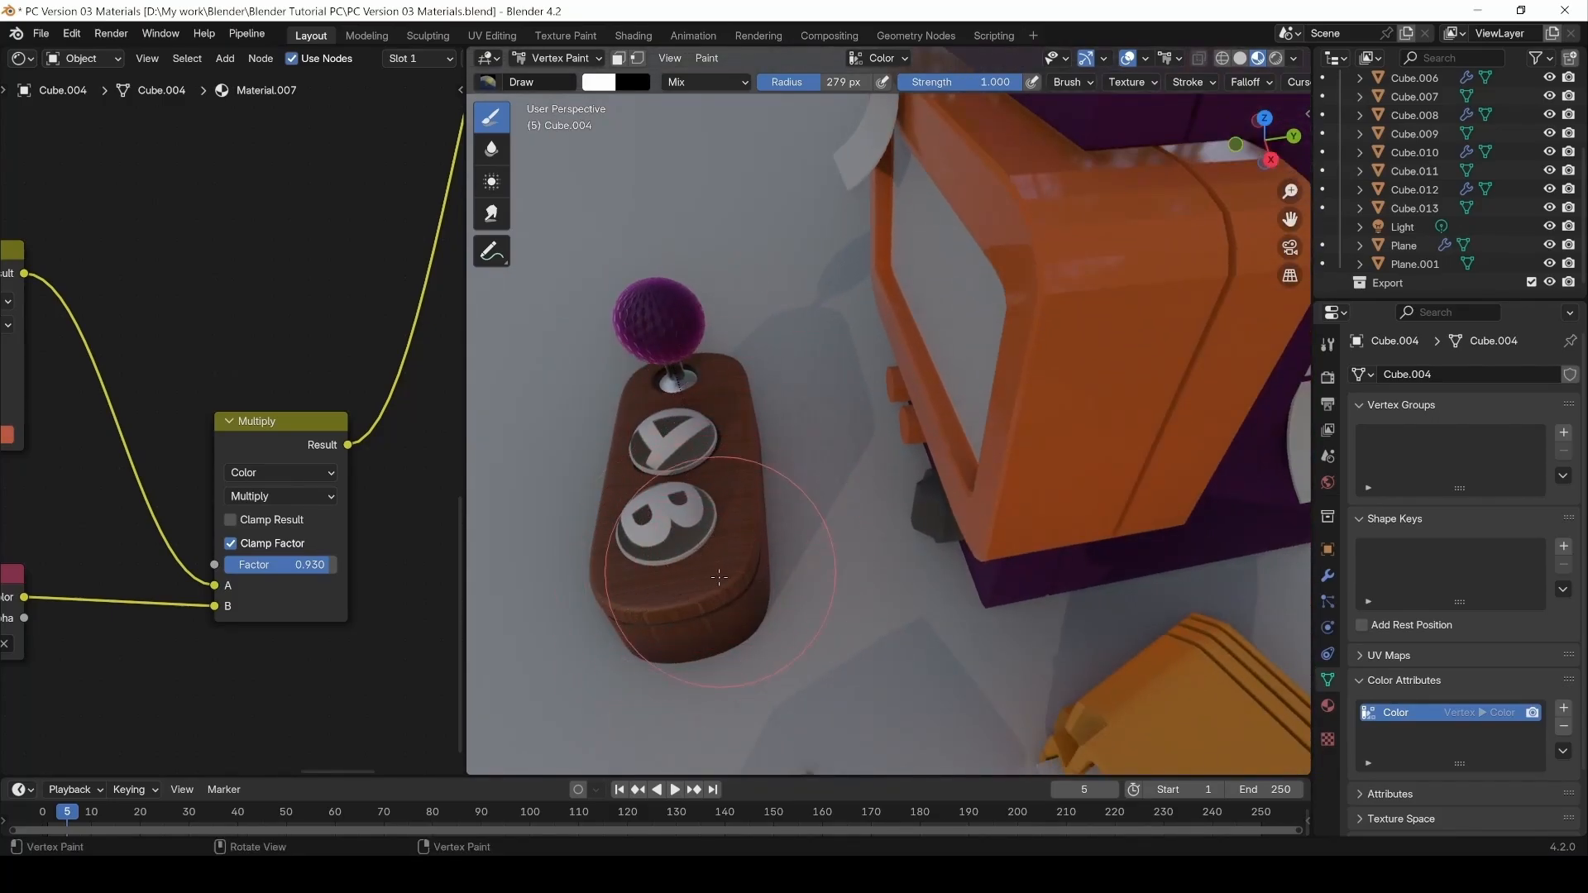
{"action": "mouse_move", "coordinate": [698, 580]}
{"action": "middle_mouse_down"}
{"action": "mouse_move", "coordinate": [686, 631]}
{"action": "mouse_move", "coordinate": [662, 616]}
{"action": "mouse_move", "coordinate": [589, 677]}
{"action": "mouse_move", "coordinate": [641, 670]}
{"action": "middle_mouse_up"}
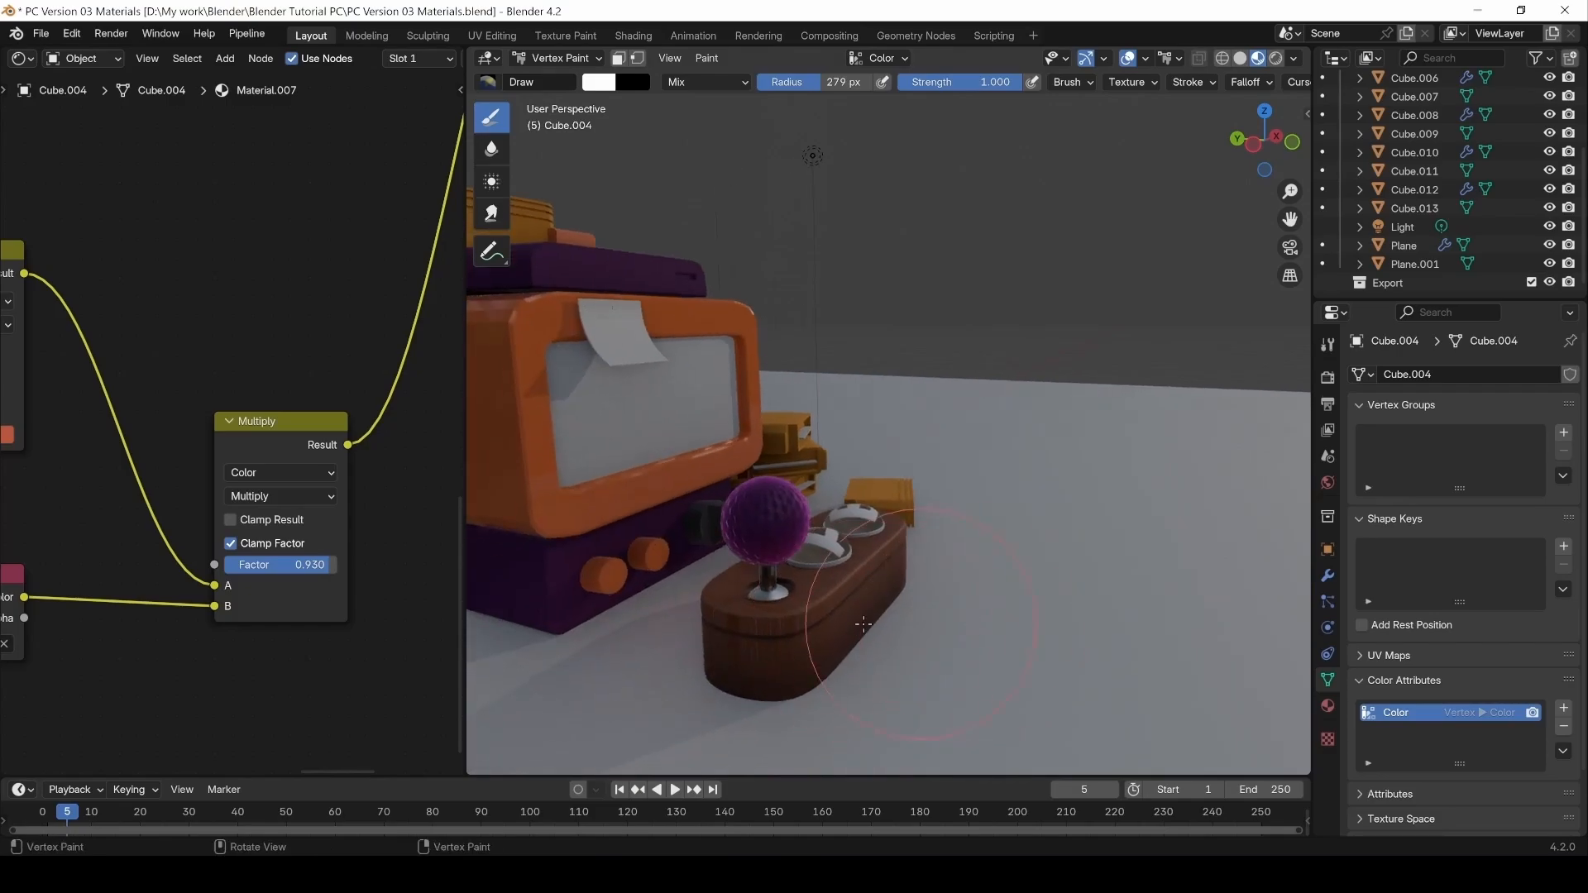
{"action": "middle_click_drag", "start_coordinate": [679, 596], "coordinate": [761, 678]}
{"action": "middle_click_drag", "start_coordinate": [996, 392], "coordinate": [546, 497]}
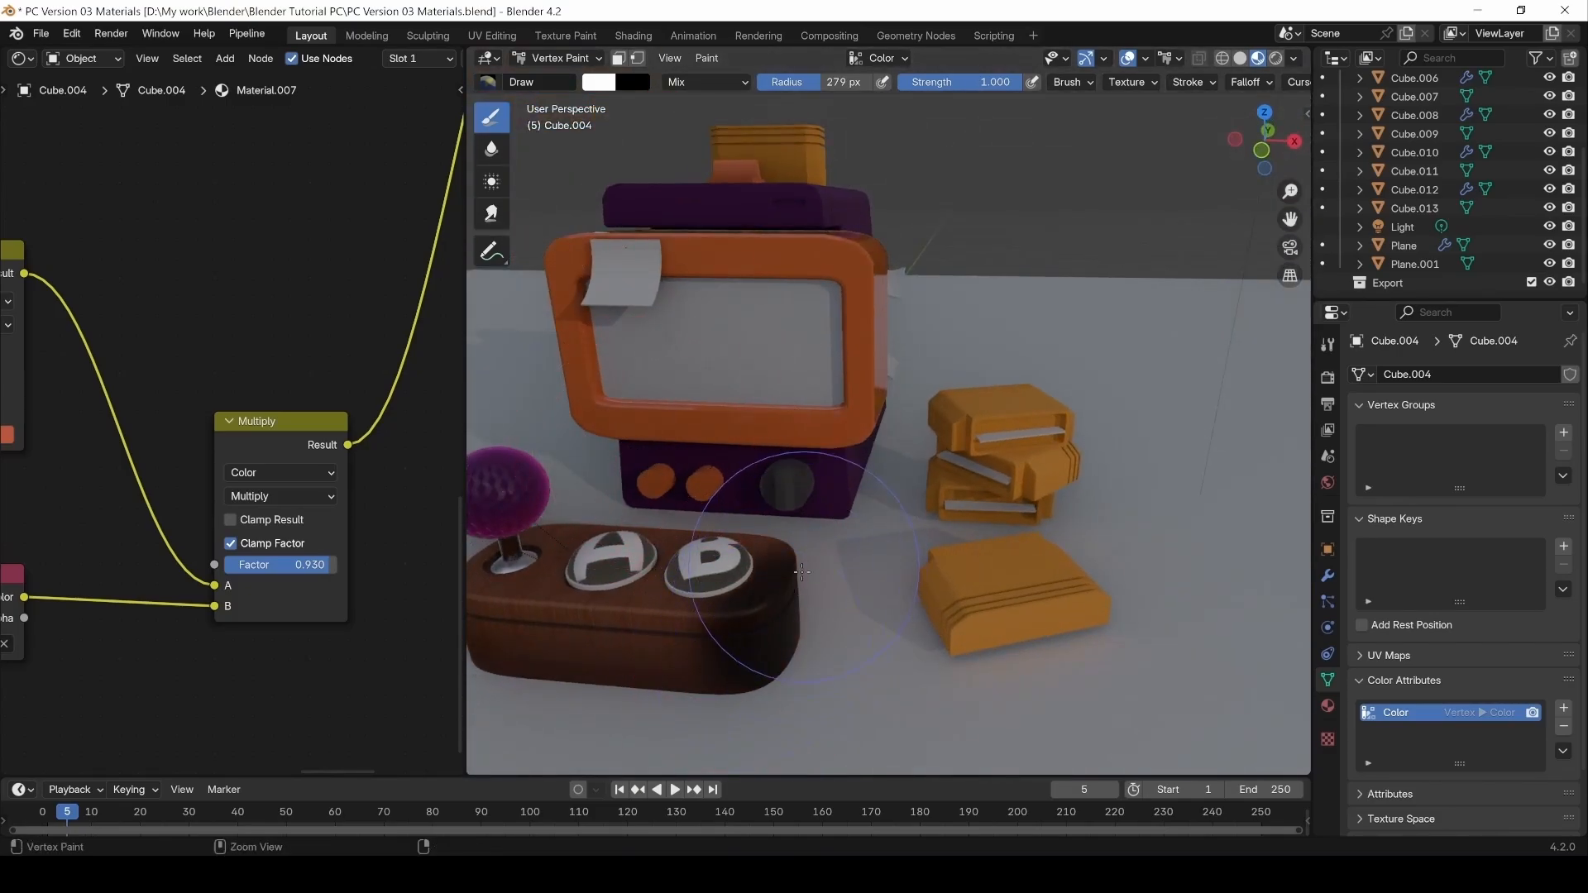
Reduce the vertex paint brush to strength 0.173 and radius 223 px.
{"action": "left_click_drag", "start_coordinate": [1005, 82], "coordinate": [925, 82]}
{"action": "middle_click_drag", "start_coordinate": [765, 650], "coordinate": [810, 601]}
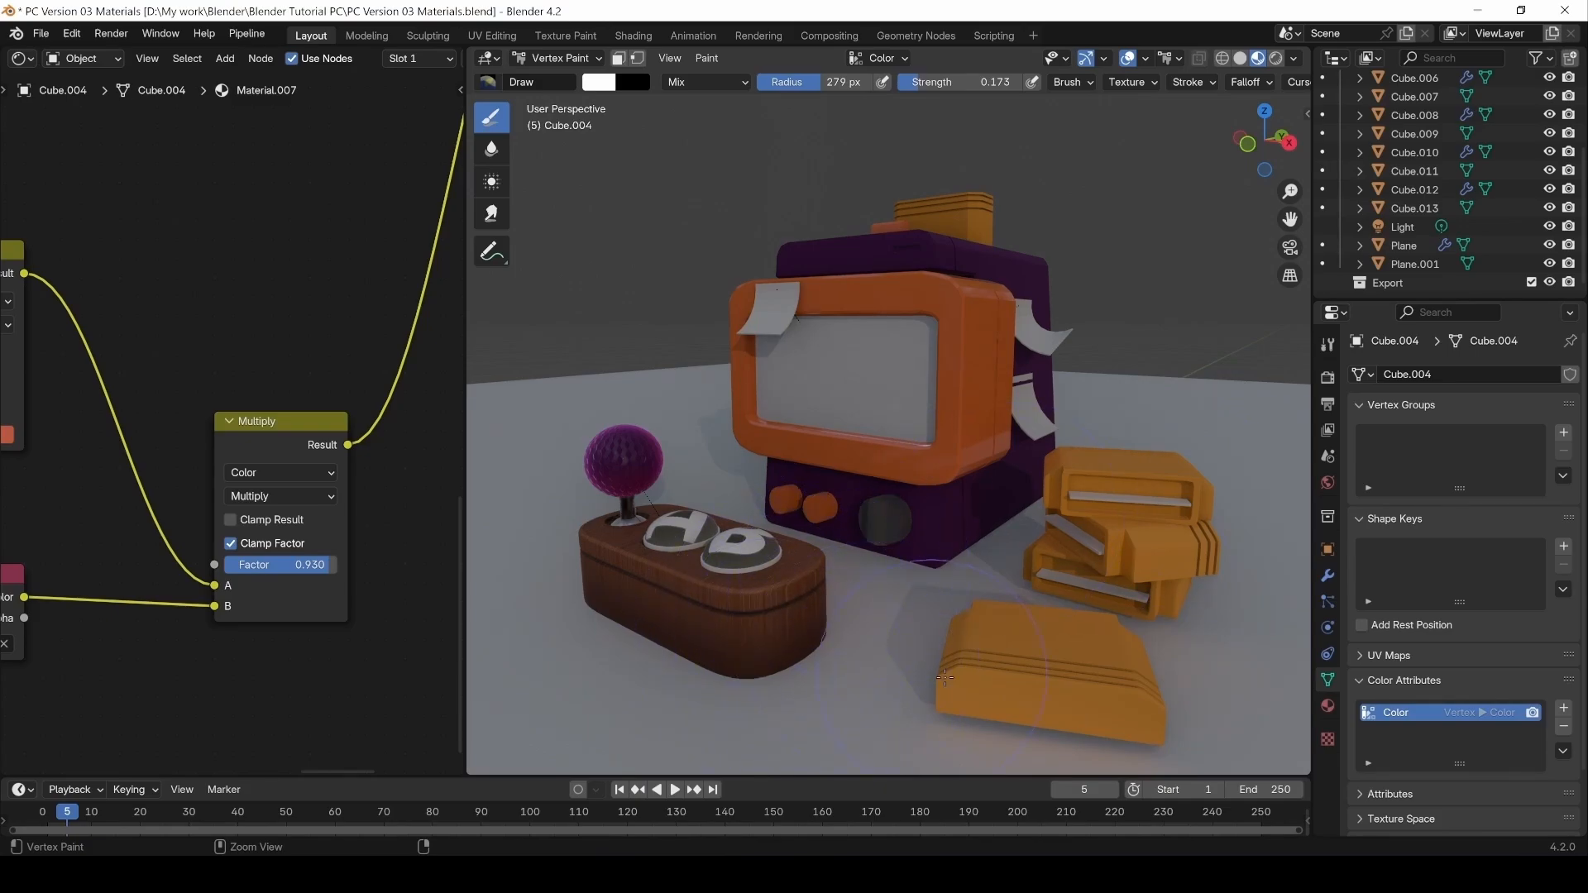
{"action": "key", "text": "f"}
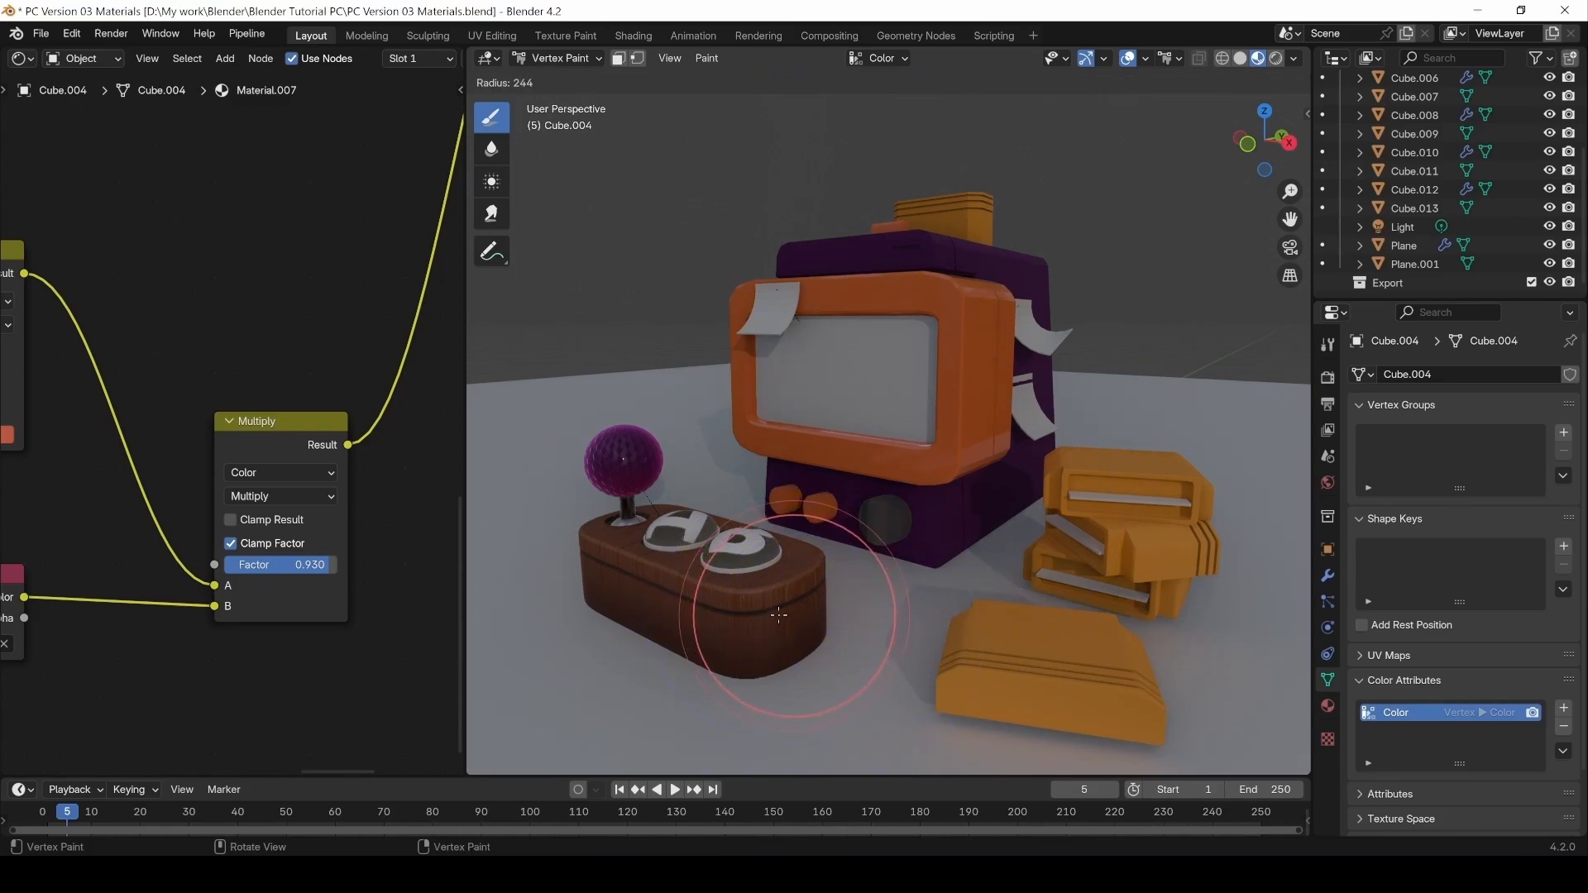
{"action": "left_click", "coordinate": [770, 613]}
{"action": "middle_click_drag", "start_coordinate": [921, 578], "coordinate": [997, 592]}
{"action": "mouse_move", "coordinate": [832, 617]}
{"action": "middle_mouse_down", "text": "shift"}
{"action": "mouse_move", "coordinate": [1007, 617]}
{"action": "mouse_move", "coordinate": [875, 610]}
{"action": "middle_mouse_up", "text": "shift"}
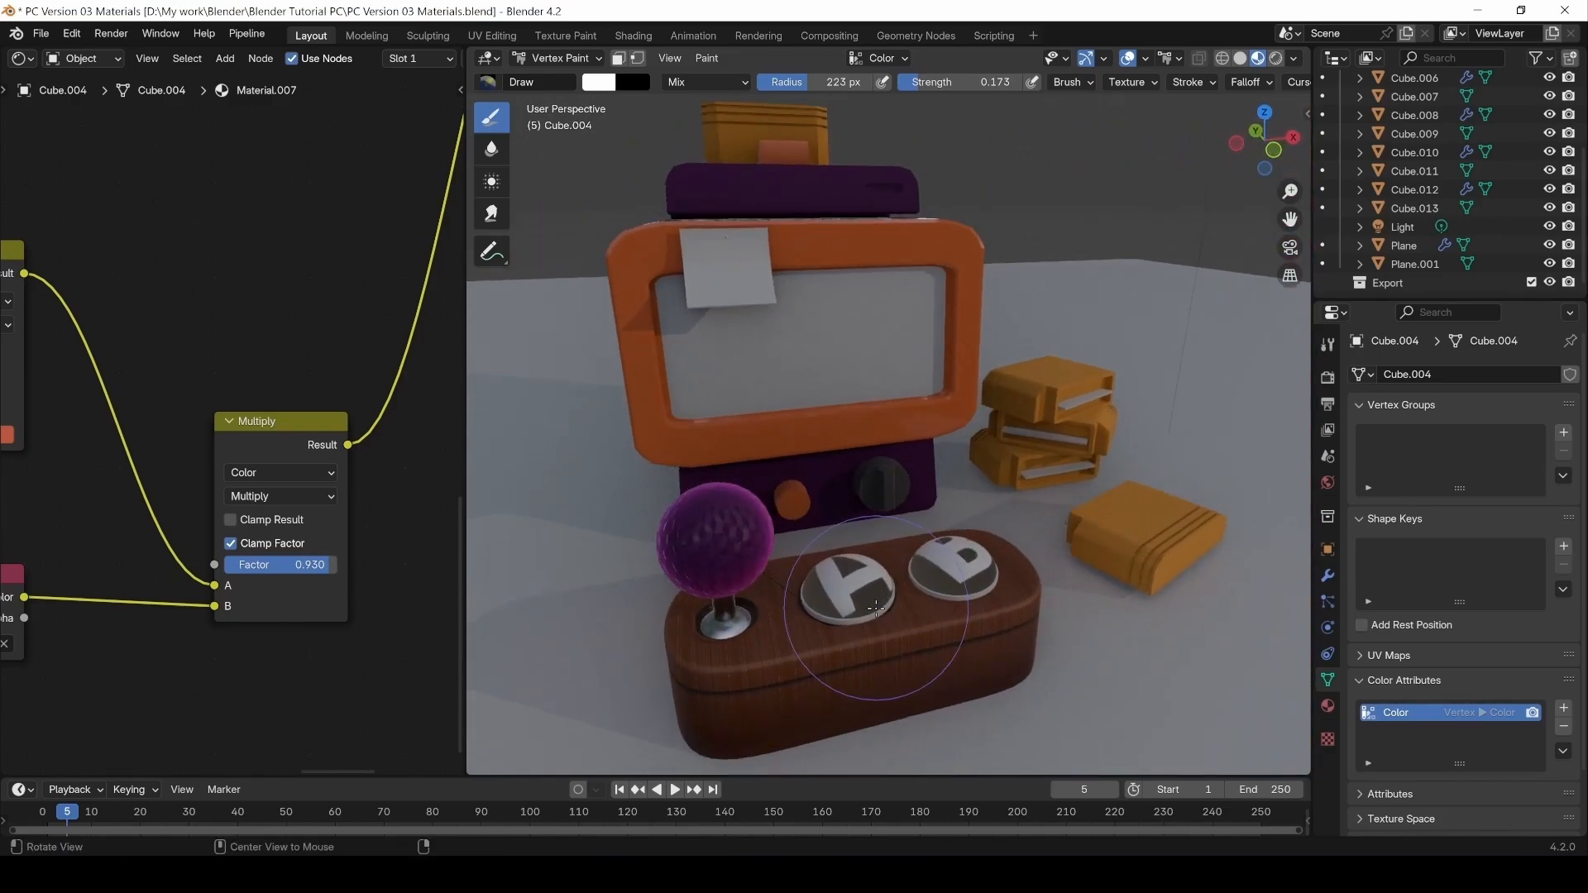
Change the brush color to orange-red and tint the joystick base with it.
{"action": "left_click", "coordinate": [593, 84]}
{"action": "mouse_move", "coordinate": [676, 191]}
{"action": "left_mouse_down"}
{"action": "mouse_move", "coordinate": [671, 241]}
{"action": "mouse_move", "coordinate": [654, 236]}
{"action": "left_mouse_up"}
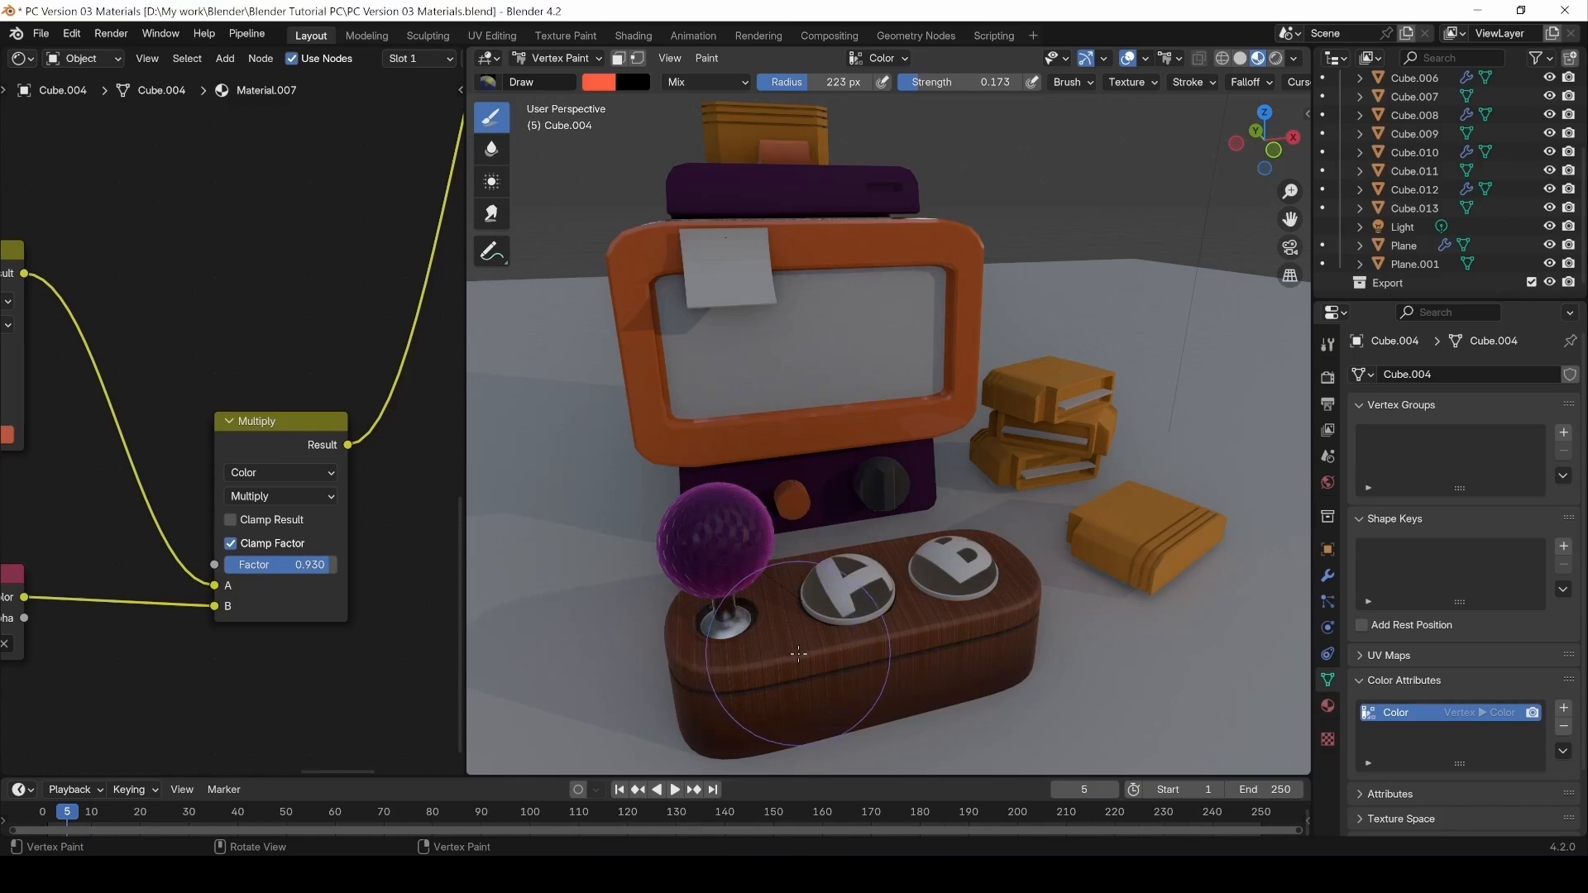
{"action": "mouse_move", "coordinate": [730, 657]}
{"action": "middle_mouse_down"}
{"action": "mouse_move", "coordinate": [717, 704]}
{"action": "mouse_move", "coordinate": [815, 463]}
{"action": "mouse_move", "coordinate": [798, 453]}
{"action": "mouse_move", "coordinate": [785, 562]}
{"action": "mouse_move", "coordinate": [865, 480]}
{"action": "middle_mouse_up"}
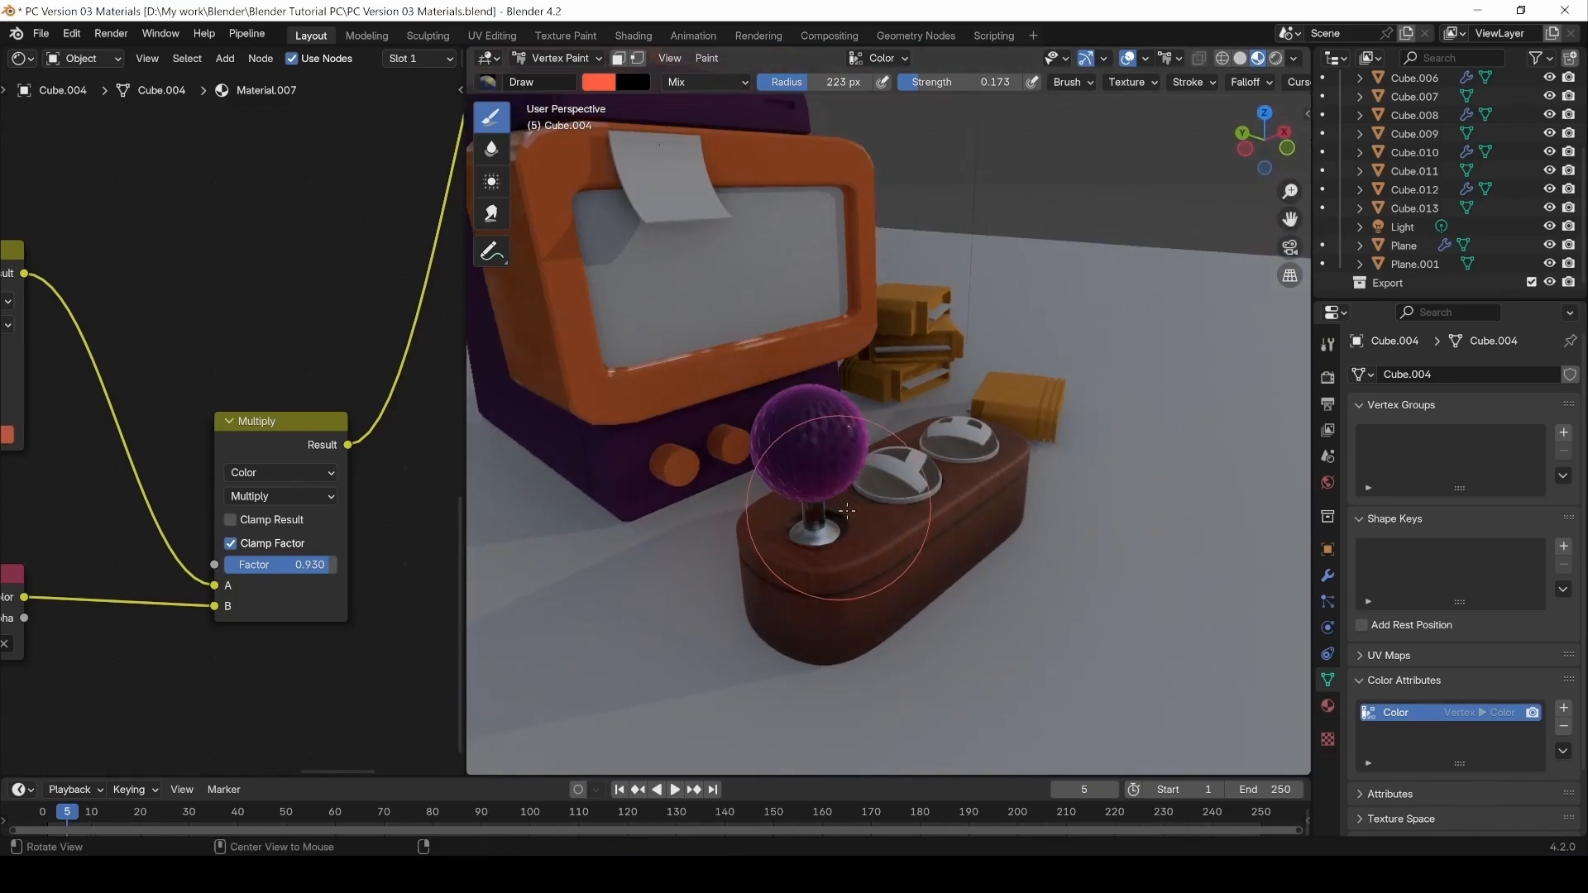
Change the brush color to light orange and paint over the joystick base from several sides.
{"action": "left_click", "coordinate": [599, 81]}
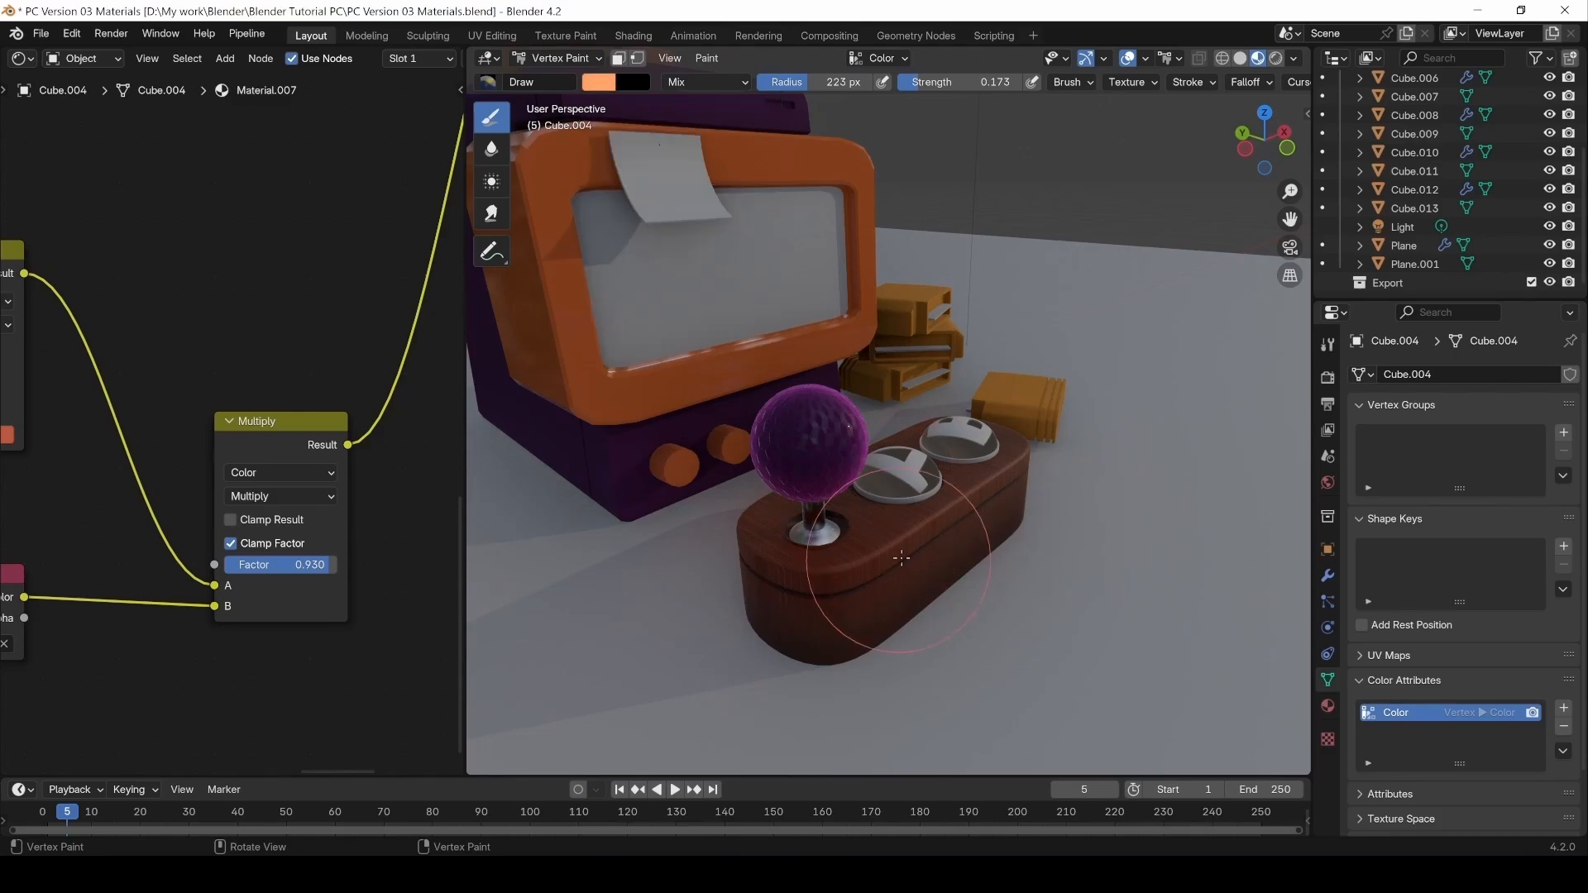
{"action": "middle_click_drag", "start_coordinate": [872, 517], "coordinate": [925, 517]}
{"action": "middle_click_drag", "start_coordinate": [773, 596], "coordinate": [805, 513]}
{"action": "mouse_move", "coordinate": [1022, 641]}
{"action": "middle_mouse_down"}
{"action": "mouse_move", "coordinate": [809, 589]}
{"action": "mouse_move", "coordinate": [954, 594]}
{"action": "middle_mouse_up"}
{"action": "middle_click_drag", "start_coordinate": [907, 457], "coordinate": [968, 403]}
{"action": "middle_click_drag", "start_coordinate": [815, 569], "coordinate": [1008, 581]}
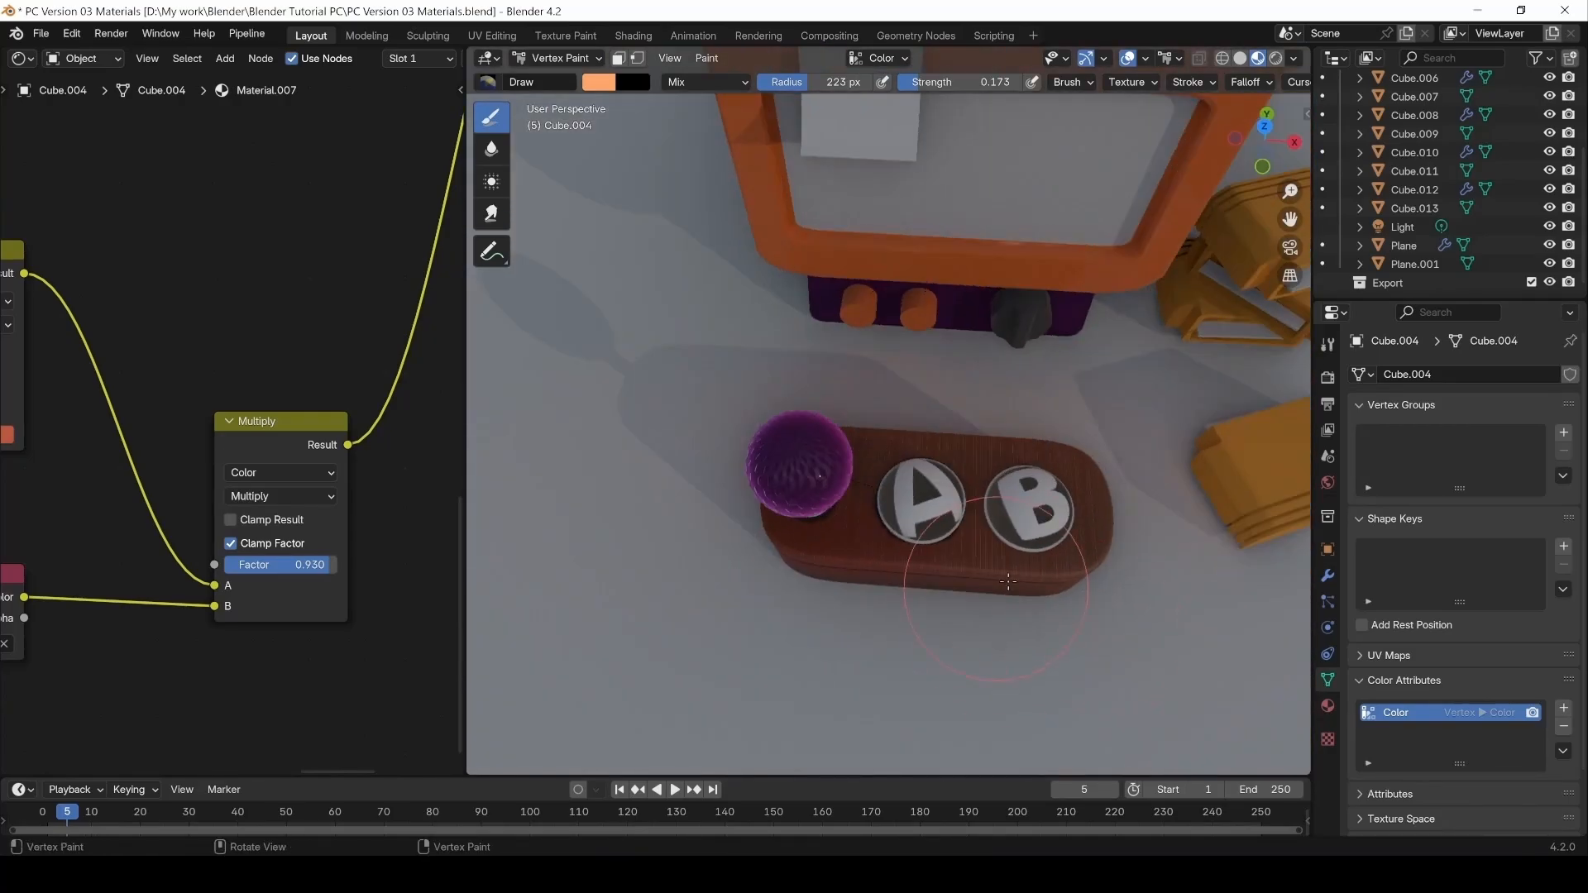
{"action": "middle_click_drag", "start_coordinate": [724, 520], "coordinate": [836, 568]}
{"action": "middle_click_drag", "start_coordinate": [704, 620], "coordinate": [656, 655]}
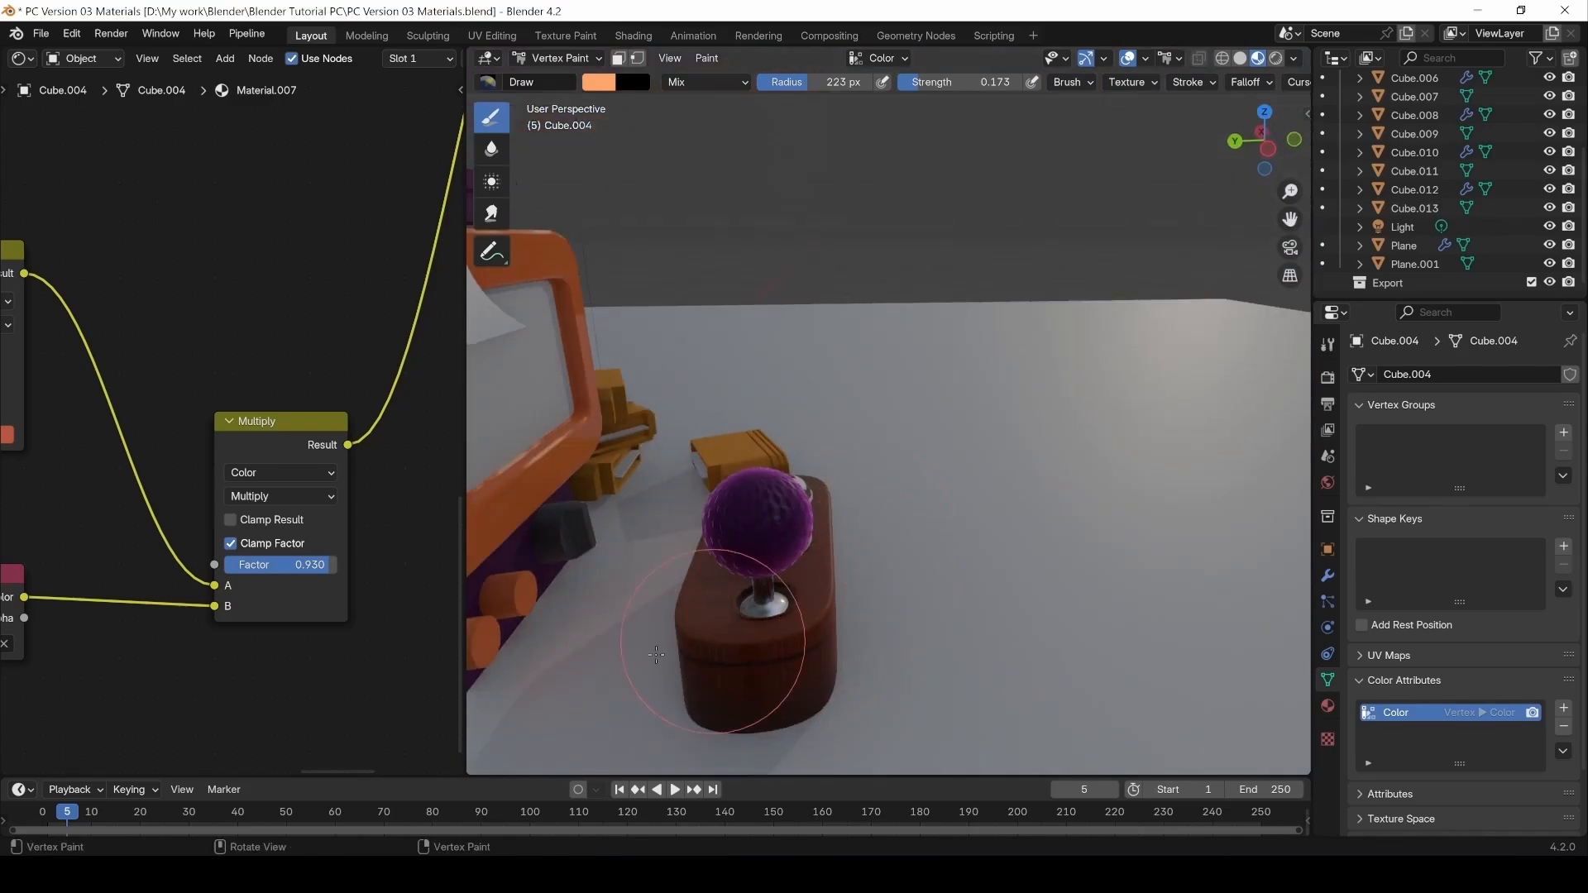
{"action": "middle_click_drag", "start_coordinate": [941, 577], "coordinate": [689, 589]}
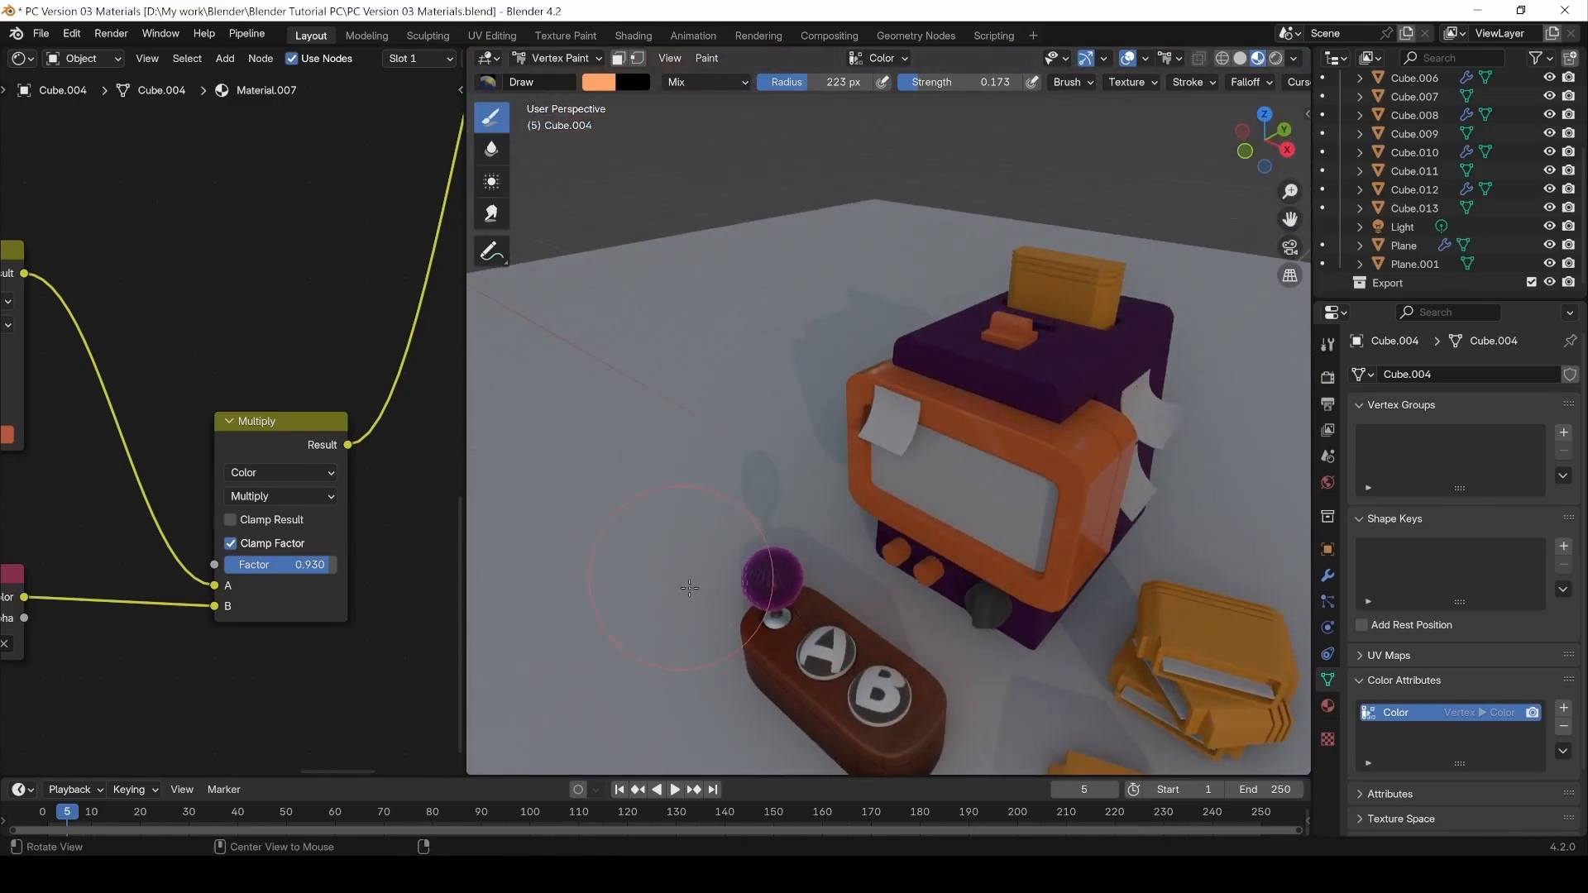
Change the vertex paint brush color to yellow and brush over the front of the joystick base.
{"action": "mouse_move", "coordinate": [874, 622]}
{"action": "middle_mouse_down"}
{"action": "mouse_move", "coordinate": [784, 574]}
{"action": "mouse_move", "coordinate": [850, 609]}
{"action": "middle_mouse_up"}
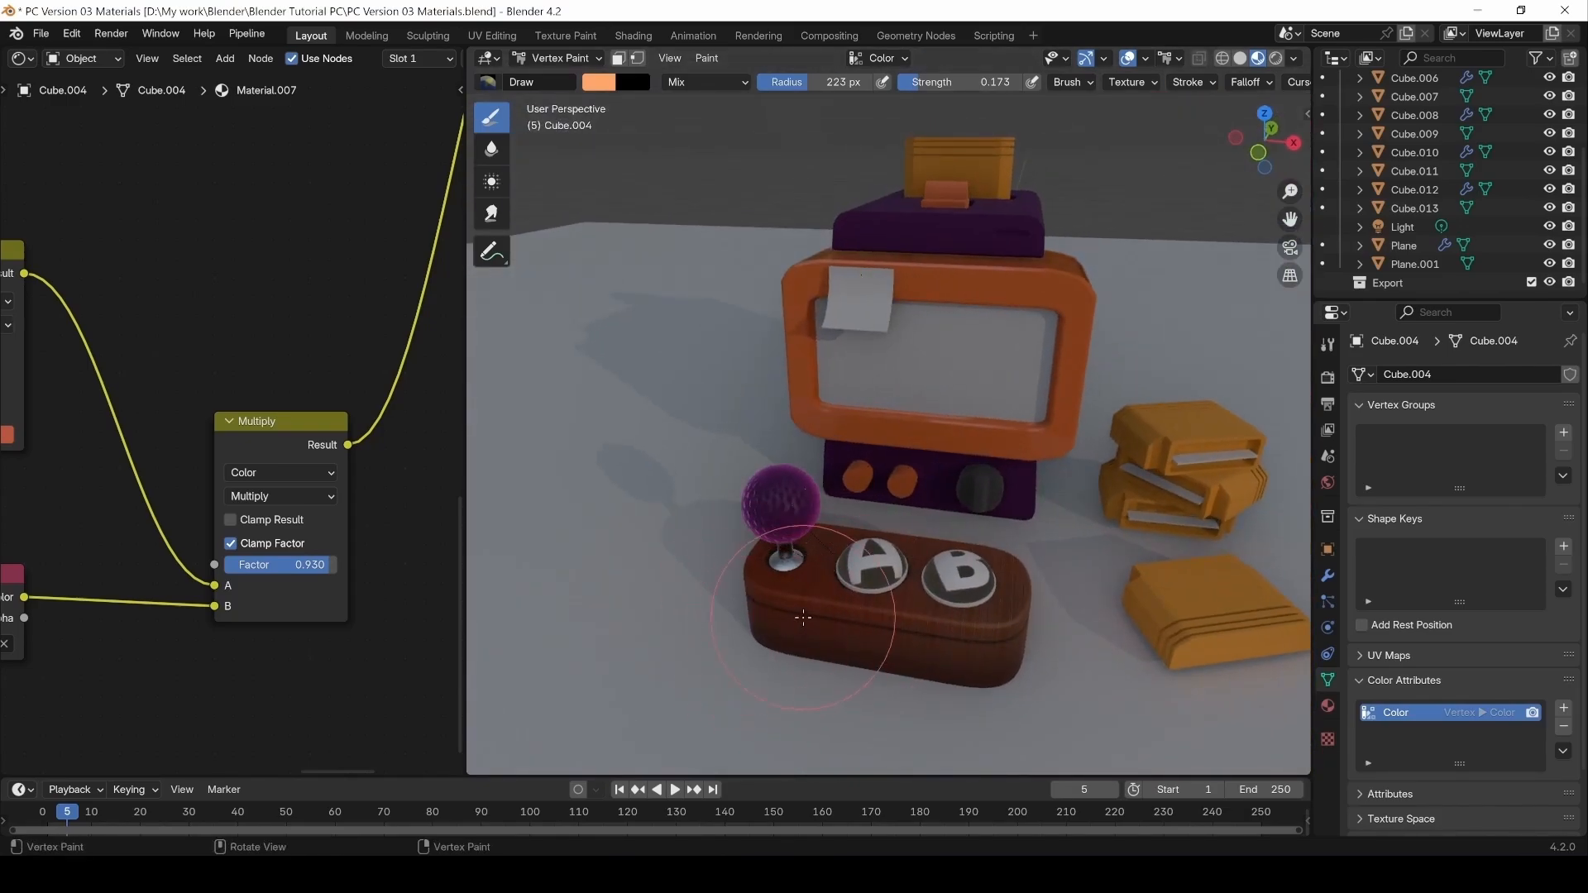
{"action": "left_click_drag", "start_coordinate": [804, 618], "coordinate": [774, 562], "text": "alt"}
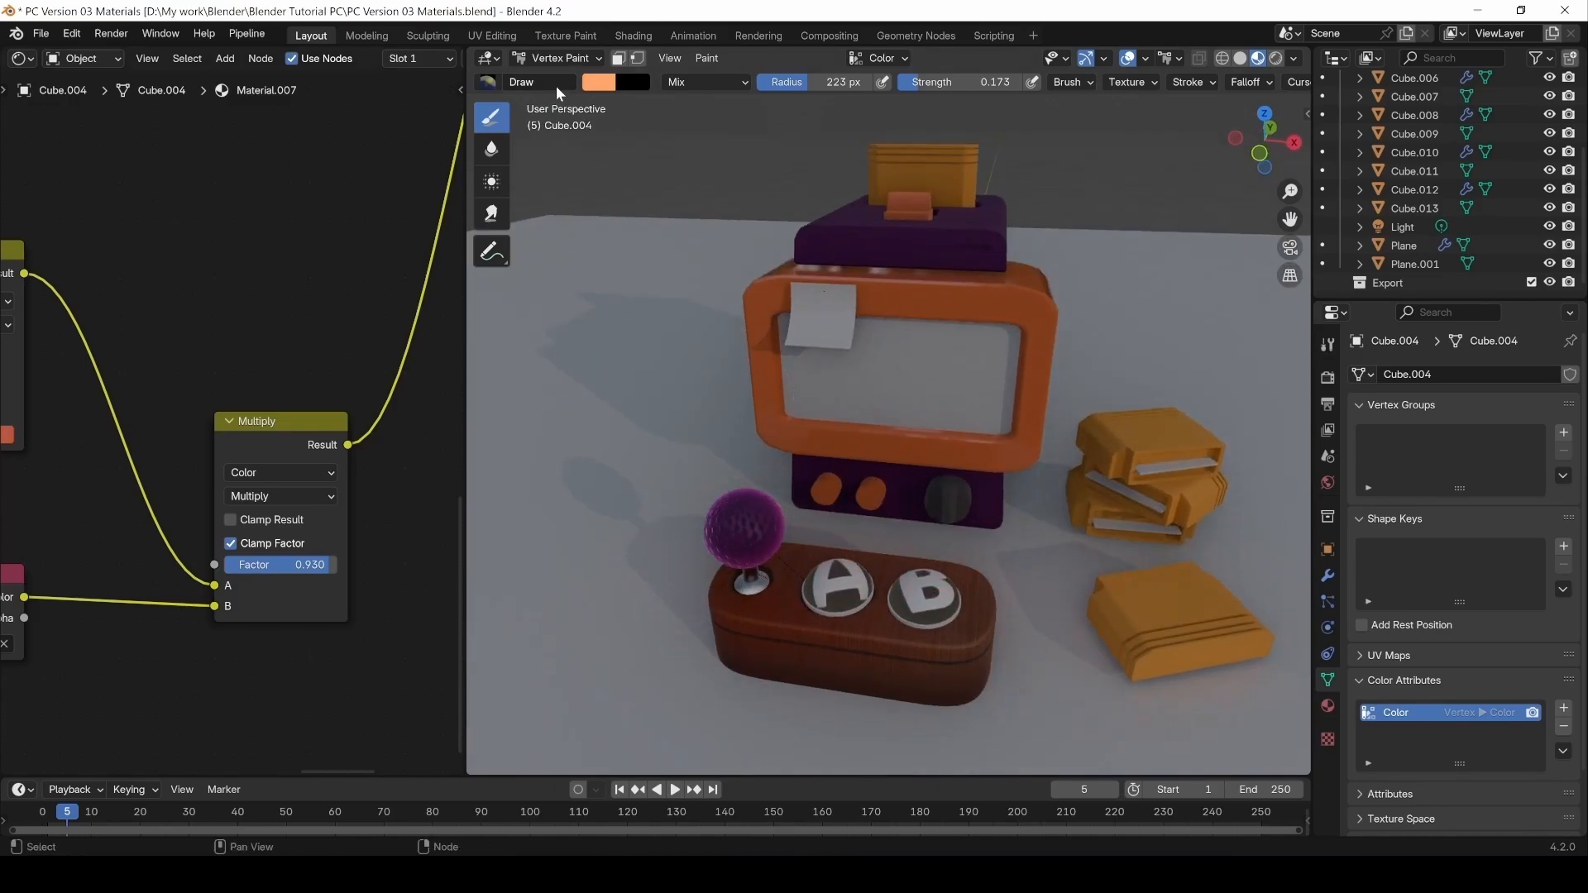
{"action": "left_click", "coordinate": [599, 82]}
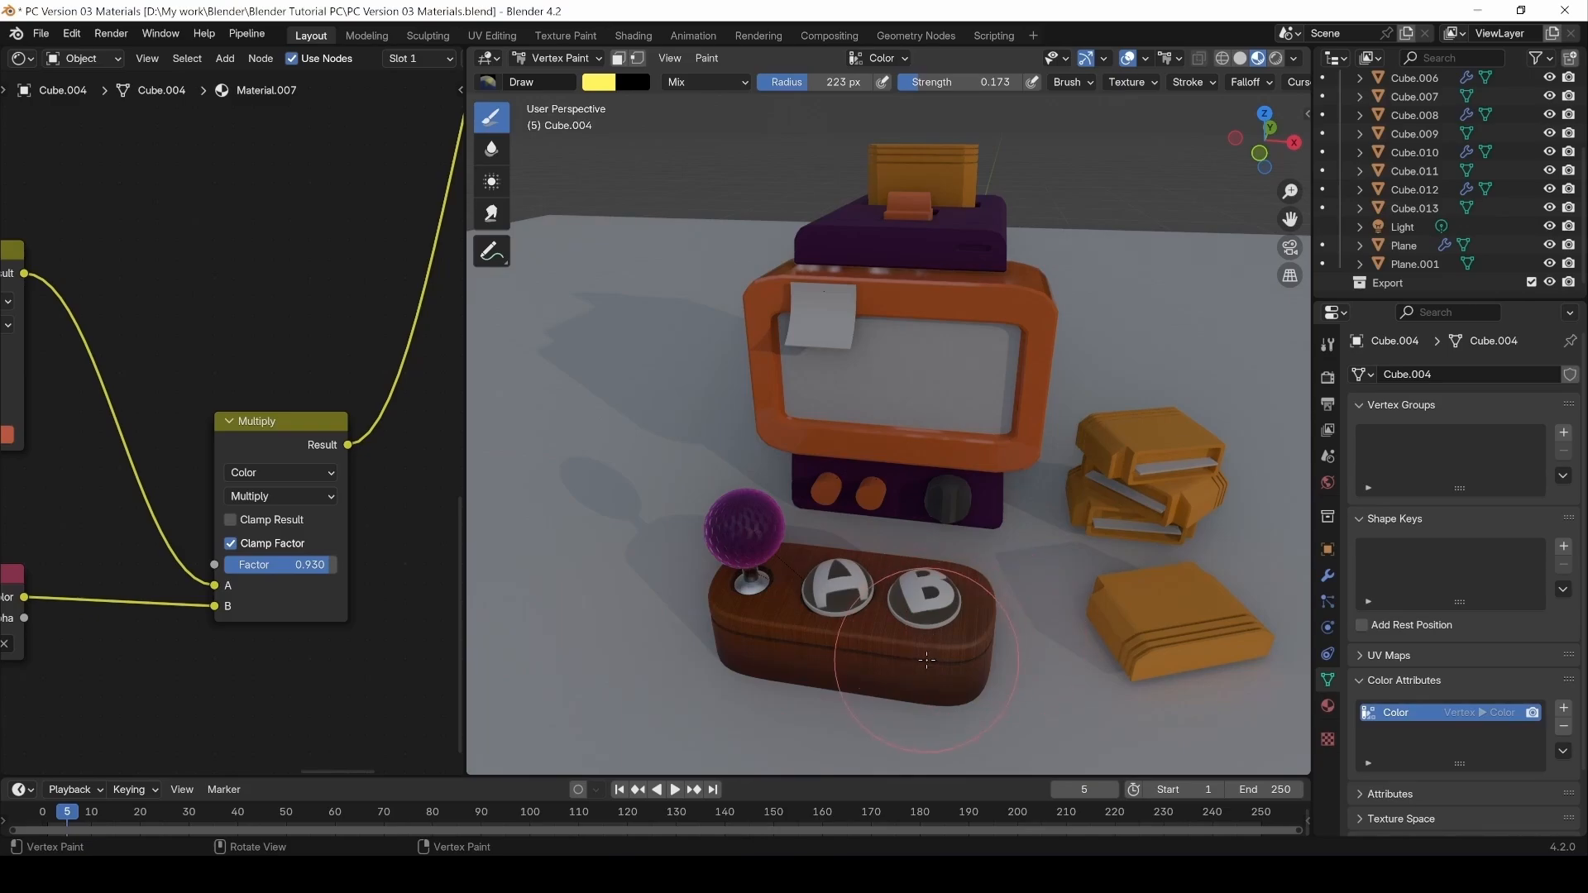
{"action": "left_click_drag", "start_coordinate": [864, 653], "coordinate": [762, 667]}
{"action": "middle_click_drag", "start_coordinate": [780, 610], "coordinate": [900, 626]}
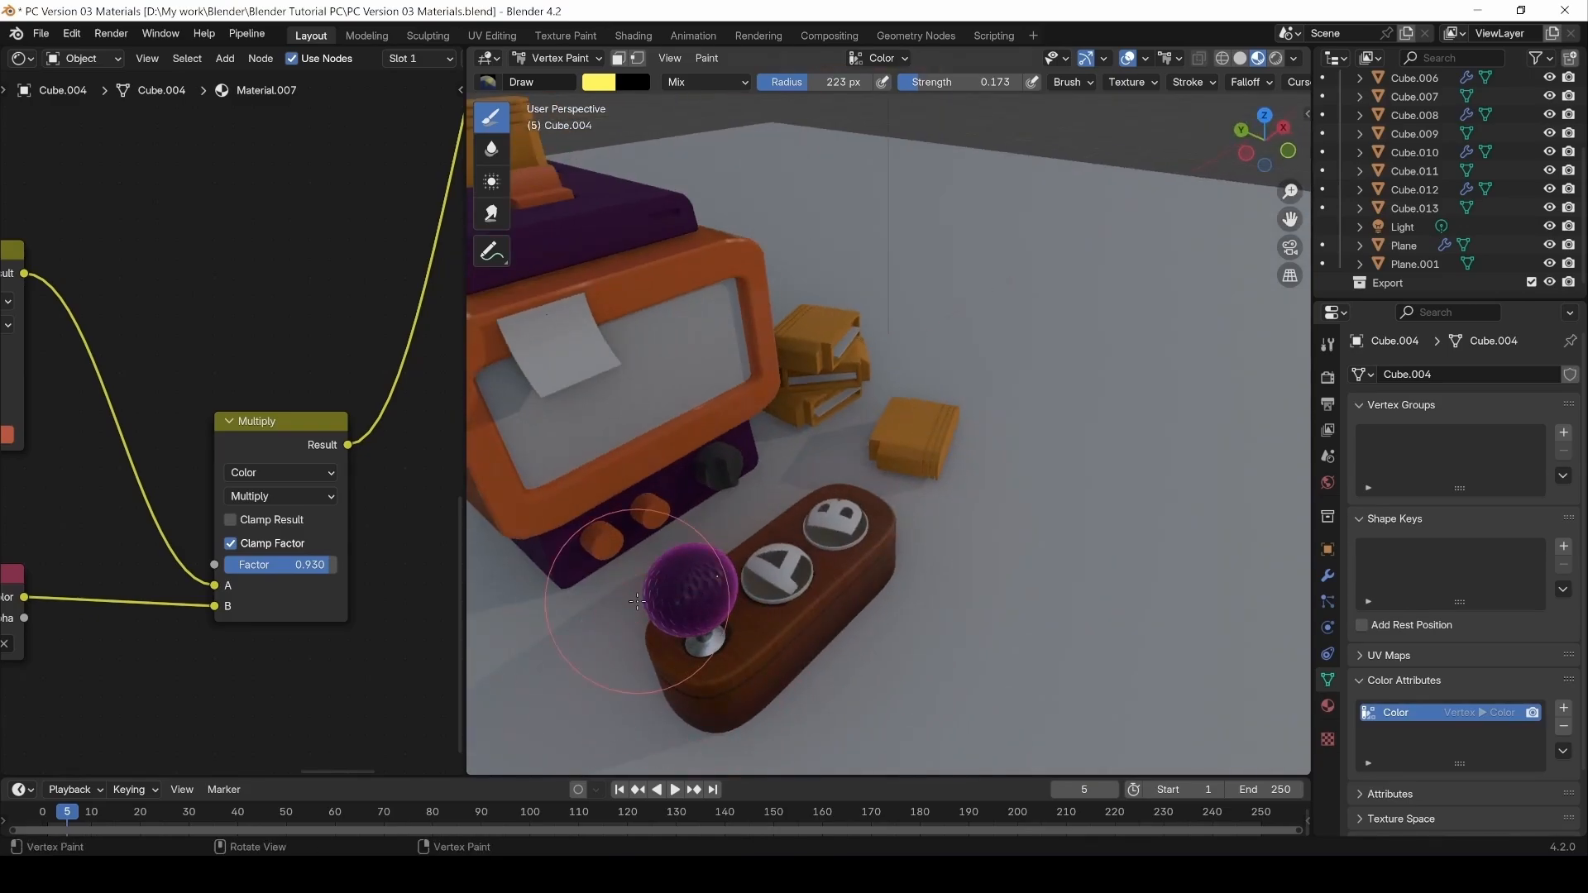
{"action": "mouse_move", "coordinate": [637, 601]}
{"action": "middle_mouse_down"}
{"action": "mouse_move", "coordinate": [766, 589]}
{"action": "mouse_move", "coordinate": [919, 480]}
{"action": "middle_mouse_up"}
{"action": "scroll", "coordinate": [910, 480], "scroll_direction": "up", "scroll_amount": 4}
Change the brush color to orange and paint over the joystick base's top and front.
{"action": "left_click", "coordinate": [599, 82]}
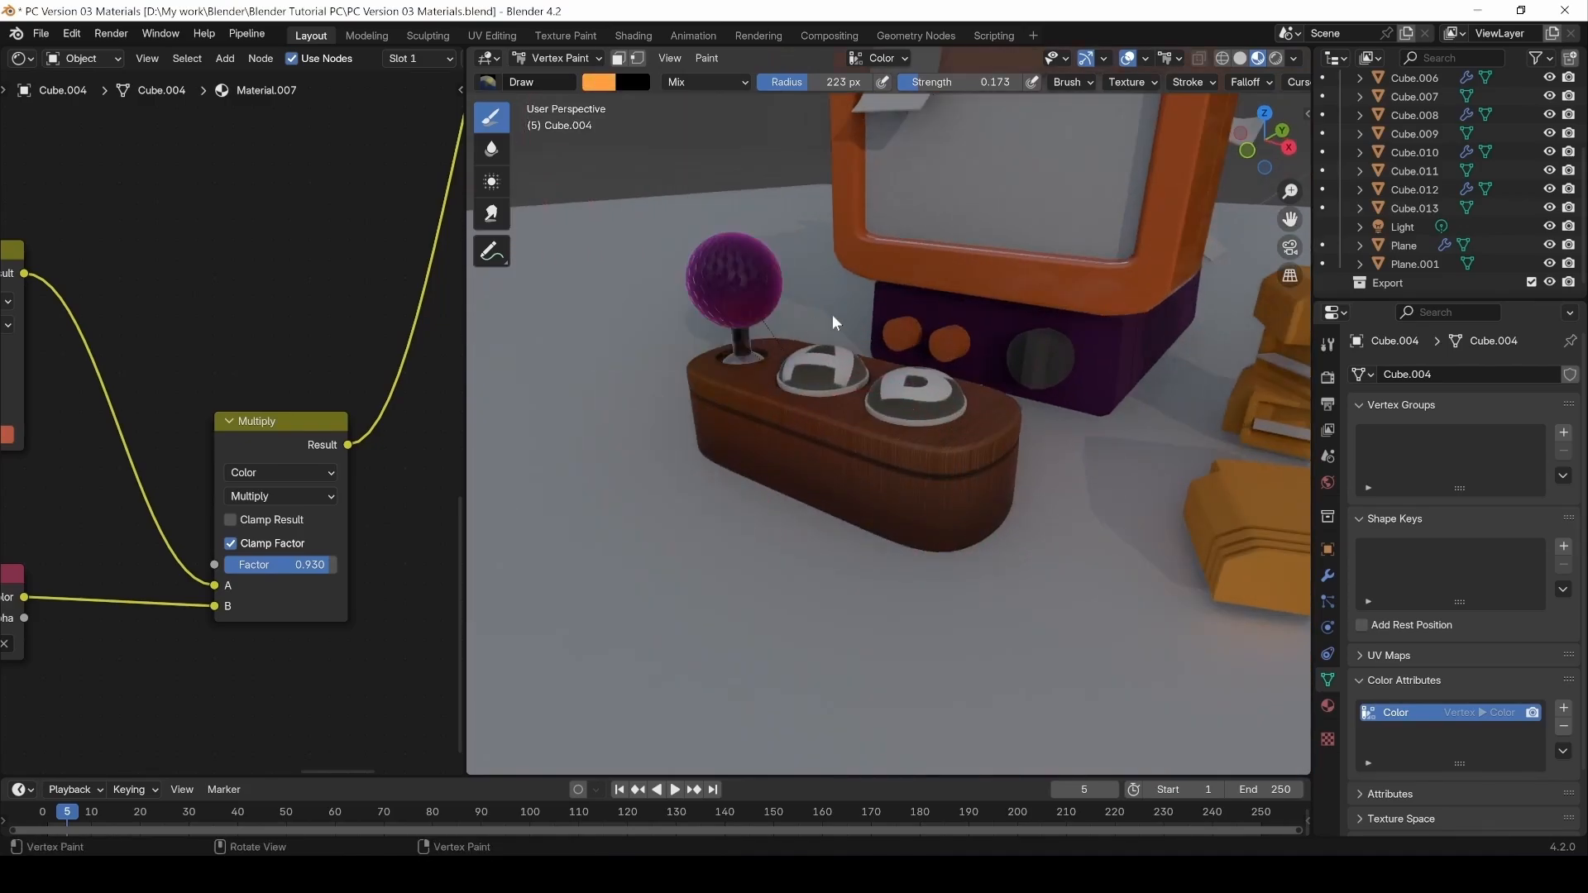
{"action": "middle_click_drag", "start_coordinate": [836, 326], "coordinate": [852, 474]}
{"action": "mouse_move", "coordinate": [757, 467]}
{"action": "middle_mouse_down"}
{"action": "mouse_move", "coordinate": [832, 368]}
{"action": "mouse_move", "coordinate": [740, 467]}
{"action": "middle_mouse_up"}
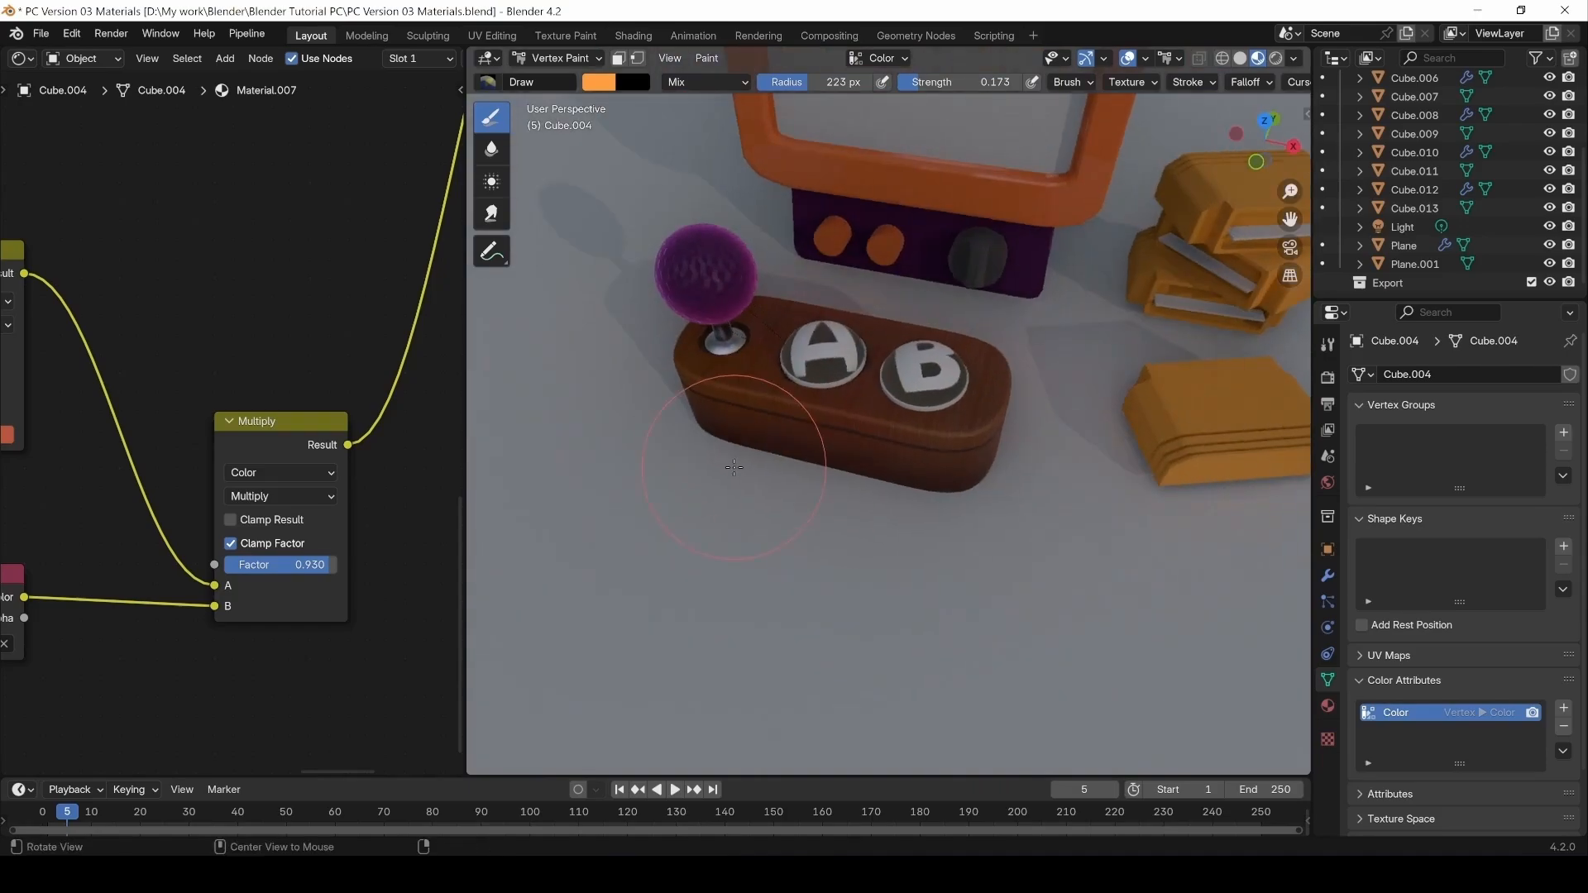
{"action": "middle_click_drag", "start_coordinate": [914, 292], "coordinate": [759, 454]}
{"action": "scroll", "coordinate": [761, 505], "scroll_direction": "up", "scroll_amount": 4}
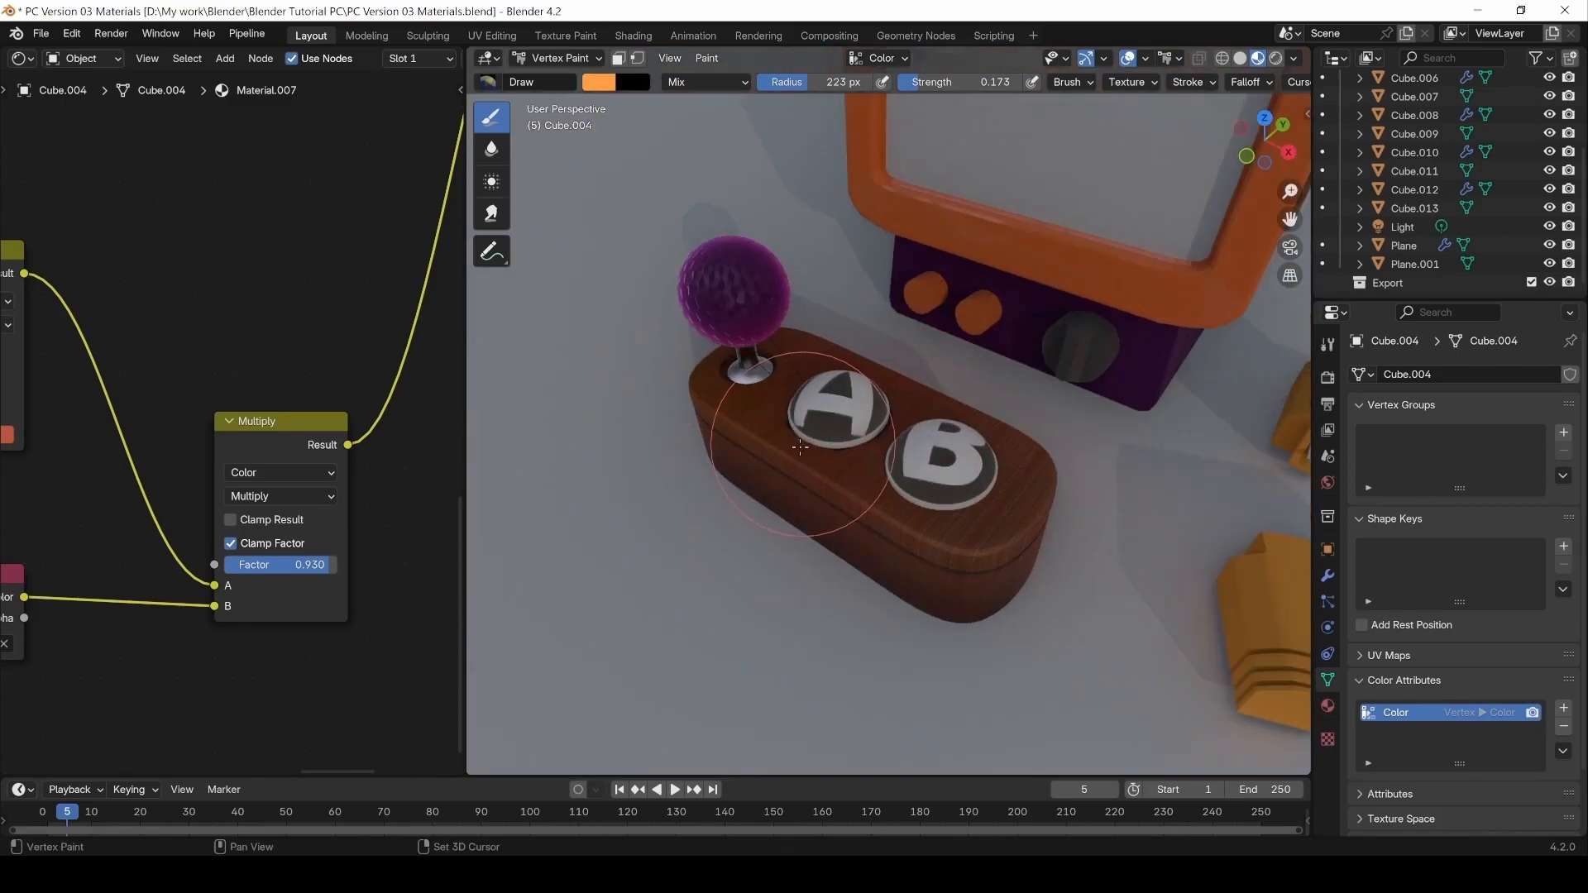
Inspect the painted joystick base in rendered viewport shading, then return to material preview.
{"action": "scroll", "coordinate": [761, 505], "scroll_direction": "down", "scroll_amount": 3}
{"action": "left_click", "coordinate": [1275, 59]}
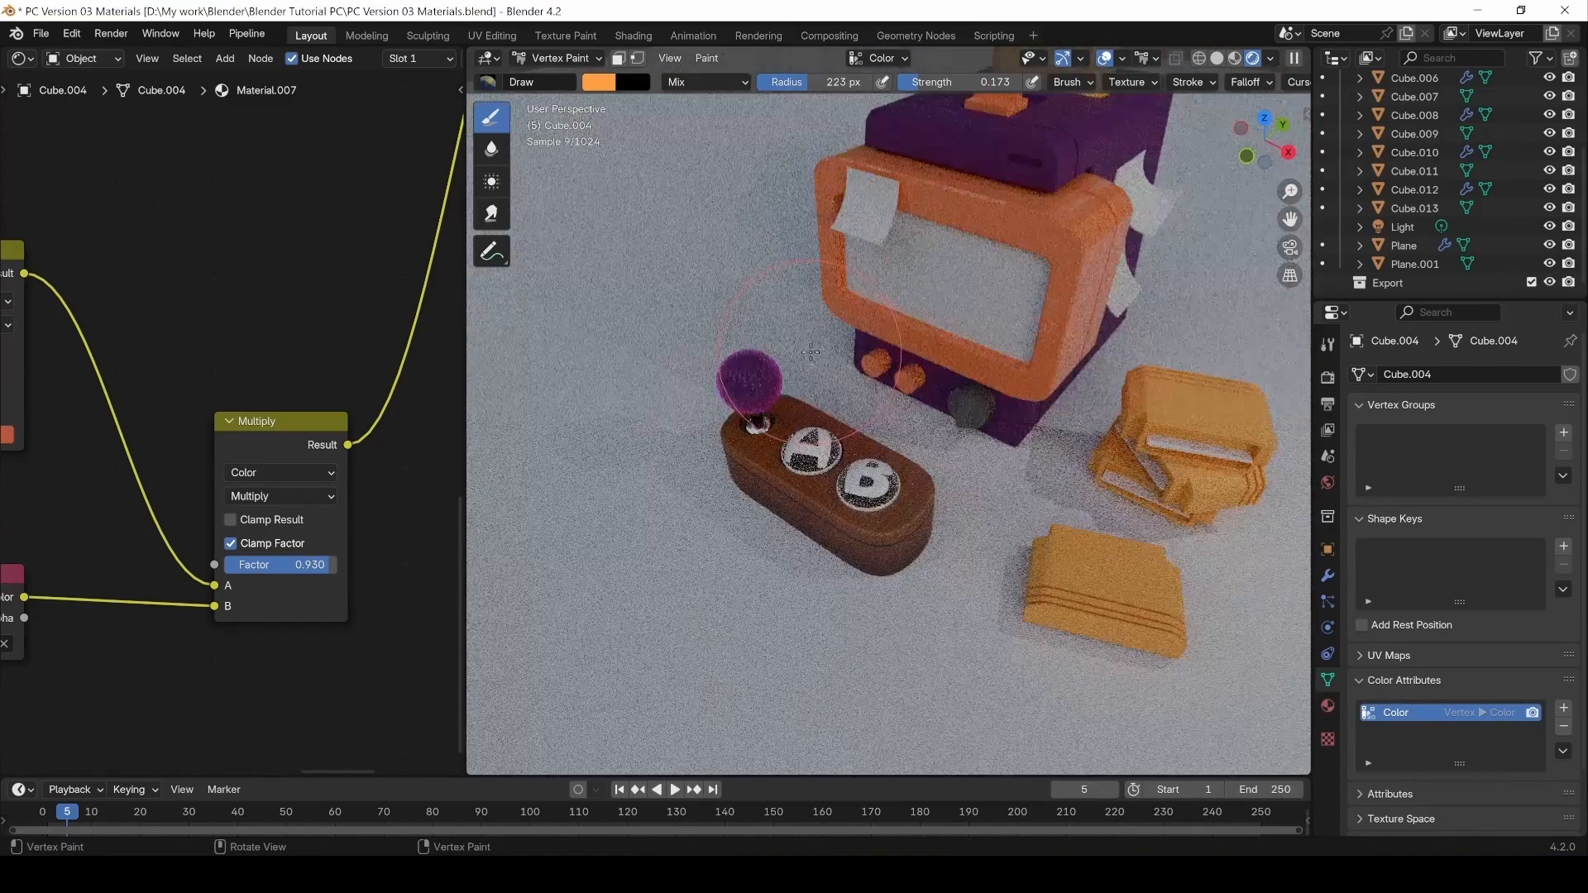
{"action": "scroll", "coordinate": [821, 446], "scroll_direction": "up", "scroll_amount": 3}
{"action": "middle_click_drag", "start_coordinate": [821, 446], "coordinate": [799, 387]}
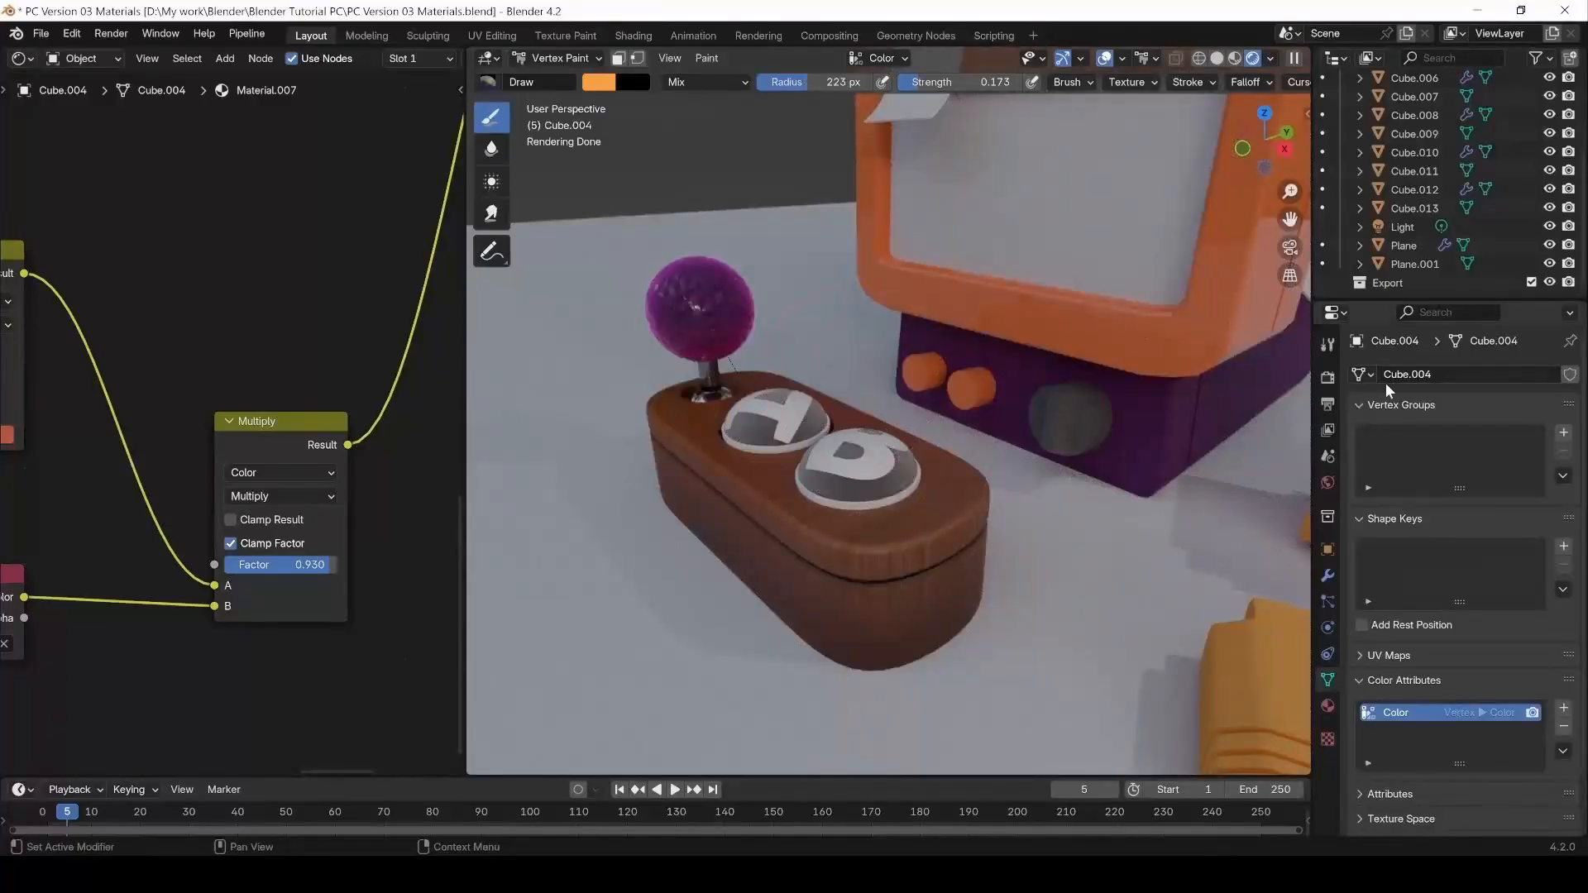
{"action": "middle_click_drag", "start_coordinate": [1109, 410], "coordinate": [1063, 402]}
{"action": "scroll", "coordinate": [1134, 396], "scroll_direction": "down", "scroll_amount": 3}
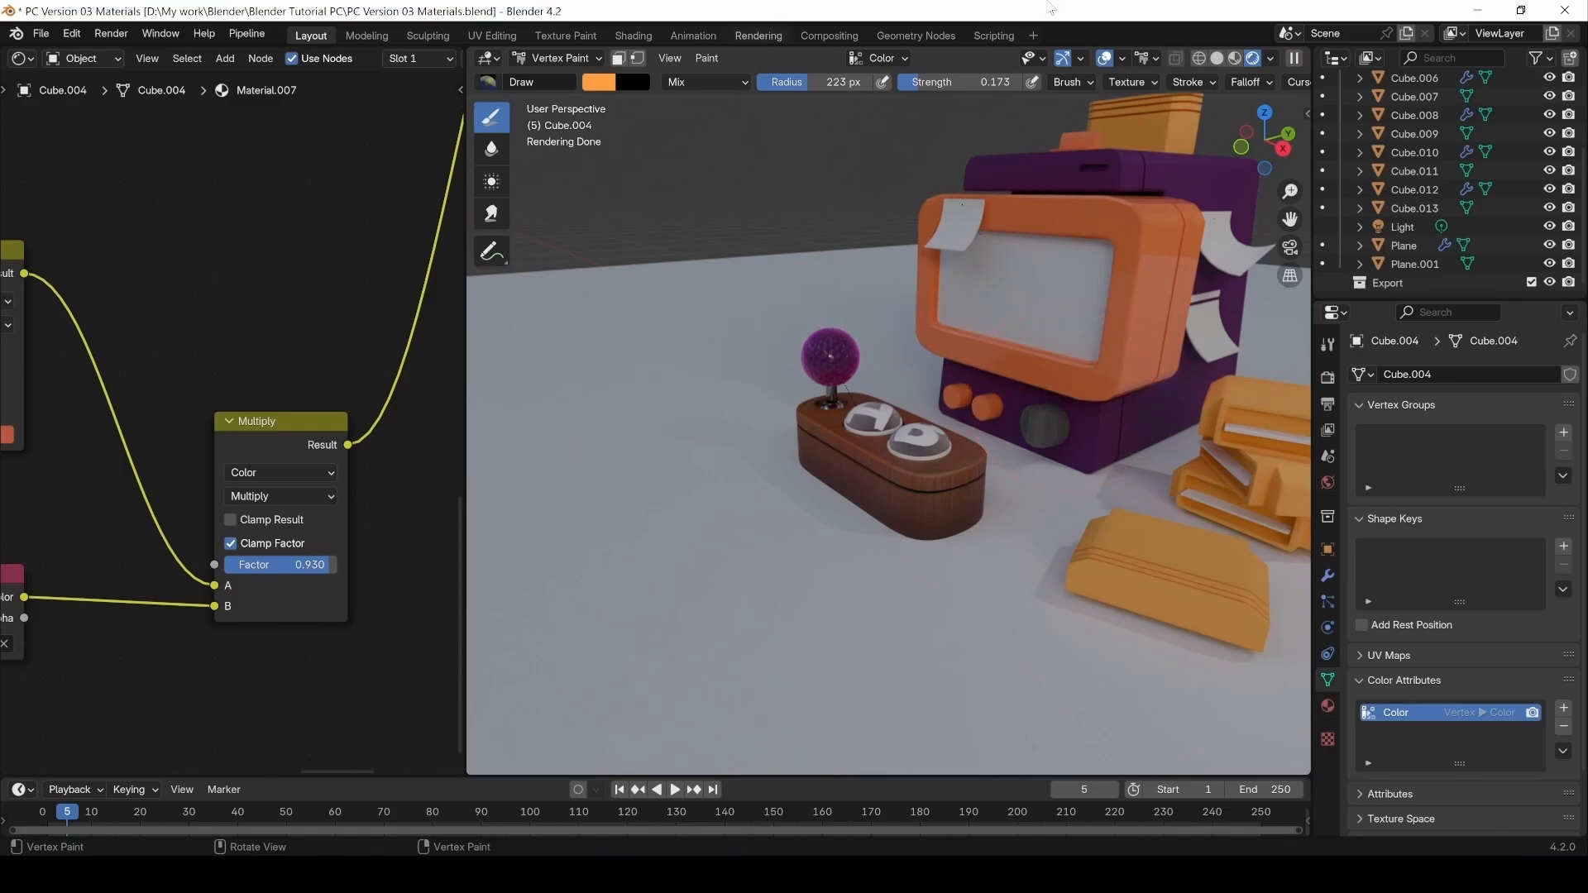
{"action": "left_click", "coordinate": [1233, 58]}
Reduce the vertex paint brush radius to 181 px over a close view of the joystick base.
{"action": "middle_click_drag", "start_coordinate": [910, 356], "coordinate": [869, 480]}
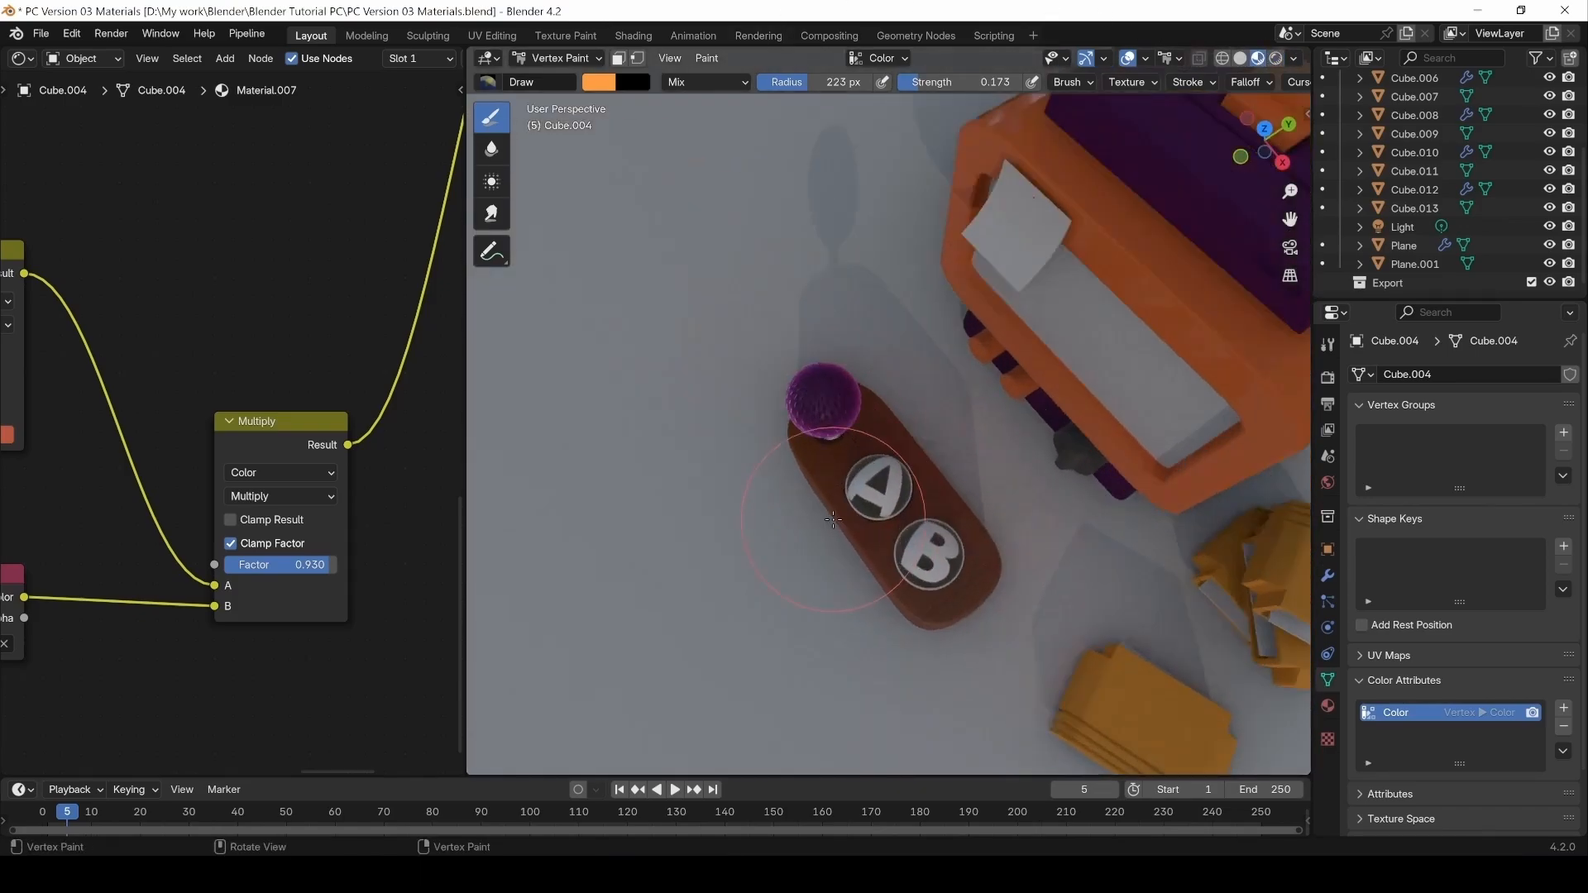
{"action": "scroll", "coordinate": [852, 480], "scroll_direction": "up", "scroll_amount": 4}
{"action": "middle_click_drag", "start_coordinate": [745, 529], "coordinate": [837, 441]}
{"action": "key", "text": "bracketleft"}
{"action": "key", "text": "bracketleft"}
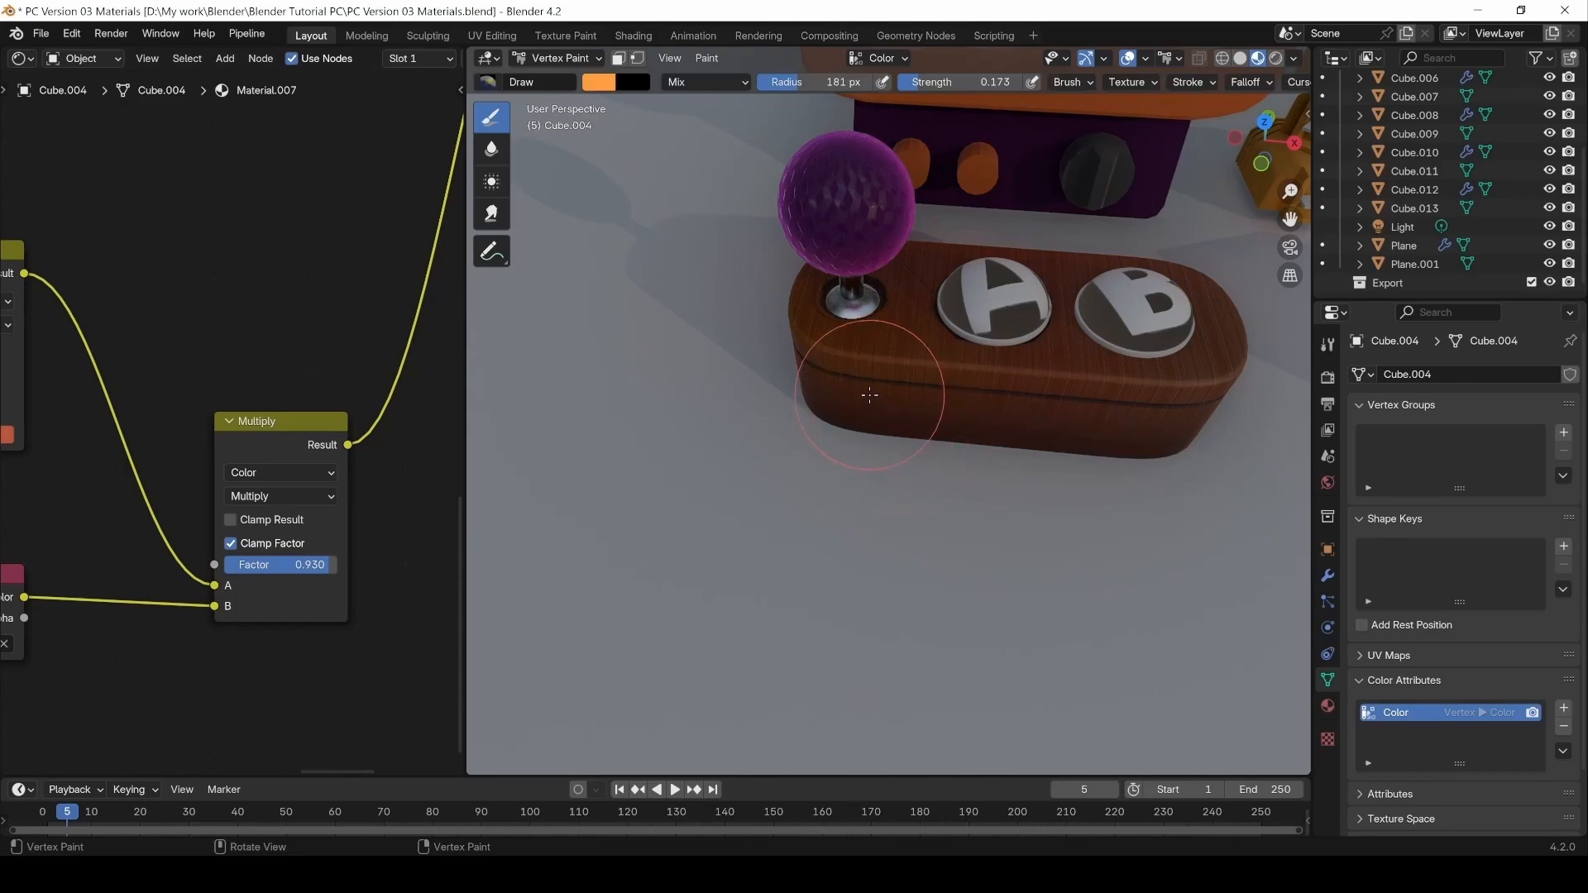
Change the brush color to a light orange-red and paint over the joystick base's end, front and top.
{"action": "left_click", "coordinate": [597, 83]}
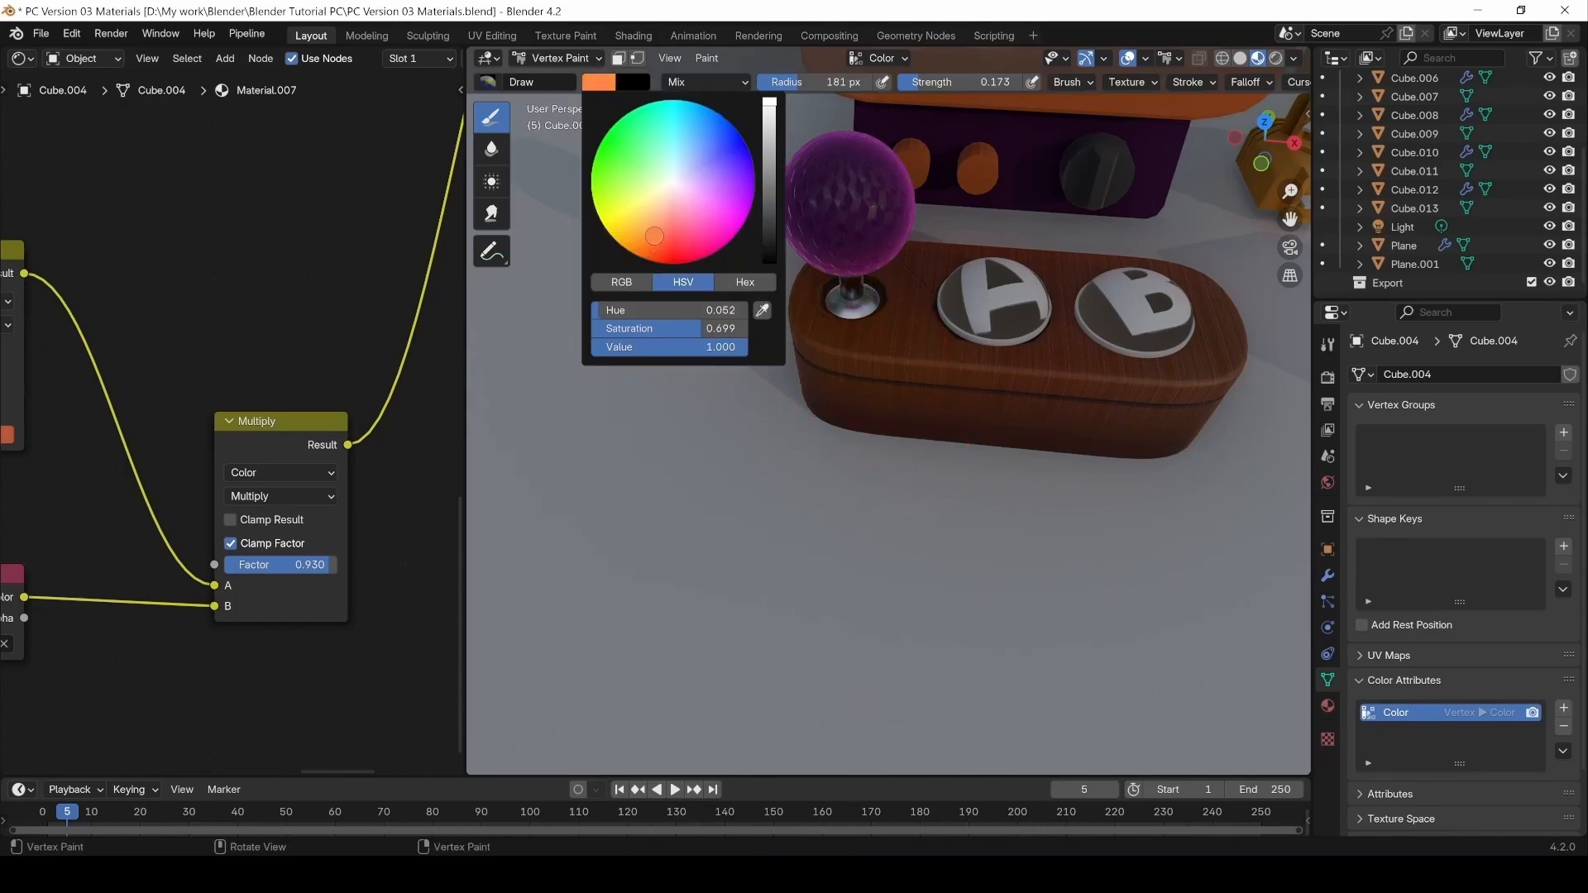
{"action": "middle_click_drag", "start_coordinate": [901, 389], "coordinate": [812, 399]}
{"action": "mouse_move", "coordinate": [737, 454]}
{"action": "middle_mouse_down"}
{"action": "mouse_move", "coordinate": [787, 397]}
{"action": "mouse_move", "coordinate": [749, 373]}
{"action": "middle_mouse_up"}
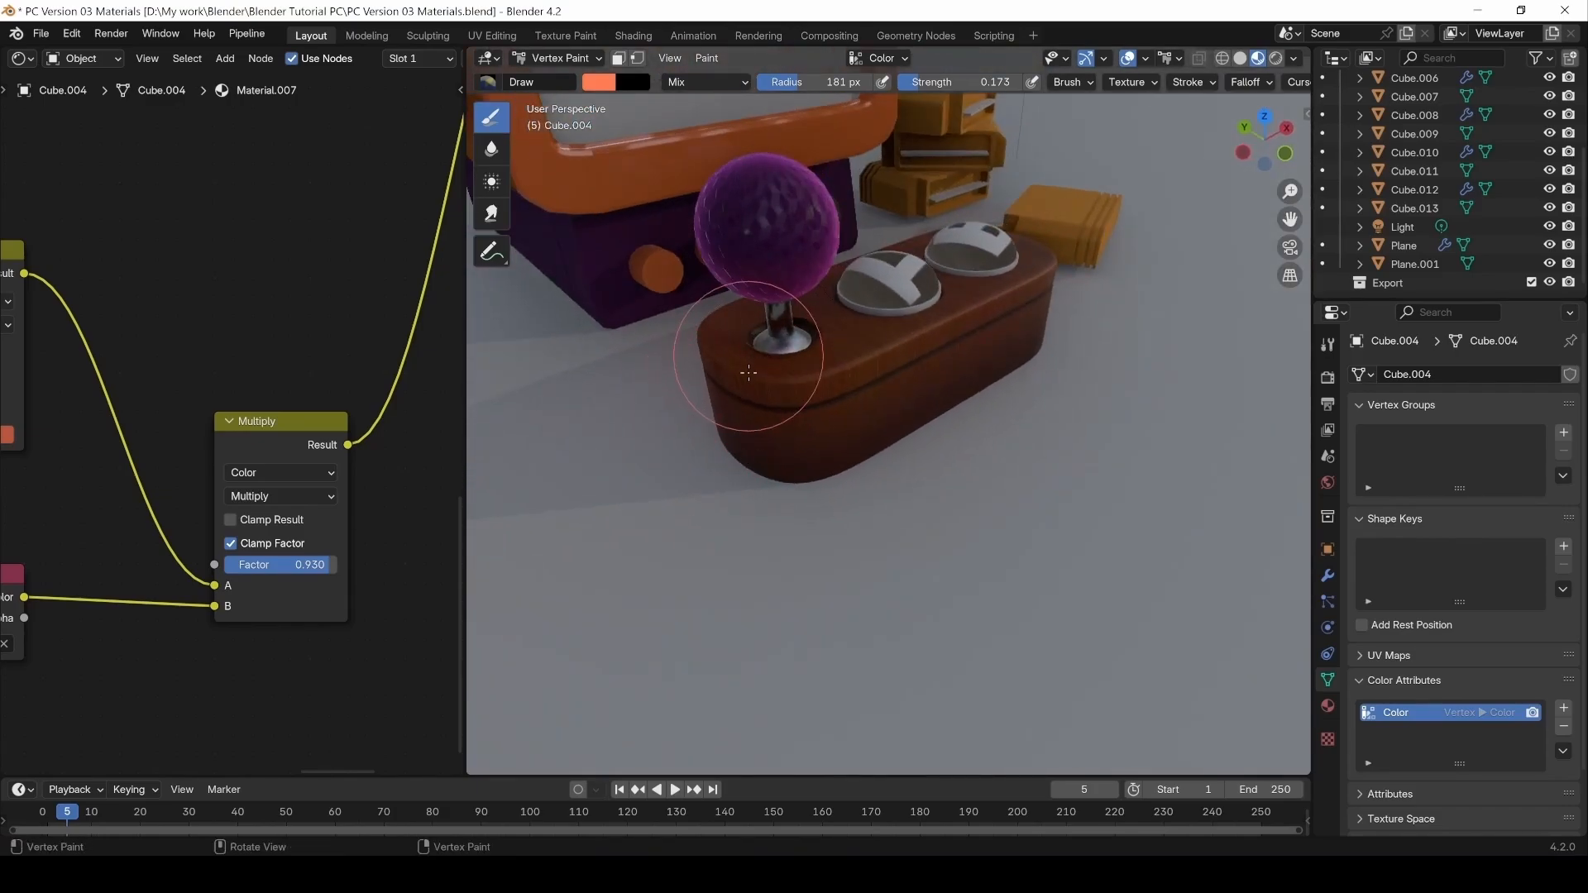
{"action": "middle_click_drag", "start_coordinate": [707, 427], "coordinate": [855, 329]}
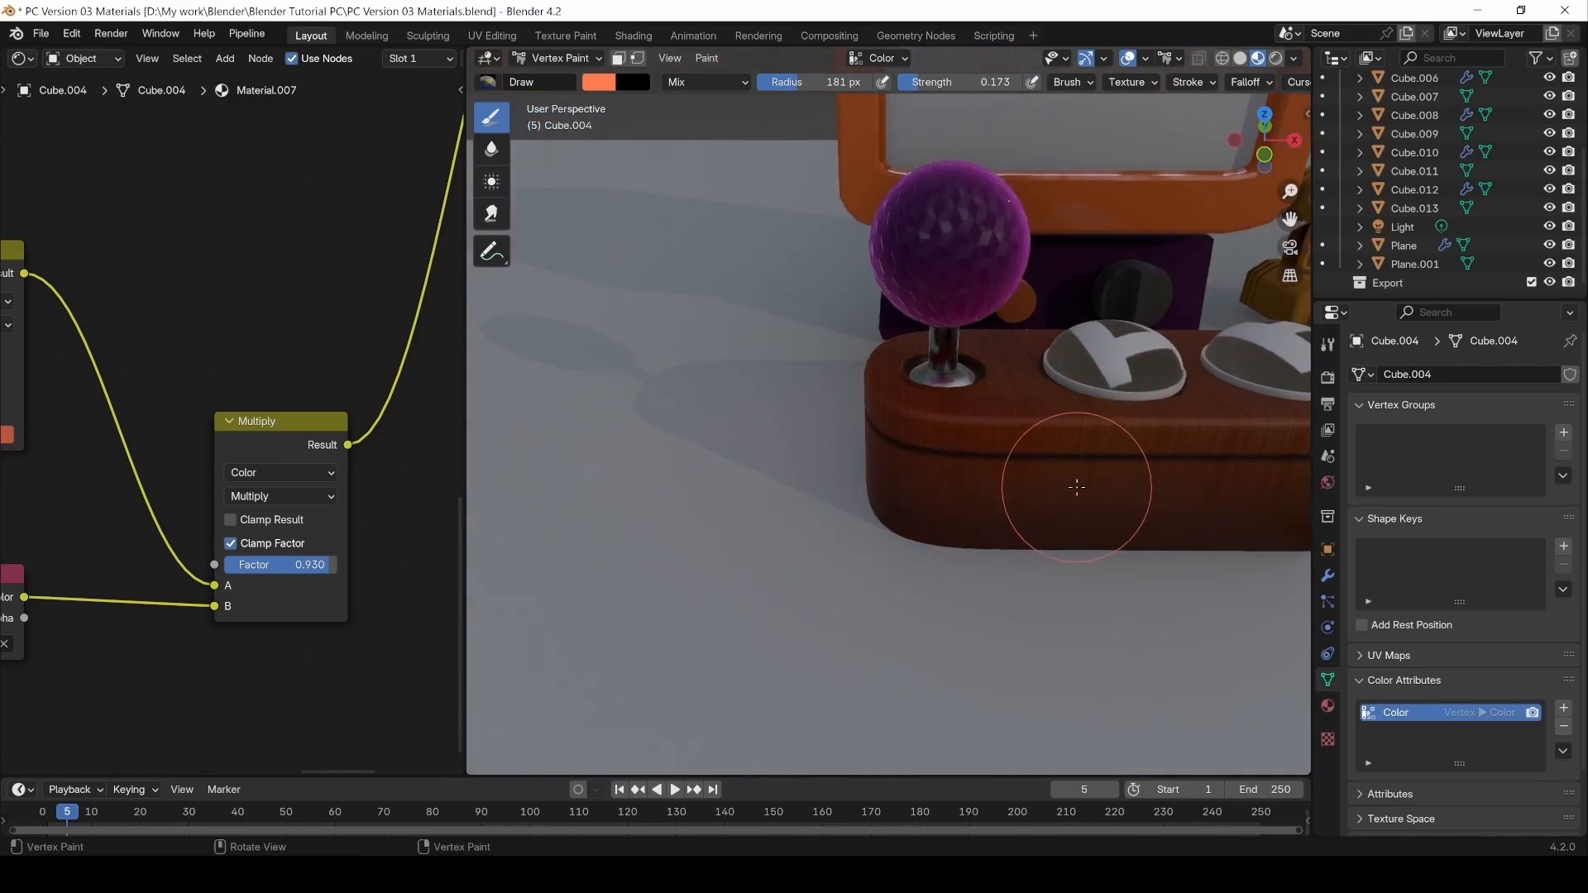
{"action": "middle_click_drag", "start_coordinate": [1035, 479], "coordinate": [904, 426]}
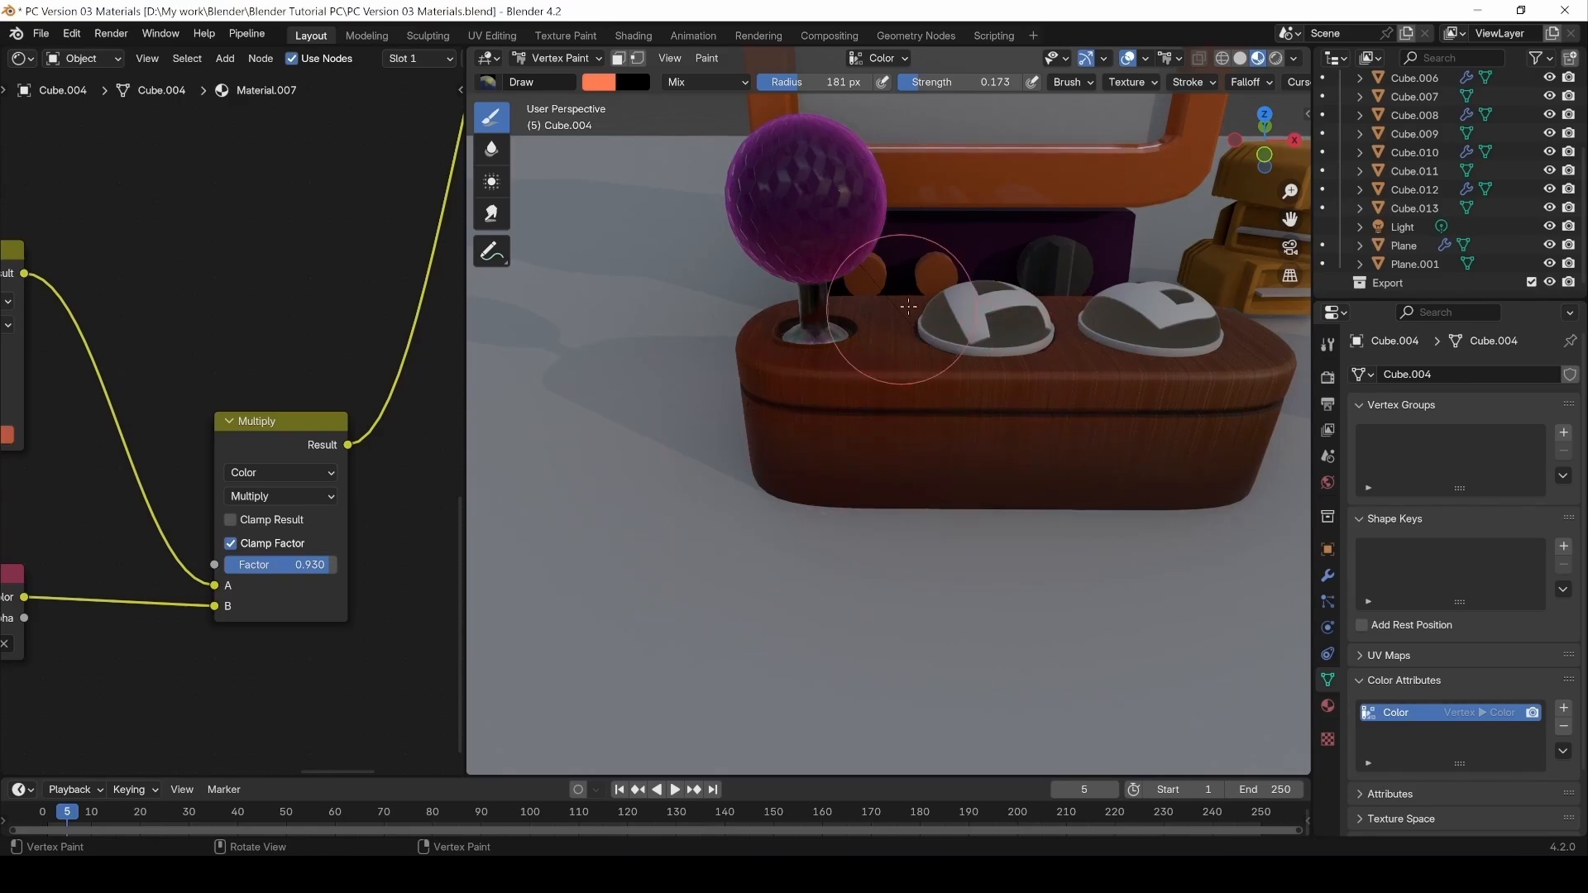
{"action": "mouse_move", "coordinate": [1098, 229]}
{"action": "middle_mouse_down"}
{"action": "mouse_move", "coordinate": [972, 298]}
{"action": "mouse_move", "coordinate": [1089, 459]}
{"action": "mouse_move", "coordinate": [1067, 467]}
{"action": "middle_mouse_up"}
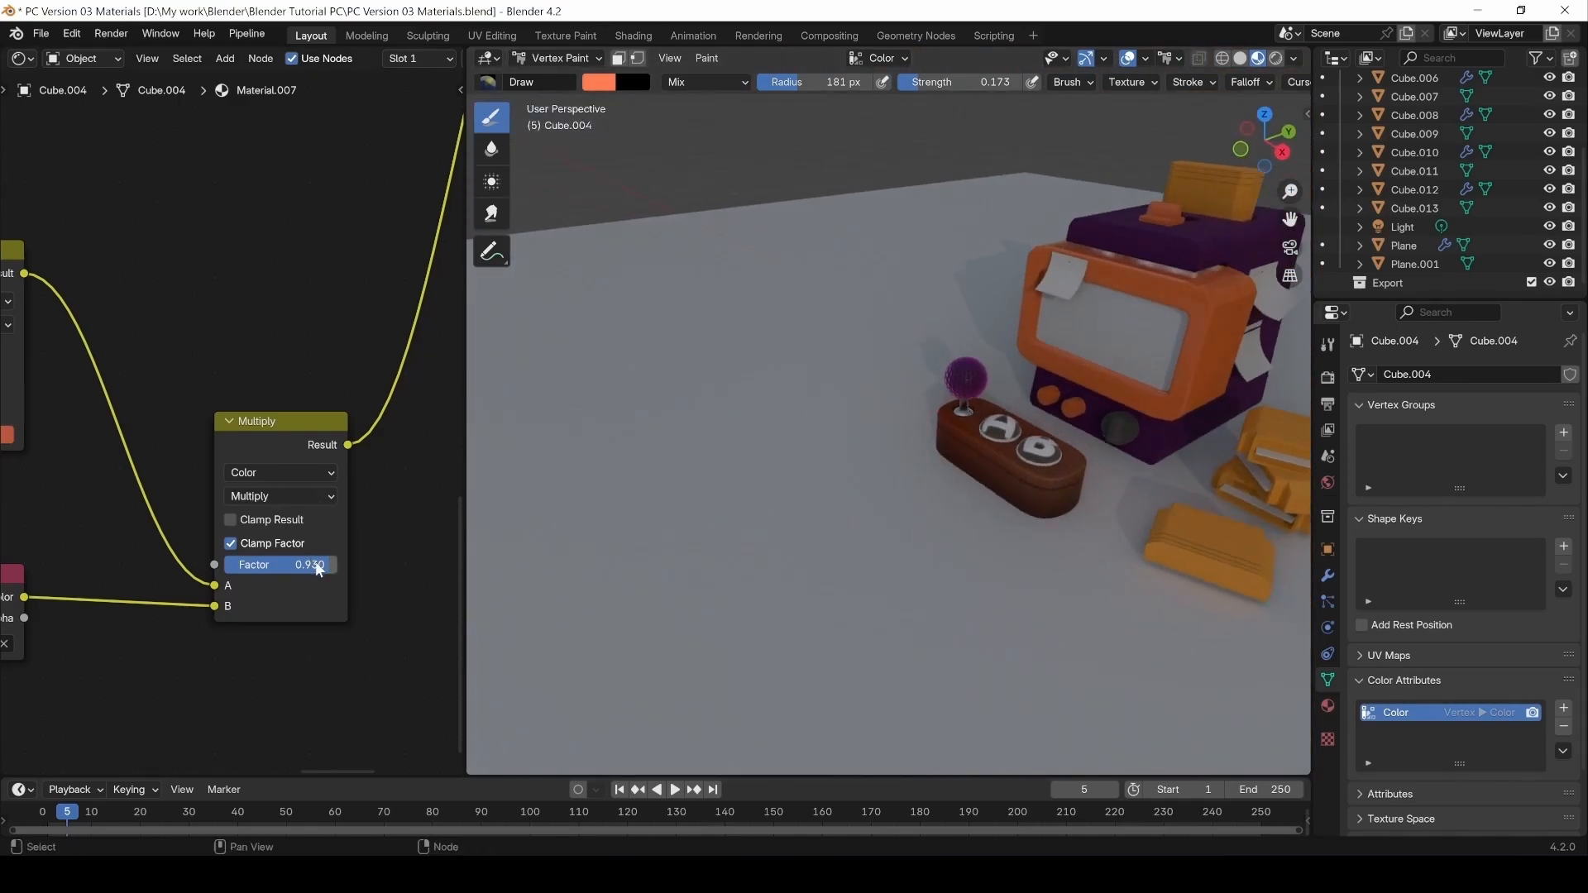
Set the factor of the Multiply node that blends in the color attribute to 0.852.
{"action": "left_click_drag", "start_coordinate": [329, 565], "coordinate": [236, 565]}
{"action": "left_click_drag", "start_coordinate": [322, 565], "coordinate": [320, 565]}
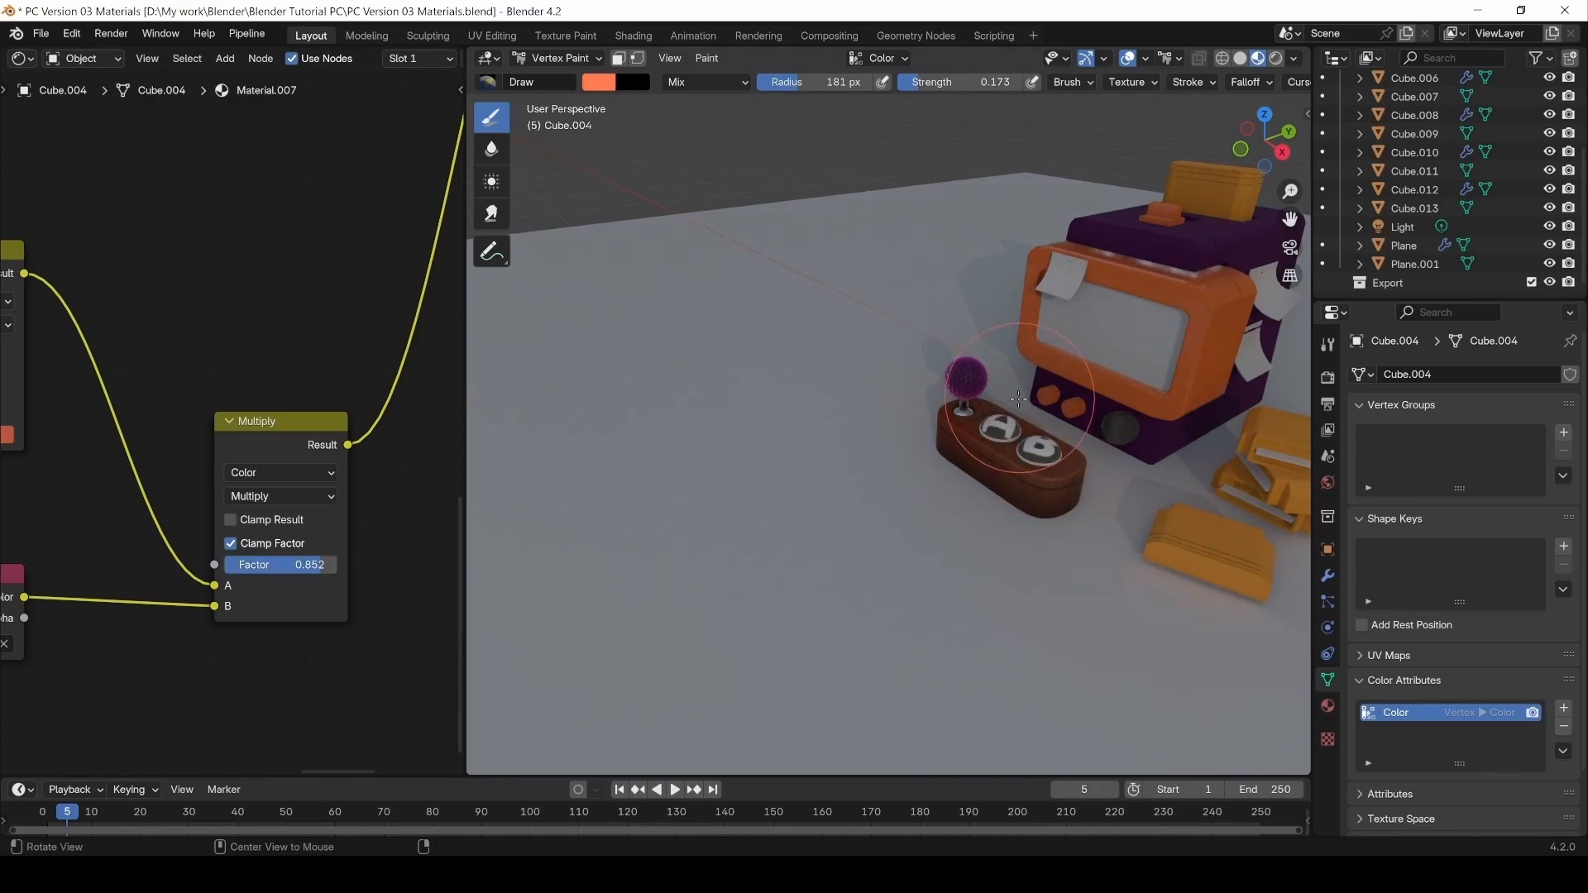
{"action": "middle_click_drag", "start_coordinate": [1018, 418], "coordinate": [984, 459]}
{"action": "scroll", "coordinate": [952, 451], "scroll_direction": "up", "scroll_amount": 4}
Move the Color Attribute node lower, closer beneath the Multiply node it feeds.
{"action": "scroll", "coordinate": [297, 490], "scroll_direction": "down", "scroll_amount": 3}
{"action": "scroll", "coordinate": [296, 487], "scroll_direction": "down", "scroll_amount": 2}
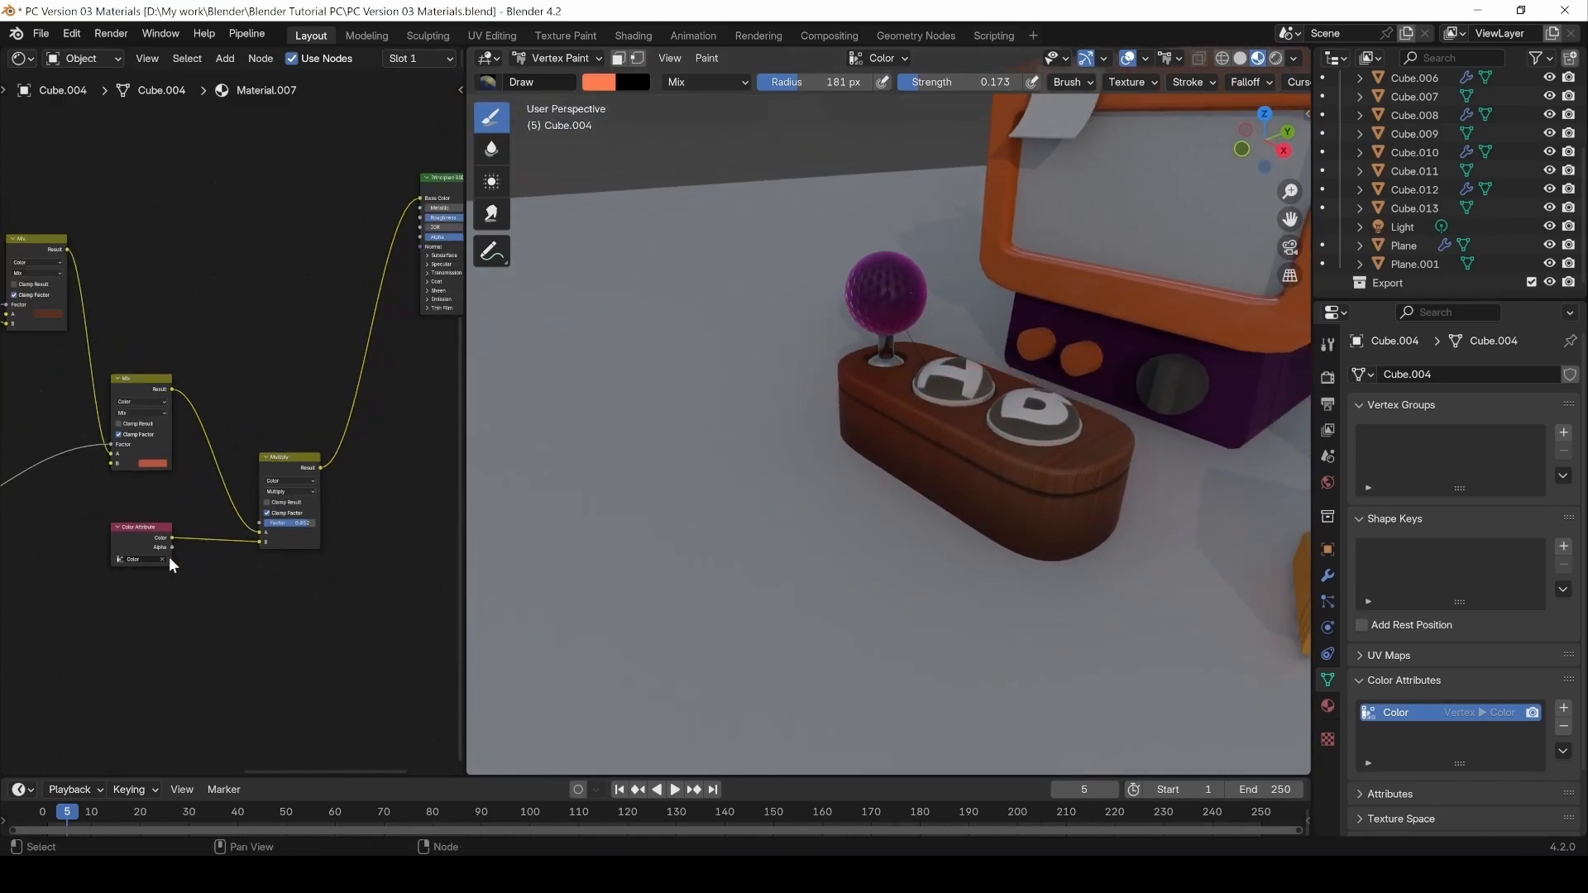
{"action": "middle_click_drag", "start_coordinate": [169, 558], "coordinate": [261, 508]}
{"action": "left_click_drag", "start_coordinate": [232, 500], "coordinate": [270, 562]}
Examine the joystick base from several angles and review its whole wood material node tree.
{"action": "middle_click_drag", "start_coordinate": [978, 348], "coordinate": [981, 405]}
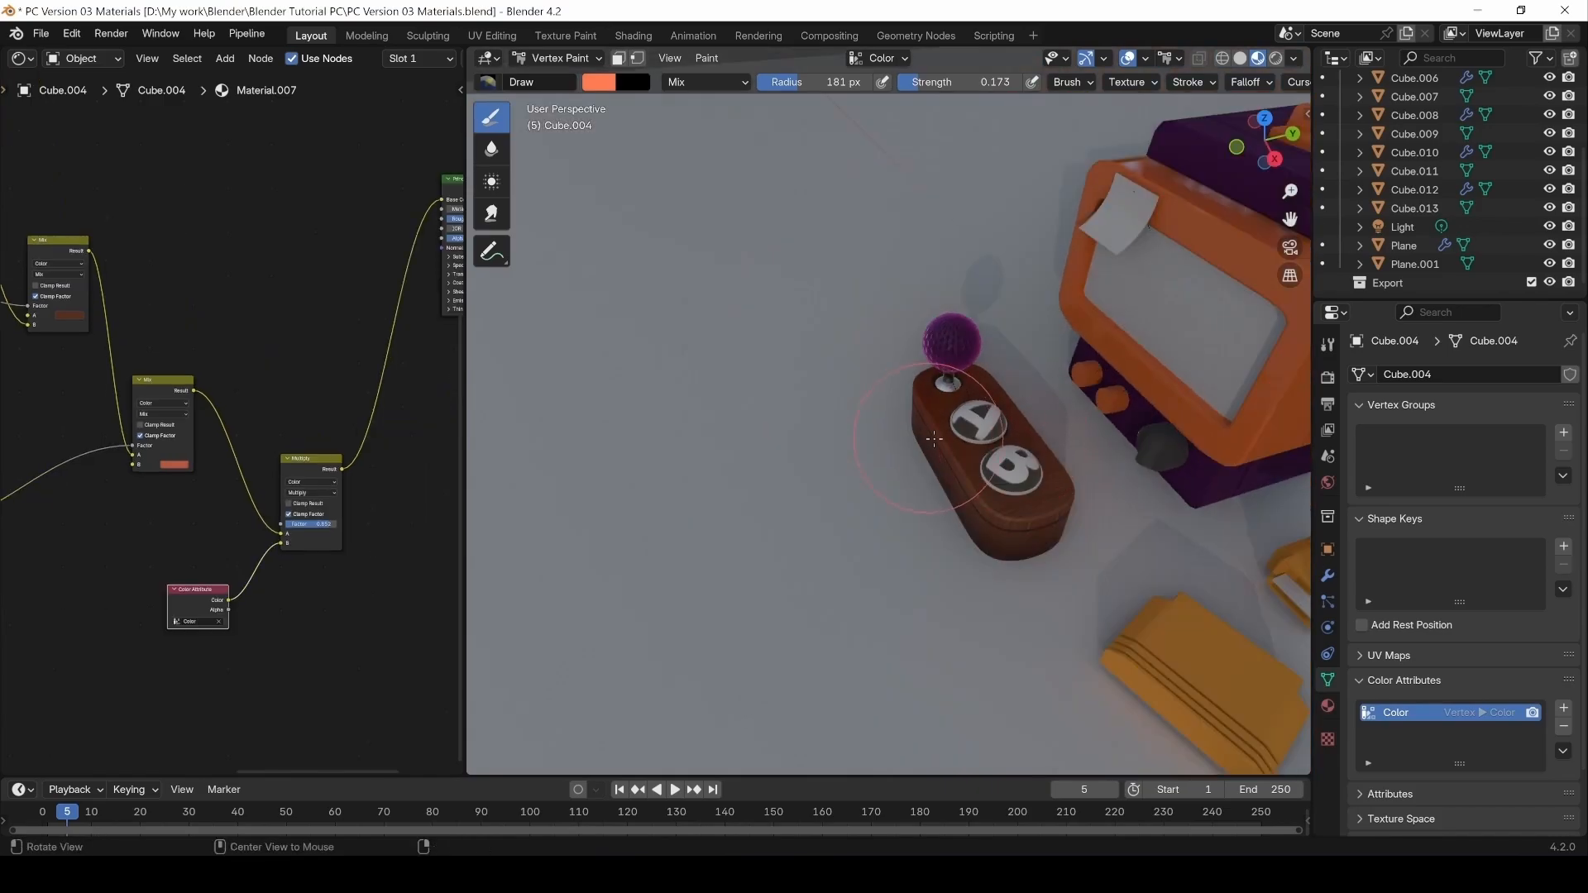
{"action": "middle_click_drag", "start_coordinate": [917, 437], "coordinate": [964, 389]}
{"action": "scroll", "coordinate": [220, 491], "scroll_direction": "down", "scroll_amount": 1}
{"action": "scroll", "coordinate": [223, 485], "scroll_direction": "down", "scroll_amount": 4}
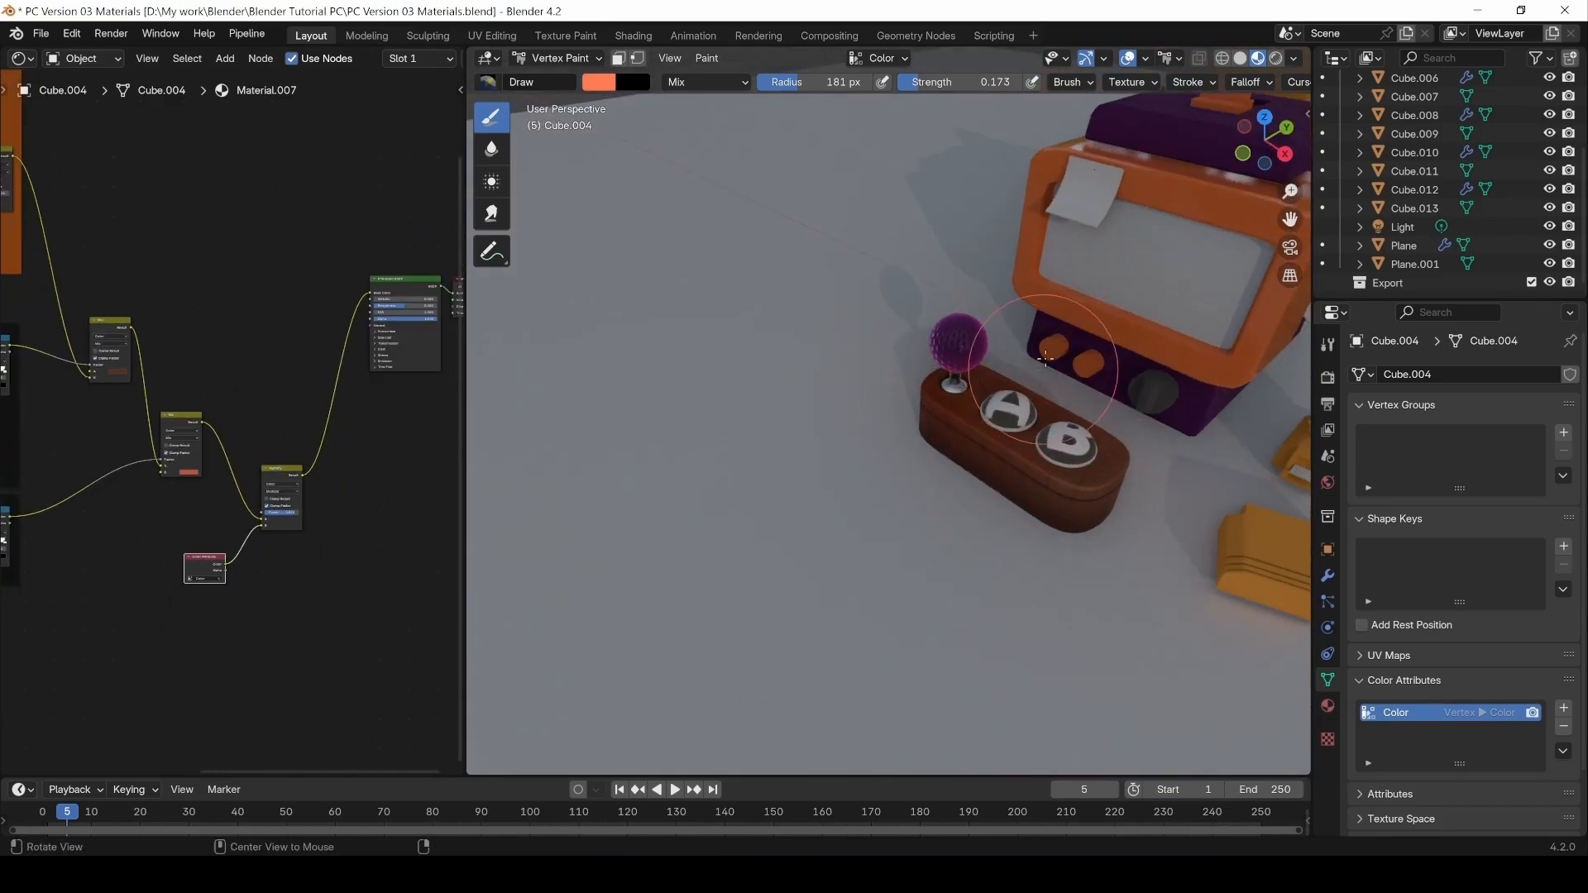
{"action": "middle_click_drag", "start_coordinate": [1070, 355], "coordinate": [1062, 324]}
{"action": "scroll", "coordinate": [154, 418], "scroll_direction": "down", "scroll_amount": 3}
{"action": "middle_click_drag", "start_coordinate": [151, 370], "coordinate": [307, 410]}
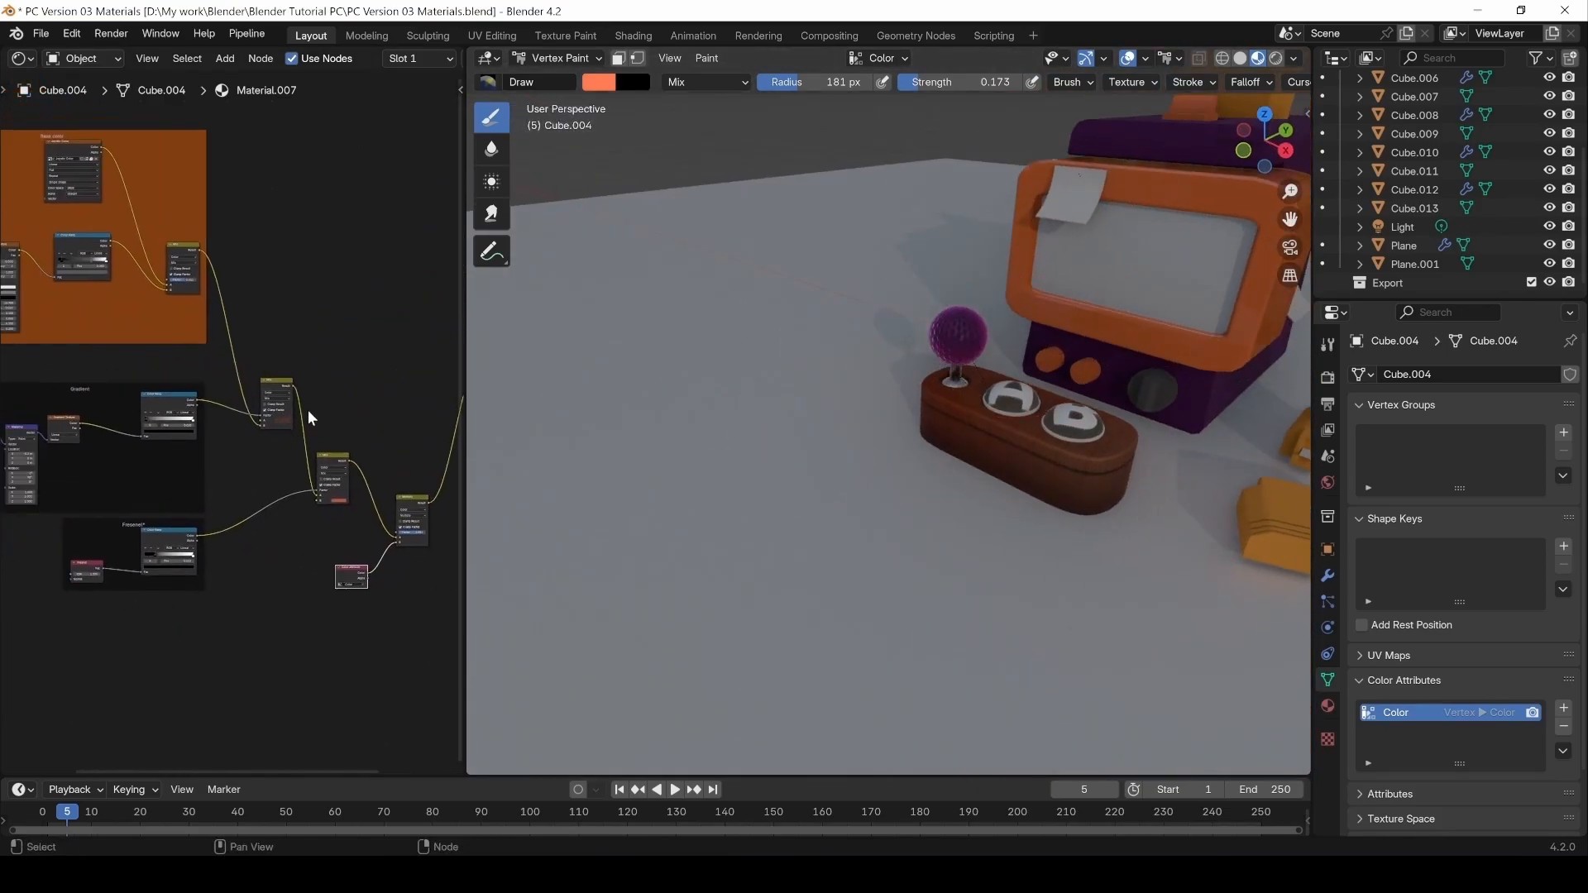
{"action": "middle_click_drag", "start_coordinate": [1011, 460], "coordinate": [1001, 433]}
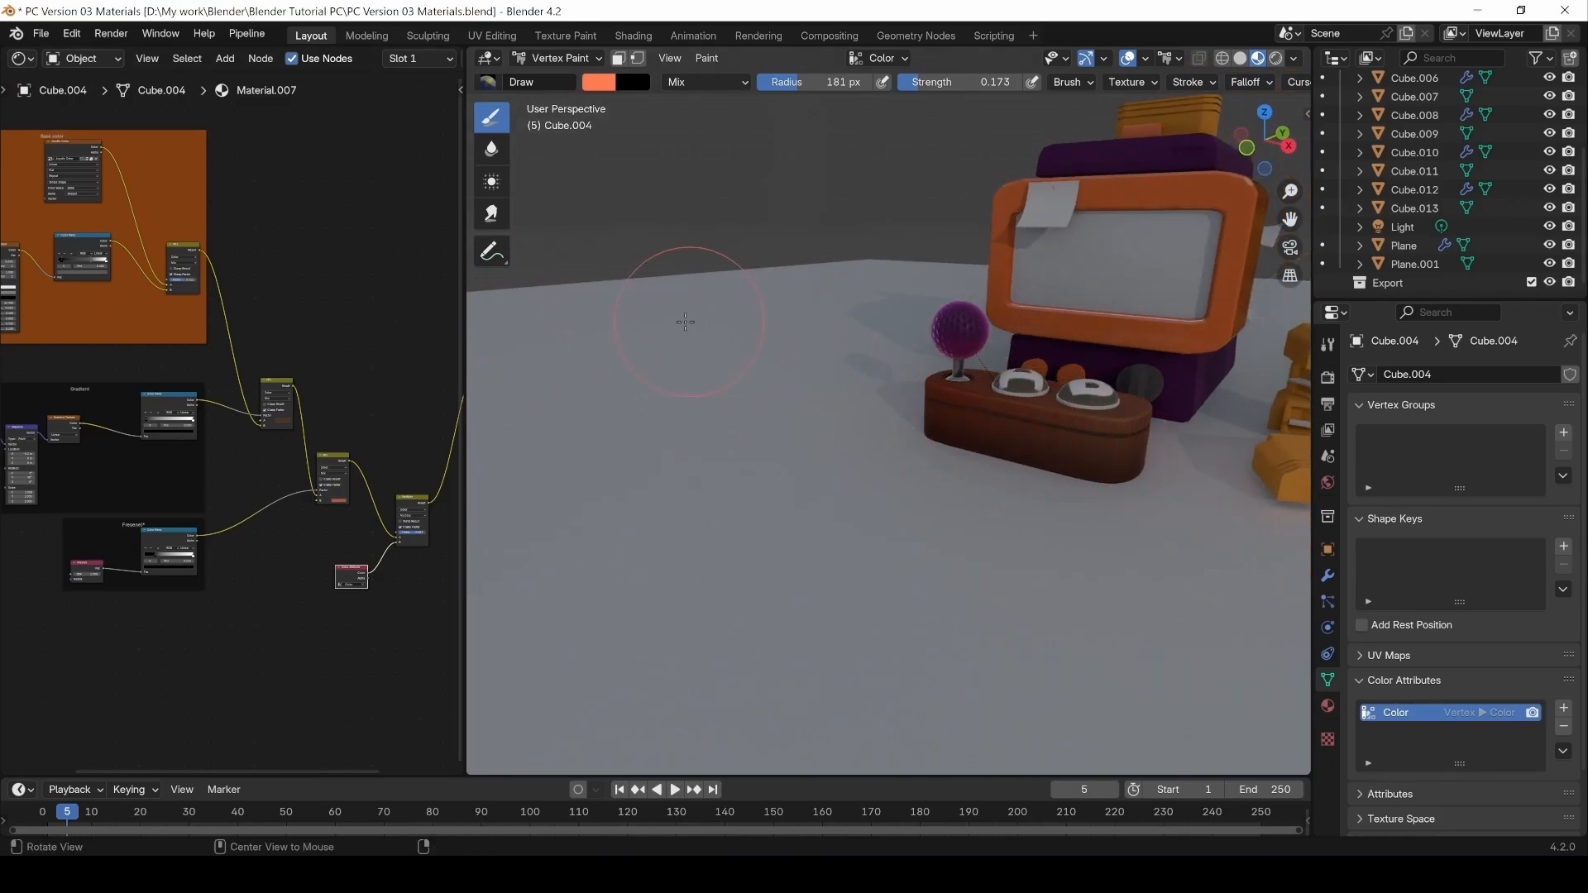
{"action": "scroll", "coordinate": [286, 282], "scroll_direction": "down", "scroll_amount": 1}
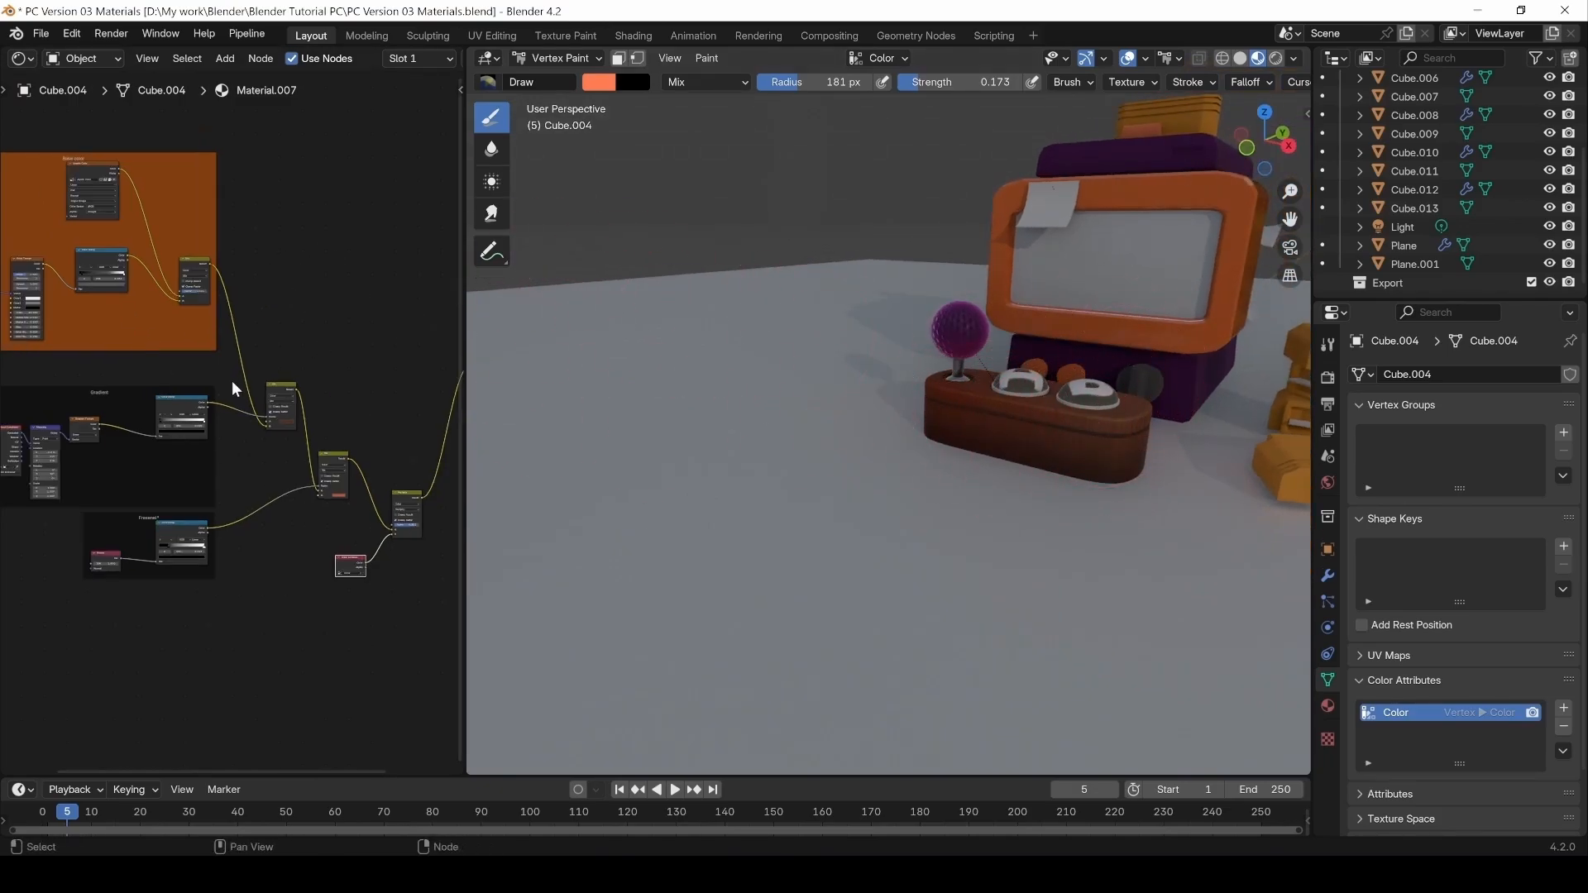
{"action": "scroll", "coordinate": [233, 383], "scroll_direction": "down", "scroll_amount": 2}
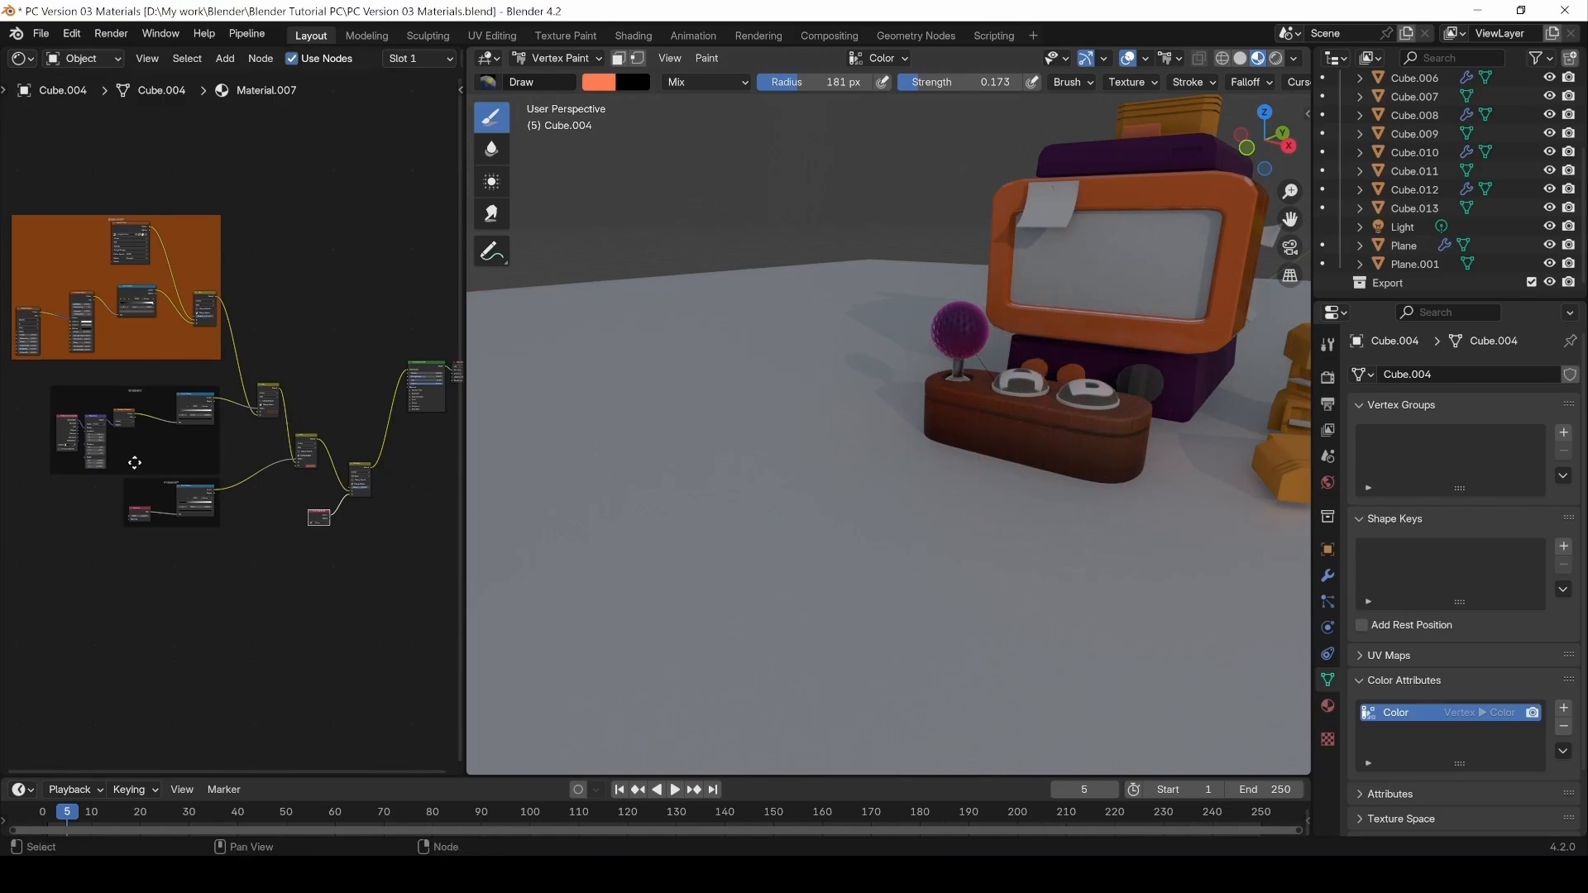
Turn the node editor area into an Image Editor and switch the joystick base from Vertex Paint to Texture Paint mode.
{"action": "left_click", "coordinate": [21, 58]}
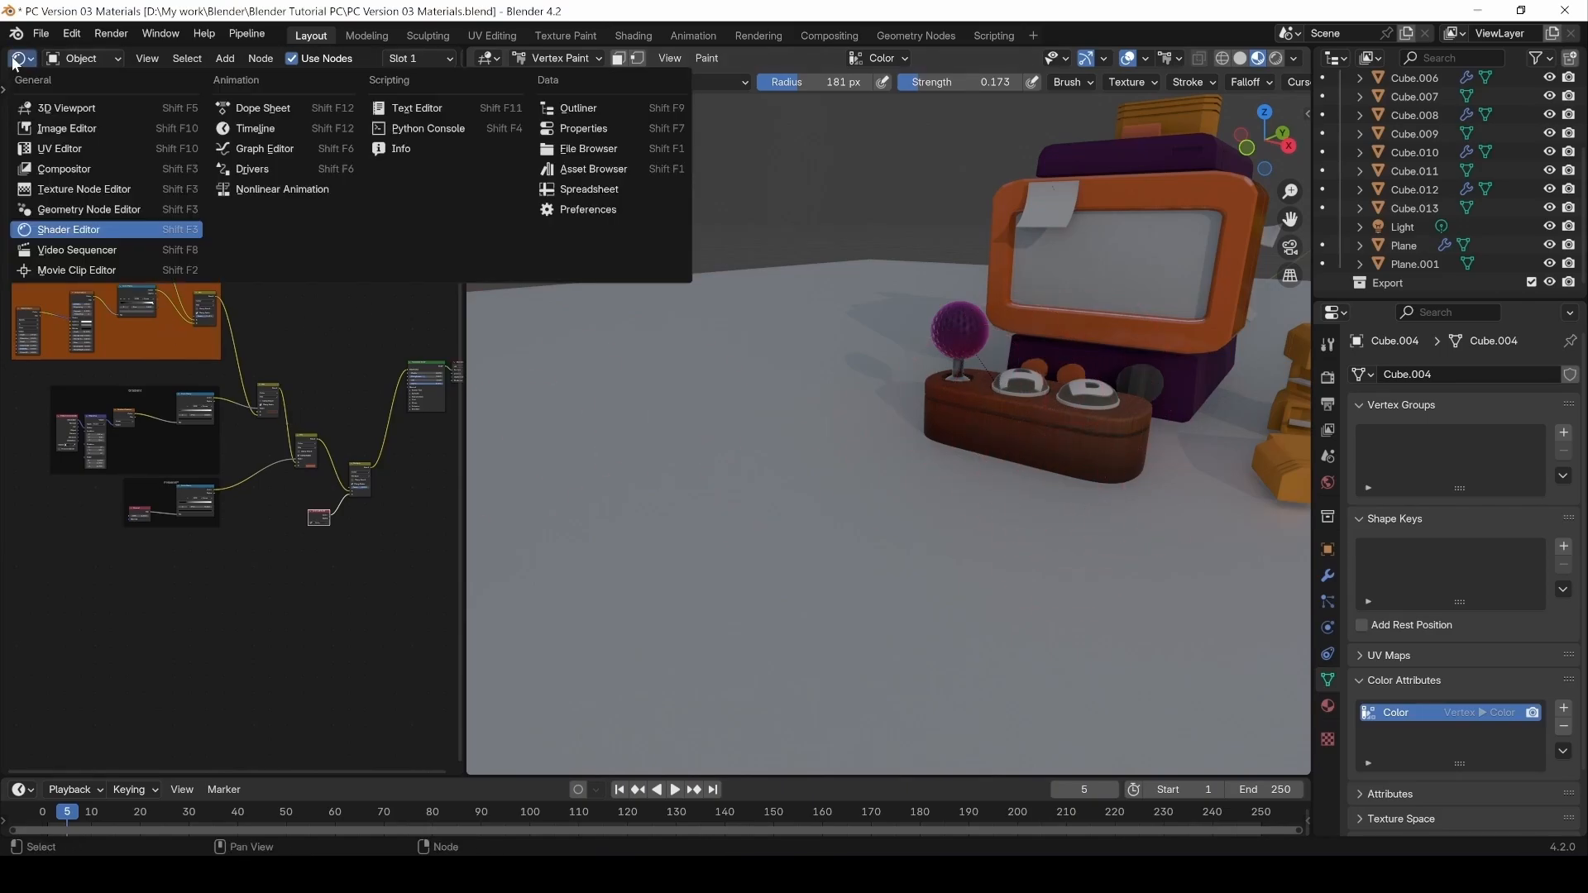
{"action": "left_click", "coordinate": [57, 126]}
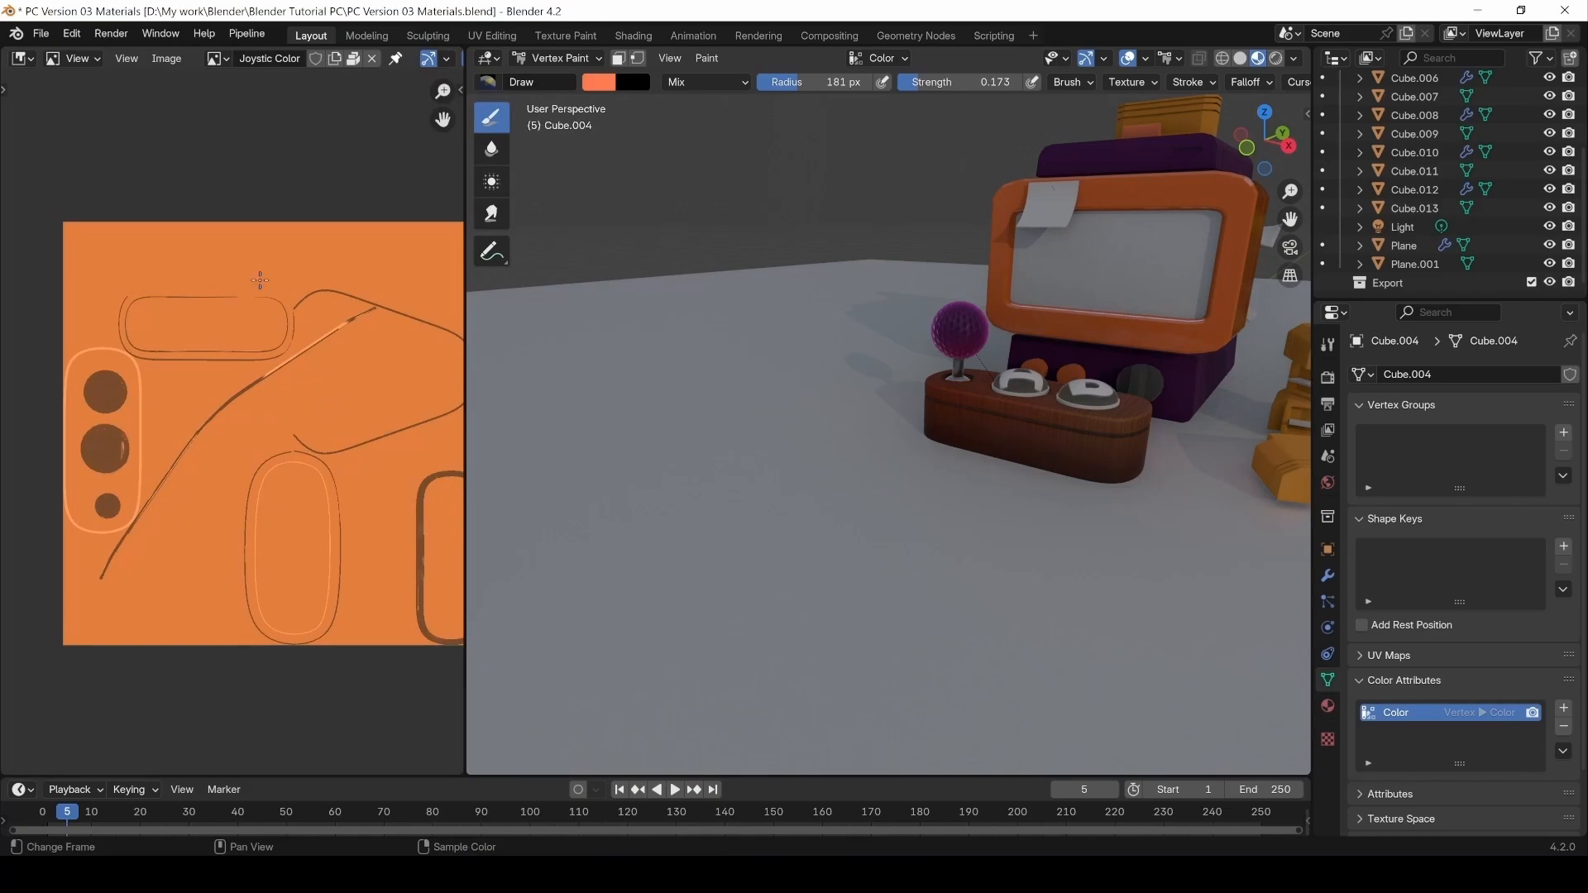
{"action": "middle_click_drag", "start_coordinate": [340, 389], "coordinate": [204, 338]}
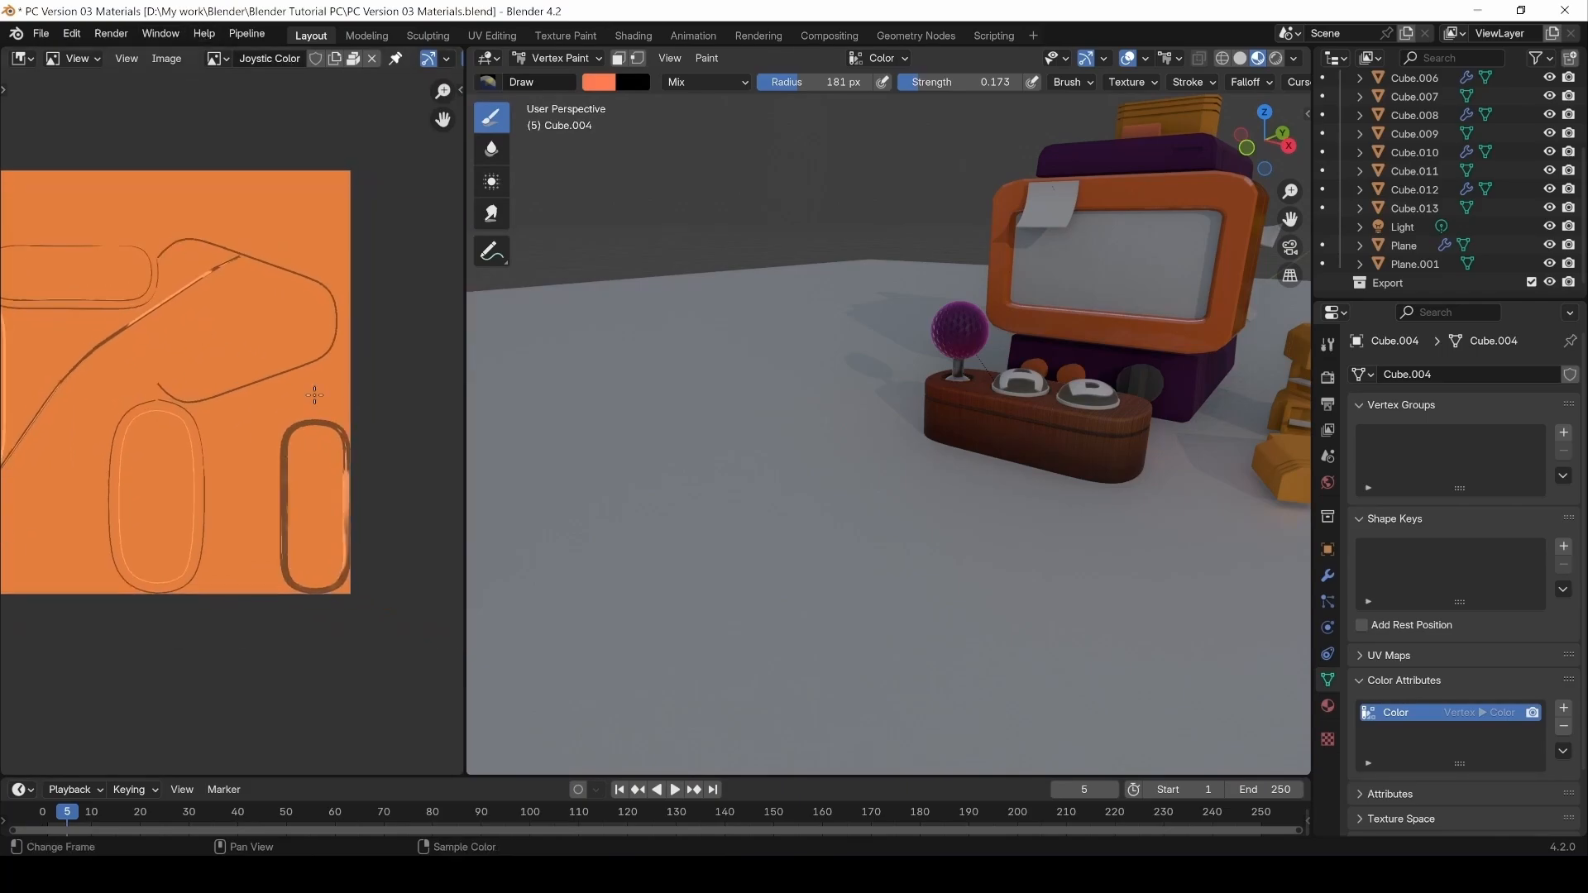
{"action": "left_click", "coordinate": [520, 60]}
{"action": "left_click", "coordinate": [564, 179]}
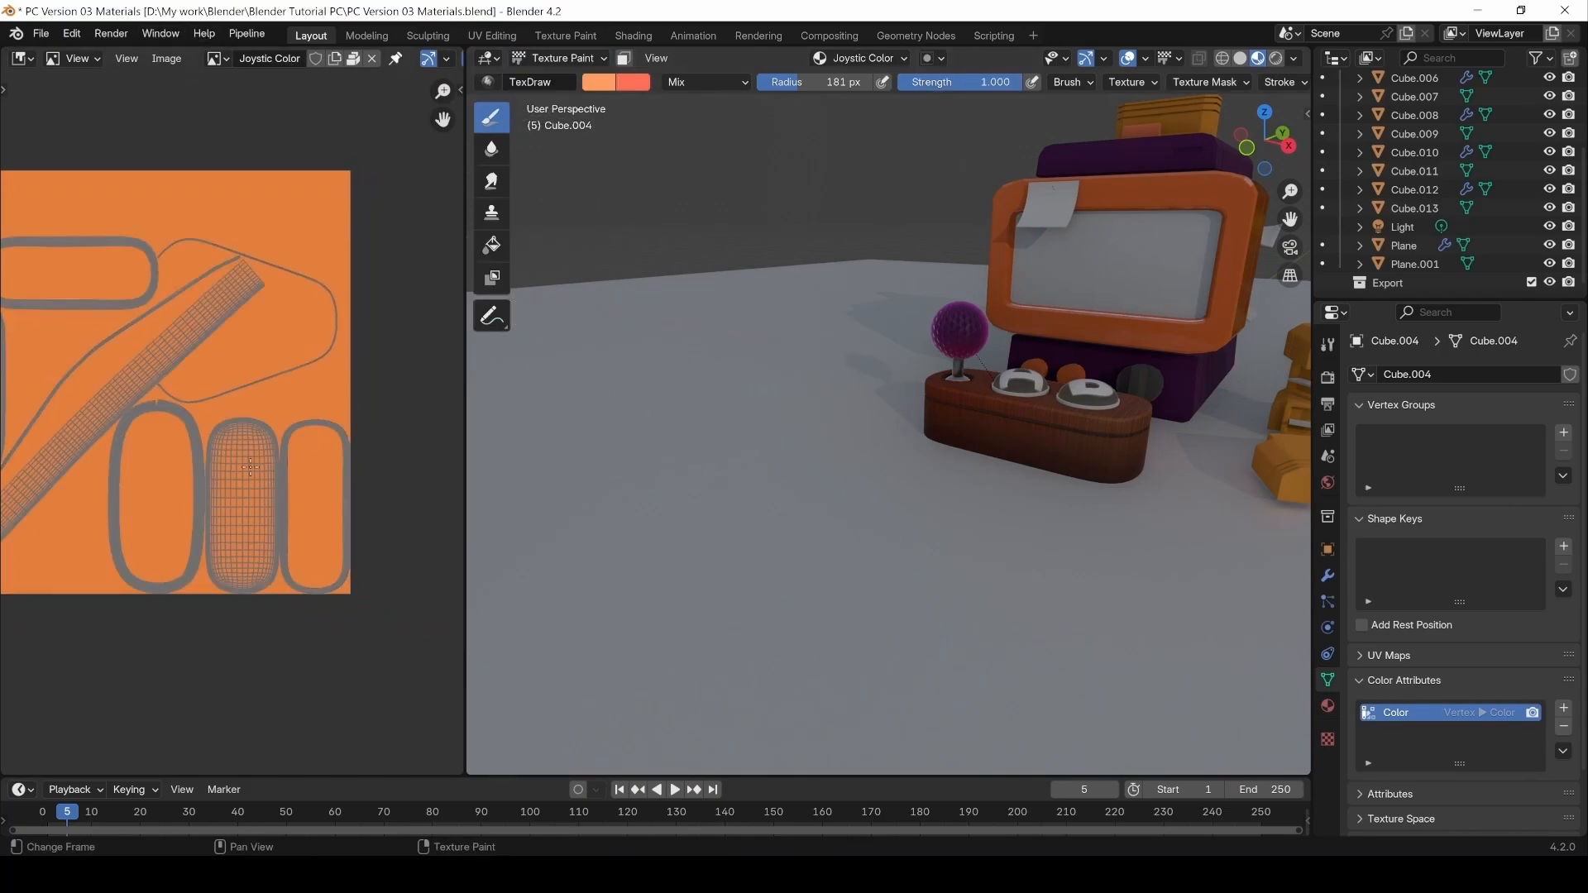
{"action": "scroll", "coordinate": [236, 503], "scroll_direction": "down", "scroll_amount": 3}
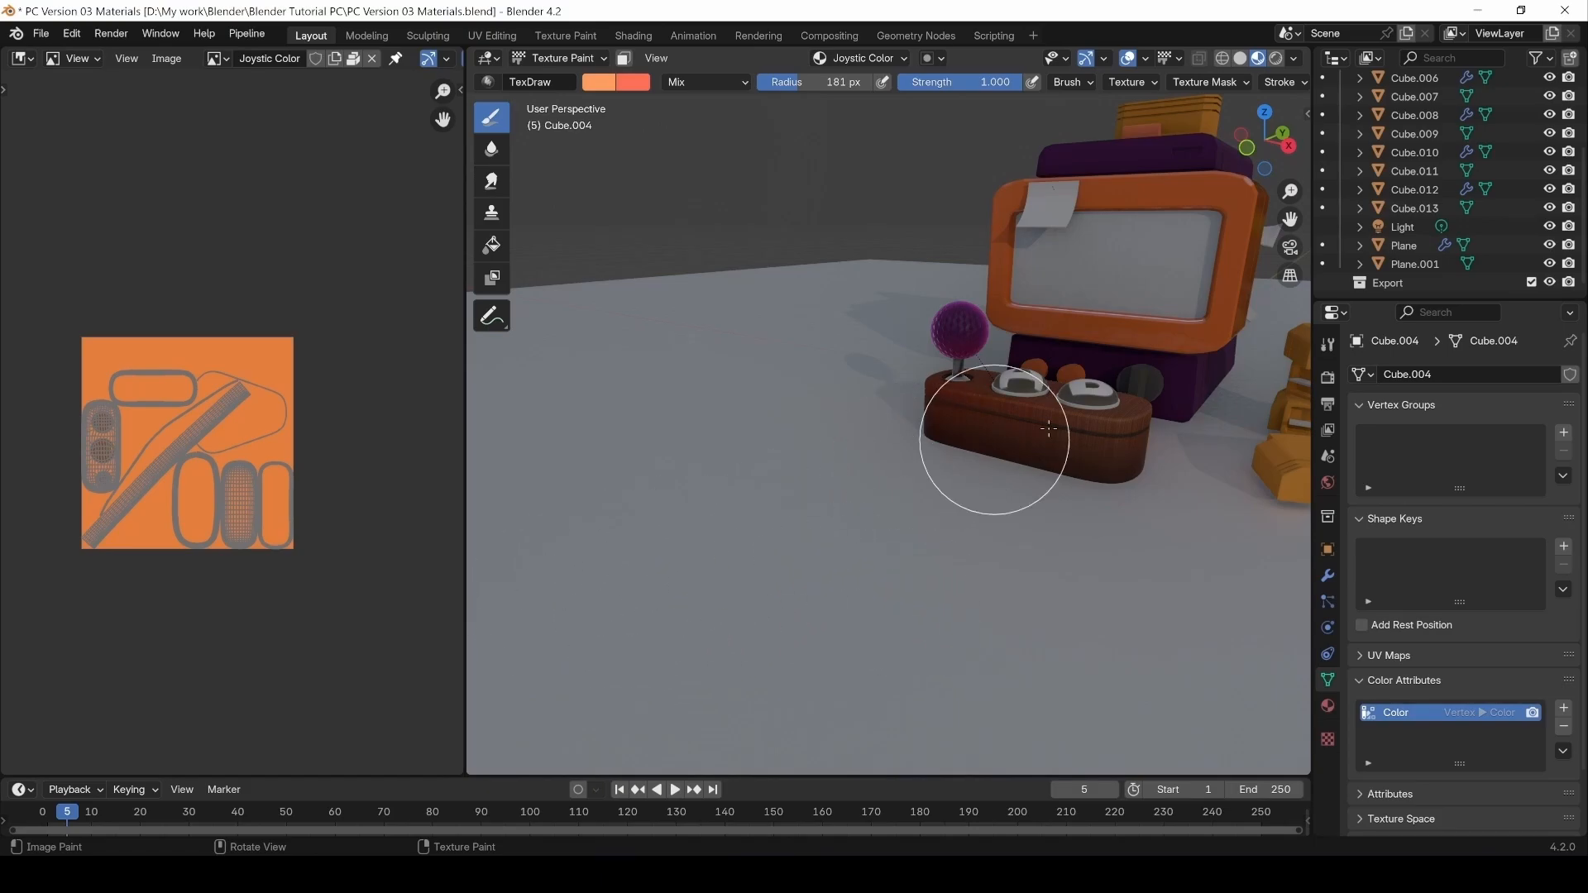
{"action": "scroll", "coordinate": [1010, 464], "scroll_direction": "up", "scroll_amount": 2}
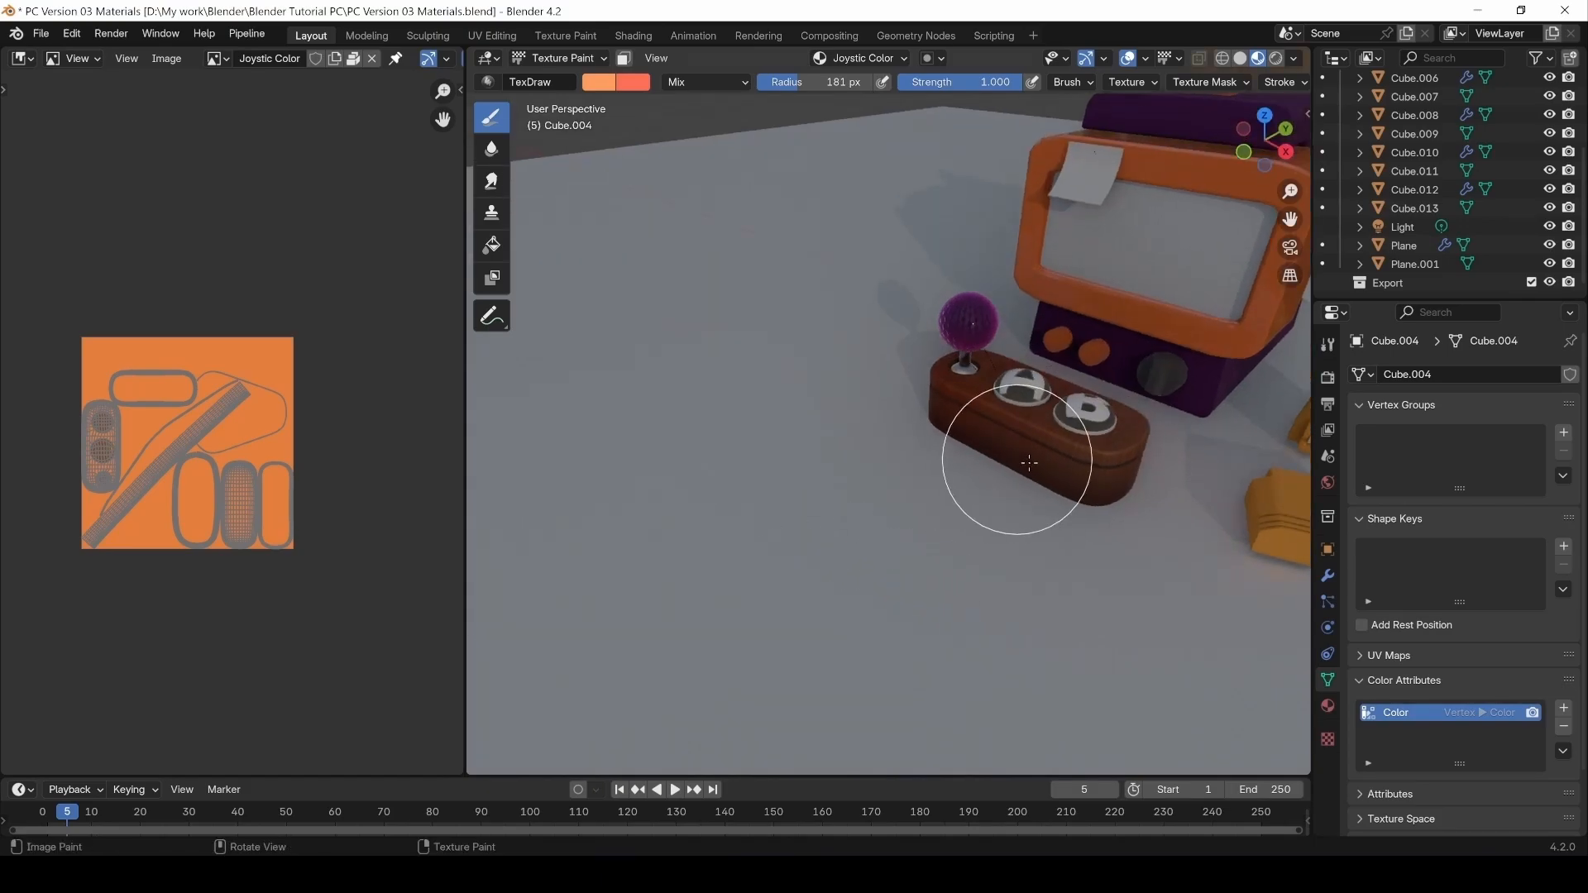
{"action": "middle_click_drag", "start_coordinate": [1010, 463], "coordinate": [921, 458]}
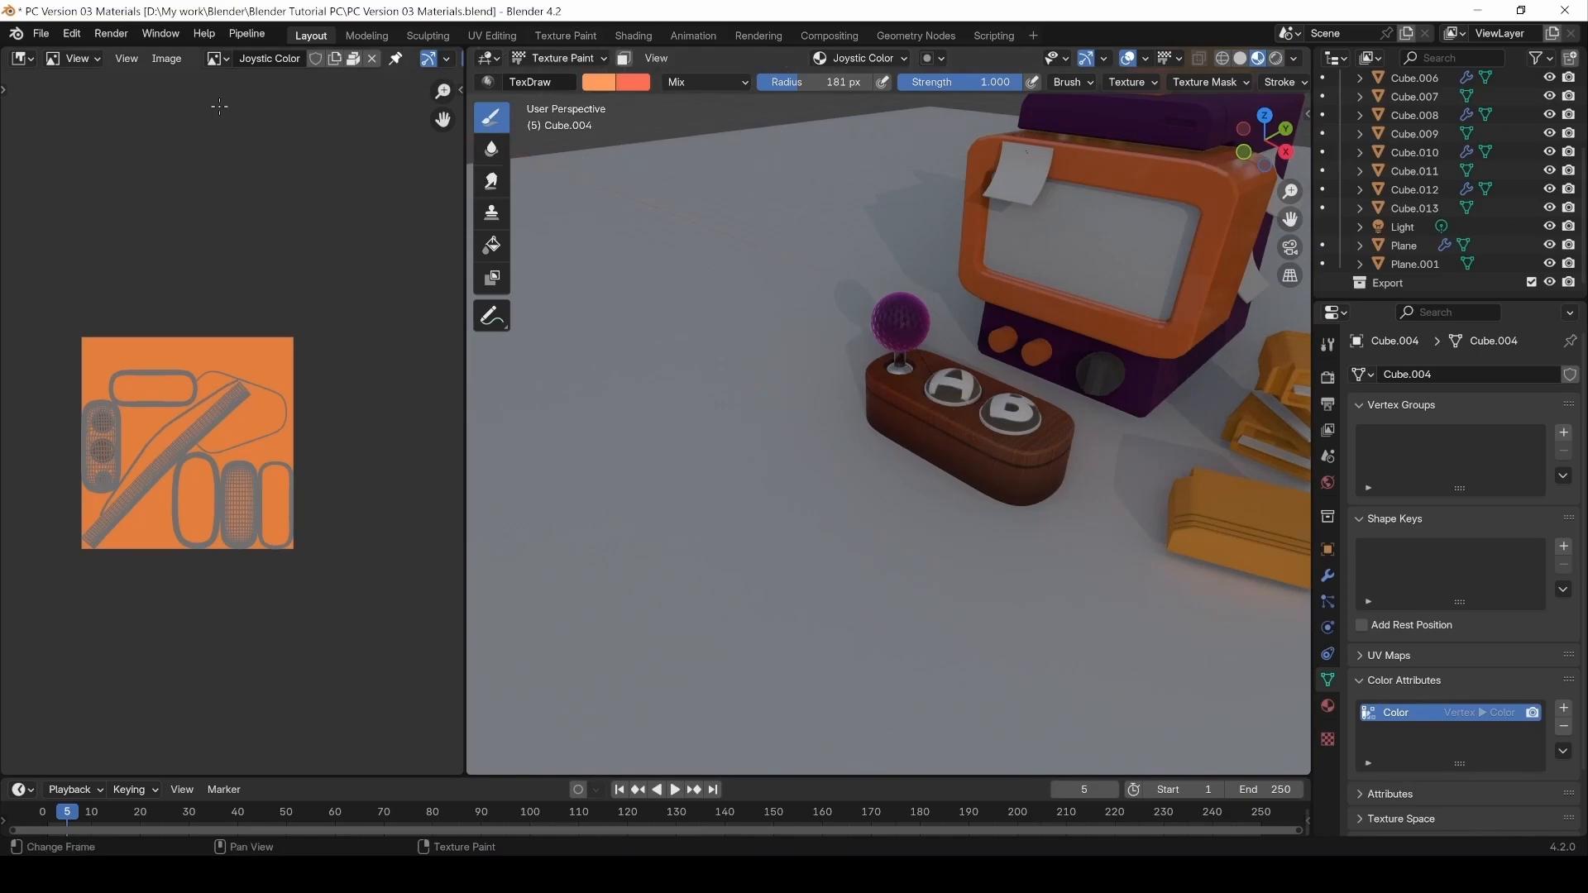
Set the Image Editor to Paint mode and open the brush texture properties.
{"action": "left_click", "coordinate": [76, 57]}
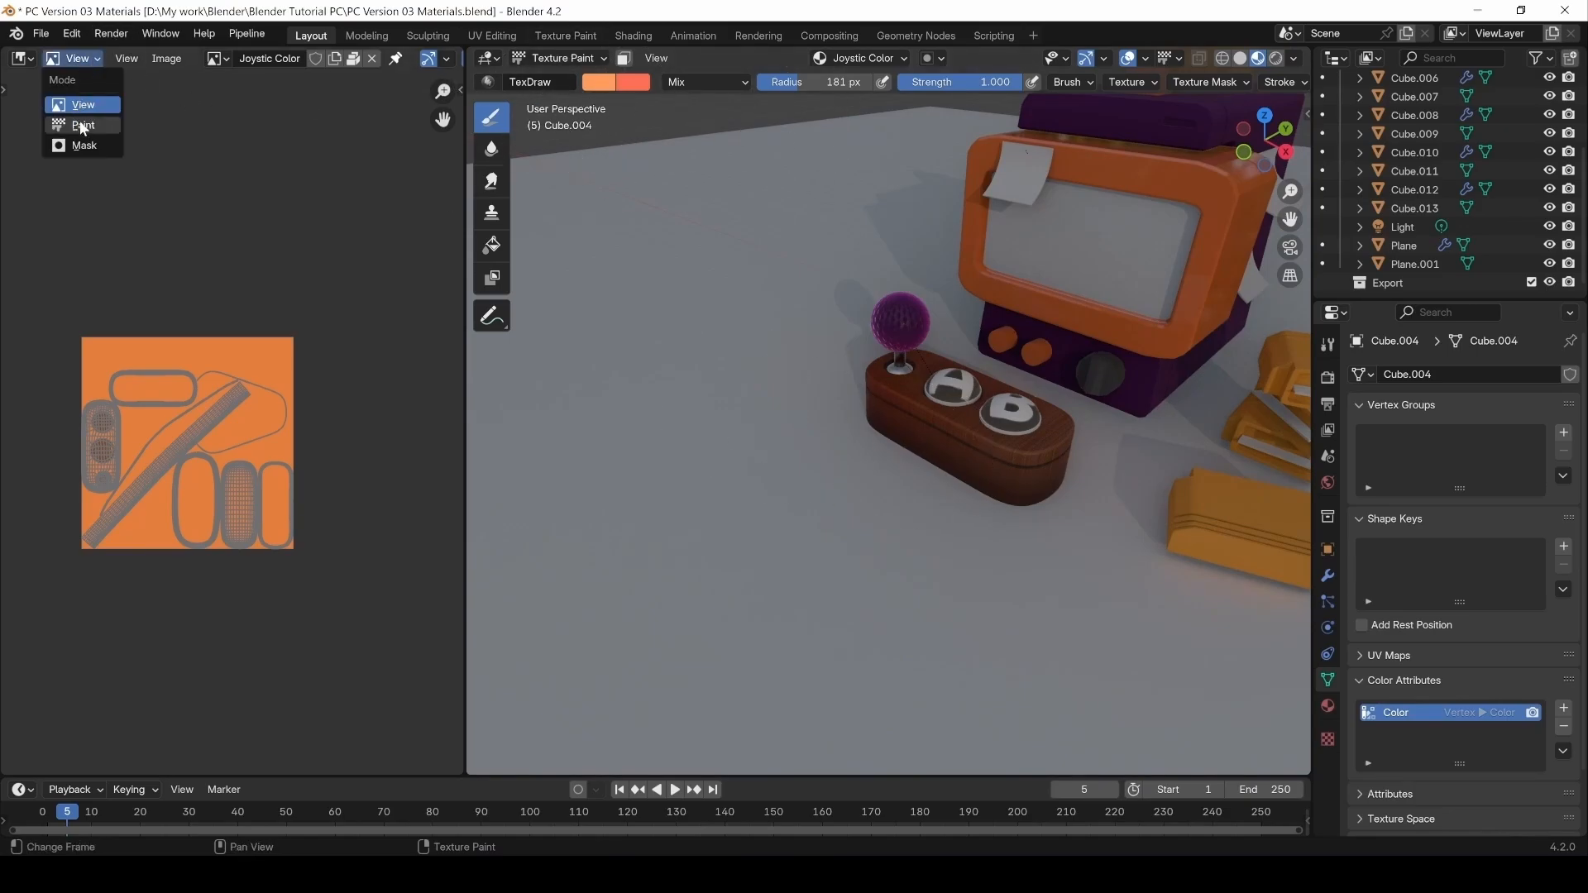
{"action": "left_click", "coordinate": [68, 60]}
{"action": "left_click", "coordinate": [68, 59]}
{"action": "left_click", "coordinate": [82, 125]}
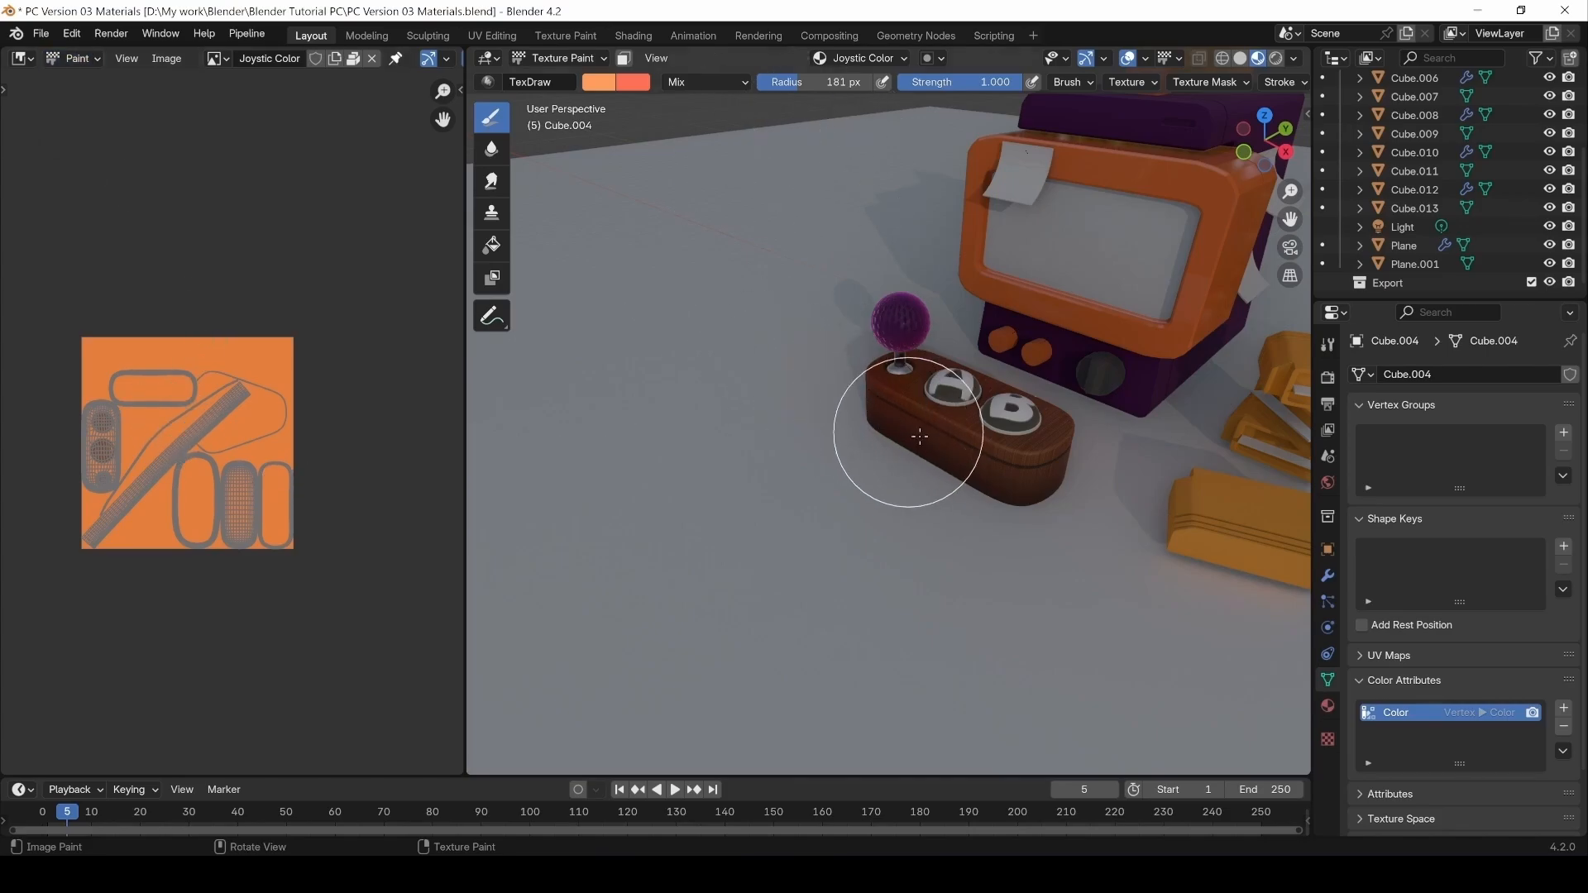
{"action": "left_click", "coordinate": [1329, 740]}
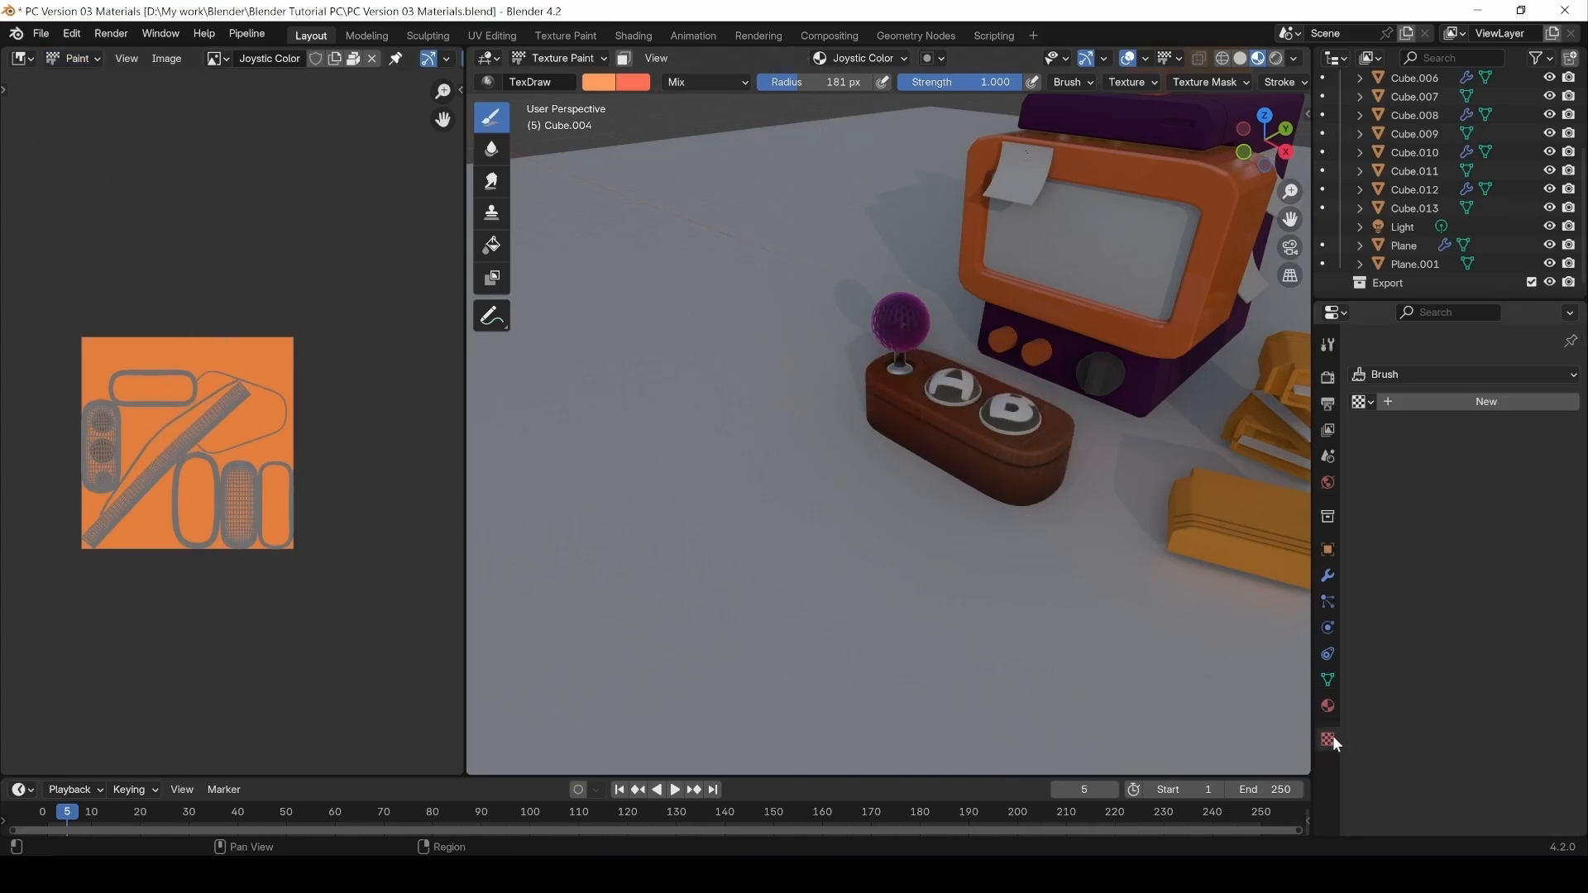
Create a new Image or Movie brush texture and load logo Resized.png as its image.
{"action": "left_click", "coordinate": [1434, 401]}
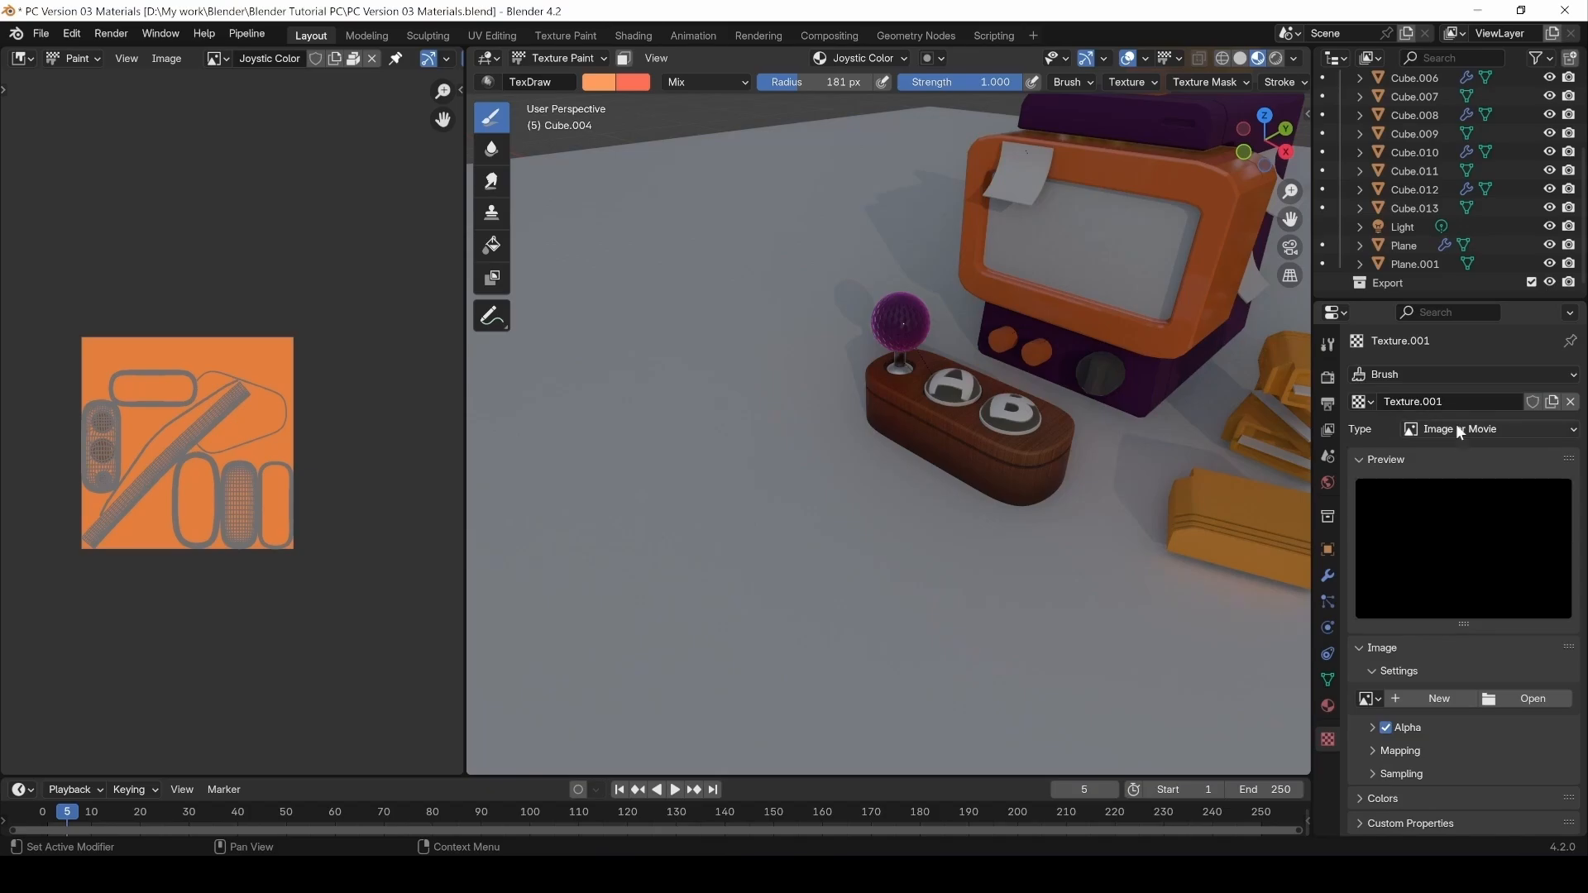
{"action": "left_click", "coordinate": [1459, 426]}
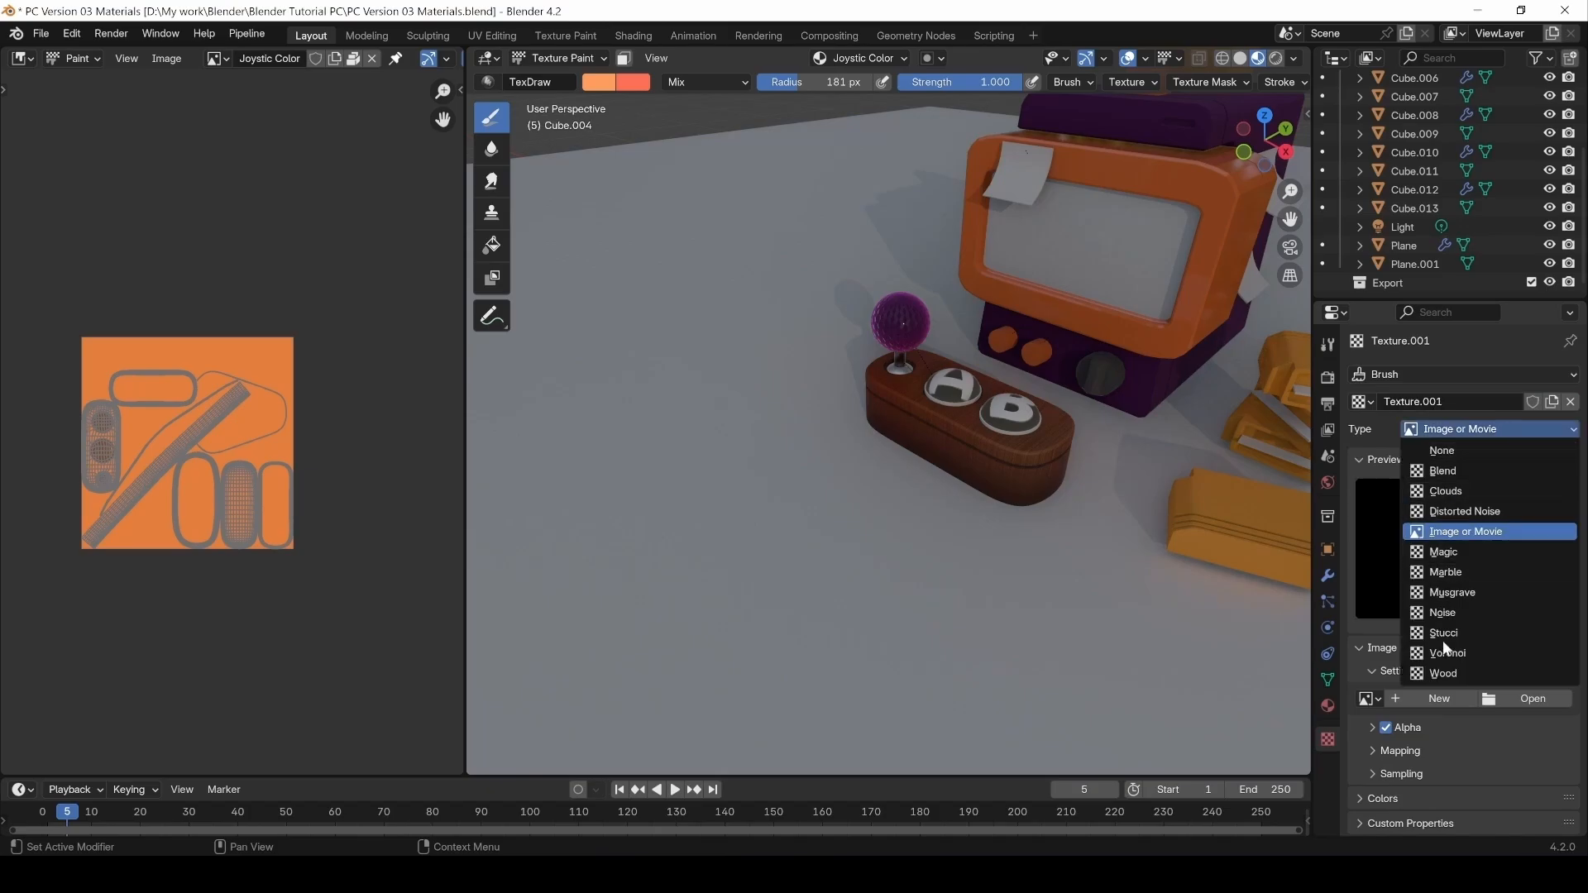
{"action": "left_click", "coordinate": [1514, 699]}
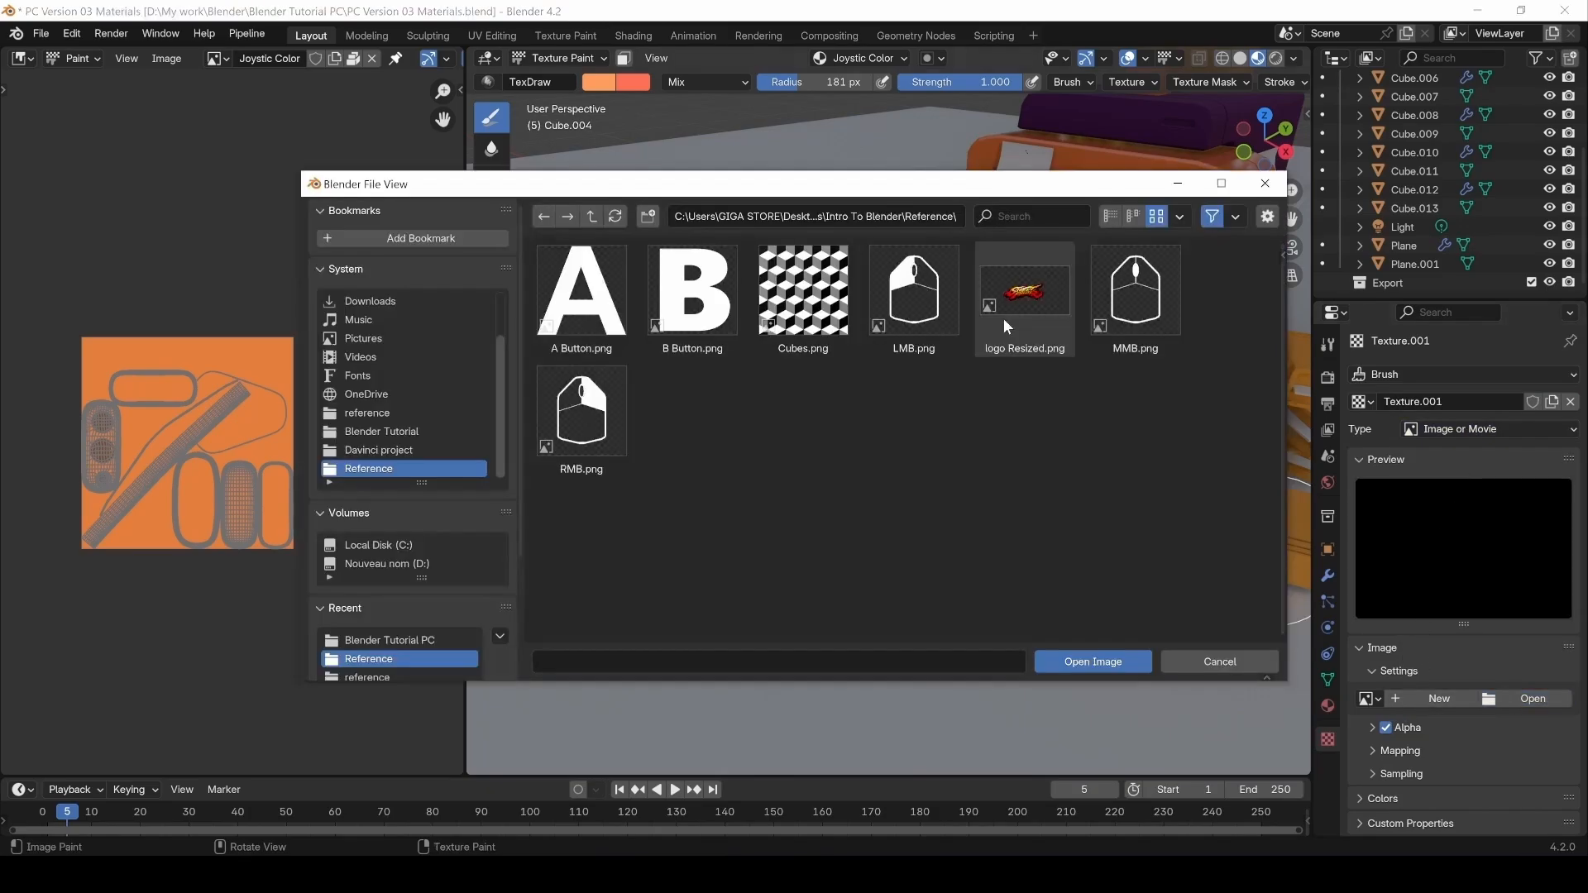
{"action": "left_click", "coordinate": [1011, 306]}
{"action": "double_click", "coordinate": [1014, 305]}
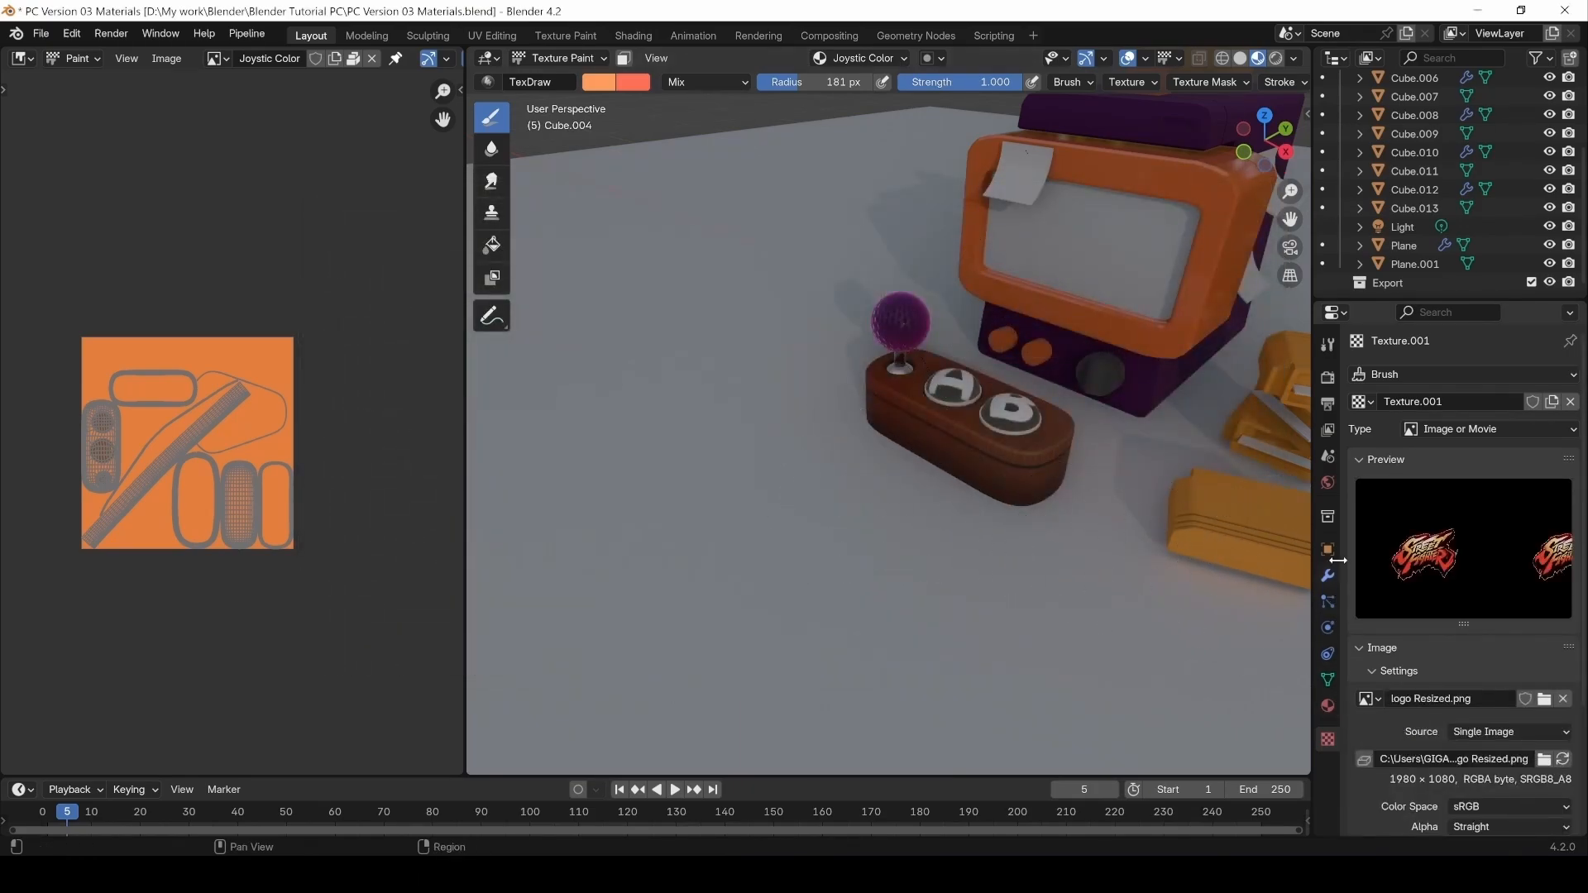
Set the paint brush's texture mapping to Stencil.
{"action": "left_click", "coordinate": [1328, 344]}
{"action": "scroll", "coordinate": [1411, 608], "scroll_direction": "down", "scroll_amount": 5}
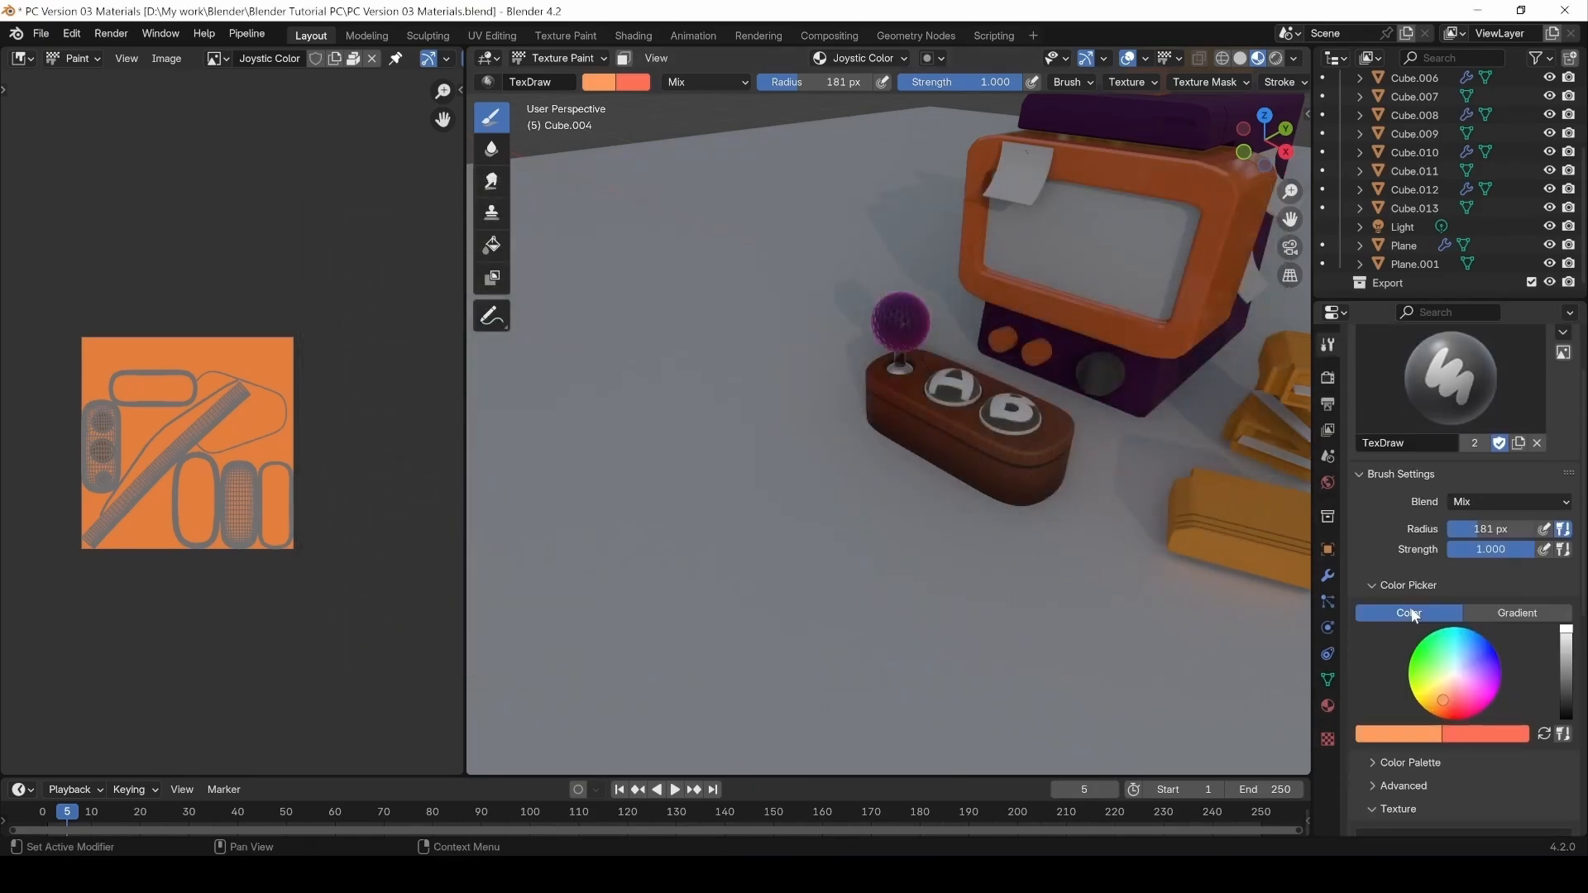
{"action": "scroll", "coordinate": [1499, 637], "scroll_direction": "down", "scroll_amount": 3}
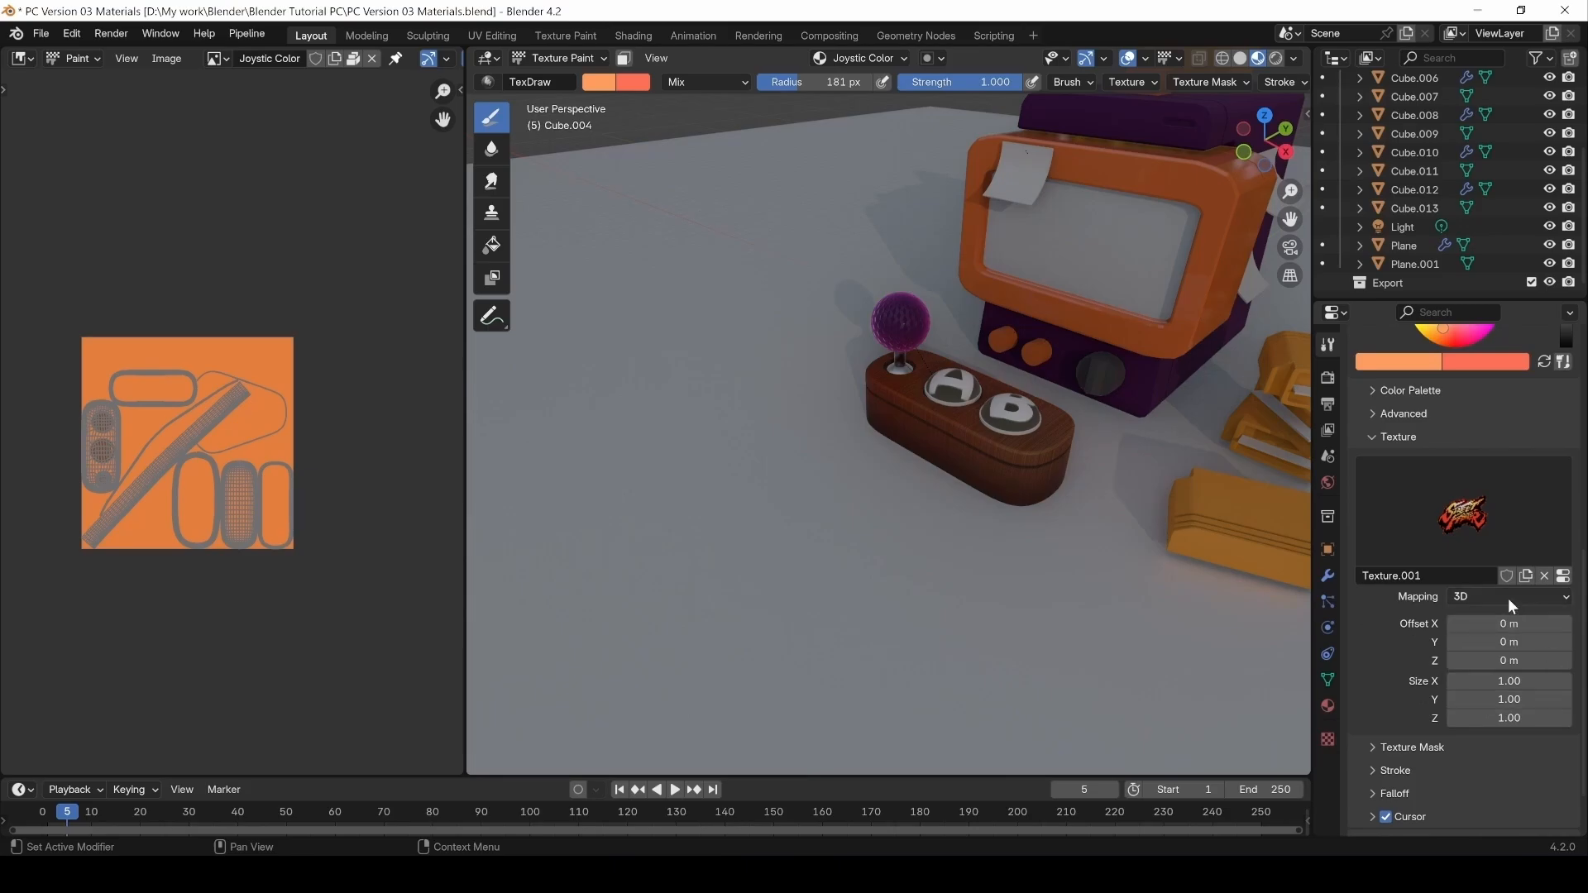
{"action": "left_click", "coordinate": [1371, 433]}
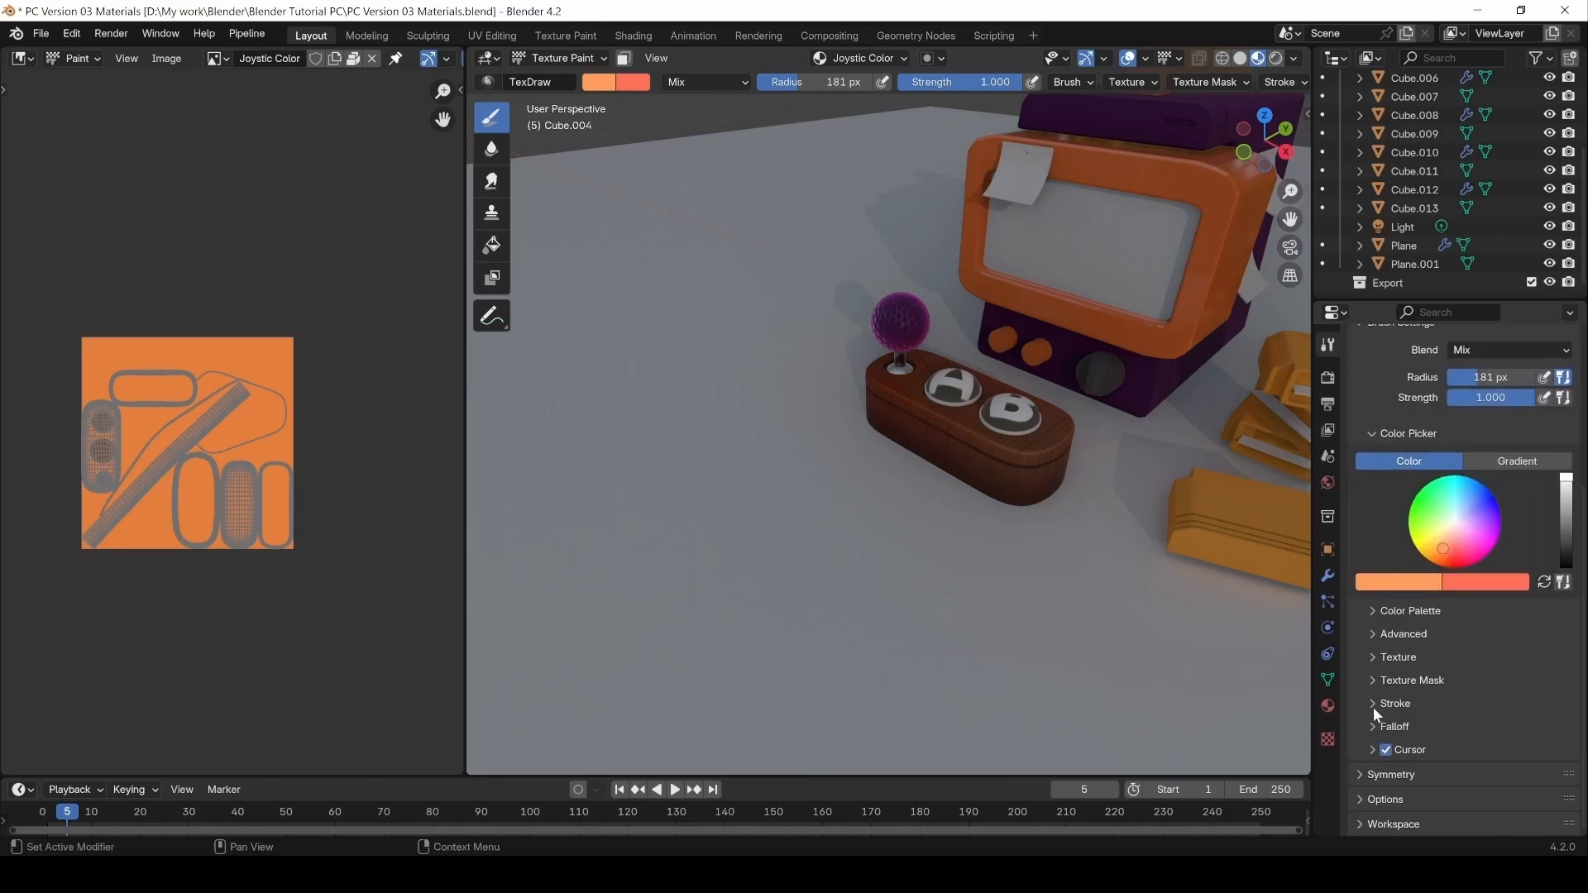
{"action": "left_click", "coordinate": [1384, 659]}
{"action": "scroll", "coordinate": [1407, 678], "scroll_direction": "down", "scroll_amount": 3}
{"action": "left_click", "coordinate": [1513, 704]}
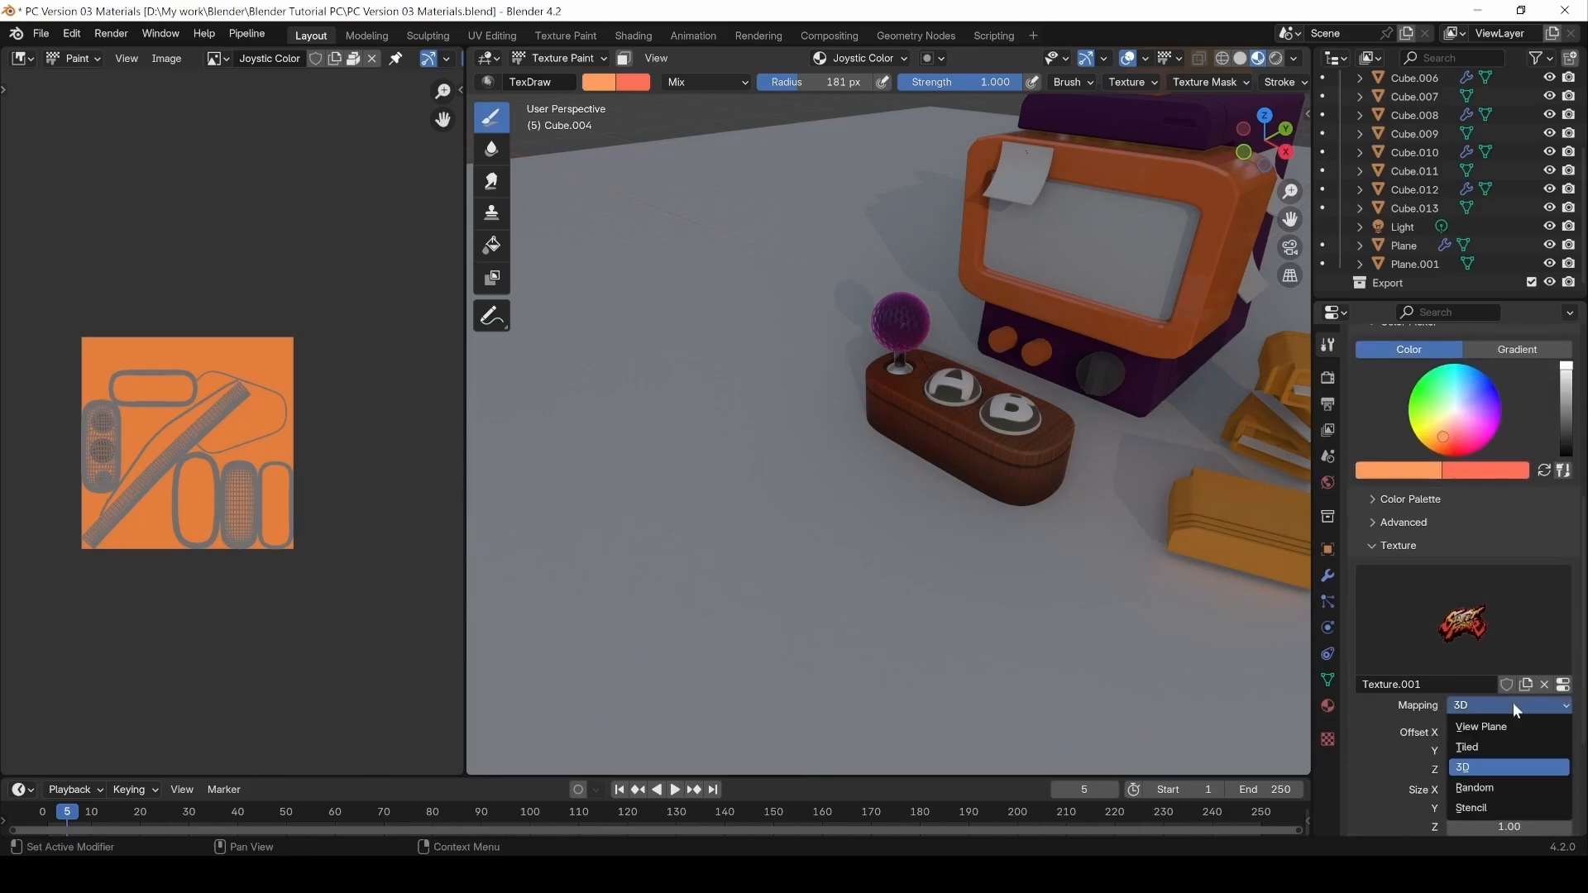
{"action": "left_click", "coordinate": [1489, 805]}
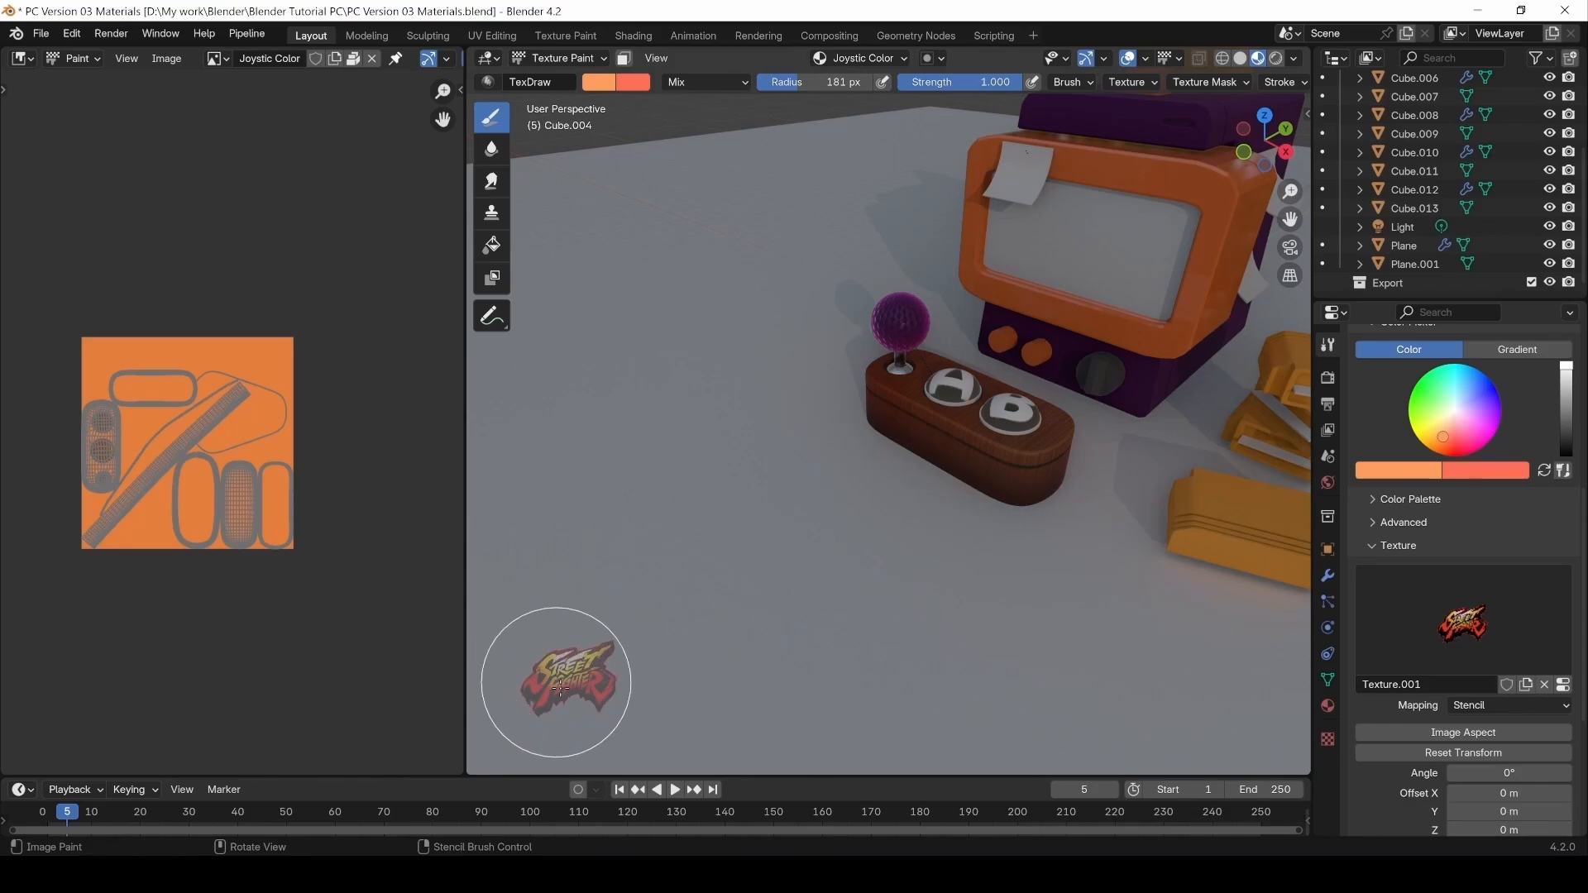
Move the logo stencil upward in the viewport, enlarge it and rotate it slightly.
{"action": "mouse_move", "coordinate": [577, 691]}
{"action": "right_mouse_down"}
{"action": "mouse_move", "coordinate": [592, 549]}
{"action": "mouse_move", "coordinate": [597, 576]}
{"action": "mouse_move", "coordinate": [819, 525]}
{"action": "mouse_move", "coordinate": [543, 470]}
{"action": "right_mouse_up"}
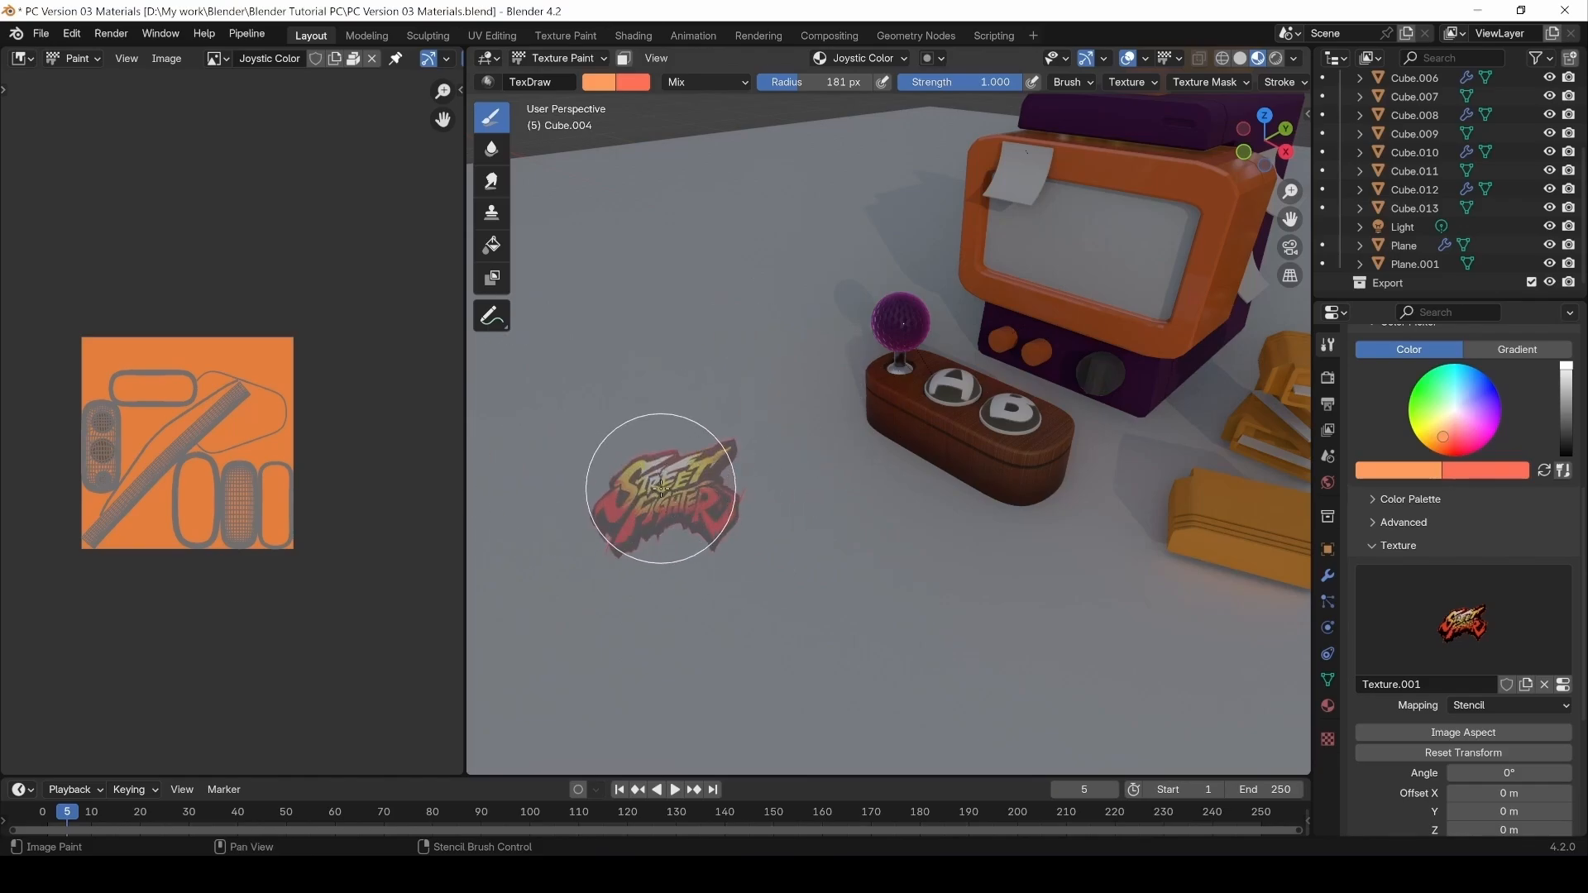
{"action": "mouse_move", "coordinate": [660, 496]}
{"action": "right_mouse_down", "text": "shift"}
{"action": "mouse_move", "coordinate": [670, 485]}
{"action": "mouse_move", "coordinate": [638, 557]}
{"action": "mouse_move", "coordinate": [673, 485]}
{"action": "mouse_move", "coordinate": [659, 485]}
{"action": "right_mouse_up", "text": "shift"}
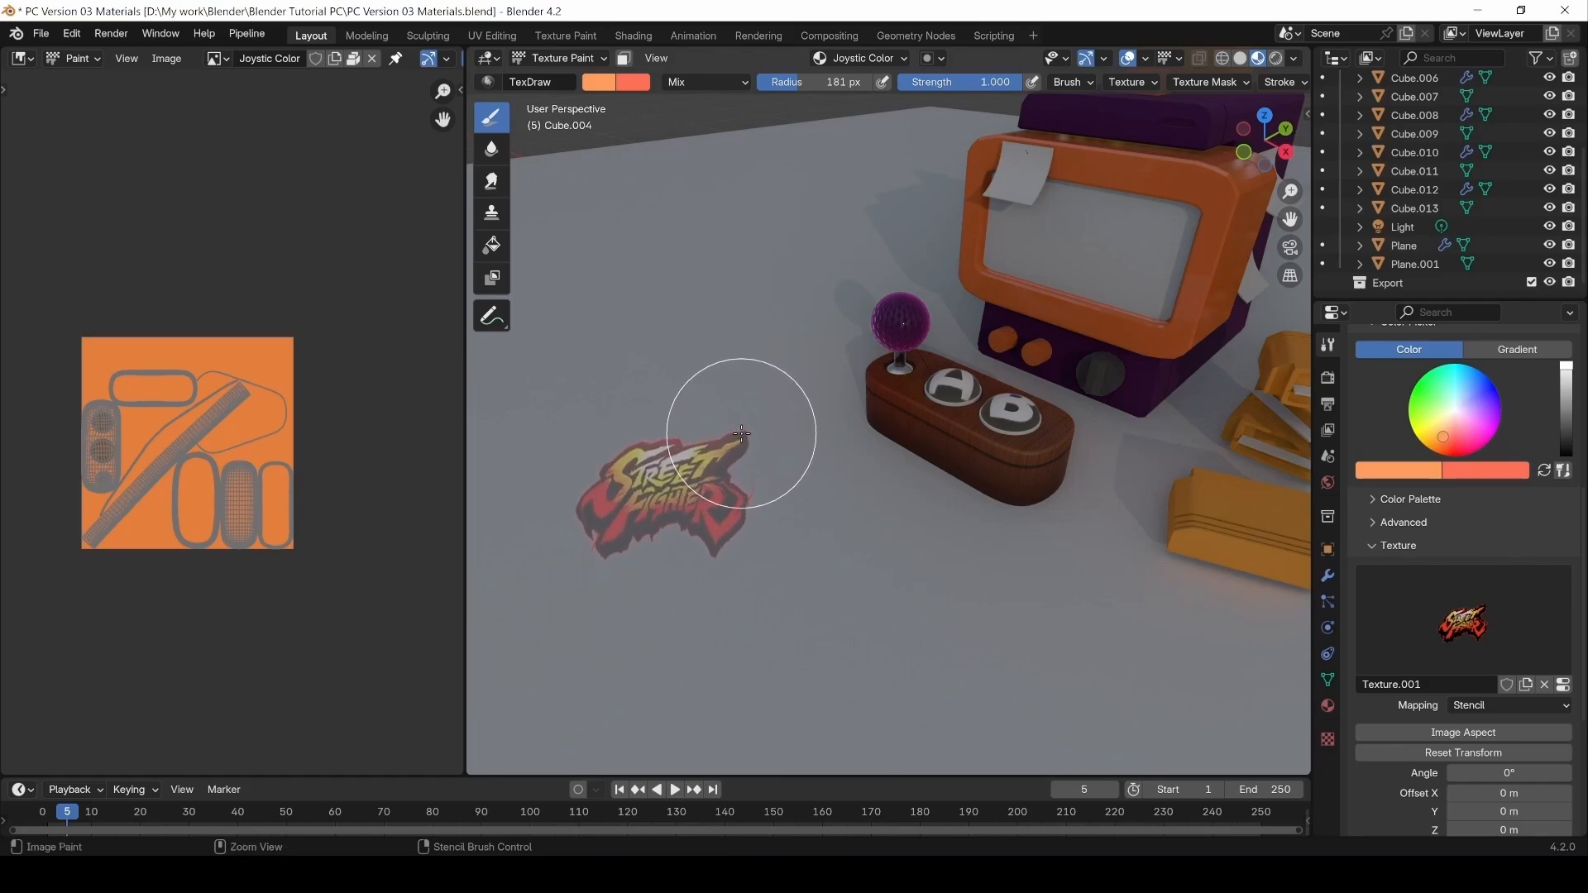
{"action": "right_click_drag", "start_coordinate": [732, 480], "coordinate": [727, 433], "text": "ctrl"}
Place the logo stencil over the joystick base's front face in front view and set the brush color to white.
{"action": "key", "text": "KP_1"}
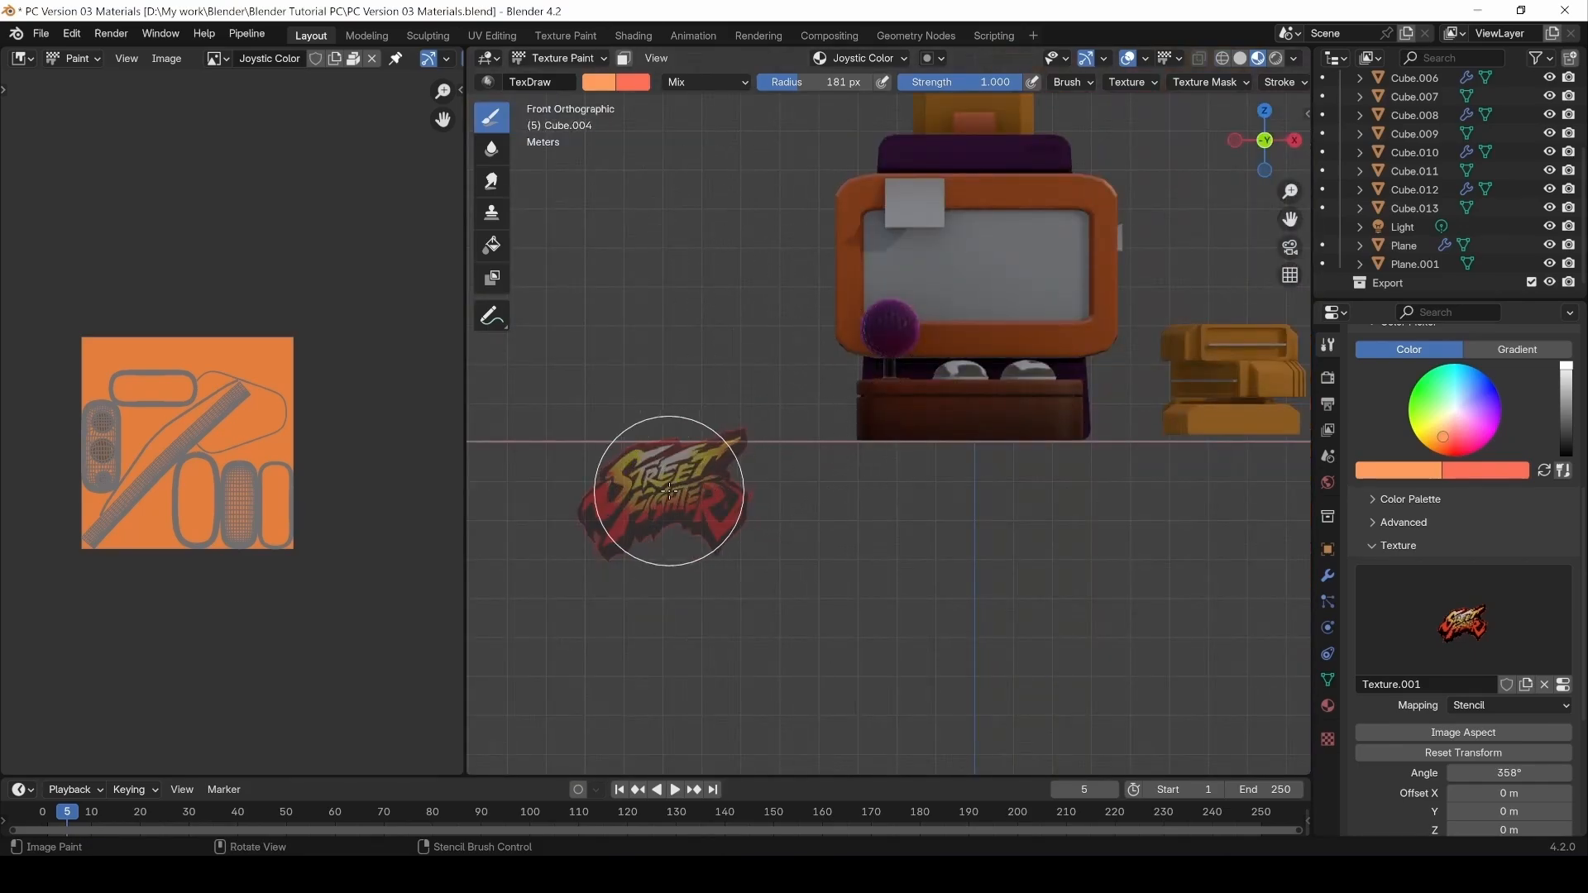
{"action": "right_click_drag", "start_coordinate": [668, 470], "coordinate": [966, 435]}
{"action": "scroll", "coordinate": [995, 380], "scroll_direction": "up", "scroll_amount": 1}
{"action": "scroll", "coordinate": [996, 382], "scroll_direction": "up", "scroll_amount": 4}
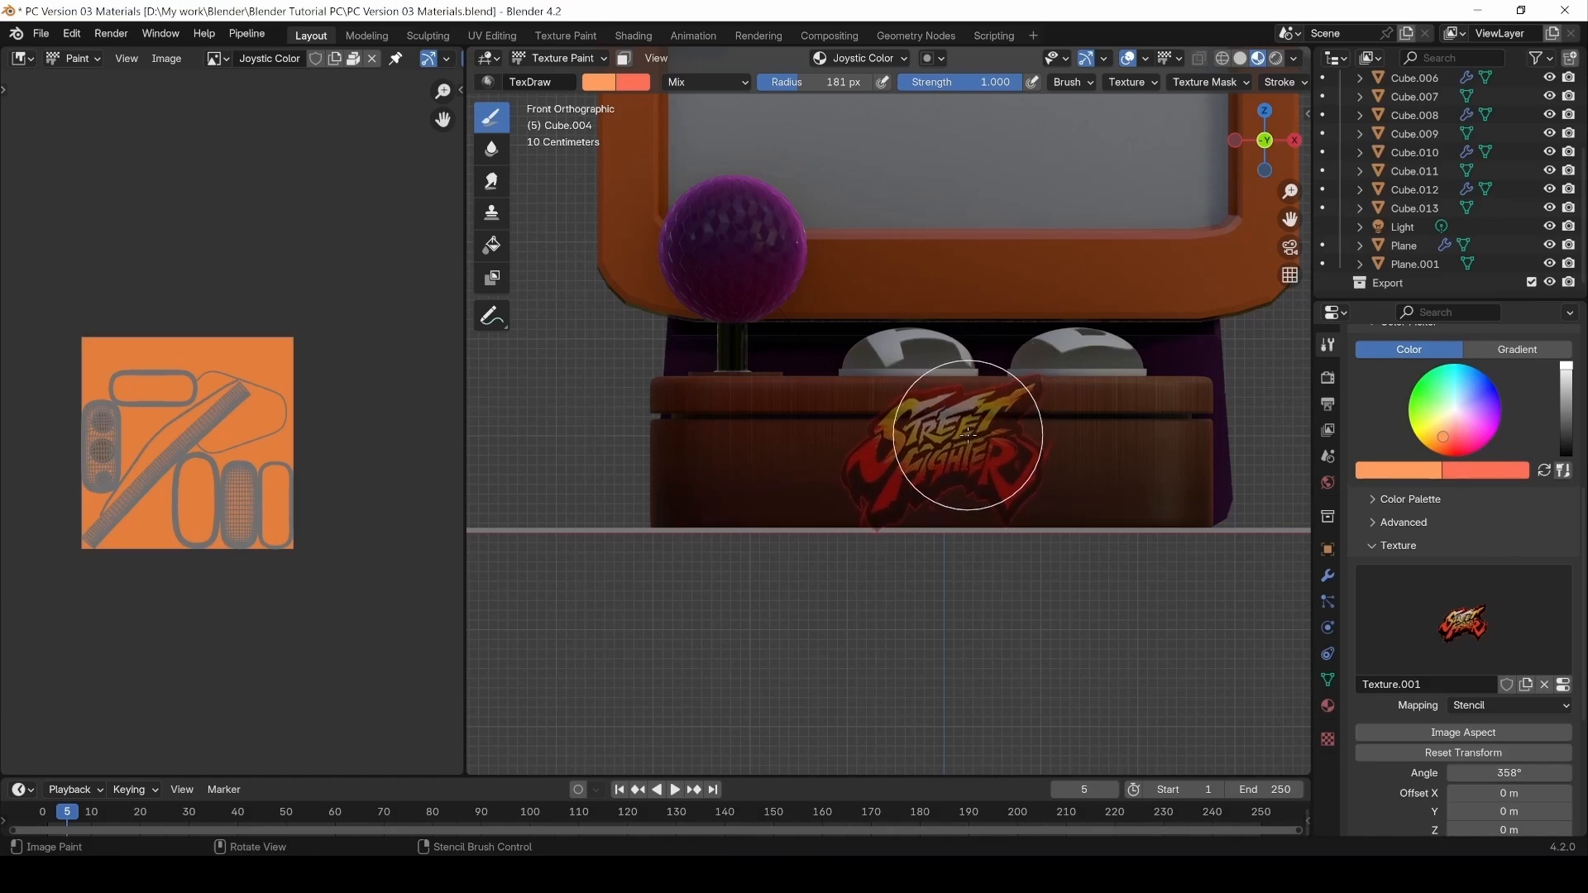
{"action": "left_click", "coordinate": [599, 82]}
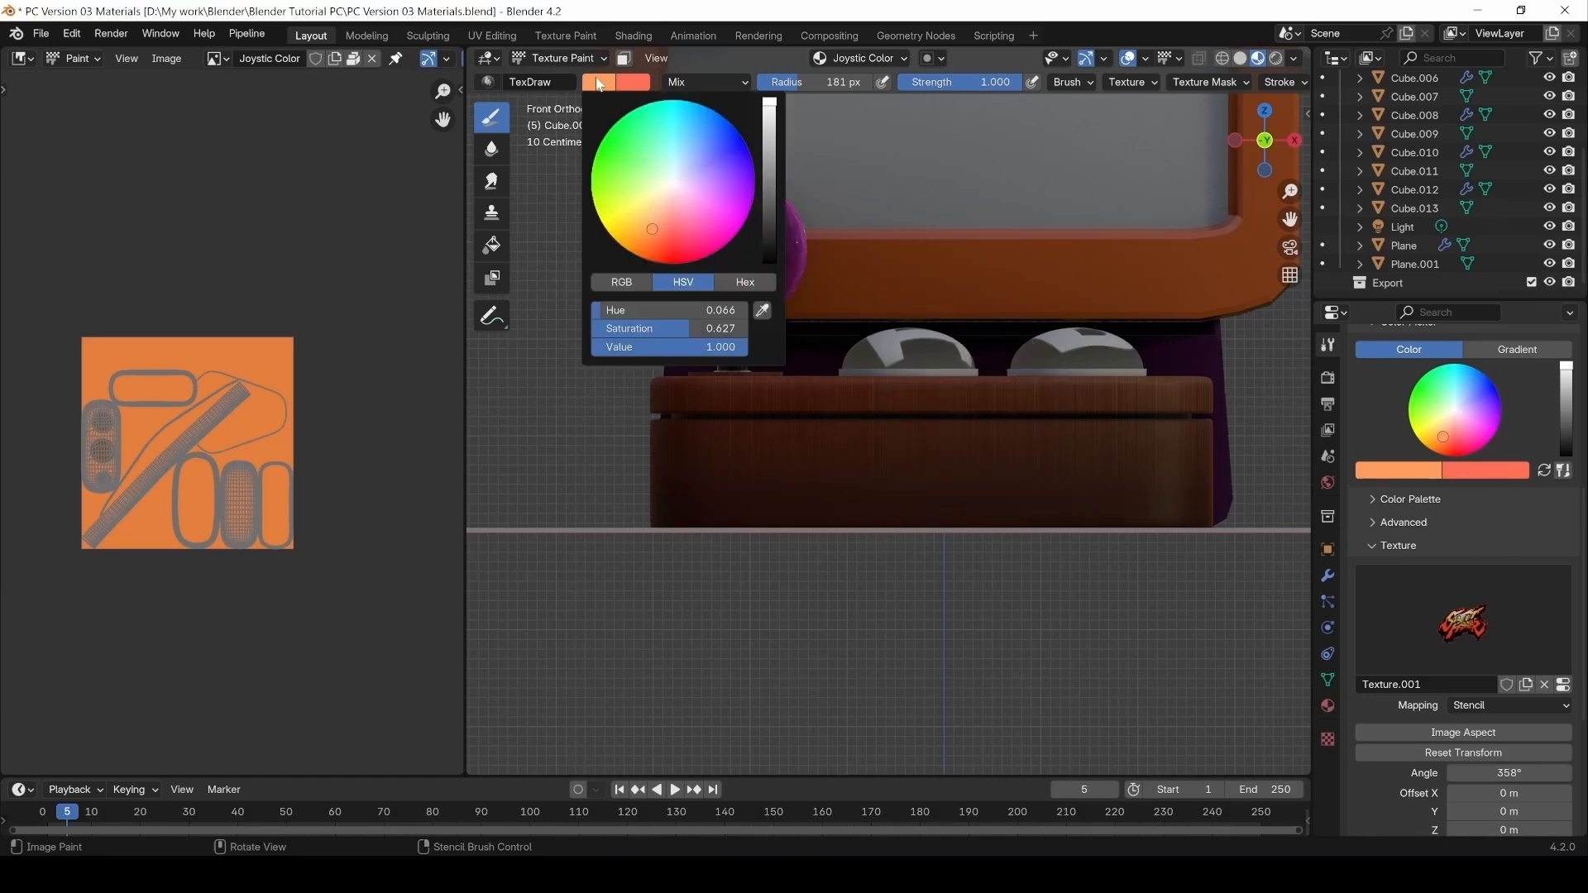
{"action": "left_click_drag", "start_coordinate": [683, 328], "coordinate": [591, 328]}
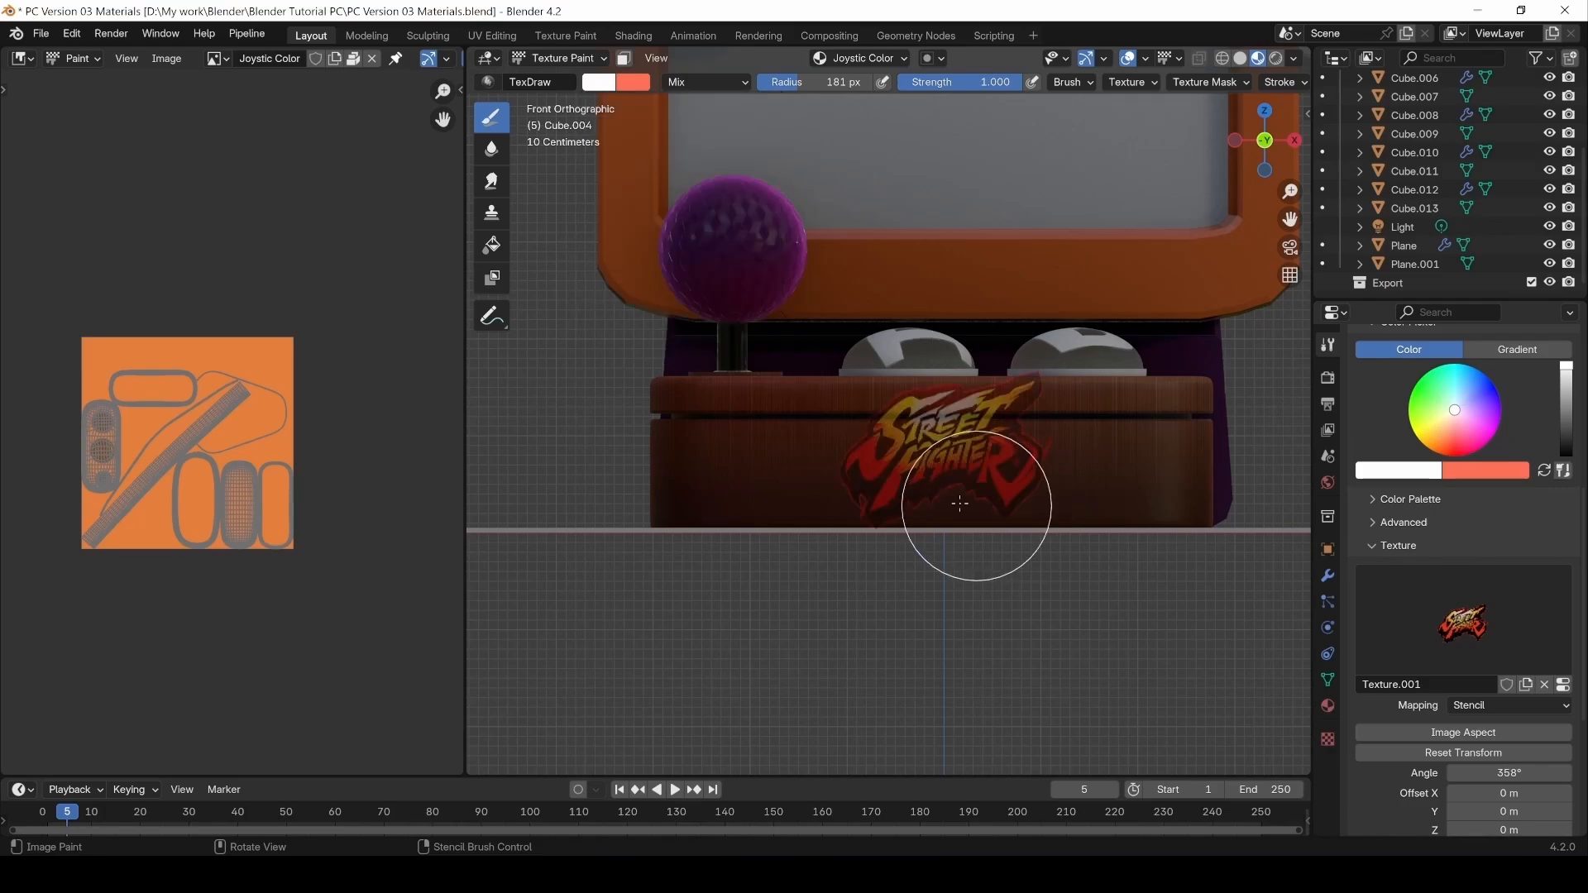
Try painting the logo onto the joystick base's front face, inspect it from an angle and undo the stroke.
{"action": "mouse_move", "coordinate": [1079, 395]}
{"action": "left_mouse_down"}
{"action": "mouse_move", "coordinate": [965, 132]}
{"action": "mouse_move", "coordinate": [951, 521]}
{"action": "mouse_move", "coordinate": [1170, 390]}
{"action": "mouse_move", "coordinate": [966, 487]}
{"action": "left_mouse_up"}
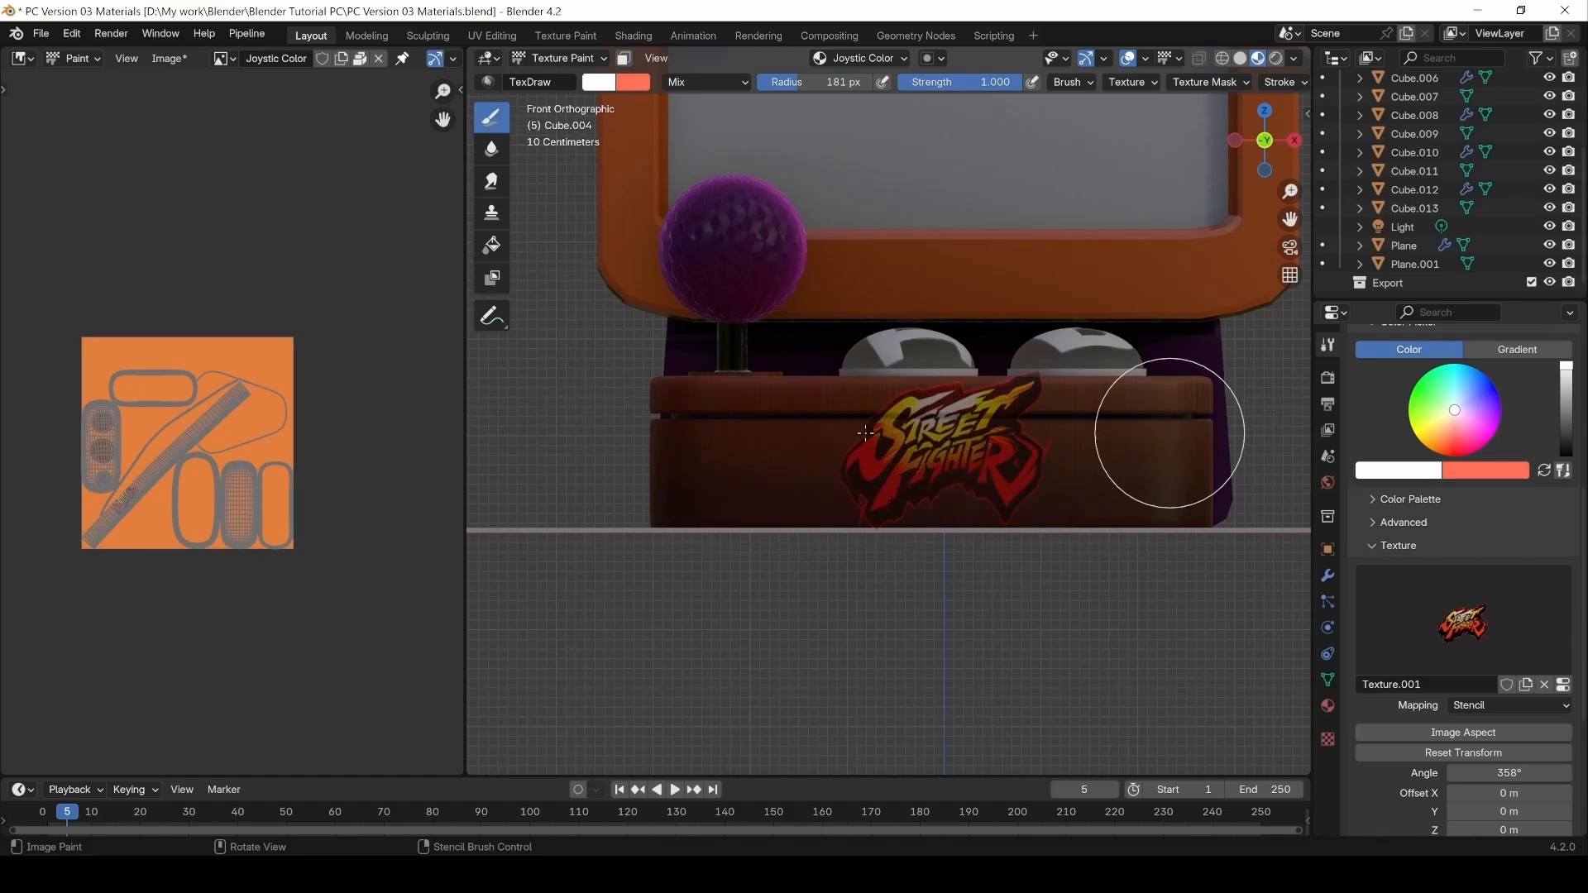
{"action": "middle_click_drag", "start_coordinate": [1109, 397], "coordinate": [1133, 425]}
{"action": "mouse_move", "coordinate": [1028, 497]}
{"action": "middle_mouse_down"}
{"action": "mouse_move", "coordinate": [860, 495]}
{"action": "mouse_move", "coordinate": [822, 530]}
{"action": "mouse_move", "coordinate": [976, 529]}
{"action": "mouse_move", "coordinate": [801, 524]}
{"action": "mouse_move", "coordinate": [851, 455]}
{"action": "mouse_move", "coordinate": [1033, 474]}
{"action": "mouse_move", "coordinate": [1022, 351]}
{"action": "mouse_move", "coordinate": [968, 372]}
{"action": "mouse_move", "coordinate": [892, 461]}
{"action": "mouse_move", "coordinate": [1034, 431]}
{"action": "mouse_move", "coordinate": [1163, 361]}
{"action": "mouse_move", "coordinate": [1021, 389]}
{"action": "mouse_move", "coordinate": [986, 472]}
{"action": "middle_mouse_up"}
{"action": "scroll", "coordinate": [892, 462], "scroll_direction": "up", "scroll_amount": 4}
{"action": "scroll", "coordinate": [993, 451], "scroll_direction": "down", "scroll_amount": 2}
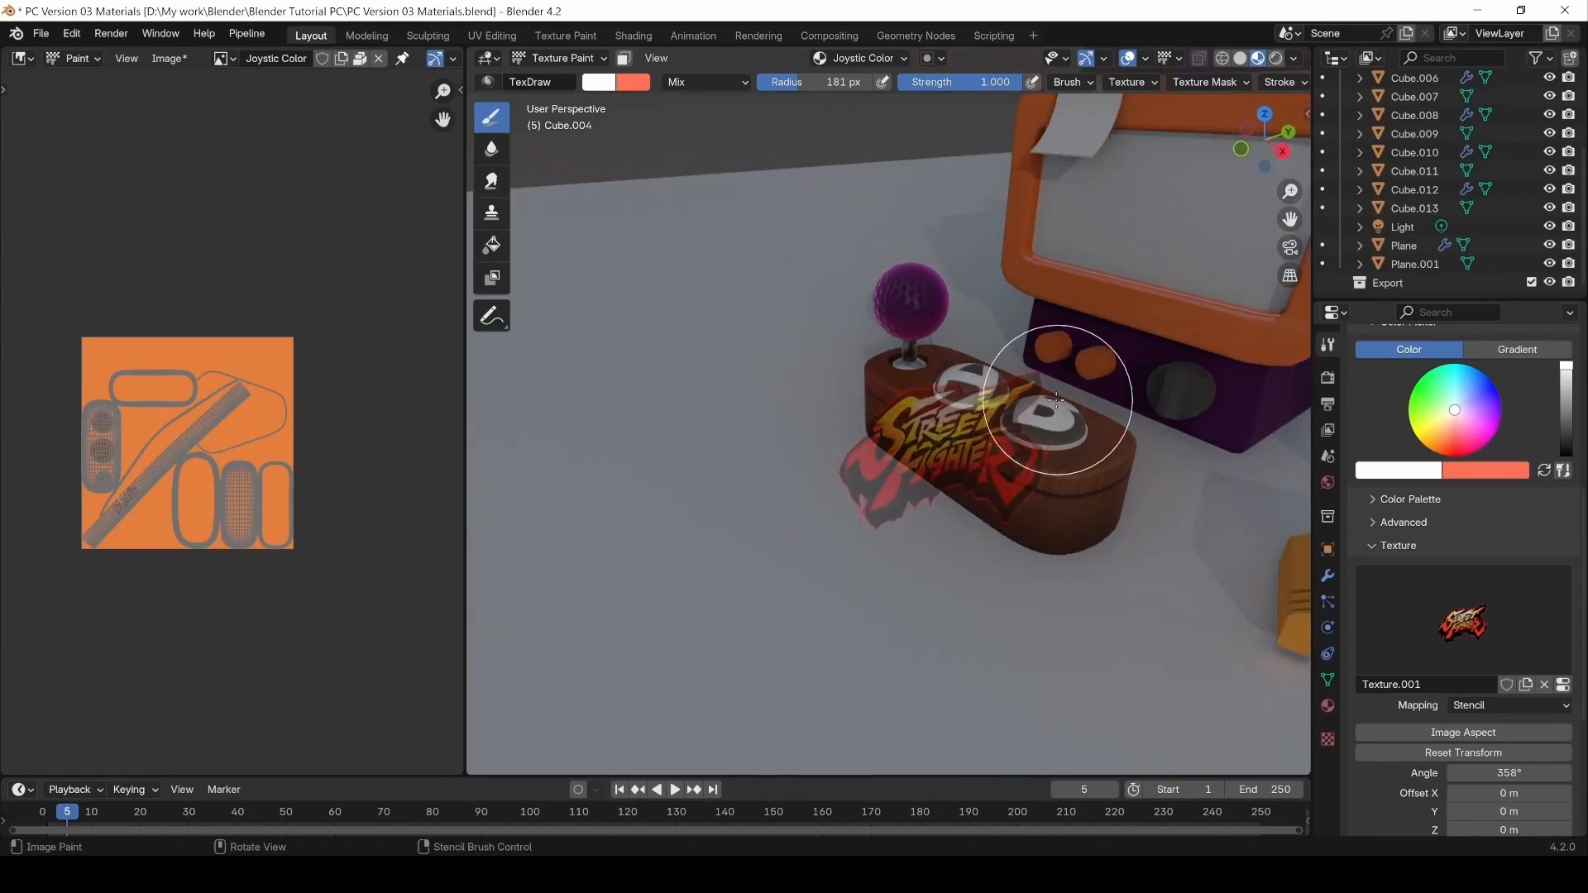
{"action": "mouse_move", "coordinate": [915, 524]}
{"action": "middle_mouse_down"}
{"action": "mouse_move", "coordinate": [1104, 458]}
{"action": "mouse_move", "coordinate": [1028, 440]}
{"action": "mouse_move", "coordinate": [991, 498]}
{"action": "mouse_move", "coordinate": [1037, 549]}
{"action": "middle_mouse_up"}
{"action": "key", "text": "ctrl+z"}
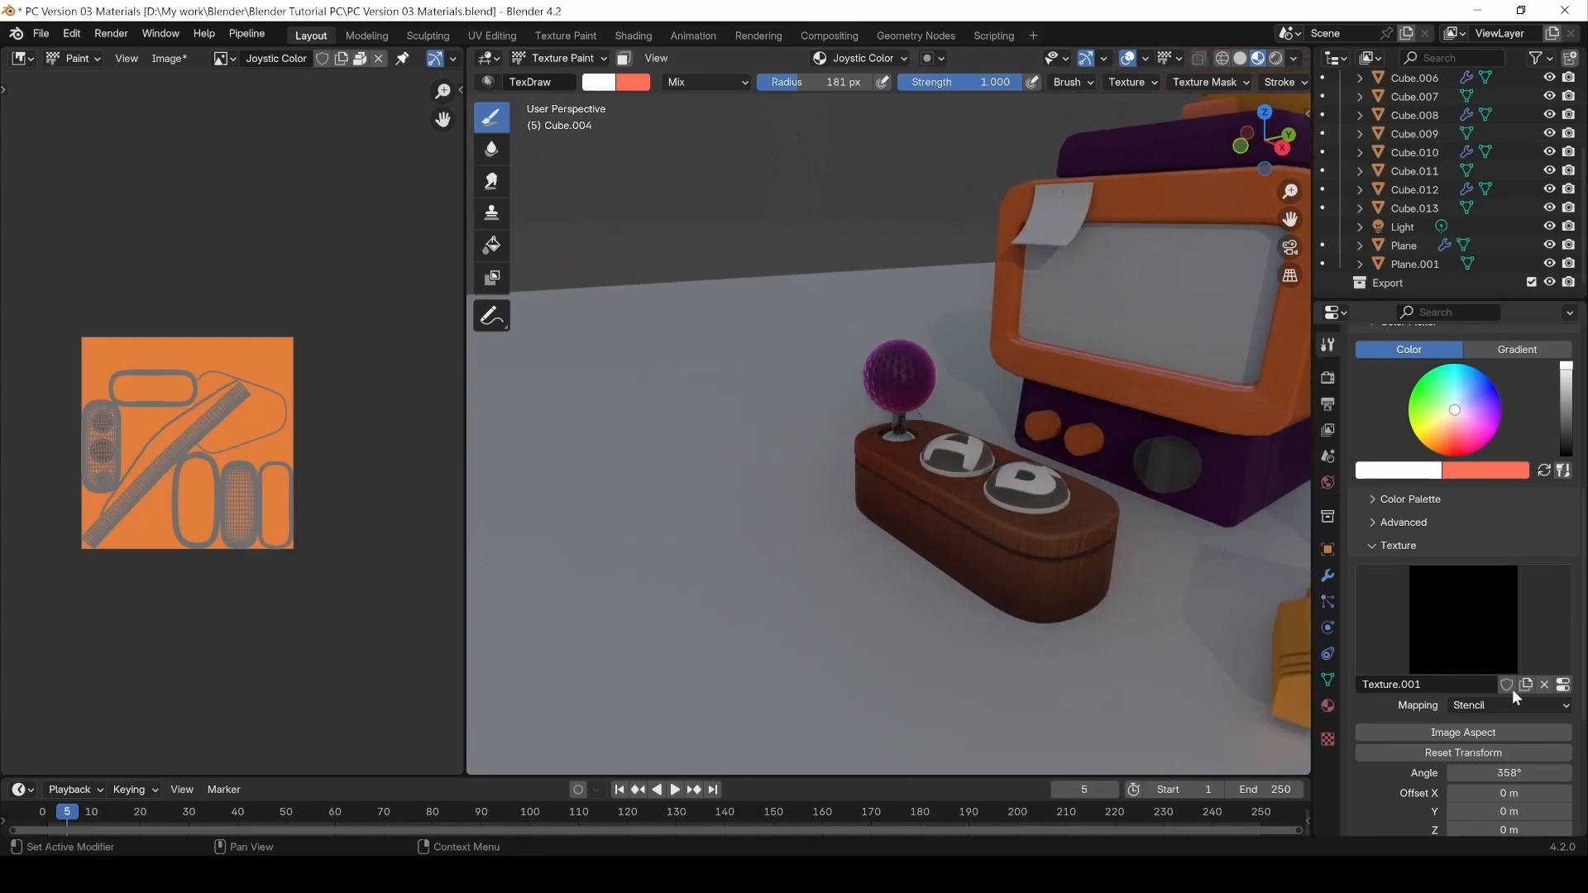
Load logo Resized.png into the brush texture again.
{"action": "left_click", "coordinate": [1328, 738]}
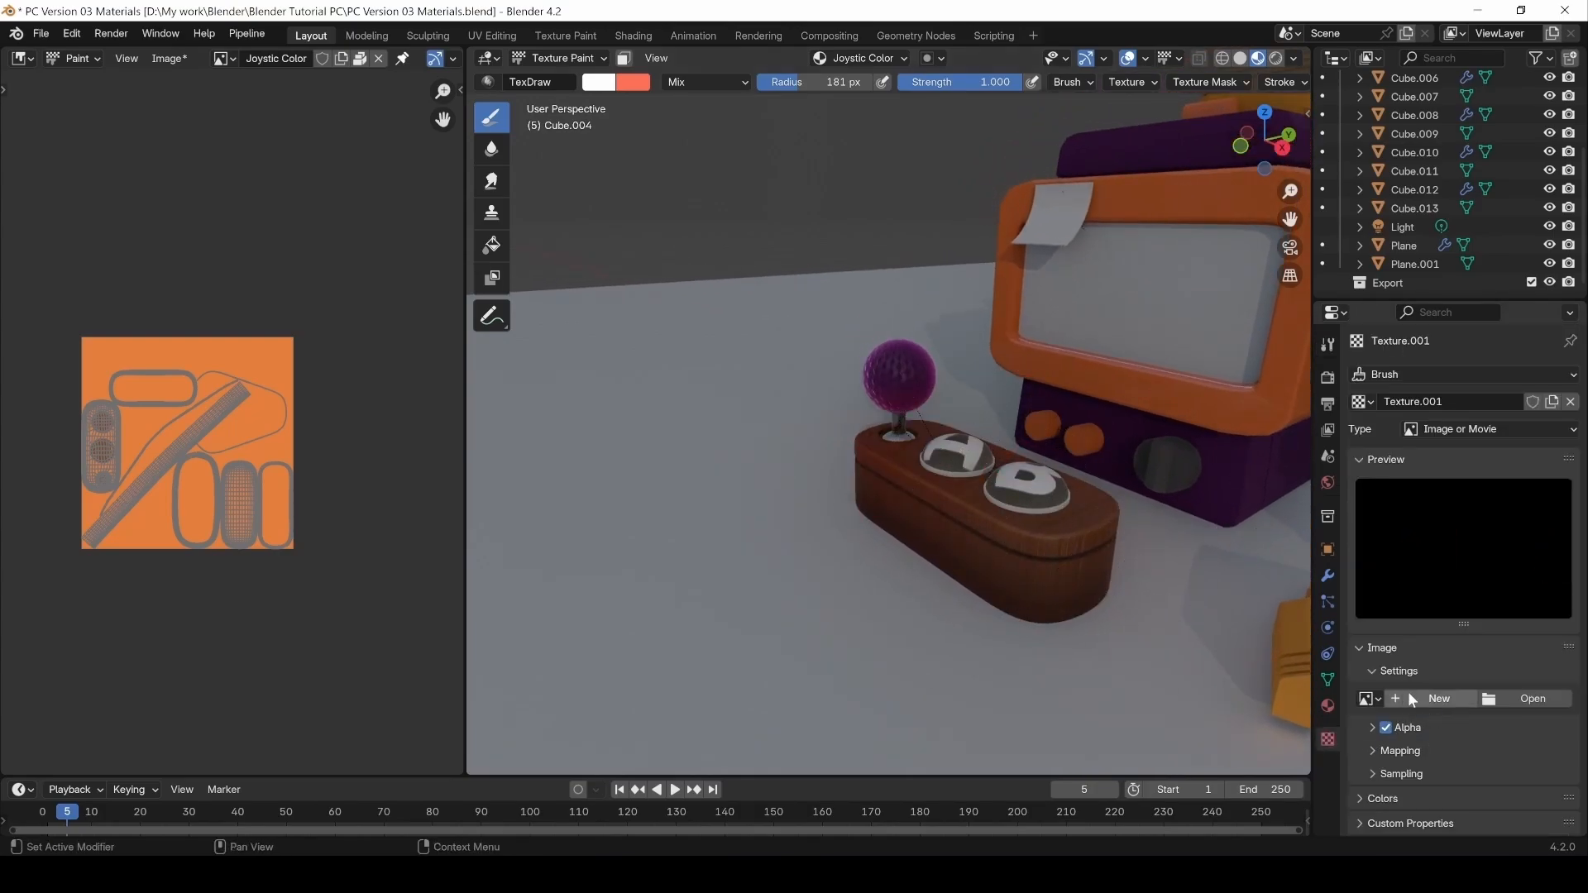
{"action": "left_click", "coordinate": [1531, 699]}
{"action": "double_click", "coordinate": [1023, 302]}
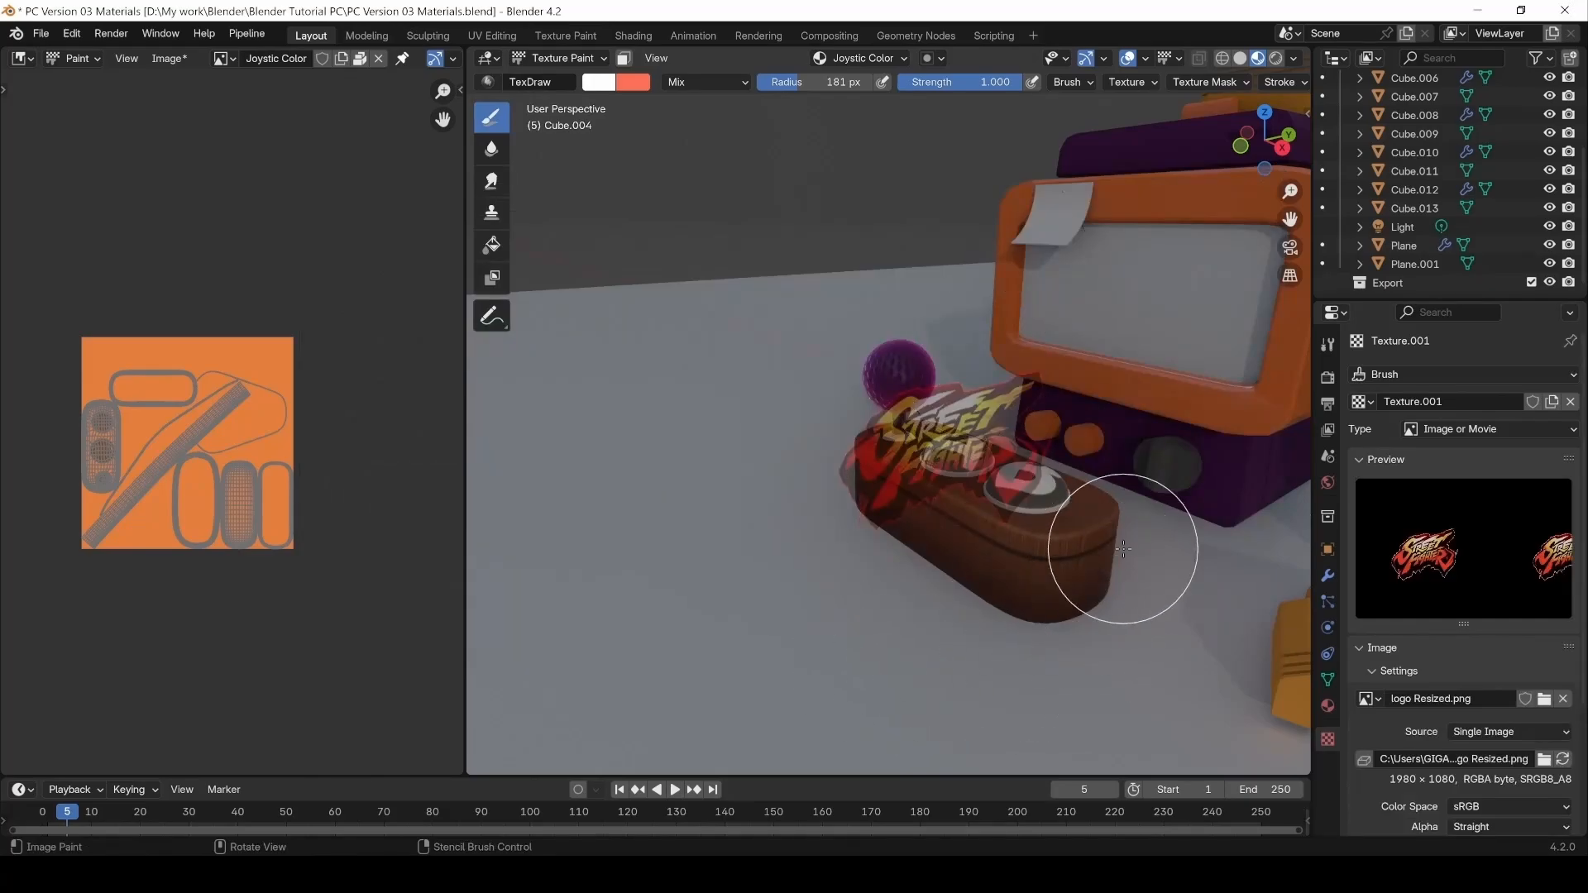
Position and enlarge the logo stencil over the joystick base's top in top view and paint the logo onto it.
{"action": "middle_click_drag", "start_coordinate": [950, 525], "coordinate": [1035, 553]}
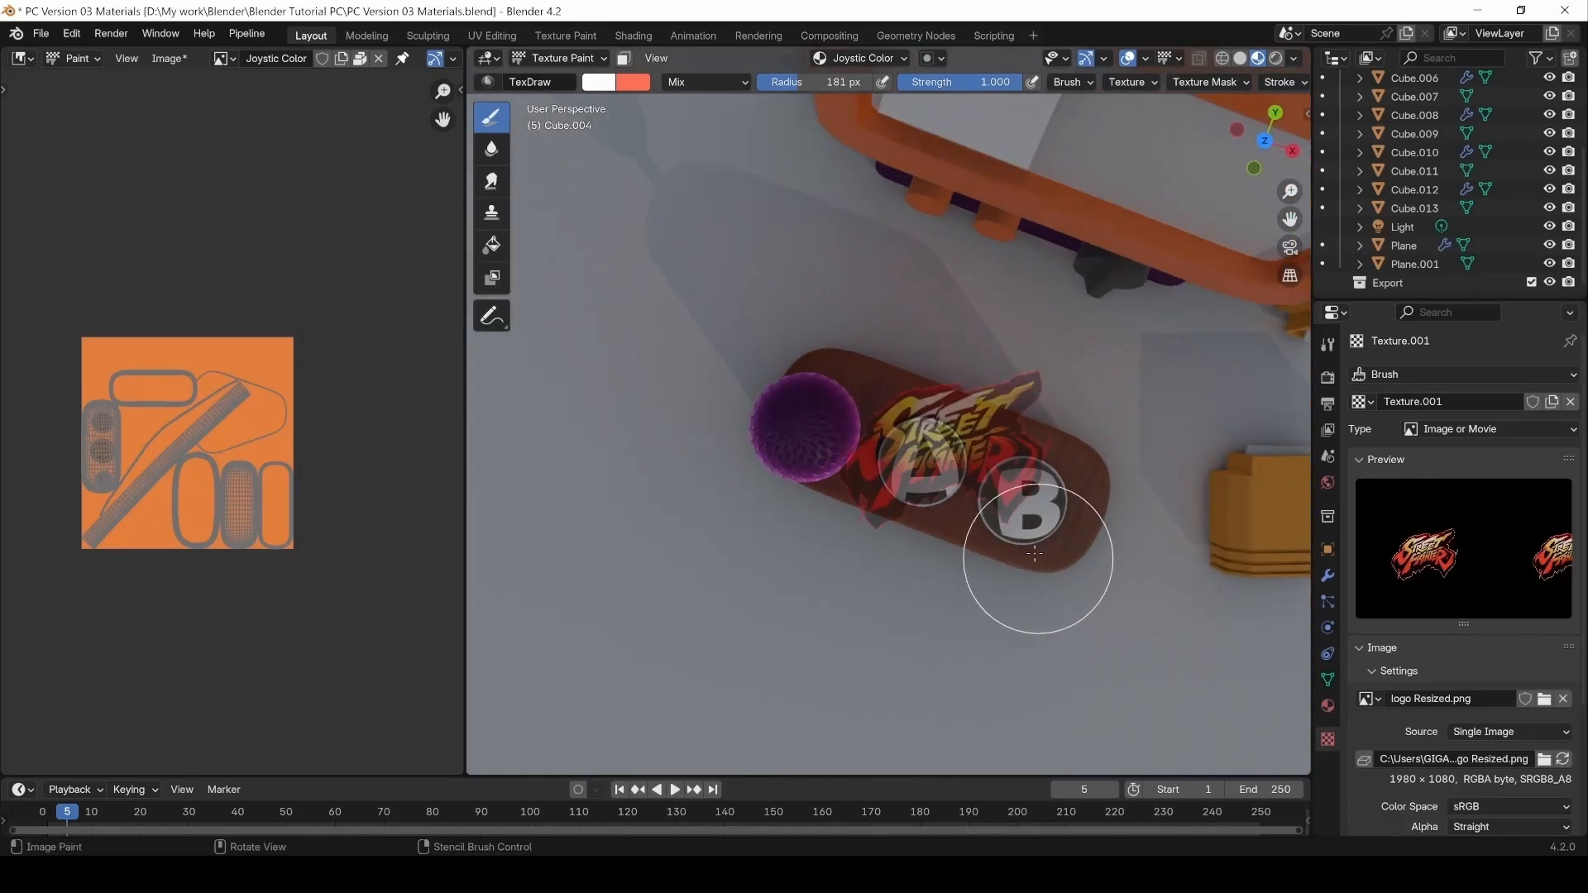
{"action": "key", "text": "KP_7"}
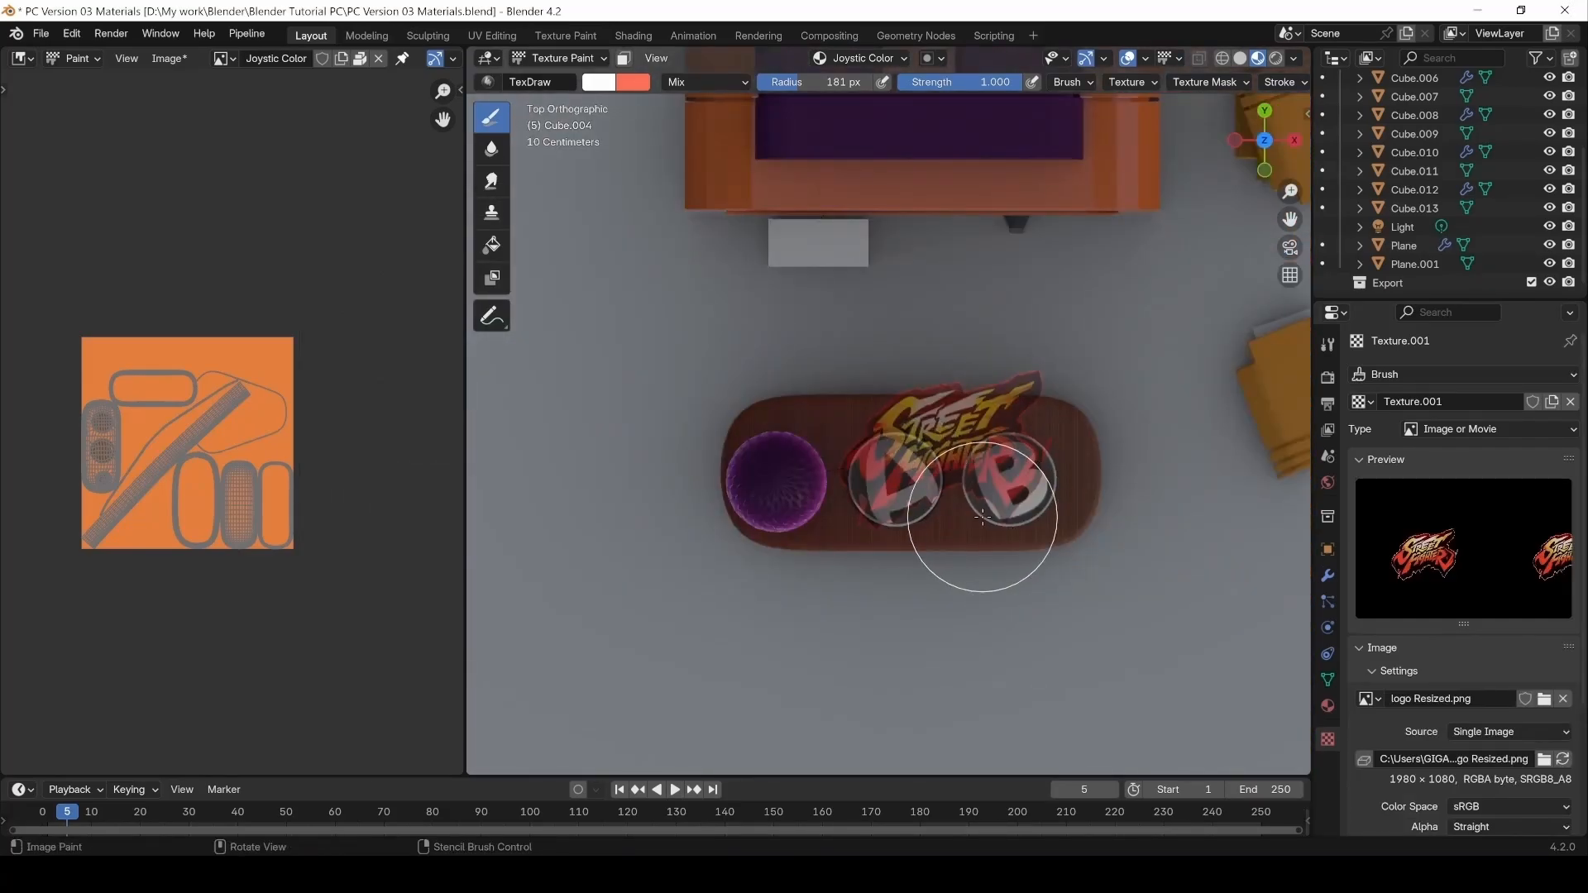
{"action": "right_click_drag", "start_coordinate": [983, 517], "coordinate": [965, 546]}
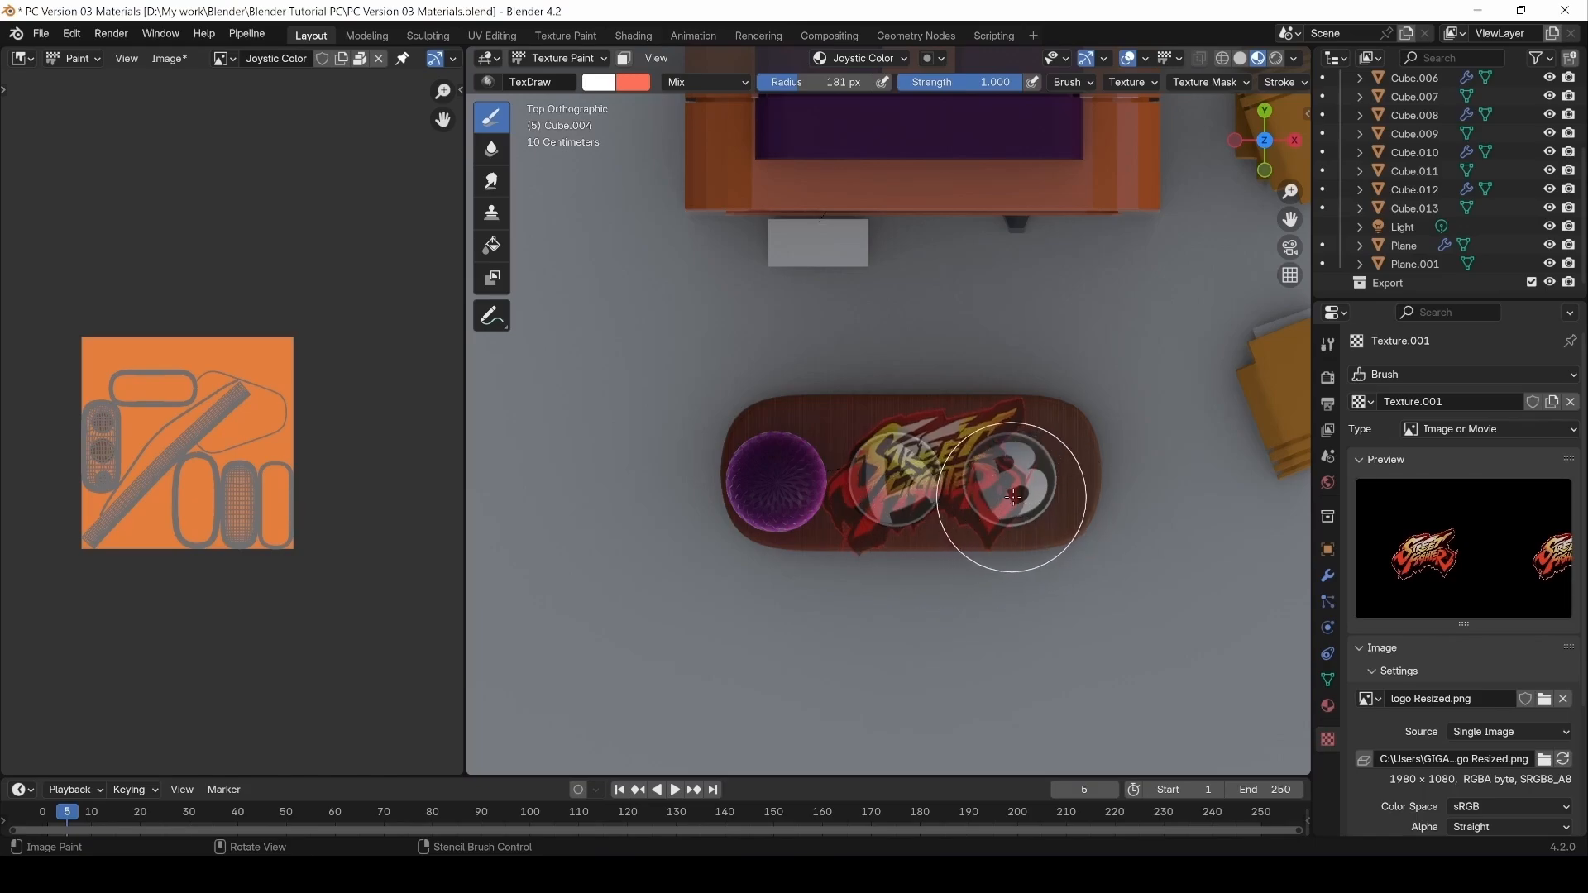
{"action": "scroll", "coordinate": [1014, 488], "scroll_direction": "up", "scroll_amount": 1}
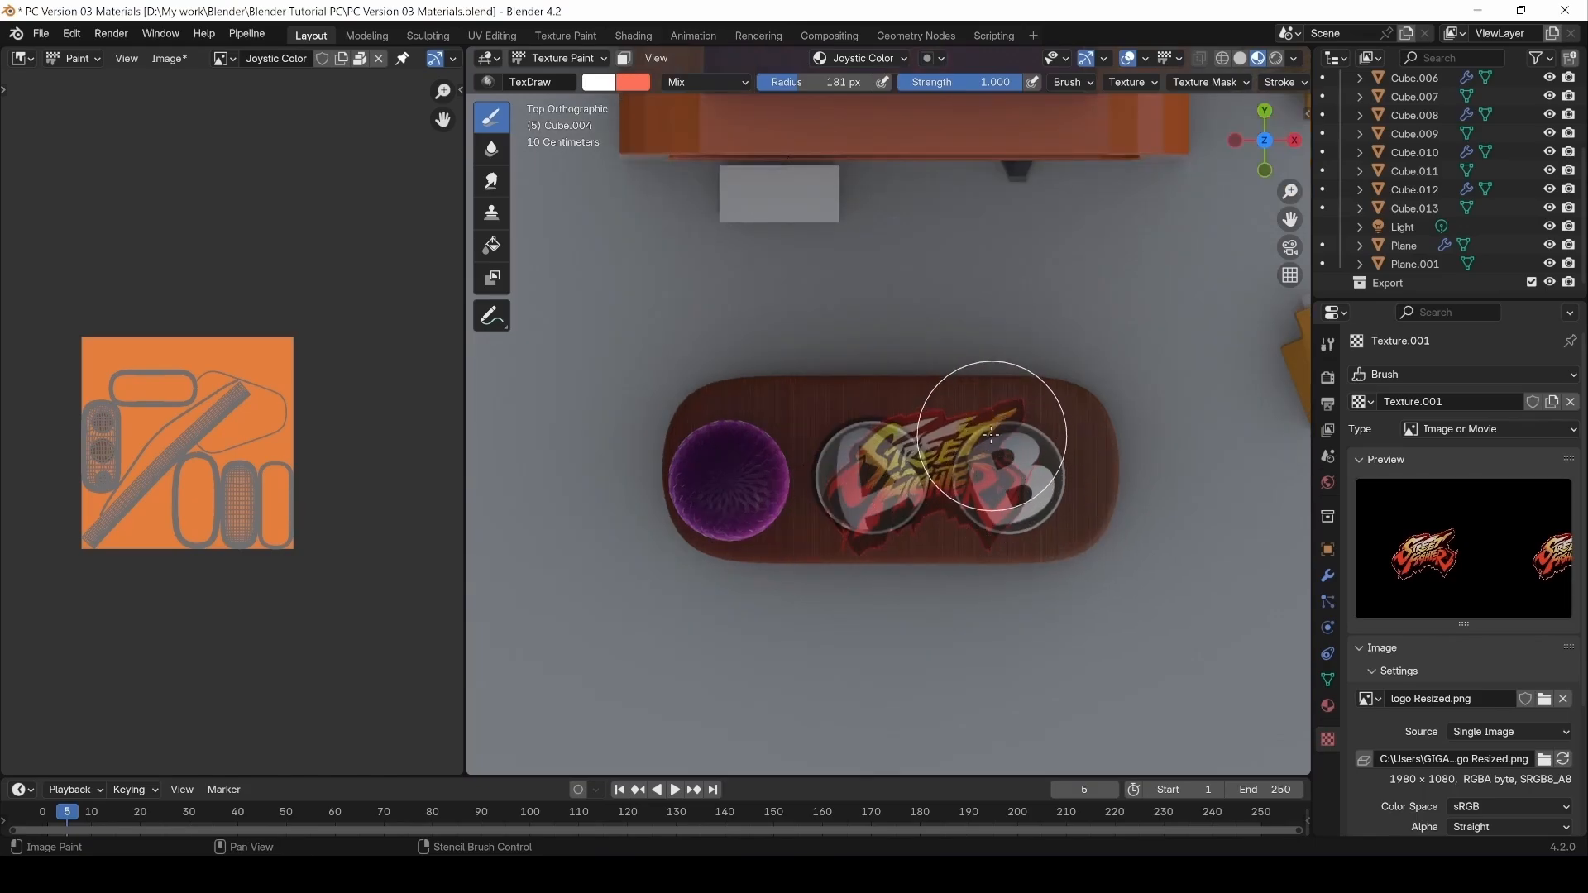
{"action": "mouse_move", "coordinate": [992, 417]}
{"action": "right_mouse_down"}
{"action": "mouse_move", "coordinate": [962, 419]}
{"action": "mouse_move", "coordinate": [1005, 413]}
{"action": "mouse_move", "coordinate": [961, 426]}
{"action": "right_mouse_up"}
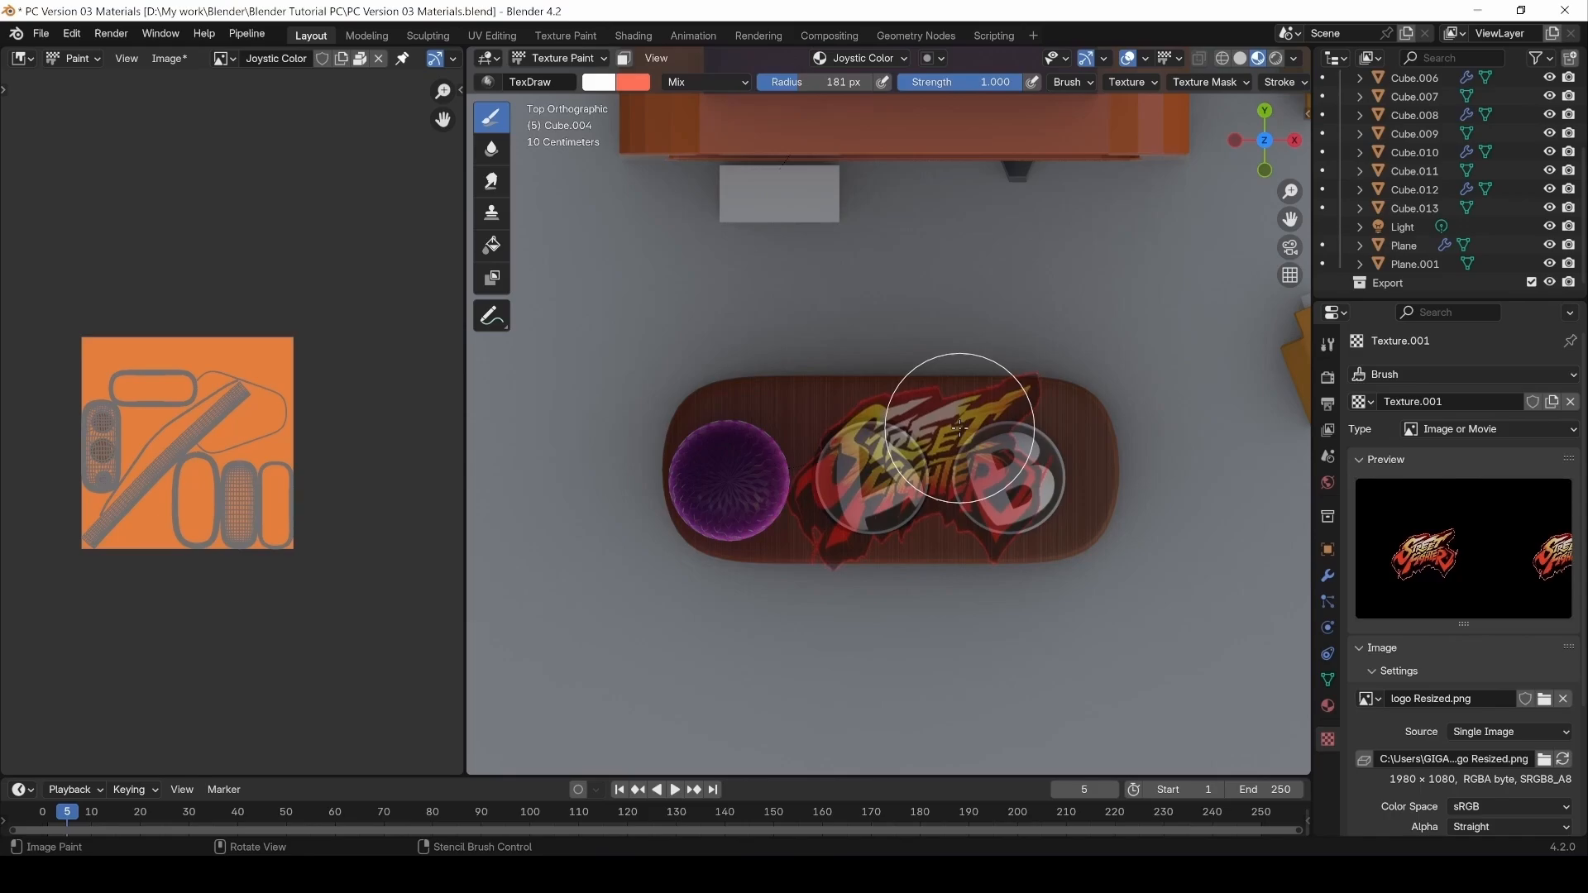
{"action": "mouse_move", "coordinate": [959, 428]}
{"action": "left_mouse_down"}
{"action": "mouse_move", "coordinate": [879, 513]}
{"action": "mouse_move", "coordinate": [819, 440]}
{"action": "mouse_move", "coordinate": [953, 418]}
{"action": "mouse_move", "coordinate": [943, 476]}
{"action": "left_mouse_up"}
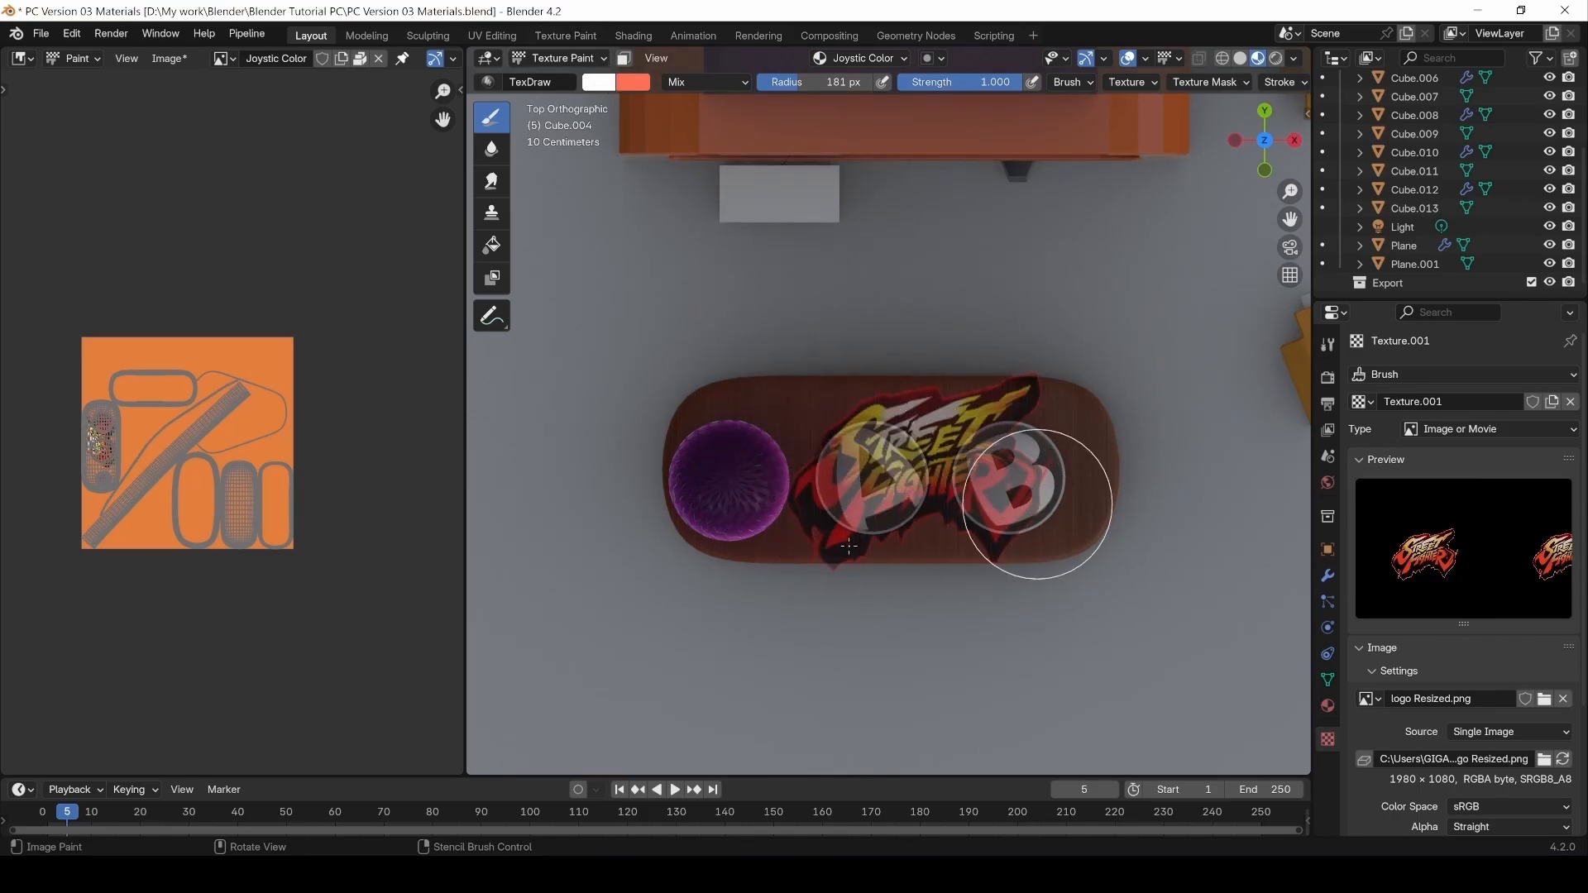
Change the brush texture's mapping to Tiled.
{"action": "middle_click_drag", "start_coordinate": [929, 592], "coordinate": [950, 532]}
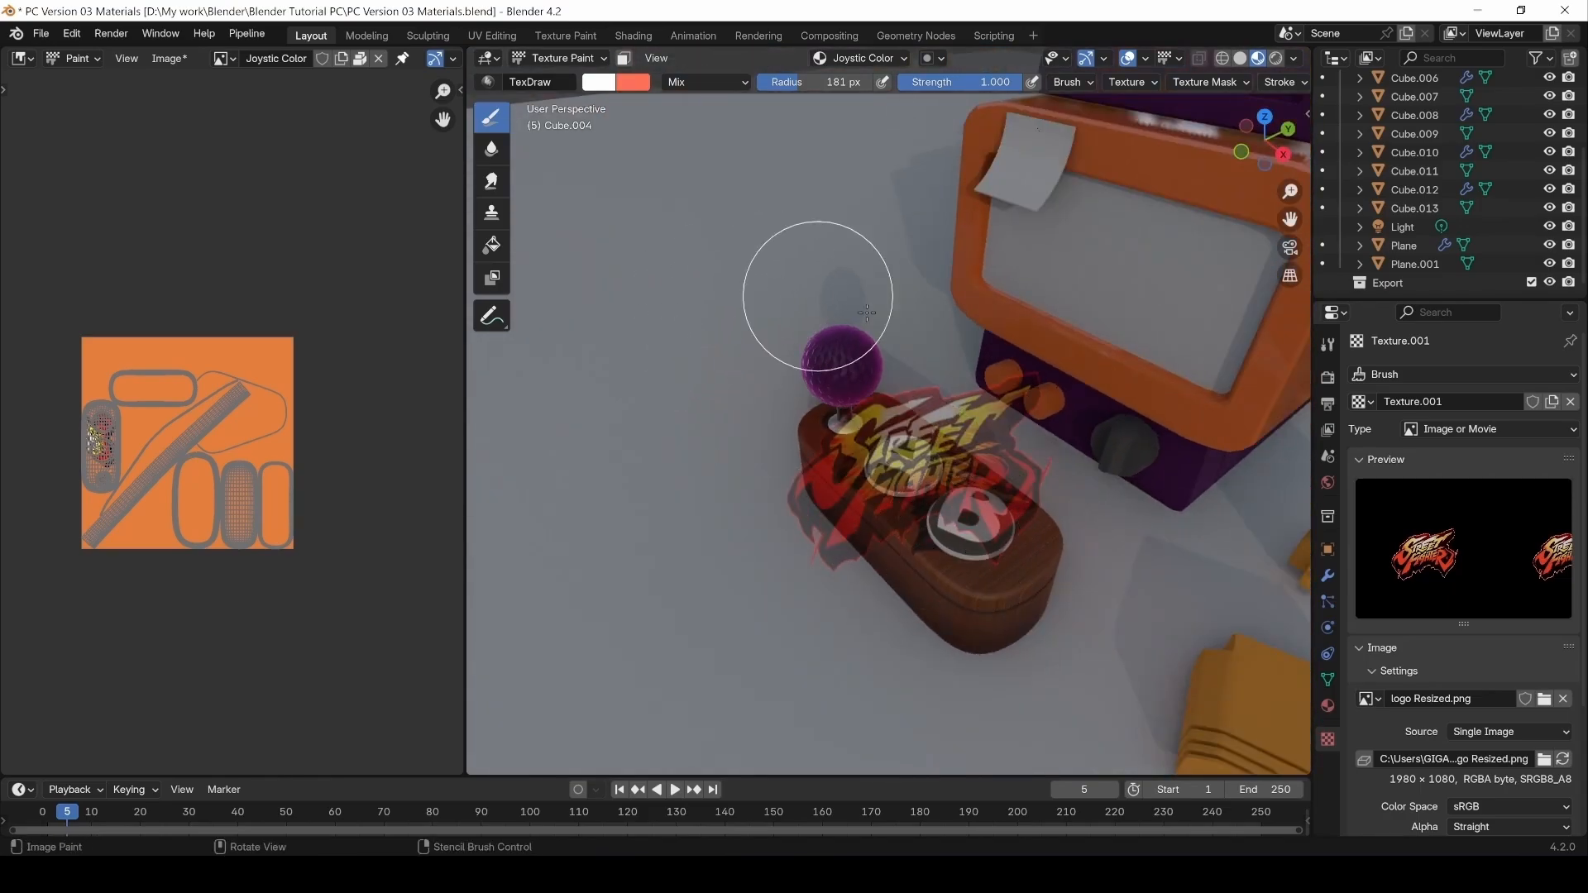
{"action": "left_click", "coordinate": [1514, 732]}
{"action": "left_click", "coordinate": [1494, 754]}
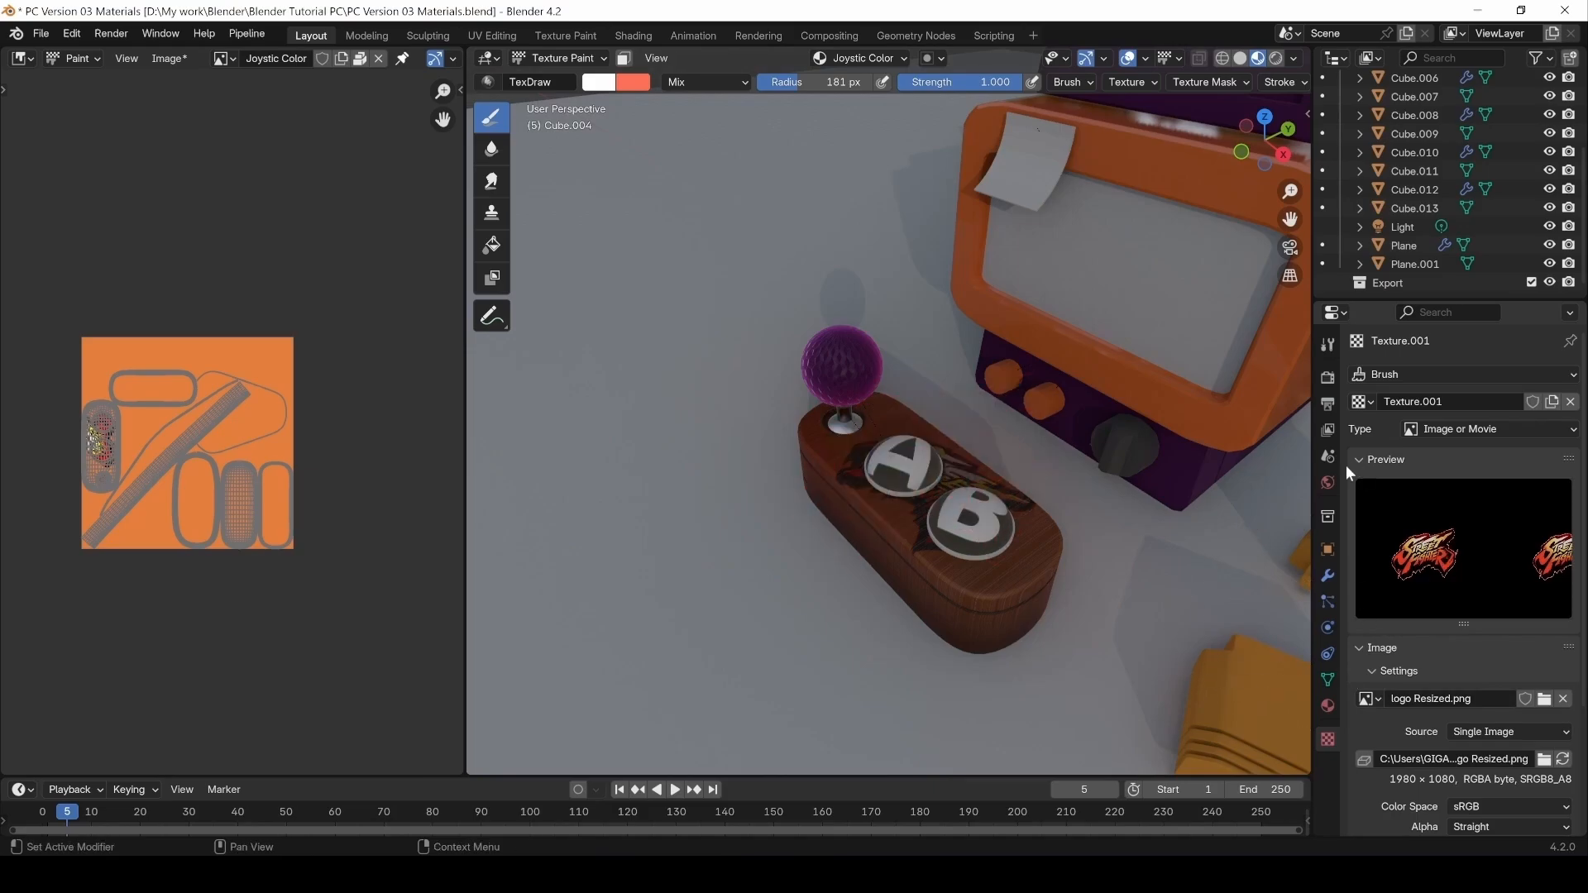
{"action": "left_click", "coordinate": [1329, 347]}
{"action": "scroll", "coordinate": [1502, 776], "scroll_direction": "down", "scroll_amount": 10}
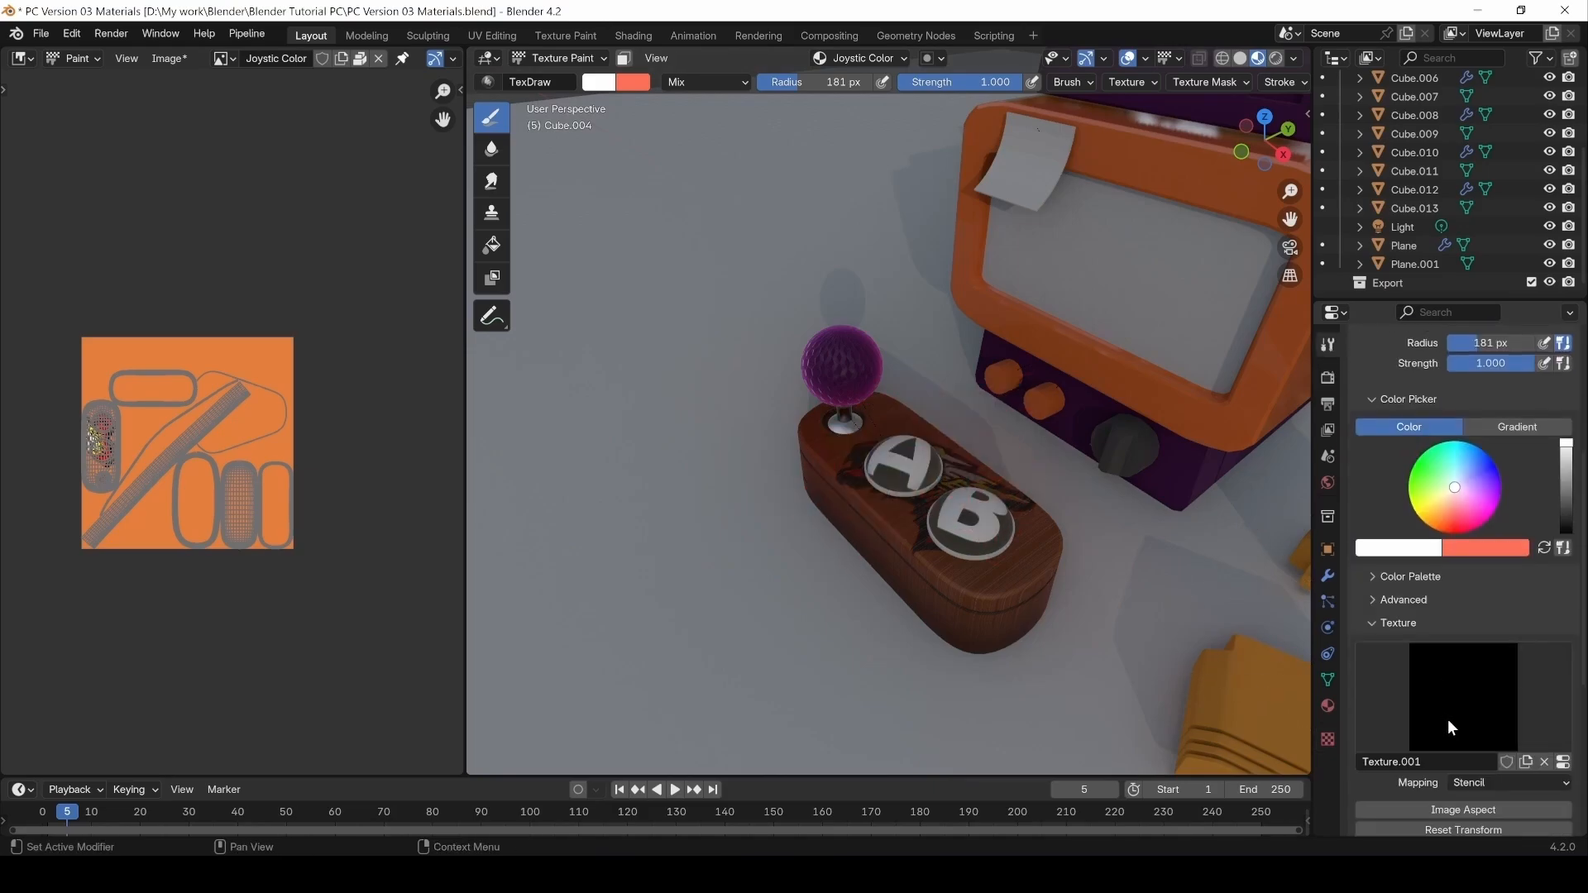
{"action": "left_click", "coordinate": [1506, 634]}
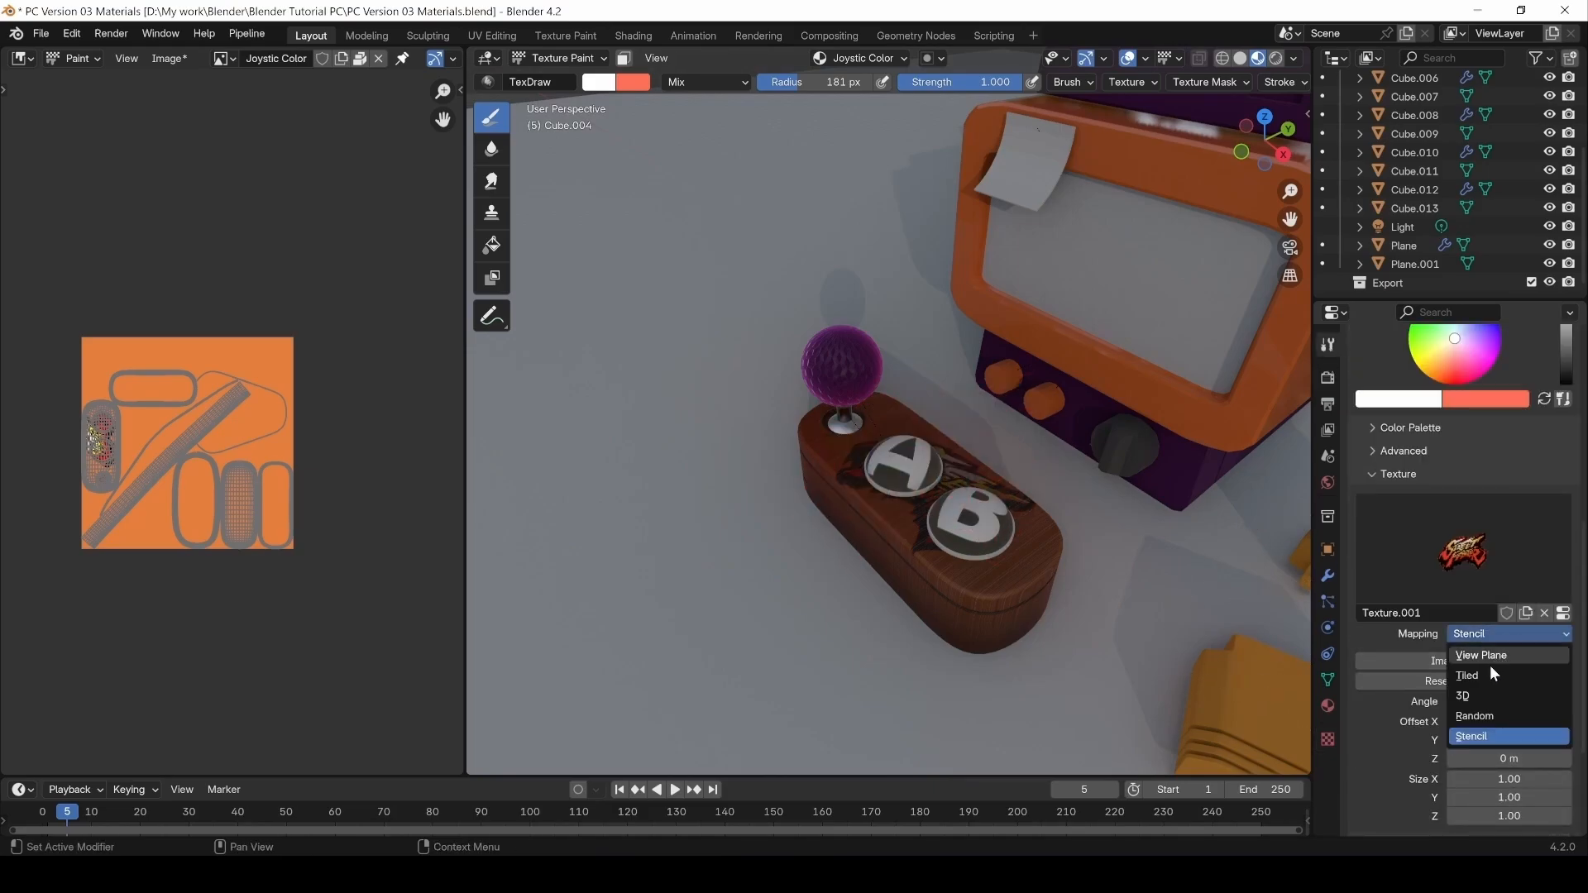
{"action": "left_click", "coordinate": [1487, 668]}
Examine the logo painted on the joystick base from several angles, including in rendered viewport shading.
{"action": "middle_click_drag", "start_coordinate": [959, 618], "coordinate": [966, 535]}
{"action": "mouse_move", "coordinate": [952, 624]}
{"action": "middle_mouse_down"}
{"action": "mouse_move", "coordinate": [980, 571]}
{"action": "mouse_move", "coordinate": [1004, 585]}
{"action": "mouse_move", "coordinate": [970, 695]}
{"action": "mouse_move", "coordinate": [1006, 562]}
{"action": "middle_mouse_up"}
{"action": "scroll", "coordinate": [1017, 579], "scroll_direction": "up", "scroll_amount": 6}
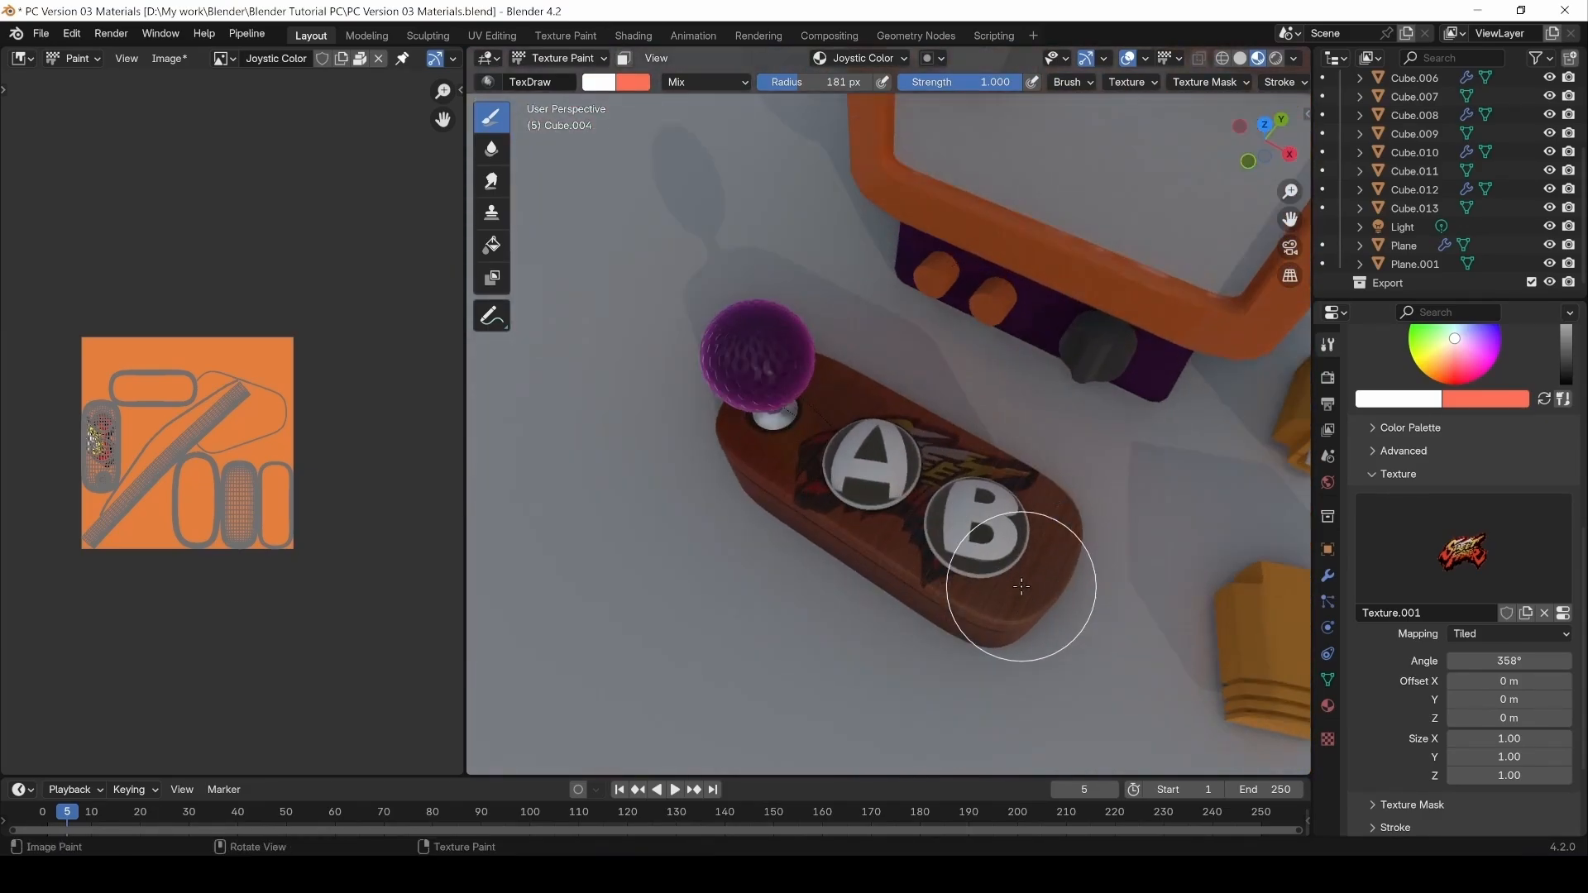
{"action": "mouse_move", "coordinate": [905, 573]}
{"action": "middle_mouse_down"}
{"action": "mouse_move", "coordinate": [980, 623]}
{"action": "mouse_move", "coordinate": [888, 578]}
{"action": "middle_mouse_up"}
{"action": "scroll", "coordinate": [889, 586], "scroll_direction": "down", "scroll_amount": 3}
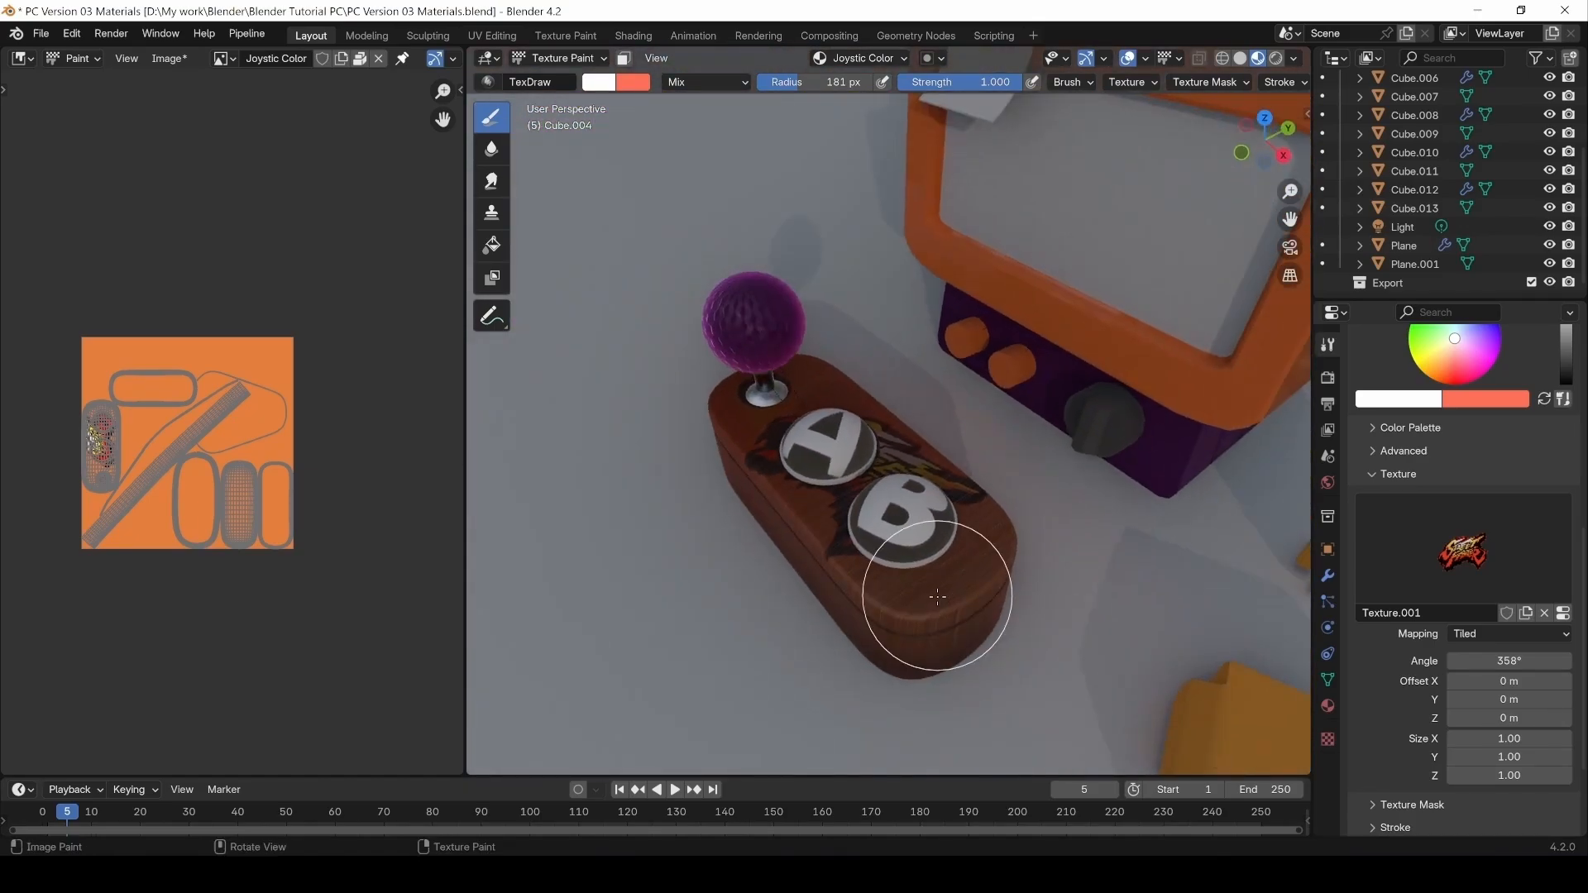
{"action": "left_click", "coordinate": [1284, 59]}
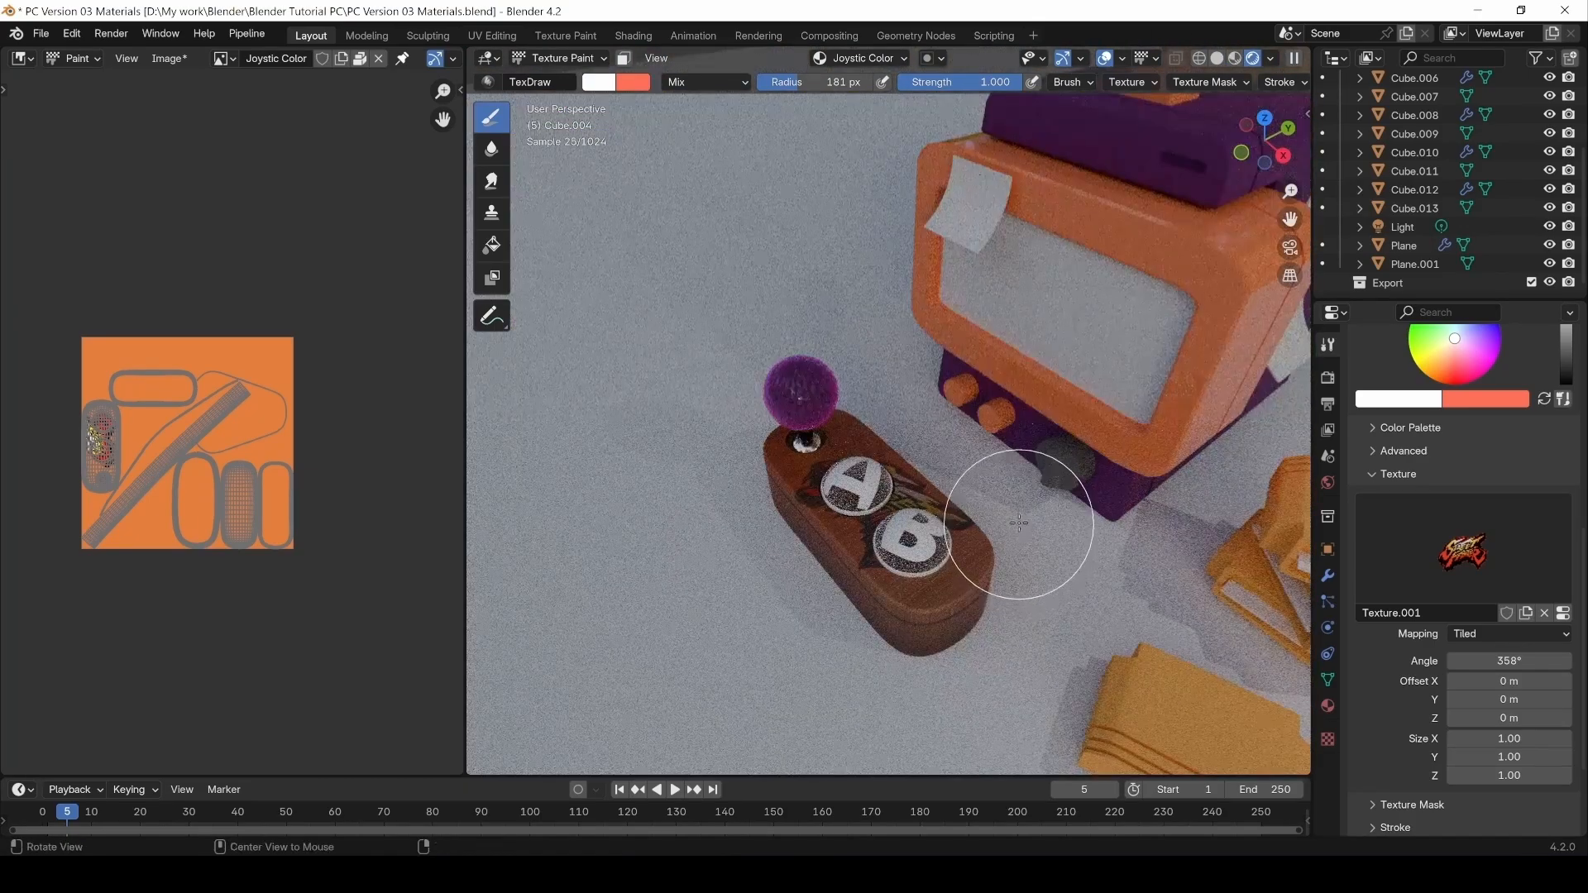
{"action": "mouse_move", "coordinate": [1011, 567]}
{"action": "middle_mouse_down"}
{"action": "mouse_move", "coordinate": [1043, 579]}
{"action": "mouse_move", "coordinate": [1066, 564]}
{"action": "middle_mouse_up"}
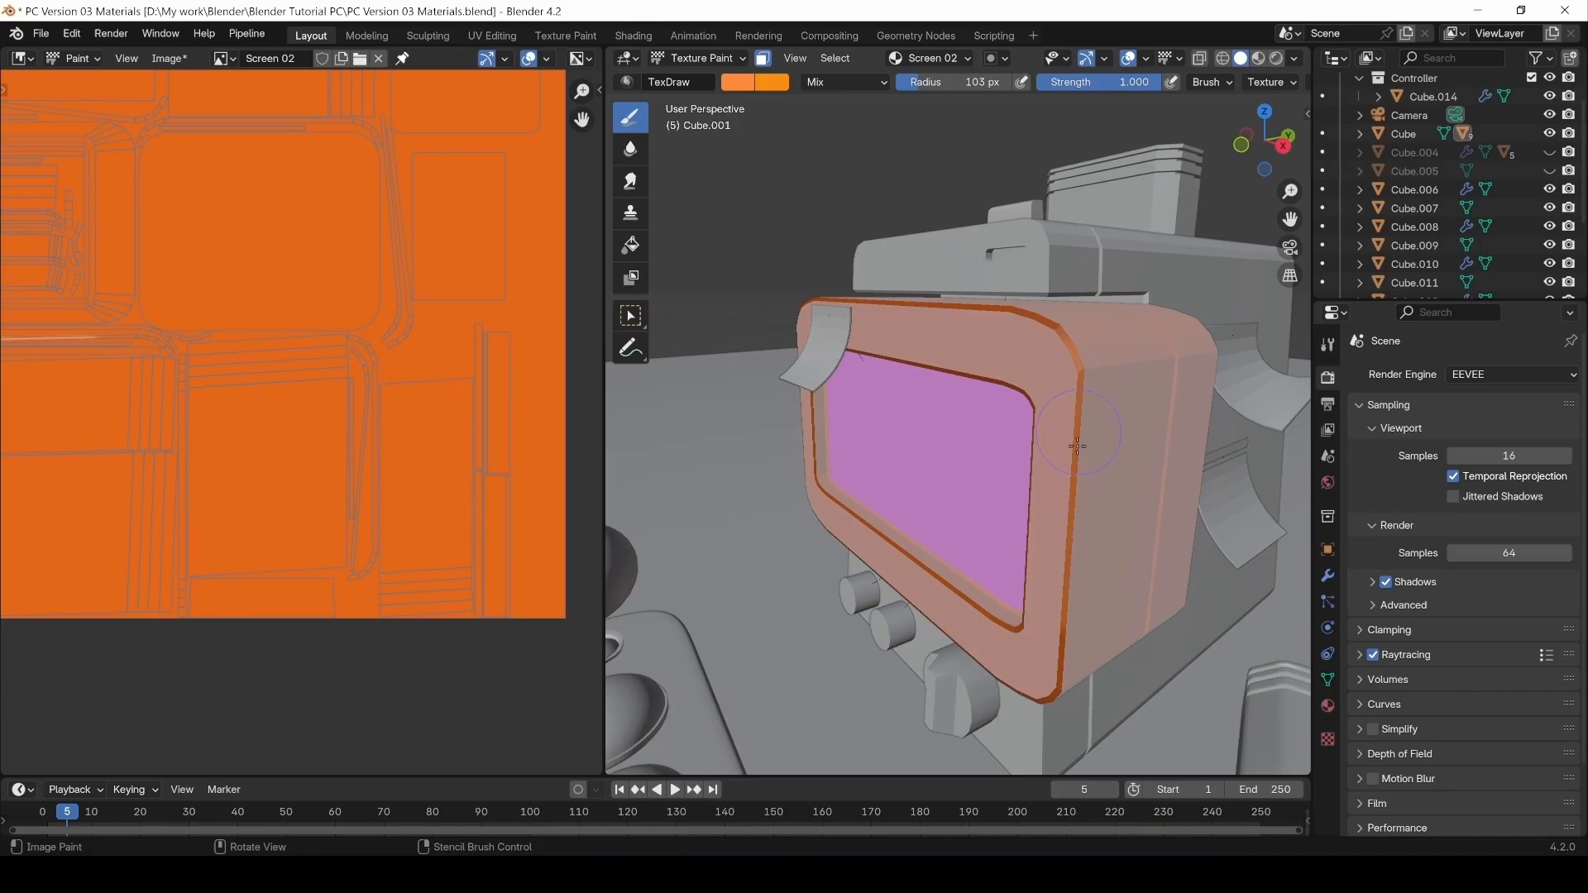
{"action": "middle_click_drag", "start_coordinate": [1077, 447], "coordinate": [1034, 430]}
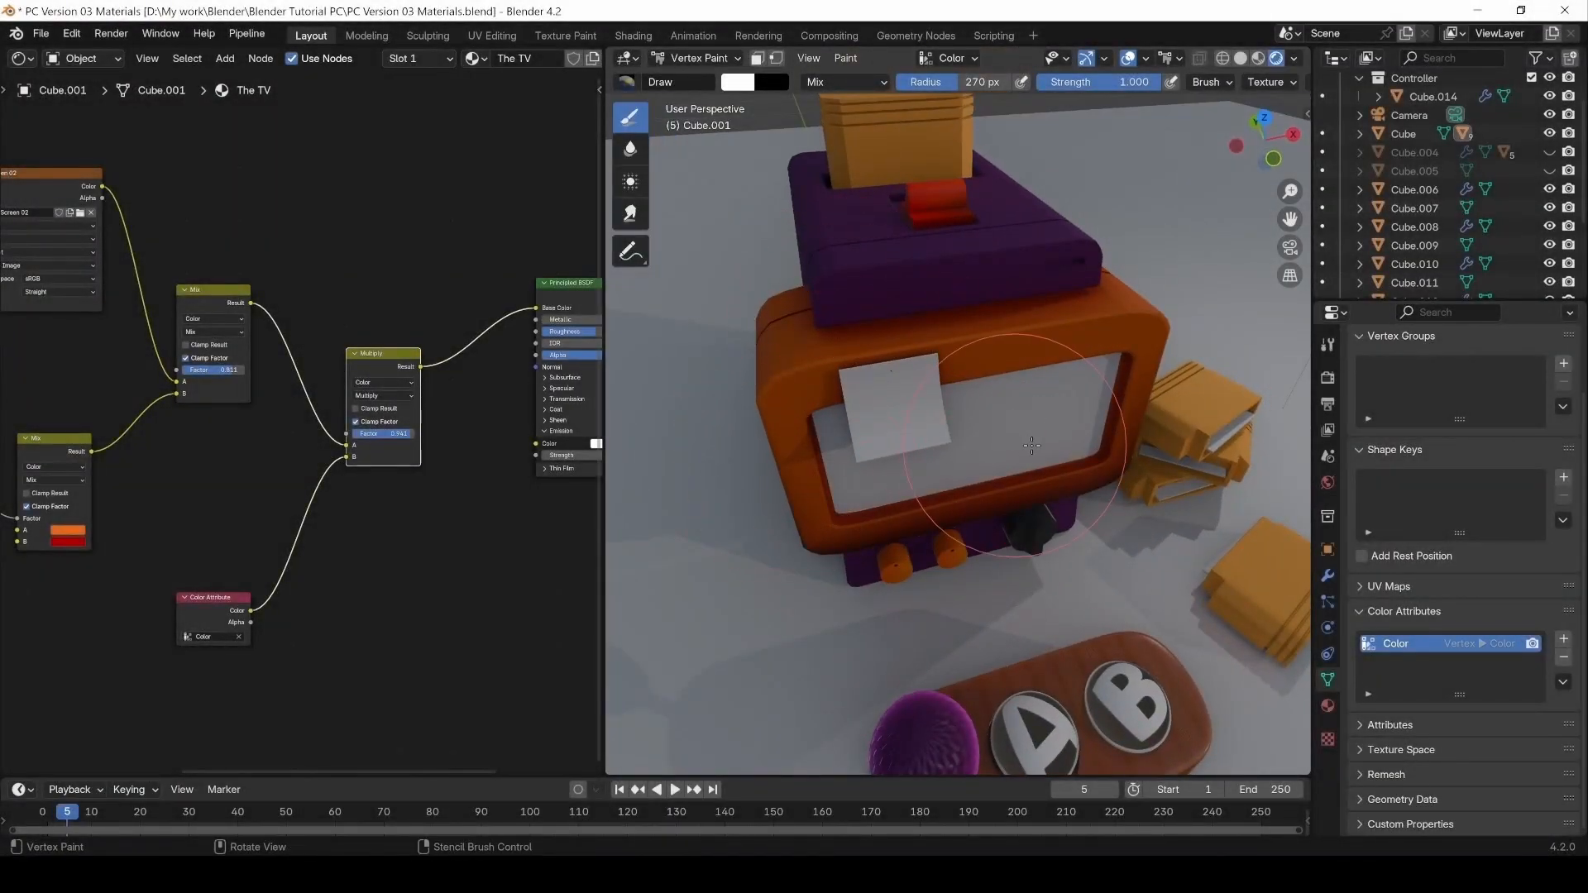
Select the left knob below the TV screen and replace the Shader Editor with the Image Editor.
{"action": "middle_click_drag", "start_coordinate": [836, 385], "coordinate": [893, 389]}
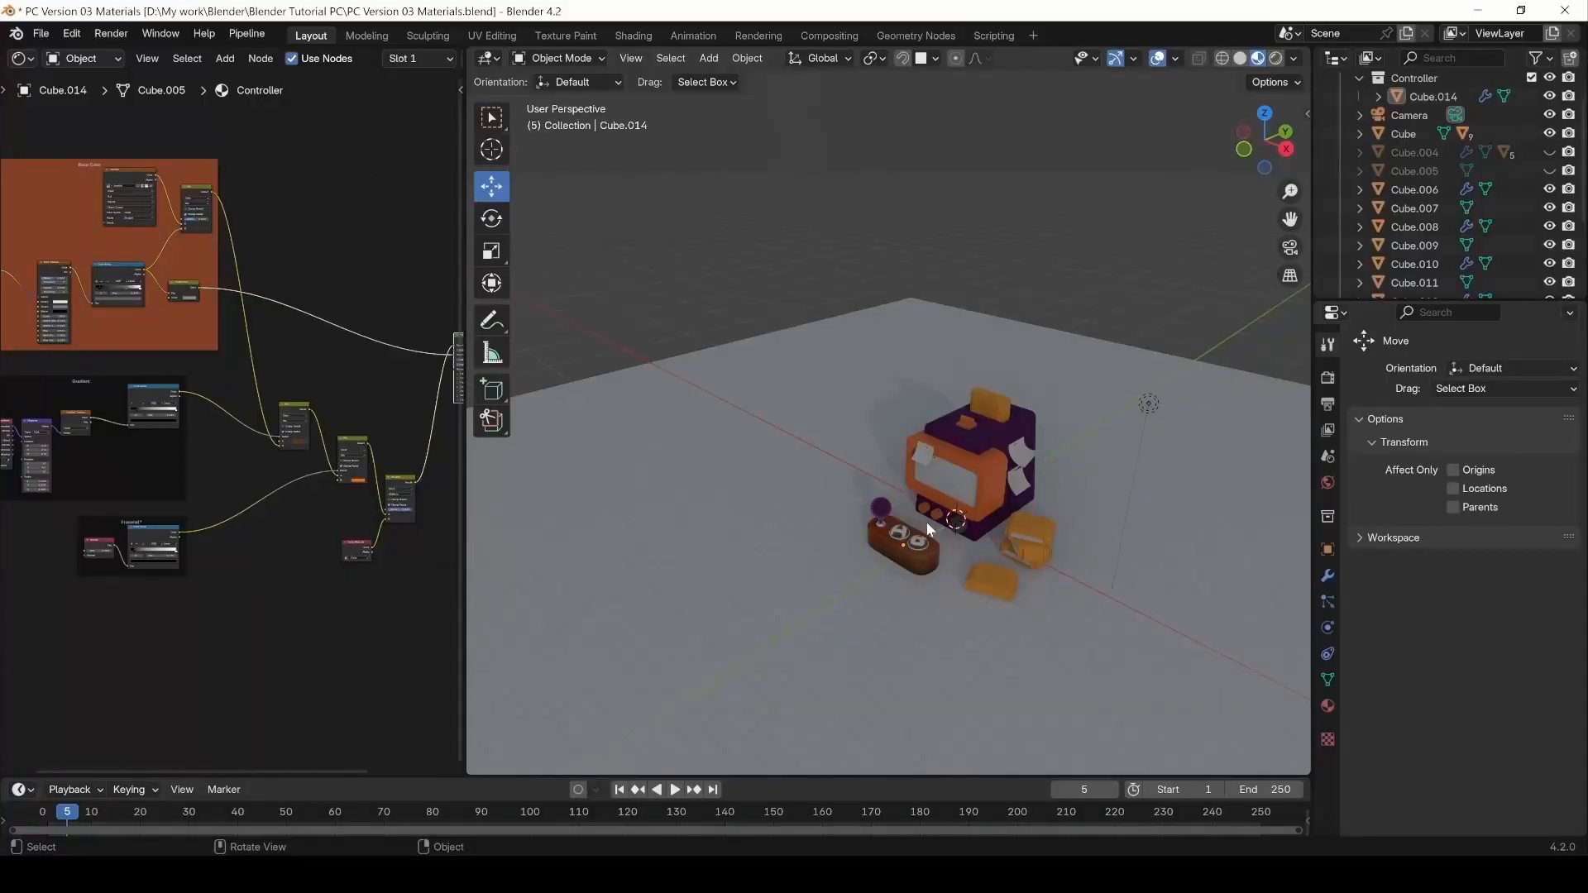
{"action": "left_click", "coordinate": [925, 522]}
{"action": "scroll", "coordinate": [931, 520], "scroll_direction": "up", "scroll_amount": 5}
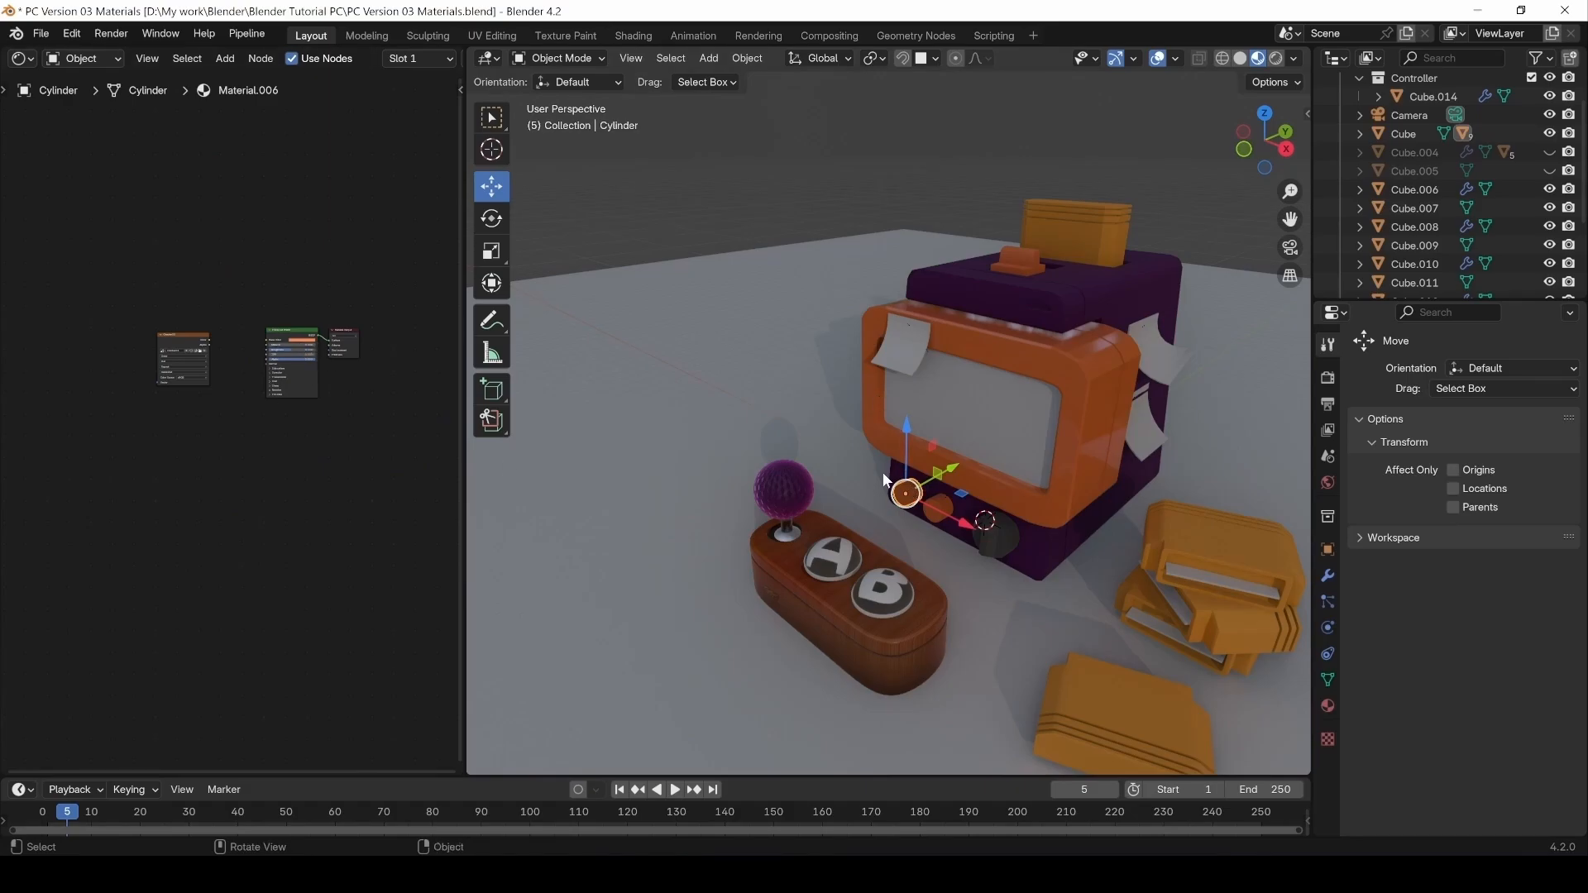
{"action": "scroll", "coordinate": [906, 507], "scroll_direction": "up", "scroll_amount": 5}
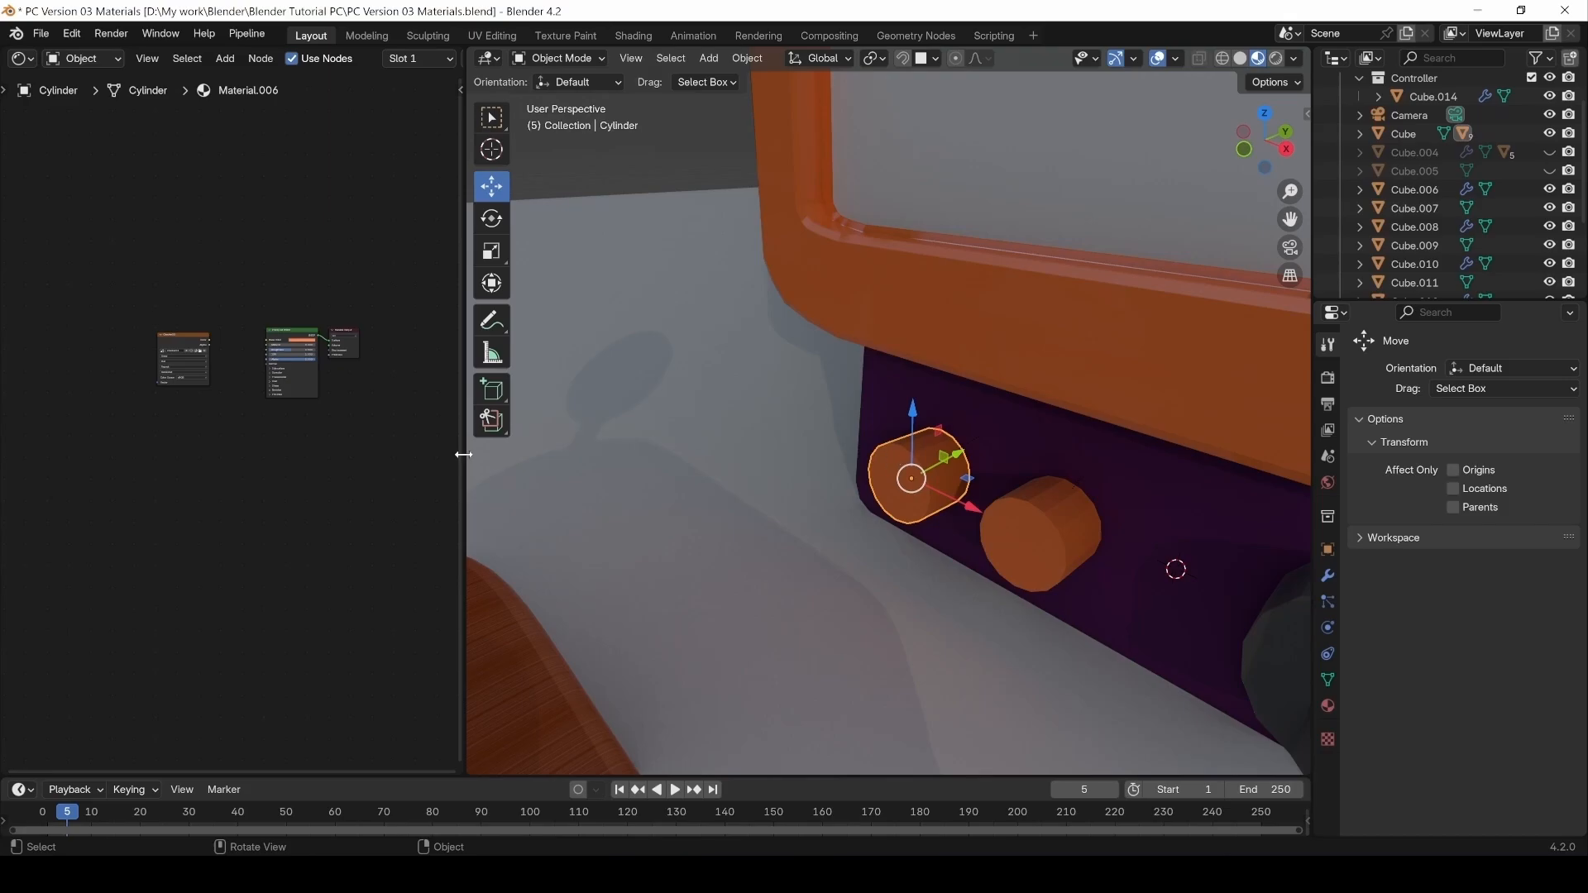
{"action": "left_click", "coordinate": [22, 58]}
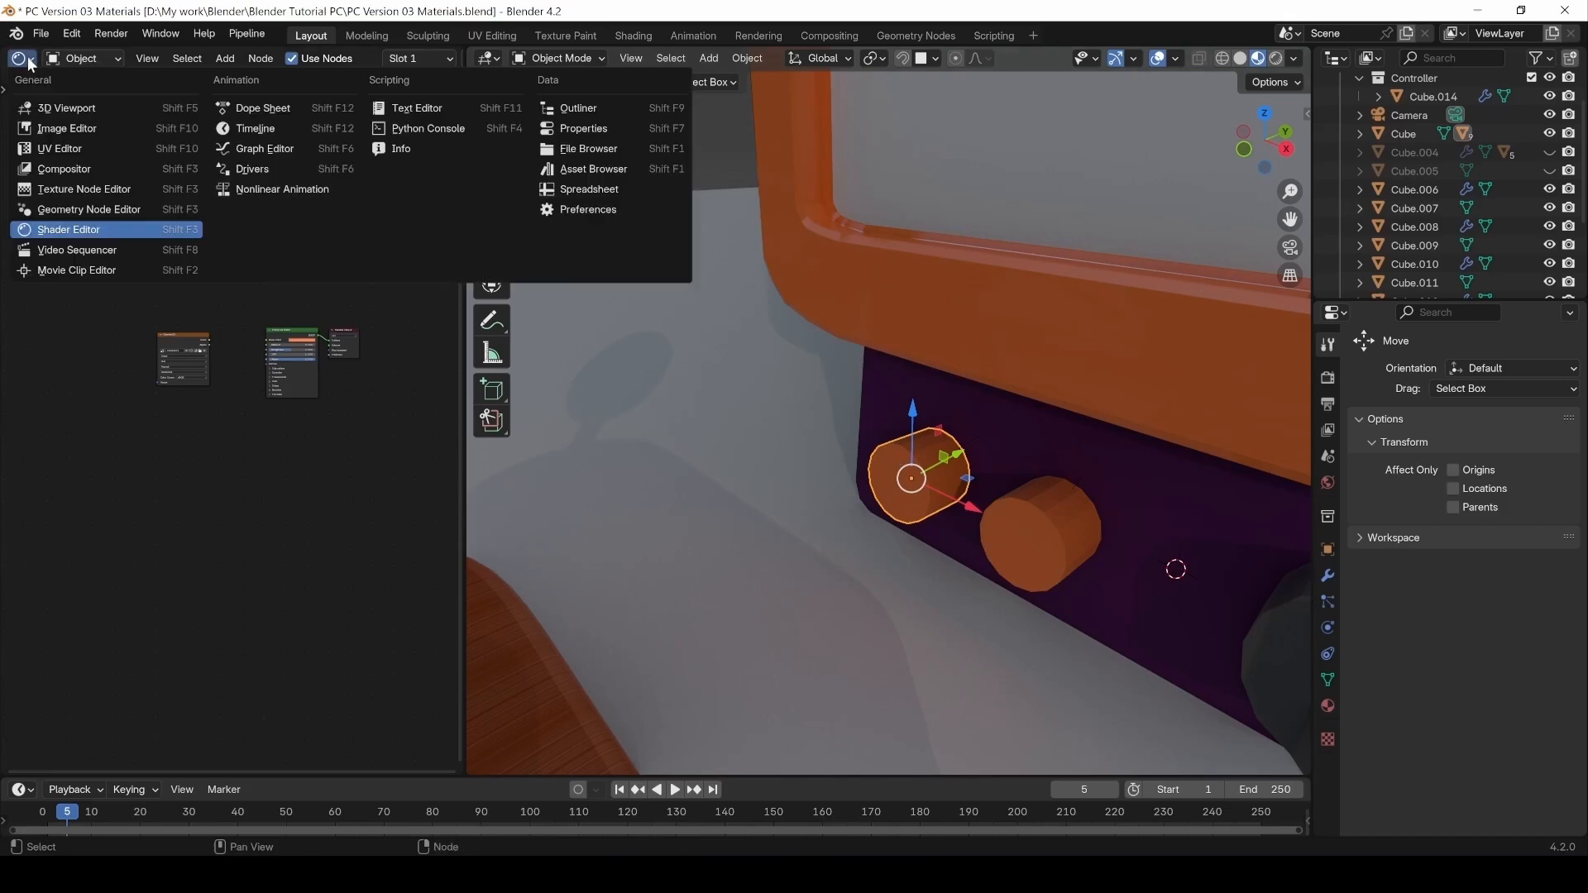
{"action": "left_click", "coordinate": [67, 129]}
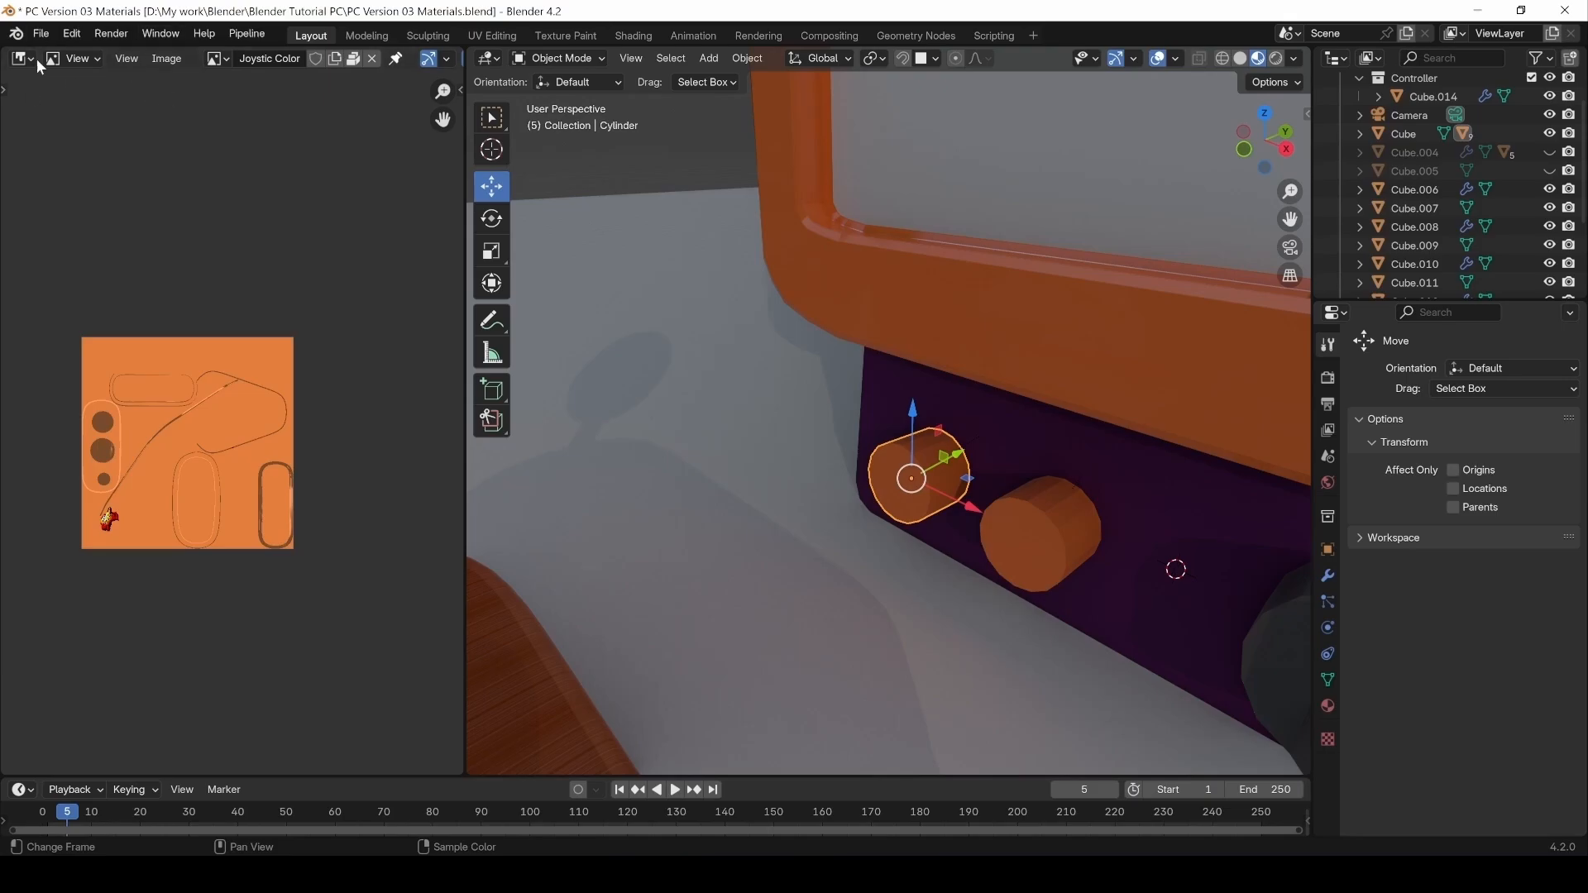
Create a blank 2048 × 2048 px image named Buttons C.
{"action": "left_click", "coordinate": [166, 58]}
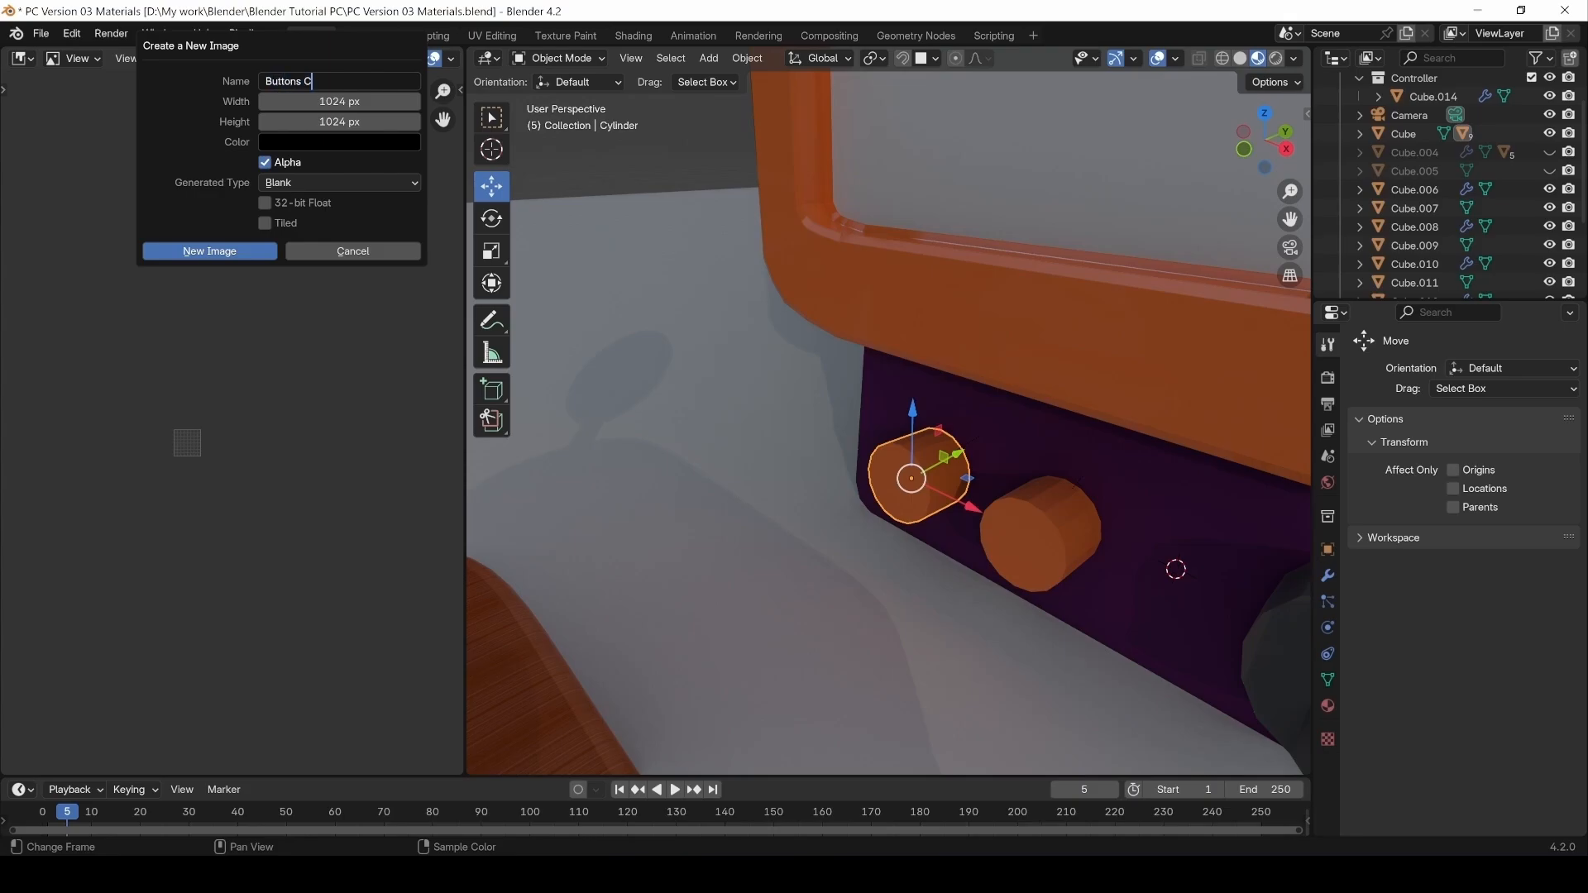
{"action": "key", "text": "Return"}
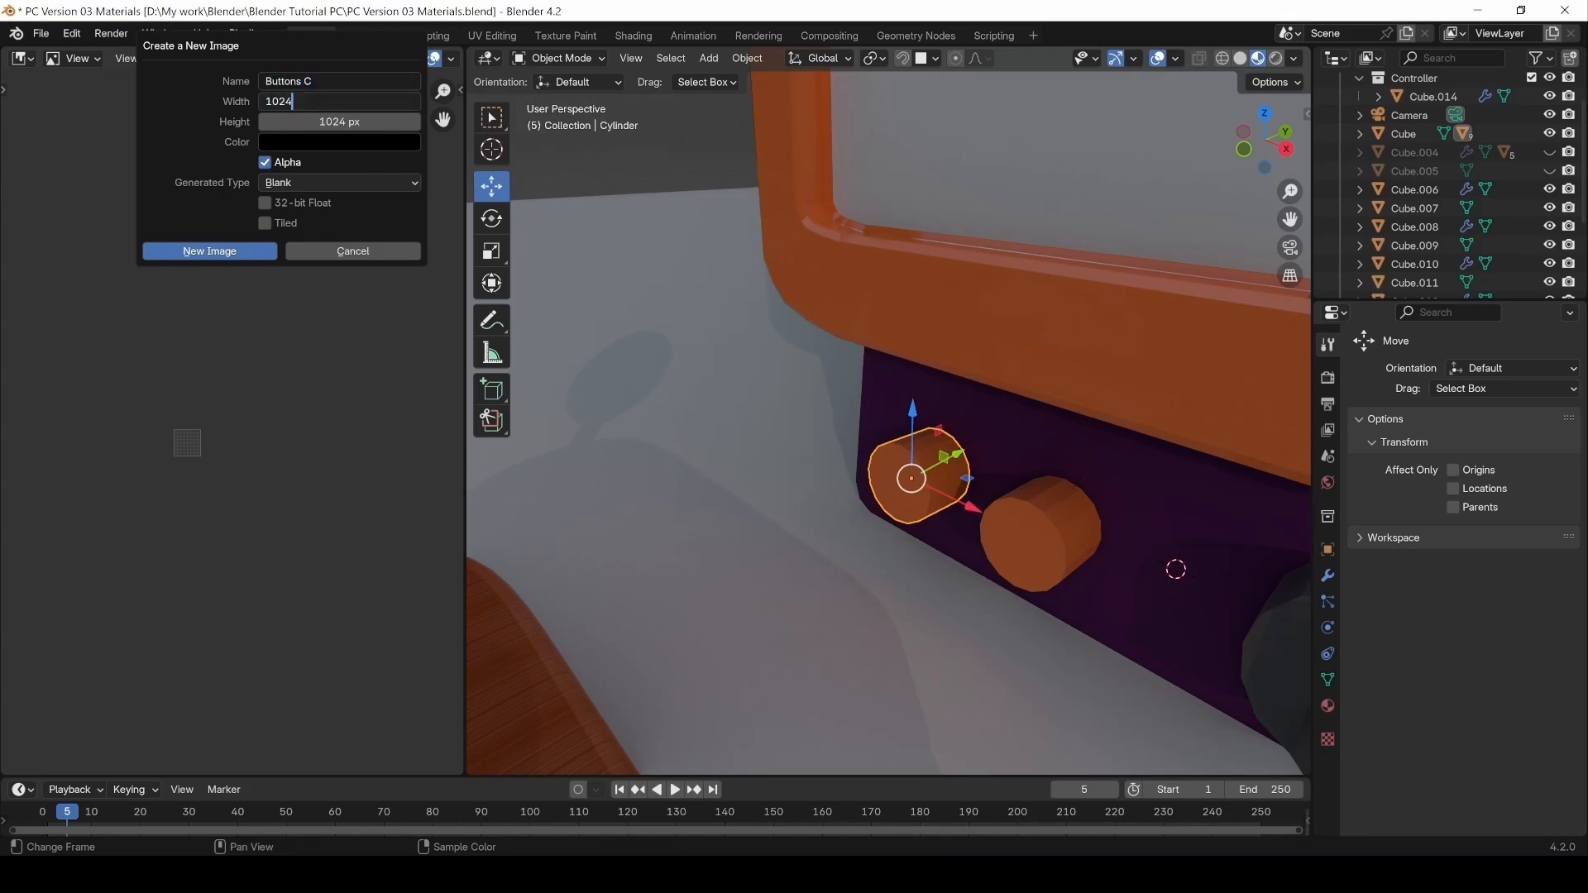
{"action": "key", "text": "Tab"}
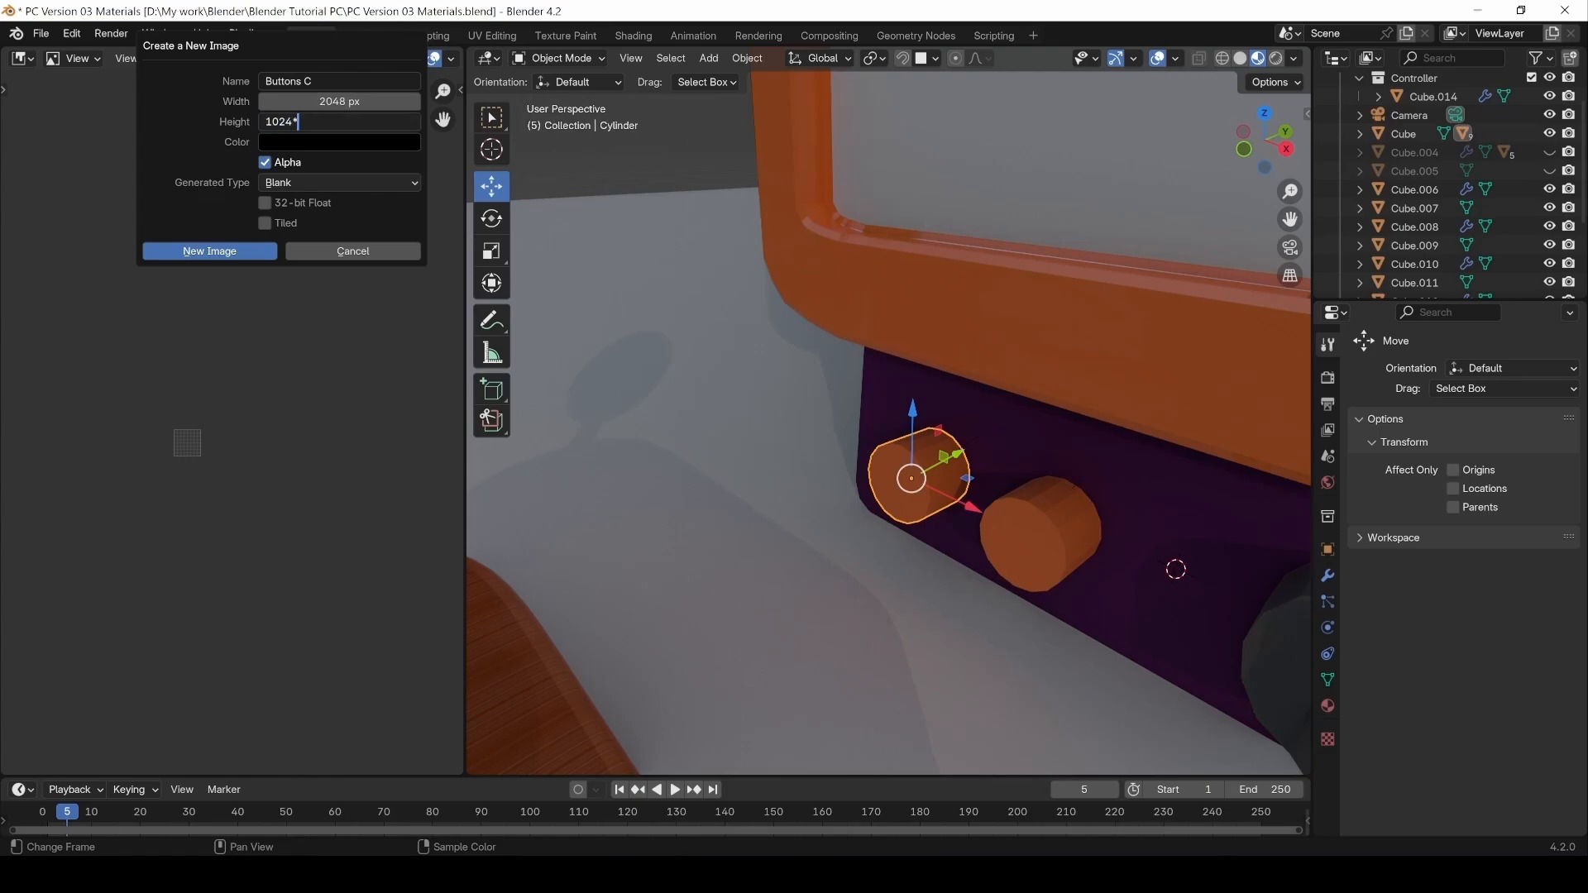
{"action": "type", "text": "*2"}
{"action": "key", "text": "Return"}
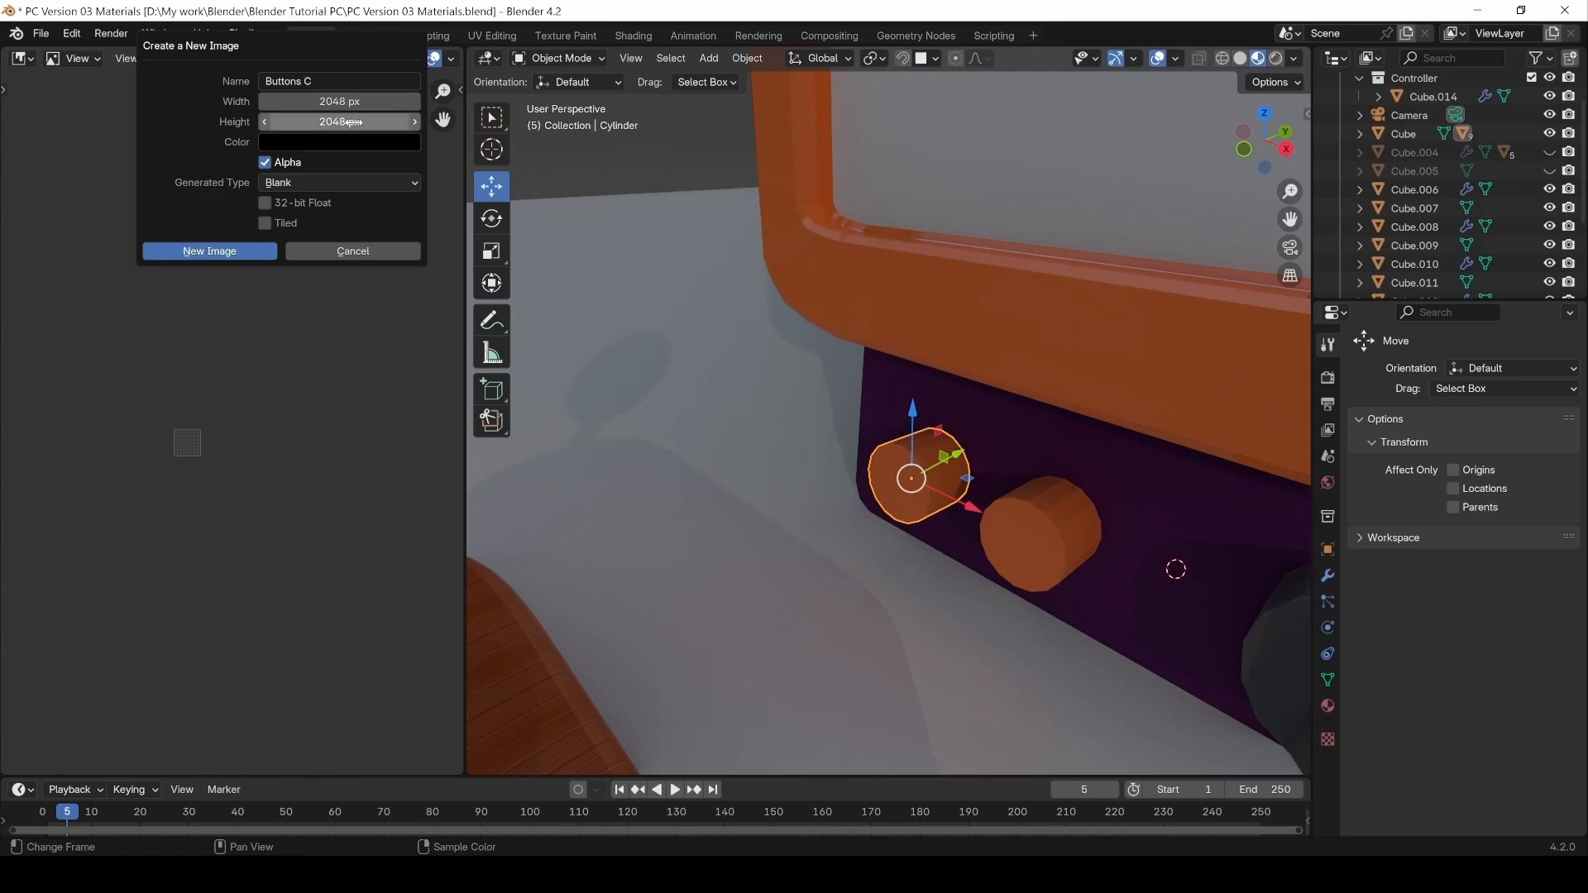
{"action": "left_click", "coordinate": [223, 250]}
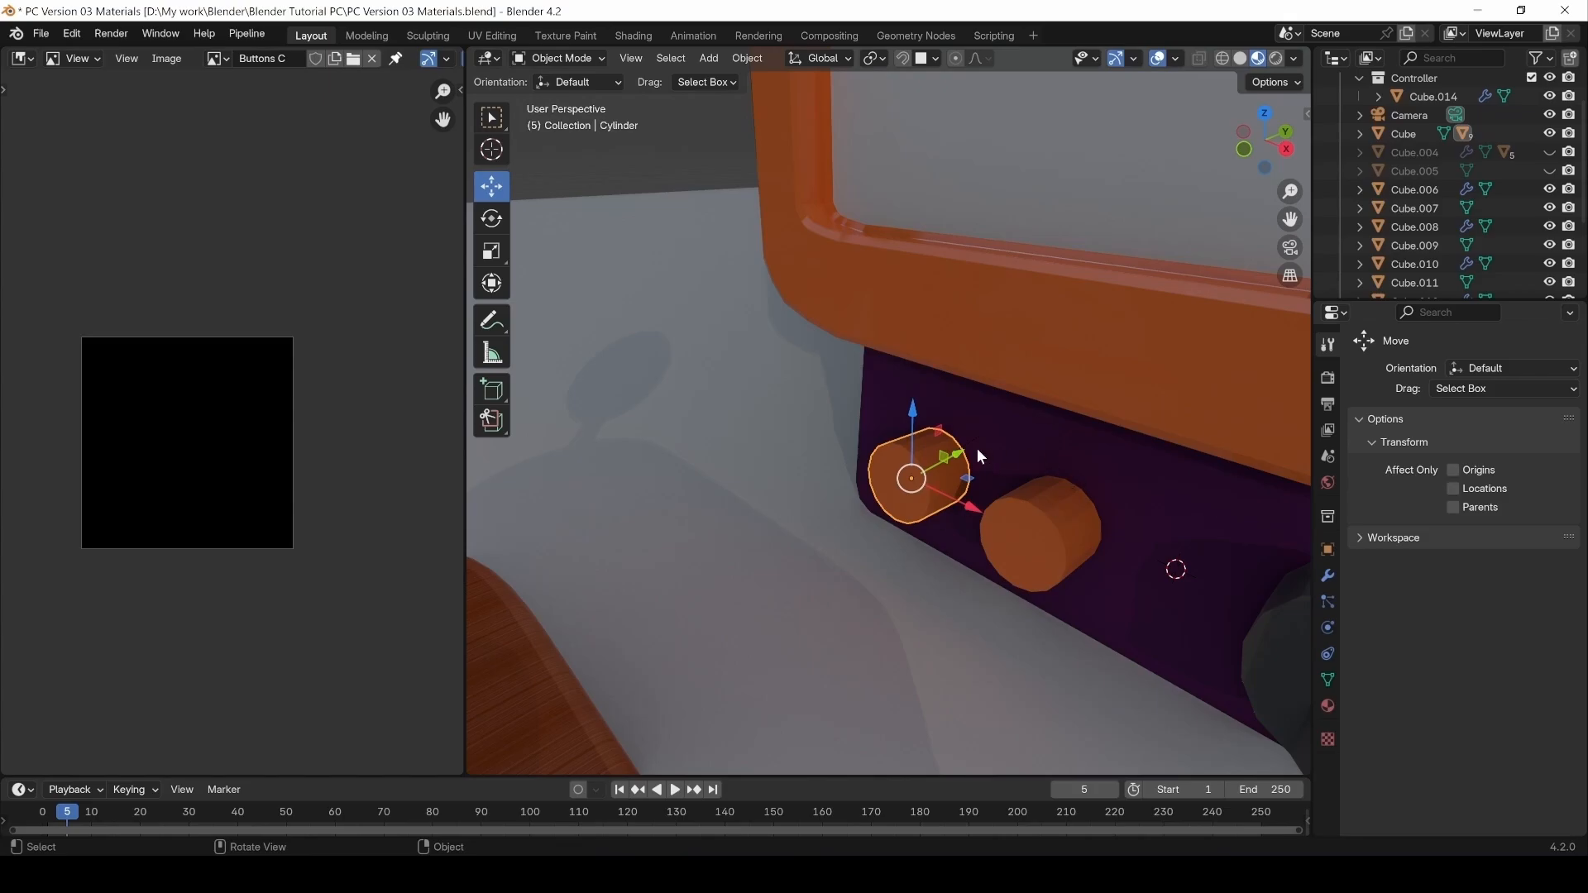
Save the new image as Buttons C.png in the Blender Tutorial PC folder.
{"action": "left_click", "coordinate": [558, 58]}
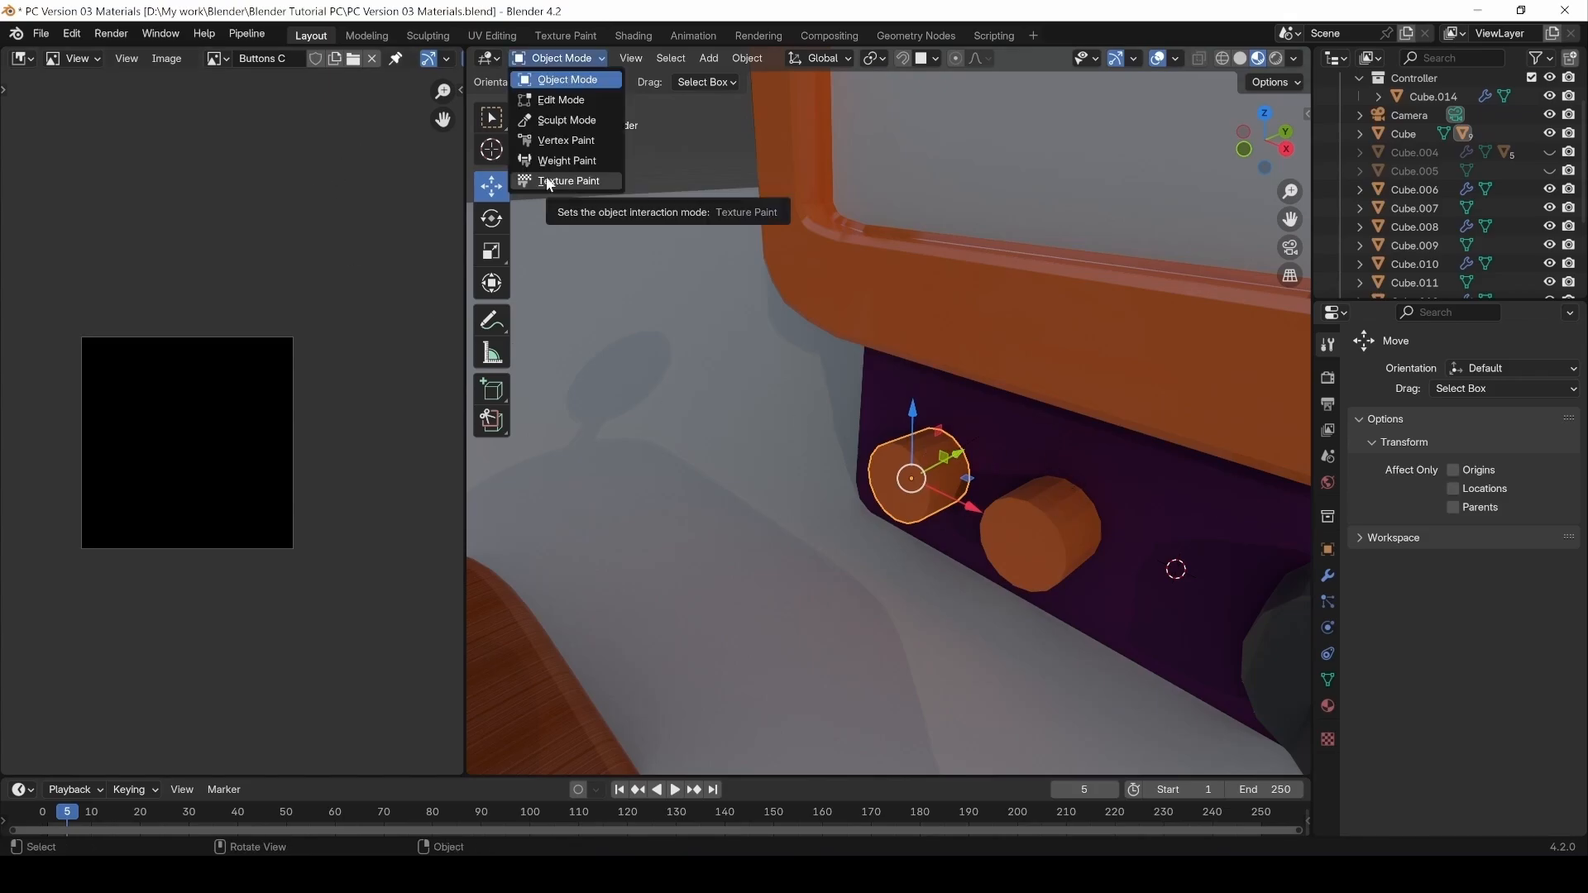
{"action": "left_click", "coordinate": [166, 58]}
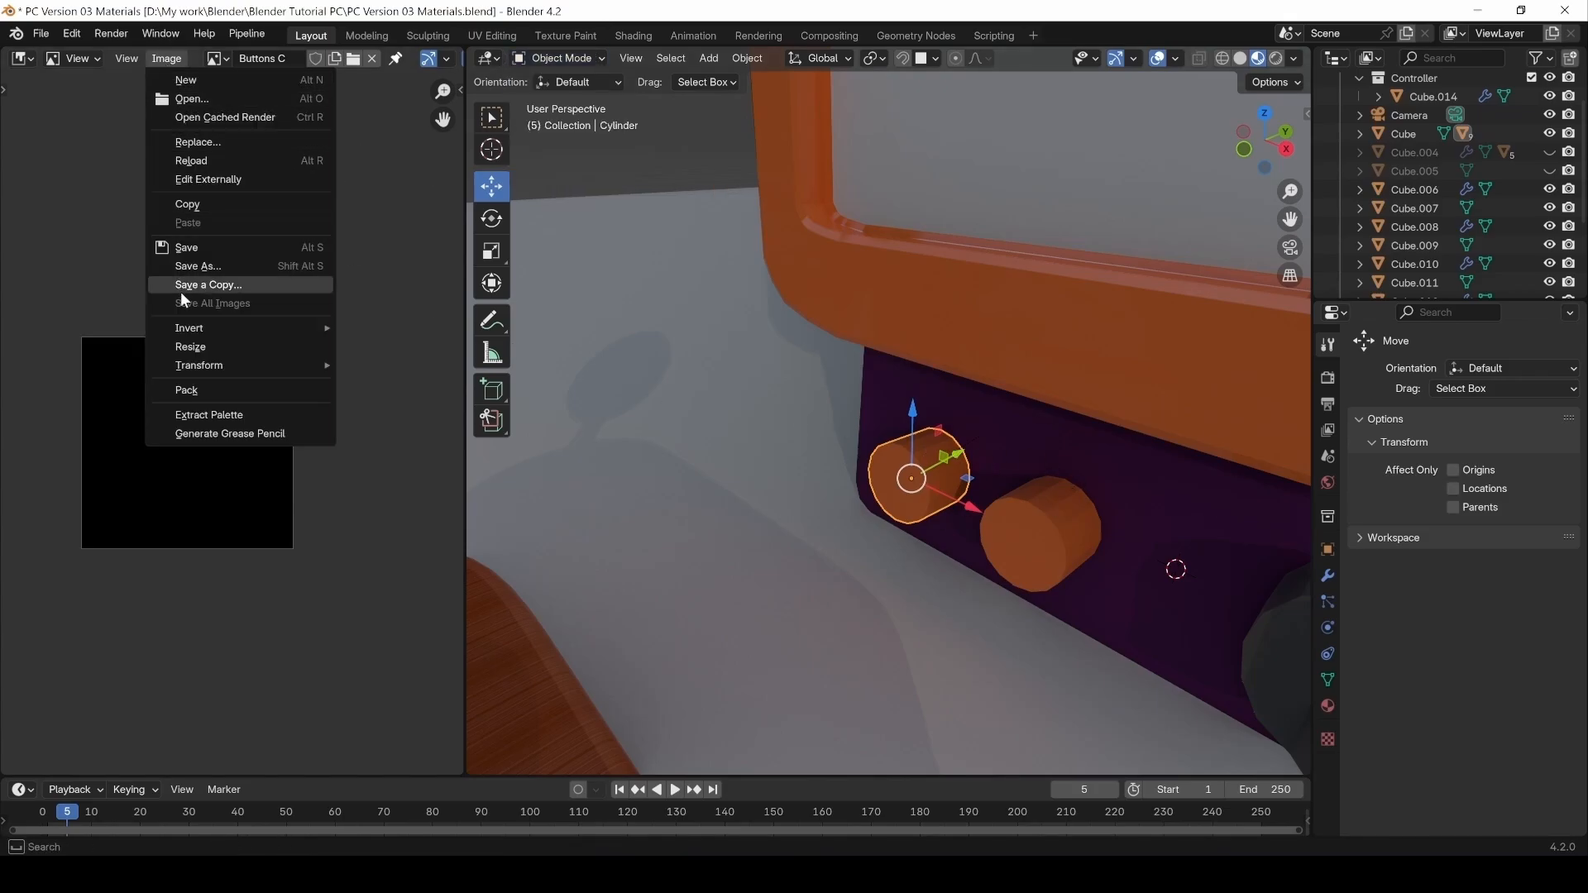
{"action": "left_click", "coordinate": [206, 266]}
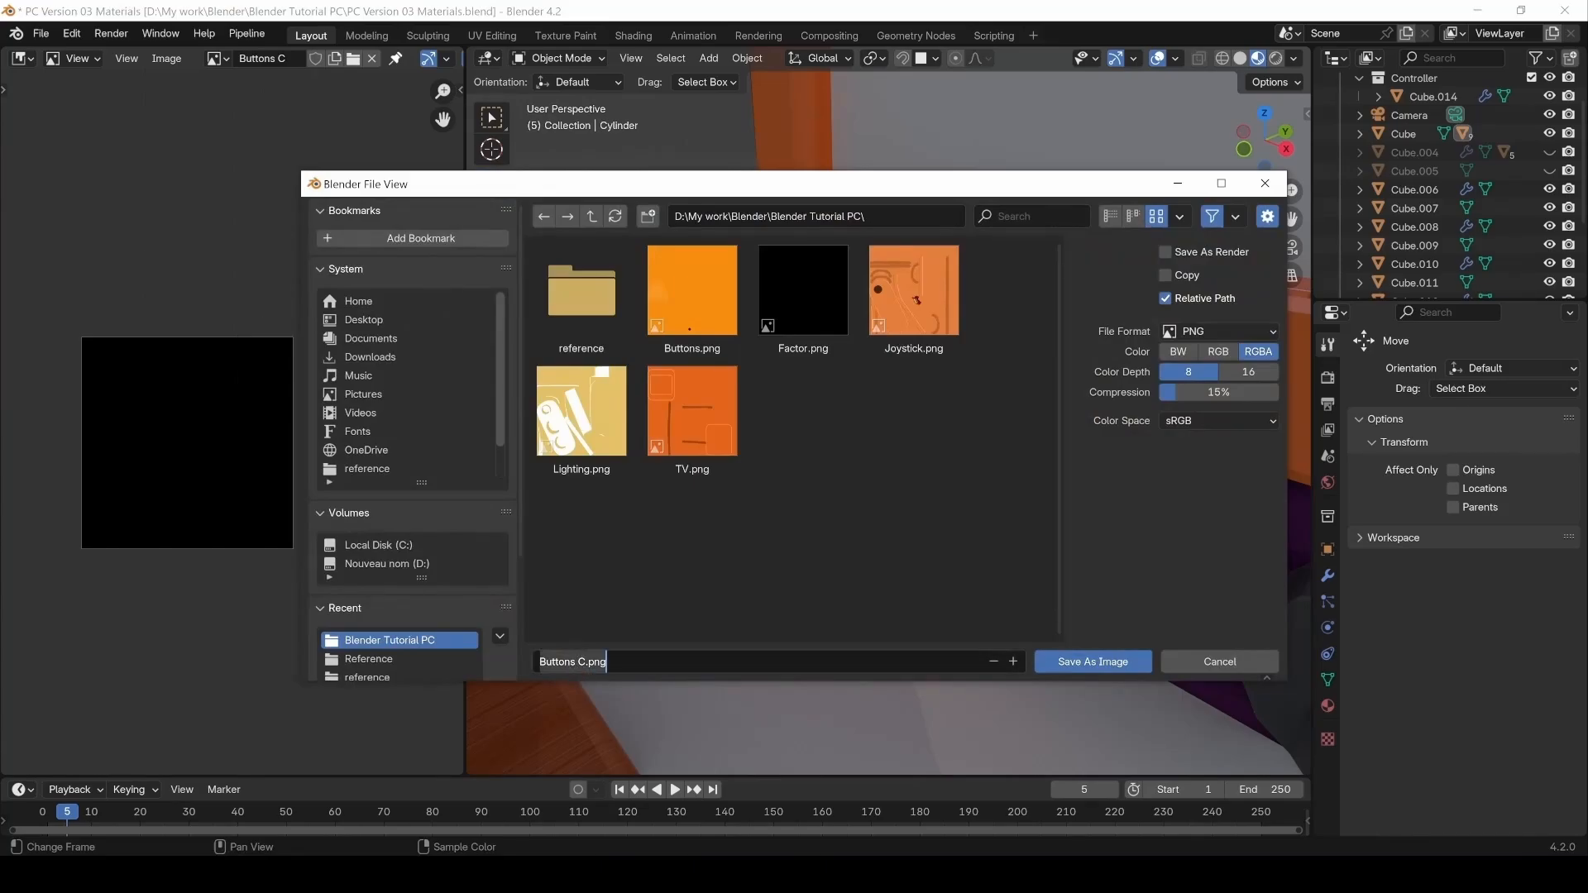
{"action": "left_click", "coordinate": [1107, 663]}
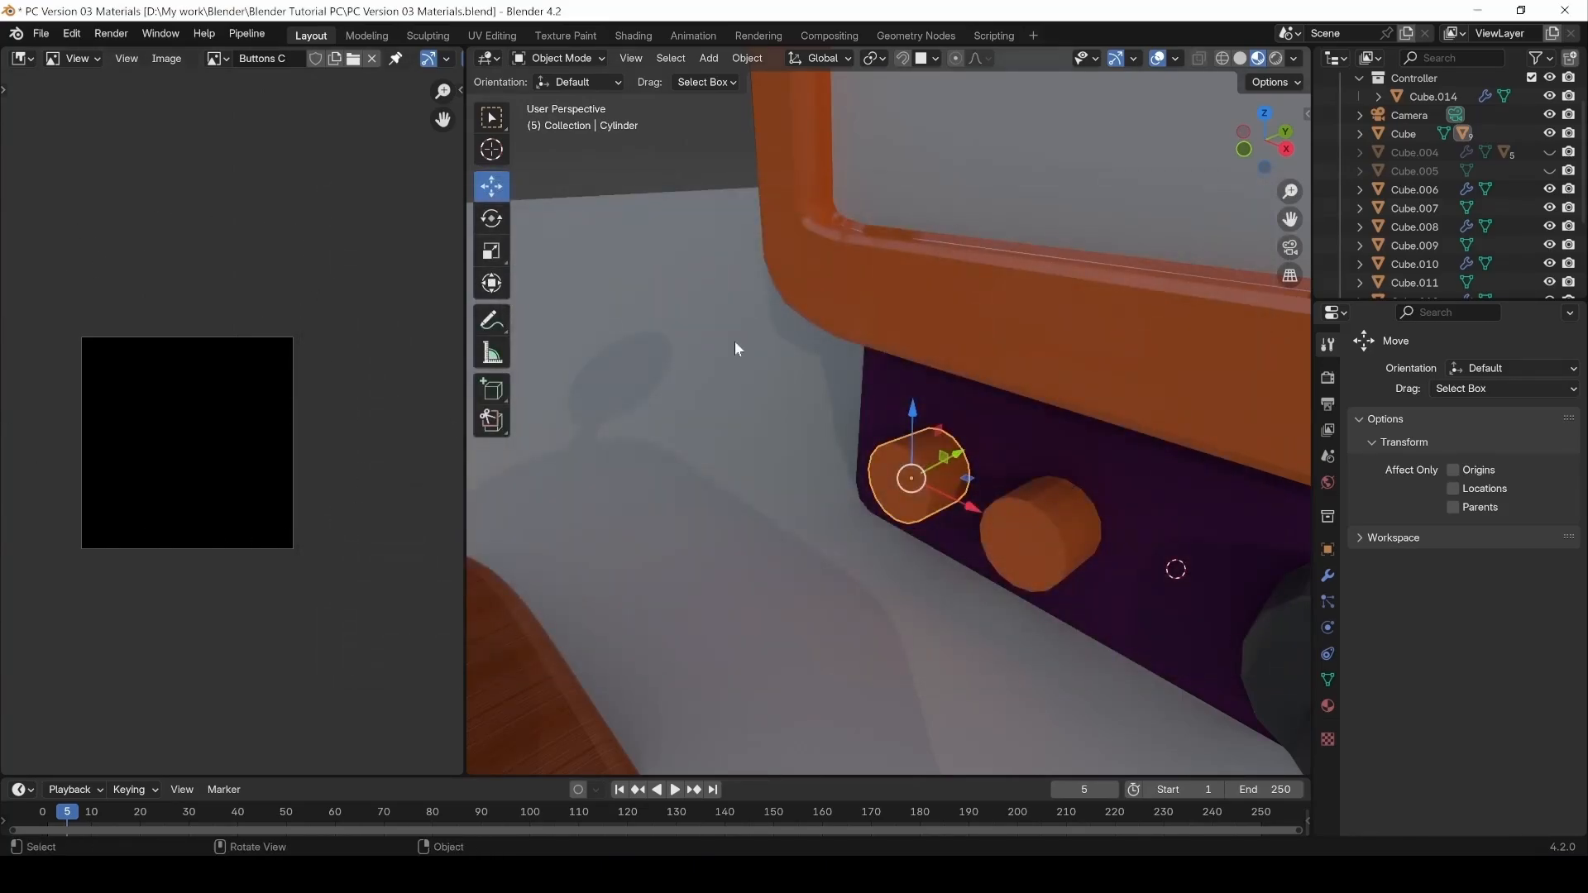
Put the selected knob into Texture Paint mode and show its material nodes in the Shader Editor.
{"action": "left_click", "coordinate": [559, 58]}
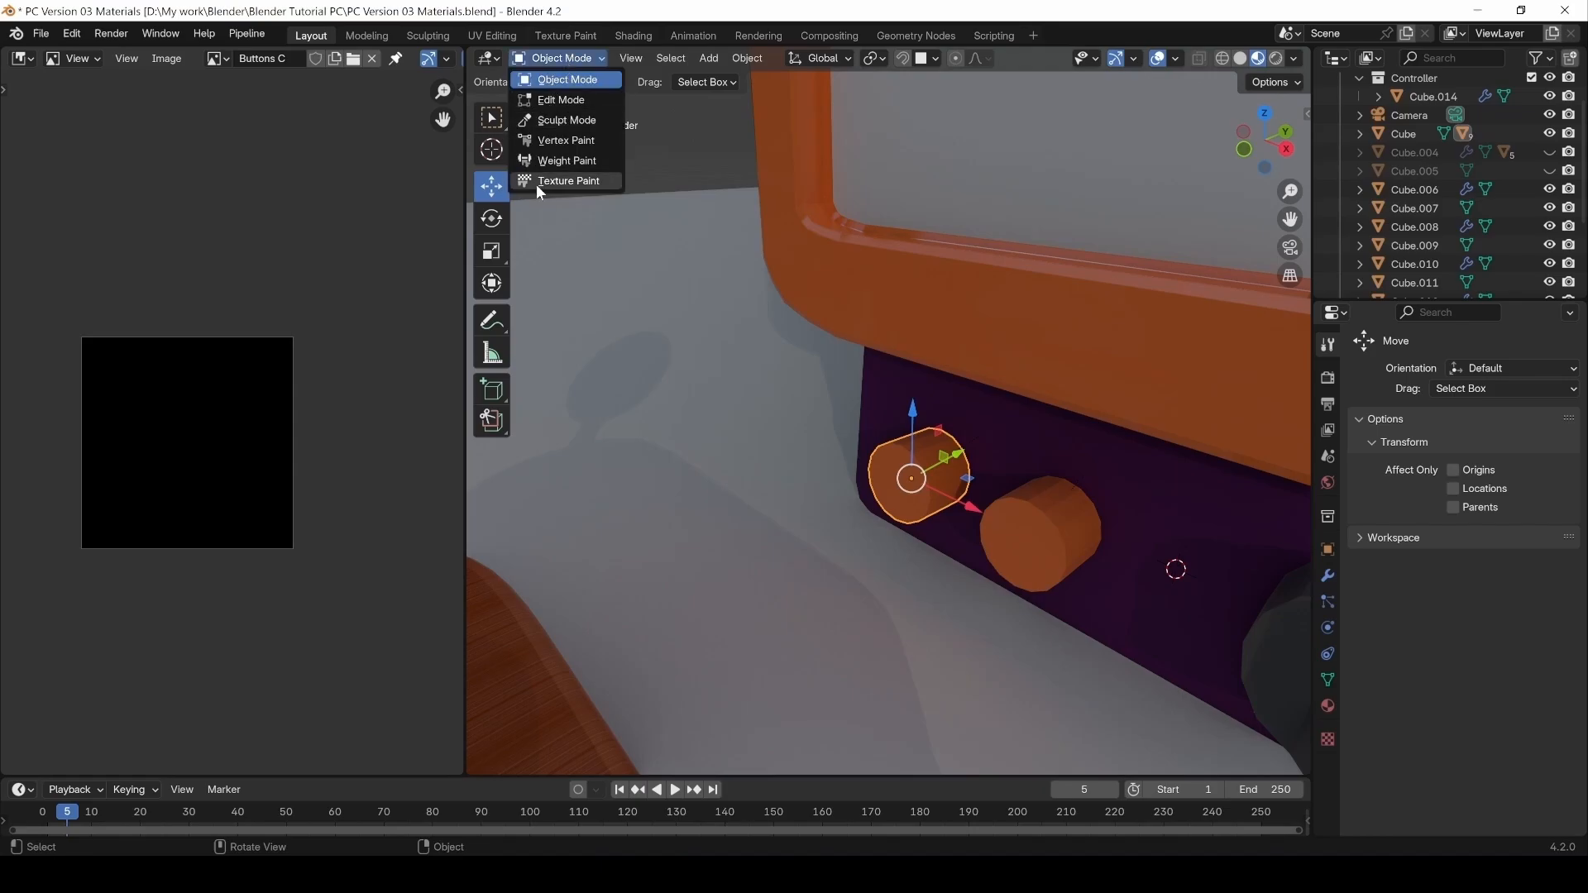
{"action": "left_click", "coordinate": [576, 183]}
{"action": "left_click", "coordinate": [22, 58]}
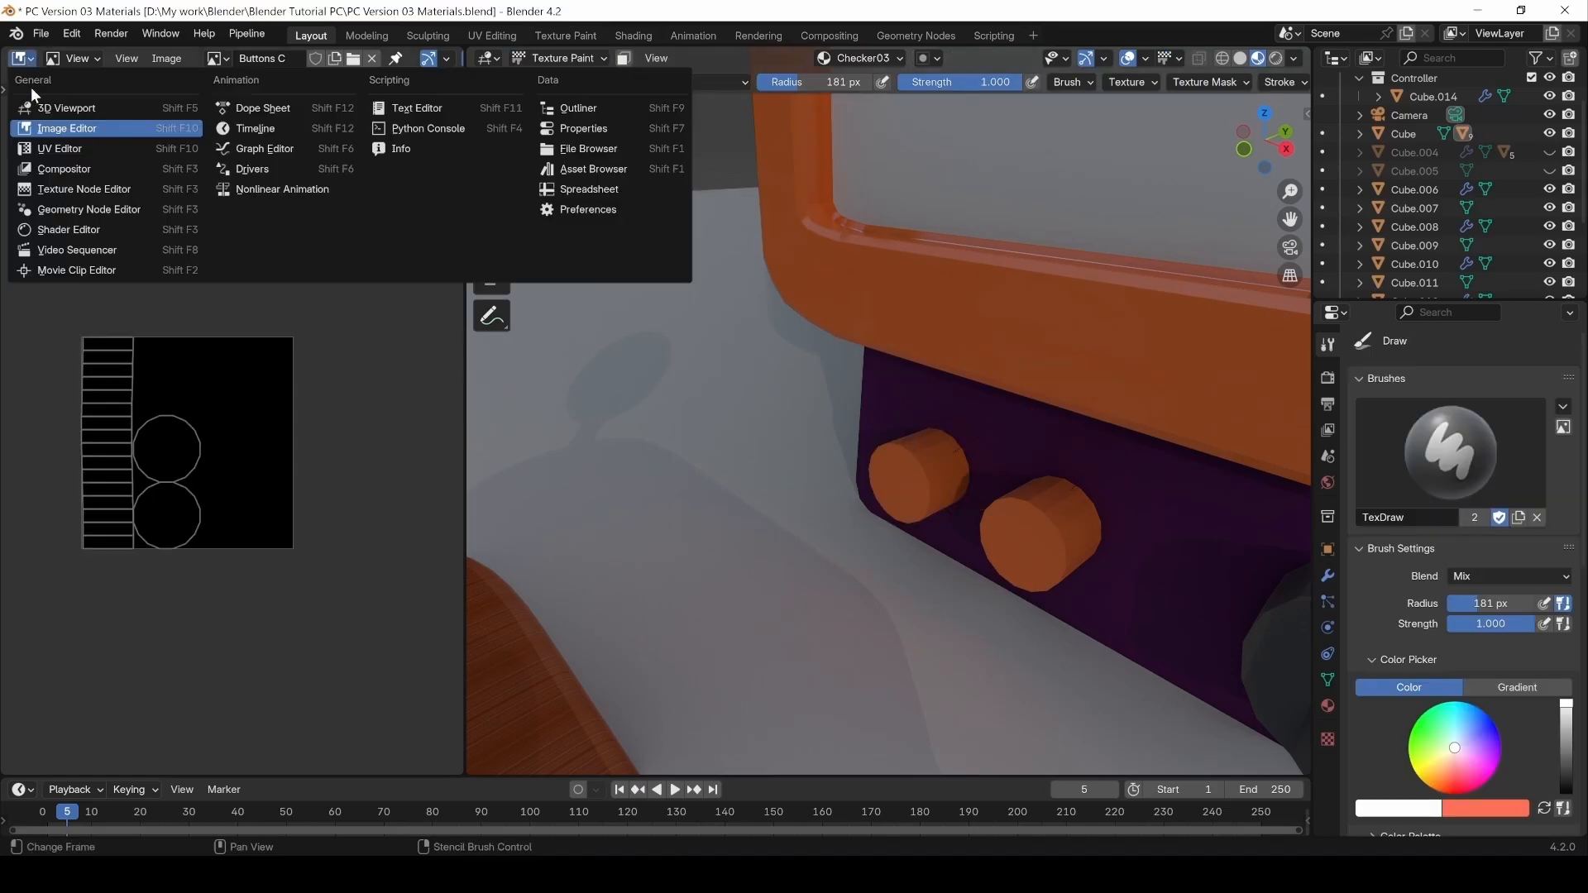
{"action": "left_click", "coordinate": [63, 227]}
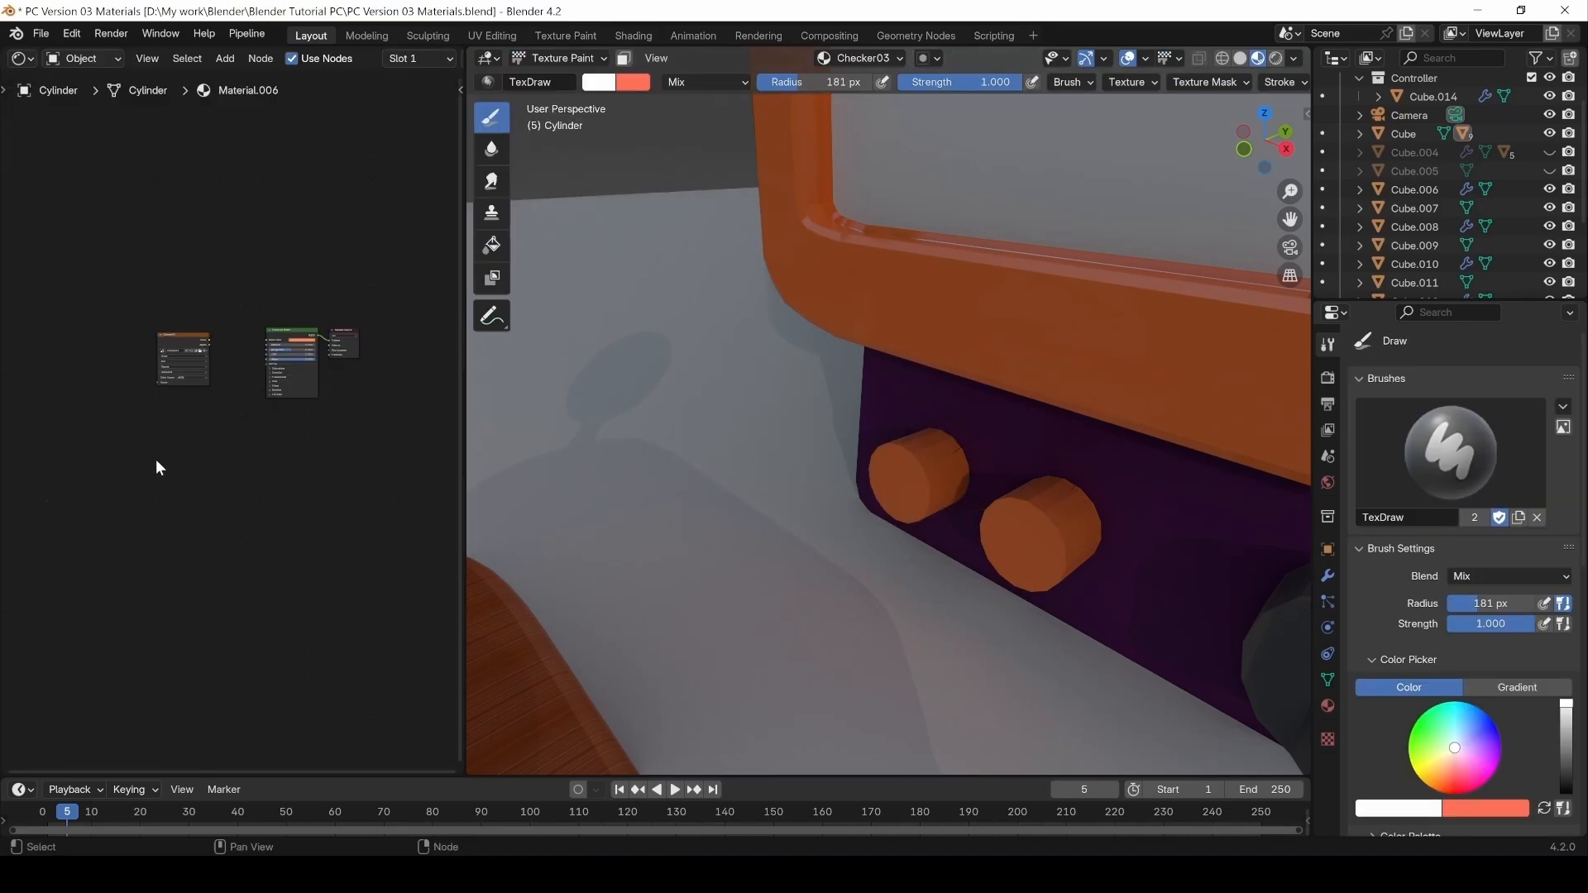
Assign Buttons C to the image texture node and connect its Color output to the Principled BSDF's Base Color.
{"action": "scroll", "coordinate": [177, 356], "scroll_direction": "up", "scroll_amount": 5}
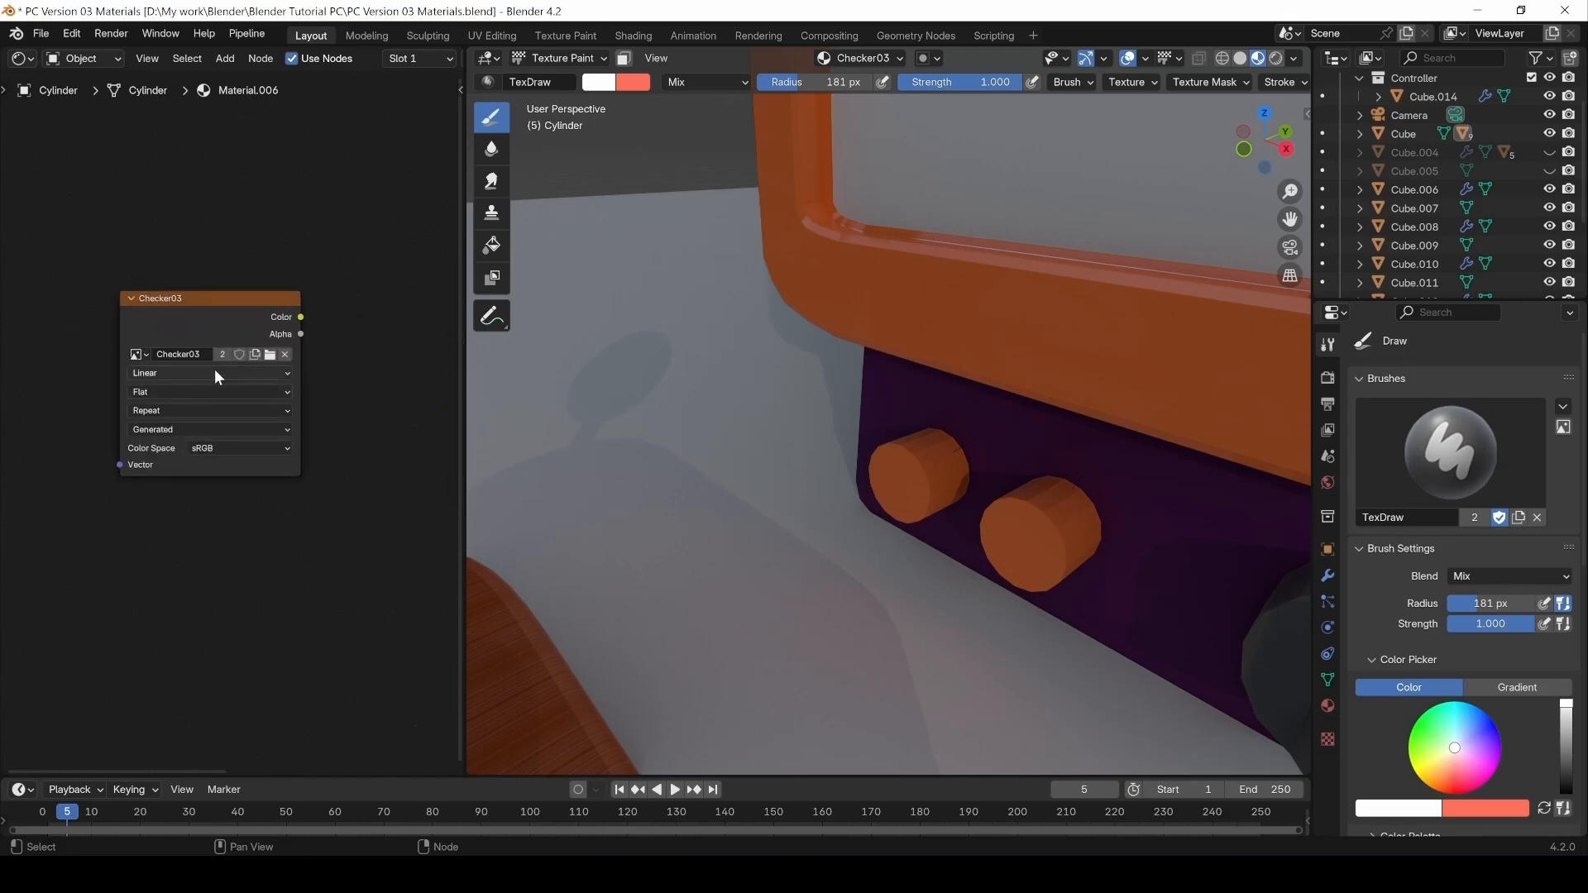
{"action": "left_click", "coordinate": [137, 354]}
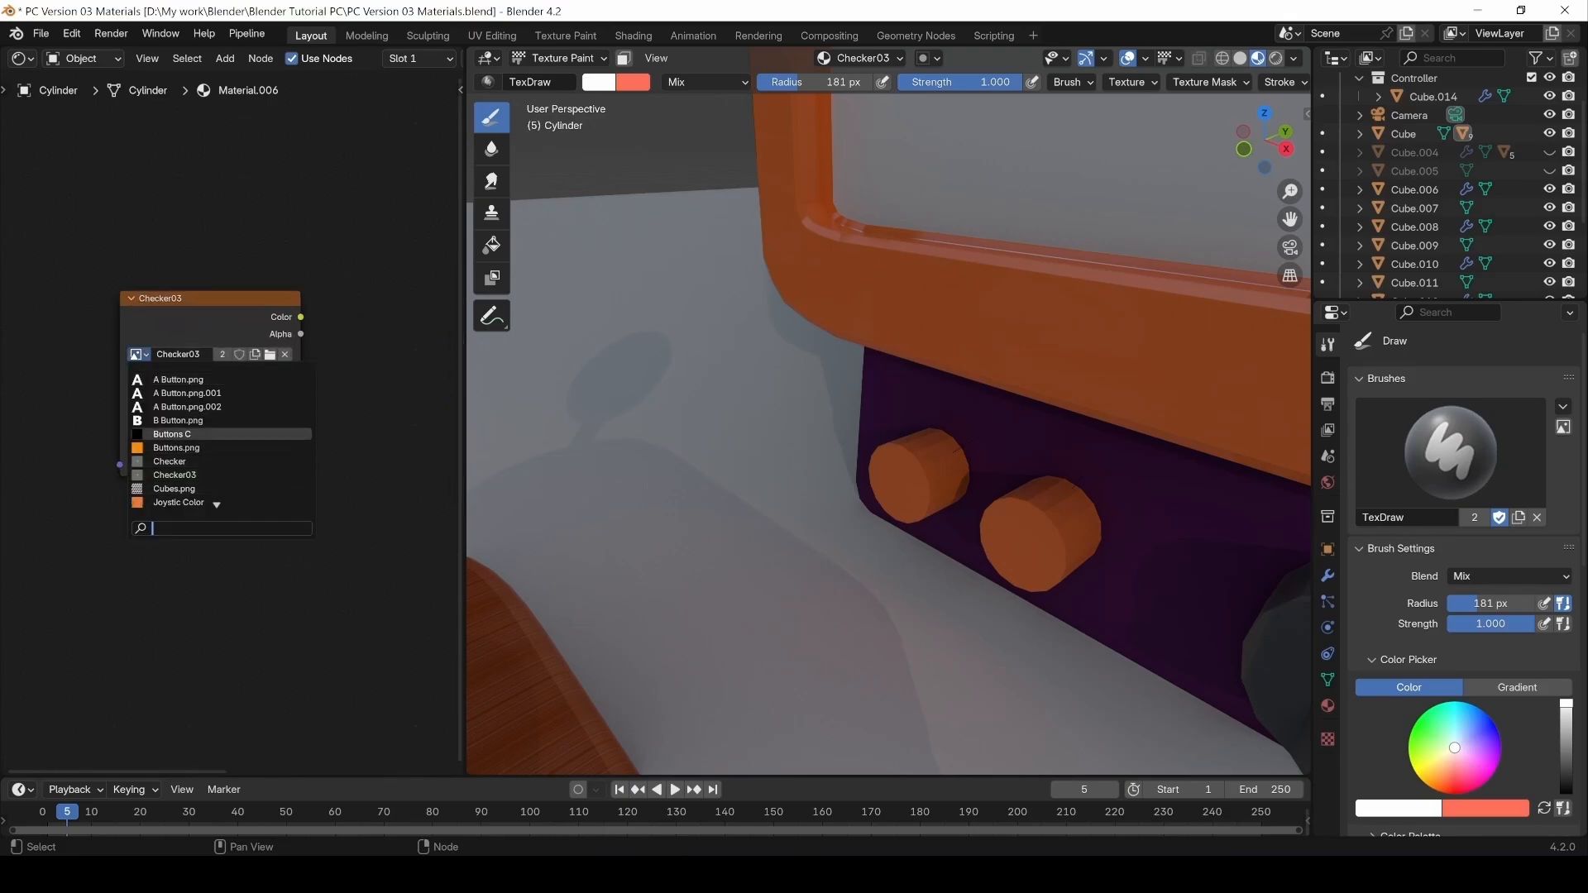
{"action": "left_click", "coordinate": [291, 401]}
{"action": "middle_click_drag", "start_coordinate": [290, 400], "coordinate": [96, 415]}
{"action": "left_click_drag", "start_coordinate": [106, 332], "coordinate": [304, 332]}
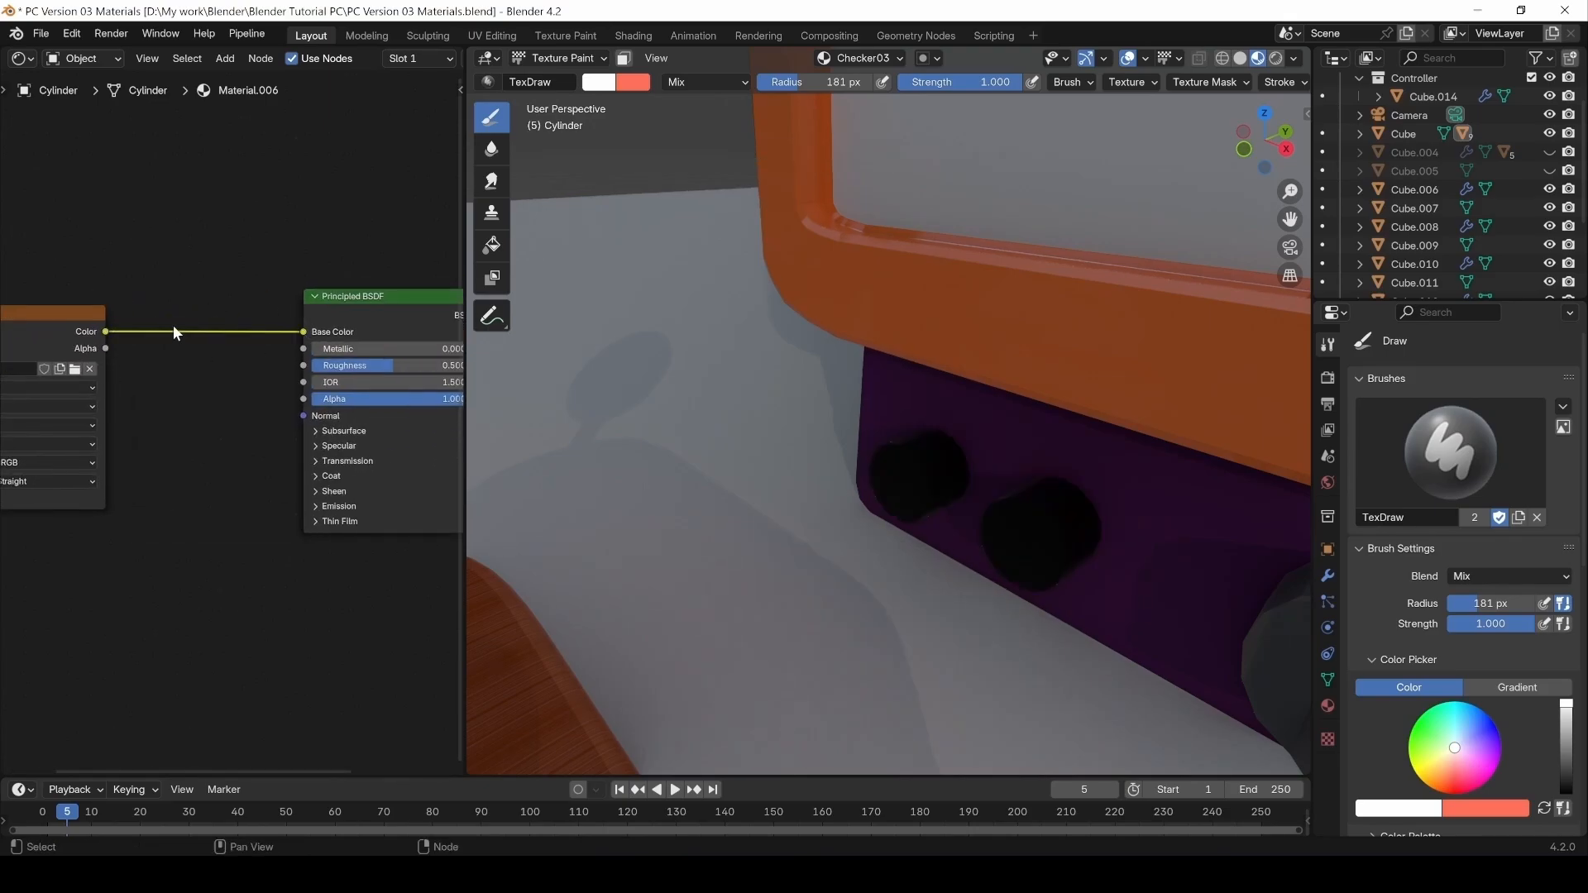
{"action": "left_click_drag", "start_coordinate": [89, 325], "coordinate": [188, 354]}
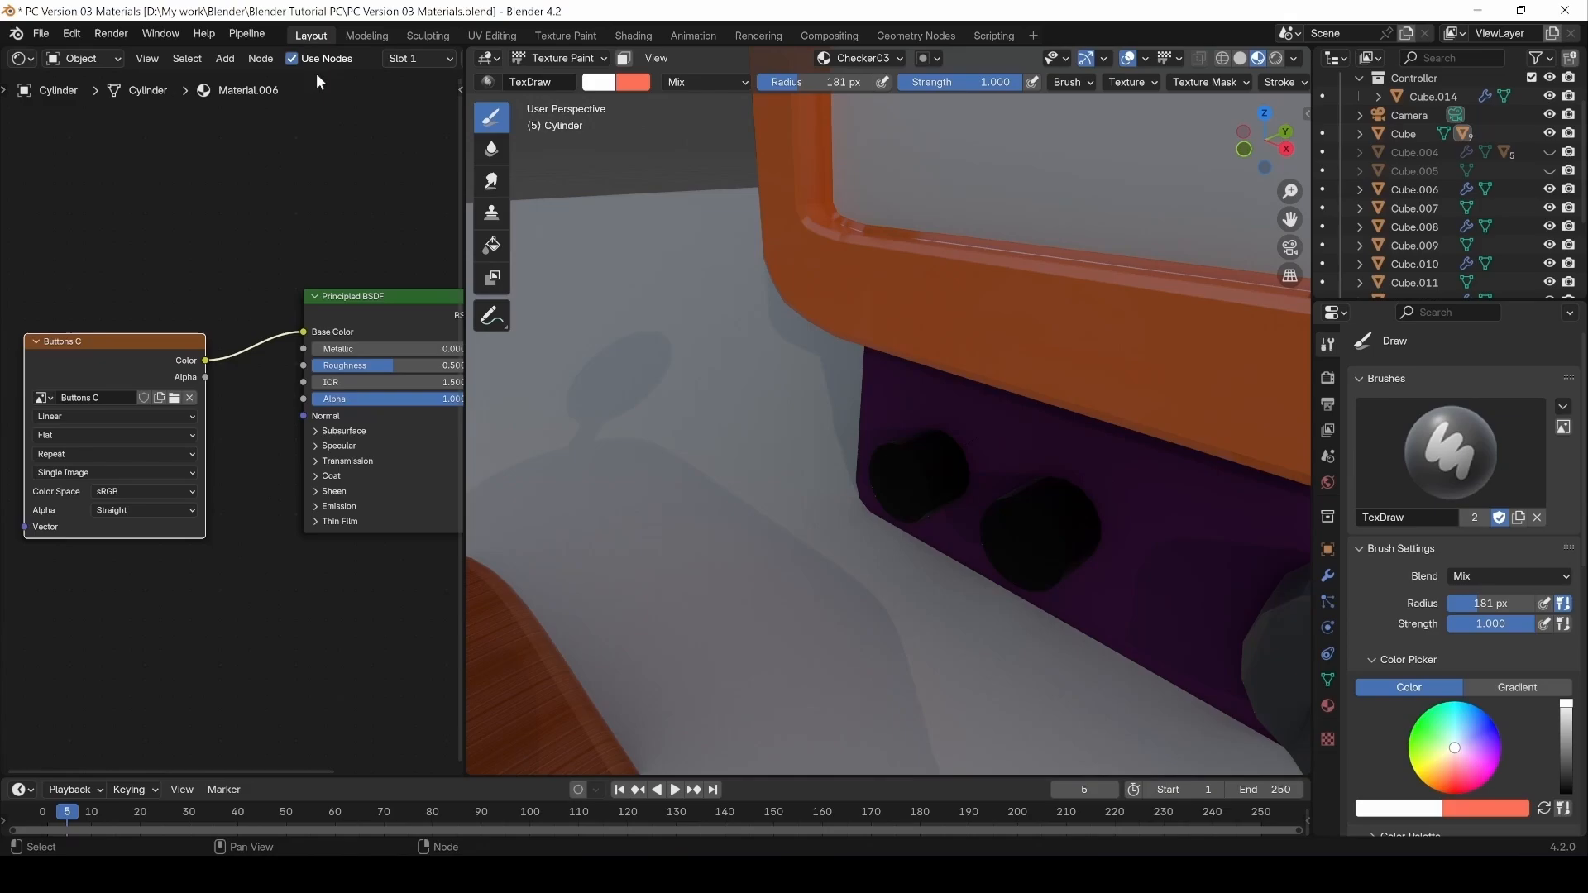
Show Buttons C in the Image Editor in Paint mode and try a brush stroke on it.
{"action": "left_click", "coordinate": [27, 62]}
{"action": "left_click", "coordinate": [76, 132]}
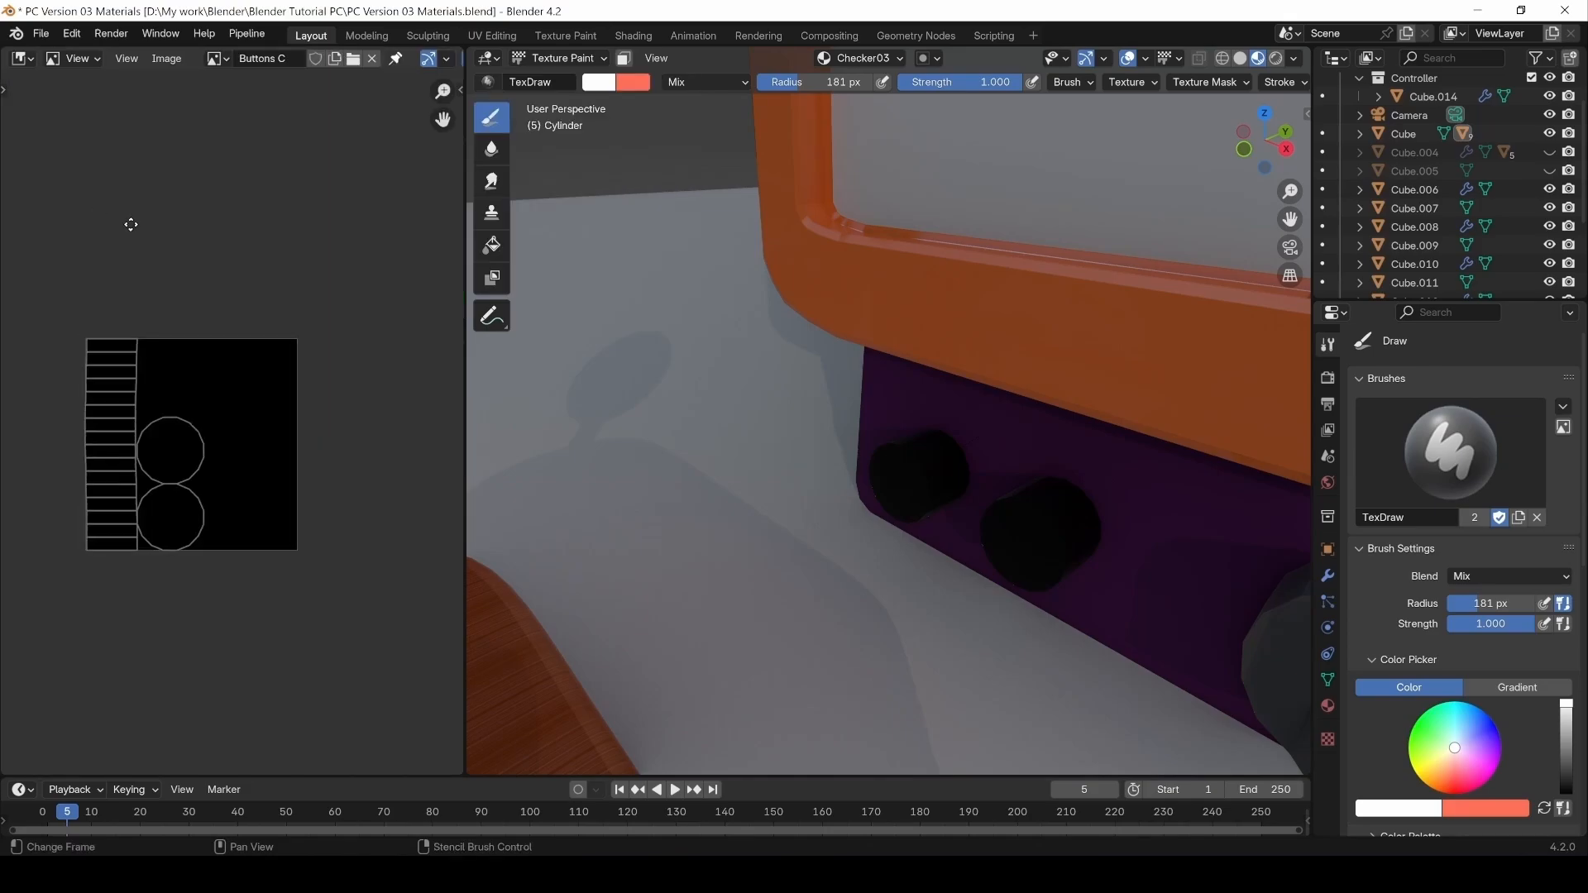
{"action": "left_click", "coordinate": [75, 58]}
{"action": "left_click", "coordinate": [83, 128]}
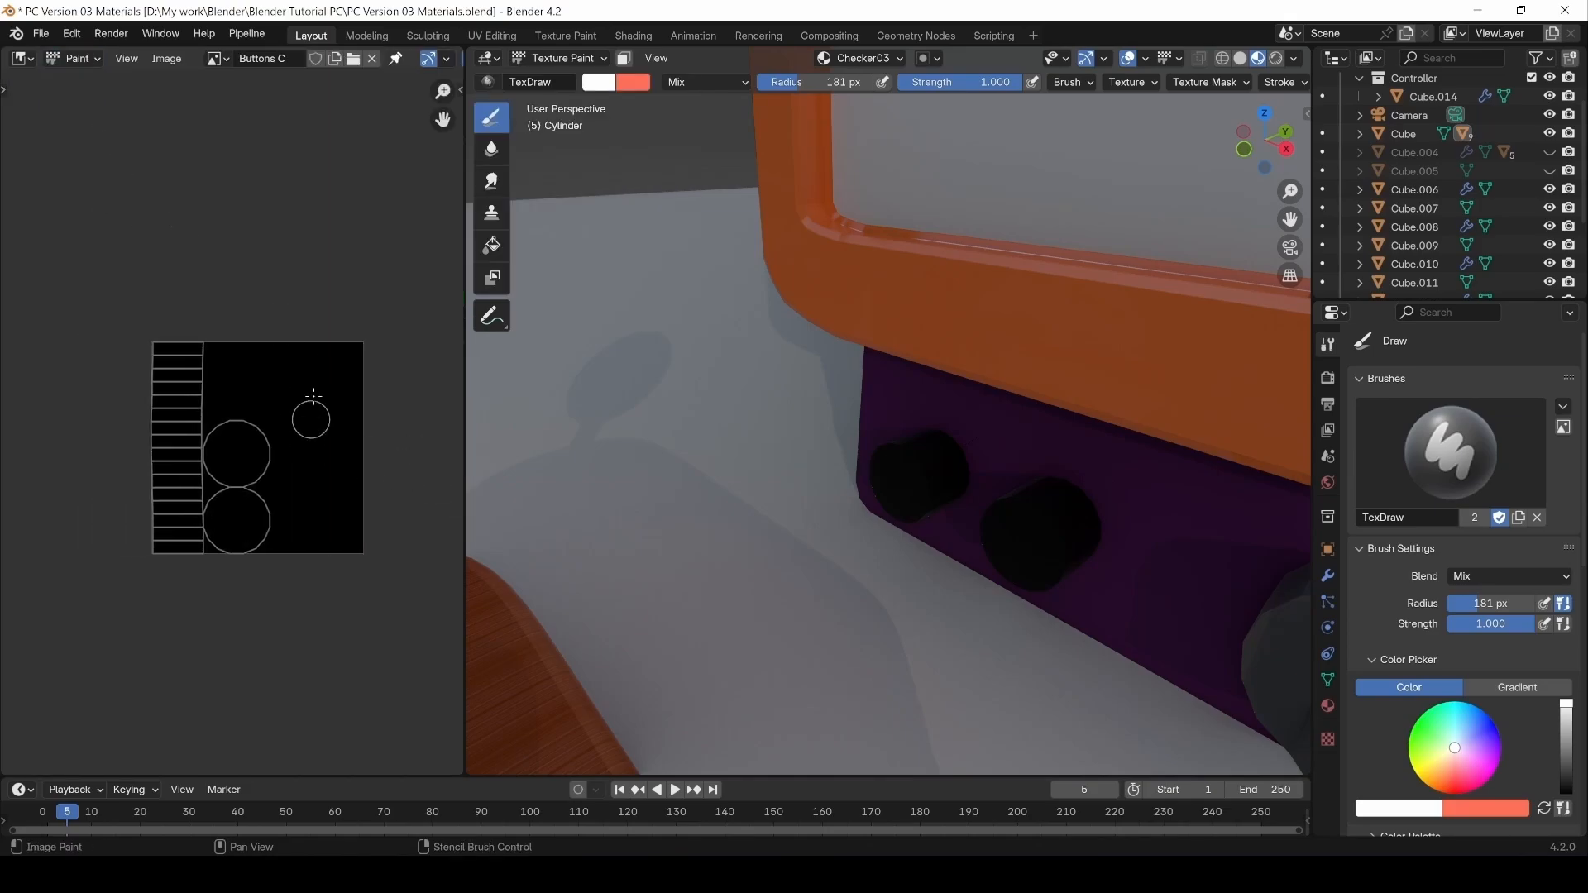
{"action": "left_click_drag", "start_coordinate": [314, 395], "coordinate": [356, 420]}
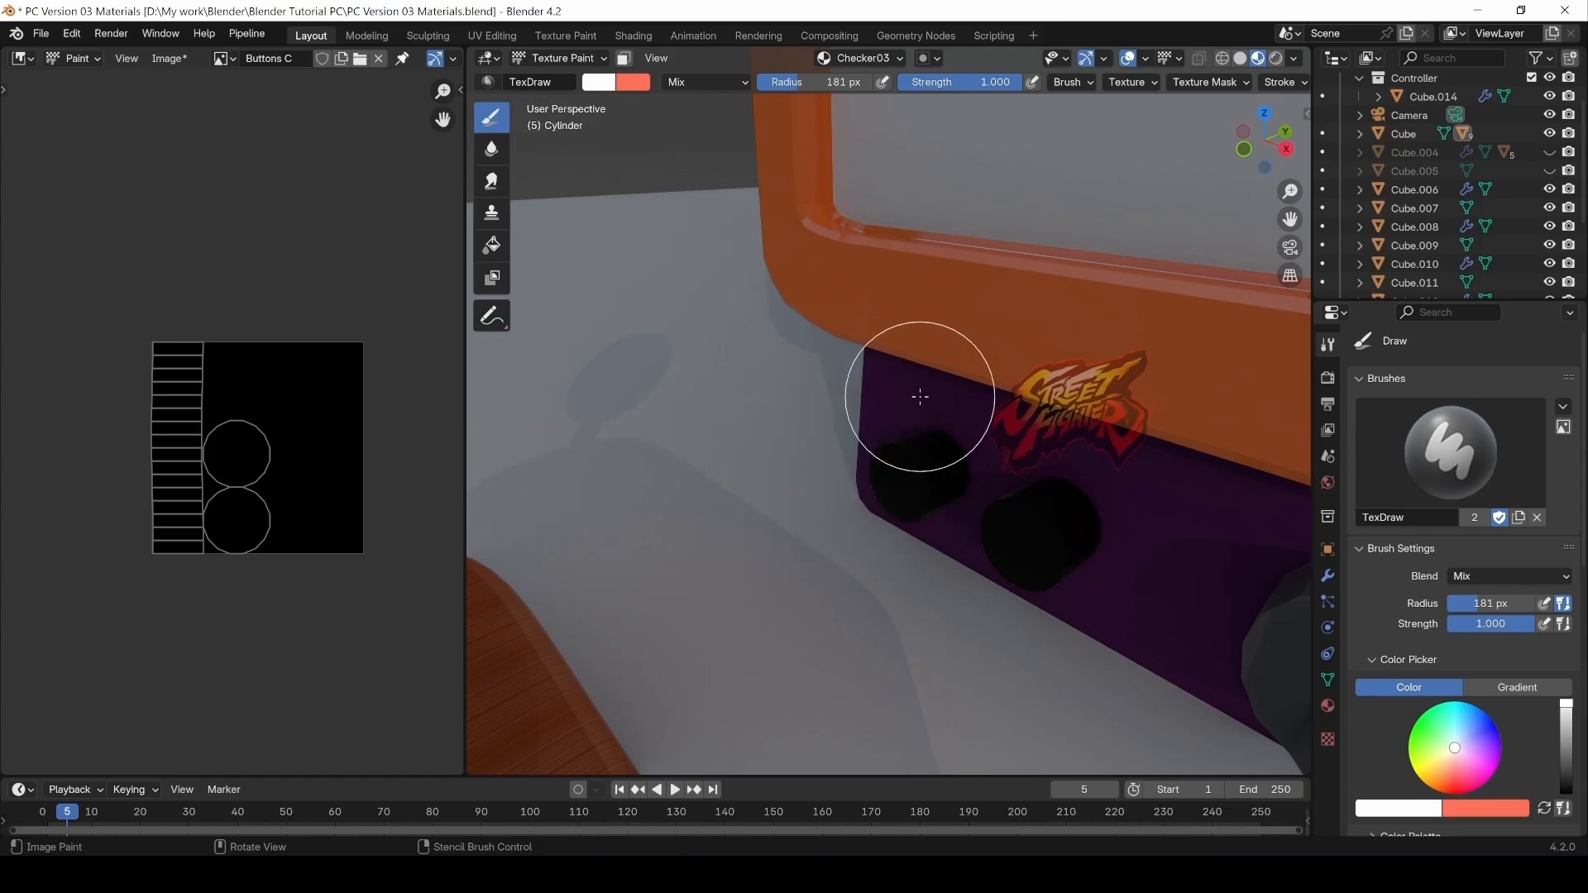
Remove the Street Fighter stencil texture from the TexDraw brush.
{"action": "mouse_move", "coordinate": [992, 551]}
{"action": "middle_mouse_down"}
{"action": "mouse_move", "coordinate": [1043, 538]}
{"action": "mouse_move", "coordinate": [976, 543]}
{"action": "middle_mouse_up"}
{"action": "scroll", "coordinate": [1412, 668], "scroll_direction": "down", "scroll_amount": 6}
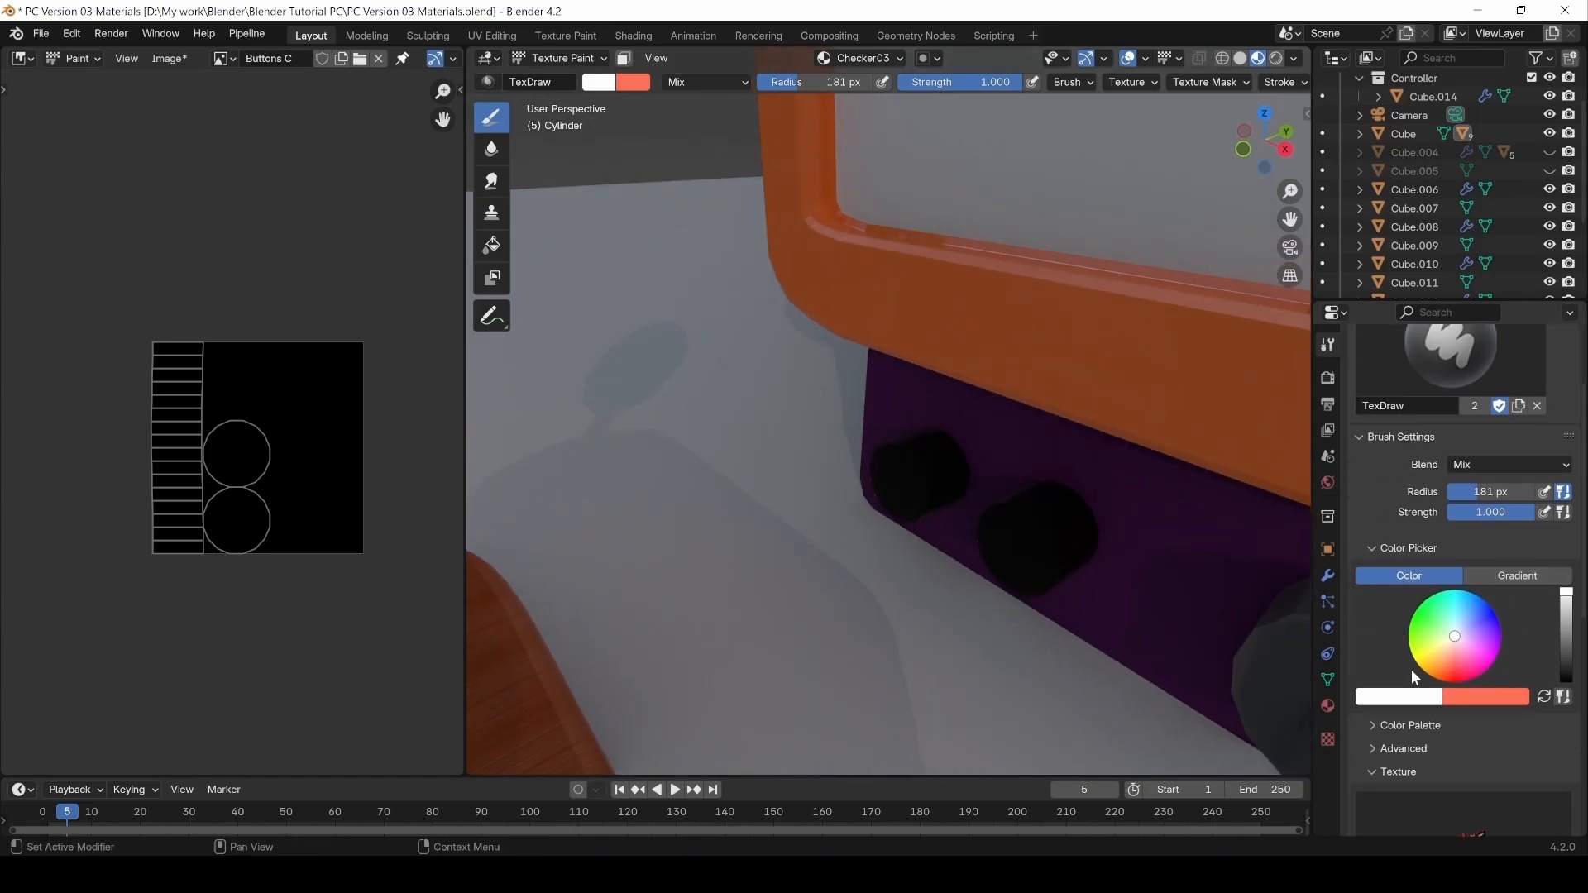
{"action": "left_click", "coordinate": [1543, 761]}
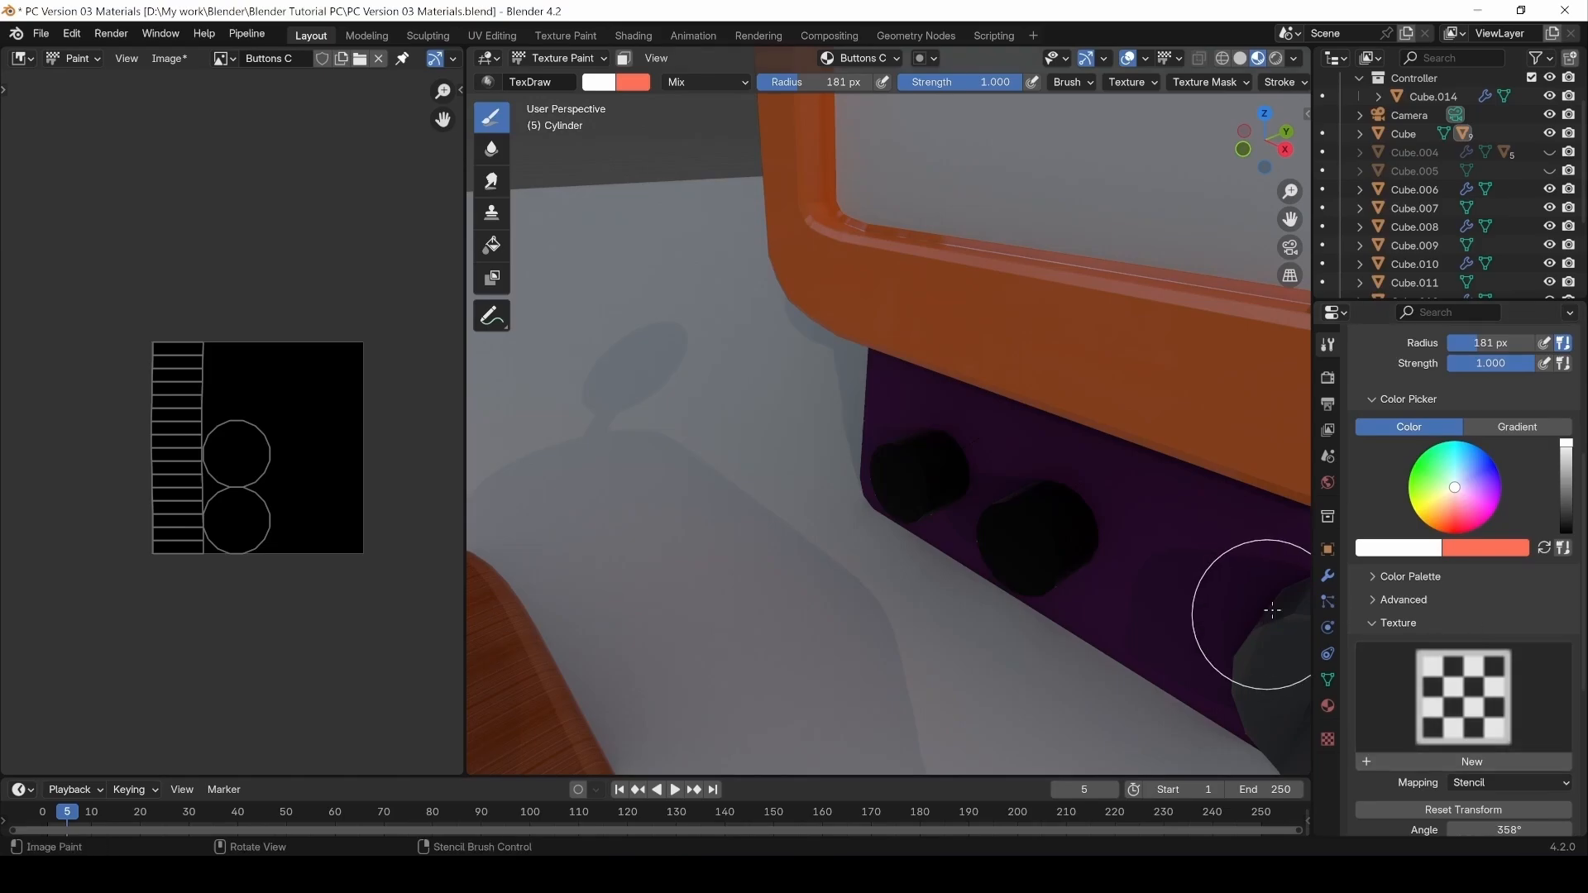
{"action": "left_click", "coordinate": [1328, 739]}
{"action": "left_click", "coordinate": [1328, 344]}
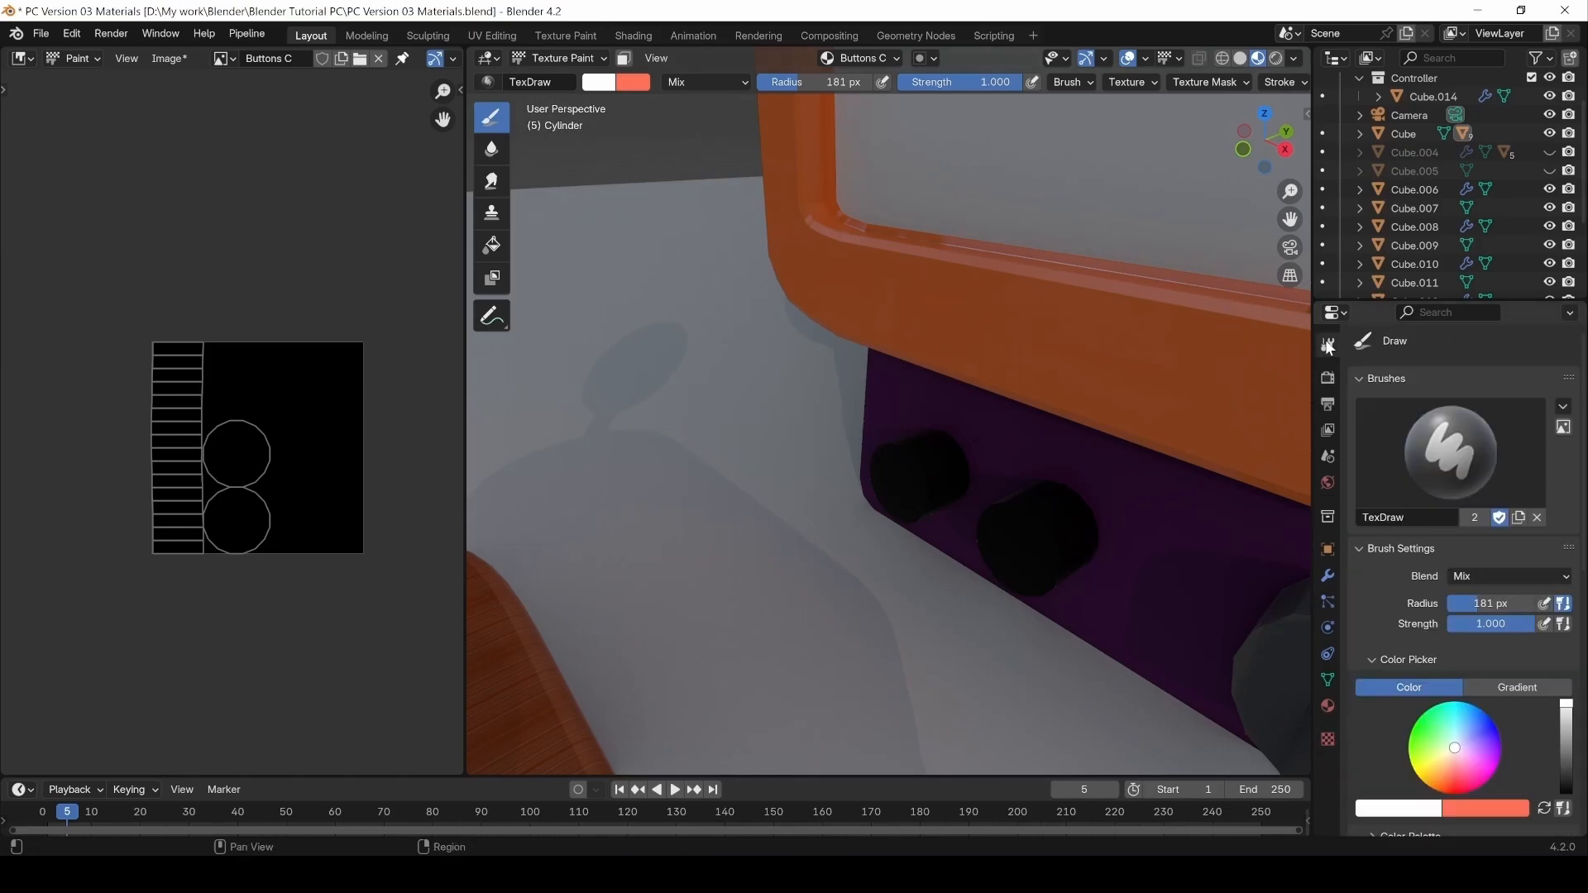
Try white brush strokes on the Buttons C image and undo them.
{"action": "mouse_move", "coordinate": [290, 353]}
{"action": "left_mouse_down"}
{"action": "mouse_move", "coordinate": [319, 343]}
{"action": "mouse_move", "coordinate": [369, 375]}
{"action": "mouse_move", "coordinate": [302, 369]}
{"action": "mouse_move", "coordinate": [335, 368]}
{"action": "left_mouse_up"}
{"action": "key", "text": "ctrl+z"}
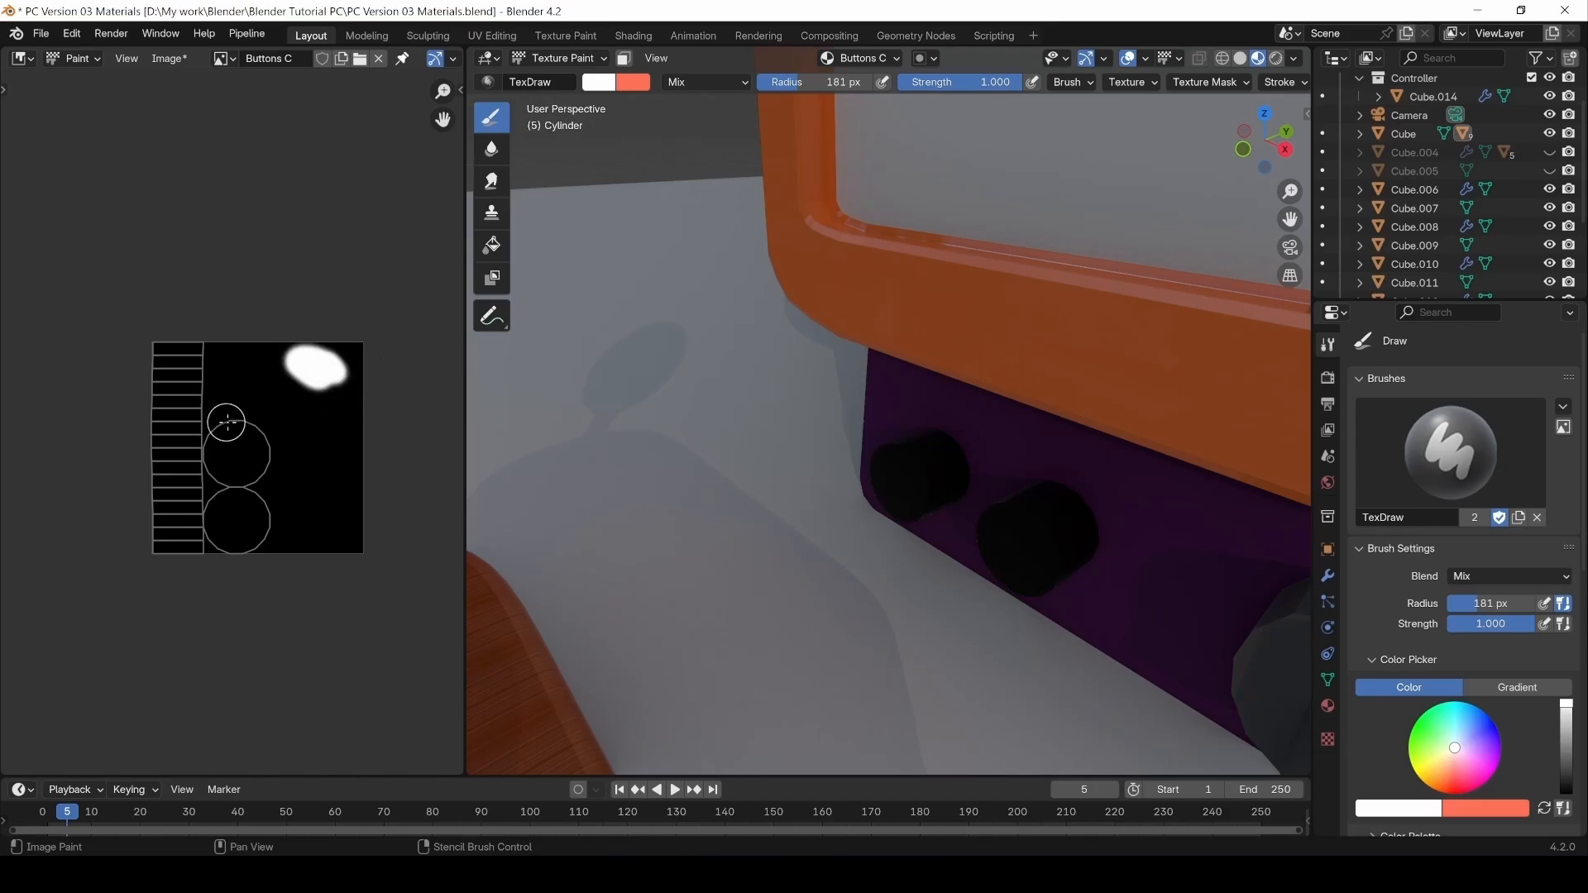
{"action": "key", "text": "ctrl+z"}
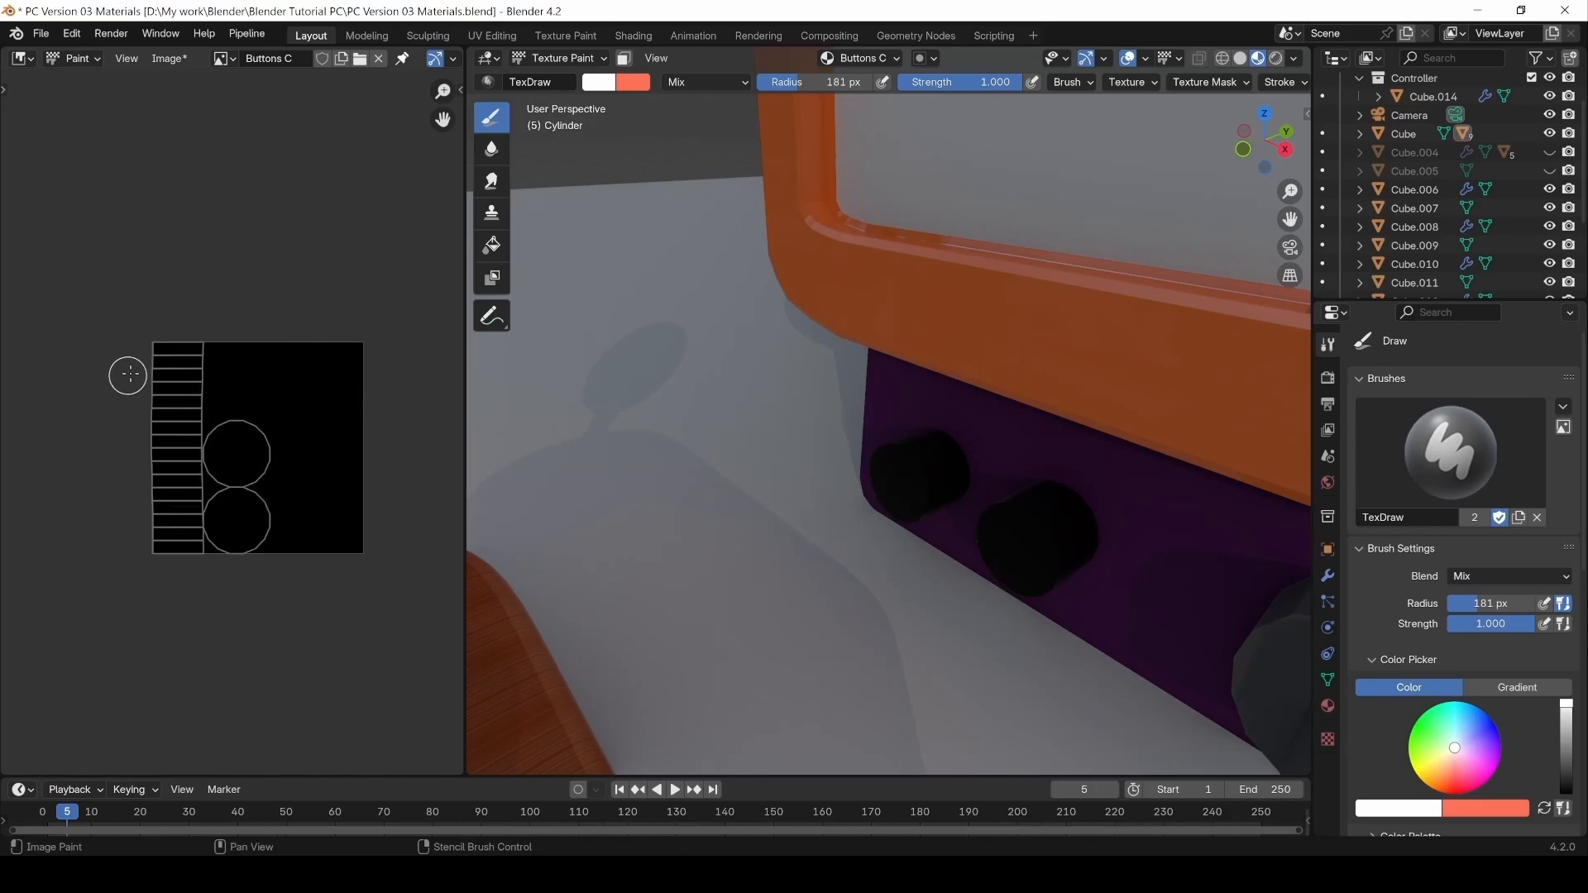
{"action": "left_click_drag", "start_coordinate": [164, 364], "coordinate": [182, 550]}
{"action": "key", "text": "ctrl+z"}
Set the TexDraw brush's primary colour to a saturated orange.
{"action": "middle_click_drag", "start_coordinate": [316, 326], "coordinate": [283, 325]}
{"action": "left_click", "coordinate": [603, 83]}
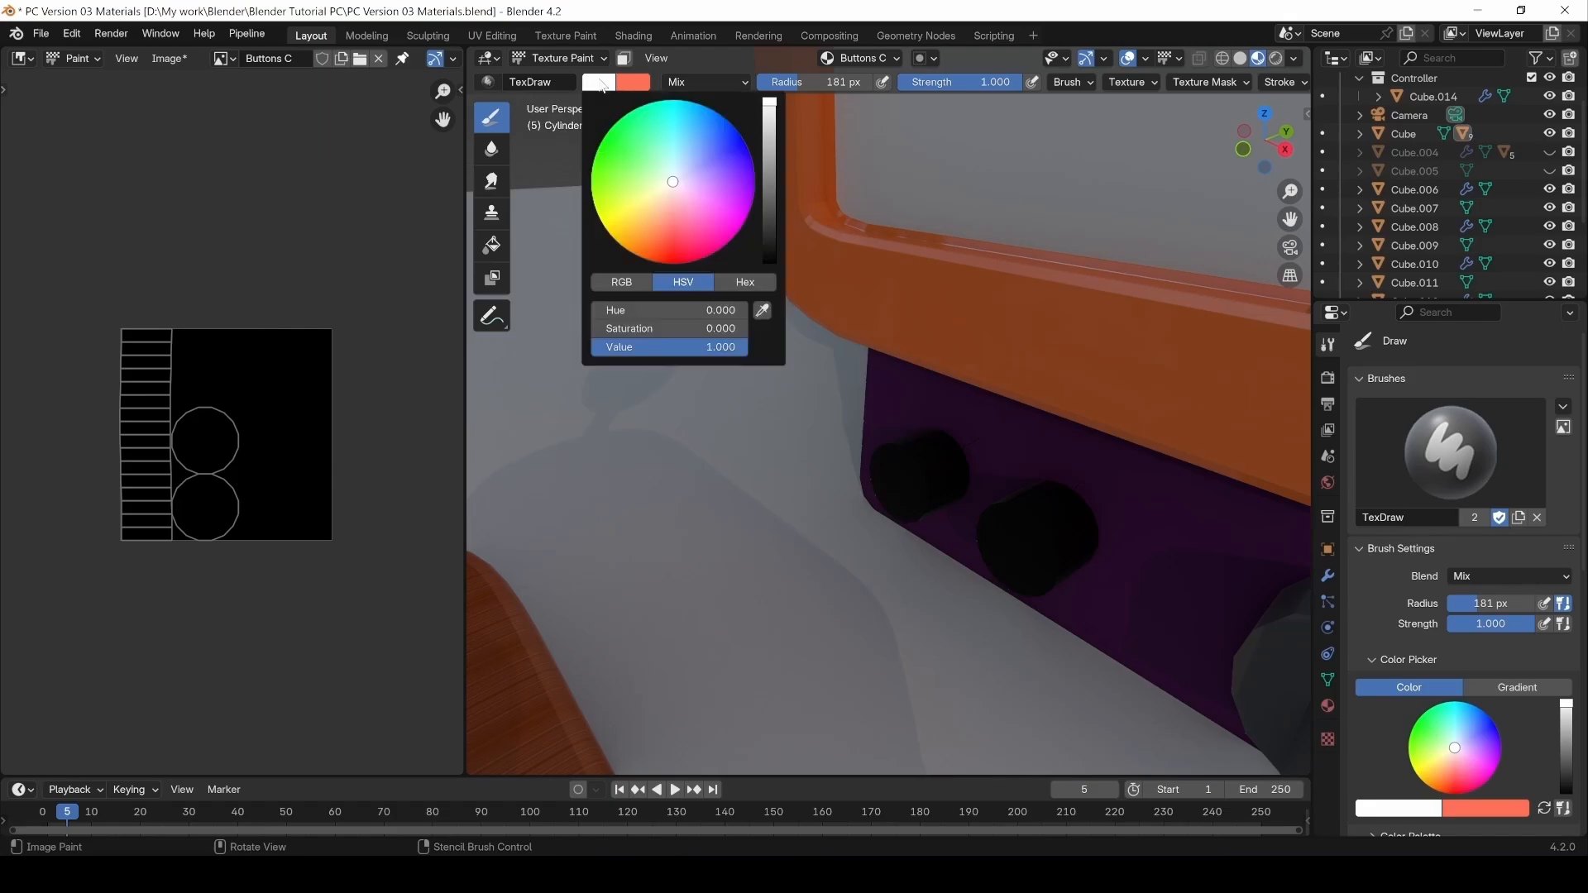
{"action": "left_click", "coordinate": [631, 248]}
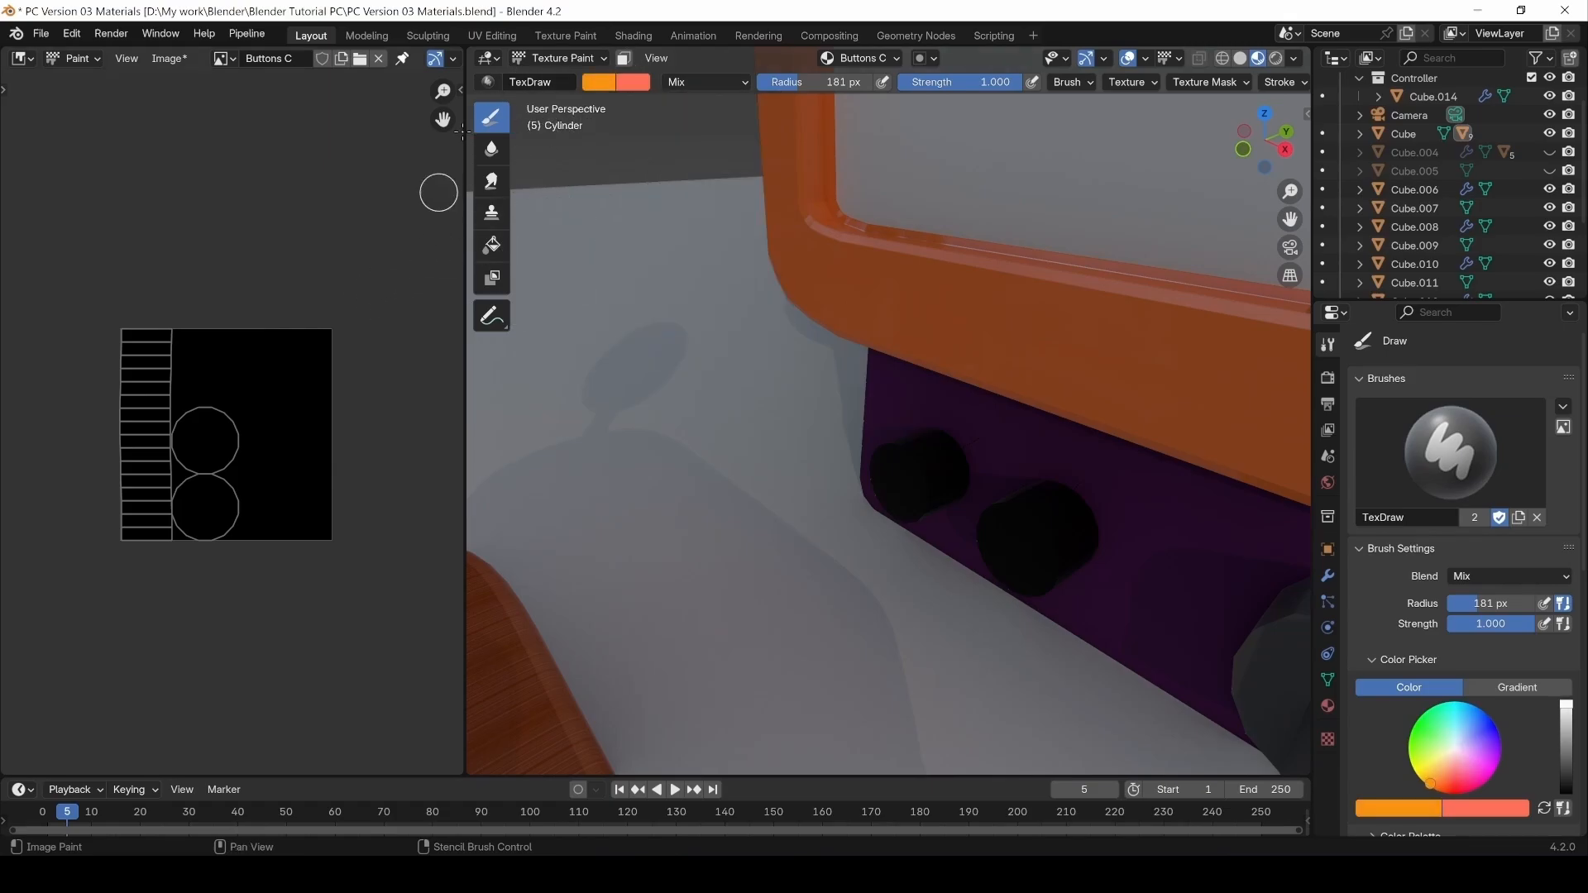
Fill the whole Buttons C image with saturated orange using the Fill tool.
{"action": "left_click", "coordinate": [493, 248]}
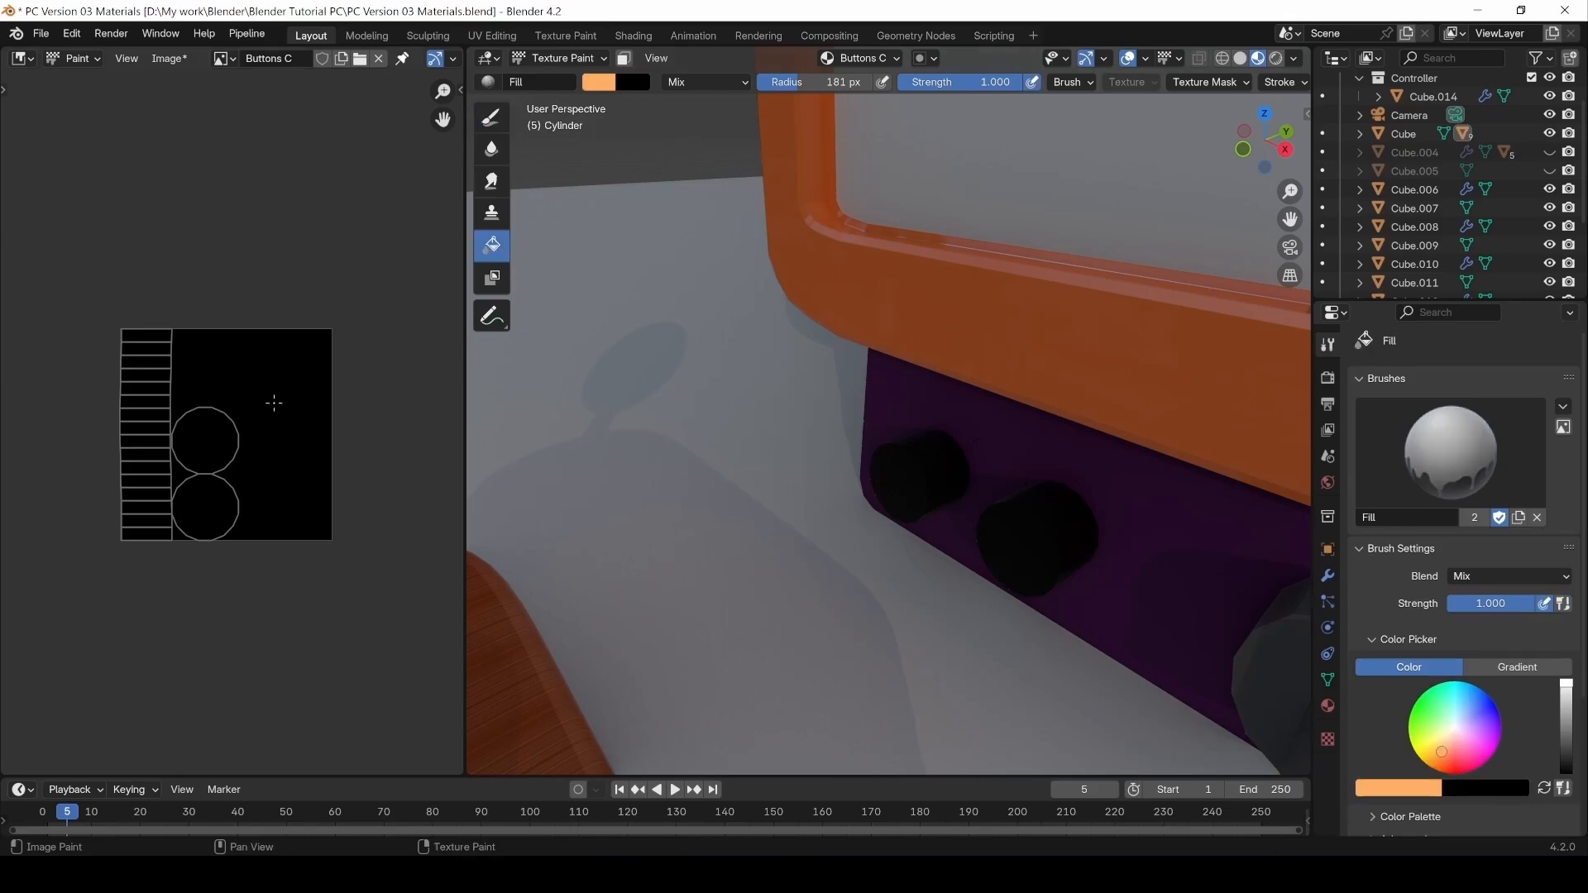
{"action": "left_click", "coordinate": [311, 393]}
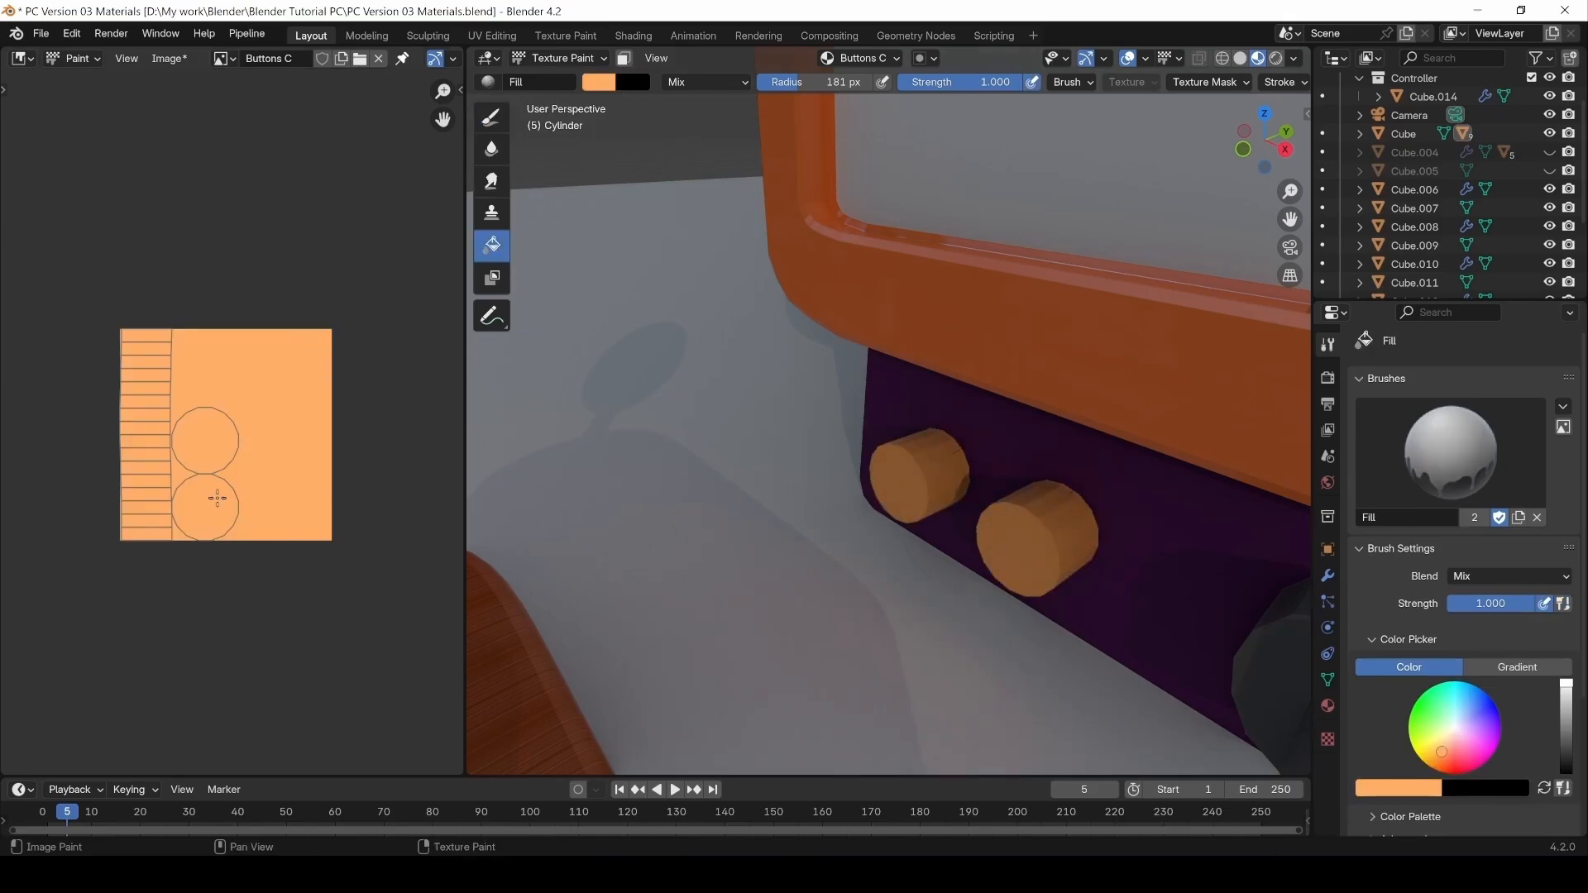
{"action": "key", "text": "ctrl+z"}
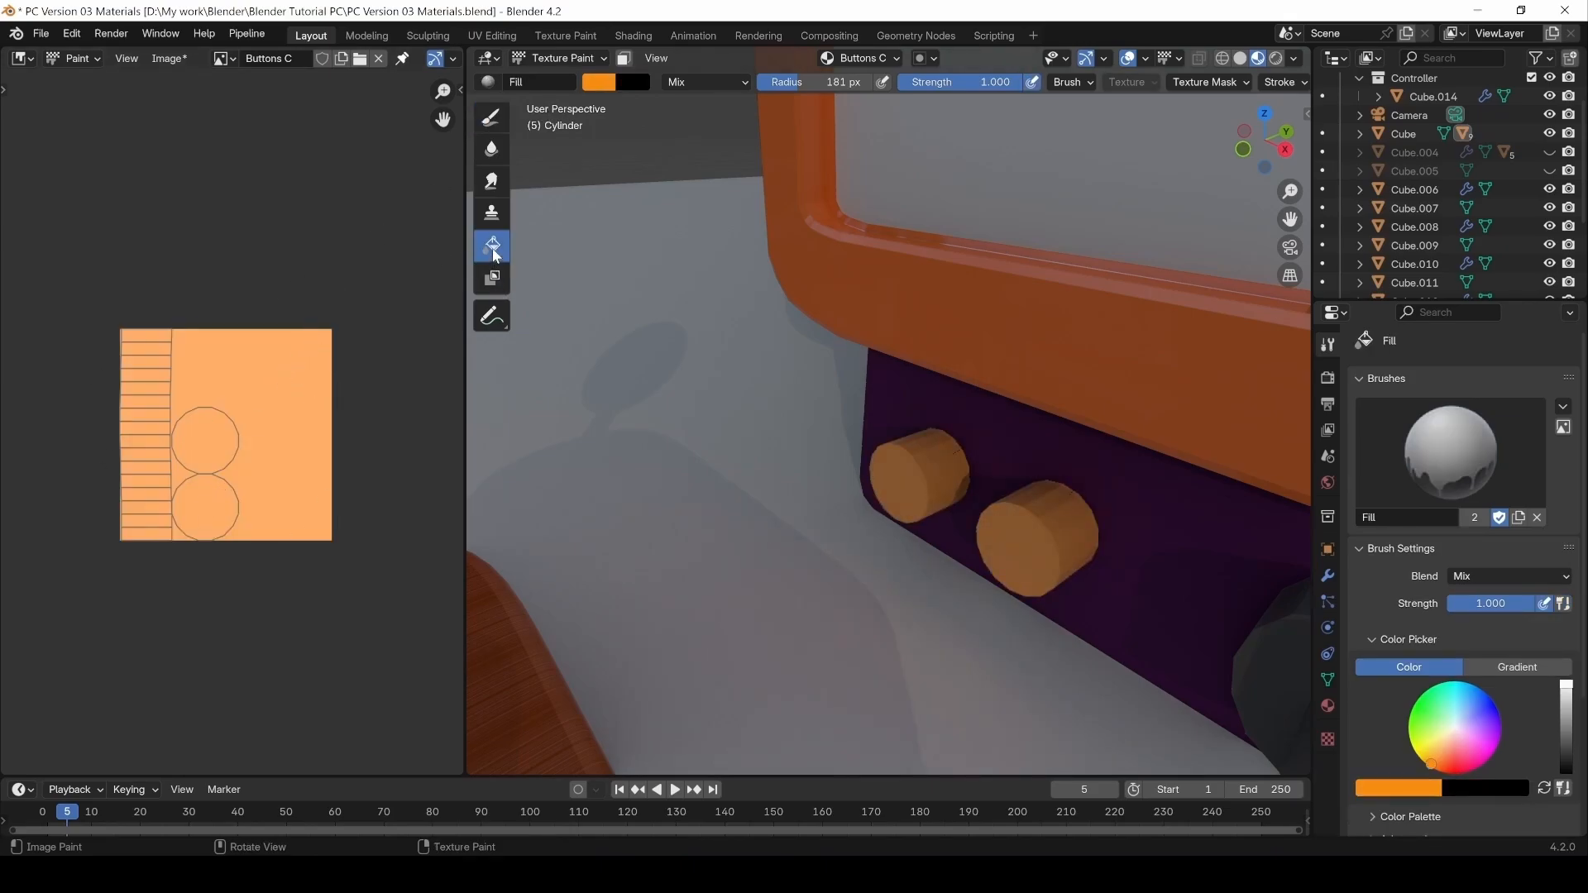
{"action": "left_click", "coordinate": [277, 378]}
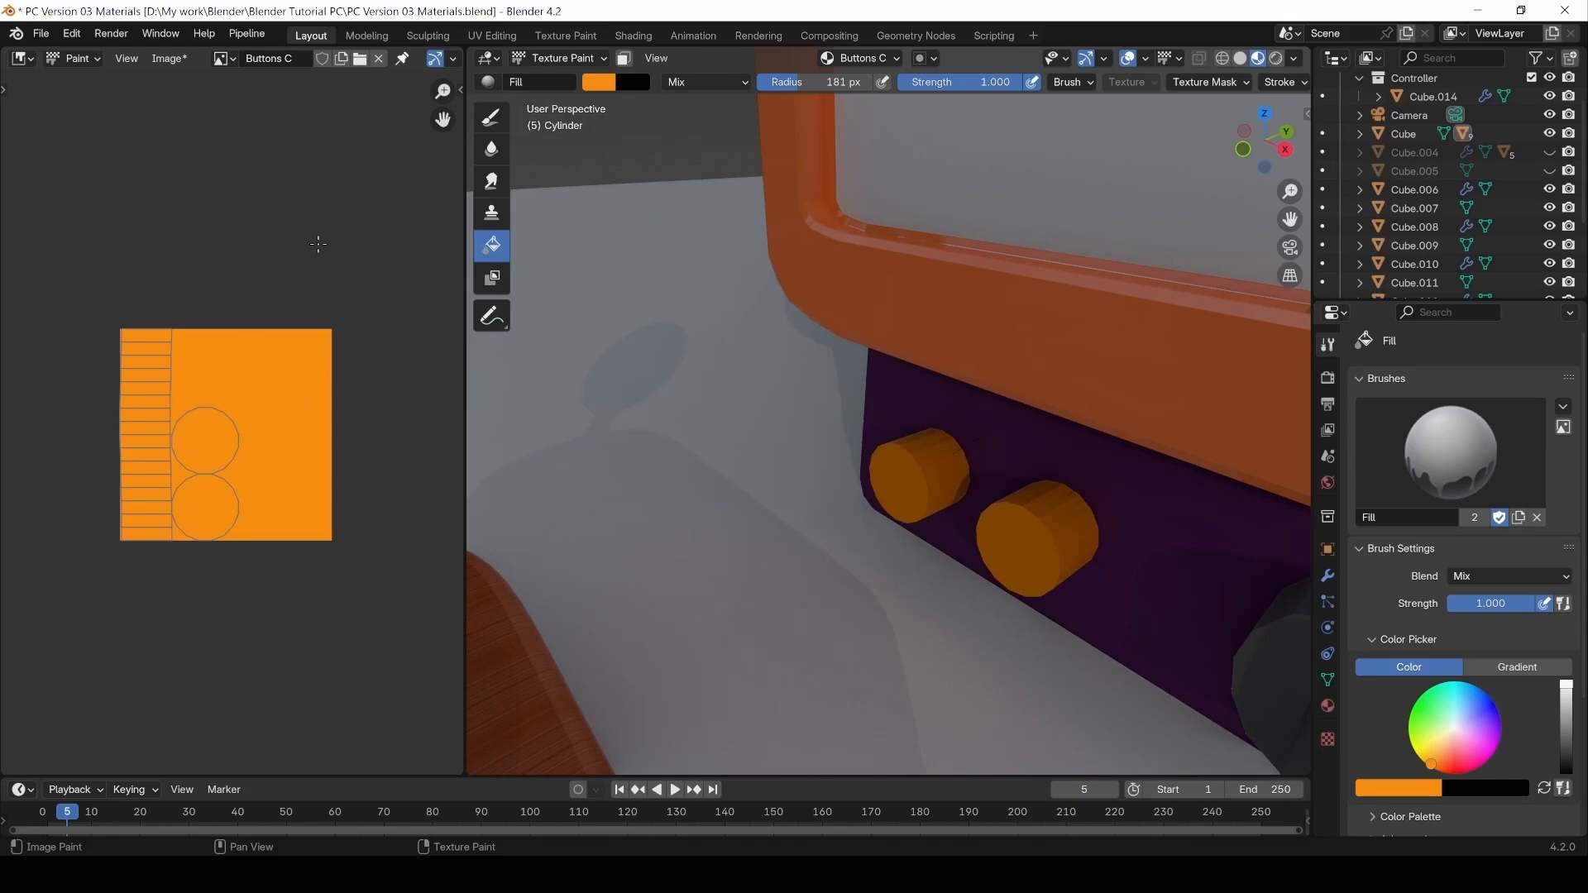
Sample the painted orange as the Fill brush's secondary colour and set its primary colour to red.
{"action": "left_click", "coordinate": [636, 86]}
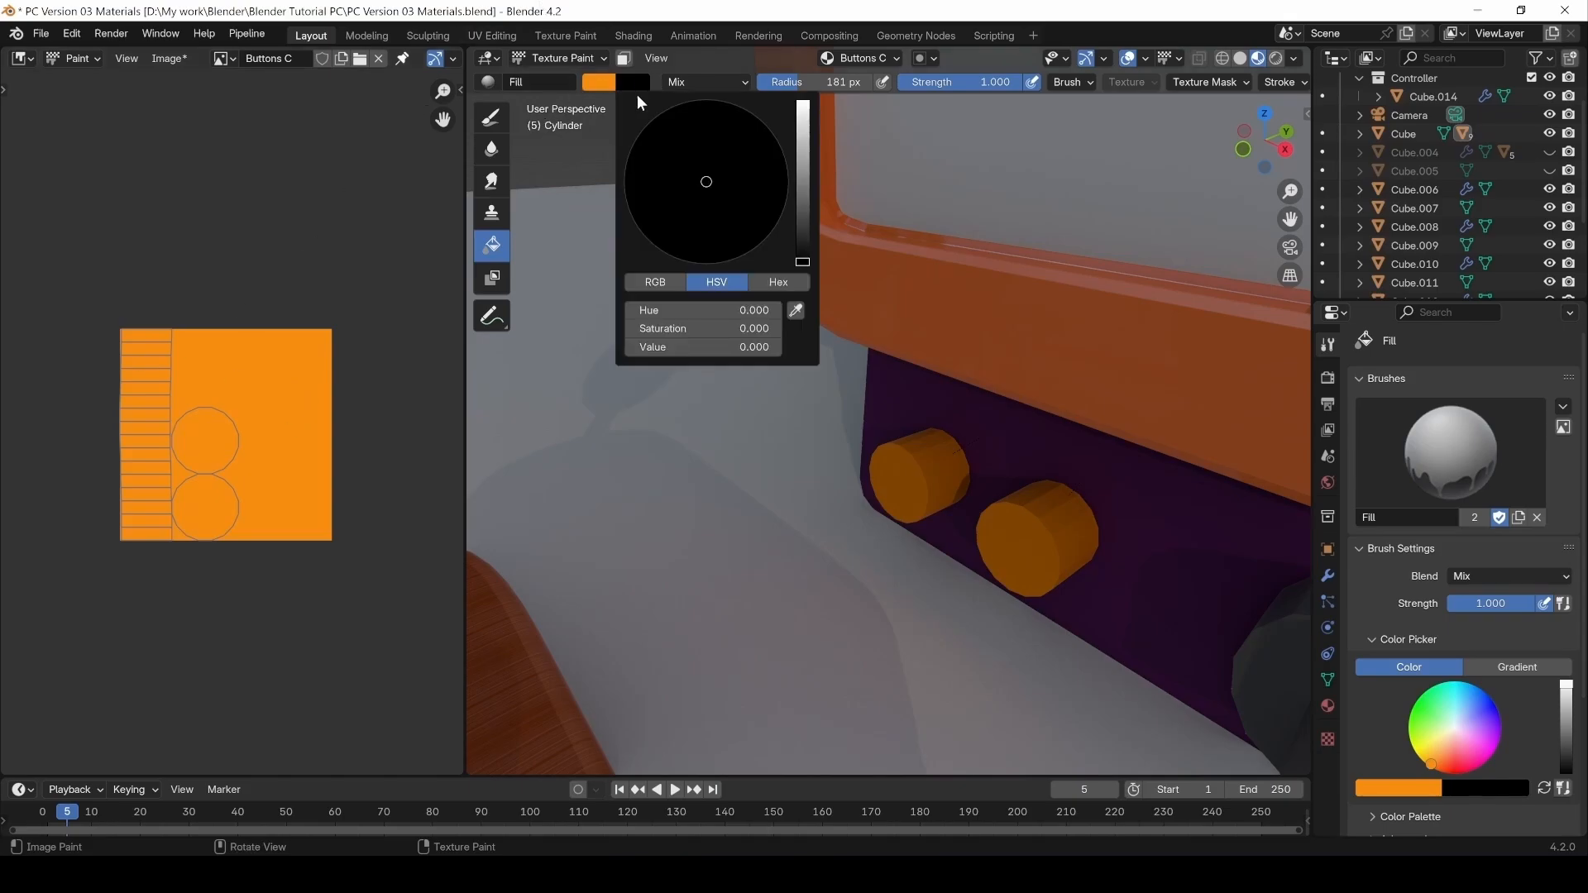
{"action": "left_click", "coordinate": [795, 312]}
{"action": "left_click", "coordinate": [247, 347]}
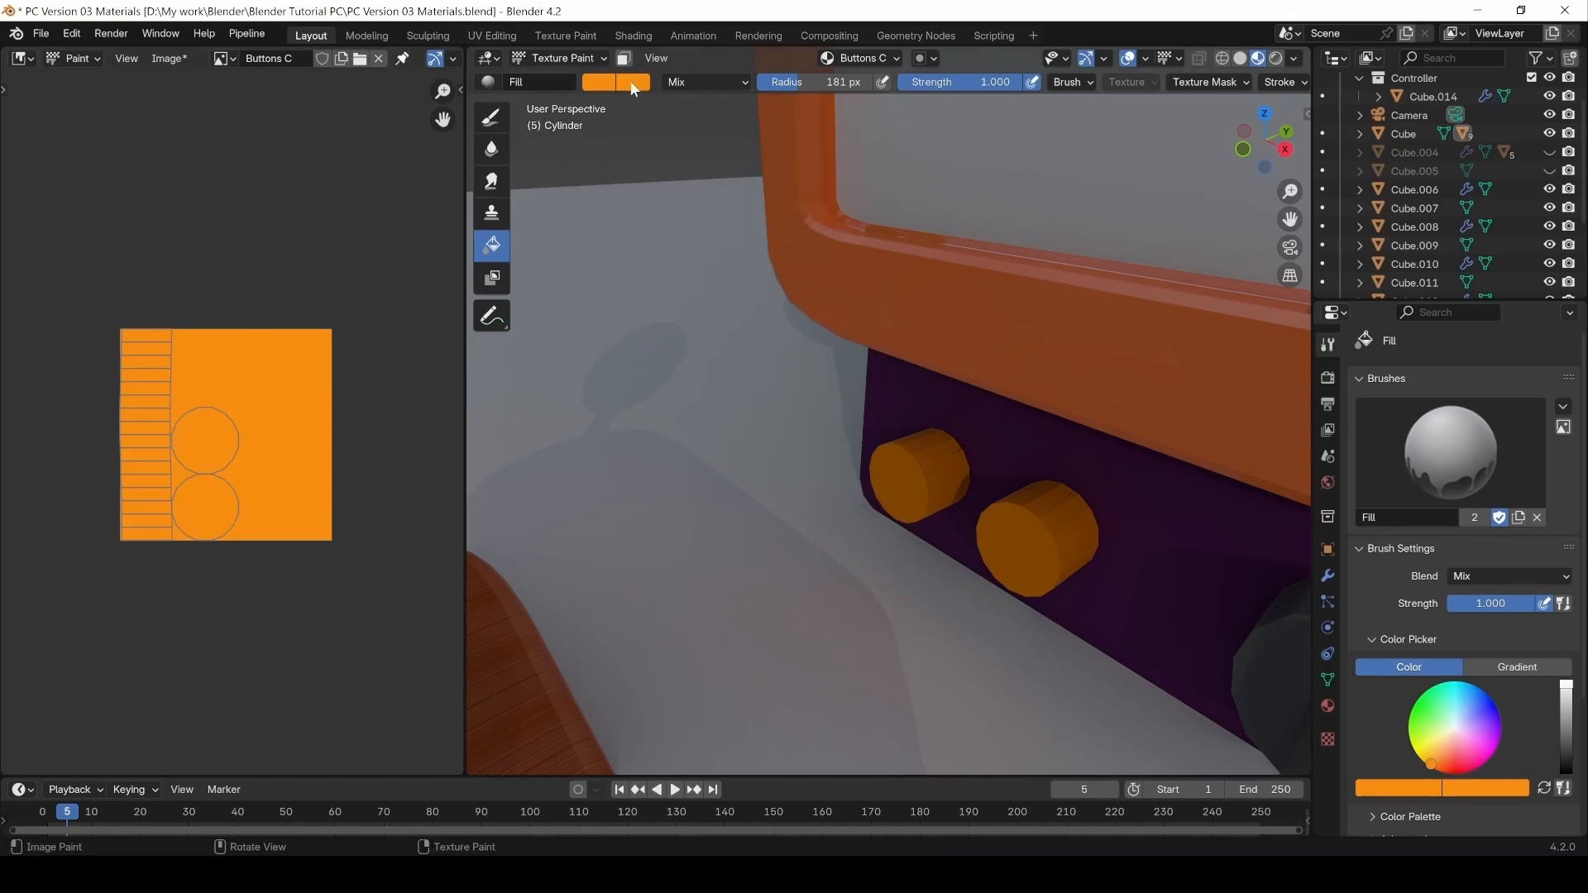
{"action": "left_click", "coordinate": [598, 82]}
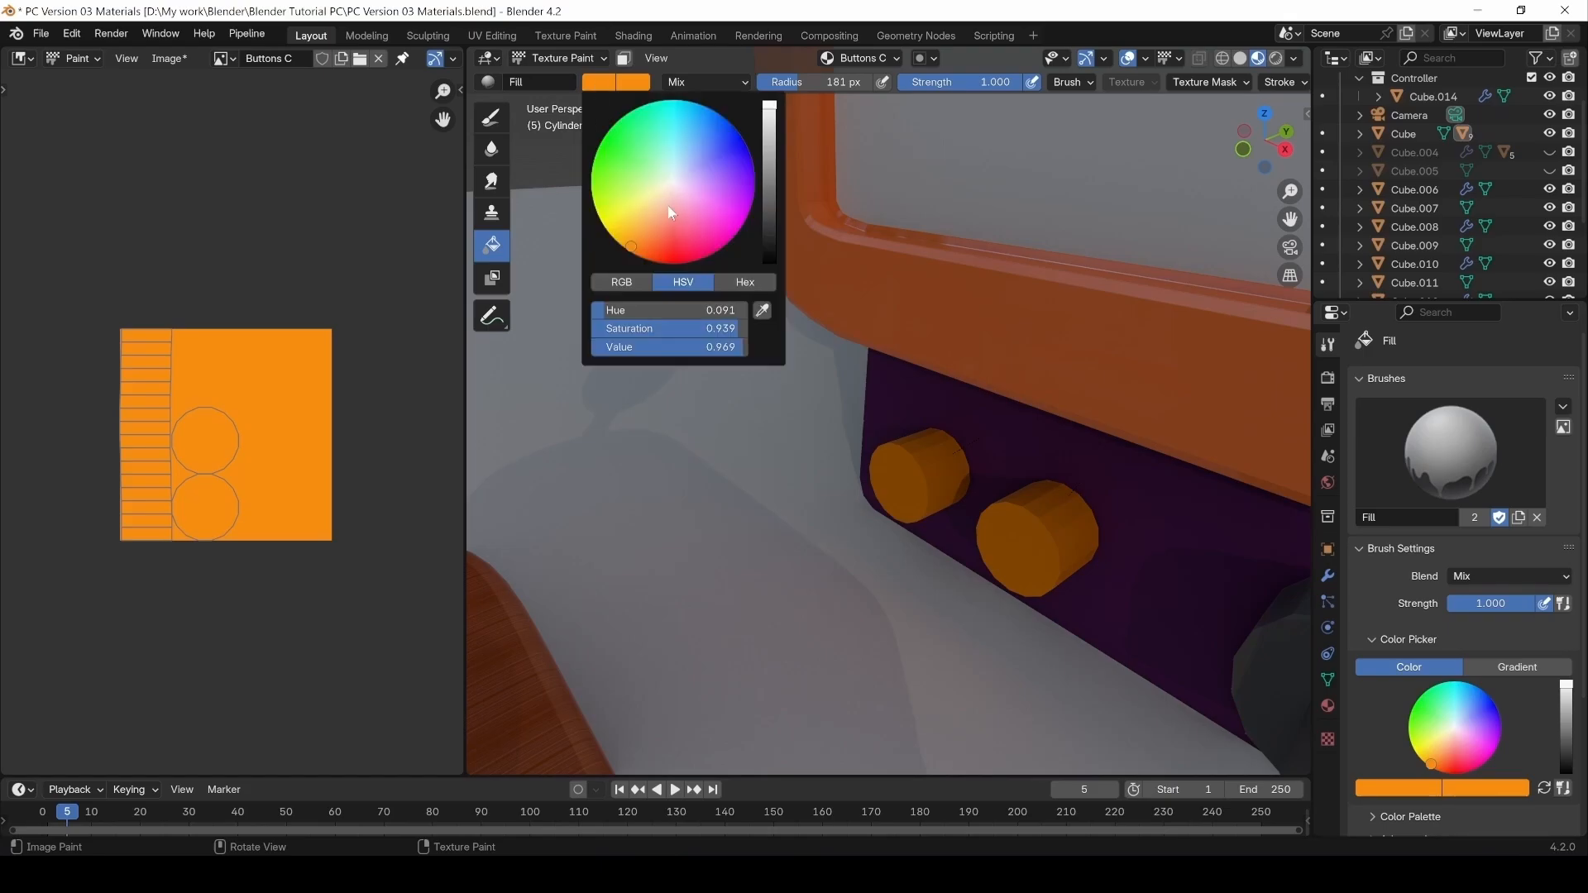
{"action": "left_click", "coordinate": [659, 238]}
{"action": "left_click_drag", "start_coordinate": [659, 238], "coordinate": [672, 259]}
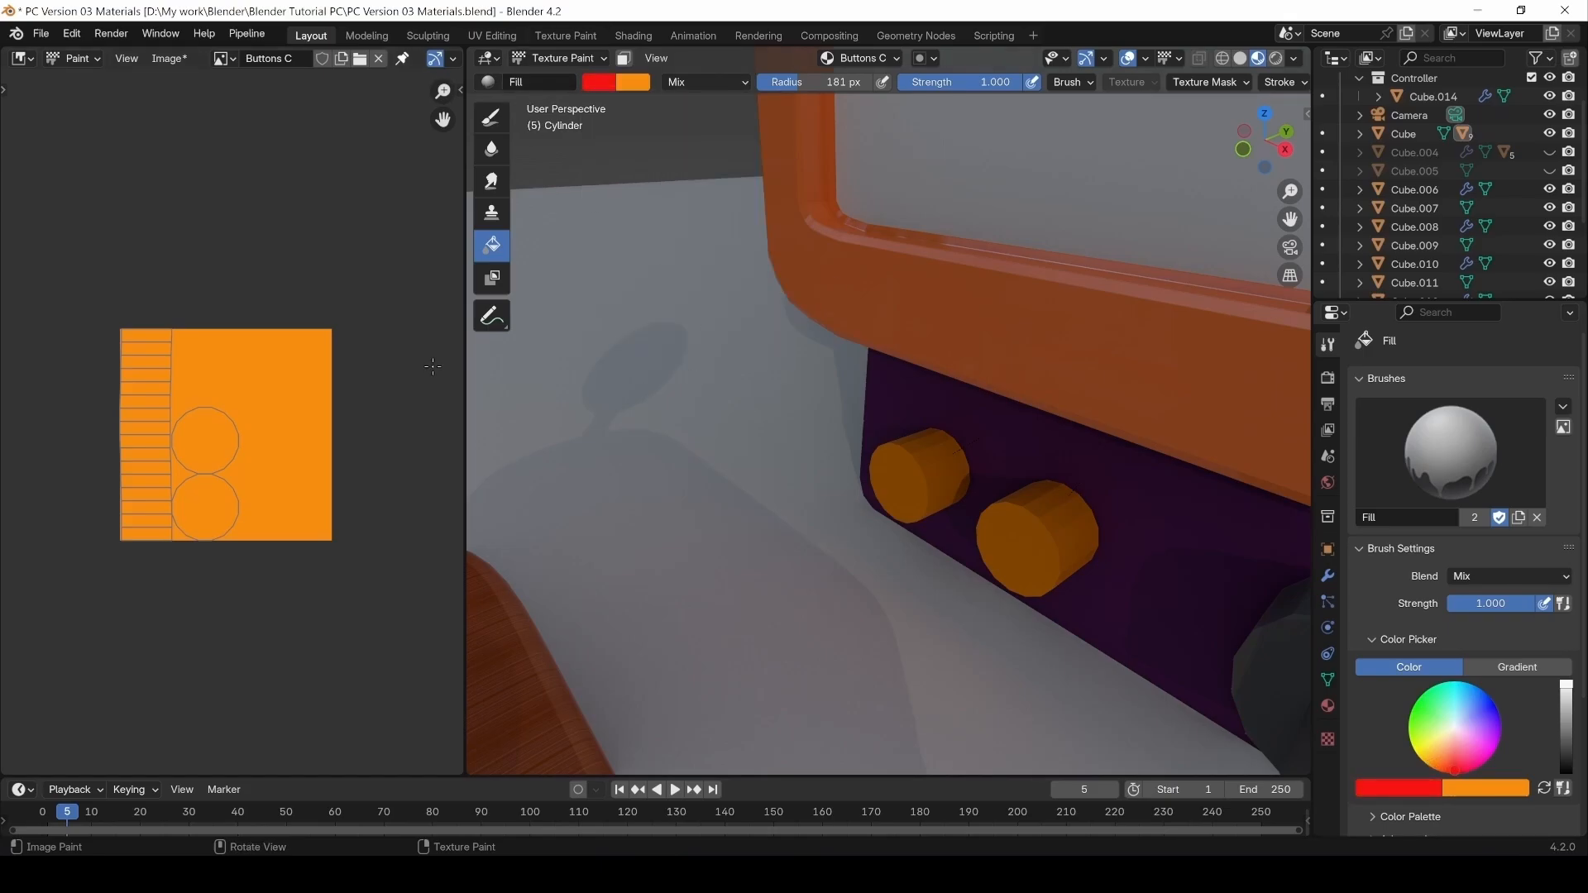
Switch to the Draw tool and sample the Buttons C image's orange as the TexDraw brush's primary colour.
{"action": "left_click", "coordinate": [503, 119]}
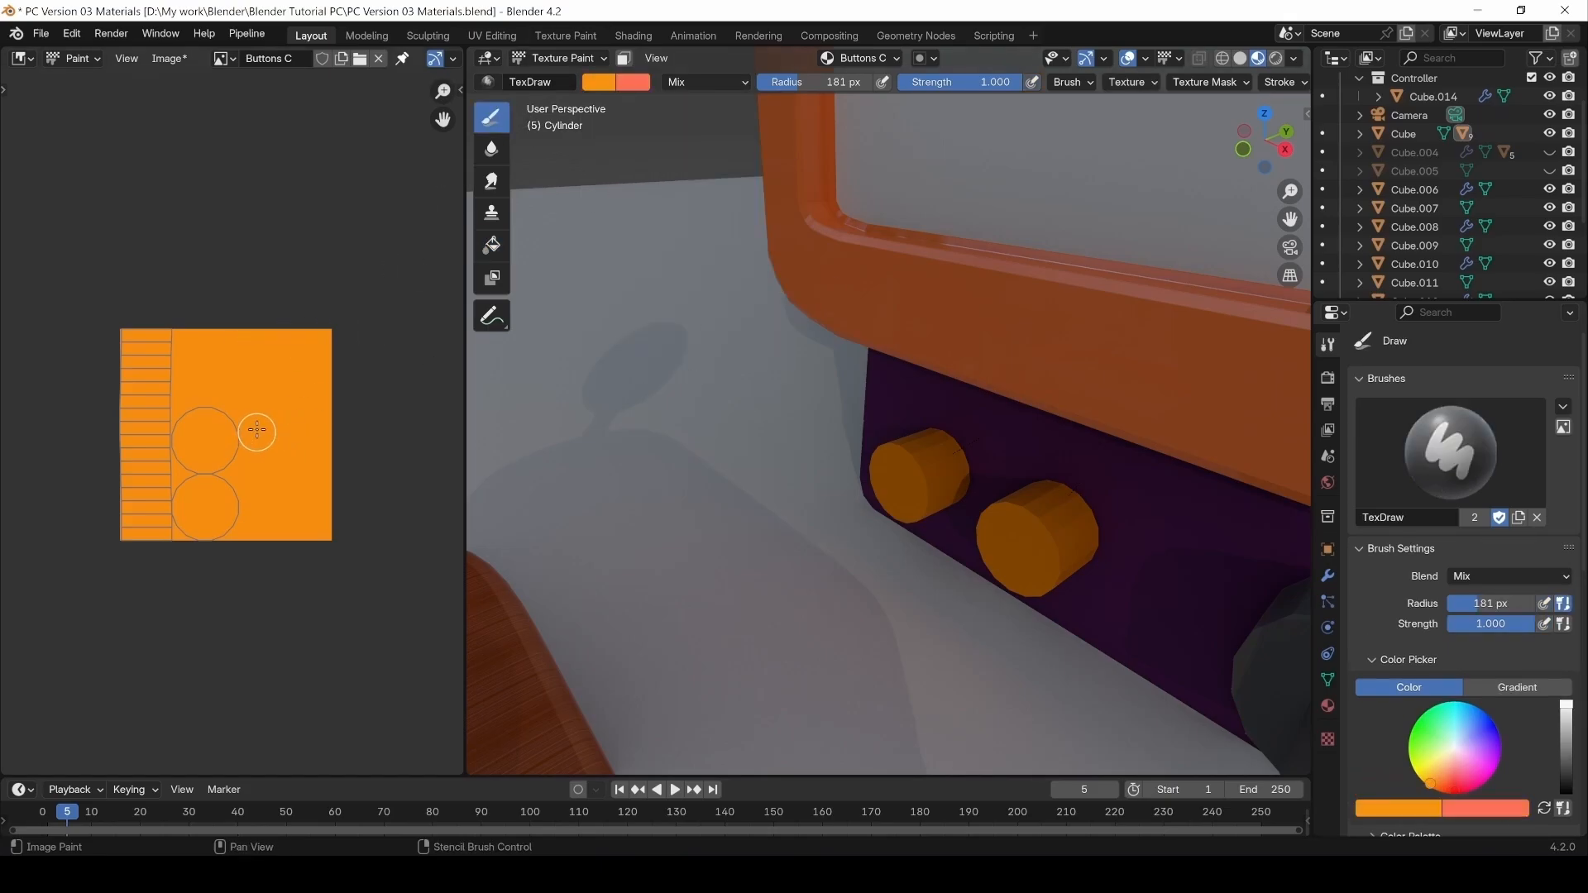
{"action": "left_click", "coordinate": [597, 82]}
{"action": "mouse_move", "coordinate": [281, 357]}
{"action": "left_mouse_down"}
{"action": "mouse_move", "coordinate": [295, 413]}
{"action": "mouse_move", "coordinate": [310, 373]}
{"action": "mouse_move", "coordinate": [285, 376]}
{"action": "mouse_move", "coordinate": [320, 395]}
{"action": "left_mouse_up"}
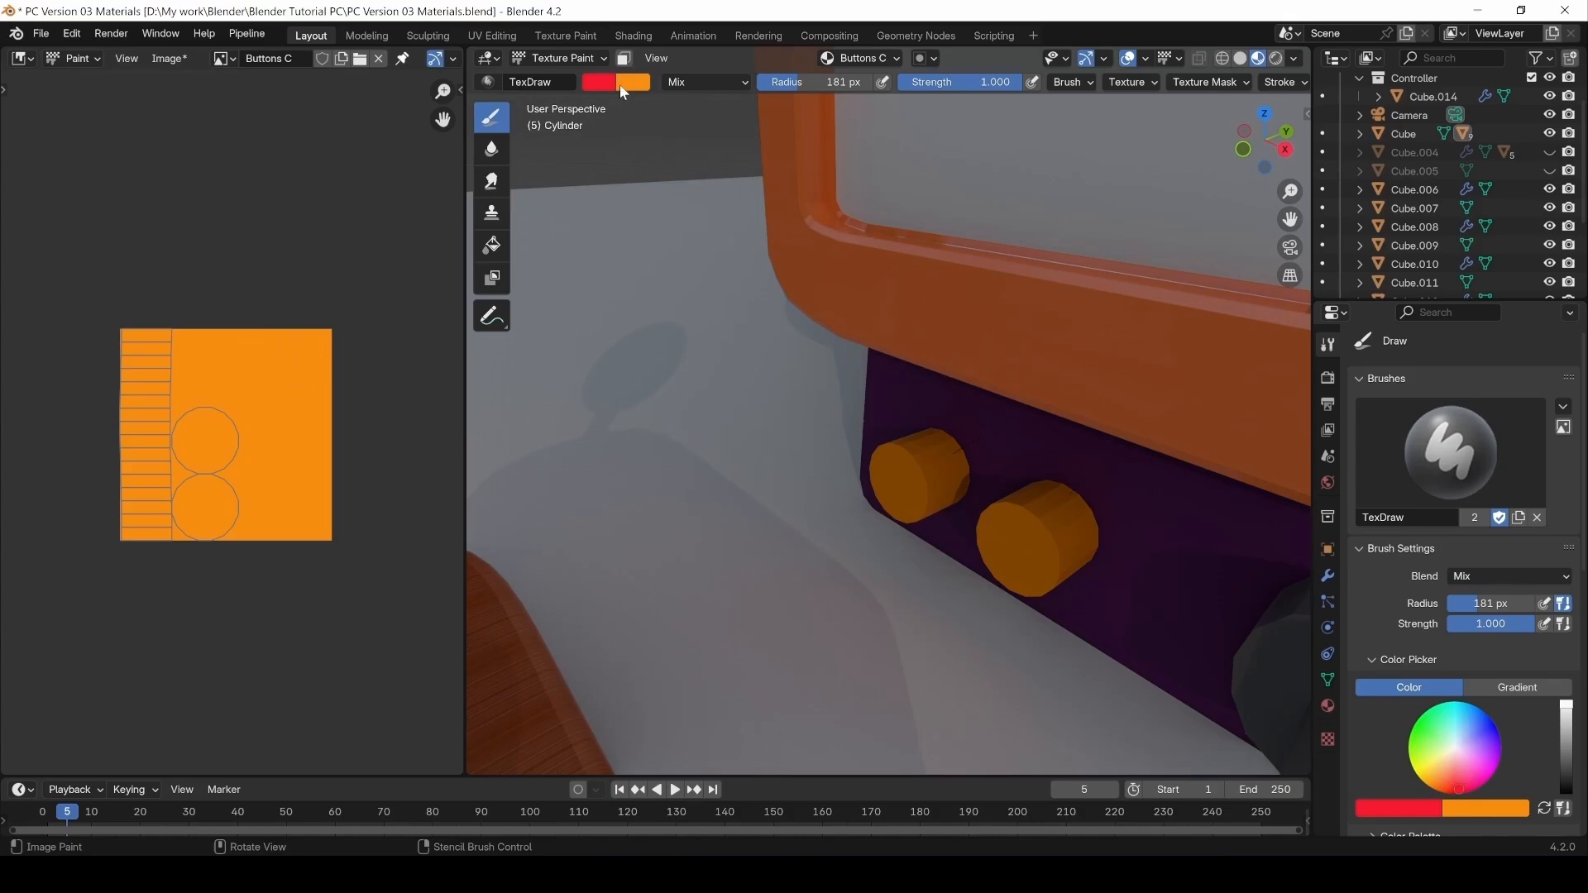
{"action": "left_click", "coordinate": [598, 83]}
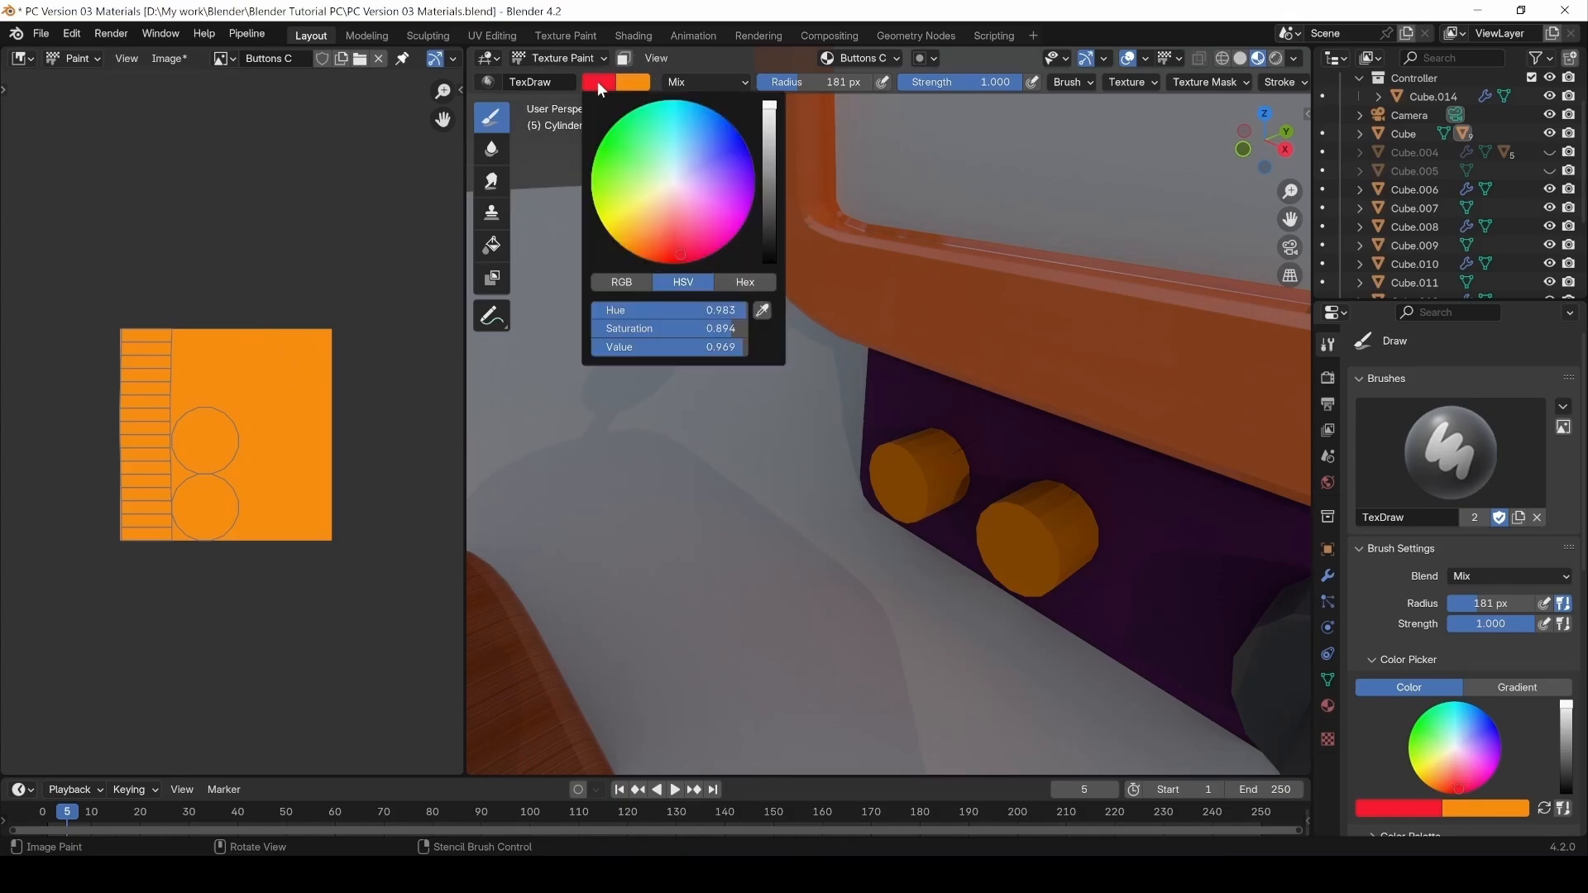
{"action": "left_click", "coordinate": [762, 311]}
{"action": "left_click", "coordinate": [290, 345]}
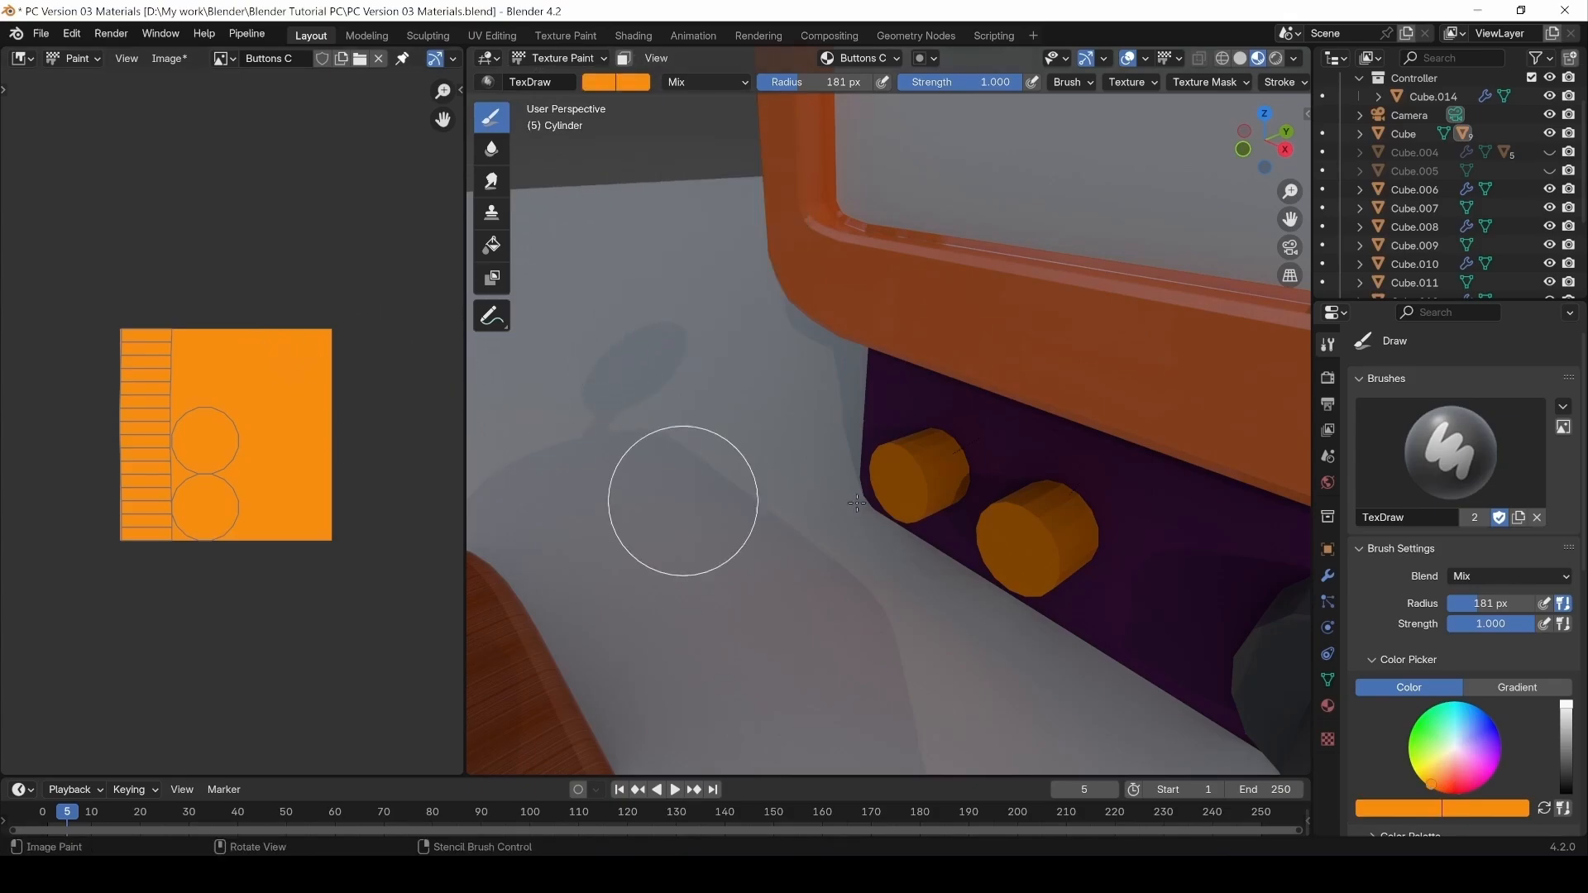
Set the TexDraw brush's radius to 31 px and its primary colour to black for detailing the knob's front face.
{"action": "scroll", "coordinate": [857, 503], "scroll_direction": "up", "scroll_amount": 4}
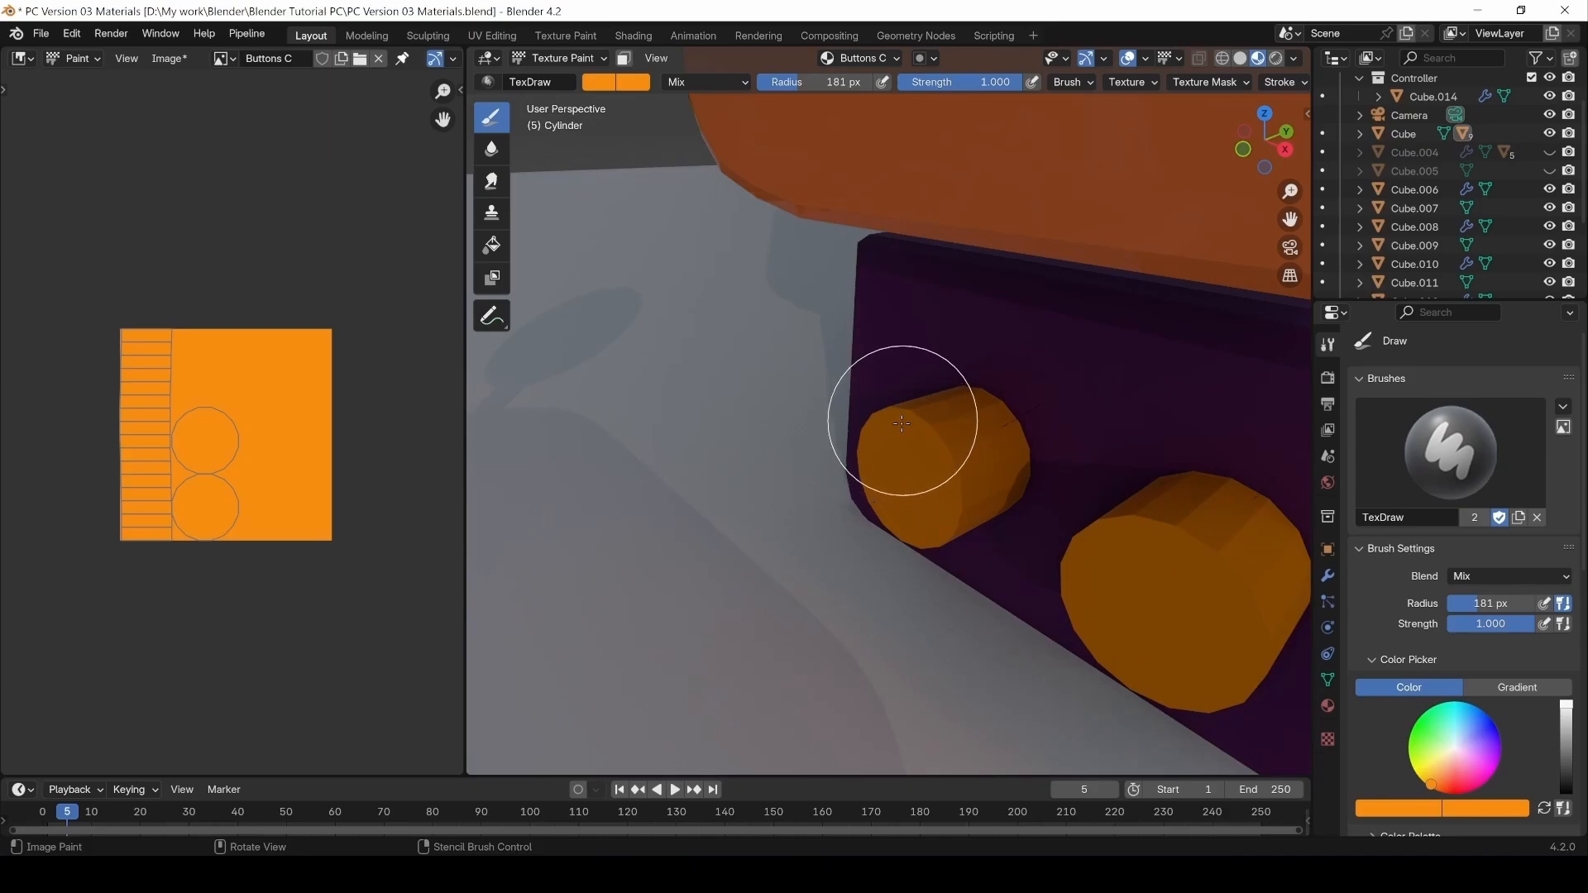
{"action": "mouse_move", "coordinate": [858, 471]}
{"action": "middle_mouse_down"}
{"action": "mouse_move", "coordinate": [1011, 436]}
{"action": "mouse_move", "coordinate": [946, 447]}
{"action": "mouse_move", "coordinate": [945, 431]}
{"action": "middle_mouse_up"}
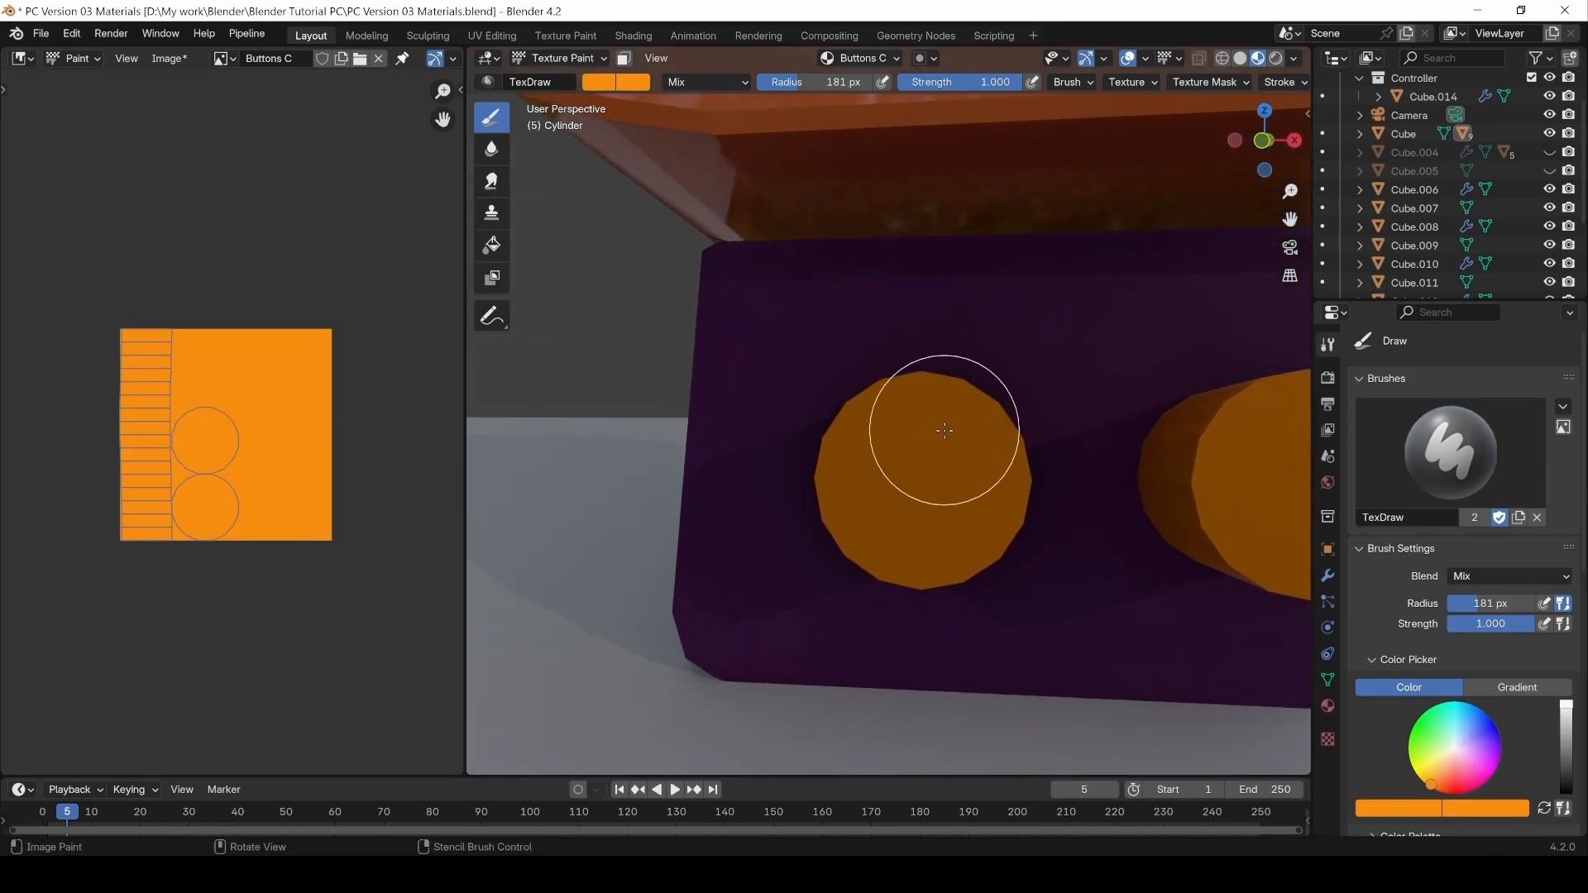
{"action": "key", "text": "f"}
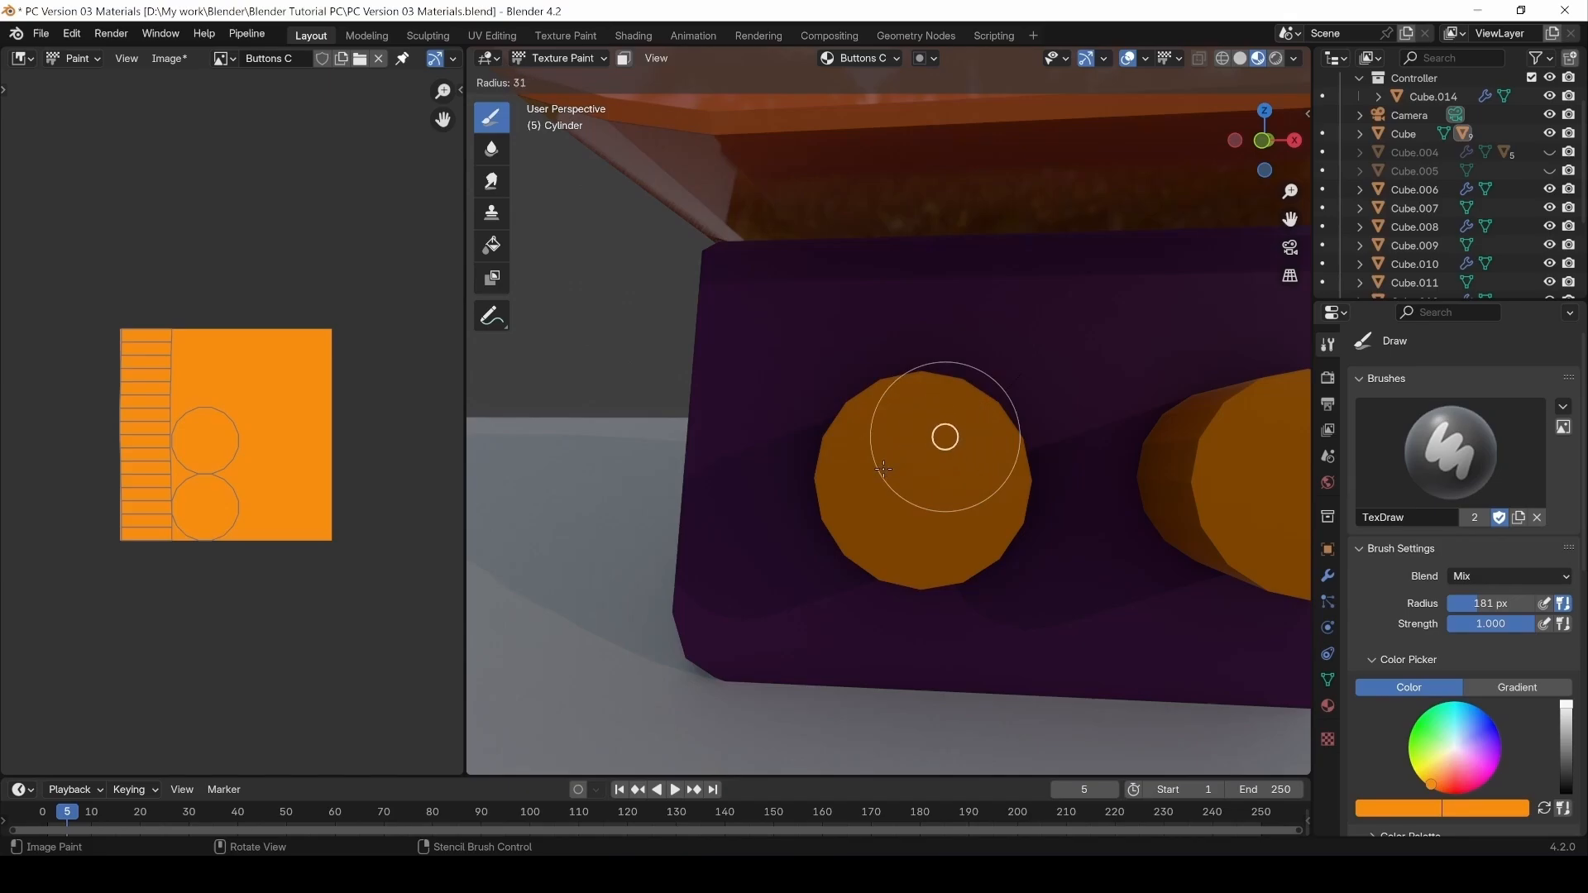
{"action": "left_click", "coordinate": [884, 469]}
{"action": "left_click", "coordinate": [599, 83]}
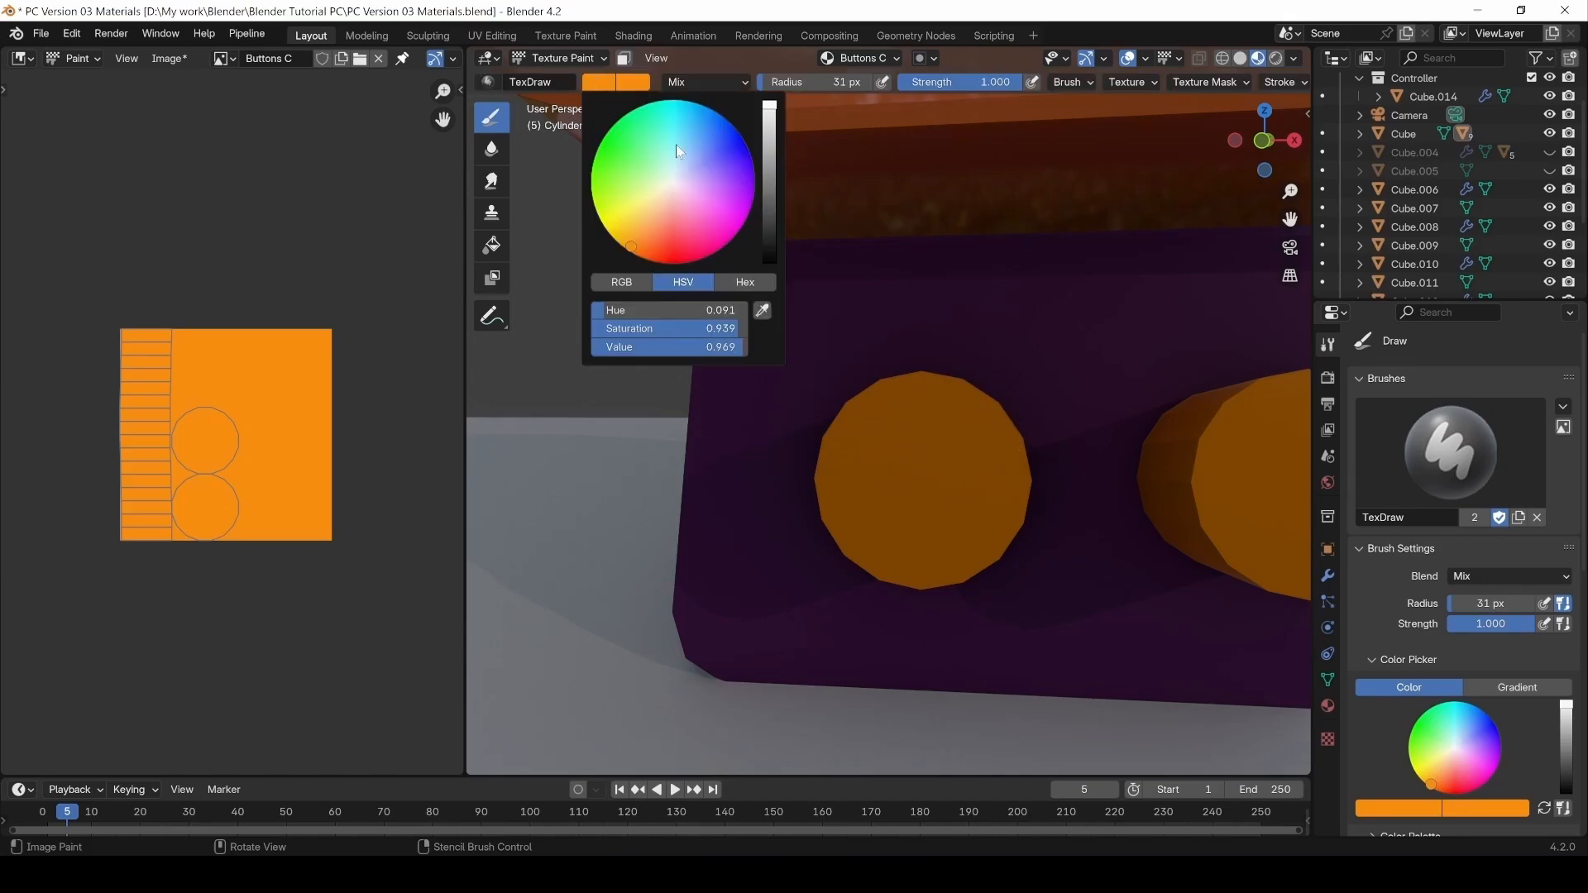
{"action": "left_click_drag", "start_coordinate": [769, 157], "coordinate": [769, 263]}
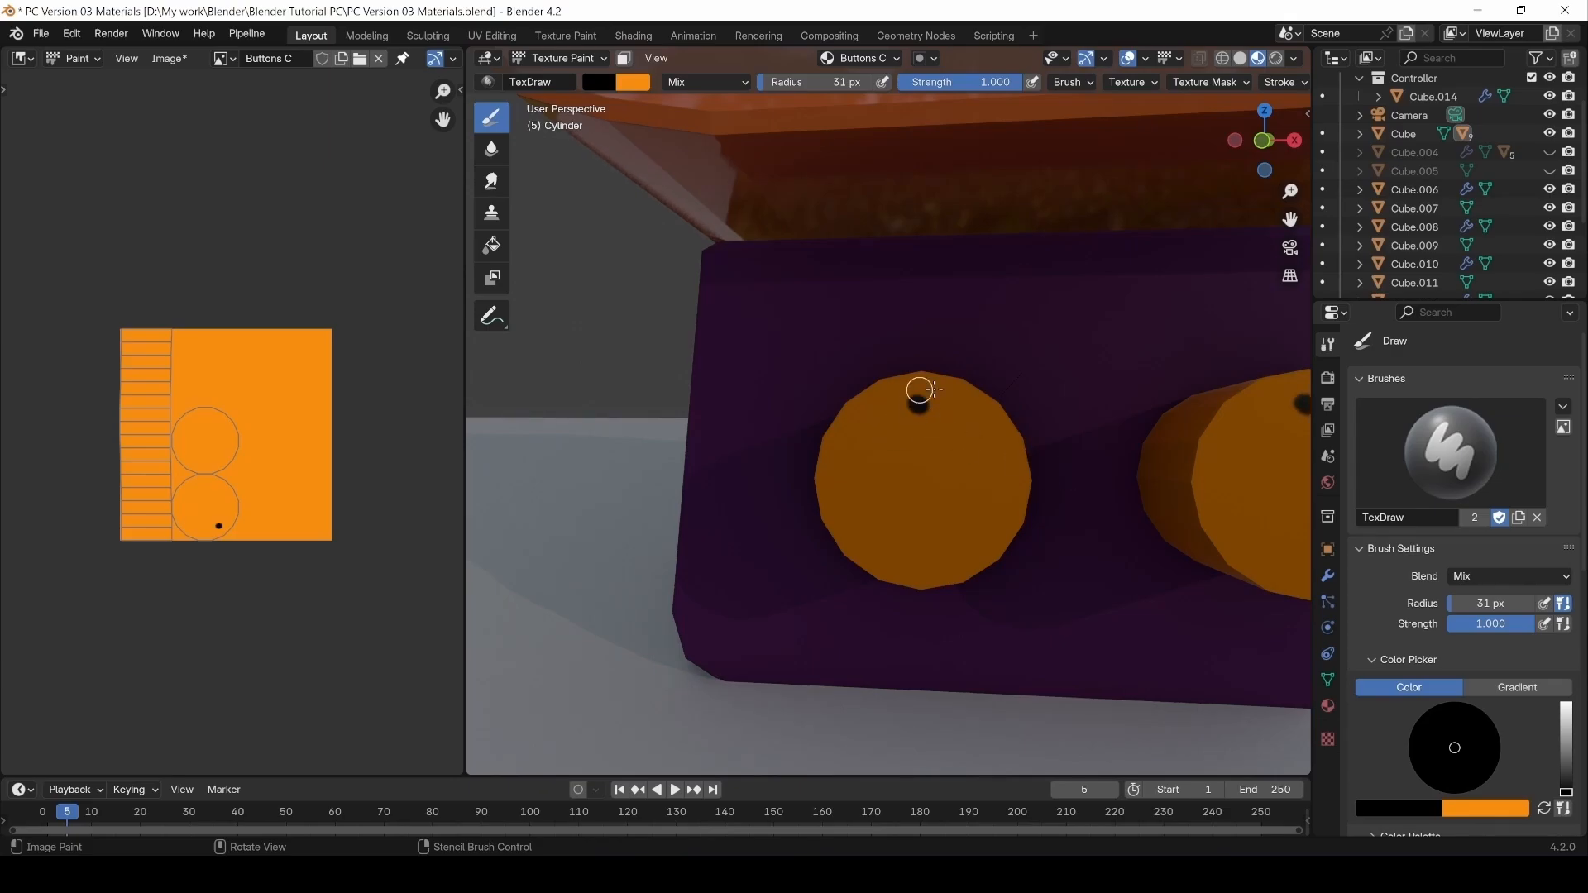
Undo the first black dab and paint a new black dot near the upper edge of the knob's front face.
{"action": "key", "text": "ctrl+z"}
{"action": "left_click", "coordinate": [921, 401]}
{"action": "left_click", "coordinate": [923, 403]}
{"action": "mouse_move", "coordinate": [1010, 464]}
{"action": "middle_mouse_down"}
{"action": "mouse_move", "coordinate": [932, 536]}
{"action": "mouse_move", "coordinate": [1046, 532]}
{"action": "mouse_move", "coordinate": [1008, 561]}
{"action": "mouse_move", "coordinate": [1053, 554]}
{"action": "mouse_move", "coordinate": [1000, 532]}
{"action": "mouse_move", "coordinate": [1023, 553]}
{"action": "middle_mouse_up"}
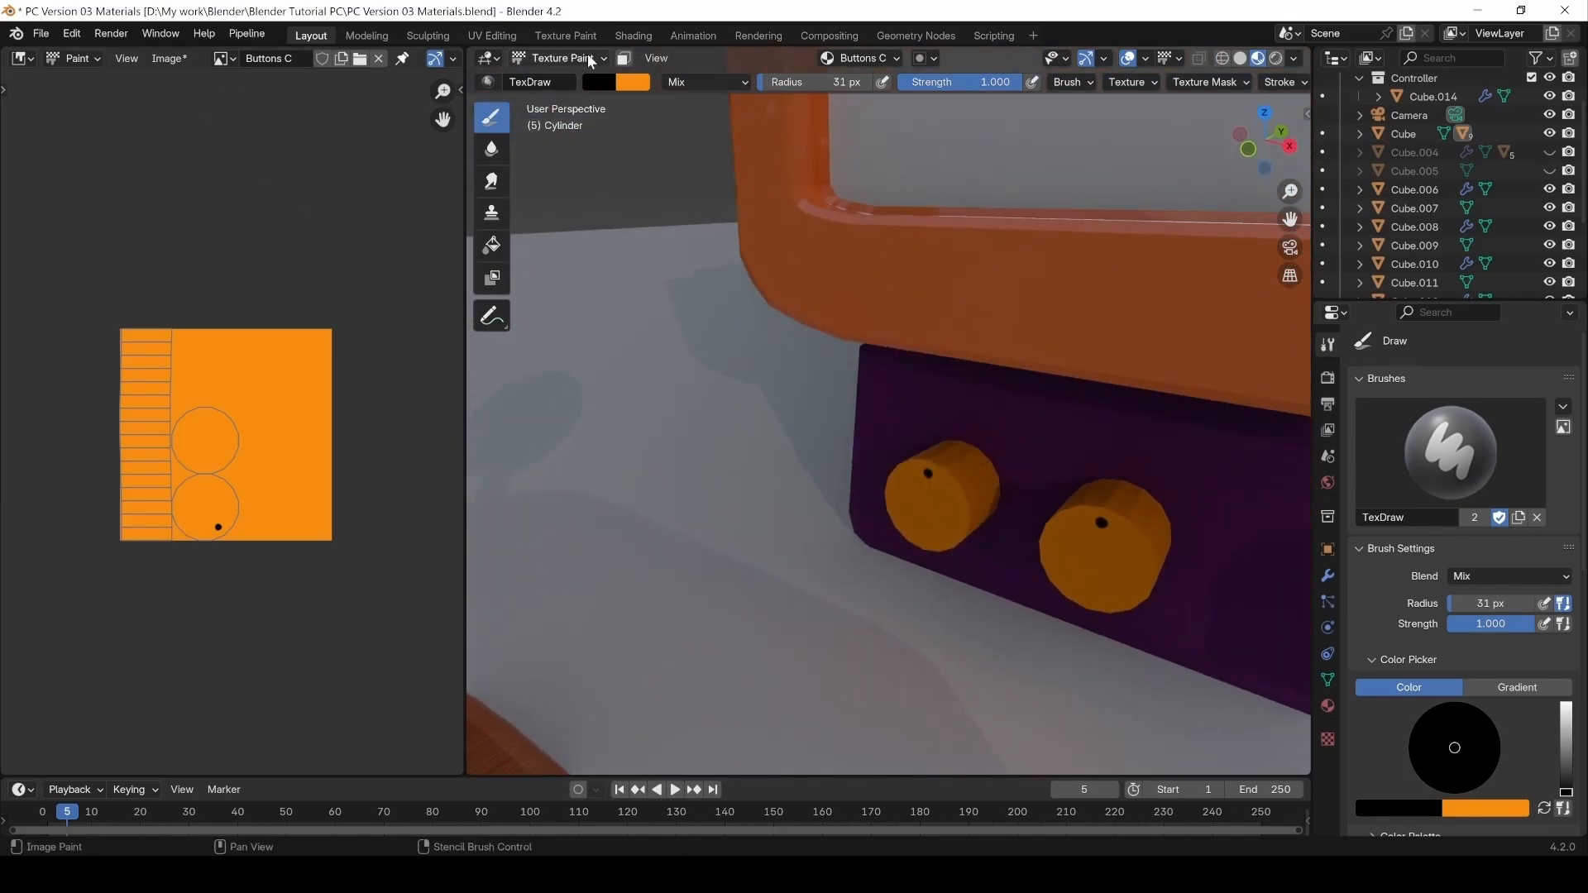
Return to Object Mode and apply Shade Auto Smooth to both TV knobs.
{"action": "left_click", "coordinate": [579, 58]}
{"action": "left_click", "coordinate": [567, 77]}
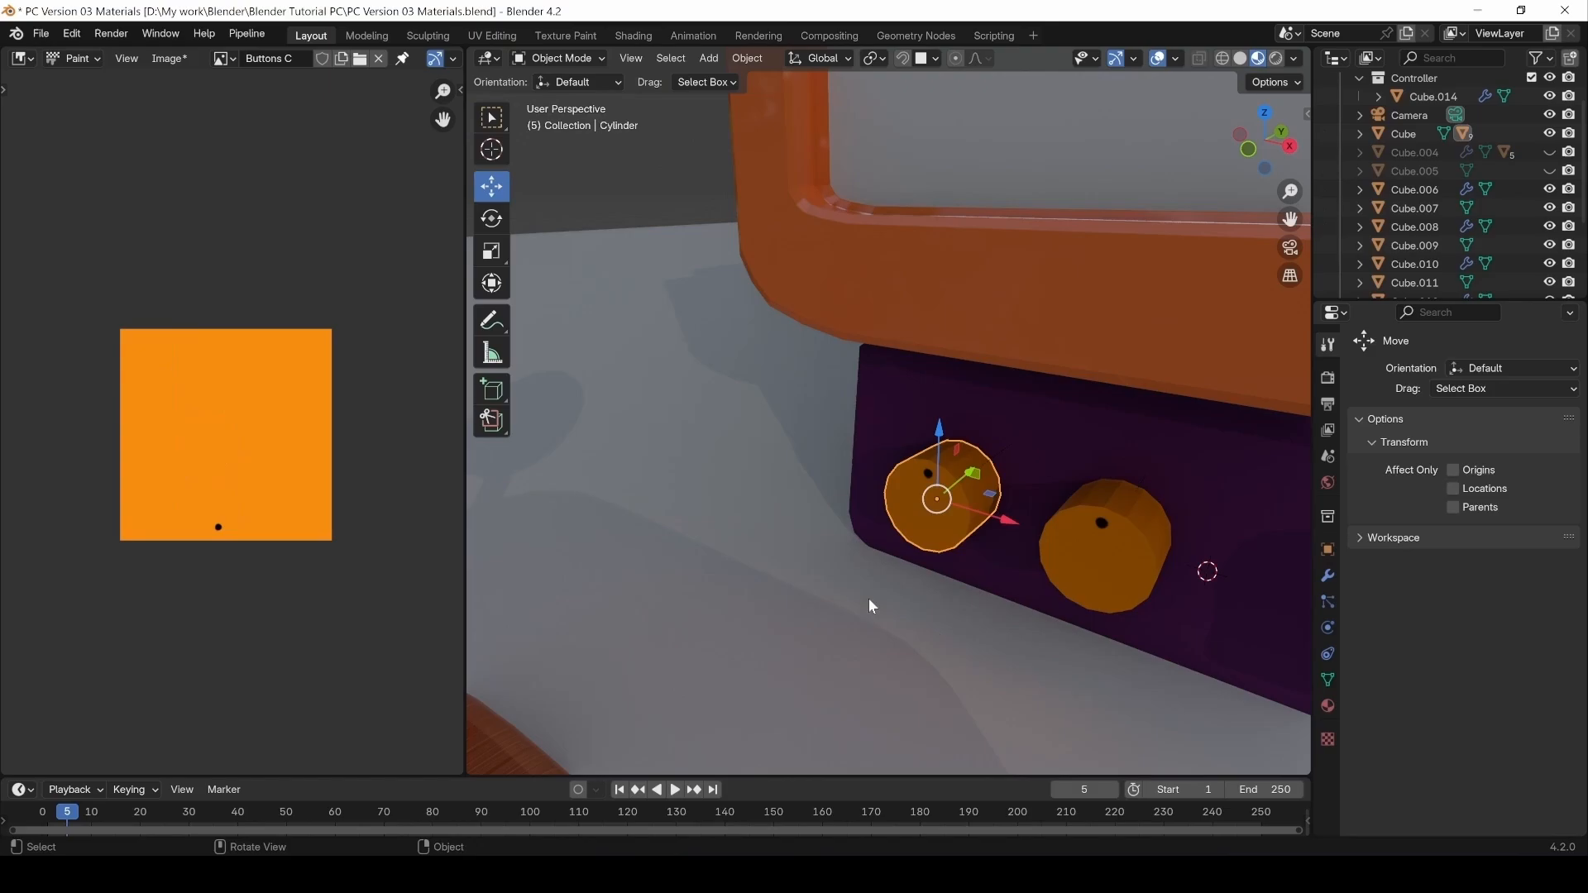
{"action": "right_click", "coordinate": [954, 539]}
{"action": "left_click", "coordinate": [876, 511]}
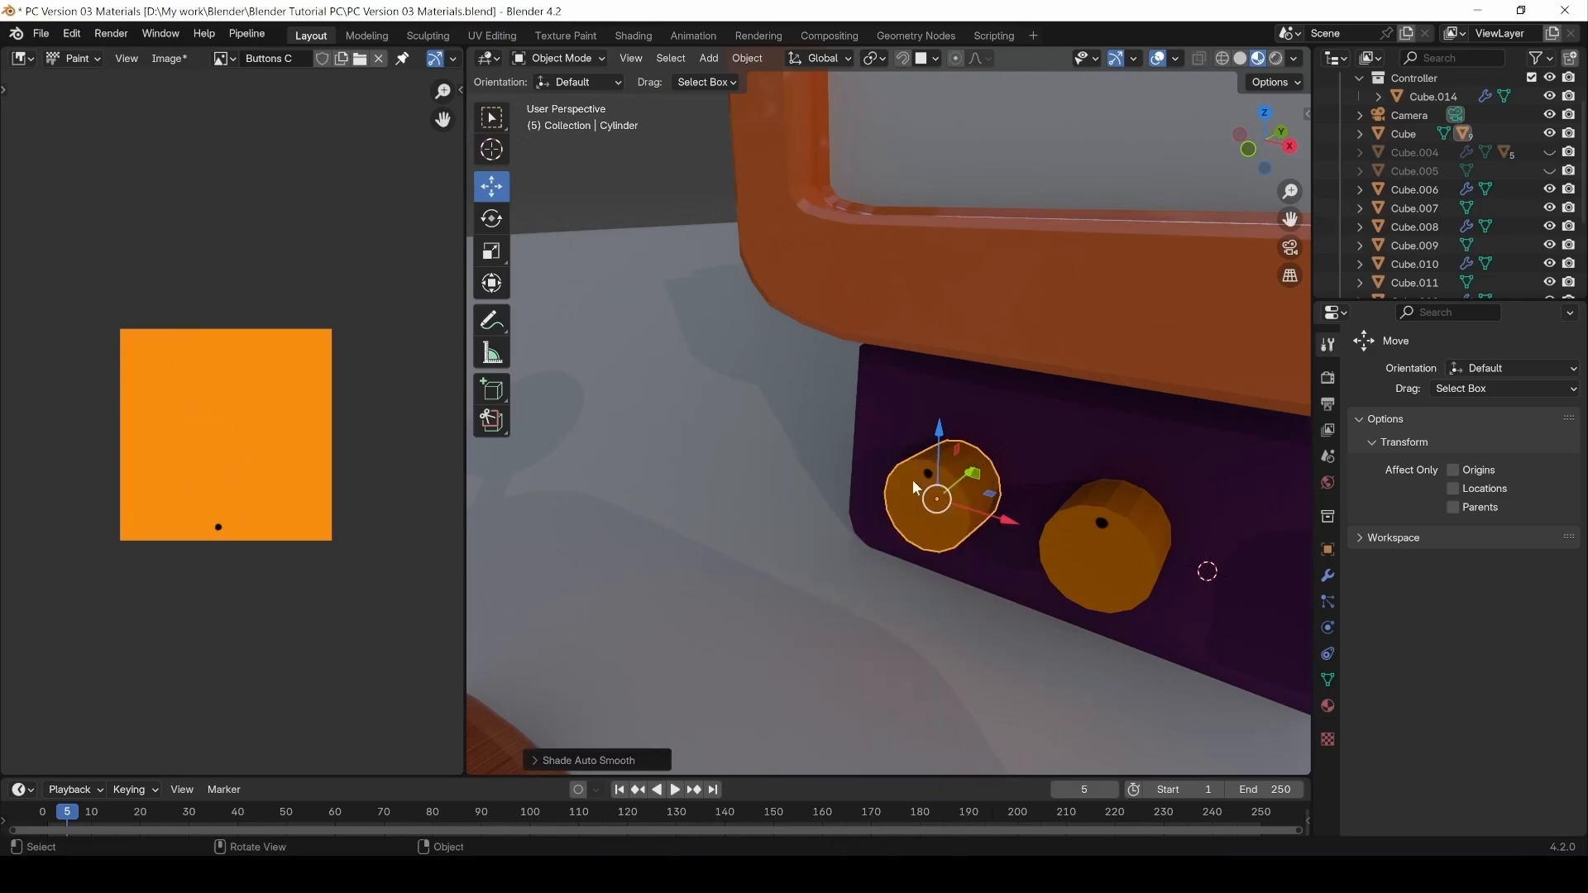
{"action": "left_click", "coordinate": [1107, 563]}
{"action": "right_click", "coordinate": [1107, 563]}
{"action": "left_click", "coordinate": [1024, 514]}
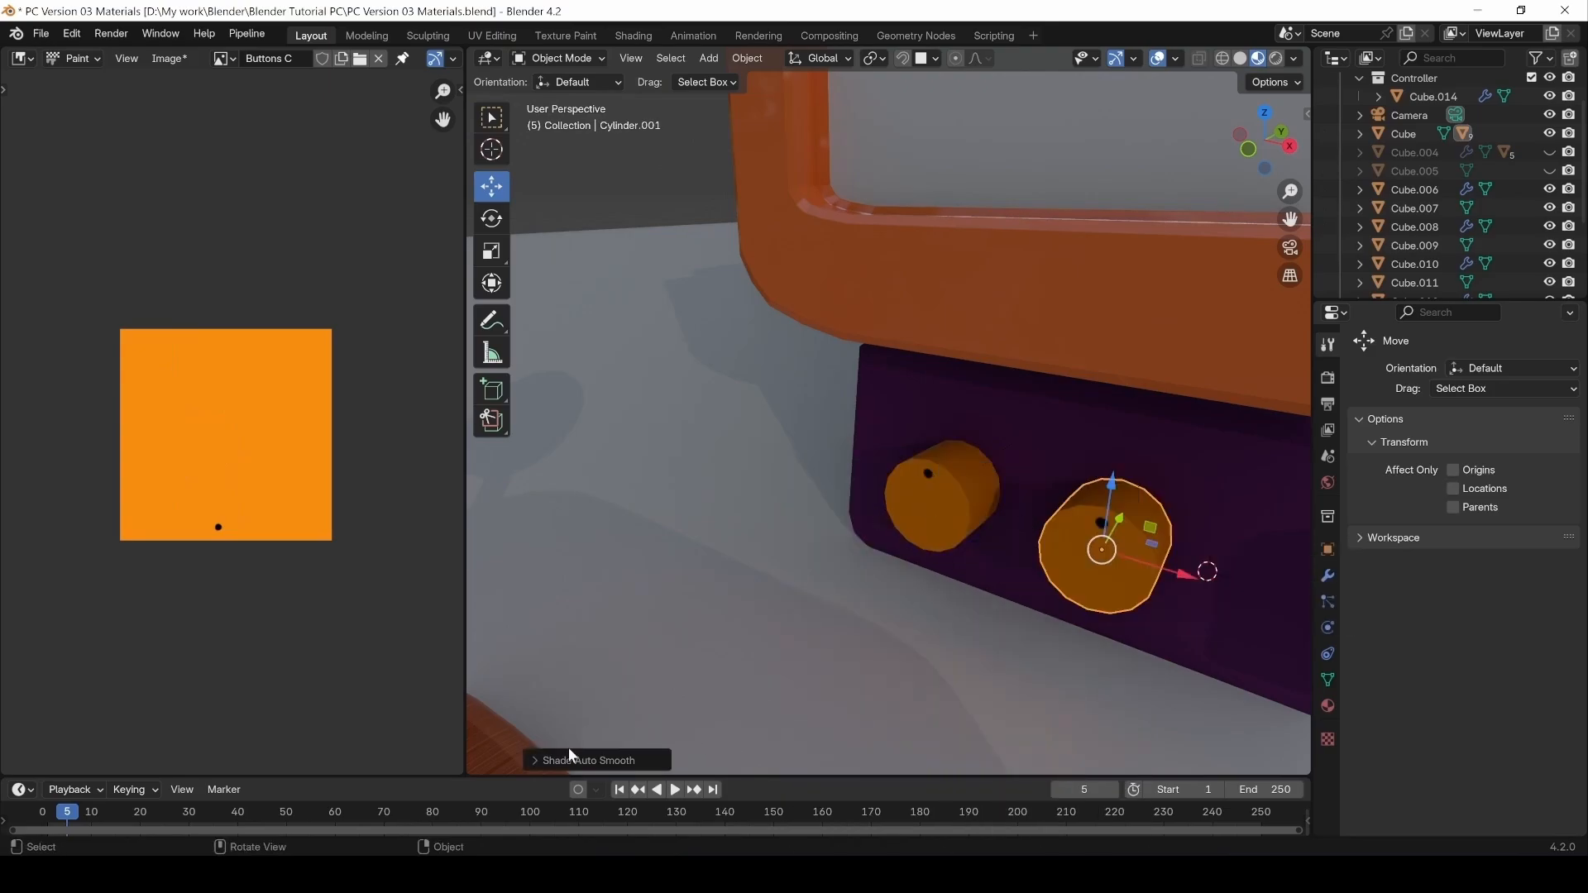
{"action": "left_click", "coordinate": [570, 757]}
Try rotating the second knob (Cylinder.001) 73.8° about the global Y axis, and undo the rotation.
{"action": "left_click", "coordinate": [914, 503]}
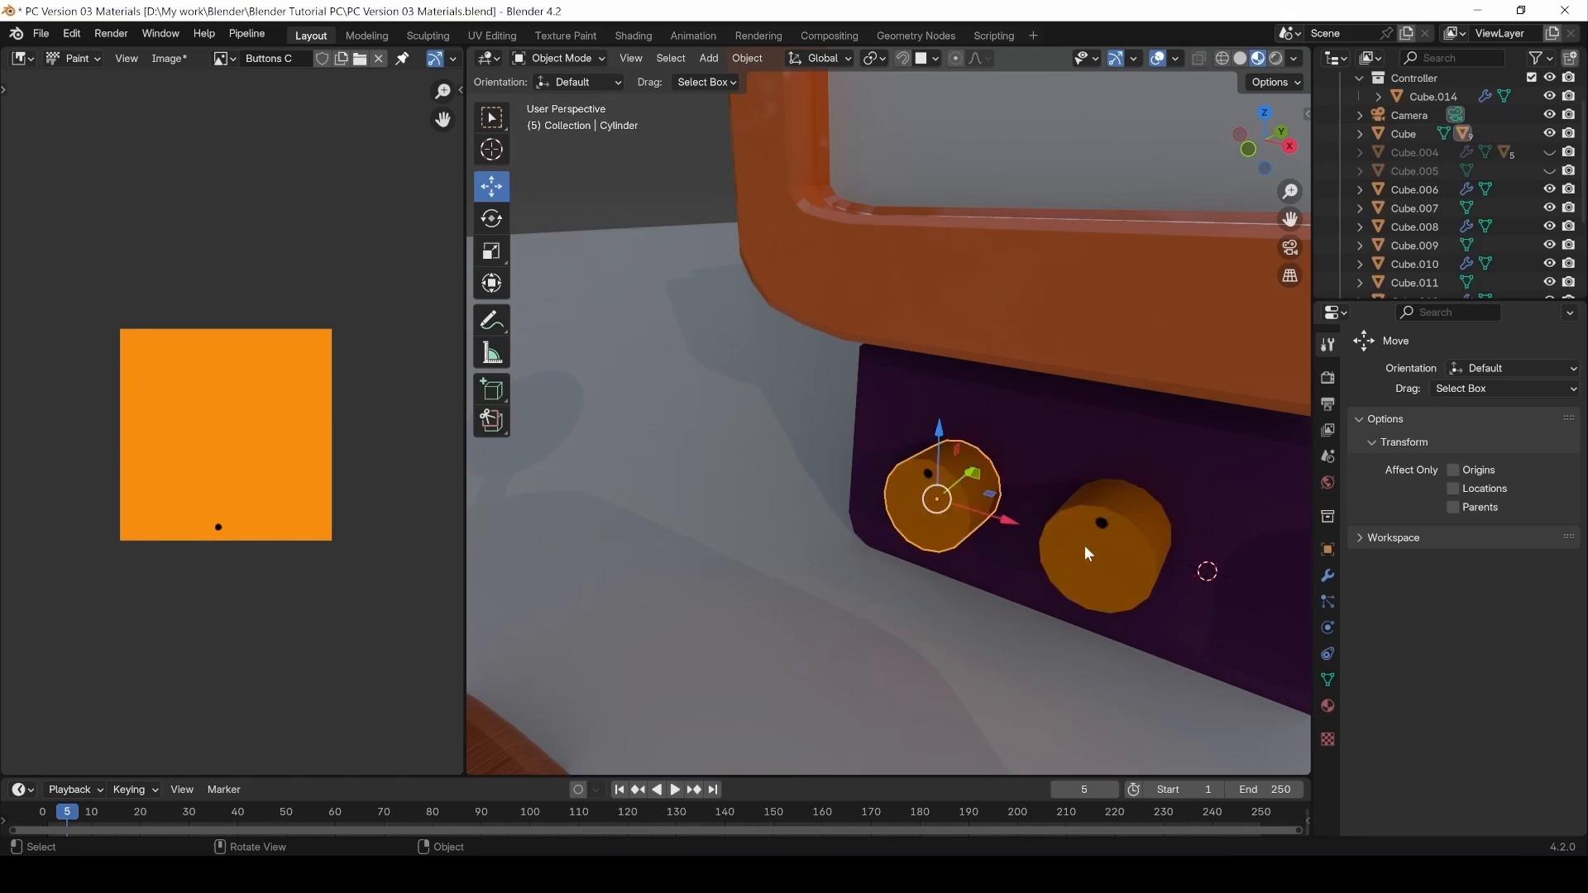
{"action": "left_click", "coordinate": [1102, 551]}
{"action": "left_click_drag", "start_coordinate": [1120, 558], "coordinate": [1118, 561]}
{"action": "key", "text": "r"}
{"action": "key", "text": "z"}
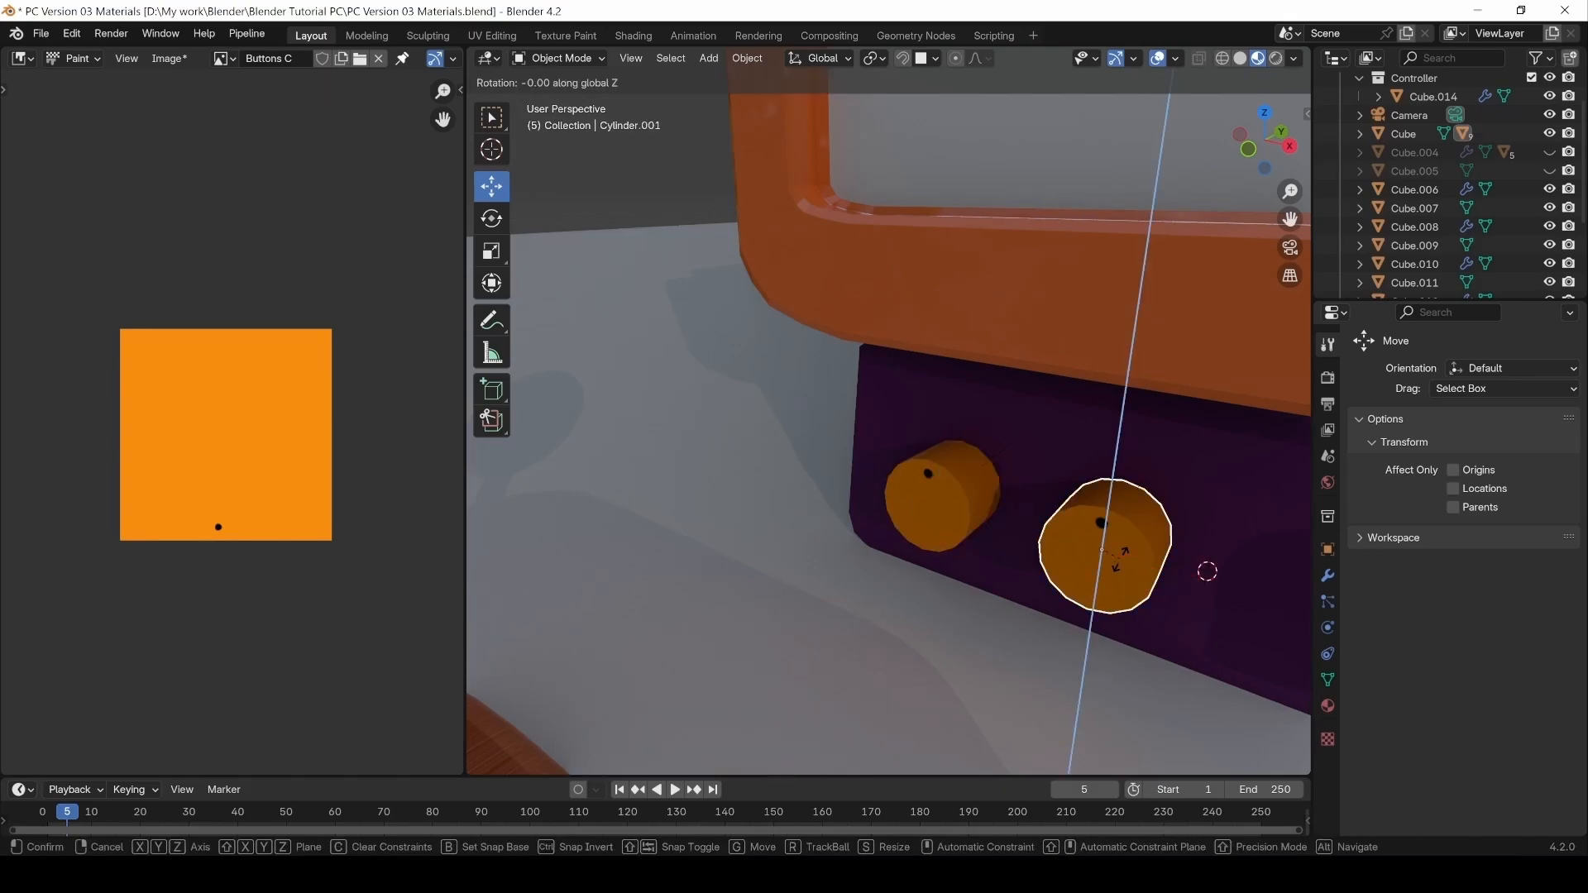
{"action": "key", "text": "y"}
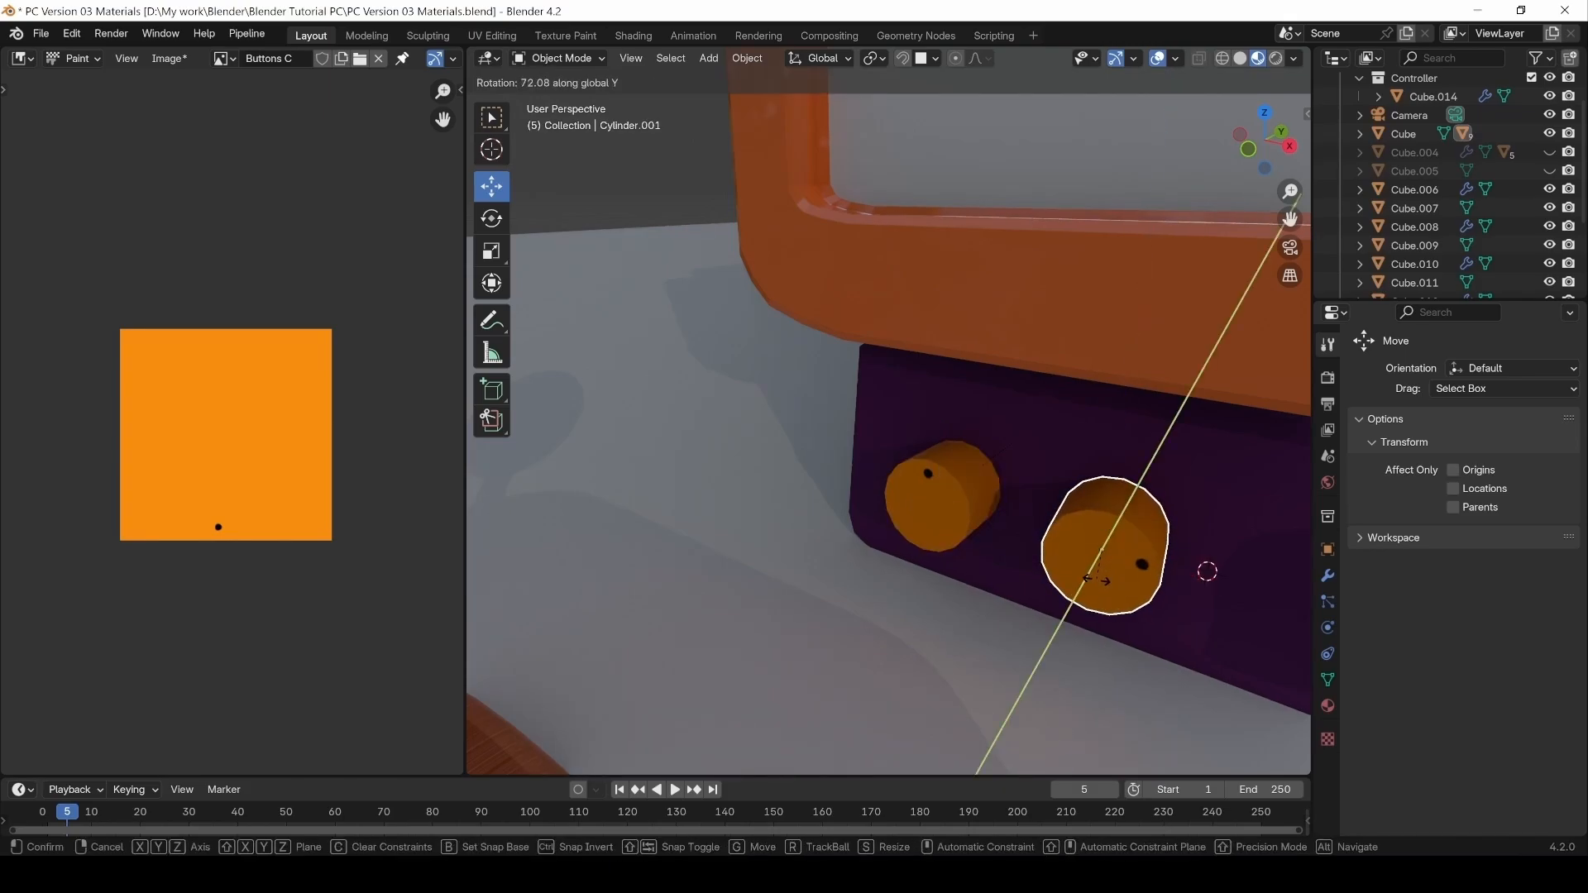
{"action": "left_click", "coordinate": [979, 613]}
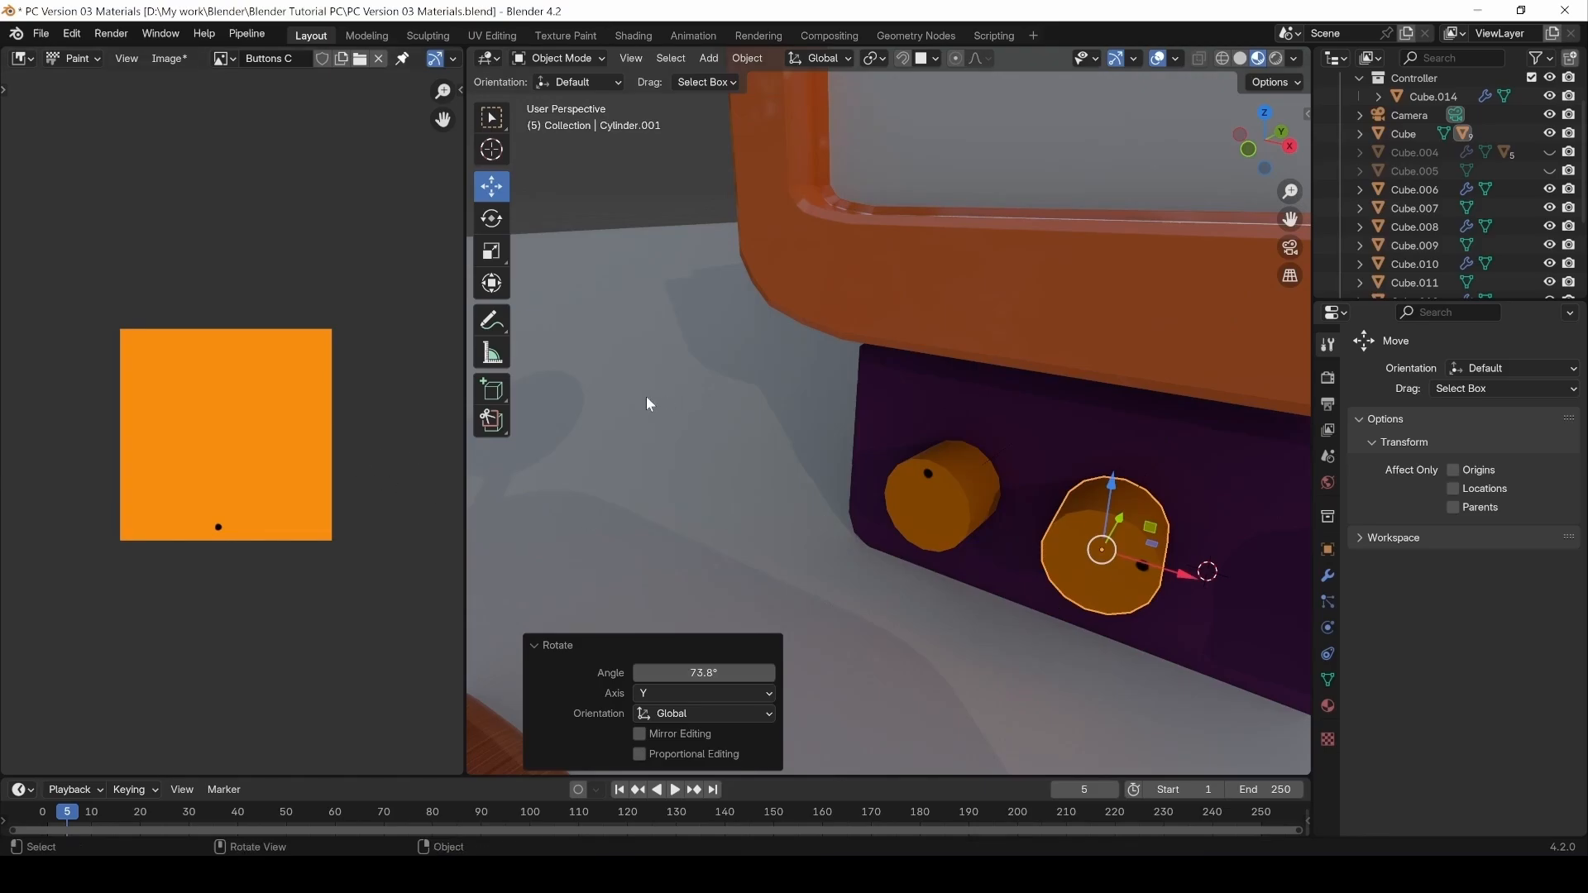
{"action": "key", "text": "ctrl+z"}
Open the first knob's material in a widened Shader Editor and move the Buttons C node farther from the Principled BSDF.
{"action": "left_click", "coordinate": [965, 502]}
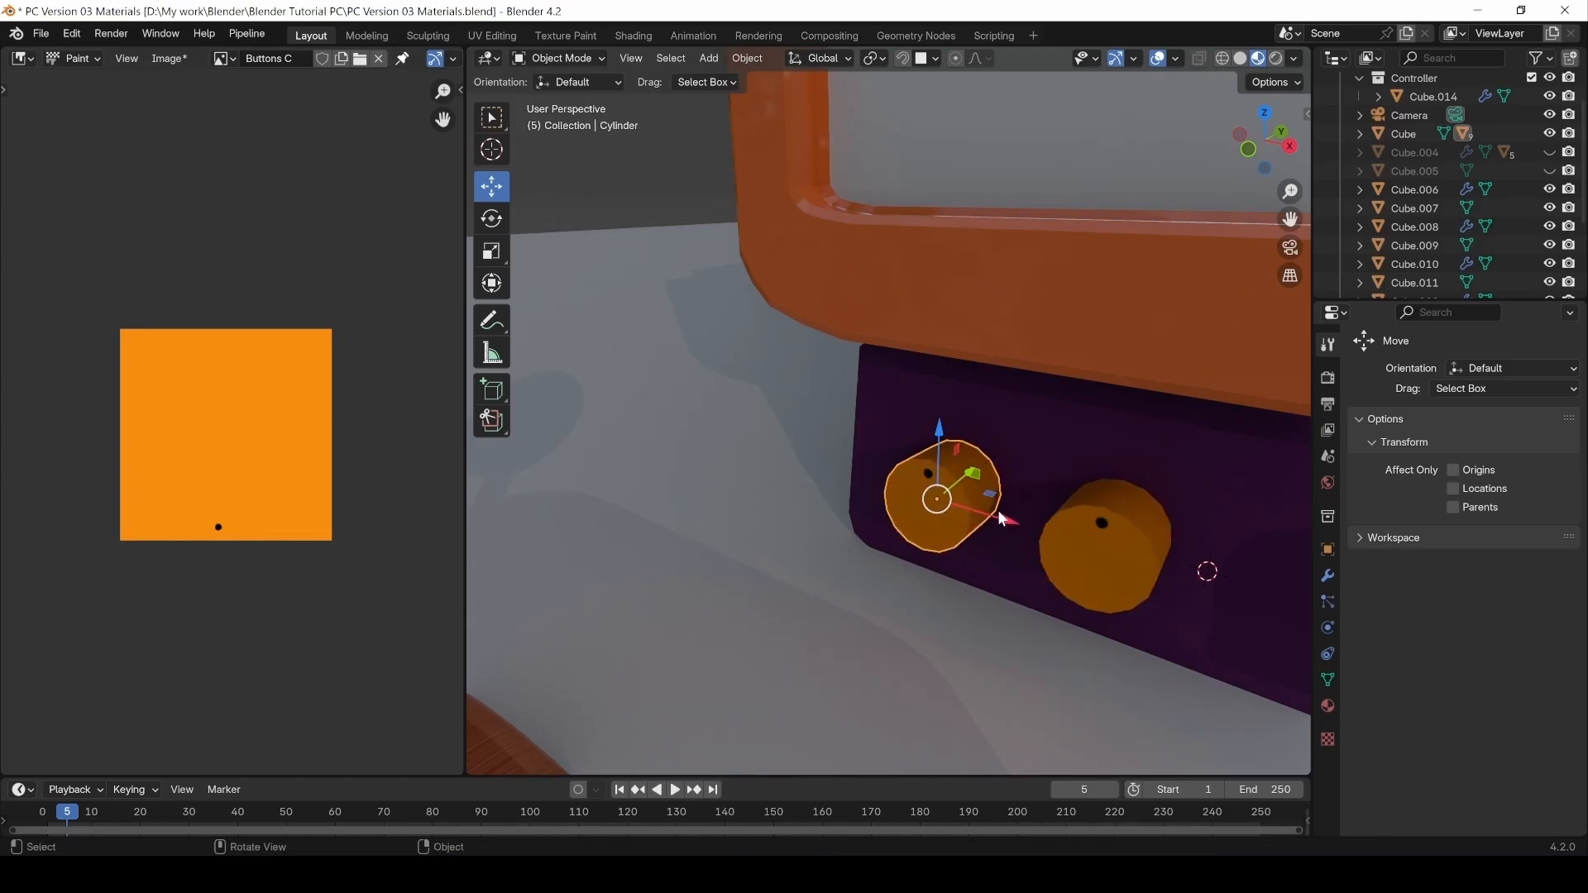
{"action": "left_click", "coordinate": [22, 58]}
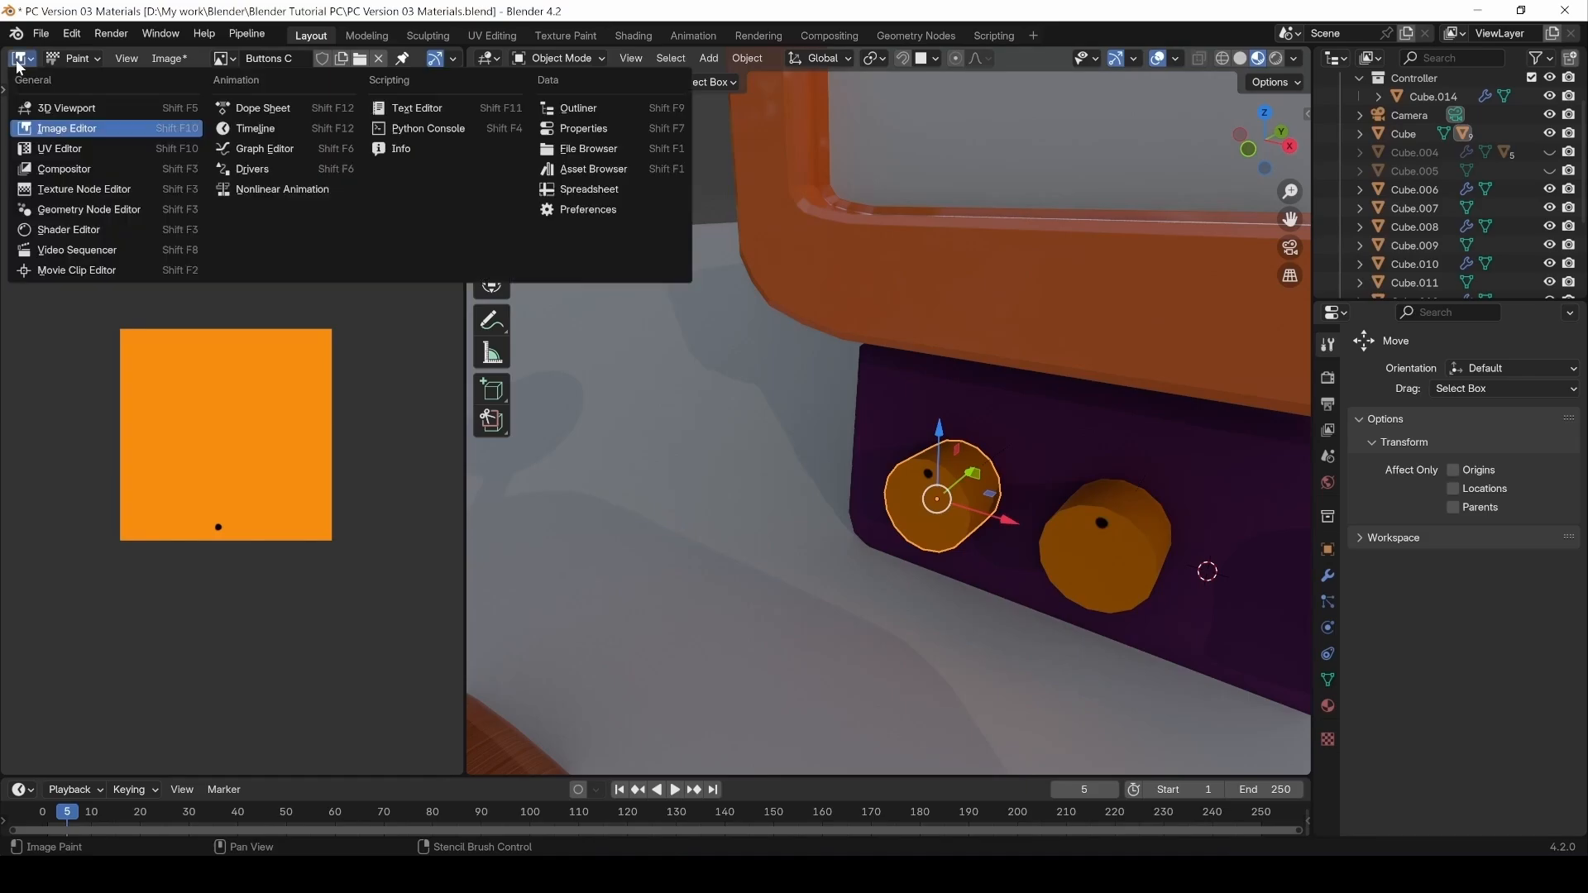
{"action": "left_click", "coordinate": [73, 235]}
{"action": "middle_click_drag", "start_coordinate": [69, 437], "coordinate": [161, 434]}
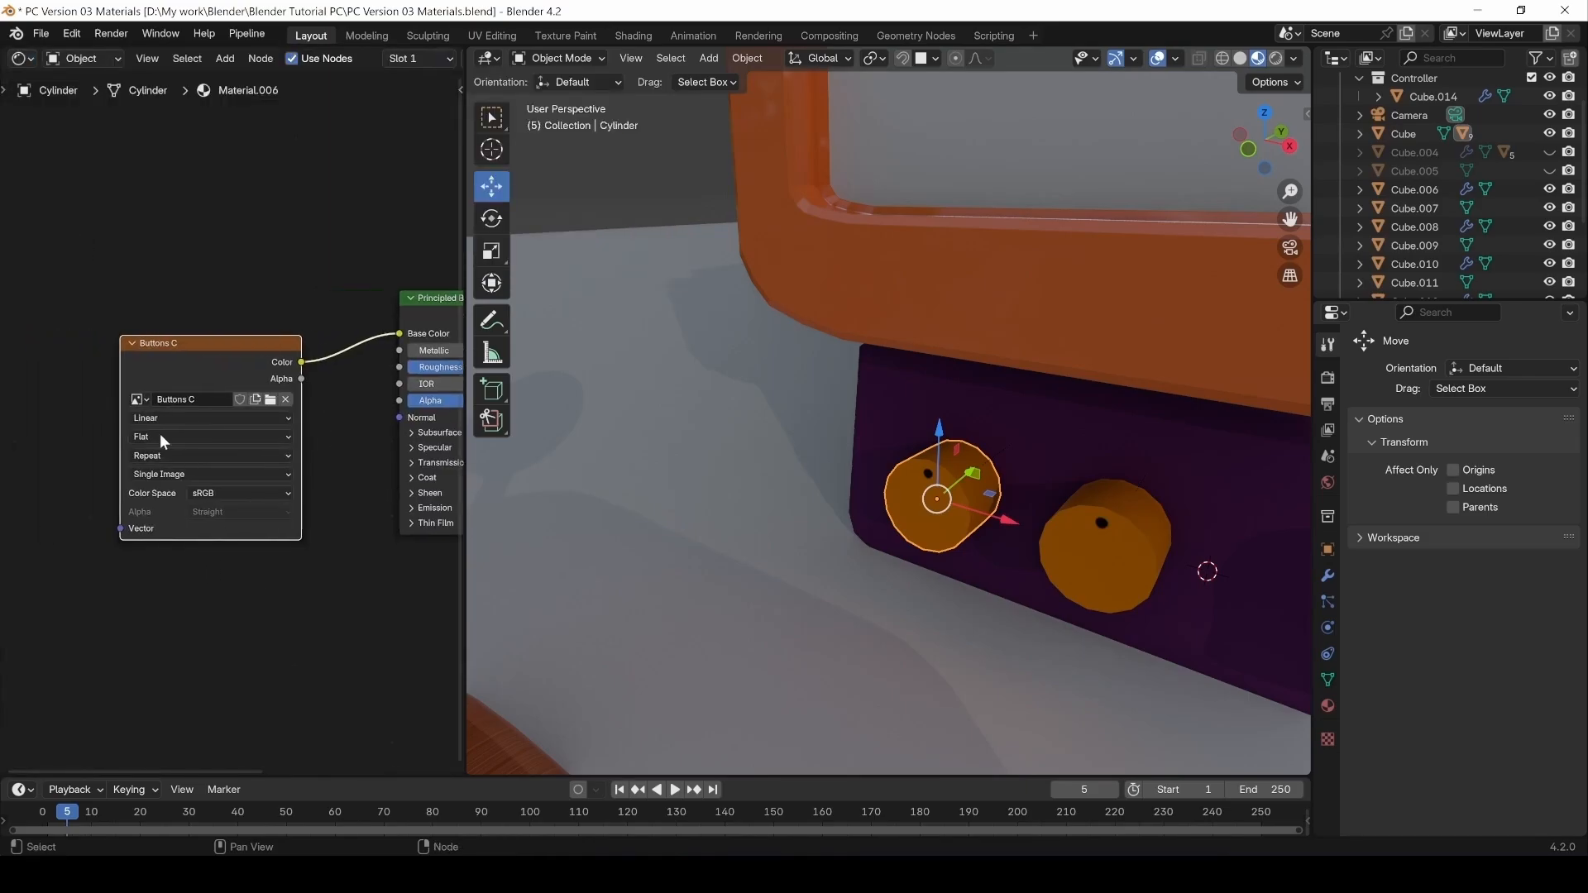
{"action": "left_click_drag", "start_coordinate": [189, 341], "coordinate": [38, 279]}
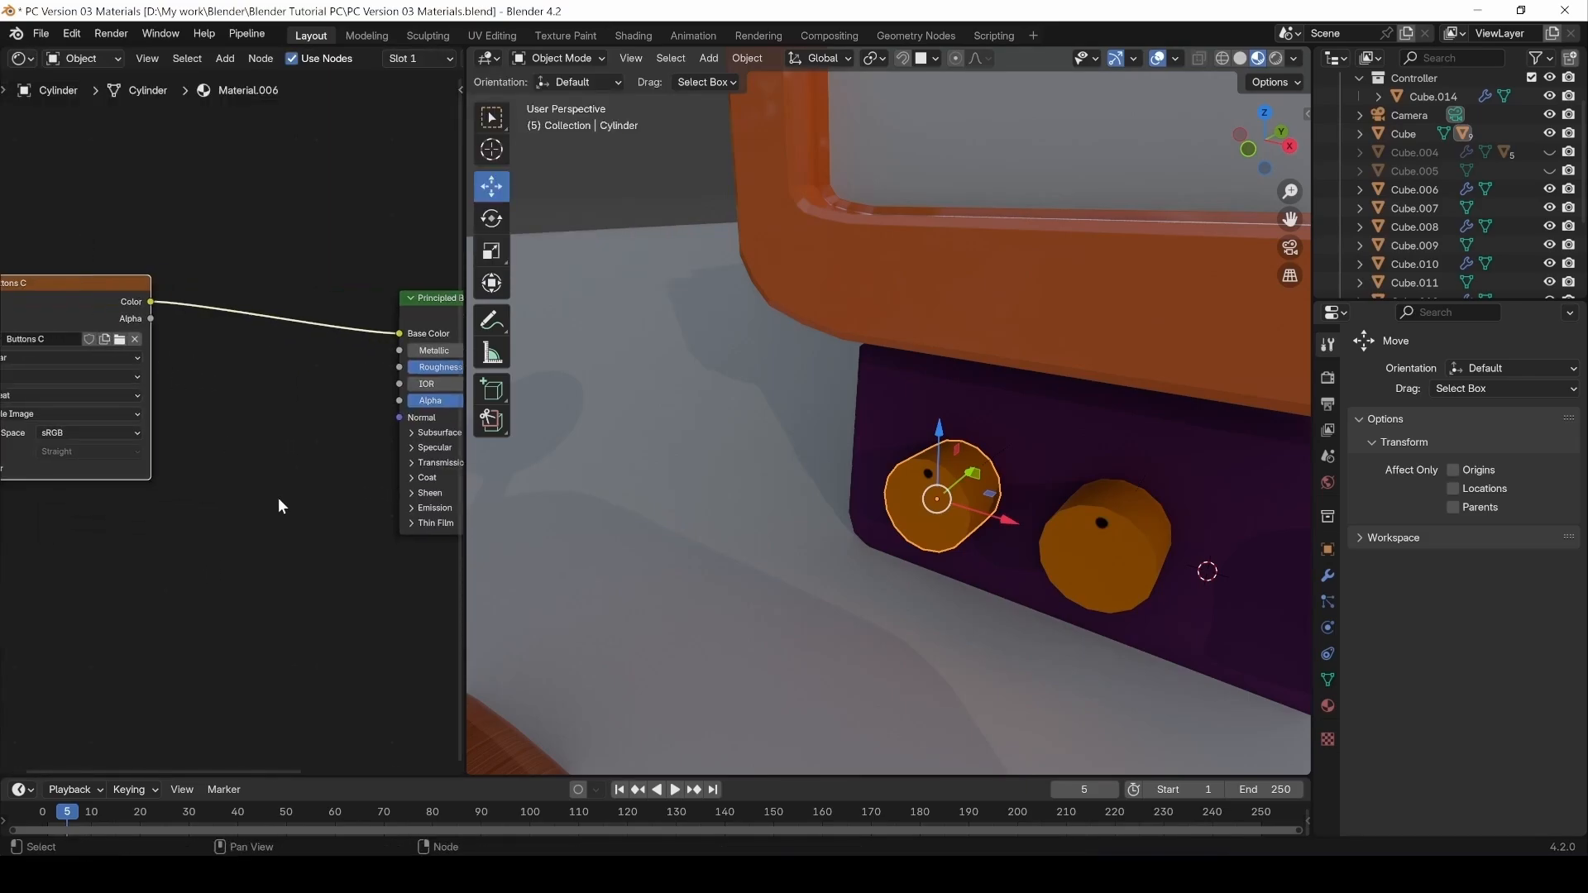
{"action": "left_click", "coordinate": [471, 519]}
{"action": "left_click", "coordinate": [931, 513]}
{"action": "left_click_drag", "start_coordinate": [466, 502], "coordinate": [728, 505]}
Add a Fresnel node below the Buttons C node and connect its Fac output to a new Color Ramp.
{"action": "key", "text": "shift+a"}
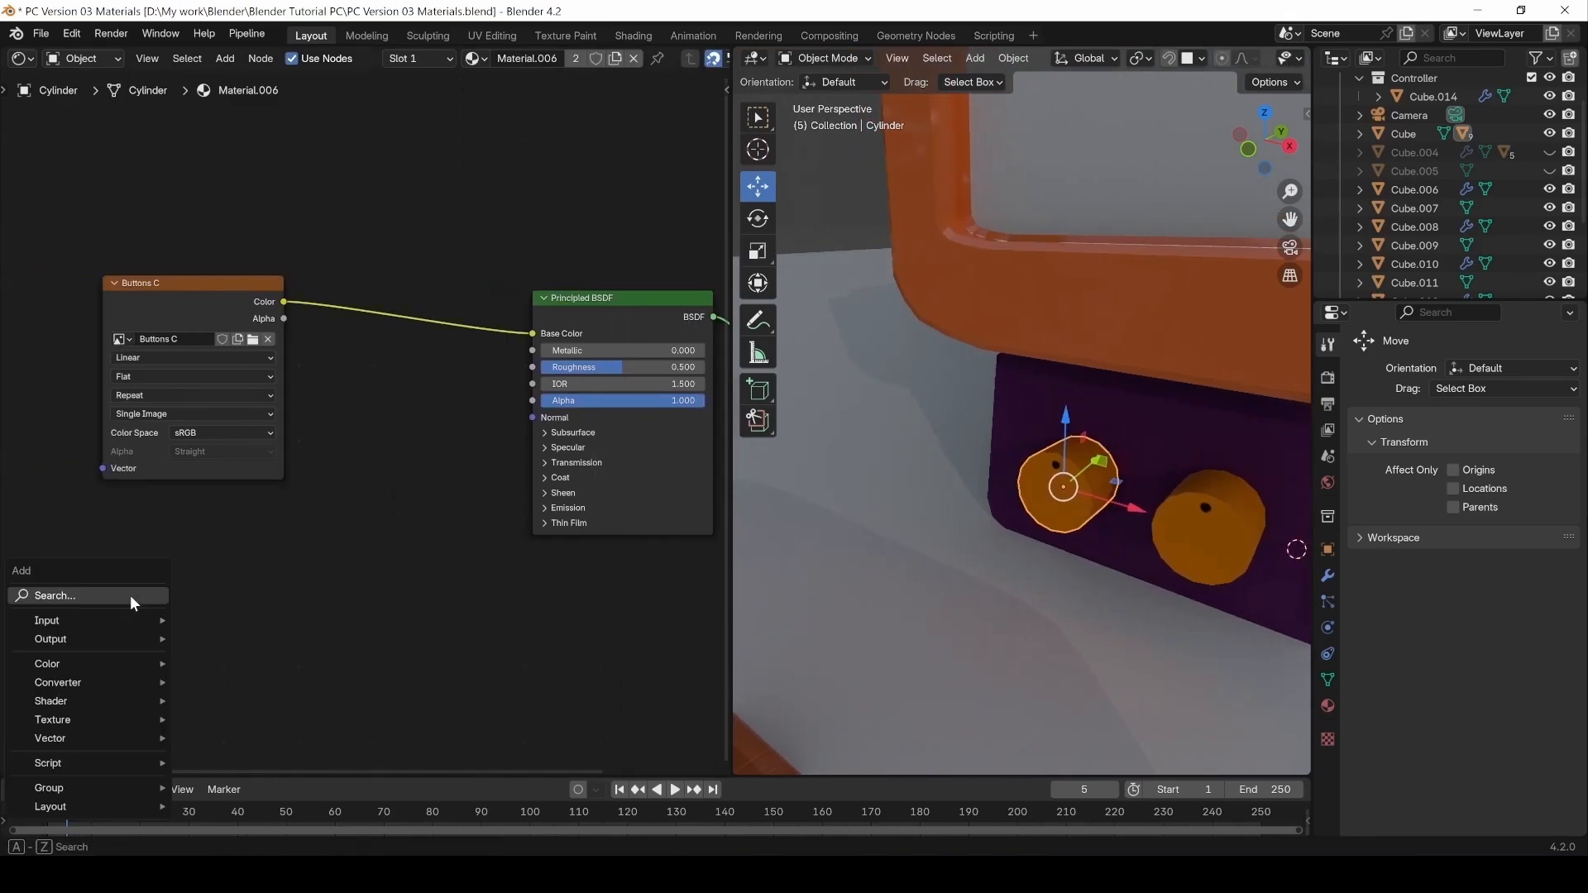
{"action": "left_click", "coordinate": [130, 594]}
{"action": "type", "text": "fre"}
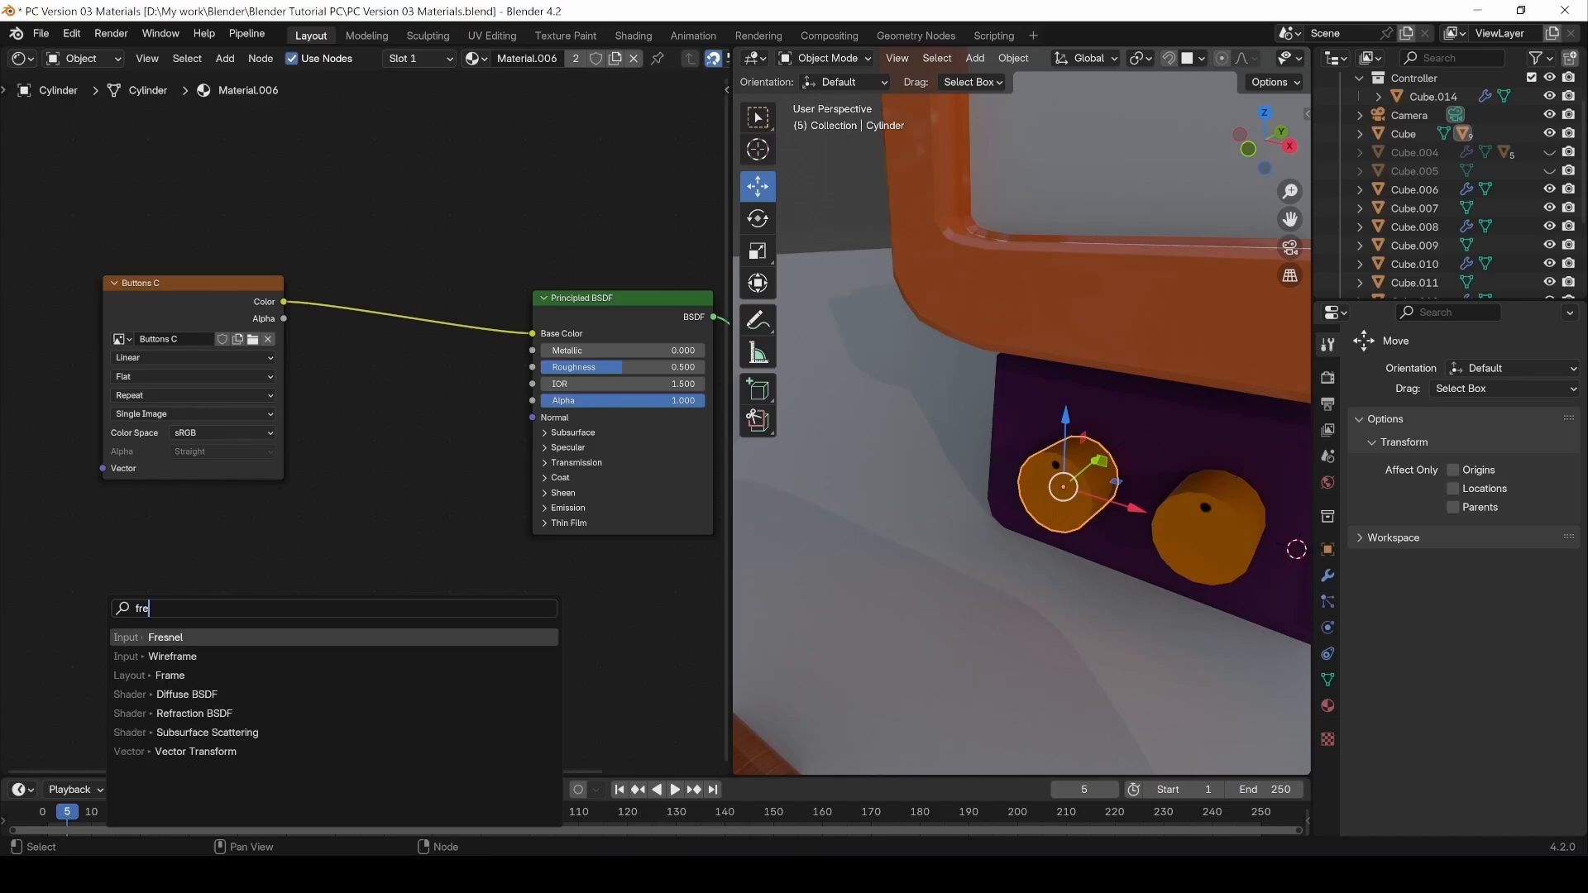
{"action": "key", "text": "Return"}
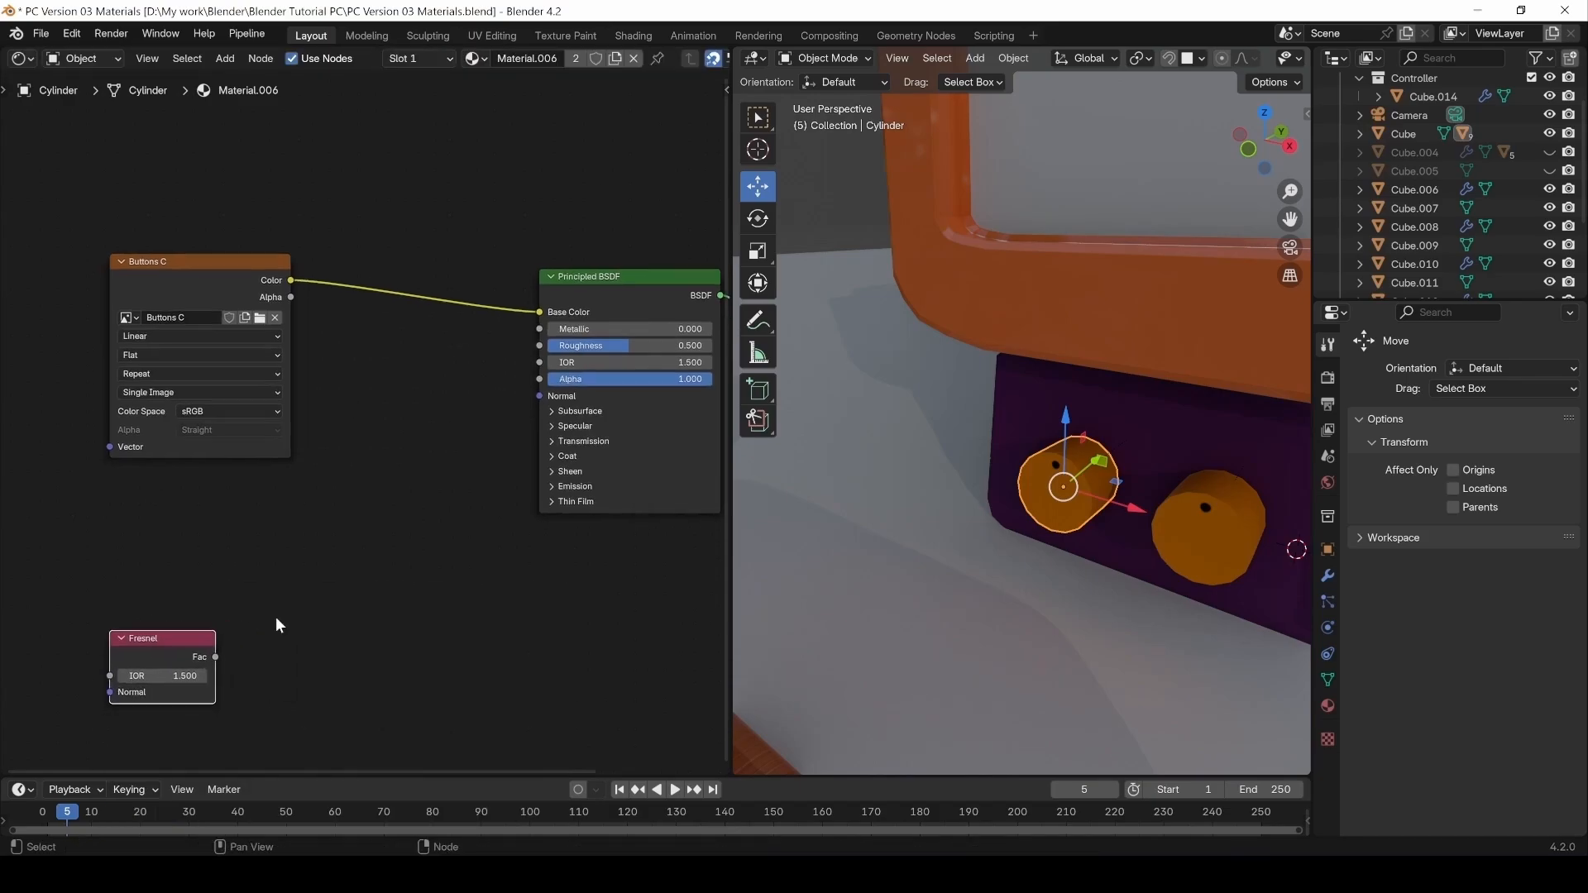
{"action": "left_click_drag", "start_coordinate": [215, 657], "coordinate": [356, 597]}
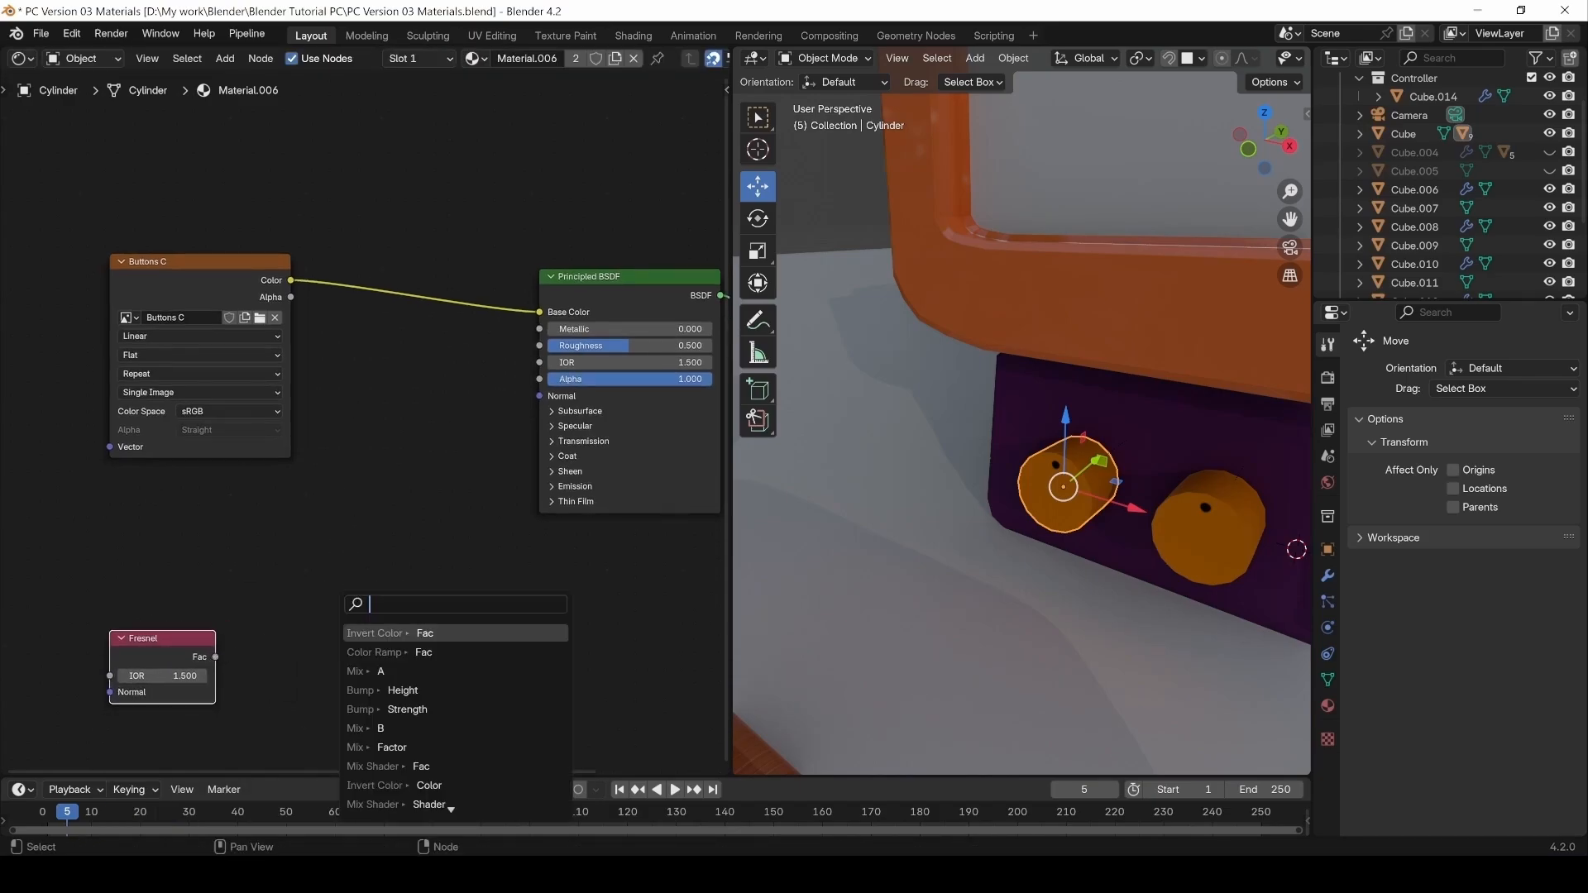
{"action": "type", "text": "color ramp"}
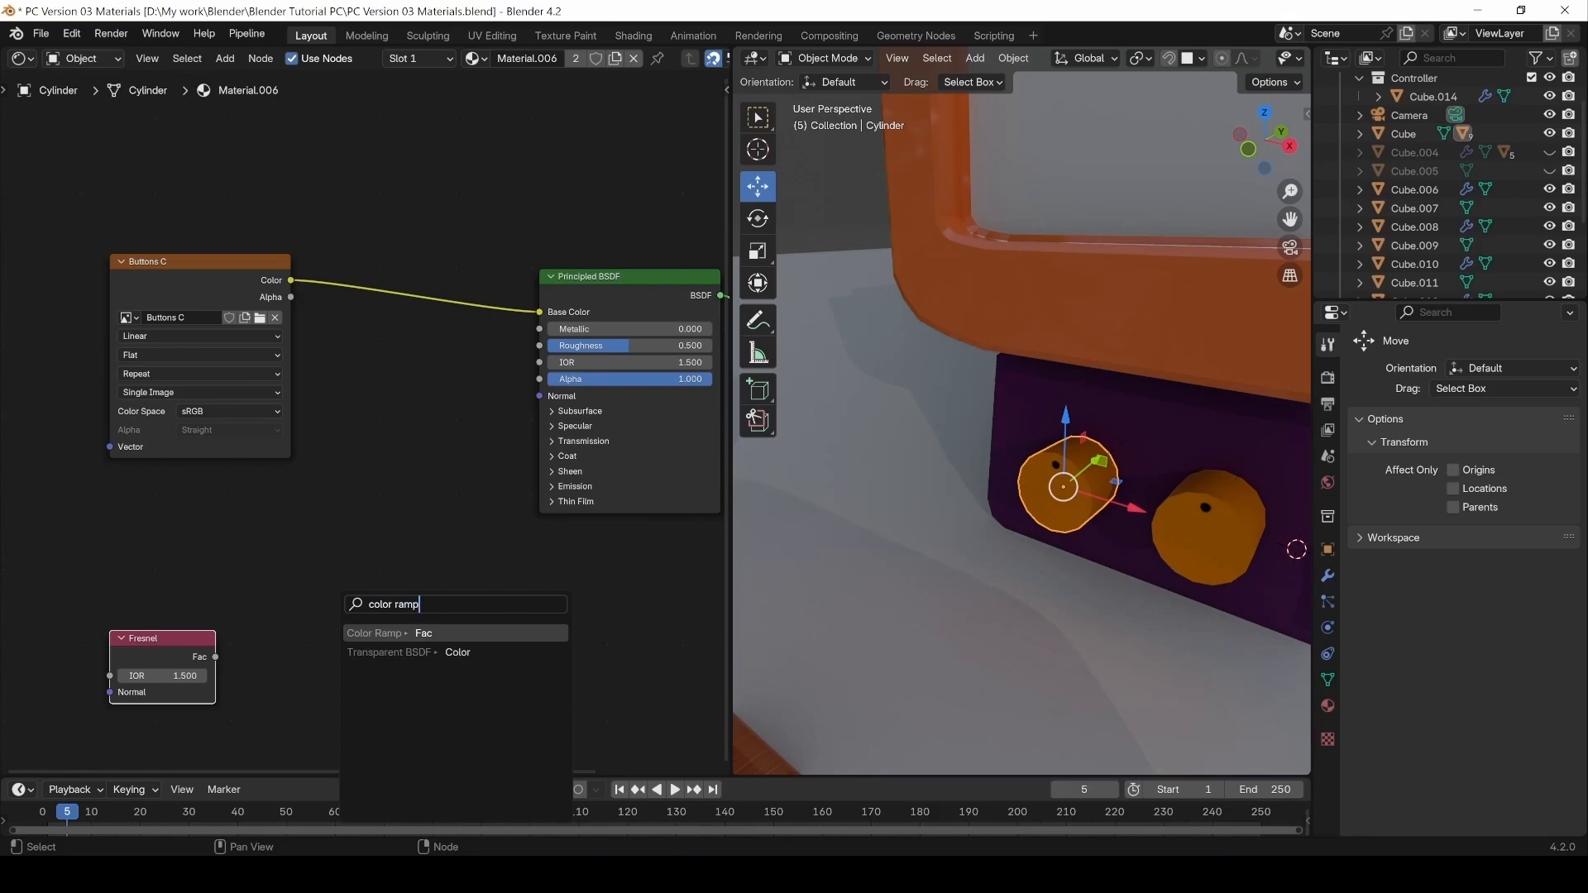
{"action": "key", "text": "Return"}
{"action": "left_click", "coordinate": [323, 602]}
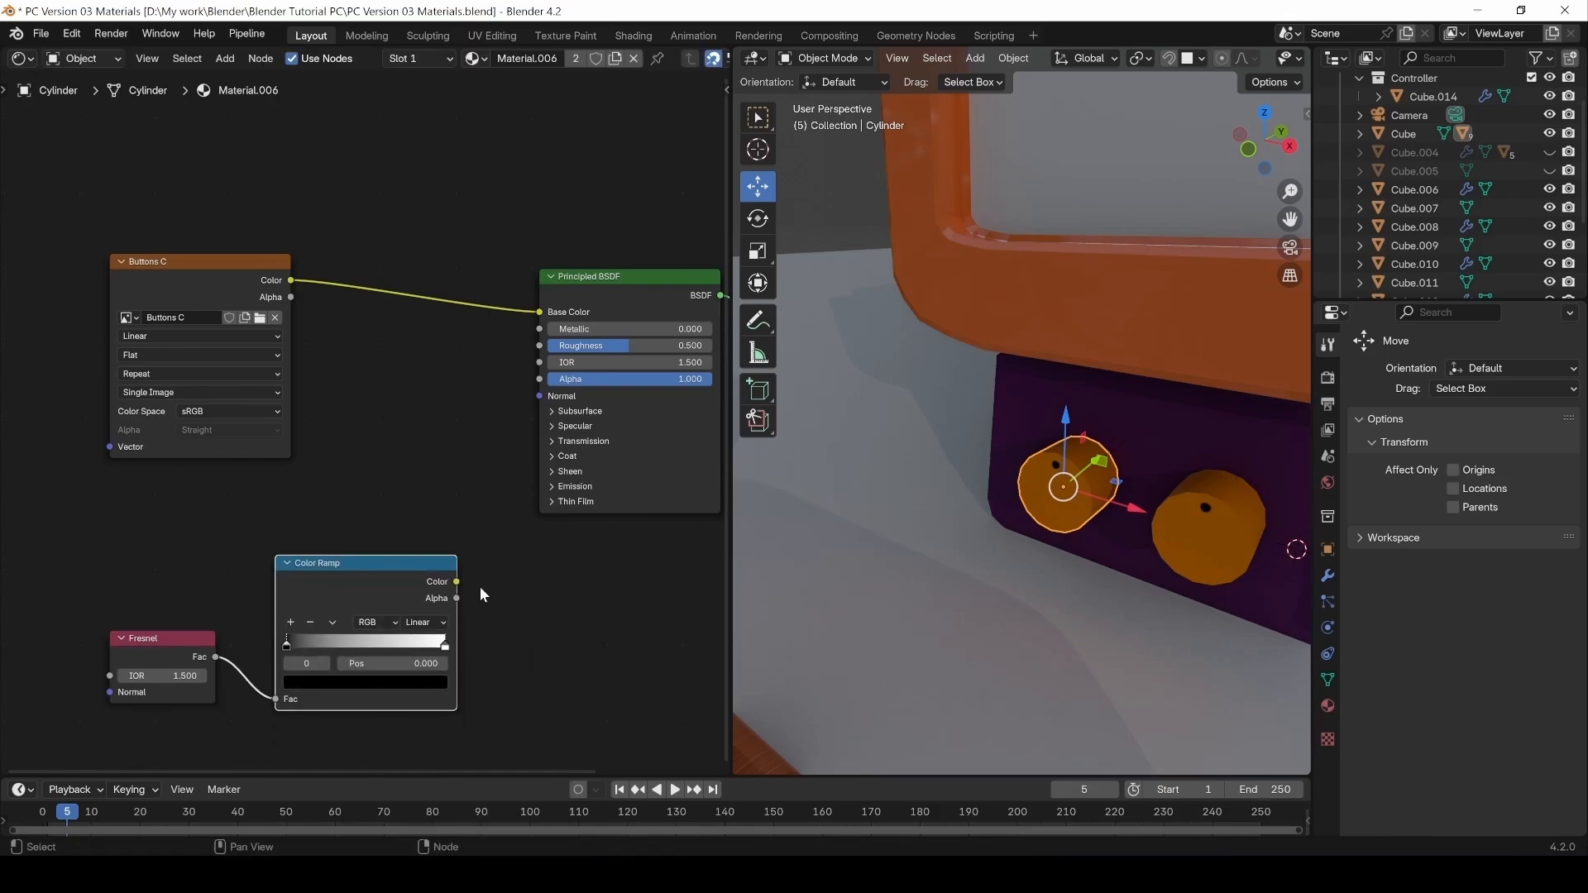
Preview the Color Ramp on the knobs while moving its stops inward, black to about 0.267, and restore the Principled BSDF output.
{"action": "left_click", "coordinate": [382, 577], "text": "ctrl+shift"}
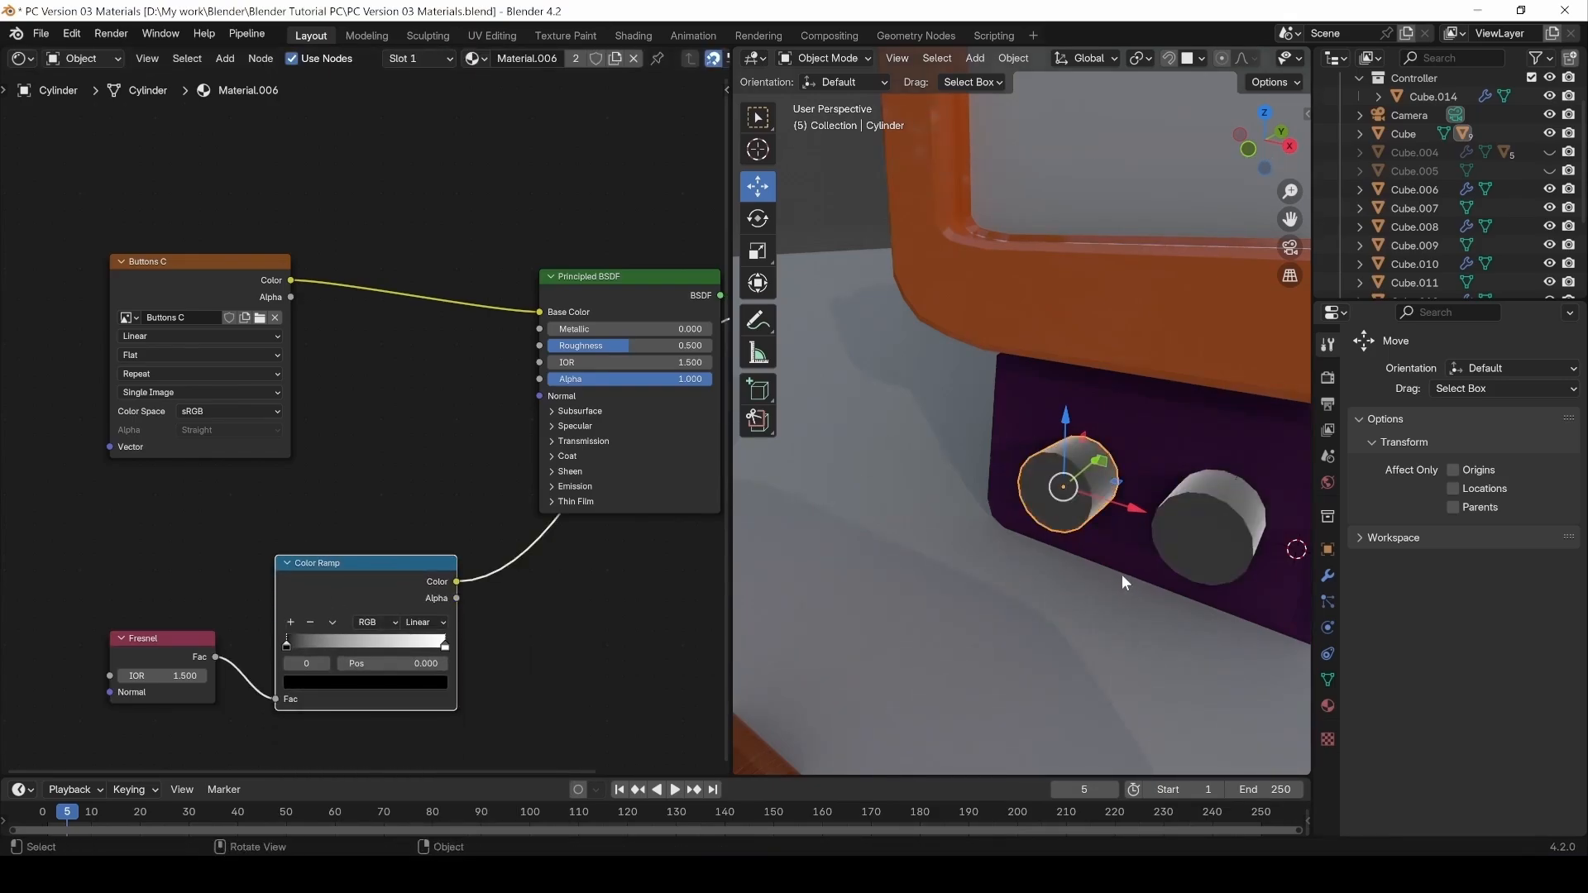
{"action": "middle_click_drag", "start_coordinate": [1122, 575], "coordinate": [1057, 559]}
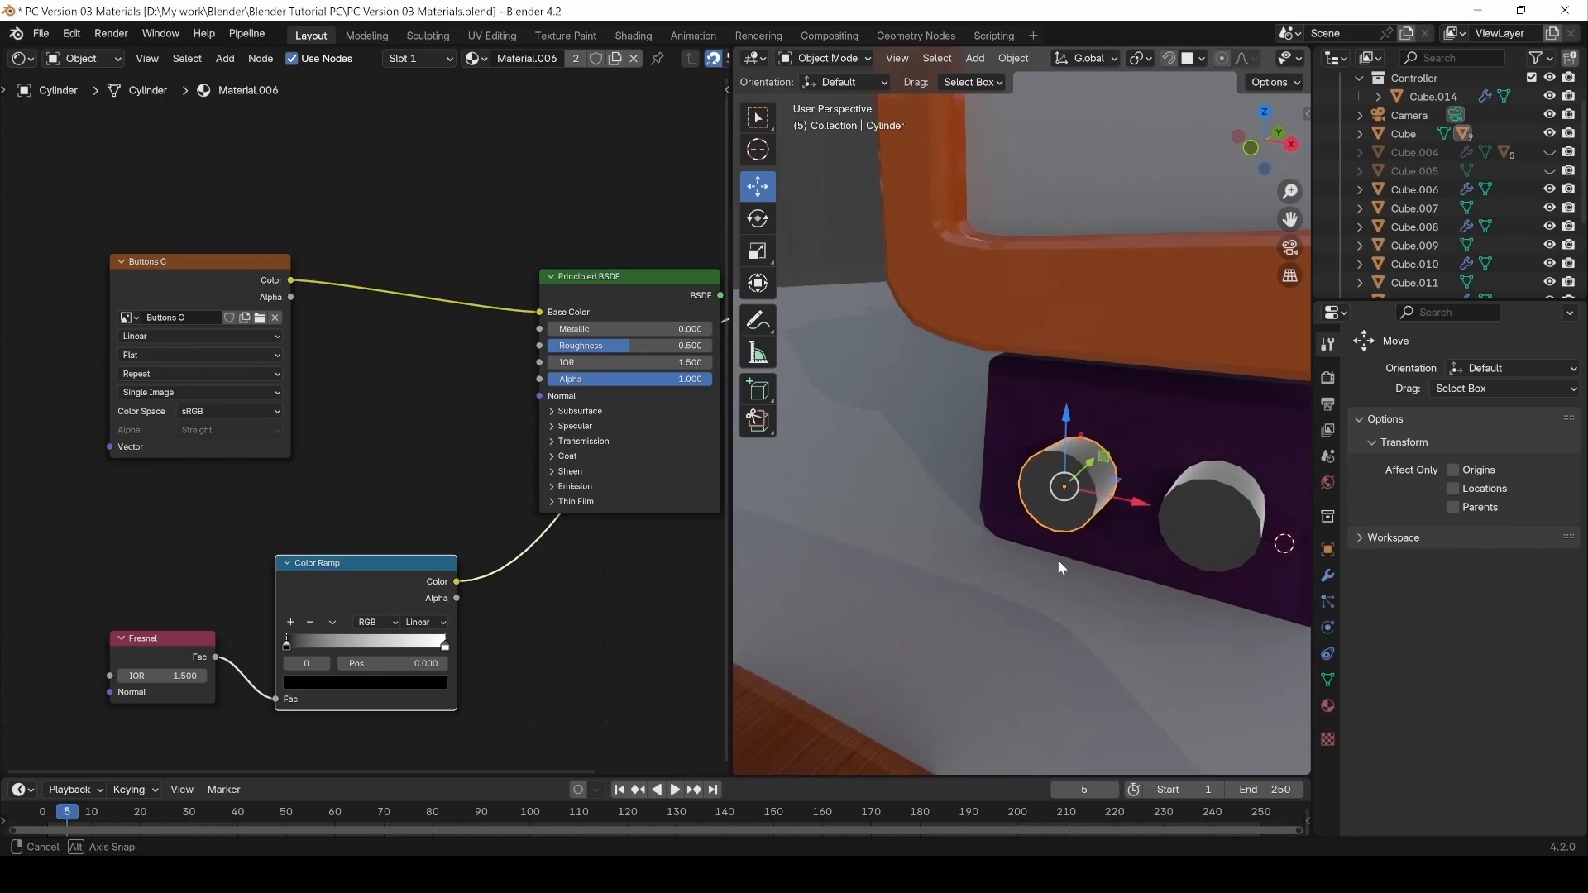
{"action": "mouse_move", "coordinate": [336, 602]}
{"action": "left_mouse_down"}
{"action": "mouse_move", "coordinate": [321, 617]}
{"action": "mouse_move", "coordinate": [350, 602]}
{"action": "mouse_move", "coordinate": [340, 644]}
{"action": "left_mouse_up"}
{"action": "left_click_drag", "start_coordinate": [457, 644], "coordinate": [344, 656]}
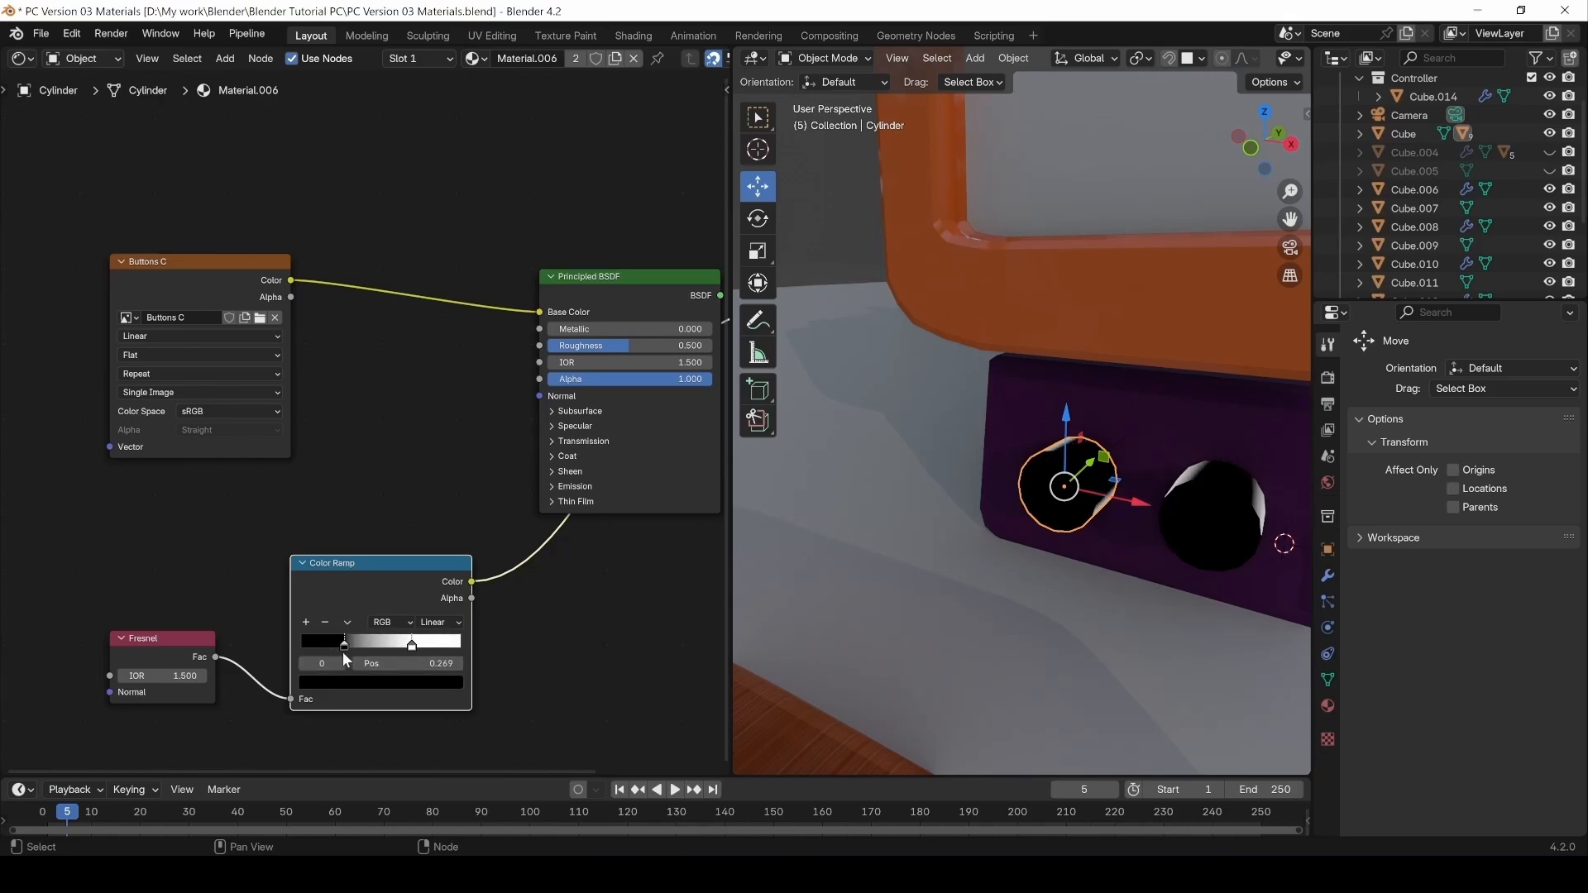
{"action": "left_click", "coordinate": [624, 288], "text": "ctrl+shift"}
{"action": "scroll", "coordinate": [356, 444], "scroll_direction": "up", "scroll_amount": 4}
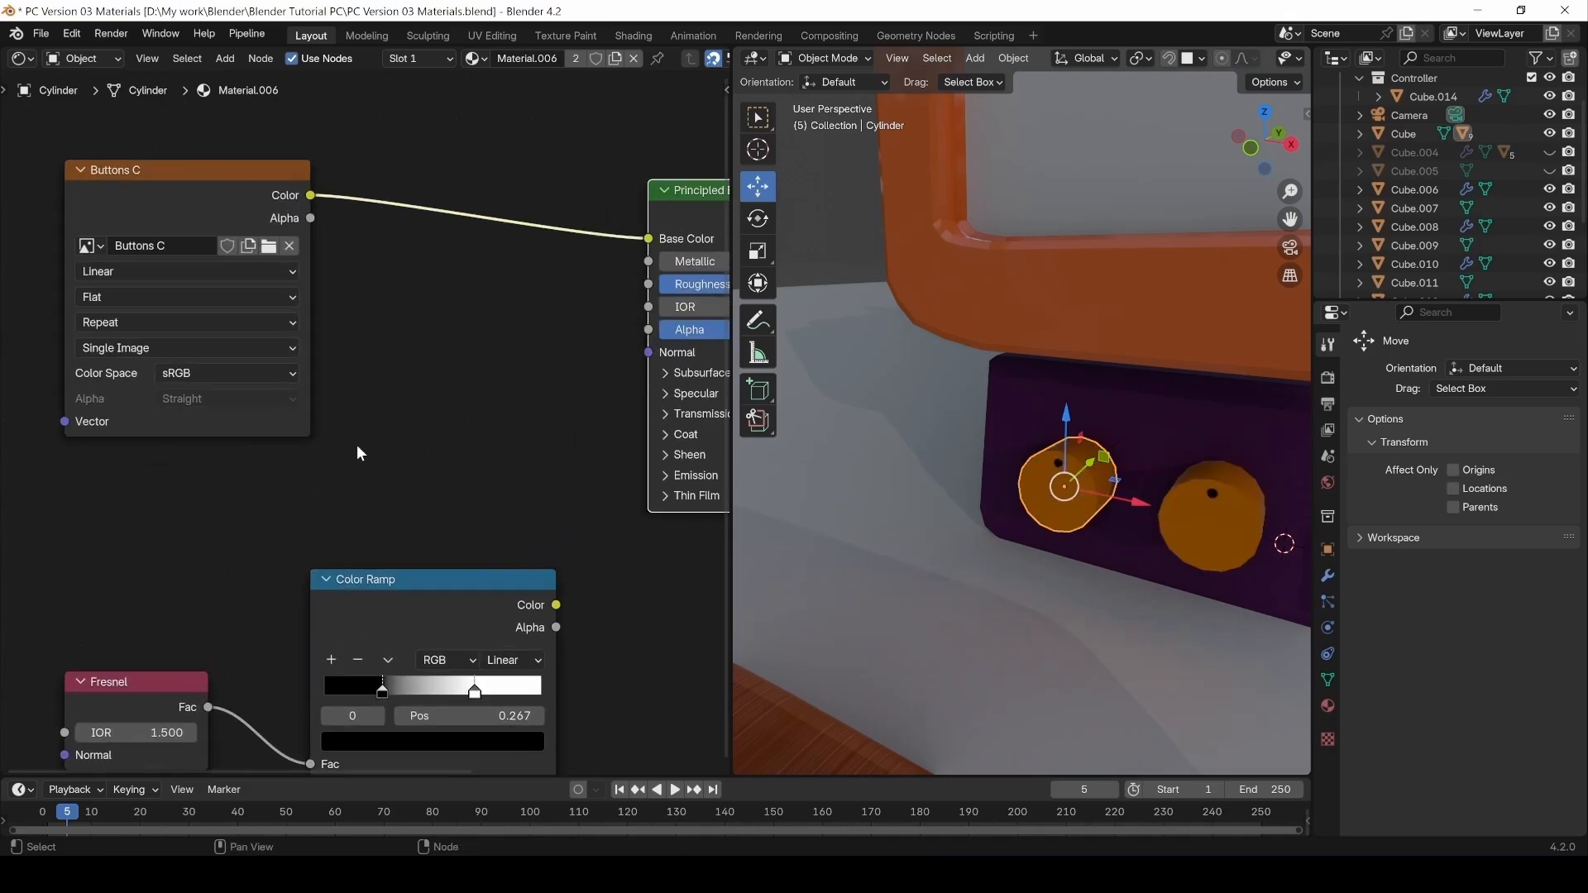
Shift the Fresnel and Color Ramp nodes and add a Mix node in Color blend mode from the Color Ramp's Color output.
{"action": "scroll", "coordinate": [291, 553], "scroll_direction": "down", "scroll_amount": 4}
{"action": "middle_click_drag", "start_coordinate": [286, 579], "coordinate": [311, 507]}
{"action": "left_click_drag", "start_coordinate": [201, 508], "coordinate": [372, 604]}
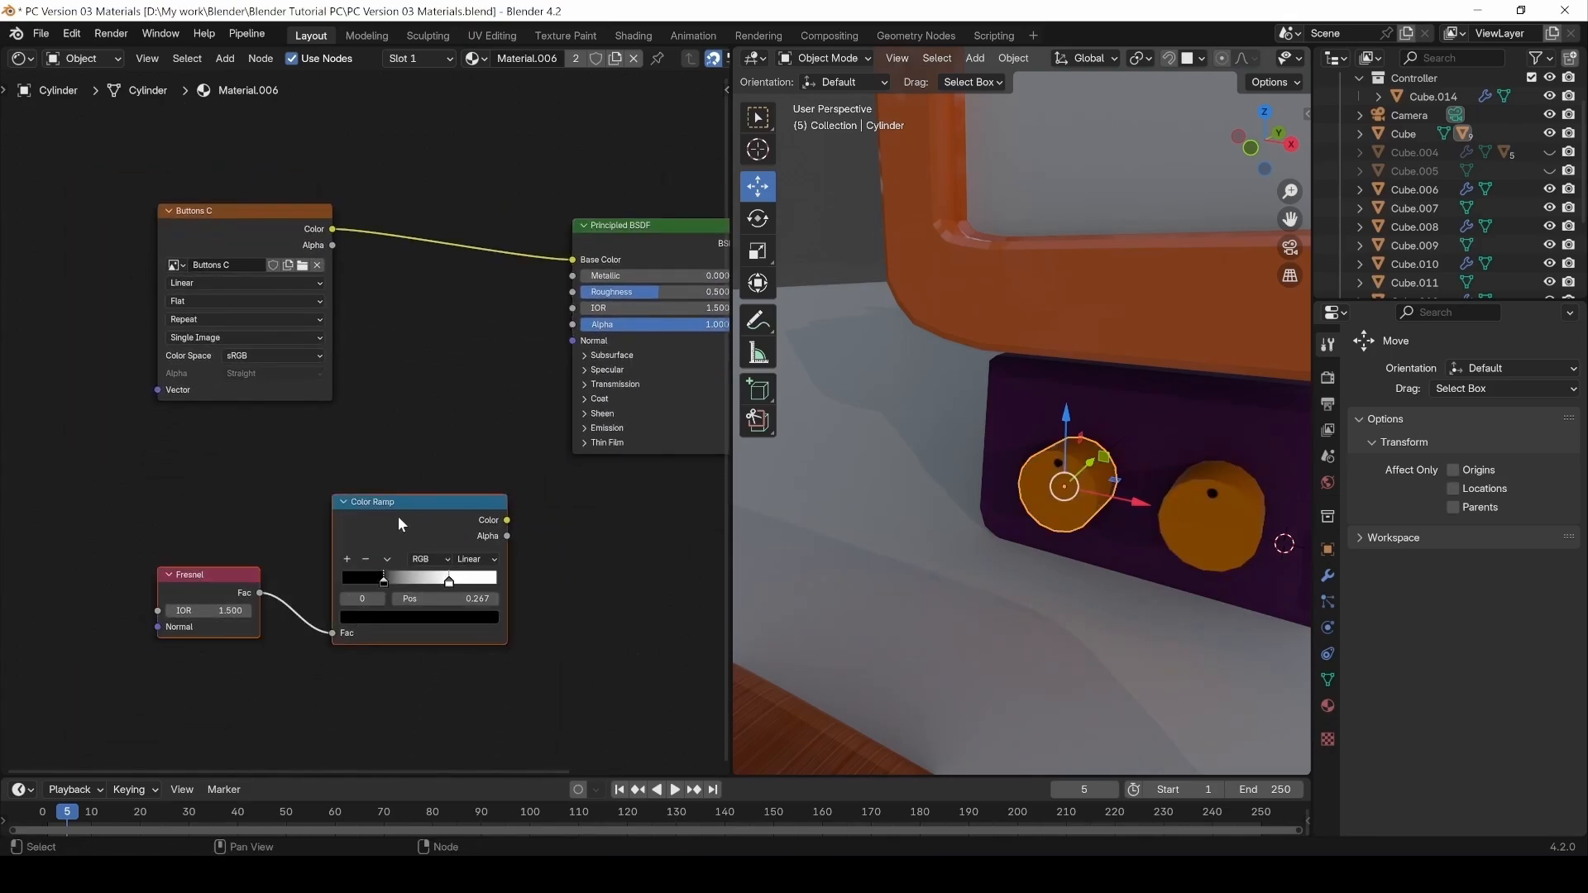
{"action": "left_click_drag", "start_coordinate": [399, 516], "coordinate": [210, 531]}
{"action": "left_click_drag", "start_coordinate": [308, 534], "coordinate": [459, 423]}
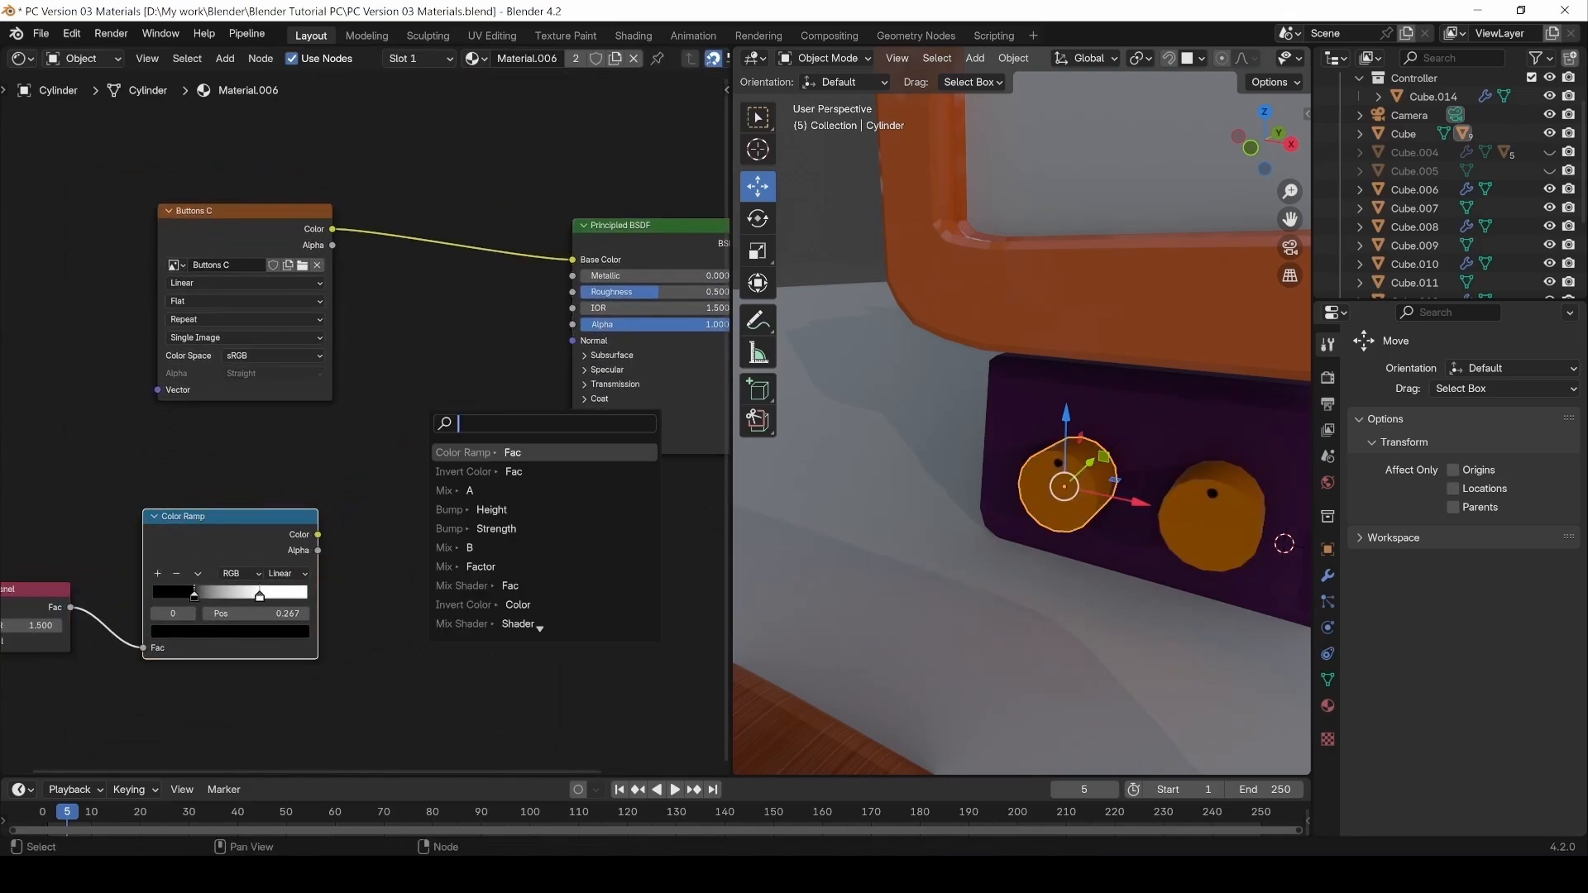
{"action": "type", "text": "mix color"}
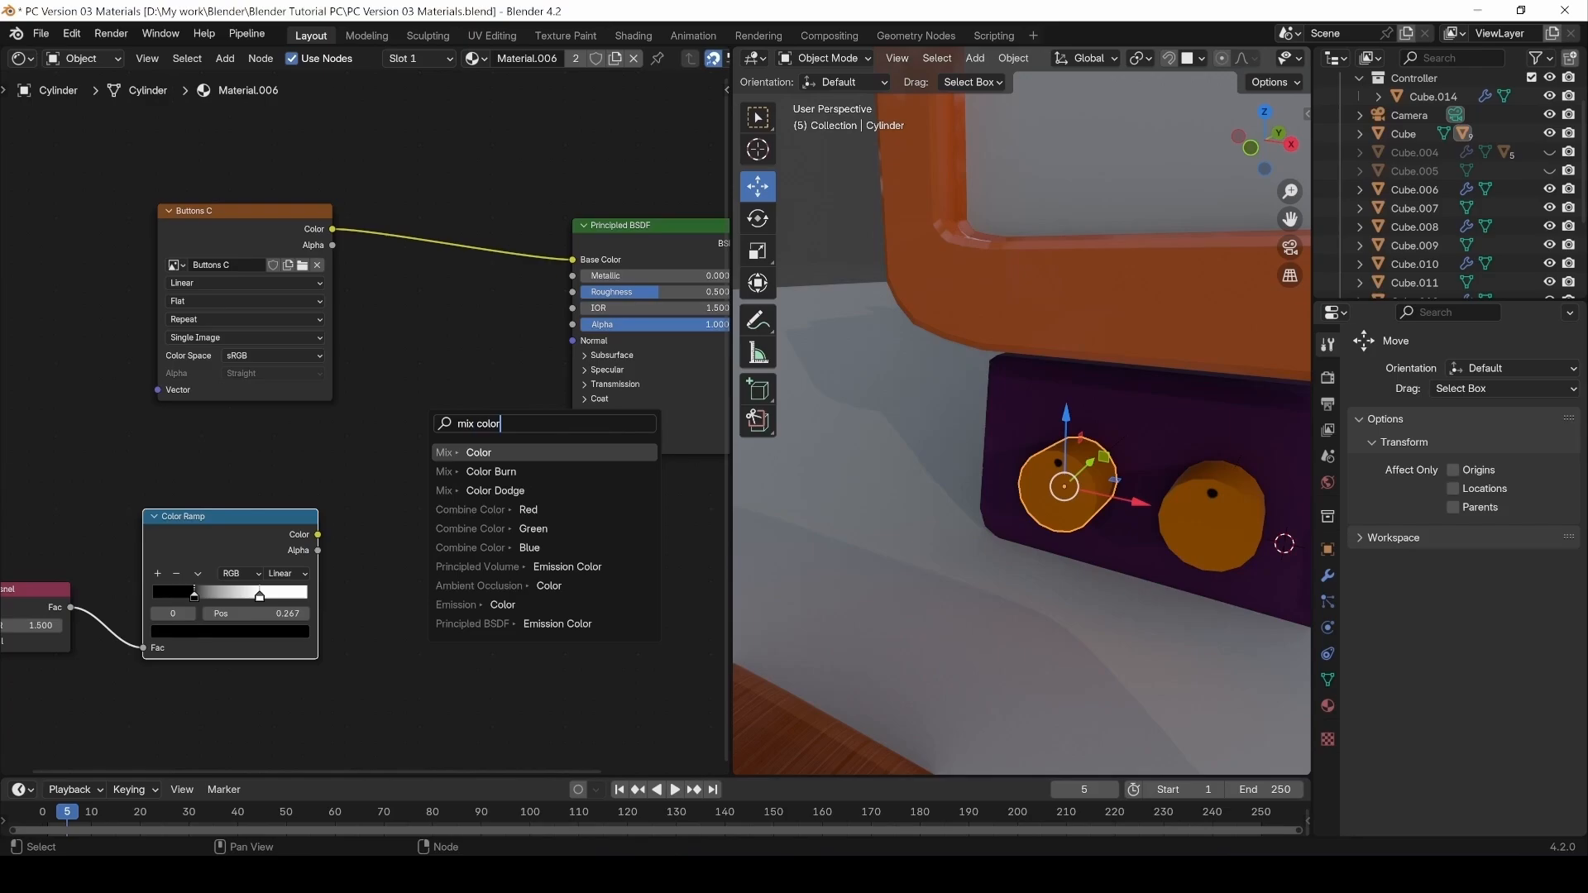
{"action": "key", "text": "Return"}
{"action": "left_click", "coordinate": [484, 436]}
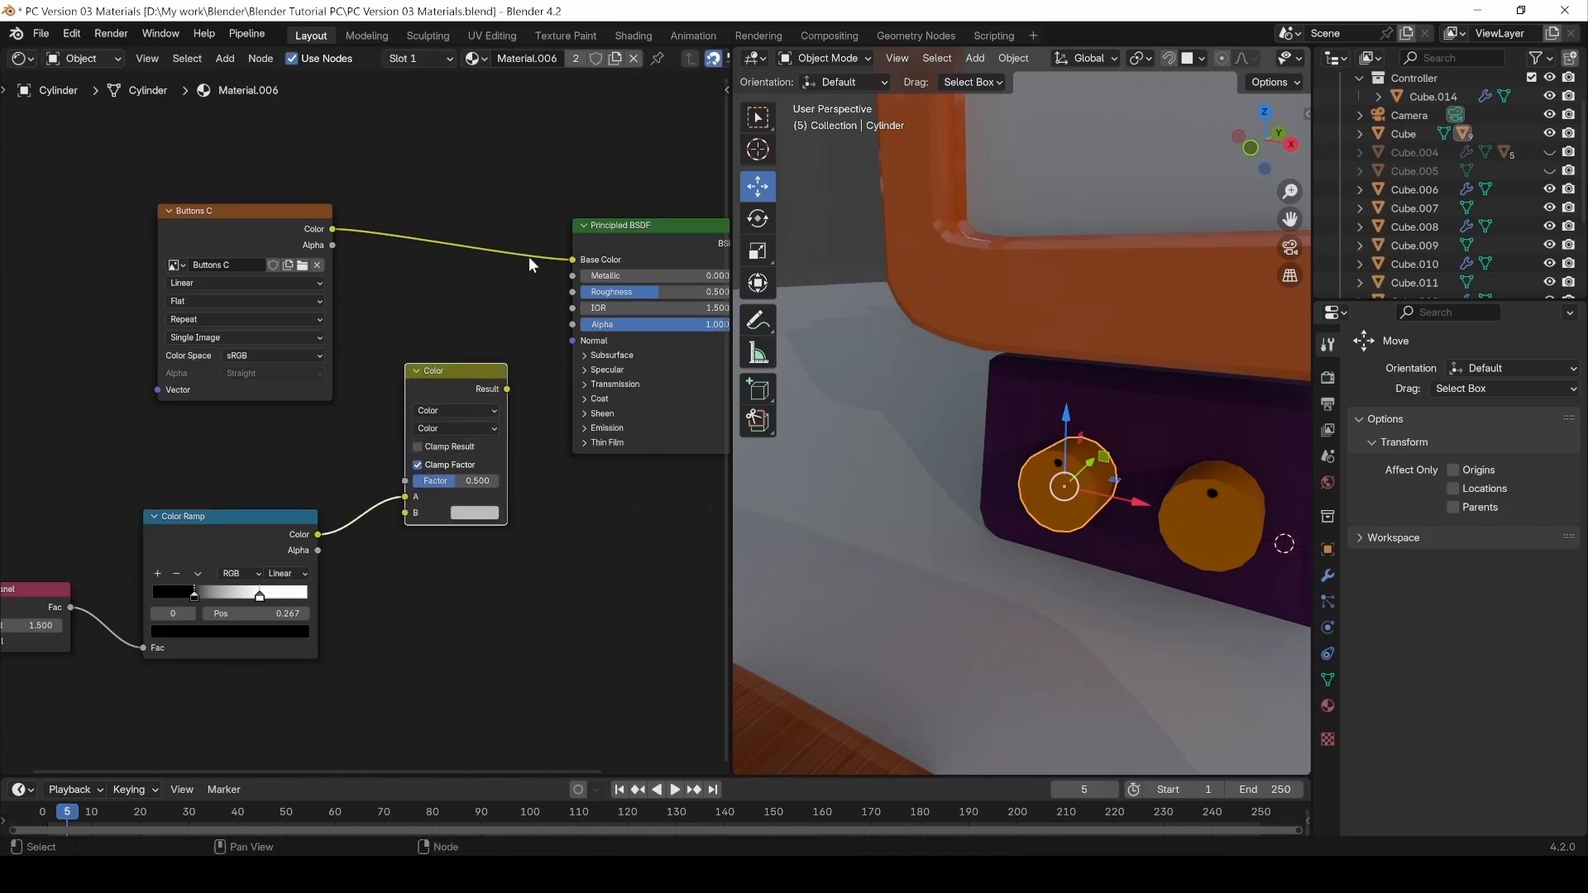
Move the Buttons C node away and reroute its Color output from Base Color to the Color mix node's A input, replacing the Color Ramp link.
{"action": "left_click_drag", "start_coordinate": [270, 251], "coordinate": [197, 251]}
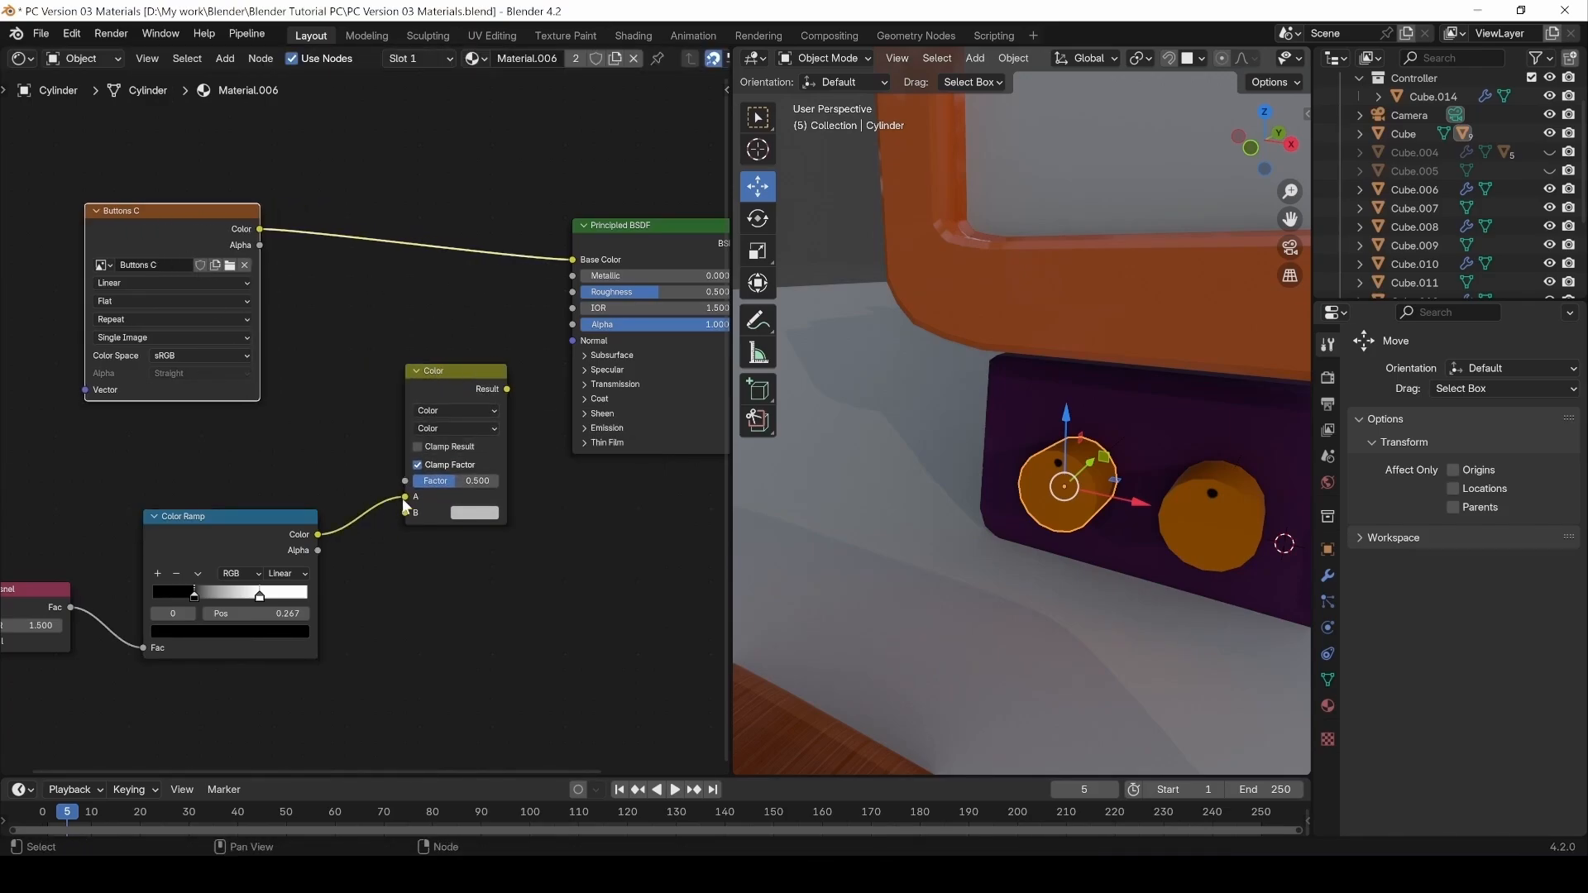
{"action": "left_click_drag", "start_coordinate": [406, 496], "coordinate": [277, 224]}
{"action": "left_click_drag", "start_coordinate": [573, 260], "coordinate": [430, 249]}
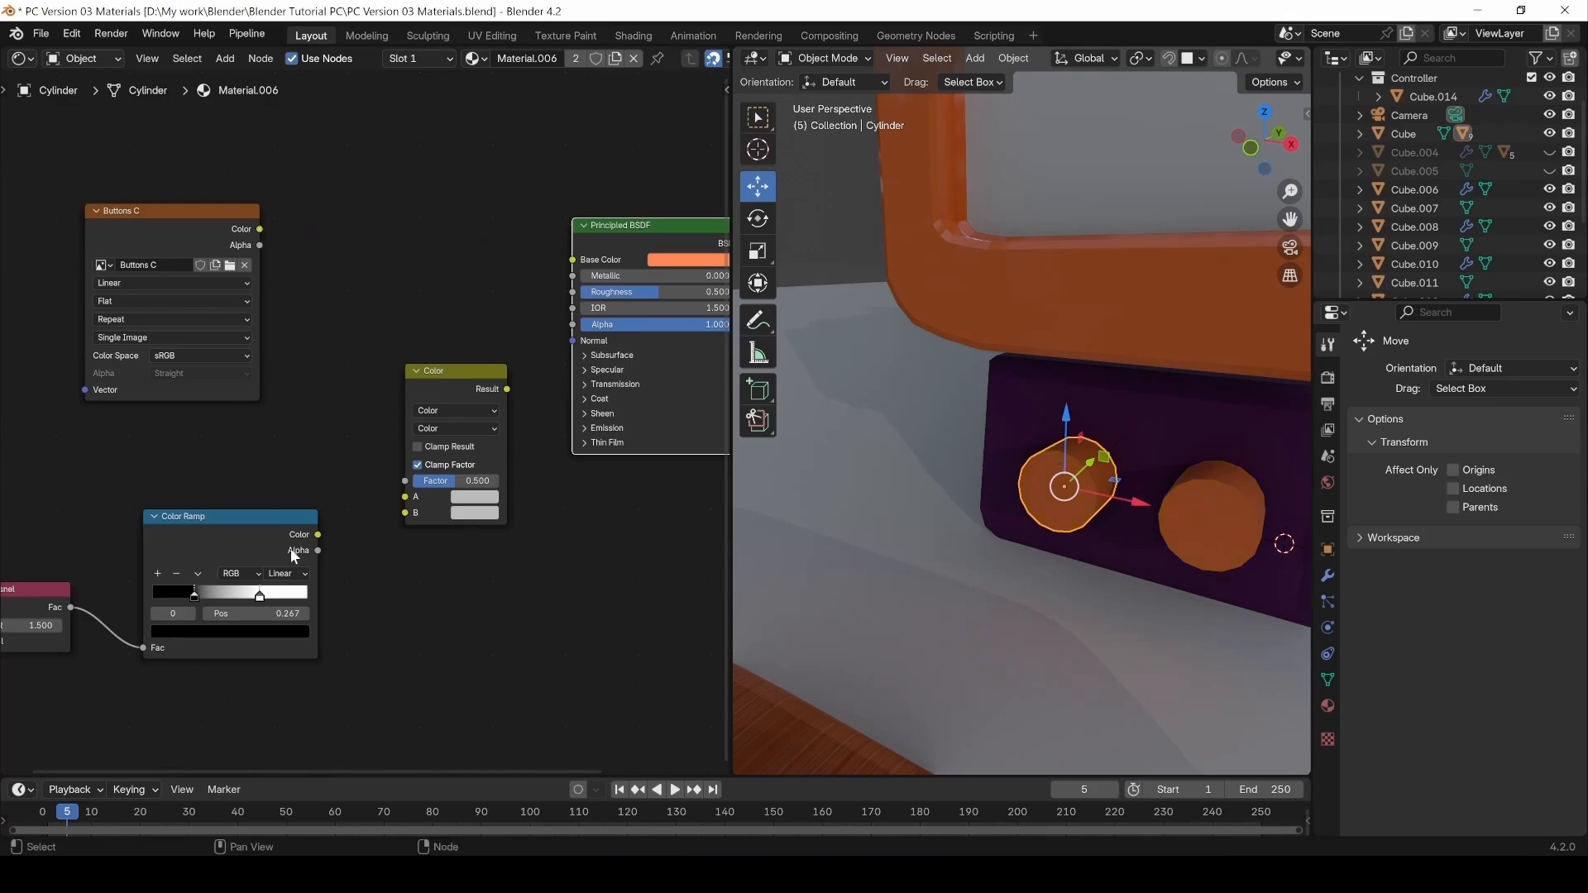
{"action": "left_click_drag", "start_coordinate": [260, 229], "coordinate": [405, 496]}
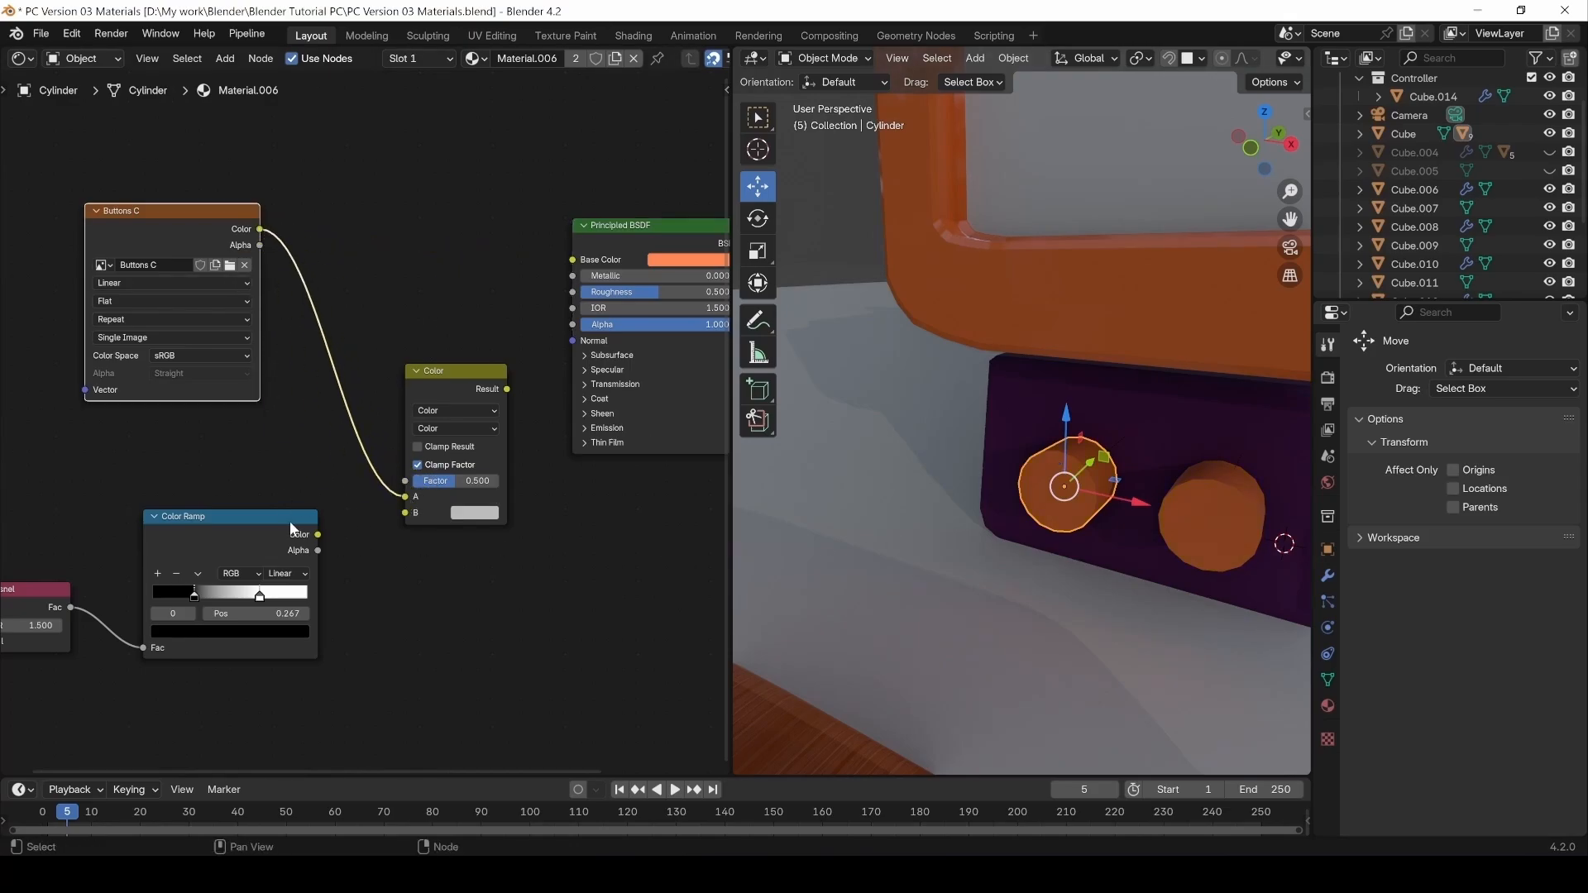
Preview the Color Ramp on the knobs and set the Color mix node's B color to red.
{"action": "left_click", "coordinate": [233, 529], "text": "ctrl+shift"}
{"action": "left_click_drag", "start_coordinate": [180, 188], "coordinate": [329, 472]}
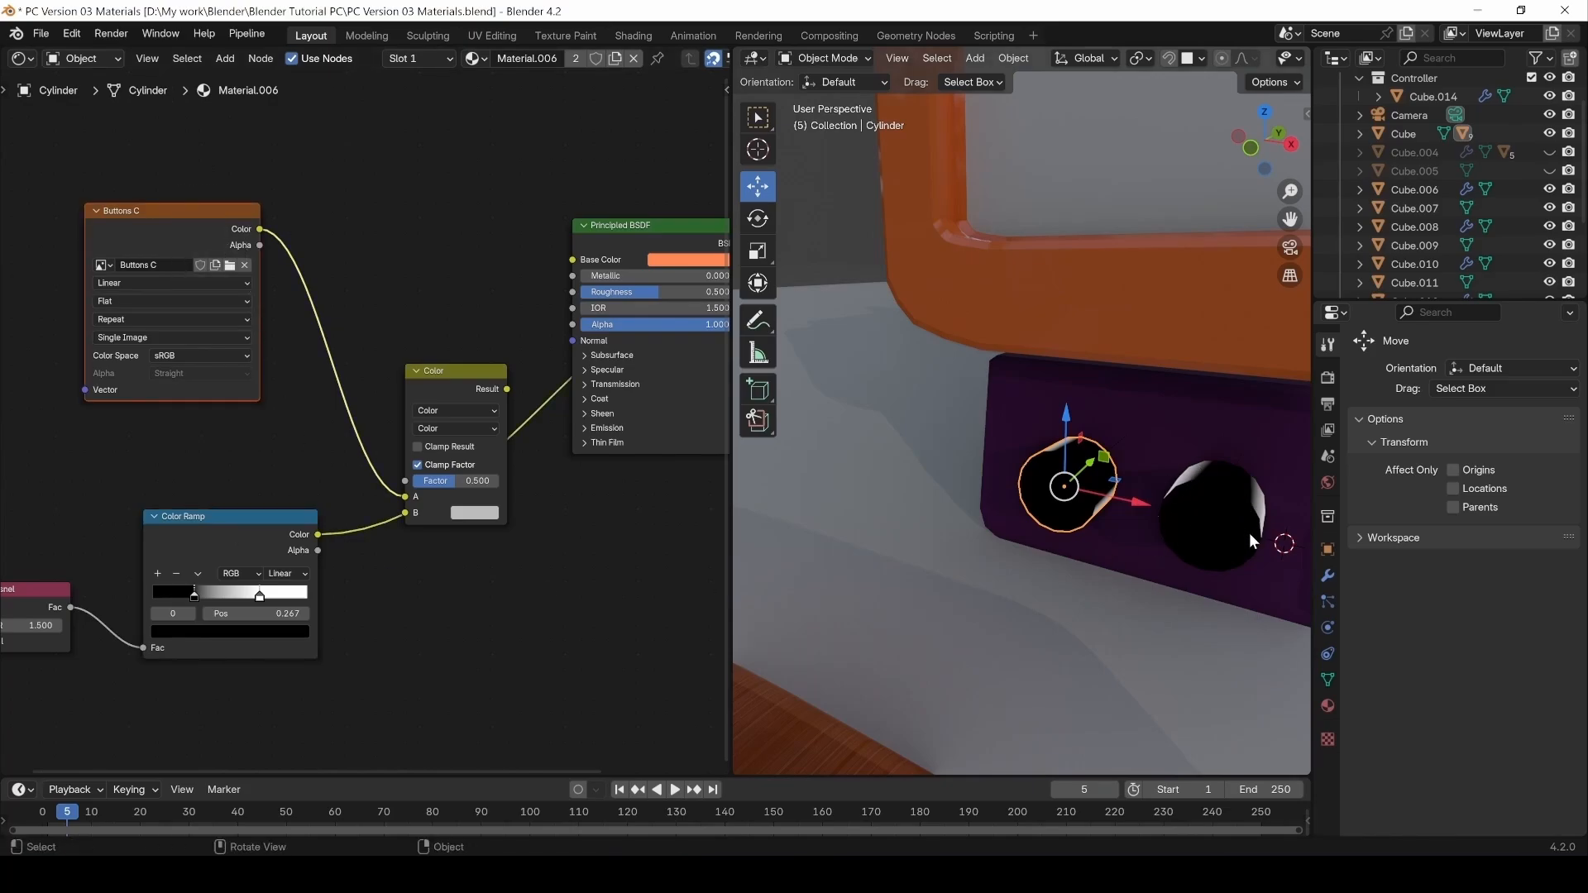
{"action": "left_click", "coordinate": [491, 517]}
{"action": "left_click", "coordinate": [523, 401]}
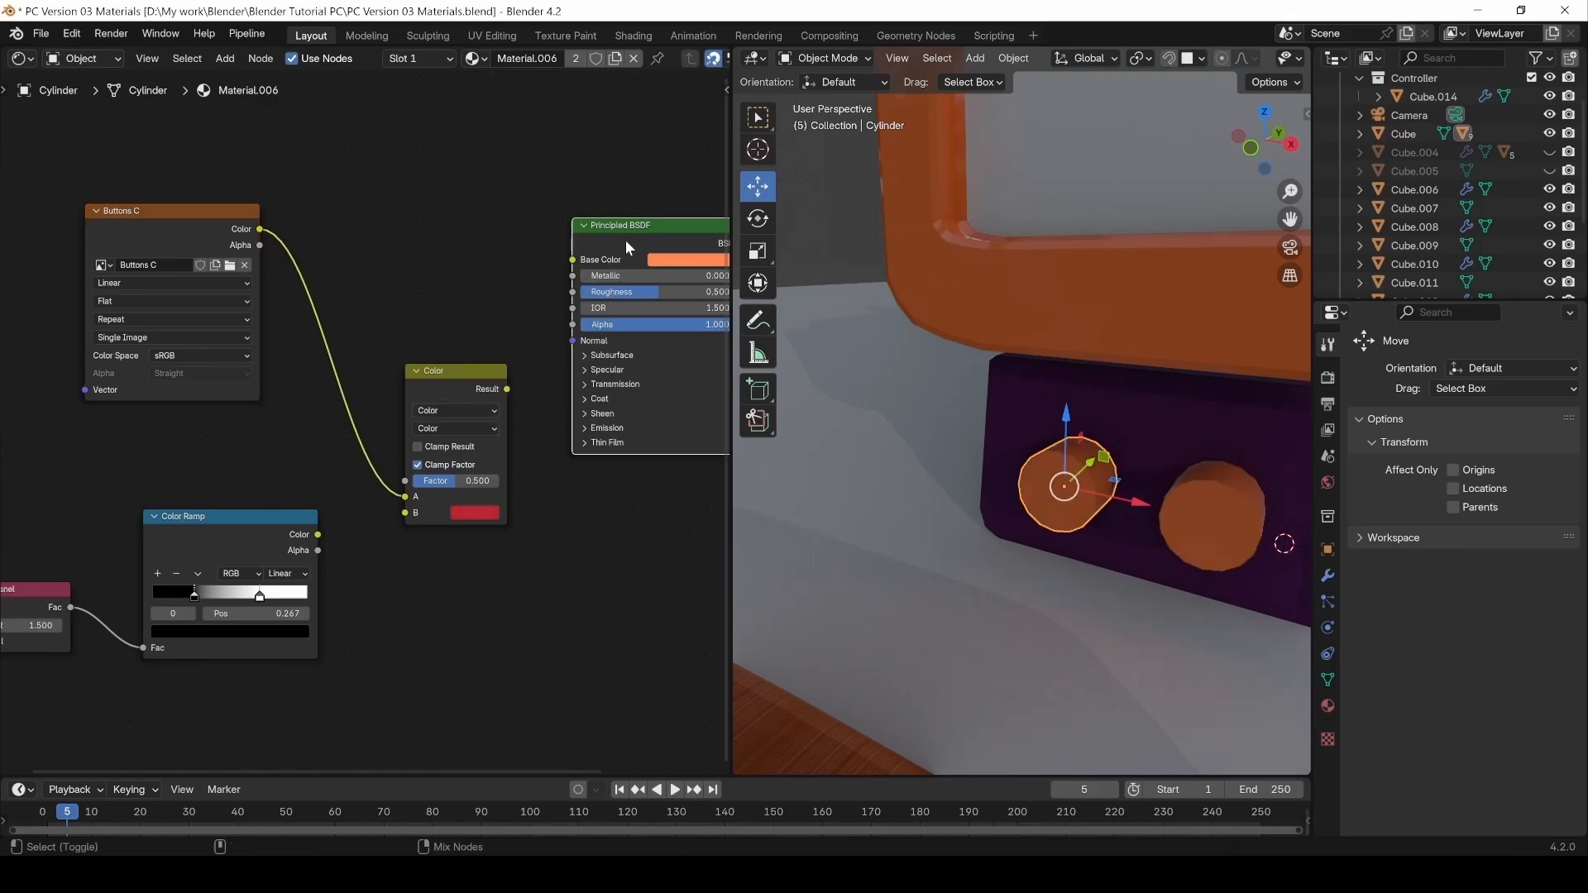
Connect the Color Ramp's Color to the Color mix node's Factor and the mix Result to the Principled BSDF's Base Color.
{"action": "left_click_drag", "start_coordinate": [317, 535], "coordinate": [434, 487]}
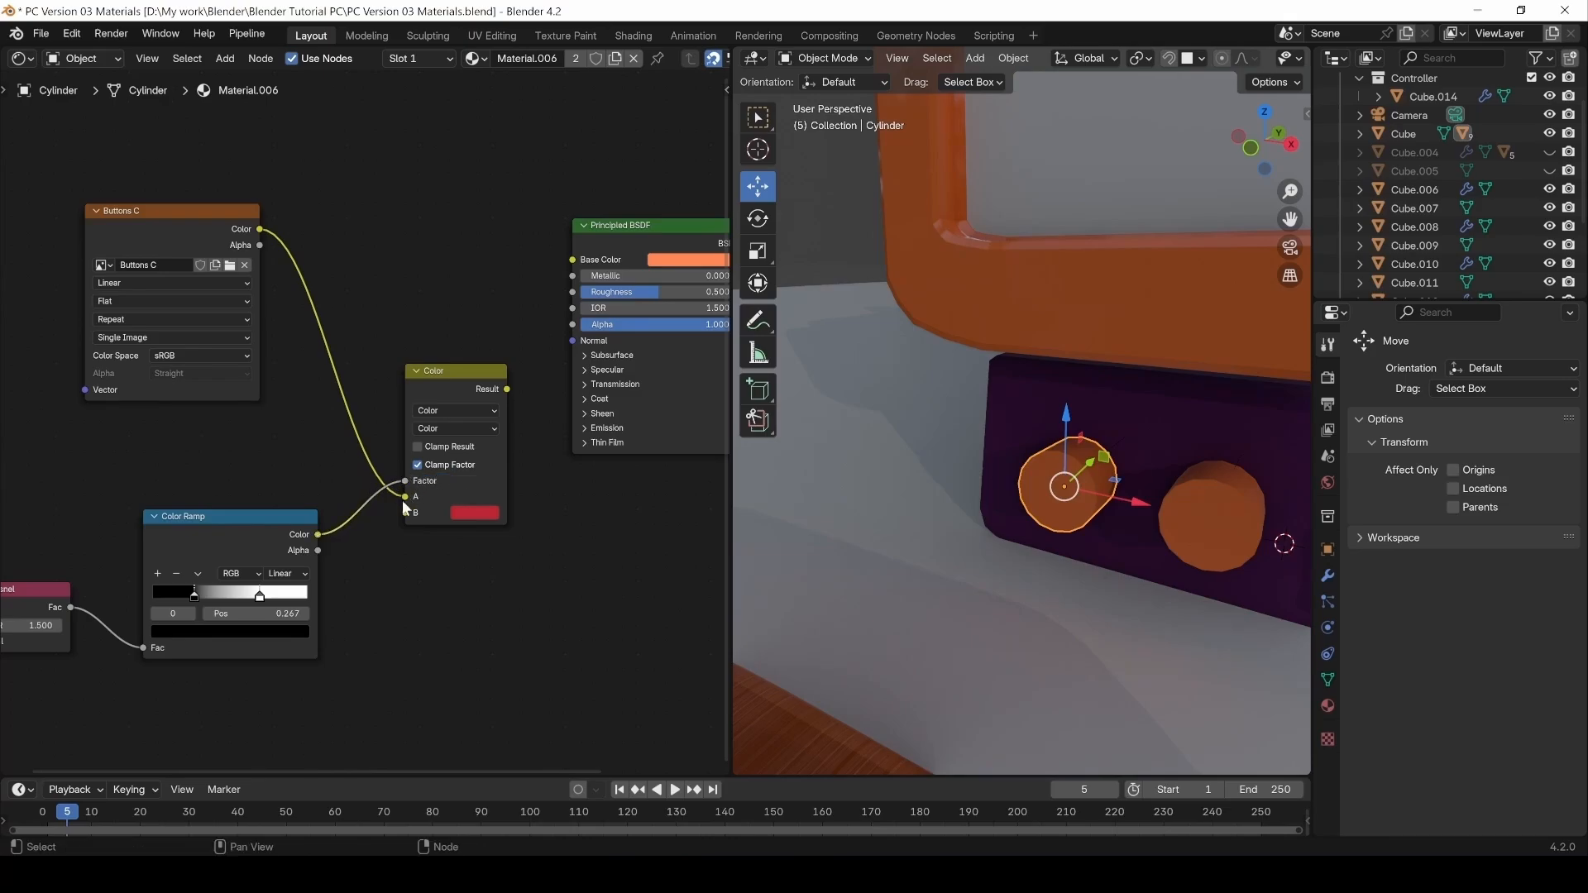
{"action": "left_click_drag", "start_coordinate": [507, 389], "coordinate": [572, 260]}
{"action": "mouse_move", "coordinate": [453, 383]}
{"action": "left_mouse_down"}
{"action": "mouse_move", "coordinate": [453, 370]}
{"action": "mouse_move", "coordinate": [460, 386]}
{"action": "left_mouse_up"}
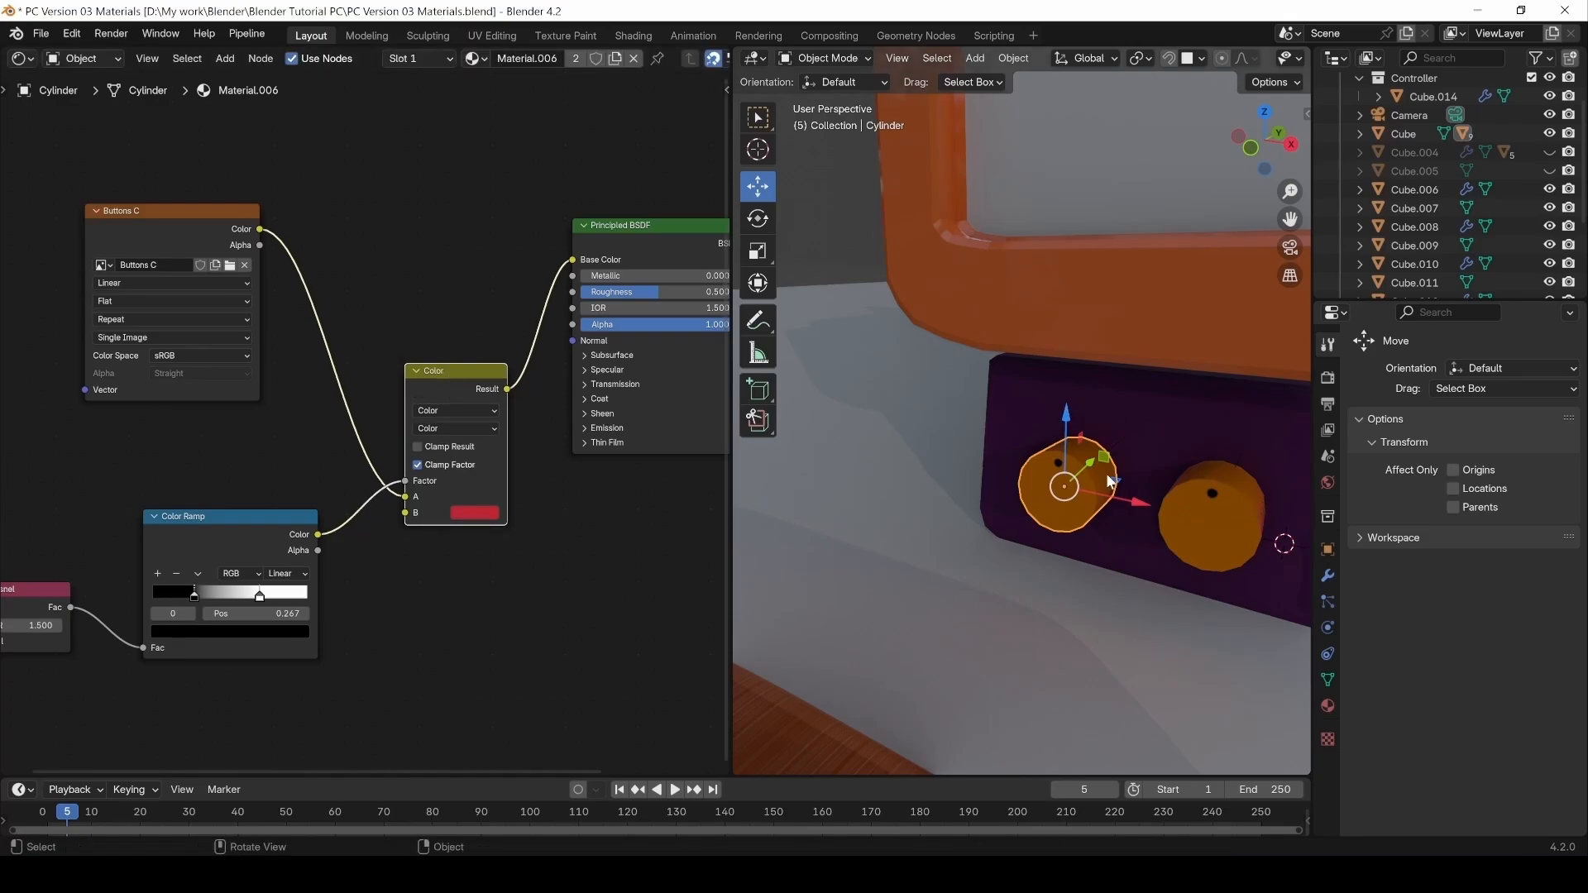
Make the mix node's B color a more saturated red and move the Color Ramp's black stop to 0.135.
{"action": "left_click", "coordinate": [465, 512]}
{"action": "left_click_drag", "start_coordinate": [531, 397], "coordinate": [539, 400]}
{"action": "left_click_drag", "start_coordinate": [181, 597], "coordinate": [172, 597]}
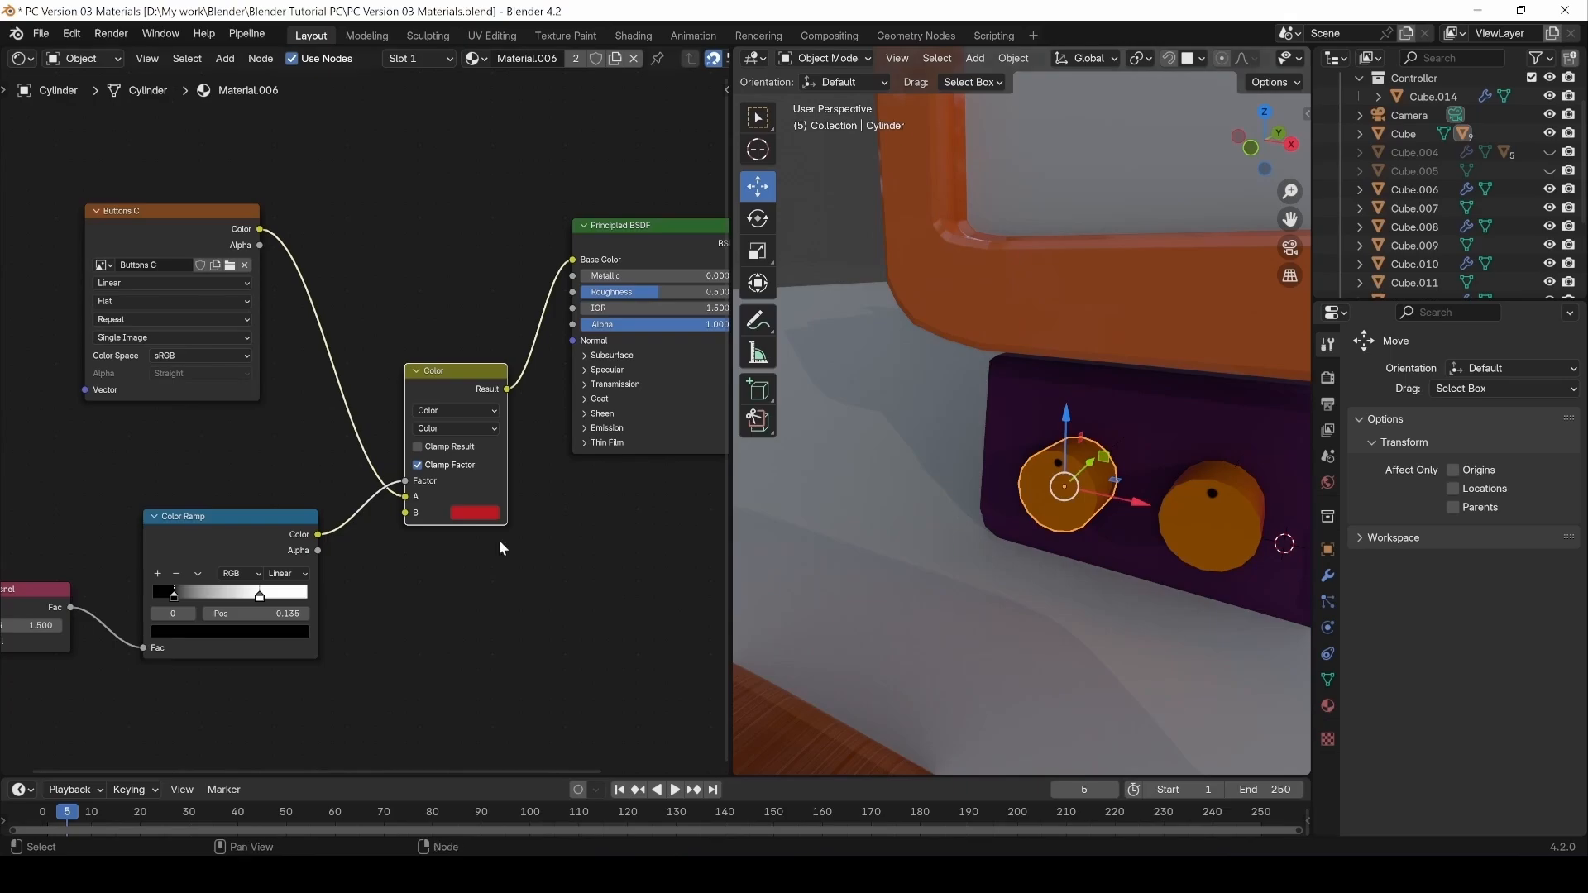
Rearrange the nodes and group Buttons C, Fresnel and Color Ramp inside a frame.
{"action": "left_click_drag", "start_coordinate": [447, 401], "coordinate": [461, 285]}
{"action": "middle_click_drag", "start_coordinate": [161, 586], "coordinate": [298, 529]}
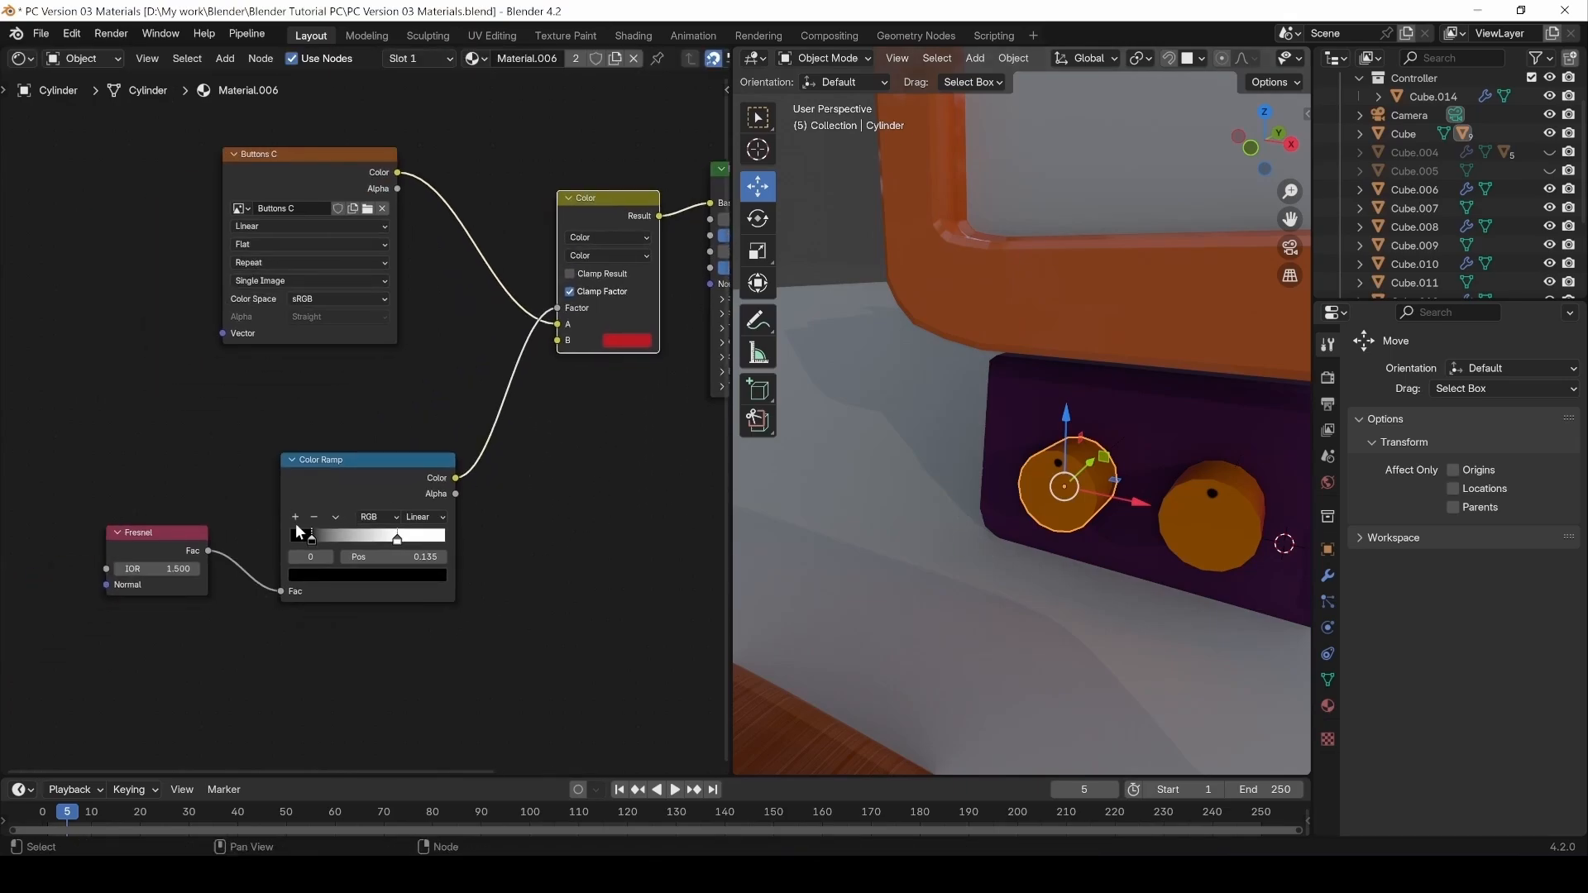
{"action": "left_click_drag", "start_coordinate": [137, 189], "coordinate": [422, 615]}
{"action": "left_click_drag", "start_coordinate": [386, 469], "coordinate": [312, 381]}
{"action": "middle_click_drag", "start_coordinate": [363, 536], "coordinate": [463, 622]}
{"action": "key", "text": "ctrl+j"}
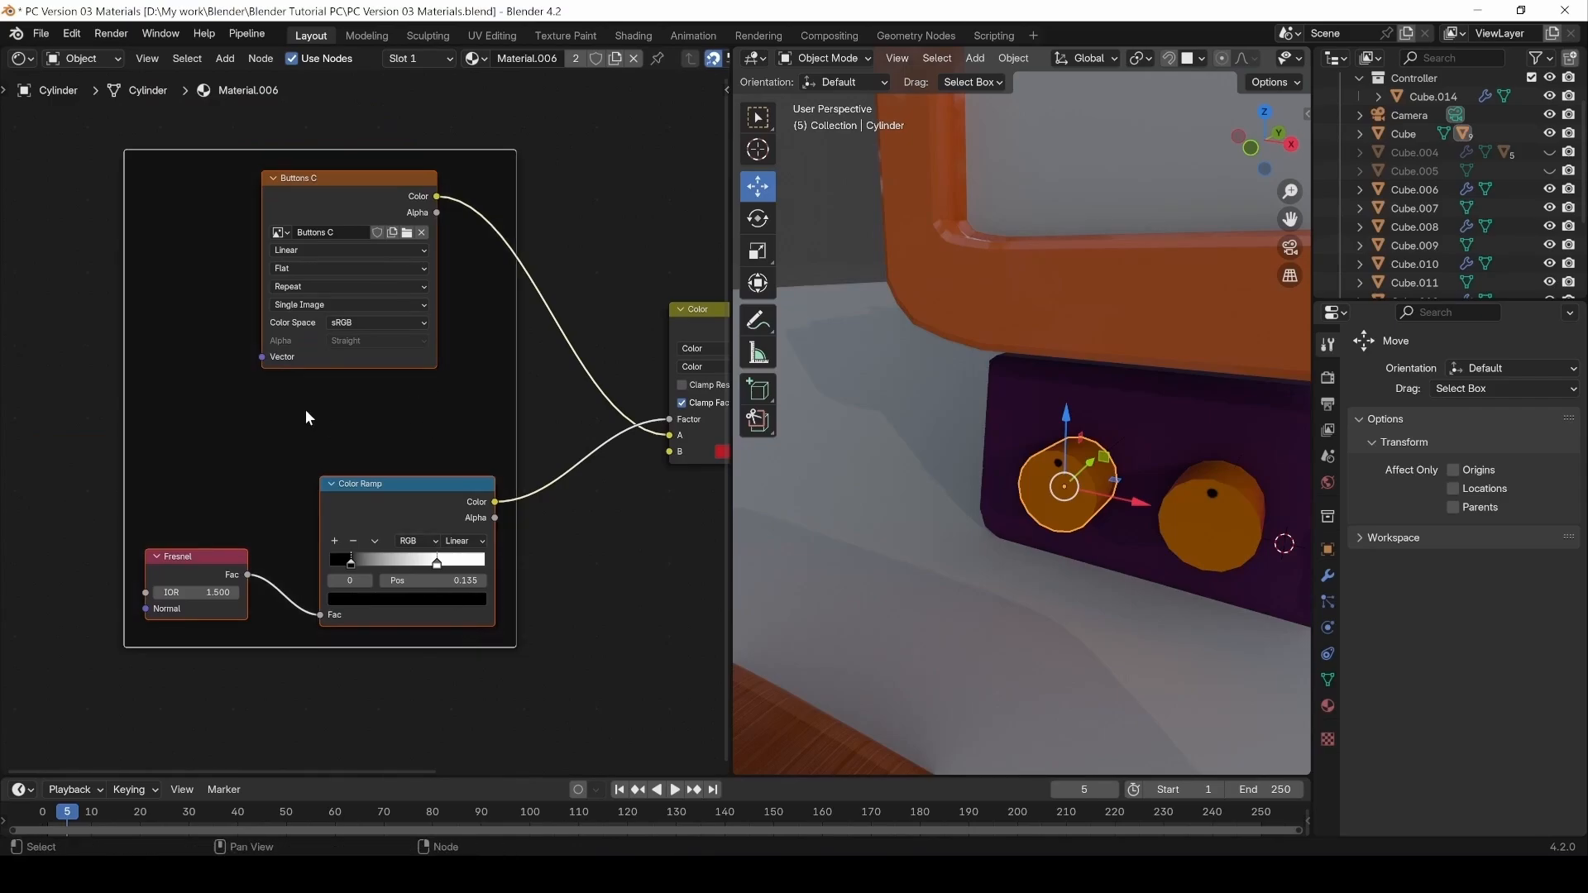
Label the new frame "Base COlor + Fresenl*".
{"action": "key", "text": "n"}
{"action": "left_click", "coordinate": [593, 134]}
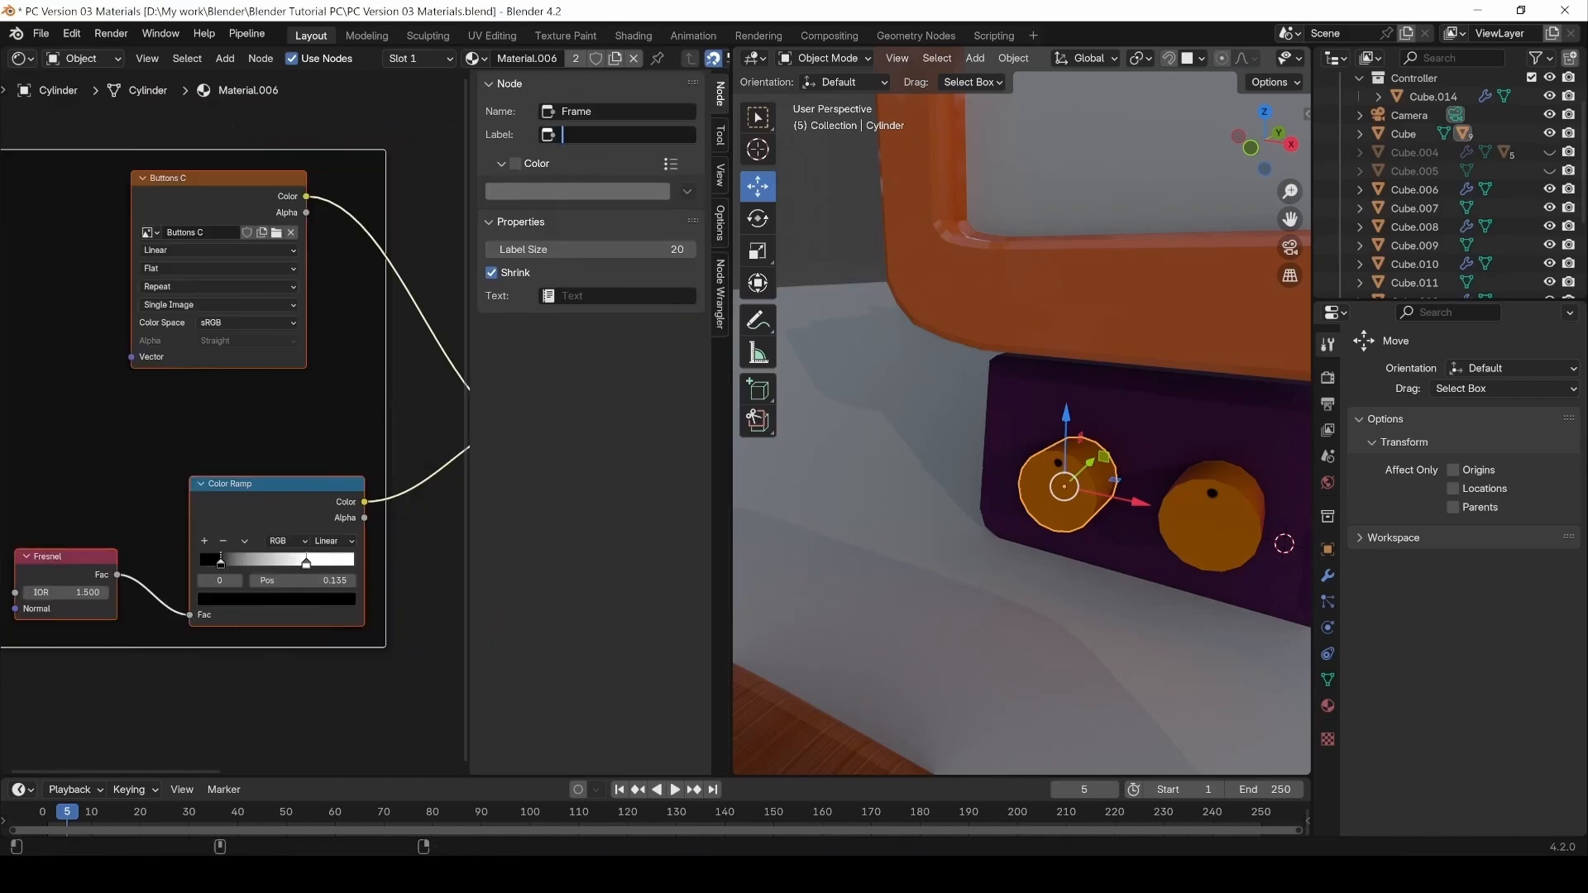
{"action": "type", "text": "Base COlor + Fresenl*"}
{"action": "key", "text": "Return"}
Enable a custom color for the labelled frame and make it brick red.
{"action": "left_click", "coordinate": [515, 163]}
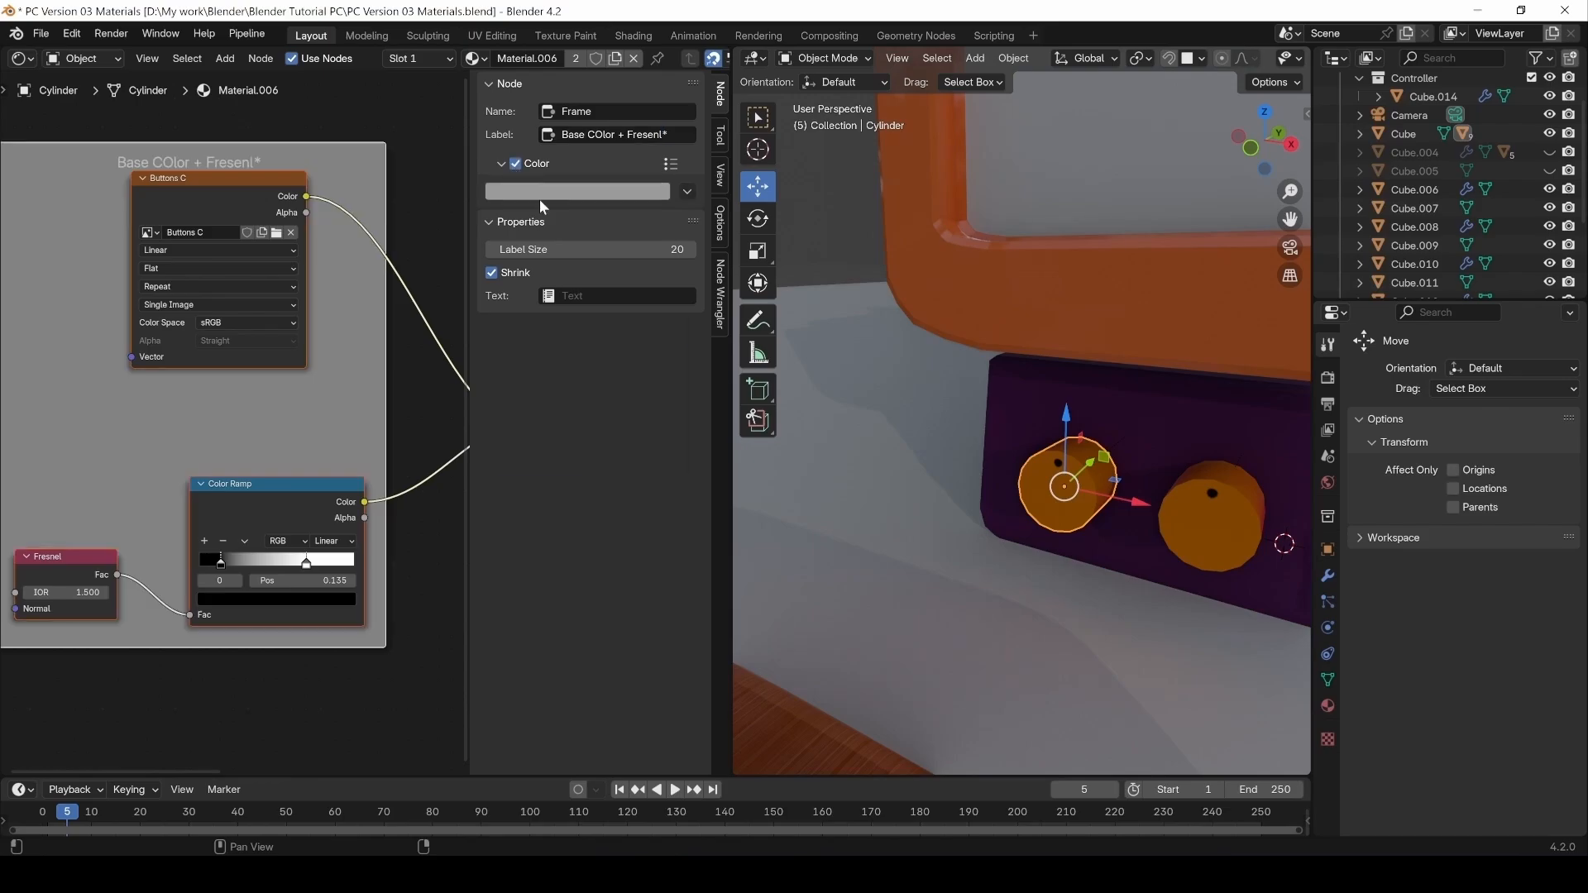
{"action": "left_click", "coordinate": [539, 192]}
{"action": "left_click_drag", "start_coordinate": [572, 311], "coordinate": [565, 339]}
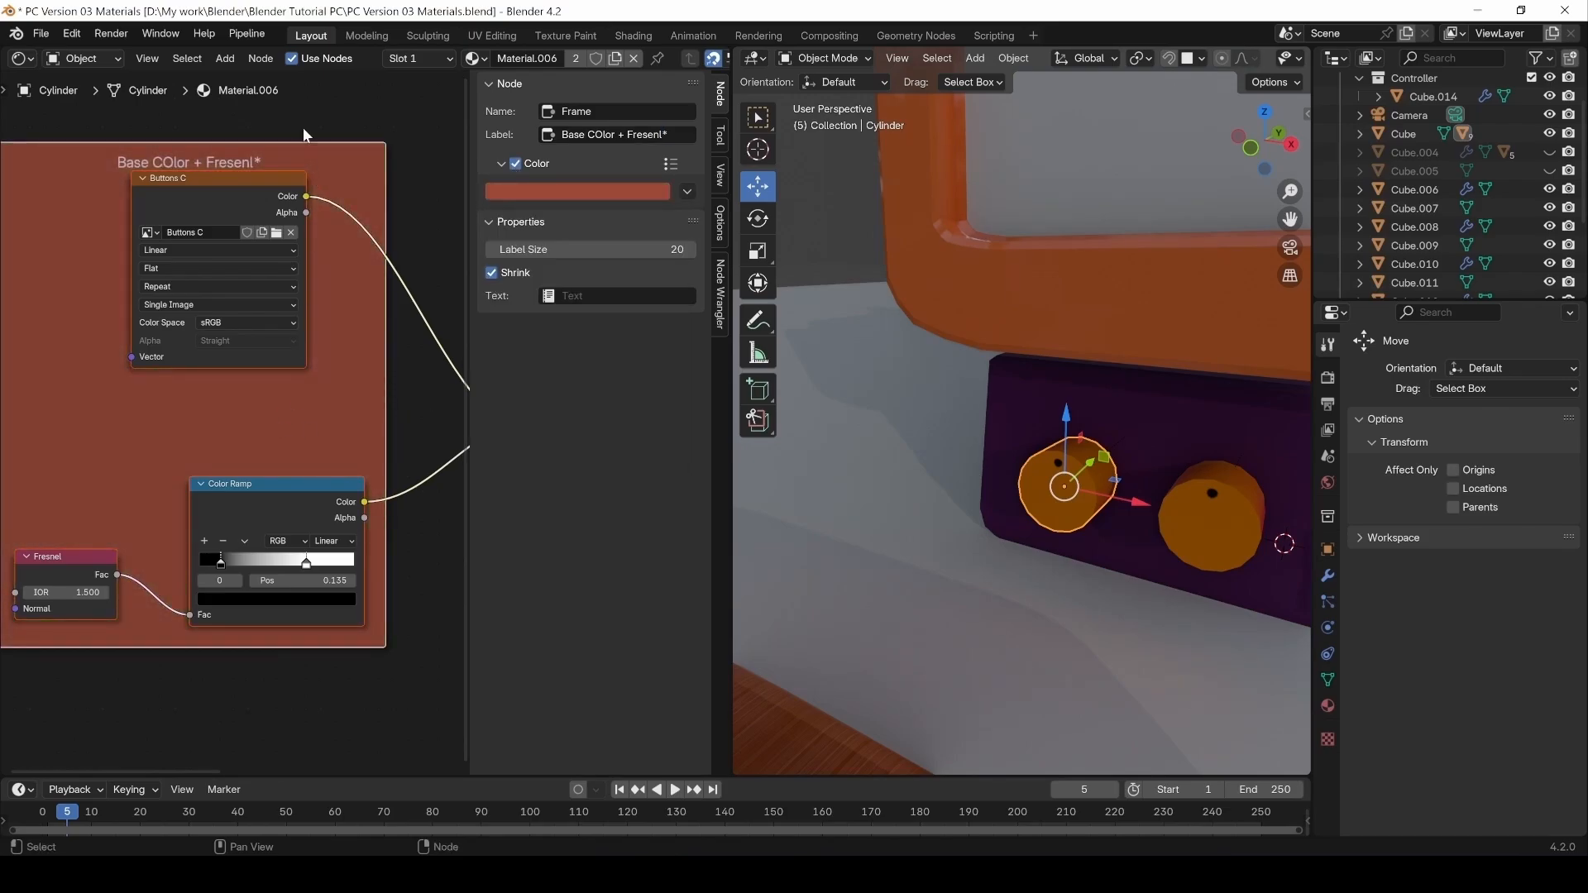
{"action": "key", "text": "n"}
{"action": "scroll", "coordinate": [485, 585], "scroll_direction": "down", "scroll_amount": 3}
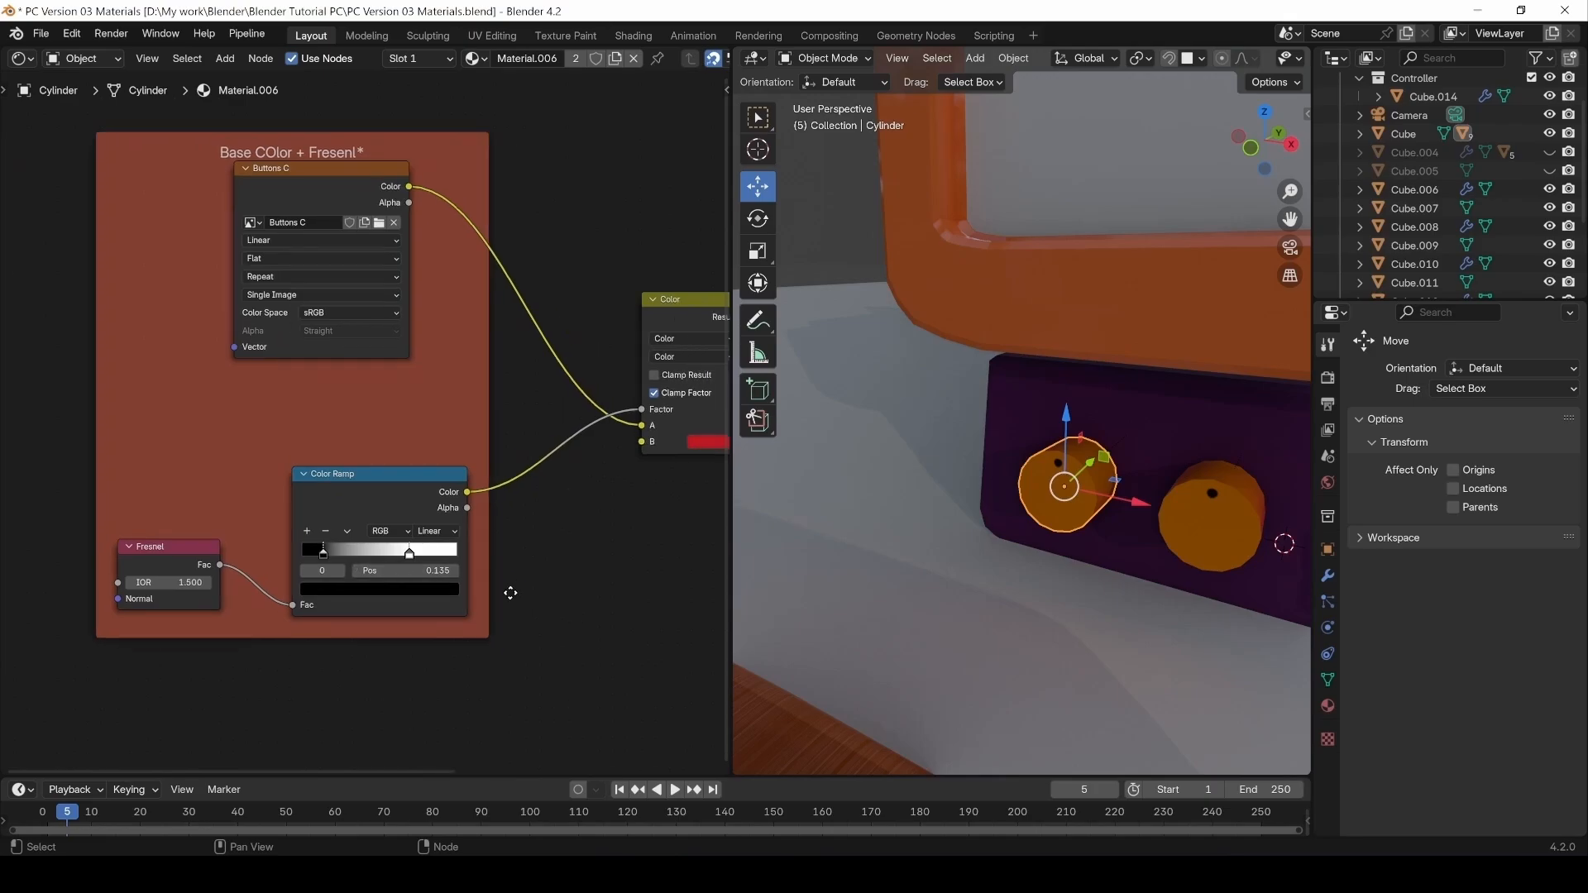
{"action": "left_click_drag", "start_coordinate": [523, 397], "coordinate": [504, 396]}
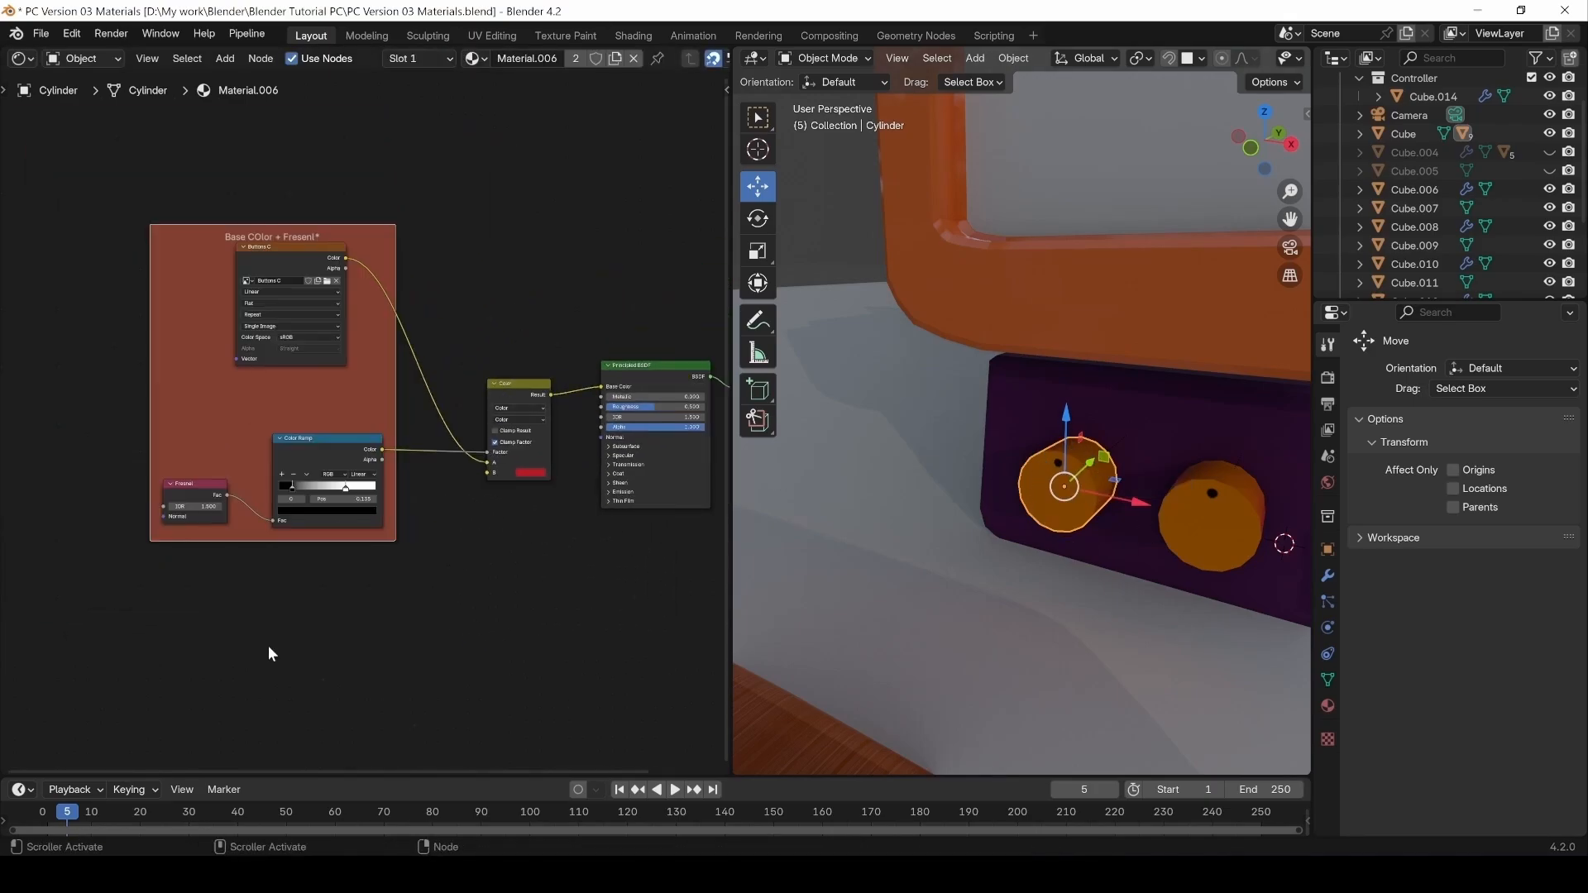
{"action": "left_click", "coordinate": [228, 648]}
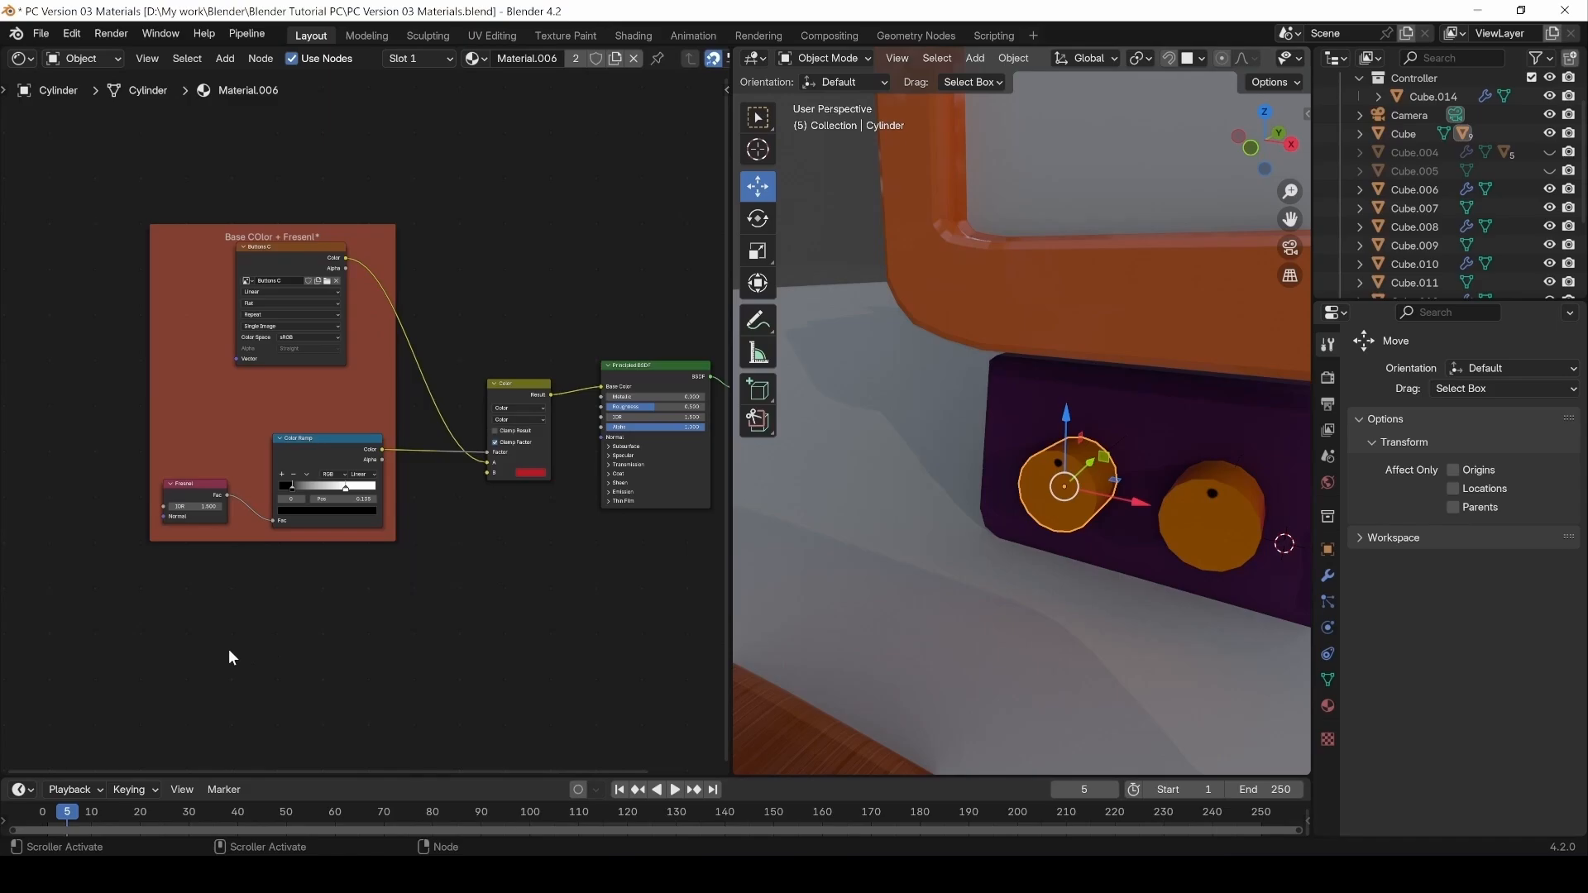
Add a black color attribute named Color to the knob's mesh, with Vertex domain and Color data type.
{"action": "left_click", "coordinate": [1329, 706]}
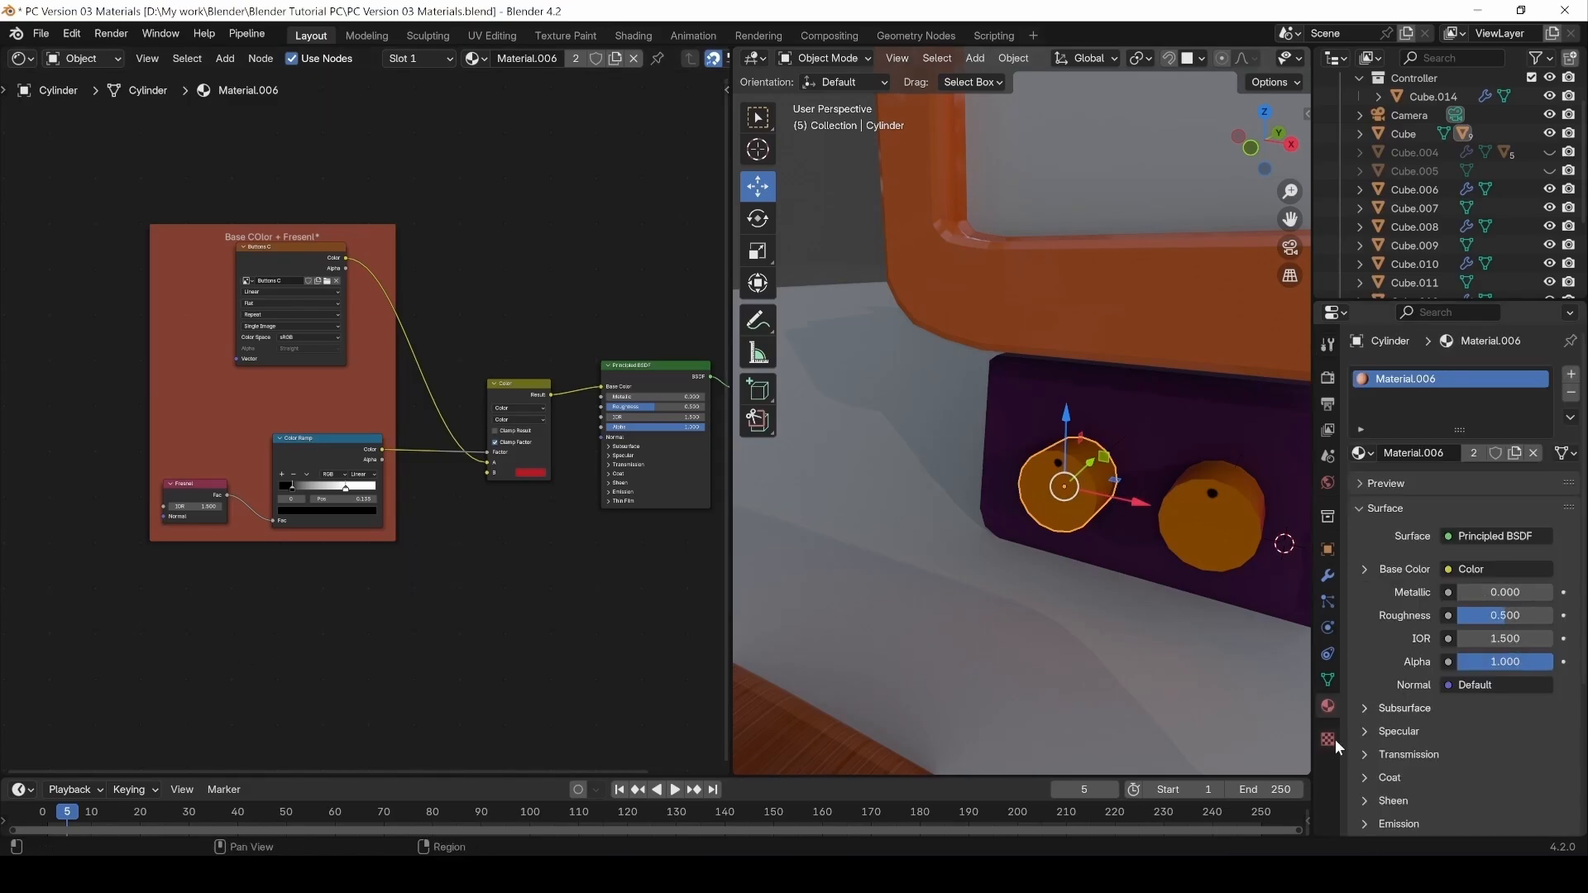
{"action": "left_click", "coordinate": [1330, 680]}
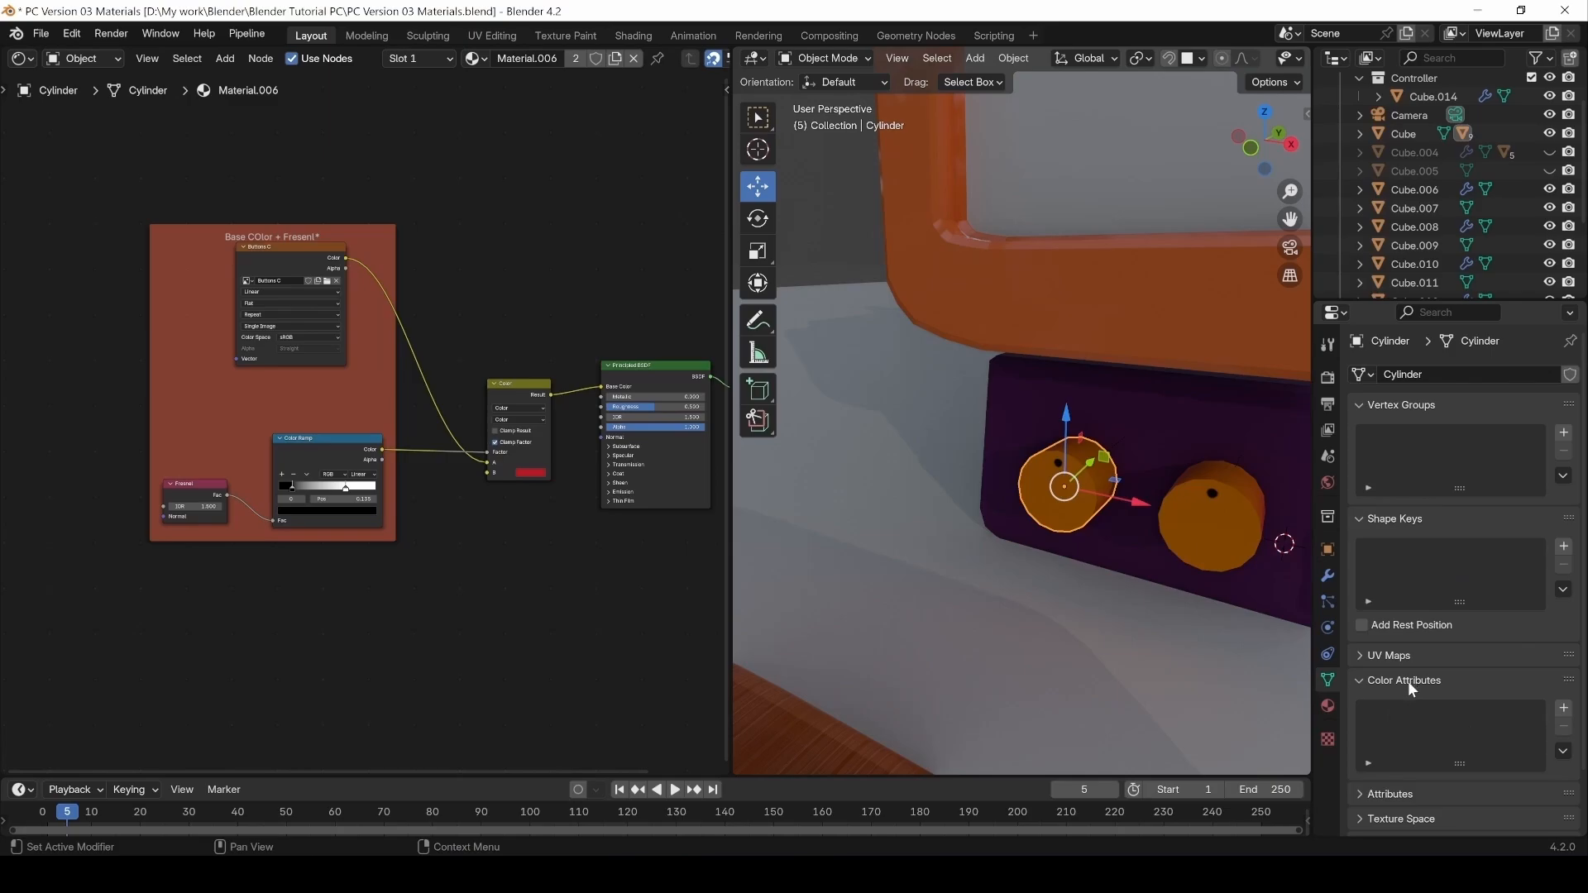
{"action": "left_click", "coordinate": [1564, 708]}
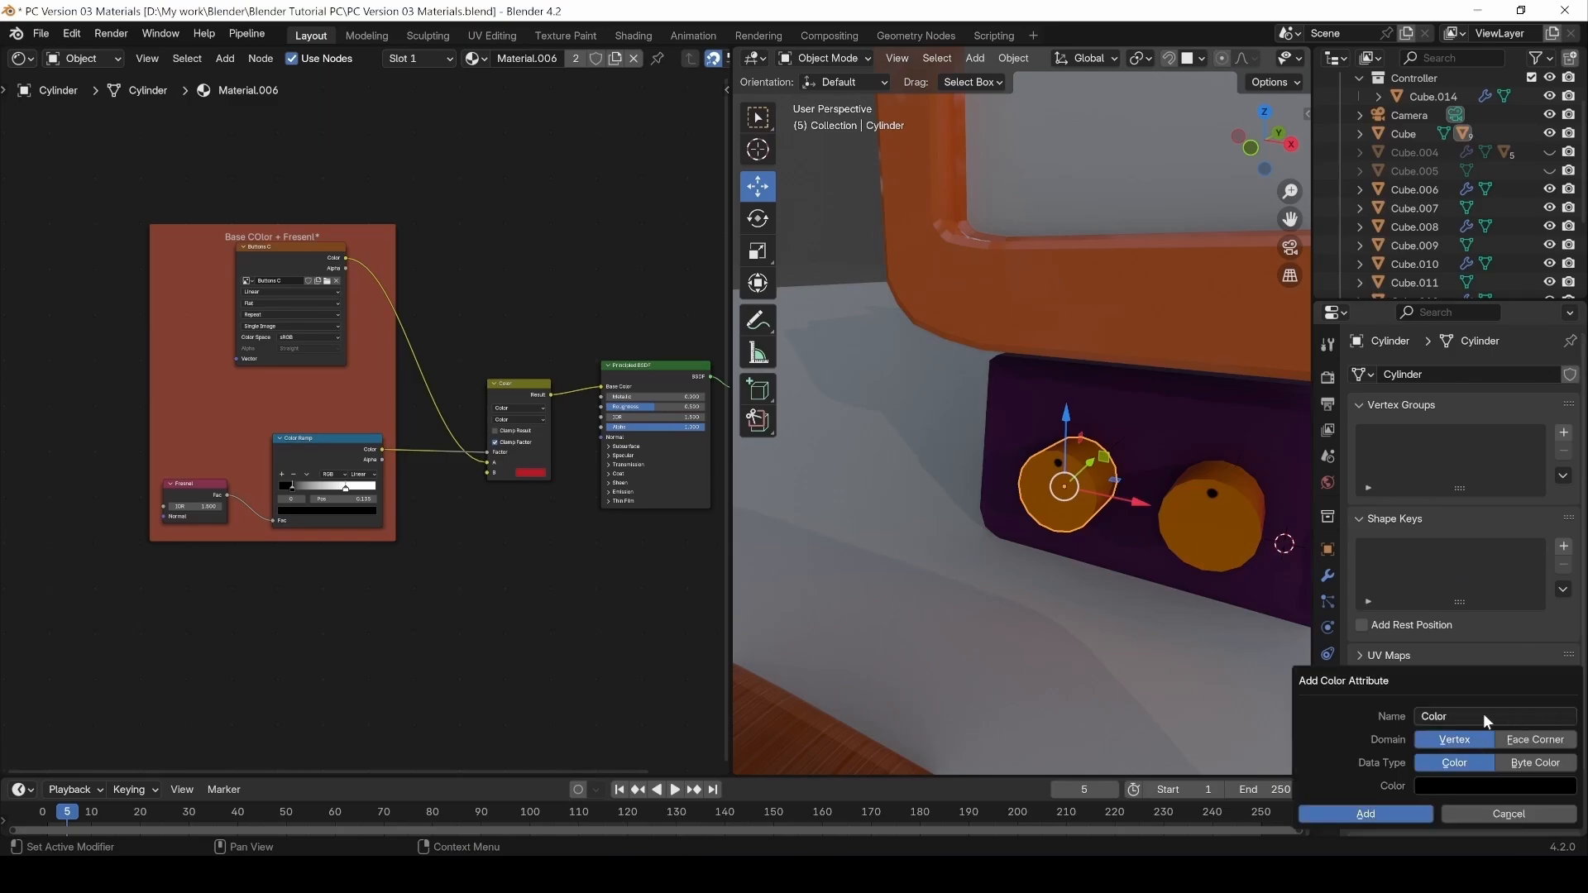
{"action": "left_click", "coordinate": [1366, 814]}
Add a Color Attribute node below the red frame in the knob material.
{"action": "key", "text": "shift+a"}
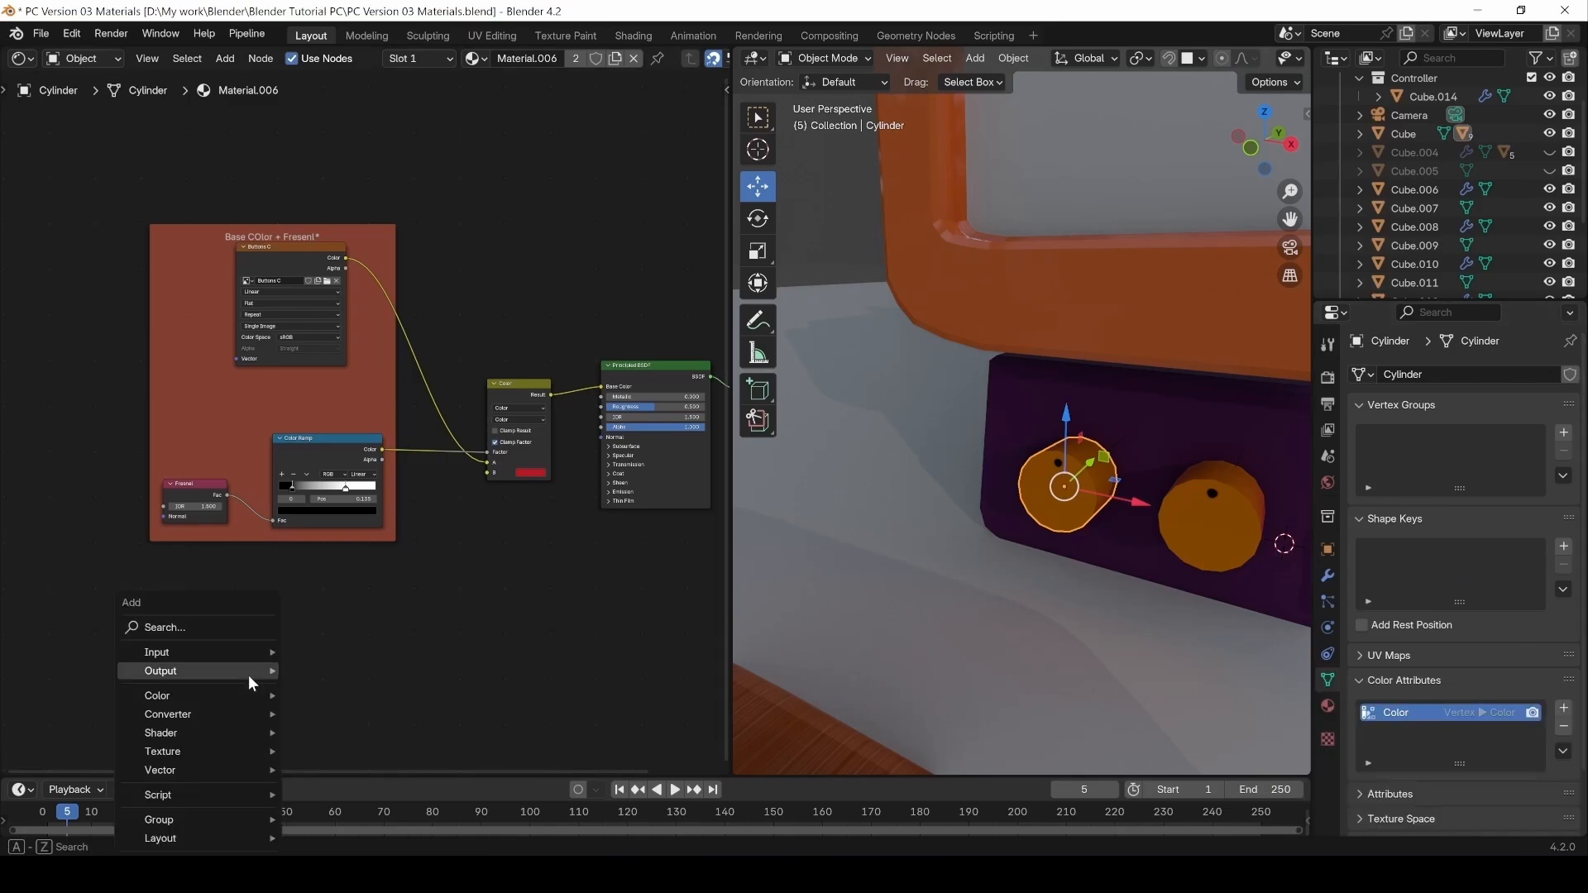
{"action": "left_click", "coordinate": [211, 632]}
{"action": "type", "text": "color at"}
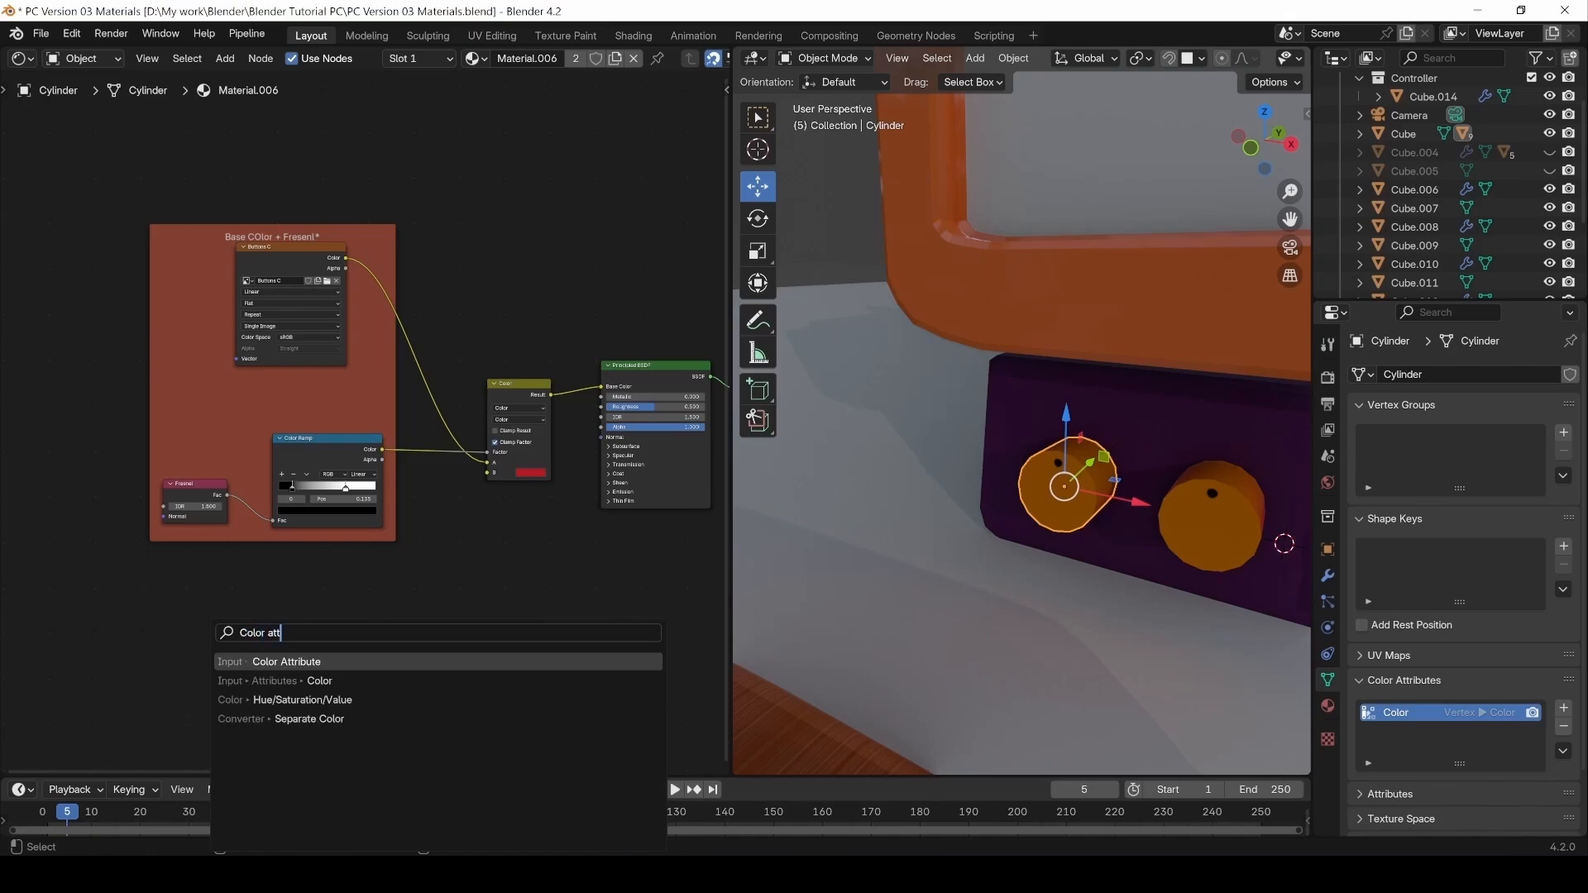
{"action": "left_click", "coordinate": [315, 662]}
{"action": "left_click", "coordinate": [313, 621]}
{"action": "left_click_drag", "start_coordinate": [367, 630], "coordinate": [463, 612]}
Move the Principled BSDF and Material Output nodes farther from the Color mix node to make room.
{"action": "middle_click_drag", "start_coordinate": [599, 494], "coordinate": [262, 527]}
{"action": "left_click_drag", "start_coordinate": [281, 333], "coordinate": [500, 571]}
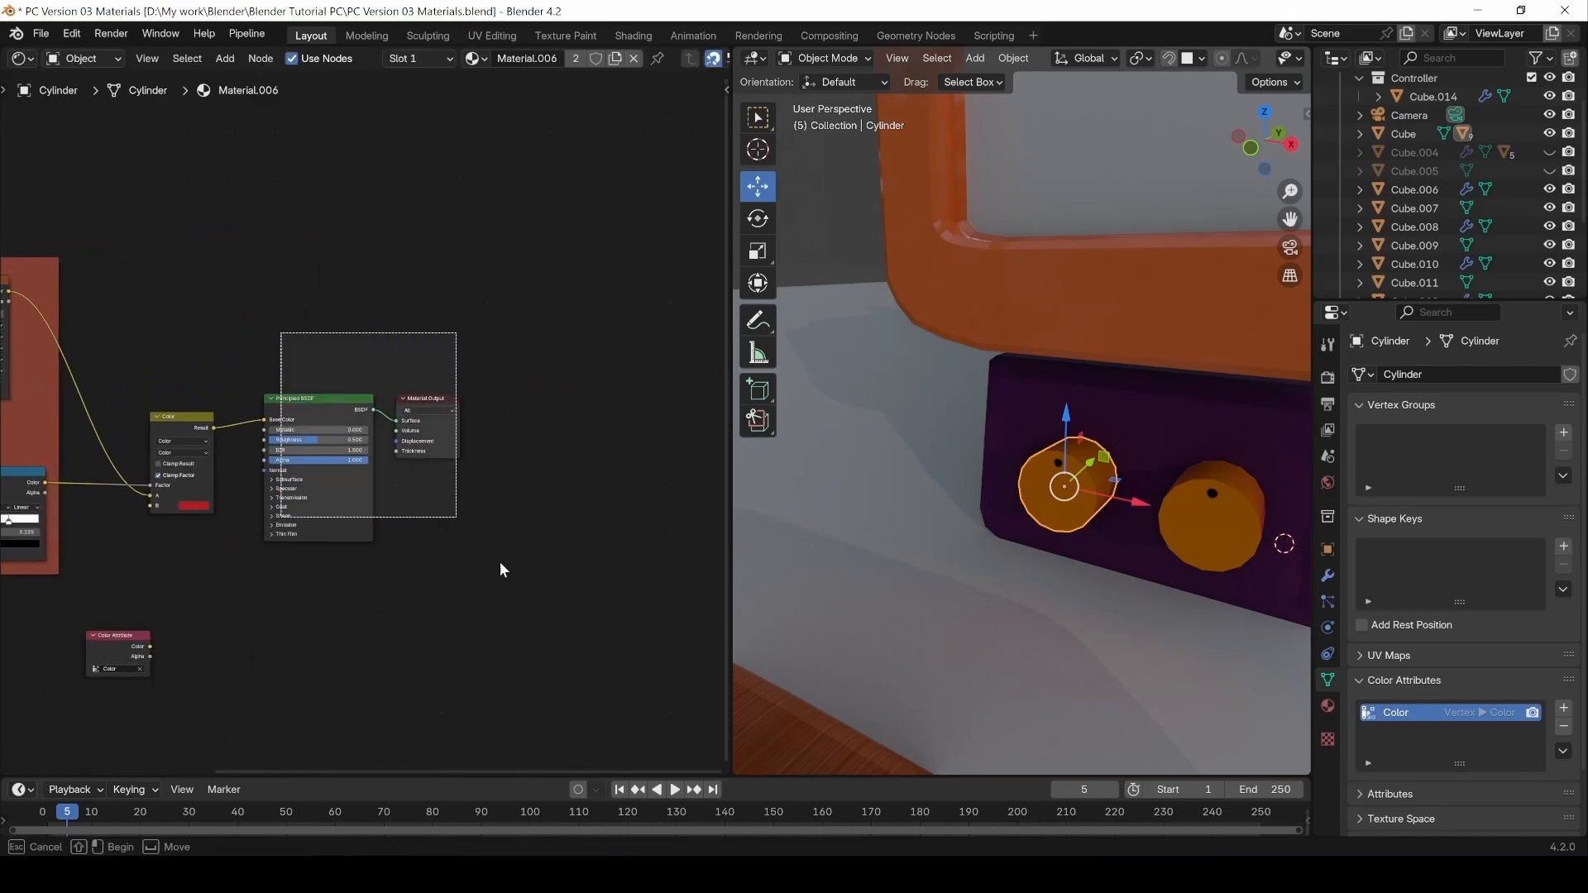
{"action": "left_click_drag", "start_coordinate": [297, 414], "coordinate": [502, 413]}
Add a color Mix node from the Color Attribute's Color output and feed the attribute into its B input.
{"action": "left_click_drag", "start_coordinate": [114, 643], "coordinate": [311, 574]}
{"action": "type", "text": "mi"}
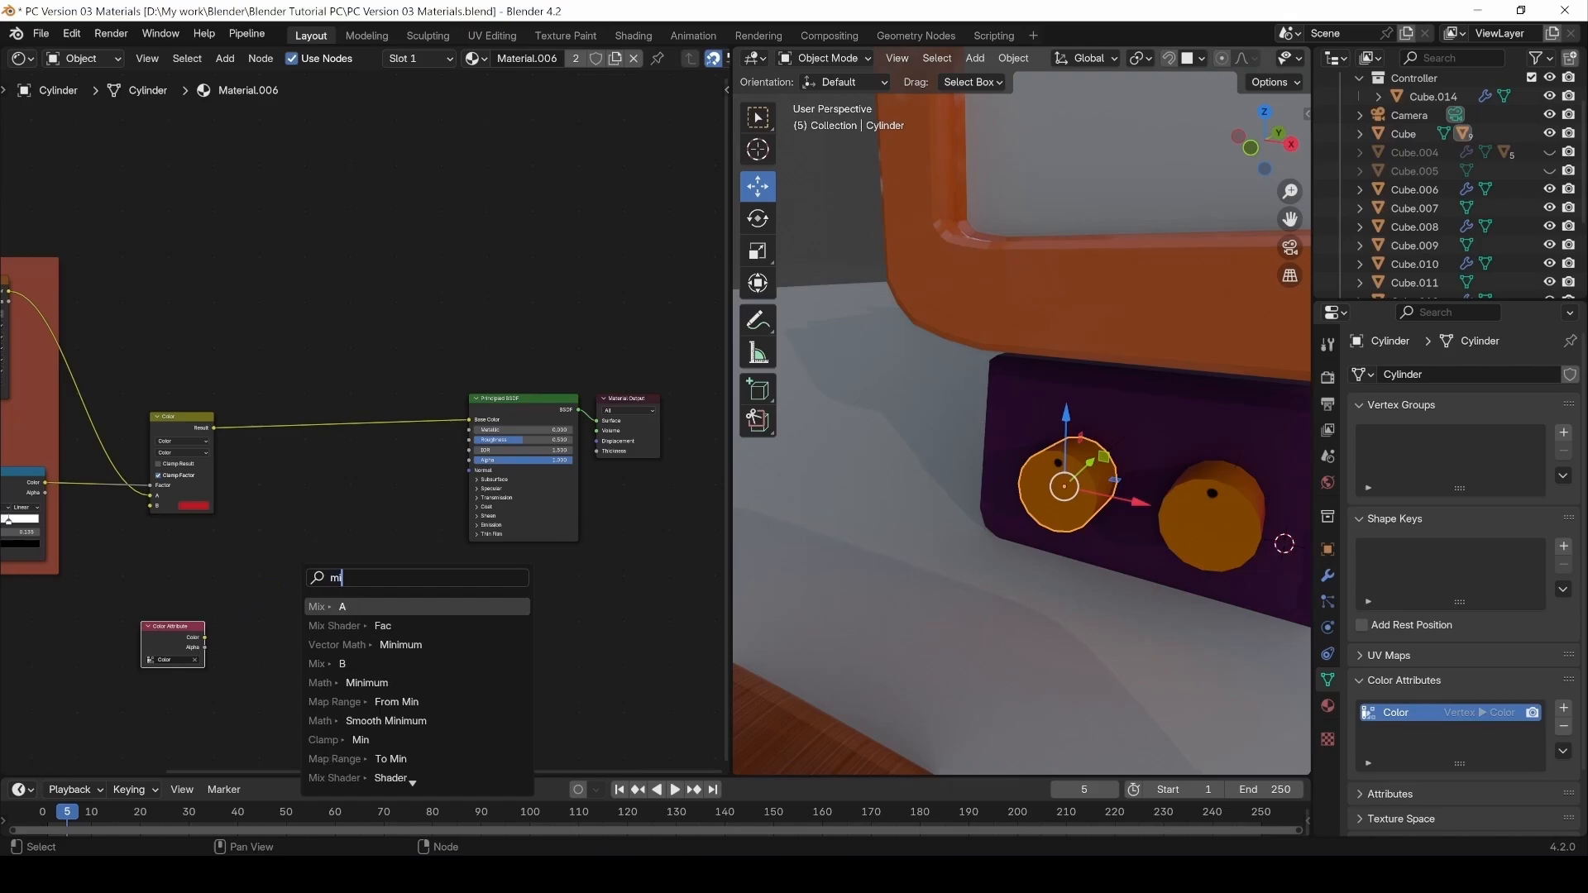
{"action": "type", "text": "x"}
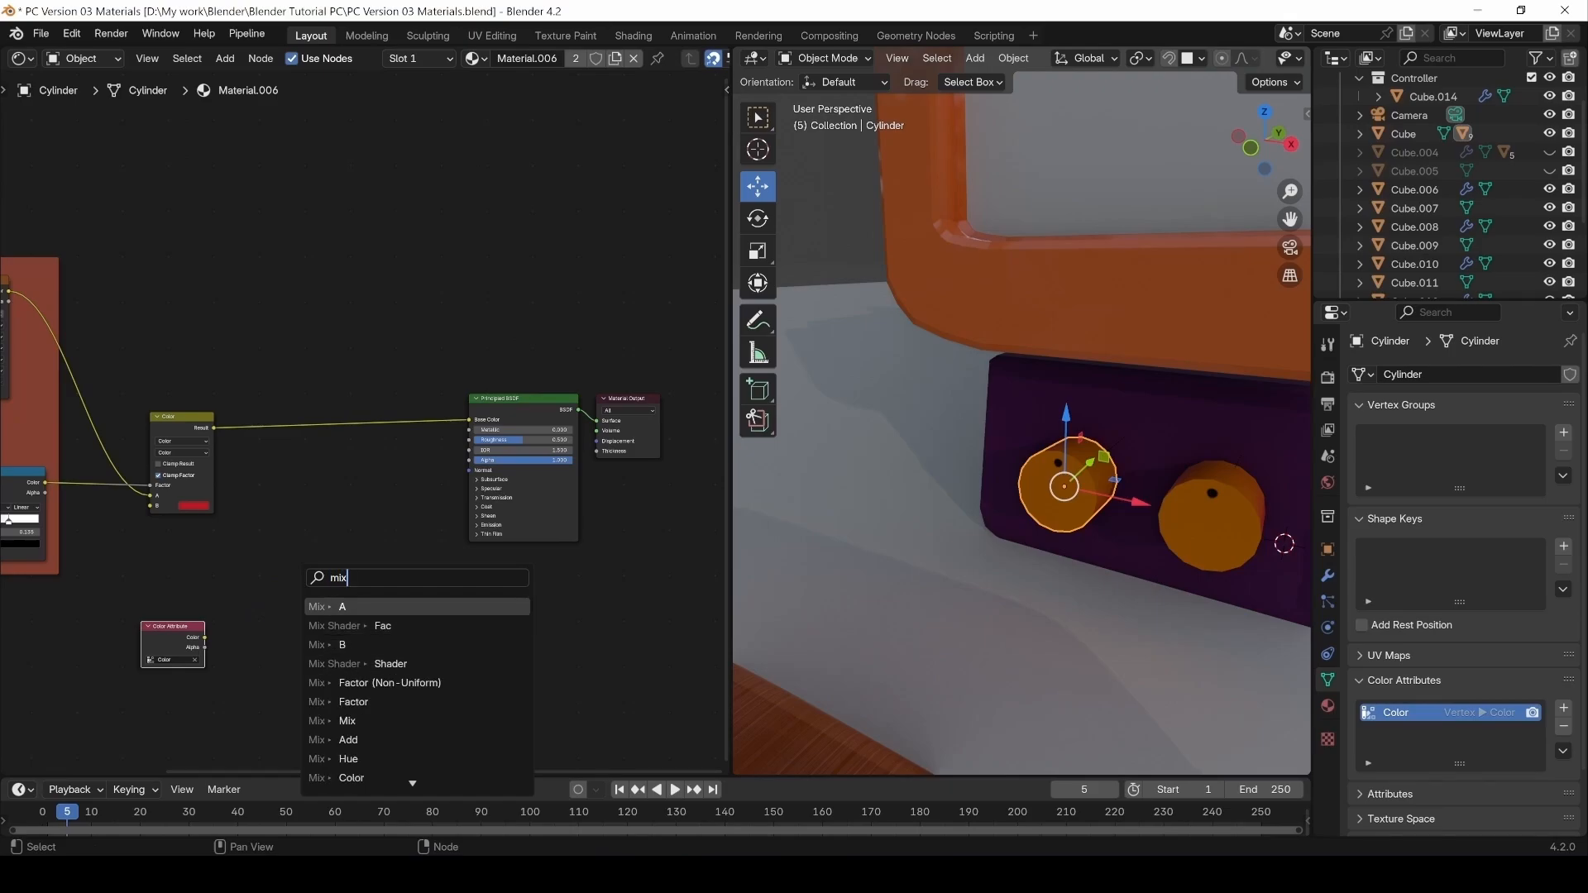
{"action": "key", "text": "Return"}
{"action": "left_click", "coordinate": [318, 577]}
{"action": "middle_click_drag", "start_coordinate": [318, 578], "coordinate": [405, 582]}
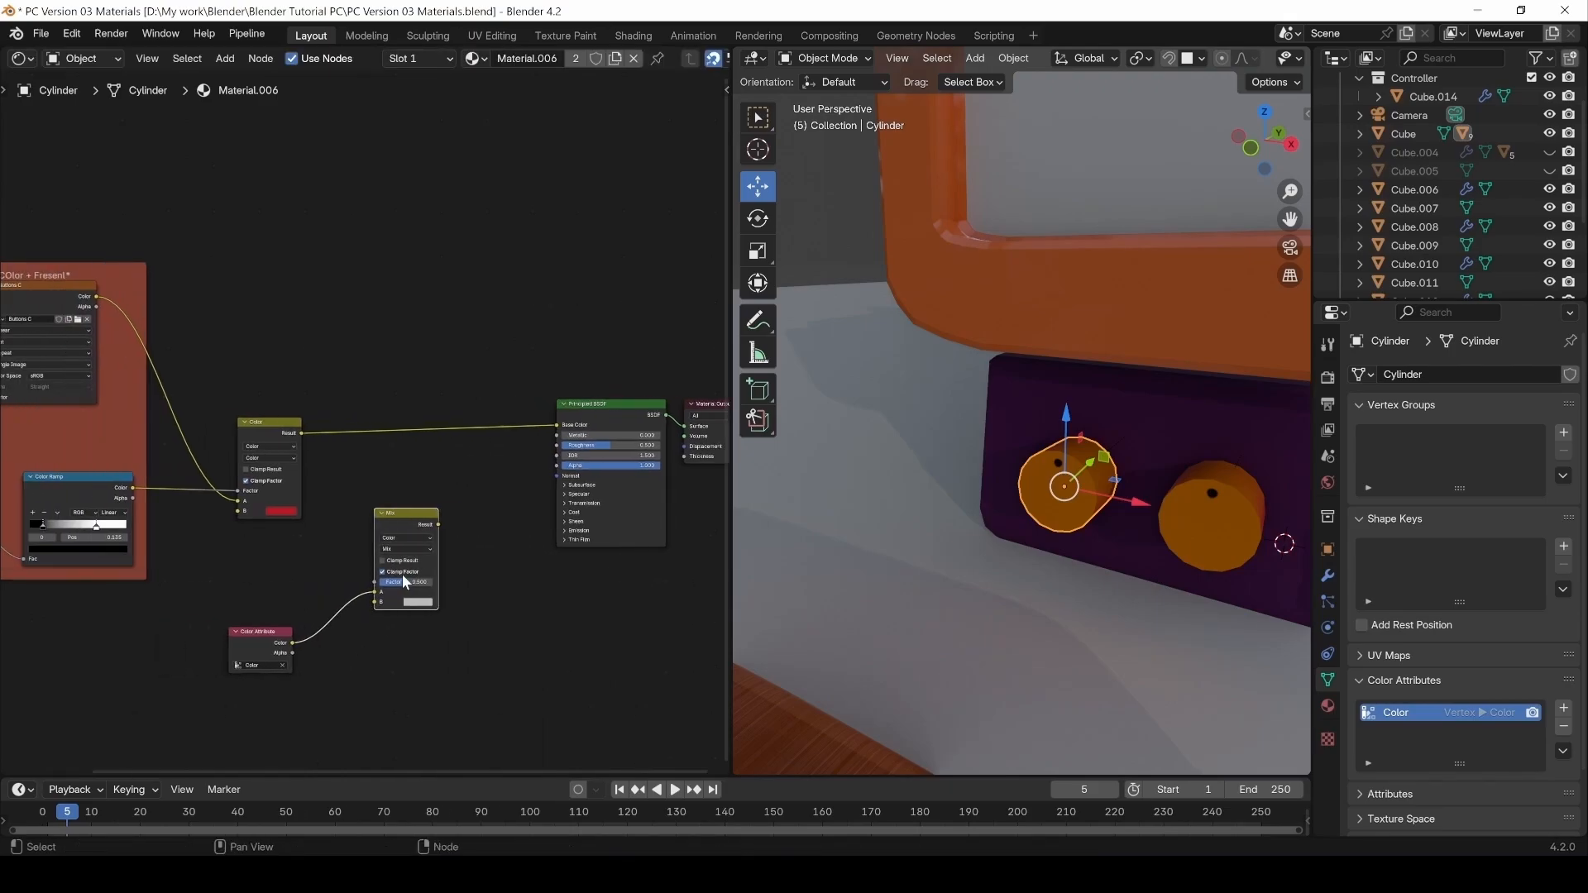
{"action": "scroll", "coordinate": [375, 649], "scroll_direction": "up", "scroll_amount": 1}
{"action": "left_click_drag", "start_coordinate": [386, 580], "coordinate": [384, 593]}
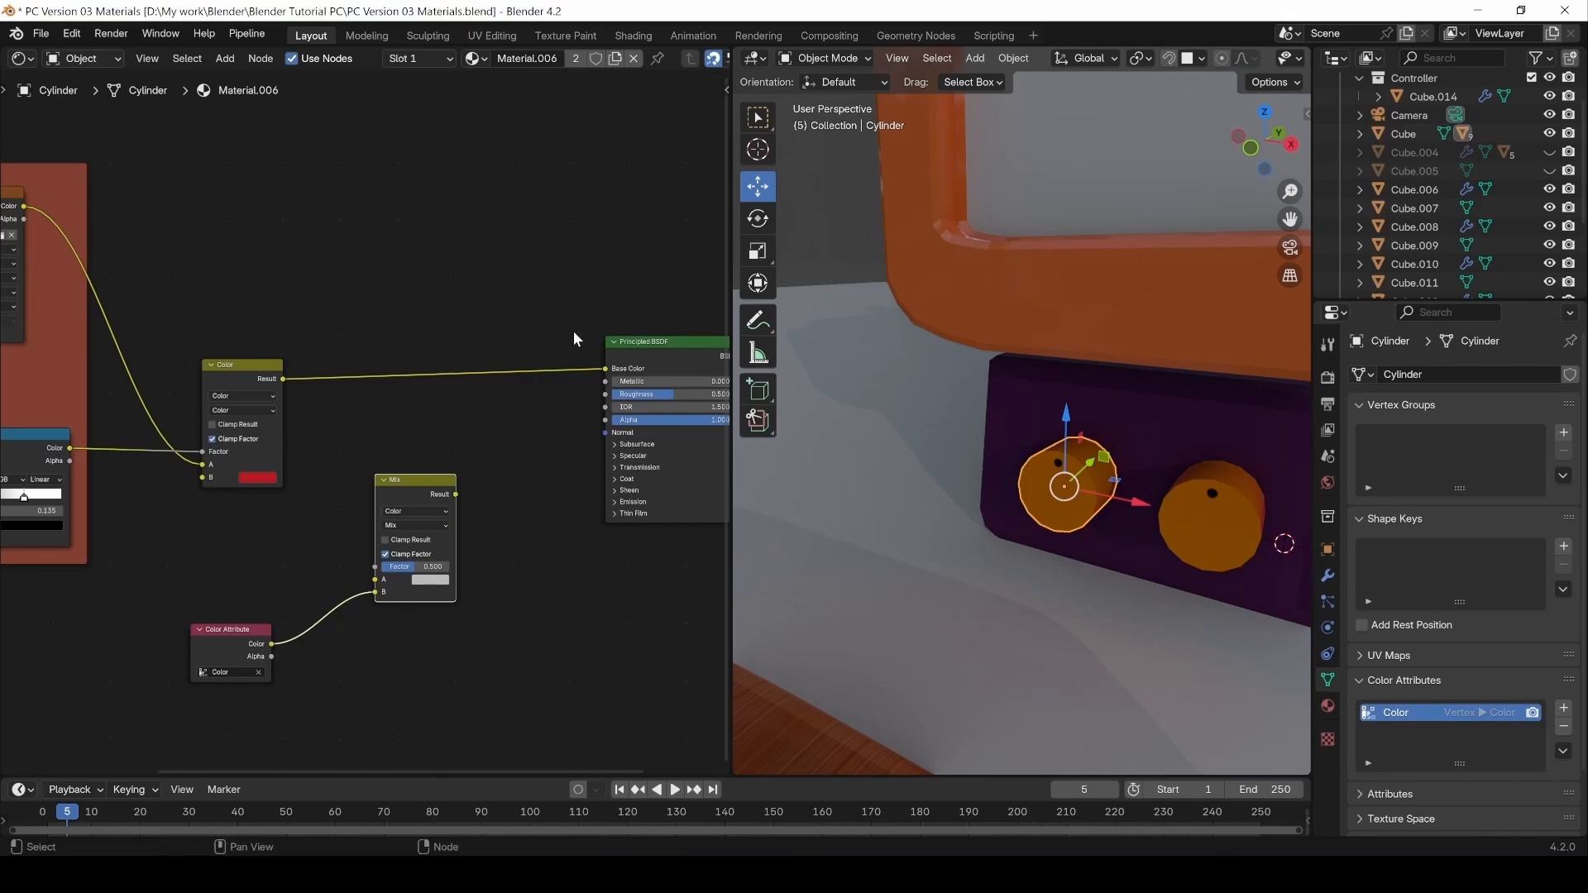
Reroute the Color mix node's Result into the new Mix node's A input and connect that node's Result to Base Color.
{"action": "left_click_drag", "start_coordinate": [606, 369], "coordinate": [535, 408]}
{"action": "left_click_drag", "start_coordinate": [377, 590], "coordinate": [376, 579]}
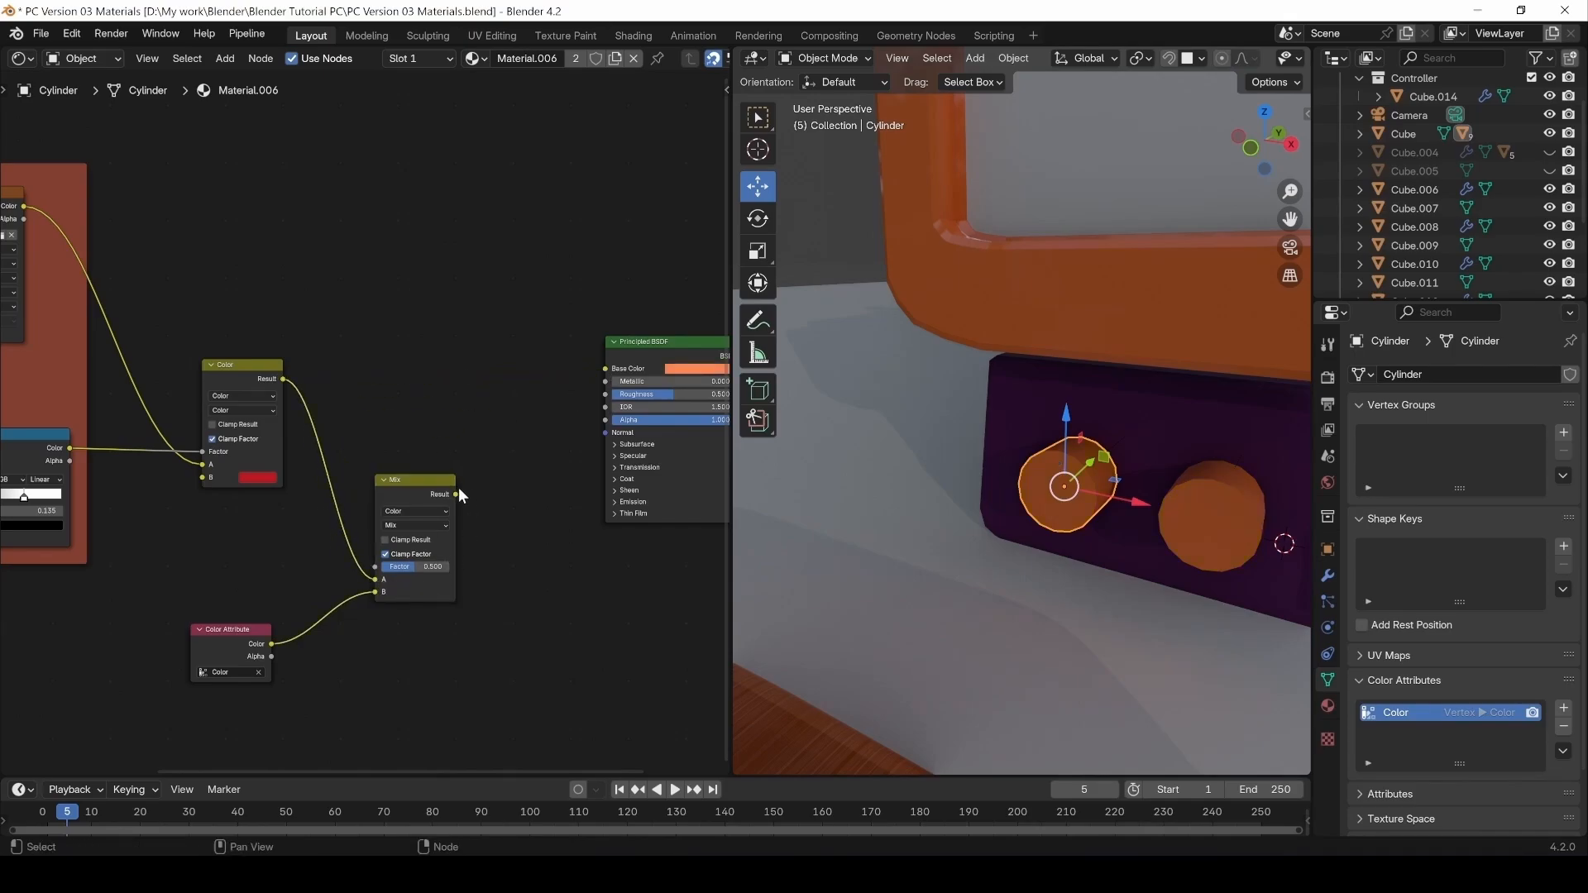
{"action": "mouse_move", "coordinate": [455, 494]}
{"action": "left_mouse_down"}
{"action": "mouse_move", "coordinate": [585, 360]}
{"action": "mouse_move", "coordinate": [612, 367]}
{"action": "left_mouse_up"}
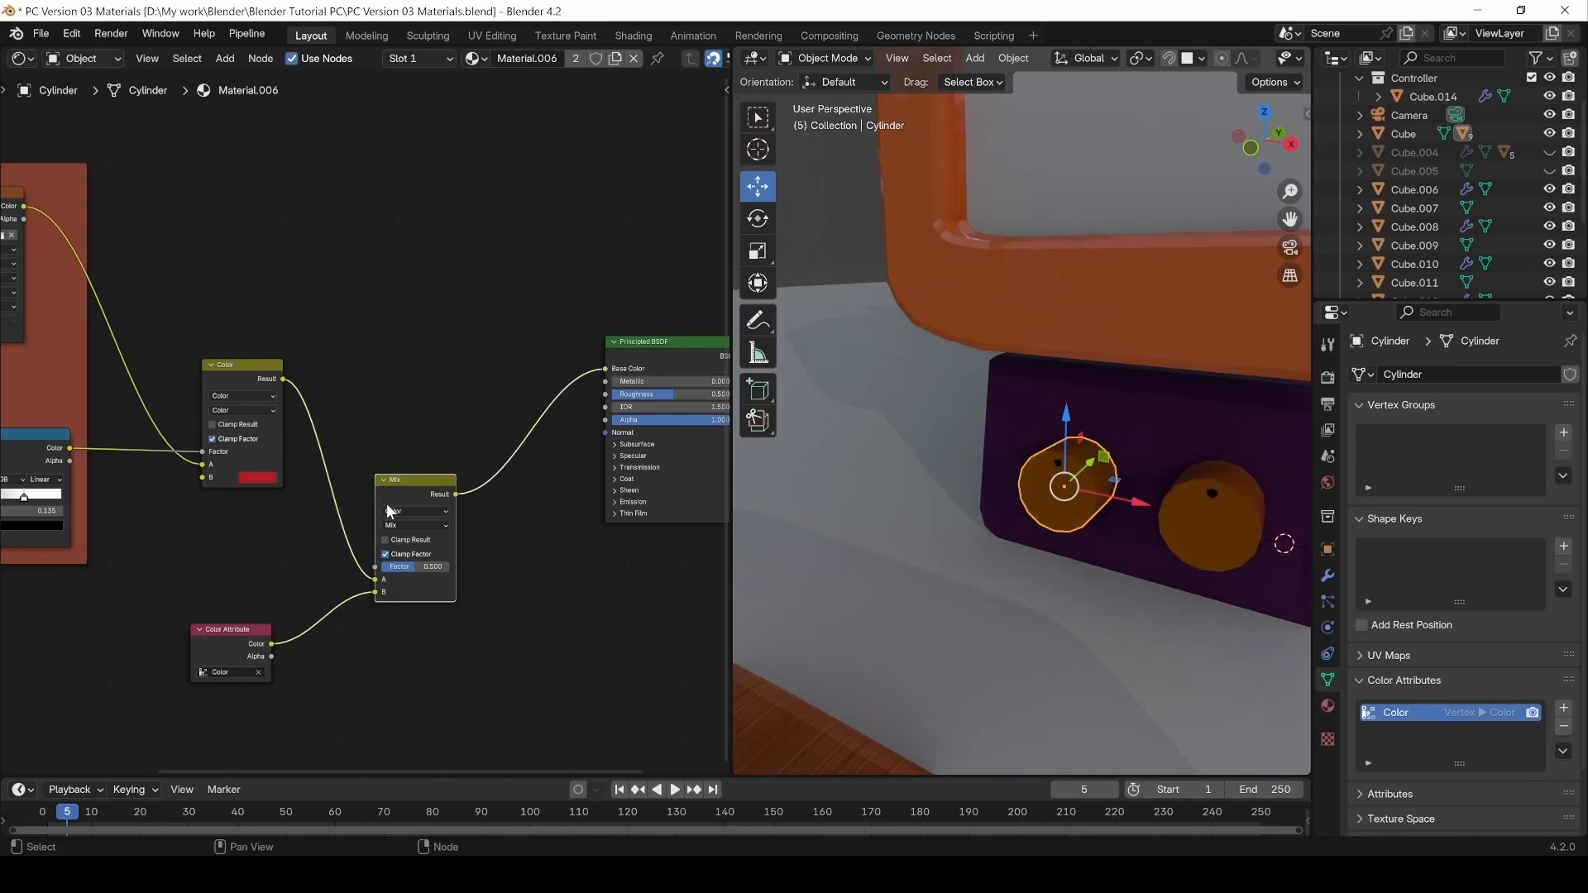
Set the new Mix node's Factor to 1.000 and its blend mode to Multiply.
{"action": "mouse_move", "coordinate": [409, 568]}
{"action": "left_mouse_down"}
{"action": "mouse_move", "coordinate": [380, 568]}
{"action": "mouse_move", "coordinate": [451, 566]}
{"action": "left_mouse_up"}
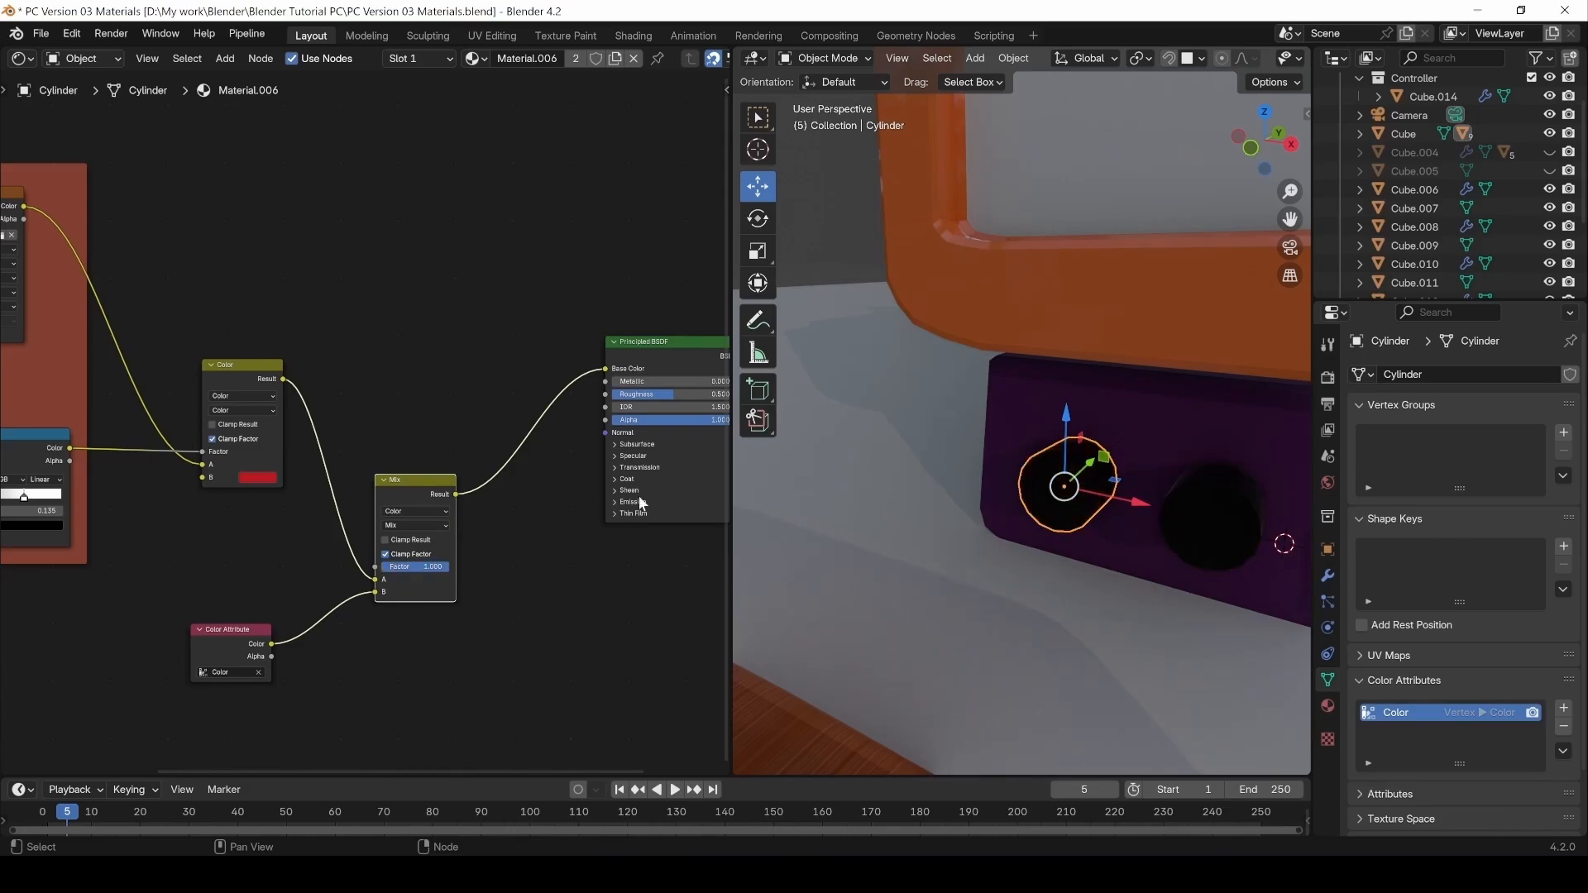
{"action": "left_click", "coordinate": [237, 657]}
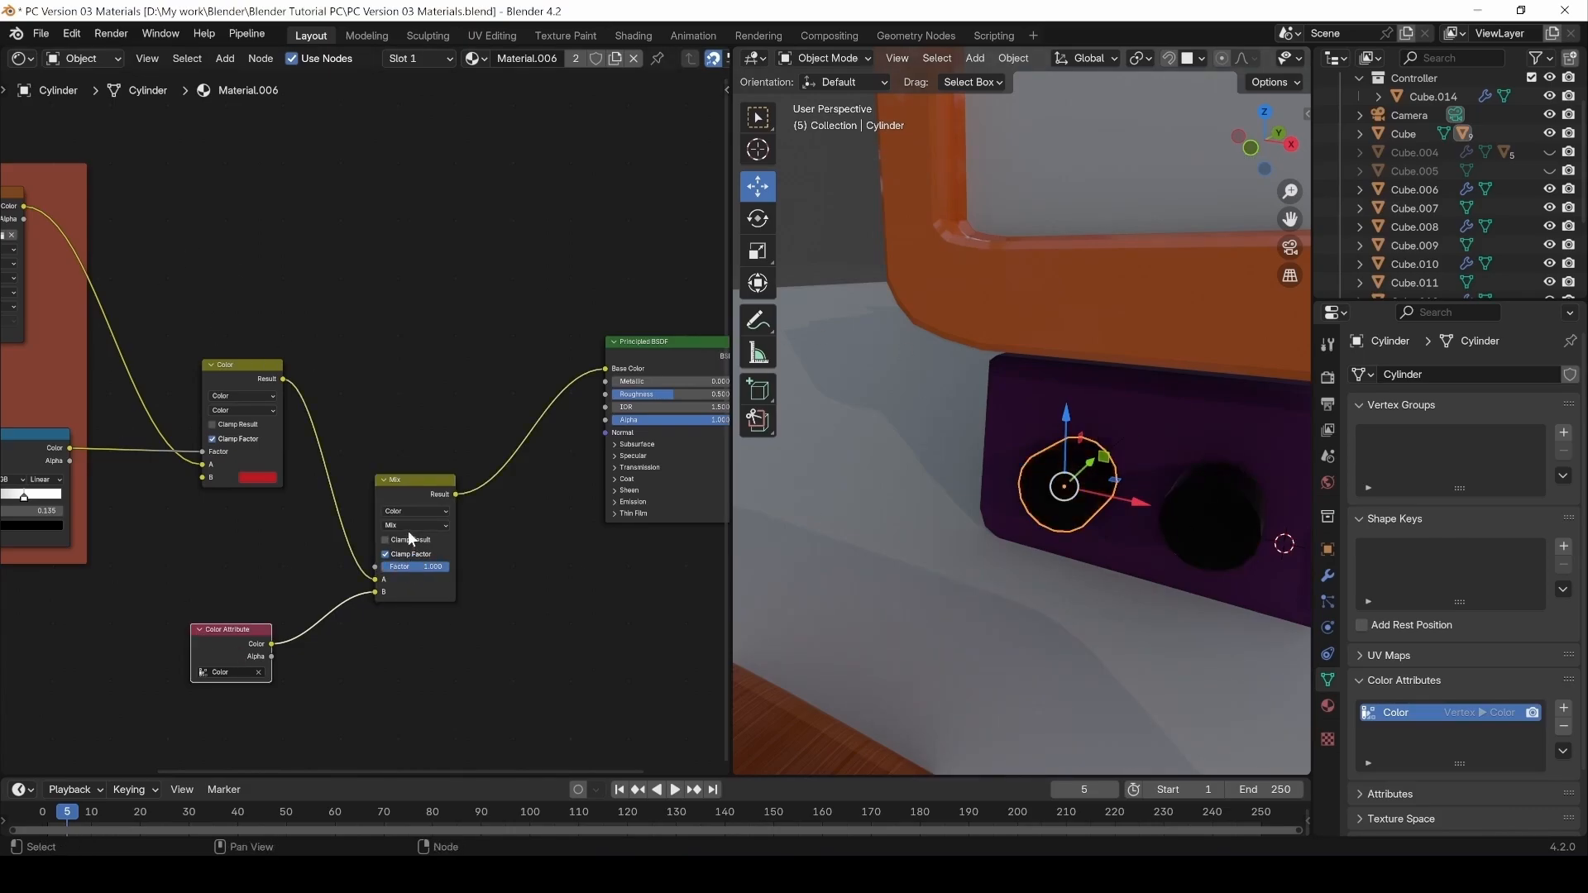
{"action": "left_click", "coordinate": [410, 526]}
{"action": "left_click", "coordinate": [406, 585]}
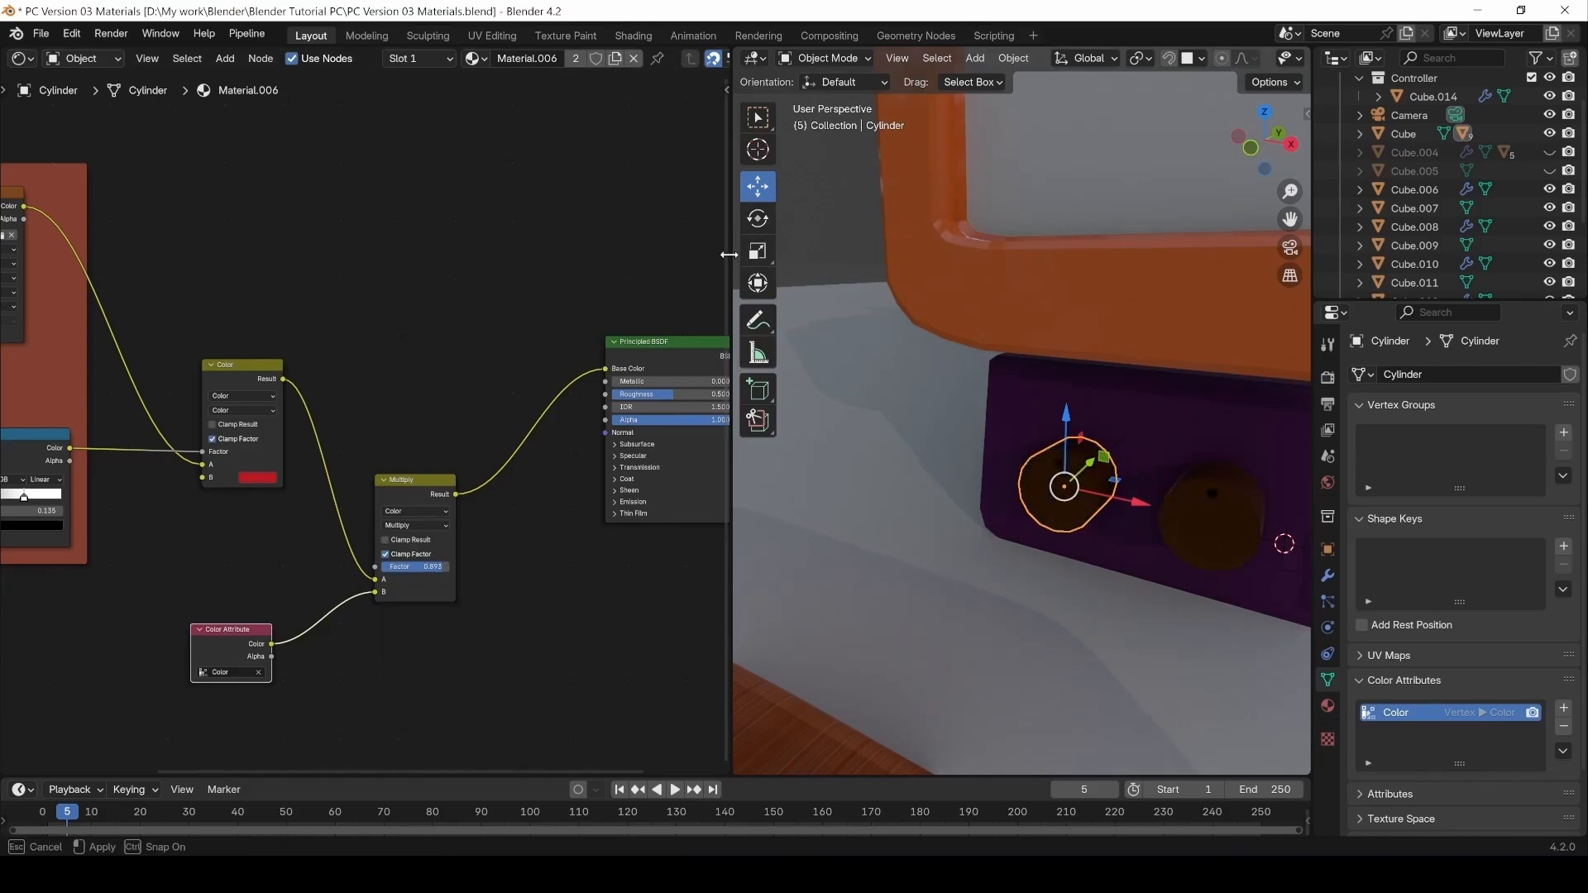
Widen the 3D view, put the selected knob in Vertex Paint mode and unlink the image texture from the Draw brush.
{"action": "left_click_drag", "start_coordinate": [734, 255], "coordinate": [605, 254]}
{"action": "left_click", "coordinate": [694, 60]}
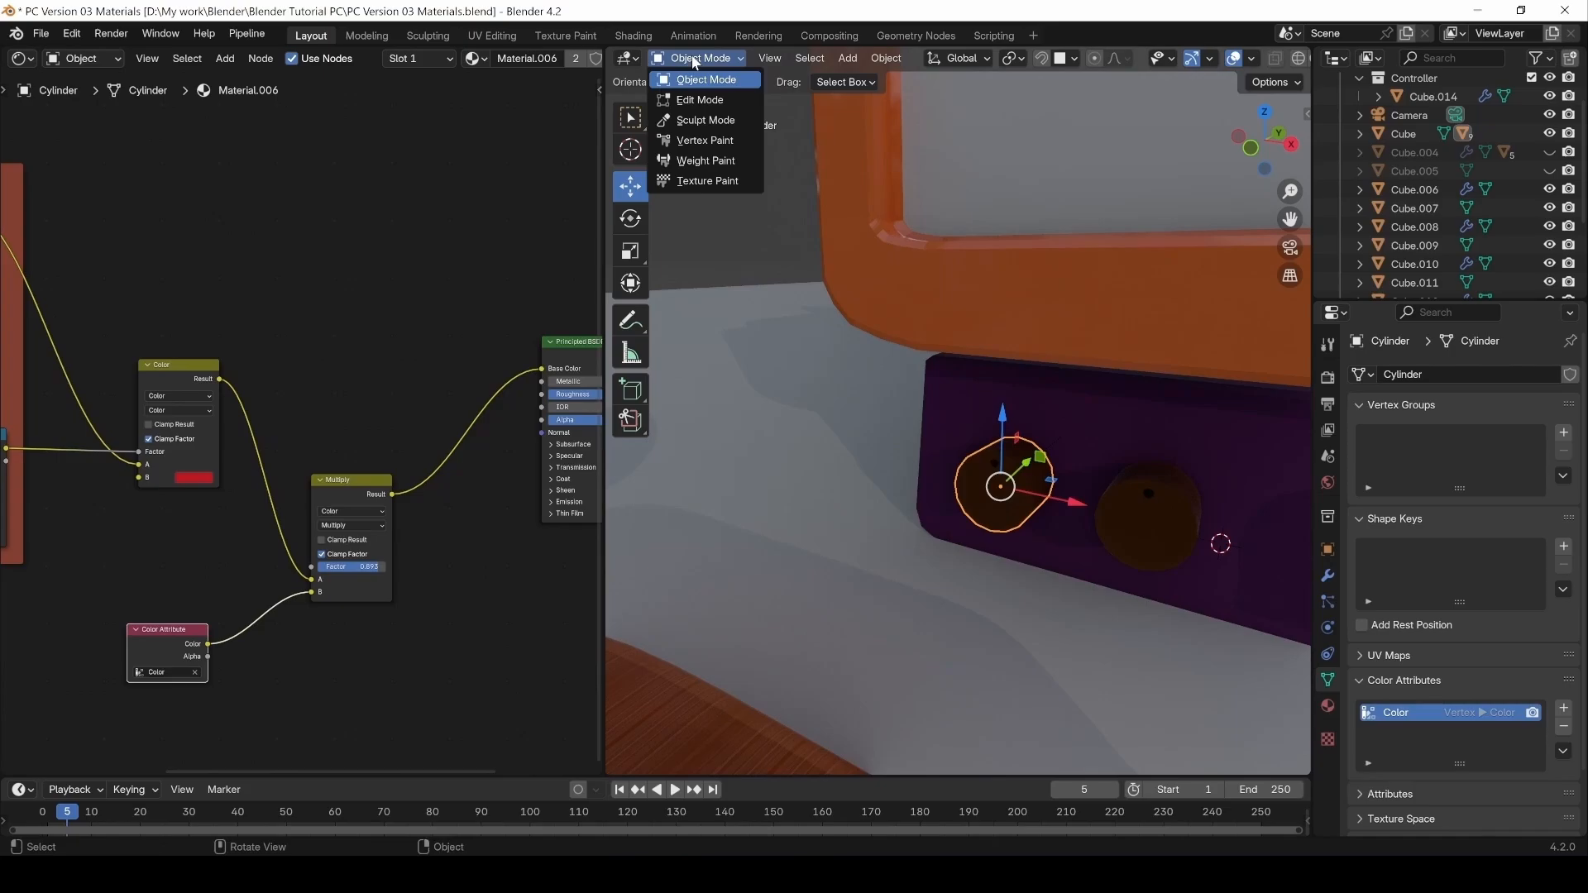
{"action": "left_click", "coordinate": [692, 140]}
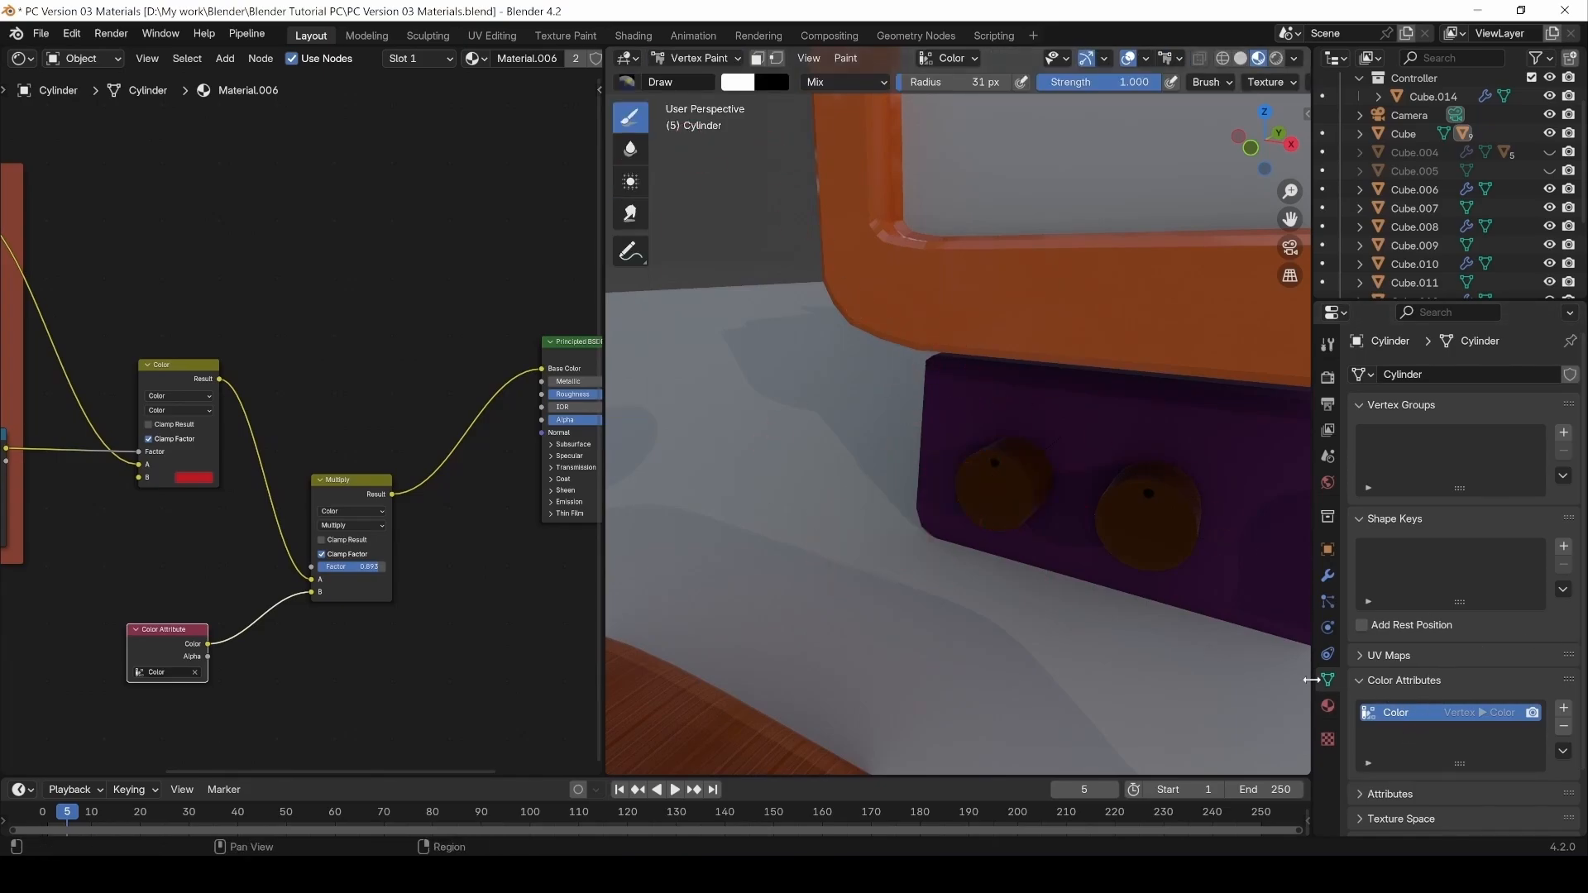
{"action": "left_click", "coordinate": [1328, 345]}
{"action": "scroll", "coordinate": [1456, 645], "scroll_direction": "down", "scroll_amount": 6}
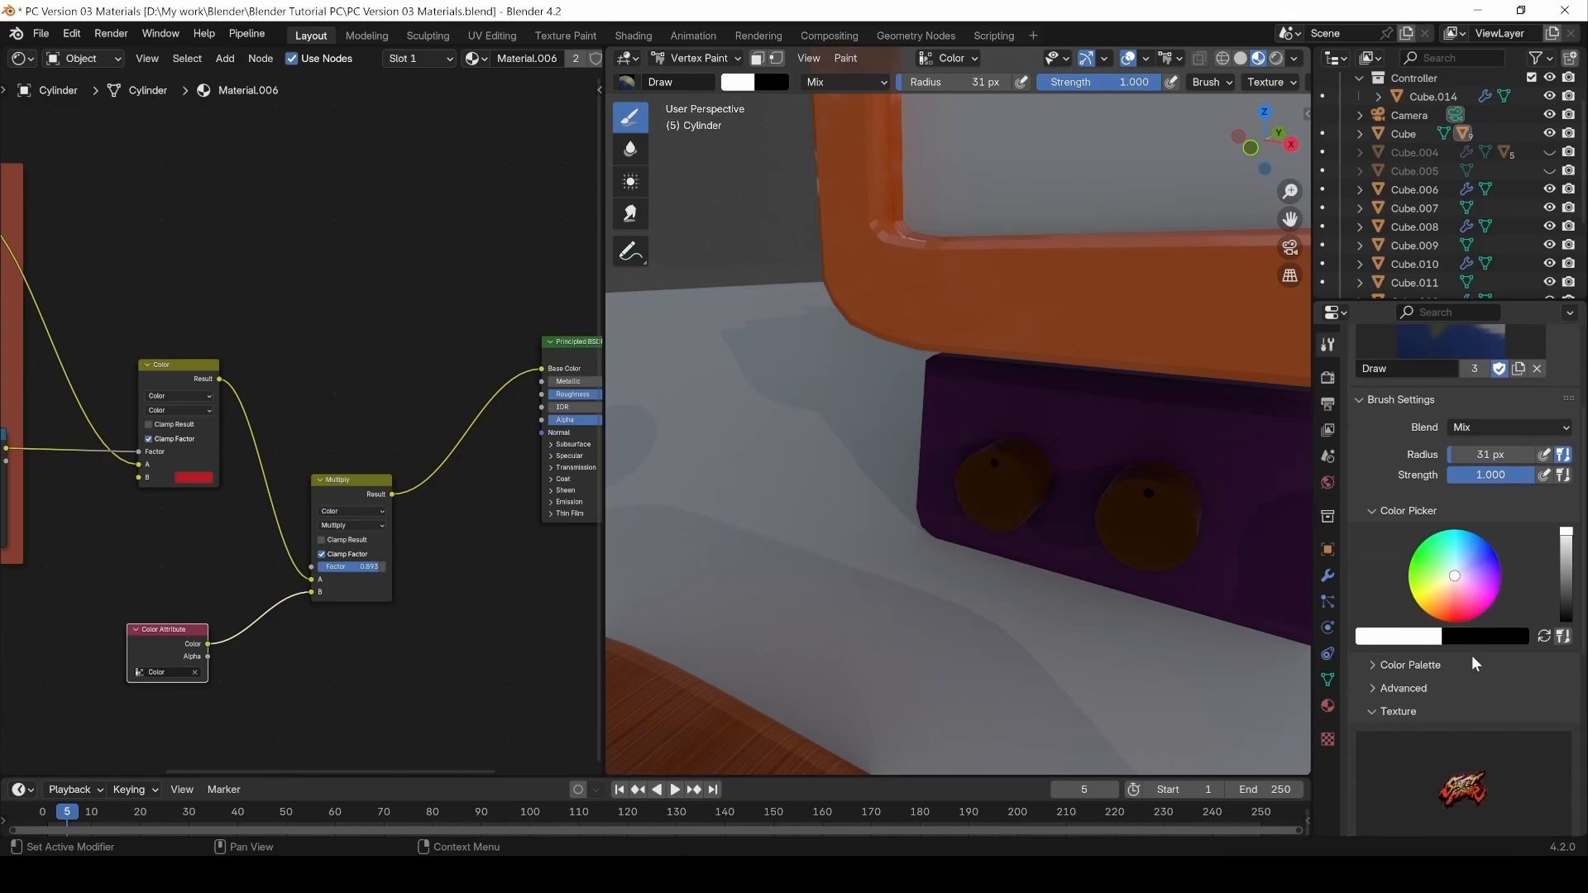
{"action": "left_click", "coordinate": [1546, 702]}
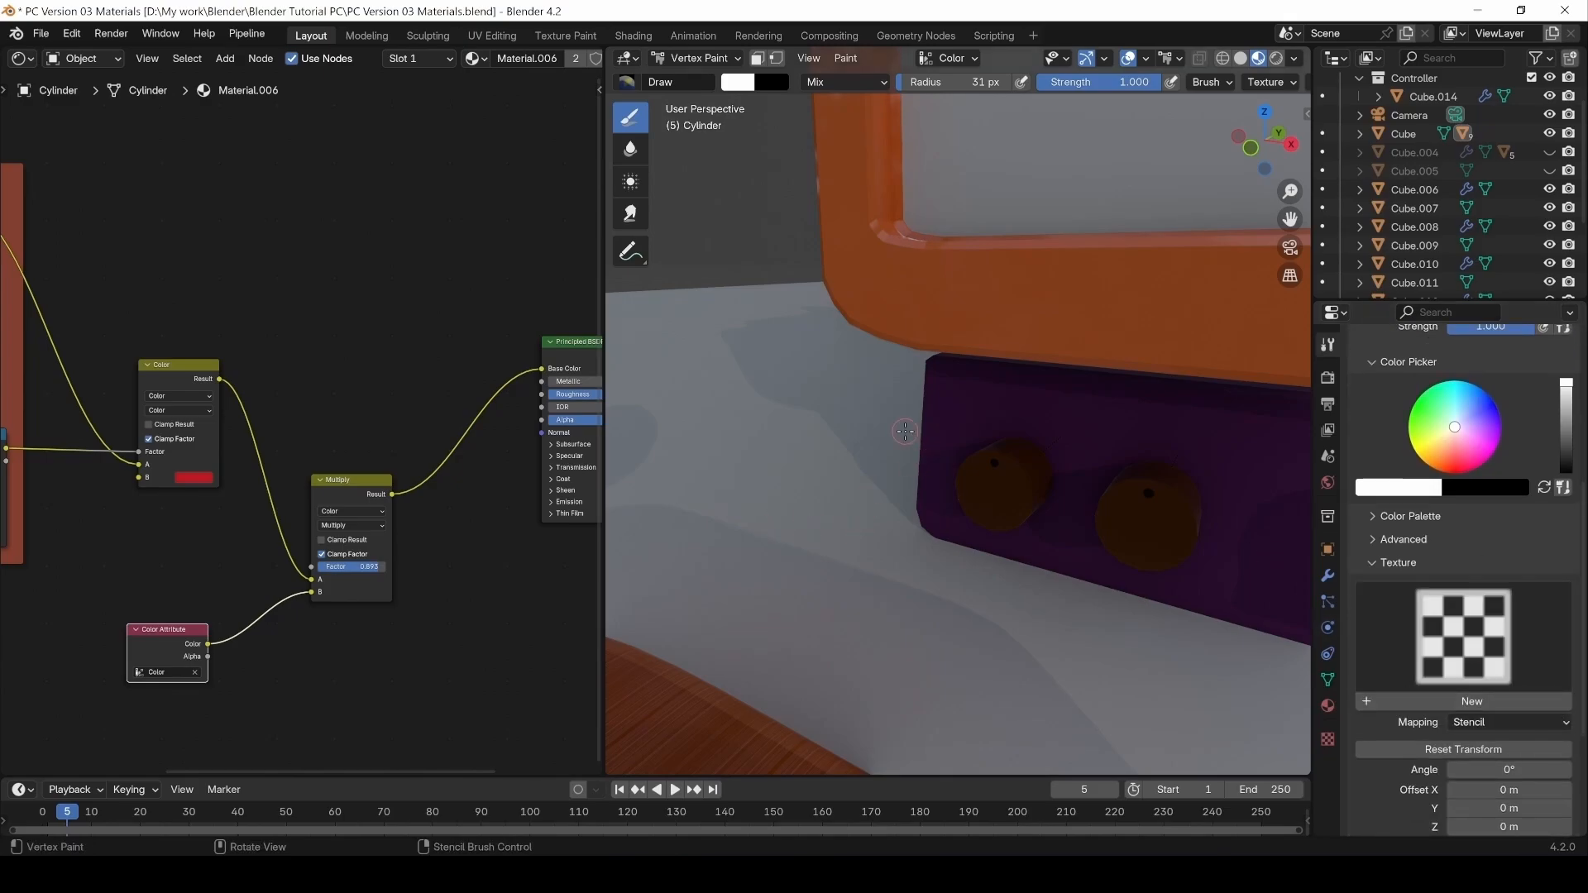
Enlarge the brush radius to 220 px and paint the whole selected knob white.
{"action": "key", "text": "f"}
{"action": "left_click", "coordinate": [992, 488]}
{"action": "left_click", "coordinate": [1008, 477]}
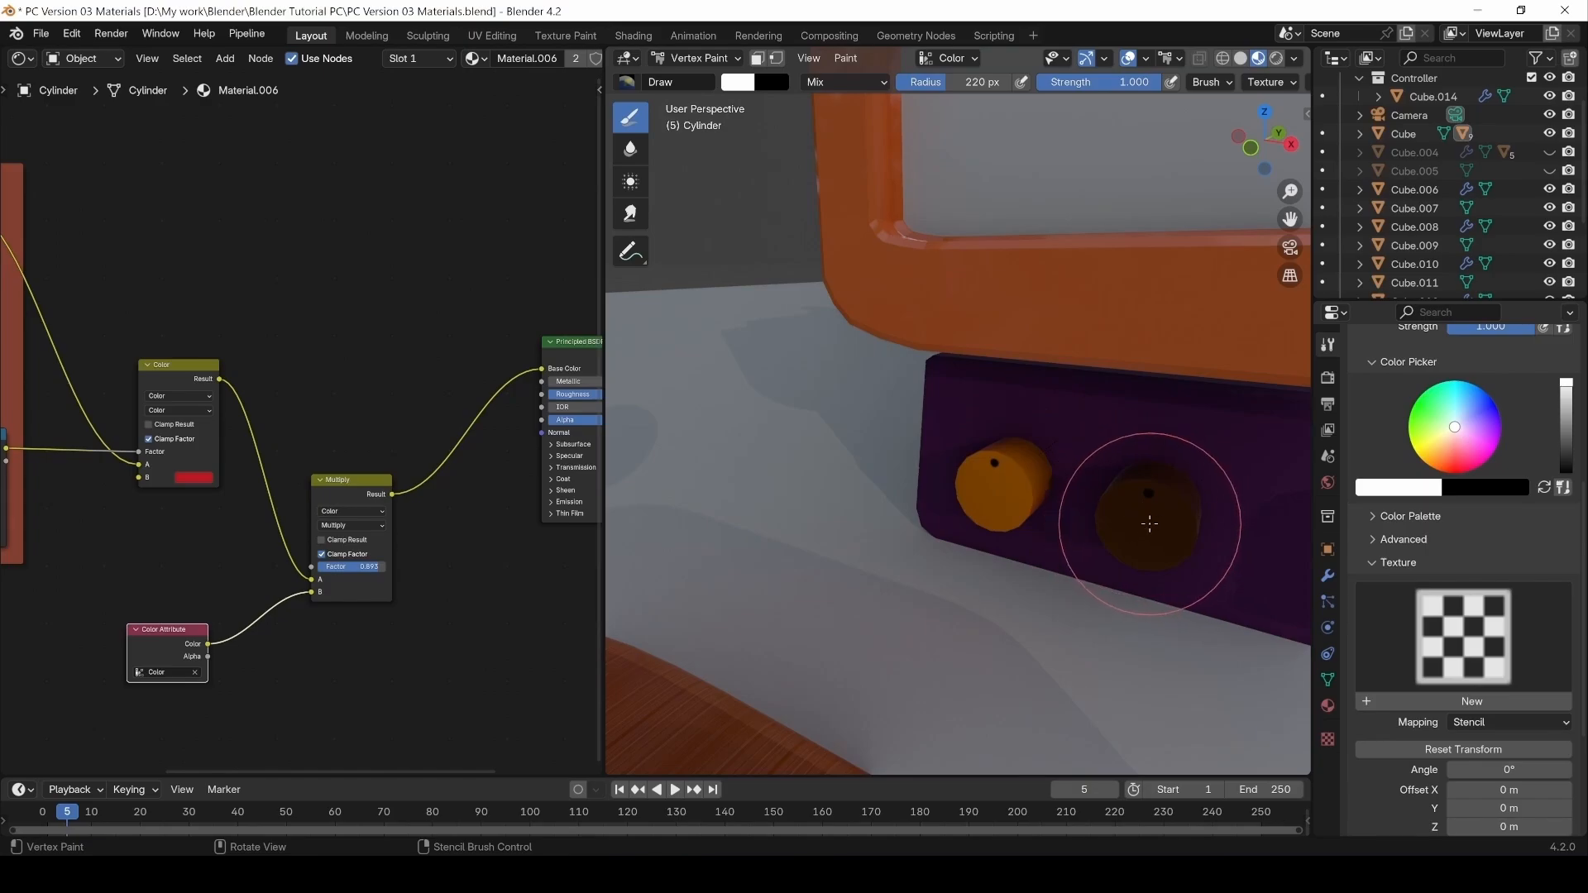
{"action": "mouse_move", "coordinate": [968, 483]}
{"action": "middle_mouse_down"}
{"action": "mouse_move", "coordinate": [1110, 524]}
{"action": "mouse_move", "coordinate": [983, 496]}
{"action": "mouse_move", "coordinate": [957, 524]}
{"action": "mouse_move", "coordinate": [1058, 500]}
{"action": "mouse_move", "coordinate": [999, 500]}
{"action": "mouse_move", "coordinate": [993, 486]}
{"action": "mouse_move", "coordinate": [1007, 534]}
{"action": "mouse_move", "coordinate": [947, 504]}
{"action": "mouse_move", "coordinate": [982, 496]}
{"action": "middle_mouse_up"}
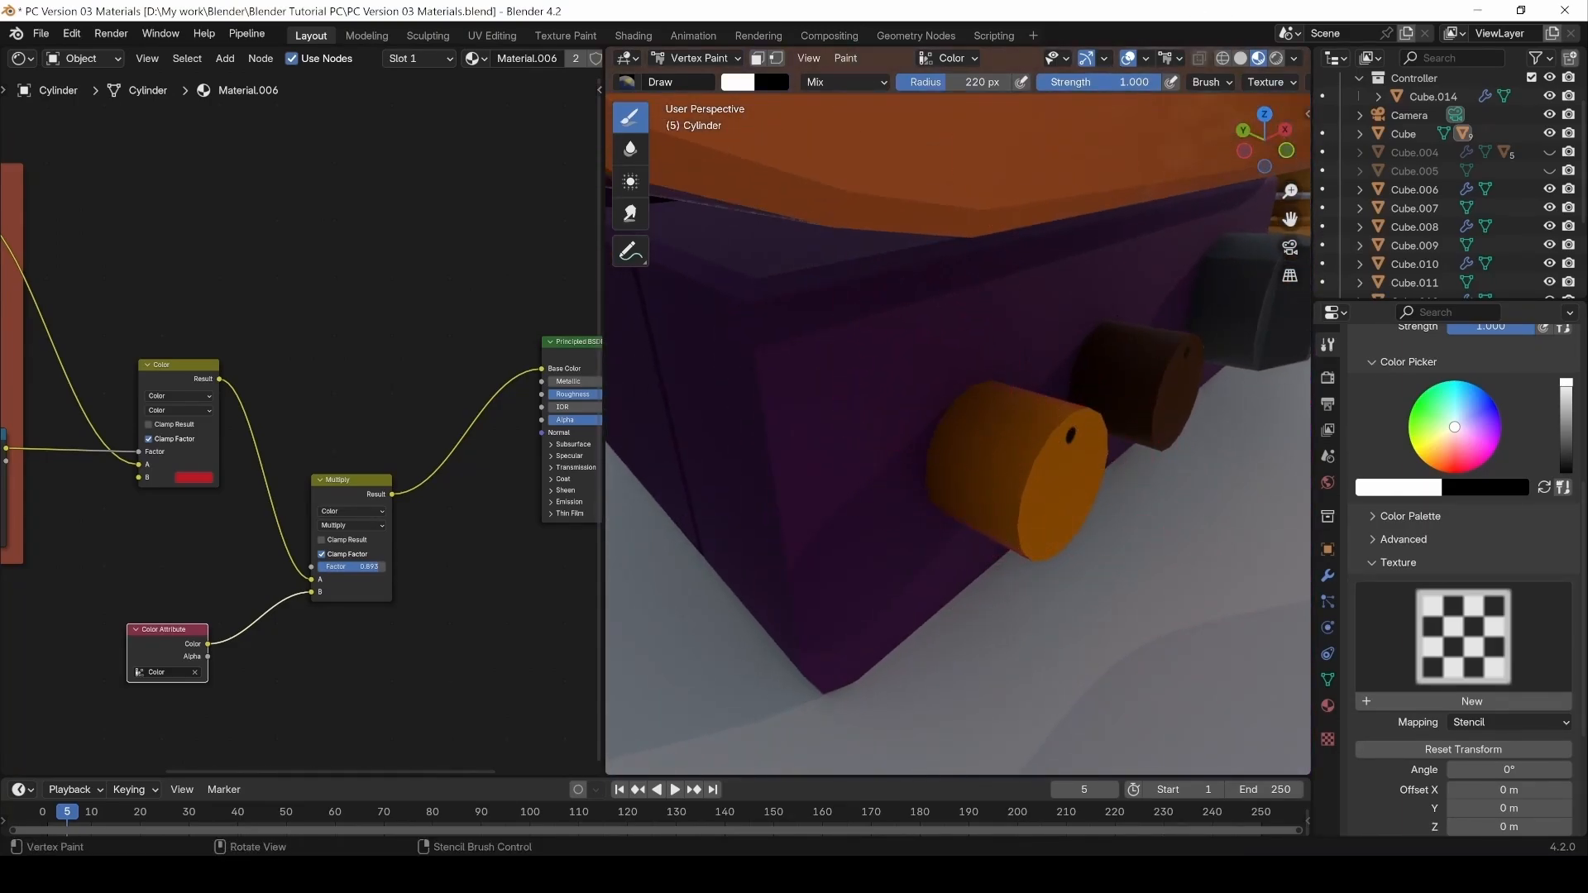
Reduce the brush strength to 0.418 while checking the painted knob from several sides.
{"action": "left_click_drag", "start_coordinate": [1150, 82], "coordinate": [1070, 82]}
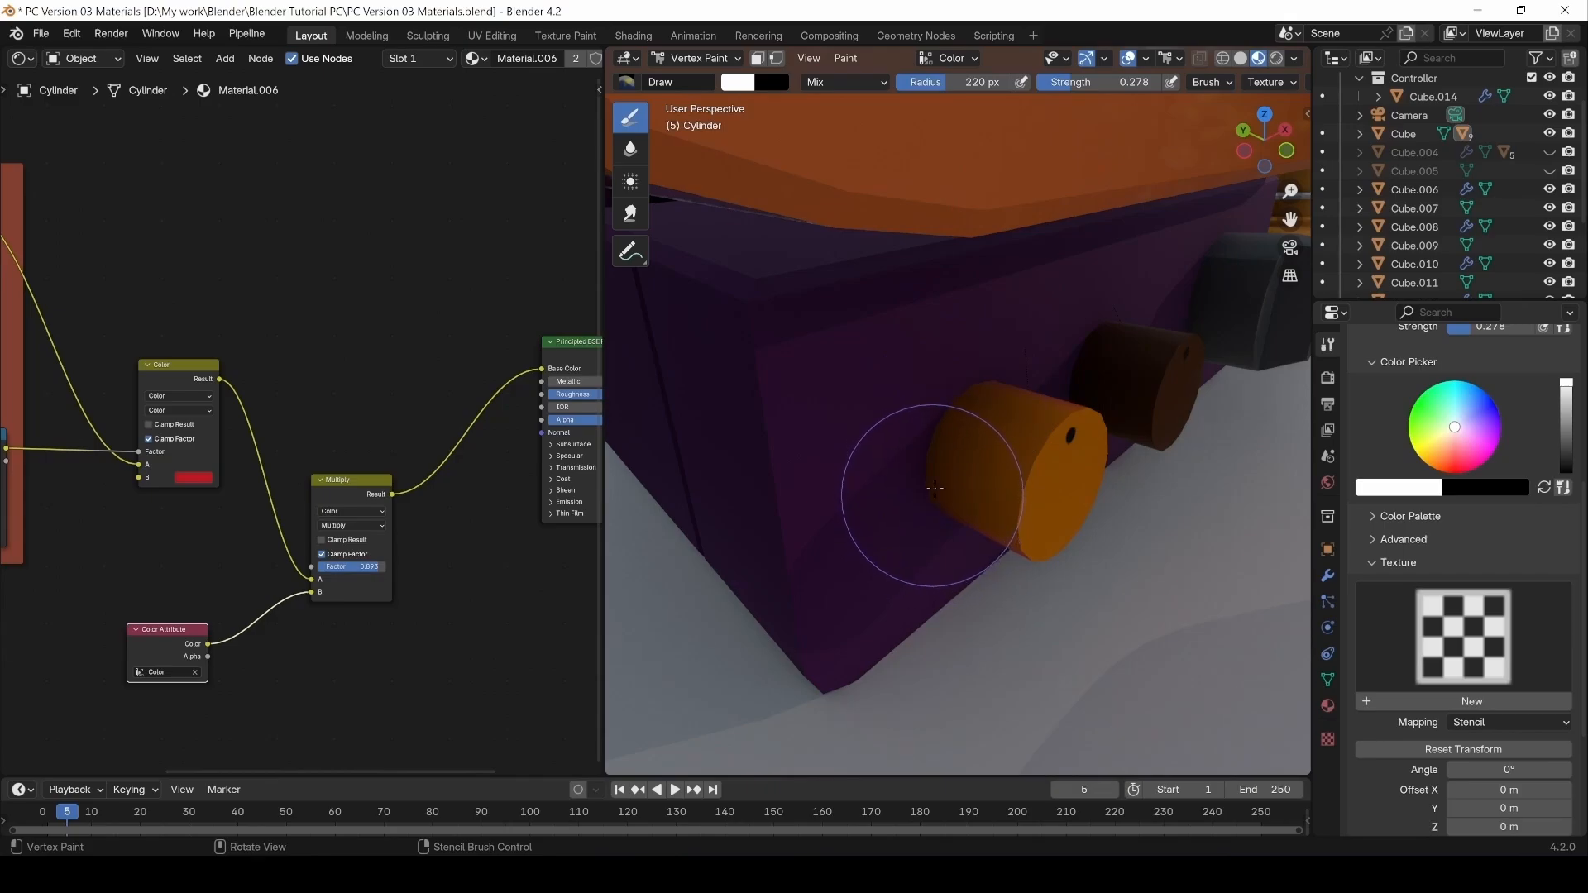
{"action": "middle_click_drag", "start_coordinate": [935, 489], "coordinate": [1080, 487]}
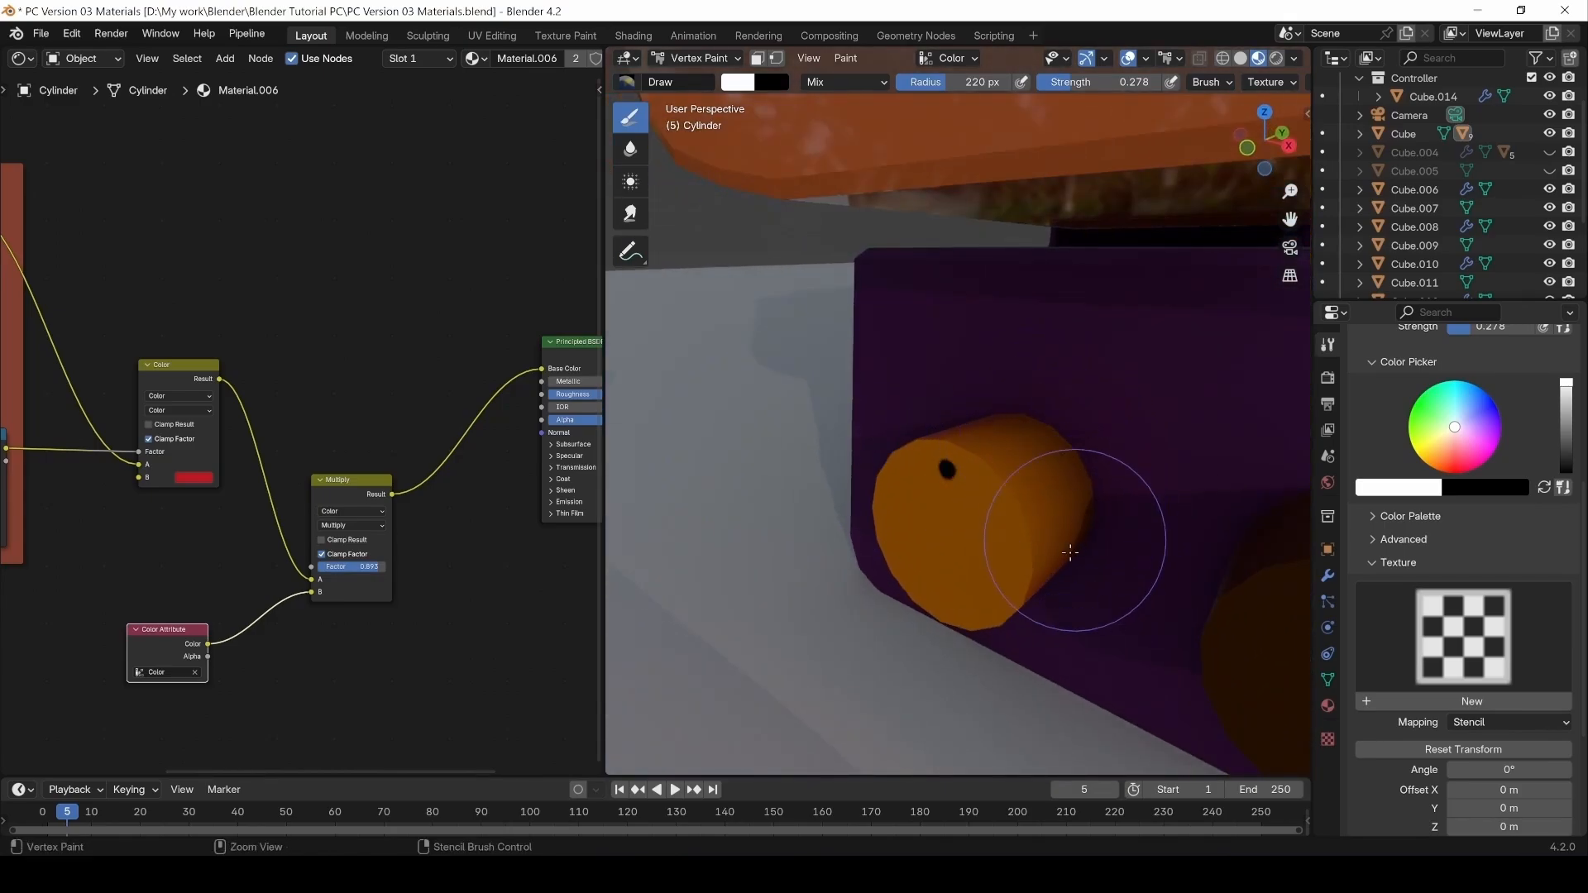
{"action": "mouse_move", "coordinate": [1069, 553]}
{"action": "middle_mouse_down"}
{"action": "mouse_move", "coordinate": [1039, 609]}
{"action": "mouse_move", "coordinate": [1069, 525]}
{"action": "middle_mouse_up"}
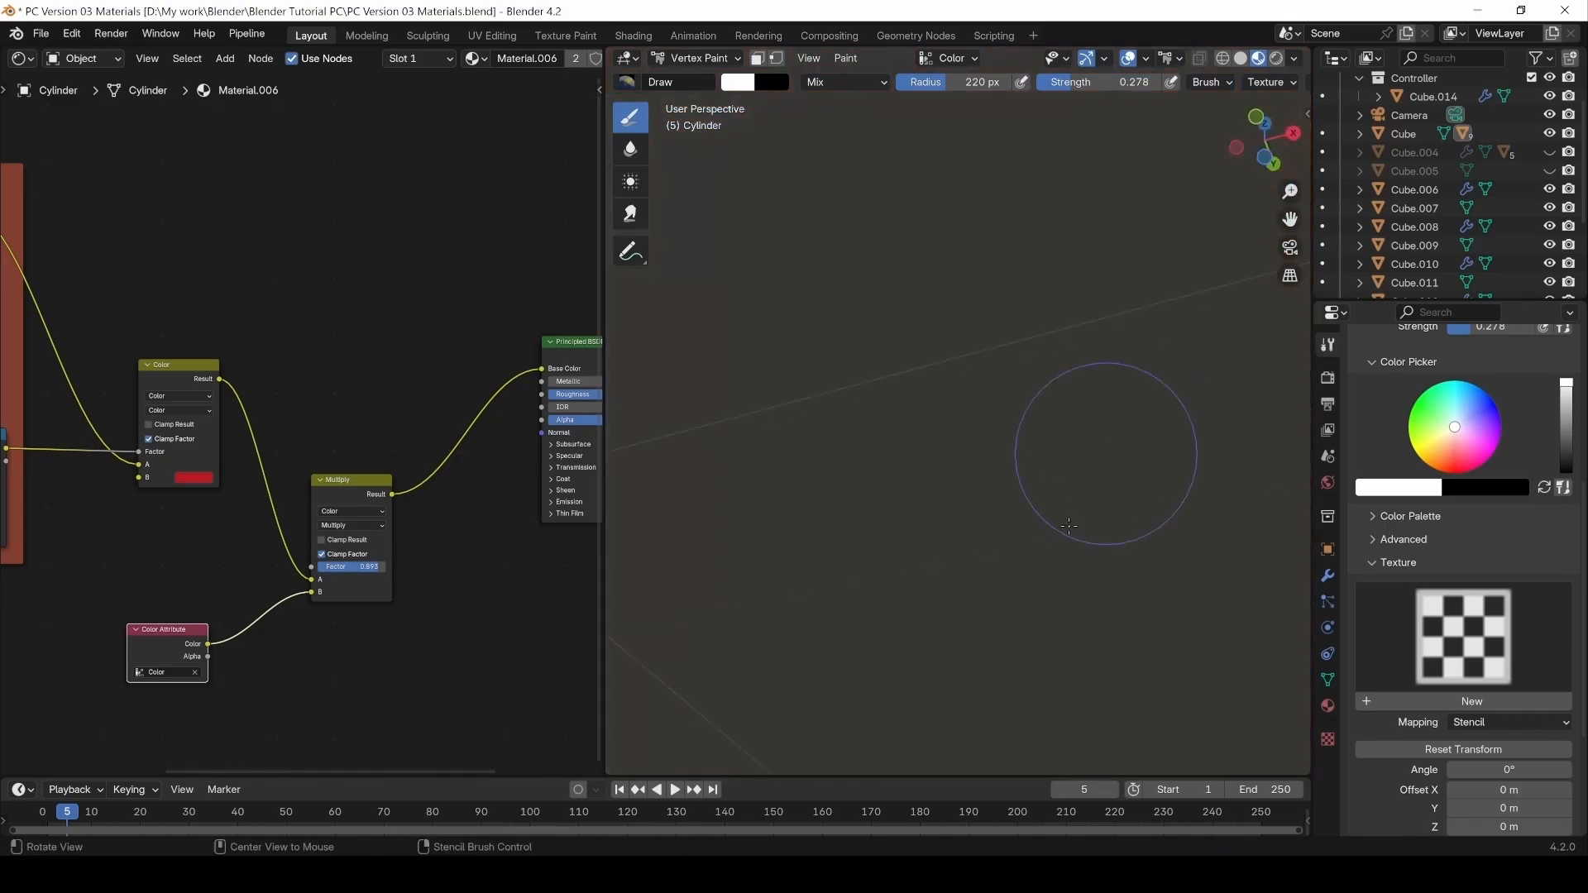
{"action": "left_click_drag", "start_coordinate": [1069, 526], "coordinate": [1126, 546], "text": "alt"}
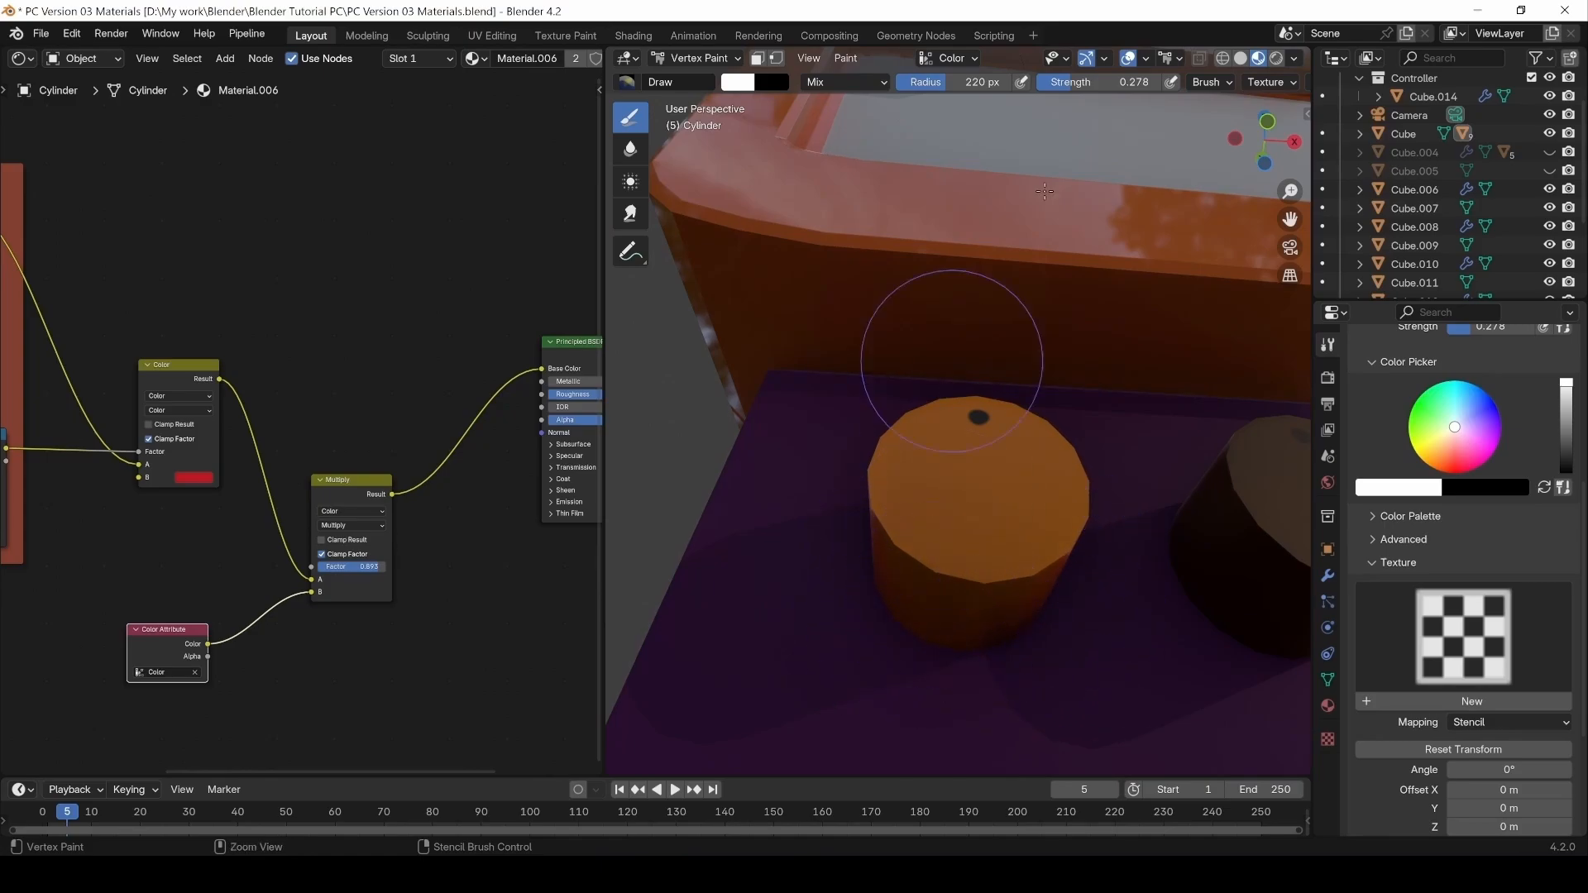
{"action": "left_click_drag", "start_coordinate": [1088, 82], "coordinate": [1105, 82]}
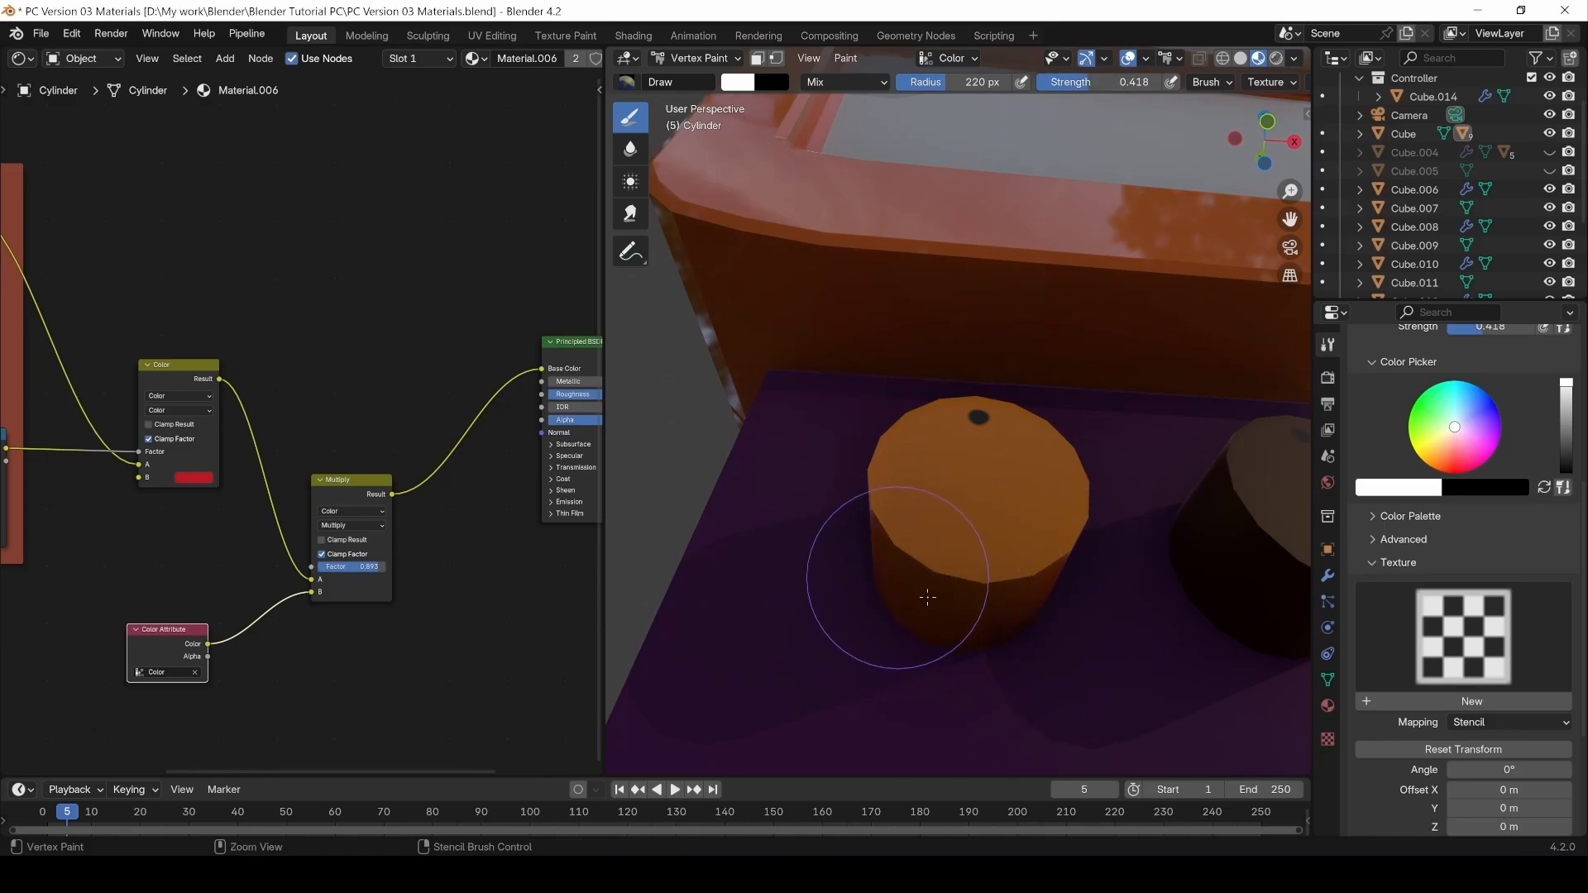
{"action": "left_click_drag", "start_coordinate": [952, 463], "coordinate": [938, 517], "text": "alt"}
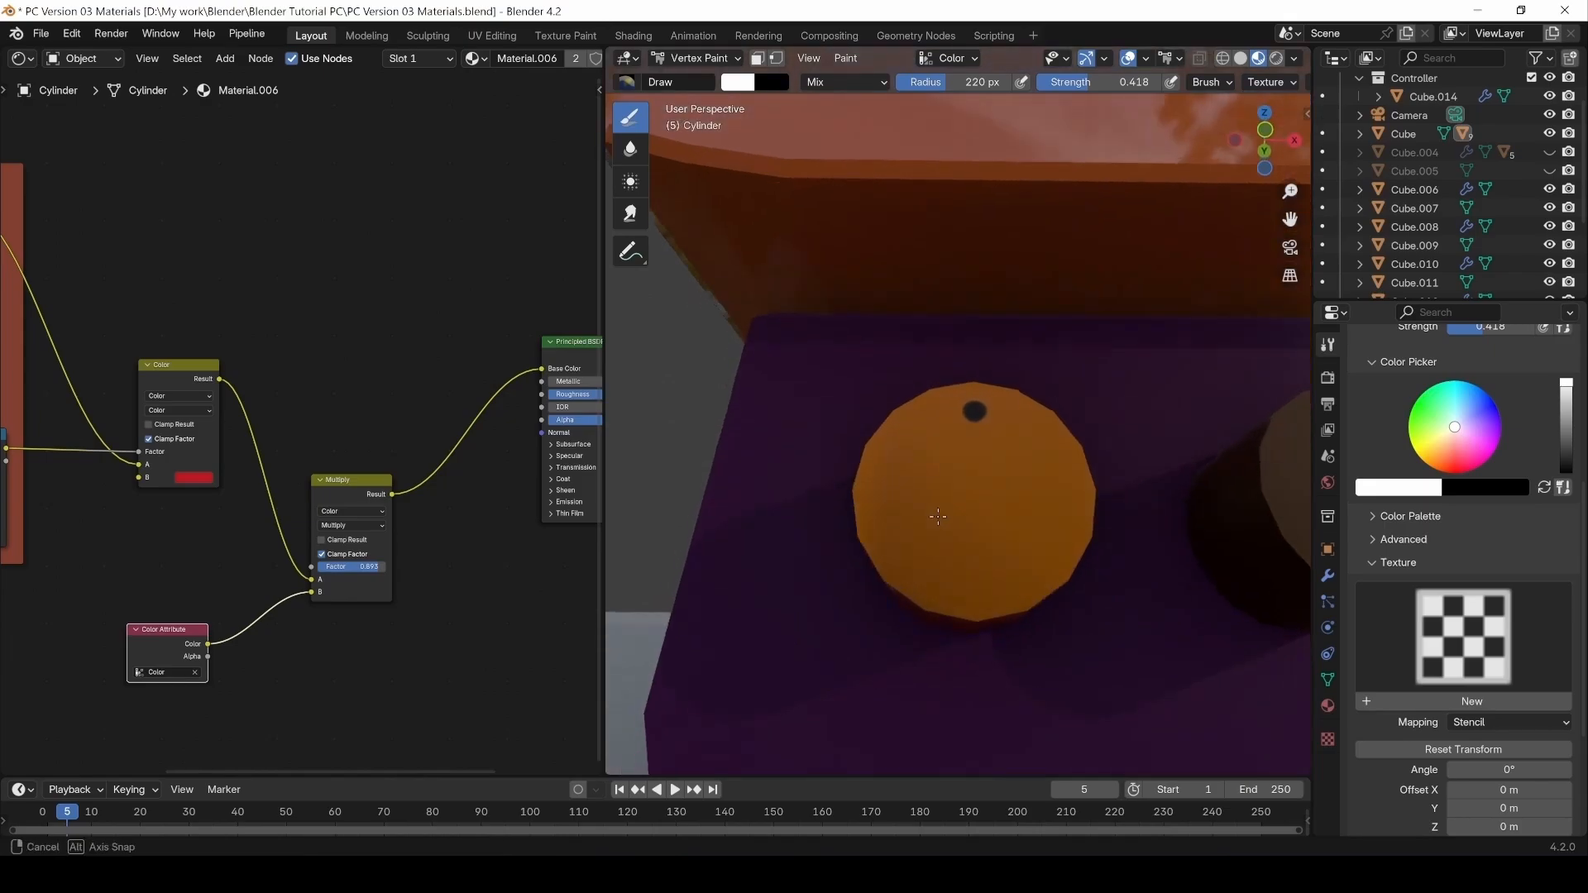
{"action": "middle_click_drag", "start_coordinate": [939, 517], "coordinate": [985, 641]}
{"action": "scroll", "coordinate": [915, 496], "scroll_direction": "down", "scroll_amount": 1}
{"action": "mouse_move", "coordinate": [993, 447]}
{"action": "middle_mouse_down"}
{"action": "mouse_move", "coordinate": [968, 468]}
{"action": "mouse_move", "coordinate": [934, 464]}
{"action": "middle_mouse_up"}
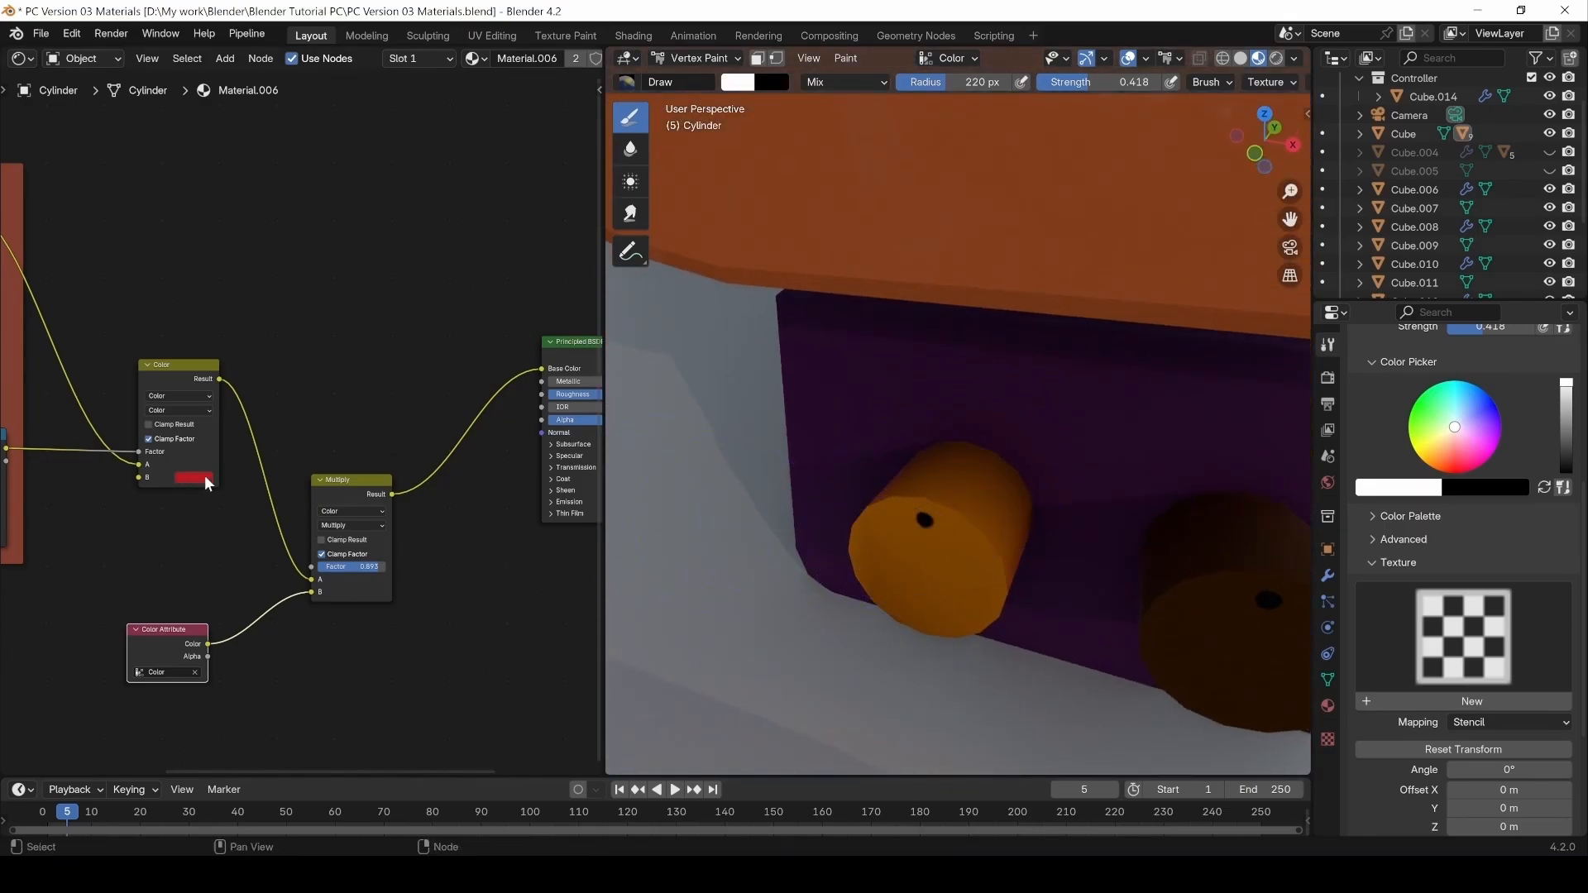
Set the brush color to bright red and paint the side of the knob near its base.
{"action": "left_click", "coordinate": [738, 81]}
{"action": "left_click_drag", "start_coordinate": [811, 181], "coordinate": [810, 264]}
{"action": "mouse_move", "coordinate": [903, 496]}
{"action": "left_mouse_down"}
{"action": "mouse_move", "coordinate": [978, 422]}
{"action": "mouse_move", "coordinate": [930, 471]}
{"action": "mouse_move", "coordinate": [936, 438]}
{"action": "left_mouse_up"}
{"action": "left_click_drag", "start_coordinate": [755, 578], "coordinate": [924, 545], "text": "alt"}
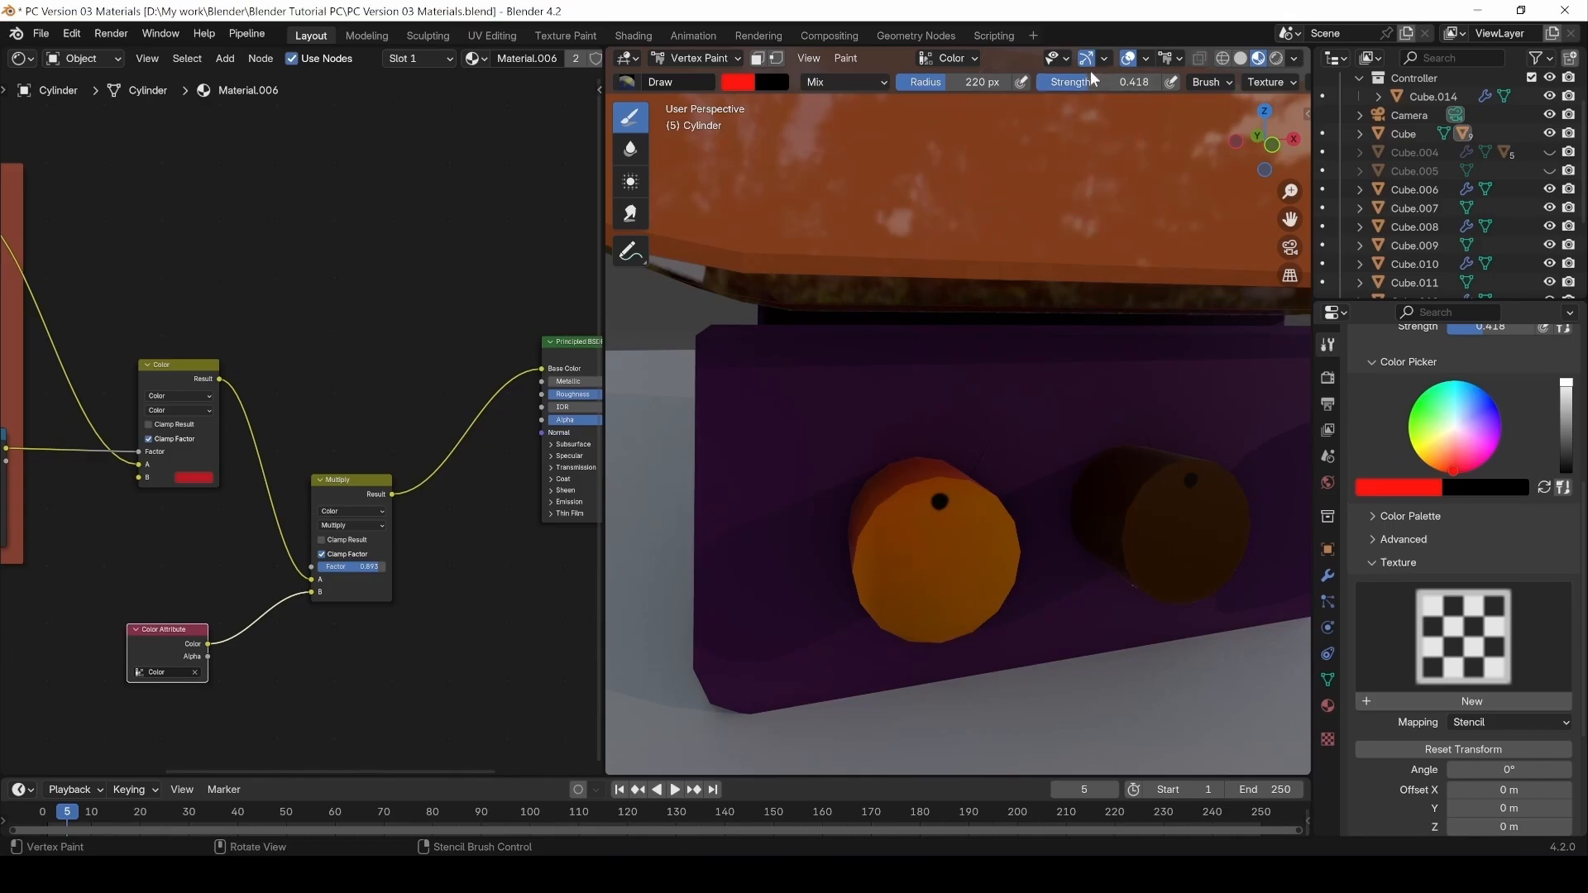
Lower the brush strength to 0.212 and return the knob to Object Mode.
{"action": "left_click_drag", "start_coordinate": [1087, 83], "coordinate": [1062, 84]}
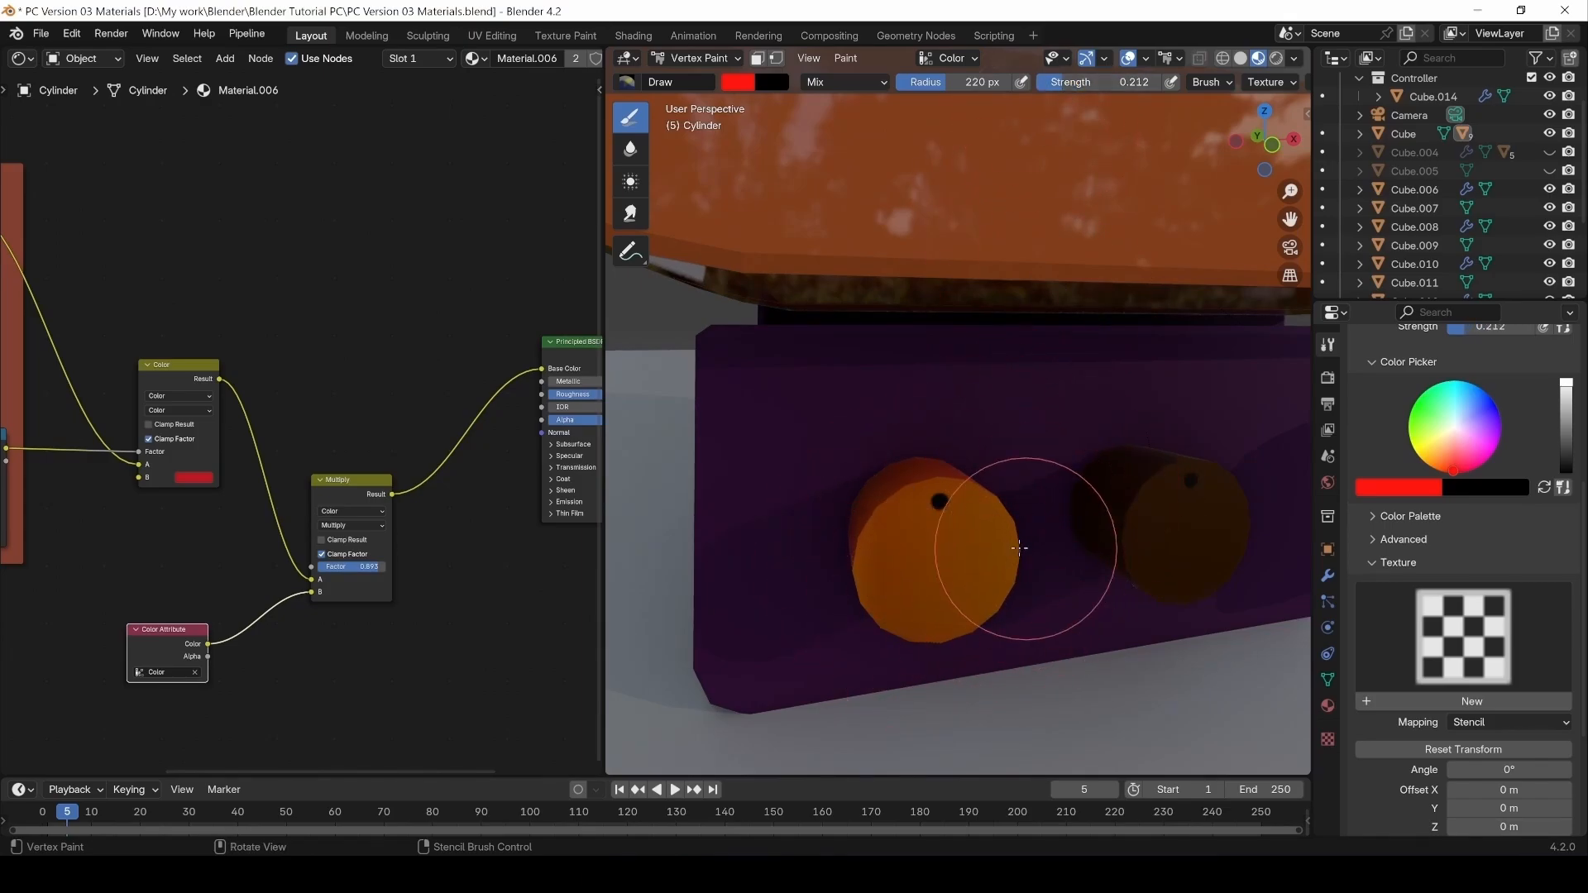
{"action": "middle_click_drag", "start_coordinate": [940, 532], "coordinate": [915, 539]}
{"action": "middle_click_drag", "start_coordinate": [939, 639], "coordinate": [933, 561]}
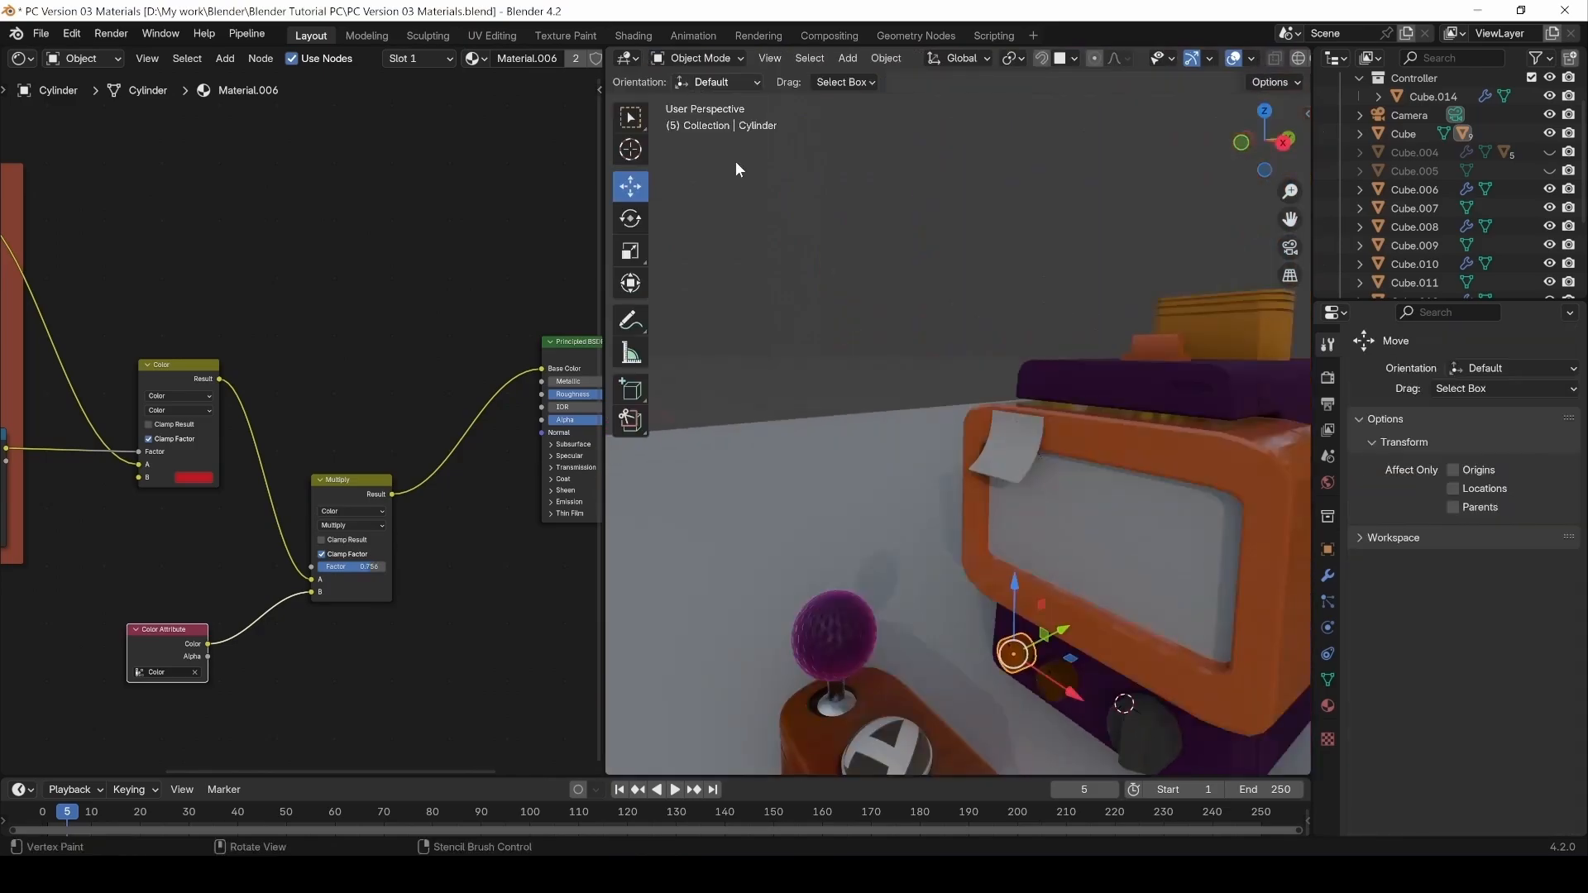
Delete the unpainted second knob and replace it with a duplicate of the painted knob moved along the X axis.
{"action": "left_click", "coordinate": [1039, 697]}
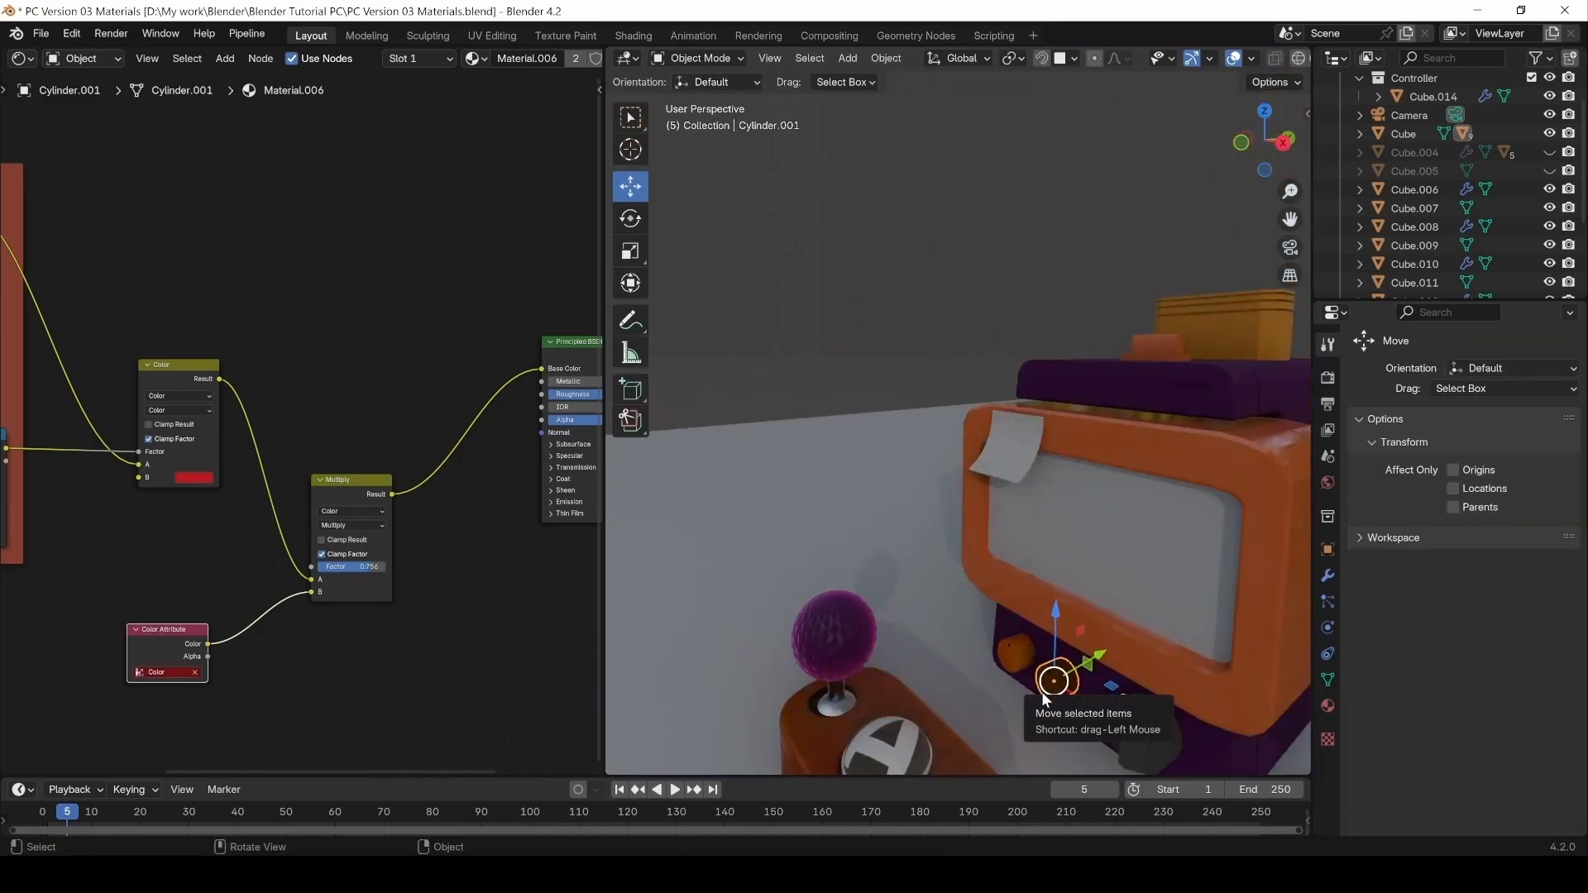
{"action": "key", "text": "x"}
{"action": "left_click", "coordinate": [1014, 694]}
{"action": "left_click", "coordinate": [1009, 658]}
{"action": "mouse_move", "coordinate": [1049, 678]}
{"action": "middle_mouse_down"}
{"action": "mouse_move", "coordinate": [1095, 693]}
{"action": "mouse_move", "coordinate": [1040, 678]}
{"action": "middle_mouse_up"}
{"action": "key", "text": "shift+d"}
{"action": "key", "text": "x"}
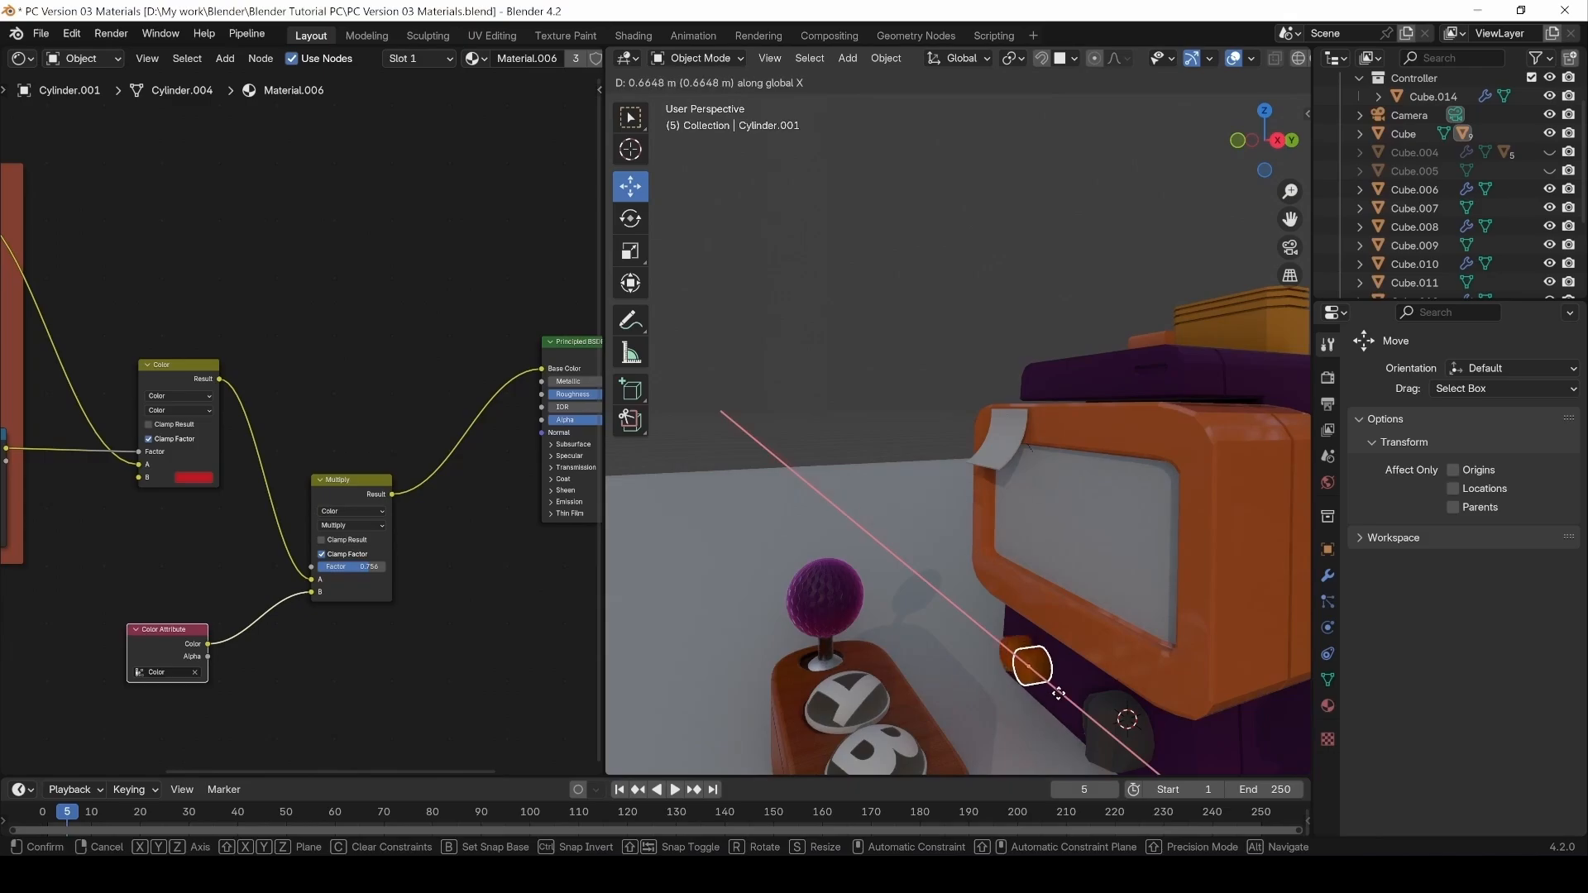
{"action": "left_click", "coordinate": [1075, 703]}
{"action": "middle_click_drag", "start_coordinate": [1075, 703], "coordinate": [976, 593]}
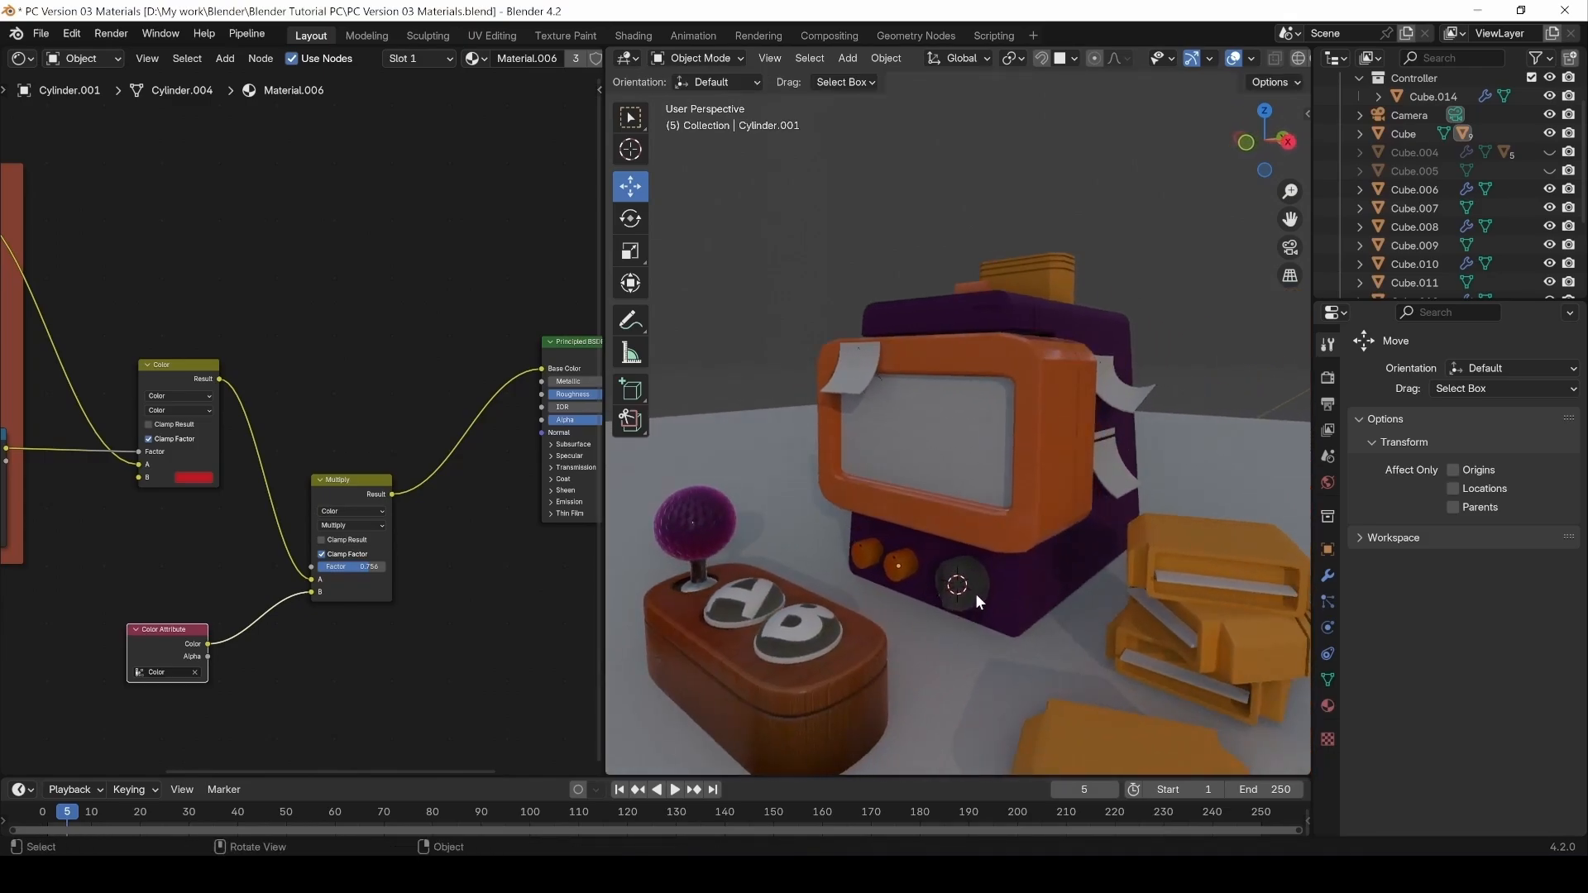
{"action": "left_click", "coordinate": [969, 589]}
{"action": "middle_click_drag", "start_coordinate": [255, 579], "coordinate": [312, 603]}
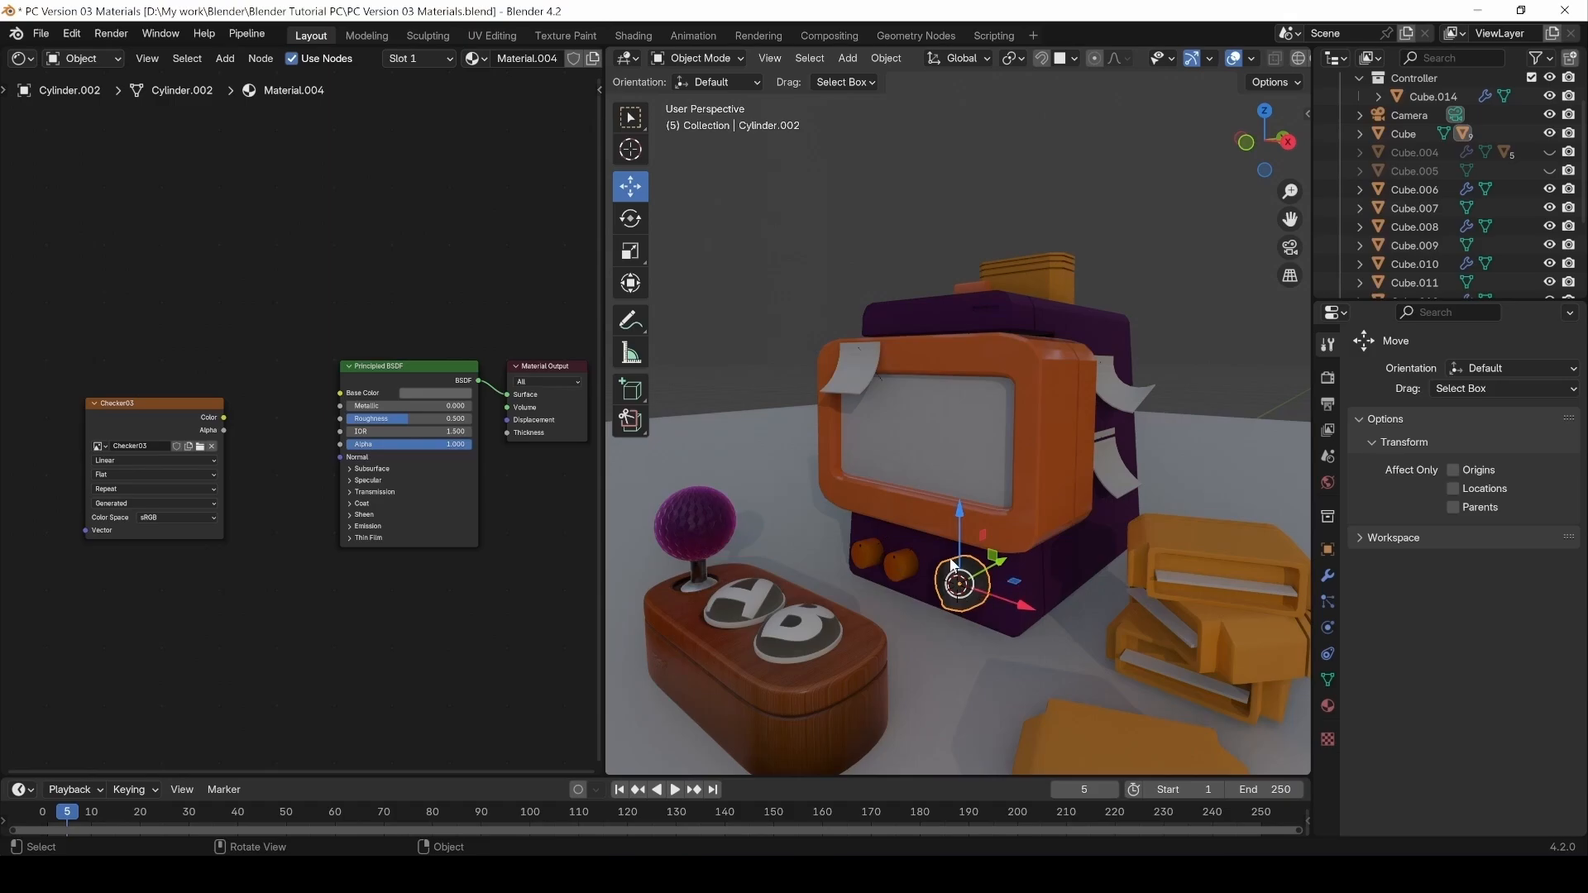
{"action": "left_click", "coordinate": [102, 445]}
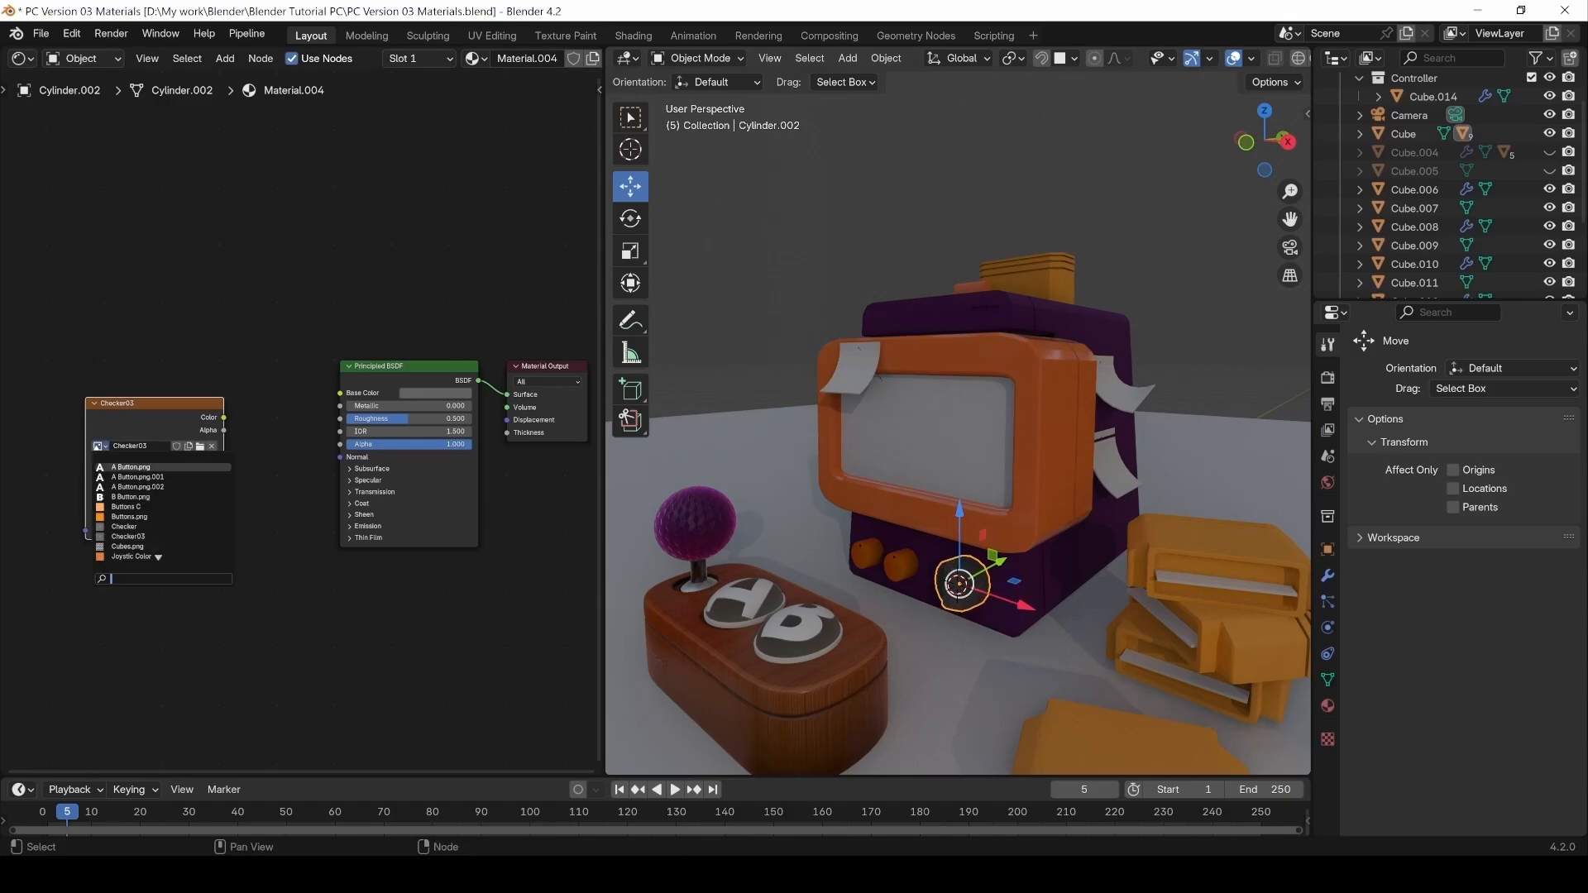
{"action": "key", "text": "Escape"}
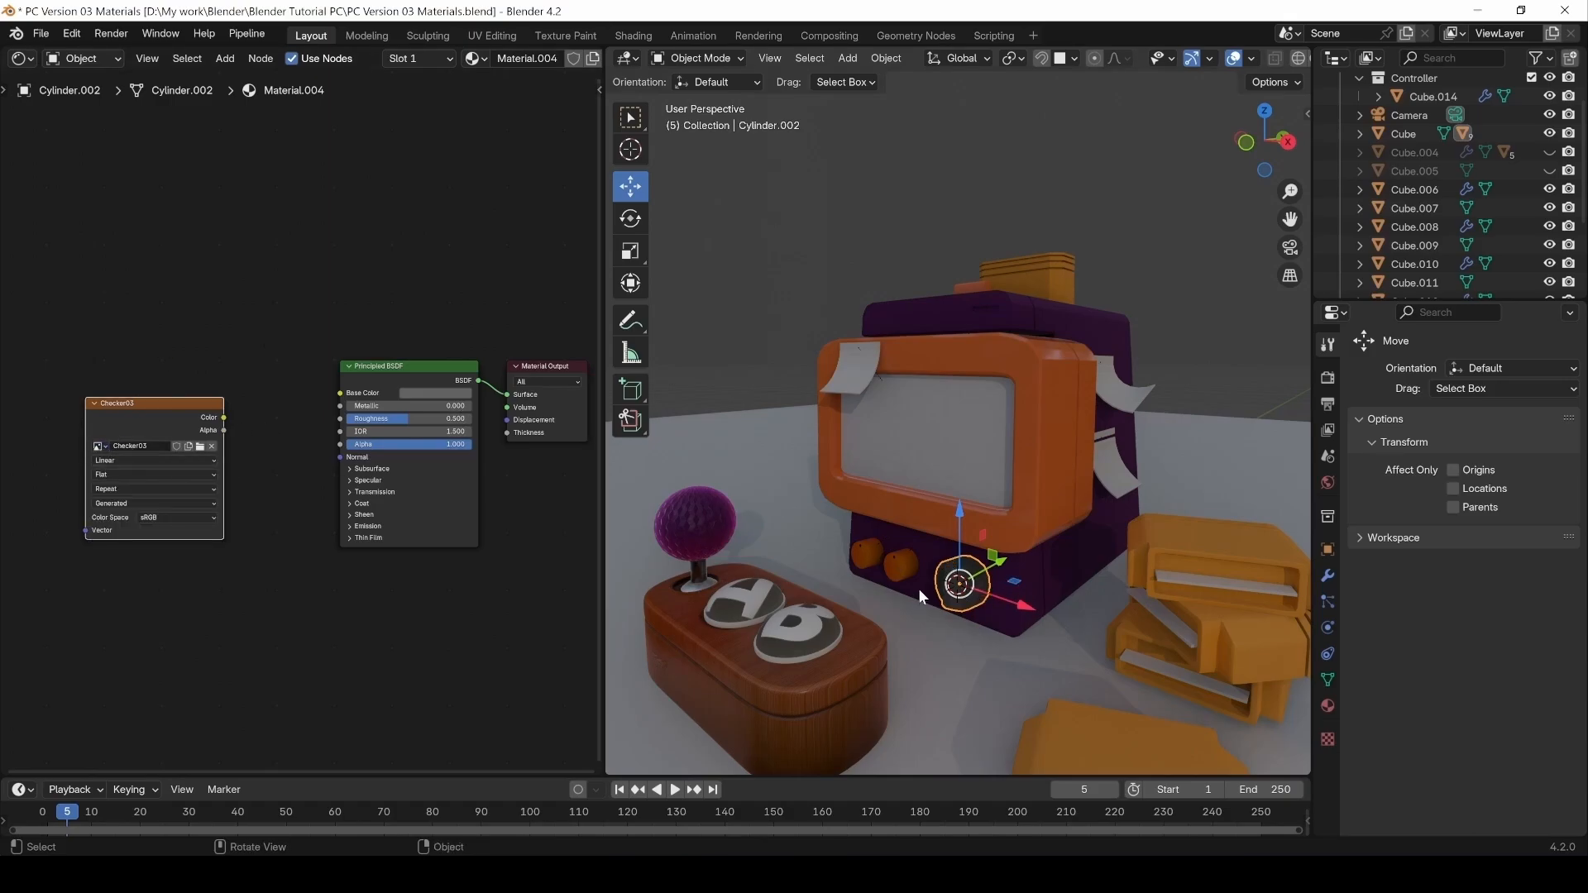
Save the modified Buttons C image in the Image Editor and return that area to the Shader Editor.
{"action": "left_click", "coordinate": [900, 565]}
{"action": "left_click", "coordinate": [21, 58]}
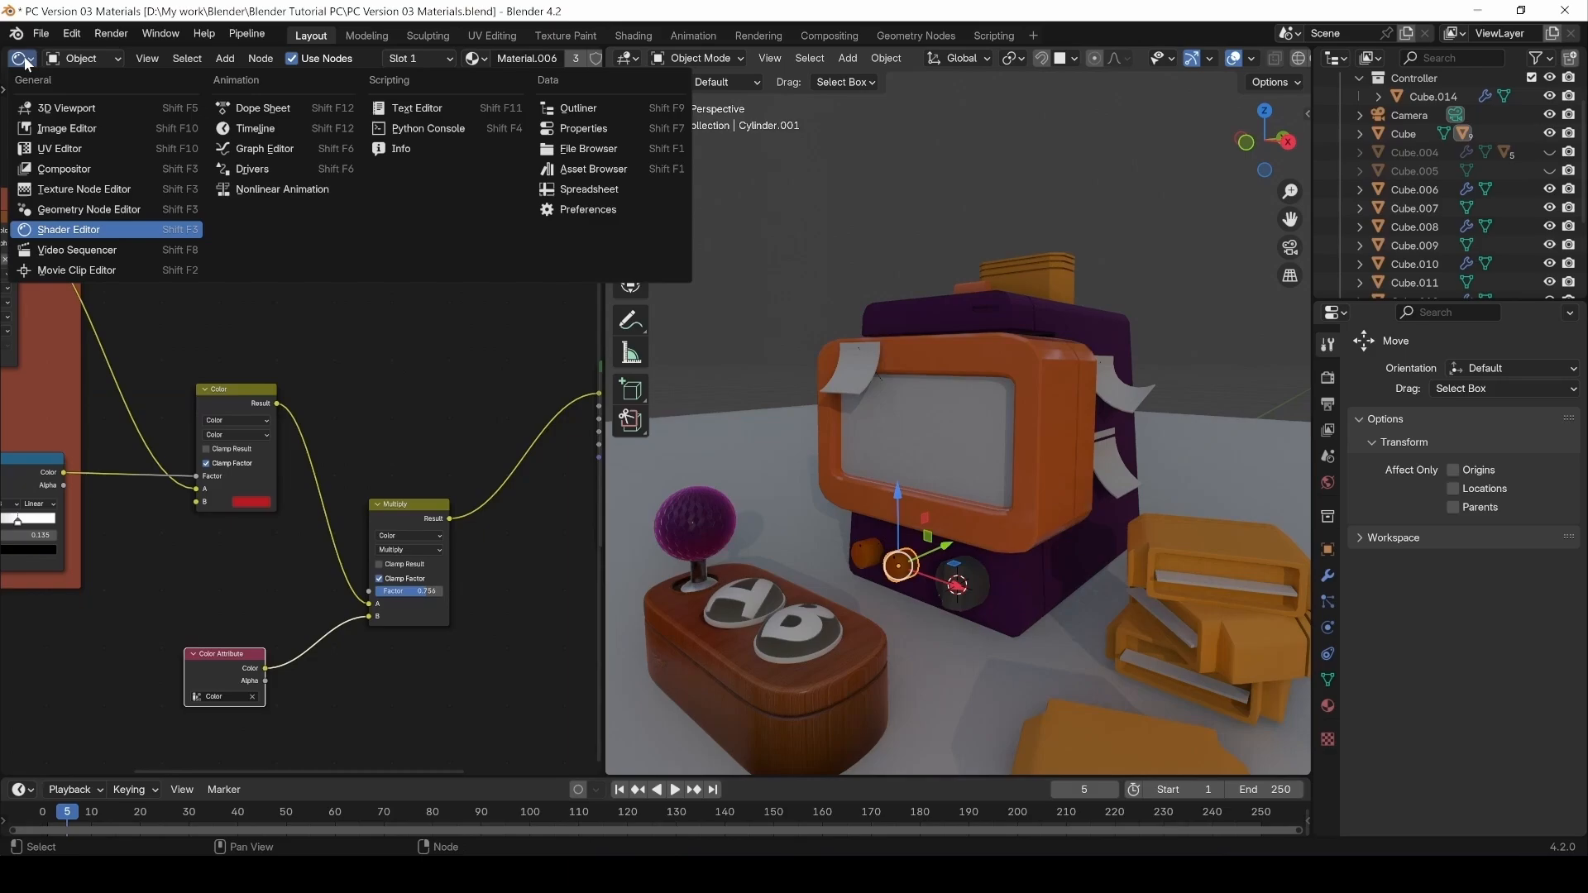
{"action": "left_click", "coordinate": [45, 128]}
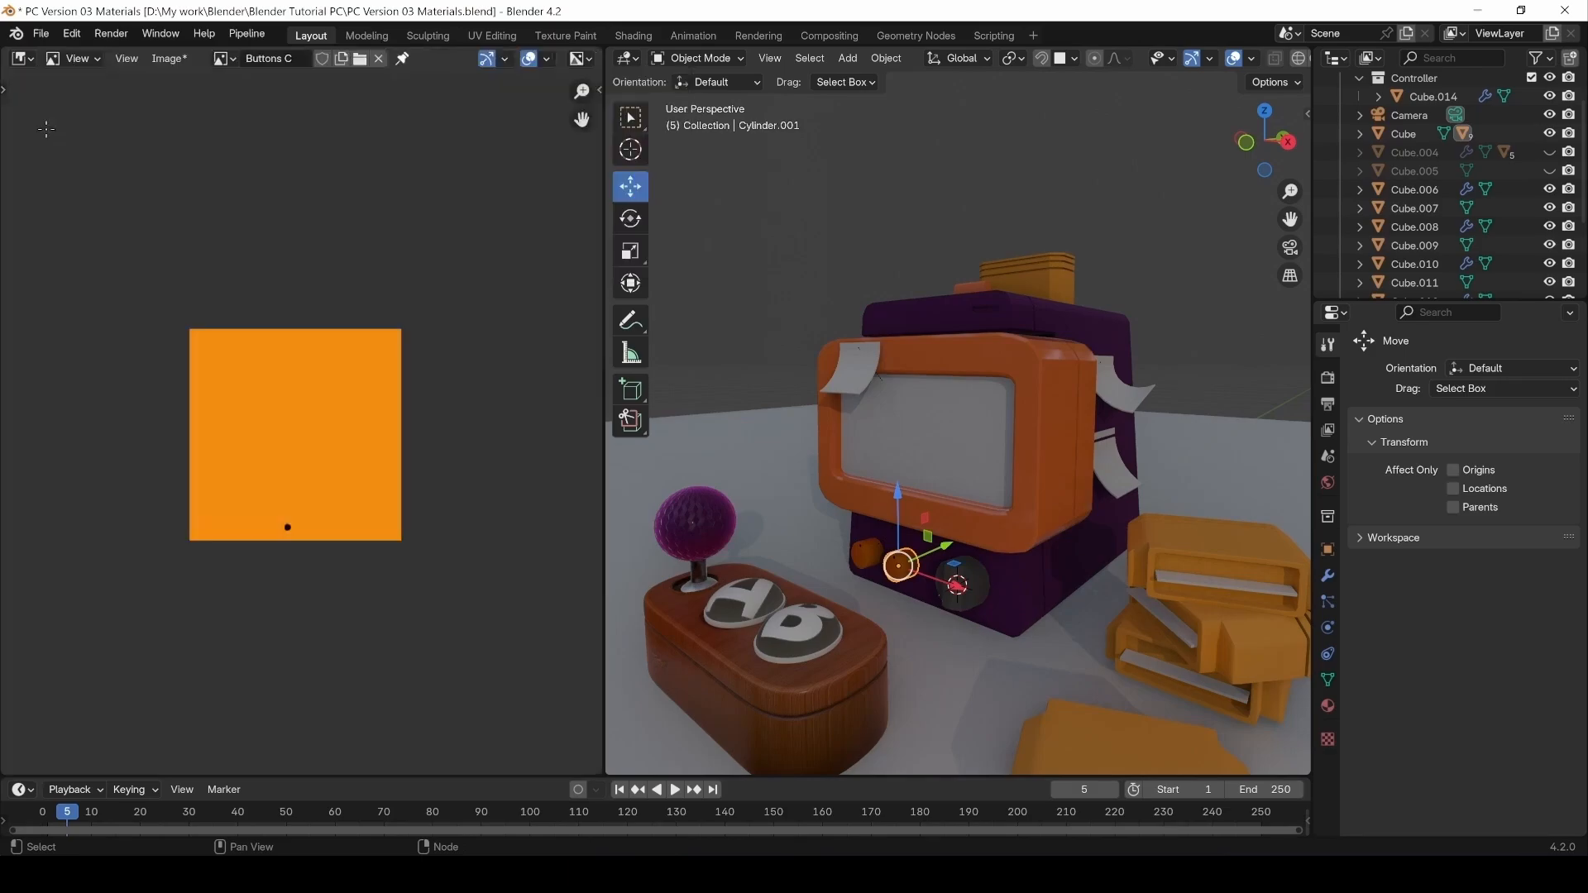
{"action": "left_click", "coordinate": [169, 58]}
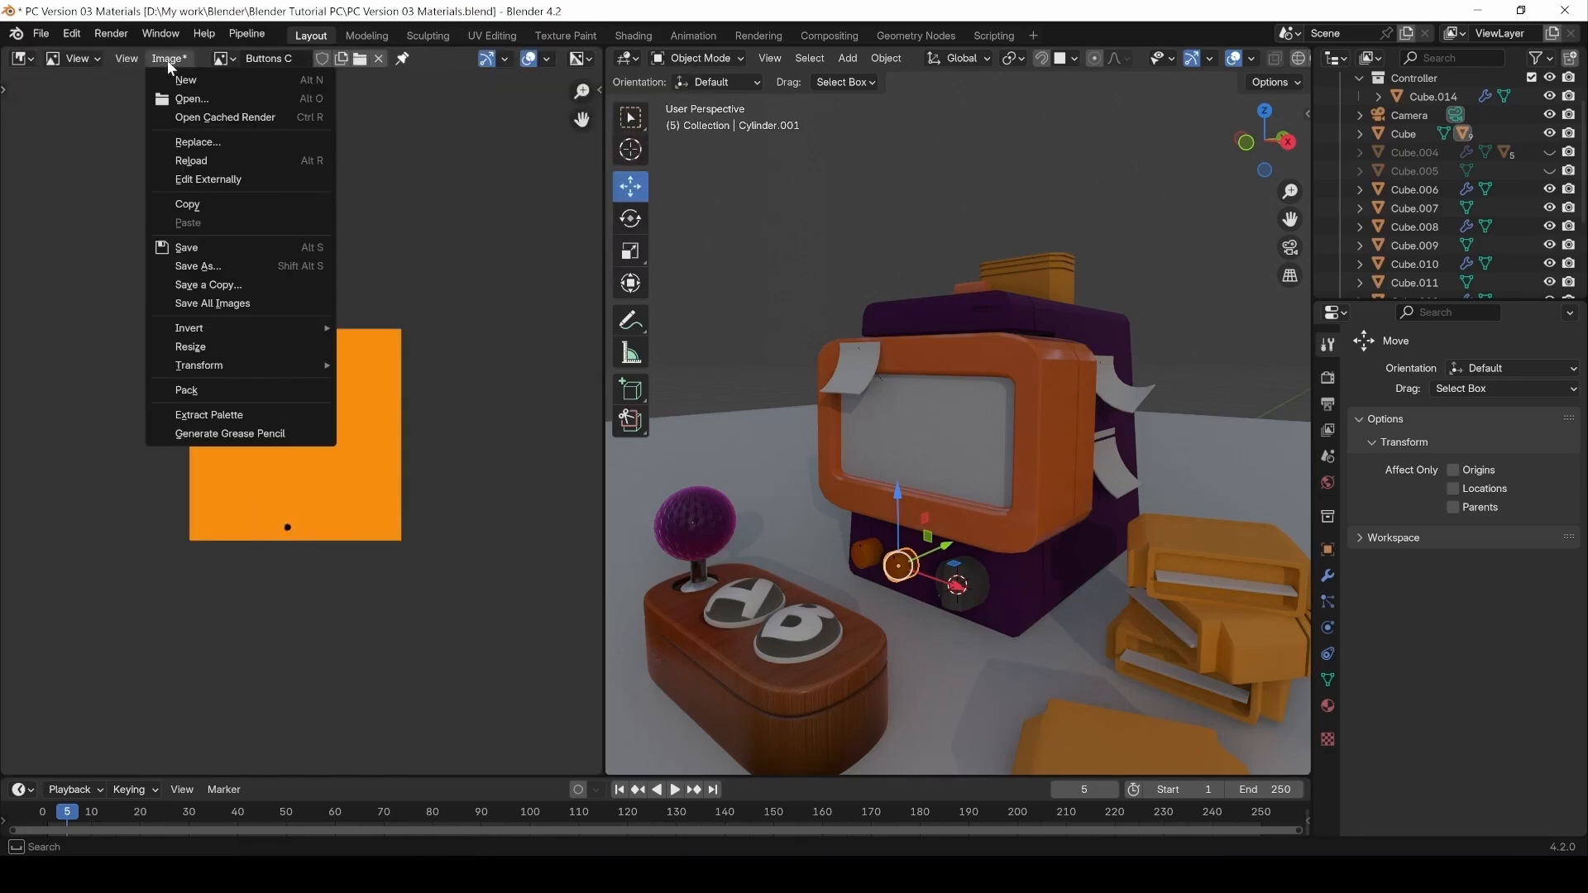
{"action": "left_click", "coordinate": [177, 251]}
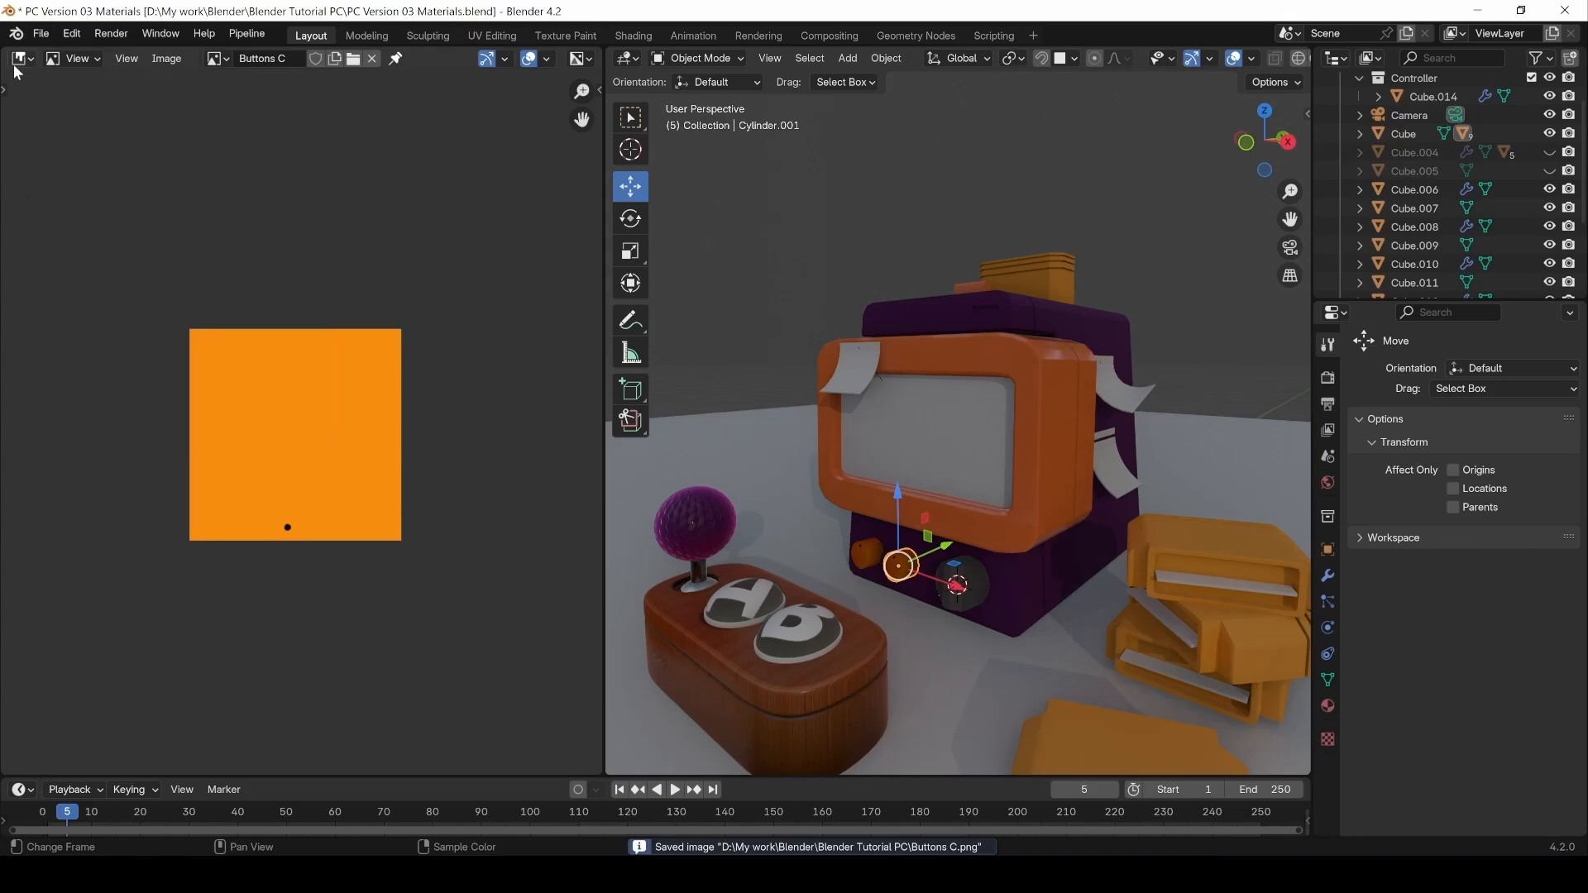
{"action": "left_click", "coordinate": [859, 561]}
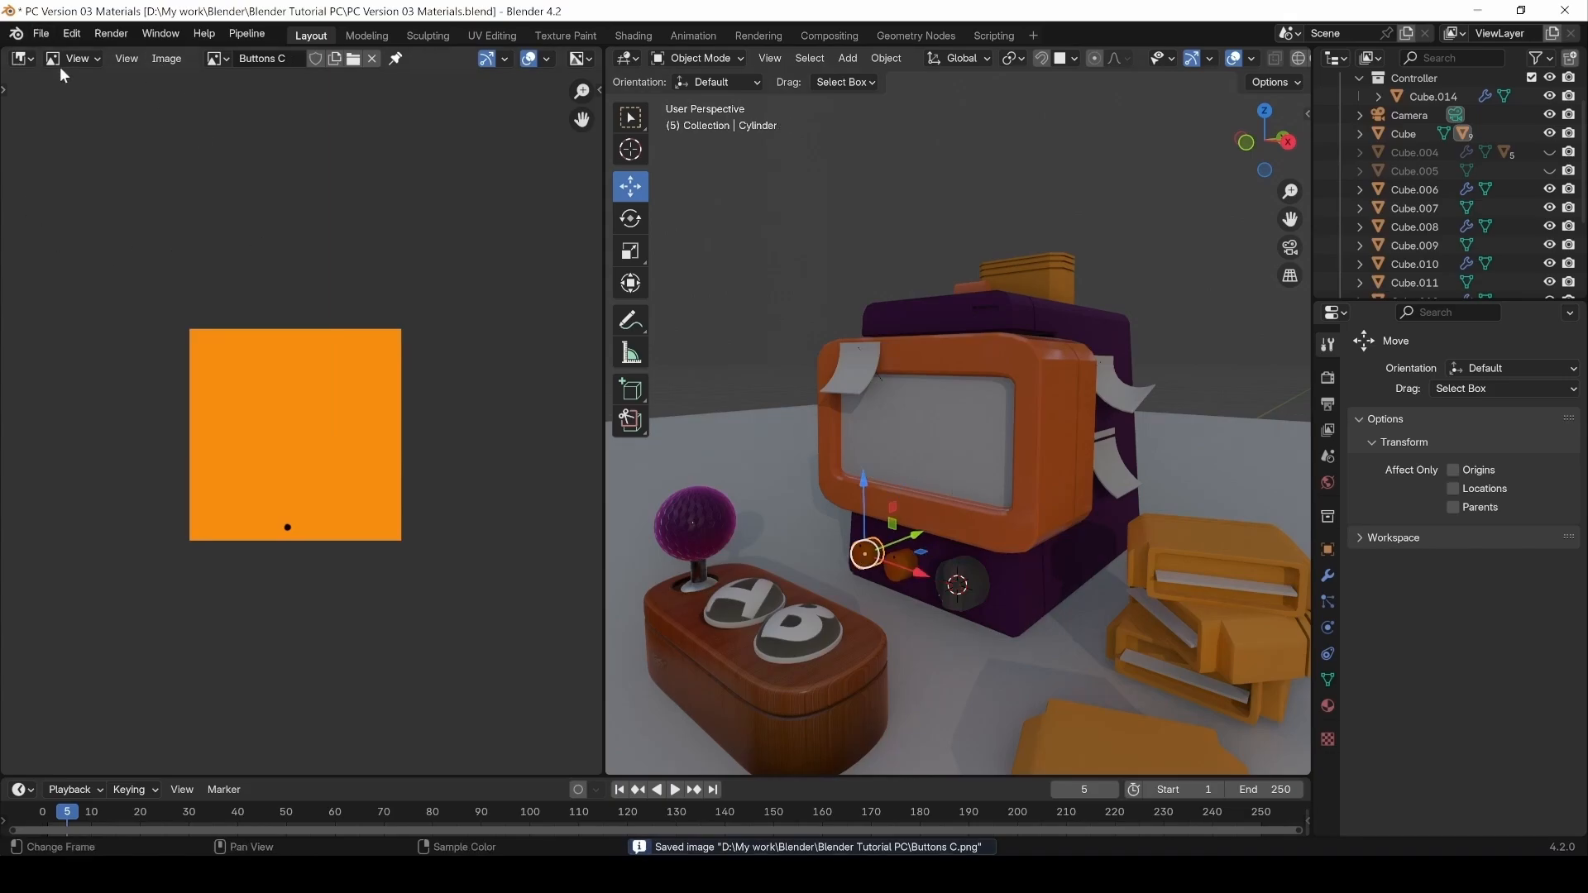
{"action": "left_click", "coordinate": [20, 58]}
{"action": "left_click", "coordinate": [61, 225]}
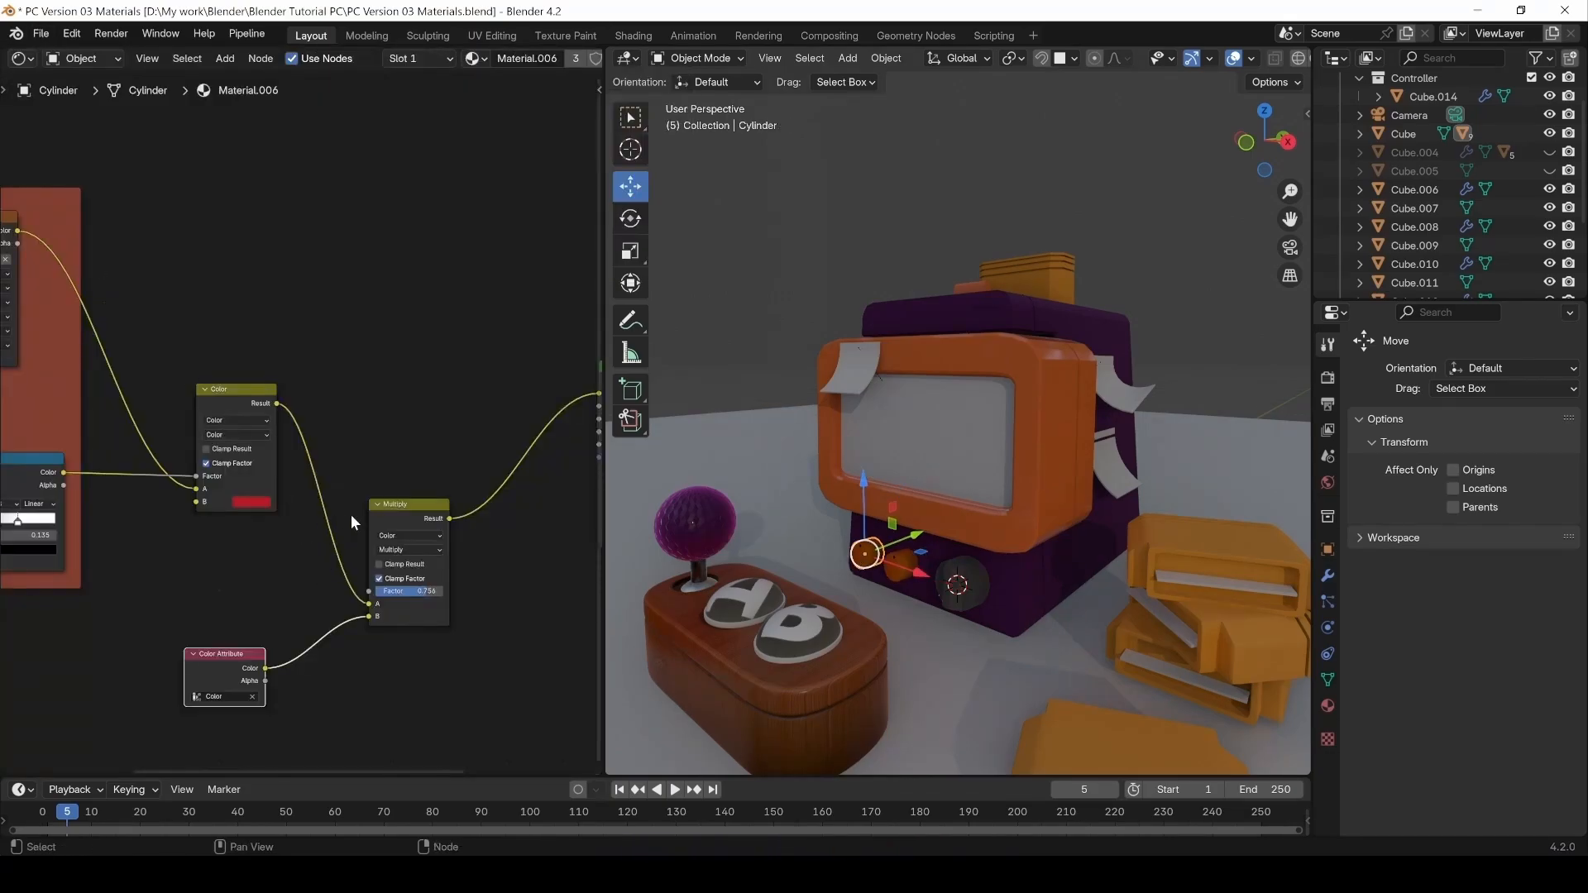
Give the large dark knob a new dark 2048 px image texture named Black Button 02 and connect its Color to Base Color.
{"action": "left_click", "coordinate": [981, 585]}
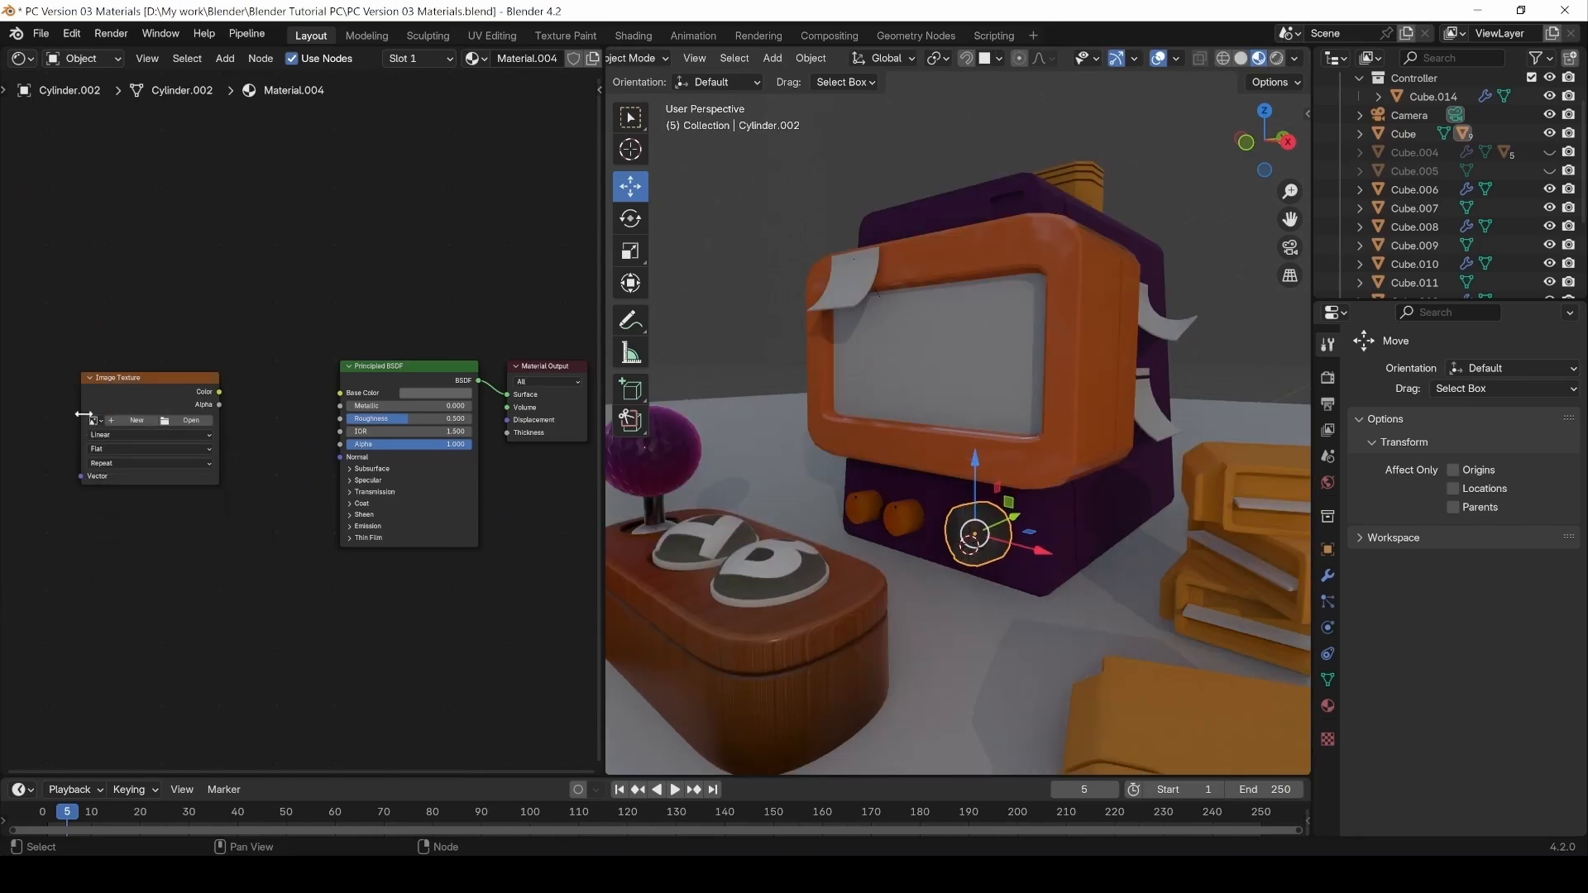
{"action": "left_click", "coordinate": [135, 420]}
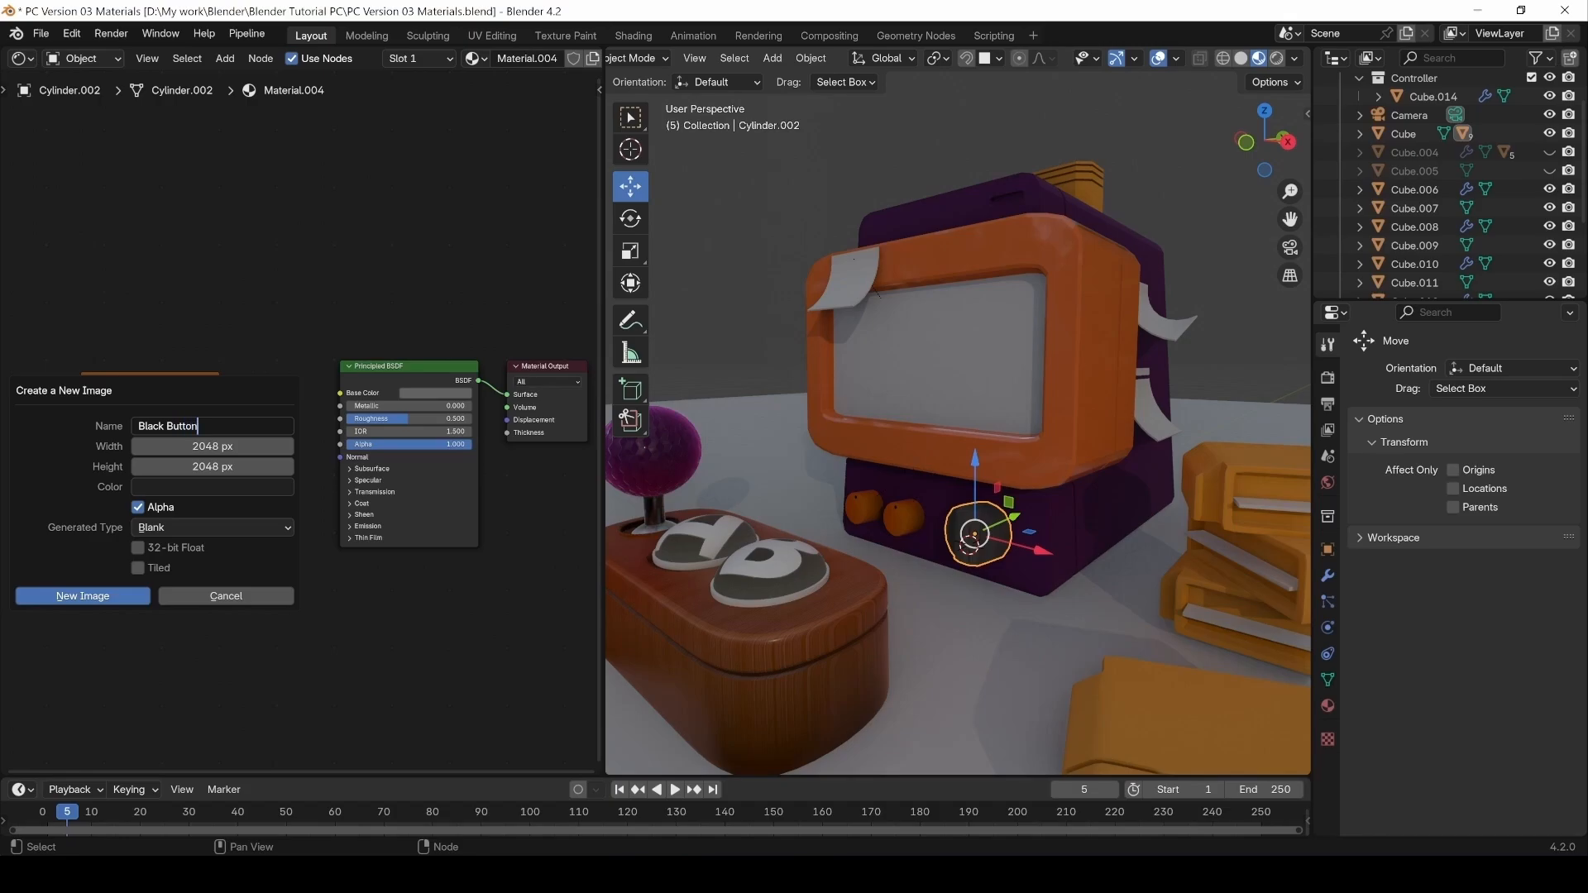
{"action": "left_click", "coordinate": [208, 486]}
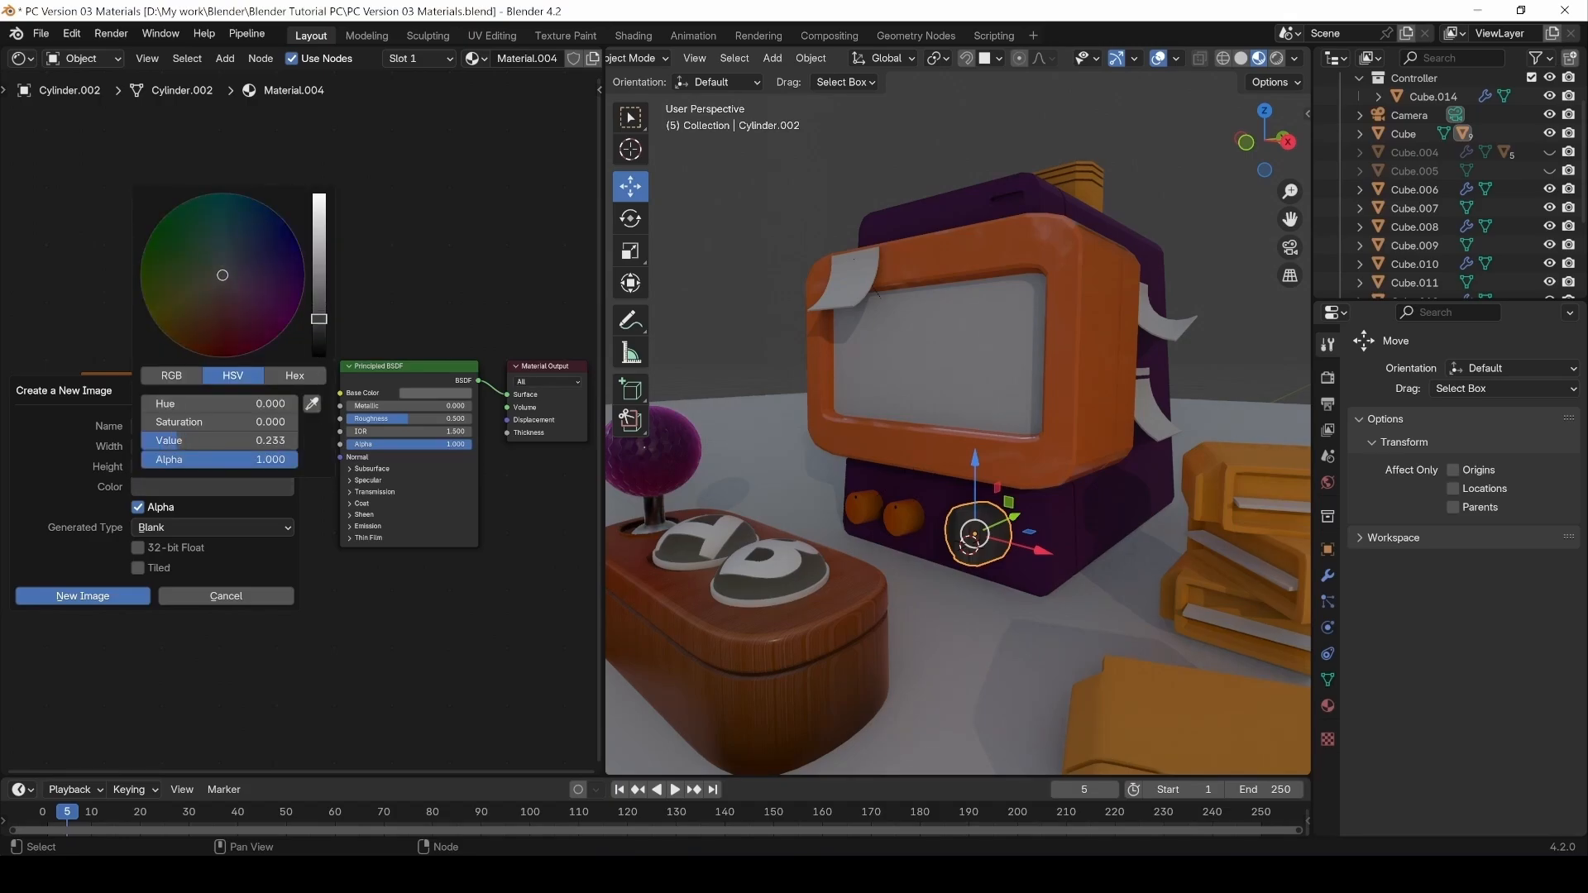
{"action": "left_click", "coordinate": [83, 597]}
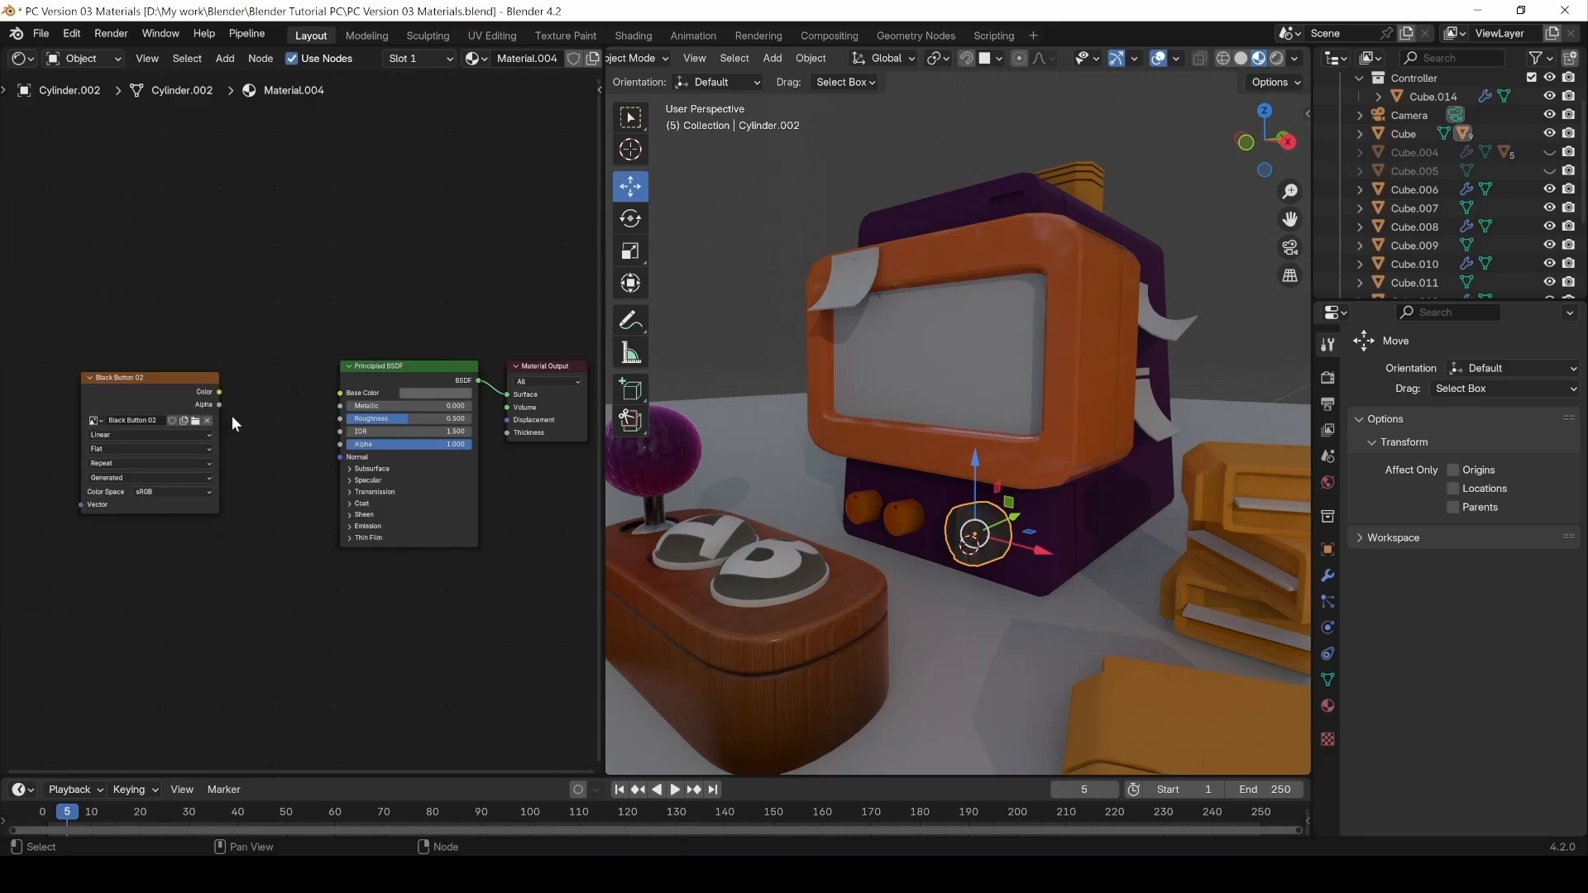
{"action": "left_click_drag", "start_coordinate": [220, 391], "coordinate": [341, 393]}
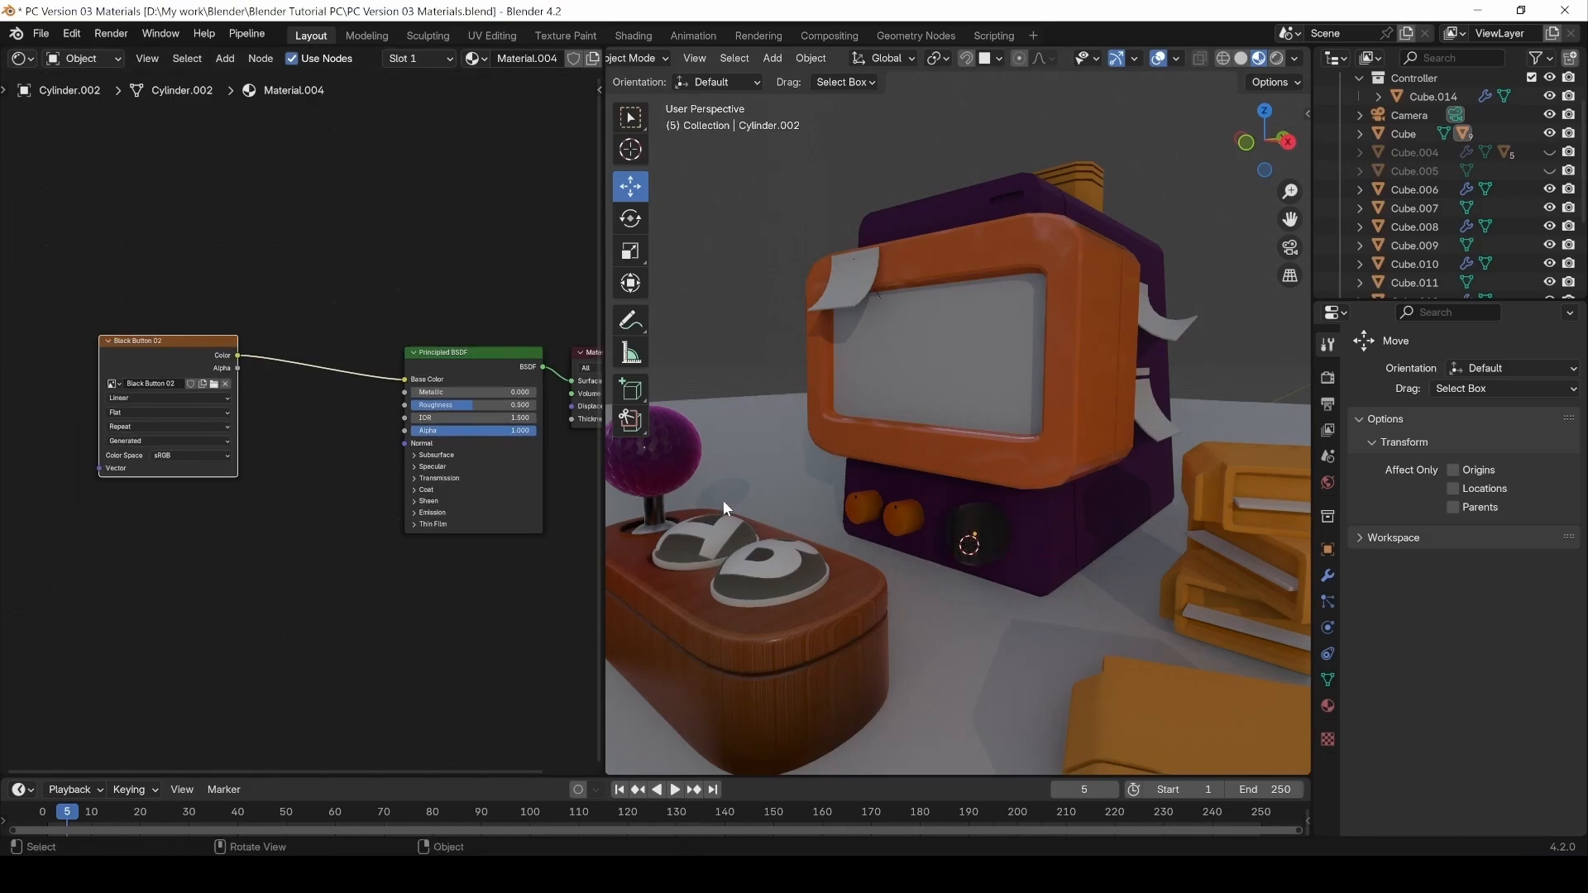
Add a Fresnel node to the large dark knob's material and feed its Fac into a new Color Ramp.
{"action": "key", "text": "shift+a"}
{"action": "left_click", "coordinate": [127, 581]}
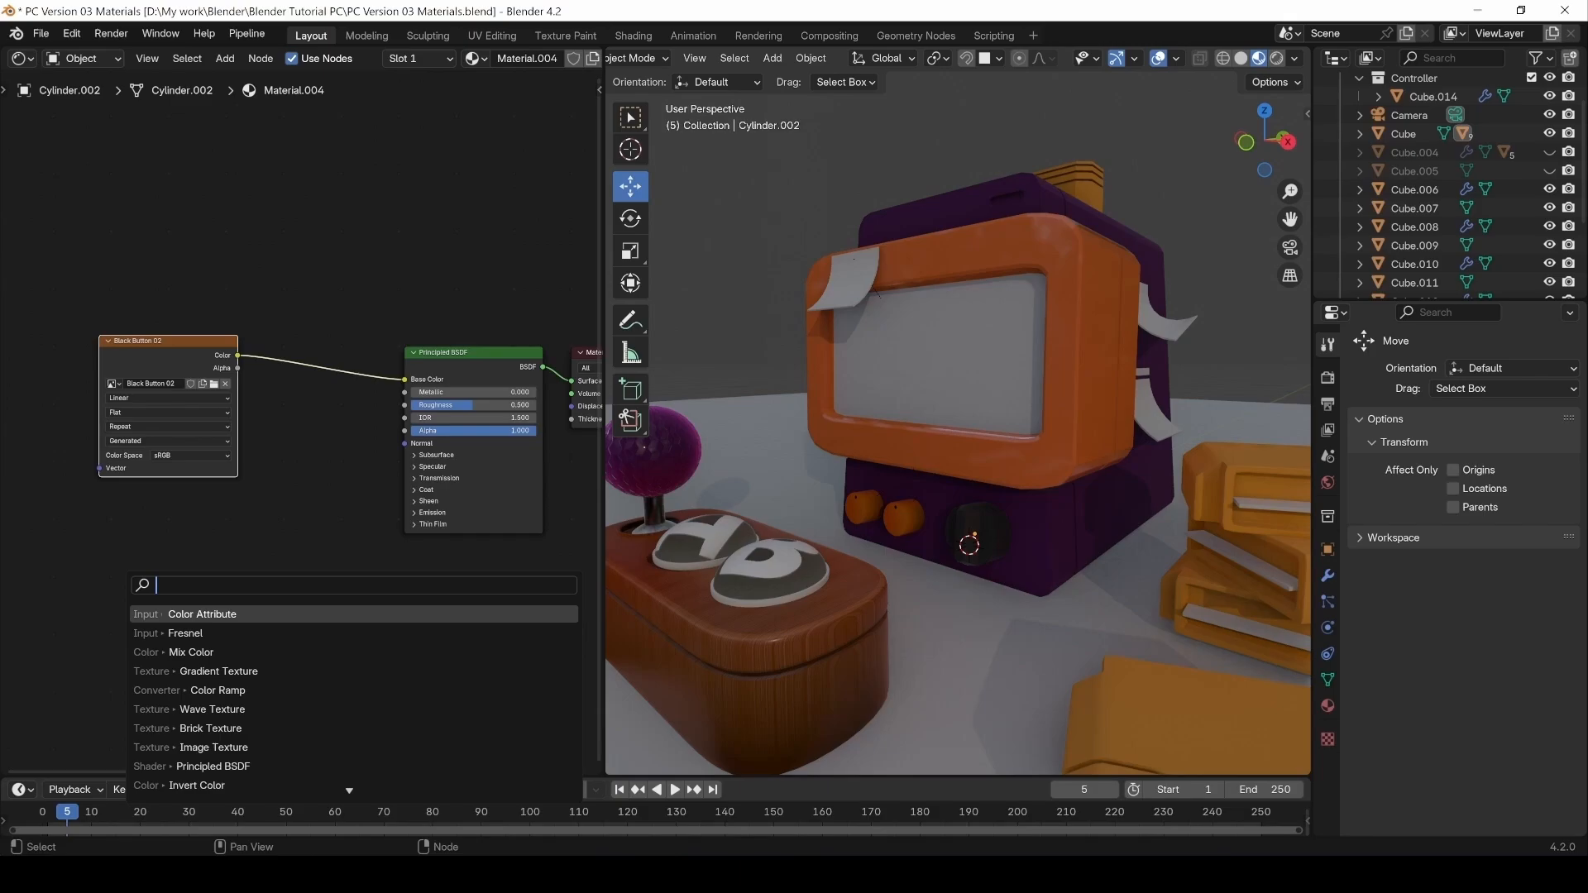
{"action": "left_click", "coordinate": [185, 633]}
{"action": "left_click_drag", "start_coordinate": [189, 586], "coordinate": [281, 563]}
{"action": "type", "text": "colo"}
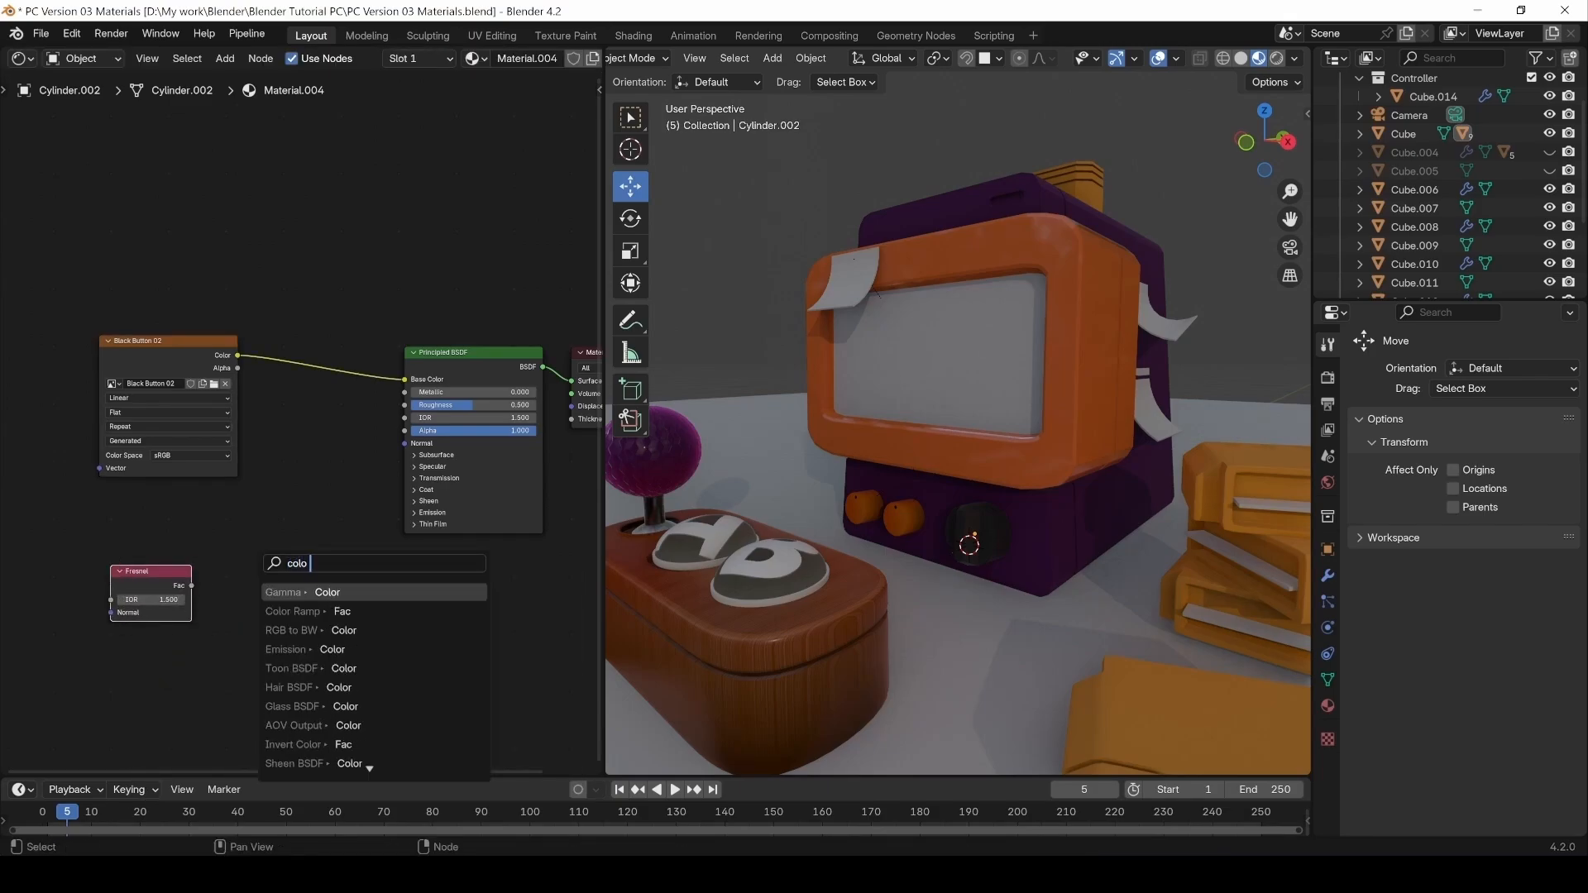
{"action": "type", "text": "r ramp"}
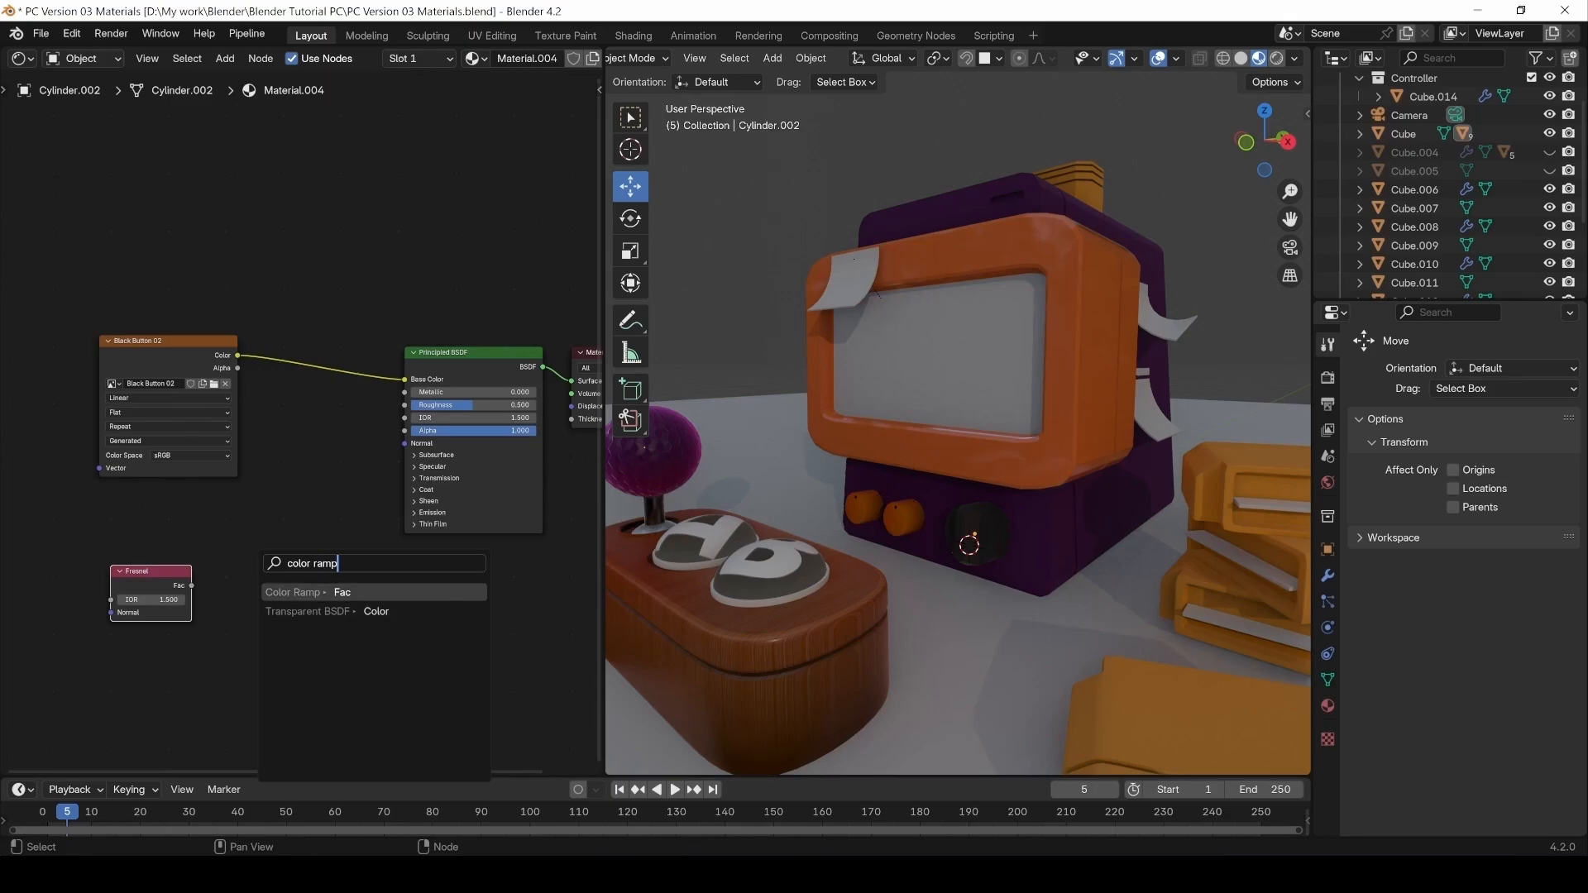
{"action": "left_click", "coordinate": [317, 591]}
{"action": "left_click", "coordinate": [308, 544]}
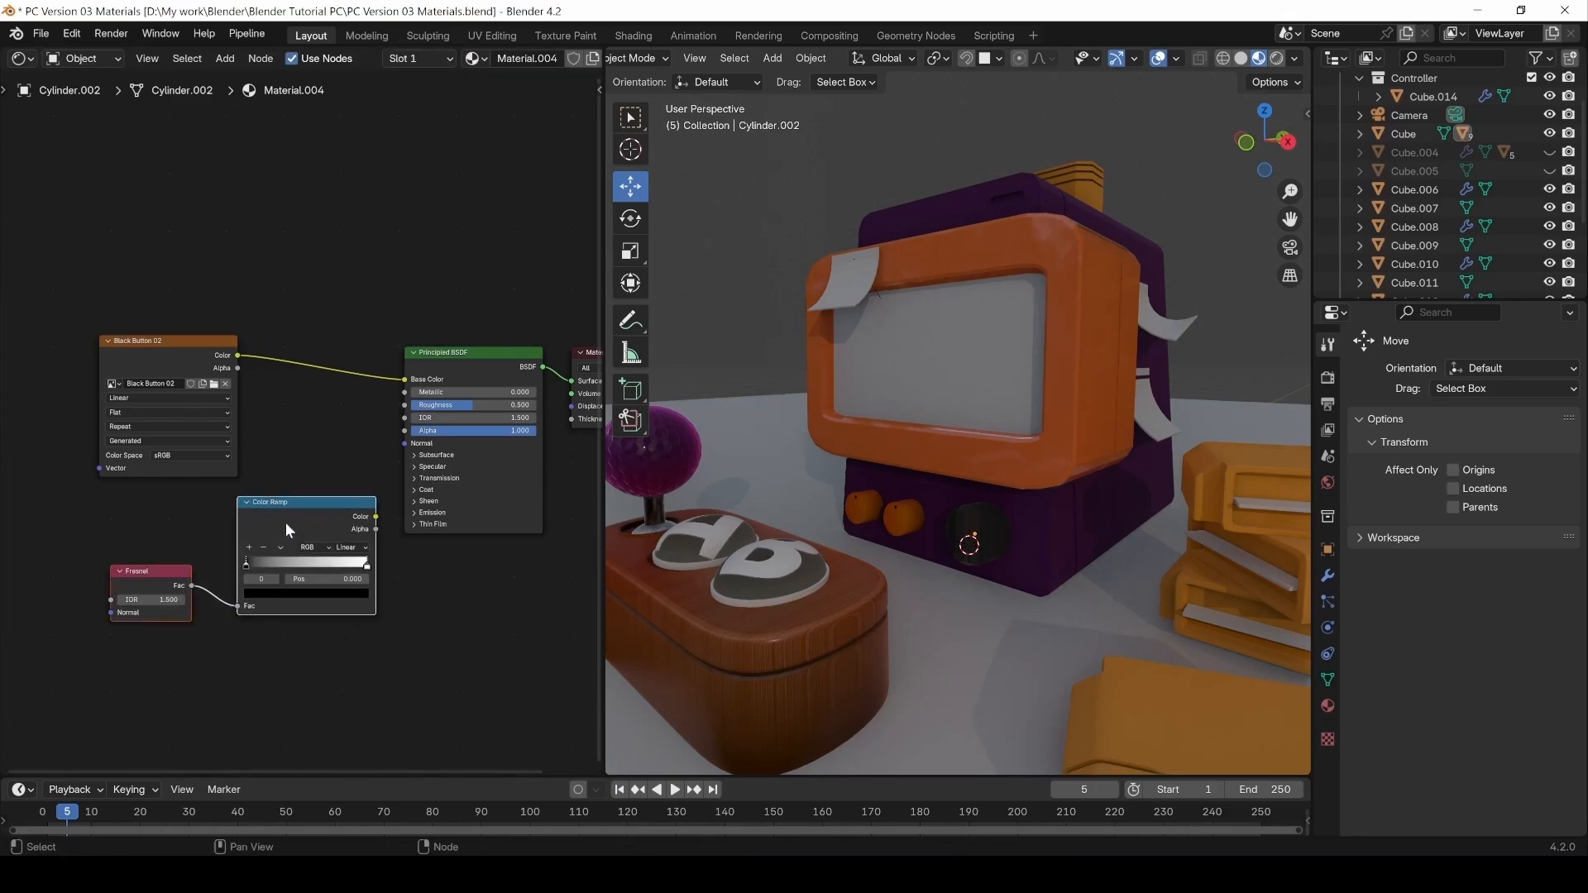
Preview the Color Ramp on the knob, set its black stop to position 0.103, and shift the ramp away from the shader.
{"action": "mouse_move", "coordinate": [285, 530]}
{"action": "left_mouse_down"}
{"action": "mouse_move", "coordinate": [182, 575]}
{"action": "mouse_move", "coordinate": [571, 406]}
{"action": "left_mouse_up"}
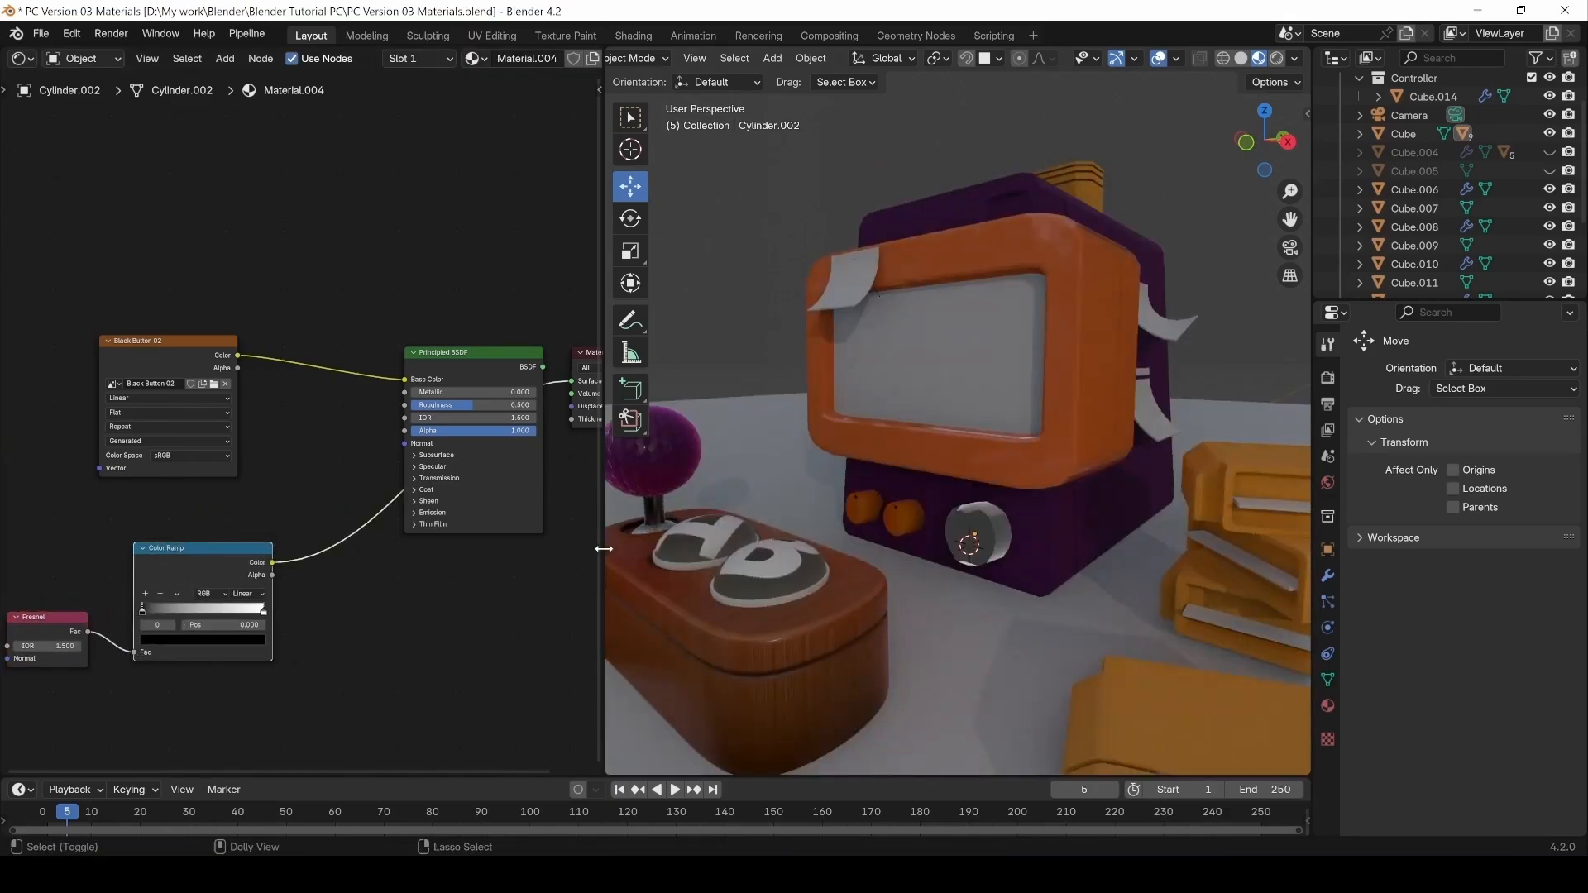
{"action": "left_click_drag", "start_coordinate": [142, 613], "coordinate": [156, 610]}
{"action": "middle_click_drag", "start_coordinate": [218, 501], "coordinate": [327, 463]}
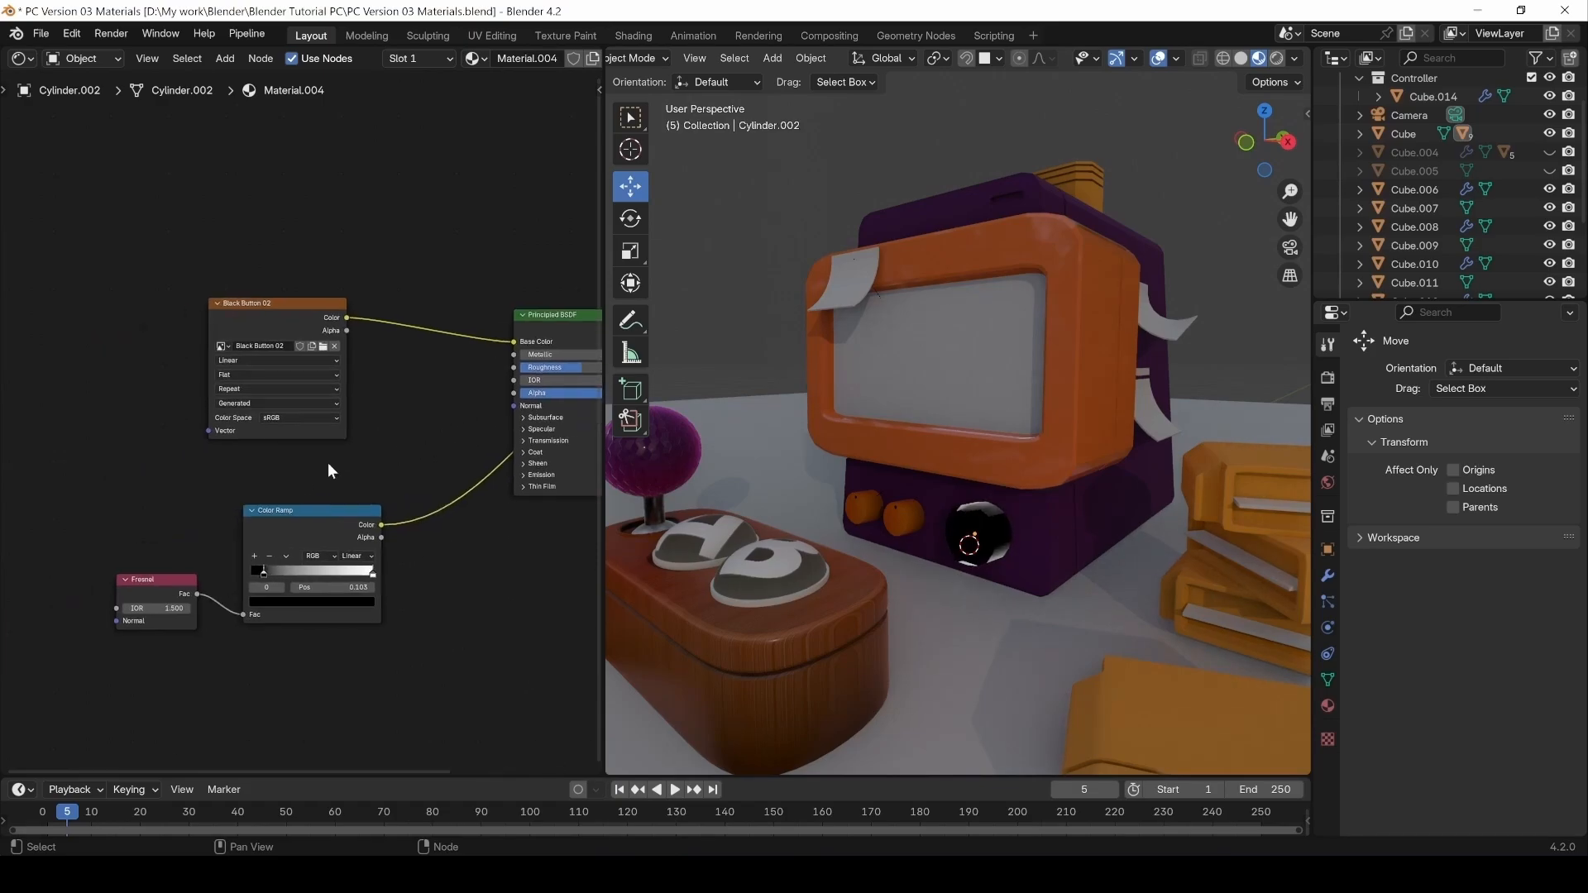
{"action": "left_click", "coordinate": [306, 517]}
{"action": "left_click_drag", "start_coordinate": [276, 520], "coordinate": [225, 526]}
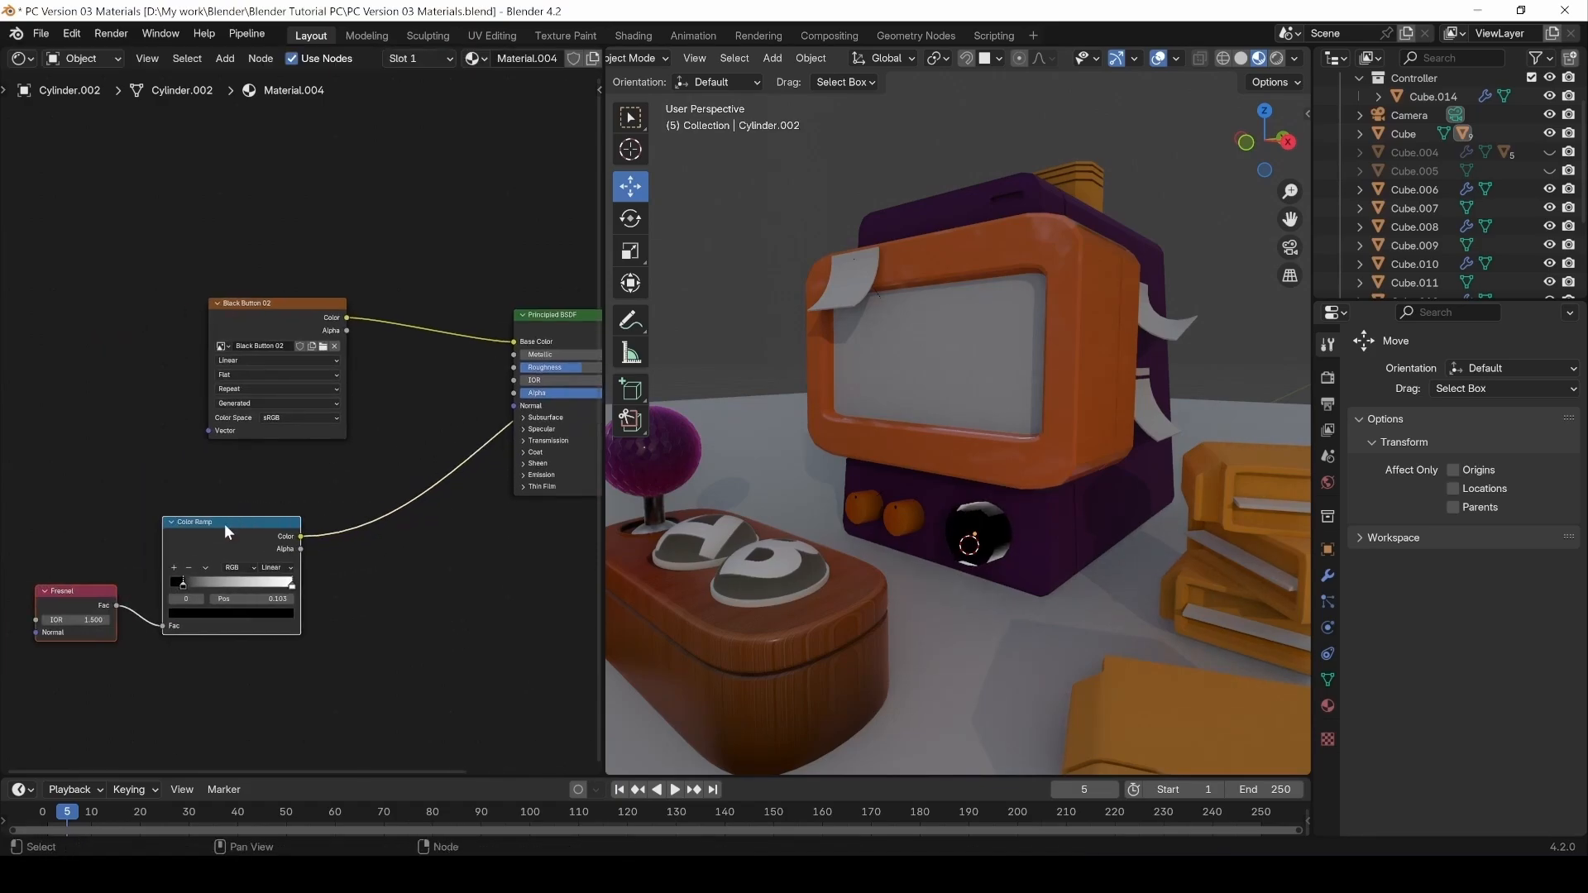
{"action": "middle_click_drag", "start_coordinate": [379, 560], "coordinate": [324, 567]}
Add a Mix Color node after the Color Ramp and link the ramp's Color to its Factor.
{"action": "left_click", "coordinate": [387, 582]}
{"action": "key", "text": "shift+a"}
{"action": "left_click", "coordinate": [375, 584]}
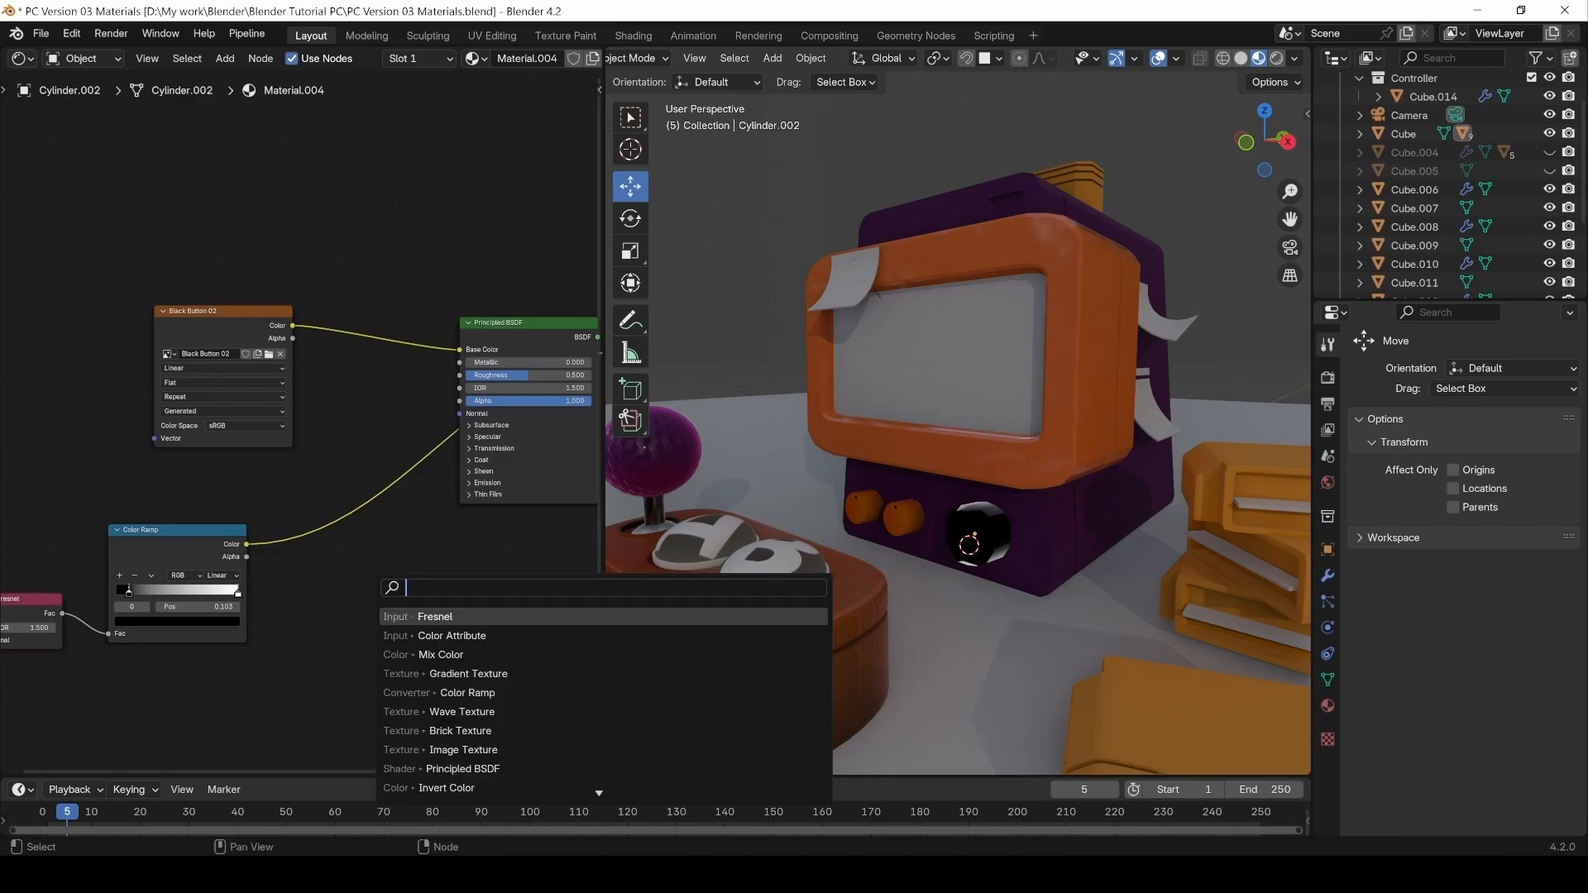
{"action": "type", "text": "mix"}
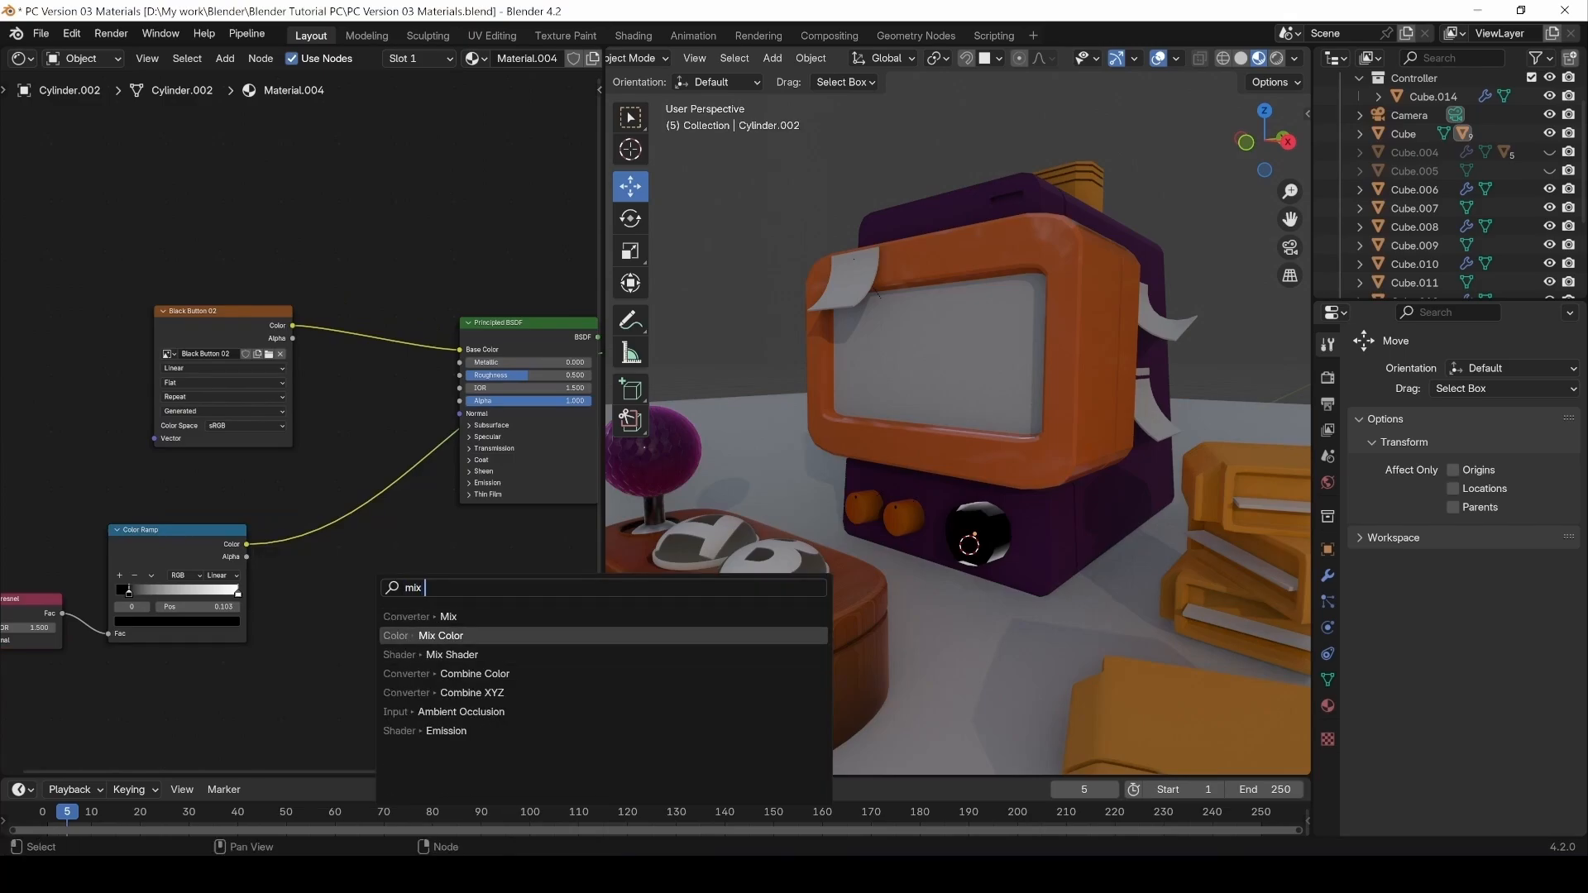
{"action": "left_click", "coordinate": [440, 635]}
{"action": "left_click", "coordinate": [351, 412]}
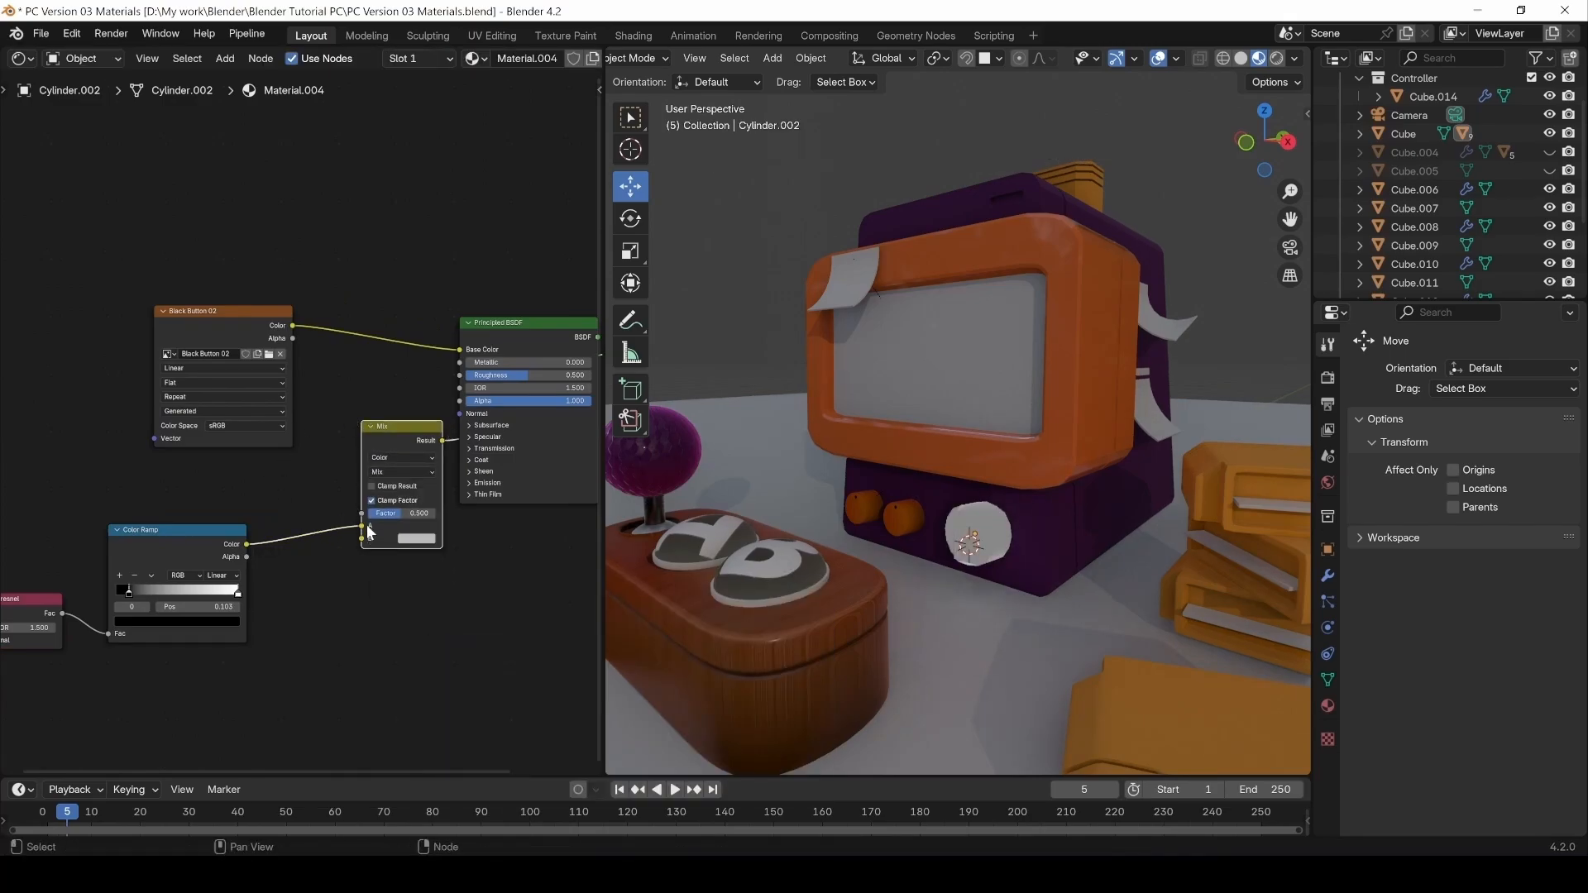
{"action": "mouse_move", "coordinate": [367, 527]}
{"action": "left_mouse_down"}
{"action": "mouse_move", "coordinate": [348, 550]}
{"action": "mouse_move", "coordinate": [217, 553]}
{"action": "mouse_move", "coordinate": [361, 514]}
{"action": "left_mouse_up"}
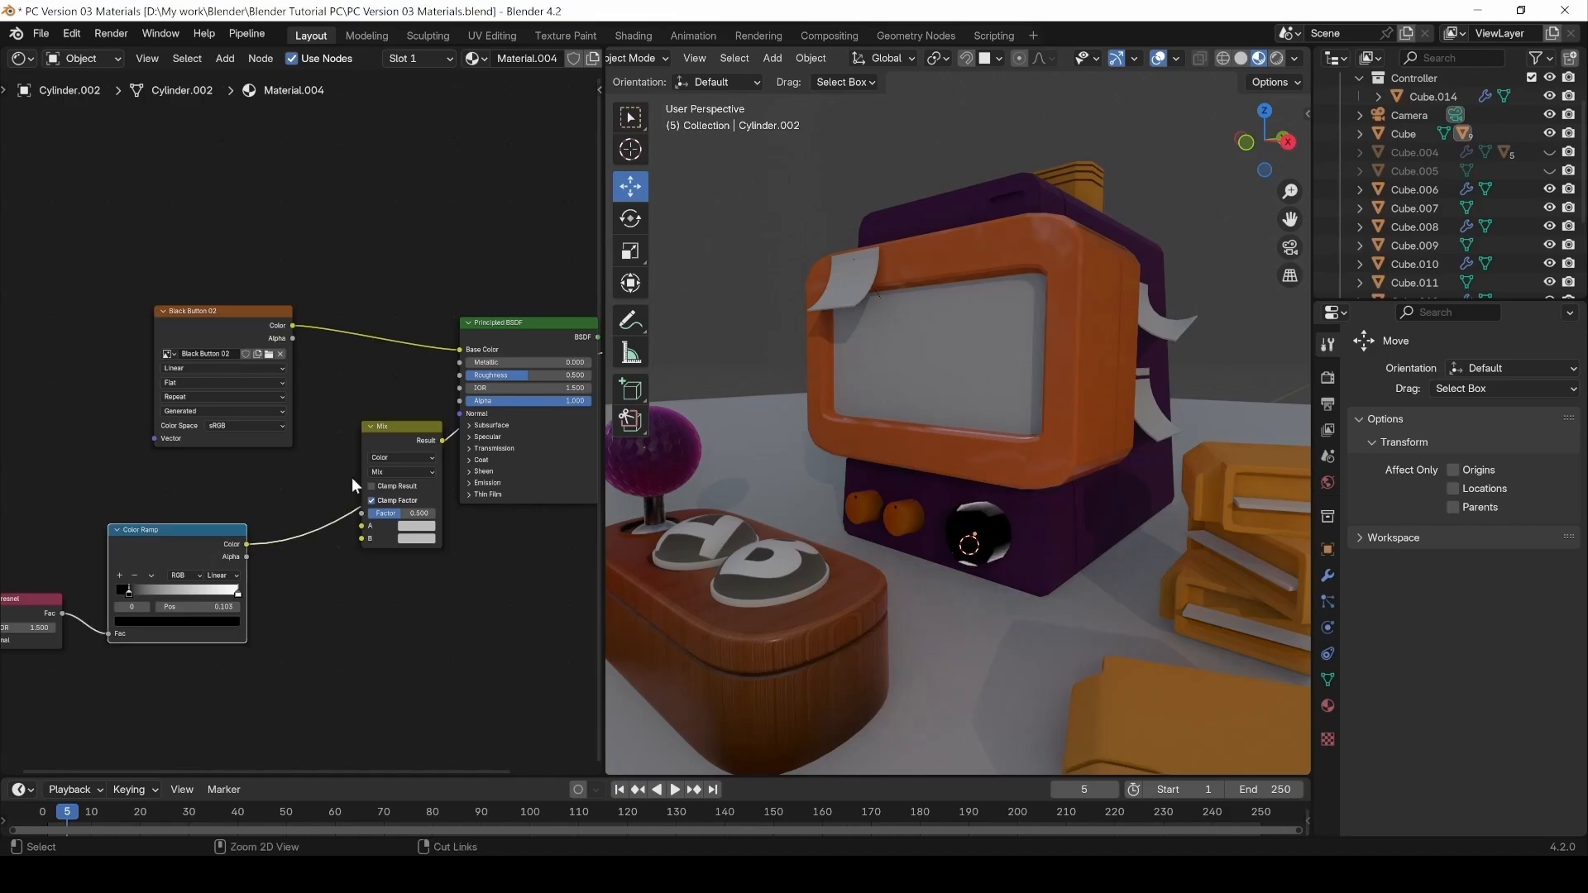
Connect the Black Button 02 image's Color to the Mix node's A input, keeping the Color Ramp on Factor.
{"action": "left_click_drag", "start_coordinate": [228, 311], "coordinate": [162, 325]}
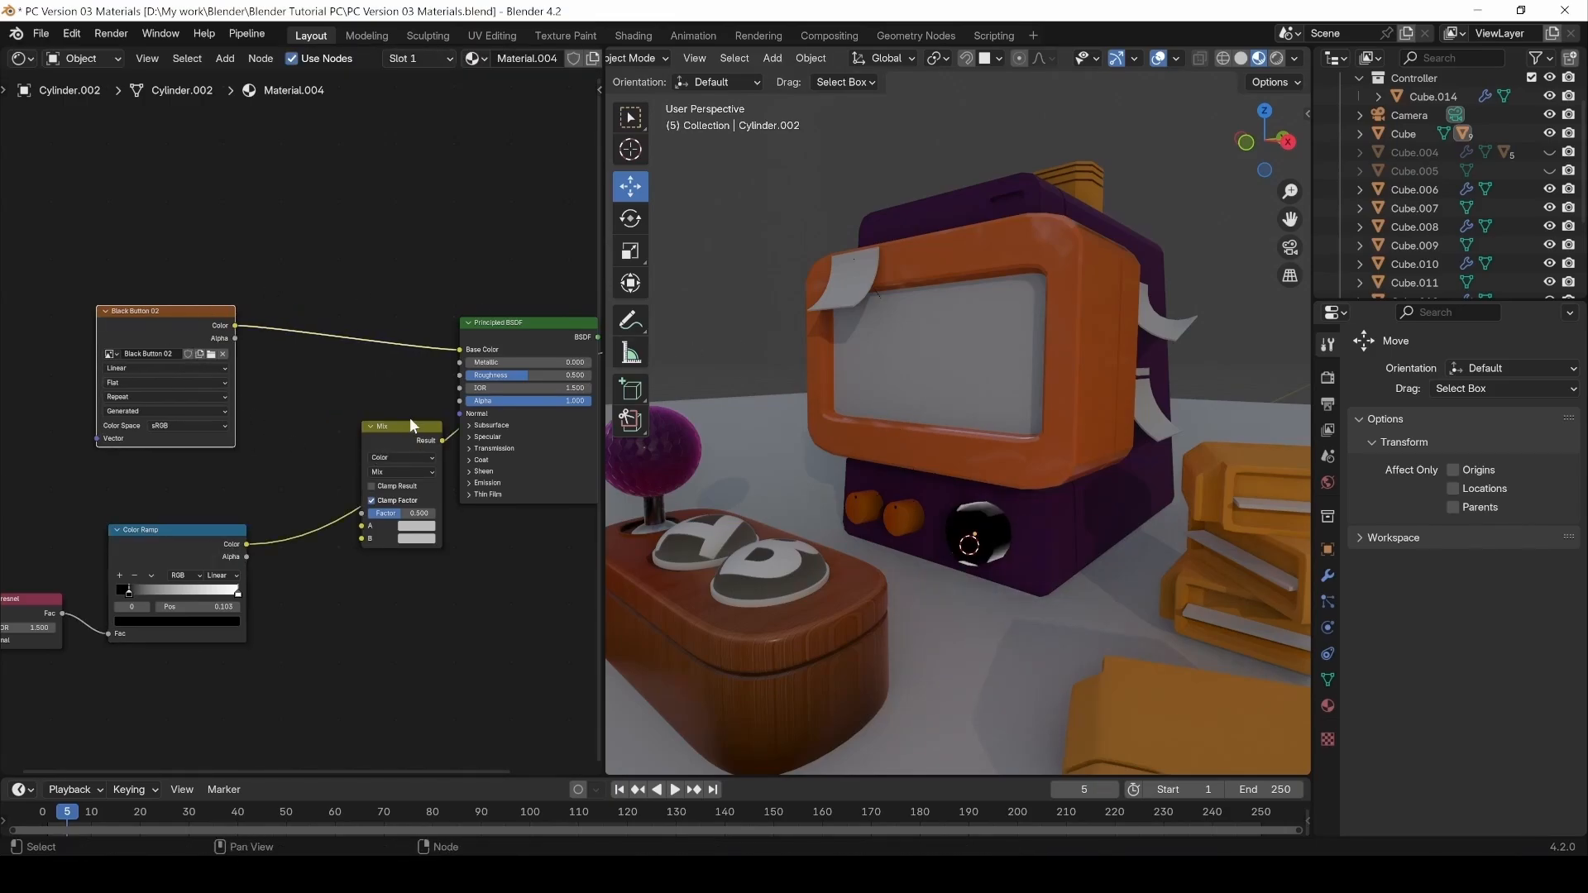
{"action": "middle_click_drag", "start_coordinate": [394, 409], "coordinate": [295, 412]}
{"action": "left_click", "coordinate": [495, 331]}
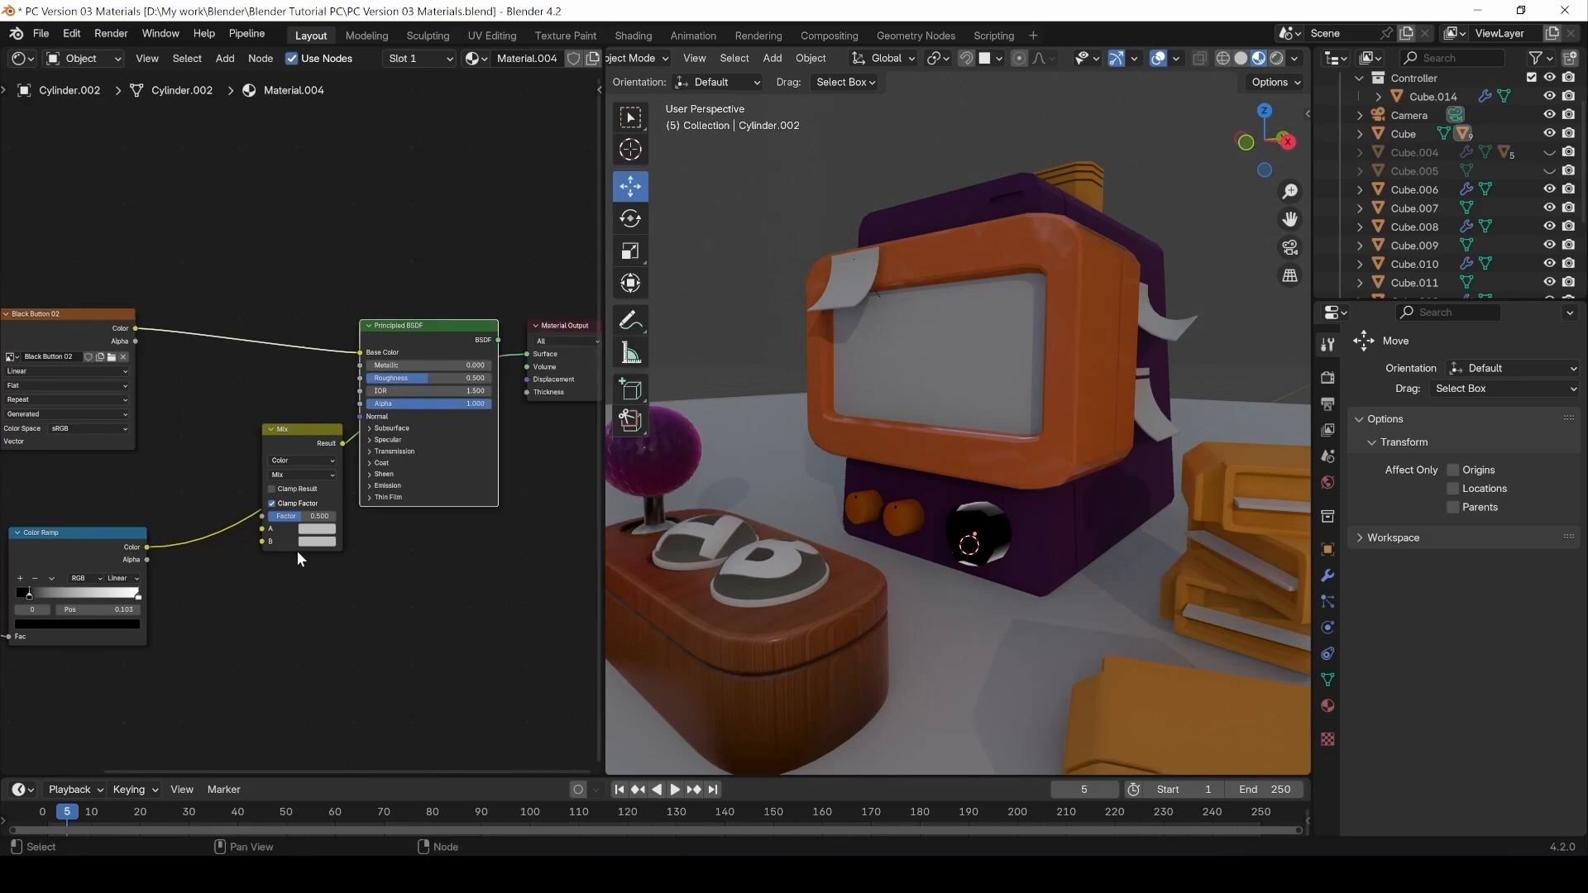
{"action": "left_click_drag", "start_coordinate": [135, 328], "coordinate": [218, 463]}
{"action": "left_click_drag", "start_coordinate": [265, 535], "coordinate": [262, 529]}
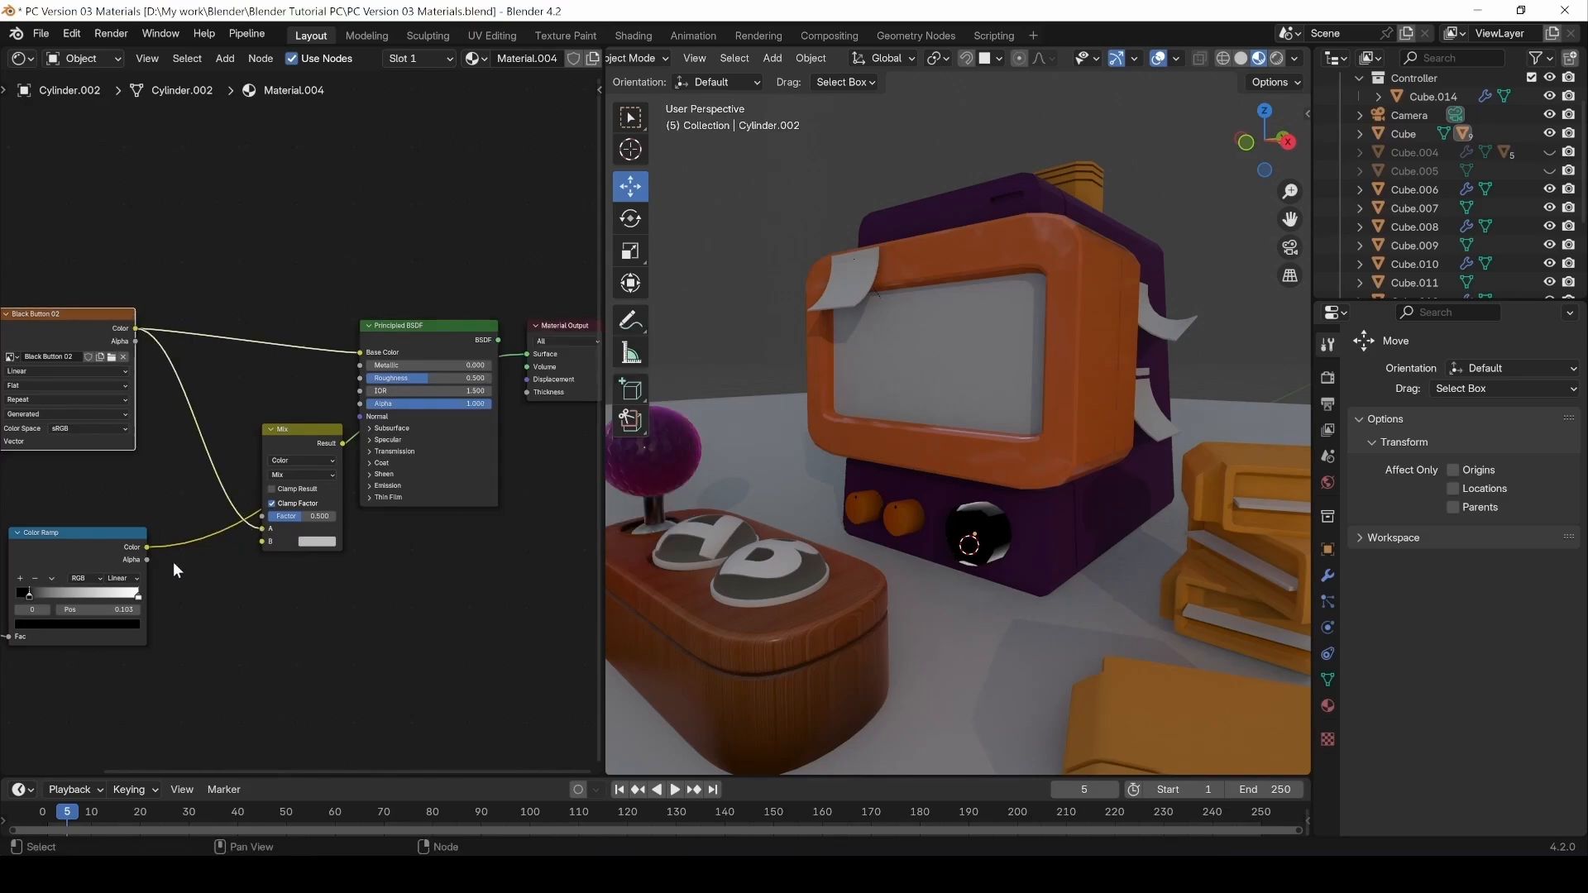
{"action": "left_click_drag", "start_coordinate": [148, 550], "coordinate": [262, 516]}
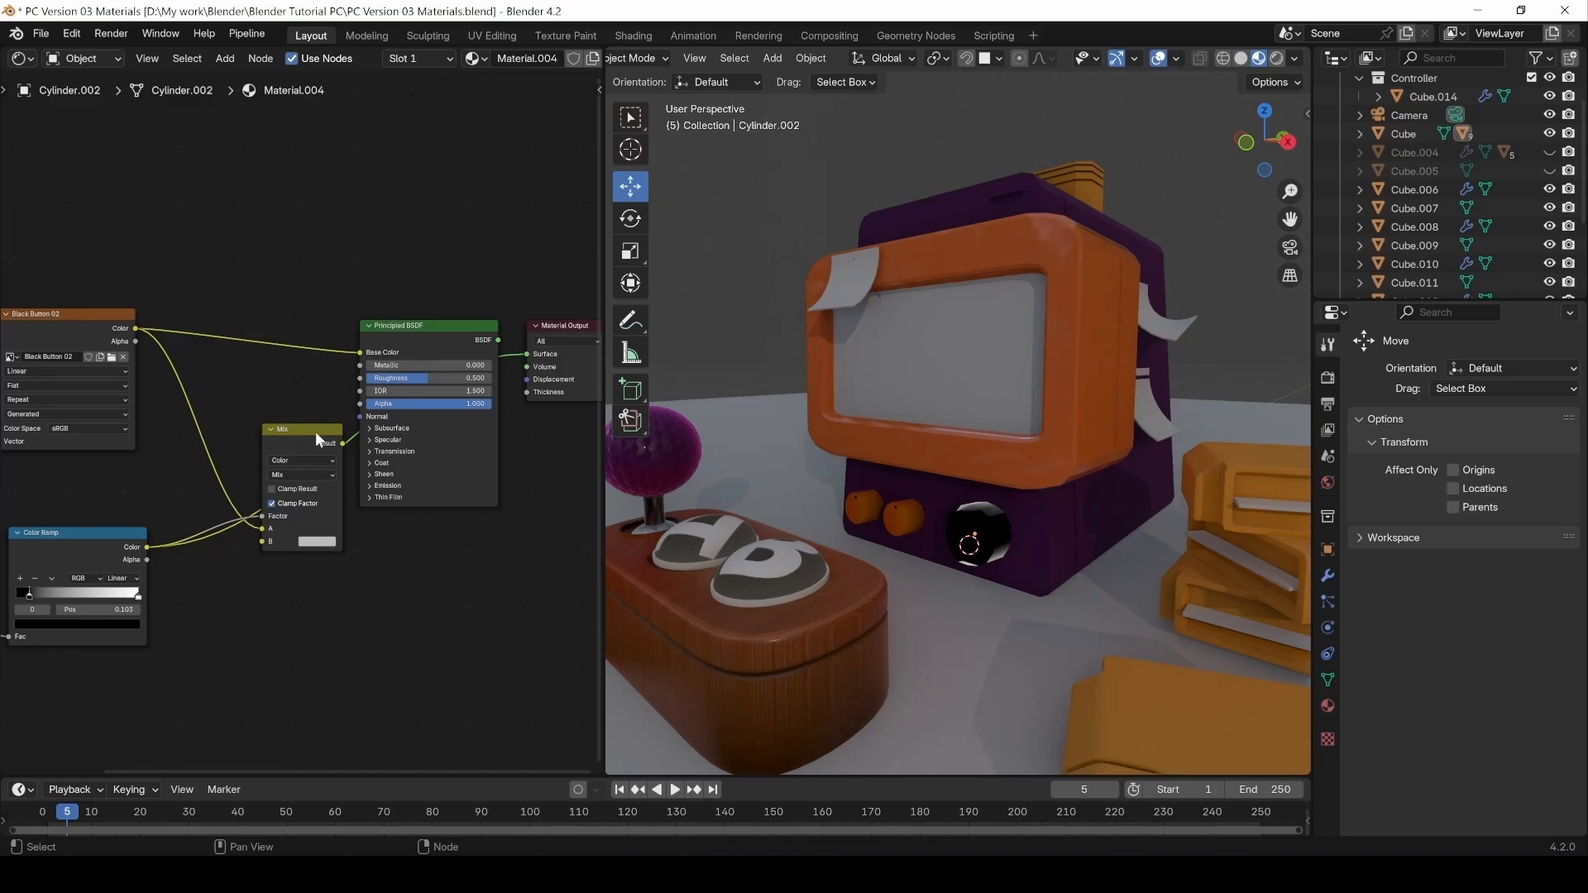
Link the Mix Result to the Principled BSDF's Base Color and restore the shader's connection to the Material Output.
{"action": "left_click_drag", "start_coordinate": [341, 444], "coordinate": [361, 352]}
{"action": "left_click", "coordinate": [435, 331]}
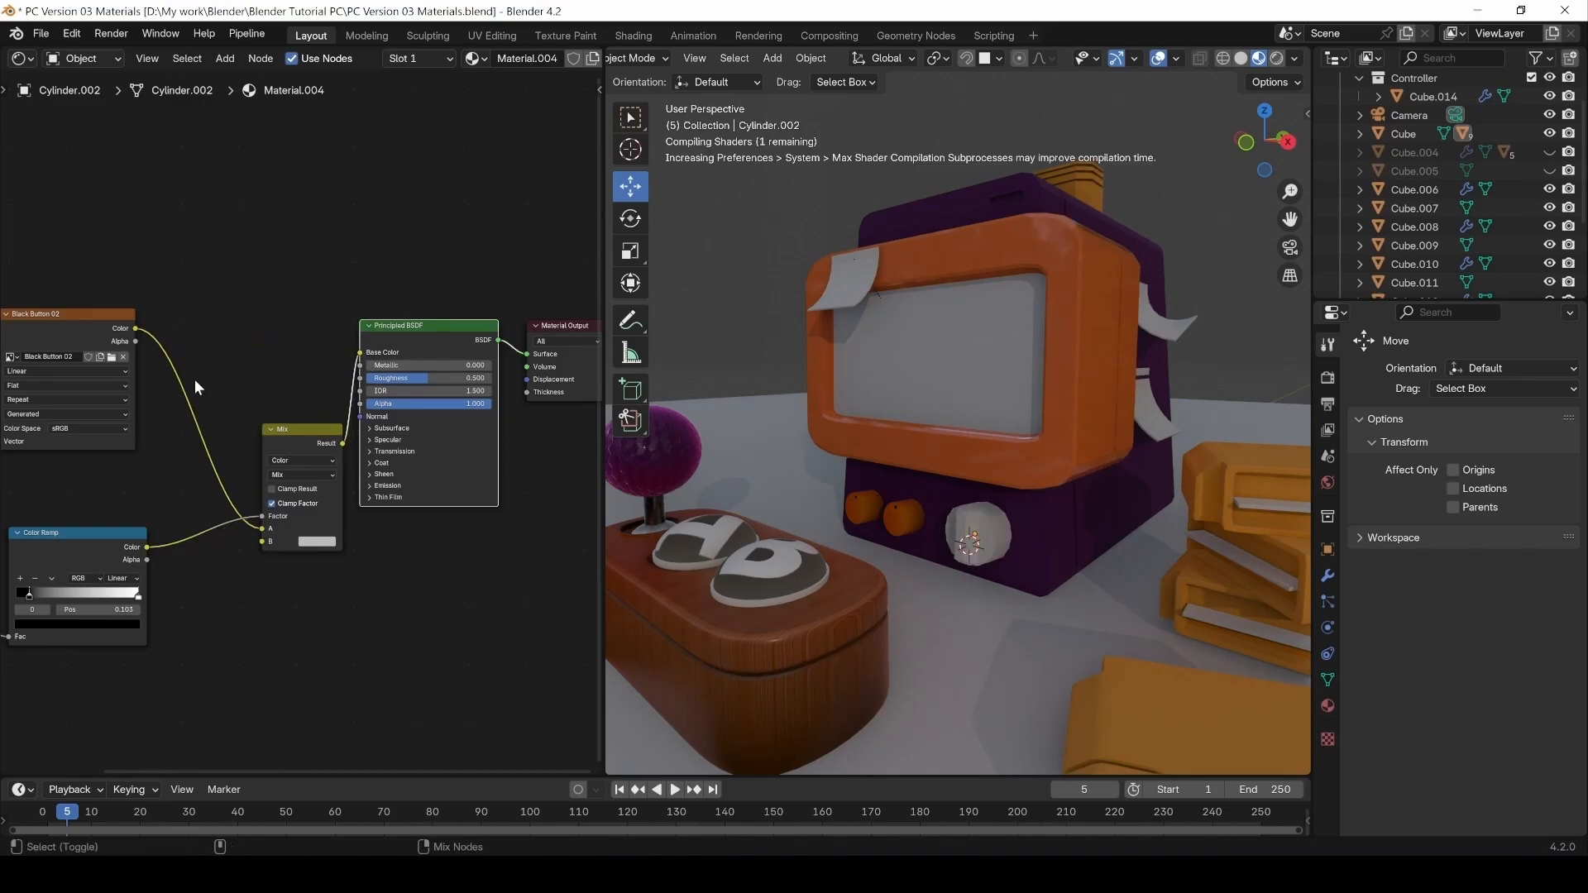
{"action": "left_click_drag", "start_coordinate": [296, 458], "coordinate": [285, 435]}
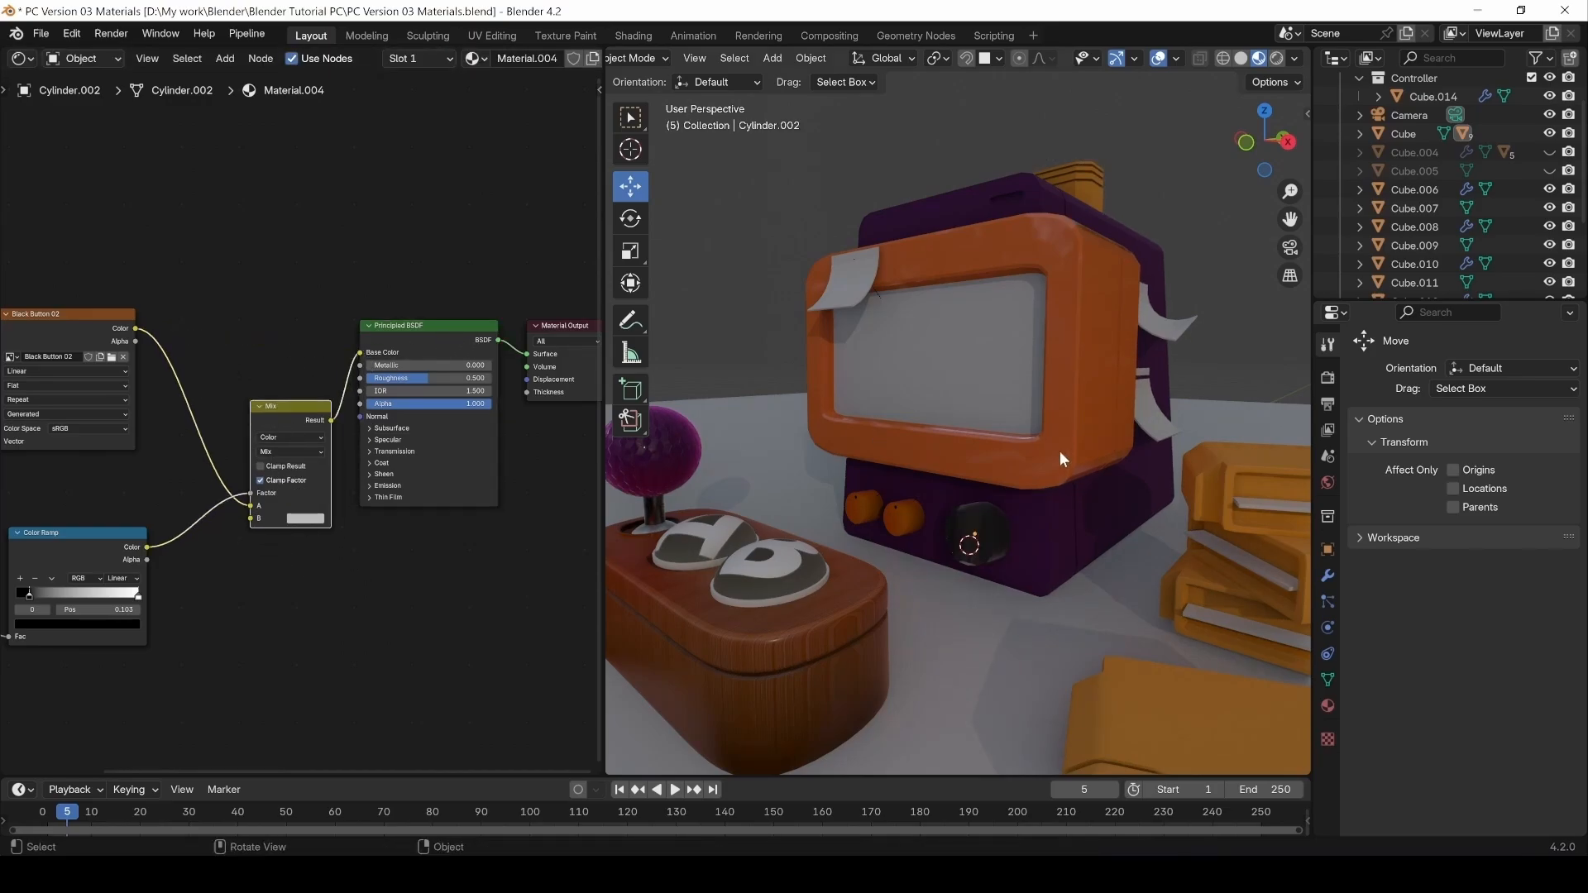
Select the small orange lever on top of the purple TV body.
{"action": "scroll", "coordinate": [989, 549], "scroll_direction": "up", "scroll_amount": 2}
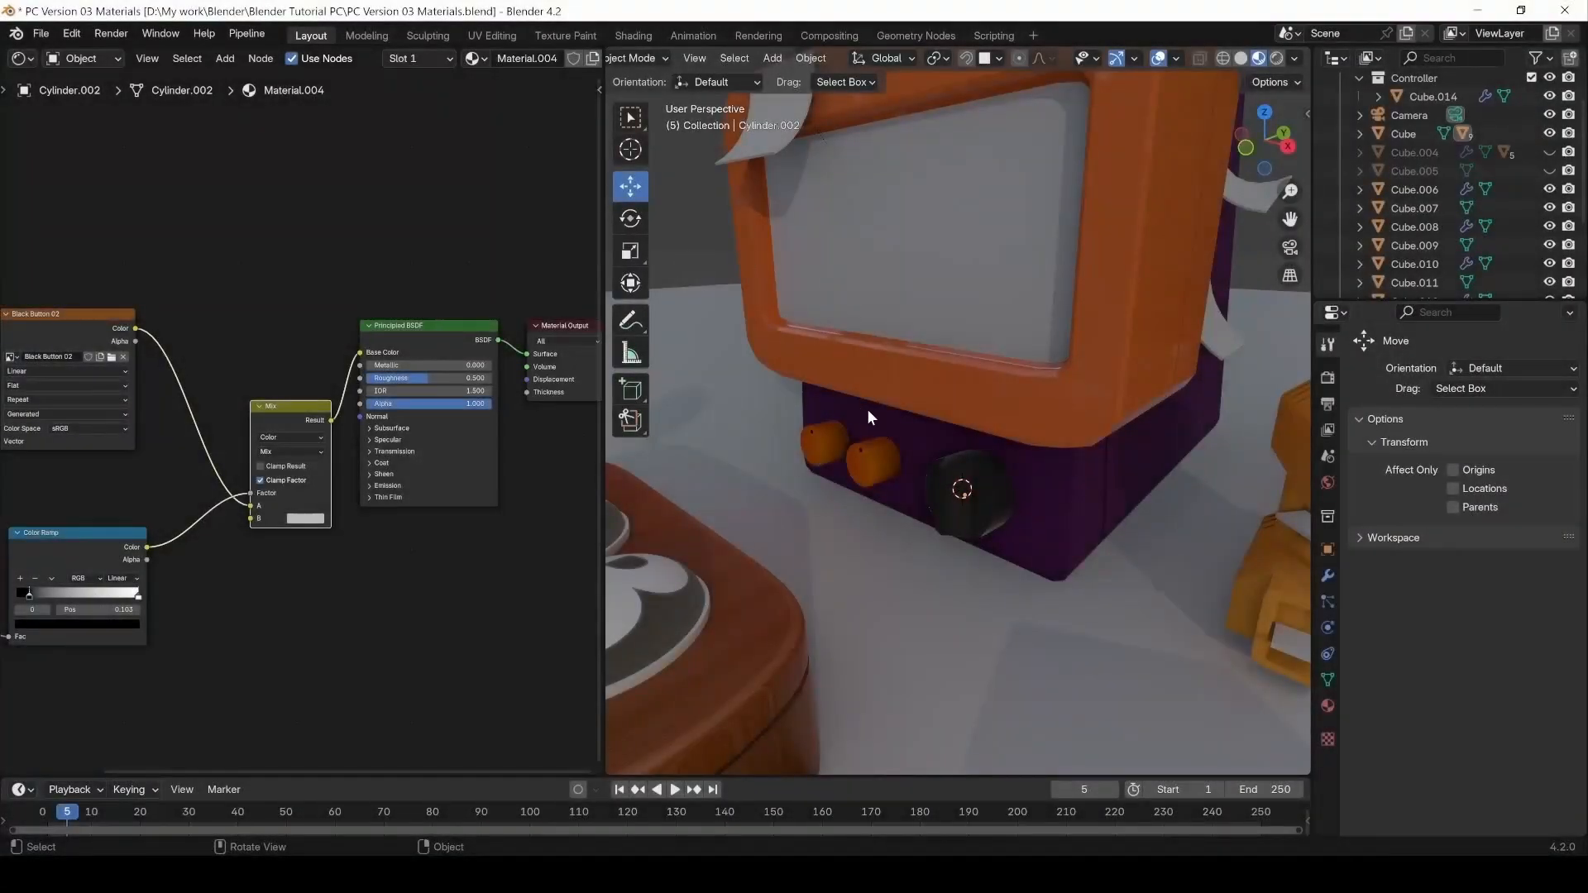
{"action": "middle_click_drag", "start_coordinate": [867, 408], "coordinate": [920, 180]}
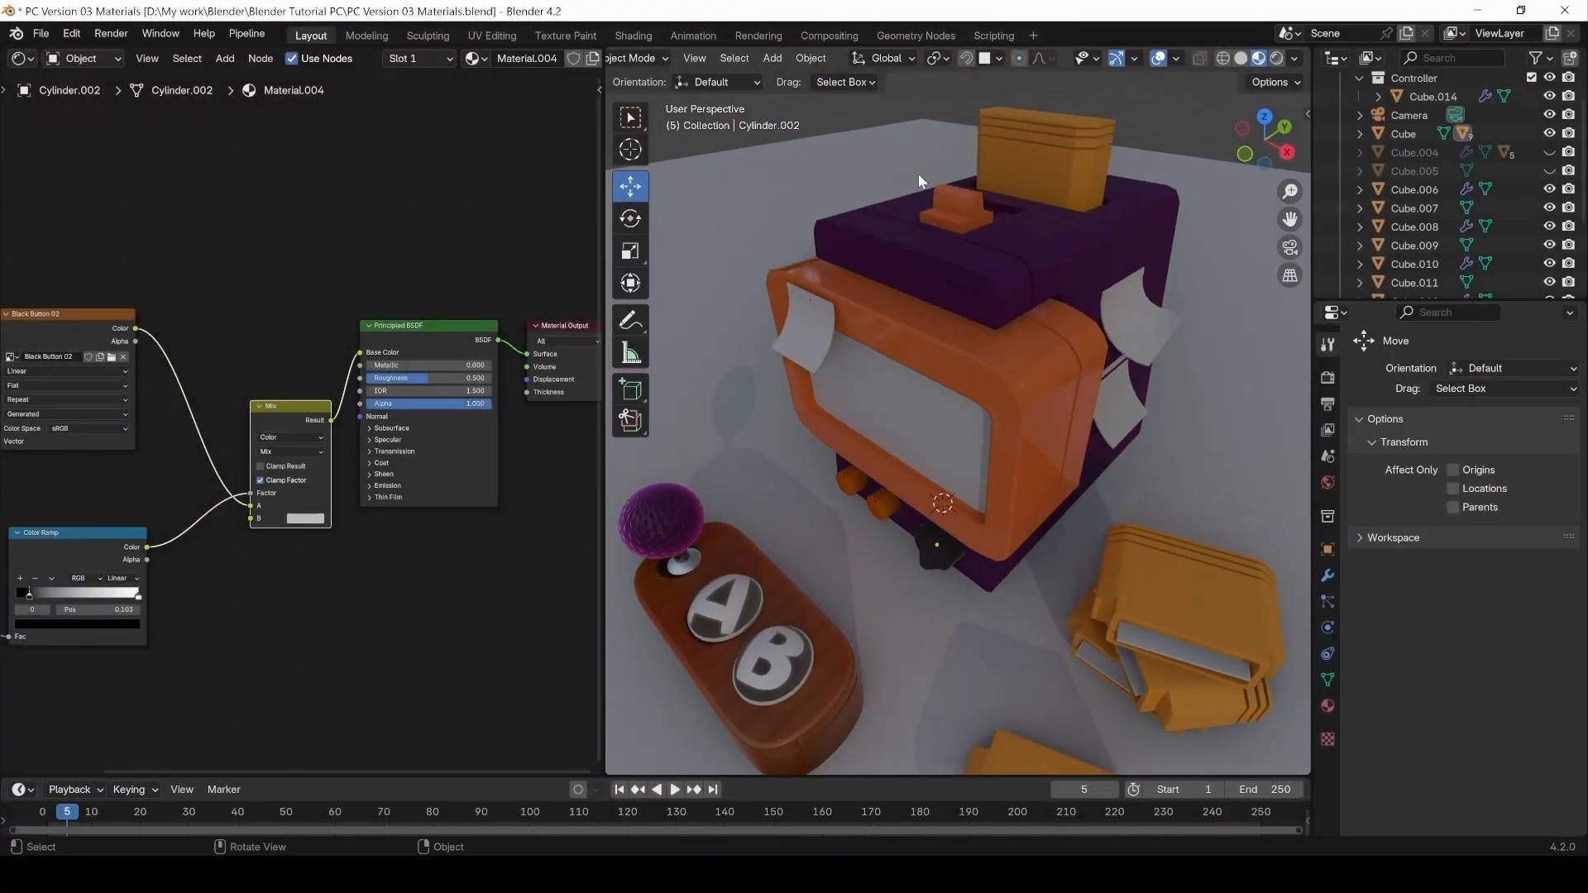
{"action": "left_click", "coordinate": [958, 220]}
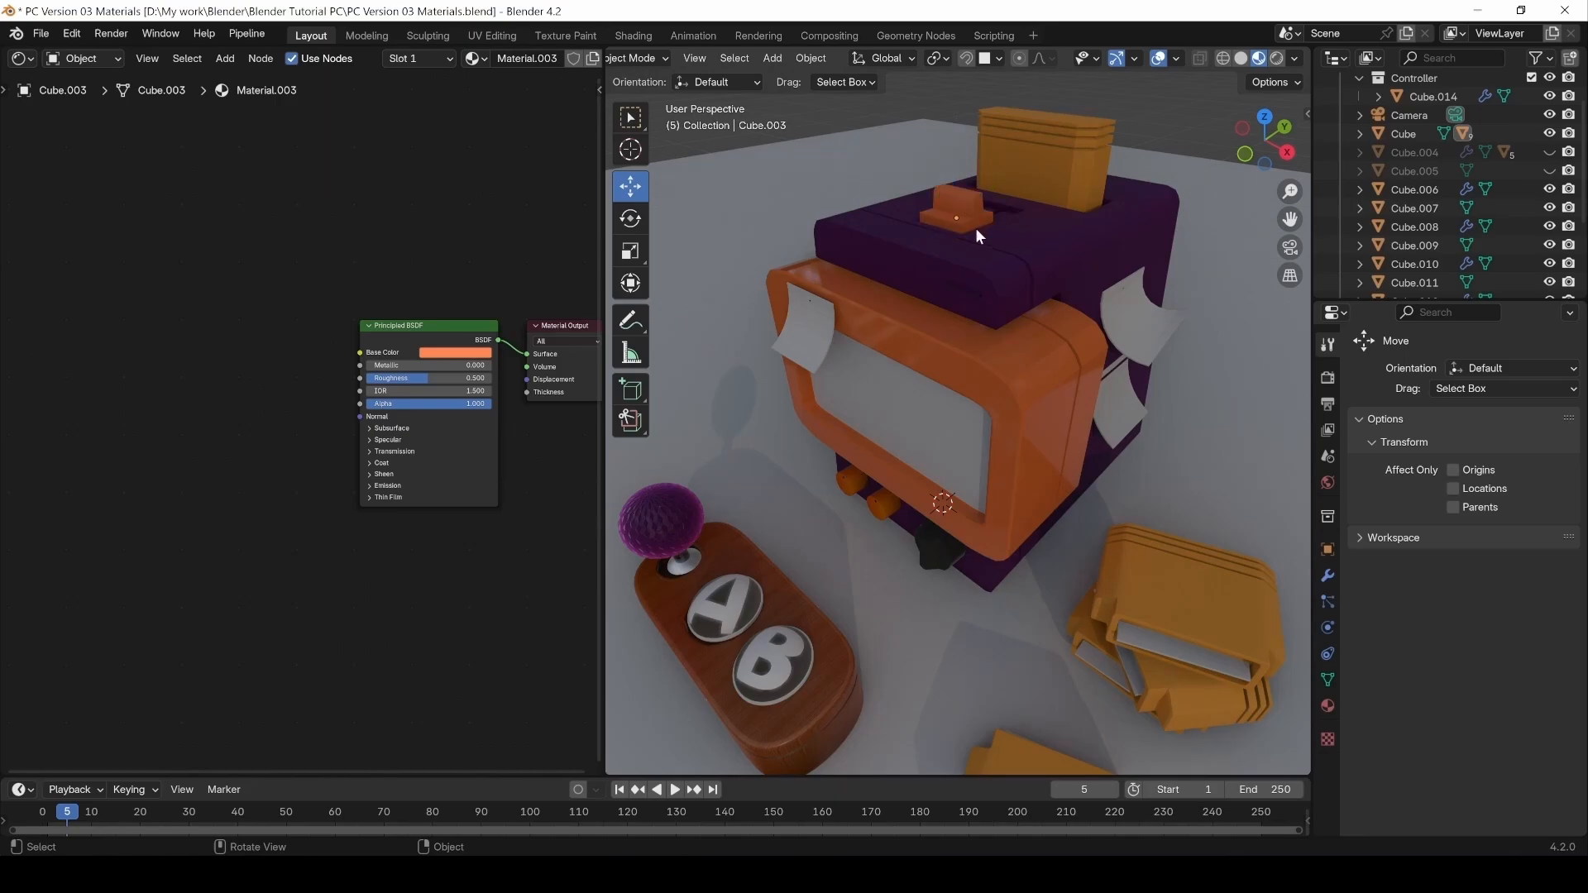
{"action": "left_click", "coordinate": [1086, 233]}
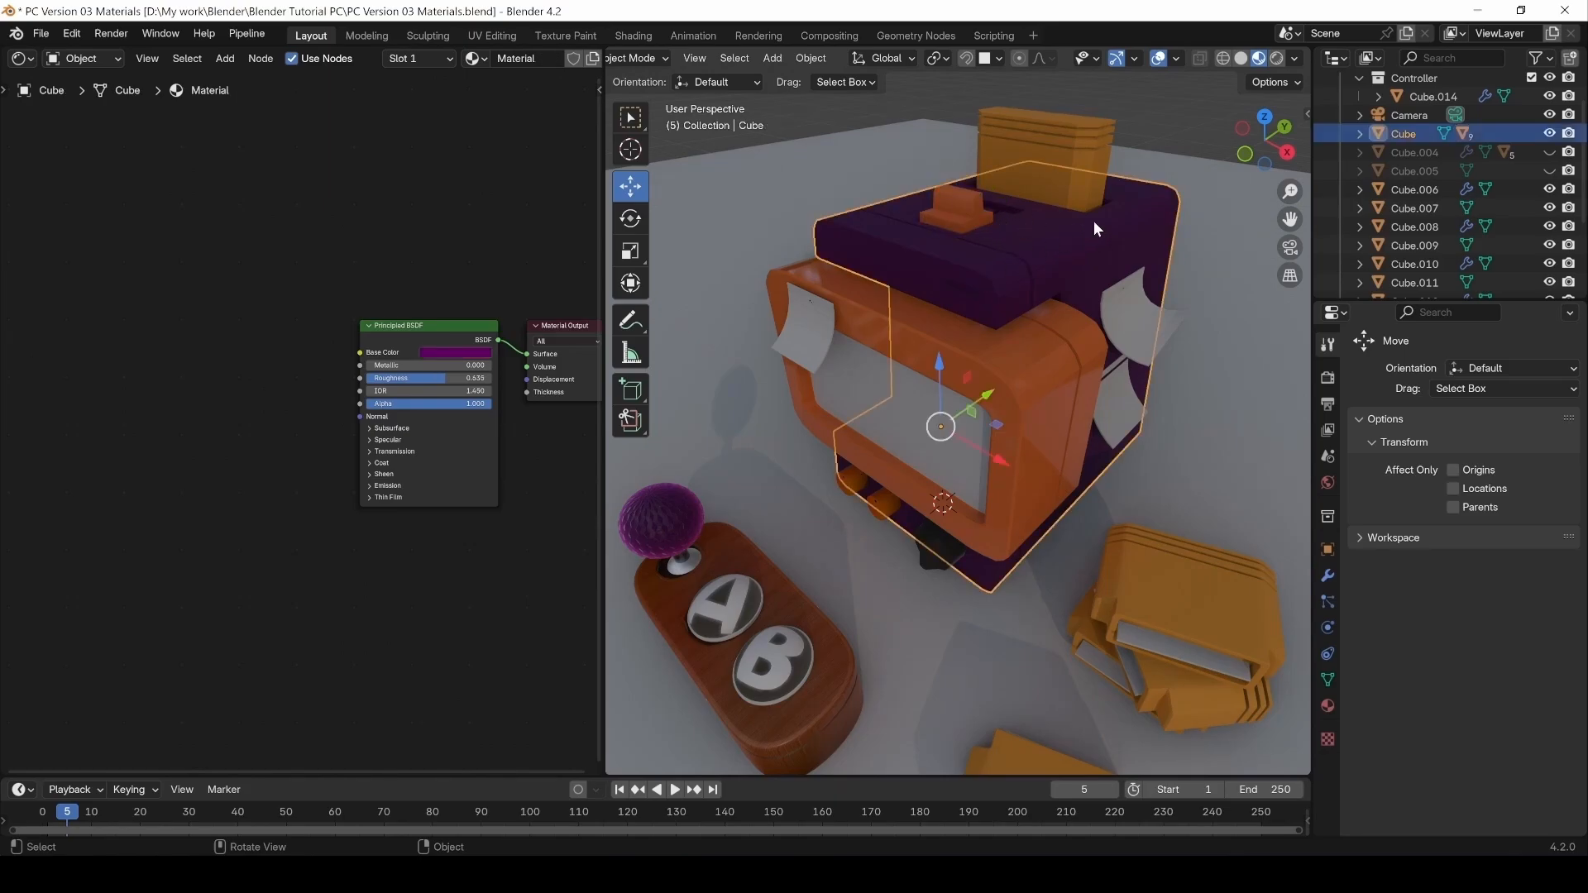
{"action": "left_click", "coordinate": [958, 222]}
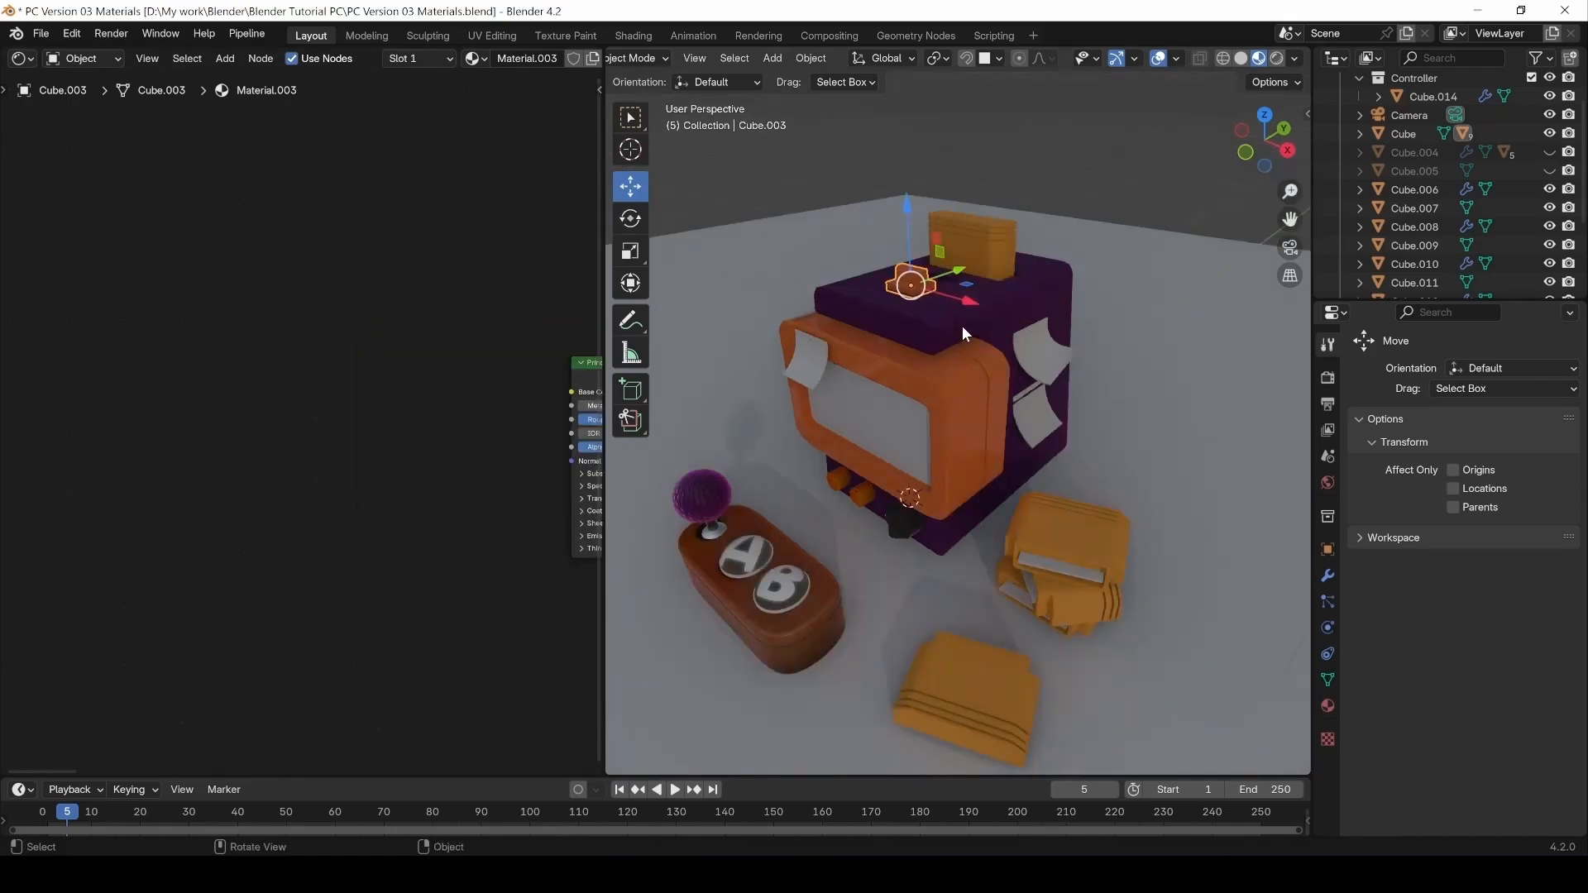
{"action": "left_click", "coordinate": [955, 329]}
{"action": "left_click", "coordinate": [914, 281]}
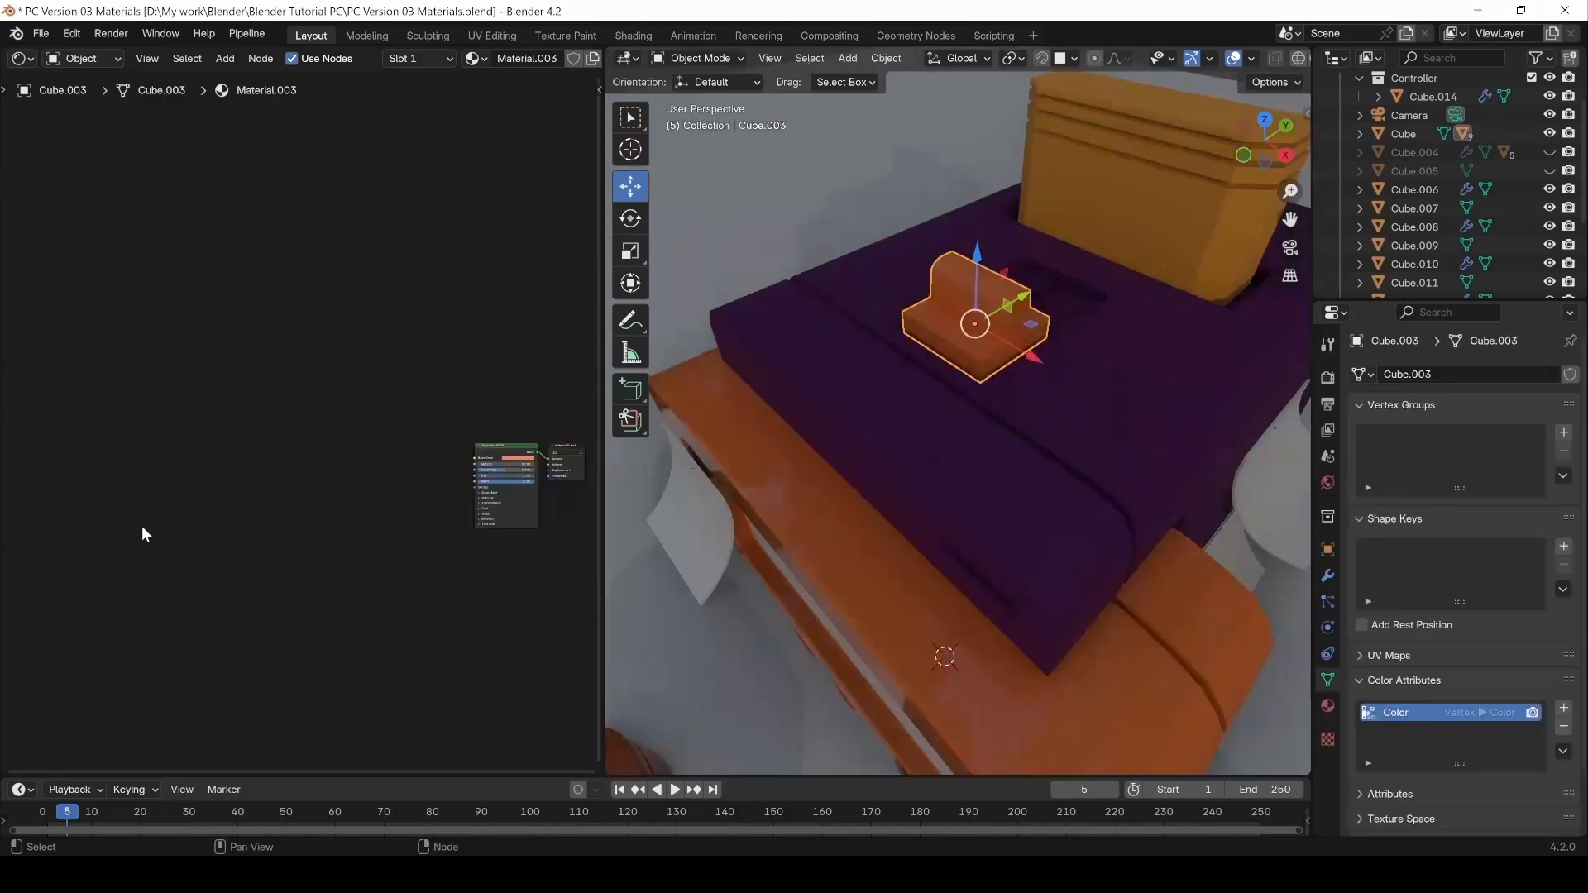
Add an Ambient Occlusion node to the orange lever's material and preview its Color on the object.
{"action": "key", "text": "shift+a"}
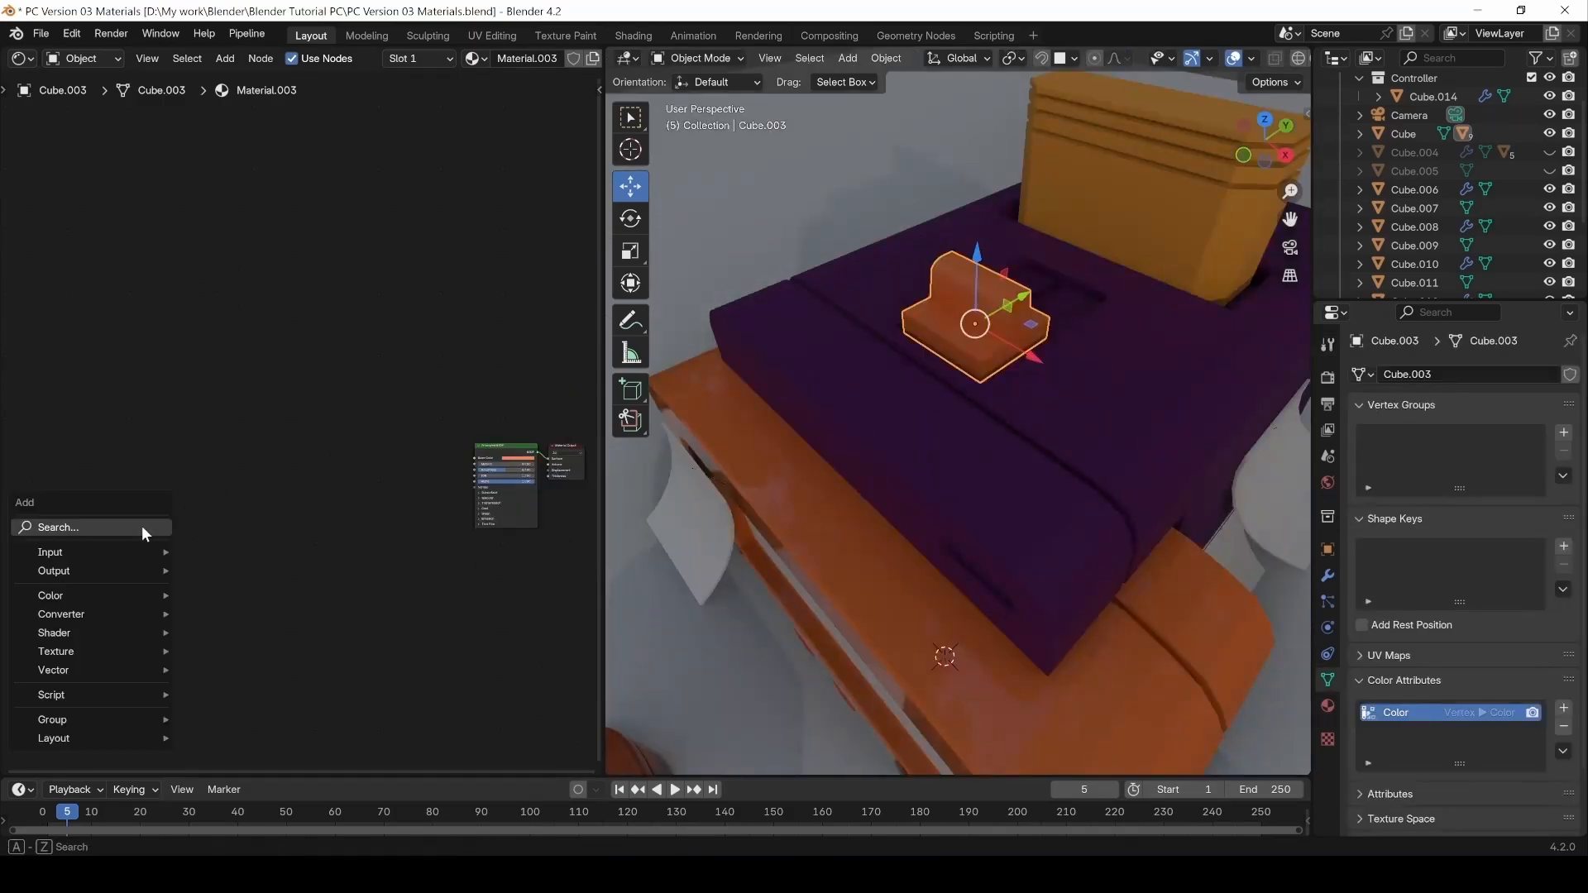
{"action": "left_click", "coordinate": [142, 526]}
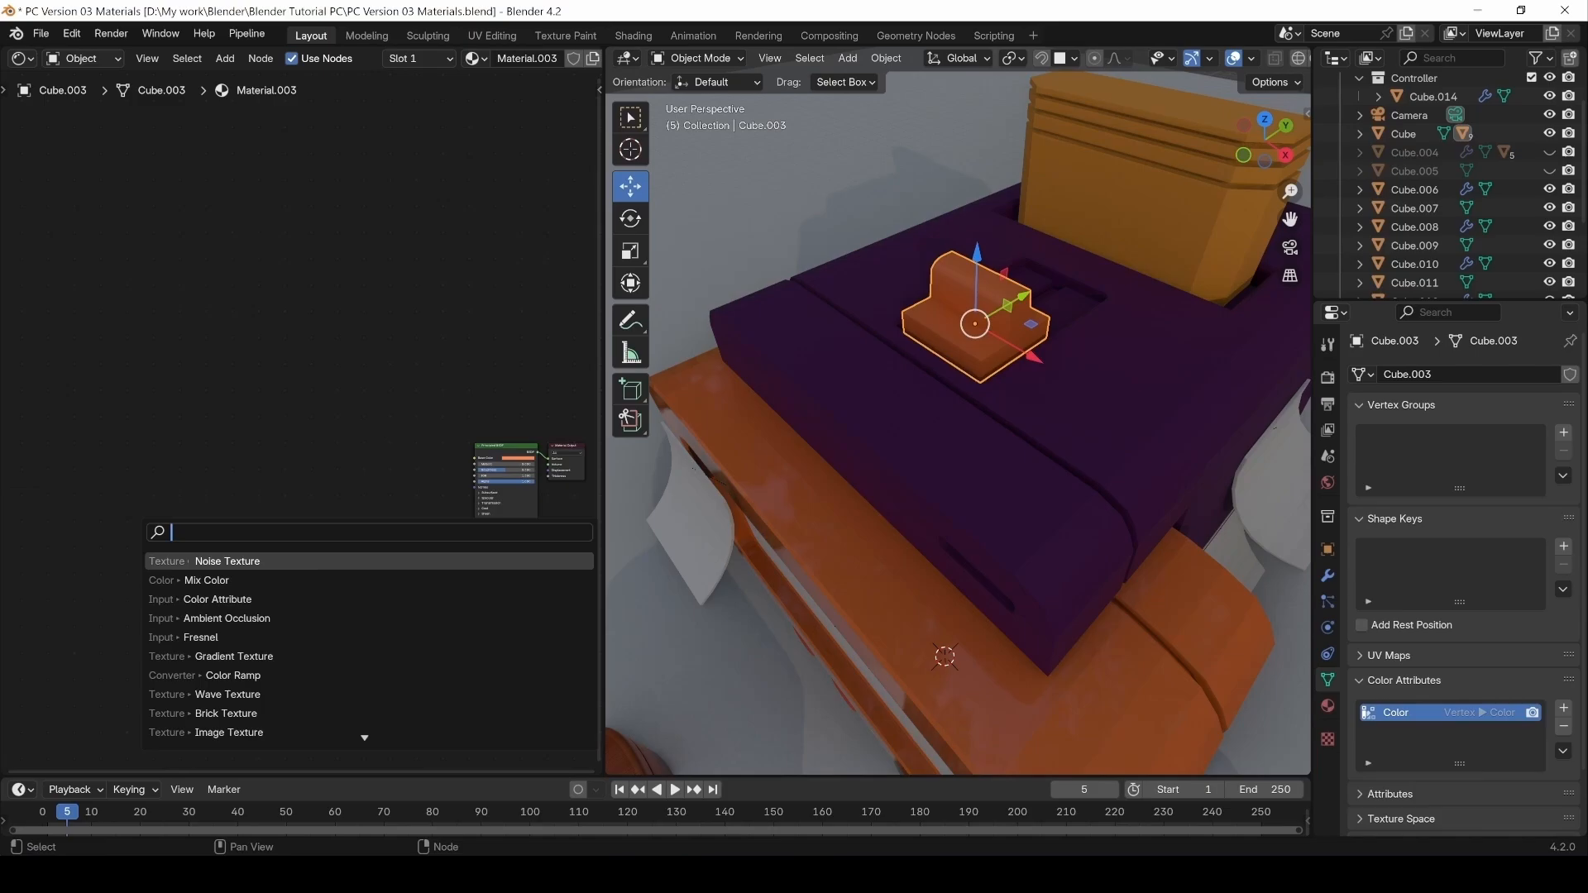
{"action": "type", "text": "amb"}
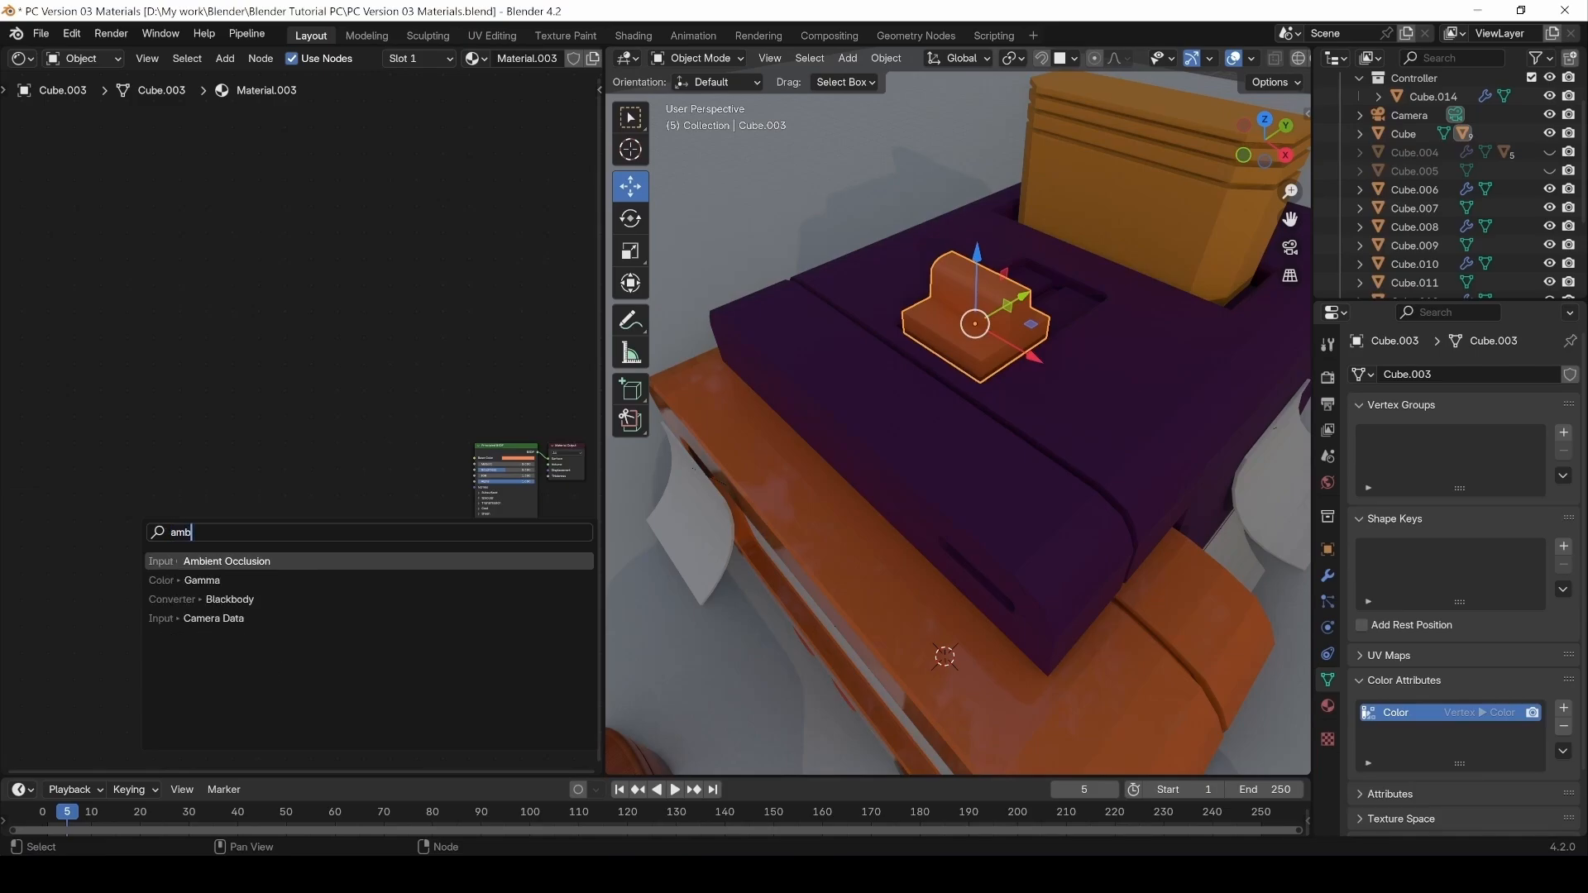
{"action": "key", "text": "Return"}
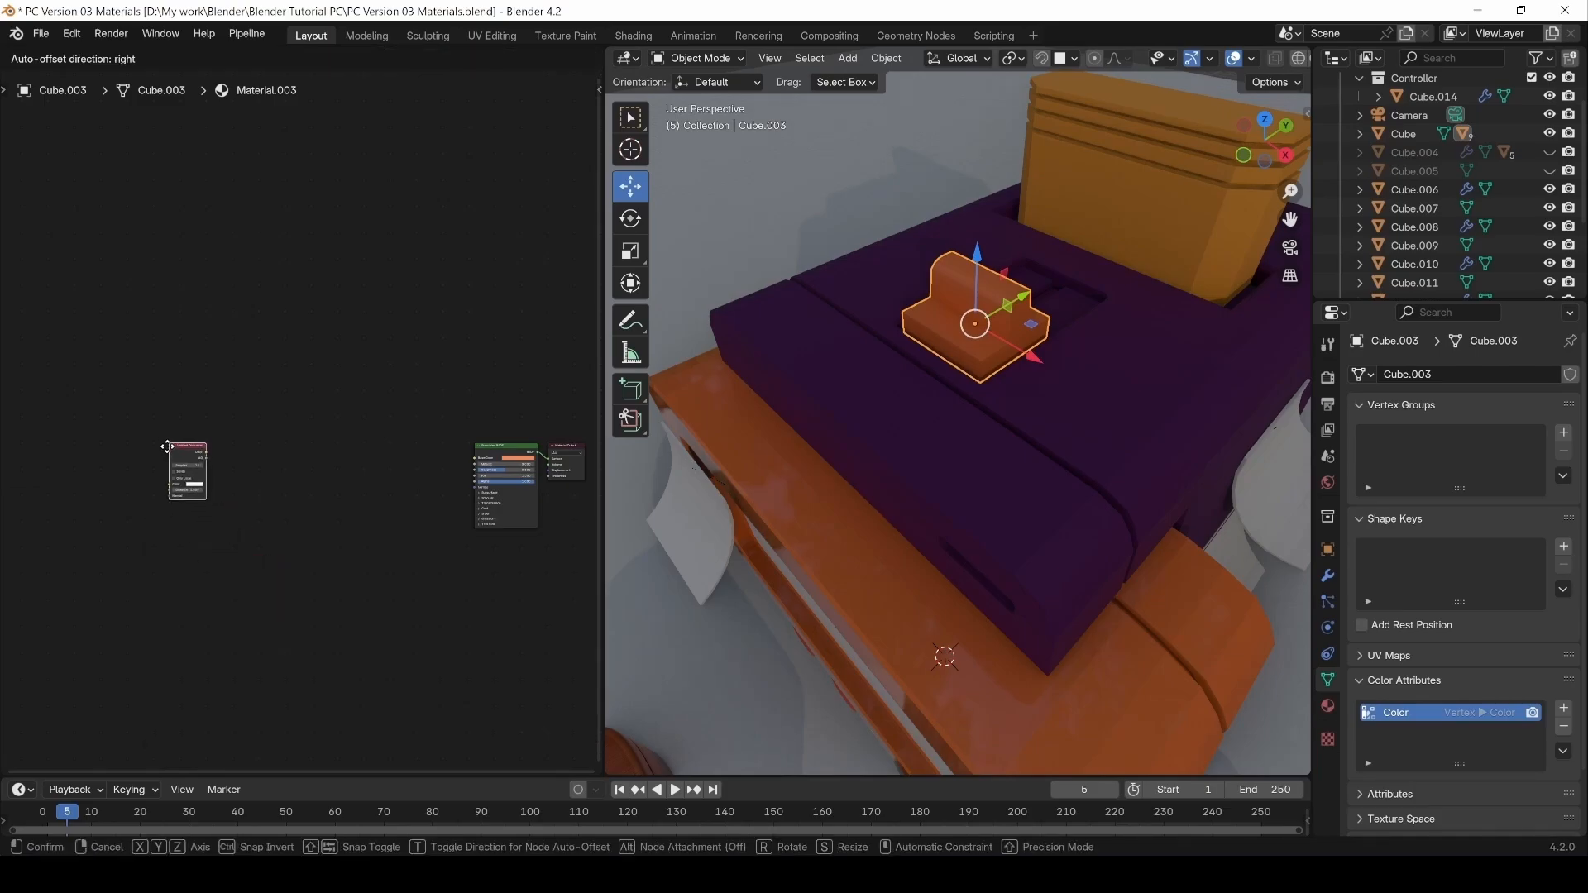
{"action": "left_click", "coordinate": [189, 469]}
{"action": "scroll", "coordinate": [248, 570], "scroll_direction": "up", "scroll_amount": 2}
{"action": "key", "text": "shift+a"}
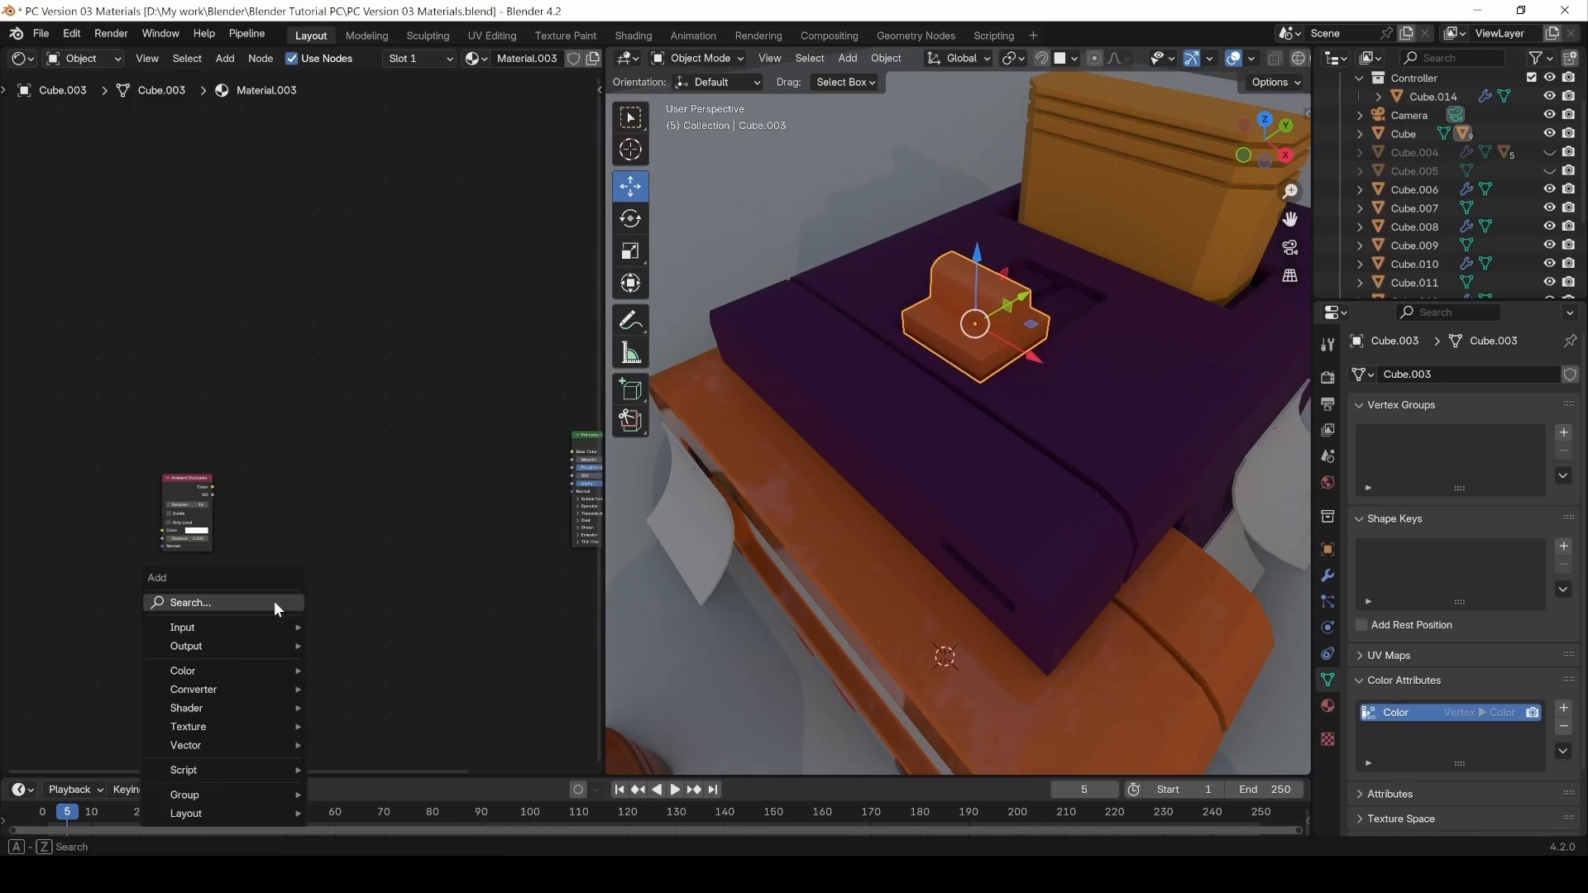
{"action": "mouse_move", "coordinate": [258, 628]}
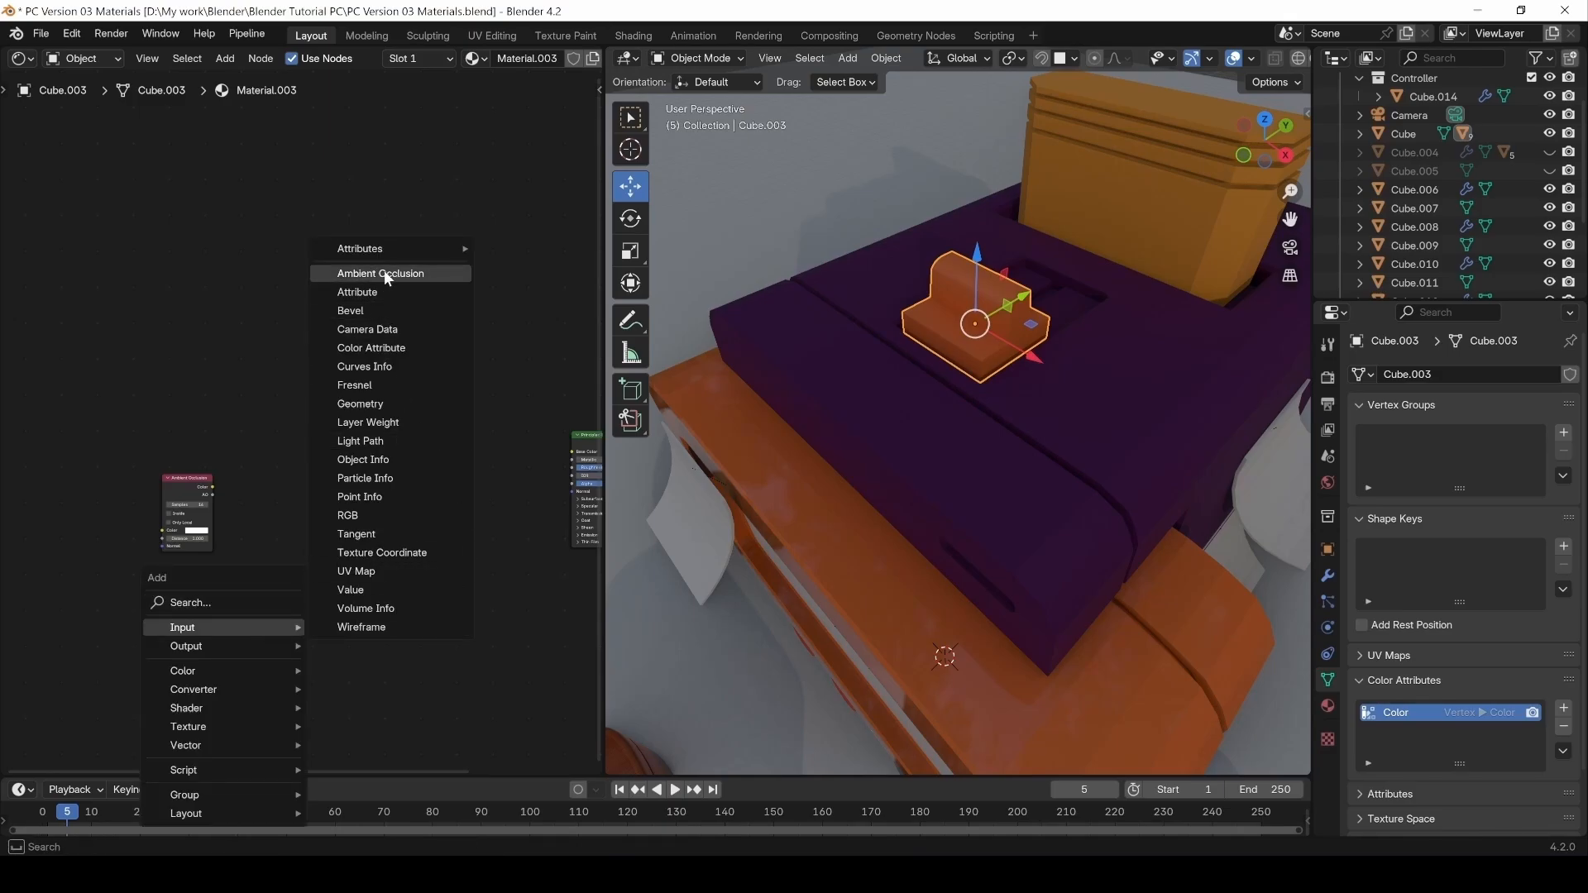
{"action": "left_click", "coordinate": [182, 484], "text": "ctrl+shift"}
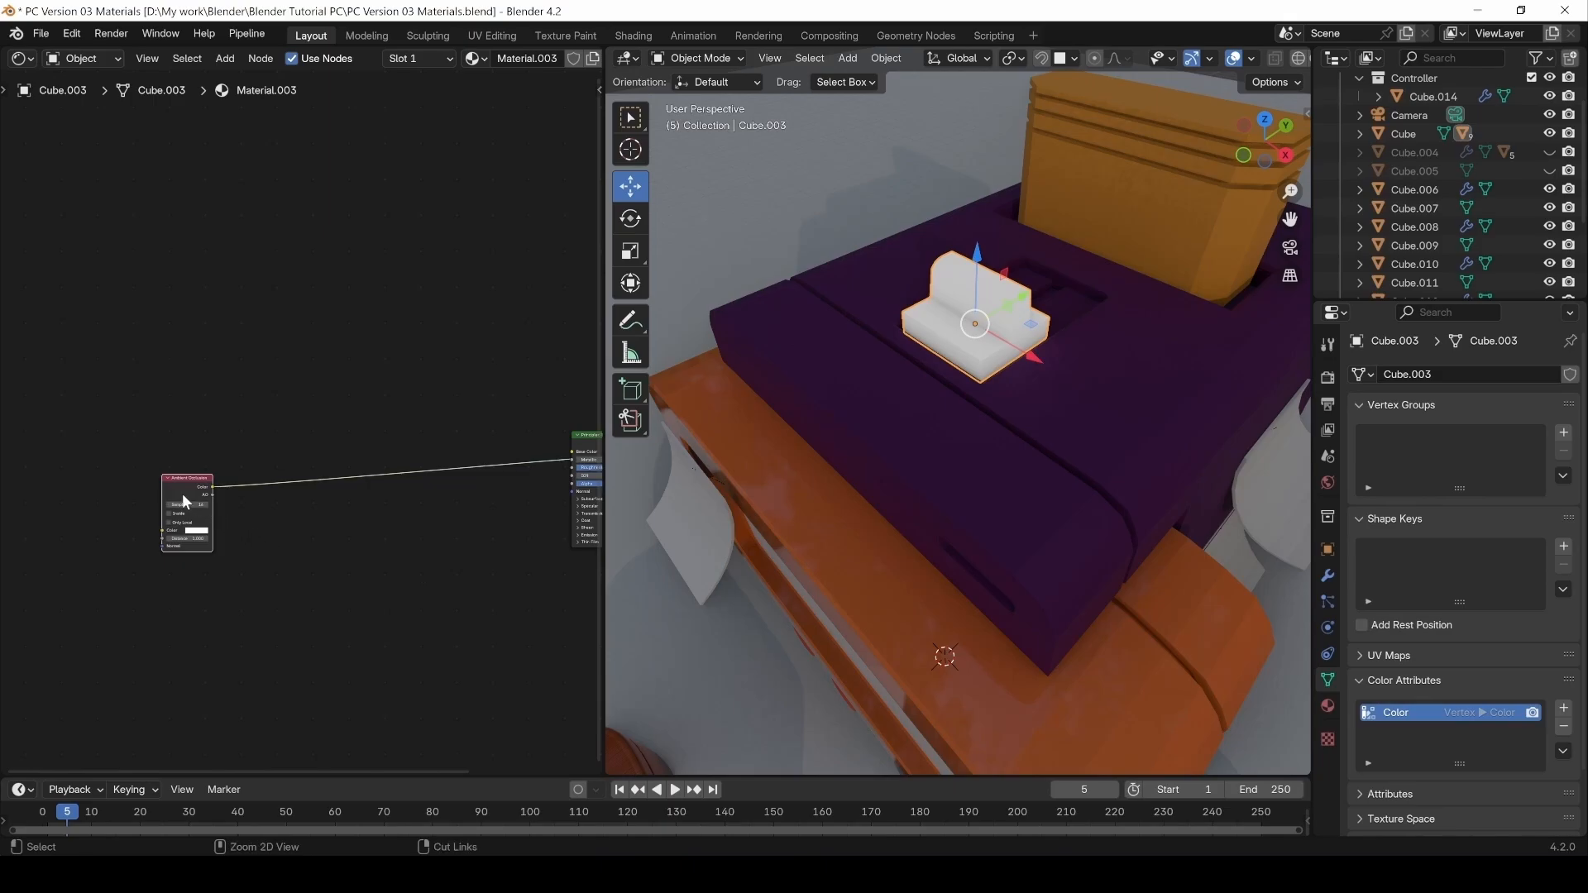
Add Texture Coordinate and Mapping nodes without an image texture, and link the Mapping Vector to Ambient Occlusion's Normal input.
{"action": "key", "text": "ctrl+t"}
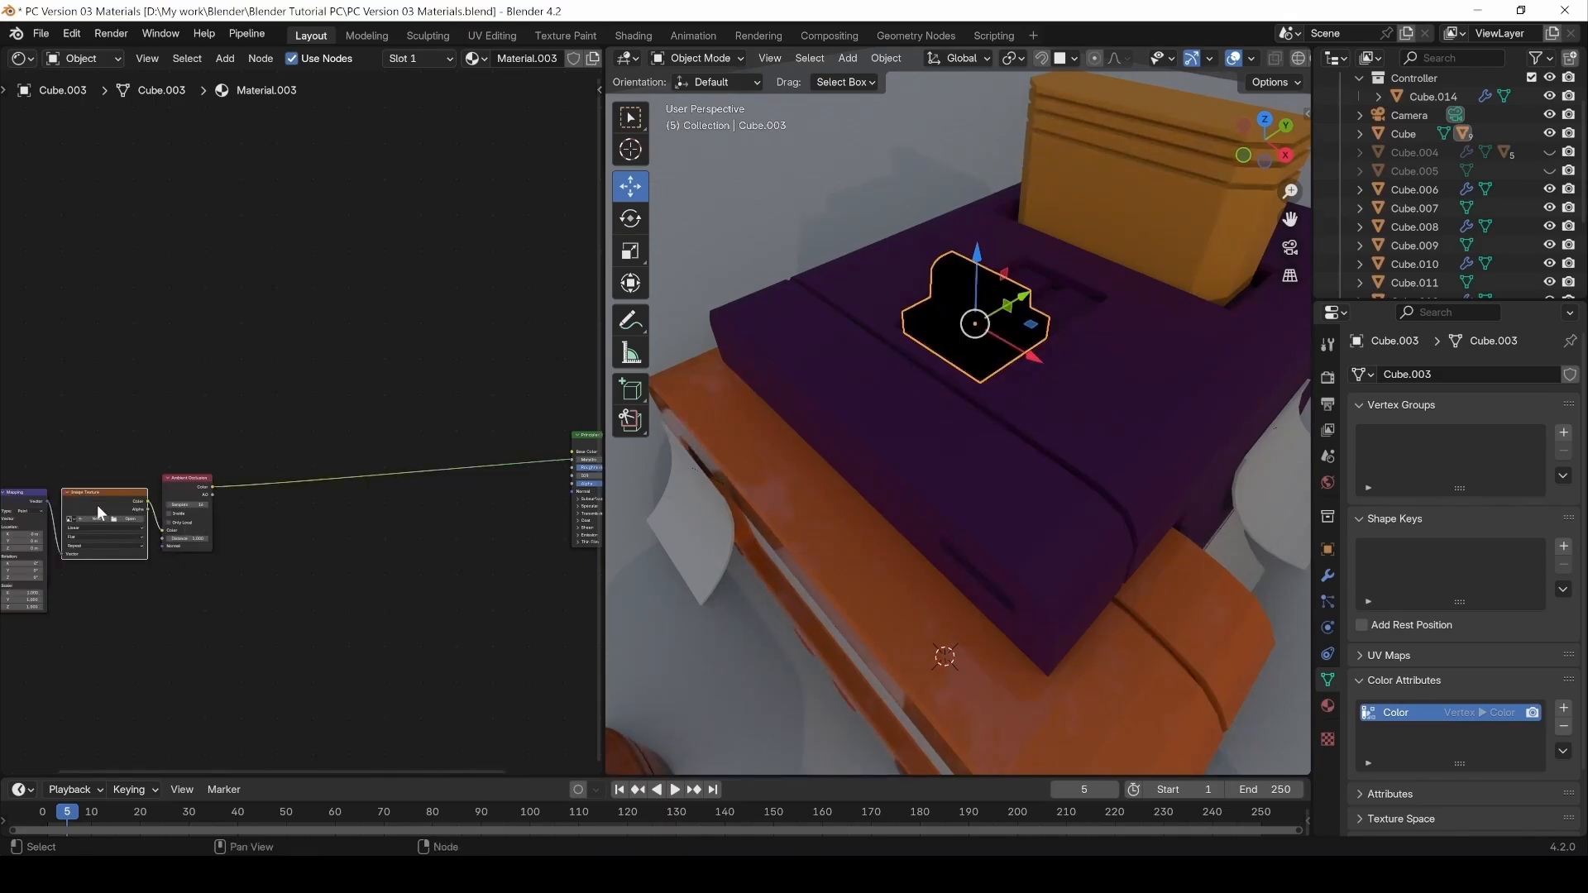
{"action": "key", "text": "x"}
{"action": "middle_click_drag", "start_coordinate": [96, 513], "coordinate": [235, 513]}
{"action": "left_click_drag", "start_coordinate": [75, 436], "coordinate": [201, 611]}
{"action": "left_click_drag", "start_coordinate": [156, 490], "coordinate": [319, 519]}
{"action": "scroll", "coordinate": [273, 594], "scroll_direction": "up", "scroll_amount": 2}
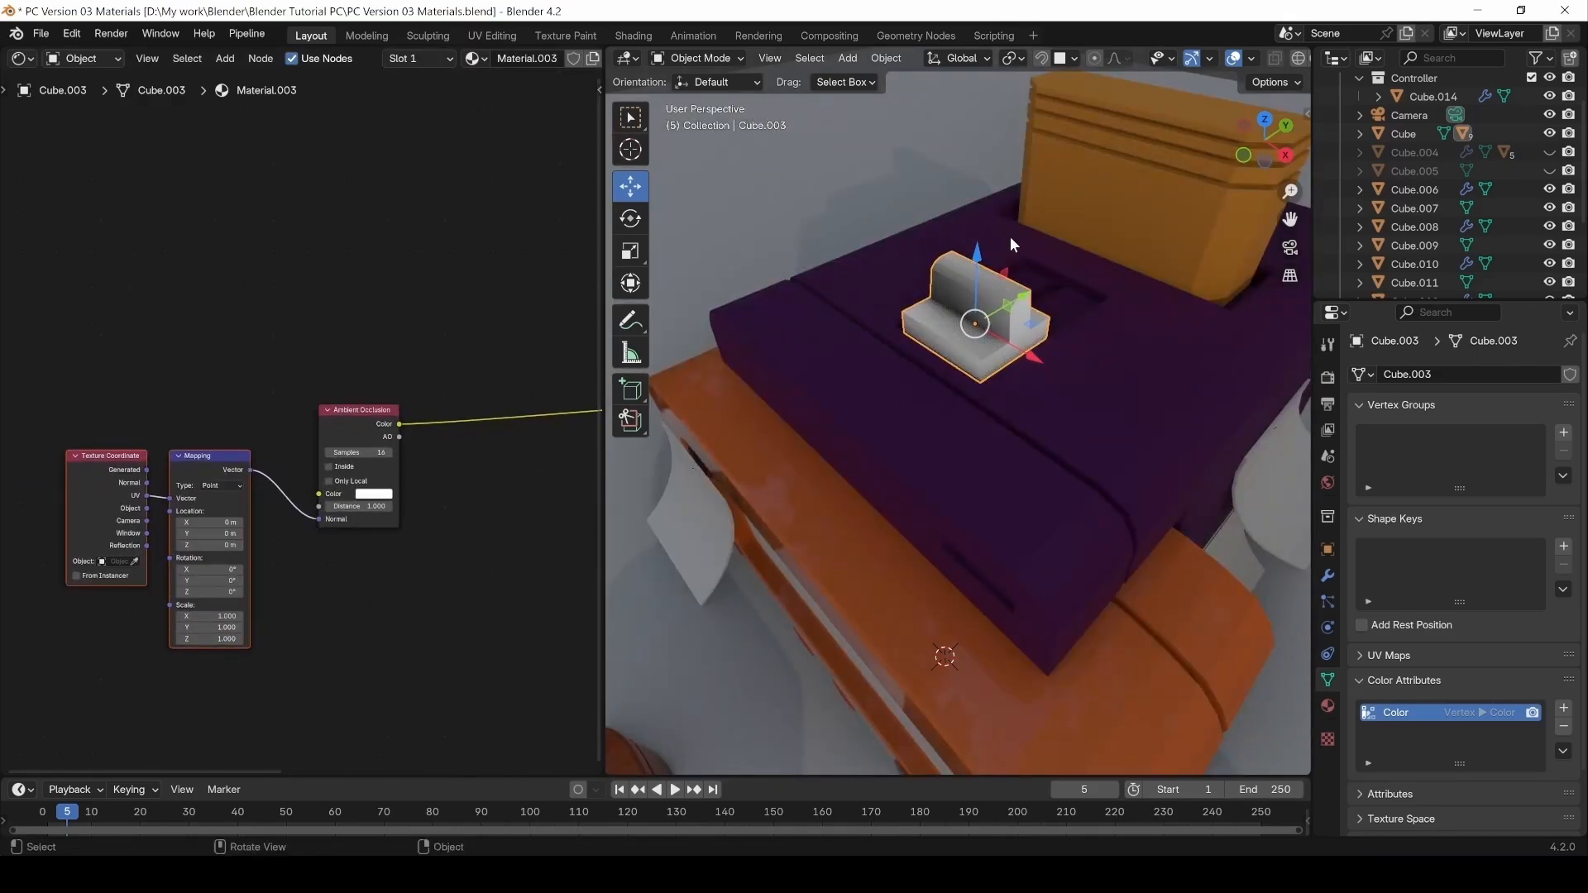
Add a Color Ramp driven by the Ambient Occlusion node's Color output and preview its Color on the lever.
{"action": "middle_click_drag", "start_coordinate": [400, 416], "coordinate": [223, 416]}
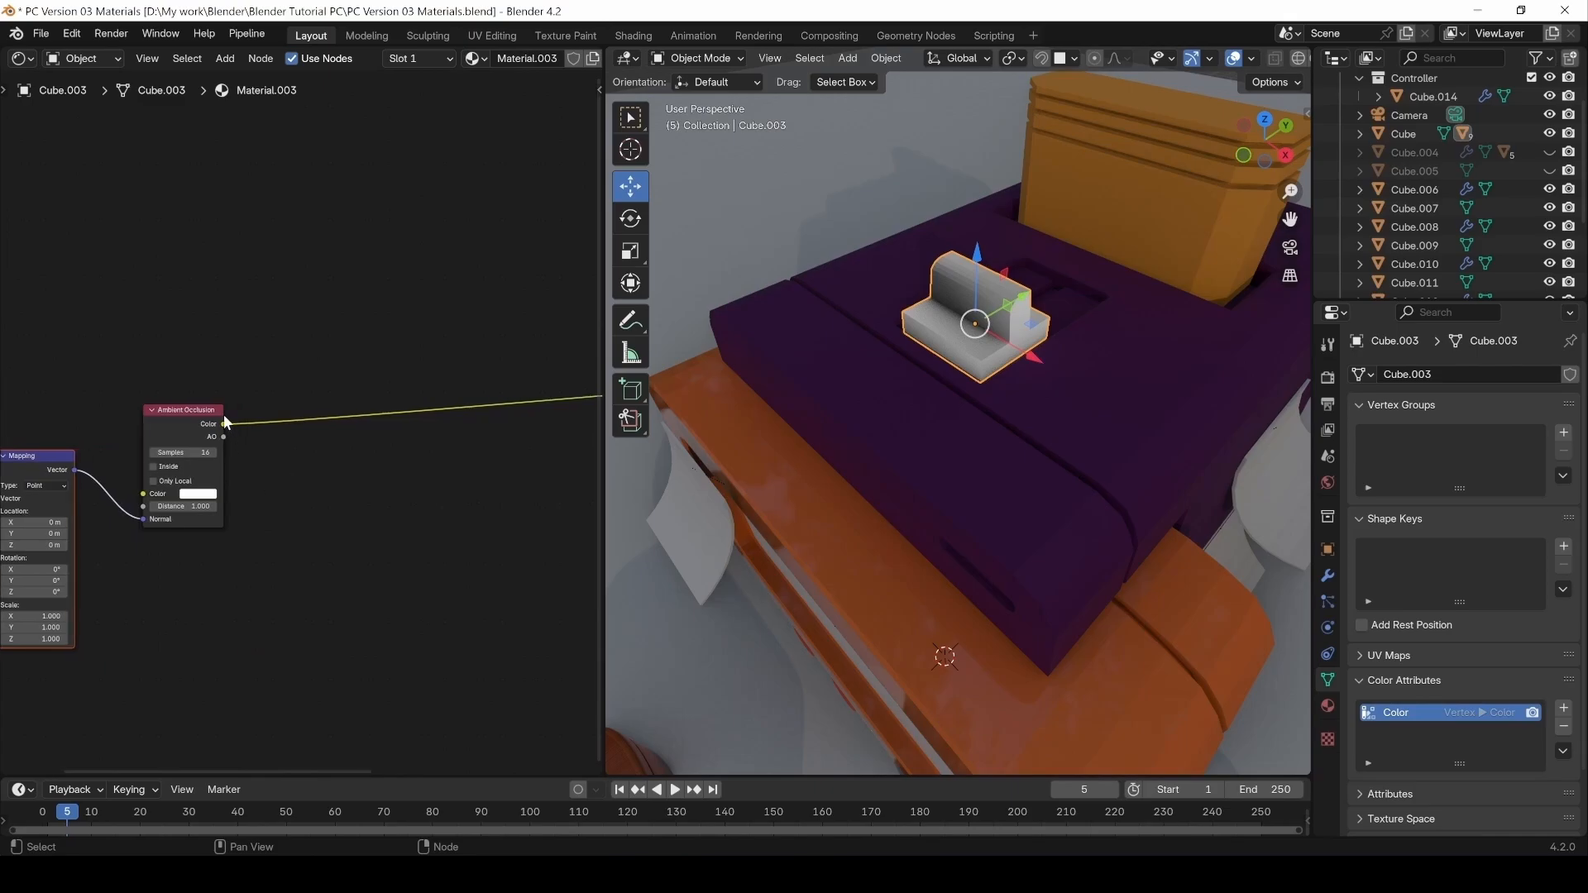
{"action": "left_click_drag", "start_coordinate": [221, 425], "coordinate": [414, 424]}
{"action": "type", "text": "c"}
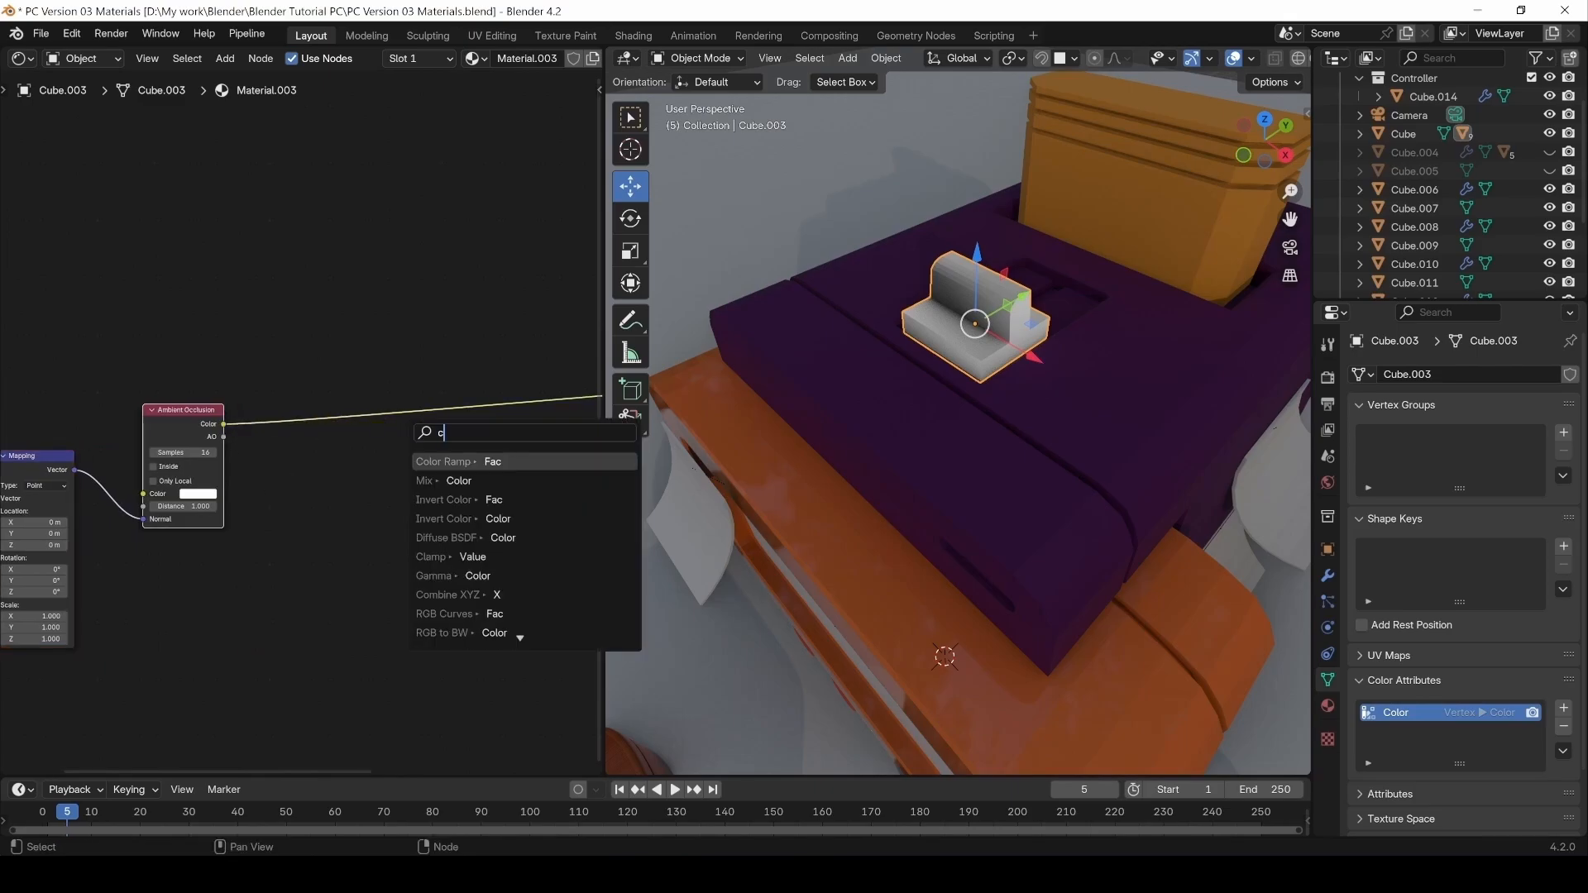
{"action": "type", "text": "olor ramp"}
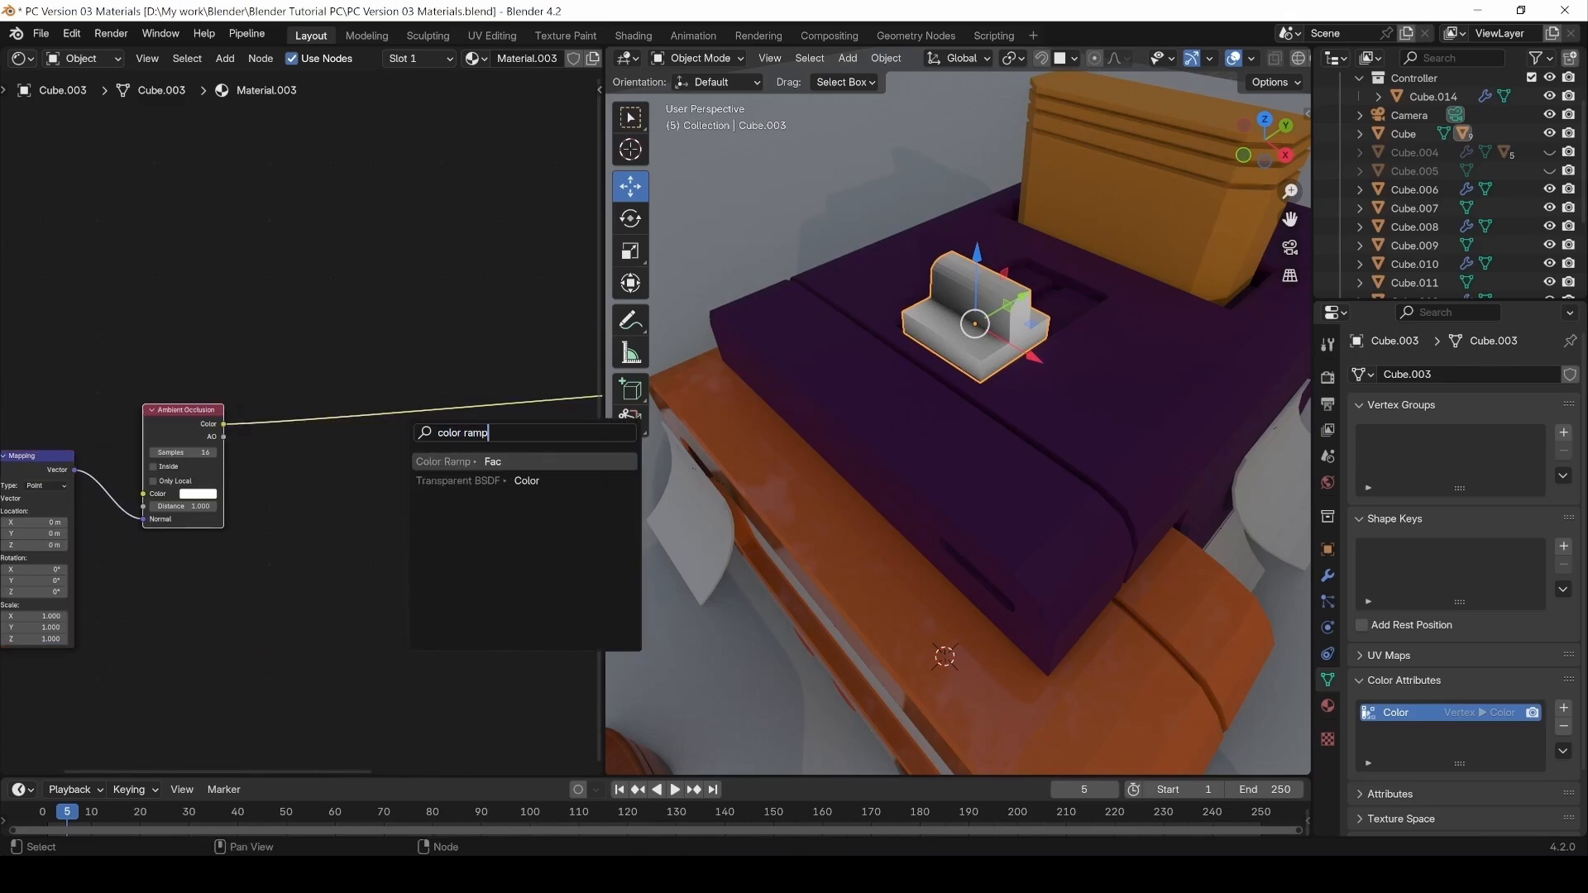
{"action": "key", "text": "Return"}
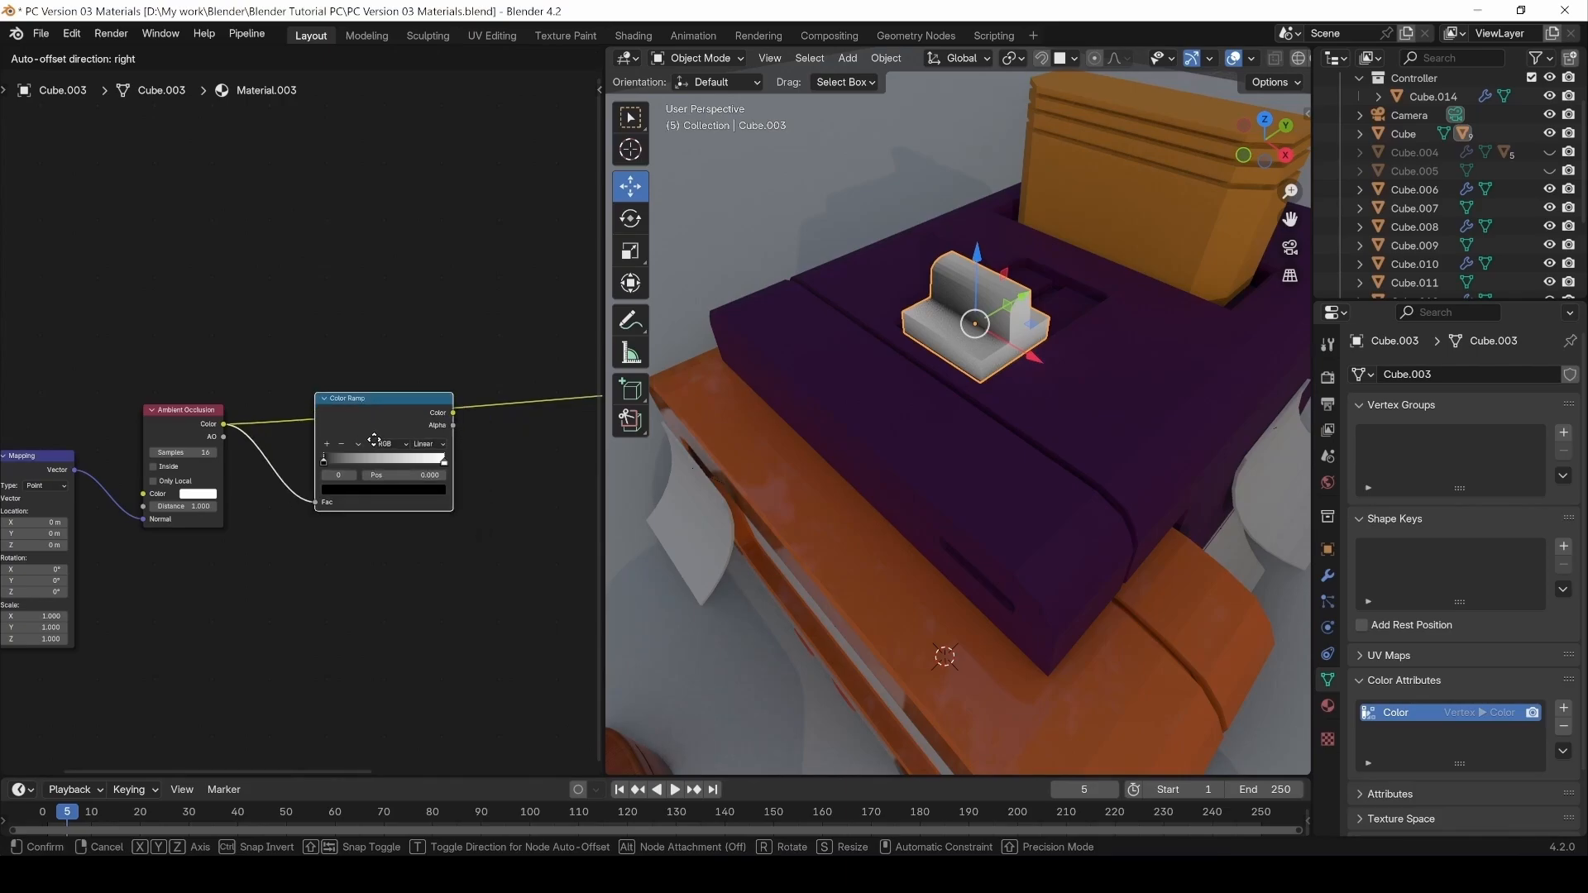
{"action": "left_click", "coordinate": [417, 416]}
{"action": "left_click", "coordinate": [403, 419], "text": "ctrl+shift"}
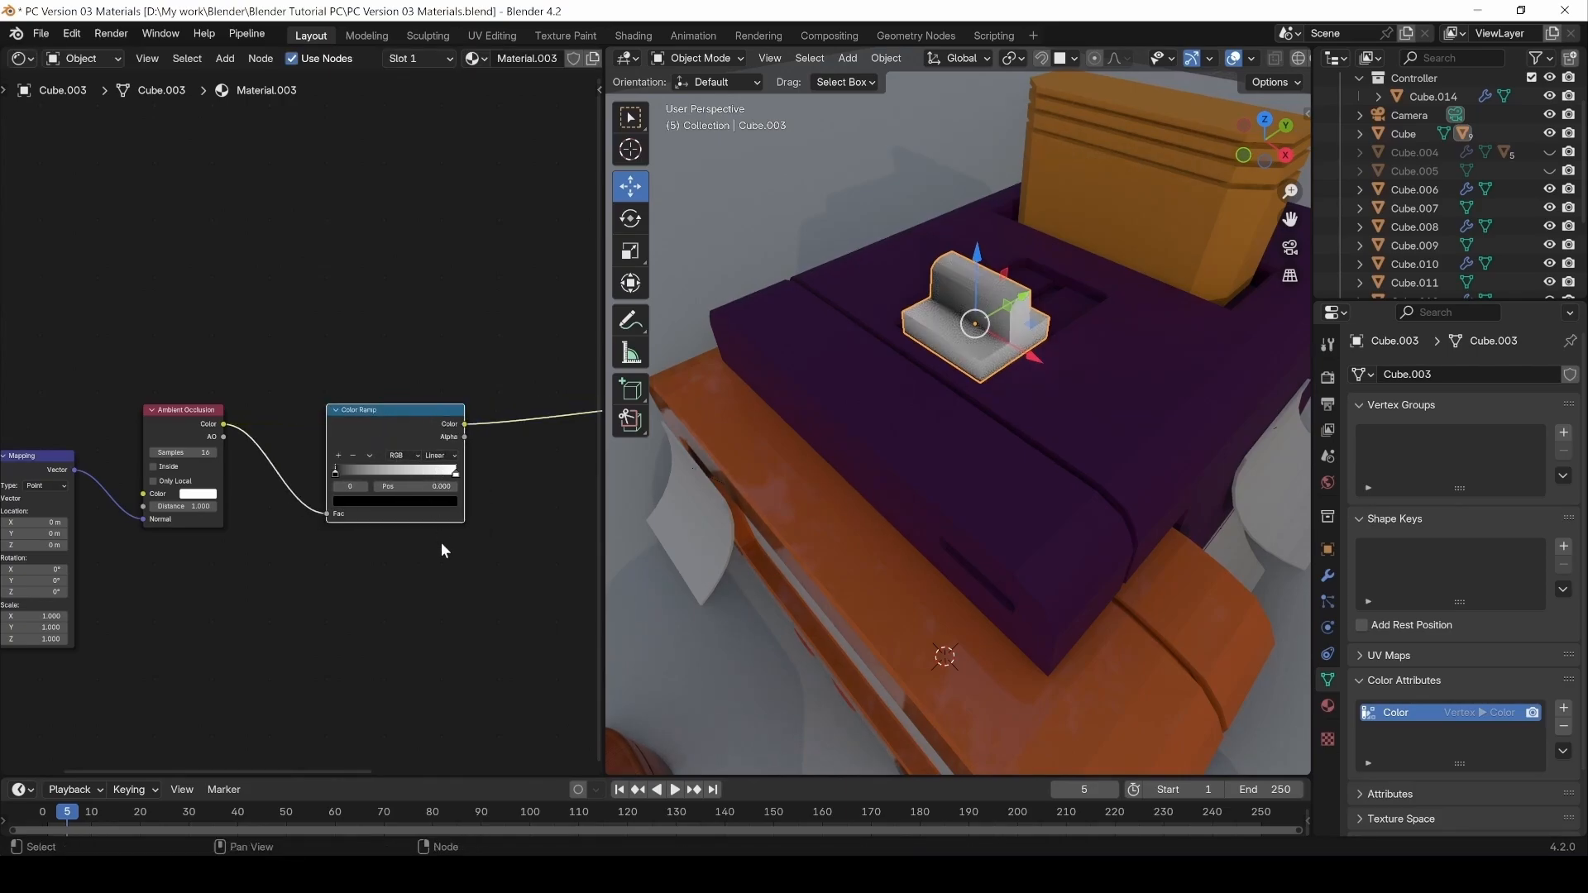
Add a Mix Color node and place it after the Color Ramp.
{"action": "middle_click_drag", "start_coordinate": [448, 508], "coordinate": [321, 563]}
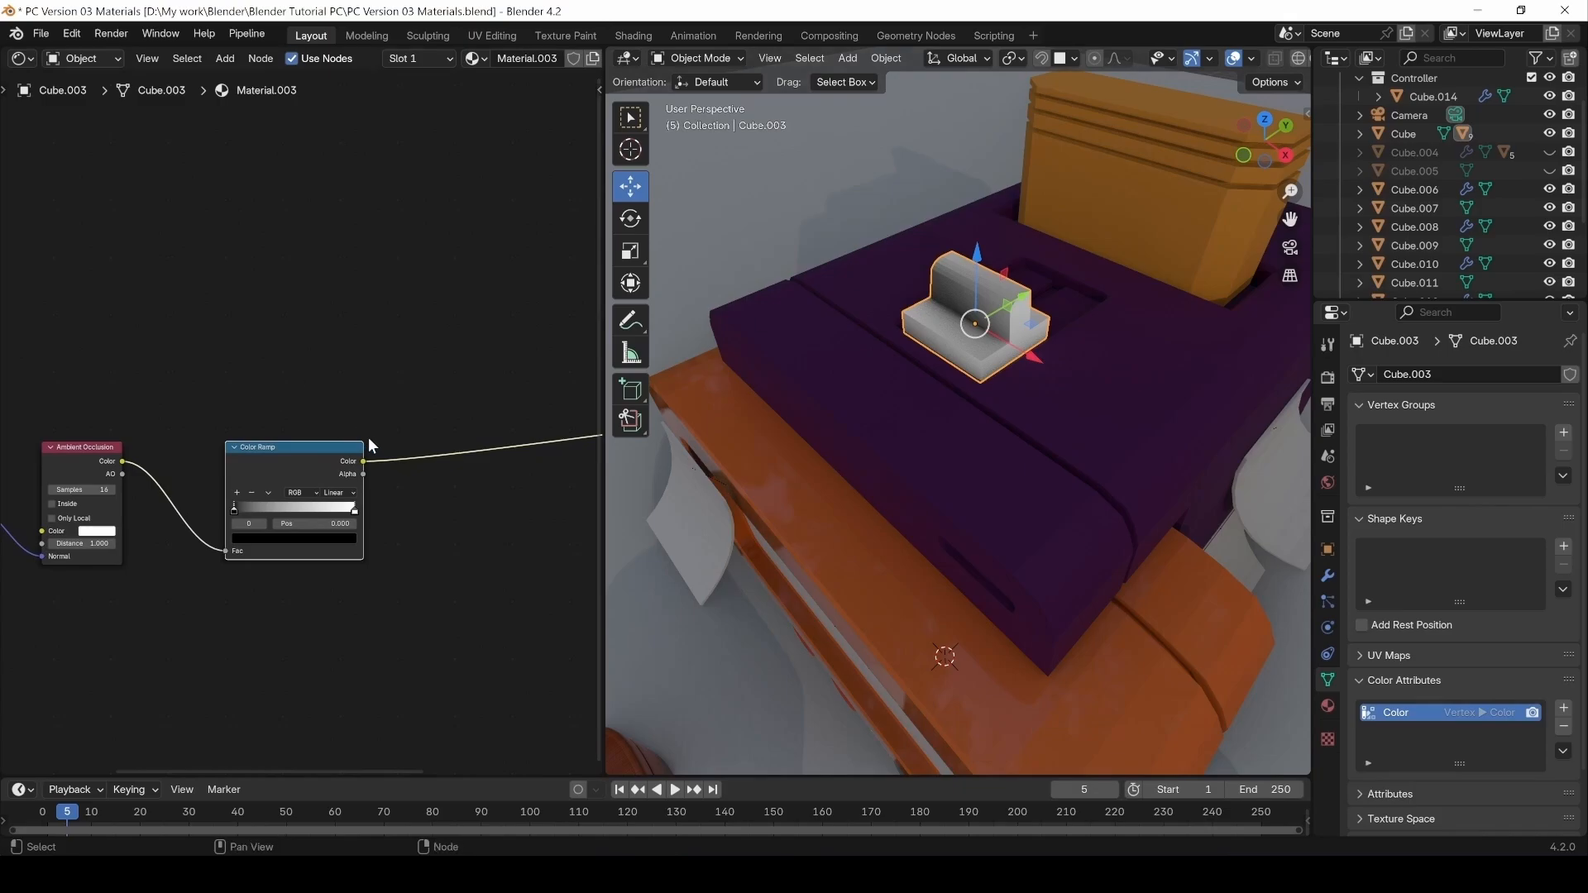
{"action": "key", "text": "shift+a"}
{"action": "left_click", "coordinate": [464, 545]}
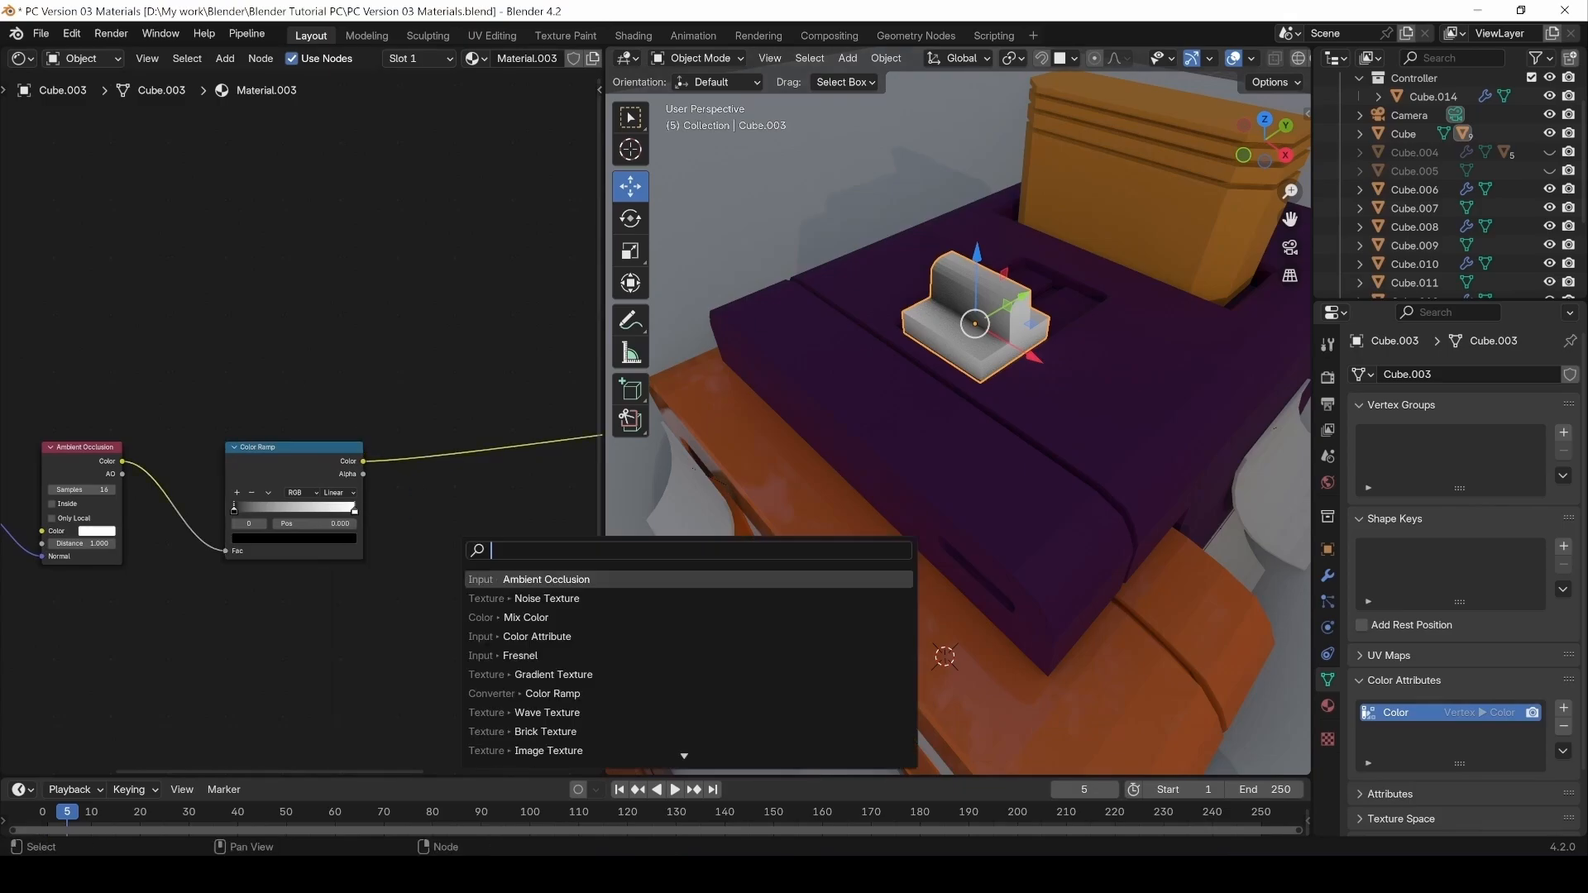
{"action": "type", "text": "mix"}
{"action": "left_click", "coordinate": [526, 598]}
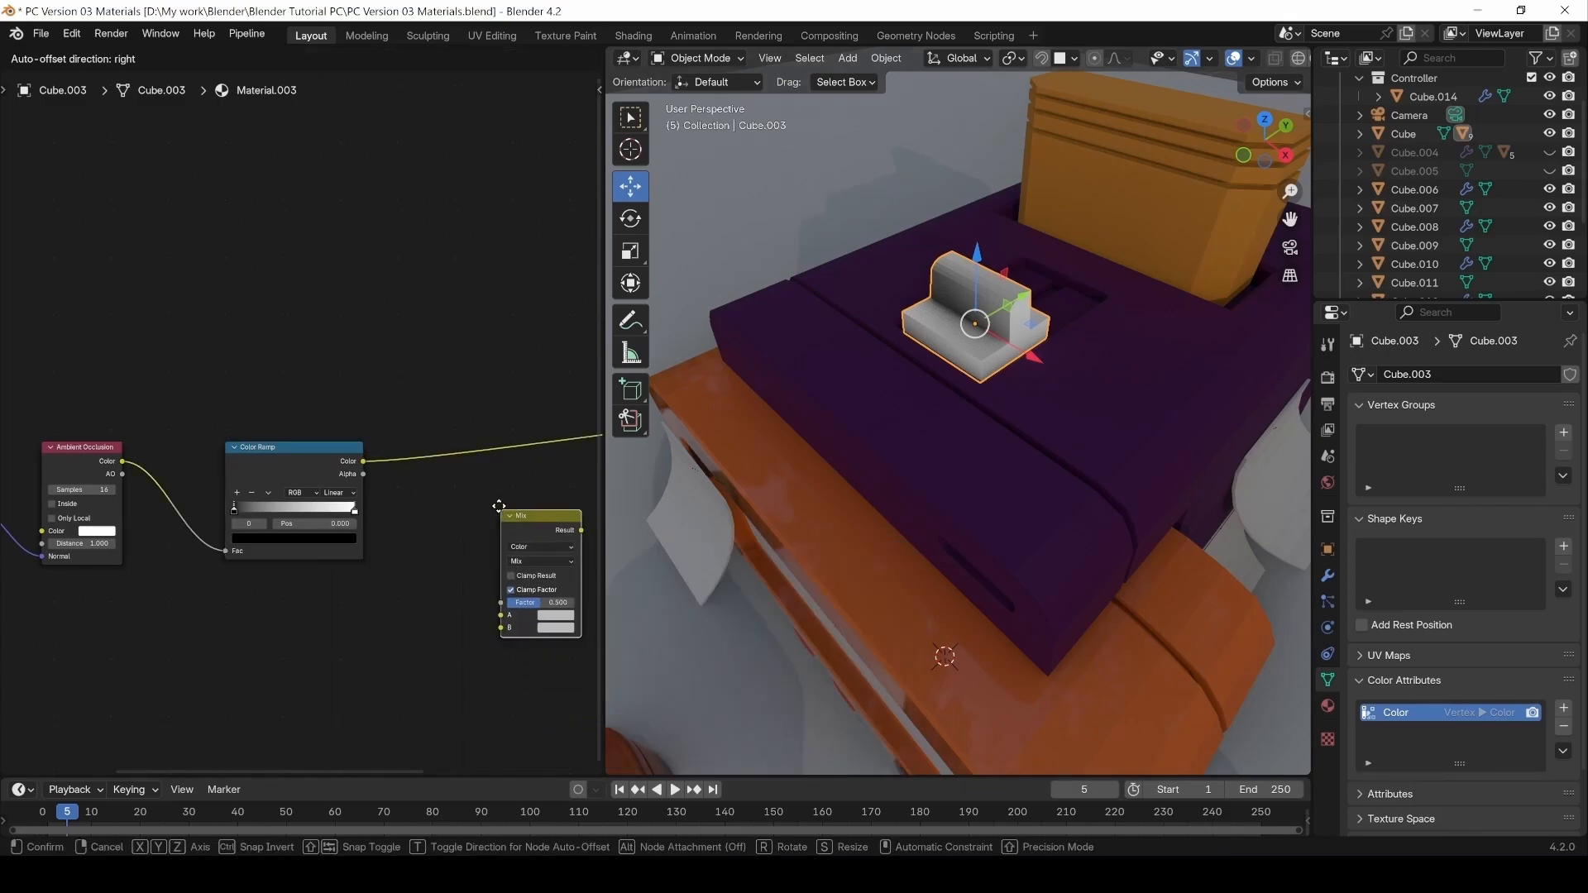
{"action": "left_click", "coordinate": [466, 501]}
{"action": "middle_click_drag", "start_coordinate": [418, 566], "coordinate": [313, 552]}
{"action": "middle_click_drag", "start_coordinate": [204, 566], "coordinate": [414, 534]}
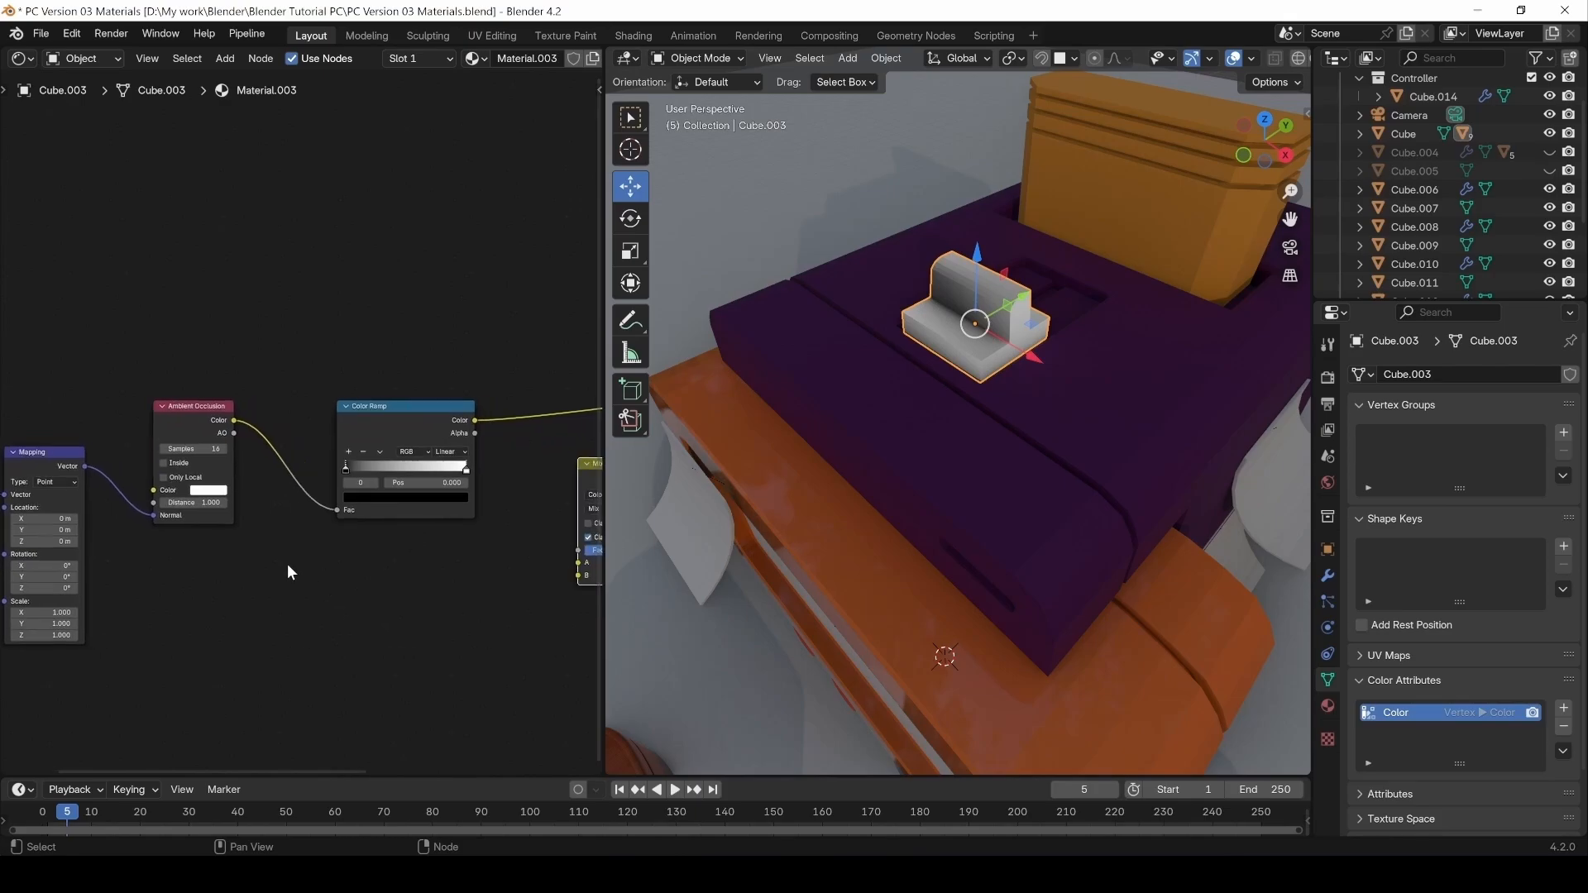
{"action": "middle_click_drag", "start_coordinate": [288, 567], "coordinate": [395, 559]}
{"action": "middle_click_drag", "start_coordinate": [286, 600], "coordinate": [356, 597]}
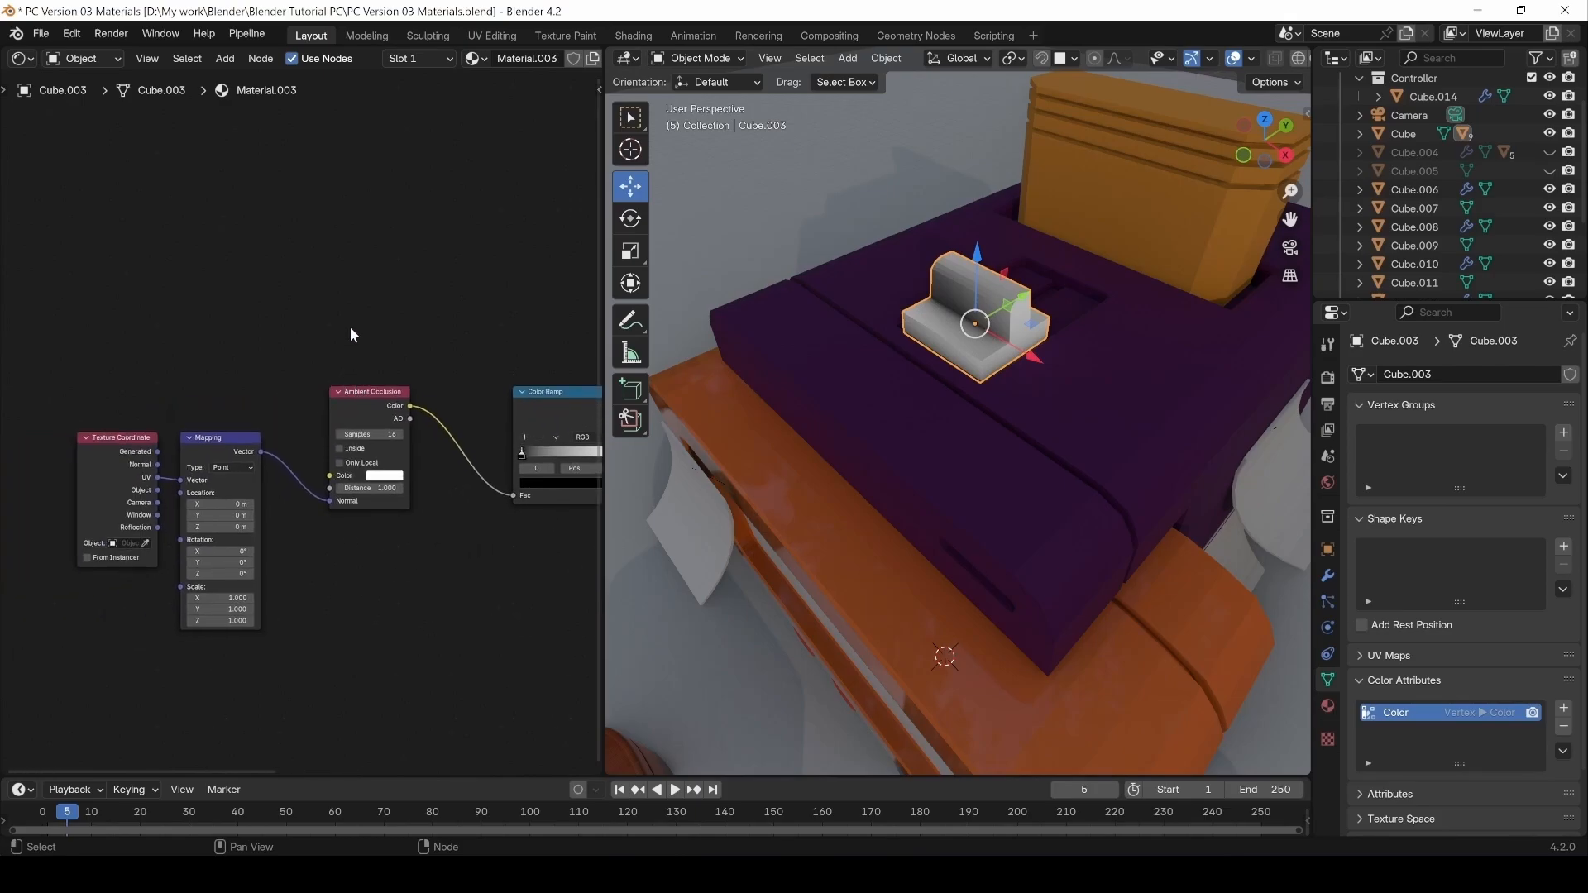
{"action": "left_click_drag", "start_coordinate": [352, 335], "coordinate": [407, 639]}
{"action": "left_click_drag", "start_coordinate": [265, 284], "coordinate": [407, 582]}
{"action": "left_click_drag", "start_coordinate": [83, 366], "coordinate": [264, 675]}
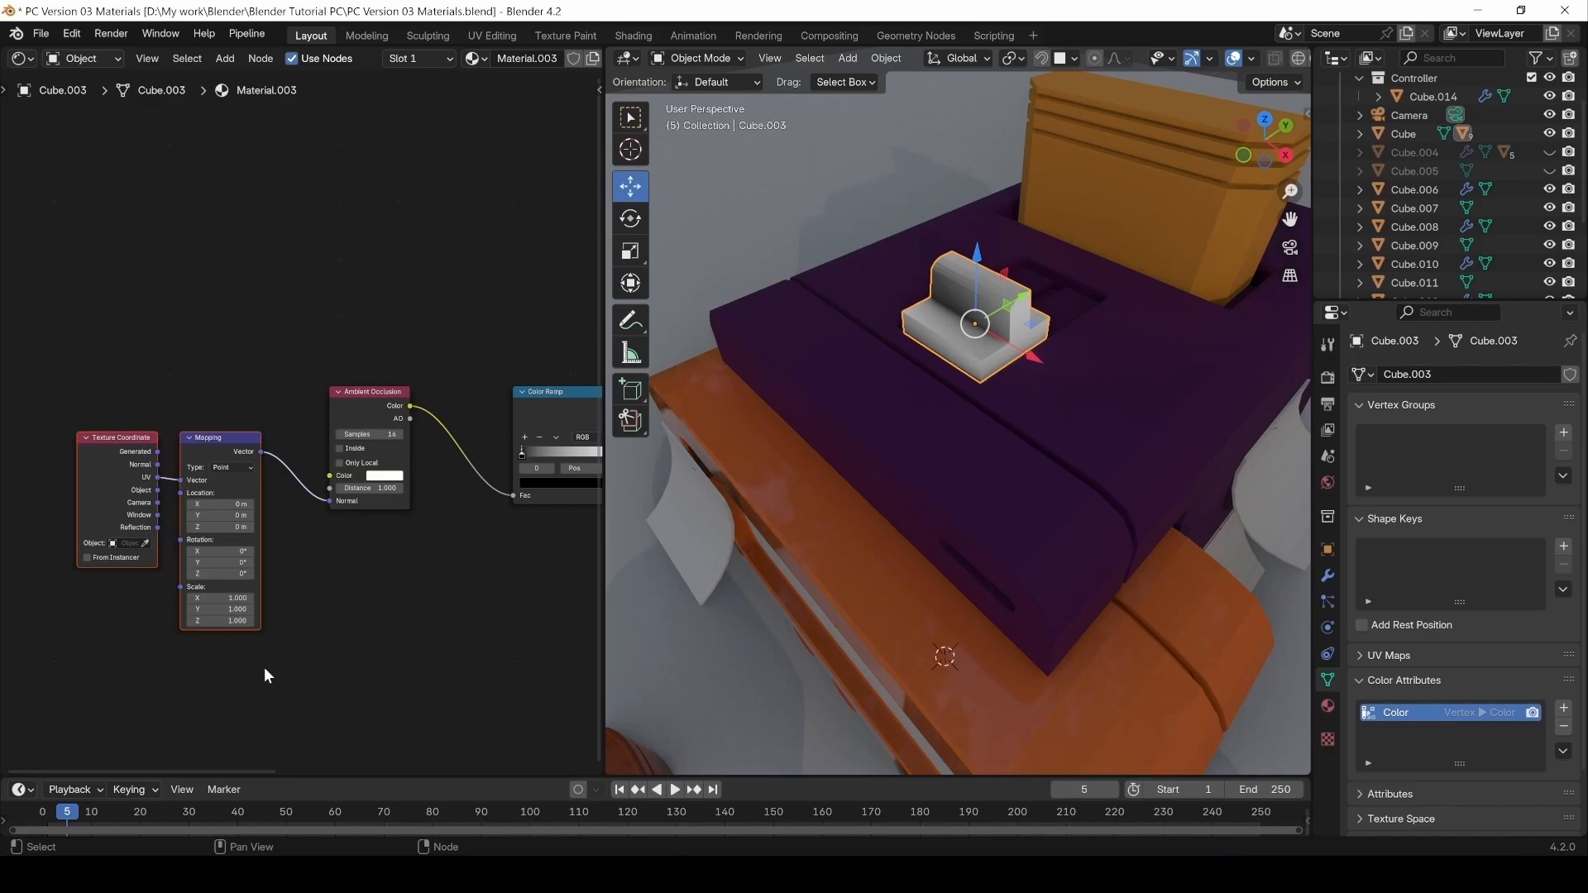
{"action": "left_click", "coordinate": [101, 432]}
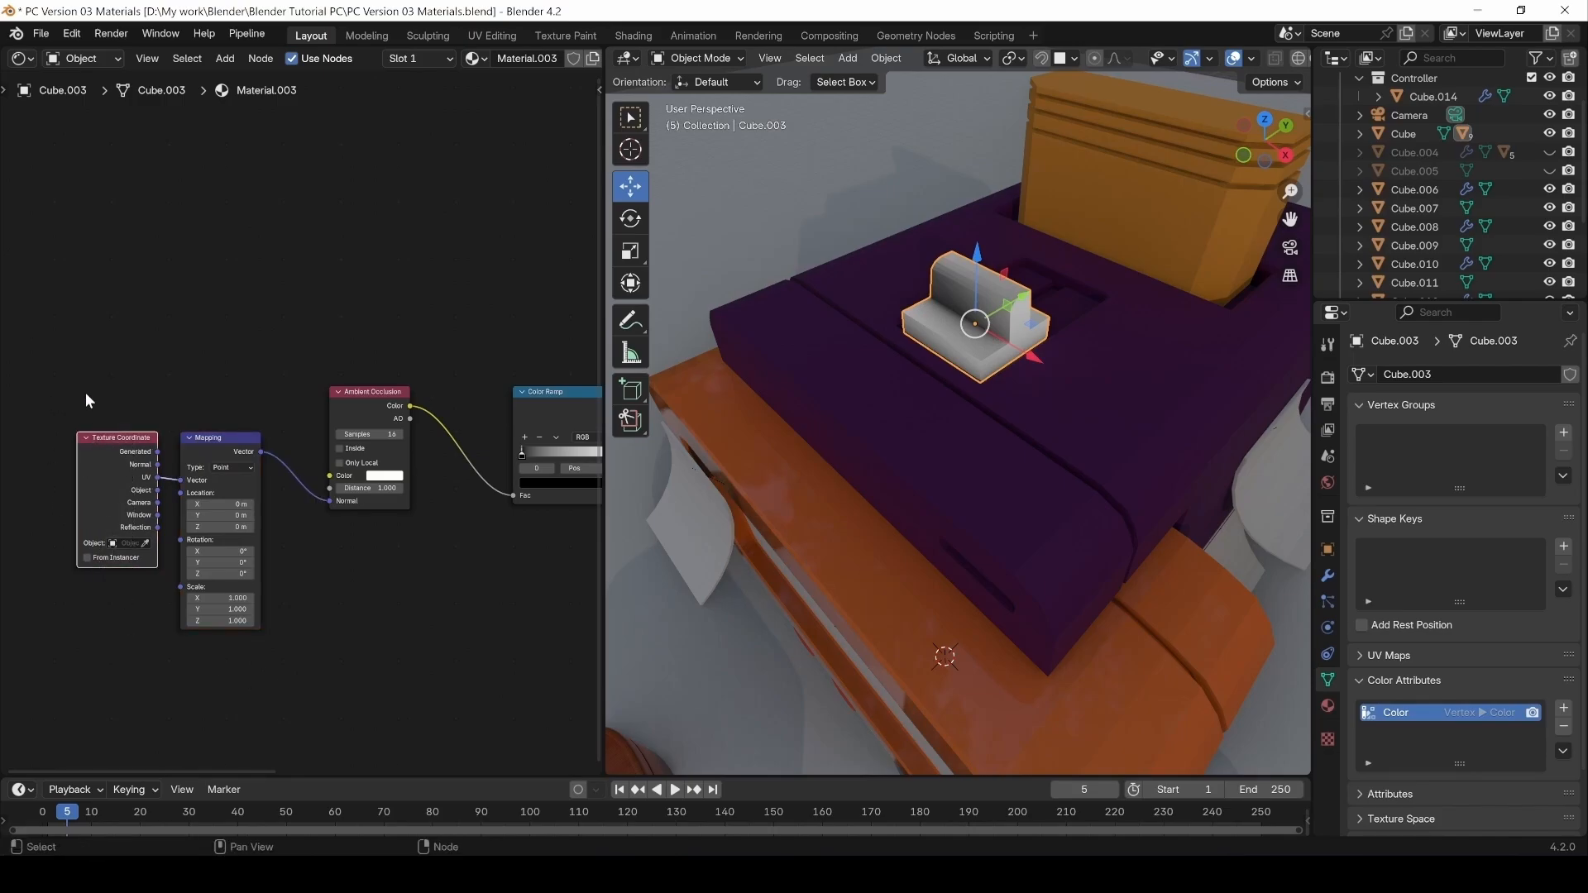
{"action": "left_click_drag", "start_coordinate": [80, 368], "coordinate": [125, 586]}
{"action": "left_click_drag", "start_coordinate": [181, 351], "coordinate": [257, 633]}
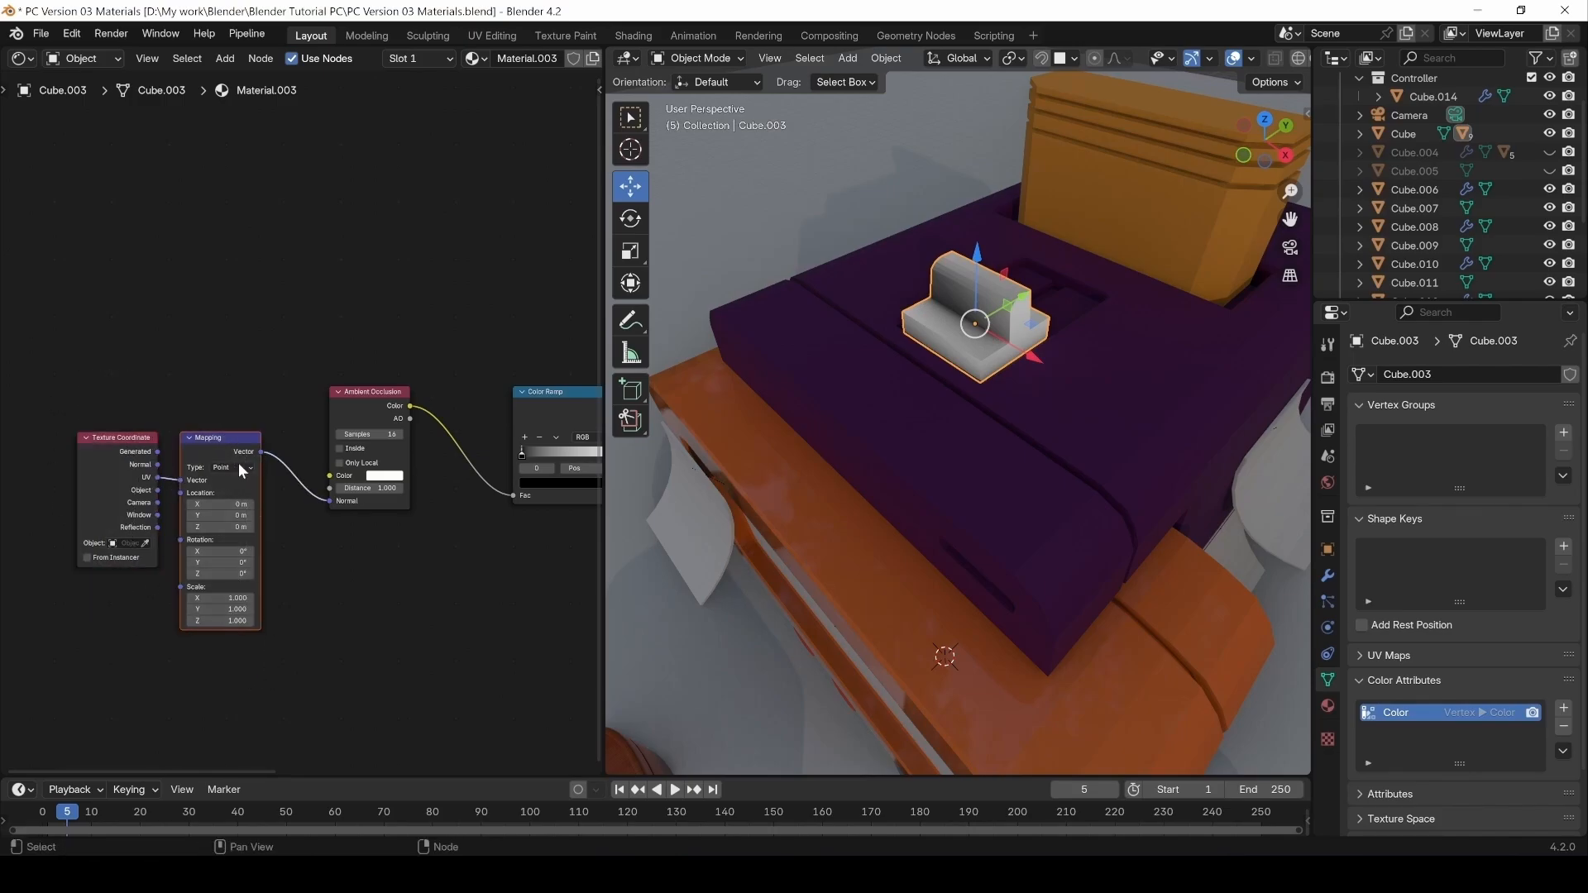
{"action": "left_click", "coordinate": [359, 395]}
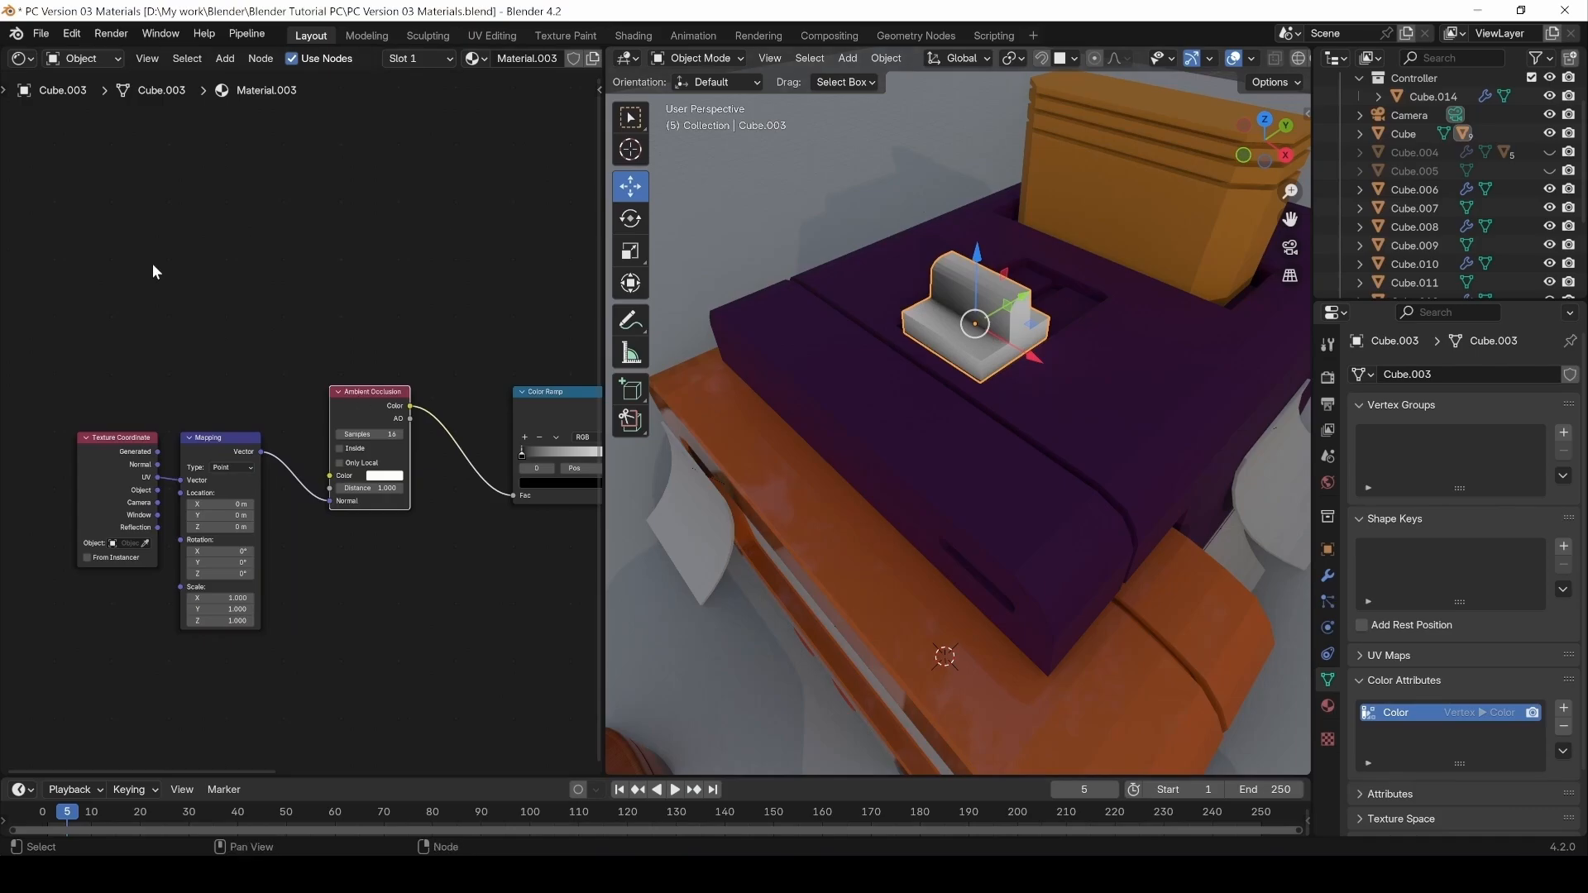
{"action": "left_click_drag", "start_coordinate": [99, 349], "coordinate": [224, 584]}
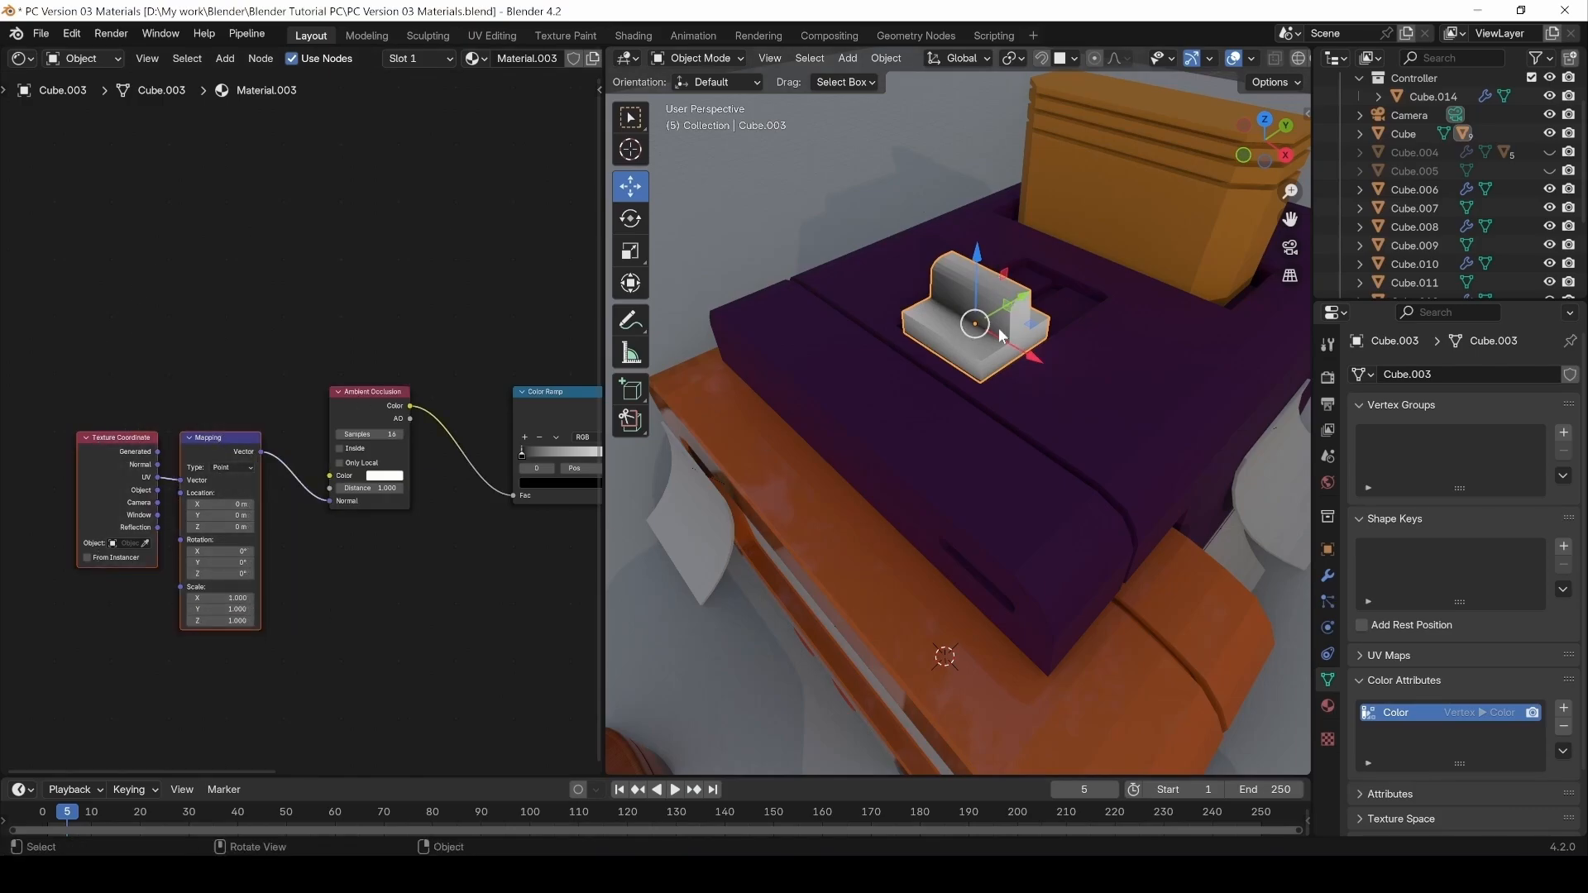
{"action": "middle_click_drag", "start_coordinate": [494, 463], "coordinate": [347, 470]}
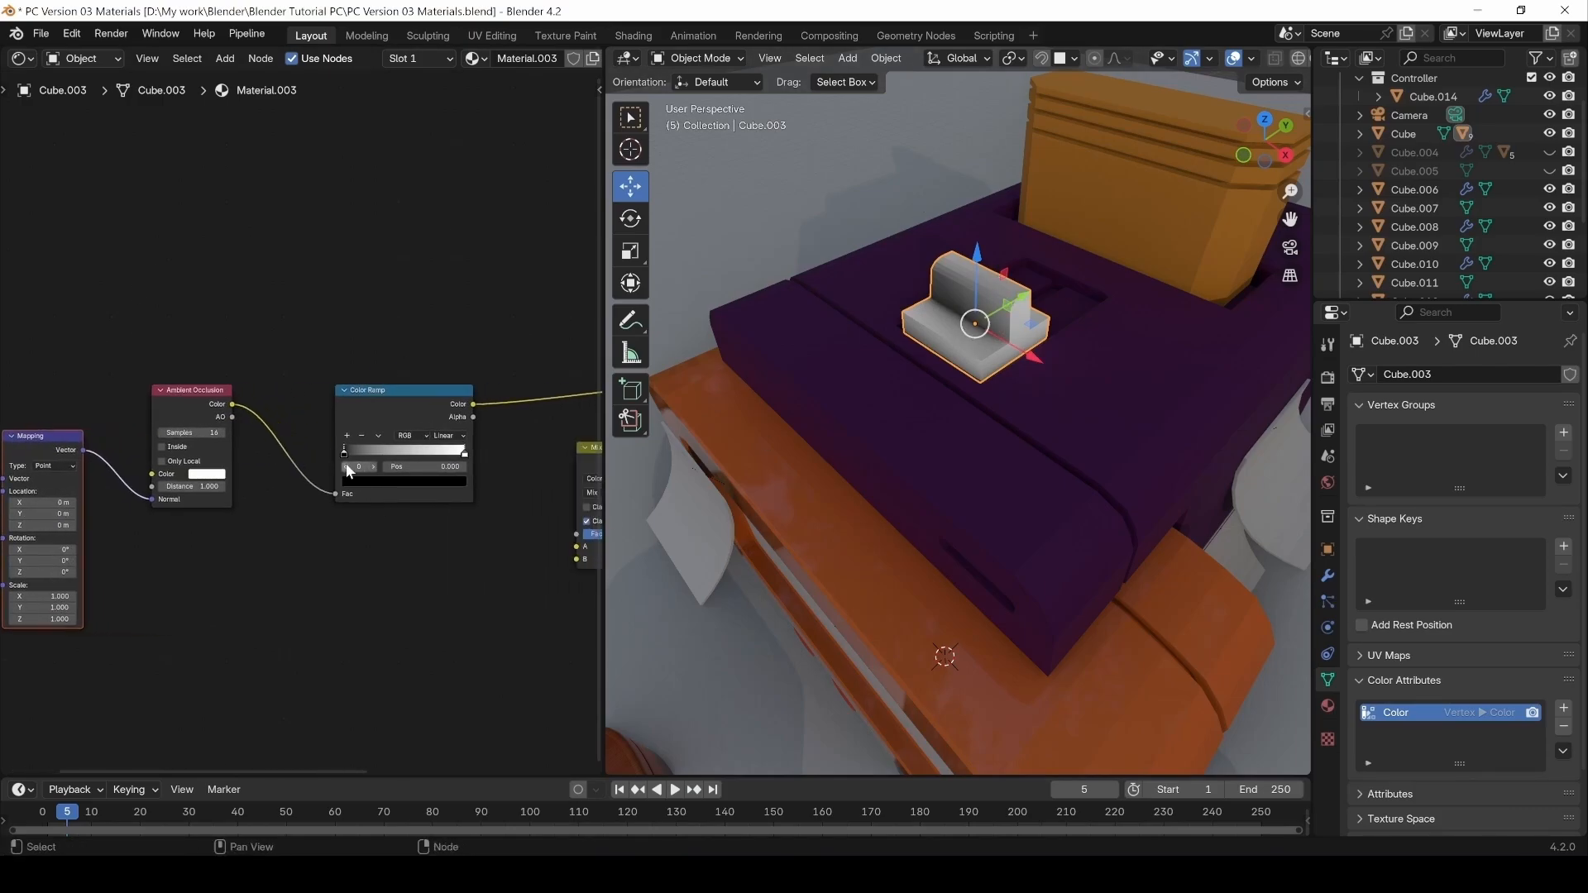
{"action": "left_click", "coordinate": [346, 455]}
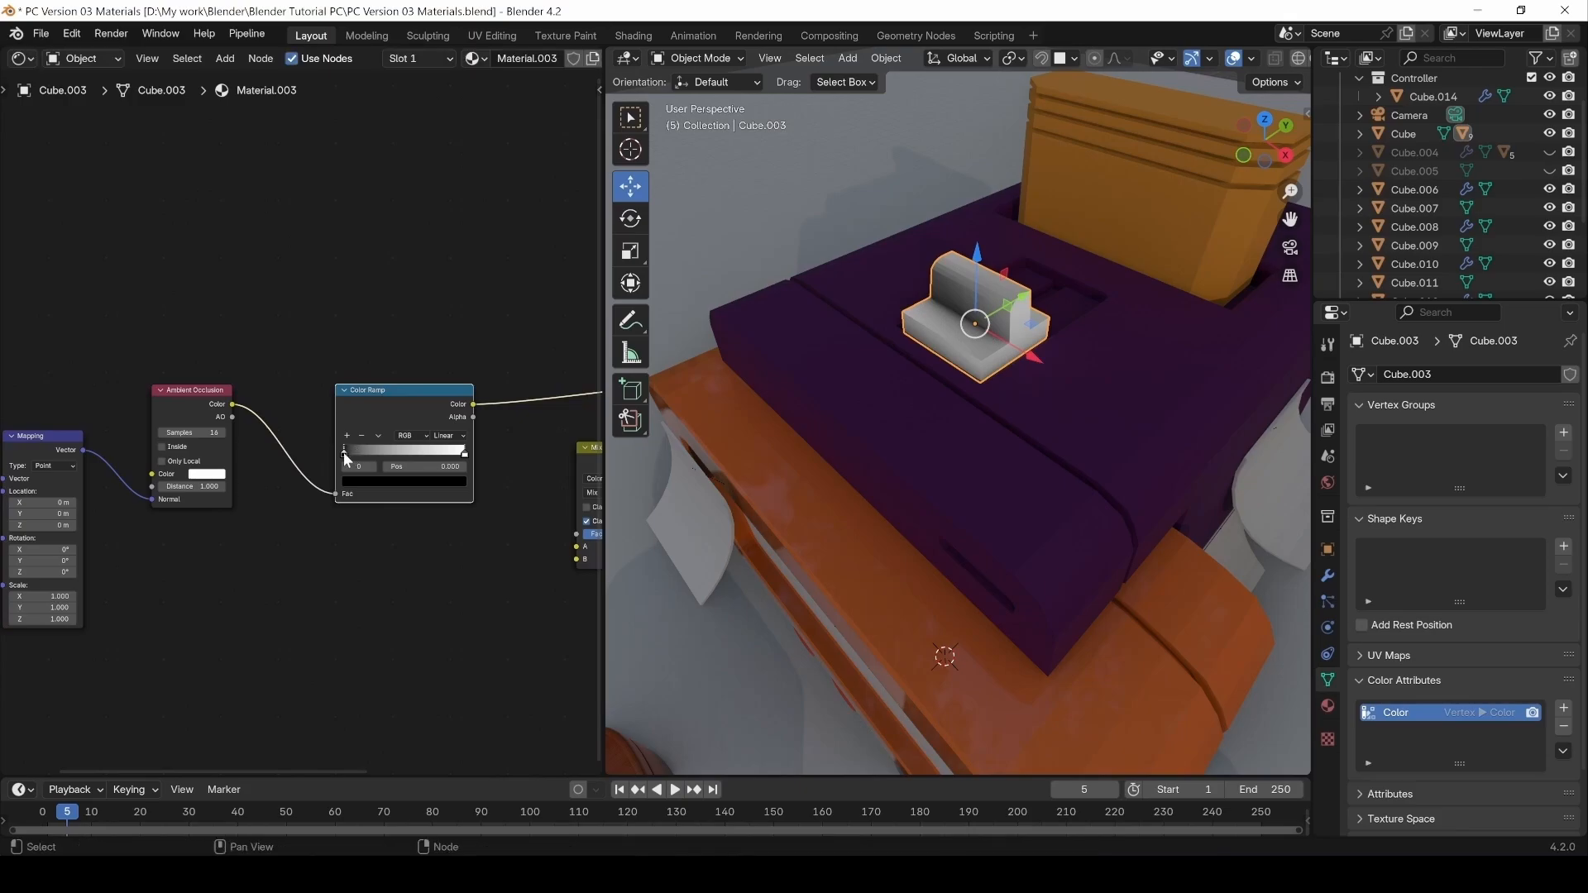
{"action": "mouse_move", "coordinate": [344, 451]}
{"action": "left_mouse_down"}
{"action": "mouse_move", "coordinate": [393, 451]}
{"action": "mouse_move", "coordinate": [328, 452]}
{"action": "left_mouse_up"}
Link the Color Ramp's Color output to the Mix node's Factor and preview the Mix Result on the lever.
{"action": "middle_click_drag", "start_coordinate": [327, 452], "coordinate": [116, 507]}
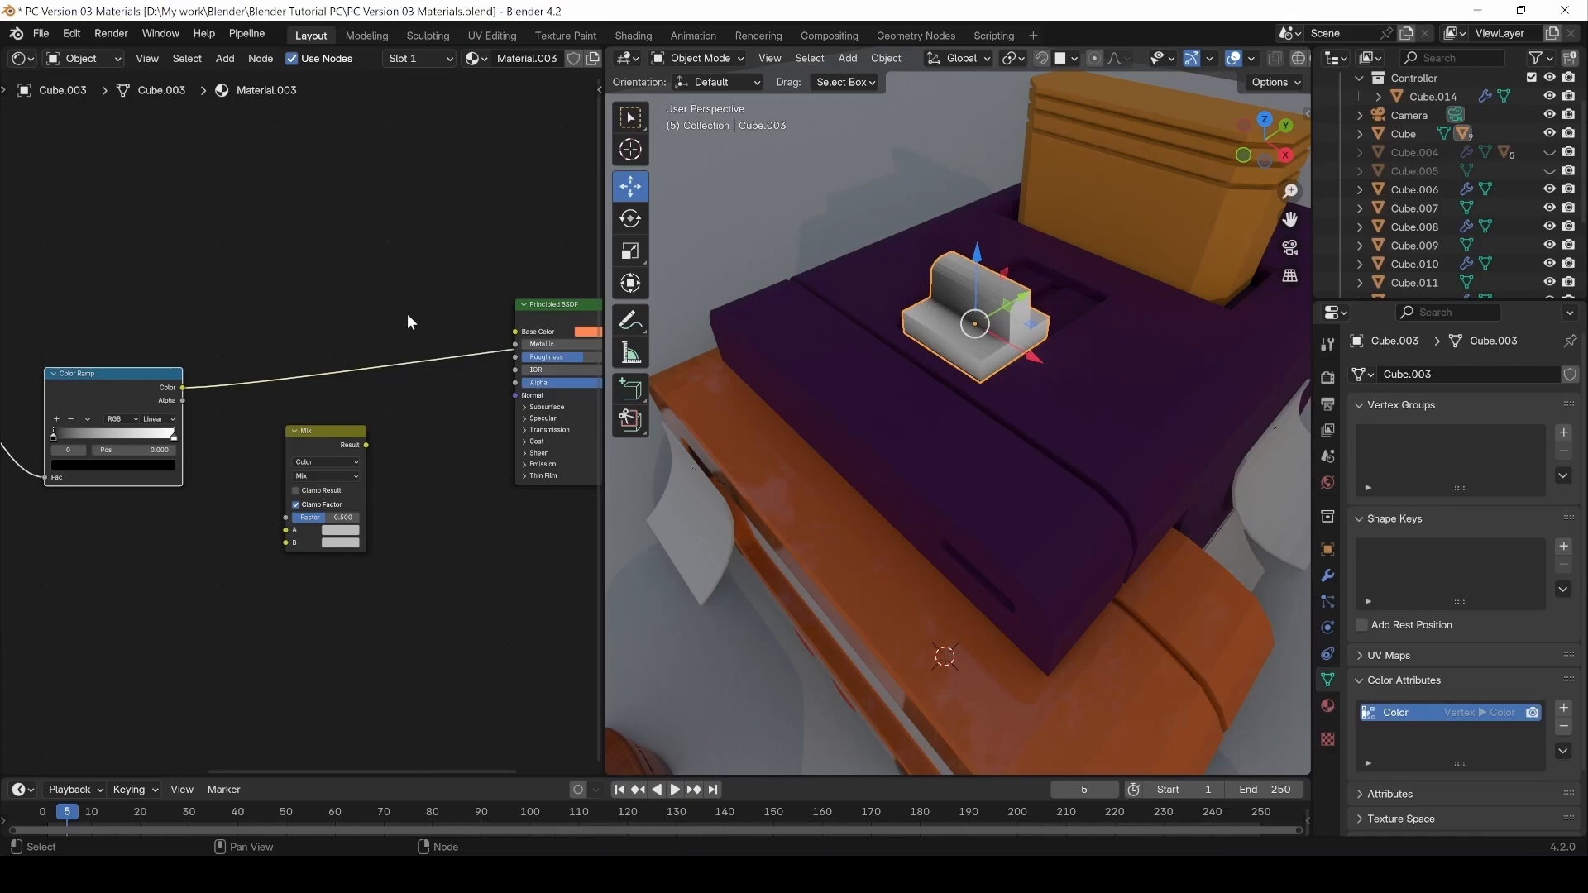
{"action": "left_click_drag", "start_coordinate": [319, 452], "coordinate": [341, 428]}
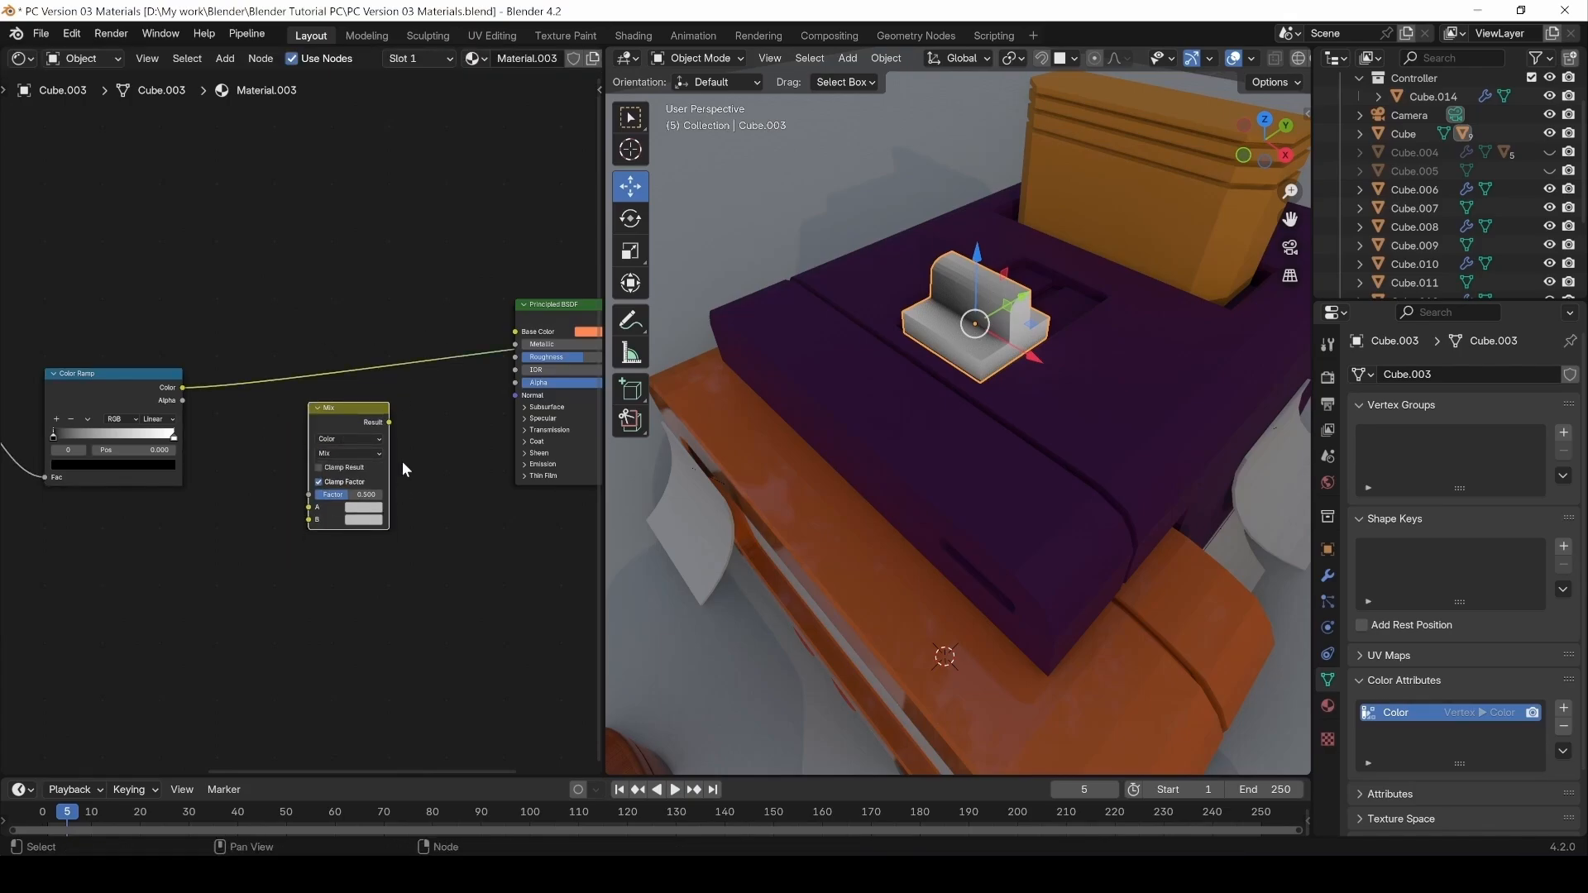
{"action": "scroll", "coordinate": [414, 418], "scroll_direction": "up", "scroll_amount": 1}
{"action": "middle_click_drag", "start_coordinate": [416, 418], "coordinate": [393, 417]}
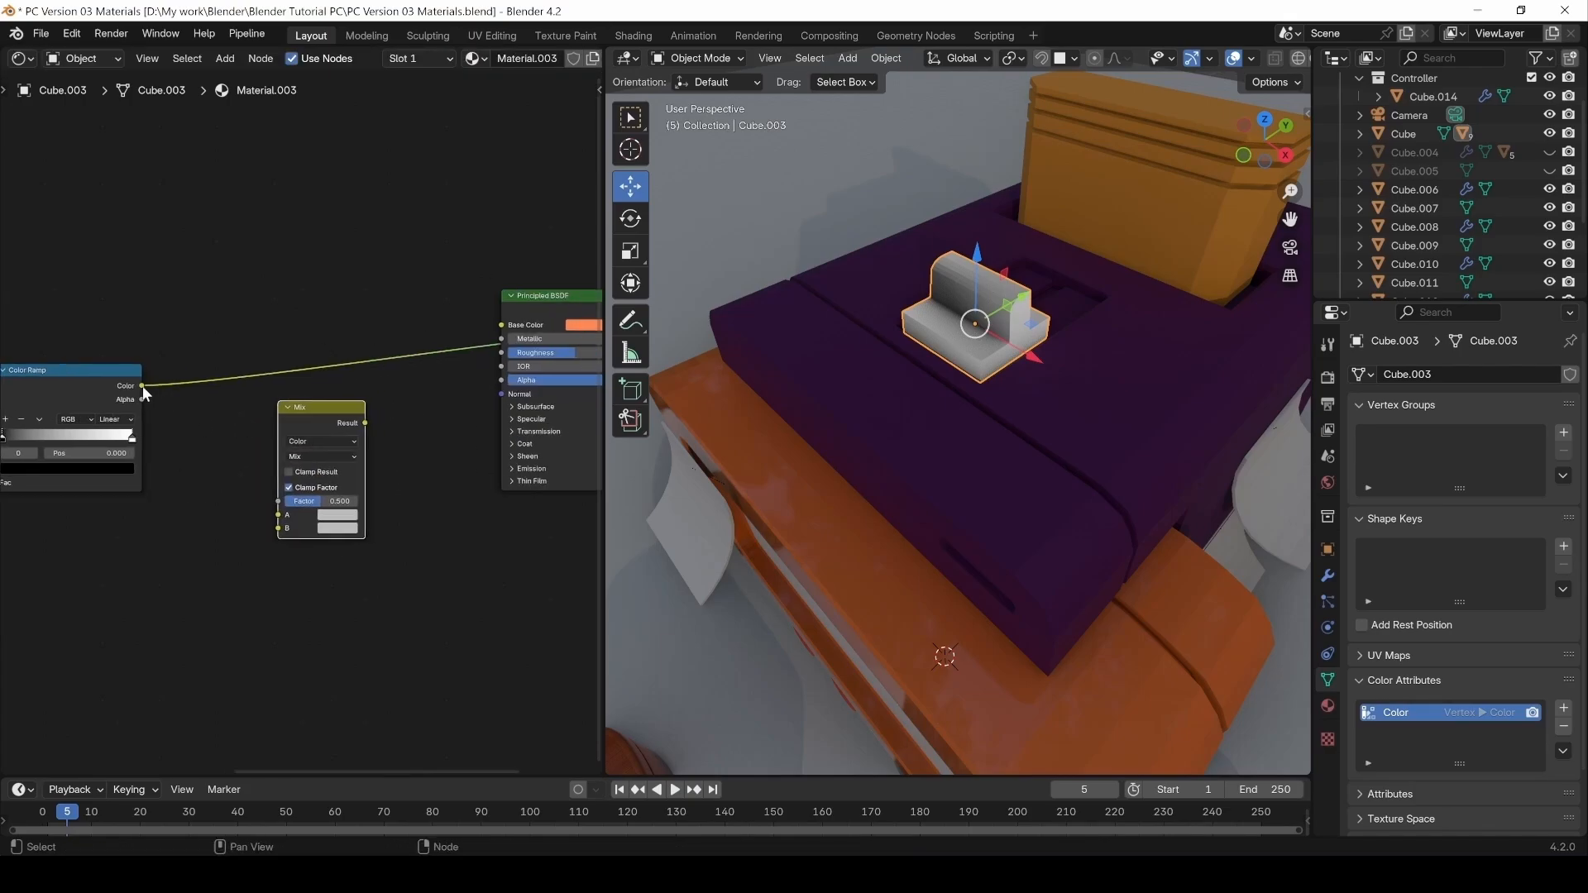
{"action": "left_click_drag", "start_coordinate": [142, 385], "coordinate": [279, 501]}
{"action": "middle_click_drag", "start_coordinate": [129, 407], "coordinate": [261, 408]}
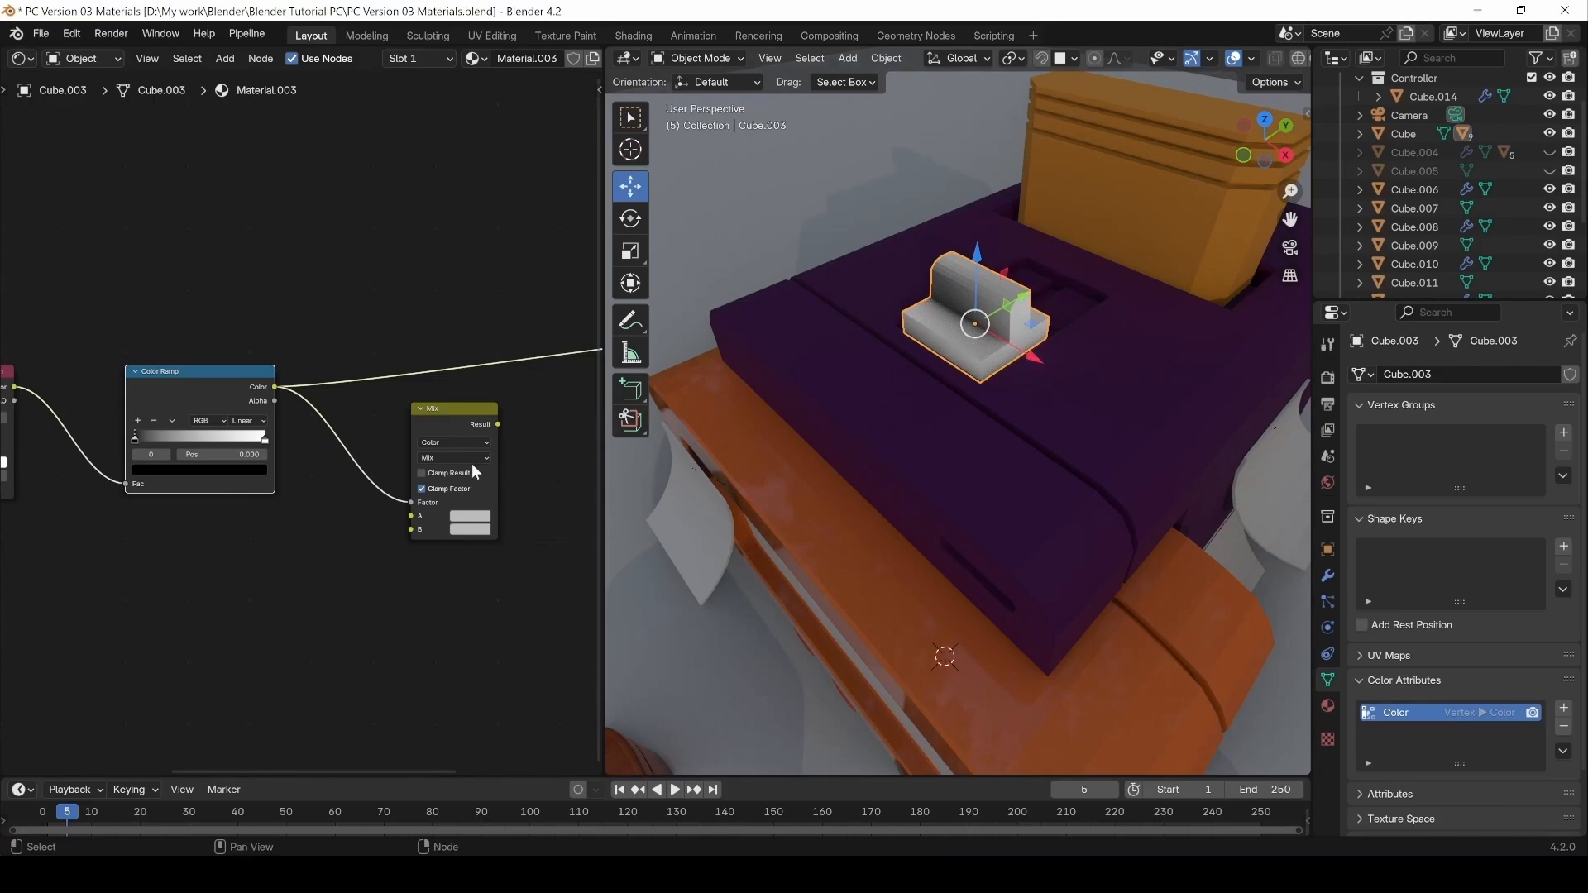
{"action": "left_click", "coordinate": [460, 415], "text": "ctrl+shift"}
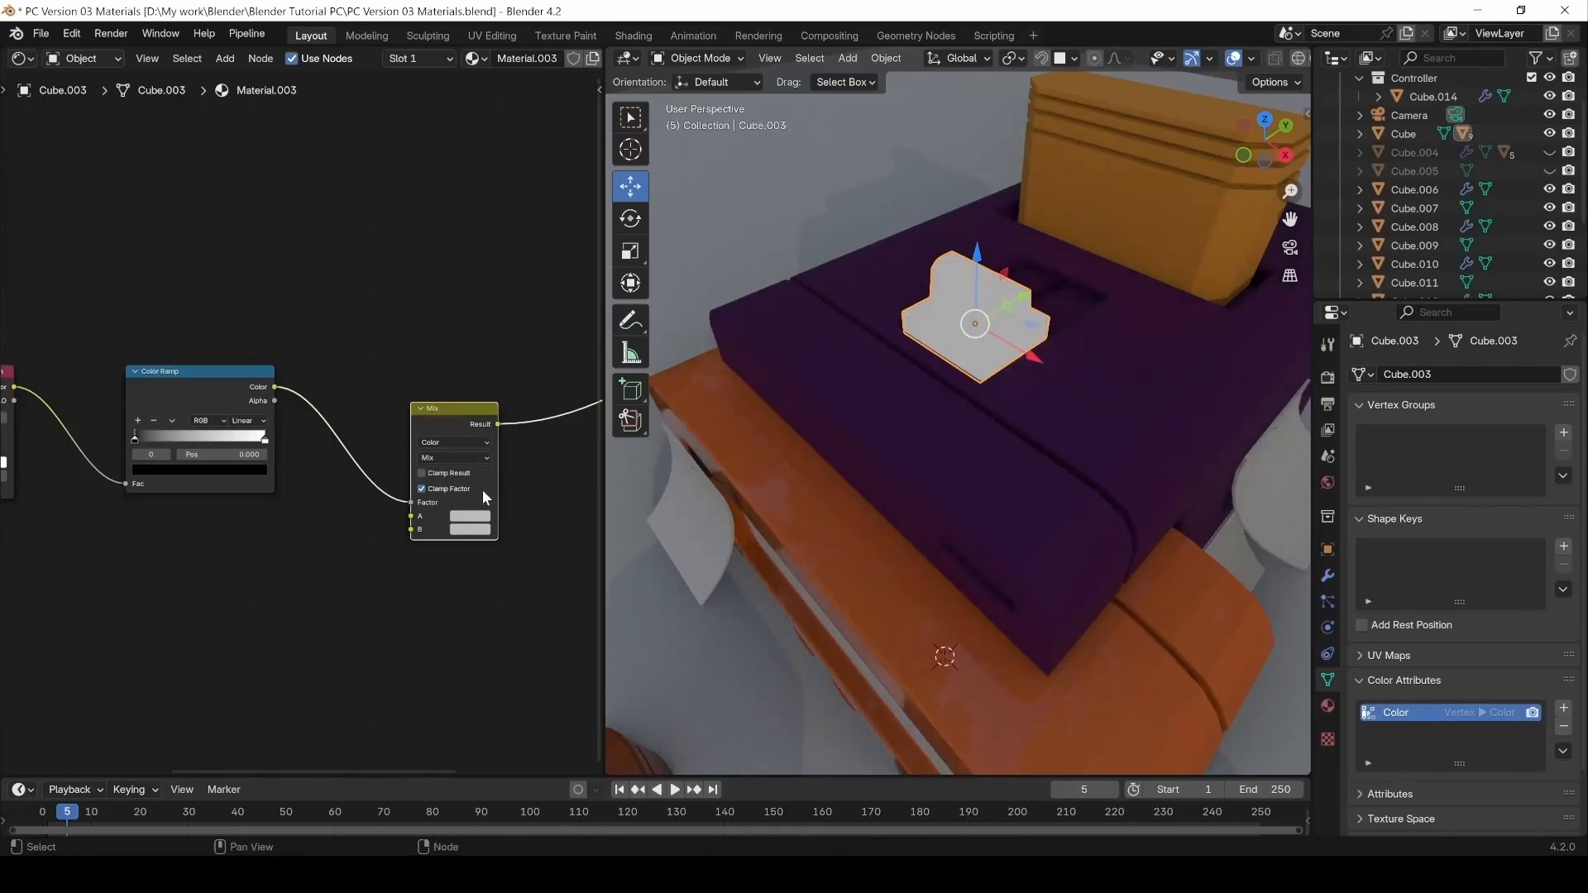
Set the Mix node's color A to dark purple and color B to orange.
{"action": "middle_click_drag", "start_coordinate": [405, 493], "coordinate": [351, 490]}
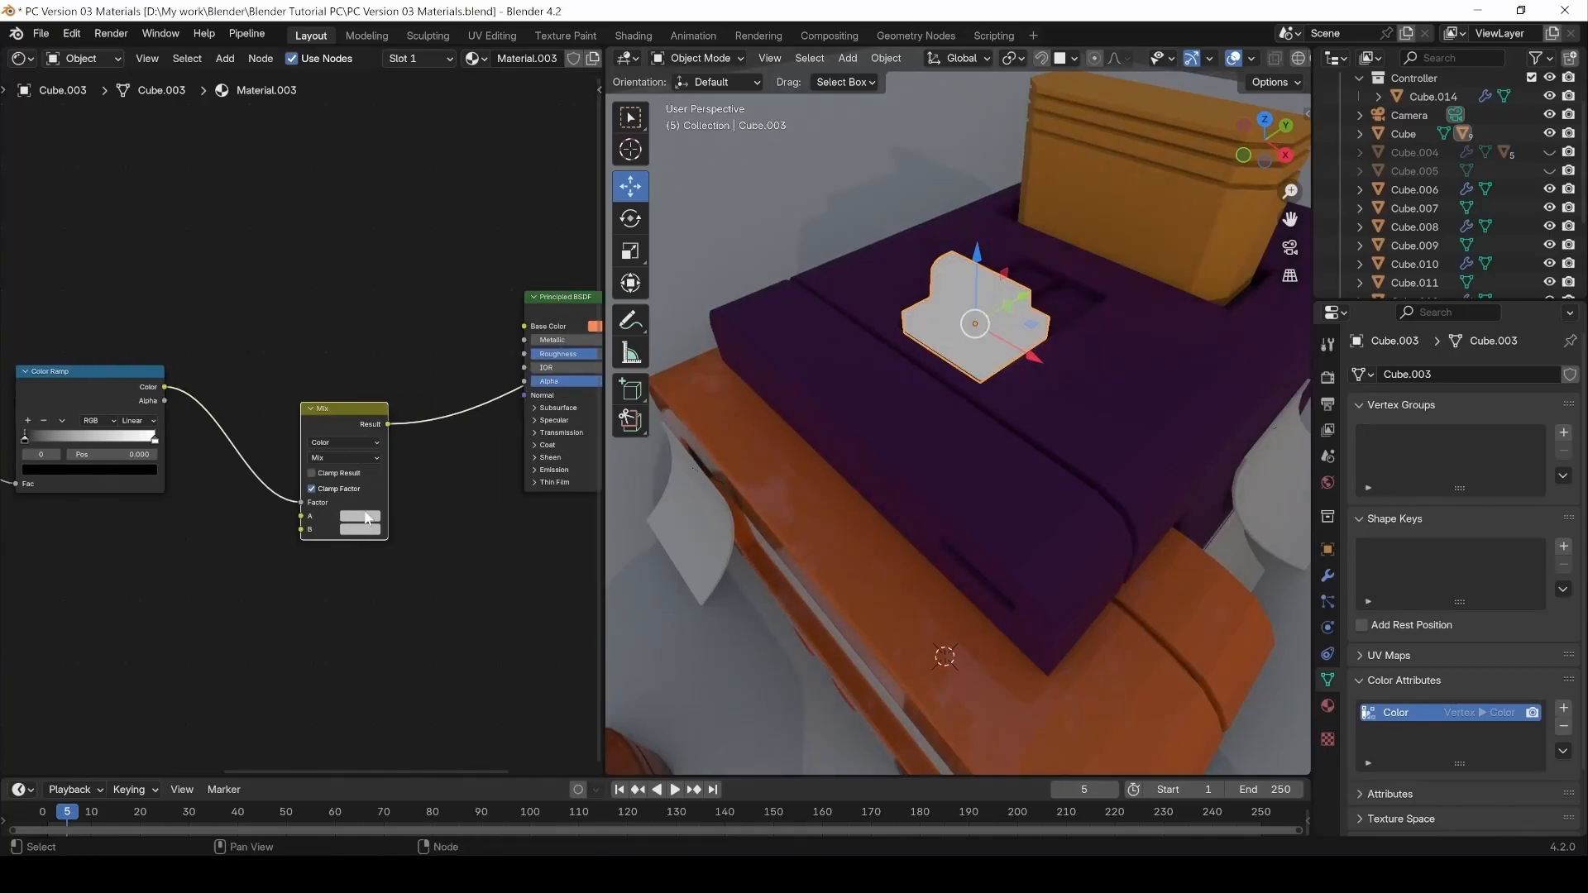
{"action": "left_click", "coordinate": [367, 518]}
{"action": "left_click", "coordinate": [398, 393]}
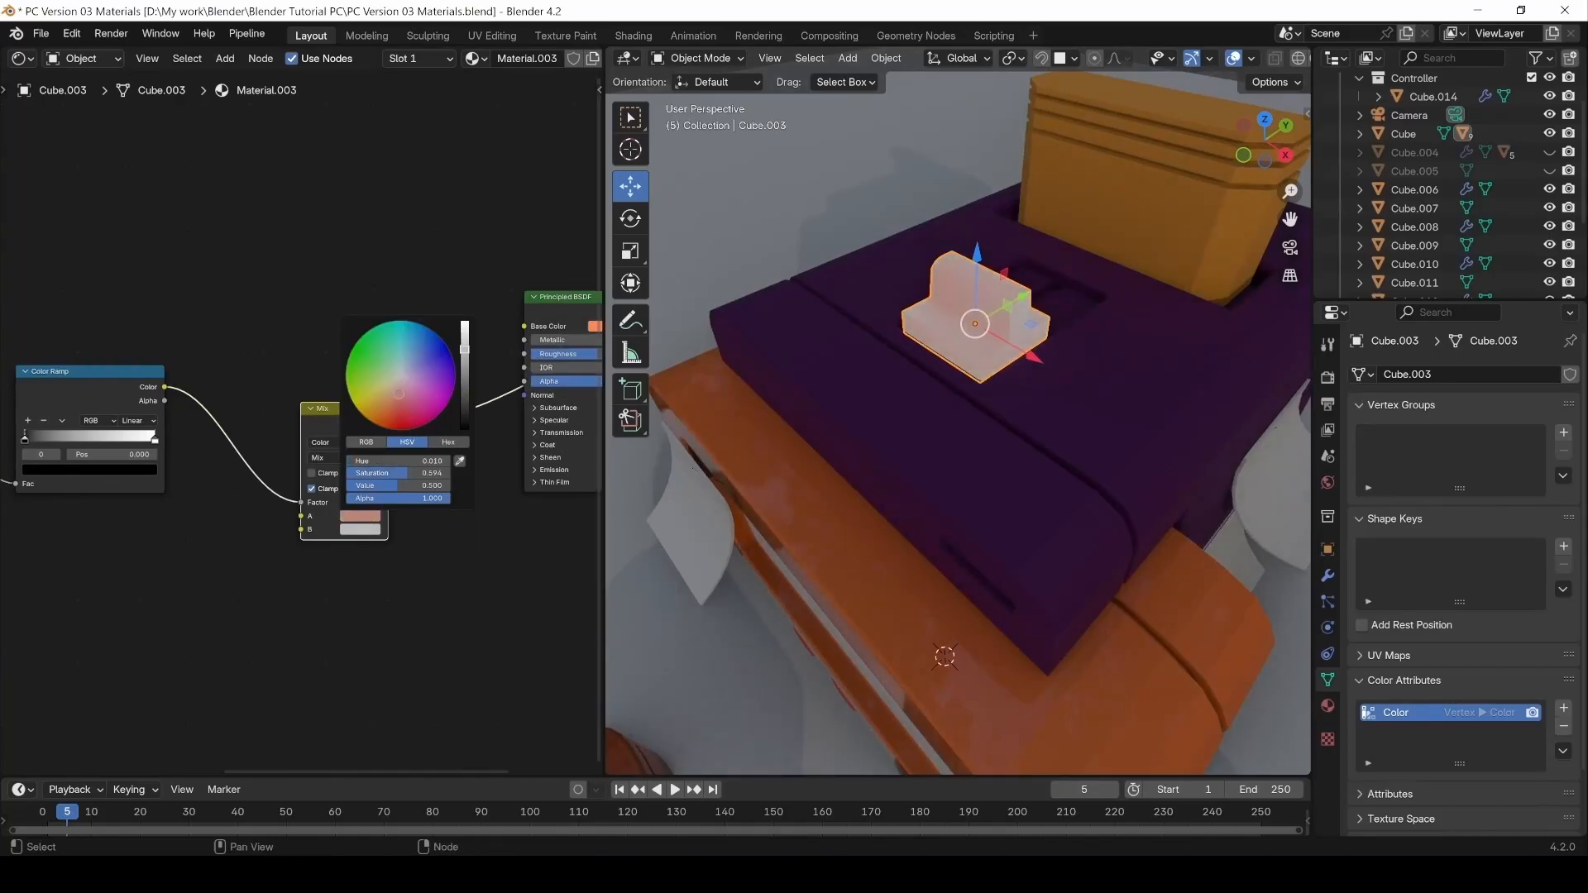
{"action": "mouse_move", "coordinate": [399, 393]}
{"action": "left_mouse_down"}
{"action": "mouse_move", "coordinate": [444, 355]}
{"action": "mouse_move", "coordinate": [464, 418]}
{"action": "mouse_move", "coordinate": [465, 389]}
{"action": "mouse_move", "coordinate": [365, 431]}
{"action": "left_mouse_up"}
{"action": "left_click", "coordinate": [362, 539]}
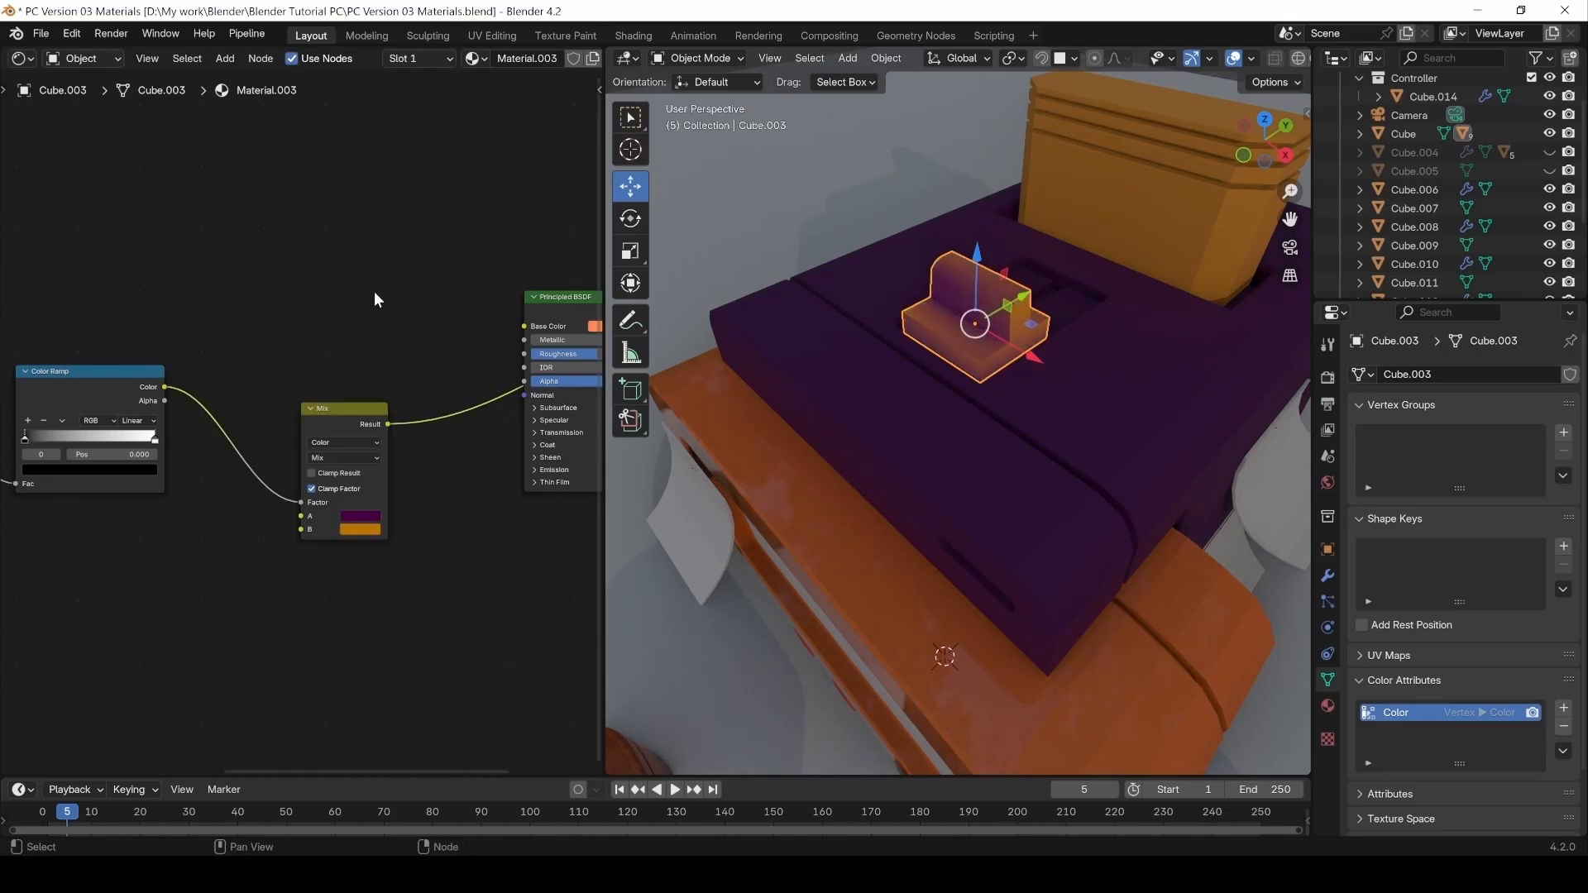
Flip the Color Ramp so it runs from white to black, and preview its Color on the lever.
{"action": "middle_click_drag", "start_coordinate": [133, 532], "coordinate": [226, 515]}
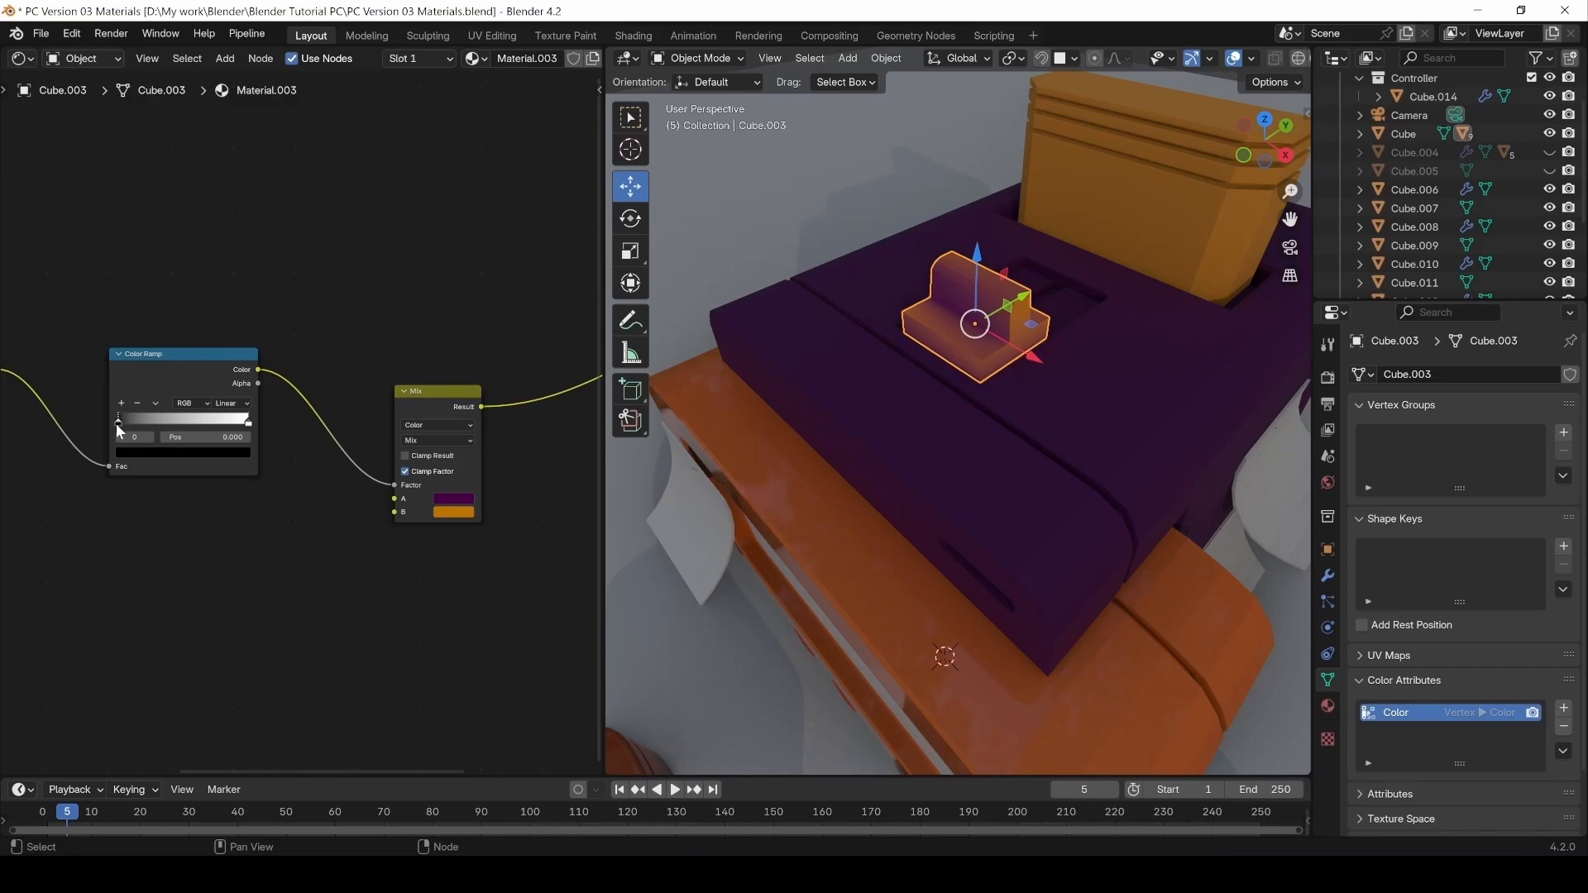
{"action": "mouse_move", "coordinate": [118, 422]}
{"action": "left_mouse_down"}
{"action": "mouse_move", "coordinate": [260, 420]}
{"action": "mouse_move", "coordinate": [117, 422]}
{"action": "left_mouse_up"}
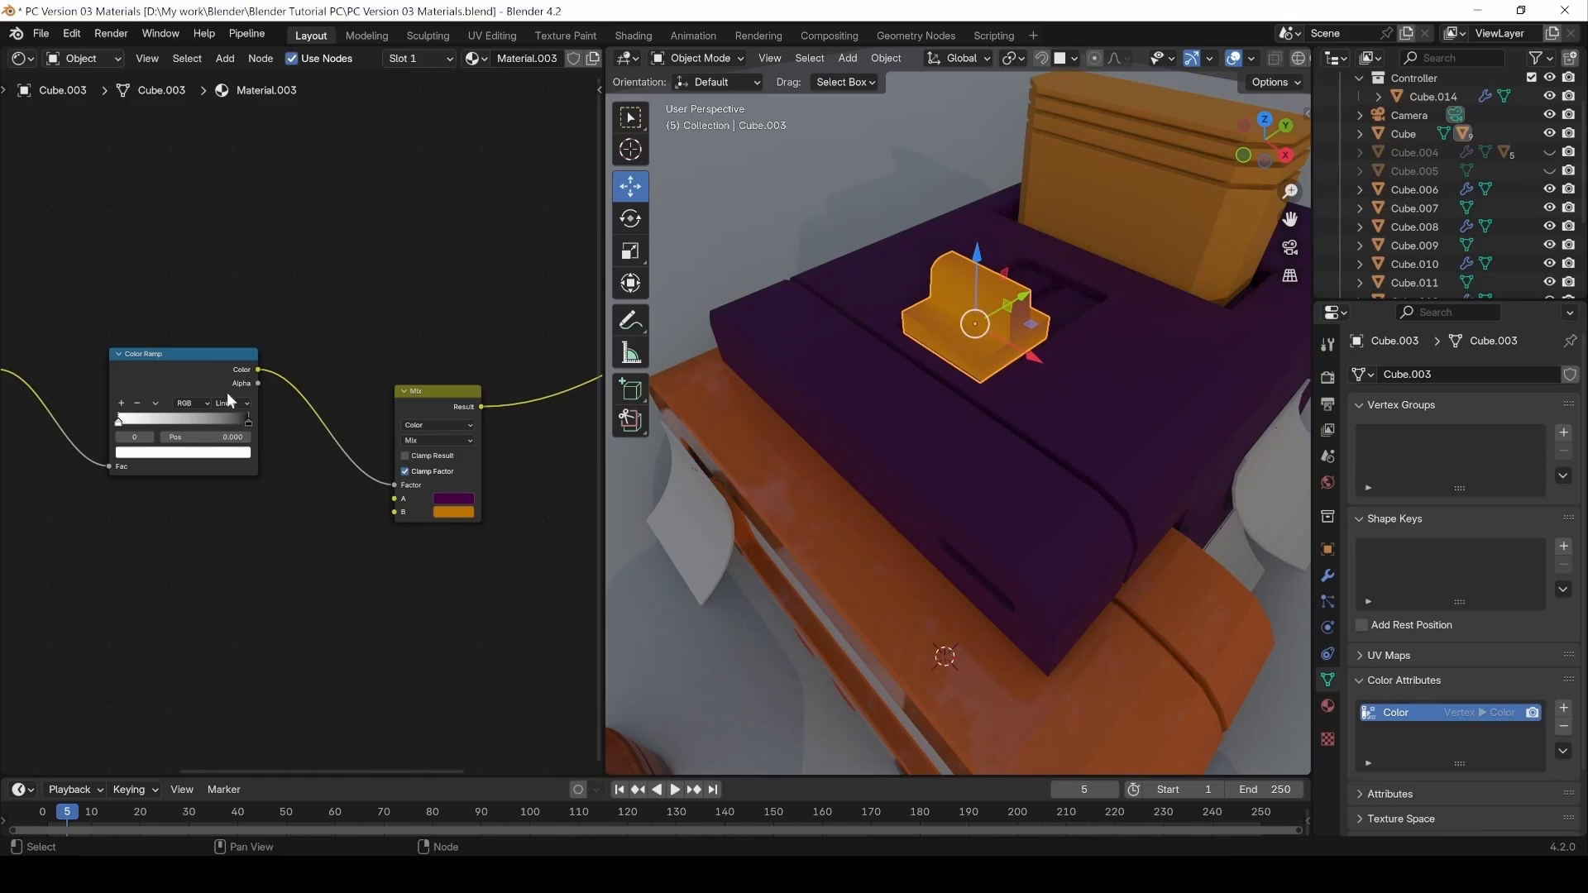
{"action": "left_click", "coordinate": [200, 368], "text": "ctrl+shift"}
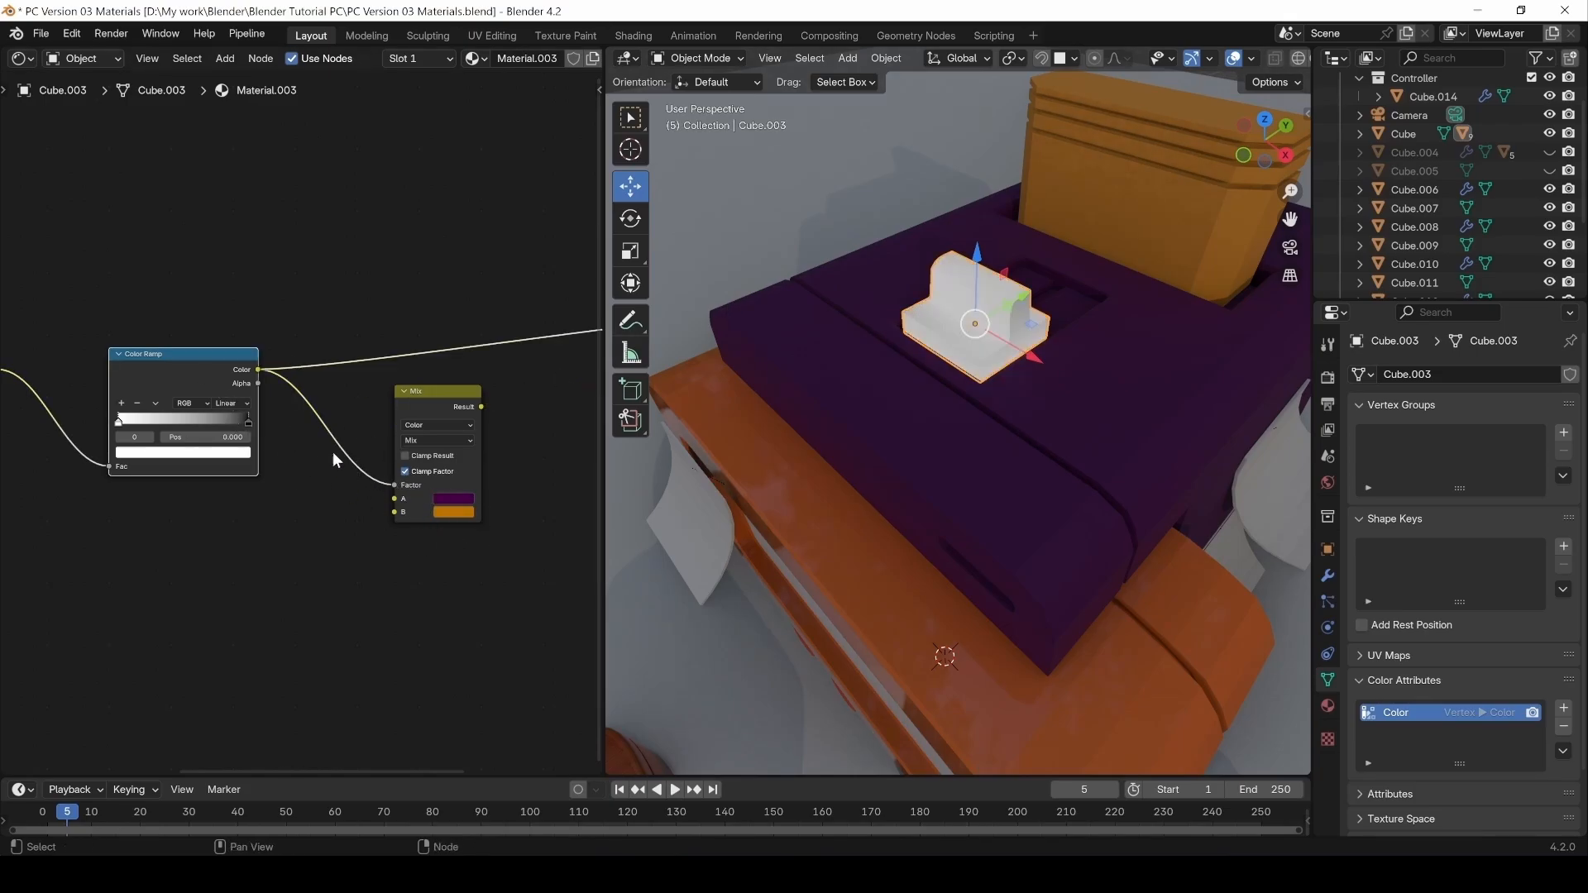
Give the Mix node's color B the dark purple, set color A to bright red-orange, and preview the Mix Result.
{"action": "left_click", "coordinate": [448, 502]}
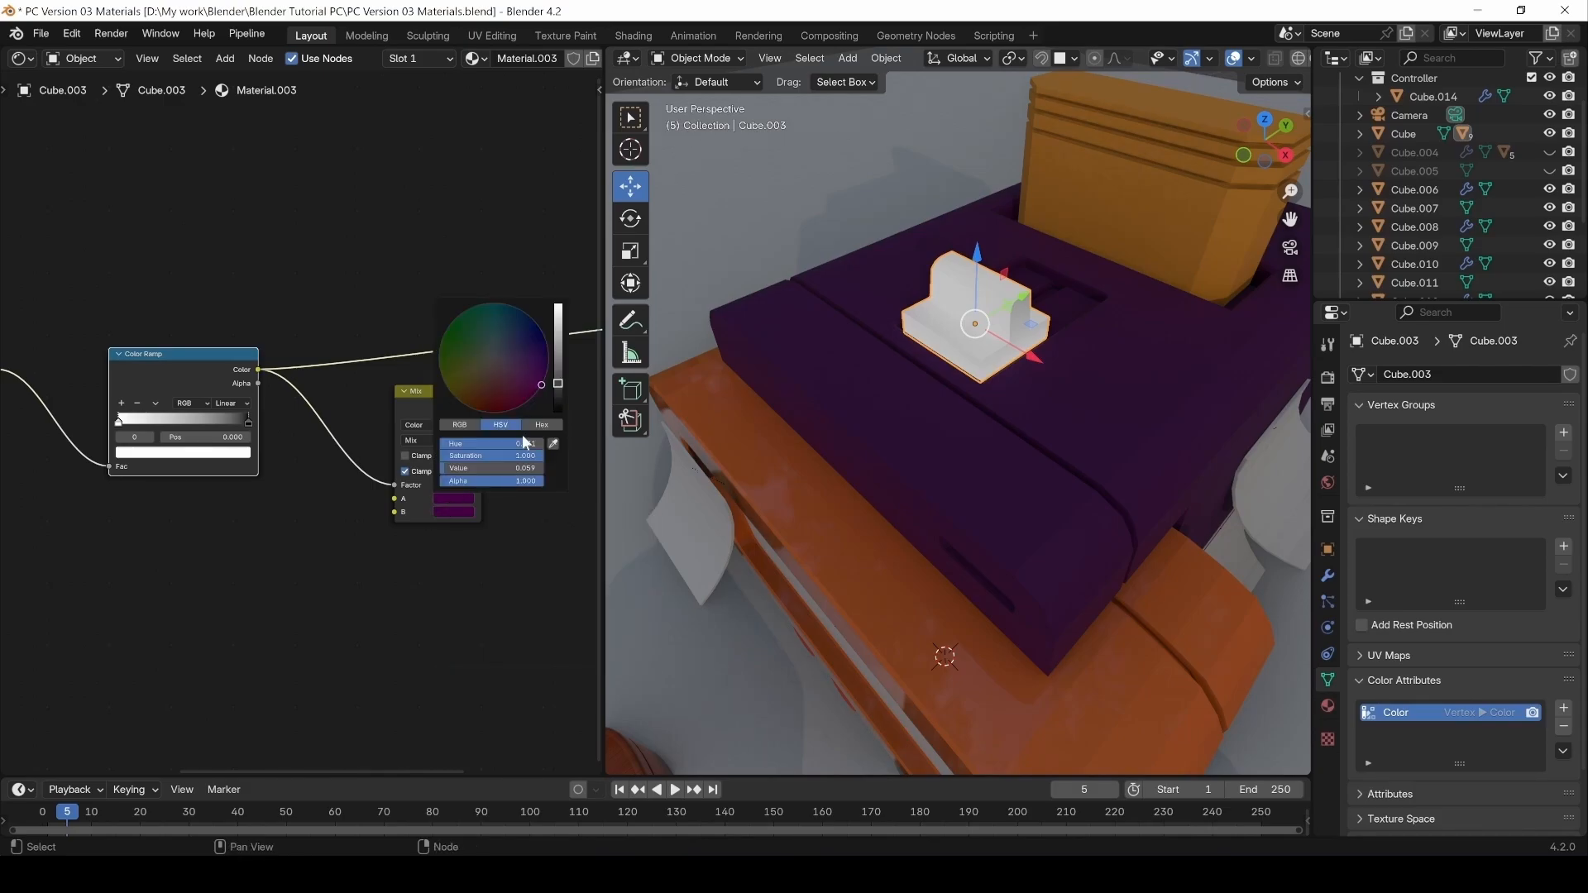
{"action": "left_click_drag", "start_coordinate": [558, 356], "coordinate": [559, 305]}
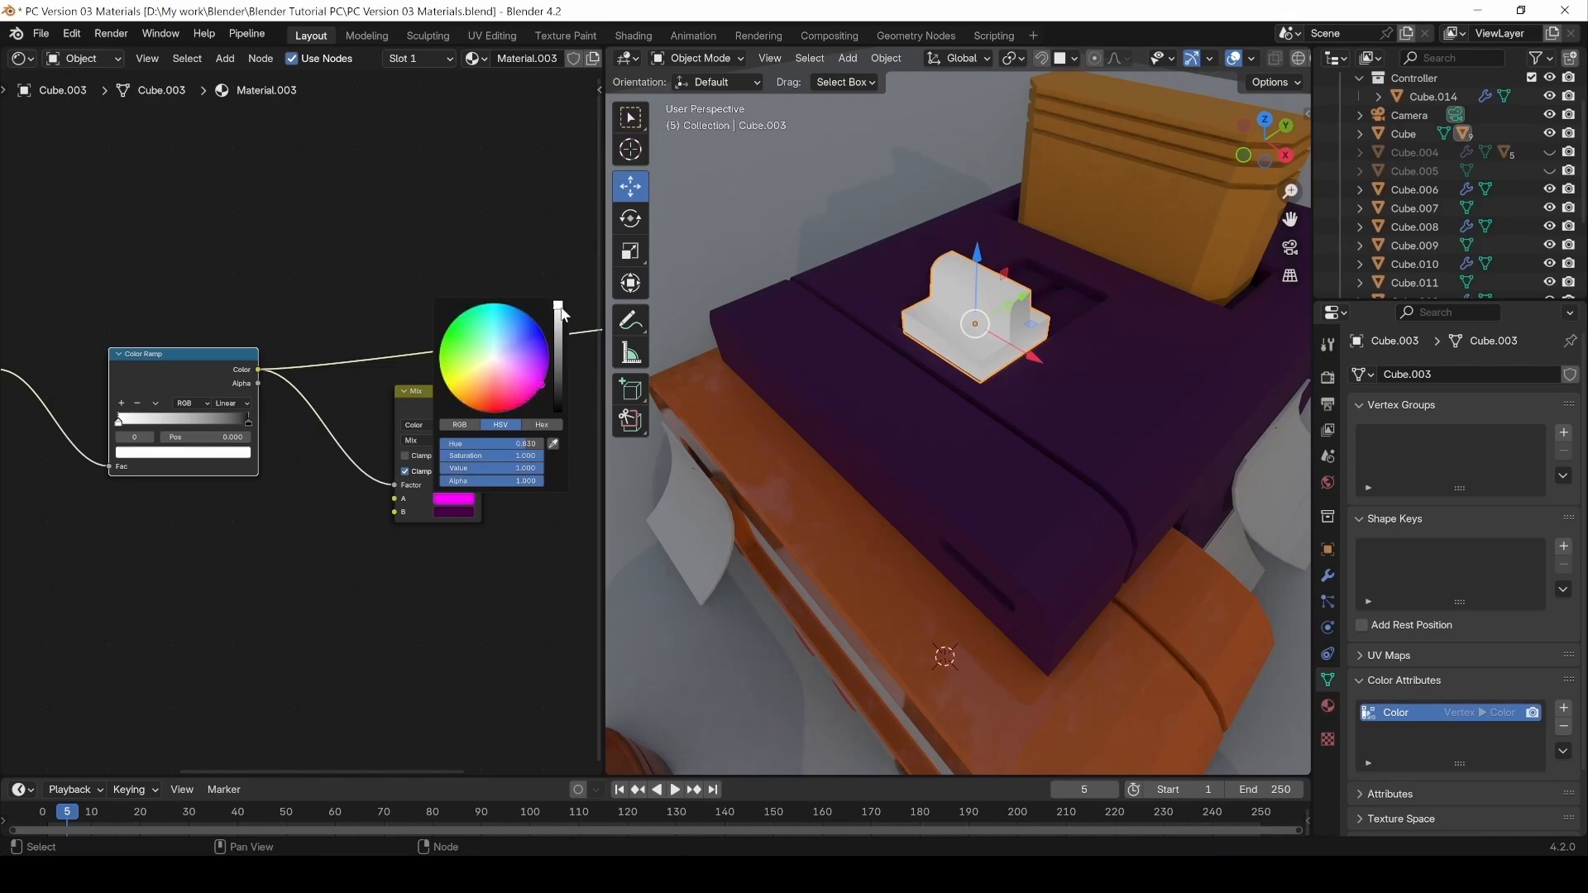
{"action": "left_click", "coordinate": [511, 380]}
{"action": "left_click_drag", "start_coordinate": [512, 380], "coordinate": [485, 422]}
{"action": "left_click", "coordinate": [440, 395], "text": "ctrl+shift"}
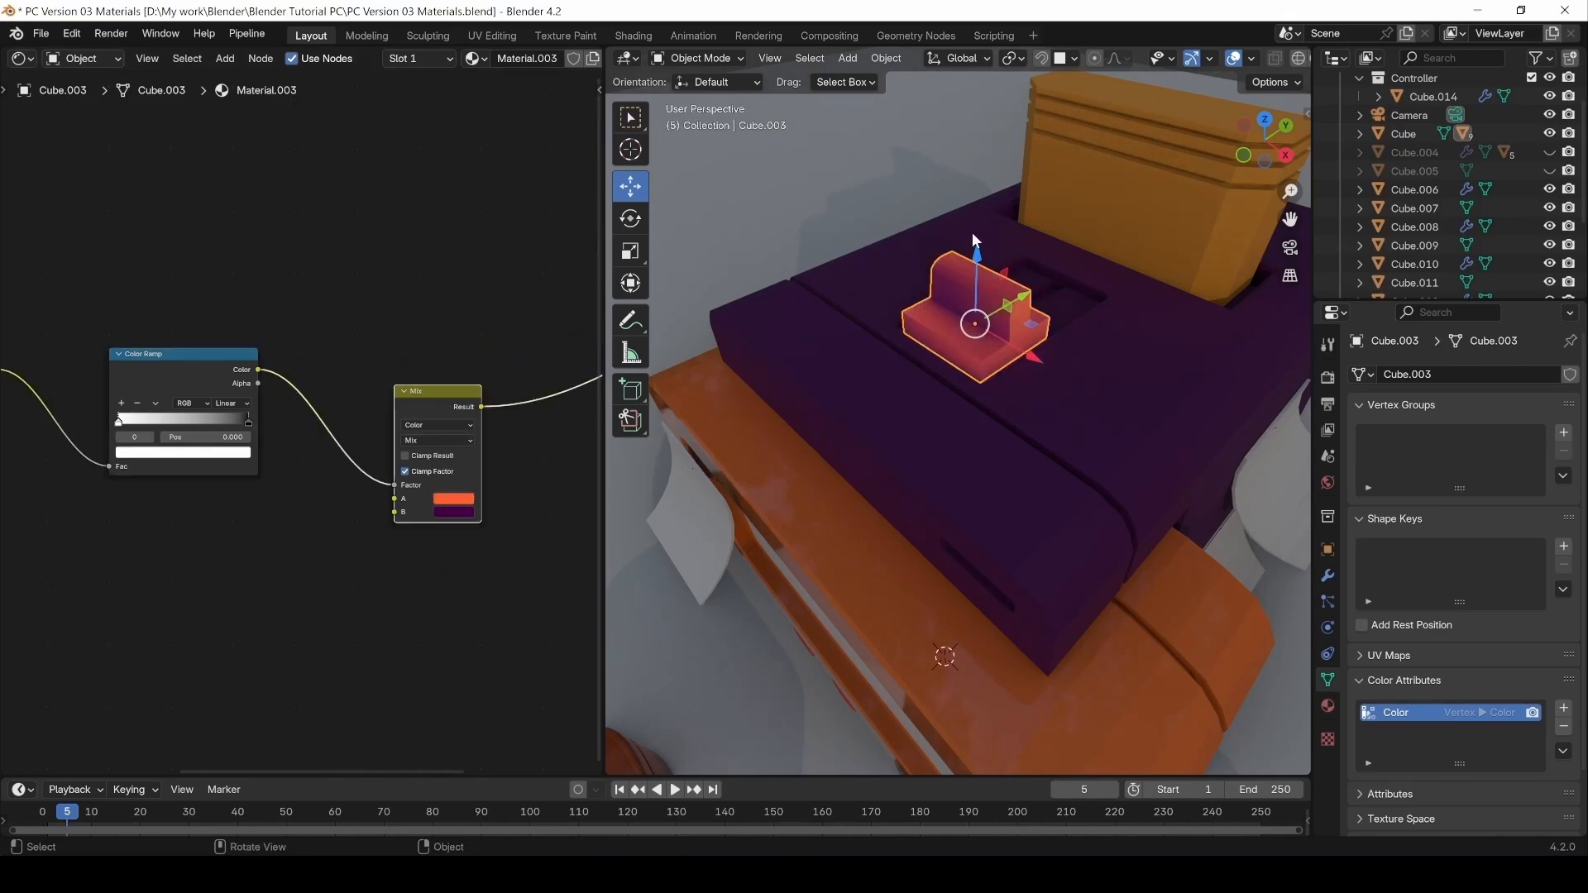
Link Texture Coordinate's Generated output to the Mapping Vector and set the Ambient Occlusion Distance to 2.800.
{"action": "left_click", "coordinate": [402, 623]}
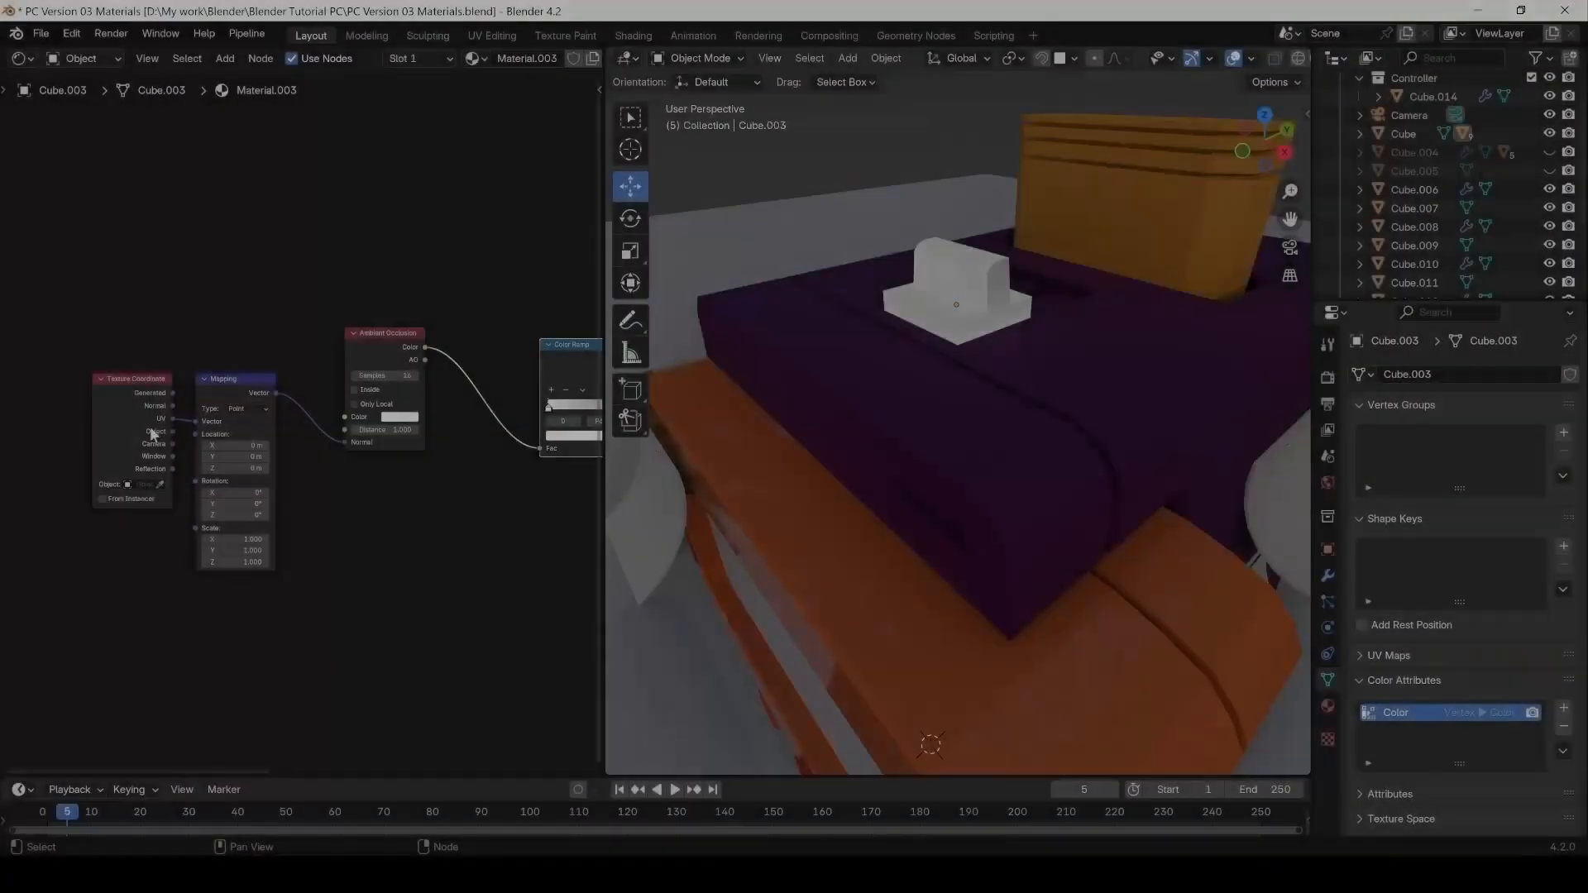
{"action": "mouse_move", "coordinate": [192, 421]}
{"action": "left_mouse_down"}
{"action": "mouse_move", "coordinate": [166, 430]}
{"action": "mouse_move", "coordinate": [180, 395]}
{"action": "mouse_move", "coordinate": [196, 422]}
{"action": "mouse_move", "coordinate": [173, 428]}
{"action": "left_mouse_up"}
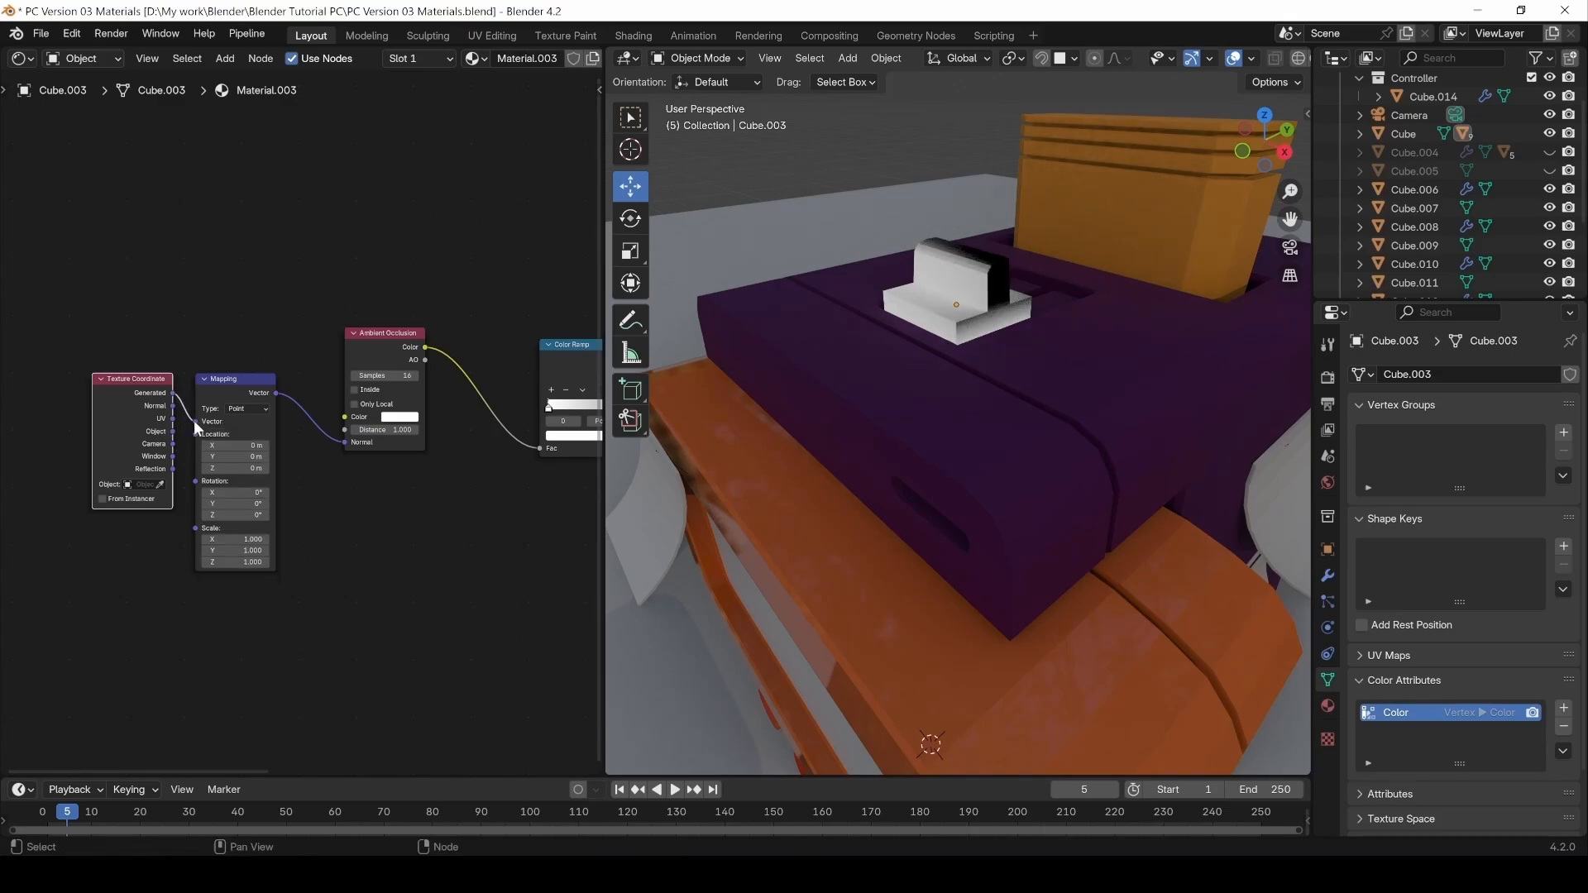
{"action": "left_click_drag", "start_coordinate": [173, 431], "coordinate": [194, 423]}
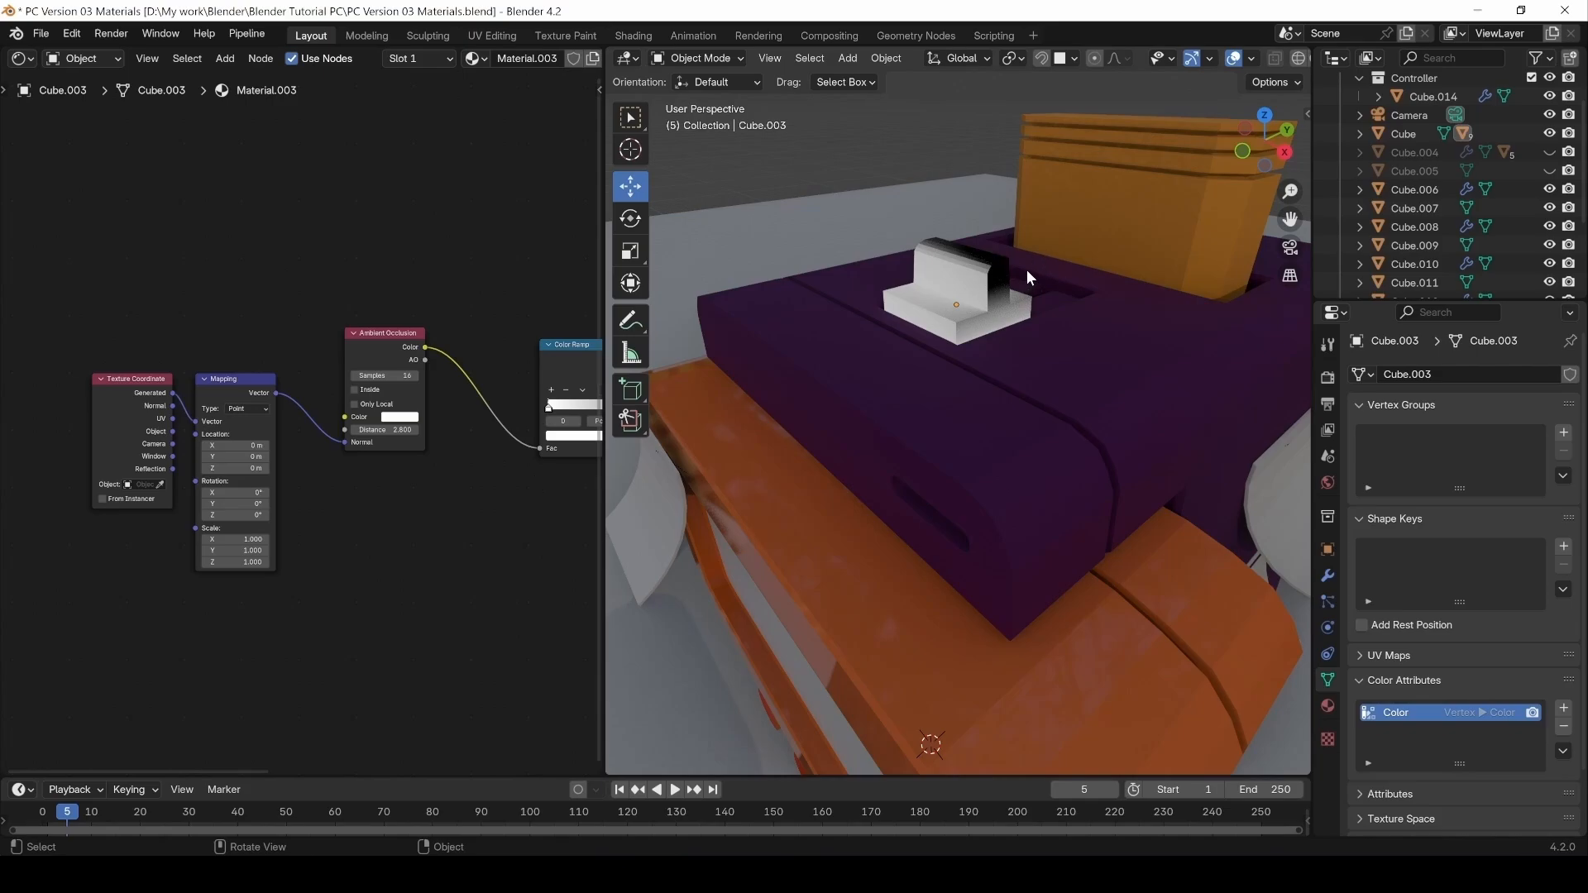
{"action": "scroll", "coordinate": [356, 497], "scroll_direction": "up", "scroll_amount": 3}
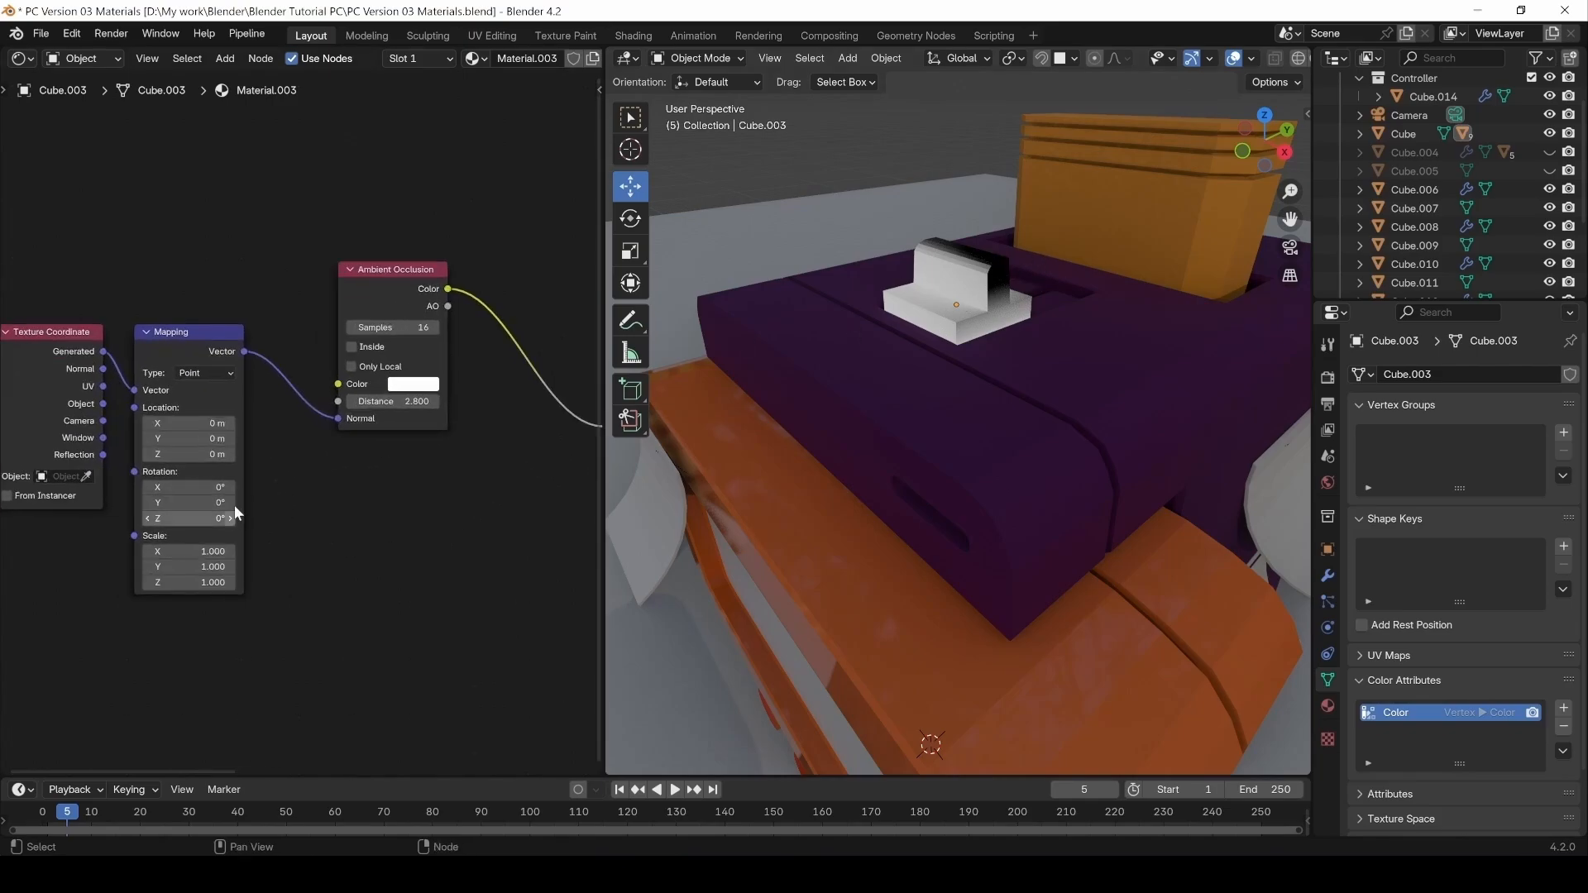
Rotate the Mapping node about Y, set the Color Ramp's white stop to 0.345 and black stop to 0.865, and preview the Mix Result.
{"action": "left_click_drag", "start_coordinate": [221, 503], "coordinate": [297, 503]}
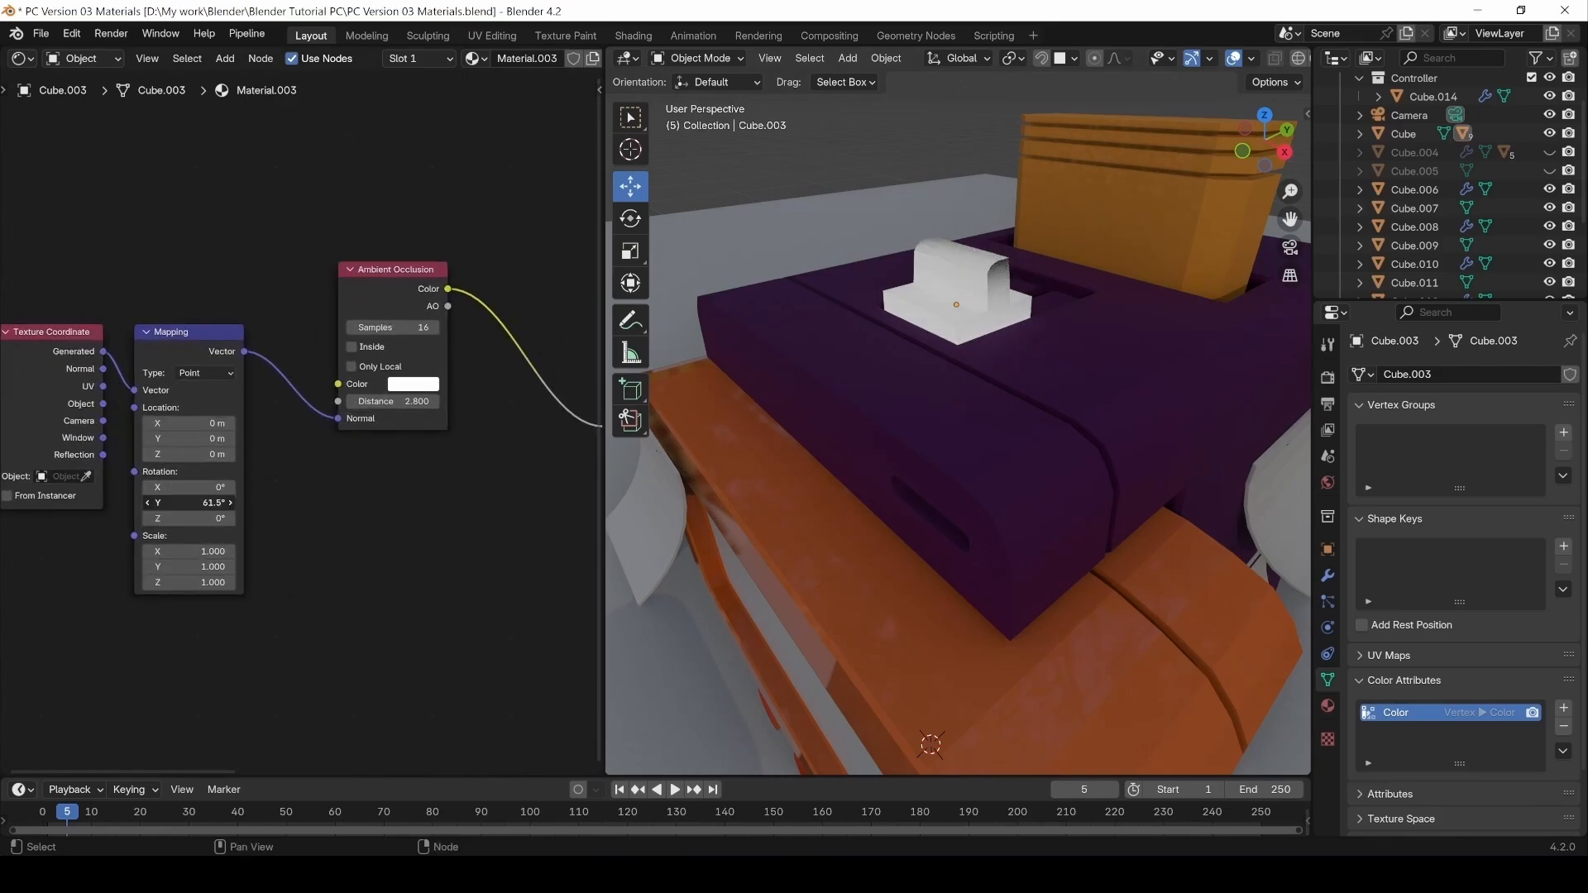
{"action": "mouse_move", "coordinate": [424, 466]}
{"action": "middle_mouse_down"}
{"action": "mouse_move", "coordinate": [338, 498]}
{"action": "mouse_move", "coordinate": [143, 518]}
{"action": "middle_mouse_up"}
{"action": "left_click_drag", "start_coordinate": [150, 373], "coordinate": [172, 374]}
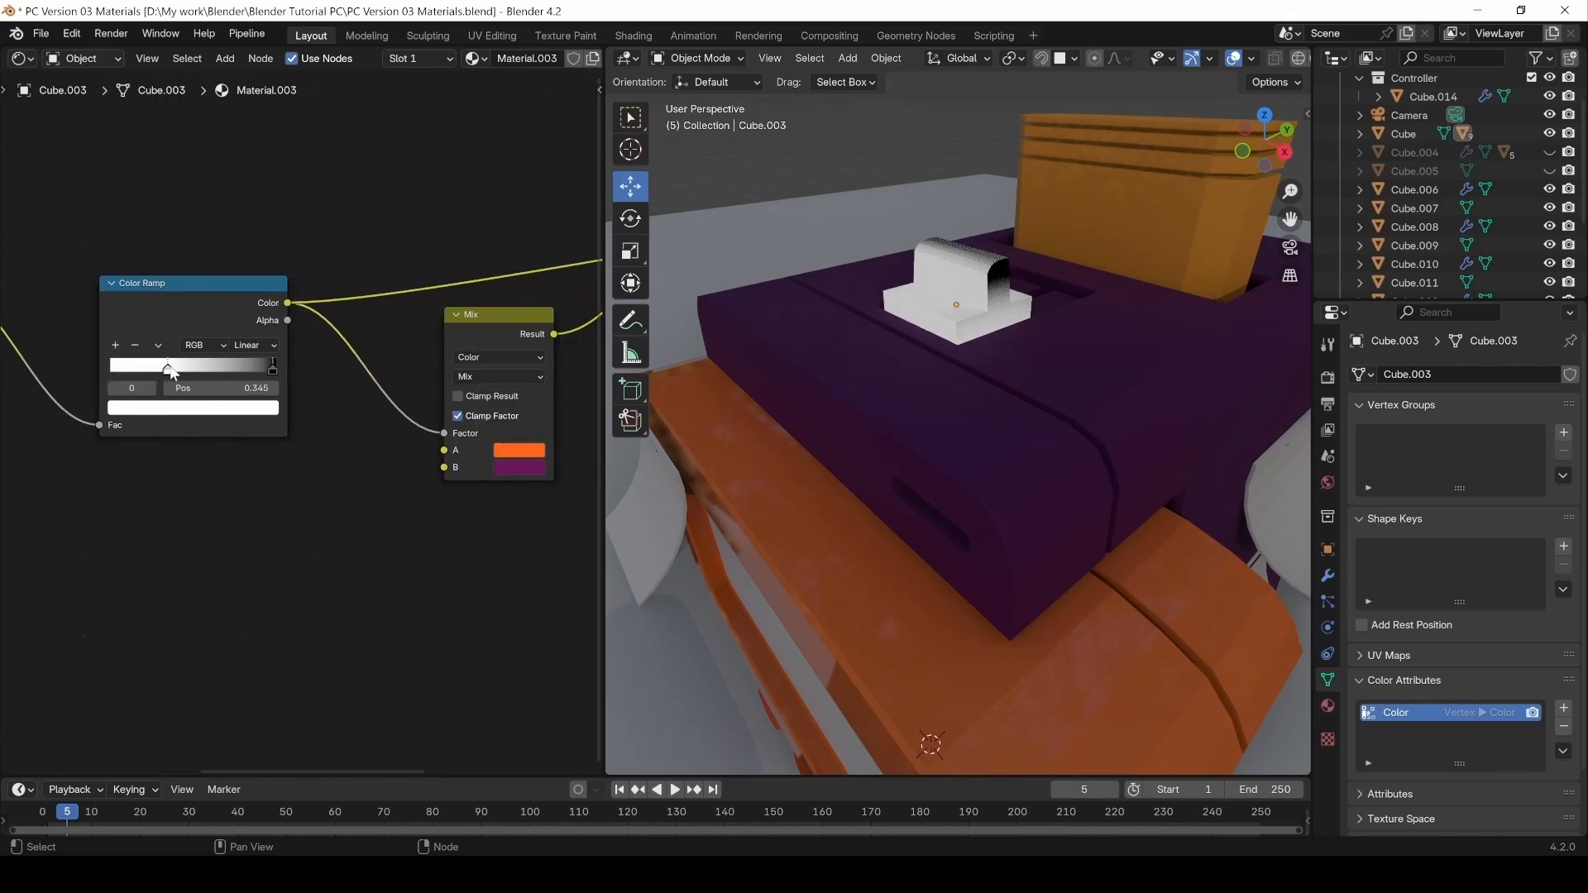
{"action": "left_click_drag", "start_coordinate": [274, 367], "coordinate": [249, 370]}
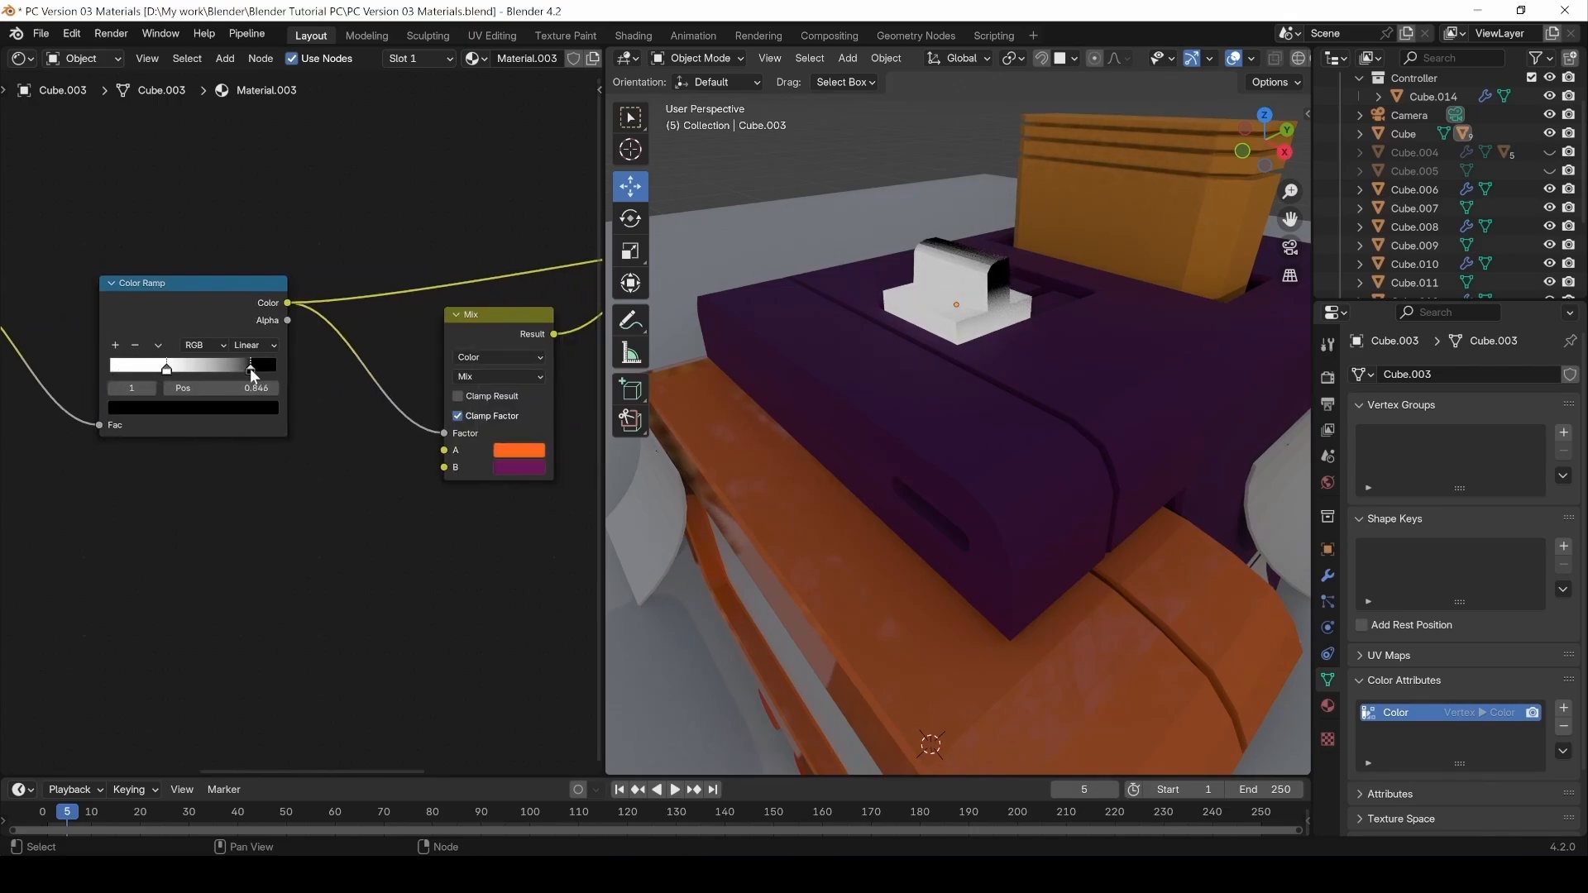
{"action": "left_click", "coordinate": [516, 325], "text": "ctrl+shift"}
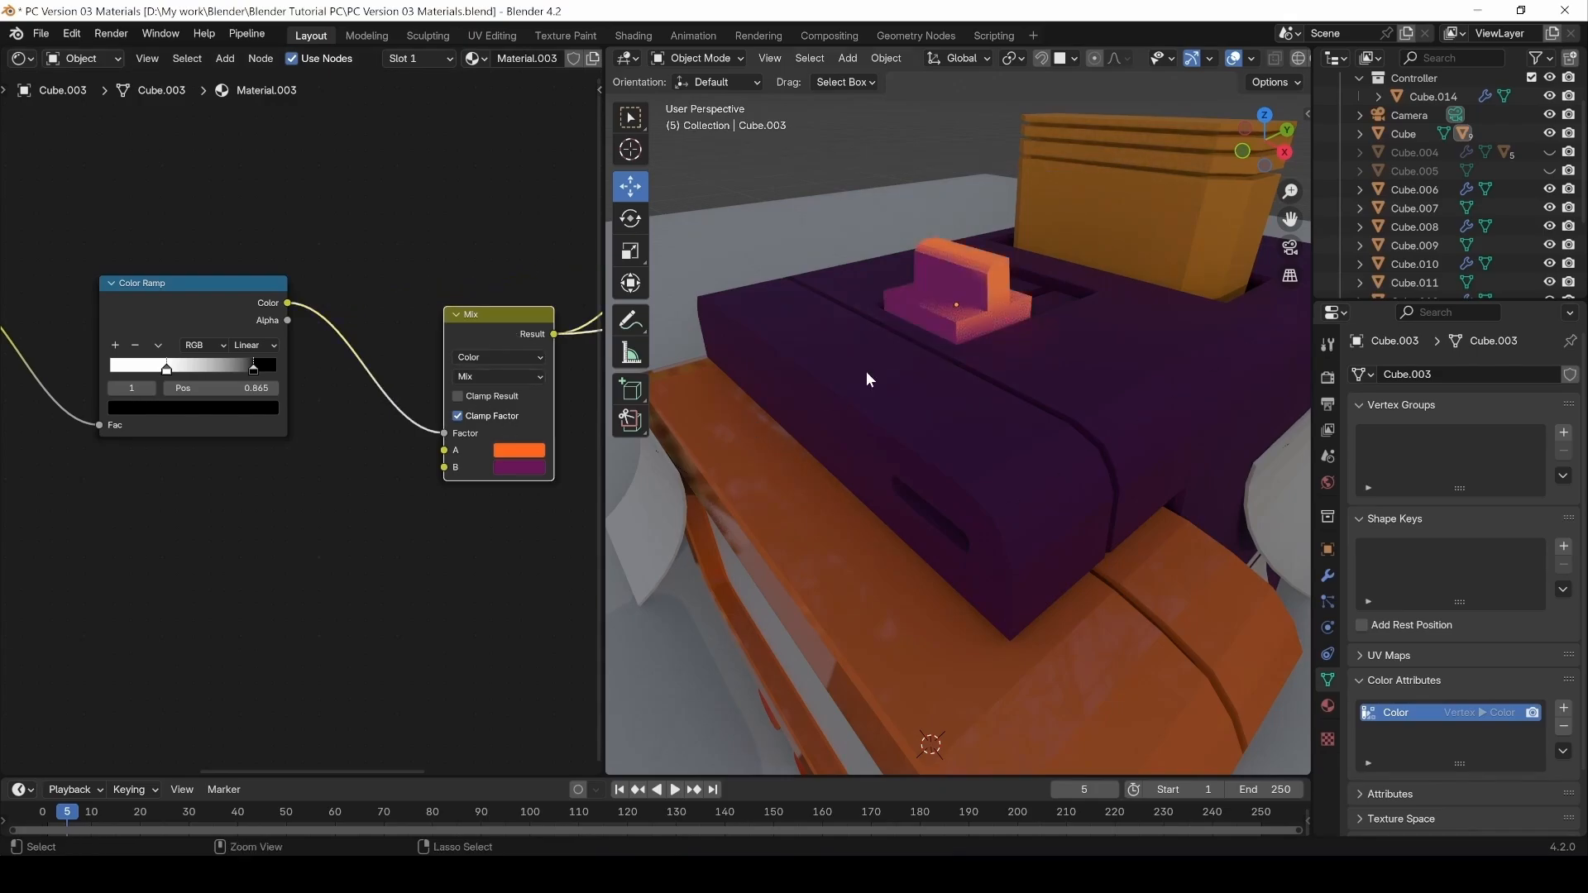
Set the Mapping node's Y rotation to -44.3° and the Ambient Occlusion Distance to 1.740.
{"action": "middle_click_drag", "start_coordinate": [118, 546], "coordinate": [603, 525]}
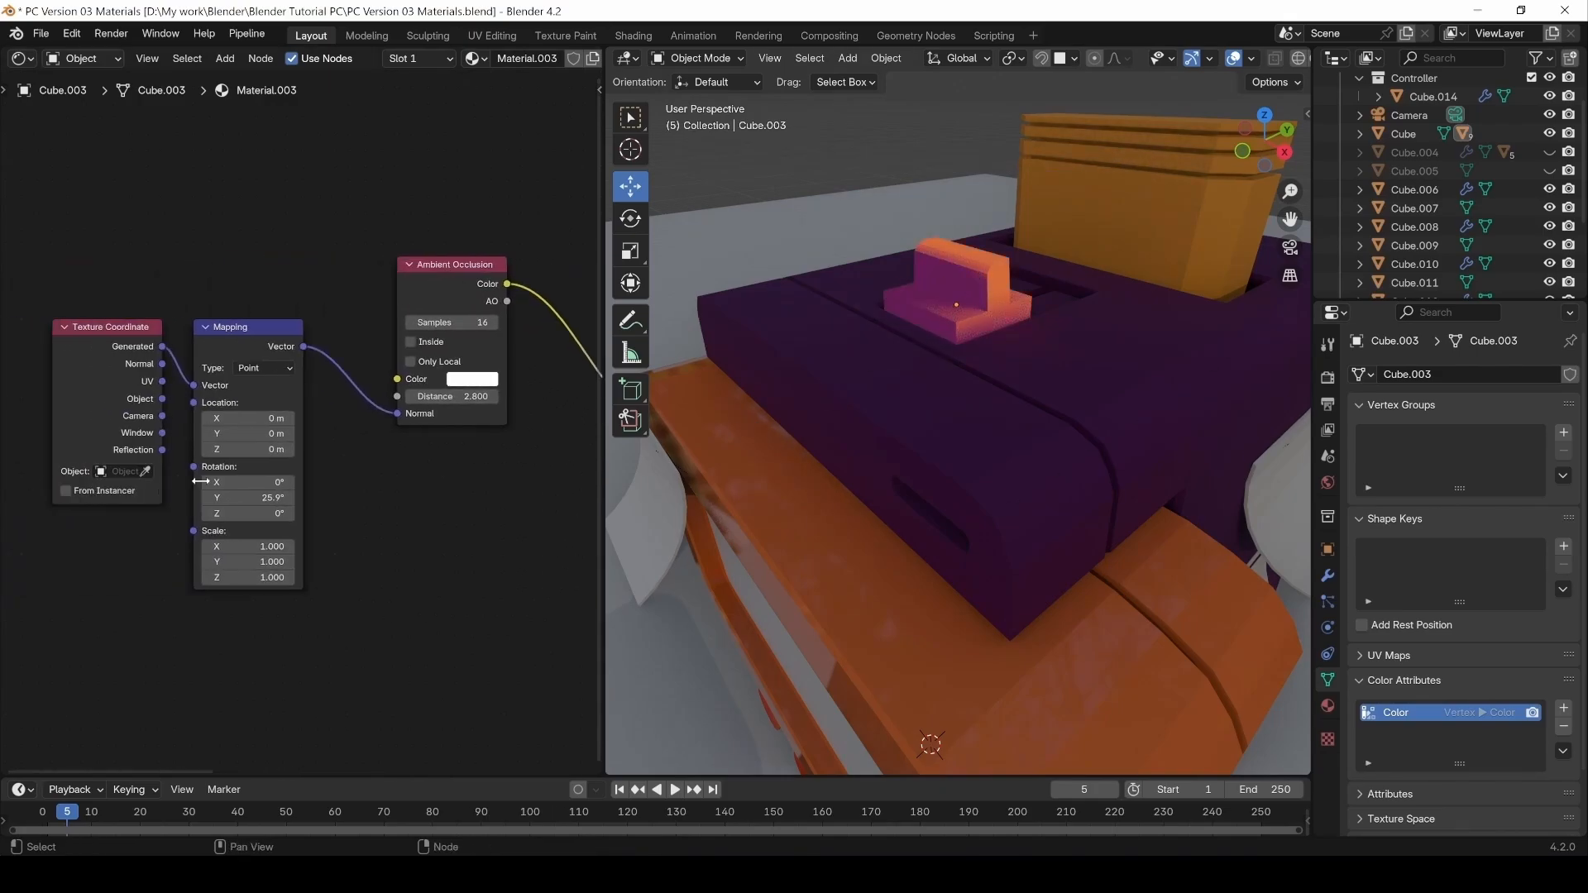
{"action": "scroll", "coordinate": [317, 479], "scroll_direction": "up", "scroll_amount": 1}
{"action": "middle_click_drag", "start_coordinate": [317, 479], "coordinate": [381, 480]}
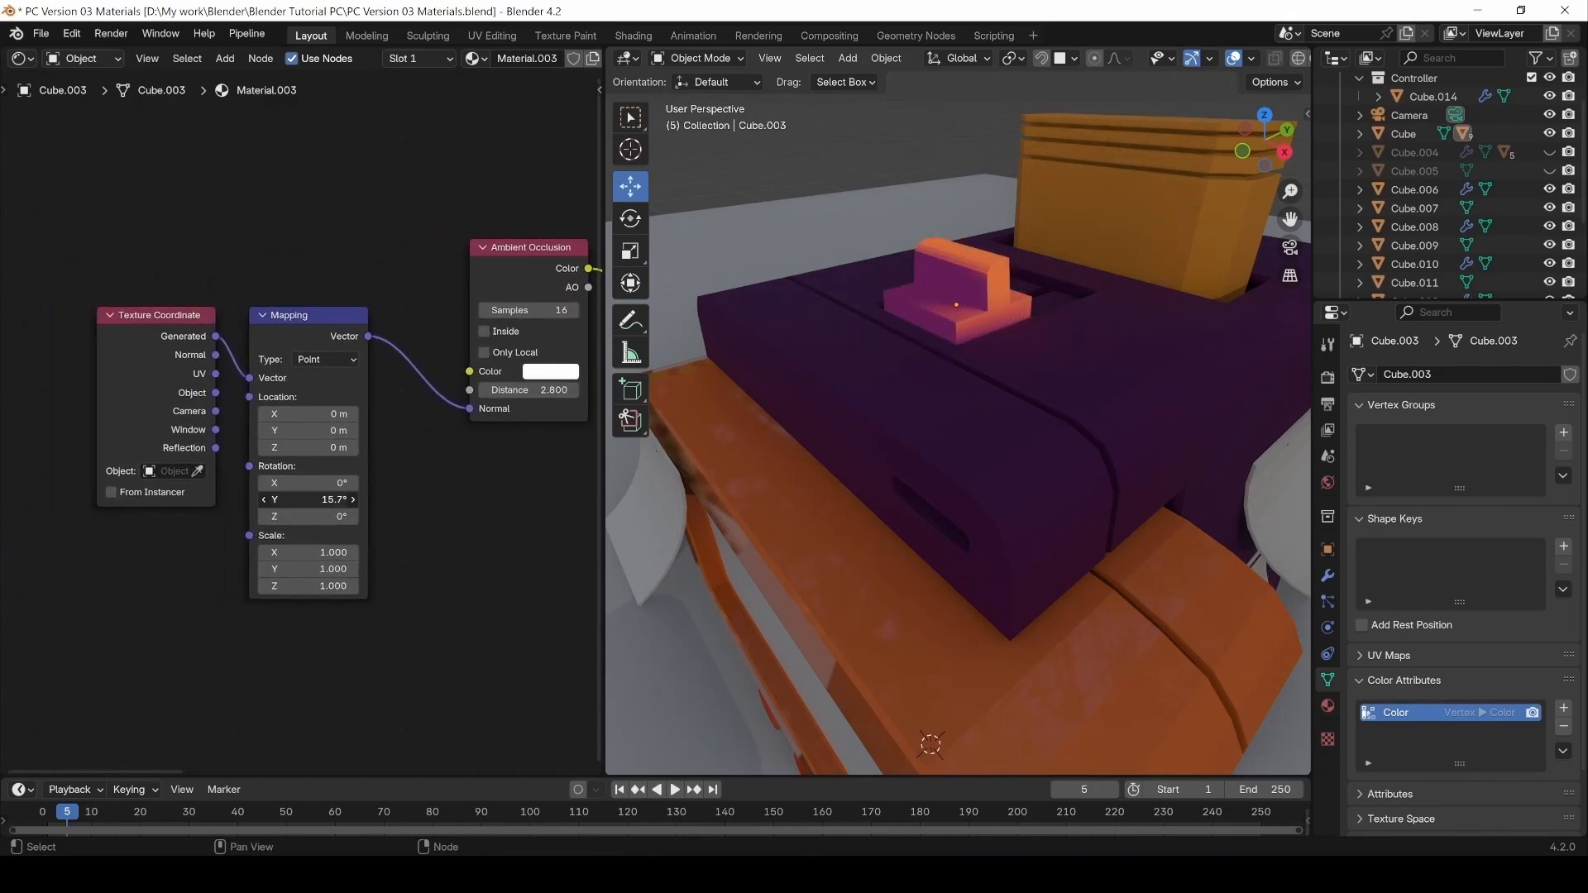
{"action": "mouse_move", "coordinate": [307, 499]}
{"action": "left_mouse_down"}
{"action": "mouse_move", "coordinate": [240, 500]}
{"action": "mouse_move", "coordinate": [280, 500]}
{"action": "left_mouse_up"}
{"action": "middle_click_drag", "start_coordinate": [577, 498], "coordinate": [276, 498]}
{"action": "mouse_move", "coordinate": [250, 390]}
{"action": "left_mouse_down"}
{"action": "mouse_move", "coordinate": [199, 391]}
{"action": "mouse_move", "coordinate": [221, 391]}
{"action": "left_mouse_up"}
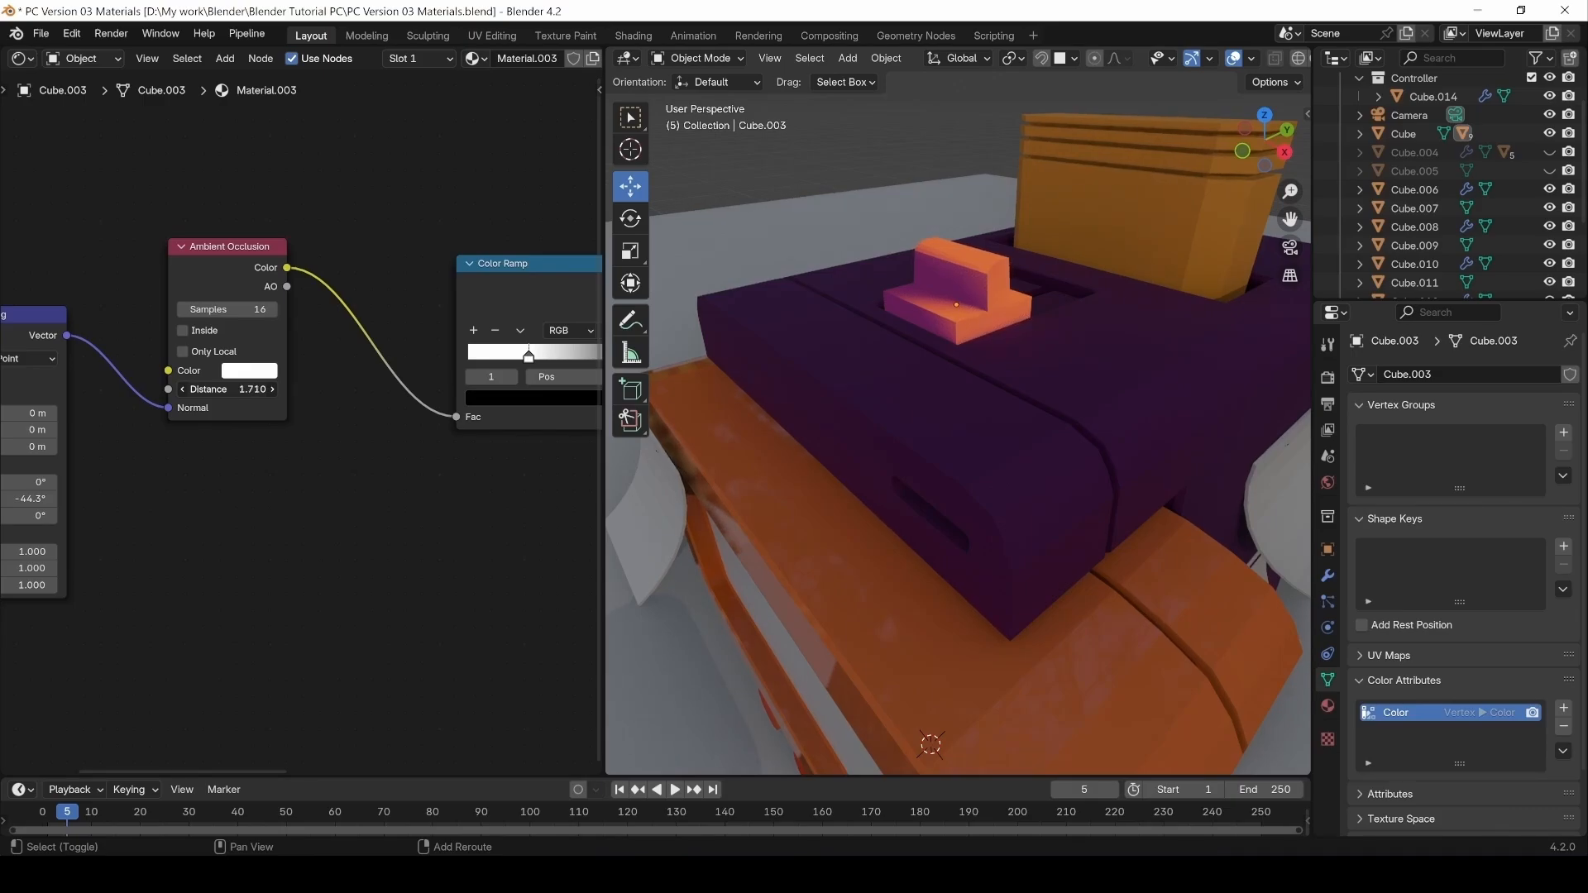
Set the Mapping node's Y rotation to 52° and spread the Color Ramp stops to 0.093 for white and 1.000 for black.
{"action": "middle_click_drag", "start_coordinate": [510, 479], "coordinate": [399, 478]}
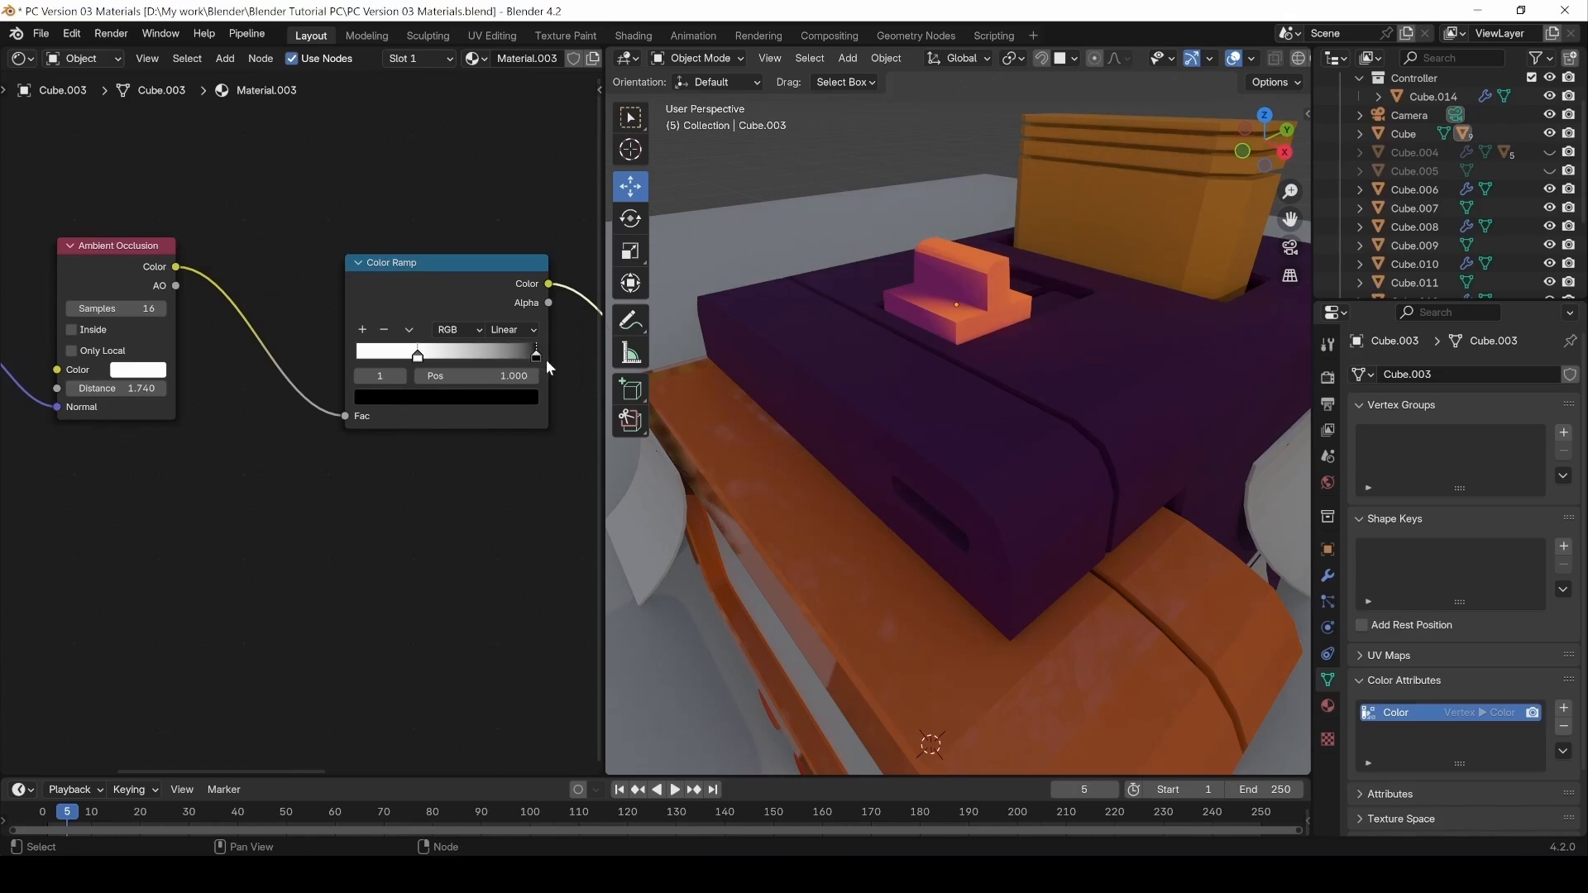
{"action": "left_click_drag", "start_coordinate": [418, 356], "coordinate": [381, 357]}
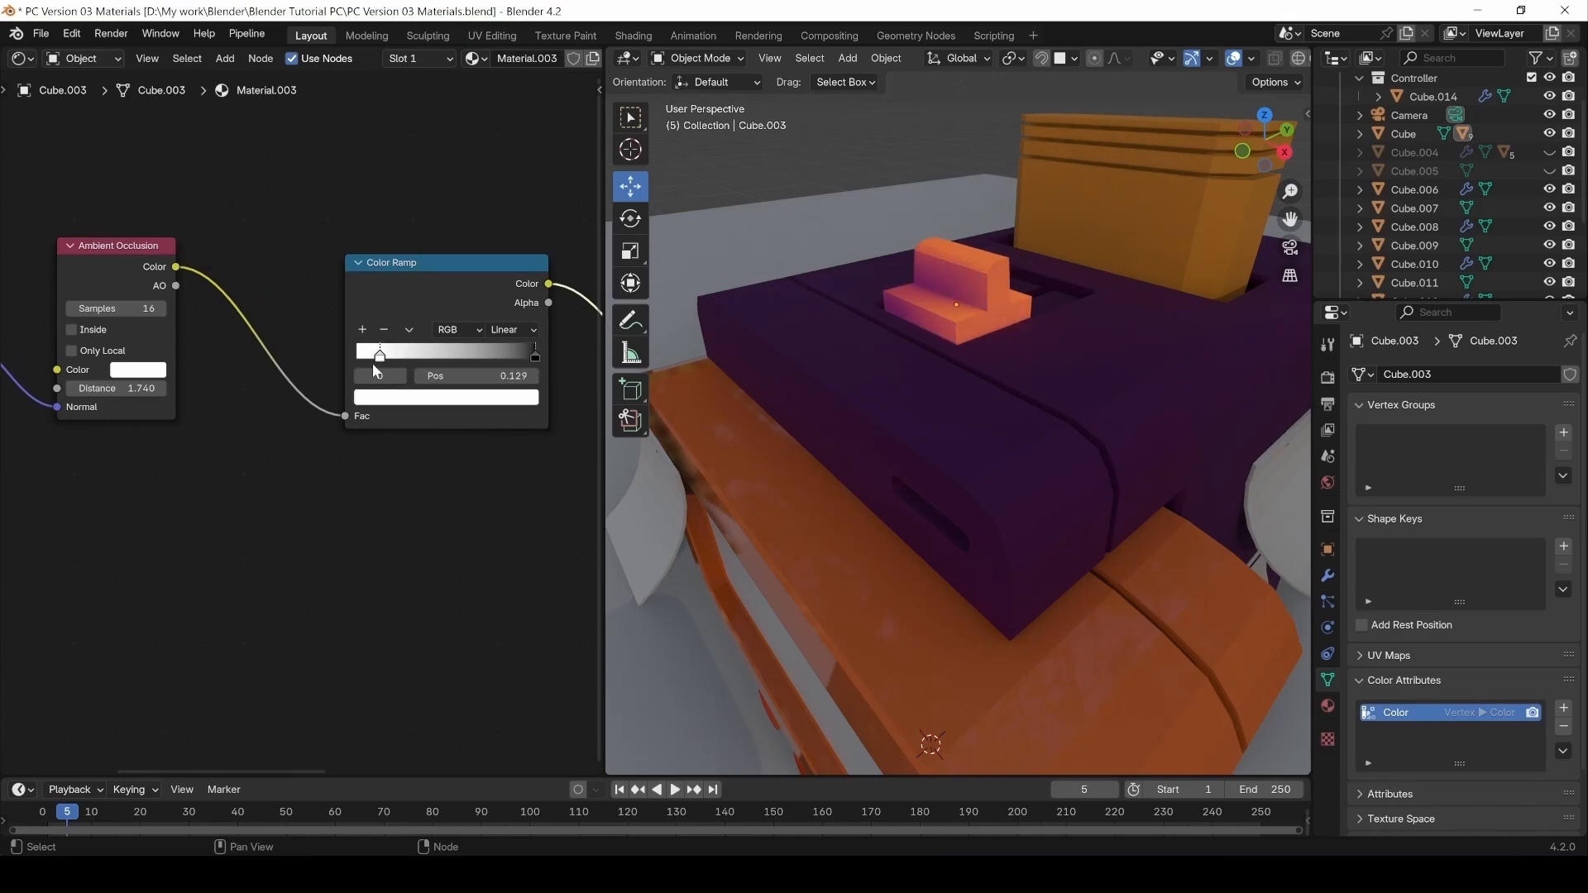
{"action": "middle_click_drag", "start_coordinate": [278, 532], "coordinate": [494, 501]}
{"action": "left_click_drag", "start_coordinate": [230, 495], "coordinate": [273, 495]}
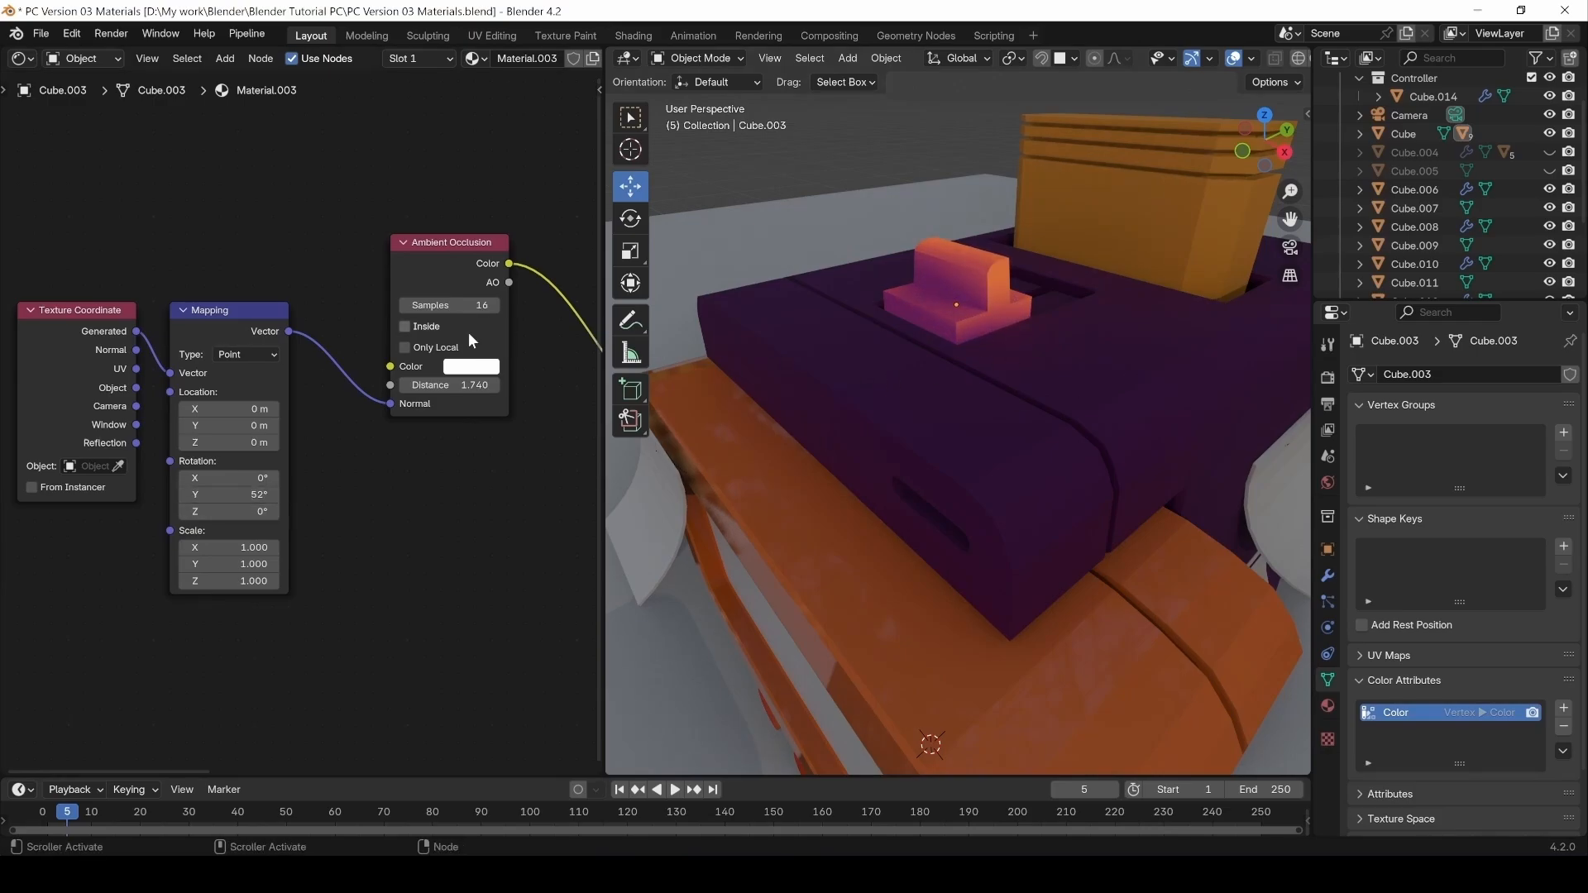
{"action": "middle_click_drag", "start_coordinate": [487, 461], "coordinate": [273, 451]}
{"action": "middle_click_drag", "start_coordinate": [426, 461], "coordinate": [342, 452]}
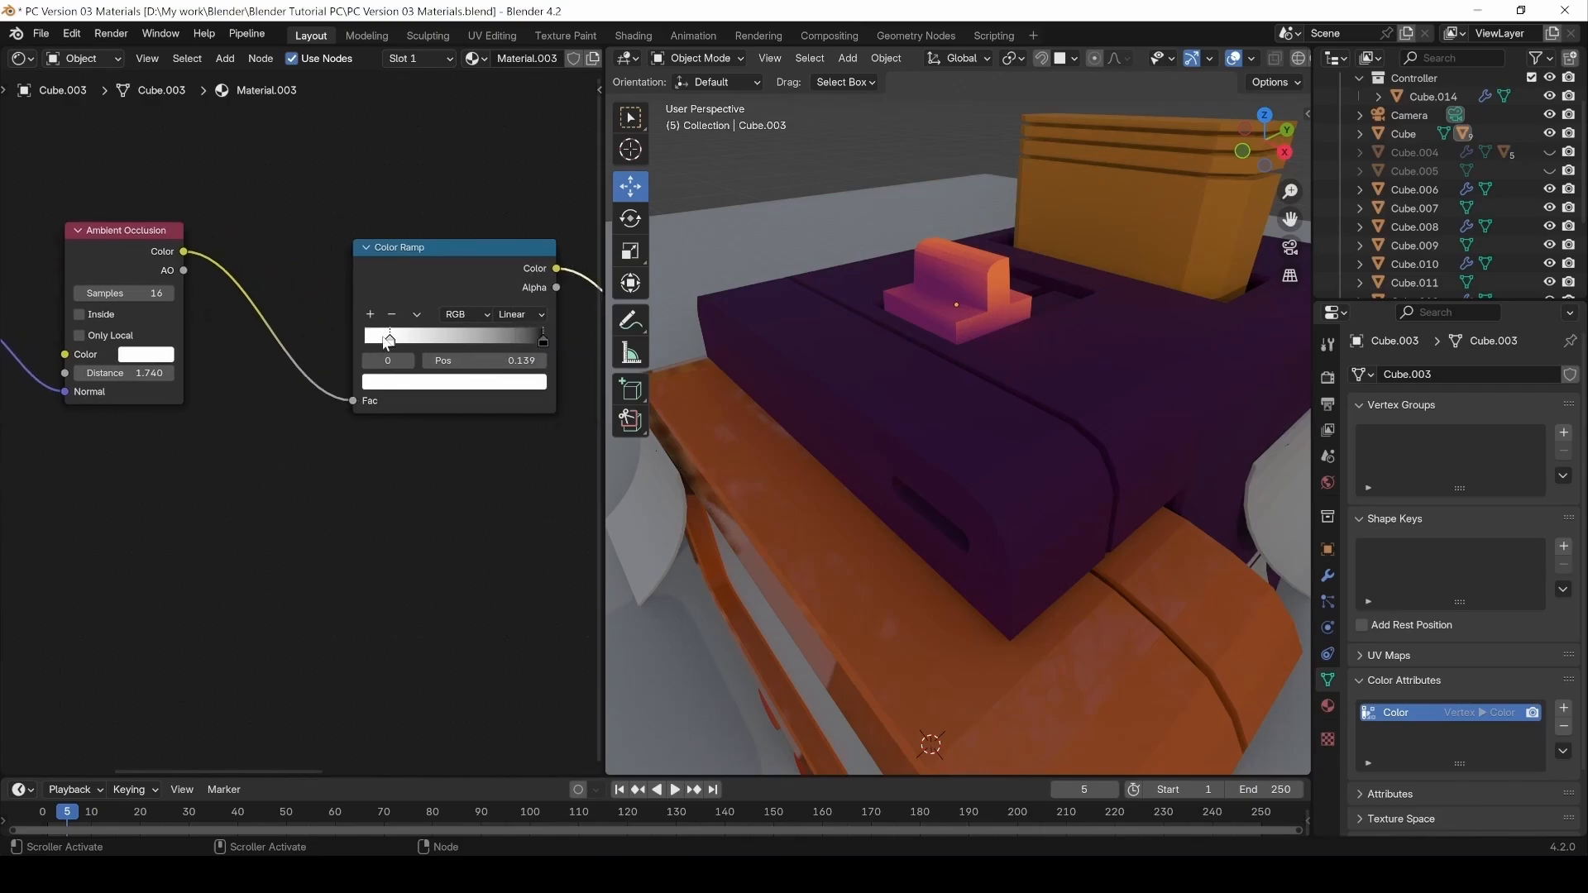
{"action": "left_click_drag", "start_coordinate": [380, 347], "coordinate": [365, 348]}
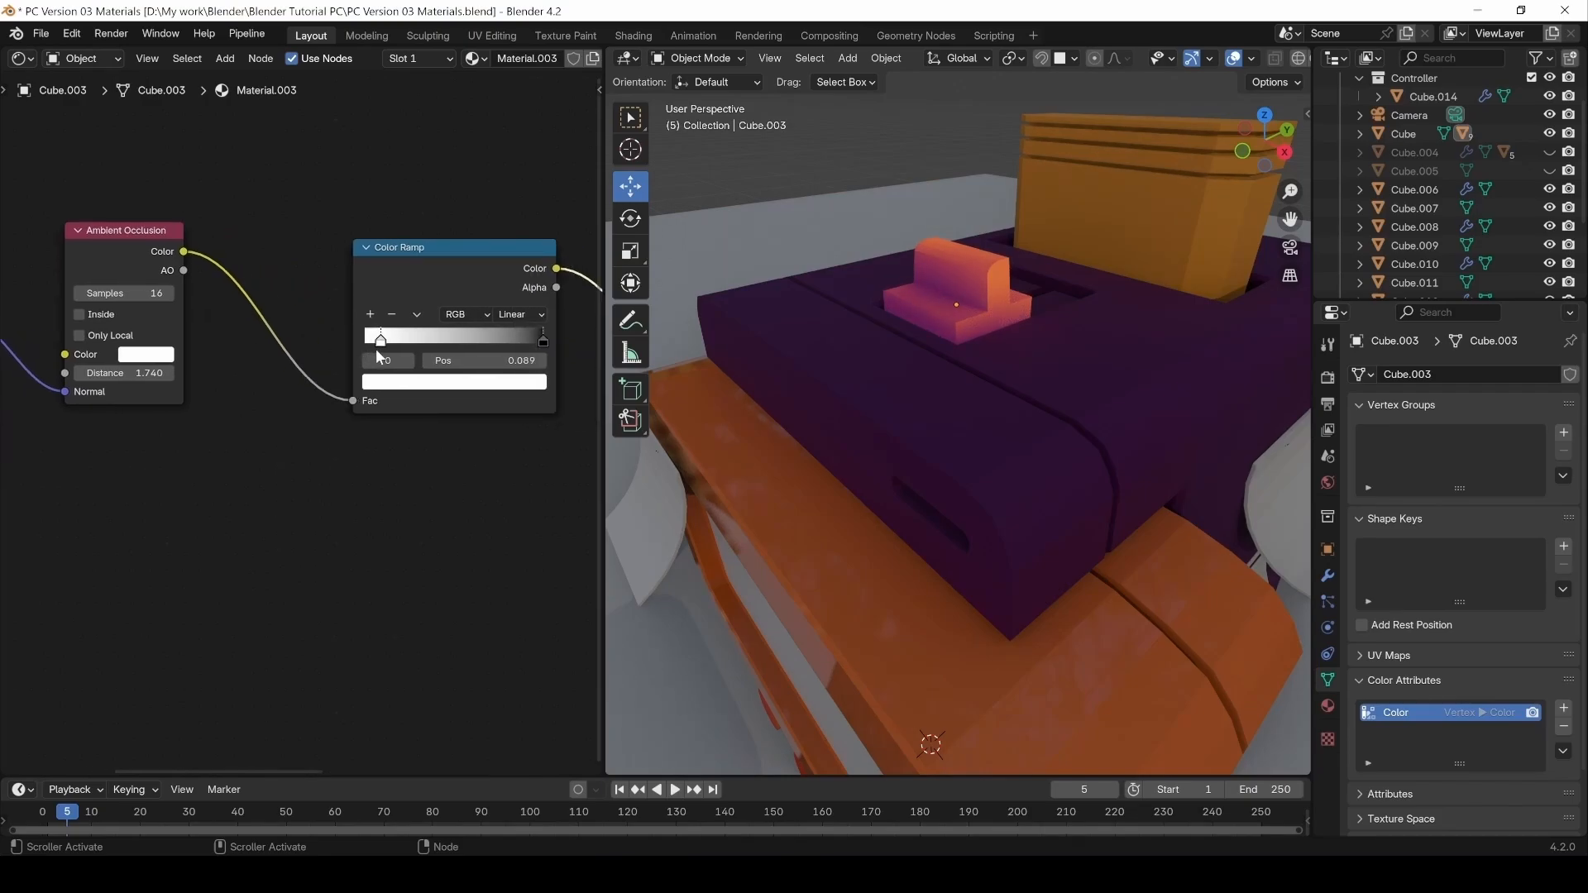
Preview the Principled BSDF output on the lever and save the file.
{"action": "middle_click_drag", "start_coordinate": [478, 534], "coordinate": [363, 524]}
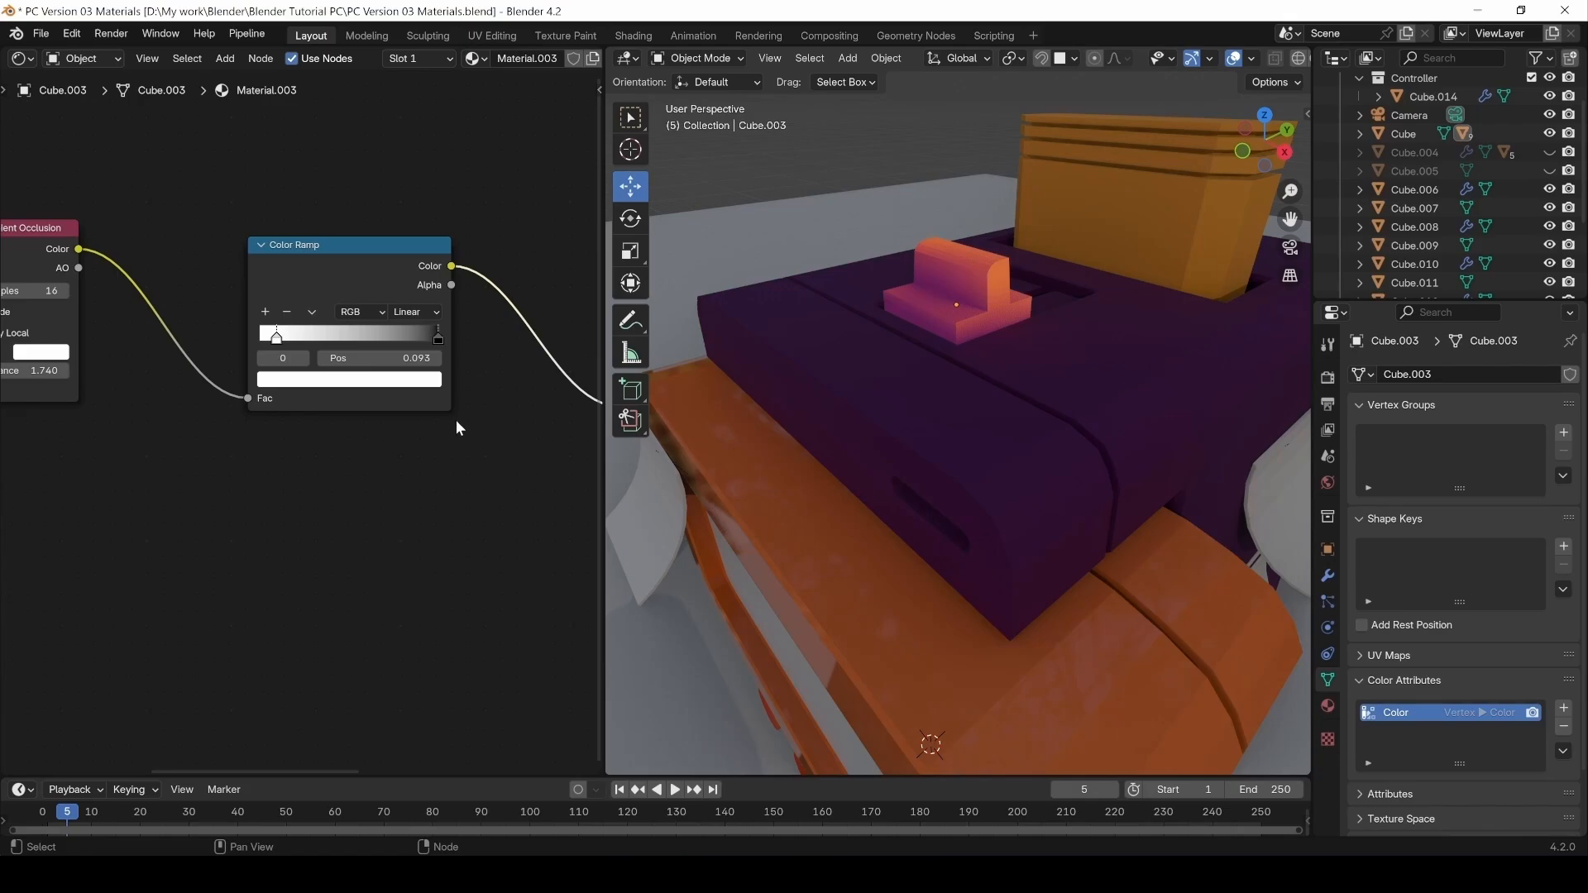
{"action": "scroll", "coordinate": [340, 653], "scroll_direction": "down", "scroll_amount": 1}
{"action": "scroll", "coordinate": [367, 651], "scroll_direction": "down", "scroll_amount": 2}
{"action": "middle_click_drag", "start_coordinate": [442, 622], "coordinate": [301, 599]}
{"action": "middle_click_drag", "start_coordinate": [517, 497], "coordinate": [240, 583]}
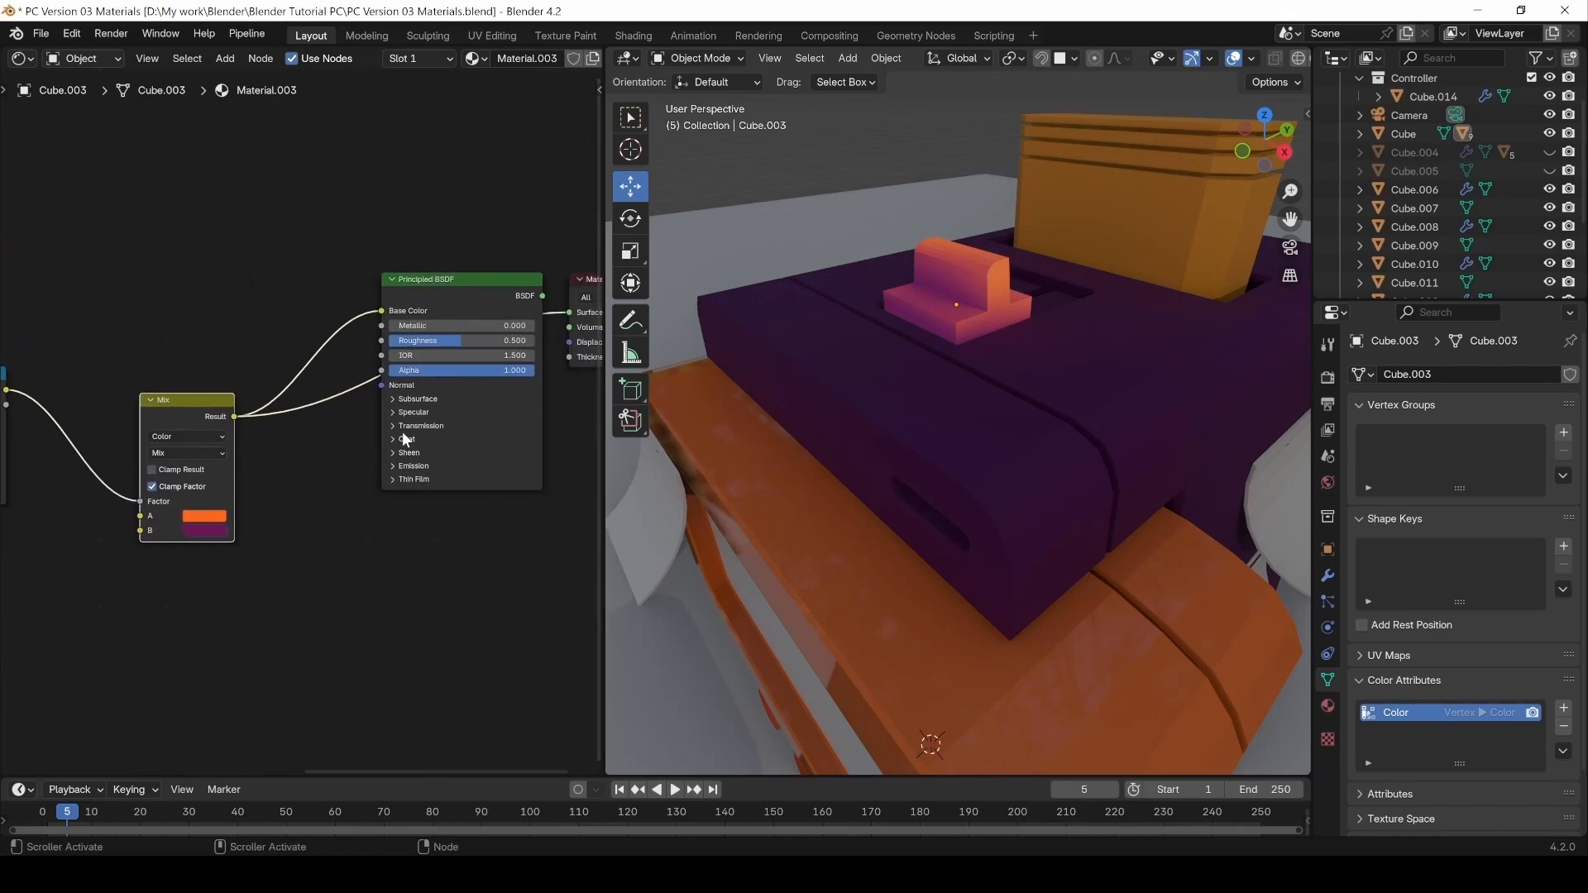
{"action": "middle_click_drag", "start_coordinate": [23, 638], "coordinate": [212, 635]}
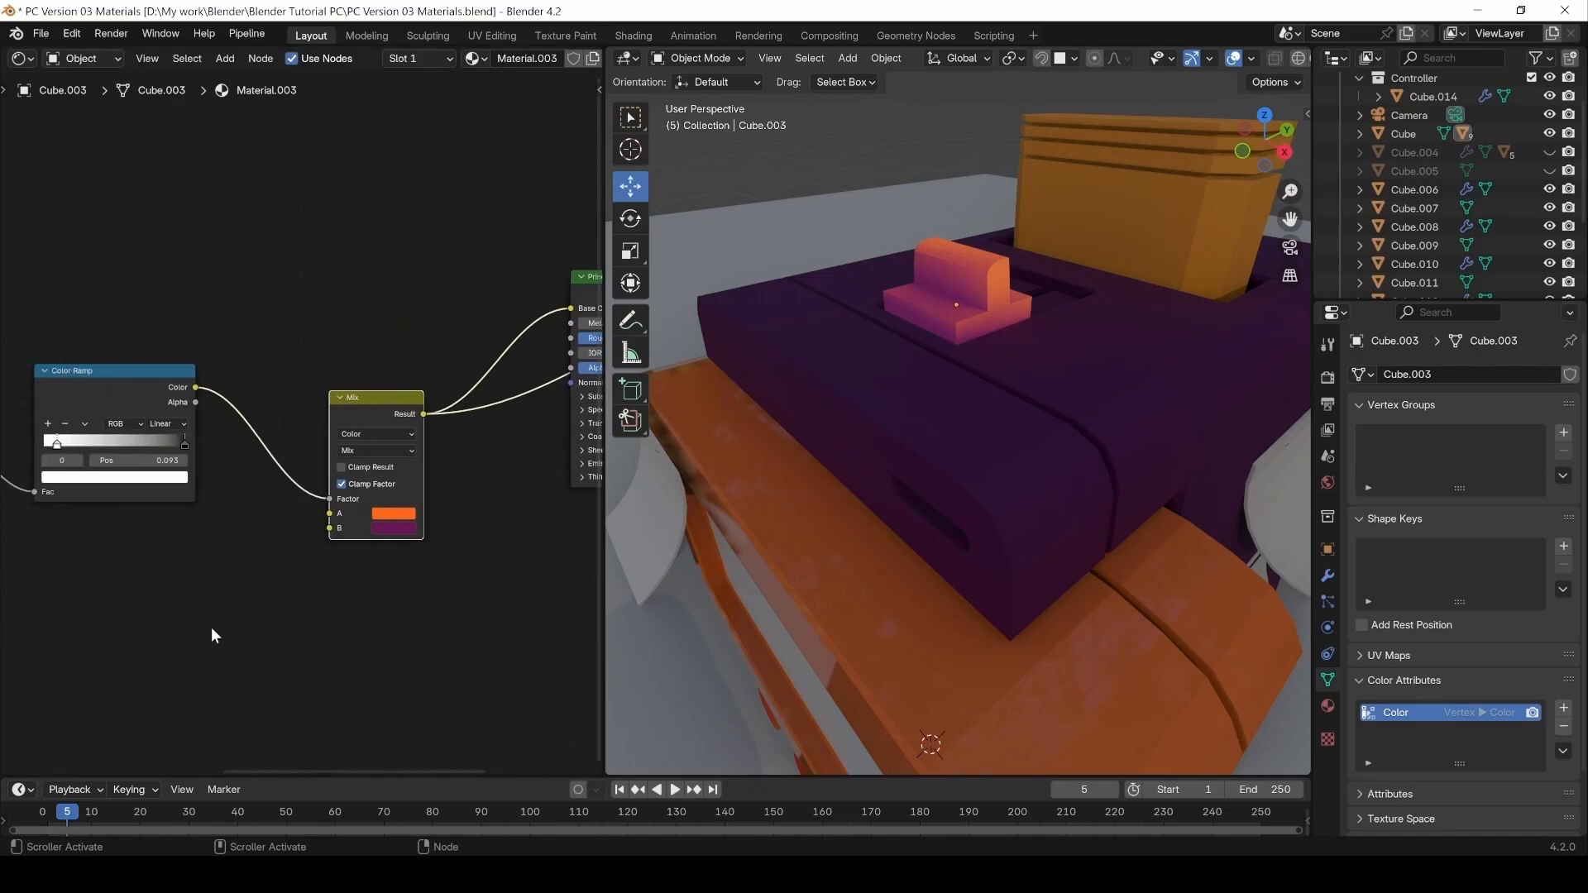
{"action": "middle_click_drag", "start_coordinate": [485, 483], "coordinate": [426, 505]}
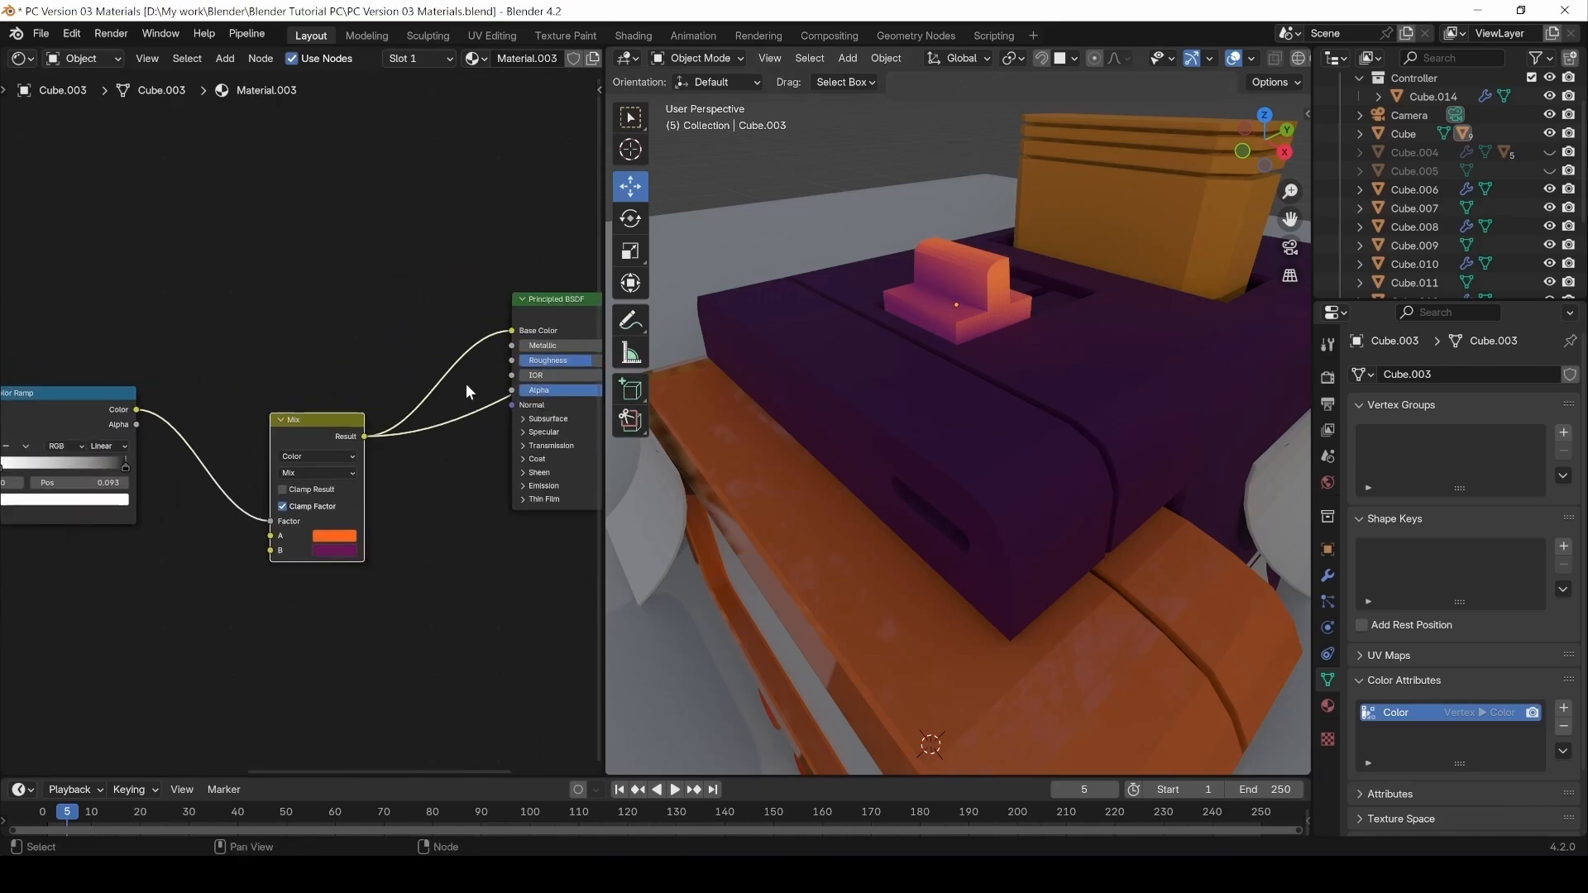
{"action": "left_click", "coordinate": [564, 301], "text": "ctrl+shift"}
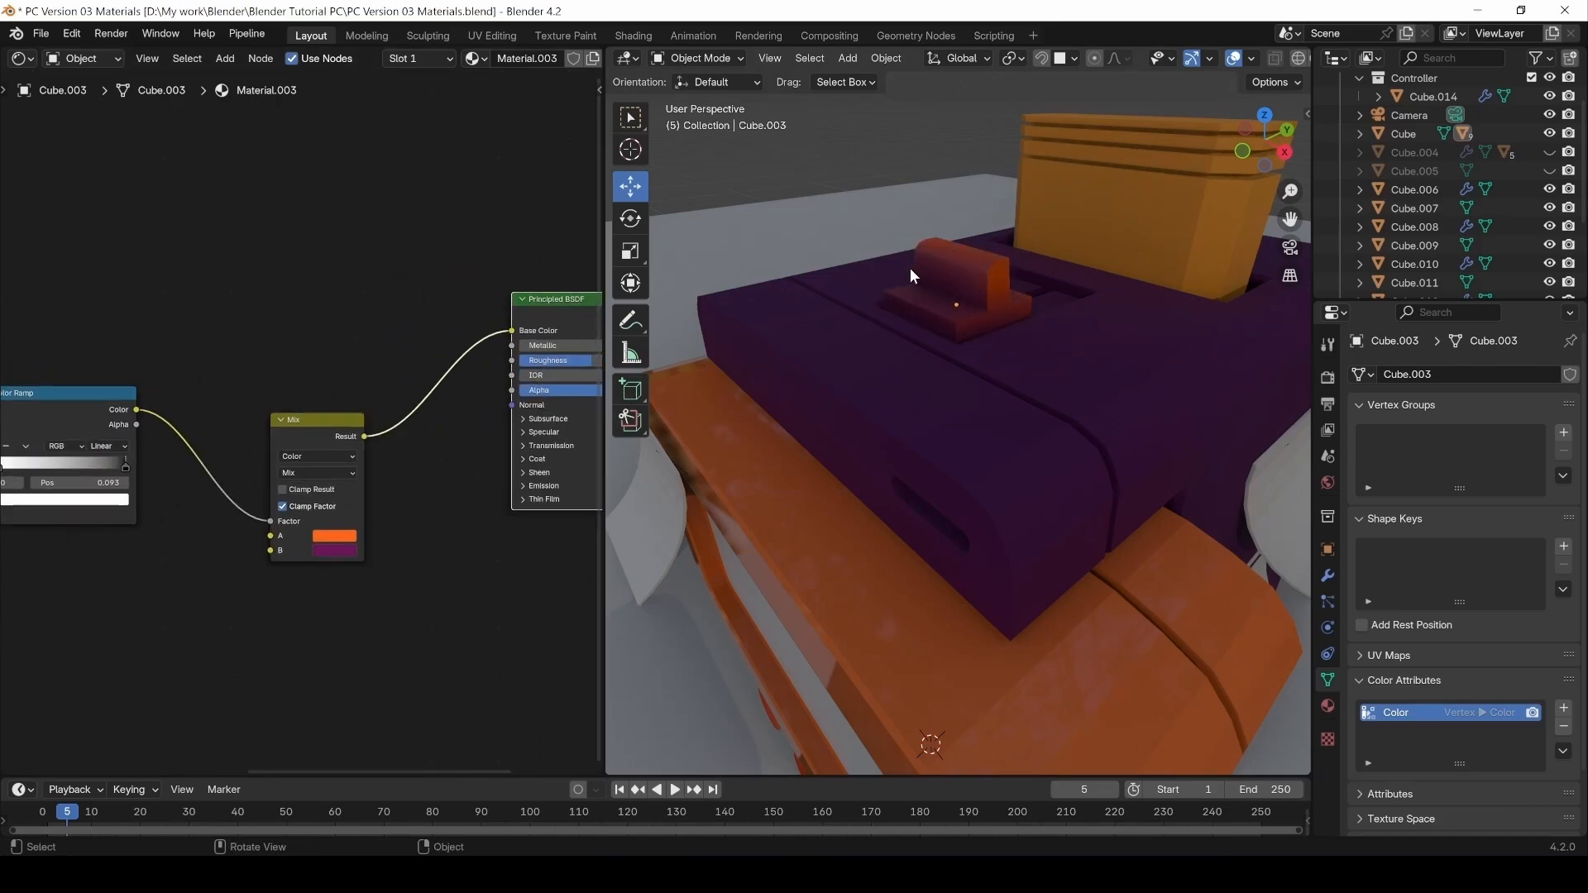
{"action": "left_click", "coordinate": [36, 41]}
{"action": "left_click", "coordinate": [65, 157]}
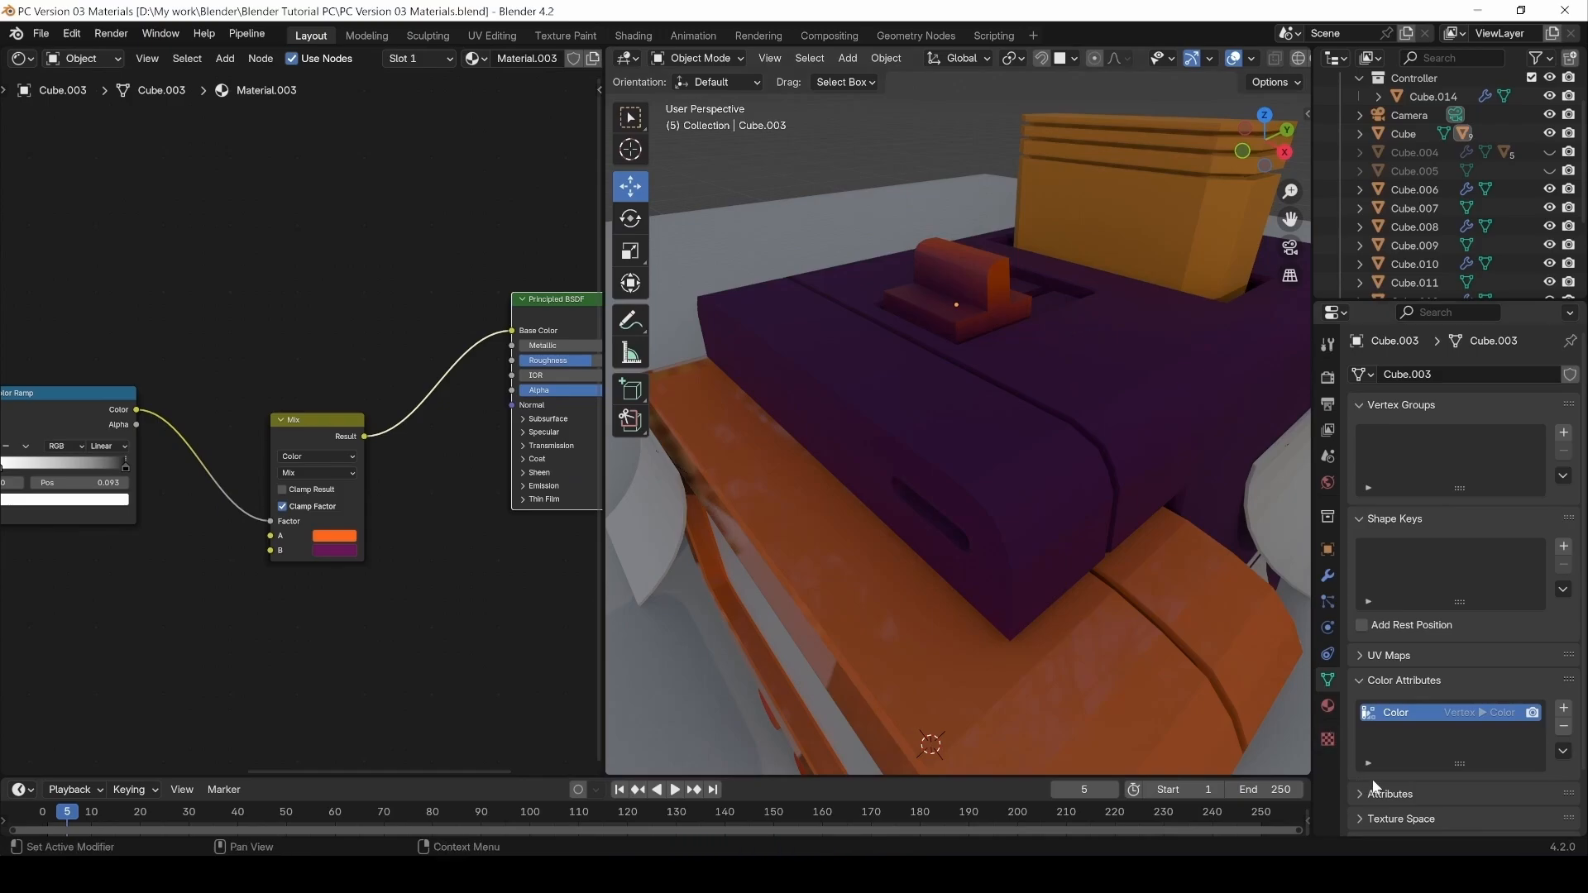
Delete the lever mesh's existing Color attribute and add a new color attribute in its place.
{"action": "left_click", "coordinate": [1564, 726]}
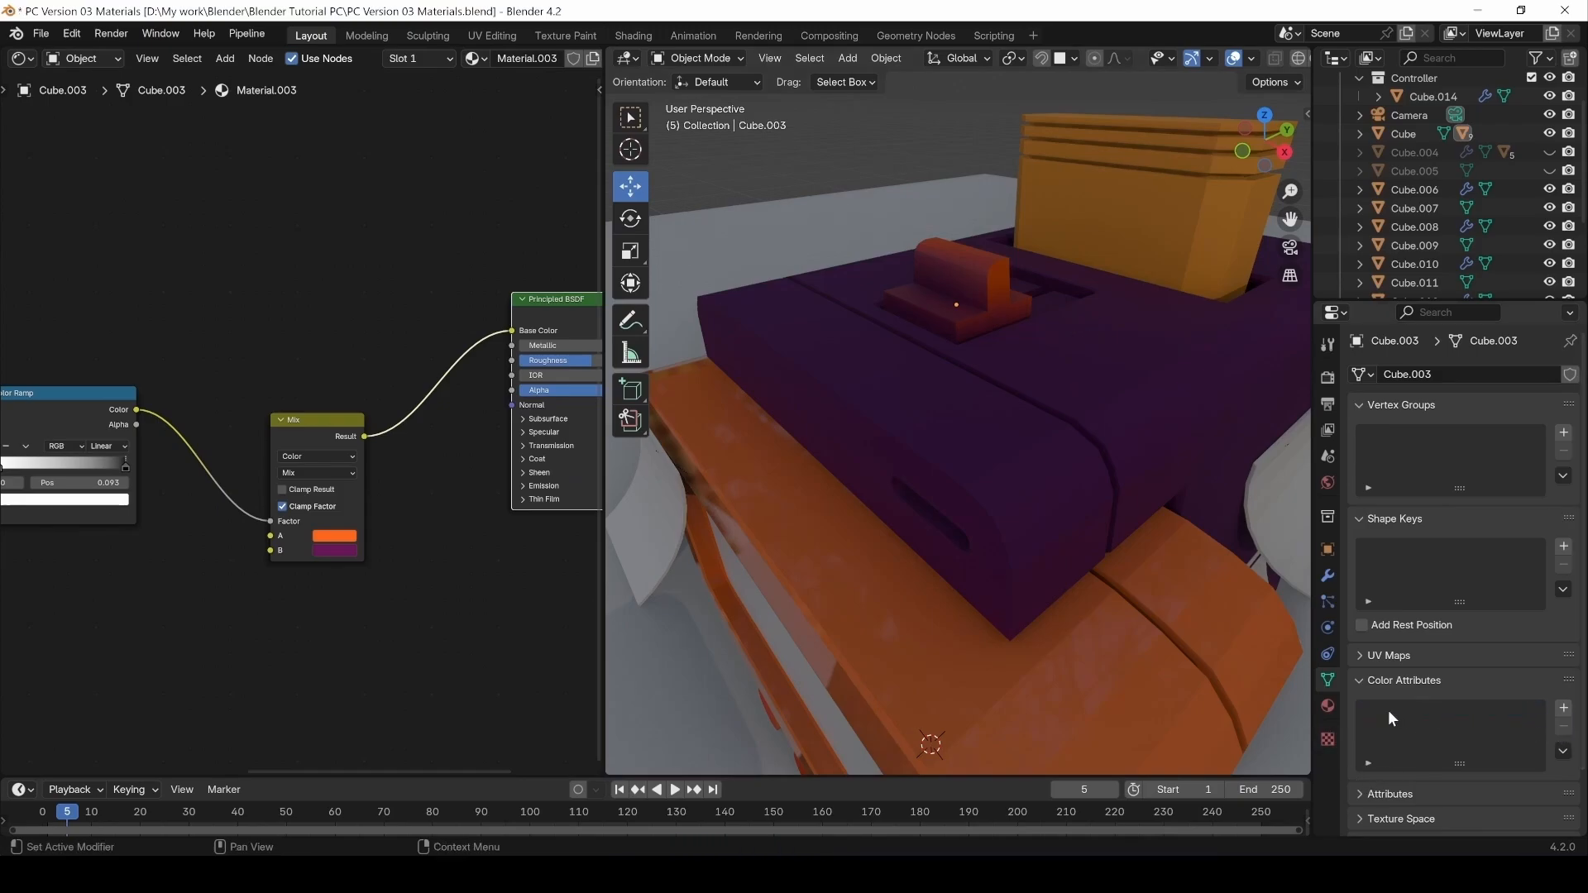
{"action": "left_click", "coordinate": [1563, 709]}
{"action": "left_click", "coordinate": [1366, 807]}
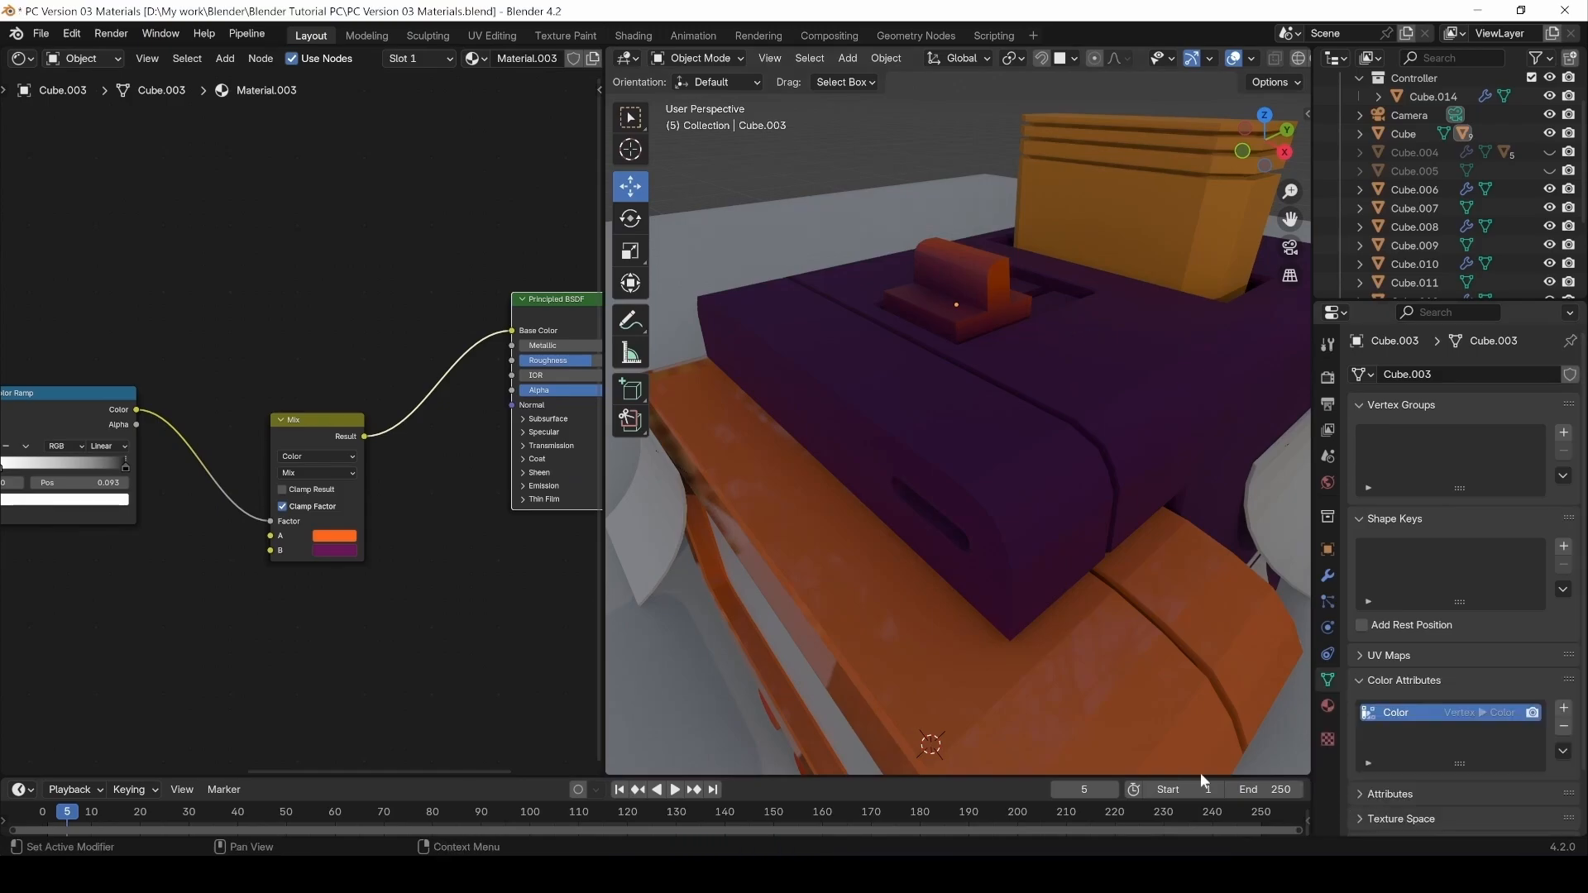
Add a Color Attribute node below the Mix node and assign it the Color attribute.
{"action": "middle_click_drag", "start_coordinate": [220, 656], "coordinate": [214, 633]}
{"action": "key", "text": "shift+a"}
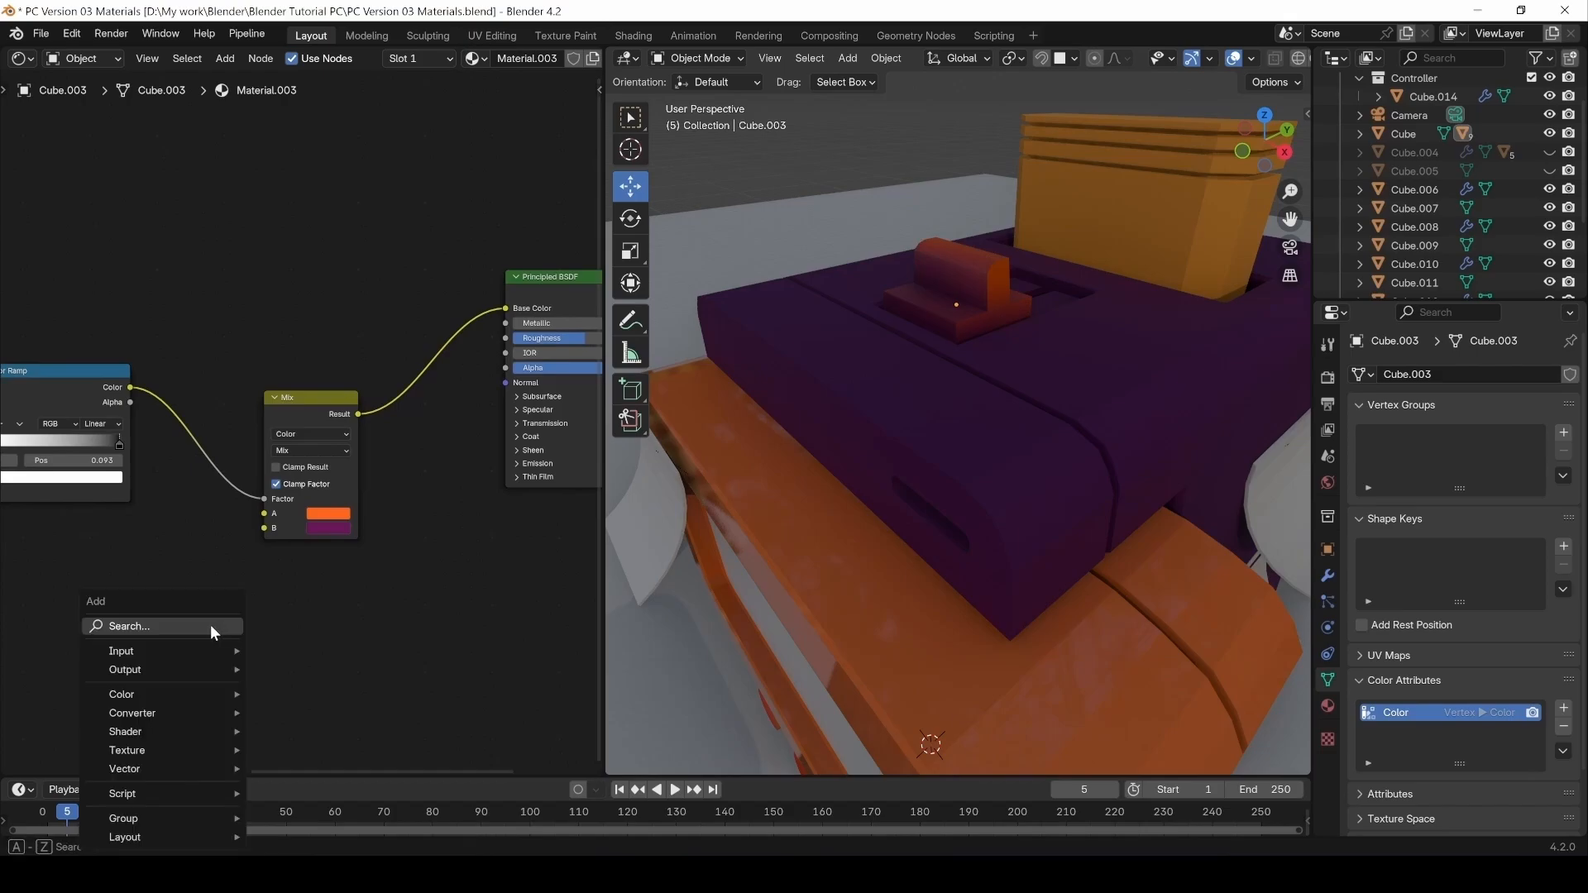
{"action": "type", "text": "color a"}
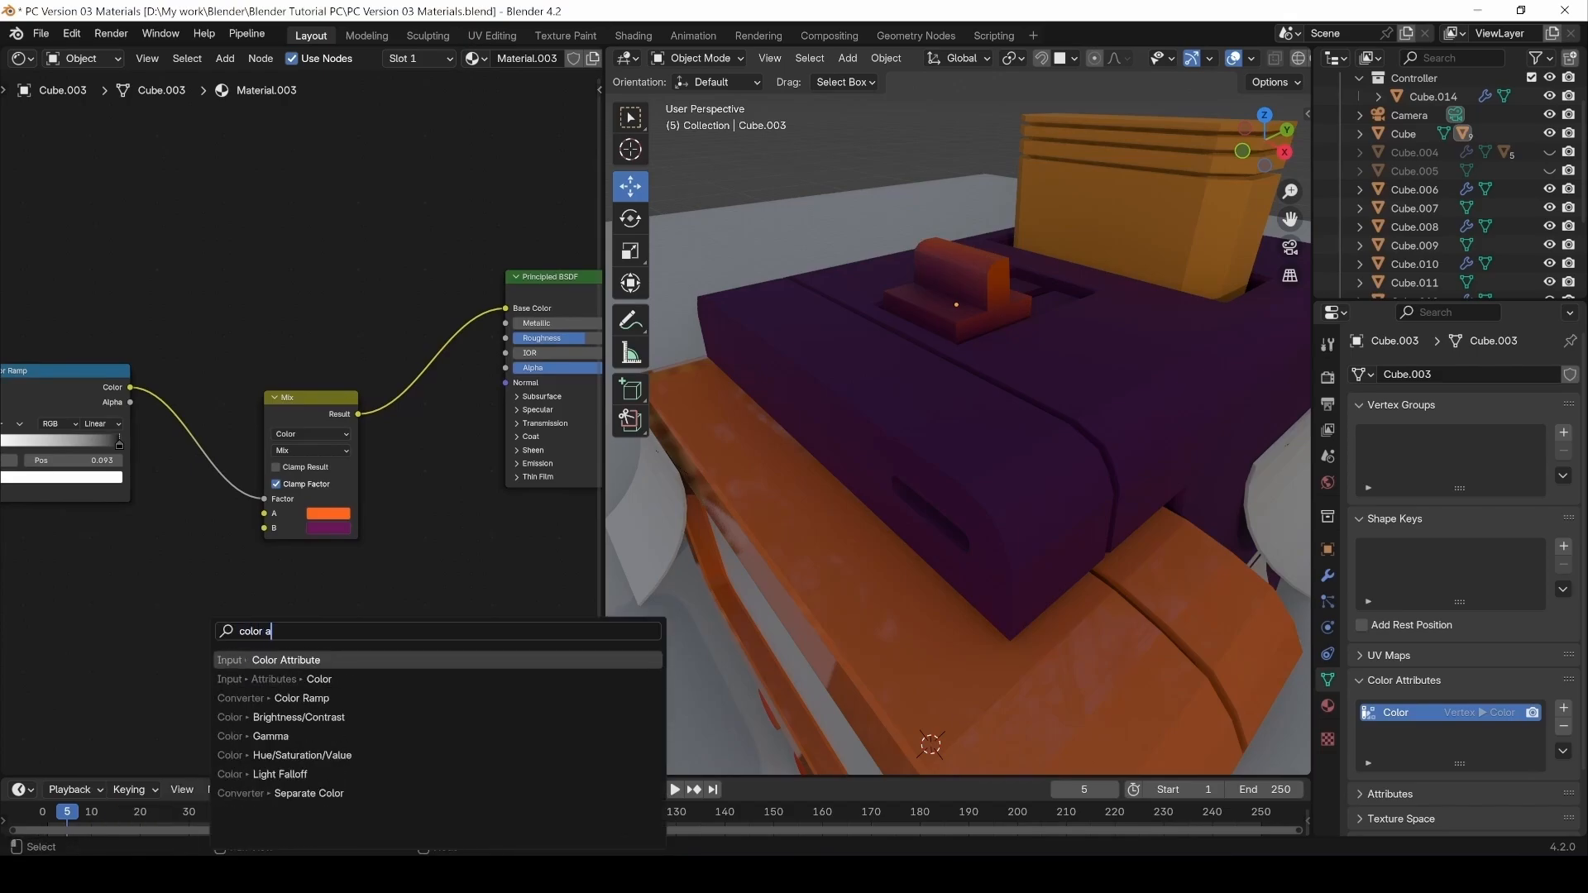
{"action": "left_click", "coordinate": [270, 660]}
{"action": "left_click", "coordinate": [262, 637]}
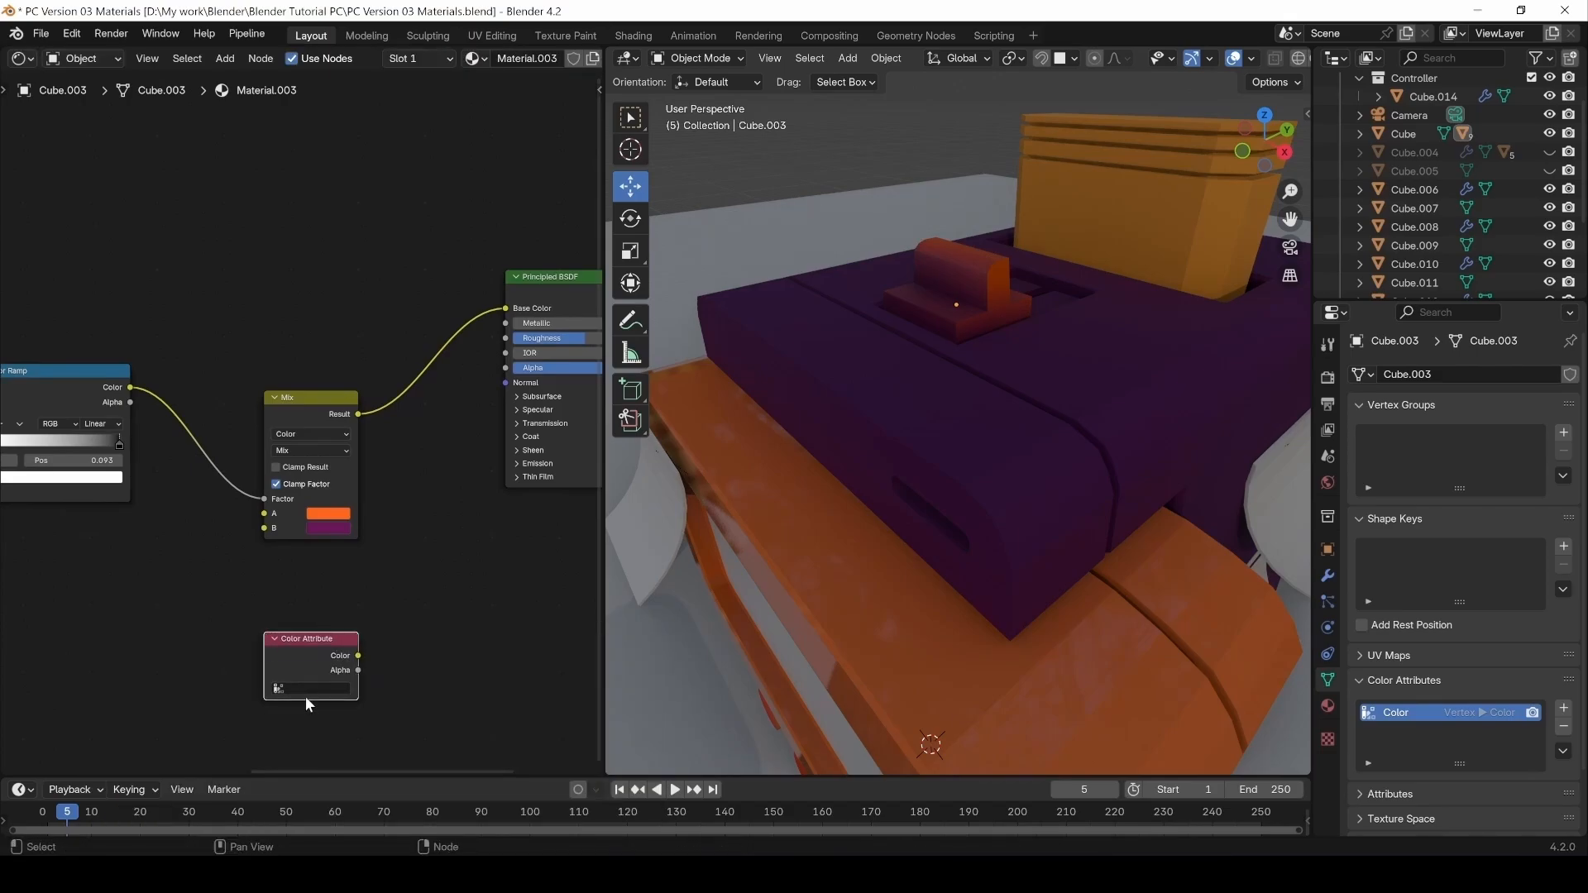
{"action": "left_click", "coordinate": [307, 692]}
{"action": "left_click", "coordinate": [307, 709]}
Add a second Mix node with Color Attribute in B and the first Mix Result in A, and link it to Base Color.
{"action": "middle_click_drag", "start_coordinate": [354, 624], "coordinate": [186, 607]}
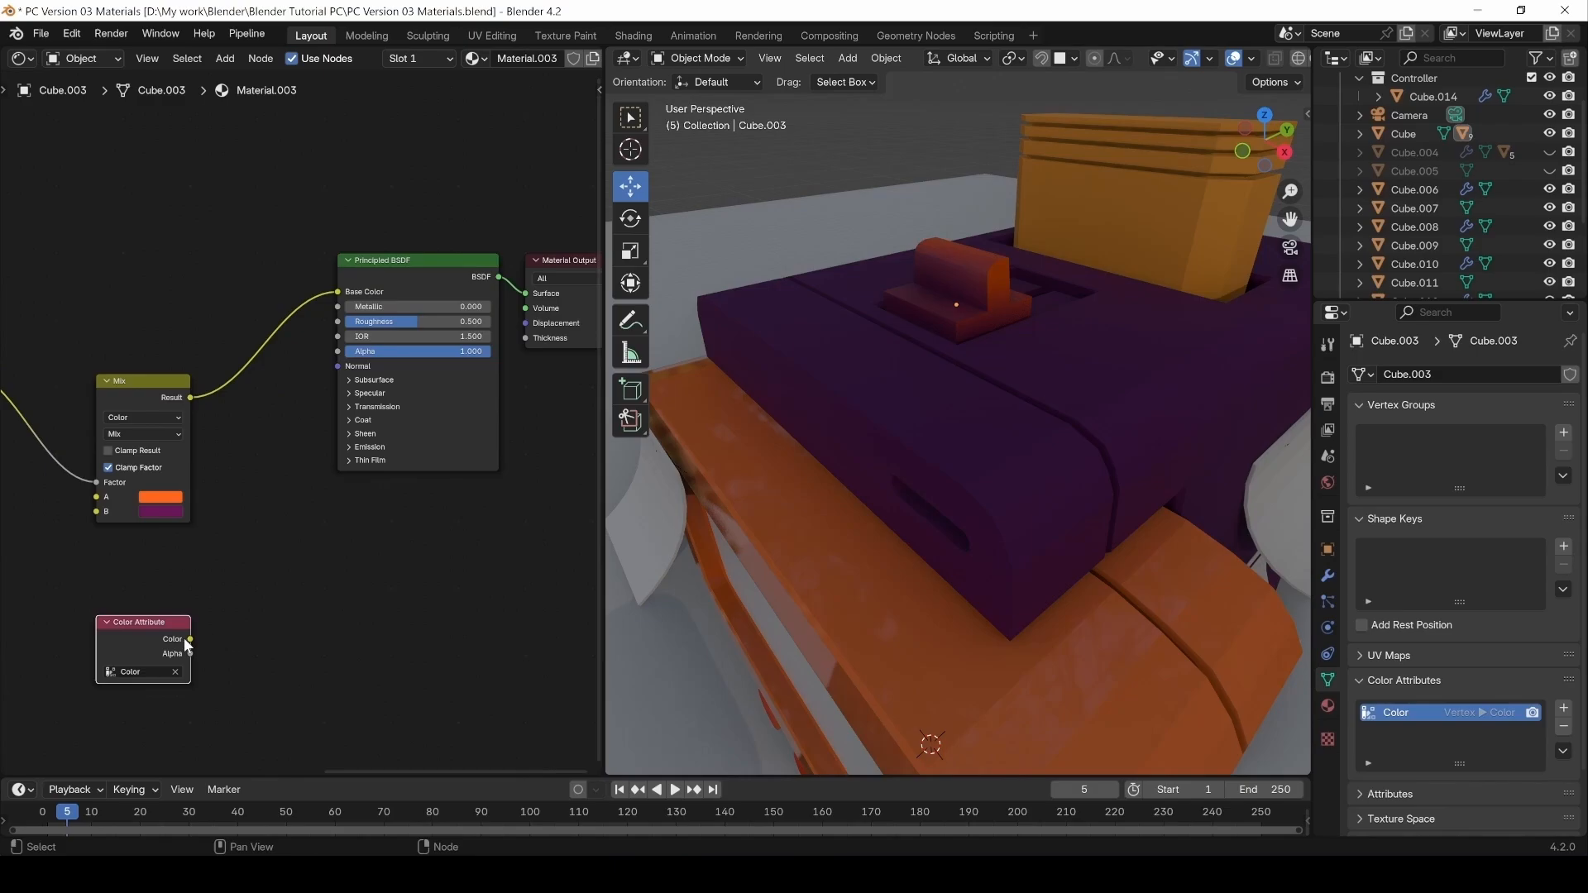
{"action": "left_click_drag", "start_coordinate": [189, 639], "coordinate": [256, 594]}
{"action": "type", "text": "mix"}
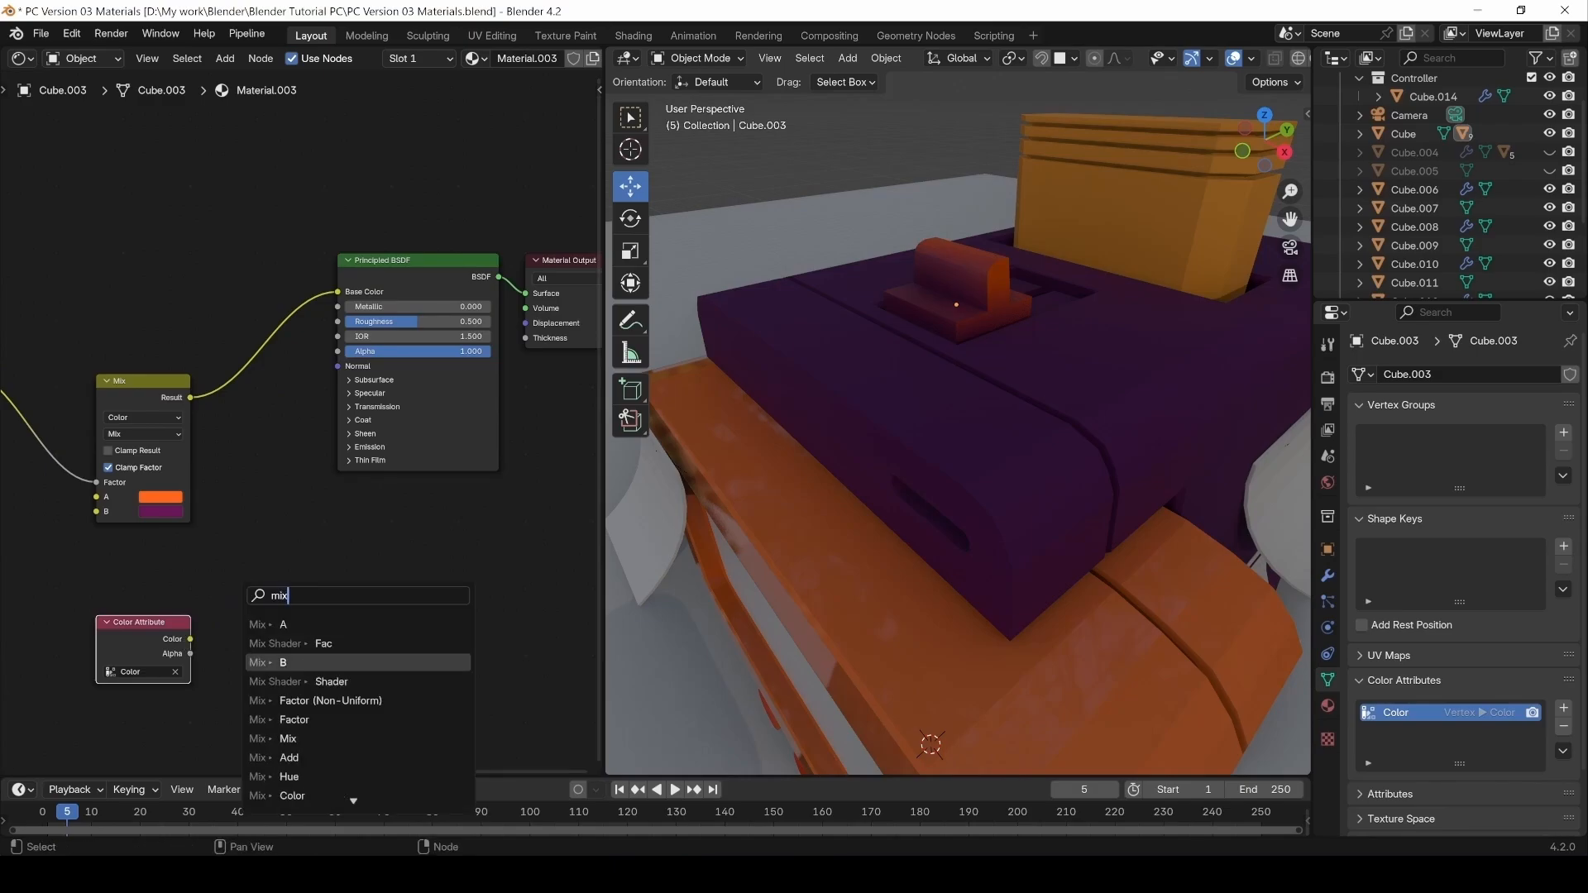
{"action": "left_click", "coordinate": [281, 662]}
{"action": "left_click", "coordinate": [270, 590]}
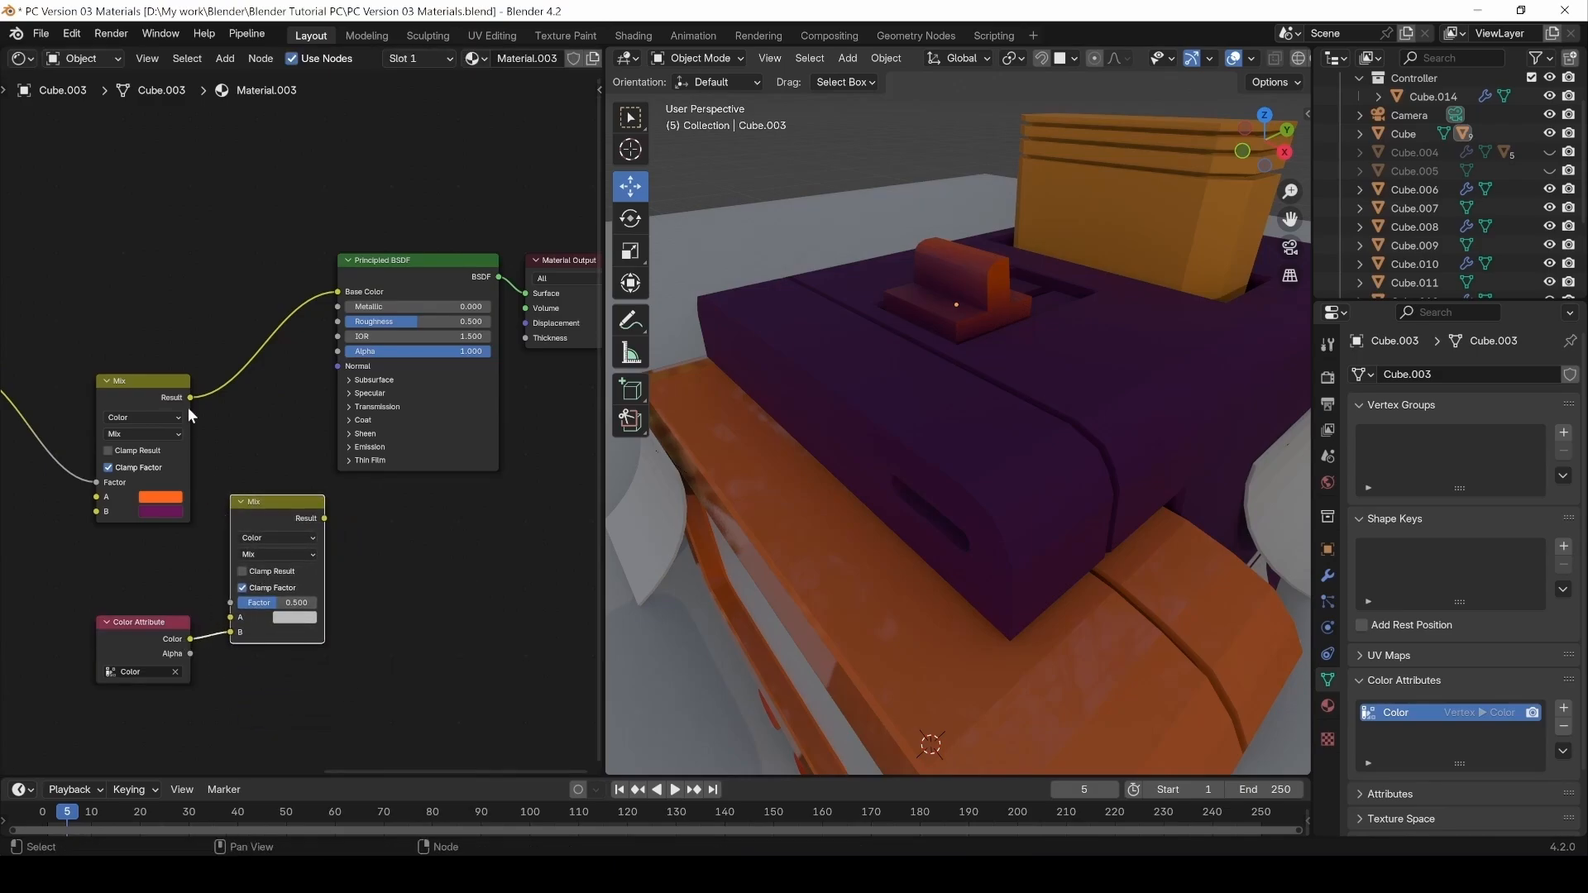
{"action": "left_click_drag", "start_coordinate": [188, 408], "coordinate": [230, 617]}
{"action": "left_click_drag", "start_coordinate": [324, 518], "coordinate": [336, 290]}
Change the new Mix node's blending mode to Multiply and set its Factor to 0.844.
{"action": "left_click", "coordinate": [250, 555]}
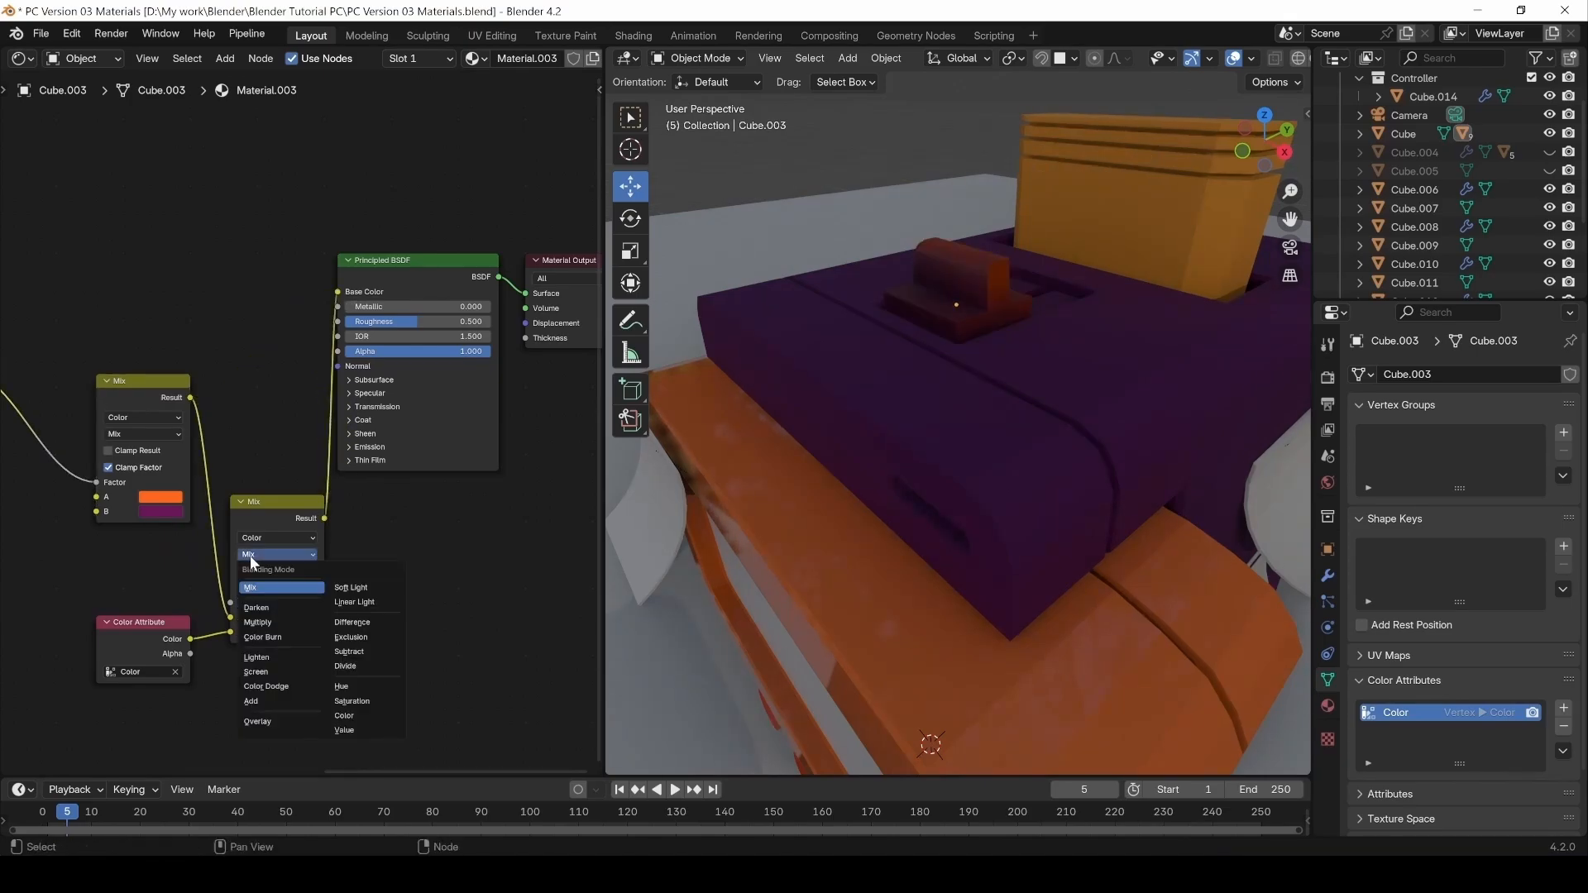
{"action": "left_click", "coordinate": [264, 626]}
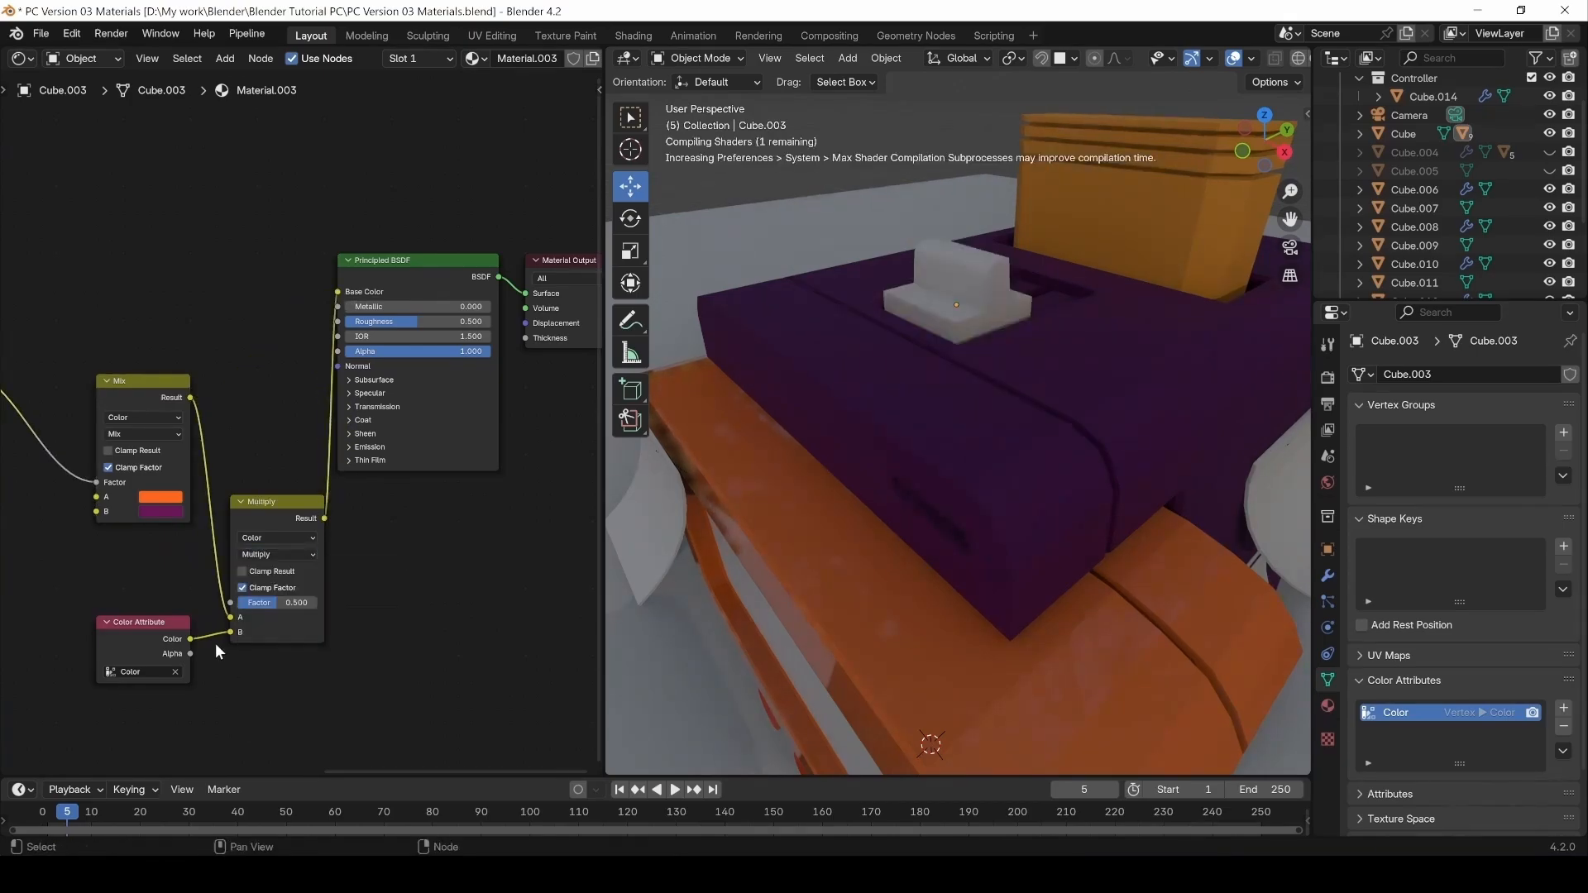
{"action": "left_click_drag", "start_coordinate": [306, 603], "coordinate": [294, 602]}
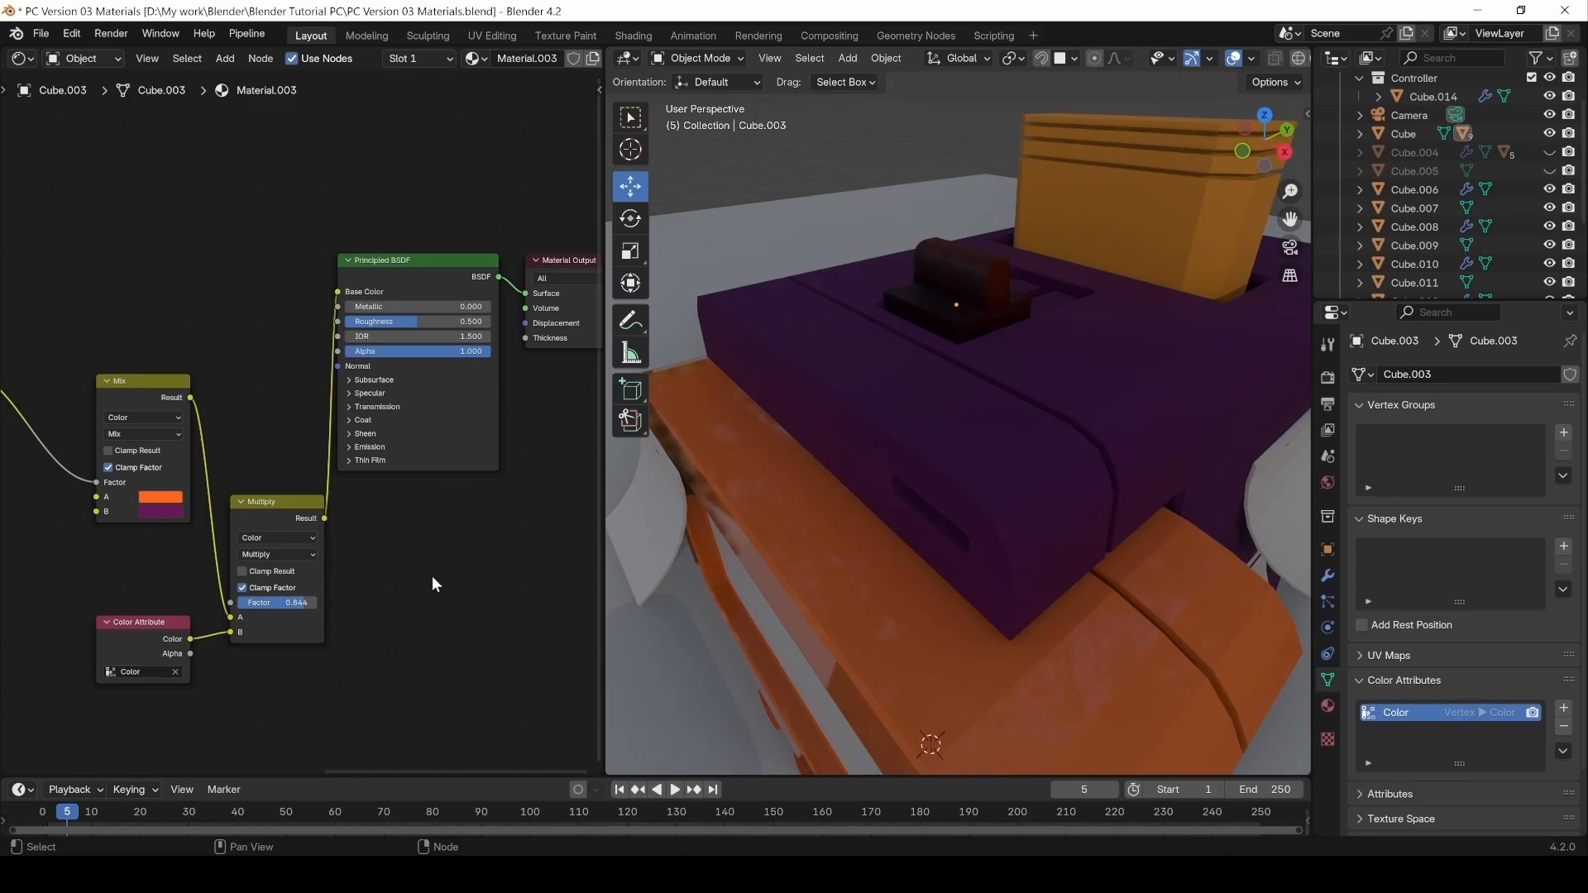
Tidy the layout by moving the Mix, Color Attribute and Multiply nodes into place between the Color Ramp and Principled BSDF.
{"action": "left_click_drag", "start_coordinate": [276, 499], "coordinate": [262, 457]}
{"action": "middle_click_drag", "start_coordinate": [231, 484], "coordinate": [468, 427]}
{"action": "left_click_drag", "start_coordinate": [225, 260], "coordinate": [390, 650]}
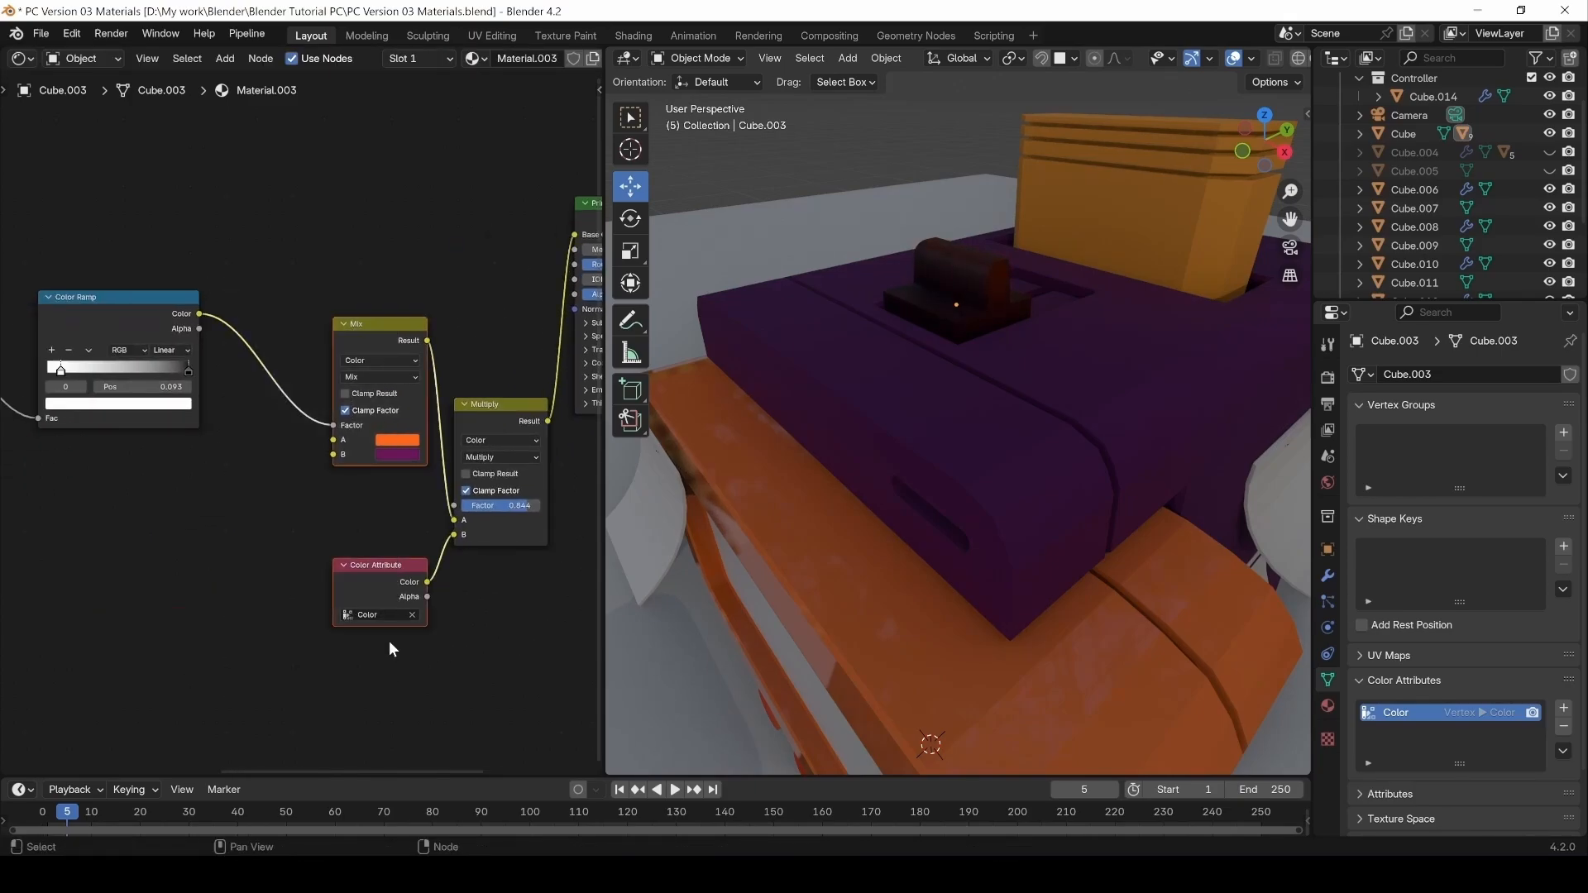
{"action": "left_click_drag", "start_coordinate": [370, 352], "coordinate": [316, 325]}
{"action": "left_click_drag", "start_coordinate": [483, 418], "coordinate": [455, 391]}
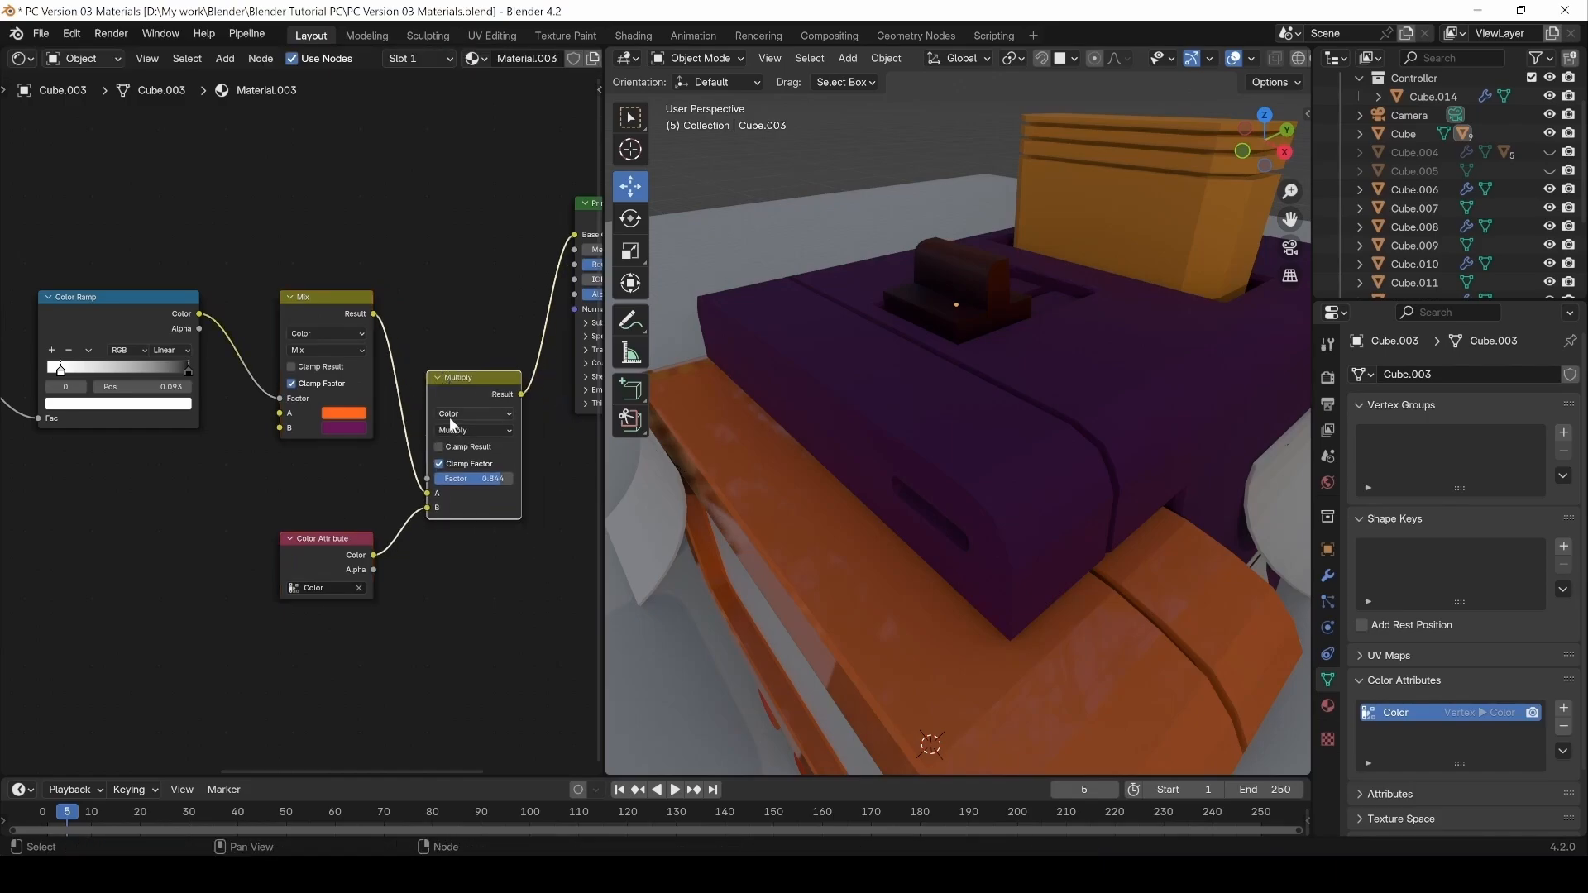
Switch the lever to Vertex Paint mode and desaturate the orange brush color to white.
{"action": "left_click", "coordinate": [708, 58]}
{"action": "left_click", "coordinate": [705, 141]}
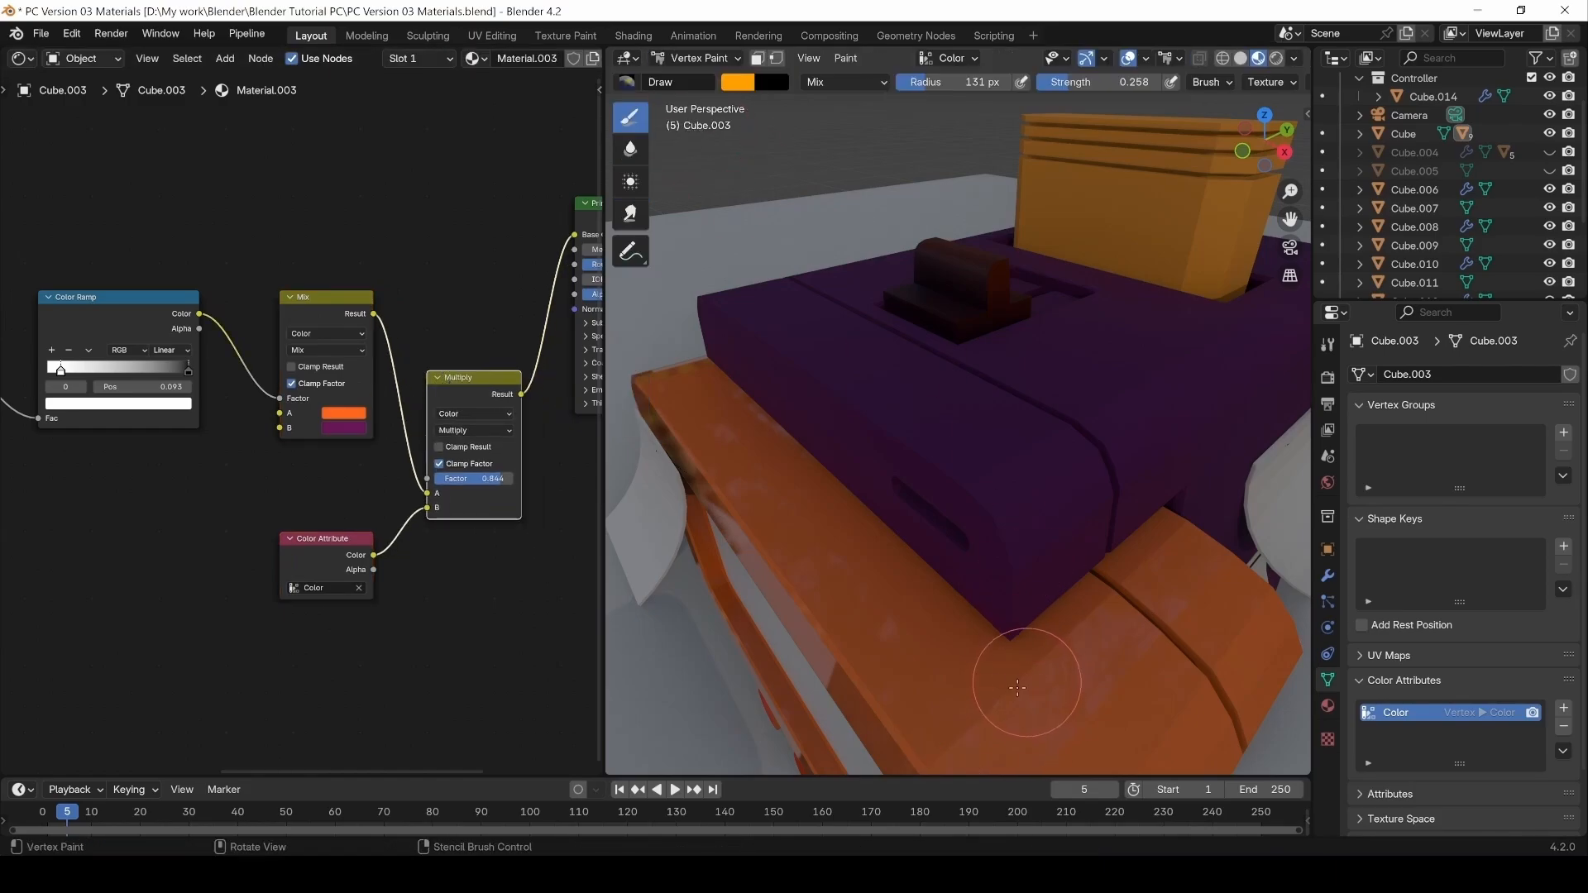
{"action": "left_click", "coordinate": [738, 82]}
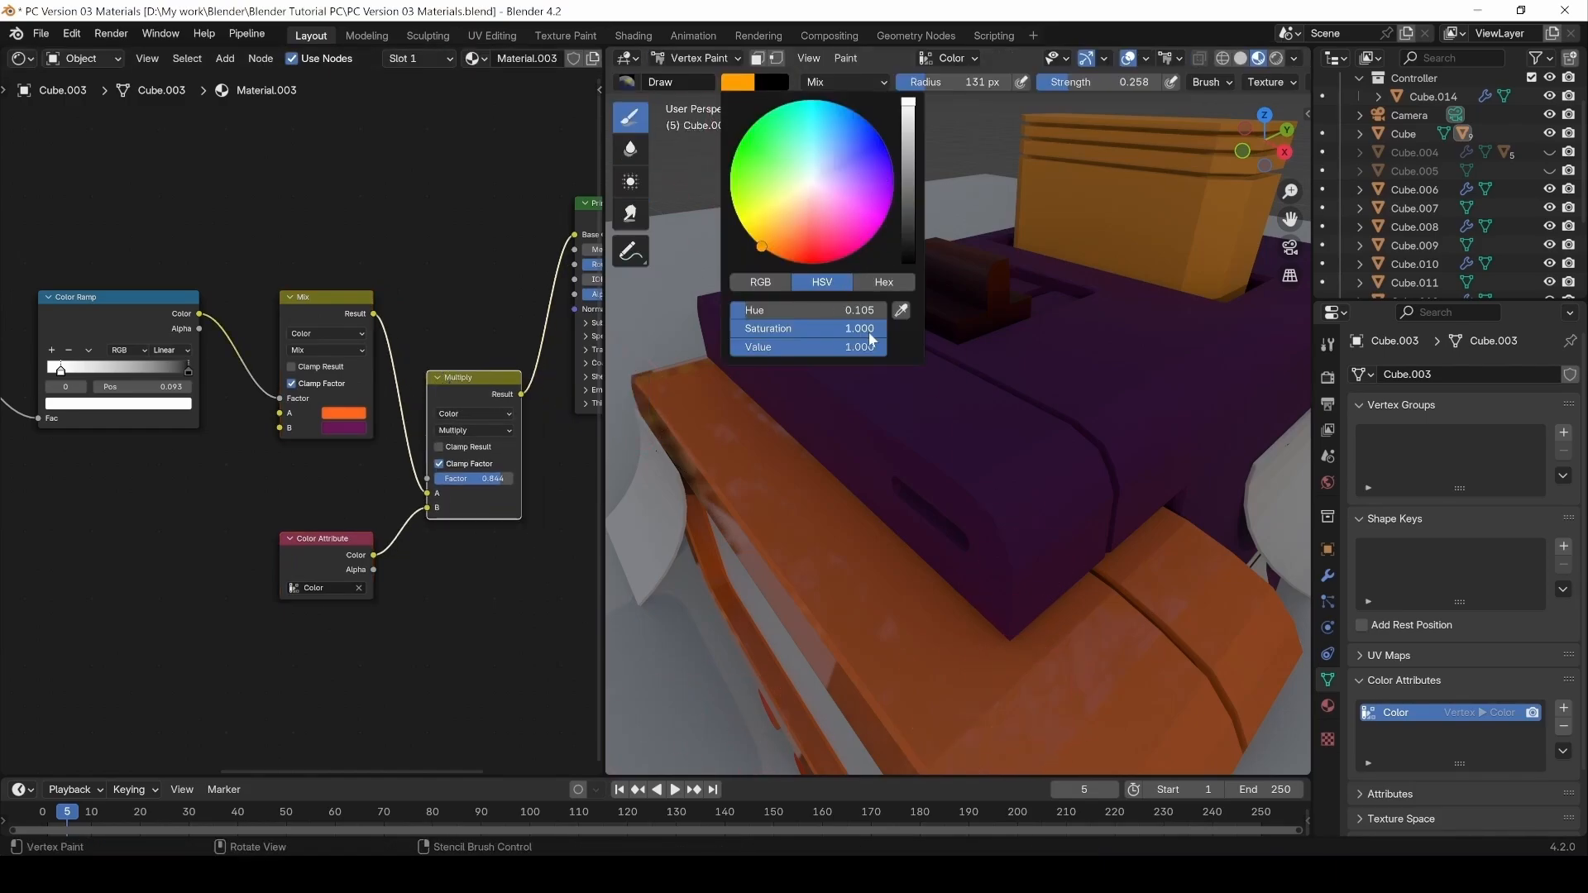
{"action": "left_click_drag", "start_coordinate": [869, 329], "coordinate": [736, 329]}
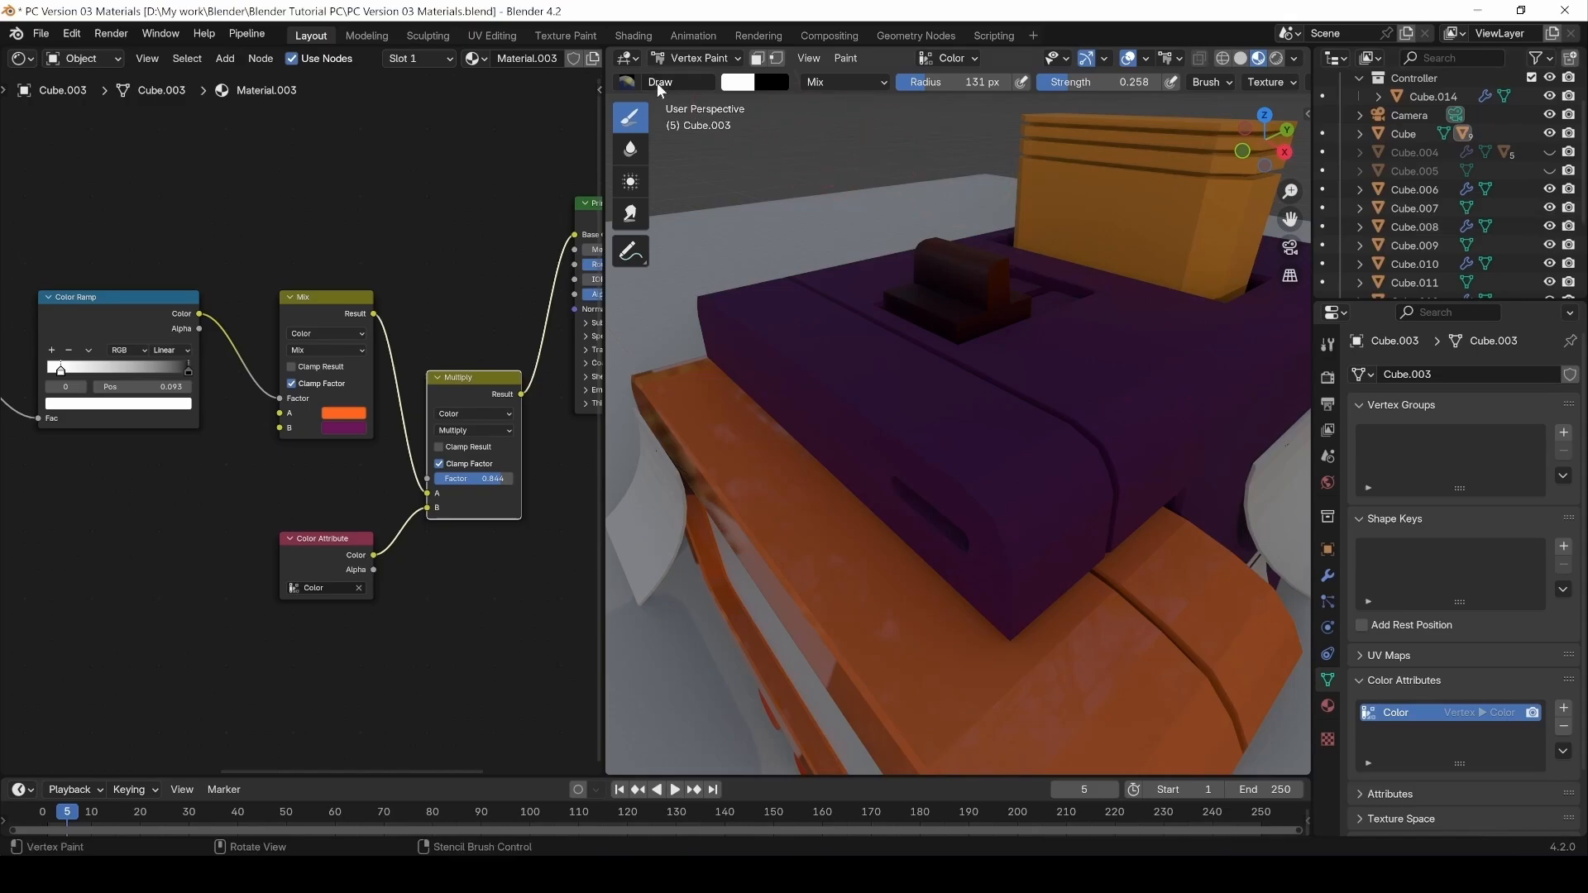
{"action": "mouse_move", "coordinate": [902, 720]}
{"action": "middle_mouse_down"}
{"action": "mouse_move", "coordinate": [866, 425]}
{"action": "mouse_move", "coordinate": [872, 396]}
{"action": "mouse_move", "coordinate": [903, 392]}
{"action": "middle_mouse_up"}
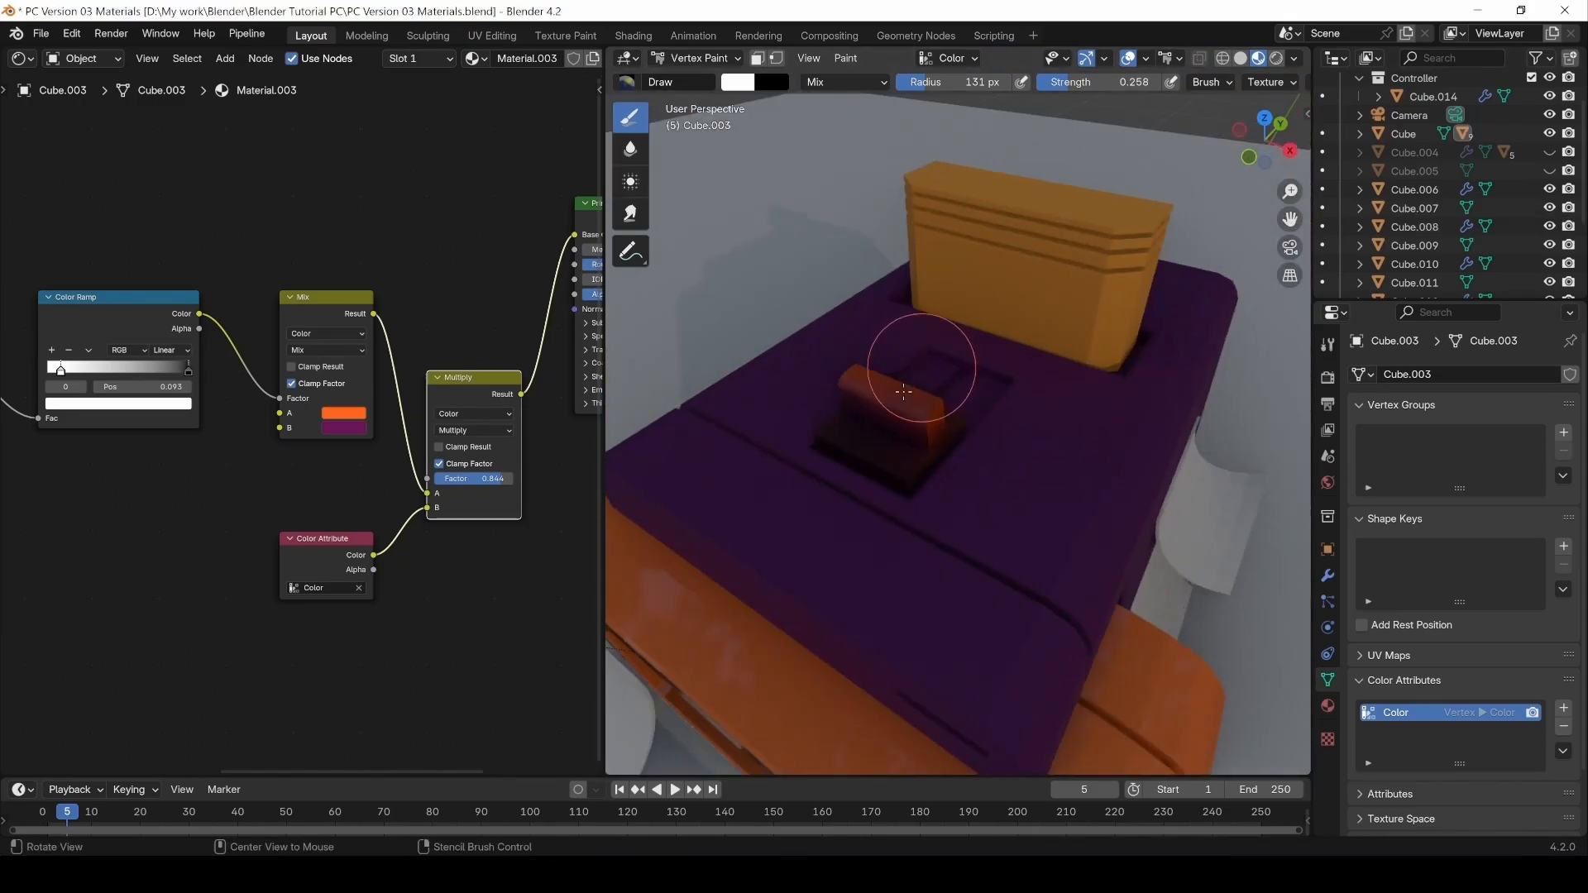
Raise the brush Strength to 1.000 and paint white over the dark base and sides of the lever.
{"action": "left_click_drag", "start_coordinate": [1085, 82], "coordinate": [1162, 82]}
{"action": "left_click_drag", "start_coordinate": [860, 430], "coordinate": [861, 411]}
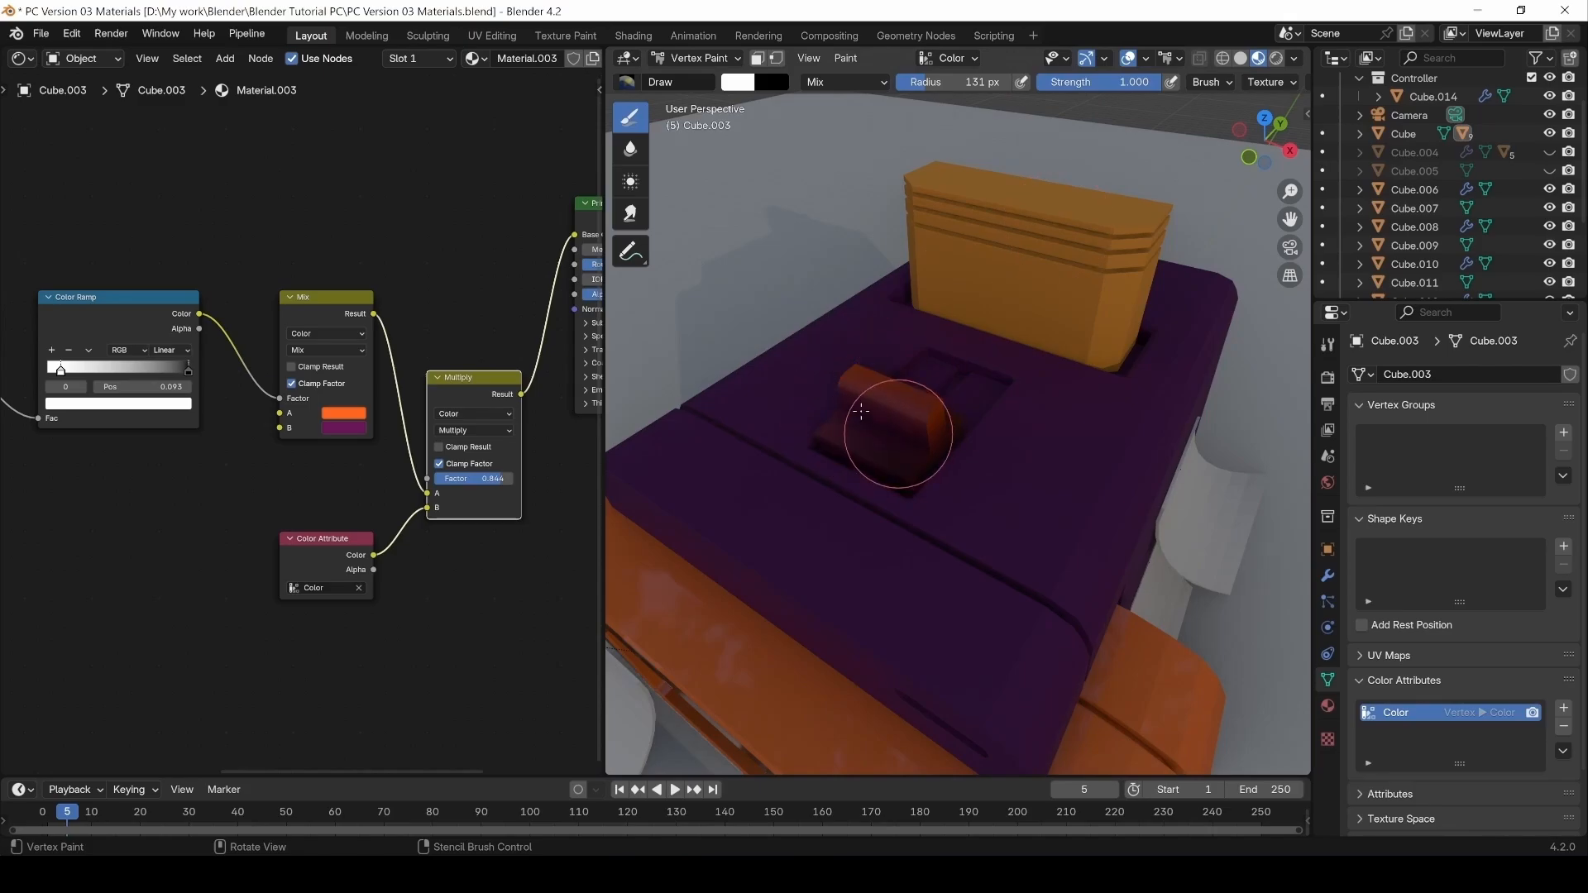
{"action": "middle_click_drag", "start_coordinate": [921, 373], "coordinate": [915, 479]}
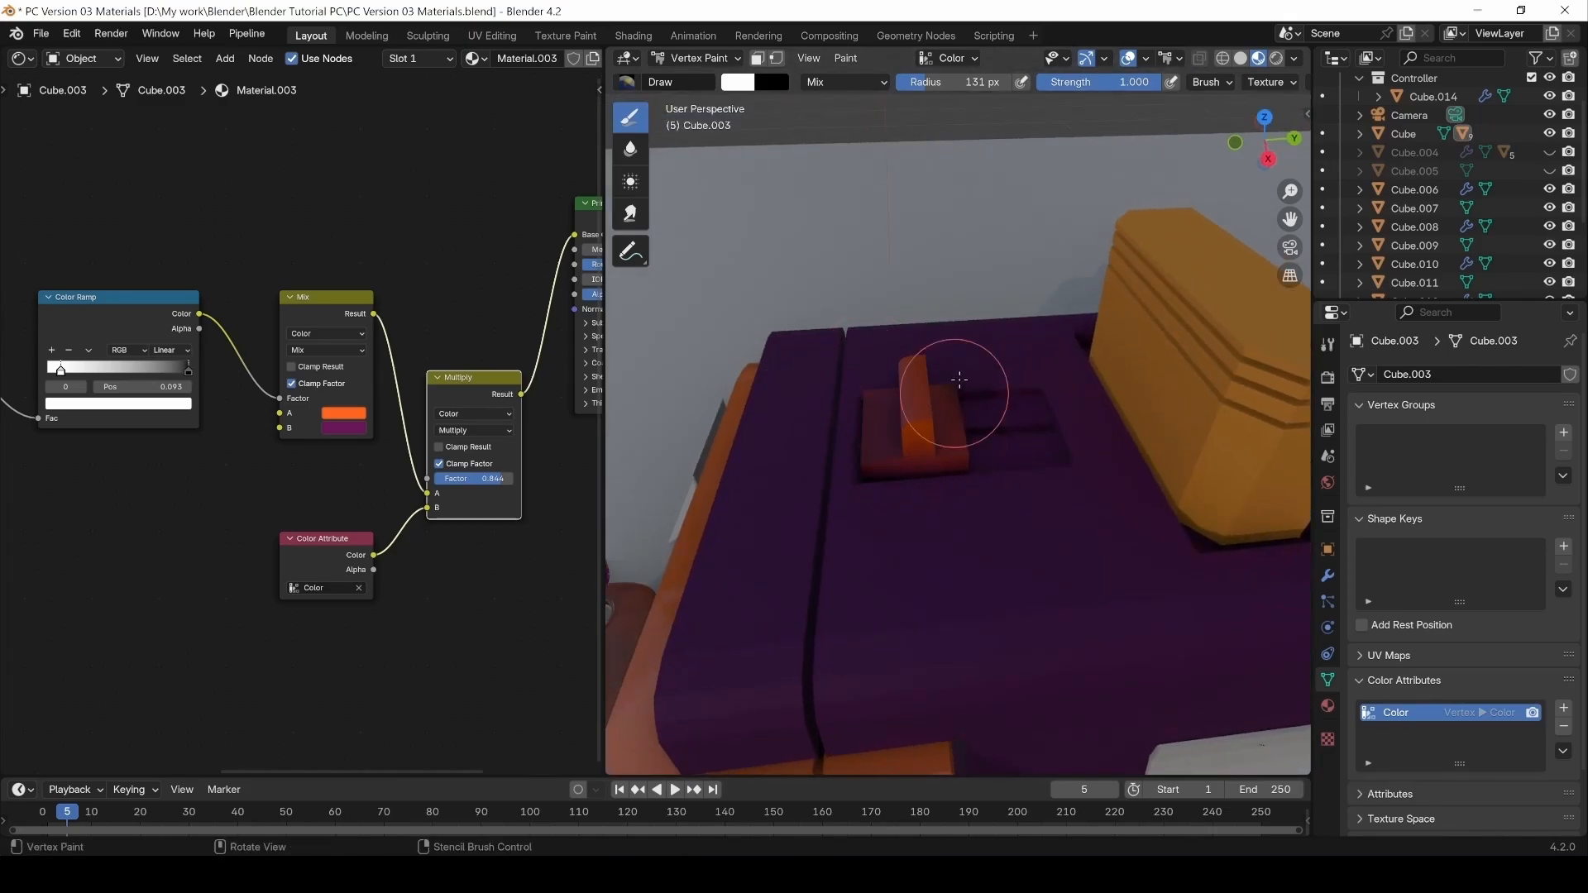
{"action": "middle_click_drag", "start_coordinate": [960, 380], "coordinate": [938, 455]}
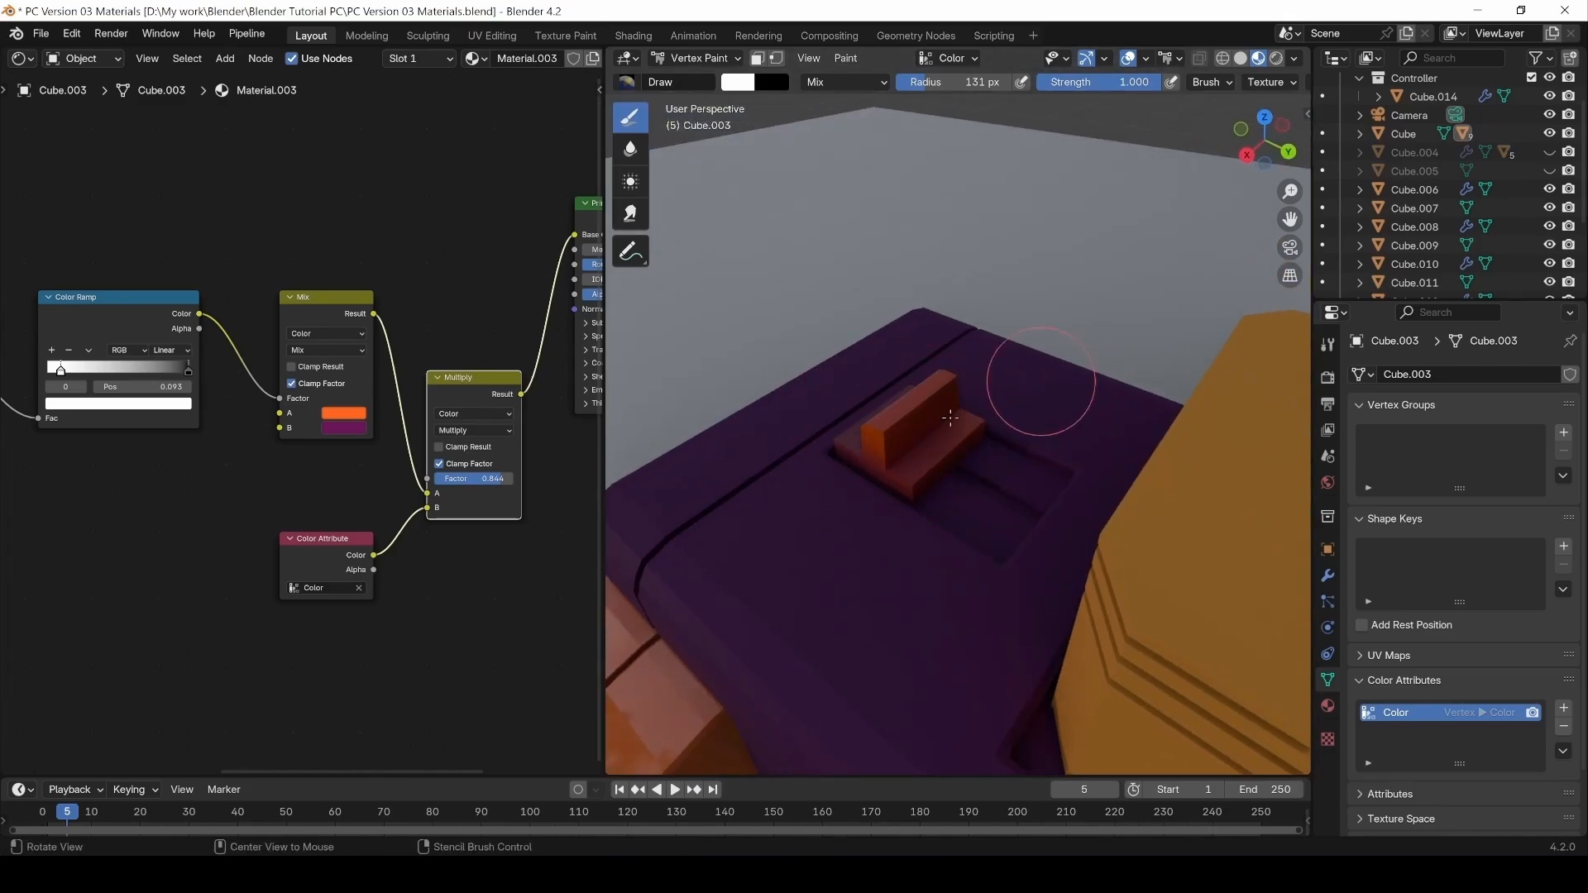
{"action": "middle_click_drag", "start_coordinate": [1026, 389], "coordinate": [915, 466]}
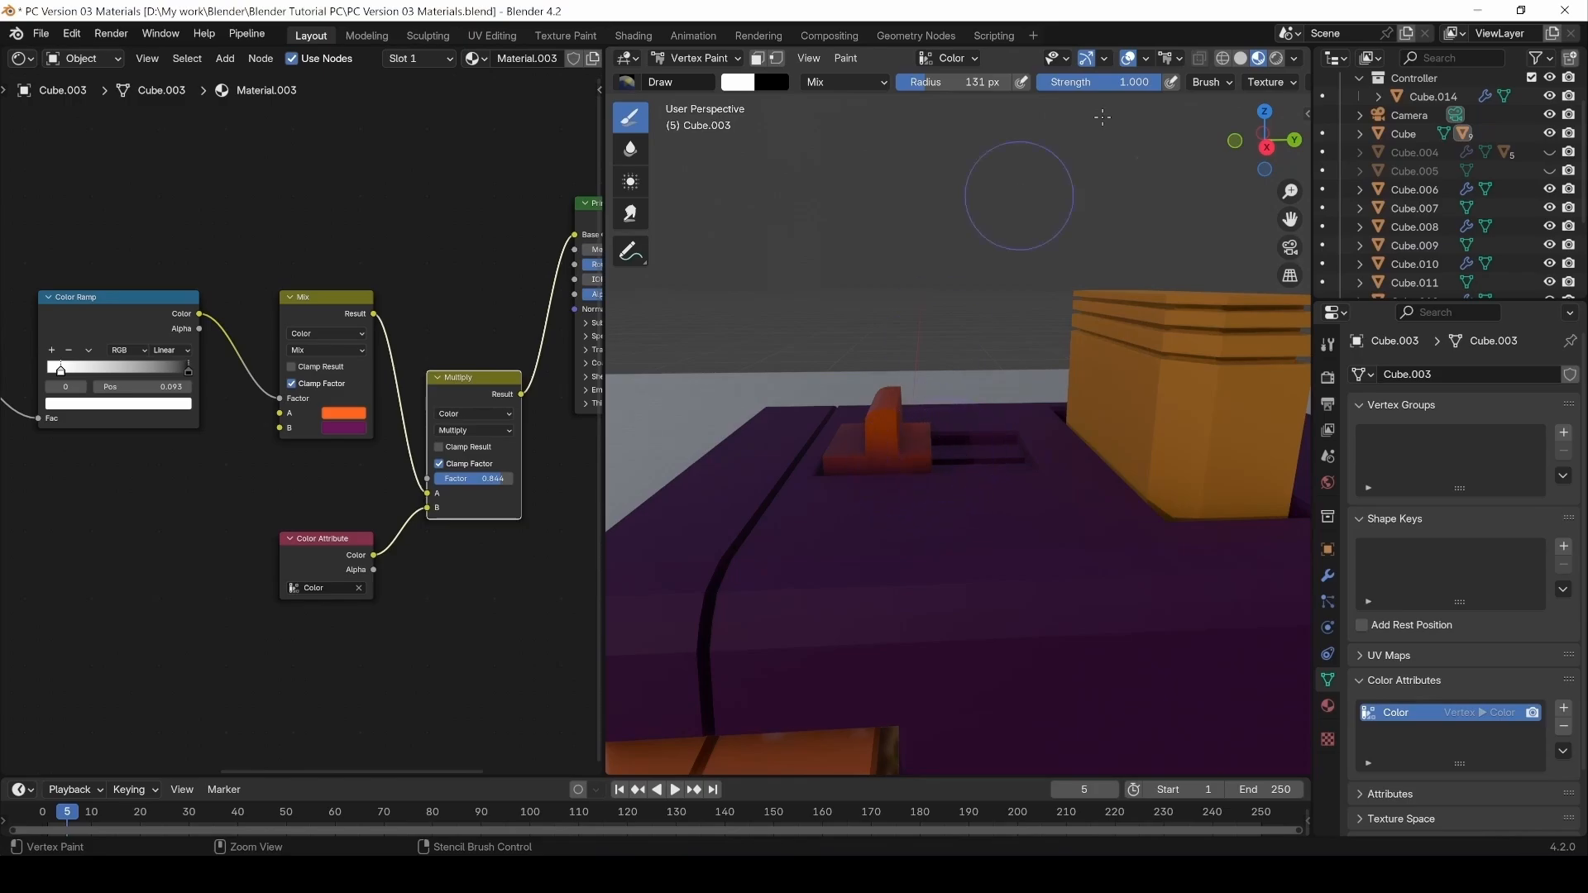
{"action": "middle_click_drag", "start_coordinate": [920, 436], "coordinate": [883, 405]}
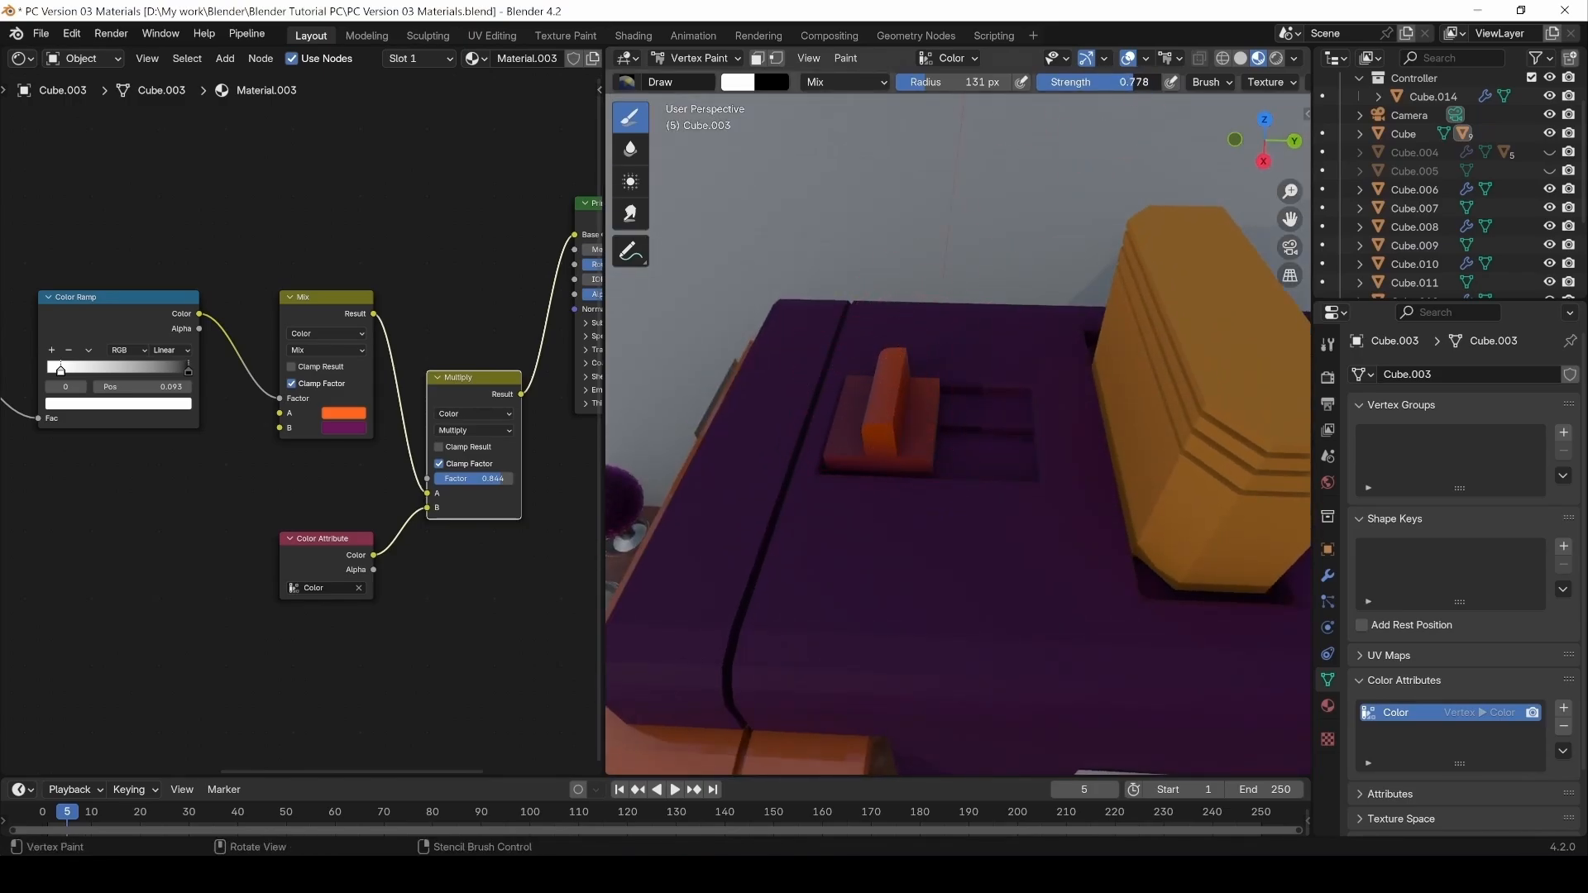
Lower the brush Strength to 0.173 and softly paint white around the lever's front and side faces.
{"action": "left_click_drag", "start_coordinate": [1100, 82], "coordinate": [1055, 82]}
{"action": "middle_click_drag", "start_coordinate": [929, 344], "coordinate": [929, 291]}
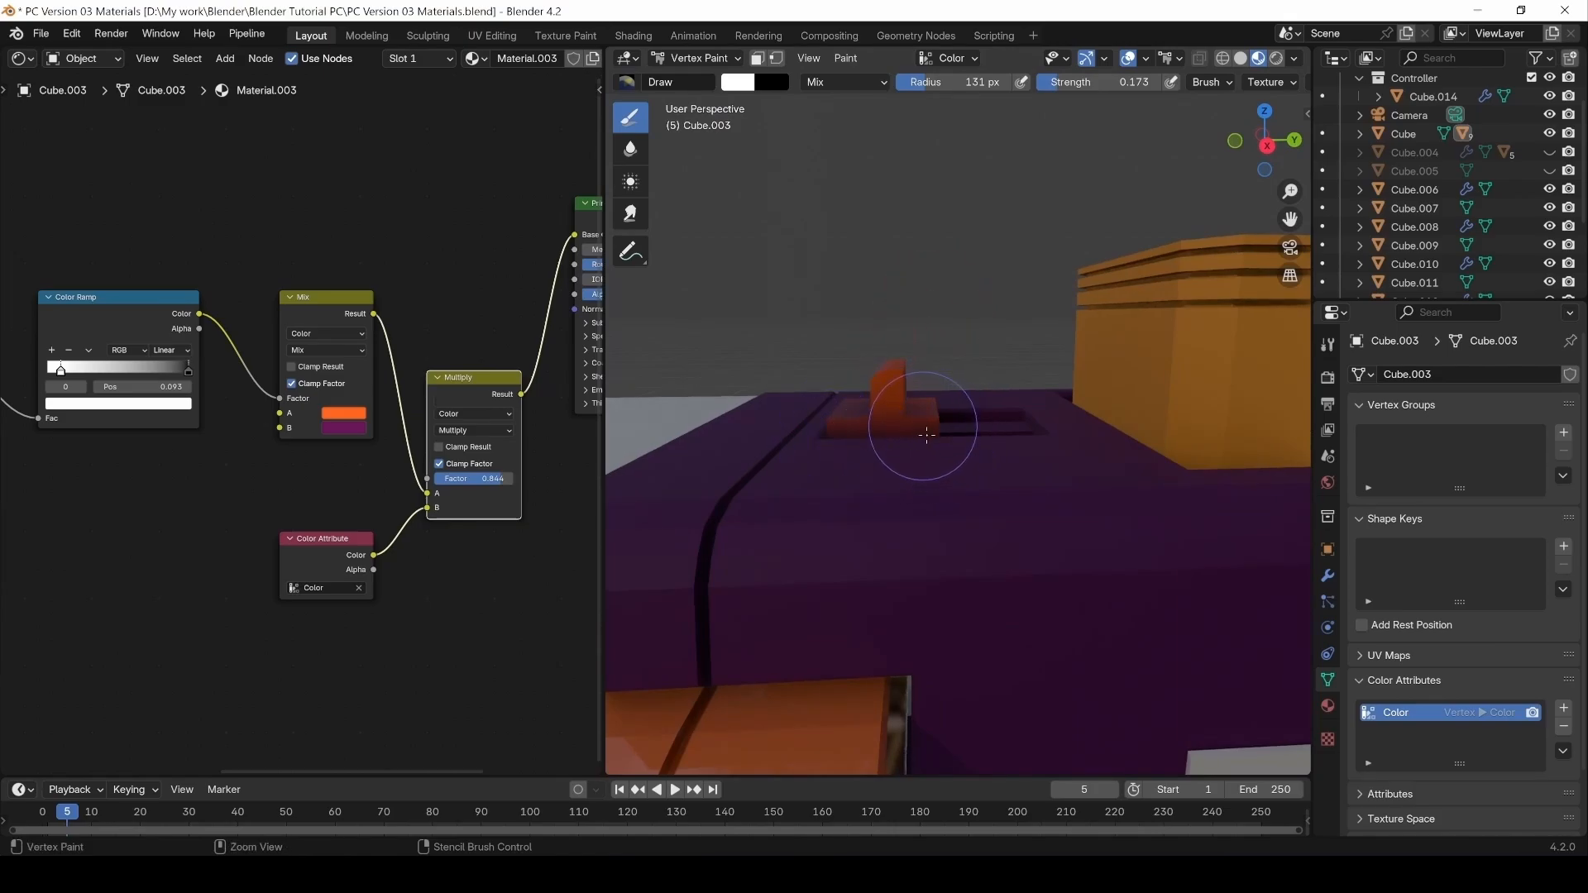
{"action": "middle_click_drag", "start_coordinate": [766, 443], "coordinate": [940, 436]}
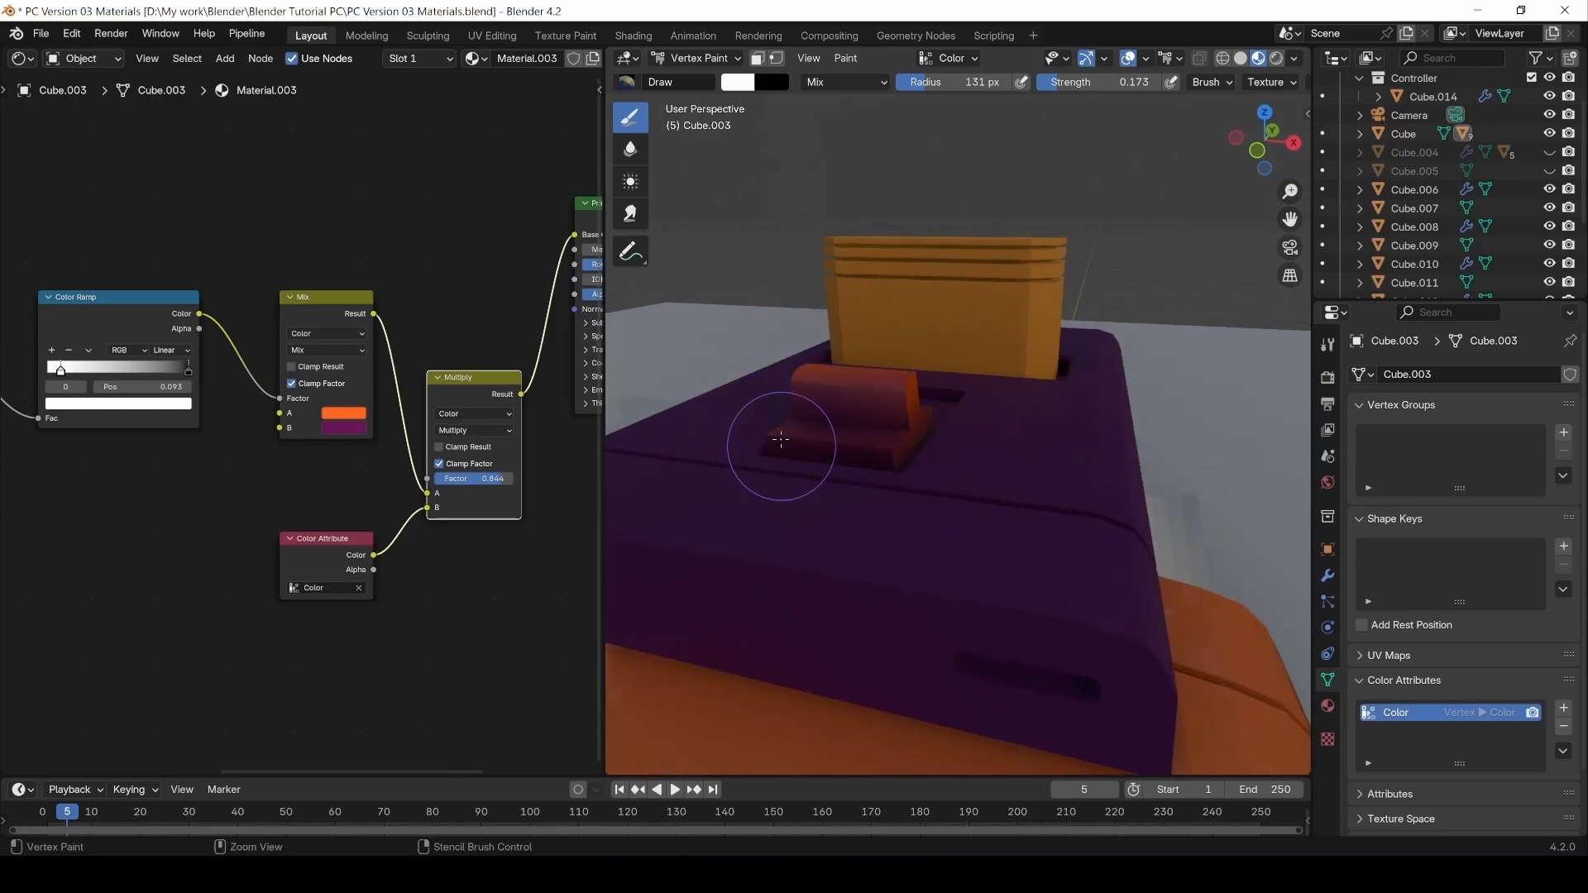
{"action": "middle_click_drag", "start_coordinate": [847, 461], "coordinate": [769, 456]}
{"action": "middle_click_drag", "start_coordinate": [869, 488], "coordinate": [1031, 496], "text": "shift"}
{"action": "mouse_move", "coordinate": [890, 468]}
{"action": "middle_mouse_down"}
{"action": "mouse_move", "coordinate": [1032, 474]}
{"action": "mouse_move", "coordinate": [761, 428]}
{"action": "middle_mouse_up"}
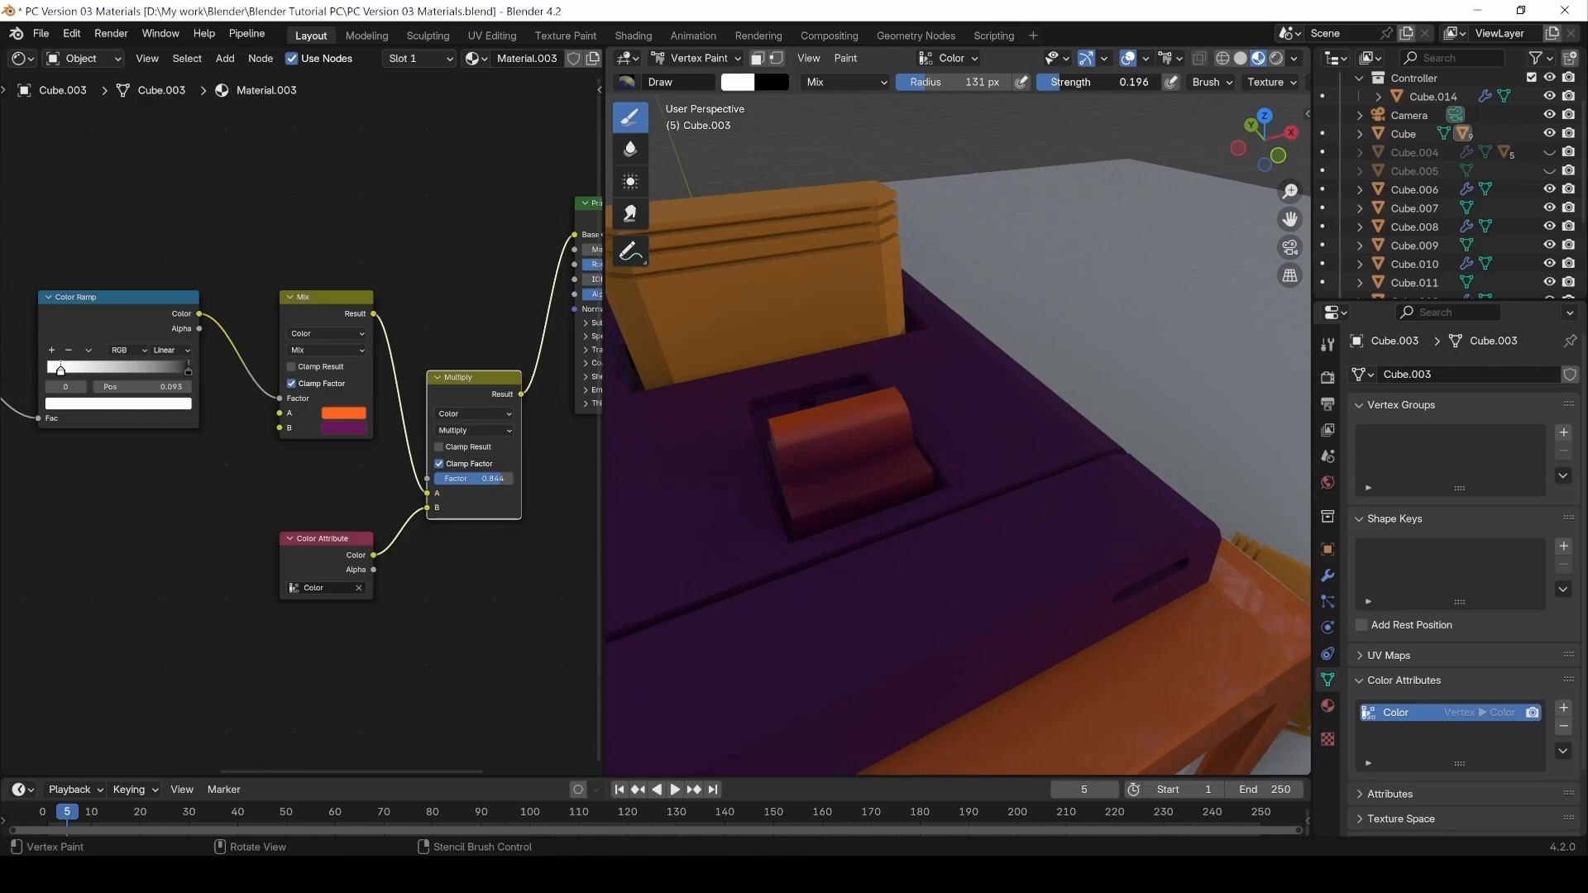
Shrink the brush Radius to 61 px and lighten the lever's base and edges with white at 0.239 Strength.
{"action": "key", "text": "f"}
{"action": "left_click", "coordinate": [808, 476]}
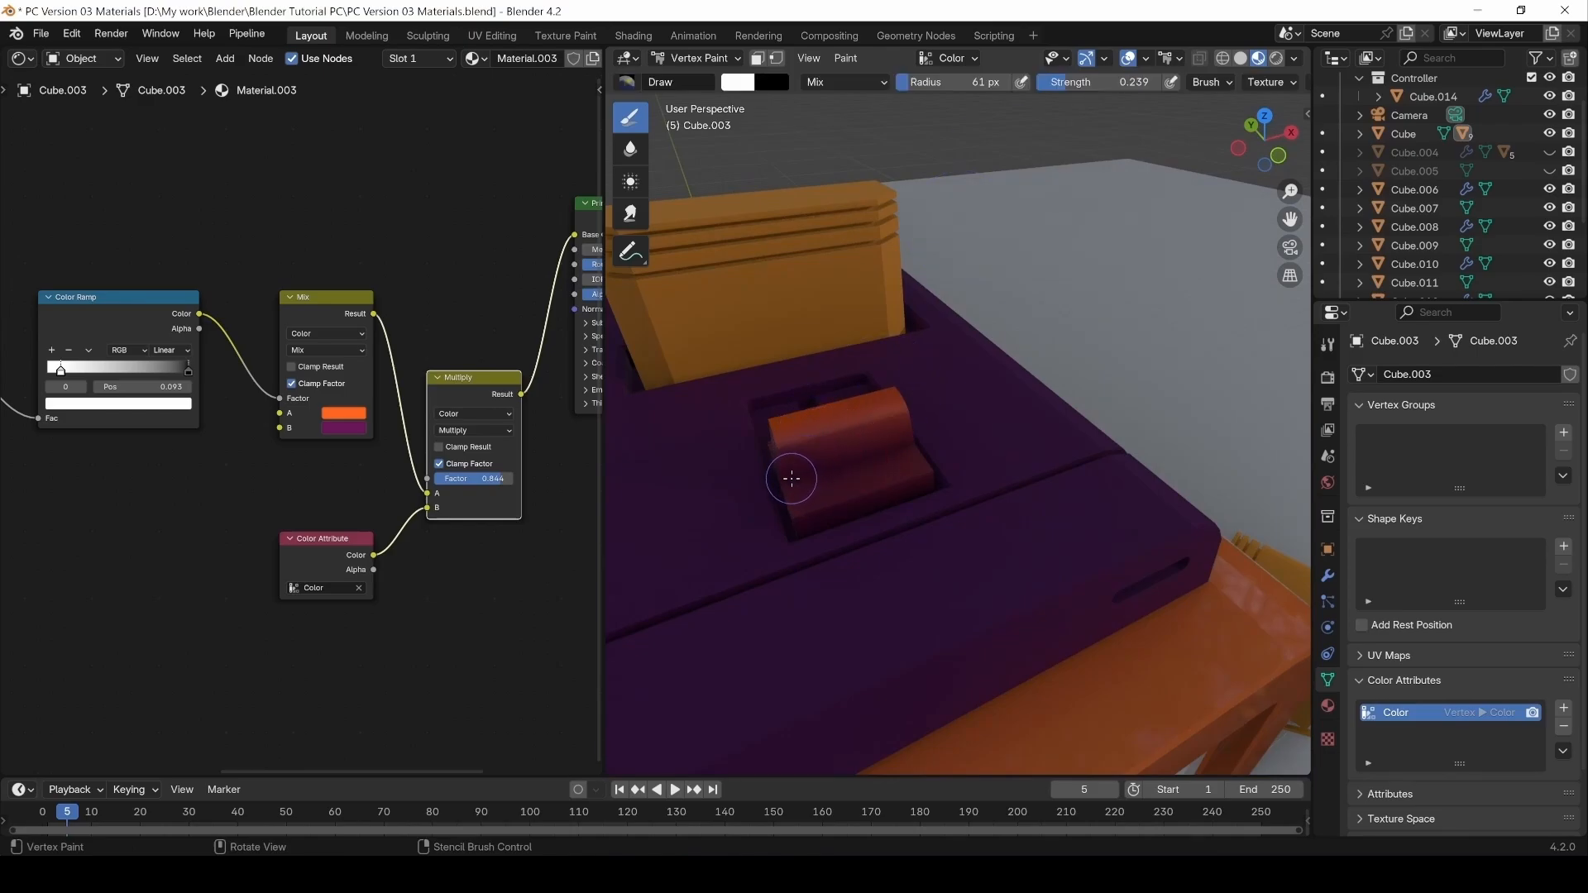
{"action": "middle_click_drag", "start_coordinate": [840, 468], "coordinate": [866, 488]}
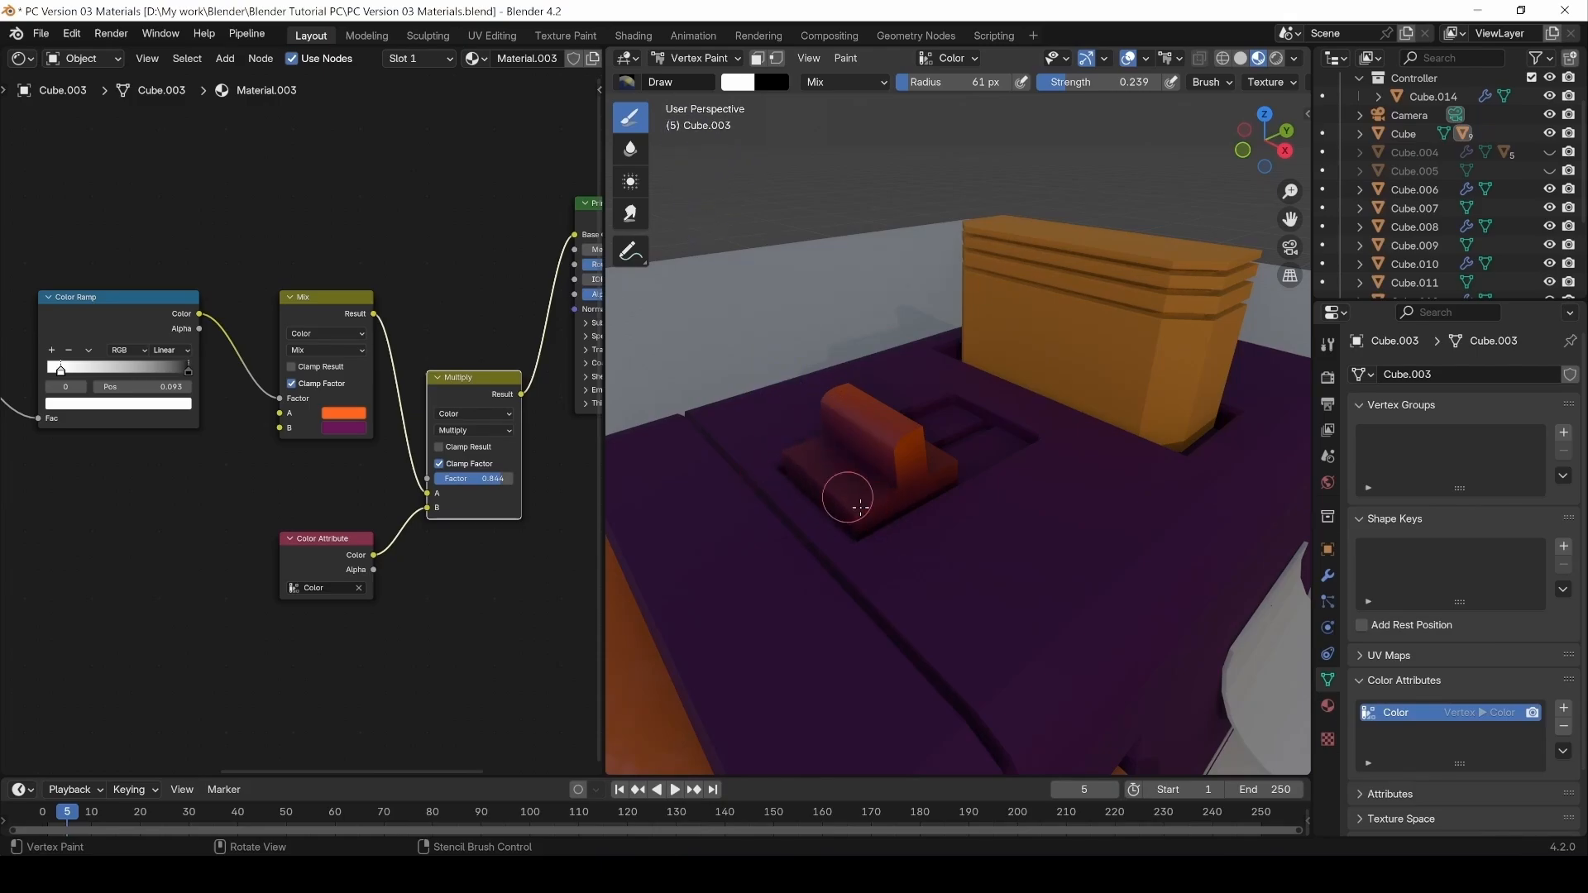
{"action": "middle_click_drag", "start_coordinate": [938, 425], "coordinate": [893, 473]}
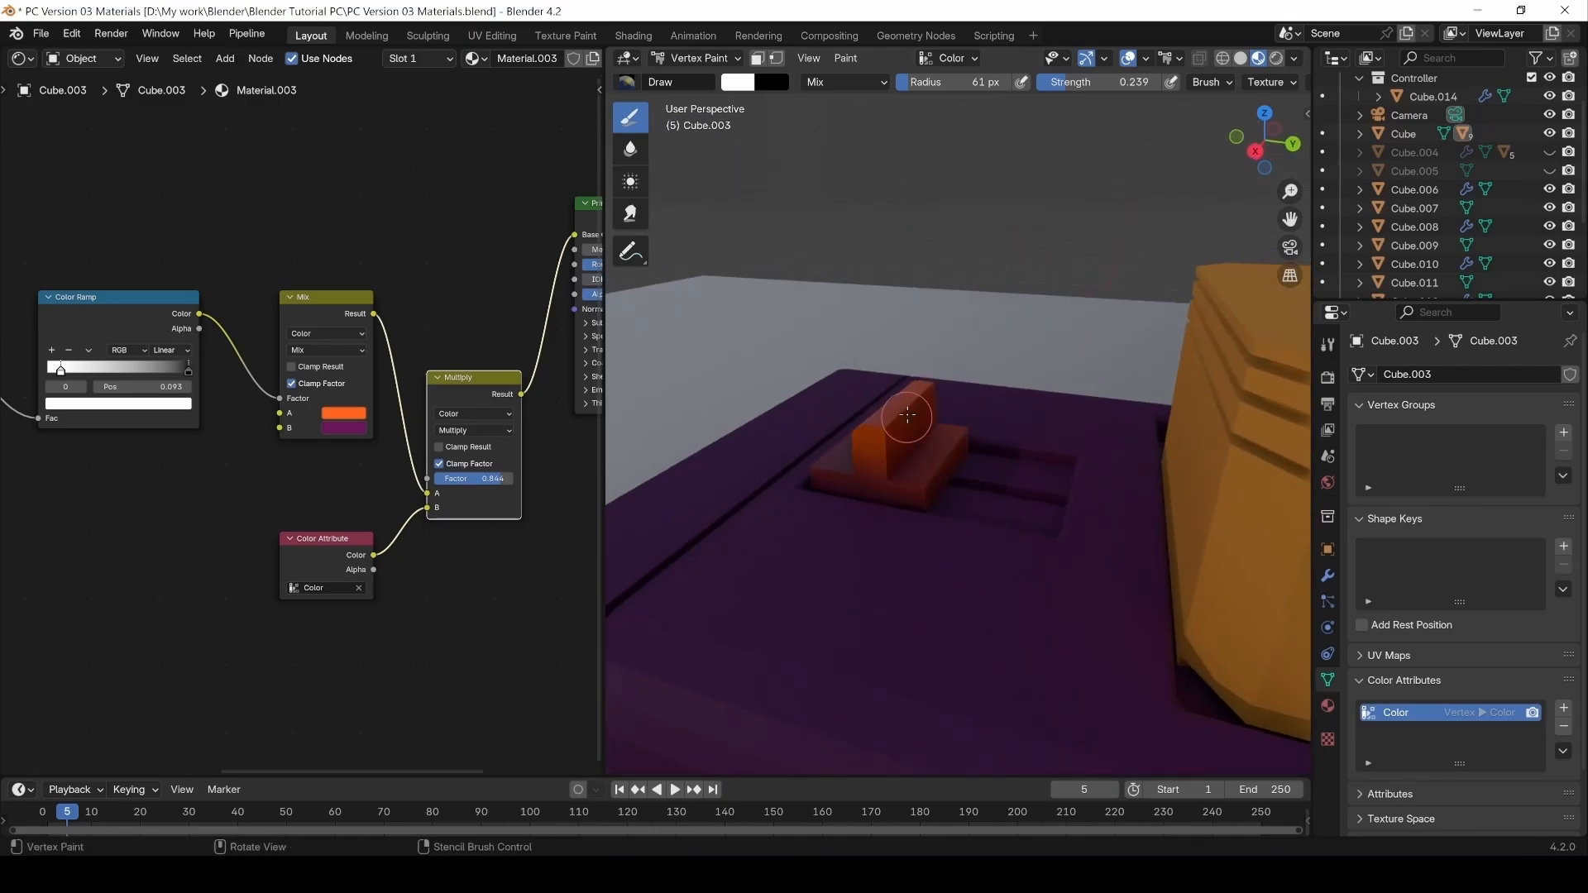
{"action": "middle_click_drag", "start_coordinate": [907, 416], "coordinate": [930, 346]}
{"action": "middle_click_drag", "start_coordinate": [965, 407], "coordinate": [723, 139]}
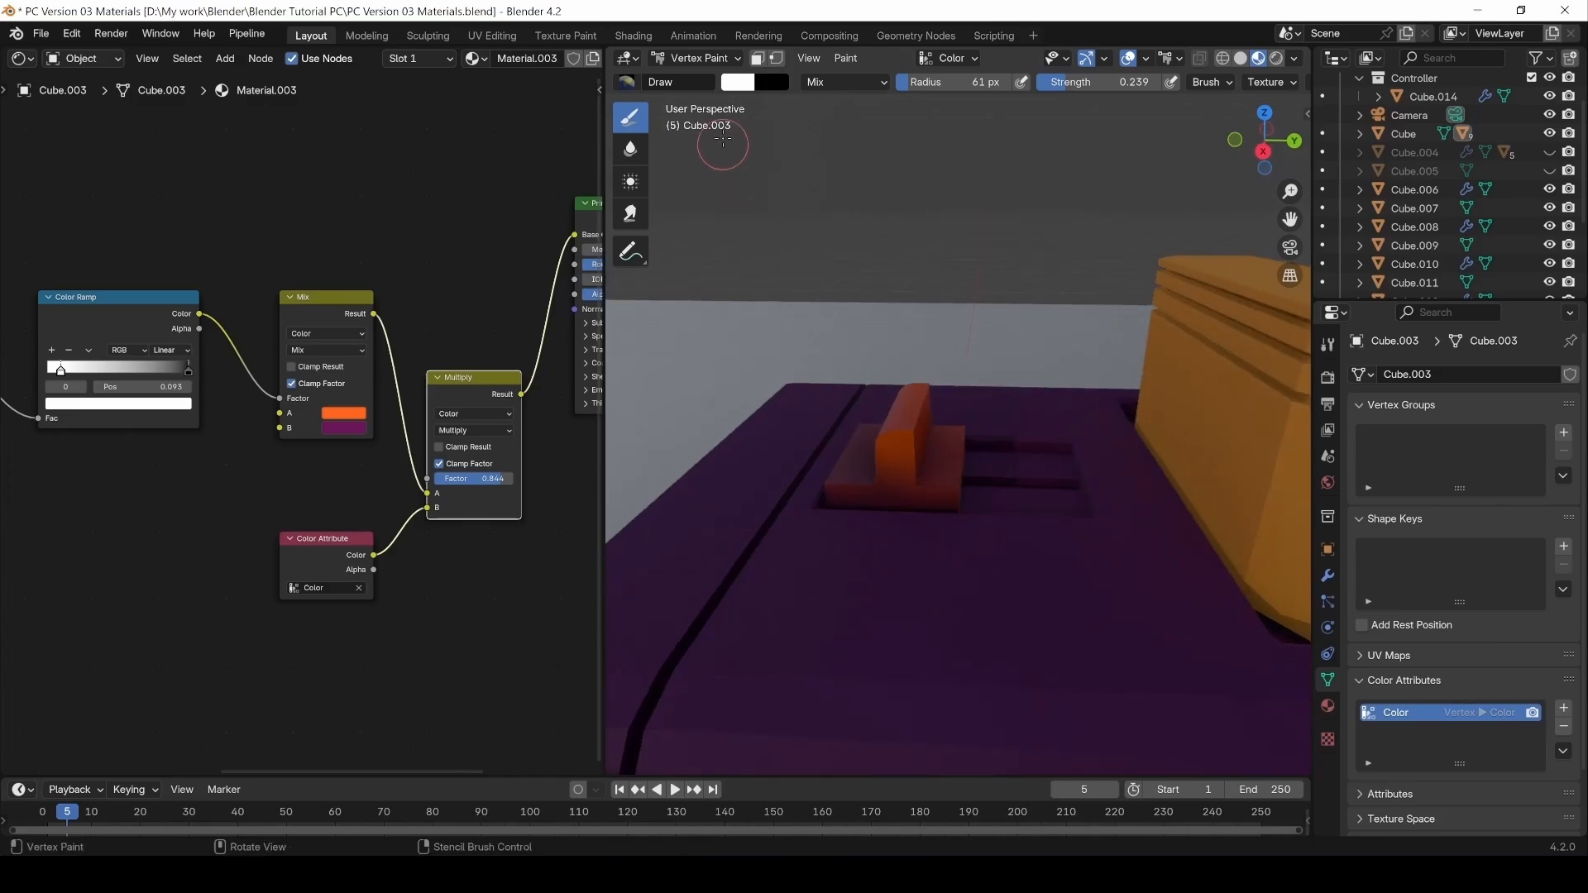
Sample the brush color from the Mix node's orange A color and enlarge the brush Radius to 103 px.
{"action": "left_click", "coordinate": [738, 82]}
{"action": "left_click", "coordinate": [905, 321]}
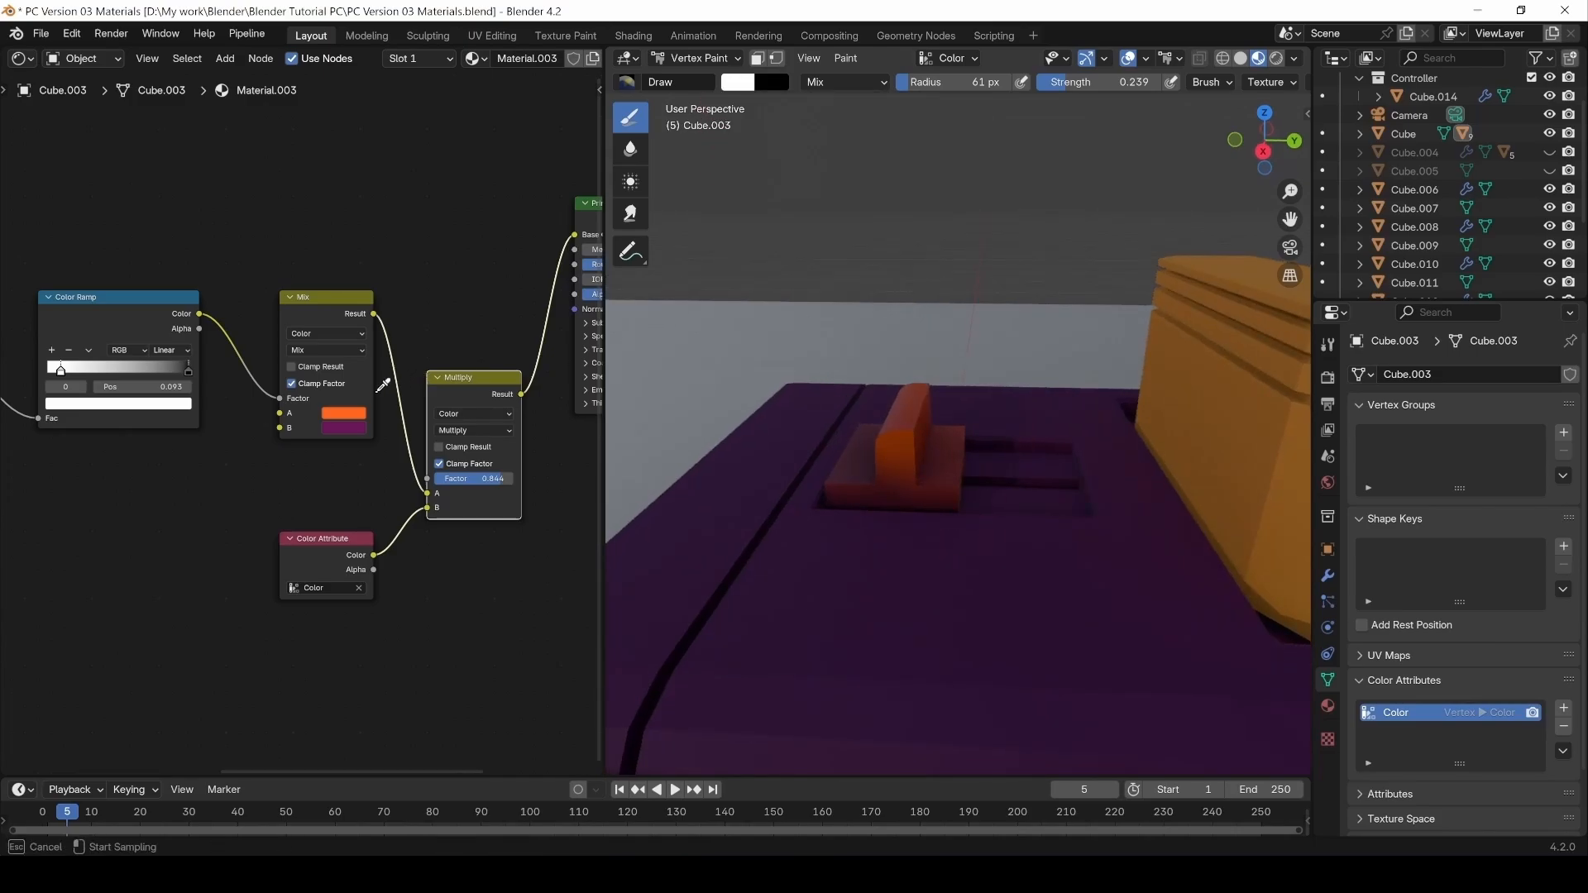
{"action": "left_click", "coordinate": [348, 415]}
{"action": "middle_click_drag", "start_coordinate": [1045, 412], "coordinate": [1016, 482]}
{"action": "key", "text": "f"}
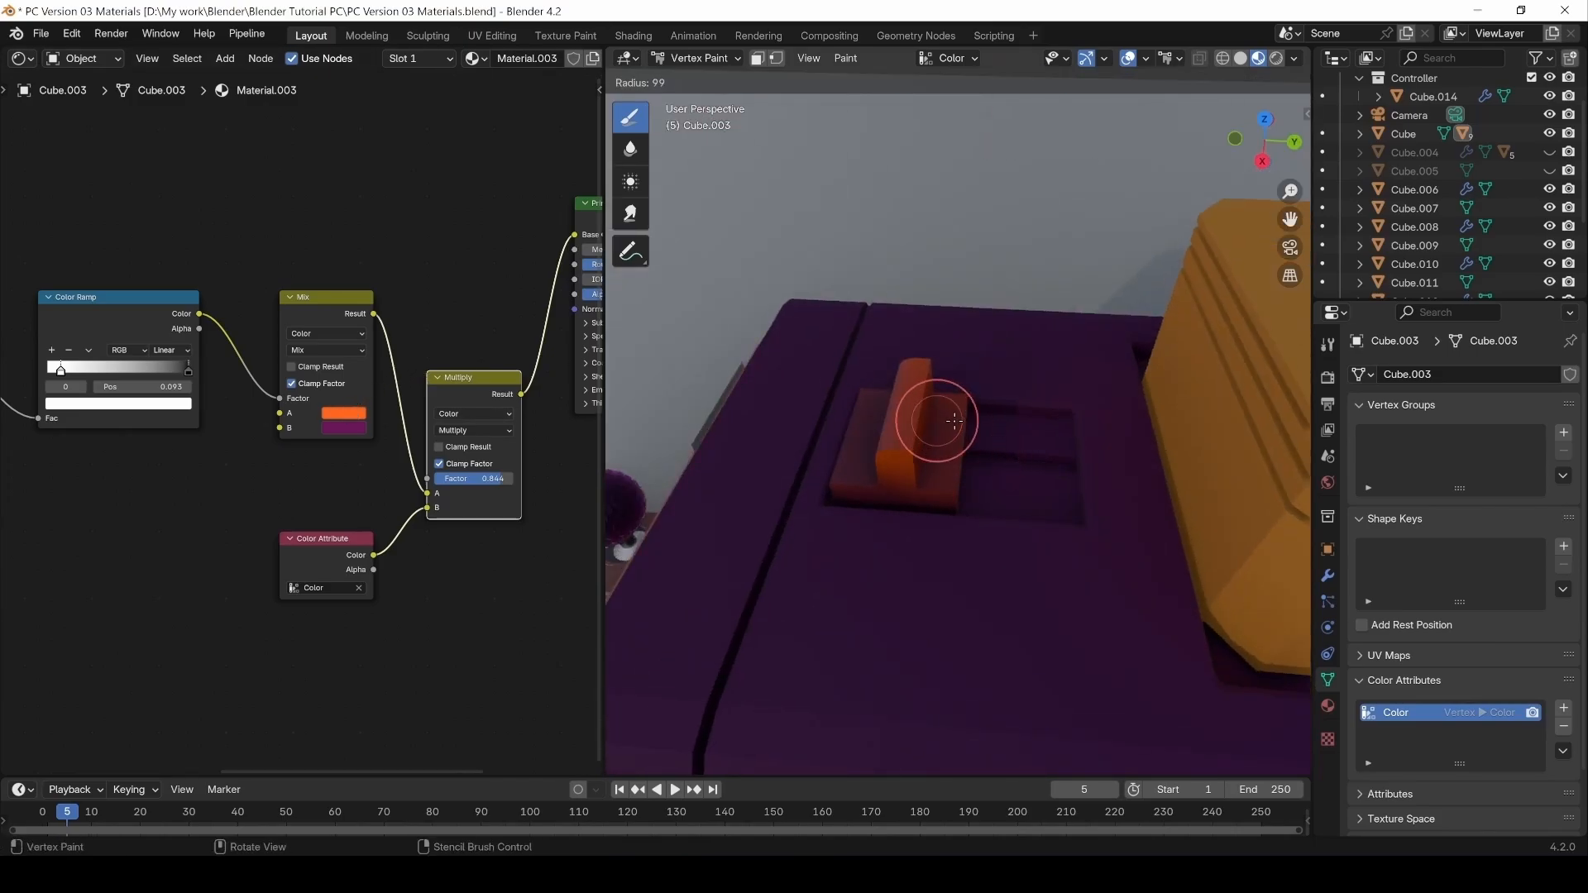
{"action": "left_click", "coordinate": [978, 420]}
Set the brush Strength to 0.529 and paint the sampled orange onto the lever's grip and base.
{"action": "mouse_move", "coordinate": [910, 432]}
{"action": "middle_mouse_down"}
{"action": "mouse_move", "coordinate": [886, 425]}
{"action": "mouse_move", "coordinate": [1032, 395]}
{"action": "middle_mouse_up"}
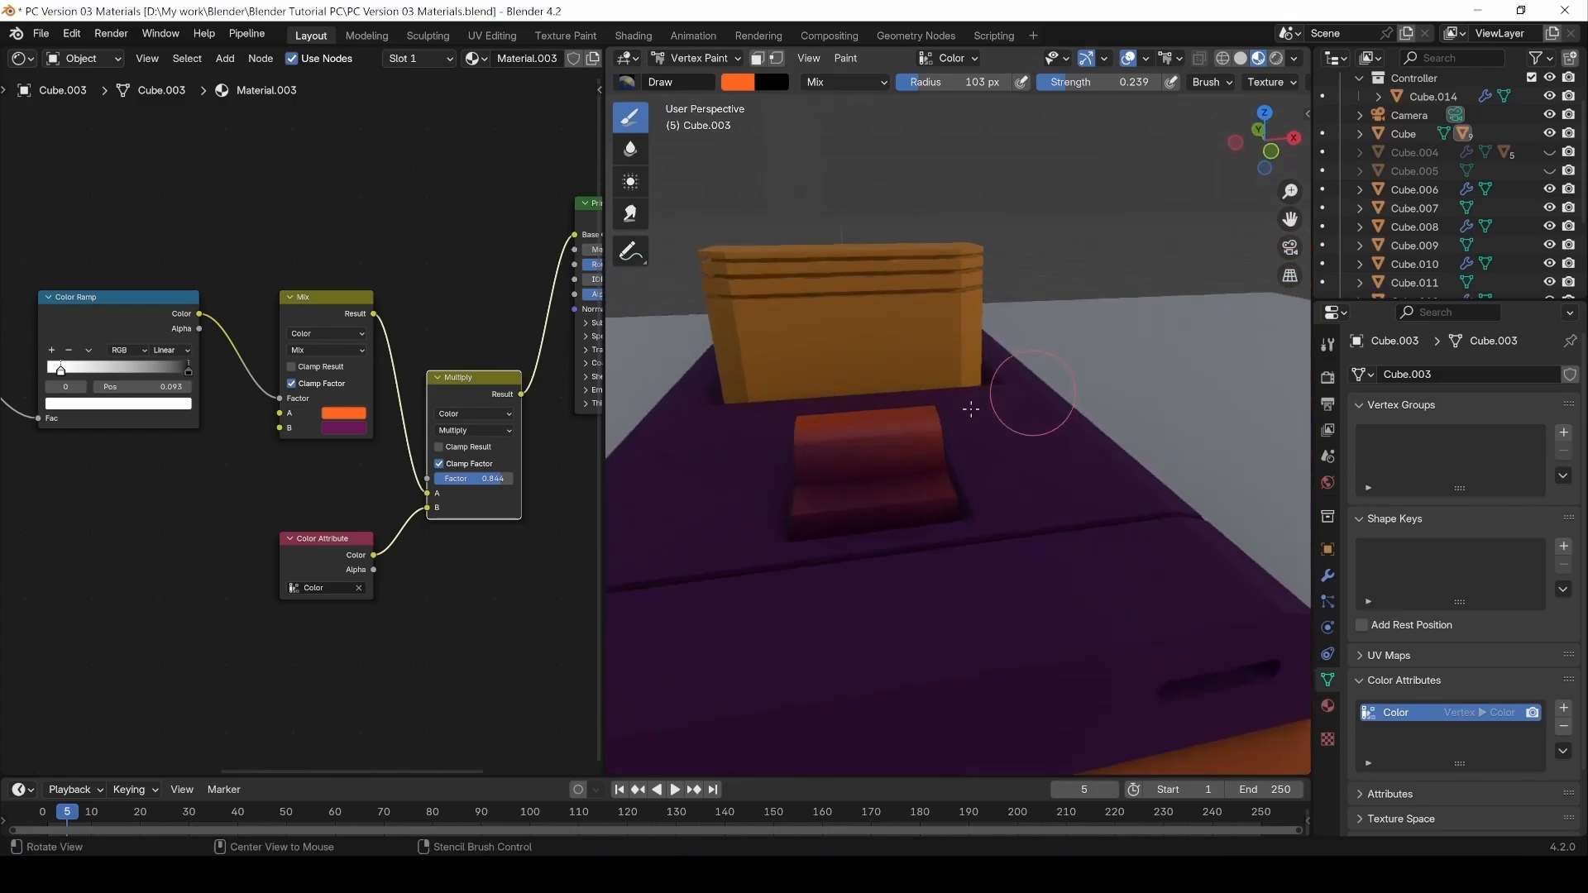
{"action": "middle_click_drag", "start_coordinate": [826, 435], "coordinate": [808, 455]}
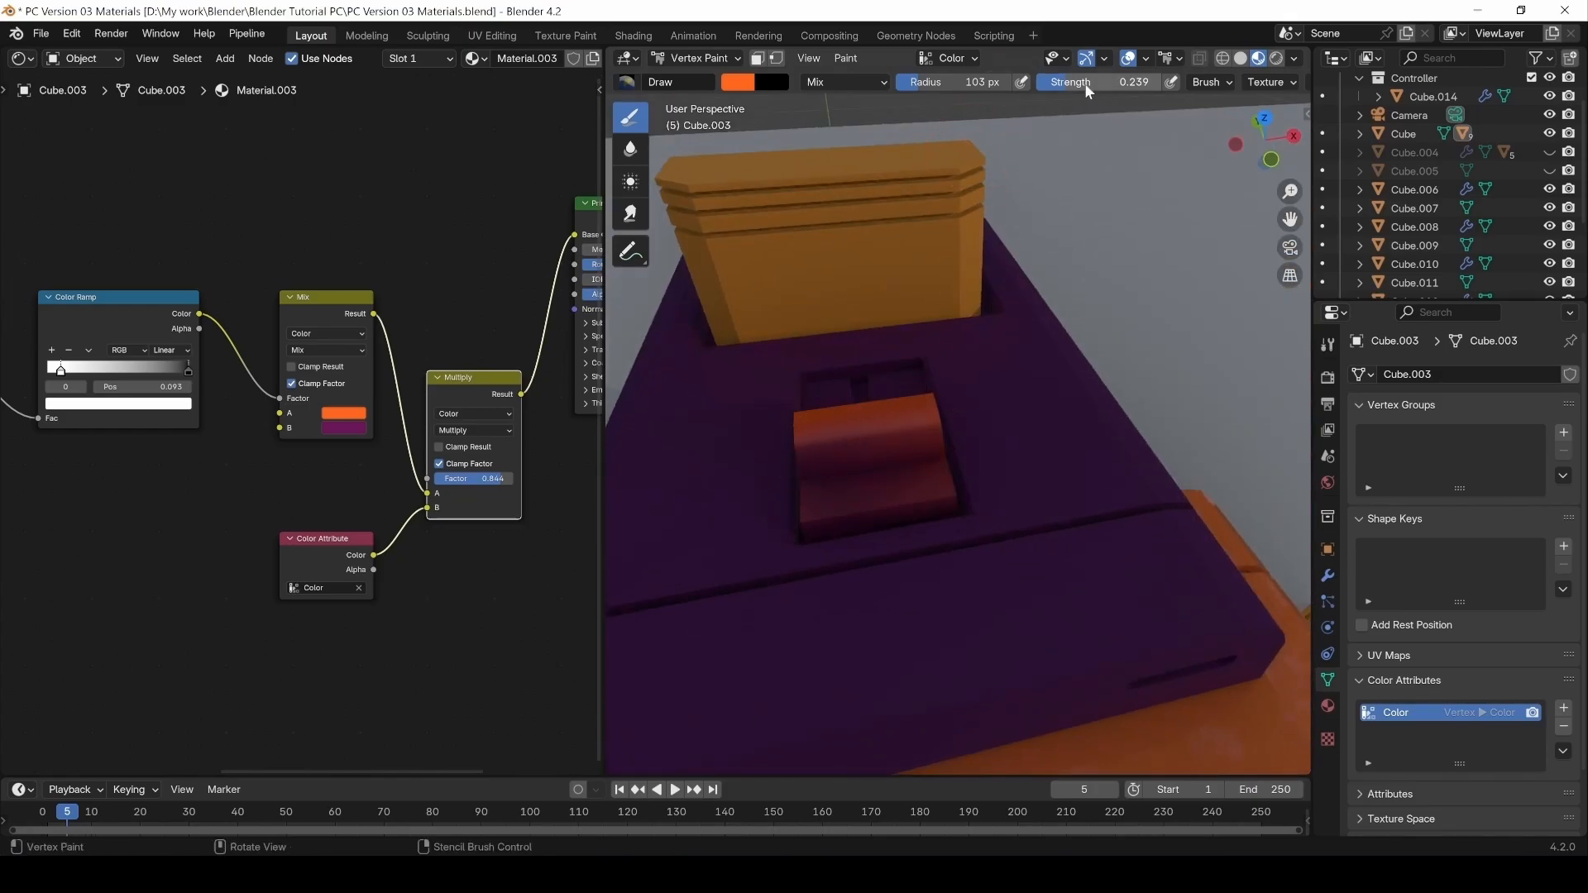
{"action": "left_click_drag", "start_coordinate": [1084, 83], "coordinate": [1125, 83]}
{"action": "mouse_move", "coordinate": [915, 436]}
{"action": "middle_mouse_down"}
{"action": "mouse_move", "coordinate": [815, 452]}
{"action": "mouse_move", "coordinate": [766, 428]}
{"action": "middle_mouse_up"}
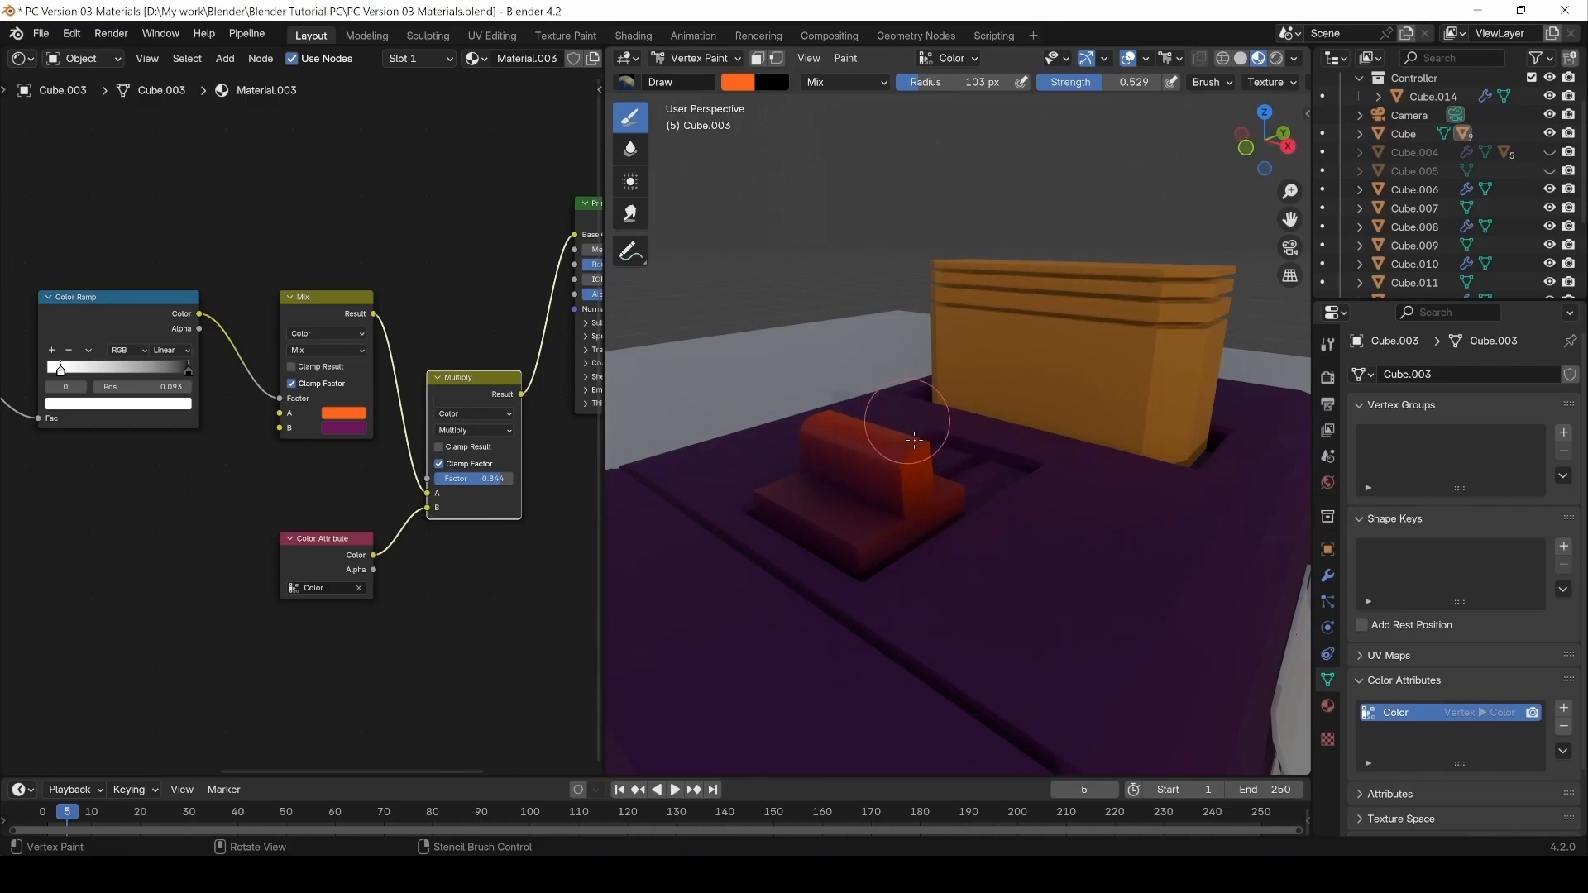
{"action": "middle_click_drag", "start_coordinate": [914, 440], "coordinate": [898, 438]}
{"action": "middle_click_drag", "start_coordinate": [891, 380], "coordinate": [886, 511]}
{"action": "middle_click_drag", "start_coordinate": [823, 373], "coordinate": [967, 231]}
Shift the brush color from orange to red and paint it over the lever from all sides.
{"action": "left_click", "coordinate": [738, 85]}
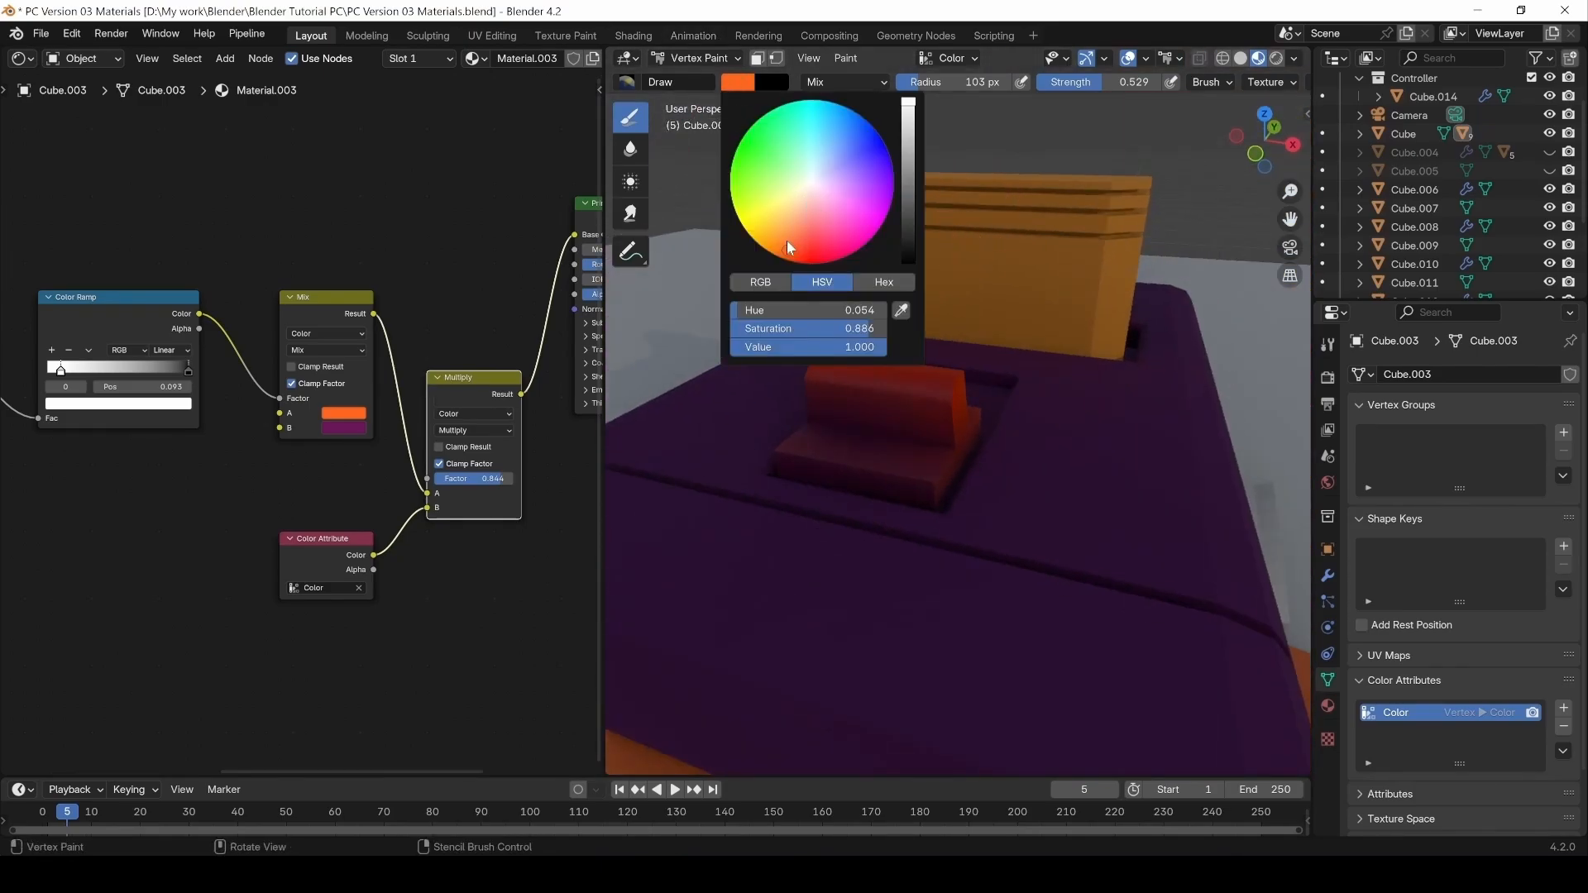
{"action": "left_click_drag", "start_coordinate": [787, 241], "coordinate": [811, 248]}
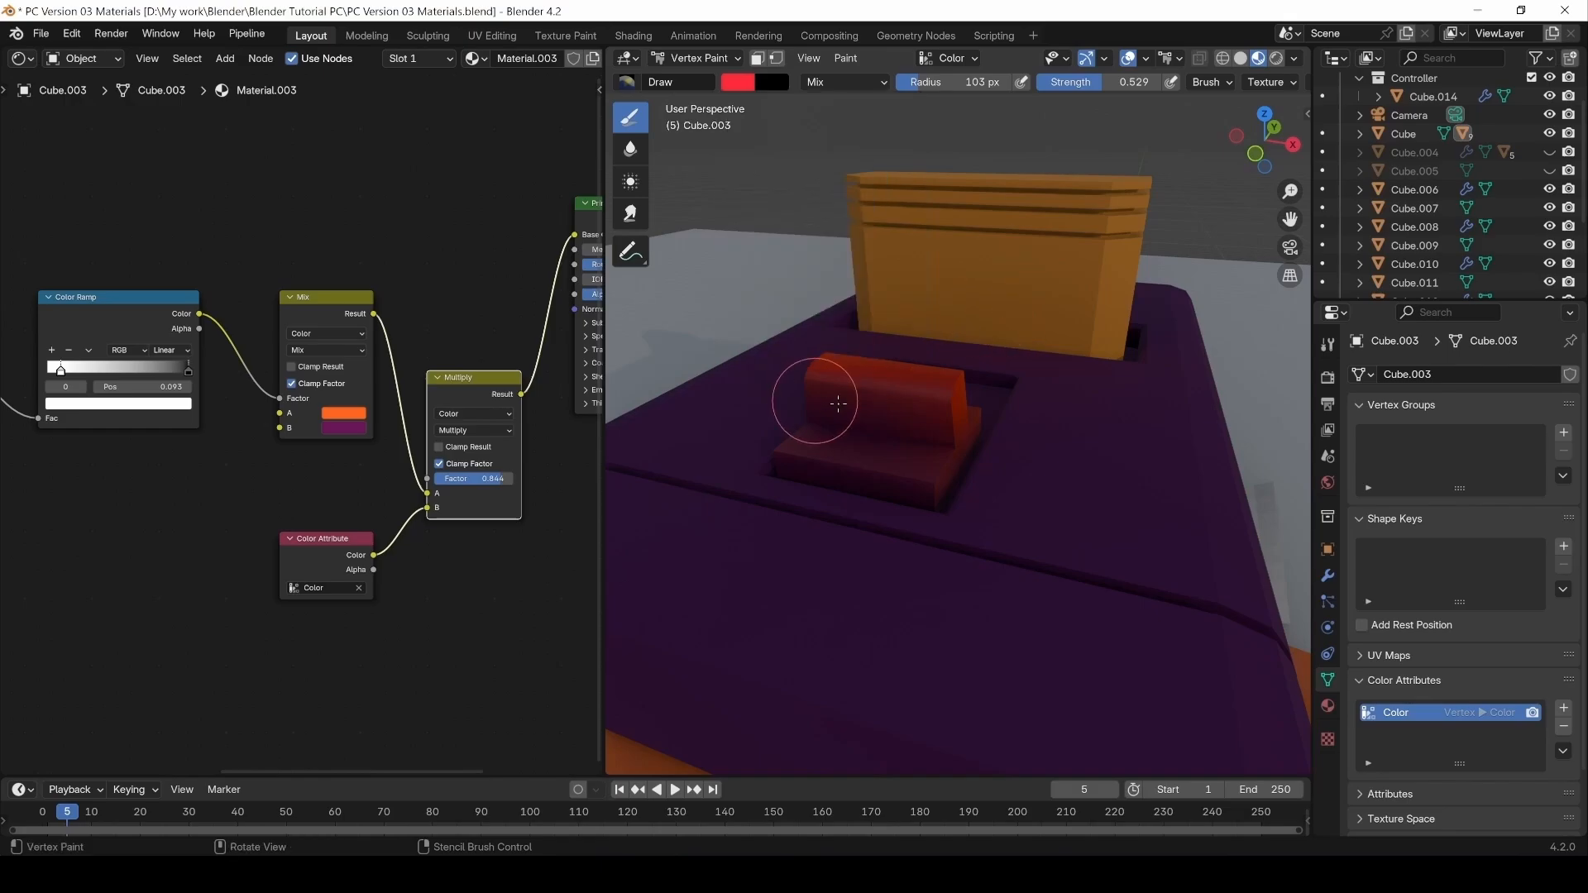
{"action": "middle_click_drag", "start_coordinate": [811, 398], "coordinate": [918, 406]}
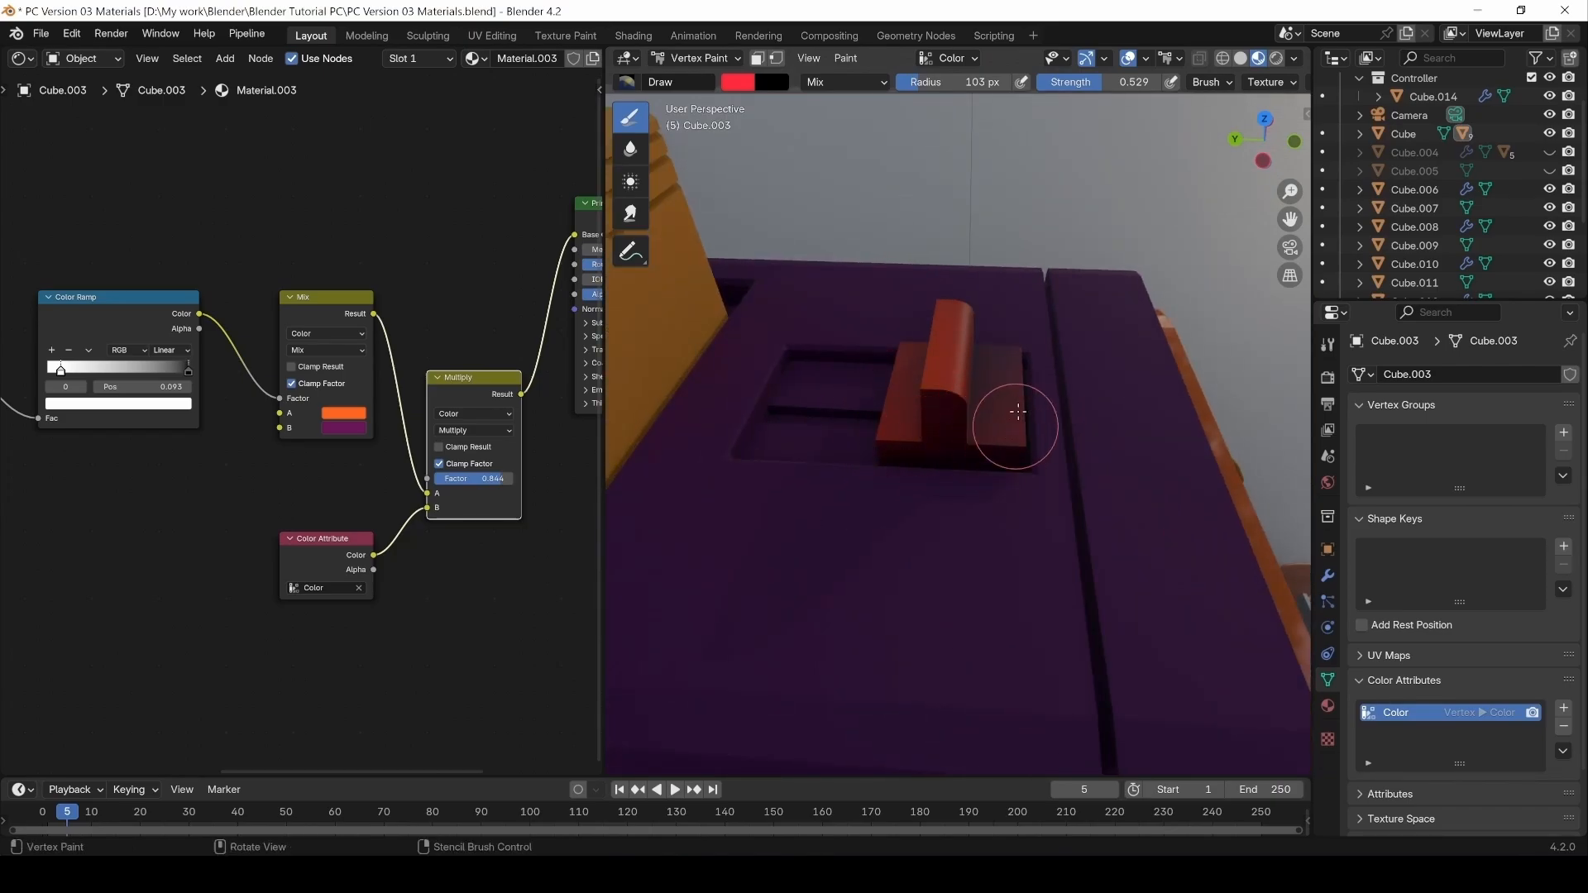
{"action": "middle_click_drag", "start_coordinate": [1015, 383], "coordinate": [867, 416]}
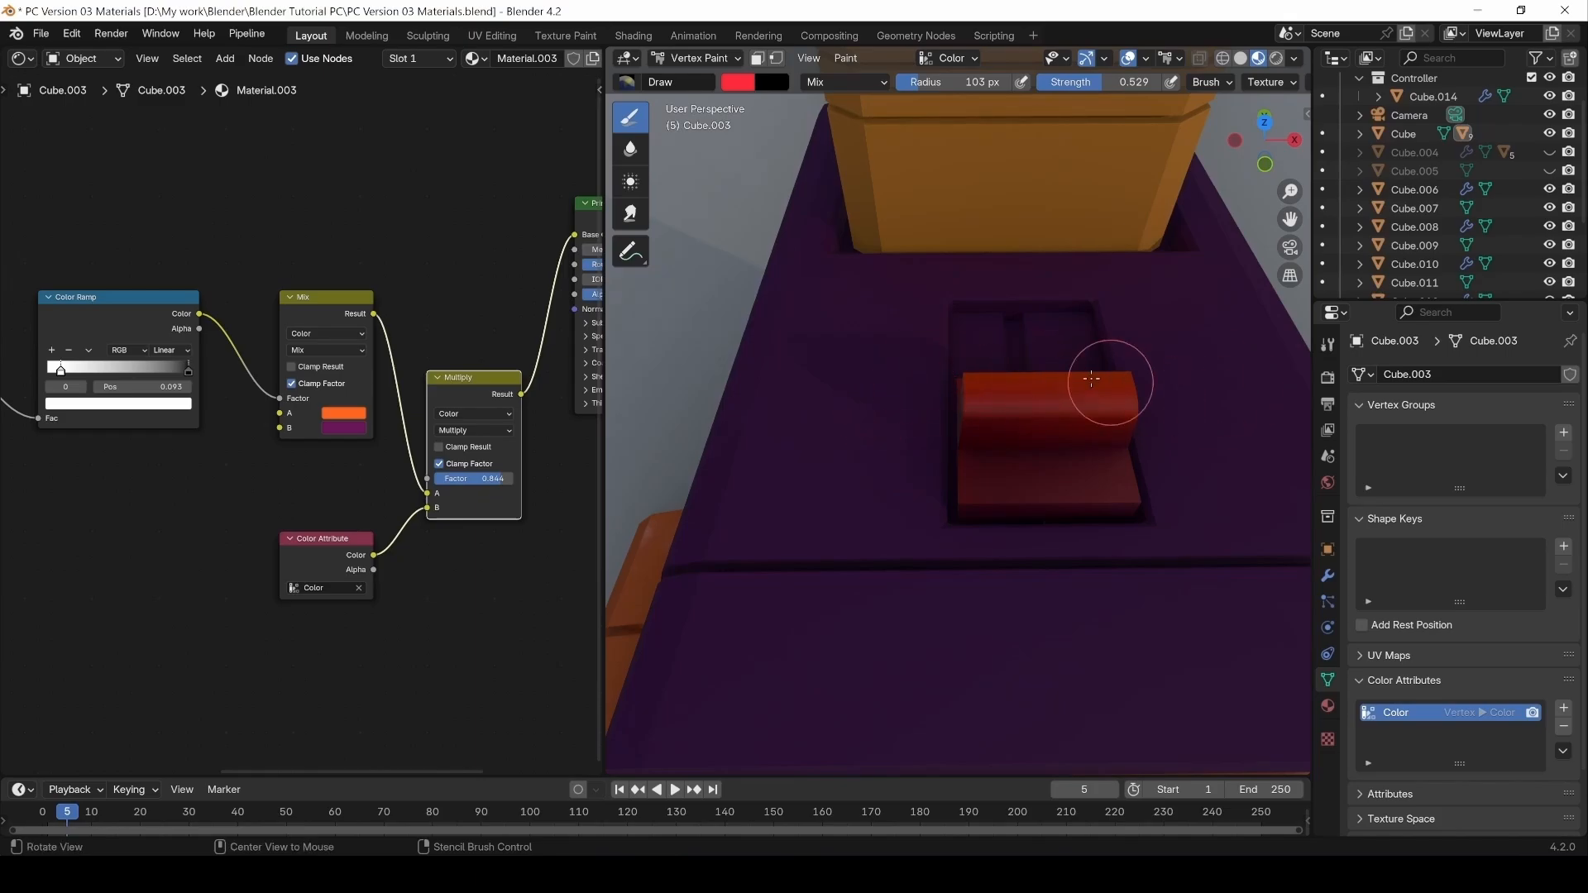
{"action": "middle_click_drag", "start_coordinate": [1091, 379], "coordinate": [940, 345]}
{"action": "middle_click_drag", "start_coordinate": [915, 436], "coordinate": [990, 424]}
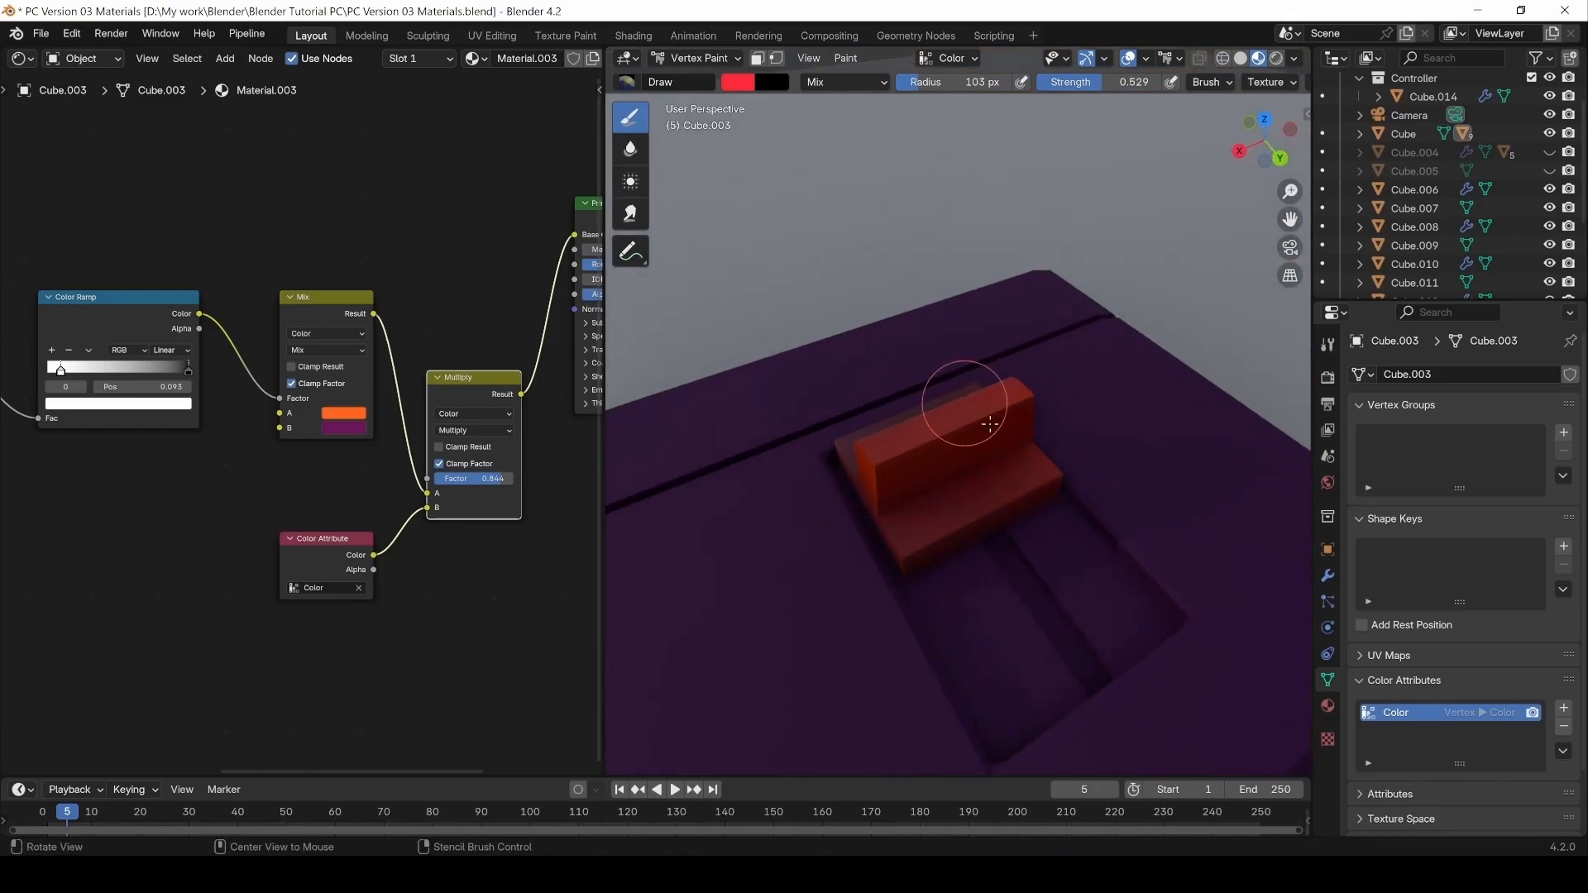
{"action": "middle_click_drag", "start_coordinate": [943, 507], "coordinate": [707, 338]}
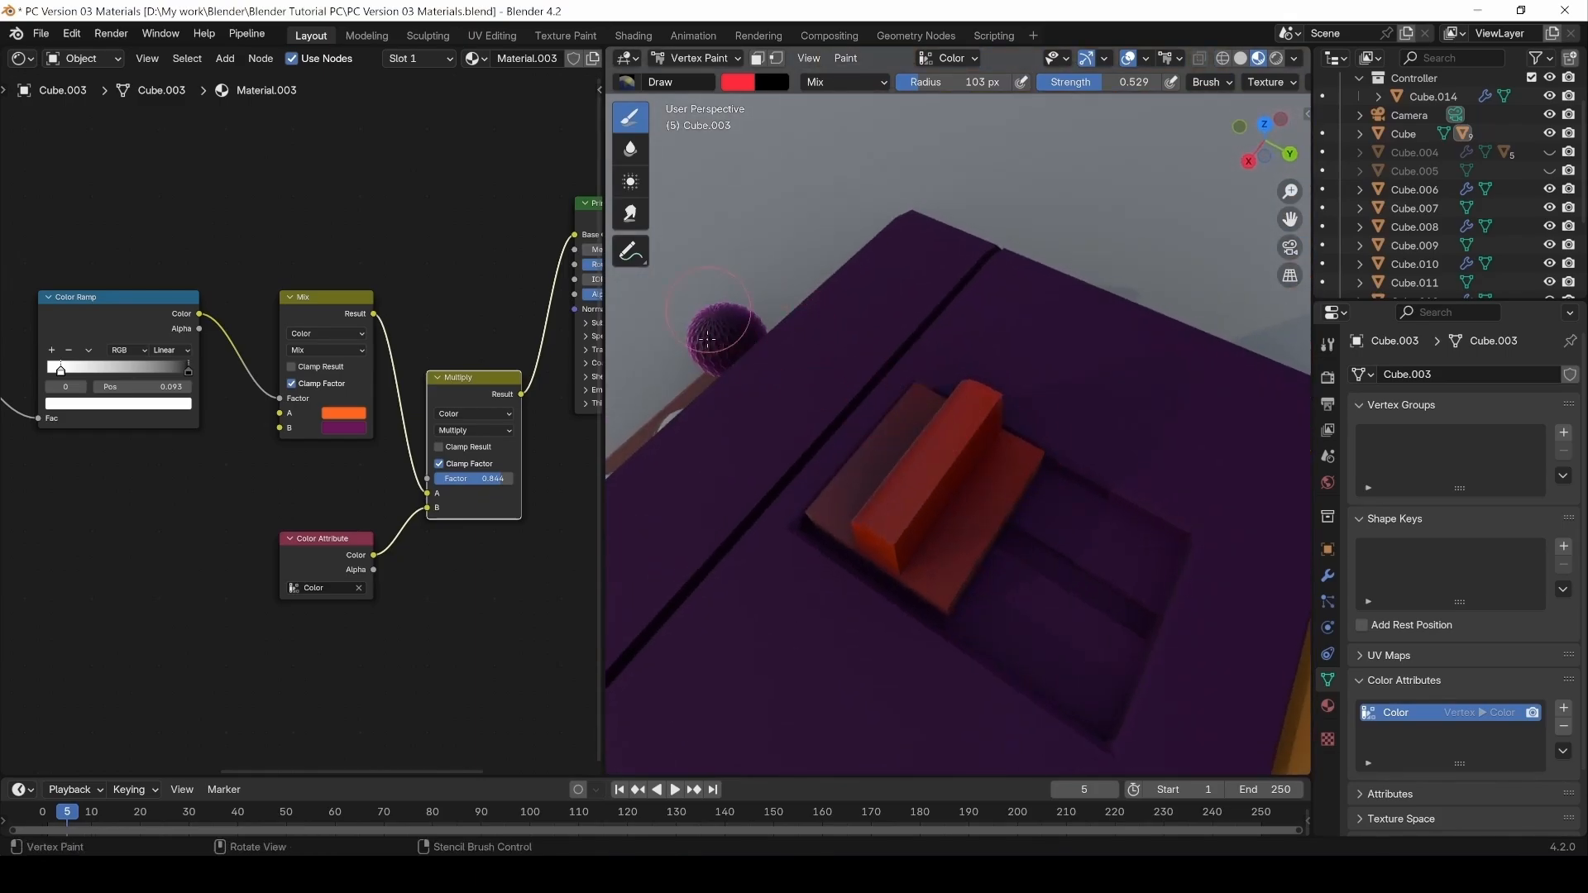
{"action": "middle_click_drag", "start_coordinate": [990, 423], "coordinate": [929, 432]}
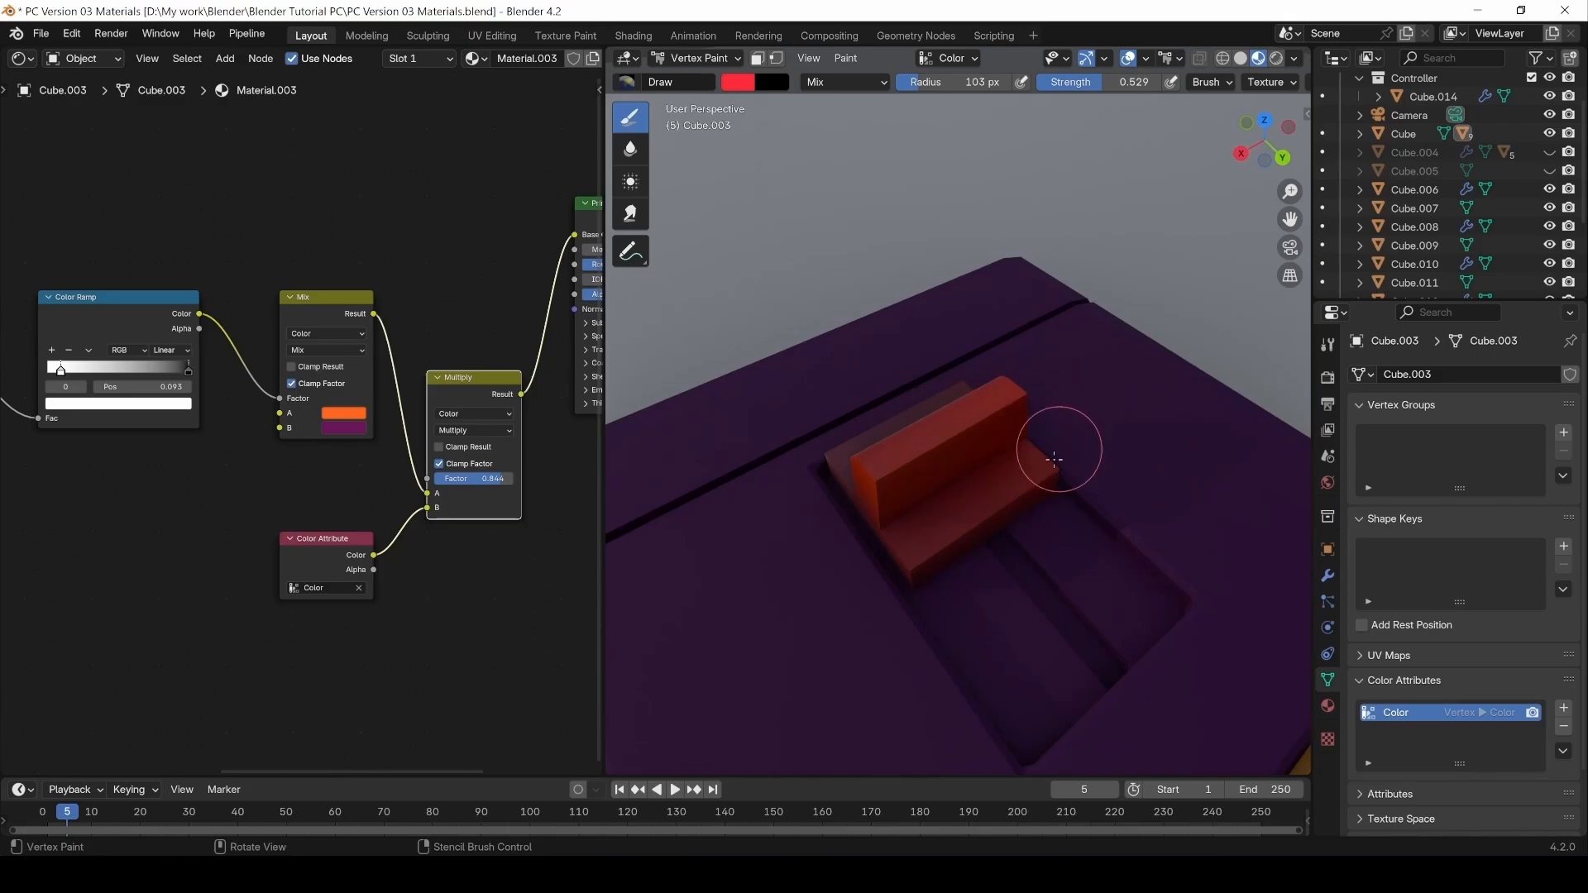
{"action": "mouse_move", "coordinate": [1057, 493]}
{"action": "middle_mouse_down"}
{"action": "mouse_move", "coordinate": [1021, 418]}
{"action": "mouse_move", "coordinate": [1124, 496]}
{"action": "mouse_move", "coordinate": [880, 426]}
{"action": "middle_mouse_up"}
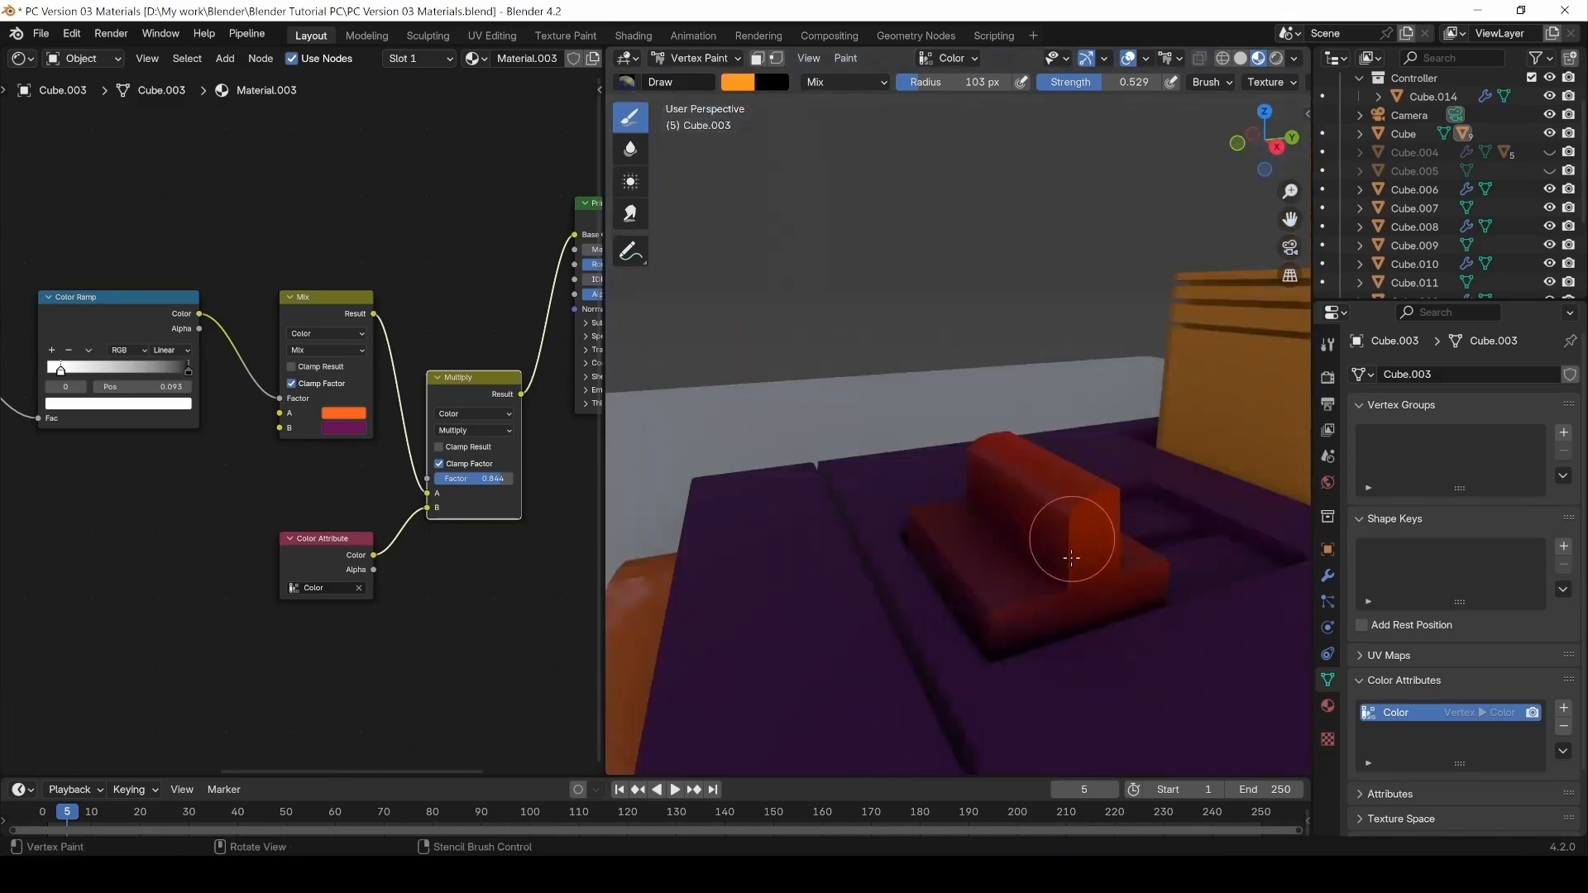
Move the Color Ramp's black stop to position 0.322 to tighten the lever's ambient occlusion blend.
{"action": "scroll", "coordinate": [1007, 536], "scroll_direction": "down", "scroll_amount": 6}
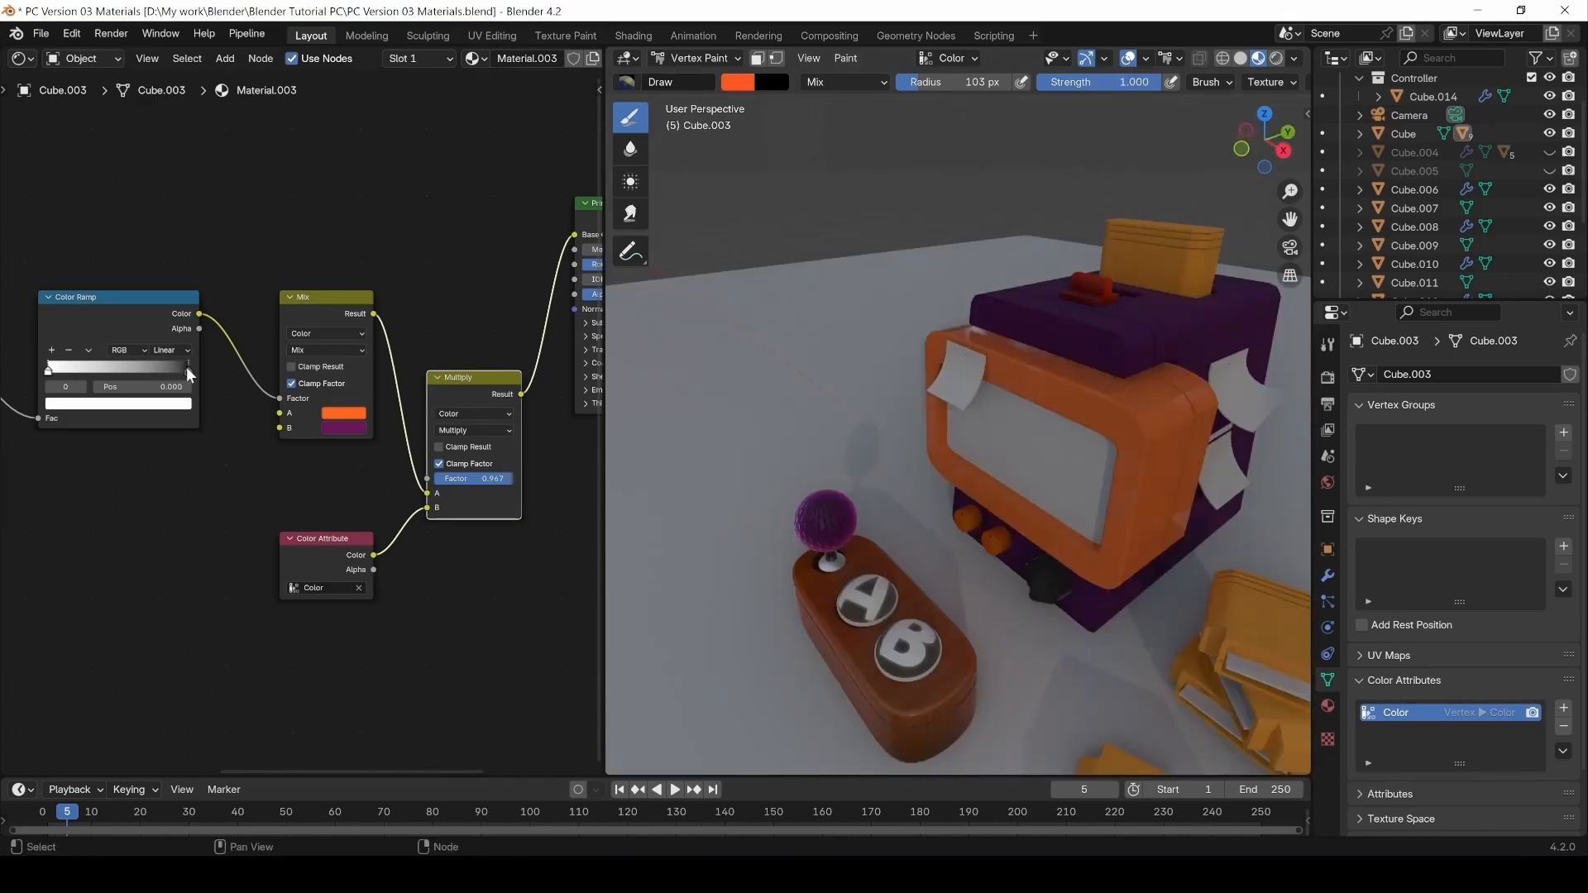
{"action": "left_click_drag", "start_coordinate": [186, 366], "coordinate": [172, 372]}
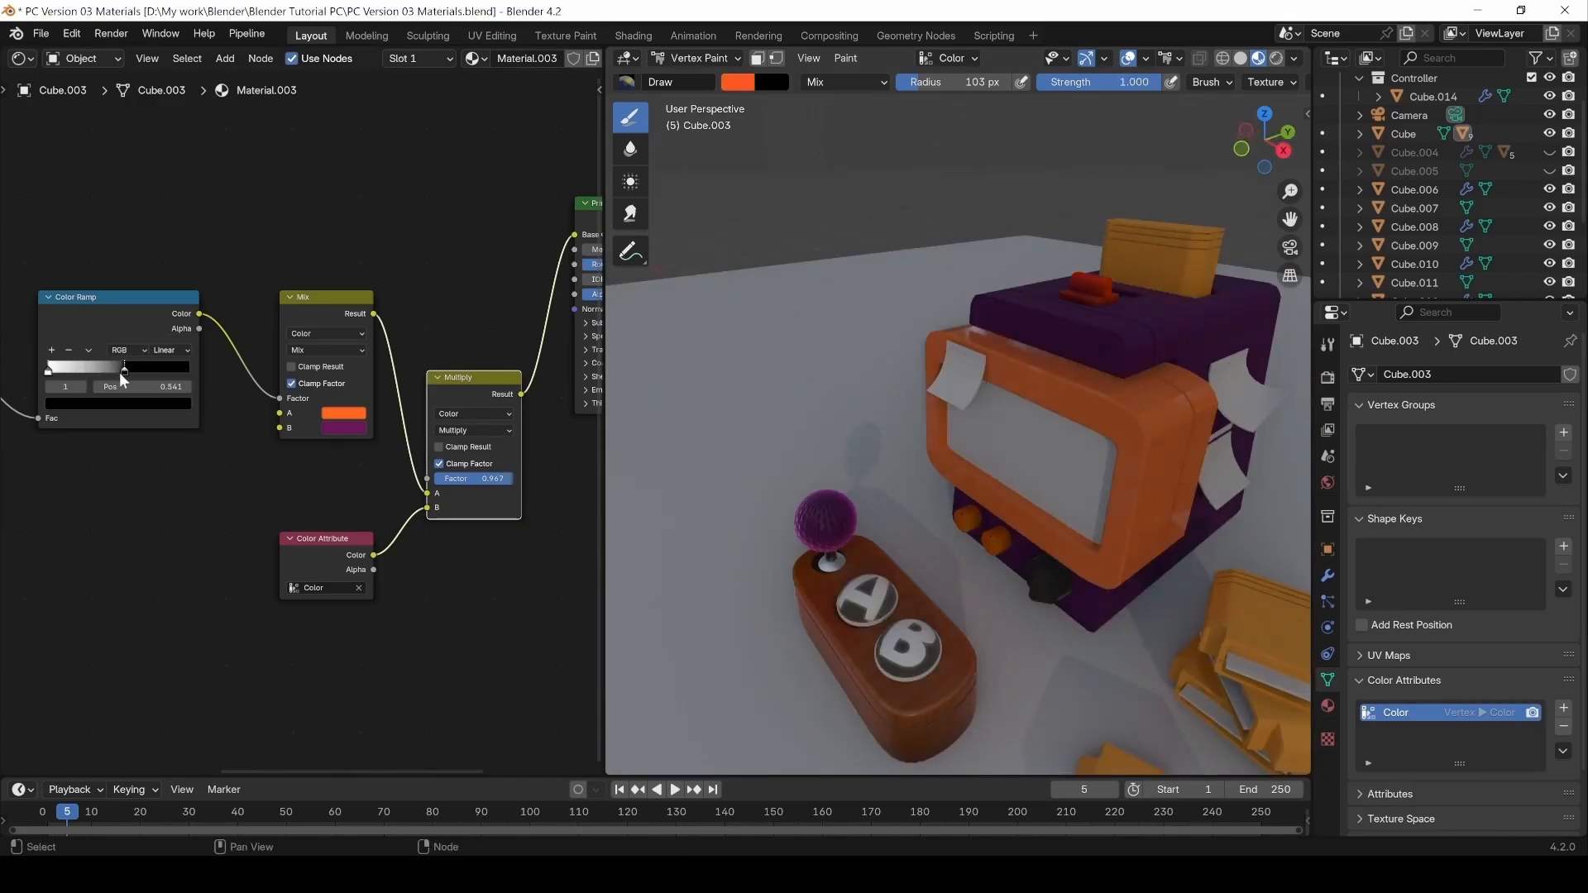
{"action": "left_click_drag", "start_coordinate": [121, 374], "coordinate": [109, 376]}
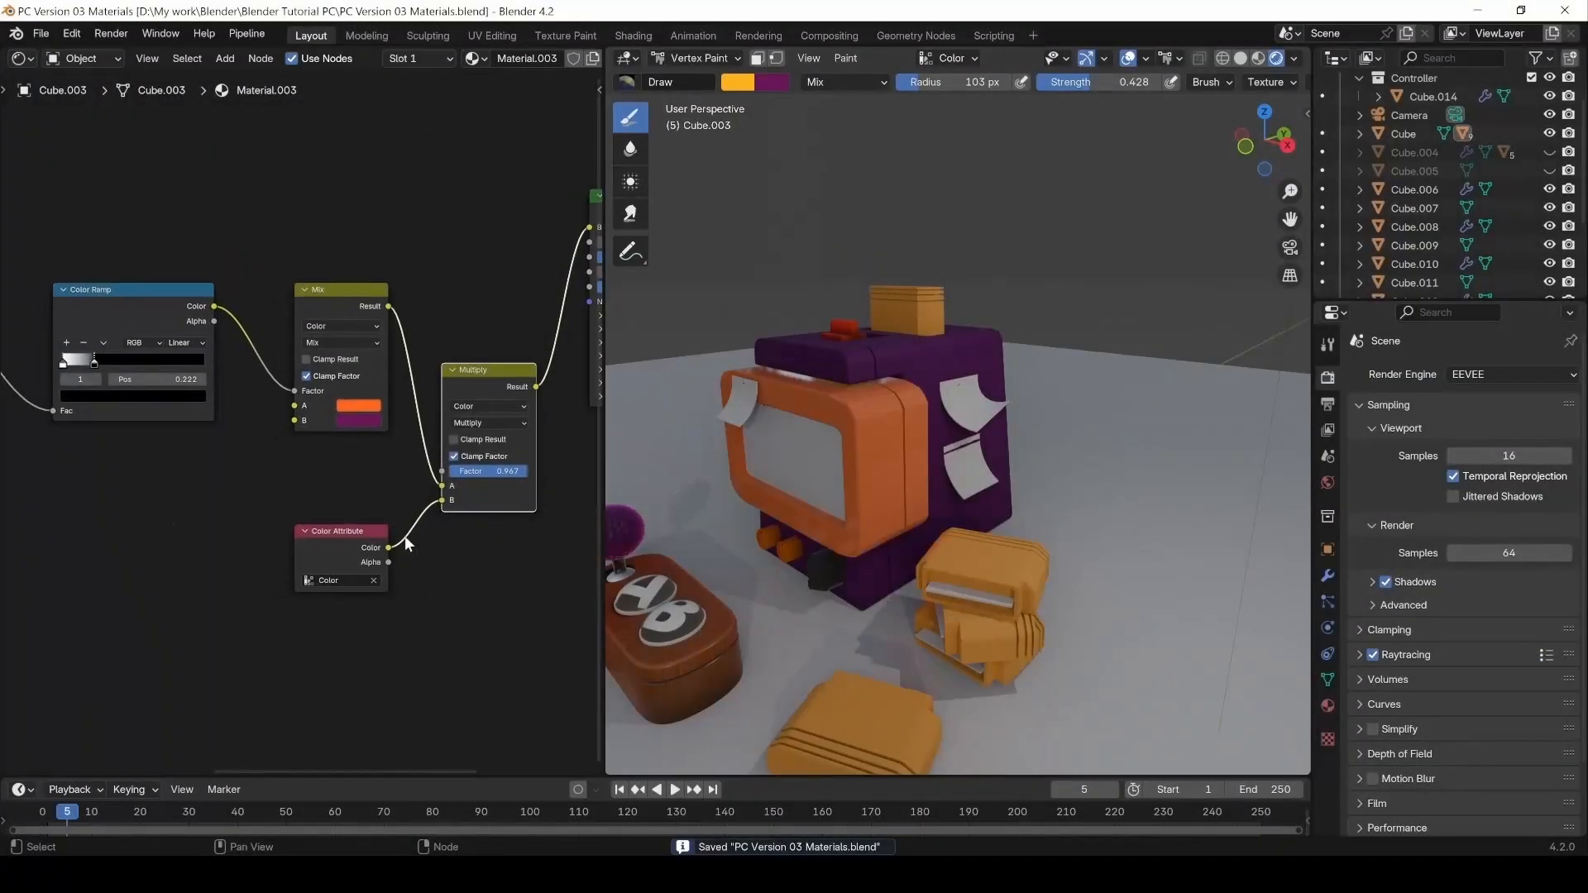
Look over the lever's node tree and the controller's material, and return to the TV's orange front frame.
{"action": "scroll", "coordinate": [404, 534], "scroll_direction": "down", "scroll_amount": 3}
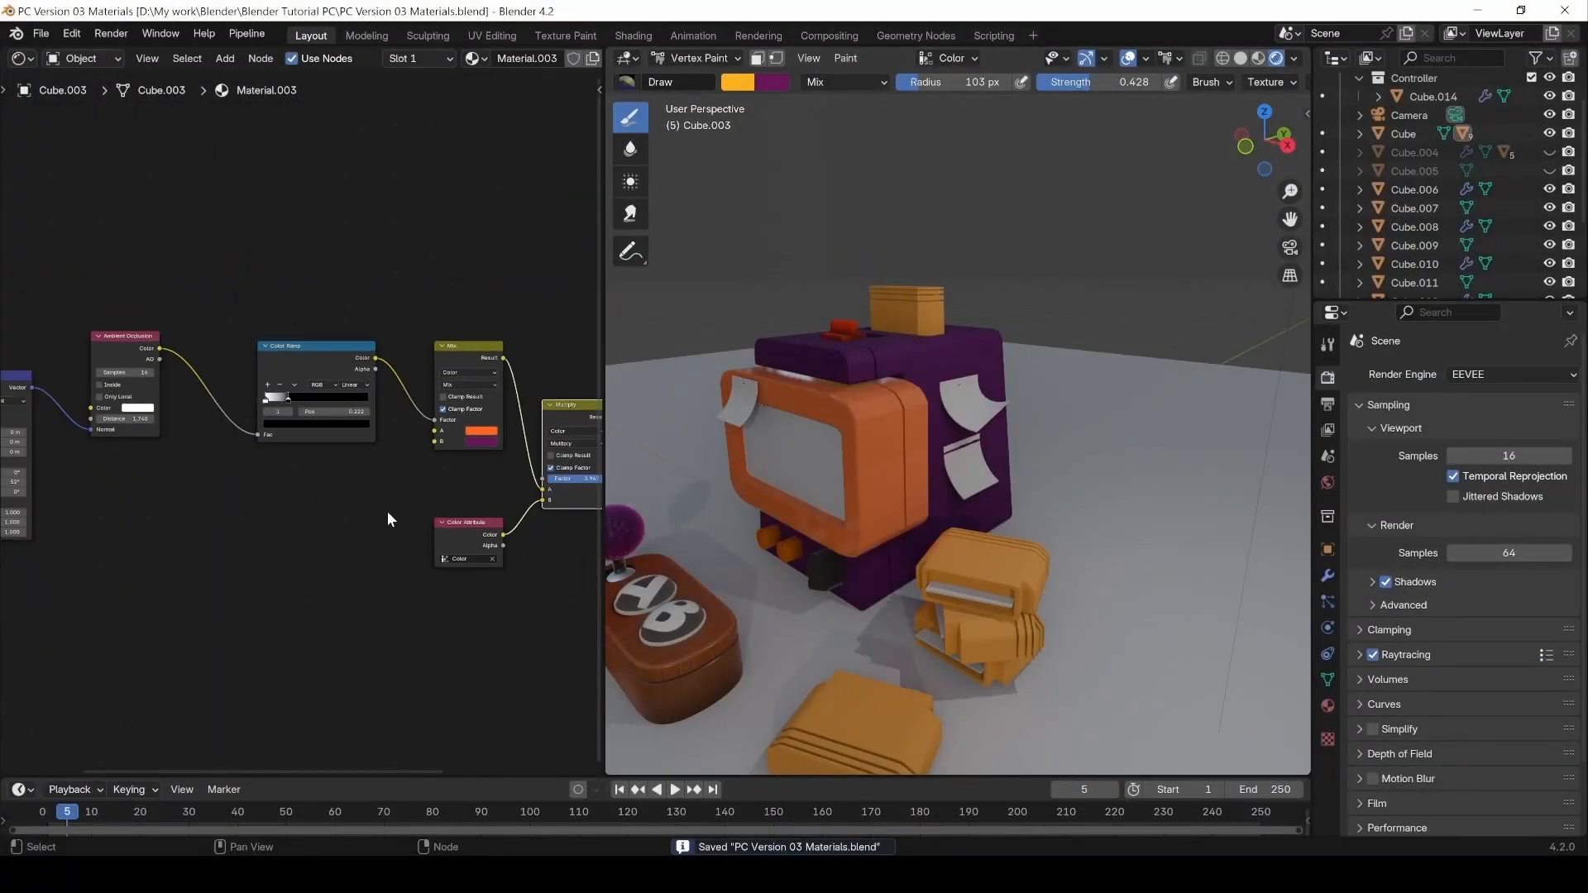
{"action": "scroll", "coordinate": [388, 519], "scroll_direction": "down", "scroll_amount": 3}
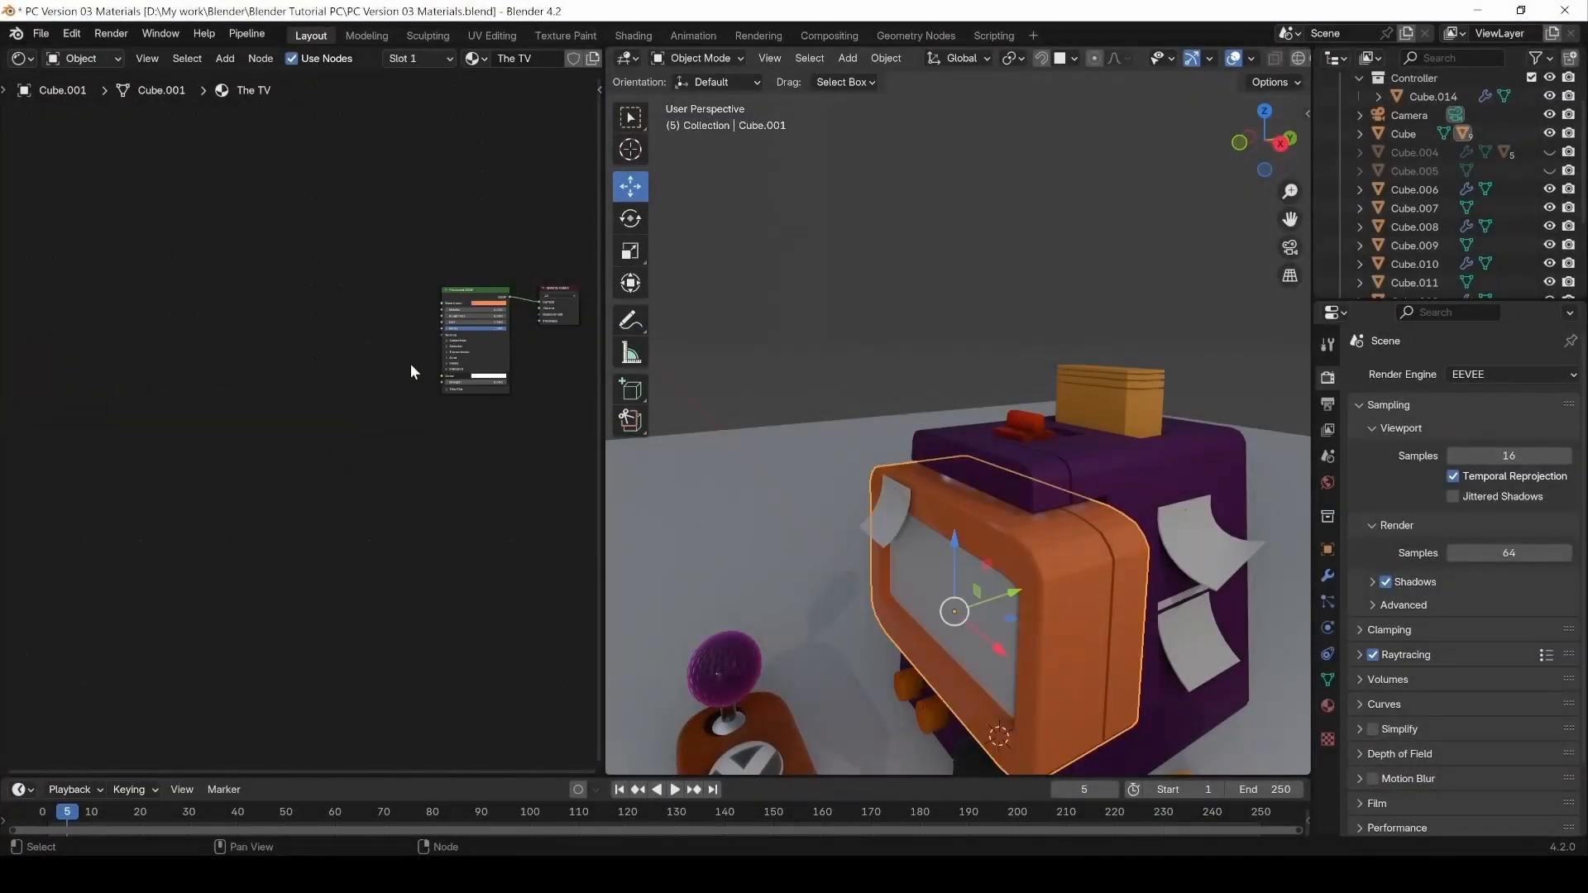
{"action": "key", "text": "Home"}
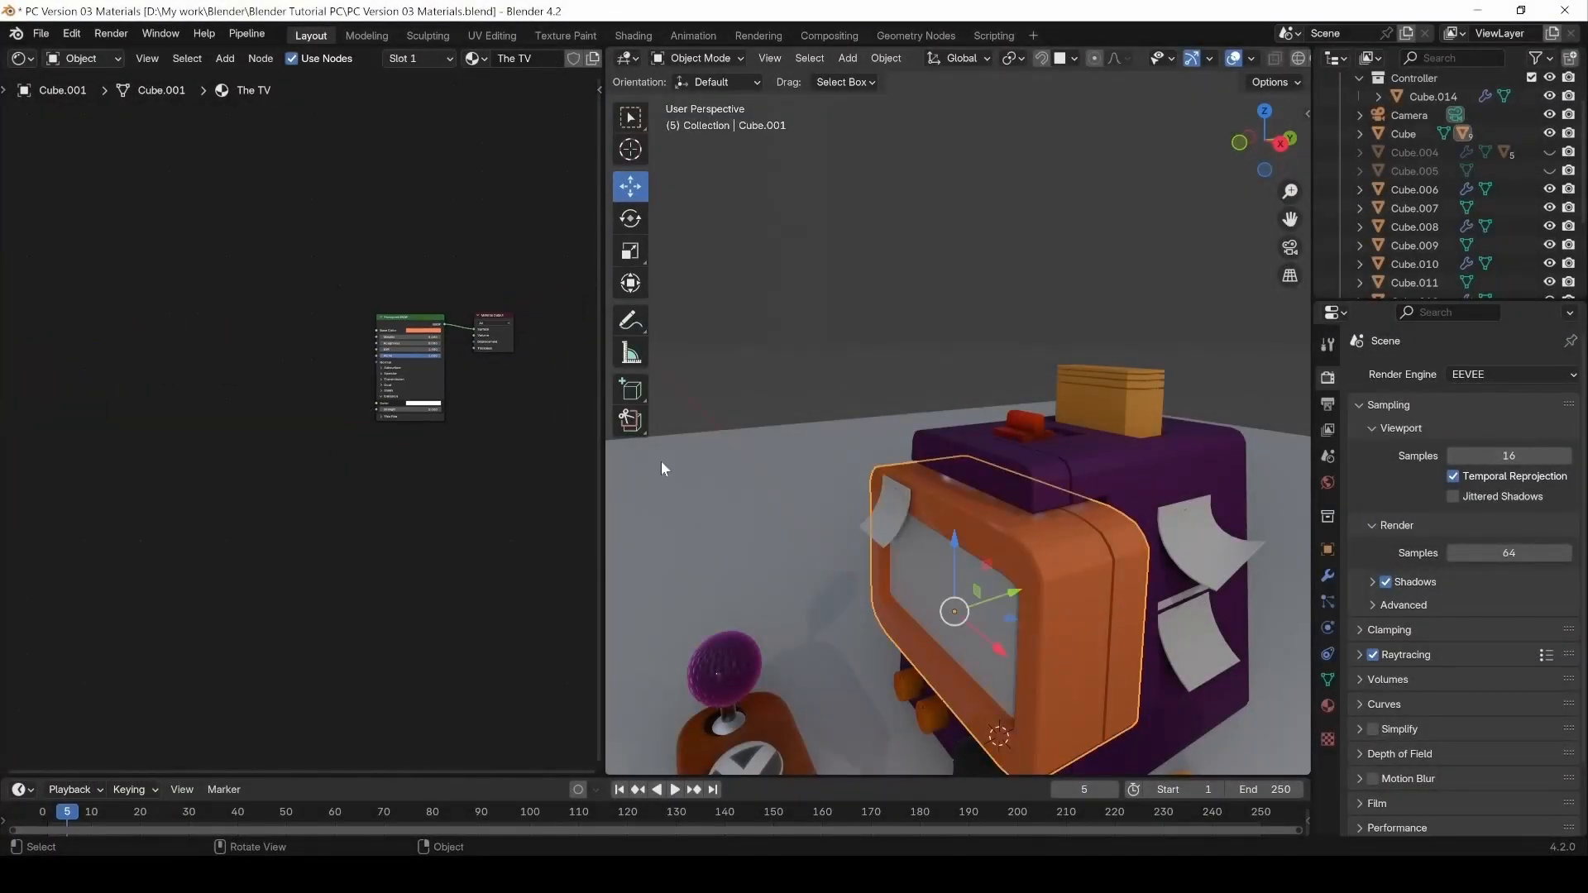
{"action": "left_click", "coordinate": [763, 724]}
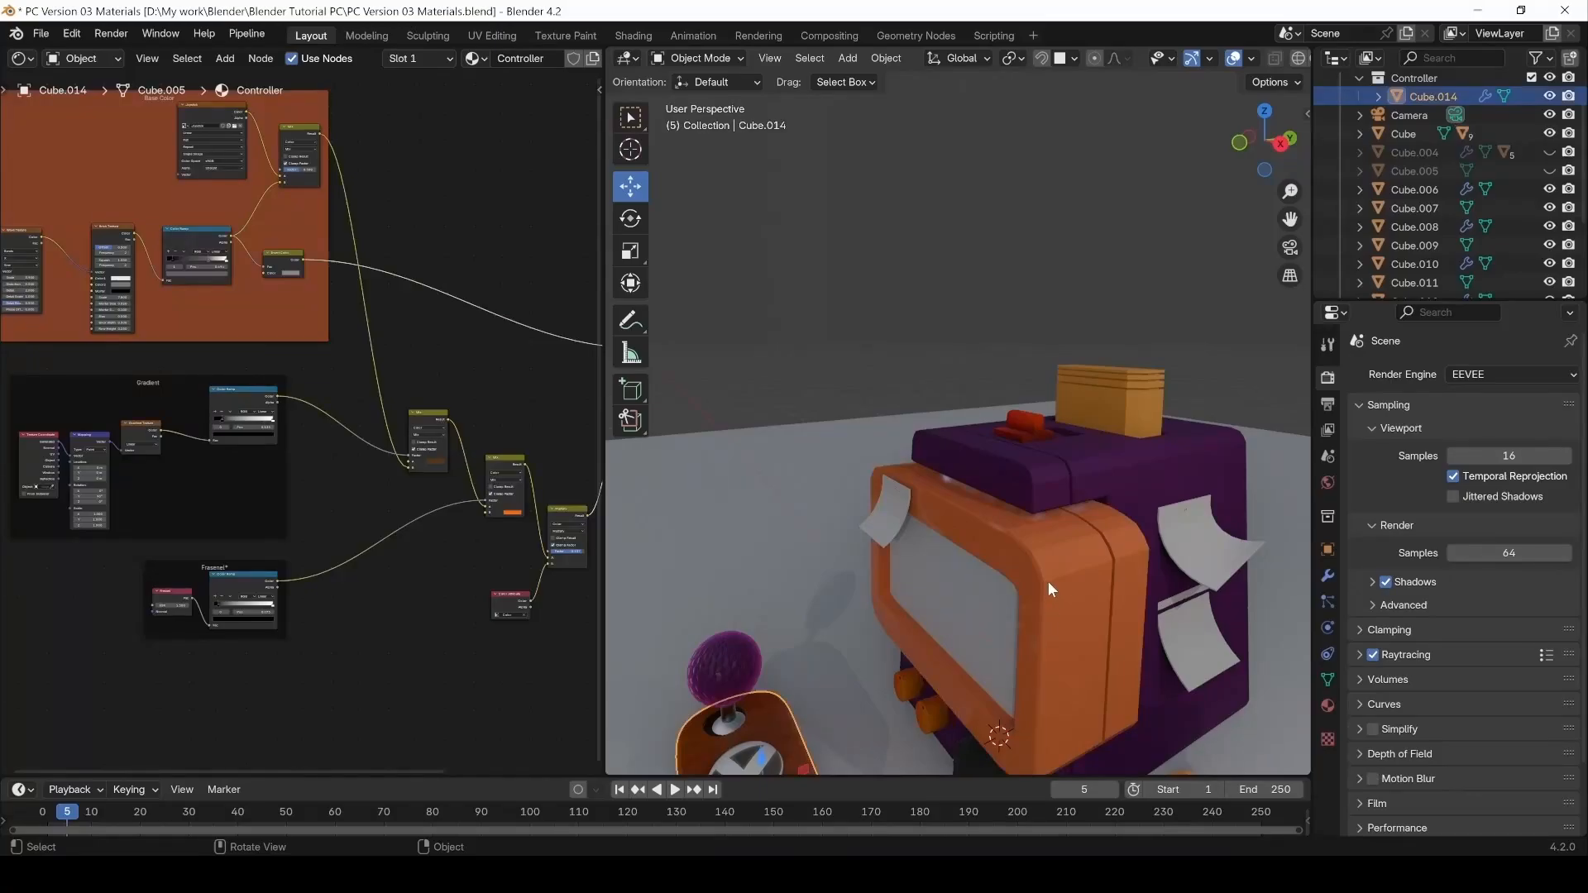
{"action": "left_click", "coordinate": [1085, 581]}
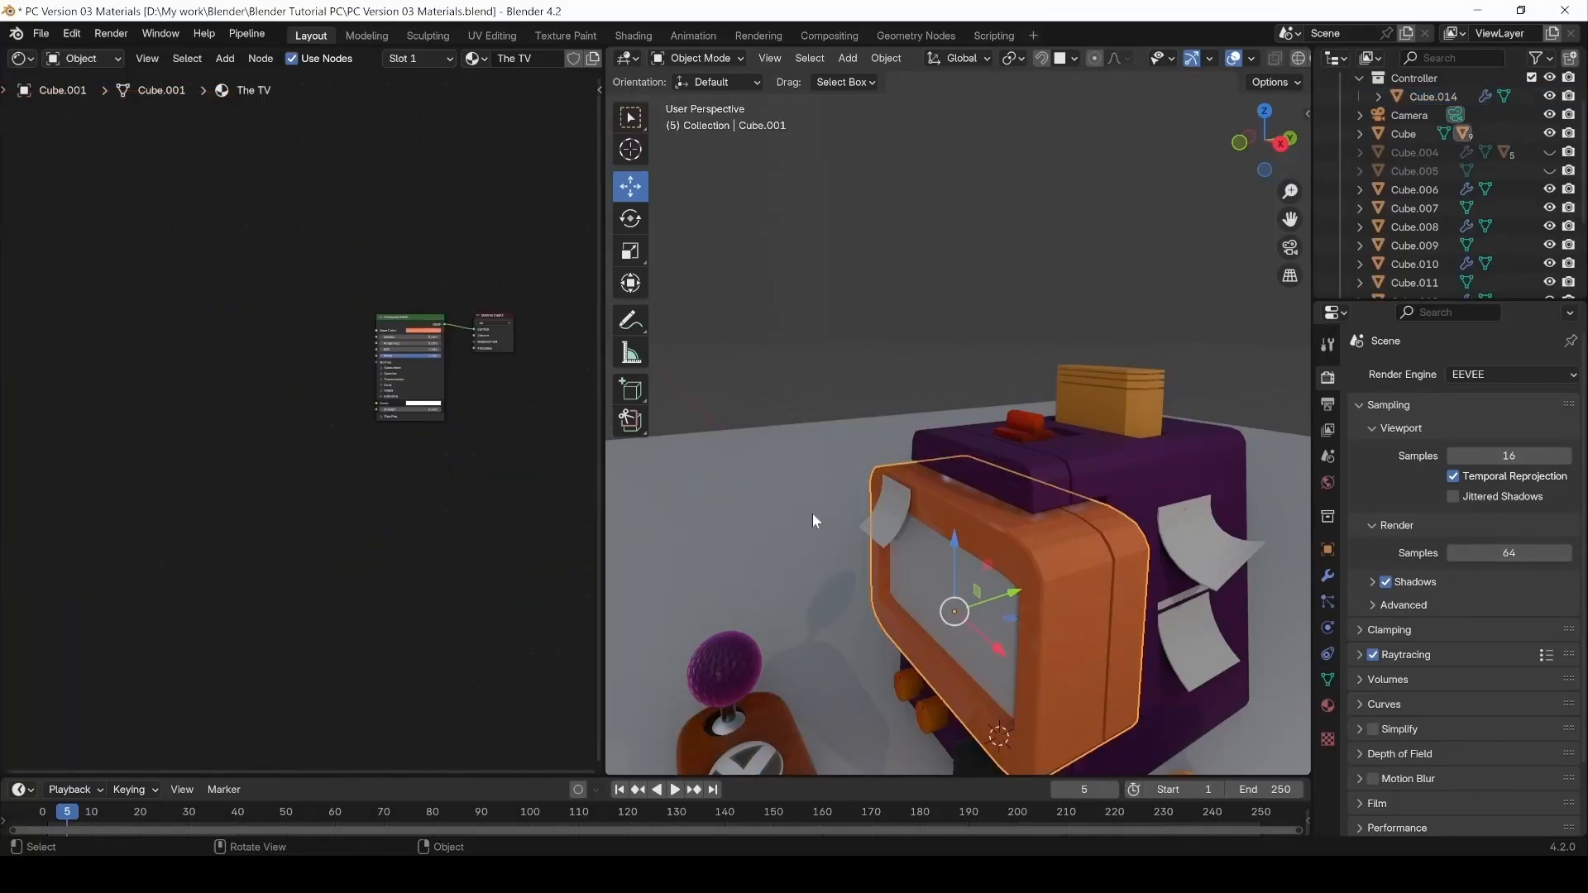
Unlink the Buttons C image from the Image Editor and start a new image named Screen 02.
{"action": "left_click", "coordinate": [21, 58]}
{"action": "left_click", "coordinate": [37, 124]}
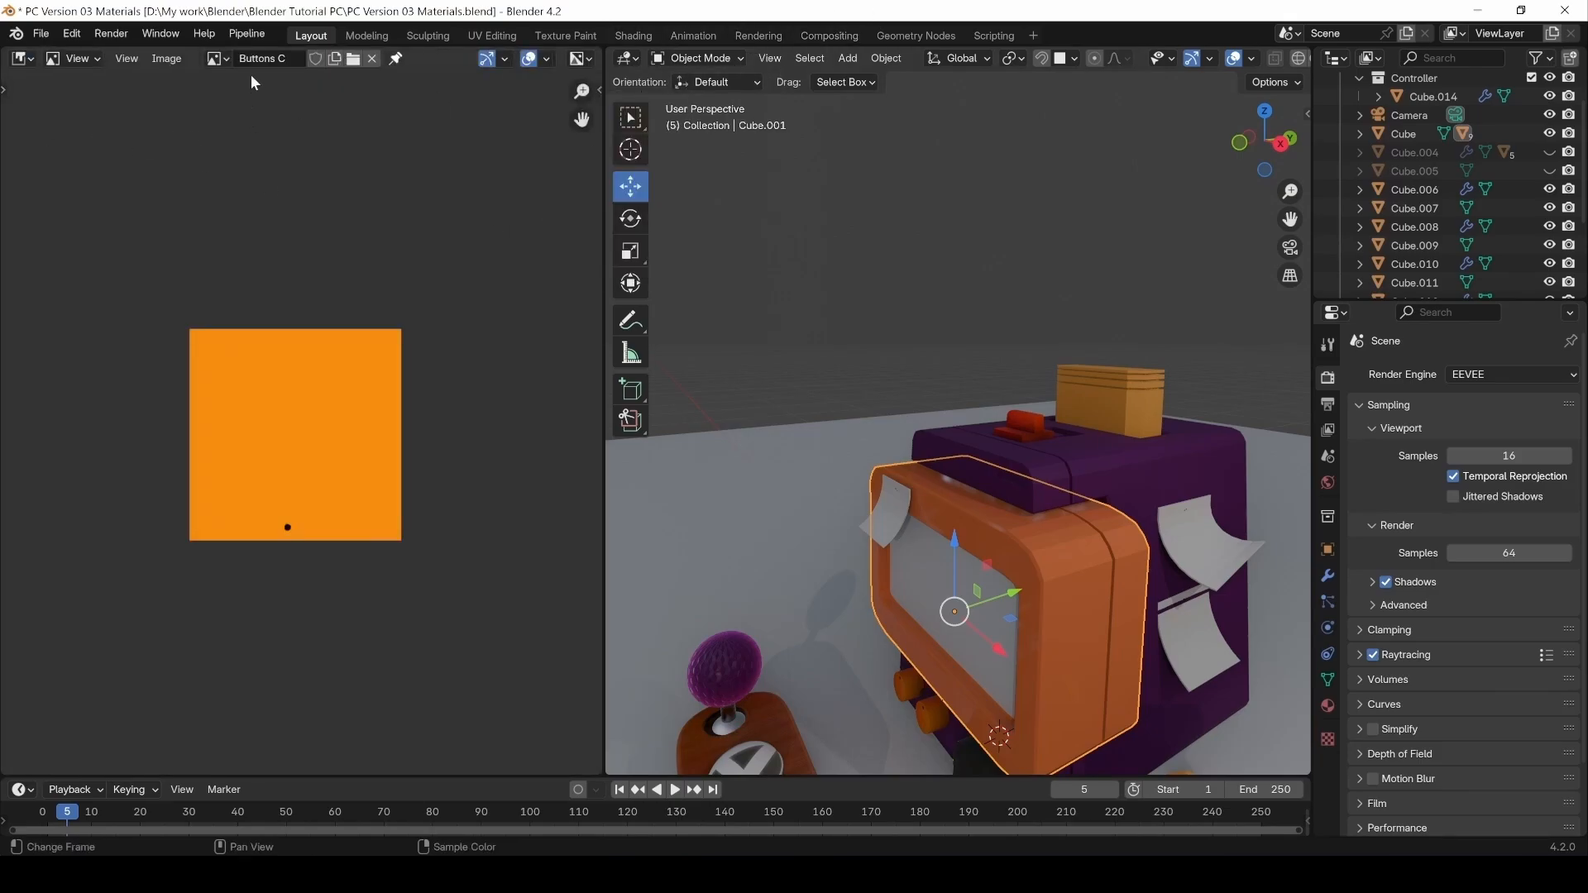
{"action": "left_click", "coordinate": [365, 63]}
{"action": "left_click", "coordinate": [286, 60]}
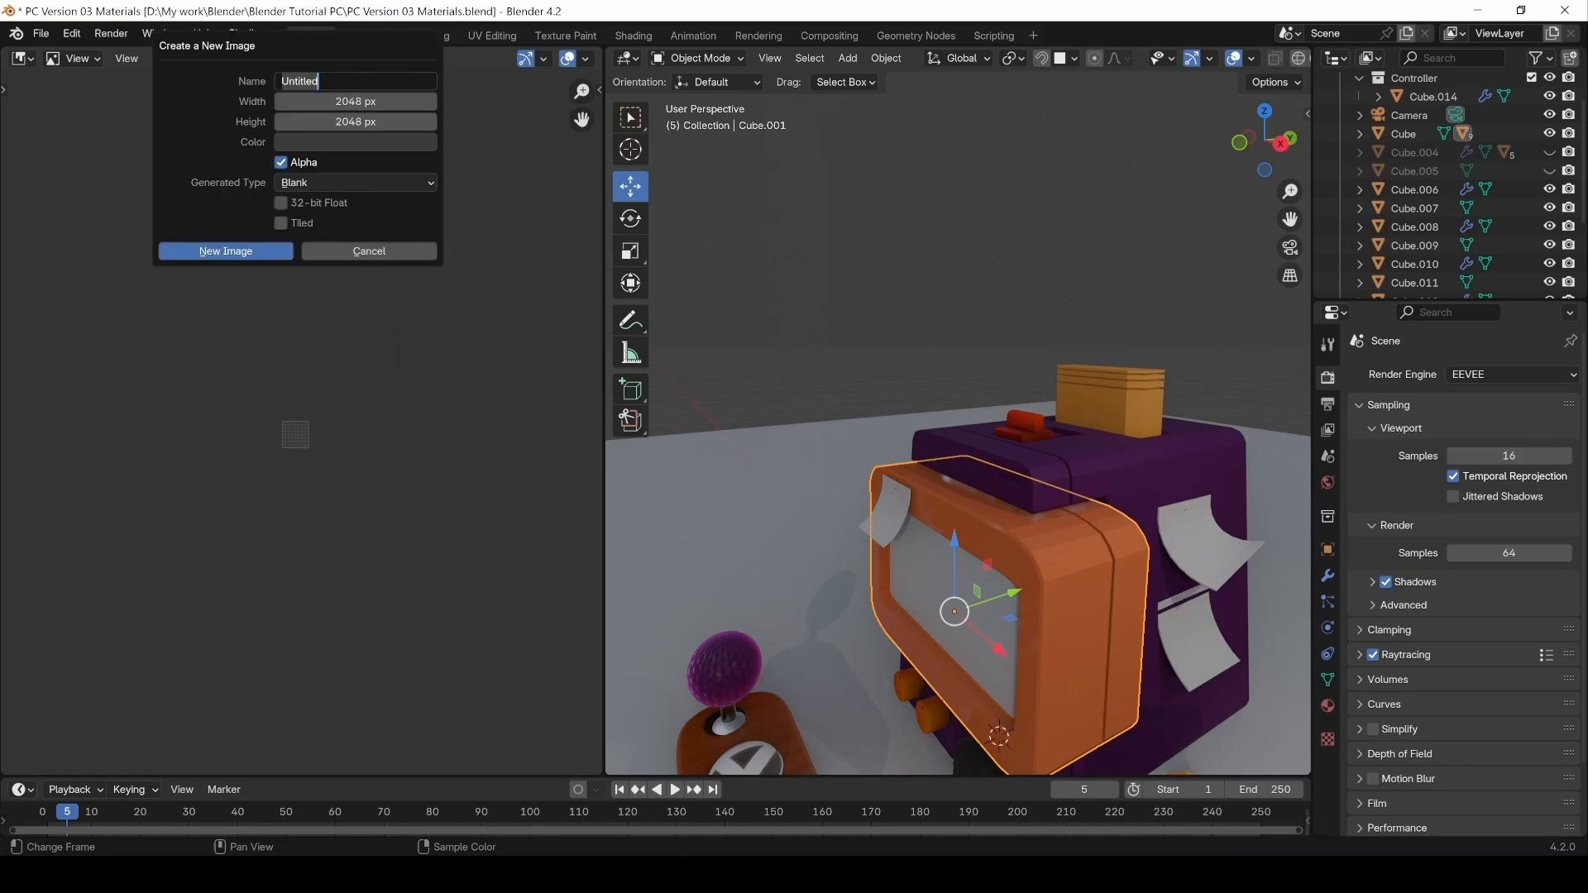
{"action": "type", "text": "S"}
{"action": "type", "text": "creen 02"}
Set the new image's color to orange with hue 0.079, saturation 0.932 and value 1.000, and create it at 2048 px square.
{"action": "left_click", "coordinate": [334, 143]}
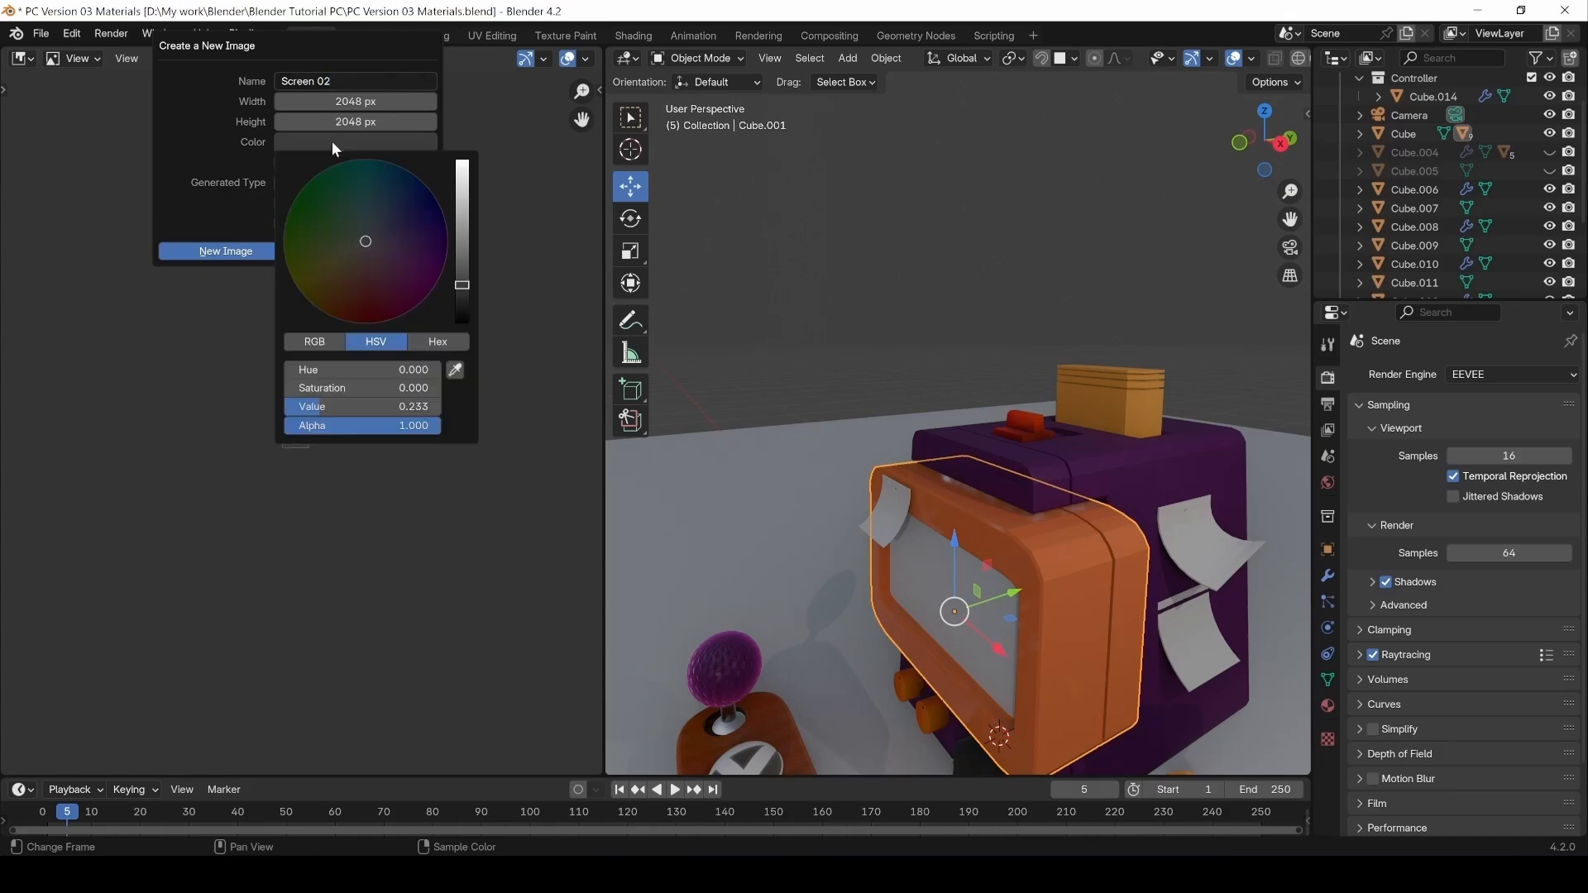
{"action": "left_click_drag", "start_coordinate": [461, 283], "coordinate": [462, 160]}
{"action": "left_click_drag", "start_coordinate": [411, 267], "coordinate": [434, 281]}
{"action": "left_click", "coordinate": [334, 143]}
{"action": "left_click_drag", "start_coordinate": [331, 285], "coordinate": [329, 309]}
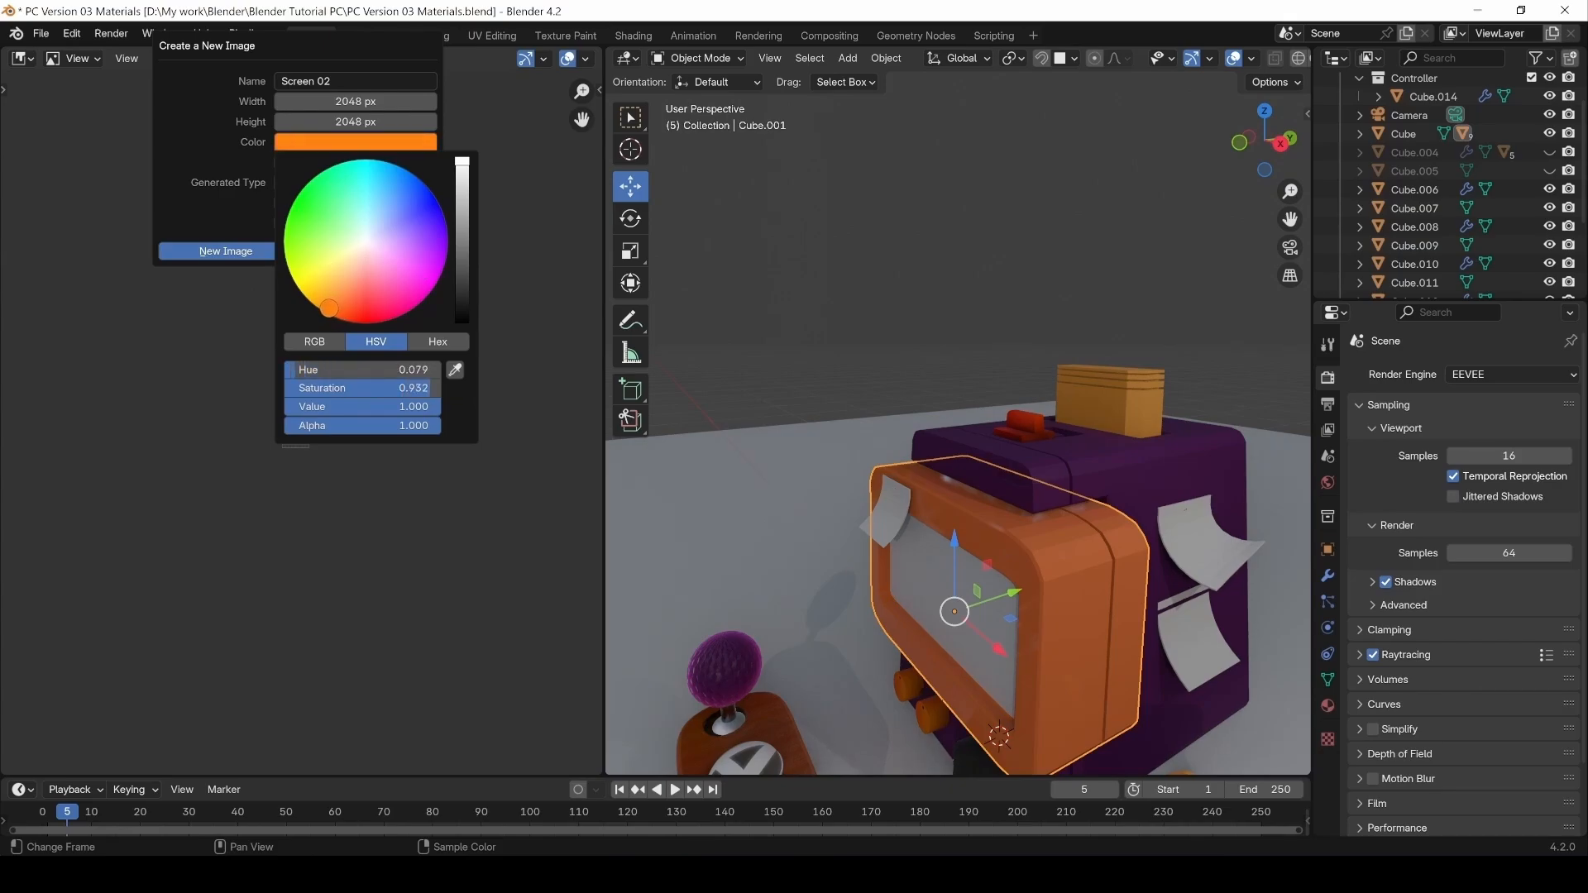
{"action": "left_click", "coordinate": [229, 251]}
{"action": "middle_click_drag", "start_coordinate": [345, 382], "coordinate": [338, 420]}
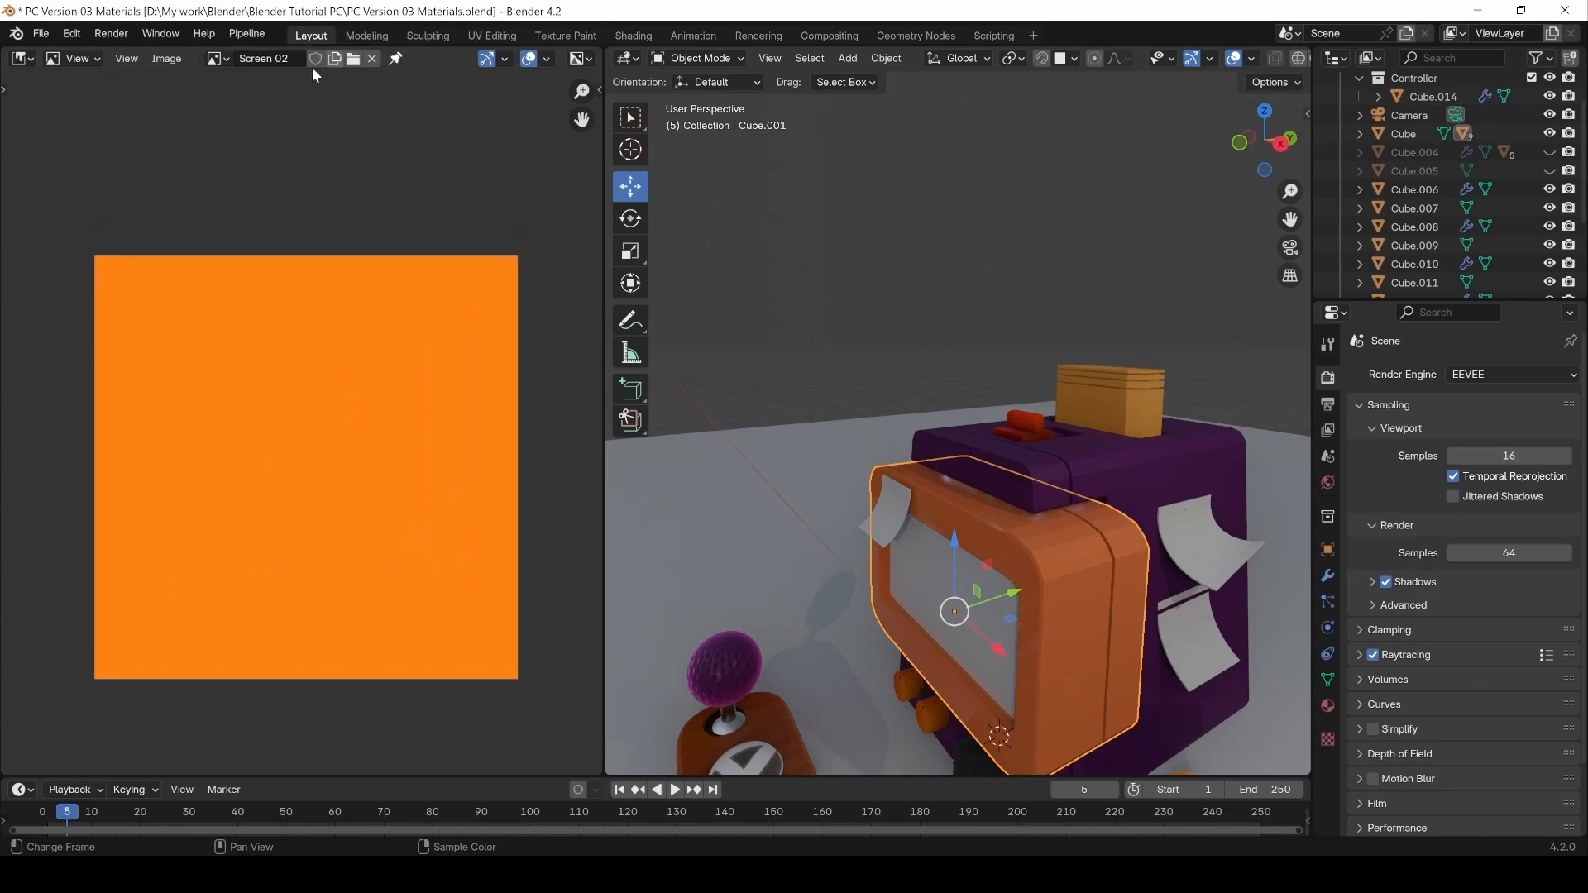
Save the new image as Screen 02.png in the Blender Tutorial PC folder.
{"action": "left_click", "coordinate": [167, 59]}
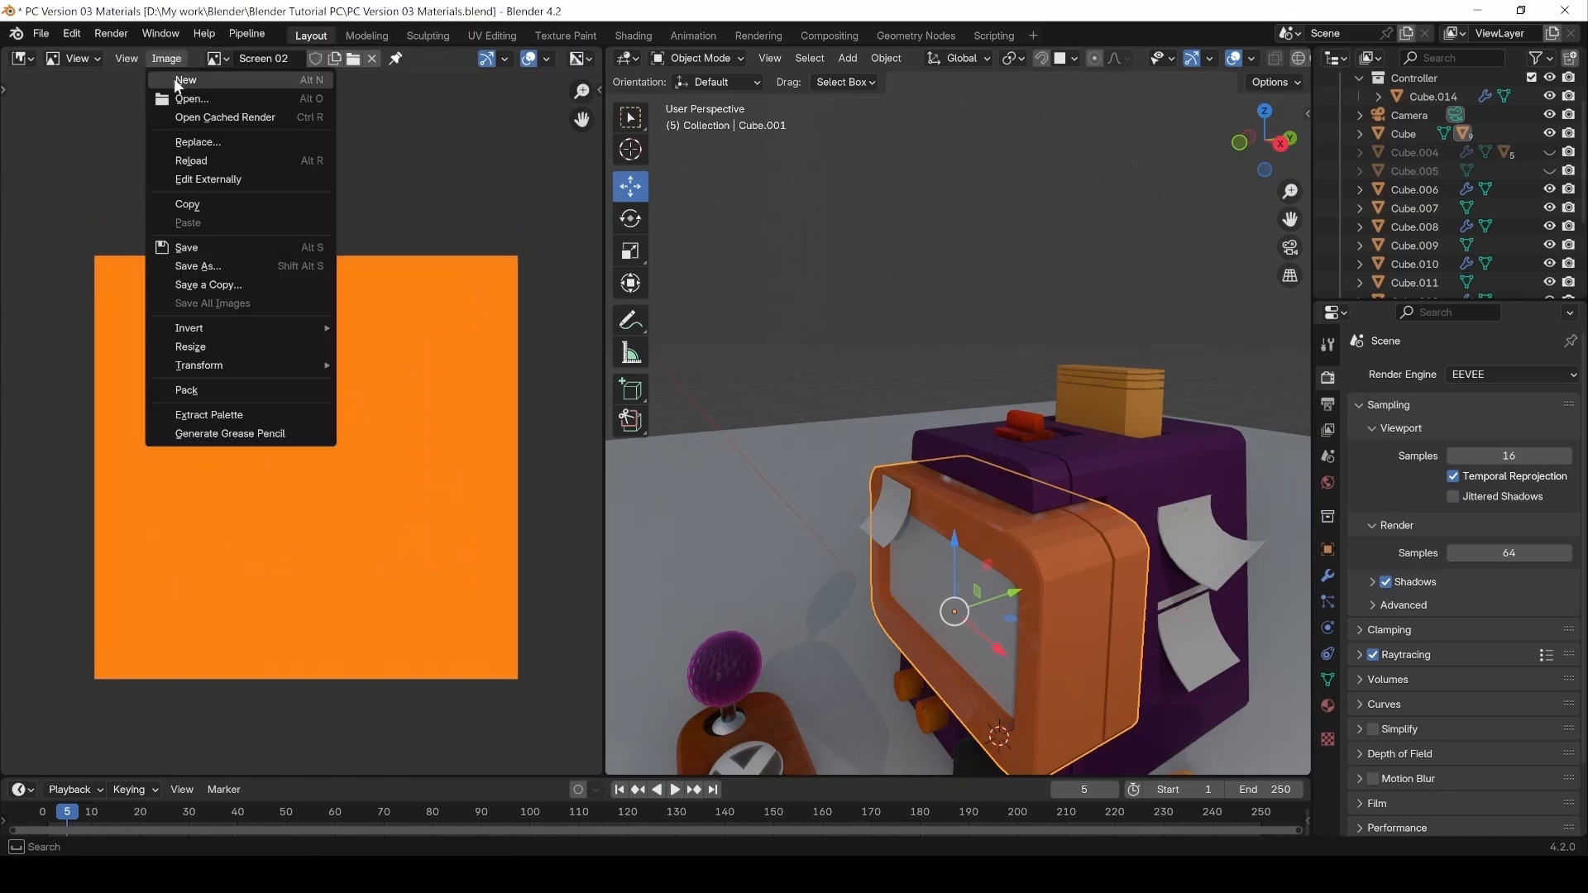
{"action": "left_click", "coordinate": [187, 248]}
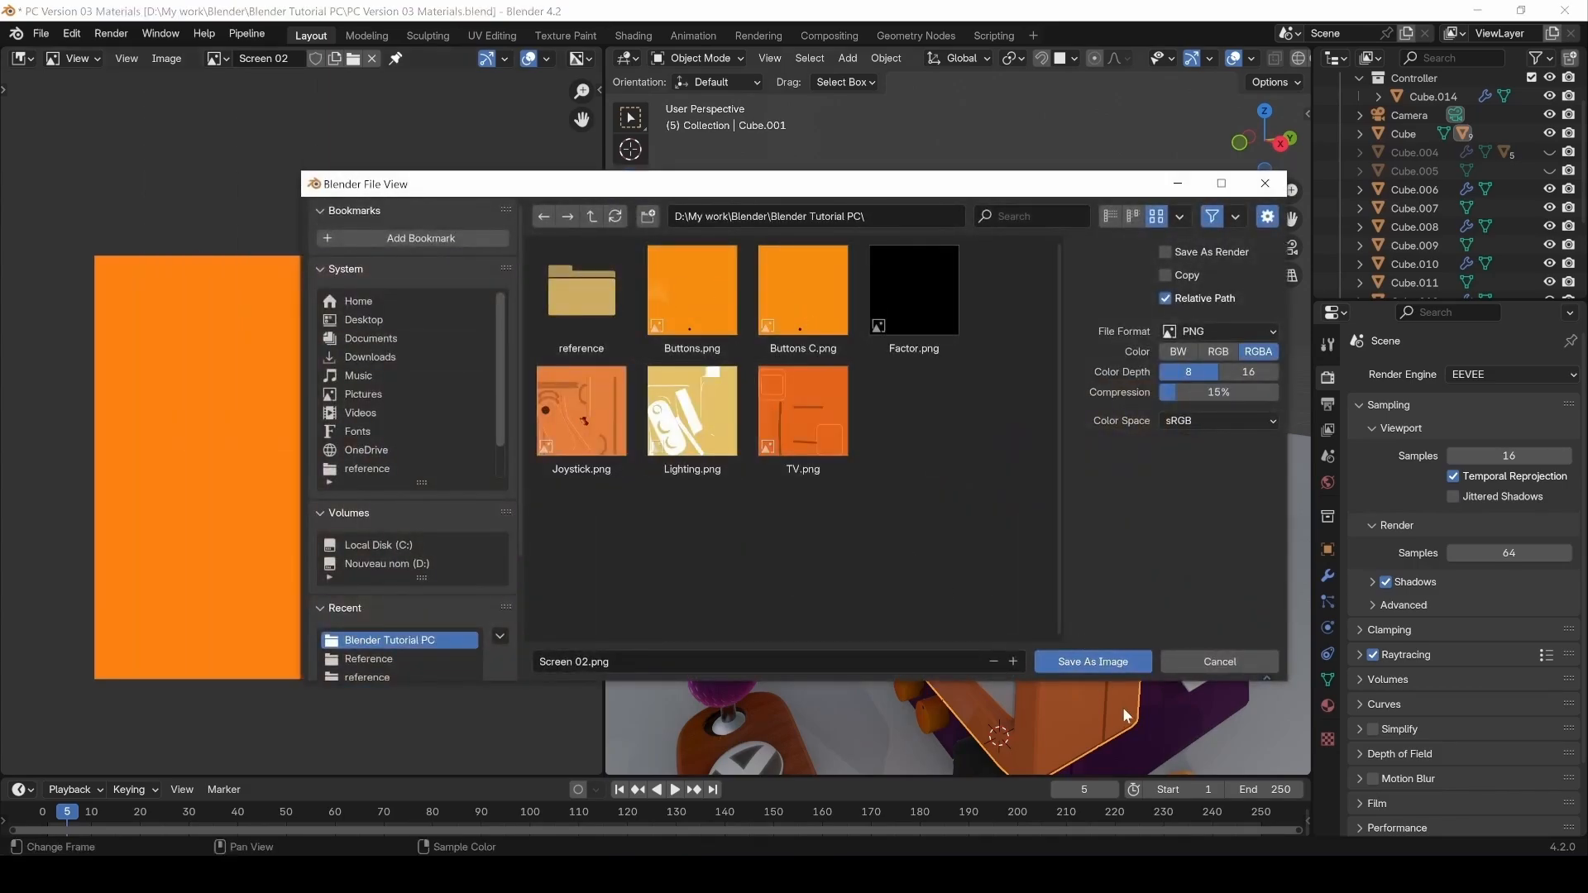
{"action": "left_click", "coordinate": [1089, 662]}
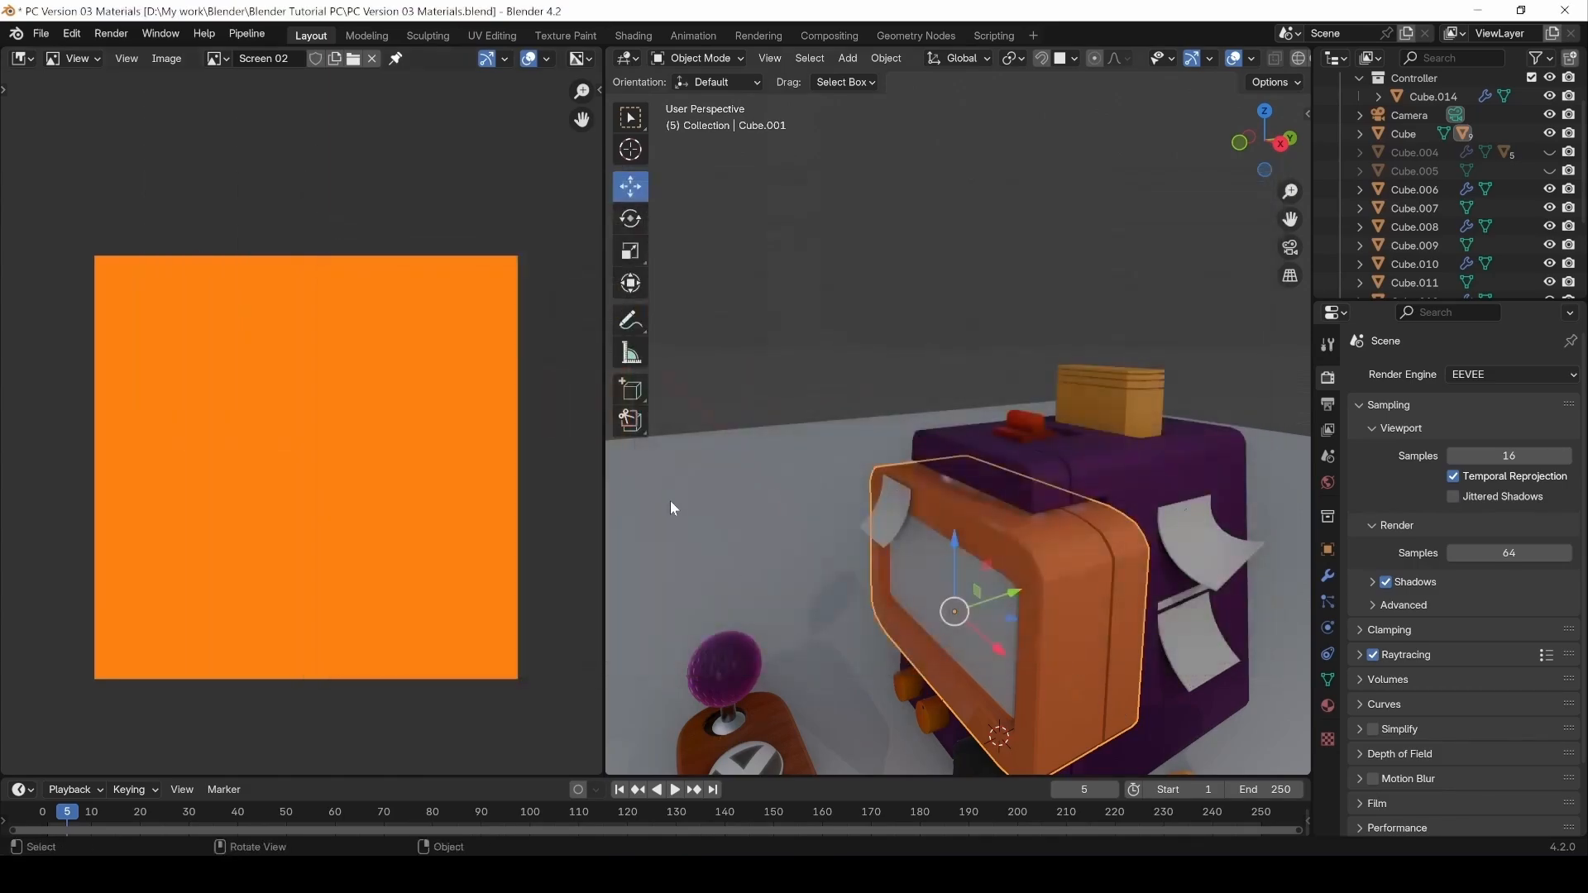
{"action": "middle_click_drag", "start_coordinate": [398, 474], "coordinate": [414, 407]}
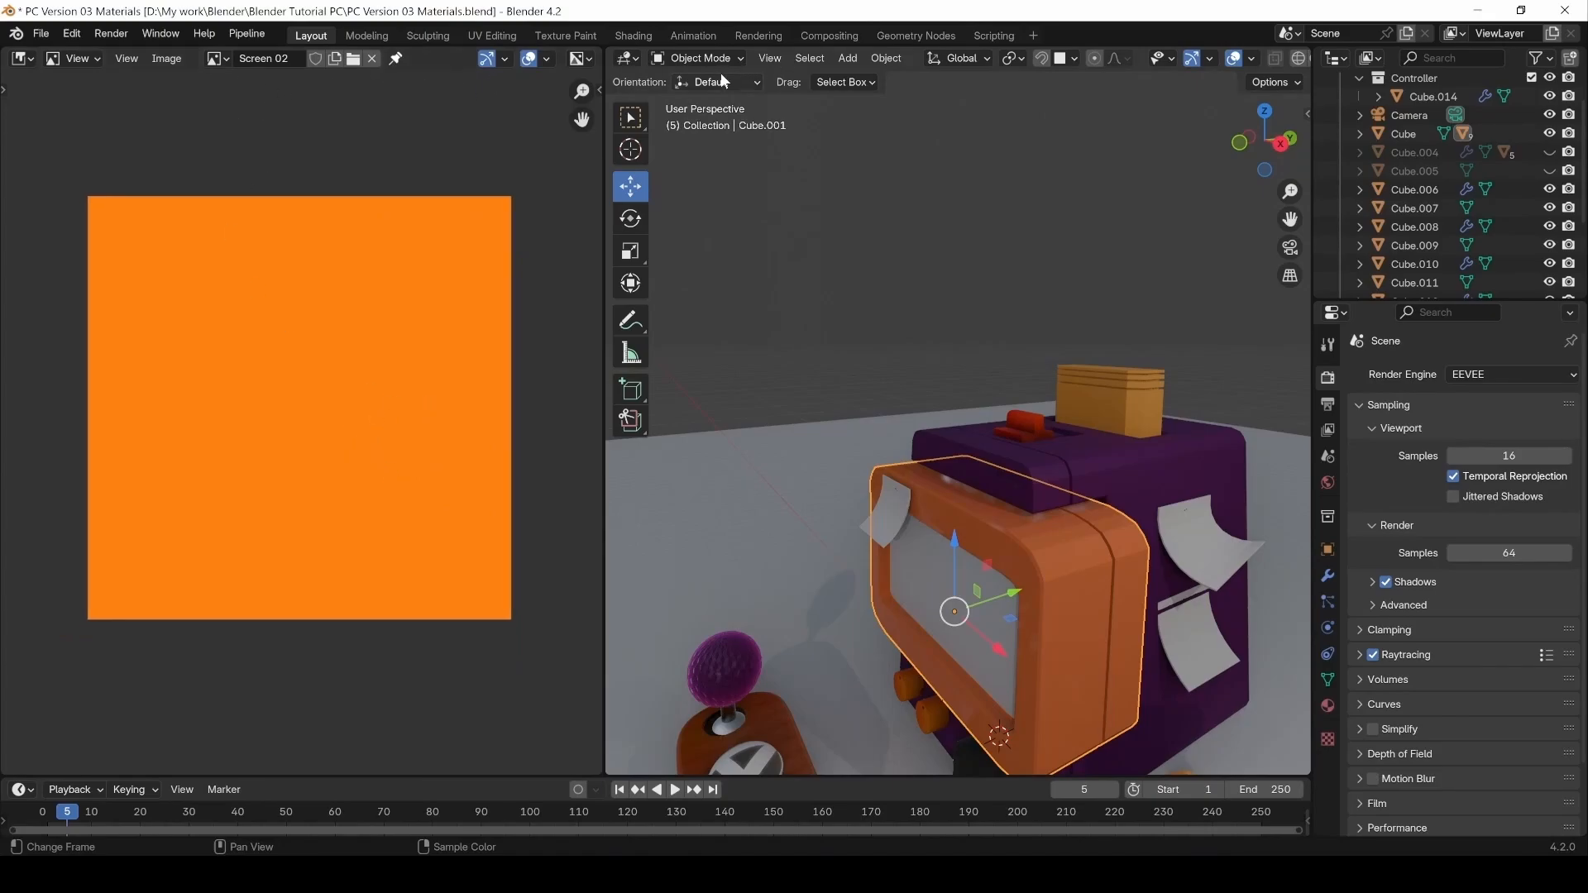
Add an Image Texture node to The TV material, placed before the Principled BSDF in the Shader Editor.
{"action": "left_click", "coordinate": [627, 58]}
{"action": "left_click", "coordinate": [21, 58]}
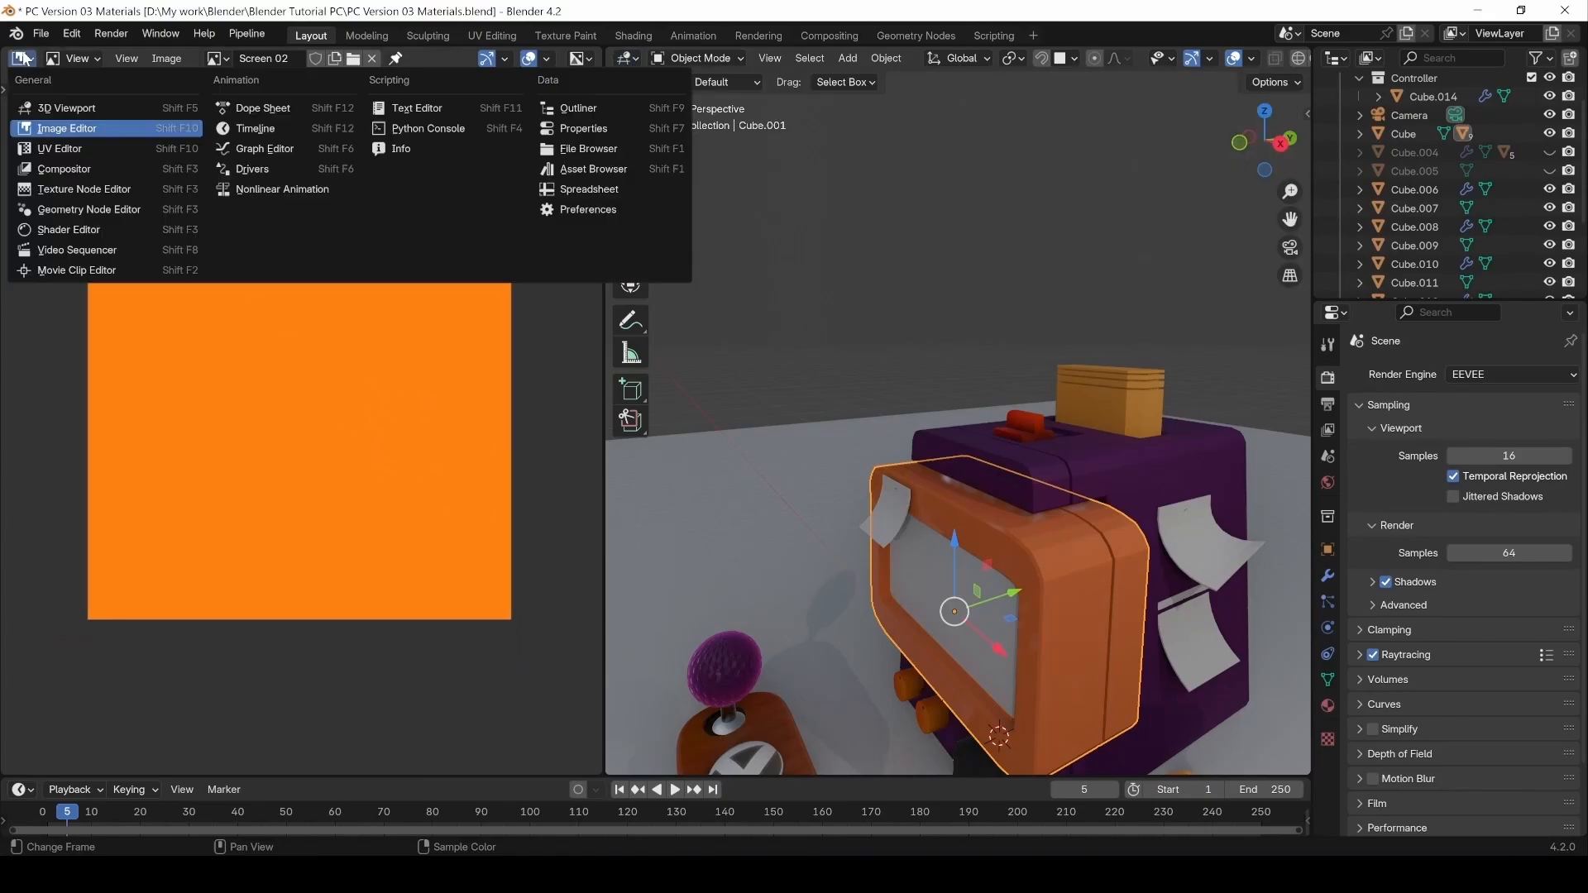
{"action": "left_click", "coordinate": [79, 229]}
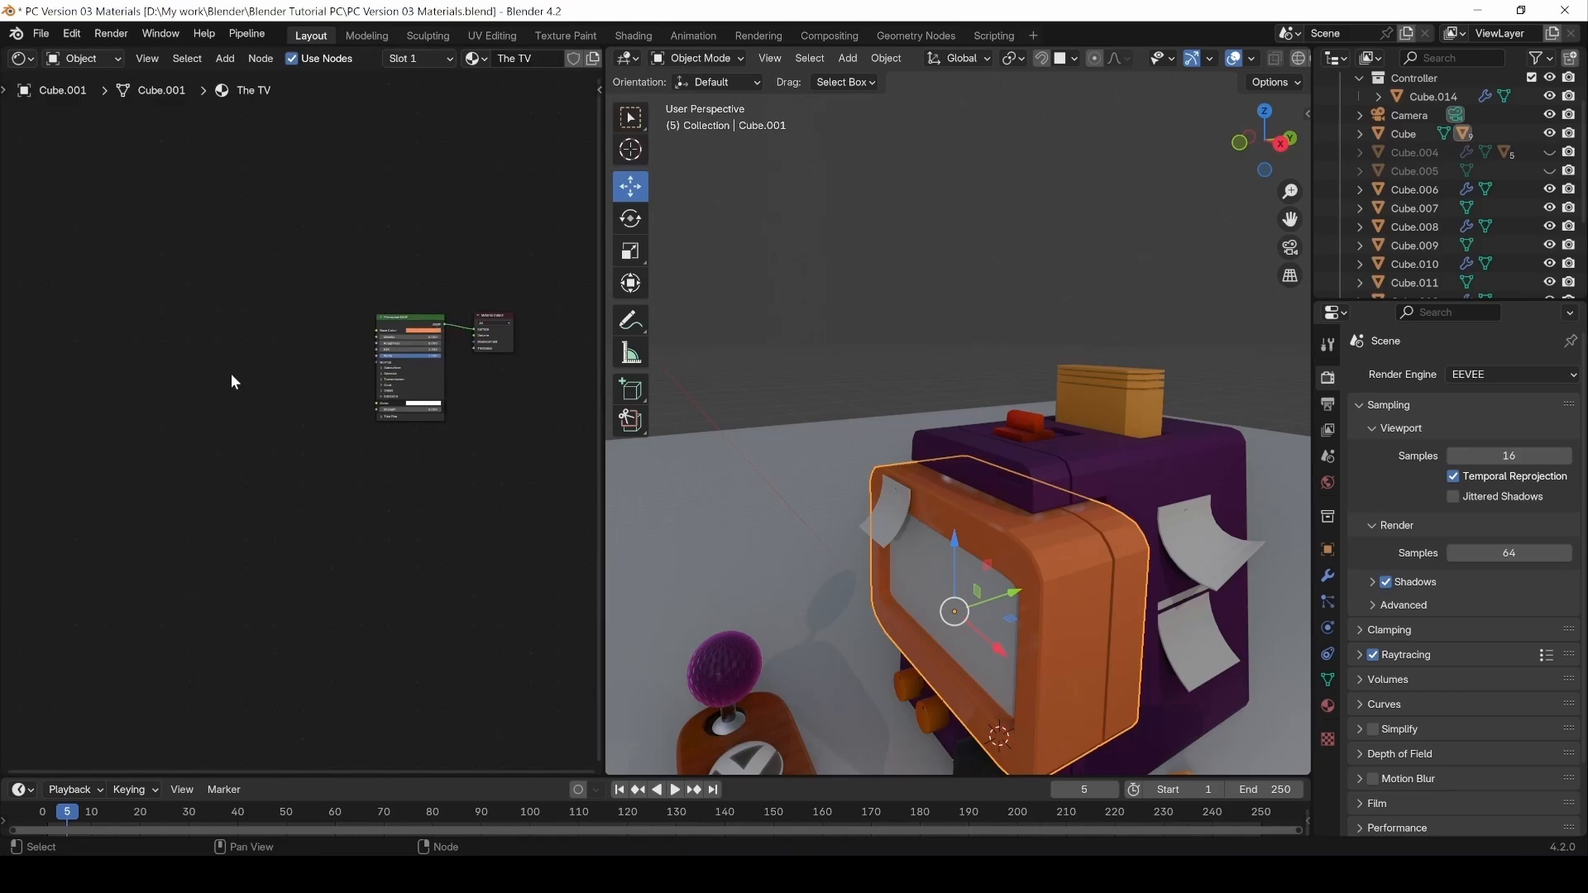
{"action": "key", "text": "shift+a"}
{"action": "type", "text": "i"}
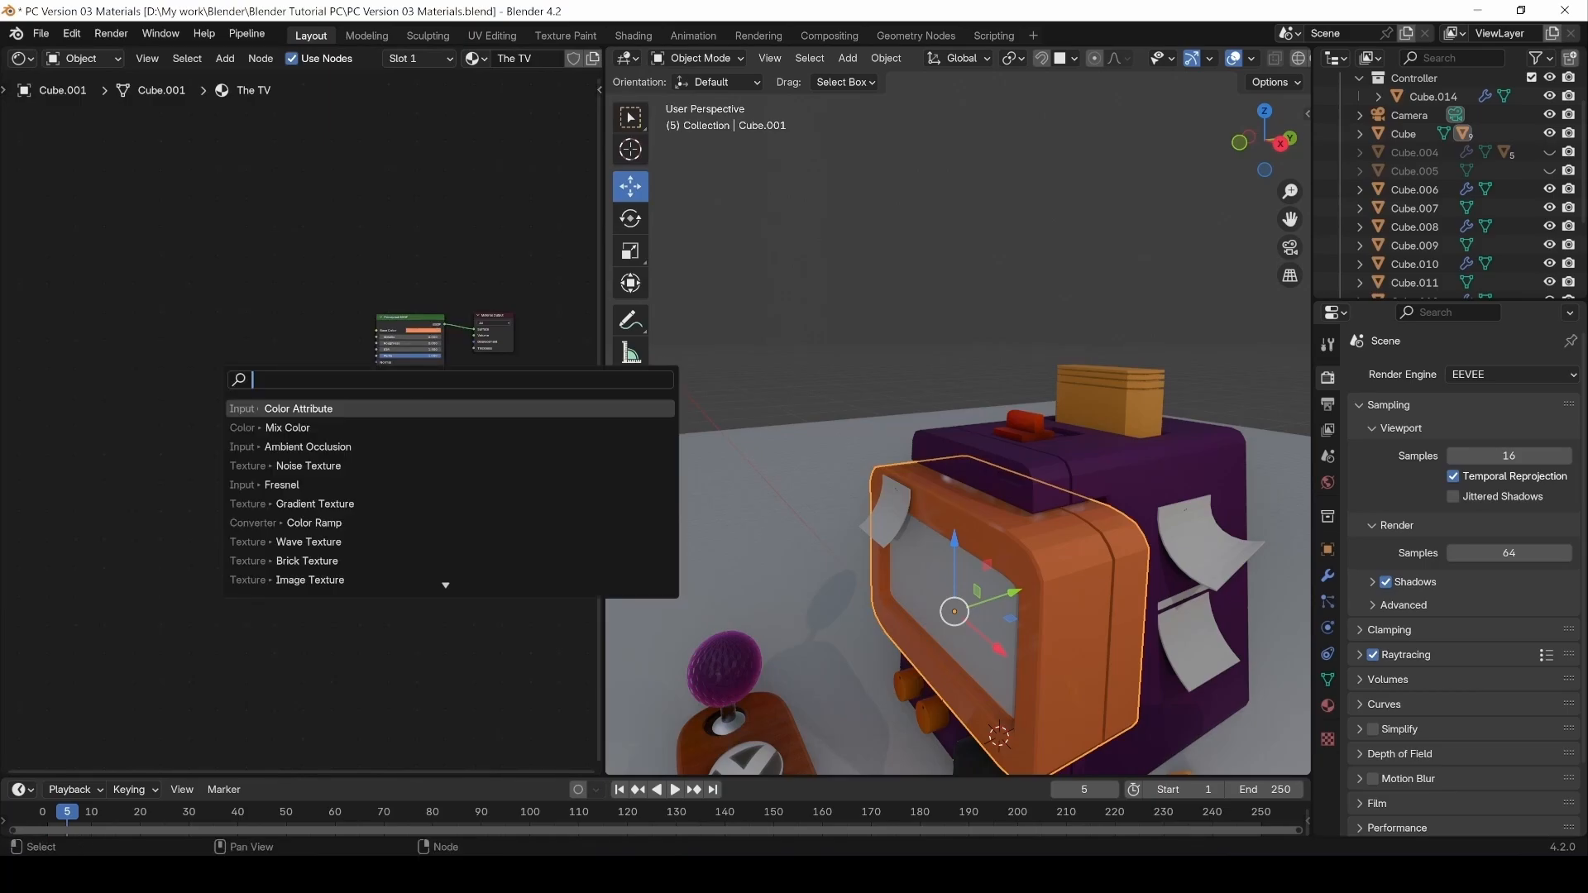
{"action": "type", "text": "mage texture"}
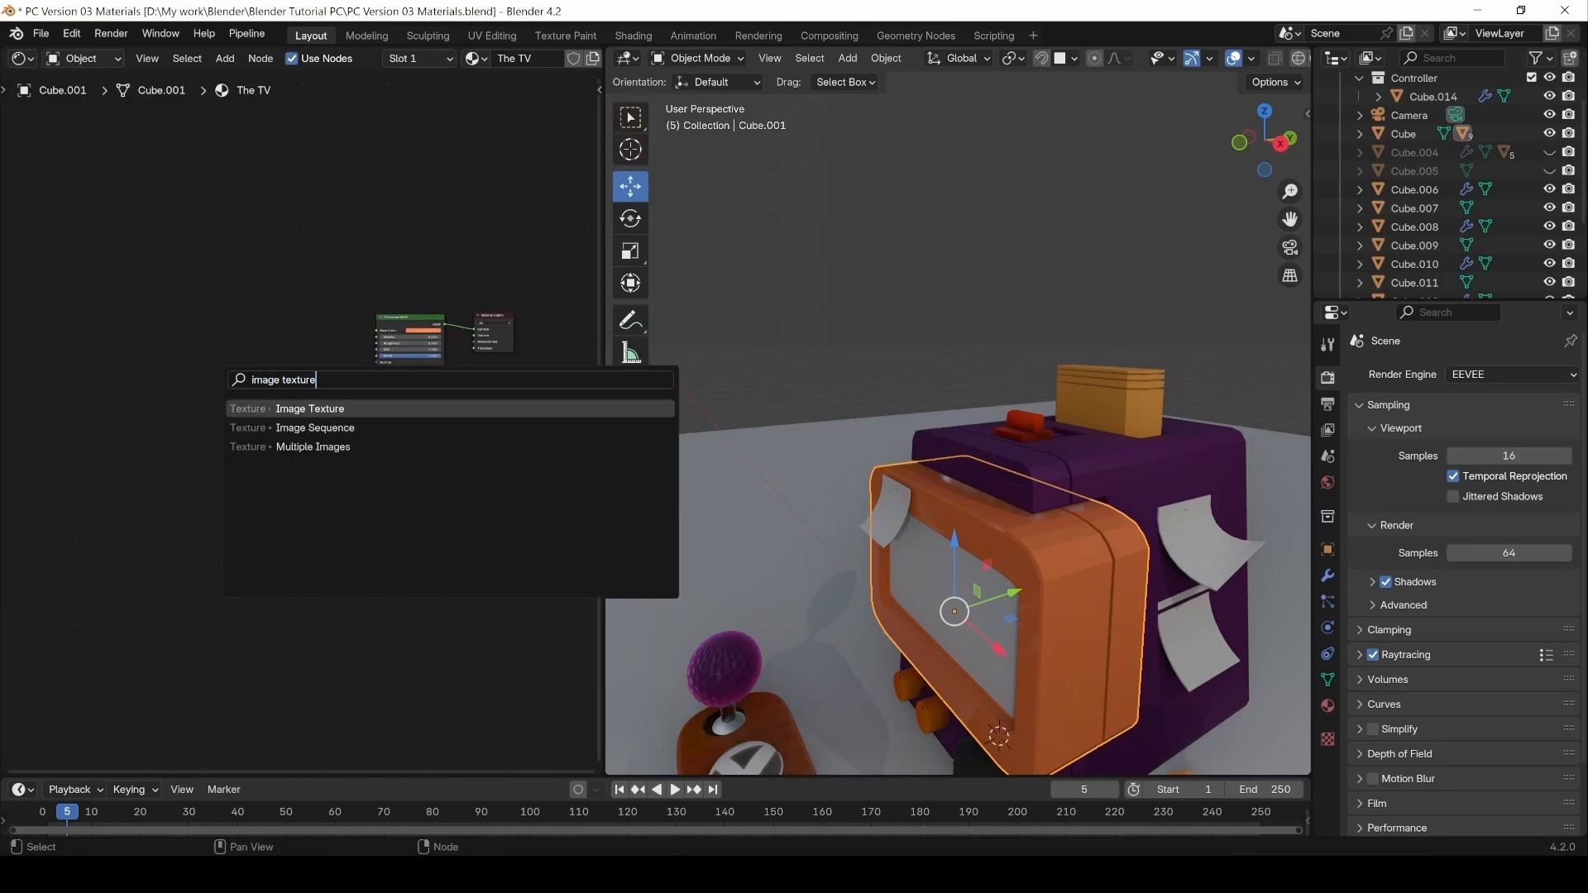
{"action": "left_click", "coordinate": [276, 403]}
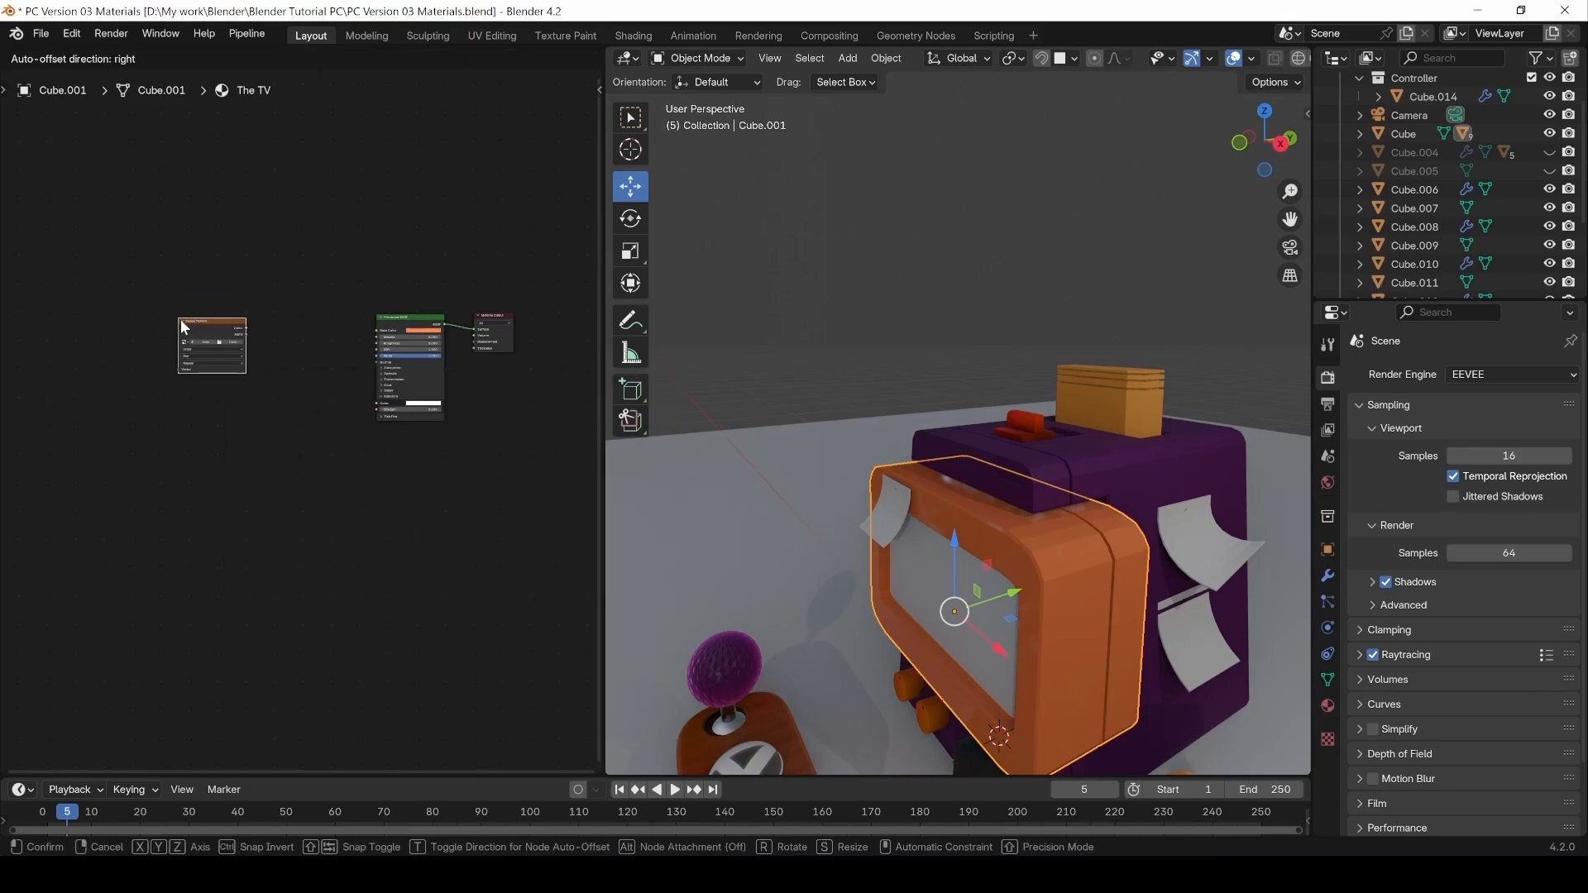
{"action": "left_click", "coordinate": [180, 319]}
Assign the Screen 02 image to the Image Texture node.
{"action": "scroll", "coordinate": [189, 348], "scroll_direction": "up", "scroll_amount": 1}
{"action": "scroll", "coordinate": [190, 354], "scroll_direction": "up", "scroll_amount": 2}
{"action": "left_click", "coordinate": [181, 340]}
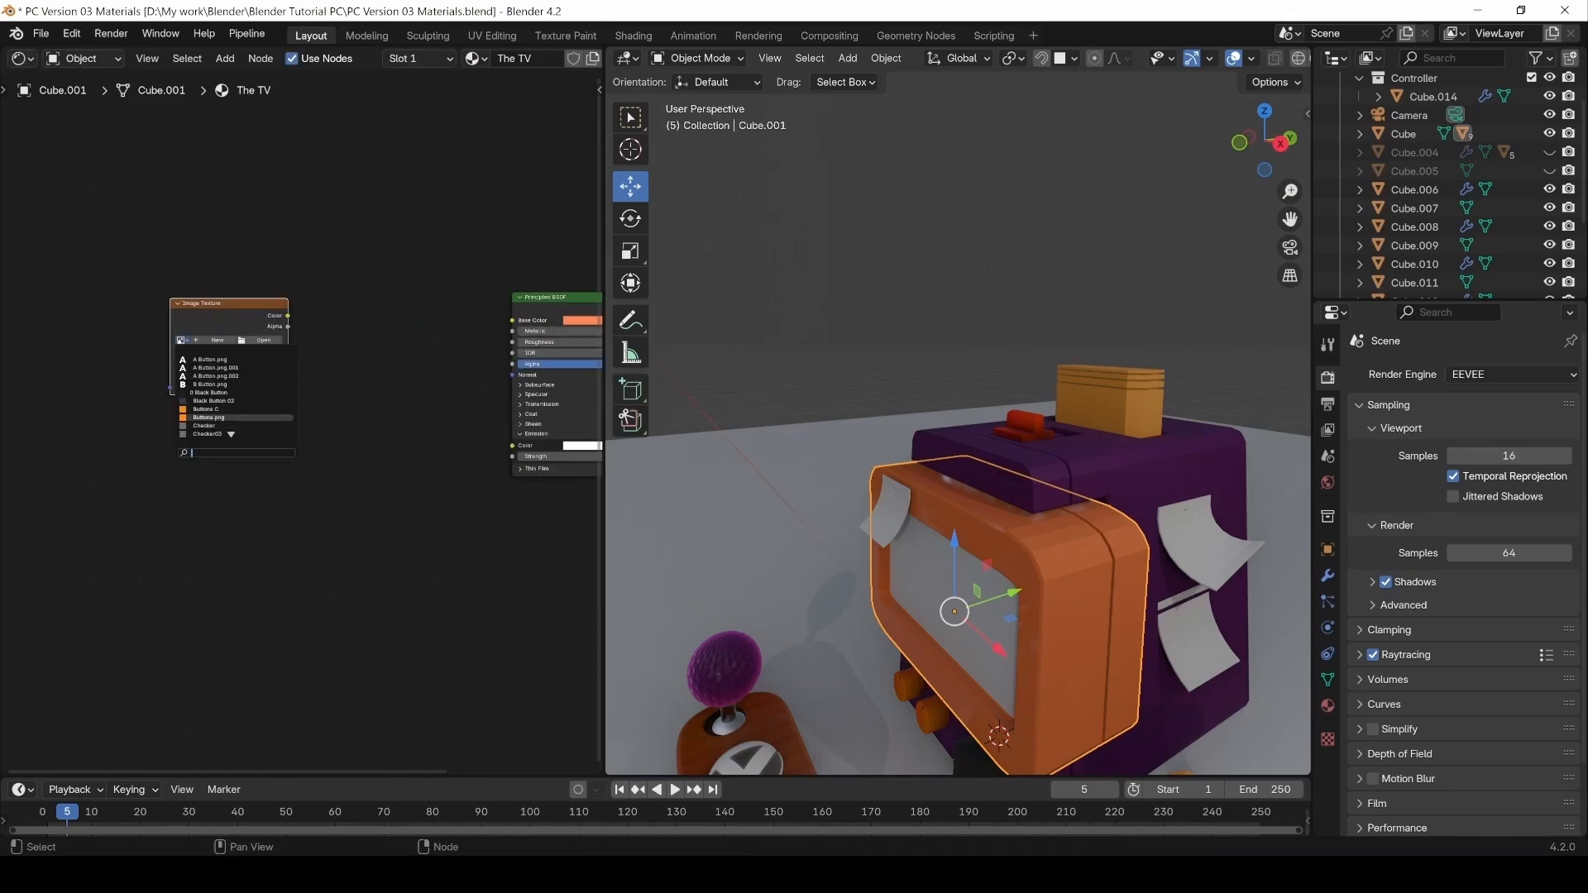
{"action": "scroll", "coordinate": [364, 424], "scroll_direction": "up", "scroll_amount": 6}
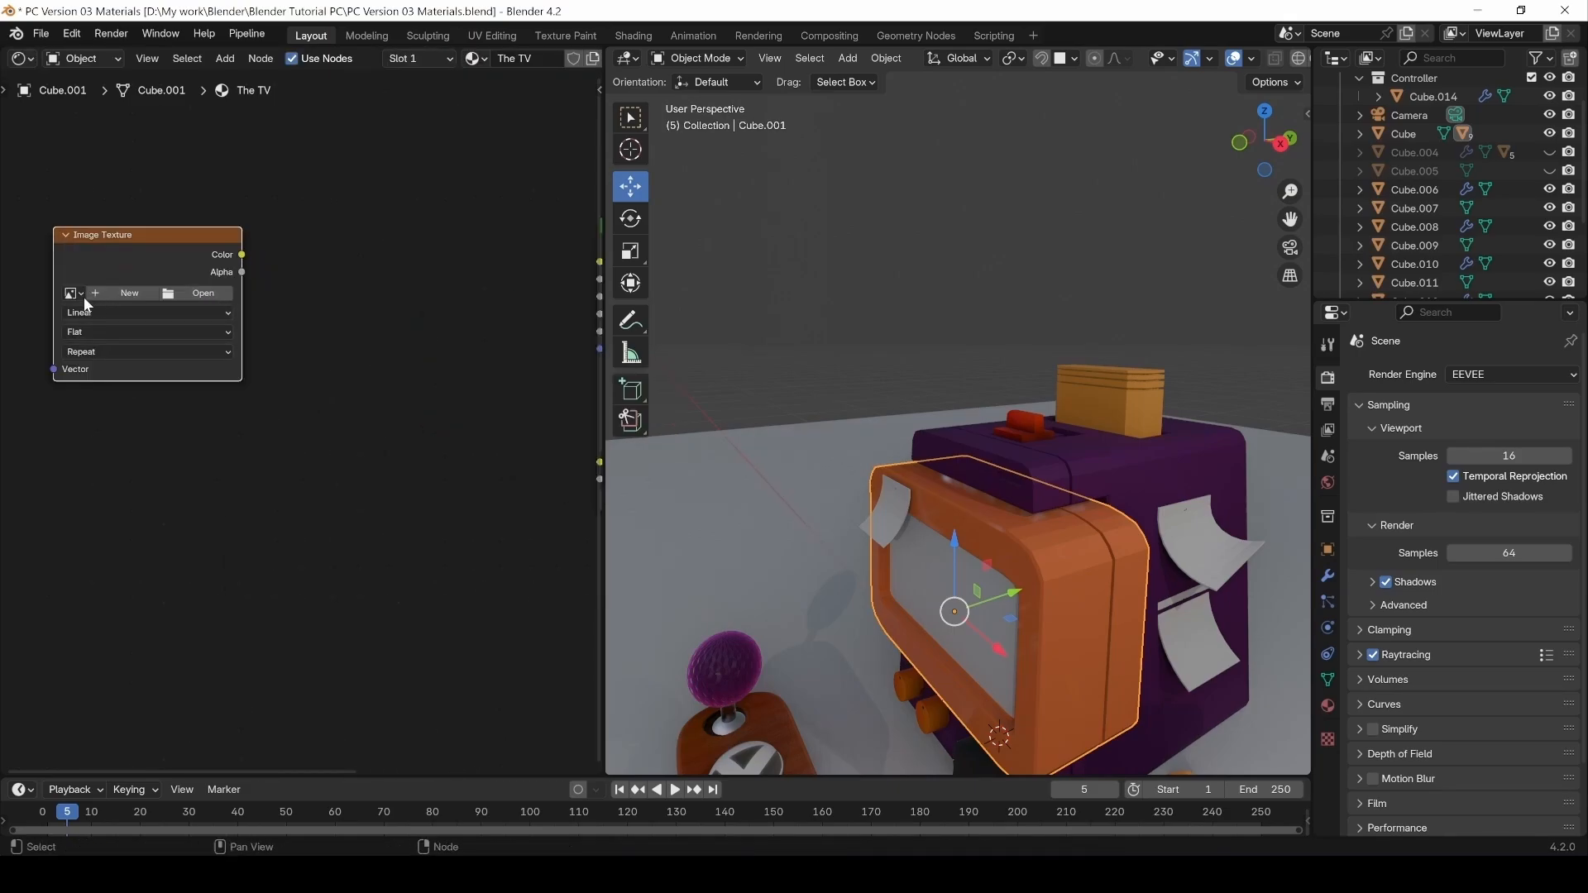
{"action": "left_click", "coordinate": [78, 293]}
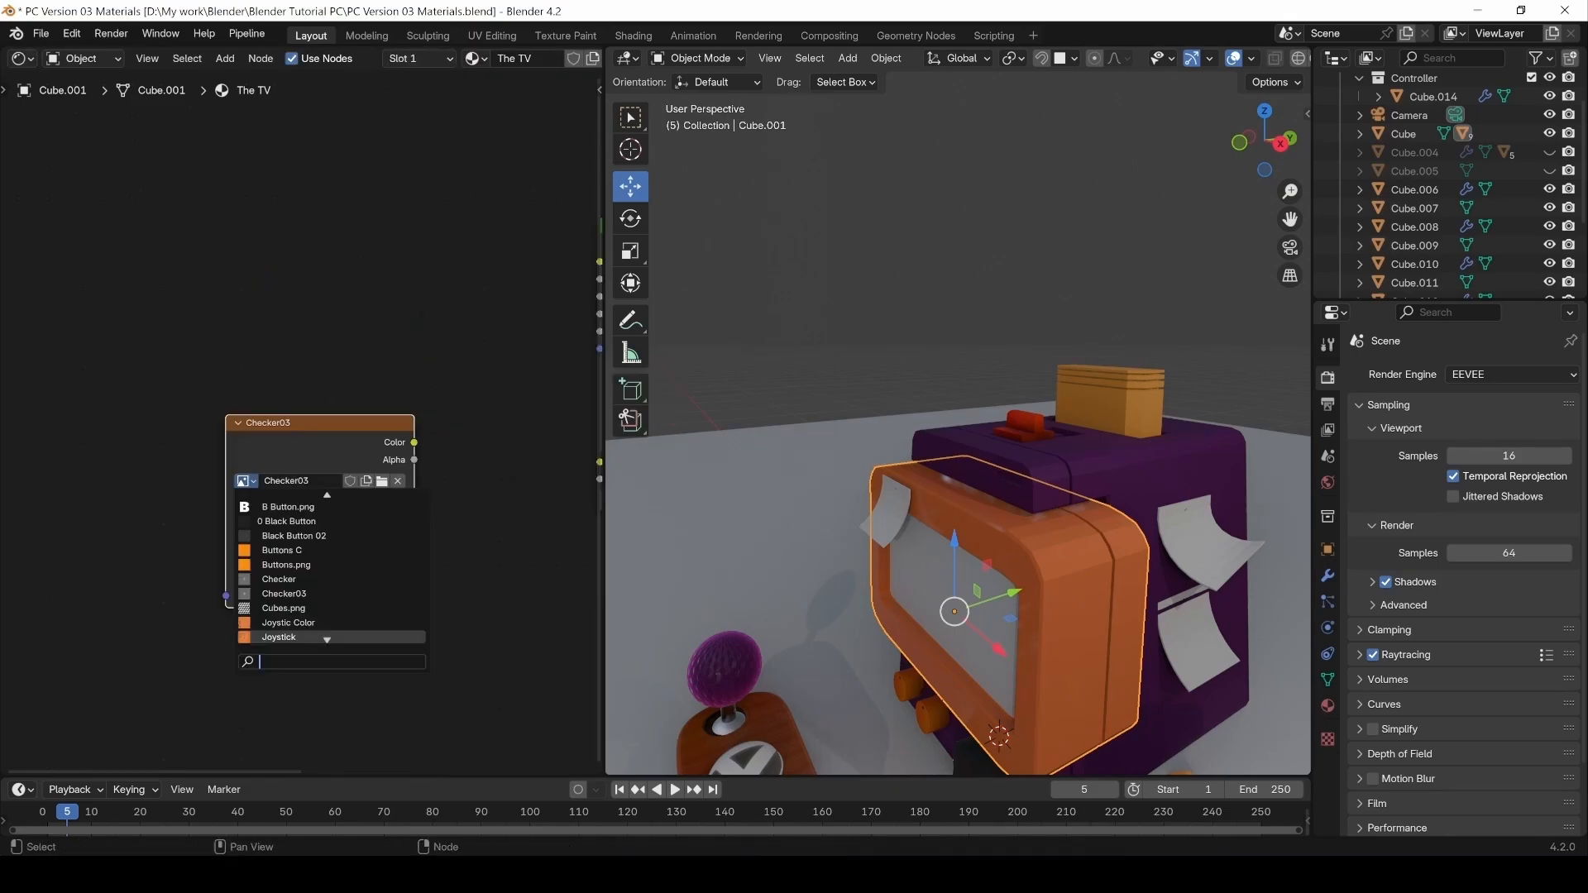
{"action": "scroll", "coordinate": [331, 637], "scroll_direction": "down", "scroll_amount": 4}
{"action": "left_click", "coordinate": [282, 637]}
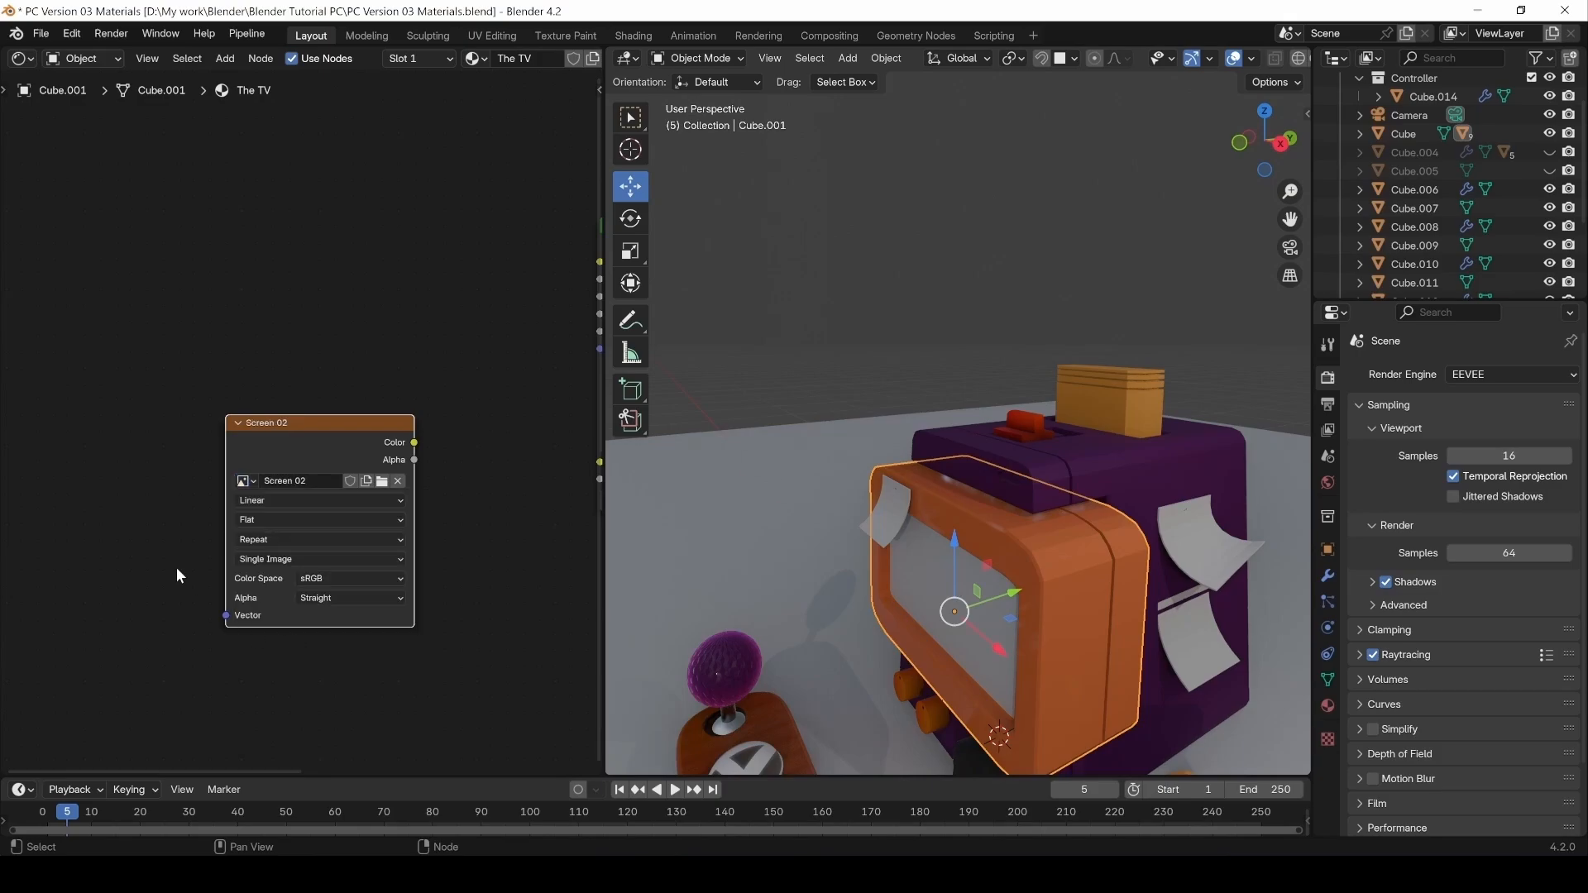
Connect the Screen 02 node's Color to the Principled BSDF's Base Color and move the node closer to the shader.
{"action": "middle_click_drag", "start_coordinate": [386, 490], "coordinate": [226, 486]}
{"action": "left_click_drag", "start_coordinate": [253, 439], "coordinate": [440, 258]}
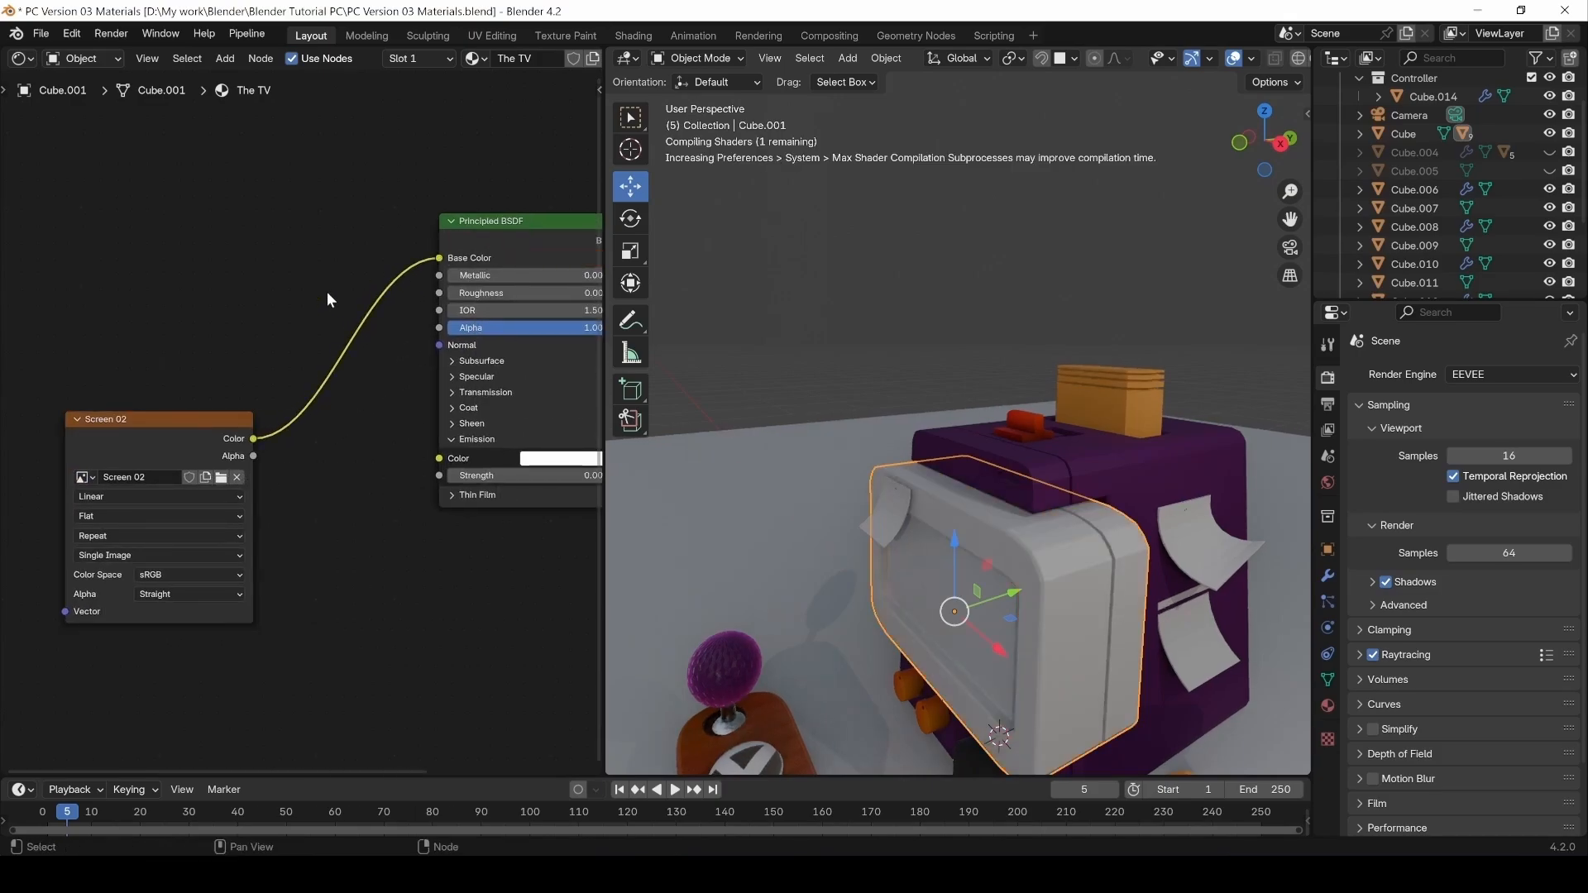
{"action": "middle_click_drag", "start_coordinate": [240, 415], "coordinate": [225, 250]}
{"action": "scroll", "coordinate": [284, 330], "scroll_direction": "down", "scroll_amount": 2}
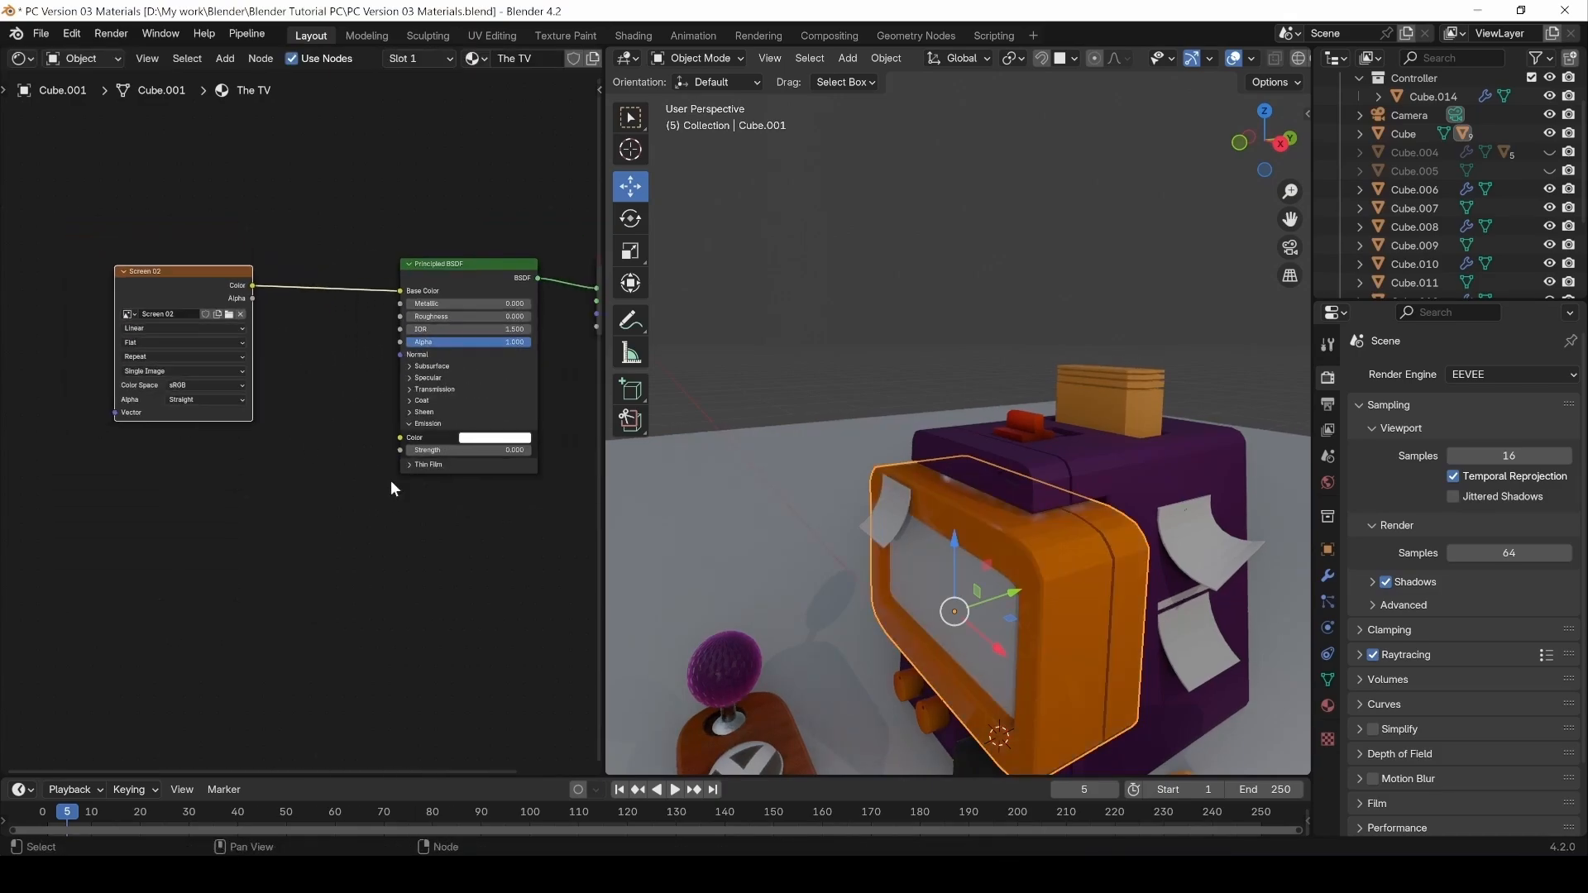
{"action": "left_click_drag", "start_coordinate": [198, 272], "coordinate": [255, 273]}
Show Screen 02 in the Image Editor's Paint mode and put the TV frame into Texture Paint mode.
{"action": "left_click", "coordinate": [89, 58]}
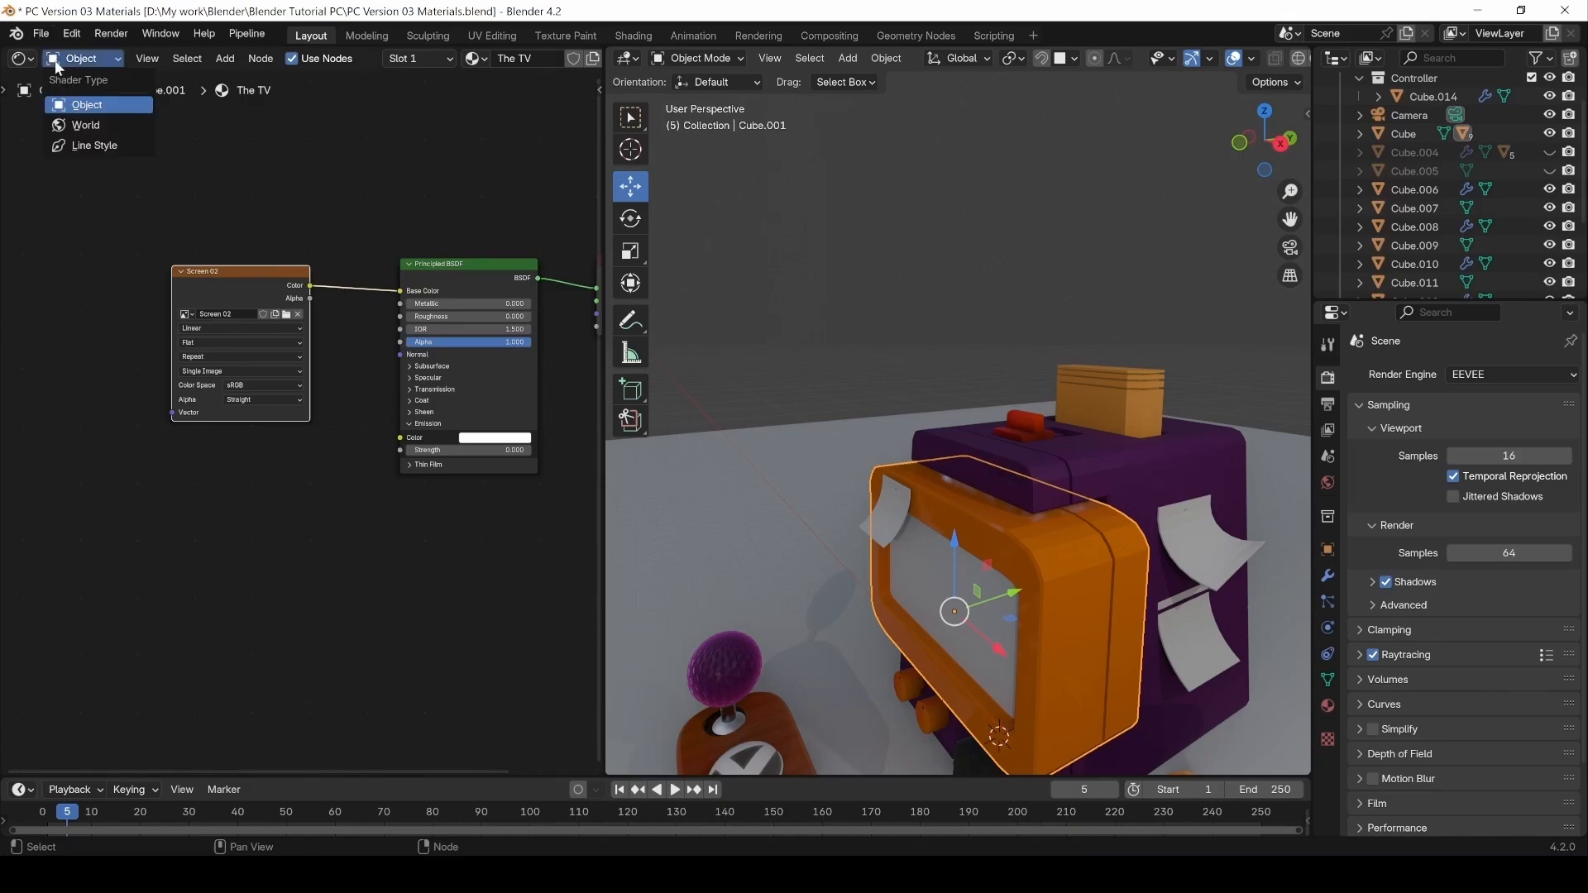
{"action": "mouse_move", "coordinate": [24, 61]}
{"action": "left_click", "coordinate": [50, 128]}
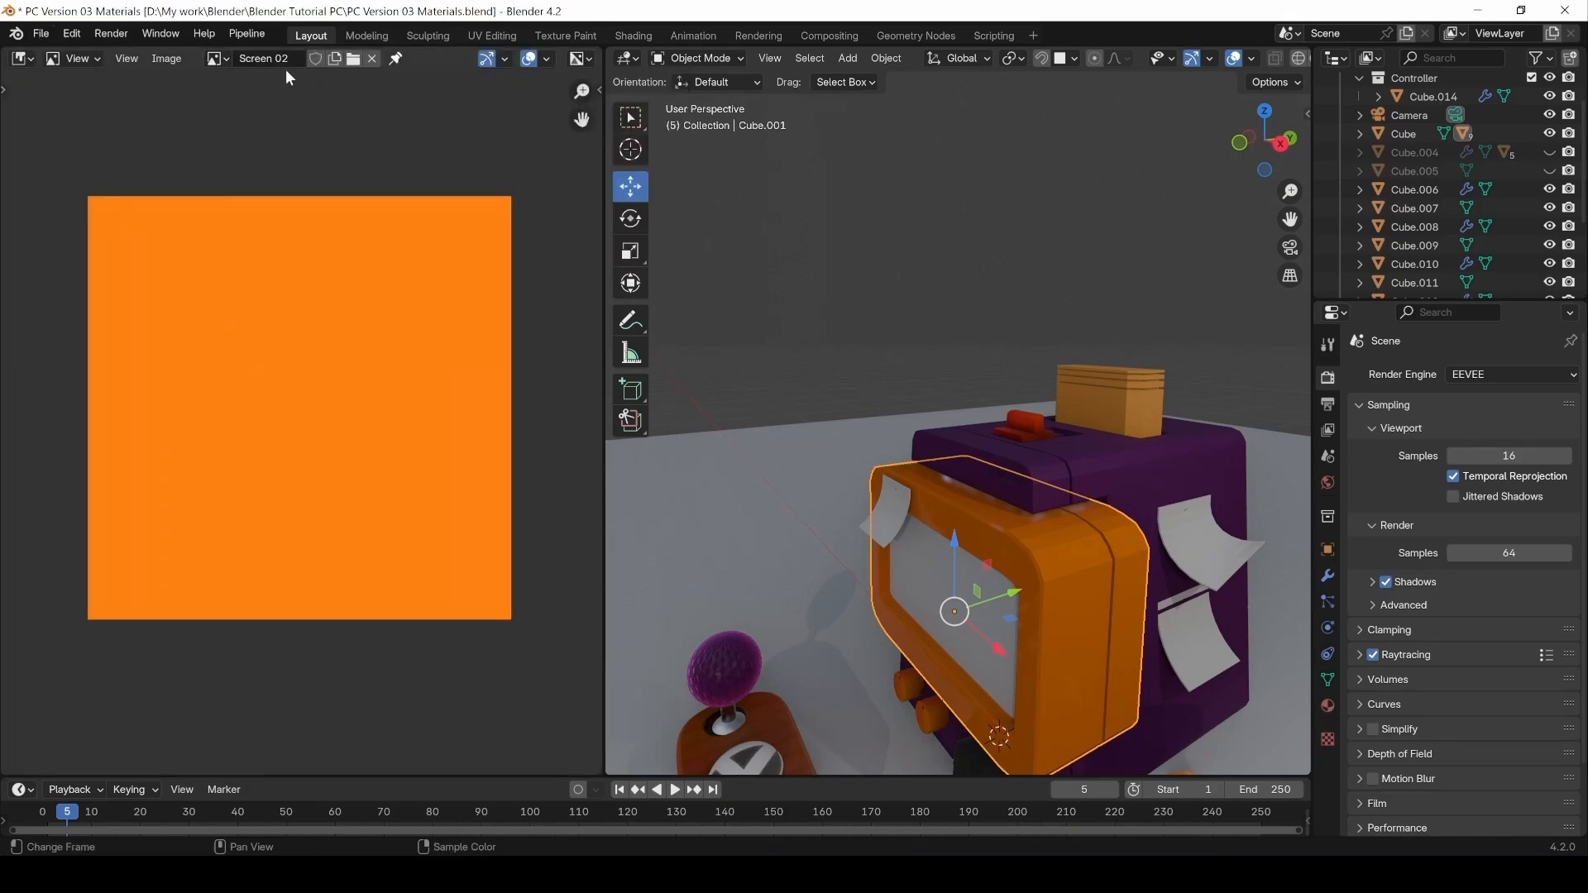
{"action": "left_click", "coordinate": [73, 58]}
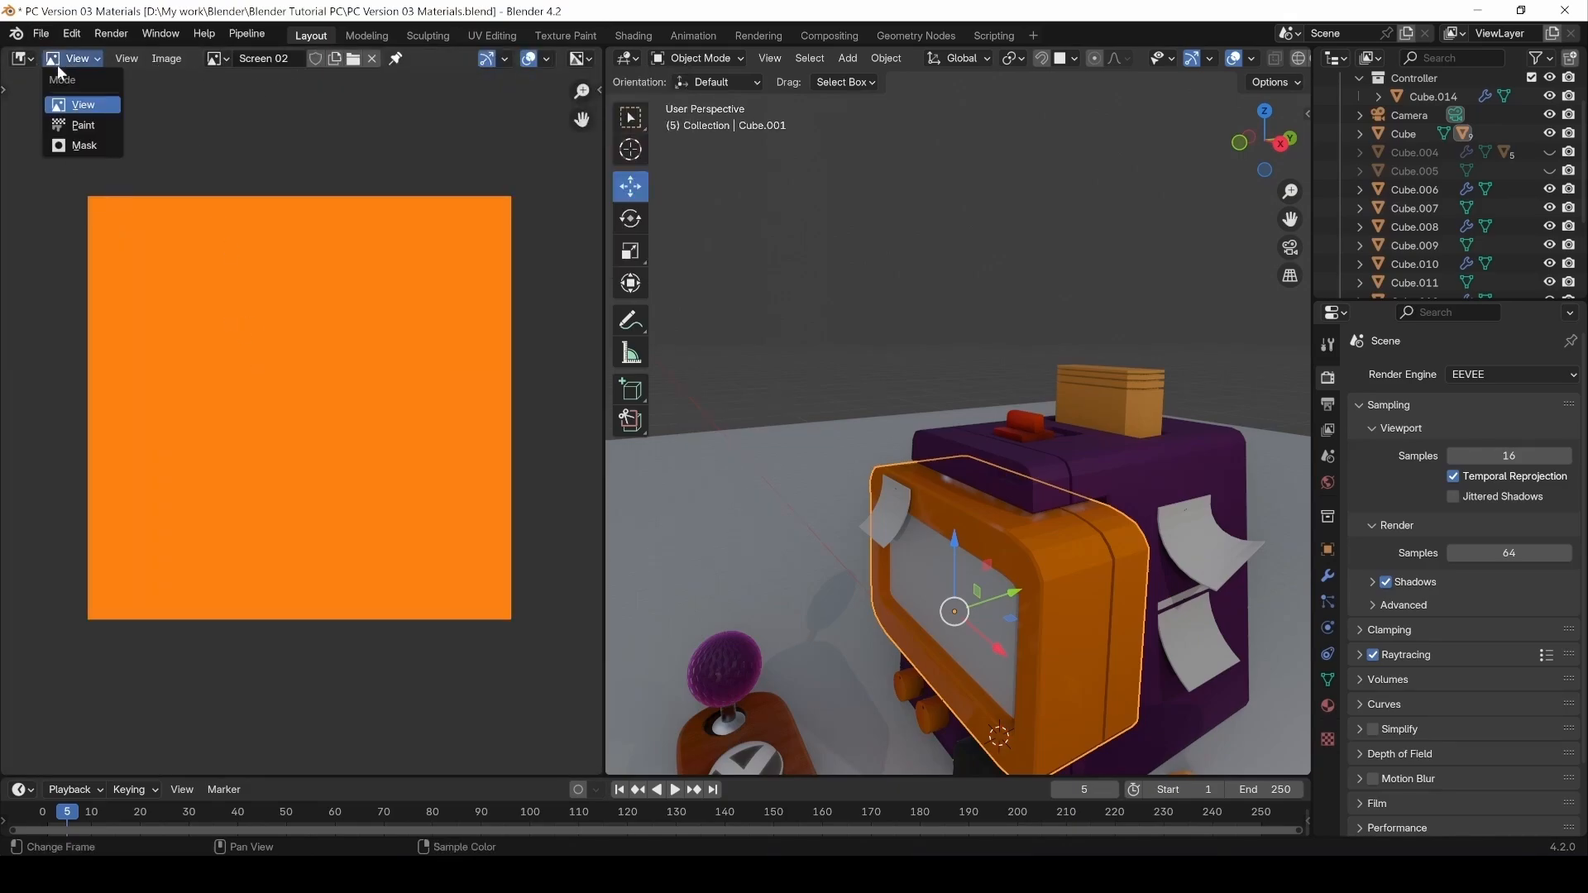
{"action": "left_click", "coordinate": [83, 125]}
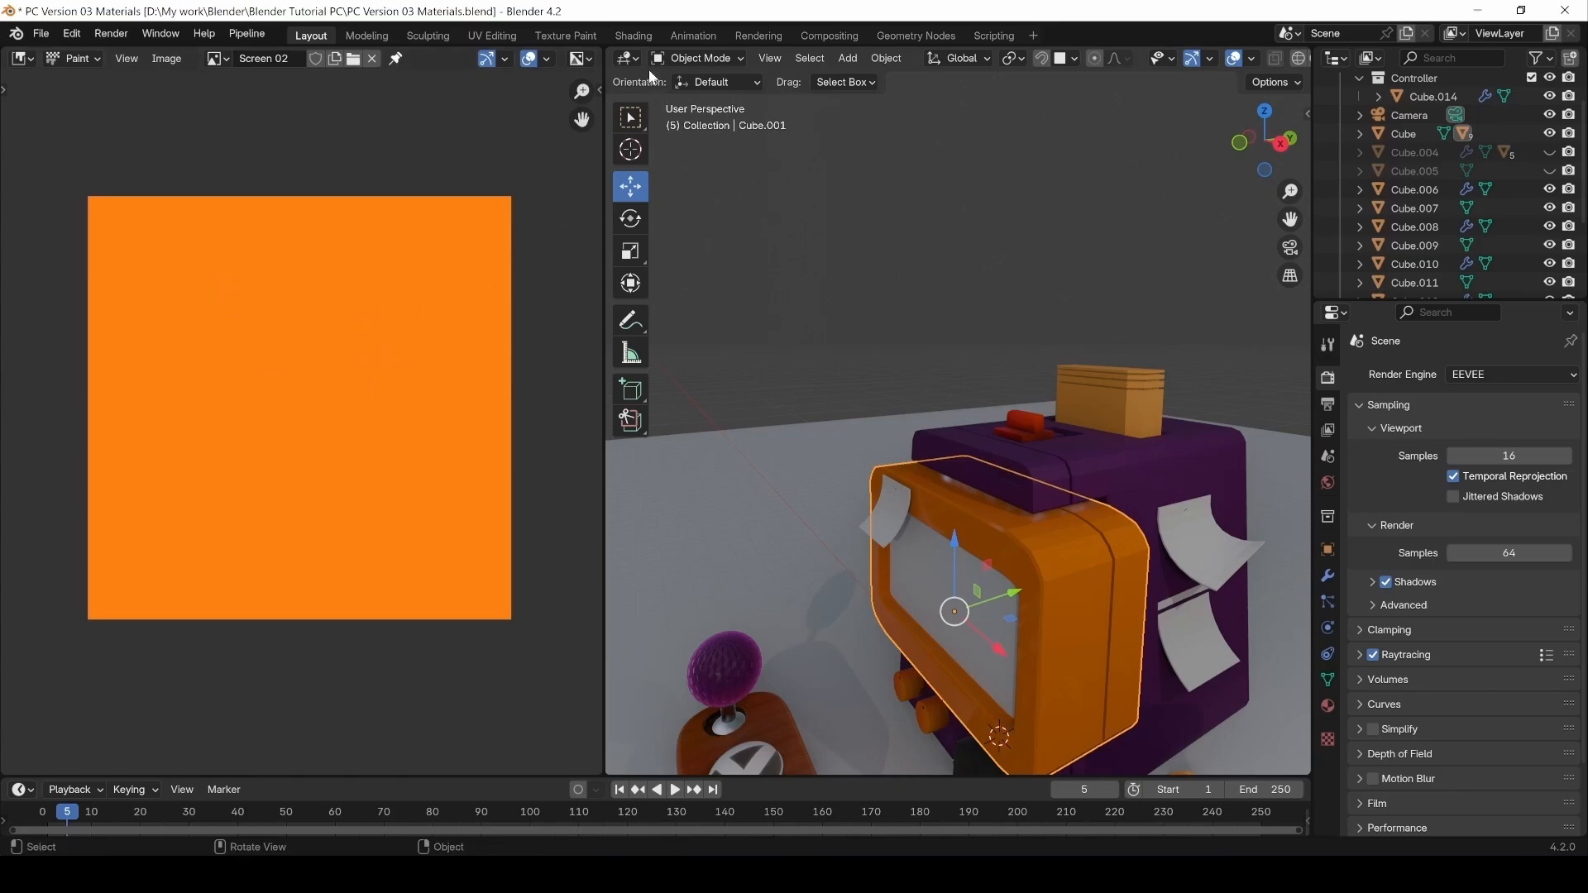
{"action": "left_click", "coordinate": [677, 58]}
{"action": "left_click", "coordinate": [703, 180]}
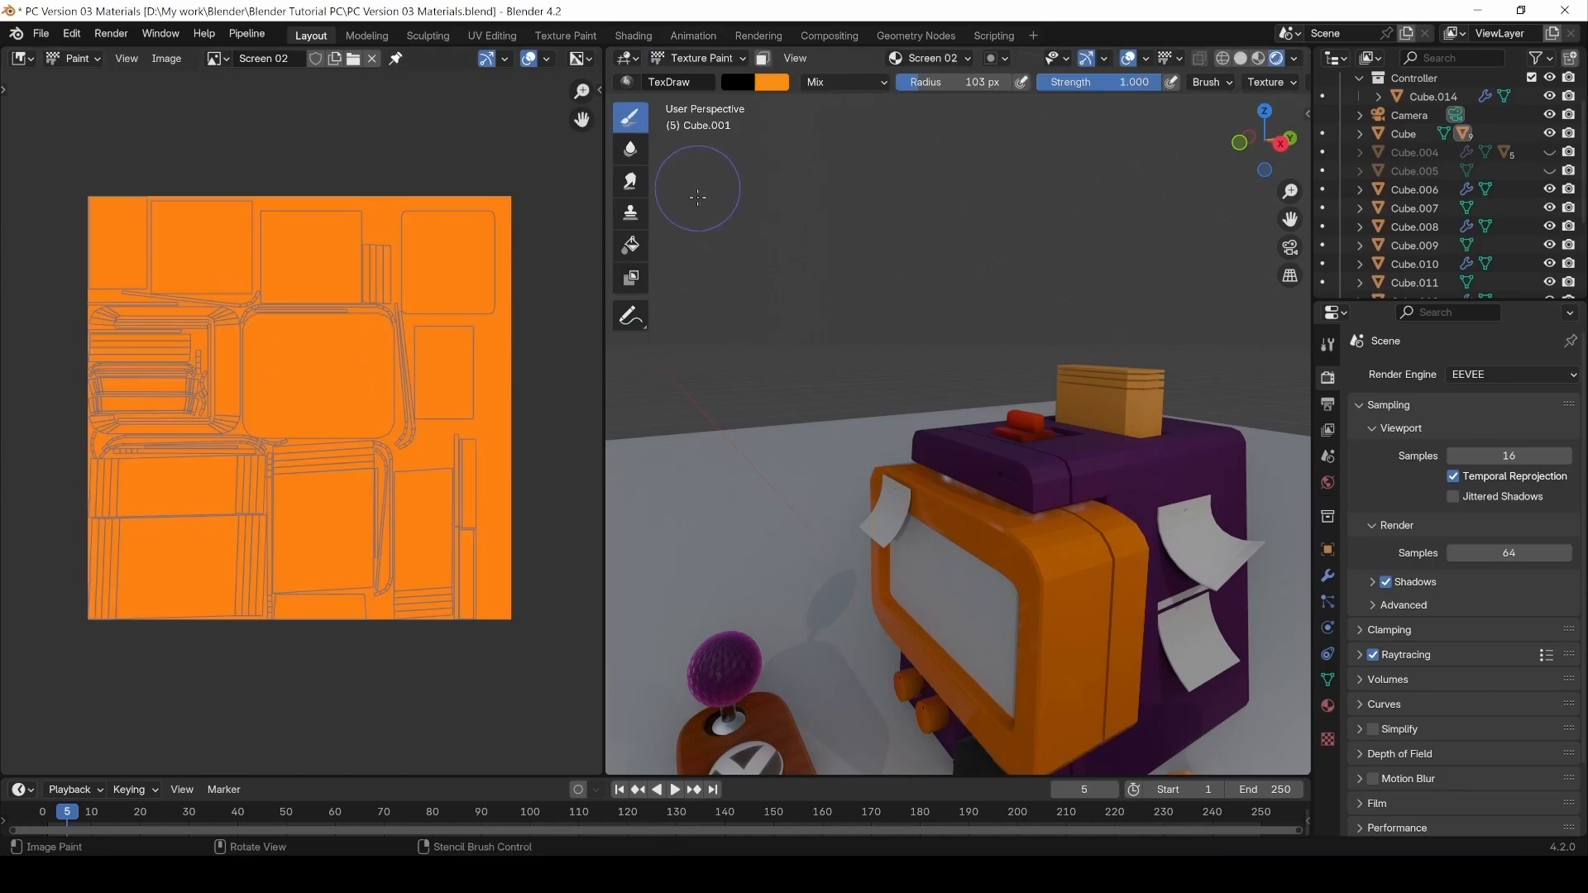
Try a black test stroke on the central UV island of Screen 02, check the TV frame, and undo the stroke.
{"action": "left_click_drag", "start_coordinate": [286, 368], "coordinate": [312, 405]}
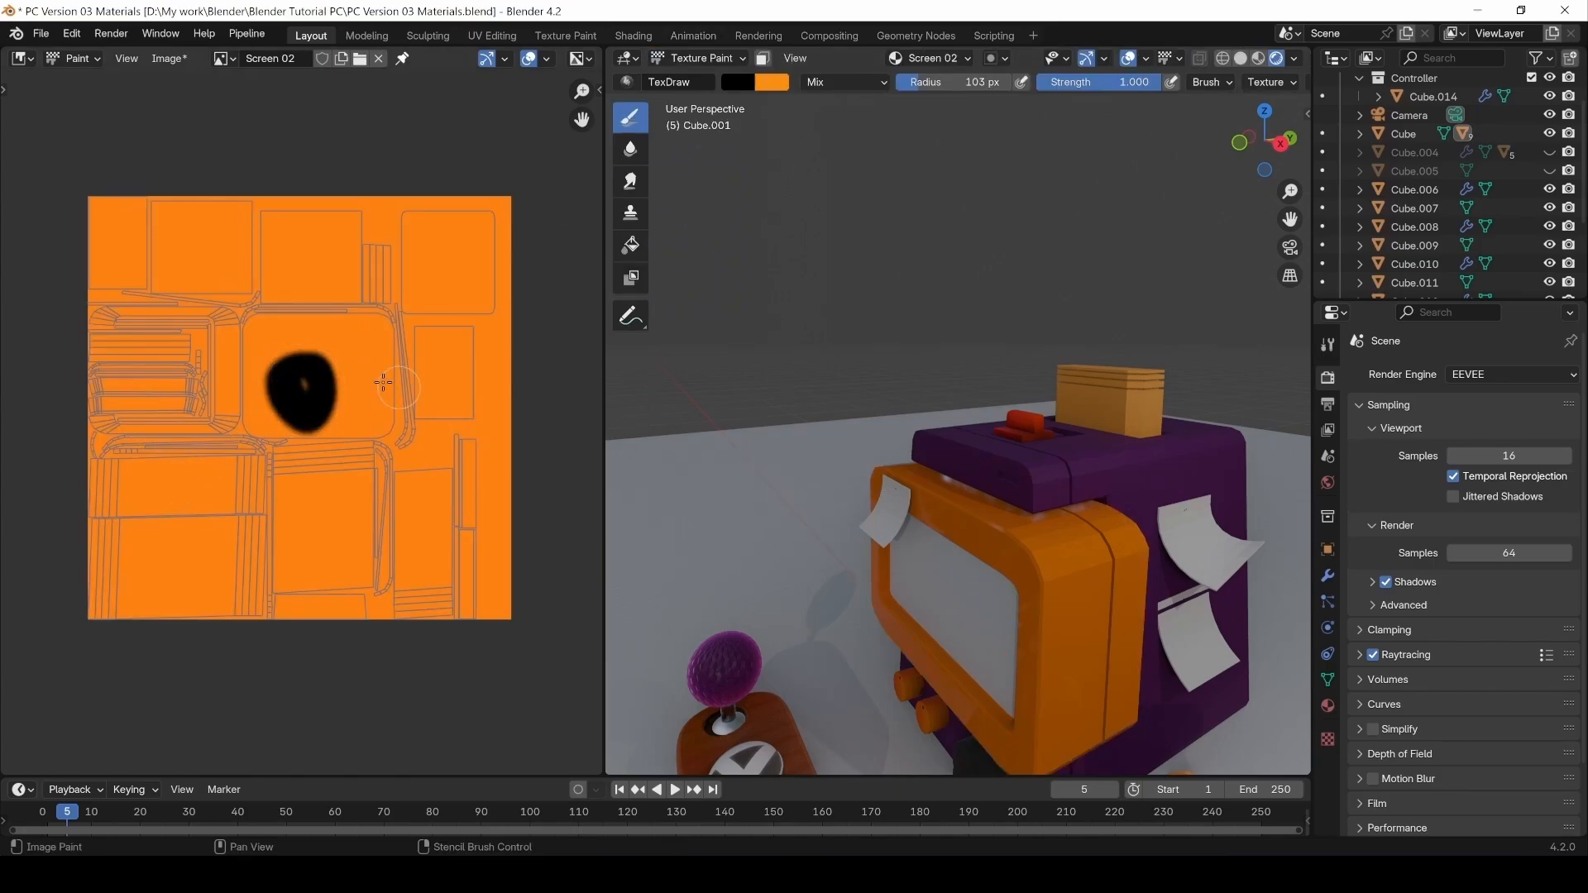
{"action": "mouse_move", "coordinate": [739, 555]}
{"action": "middle_mouse_down"}
{"action": "mouse_move", "coordinate": [709, 507]}
{"action": "mouse_move", "coordinate": [567, 603]}
{"action": "mouse_move", "coordinate": [1108, 603]}
{"action": "mouse_move", "coordinate": [918, 592]}
{"action": "mouse_move", "coordinate": [752, 546]}
{"action": "middle_mouse_up"}
{"action": "key", "text": "ctrl+z"}
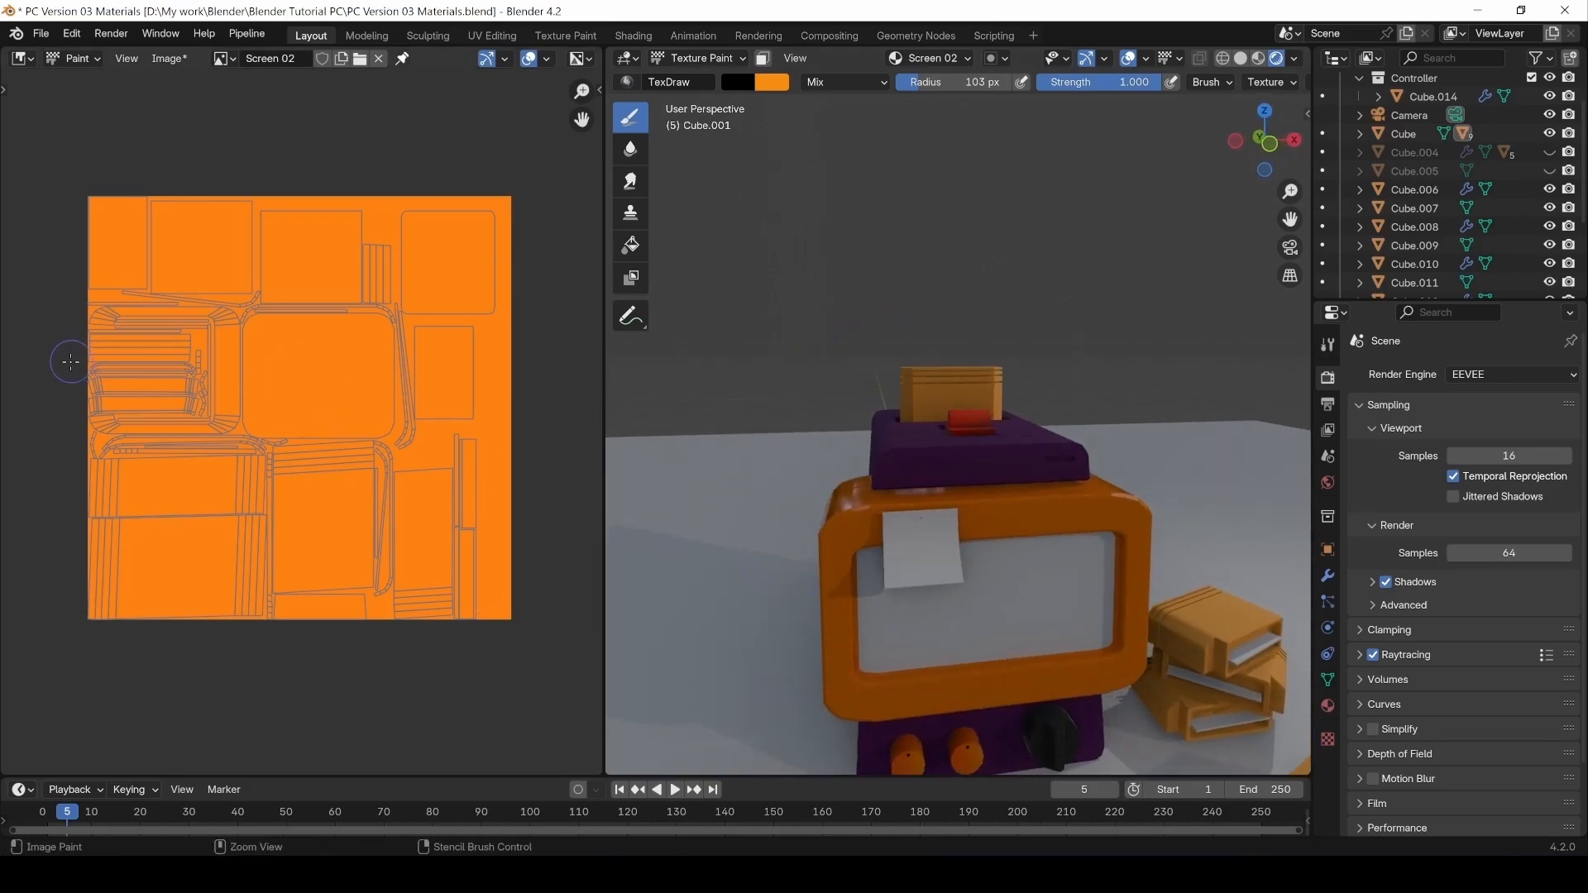
{"action": "middle_click_drag", "start_coordinate": [335, 439], "coordinate": [297, 465]}
{"action": "middle_click_drag", "start_coordinate": [1108, 541], "coordinate": [925, 503]}
{"action": "middle_click_drag", "start_coordinate": [151, 494], "coordinate": [187, 477]}
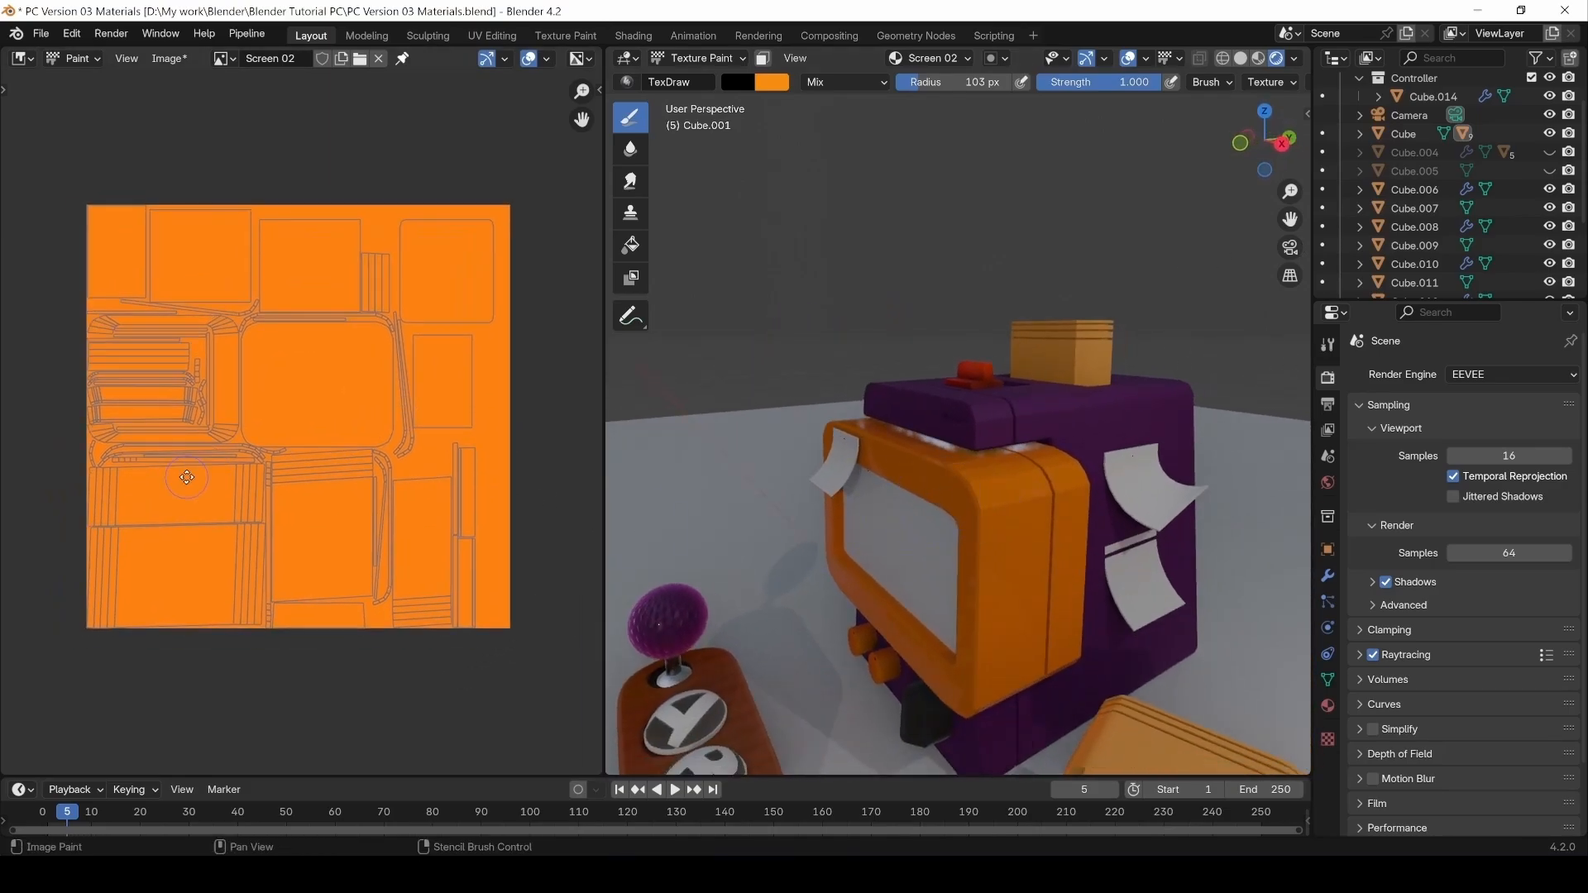
Save the project and fill the whole Screen 02 texture with a darker reddish orange.
{"action": "left_click", "coordinate": [41, 33]}
{"action": "left_click", "coordinate": [50, 154]}
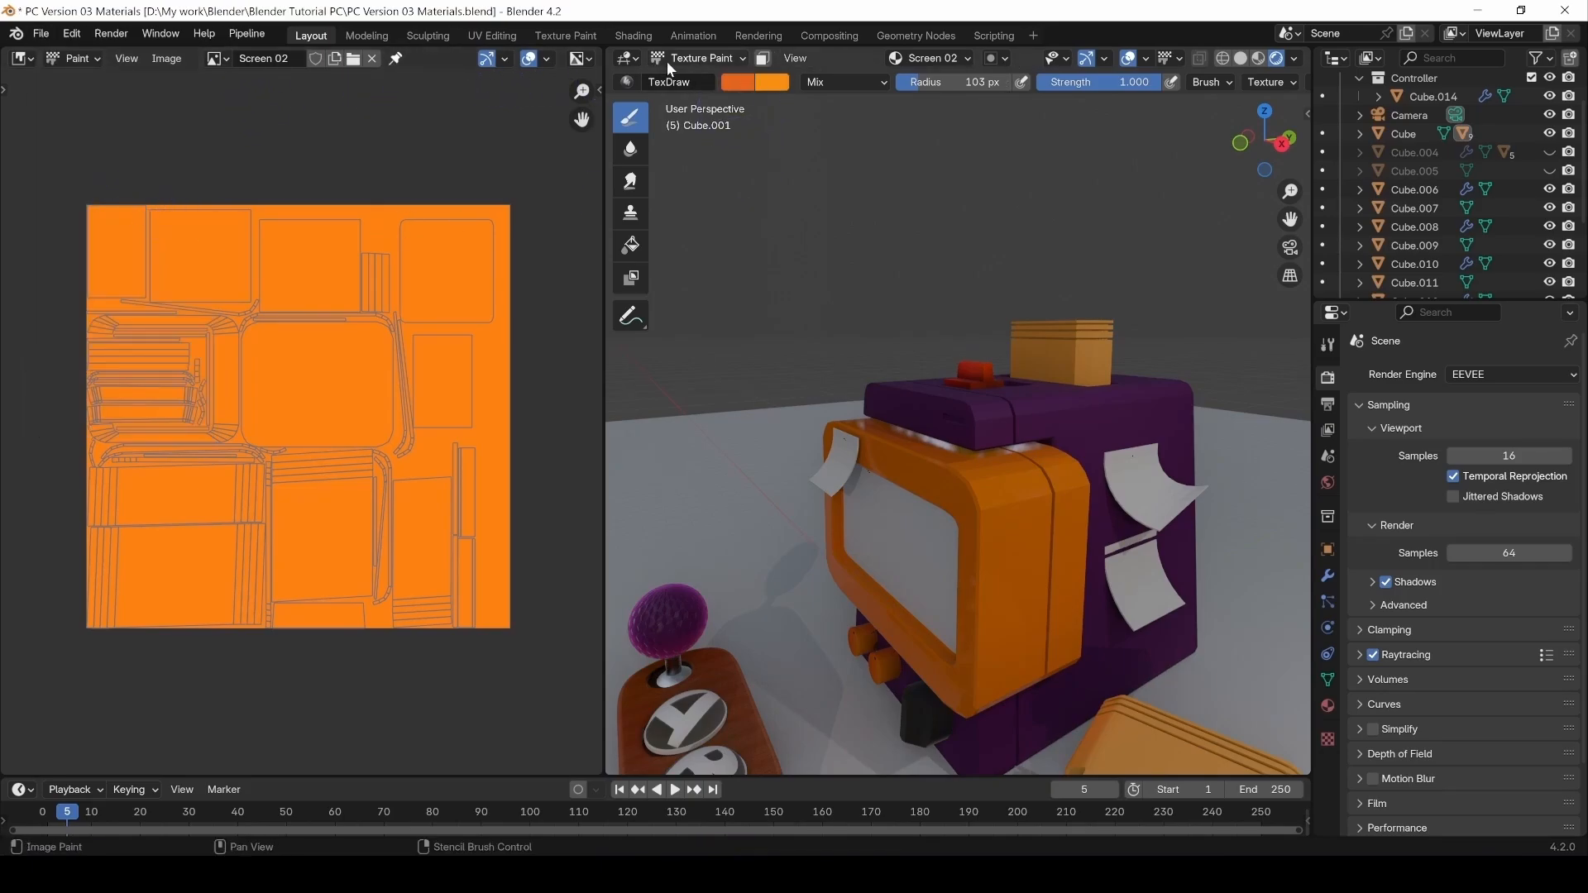
{"action": "left_click", "coordinate": [748, 83]}
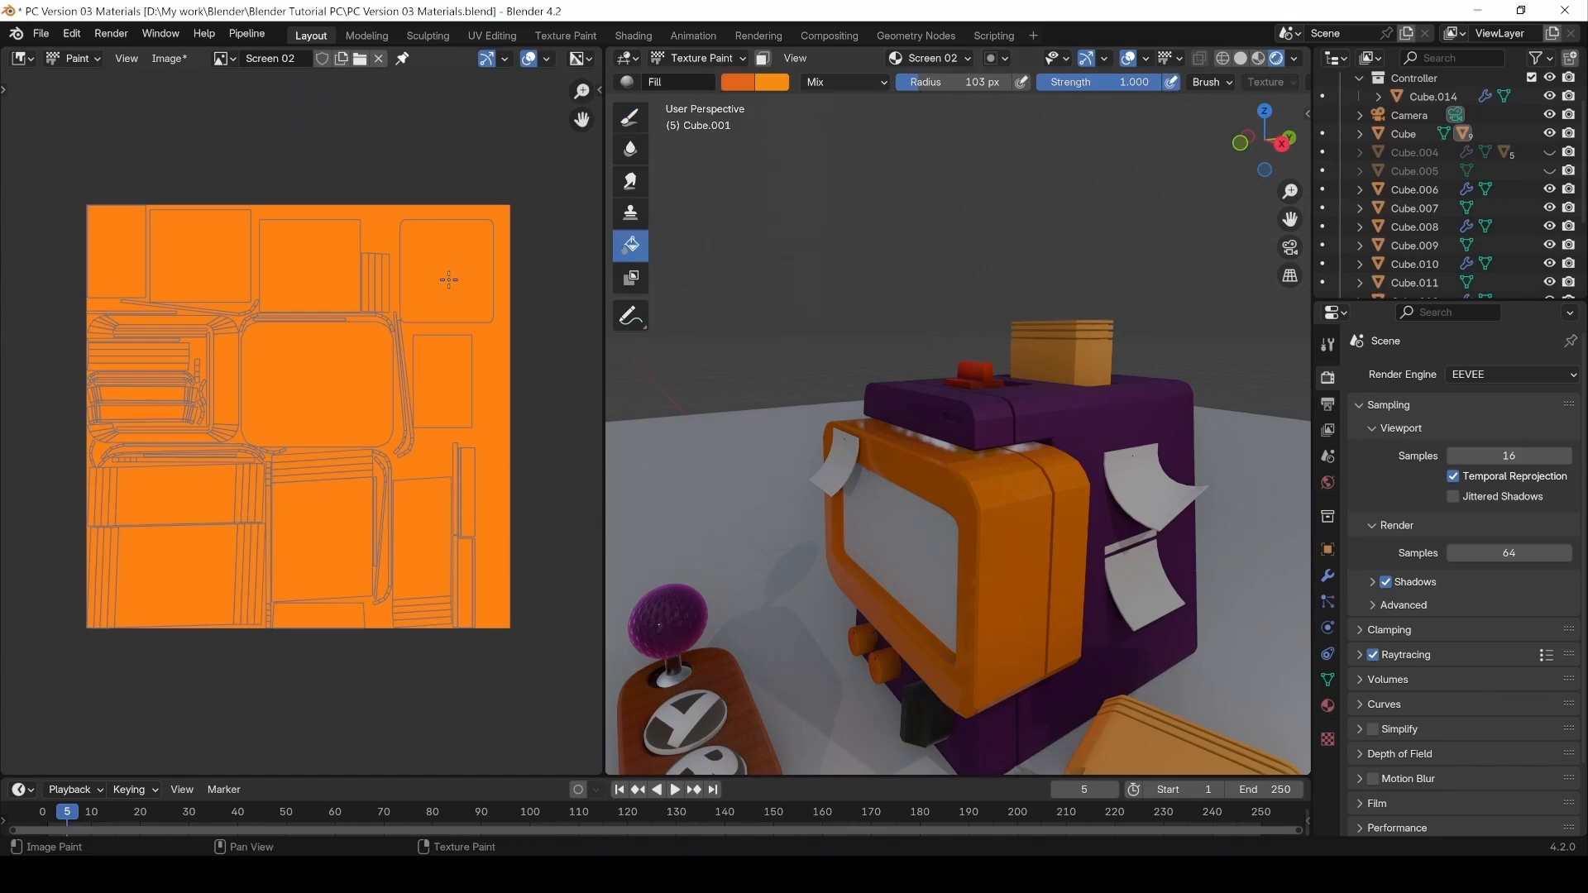
{"action": "left_click", "coordinate": [448, 279]}
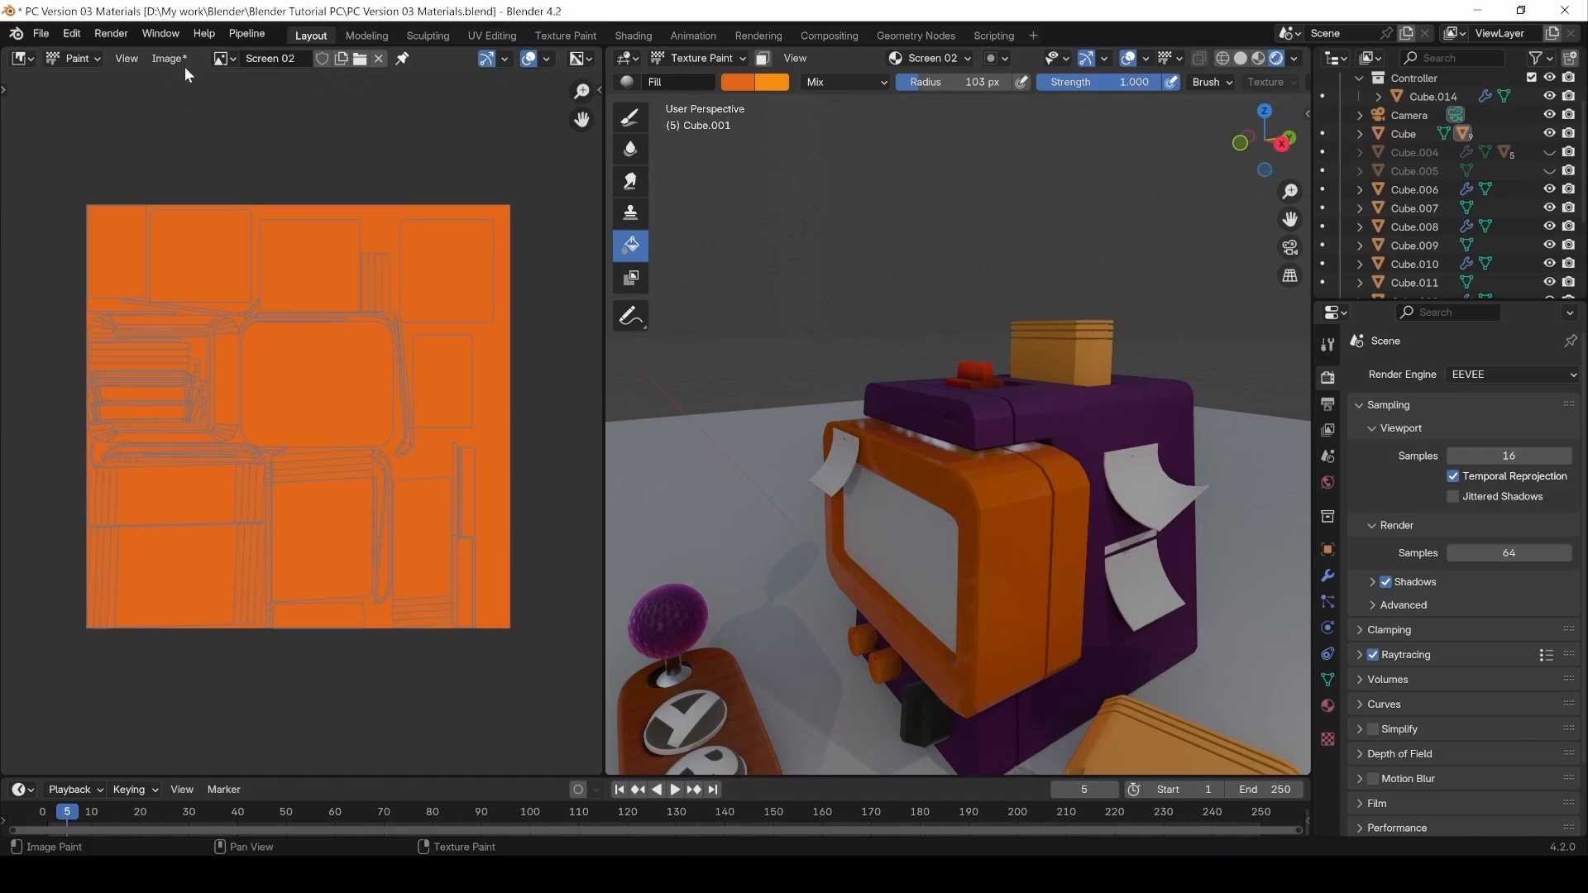
Compare the TV.png texture with Screen 02, return to Screen 02, and examine the TV frame's upper corner up close.
{"action": "left_click", "coordinate": [221, 57]}
{"action": "left_click", "coordinate": [260, 242]}
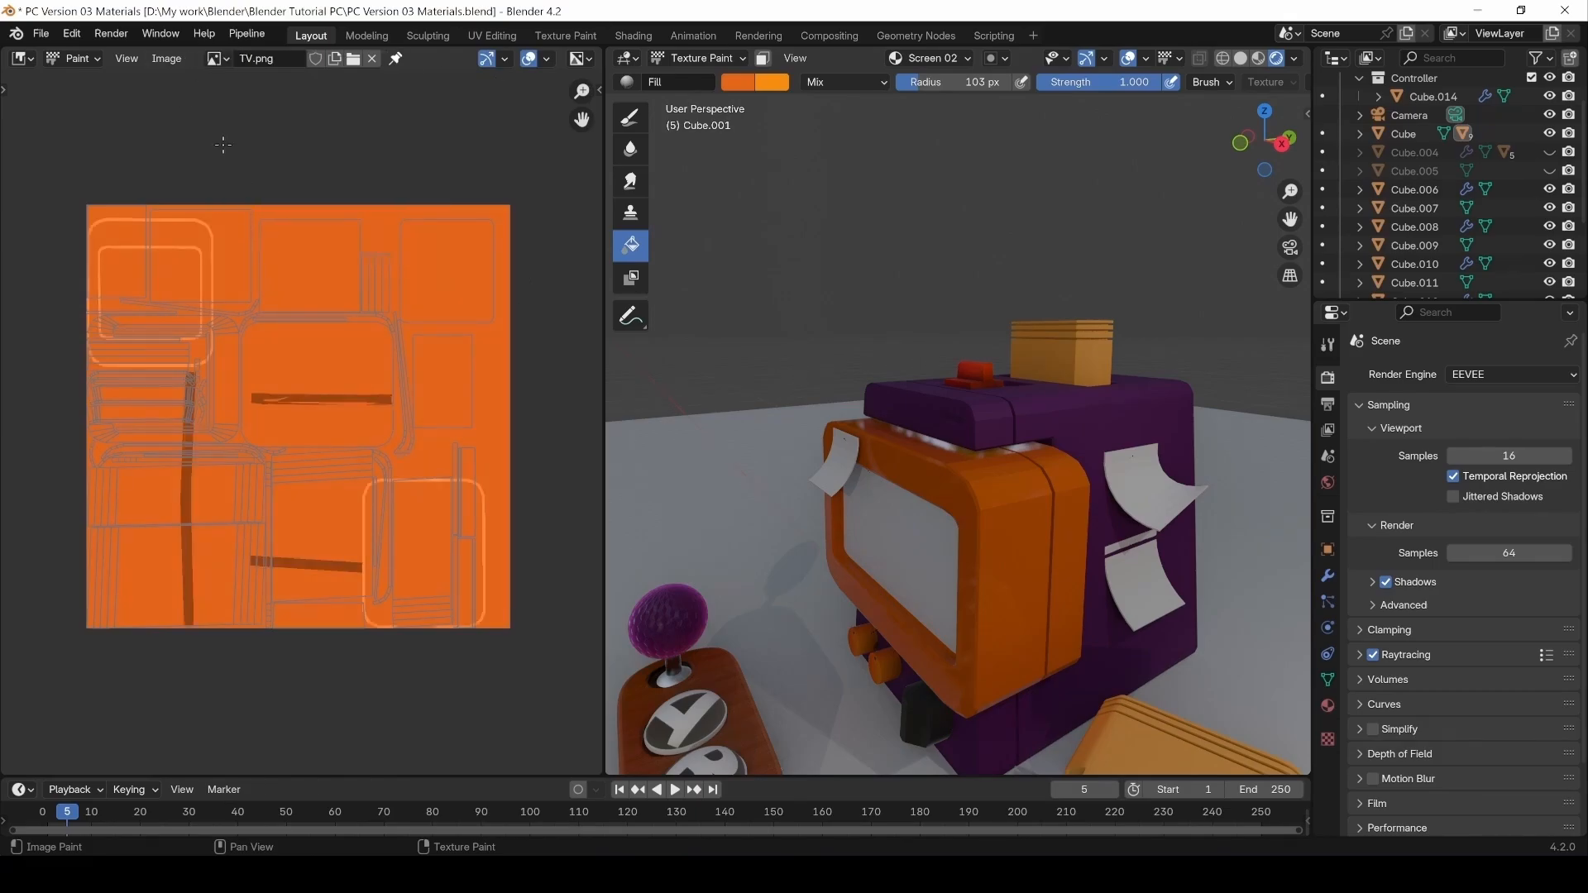
{"action": "left_click", "coordinate": [221, 57]}
{"action": "left_click", "coordinate": [253, 222]}
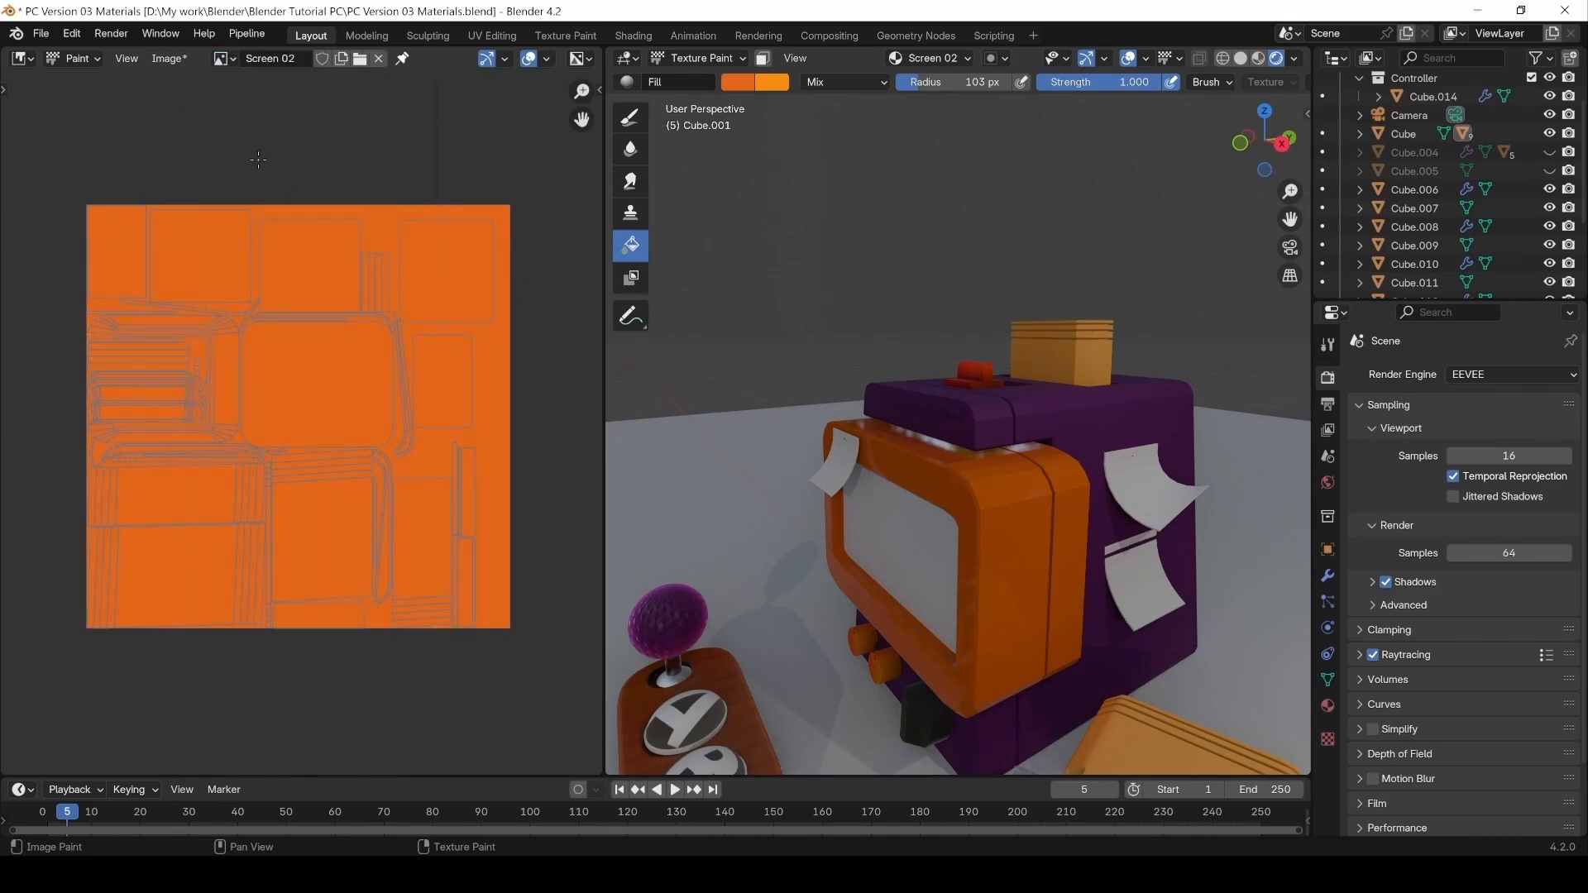
{"action": "scroll", "coordinate": [1035, 560], "scroll_direction": "up", "scroll_amount": 5}
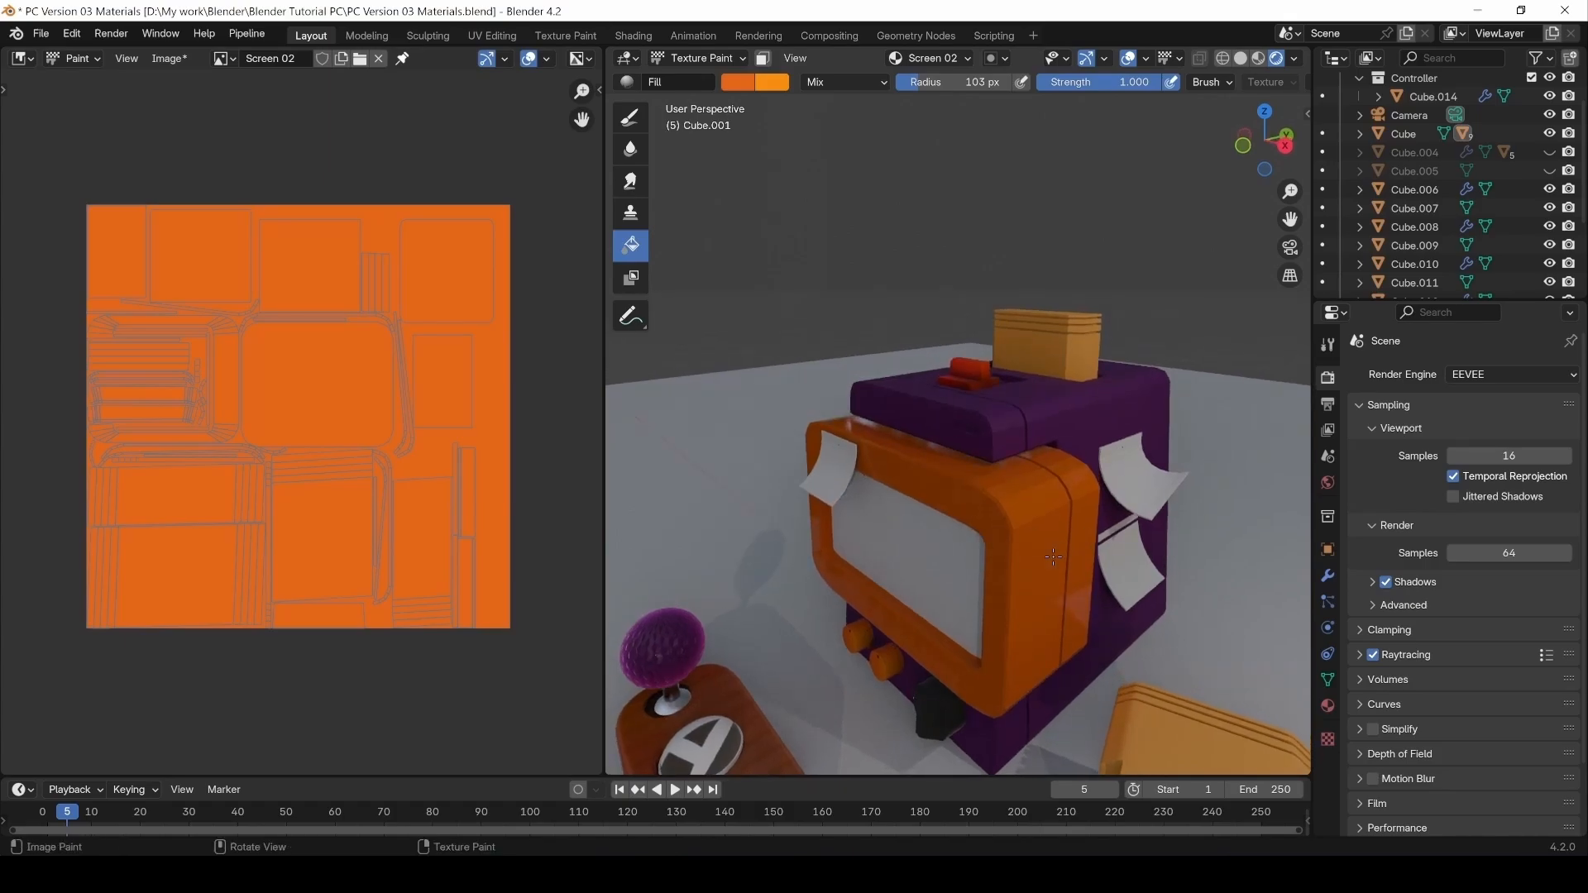
{"action": "scroll", "coordinate": [1034, 560], "scroll_direction": "up", "scroll_amount": 4}
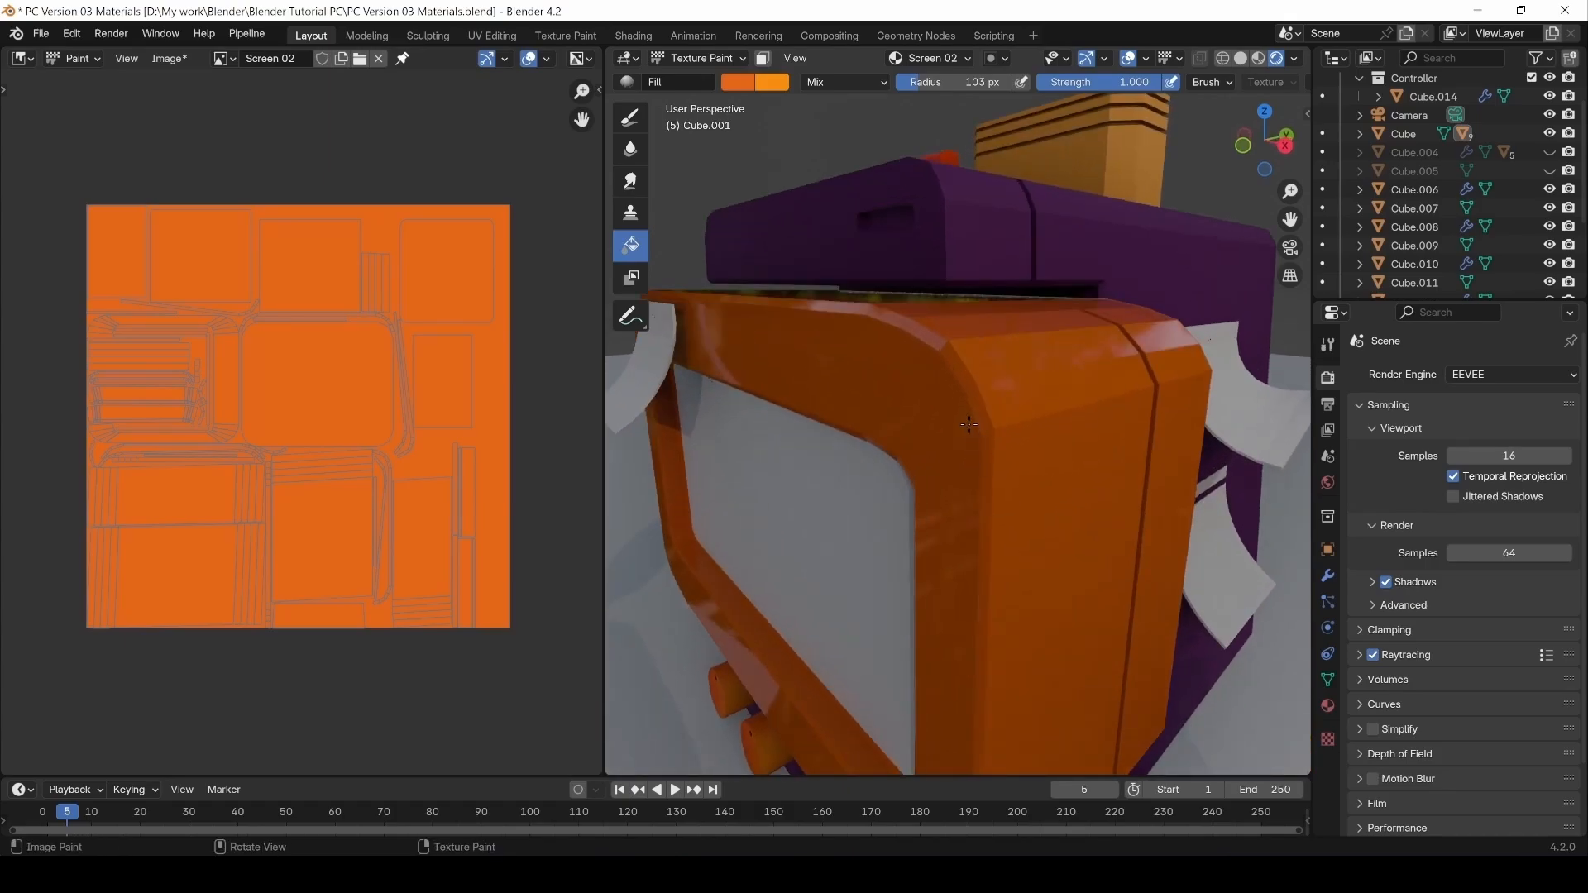
In Edit Mode, select the bevel face loop around the outer front edge of the TV frame.
{"action": "key", "text": "Tab"}
{"action": "middle_click_drag", "start_coordinate": [979, 438], "coordinate": [996, 444]}
{"action": "key", "text": "3"}
{"action": "left_click", "coordinate": [987, 443]}
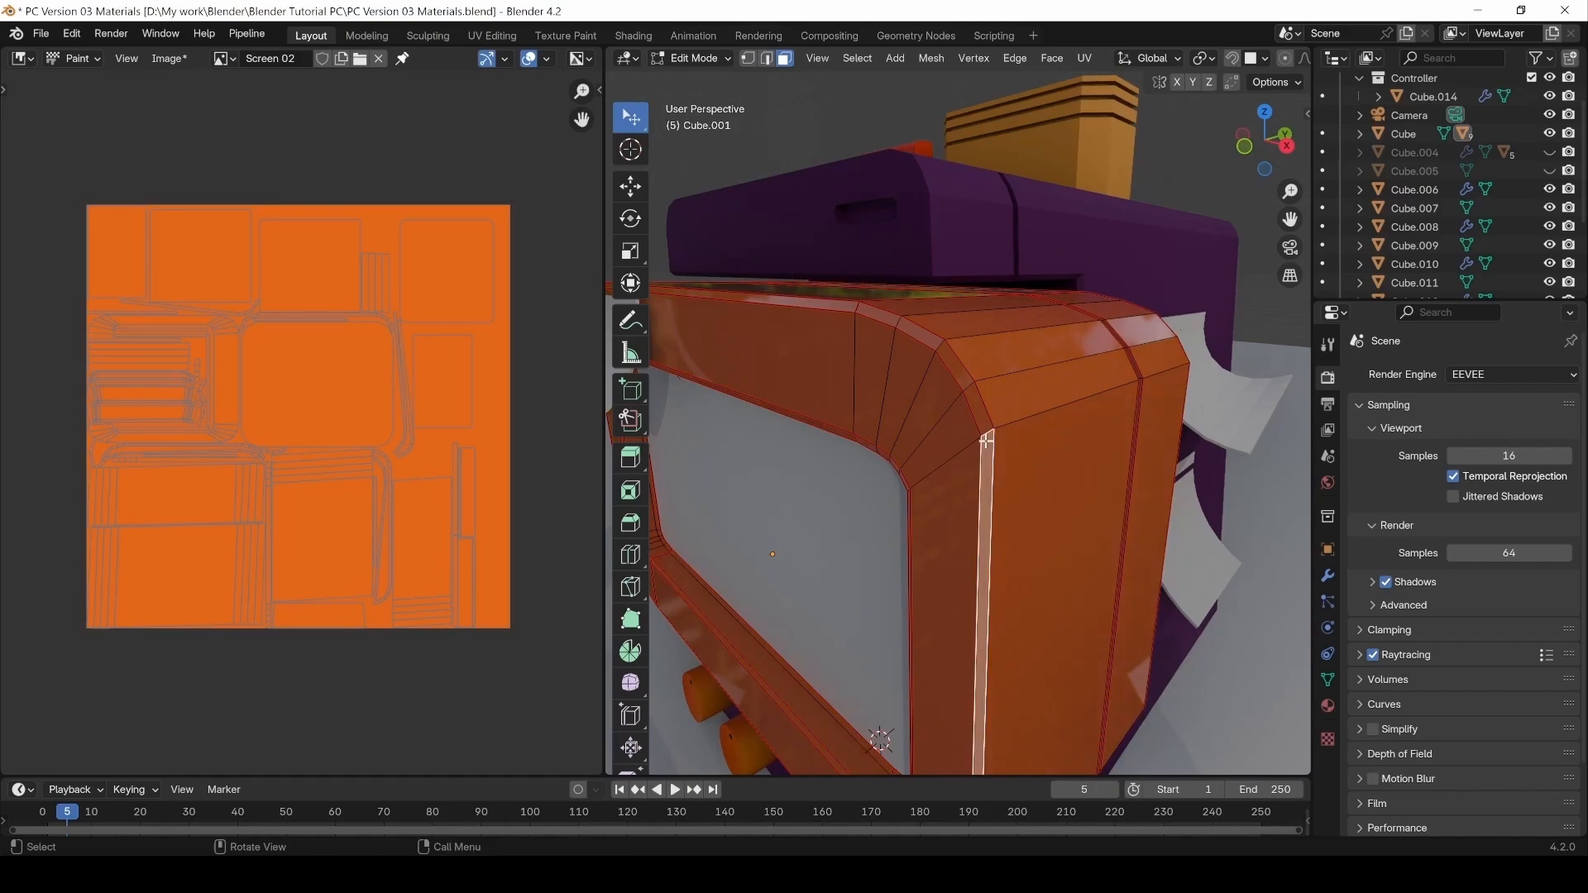
{"action": "left_click", "coordinate": [985, 441], "text": "alt"}
{"action": "left_click", "coordinate": [970, 395], "text": "alt"}
Add the bevel face loops around the screen opening and the frame's rear edge to the selection.
{"action": "middle_click_drag", "start_coordinate": [921, 563], "coordinate": [1120, 358]}
{"action": "scroll", "coordinate": [1117, 365], "scroll_direction": "up", "scroll_amount": 4}
{"action": "left_click", "coordinate": [1110, 332], "text": "alt+shift"}
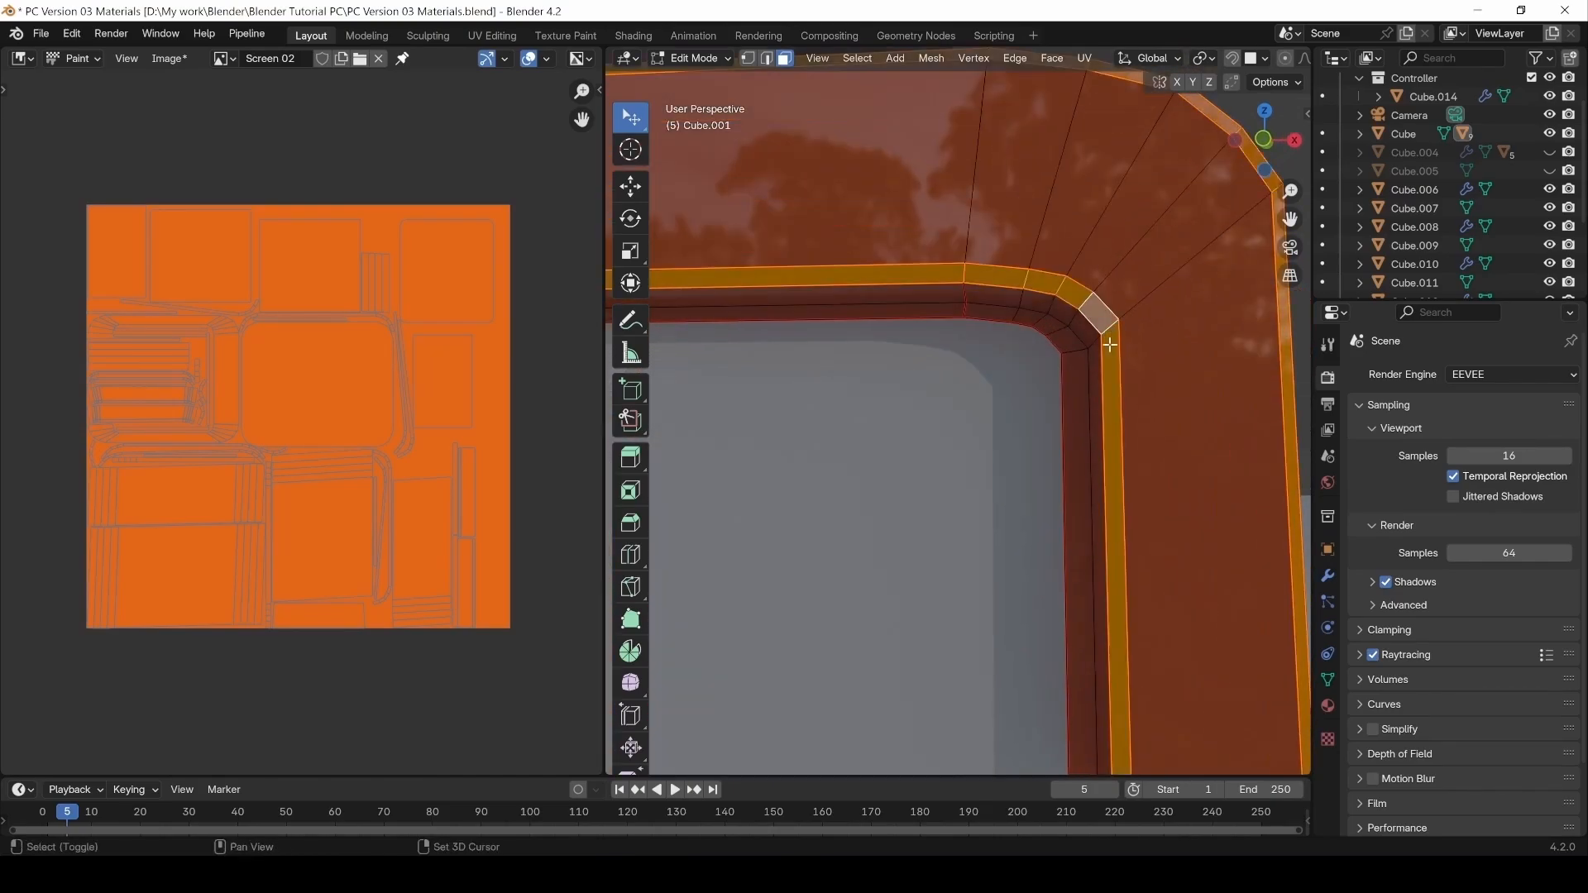
{"action": "scroll", "coordinate": [1106, 457], "scroll_direction": "down", "scroll_amount": 6}
{"action": "middle_click_drag", "start_coordinate": [1106, 458], "coordinate": [885, 469]}
{"action": "left_click", "coordinate": [906, 479], "text": "alt+shift"}
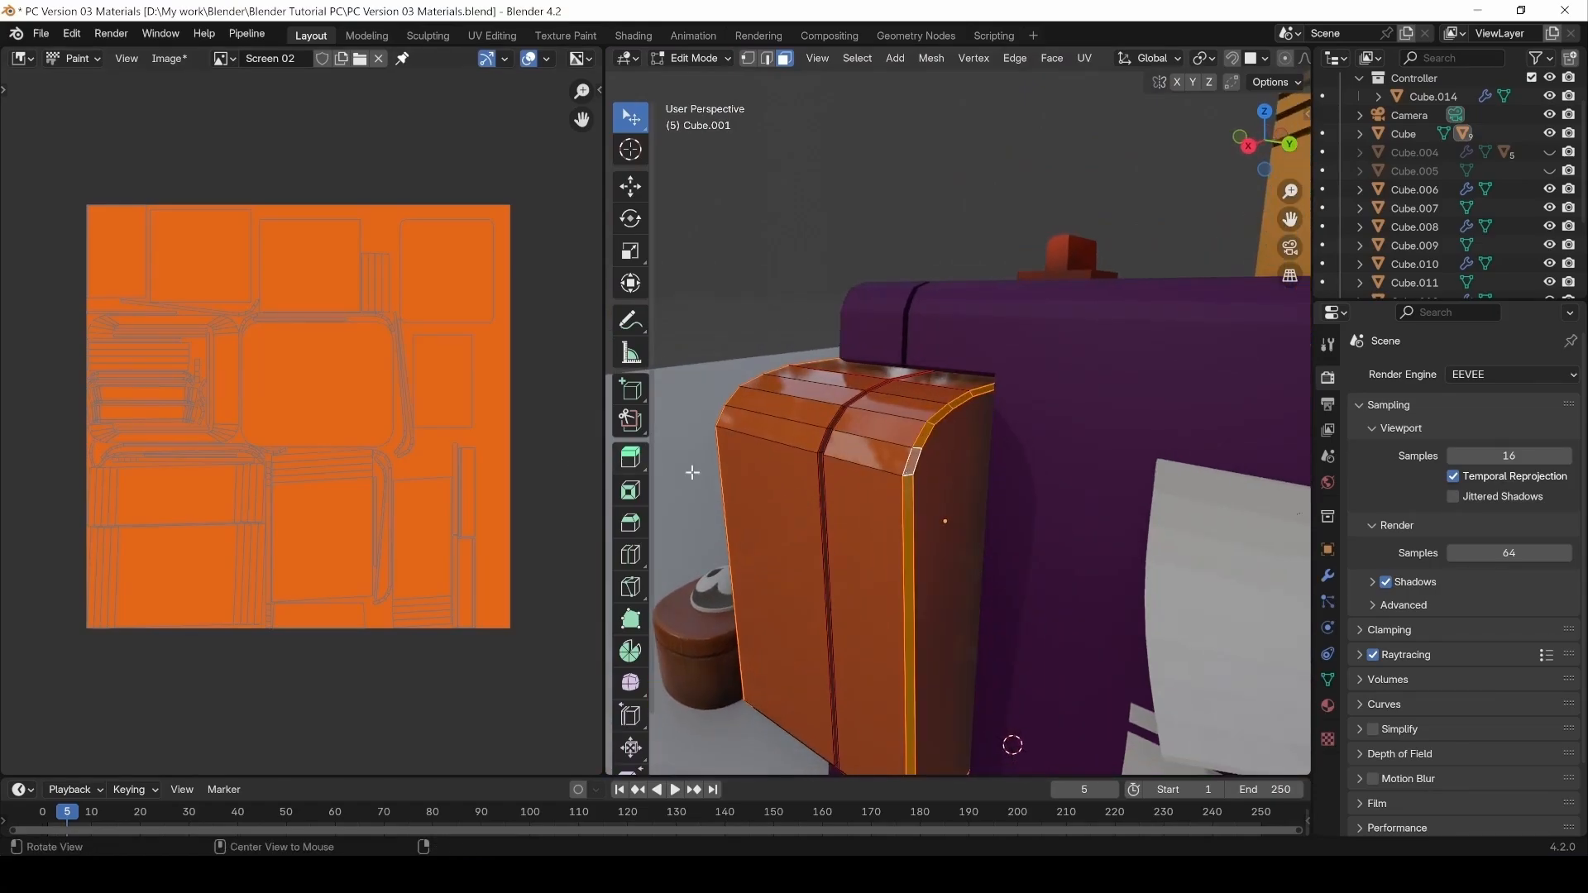
{"action": "middle_click_drag", "start_coordinate": [692, 472], "coordinate": [988, 485]}
{"action": "middle_click_drag", "start_coordinate": [1125, 449], "coordinate": [910, 455]}
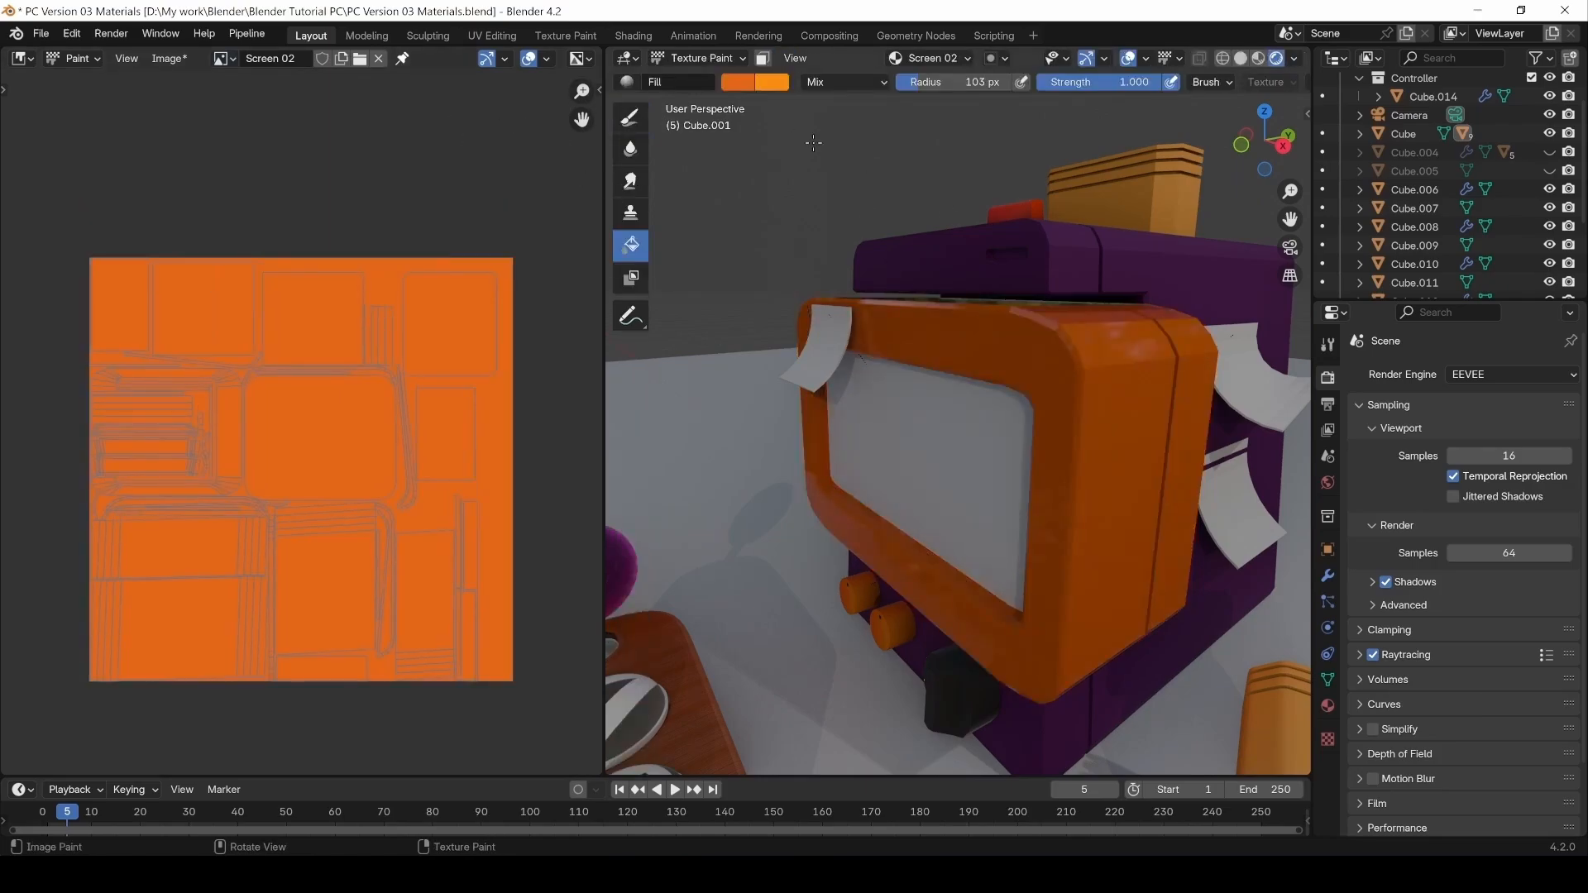
Restrict texture painting to the selected bevel faces with a lighter orange Draw brush, and use Solid viewport shading.
{"action": "left_click", "coordinate": [761, 59]}
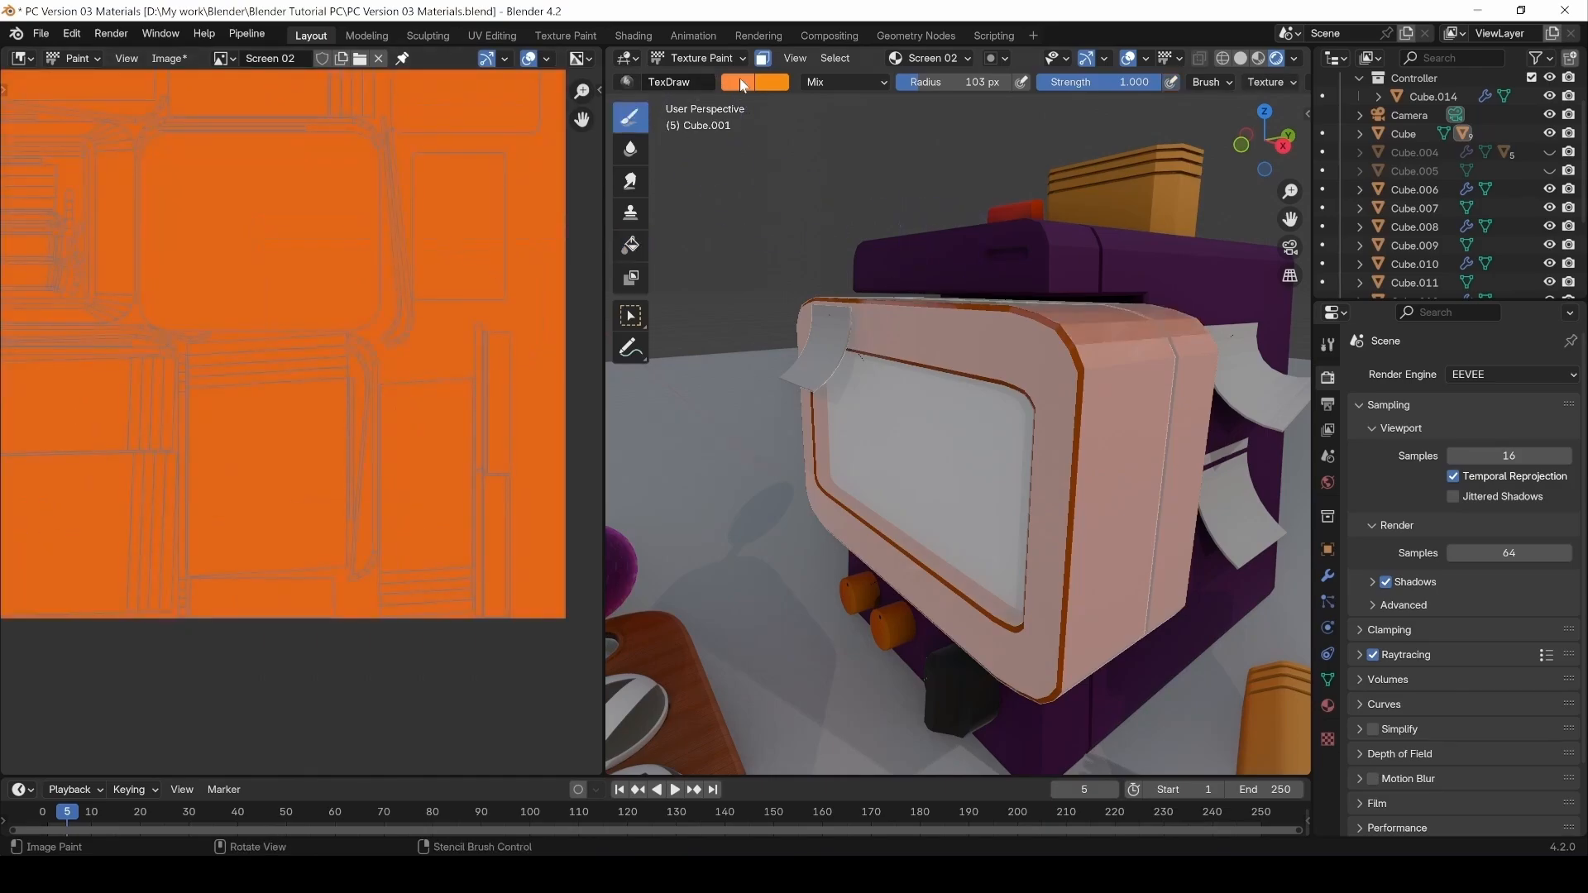
{"action": "left_click", "coordinate": [739, 81]}
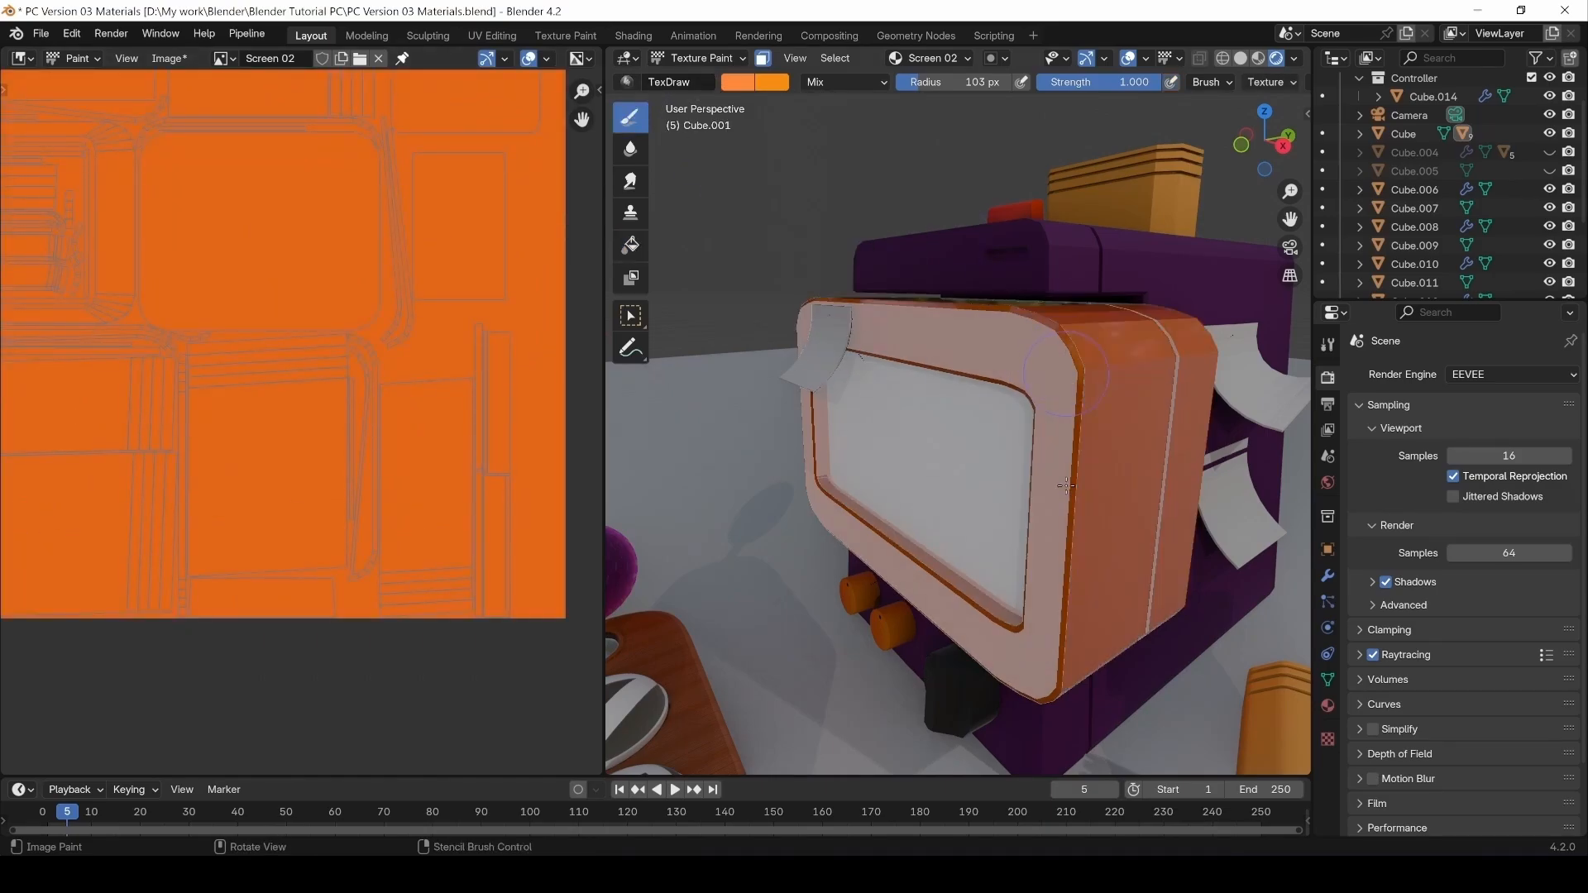
{"action": "left_click", "coordinate": [1241, 58]}
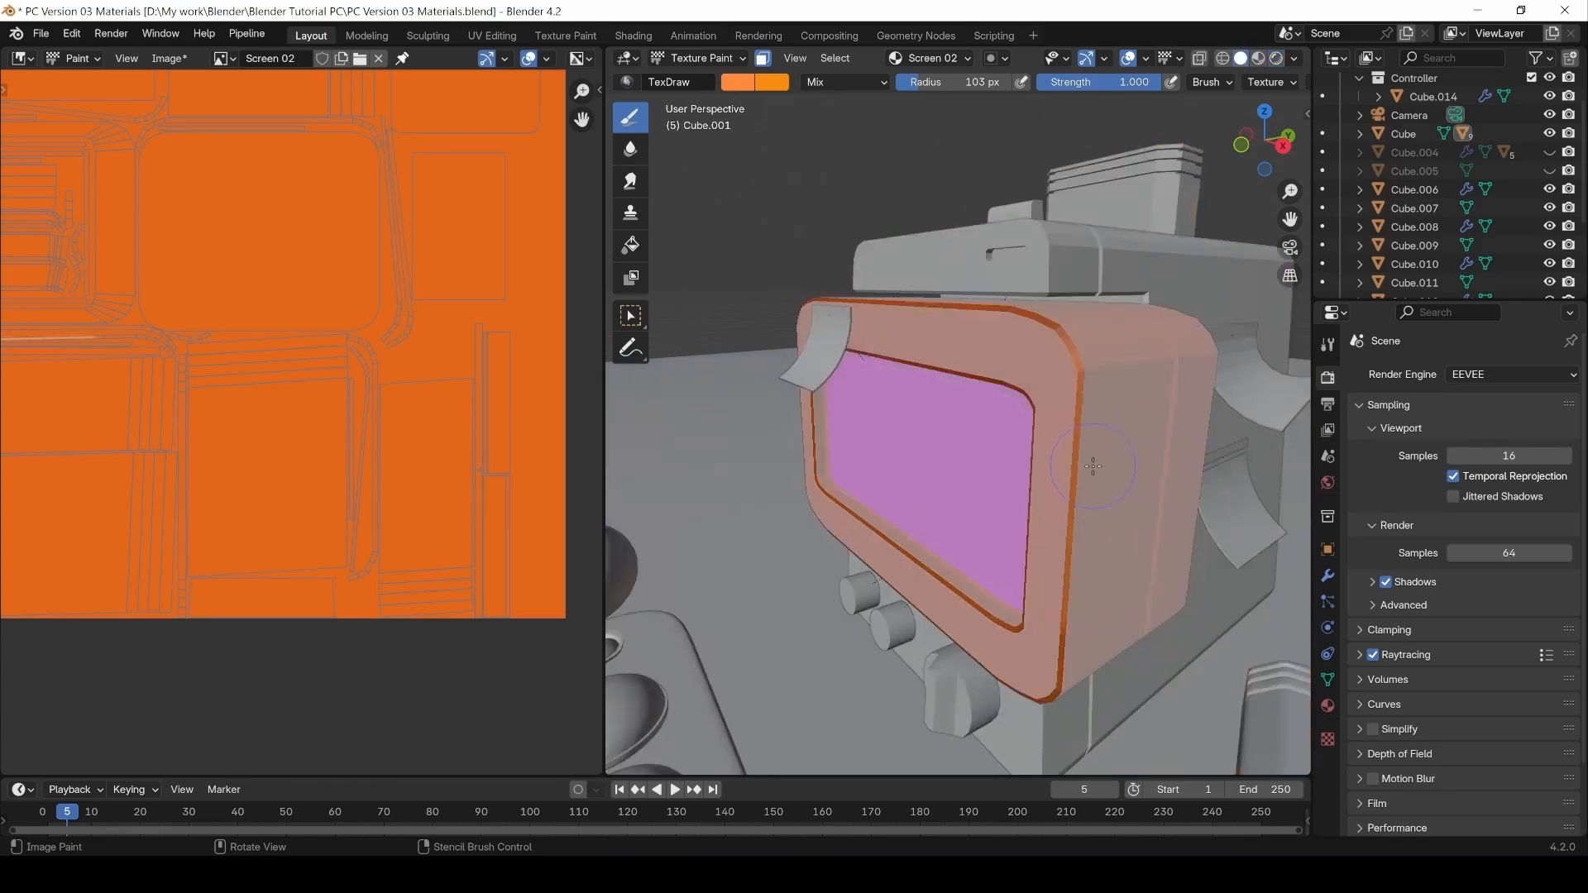
Paint light orange highlights along the selected bevels at the upper corner and right side of the TV frame's front.
{"action": "middle_click_drag", "start_coordinate": [1071, 451], "coordinate": [1051, 448]}
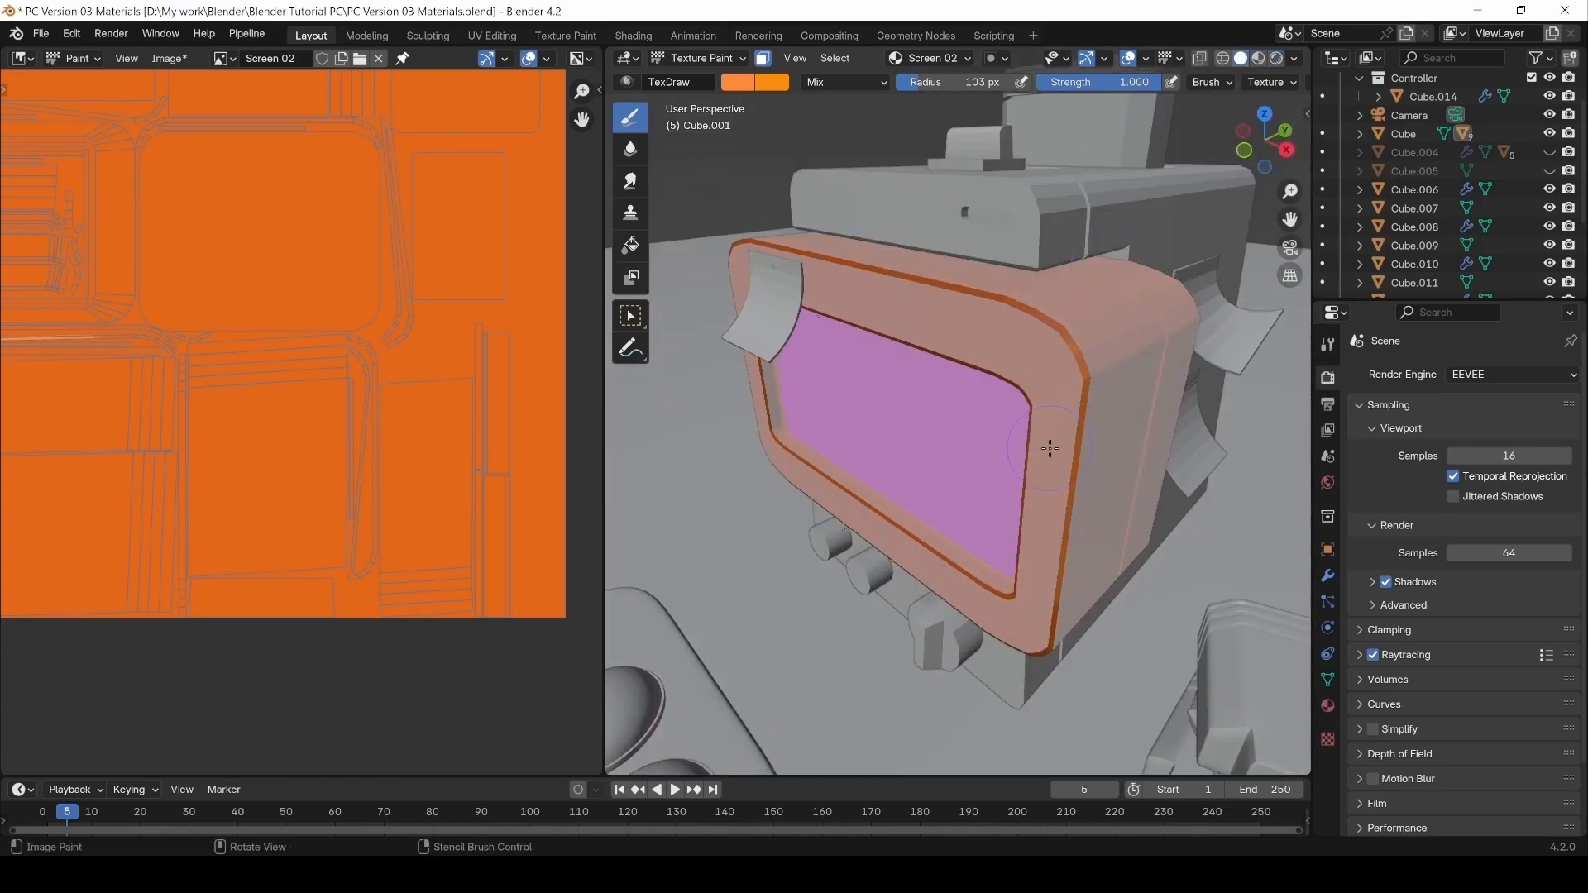
{"action": "mouse_move", "coordinate": [1081, 421]}
{"action": "left_mouse_down"}
{"action": "mouse_move", "coordinate": [914, 276]}
{"action": "mouse_move", "coordinate": [802, 254]}
{"action": "left_mouse_up"}
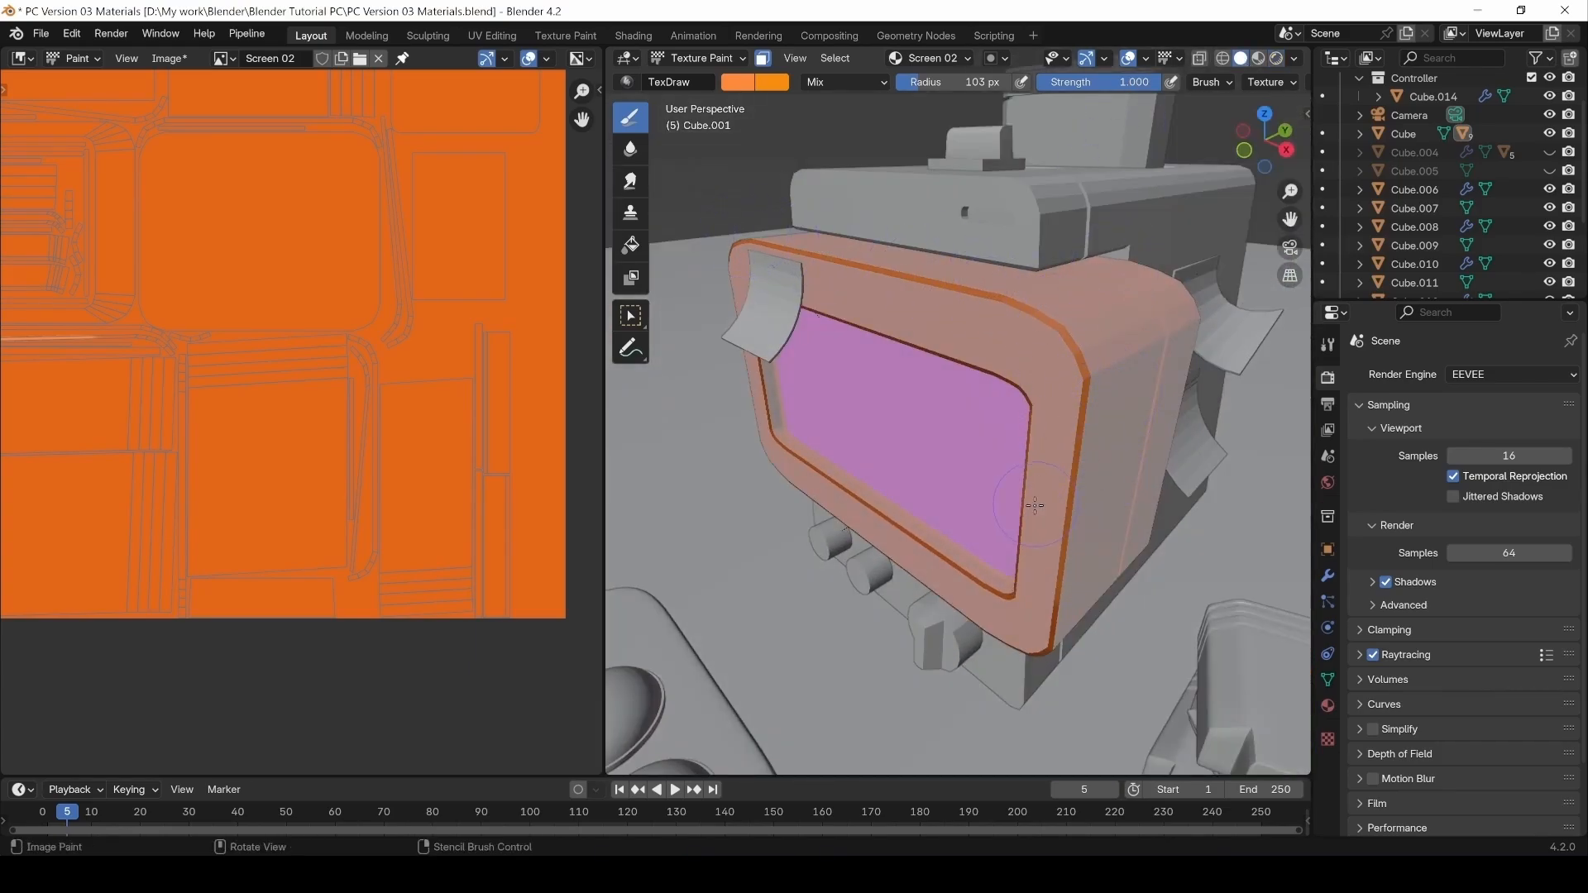
{"action": "middle_click_drag", "start_coordinate": [1072, 618], "coordinate": [1102, 671]}
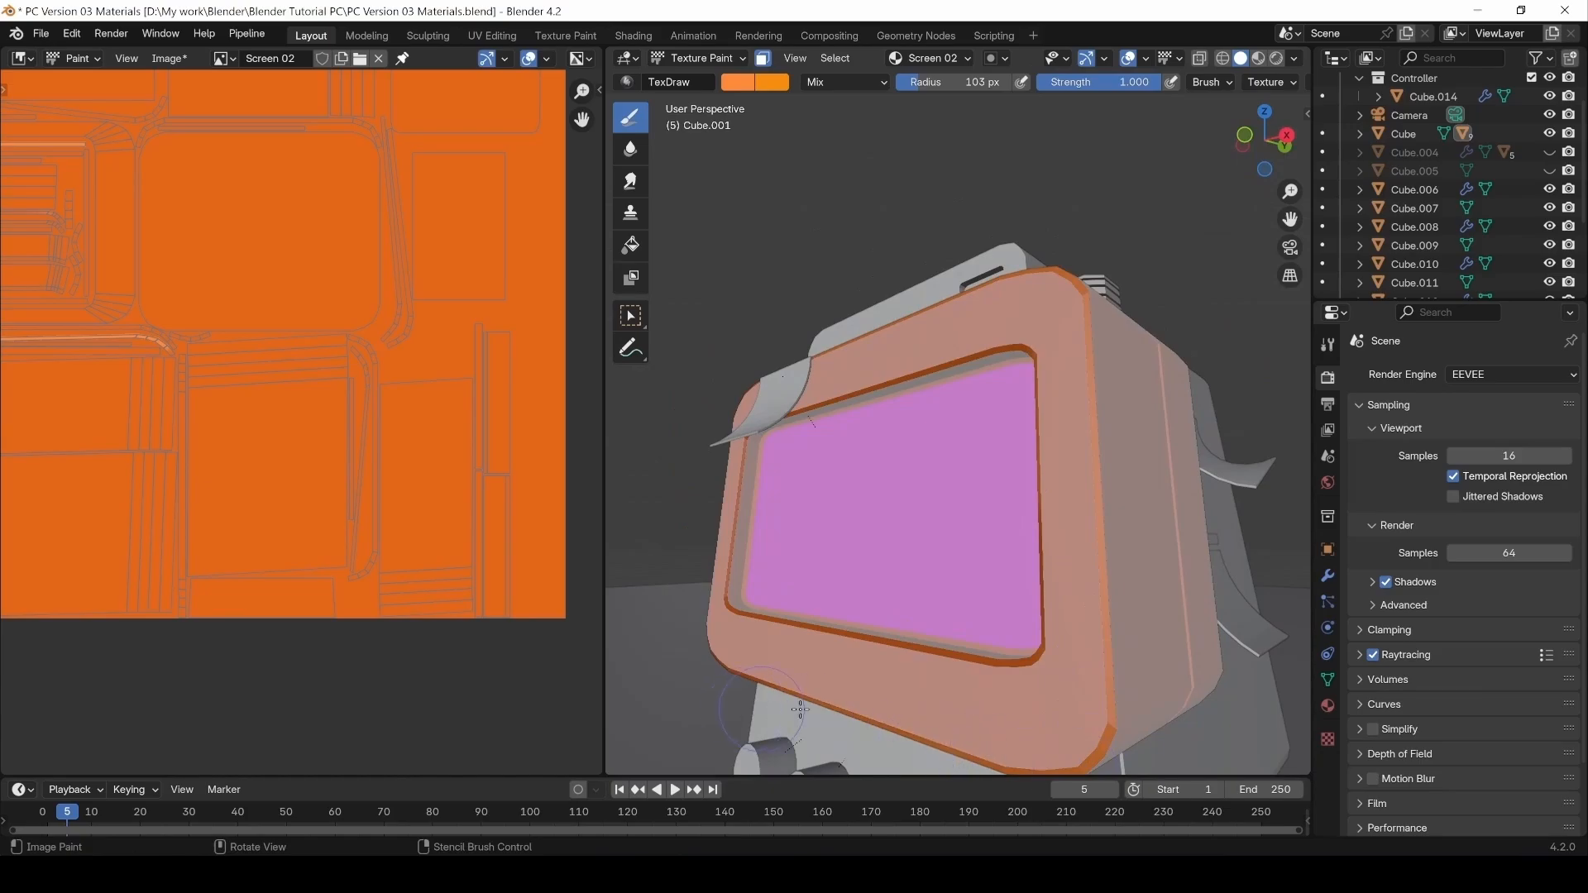
{"action": "middle_click_drag", "start_coordinate": [800, 709], "coordinate": [1032, 625]}
{"action": "mouse_move", "coordinate": [1009, 647]}
{"action": "left_mouse_down"}
{"action": "mouse_move", "coordinate": [1107, 639]}
{"action": "mouse_move", "coordinate": [819, 745]}
{"action": "left_mouse_up"}
{"action": "middle_click_drag", "start_coordinate": [890, 740], "coordinate": [1016, 562]}
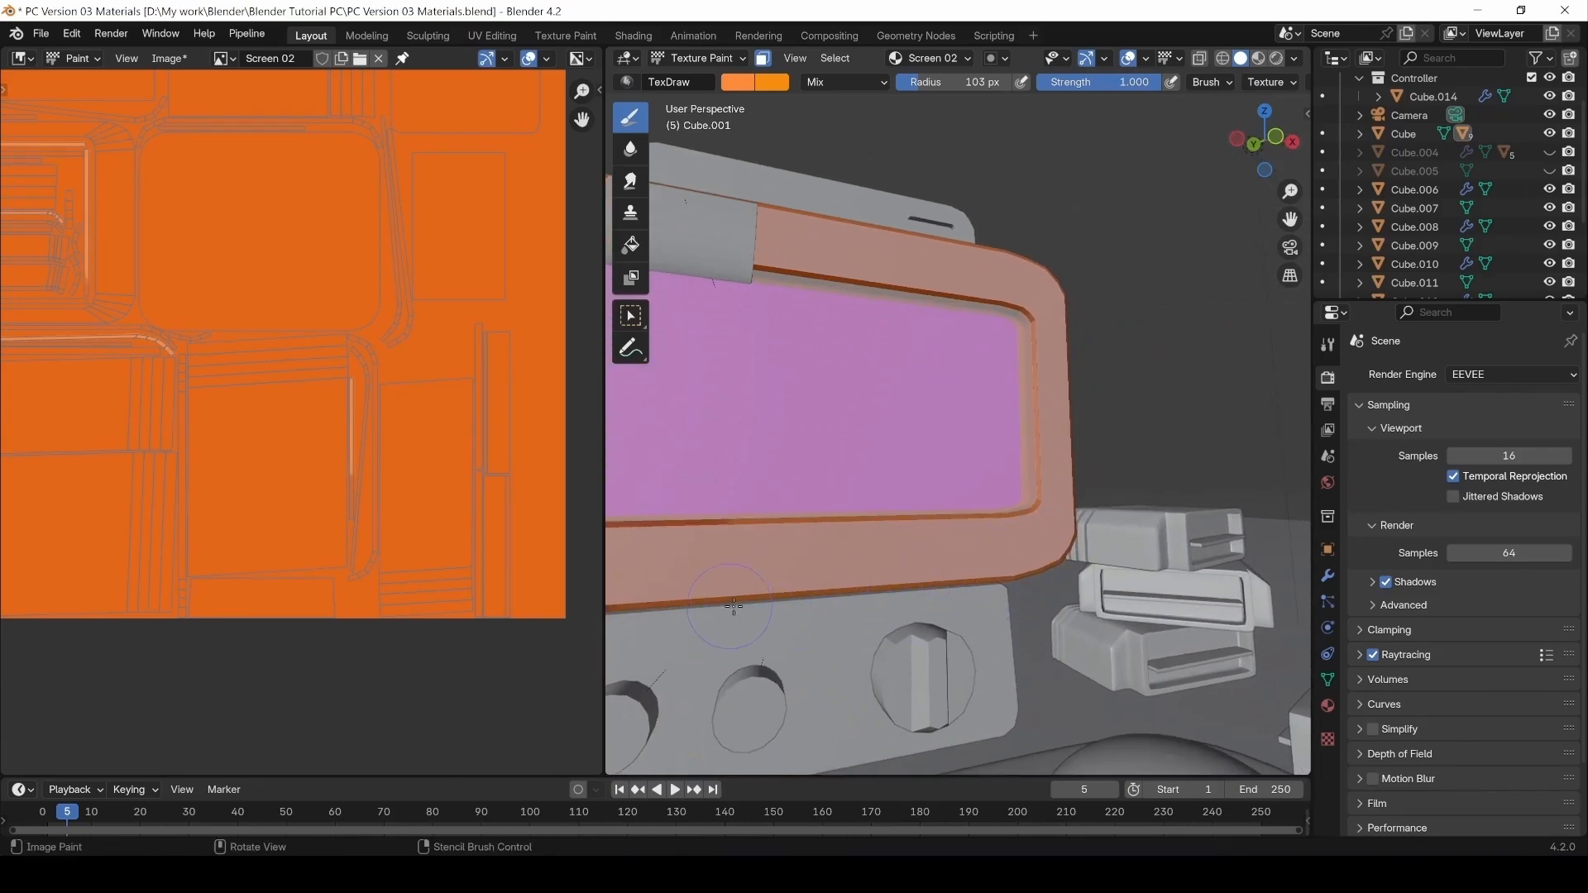
Paint light orange highlights along the lower and left-hand bevels of the TV frame's front and screen opening.
{"action": "middle_click_drag", "start_coordinate": [734, 606], "coordinate": [1104, 444]}
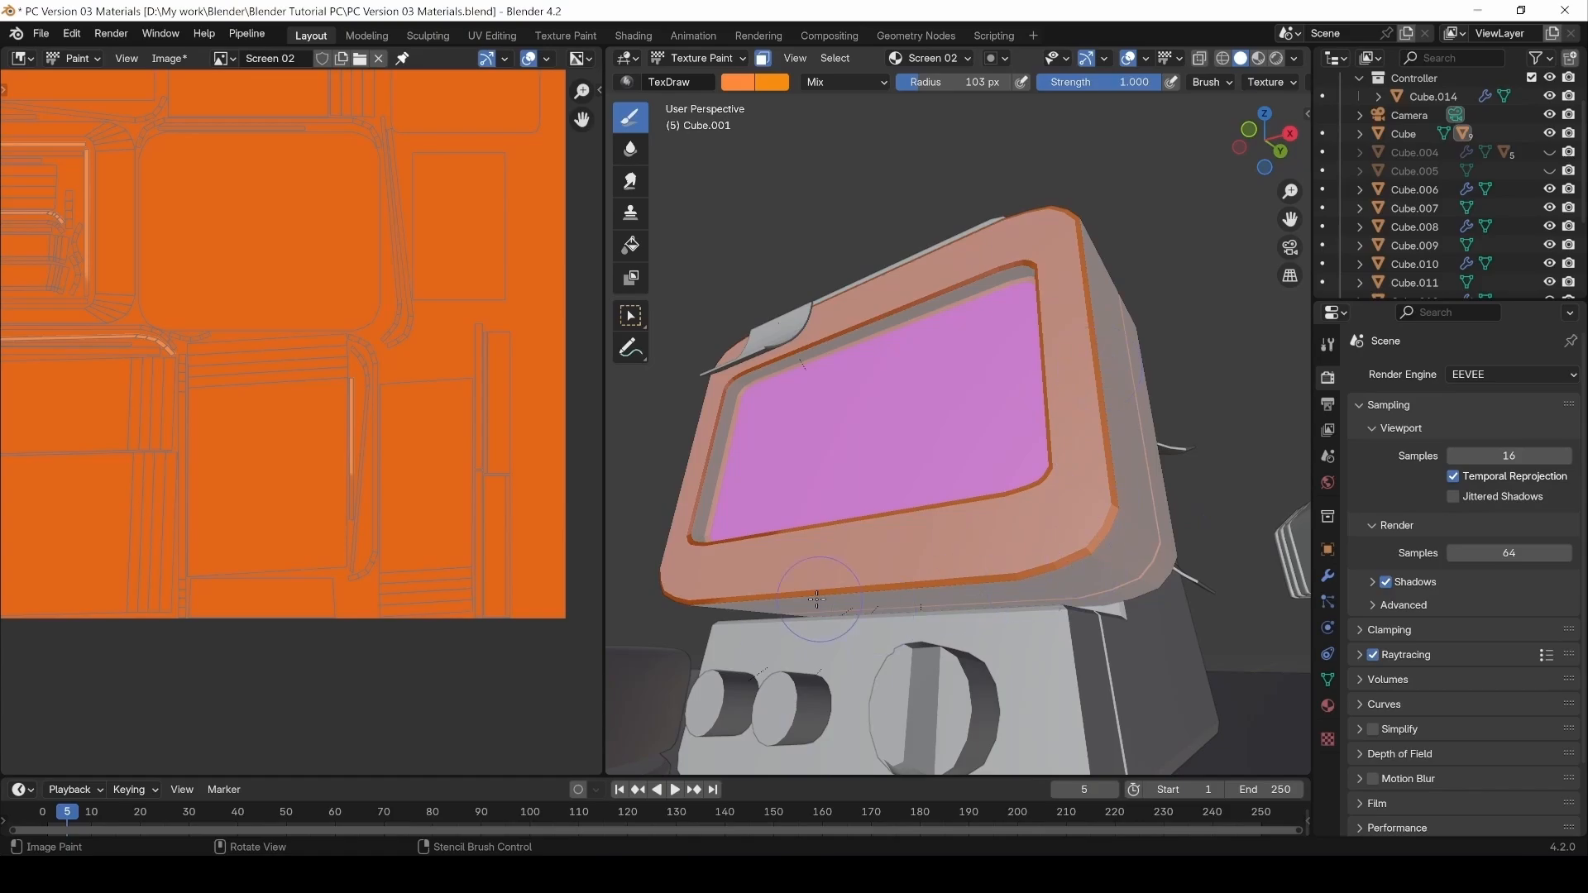
{"action": "middle_click_drag", "start_coordinate": [684, 571], "coordinate": [747, 552]}
{"action": "middle_click_drag", "start_coordinate": [986, 505], "coordinate": [1107, 568], "text": "shift"}
{"action": "left_click_drag", "start_coordinate": [848, 592], "coordinate": [645, 583]}
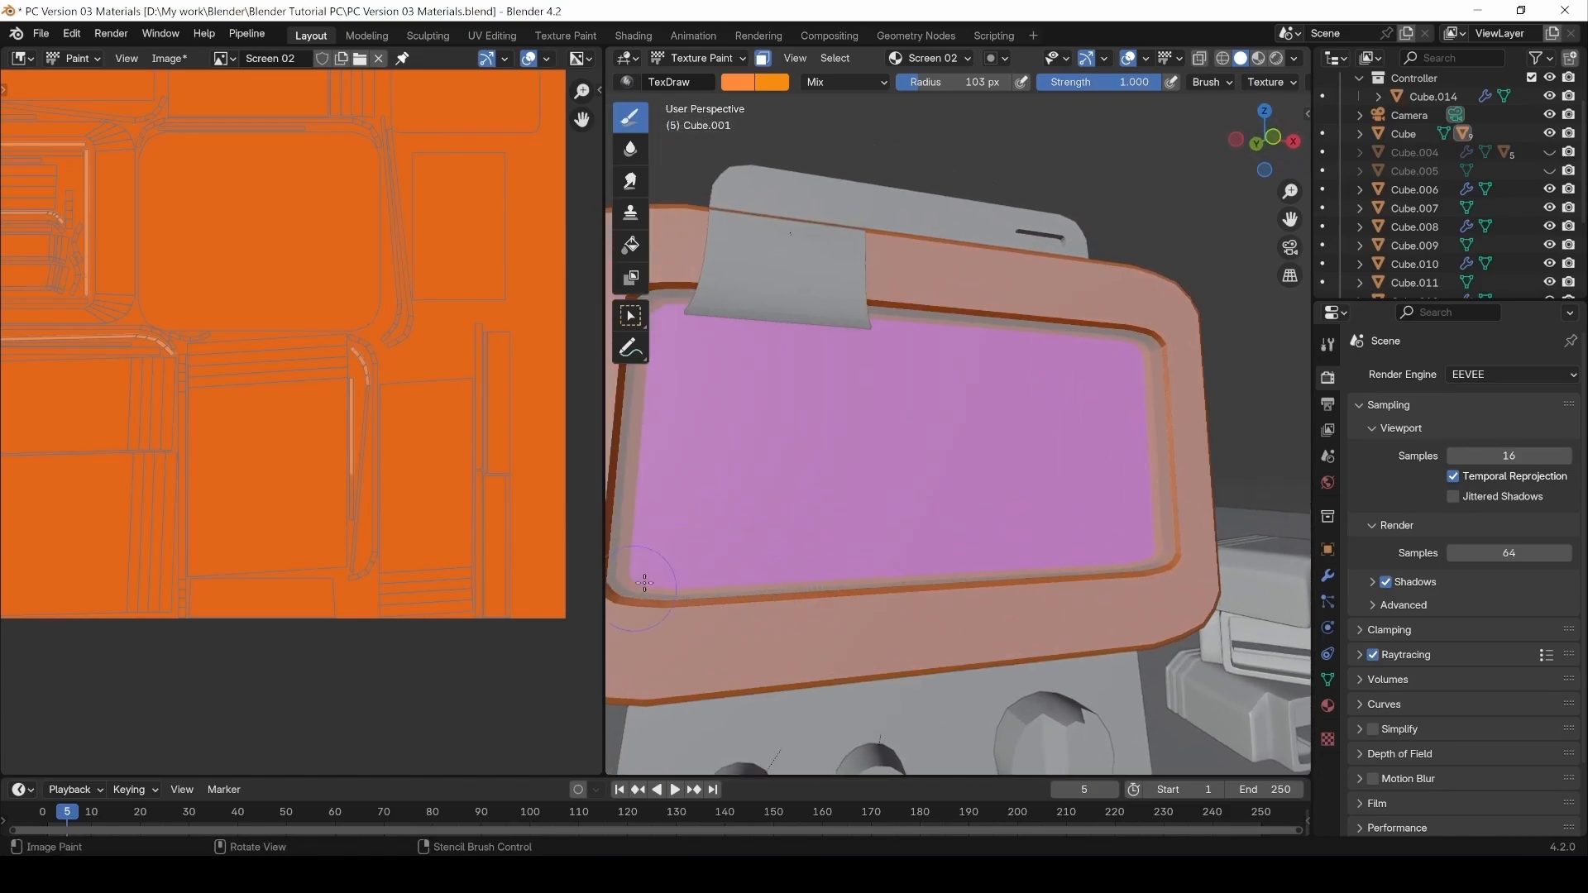
{"action": "middle_click_drag", "start_coordinate": [757, 612], "coordinate": [878, 686], "text": "shift"}
{"action": "mouse_move", "coordinate": [748, 670]}
{"action": "left_mouse_down"}
{"action": "mouse_move", "coordinate": [741, 524]}
{"action": "mouse_move", "coordinate": [763, 418]}
{"action": "left_mouse_up"}
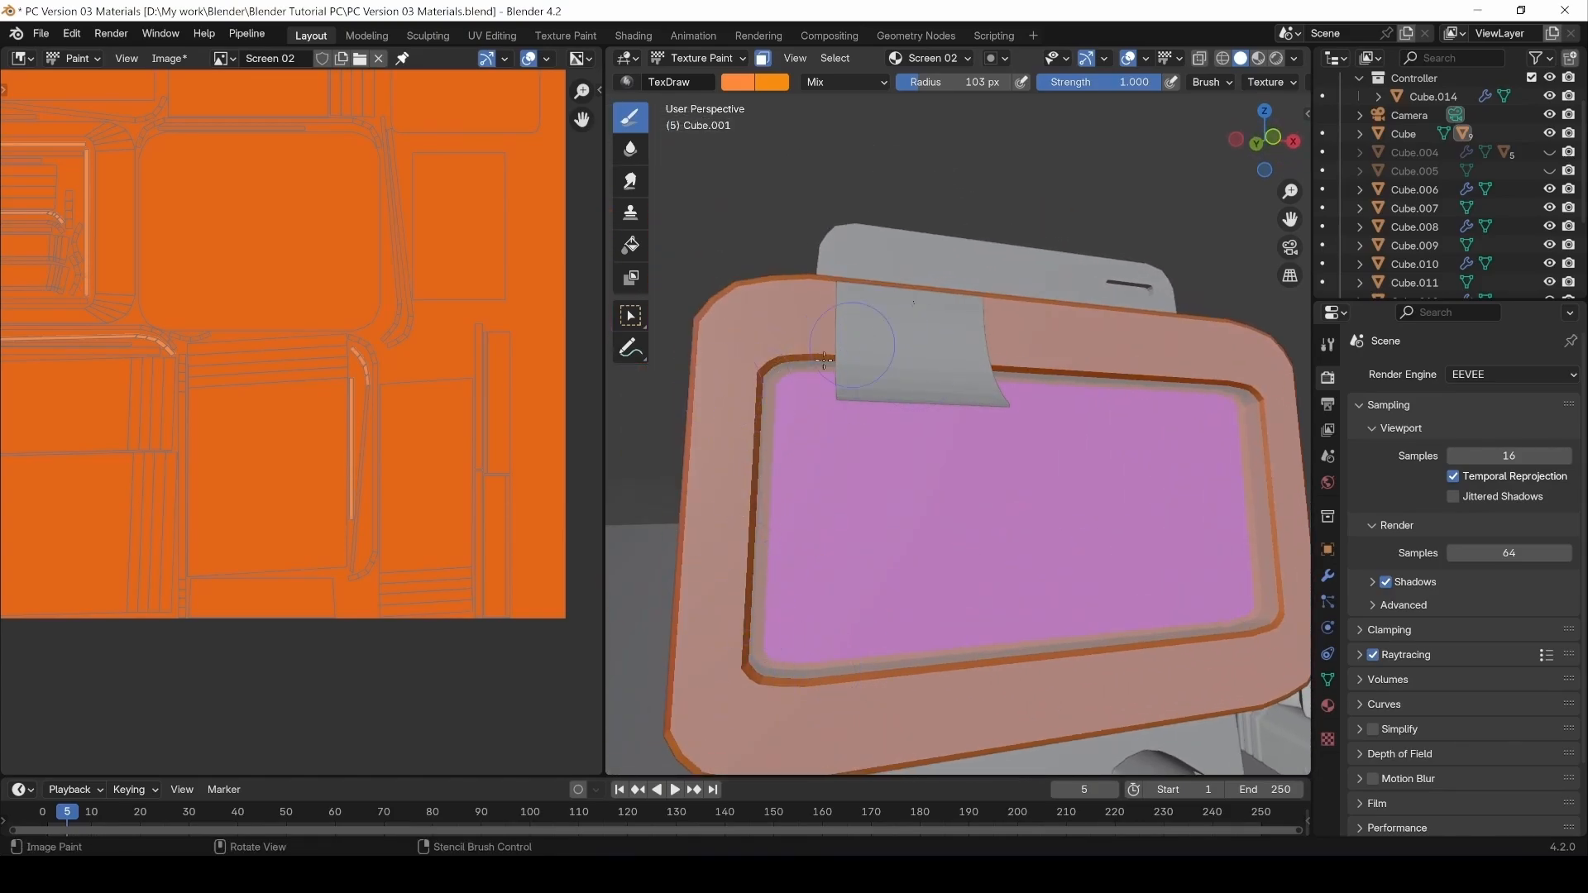
{"action": "mouse_move", "coordinate": [705, 641]}
{"action": "left_mouse_down"}
{"action": "mouse_move", "coordinate": [686, 711]}
{"action": "mouse_move", "coordinate": [685, 405]}
{"action": "mouse_move", "coordinate": [744, 236]}
{"action": "left_mouse_up"}
{"action": "middle_click_drag", "start_coordinate": [744, 236], "coordinate": [660, 335]}
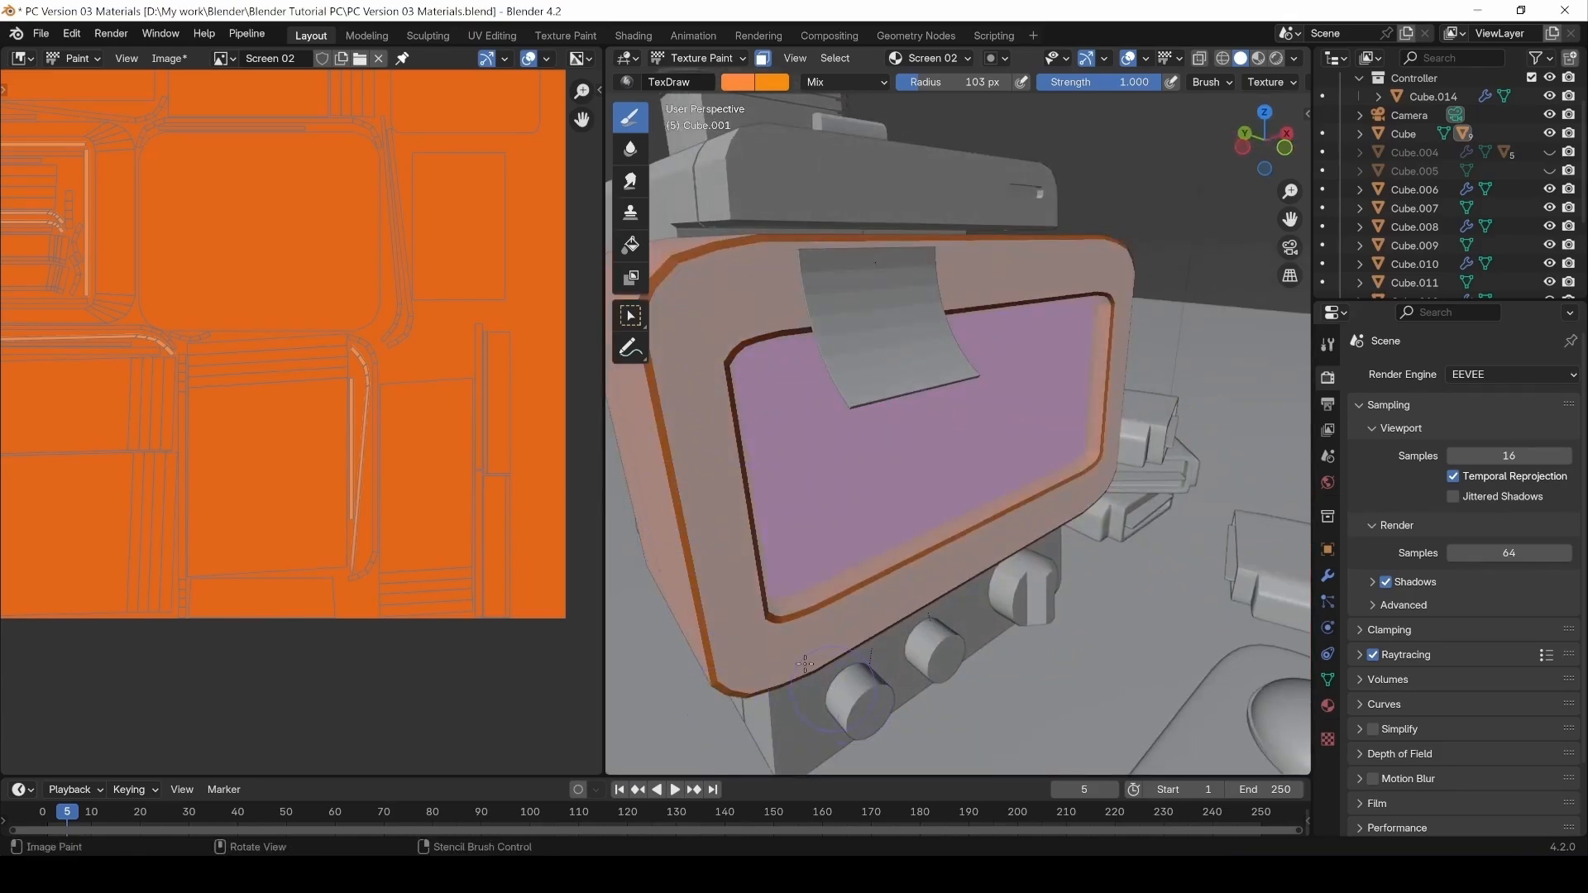
{"action": "middle_click_drag", "start_coordinate": [742, 380], "coordinate": [700, 450], "text": "shift"}
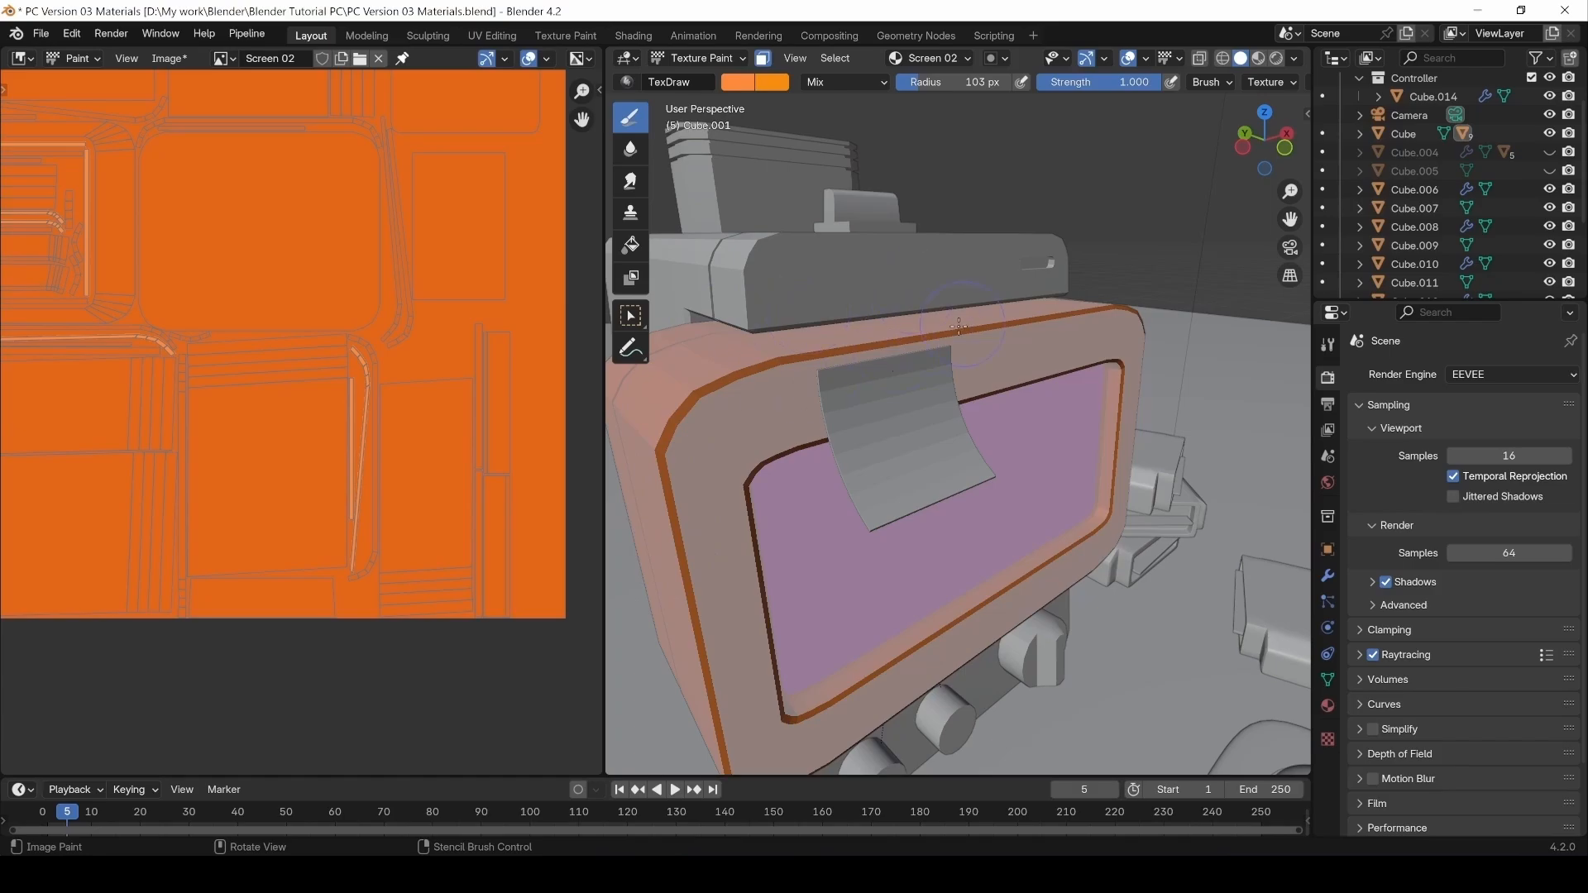
Continue the light orange highlight along the upper bevels of the TV frame's front.
{"action": "scroll", "coordinate": [959, 326], "scroll_direction": "up", "scroll_amount": 2}
{"action": "middle_click_drag", "start_coordinate": [959, 326], "coordinate": [1341, 415]}
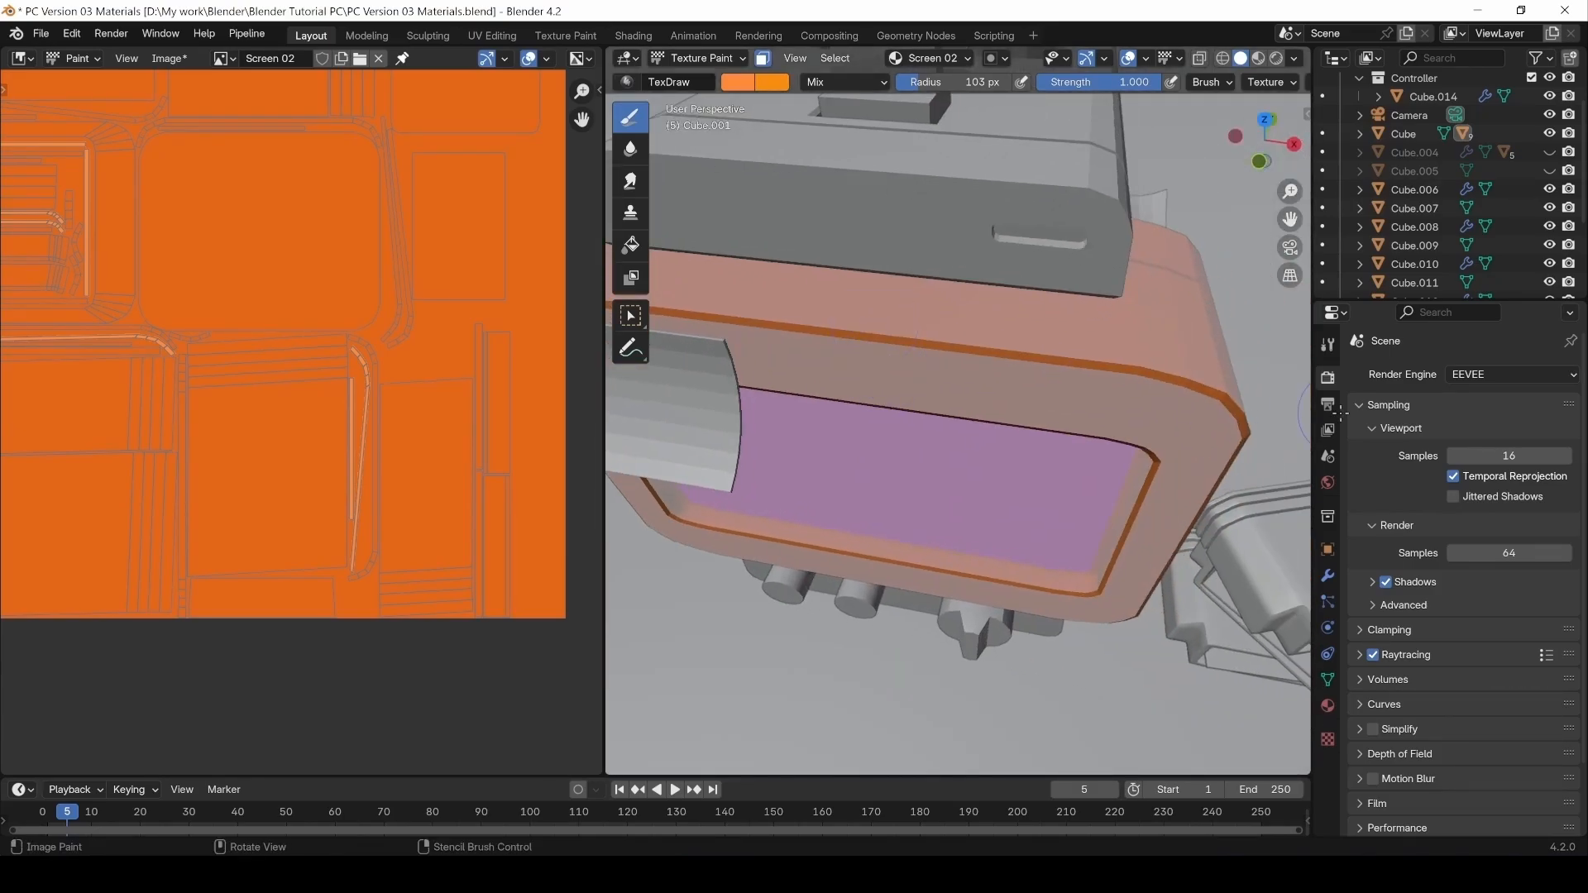
{"action": "mouse_move", "coordinate": [1022, 441]}
{"action": "middle_mouse_down"}
{"action": "mouse_move", "coordinate": [1057, 454]}
{"action": "mouse_move", "coordinate": [638, 464]}
{"action": "mouse_move", "coordinate": [1026, 426]}
{"action": "middle_mouse_up"}
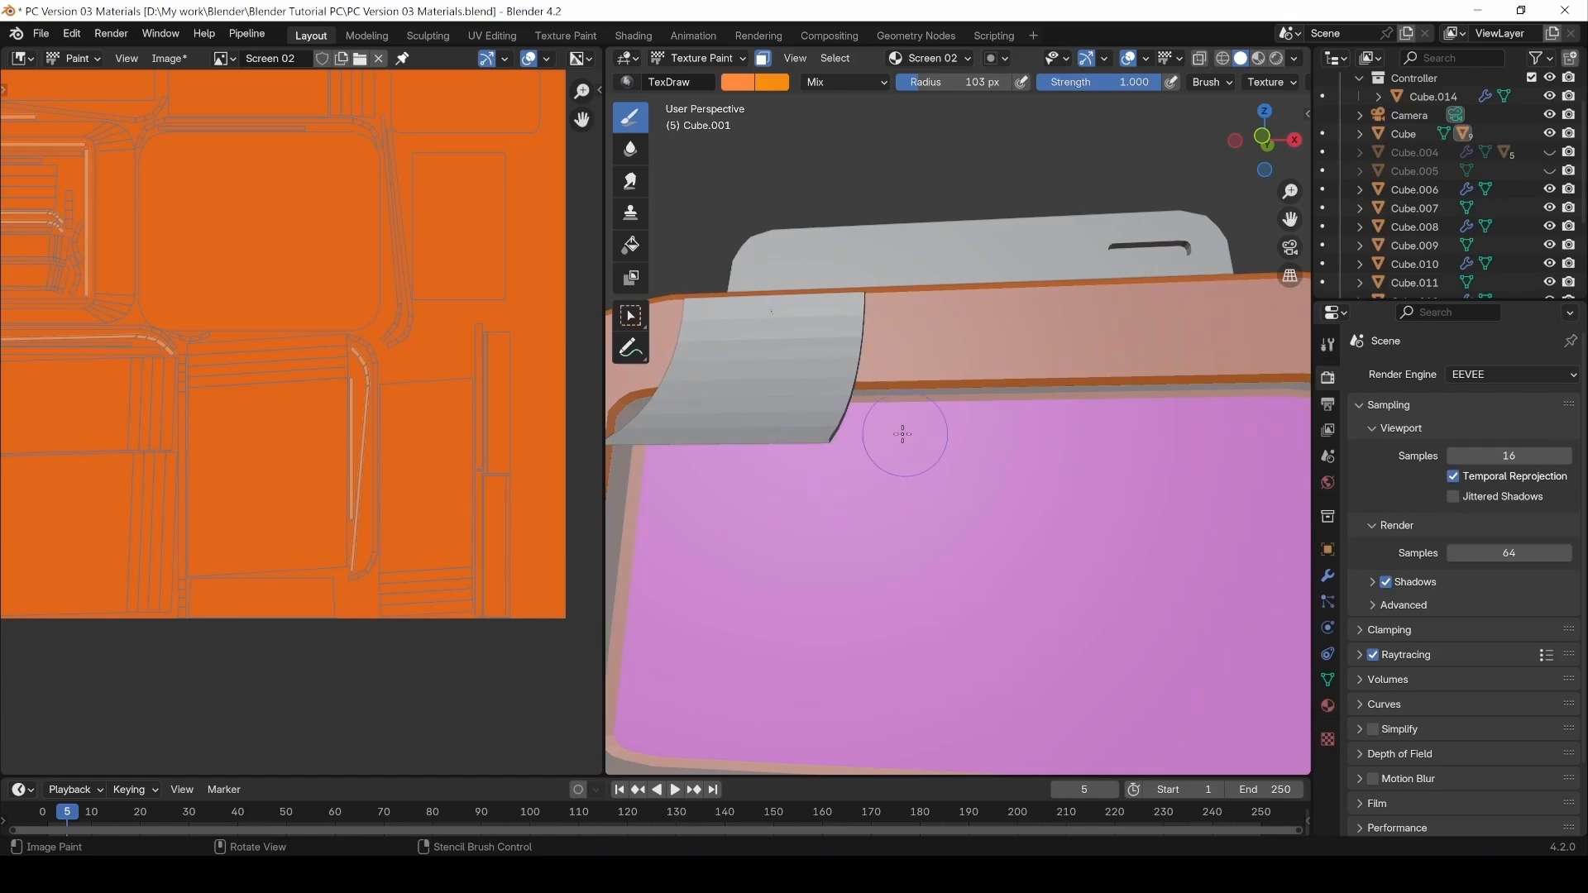
{"action": "middle_click_drag", "start_coordinate": [903, 435], "coordinate": [599, 385]}
{"action": "scroll", "coordinate": [1042, 430], "scroll_direction": "down", "scroll_amount": 4}
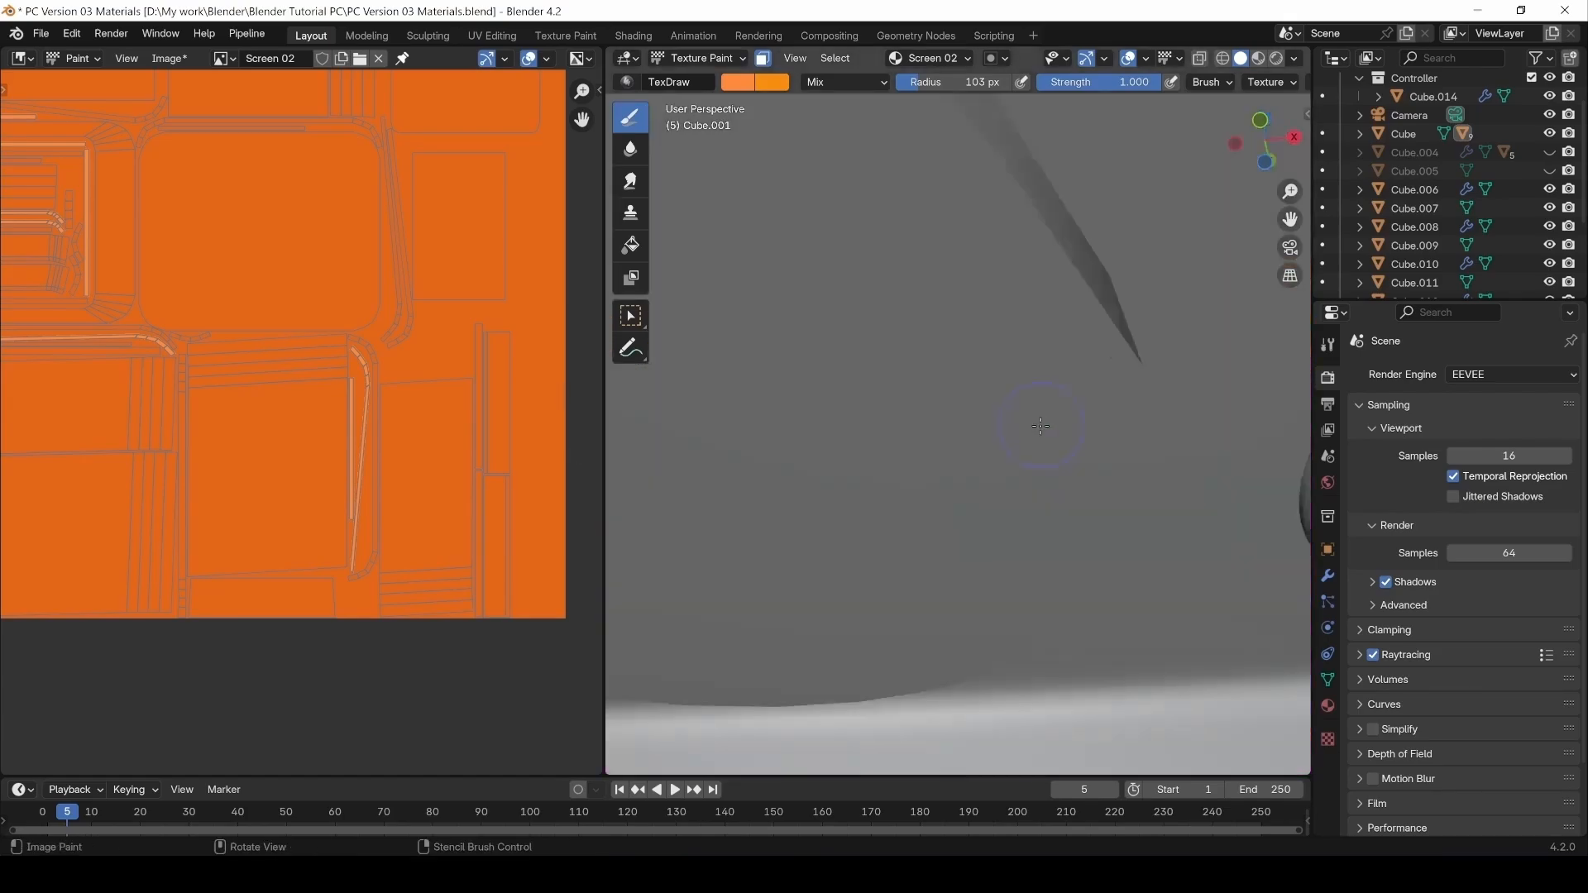
{"action": "middle_click_drag", "start_coordinate": [1042, 429], "coordinate": [1087, 404]}
{"action": "scroll", "coordinate": [951, 503], "scroll_direction": "down", "scroll_amount": 2}
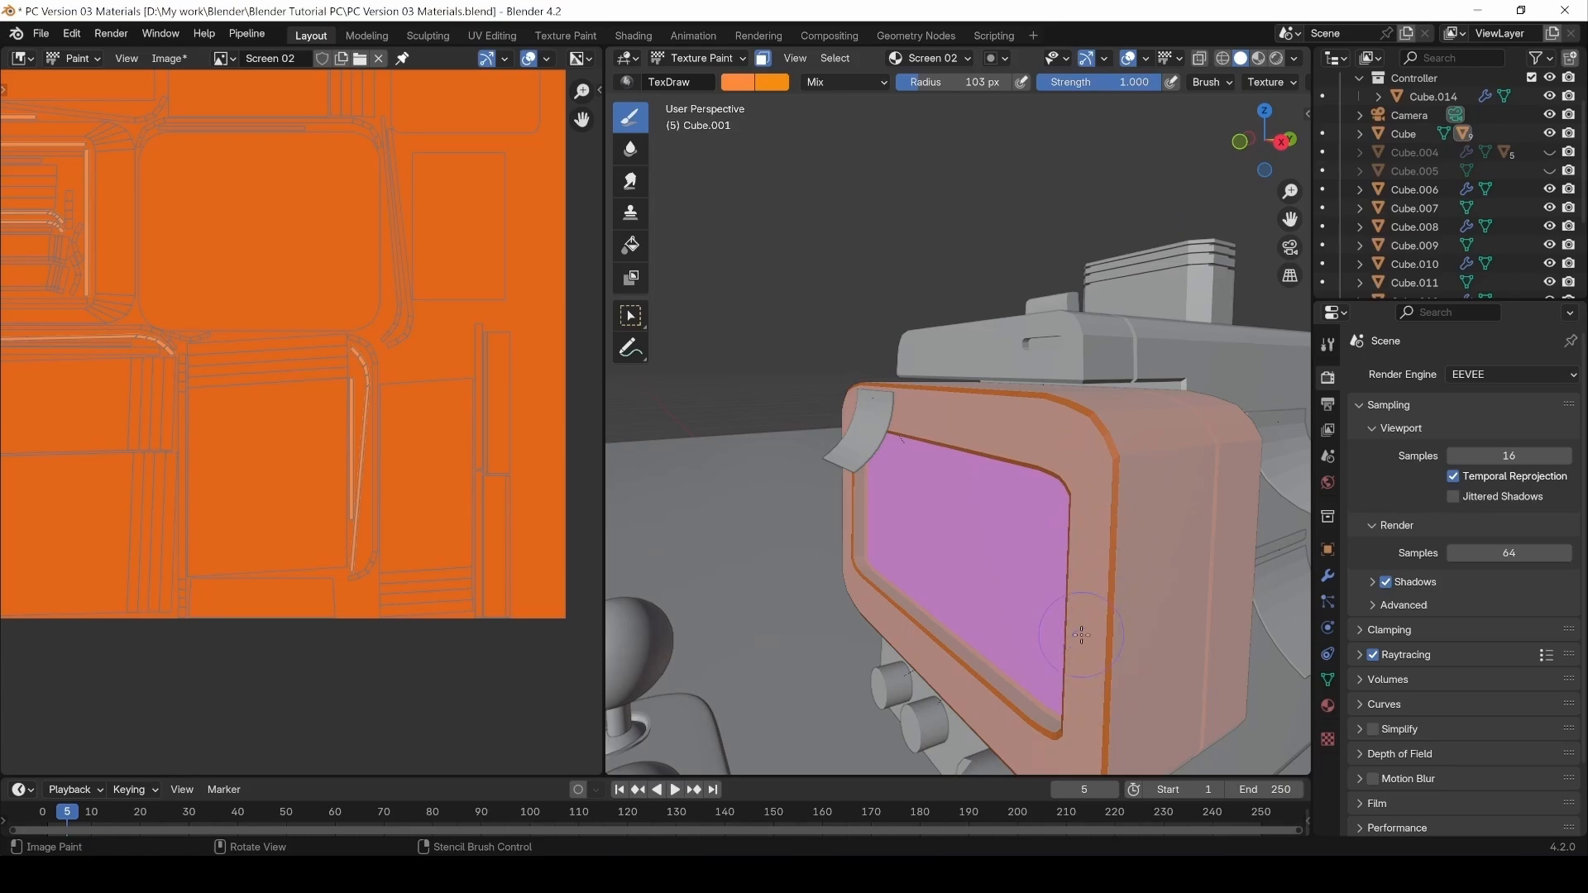
{"action": "middle_click_drag", "start_coordinate": [993, 662], "coordinate": [947, 550], "text": "shift"}
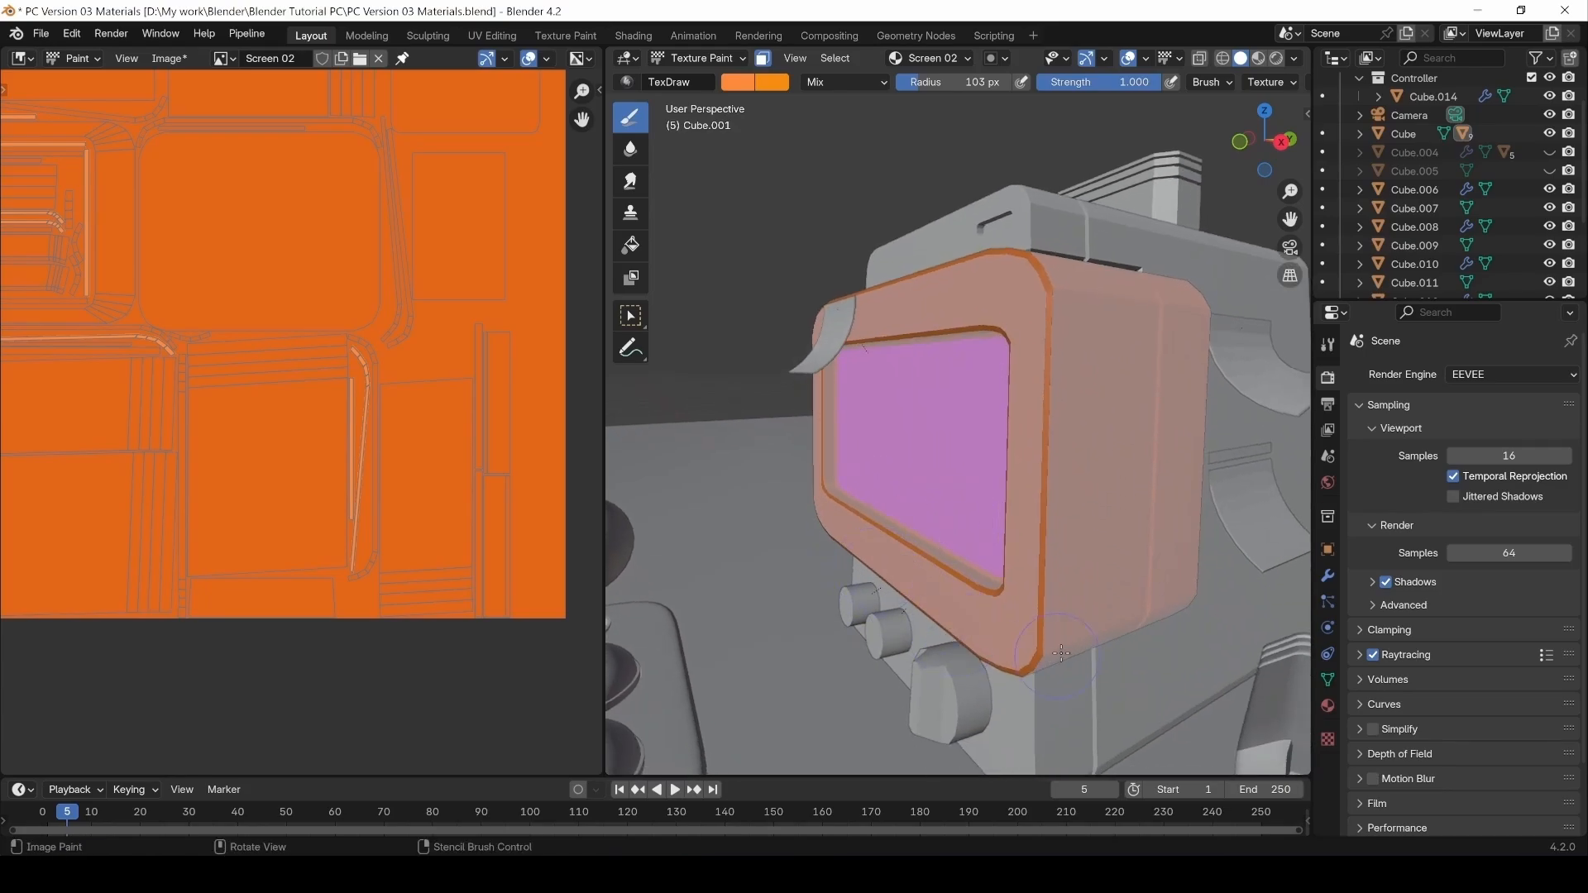
Brush light orange along the side, upper corner and lower corner of the TV frame's rear bevel.
{"action": "middle_click_drag", "start_coordinate": [1184, 523], "coordinate": [960, 511]}
{"action": "scroll", "coordinate": [889, 451], "scroll_direction": "down", "scroll_amount": 2}
{"action": "mouse_move", "coordinate": [879, 513]}
{"action": "left_mouse_down"}
{"action": "mouse_move", "coordinate": [873, 356]}
{"action": "mouse_move", "coordinate": [959, 237]}
{"action": "left_mouse_up"}
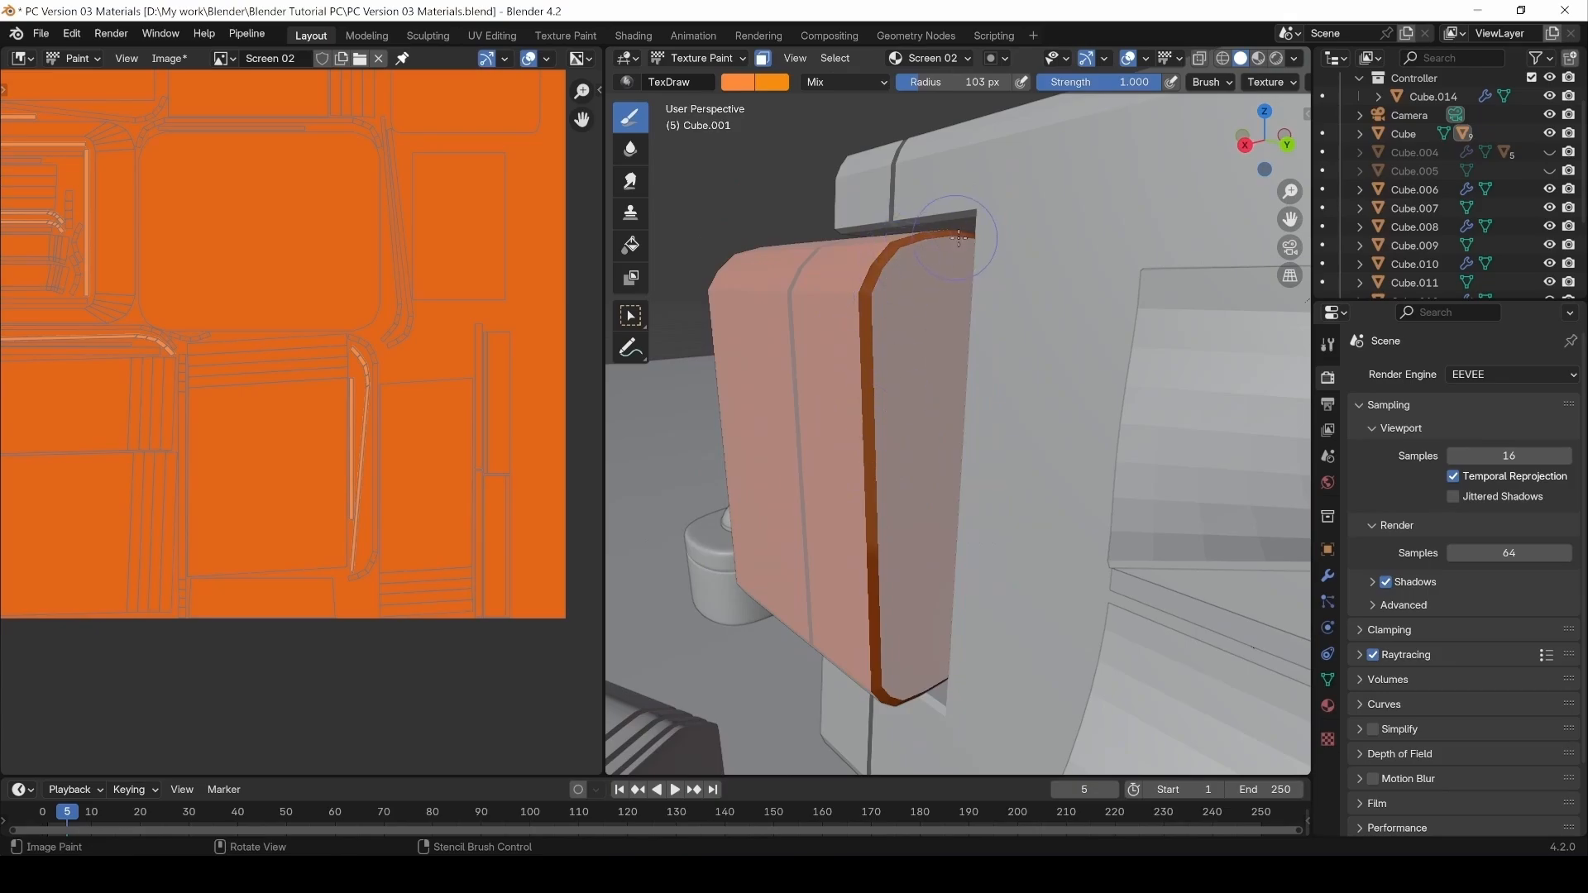
{"action": "left_click_drag", "start_coordinate": [860, 407], "coordinate": [890, 699]}
{"action": "middle_click_drag", "start_coordinate": [898, 678], "coordinate": [896, 596]}
{"action": "left_click_drag", "start_coordinate": [914, 768], "coordinate": [960, 773]}
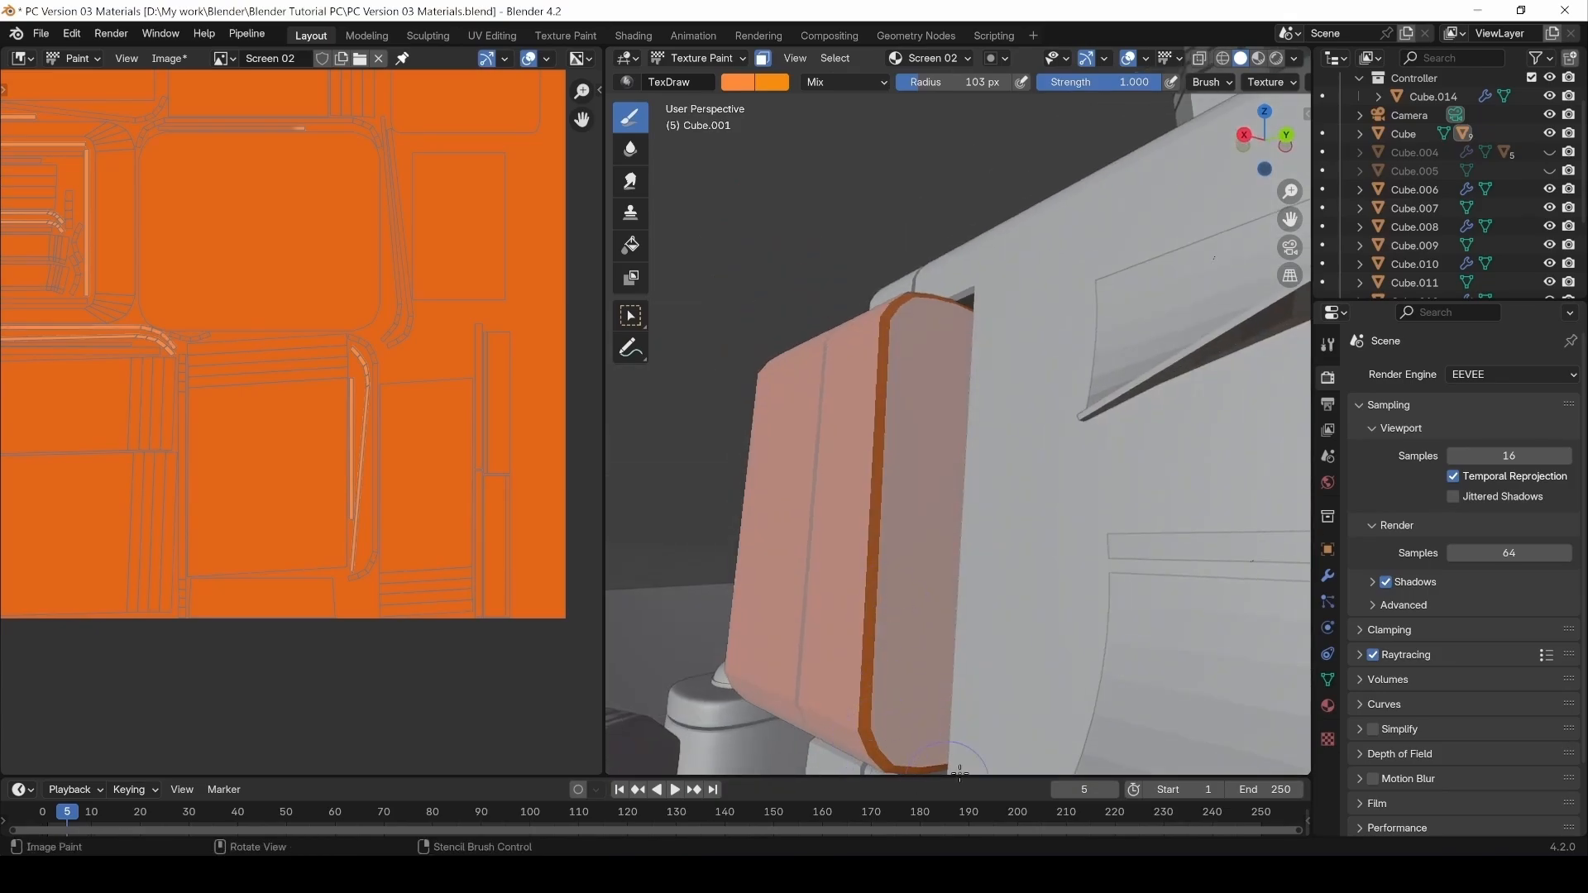
Isolate the TV frame in Local View and highlight the vertical and lower parts of its rear bevel in light orange.
{"action": "key", "text": "KP_Divide"}
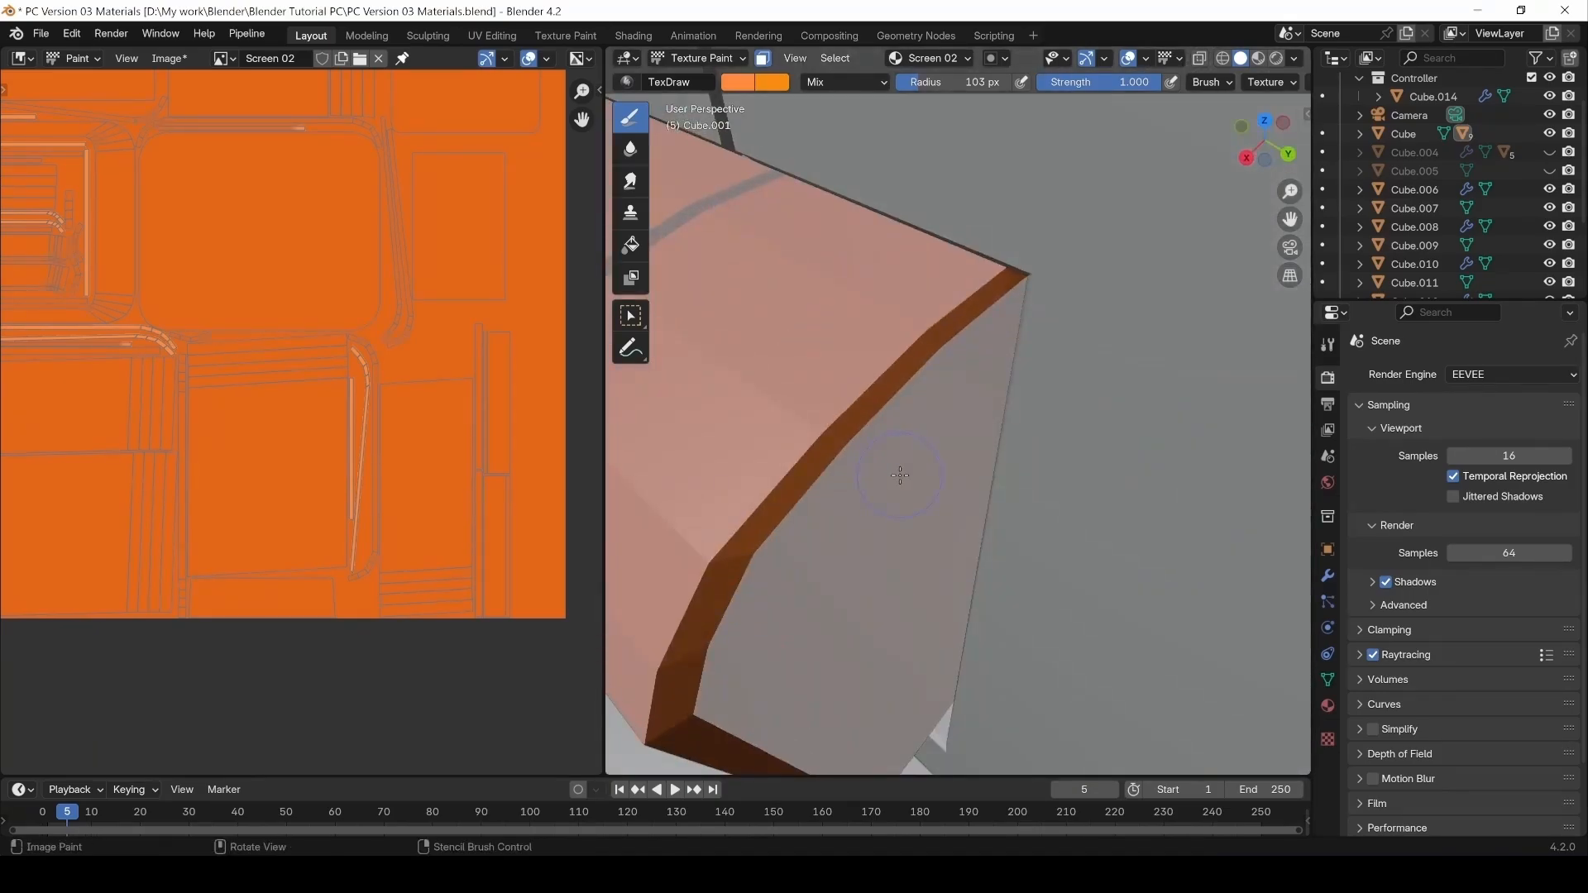
{"action": "middle_click_drag", "start_coordinate": [1008, 486], "coordinate": [962, 435]}
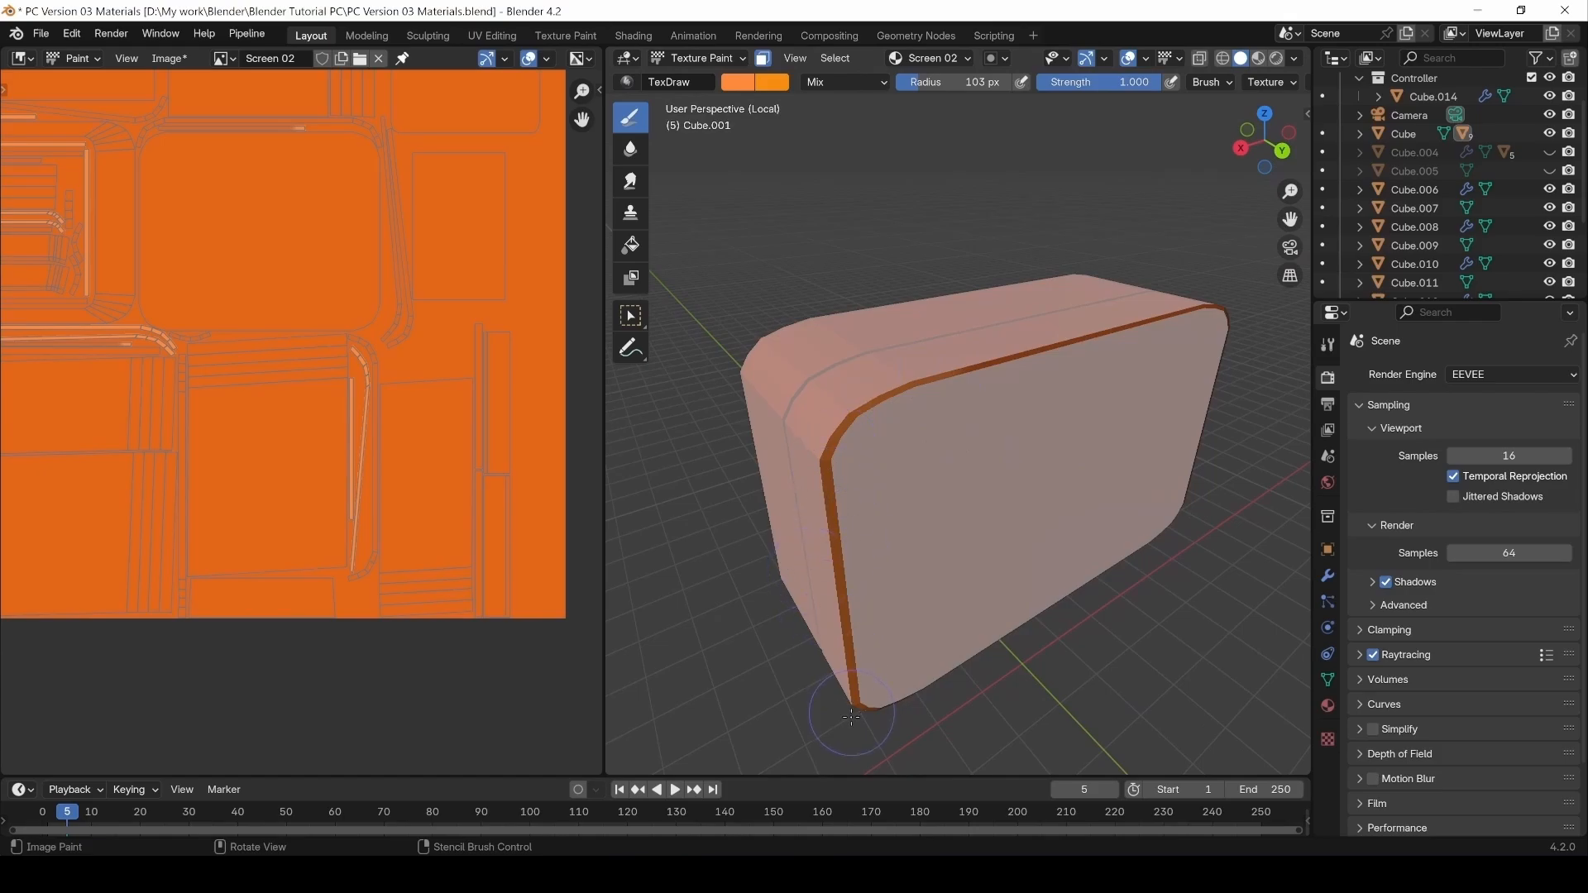
{"action": "middle_click_drag", "start_coordinate": [1005, 686], "coordinate": [960, 649]}
{"action": "scroll", "coordinate": [959, 649], "scroll_direction": "up", "scroll_amount": 1}
{"action": "middle_click_drag", "start_coordinate": [931, 765], "coordinate": [926, 479], "text": "shift"}
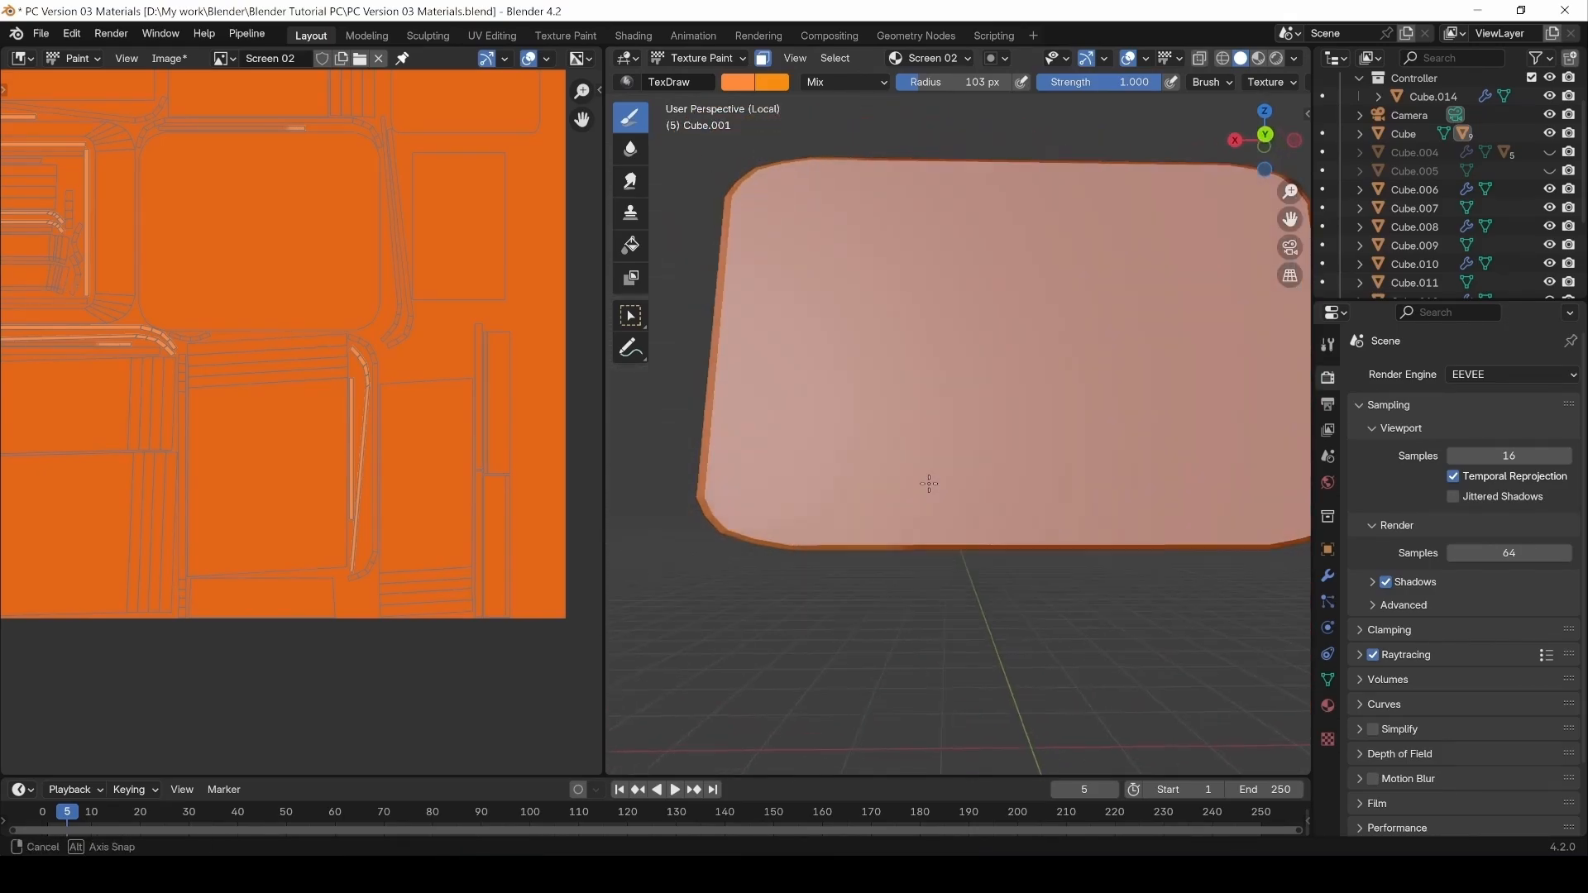
{"action": "mouse_move", "coordinate": [1117, 579]}
{"action": "middle_mouse_down"}
{"action": "mouse_move", "coordinate": [1140, 580]}
{"action": "mouse_move", "coordinate": [1067, 582]}
{"action": "middle_mouse_up"}
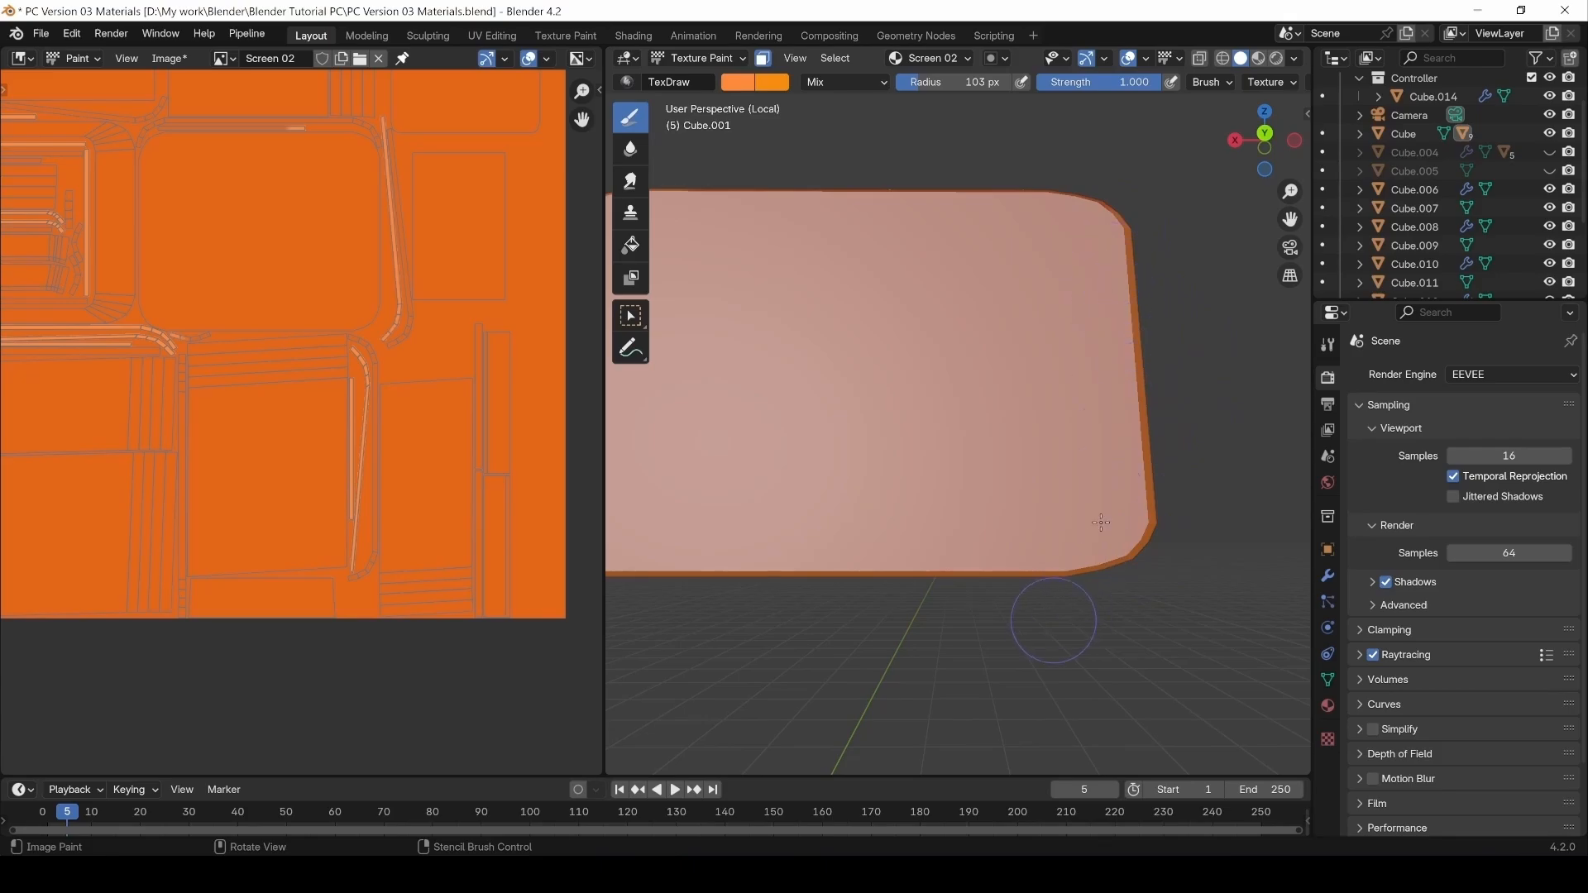
{"action": "mouse_move", "coordinate": [1099, 525]}
{"action": "middle_mouse_down"}
{"action": "mouse_move", "coordinate": [1109, 365]}
{"action": "mouse_move", "coordinate": [1138, 542]}
{"action": "middle_mouse_up"}
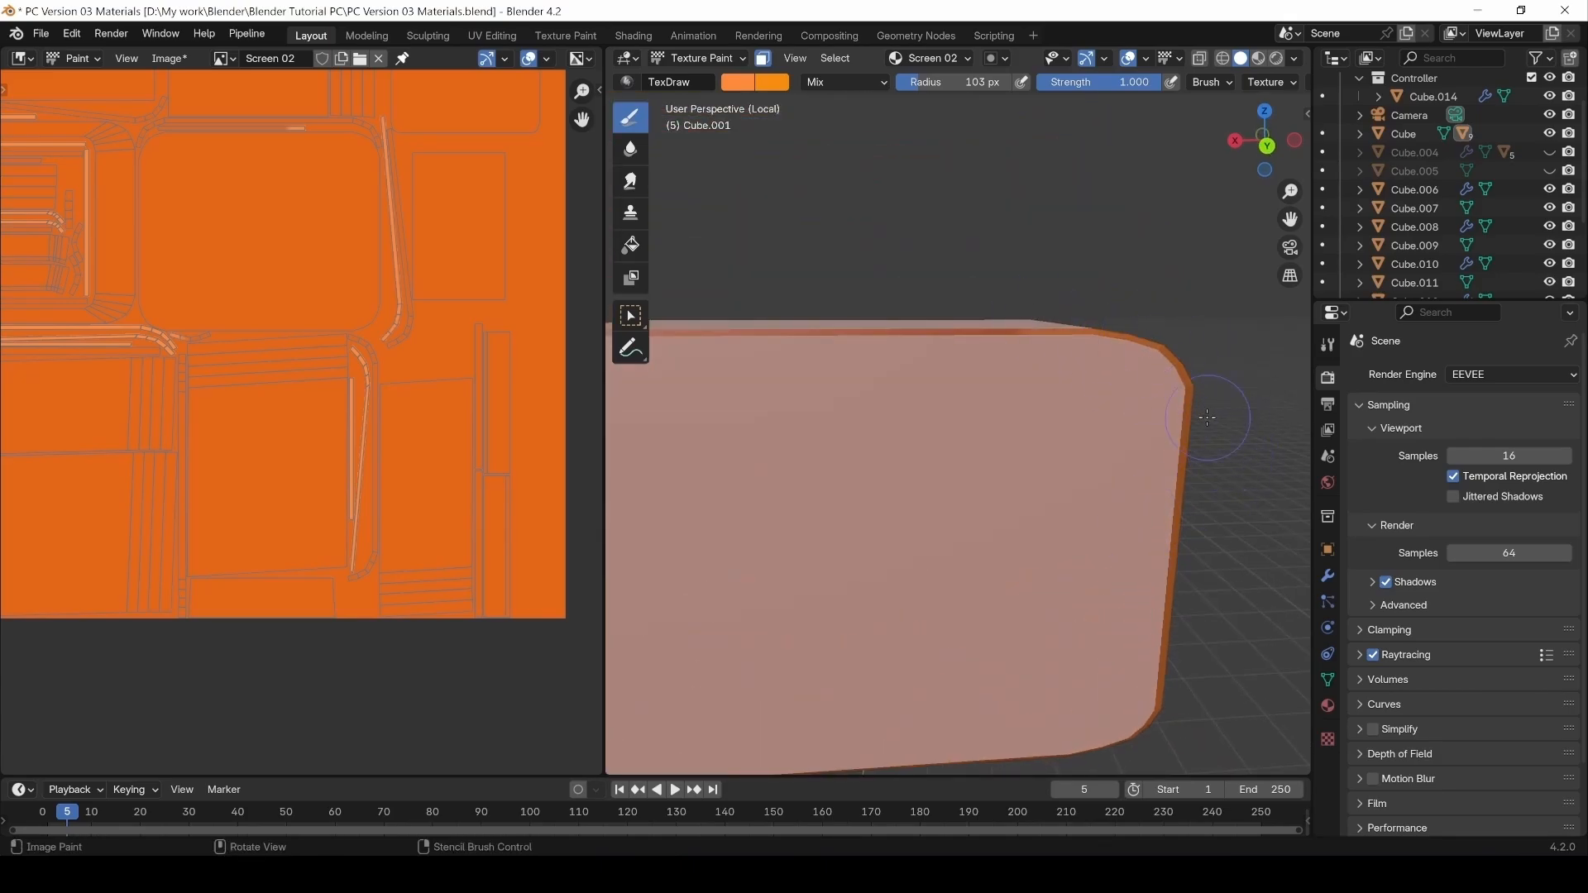
Paint the rear bevel's upper edge and remaining corners light orange and check the strokes around the frame.
{"action": "scroll", "coordinate": [1092, 372], "scroll_direction": "down", "scroll_amount": 2}
{"action": "middle_click_drag", "start_coordinate": [1097, 339], "coordinate": [1103, 359]}
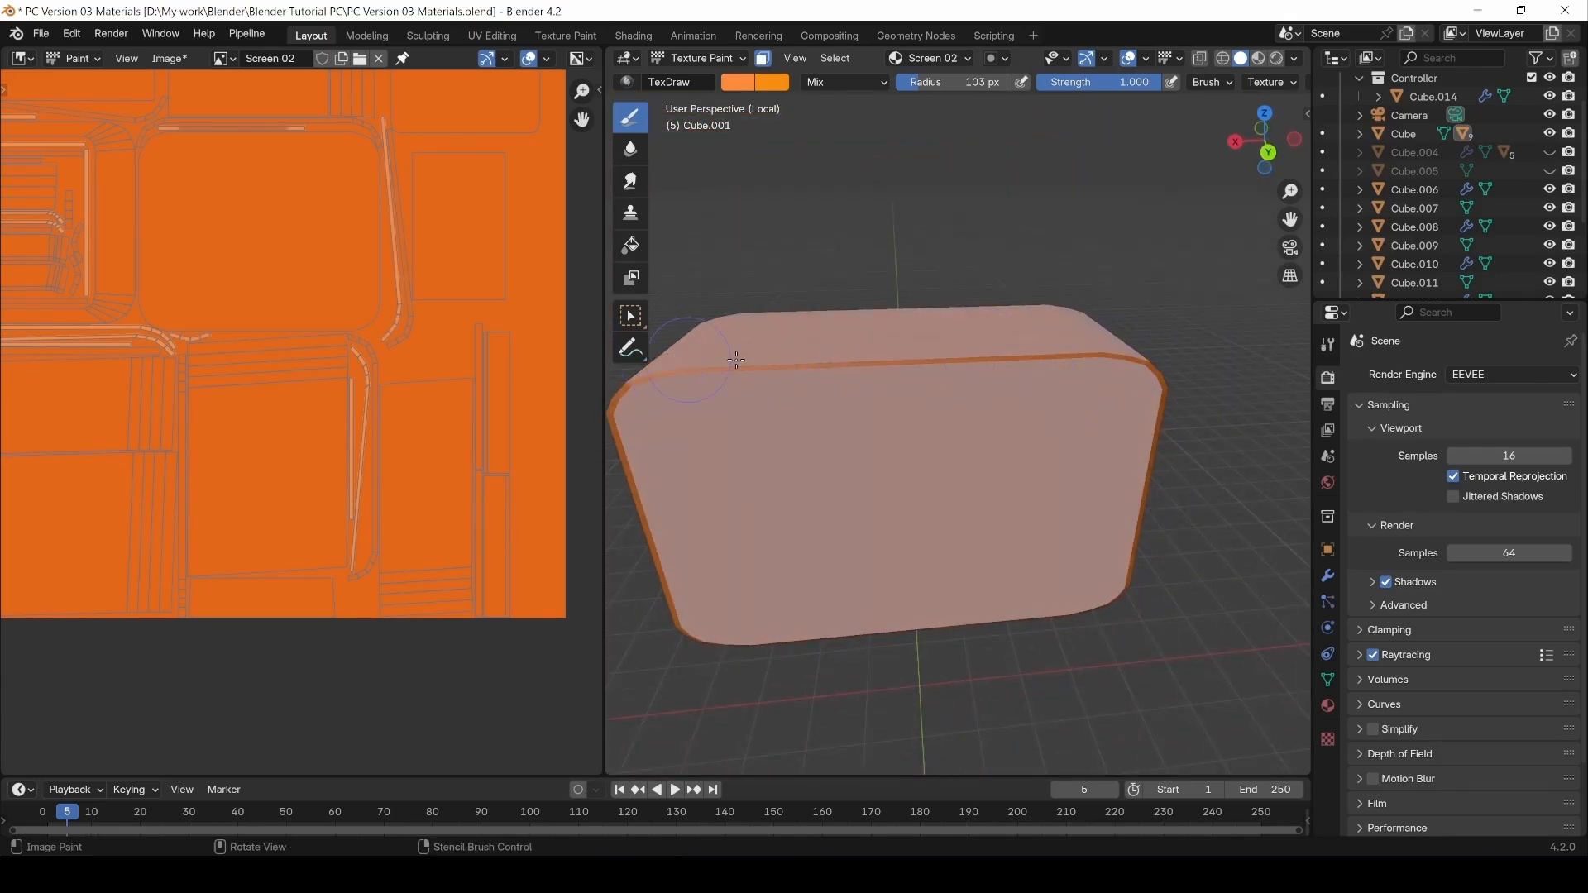
{"action": "middle_click_drag", "start_coordinate": [790, 472], "coordinate": [915, 486]}
{"action": "middle_click_drag", "start_coordinate": [827, 538], "coordinate": [869, 463], "text": "shift"}
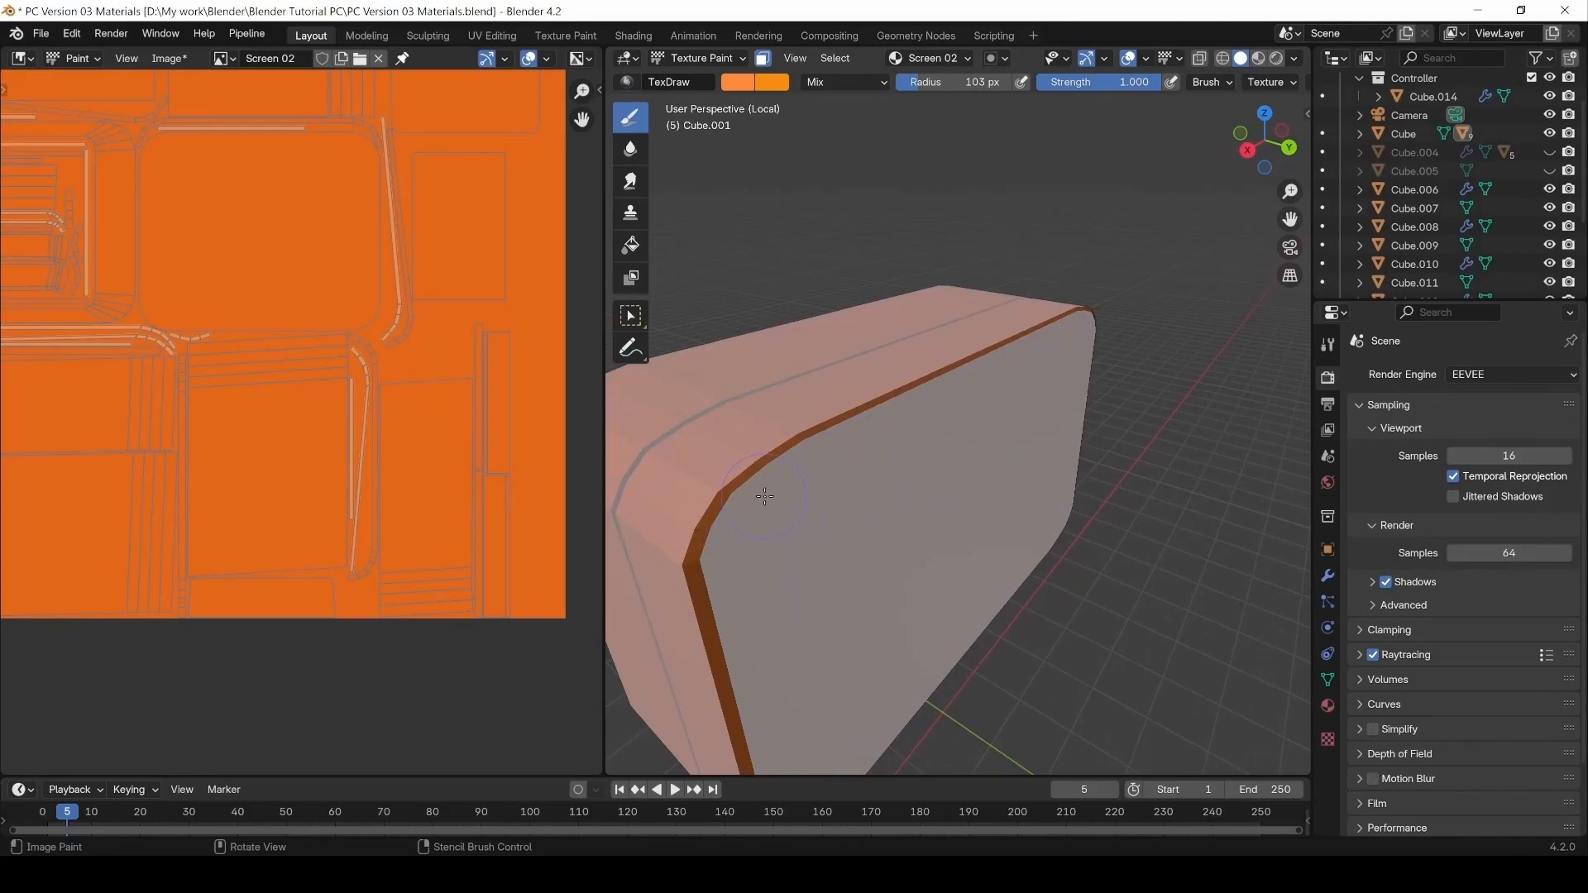
{"action": "scroll", "coordinate": [767, 566], "scroll_direction": "down", "scroll_amount": 3}
{"action": "middle_click_drag", "start_coordinate": [856, 598], "coordinate": [771, 546]}
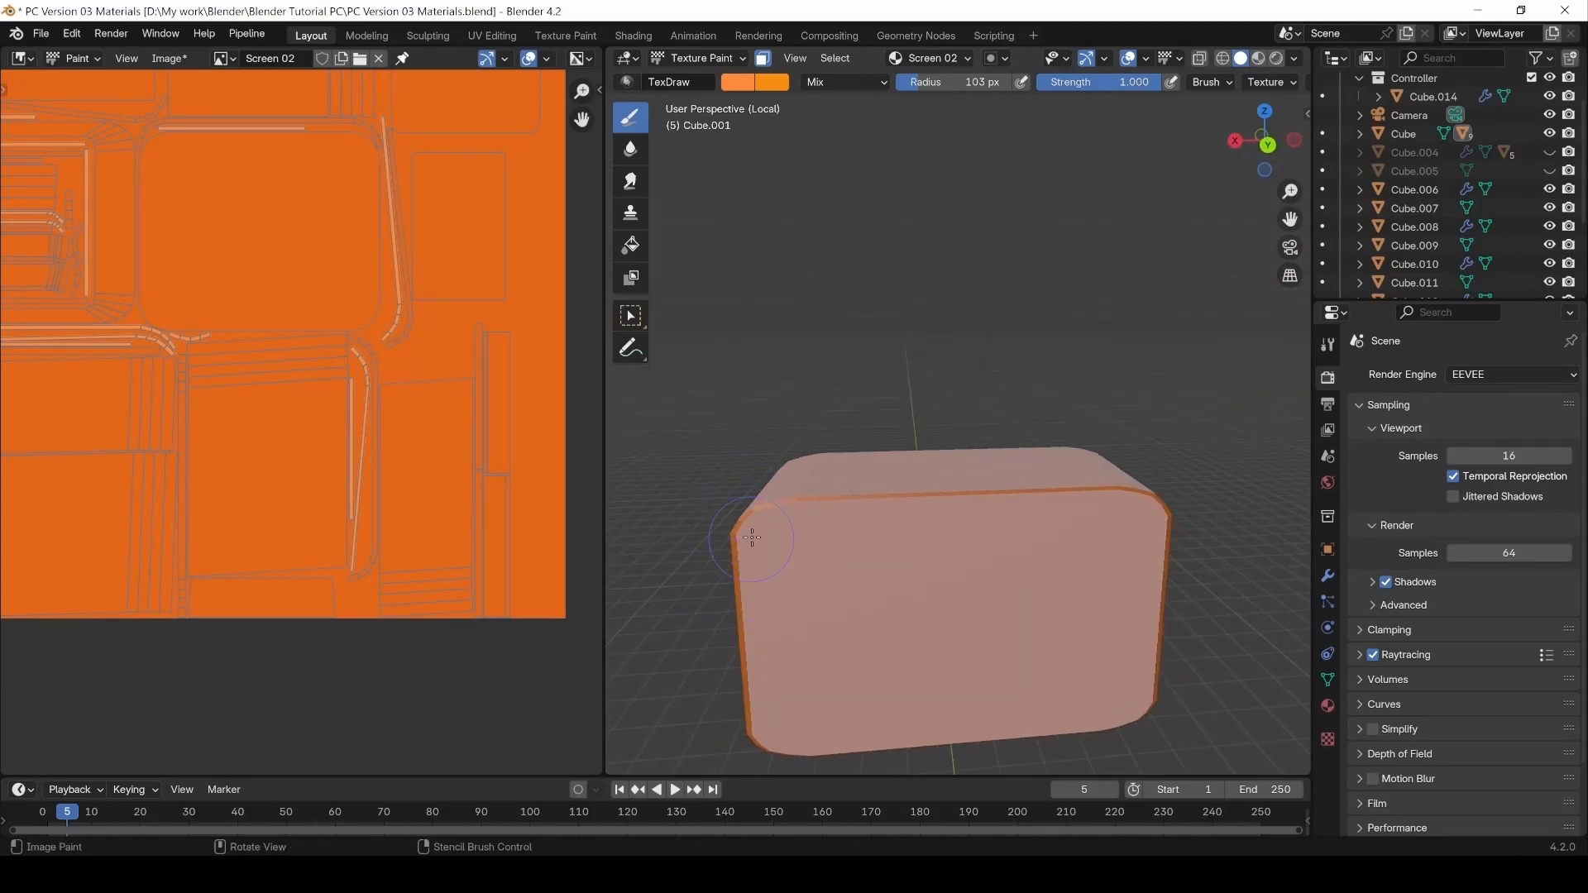
{"action": "middle_click_drag", "start_coordinate": [762, 744], "coordinate": [915, 495]}
{"action": "middle_click_drag", "start_coordinate": [1158, 490], "coordinate": [989, 531], "text": "shift"}
{"action": "left_click_drag", "start_coordinate": [1034, 308], "coordinate": [1028, 262], "text": "alt"}
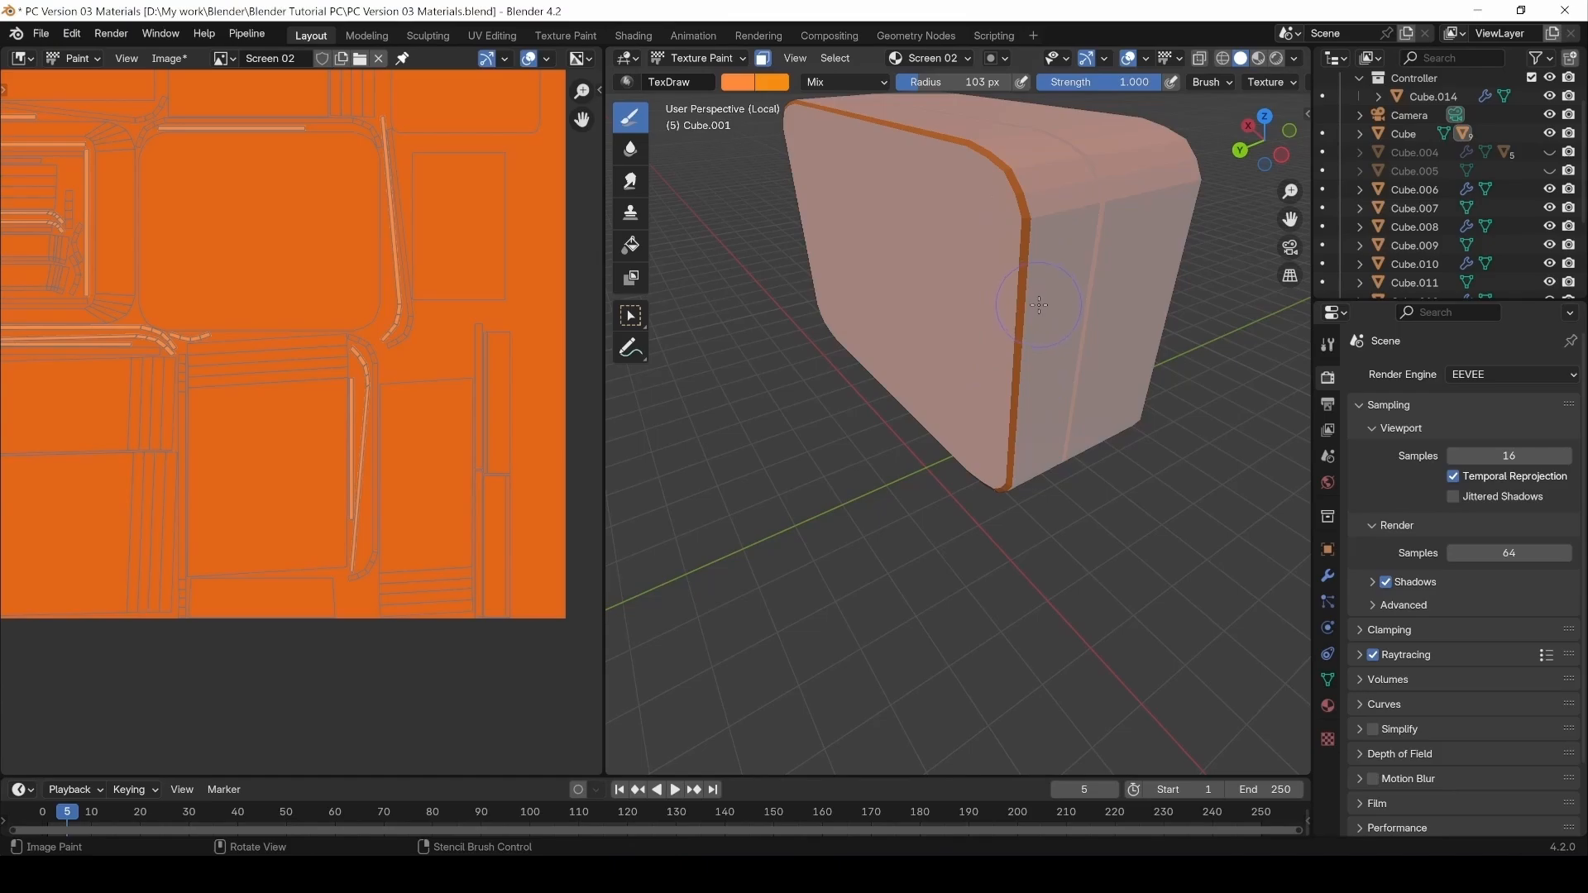
Bring back the full scene and turn off the face selection mask for painting.
{"action": "key", "text": "slash"}
{"action": "scroll", "coordinate": [1005, 387], "scroll_direction": "down", "scroll_amount": 7}
{"action": "middle_click_drag", "start_coordinate": [1006, 386], "coordinate": [992, 477]}
{"action": "left_click", "coordinate": [765, 60]}
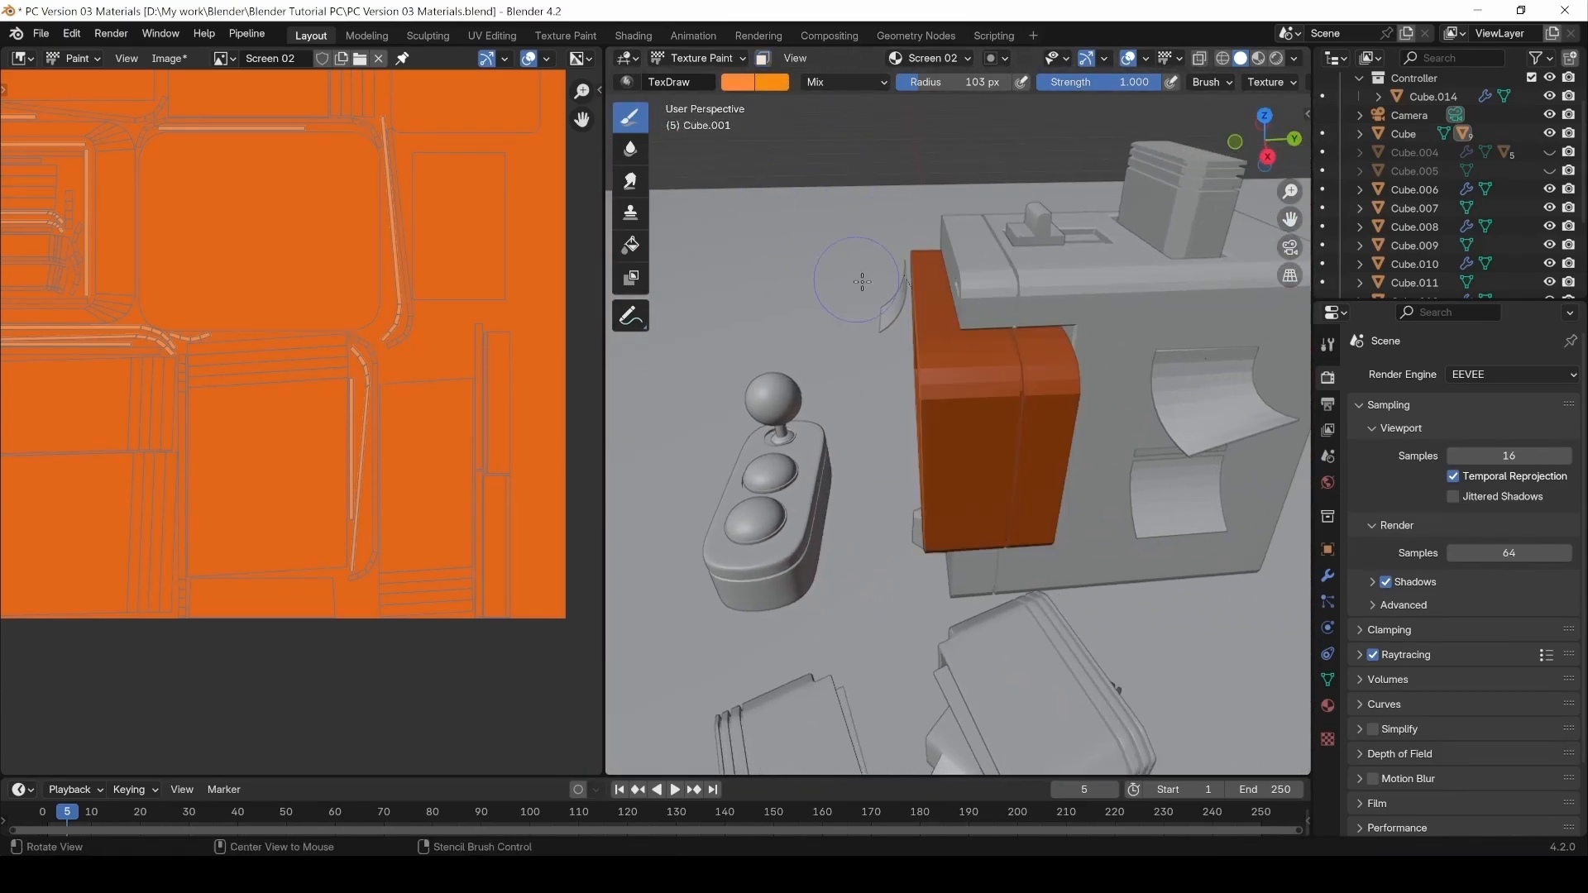
Check the painted TV frame from the front and switch it back to Edit Mode.
{"action": "middle_click_drag", "start_coordinate": [1034, 364], "coordinate": [1141, 357]}
{"action": "middle_click_drag", "start_coordinate": [1034, 344], "coordinate": [1158, 413]}
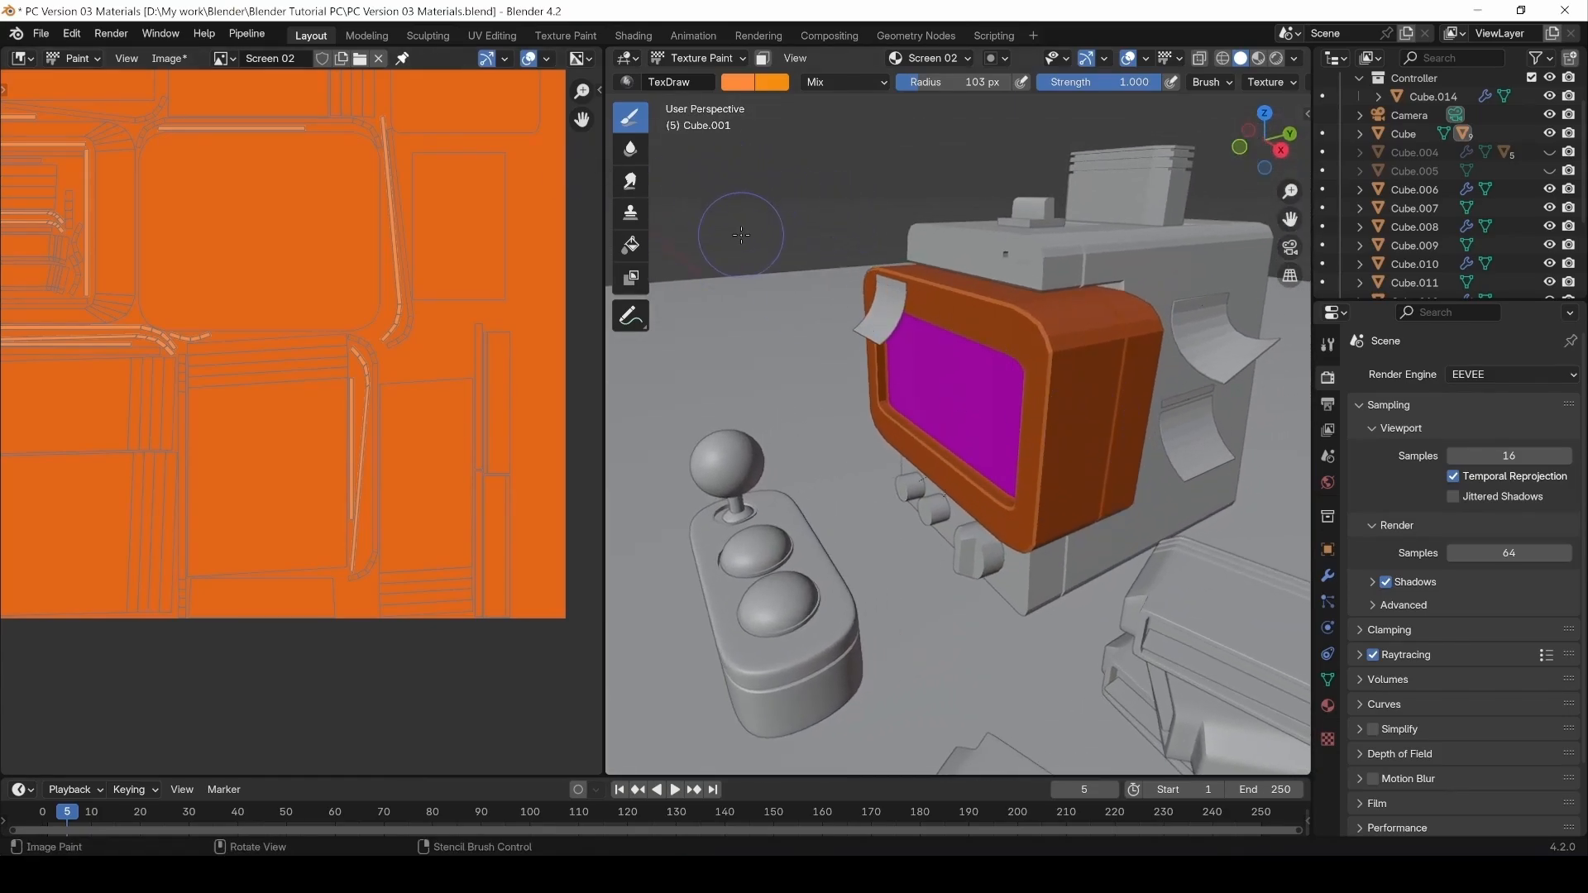
{"action": "left_click", "coordinate": [669, 57]}
{"action": "left_click", "coordinate": [700, 99]}
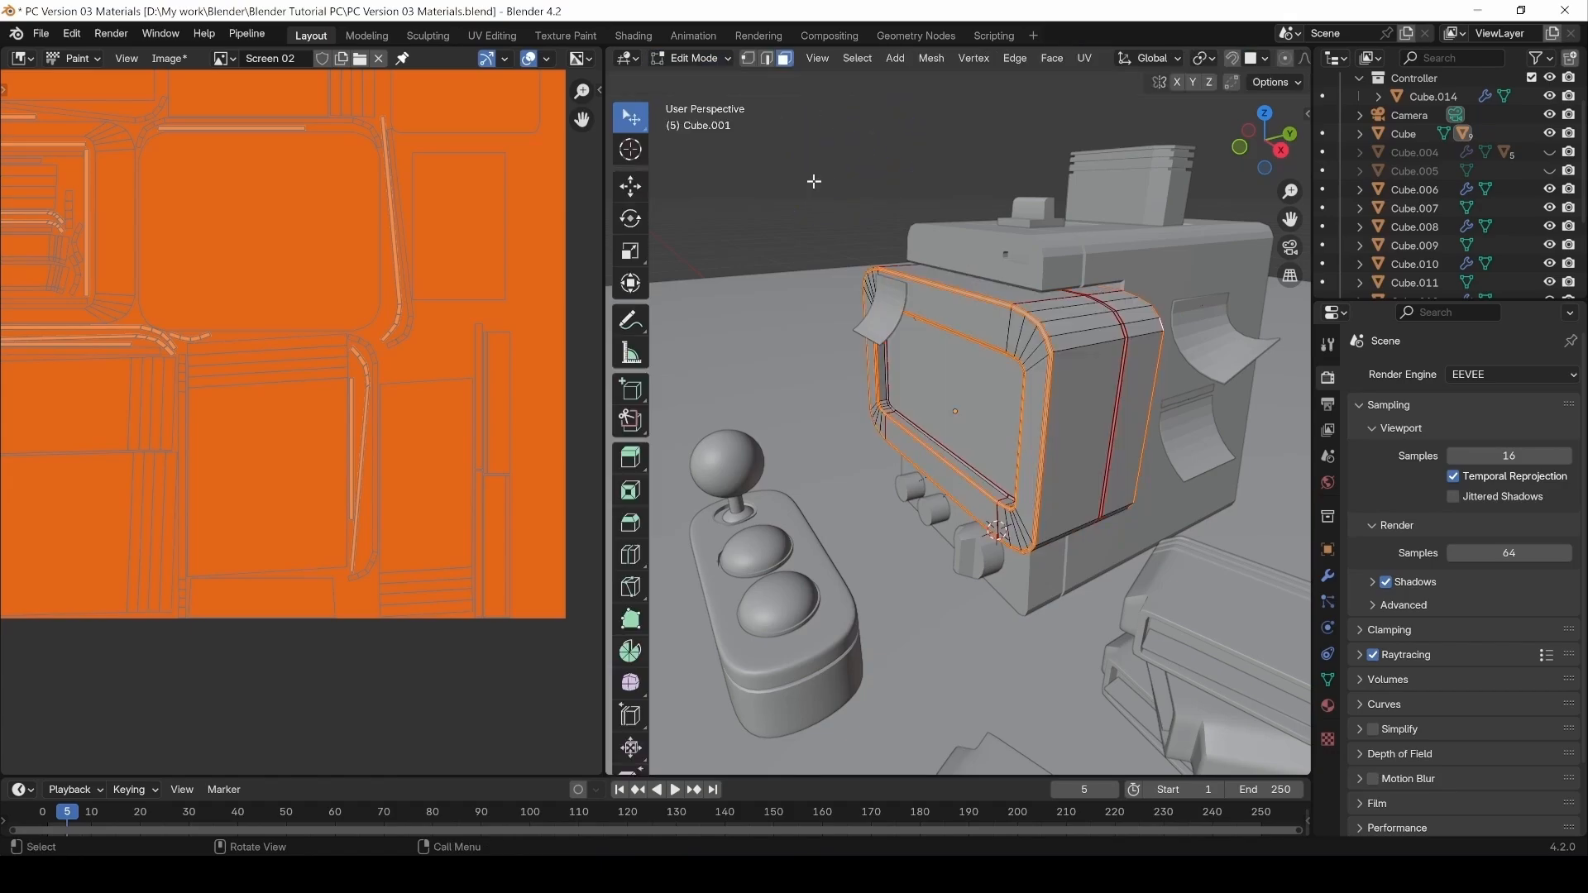
Select the face loops that form the narrow groove running around the TV frame's outer sides.
{"action": "middle_click_drag", "start_coordinate": [1046, 304], "coordinate": [1002, 417]}
{"action": "scroll", "coordinate": [1042, 383], "scroll_direction": "up", "scroll_amount": 5}
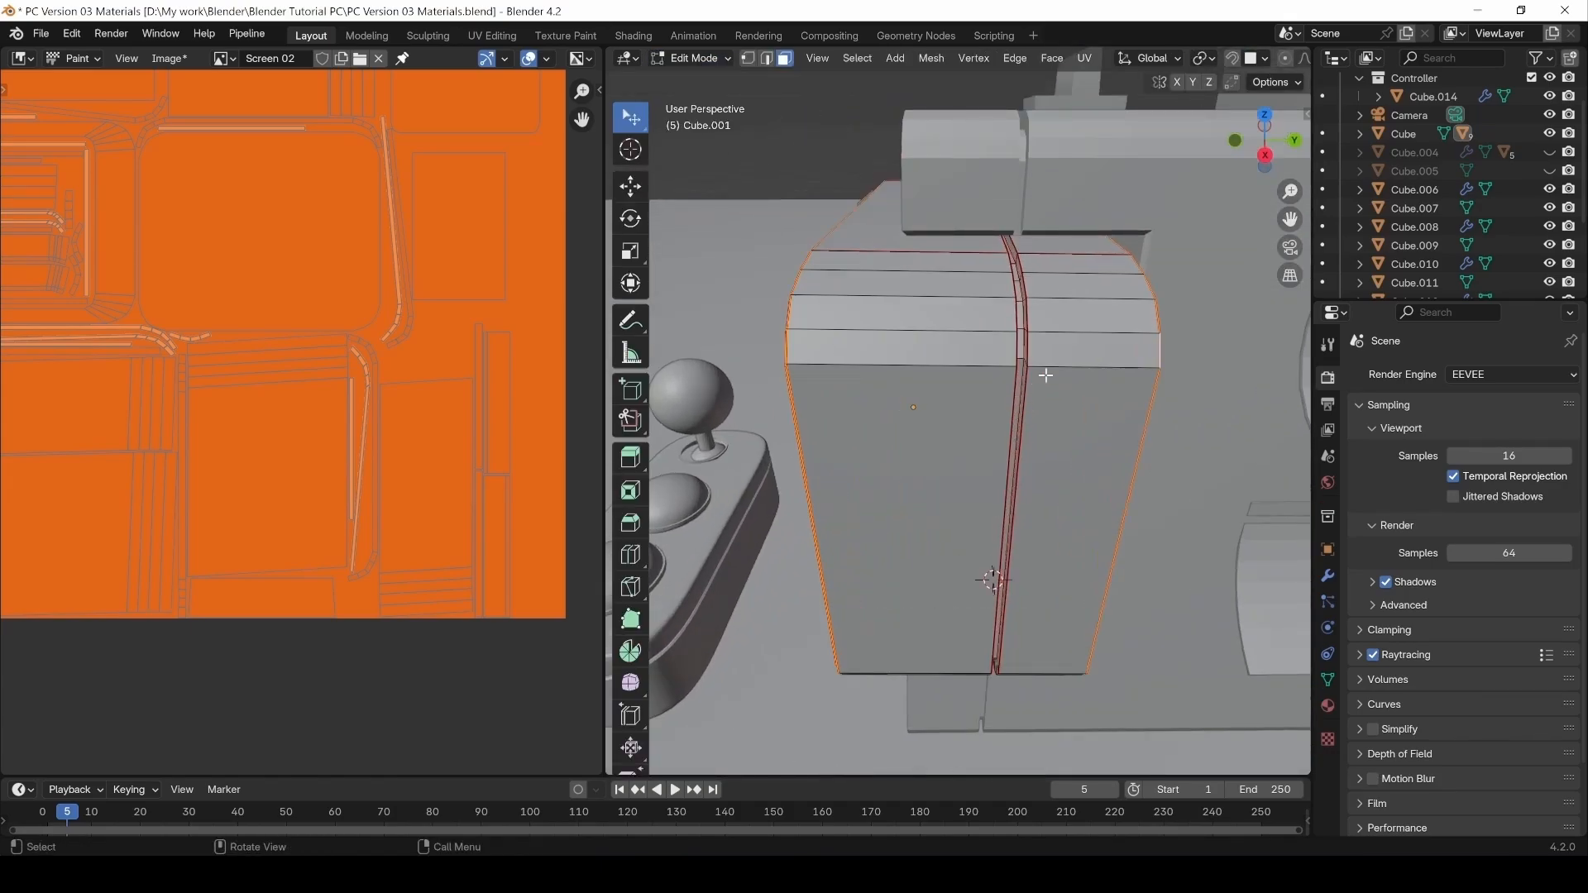
{"action": "left_click", "coordinate": [1002, 348], "text": "alt"}
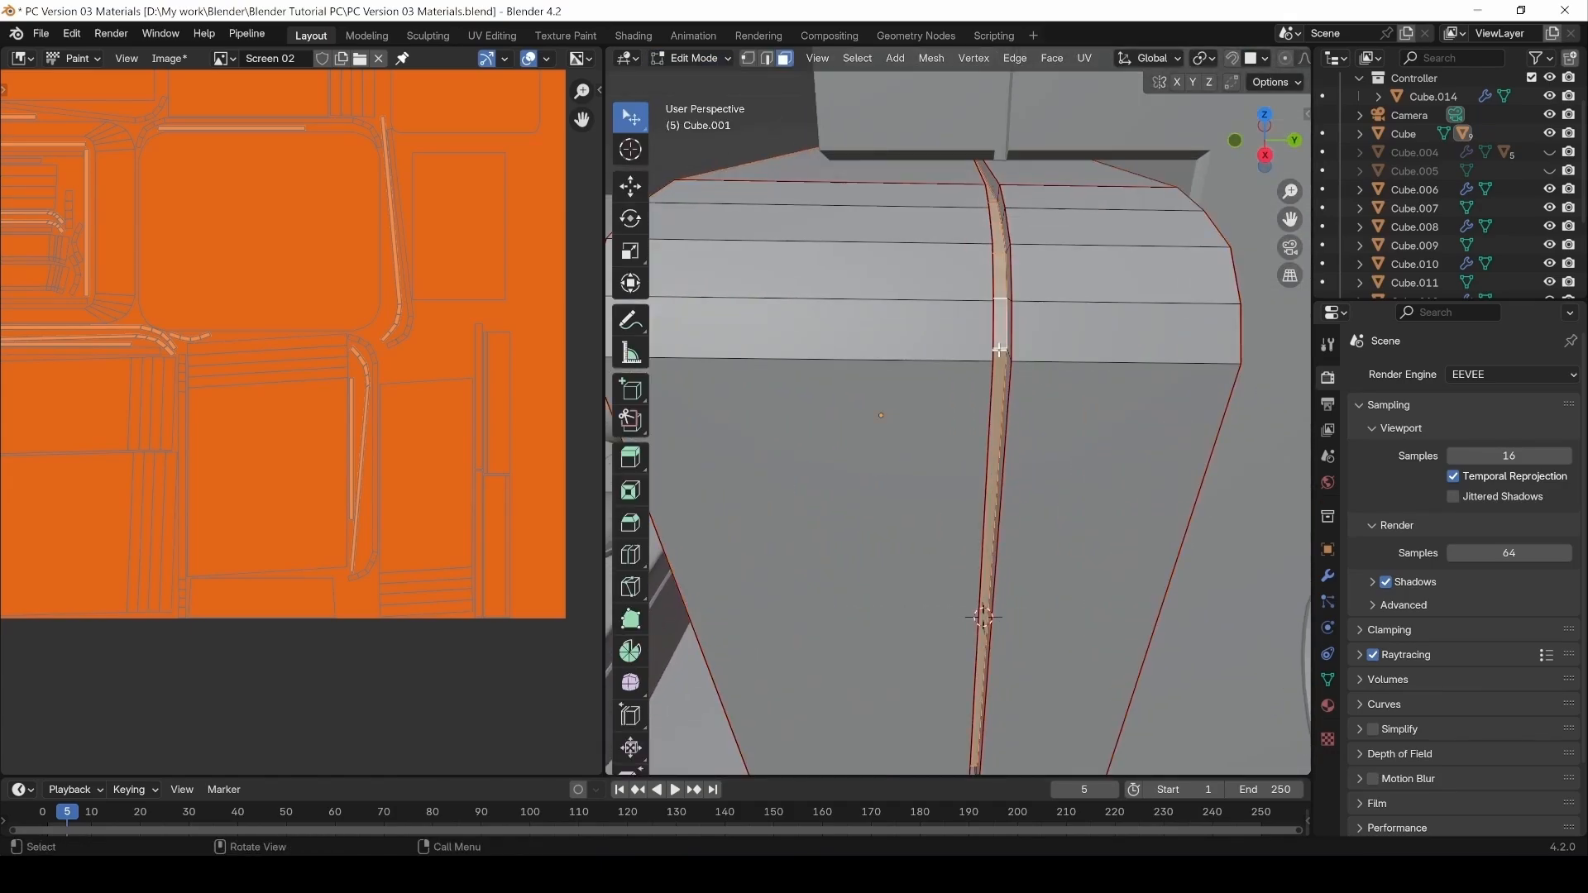
{"action": "middle_click_drag", "start_coordinate": [1002, 347], "coordinate": [1057, 358]}
{"action": "left_click", "coordinate": [1076, 339], "text": "alt+shift"}
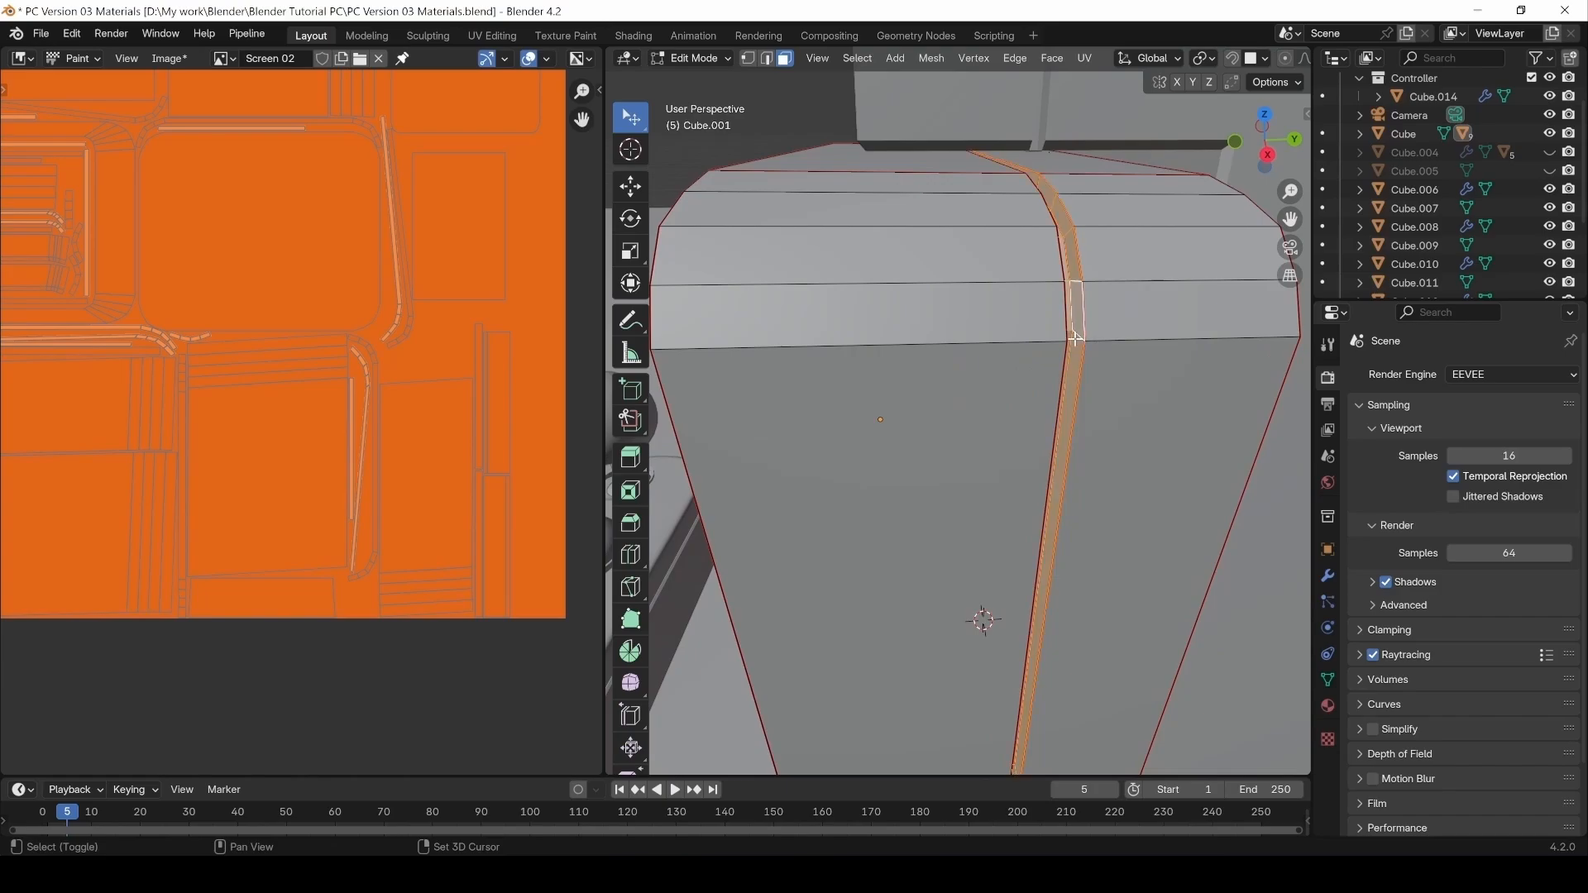
{"action": "middle_click_drag", "start_coordinate": [1162, 340], "coordinate": [1034, 341]}
{"action": "left_click", "coordinate": [836, 348], "text": "alt+shift"}
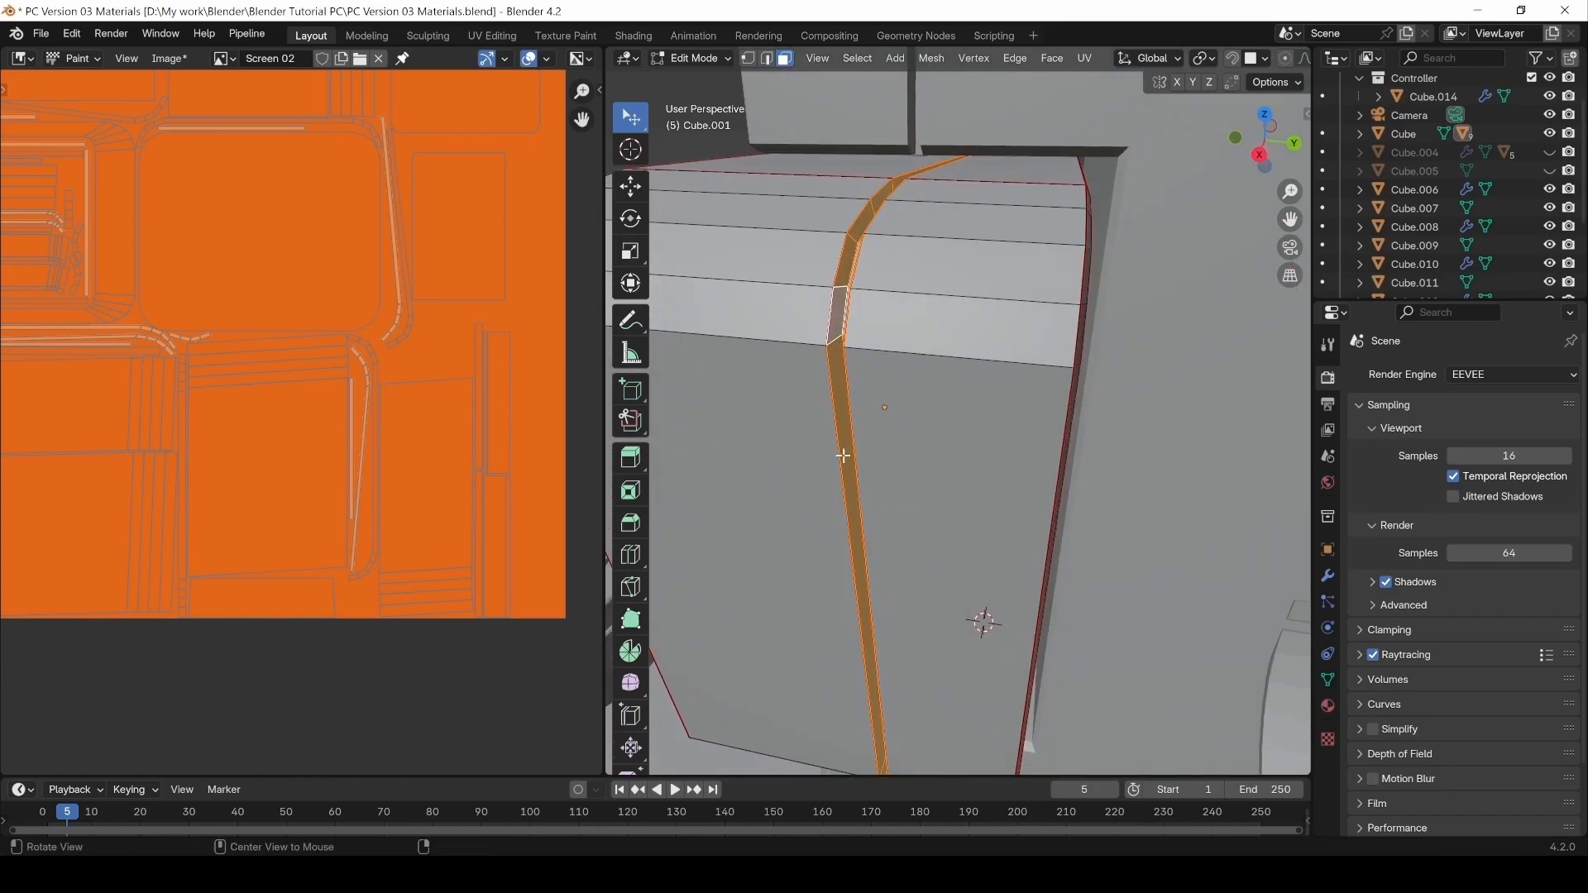
{"action": "mouse_move", "coordinate": [836, 348]}
{"action": "middle_mouse_down"}
{"action": "mouse_move", "coordinate": [897, 397]}
{"action": "mouse_move", "coordinate": [946, 302]}
{"action": "mouse_move", "coordinate": [1281, 326]}
{"action": "mouse_move", "coordinate": [1075, 326]}
{"action": "middle_mouse_up"}
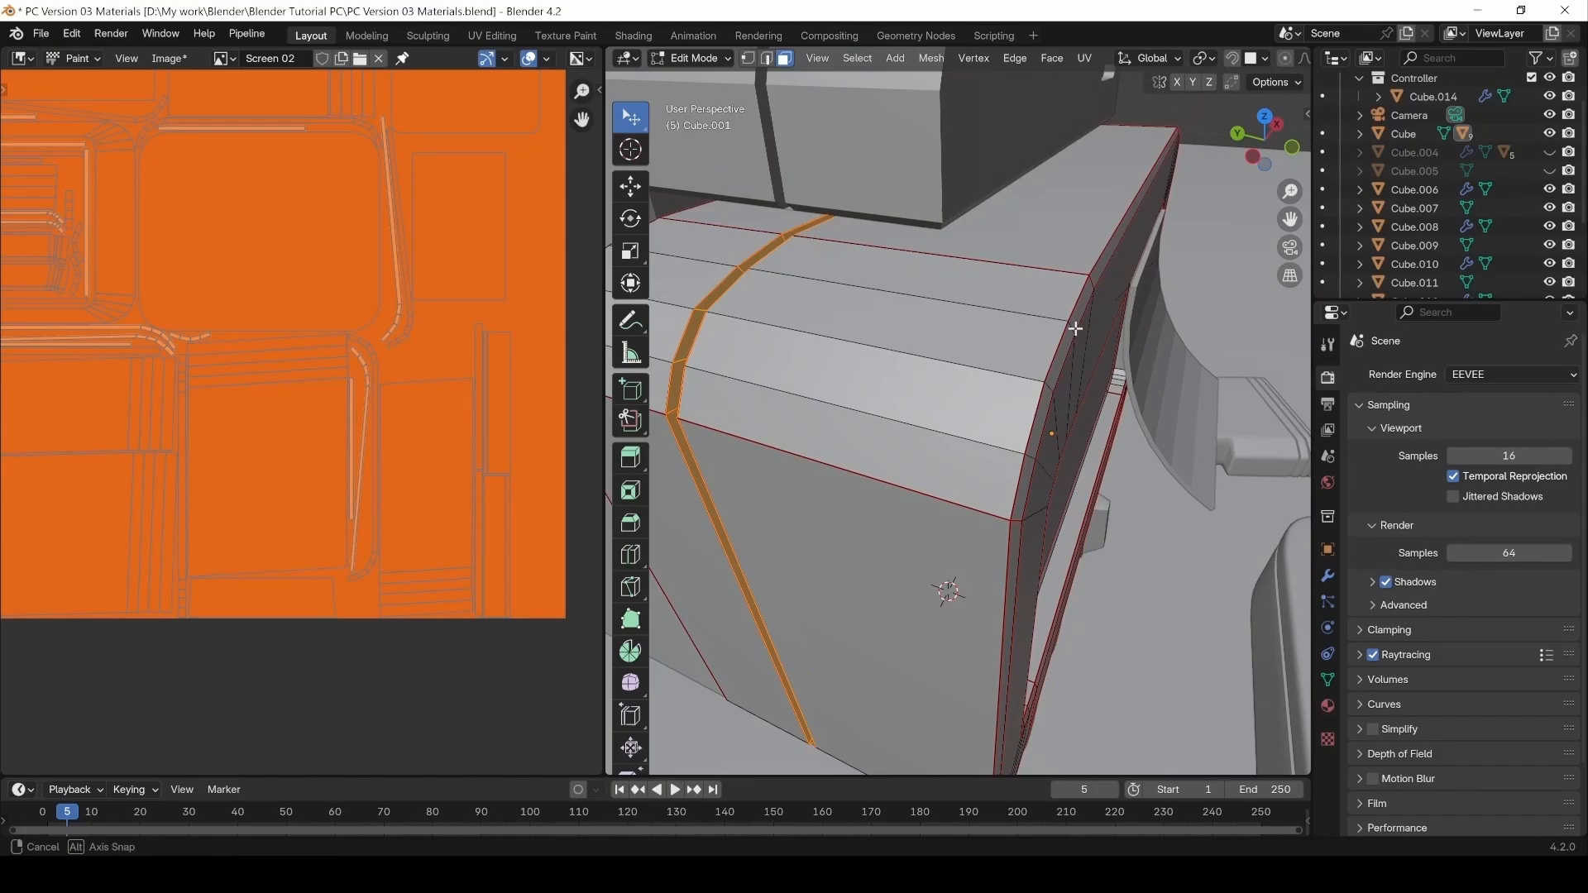
Switch the TV frame to Texture Paint mode and restrict painting to the selected groove faces.
{"action": "left_click", "coordinate": [695, 57]}
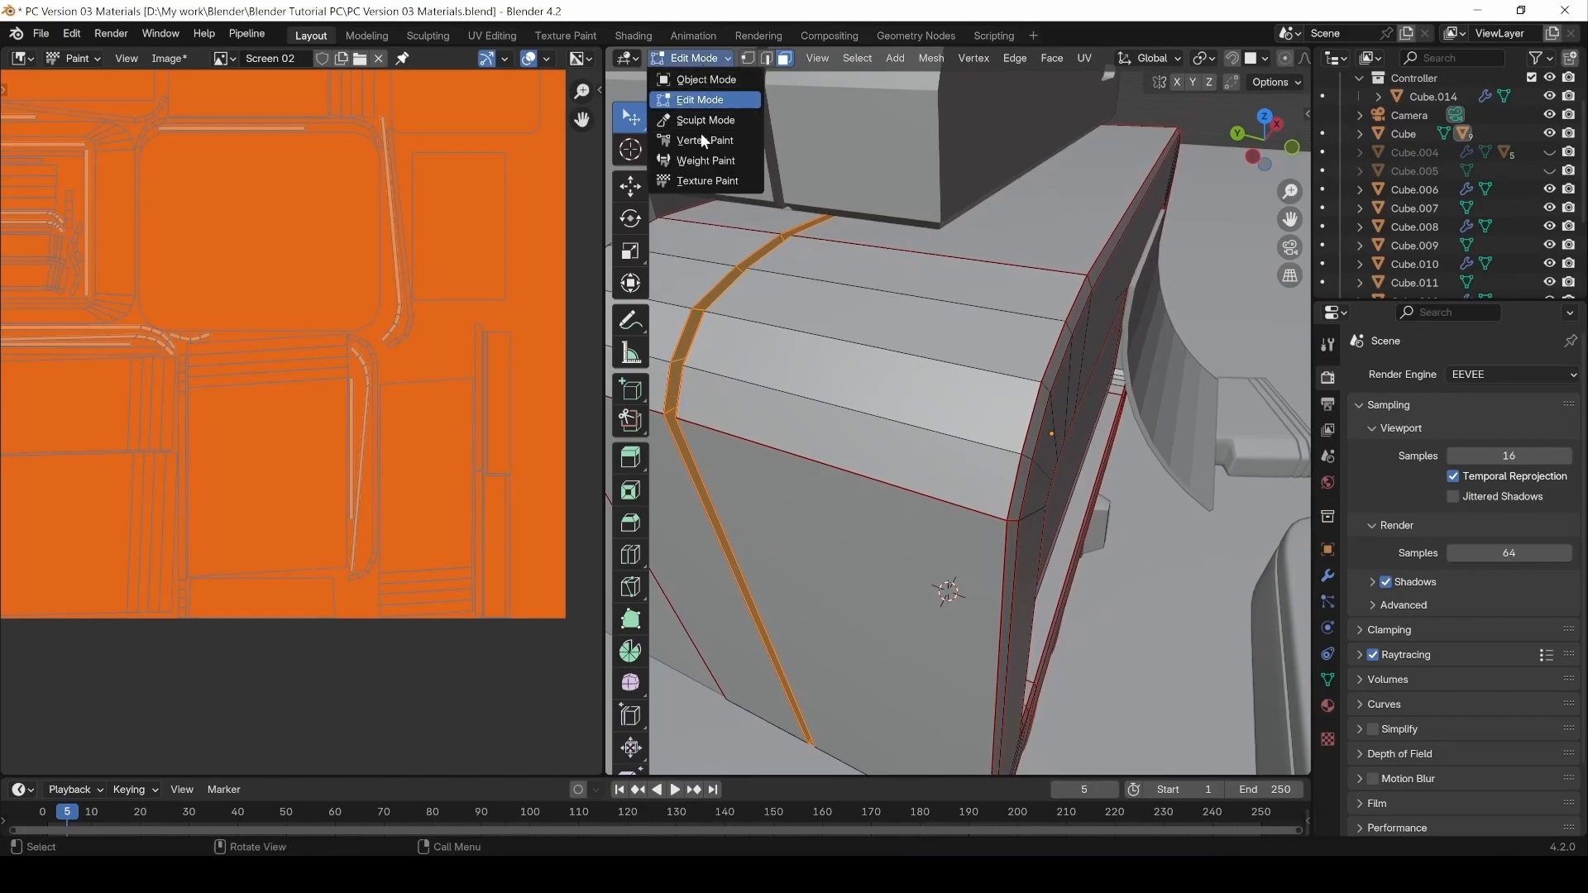
{"action": "left_click", "coordinate": [703, 180]}
{"action": "middle_click_drag", "start_coordinate": [844, 208], "coordinate": [749, 76]}
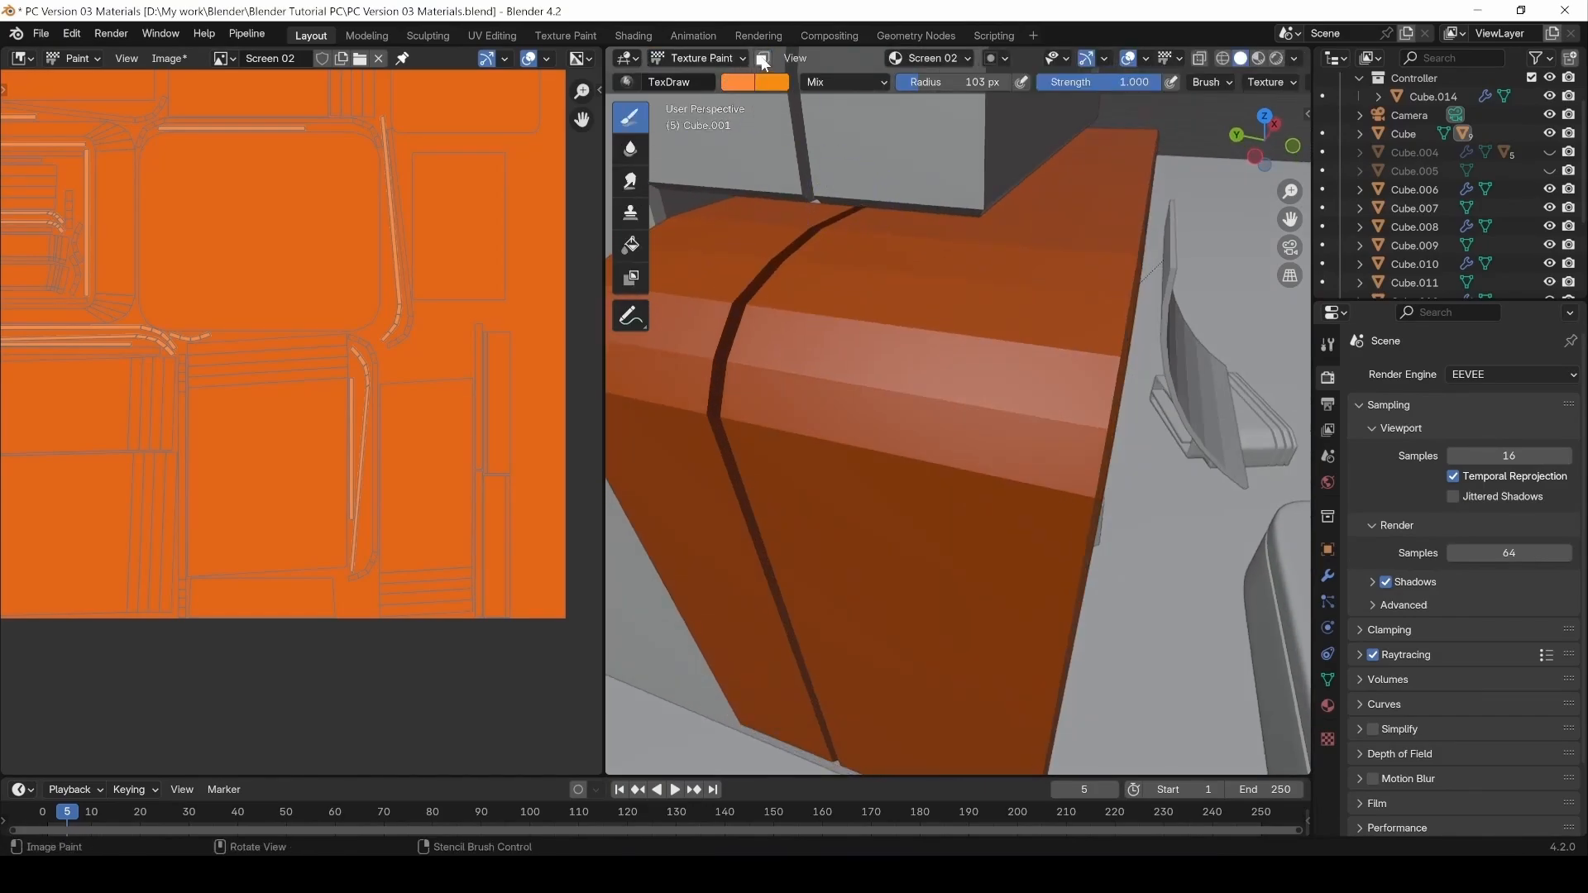
{"action": "left_click", "coordinate": [763, 58]}
{"action": "middle_click_drag", "start_coordinate": [827, 216], "coordinate": [882, 292]}
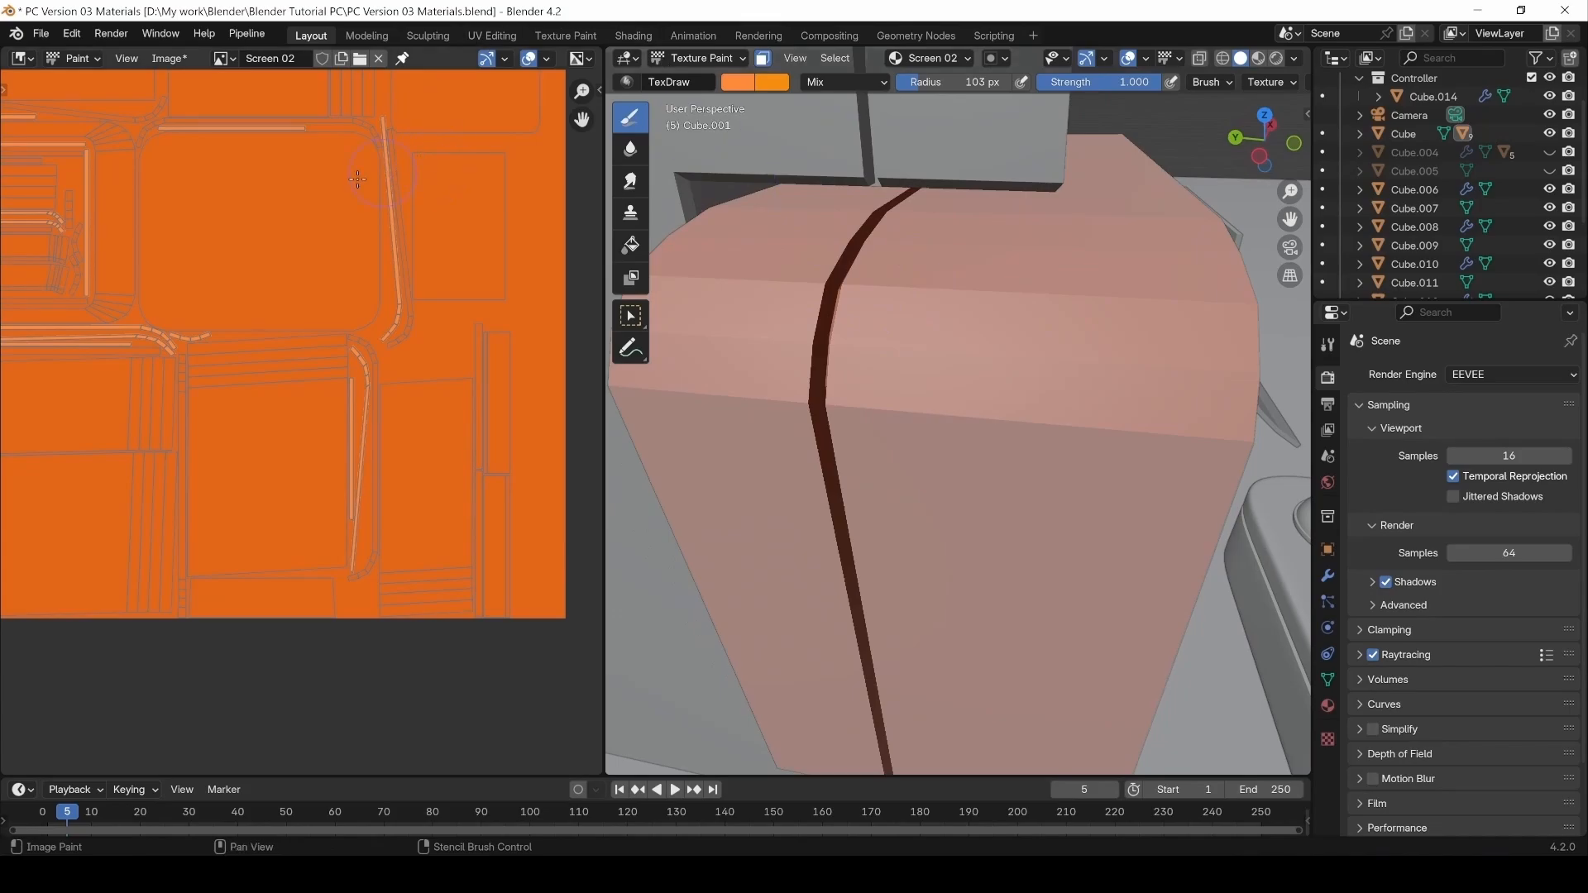
Set the paint colour to a dark orange-brown and enlarge the brush radius to 270 px.
{"action": "scroll", "coordinate": [357, 179], "scroll_direction": "down", "scroll_amount": 6}
{"action": "left_click", "coordinate": [738, 81]}
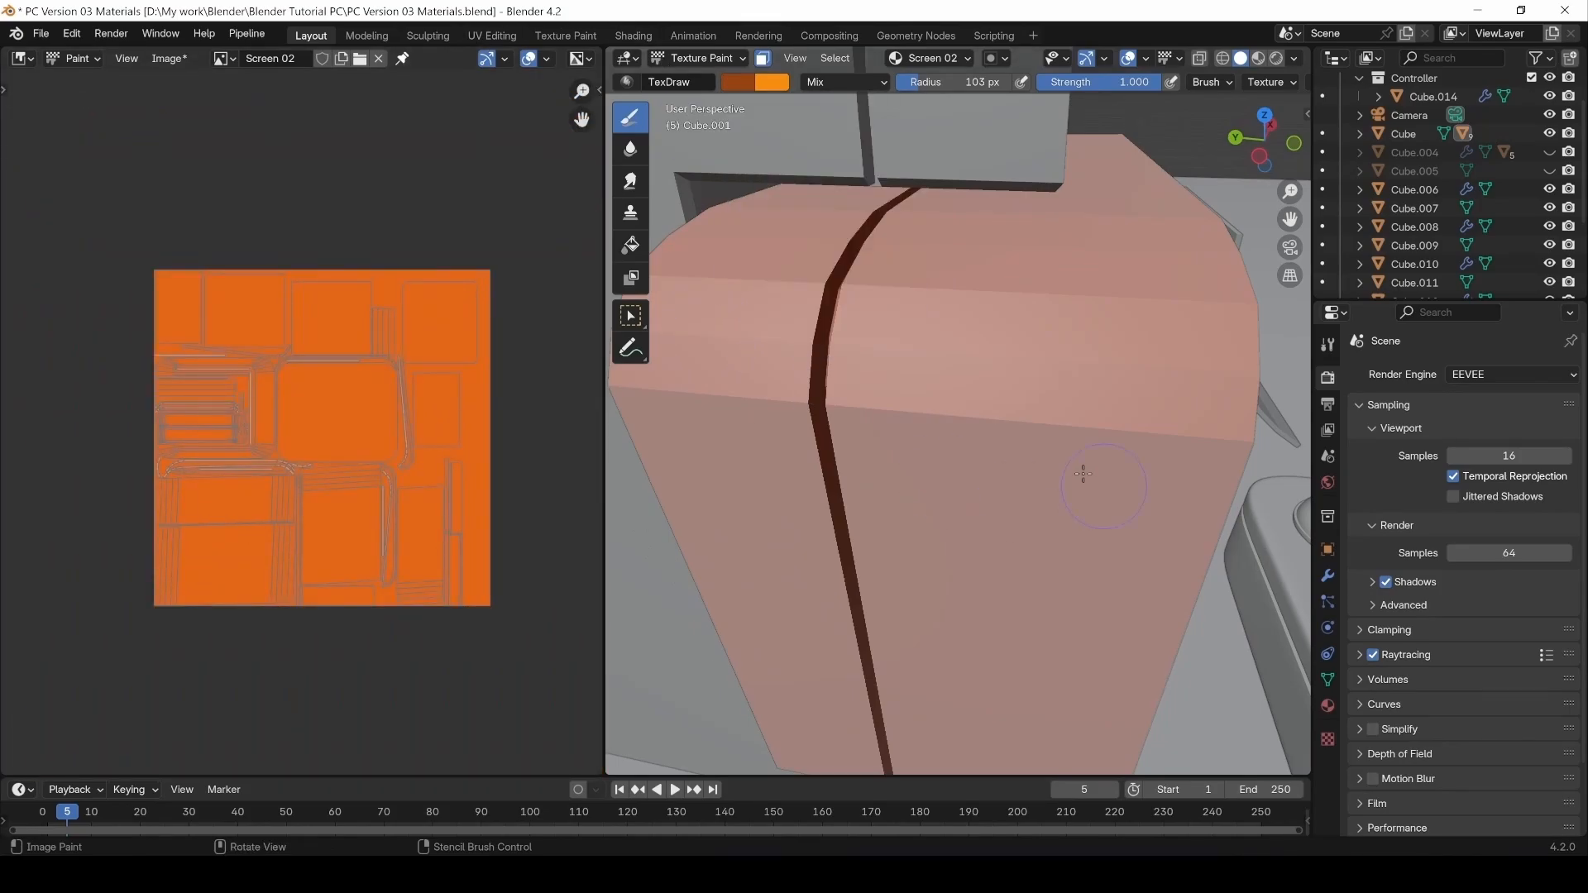
{"action": "key", "text": "f"}
{"action": "left_click", "coordinate": [910, 439]}
{"action": "scroll", "coordinate": [910, 449], "scroll_direction": "down", "scroll_amount": 4}
Paint the groove along the TV frame's side dark orange, from its upper bend down to the lower corner.
{"action": "mouse_move", "coordinate": [885, 414]}
{"action": "middle_mouse_down"}
{"action": "mouse_move", "coordinate": [815, 372]}
{"action": "mouse_move", "coordinate": [836, 348]}
{"action": "middle_mouse_up"}
{"action": "middle_click_drag", "start_coordinate": [859, 457], "coordinate": [886, 397]}
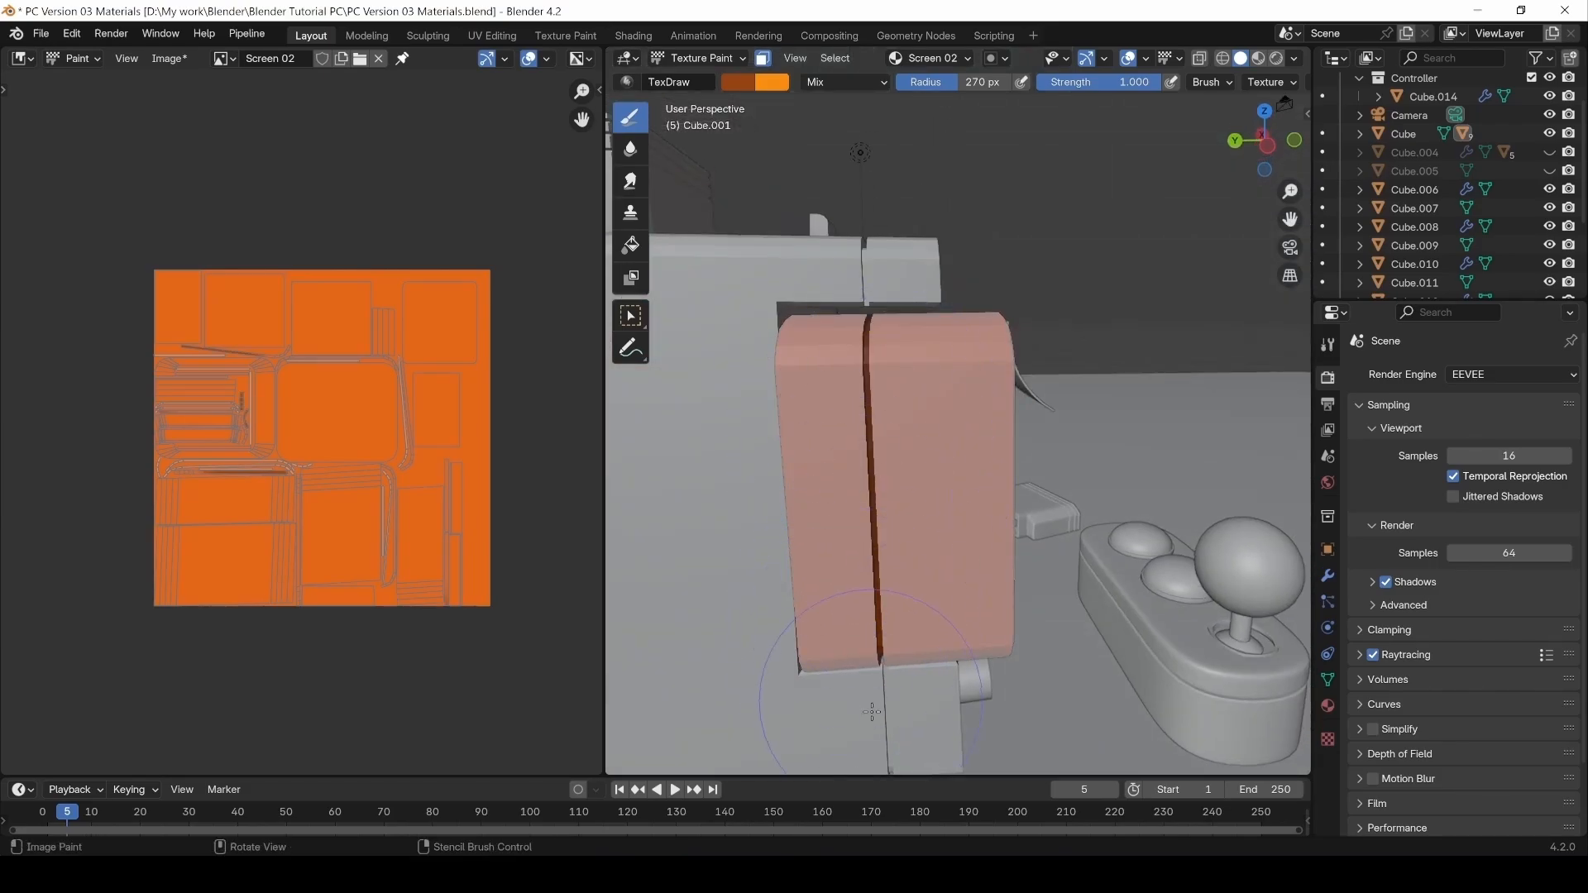
{"action": "middle_click_drag", "start_coordinate": [872, 712], "coordinate": [863, 650]}
{"action": "middle_click_drag", "start_coordinate": [861, 426], "coordinate": [859, 521]}
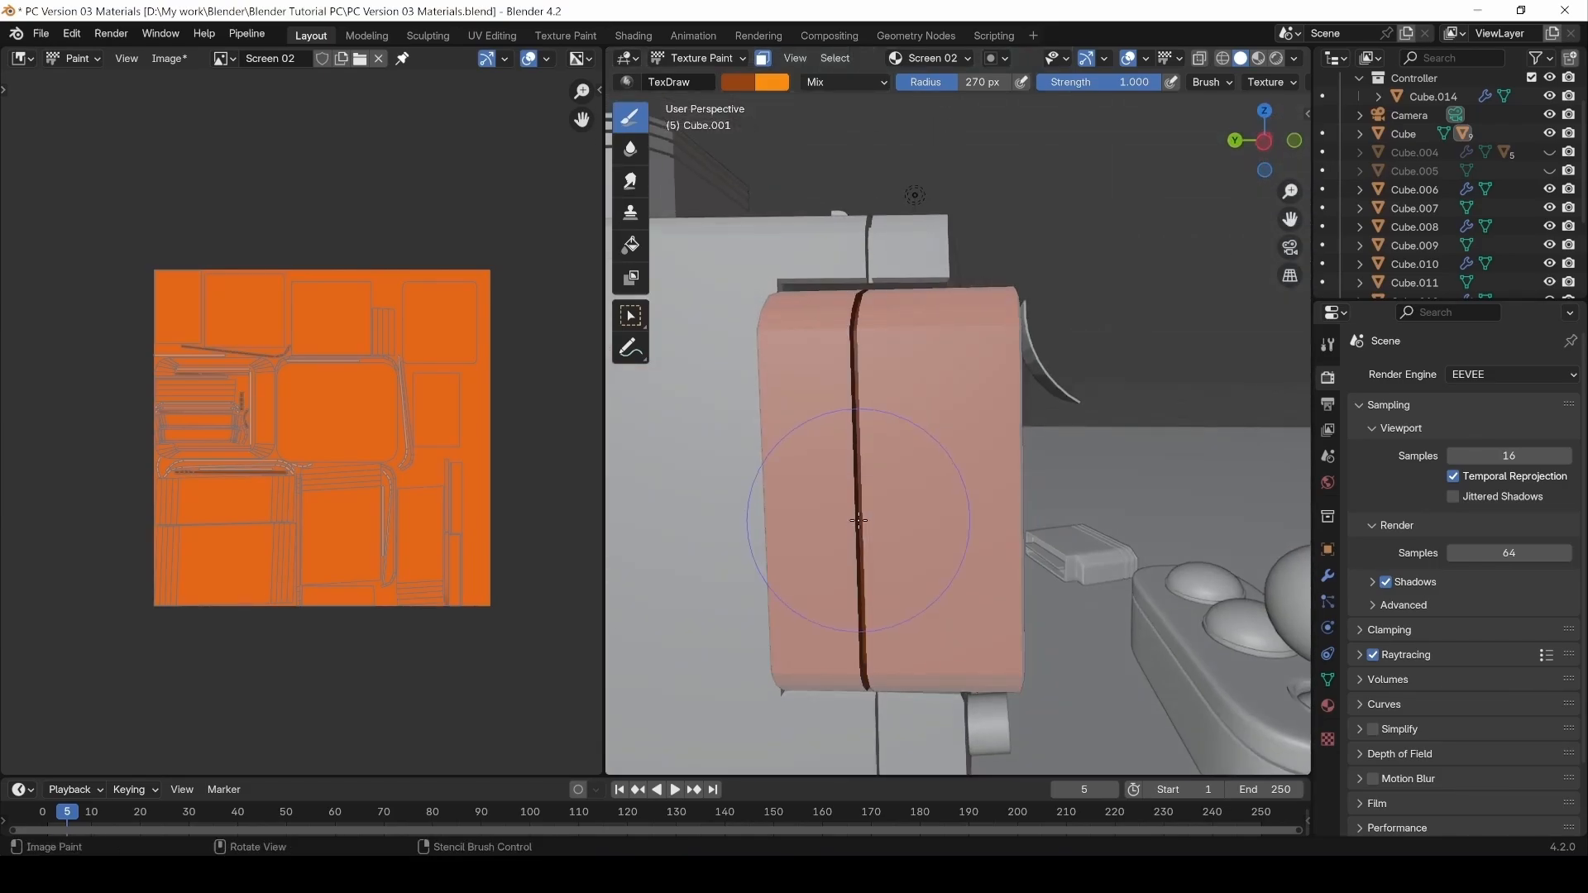
Isolate the TV frame in Local View and continue the dark orange paint along the groove's side and upper stretch.
{"action": "key", "text": "slash"}
{"action": "scroll", "coordinate": [861, 519], "scroll_direction": "down", "scroll_amount": 3}
{"action": "middle_click_drag", "start_coordinate": [886, 436], "coordinate": [897, 369]}
{"action": "scroll", "coordinate": [896, 369], "scroll_direction": "up", "scroll_amount": 3}
{"action": "left_click_drag", "start_coordinate": [860, 373], "coordinate": [834, 97]}
{"action": "scroll", "coordinate": [879, 364], "scroll_direction": "down", "scroll_amount": 3}
{"action": "middle_click_drag", "start_coordinate": [880, 372], "coordinate": [935, 405]}
{"action": "middle_click_drag", "start_coordinate": [935, 406], "coordinate": [1081, 513], "text": "shift"}
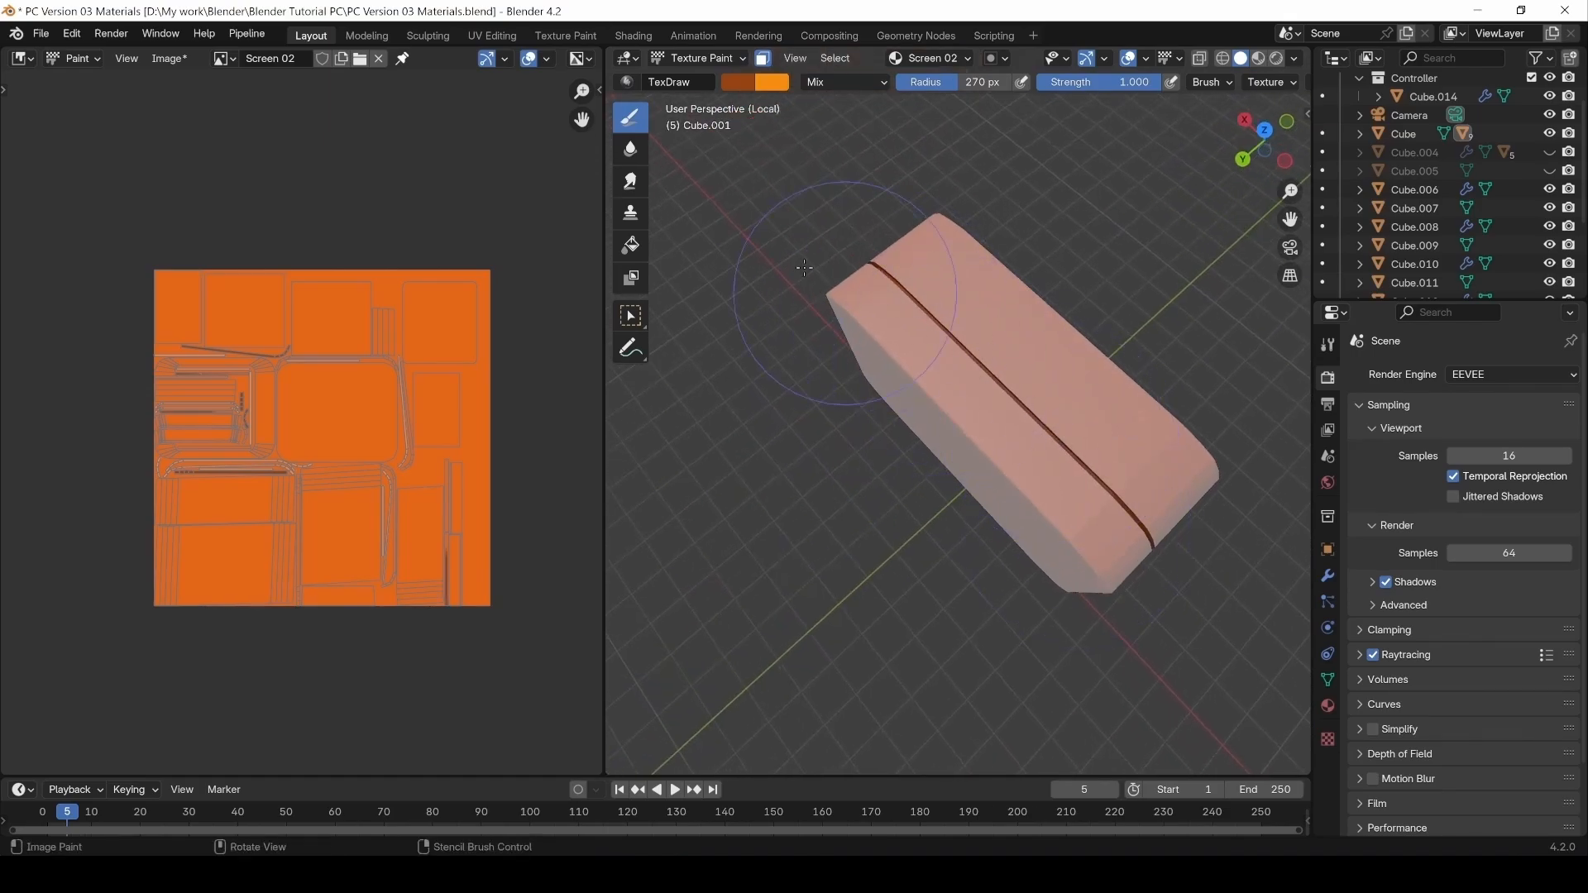
Paint the remaining groove stretches dark orange across the underside, opposite side and corners, checking the frame all around.
{"action": "middle_click_drag", "start_coordinate": [756, 459], "coordinate": [930, 388]}
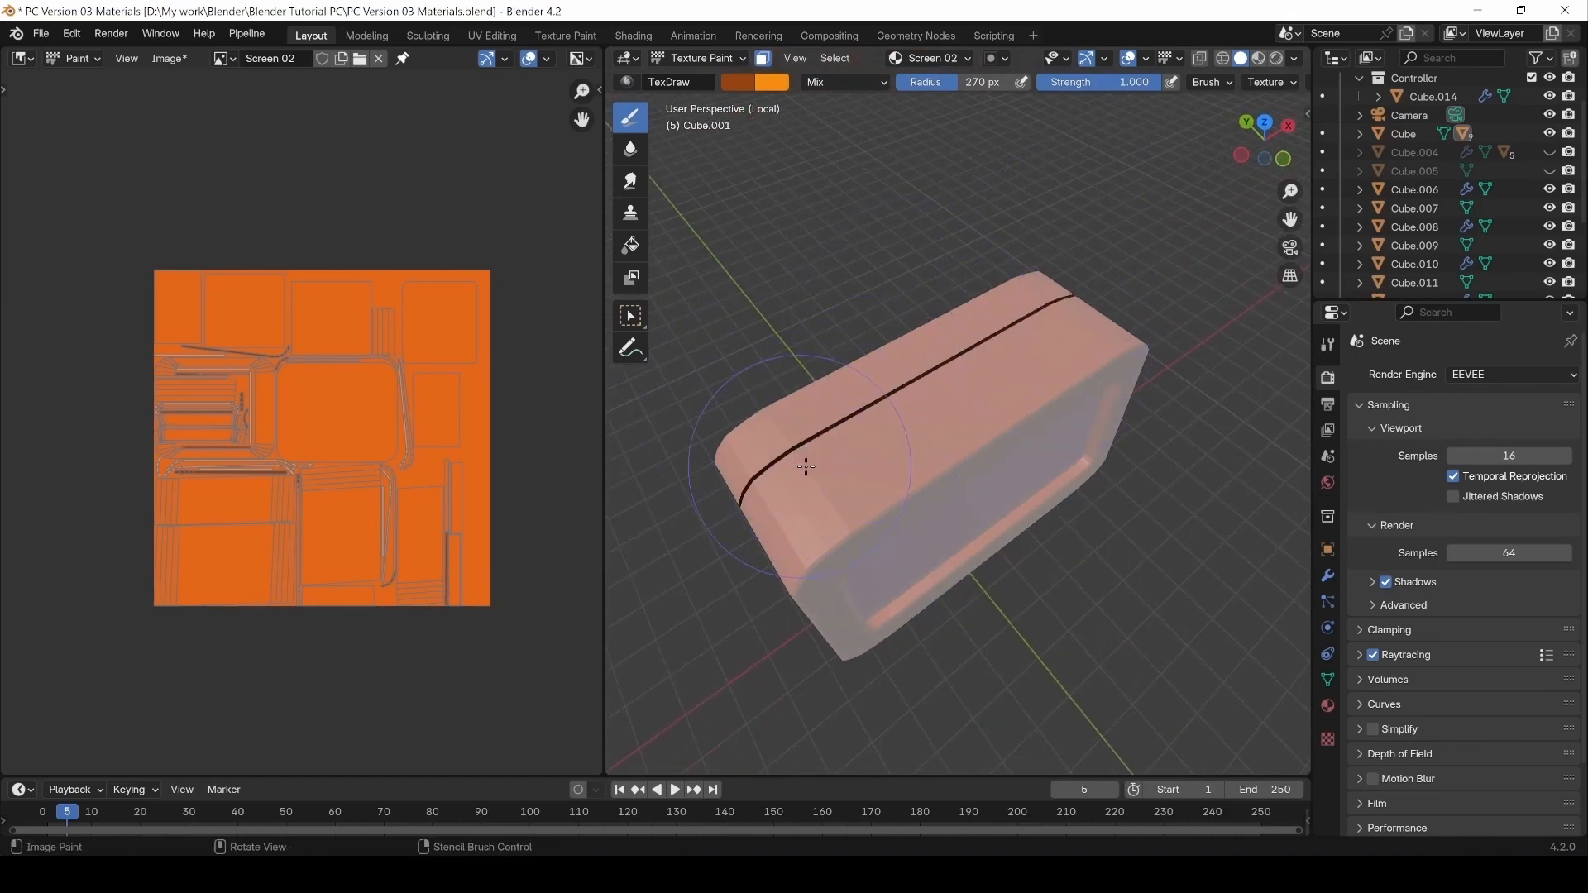
{"action": "middle_click_drag", "start_coordinate": [807, 467], "coordinate": [1107, 524]}
{"action": "middle_click_drag", "start_coordinate": [671, 336], "coordinate": [1047, 534]}
{"action": "middle_click_drag", "start_coordinate": [1011, 614], "coordinate": [1167, 572]}
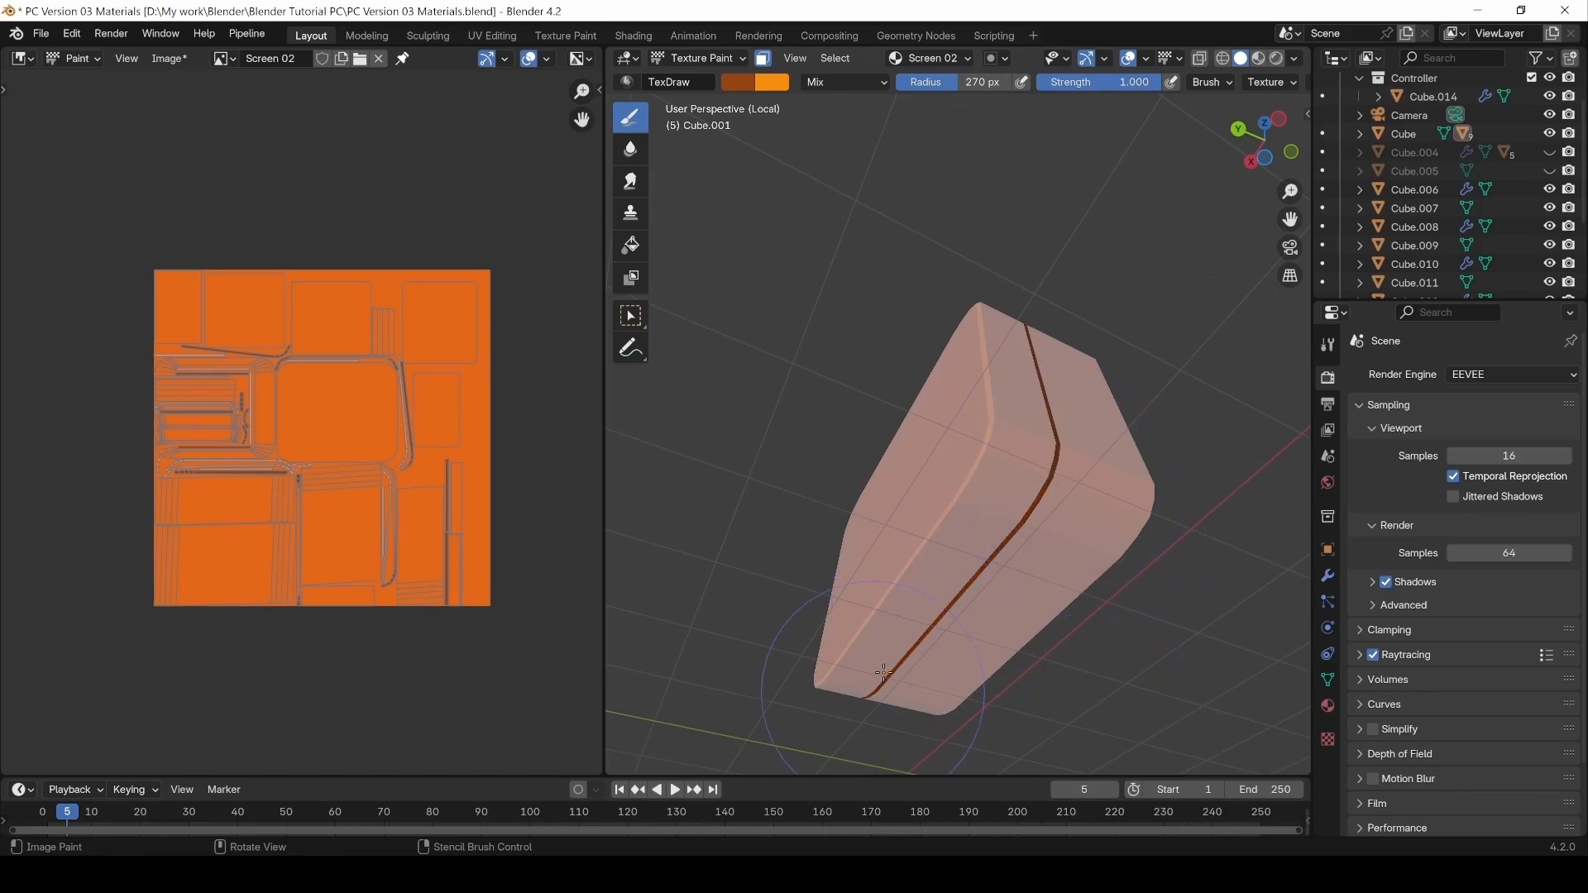
{"action": "middle_click_drag", "start_coordinate": [1003, 549], "coordinate": [829, 536]}
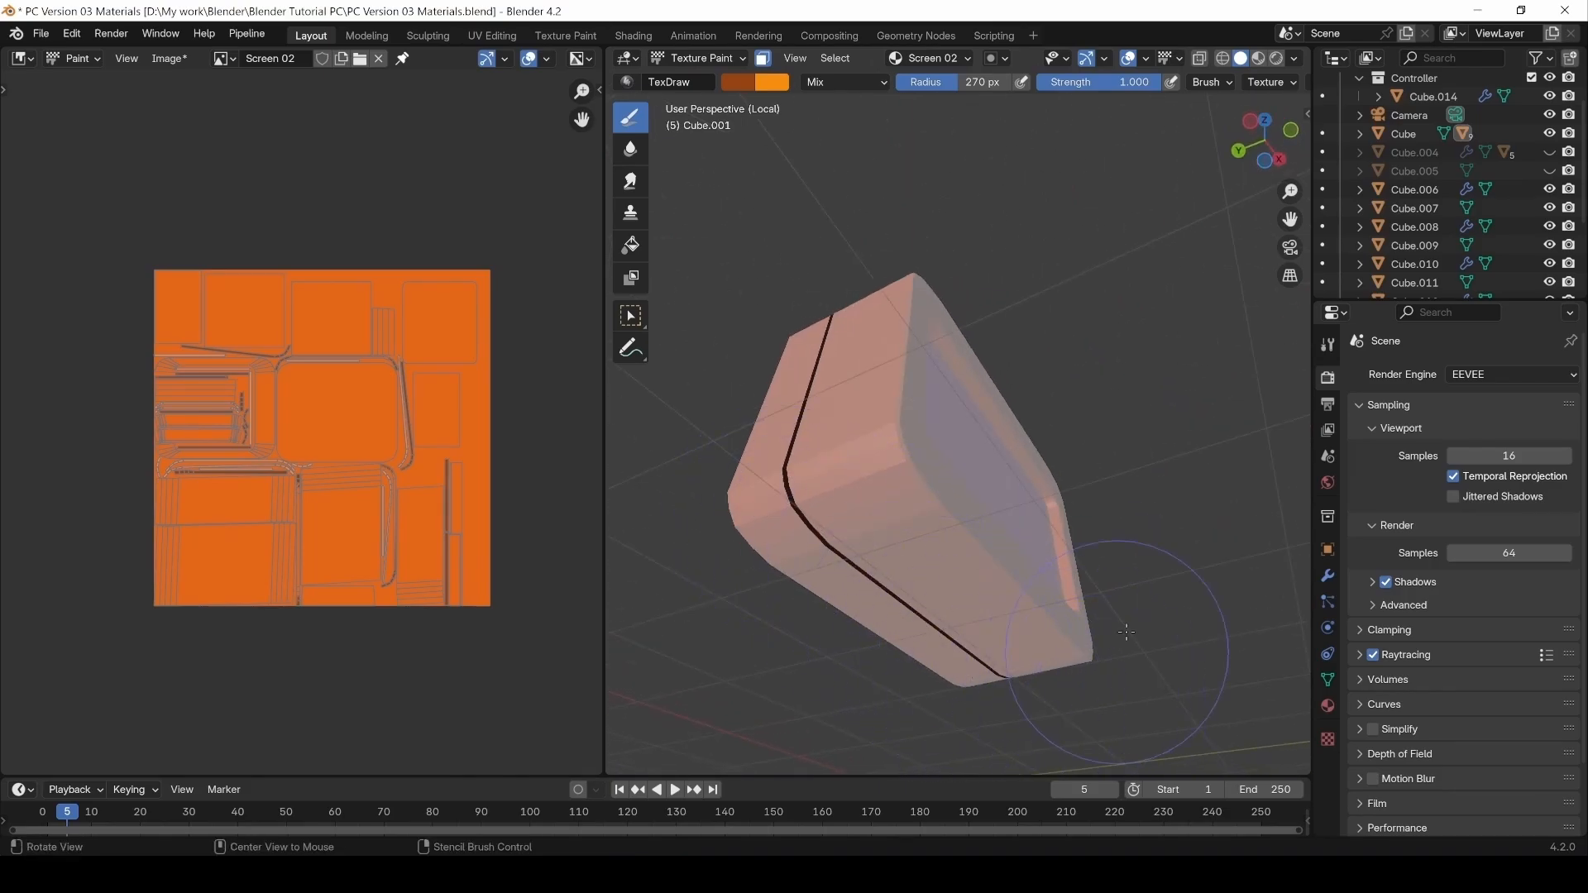
{"action": "middle_click_drag", "start_coordinate": [1175, 740], "coordinate": [956, 532]}
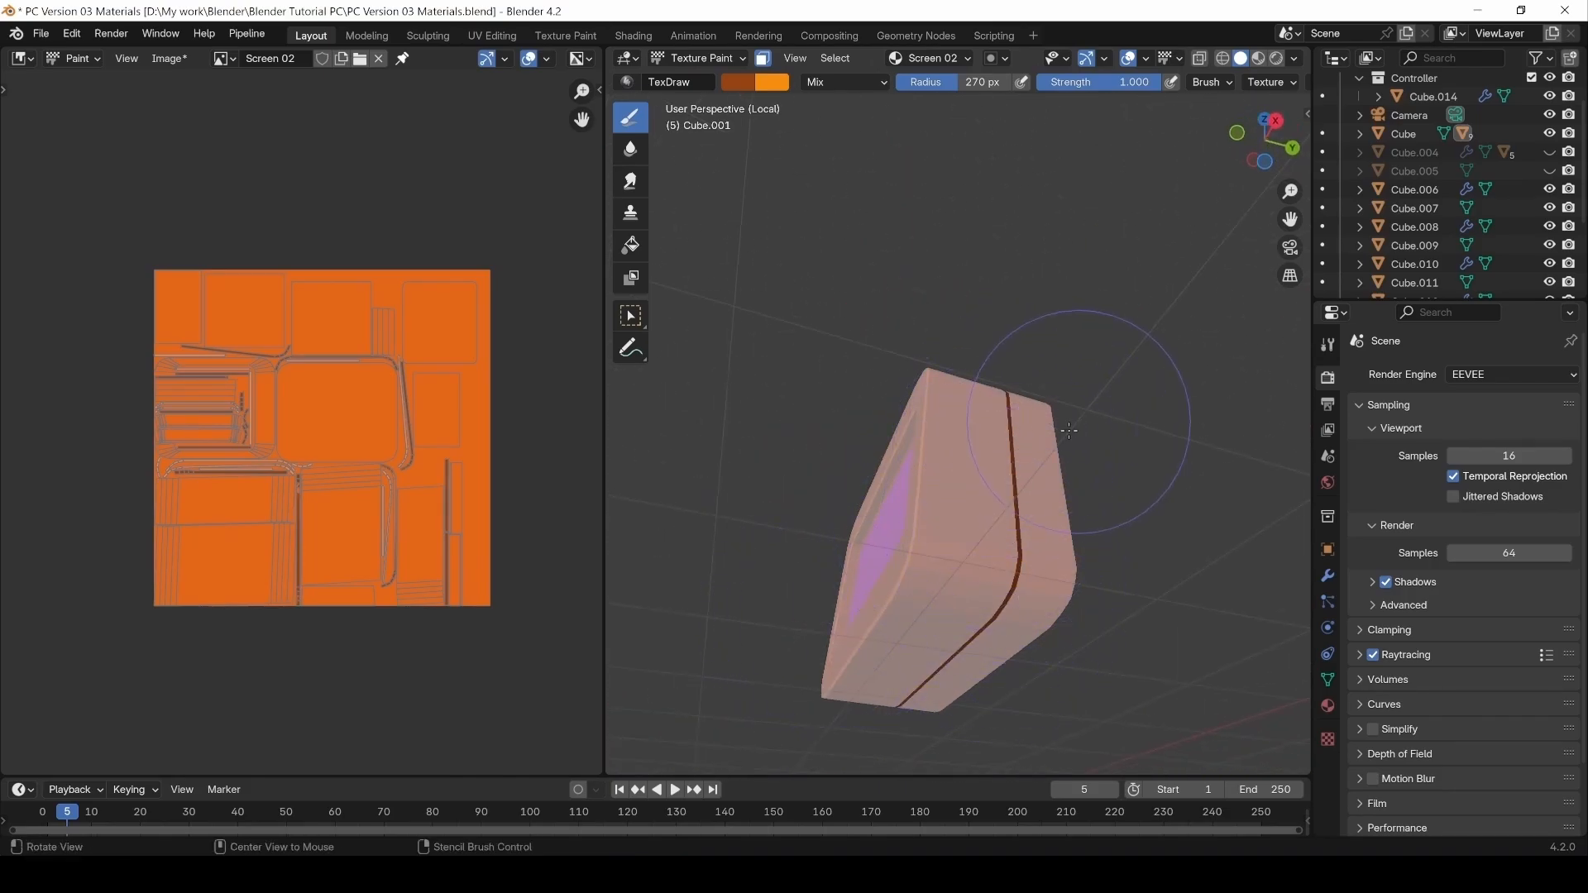
{"action": "middle_click_drag", "start_coordinate": [1134, 355], "coordinate": [1003, 425]}
{"action": "middle_click_drag", "start_coordinate": [1005, 602], "coordinate": [1111, 396]}
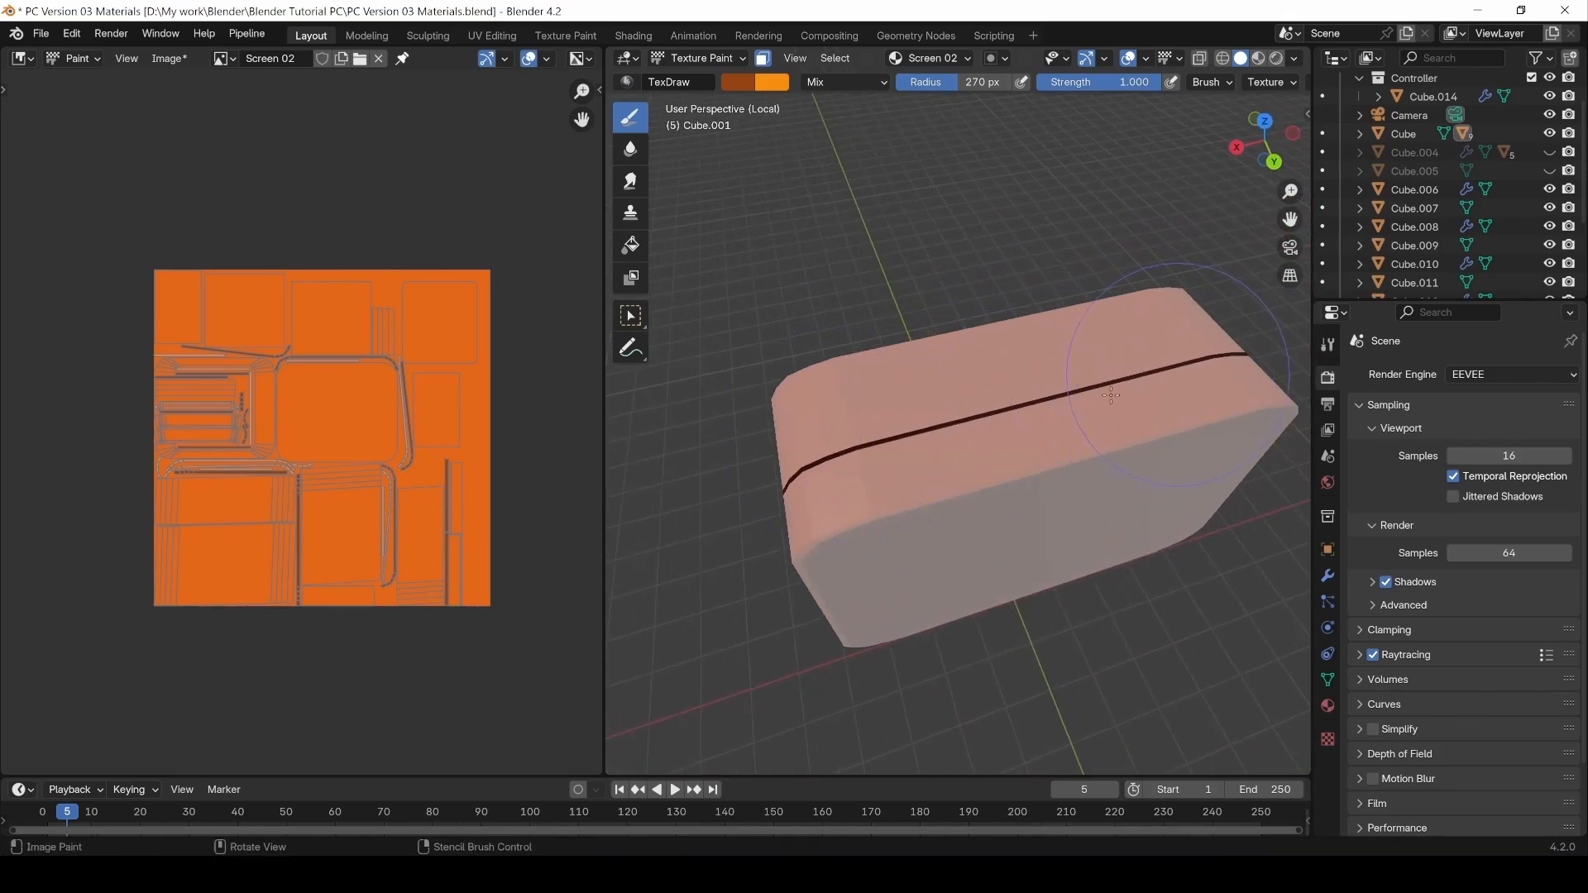
{"action": "middle_click_drag", "start_coordinate": [882, 451], "coordinate": [1011, 486]}
{"action": "middle_click_drag", "start_coordinate": [1060, 654], "coordinate": [1238, 563]}
Bring back the full scene and turn off the face selection mask on the TV frame.
{"action": "scroll", "coordinate": [1121, 646], "scroll_direction": "down", "scroll_amount": 3}
{"action": "middle_click_drag", "start_coordinate": [1123, 652], "coordinate": [915, 514]}
{"action": "key", "text": "slash"}
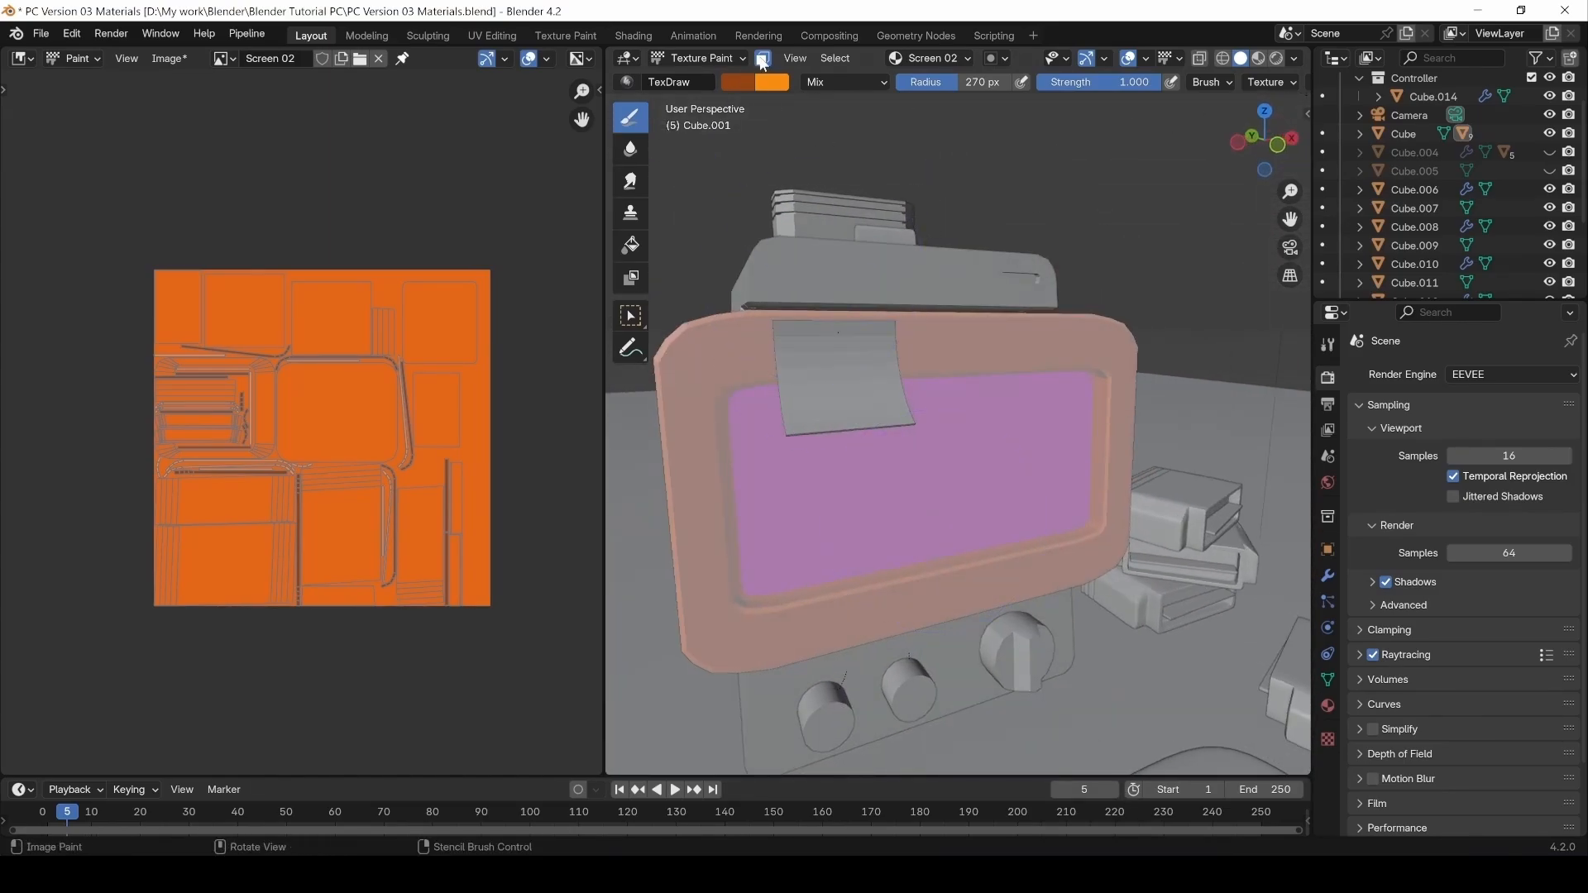
{"action": "left_click", "coordinate": [762, 59]}
View the painted TV frame at an angle in Material Preview shading.
{"action": "mouse_move", "coordinate": [939, 267]}
{"action": "middle_mouse_down"}
{"action": "mouse_move", "coordinate": [989, 309]}
{"action": "mouse_move", "coordinate": [1080, 300]}
{"action": "mouse_move", "coordinate": [764, 297]}
{"action": "mouse_move", "coordinate": [893, 347]}
{"action": "mouse_move", "coordinate": [827, 364]}
{"action": "mouse_move", "coordinate": [925, 405]}
{"action": "mouse_move", "coordinate": [1006, 323]}
{"action": "middle_mouse_up"}
{"action": "middle_click_drag", "start_coordinate": [941, 258], "coordinate": [924, 273]}
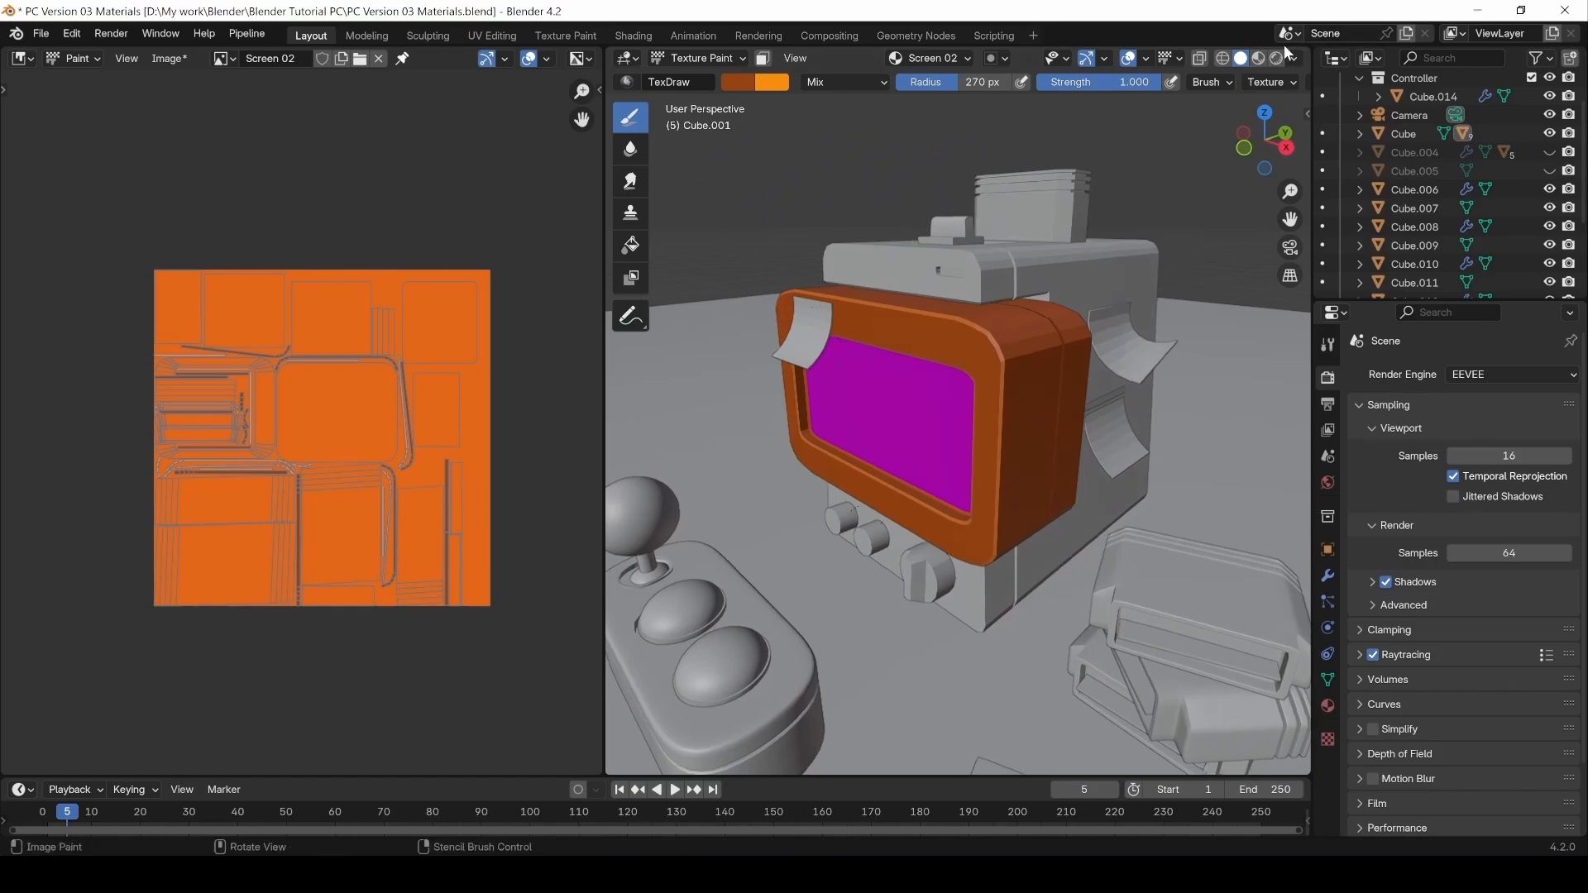
{"action": "left_click", "coordinate": [1258, 58]}
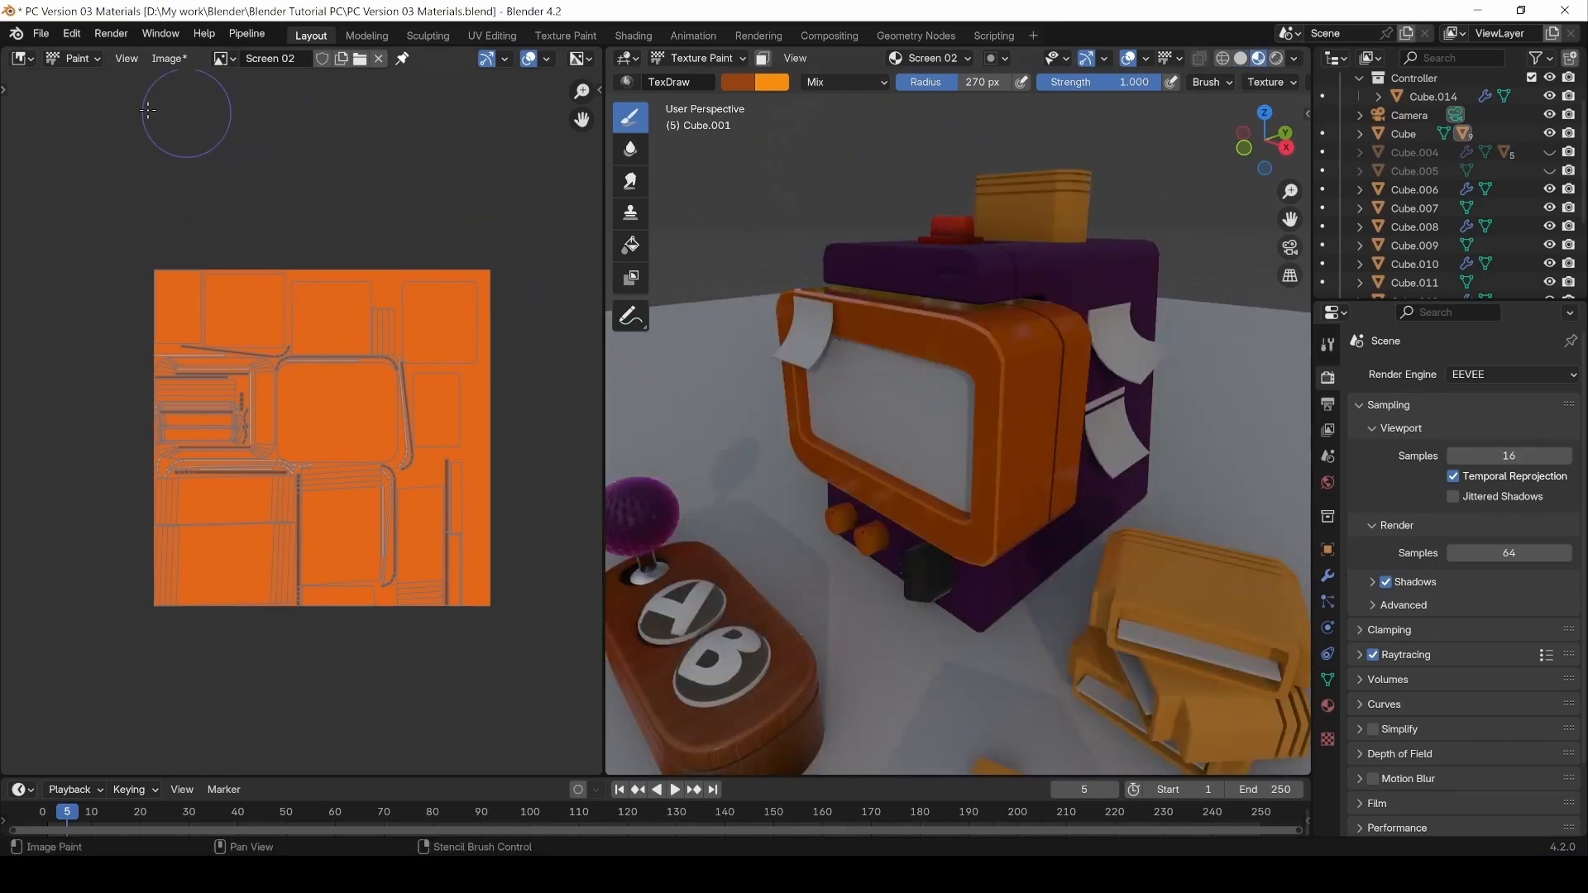
Save the painted Screen 02 image.
{"action": "left_click", "coordinate": [171, 61]}
{"action": "left_click", "coordinate": [186, 244]}
{"action": "left_click", "coordinate": [168, 60]}
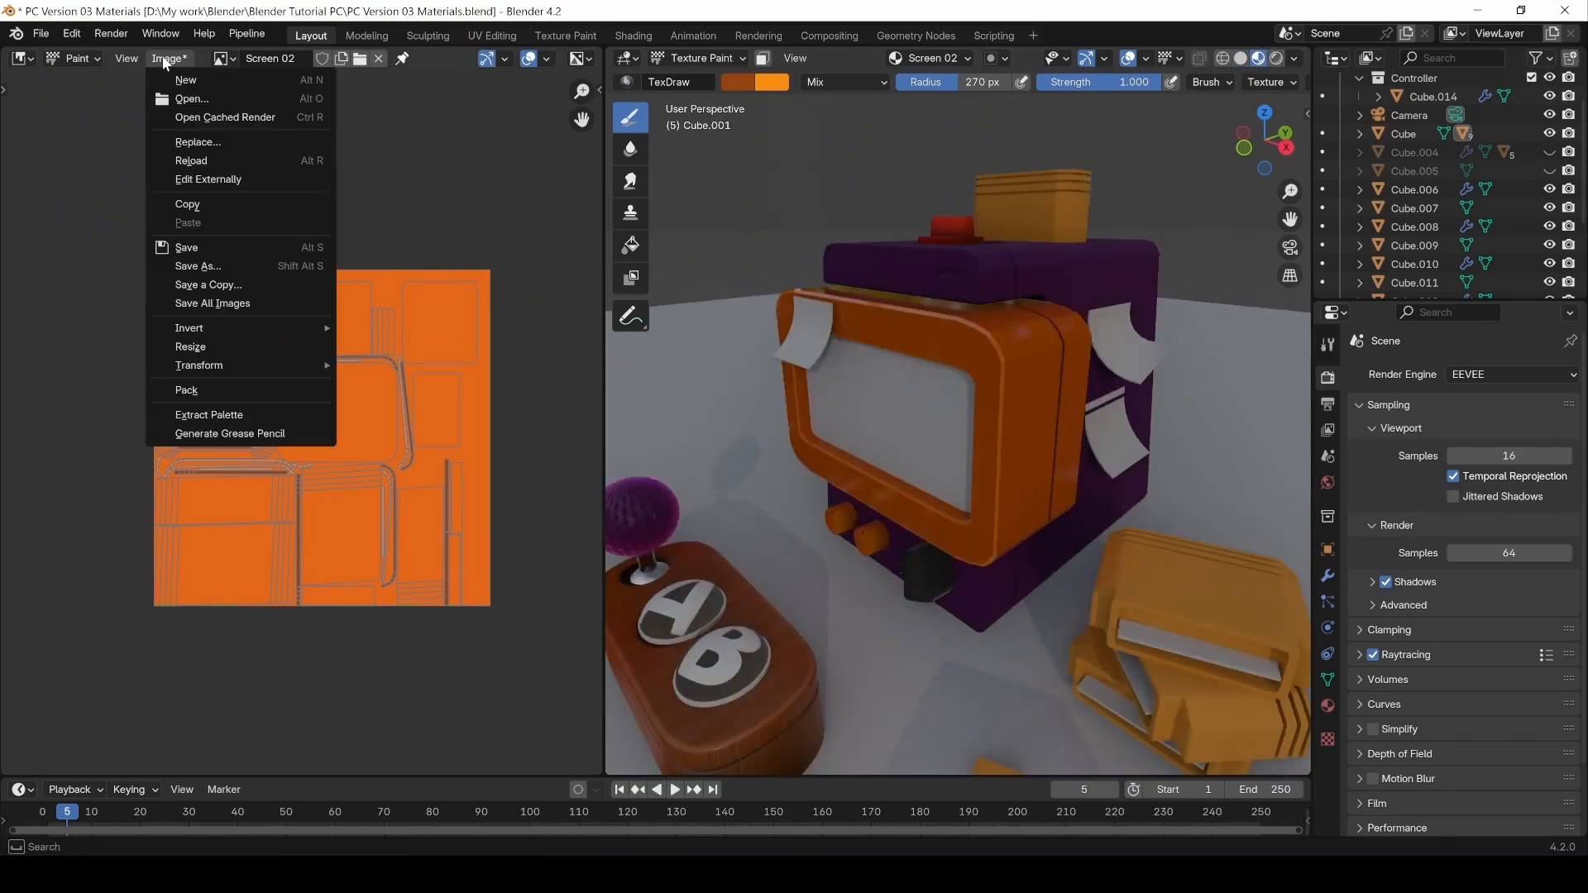
{"action": "left_click", "coordinate": [192, 248]}
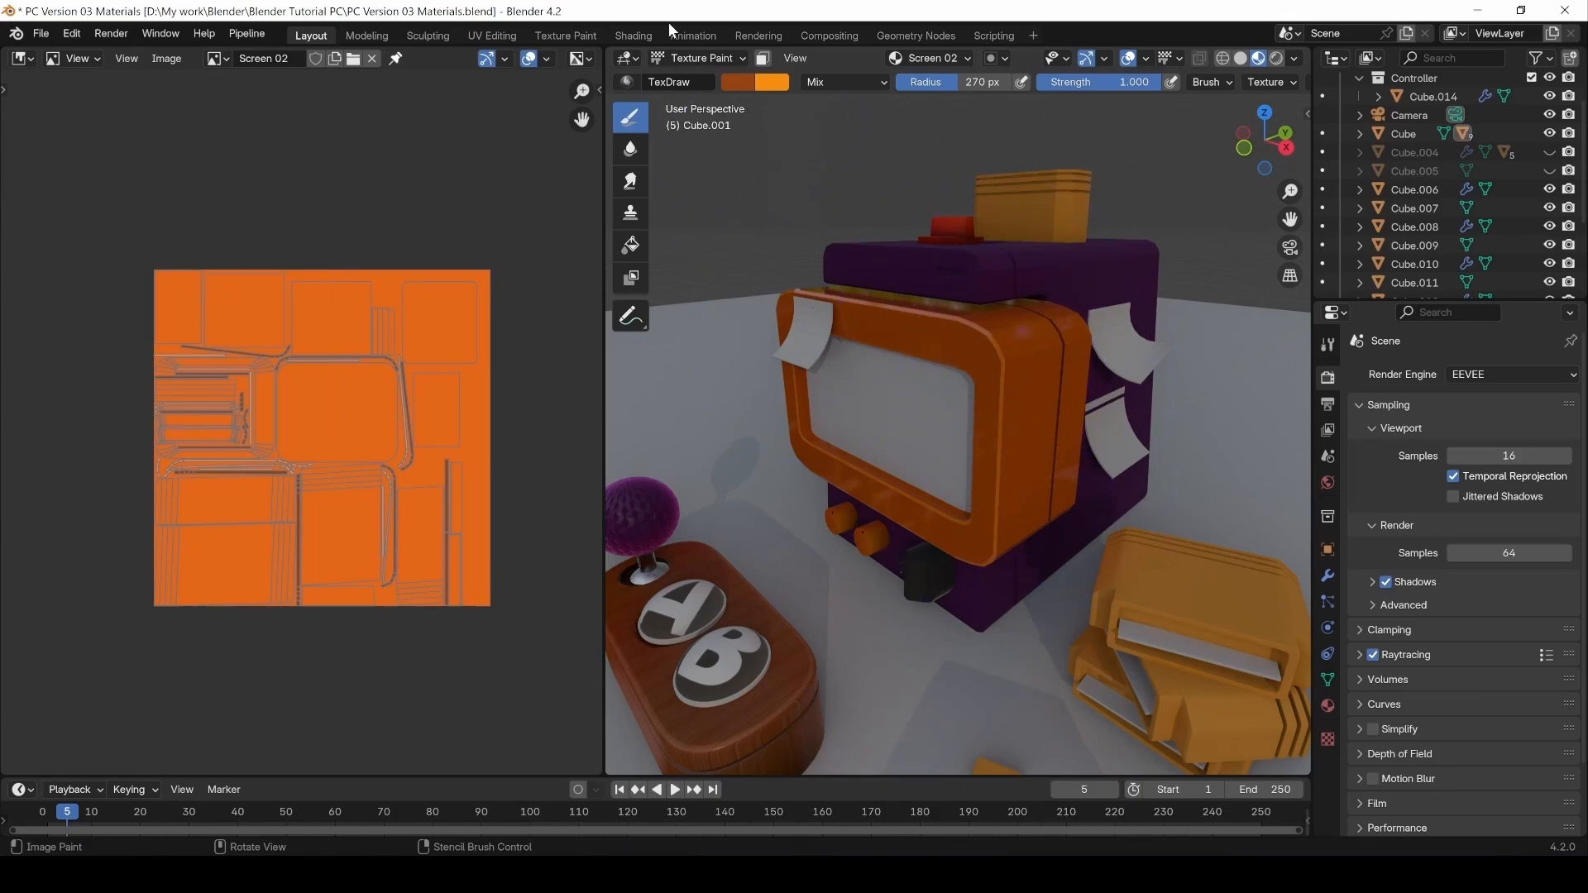
Return the TV frame to Object Mode and replace the image editor with the Shader Editor.
{"action": "left_click", "coordinate": [683, 59]}
{"action": "left_click", "coordinate": [694, 81]}
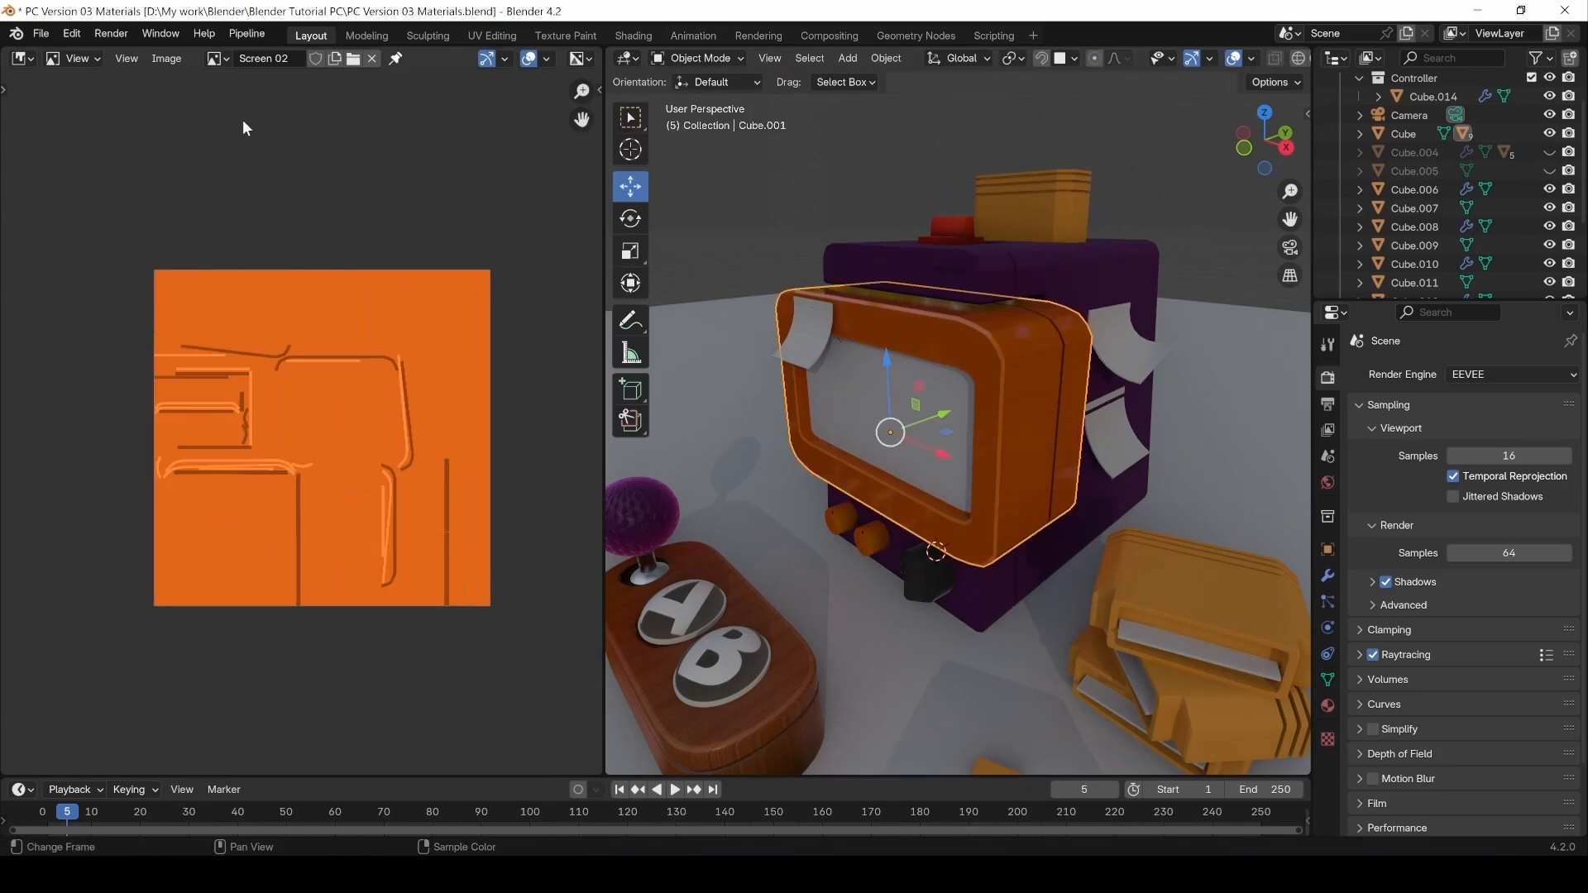
{"action": "left_click", "coordinate": [32, 61]}
{"action": "left_click", "coordinate": [76, 231]}
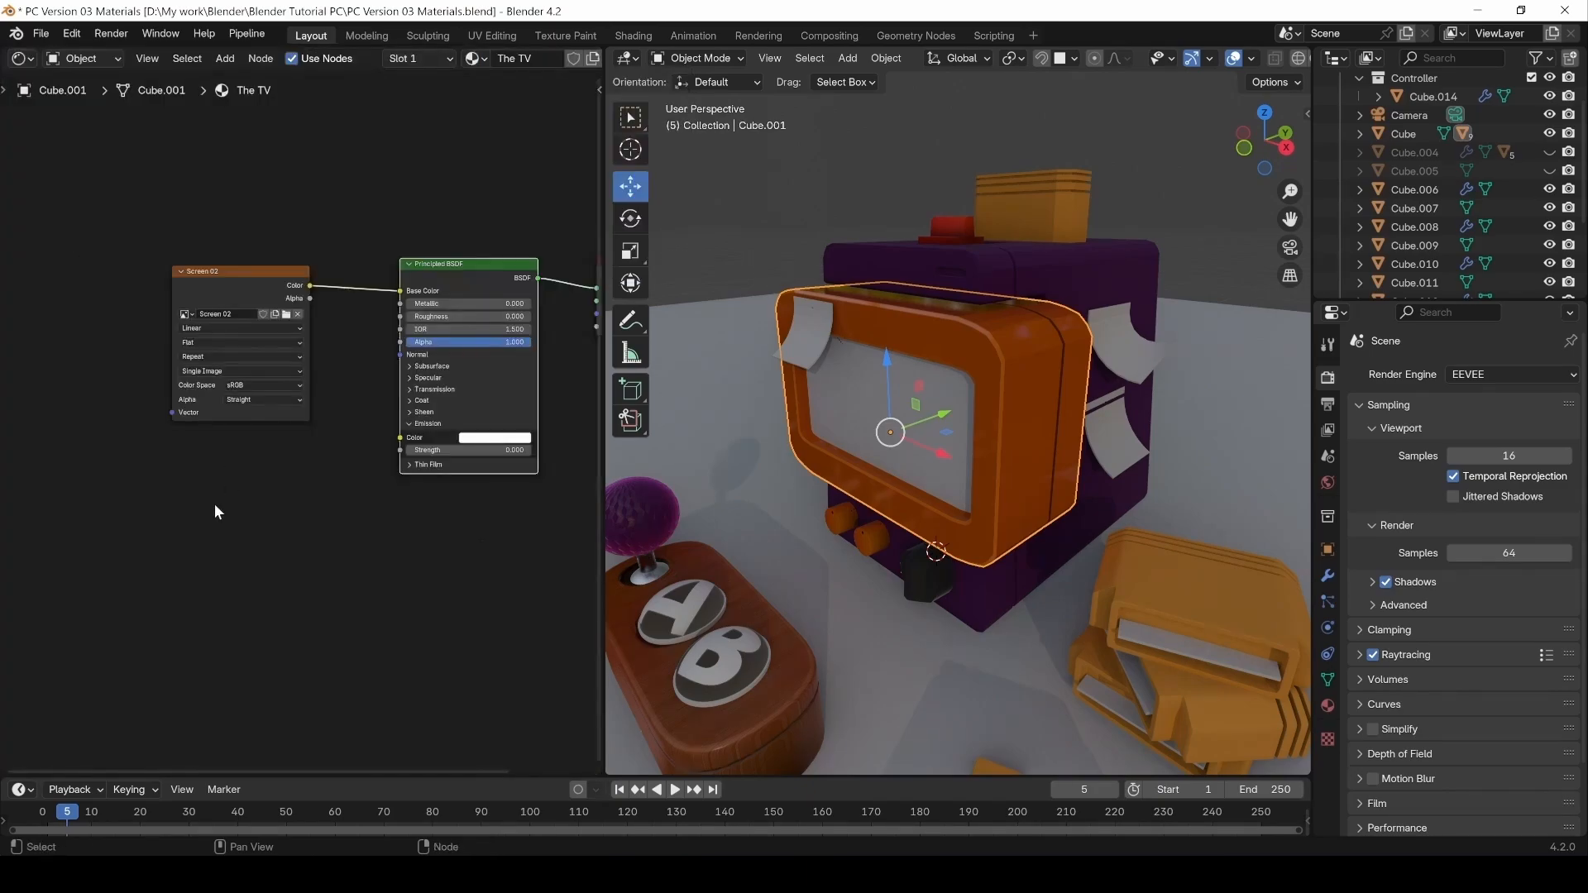
Add an Ambient Occlusion node below the Screen 02 texture and preview its colour output on the TV frame.
{"action": "middle_click_drag", "start_coordinate": [215, 503], "coordinate": [331, 543]}
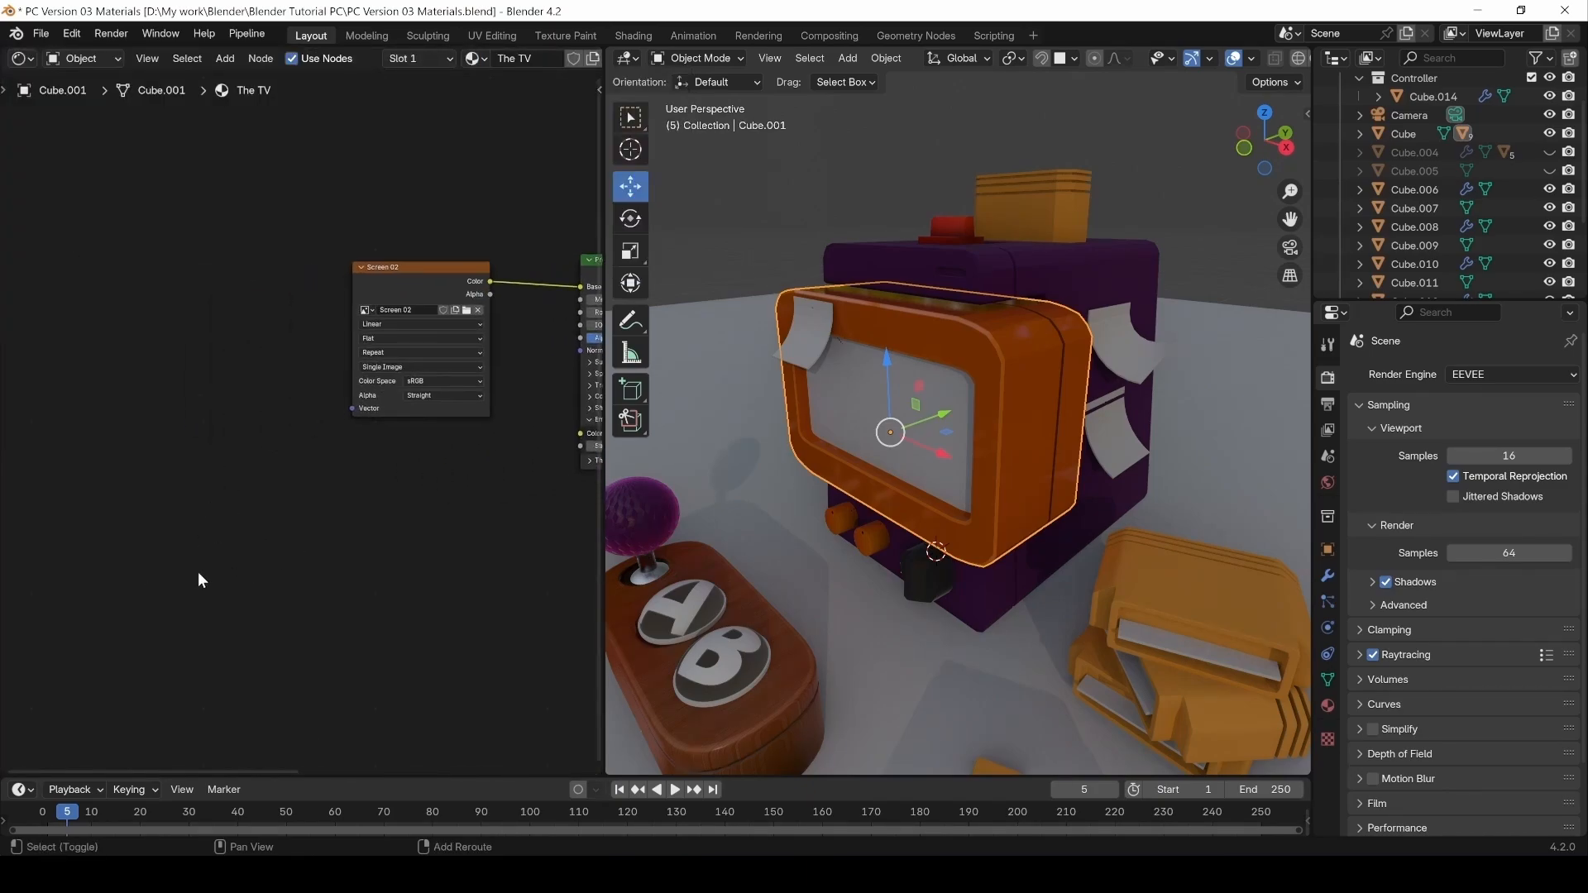
{"action": "key", "text": "shift+a"}
{"action": "mouse_move", "coordinate": [151, 603]}
{"action": "left_click", "coordinate": [304, 244]}
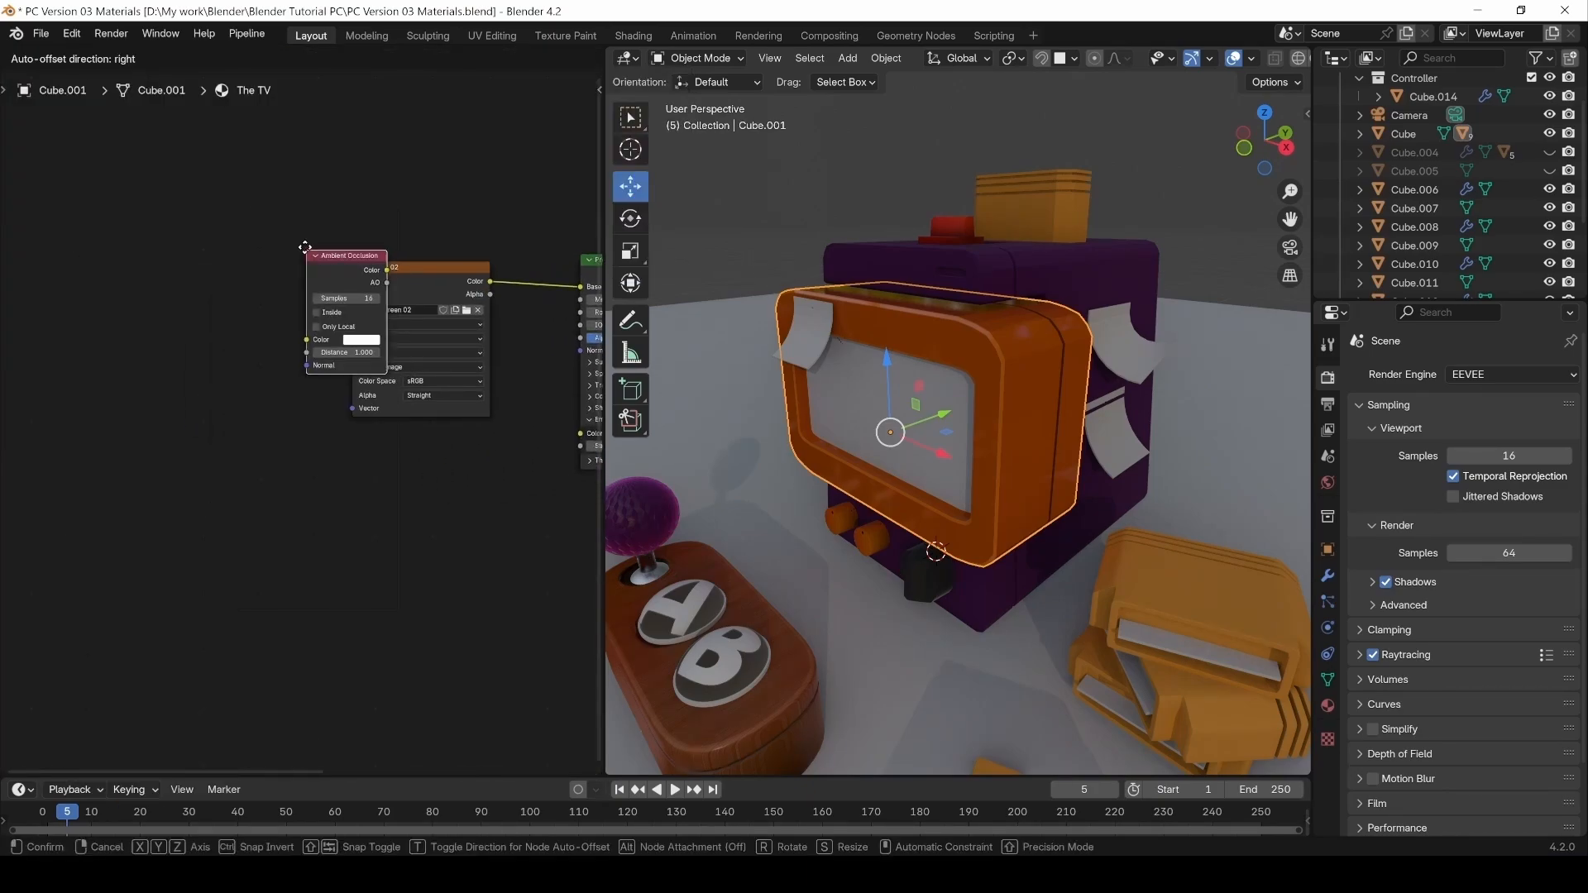
{"action": "left_click", "coordinate": [222, 563]}
{"action": "left_click", "coordinate": [238, 567], "text": "ctrl+shift"}
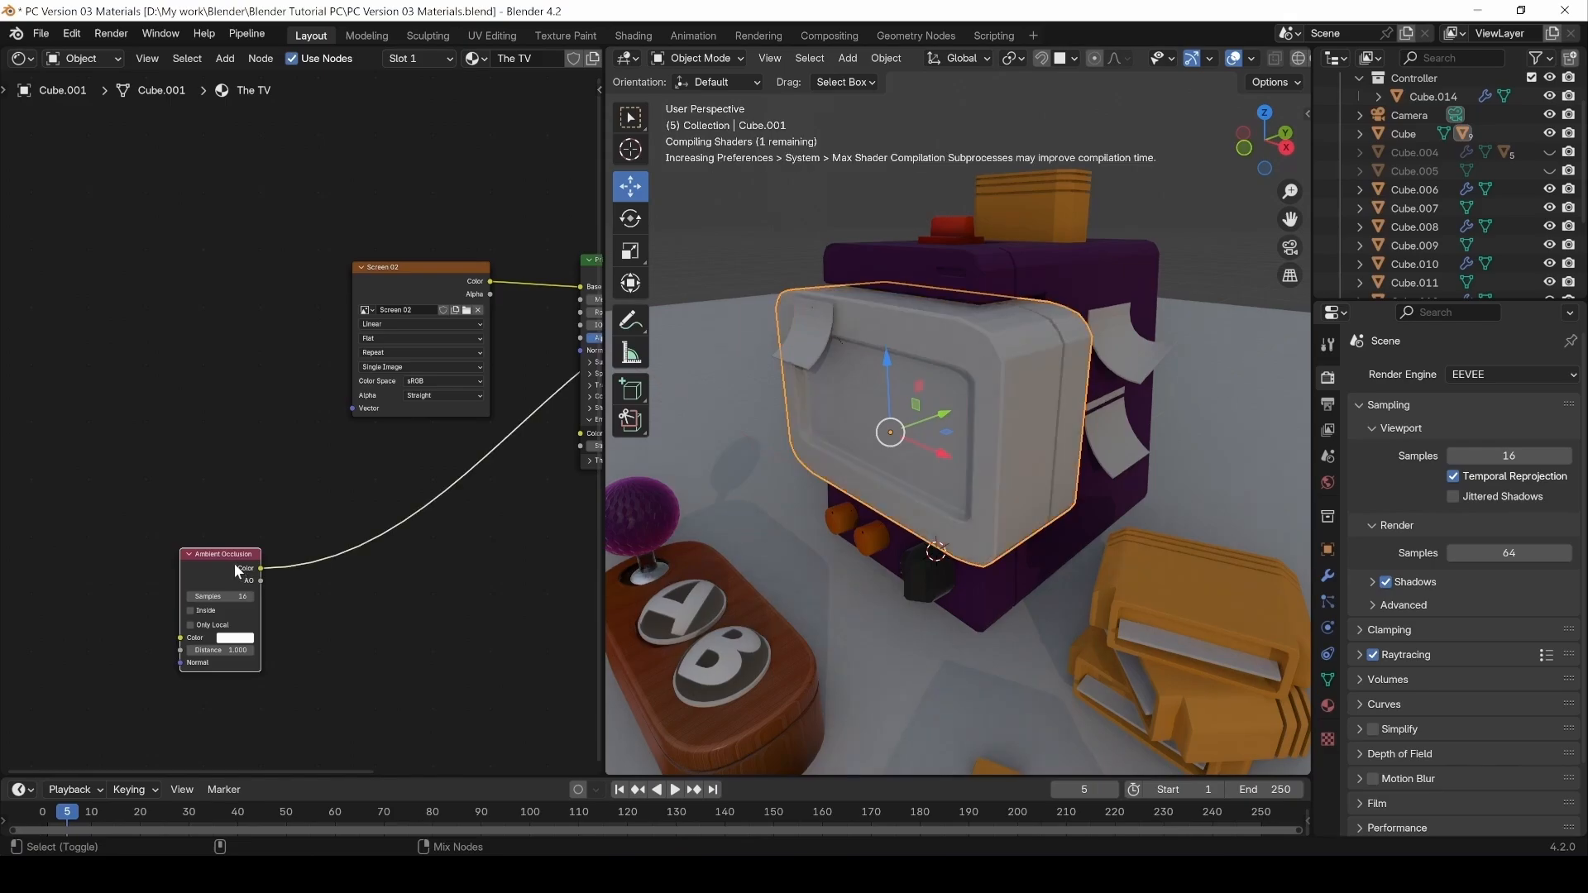
Insert a Color Ramp after the Ambient Occlusion node and reverse its stops, with white at 0 and black at 1.
{"action": "middle_click_drag", "start_coordinate": [325, 578], "coordinate": [185, 551]}
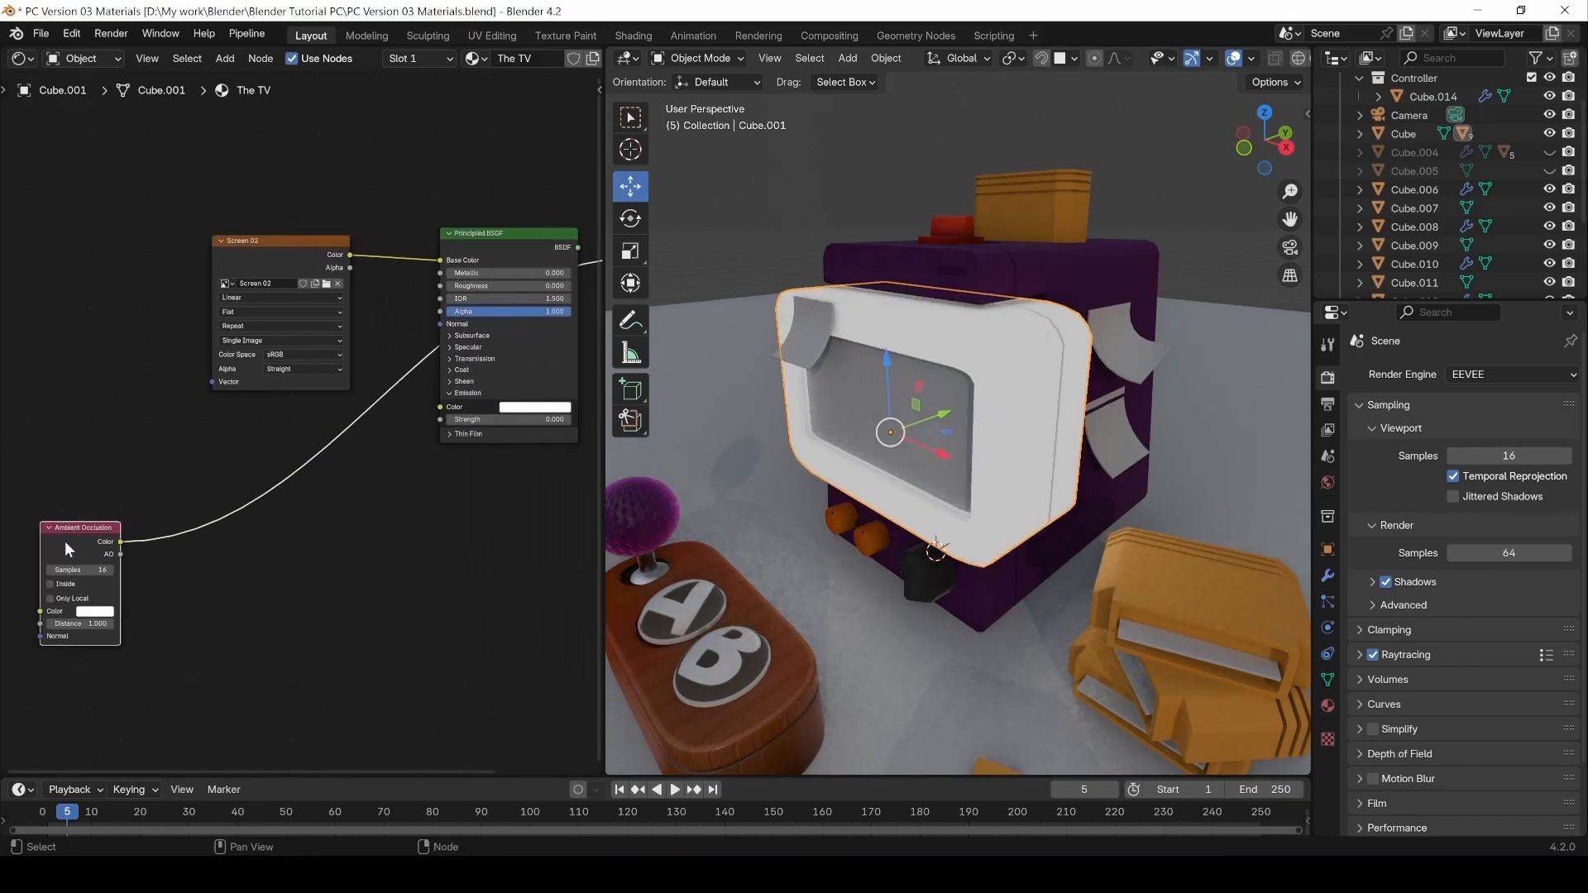
{"action": "left_click_drag", "start_coordinate": [139, 544], "coordinate": [222, 523]}
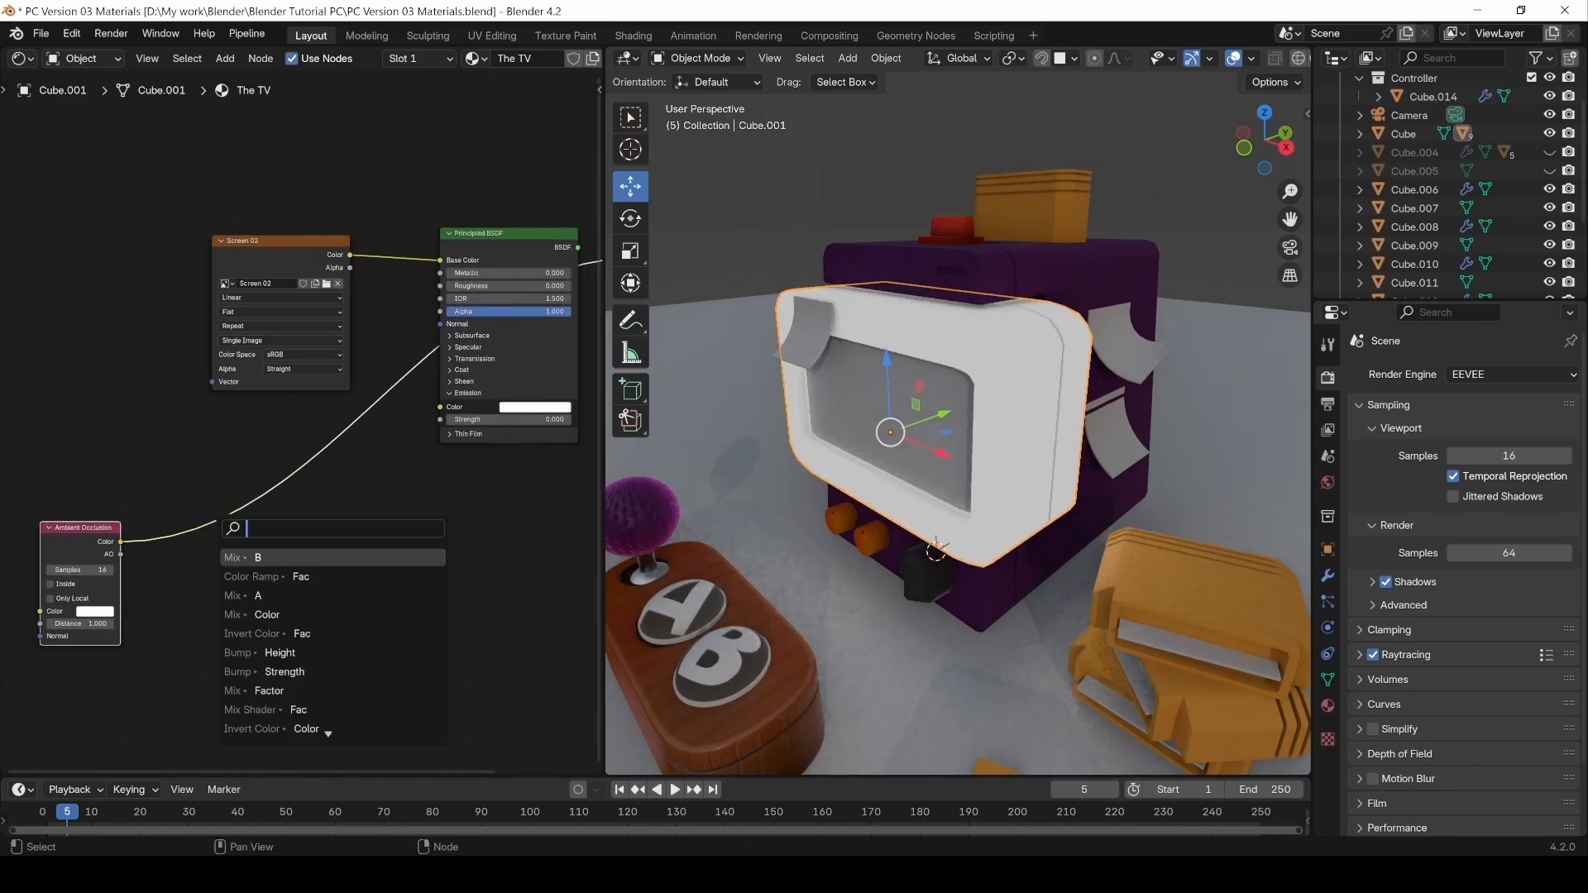
{"action": "type", "text": "color ramp"}
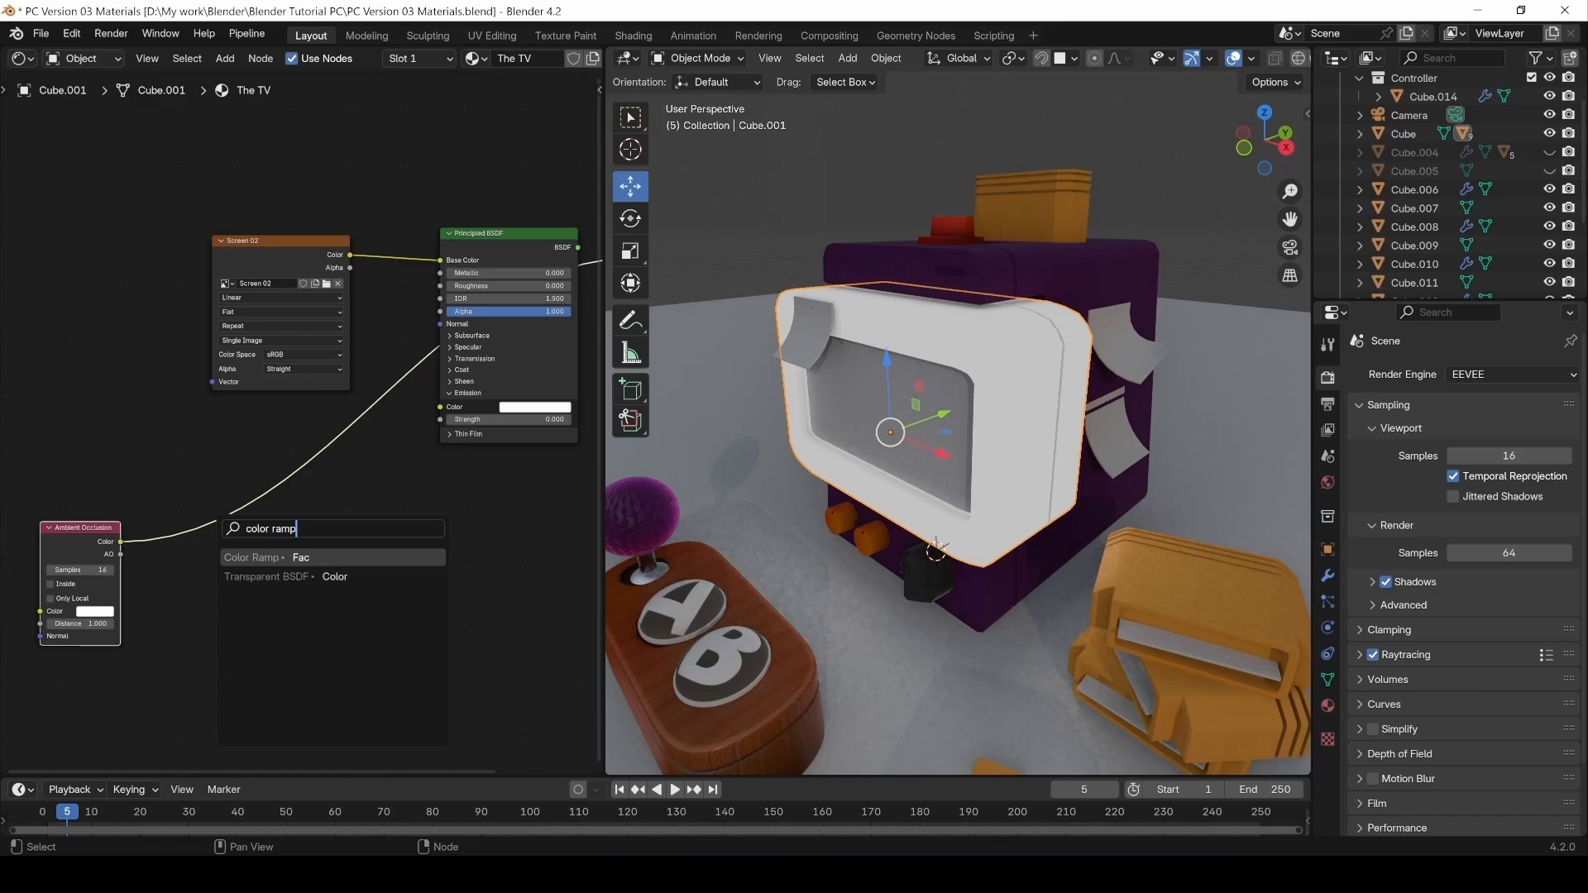
{"action": "key", "text": "Return"}
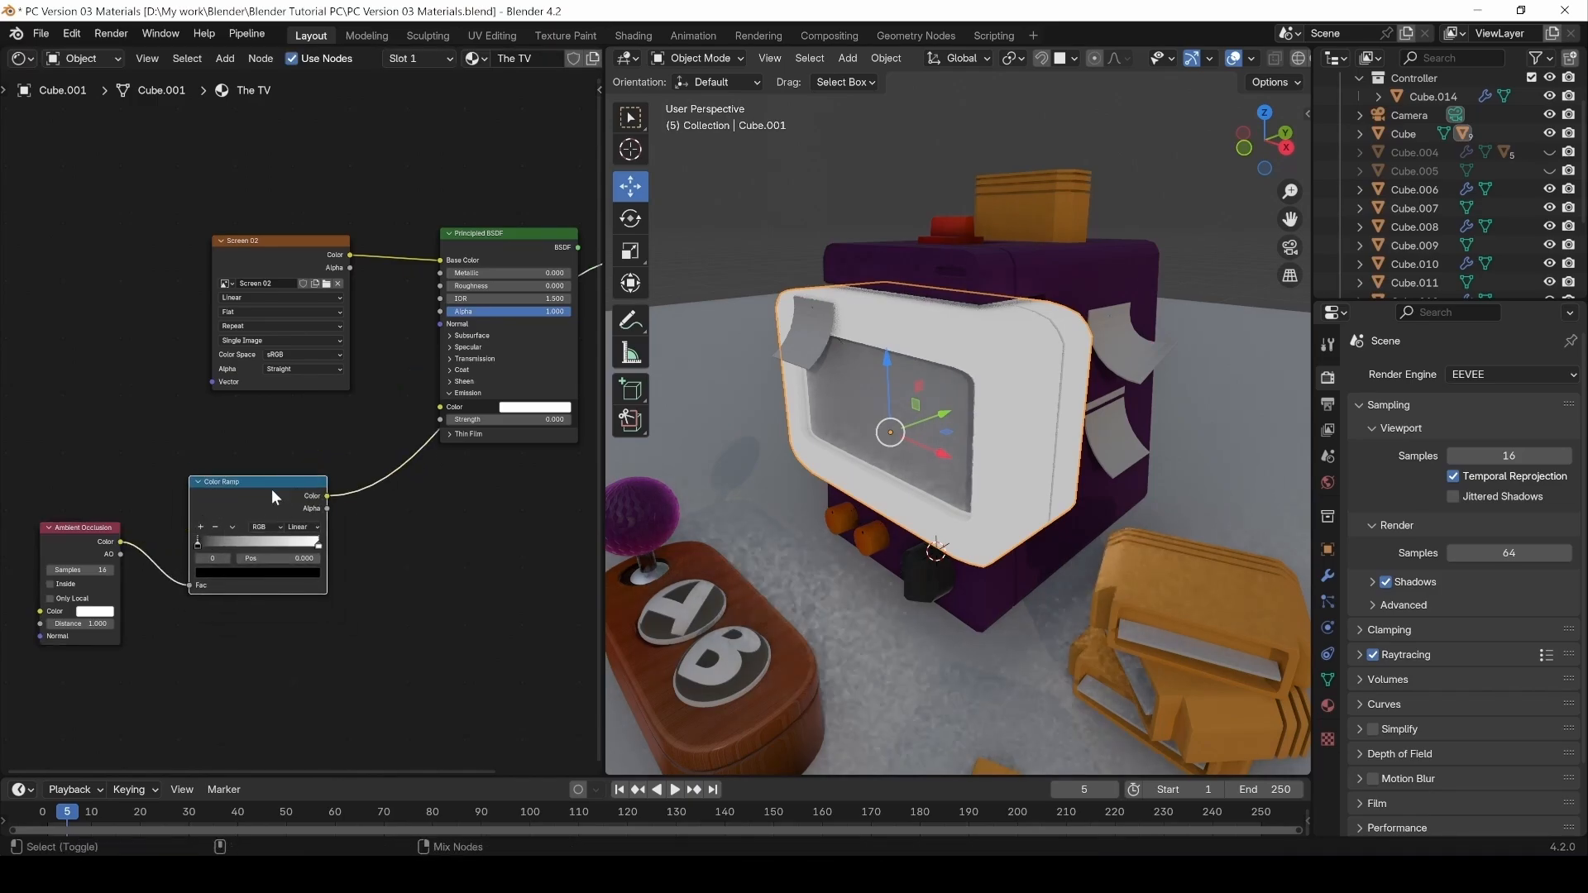
{"action": "left_click", "coordinate": [271, 489]}
{"action": "left_click_drag", "start_coordinate": [197, 546], "coordinate": [324, 550]}
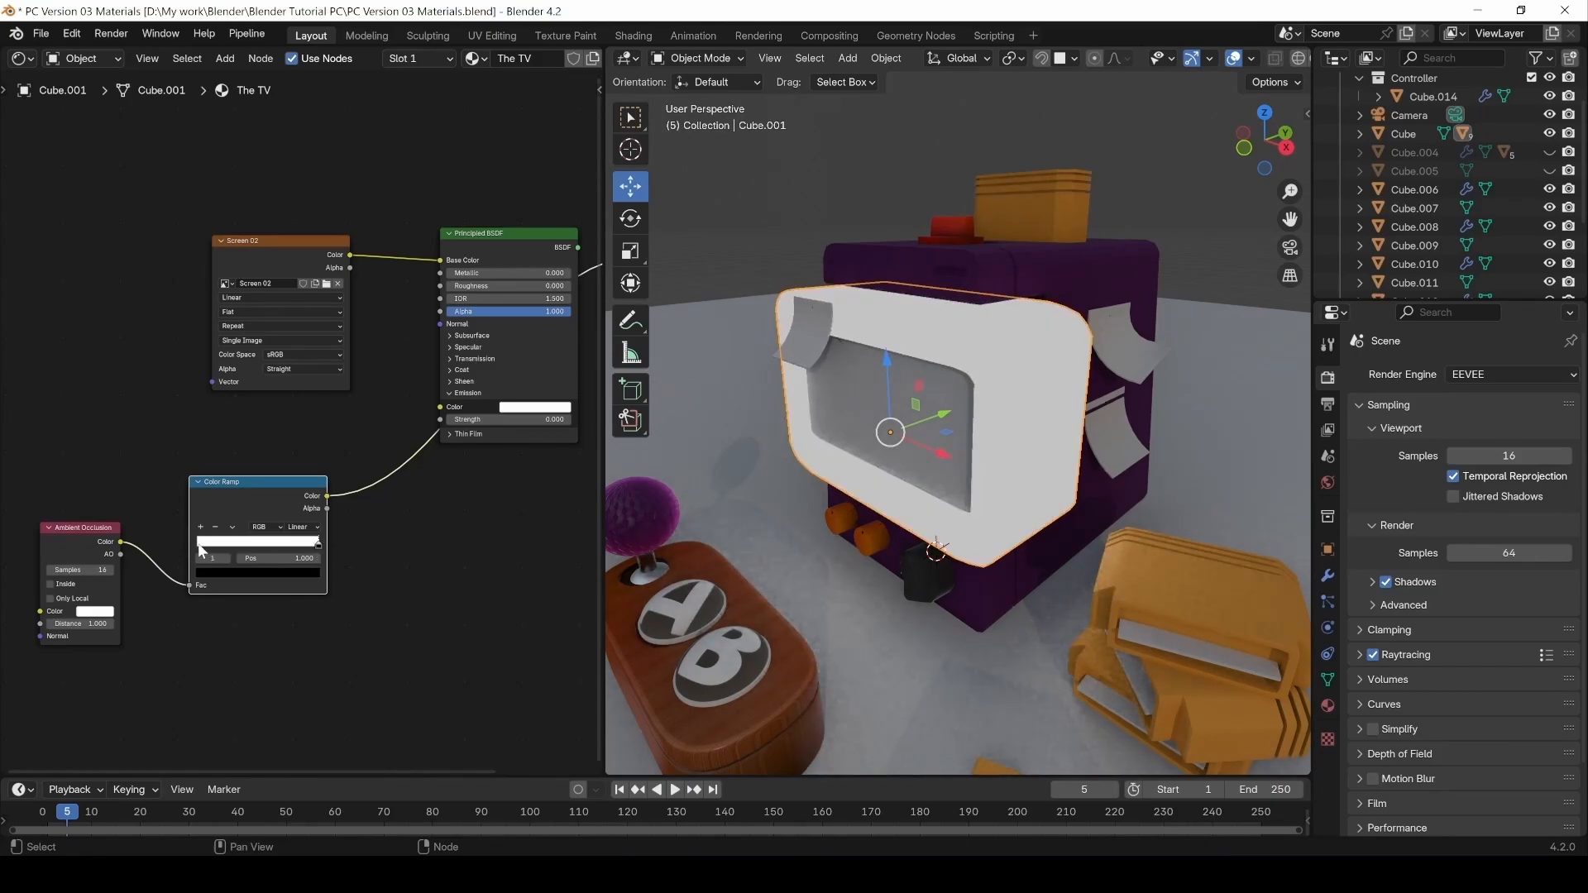
{"action": "left_click_drag", "start_coordinate": [316, 546], "coordinate": [139, 552]}
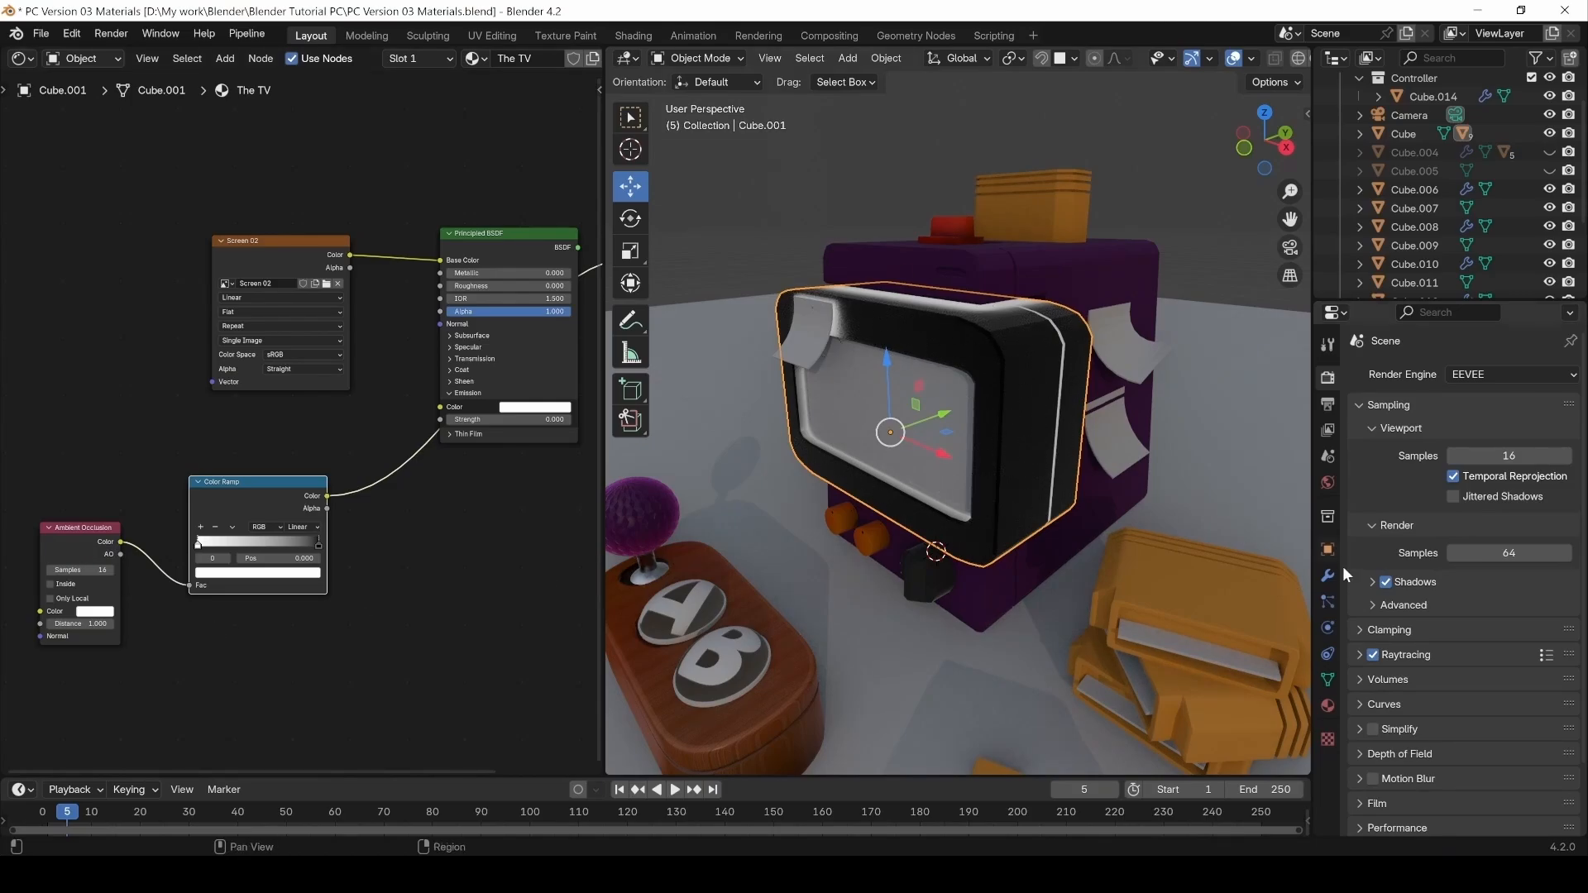
Move the Ambient Occlusion and Color Ramp nodes together farther left of the Screen 02 texture node.
{"action": "middle_click_drag", "start_coordinate": [164, 617], "coordinate": [341, 608]}
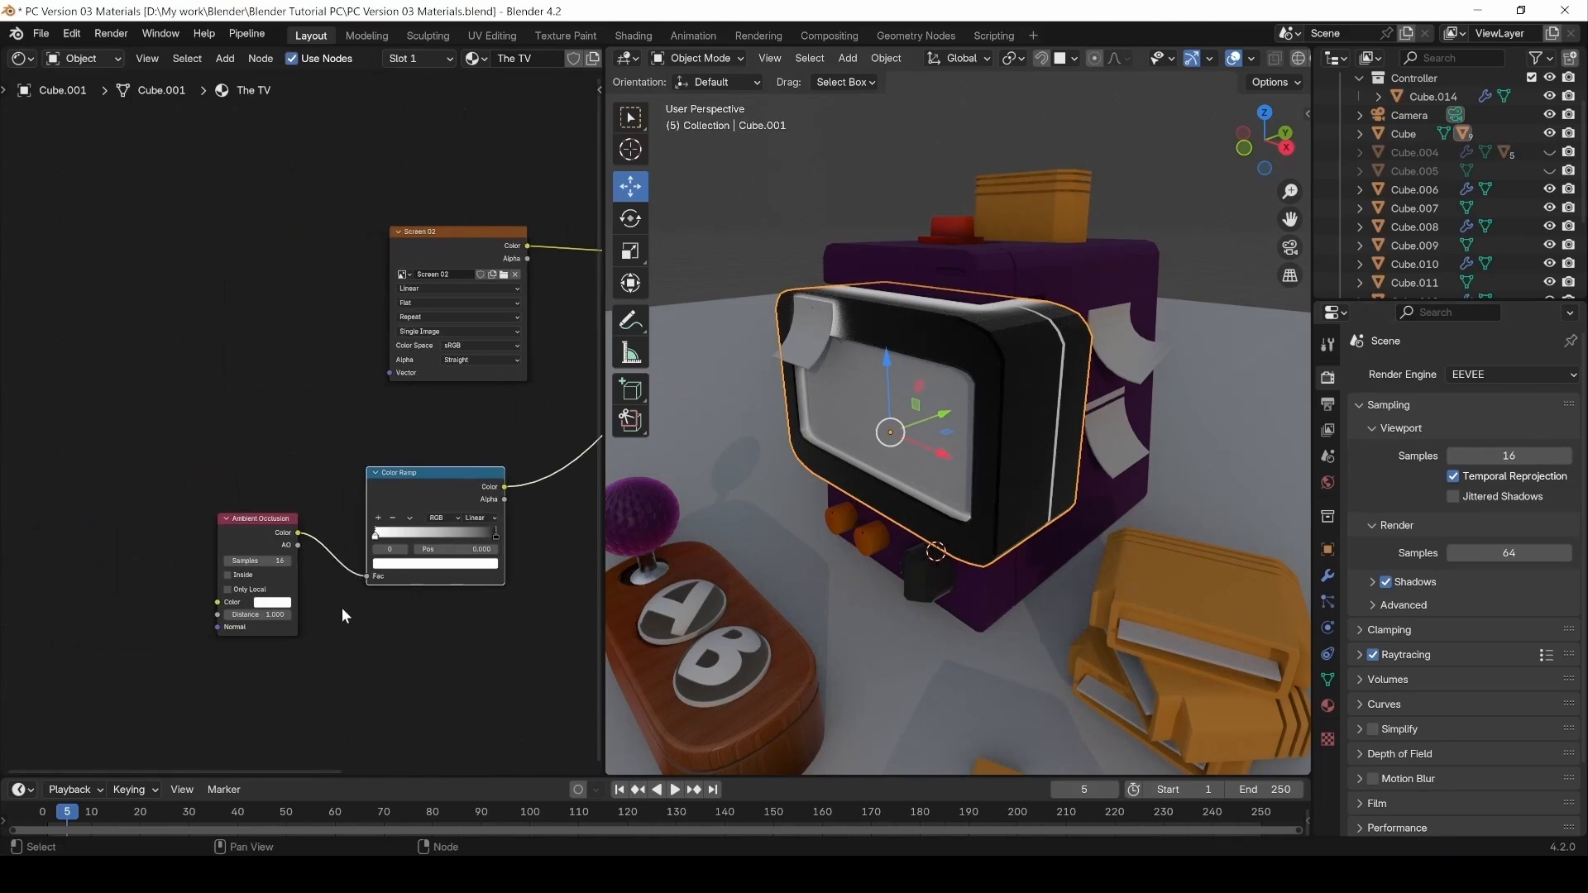
{"action": "left_click_drag", "start_coordinate": [278, 675], "coordinate": [437, 484]}
{"action": "left_click_drag", "start_coordinate": [437, 473], "coordinate": [345, 471]}
{"action": "middle_click_drag", "start_coordinate": [412, 591], "coordinate": [511, 576]}
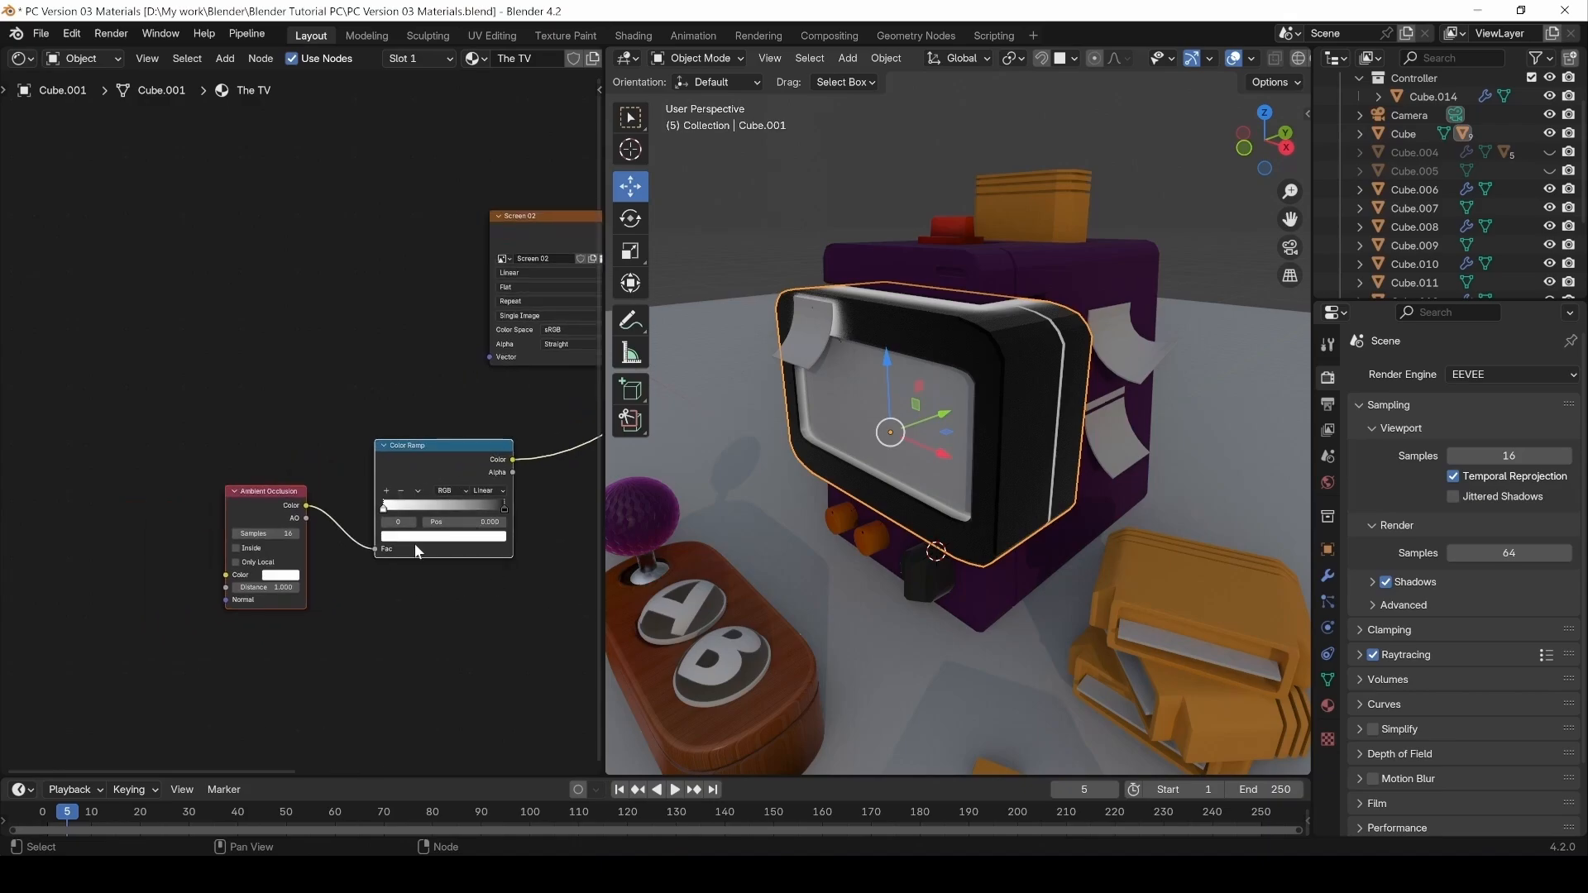
Reposition the Ambient Occlusion node below the Color Ramp and raise its distance to about 14.5.
{"action": "scroll", "coordinate": [408, 547], "scroll_direction": "up", "scroll_amount": 3}
{"action": "left_click_drag", "start_coordinate": [232, 496], "coordinate": [221, 518]}
{"action": "right_click", "coordinate": [226, 511]}
{"action": "left_click", "coordinate": [231, 450]}
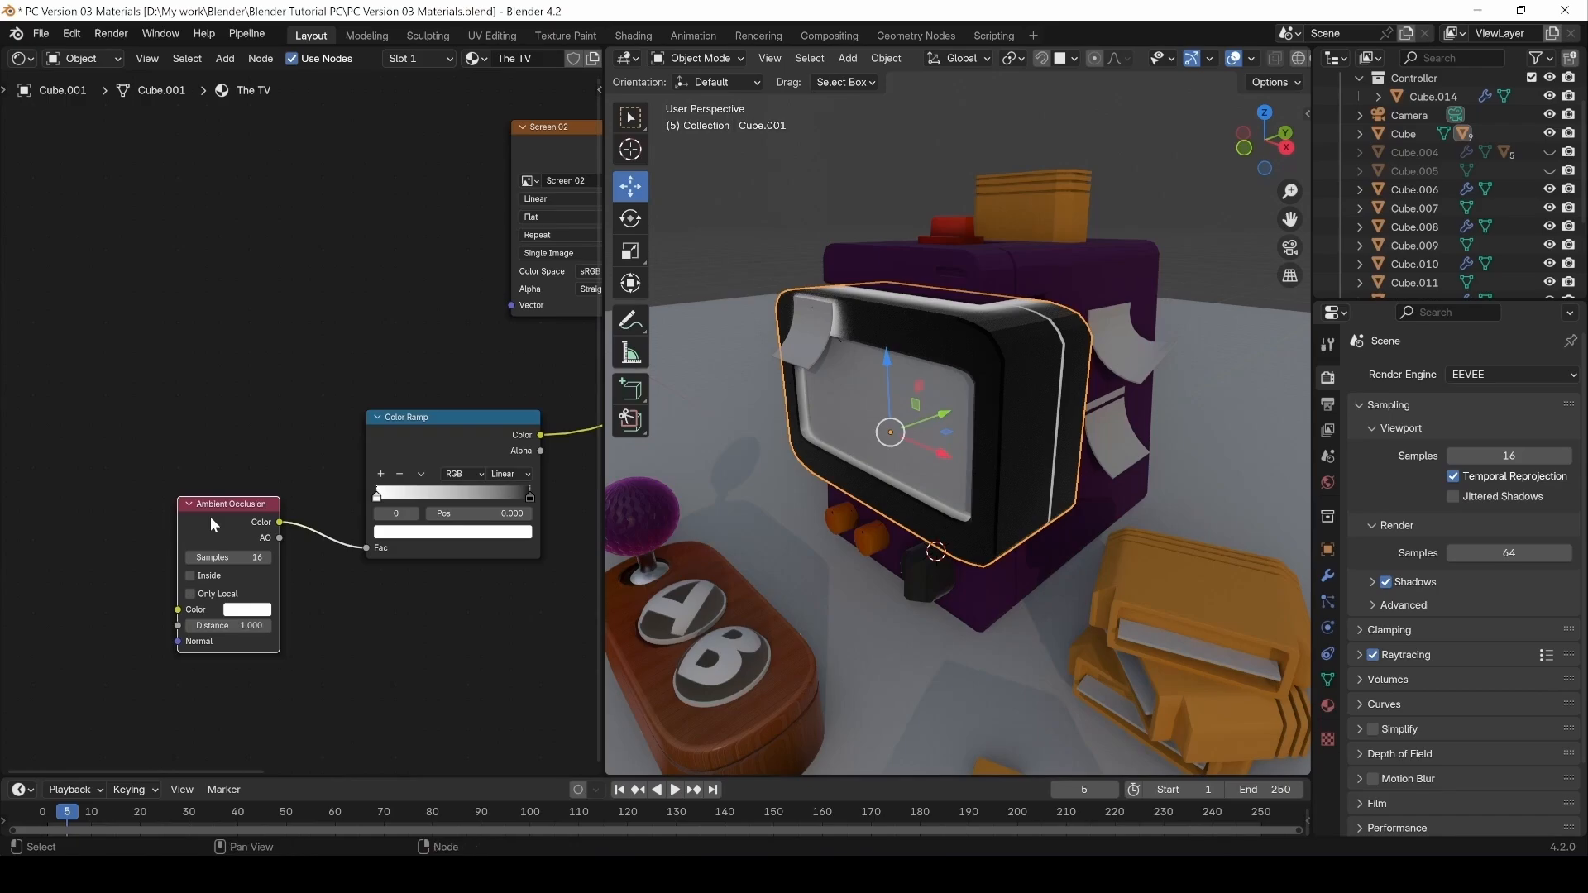
{"action": "left_click_drag", "start_coordinate": [250, 625], "coordinate": [370, 625]}
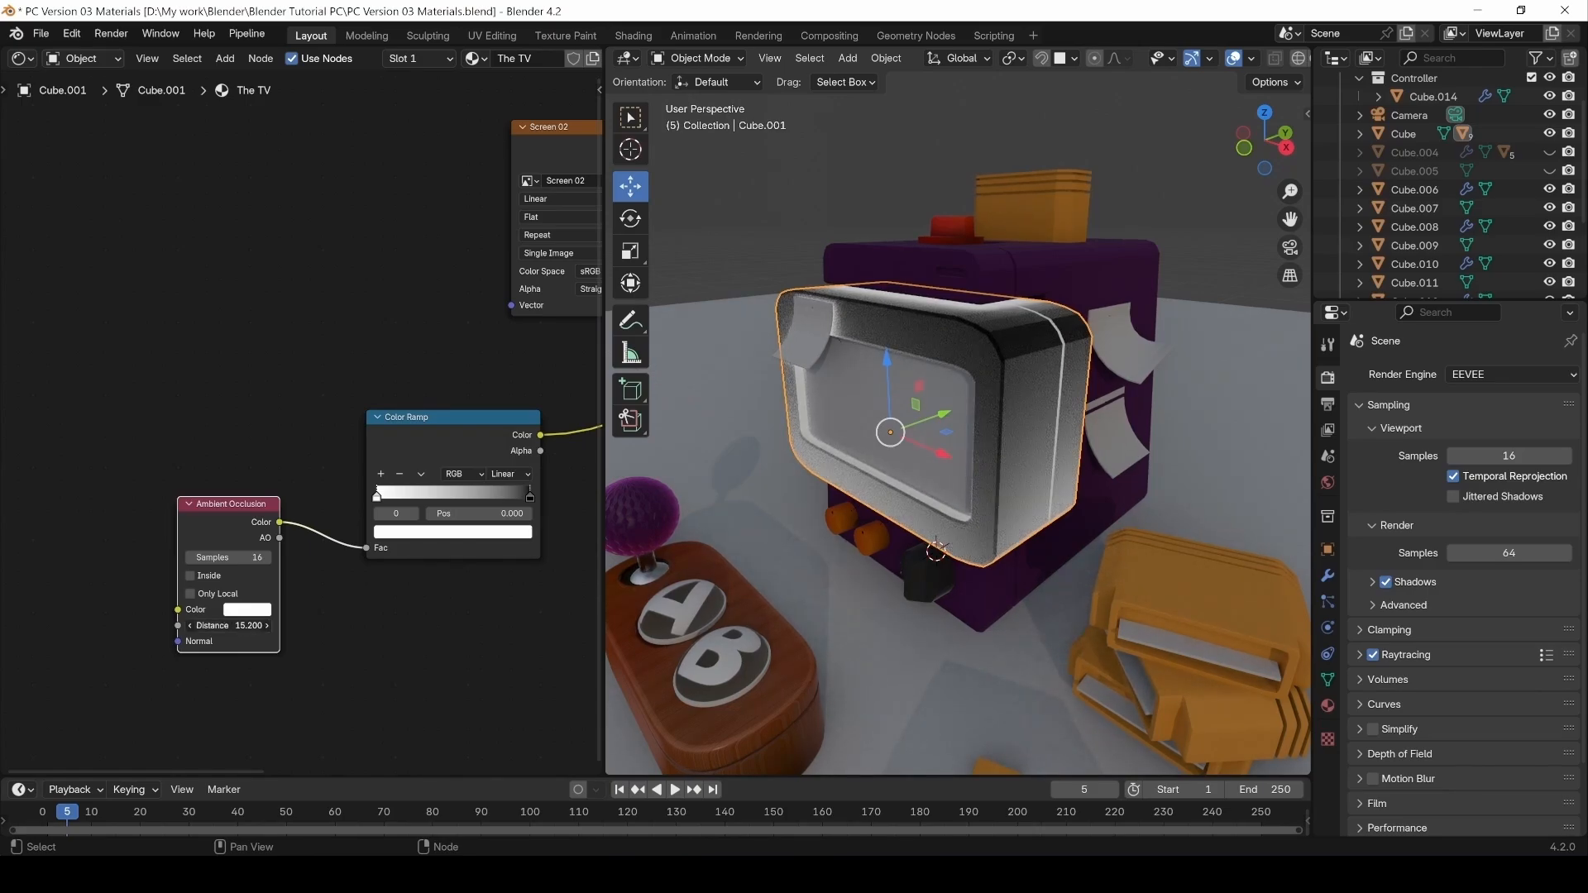
Move the Color Ramp's white stop to about 0.48 and set the Ambient Occlusion distance to 9.6.
{"action": "middle_click_drag", "start_coordinate": [334, 616], "coordinate": [219, 608]}
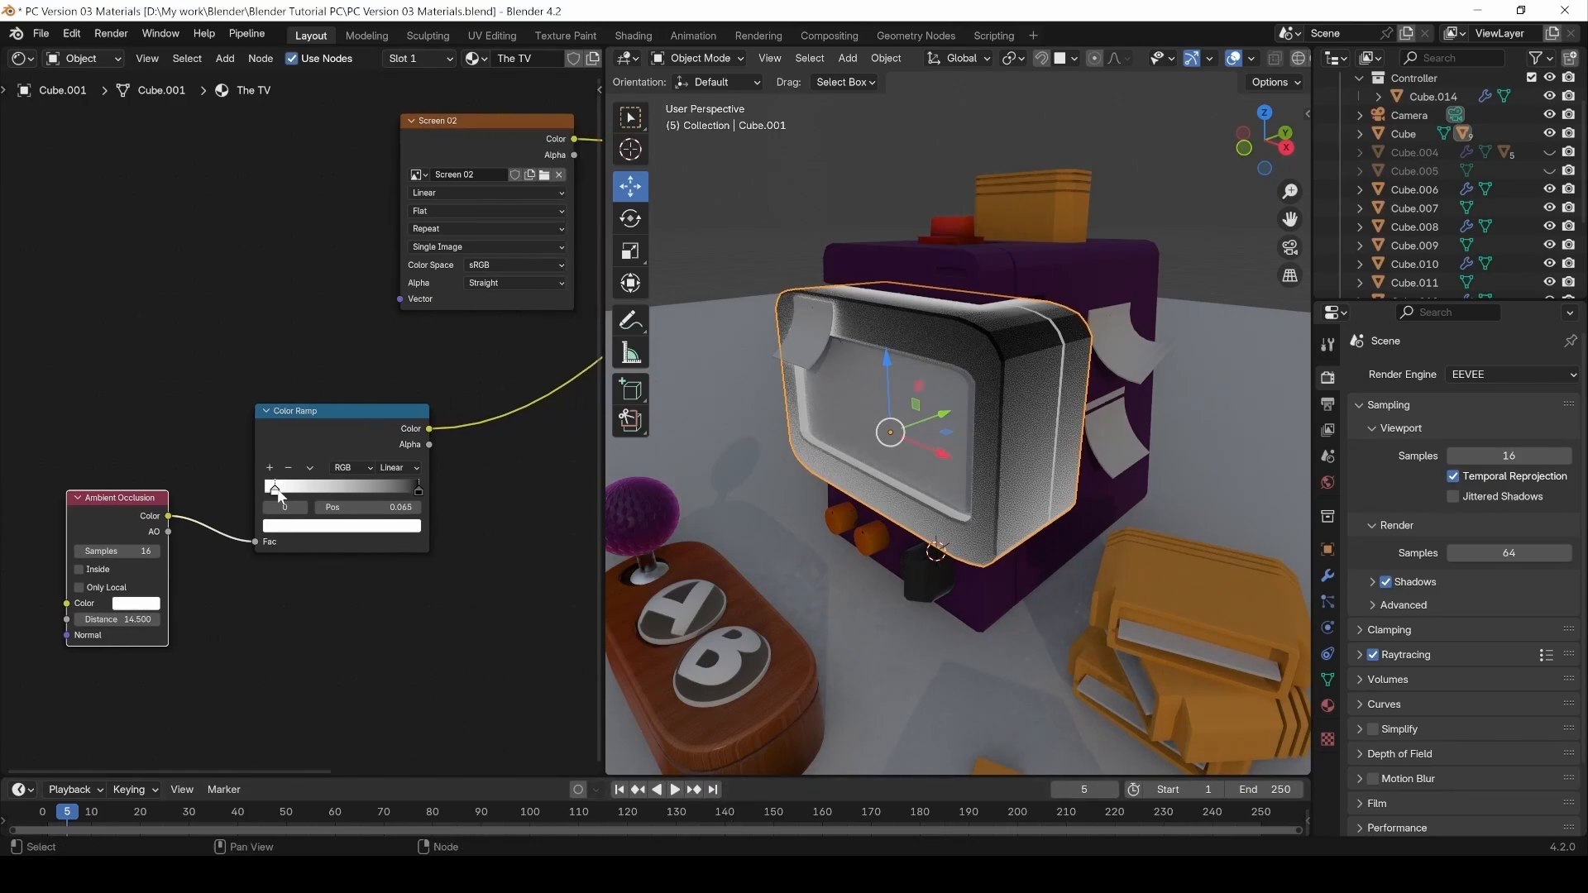
{"action": "left_click_drag", "start_coordinate": [295, 490], "coordinate": [345, 492]}
{"action": "left_click", "coordinate": [118, 620]}
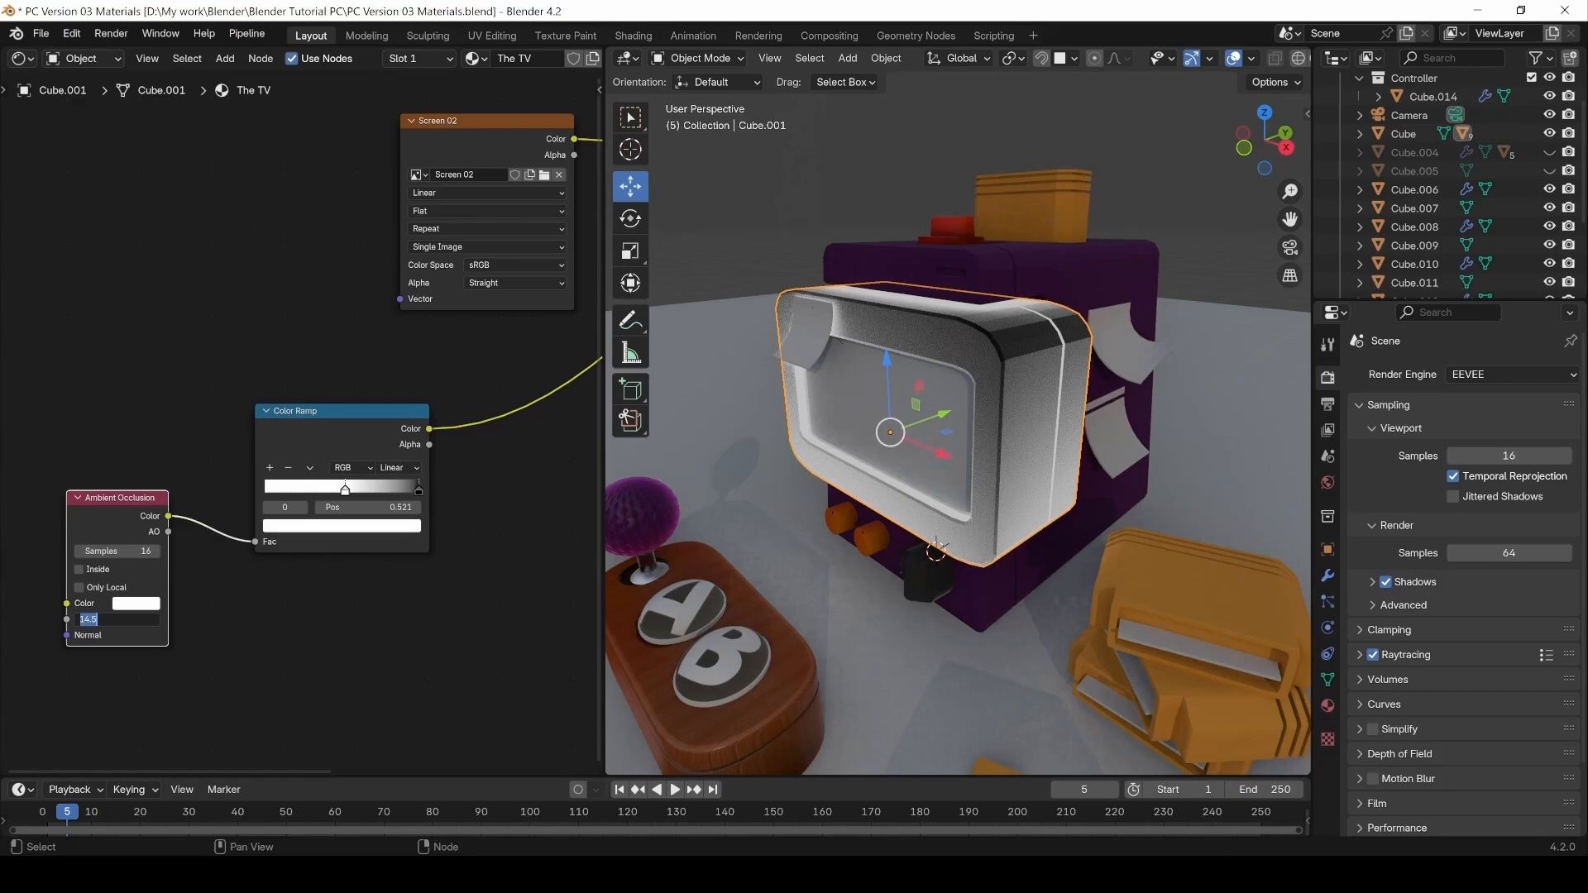
{"action": "type", "text": "6"}
{"action": "key", "text": "Return"}
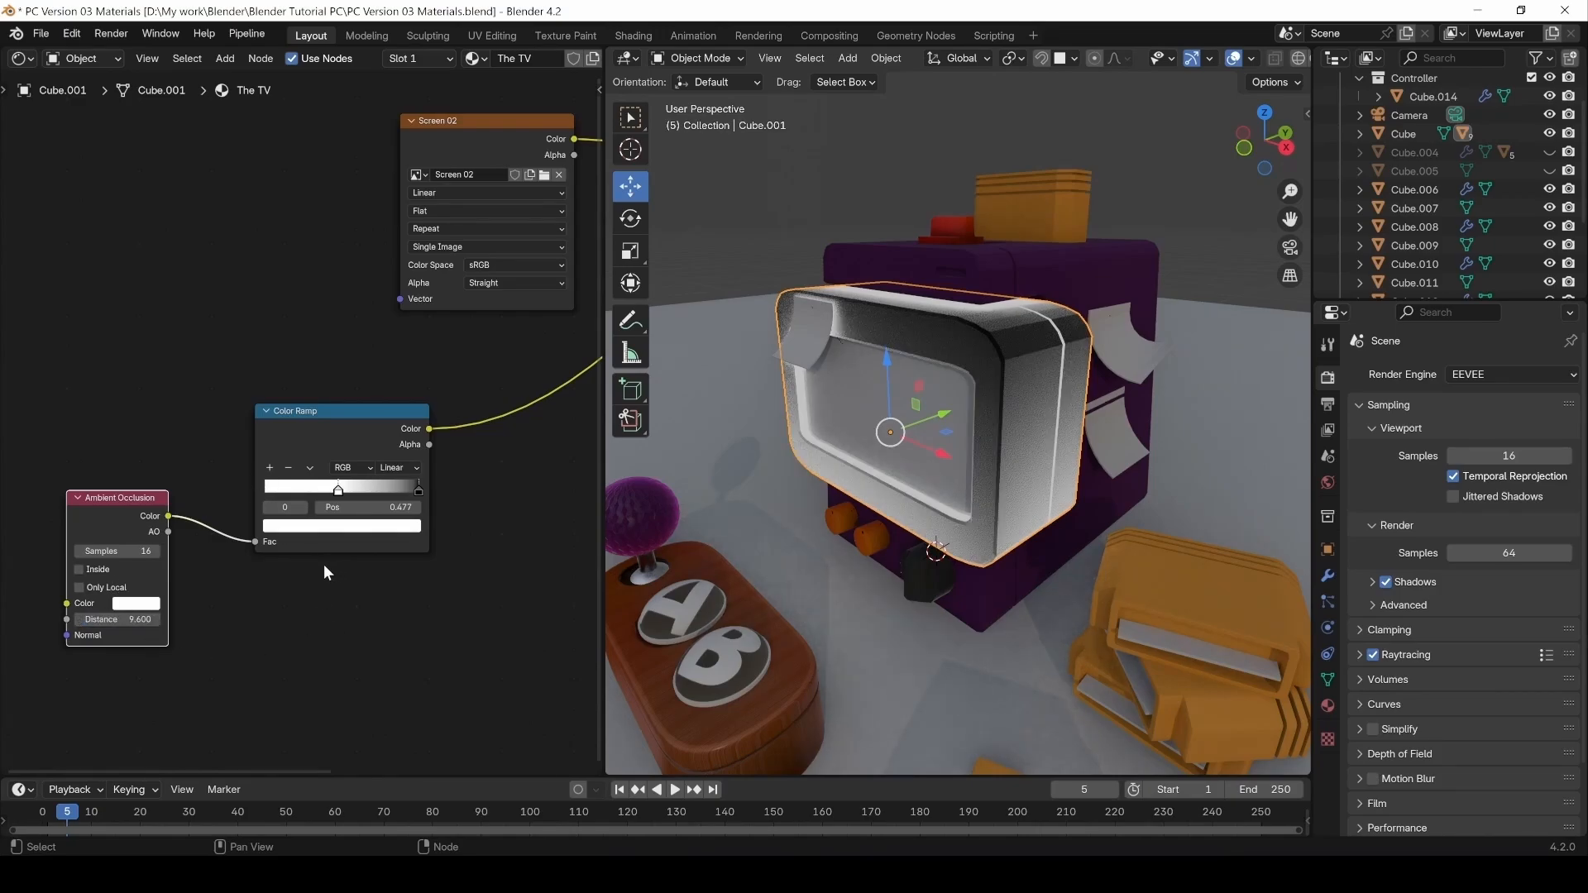
Shift the Ambient Occlusion and Color Ramp nodes aside and insert a Mix Color node into the ramp's output link.
{"action": "middle_click_drag", "start_coordinate": [324, 564], "coordinate": [295, 539]}
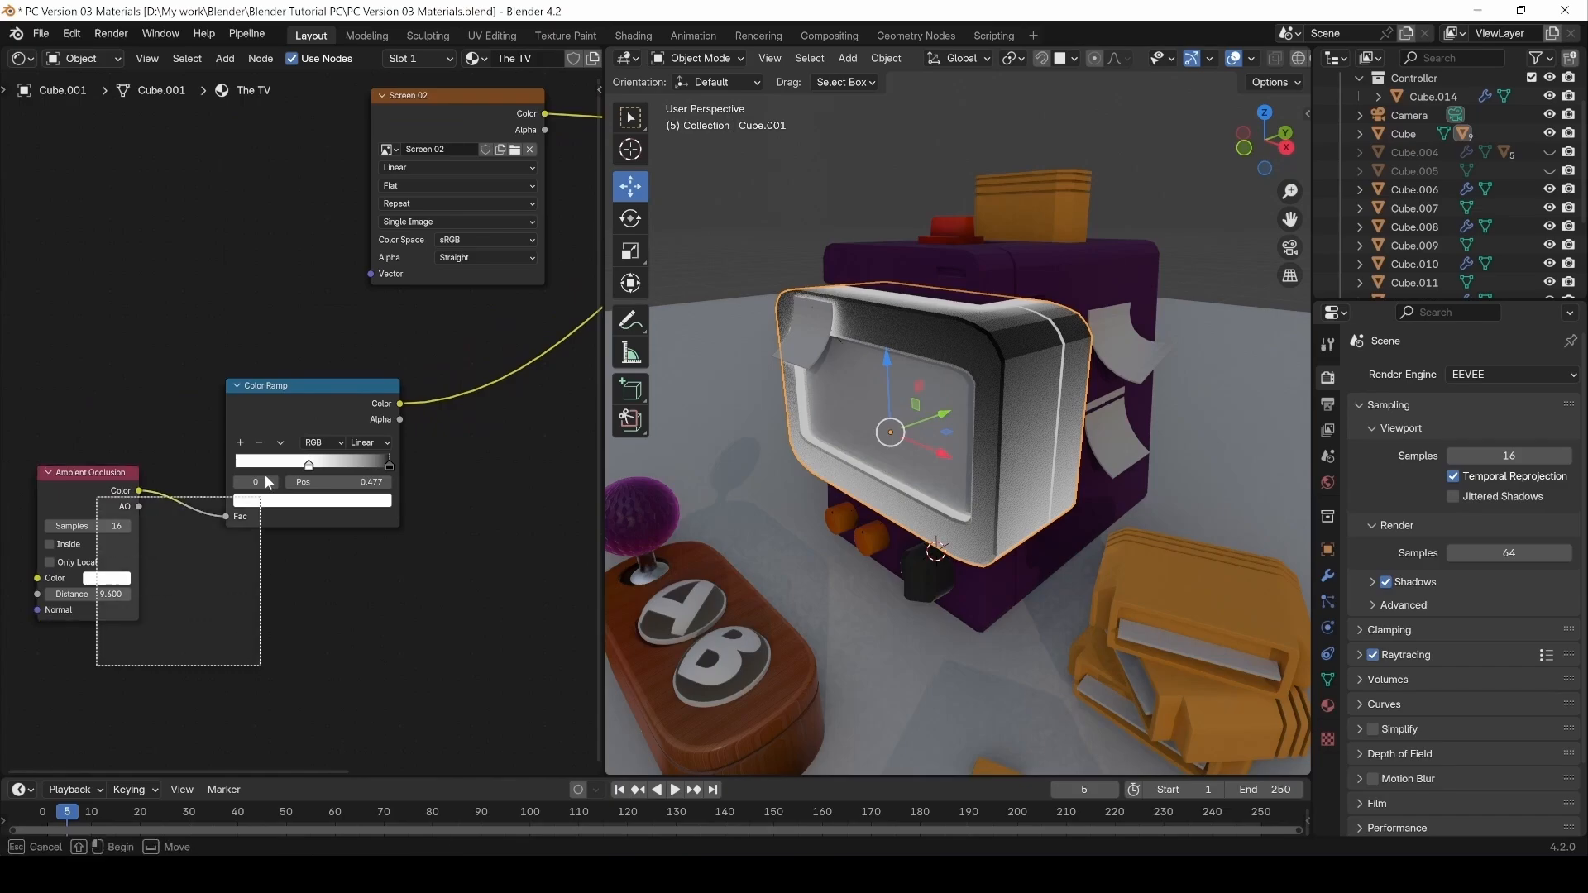
{"action": "left_click_drag", "start_coordinate": [373, 515], "coordinate": [198, 529]}
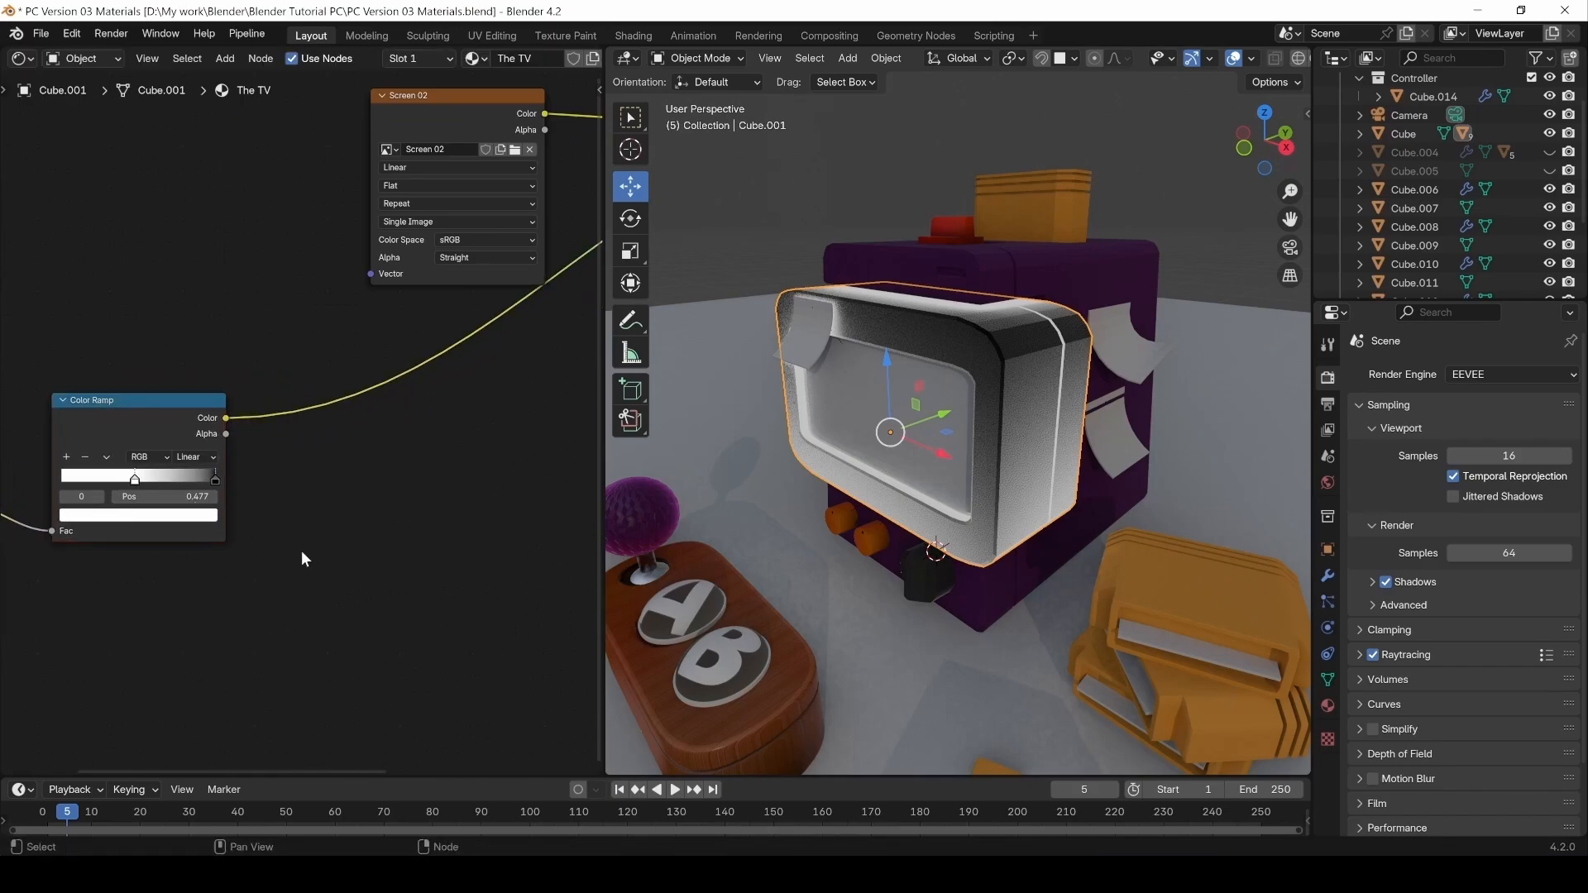
{"action": "key", "text": "shift+a"}
{"action": "mouse_move", "coordinate": [302, 553]}
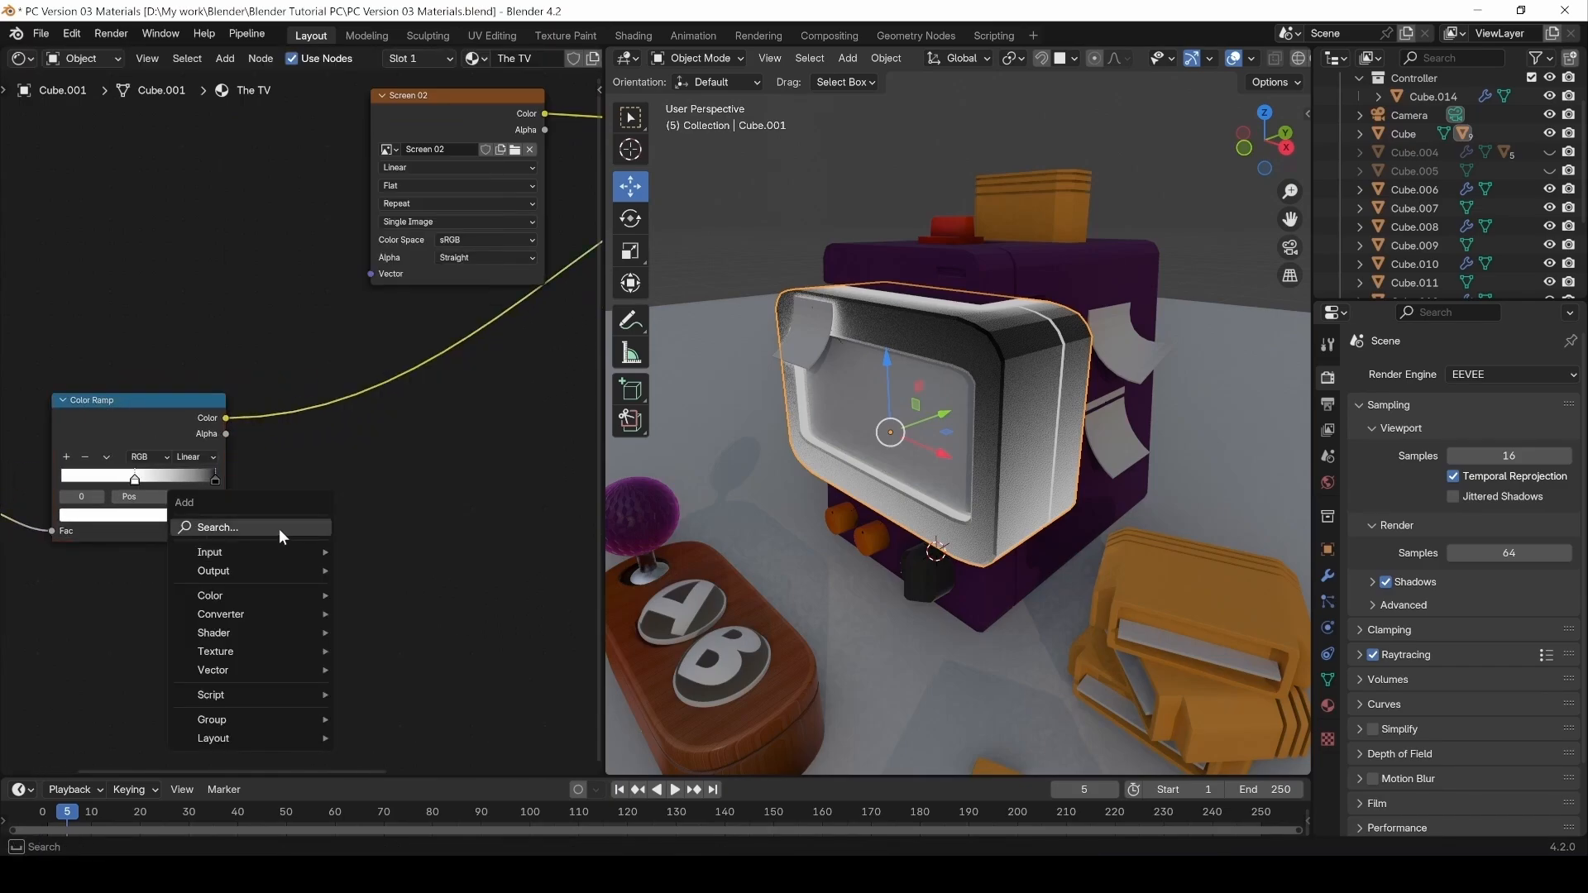
{"action": "left_click", "coordinate": [279, 529]}
{"action": "type", "text": "mix"}
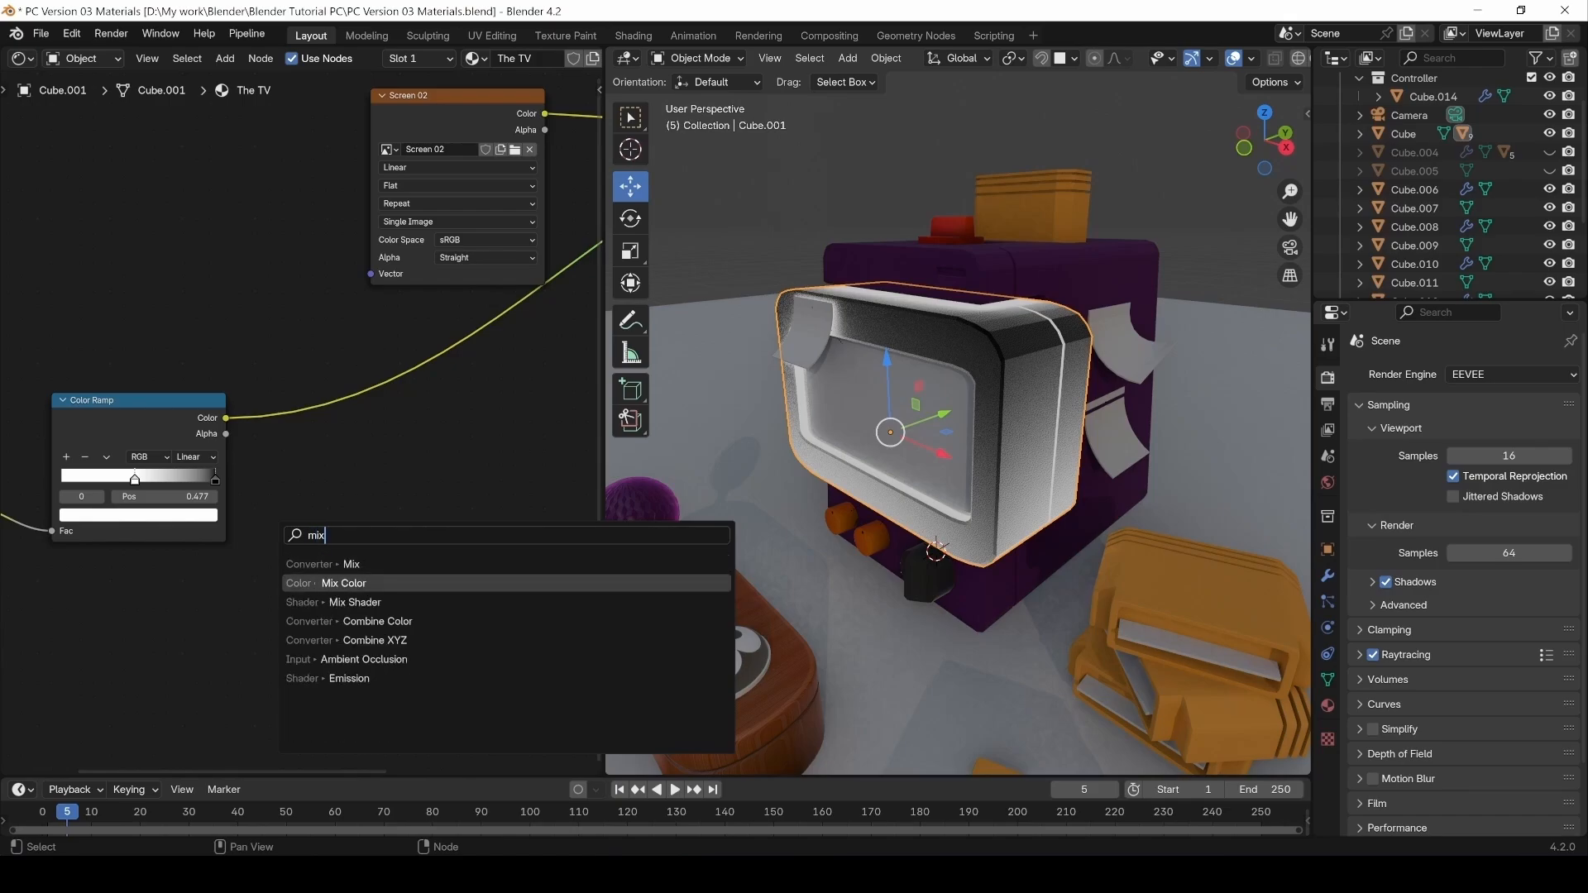
{"action": "left_click", "coordinate": [344, 584]}
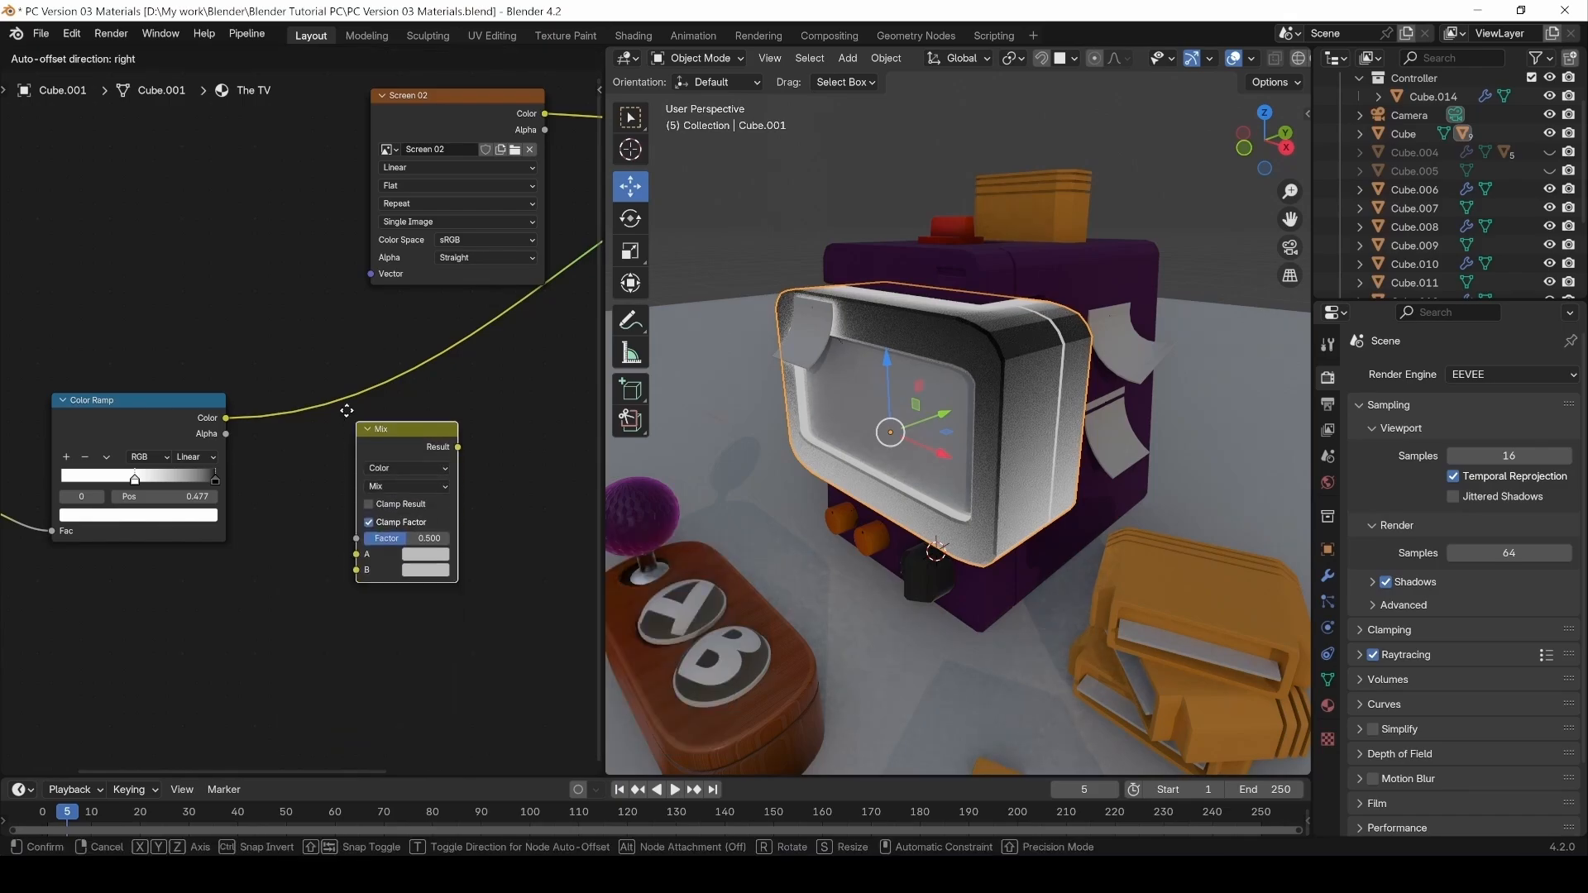
{"action": "left_click", "coordinate": [354, 524]}
Feed the Color Ramp's color into the Mix node's factor and preview the ramp's output on the TV.
{"action": "left_click_drag", "start_coordinate": [339, 518], "coordinate": [341, 495]}
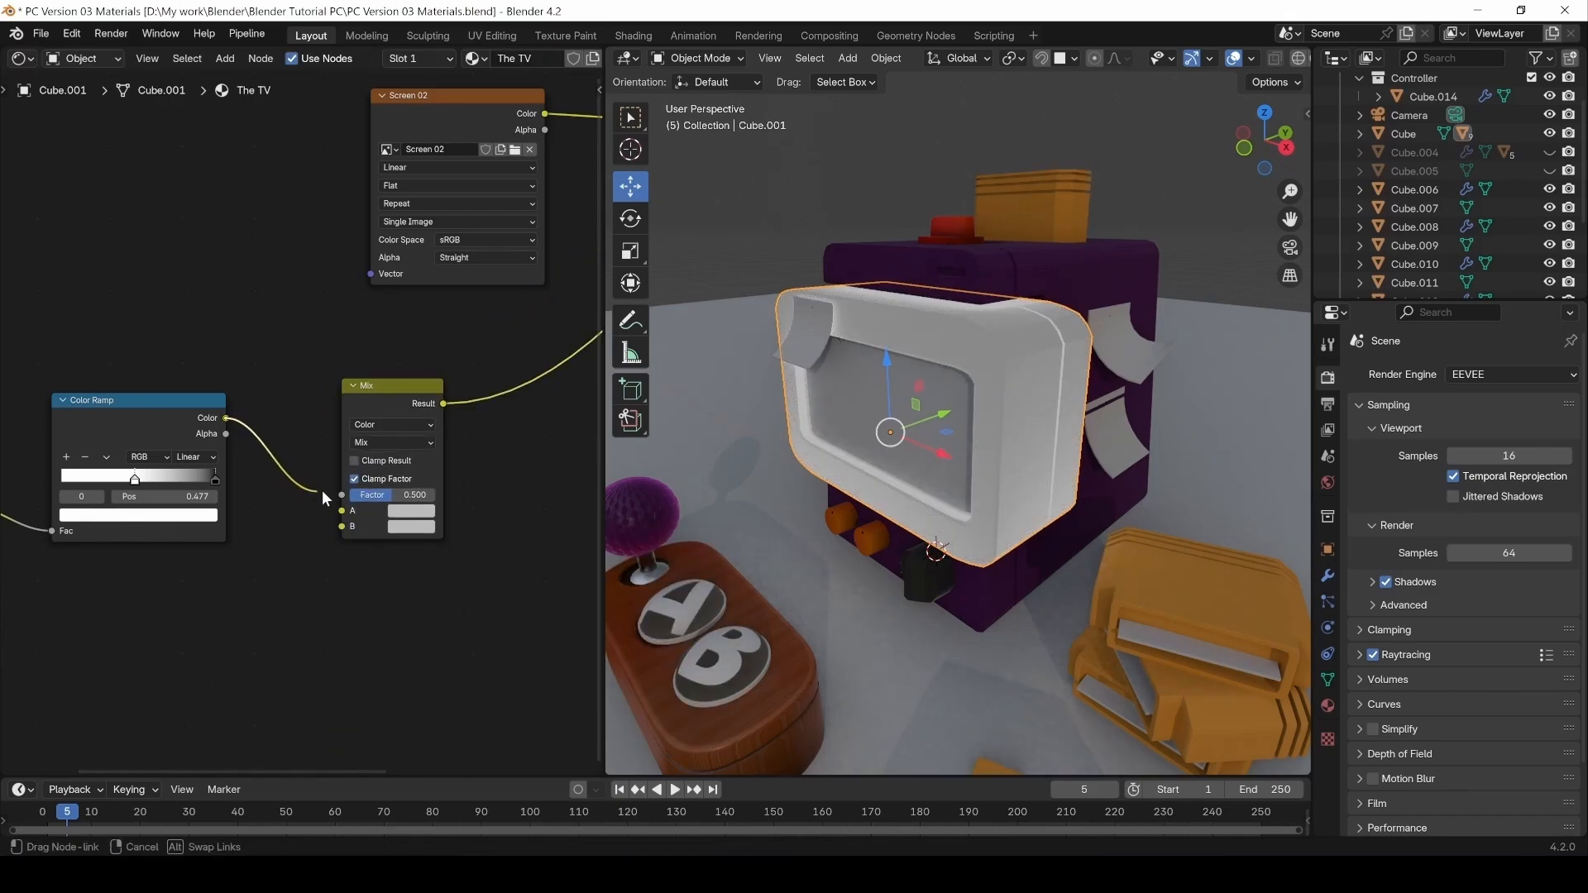
{"action": "middle_click_drag", "start_coordinate": [247, 578], "coordinate": [281, 599]}
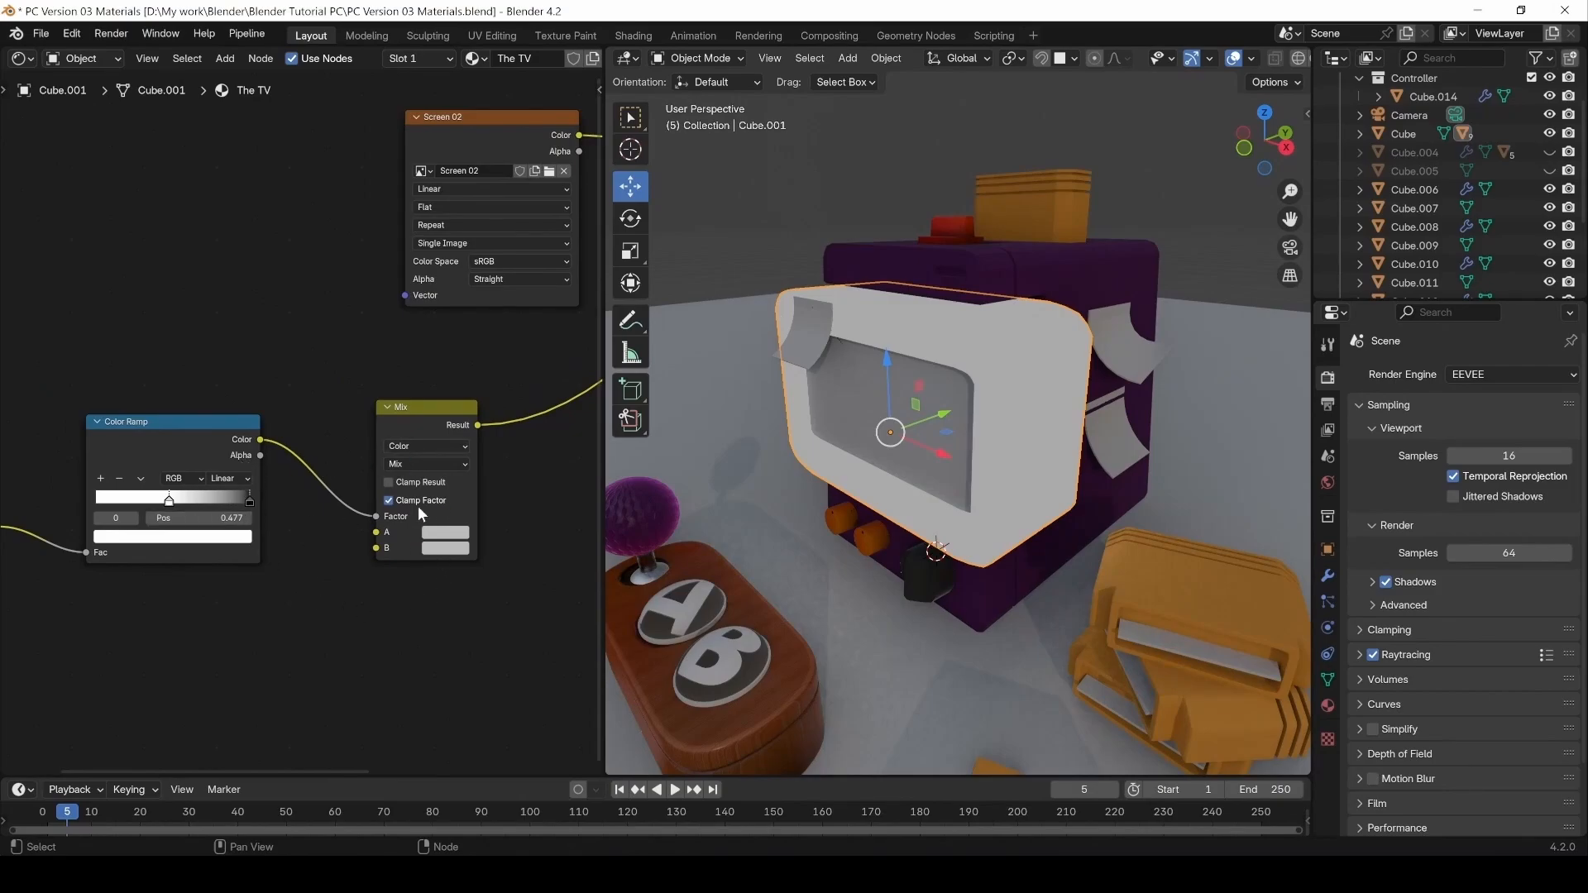
{"action": "left_click", "coordinate": [199, 429], "text": "ctrl+shift"}
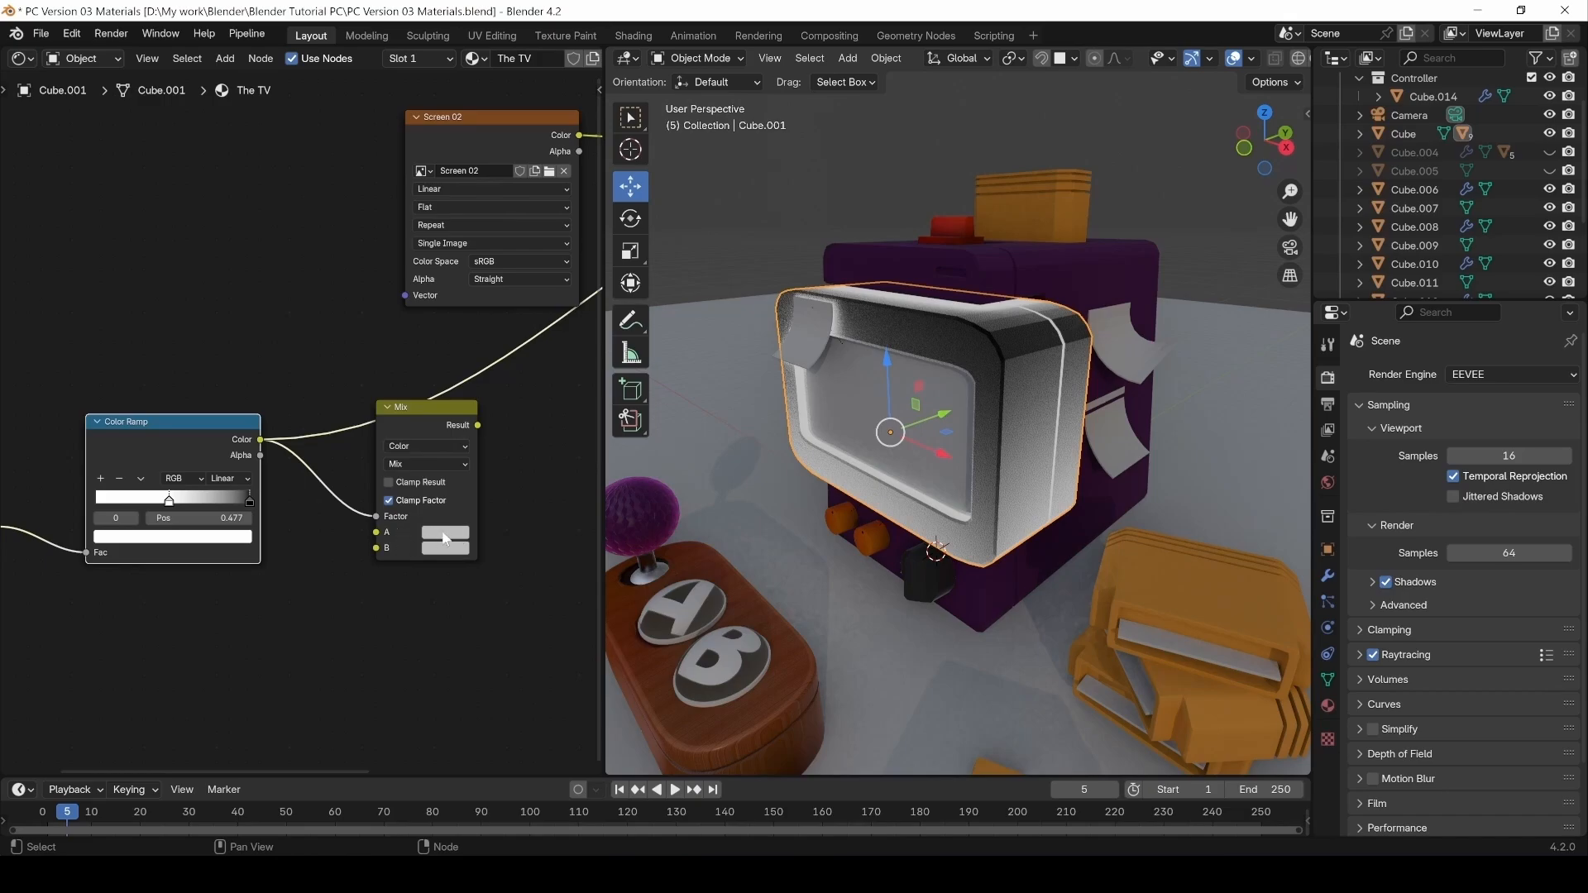
Set the TV material's Mix color A to the knobs' orange and color B to dark red.
{"action": "left_click", "coordinate": [857, 503]}
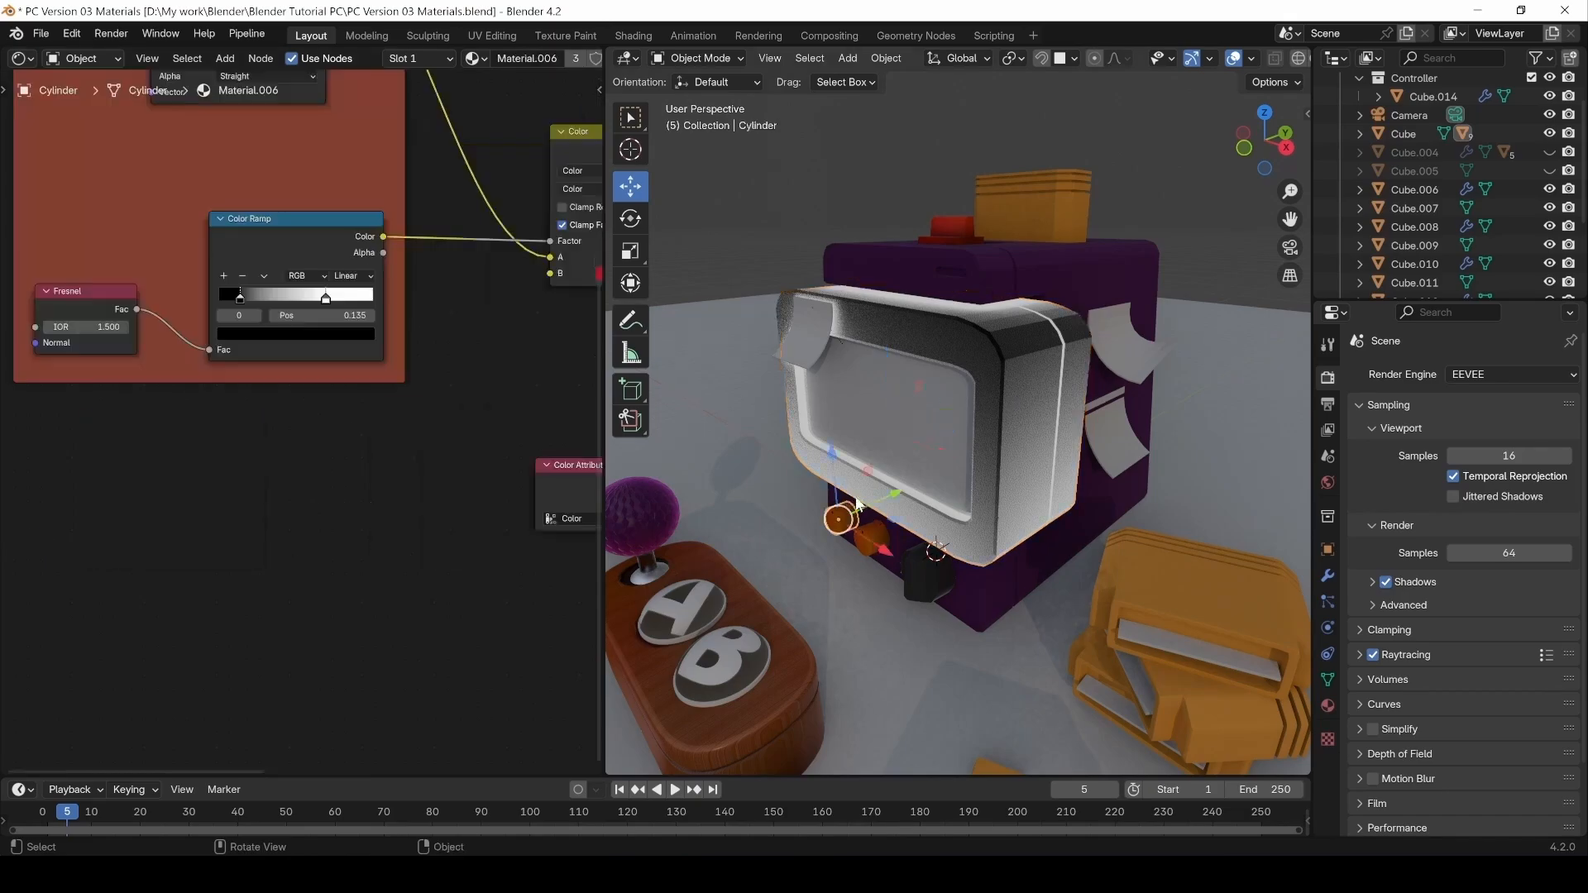
{"action": "left_click", "coordinate": [796, 443]}
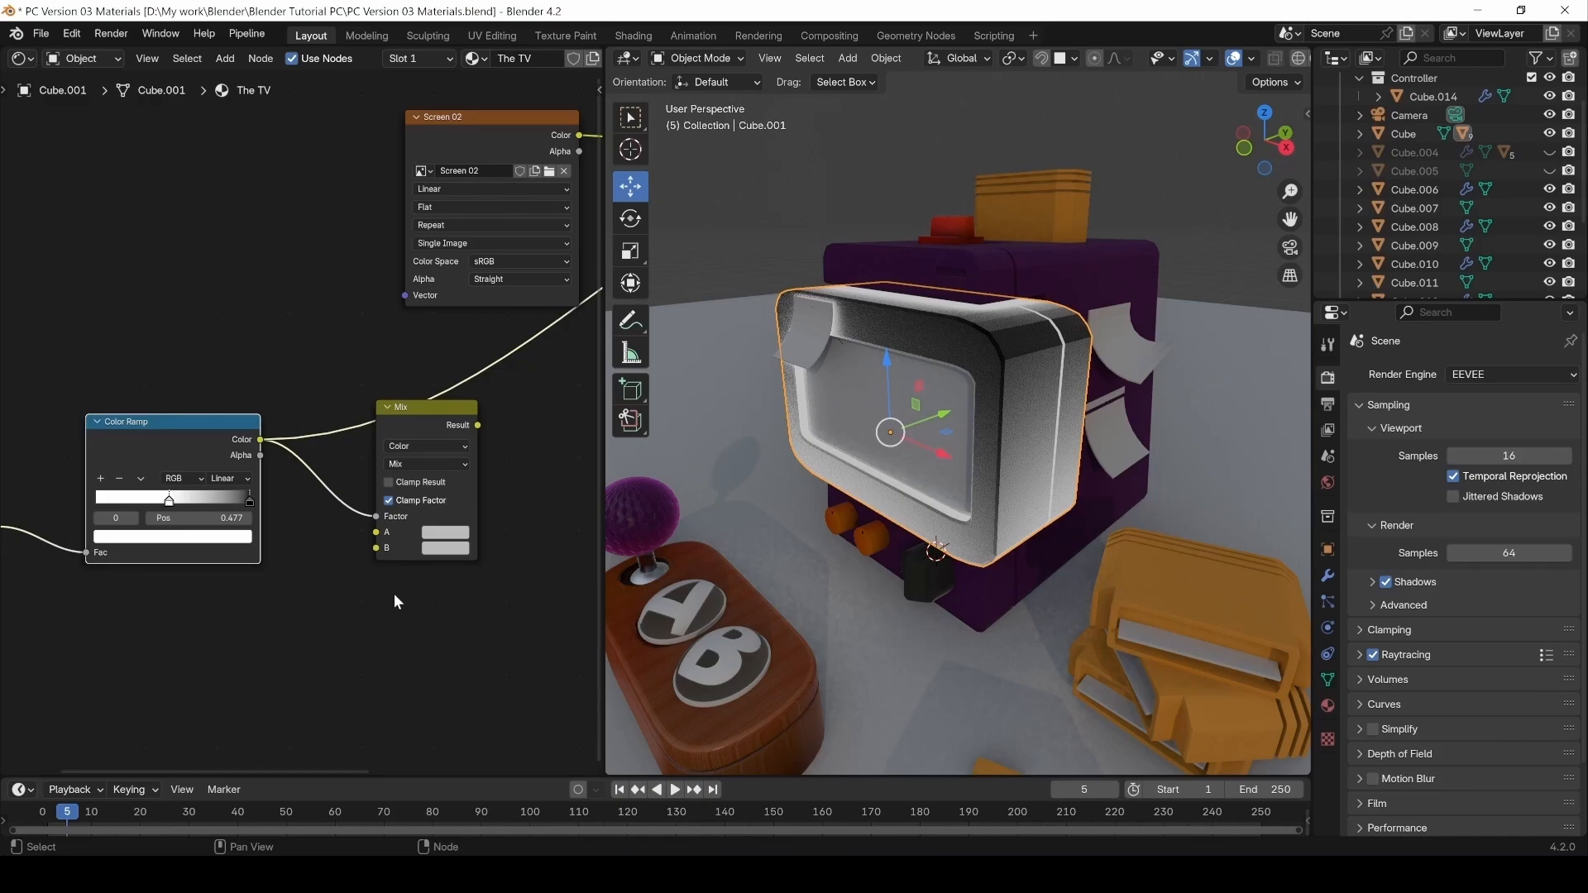
{"action": "left_click", "coordinate": [455, 534]}
{"action": "key", "text": "ctrl+v"}
{"action": "left_click", "coordinate": [430, 547]}
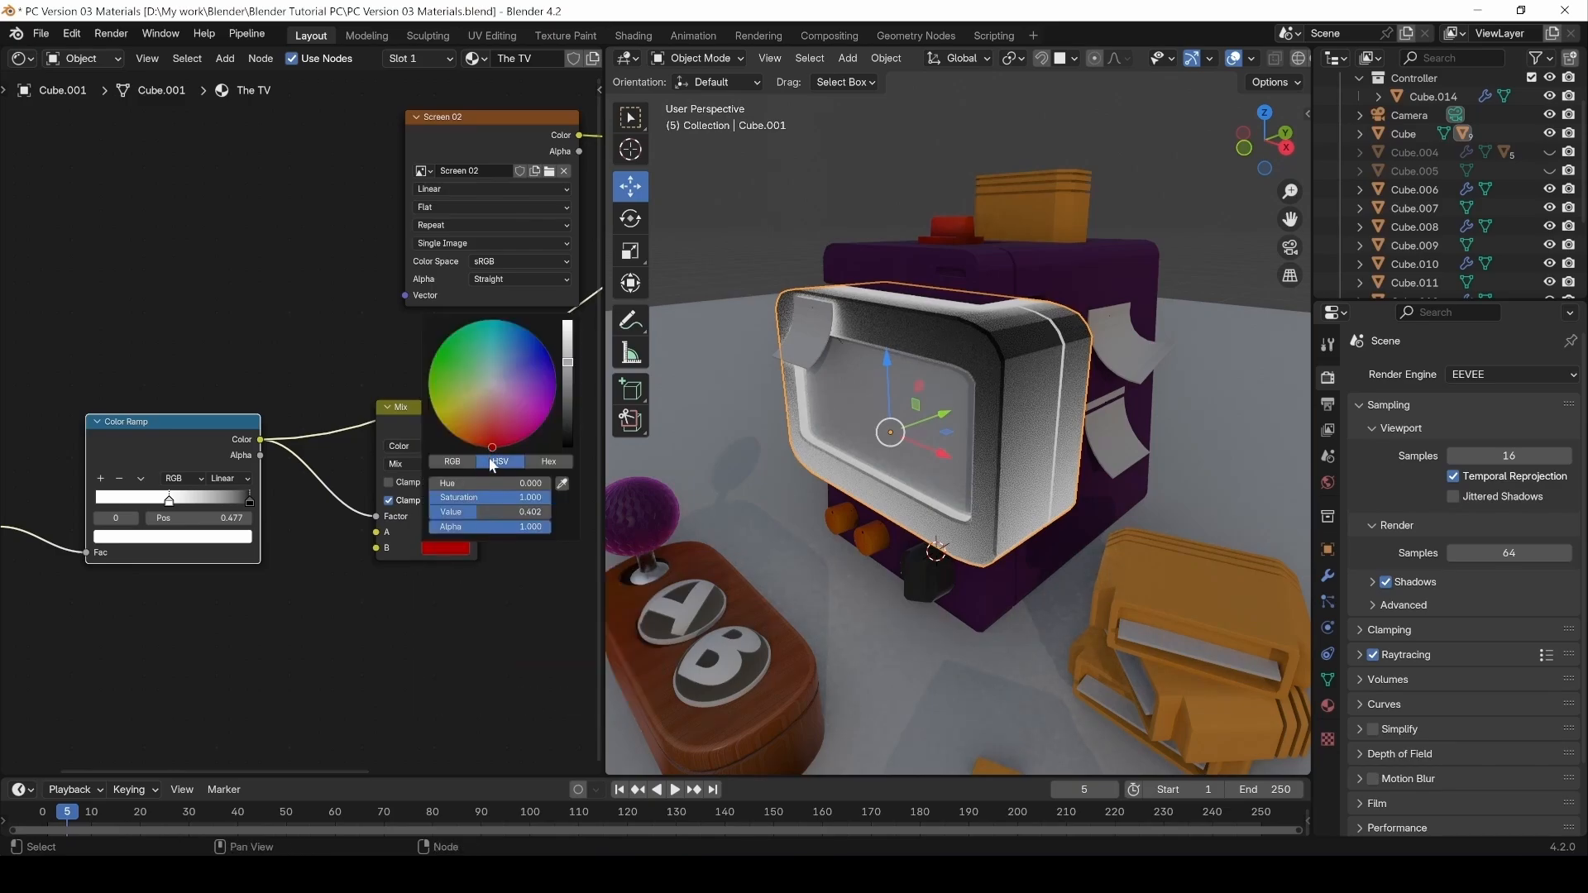
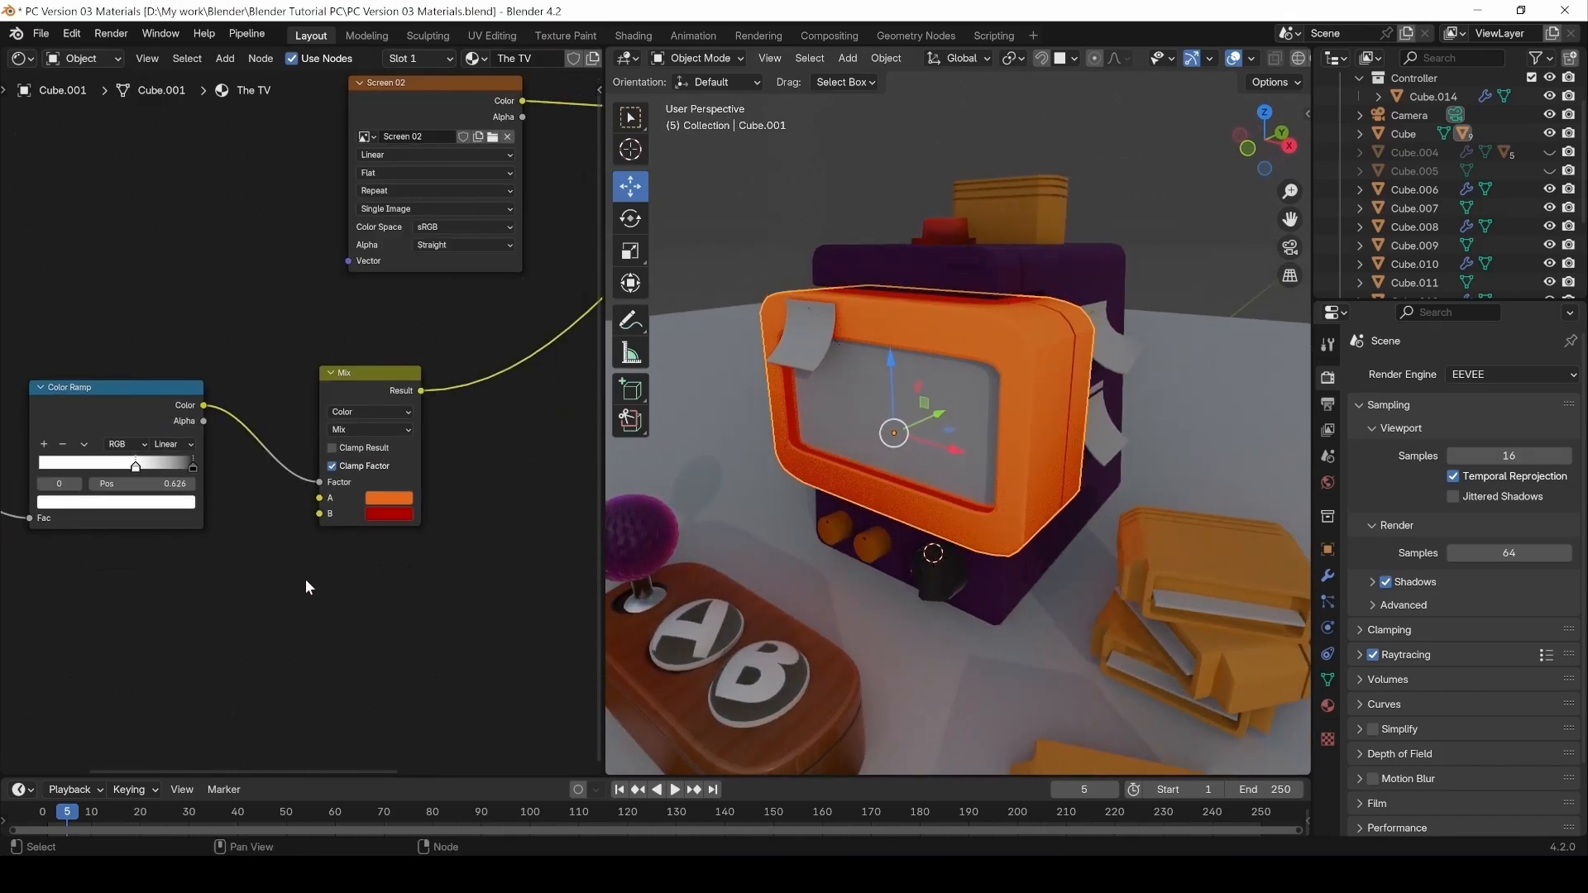
Compare the previews of the Color Ramp output and the Mix result on the TV.
{"action": "left_click", "coordinate": [161, 405], "text": "ctrl+shift"}
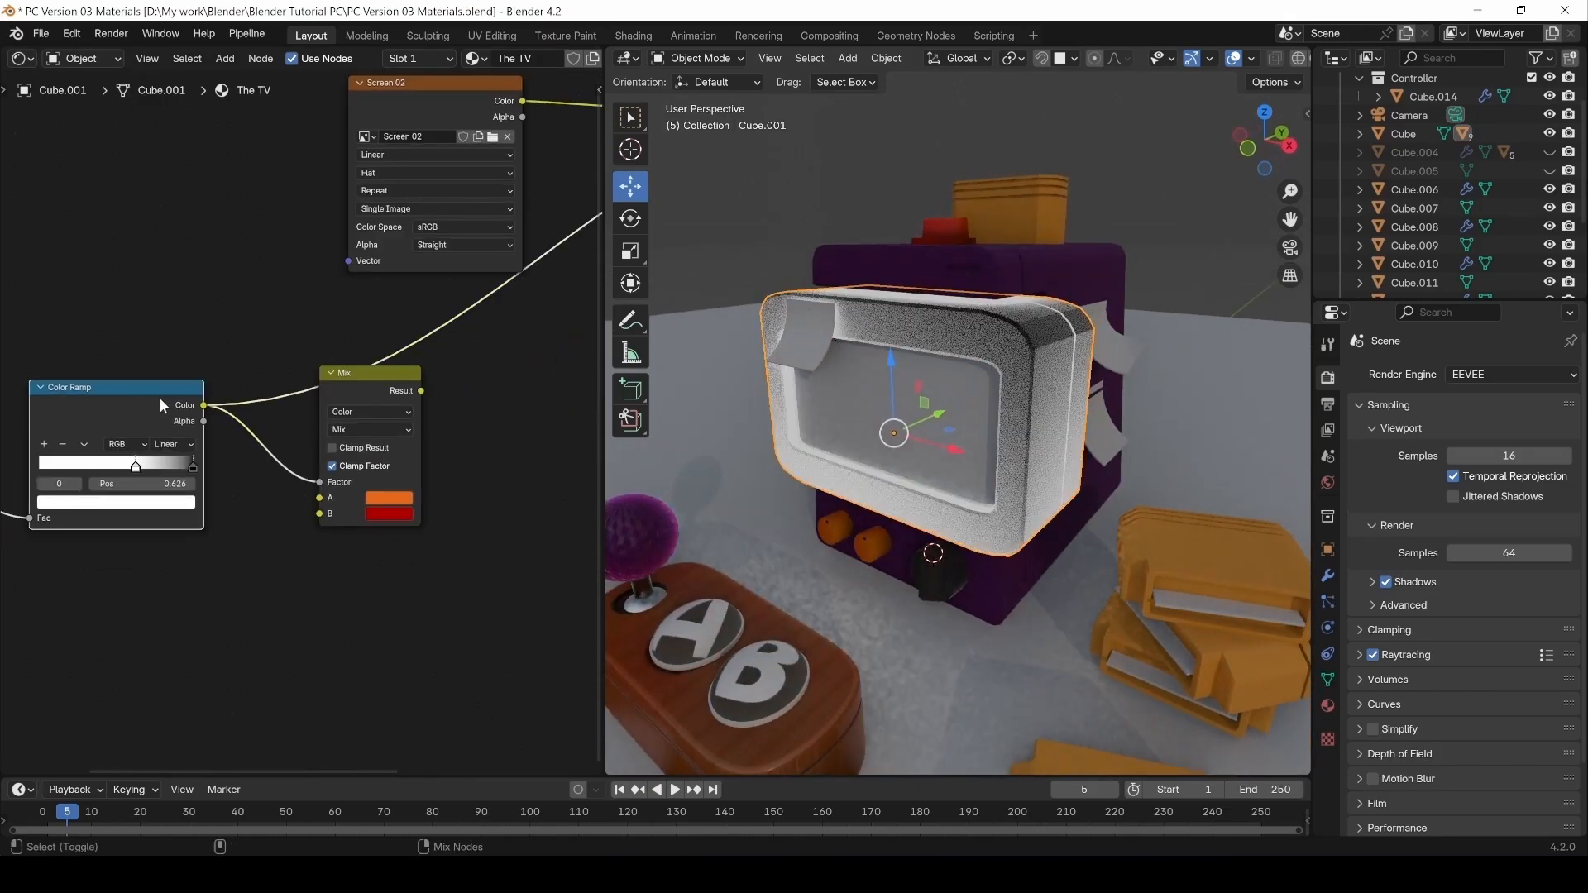
{"action": "left_click", "coordinate": [369, 374], "text": "ctrl+shift"}
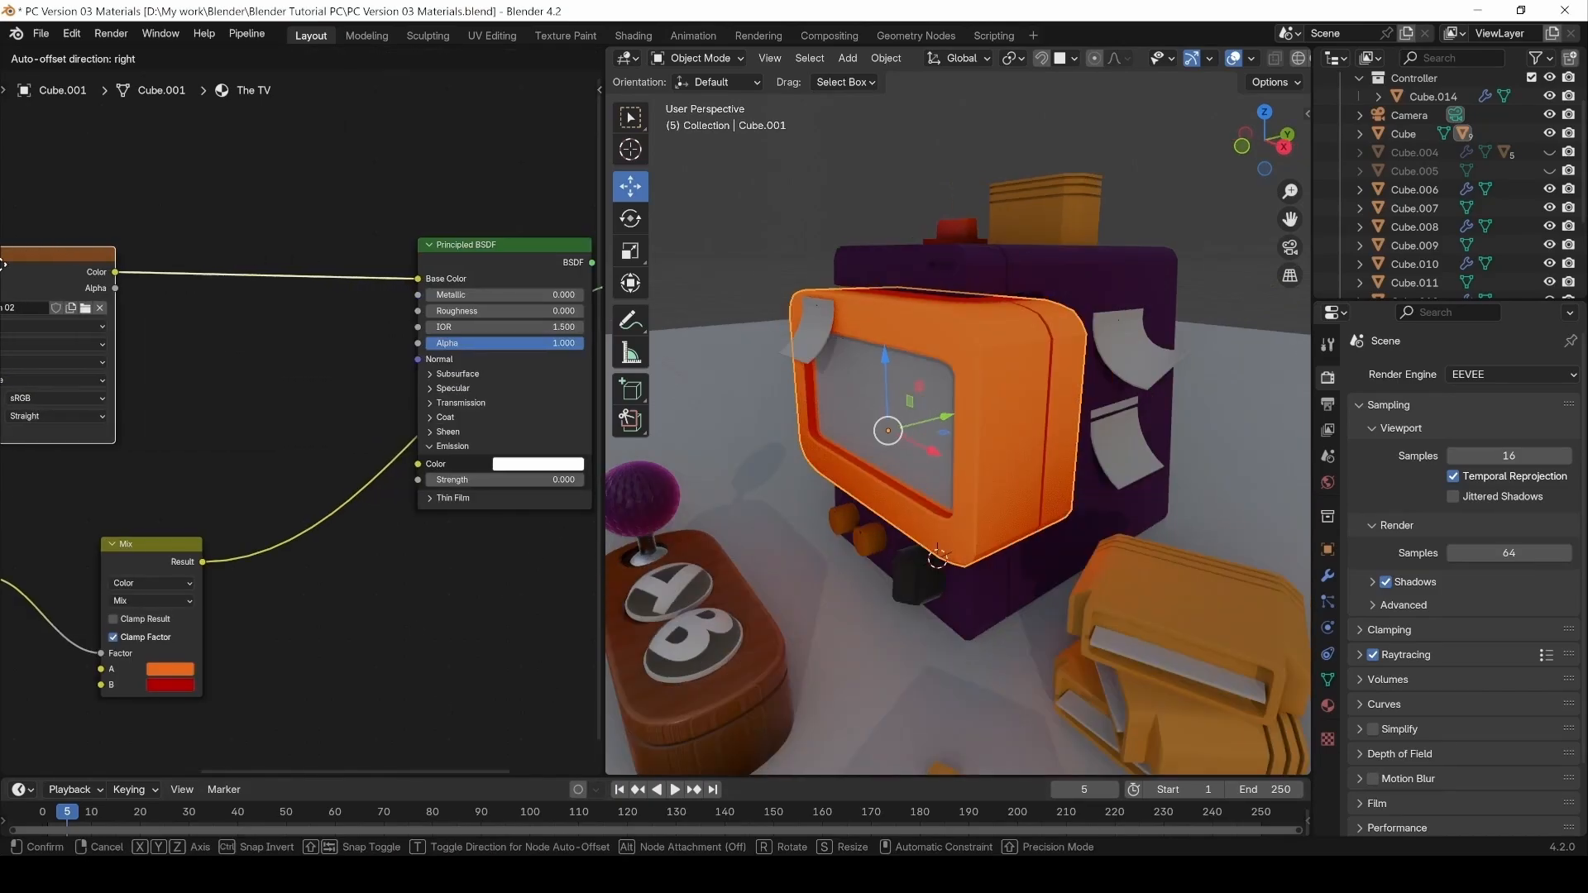
{"action": "scroll", "coordinate": [529, 382], "scroll_direction": "down", "scroll_amount": 5}
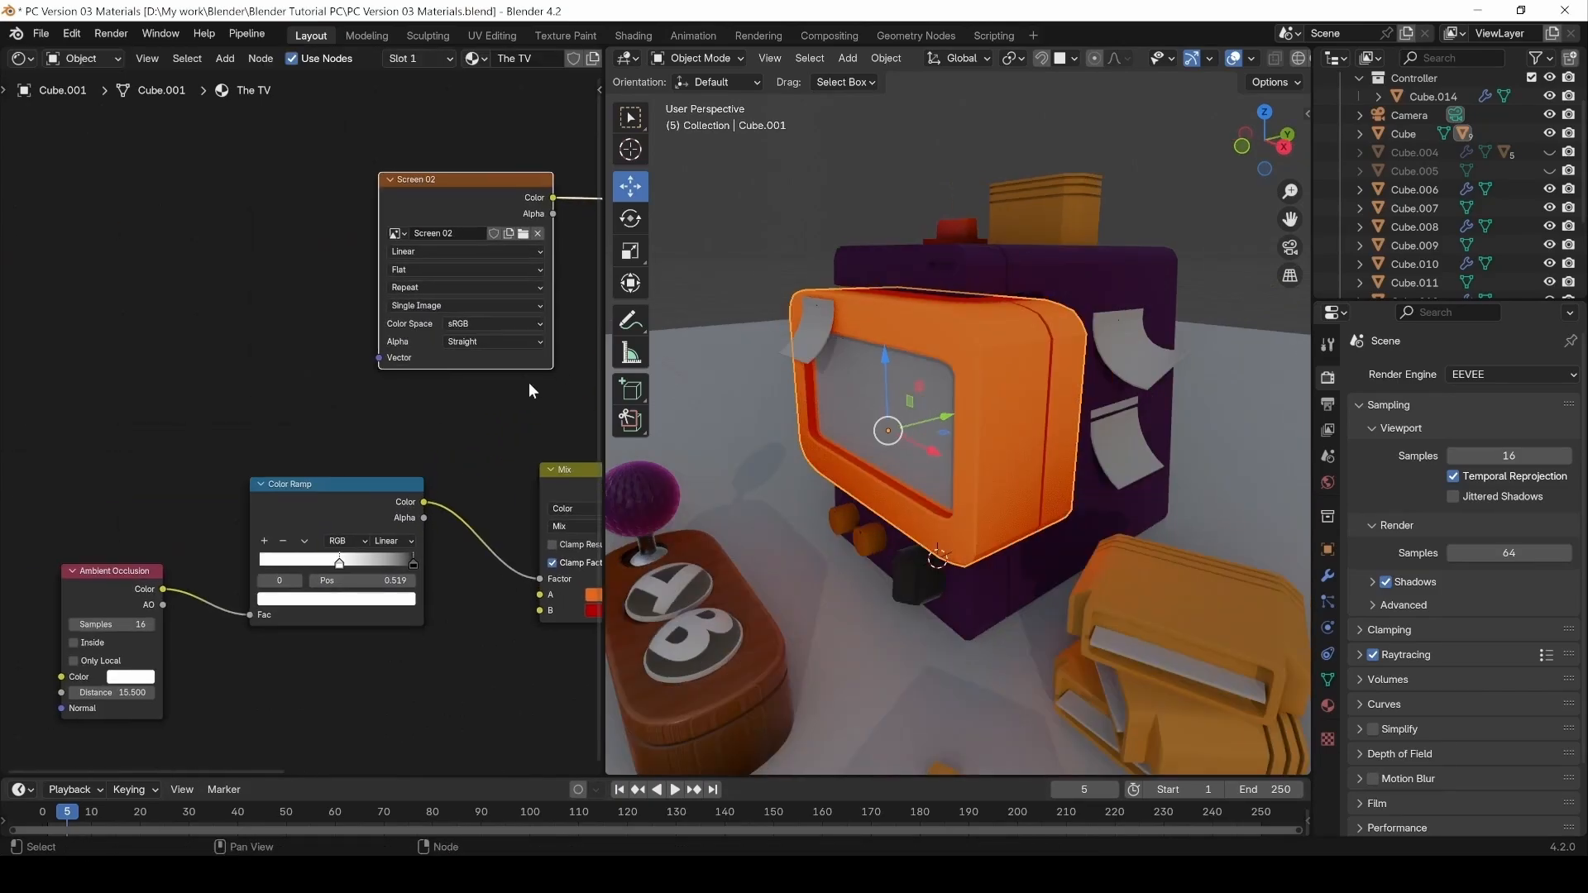
Add a second Mix Color node on the link leaving the first Mix node, below the Screen 02 image texture.
{"action": "left_click_drag", "start_coordinate": [50, 636], "coordinate": [313, 460]}
{"action": "key", "text": "shift+a"}
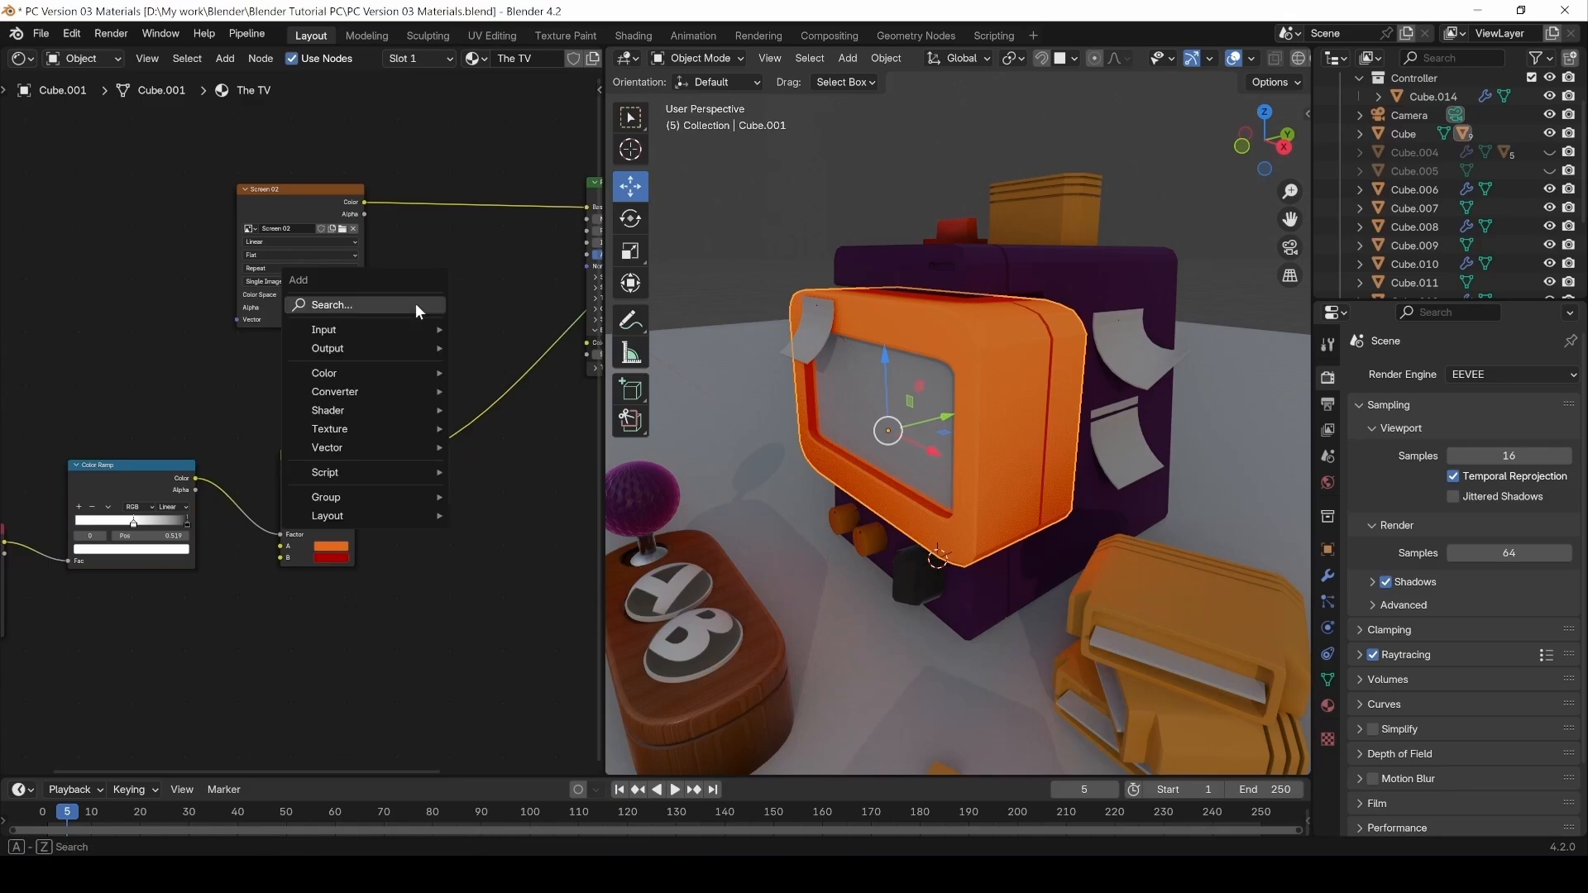
{"action": "left_click", "coordinate": [416, 303]}
{"action": "type", "text": "mix color"}
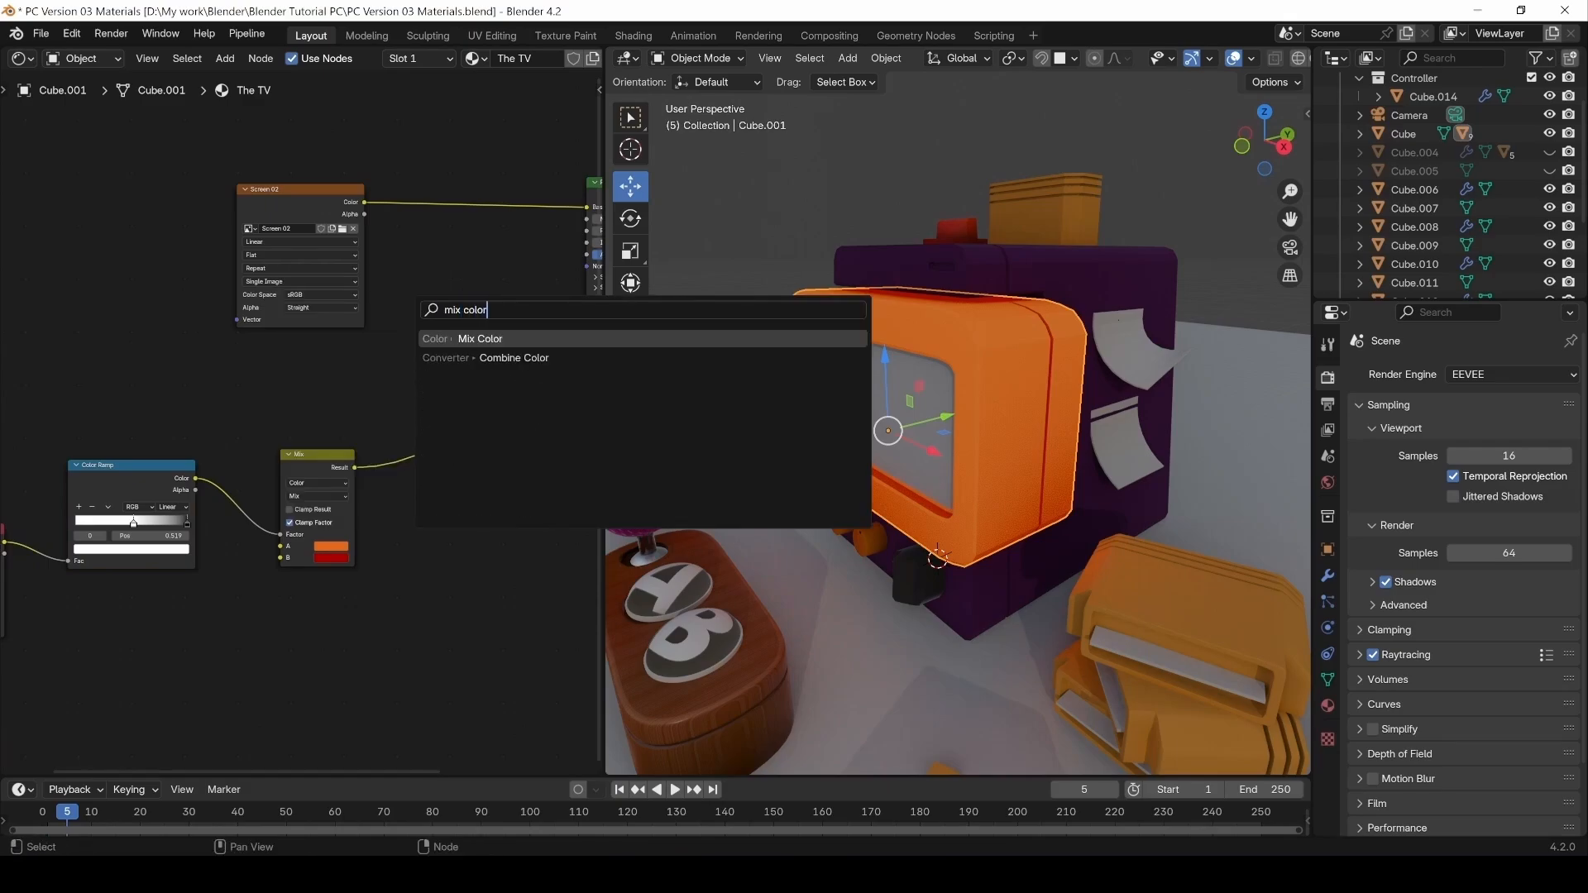
{"action": "key", "text": "Return"}
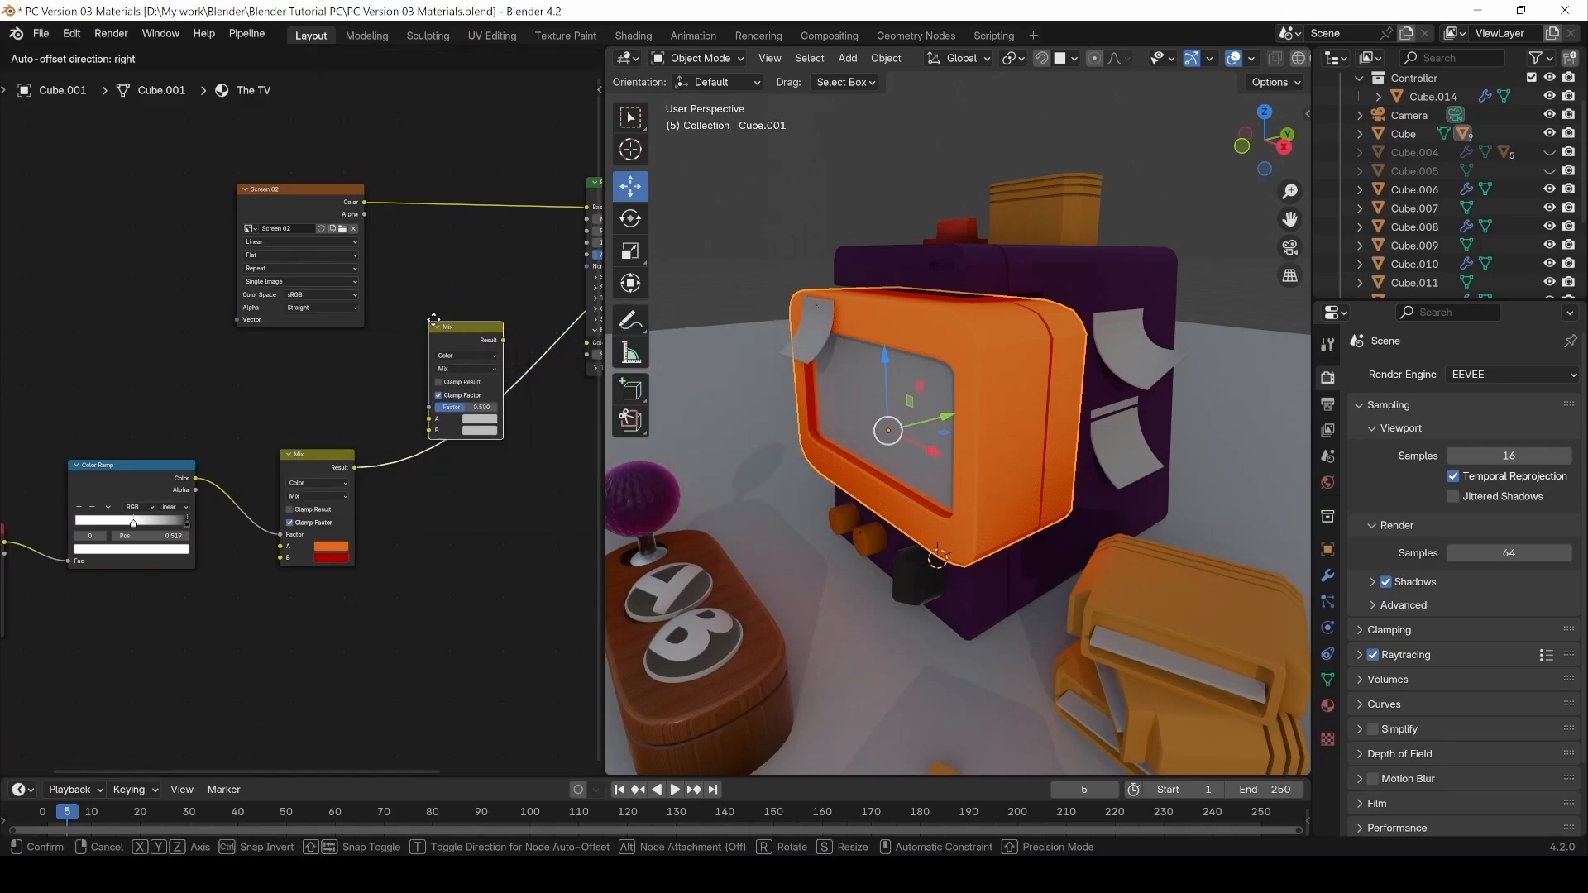
{"action": "left_click", "coordinate": [434, 304]}
{"action": "left_click_drag", "start_coordinate": [434, 398], "coordinate": [386, 400]}
{"action": "middle_click_drag", "start_coordinate": [385, 399], "coordinate": [373, 469]}
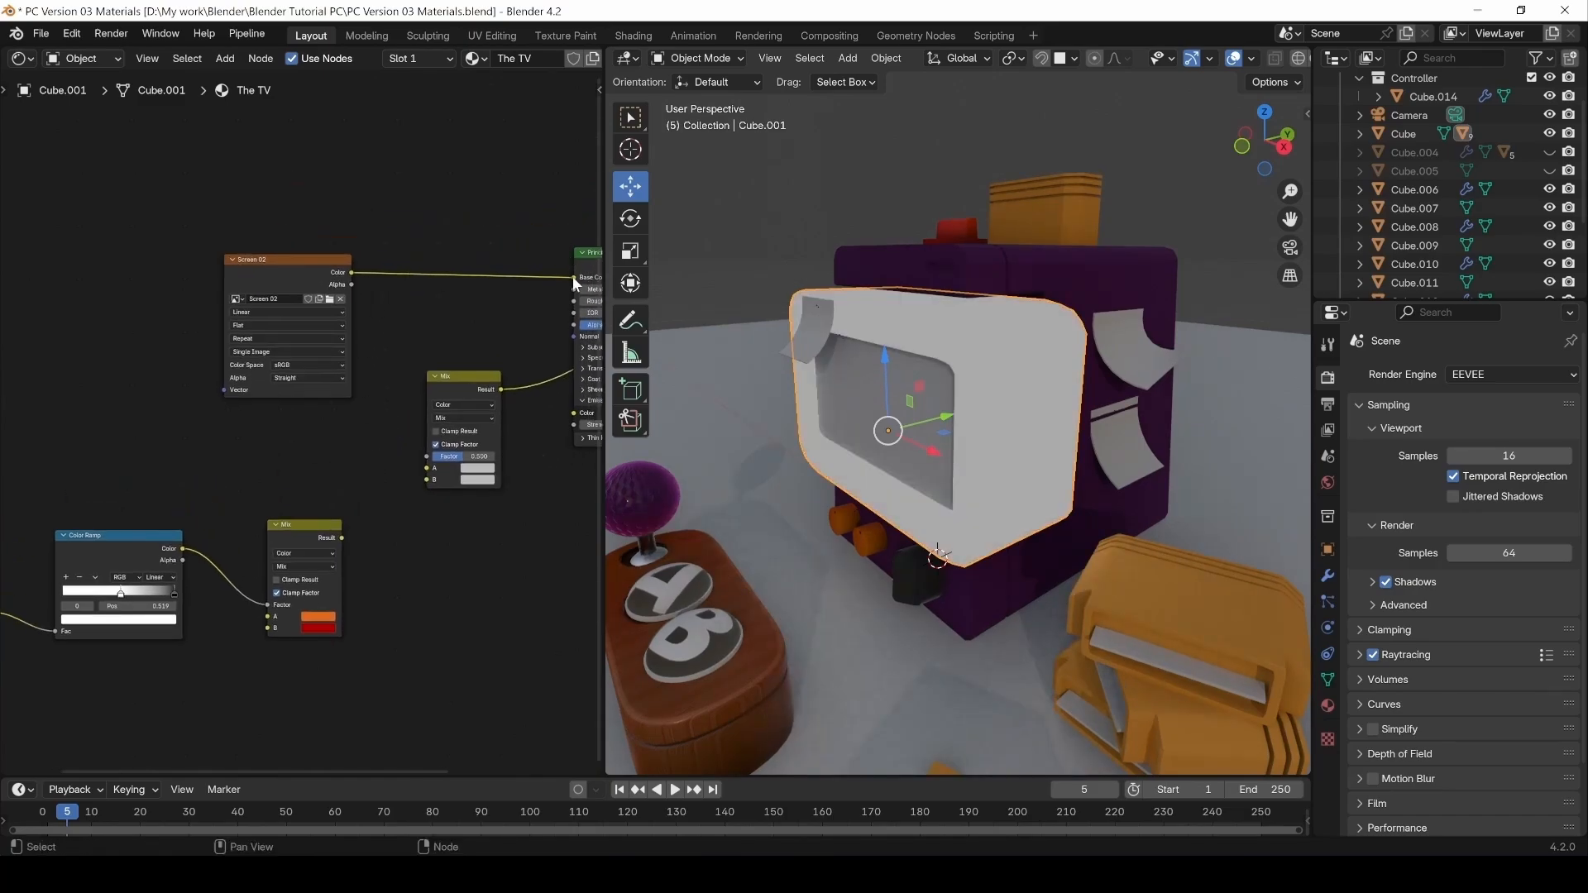
Connect the Screen 02 color to input A and the first Mix result to input B of the second Mix node.
{"action": "left_click_drag", "start_coordinate": [574, 278], "coordinate": [397, 342]}
{"action": "left_click_drag", "start_coordinate": [416, 472], "coordinate": [423, 468]}
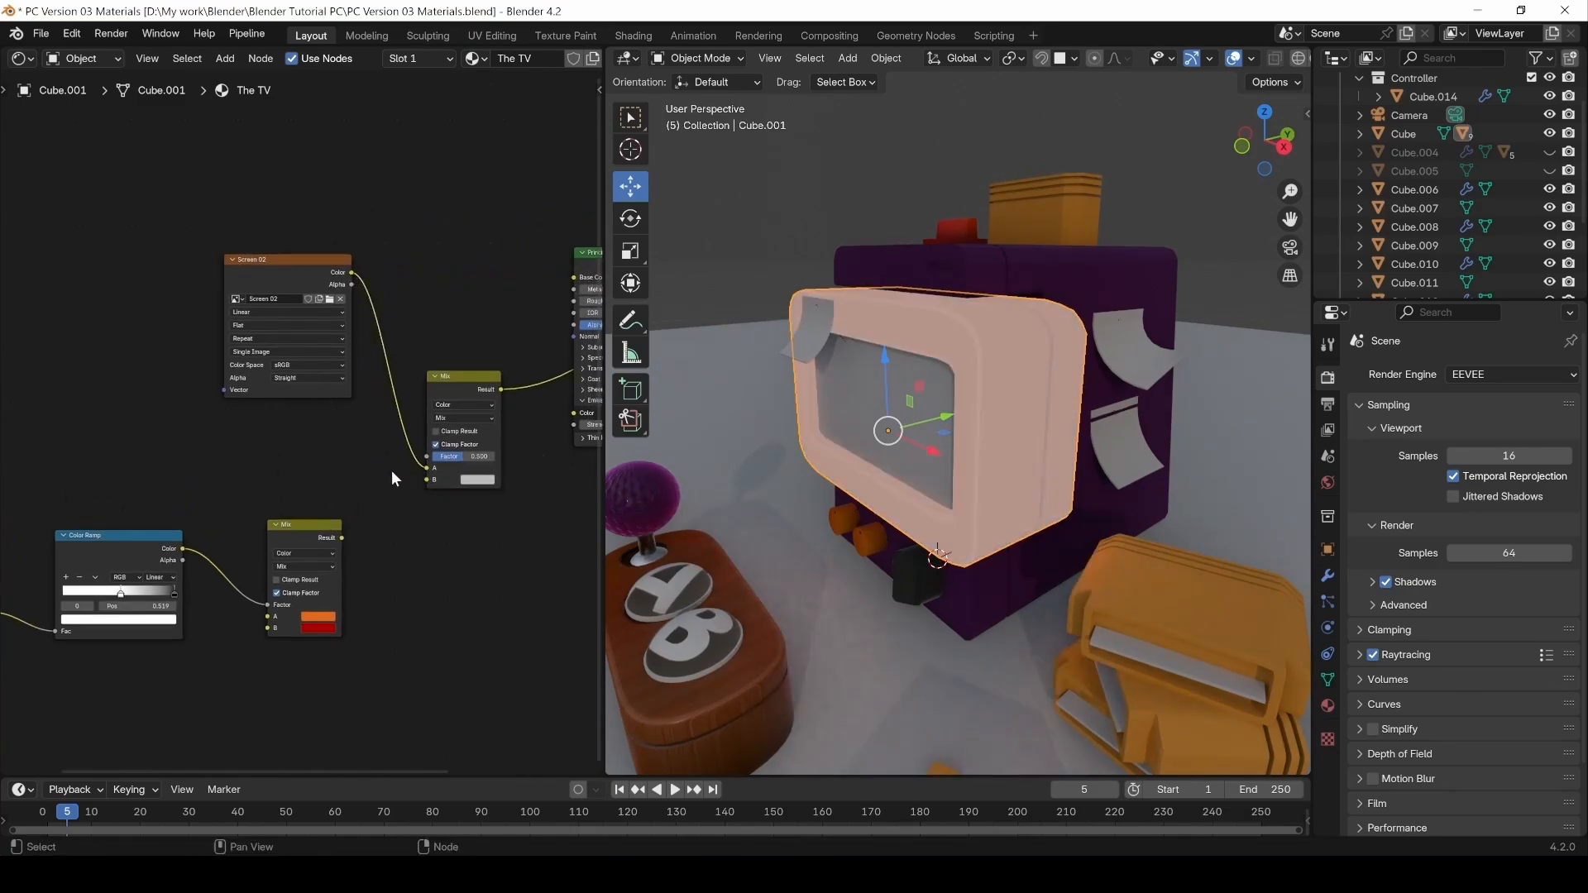
{"action": "left_click_drag", "start_coordinate": [342, 538], "coordinate": [418, 457]}
{"action": "left_click_drag", "start_coordinate": [343, 538], "coordinate": [423, 480]}
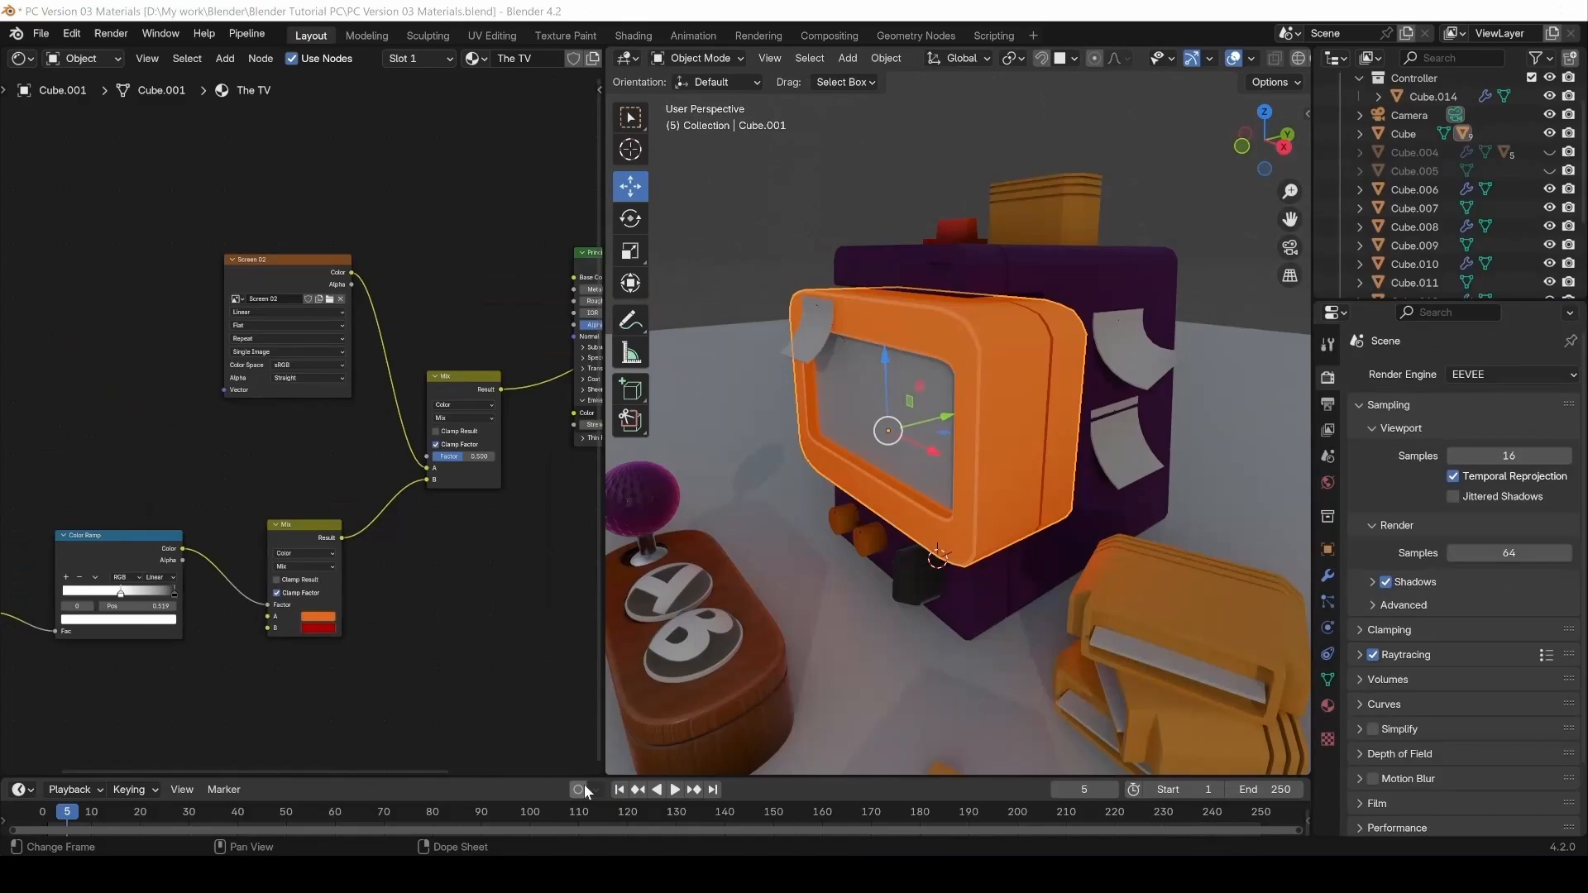
Raise the second Mix node's factor to about 0.811.
{"action": "middle_click_drag", "start_coordinate": [492, 540], "coordinate": [384, 529]}
{"action": "mouse_move", "coordinate": [409, 525]}
{"action": "left_mouse_down"}
{"action": "mouse_move", "coordinate": [435, 525]}
{"action": "mouse_move", "coordinate": [377, 525]}
{"action": "mouse_move", "coordinate": [436, 525]}
{"action": "mouse_move", "coordinate": [420, 526]}
{"action": "left_mouse_up"}
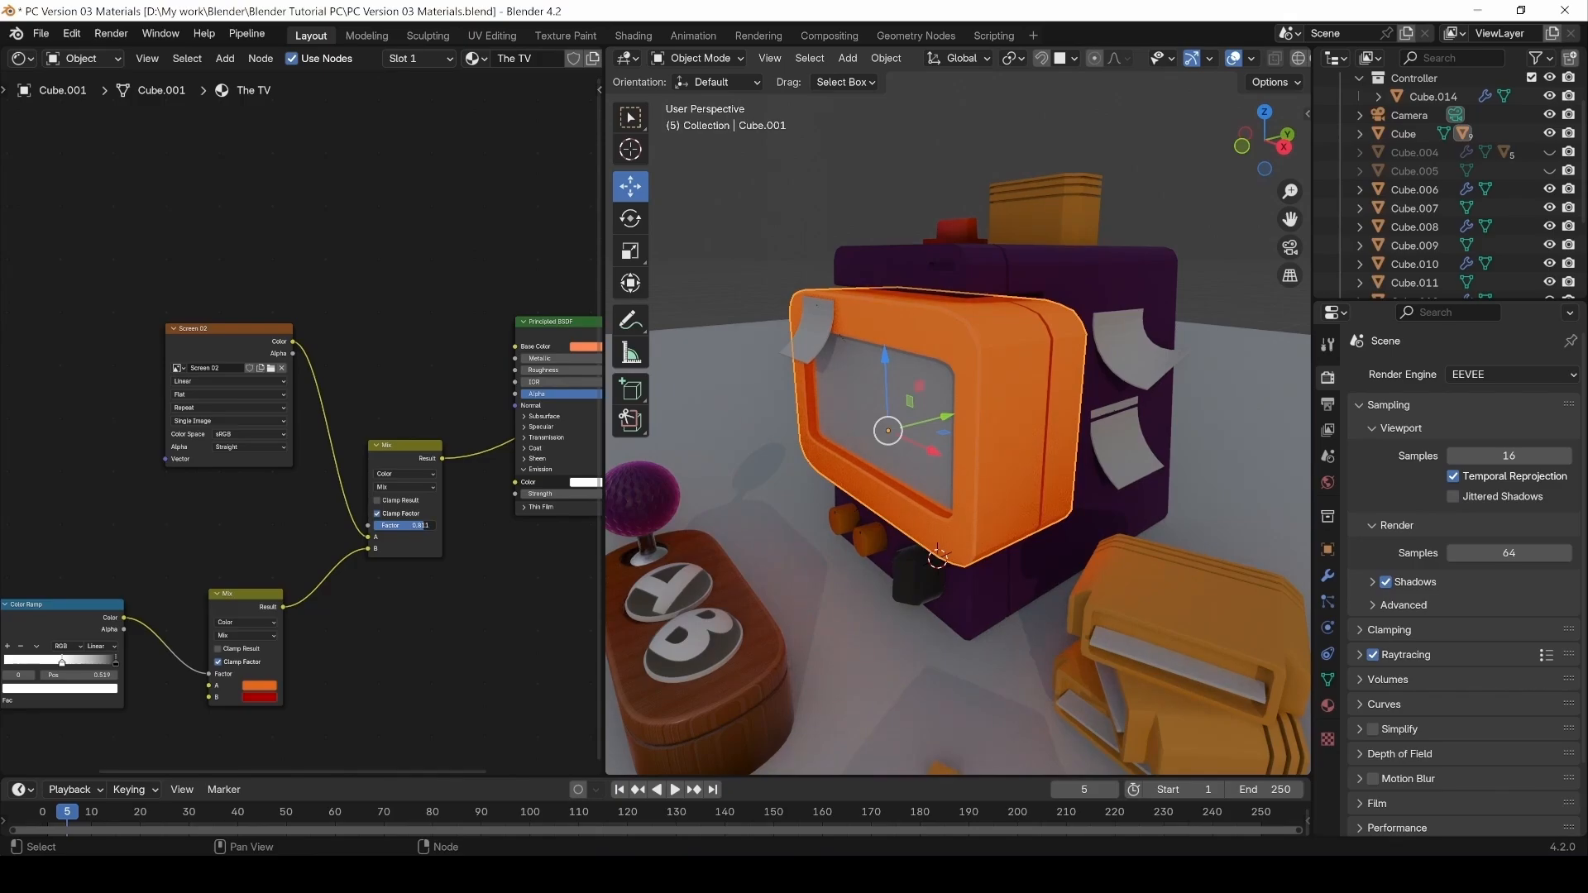
{"action": "left_click_drag", "start_coordinate": [424, 525], "coordinate": [436, 525]}
Move the Color Ramp's white stop to about 0.861 and adjust the Ambient Occlusion distance to about 24.8.
{"action": "middle_click_drag", "start_coordinate": [353, 645], "coordinate": [494, 584]}
{"action": "scroll", "coordinate": [234, 632], "scroll_direction": "up", "scroll_amount": 6}
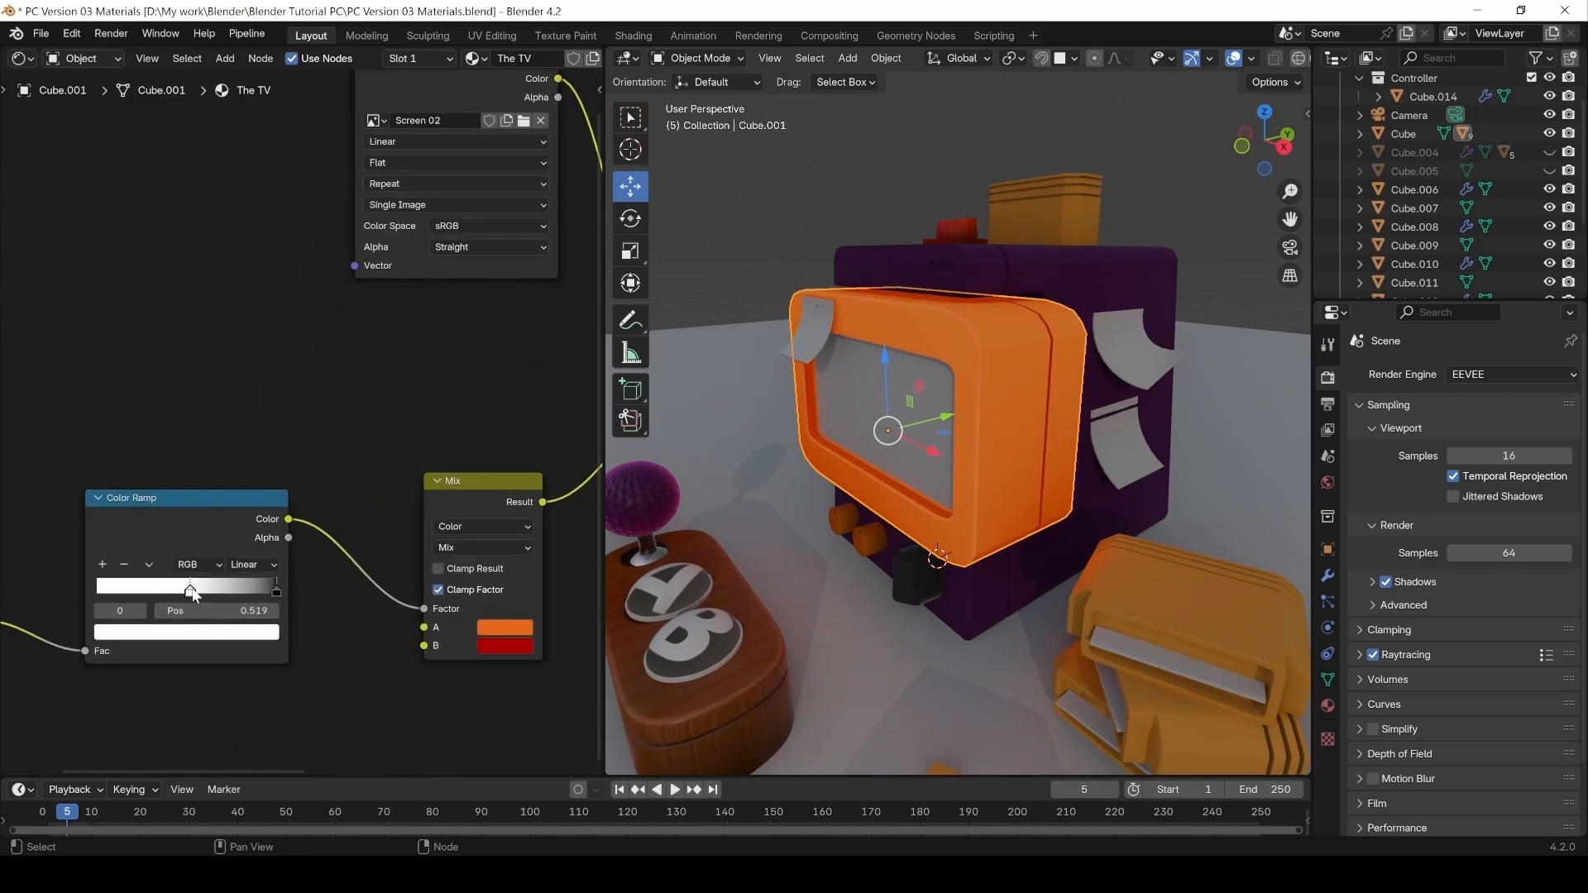
{"action": "mouse_move", "coordinate": [220, 597]}
{"action": "left_mouse_down"}
{"action": "mouse_move", "coordinate": [276, 601]}
{"action": "mouse_move", "coordinate": [259, 611]}
{"action": "left_mouse_up"}
{"action": "middle_click_drag", "start_coordinate": [180, 647], "coordinate": [405, 543]}
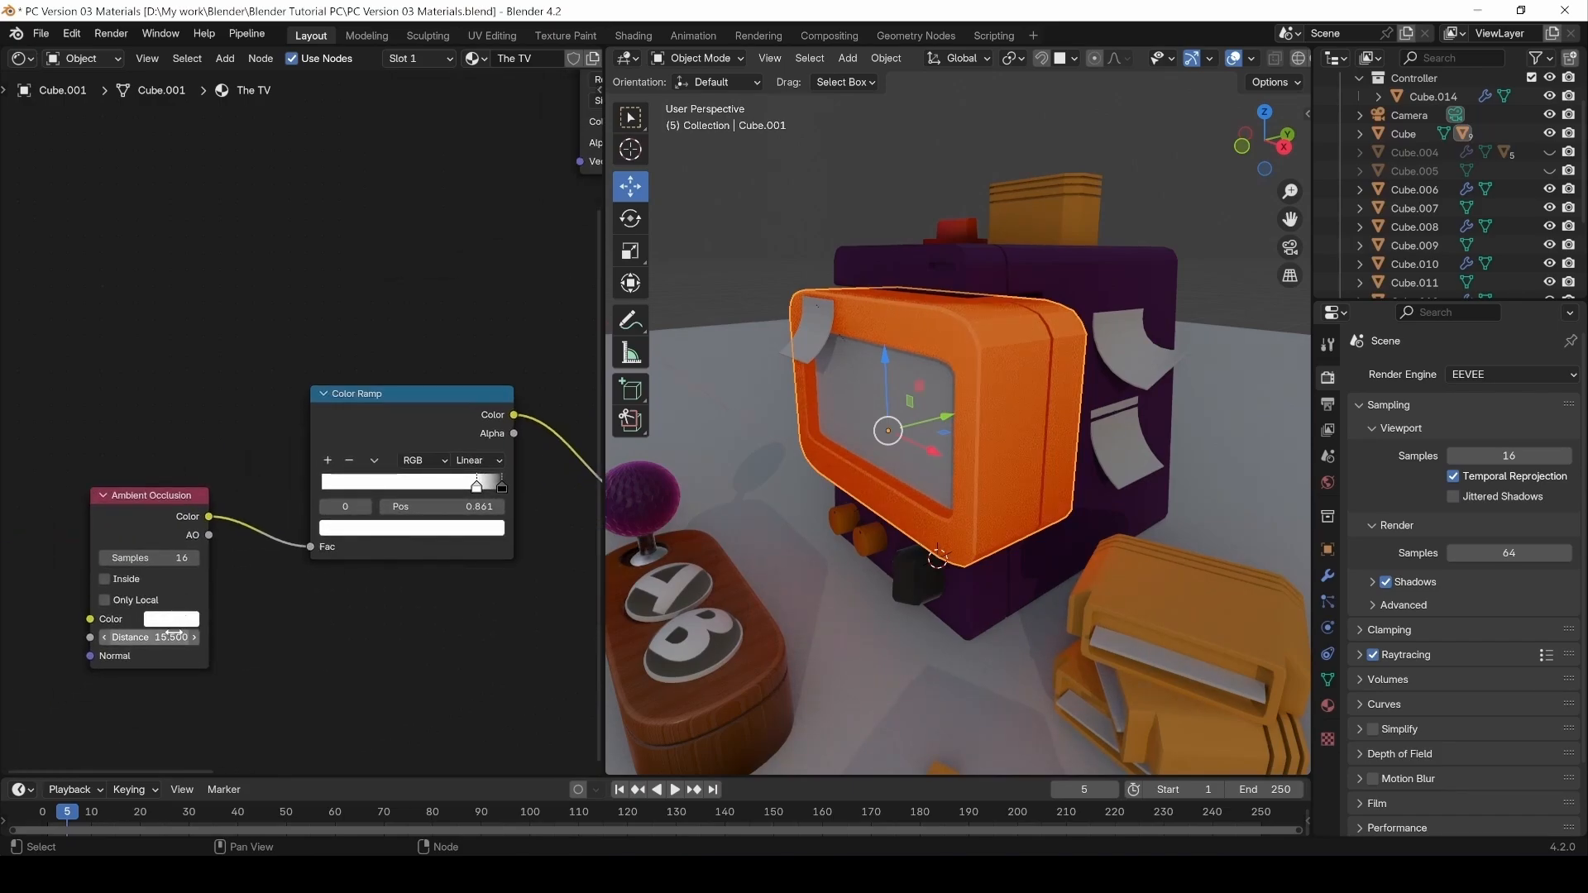
{"action": "left_click_drag", "start_coordinate": [162, 637], "coordinate": [147, 637]}
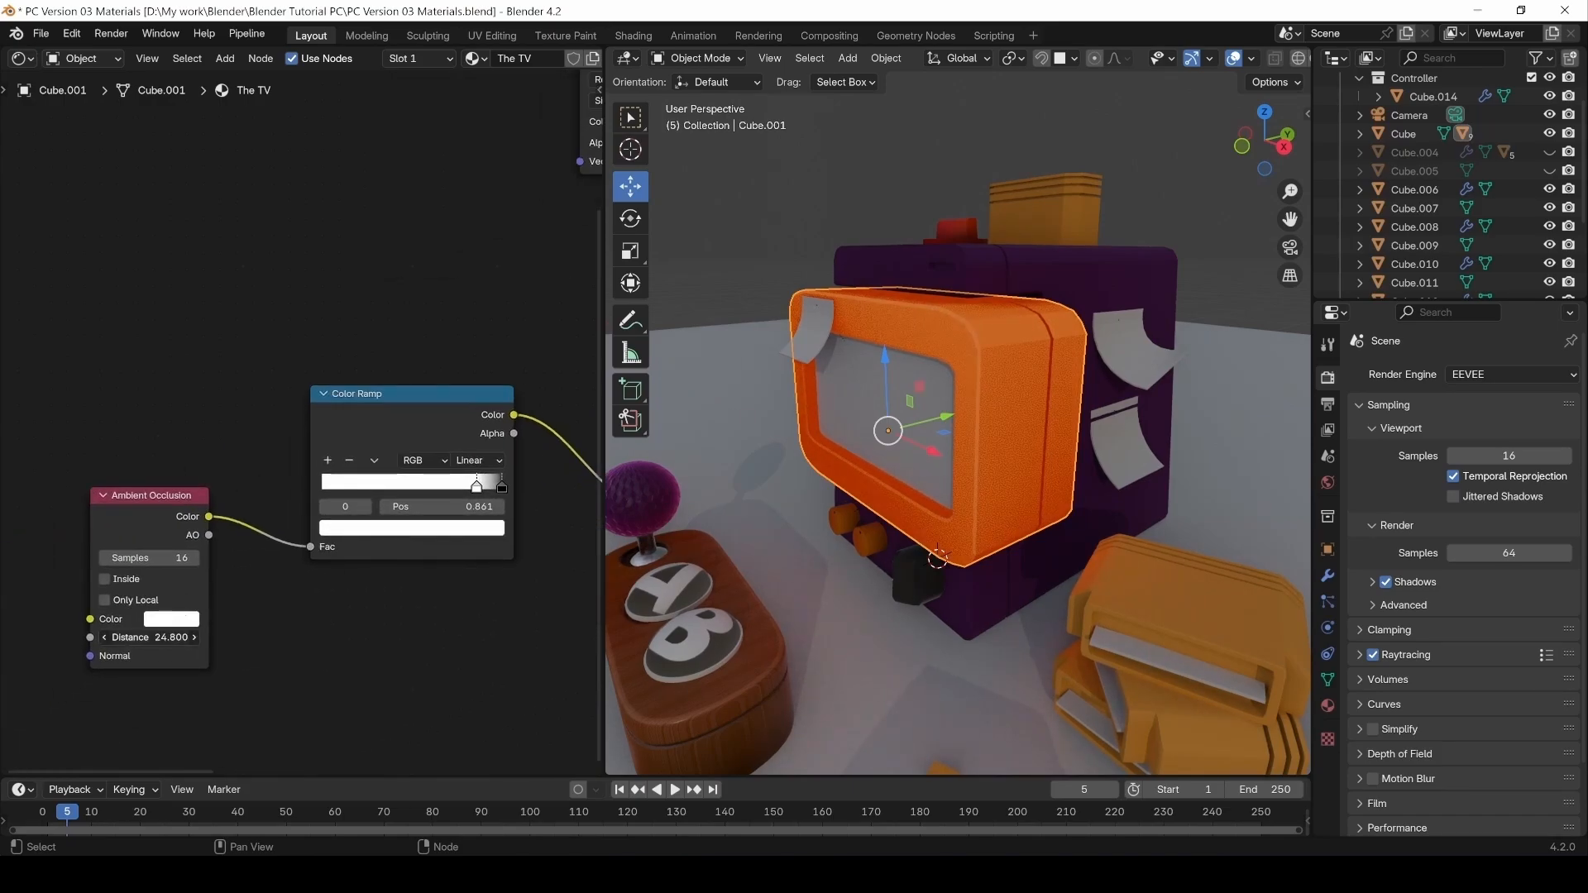
Move the Color Ramp's white stop back toward the middle, to about 0.513.
{"action": "mouse_move", "coordinate": [328, 587]}
{"action": "middle_mouse_down"}
{"action": "mouse_move", "coordinate": [256, 607]}
{"action": "mouse_move", "coordinate": [96, 606]}
{"action": "middle_mouse_up"}
{"action": "left_click_drag", "start_coordinate": [244, 506], "coordinate": [218, 507]}
{"action": "middle_click_drag", "start_coordinate": [398, 528], "coordinate": [305, 577]}
{"action": "left_click_drag", "start_coordinate": [136, 560], "coordinate": [89, 561]}
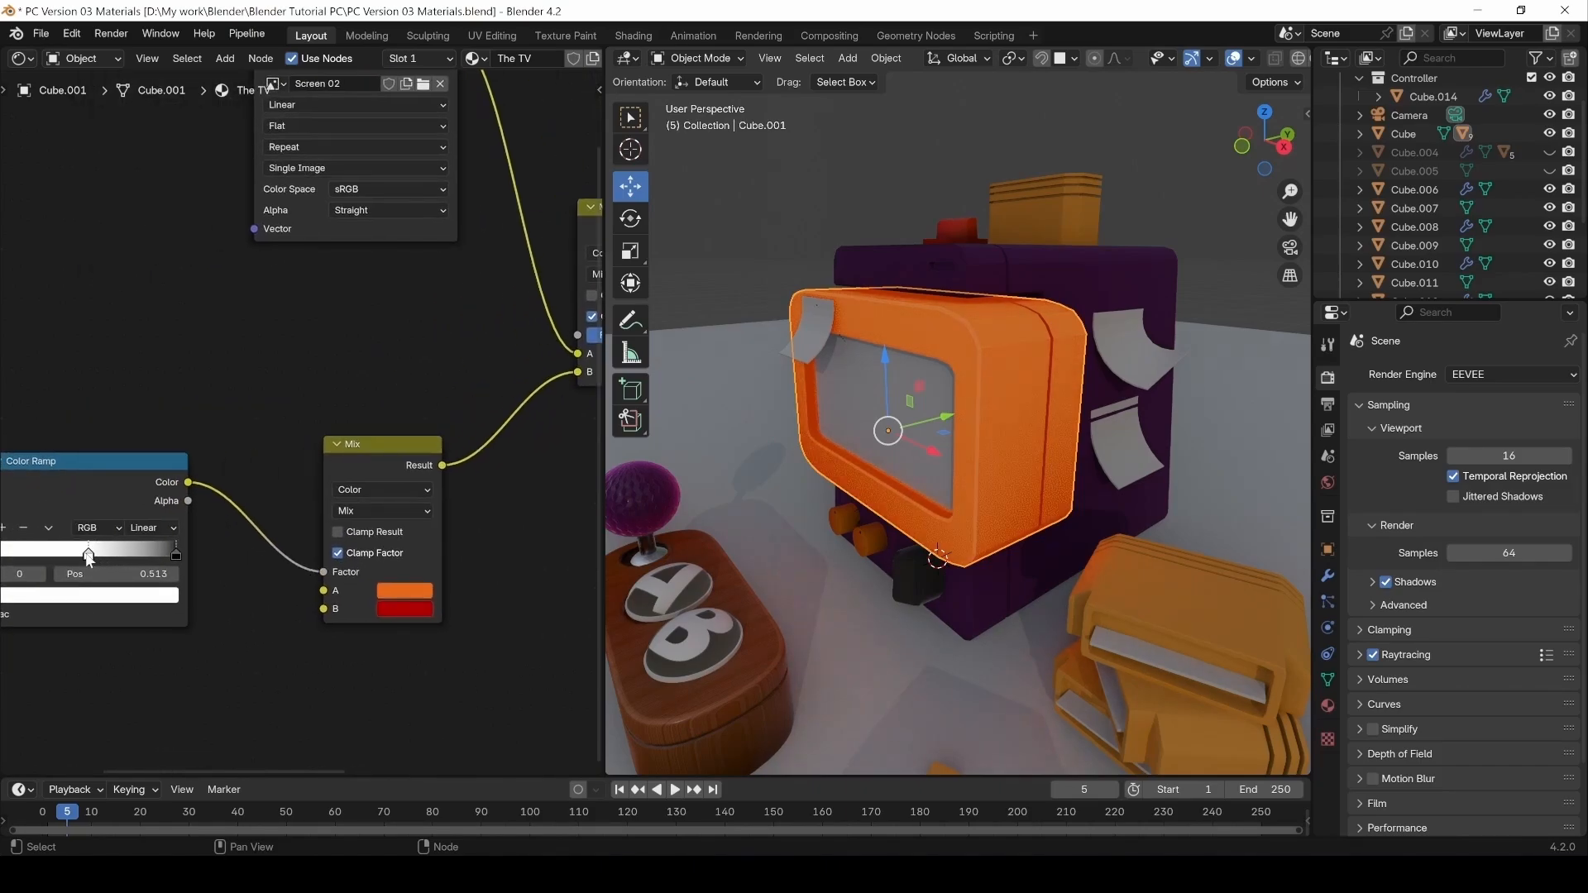
Connect the second Mix result to the Principled BSDF's base color and set the shader's roughness to 0.473.
{"action": "middle_click_drag", "start_coordinate": [277, 516], "coordinate": [80, 572]}
{"action": "middle_click_drag", "start_coordinate": [217, 623], "coordinate": [108, 745]}
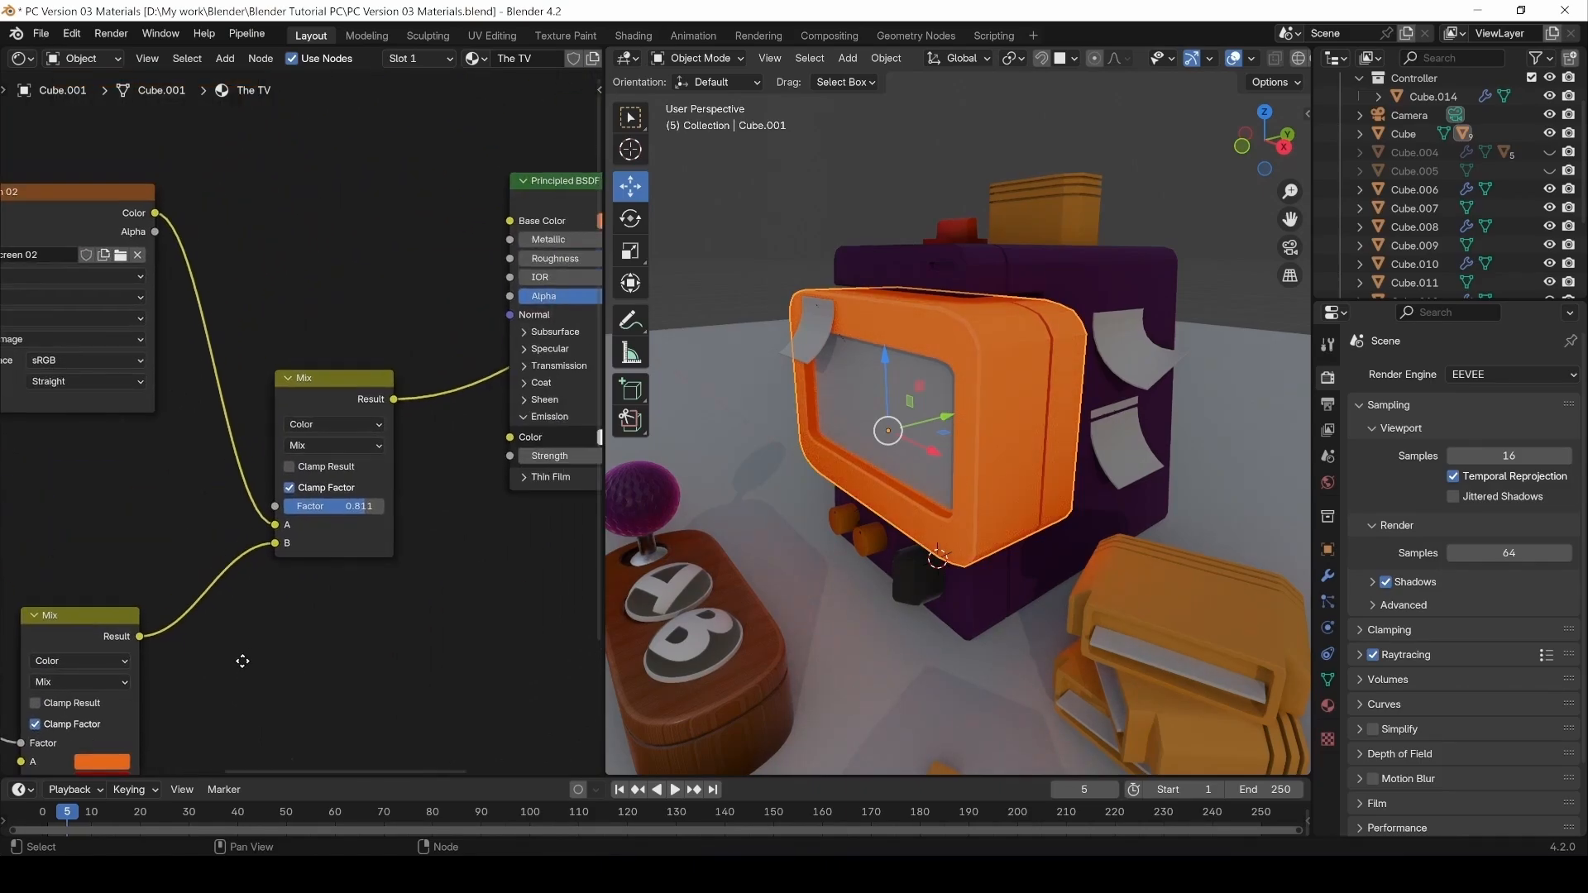
{"action": "left_click_drag", "start_coordinate": [392, 407], "coordinate": [508, 229]}
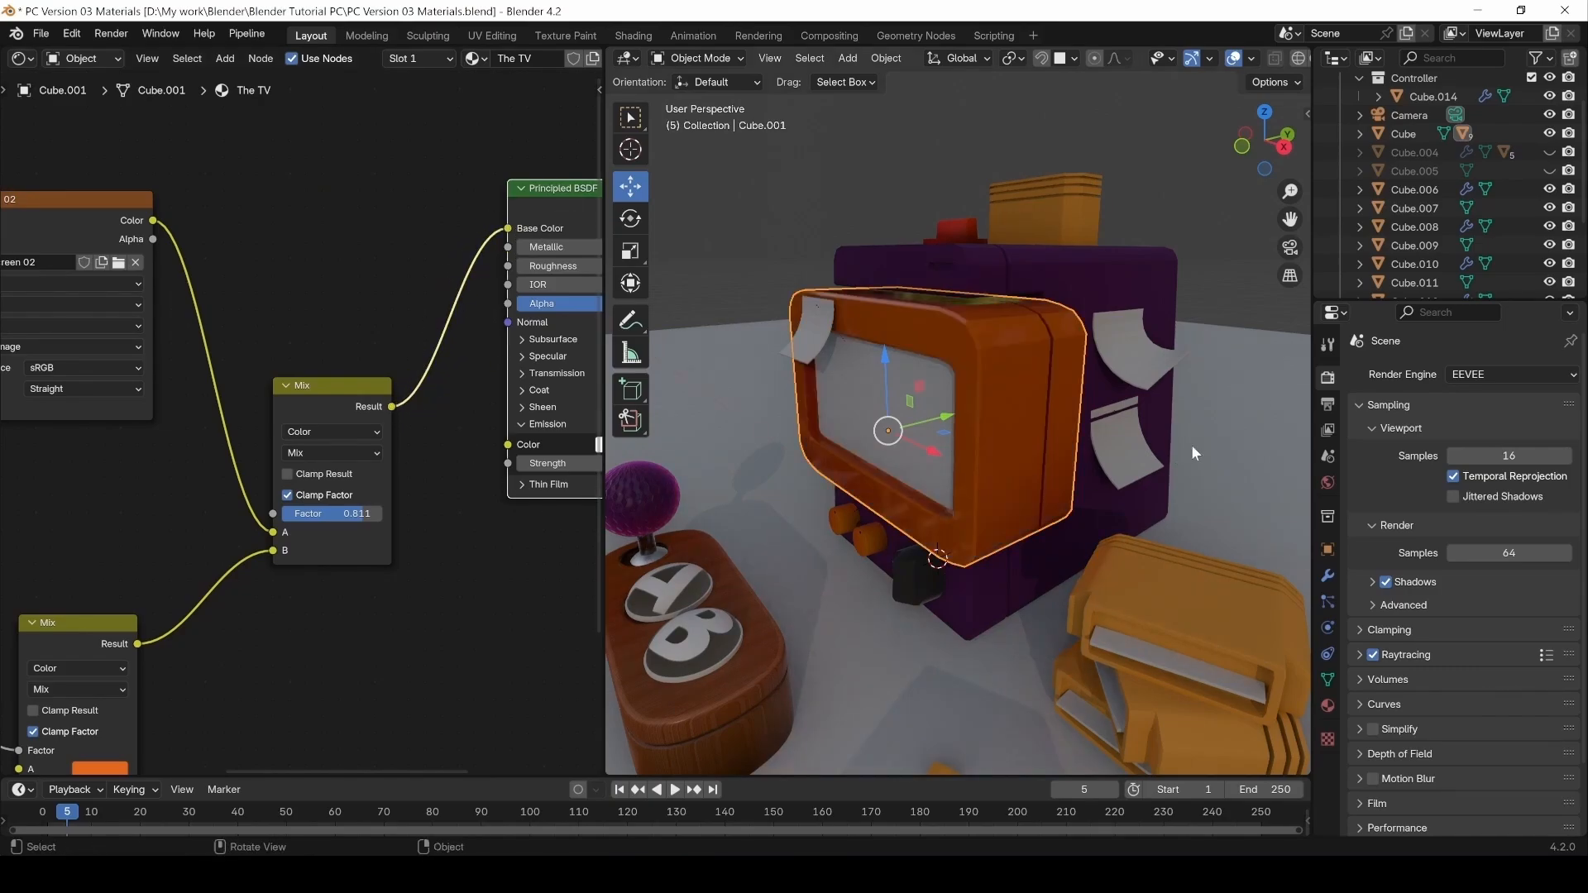
{"action": "middle_click_drag", "start_coordinate": [513, 441], "coordinate": [381, 522]}
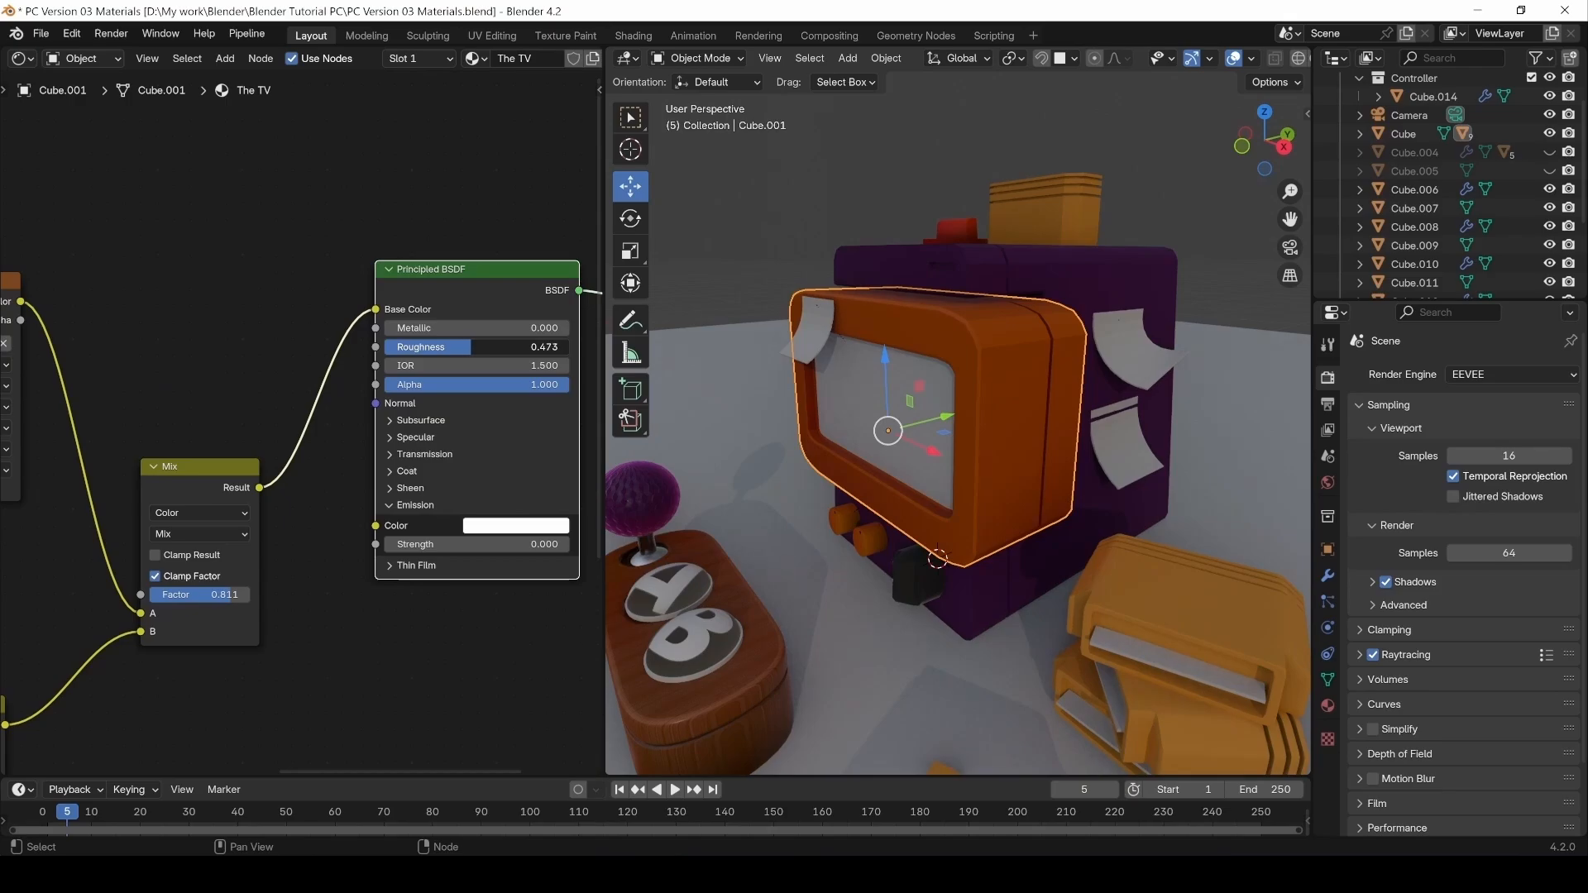
{"action": "scroll", "coordinate": [308, 594], "scroll_direction": "down", "scroll_amount": 3}
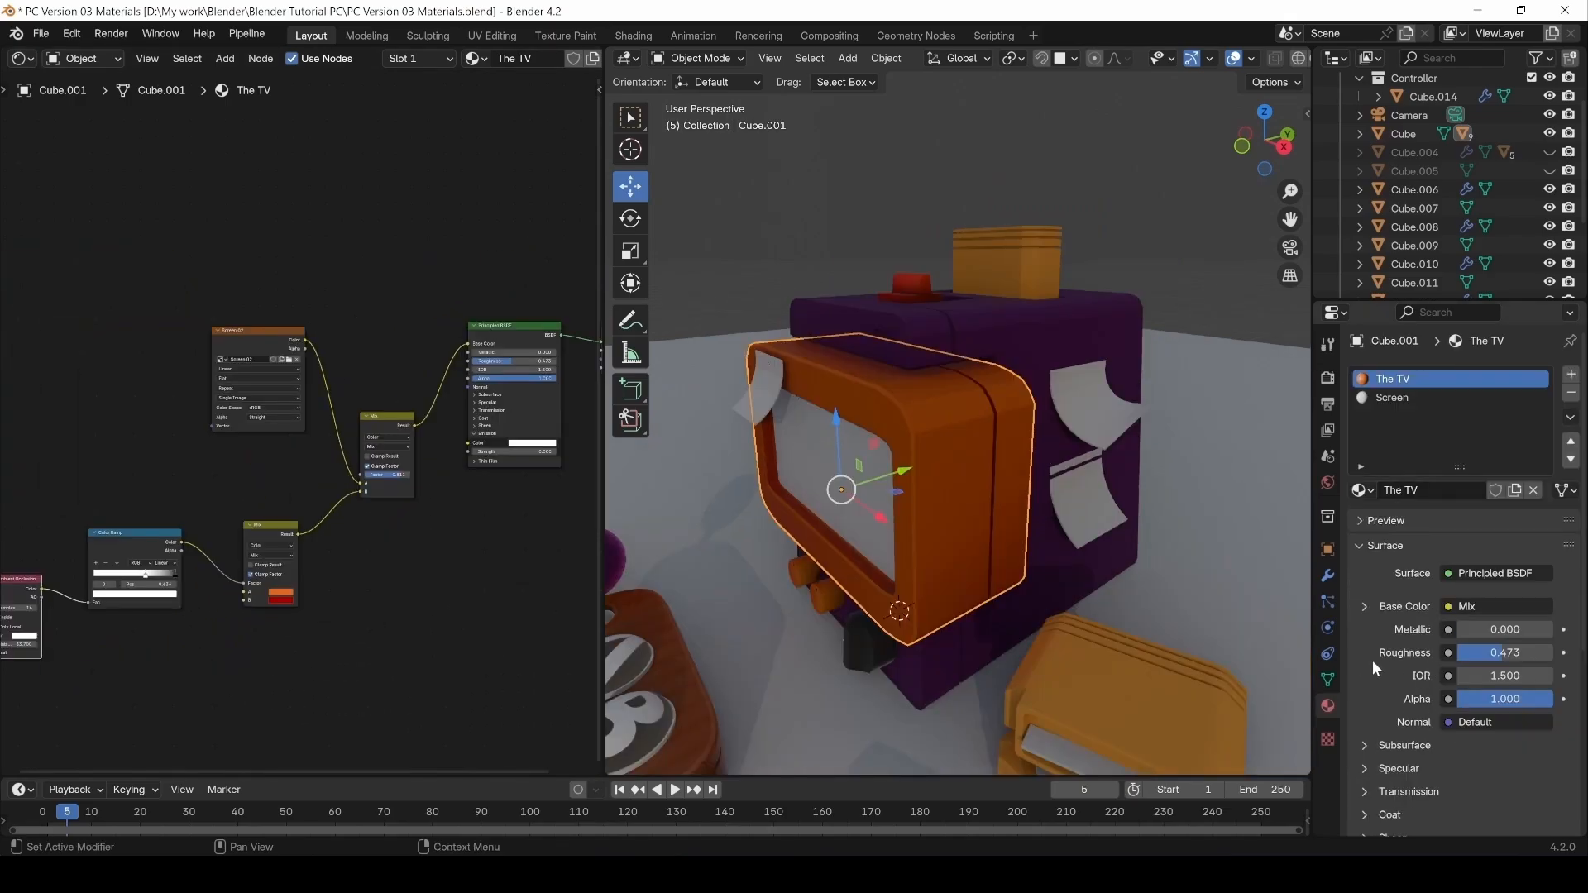
Add a vertex color attribute named Color to the TV mesh.
{"action": "scroll", "coordinate": [1402, 744], "scroll_direction": "down", "scroll_amount": 5}
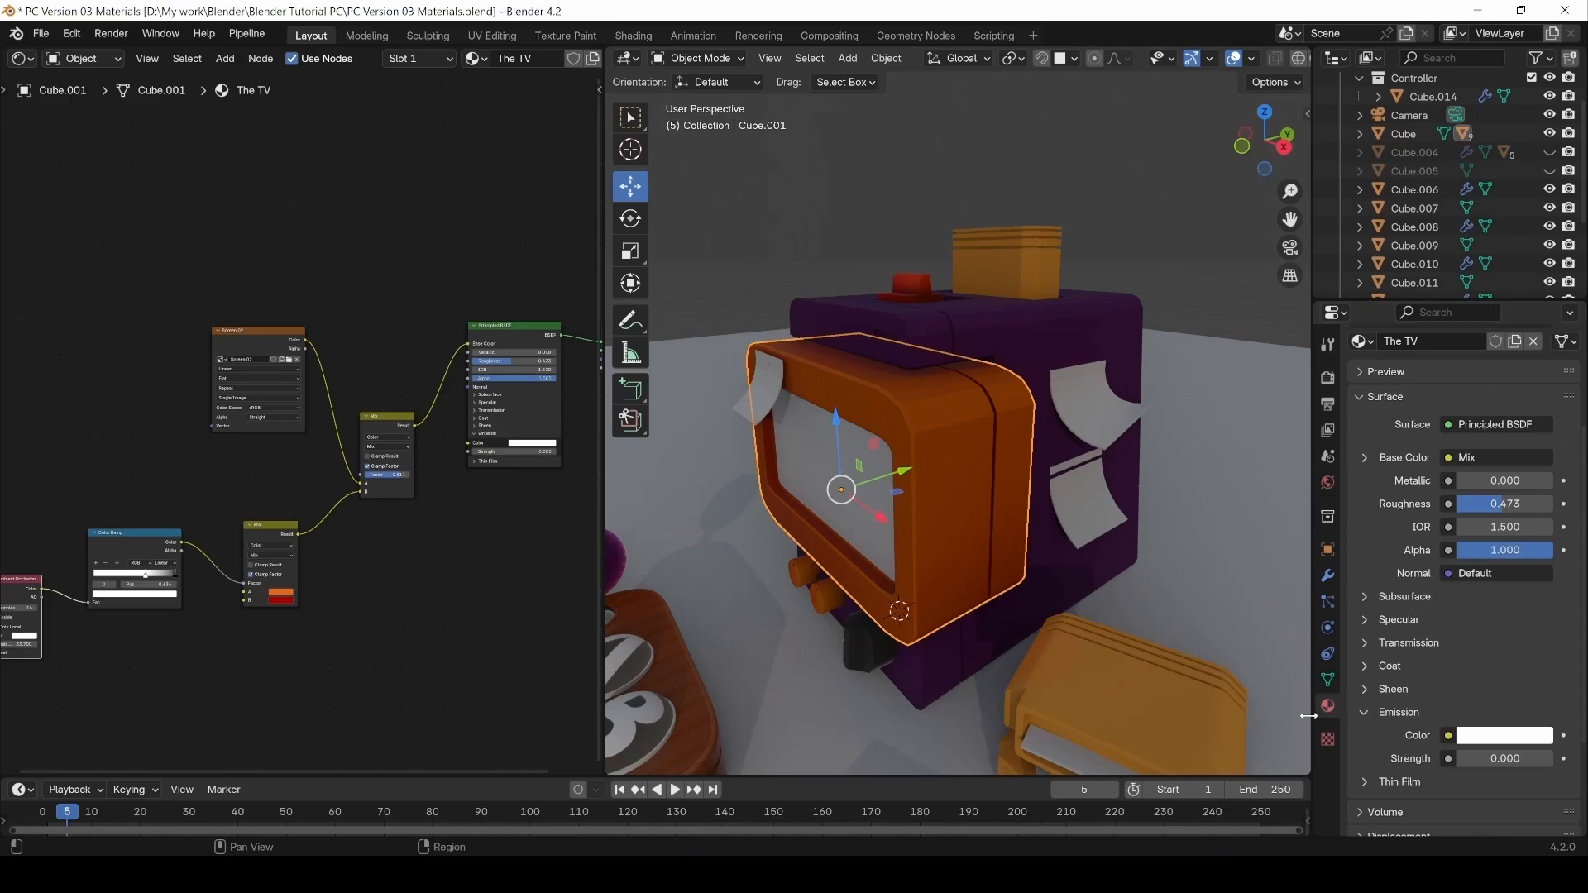
{"action": "left_click", "coordinate": [1320, 674]}
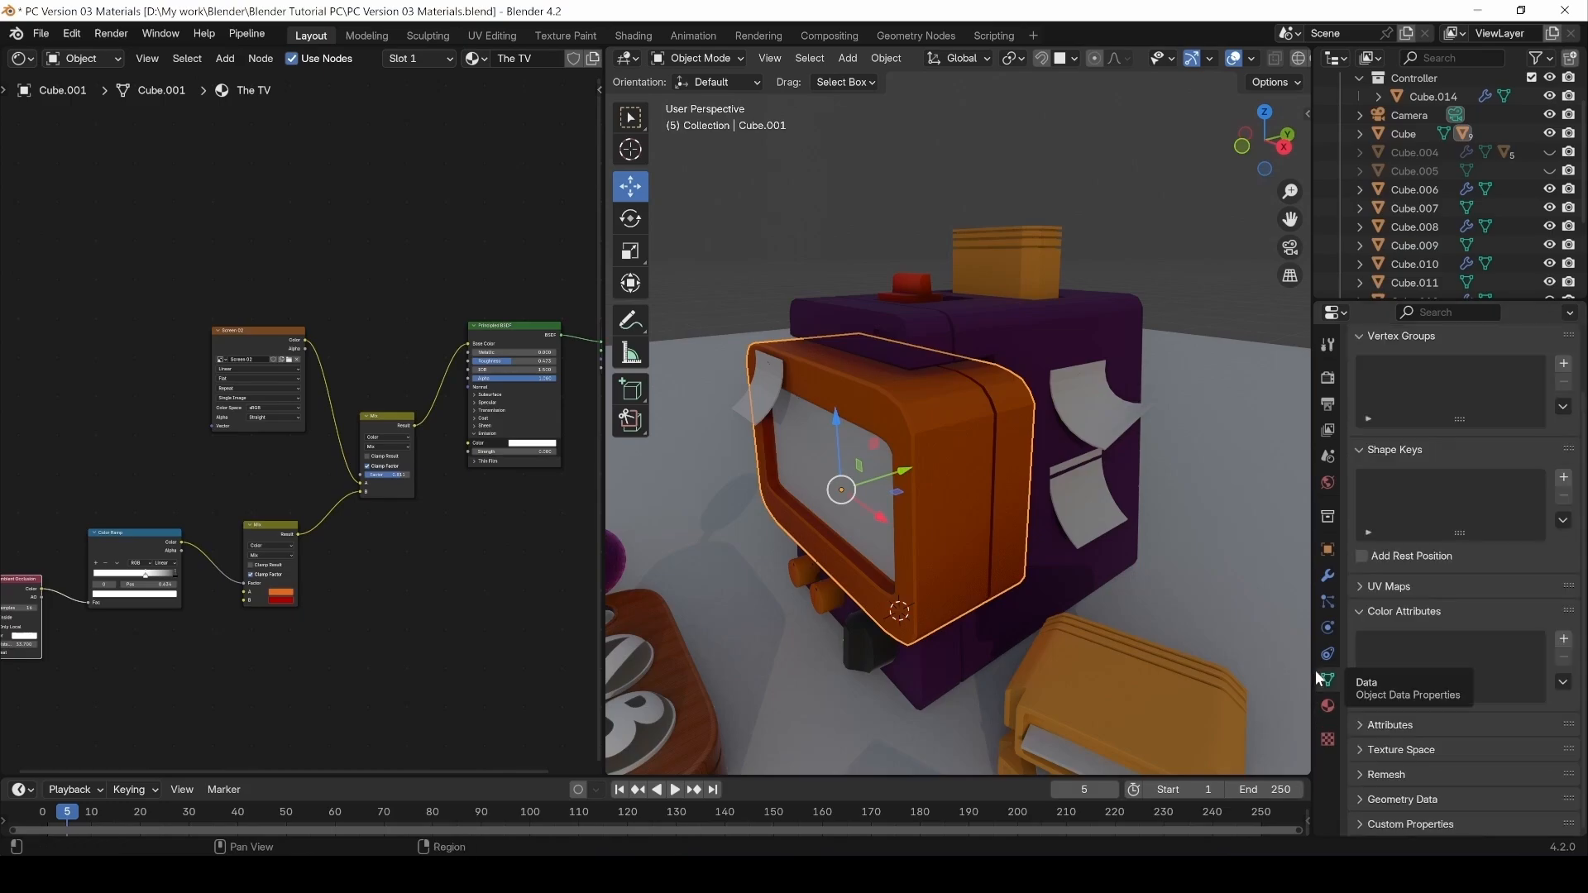
{"action": "left_click", "coordinate": [1564, 639]}
{"action": "left_click", "coordinate": [1366, 748]}
Move the image texture, Color Ramp and both Mix nodes away from the Principled BSDF to make room for more nodes.
{"action": "middle_click_drag", "start_coordinate": [381, 684], "coordinate": [440, 659]}
{"action": "left_click_drag", "start_coordinate": [87, 684], "coordinate": [494, 390]}
{"action": "key", "text": "g"}
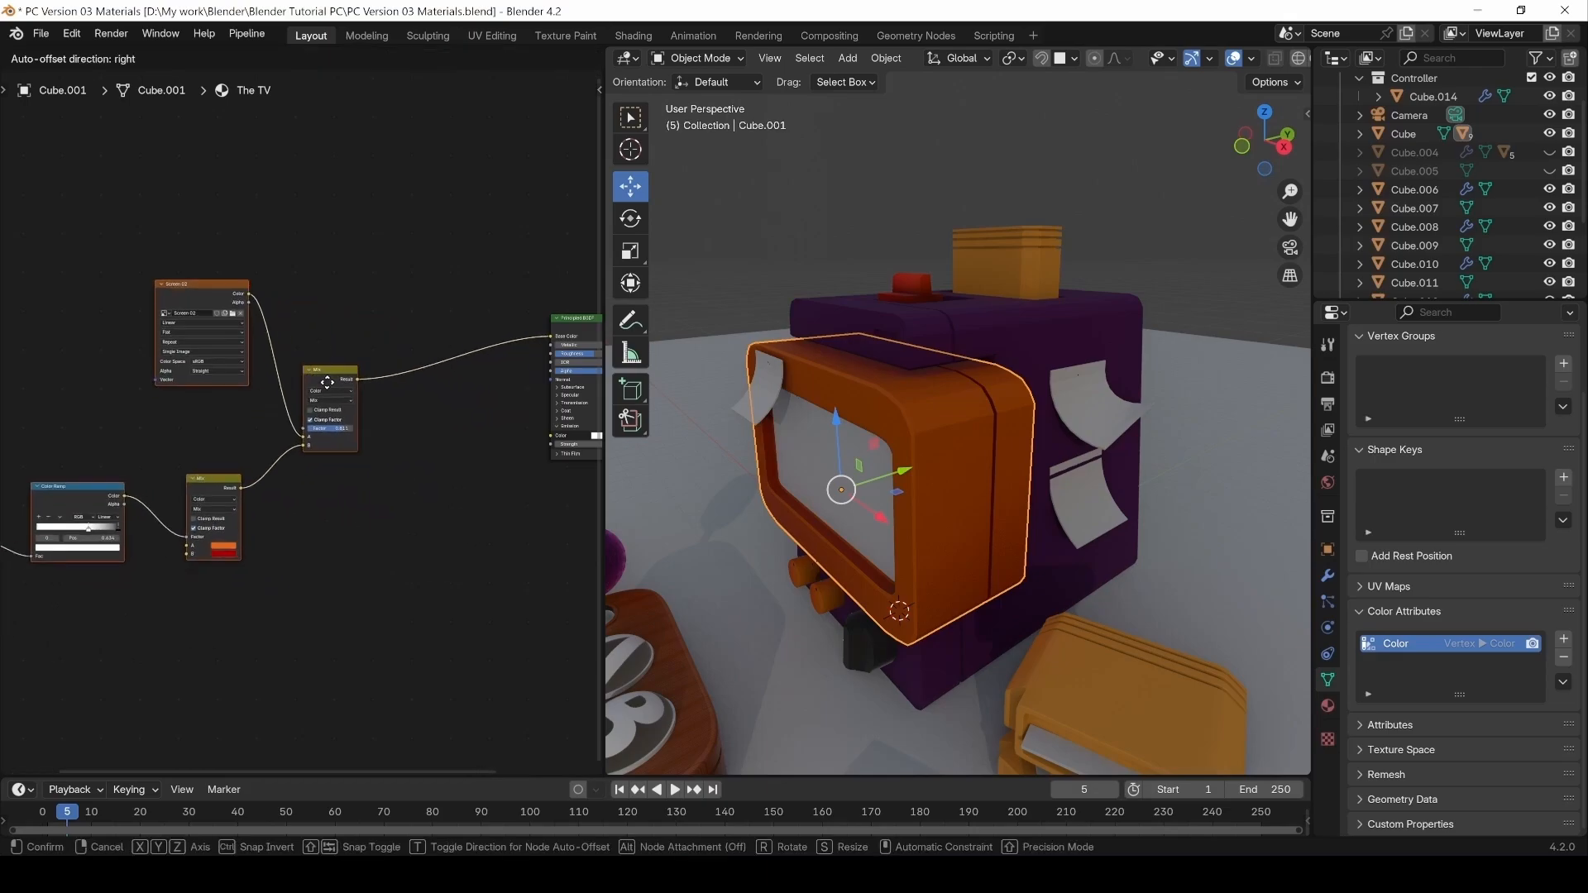
{"action": "left_click", "coordinate": [346, 520]}
Add a Color Attribute node below the existing Mix nodes in the TV's shader.
{"action": "key", "text": "shift+a"}
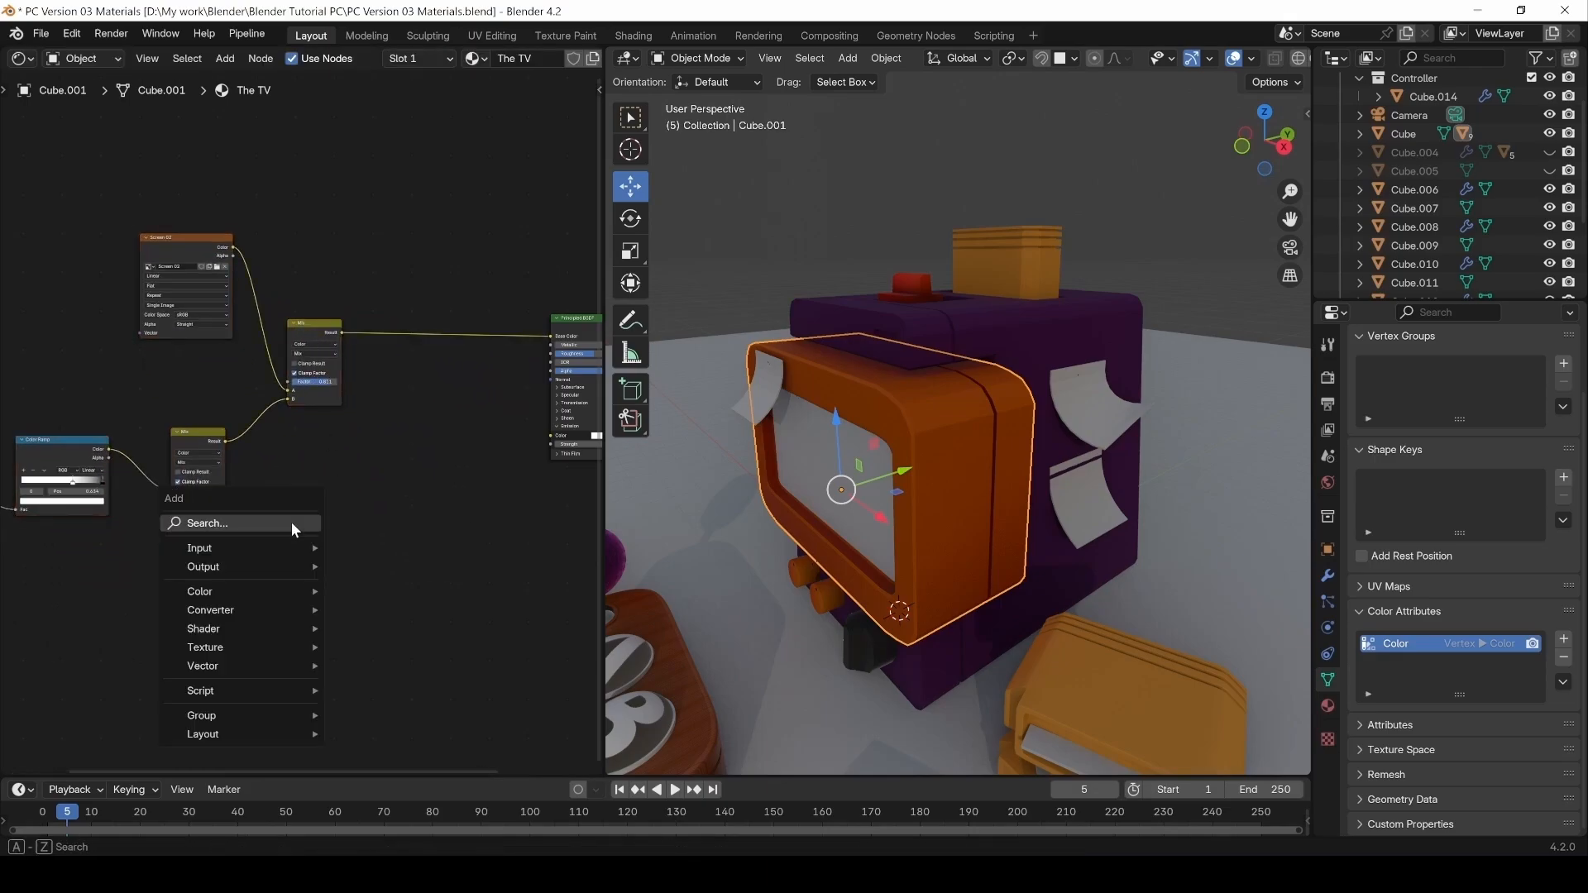
{"action": "left_click", "coordinate": [293, 527]}
{"action": "type", "text": "c"}
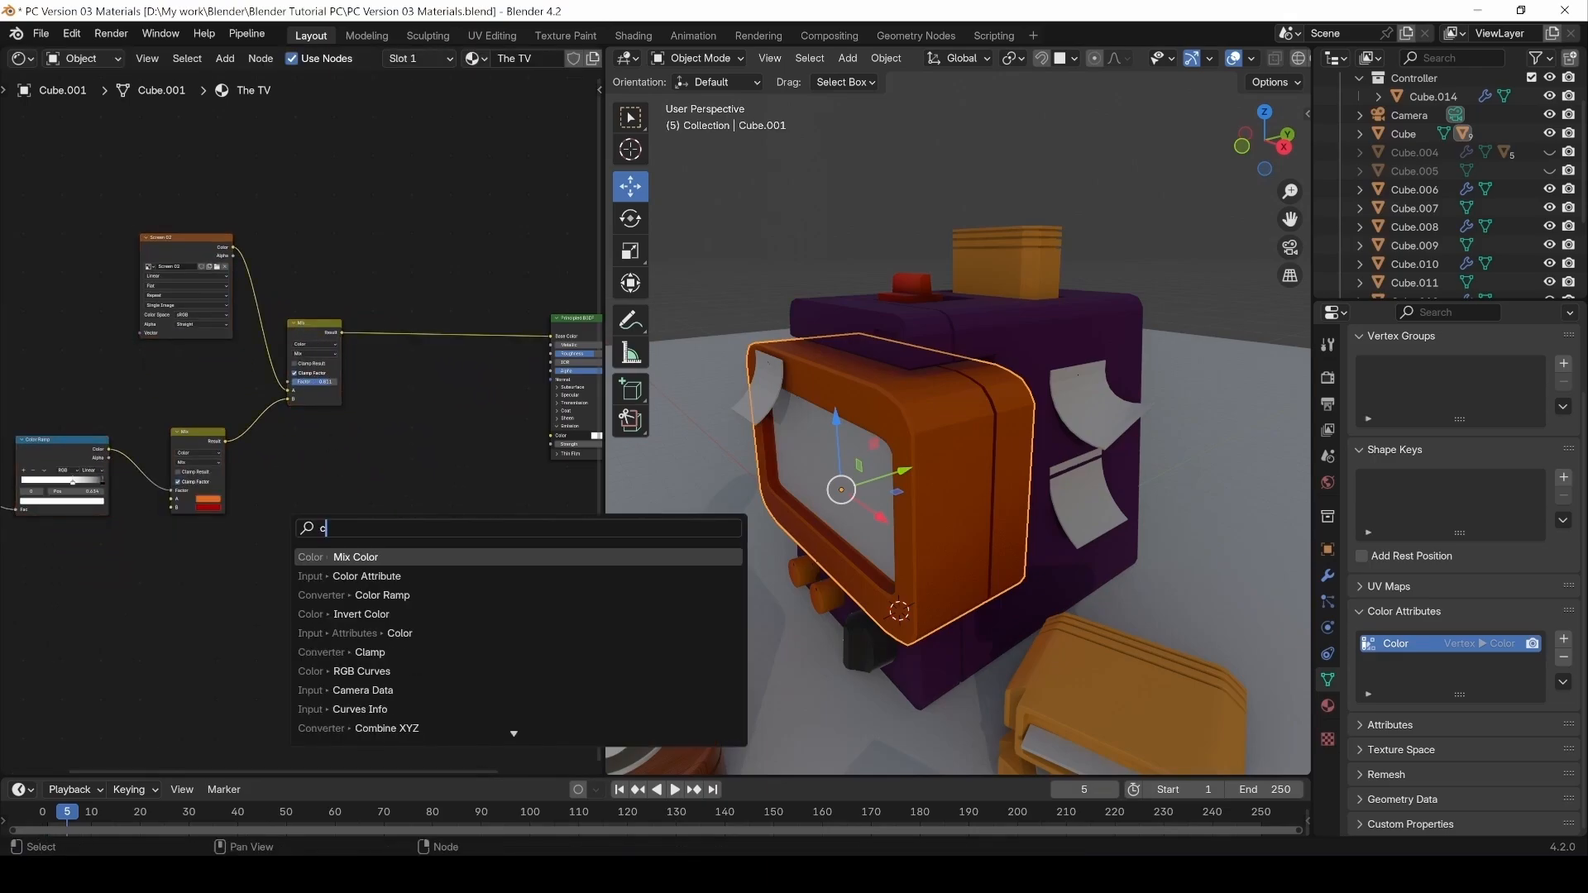
{"action": "type", "text": "olor attribute"}
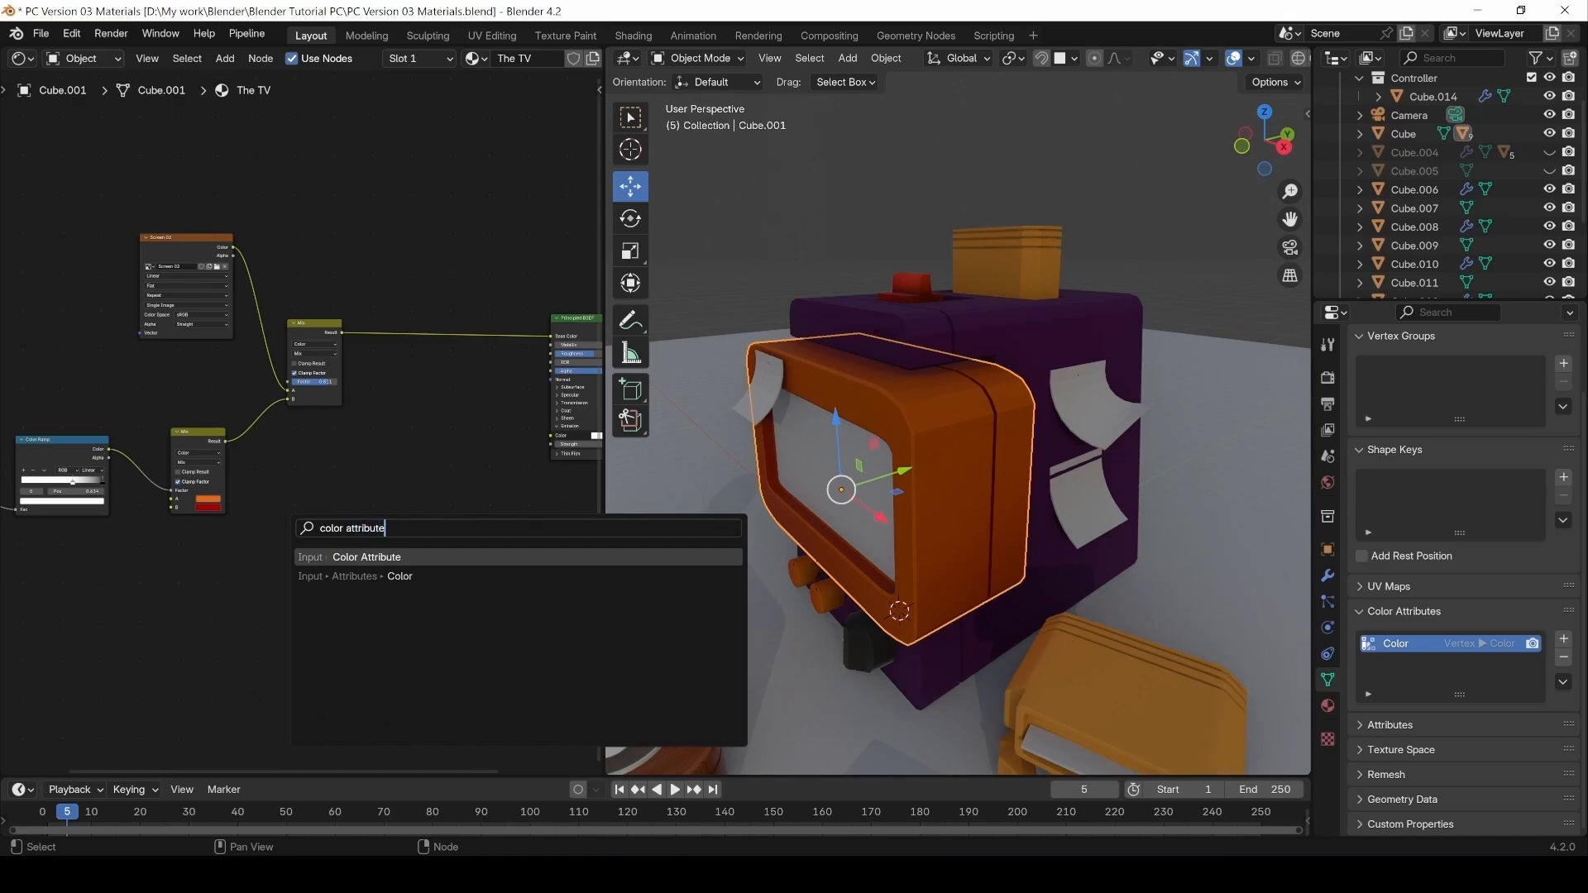
{"action": "left_click", "coordinate": [371, 556]}
{"action": "left_click", "coordinate": [287, 529]}
Link the Color Attribute's color to input B of a new Mix color node placed before the Principled BSDF.
{"action": "scroll", "coordinate": [302, 546], "scroll_direction": "up", "scroll_amount": 4}
{"action": "middle_click_drag", "start_coordinate": [356, 579], "coordinate": [289, 579]}
{"action": "left_click_drag", "start_coordinate": [289, 610], "coordinate": [361, 407]}
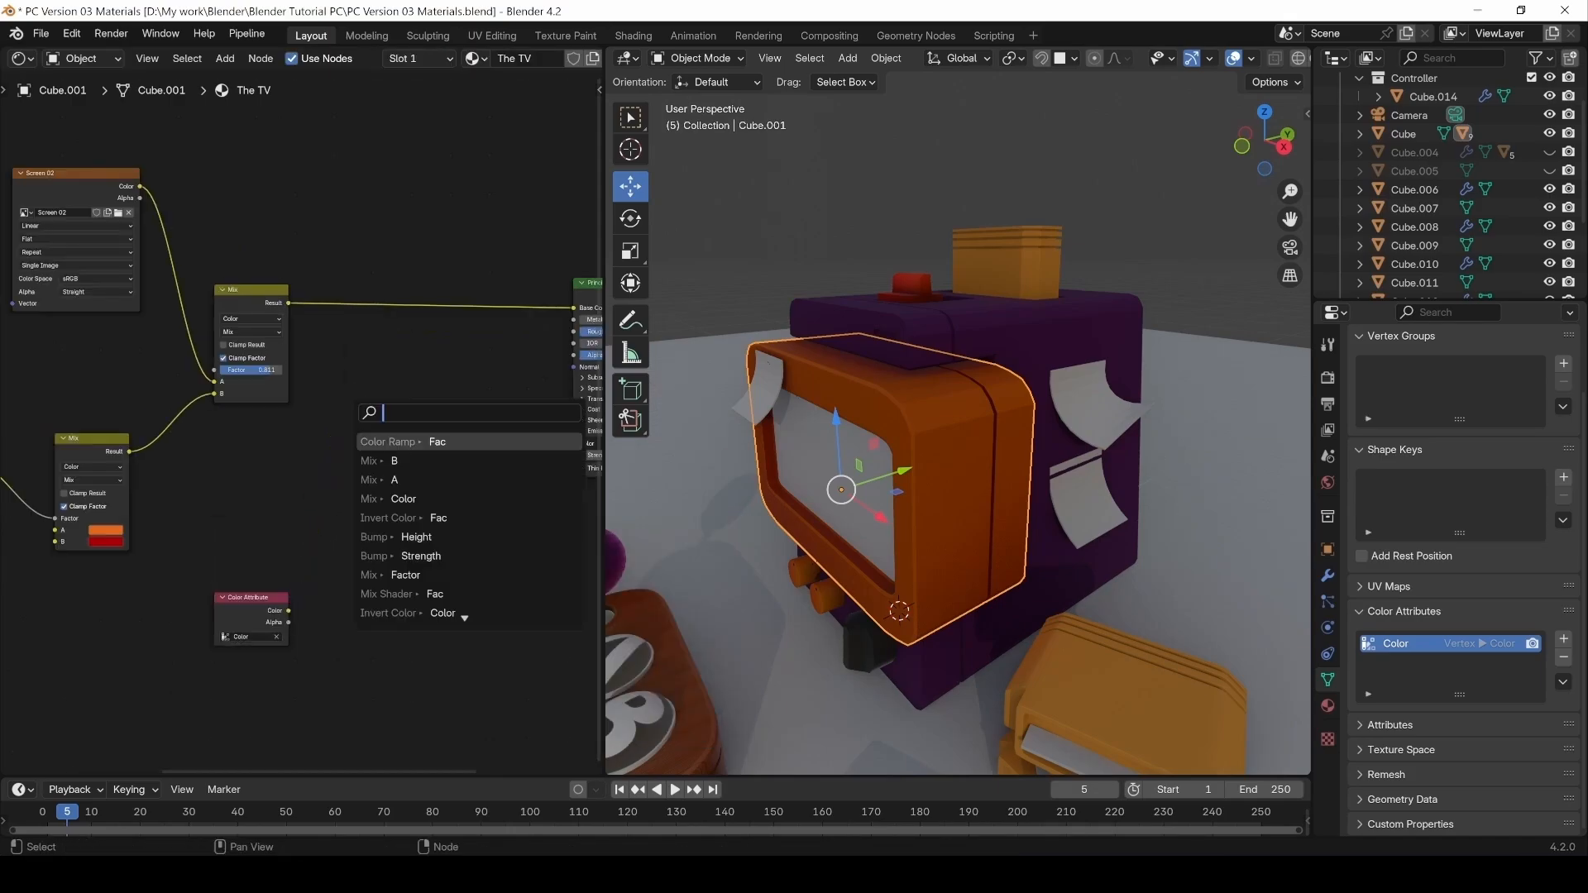
{"action": "type", "text": "mix"}
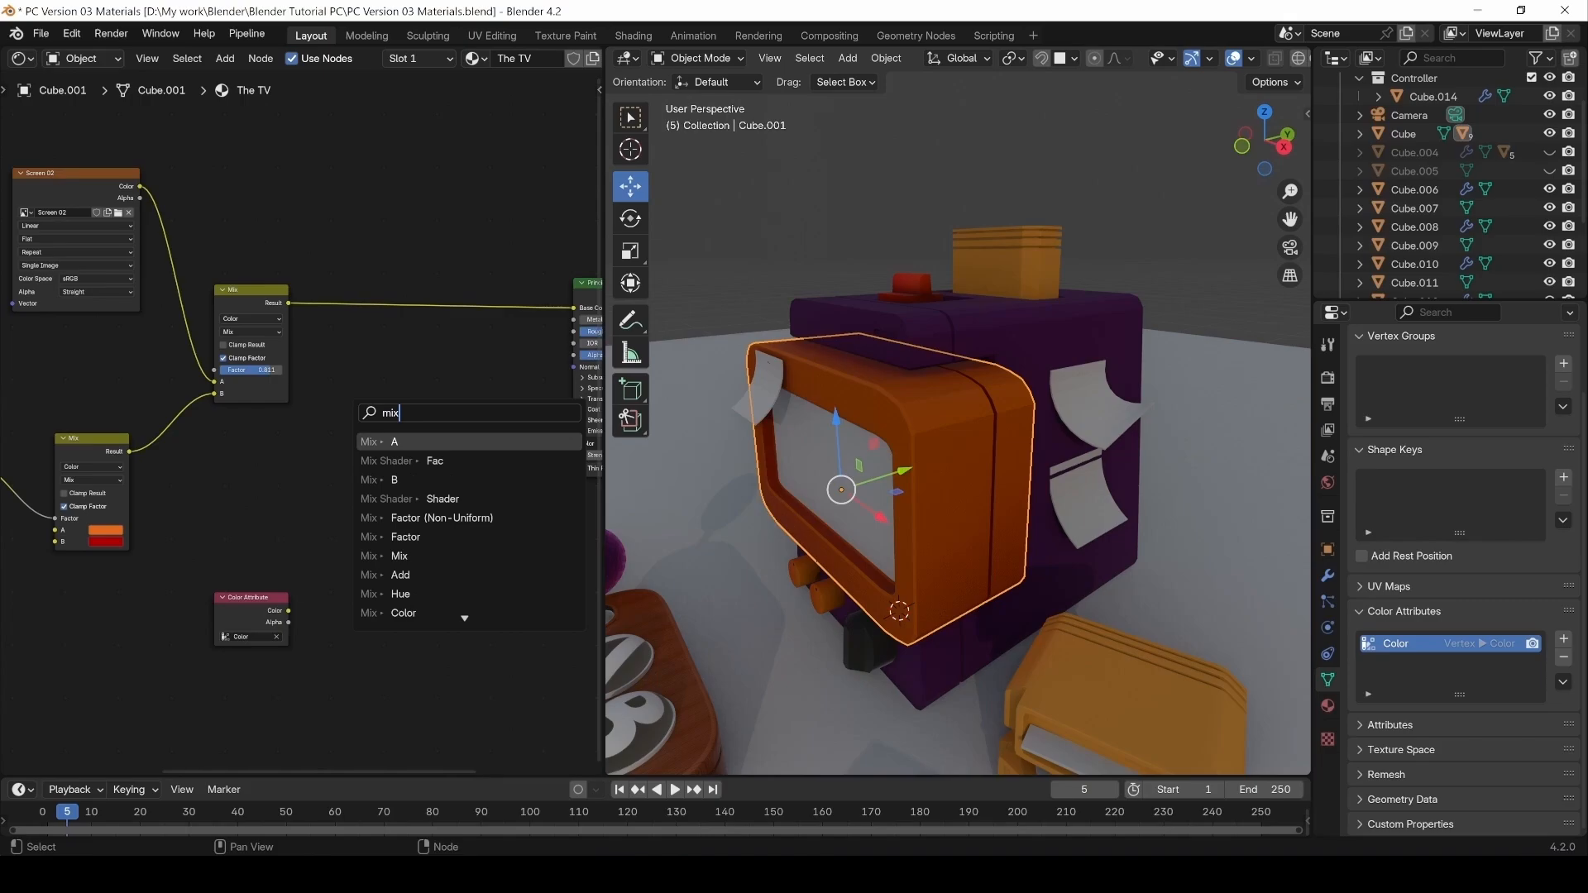
{"action": "left_click", "coordinate": [392, 479]}
{"action": "left_click", "coordinate": [418, 427]}
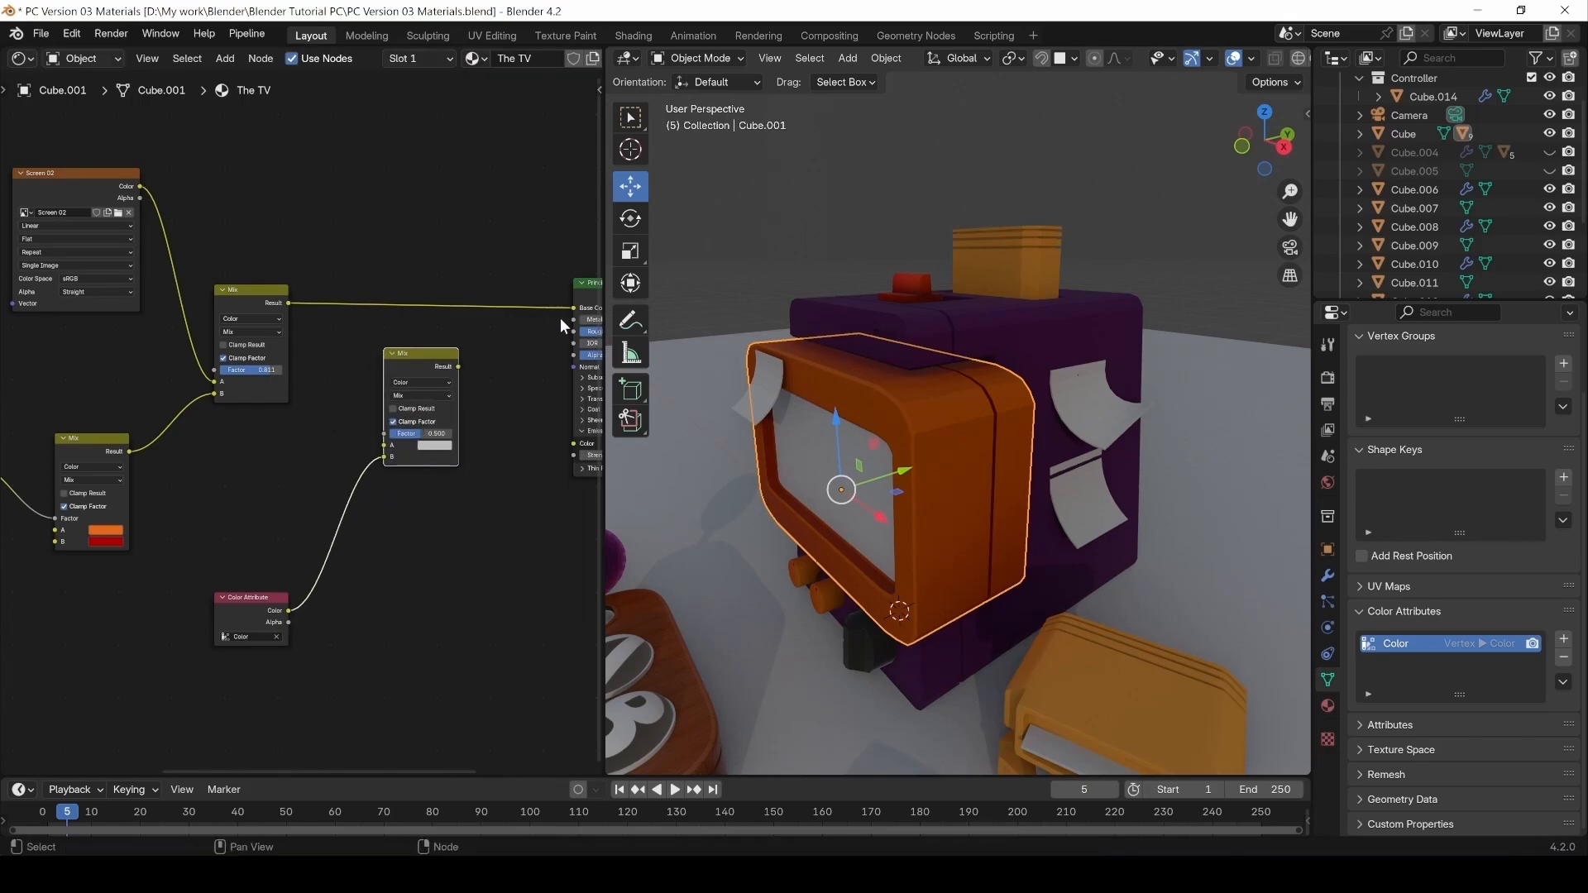
Reroute the second Mix result into input A of the new Mix node and connect that node's result to the Base Color.
{"action": "left_click_drag", "start_coordinate": [574, 308], "coordinate": [384, 445]}
{"action": "left_click_drag", "start_coordinate": [458, 367], "coordinate": [583, 308]}
{"action": "left_click_drag", "start_coordinate": [421, 367], "coordinate": [536, 312]}
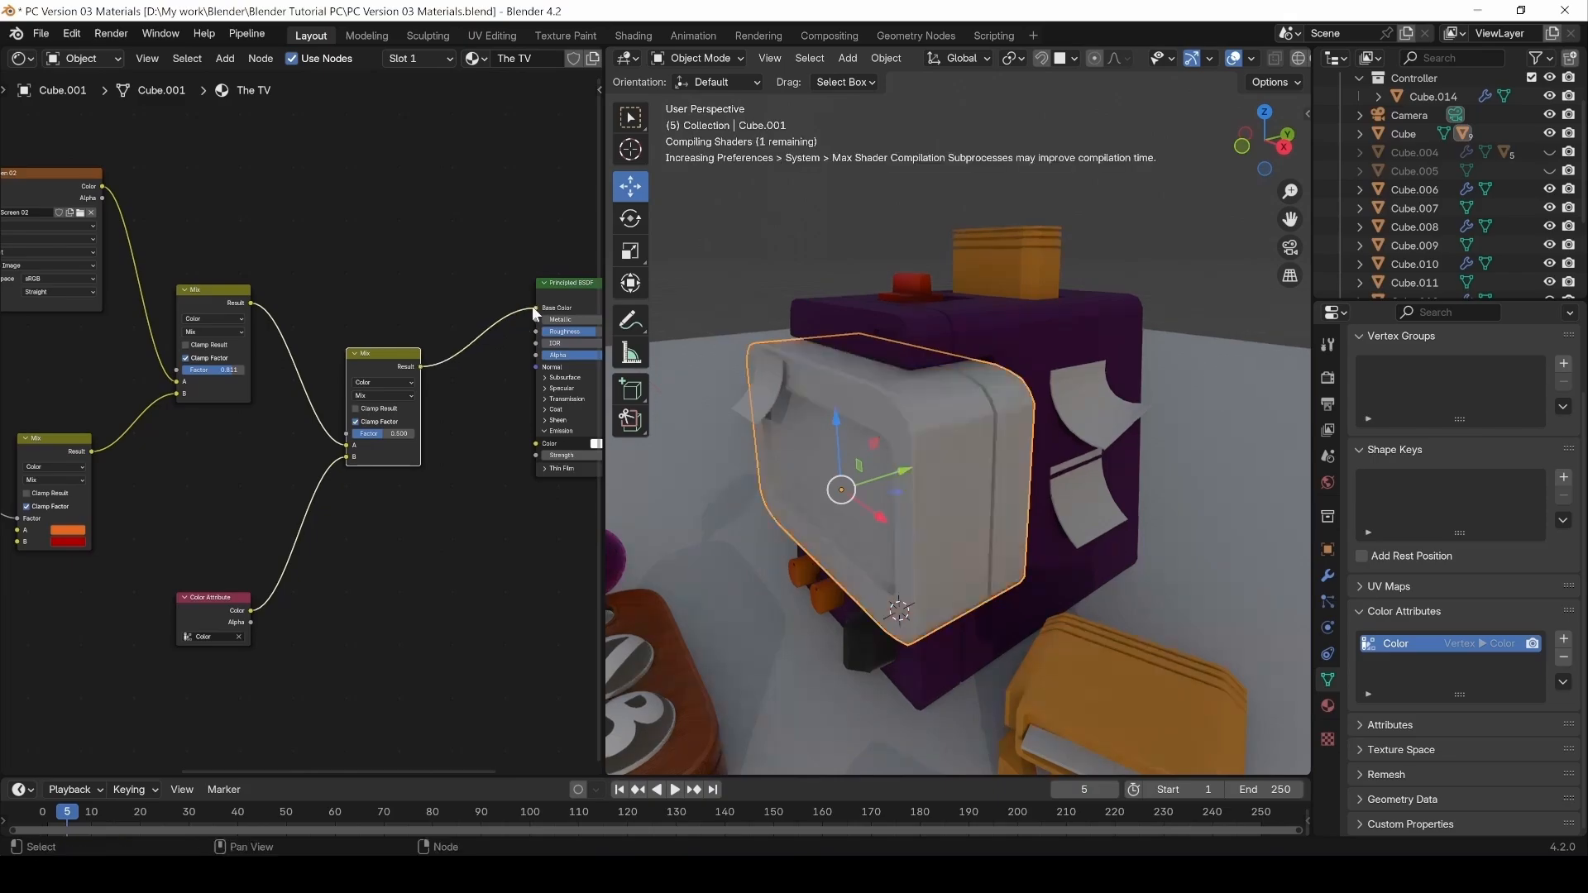
Set the new Mix node's factor to about 0.94 and its blending mode to Multiply.
{"action": "left_click_drag", "start_coordinate": [376, 444], "coordinate": [404, 444]}
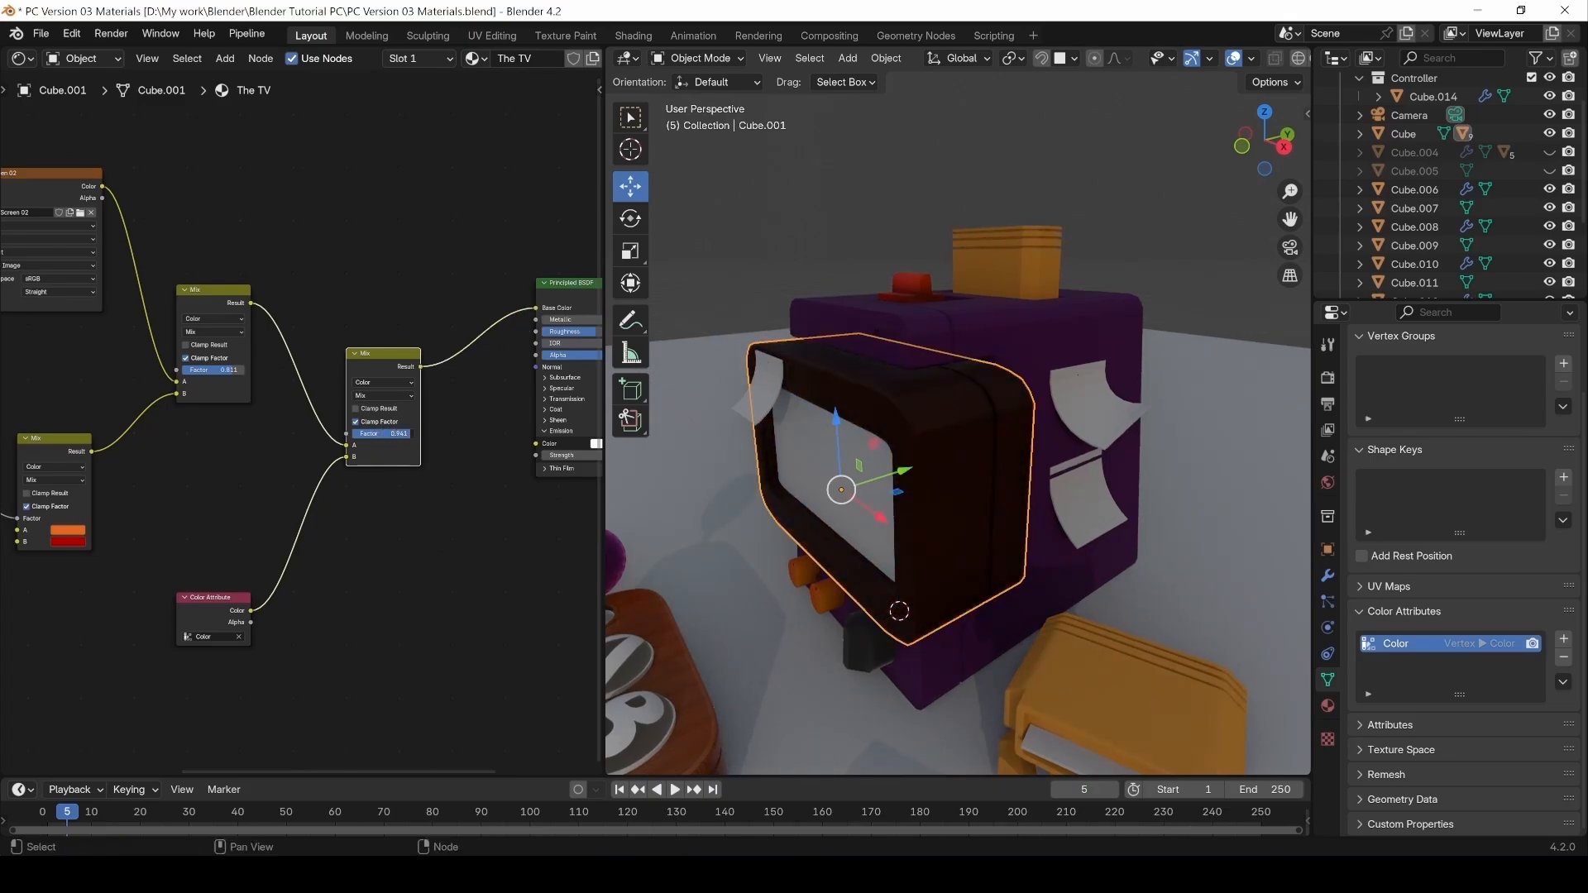
{"action": "left_click", "coordinate": [391, 398]}
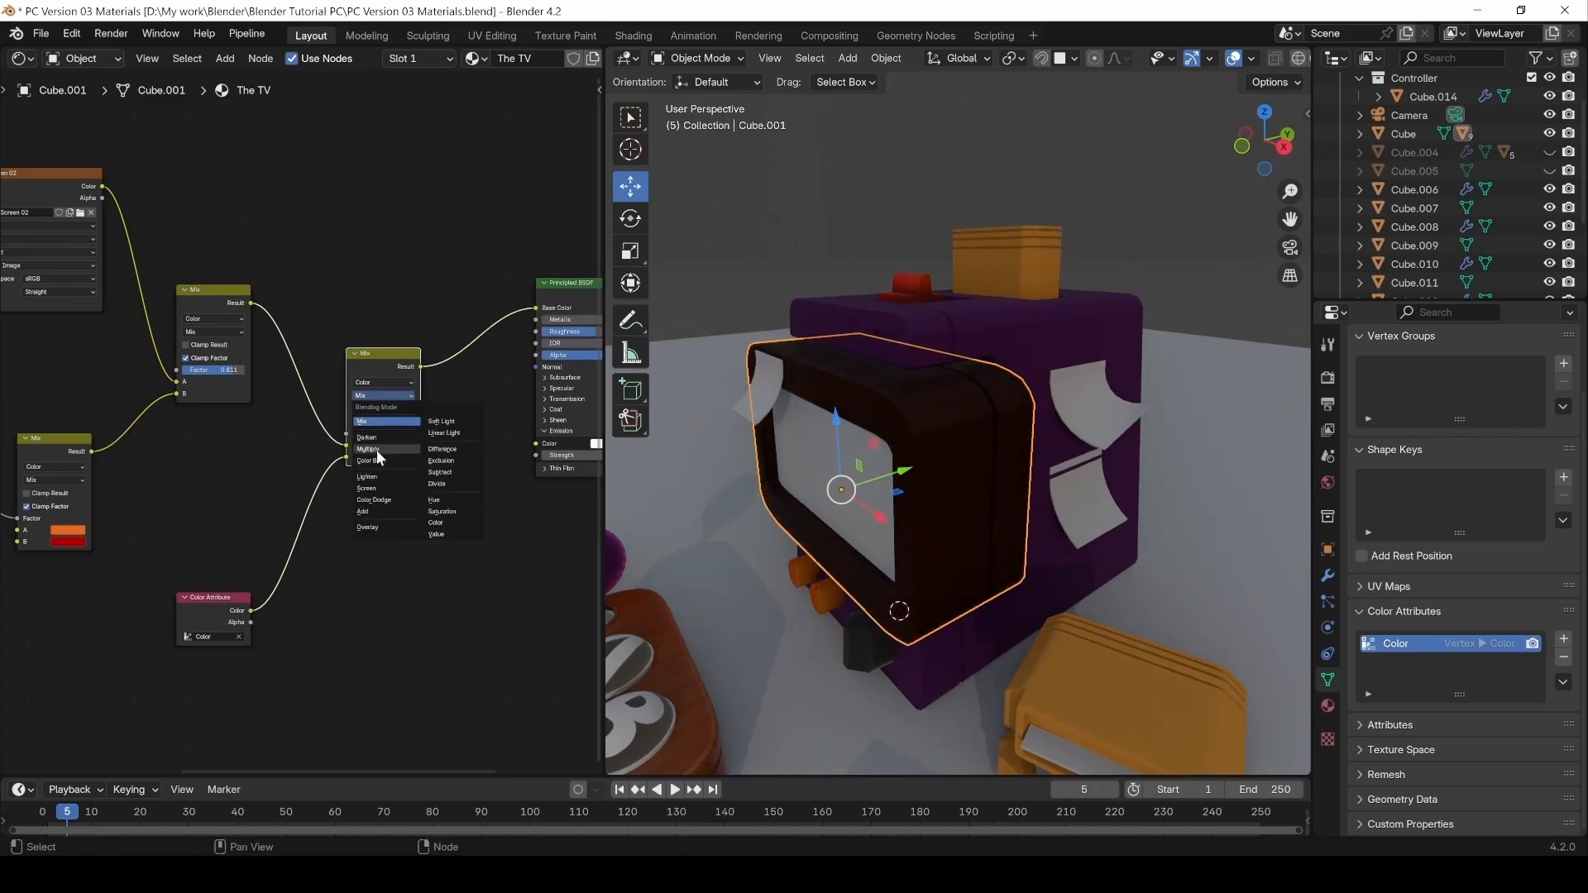
{"action": "left_click", "coordinate": [374, 450]}
Switch the TV to Vertex Paint mode with white as the primary brush color and black as the secondary color.
{"action": "left_click", "coordinate": [698, 59]}
{"action": "left_click", "coordinate": [699, 143]}
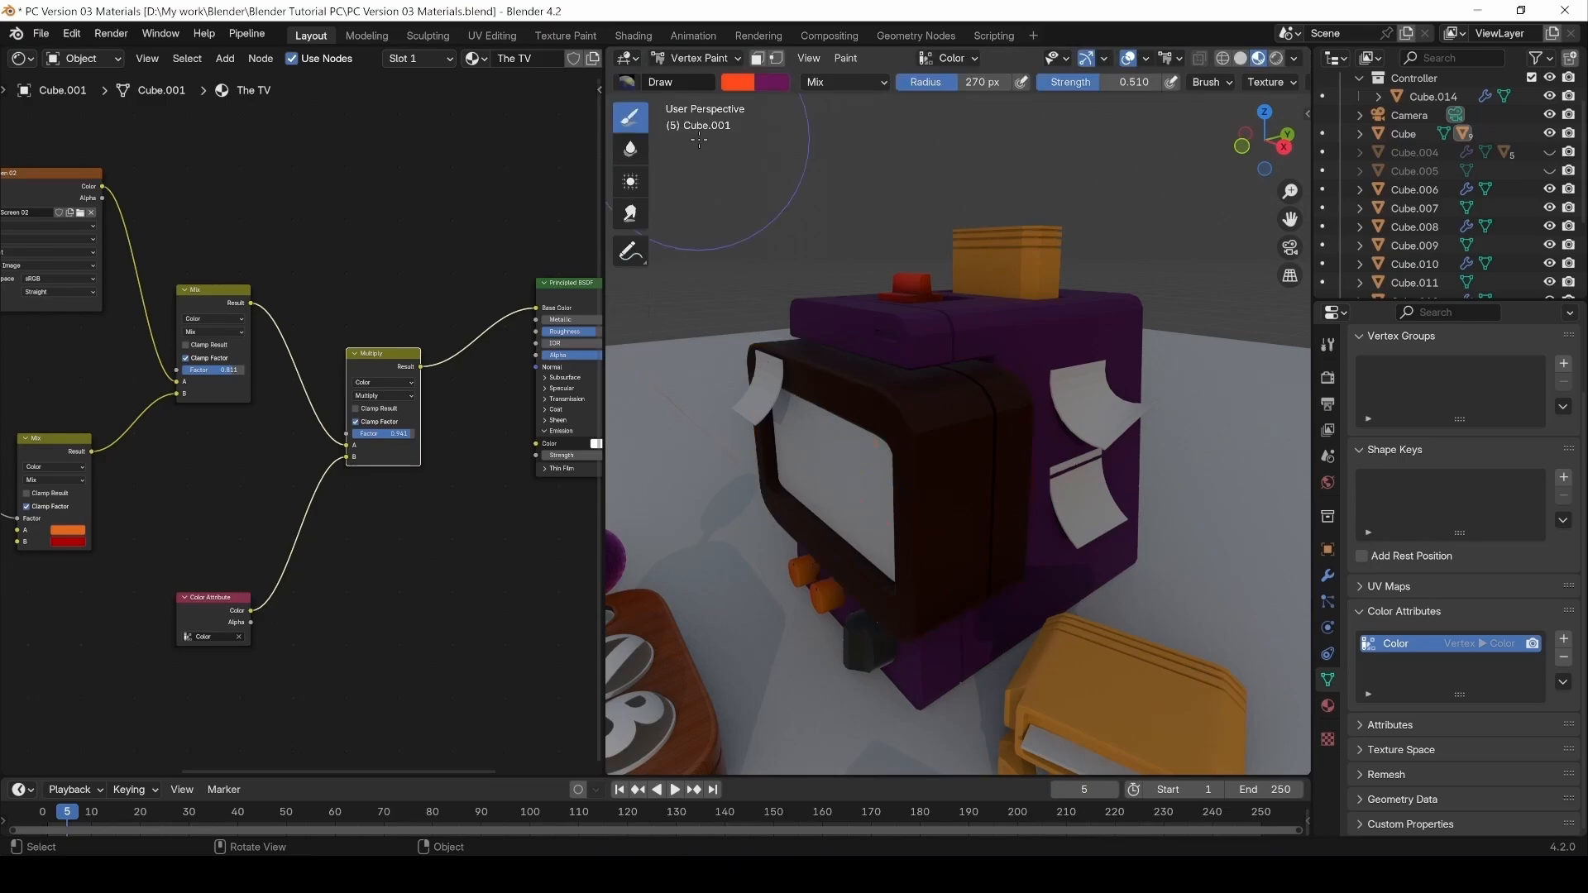
{"action": "left_click", "coordinate": [737, 82]}
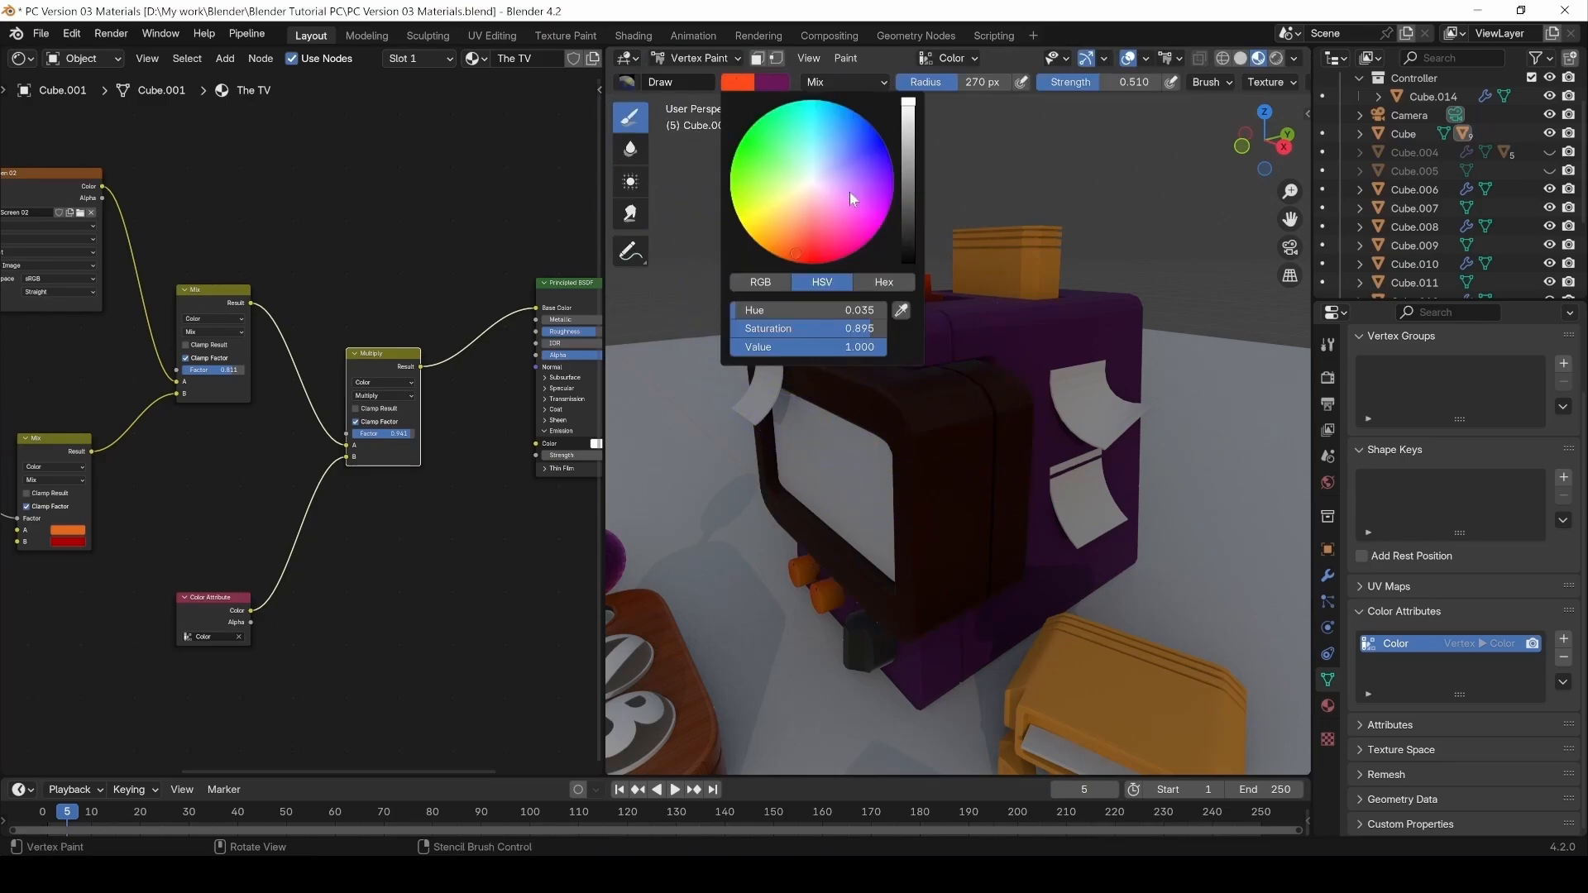
{"action": "left_click_drag", "start_coordinate": [840, 327], "coordinate": [734, 329]}
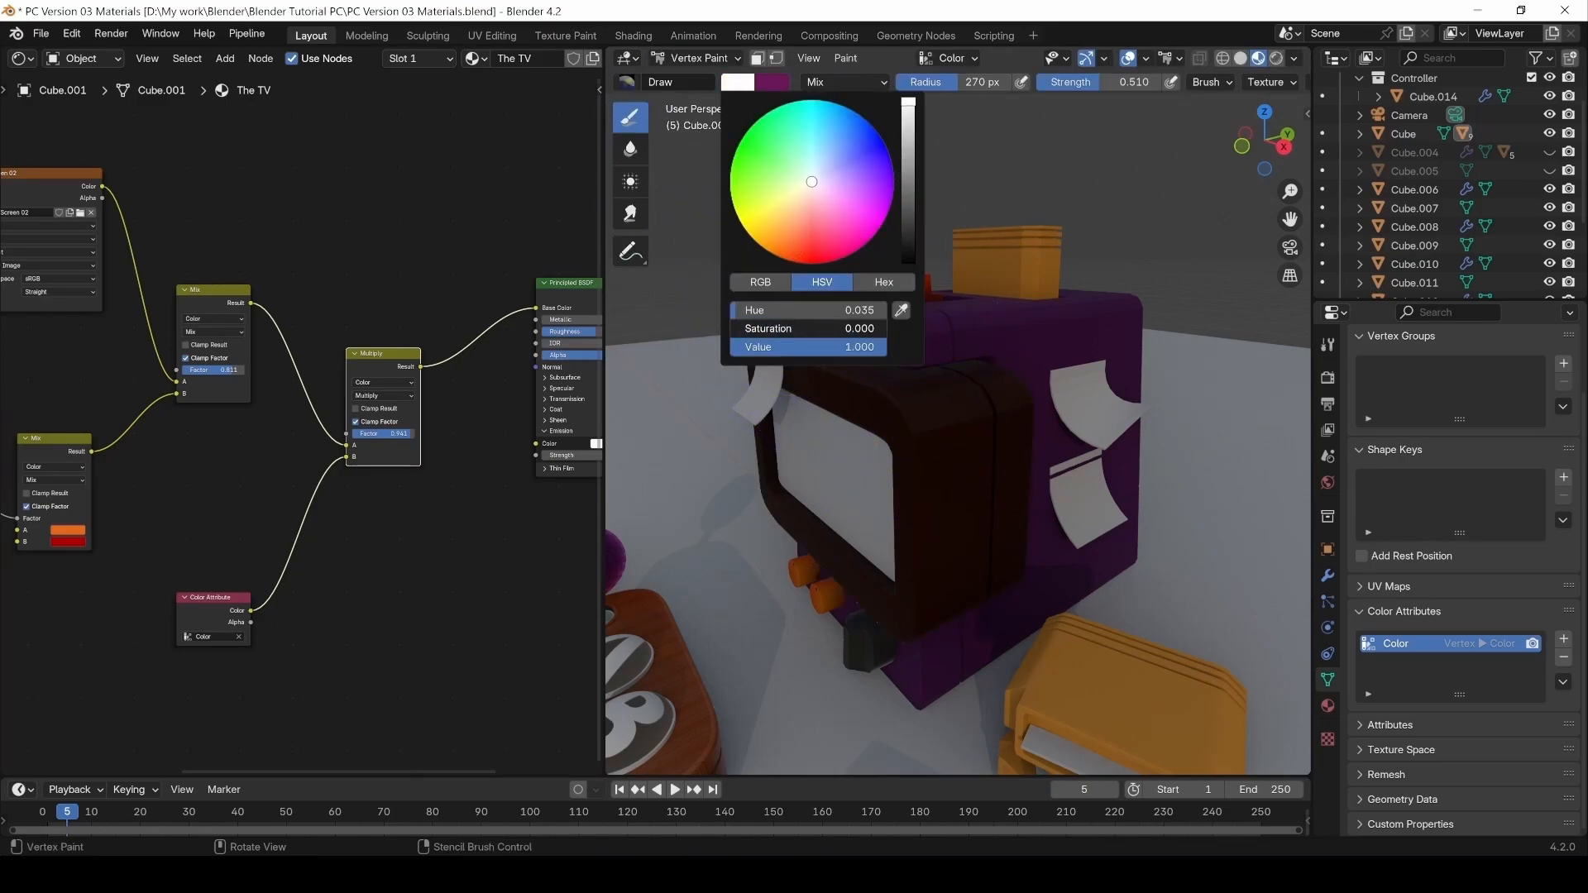
{"action": "left_click", "coordinate": [771, 81]}
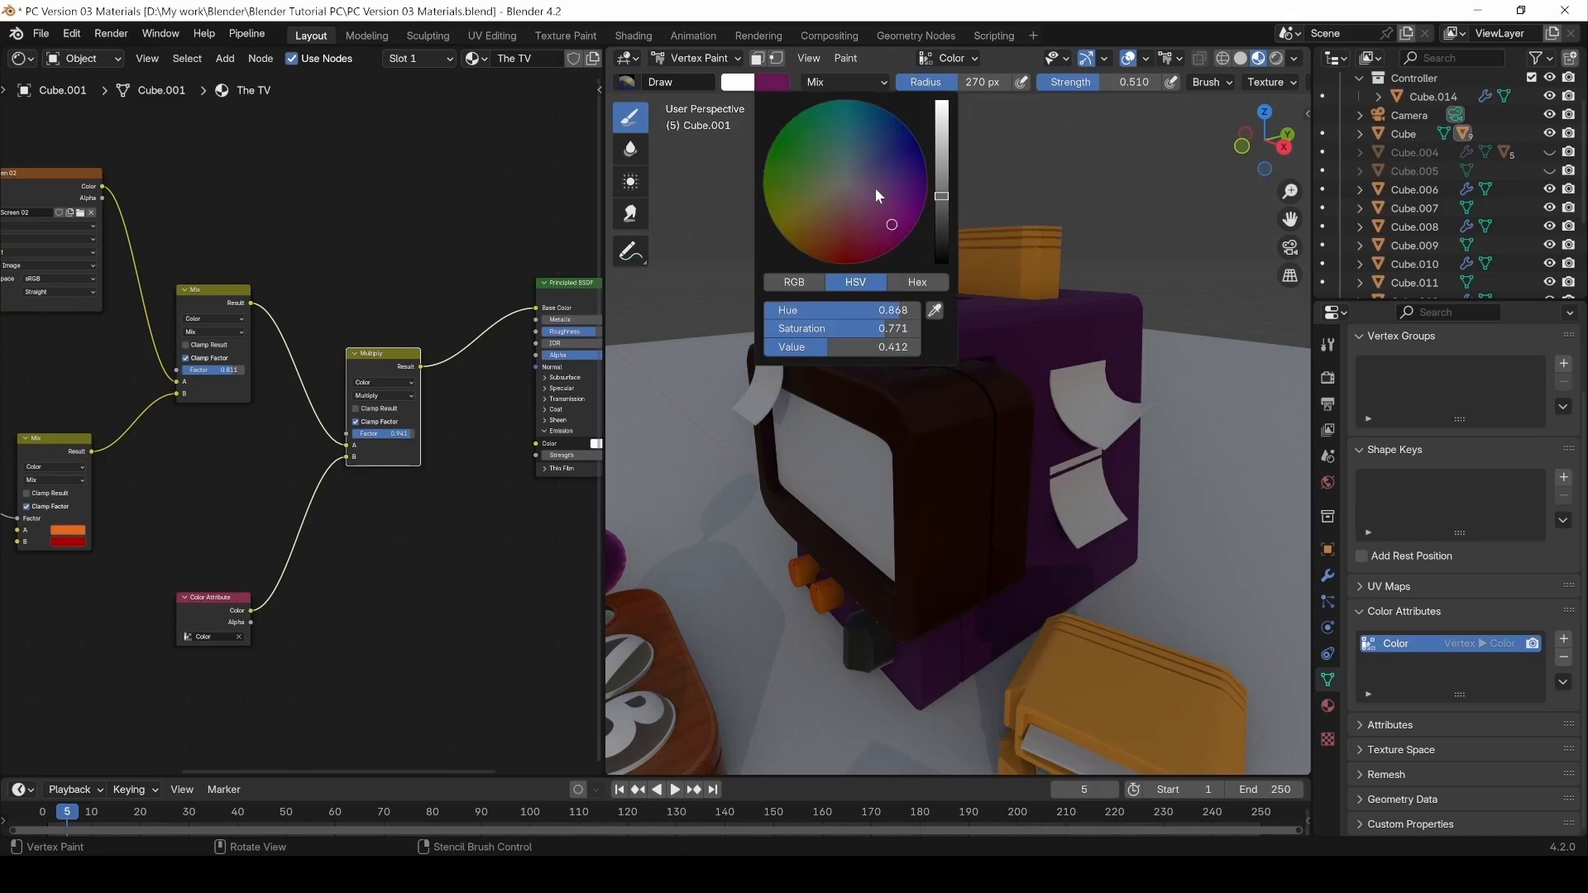
{"action": "left_click_drag", "start_coordinate": [946, 185], "coordinate": [938, 263]}
Paint white over the TV casing's upper side and front, raising the brush strength to 1.000.
{"action": "left_click_drag", "start_coordinate": [935, 434], "coordinate": [865, 428]}
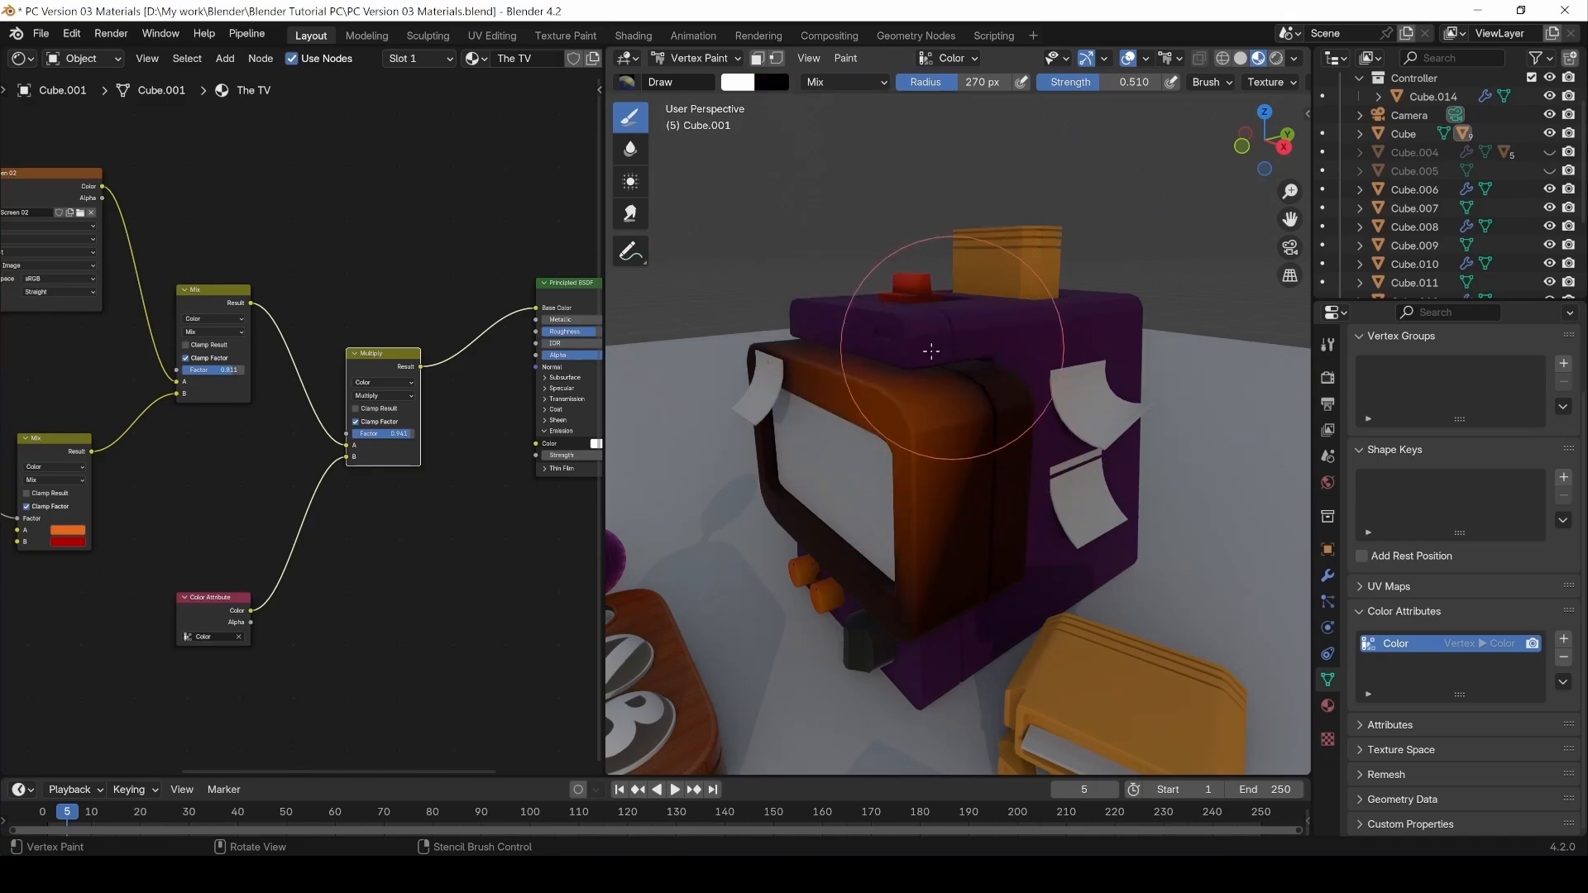
{"action": "middle_click_drag", "start_coordinate": [929, 355], "coordinate": [947, 380]}
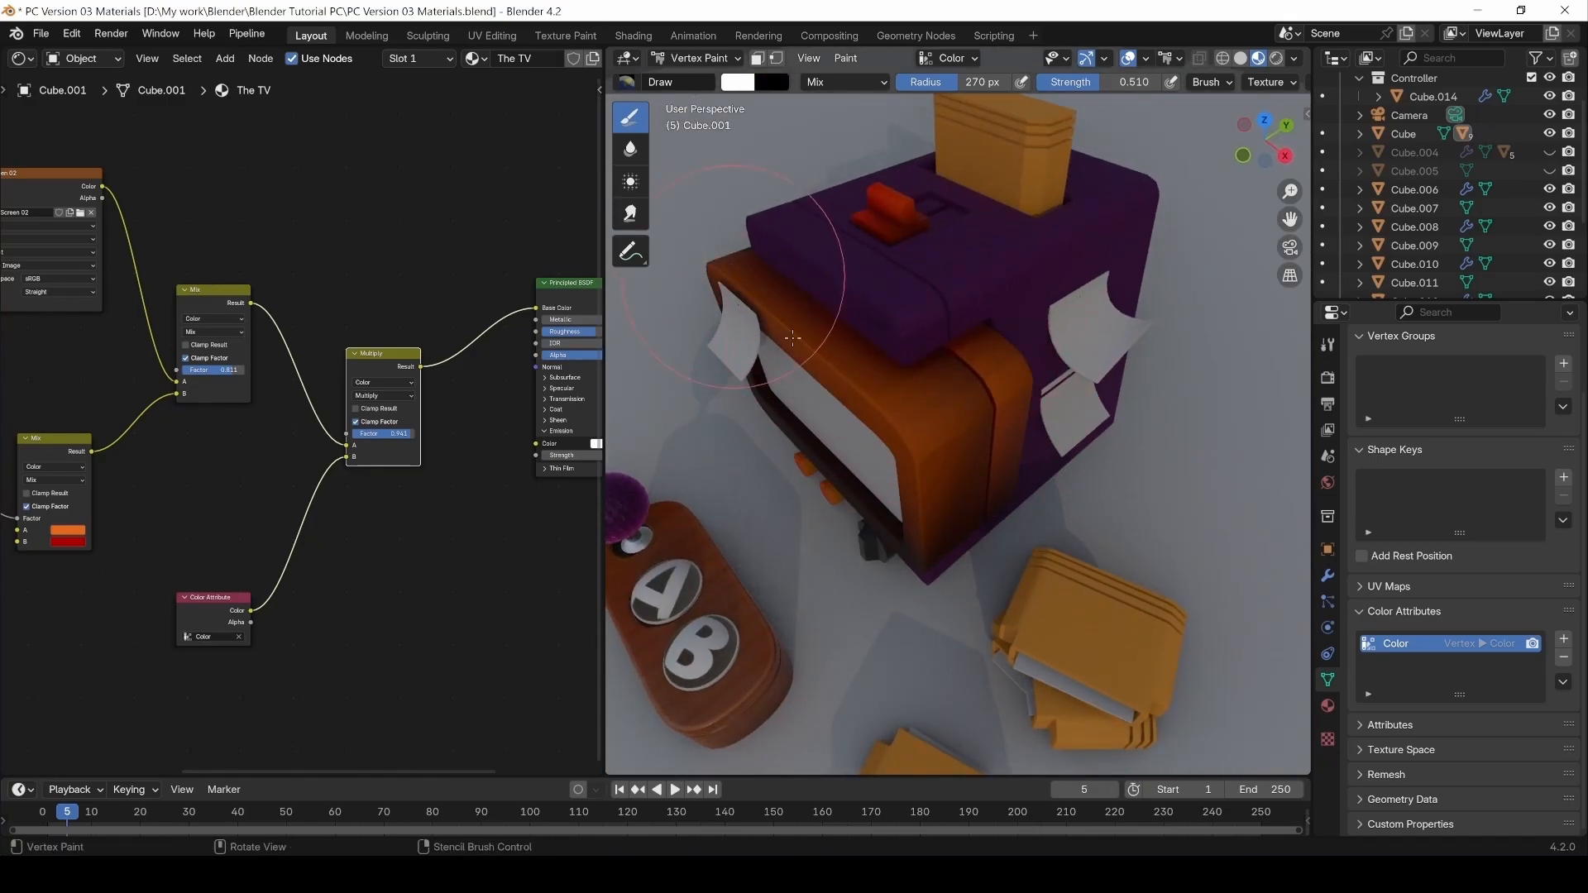
{"action": "middle_click_drag", "start_coordinate": [822, 310], "coordinate": [1057, 18]}
{"action": "left_click_drag", "start_coordinate": [1084, 81], "coordinate": [1150, 82]}
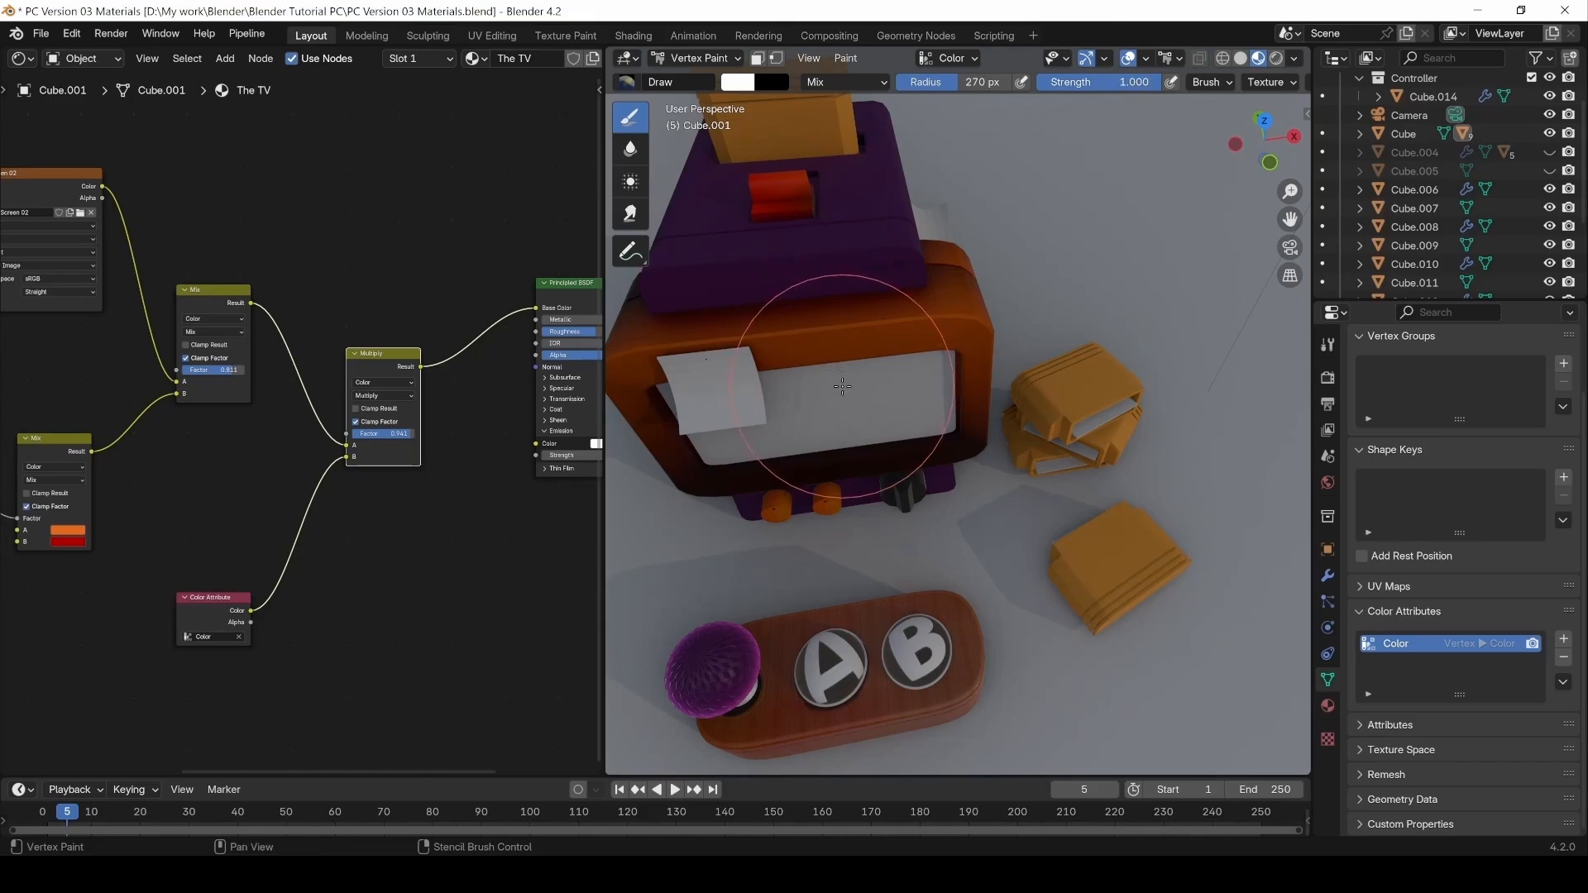
{"action": "middle_click_drag", "start_coordinate": [815, 320], "coordinate": [939, 496]}
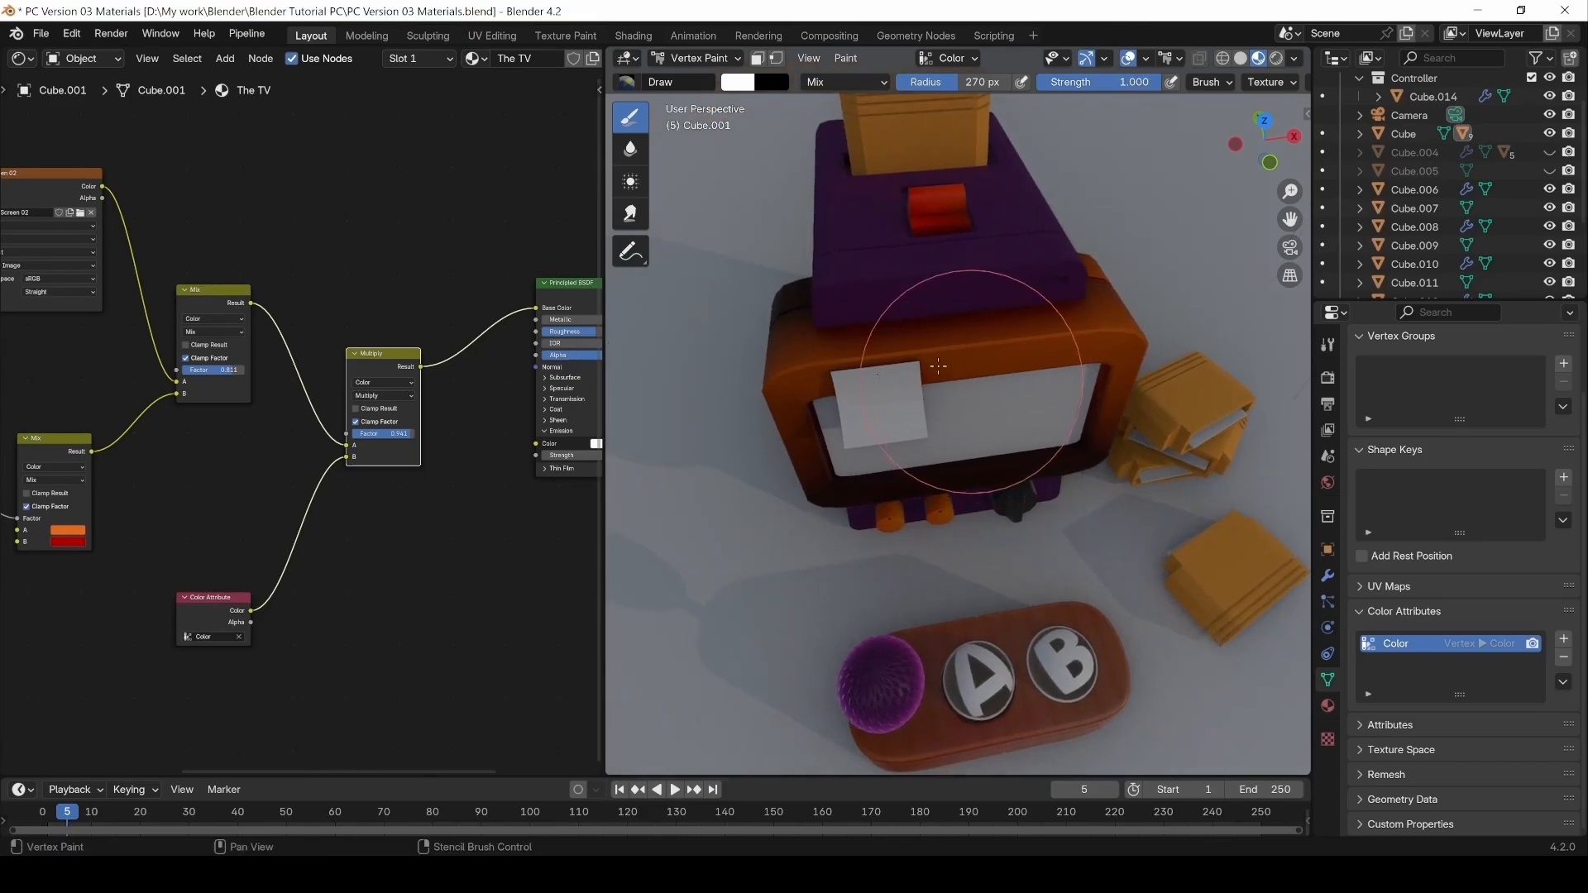
Show the viewport in rendered shading and paint the remaining dark areas of the TV casing white.
{"action": "left_click", "coordinate": [1276, 58]}
{"action": "middle_click_drag", "start_coordinate": [736, 257], "coordinate": [735, 316]}
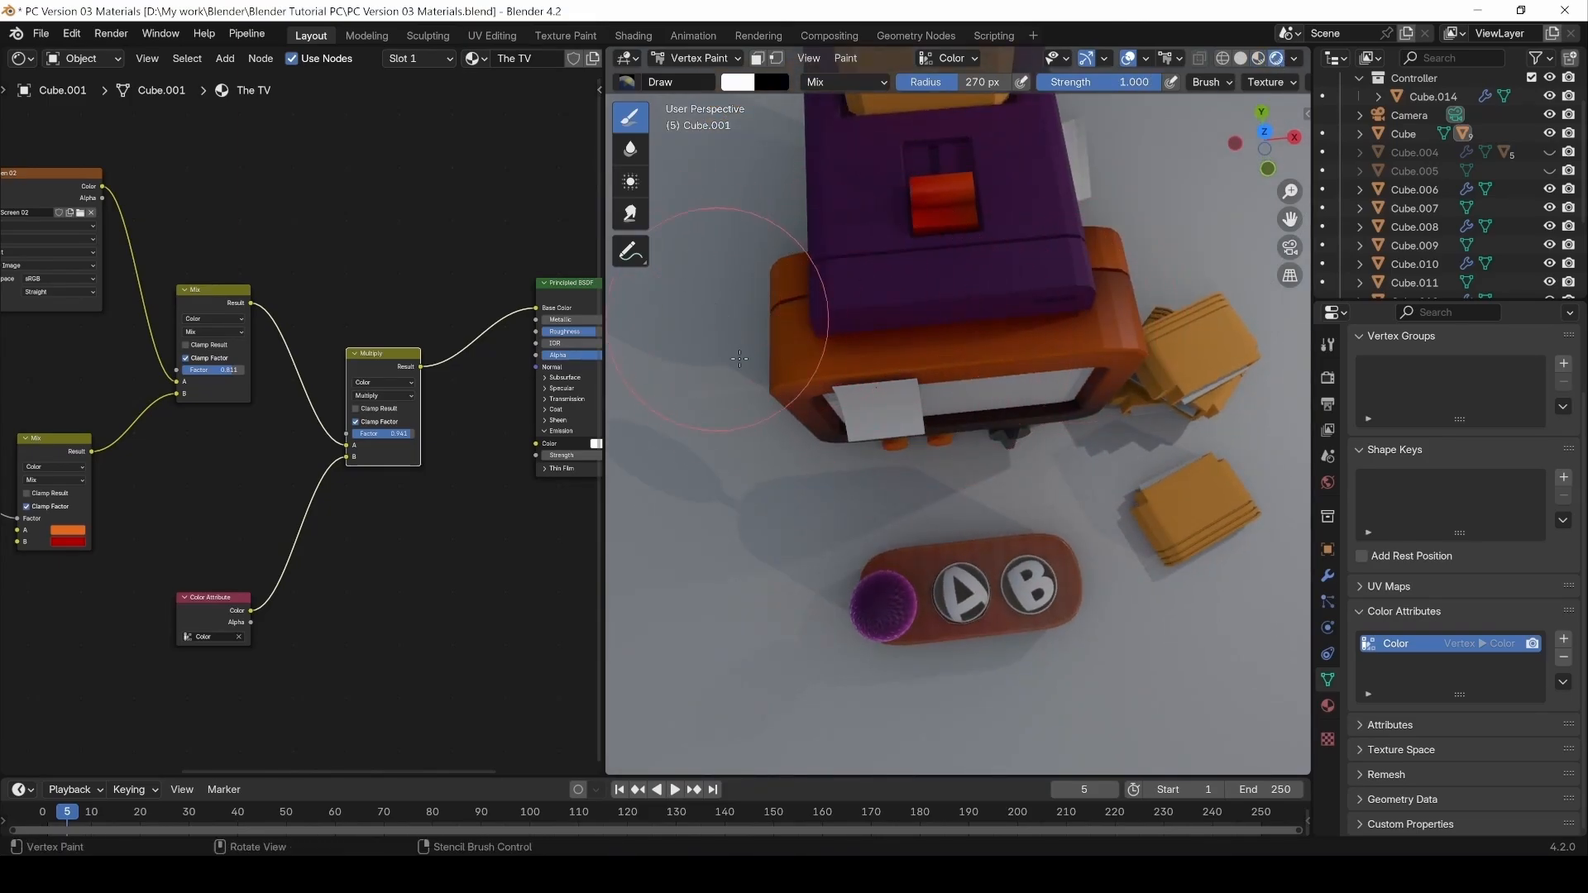
{"action": "middle_click_drag", "start_coordinate": [1028, 232], "coordinate": [1002, 273]}
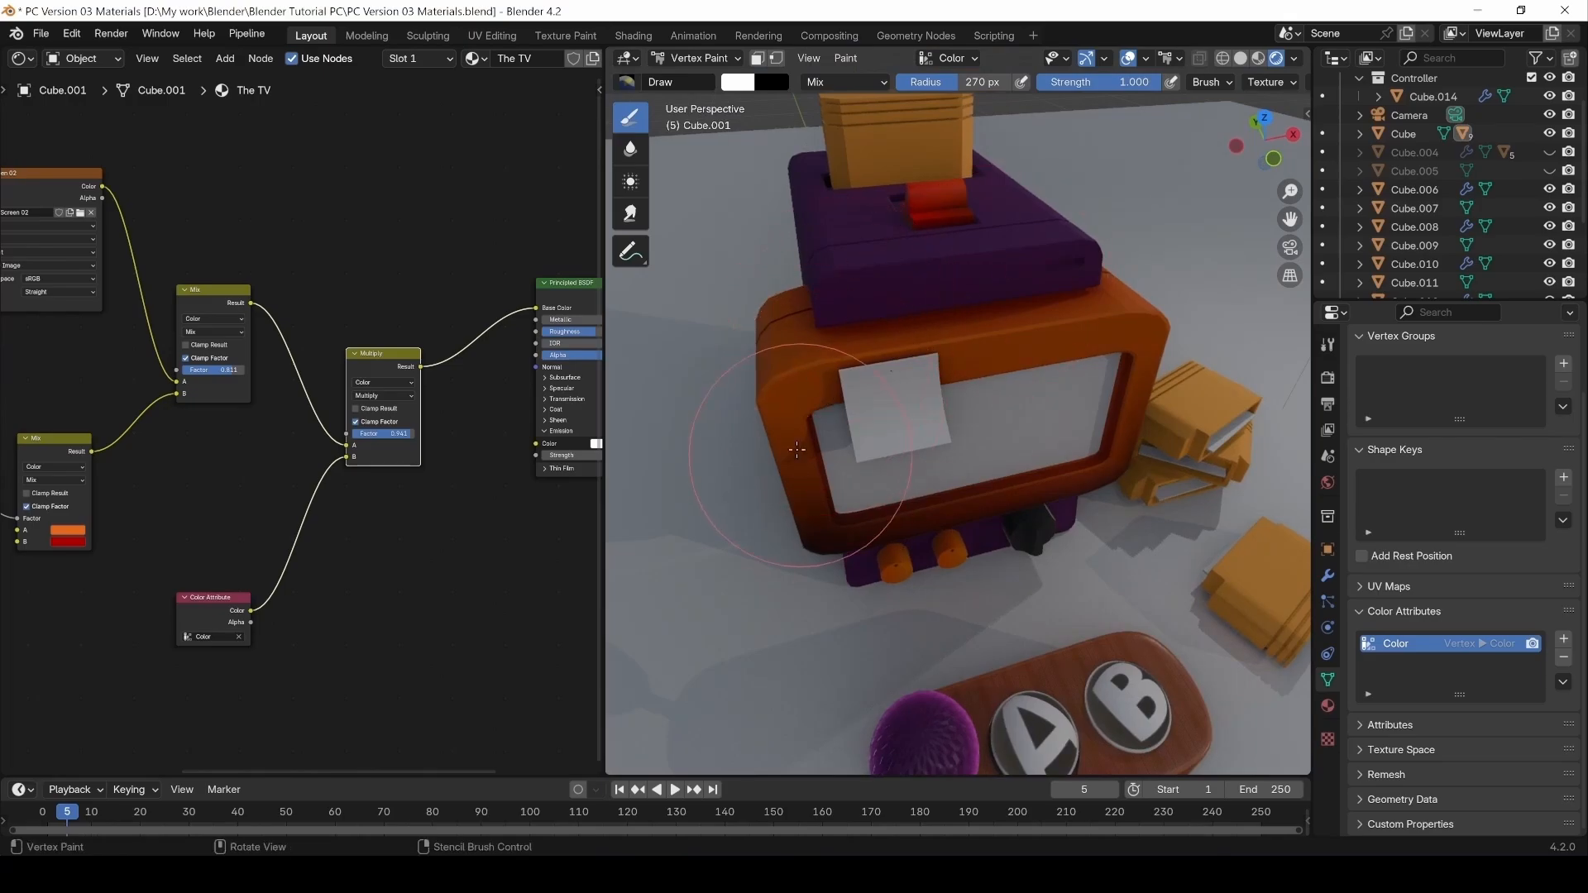
{"action": "middle_click_drag", "start_coordinate": [905, 497], "coordinate": [827, 512]}
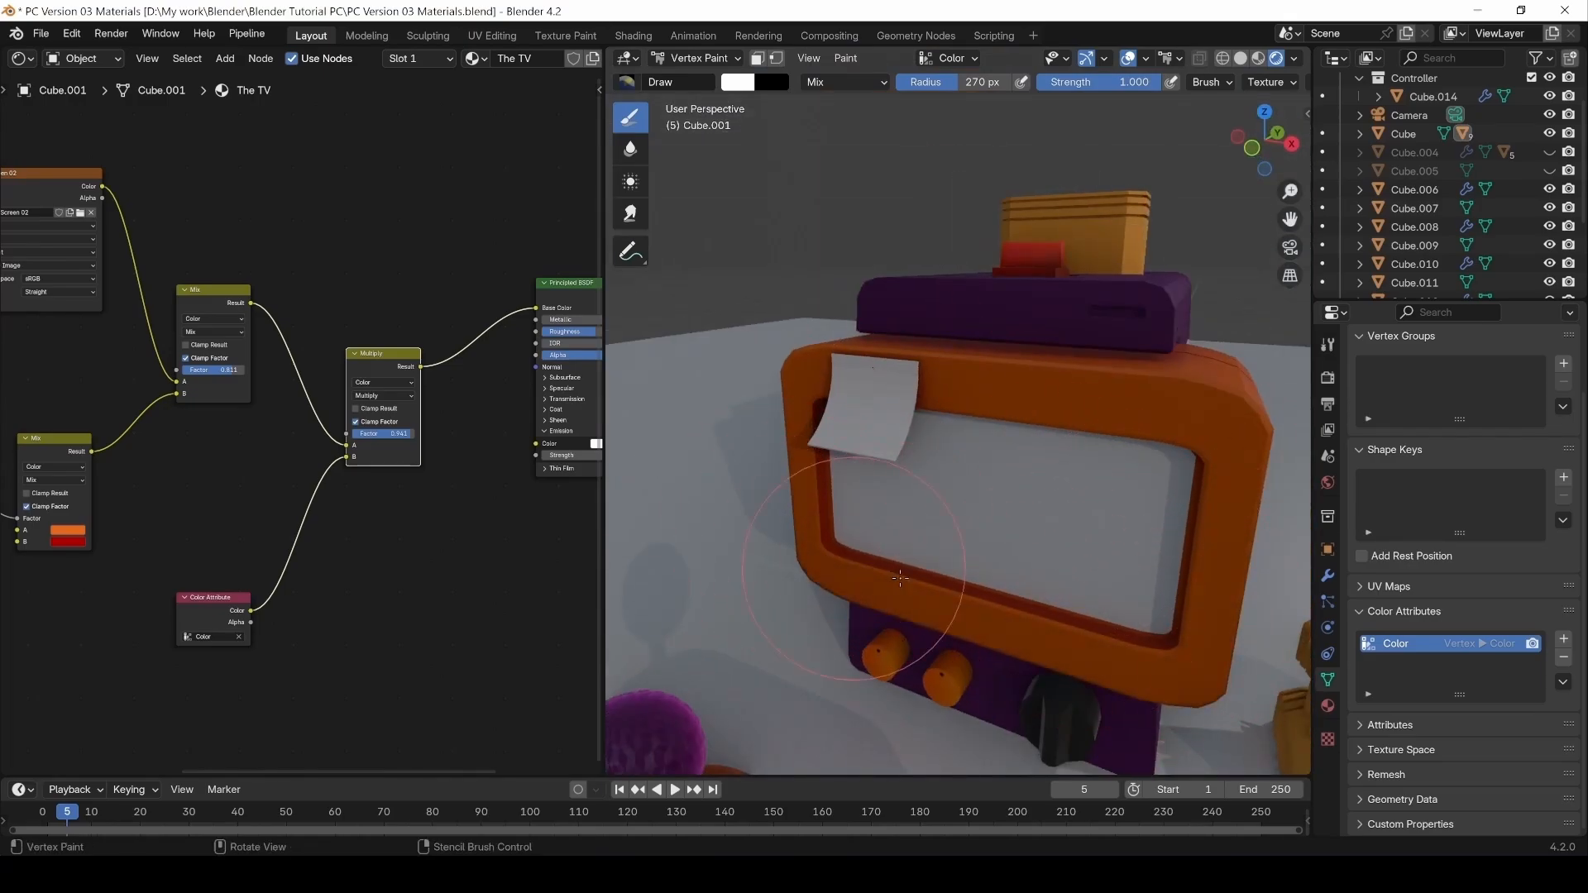
{"action": "middle_click_drag", "start_coordinate": [1067, 579], "coordinate": [1105, 672]}
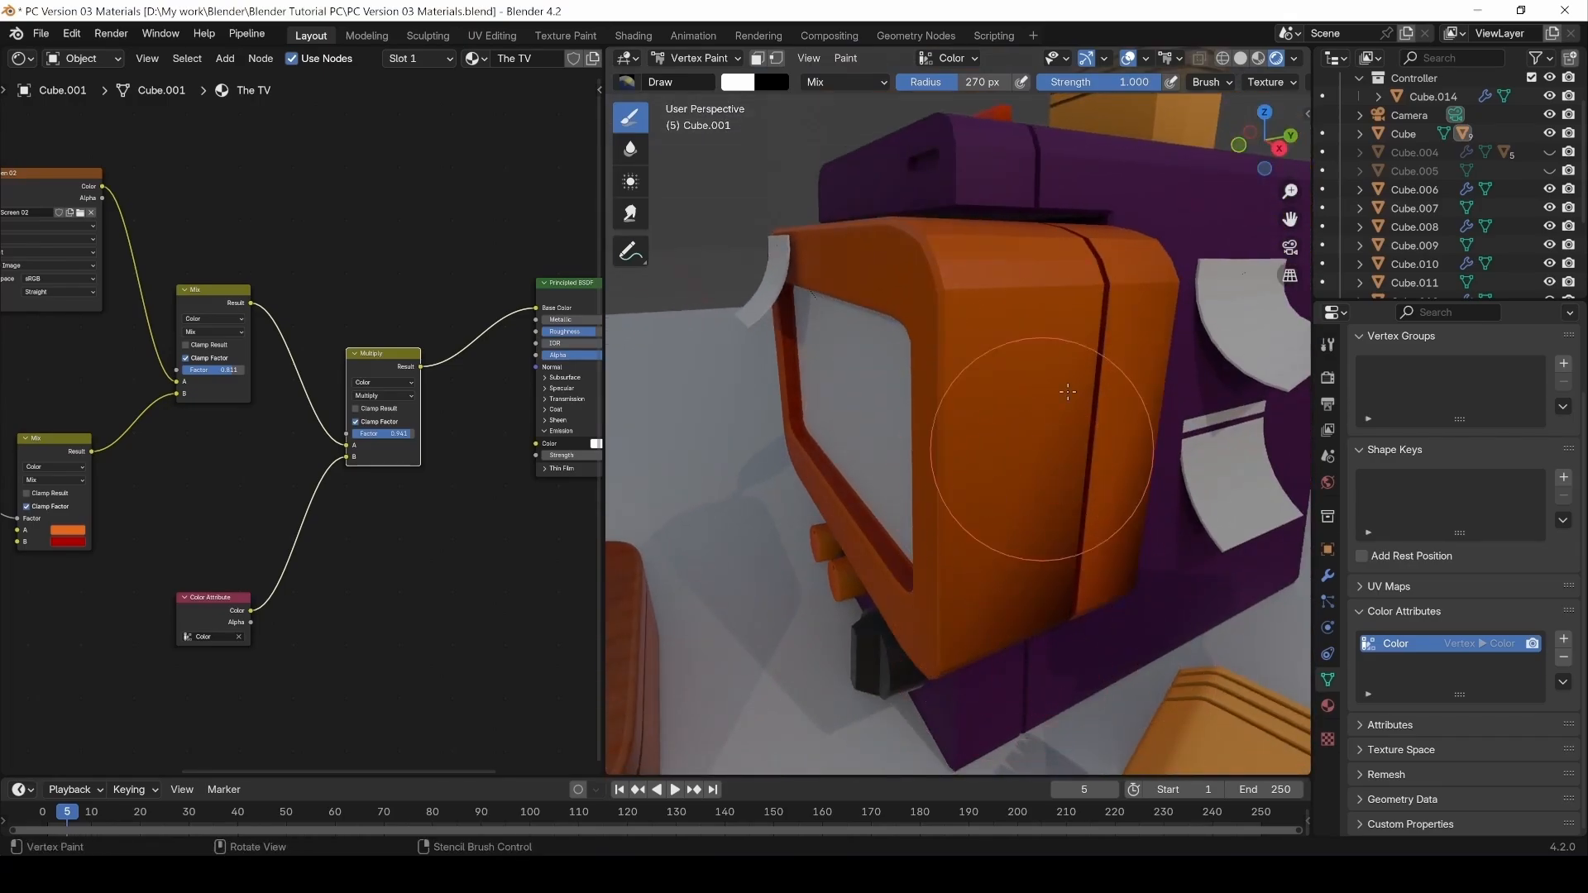
Lower the brush strength to 0.310 and paint soft black shading along the lower edge of the TV's side.
{"action": "scroll", "coordinate": [1089, 518], "scroll_direction": "down", "scroll_amount": 4}
{"action": "scroll", "coordinate": [1089, 518], "scroll_direction": "down", "scroll_amount": 3}
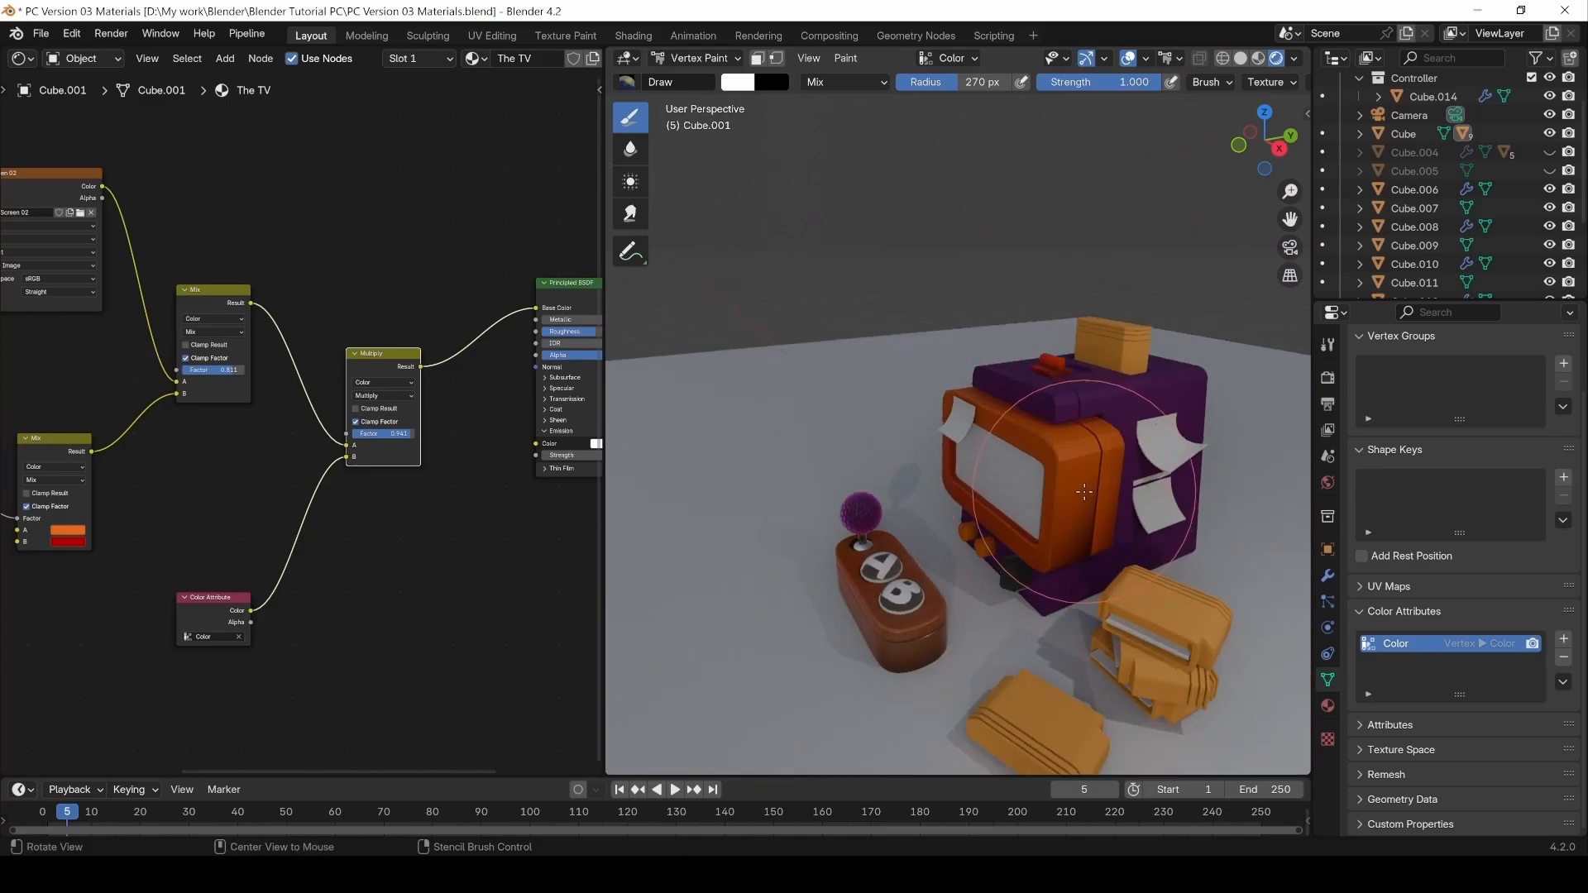
{"action": "middle_click_drag", "start_coordinate": [1076, 529], "coordinate": [886, 532]}
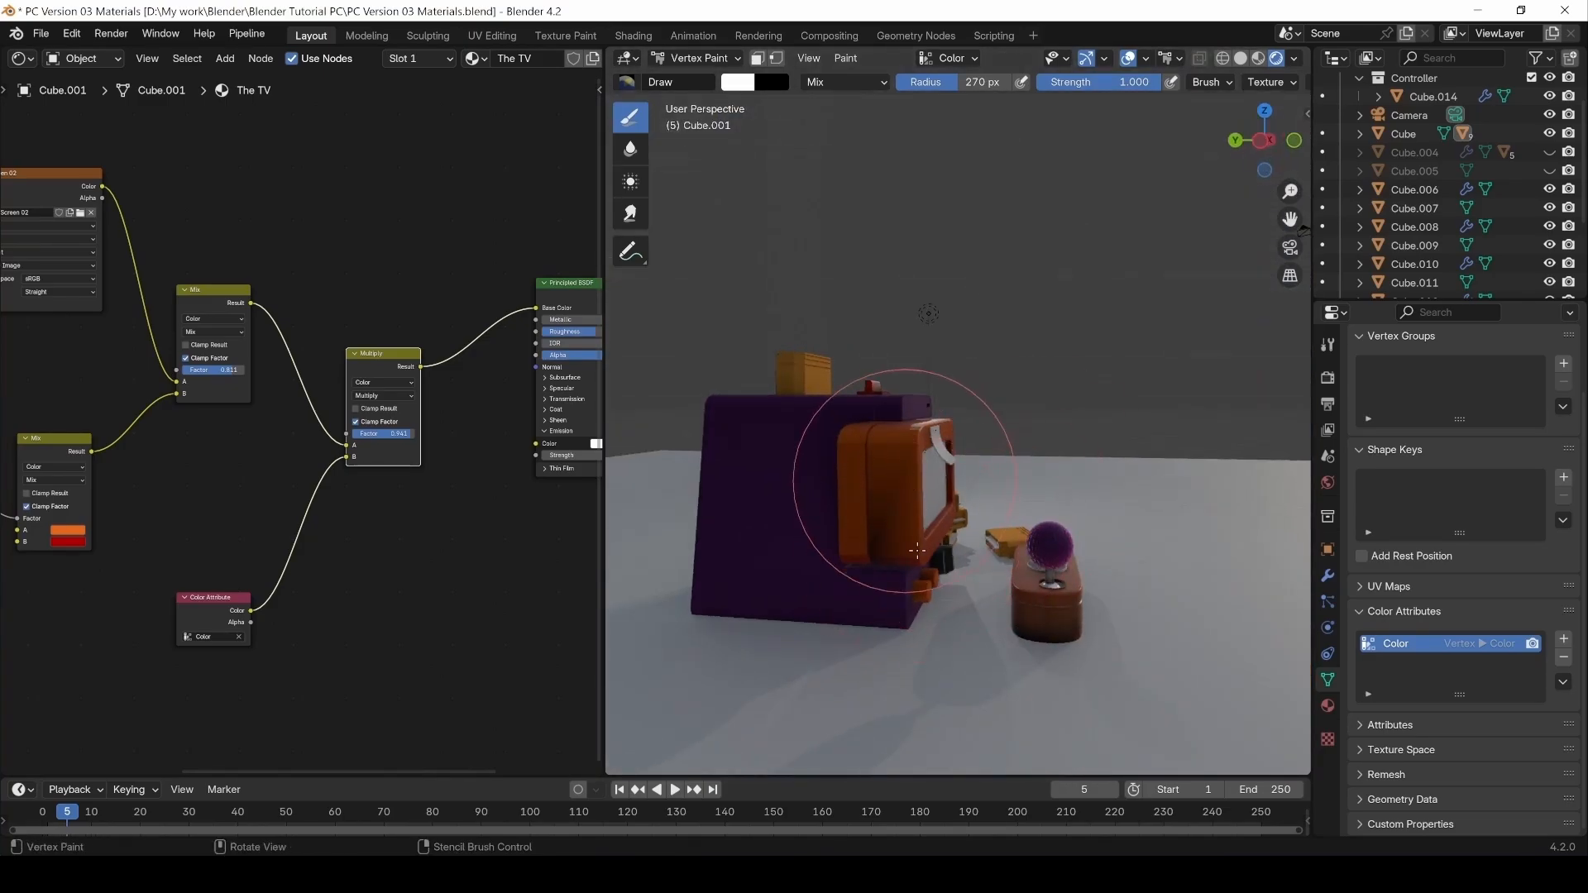
{"action": "middle_click_drag", "start_coordinate": [774, 538], "coordinate": [1041, 541]}
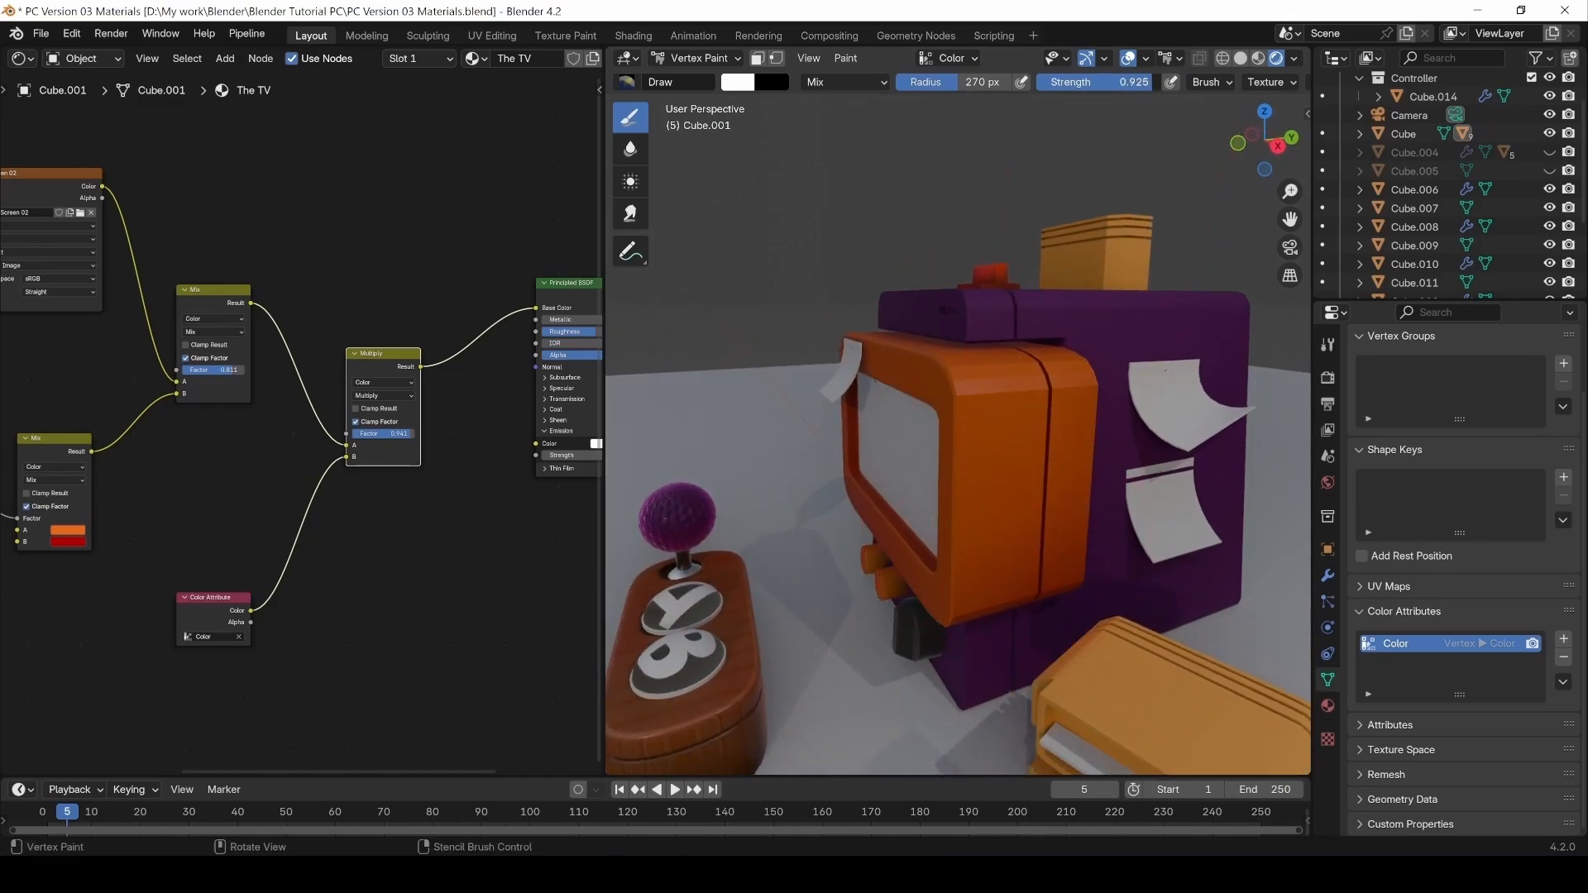
{"action": "left_click_drag", "start_coordinate": [1078, 82], "coordinate": [1121, 82]}
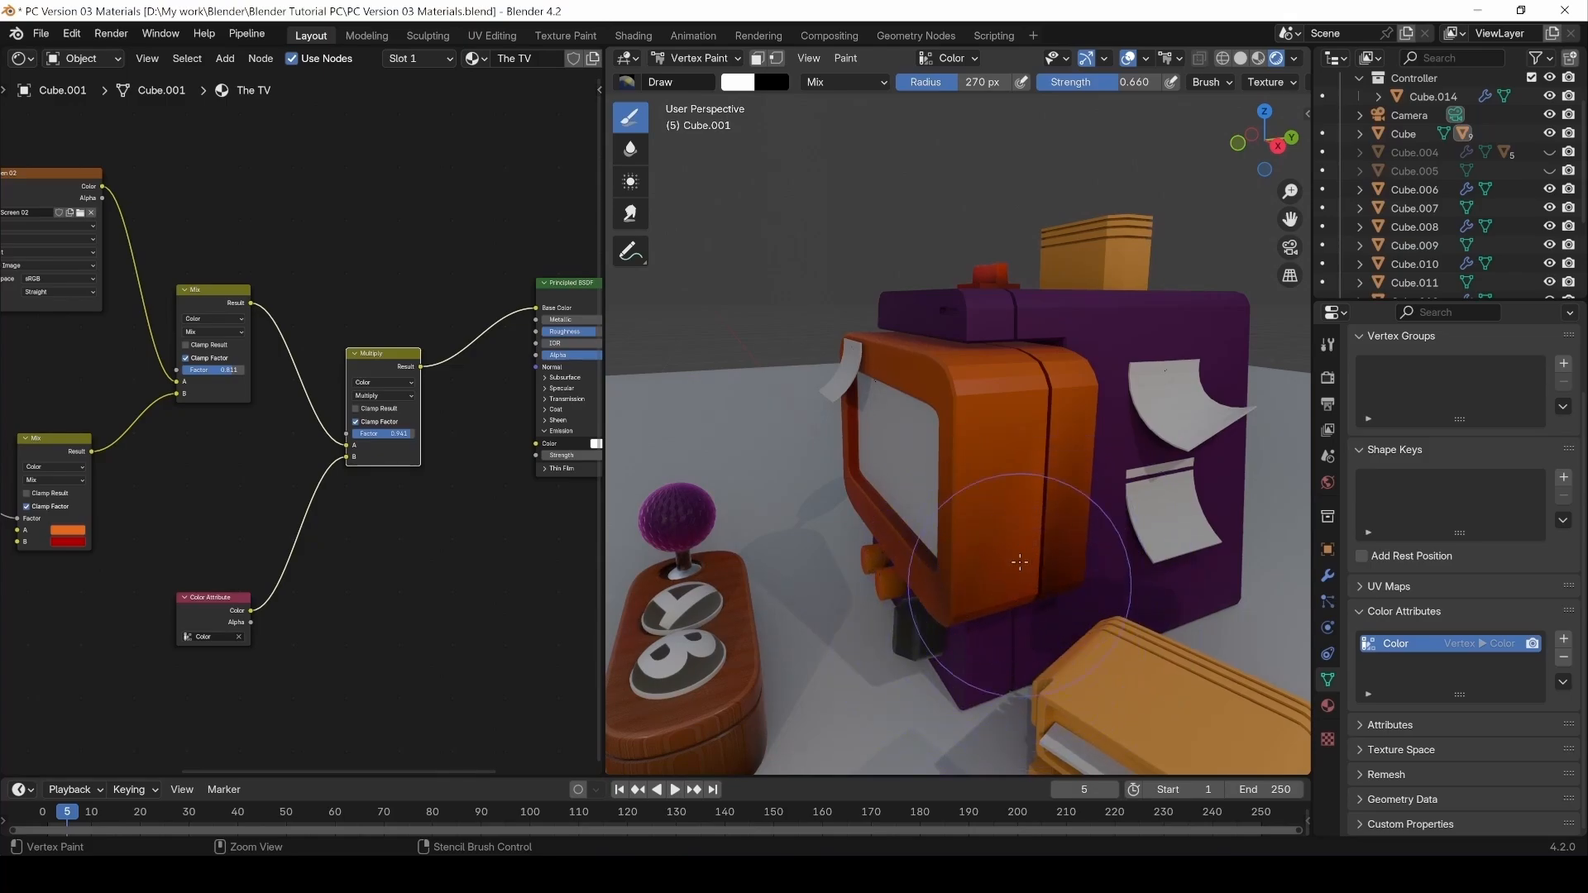
{"action": "left_click_drag", "start_coordinate": [1118, 82], "coordinate": [1076, 82]}
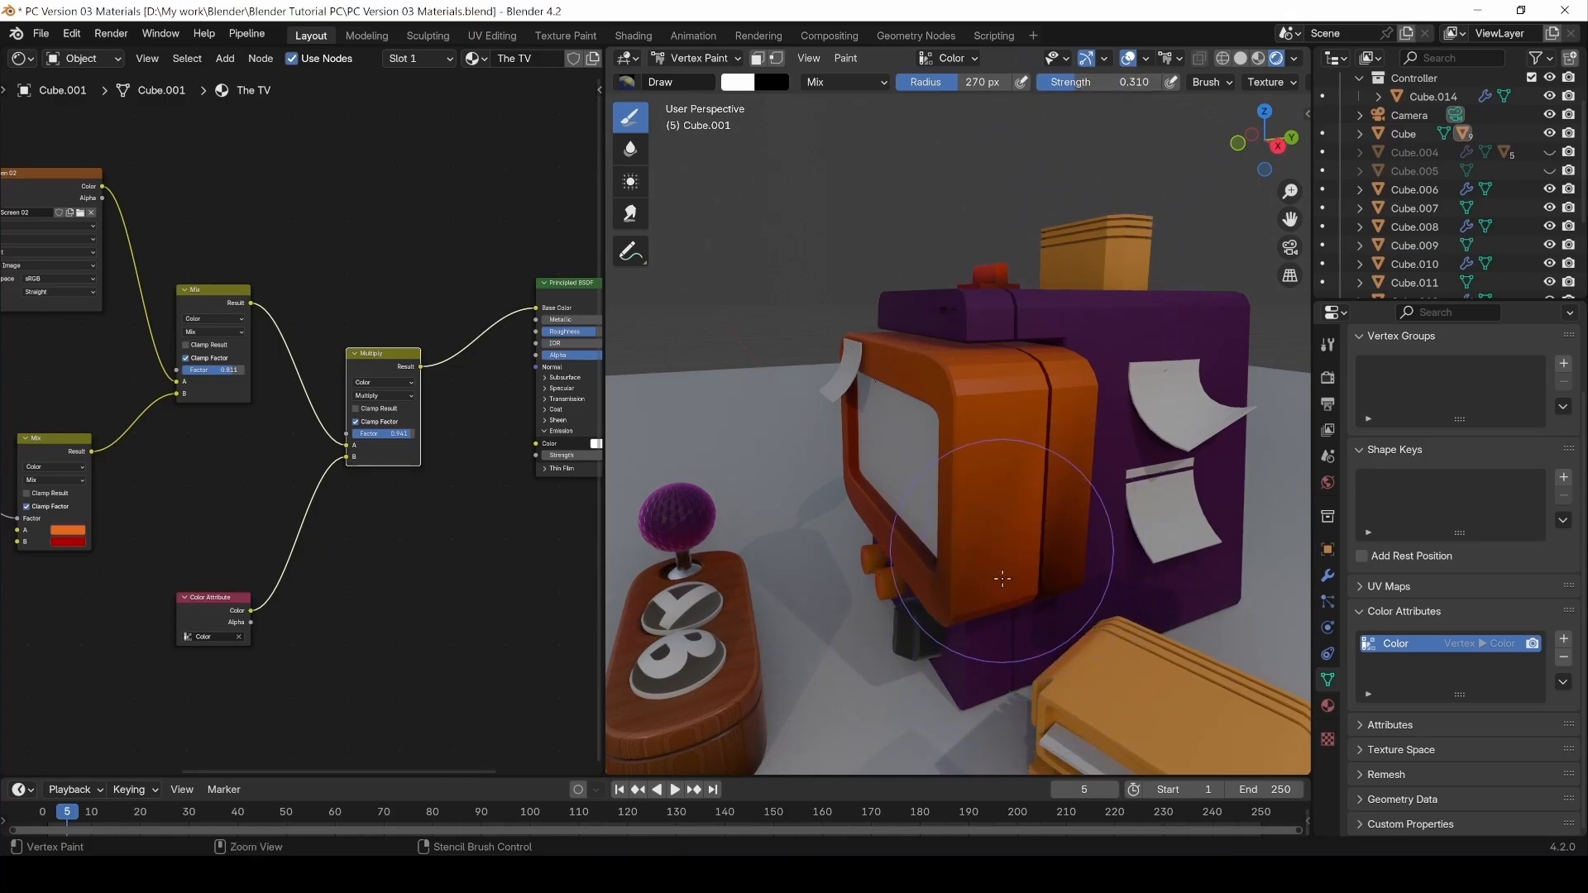
Paint soft black shading around the lower front edge and the opposite side of the TV casing.
{"action": "mouse_move", "coordinate": [1002, 579]}
{"action": "middle_mouse_down"}
{"action": "mouse_move", "coordinate": [1012, 591]}
{"action": "mouse_move", "coordinate": [1071, 500]}
{"action": "middle_mouse_up"}
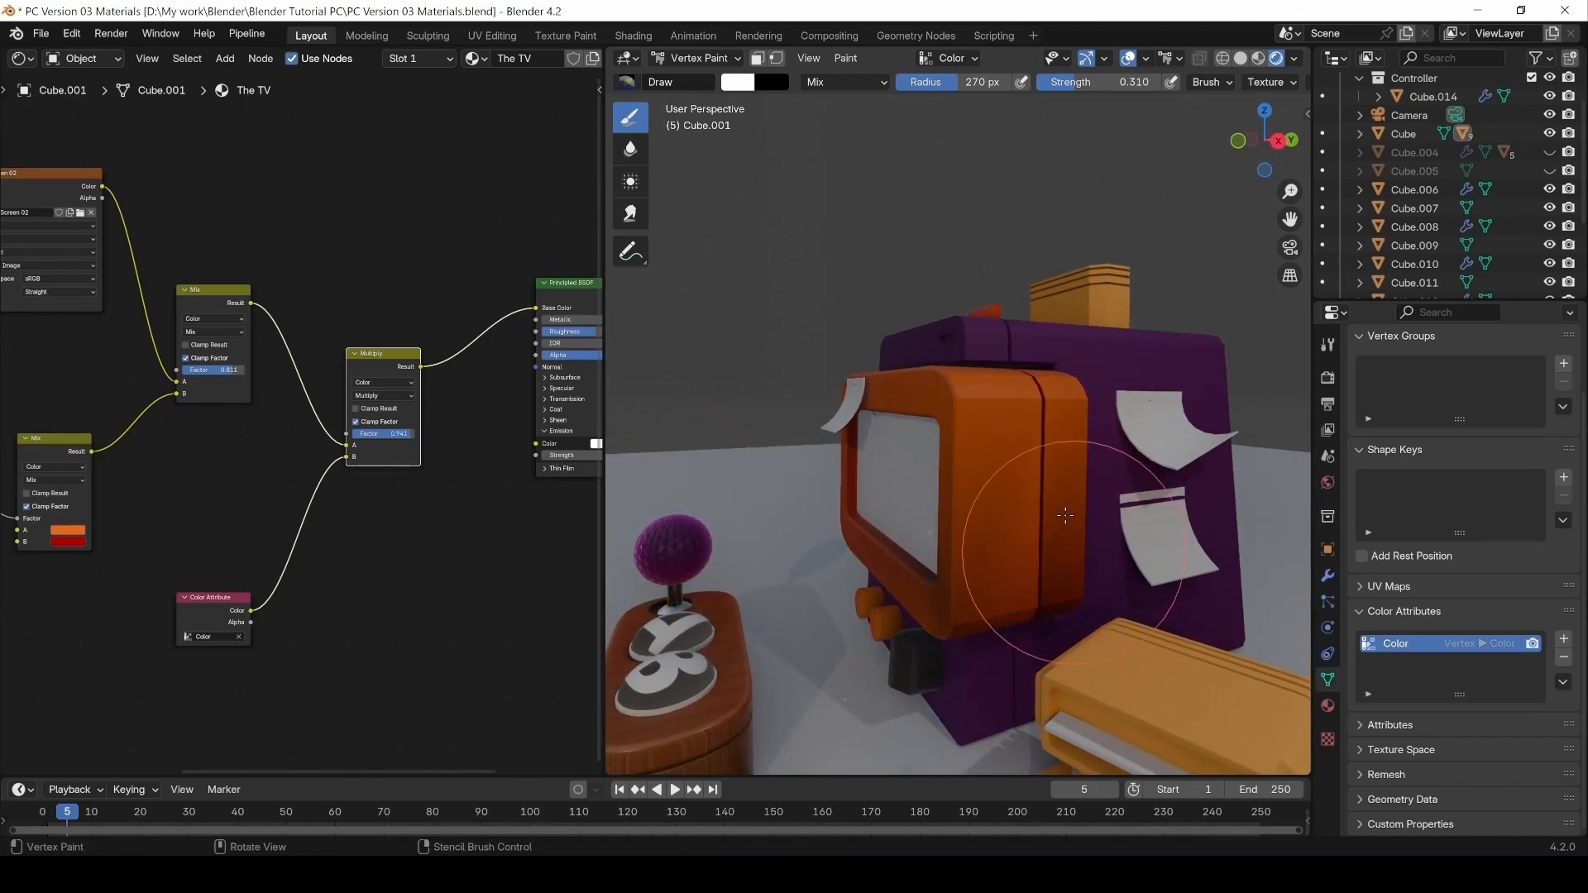
{"action": "middle_click_drag", "start_coordinate": [1055, 503], "coordinate": [1117, 508]}
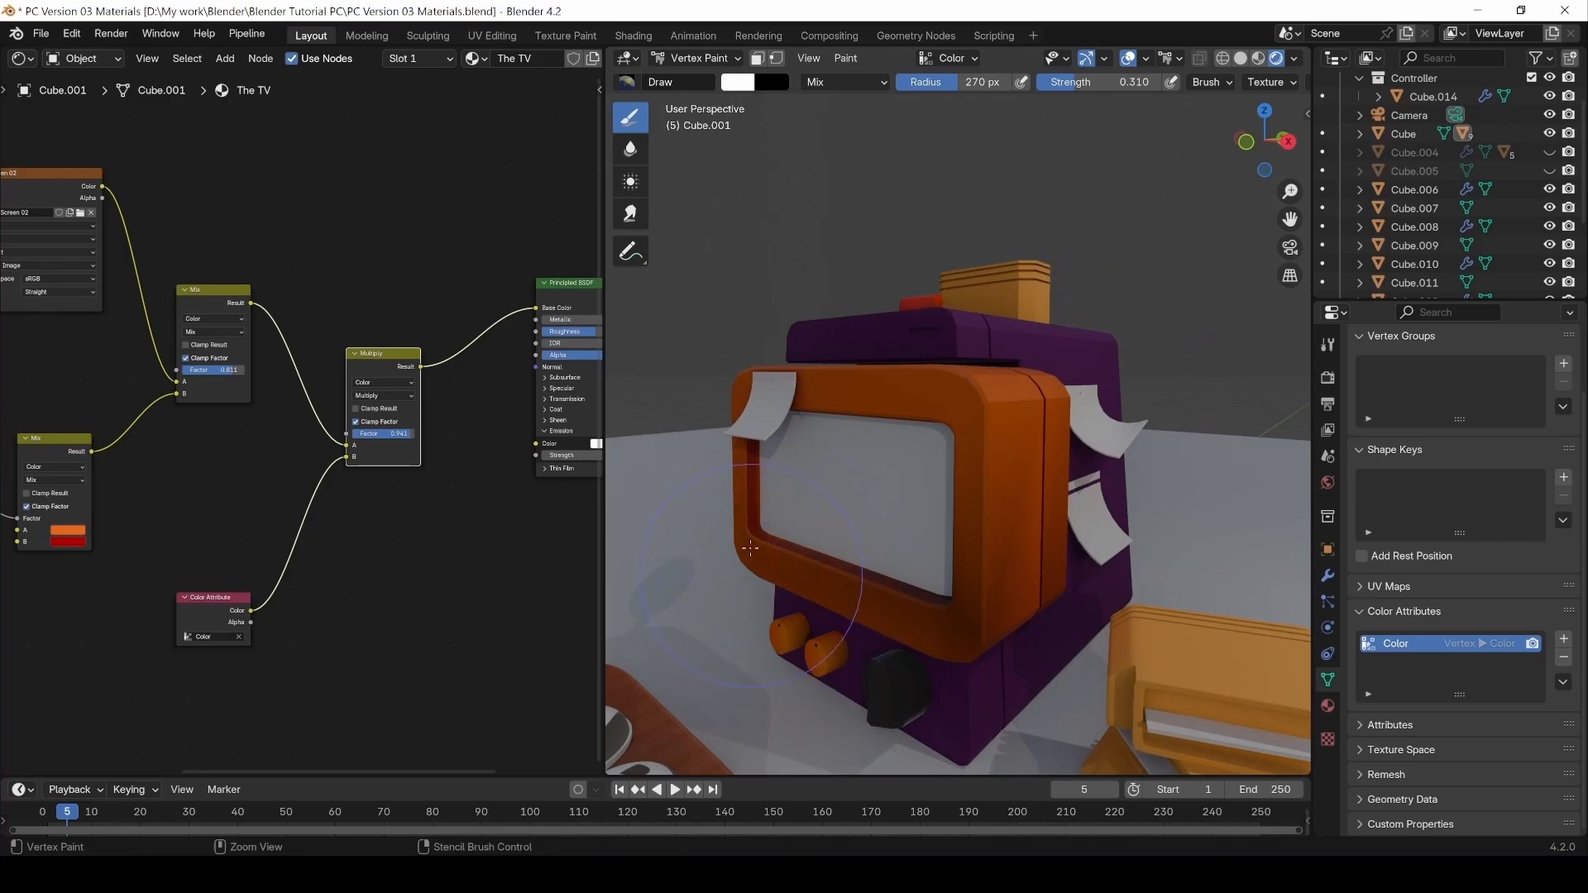
{"action": "middle_click_drag", "start_coordinate": [687, 611], "coordinate": [1030, 597]}
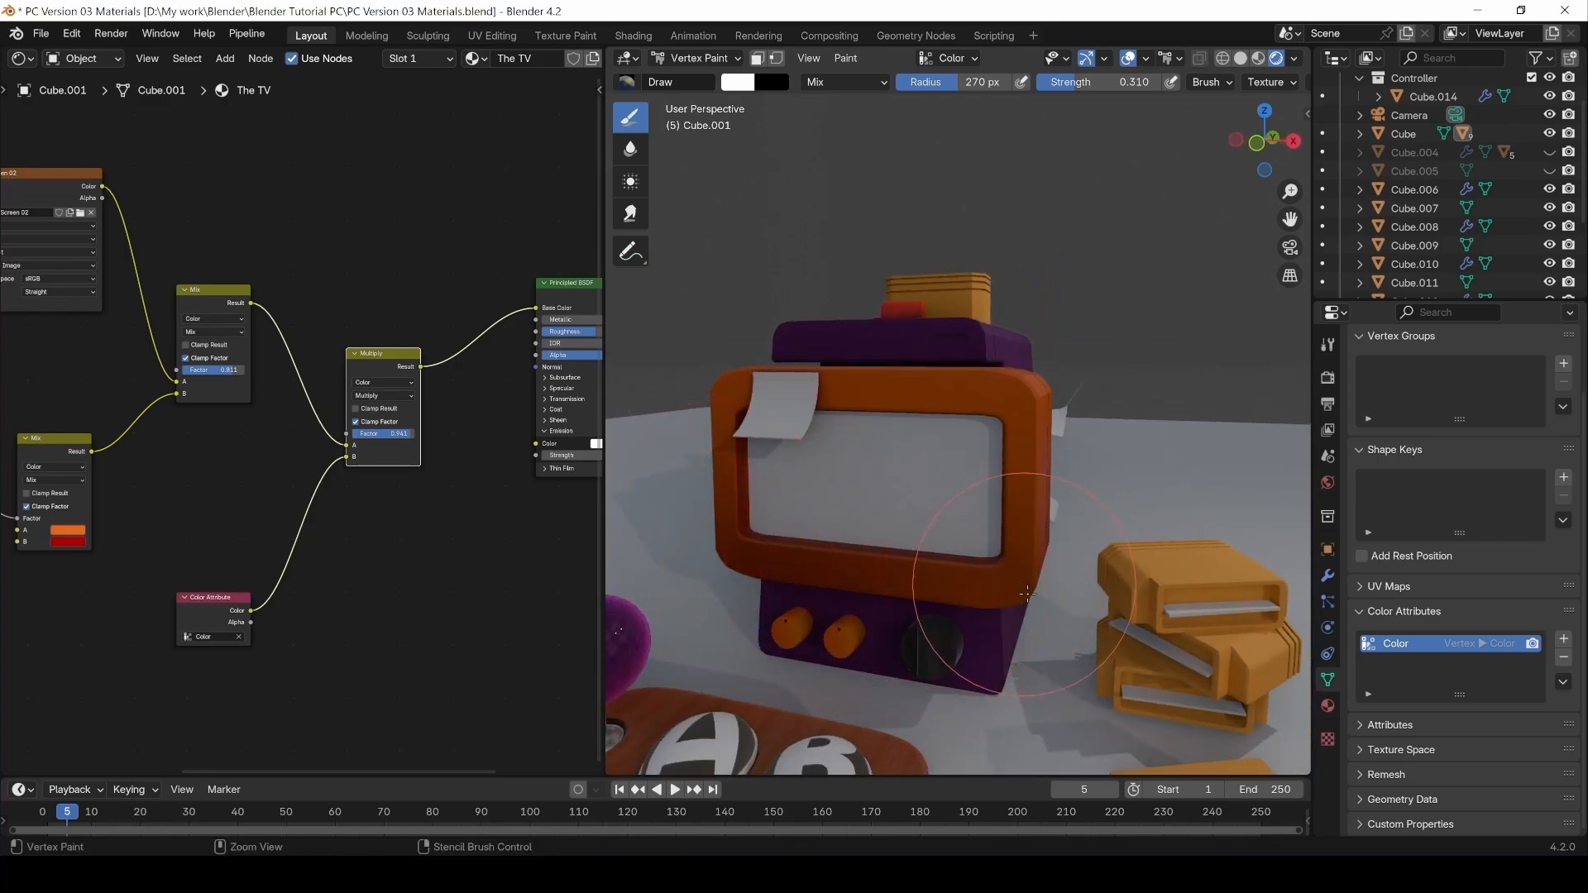
{"action": "left_click_drag", "start_coordinate": [873, 559], "coordinate": [915, 568], "text": "alt"}
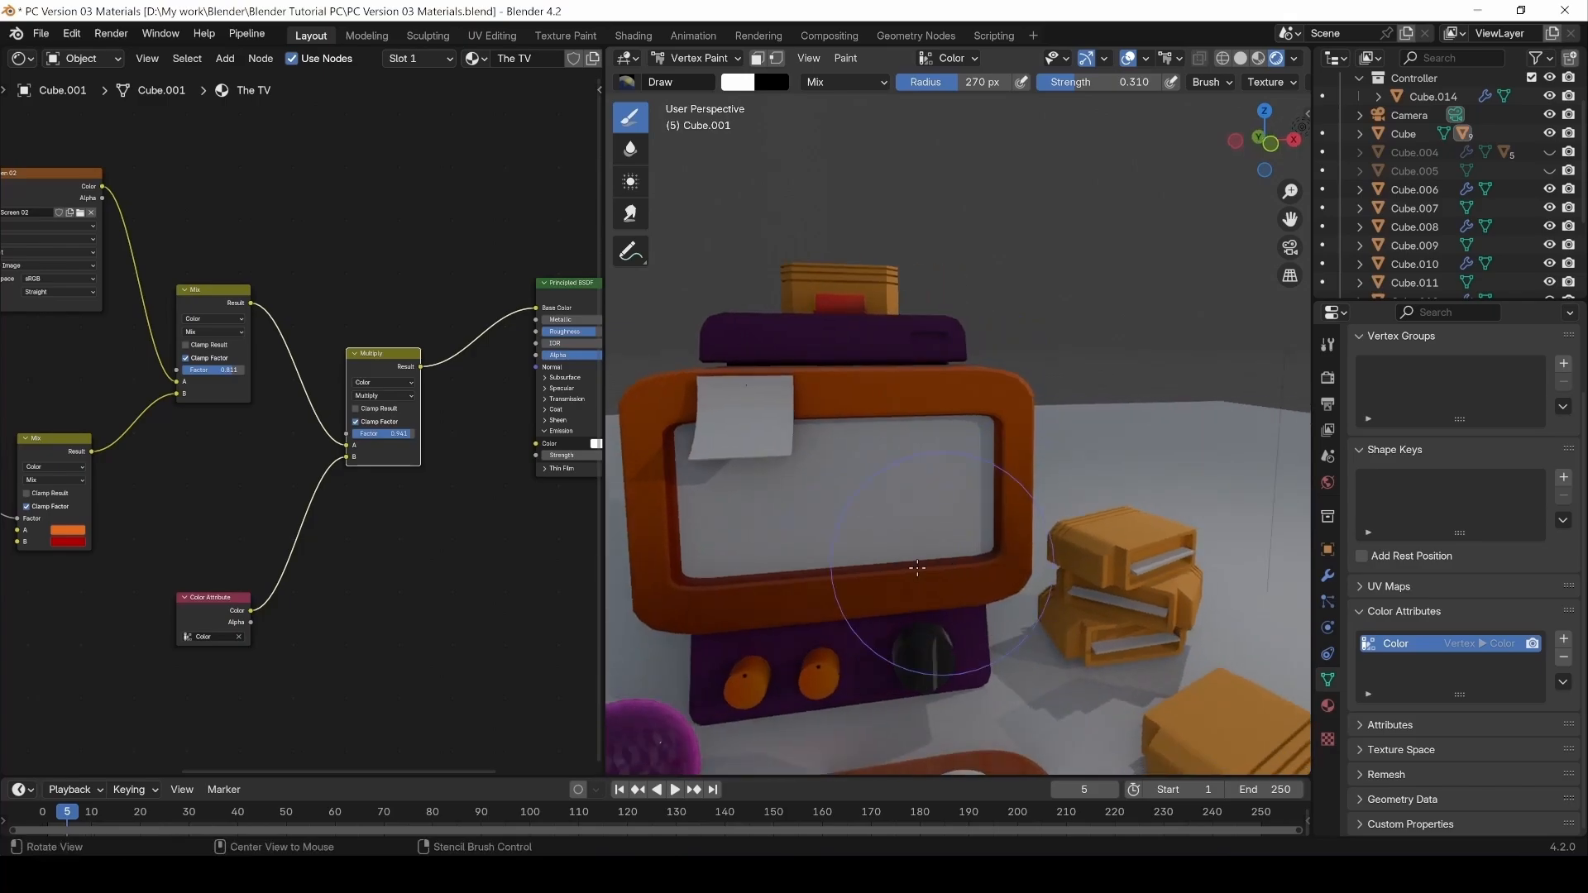
{"action": "left_click_drag", "start_coordinate": [809, 613], "coordinate": [983, 601], "text": "alt"}
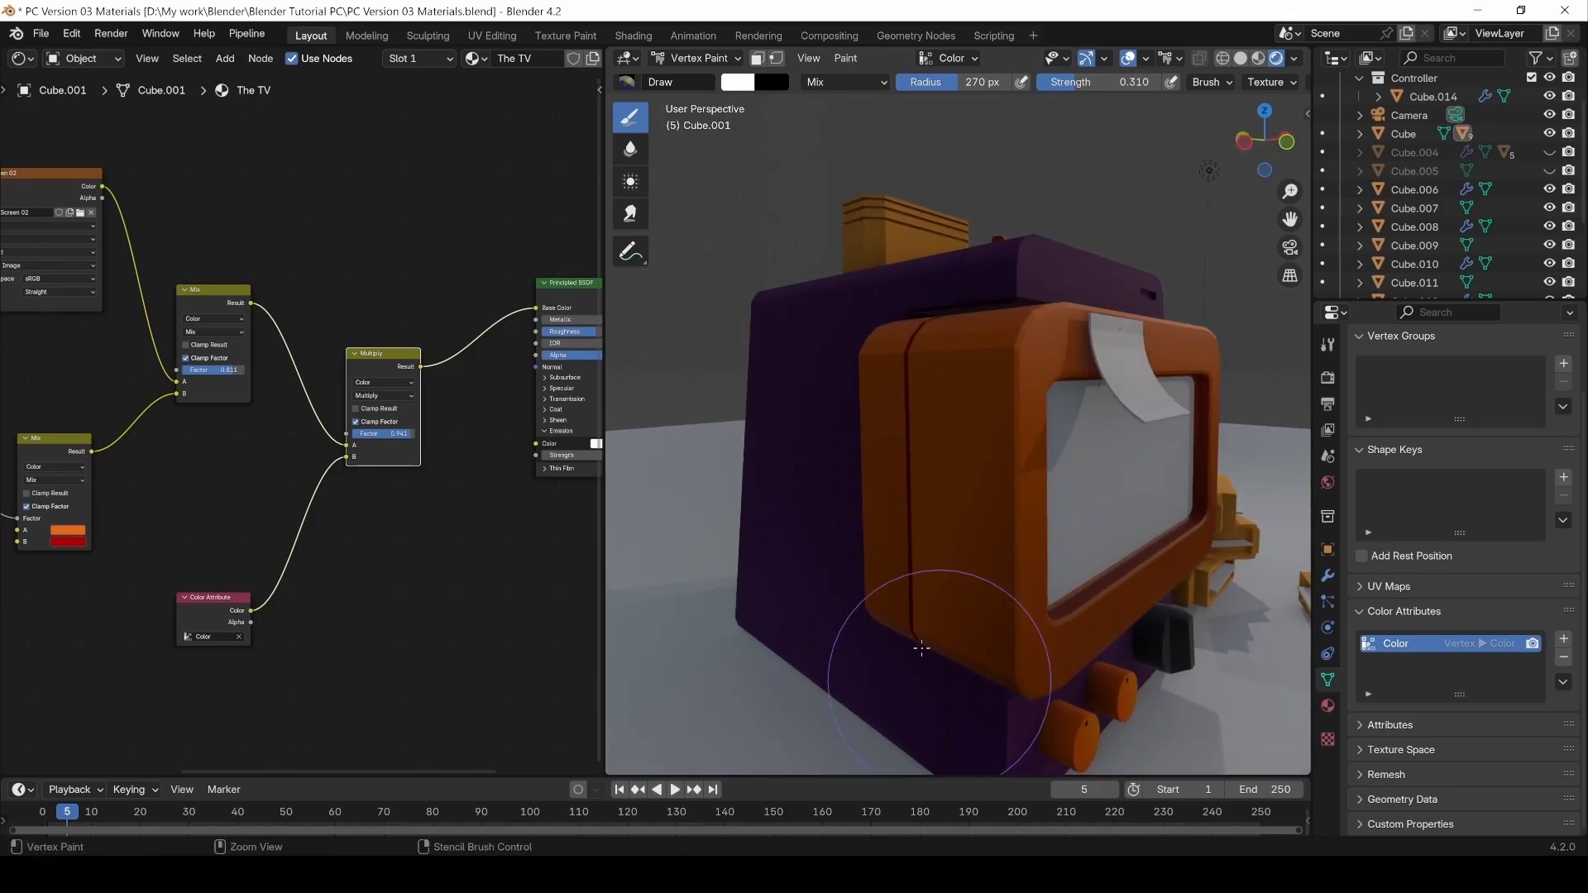
{"action": "left_click_drag", "start_coordinate": [921, 649], "coordinate": [988, 673], "text": "alt"}
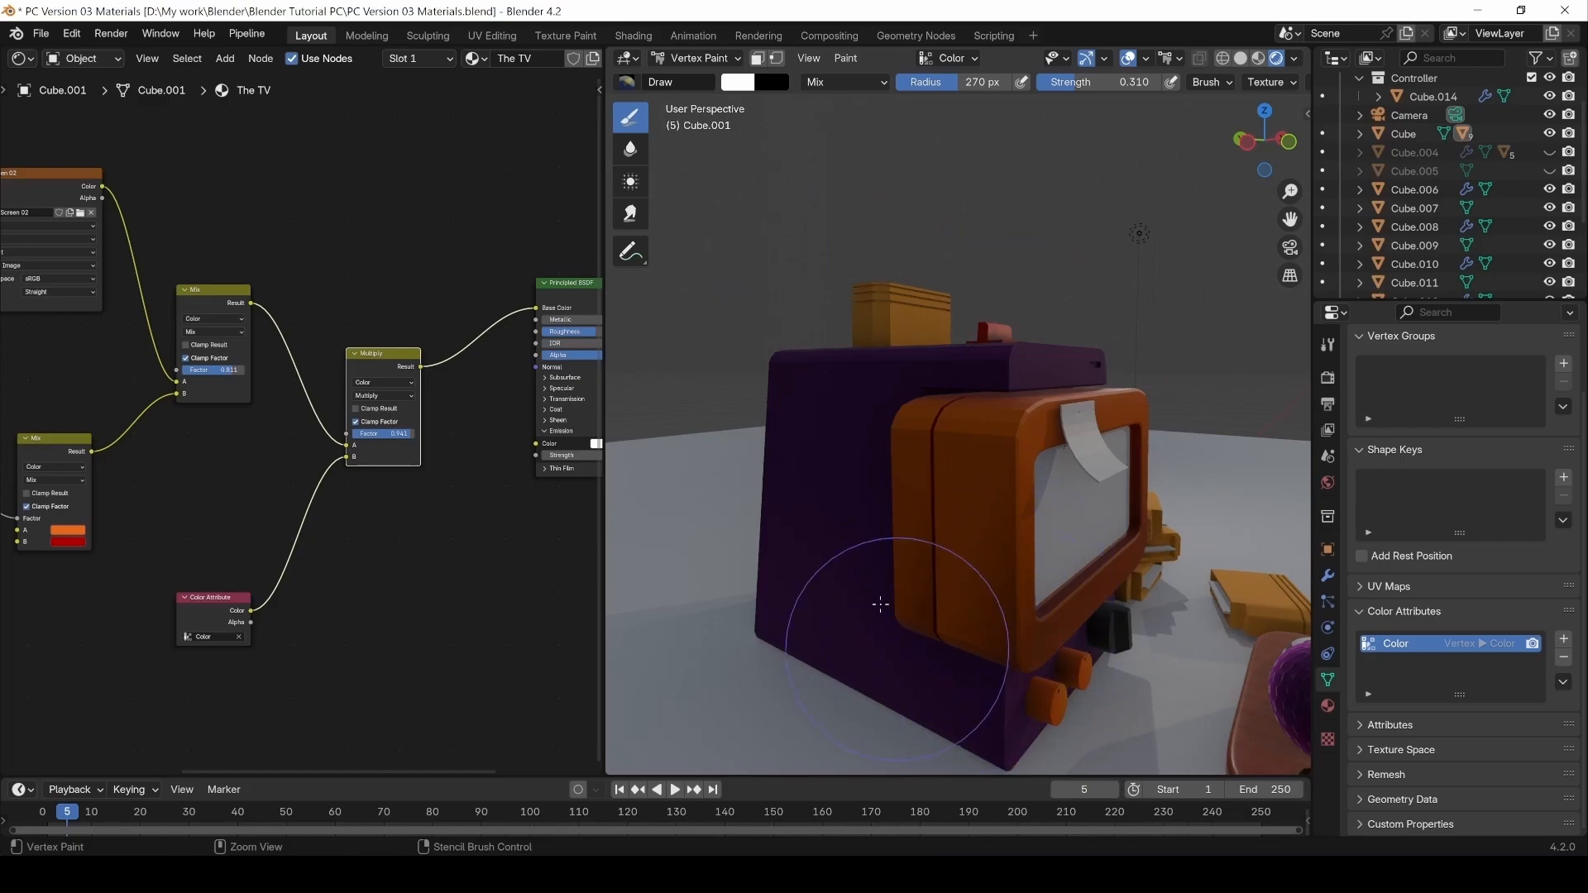
Examine the painted shading on the TV casing from the front, above and the side.
{"action": "left_click_drag", "start_coordinate": [880, 605], "coordinate": [976, 480], "text": "alt"}
{"action": "left_click_drag", "start_coordinate": [886, 447], "coordinate": [974, 408], "text": "alt"}
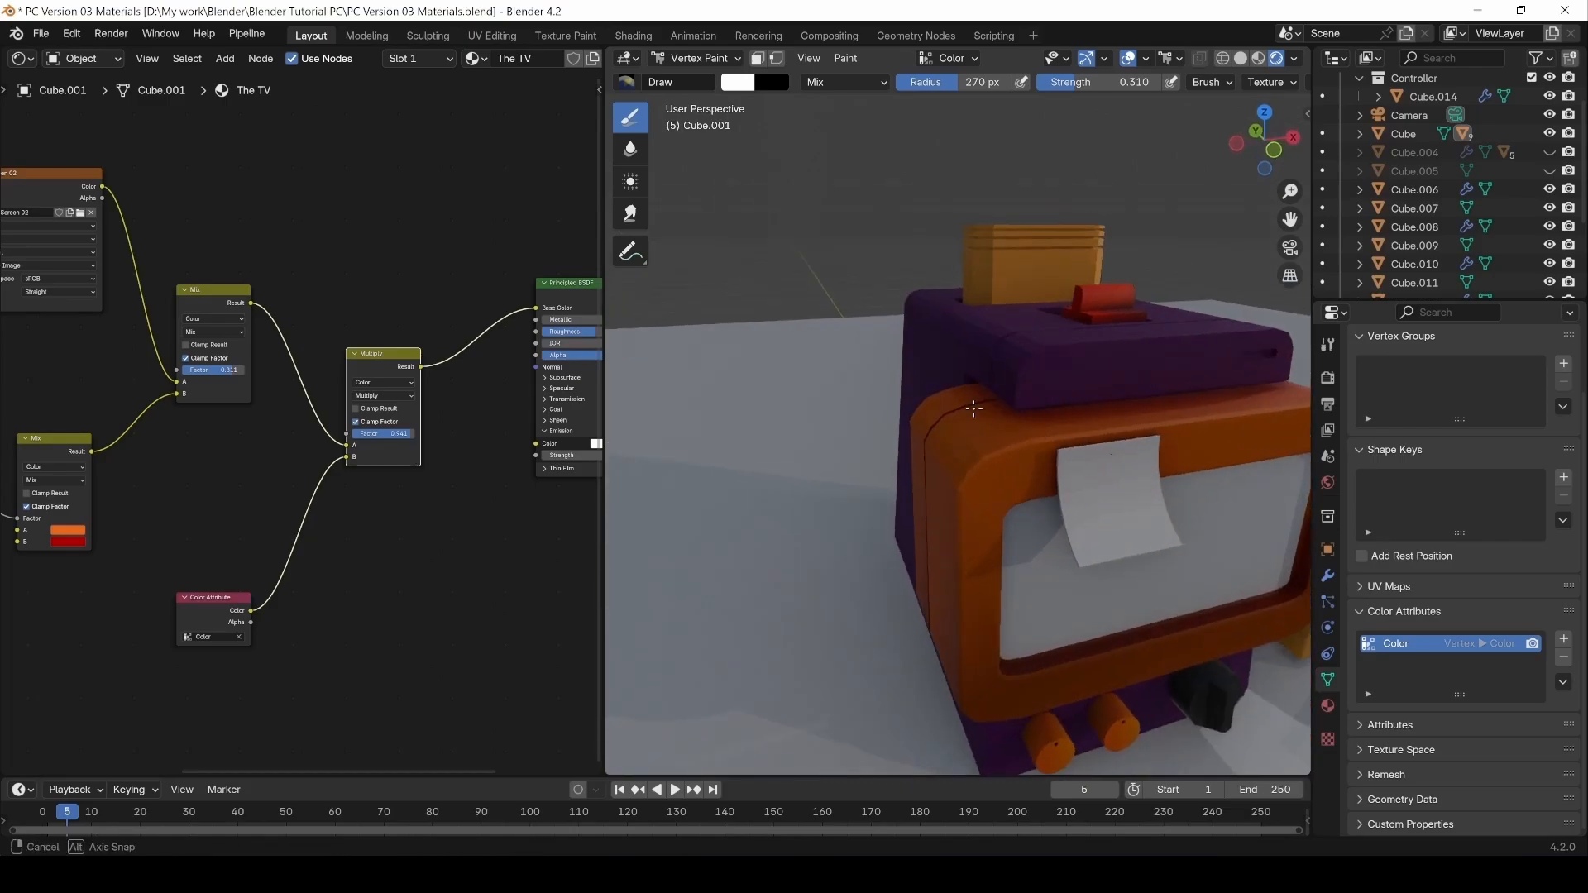
{"action": "mouse_move", "coordinate": [1145, 440]}
{"action": "middle_mouse_down"}
{"action": "mouse_move", "coordinate": [1092, 494]}
{"action": "mouse_move", "coordinate": [1072, 456]}
{"action": "mouse_move", "coordinate": [1004, 536]}
{"action": "middle_mouse_up"}
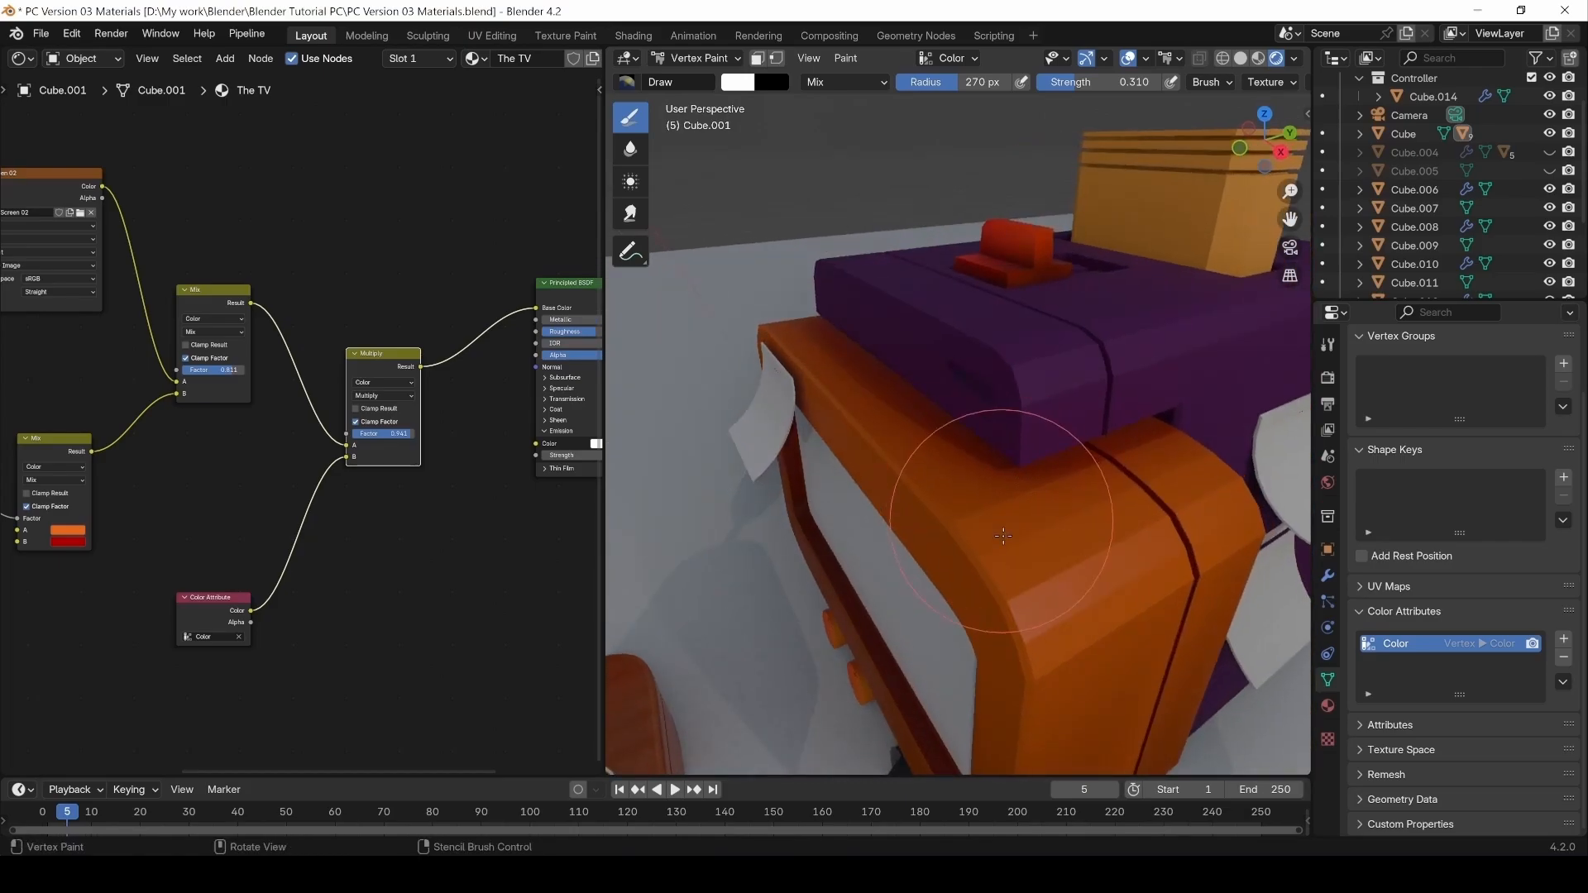
{"action": "scroll", "coordinate": [1004, 536], "scroll_direction": "down", "scroll_amount": 5}
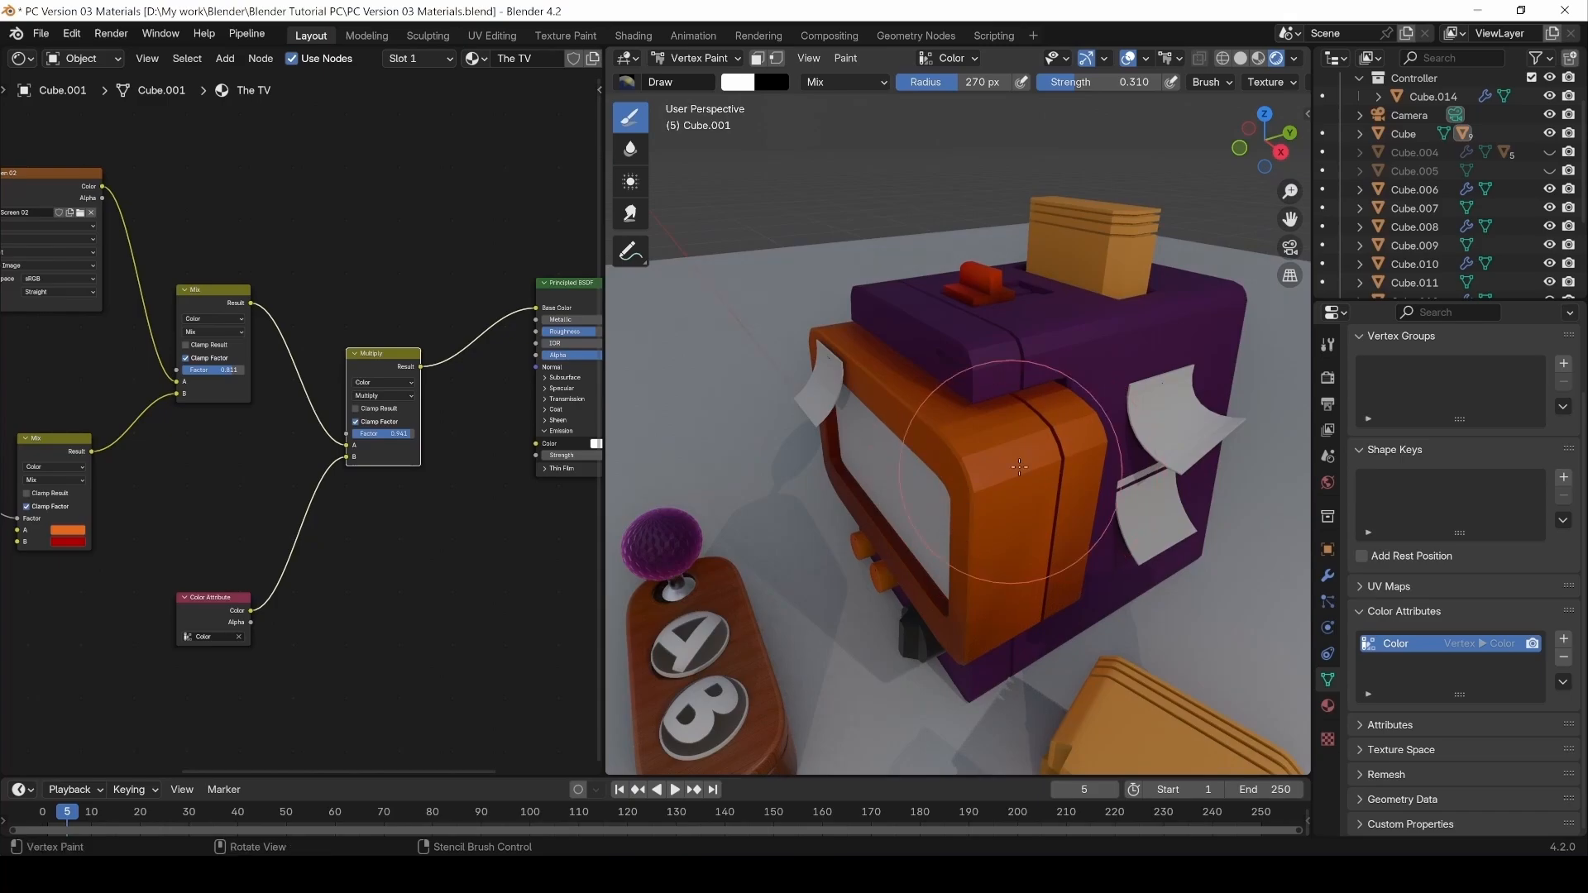
{"action": "middle_click_drag", "start_coordinate": [1020, 467], "coordinate": [975, 514]}
{"action": "middle_click_drag", "start_coordinate": [1041, 671], "coordinate": [1032, 557]}
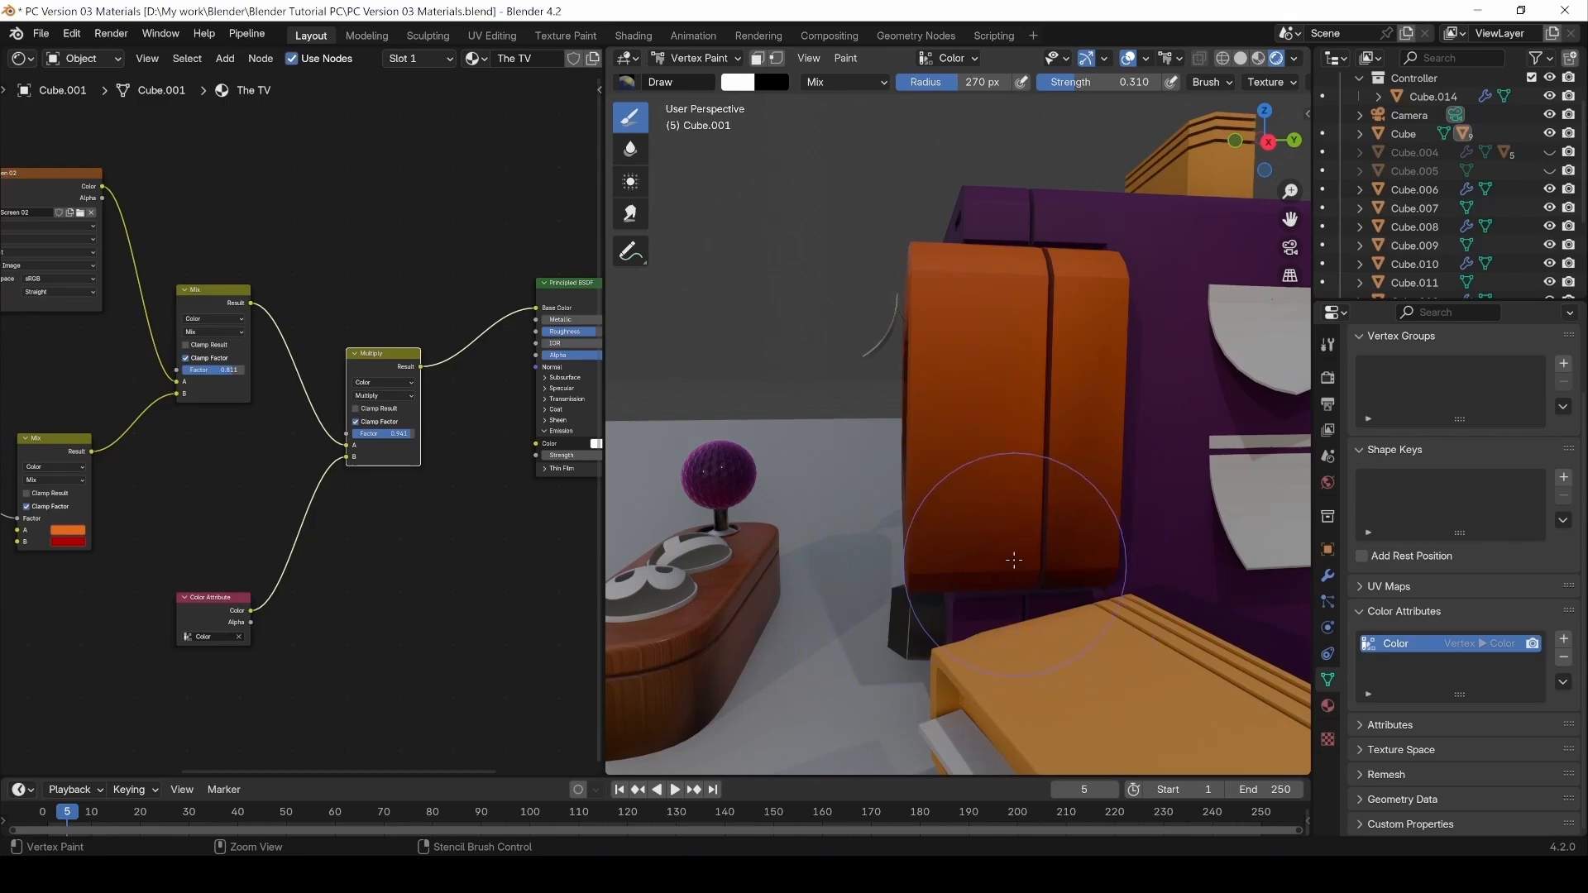
{"action": "mouse_move", "coordinate": [1056, 443]}
{"action": "middle_mouse_down"}
{"action": "mouse_move", "coordinate": [1024, 417]}
{"action": "mouse_move", "coordinate": [1037, 466]}
{"action": "middle_mouse_up"}
Set the vertex paint brush color to red and tint the TV's orange front frame.
{"action": "left_click", "coordinate": [754, 81]}
{"action": "left_click", "coordinate": [750, 153]}
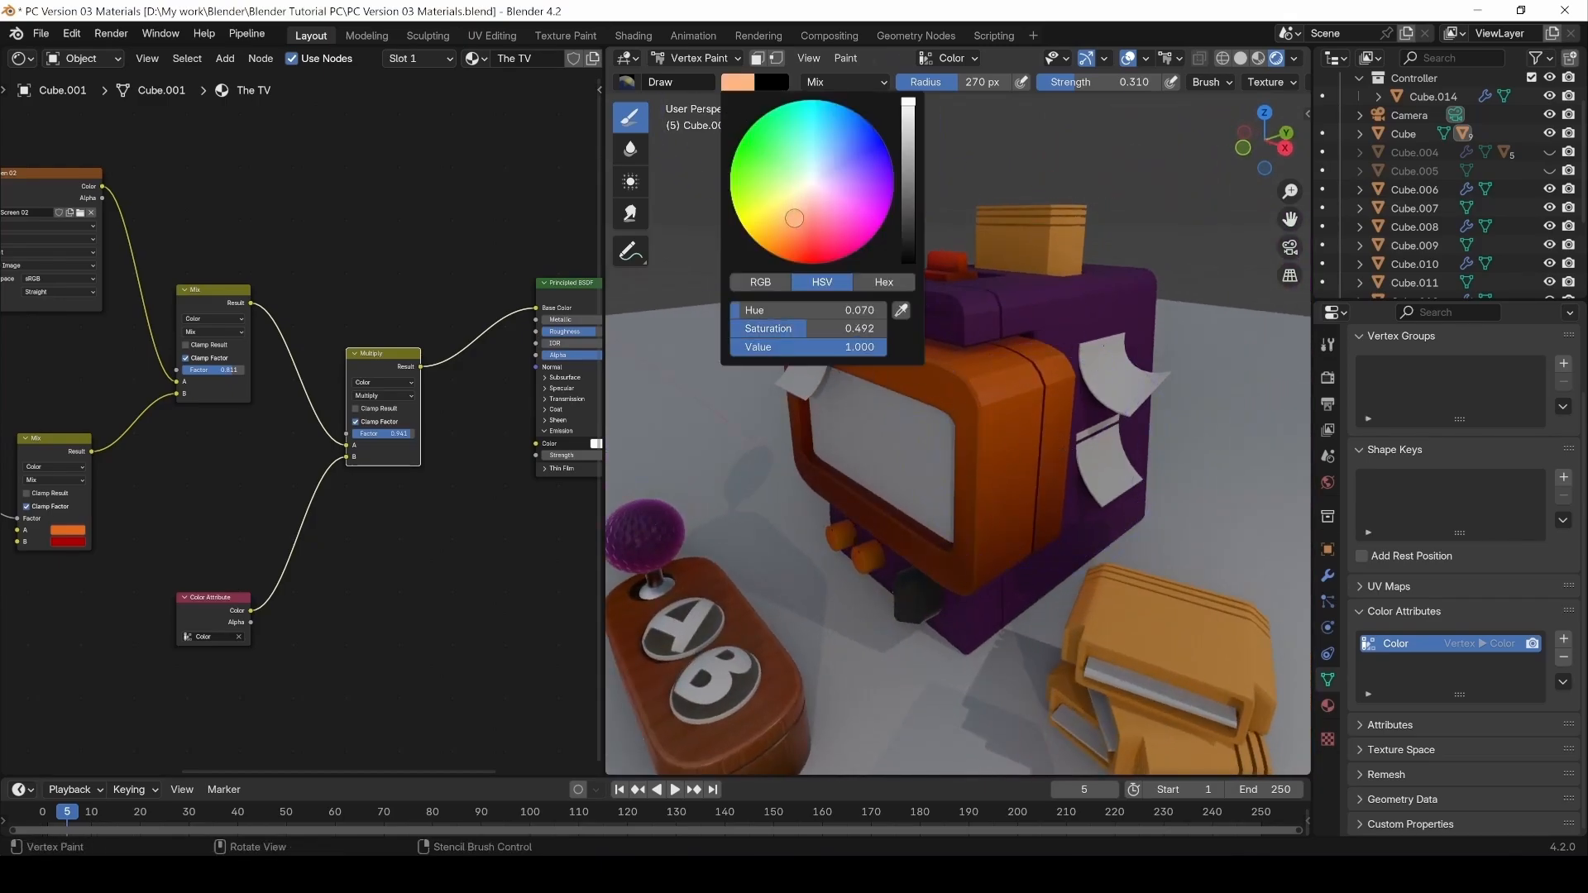
{"action": "middle_click_drag", "start_coordinate": [886, 408], "coordinate": [841, 461]}
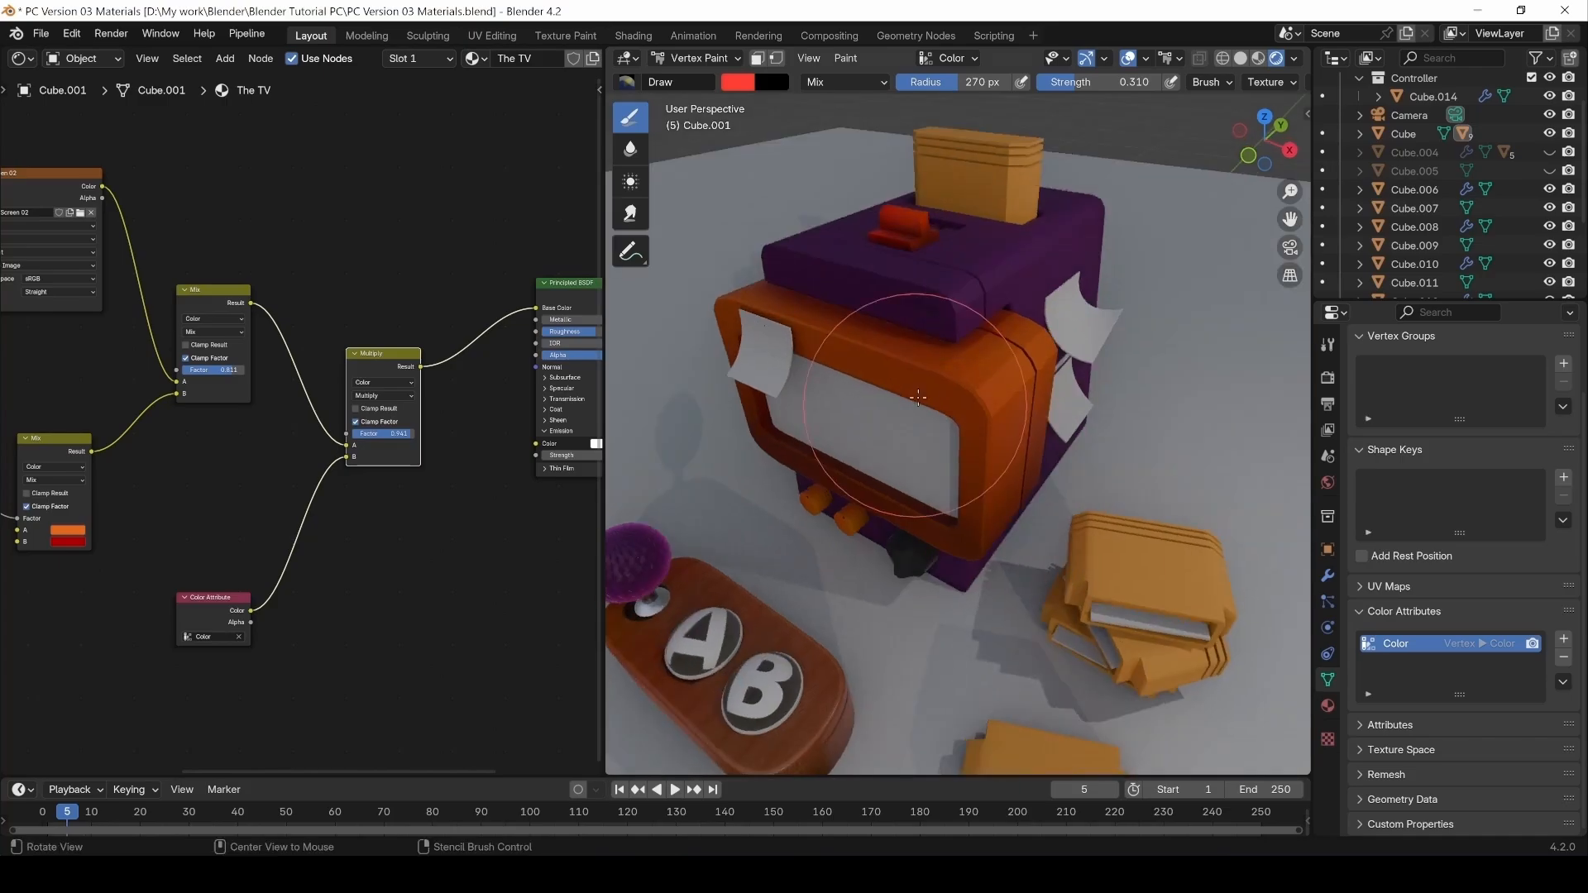
{"action": "middle_click_drag", "start_coordinate": [740, 326], "coordinate": [952, 389], "text": "shift"}
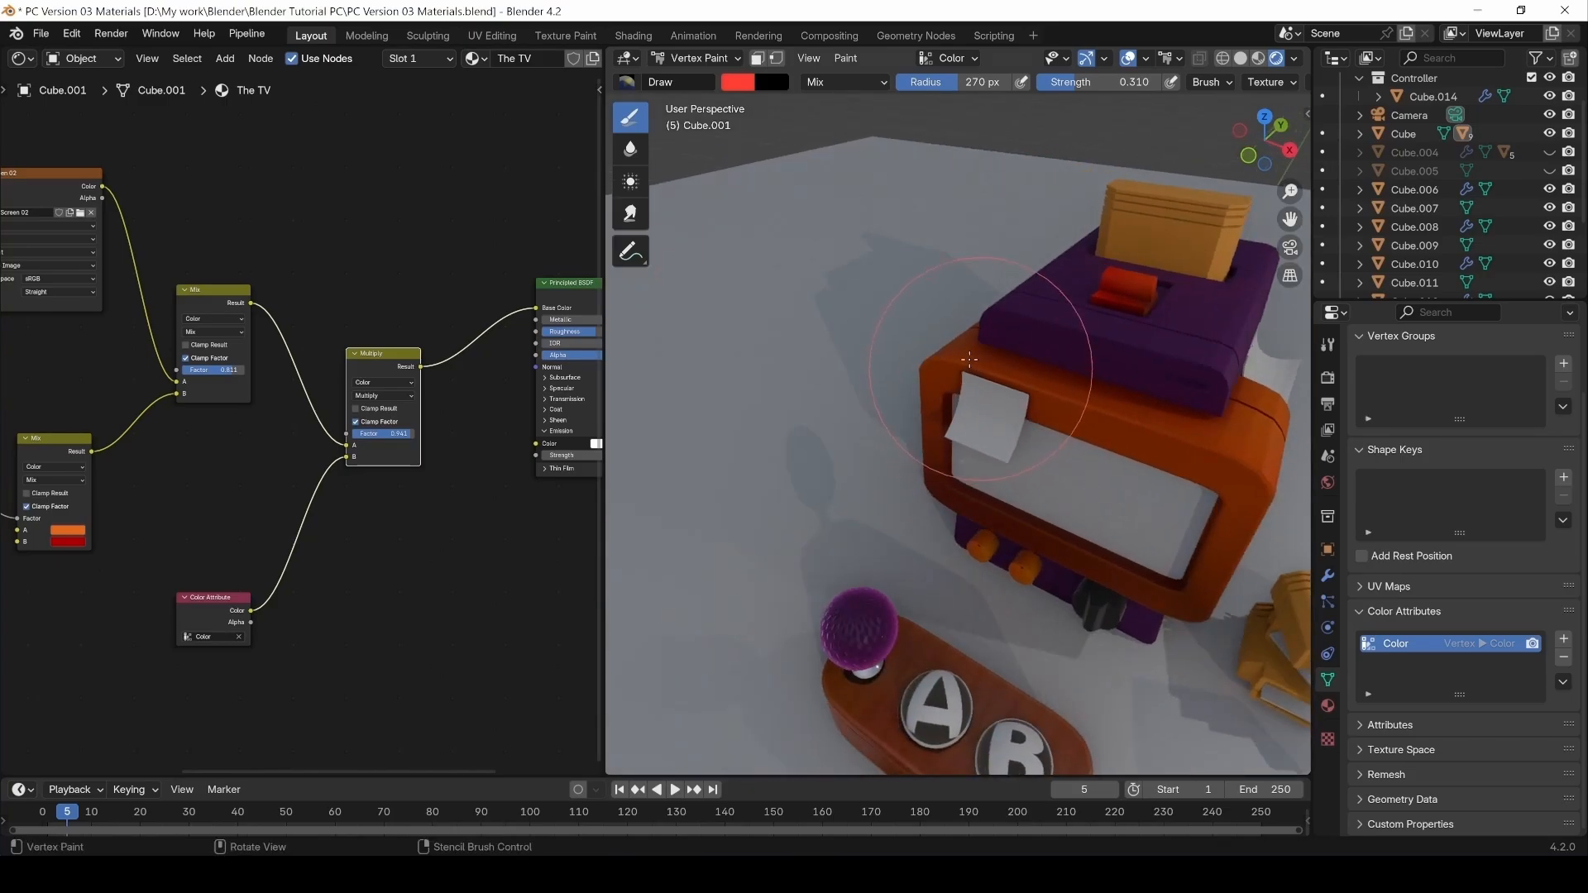
{"action": "mouse_move", "coordinate": [765, 368]}
{"action": "middle_mouse_down"}
{"action": "mouse_move", "coordinate": [906, 397]}
{"action": "mouse_move", "coordinate": [999, 322]}
{"action": "middle_mouse_up"}
{"action": "mouse_move", "coordinate": [852, 373]}
{"action": "middle_mouse_down"}
{"action": "mouse_move", "coordinate": [915, 319]}
{"action": "mouse_move", "coordinate": [1048, 434]}
{"action": "middle_mouse_up"}
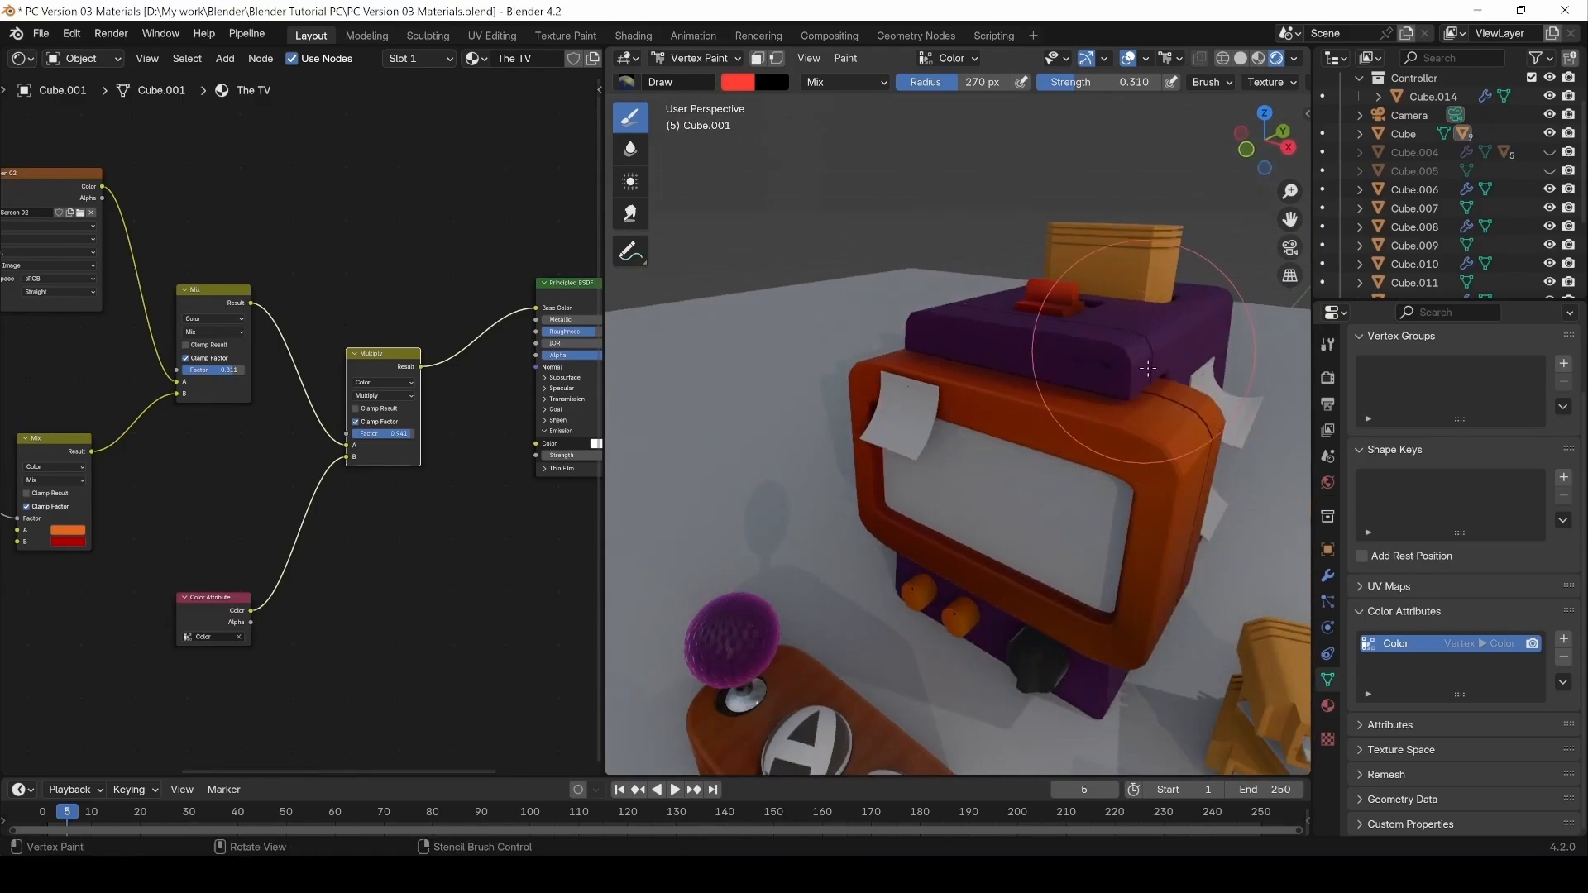
Change the brush color to orange and tint the TV casing, ending with a 182 px radius and 0.467 strength.
{"action": "left_click", "coordinate": [739, 83]}
{"action": "left_click_drag", "start_coordinate": [819, 206], "coordinate": [775, 225]}
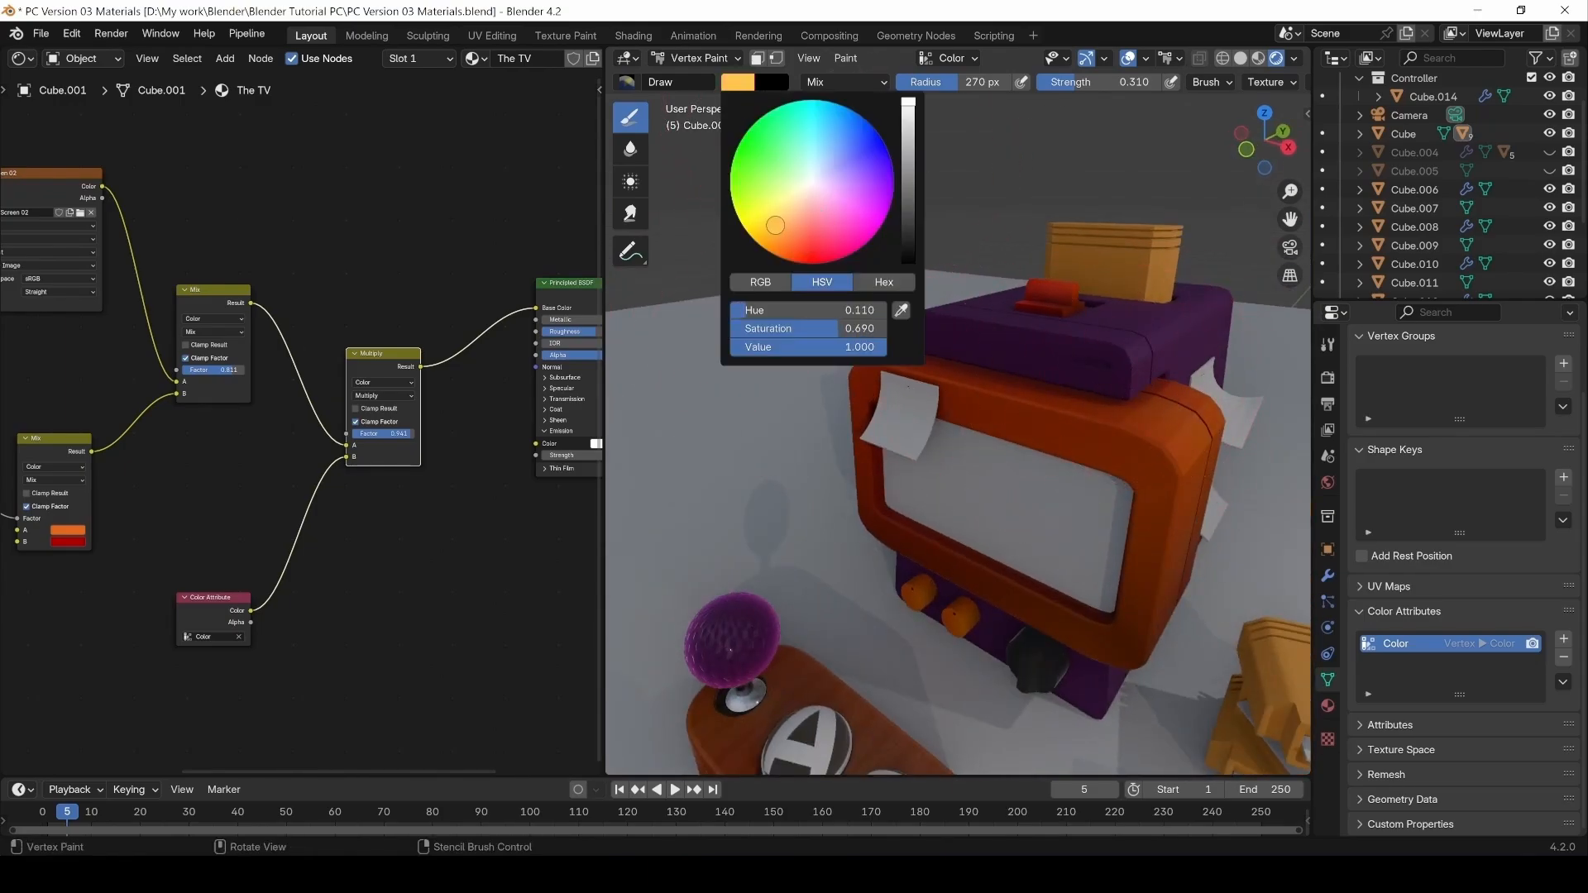
{"action": "key", "text": "f"}
{"action": "left_click", "coordinate": [969, 429]}
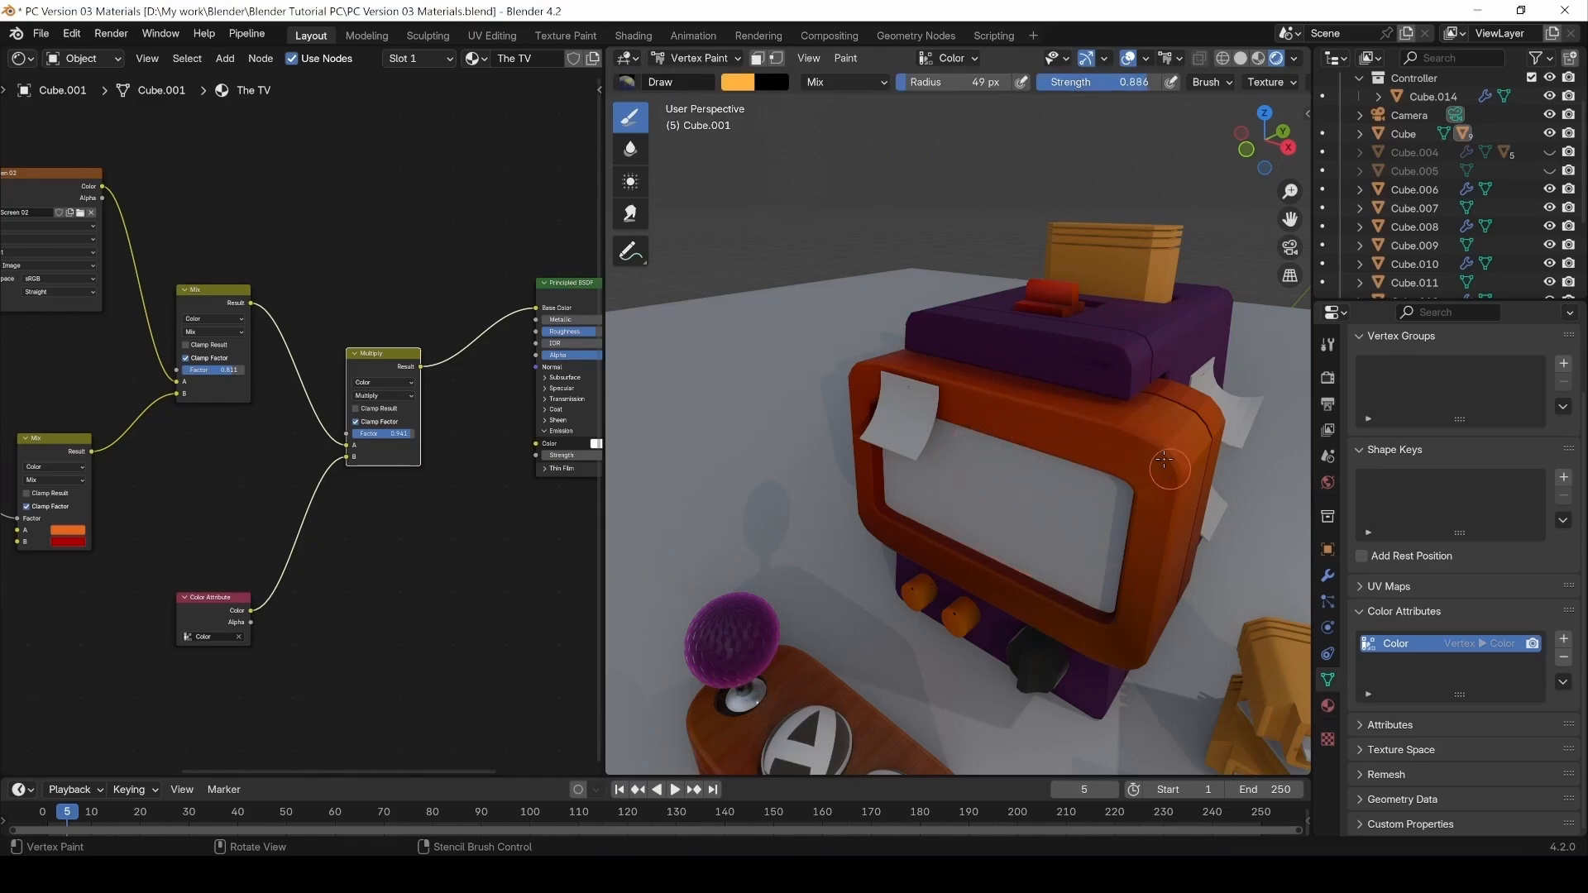
{"action": "middle_click_drag", "start_coordinate": [1011, 407], "coordinate": [927, 392]}
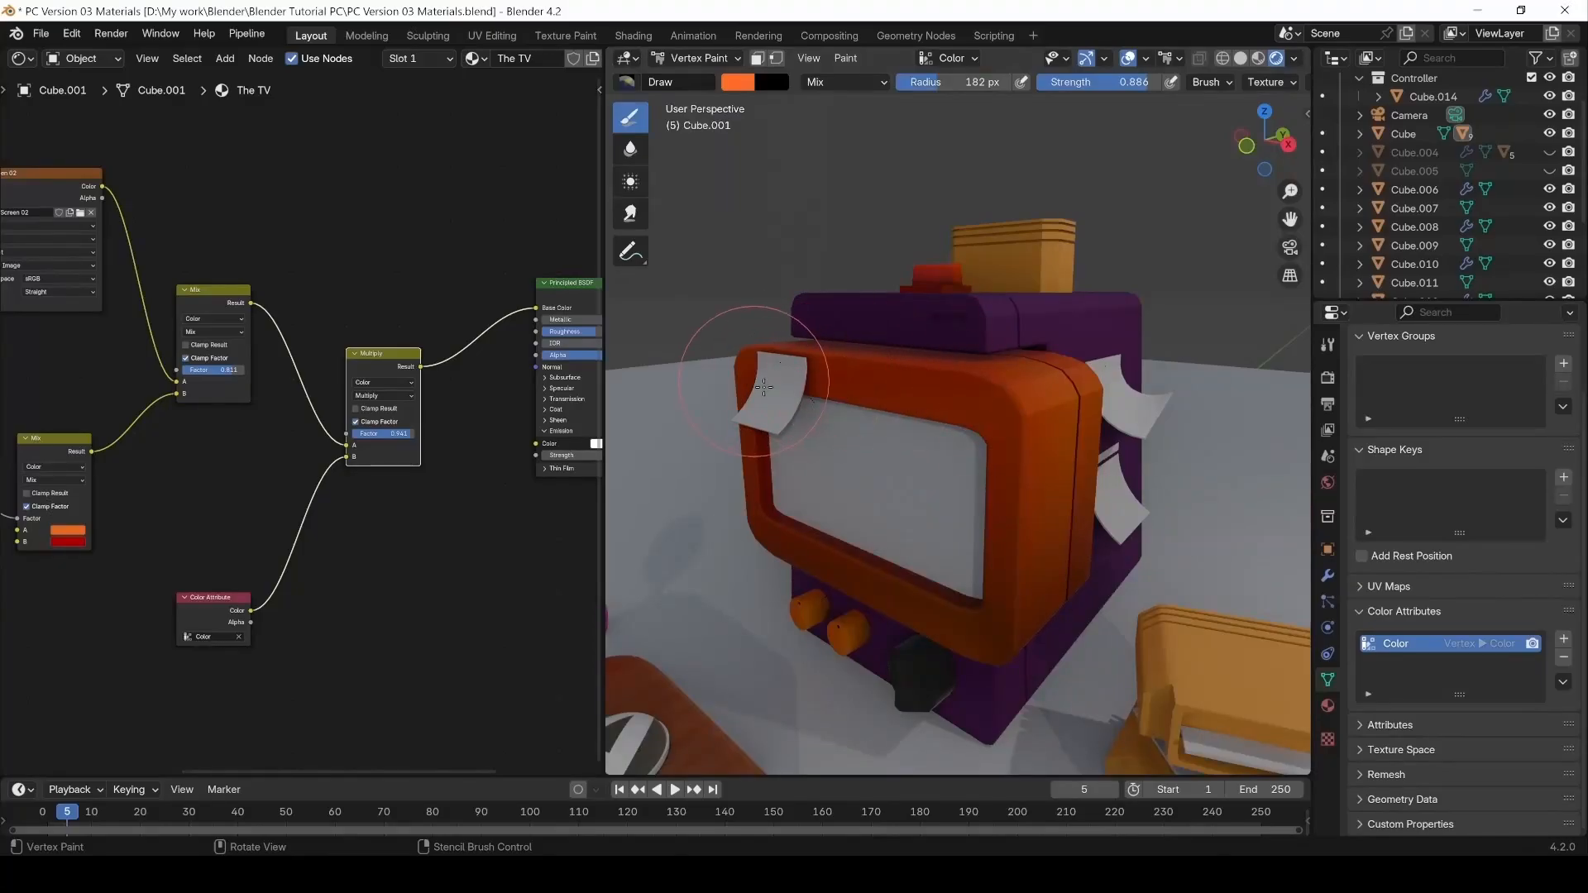
{"action": "scroll", "coordinate": [981, 380], "scroll_direction": "up", "scroll_amount": 3}
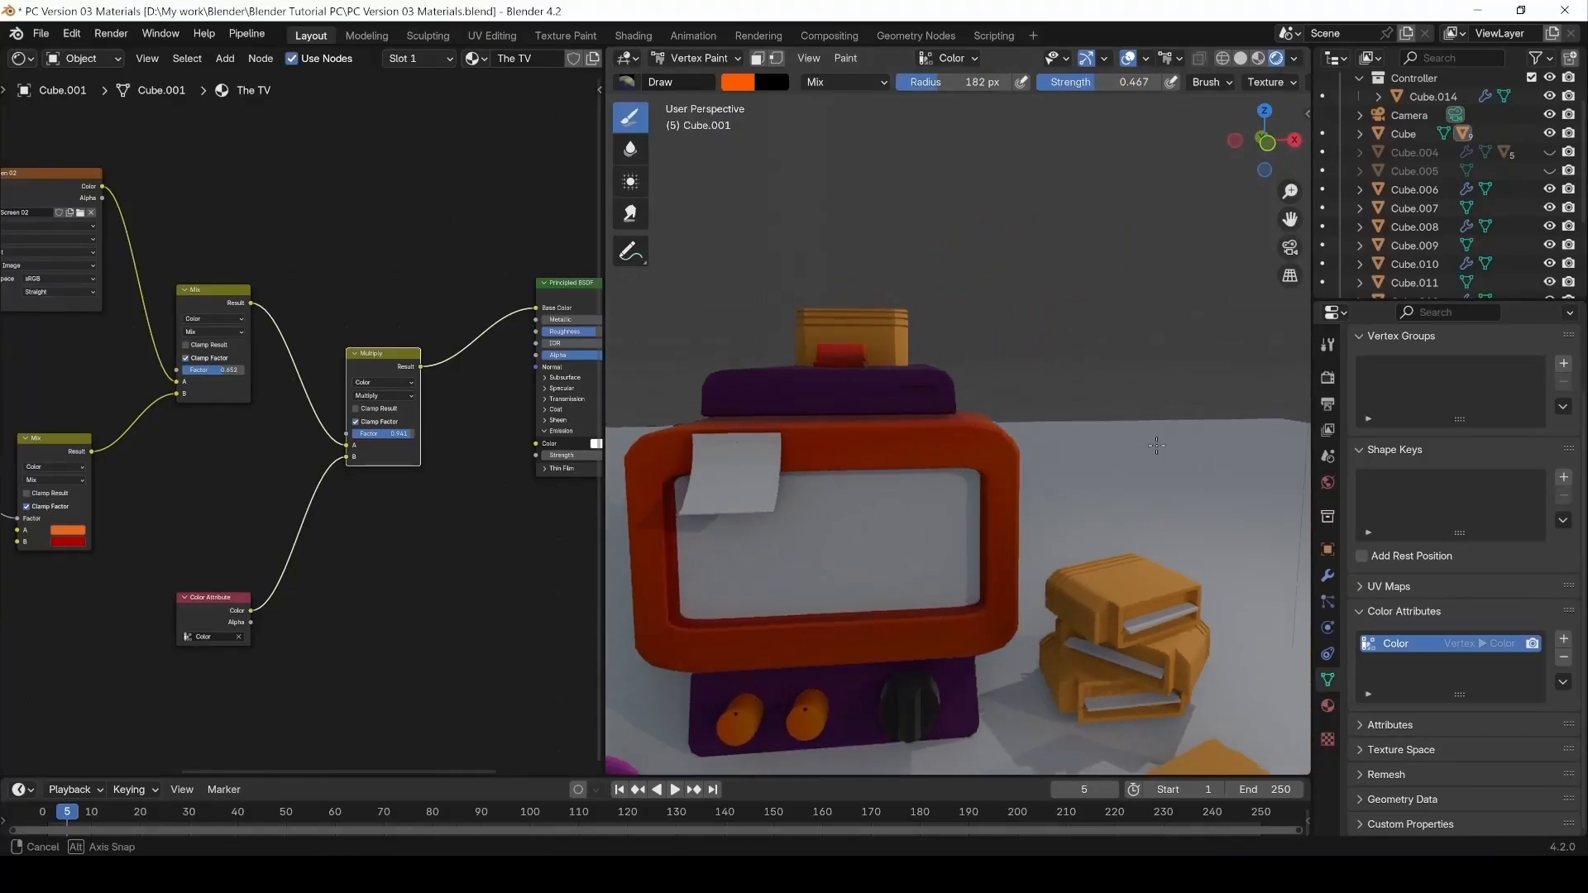
Check the tinted TV casing up close and from a distance, and save the file.
{"action": "mouse_move", "coordinate": [1009, 471]}
{"action": "middle_mouse_down"}
{"action": "mouse_move", "coordinate": [1048, 480]}
{"action": "mouse_move", "coordinate": [985, 463]}
{"action": "middle_mouse_up"}
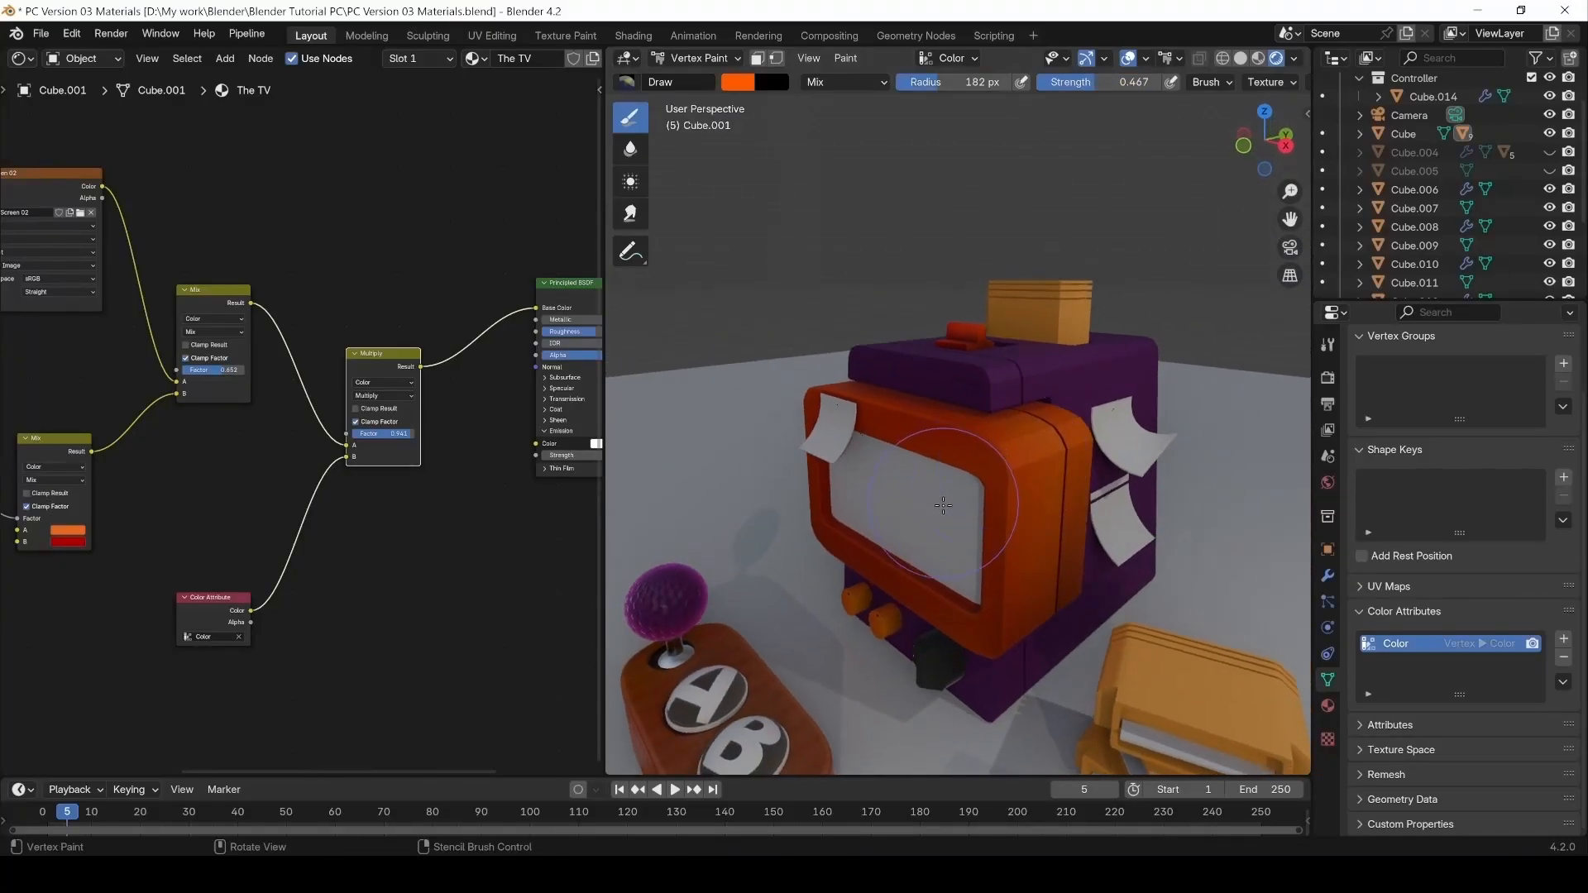
{"action": "scroll", "coordinate": [959, 497], "scroll_direction": "up", "scroll_amount": 4}
{"action": "scroll", "coordinate": [941, 532], "scroll_direction": "down", "scroll_amount": 4}
{"action": "middle_click_drag", "start_coordinate": [940, 532], "coordinate": [941, 493]}
{"action": "left_click", "coordinate": [40, 33]}
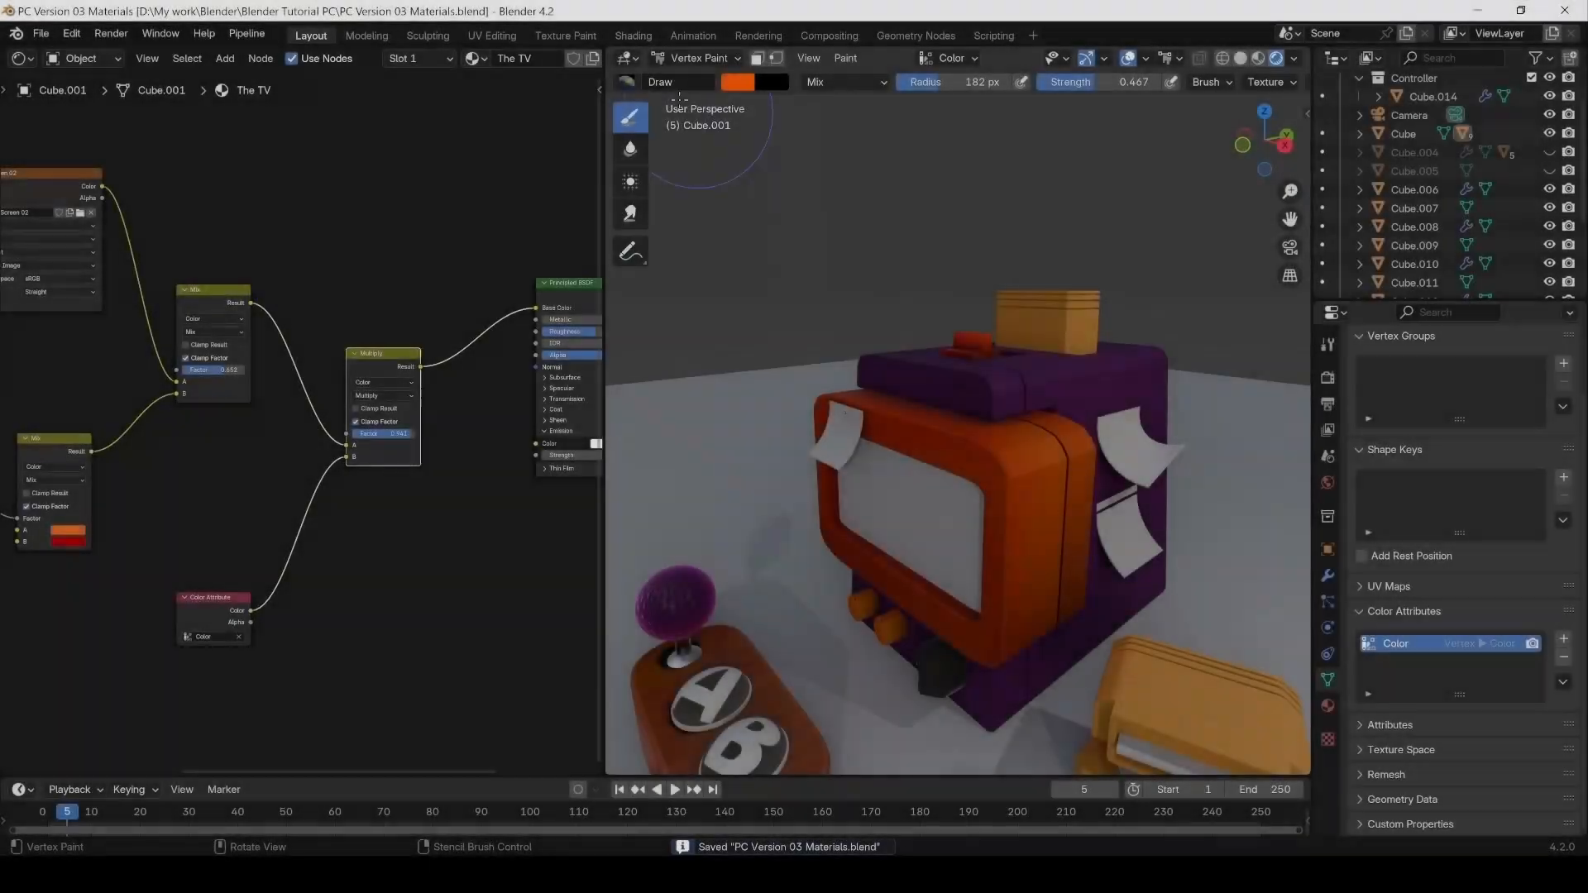
Switch the TV to Edit Mode, select its screen face, show the Screen material's settings and save the file again.
{"action": "left_click", "coordinate": [686, 58]}
{"action": "left_click", "coordinate": [700, 99]}
{"action": "left_click", "coordinate": [923, 530]}
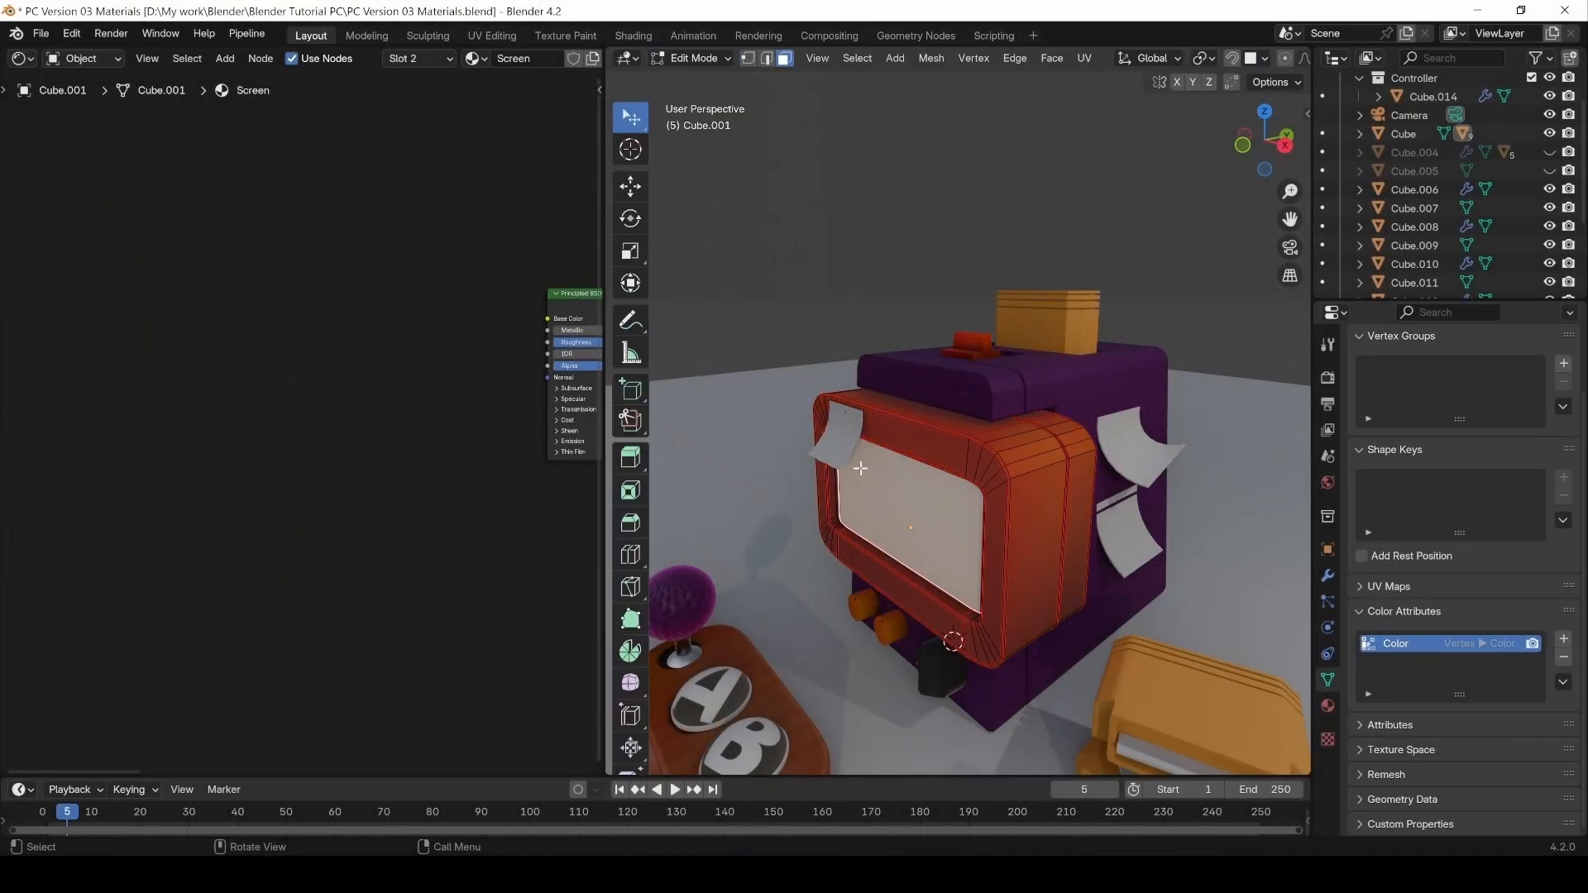
{"action": "left_click", "coordinate": [962, 456]}
{"action": "left_click", "coordinate": [938, 522]}
{"action": "left_click", "coordinate": [1327, 706]}
{"action": "scroll", "coordinate": [1414, 374], "scroll_direction": "up", "scroll_amount": 2}
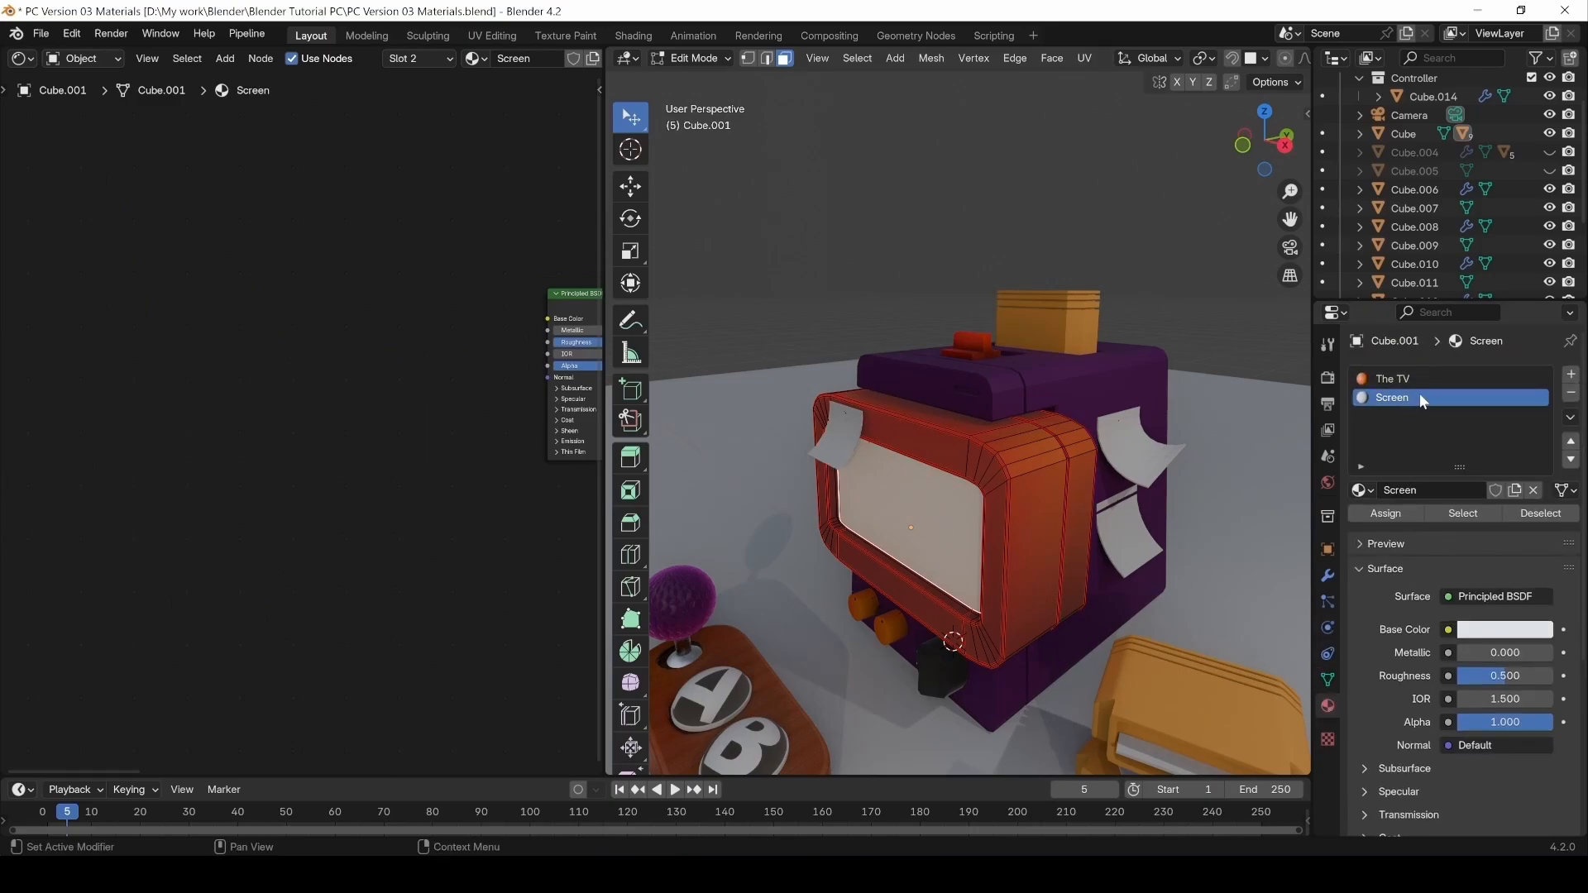
{"action": "left_click", "coordinate": [41, 33]}
{"action": "left_click", "coordinate": [52, 154]}
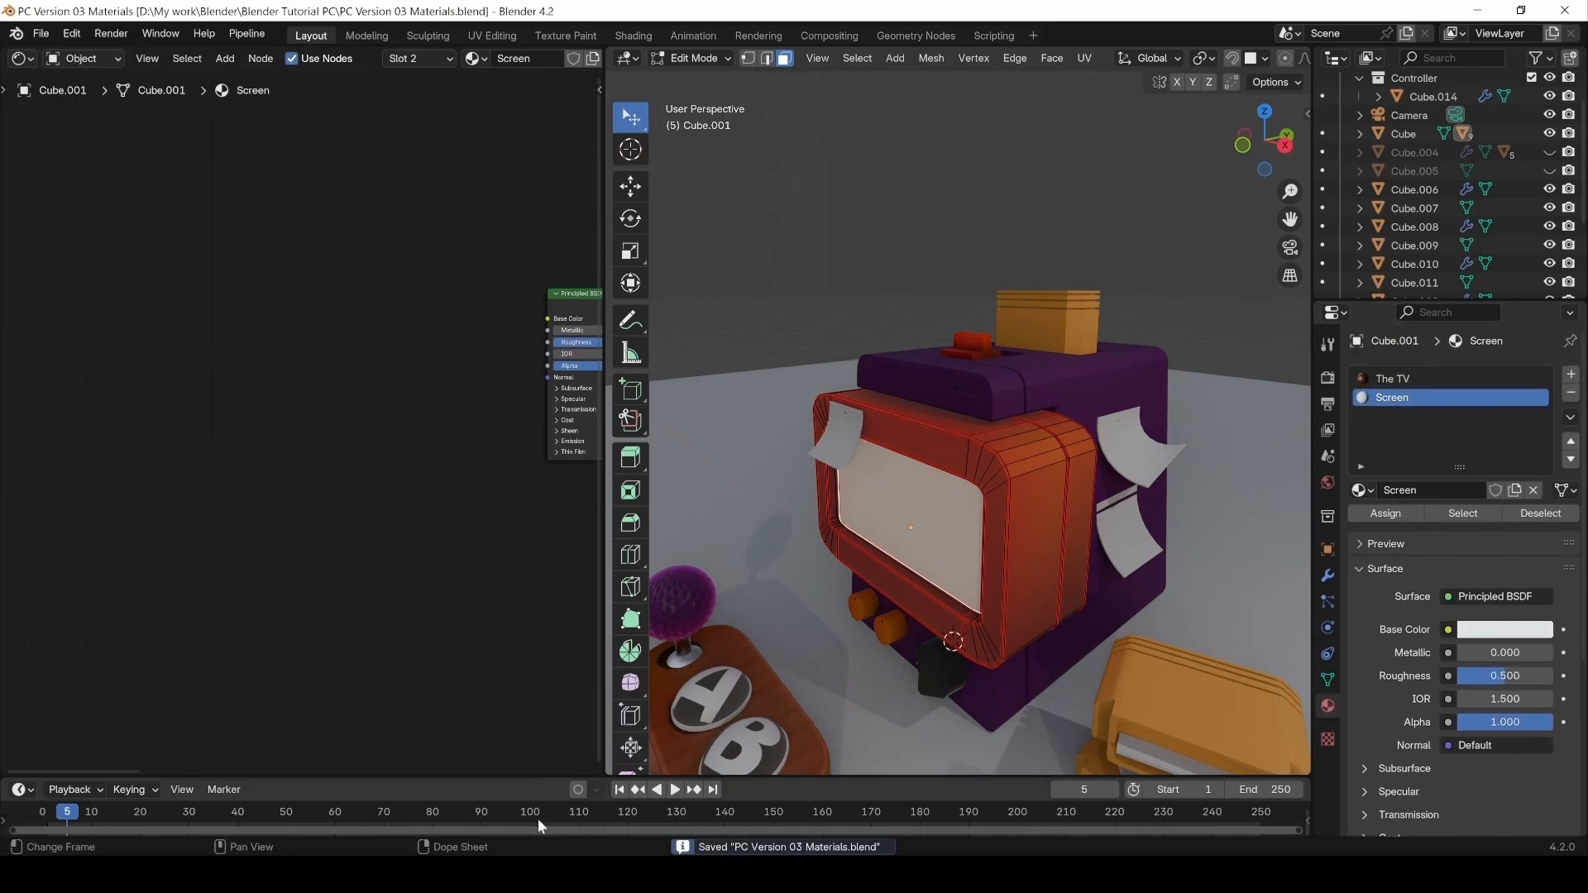
Add an Image Texture node with Street fighter Opening.mp4 to the Screen material and connect its Color to Base Color.
{"action": "key", "text": "shift+a"}
{"action": "type", "text": "image texture"}
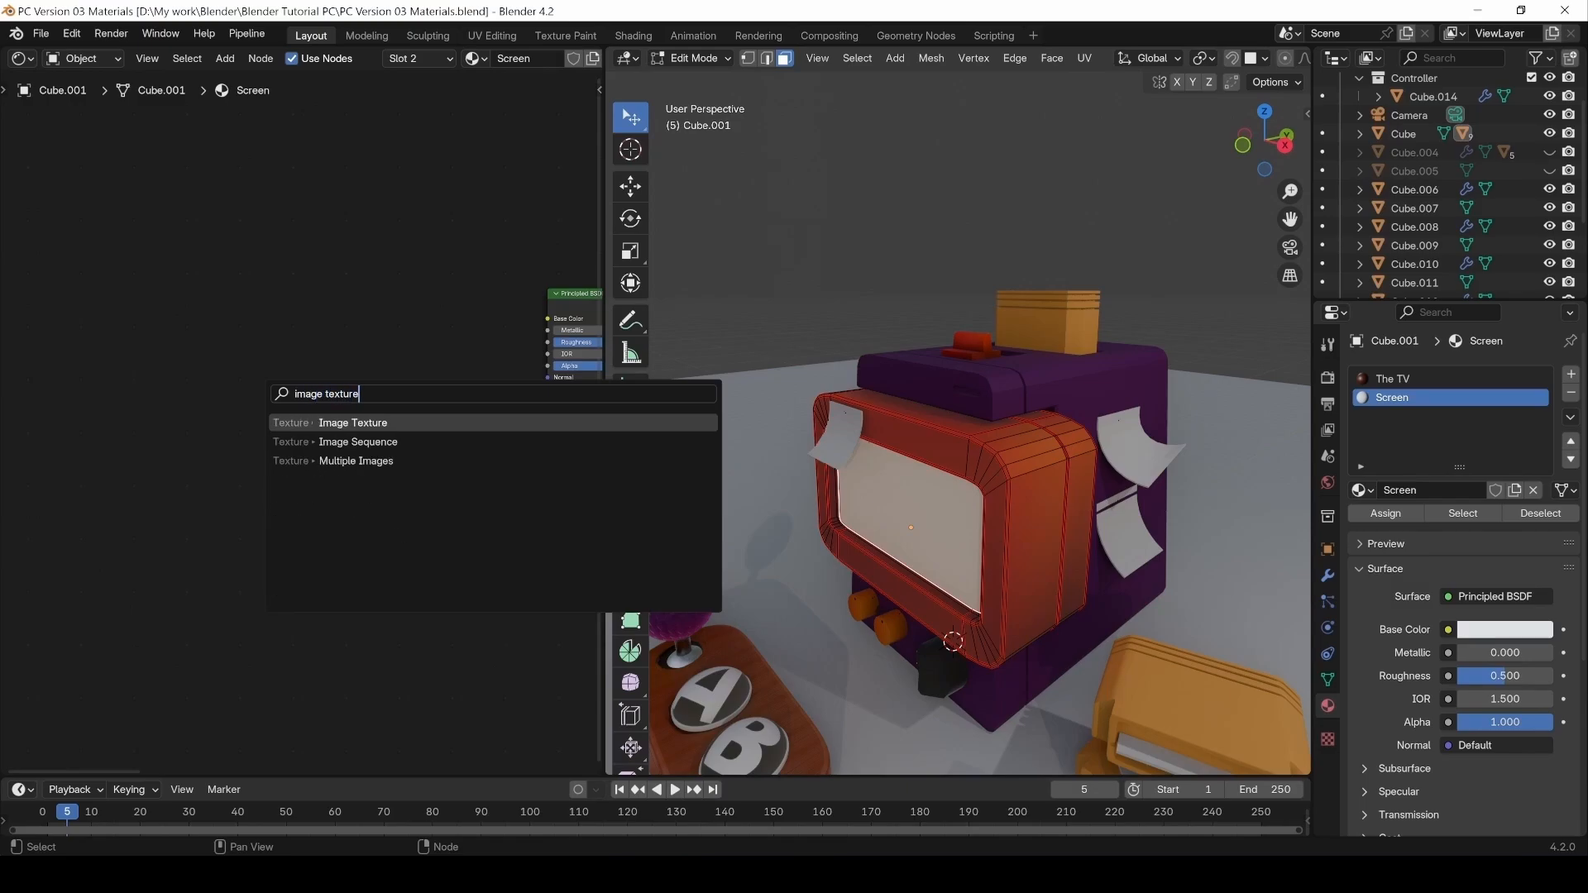
{"action": "key", "text": "Return"}
{"action": "left_click", "coordinate": [325, 400]}
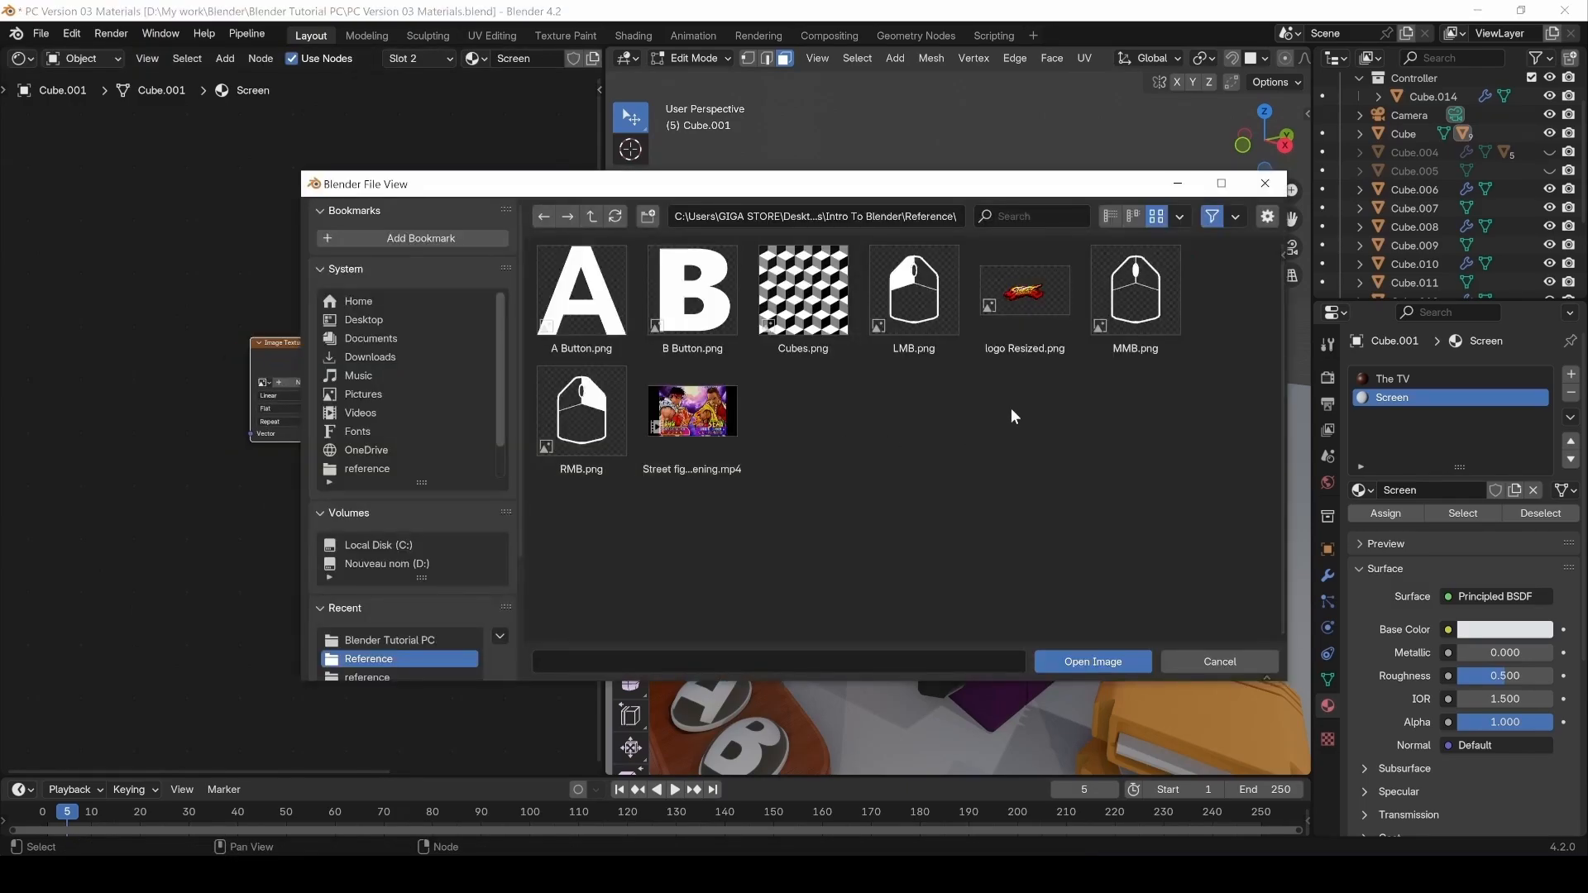
{"action": "left_click", "coordinate": [673, 431]}
{"action": "left_click", "coordinate": [1094, 662]}
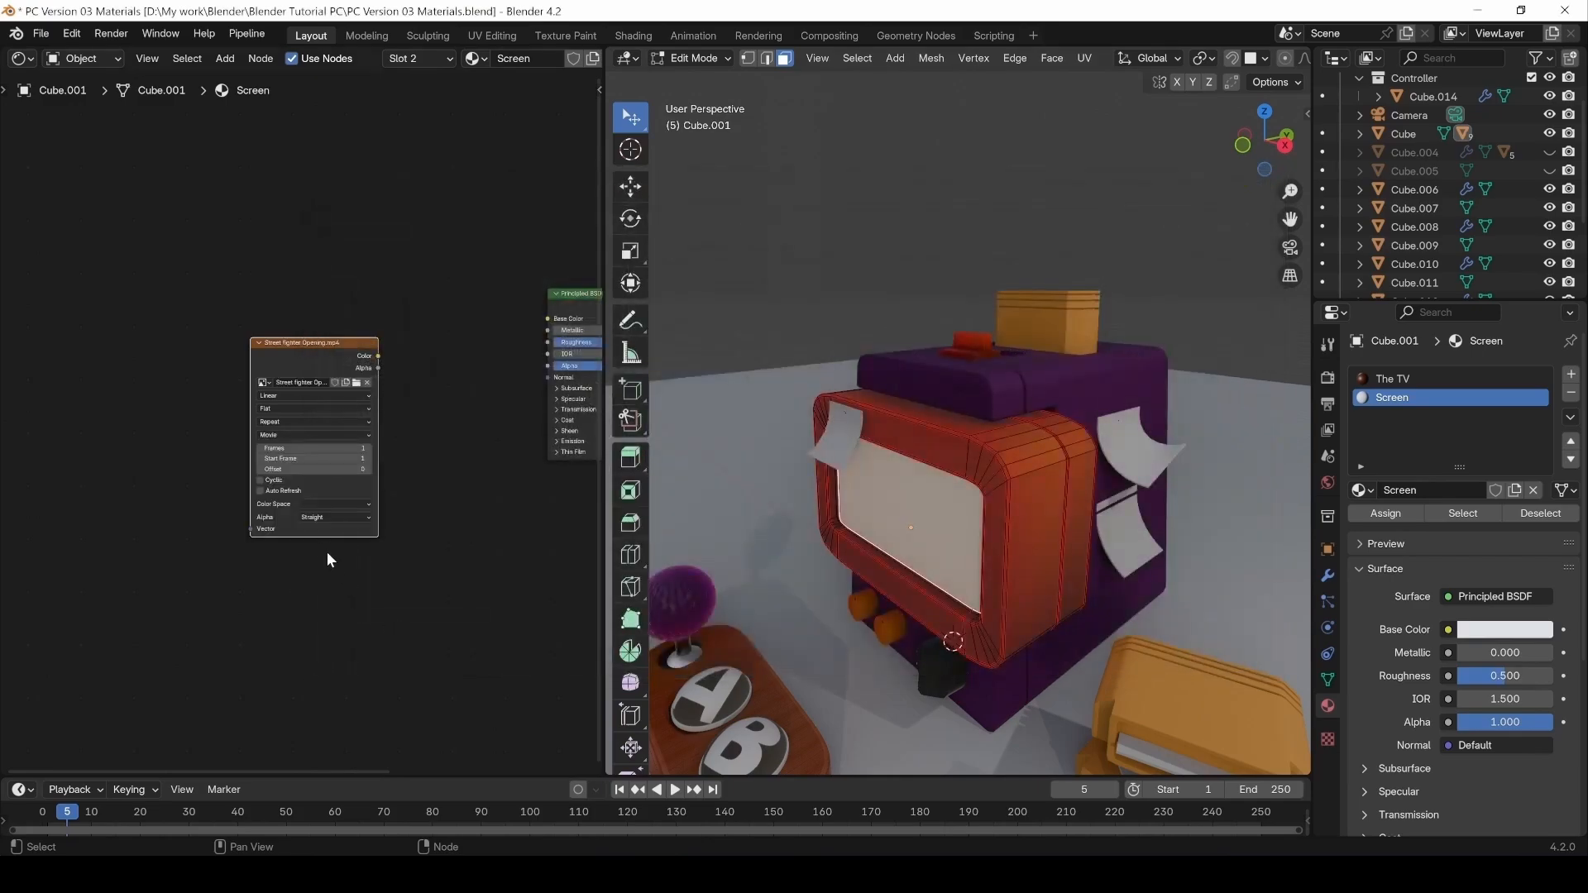
{"action": "left_click_drag", "start_coordinate": [378, 357], "coordinate": [548, 319]}
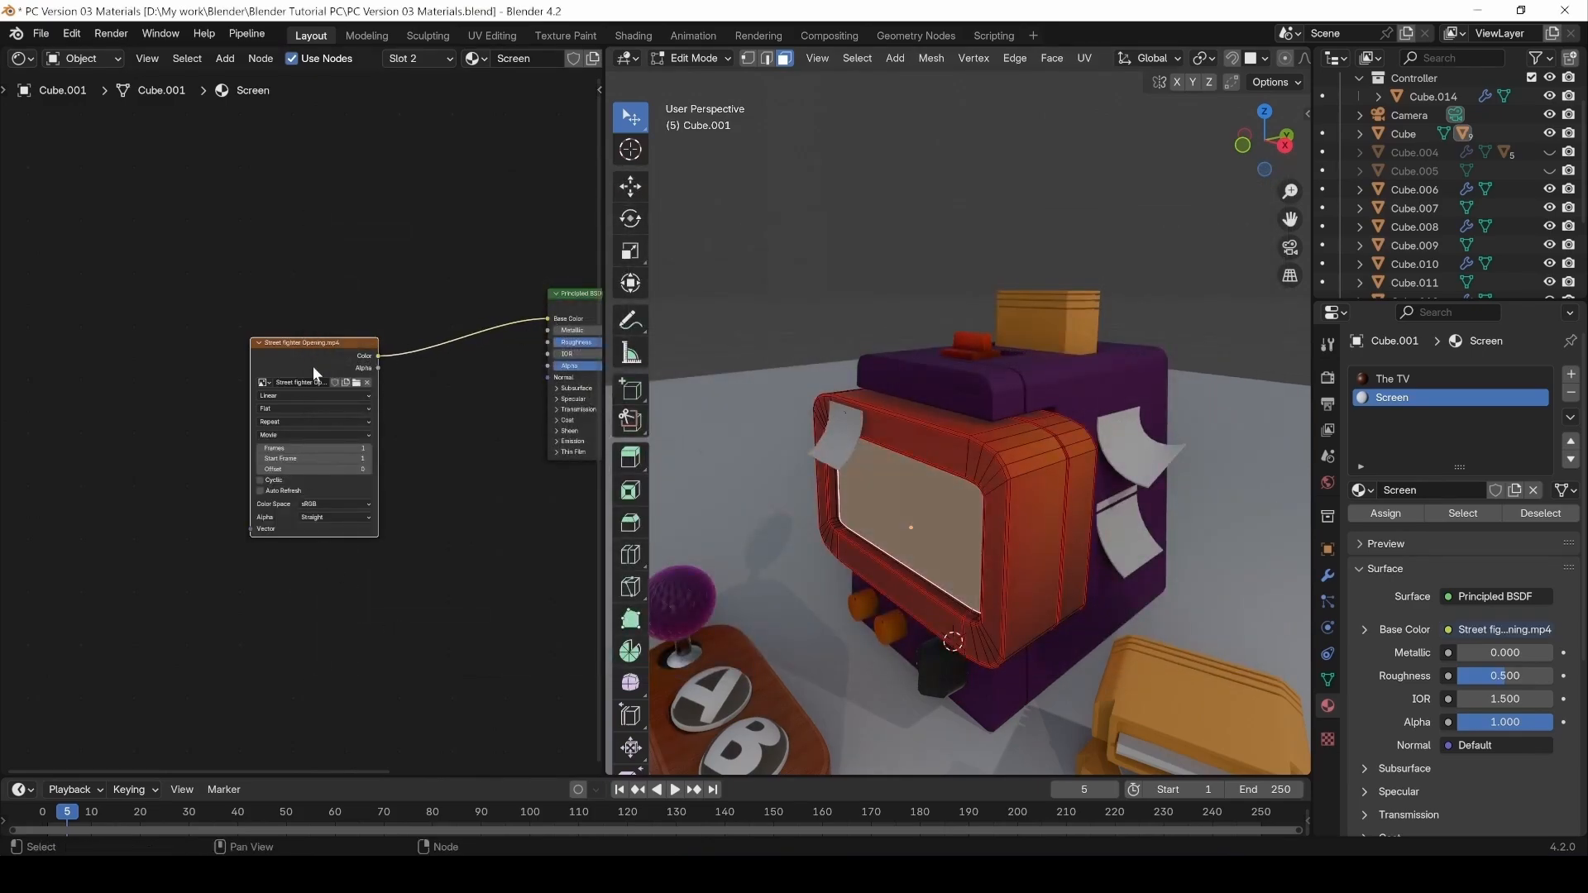
{"action": "left_click_drag", "start_coordinate": [349, 366], "coordinate": [359, 346]}
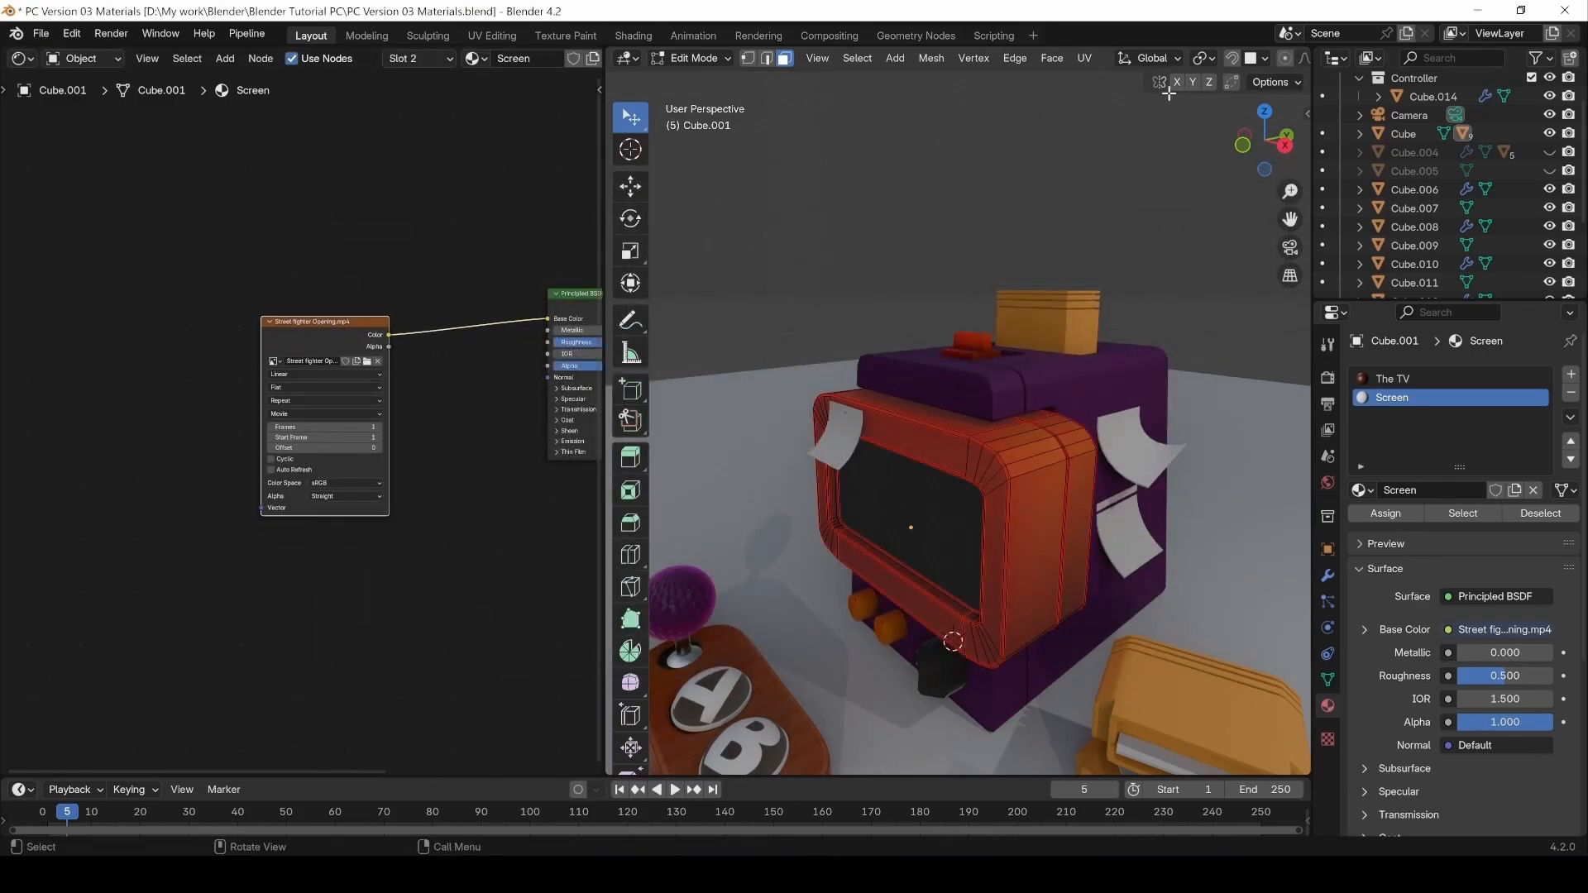
Show the viewport in Material Preview and unwrap the selected TV screen face with the Unwrap operation.
{"action": "scroll", "coordinate": [1254, 58], "scroll_direction": "down", "scroll_amount": 5}
{"action": "left_click", "coordinate": [1258, 59]}
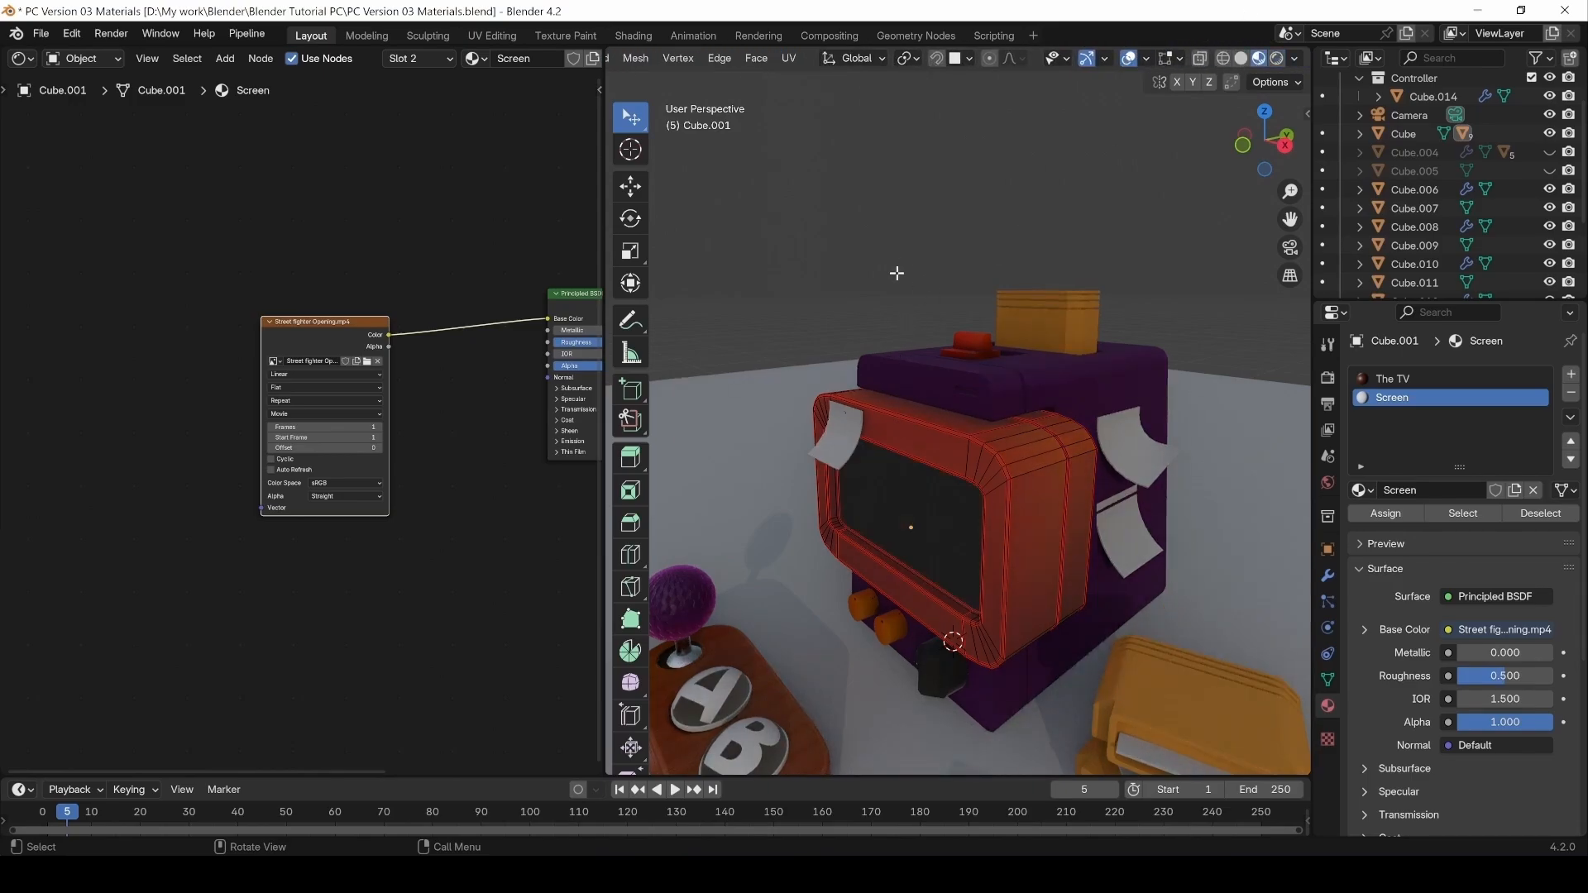
{"action": "key", "text": "u"}
{"action": "left_click", "coordinate": [884, 489]}
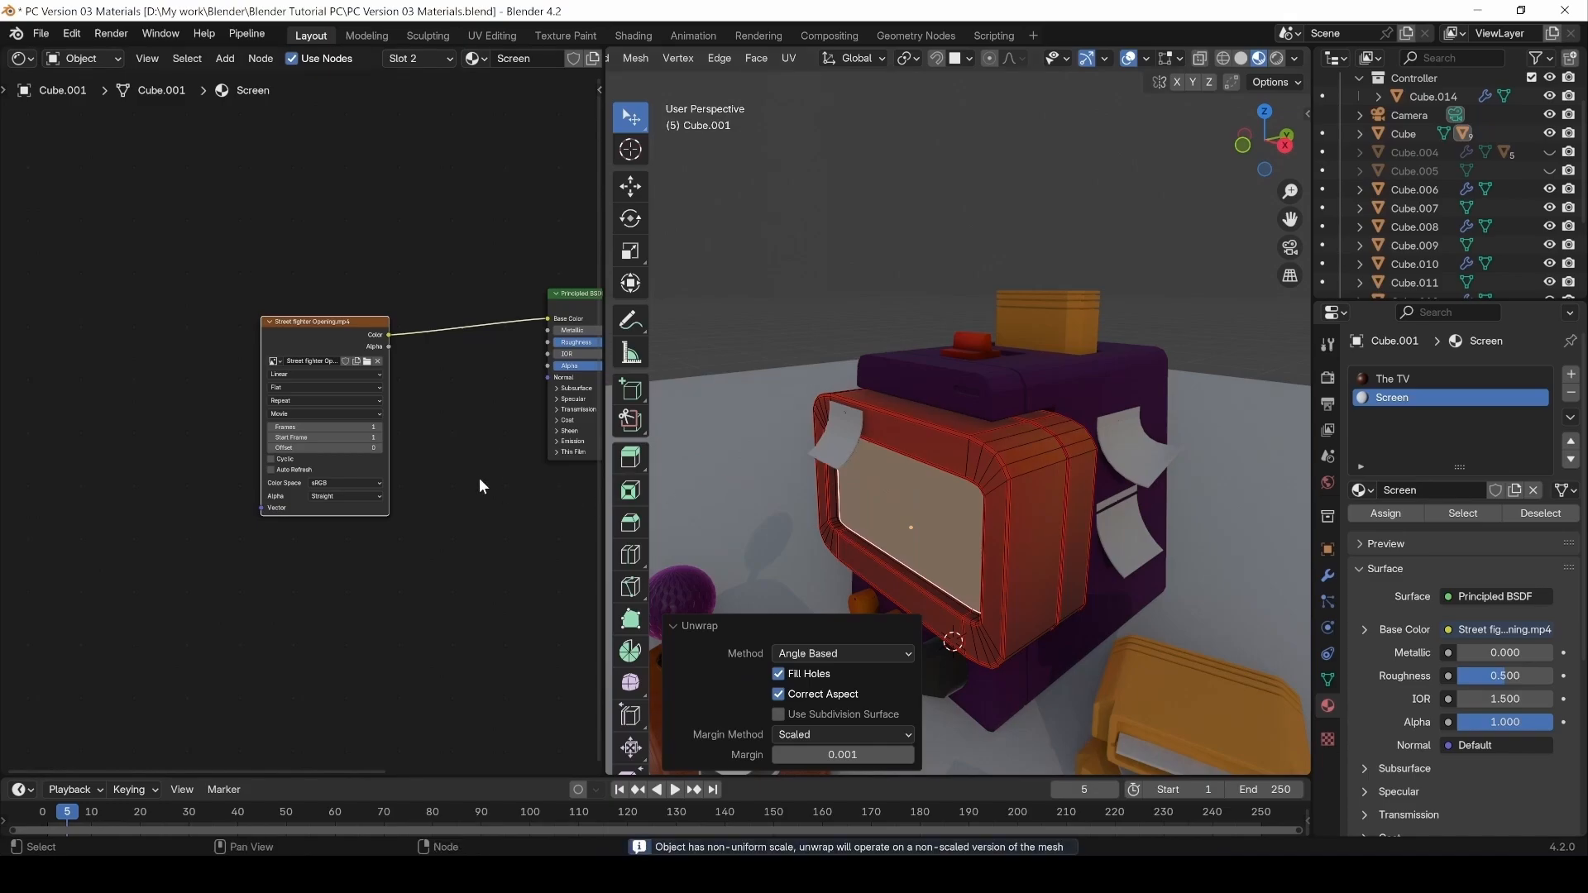
Enable Auto Refresh on the movie texture node and set its Frames to 200000.
{"action": "left_click", "coordinate": [462, 530]}
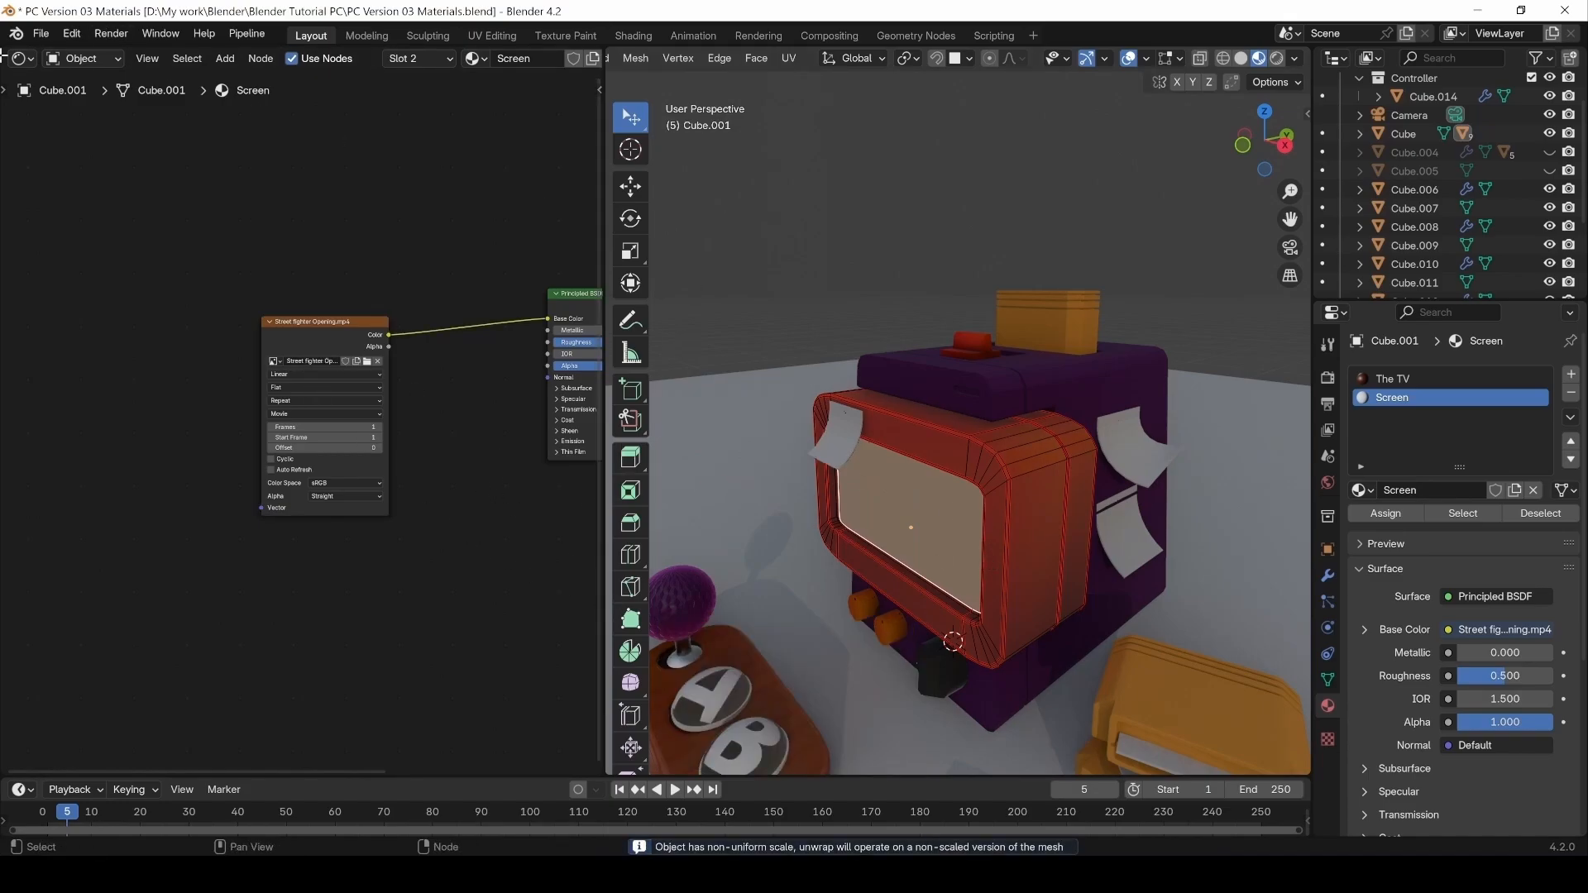
{"action": "scroll", "coordinate": [285, 380], "scroll_direction": "up", "scroll_amount": 3}
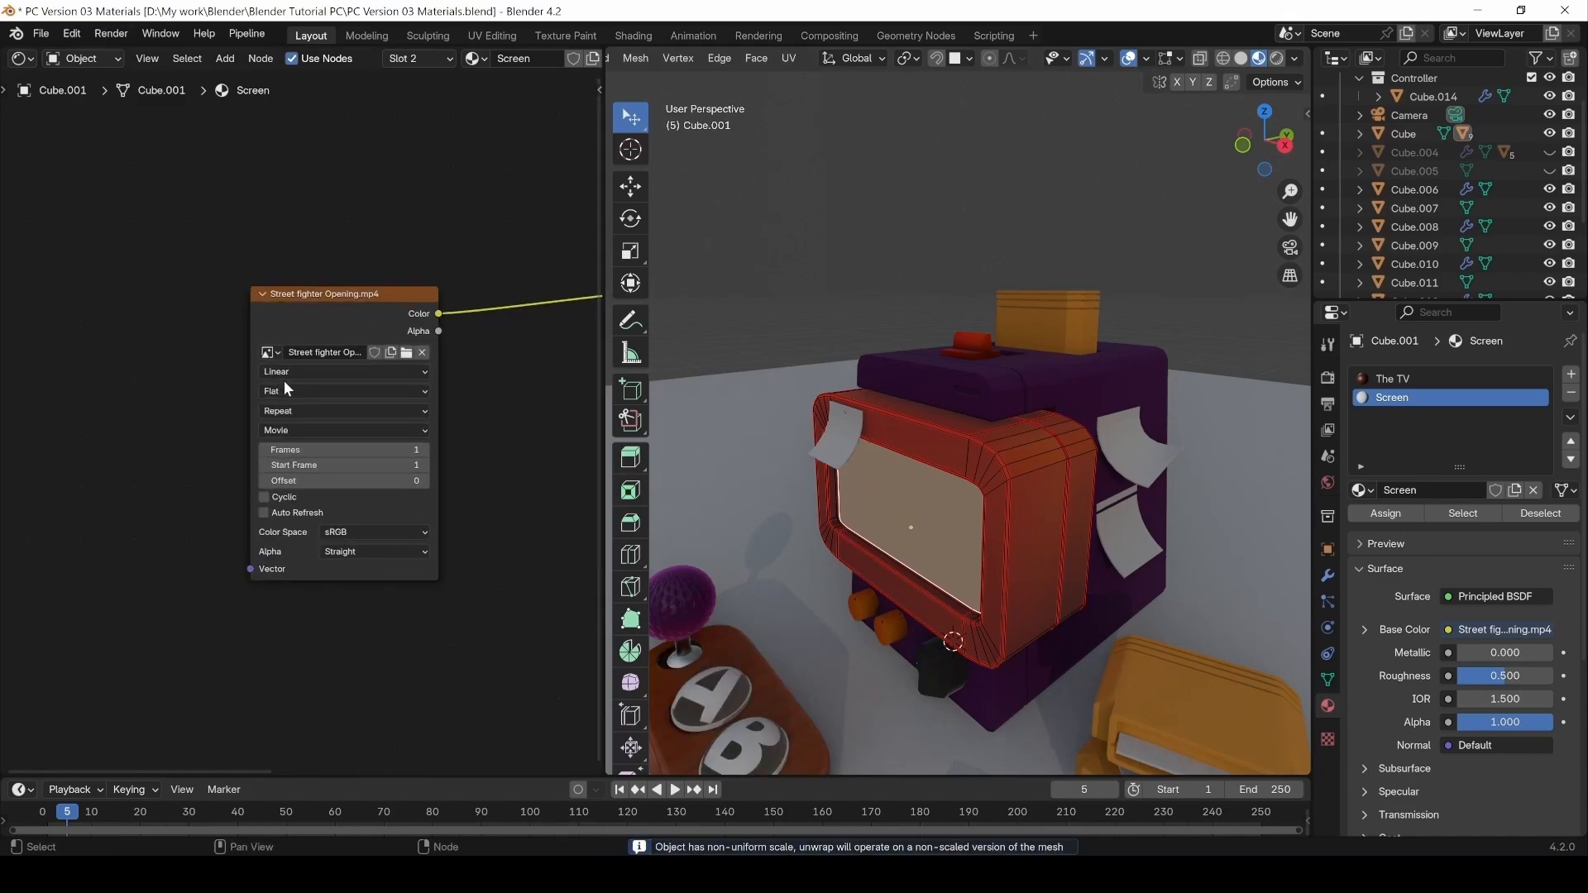
{"action": "left_click", "coordinate": [262, 519]}
{"action": "left_click", "coordinate": [414, 452]}
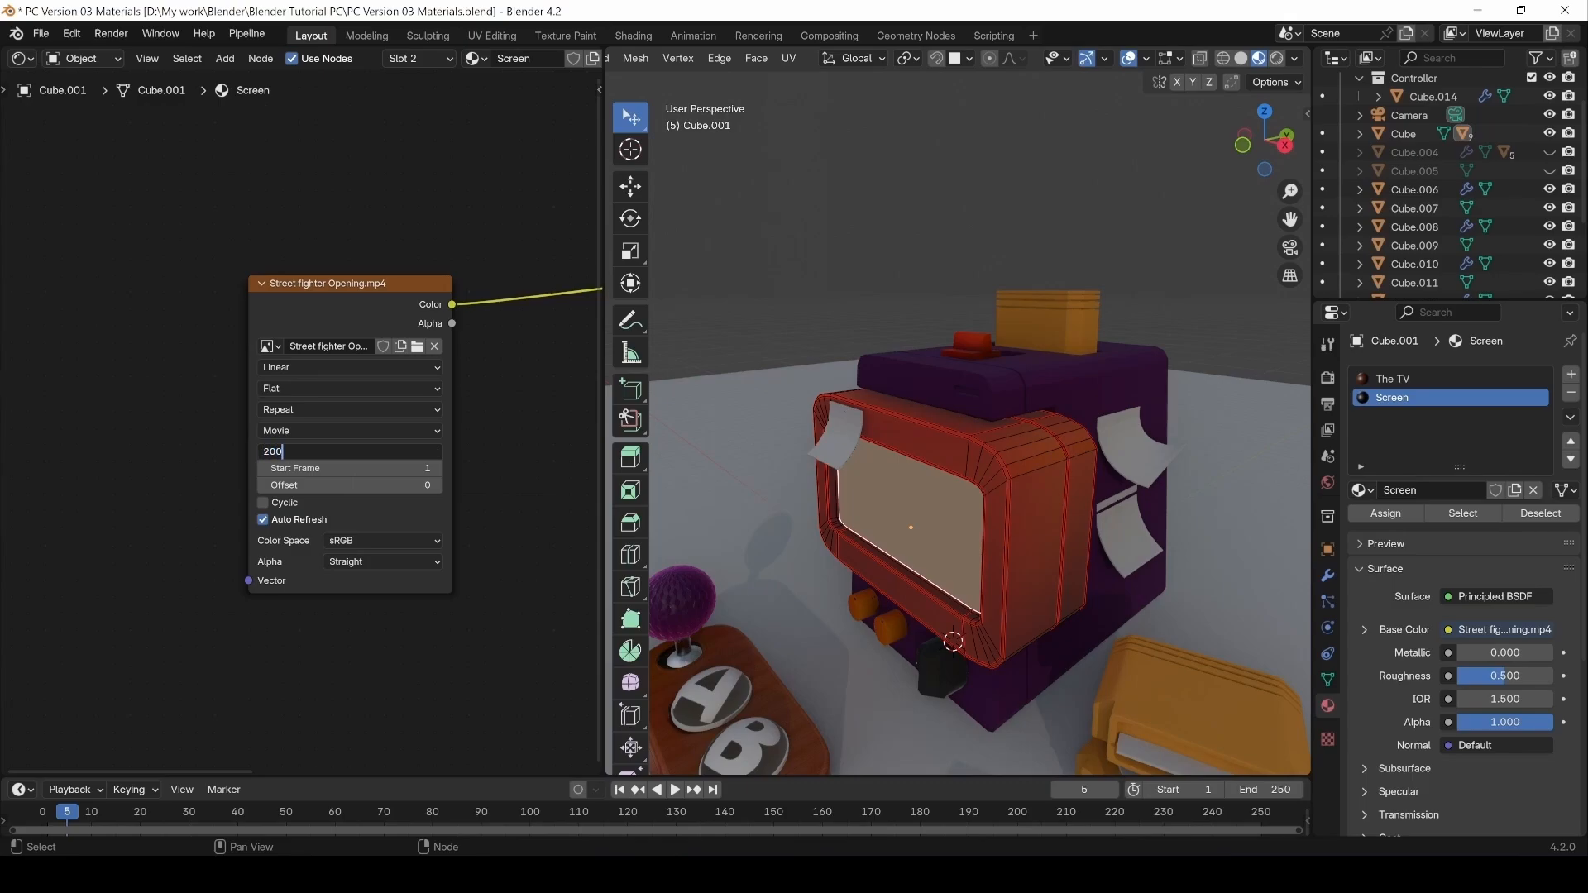
{"action": "key", "text": "Return"}
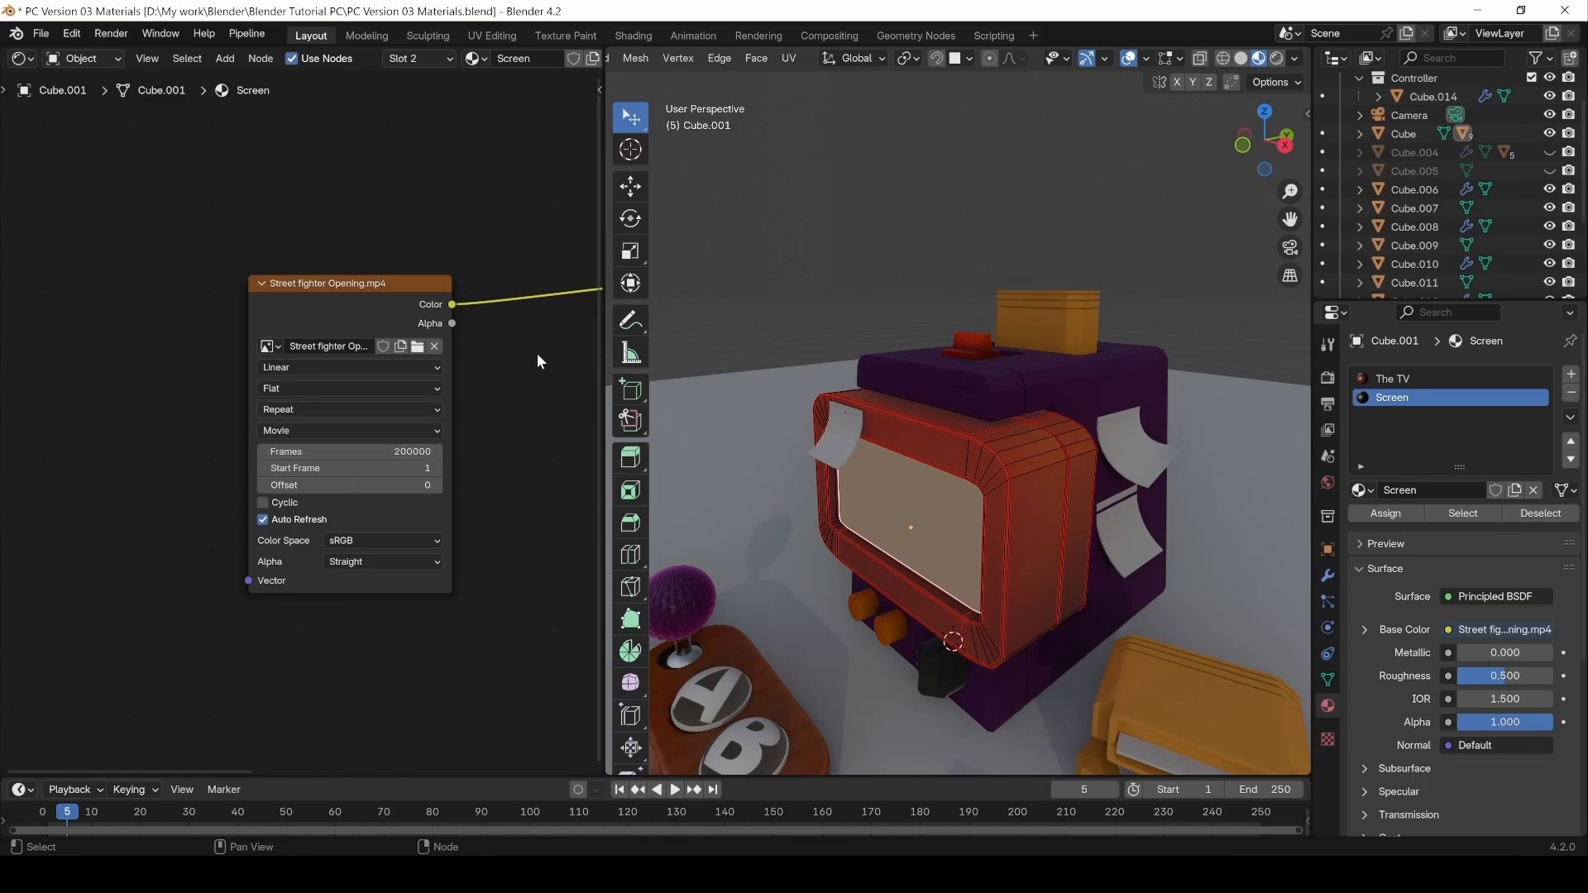
Return to Object Mode, play the animation to check the video on the TV screen, and go back to frame 0.
{"action": "key", "text": "Tab"}
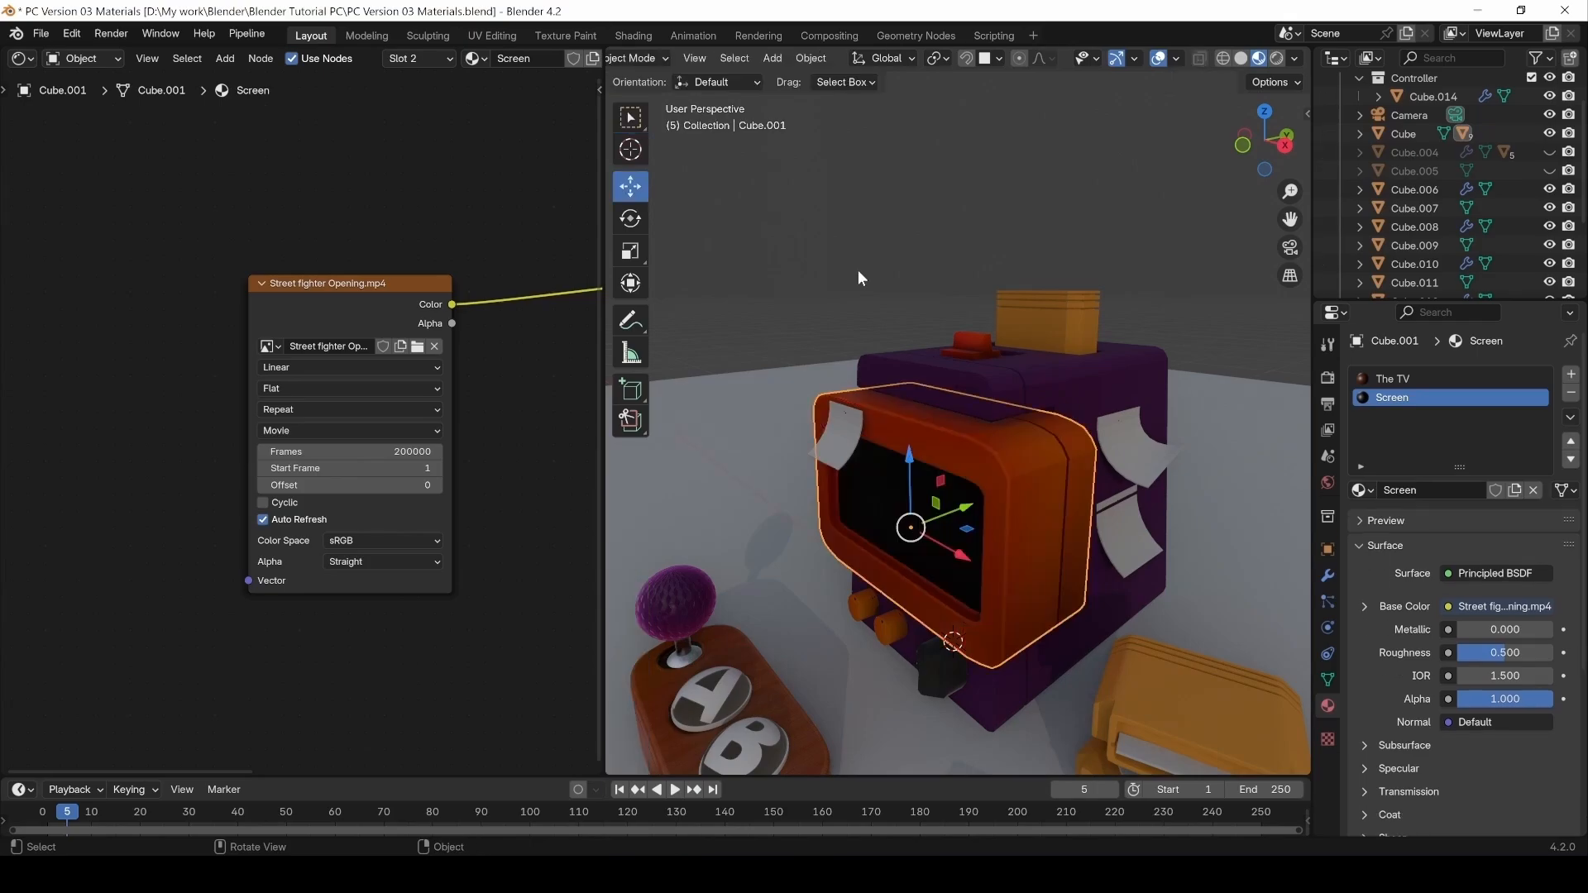
{"action": "key", "text": "space"}
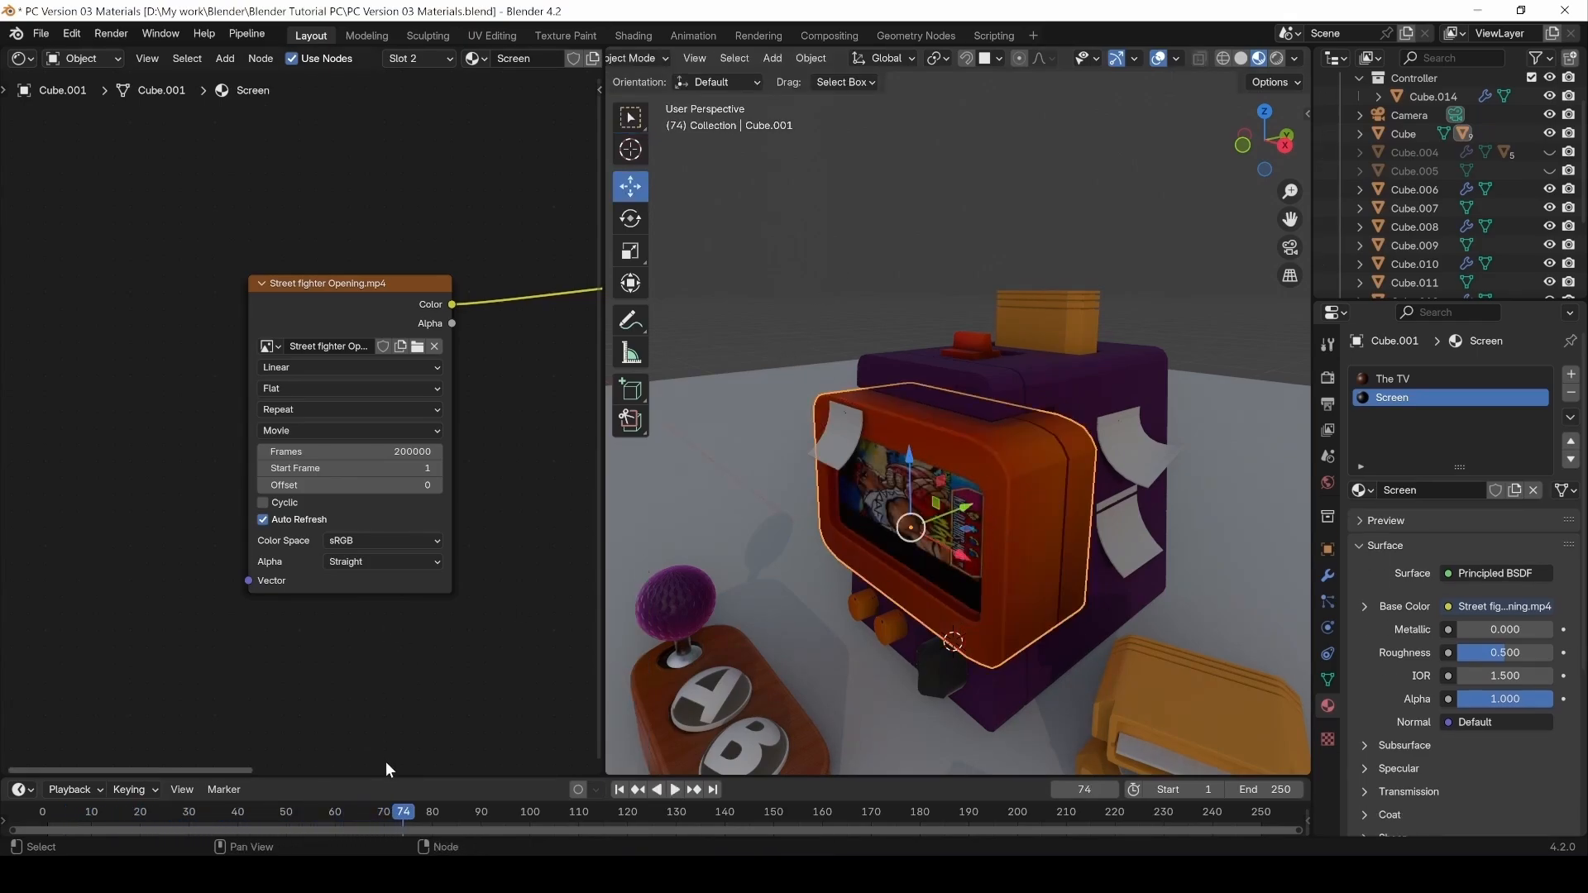
{"action": "key", "text": "space"}
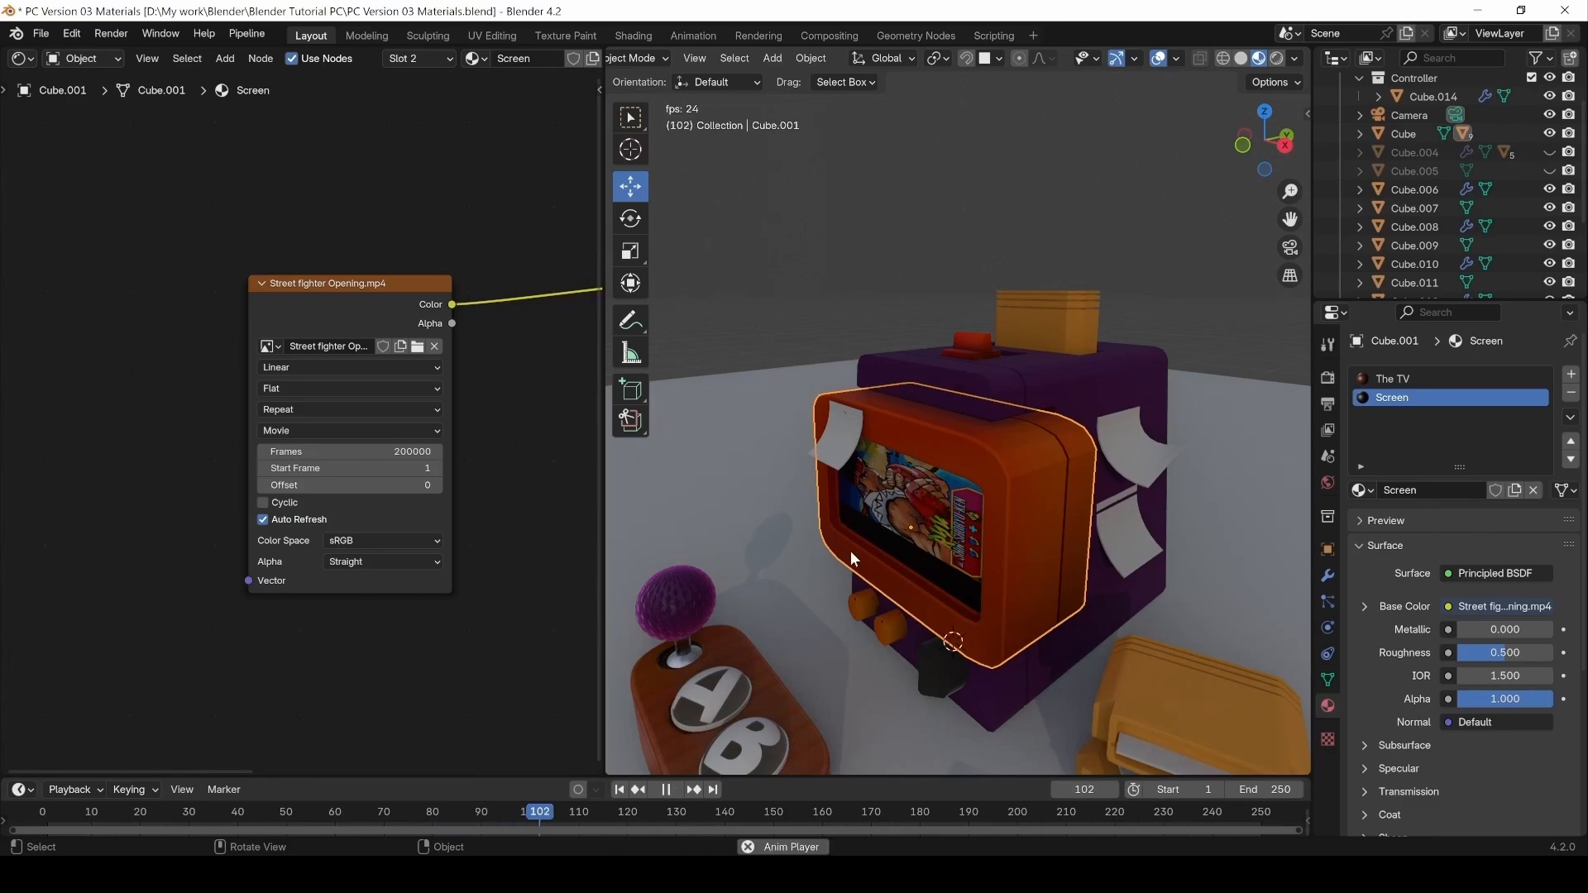
{"action": "left_click_drag", "start_coordinate": [584, 814], "coordinate": [42, 815]}
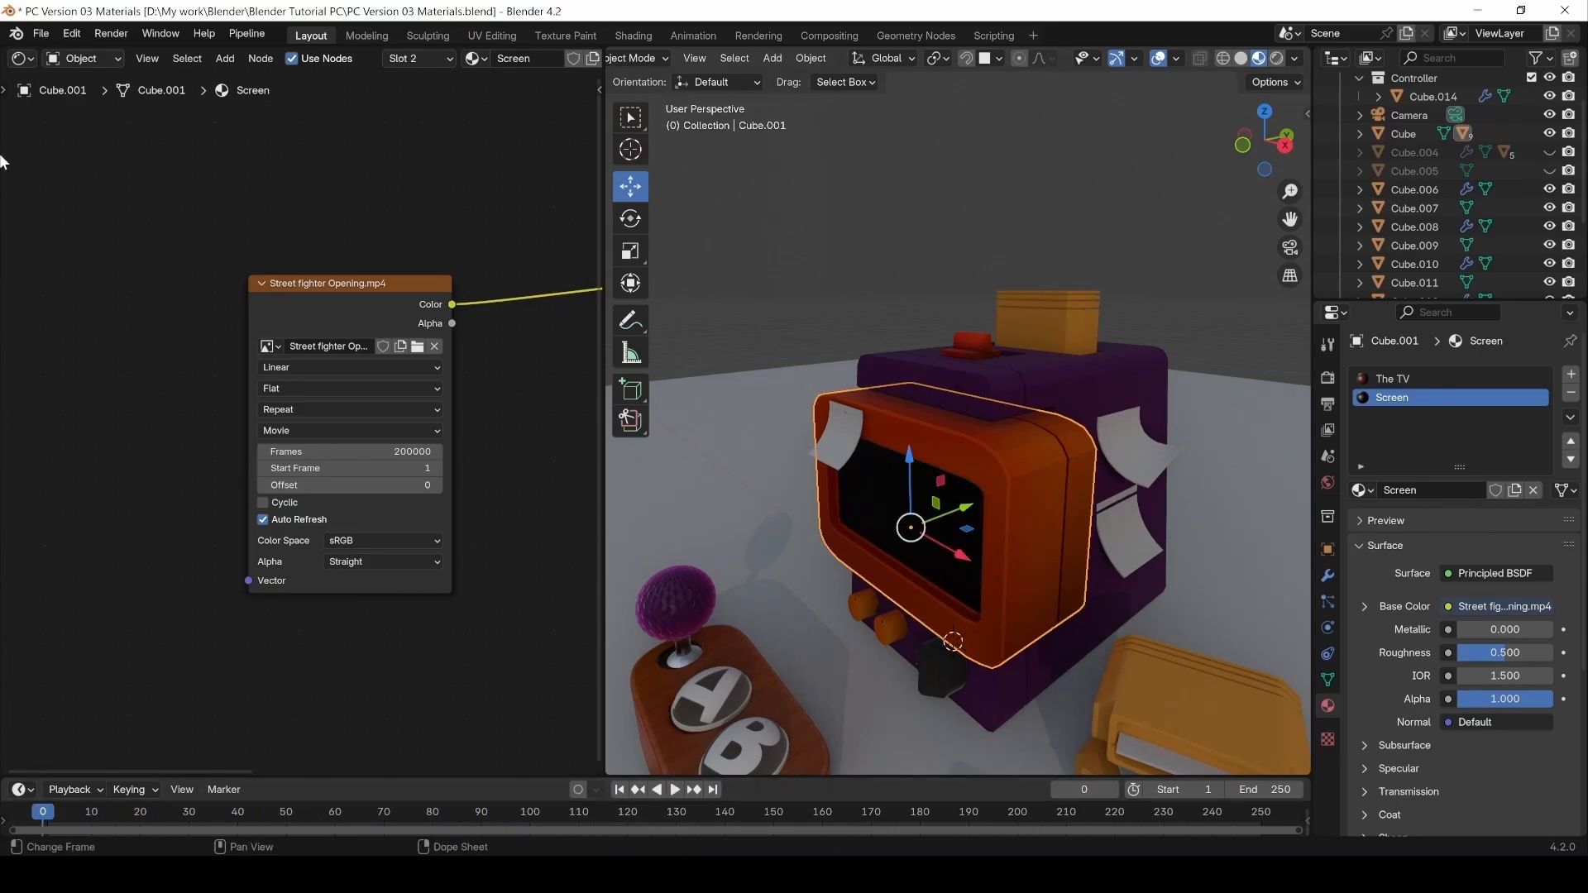
Replace the shader editor with the UV Editor and display Street fighter Opening.mp4 behind the TV screen's UVs.
{"action": "left_click", "coordinate": [33, 59]}
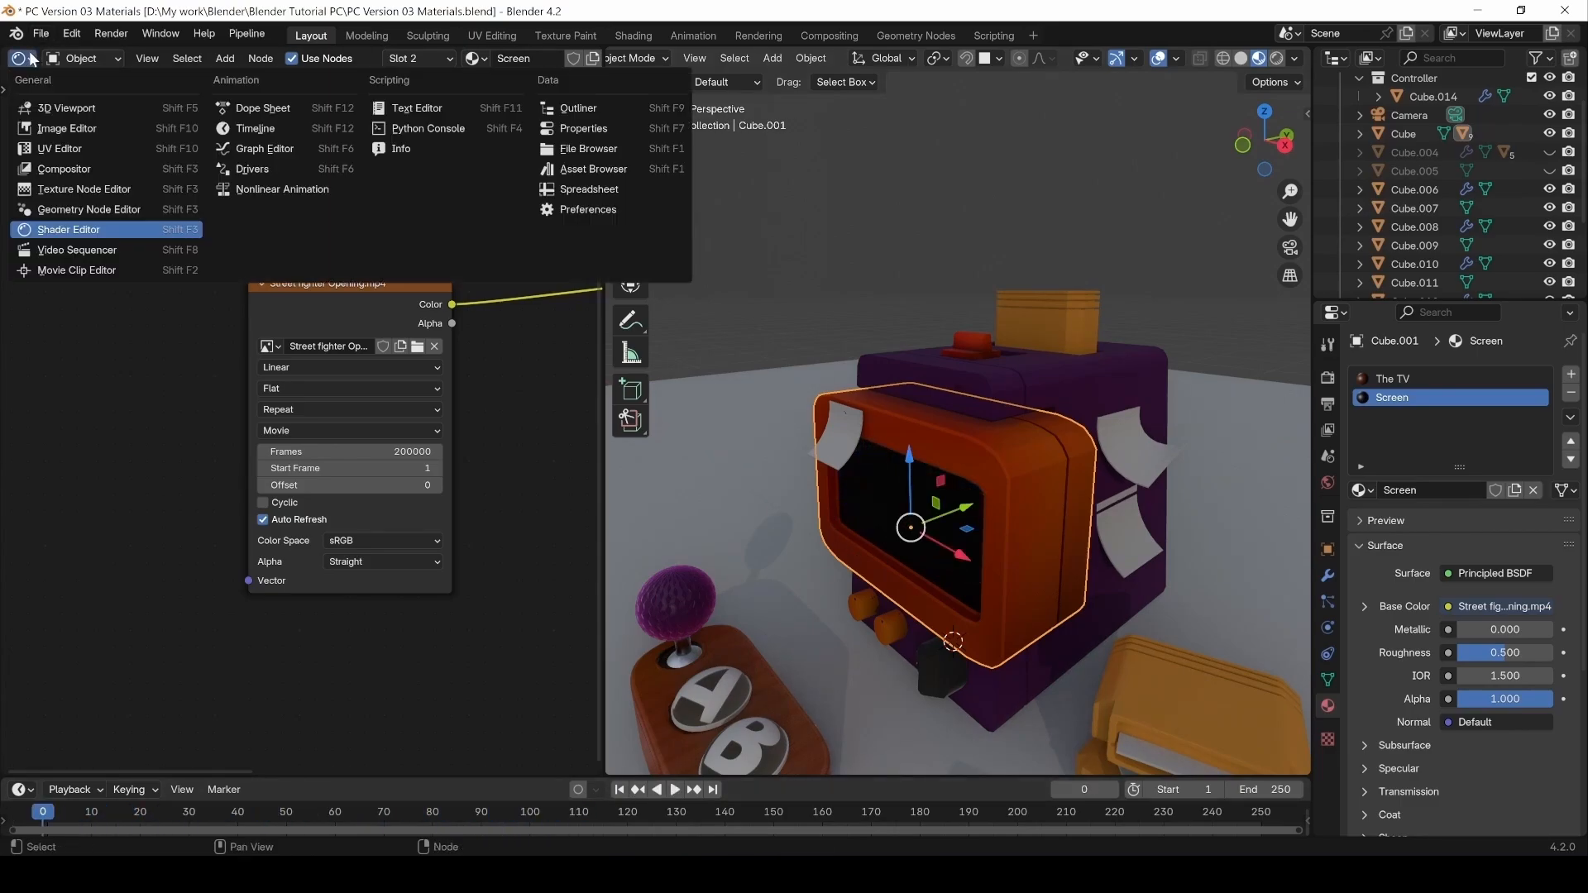
{"action": "left_click", "coordinate": [58, 148]}
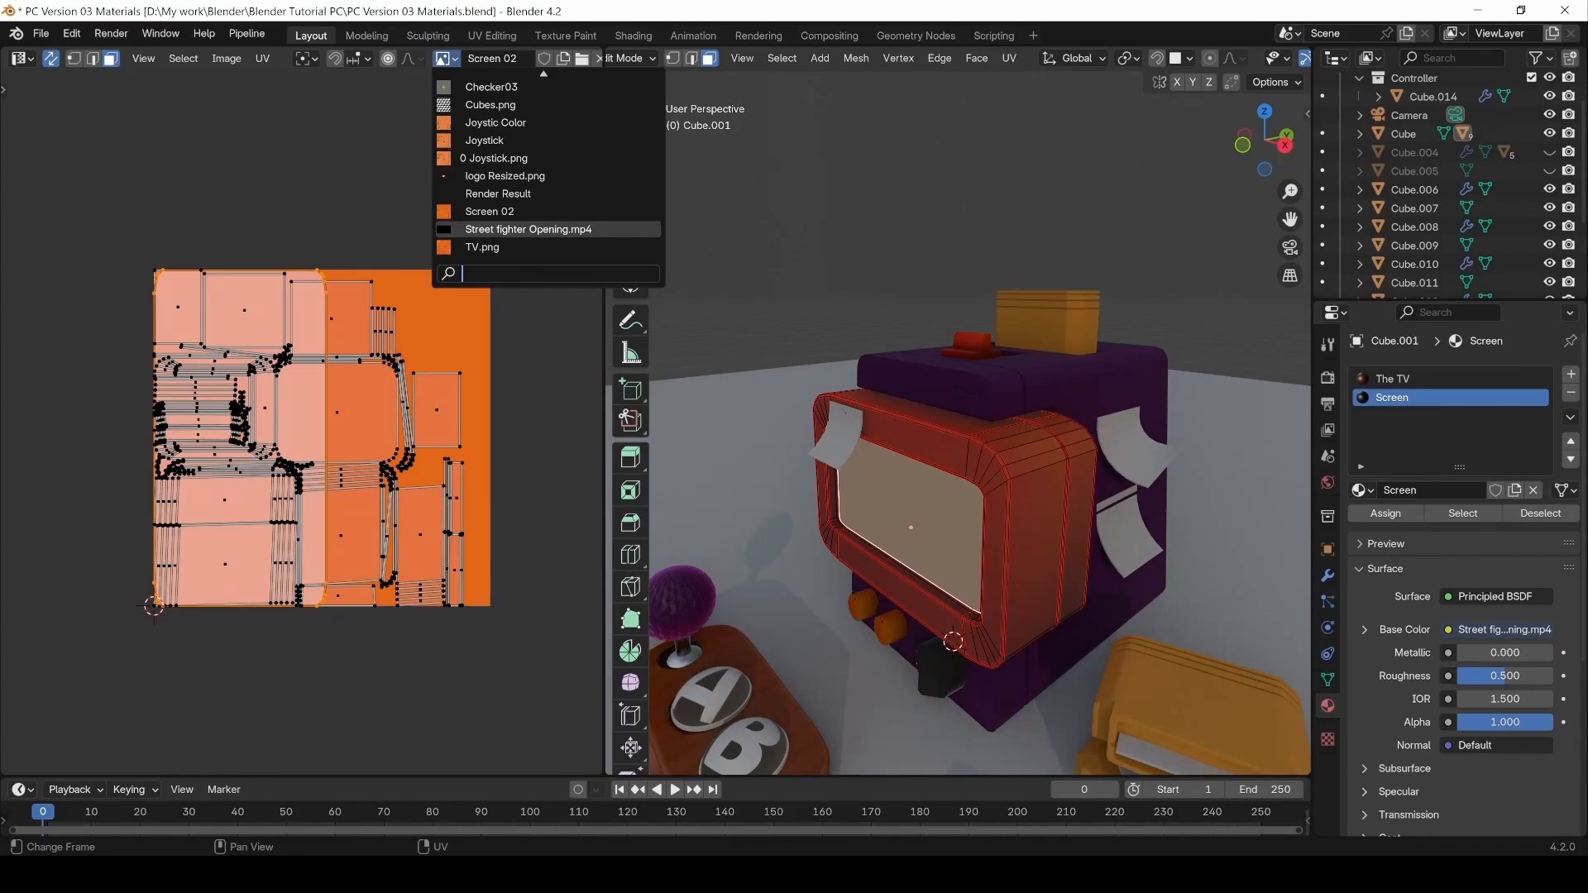
{"action": "left_click", "coordinate": [530, 230]}
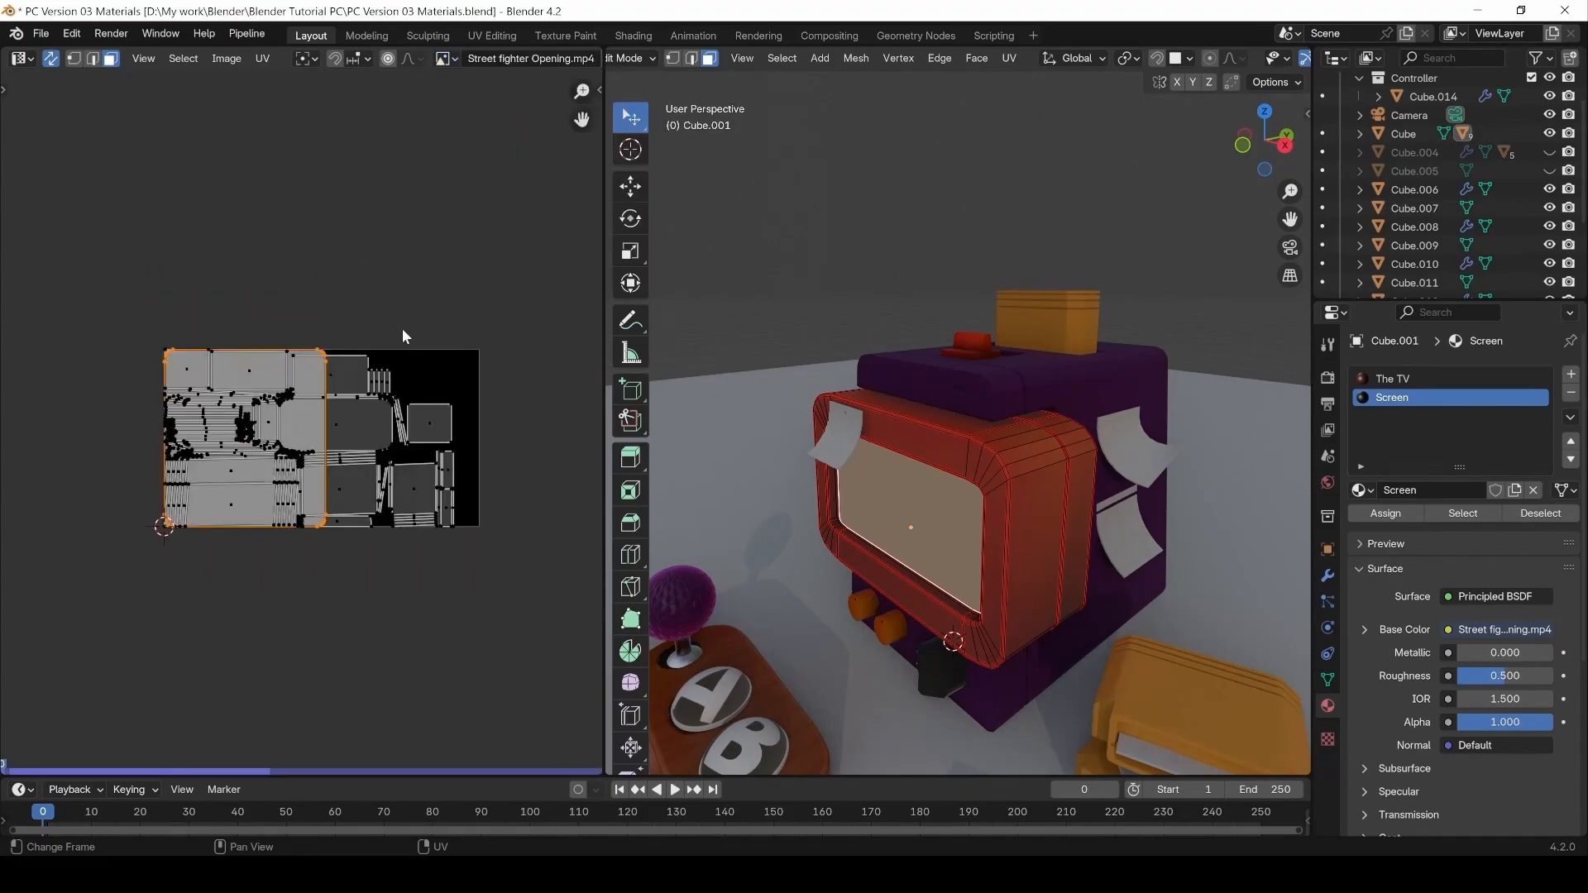
Advance to frame 74, disable UV sync selection, and move the TV screen's UV island against the video image's left edge.
{"action": "key", "text": "space"}
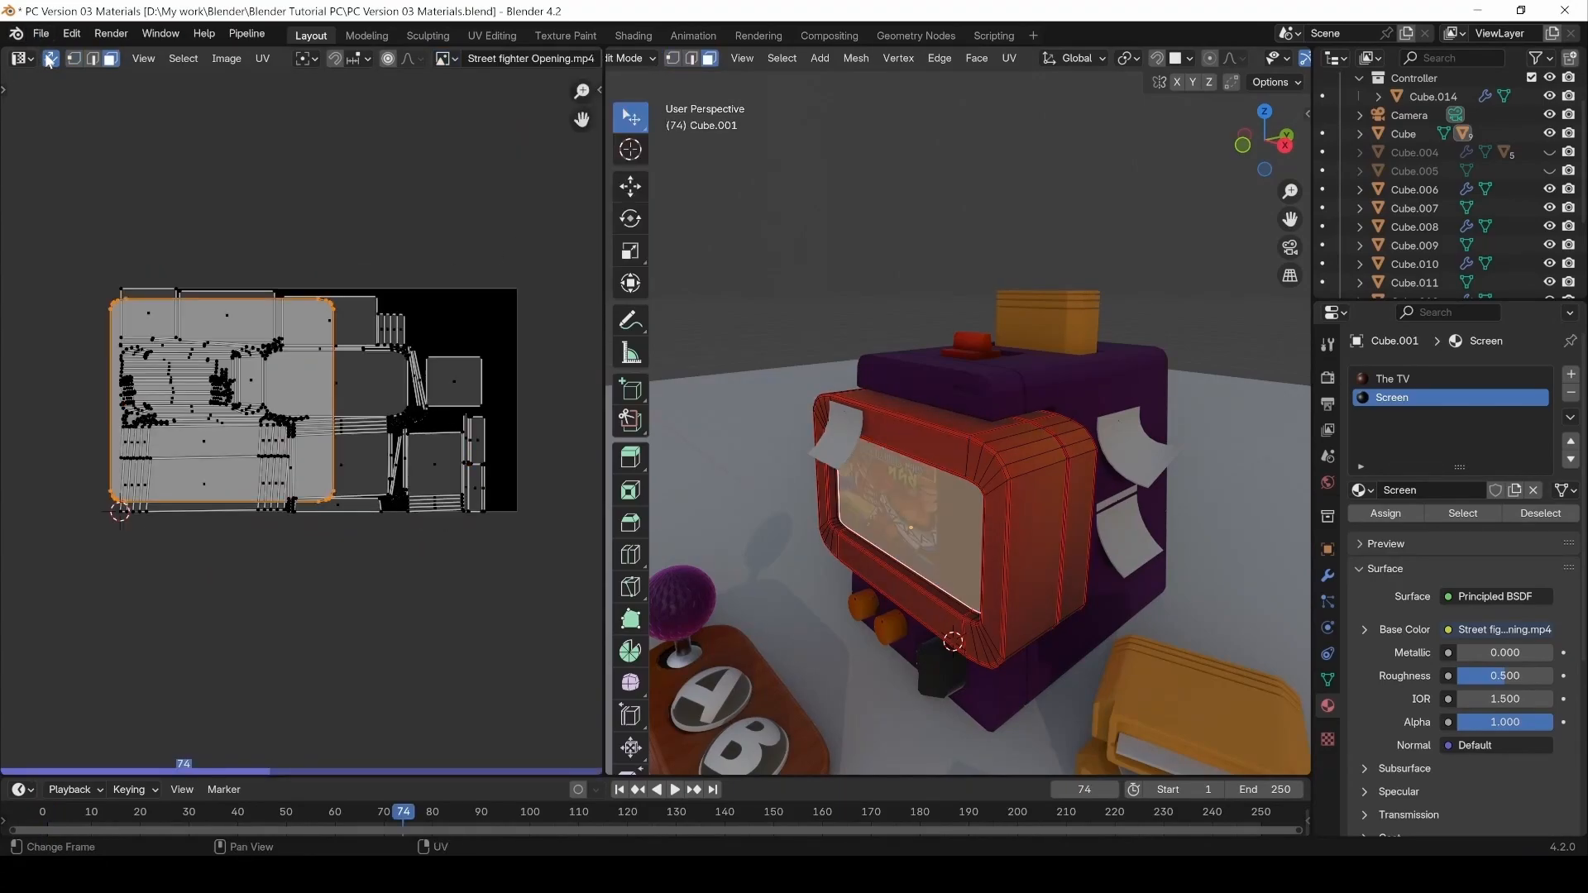
{"action": "left_click", "coordinate": [51, 58]}
{"action": "left_click", "coordinate": [205, 389]}
{"action": "key", "text": "g"}
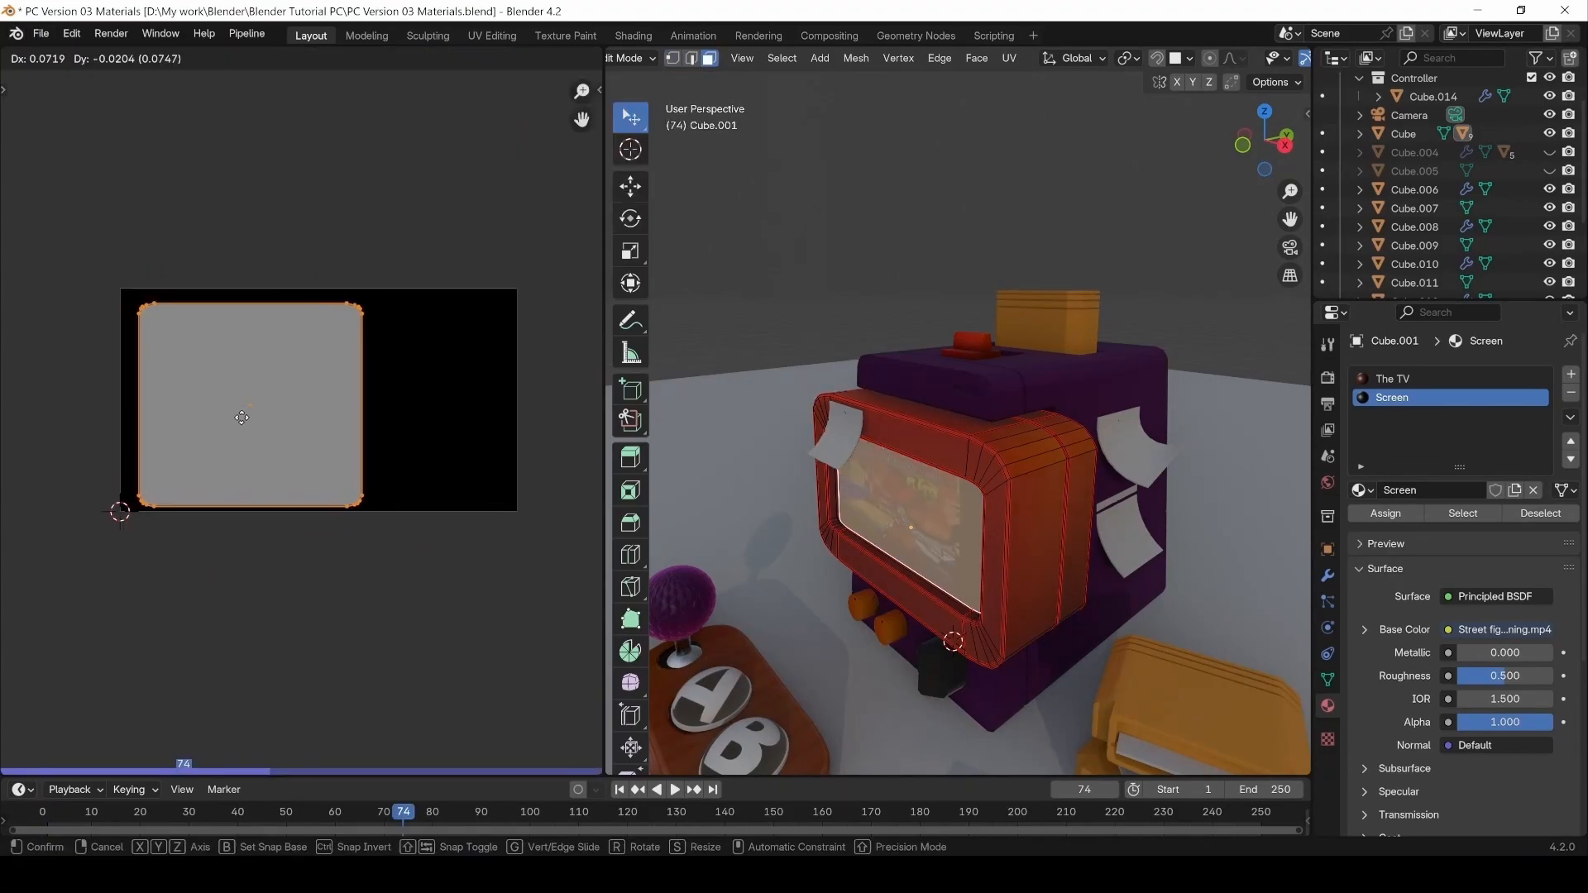
{"action": "left_click", "coordinate": [220, 411]}
With sticky selection set to Disabled, move the UV island's upper and lower vertices along Y to the image's top and bottom edges.
{"action": "left_click", "coordinate": [150, 59]}
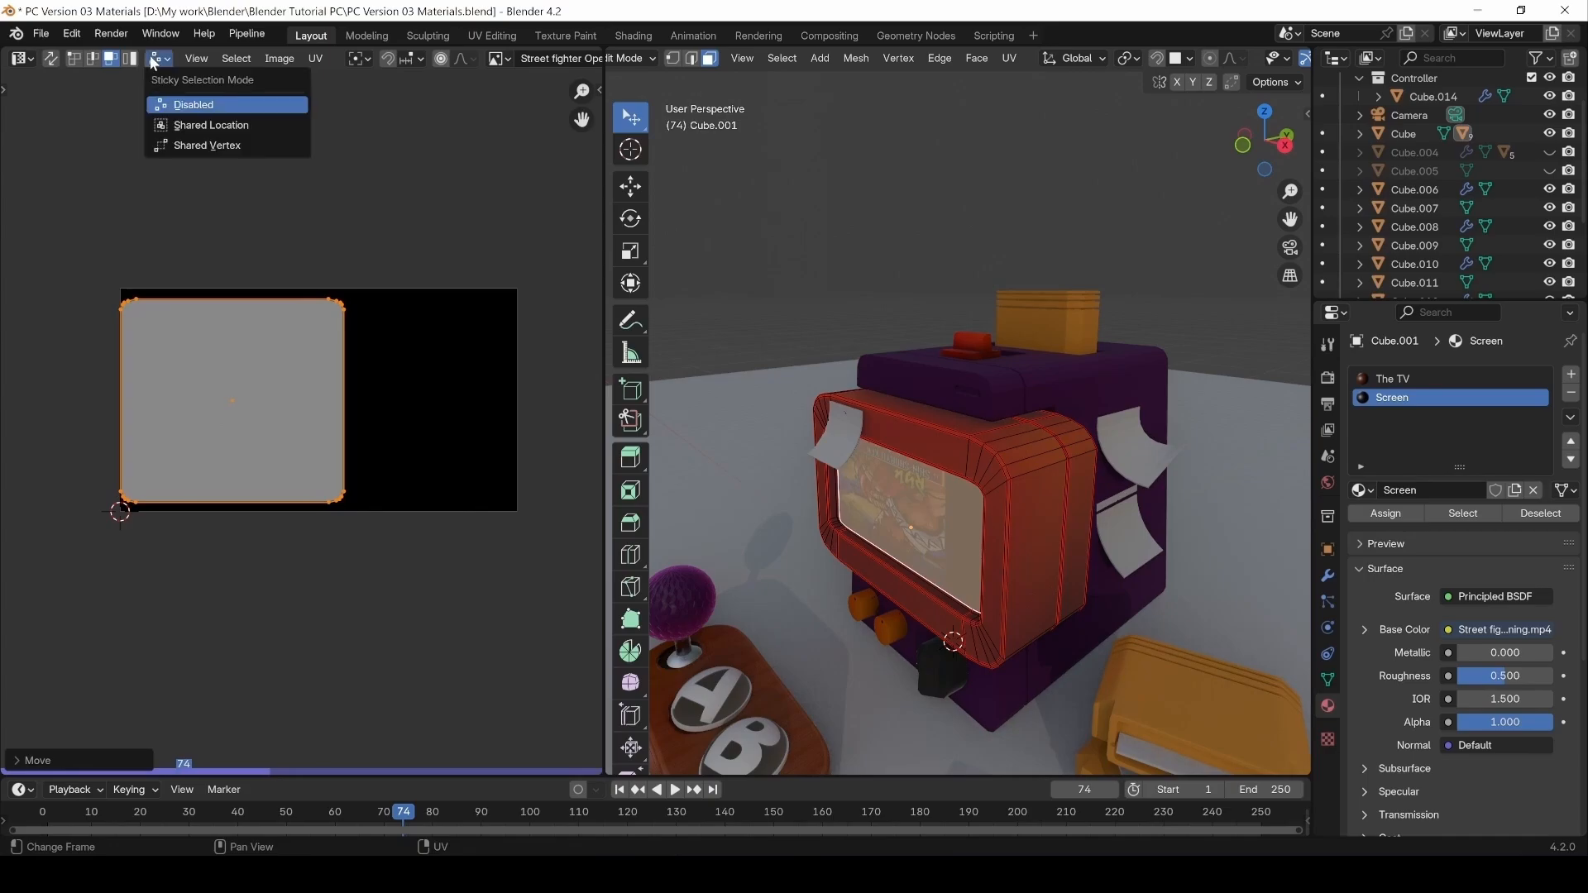
{"action": "left_click", "coordinate": [163, 106]}
{"action": "left_click_drag", "start_coordinate": [103, 256], "coordinate": [350, 336]}
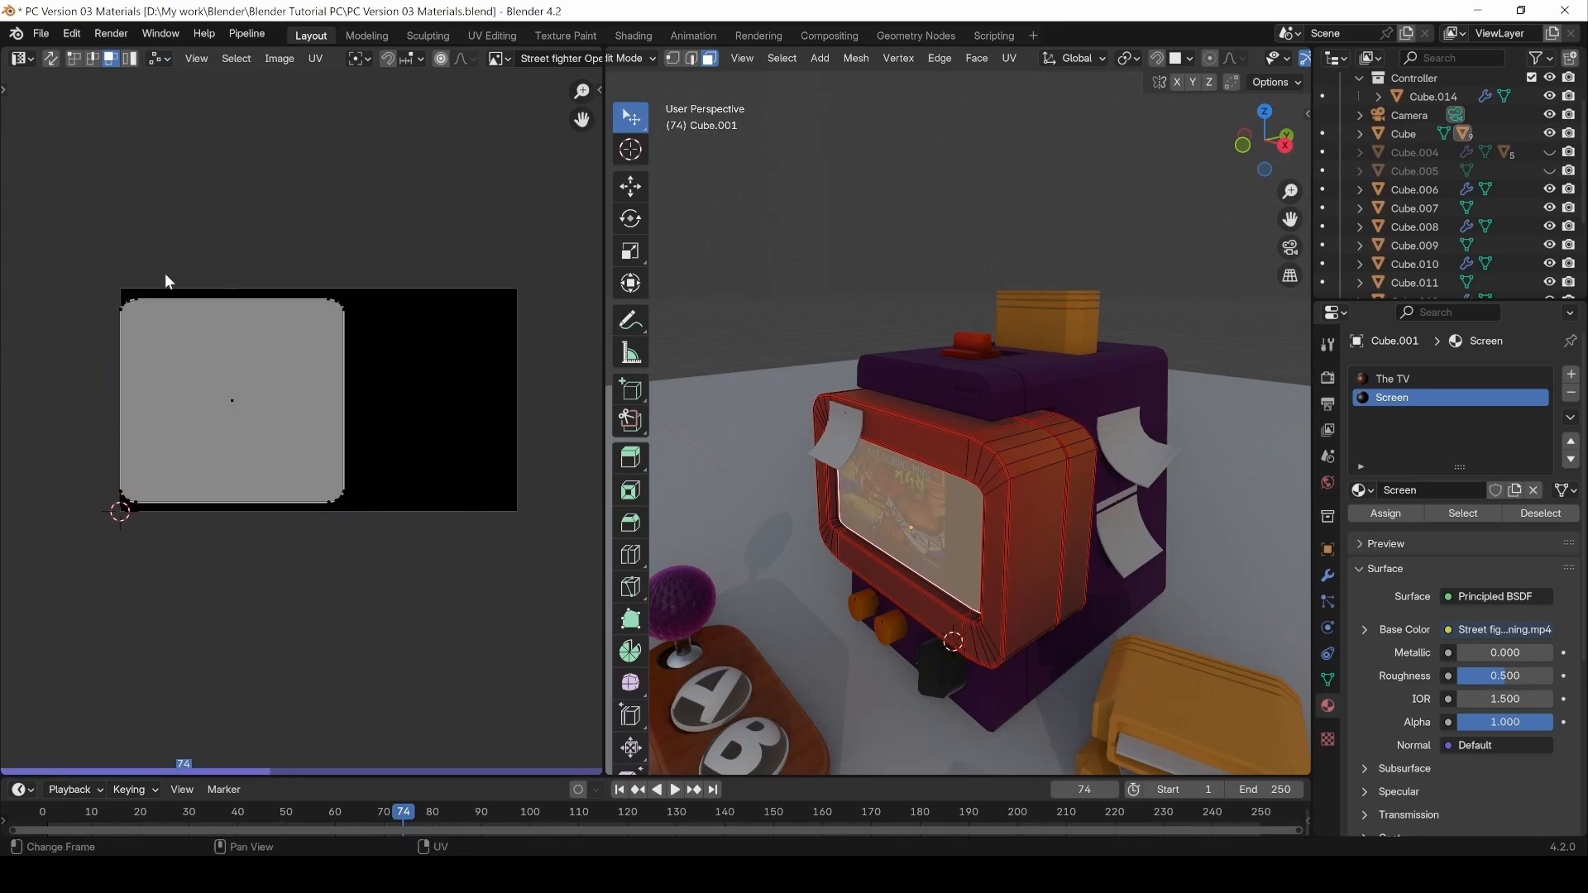
{"action": "key", "text": "1"}
{"action": "left_click_drag", "start_coordinate": [105, 240], "coordinate": [381, 330]}
{"action": "key", "text": "g"}
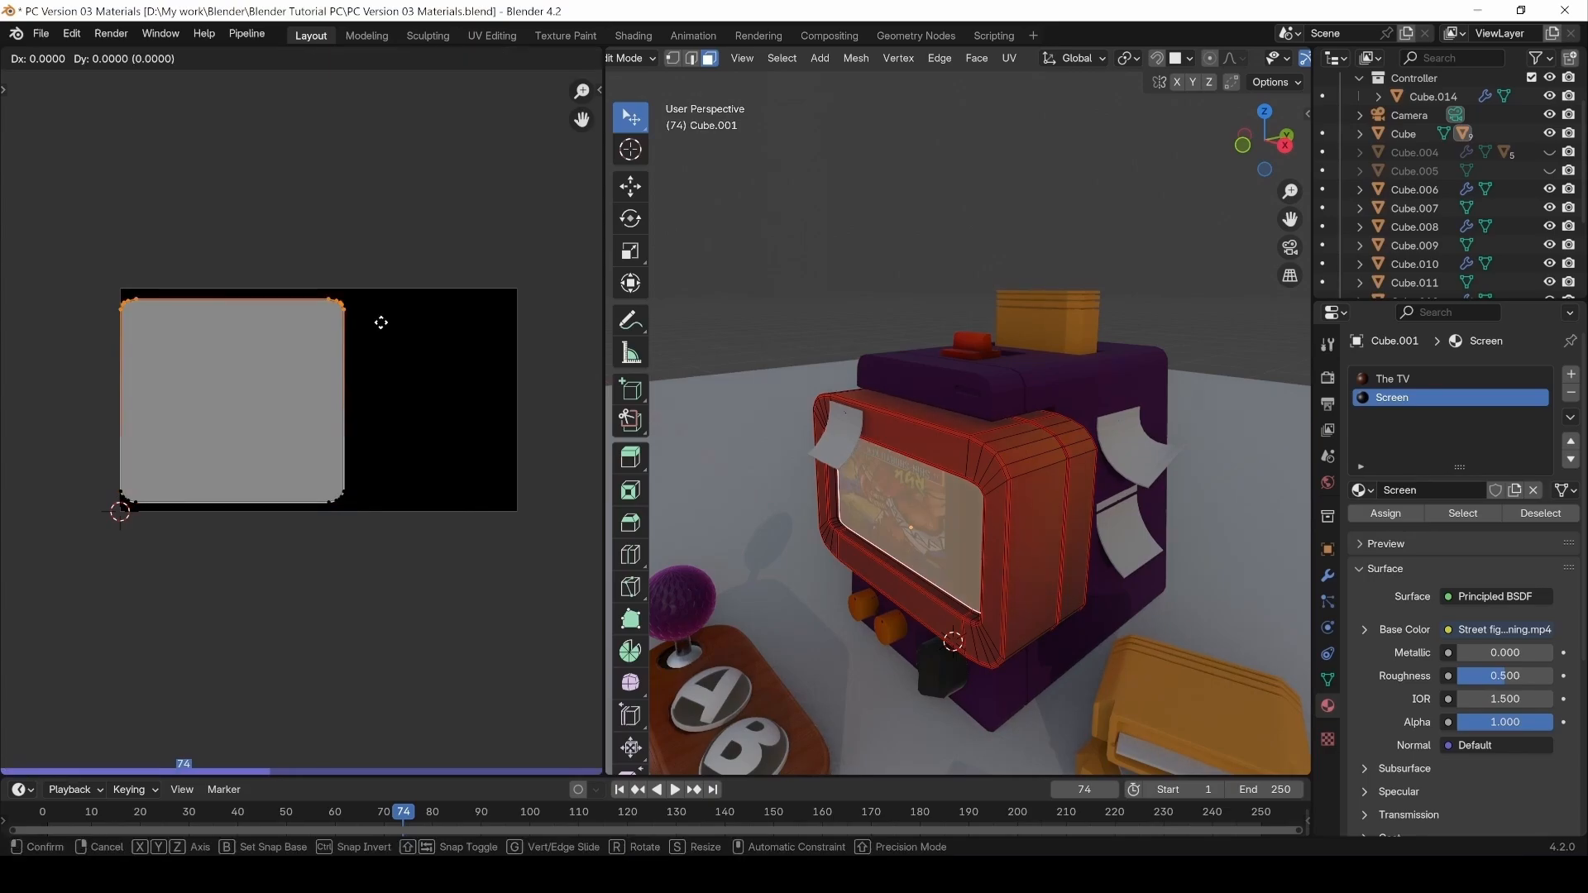
{"action": "key", "text": "y"}
{"action": "left_click", "coordinate": [379, 311]}
{"action": "left_click_drag", "start_coordinate": [403, 473], "coordinate": [112, 533]}
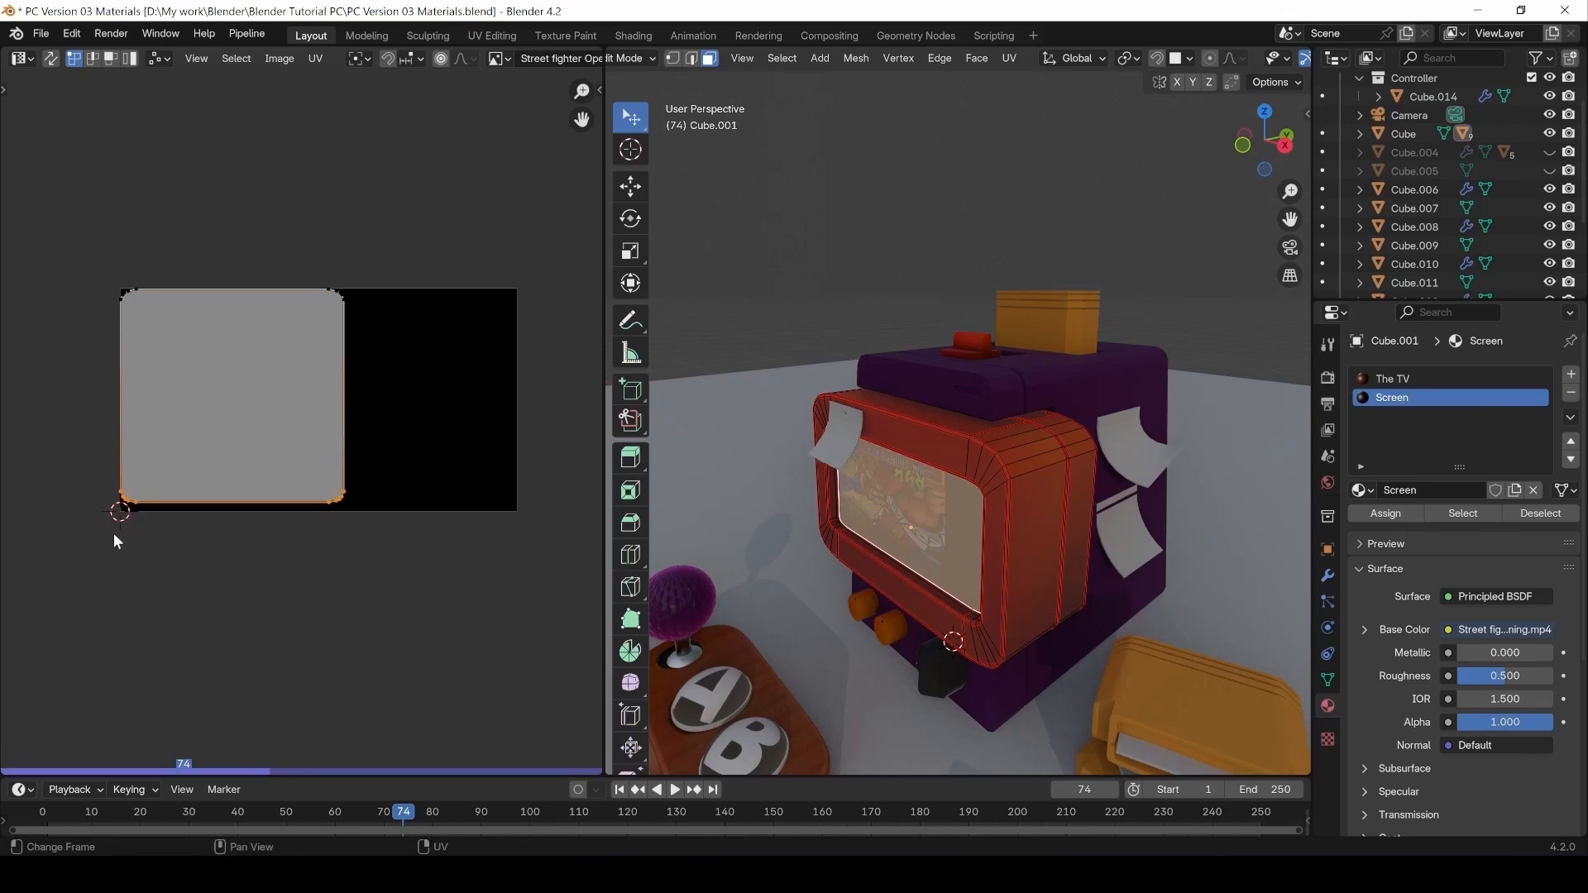
{"action": "key", "text": "g"}
{"action": "key", "text": "y"}
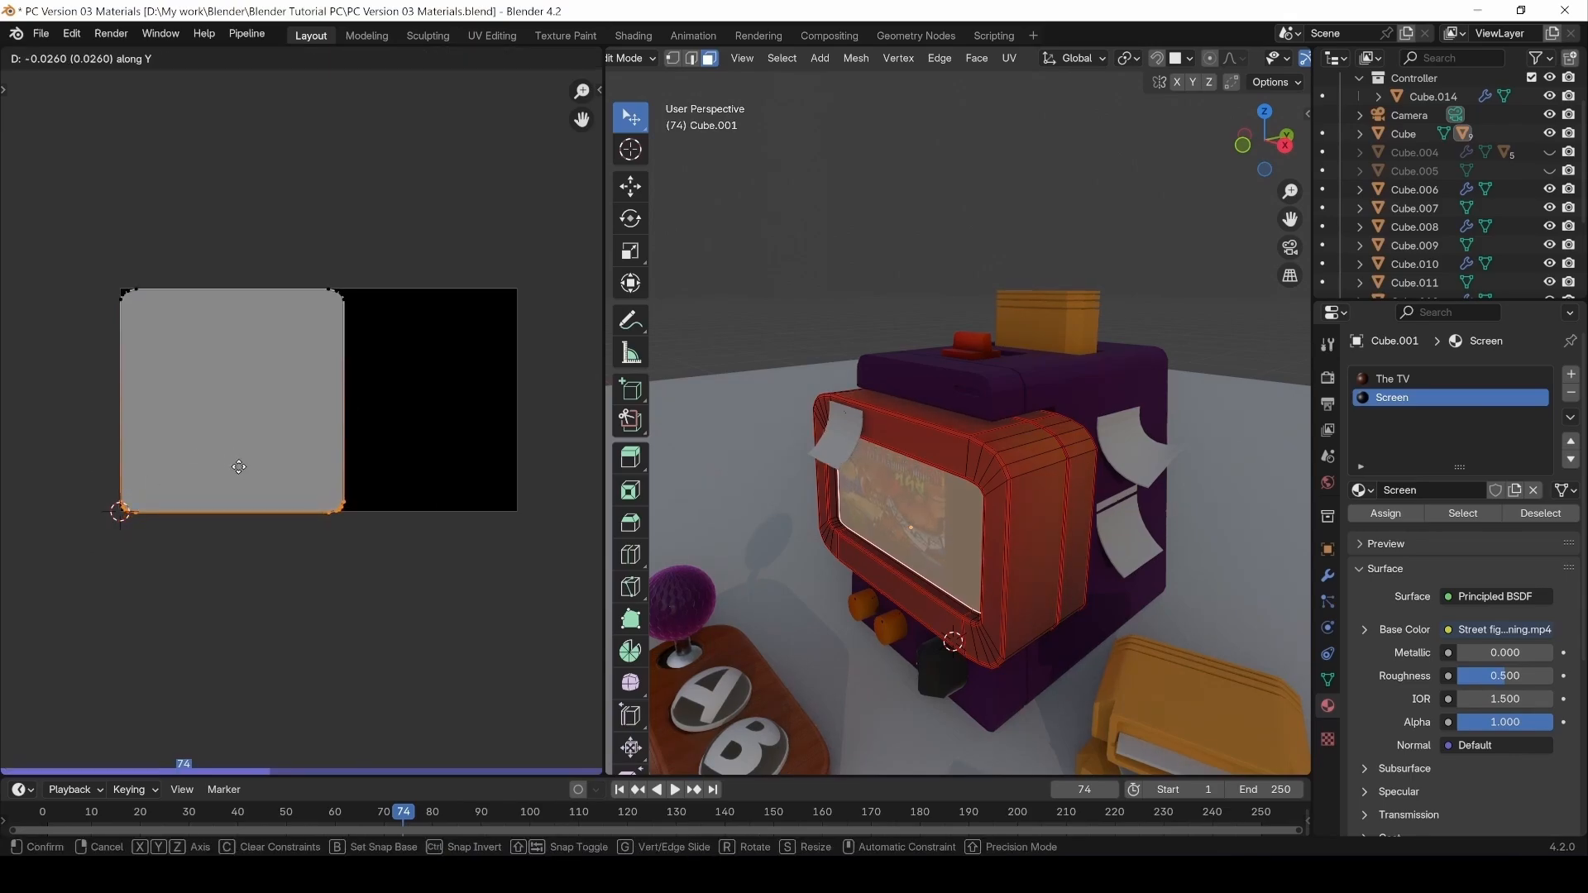
{"action": "left_click", "coordinate": [240, 467]}
Move the UV island's right-hand vertices along X to the image's right edge.
{"action": "left_click_drag", "start_coordinate": [449, 220], "coordinate": [254, 571]}
{"action": "key", "text": "g"}
{"action": "key", "text": "x"}
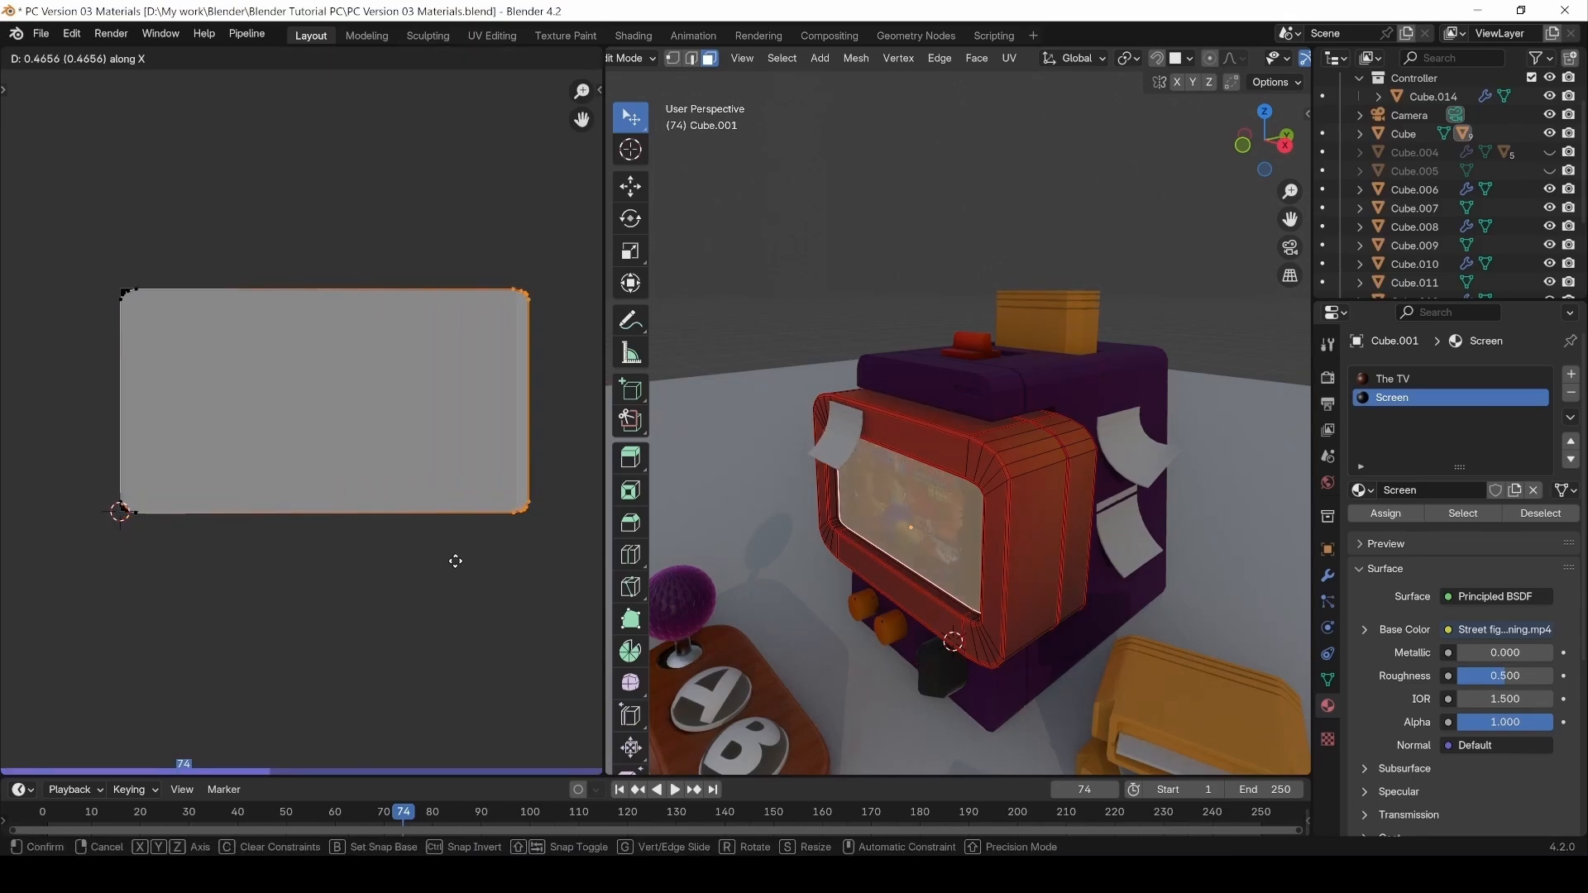
{"action": "left_click", "coordinate": [429, 567]}
{"action": "left_click", "coordinate": [473, 611]}
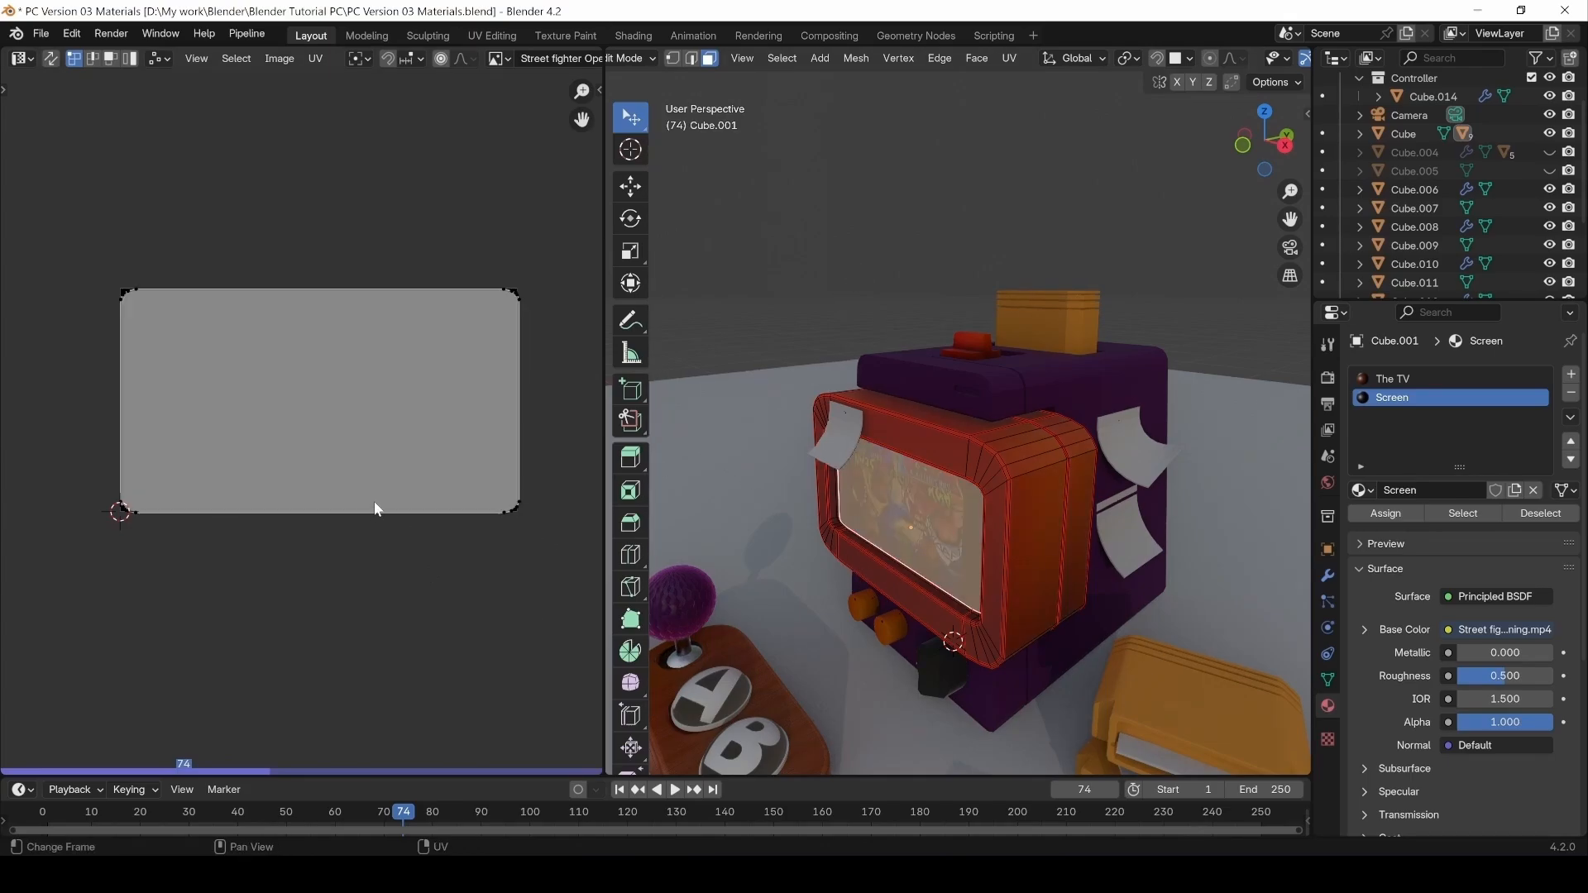
Rotate all of the TV screen's UVs by 180°.
{"action": "key", "text": "a"}
{"action": "type", "text": "r"}
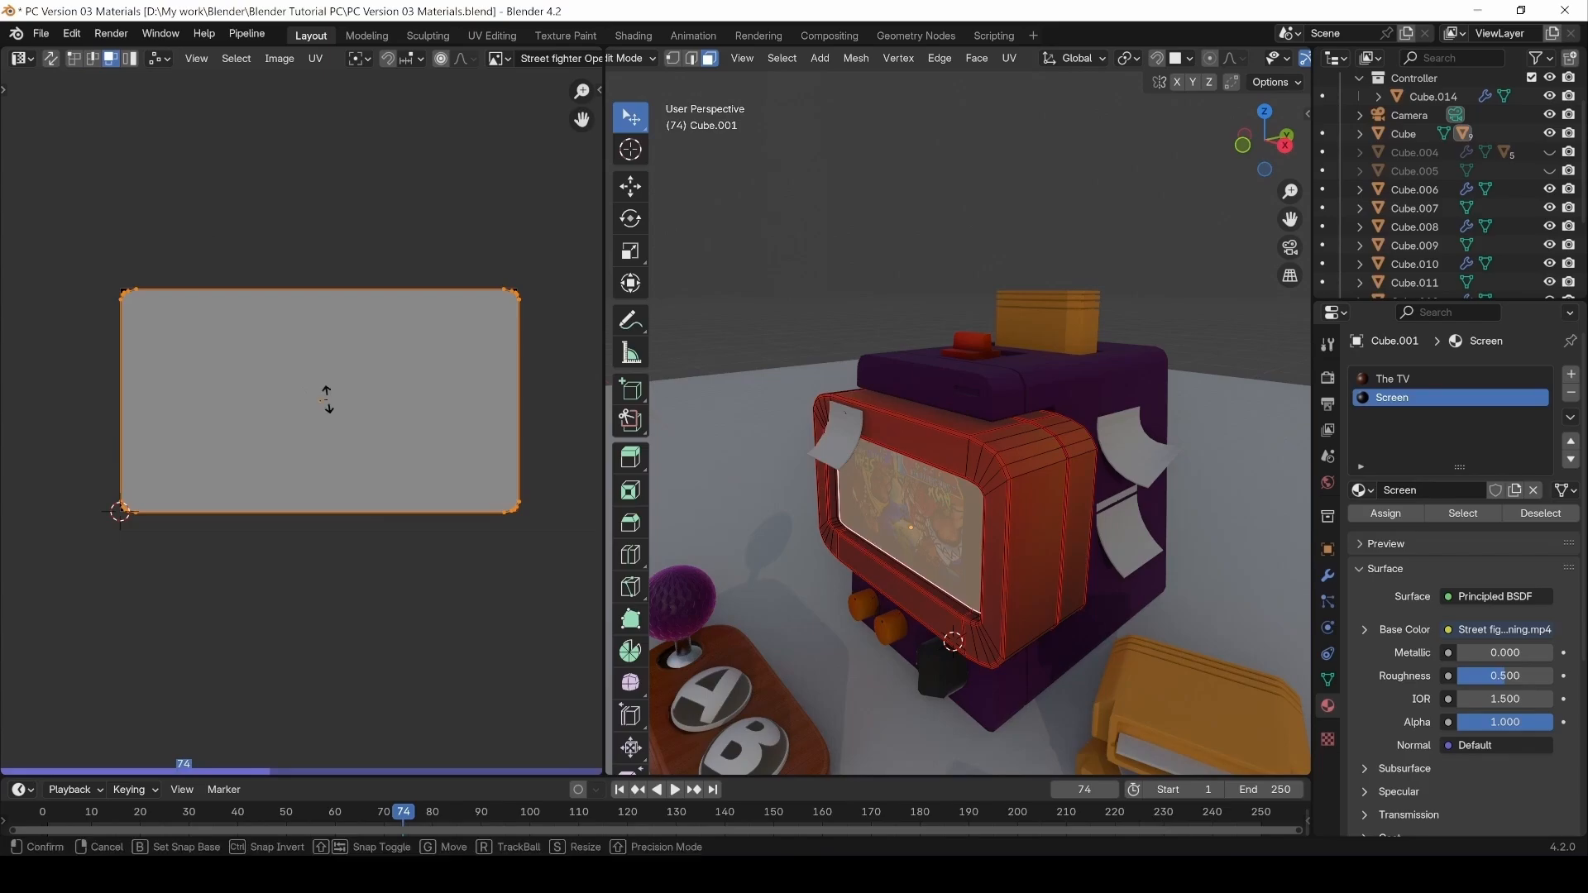
{"action": "type", "text": "180"}
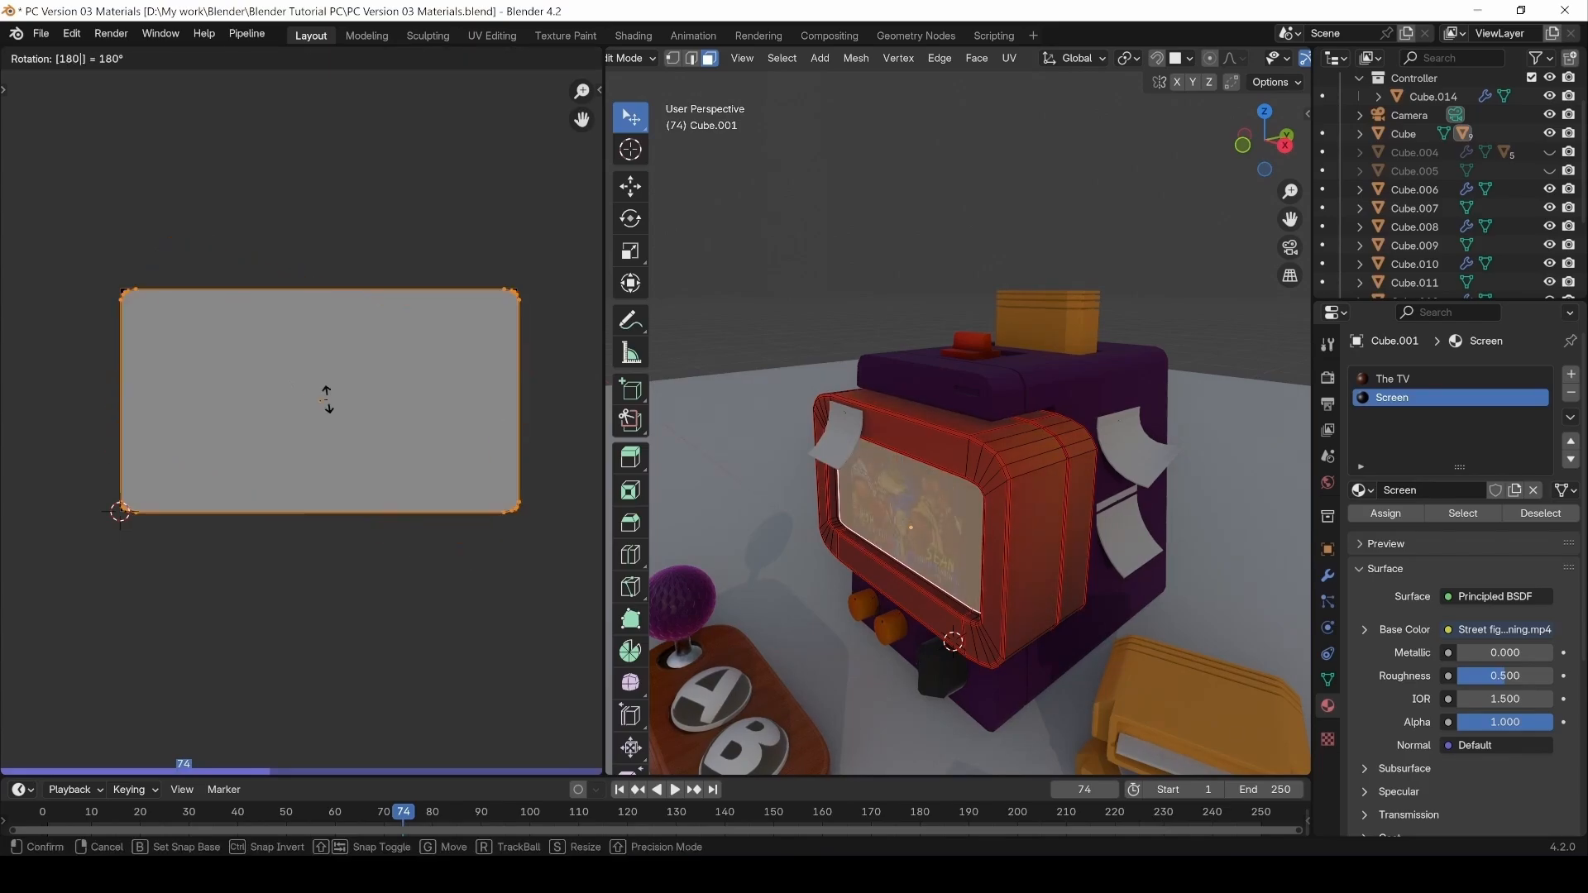
{"action": "key", "text": "Return"}
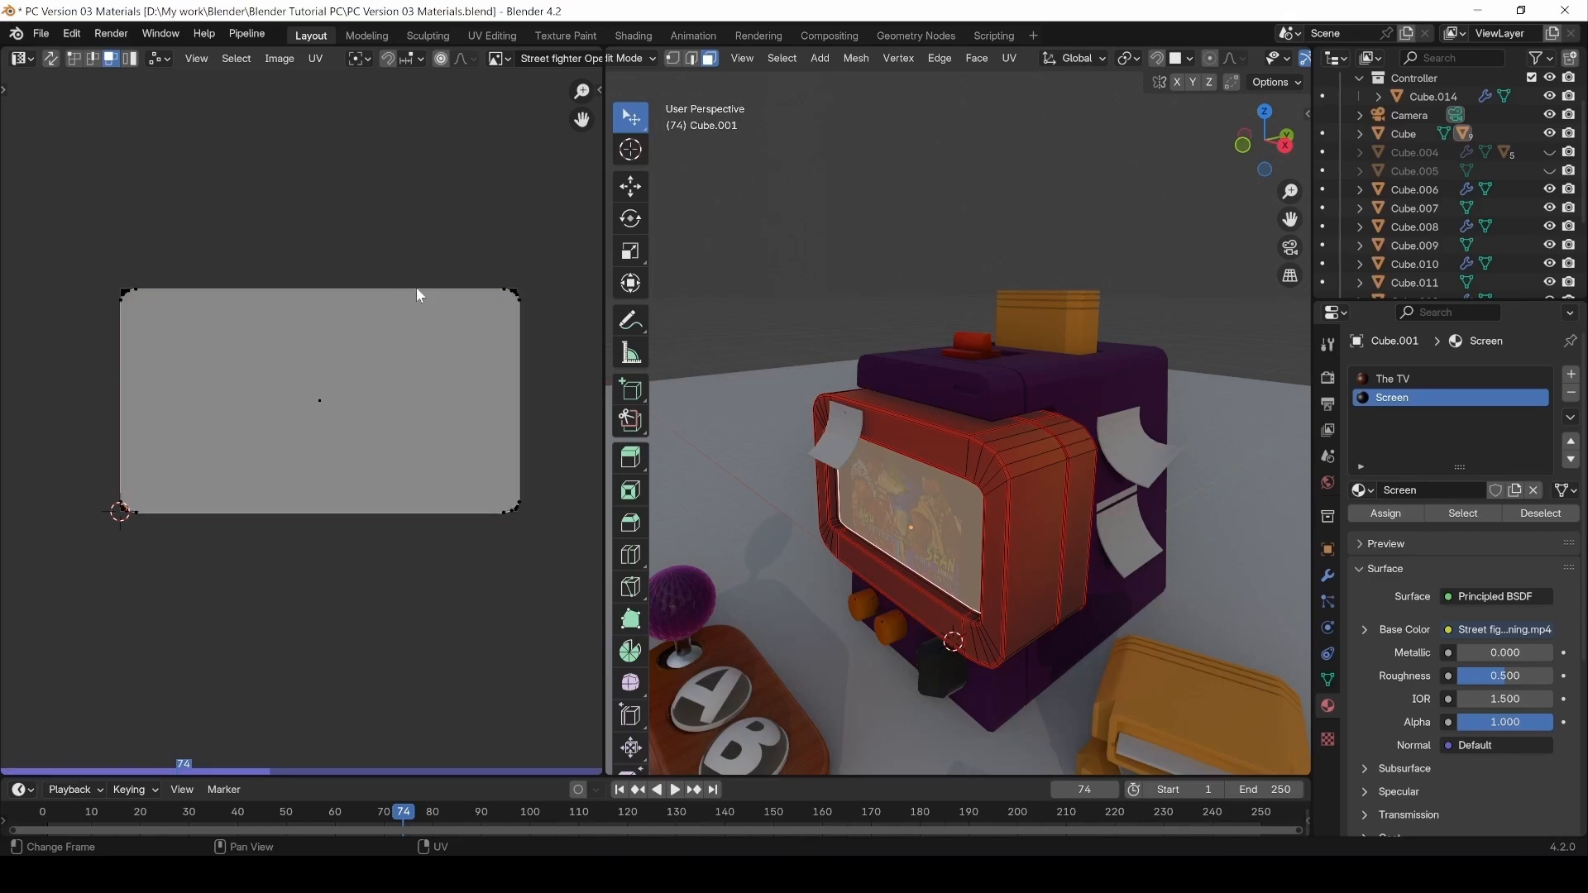
Return to Object Mode, rewind the timeline, and play the animation to check the video's fit on the screen, stopping at frame 165.
{"action": "key", "text": "Tab"}
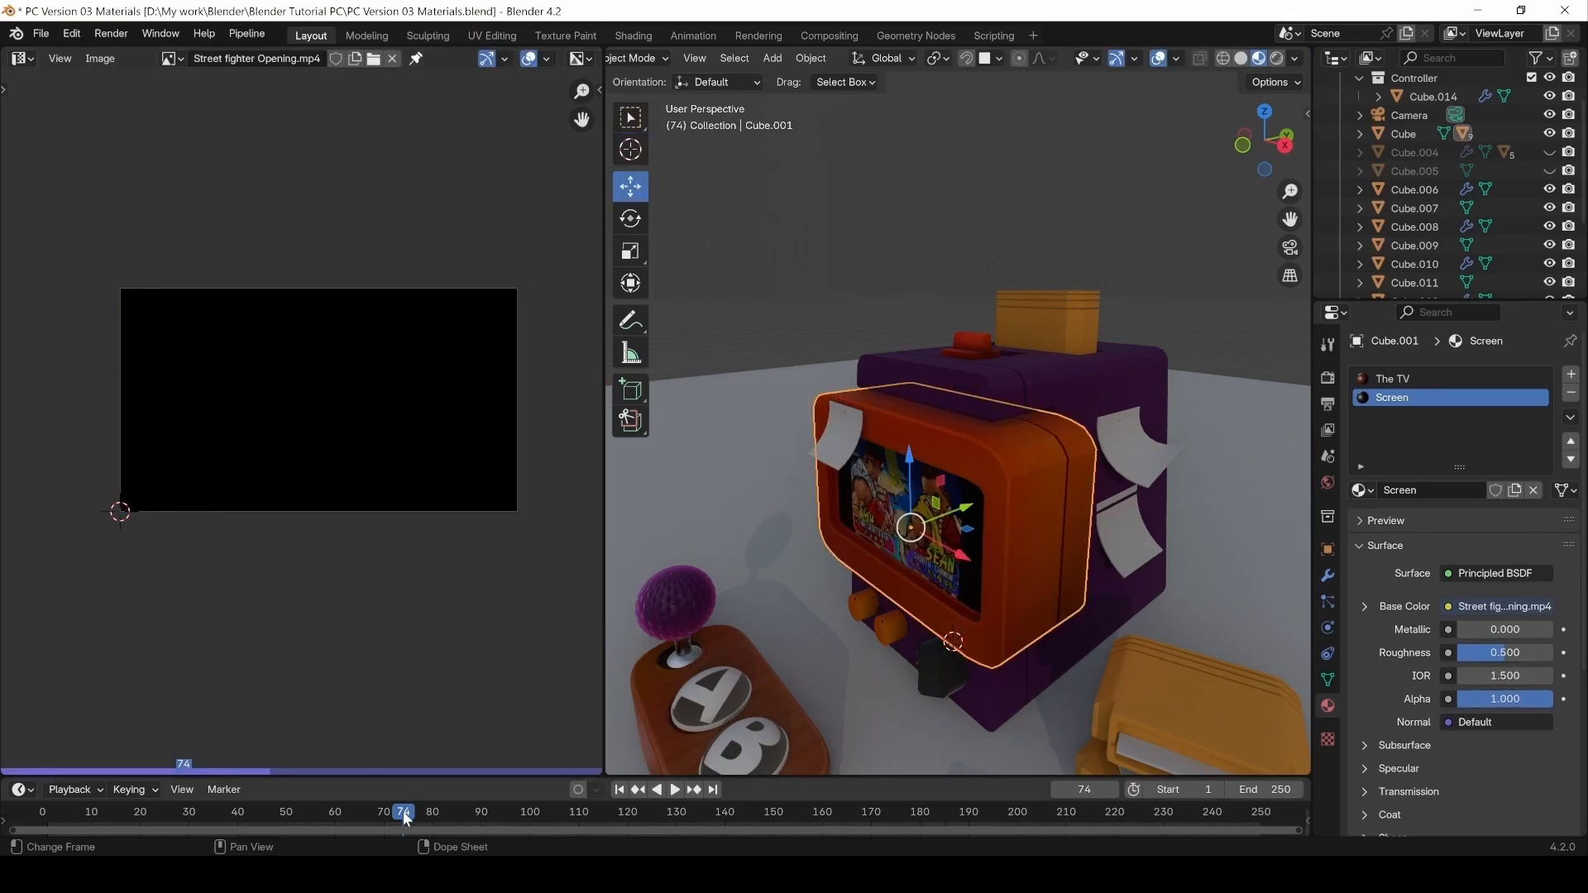
{"action": "left_click_drag", "start_coordinate": [403, 814], "coordinate": [2, 827]}
{"action": "left_click", "coordinate": [674, 791]}
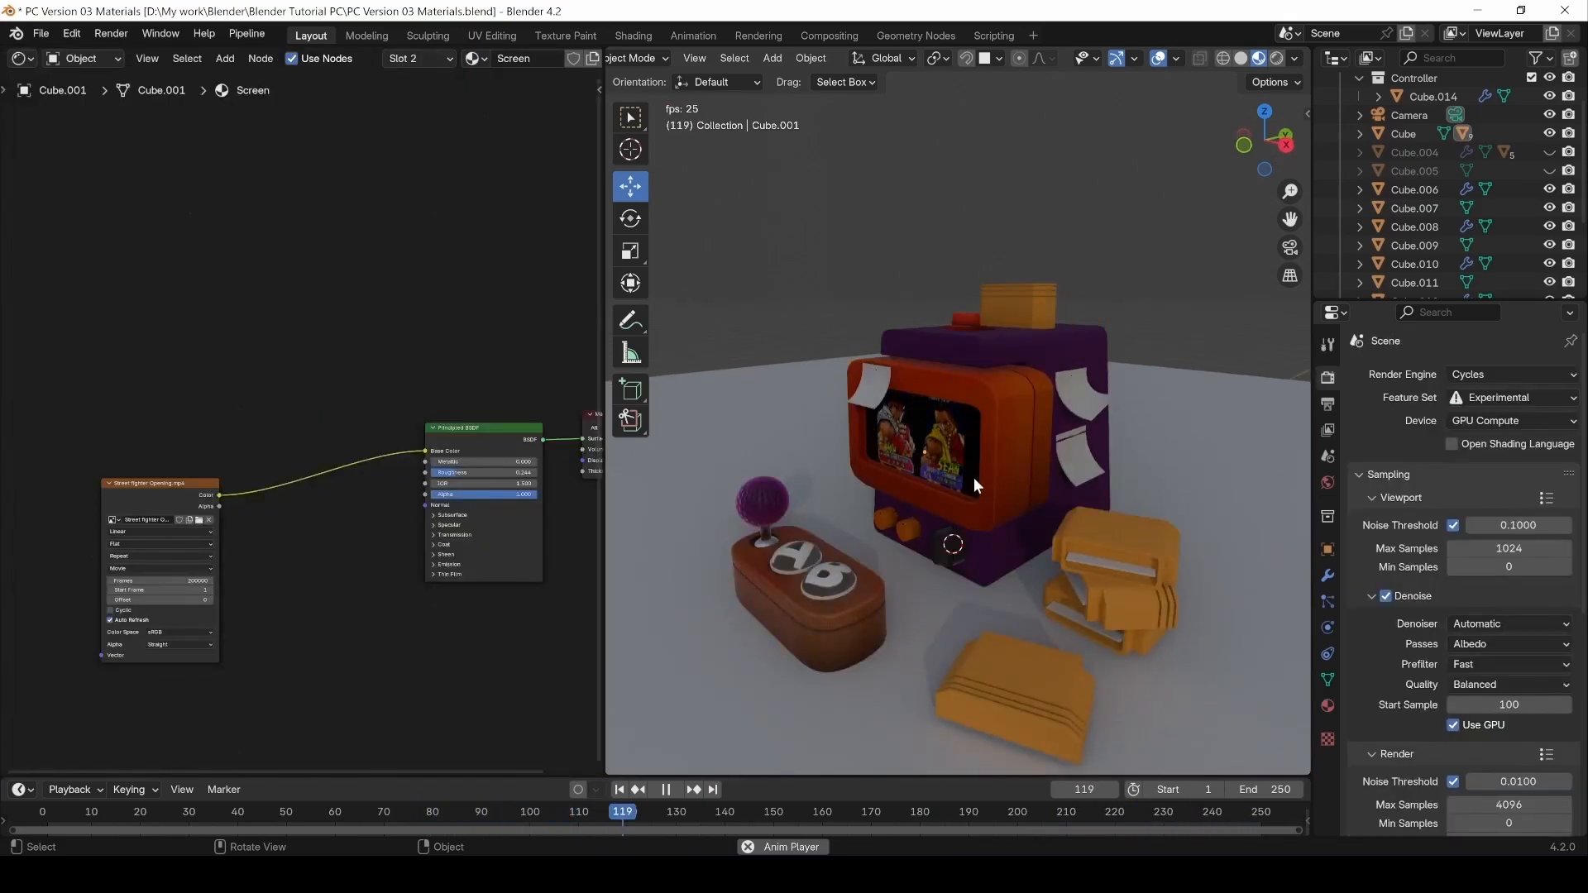
{"action": "key", "text": "space"}
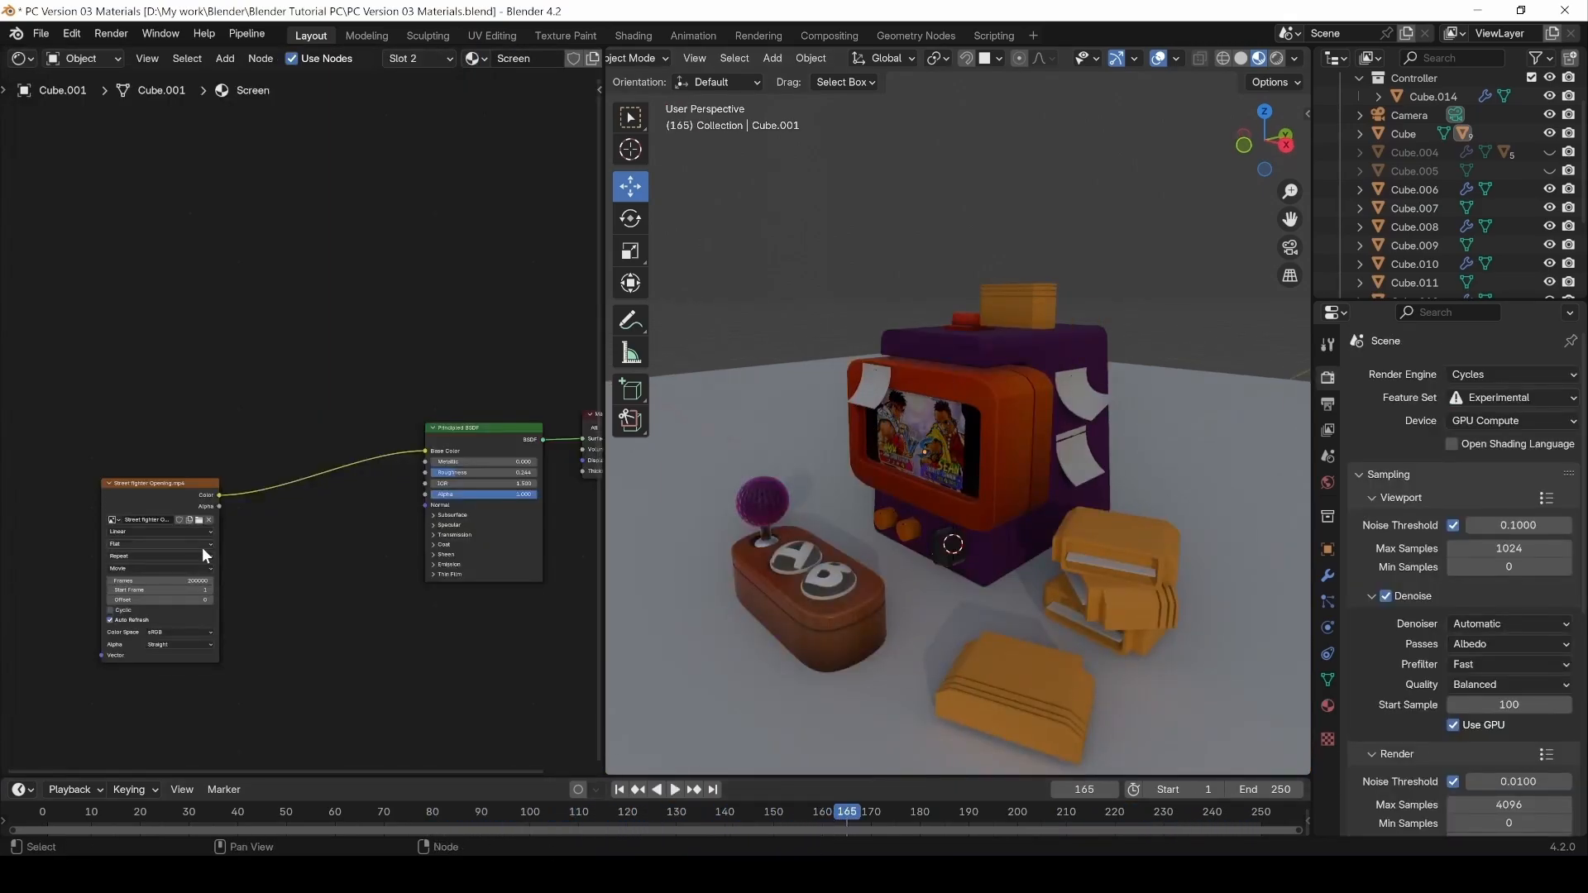
Add a Gradient Texture node above the movie texture in the Screen material and preview it on the TV screen.
{"action": "middle_click_drag", "start_coordinate": [203, 547], "coordinate": [259, 576]}
{"action": "left_click_drag", "start_coordinate": [217, 517], "coordinate": [228, 576]}
{"action": "left_click", "coordinate": [161, 484]}
{"action": "key", "text": "shift+a"}
{"action": "left_click", "coordinate": [161, 483]}
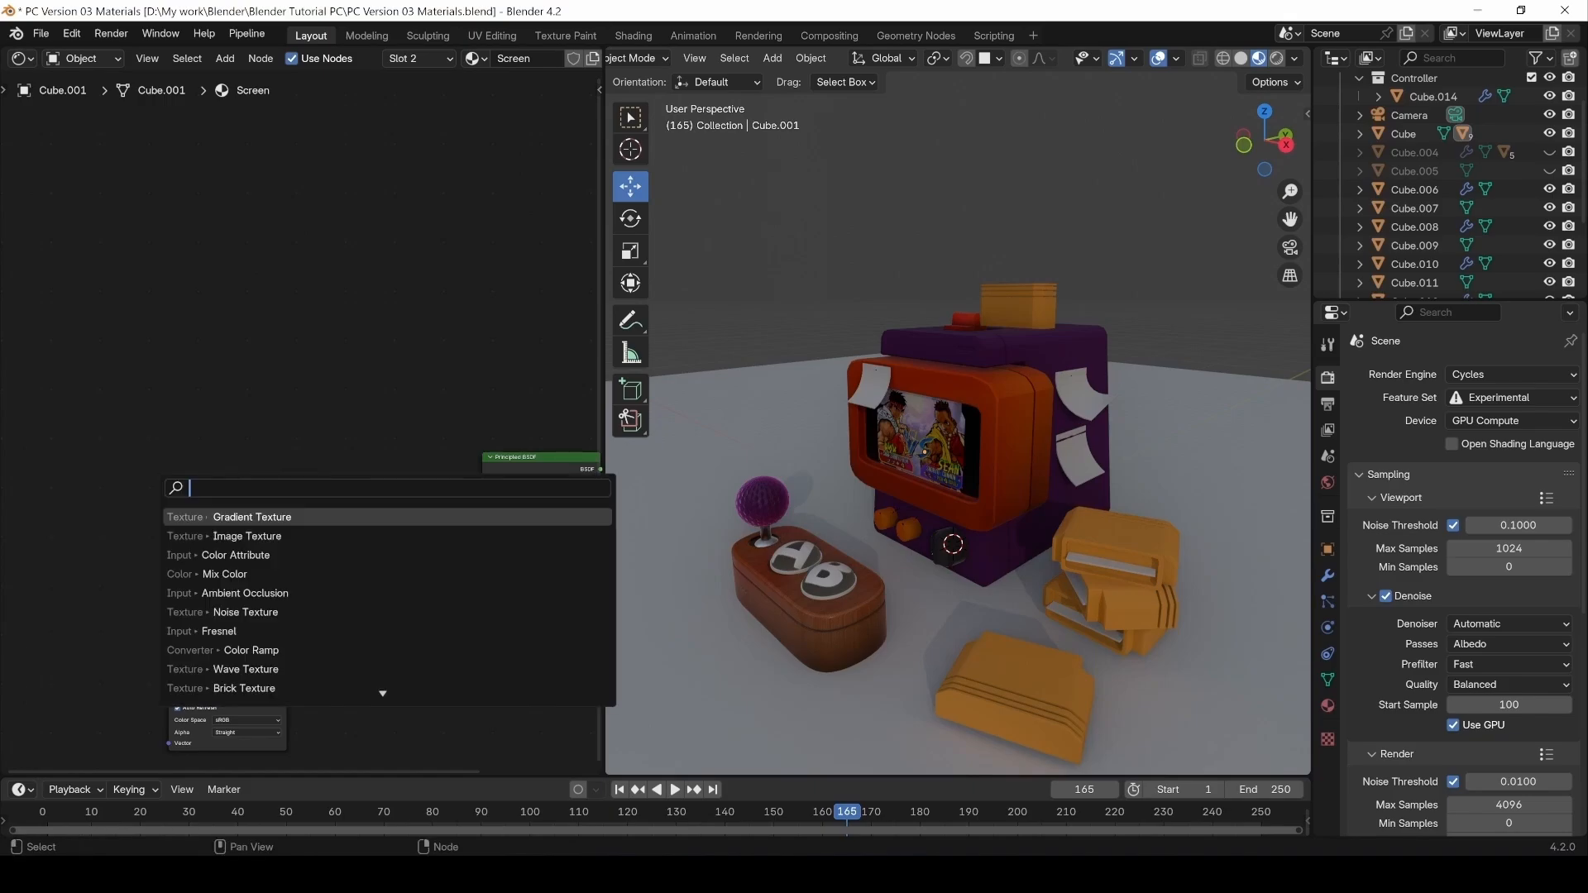
{"action": "type", "text": "GRADIEN"}
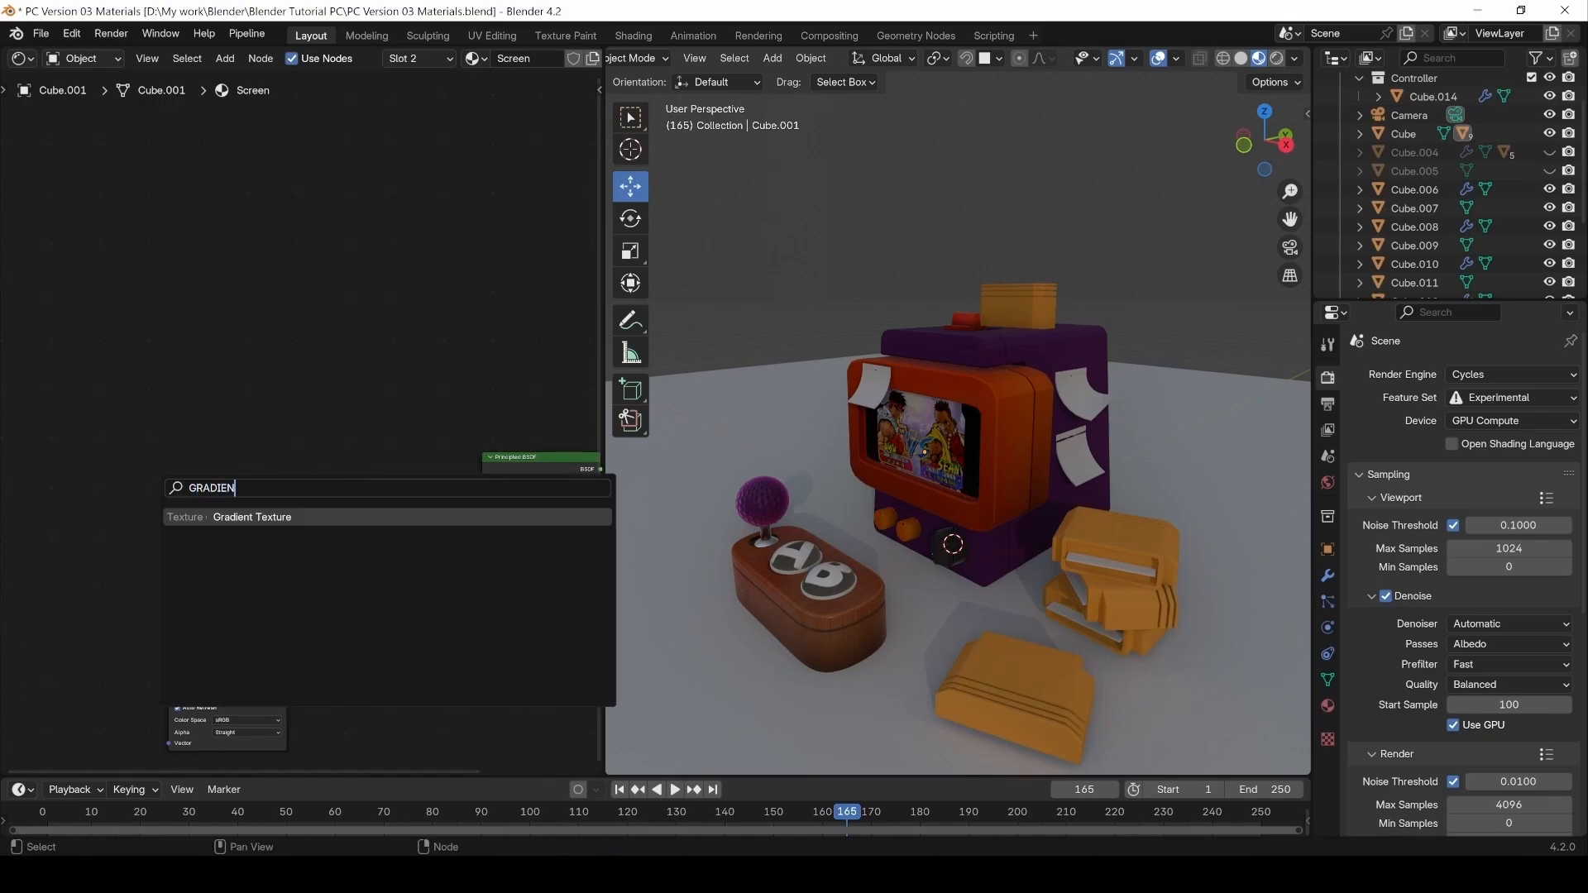
{"action": "type", "text": "T"}
{"action": "key", "text": "Return"}
{"action": "left_click", "coordinate": [130, 443]}
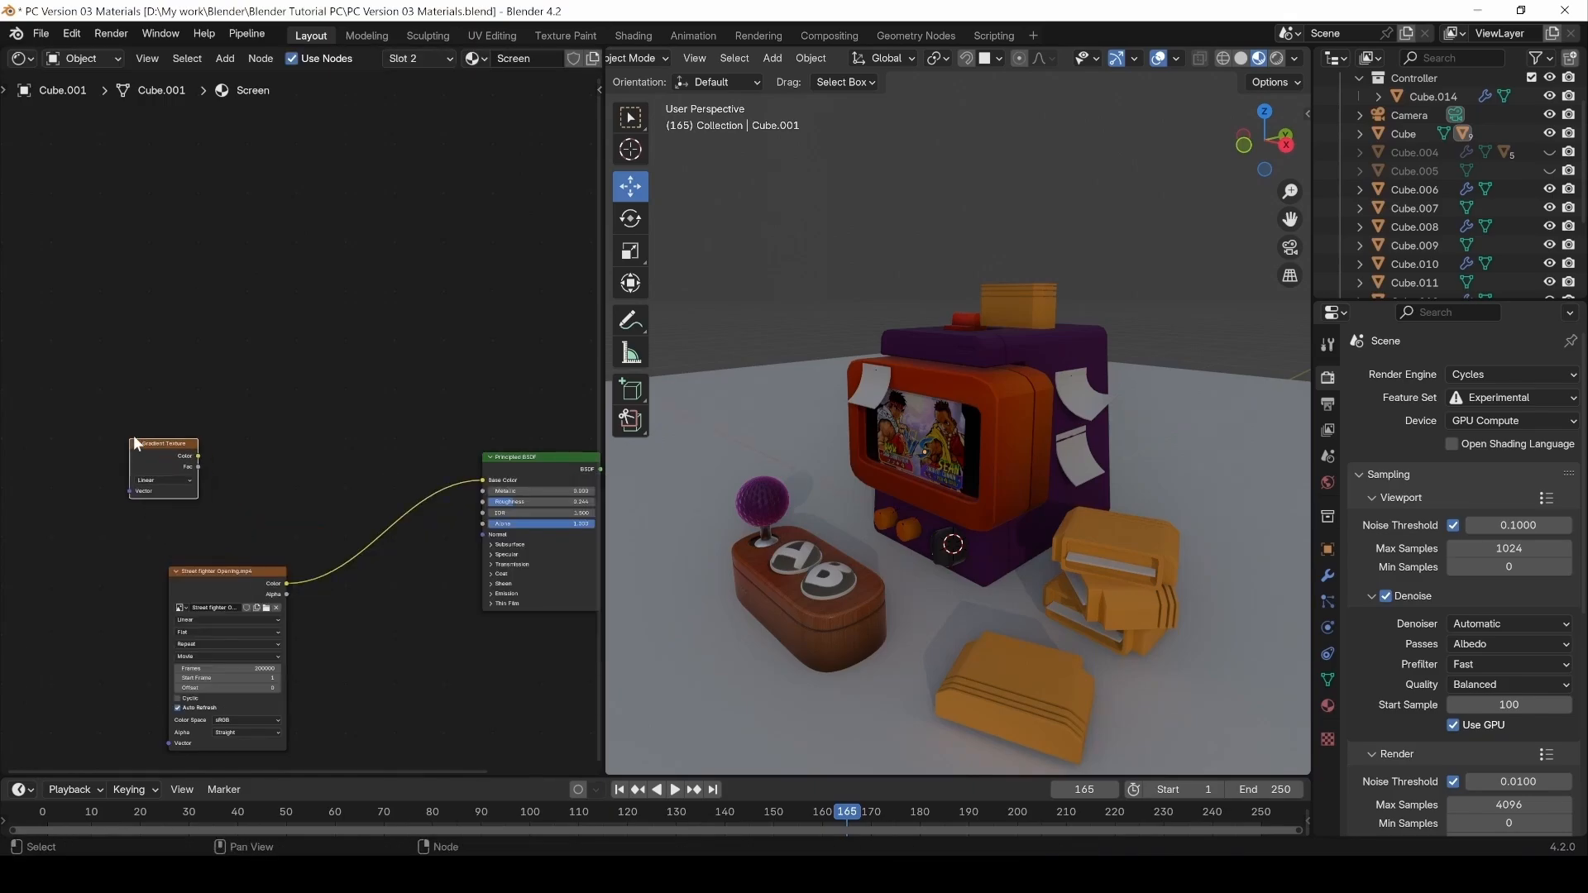
{"action": "left_click", "coordinate": [176, 460], "text": "ctrl+shift"}
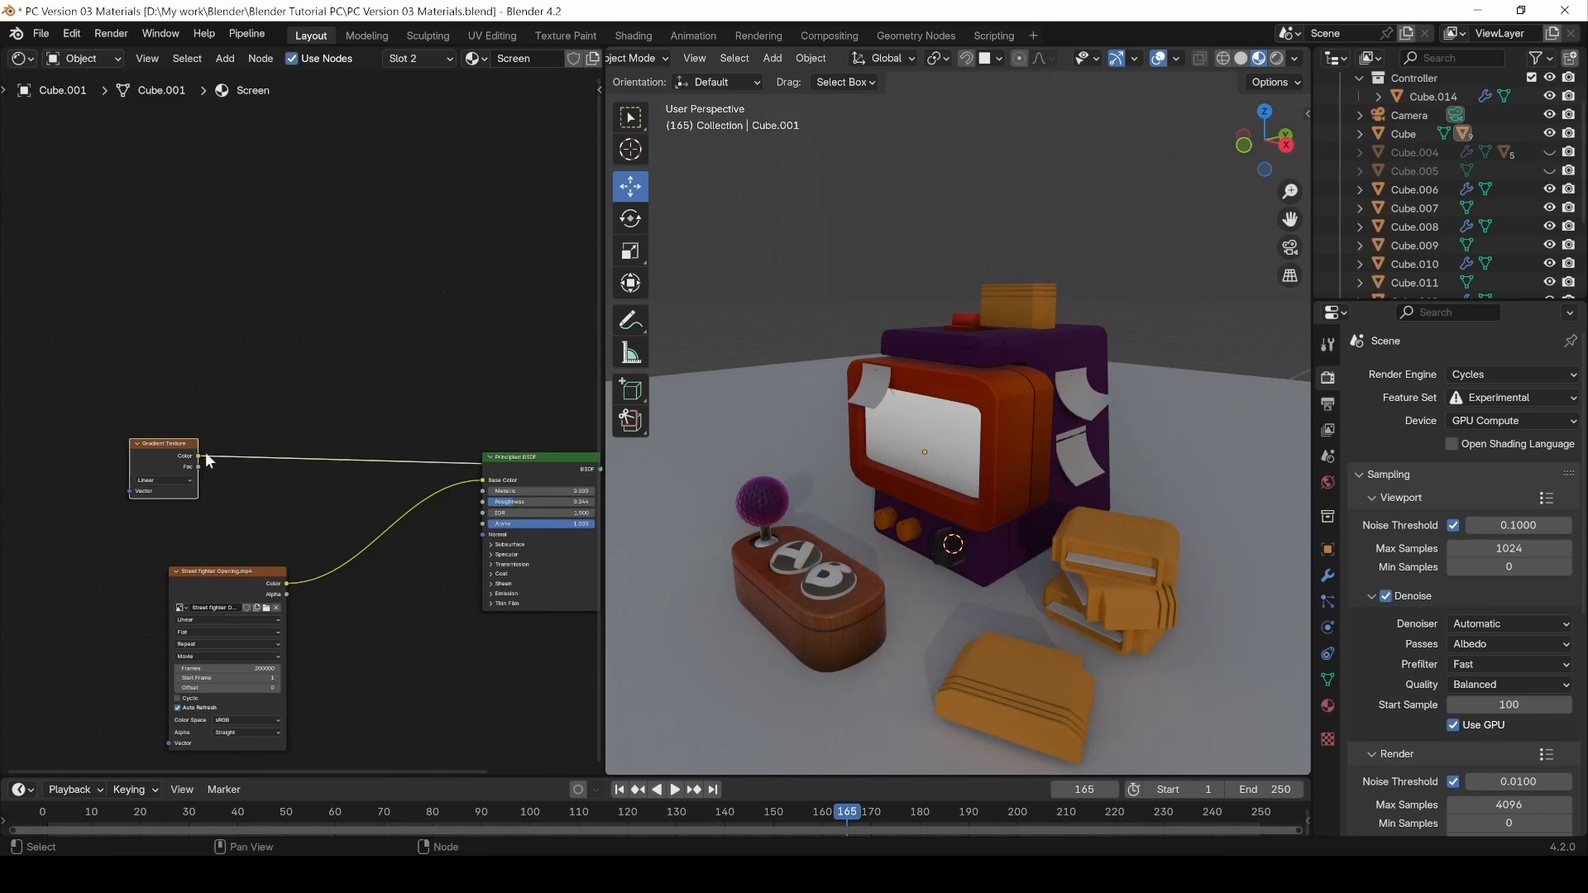
Connect the Gradient Texture's Color output to the Fac input of a new Color Ramp node.
{"action": "left_click_drag", "start_coordinate": [207, 460], "coordinate": [331, 467]}
{"action": "type", "text": "color r"}
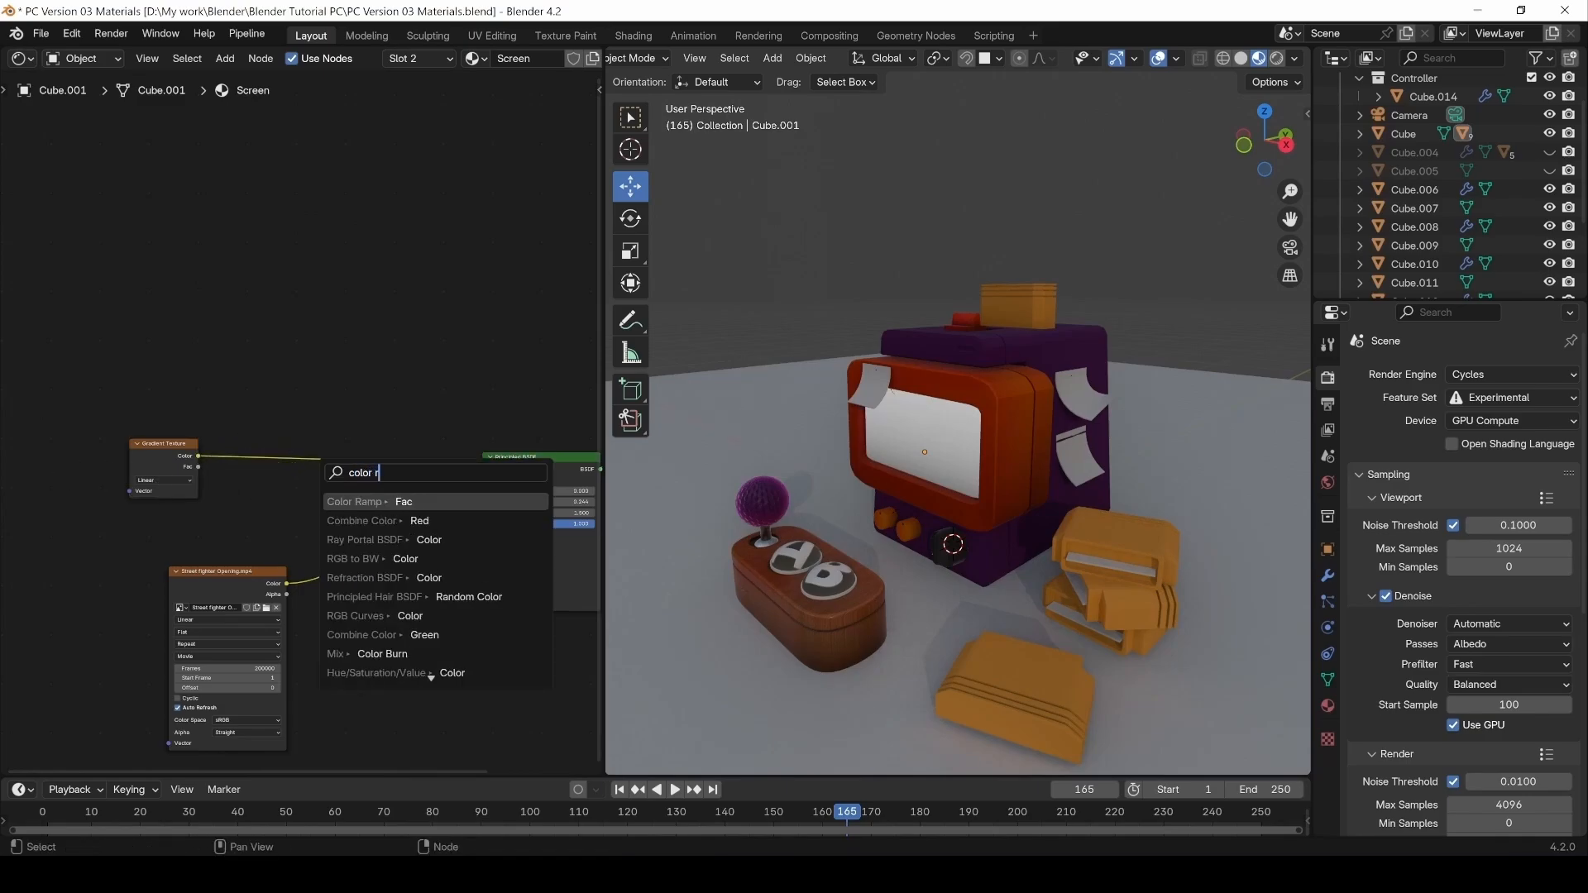
{"action": "type", "text": "amp"}
{"action": "key", "text": "Return"}
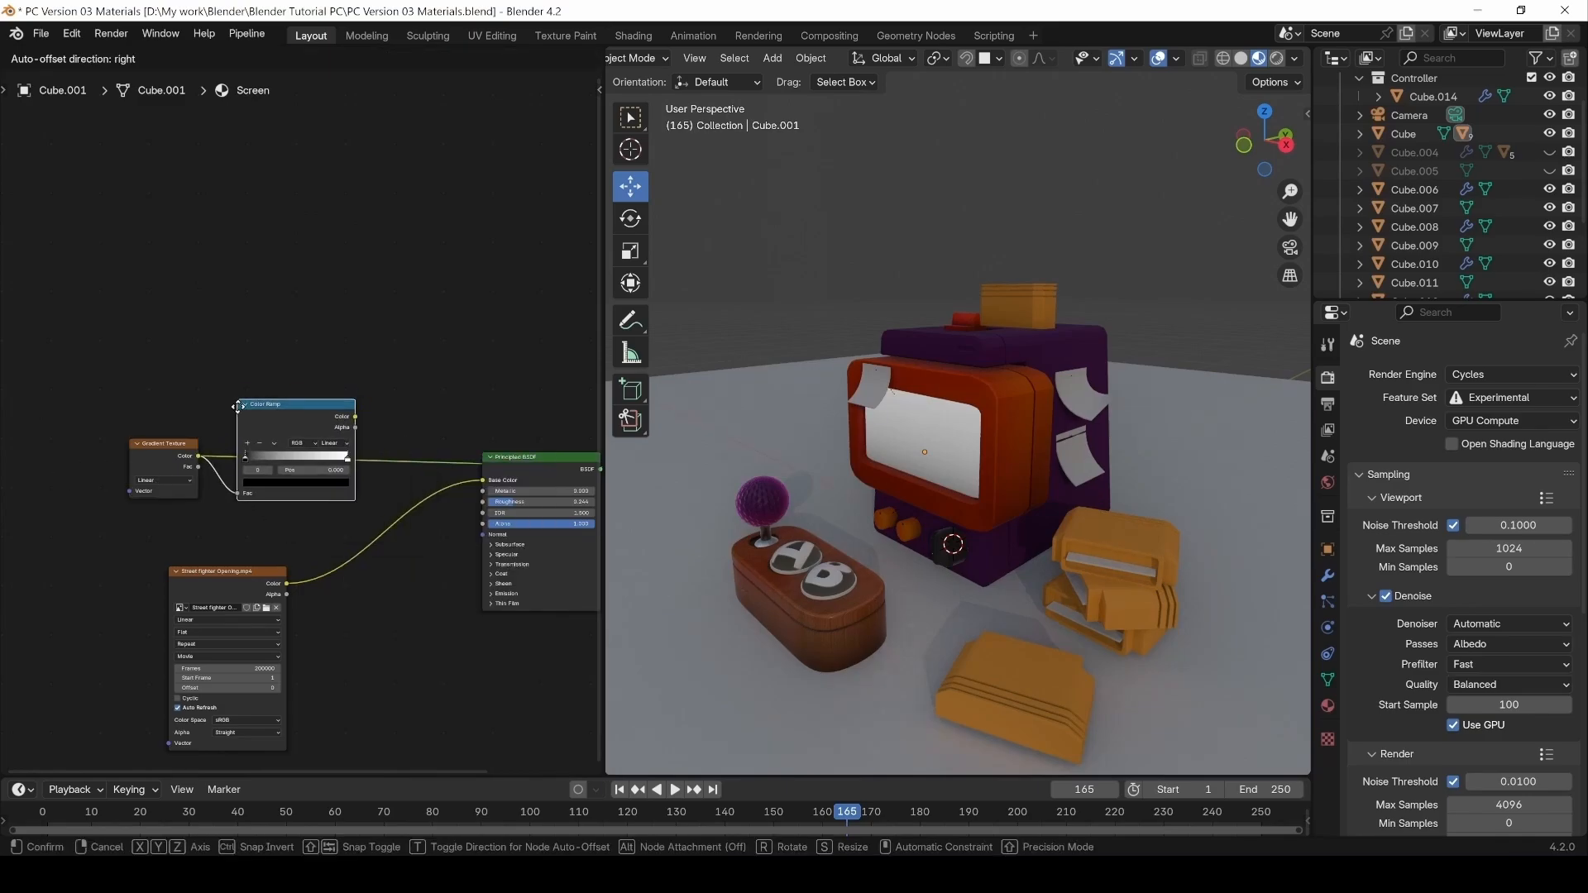
{"action": "left_click", "coordinate": [238, 406]}
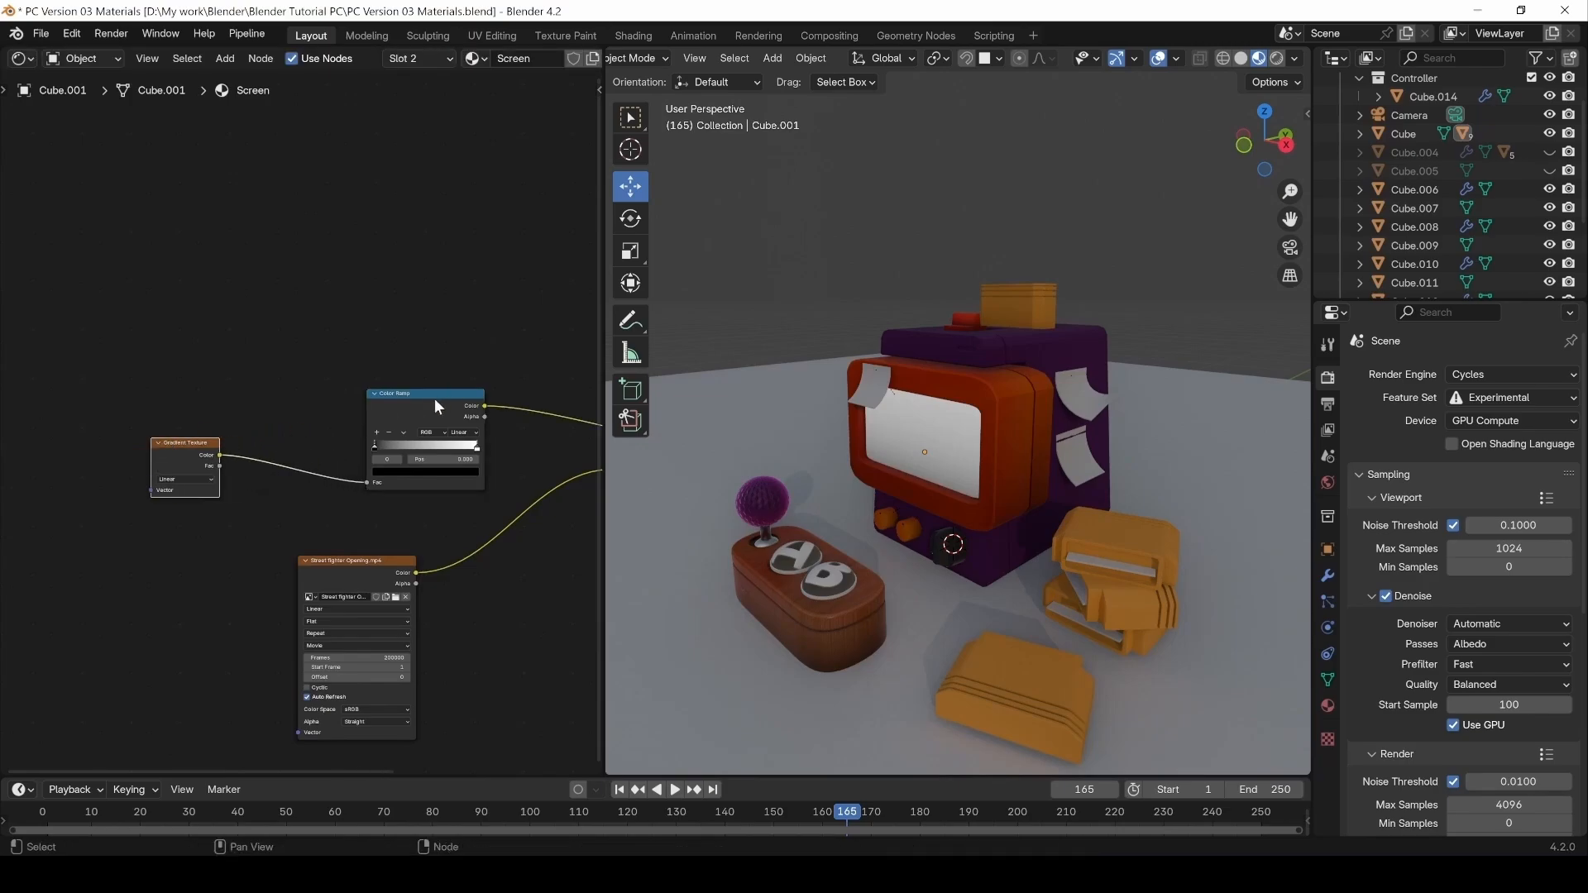
Try the Color Ramp's black stop at position 0.214 and return it to 0.
{"action": "scroll", "coordinate": [485, 433], "scroll_direction": "up", "scroll_amount": 3}
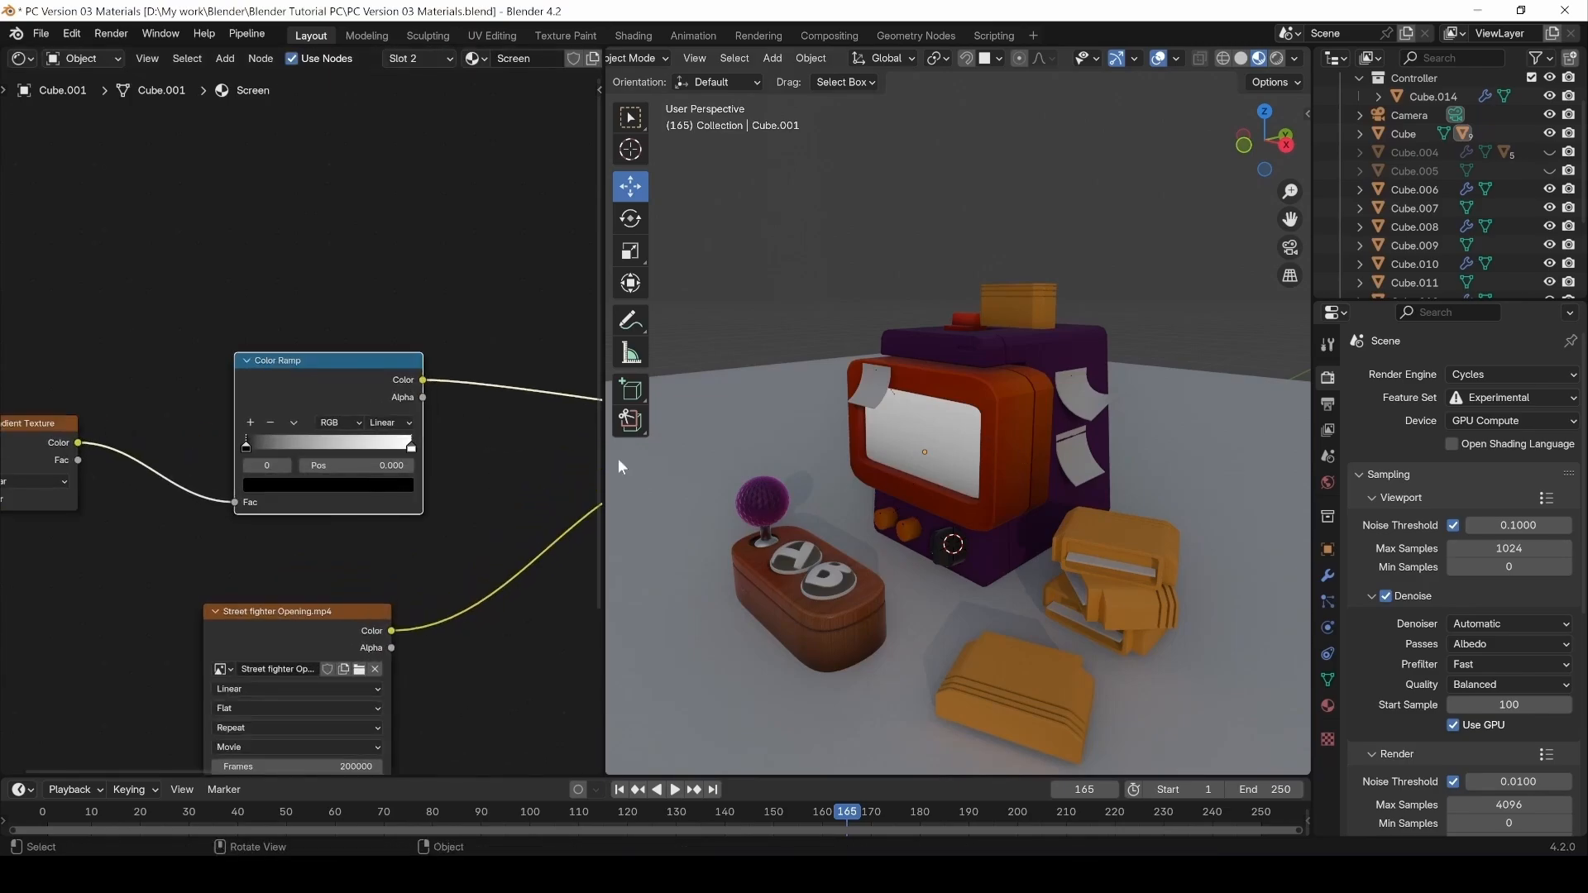
{"action": "left_click_drag", "start_coordinate": [246, 447], "coordinate": [282, 449]}
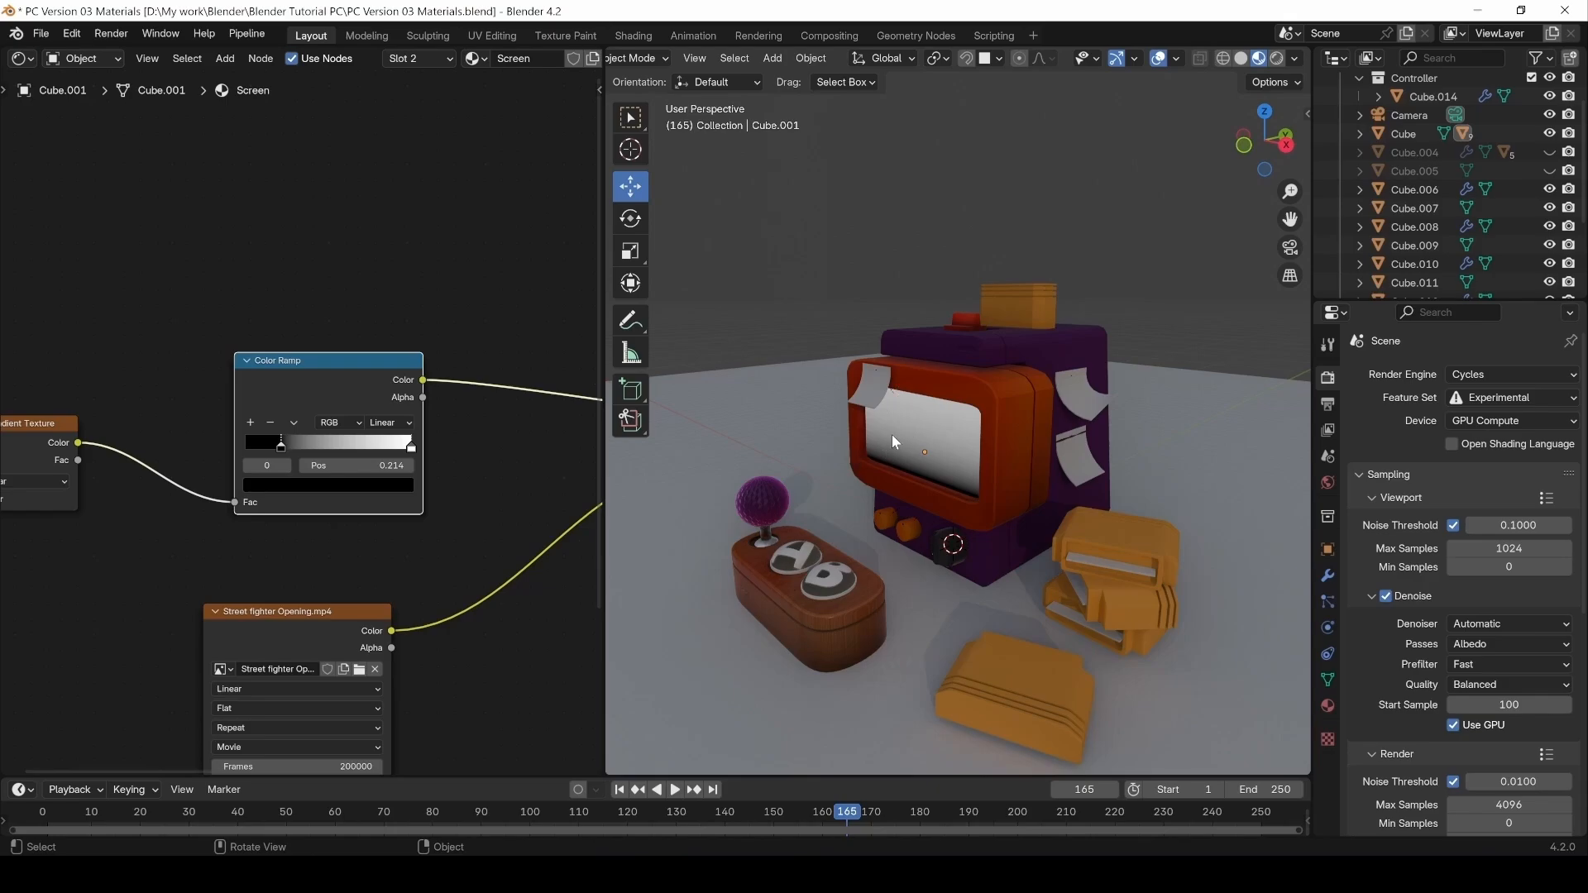
{"action": "left_click_drag", "start_coordinate": [281, 449], "coordinate": [236, 466]}
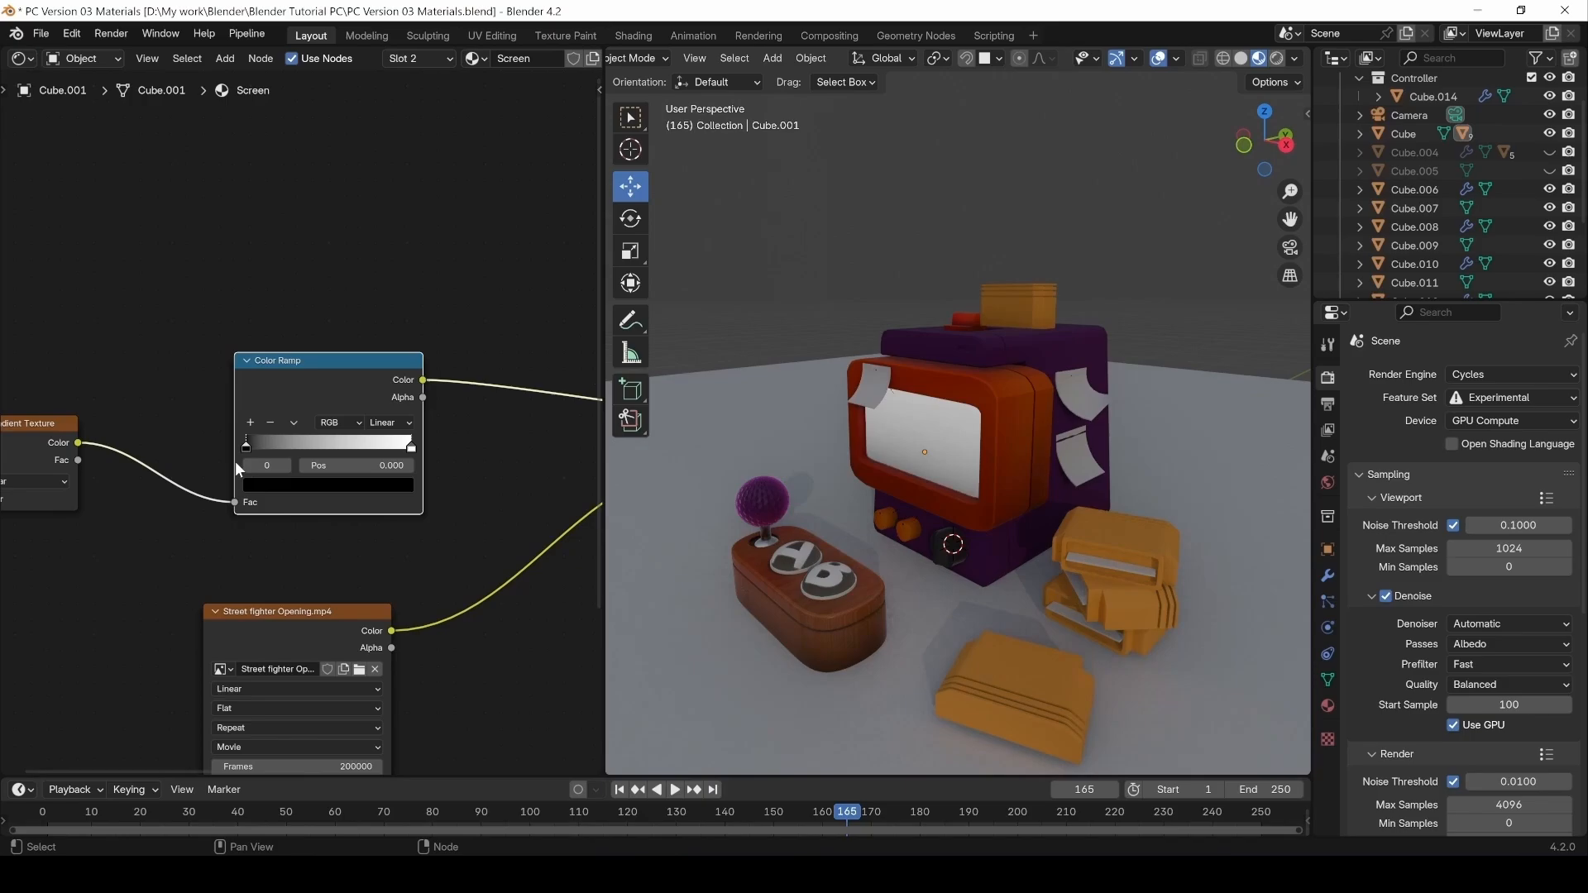
Add a middle stop to the Color Ramp, set the end stop to black and the middle stop to white.
{"action": "left_click", "coordinate": [258, 423]}
{"action": "left_click", "coordinate": [412, 450]}
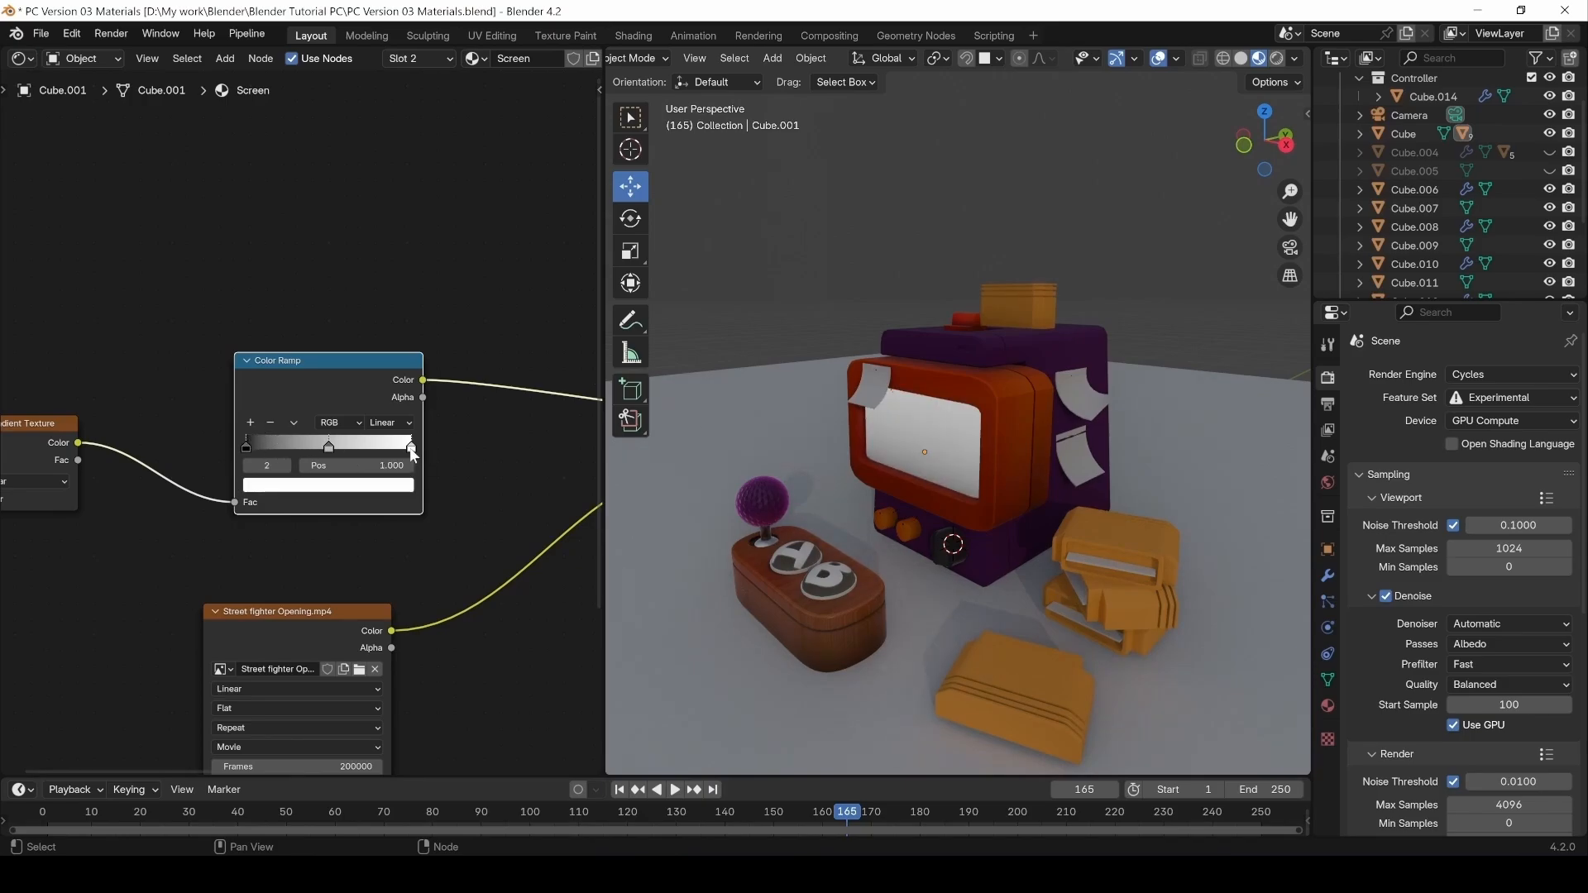
{"action": "left_click", "coordinate": [378, 486]}
{"action": "left_click_drag", "start_coordinate": [397, 321], "coordinate": [400, 374]}
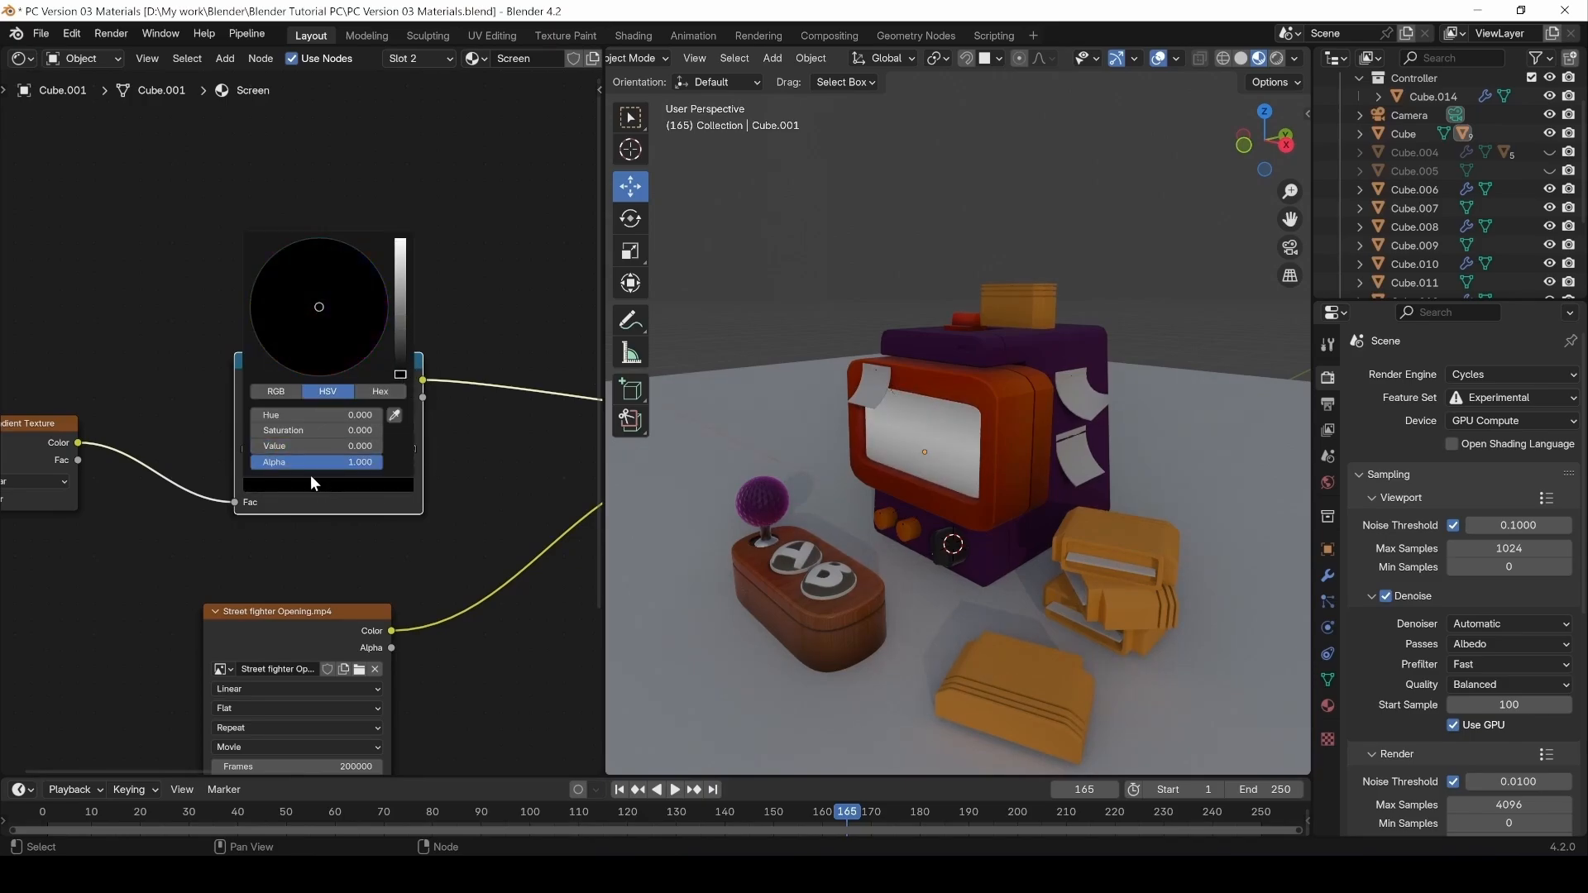
{"action": "left_click", "coordinate": [328, 447]}
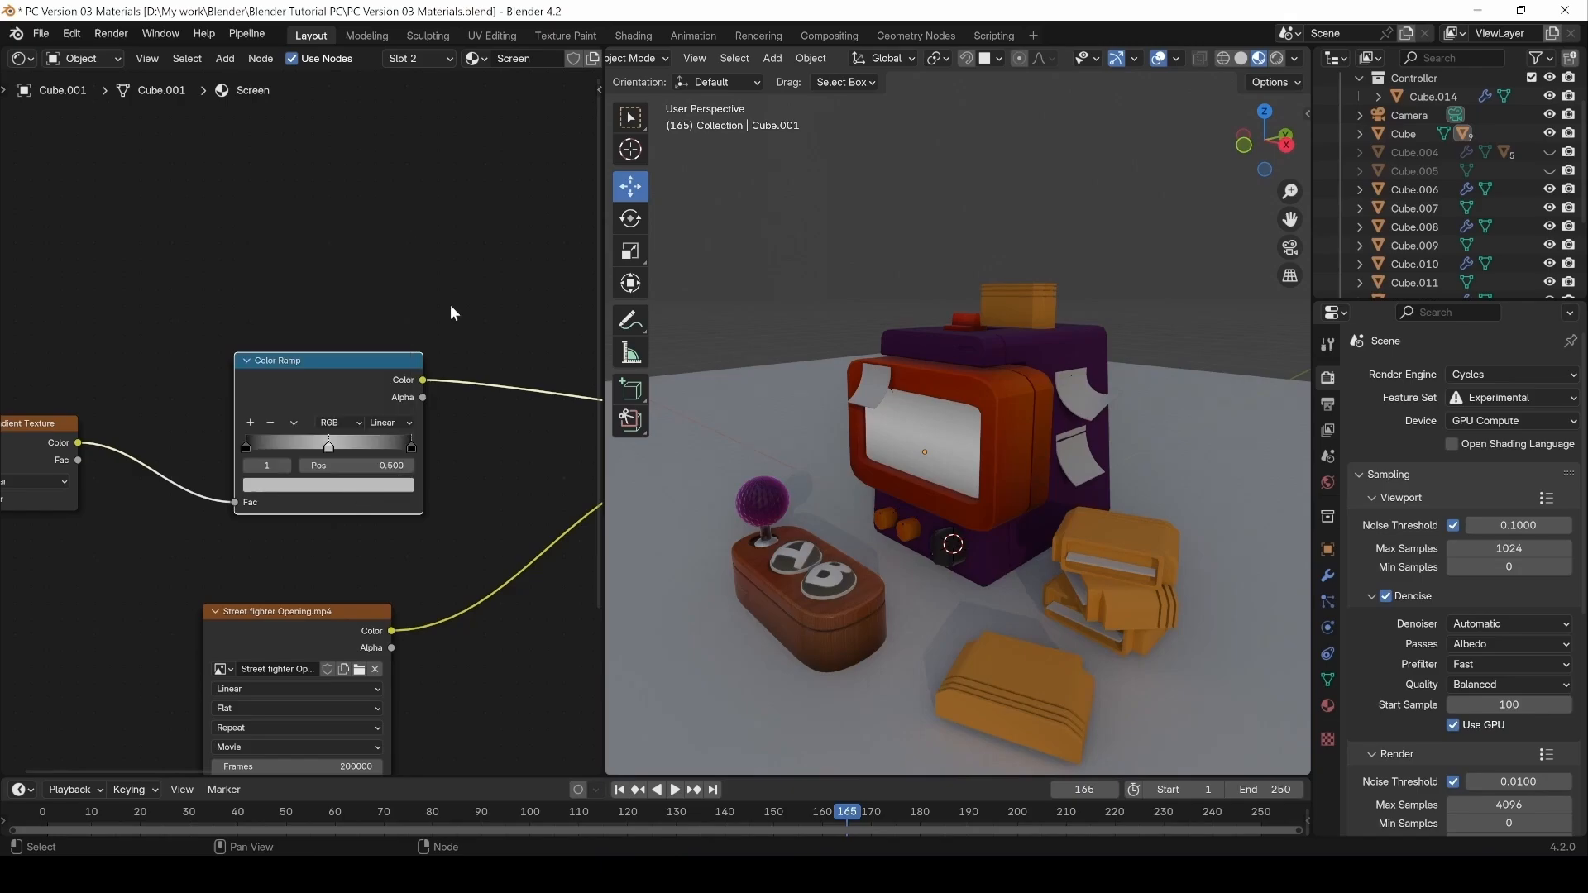
{"action": "left_click", "coordinate": [357, 486]}
{"action": "left_click_drag", "start_coordinate": [399, 286], "coordinate": [400, 242]}
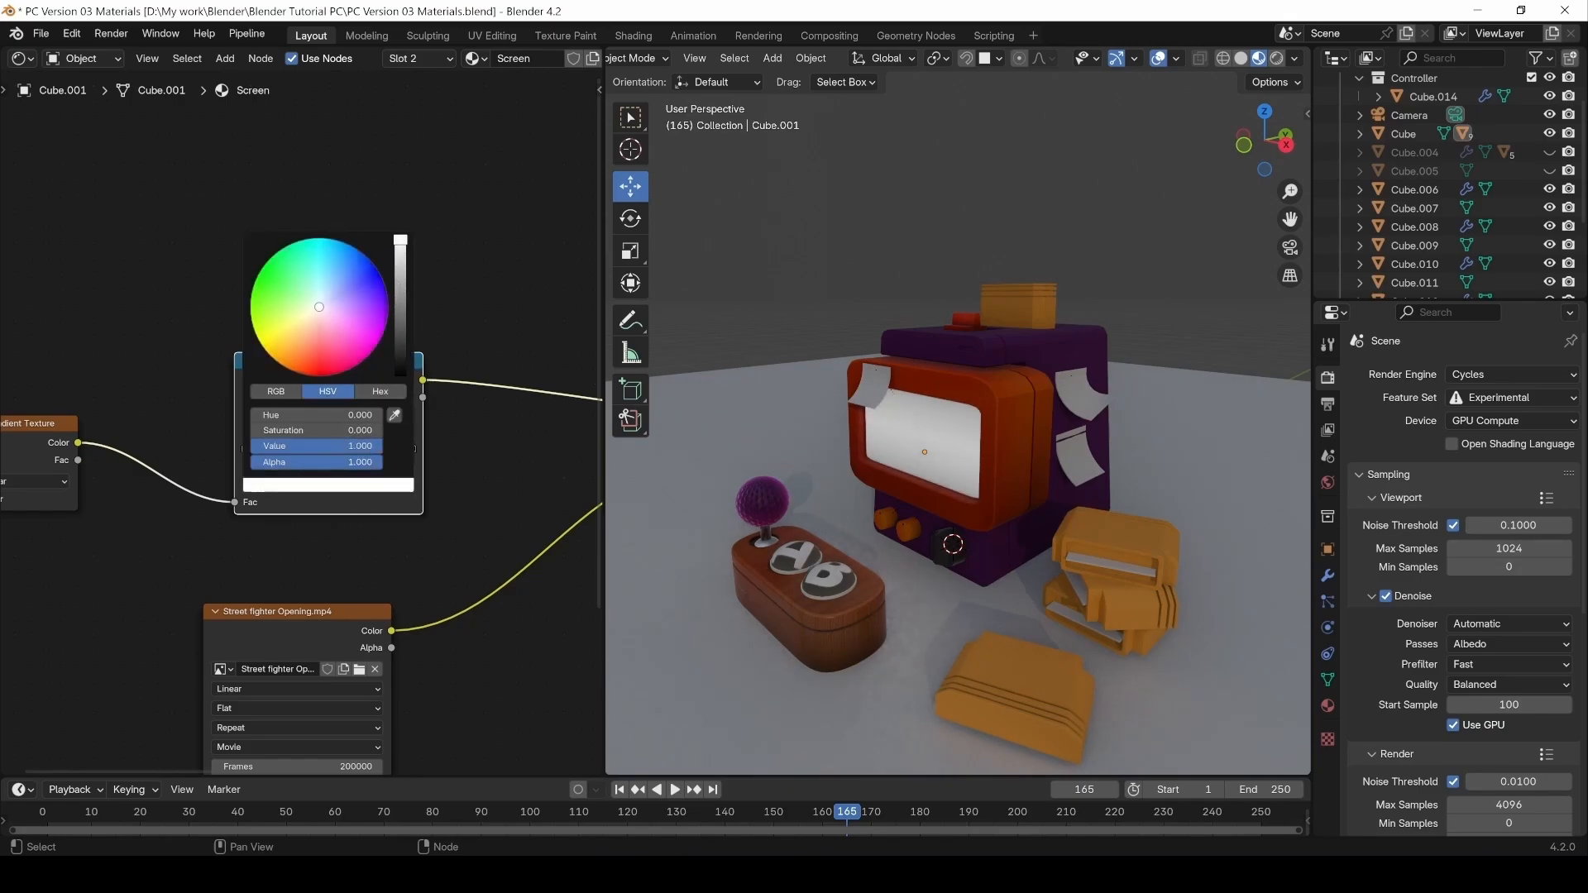
Move the Color Ramp's two black stops inward to positions 0.174 and about 0.81.
{"action": "left_click_drag", "start_coordinate": [254, 441], "coordinate": [275, 444]}
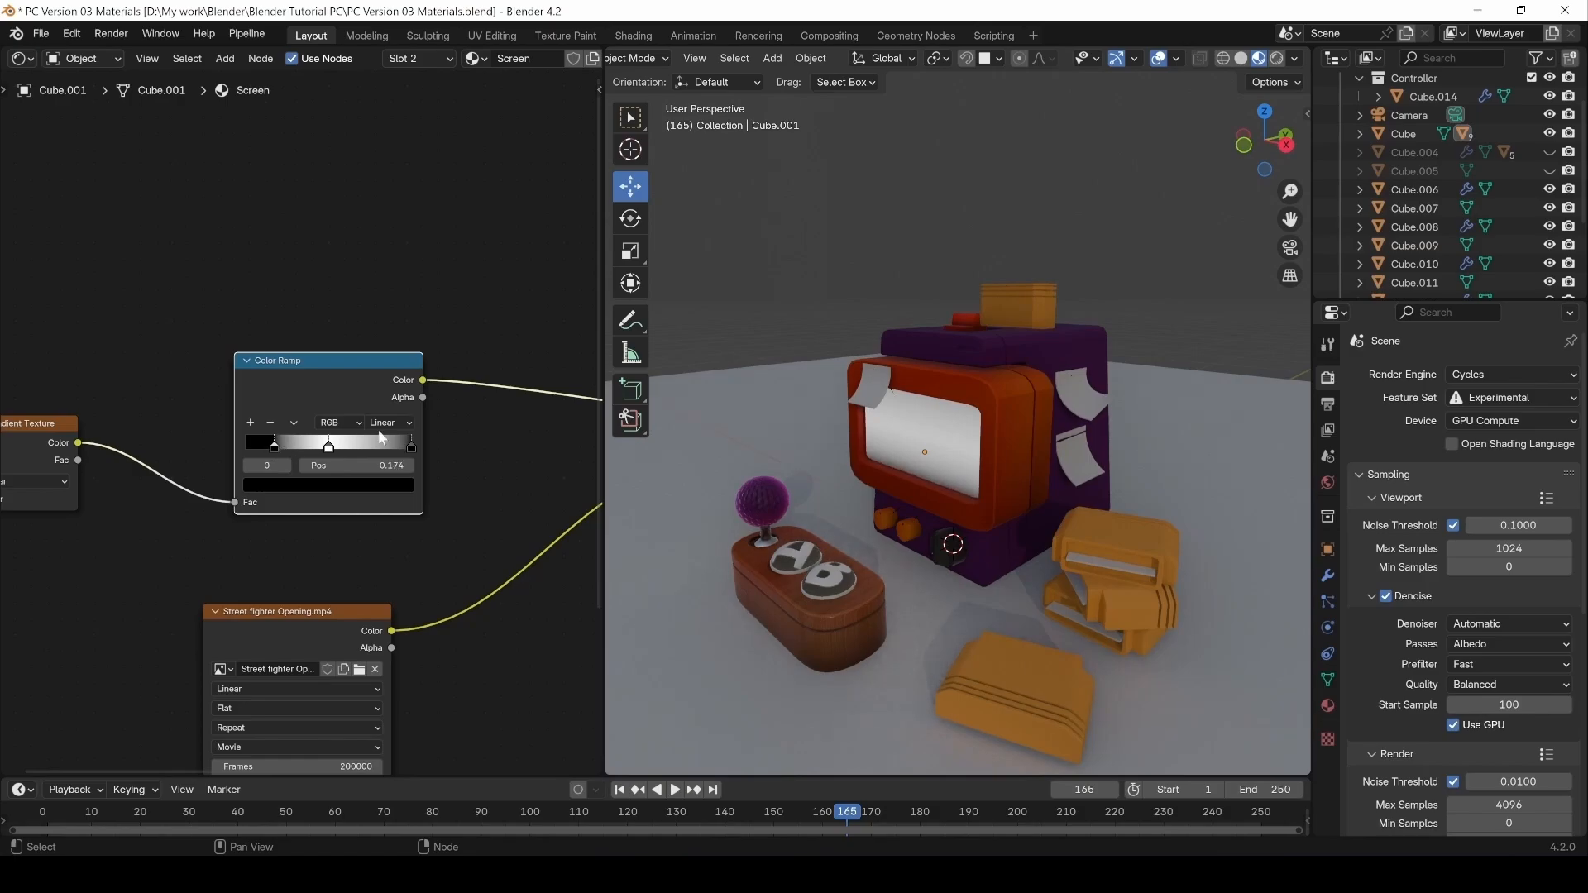
{"action": "left_click", "coordinate": [411, 447]}
{"action": "left_click_drag", "start_coordinate": [411, 447], "coordinate": [380, 448]}
Move the Gradient Texture, Color Ramp and movie texture nodes away from the Principled BSDF to make room for another node.
{"action": "middle_click_drag", "start_coordinate": [499, 584], "coordinate": [319, 571]}
{"action": "middle_click_drag", "start_coordinate": [319, 571], "coordinate": [310, 604], "text": "ctrl"}
{"action": "middle_click_drag", "start_coordinate": [156, 503], "coordinate": [264, 420]}
{"action": "left_click_drag", "start_coordinate": [186, 364], "coordinate": [319, 572]}
{"action": "left_click", "coordinate": [301, 509]}
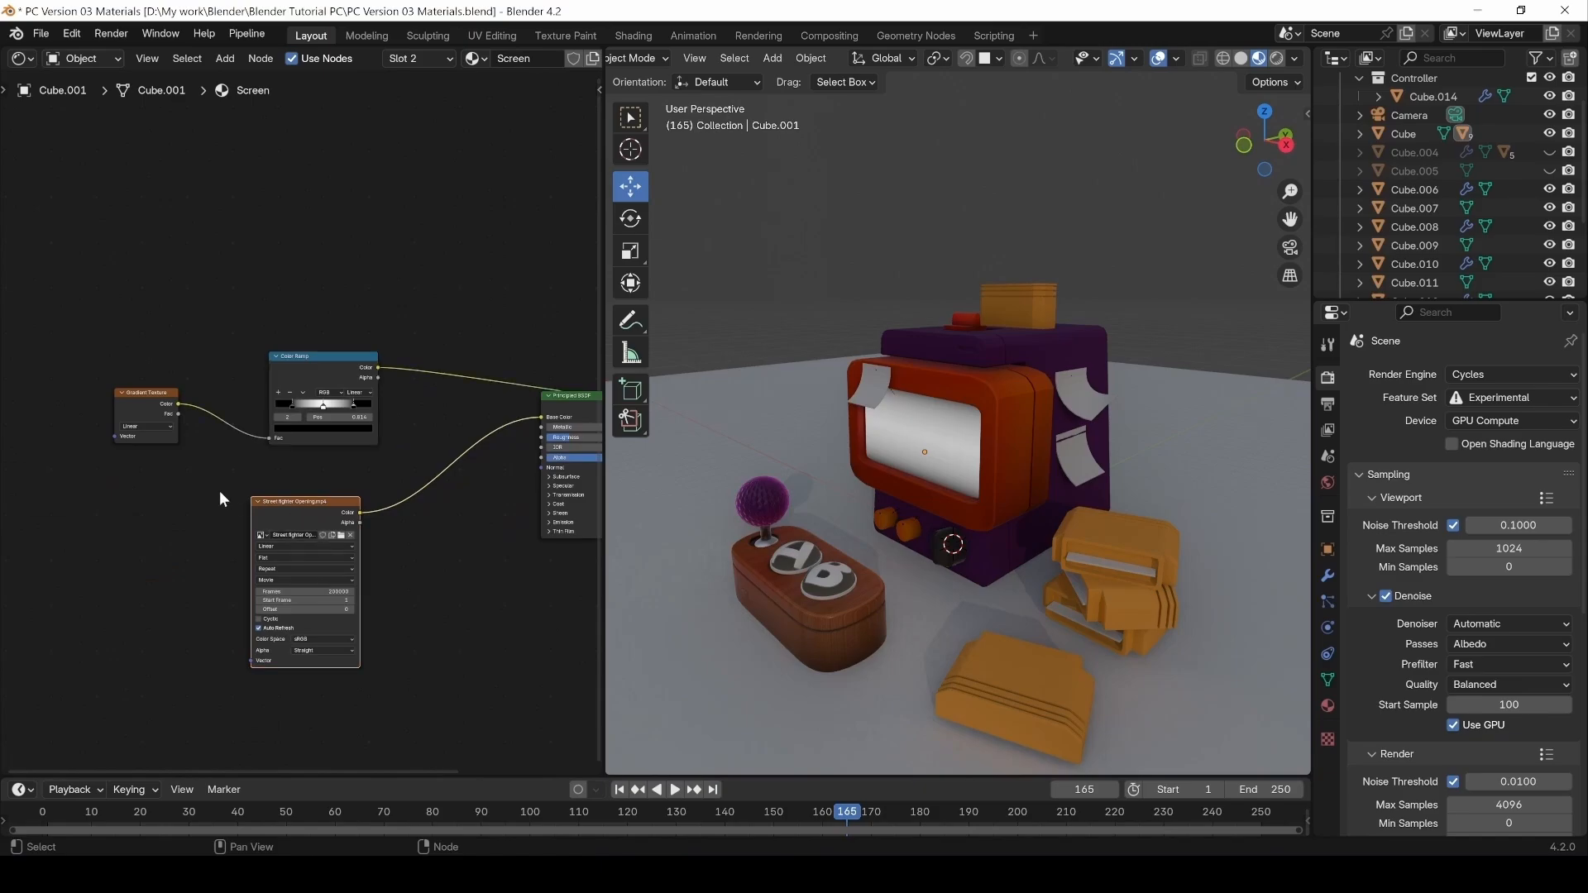
{"action": "left_click_drag", "start_coordinate": [117, 315], "coordinate": [224, 533]}
{"action": "left_click", "coordinate": [364, 482]}
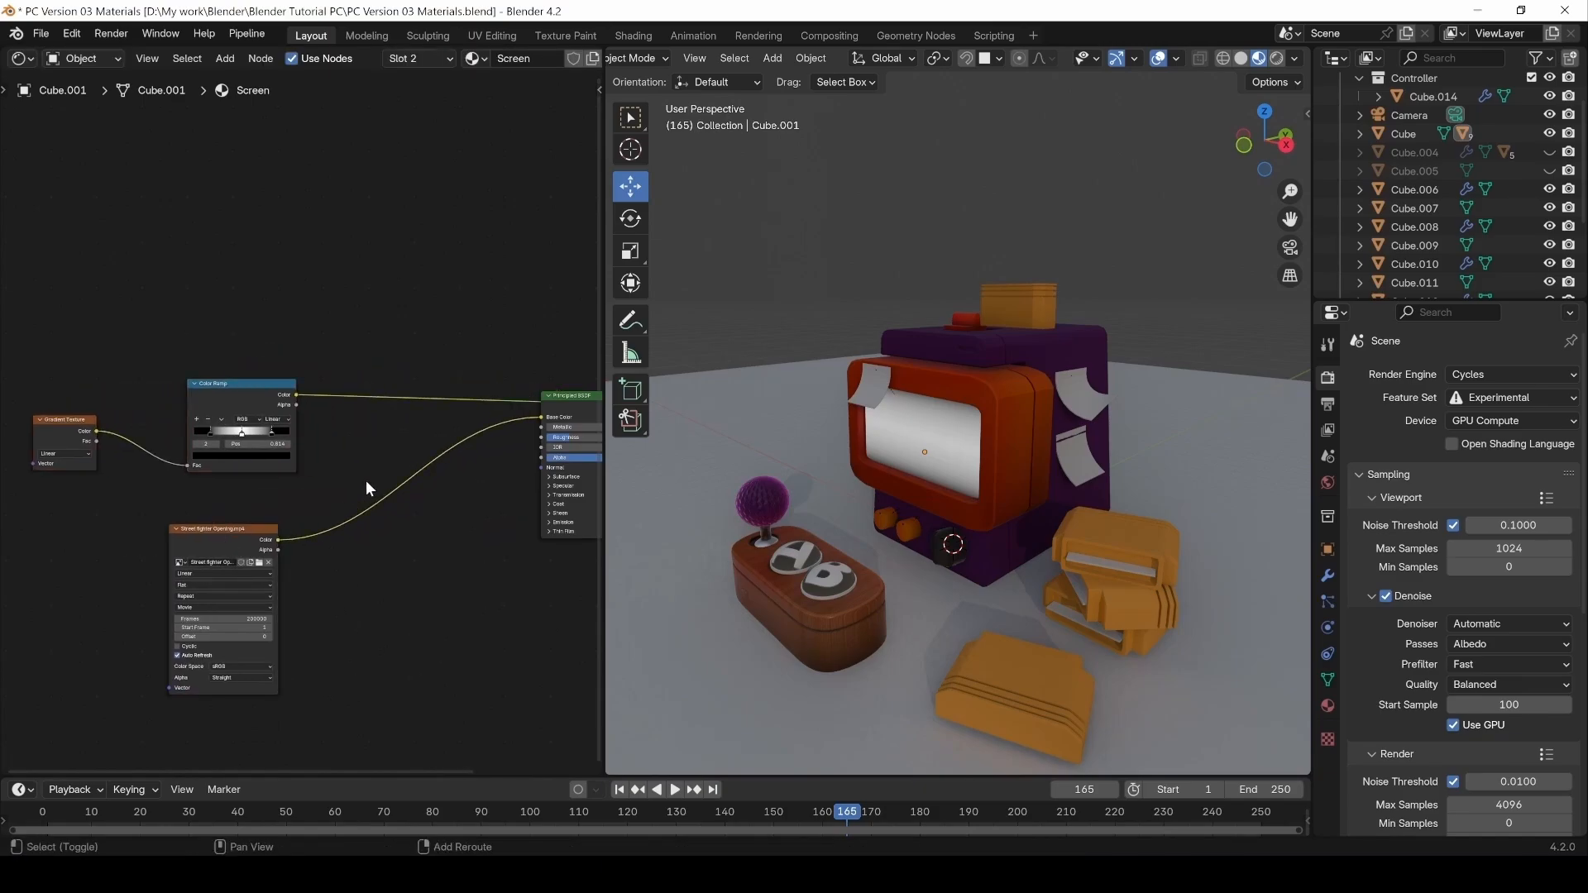
Insert a Mix Color node between the movie texture and the Principled BSDF's Base Color, with the video feeding input B.
{"action": "key", "text": "shift+a"}
{"action": "left_click", "coordinate": [366, 481]}
{"action": "type", "text": "mix"}
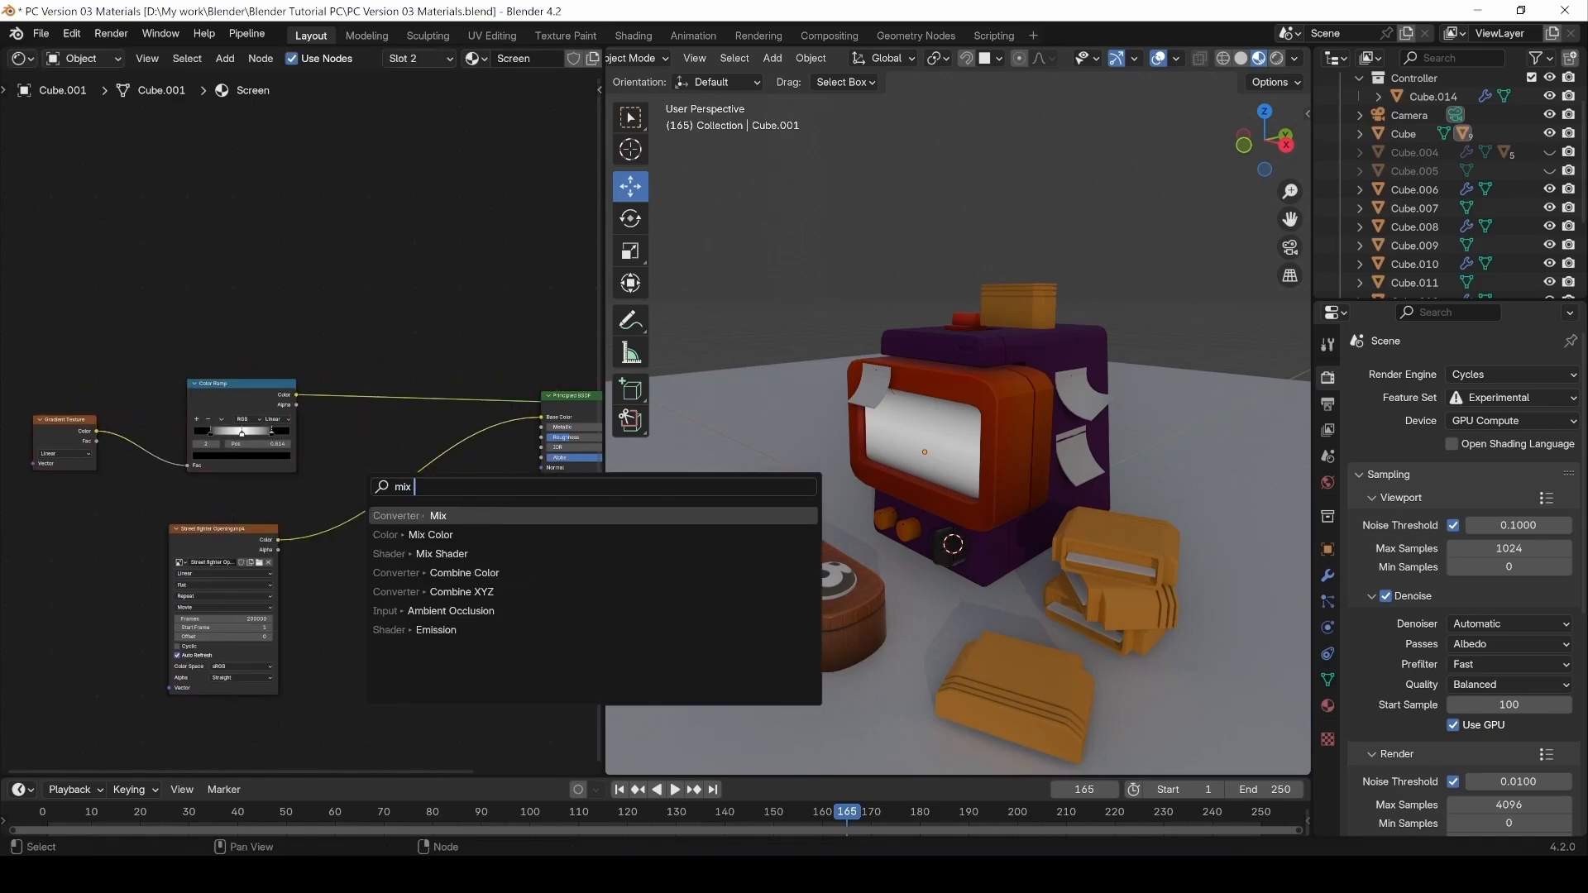
{"action": "type", "text": " color"}
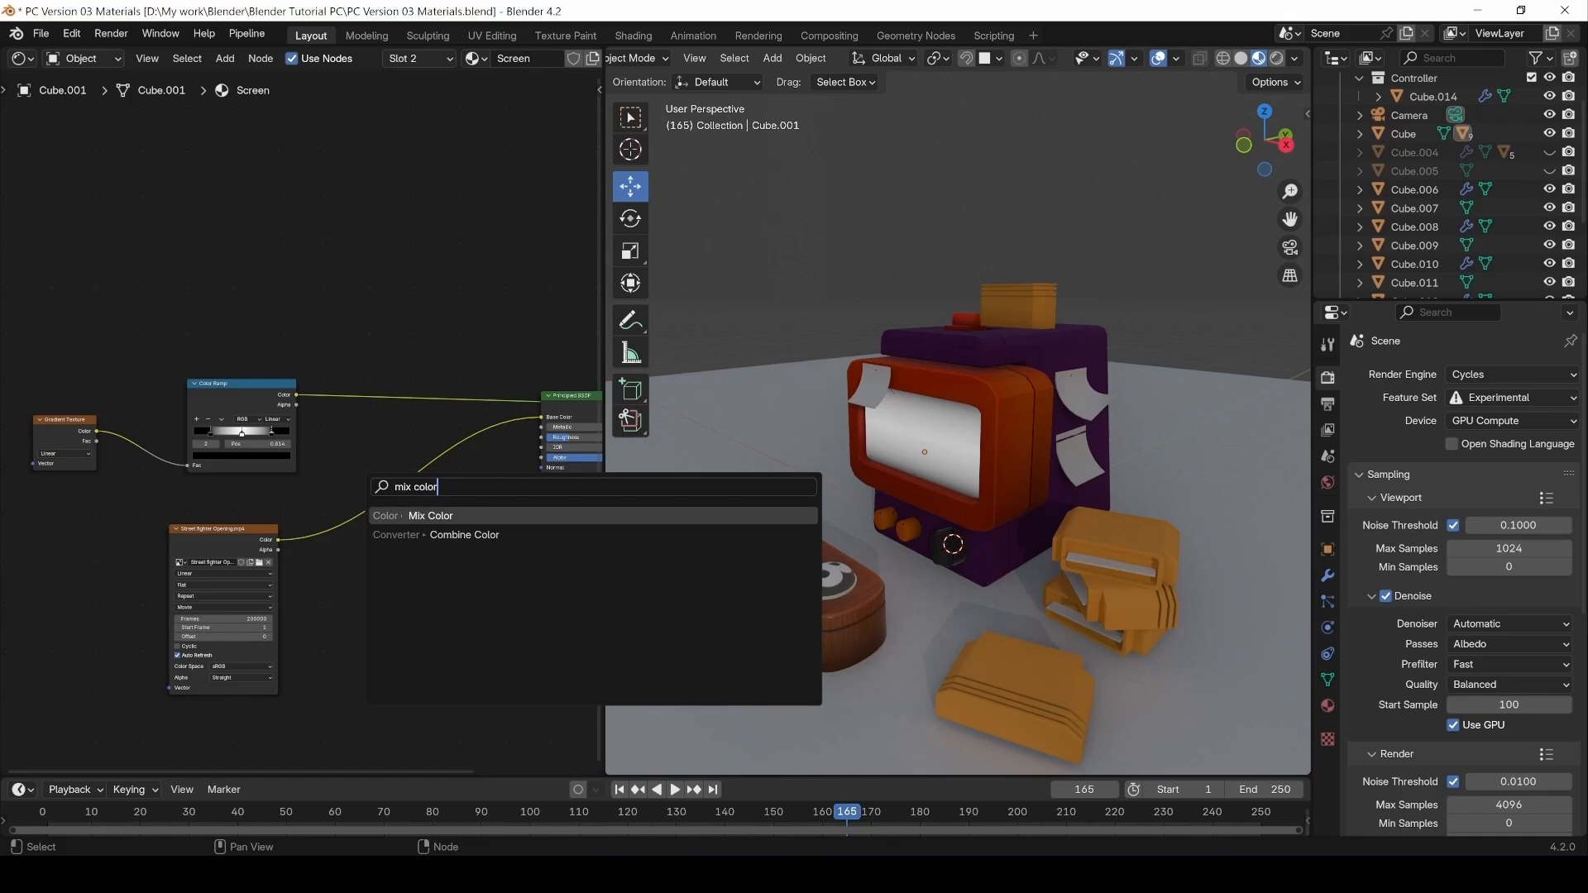
{"action": "key", "text": "Return"}
{"action": "left_click", "coordinate": [382, 427]}
{"action": "left_click_drag", "start_coordinate": [377, 508], "coordinate": [377, 517]}
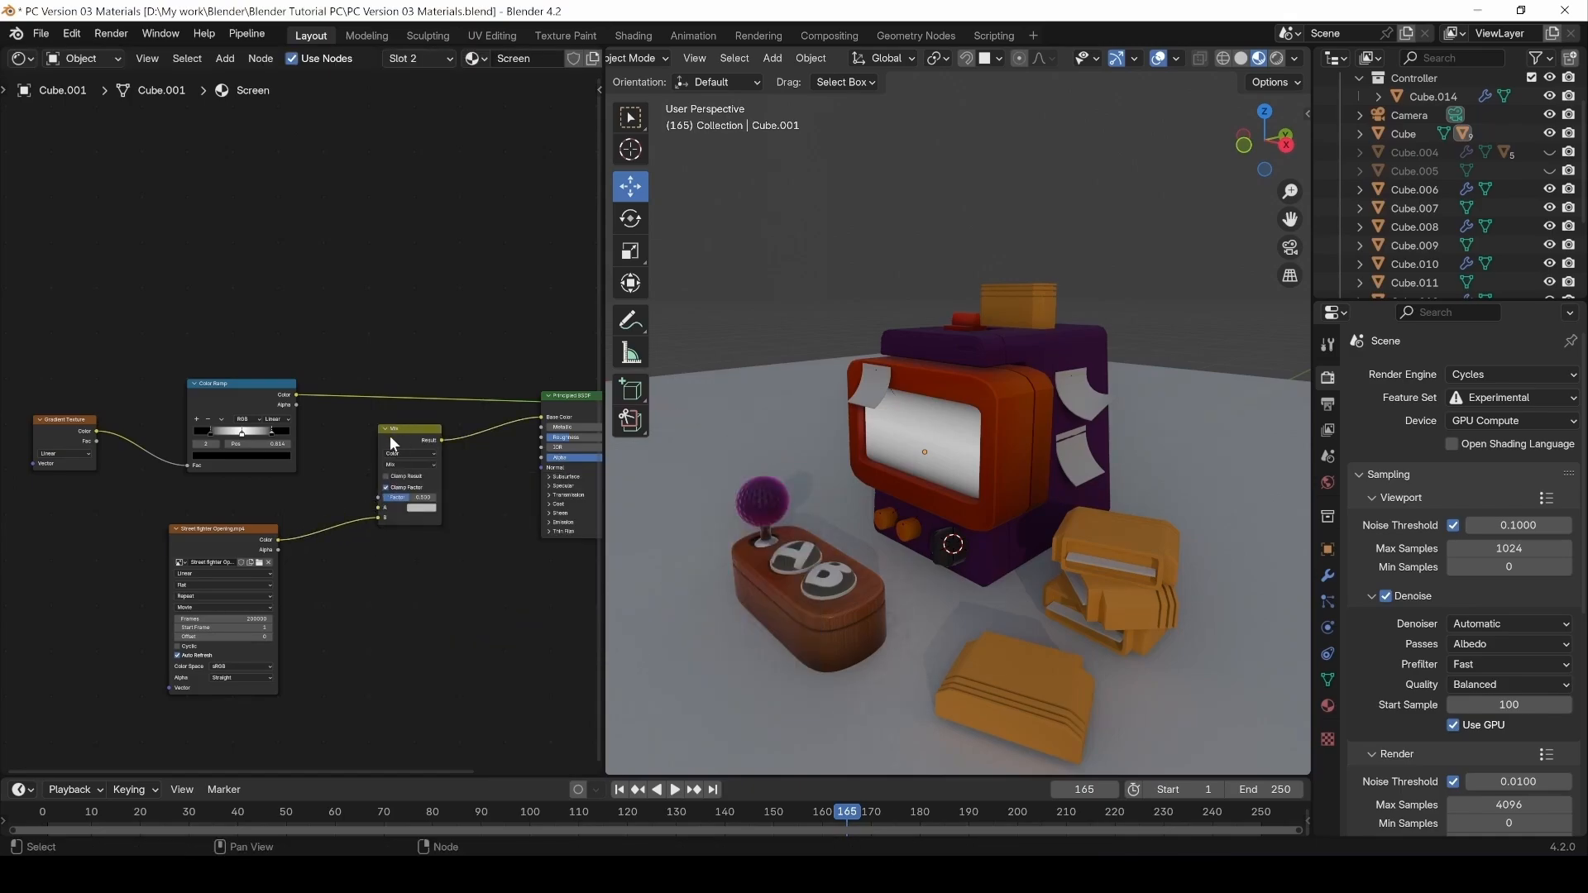
Connect the Color Ramp's Color output to the Mix node's Factor input.
{"action": "scroll", "coordinate": [359, 487], "scroll_direction": "up", "scroll_amount": 1}
{"action": "scroll", "coordinate": [359, 487], "scroll_direction": "up", "scroll_amount": 2}
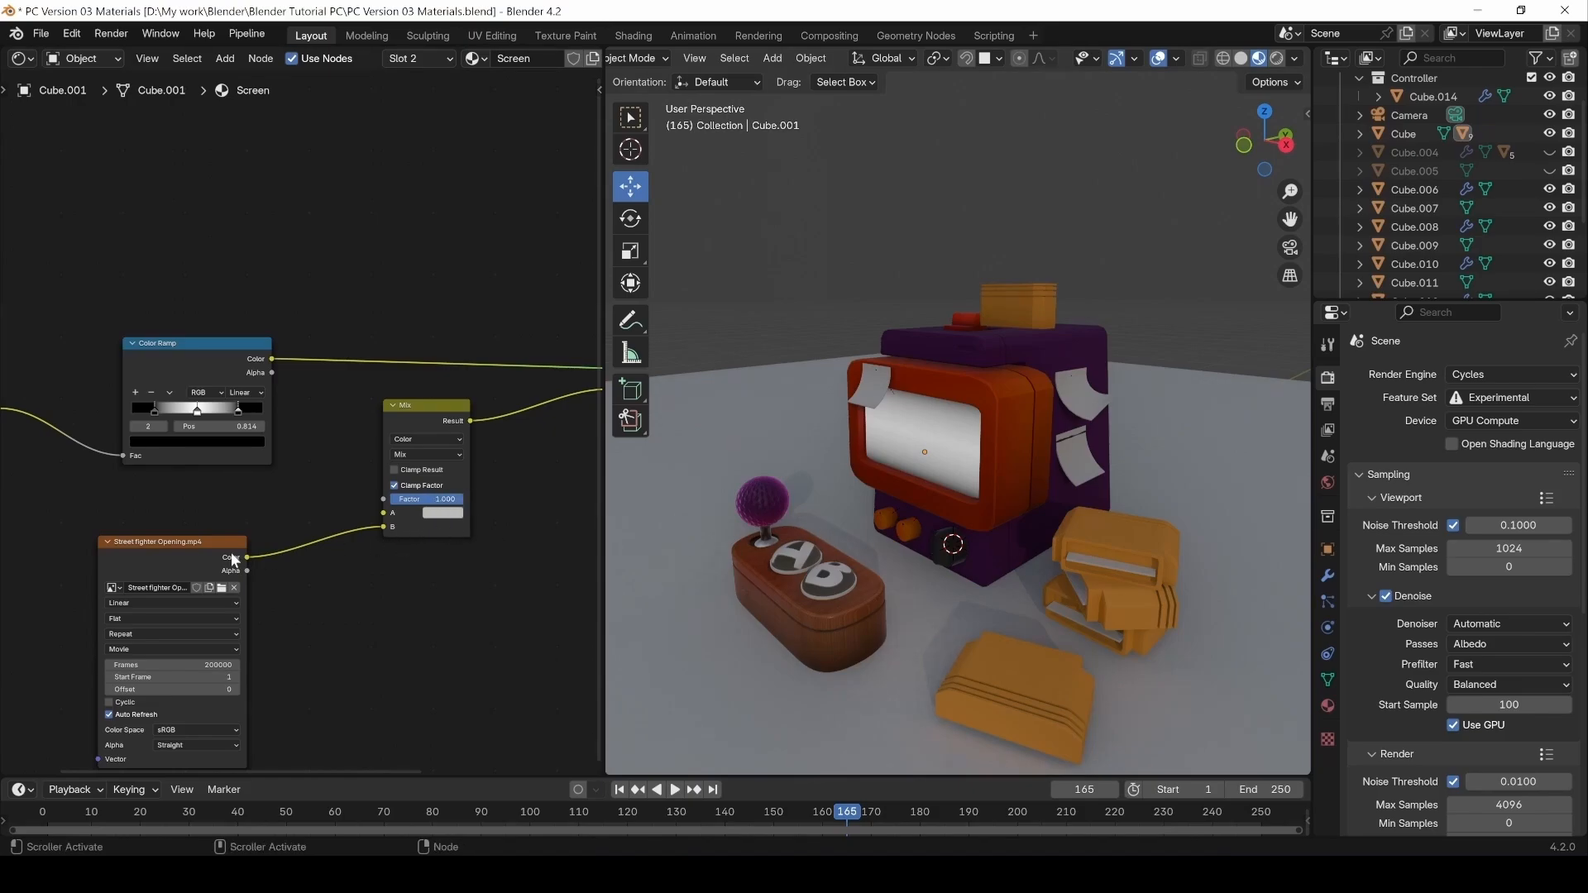
{"action": "middle_click_drag", "start_coordinate": [566, 360], "coordinate": [424, 425]}
{"action": "left_click_drag", "start_coordinate": [100, 383], "coordinate": [212, 523]}
Preview the Mix node's output on the screen and set its A color to near-black with a value of 0.027.
{"action": "left_click", "coordinate": [261, 538]}
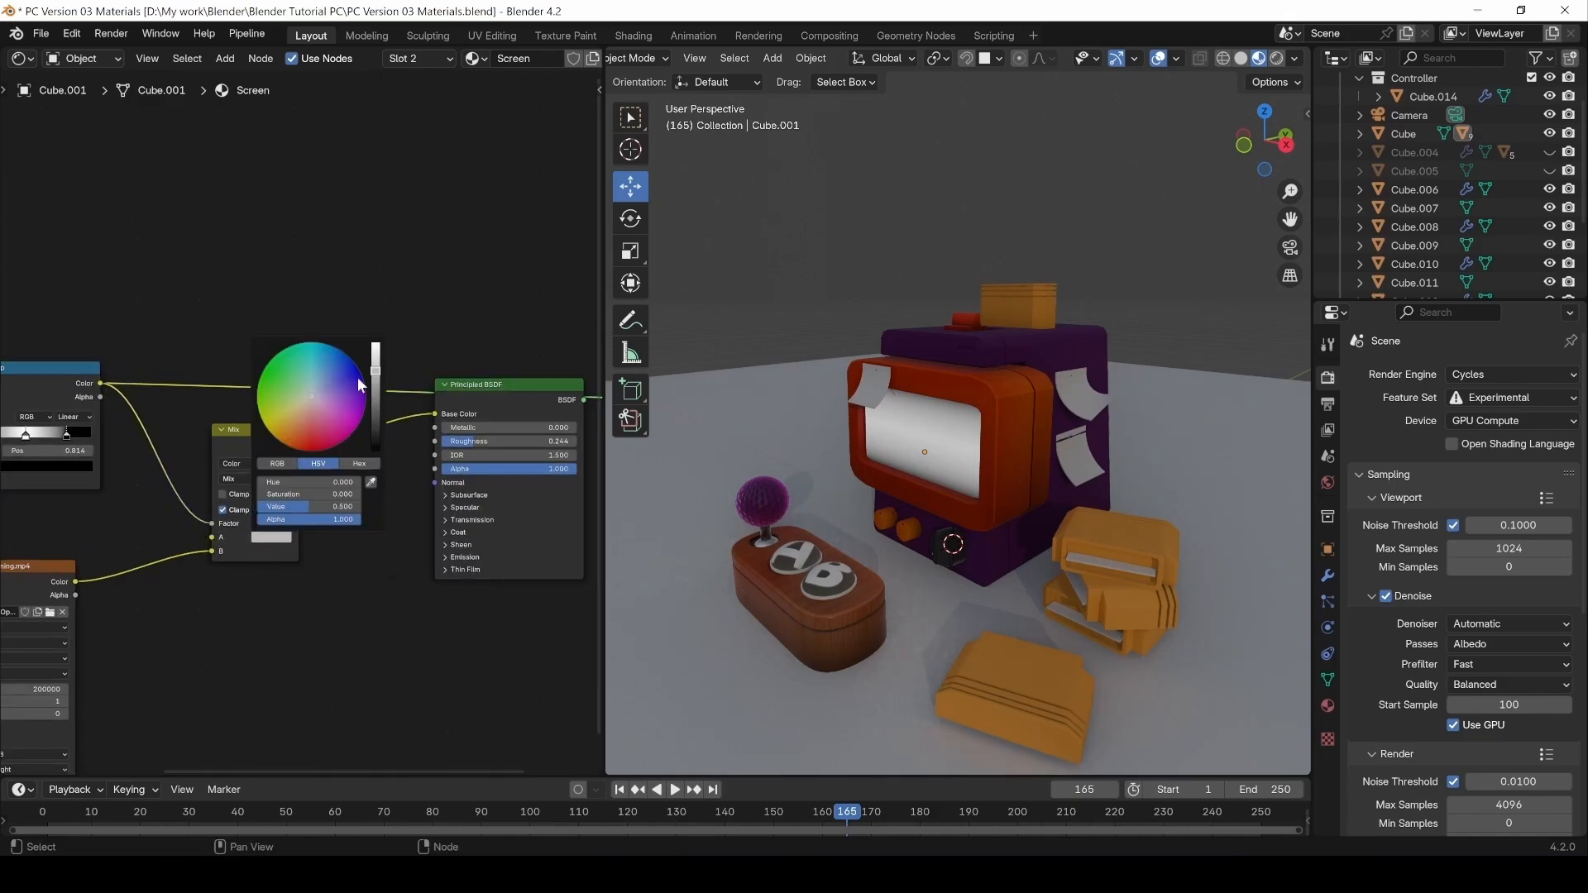
{"action": "left_click", "coordinate": [253, 438], "text": "ctrl+shift"}
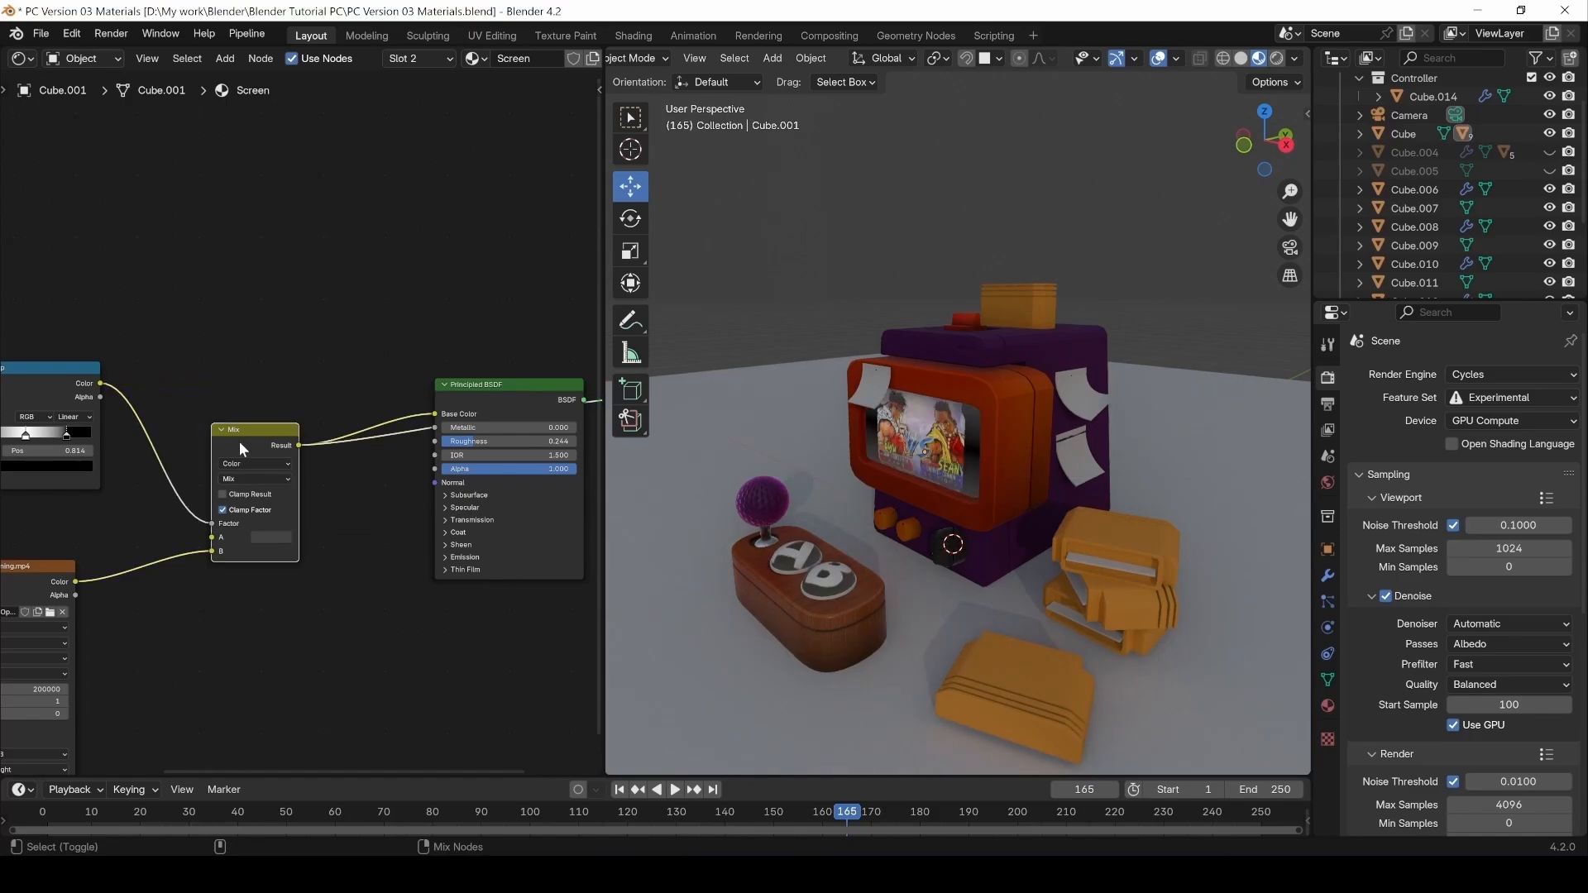
{"action": "middle_click_drag", "start_coordinate": [409, 427], "coordinate": [455, 418]}
{"action": "left_click", "coordinate": [317, 528]}
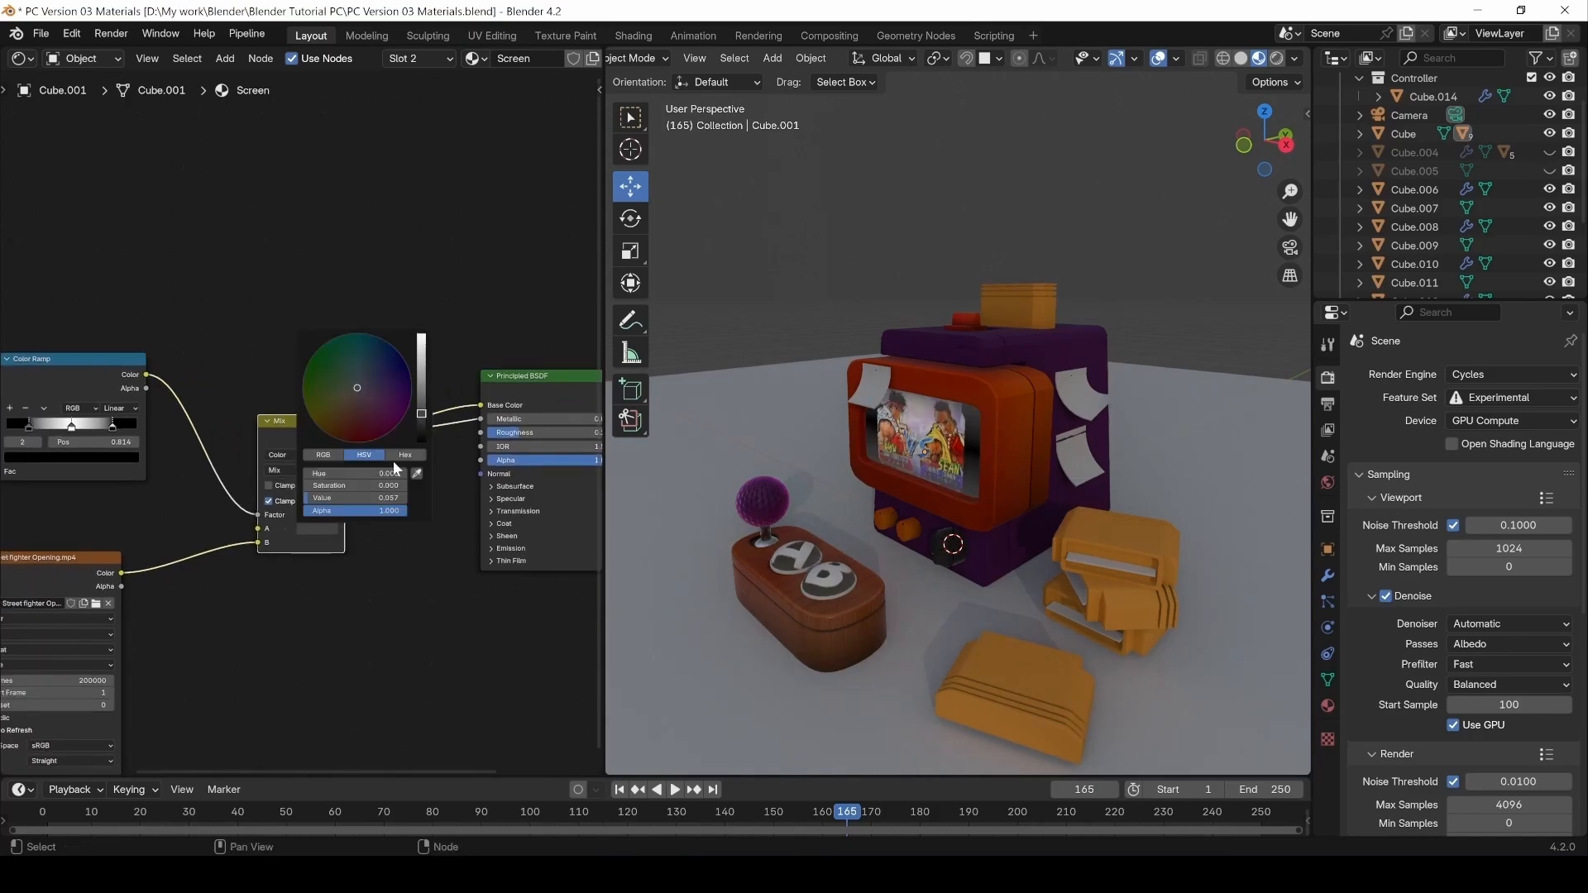
{"action": "left_click_drag", "start_coordinate": [421, 414], "coordinate": [421, 422]}
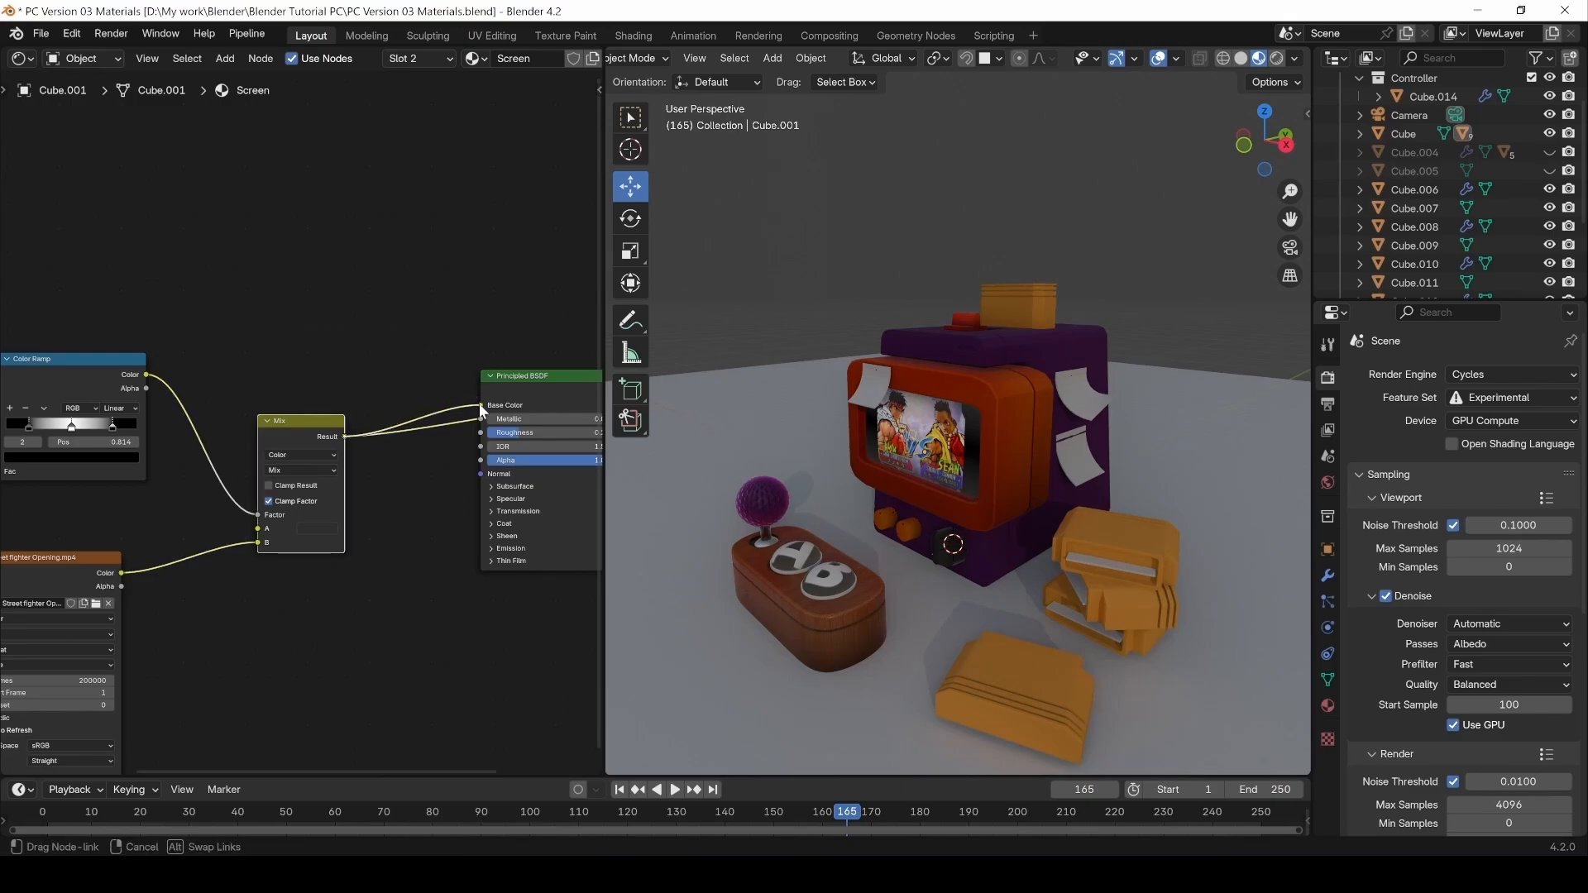
Route the material output through the Principled BSDF again and set the Mix node's A color value to 0.039.
{"action": "left_click_drag", "start_coordinate": [481, 419], "coordinate": [424, 523]}
{"action": "middle_click_drag", "start_coordinate": [424, 523], "coordinate": [279, 529]}
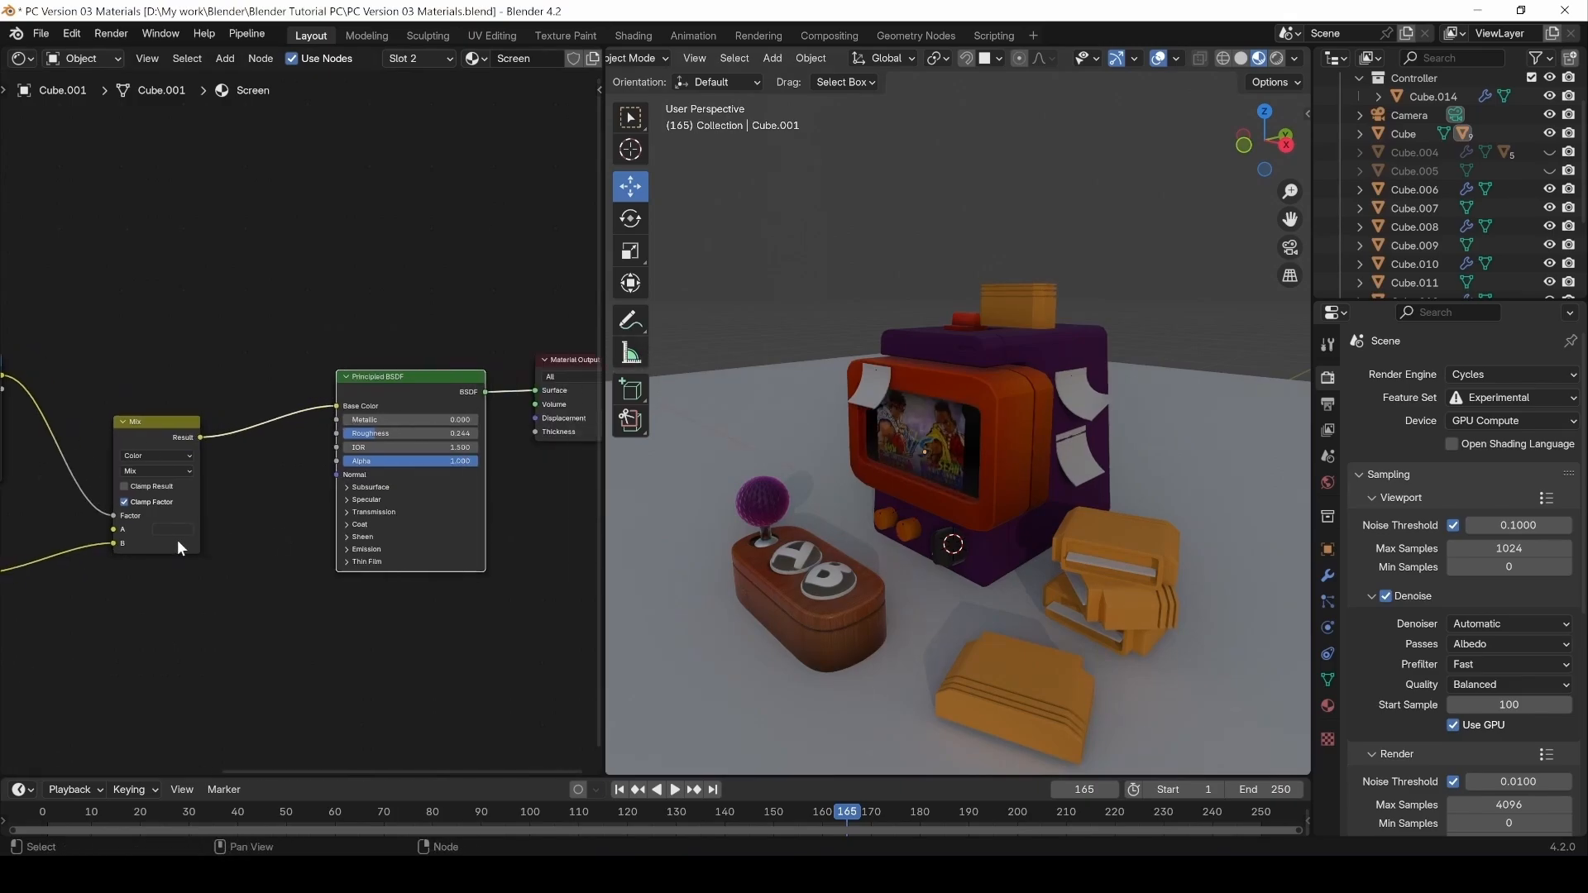
{"action": "middle_click_drag", "start_coordinate": [177, 540], "coordinate": [330, 547]}
{"action": "left_click", "coordinate": [325, 536]}
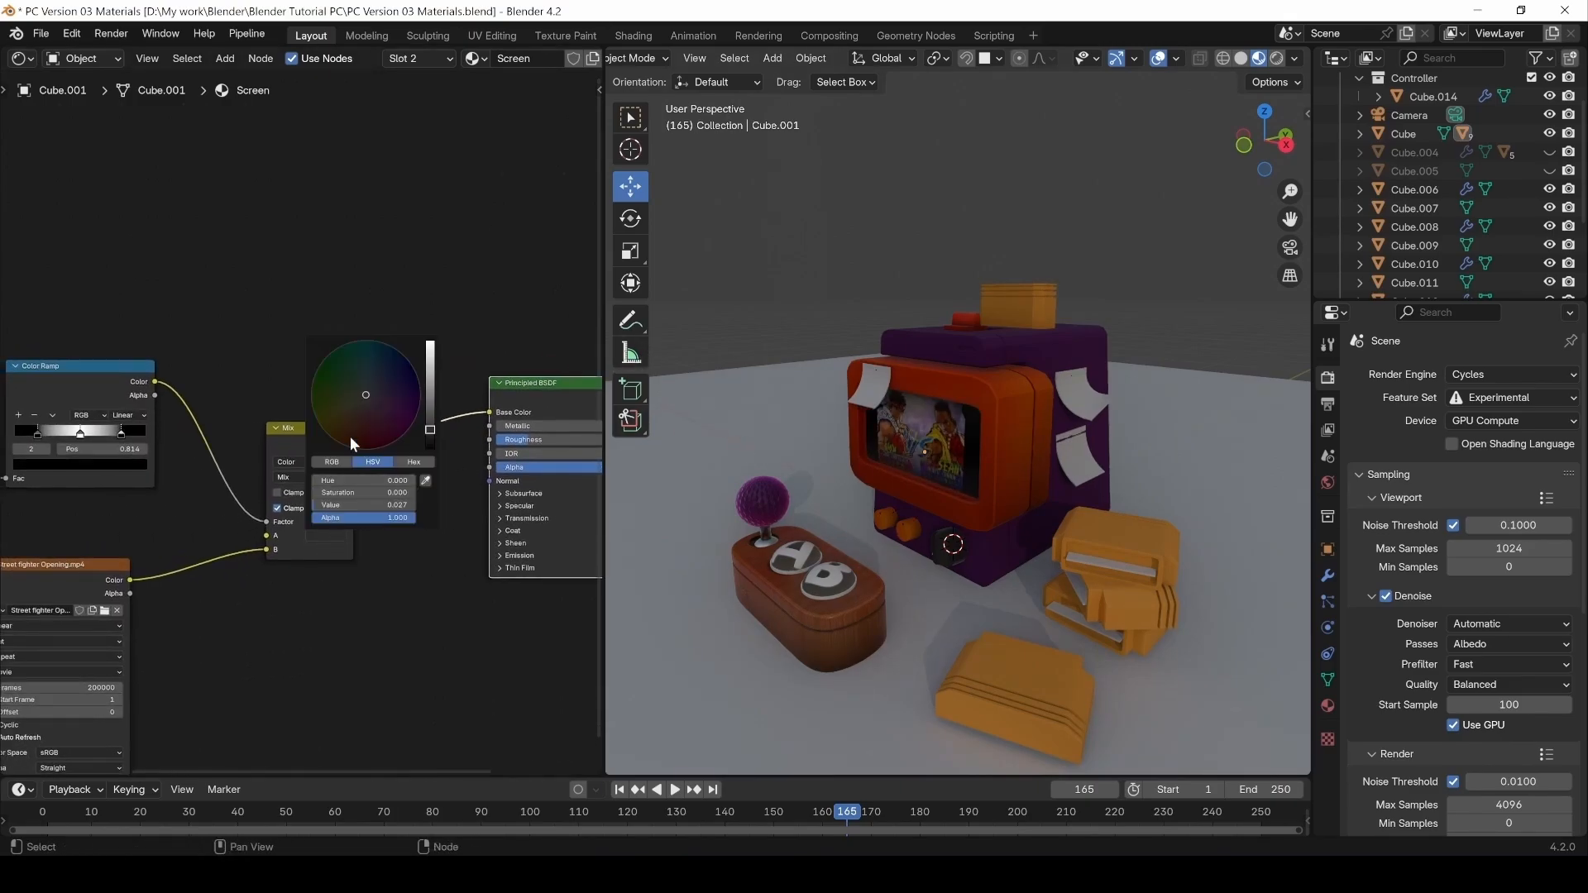
{"action": "mouse_move", "coordinate": [431, 429]}
{"action": "left_mouse_down"}
{"action": "mouse_move", "coordinate": [430, 372]}
{"action": "mouse_move", "coordinate": [430, 425]}
{"action": "left_mouse_up"}
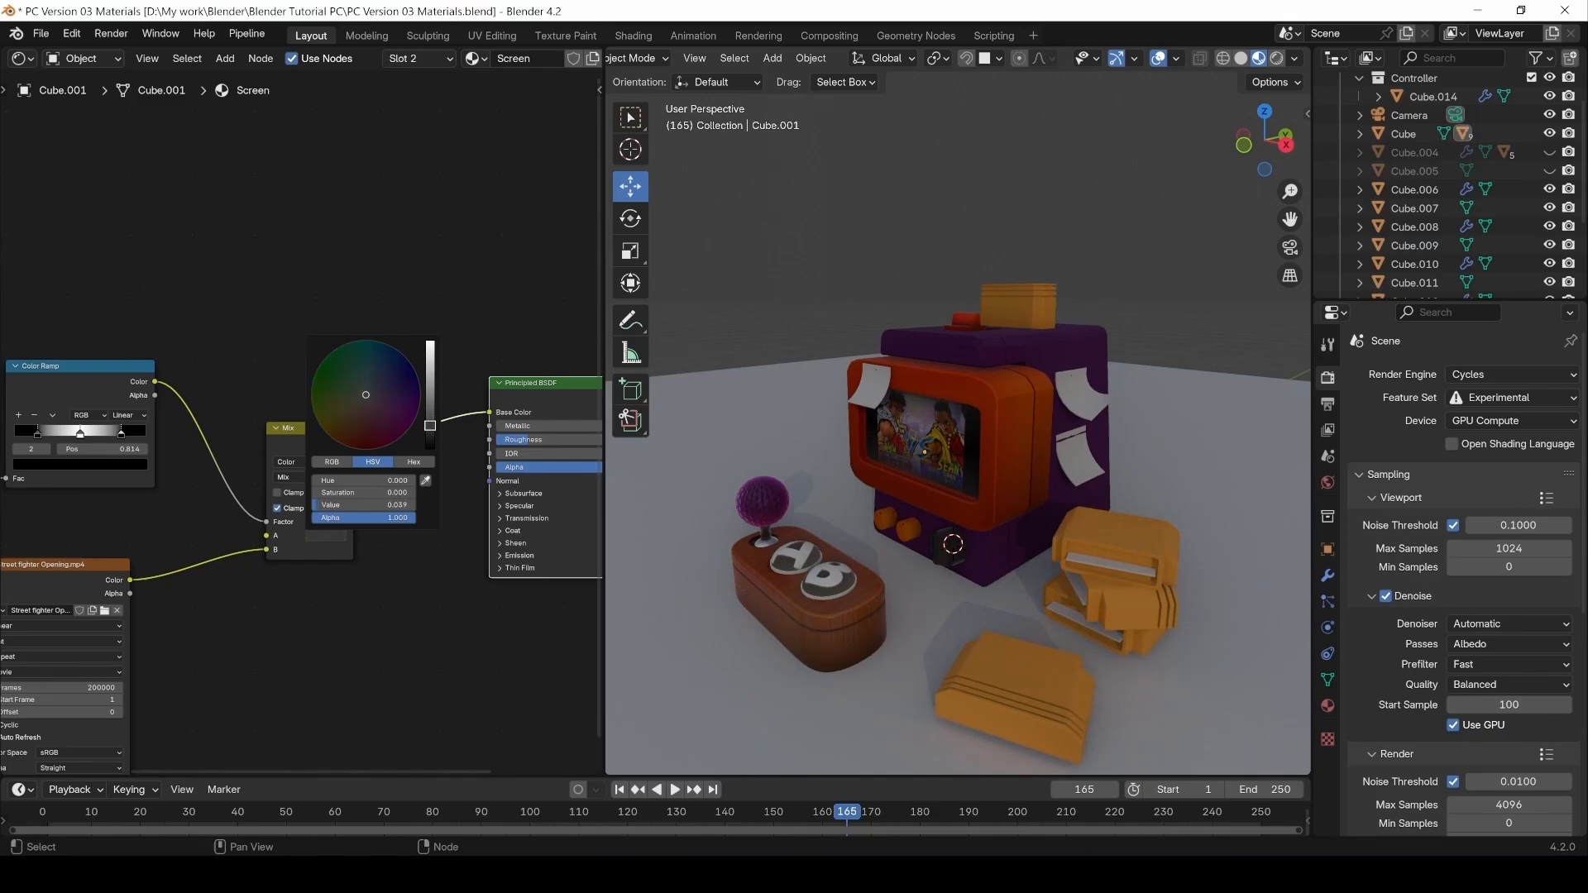
Set the Principled BSDF's roughness to 0.101 in the Screen material.
{"action": "middle_click_drag", "start_coordinate": [419, 609], "coordinate": [266, 603]}
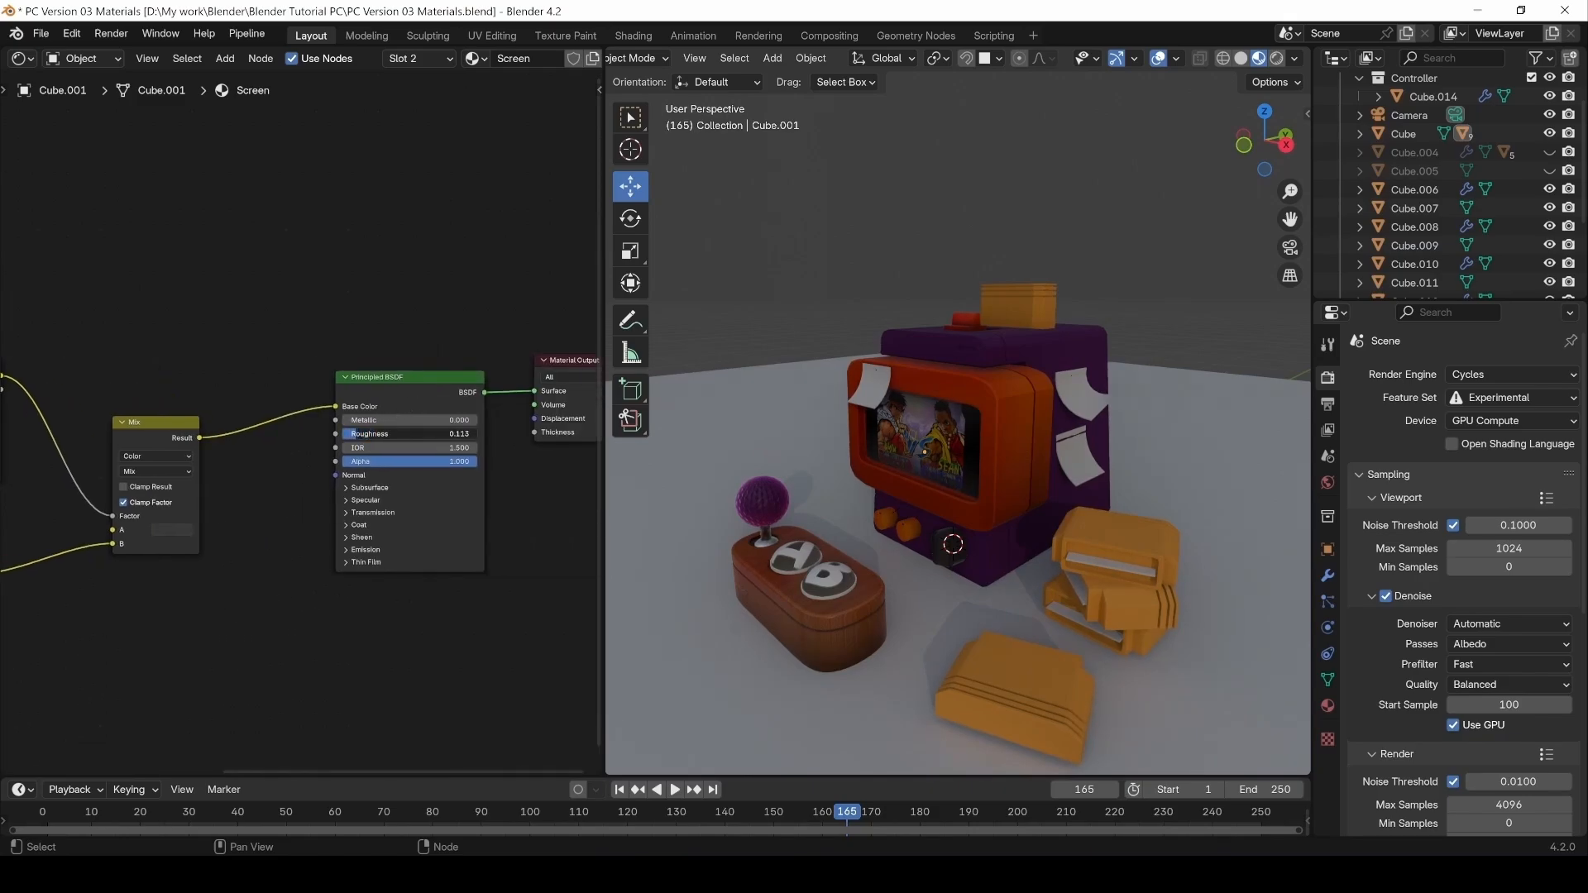
{"action": "left_click_drag", "start_coordinate": [357, 434], "coordinate": [355, 434]}
{"action": "scroll", "coordinate": [375, 628], "scroll_direction": "up", "scroll_amount": 4}
{"action": "middle_click_drag", "start_coordinate": [256, 542], "coordinate": [286, 584]}
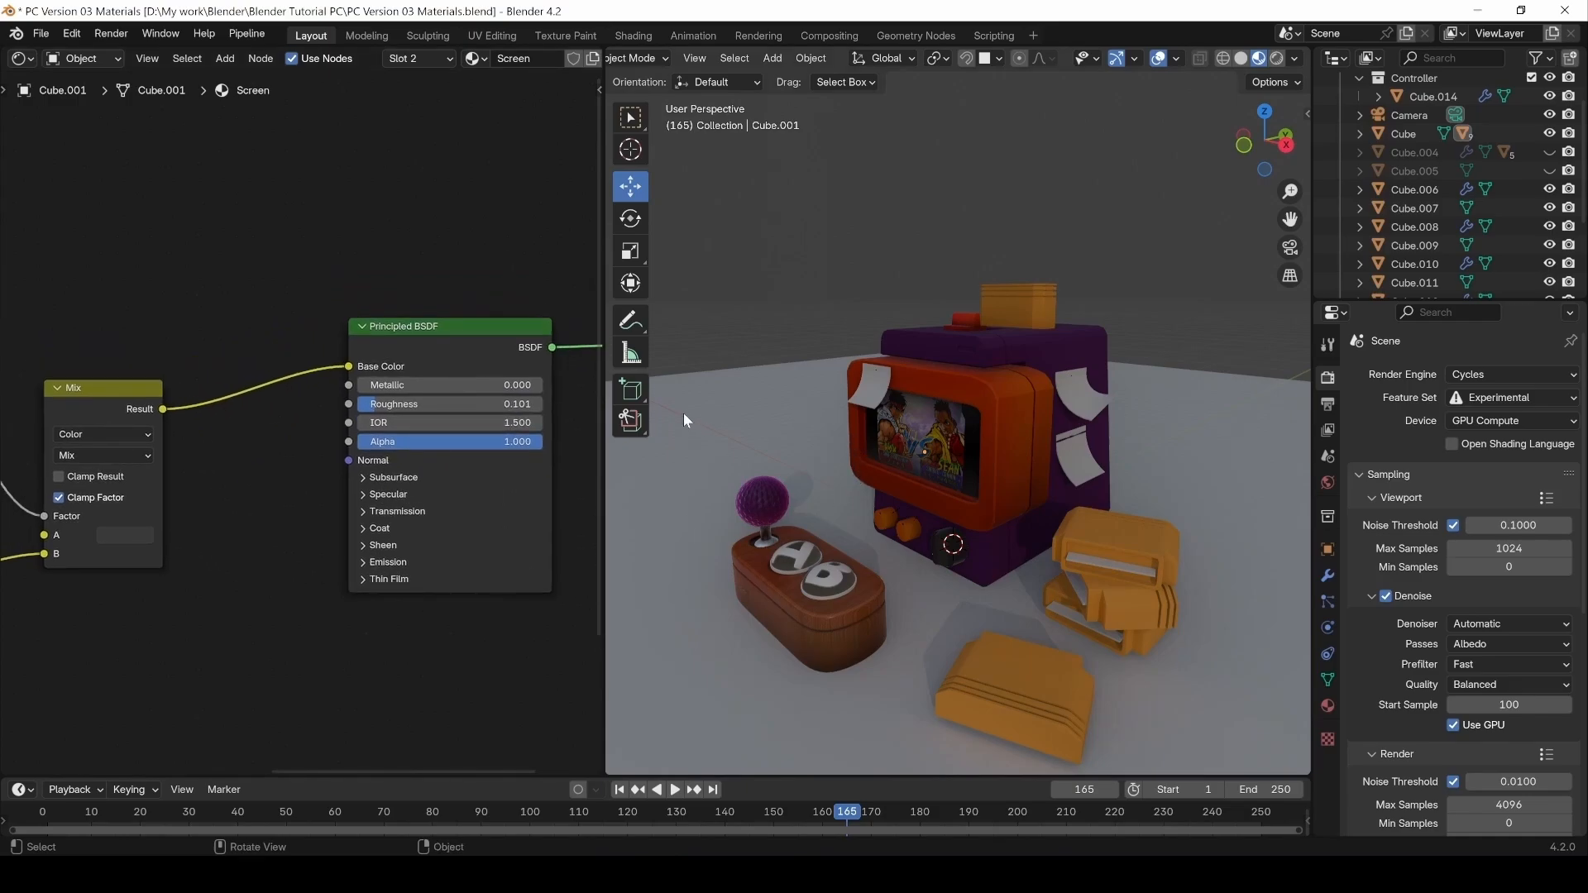
Expand the Principled BSDF's Emission settings and set the emission strength to 0.05.
{"action": "left_click", "coordinate": [403, 562]}
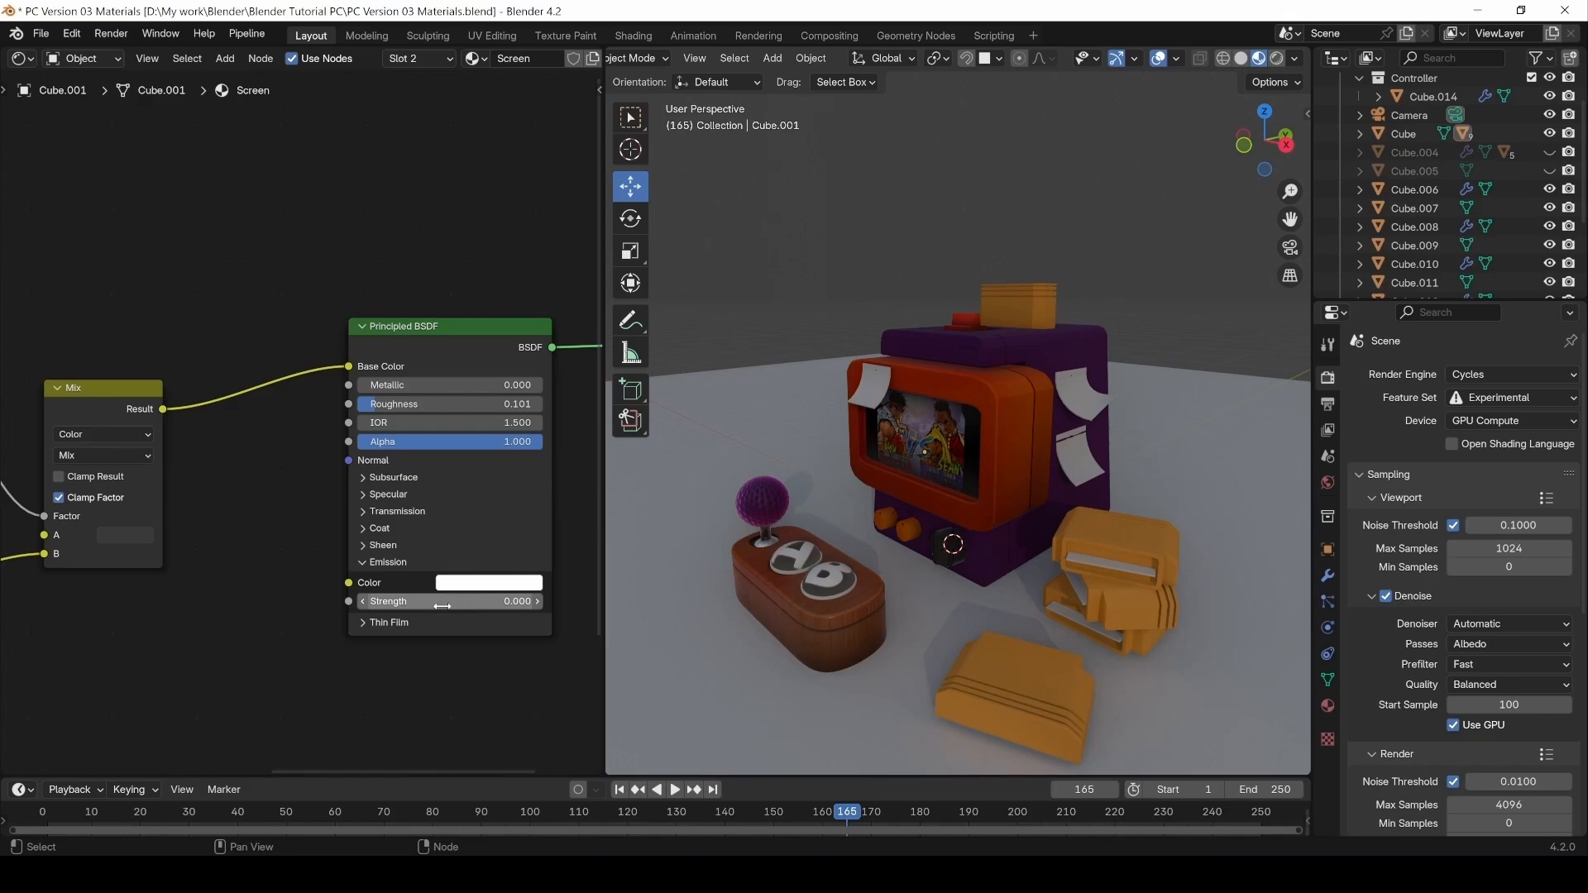
{"action": "left_click", "coordinate": [443, 607]}
{"action": "type", "text": "0."}
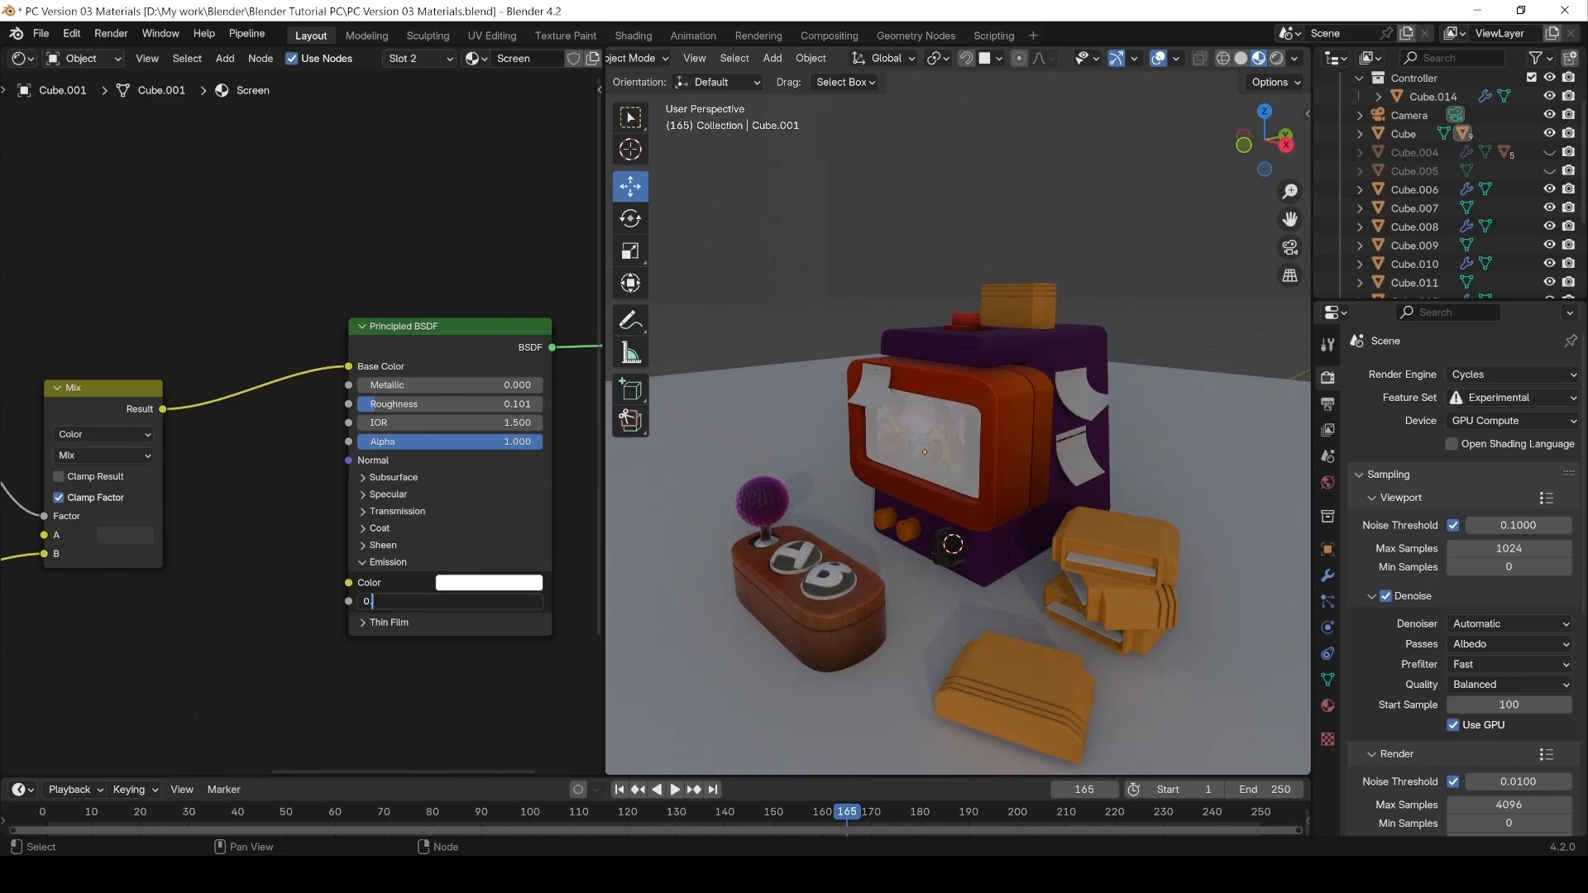
{"action": "key", "text": "Return"}
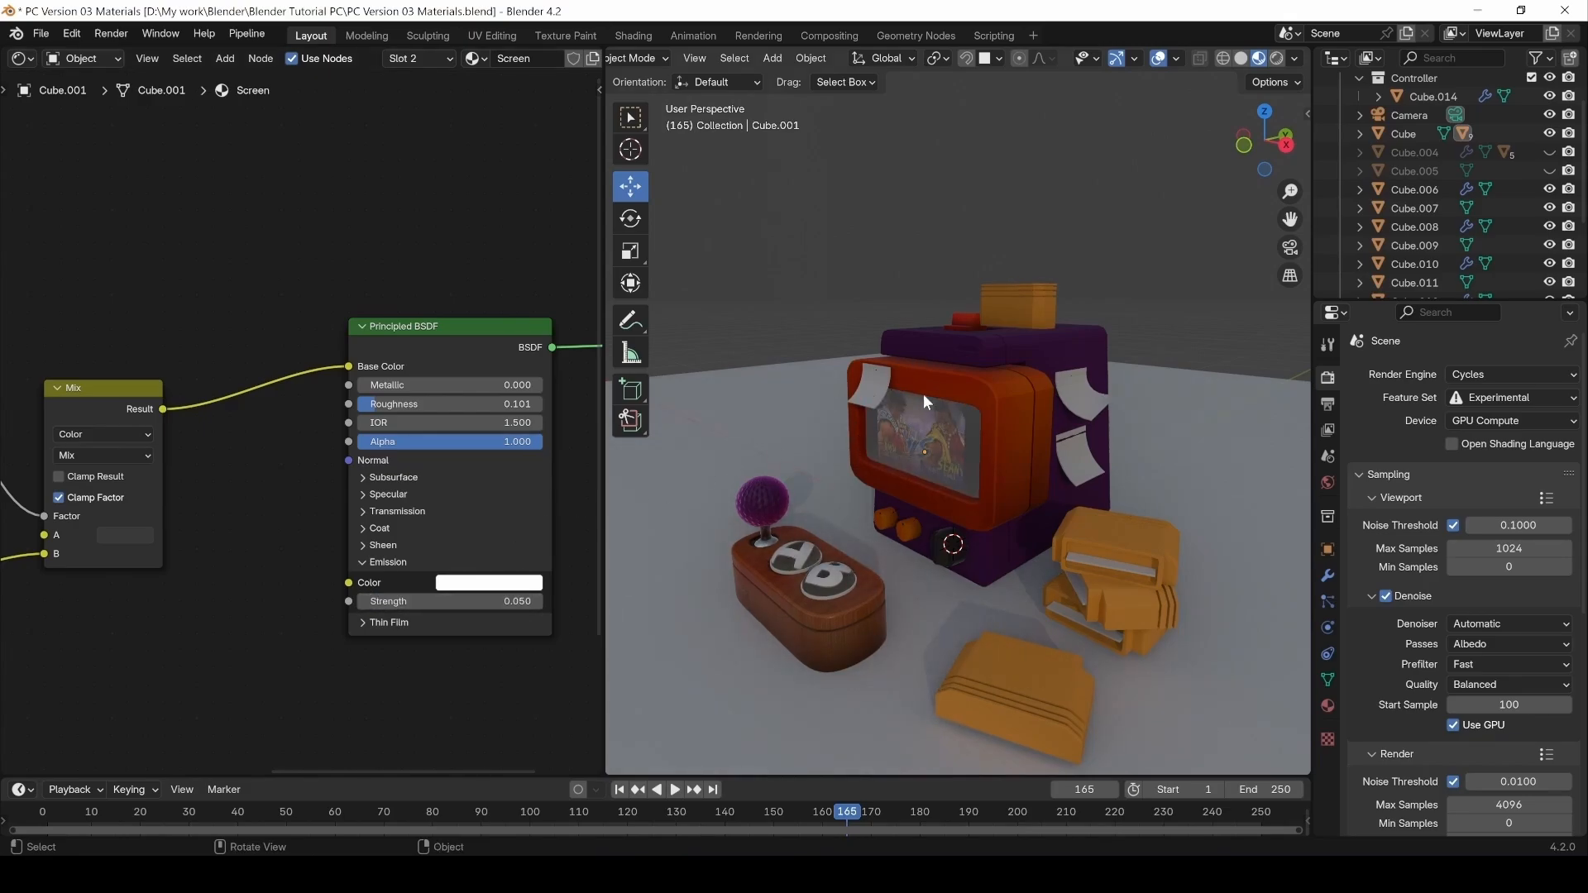
Connect the movie texture's Color output to the Principled BSDF's Emission Color and set the emission strength to 0.120.
{"action": "middle_click_drag", "start_coordinate": [206, 496], "coordinate": [241, 497]}
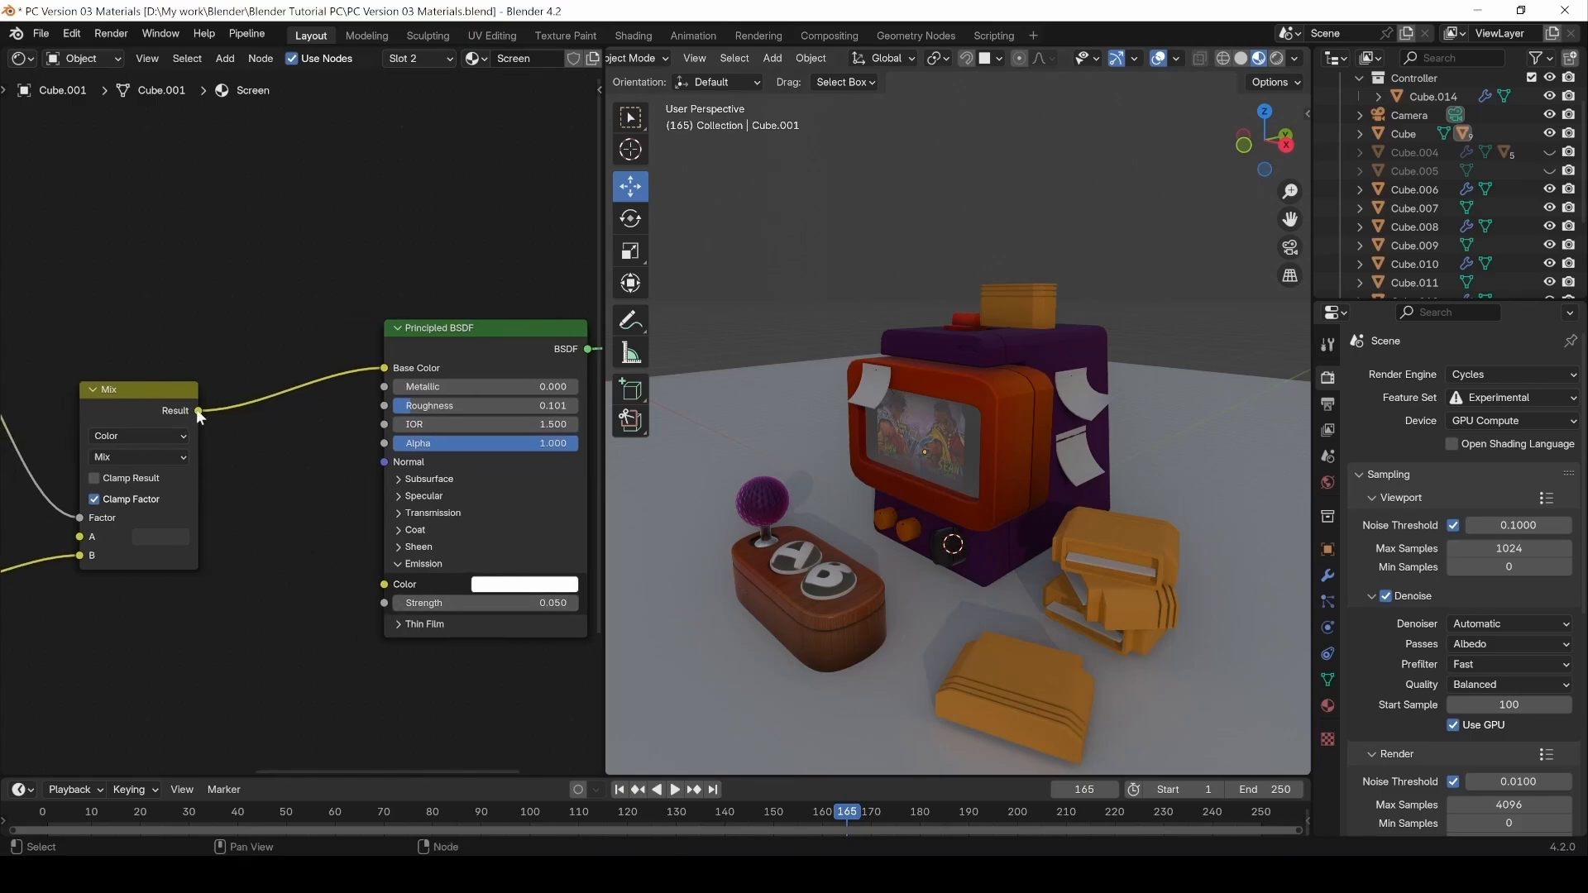
{"action": "left_click_drag", "start_coordinate": [198, 411], "coordinate": [226, 442]}
{"action": "middle_click_drag", "start_coordinate": [77, 671], "coordinate": [318, 572]}
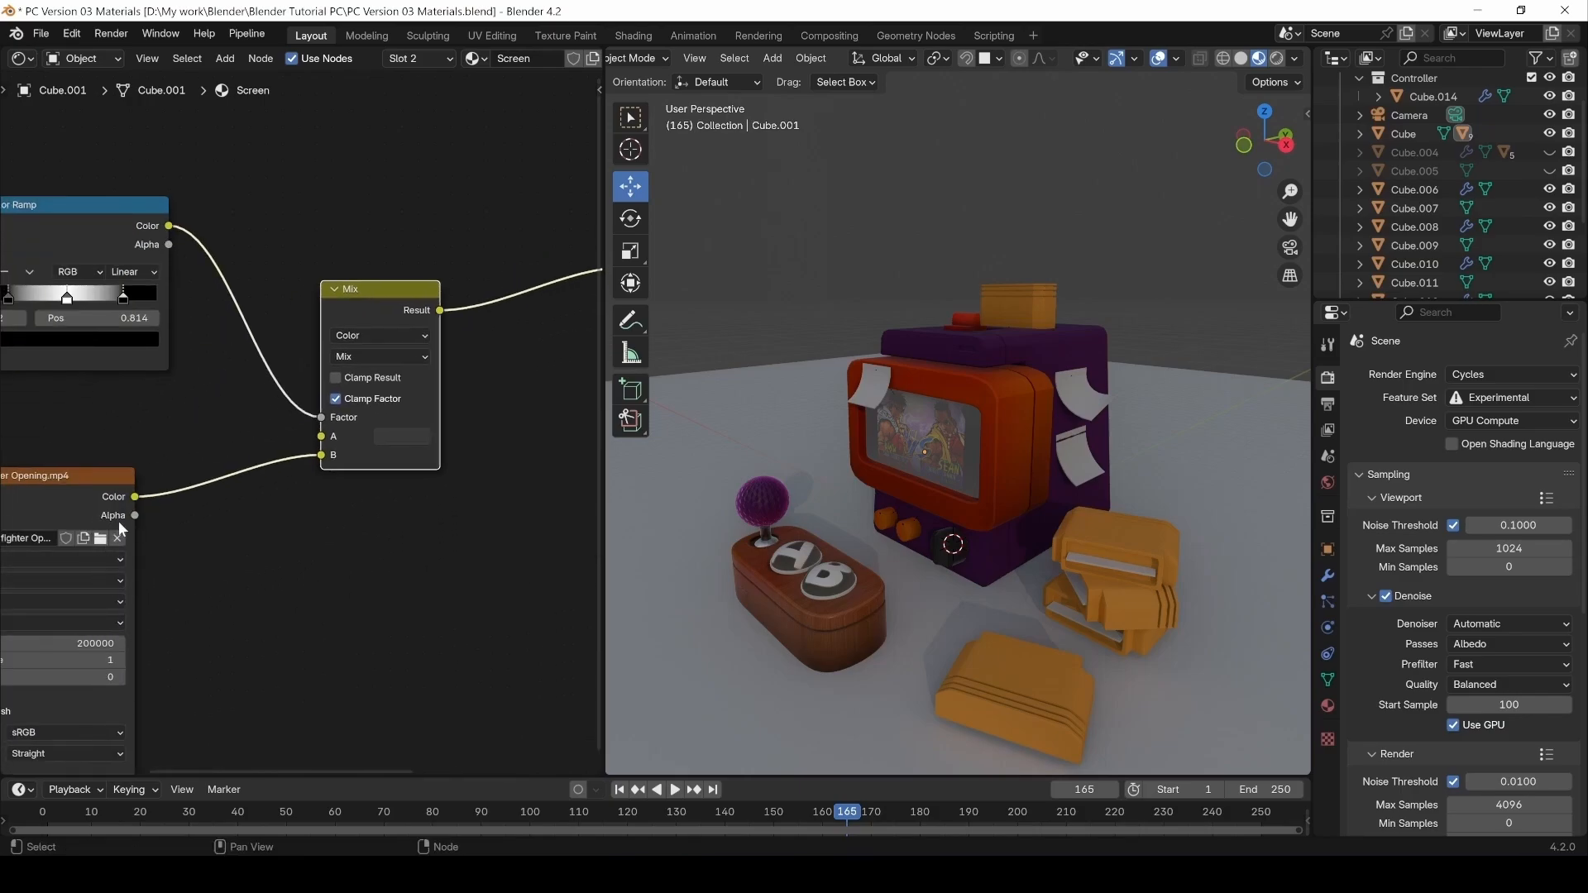
{"action": "middle_click_drag", "start_coordinate": [155, 477], "coordinate": [70, 524]}
{"action": "left_click_drag", "start_coordinate": [49, 547], "coordinate": [540, 535]}
{"action": "middle_click_drag", "start_coordinate": [437, 574], "coordinate": [246, 602]}
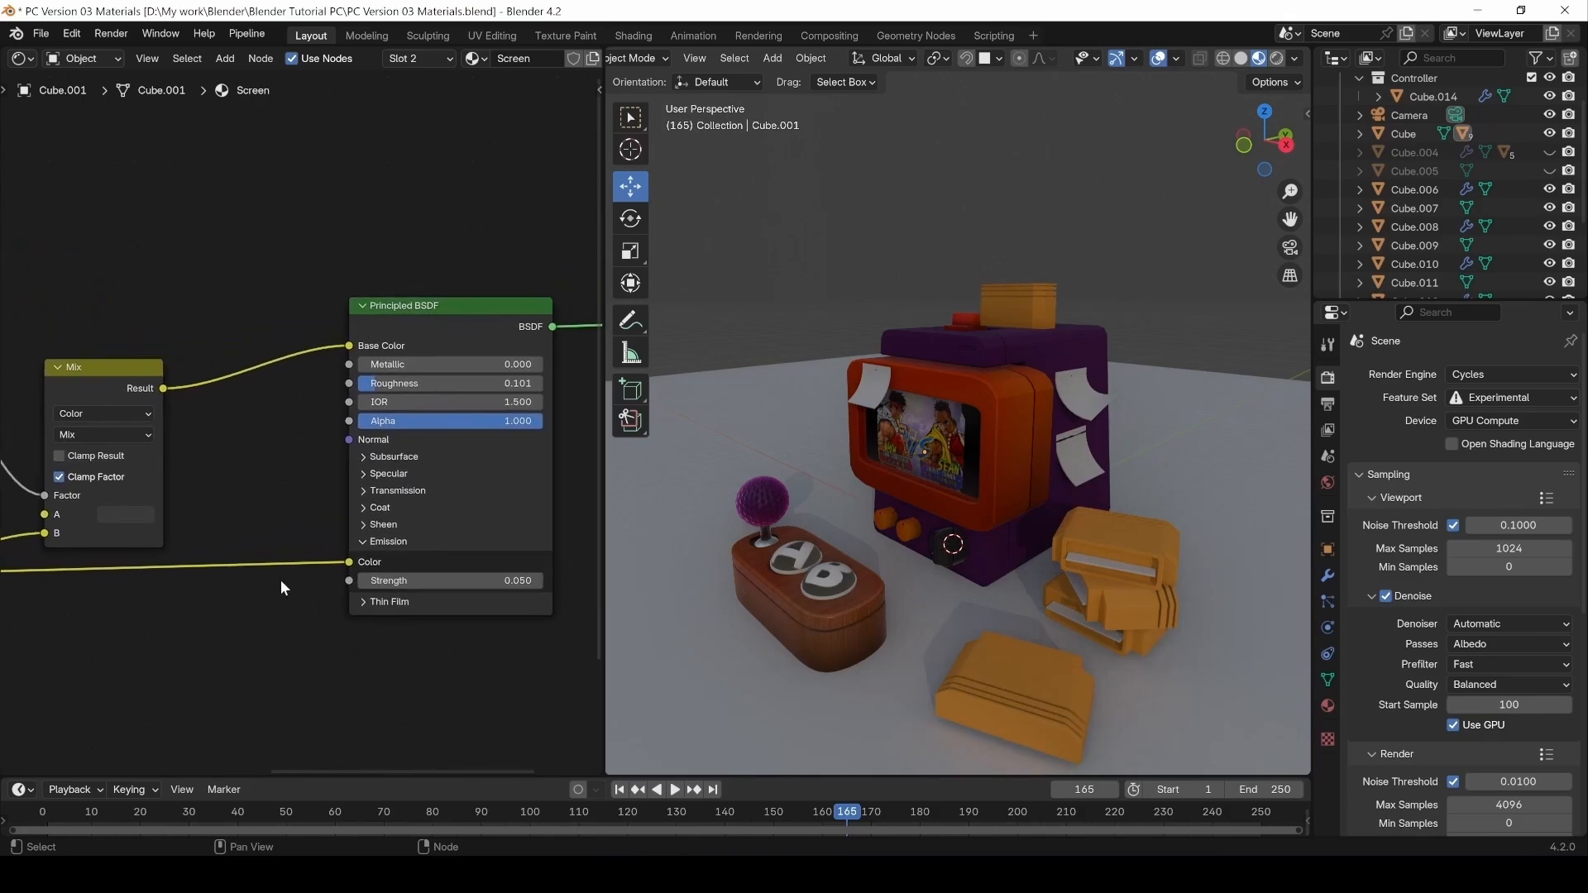
{"action": "left_click_drag", "start_coordinate": [448, 581], "coordinate": [405, 581]}
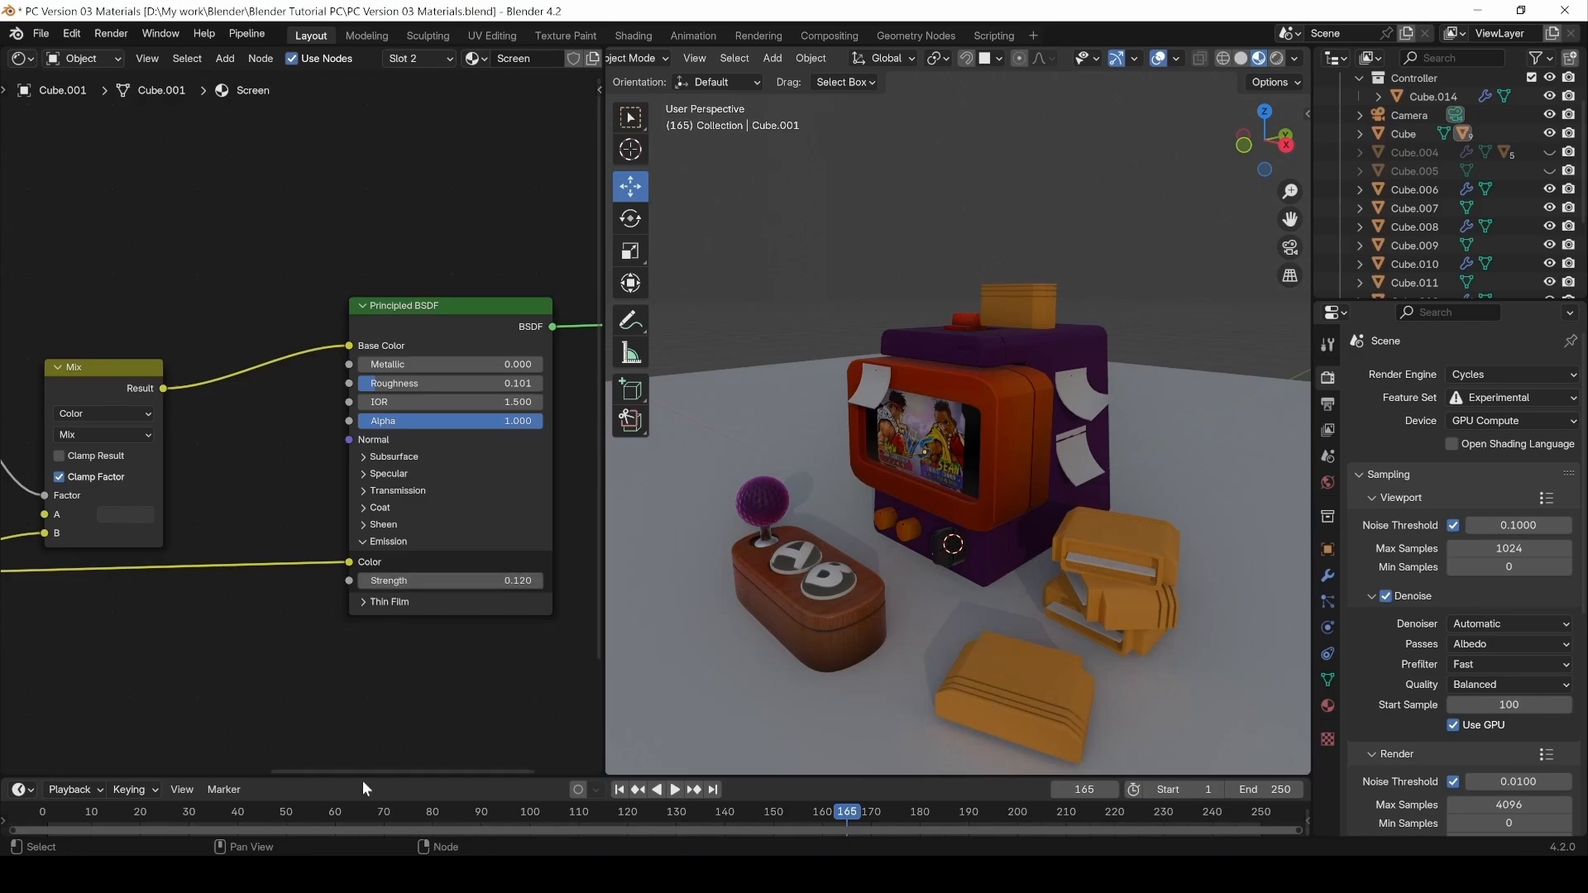
Play back the animation from the start of the timeline to check the video on the screen.
{"action": "key", "text": "space"}
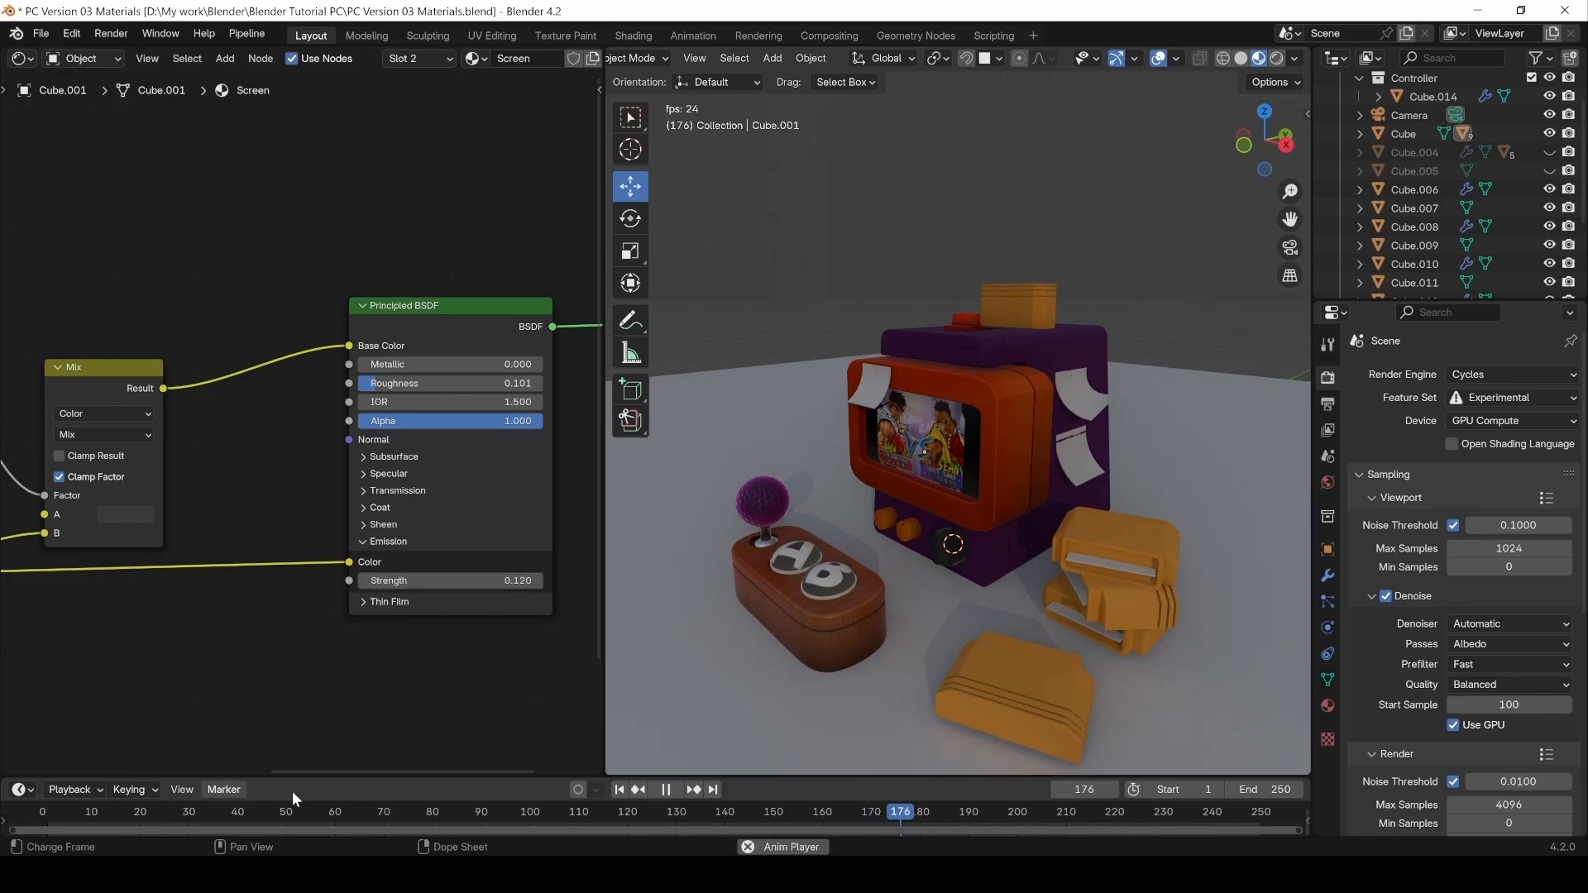
{"action": "key", "text": "space"}
{"action": "left_click_drag", "start_coordinate": [894, 816], "coordinate": [42, 813]}
{"action": "key", "text": "space"}
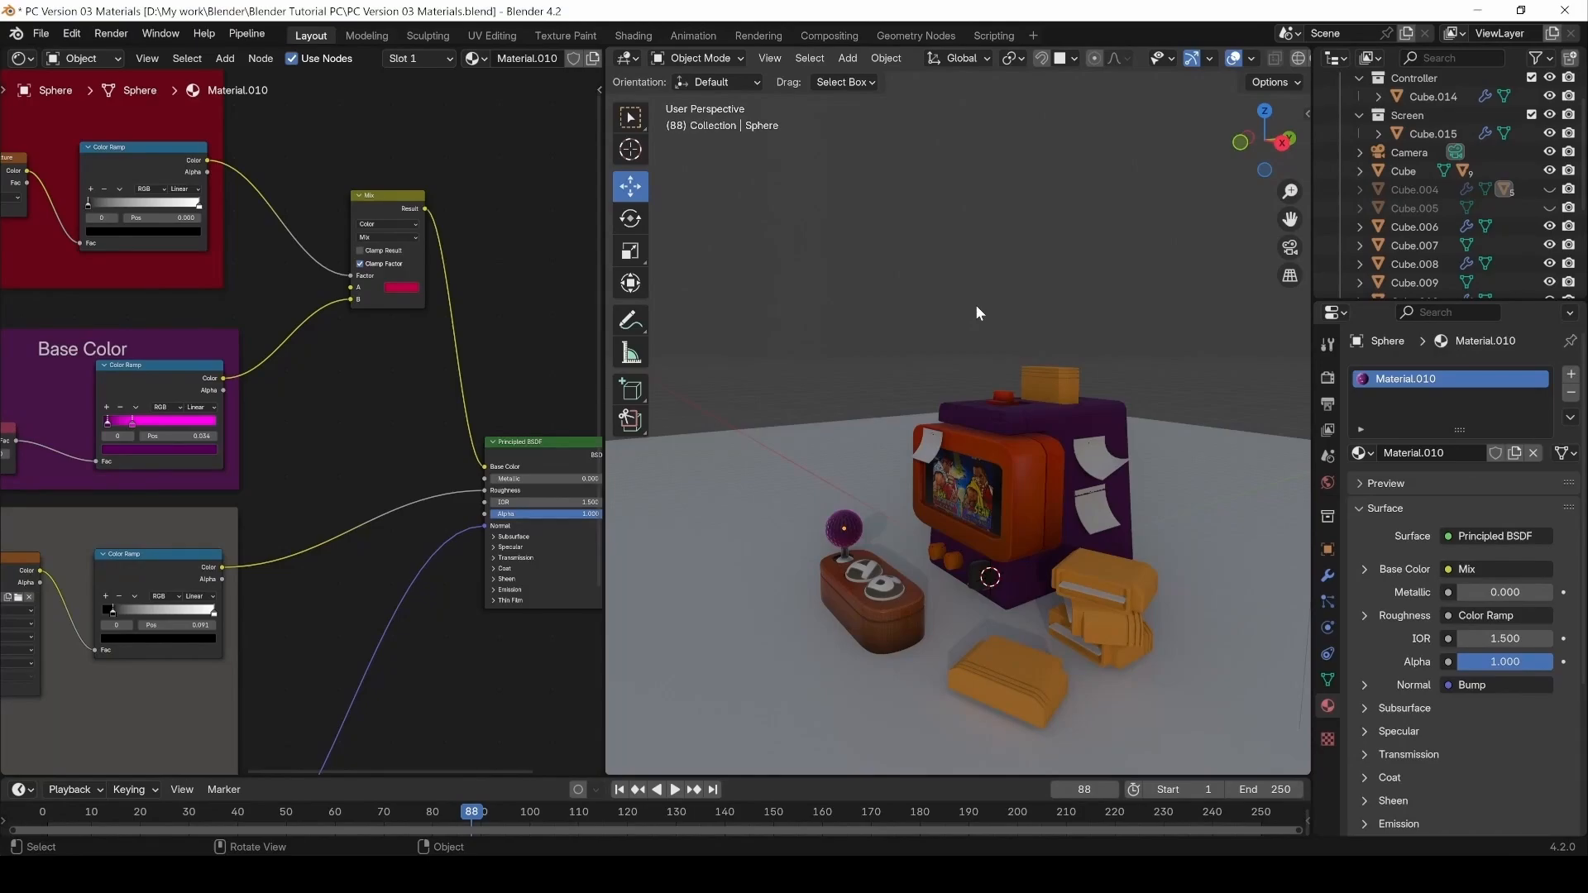
Select the console body and the orange cartridge pieces in turn to inspect their materials.
{"action": "left_click", "coordinate": [1108, 406]}
{"action": "left_click", "coordinate": [1047, 386]}
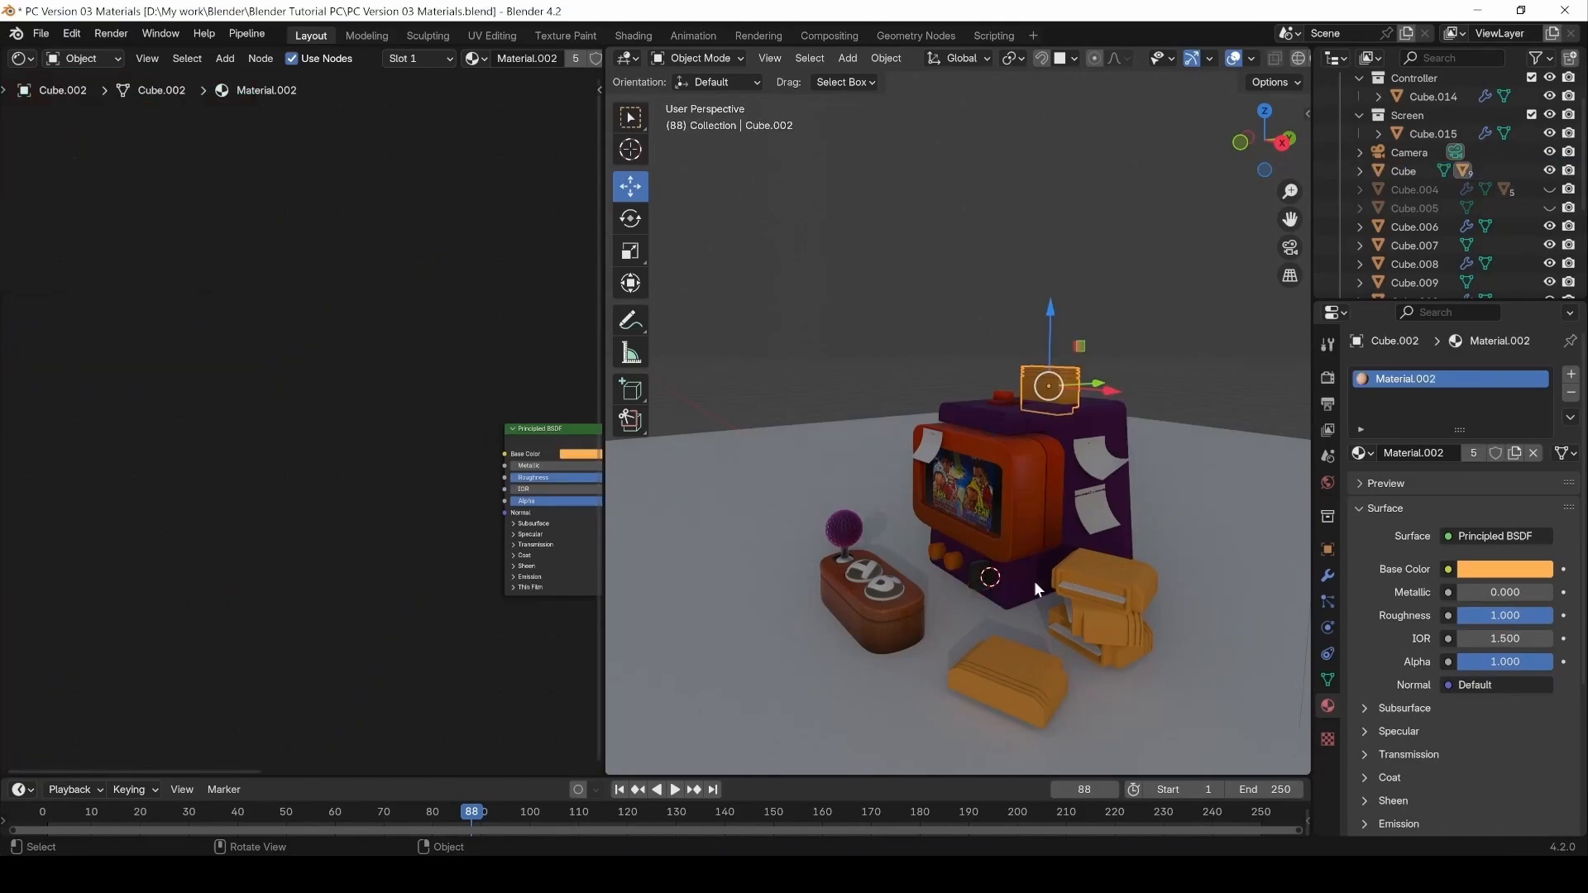
{"action": "left_click", "coordinate": [977, 659]}
{"action": "middle_click_drag", "start_coordinate": [926, 570], "coordinate": [981, 513]}
{"action": "left_click", "coordinate": [948, 465]}
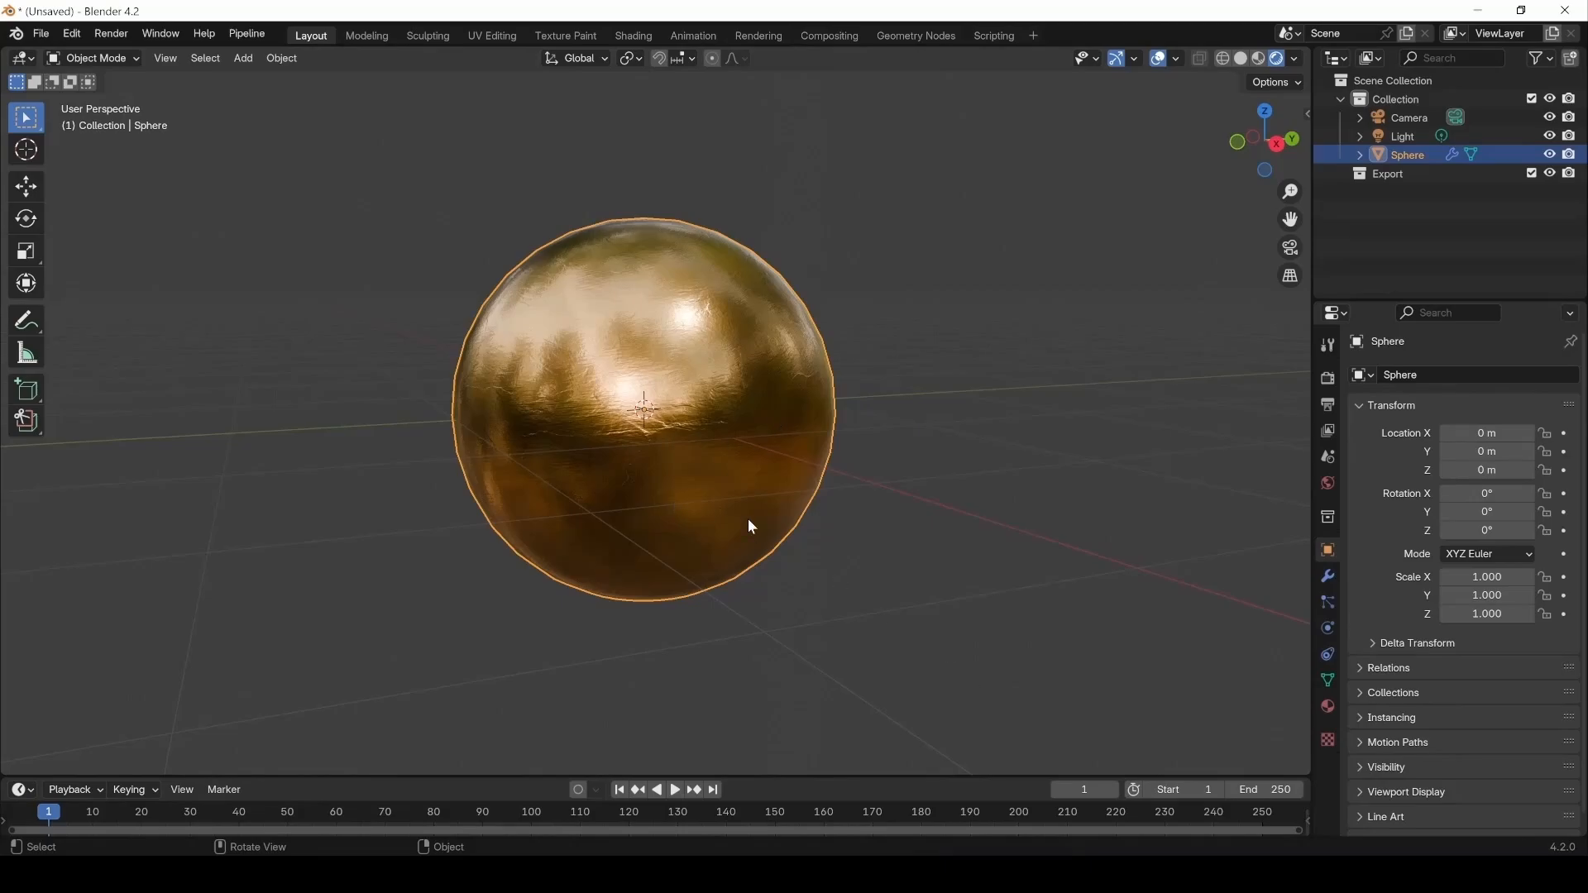
Select the gold sphere in the new scene and examine its metallic surface from different angles.
{"action": "mouse_move", "coordinate": [752, 527]}
{"action": "middle_mouse_down"}
{"action": "mouse_move", "coordinate": [753, 486]}
{"action": "mouse_move", "coordinate": [563, 518]}
{"action": "mouse_move", "coordinate": [663, 628]}
{"action": "mouse_move", "coordinate": [752, 497]}
{"action": "middle_mouse_up"}
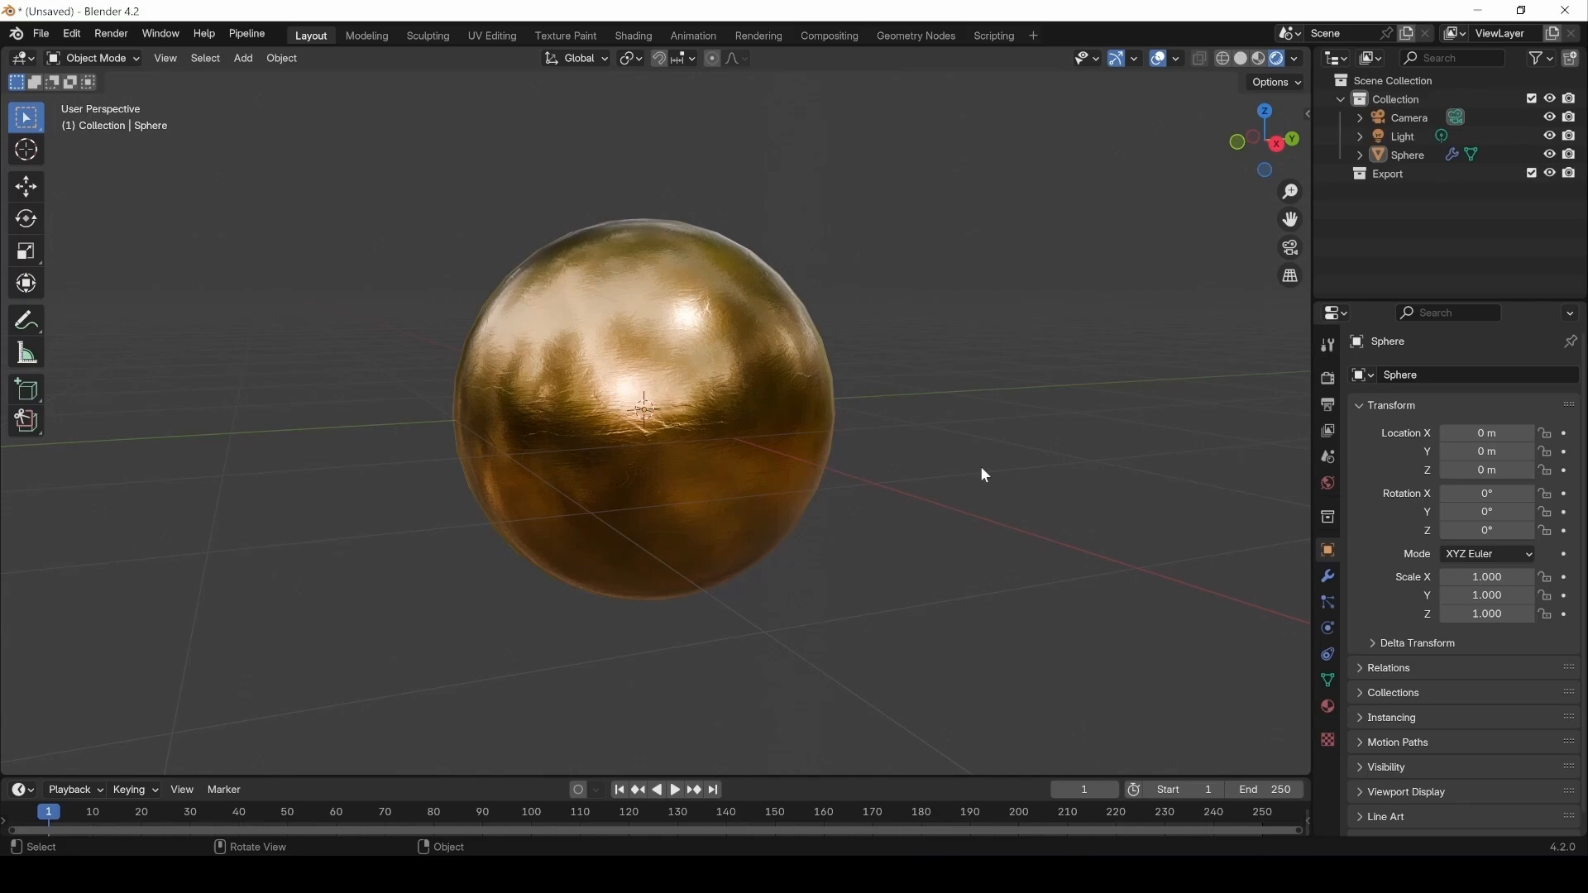
{"action": "left_click", "coordinate": [588, 338]}
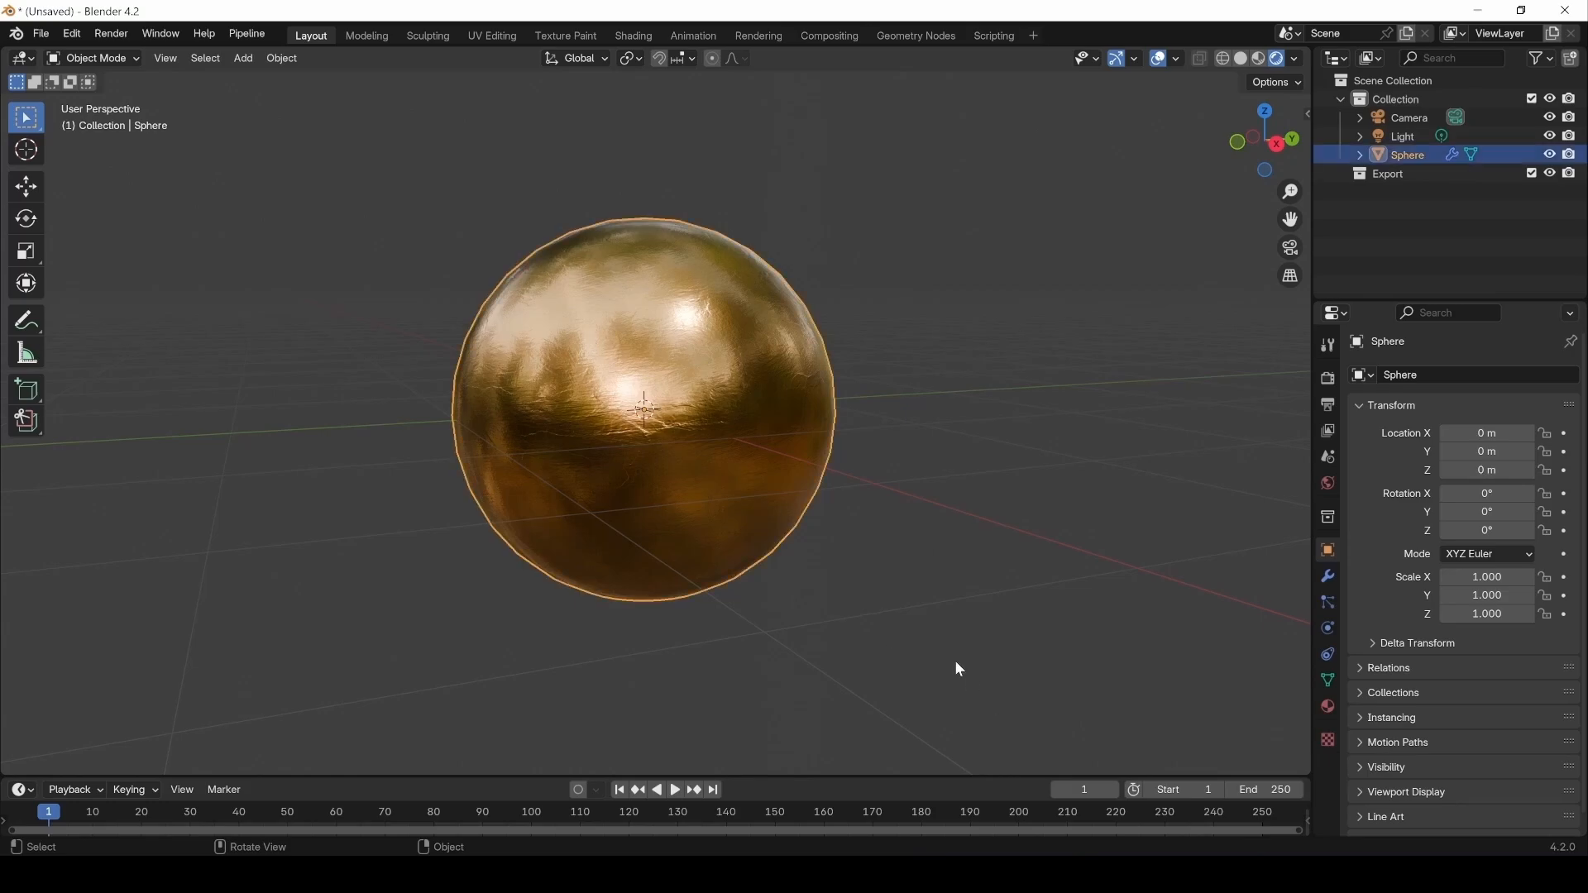
{"action": "middle_click_drag", "start_coordinate": [672, 491], "coordinate": [594, 474]}
{"action": "middle_click_drag", "start_coordinate": [861, 465], "coordinate": [948, 495]}
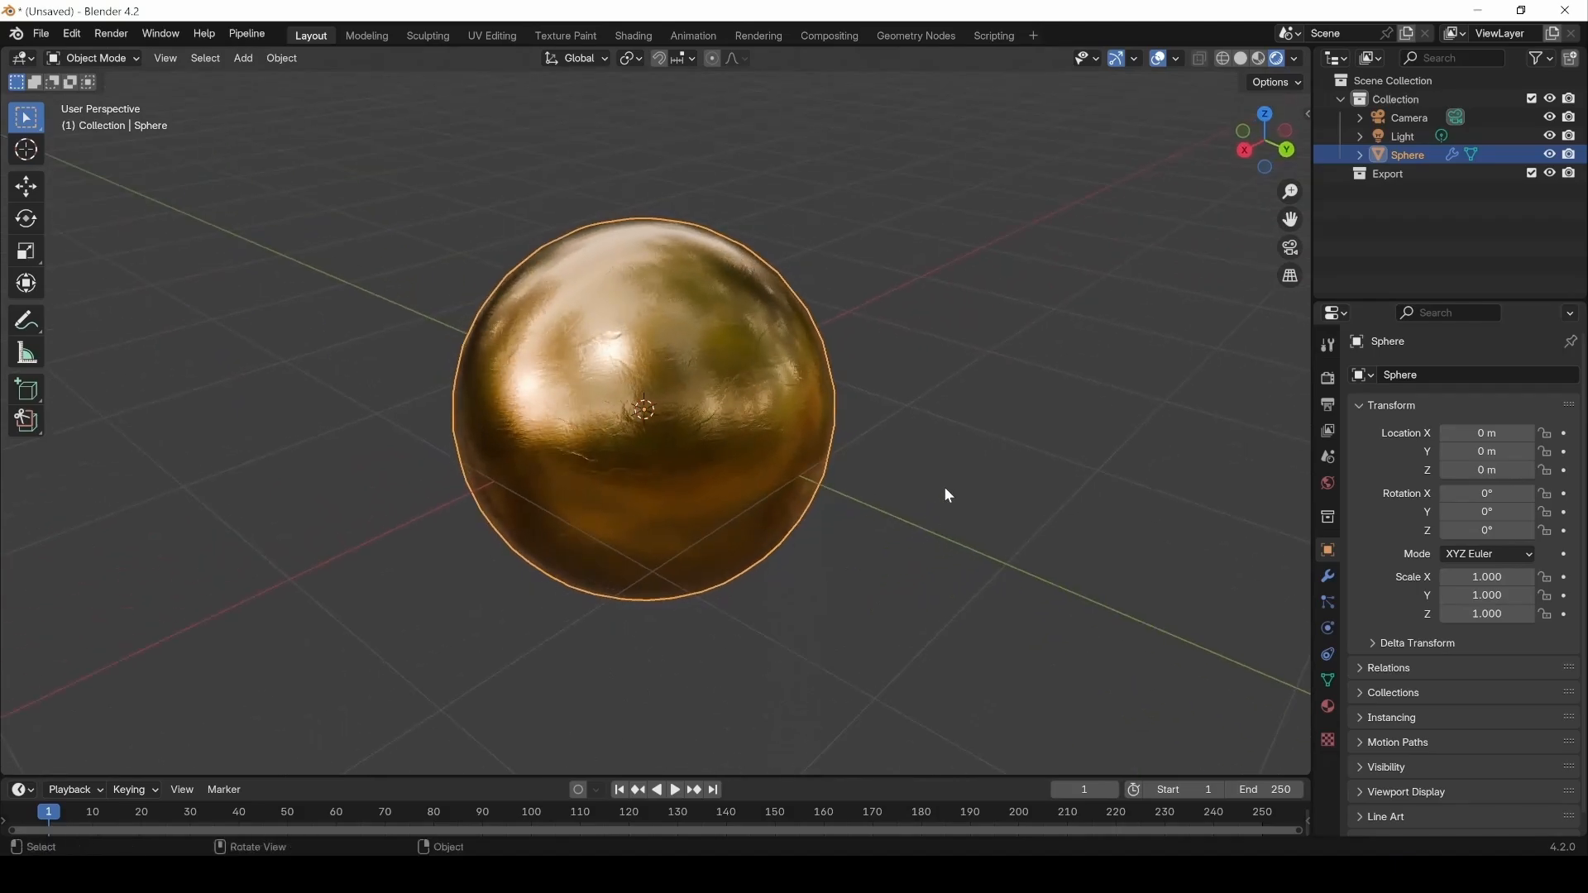
Switch the sphere scene's render engine to Cycles.
{"action": "left_click", "coordinate": [1330, 355]}
{"action": "left_click", "coordinate": [1329, 379]}
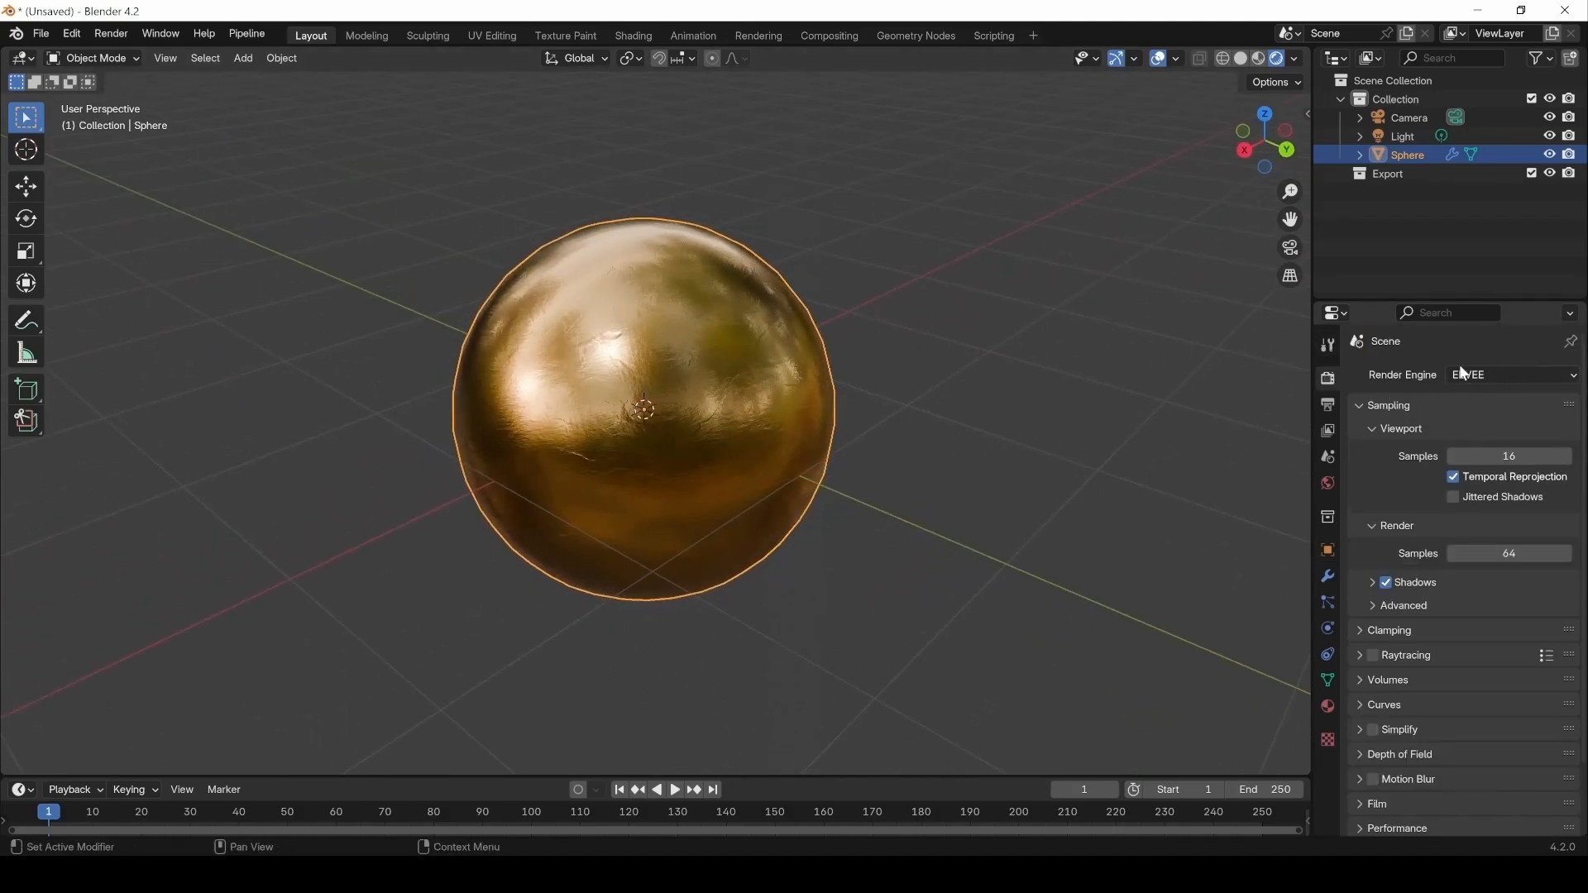
{"action": "left_click", "coordinate": [1373, 652]}
{"action": "left_click", "coordinate": [1373, 656]}
{"action": "left_click", "coordinate": [1477, 375]}
{"action": "left_click", "coordinate": [1481, 414]}
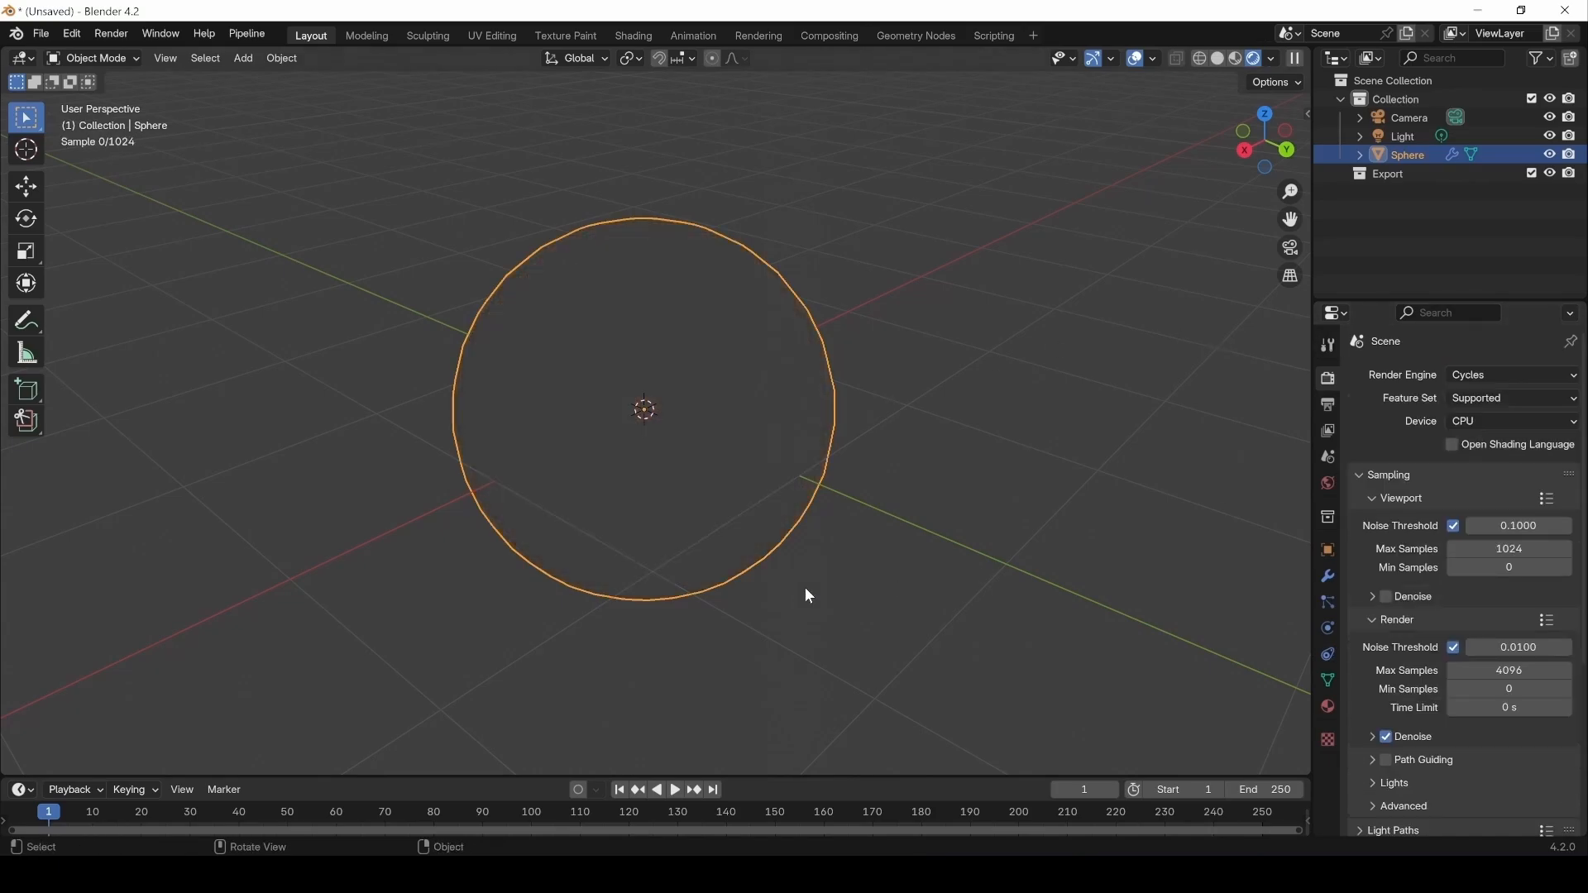
Set the Cycles device to GPU Compute and the feature set to Experimental.
{"action": "left_click", "coordinate": [1468, 421]}
{"action": "left_click", "coordinate": [1487, 457]}
{"action": "left_click", "coordinate": [1488, 399]}
{"action": "left_click", "coordinate": [1489, 440]}
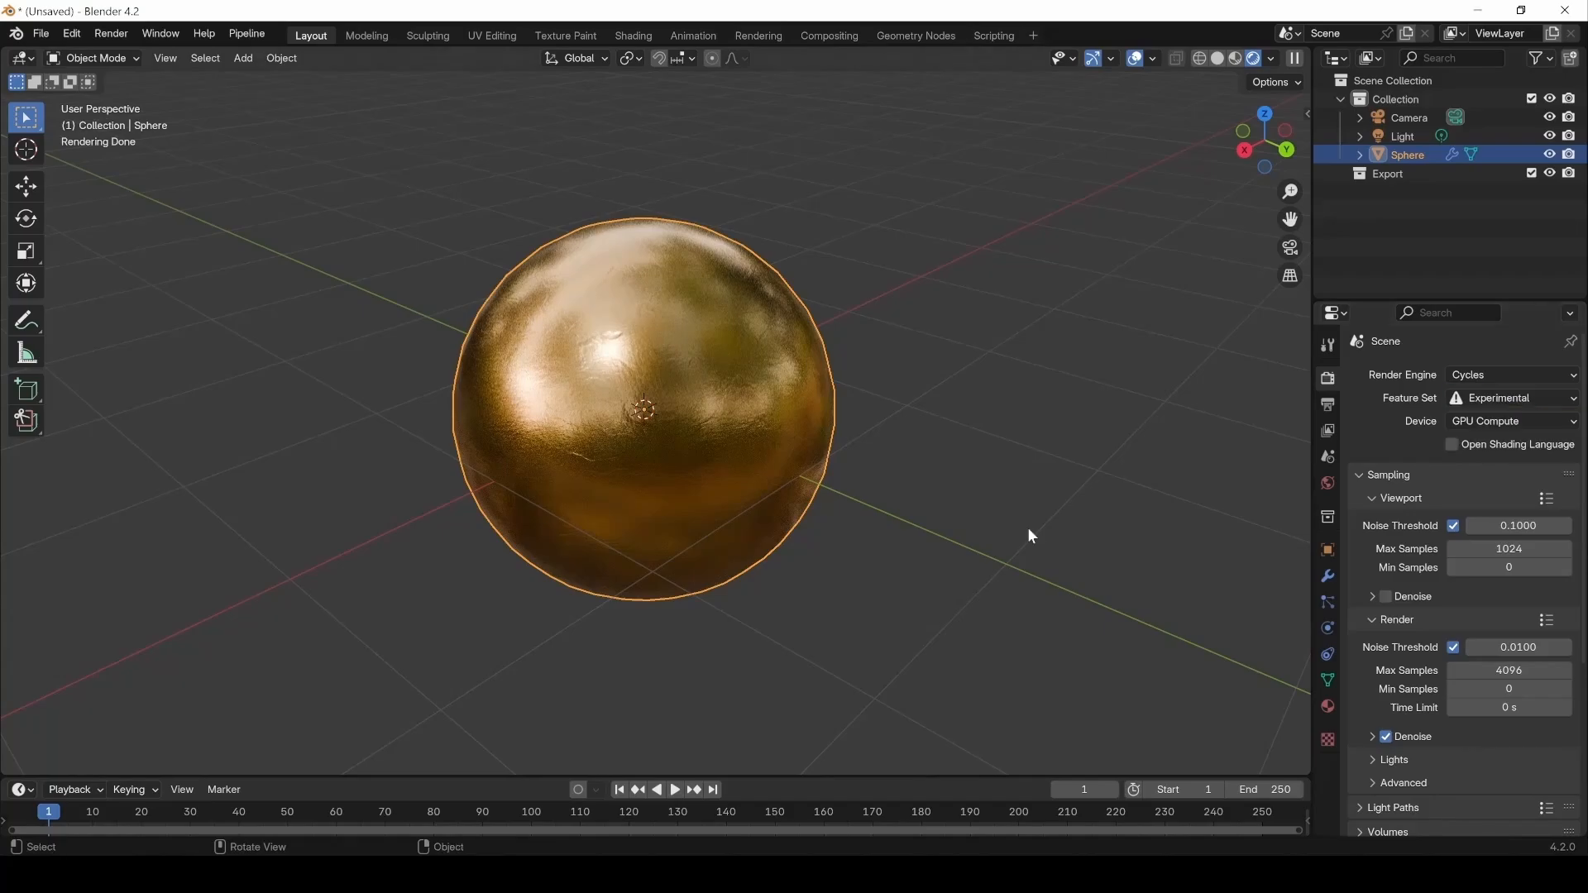
{"action": "middle_click_drag", "start_coordinate": [1000, 468], "coordinate": [907, 521]}
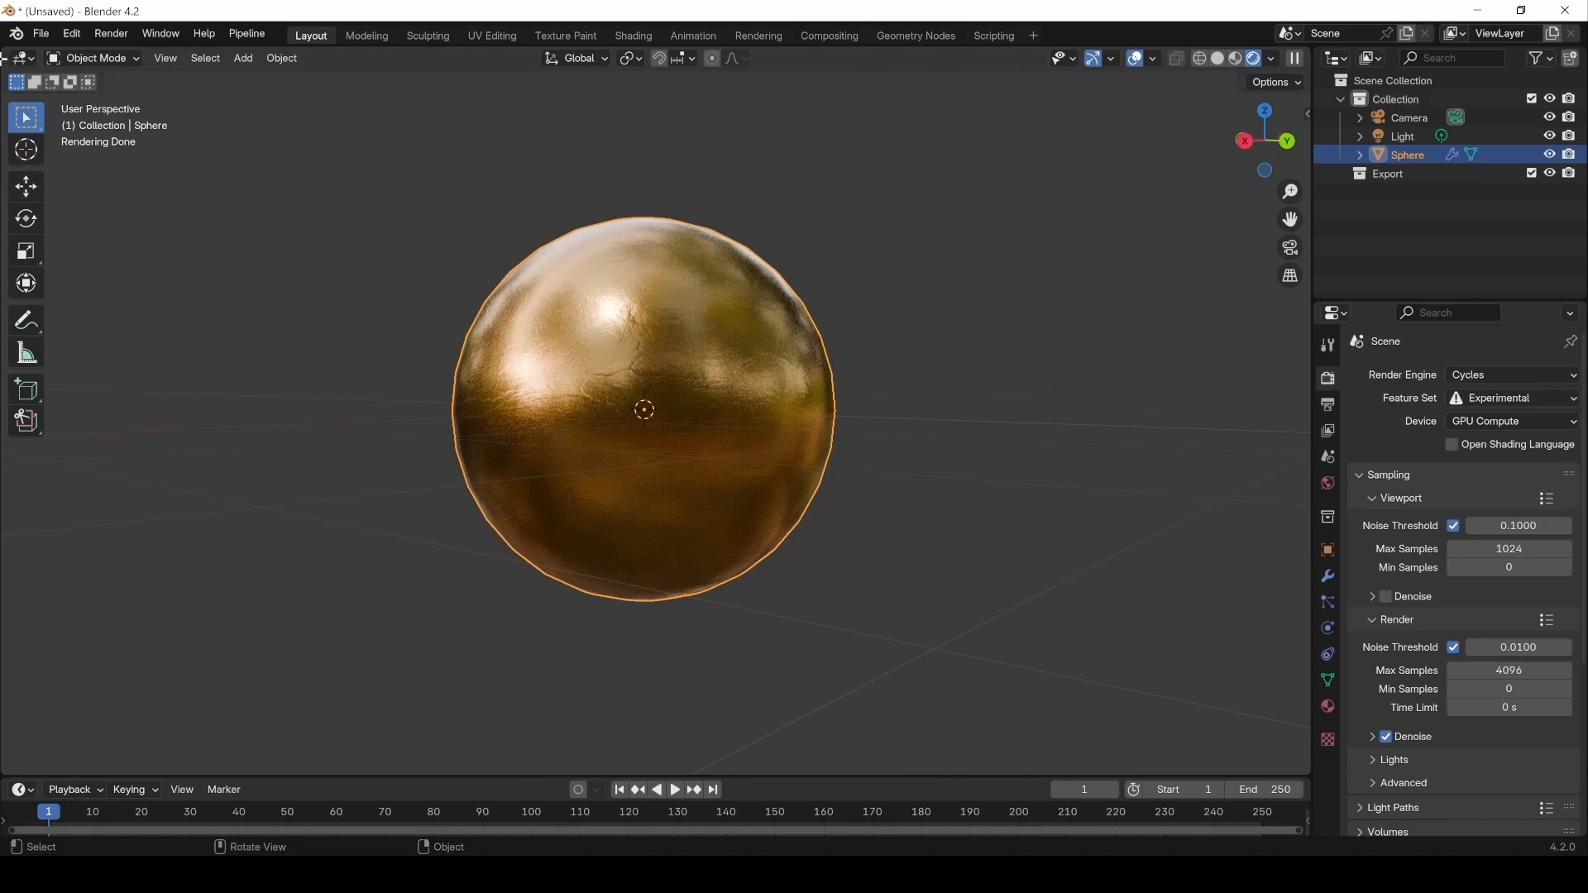
Split the viewport into two areas and make one a Shader Editor showing the sphere's material nodes.
{"action": "left_click_drag", "start_coordinate": [4, 50], "coordinate": [670, 331]}
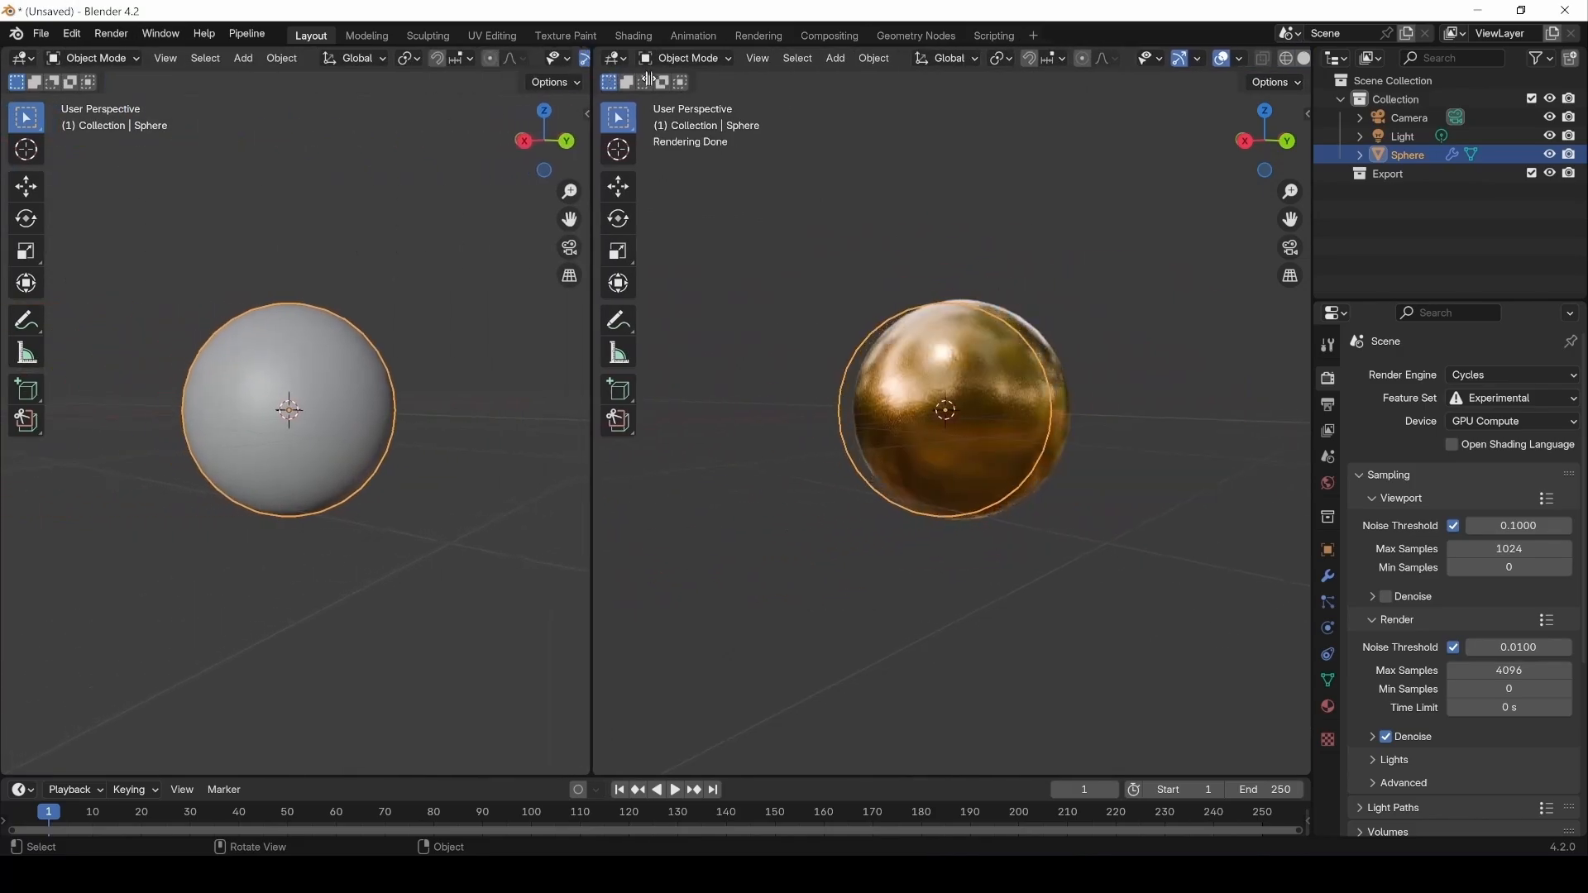
{"action": "left_click", "coordinate": [18, 59]}
{"action": "left_click", "coordinate": [64, 228]}
{"action": "middle_click_drag", "start_coordinate": [107, 348], "coordinate": [399, 310]}
{"action": "key", "text": "n"}
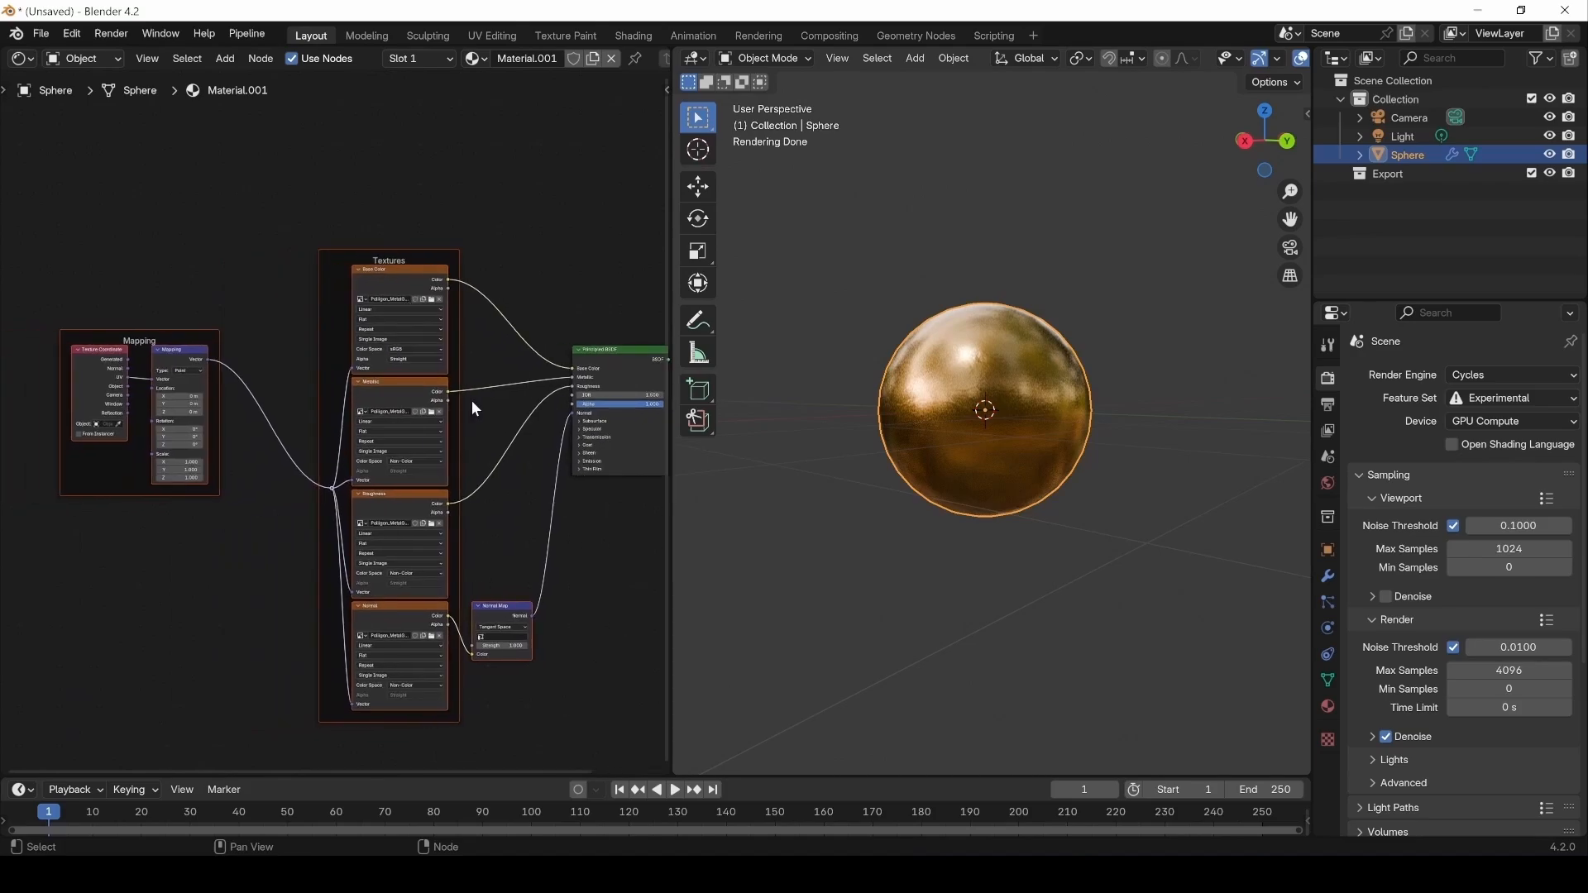
Preview the Base Color, Metallic and Roughness textures and the Normal Map node on the sphere one after another.
{"action": "scroll", "coordinate": [463, 401], "scroll_direction": "up", "scroll_amount": 3}
{"action": "middle_click_drag", "start_coordinate": [531, 409], "coordinate": [398, 414]}
{"action": "scroll", "coordinate": [408, 330], "scroll_direction": "up", "scroll_amount": 2}
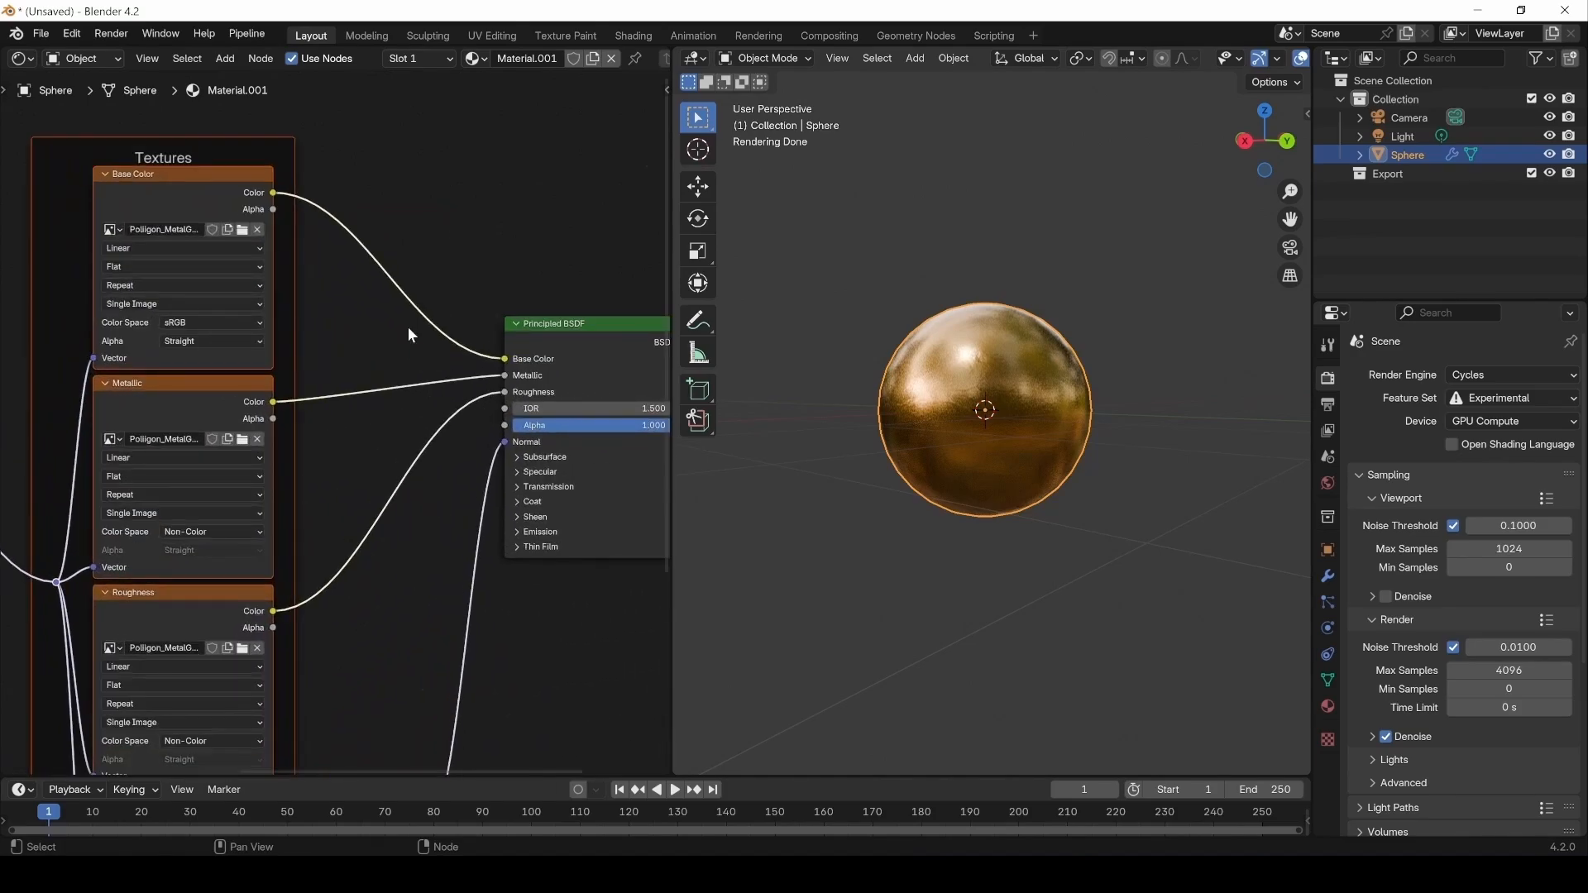
{"action": "left_click", "coordinate": [215, 188], "text": "ctrl+shift"}
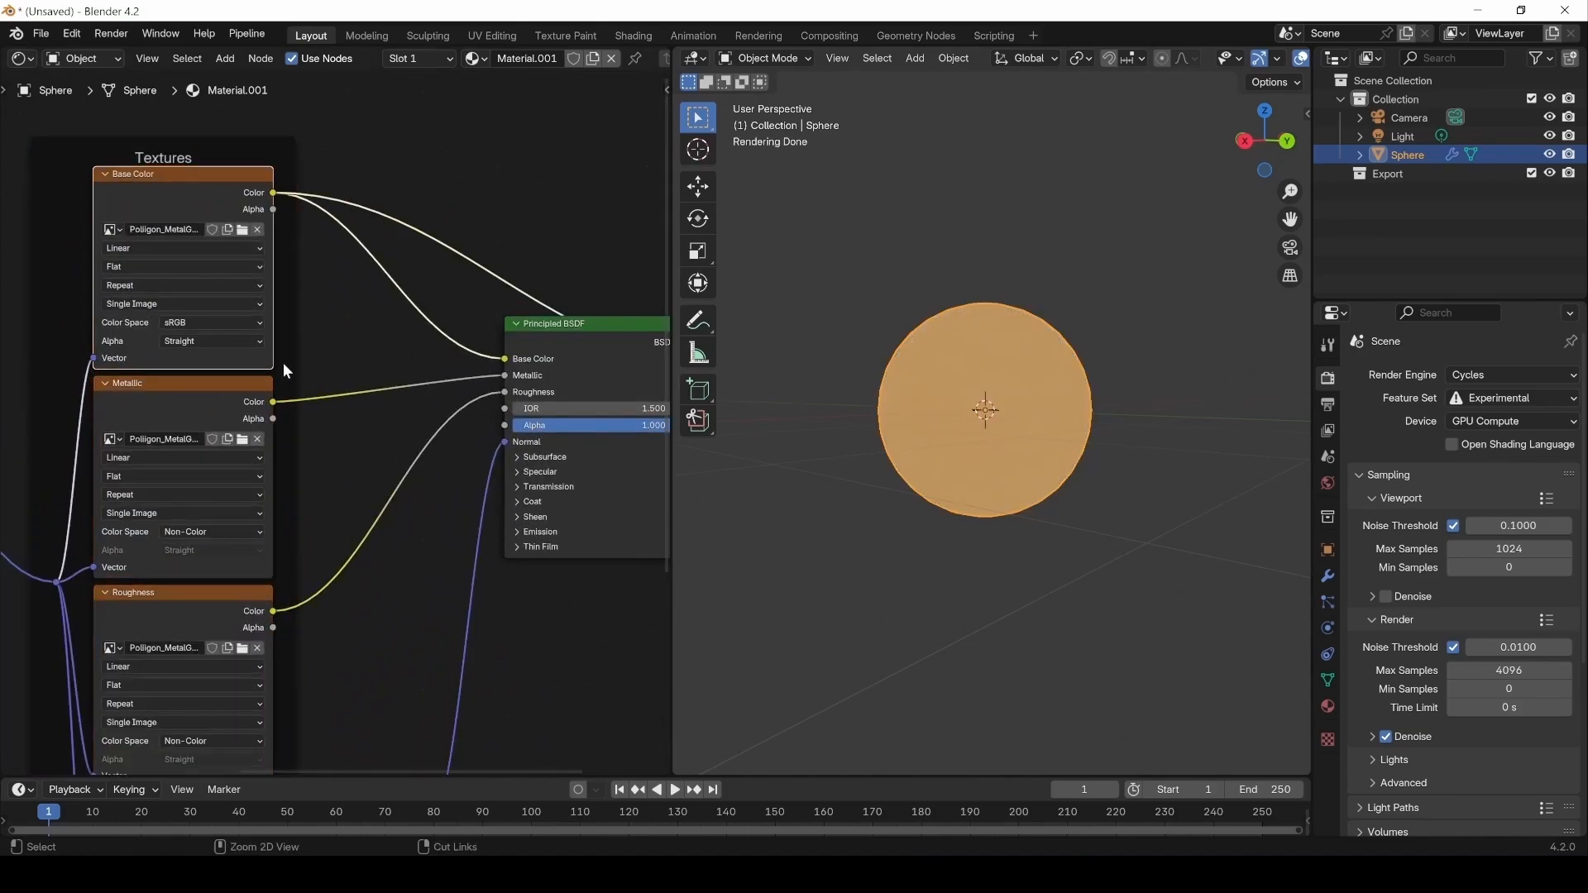
{"action": "left_click", "coordinate": [206, 394], "text": "ctrl+shift"}
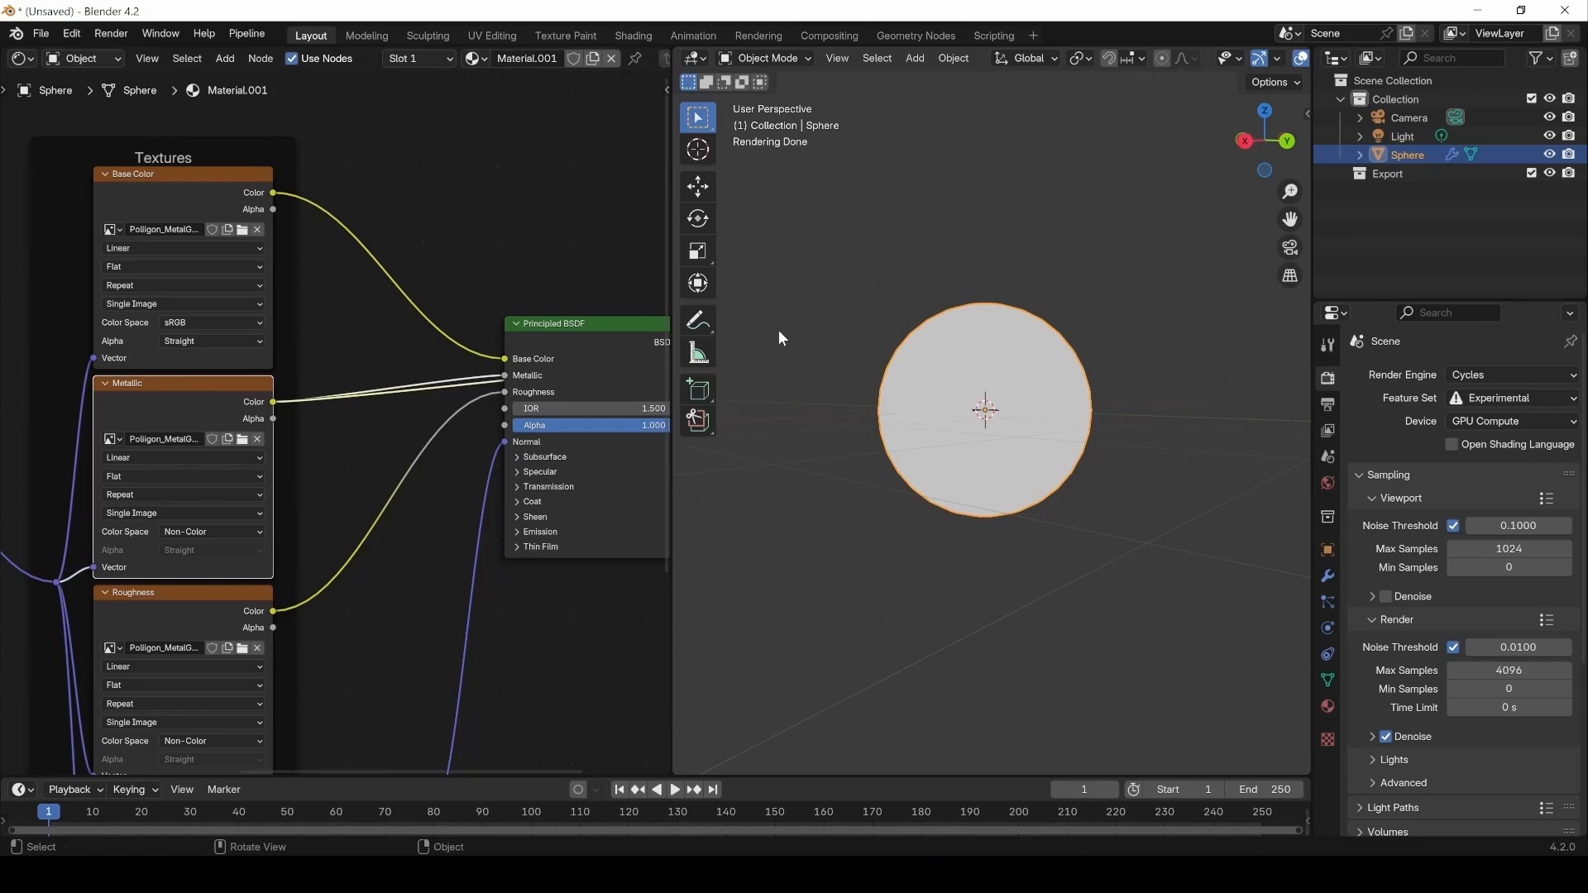
{"action": "middle_click_drag", "start_coordinate": [248, 496], "coordinate": [205, 417]}
{"action": "left_click", "coordinate": [120, 529], "text": "ctrl+shift"}
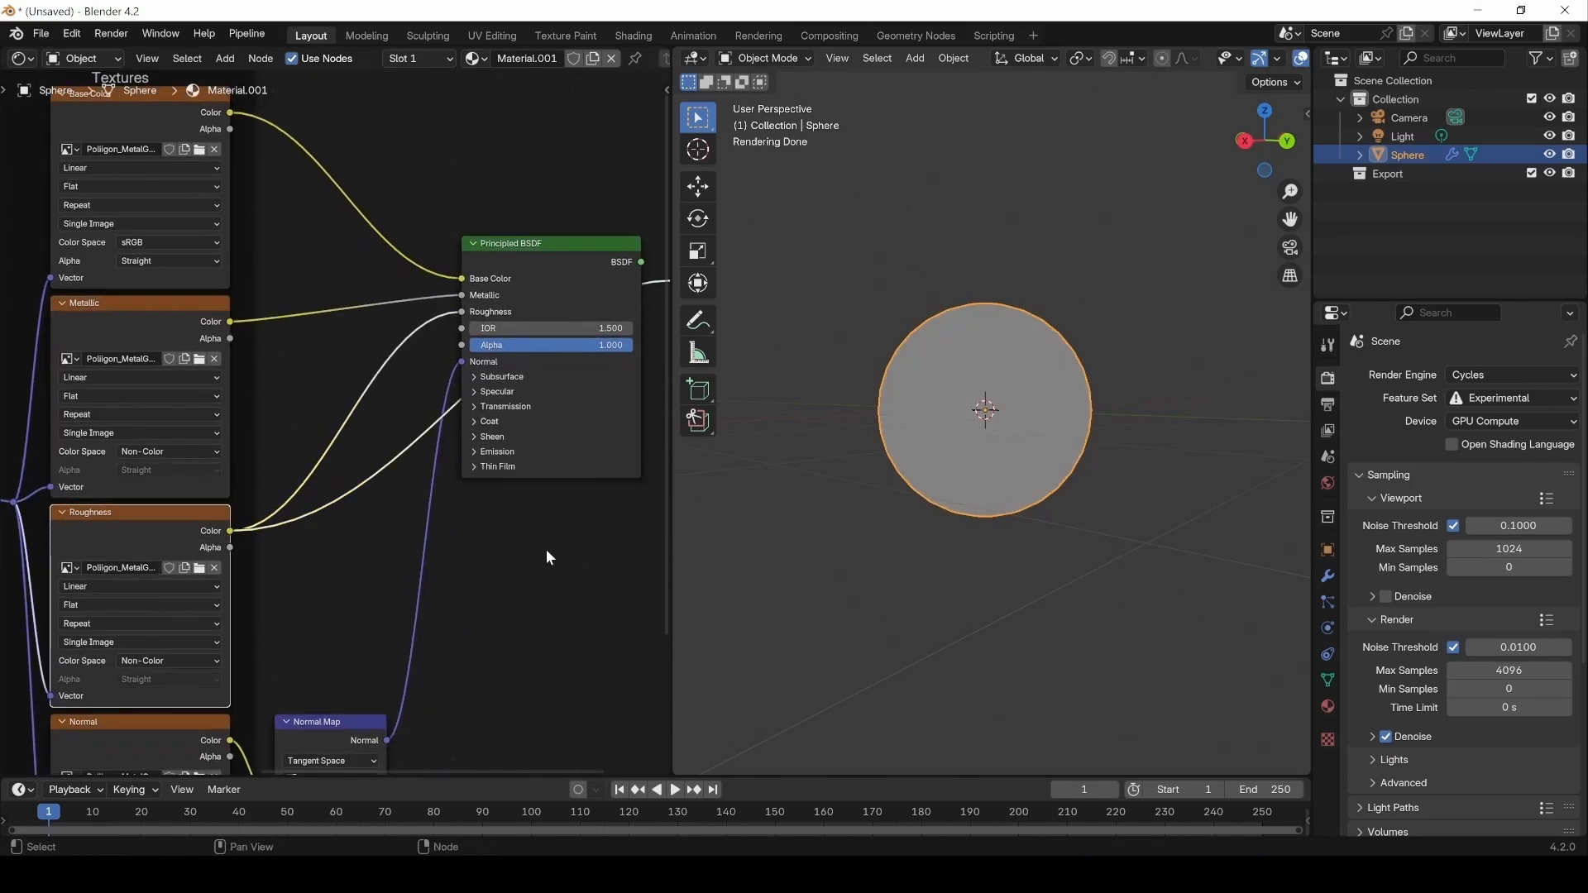
{"action": "middle_click_drag", "start_coordinate": [546, 550], "coordinate": [572, 468]}
{"action": "left_click", "coordinate": [340, 638], "text": "ctrl+shift"}
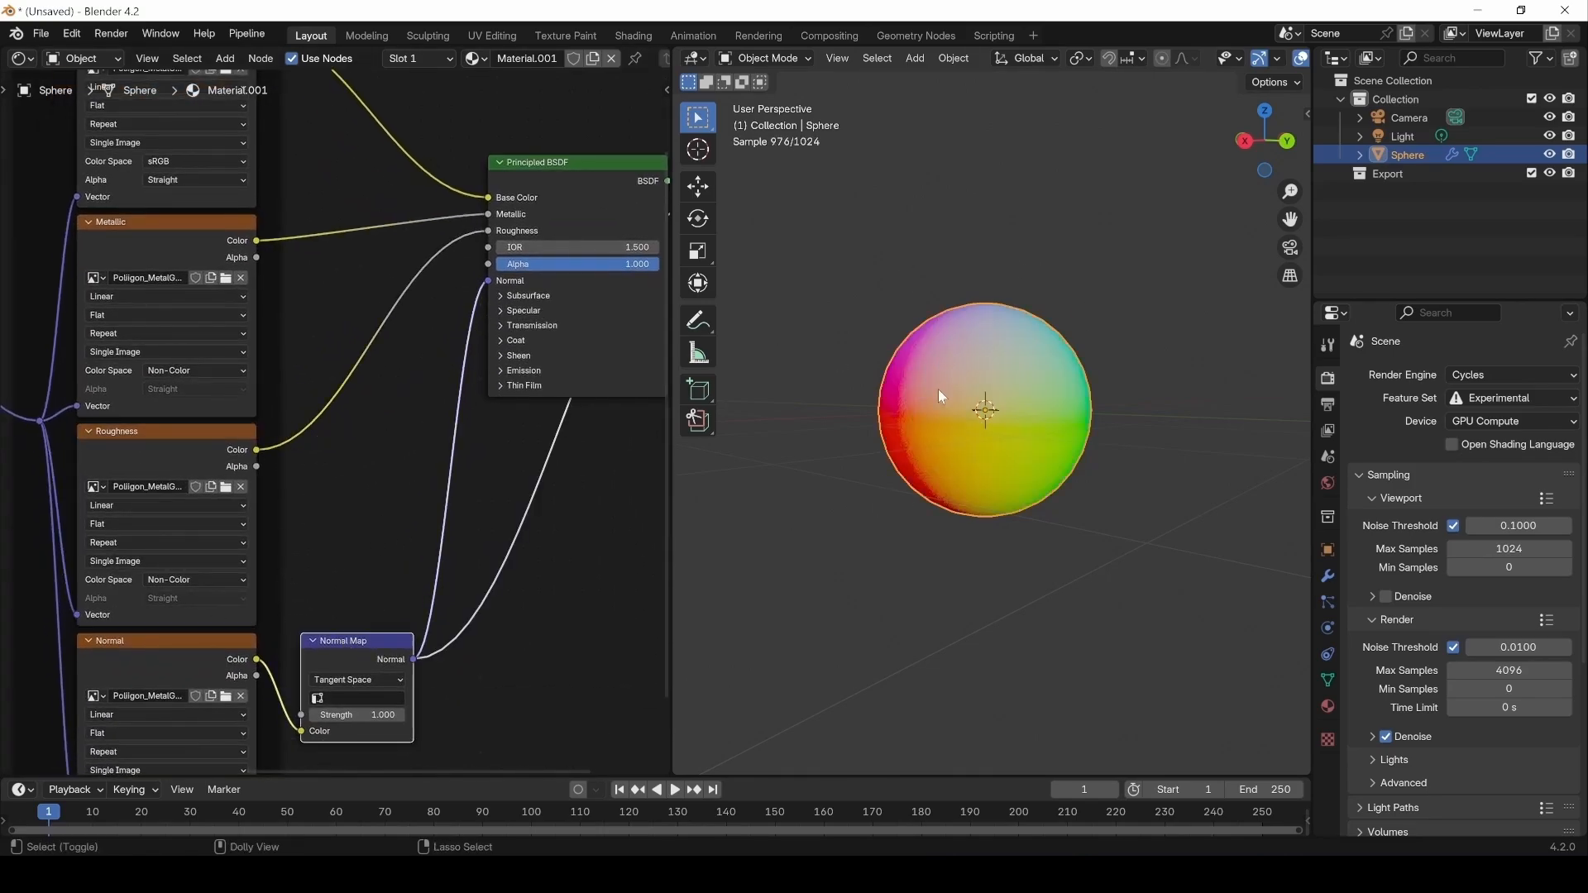
Reconnect the Principled BSDF to the Material Output to show the full gold material, and select the Base Color and Metallic texture nodes.
{"action": "middle_click_drag", "start_coordinate": [308, 369], "coordinate": [324, 473]}
{"action": "left_click", "coordinate": [568, 295], "text": "ctrl+shift"}
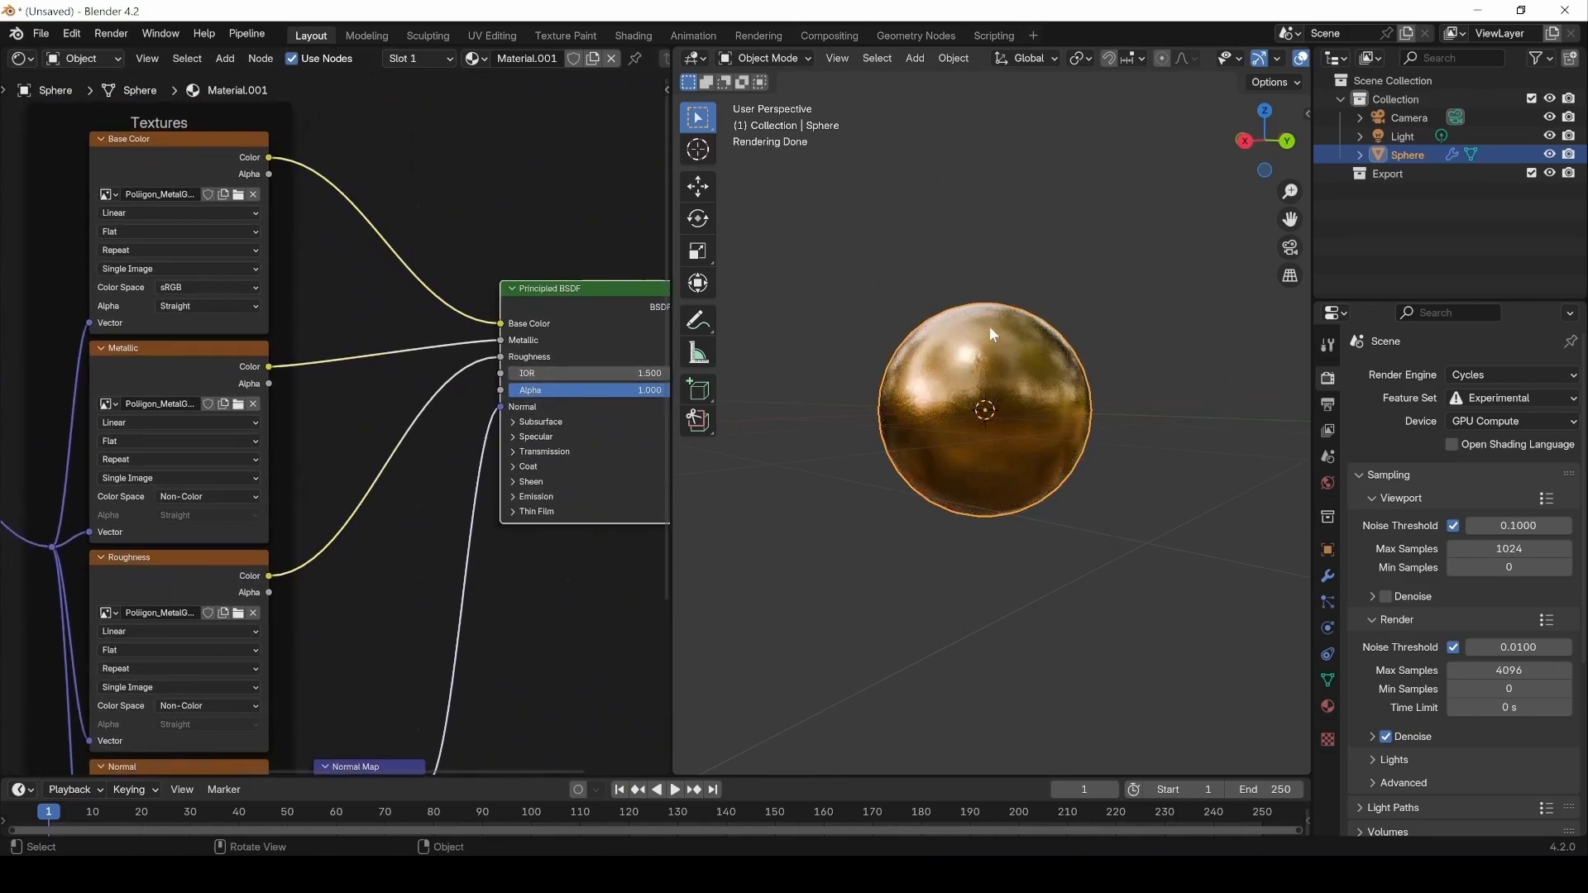
{"action": "left_click", "coordinate": [591, 593]}
{"action": "middle_click_drag", "start_coordinate": [591, 594], "coordinate": [497, 611]}
{"action": "left_click_drag", "start_coordinate": [278, 199], "coordinate": [124, 531]}
{"action": "middle_click_drag", "start_coordinate": [201, 546], "coordinate": [336, 424]}
{"action": "scroll", "coordinate": [307, 489], "scroll_direction": "down", "scroll_amount": 2}
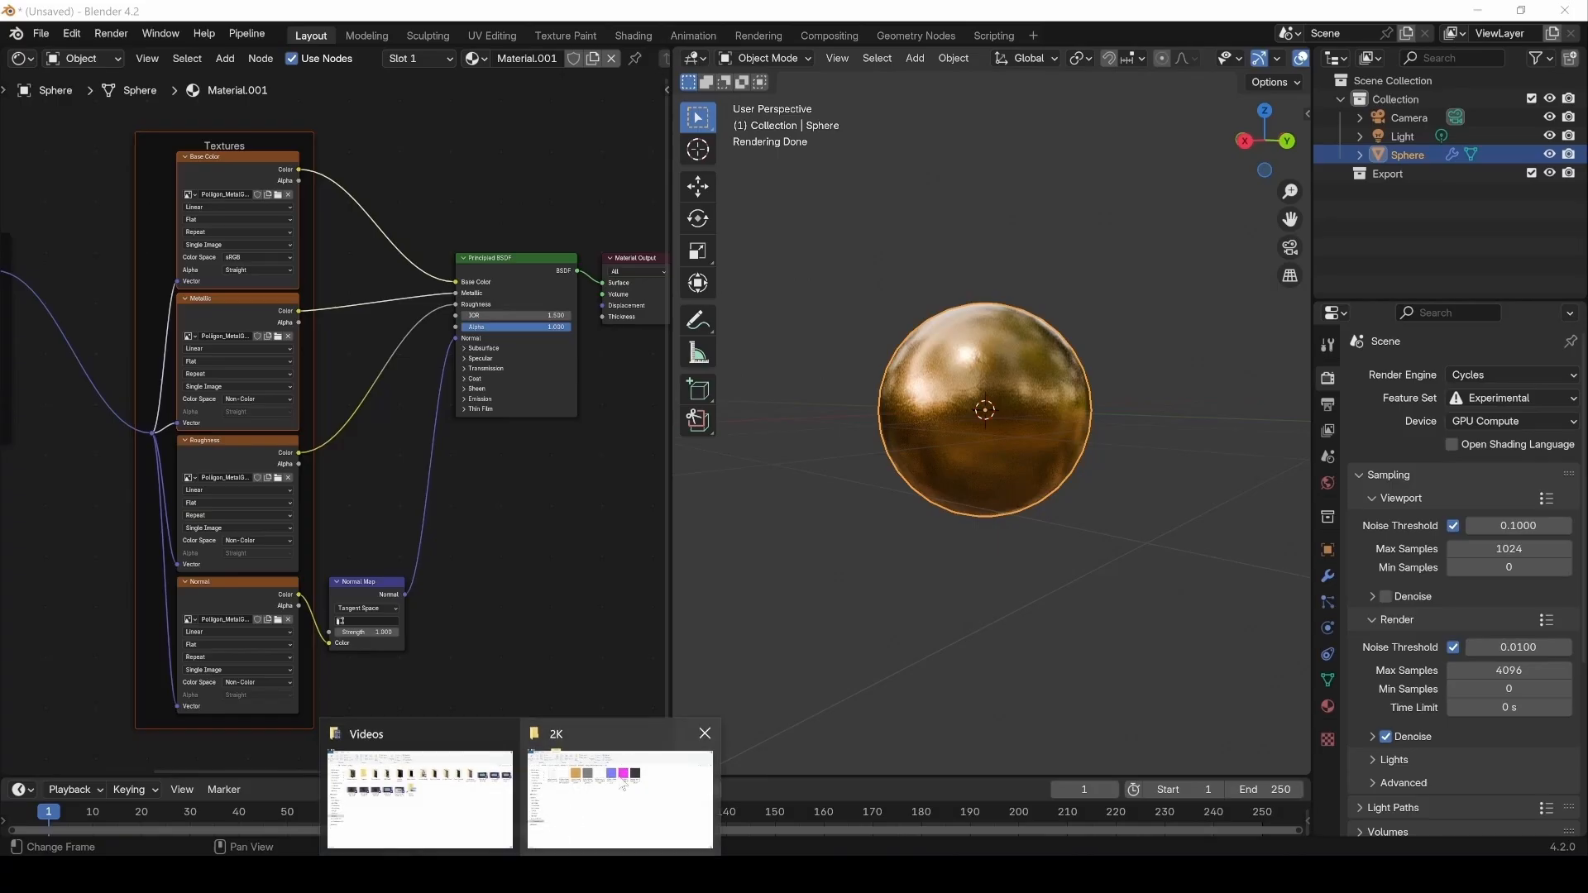
Open the gold paint material's 2K folder and look through its texture images, examining the Normal map up close.
{"action": "left_click", "coordinate": [622, 784]}
{"action": "double_click", "coordinate": [296, 256]}
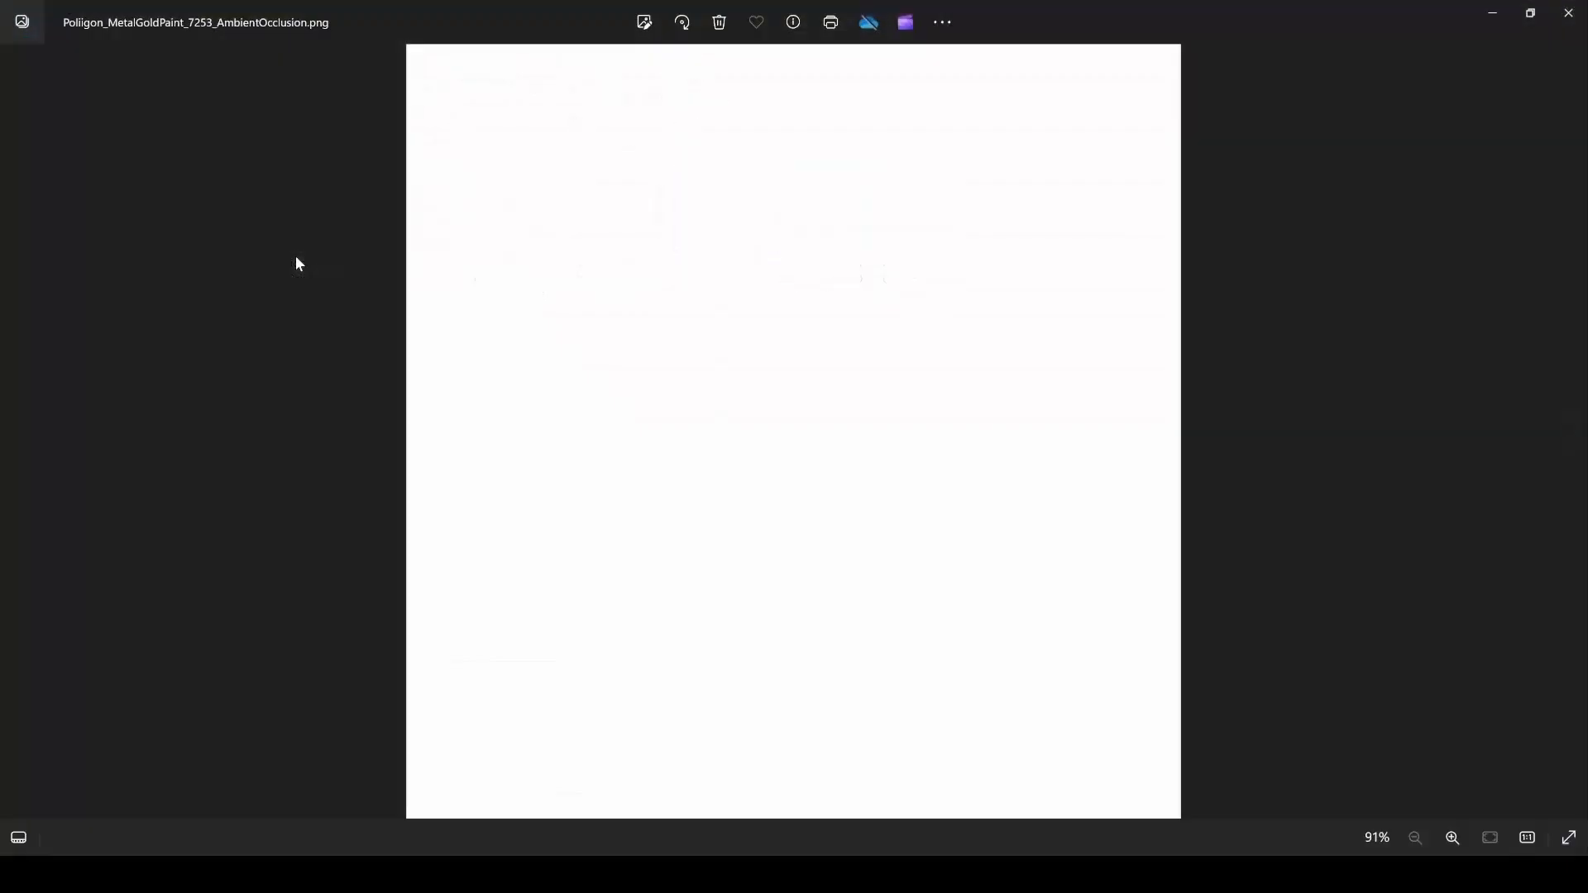
{"action": "key", "text": "Right"}
{"action": "key", "text": "Right"}
{"action": "key", "text": "Right"}
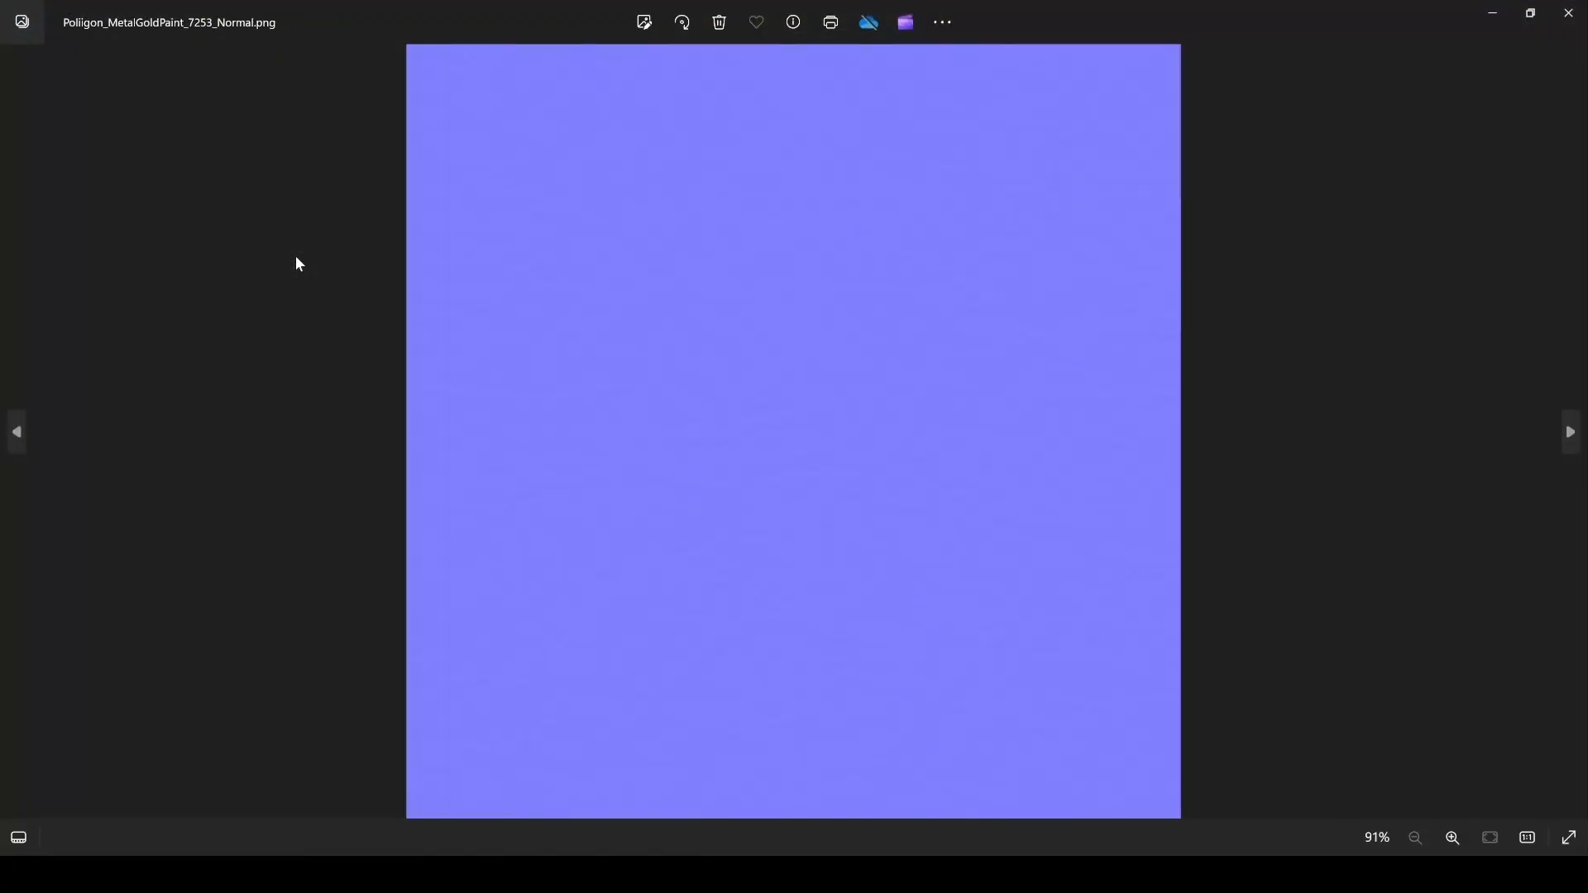
{"action": "key", "text": "Right"}
{"action": "key", "text": "Left"}
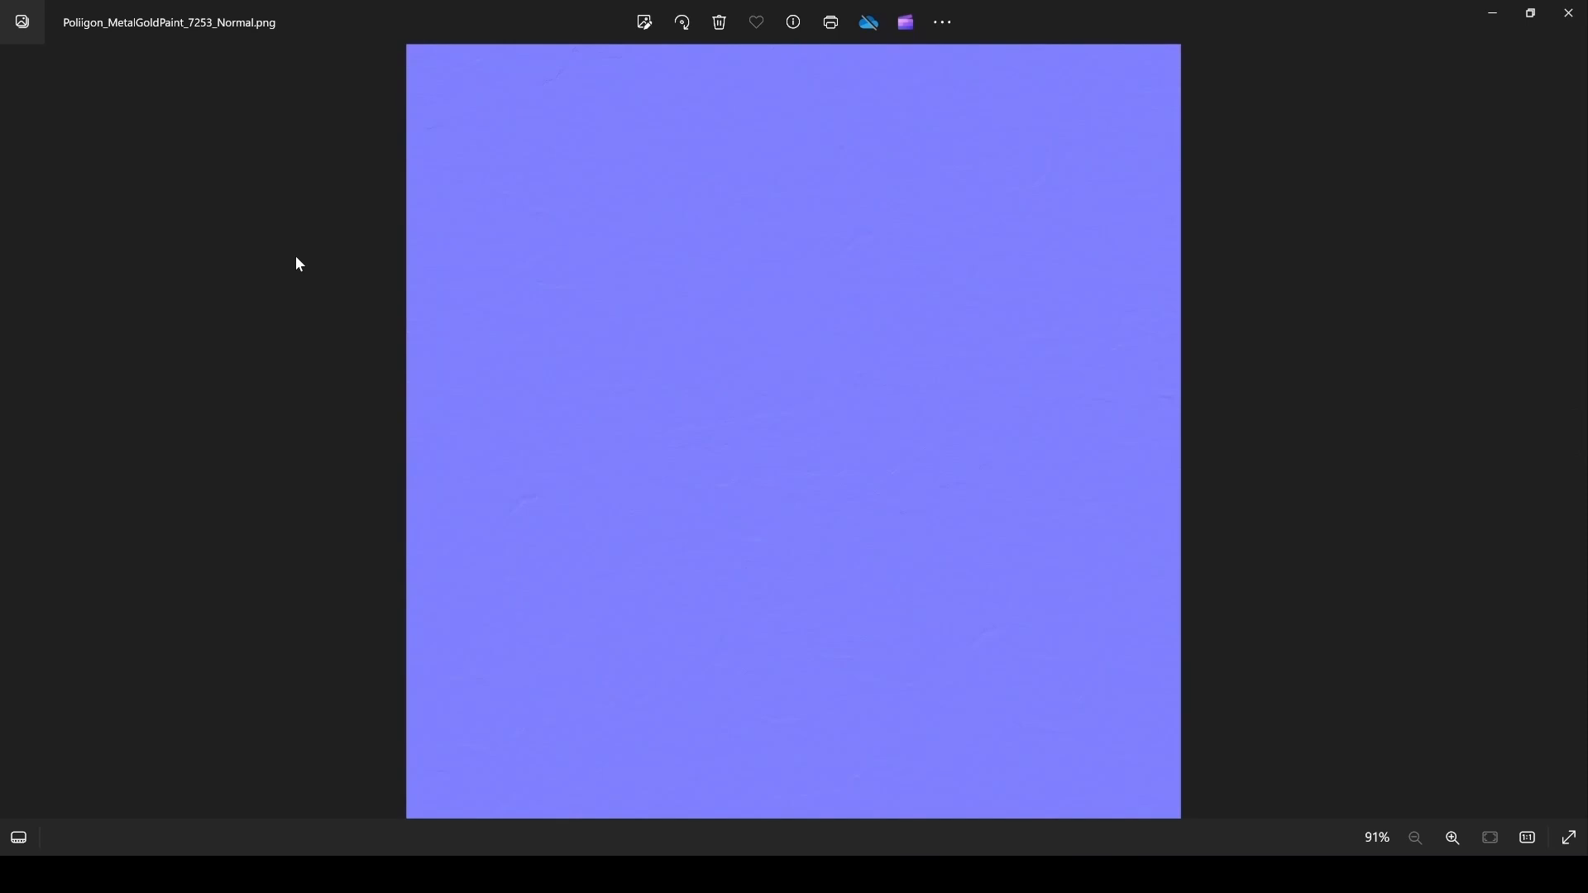
{"action": "scroll", "coordinate": [518, 443], "scroll_direction": "up", "scroll_amount": 3}
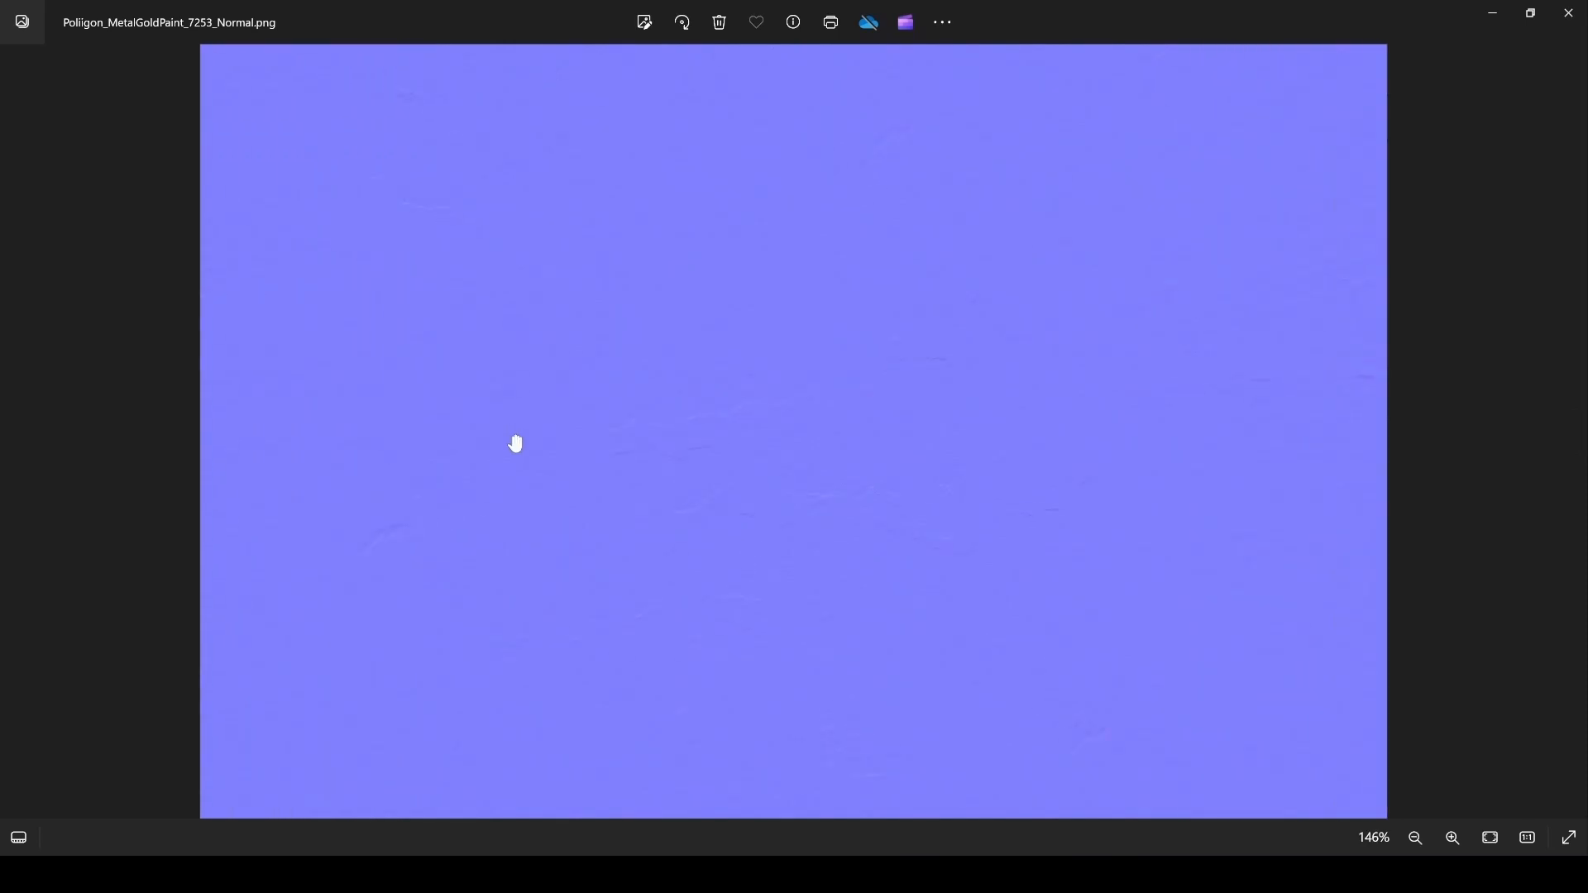
{"action": "scroll", "coordinate": [734, 447], "scroll_direction": "down", "scroll_amount": 3}
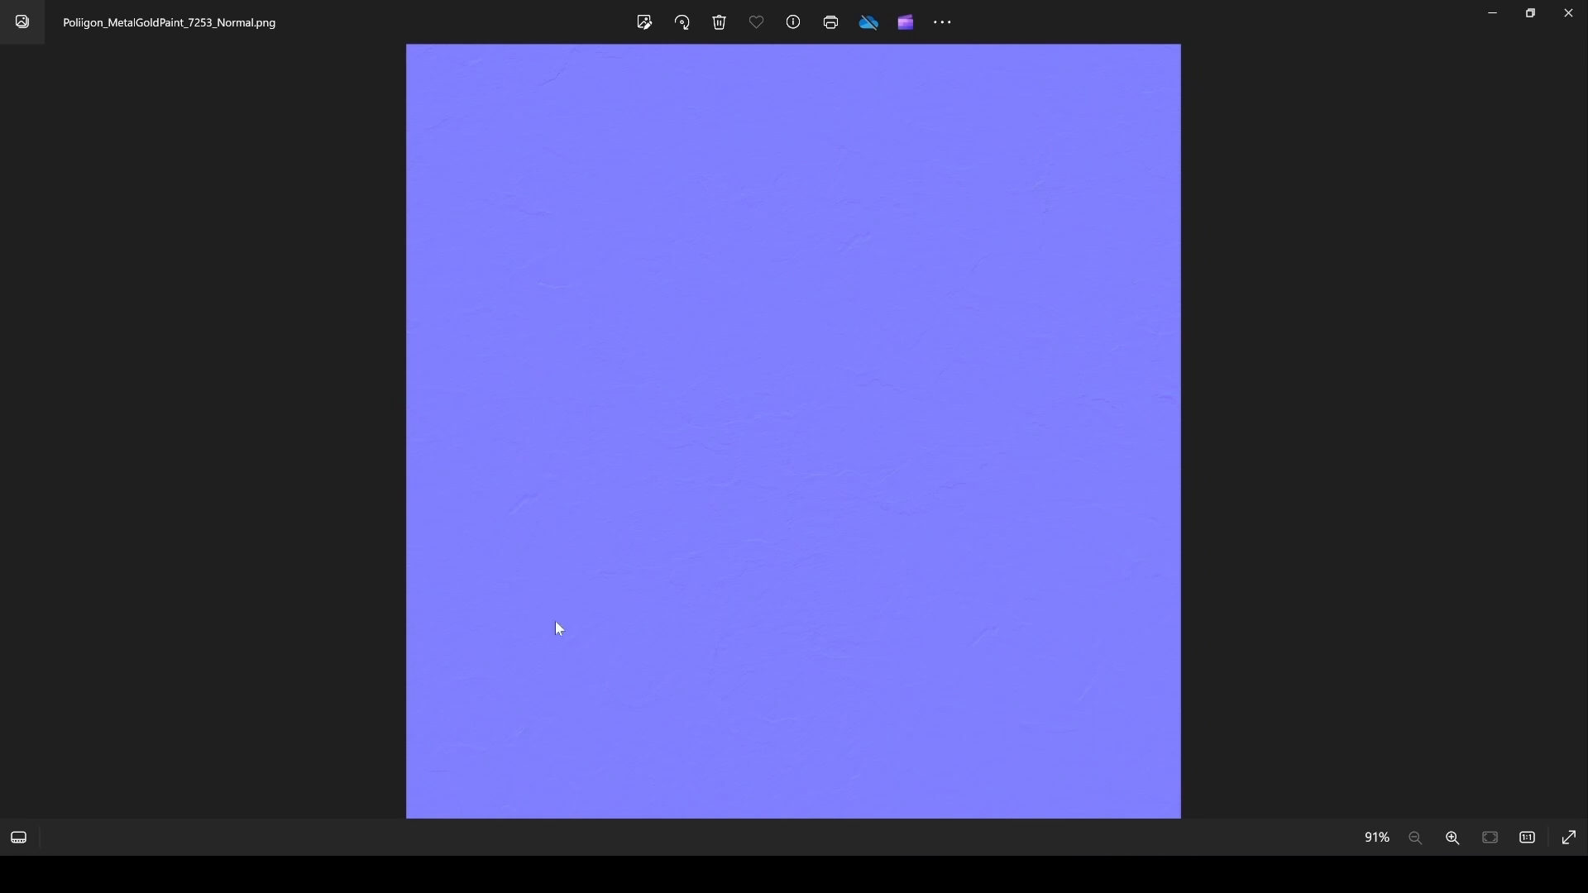
{"action": "left_click", "coordinate": [1568, 14]}
Try to open the Displacement texture file, dismiss the app chooser and return to Blender.
{"action": "left_click", "coordinate": [716, 218]}
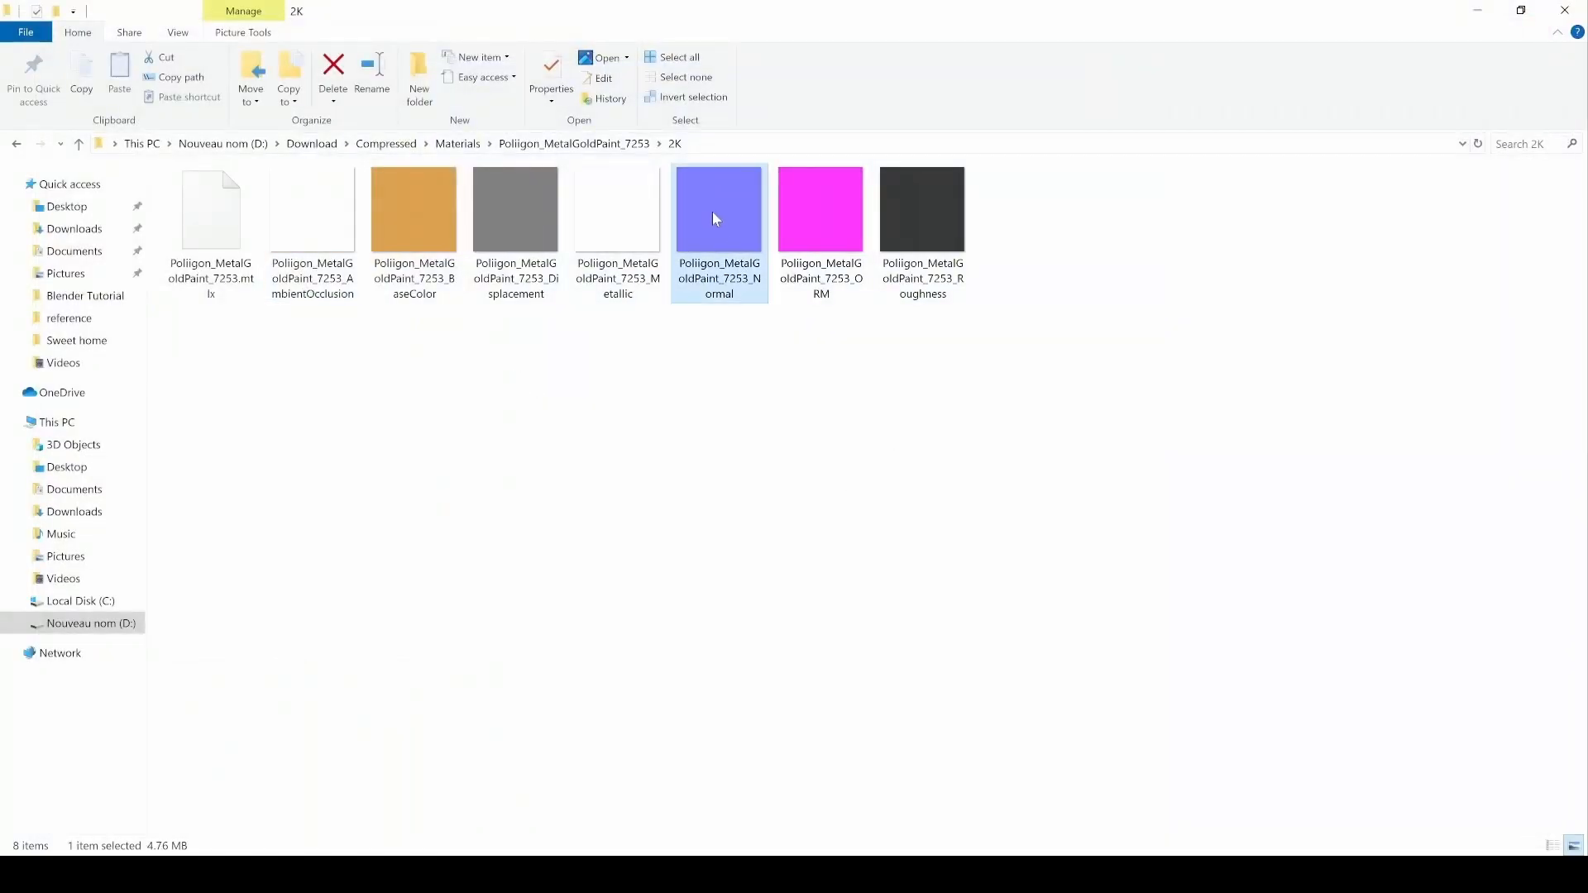
{"action": "double_click", "coordinate": [521, 230]}
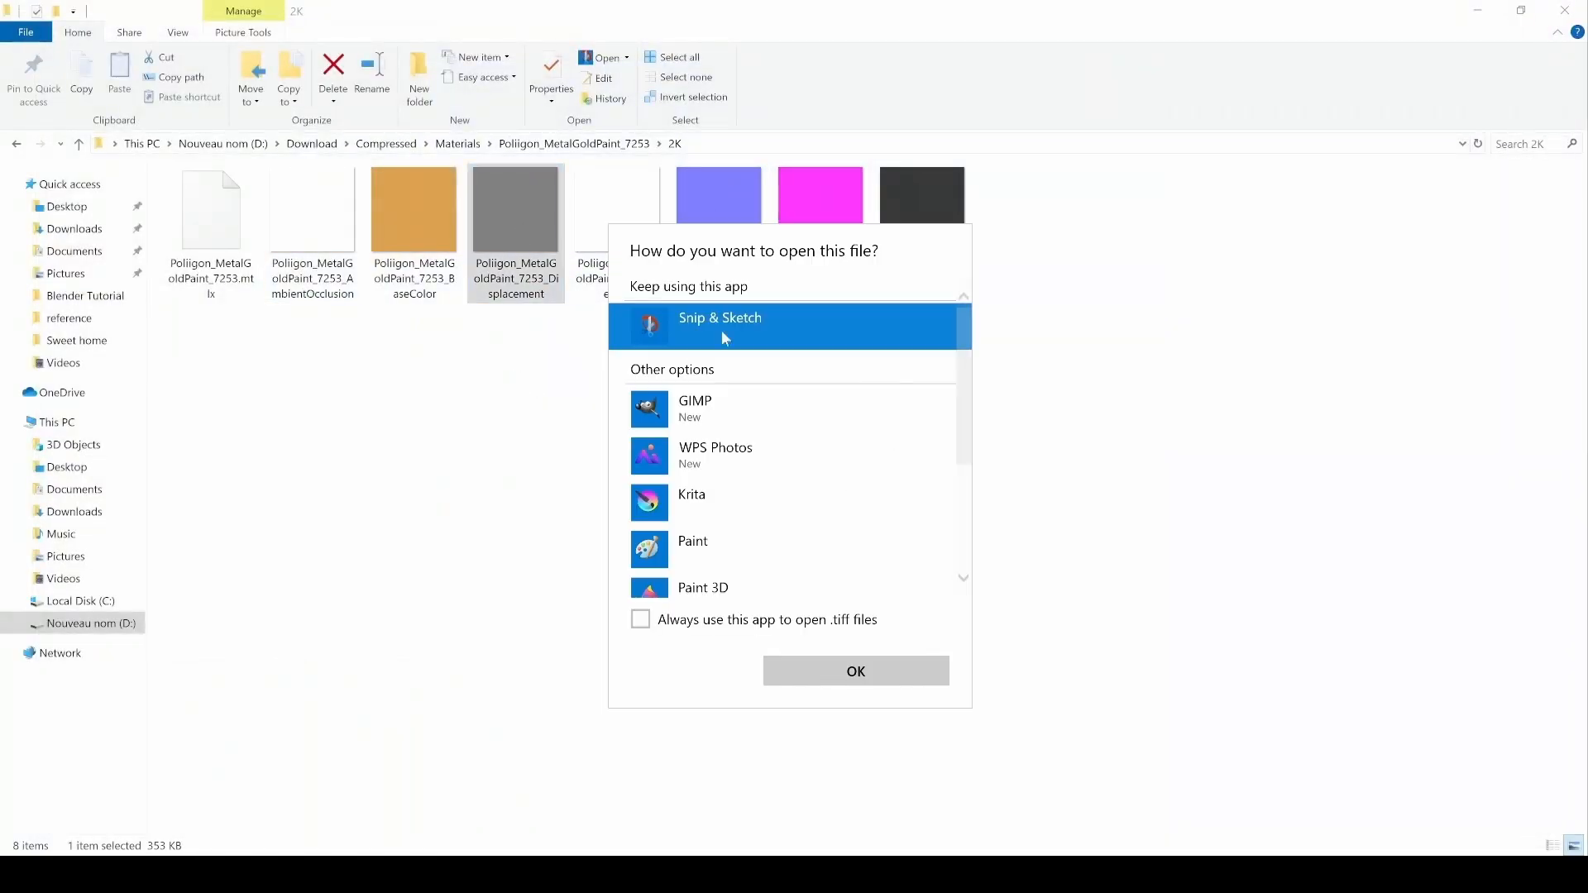
{"action": "left_click", "coordinate": [441, 466]}
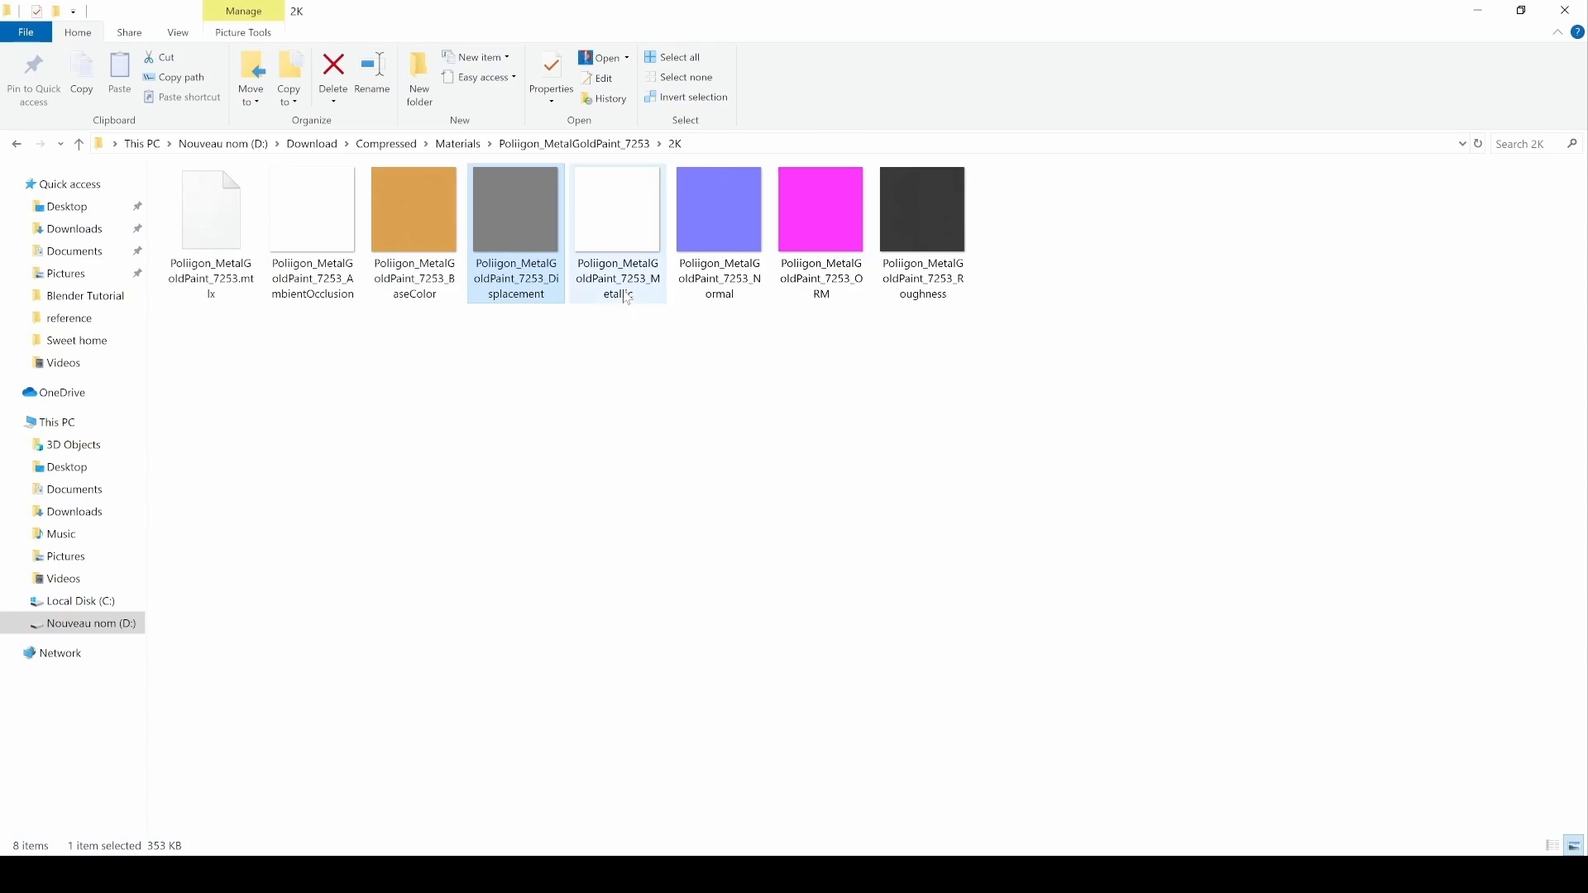
{"action": "left_click", "coordinate": [1468, 15]}
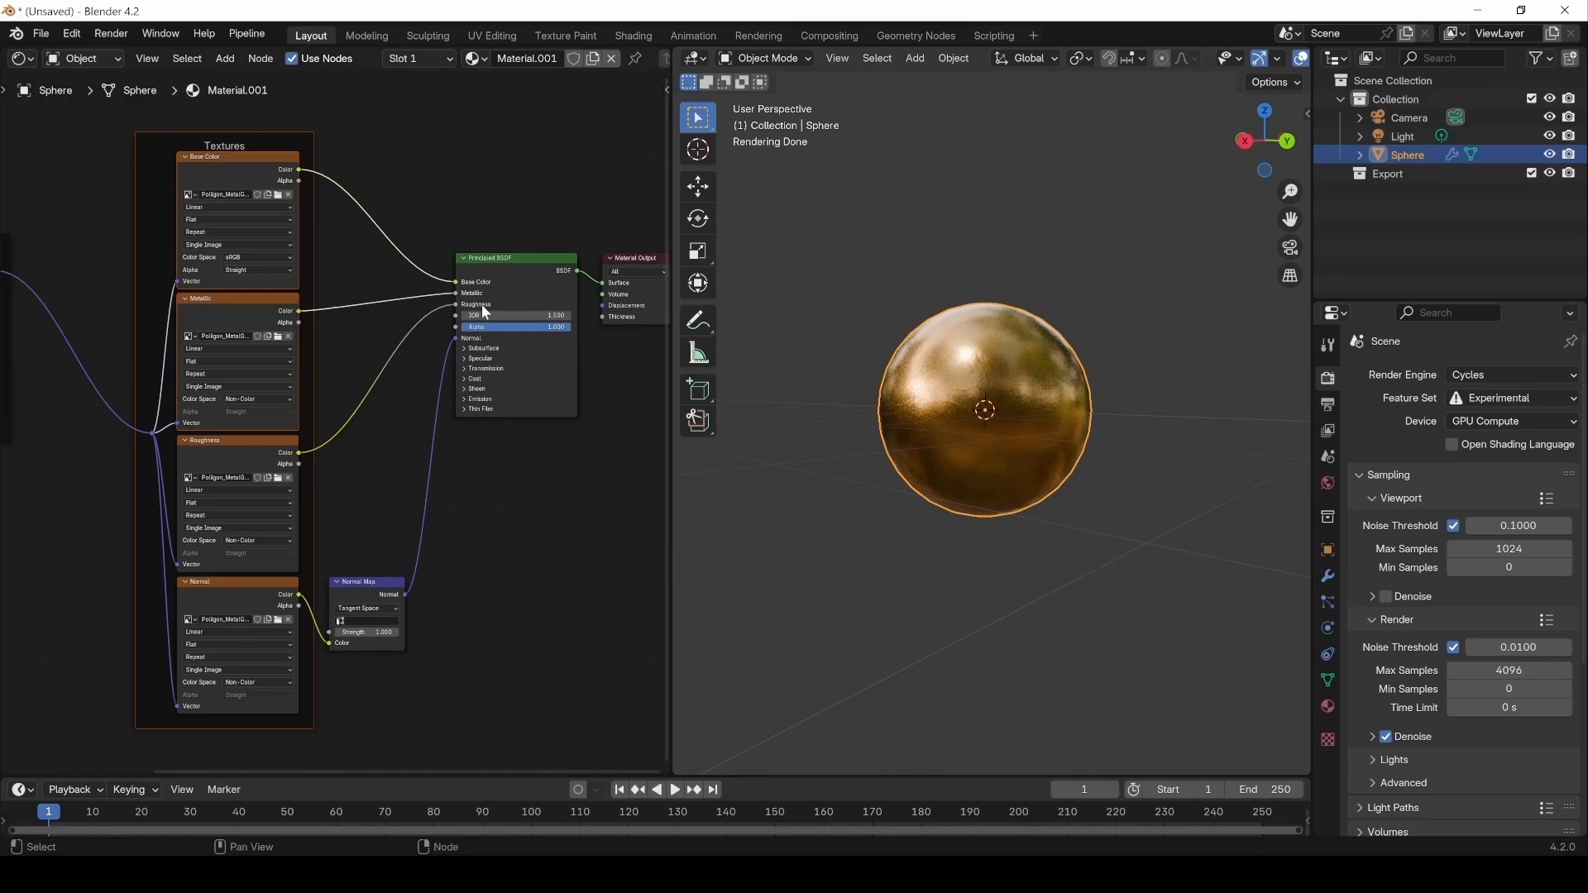
Examine the Mapping frame, Principled BSDF and Material Output in turn, shifting the Mapping frame and Material Output slightly.
{"action": "middle_click_drag", "start_coordinate": [336, 164], "coordinate": [541, 129]}
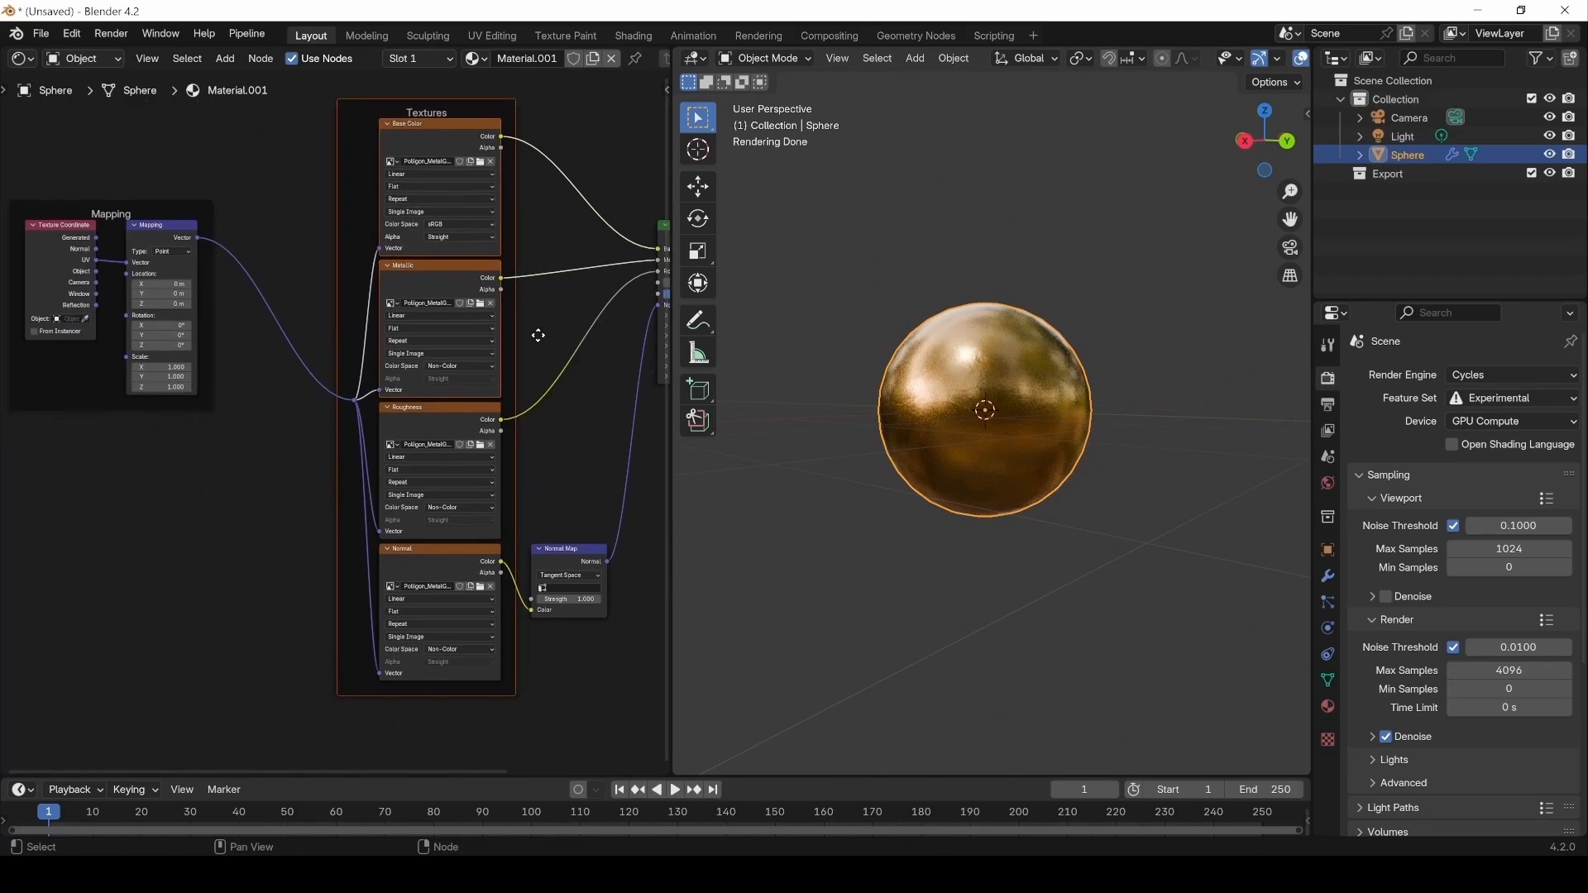
{"action": "left_click_drag", "start_coordinate": [265, 184], "coordinate": [46, 447]}
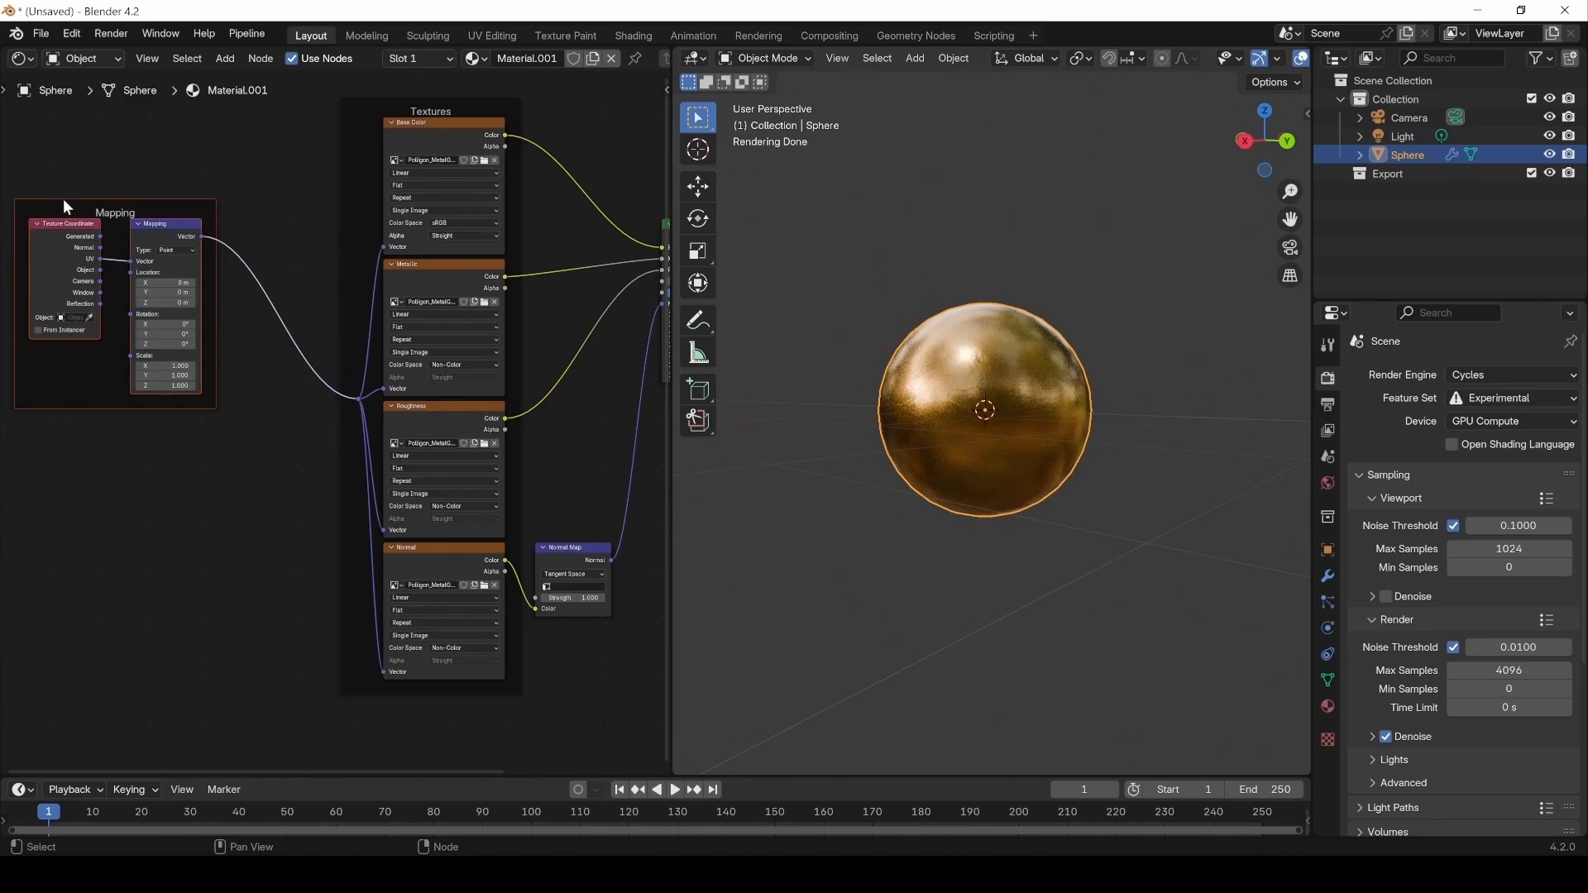
{"action": "left_click_drag", "start_coordinate": [110, 210], "coordinate": [186, 402]}
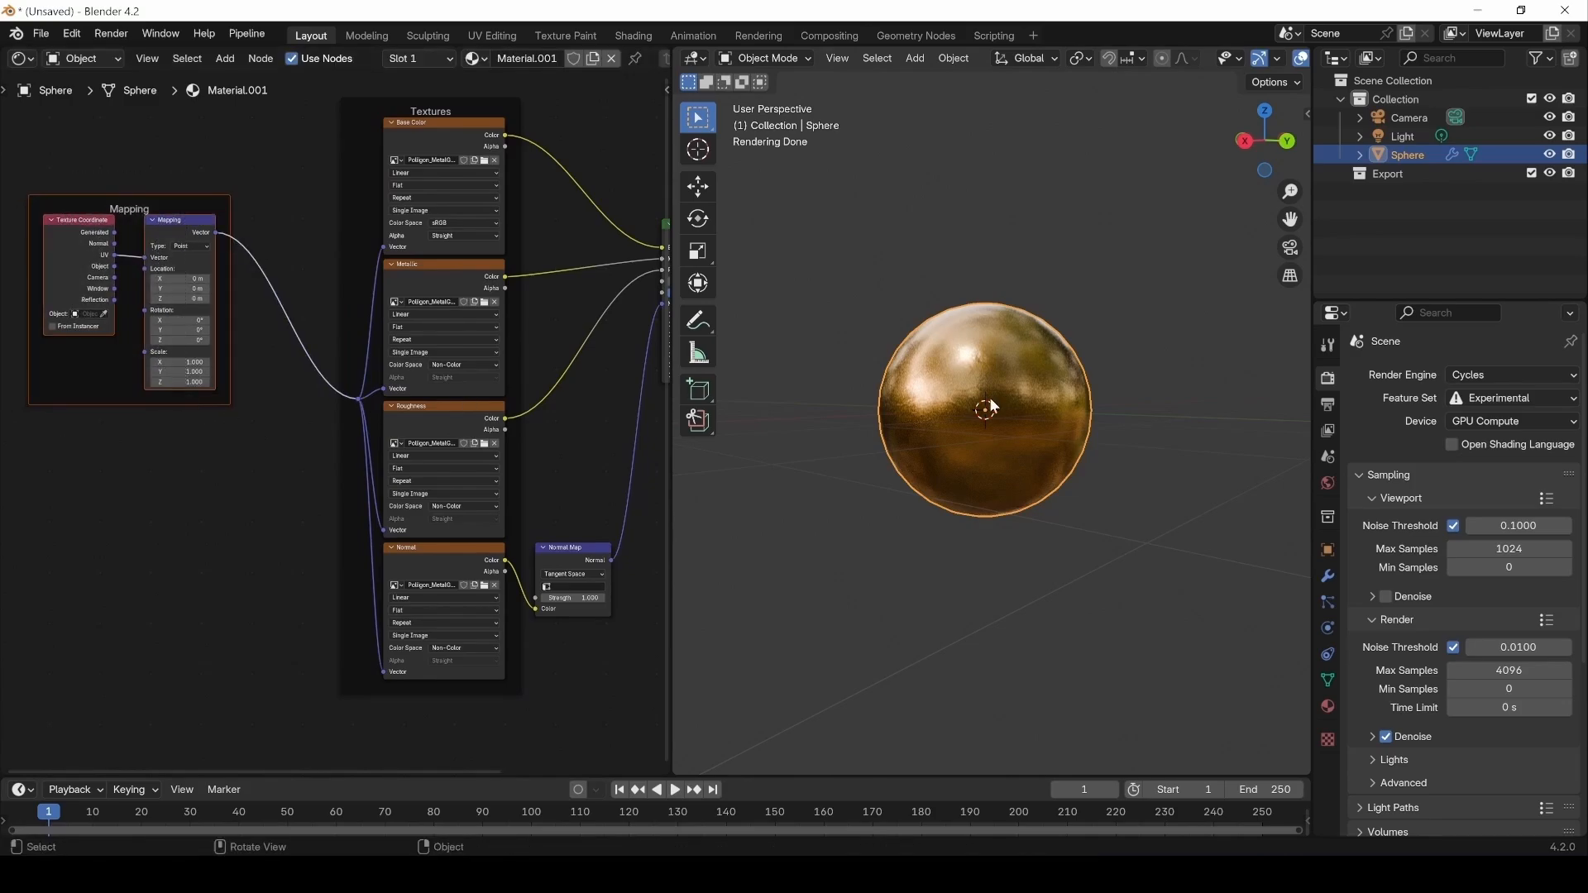
{"action": "middle_click_drag", "start_coordinate": [525, 506], "coordinate": [277, 534]}
{"action": "left_click_drag", "start_coordinate": [434, 189], "coordinate": [529, 440]}
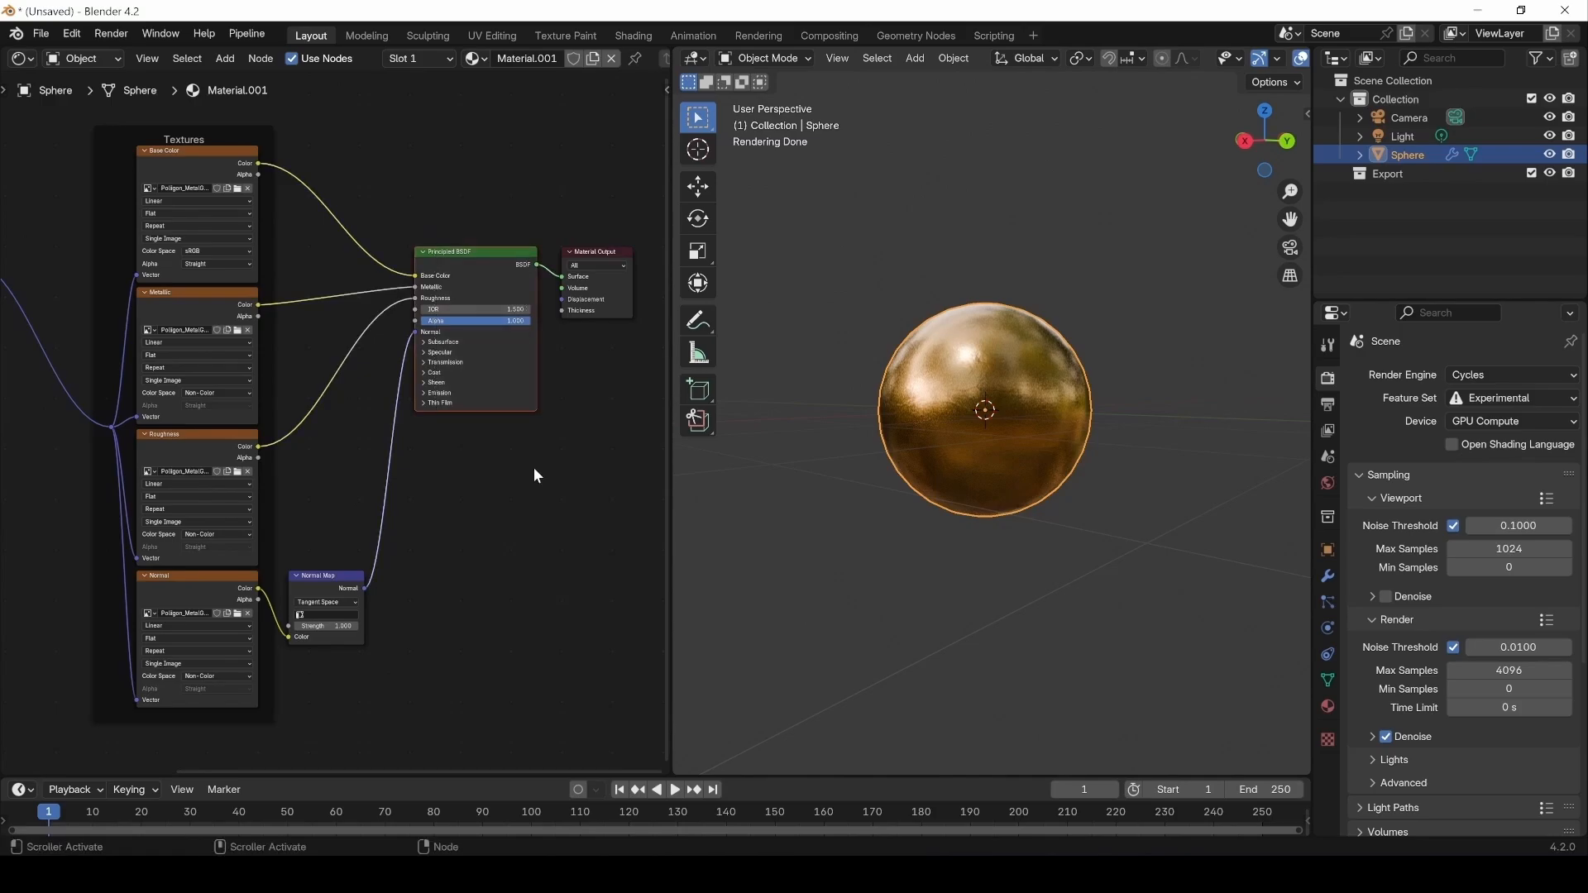
{"action": "left_click_drag", "start_coordinate": [591, 253], "coordinate": [597, 242]}
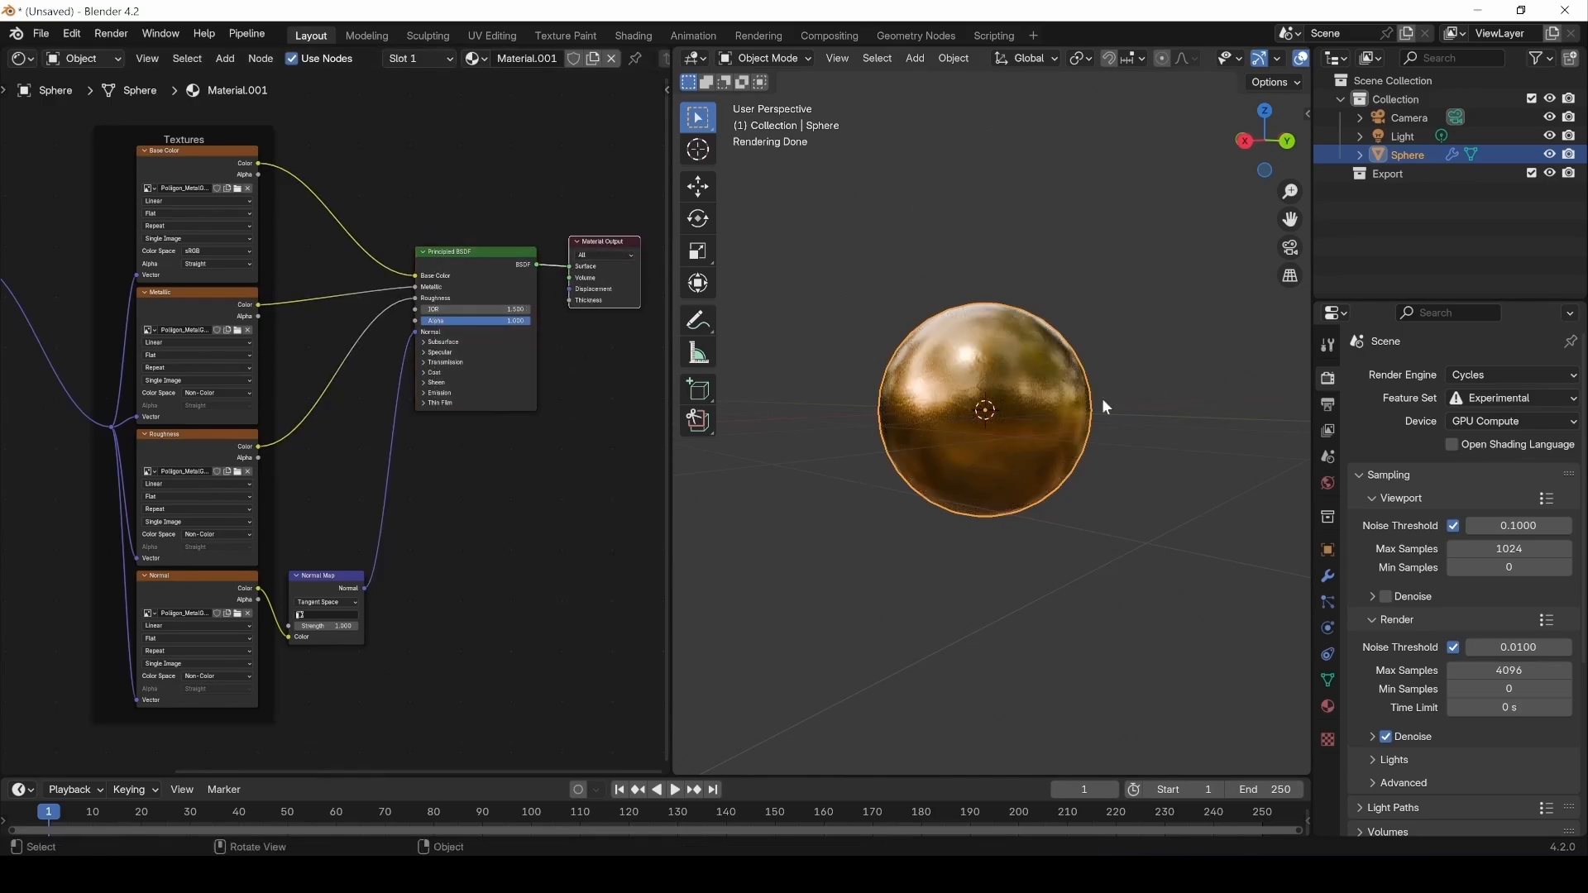
Switch to the browser and look through the texture library on Poly Haven.
{"action": "left_click", "coordinate": [901, 626]}
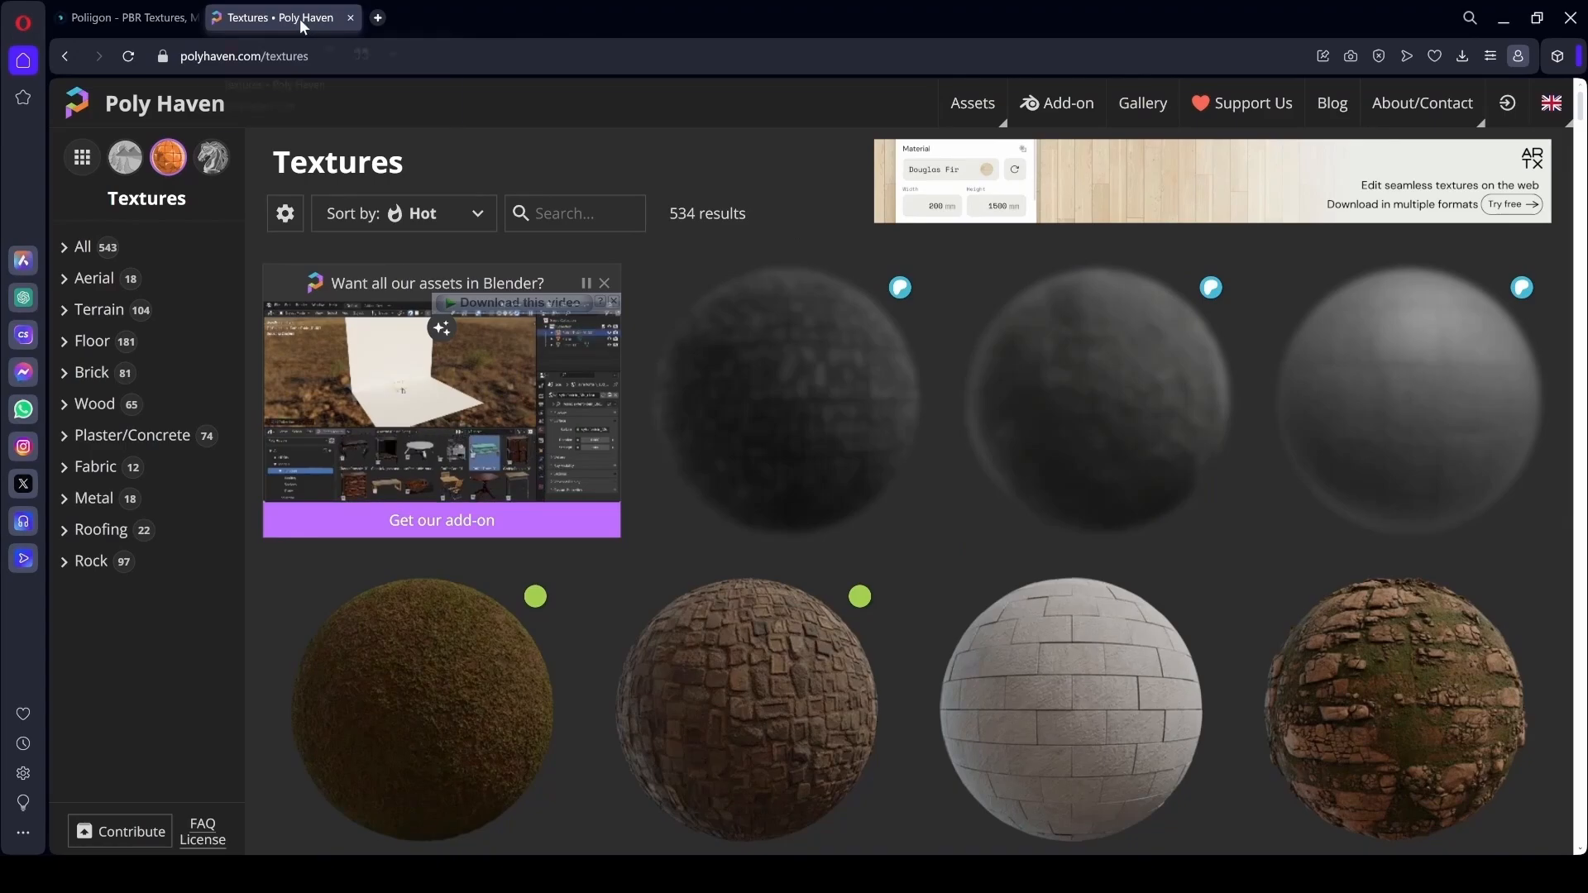
{"action": "scroll", "coordinate": [569, 341], "scroll_direction": "down", "scroll_amount": 5}
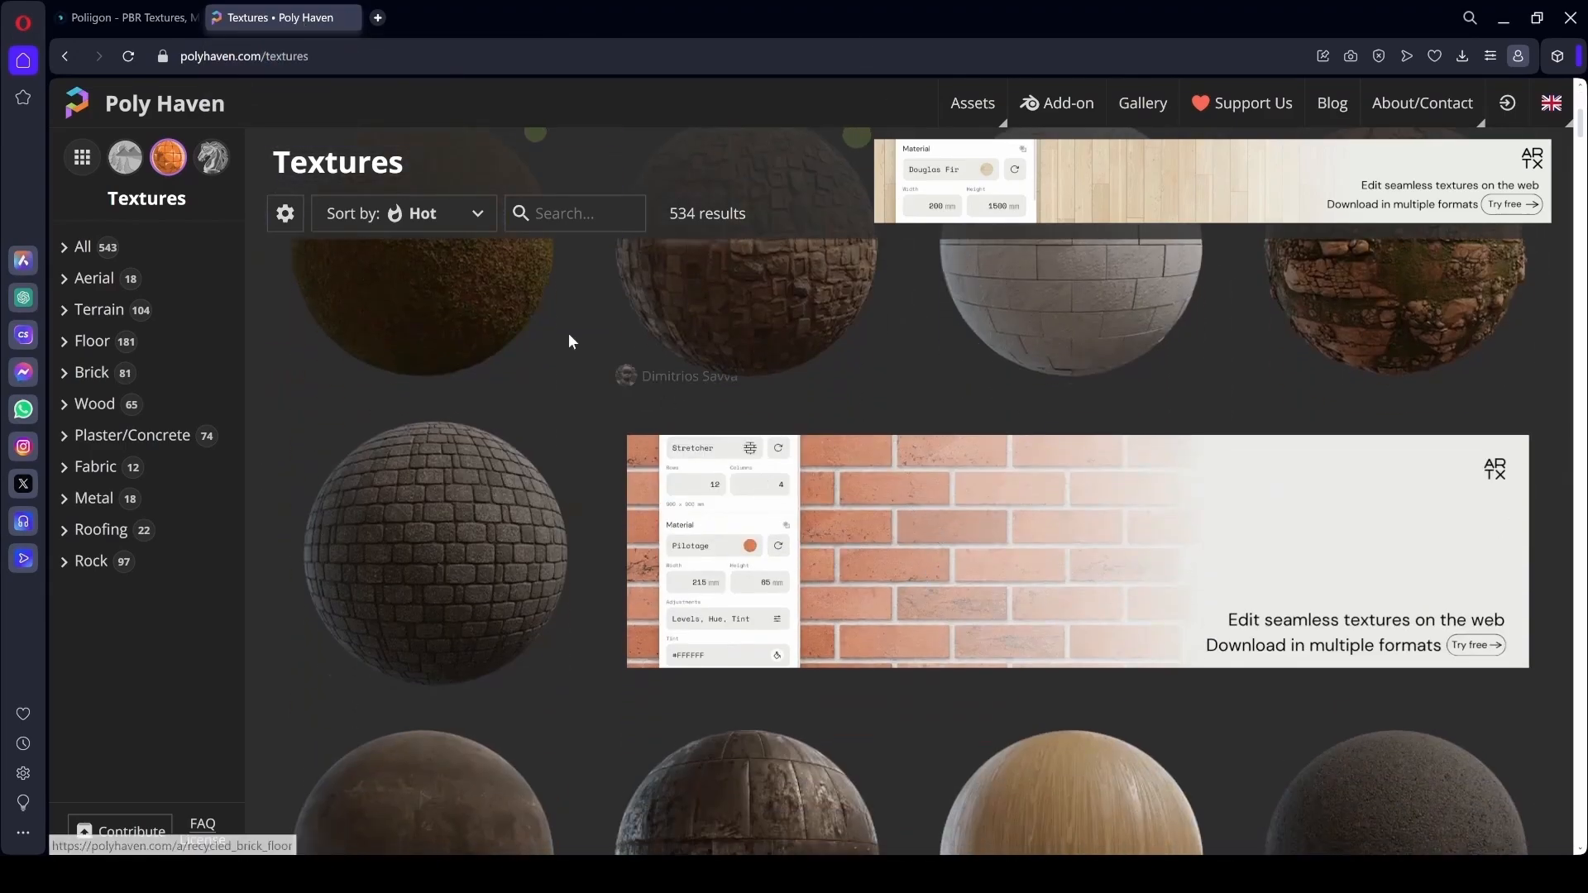
{"action": "scroll", "coordinate": [546, 447], "scroll_direction": "down", "scroll_amount": 4}
{"action": "scroll", "coordinate": [1175, 475], "scroll_direction": "down", "scroll_amount": 4}
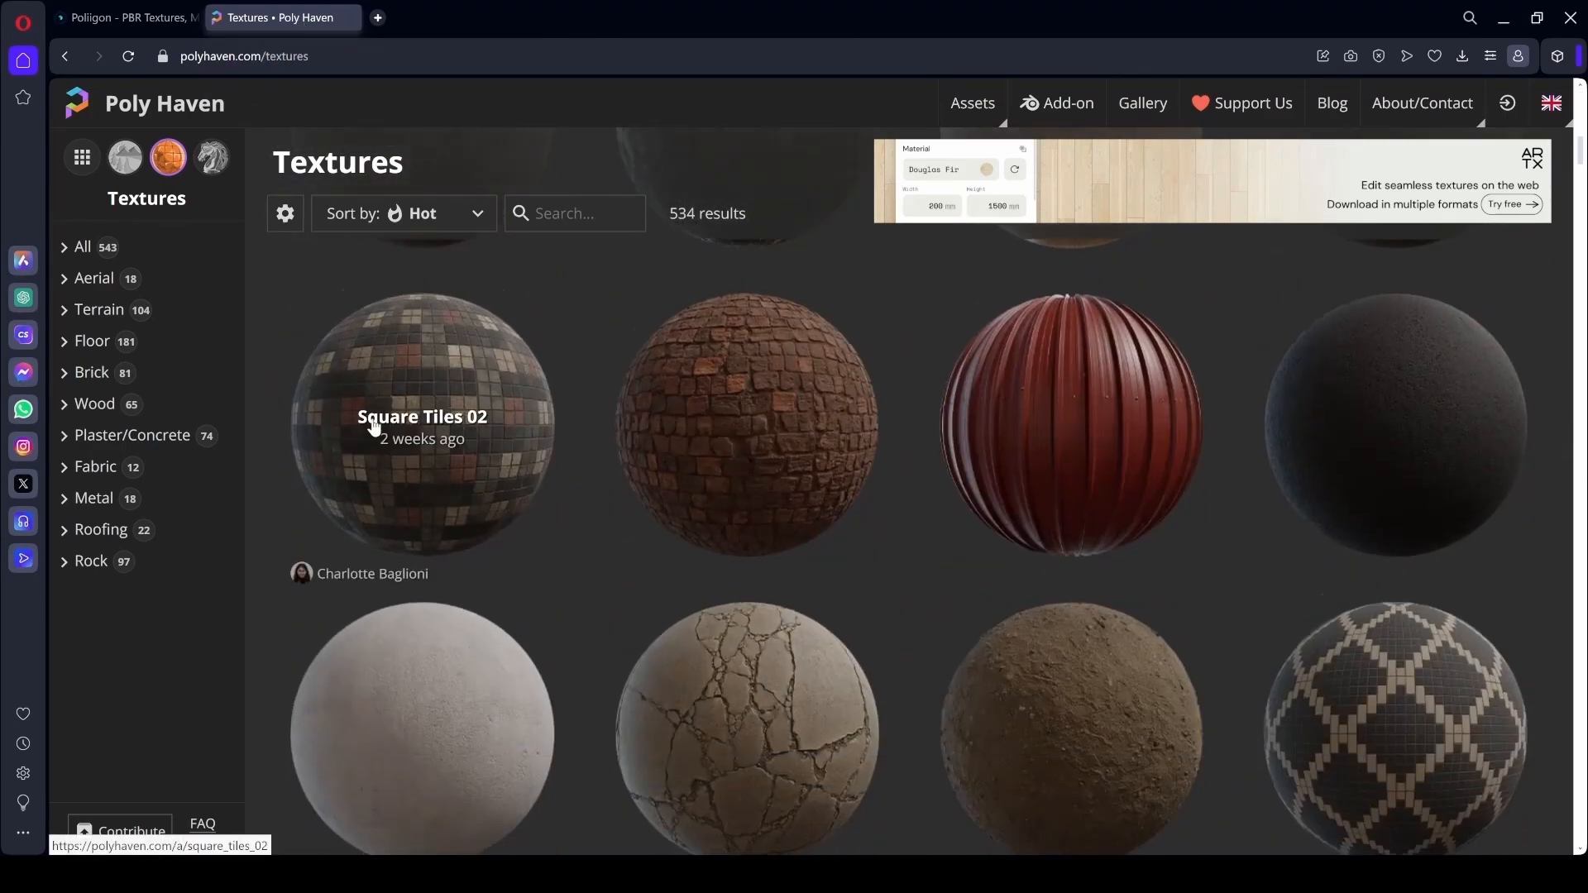
{"action": "scroll", "coordinate": [380, 430], "scroll_direction": "down", "scroll_amount": 2}
{"action": "scroll", "coordinate": [1407, 496], "scroll_direction": "down", "scroll_amount": 3}
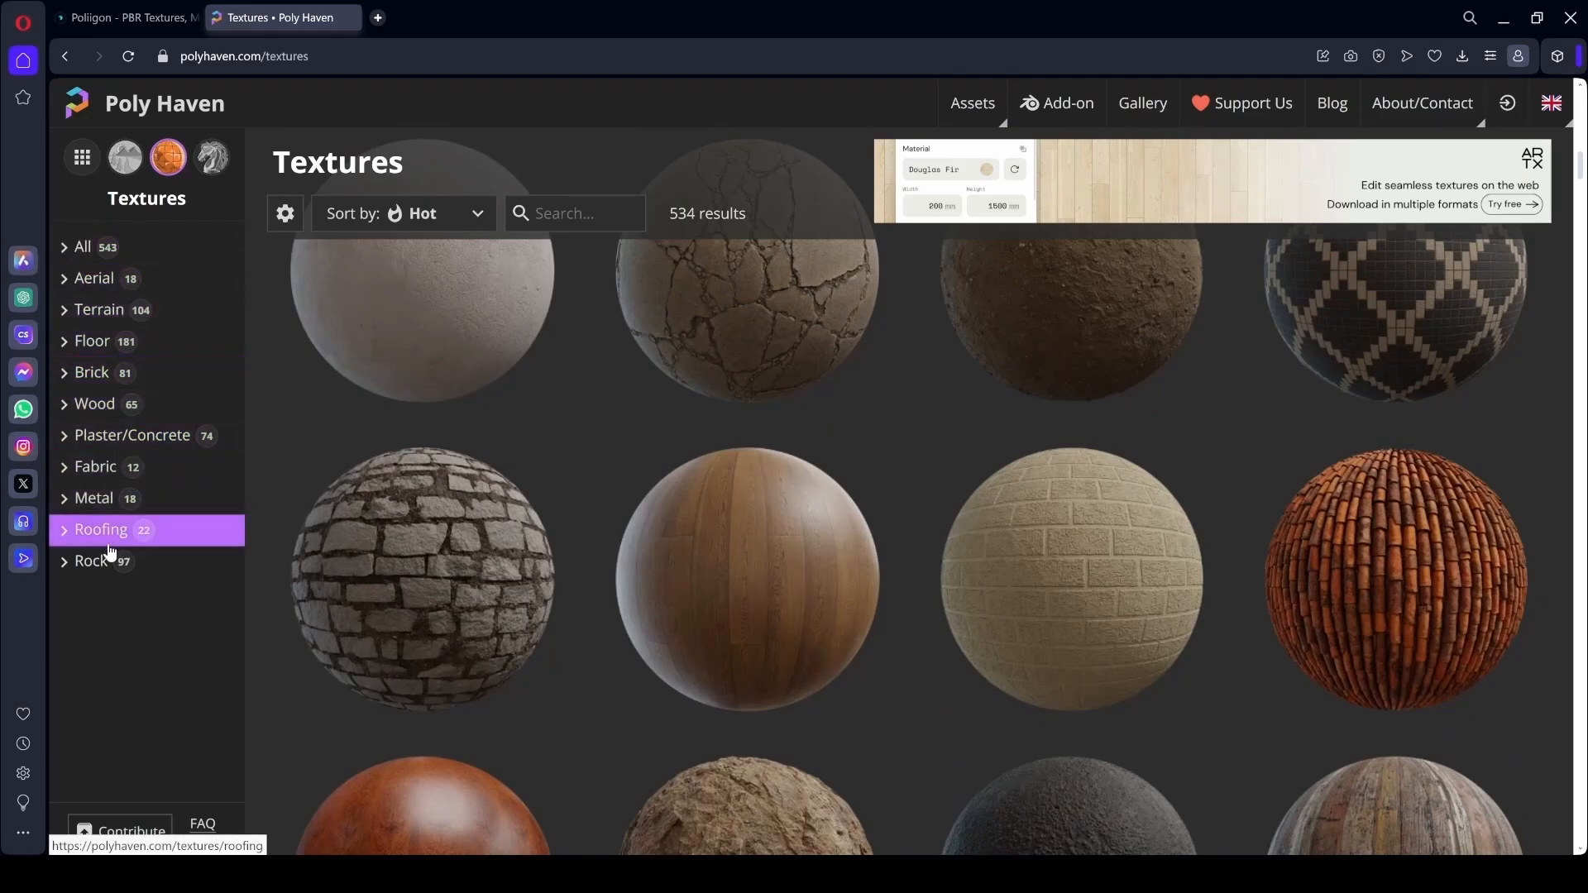
Browse the Rock, Roofing and Fabric texture categories on Poly Haven.
{"action": "left_click", "coordinate": [89, 564]}
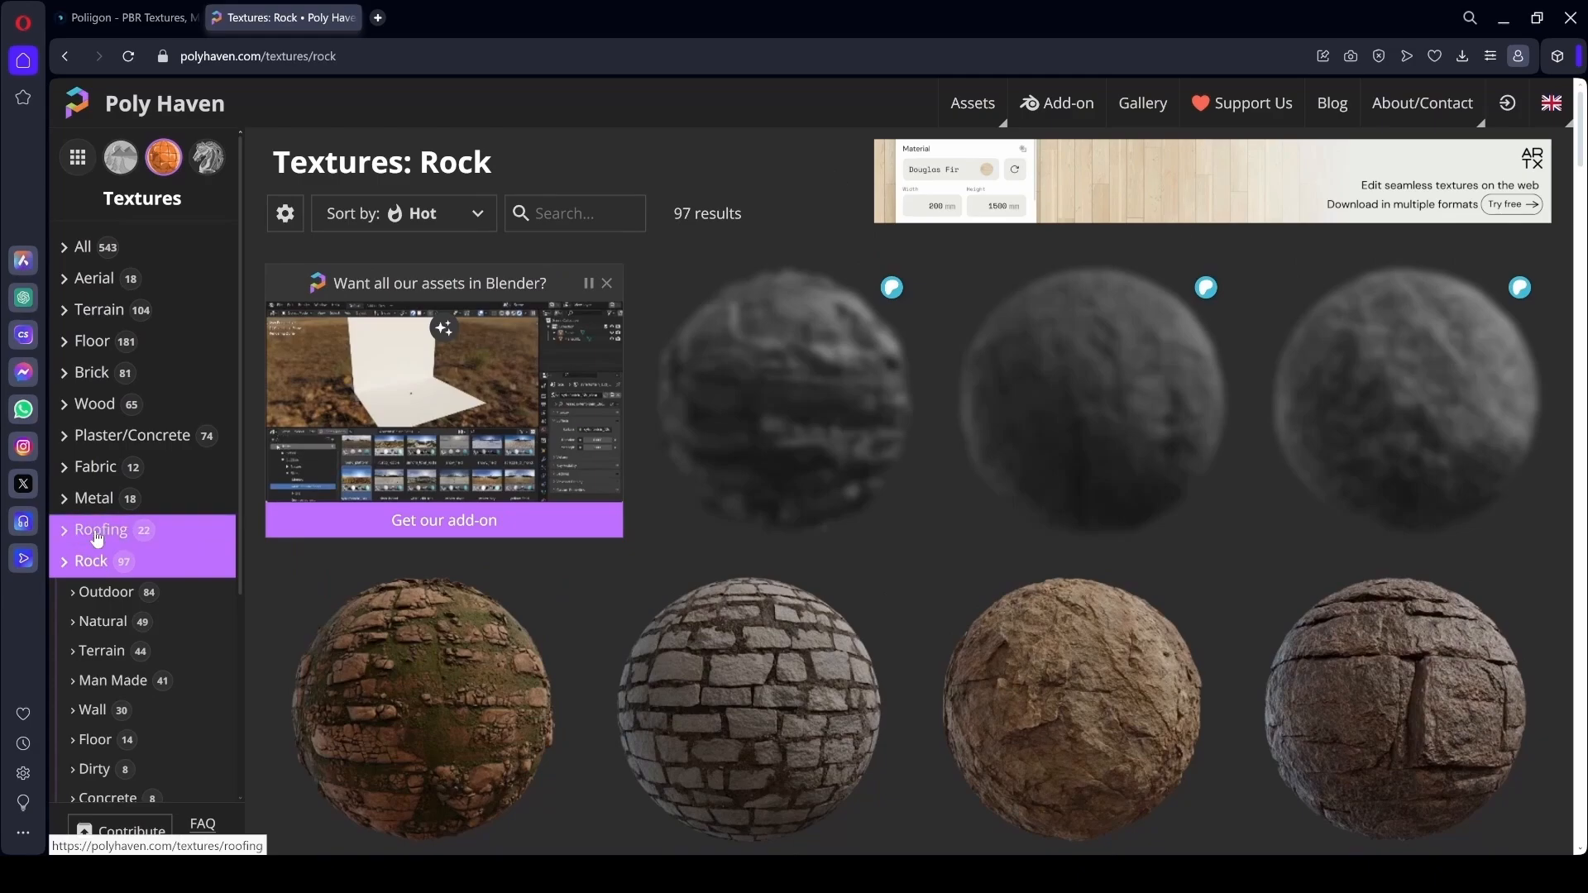
{"action": "left_click", "coordinate": [96, 532]}
{"action": "left_click", "coordinate": [101, 465]}
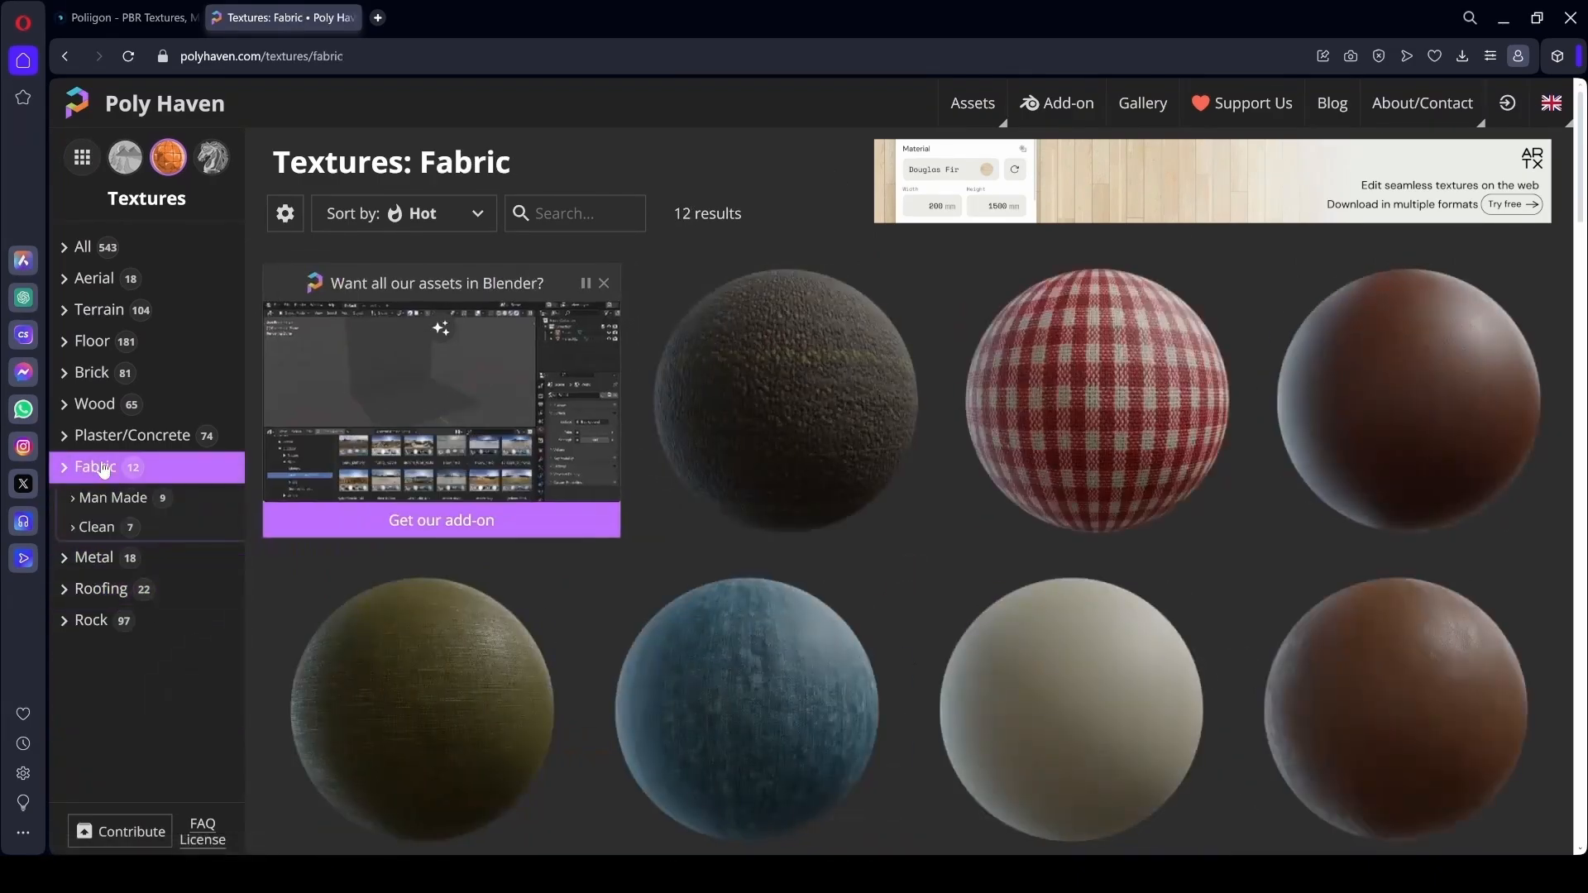
{"action": "scroll", "coordinate": [712, 408], "scroll_direction": "down", "scroll_amount": 5}
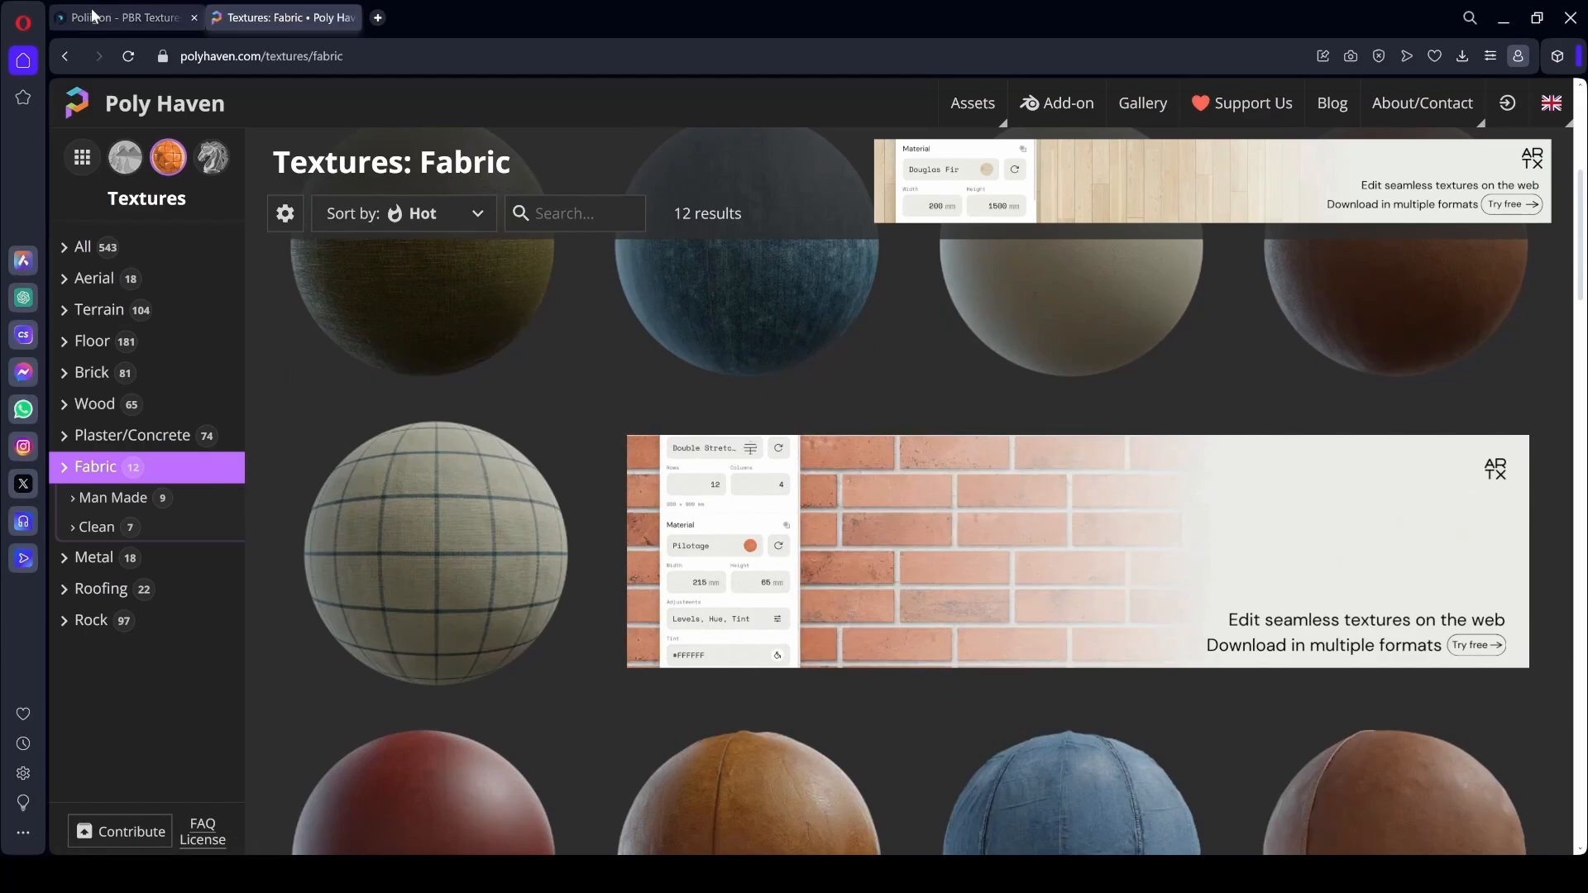
Switch to the Poliigon site, look over its home page and open the Free textures category.
{"action": "left_click", "coordinate": [129, 18]}
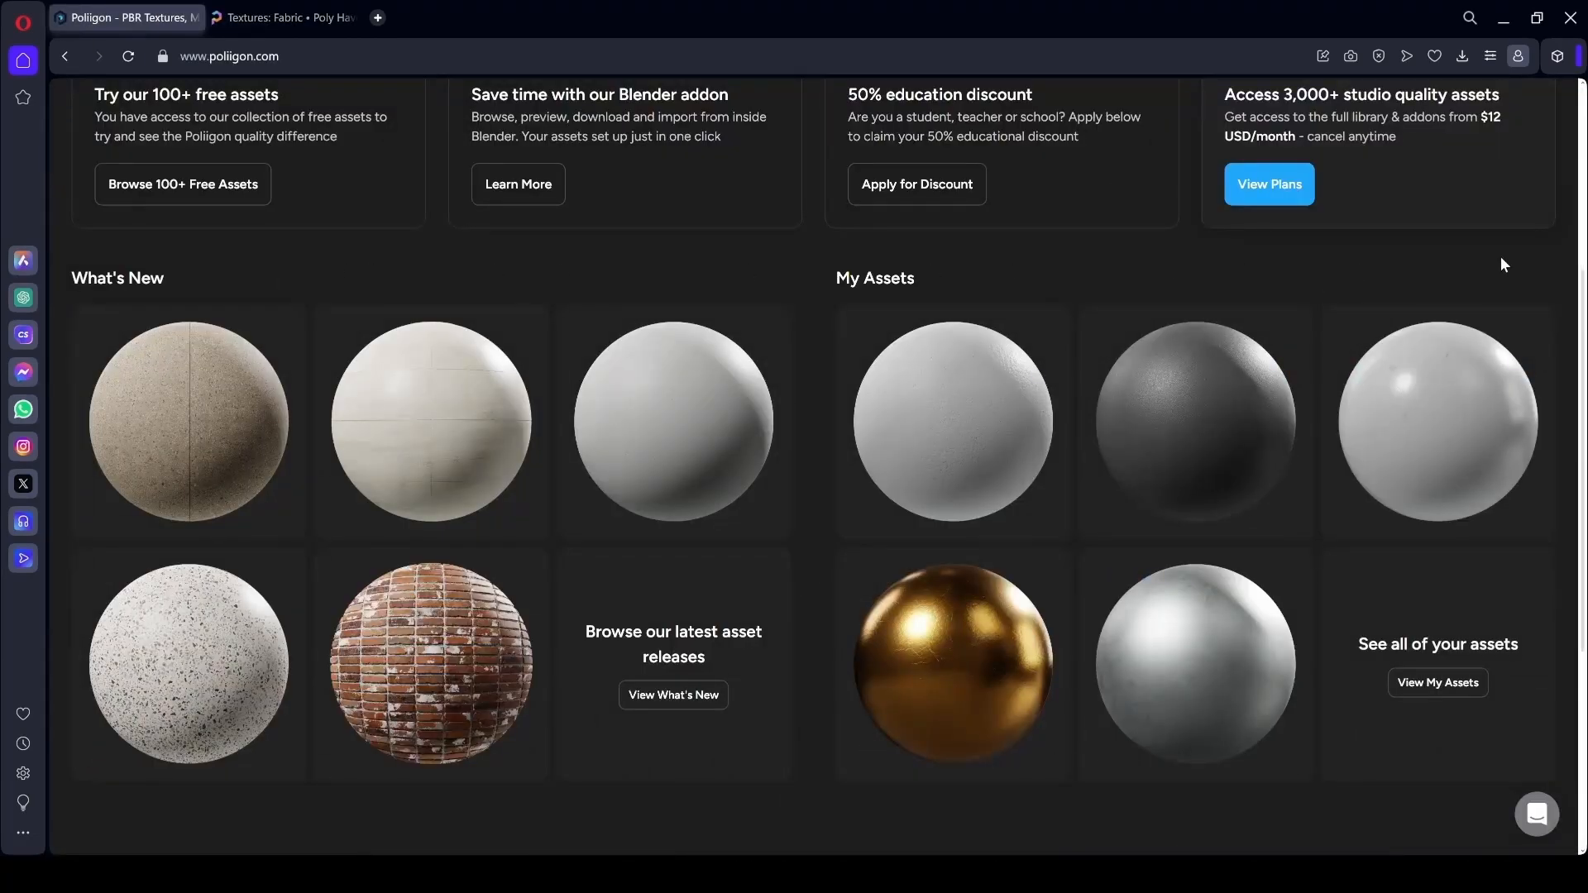
{"action": "scroll", "coordinate": [512, 573], "scroll_direction": "up", "scroll_amount": 2}
{"action": "scroll", "coordinate": [511, 574], "scroll_direction": "down", "scroll_amount": 1}
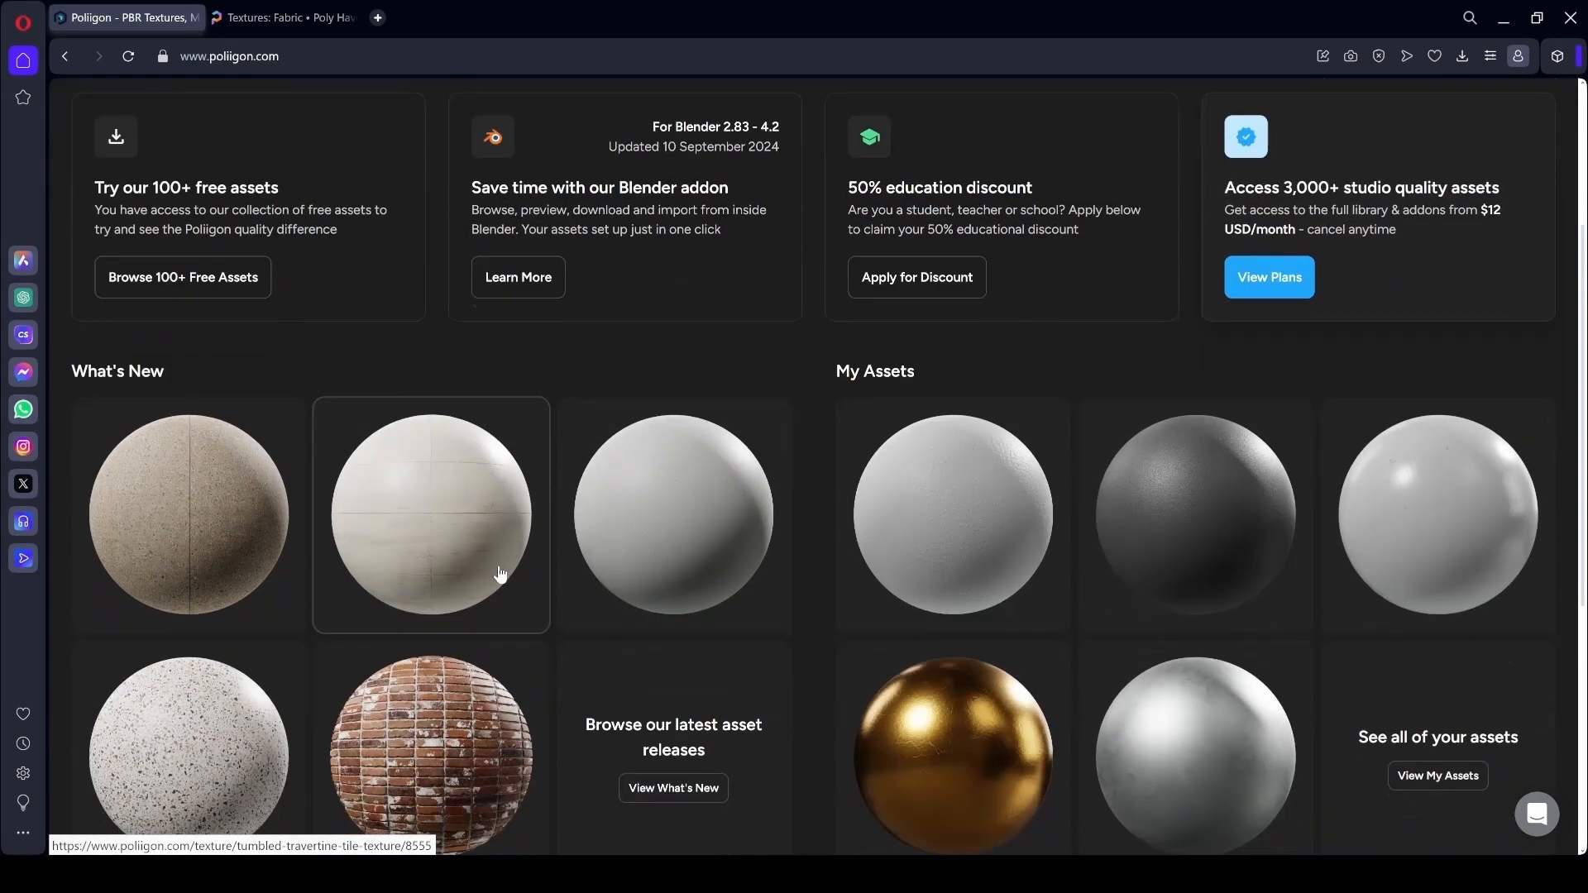
{"action": "scroll", "coordinate": [500, 573], "scroll_direction": "down", "scroll_amount": 2}
{"action": "scroll", "coordinate": [454, 461], "scroll_direction": "up", "scroll_amount": 1}
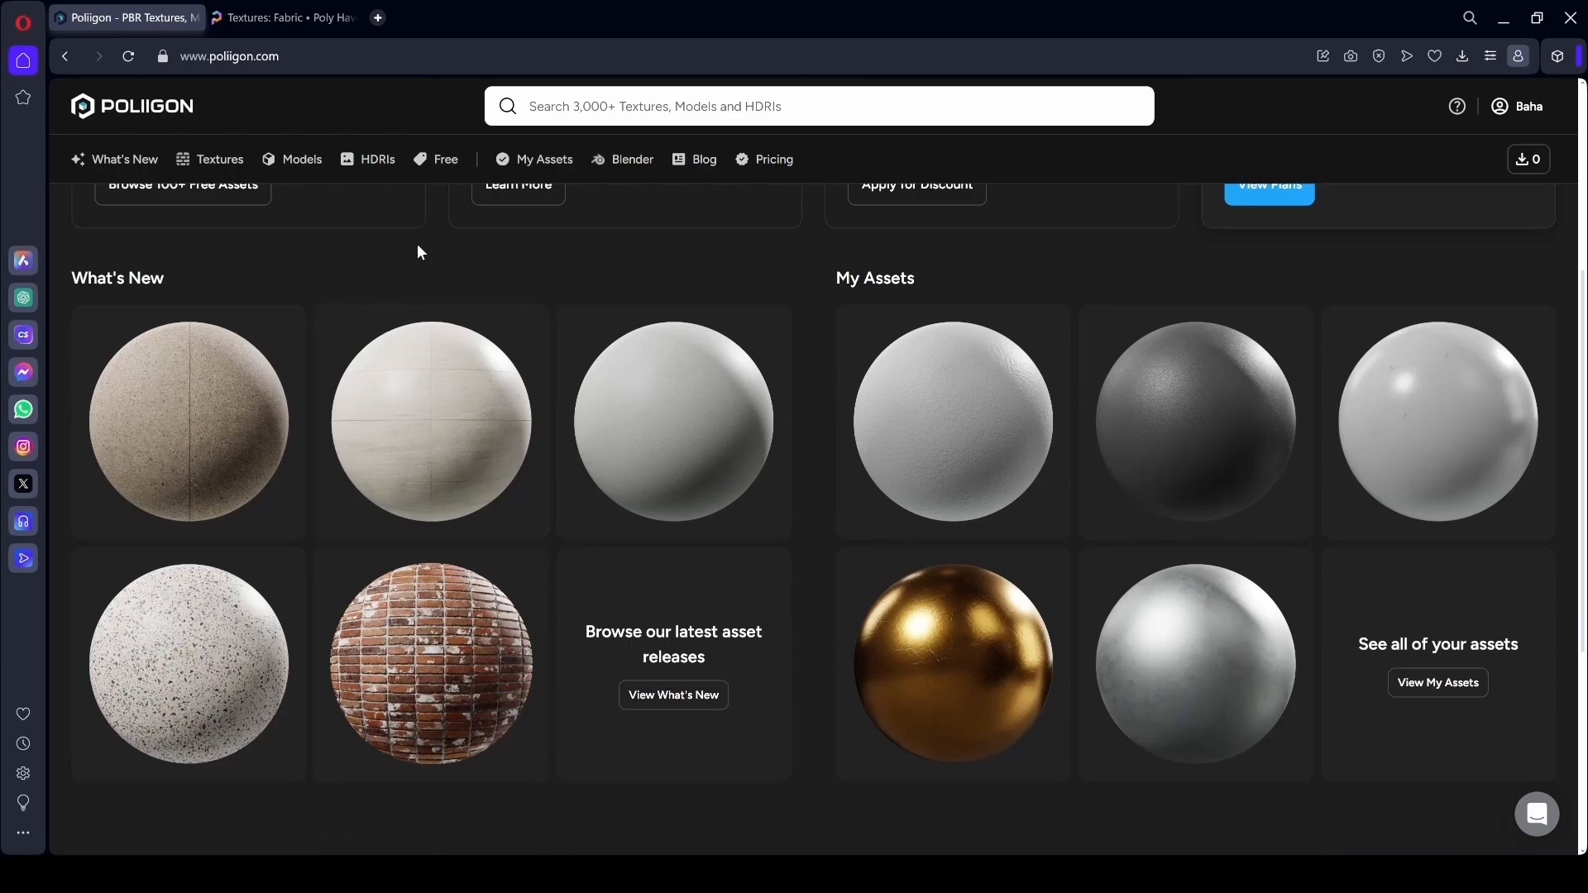
{"action": "mouse_move", "coordinate": [212, 160]}
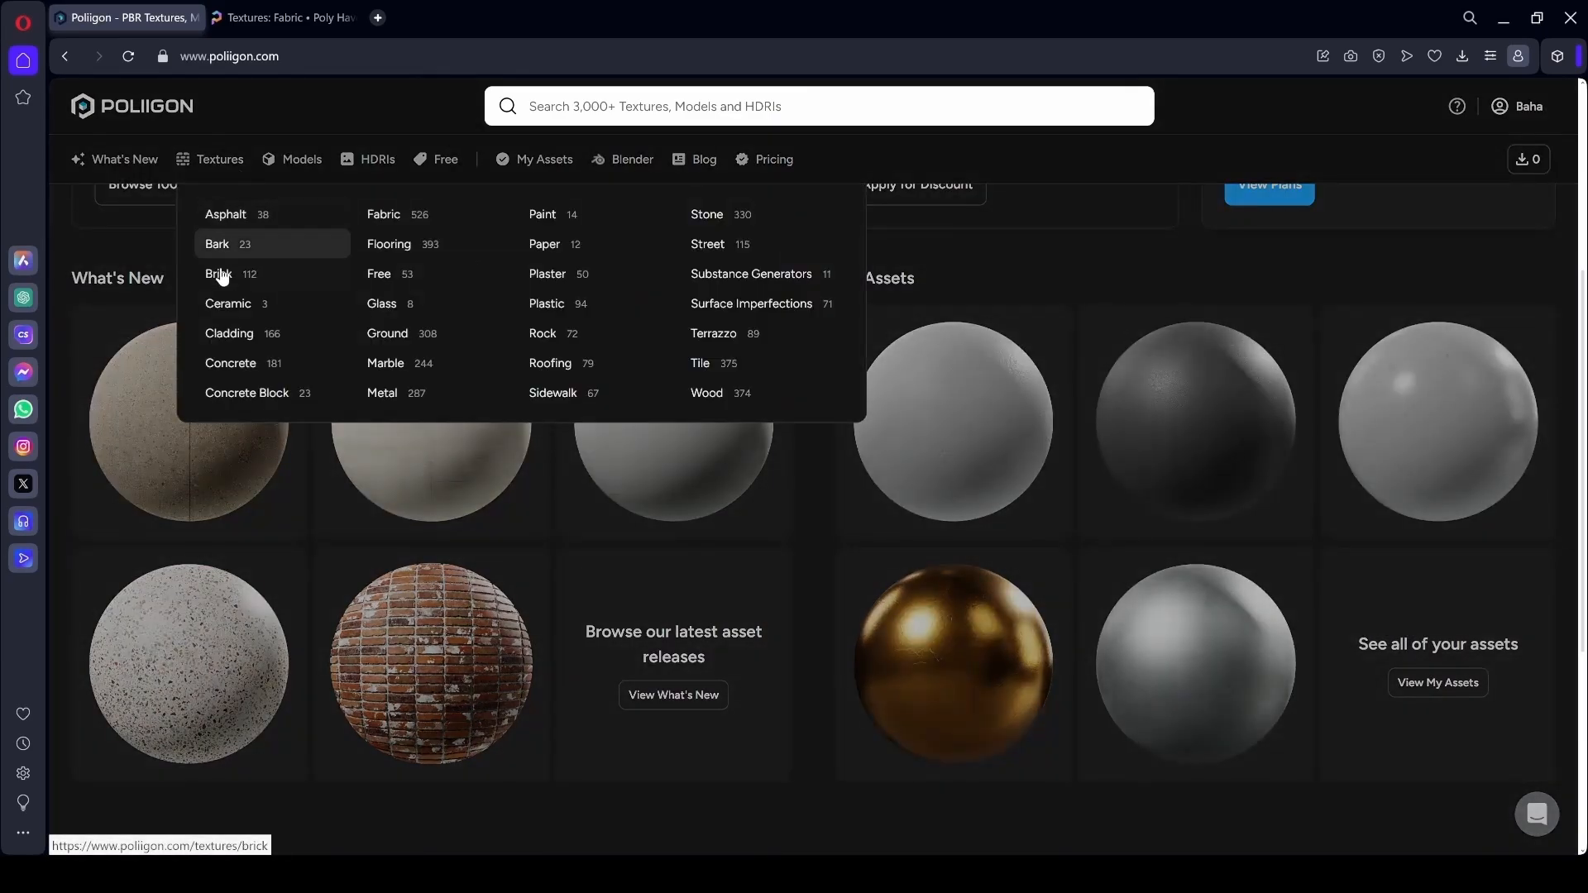
{"action": "left_click", "coordinate": [380, 273]}
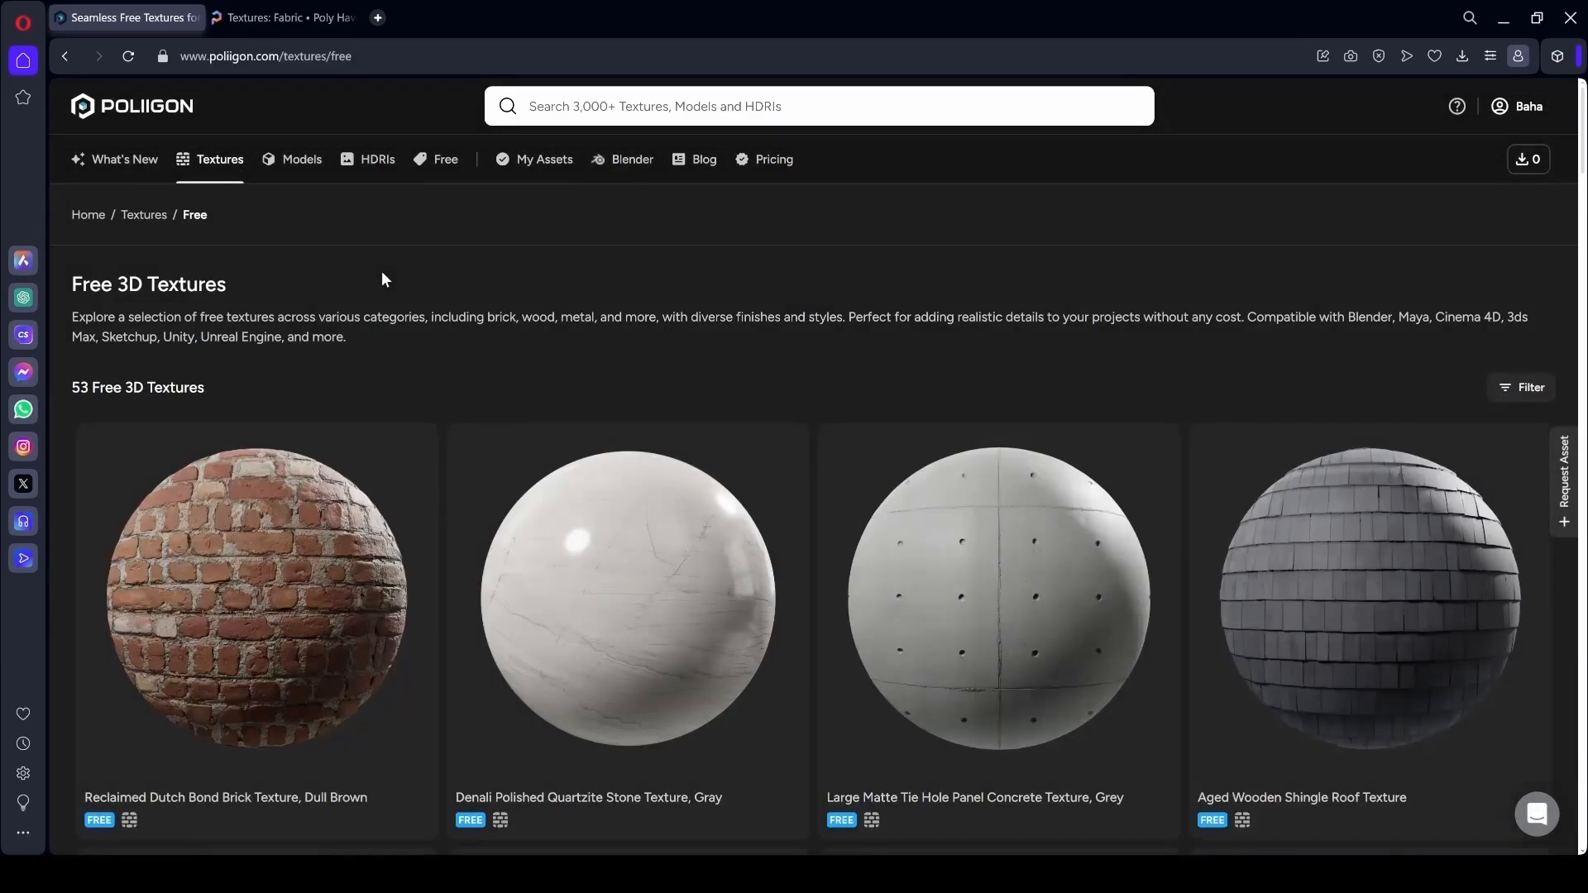
Look through Poliigon's free 3D textures as far as the Gold Paint Metal Texture.
{"action": "scroll", "coordinate": [352, 418], "scroll_direction": "down", "scroll_amount": 1}
{"action": "scroll", "coordinate": [1390, 425], "scroll_direction": "down", "scroll_amount": 10}
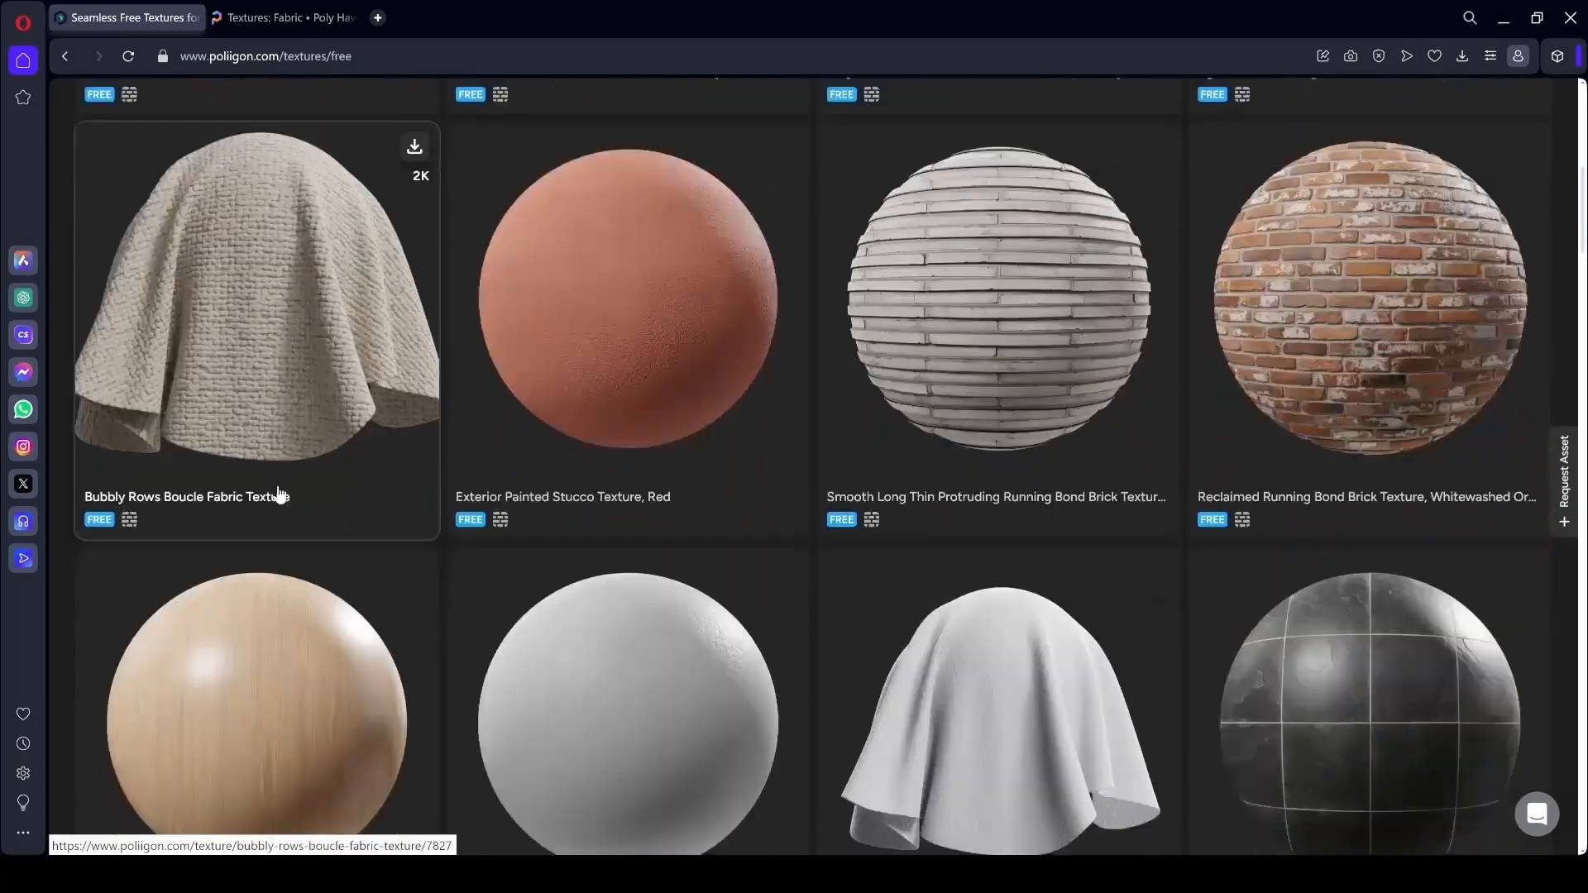
{"action": "scroll", "coordinate": [1319, 451], "scroll_direction": "down", "scroll_amount": 15}
{"action": "scroll", "coordinate": [617, 471], "scroll_direction": "up", "scroll_amount": 3}
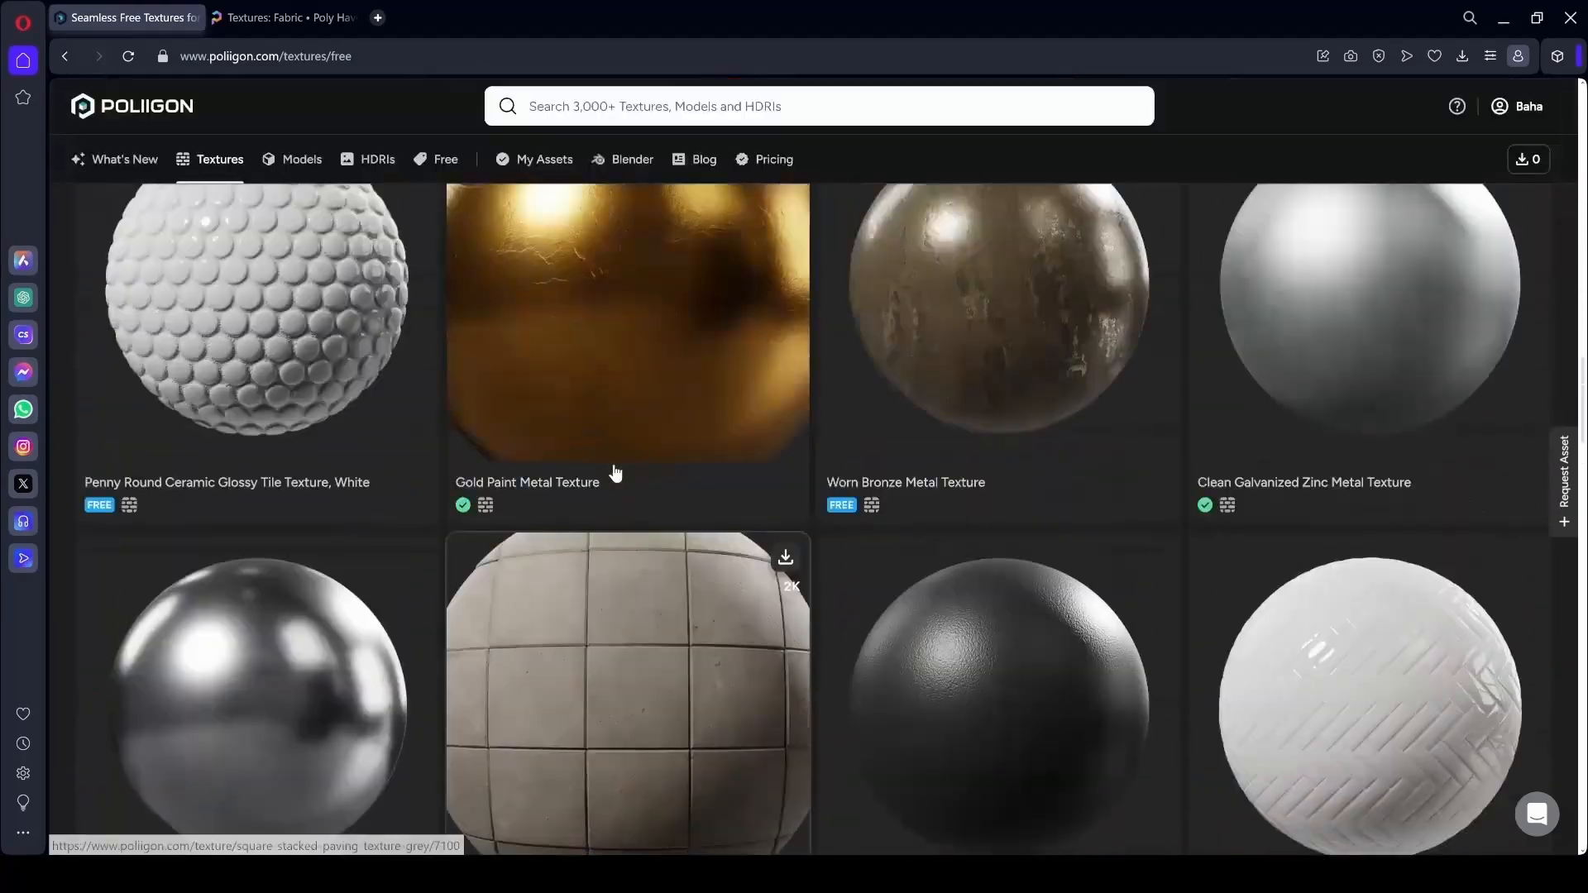
{"action": "scroll", "coordinate": [689, 408], "scroll_direction": "up", "scroll_amount": 2}
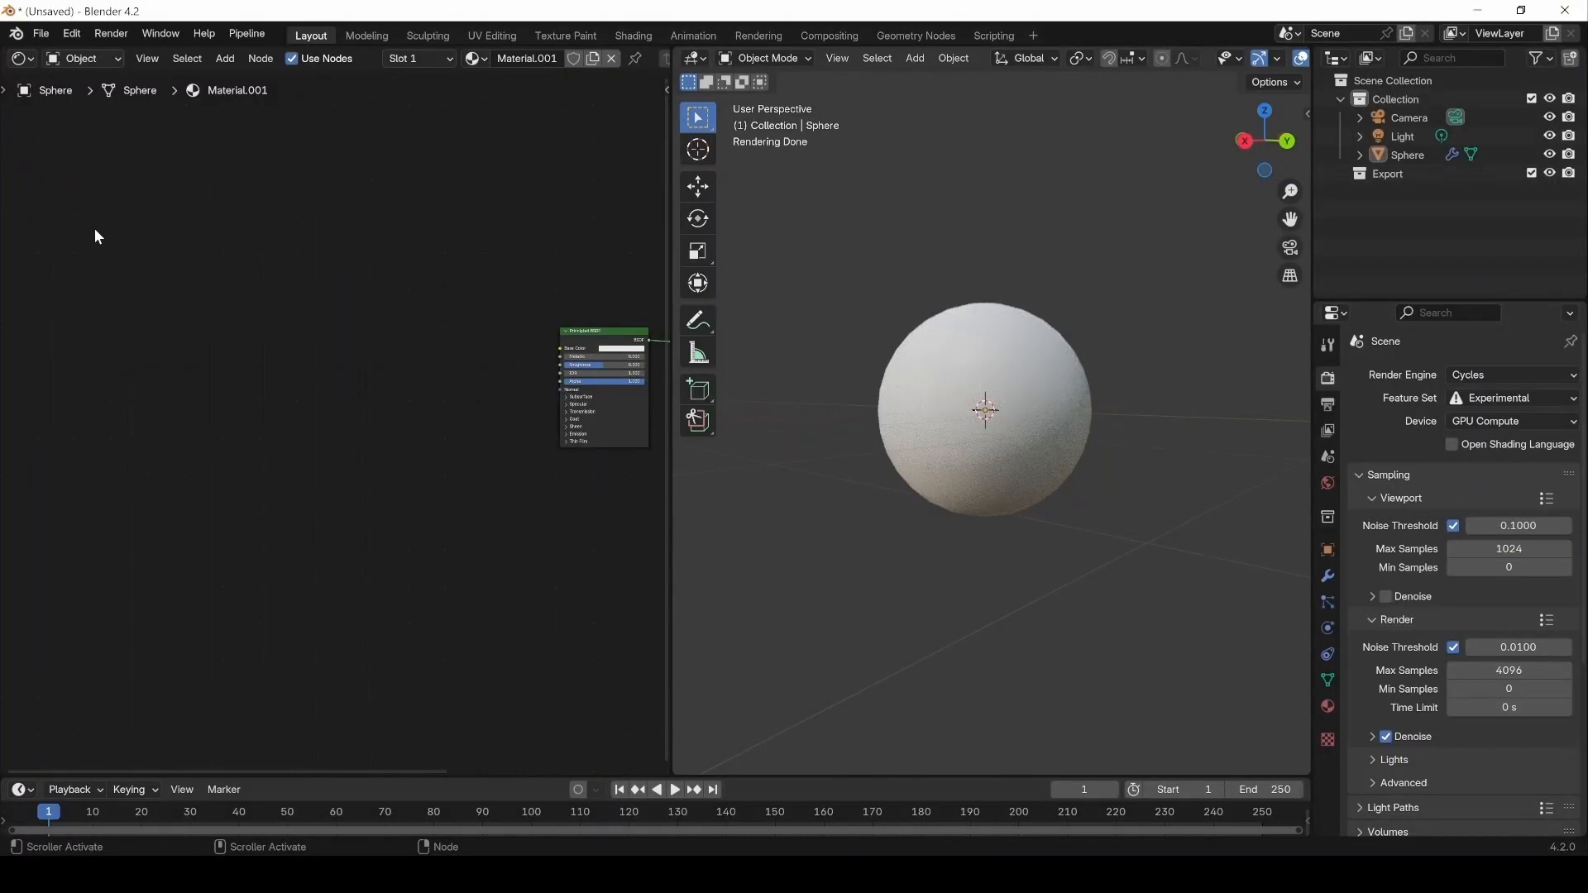
{"action": "middle_click_drag", "start_coordinate": [447, 383], "coordinate": [313, 422]}
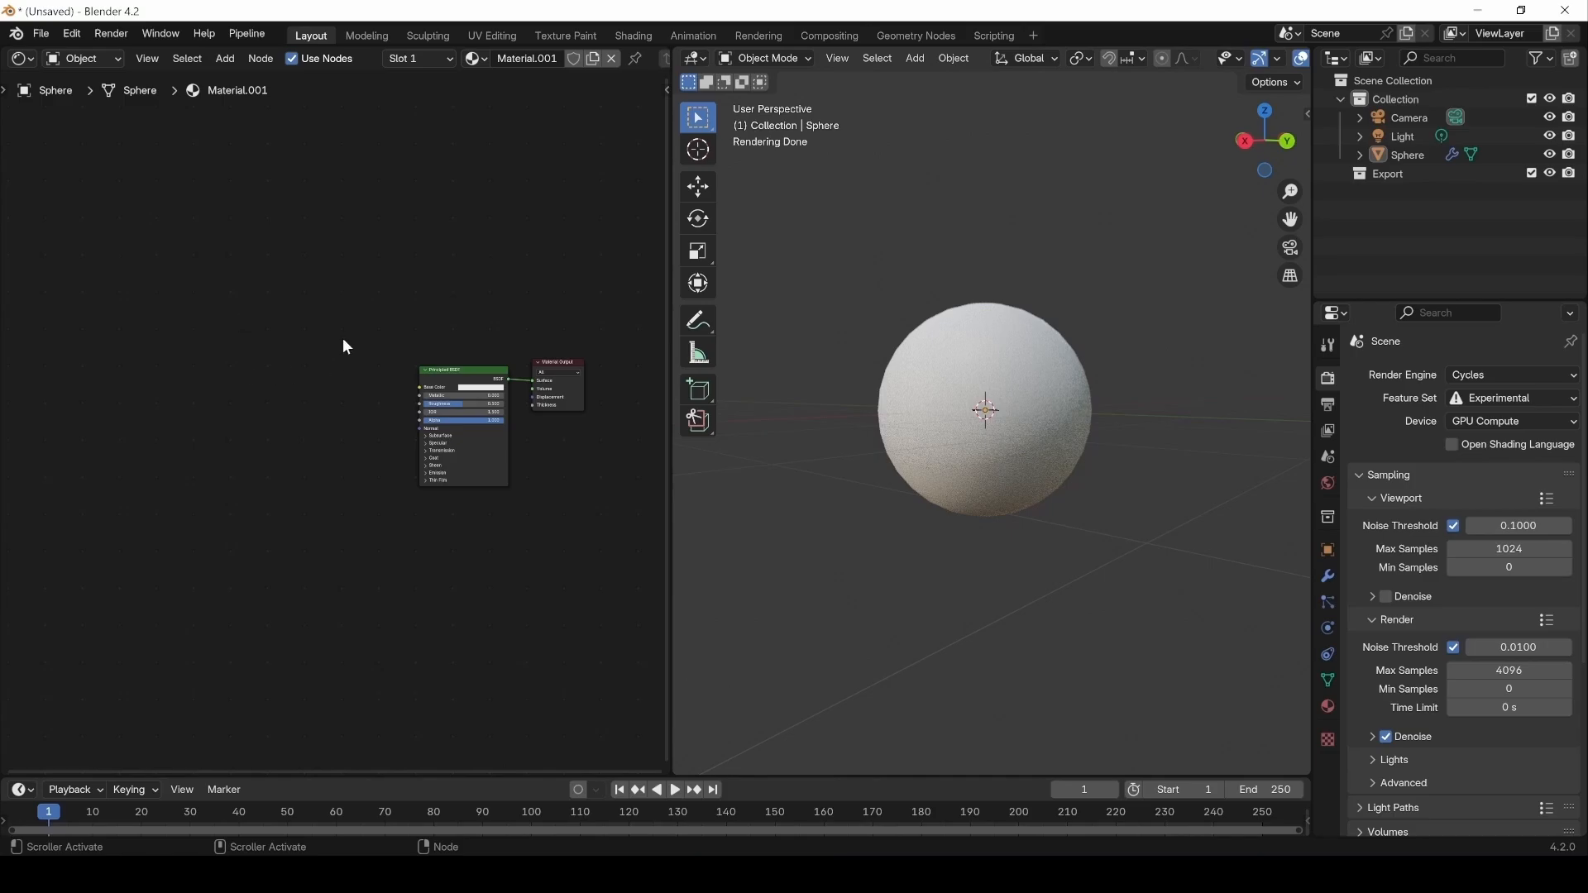
{"action": "scroll", "coordinate": [291, 333], "scroll_direction": "up", "scroll_amount": 1}
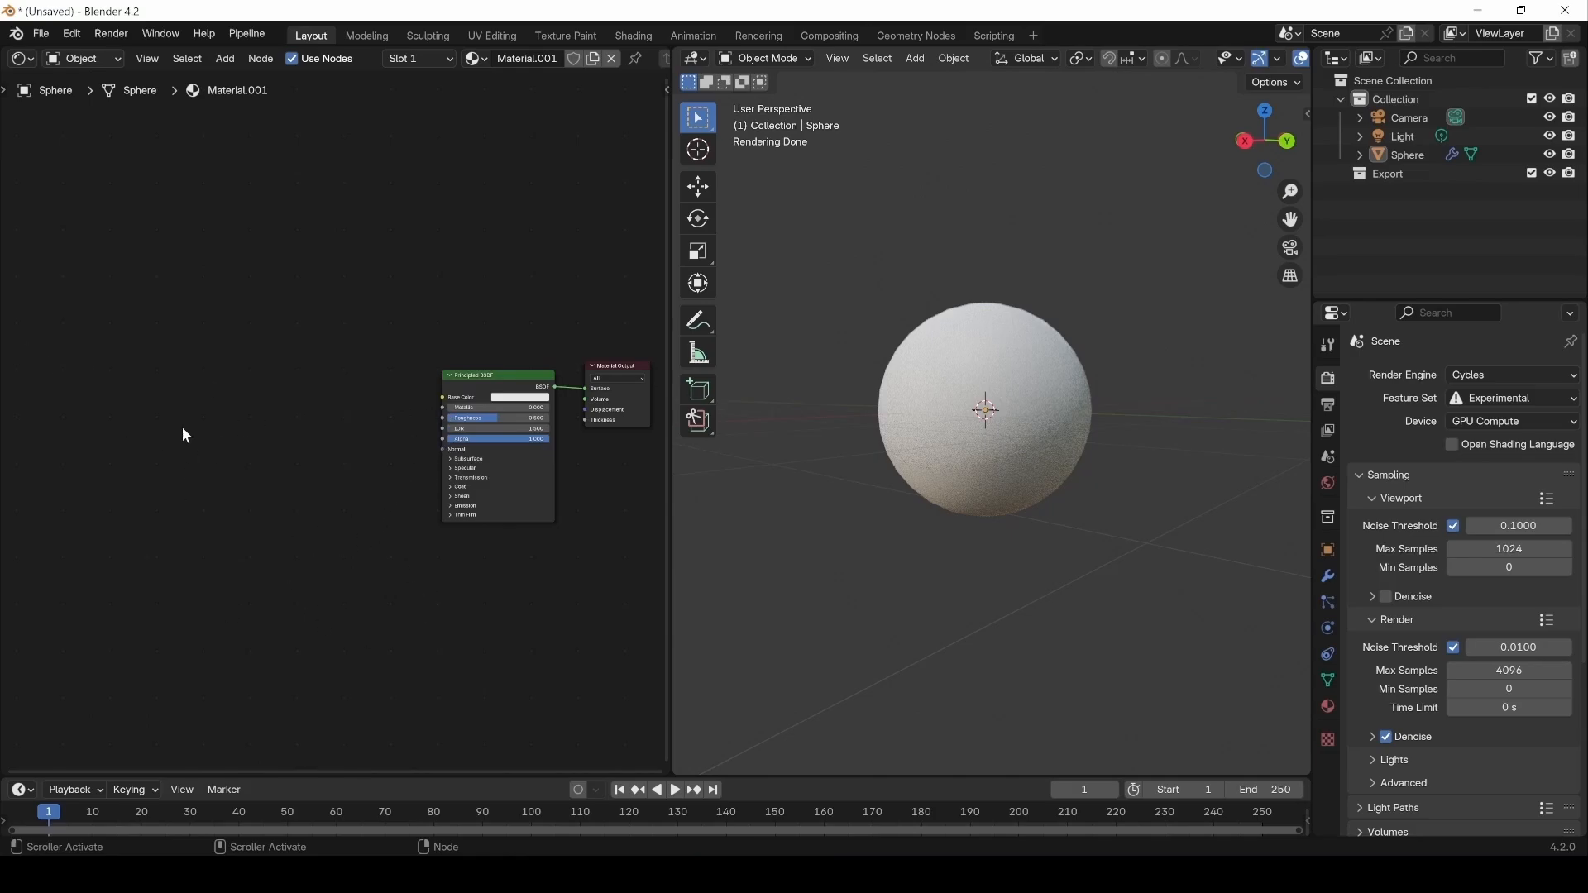
{"action": "middle_click_drag", "start_coordinate": [182, 427], "coordinate": [212, 419]}
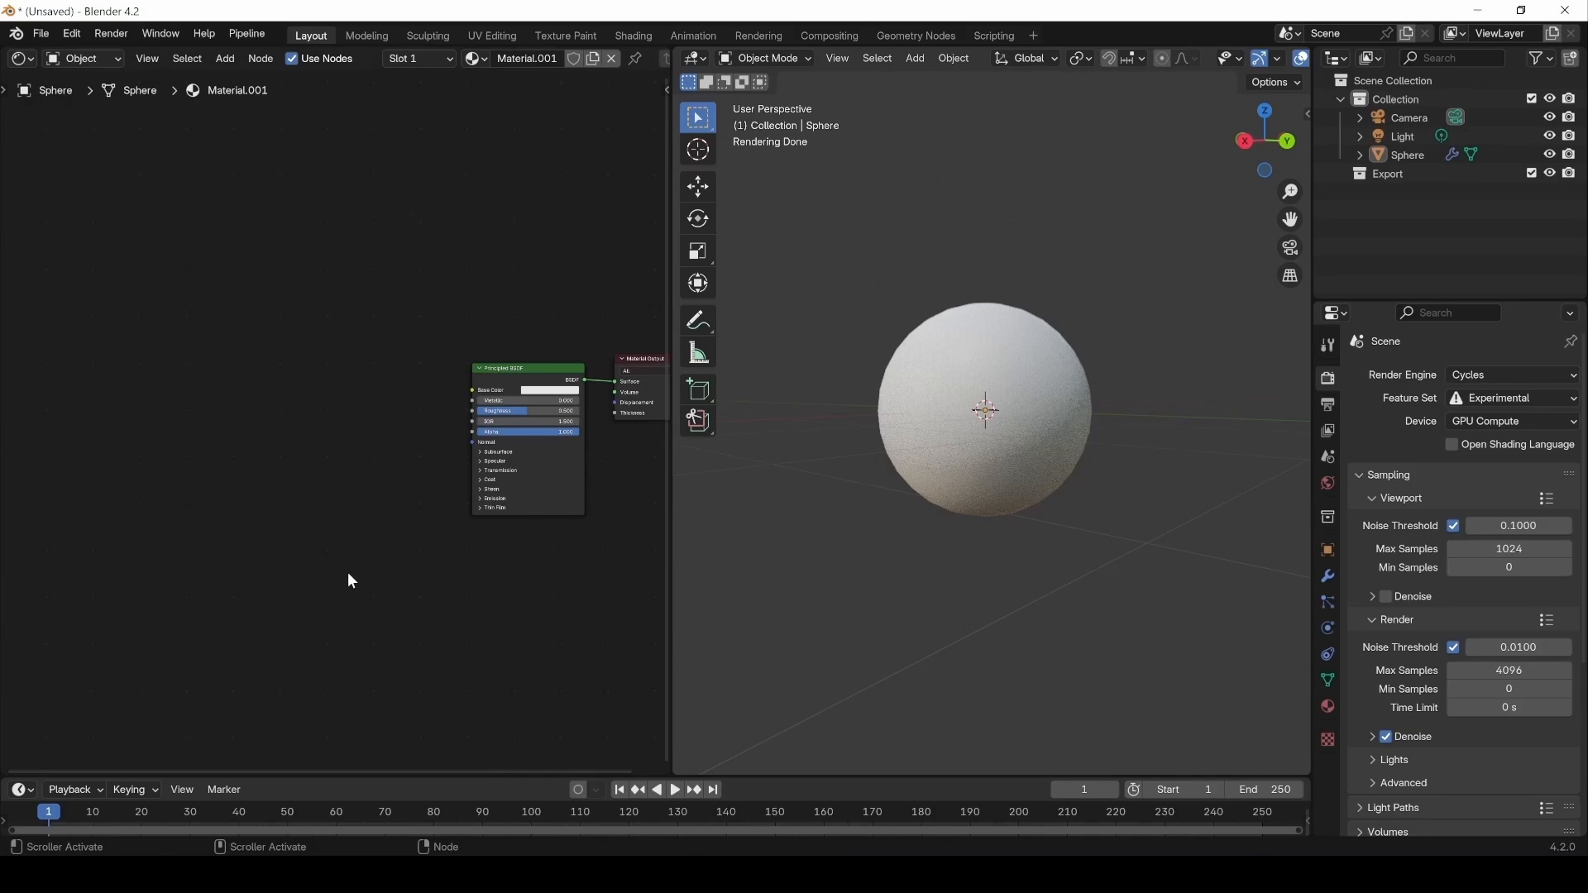
{"action": "middle_click_drag", "start_coordinate": [351, 580], "coordinate": [327, 571]}
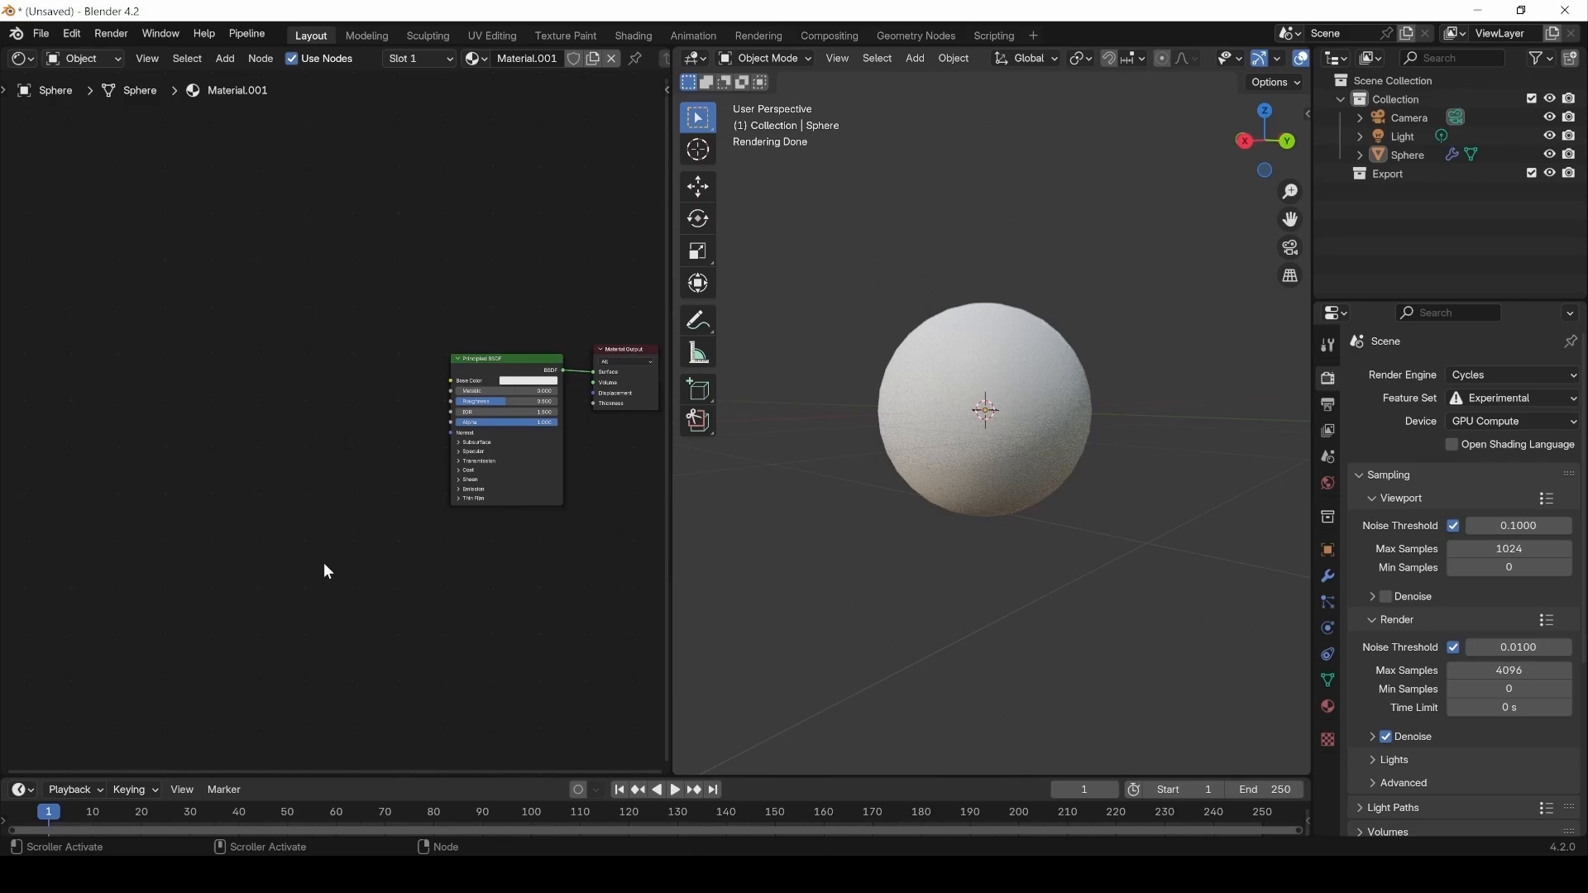
Add a Node Wrangler Principled texture setup to the sphere's Principled BSDF using the MetalGoldPaint_7253 BaseColor, Metallic, Normal and Roughness images.
{"action": "key", "text": "shift+w"}
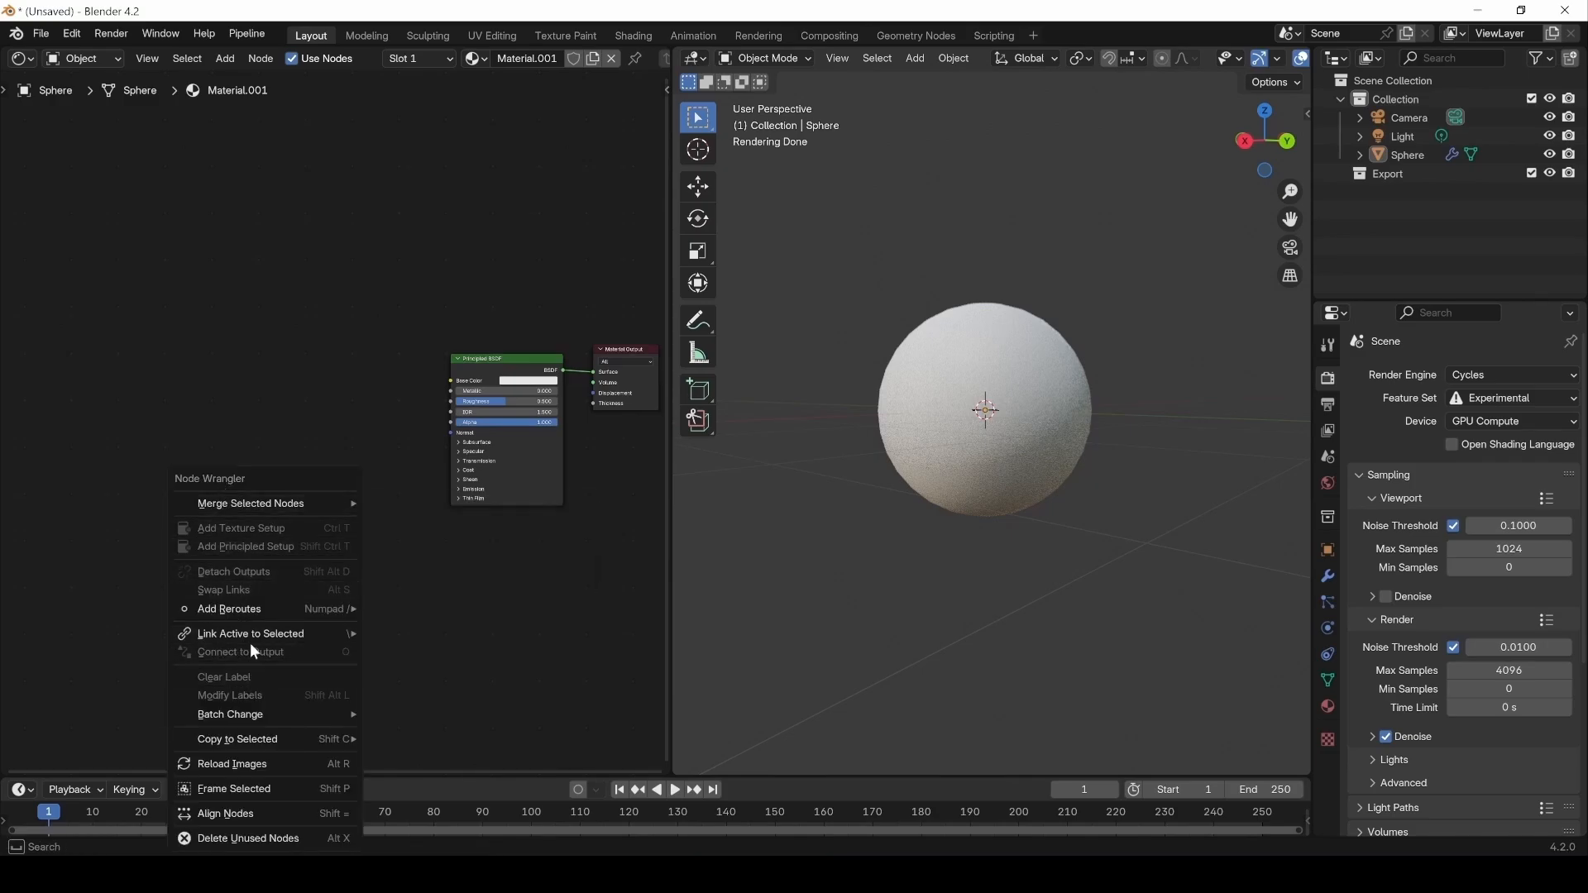
{"action": "mouse_move", "coordinate": [225, 488]}
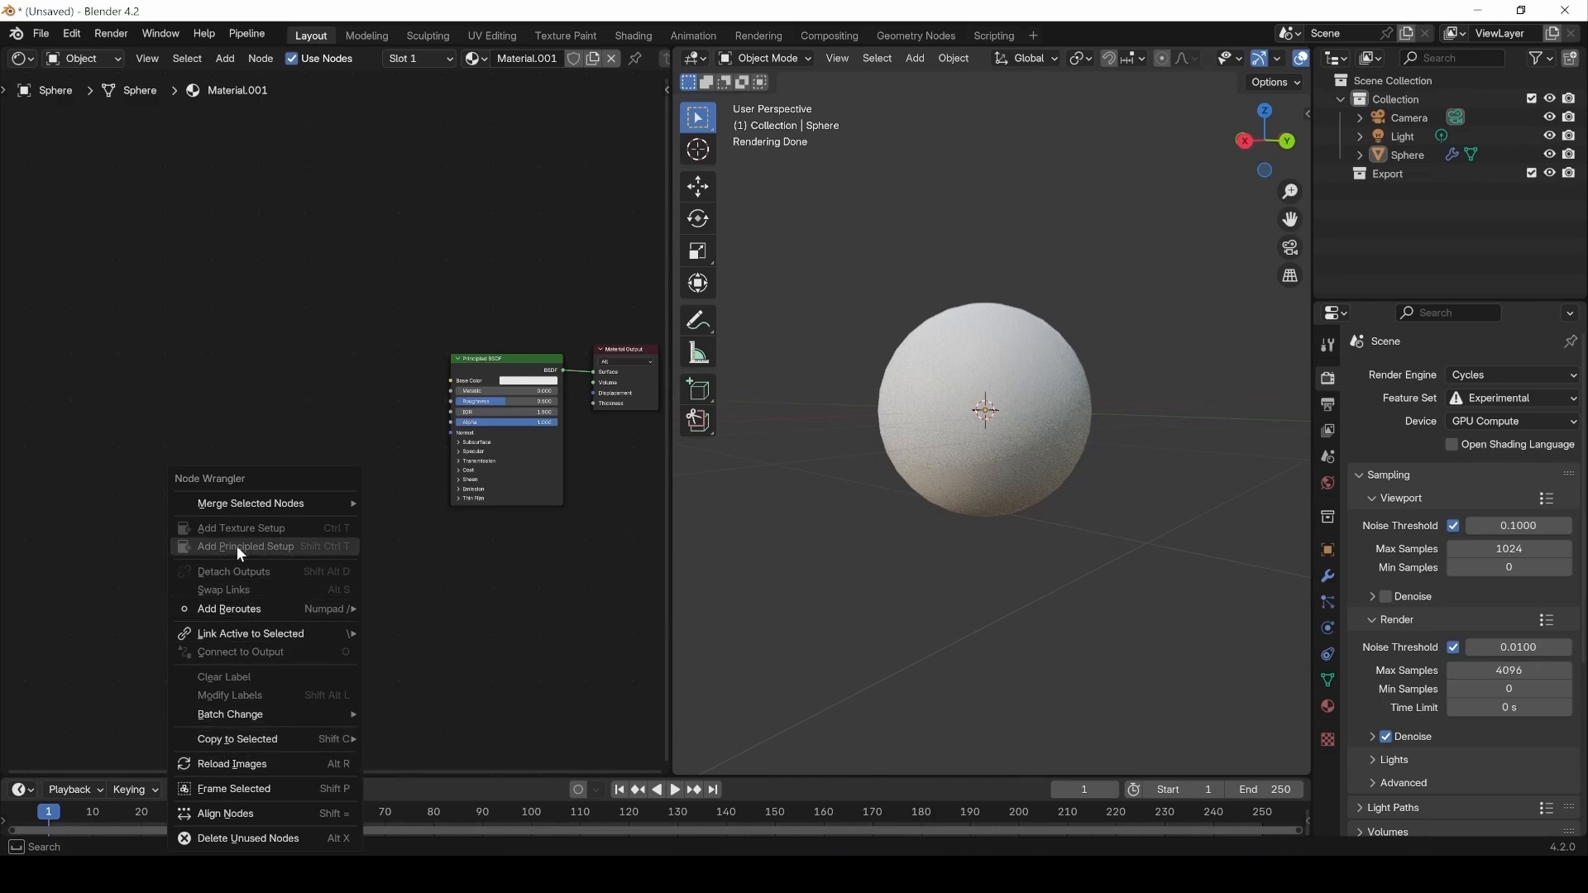
{"action": "left_click", "coordinate": [498, 357]}
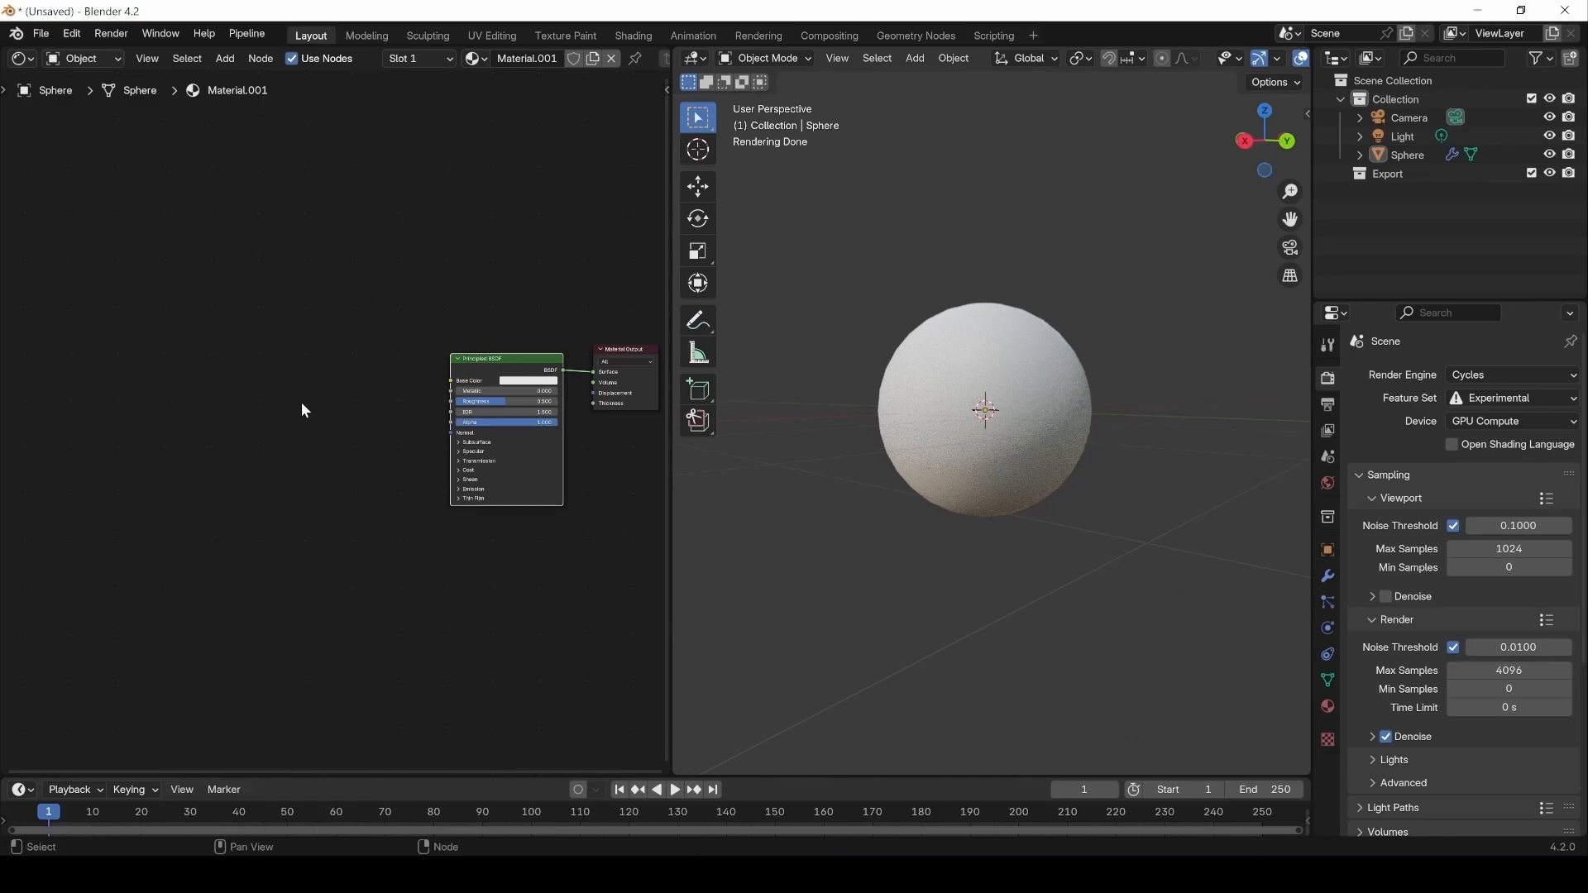
{"action": "key", "text": "shift+w"}
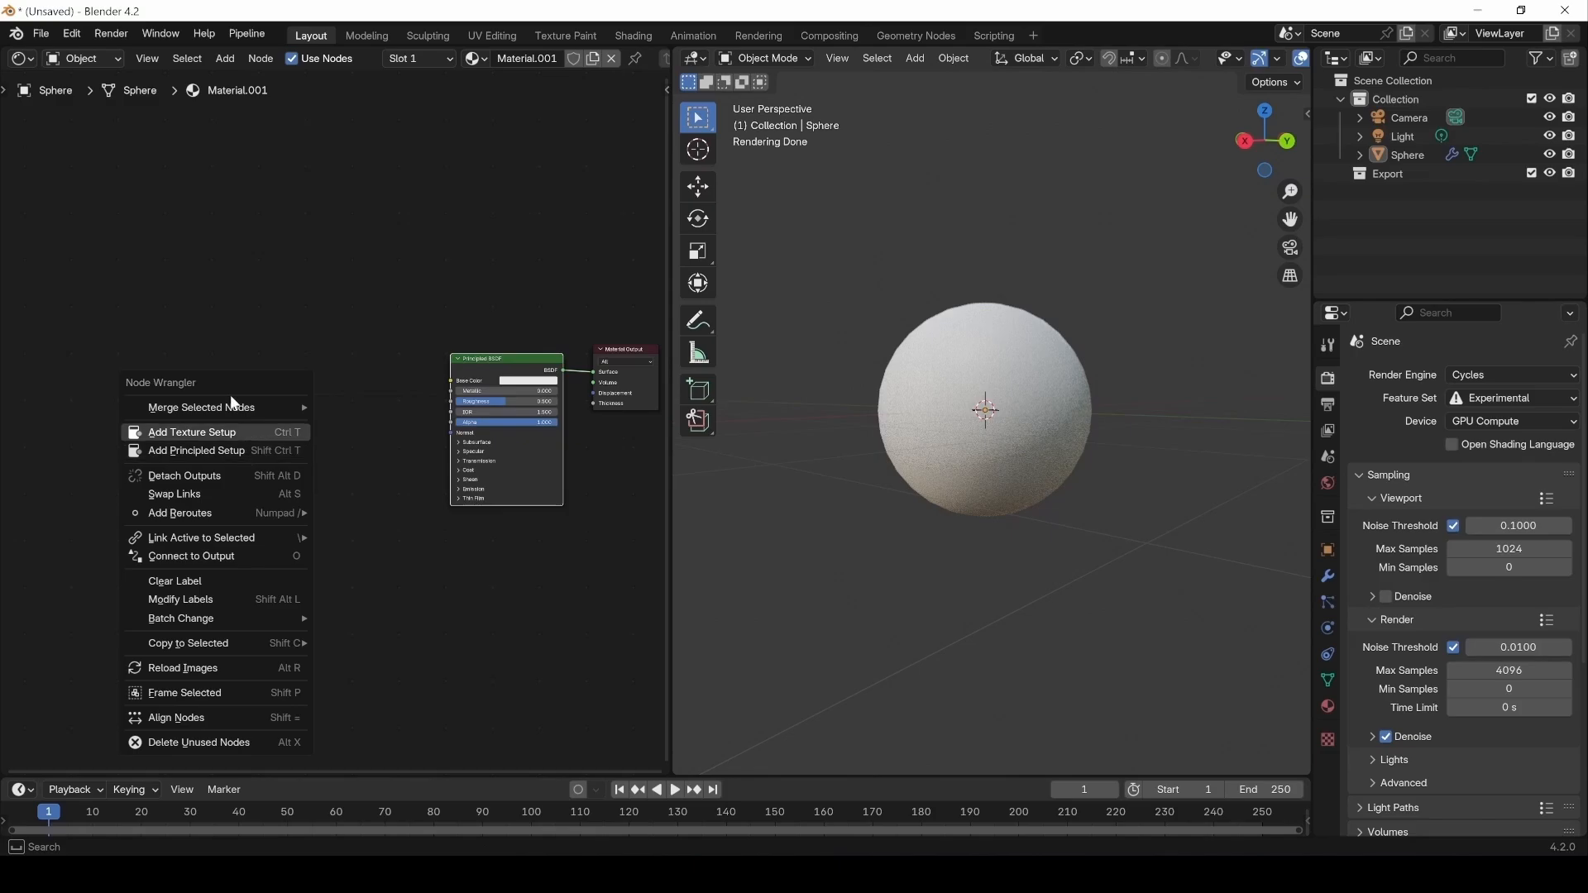
{"action": "key", "text": "shift+w"}
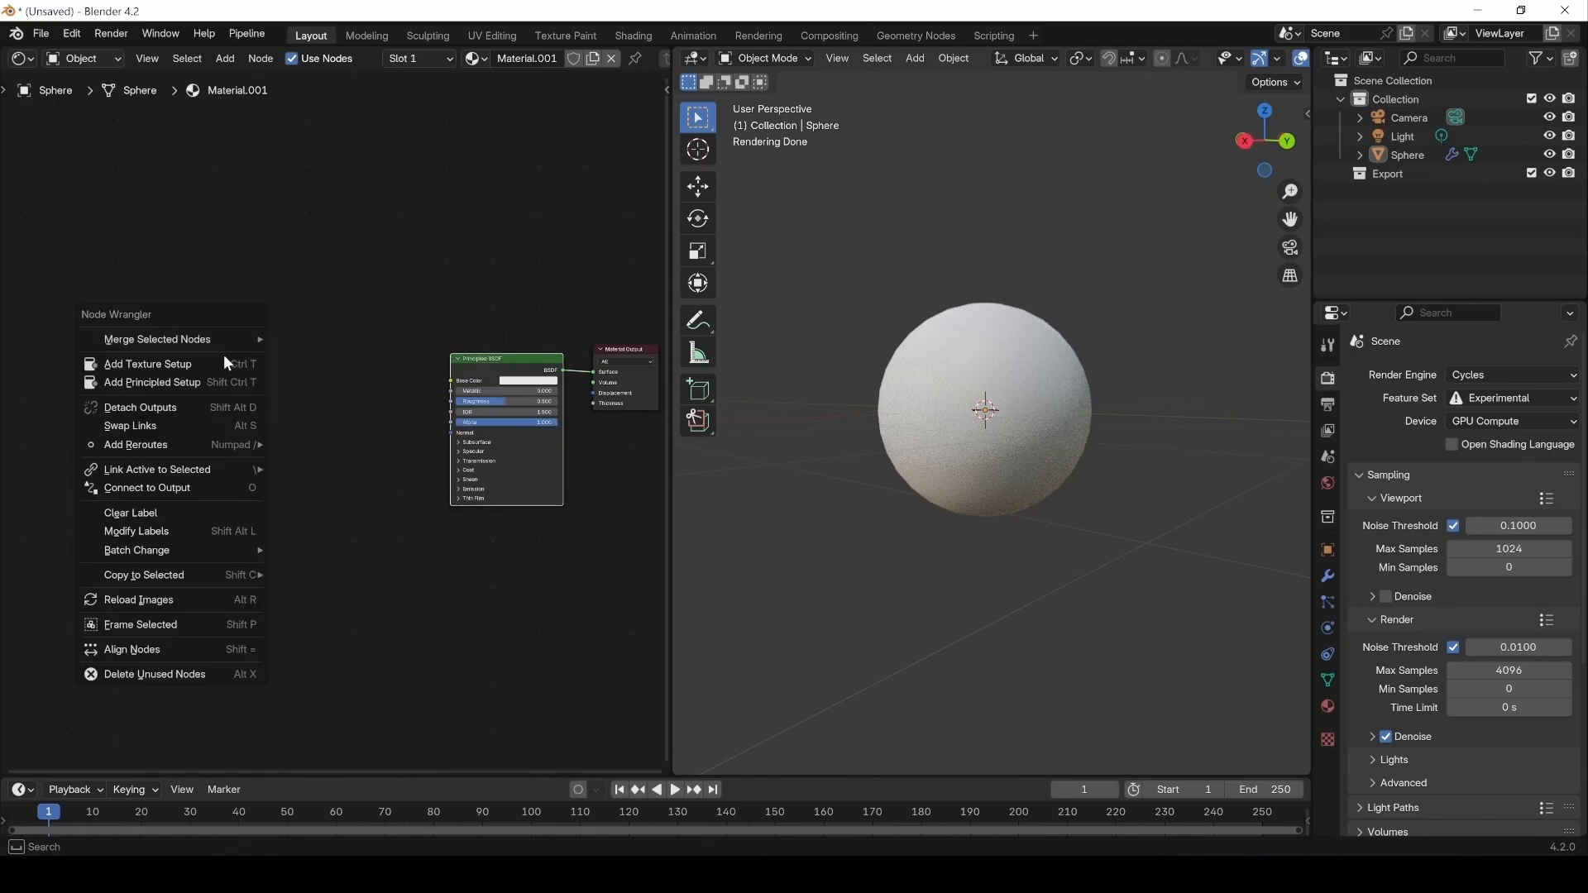
{"action": "left_click", "coordinate": [189, 385]}
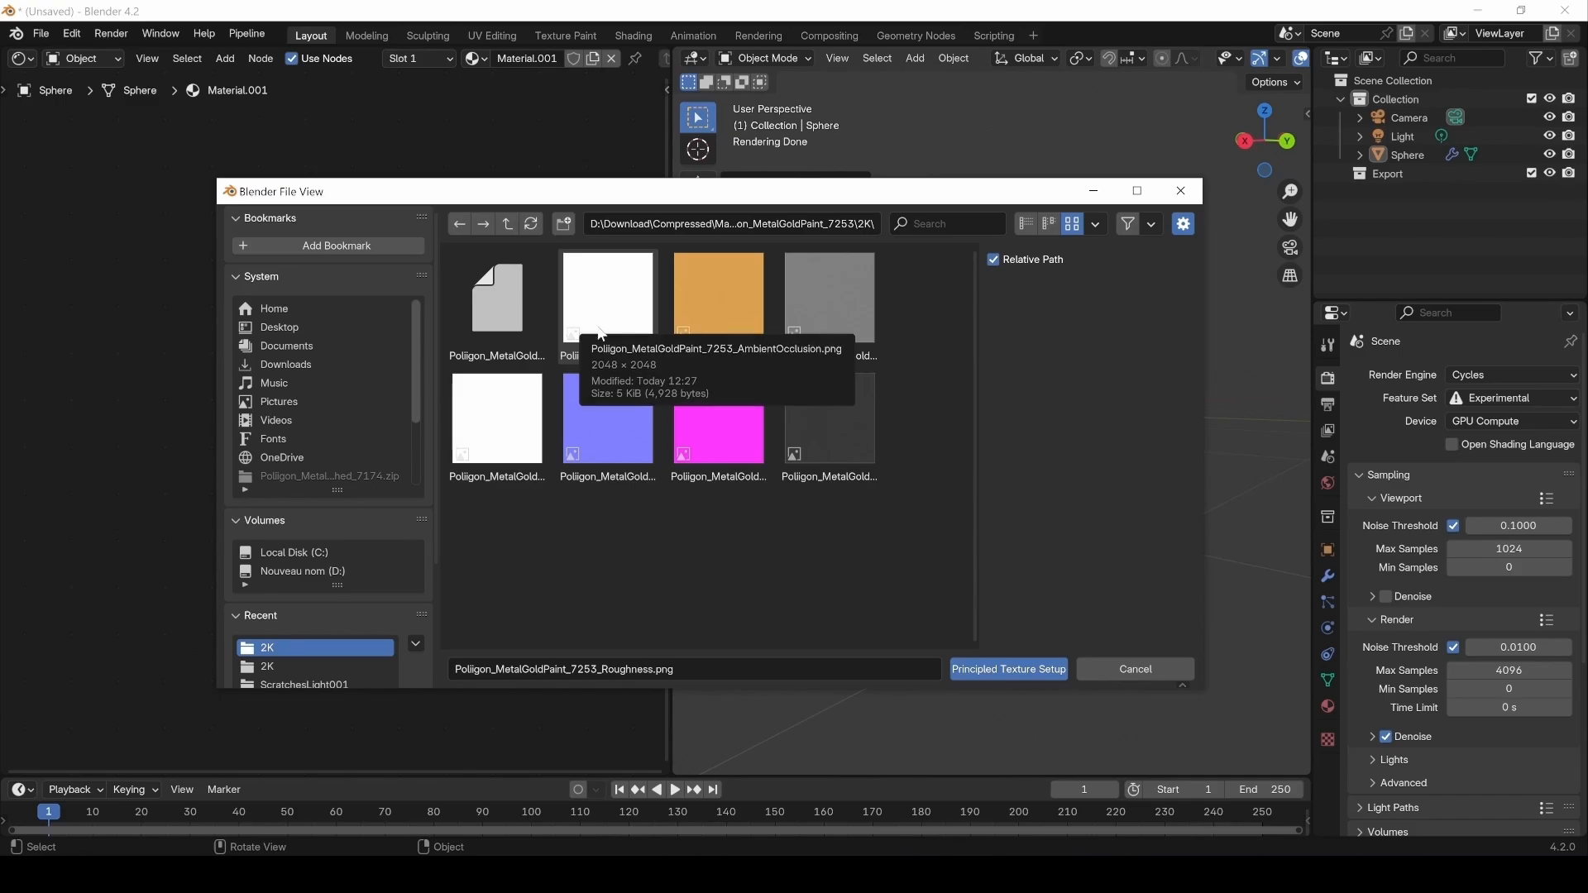
{"action": "left_click", "coordinate": [719, 328]}
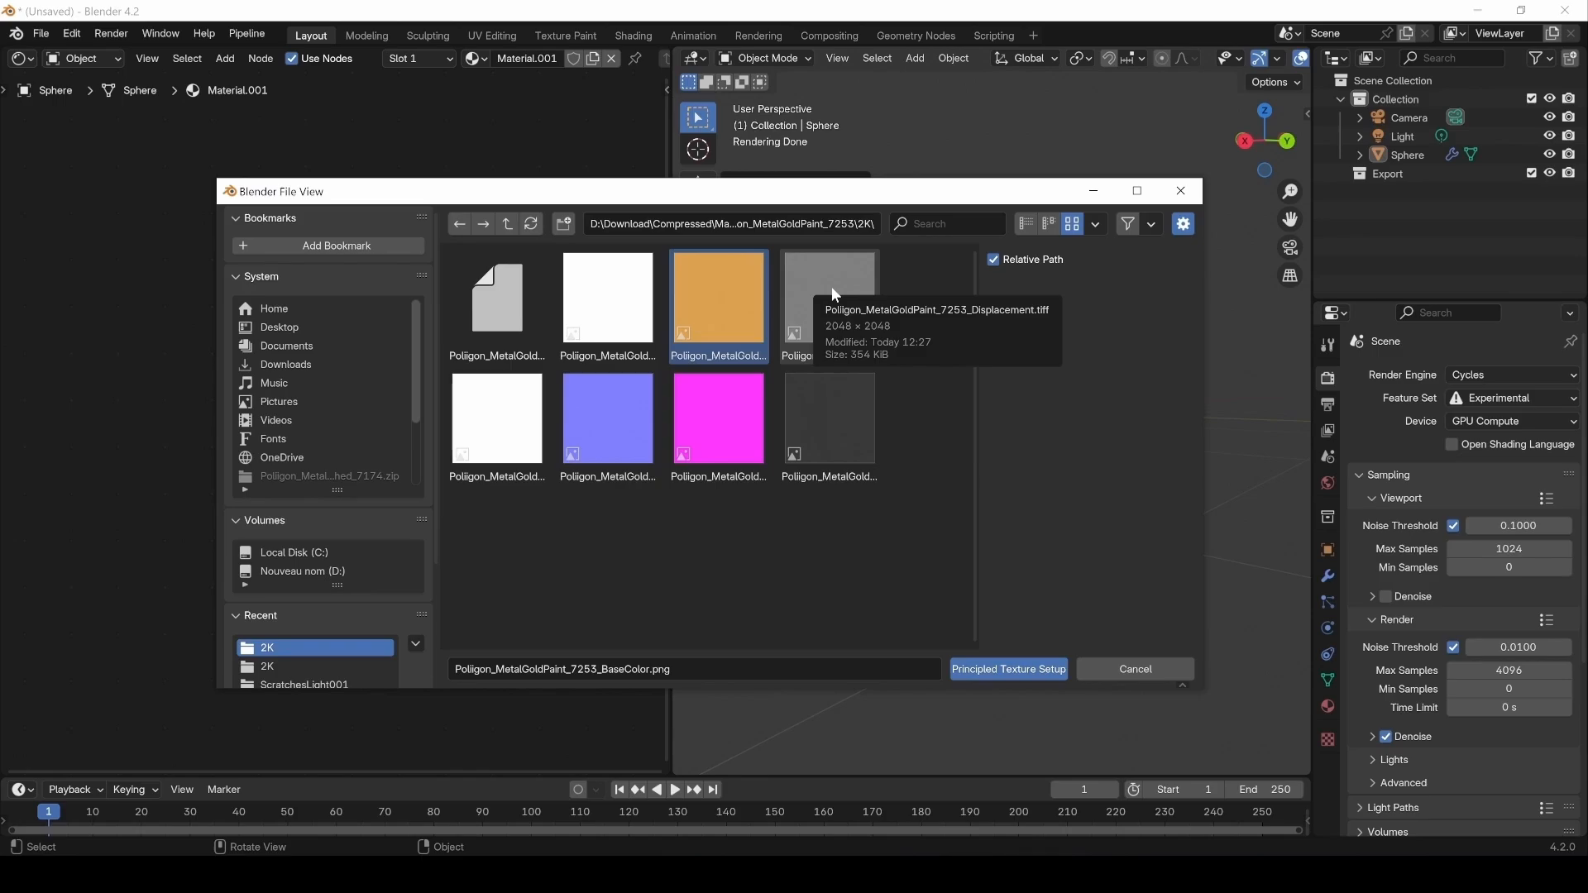
{"action": "left_click", "coordinate": [483, 449], "text": "ctrl"}
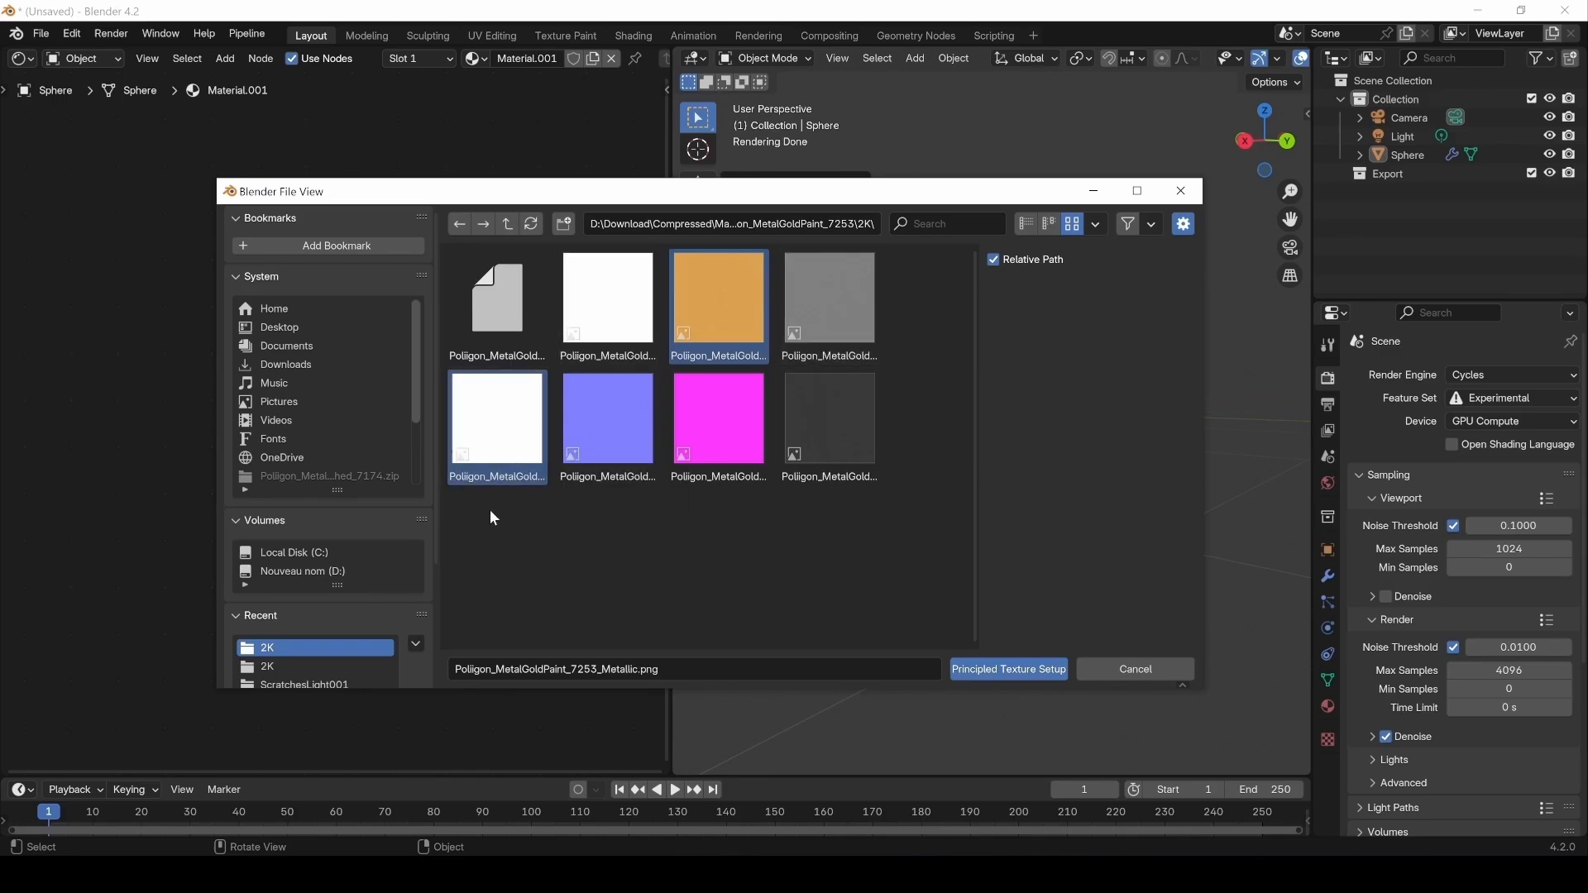
{"action": "left_click", "coordinate": [591, 443], "text": "ctrl"}
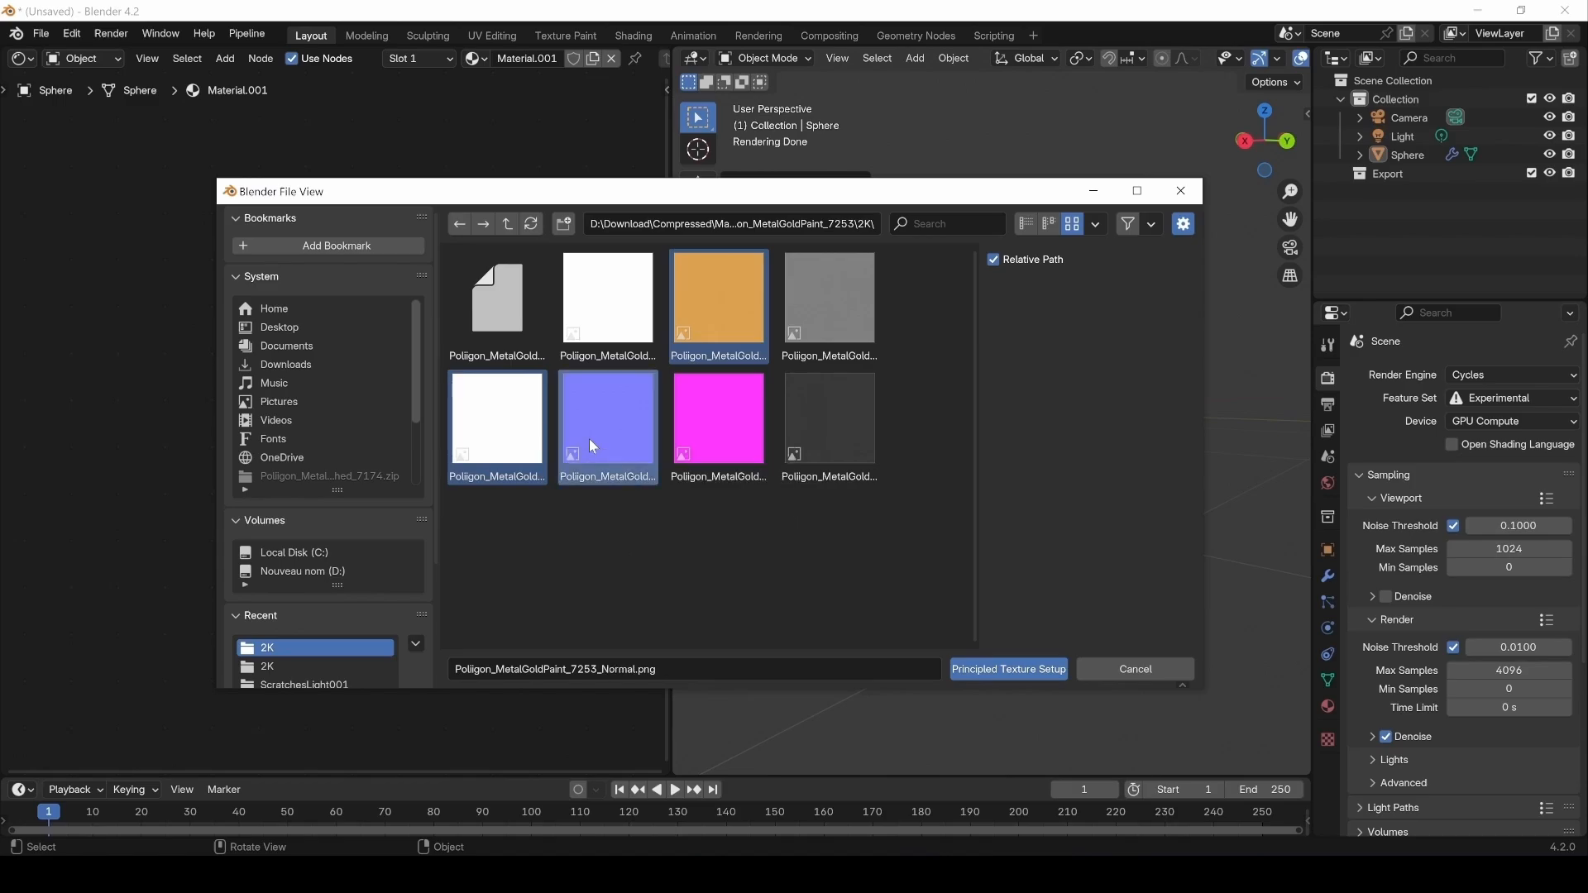
{"action": "left_click", "coordinate": [842, 422], "text": "ctrl"}
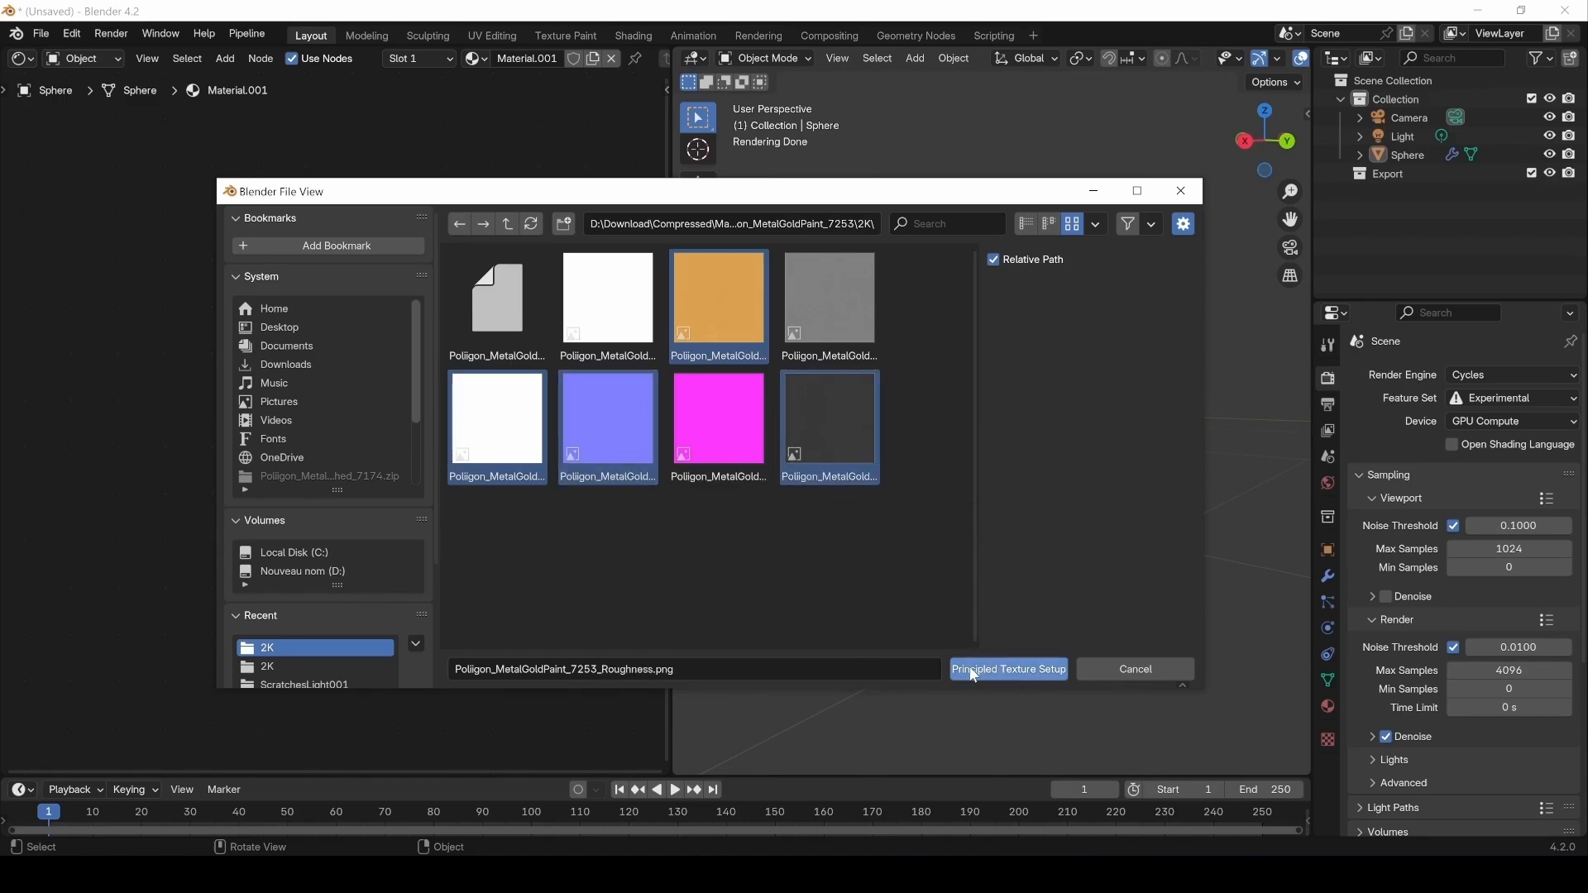
{"action": "left_click", "coordinate": [1026, 677]}
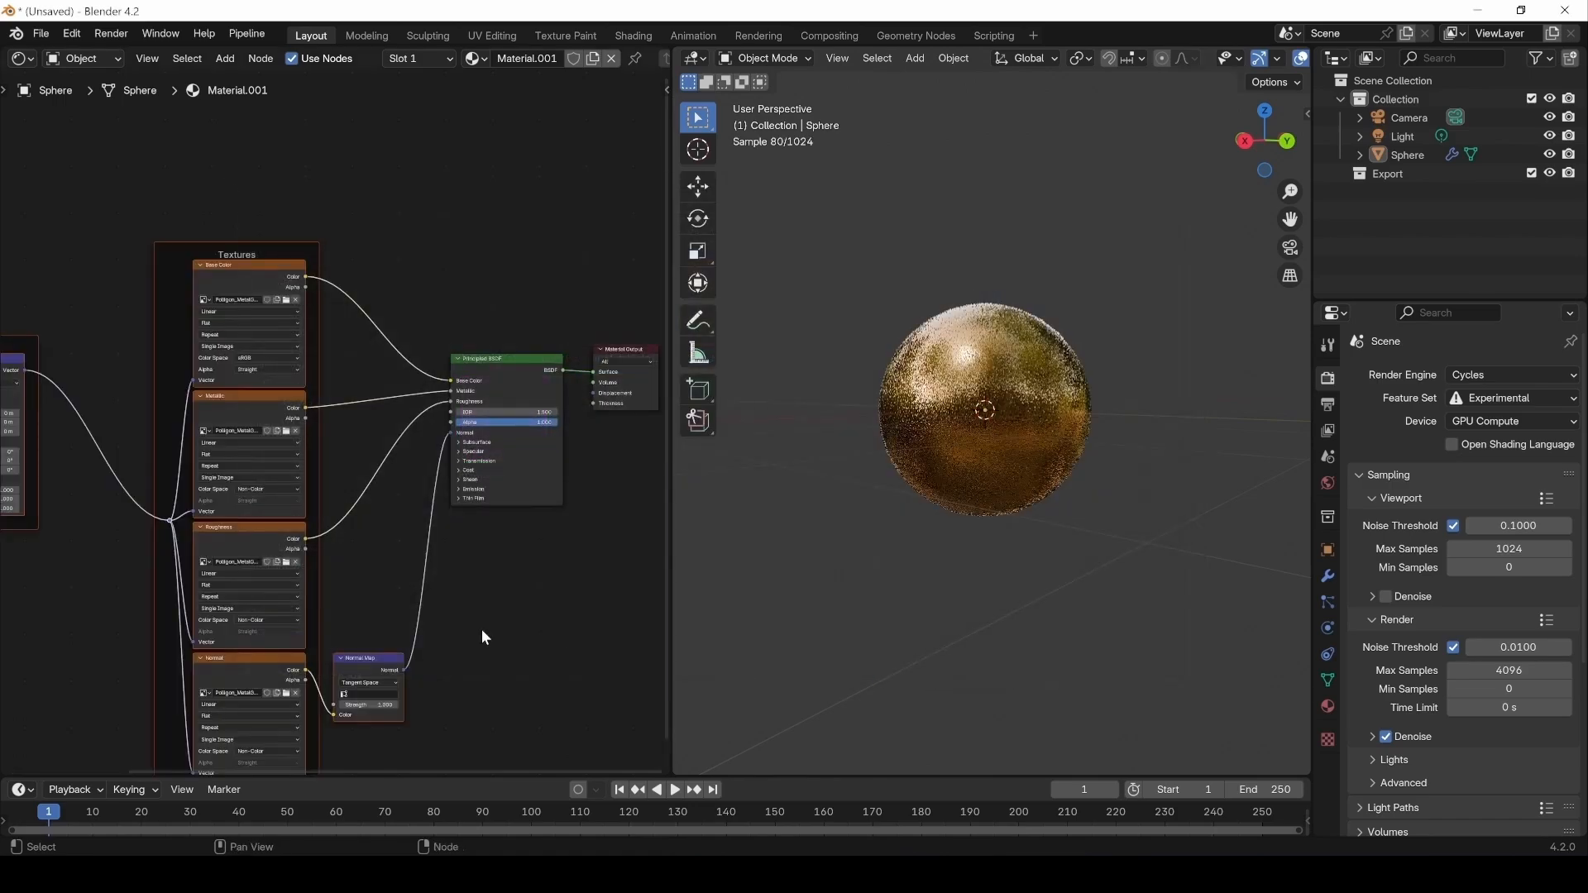
{"action": "middle_click_drag", "start_coordinate": [429, 553], "coordinate": [379, 489]}
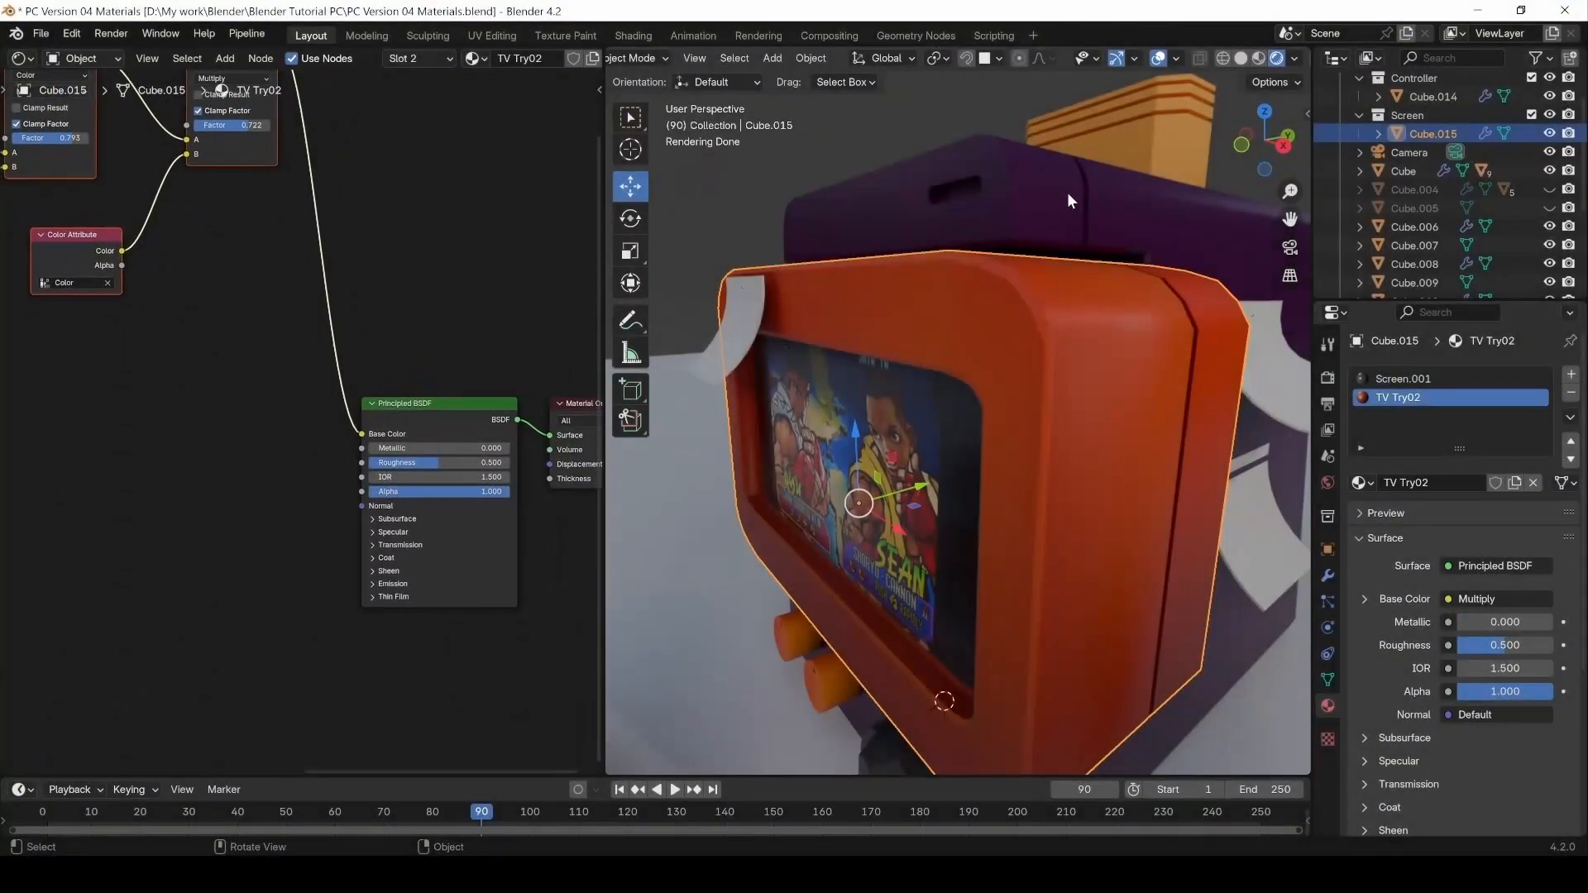
In the PC Version 04 Materials scene, select the purple PC casing, use Material Preview shading and frame its material nodes.
{"action": "left_click", "coordinate": [957, 211]}
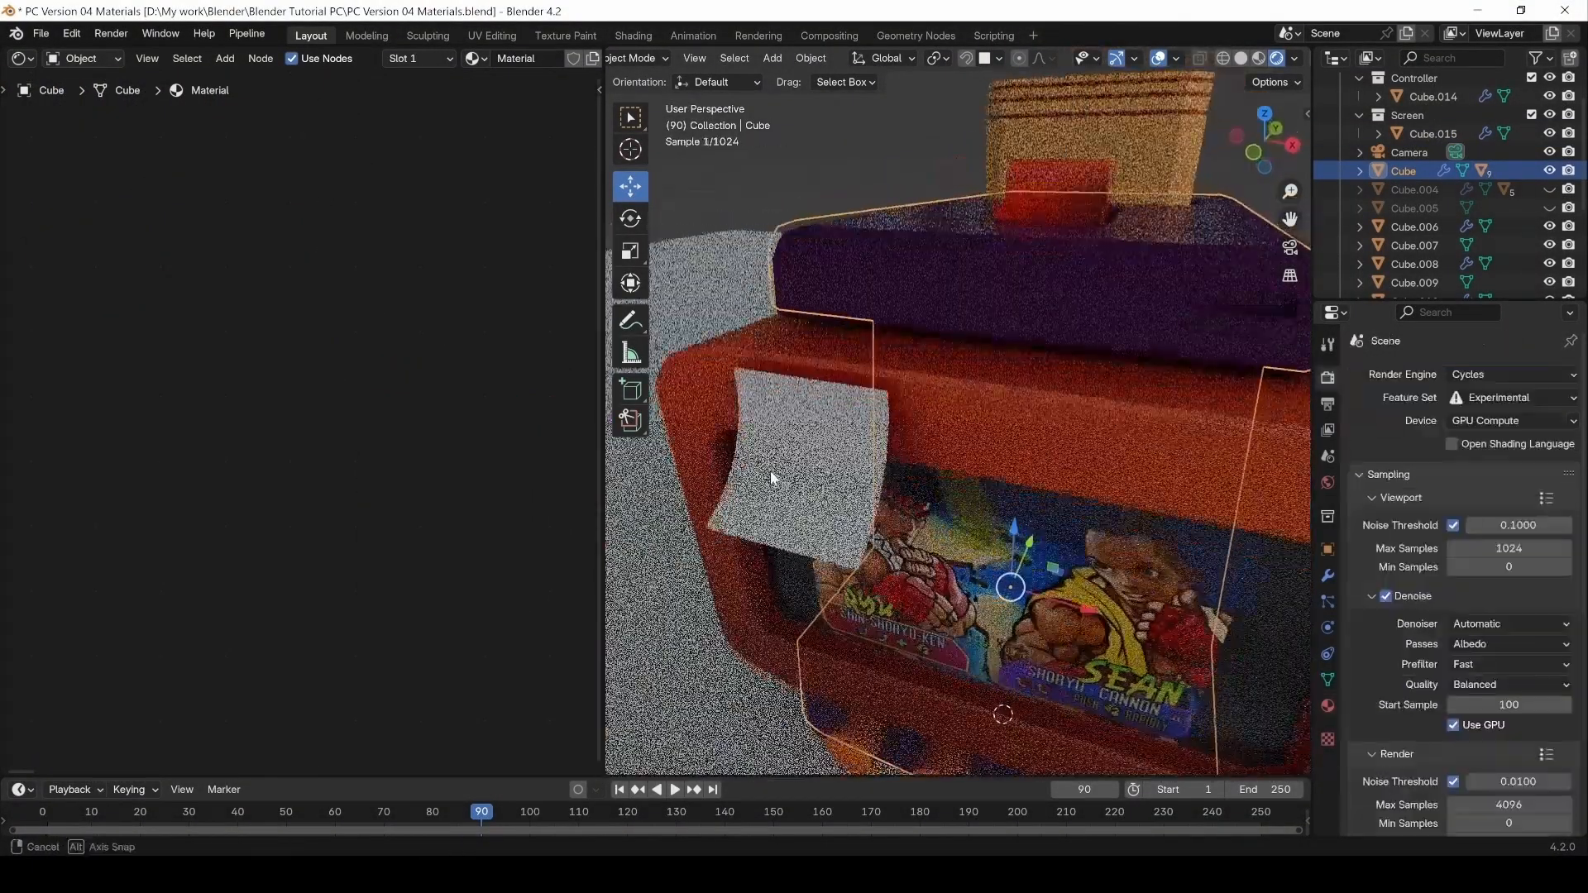
{"action": "middle_click_drag", "start_coordinate": [935, 434], "coordinate": [916, 405]}
{"action": "scroll", "coordinate": [854, 421], "scroll_direction": "down", "scroll_amount": 2}
{"action": "left_click", "coordinate": [1259, 58]}
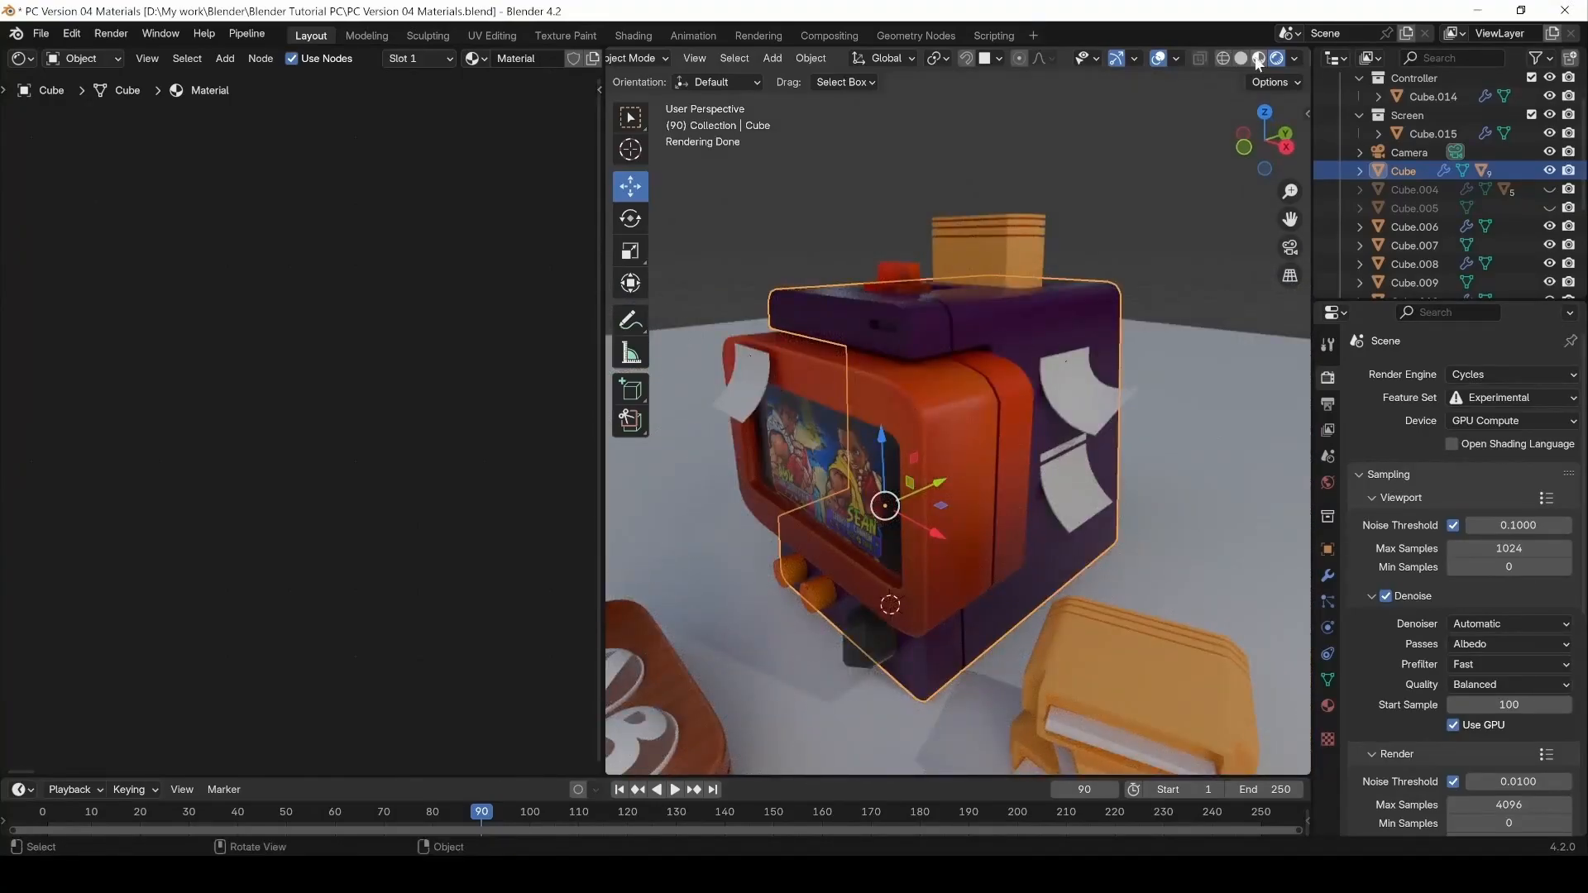
{"action": "key", "text": "Home"}
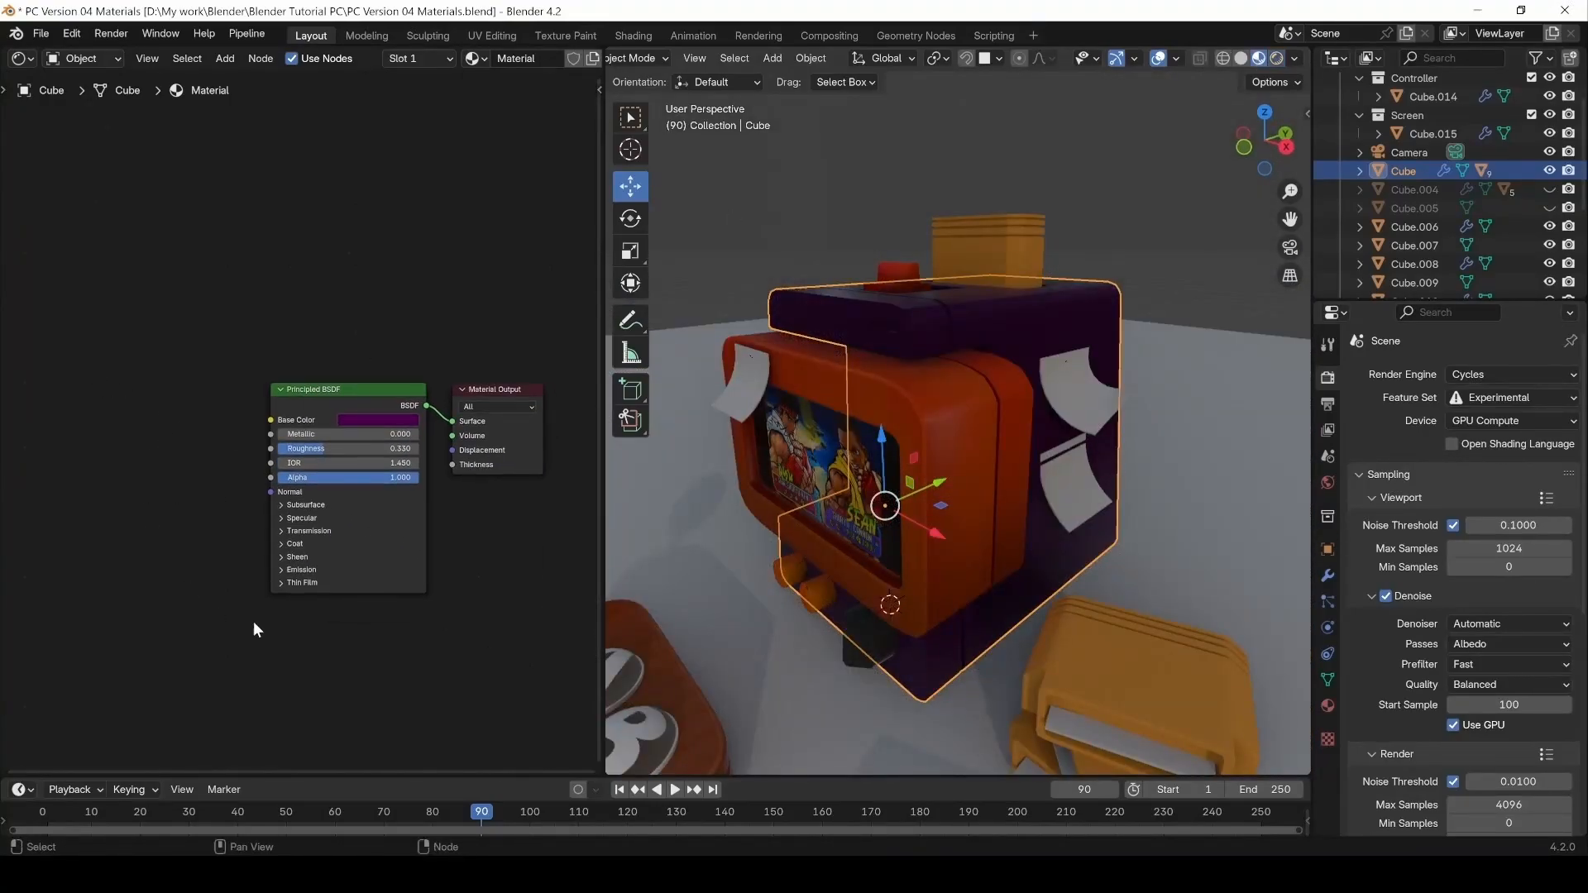
Add a Principled texture setup to the casing's Principled BSDF using the PlasticMoldDryBlast_7495 BaseColor, Metallic, Normal and Roughness images.
{"action": "left_click", "coordinate": [318, 409]}
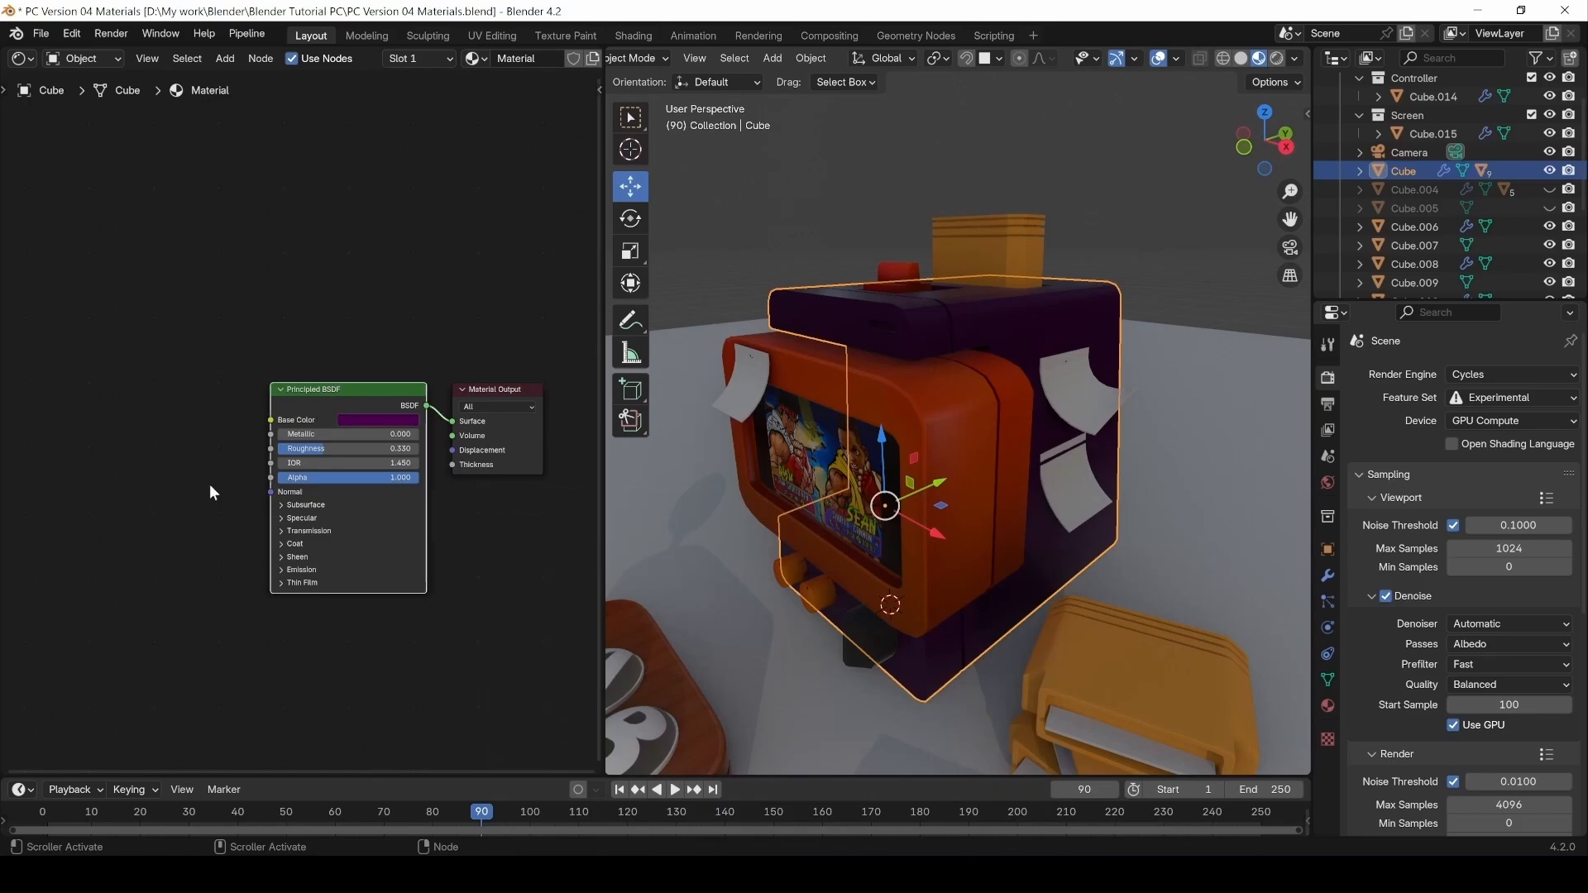
{"action": "middle_click_drag", "start_coordinate": [122, 562], "coordinate": [215, 553]}
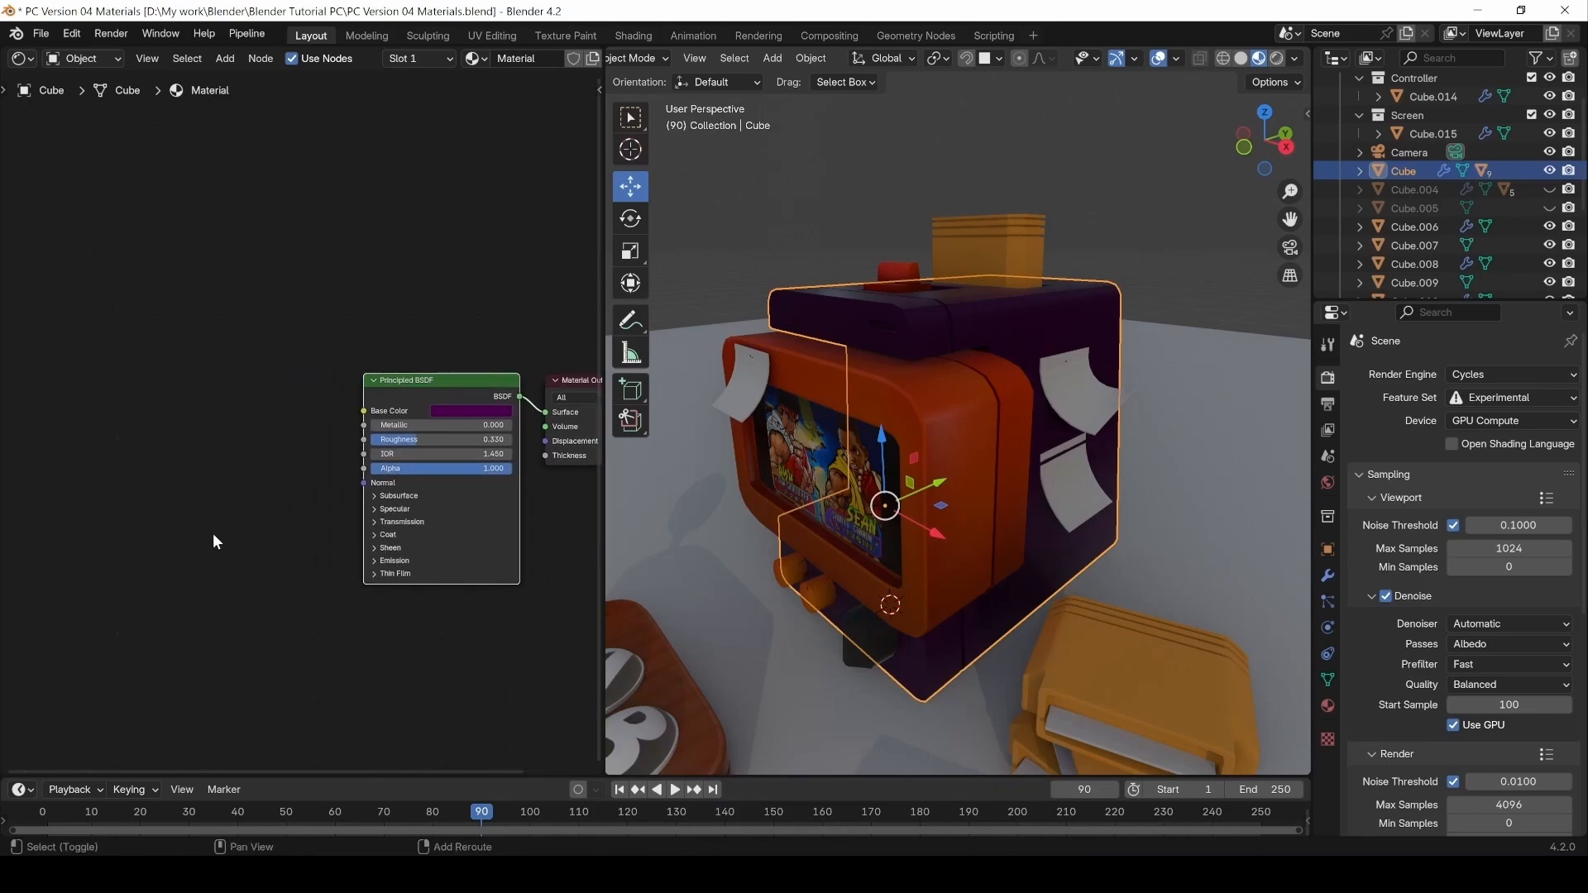
{"action": "key", "text": "shift+w"}
{"action": "key", "text": "ctrl+shift+t"}
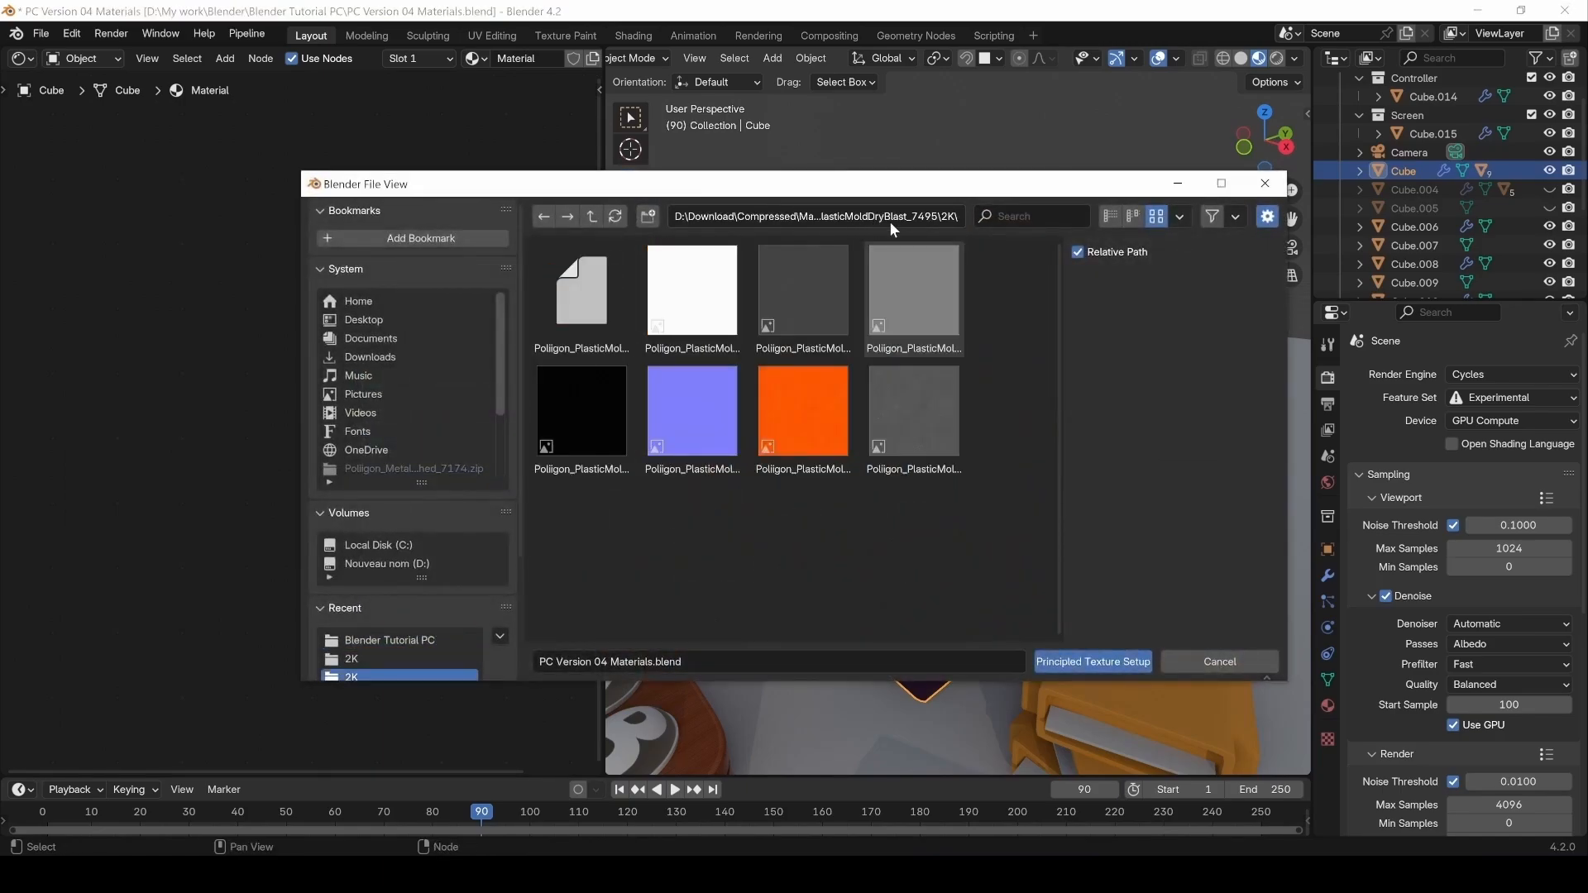
{"action": "left_click", "coordinate": [590, 216]}
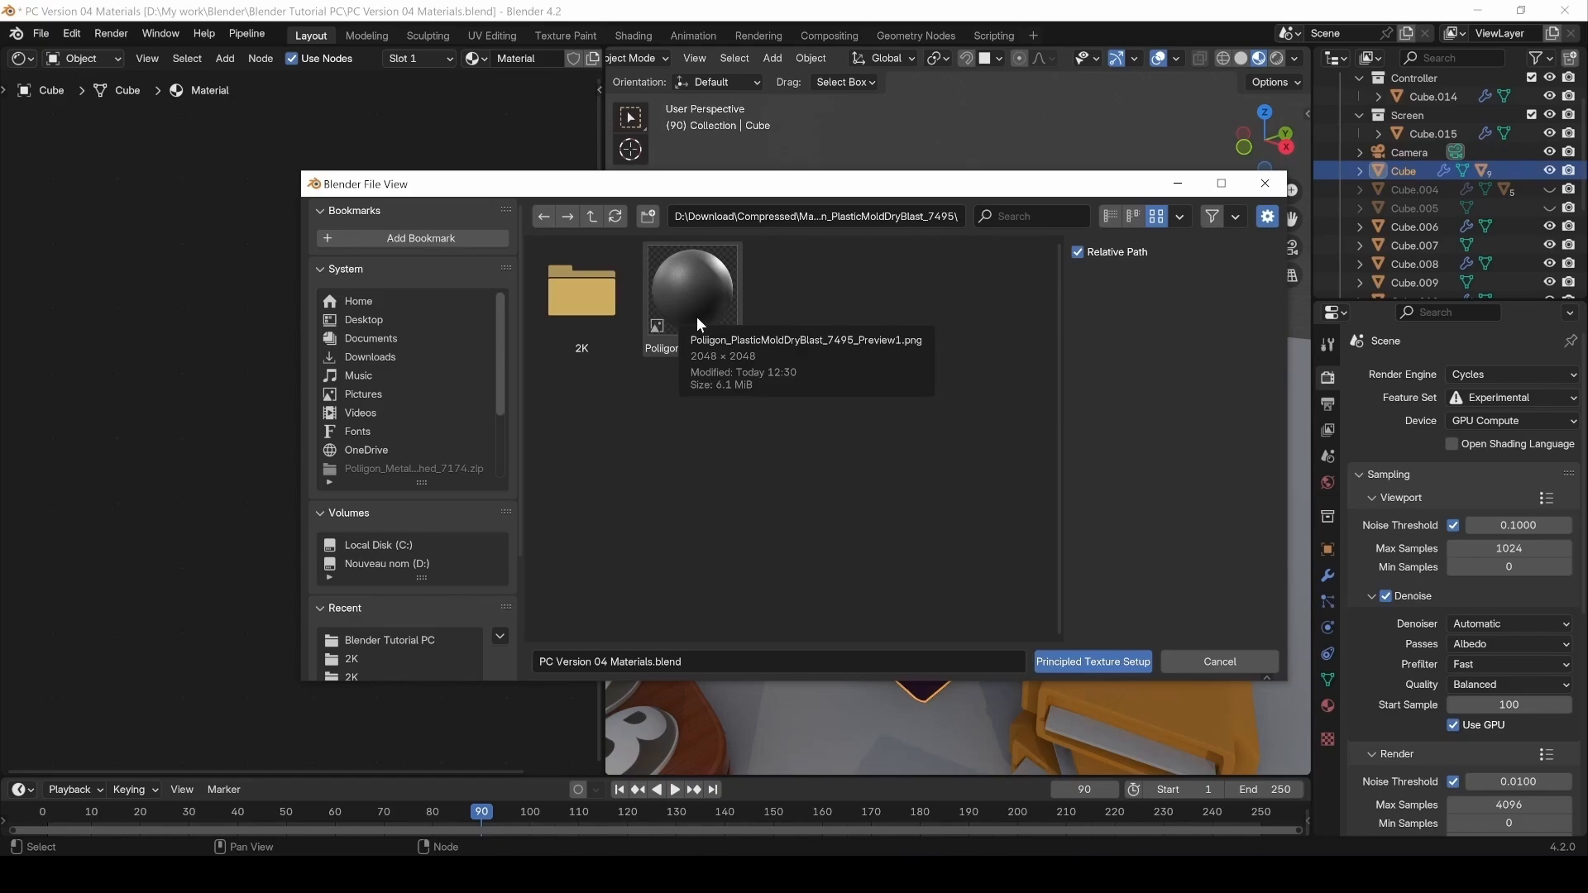
{"action": "double_click", "coordinate": [584, 305]}
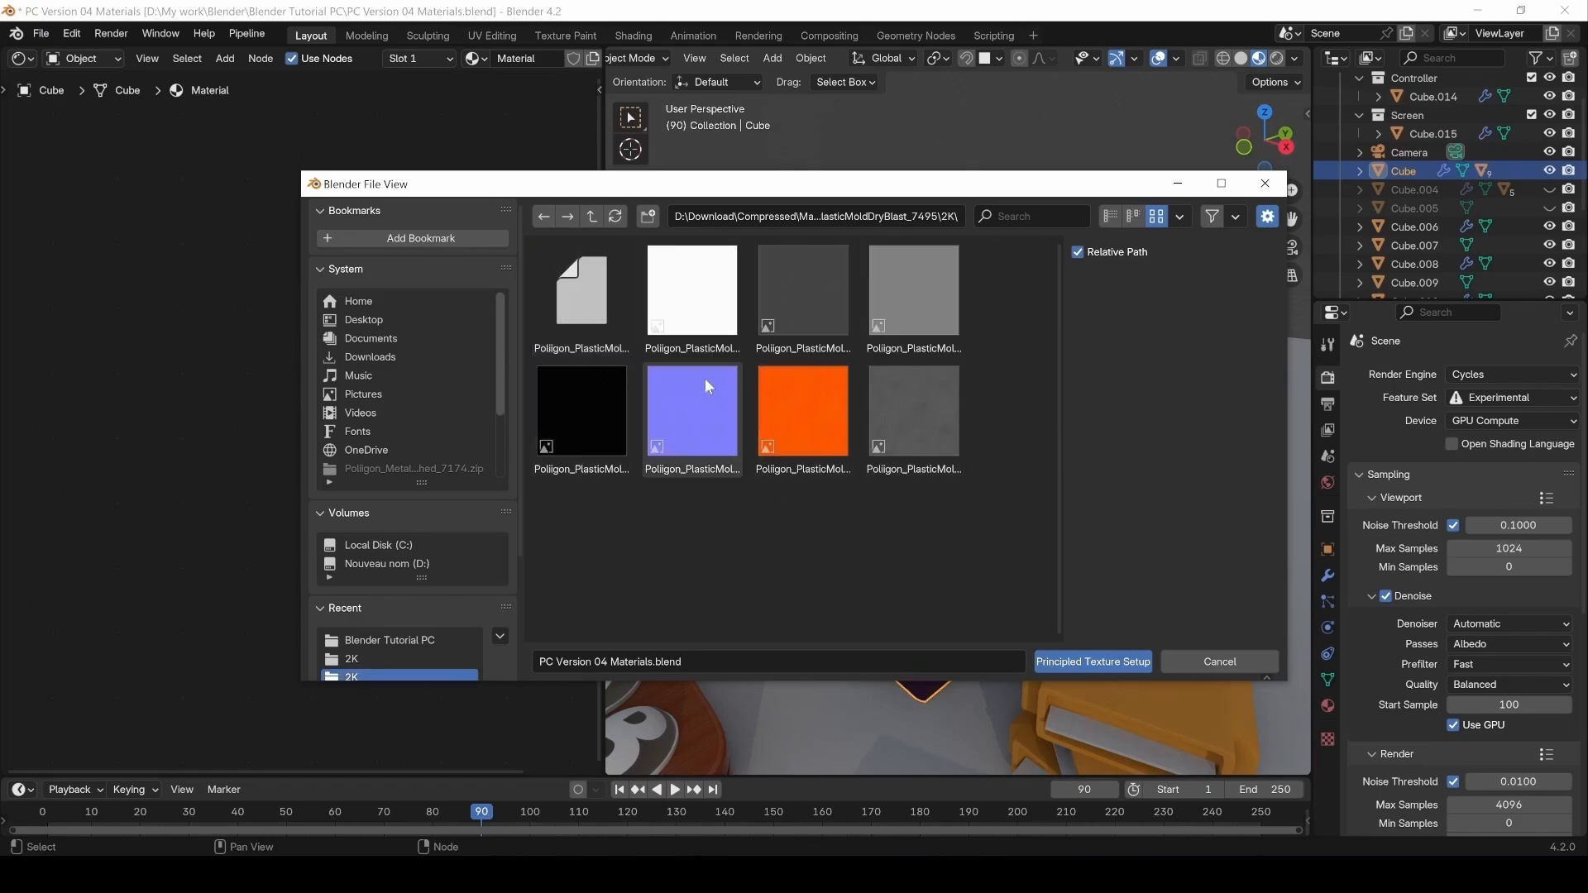
{"action": "left_click", "coordinate": [801, 291]}
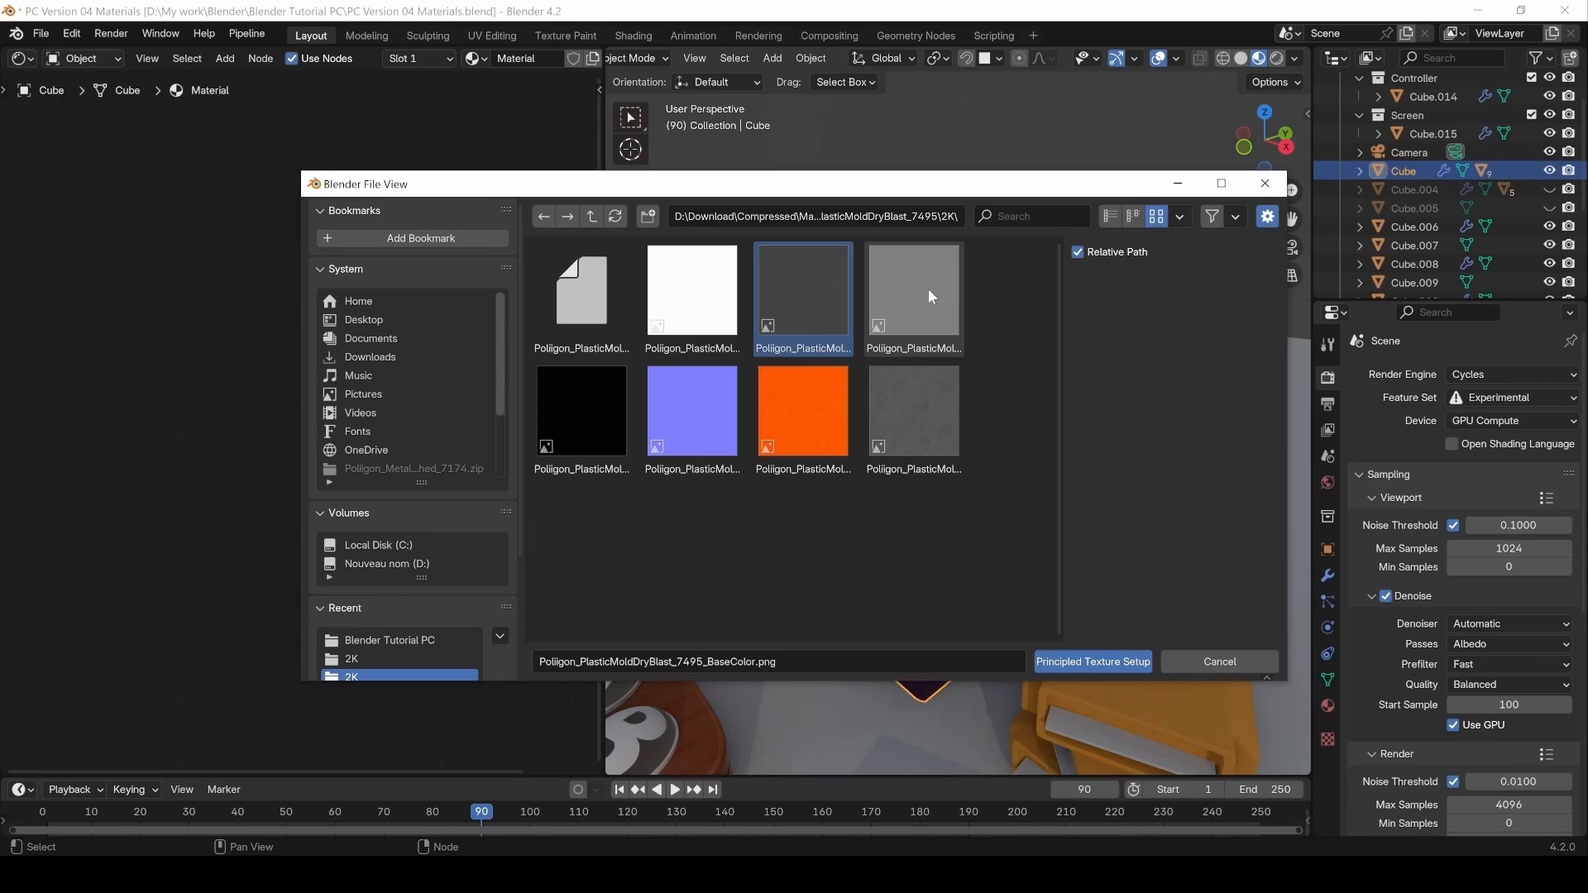
{"action": "left_click", "coordinate": [564, 434], "text": "ctrl"}
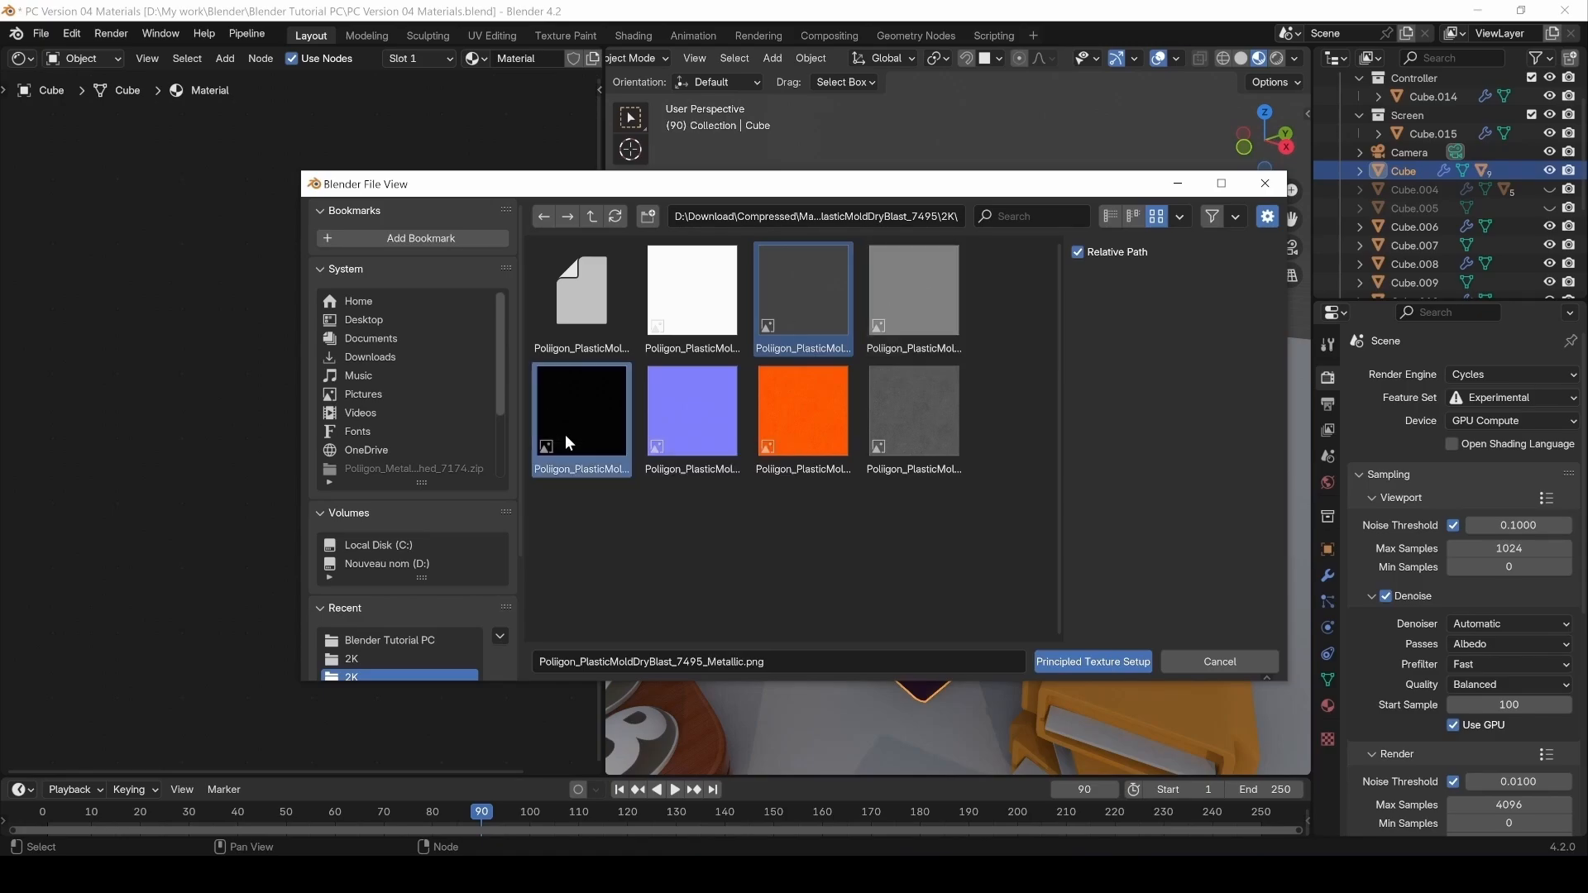
{"action": "left_click", "coordinate": [707, 414], "text": "ctrl"}
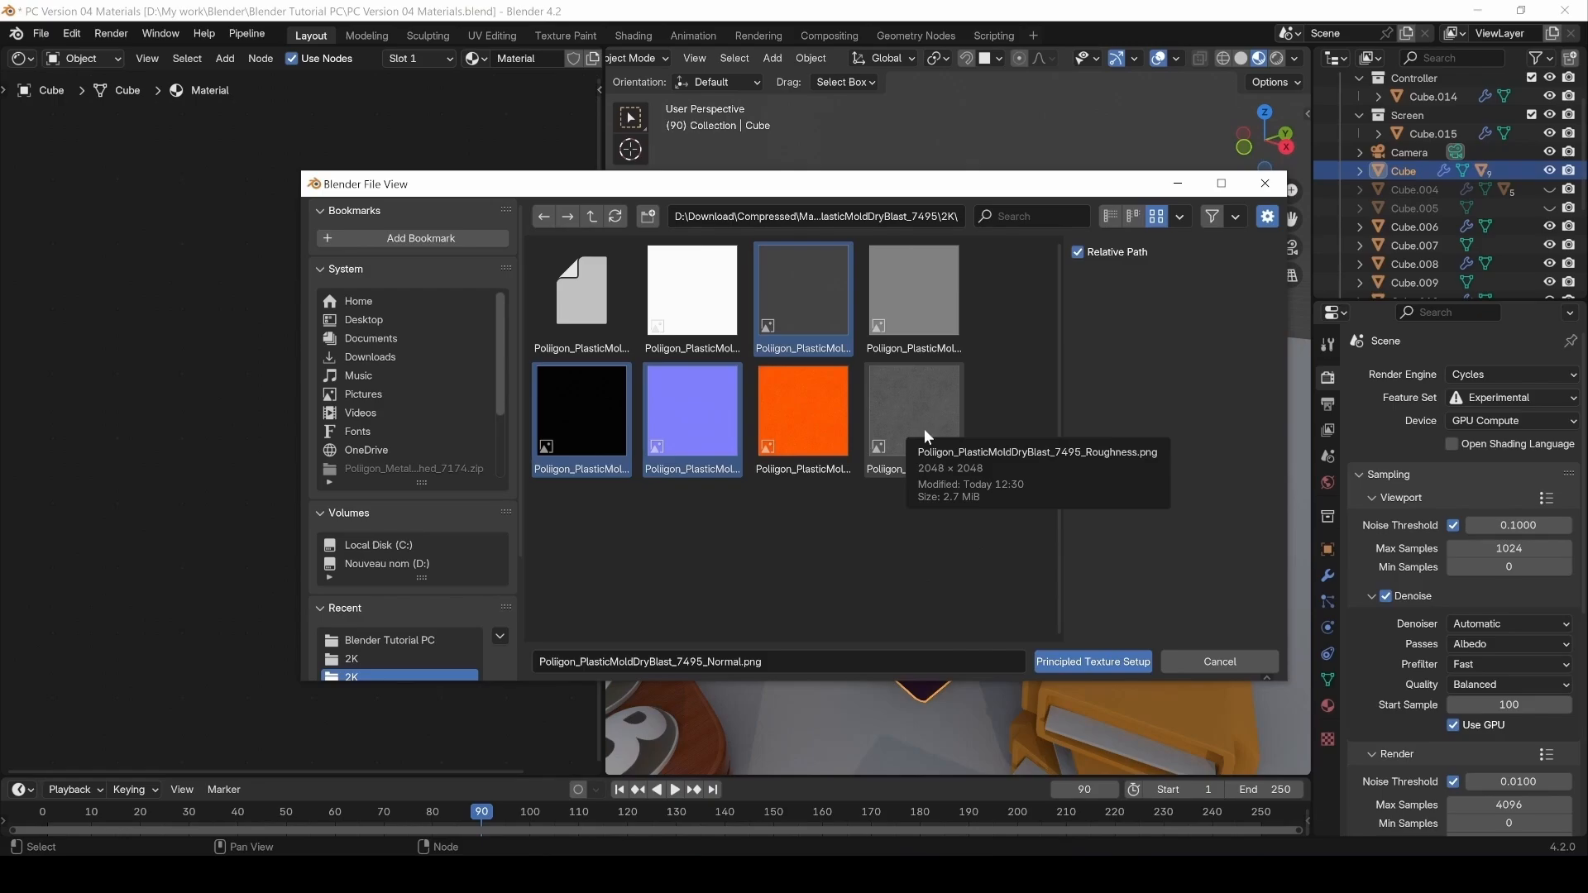
{"action": "left_click", "coordinate": [925, 428], "text": "ctrl"}
{"action": "left_click", "coordinate": [1083, 662]}
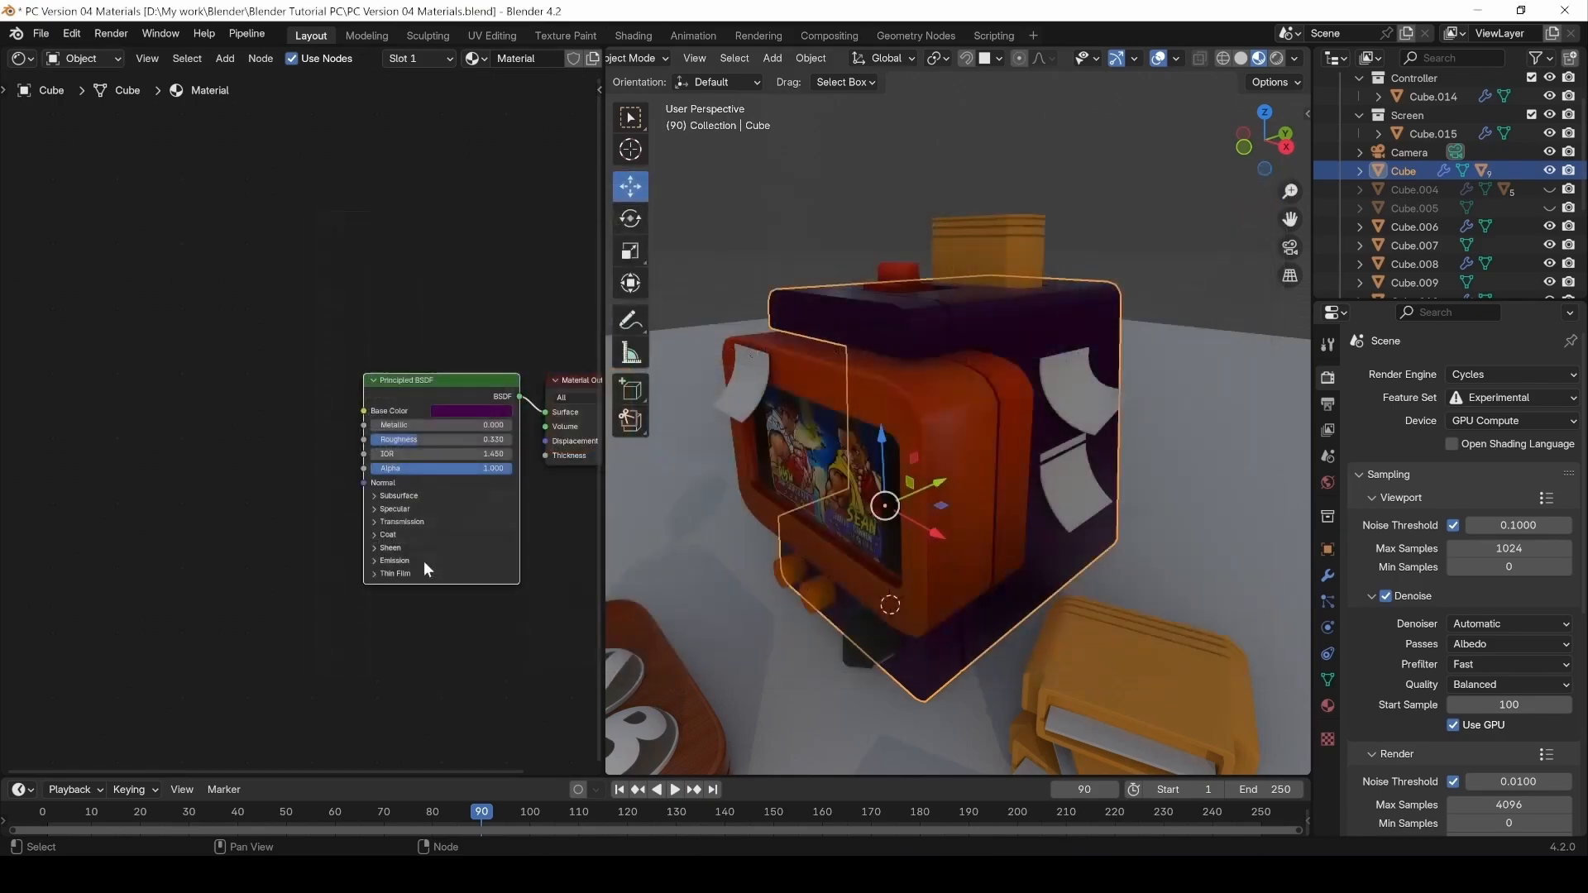
Examine the casing's new texture nodes and its plastic surface from several sides in Material Preview and Rendered shading.
{"action": "middle_click_drag", "start_coordinate": [315, 519], "coordinate": [513, 415]}
{"action": "scroll", "coordinate": [463, 520], "scroll_direction": "down", "scroll_amount": 5}
{"action": "middle_click_drag", "start_coordinate": [457, 597], "coordinate": [387, 573]}
{"action": "middle_click_drag", "start_coordinate": [1051, 324], "coordinate": [856, 302]}
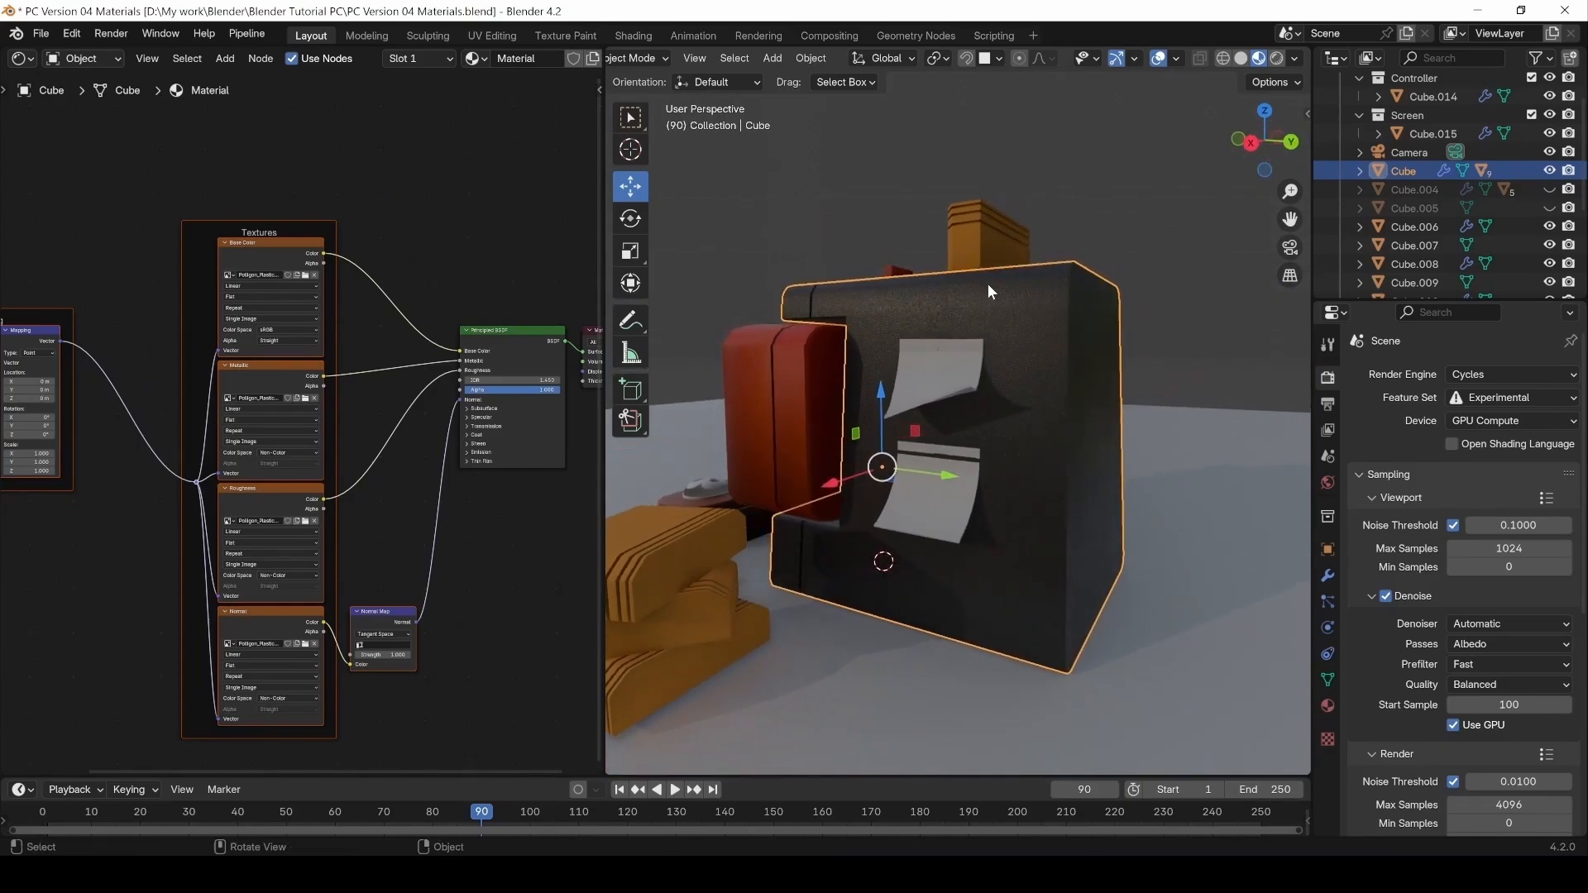
{"action": "middle_click_drag", "start_coordinate": [988, 285], "coordinate": [960, 311]}
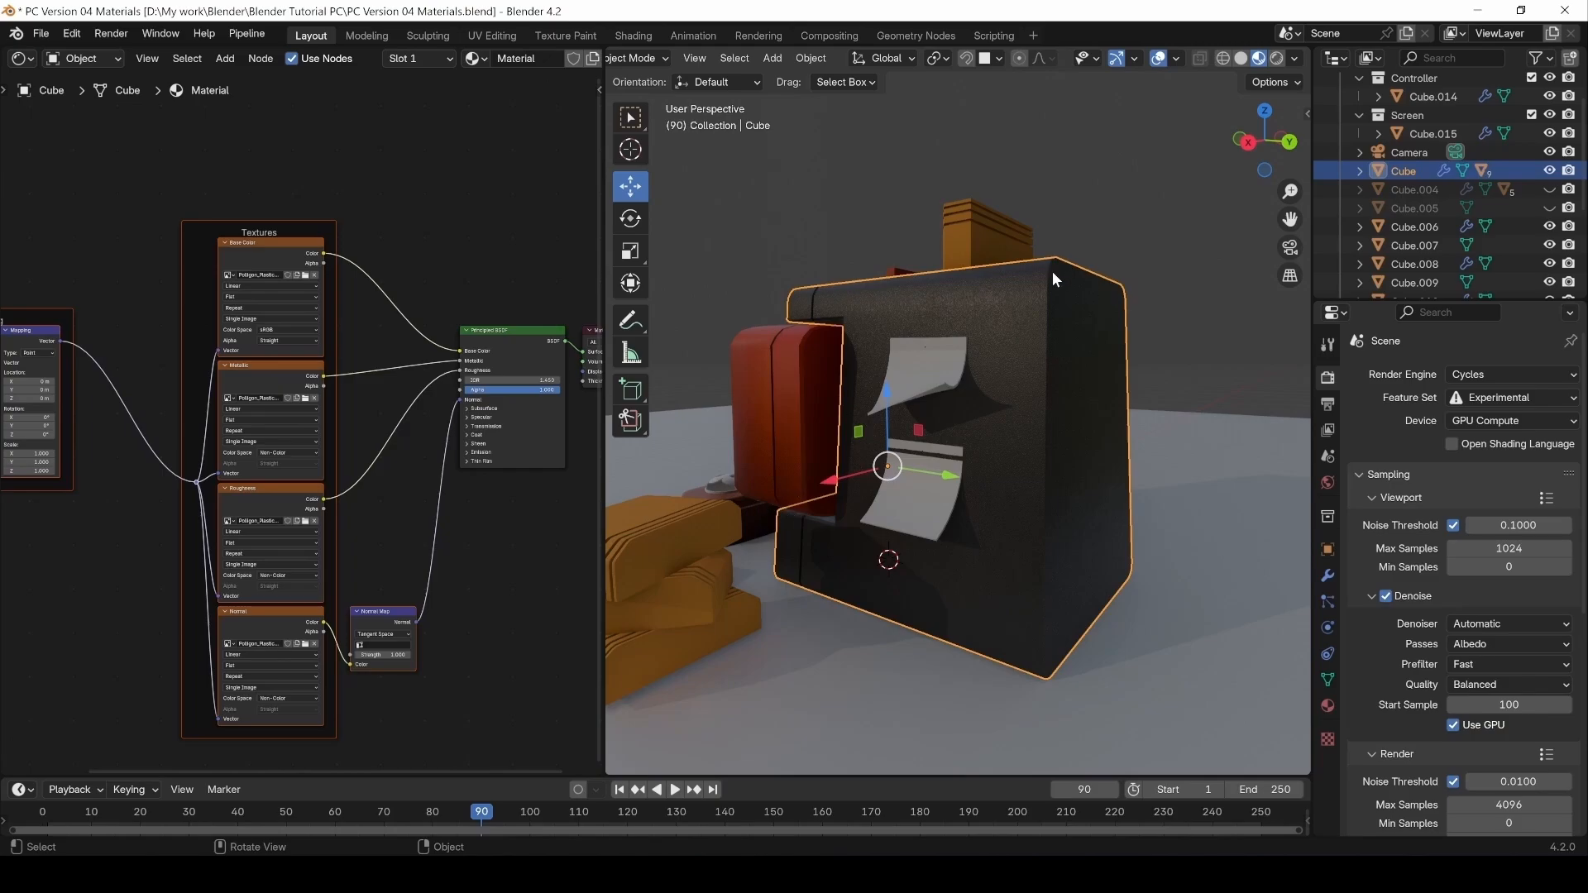
{"action": "scroll", "coordinate": [1052, 271], "scroll_direction": "up", "scroll_amount": 5}
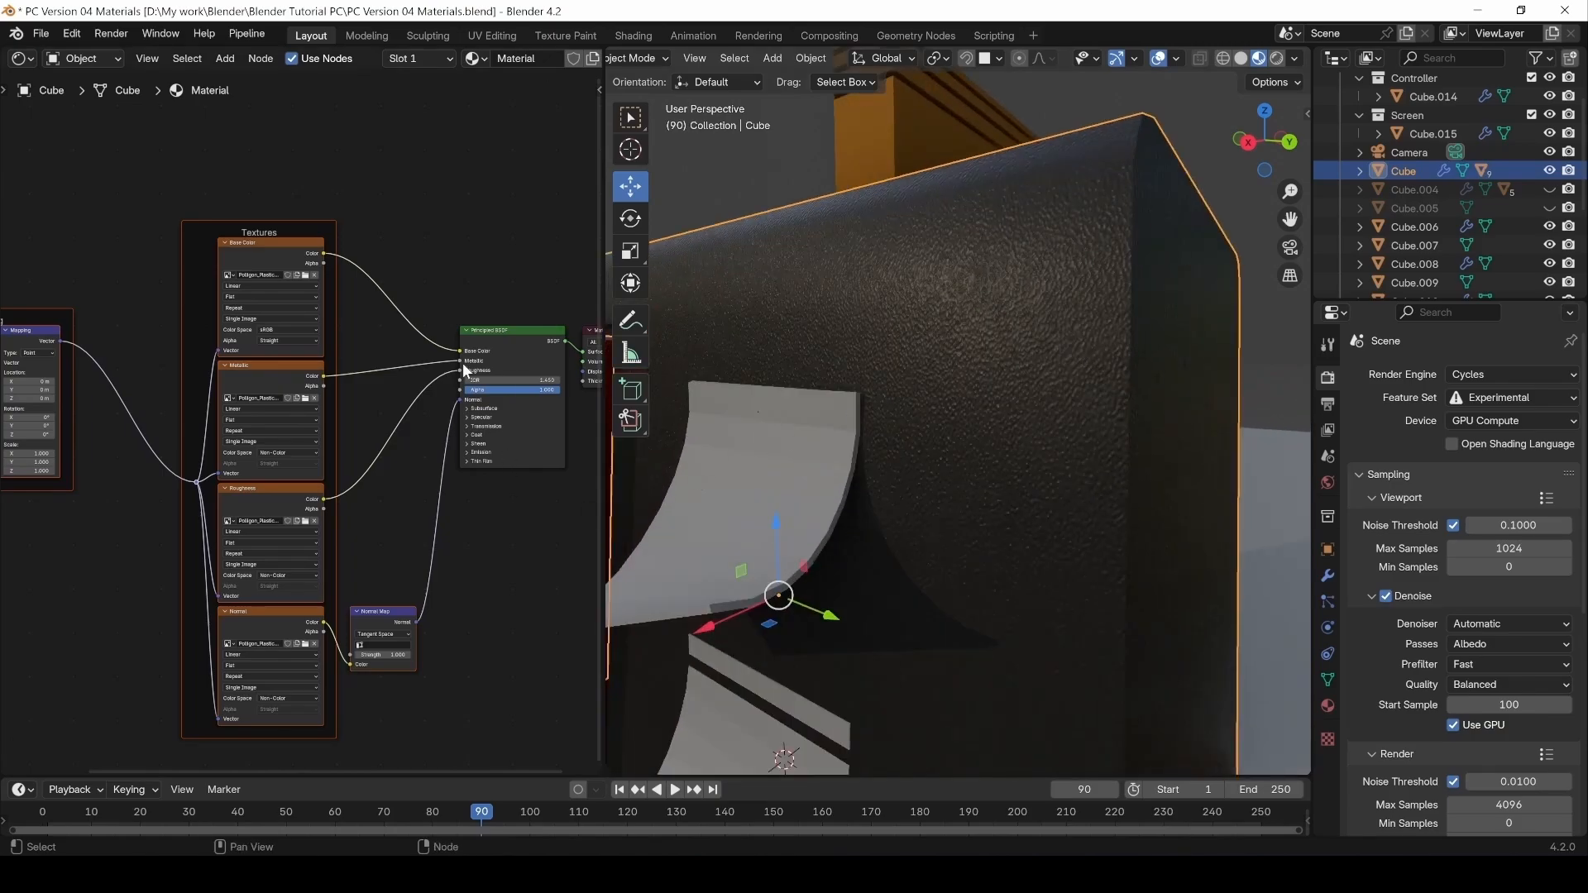
{"action": "middle_click_drag", "start_coordinate": [808, 450], "coordinate": [1147, 408]}
{"action": "left_click", "coordinate": [1285, 58]}
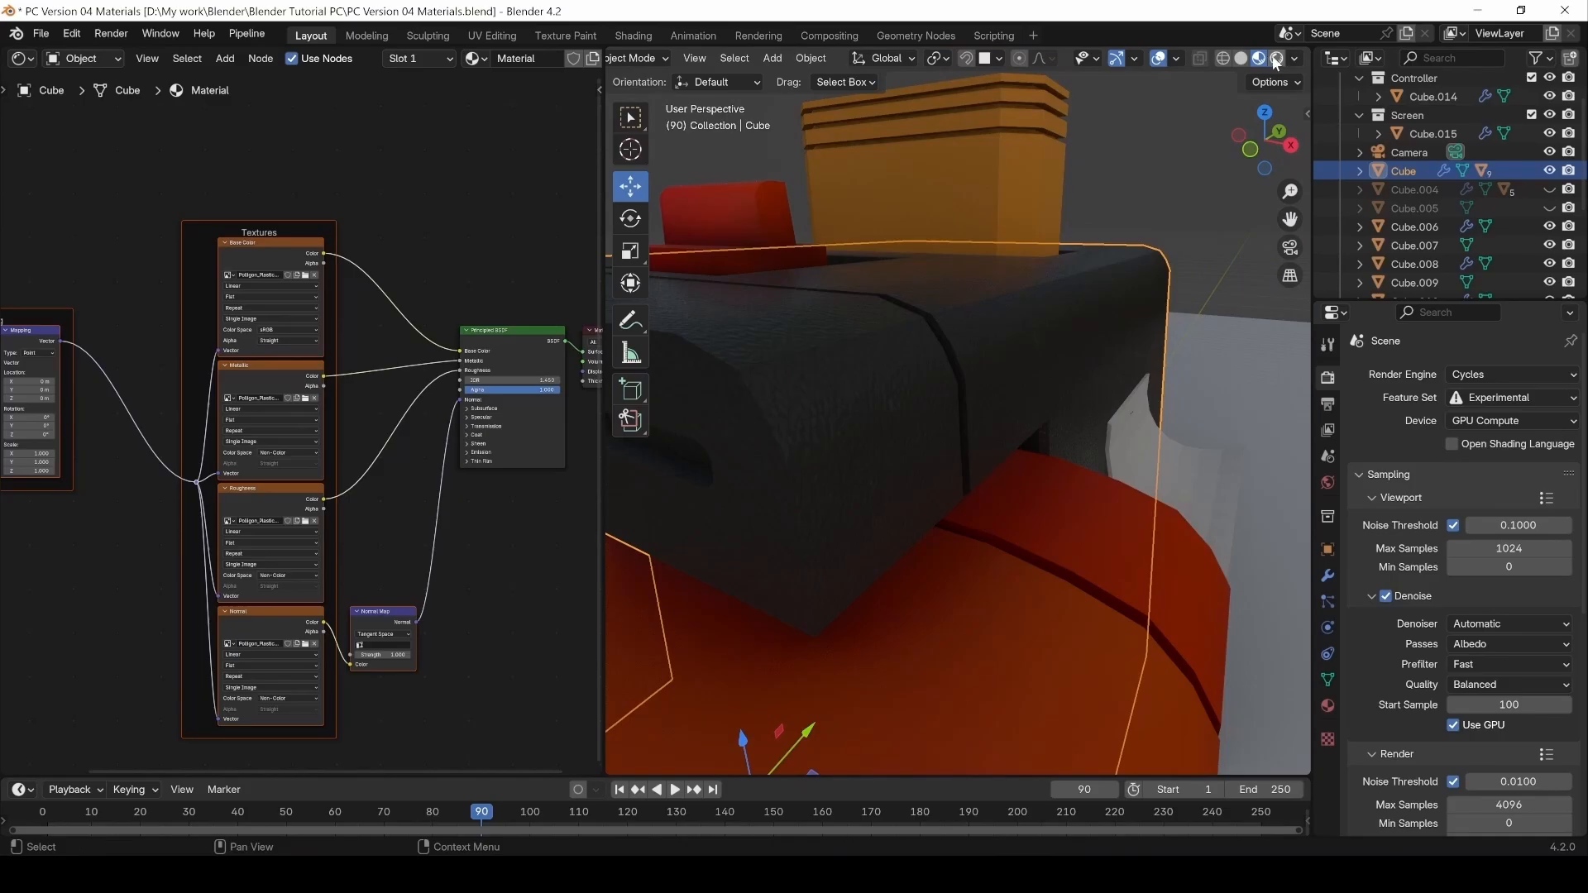
{"action": "mouse_move", "coordinate": [1021, 357]}
{"action": "middle_mouse_down"}
{"action": "mouse_move", "coordinate": [1073, 341]}
{"action": "mouse_move", "coordinate": [909, 340]}
{"action": "mouse_move", "coordinate": [986, 457]}
{"action": "mouse_move", "coordinate": [905, 464]}
{"action": "mouse_move", "coordinate": [954, 316]}
{"action": "middle_mouse_up"}
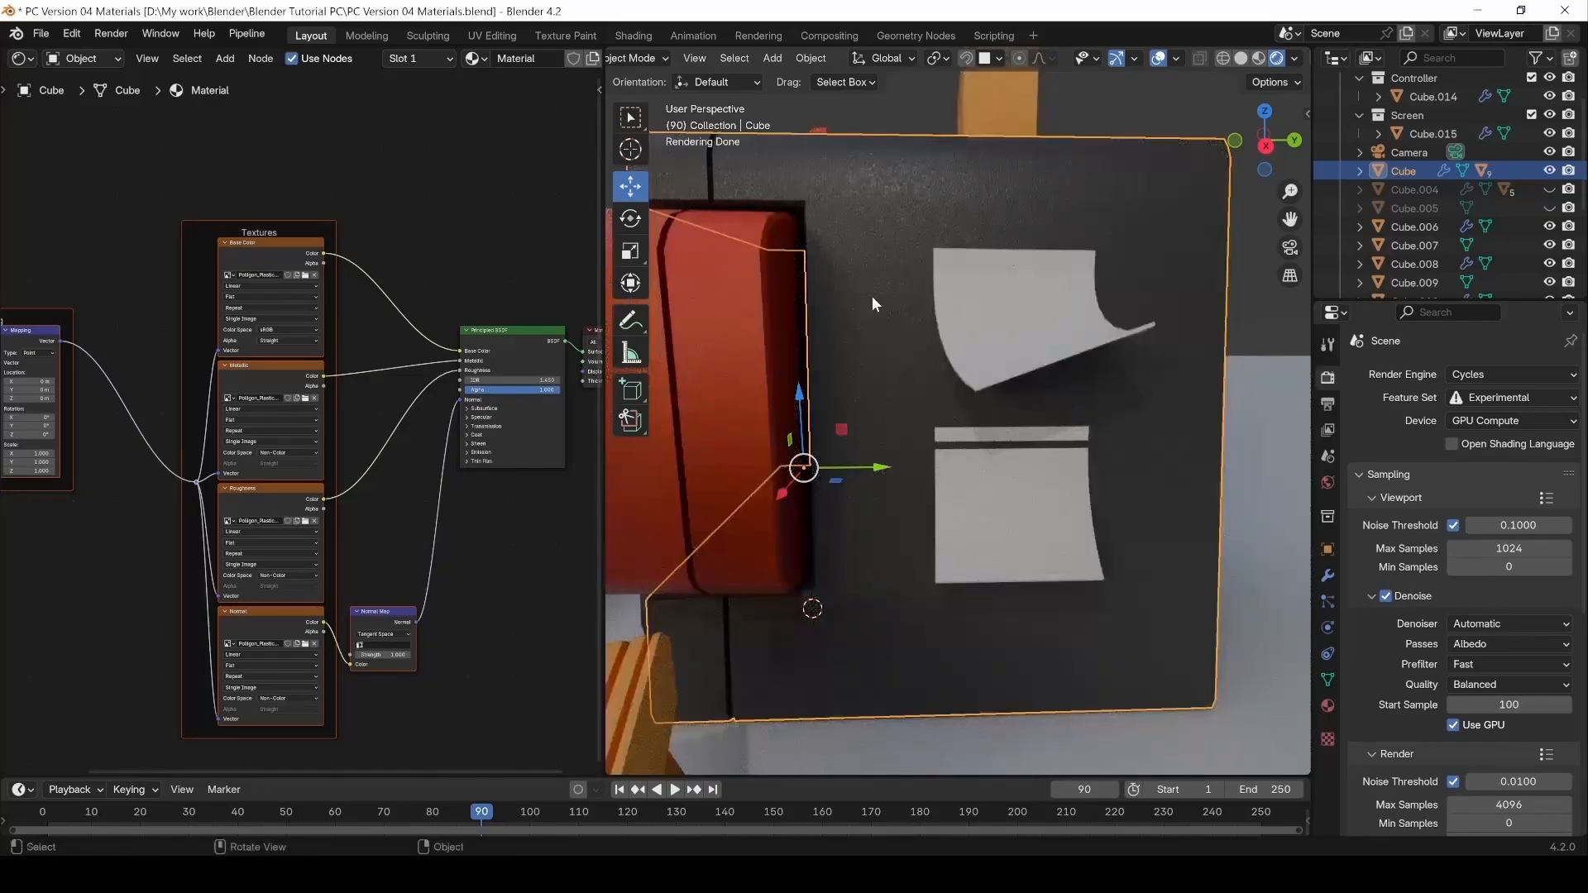
{"action": "middle_click_drag", "start_coordinate": [798, 271], "coordinate": [855, 291]}
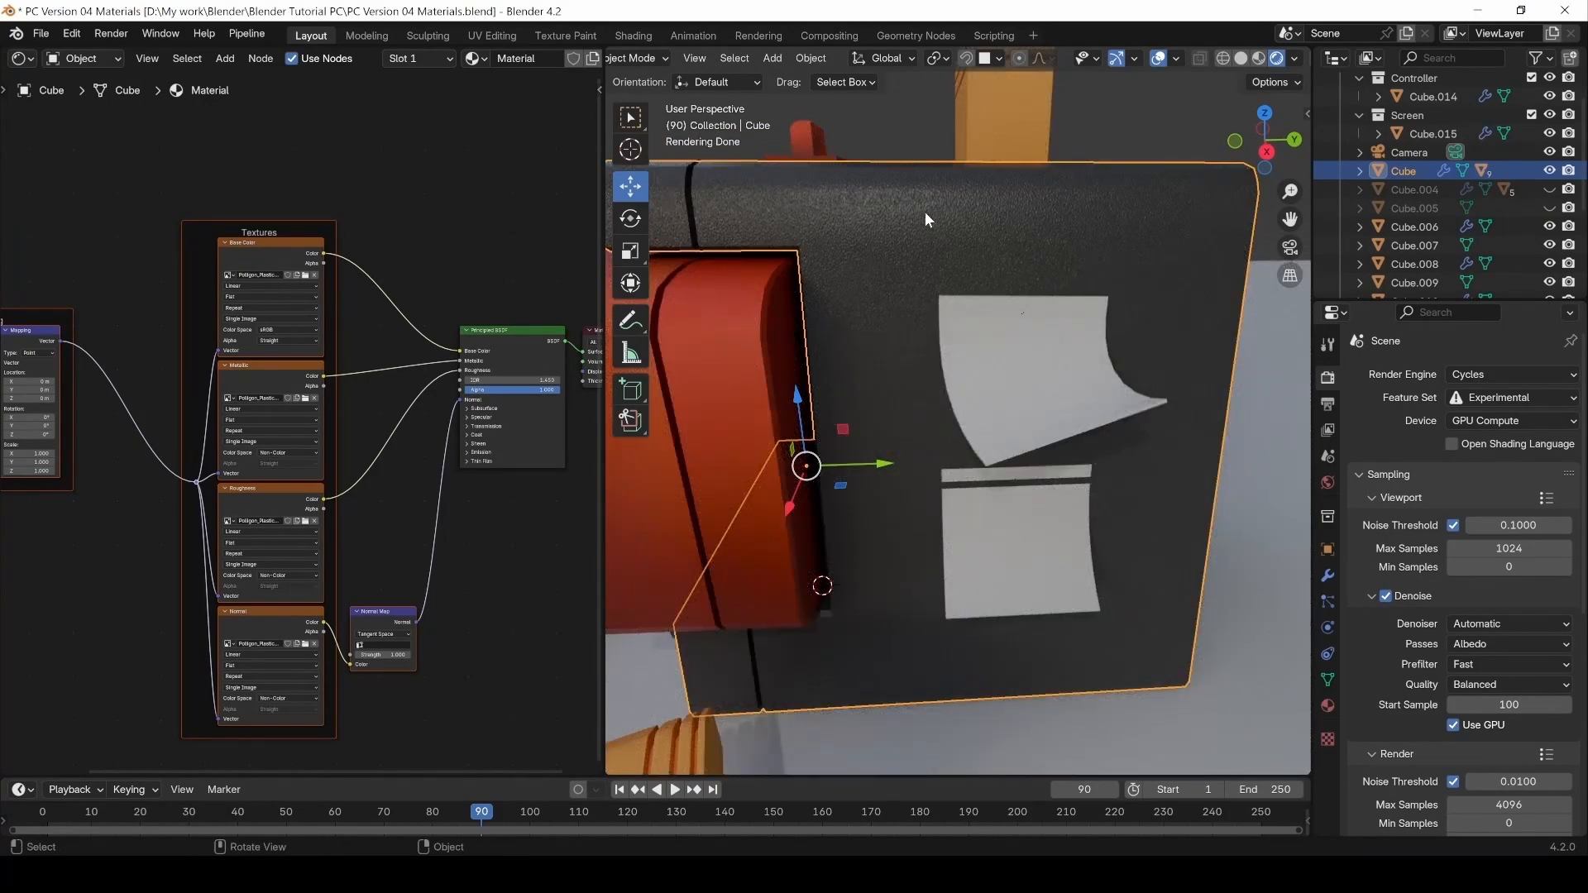
{"action": "left_click", "coordinate": [1258, 58]}
Disconnect the Base Color texture from the casing's Principled BSDF and select that texture node.
{"action": "mouse_move", "coordinate": [239, 420]}
{"action": "middle_mouse_down"}
{"action": "mouse_move", "coordinate": [352, 441]}
{"action": "mouse_move", "coordinate": [305, 445]}
{"action": "middle_mouse_up"}
{"action": "scroll", "coordinate": [387, 358], "scroll_direction": "up", "scroll_amount": 8}
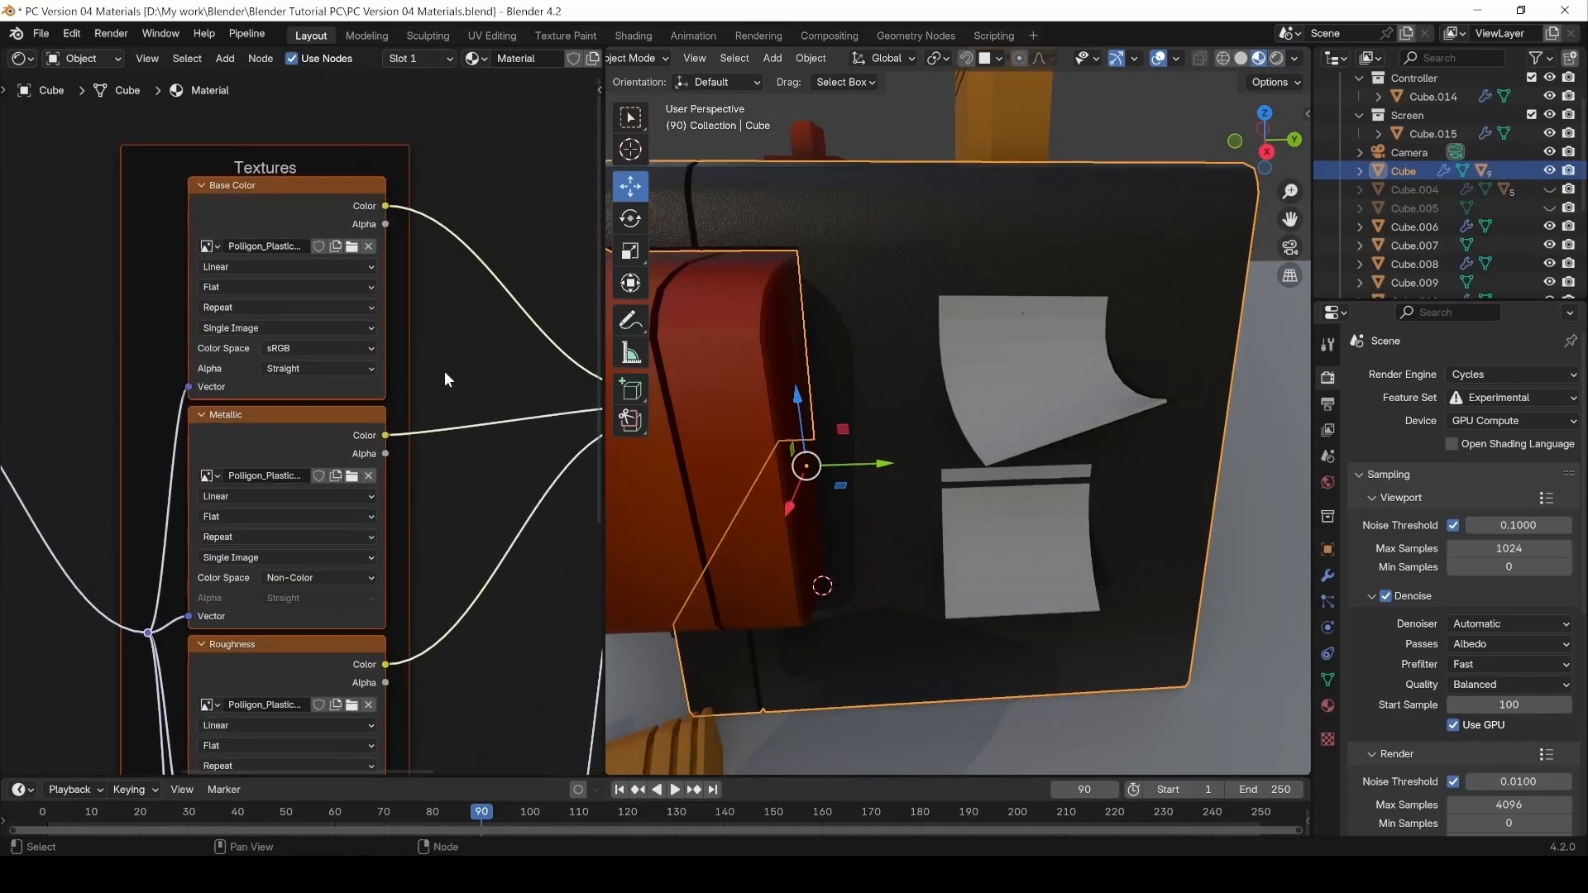
{"action": "middle_click_drag", "start_coordinate": [447, 371], "coordinate": [334, 378], "text": "shift"}
{"action": "left_click_drag", "start_coordinate": [522, 391], "coordinate": [356, 293]}
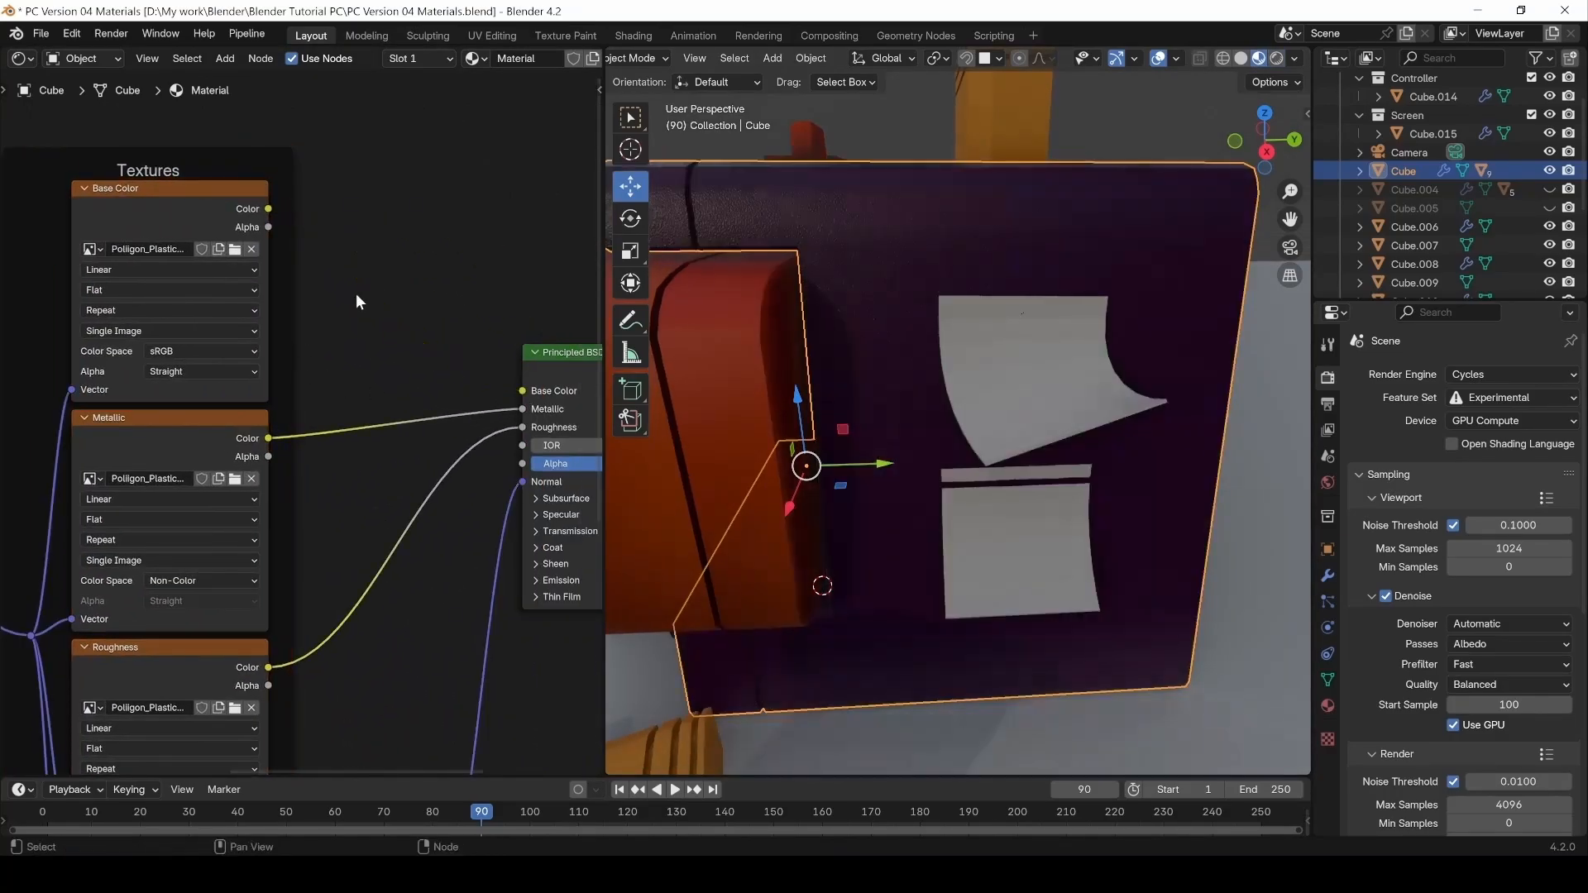
{"action": "middle_click_drag", "start_coordinate": [356, 293], "coordinate": [221, 345]}
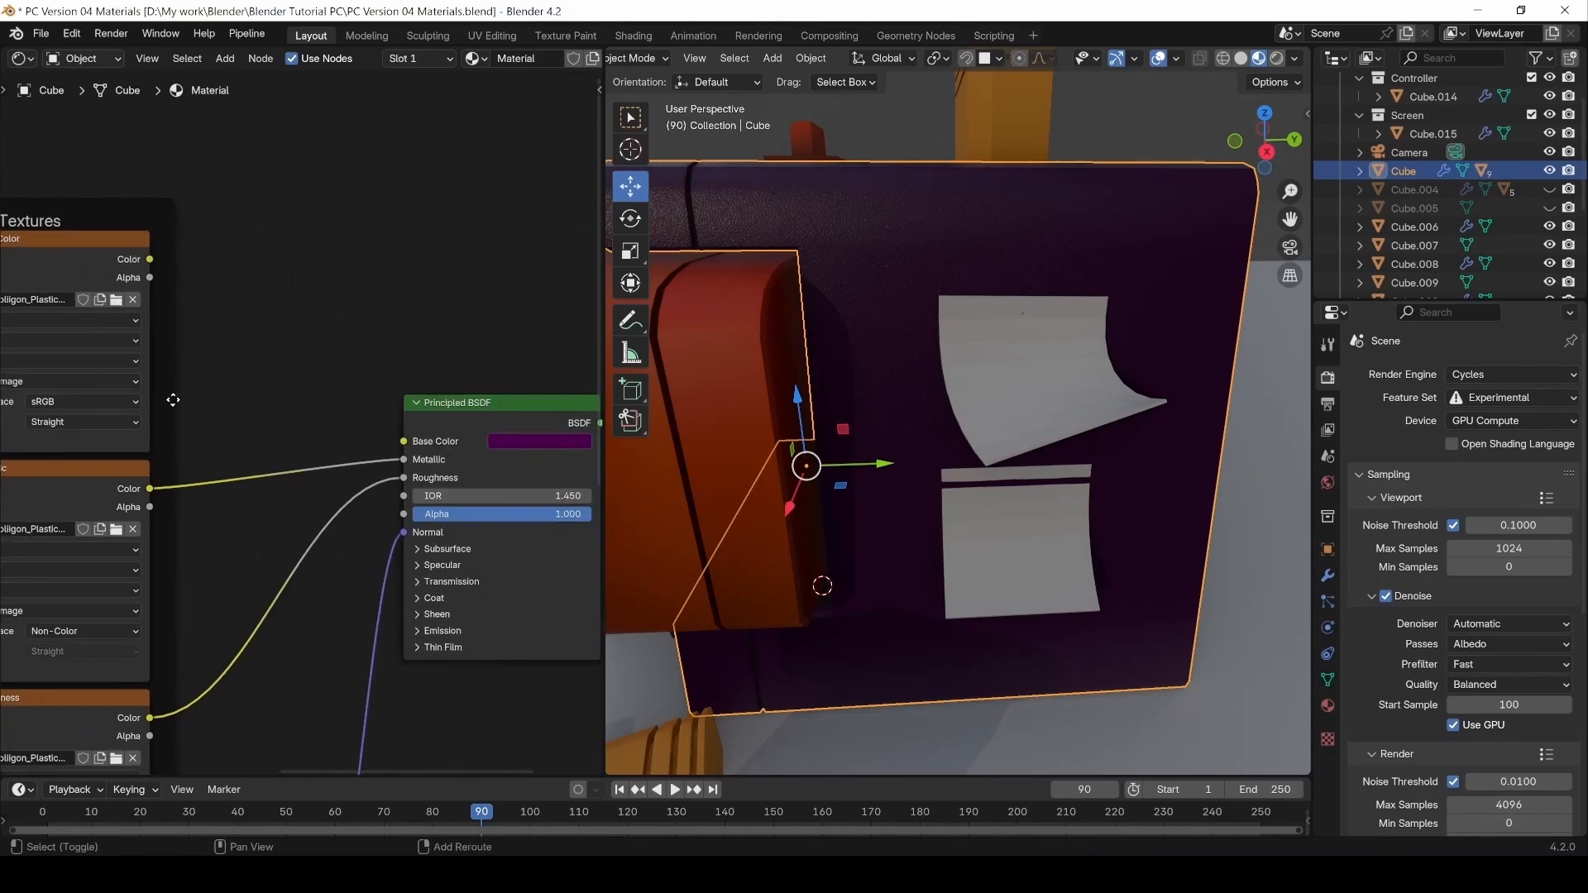
{"action": "middle_click_drag", "start_coordinate": [265, 400], "coordinate": [374, 396], "text": "shift"}
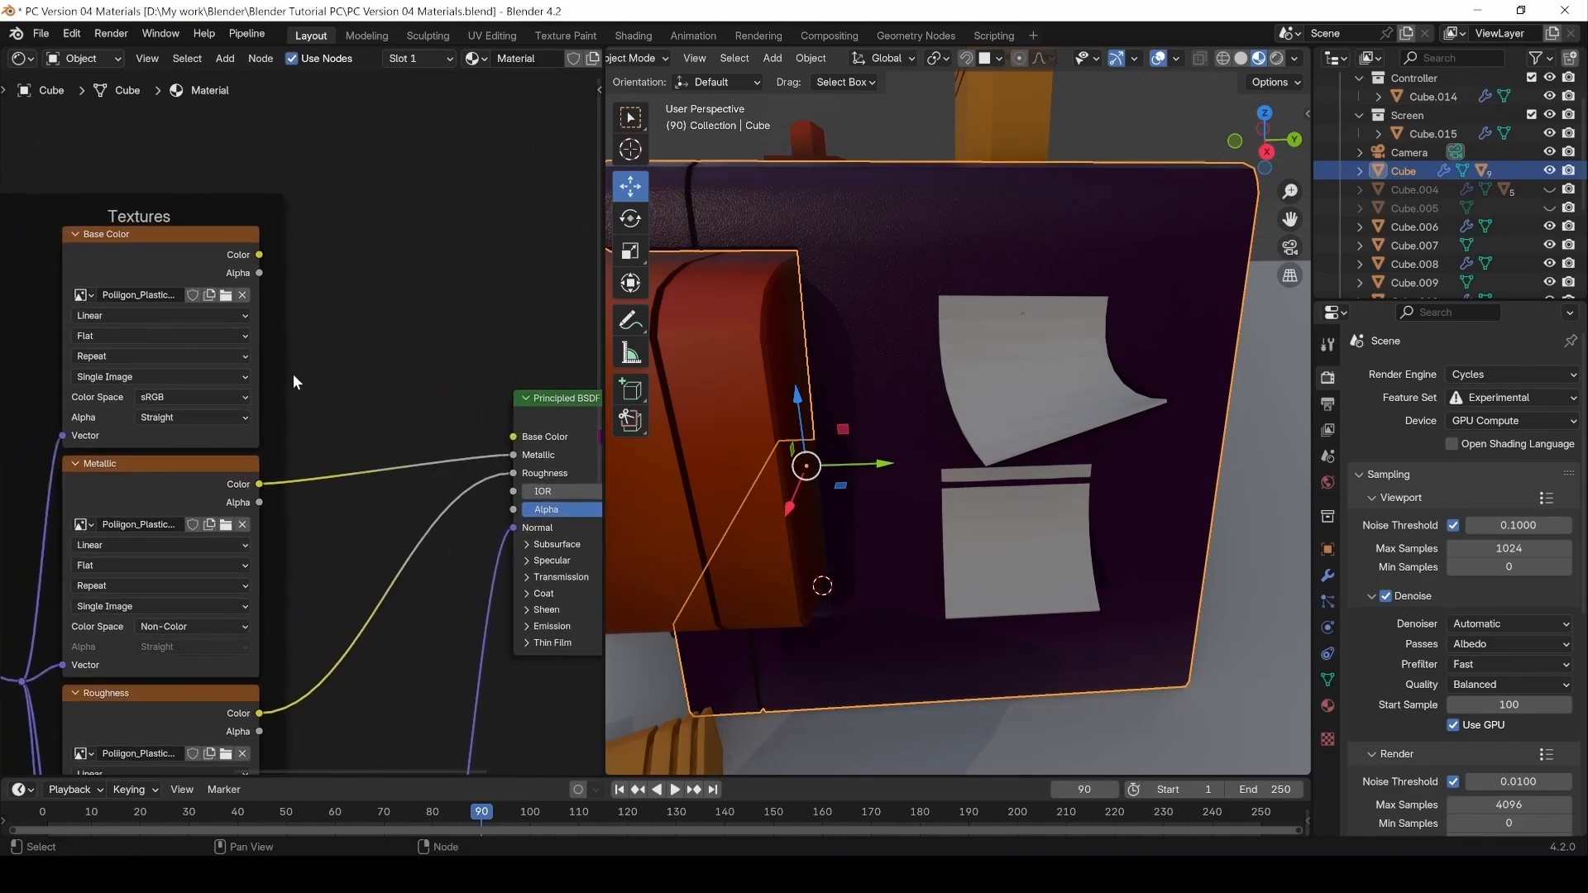
{"action": "left_click", "coordinate": [174, 240]}
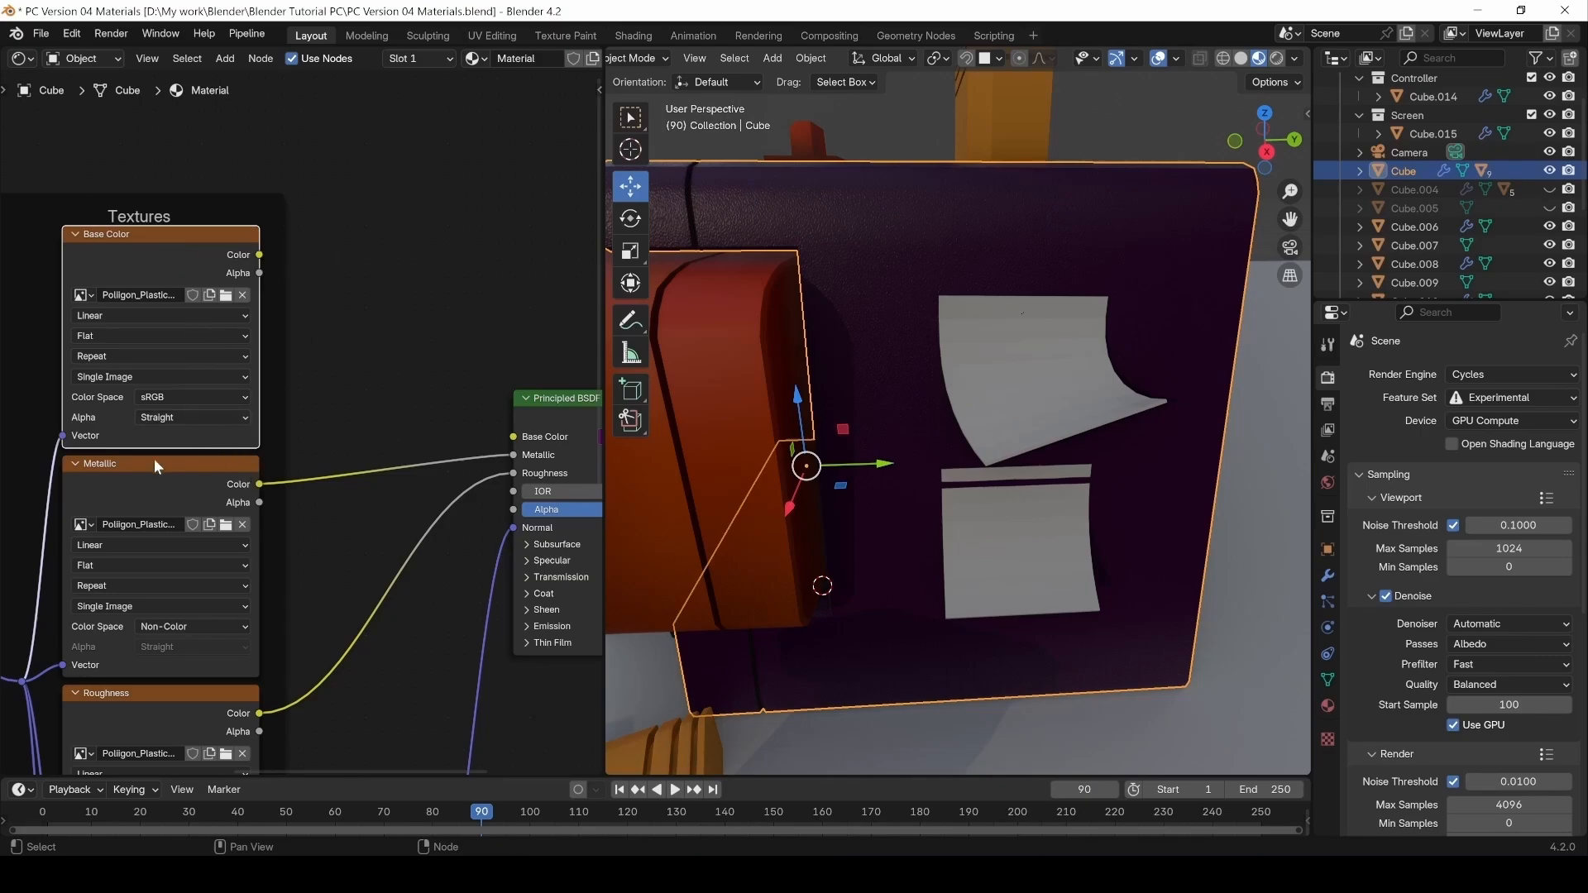
Examine the casing's texture nodes and the orange TV body's material nodes, ending with the purple casing selected again.
{"action": "middle_click_drag", "start_coordinate": [155, 466], "coordinate": [419, 420], "text": "shift"}
{"action": "scroll", "coordinate": [271, 458], "scroll_direction": "down", "scroll_amount": 4}
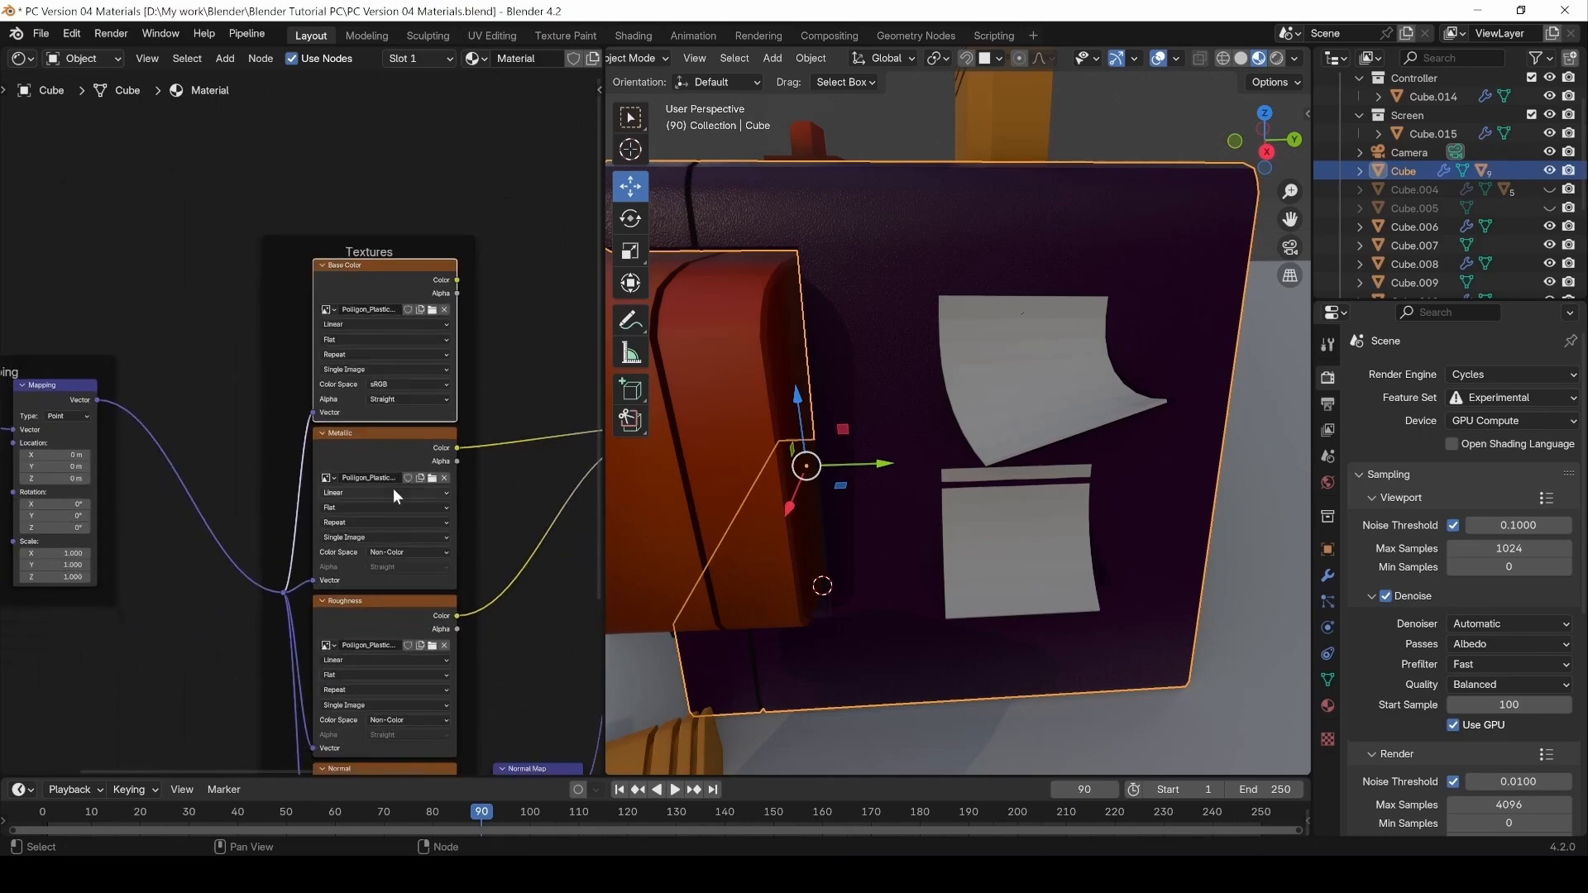
{"action": "middle_click_drag", "start_coordinate": [264, 490], "coordinate": [345, 479], "text": "shift"}
{"action": "scroll", "coordinate": [343, 478], "scroll_direction": "down", "scroll_amount": 3}
{"action": "middle_click_drag", "start_coordinate": [538, 438], "coordinate": [337, 403]}
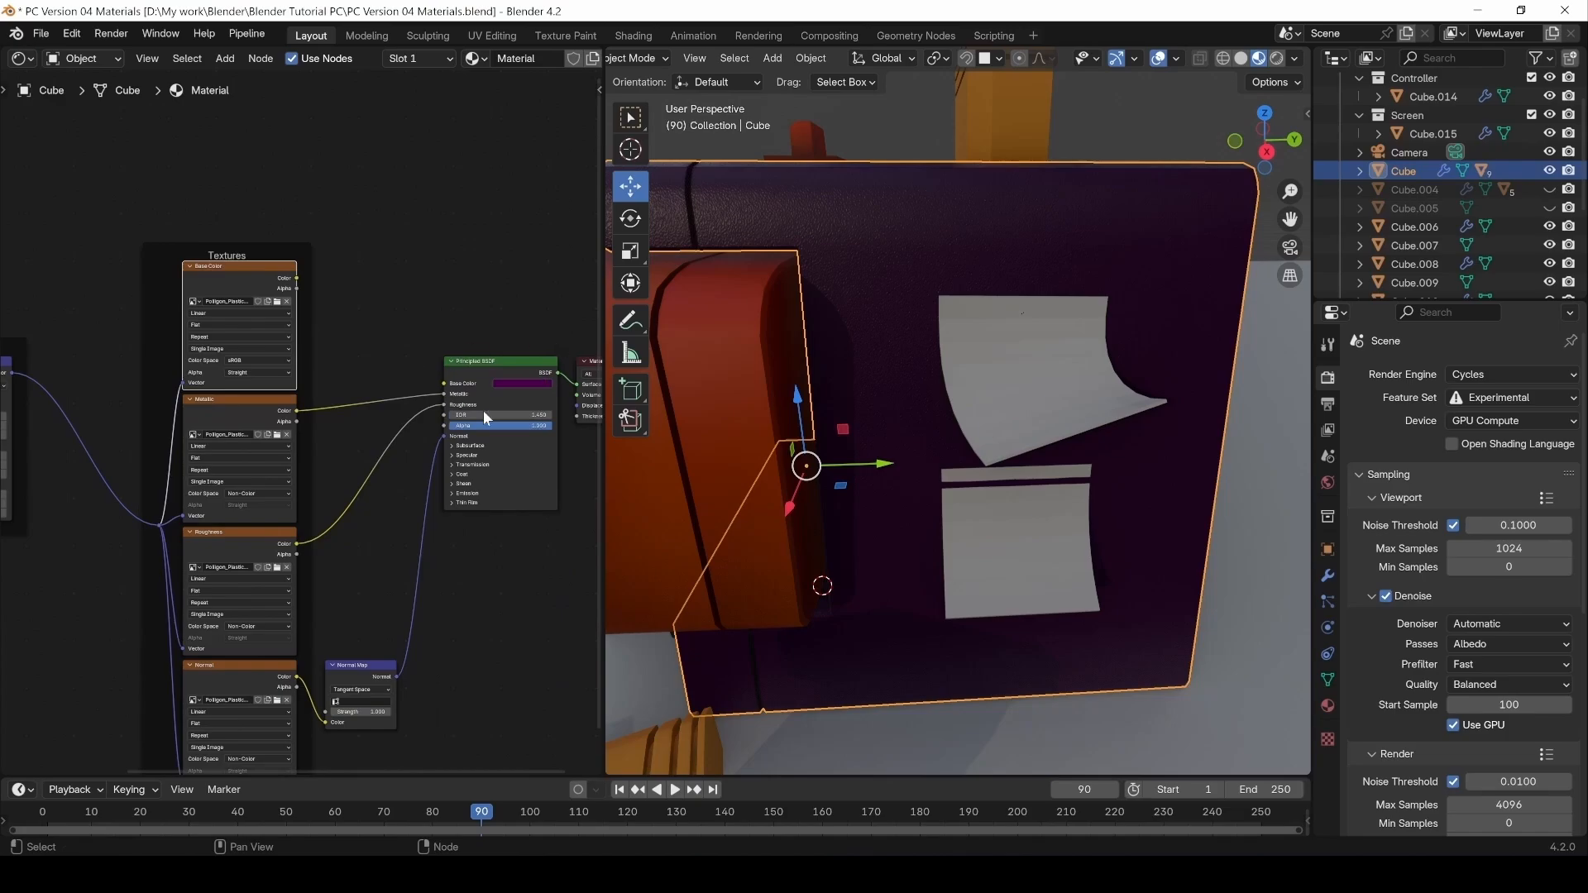
{"action": "left_click", "coordinate": [732, 339]}
{"action": "middle_click_drag", "start_coordinate": [267, 460], "coordinate": [436, 601], "text": "shift"}
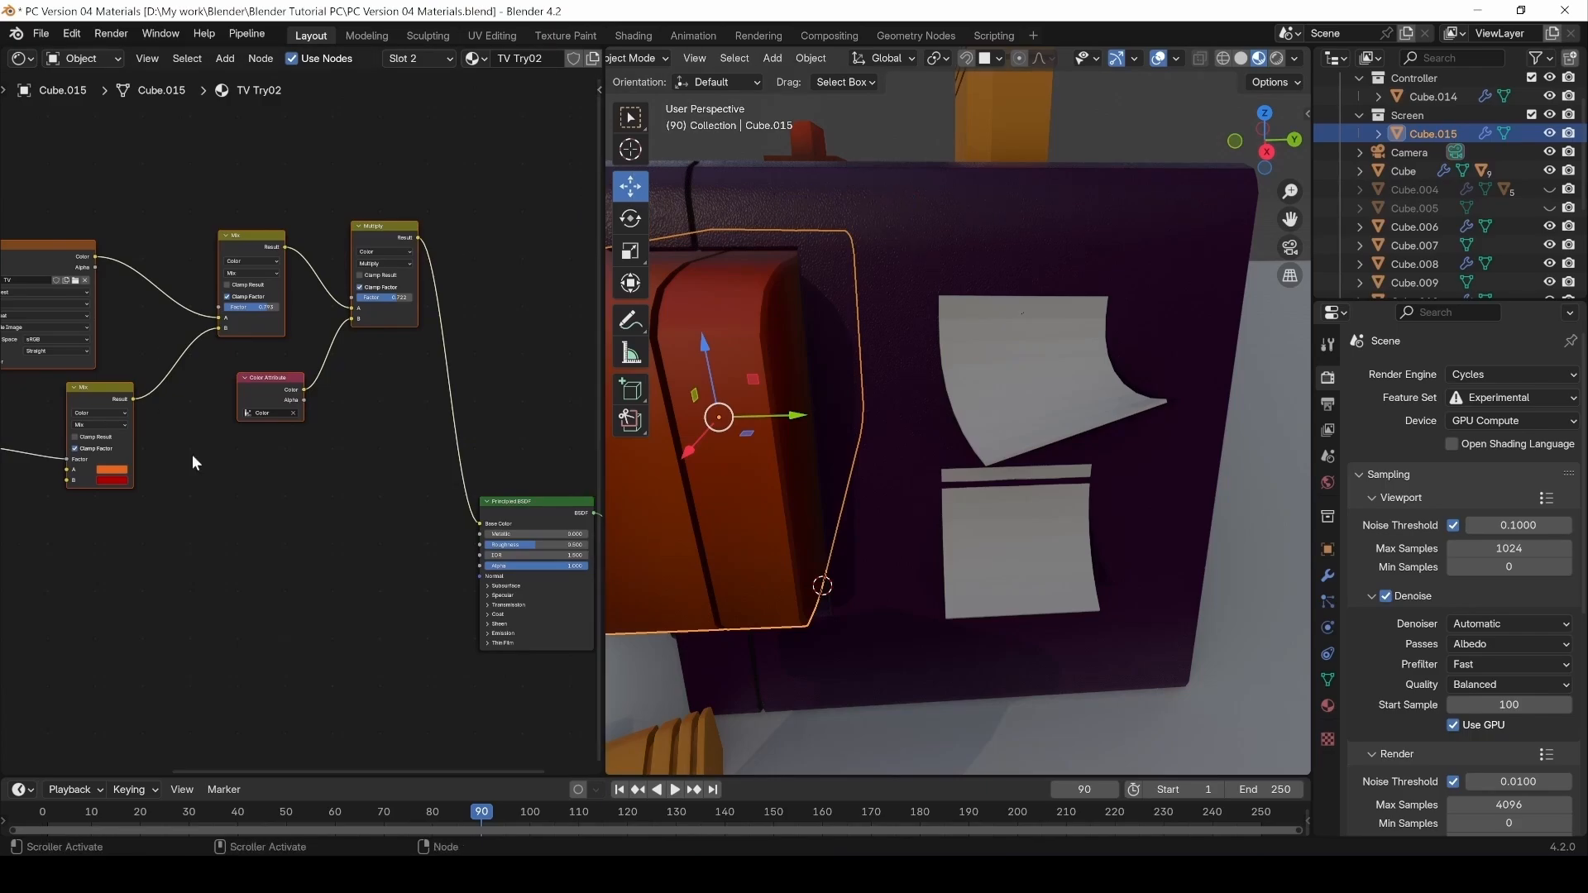
{"action": "middle_click_drag", "start_coordinate": [211, 515], "coordinate": [110, 503]}
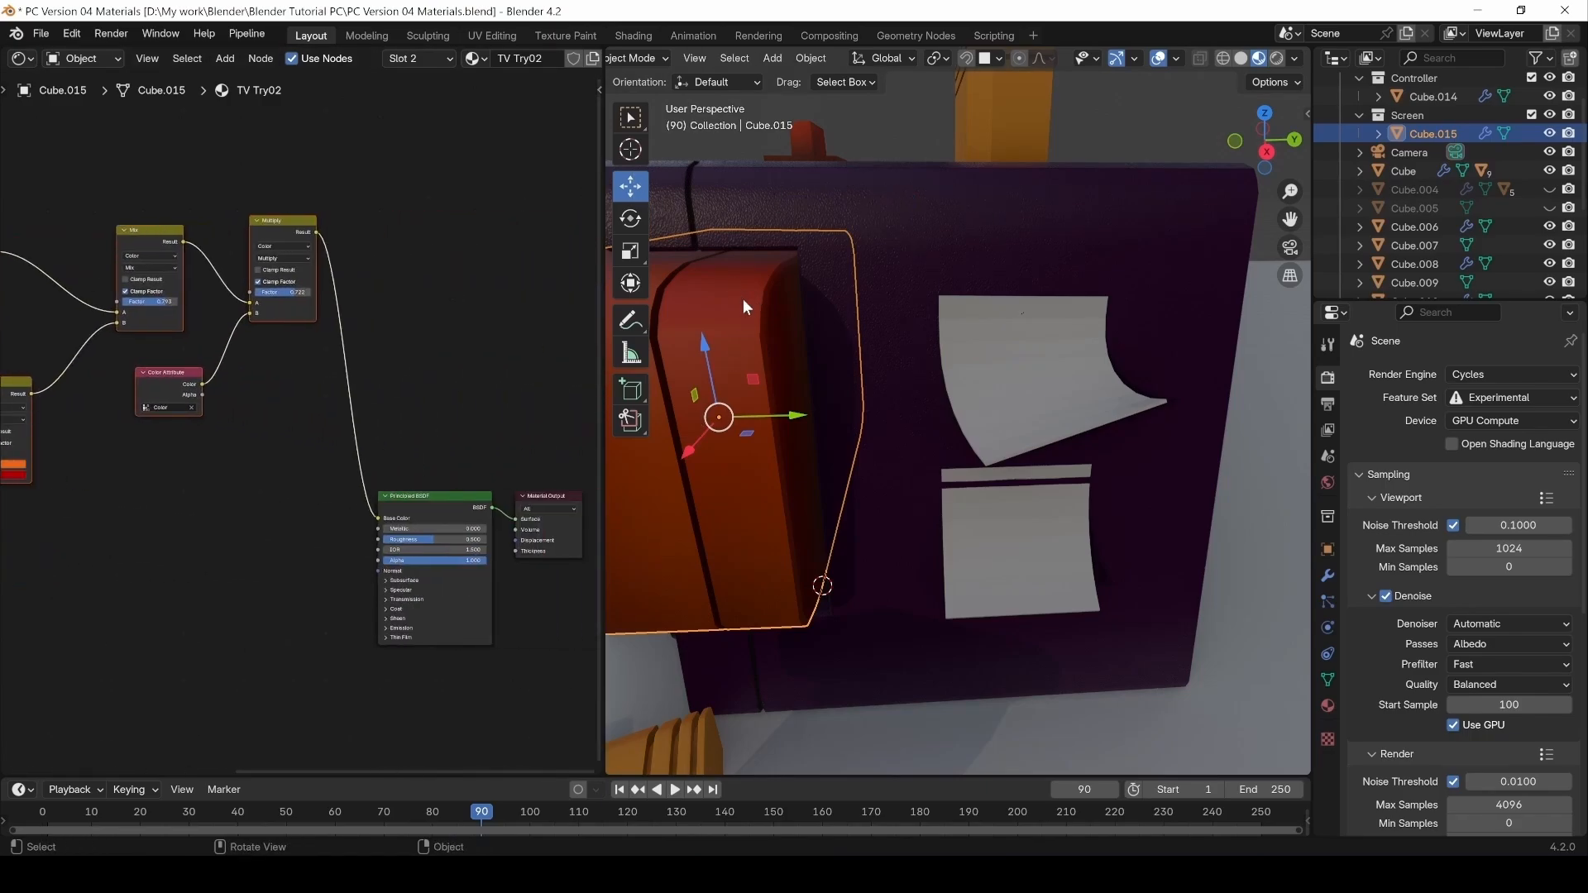
{"action": "left_click", "coordinate": [926, 225]}
{"action": "middle_click_drag", "start_coordinate": [415, 573], "coordinate": [254, 391]}
Change the node editor area to the Image Editor and start a new image named PC Base Color.
{"action": "left_click", "coordinate": [19, 58]}
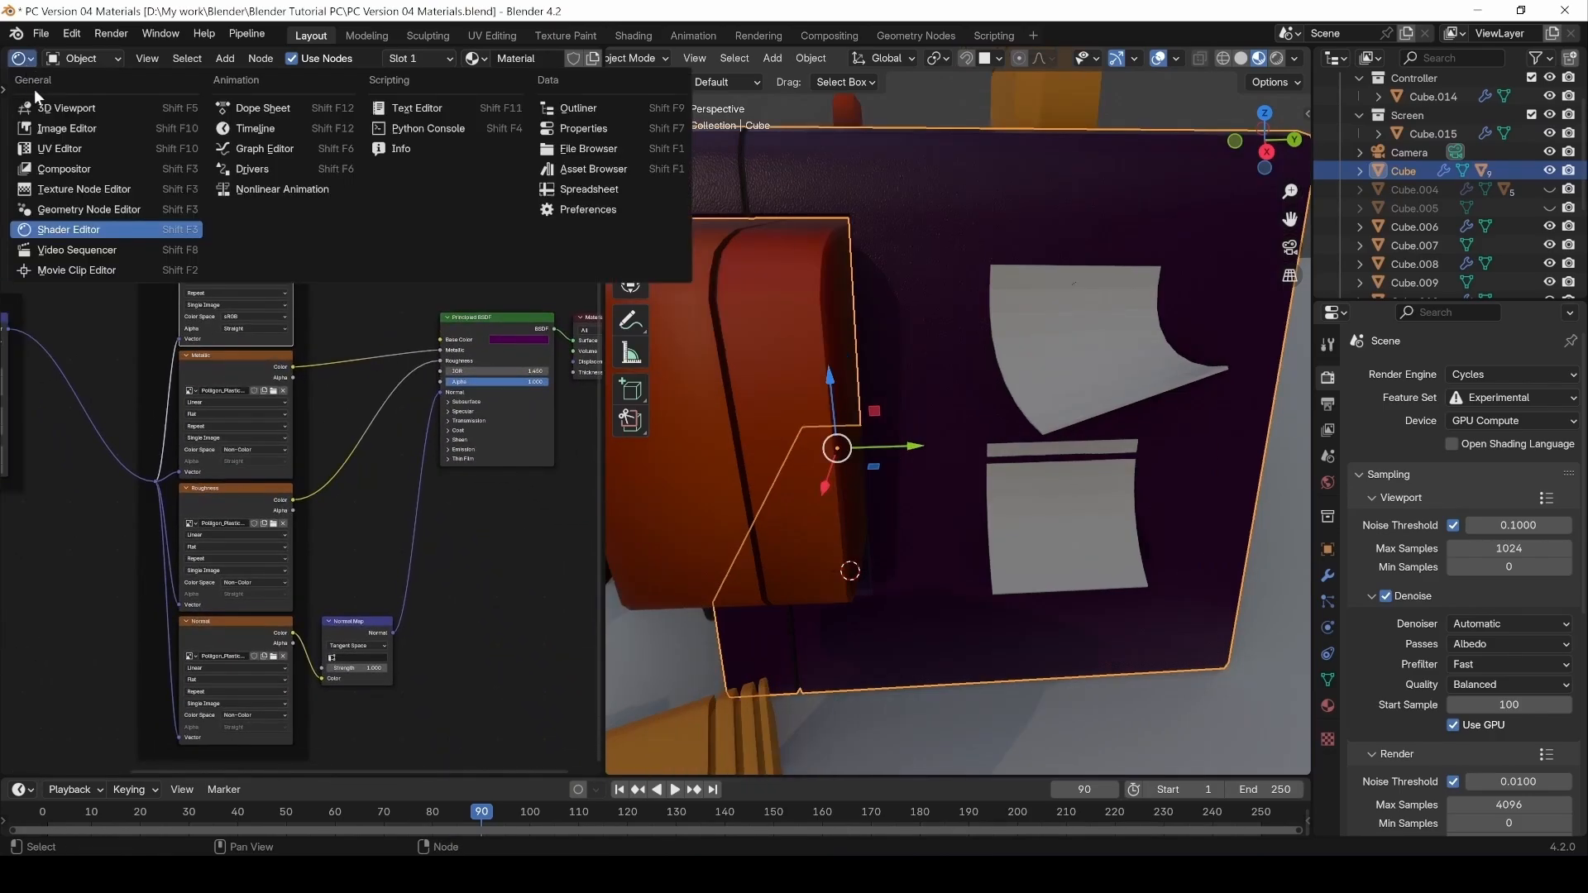
{"action": "left_click", "coordinate": [45, 129]}
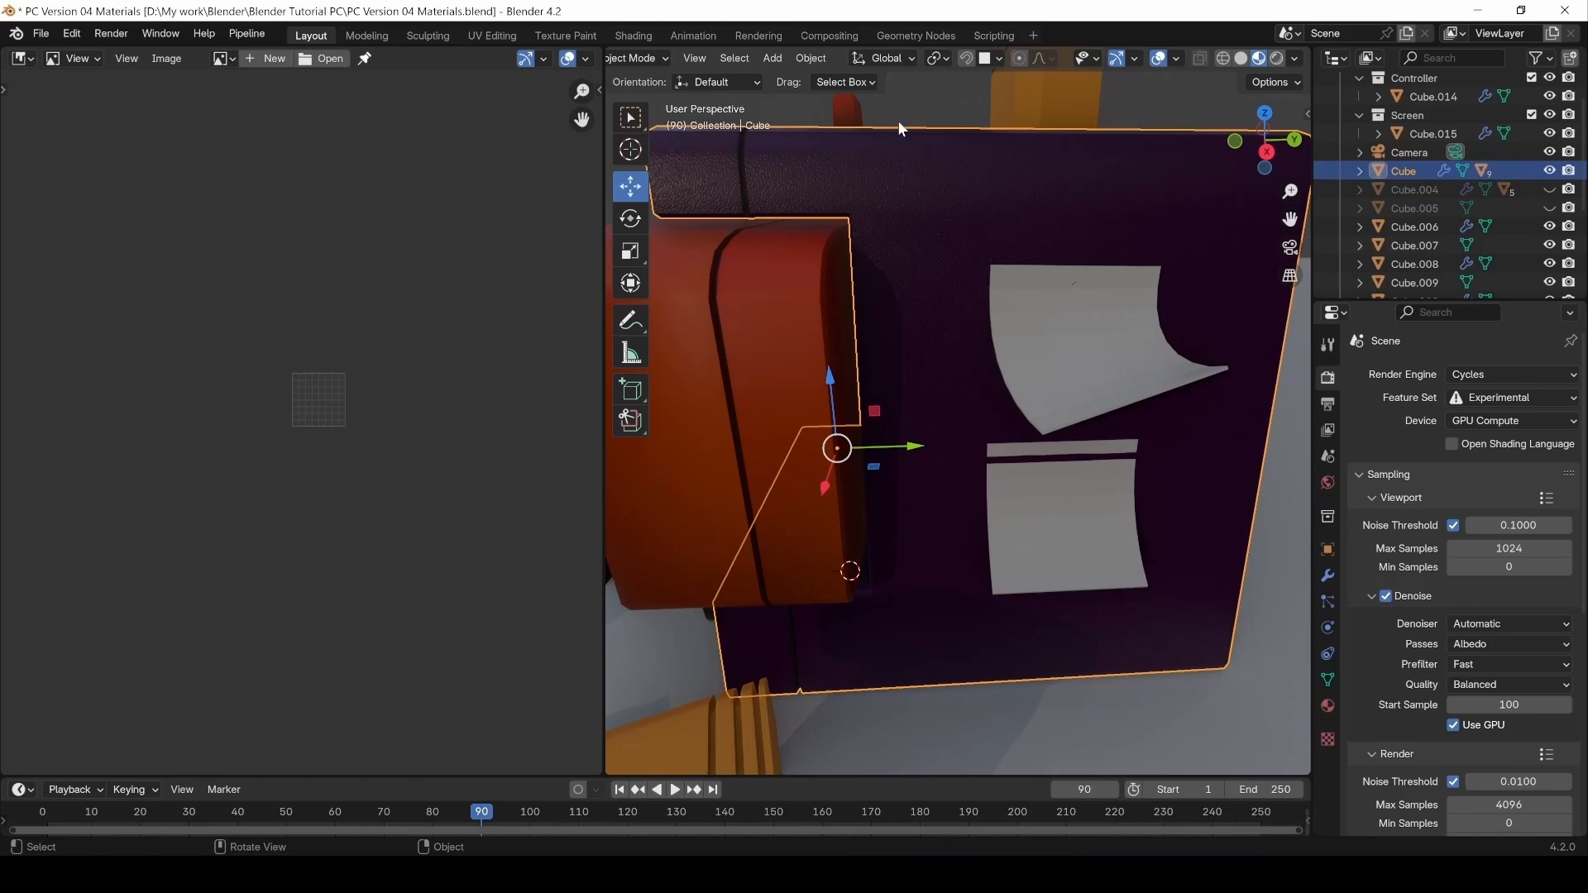
{"action": "left_click", "coordinate": [726, 290]}
{"action": "left_click", "coordinate": [778, 162]}
{"action": "left_click", "coordinate": [222, 58]}
{"action": "left_click", "coordinate": [269, 58]}
{"action": "left_click", "coordinate": [270, 58]}
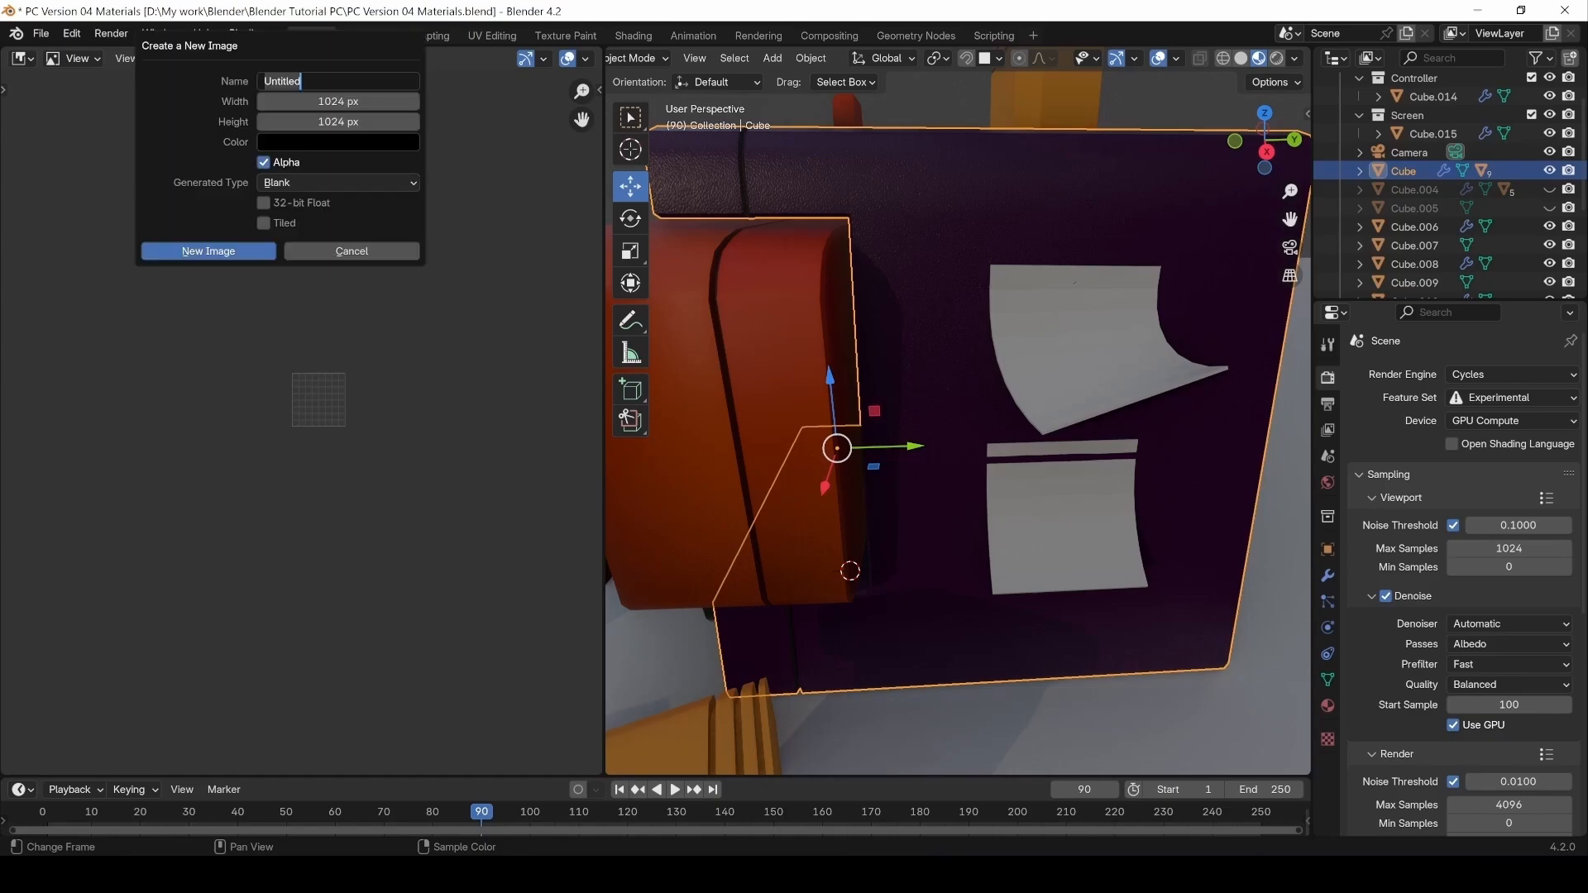
{"action": "type", "text": "PC Base Color"}
Set the new image's fill color to a dark purple resembling the PC casing.
{"action": "left_click", "coordinate": [379, 141]}
{"action": "left_click_drag", "start_coordinate": [439, 320], "coordinate": [445, 162]}
{"action": "left_click", "coordinate": [358, 253]}
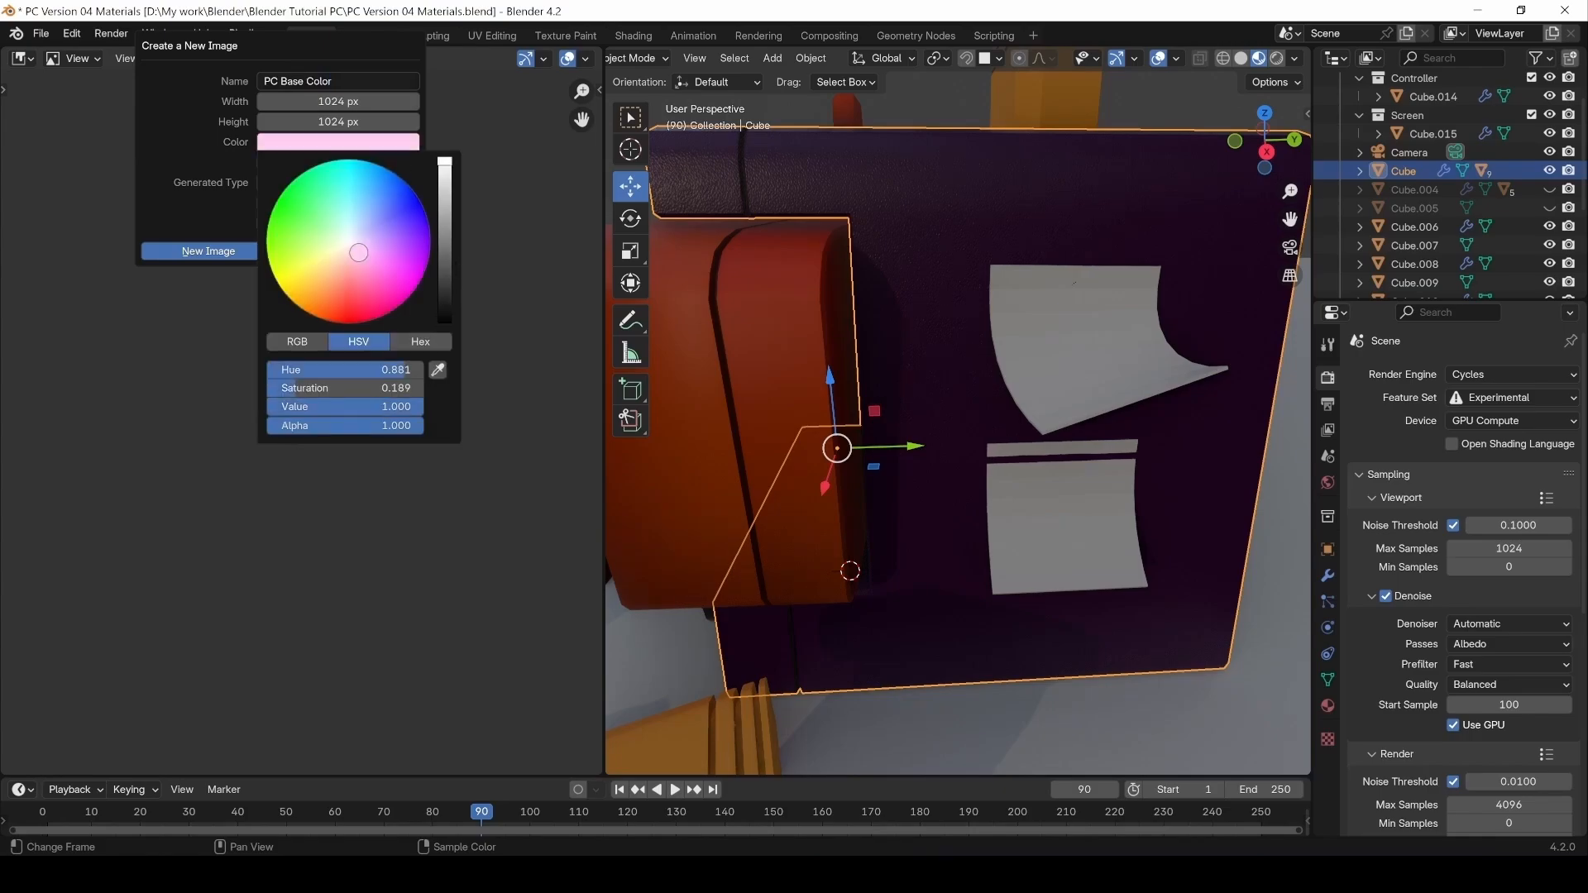
{"action": "left_click_drag", "start_coordinate": [358, 252], "coordinate": [398, 296]}
{"action": "left_click_drag", "start_coordinate": [444, 220], "coordinate": [445, 248]}
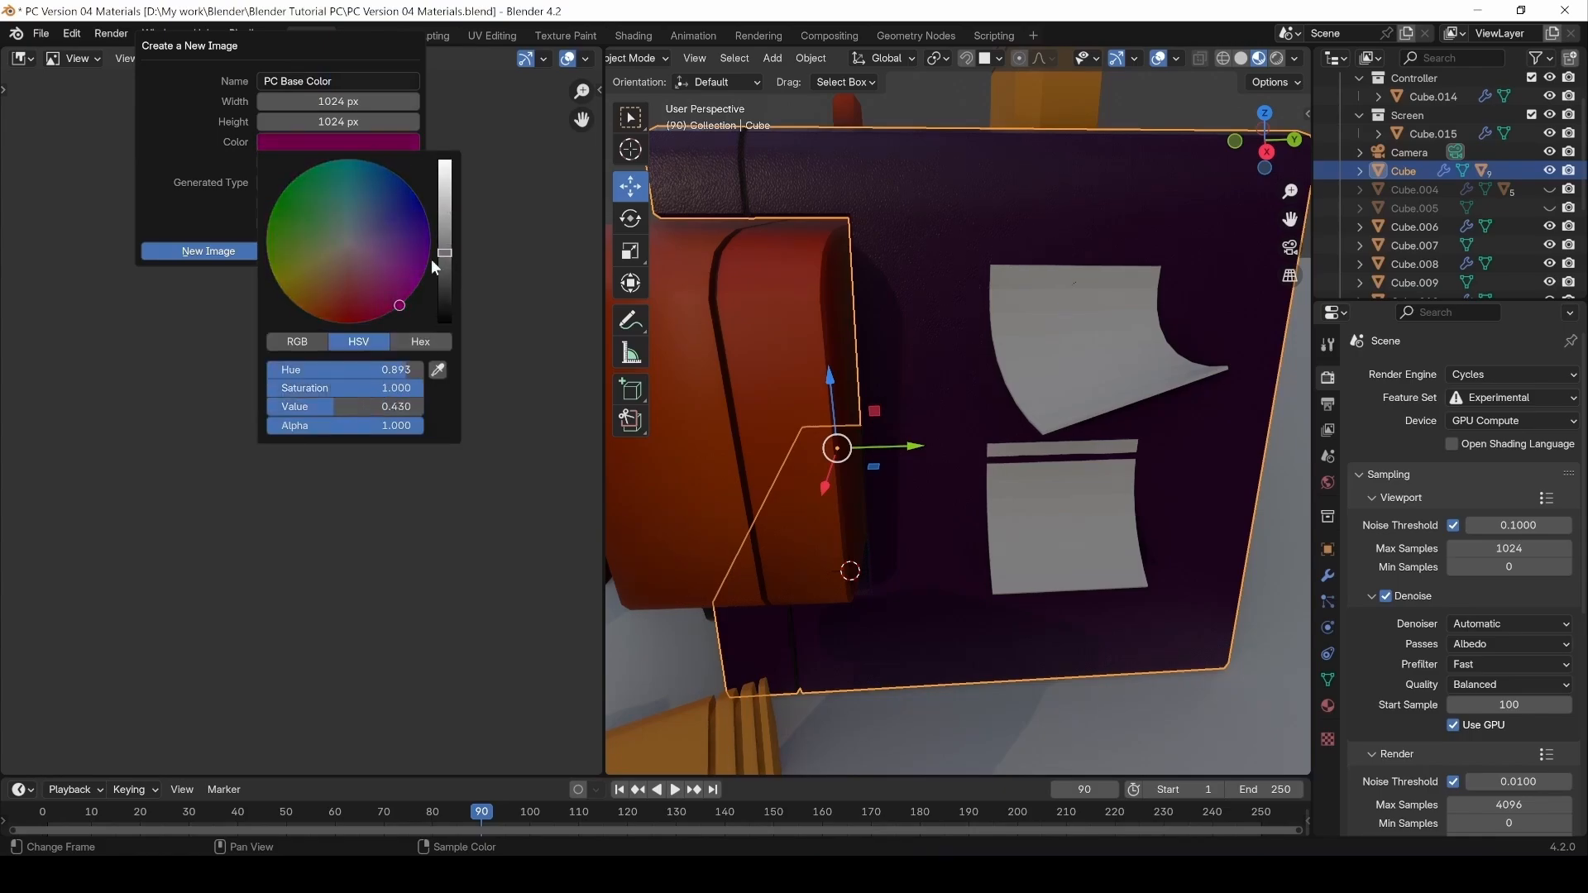
{"action": "left_click_drag", "start_coordinate": [398, 306], "coordinate": [396, 279]}
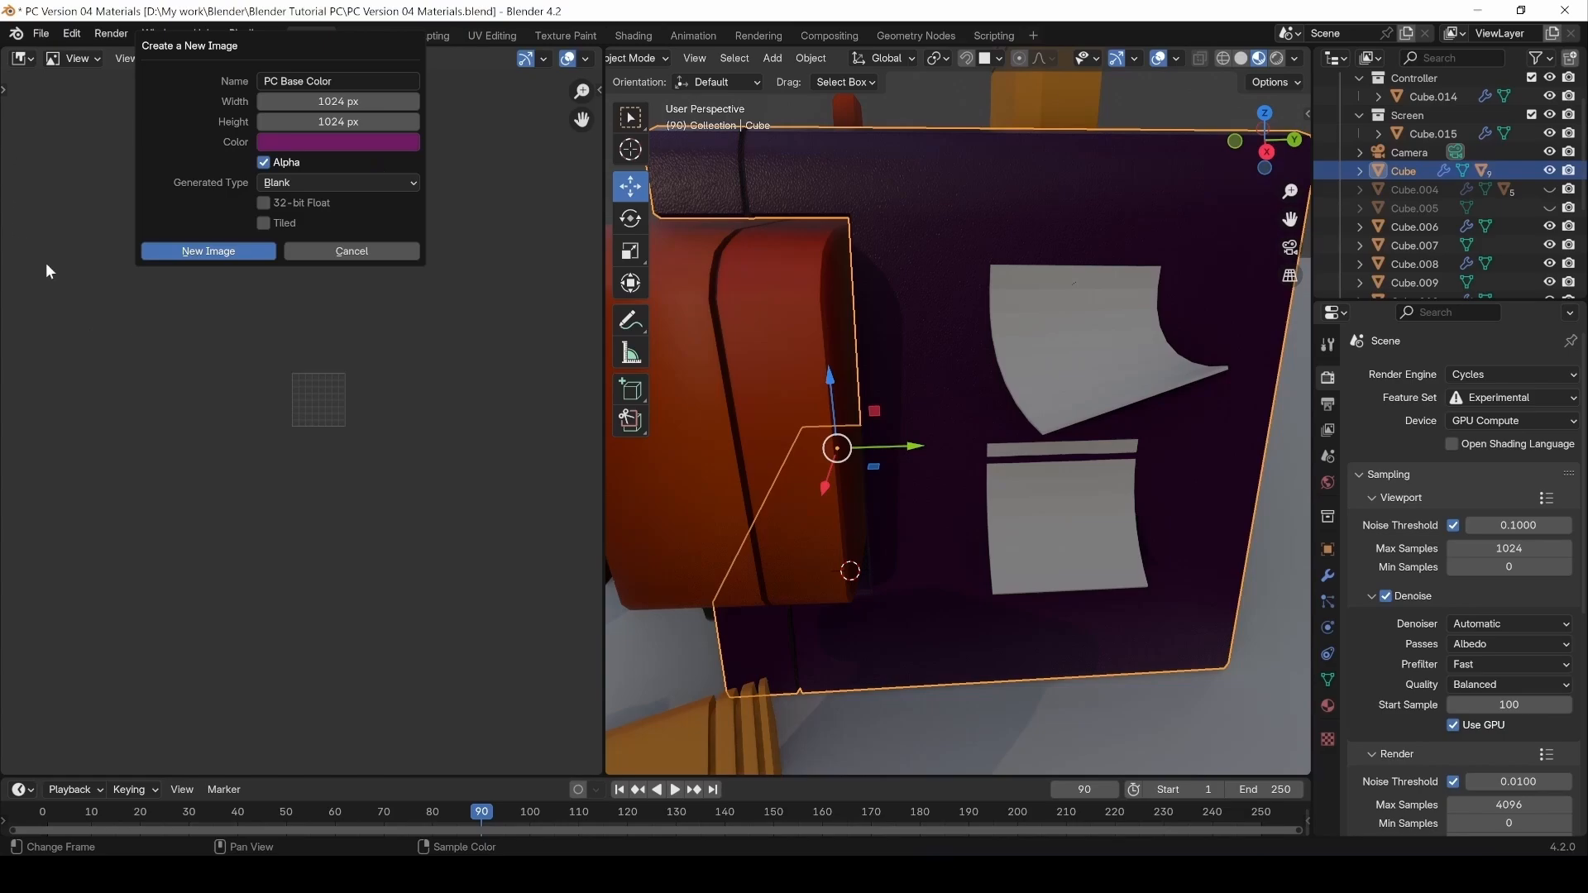
Set the new image's width and height to 2048 px each and create it.
{"action": "left_click", "coordinate": [299, 108]}
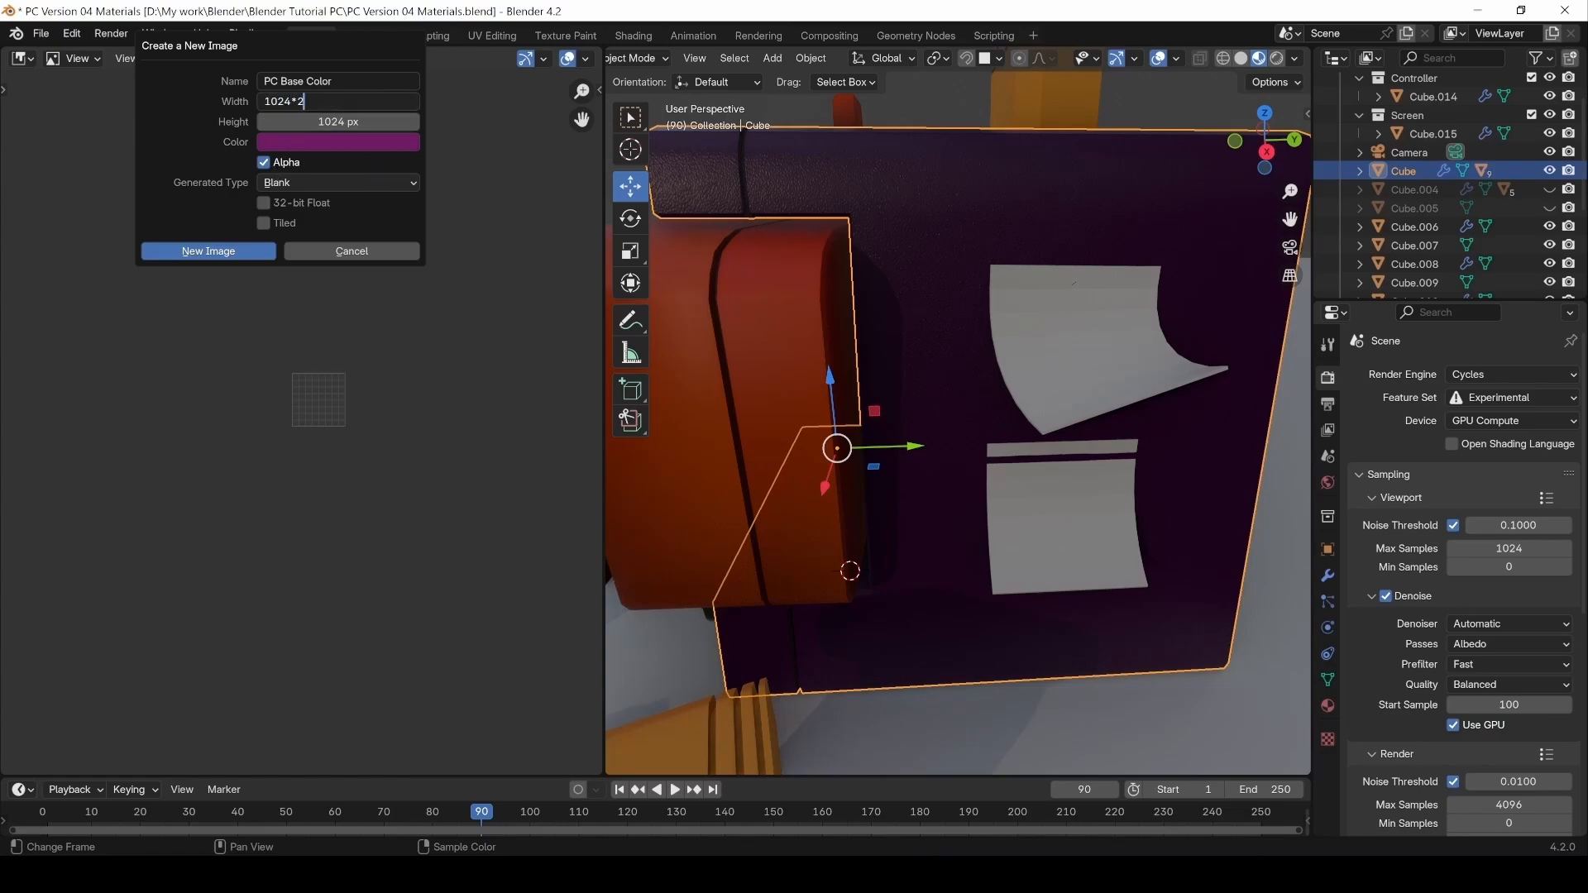
{"action": "key", "text": "Tab"}
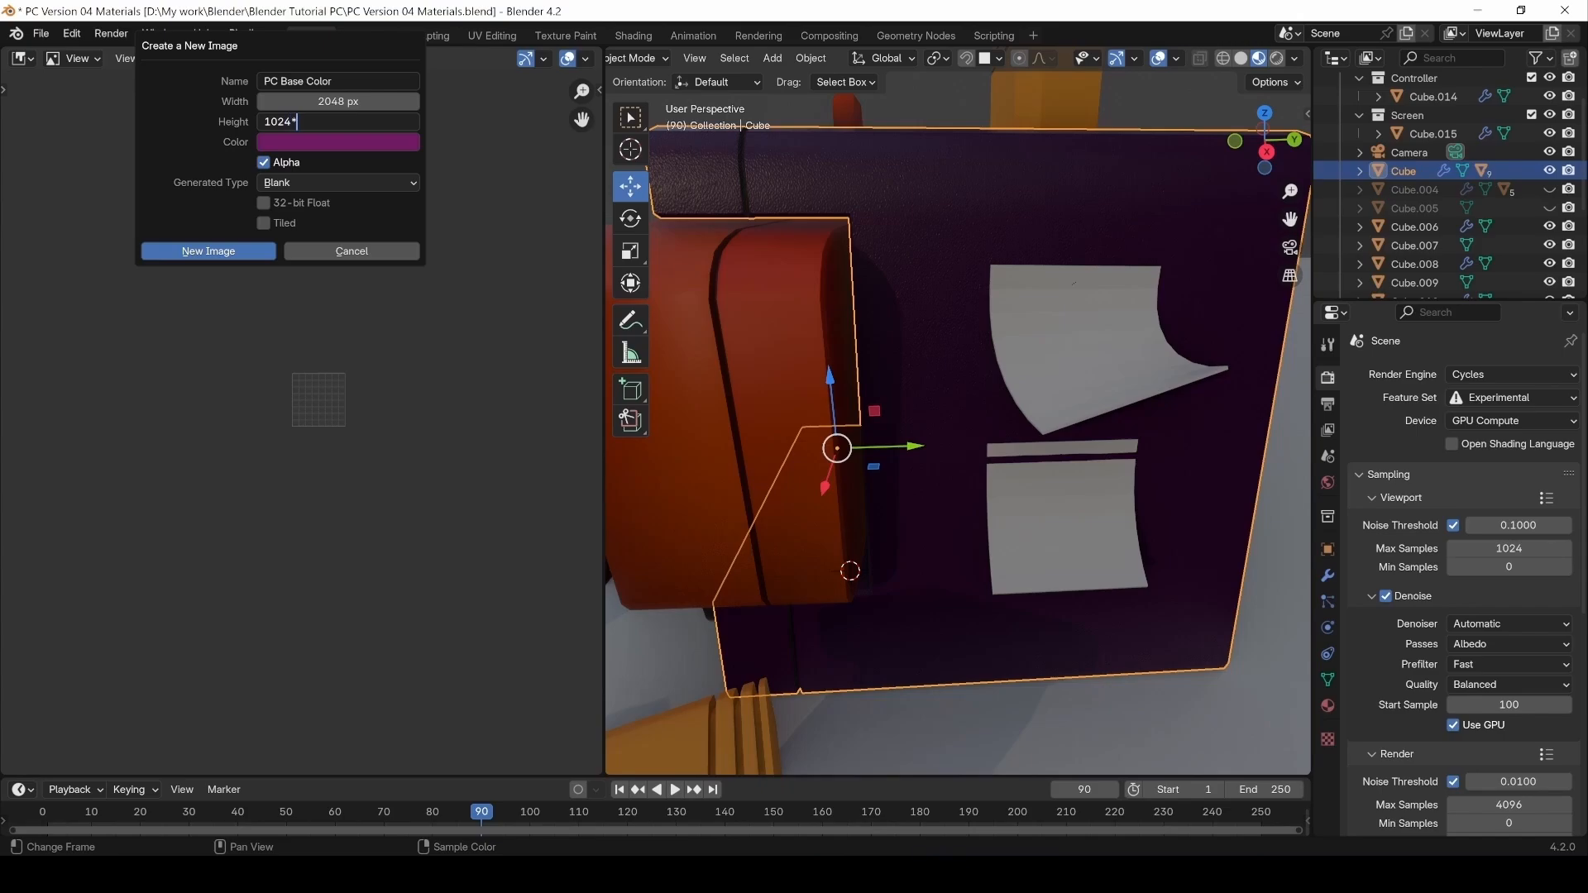
{"action": "type", "text": "*2"}
{"action": "key", "text": "Return"}
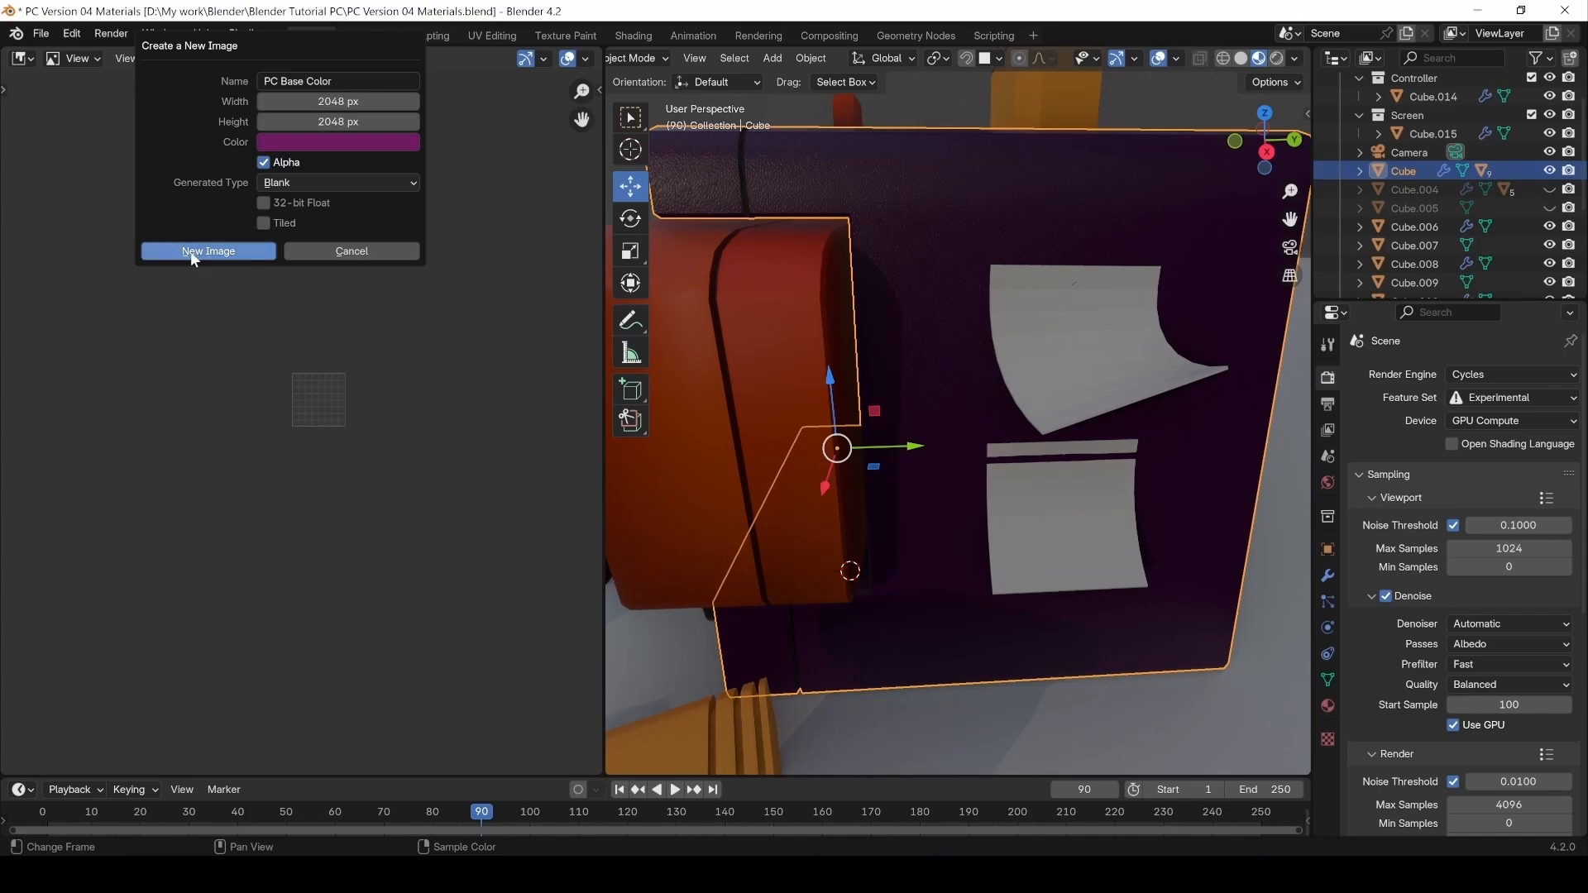
{"action": "left_click", "coordinate": [192, 259]}
Return to the casing's shader nodes and delete the disconnected Base Color texture node.
{"action": "left_click", "coordinate": [21, 58]}
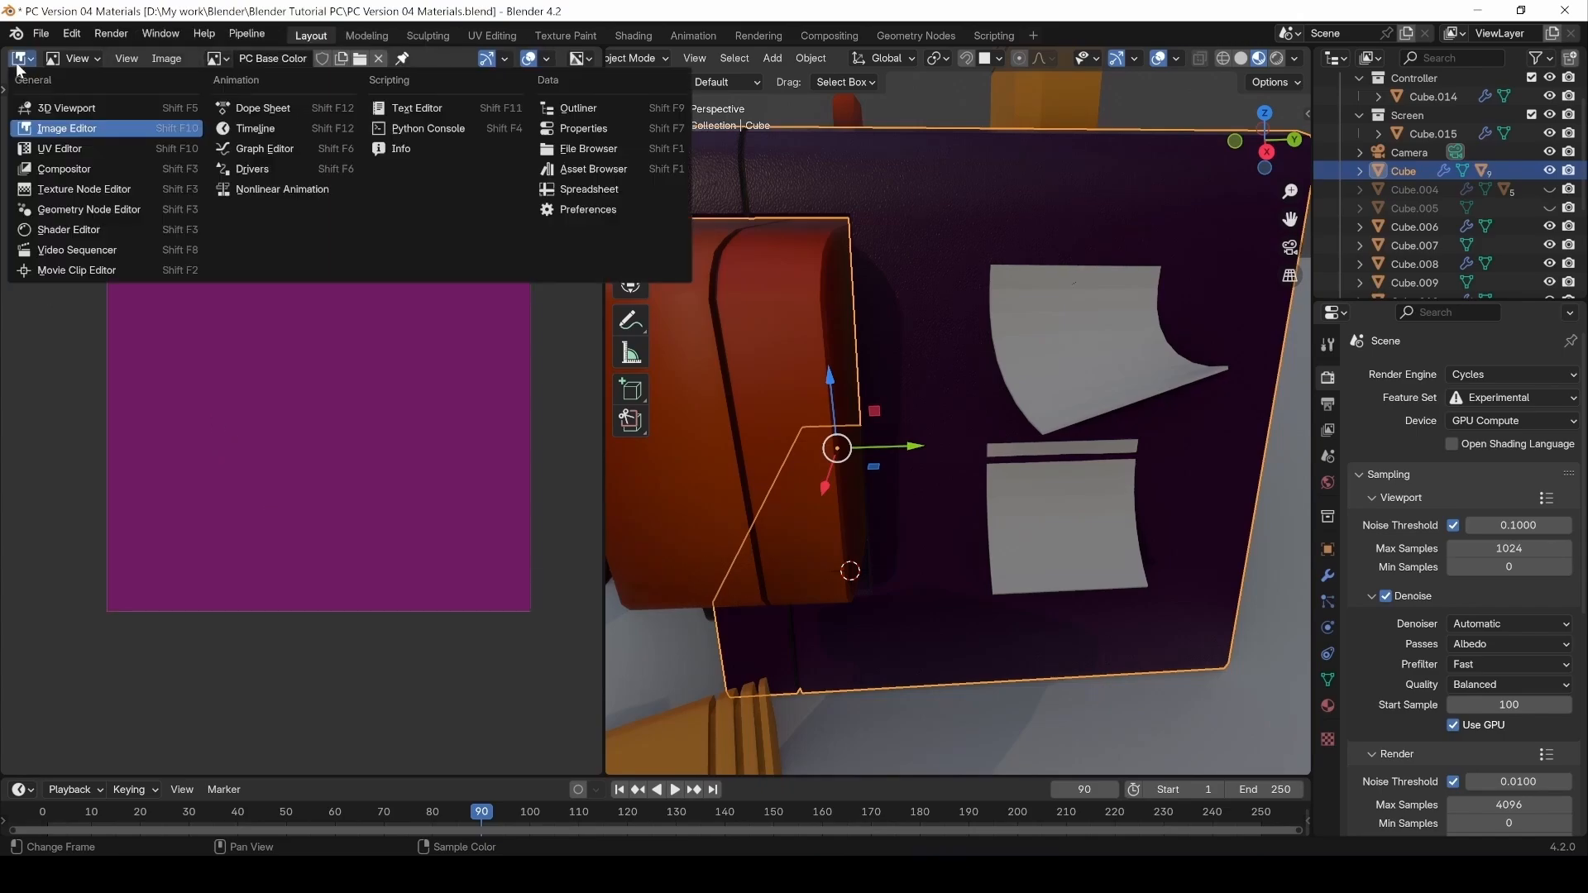
{"action": "left_click", "coordinate": [66, 229]}
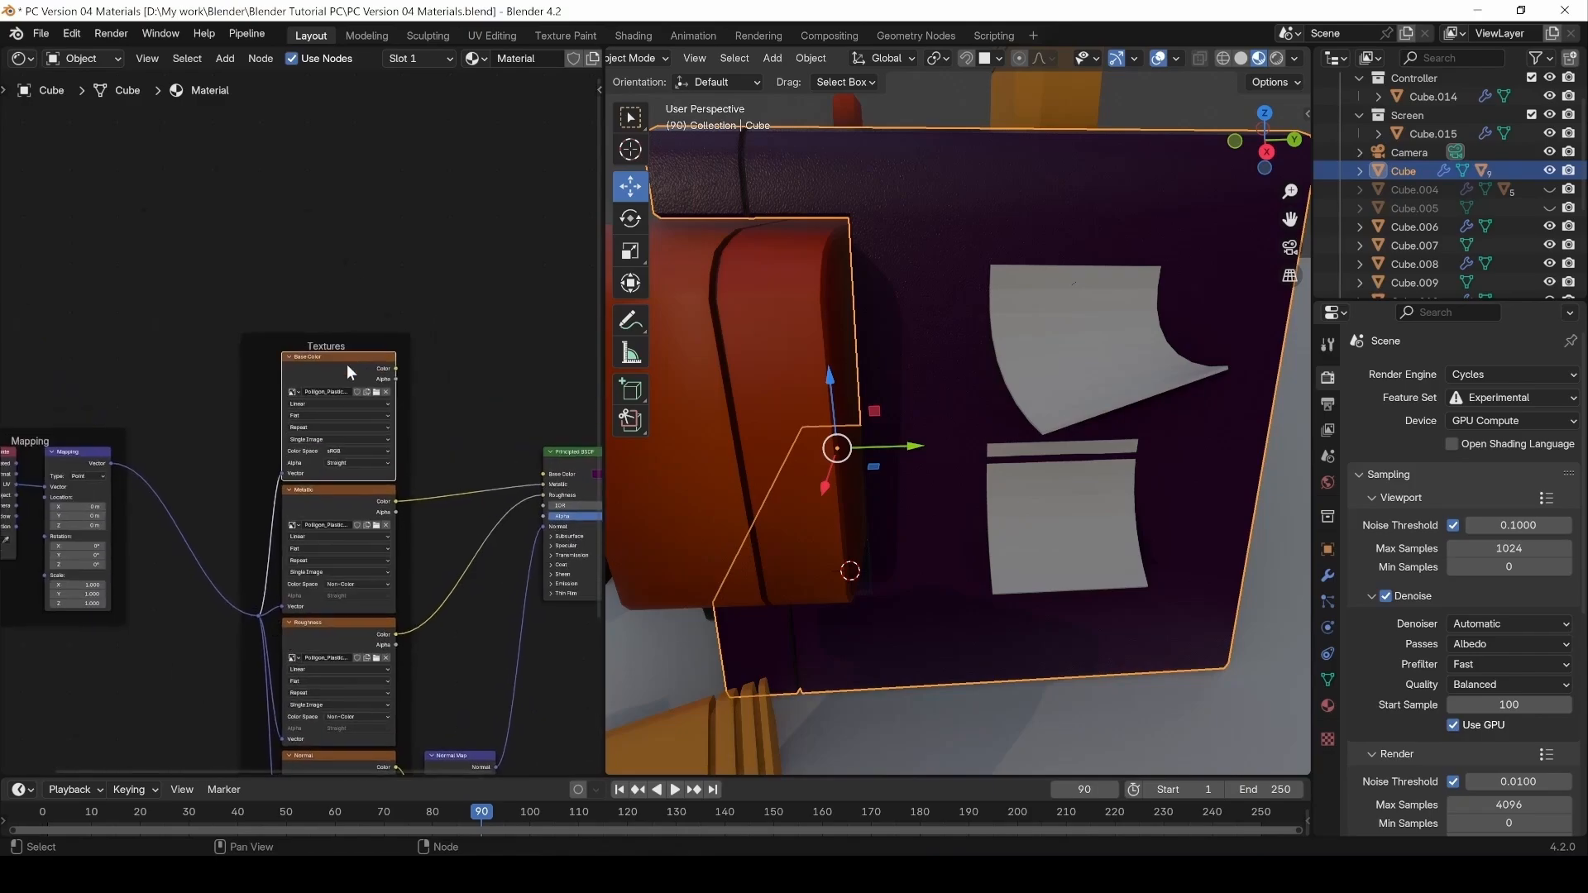
{"action": "left_click_drag", "start_coordinate": [346, 364], "coordinate": [331, 335]}
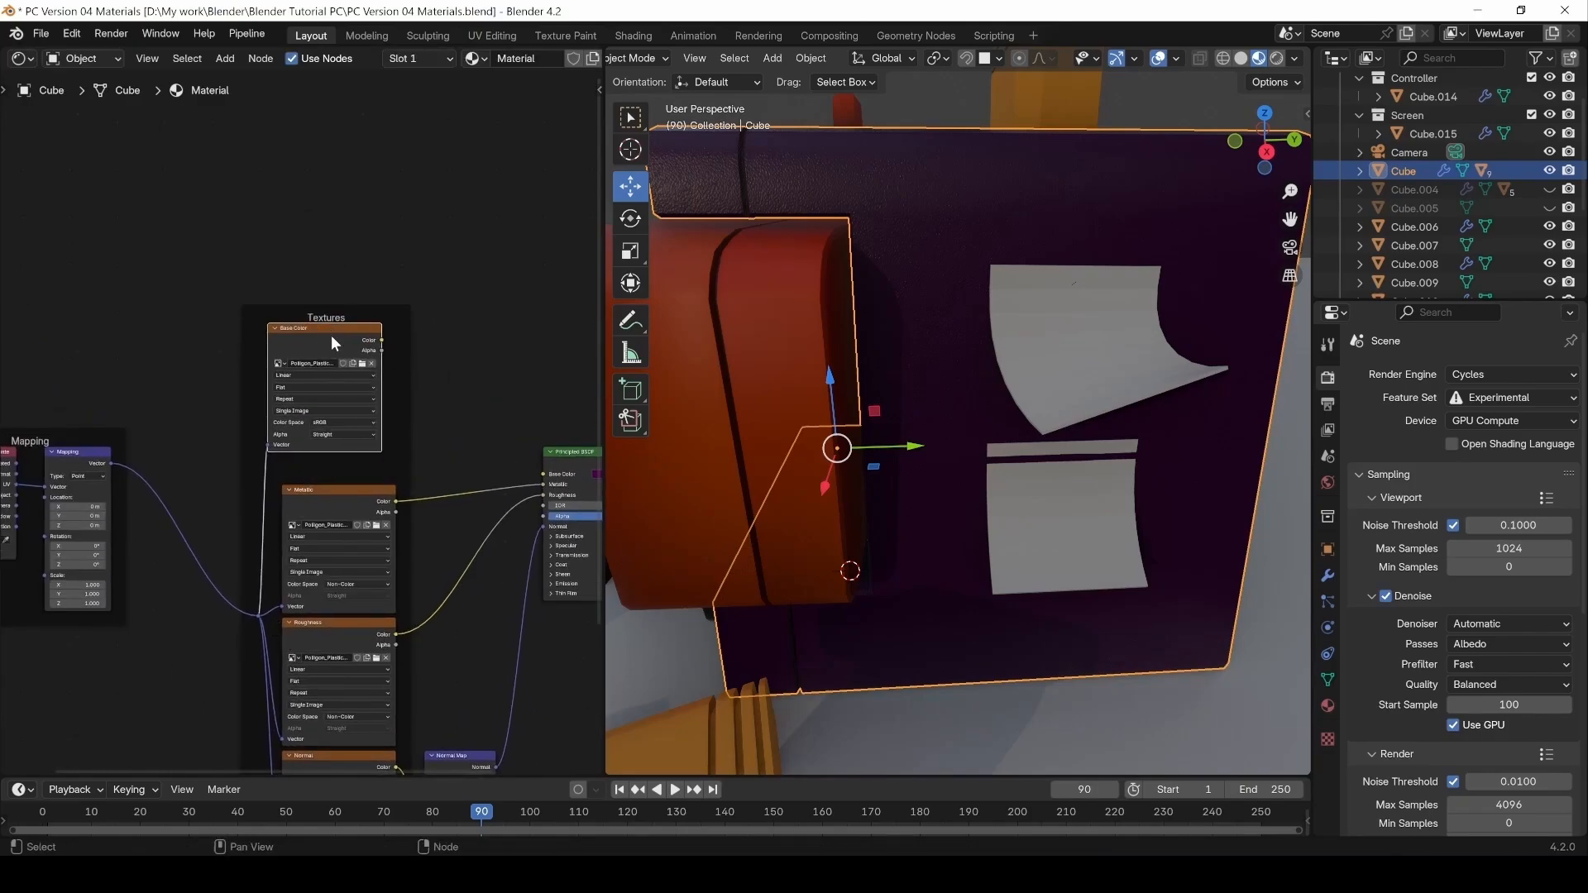
{"action": "key", "text": "Delete"}
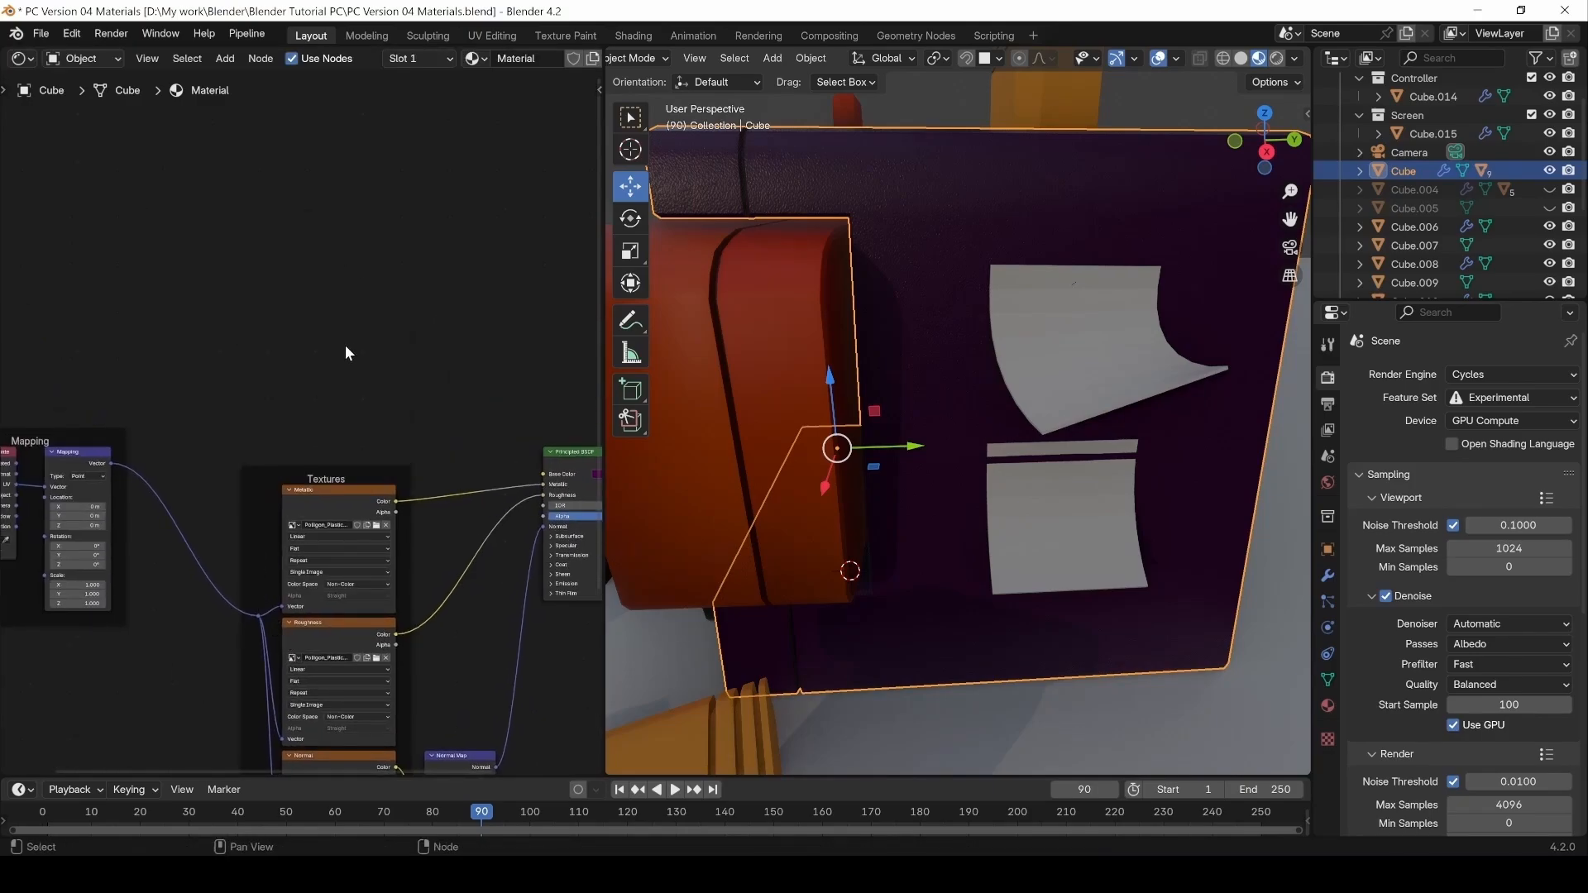
Add an Image Texture node above the Textures frame and assign it the PC Base Color image.
{"action": "key", "text": "shift+a"}
{"action": "left_click", "coordinate": [343, 353]}
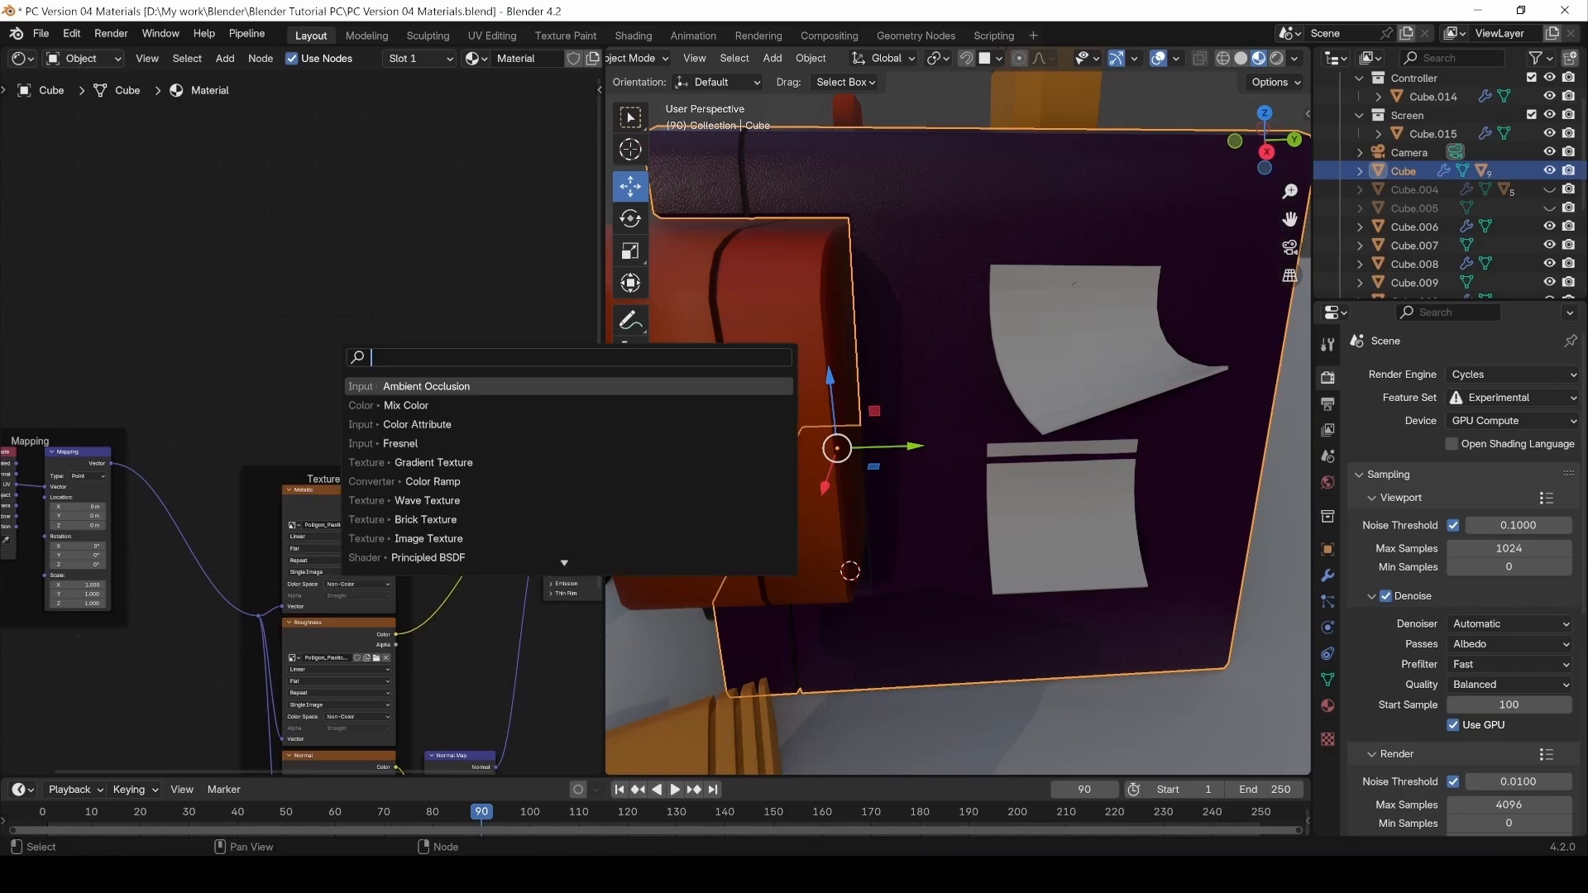
{"action": "type", "text": "image texture"}
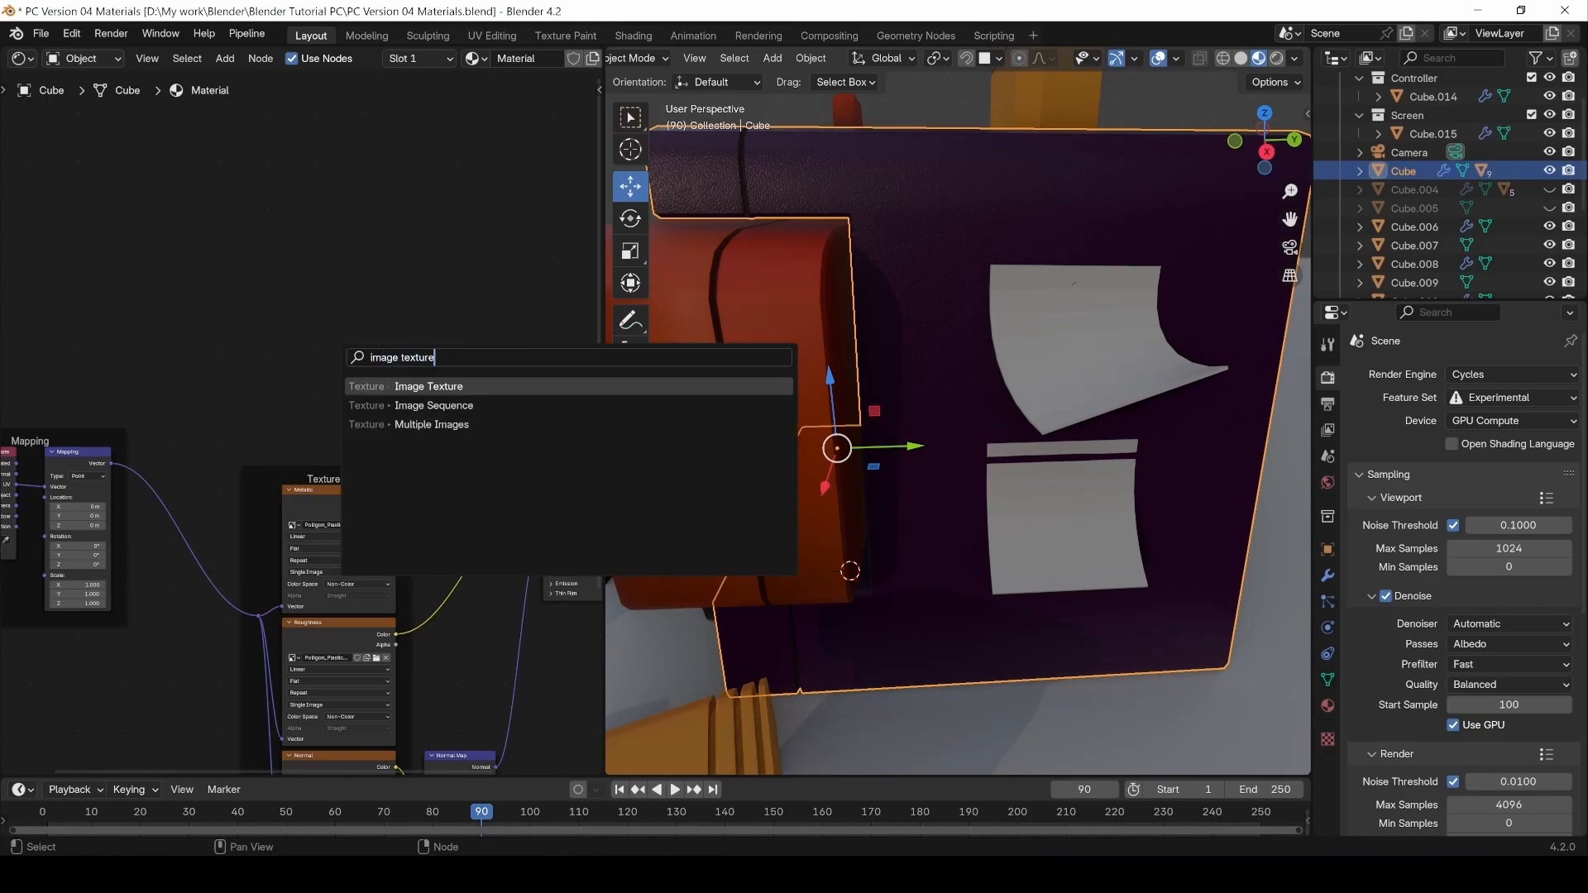
{"action": "key", "text": "Return"}
{"action": "left_click", "coordinate": [305, 323]}
{"action": "left_click", "coordinate": [316, 364]}
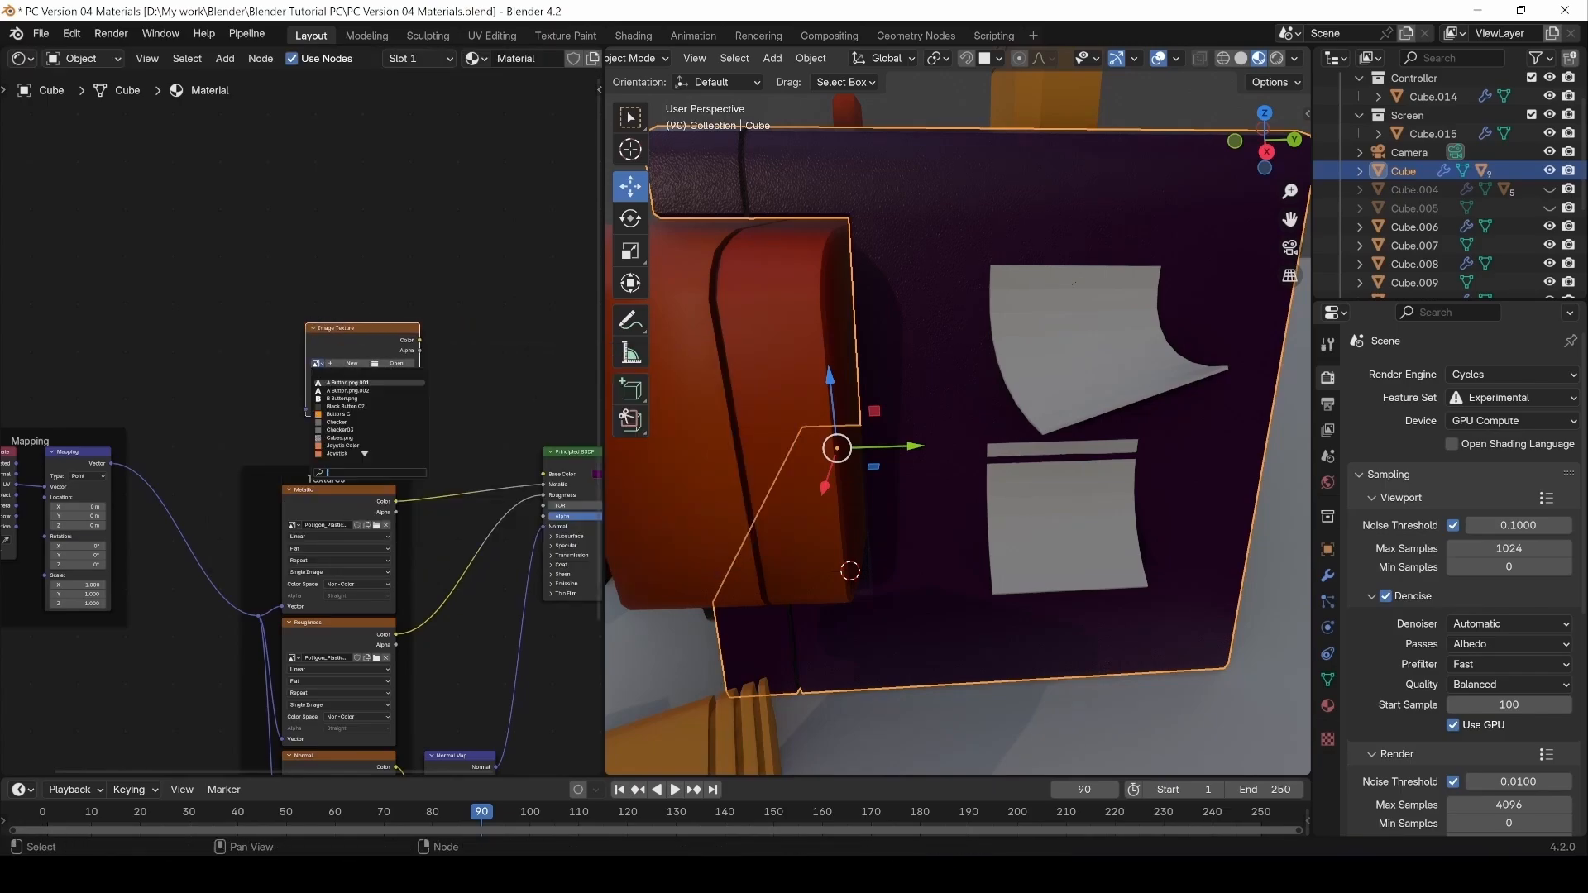
{"action": "scroll", "coordinate": [365, 454], "scroll_direction": "down", "scroll_amount": 6}
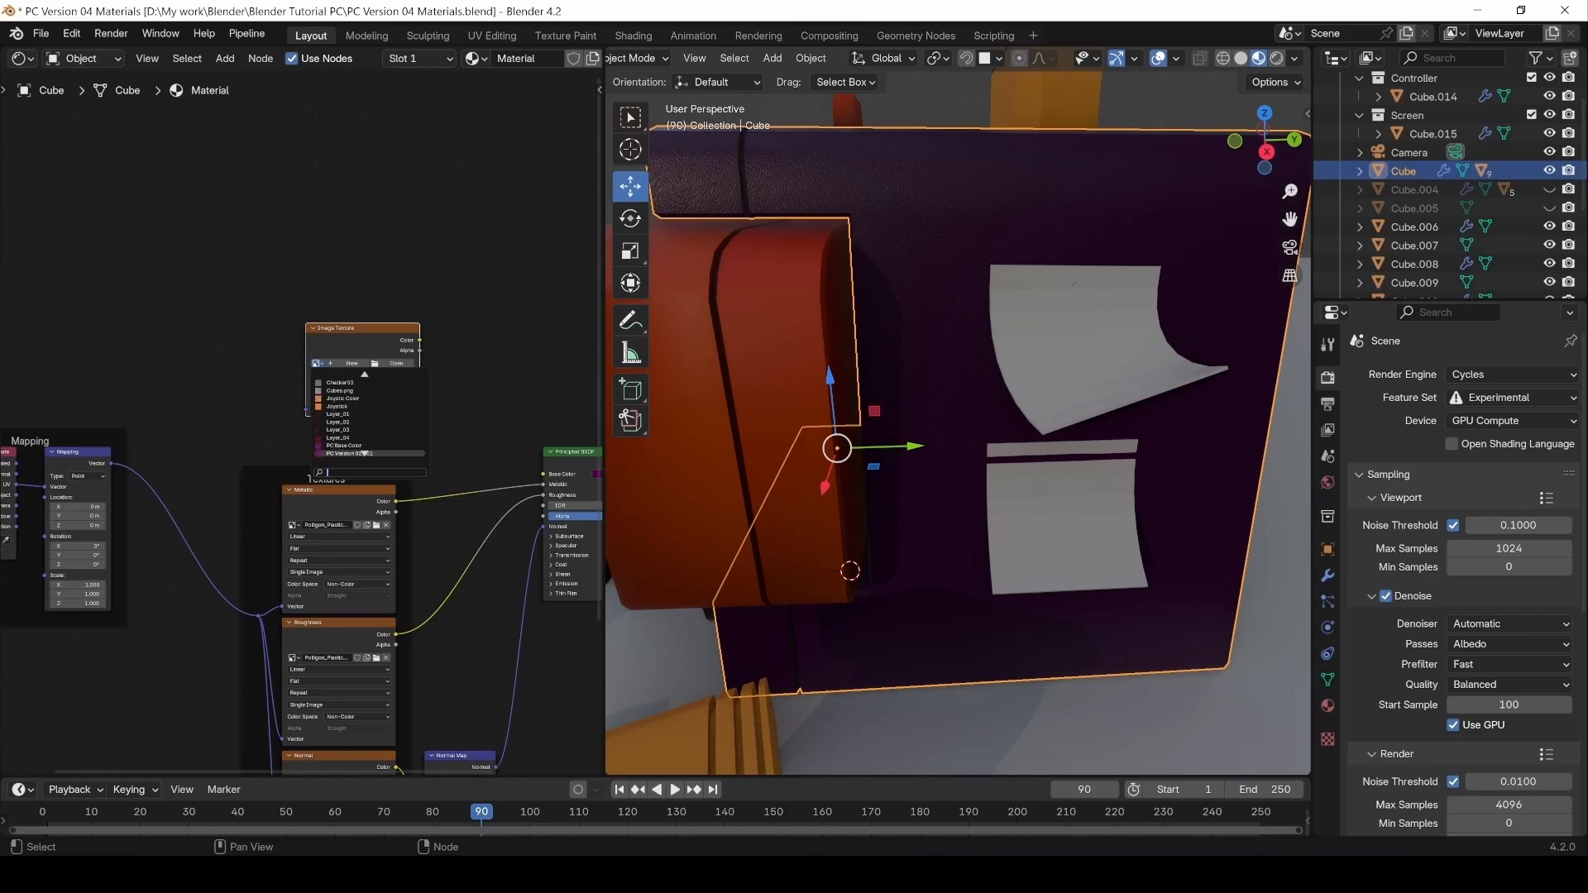
{"action": "scroll", "coordinate": [365, 453], "scroll_direction": "down", "scroll_amount": 1}
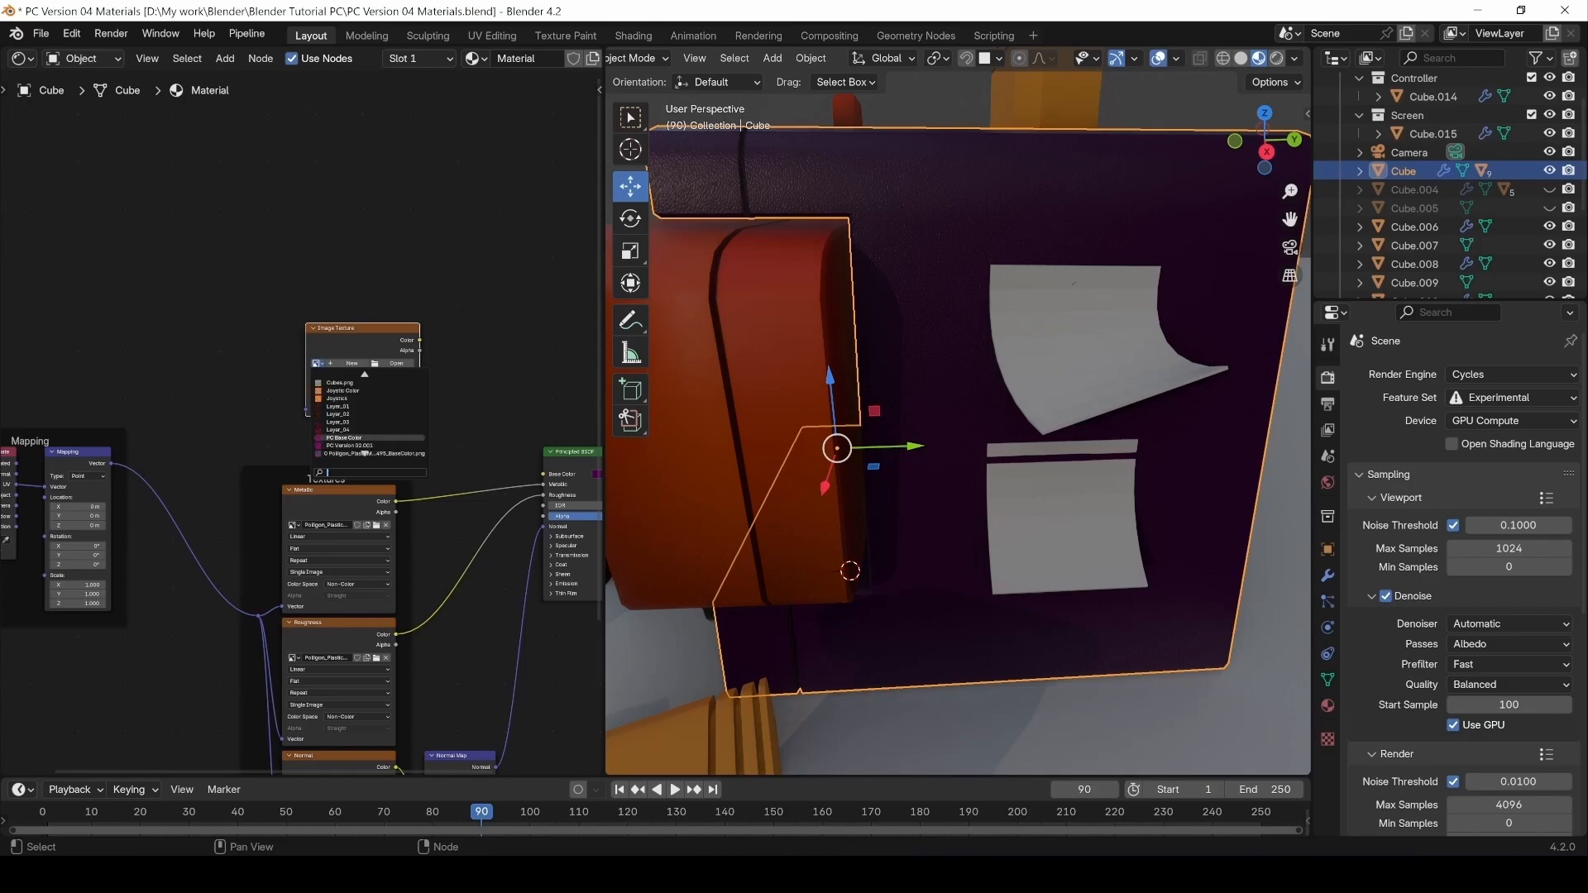
{"action": "left_click", "coordinate": [351, 438]}
Connect the PC Base Color node's Color output to the Principled BSDF's Base Color input.
{"action": "scroll", "coordinate": [364, 347], "scroll_direction": "up", "scroll_amount": 10}
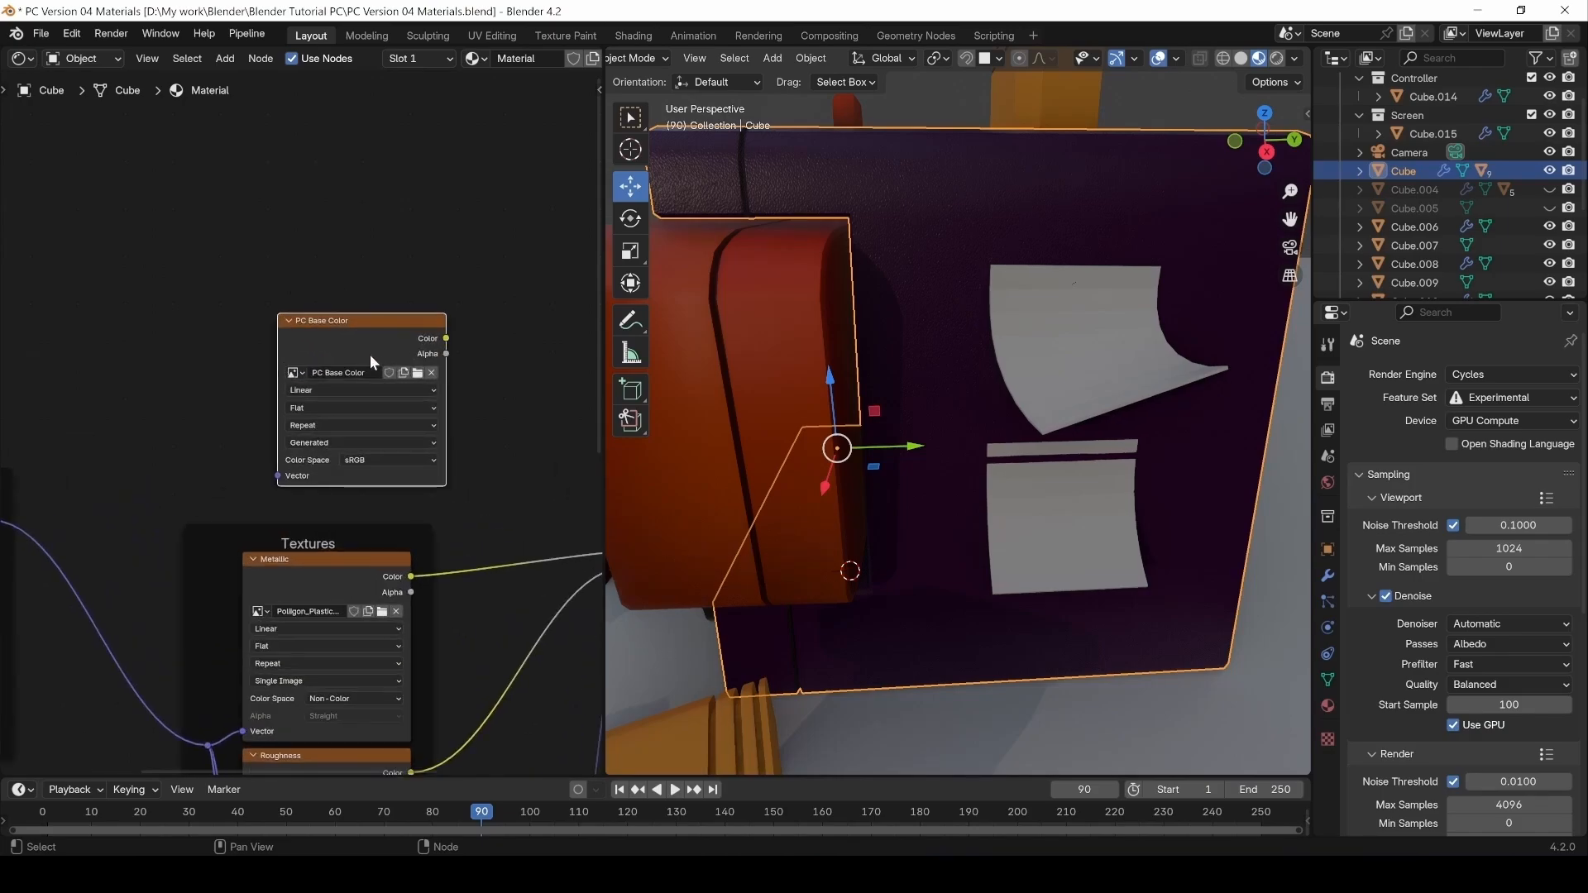
{"action": "left_click_drag", "start_coordinate": [365, 292], "coordinate": [262, 293]}
{"action": "middle_click_drag", "start_coordinate": [370, 337], "coordinate": [197, 311]}
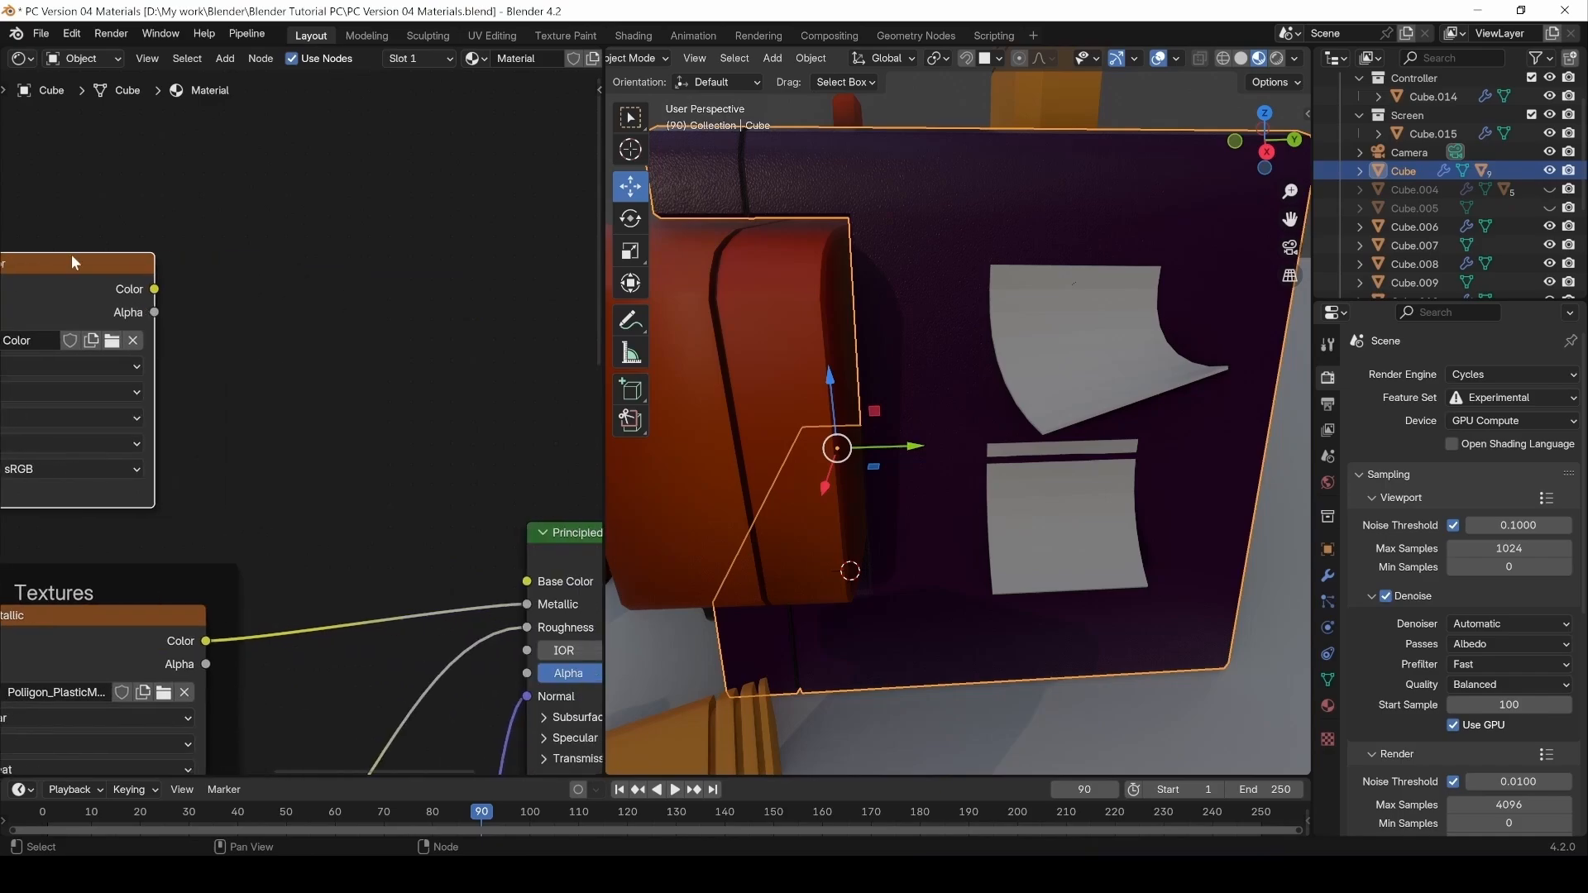
{"action": "left_click_drag", "start_coordinate": [195, 289], "coordinate": [534, 581]}
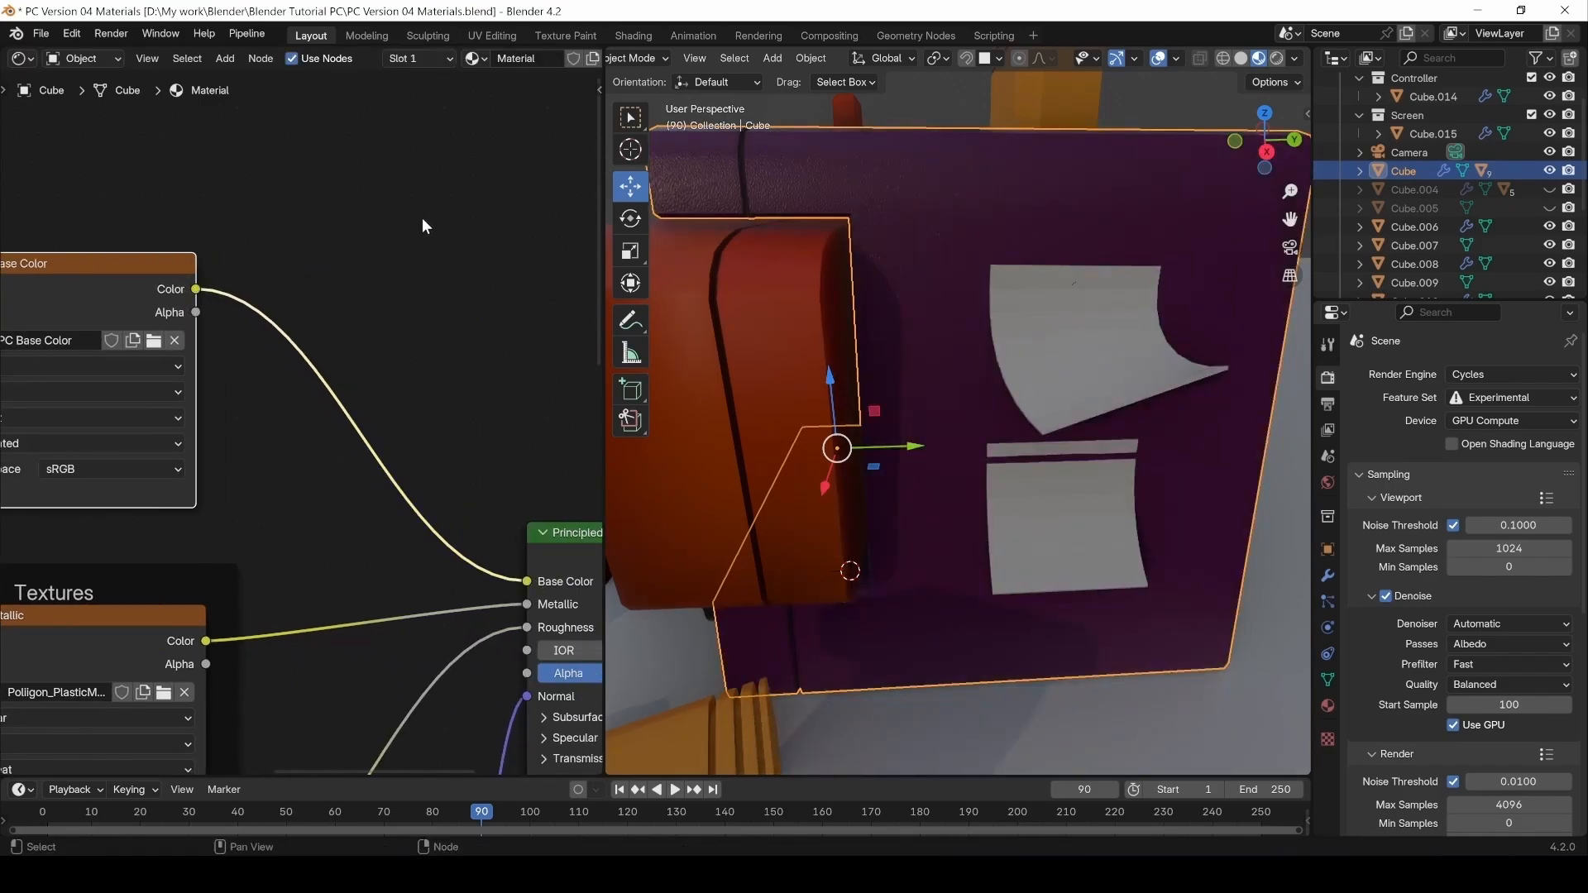
Switch the base color texture node's image to PC Version 02.001 and display that same image in the Image Editor.
{"action": "middle_click_drag", "start_coordinate": [170, 344], "coordinate": [305, 335]}
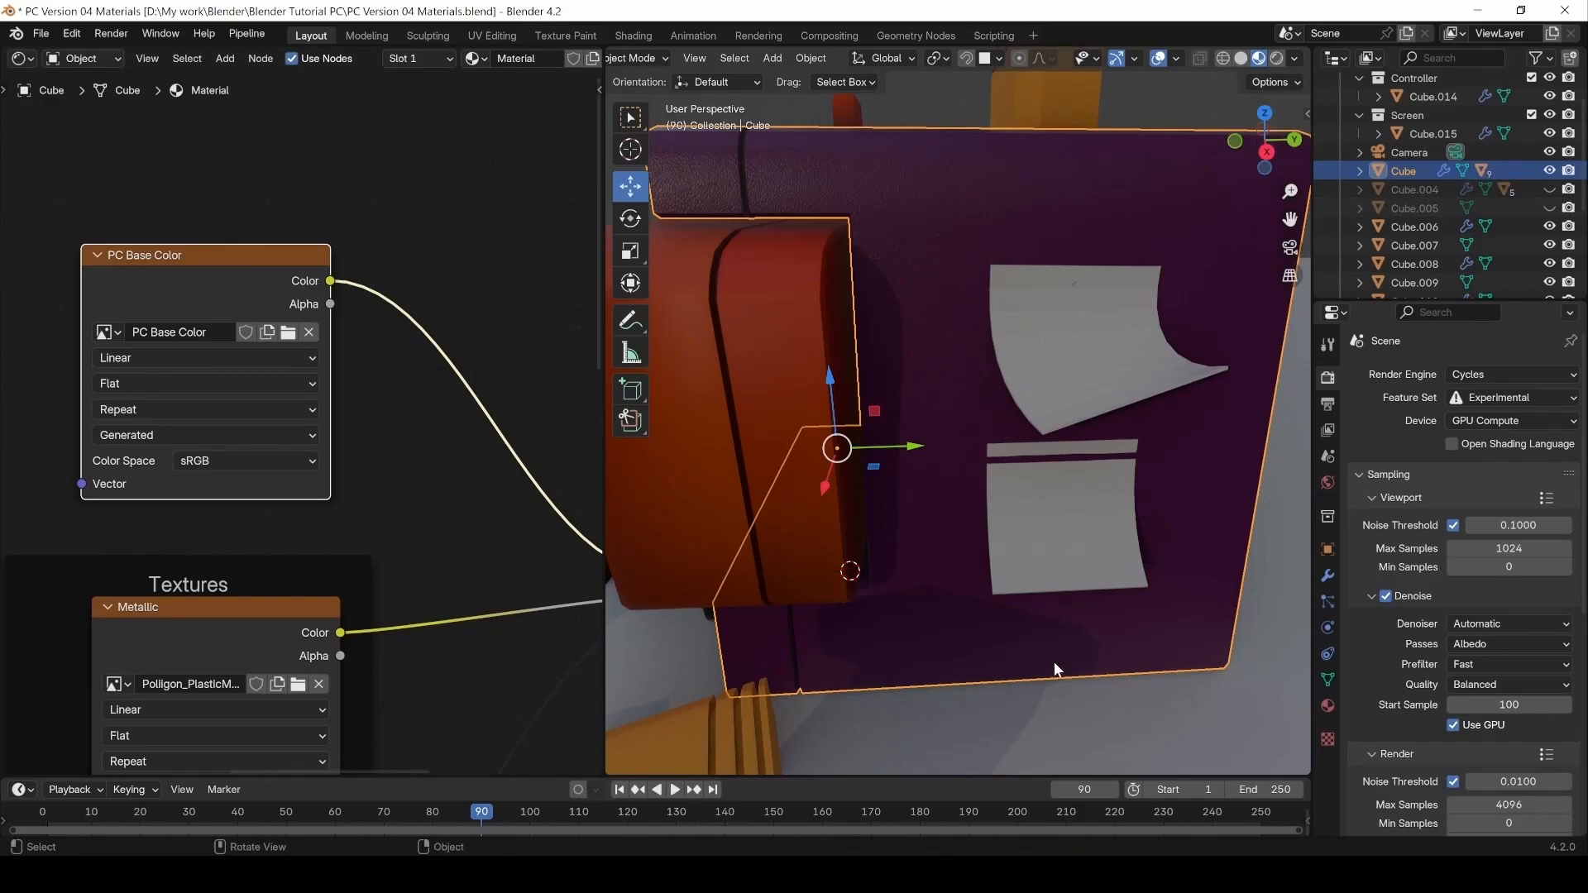
{"action": "left_click", "coordinate": [107, 332]}
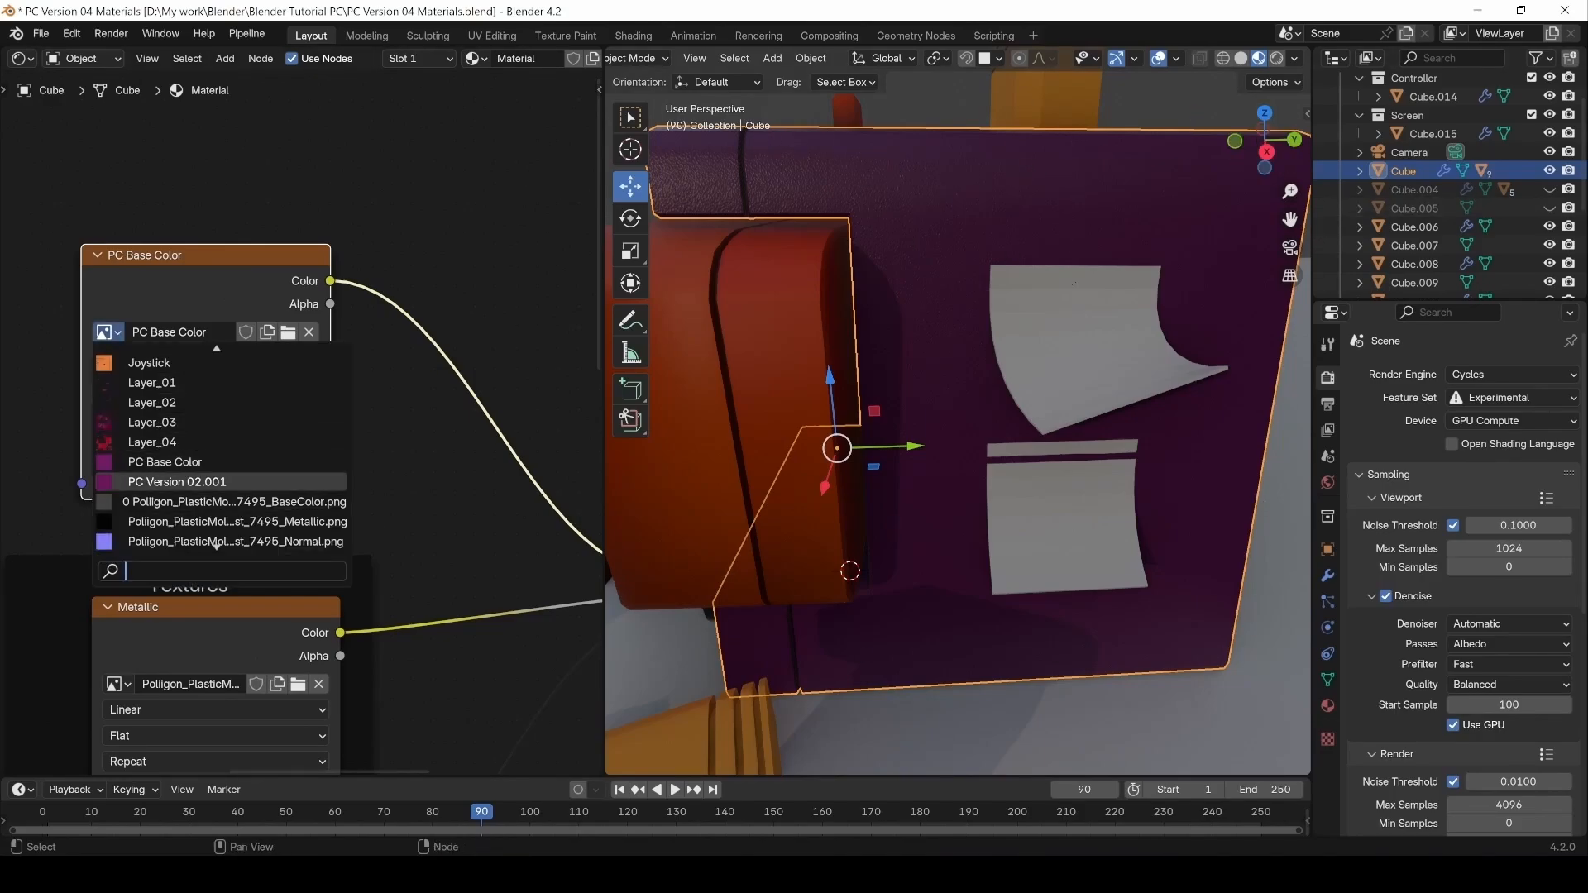
{"action": "left_click", "coordinate": [195, 481]}
{"action": "left_click", "coordinate": [28, 61]}
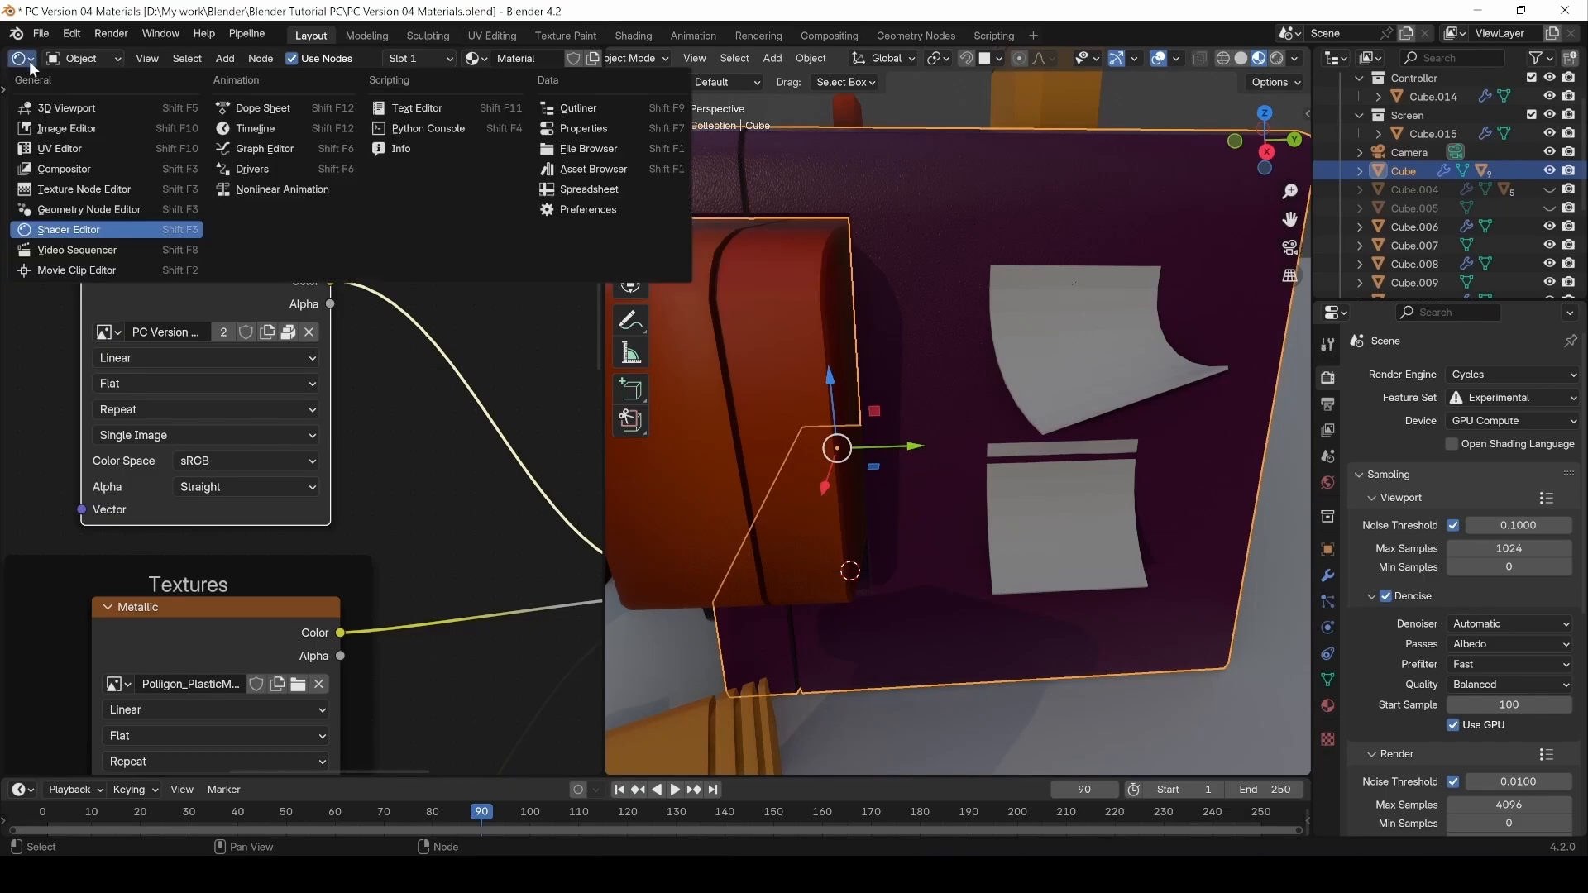
{"action": "left_click", "coordinate": [53, 129]}
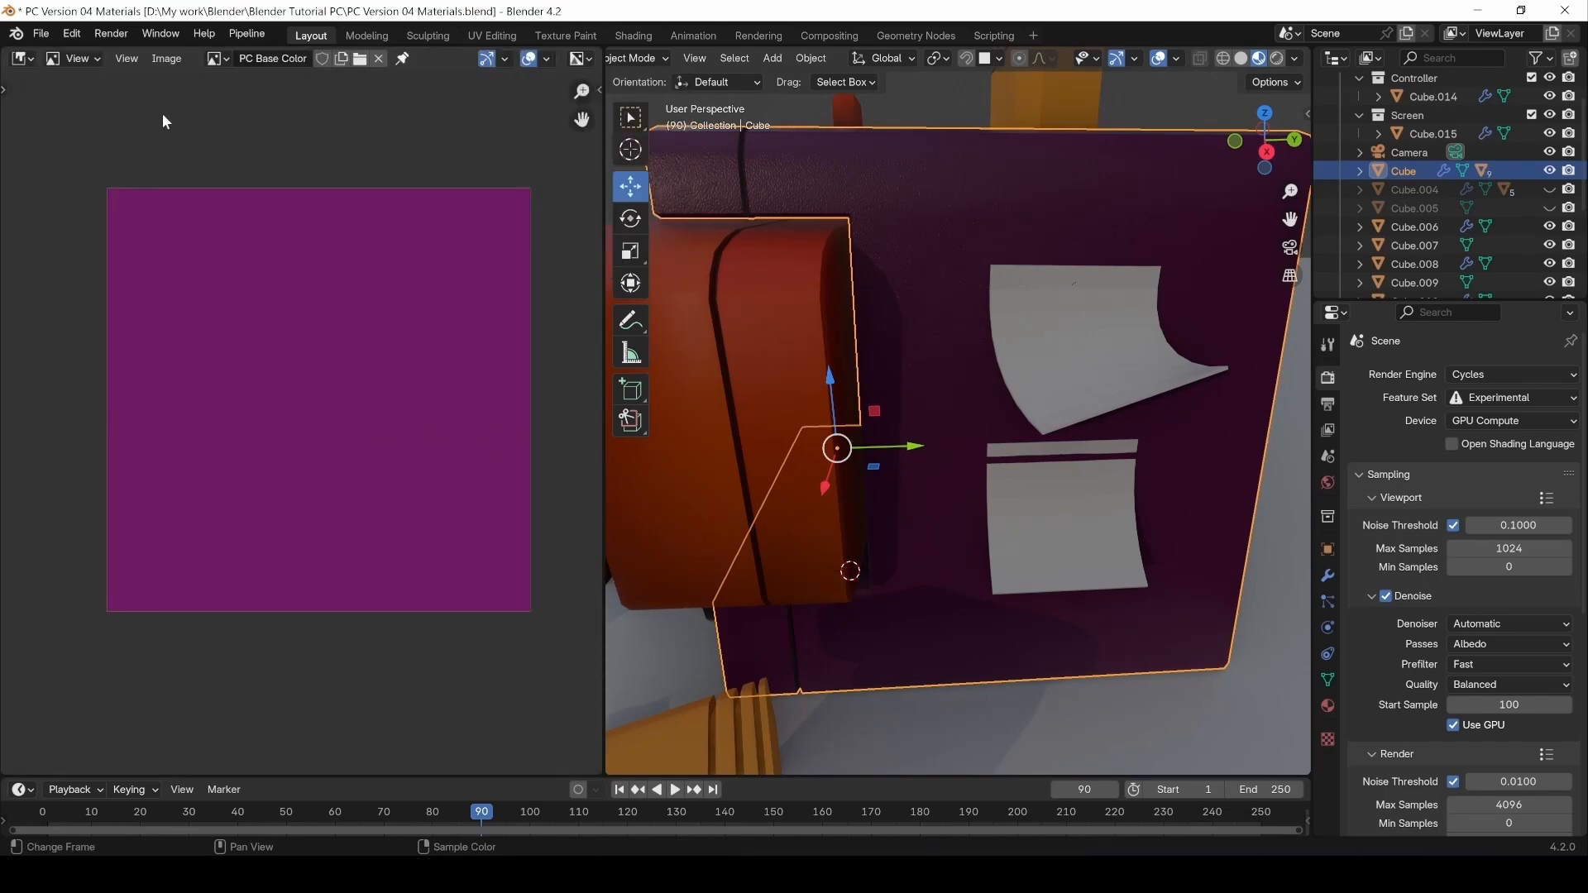
{"action": "left_click", "coordinate": [218, 58]}
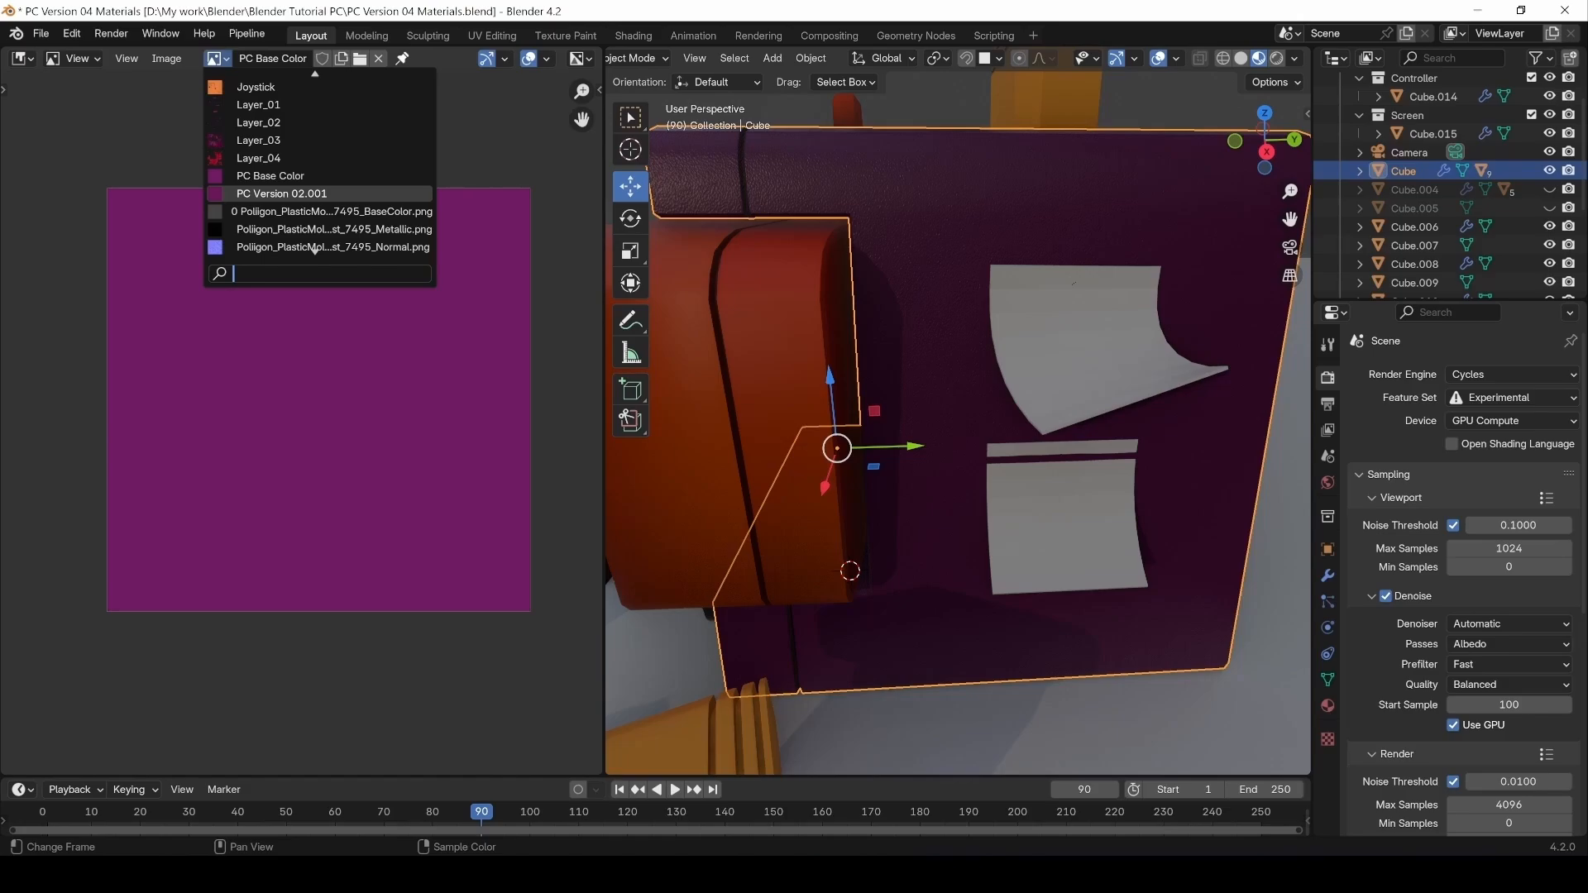
{"action": "left_click", "coordinate": [323, 196]}
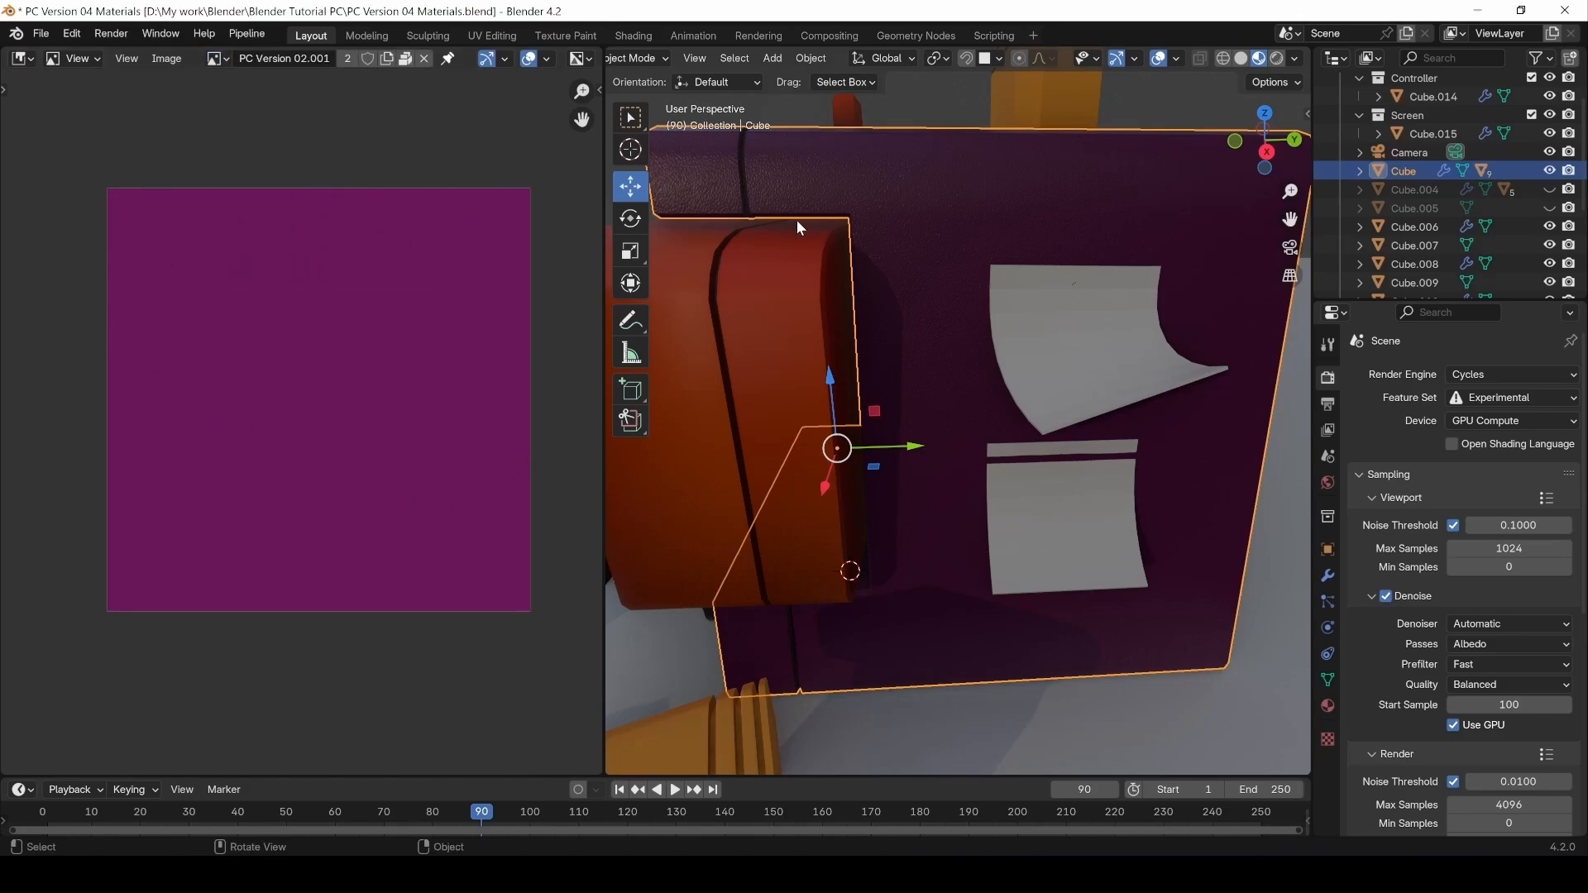
Widen the 3D view, put the PC casing in Texture Paint mode and set the brush to a very pale blue at full value.
{"action": "middle_click_drag", "start_coordinate": [783, 383], "coordinate": [911, 421]}
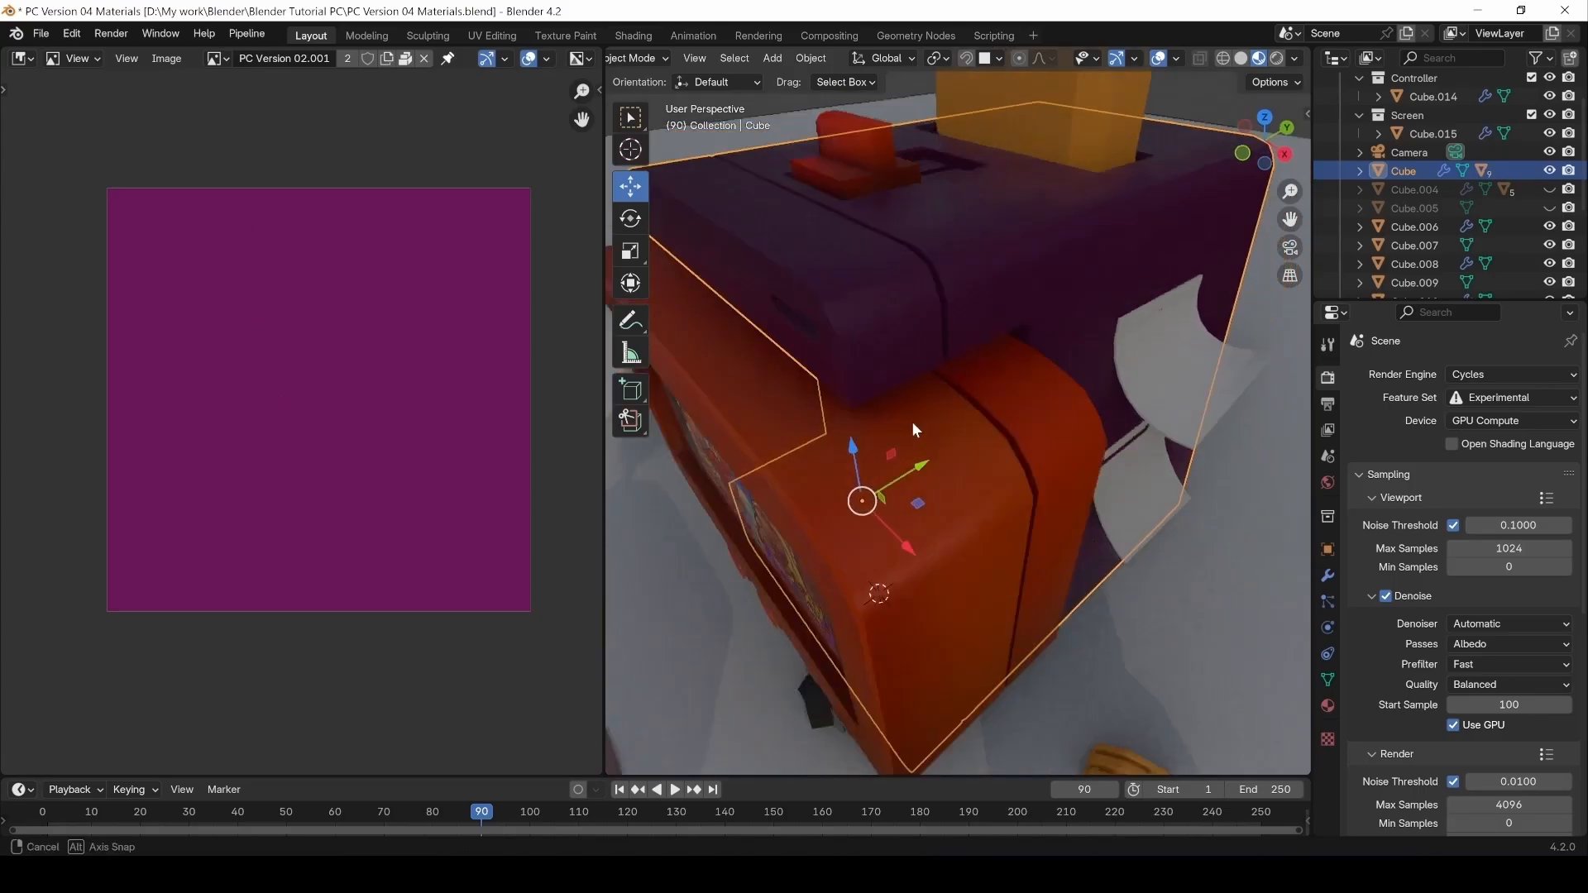
{"action": "middle_click_drag", "start_coordinate": [912, 420], "coordinate": [912, 420]}
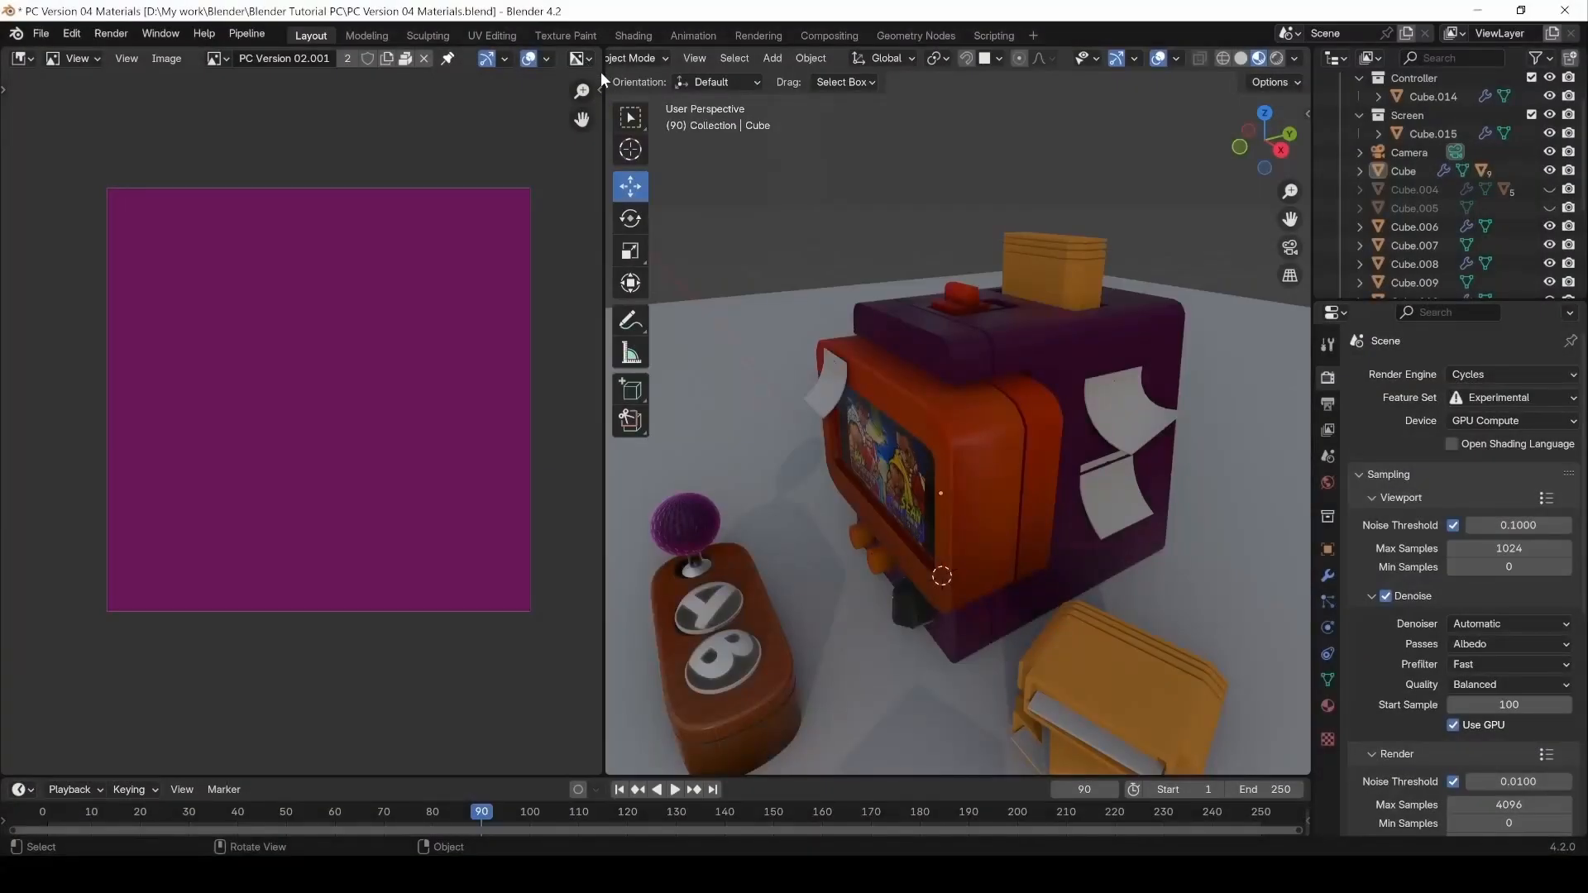
{"action": "left_click_drag", "start_coordinate": [602, 73], "coordinate": [527, 73]}
{"action": "left_click", "coordinate": [607, 57]}
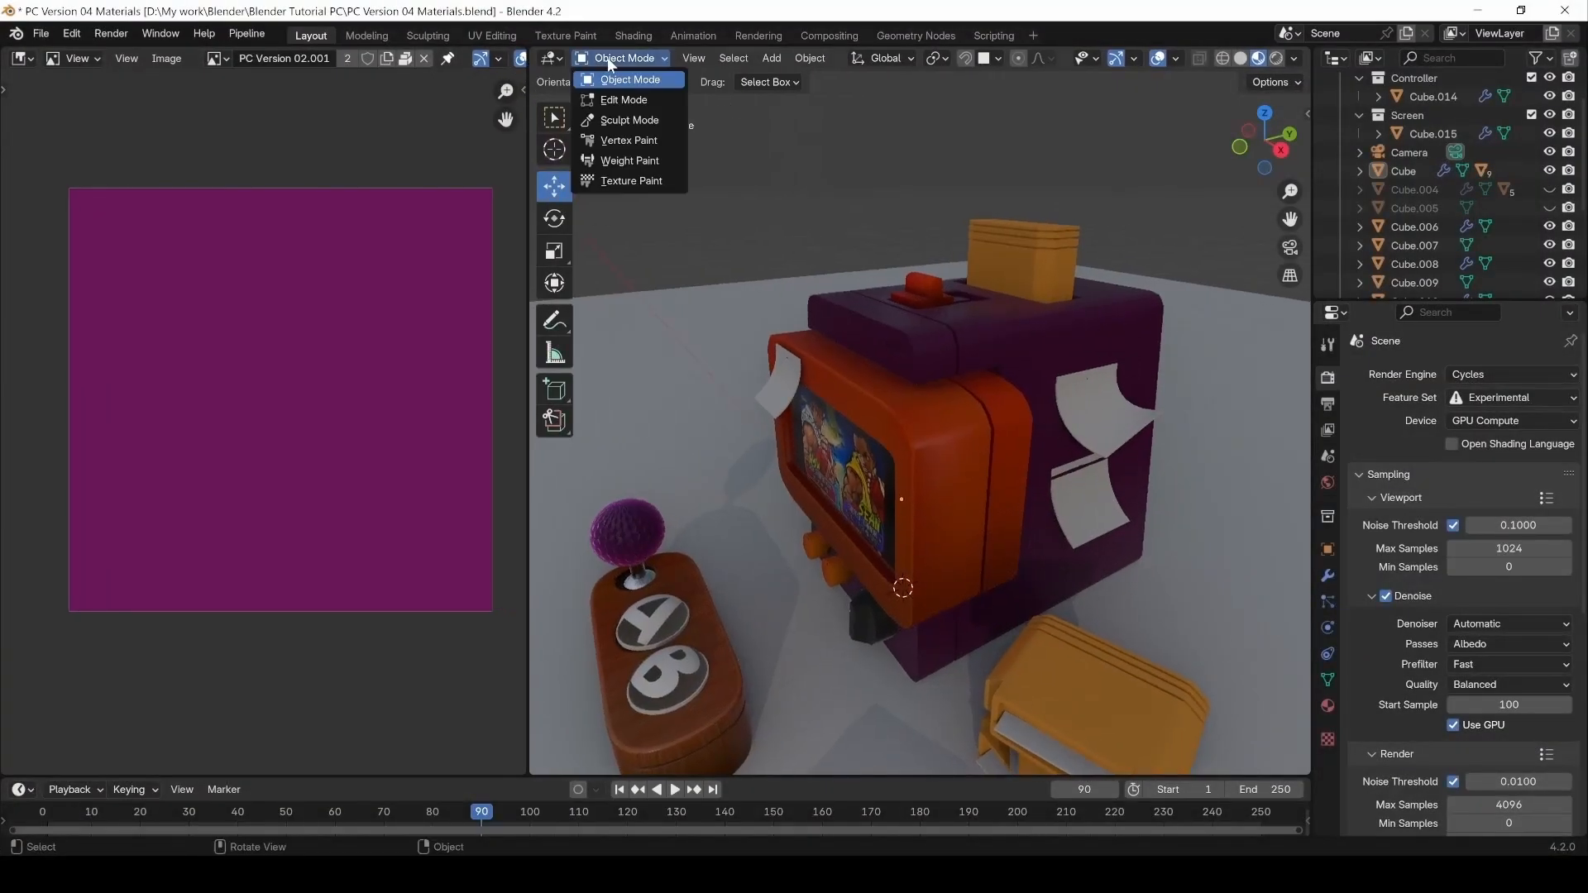
{"action": "left_click", "coordinate": [631, 180]}
{"action": "left_click", "coordinate": [660, 83]}
{"action": "left_click_drag", "start_coordinate": [742, 184], "coordinate": [832, 100]}
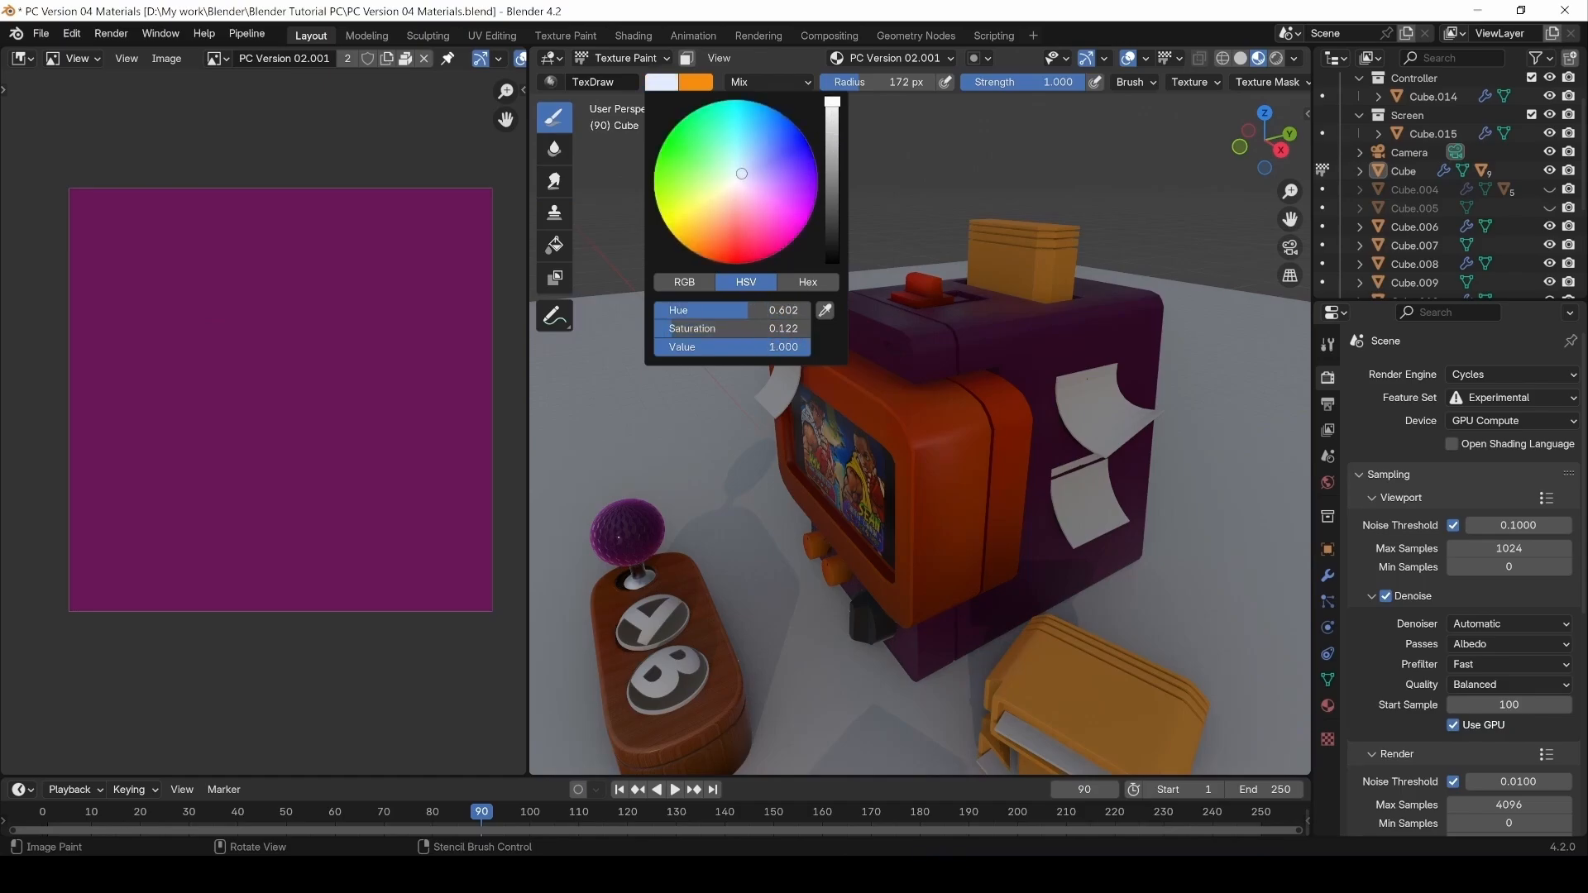
Switch the Image Editor to Paint mode and paint a pale blue test blotch on the base color image.
{"action": "left_click", "coordinate": [73, 58]}
{"action": "left_click", "coordinate": [82, 127]}
{"action": "mouse_move", "coordinate": [285, 331]}
{"action": "left_mouse_down"}
{"action": "mouse_move", "coordinate": [231, 344]}
{"action": "mouse_move", "coordinate": [253, 348]}
{"action": "left_mouse_up"}
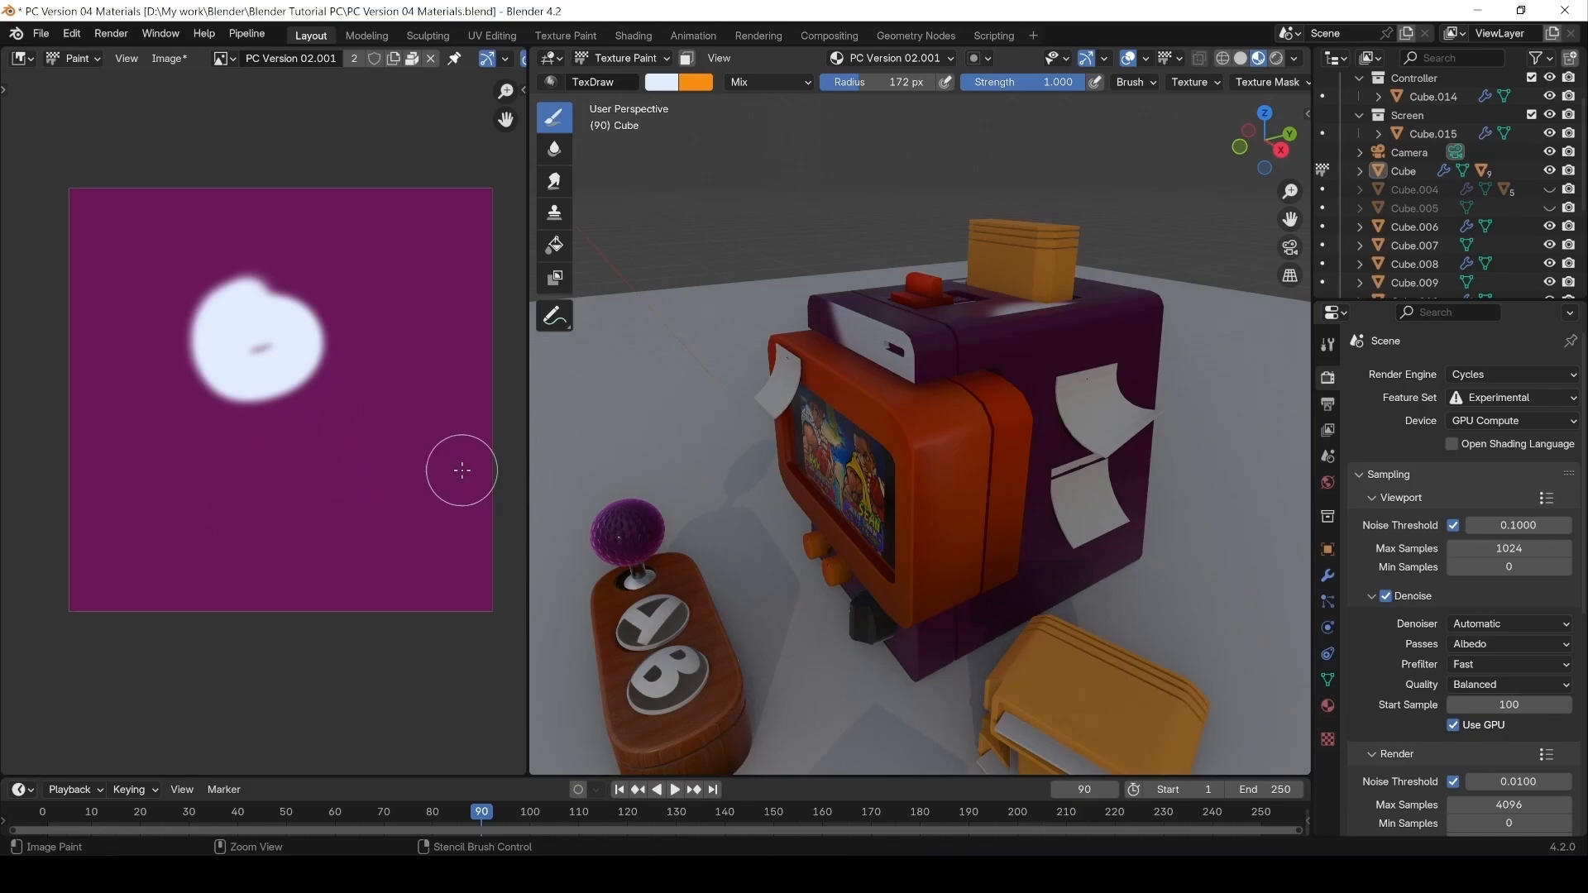
{"action": "mouse_move", "coordinate": [281, 327]}
{"action": "left_mouse_down"}
{"action": "mouse_move", "coordinate": [326, 355]}
{"action": "mouse_move", "coordinate": [206, 443]}
{"action": "left_mouse_up"}
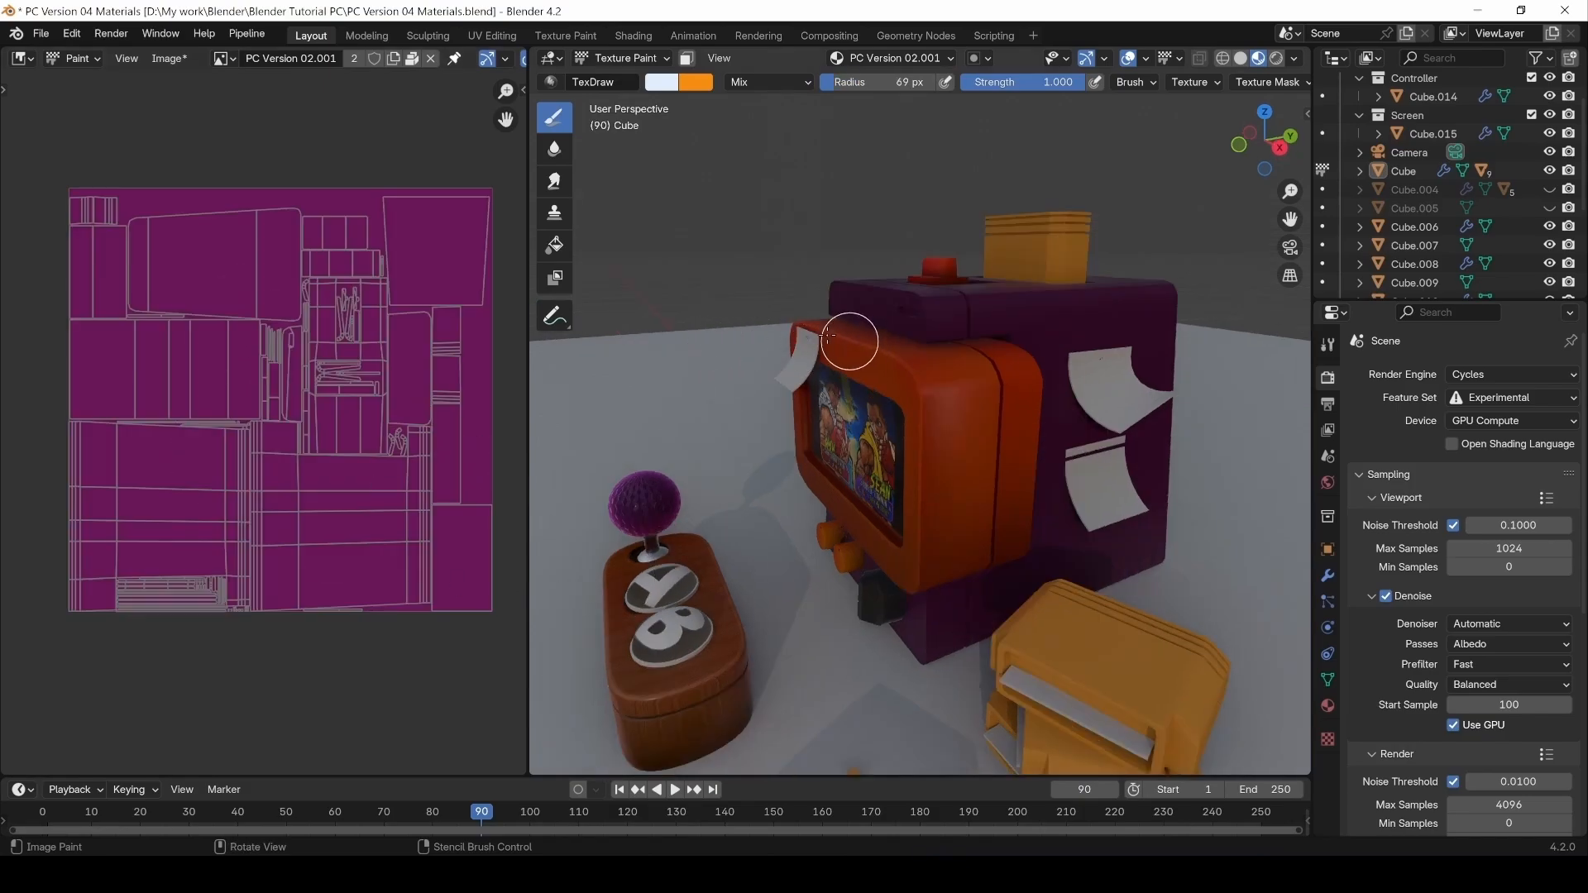
Sample the base purple from the image as the secondary brush color.
{"action": "left_click_drag", "start_coordinate": [939, 350], "coordinate": [1063, 401], "text": "alt"}
{"action": "left_click_drag", "start_coordinate": [1028, 465], "coordinate": [1021, 397], "text": "alt"}
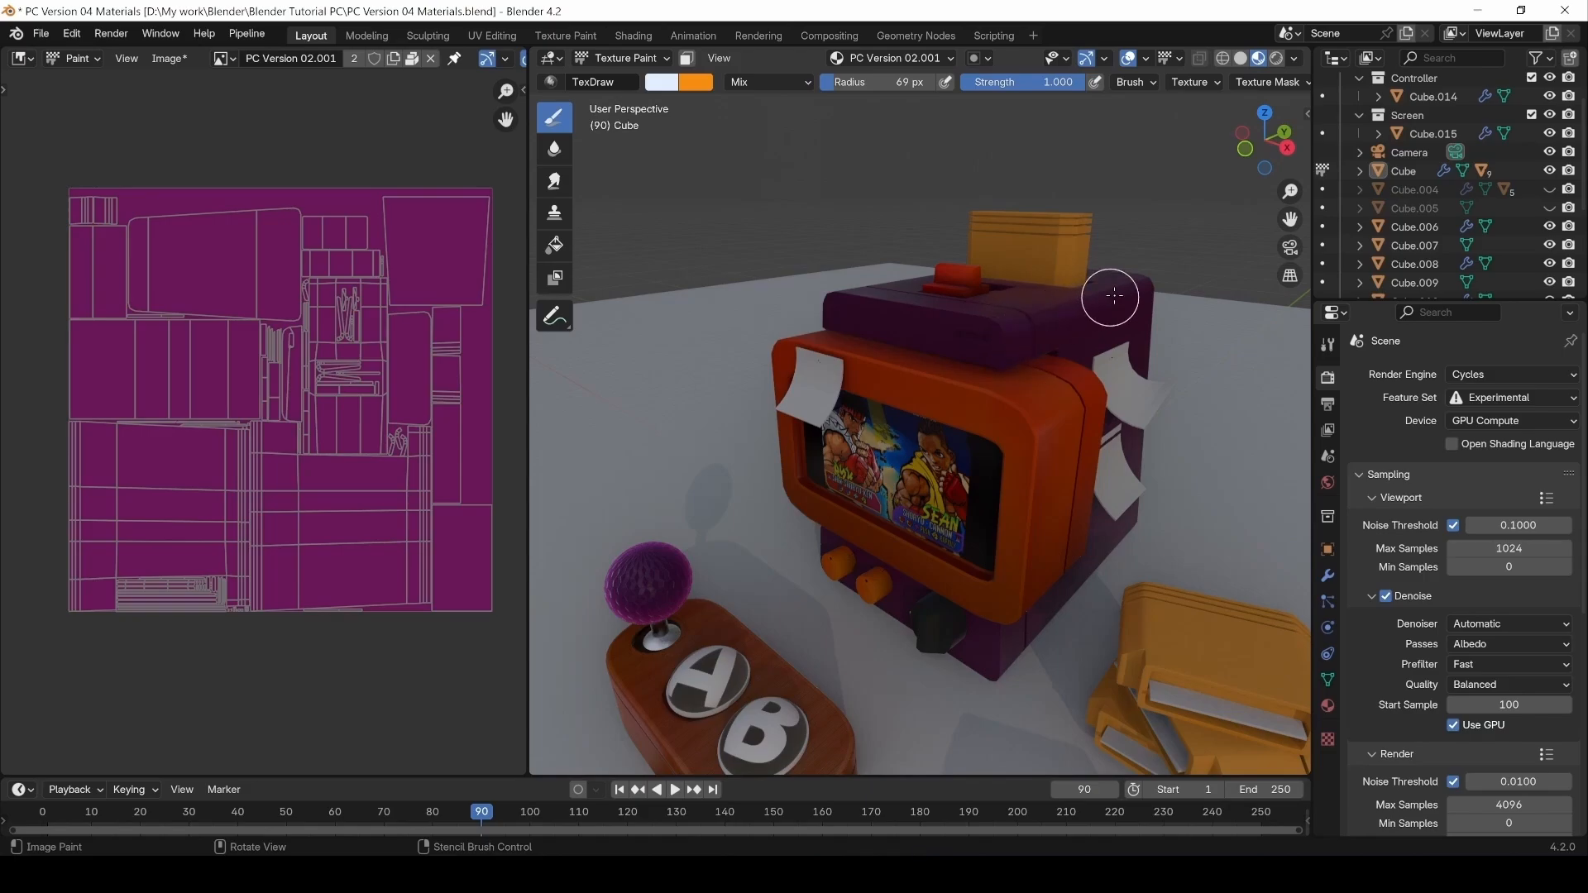
{"action": "left_click_drag", "start_coordinate": [1155, 277], "coordinate": [997, 287], "text": "alt"}
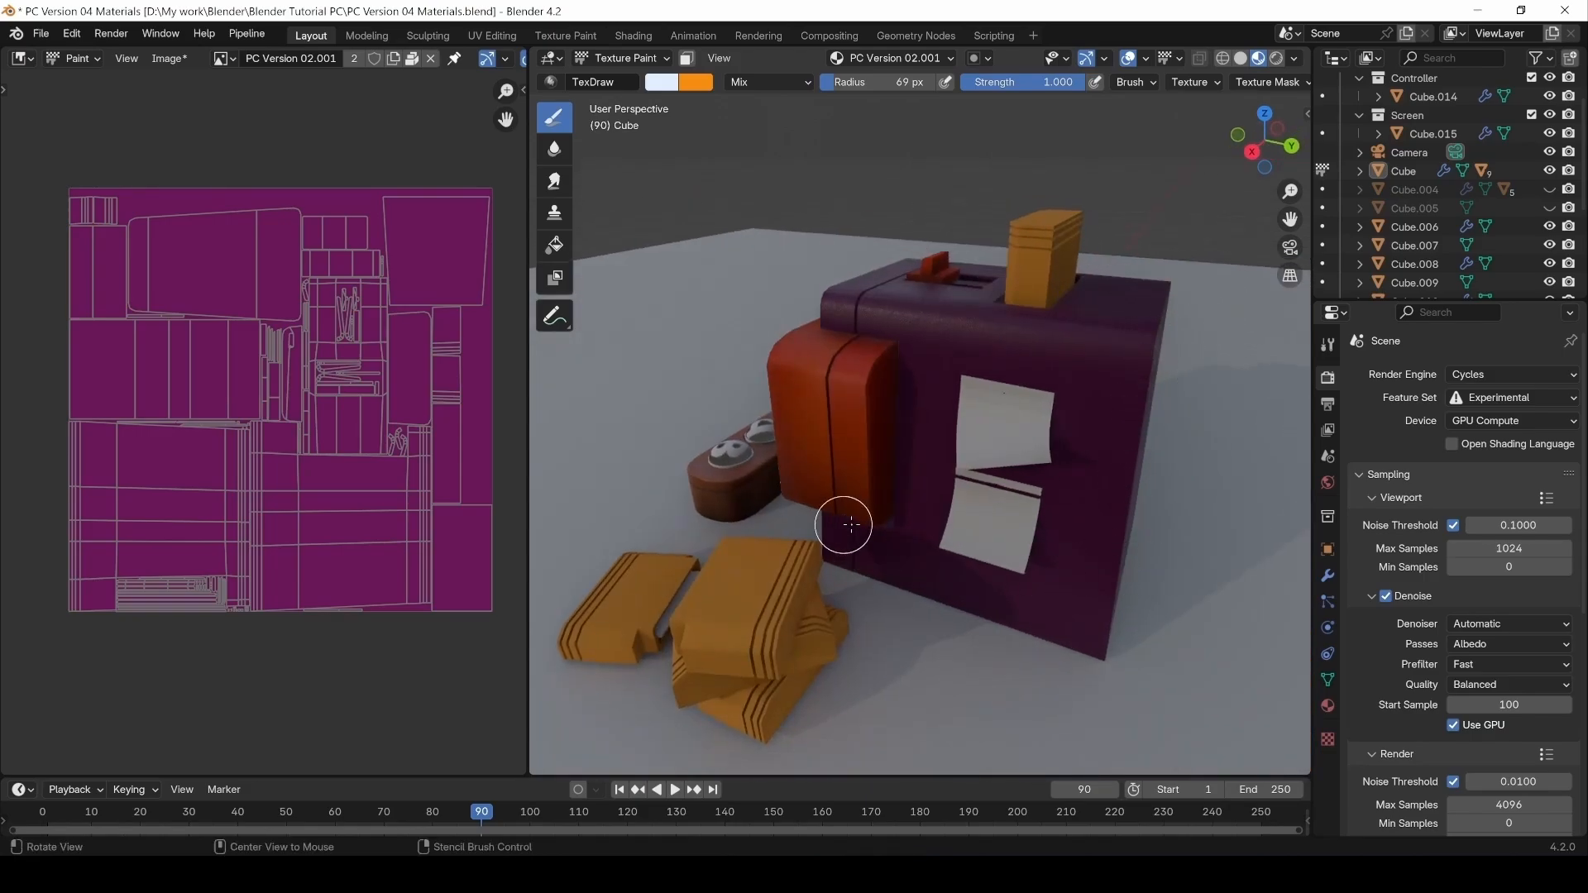
{"action": "left_click_drag", "start_coordinate": [844, 525], "coordinate": [1051, 506], "text": "alt"}
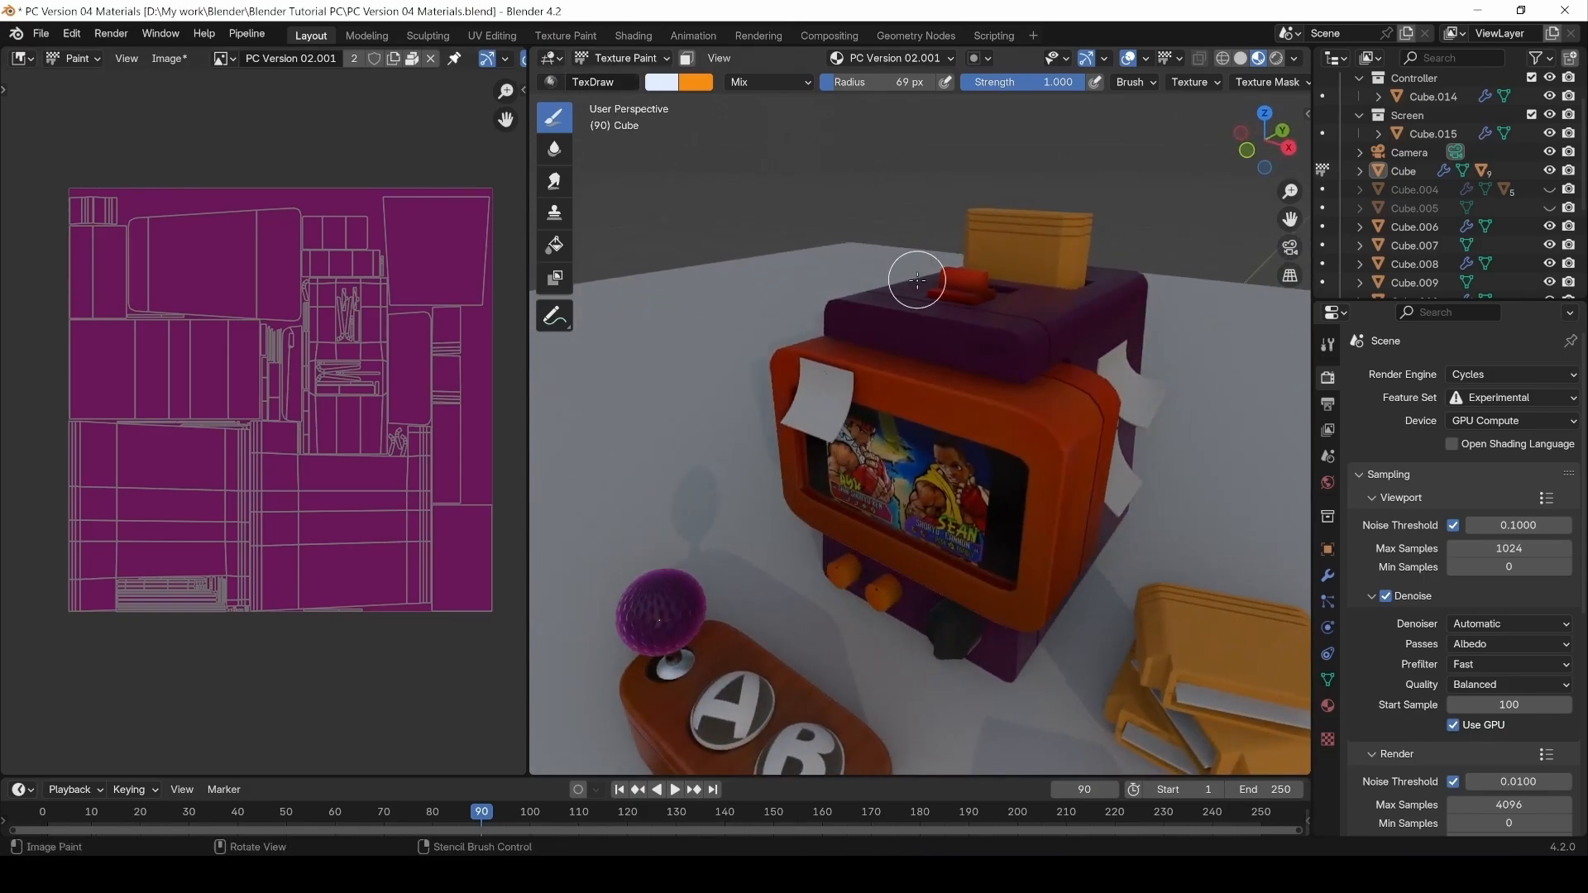
{"action": "left_click", "coordinate": [692, 82]}
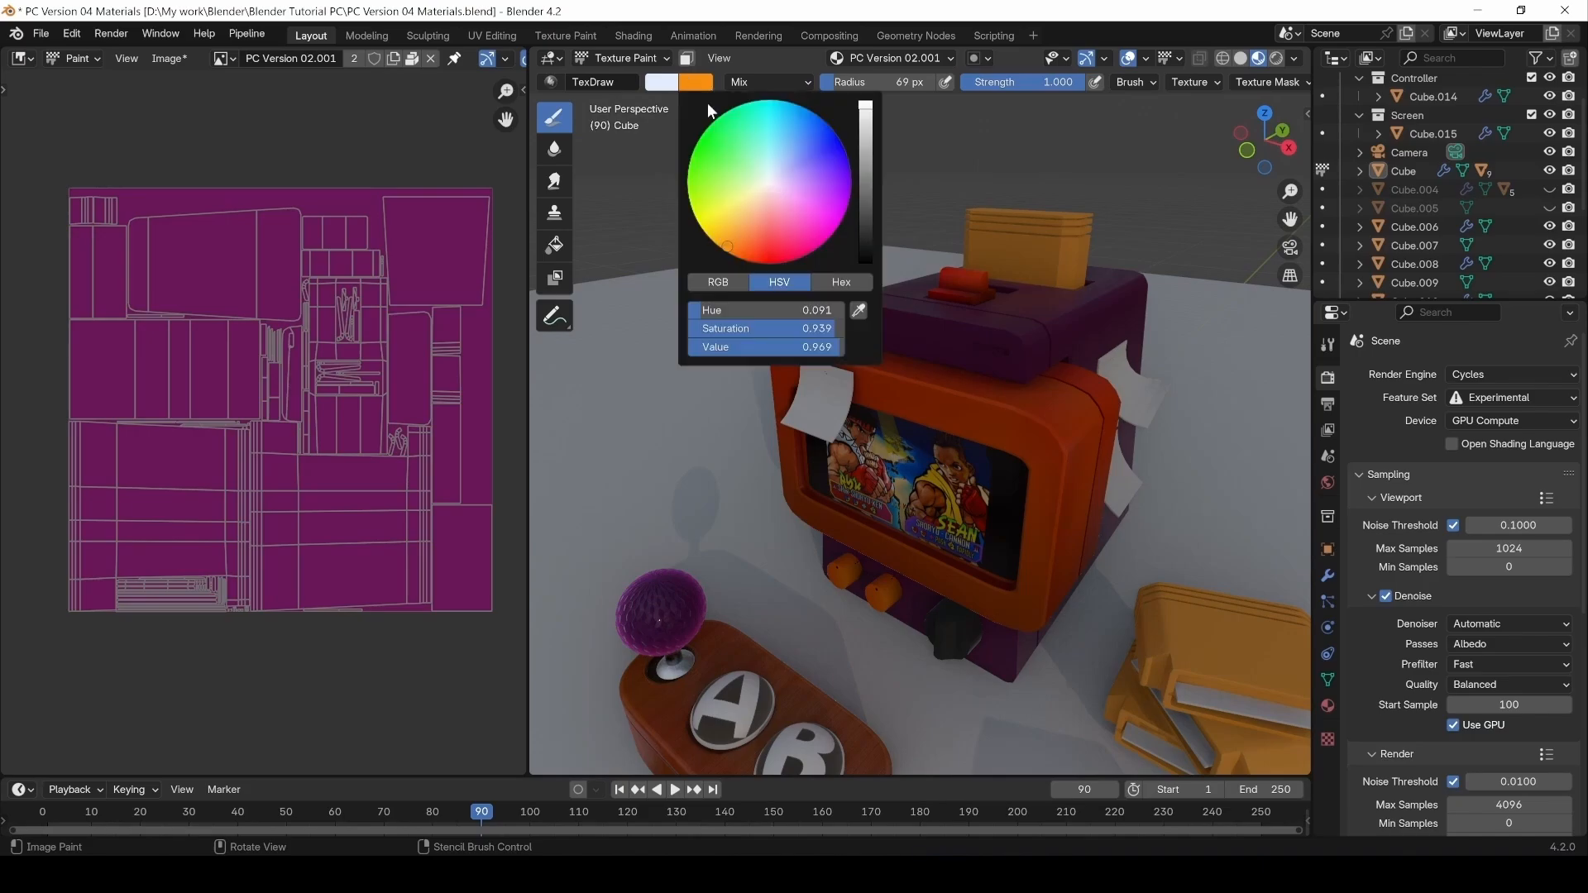
{"action": "left_click", "coordinate": [861, 311]}
{"action": "left_click", "coordinate": [201, 218]}
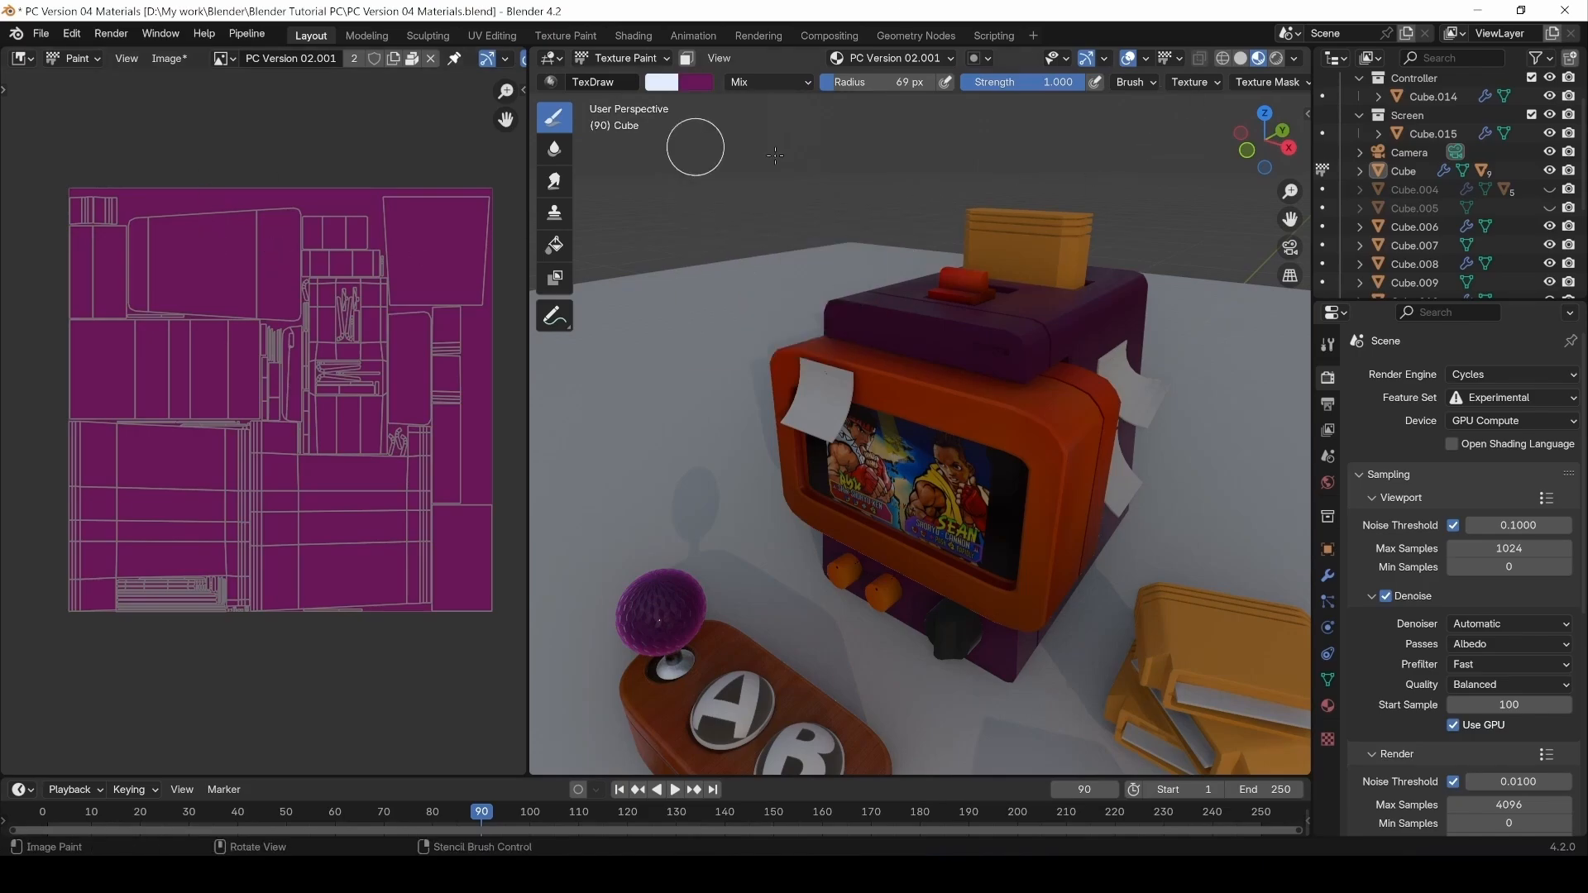
Sample the same purple as the primary brush color and brighten it to a value of about 0.693.
{"action": "scroll", "coordinate": [749, 157], "scroll_direction": "up", "scroll_amount": 3}
{"action": "left_click", "coordinate": [661, 81]}
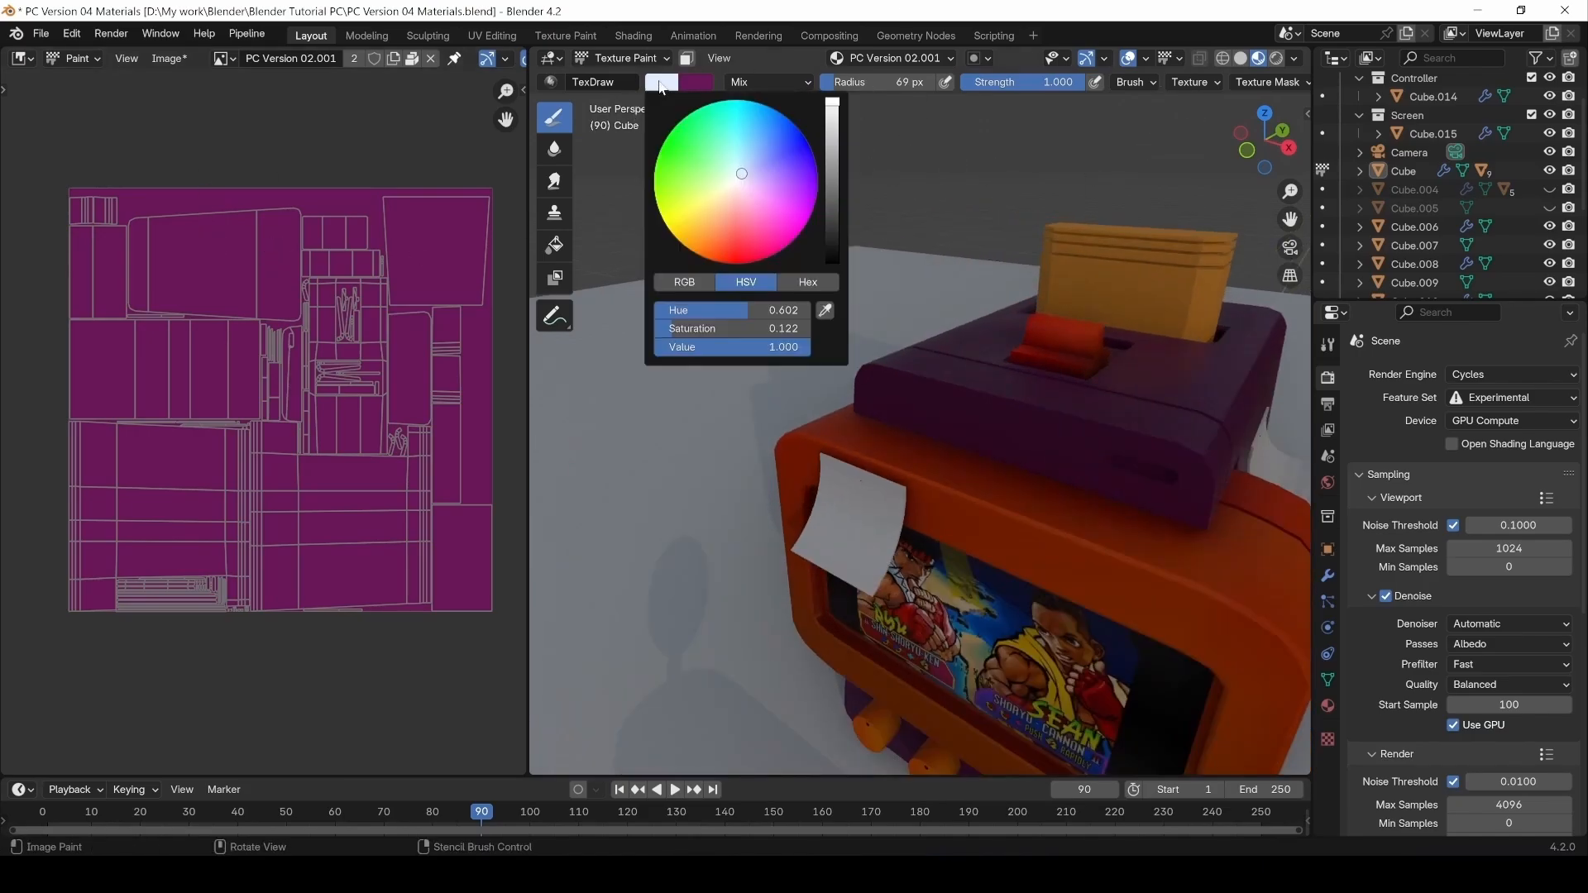
{"action": "left_click", "coordinate": [827, 311]}
{"action": "left_click", "coordinate": [212, 265]}
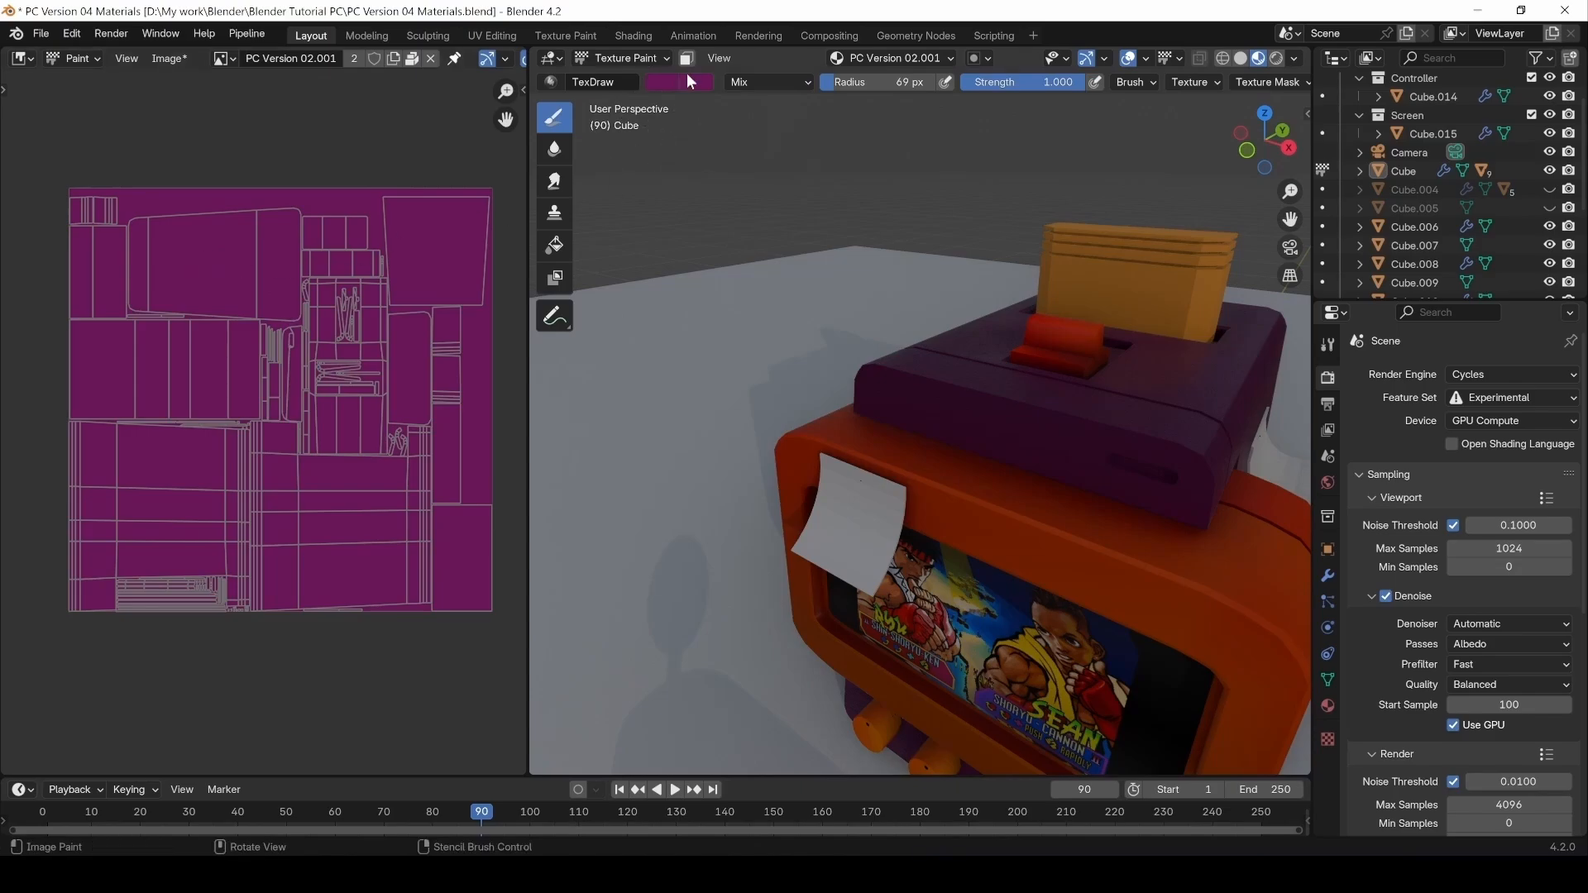
{"action": "left_click", "coordinate": [670, 79]}
{"action": "left_click_drag", "start_coordinate": [832, 174], "coordinate": [832, 161]}
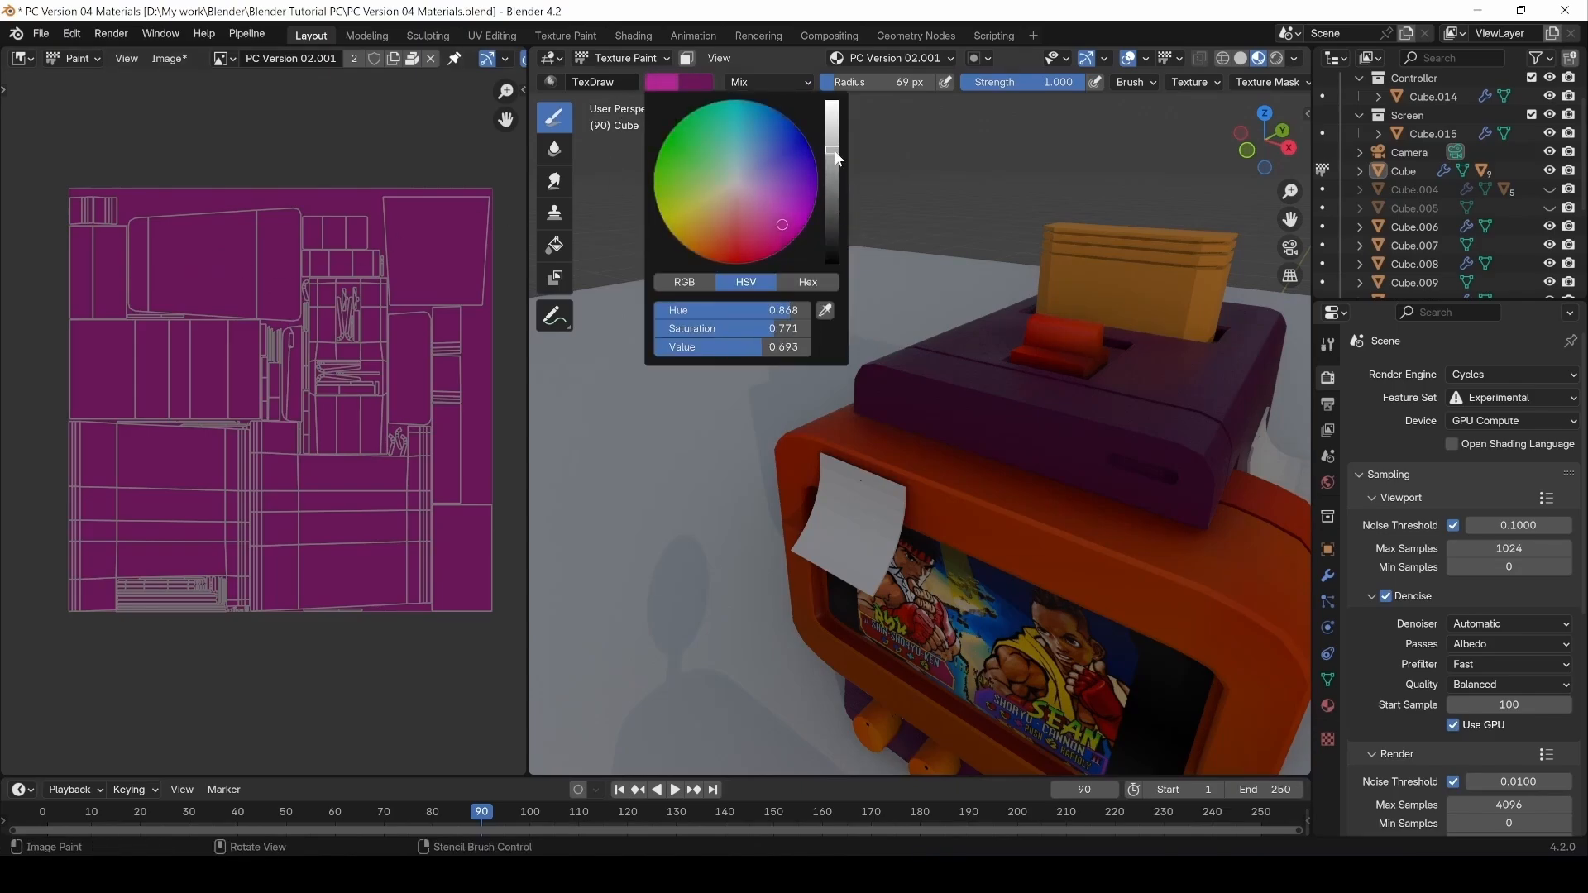
Put the PC casing in Edit Mode and select the front face of its upper block.
{"action": "middle_click_drag", "start_coordinate": [1085, 404], "coordinate": [912, 335]}
{"action": "left_click", "coordinate": [607, 57]}
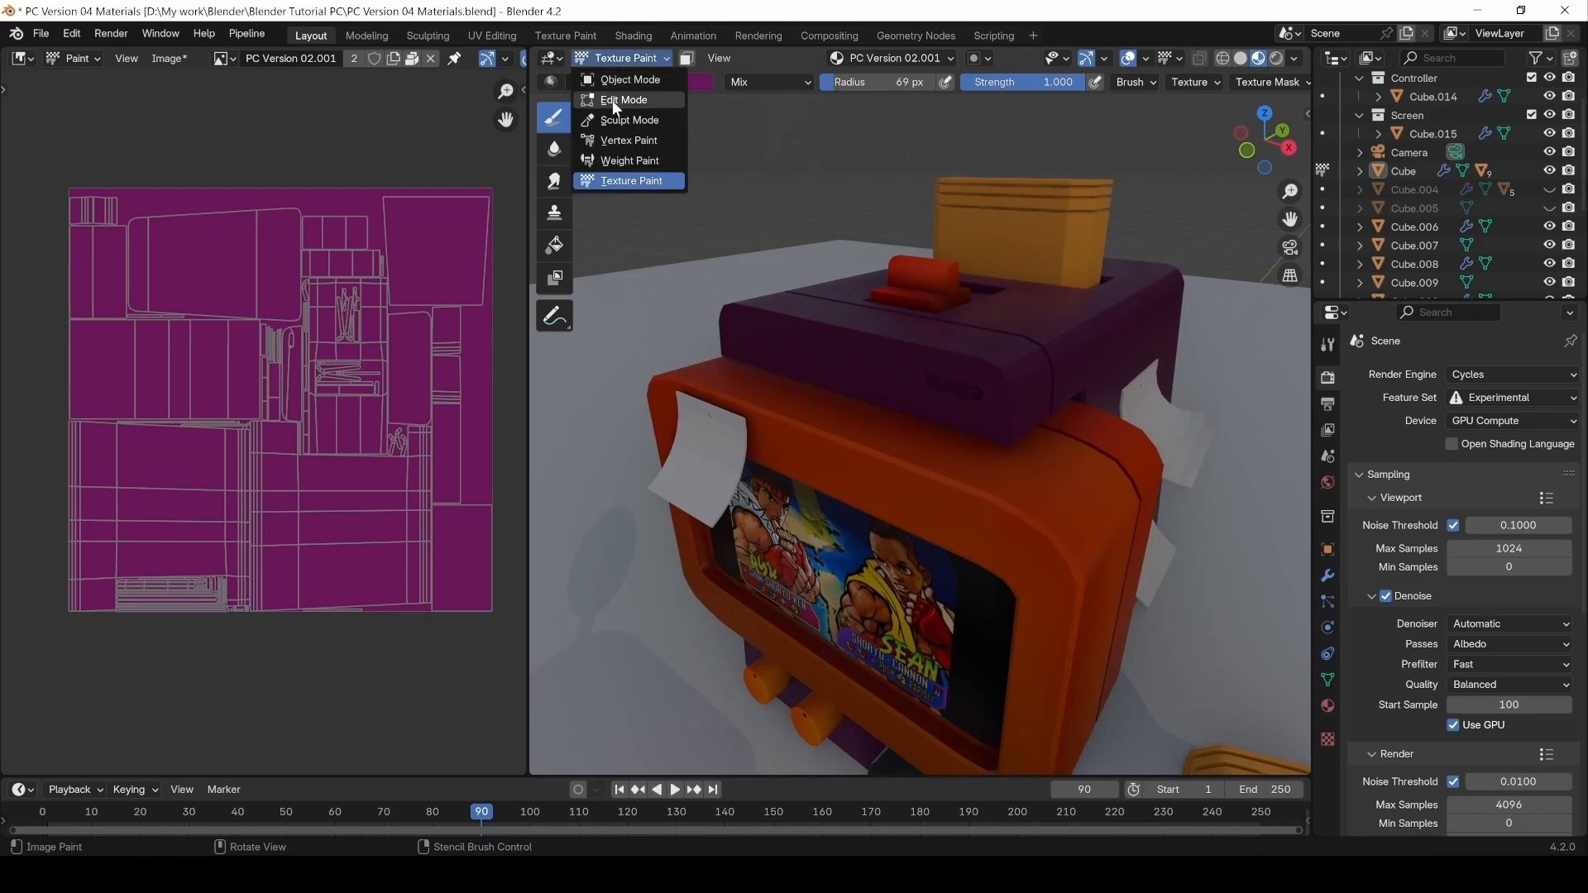
{"action": "left_click", "coordinate": [612, 95]}
{"action": "left_click", "coordinate": [906, 356]}
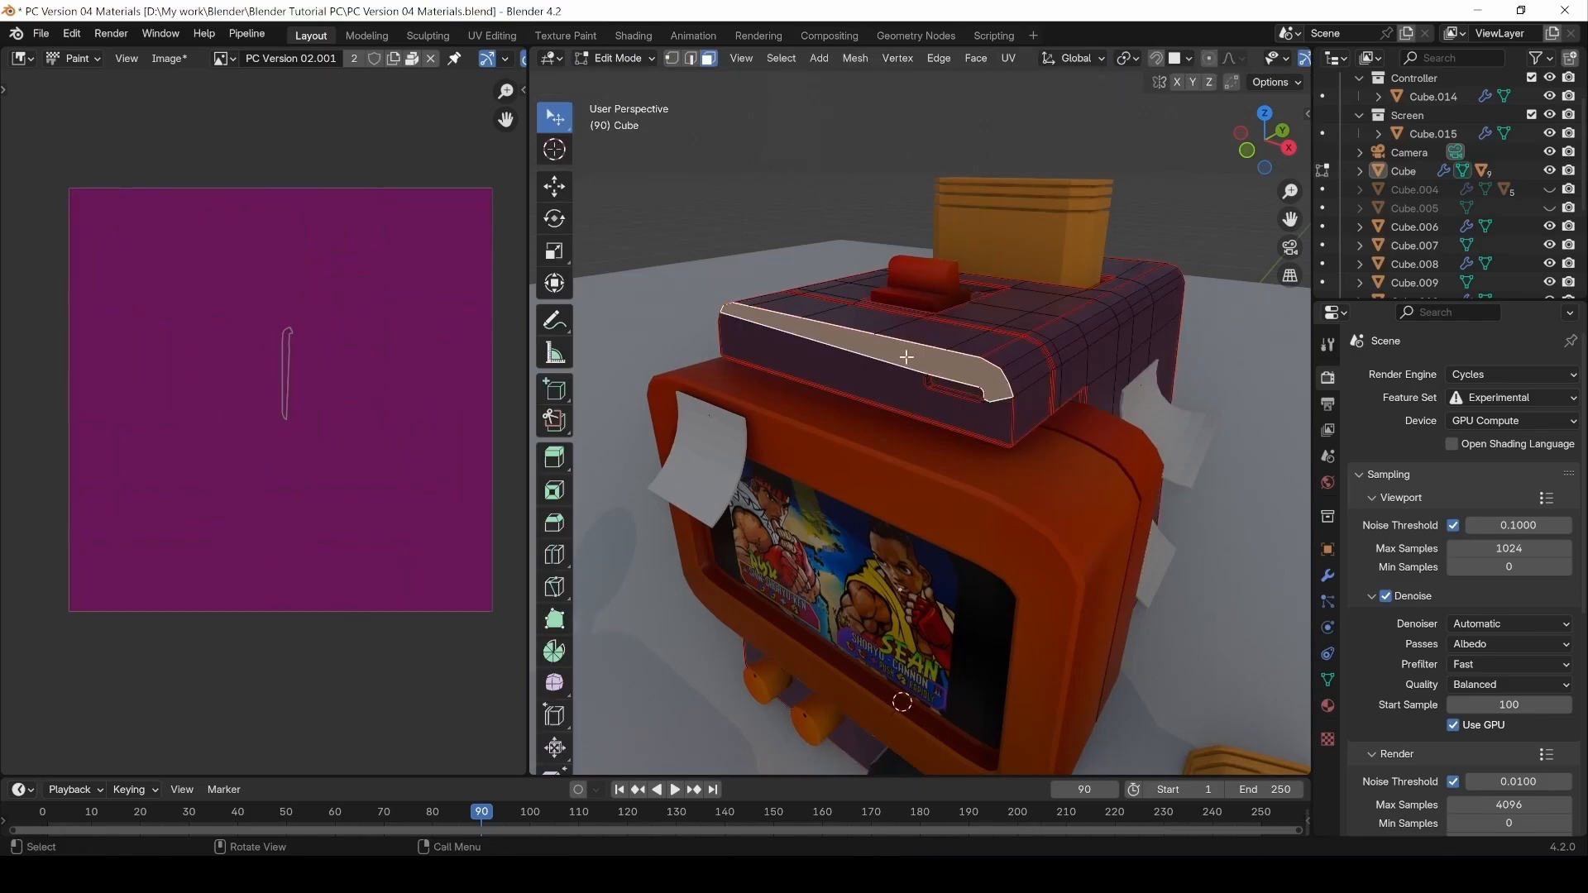
{"action": "scroll", "coordinate": [932, 345], "scroll_direction": "up", "scroll_amount": 3}
{"action": "middle_click_drag", "start_coordinate": [941, 355], "coordinate": [946, 298]}
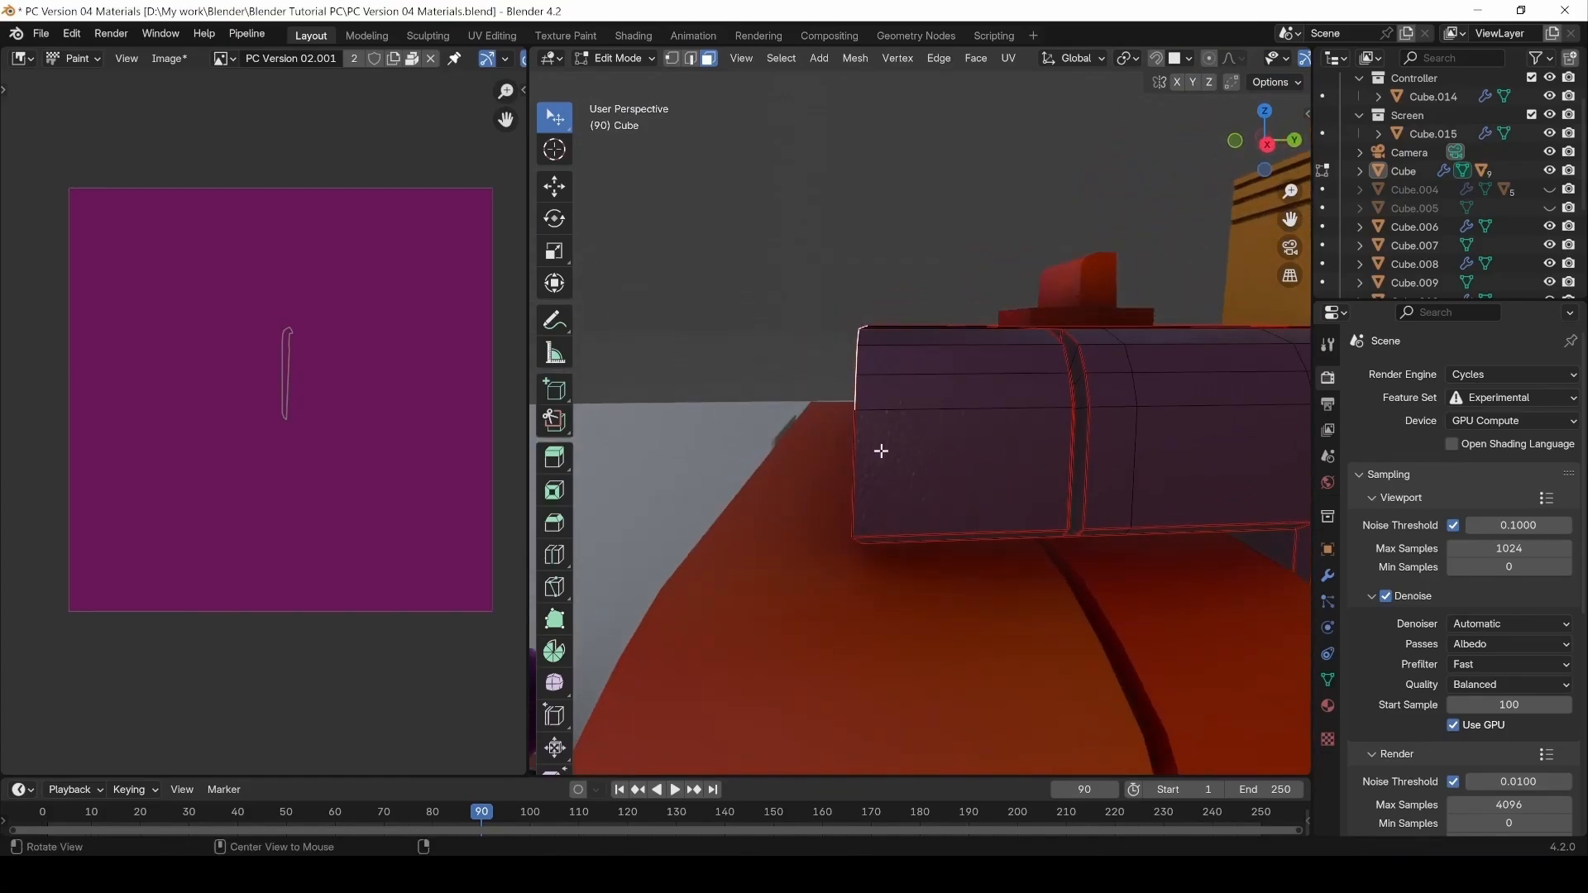
Bevel the side and upper edges of the upper block's front face with a 0.0217 m width and one segment.
{"action": "key", "text": "2"}
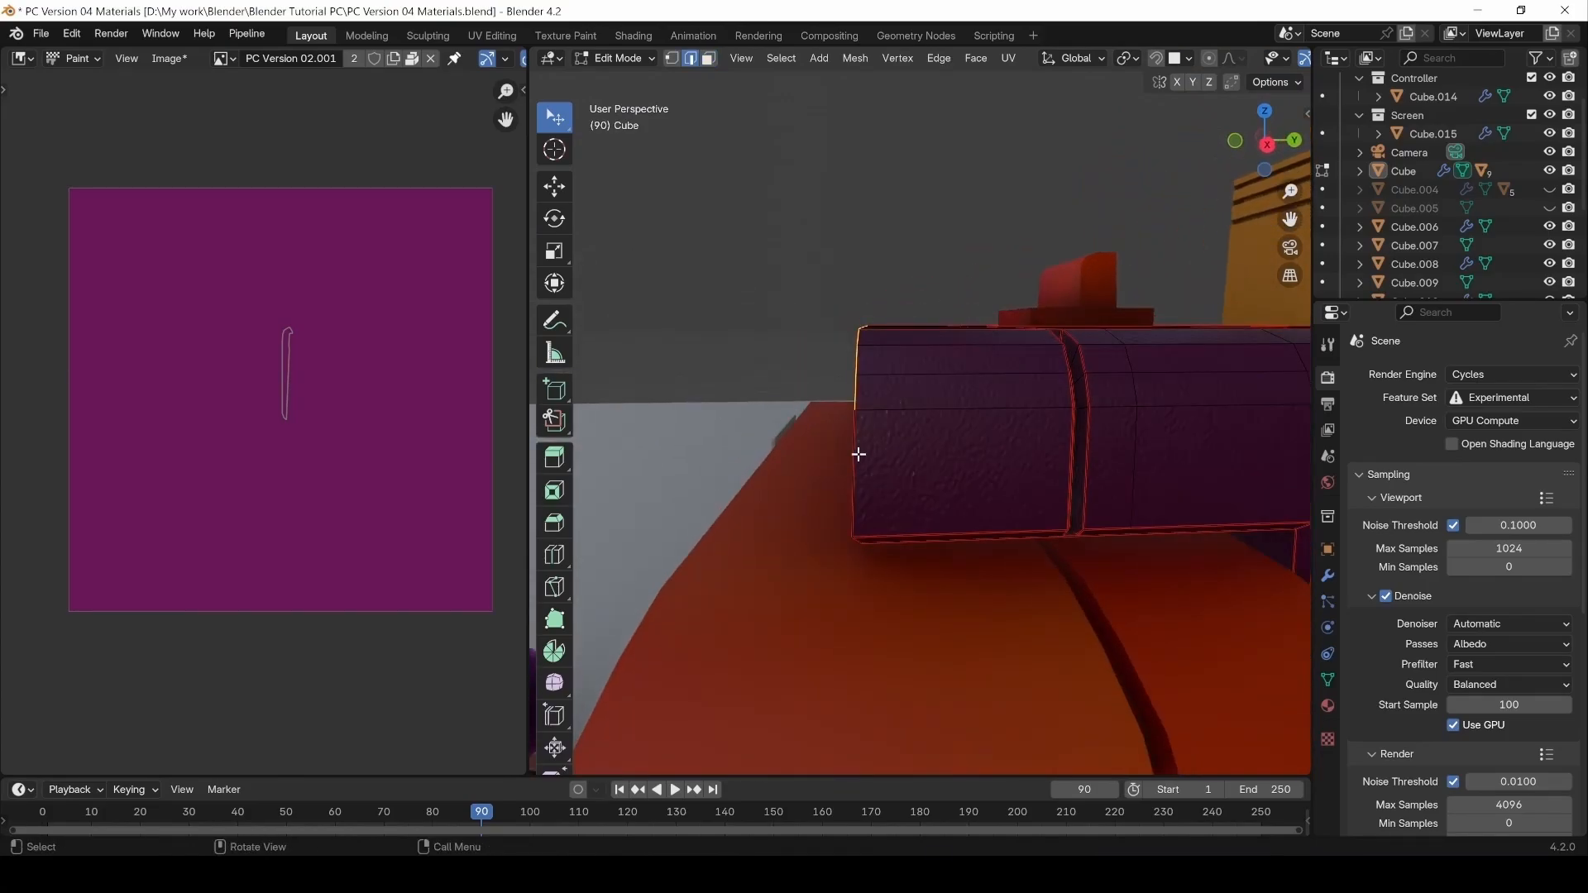
{"action": "left_click", "coordinate": [864, 463]}
{"action": "middle_click_drag", "start_coordinate": [808, 429], "coordinate": [822, 358]}
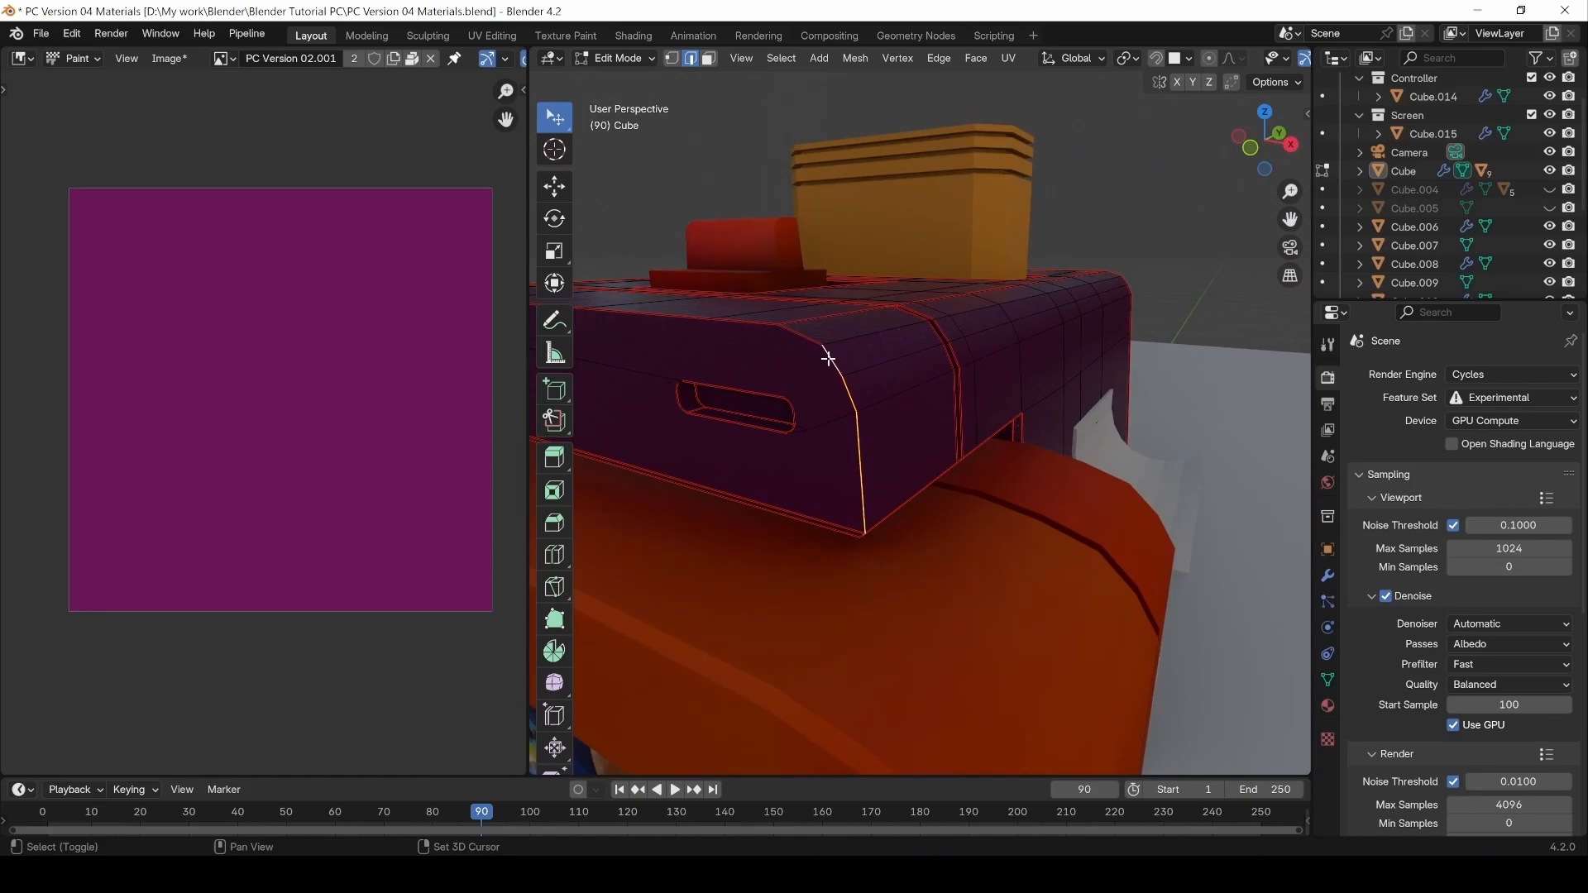
{"action": "left_click", "coordinate": [828, 357]}
{"action": "middle_click_drag", "start_coordinate": [823, 464], "coordinate": [853, 398]}
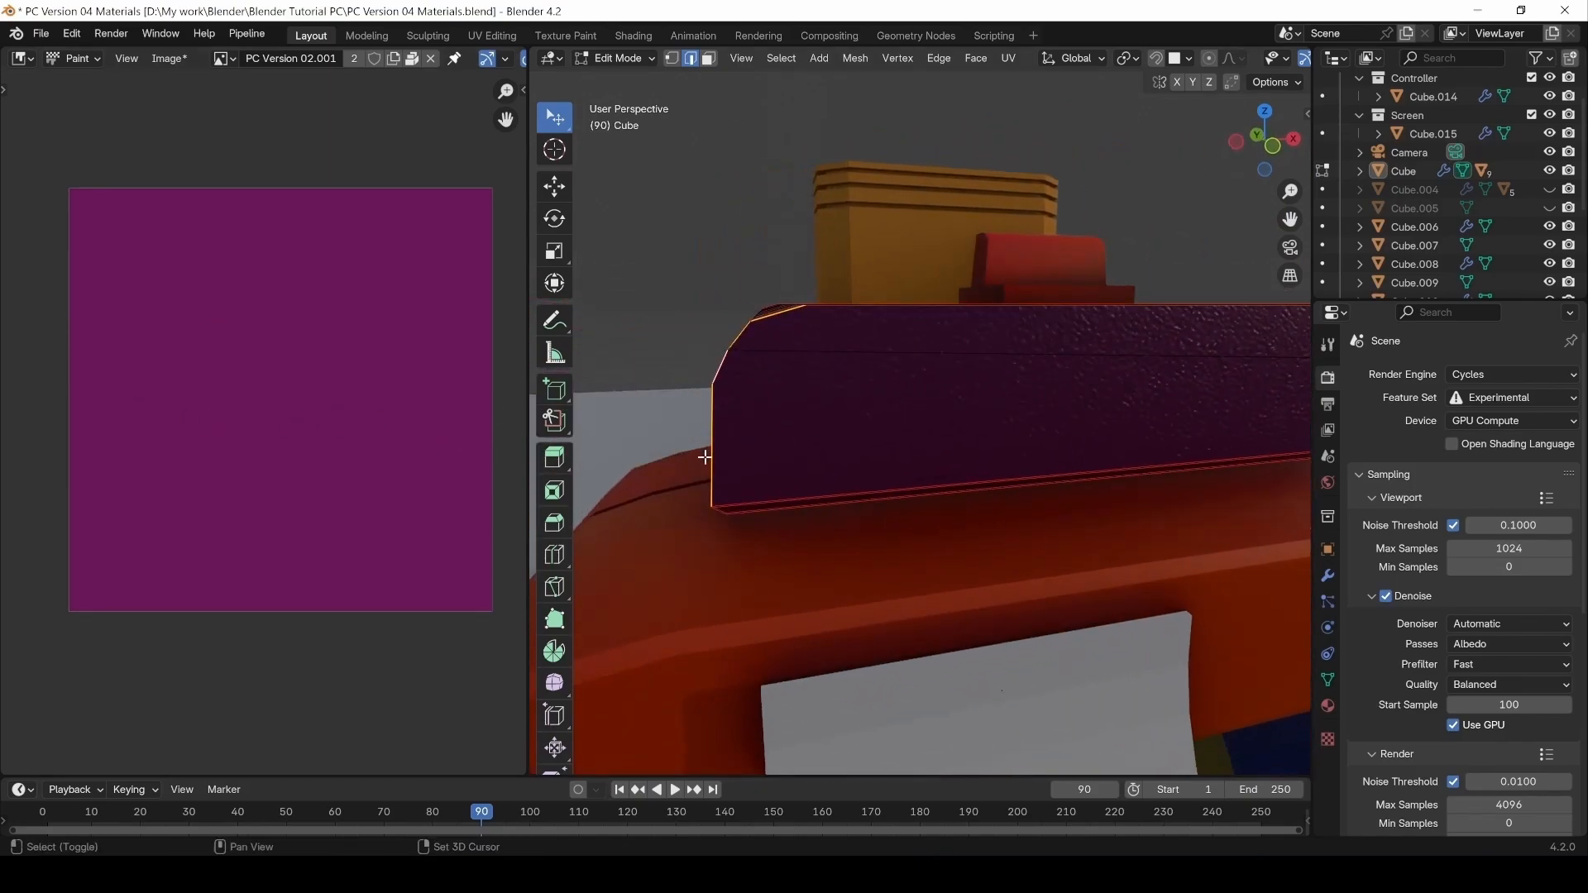
{"action": "middle_click_drag", "start_coordinate": [705, 457], "coordinate": [909, 409]}
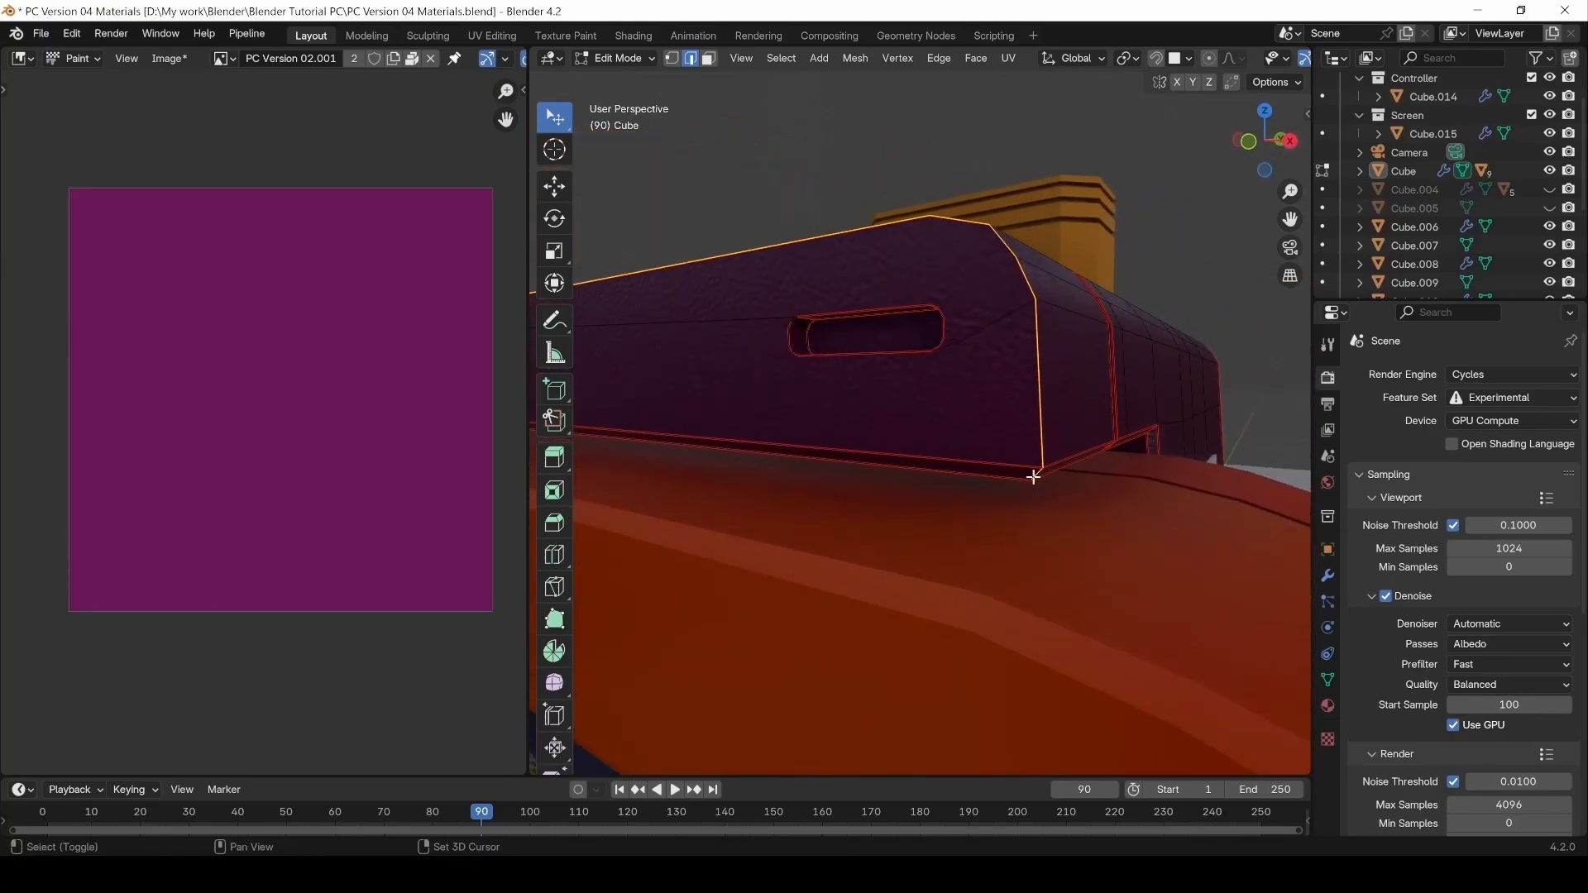
{"action": "middle_click_drag", "start_coordinate": [1042, 365], "coordinate": [889, 428]}
{"action": "scroll", "coordinate": [1023, 431], "scroll_direction": "down", "scroll_amount": 2}
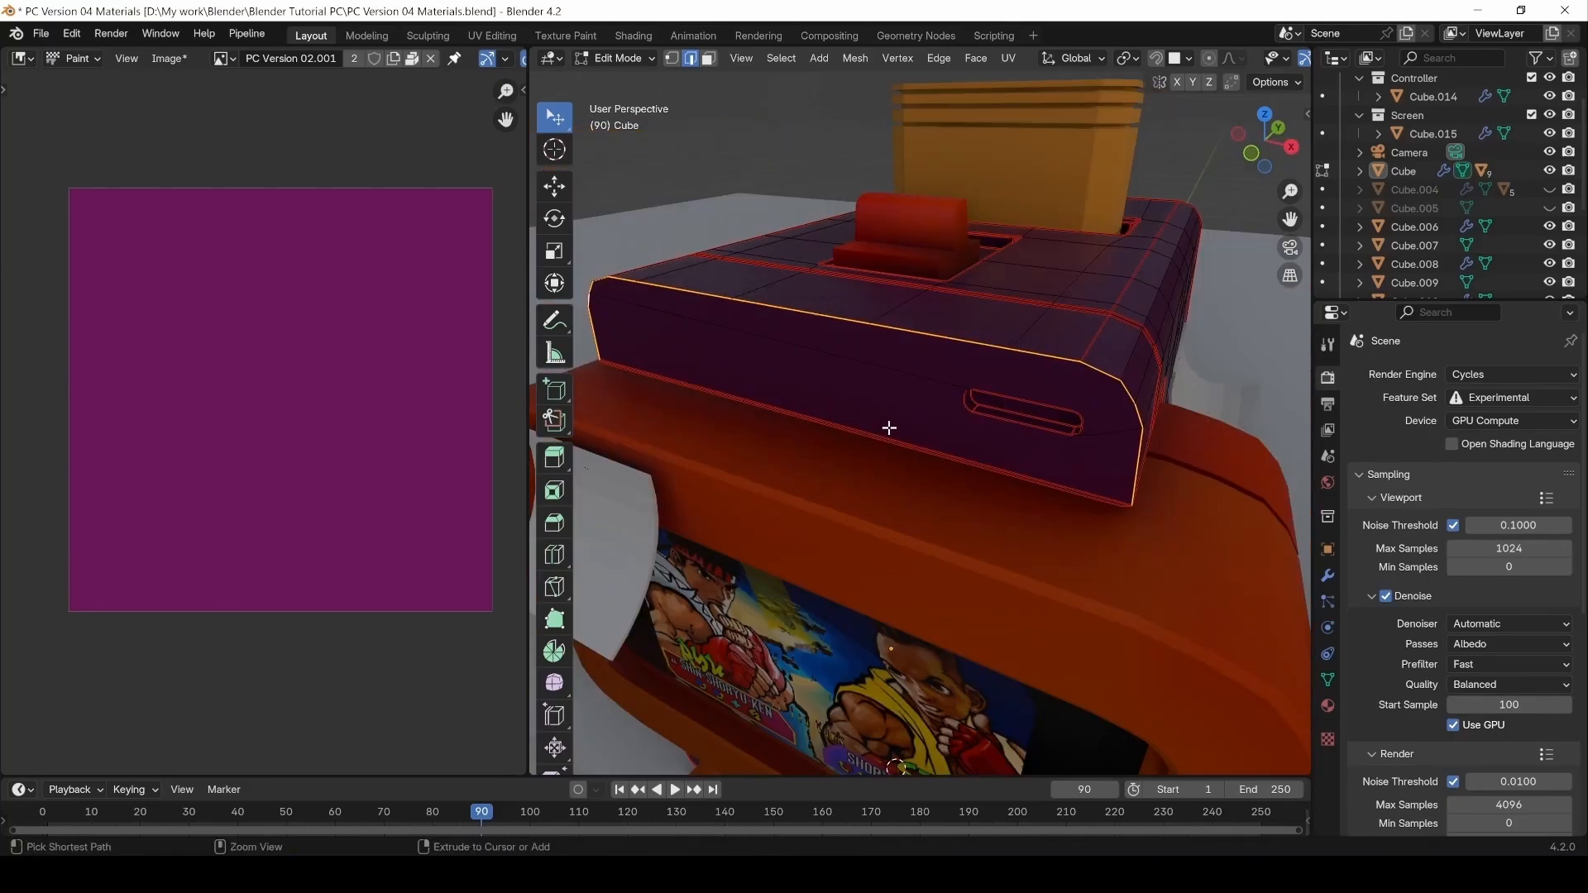
{"action": "key", "text": "ctrl+b"}
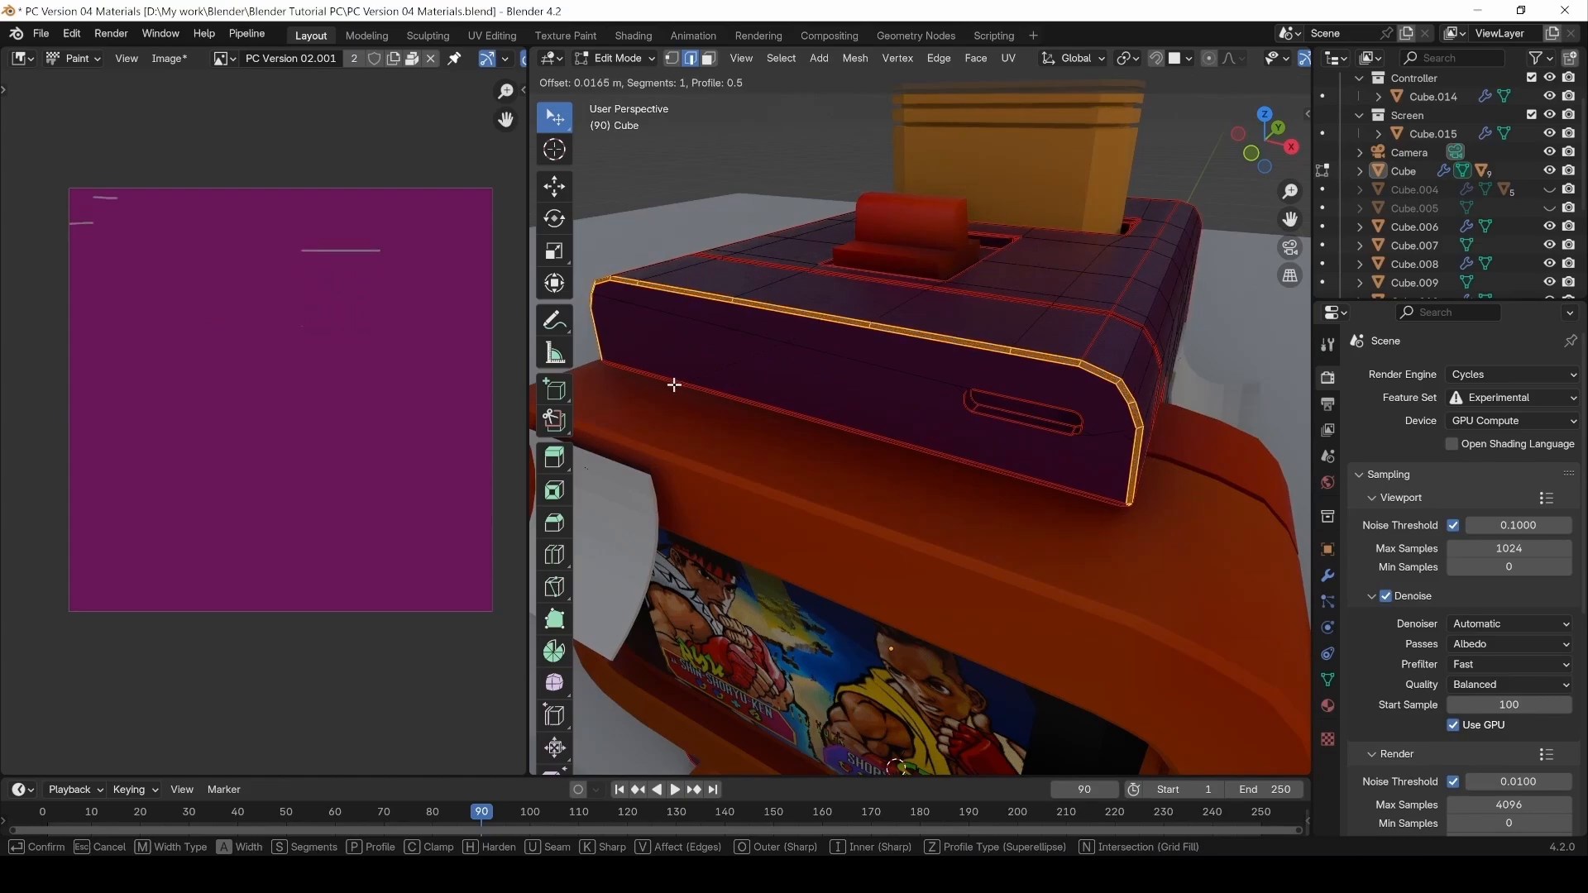
{"action": "left_click", "coordinate": [662, 379]}
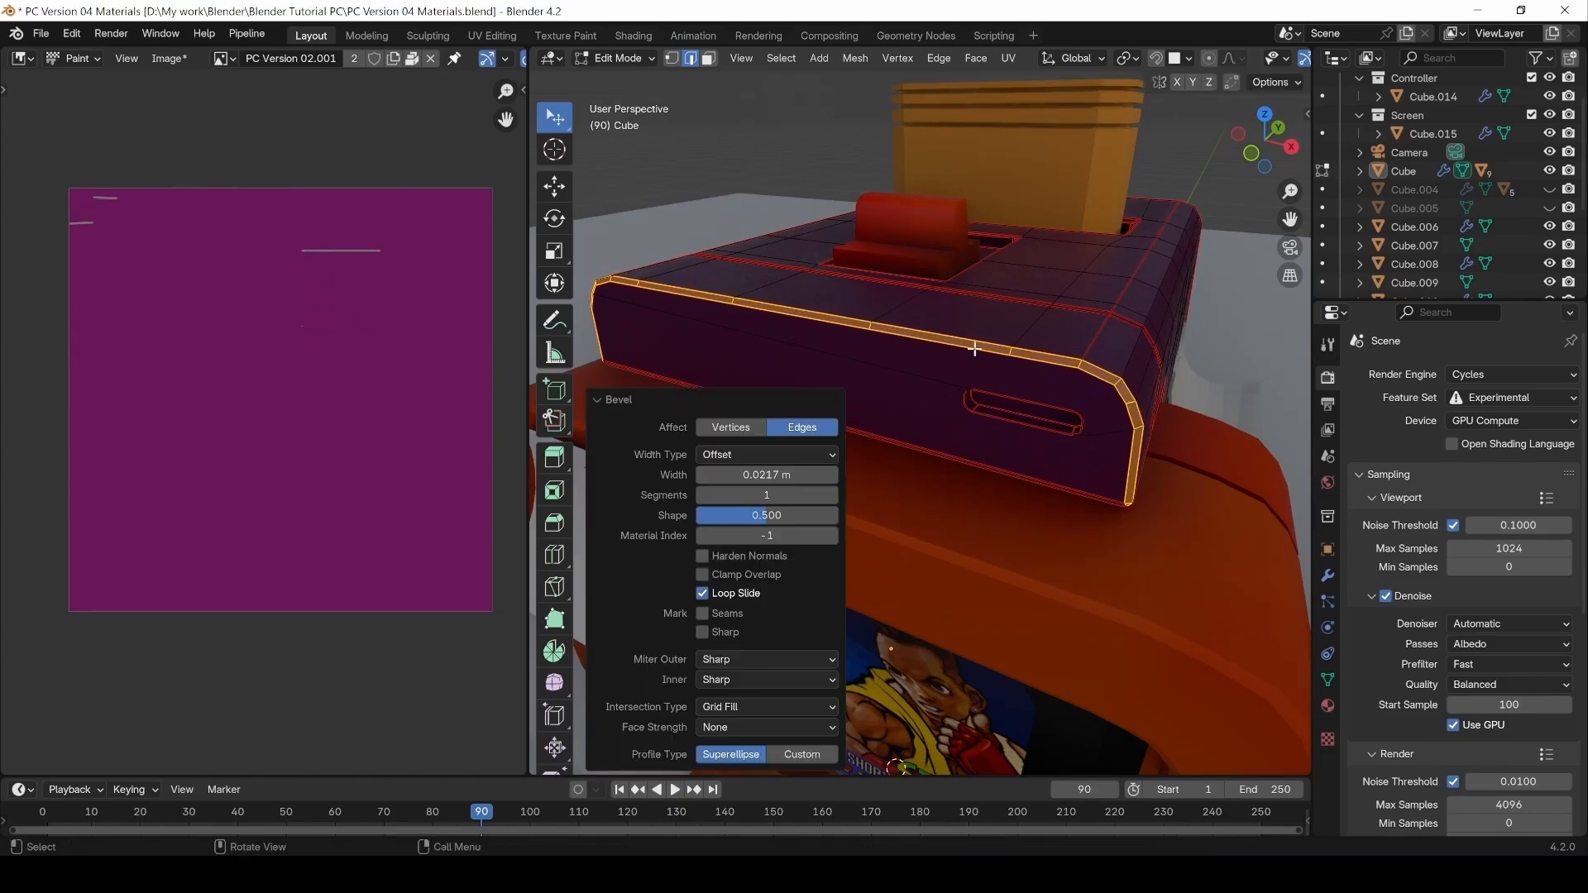
Select the loop of narrow bevel faces around the upper block's front rim.
{"action": "left_click", "coordinate": [975, 348]}
{"action": "key", "text": "3"}
{"action": "scroll", "coordinate": [1100, 444], "scroll_direction": "up", "scroll_amount": 2}
{"action": "mouse_move", "coordinate": [1100, 444]}
{"action": "middle_mouse_down"}
{"action": "mouse_move", "coordinate": [1099, 421]}
{"action": "mouse_move", "coordinate": [1128, 443]}
{"action": "middle_mouse_up"}
{"action": "left_click", "coordinate": [1137, 521]}
{"action": "left_click", "coordinate": [1160, 433]}
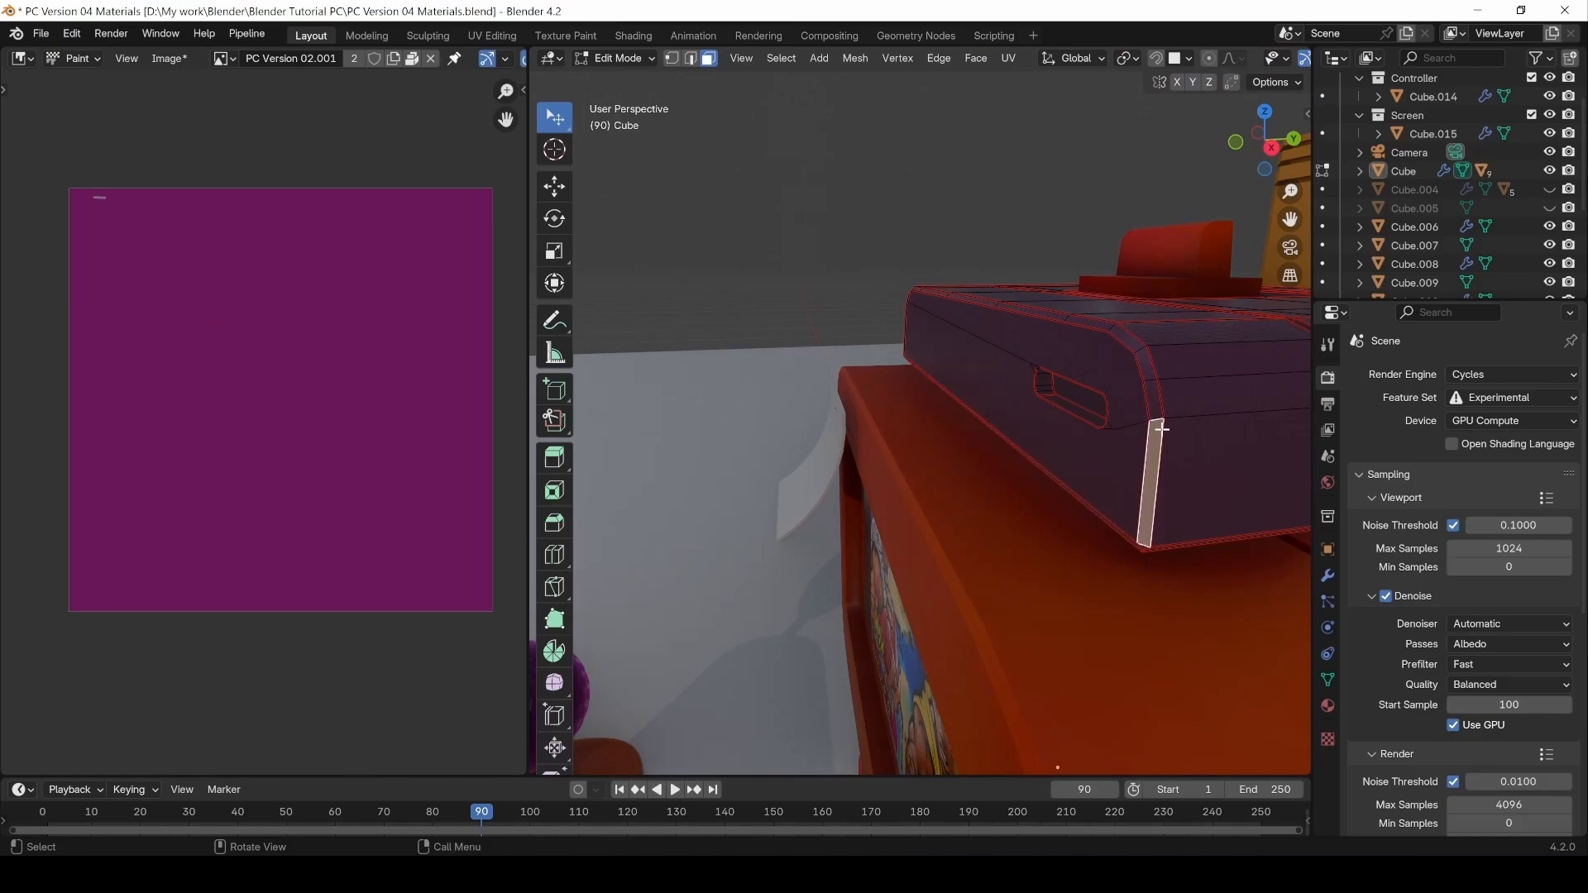
{"action": "left_click", "coordinate": [1162, 425], "text": "alt"}
{"action": "left_click", "coordinate": [1156, 419], "text": "alt"}
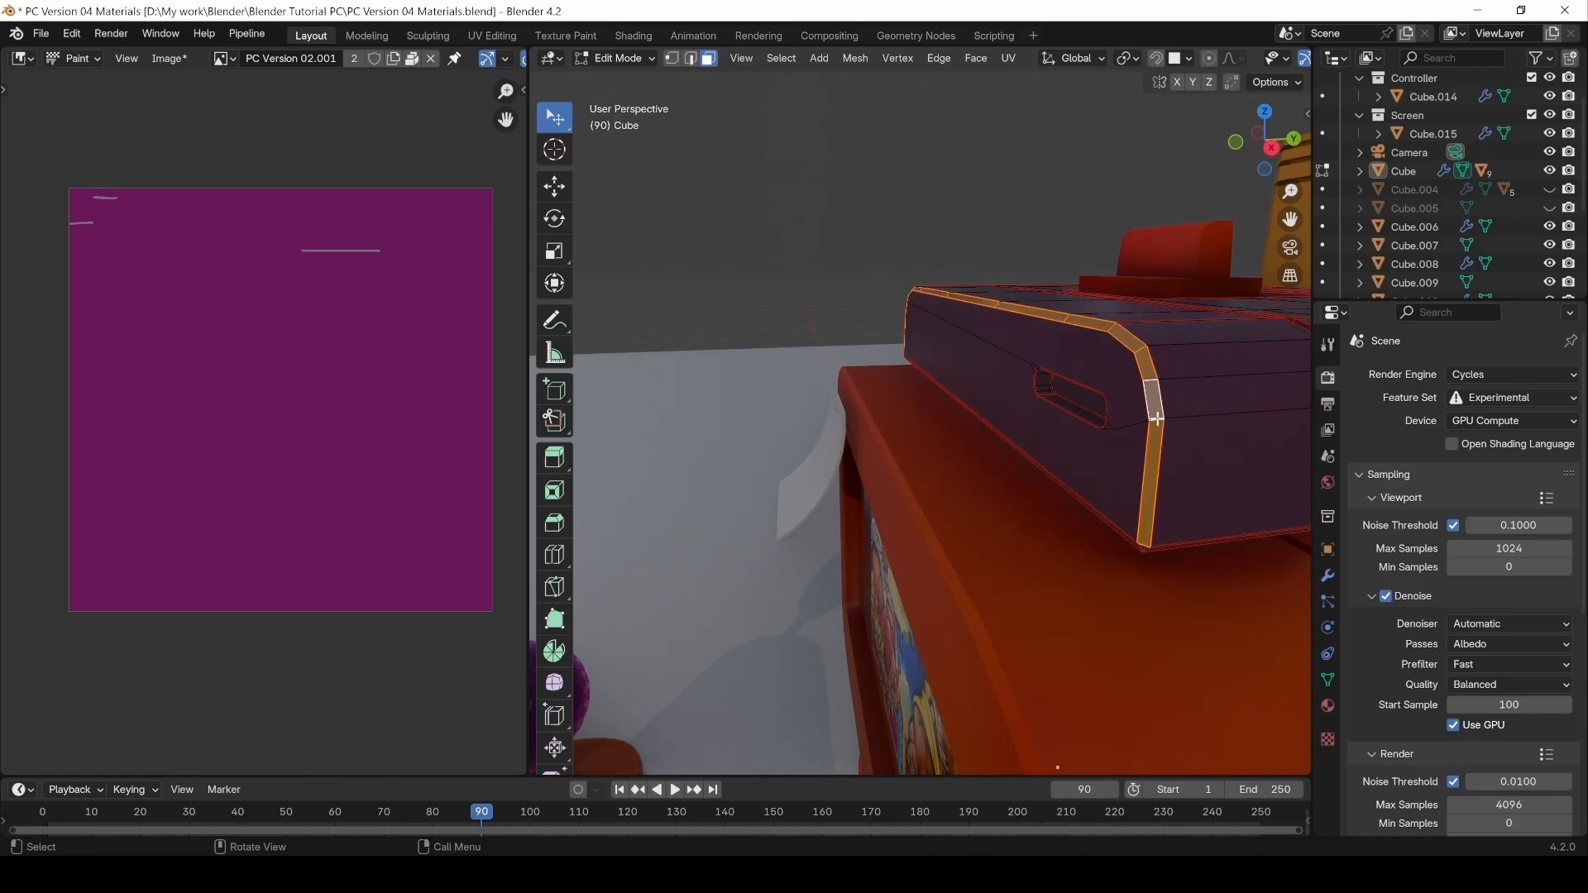
Select the edge loops on both sides of the bevel strip, including the lower corner edges, and mark them as seams.
{"action": "middle_click_drag", "start_coordinate": [1135, 421], "coordinate": [990, 344]}
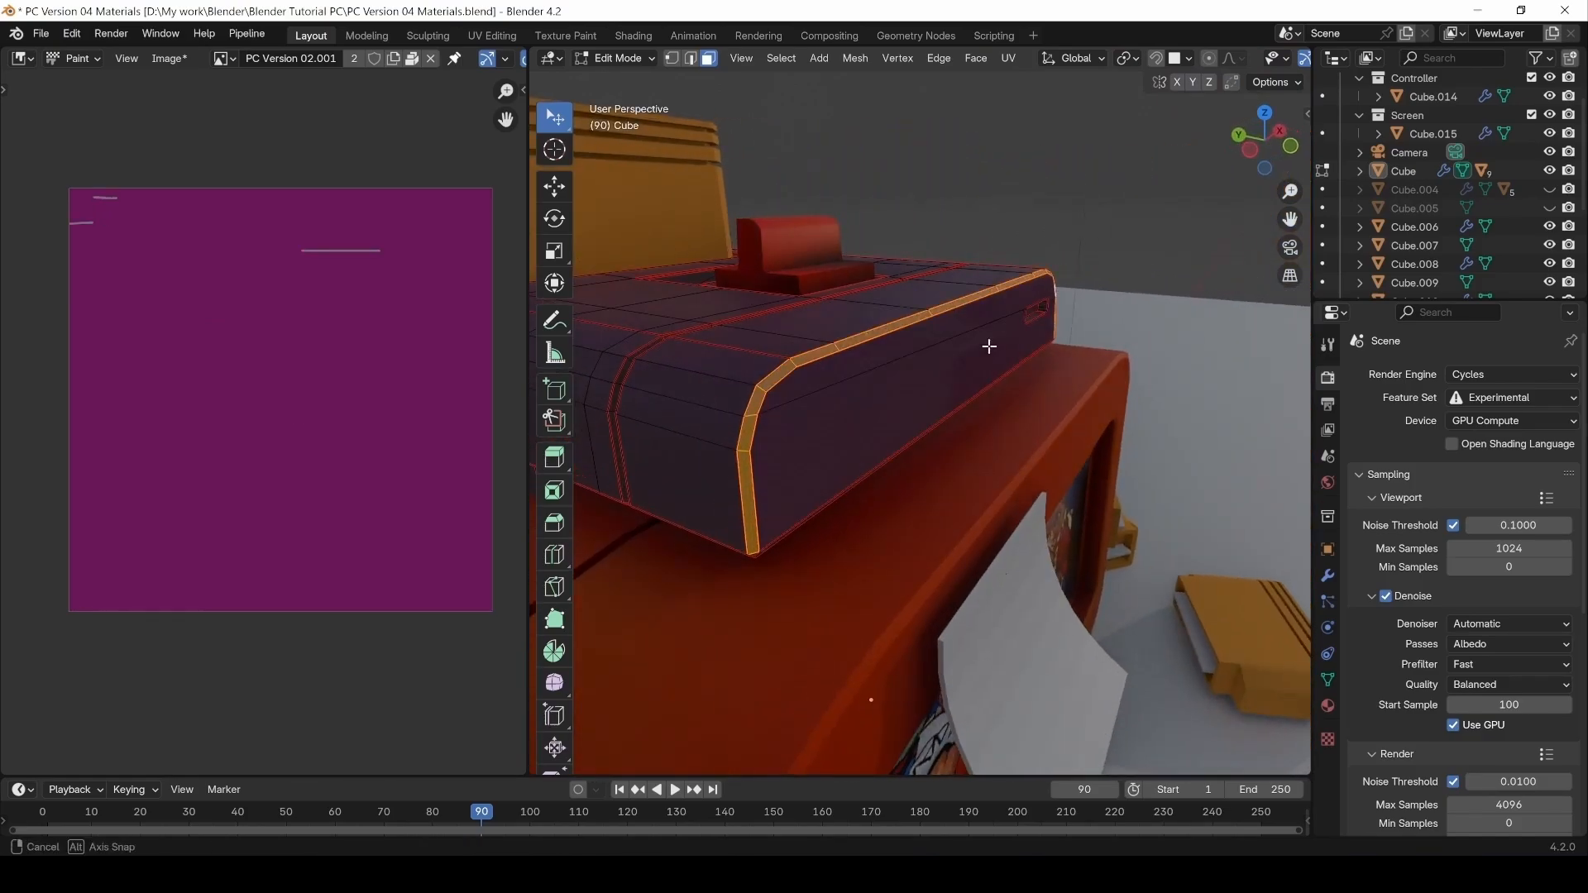
{"action": "key", "text": "2"}
{"action": "left_click", "coordinate": [737, 445]}
{"action": "left_click", "coordinate": [742, 433], "text": "alt"}
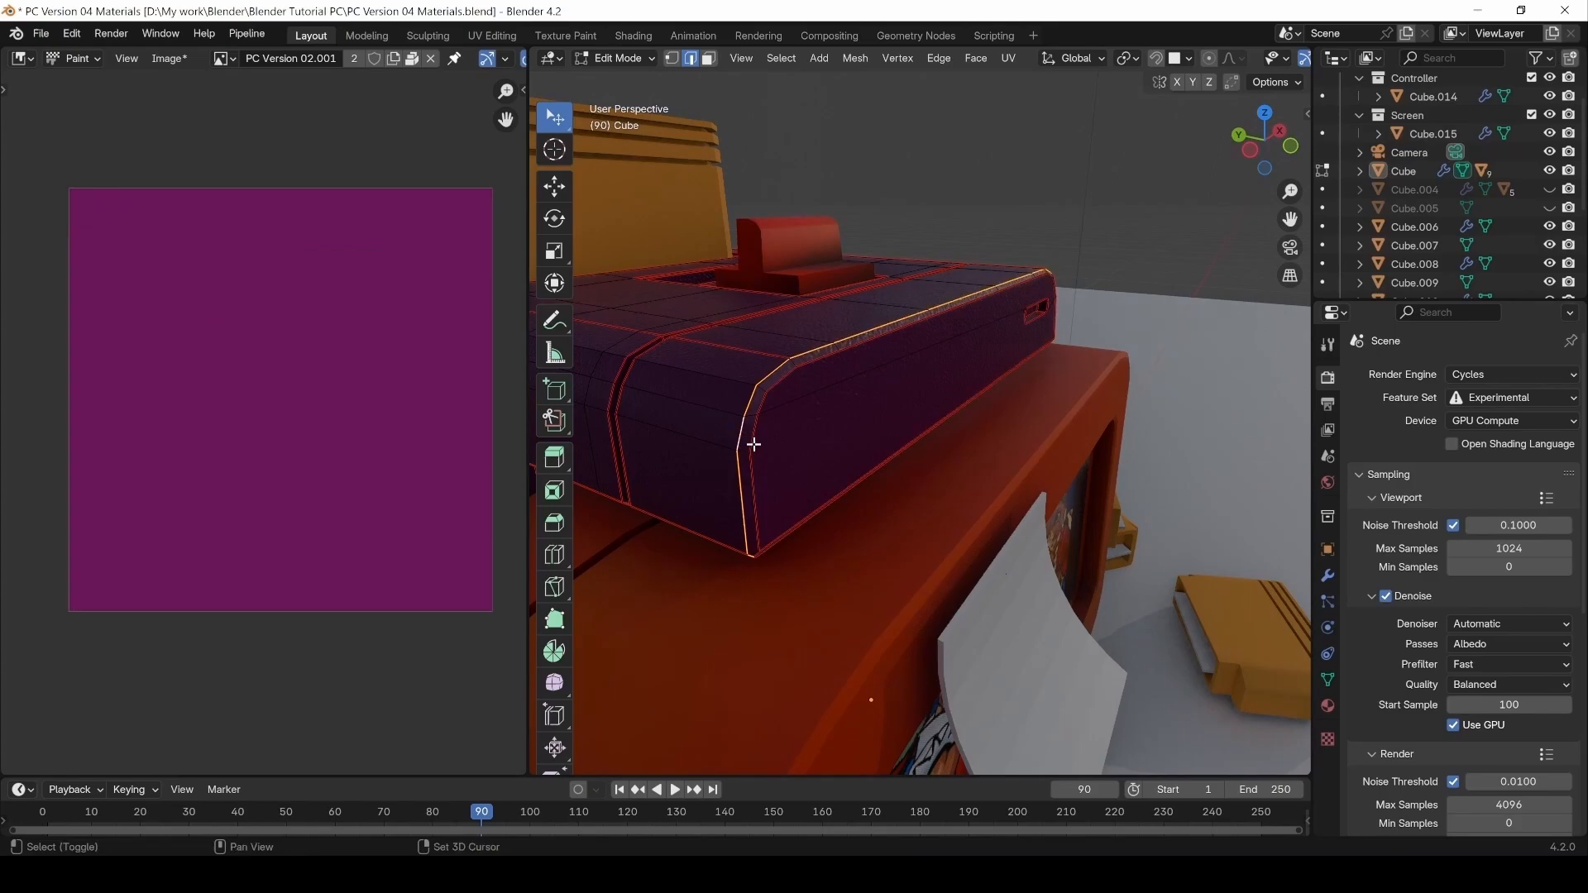
{"action": "left_click", "coordinate": [762, 408], "text": "alt+shift"}
{"action": "middle_click_drag", "start_coordinate": [759, 464], "coordinate": [758, 320]}
{"action": "scroll", "coordinate": [755, 422], "scroll_direction": "up", "scroll_amount": 3}
{"action": "left_click", "coordinate": [890, 498], "text": "alt+shift"}
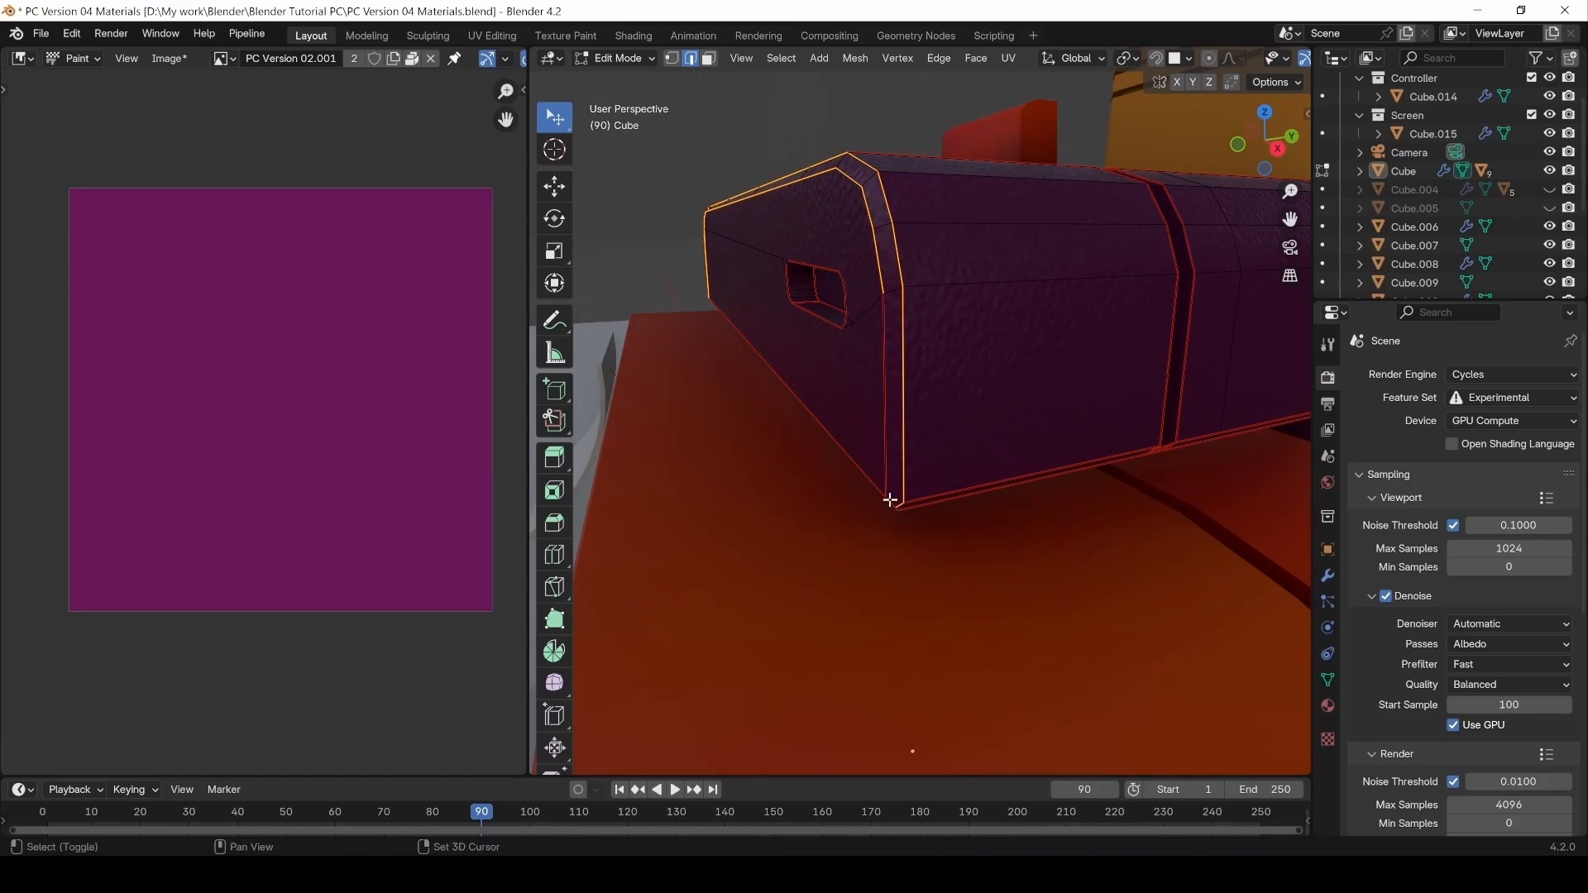
{"action": "key", "text": "ctrl+z"}
{"action": "scroll", "coordinate": [901, 507], "scroll_direction": "up", "scroll_amount": 3}
{"action": "middle_click_drag", "start_coordinate": [901, 507], "coordinate": [929, 468]}
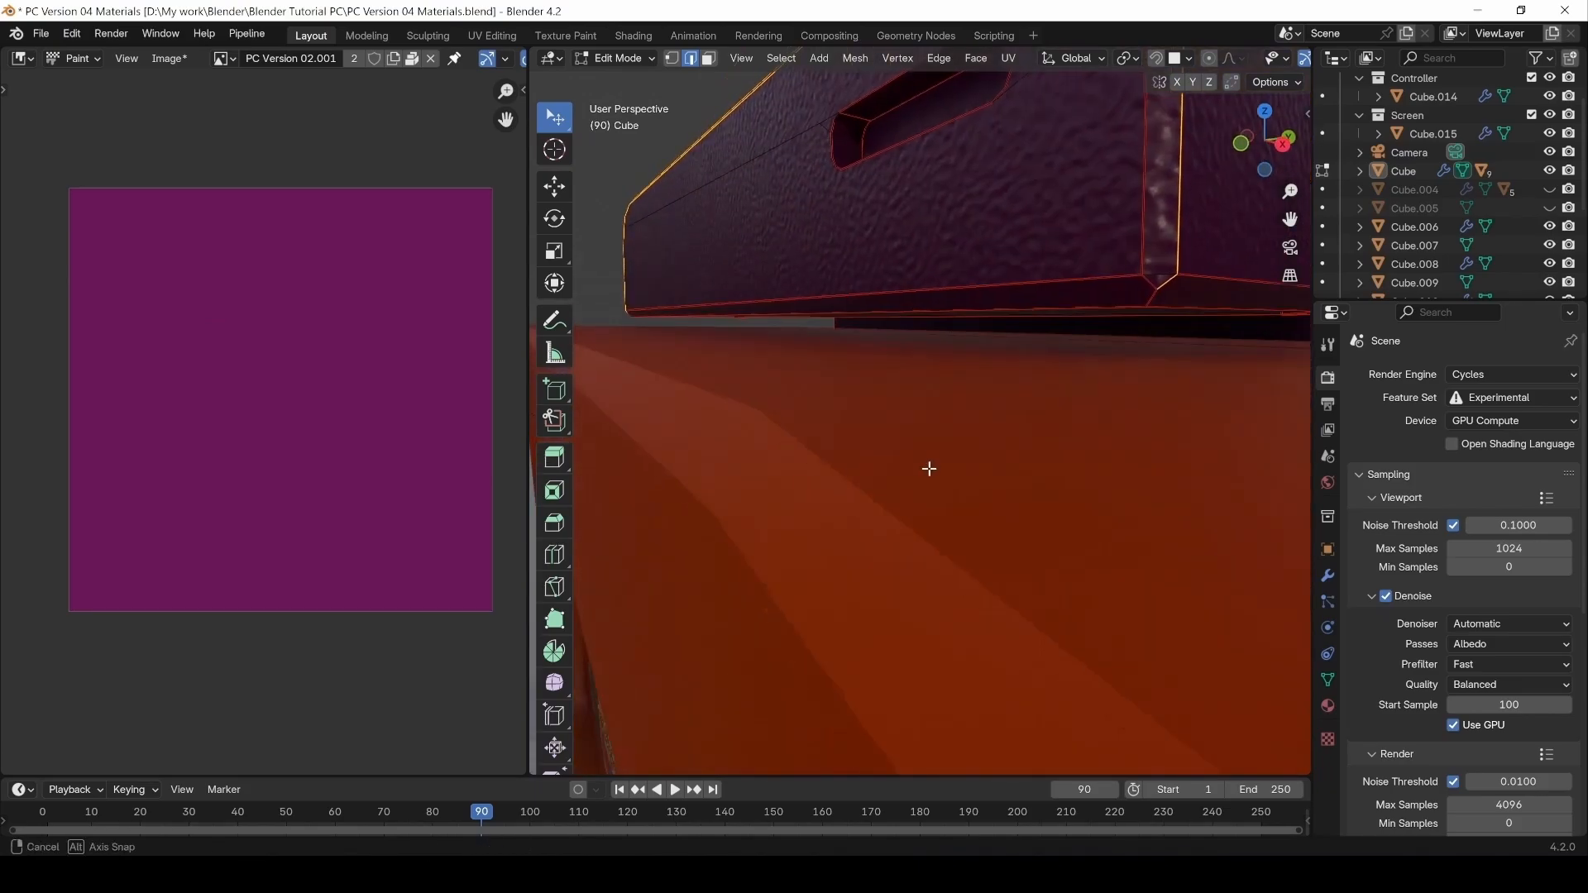
{"action": "left_click", "coordinate": [1135, 276], "text": "shift"}
{"action": "middle_click_drag", "start_coordinate": [1135, 213], "coordinate": [1137, 265]}
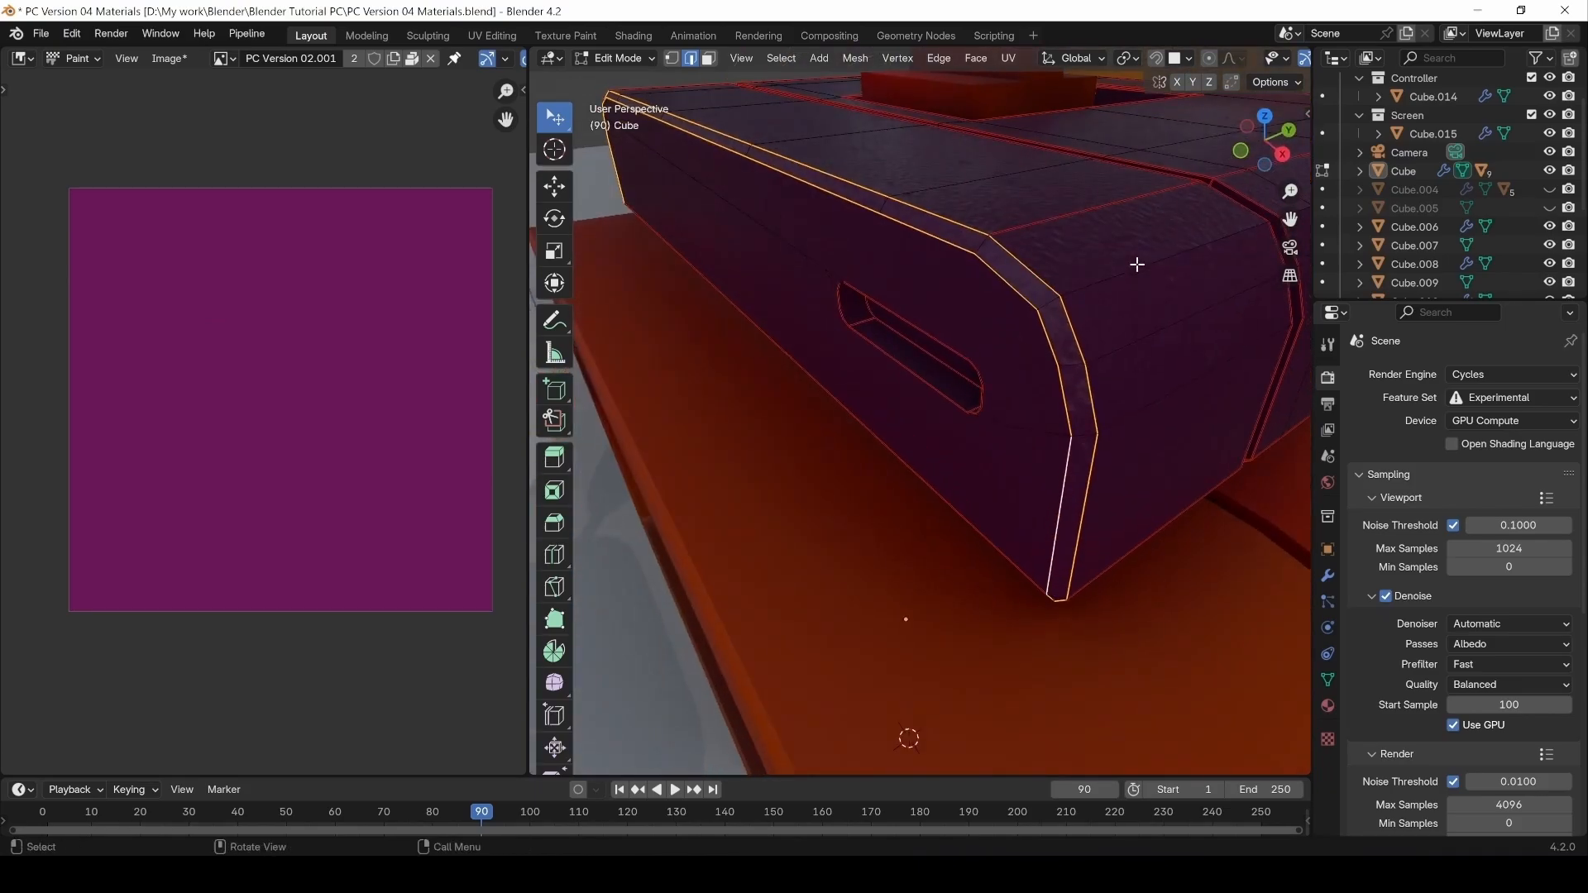
Unwrap the loop of bevel faces around the upper block's front rim as its own UV island.
{"action": "key", "text": "3"}
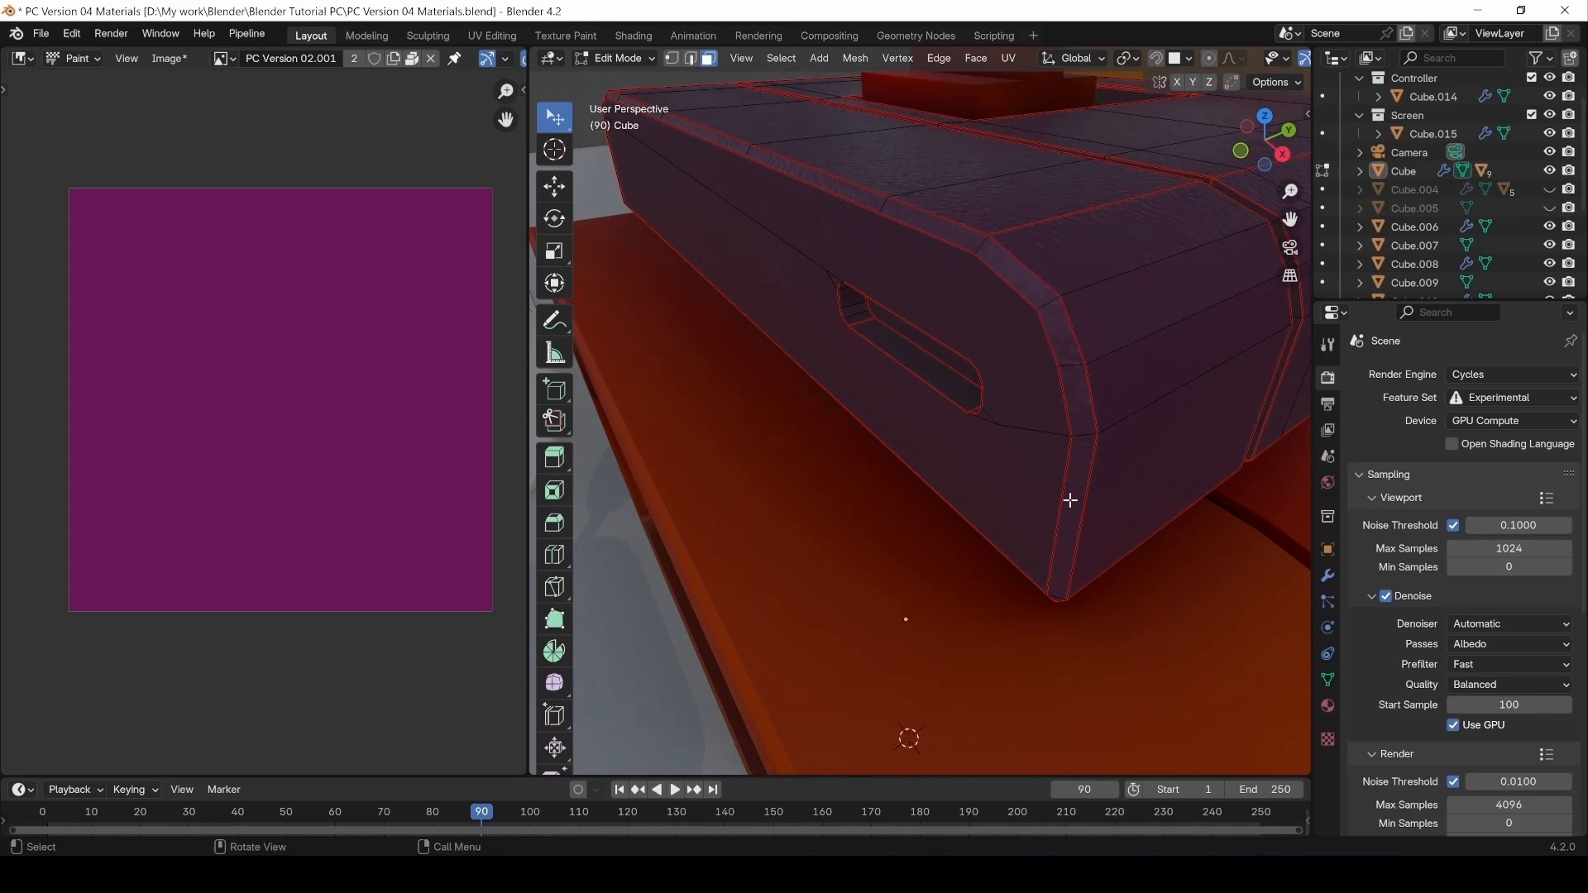
{"action": "left_click", "coordinate": [1085, 467]}
{"action": "left_click", "coordinate": [1084, 445], "text": "alt"}
{"action": "left_click", "coordinate": [1083, 431]}
{"action": "left_click", "coordinate": [1084, 435], "text": "alt"}
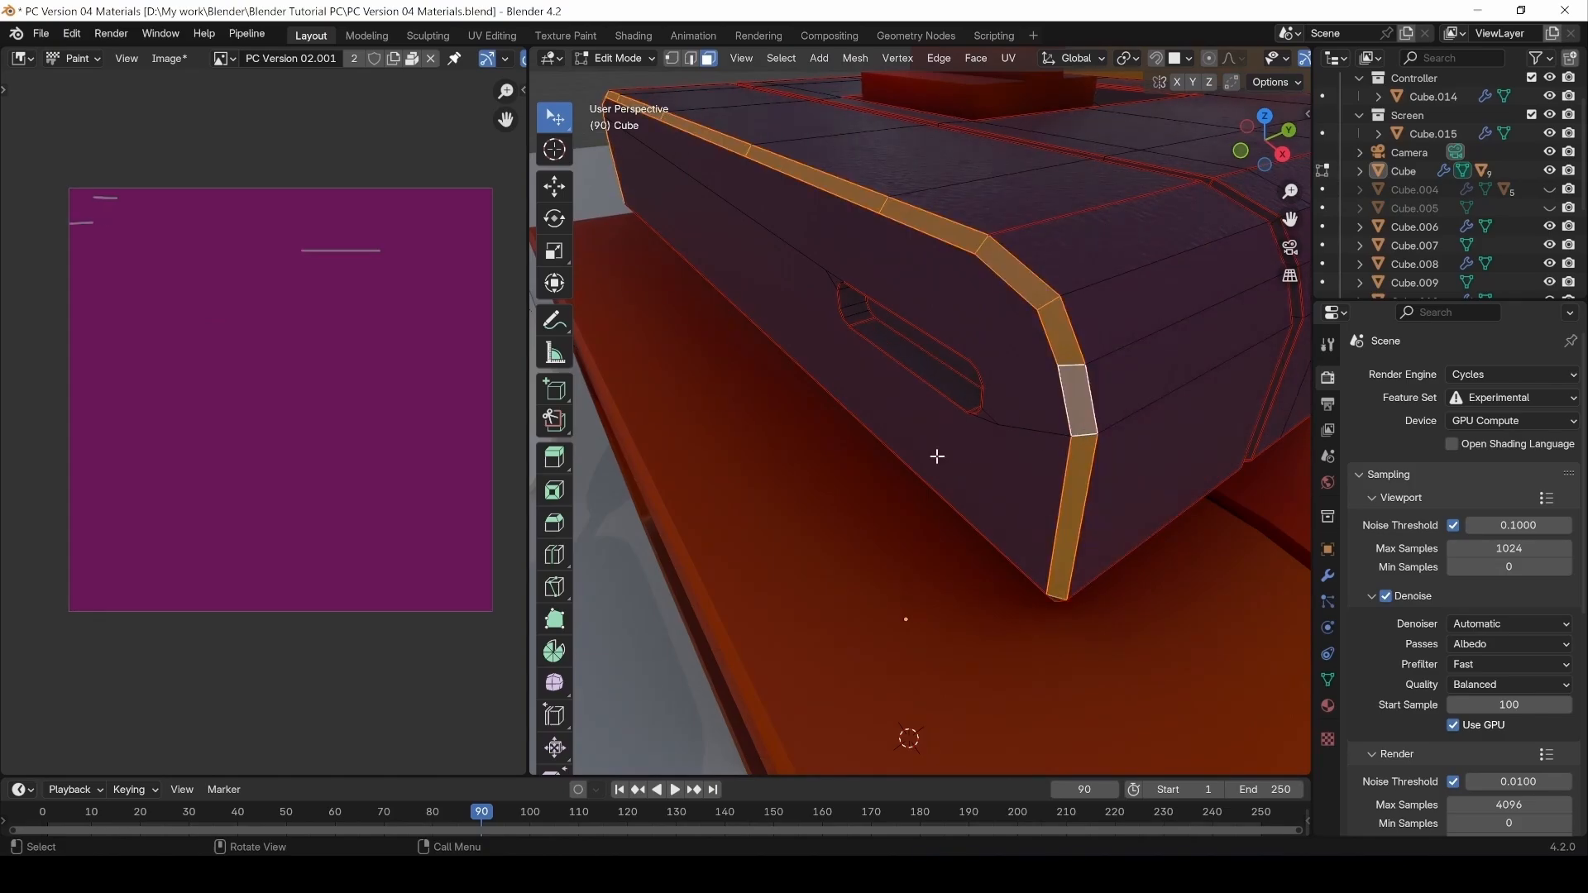
{"action": "middle_click_drag", "start_coordinate": [915, 379], "coordinate": [915, 386]}
{"action": "key", "text": "u"}
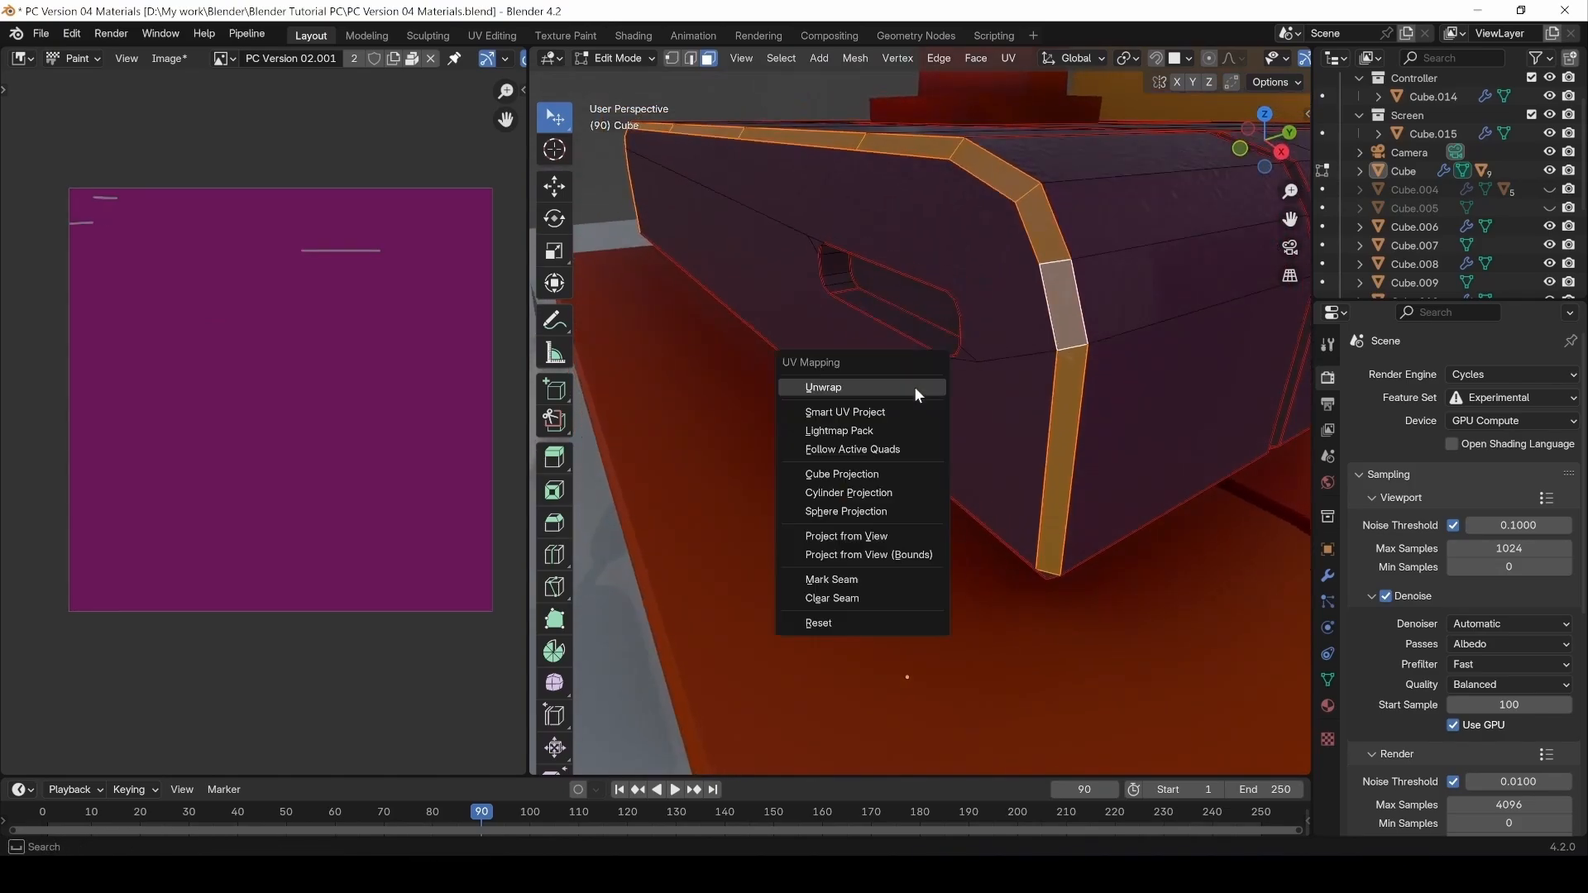
{"action": "left_click", "coordinate": [915, 385]}
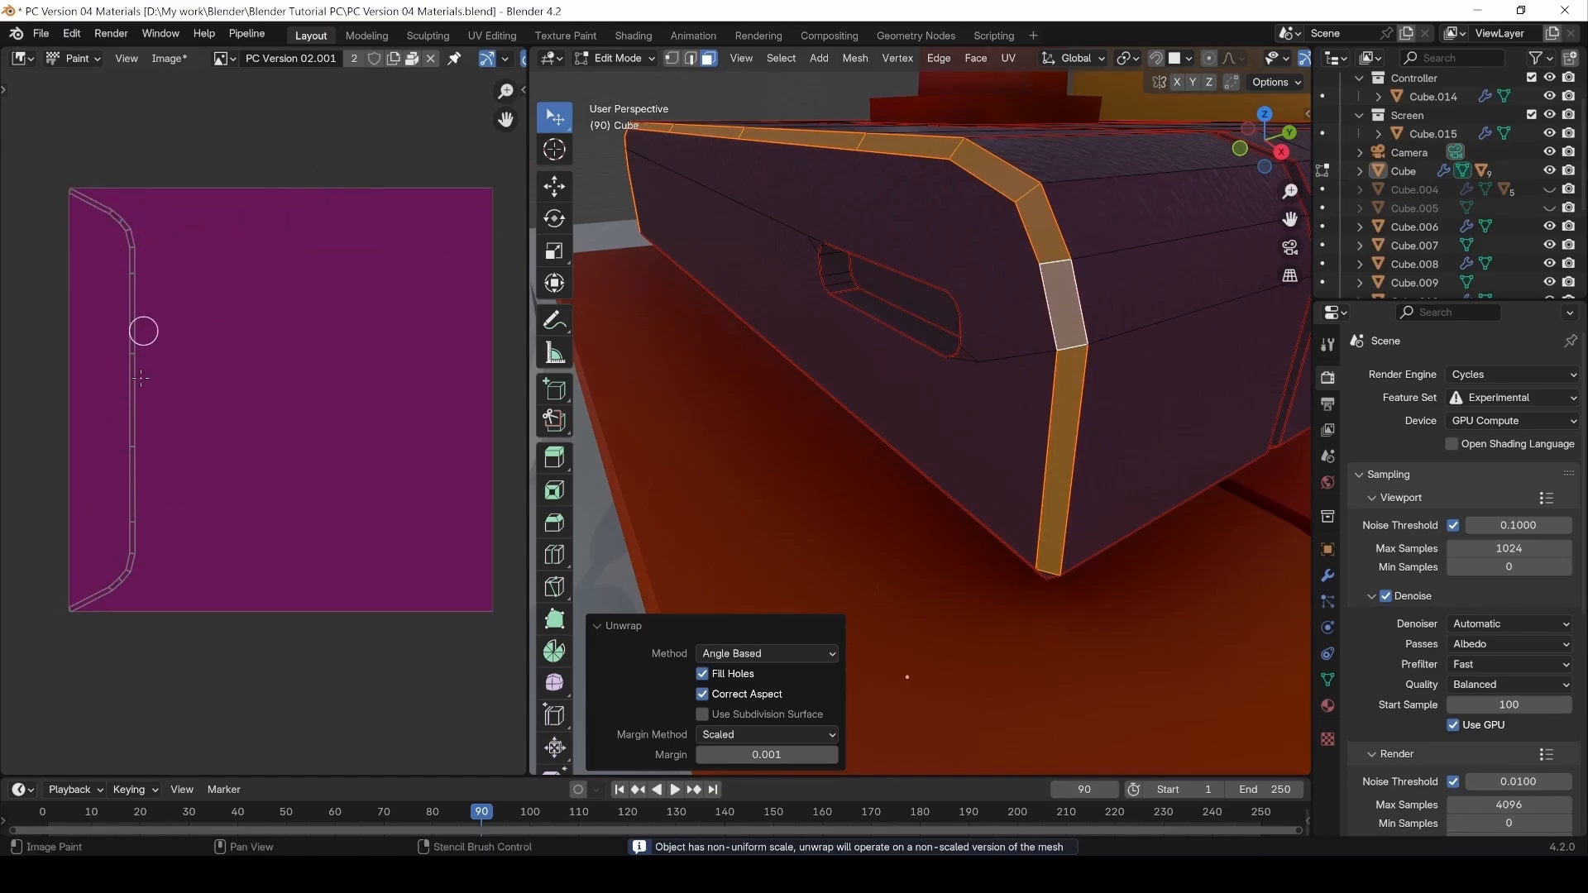
Select the loop of bevel faces around the upper block's front rim, including the lower corner and the strip along the front's lower edge.
{"action": "left_click", "coordinate": [986, 192]}
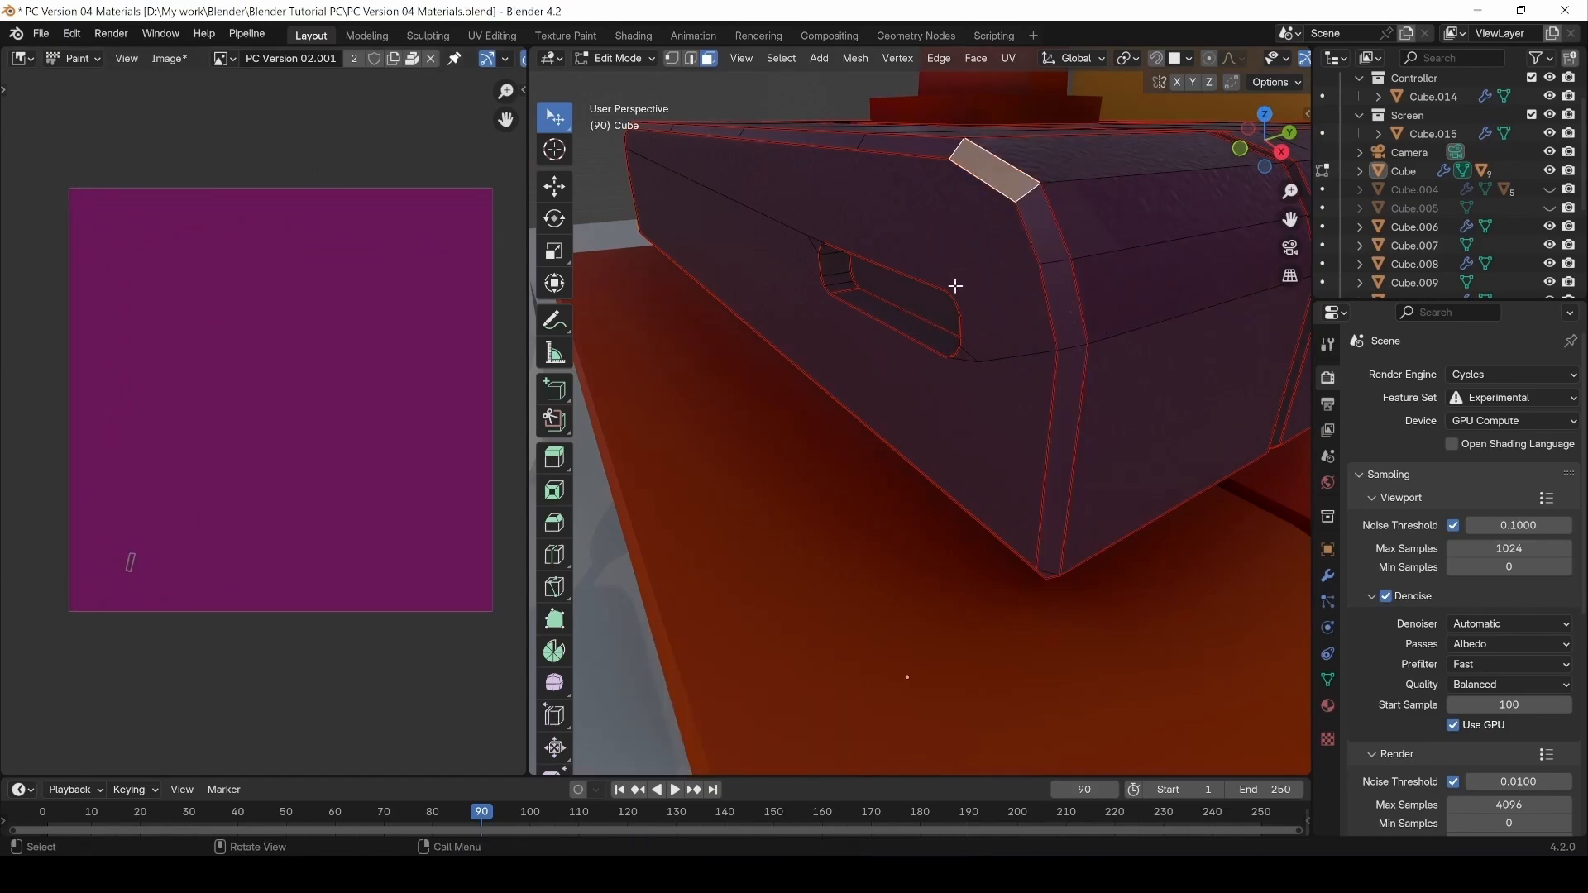
{"action": "middle_click_drag", "start_coordinate": [951, 283], "coordinate": [984, 263]}
{"action": "left_click", "coordinate": [1106, 329]}
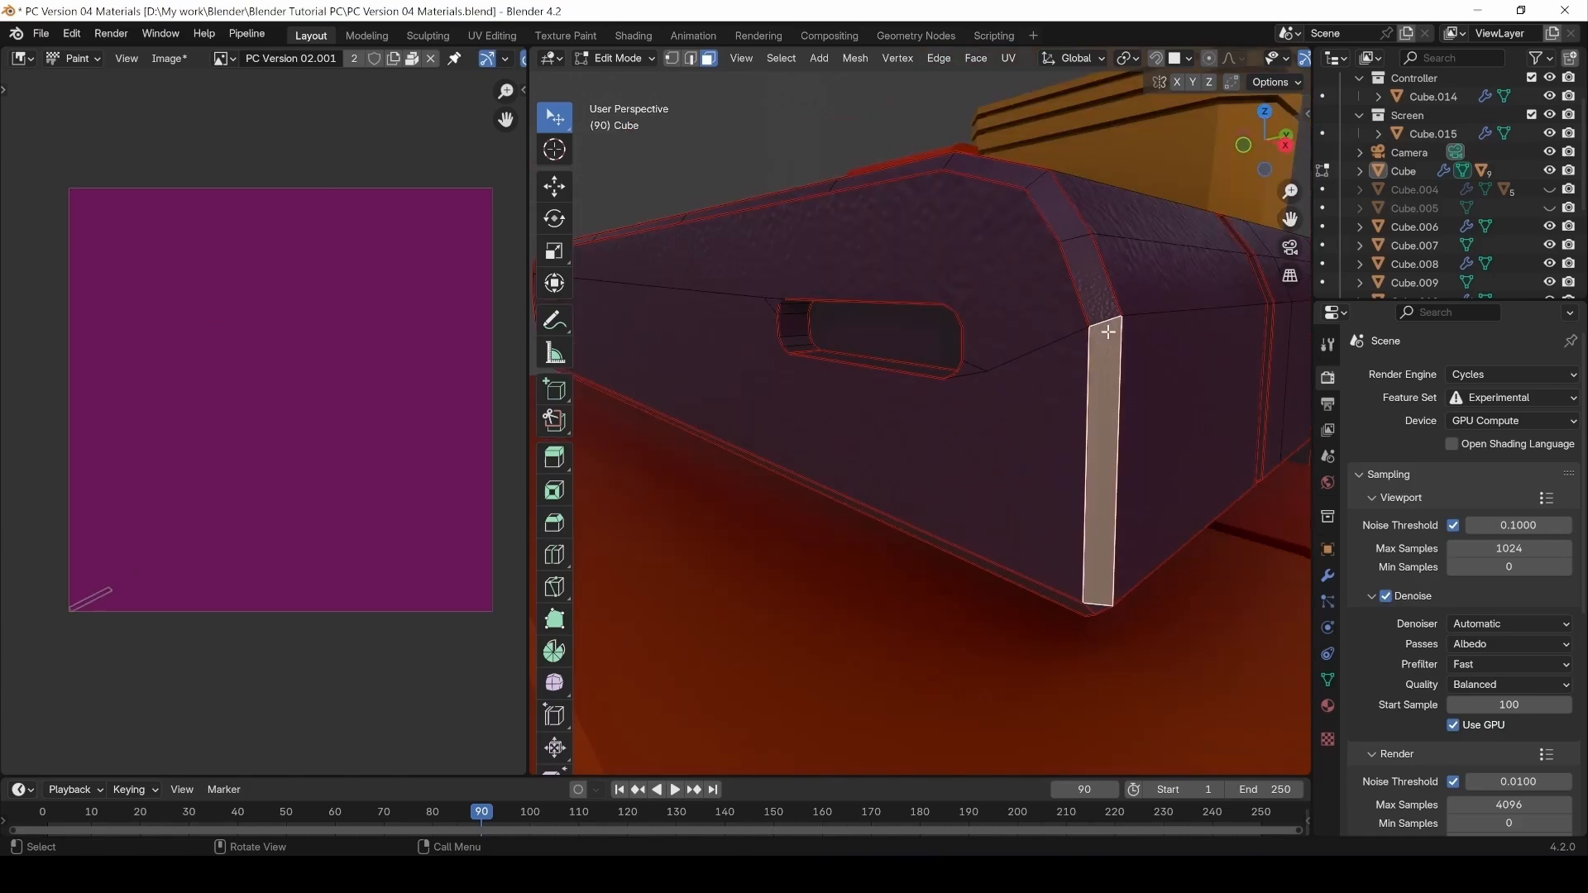
{"action": "left_click", "coordinate": [1106, 322], "text": "alt"}
{"action": "middle_click_drag", "start_coordinate": [1086, 447], "coordinate": [1106, 383]}
{"action": "left_click", "coordinate": [1159, 477], "text": "shift"}
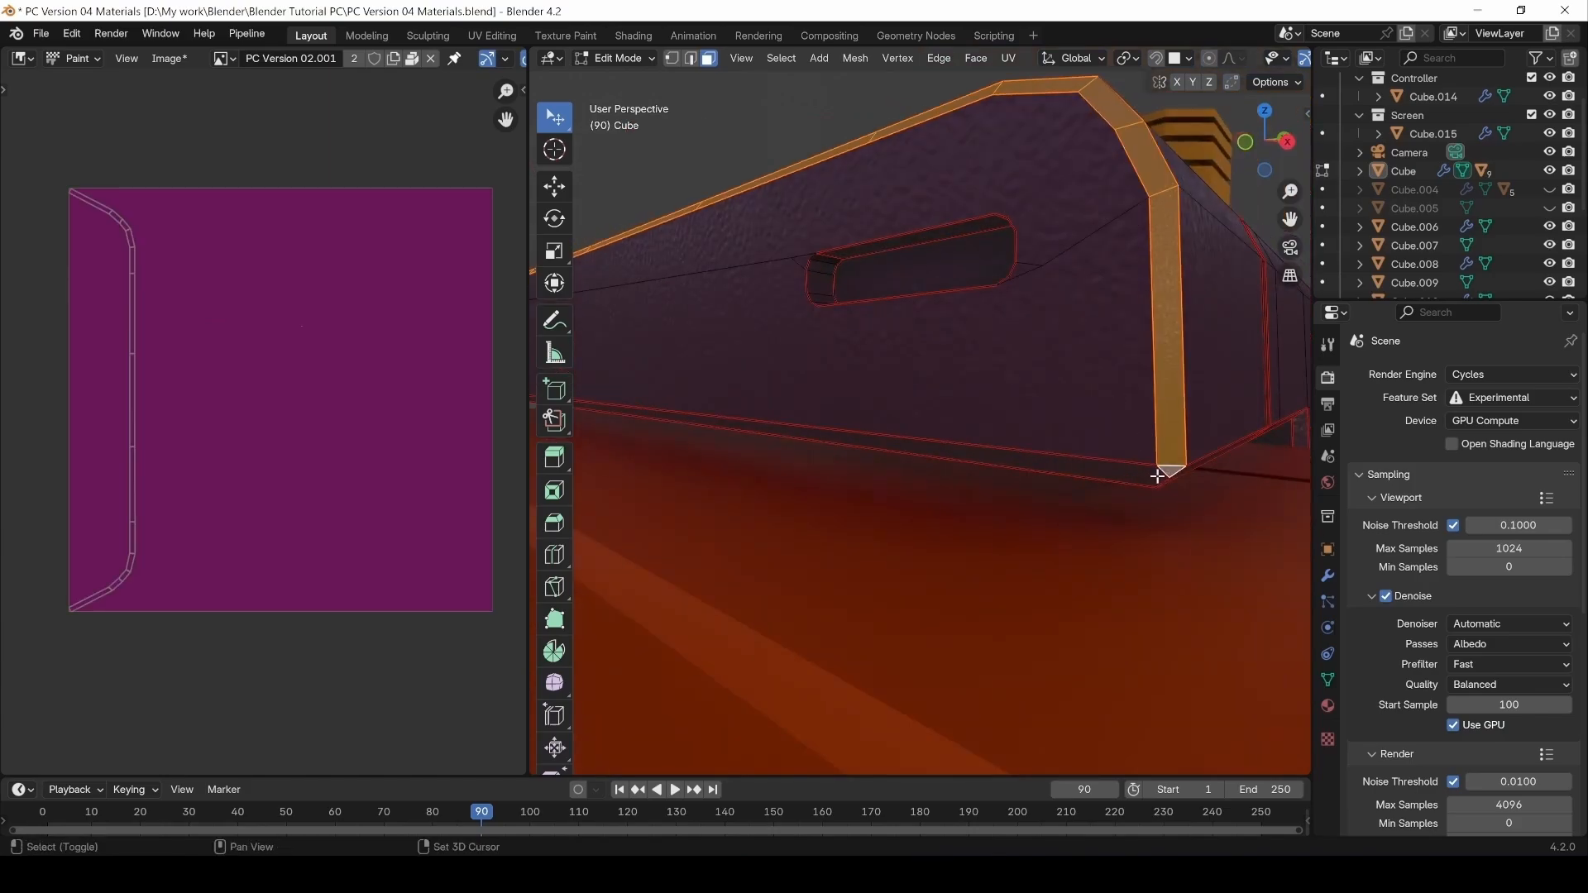
{"action": "left_click", "coordinate": [1154, 473], "text": "alt+shift"}
Extend the face selection with the bevel strips along the upper block's lower side edges, up to the inner corner of the side panel.
{"action": "middle_click_drag", "start_coordinate": [1200, 461], "coordinate": [929, 464]}
{"action": "left_click", "coordinate": [957, 500], "text": "shift"}
{"action": "left_click", "coordinate": [944, 488], "text": "shift"}
{"action": "middle_click_drag", "start_coordinate": [1108, 489], "coordinate": [908, 475]}
{"action": "left_click", "coordinate": [977, 466], "text": "shift"}
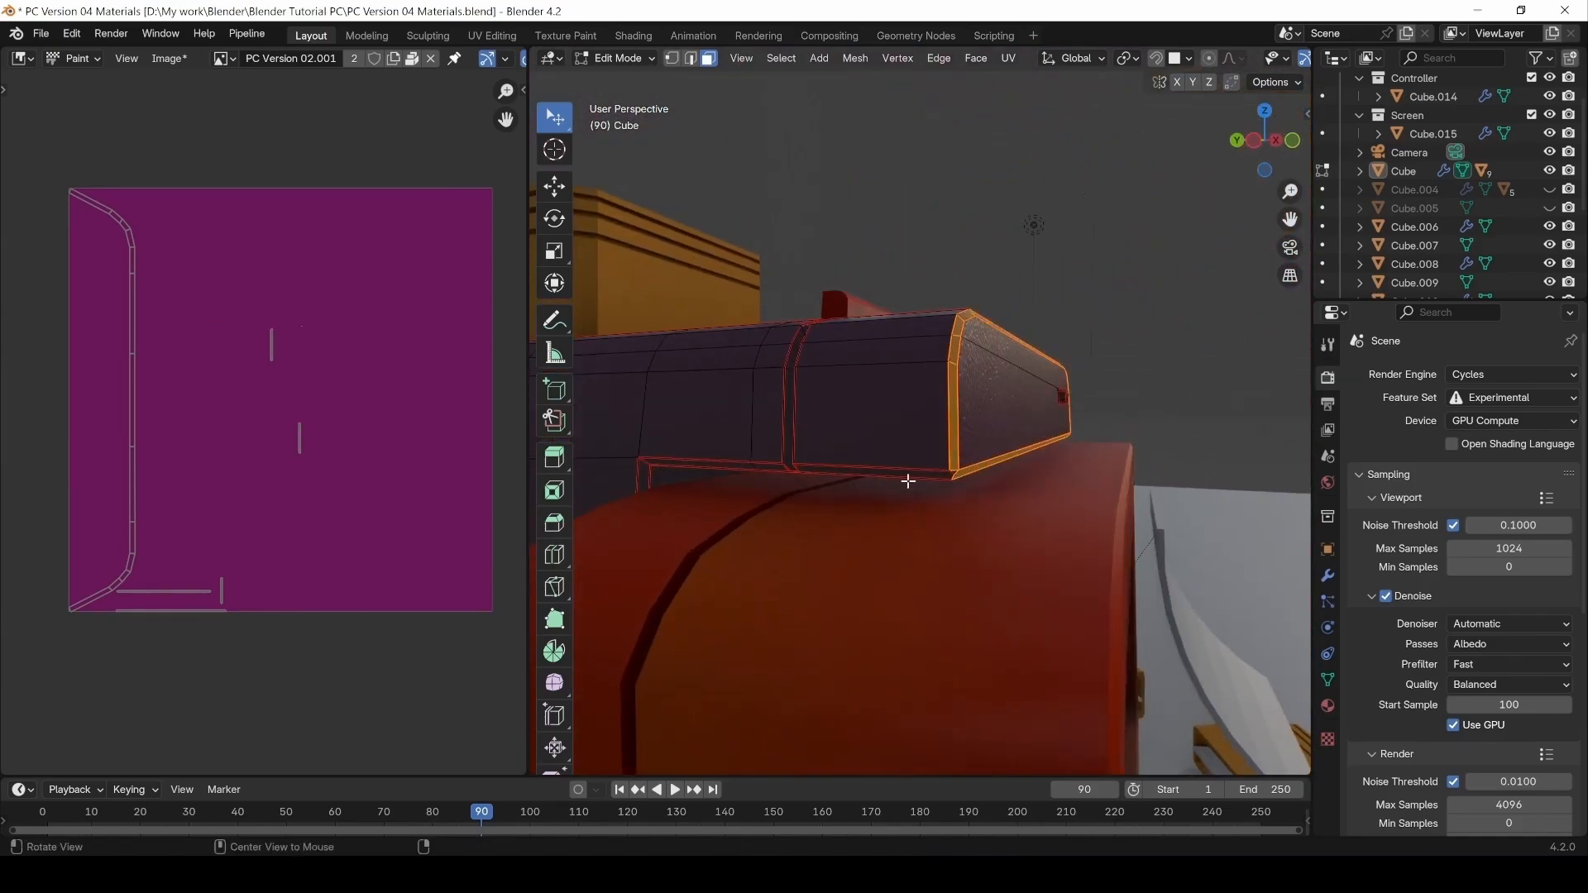
{"action": "left_click", "coordinate": [945, 473], "text": "ctrl"}
{"action": "left_click", "coordinate": [949, 474], "text": "shift"}
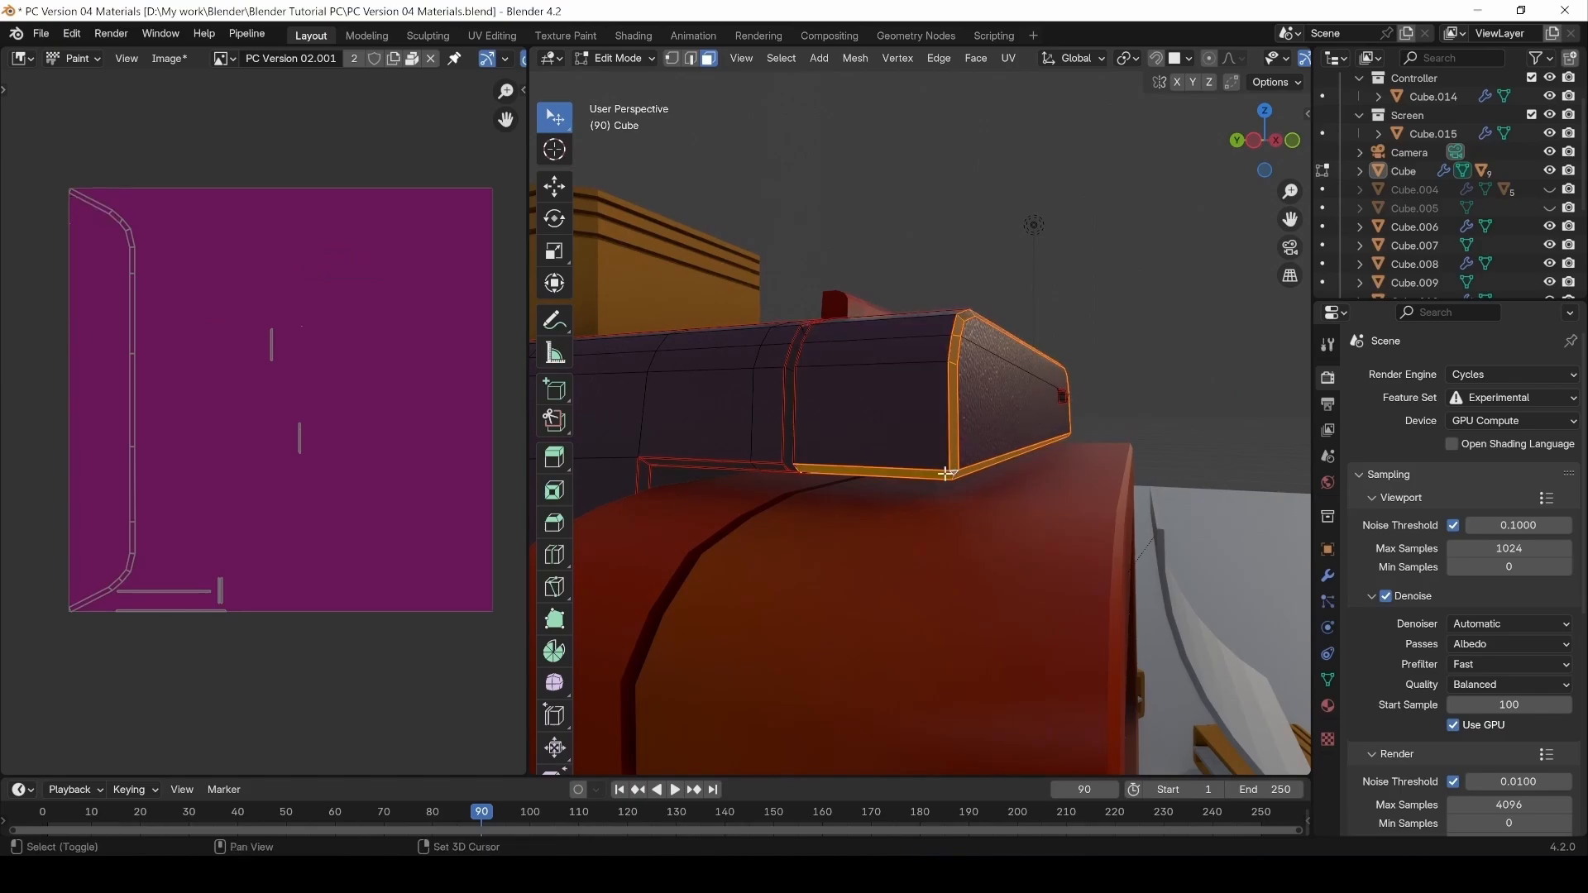
{"action": "middle_click_drag", "start_coordinate": [768, 467], "coordinate": [897, 464]}
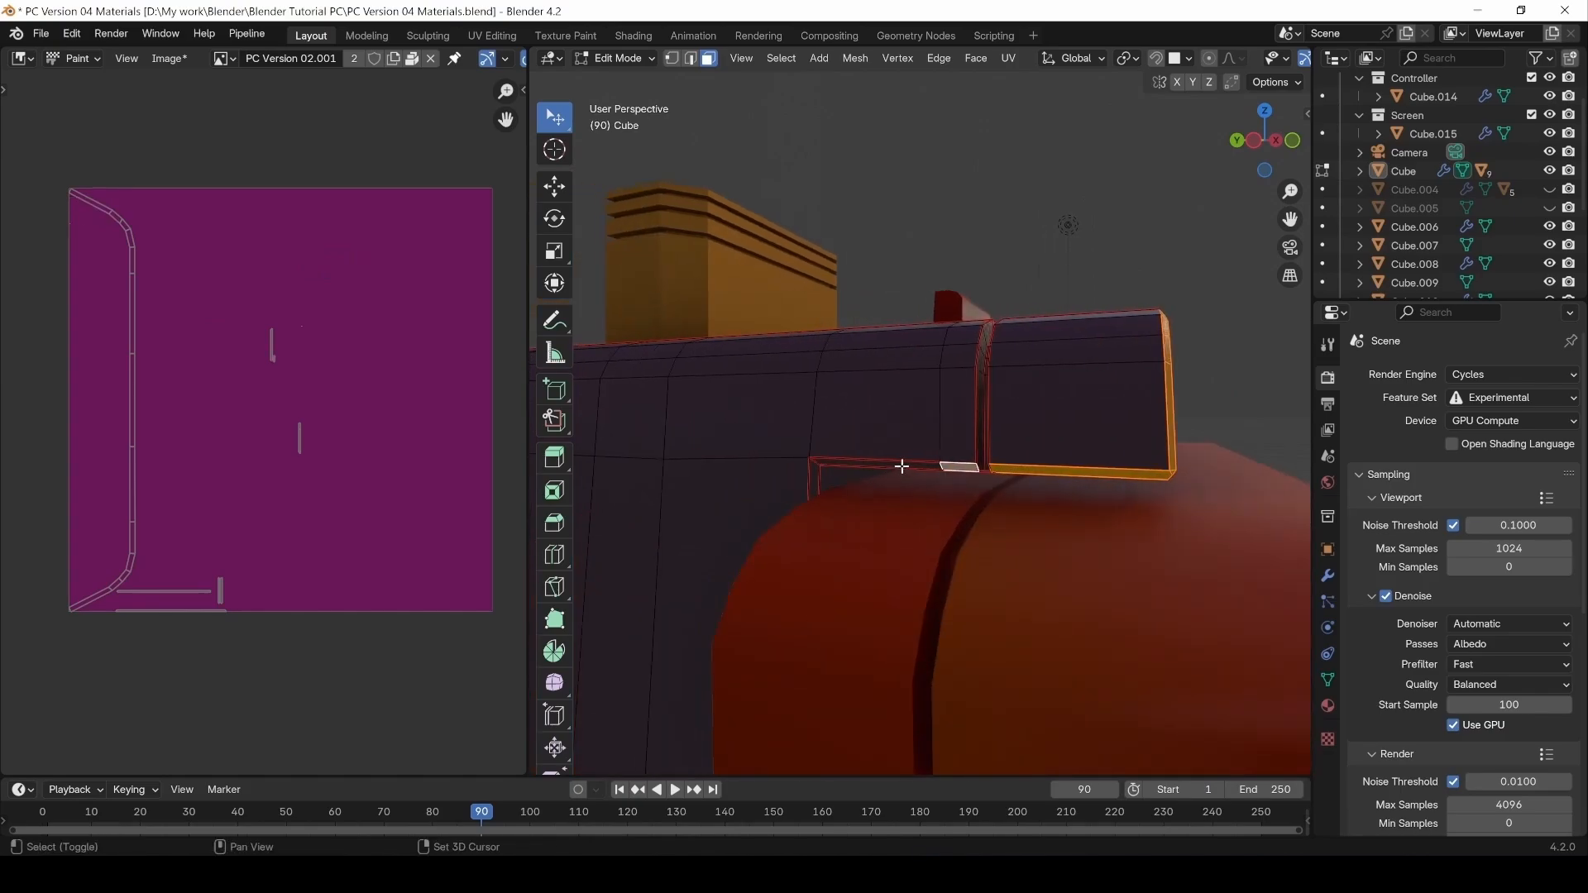
{"action": "left_click", "coordinate": [815, 471], "text": "shift"}
{"action": "left_click", "coordinate": [814, 468], "text": "shift"}
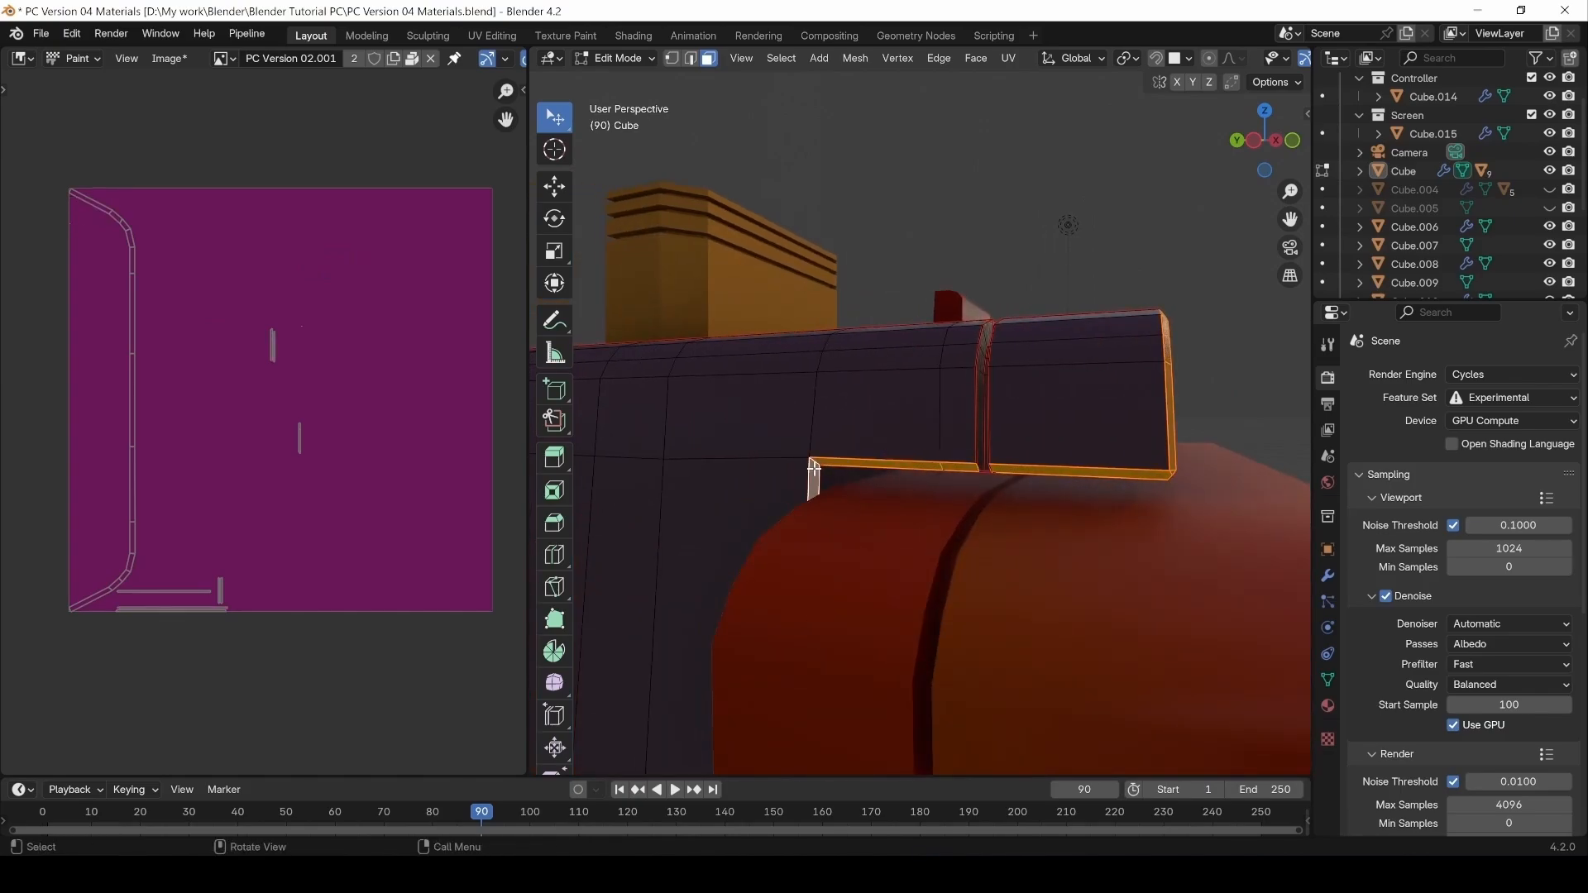
Isolate the casing in local view and add the bevel strips along the recess and the lower ledge's side and front edges to the selection.
{"action": "key", "text": "KP_Divide"}
{"action": "left_click", "coordinate": [1170, 655], "text": "shift"}
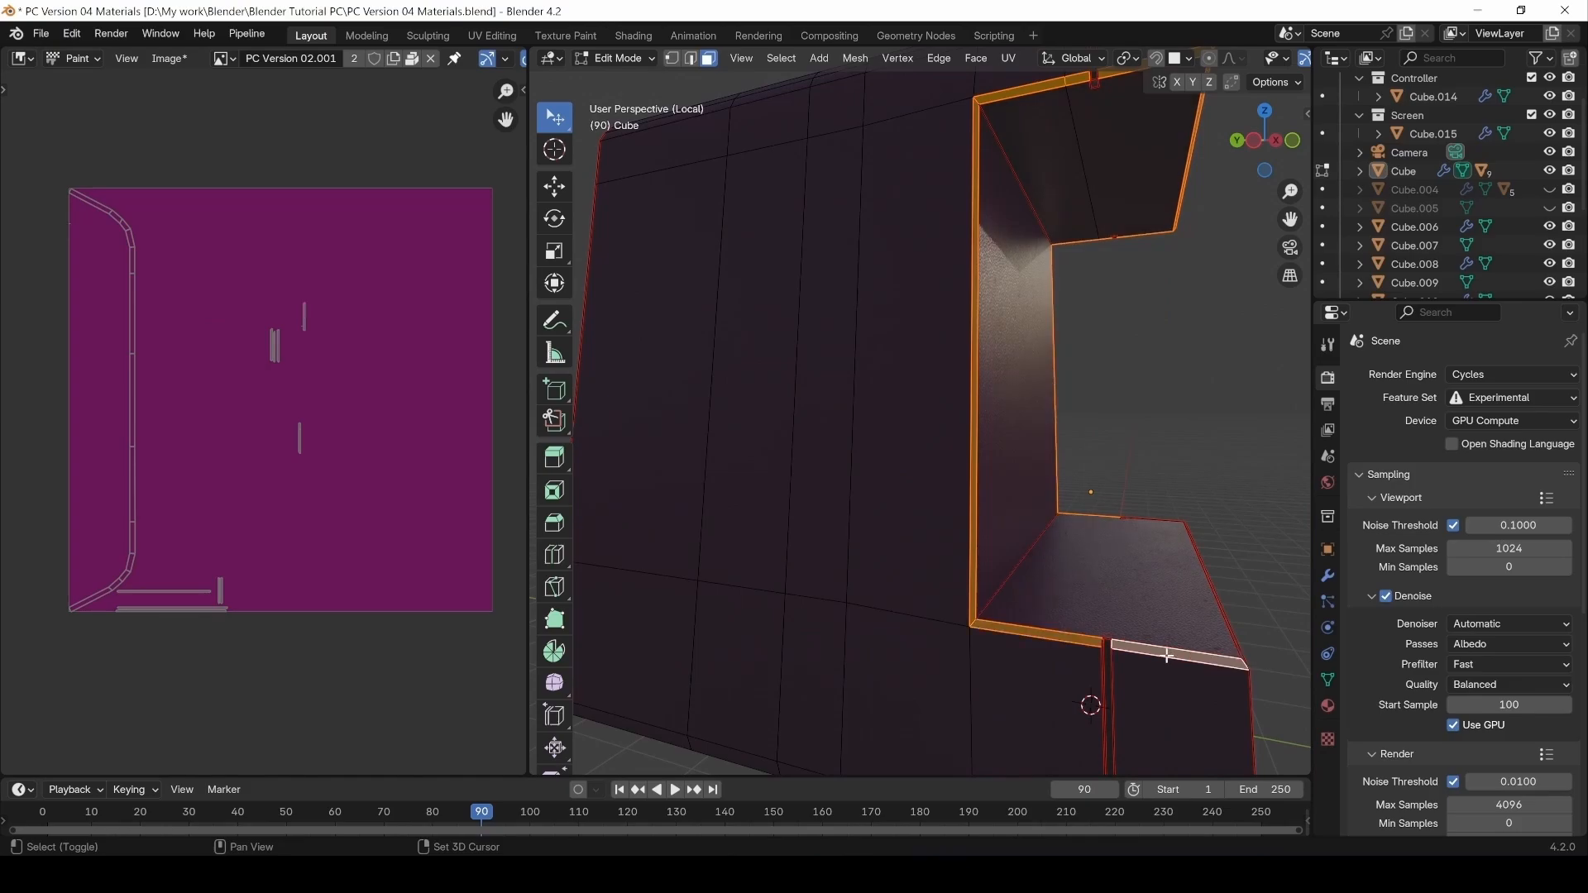
{"action": "middle_click_drag", "start_coordinate": [1244, 659], "coordinate": [1092, 659]}
{"action": "left_click", "coordinate": [1030, 574], "text": "shift"}
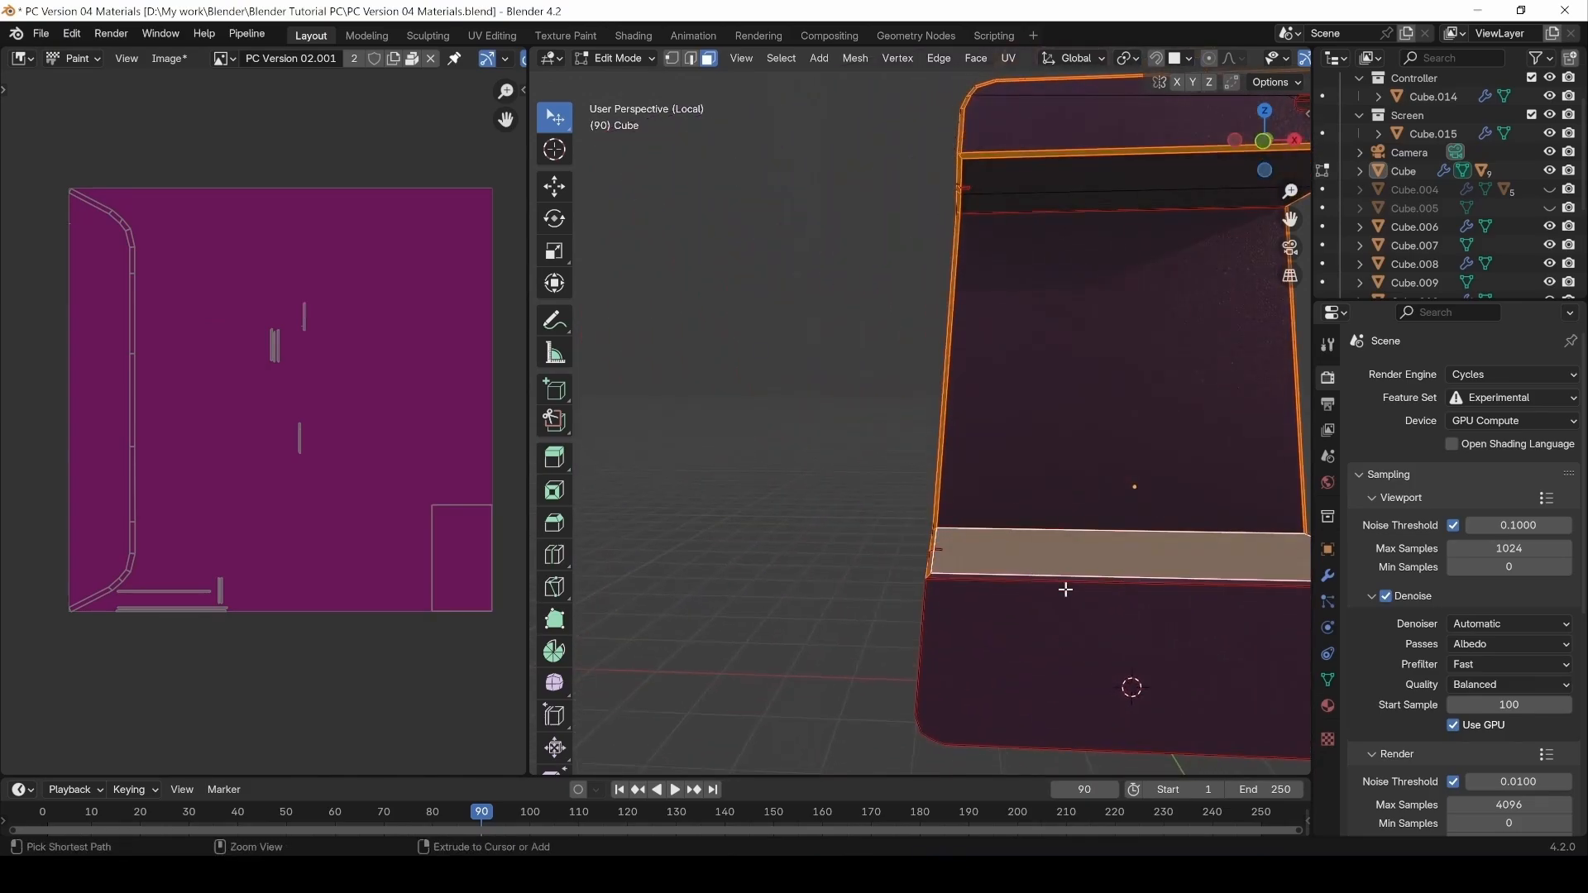
{"action": "left_click", "coordinate": [1032, 574], "text": "shift"}
{"action": "left_click", "coordinate": [1039, 578], "text": "shift"}
{"action": "middle_click_drag", "start_coordinate": [1063, 579], "coordinate": [827, 472]}
Switch the casing to Texture Paint mode with face selection masking enabled and solid viewport shading.
{"action": "left_click", "coordinate": [617, 62]}
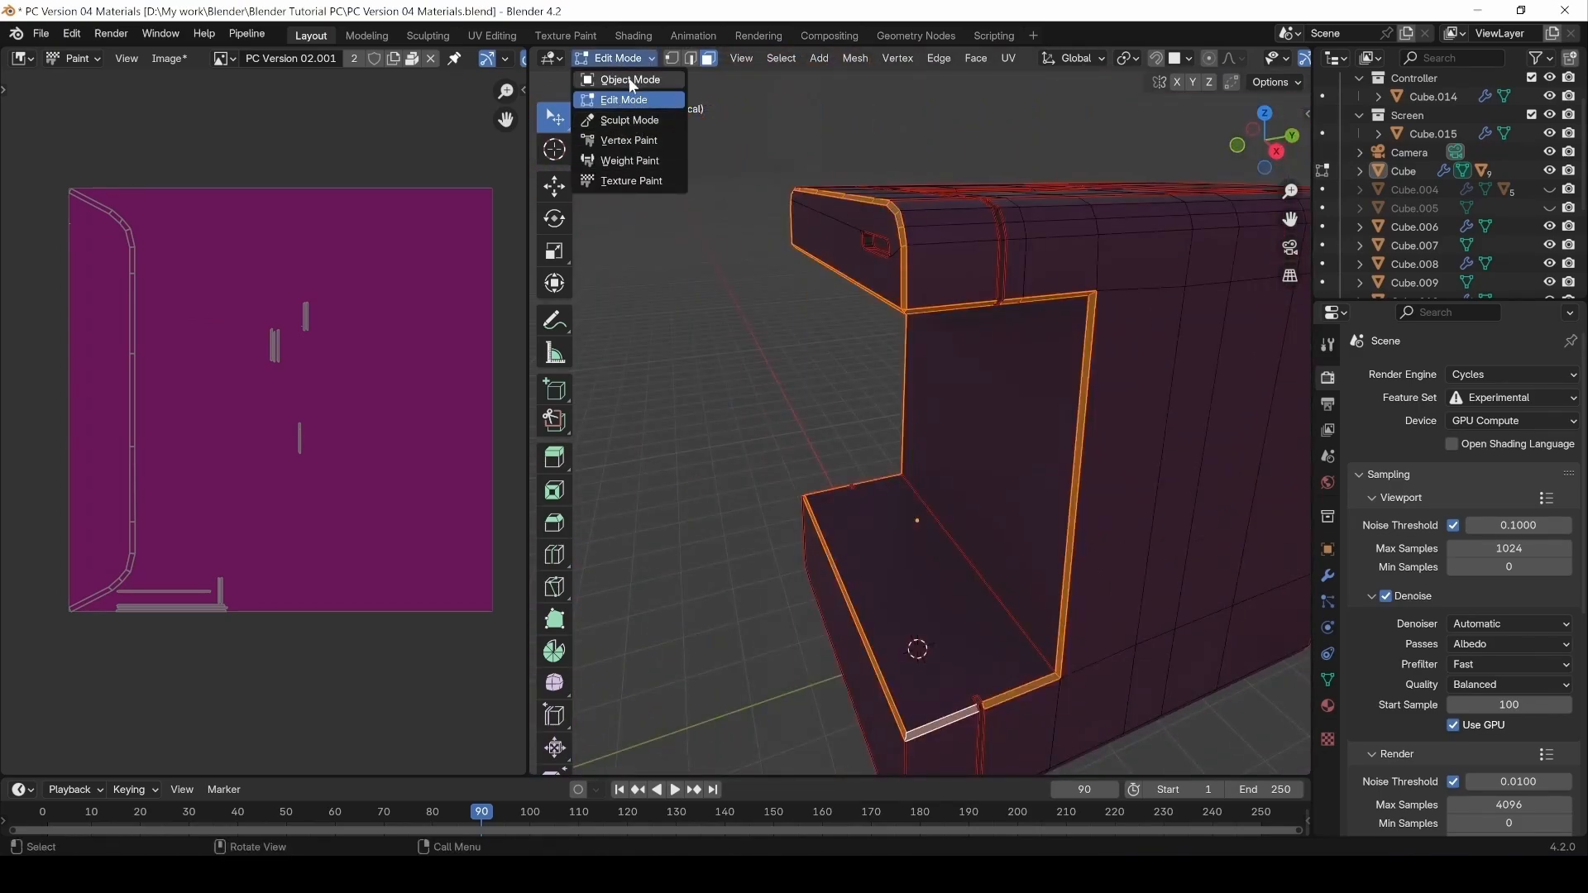
{"action": "left_click", "coordinate": [631, 180]}
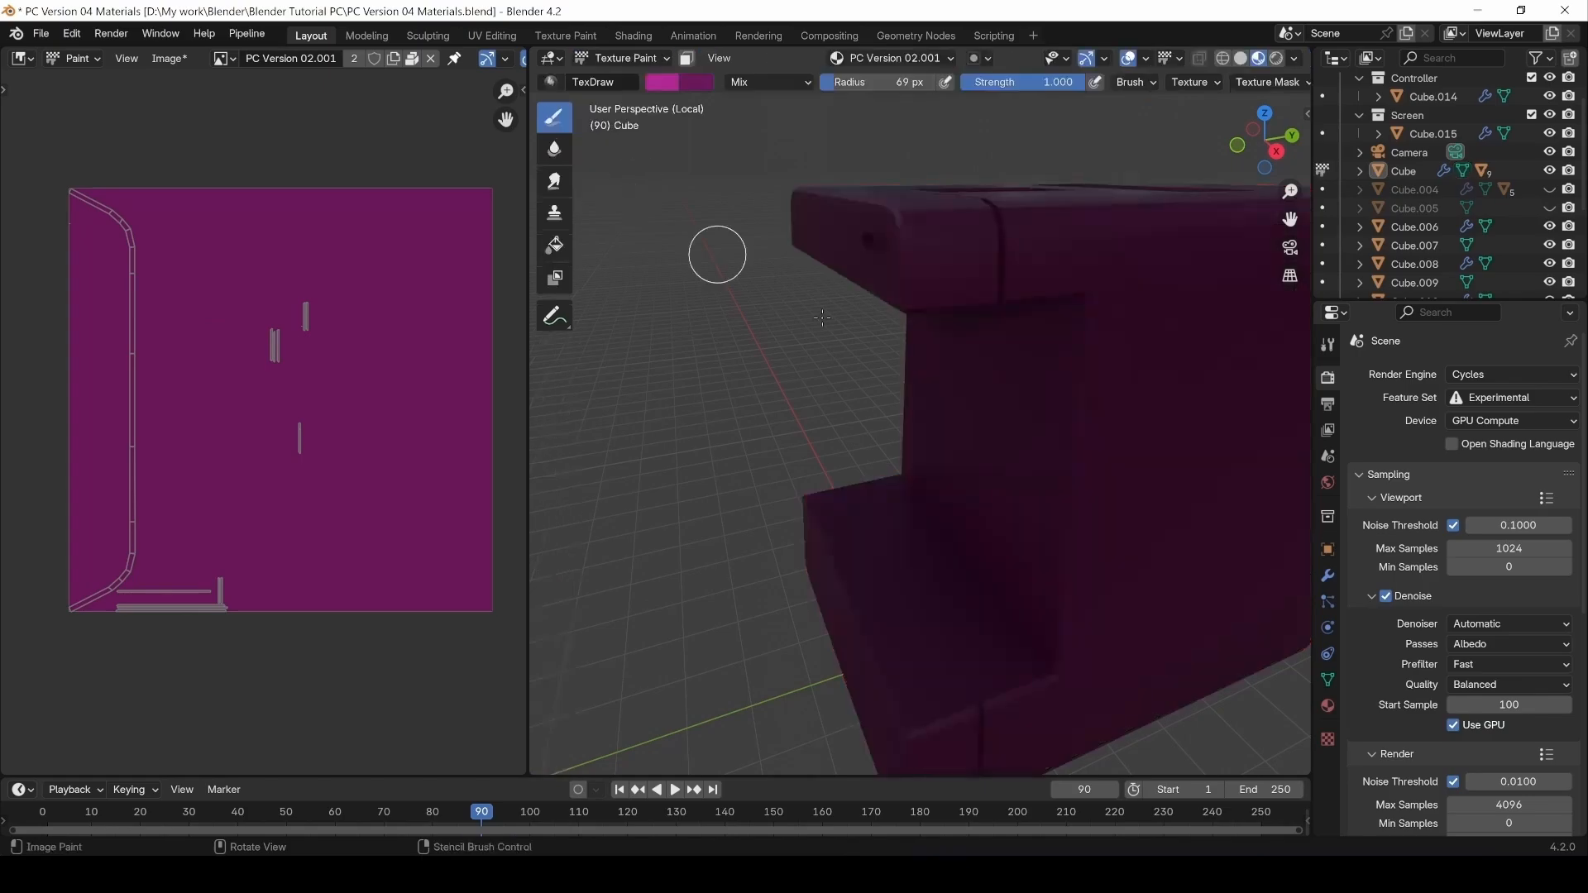
{"action": "middle_click_drag", "start_coordinate": [904, 350], "coordinate": [826, 209]}
{"action": "left_click", "coordinate": [688, 59]}
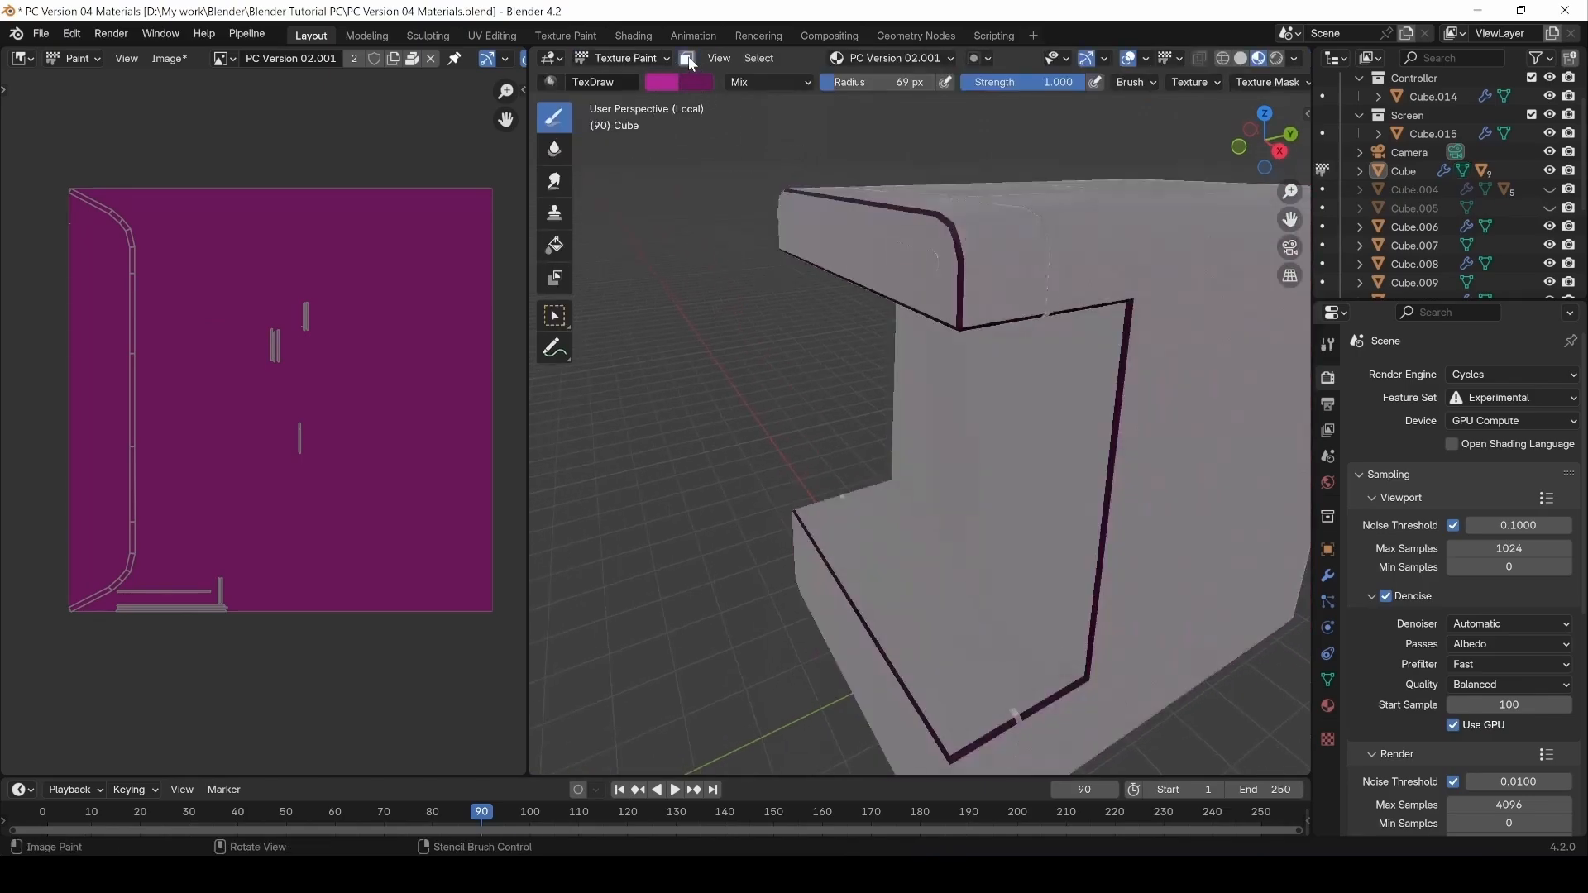
{"action": "left_click", "coordinate": [1242, 58]}
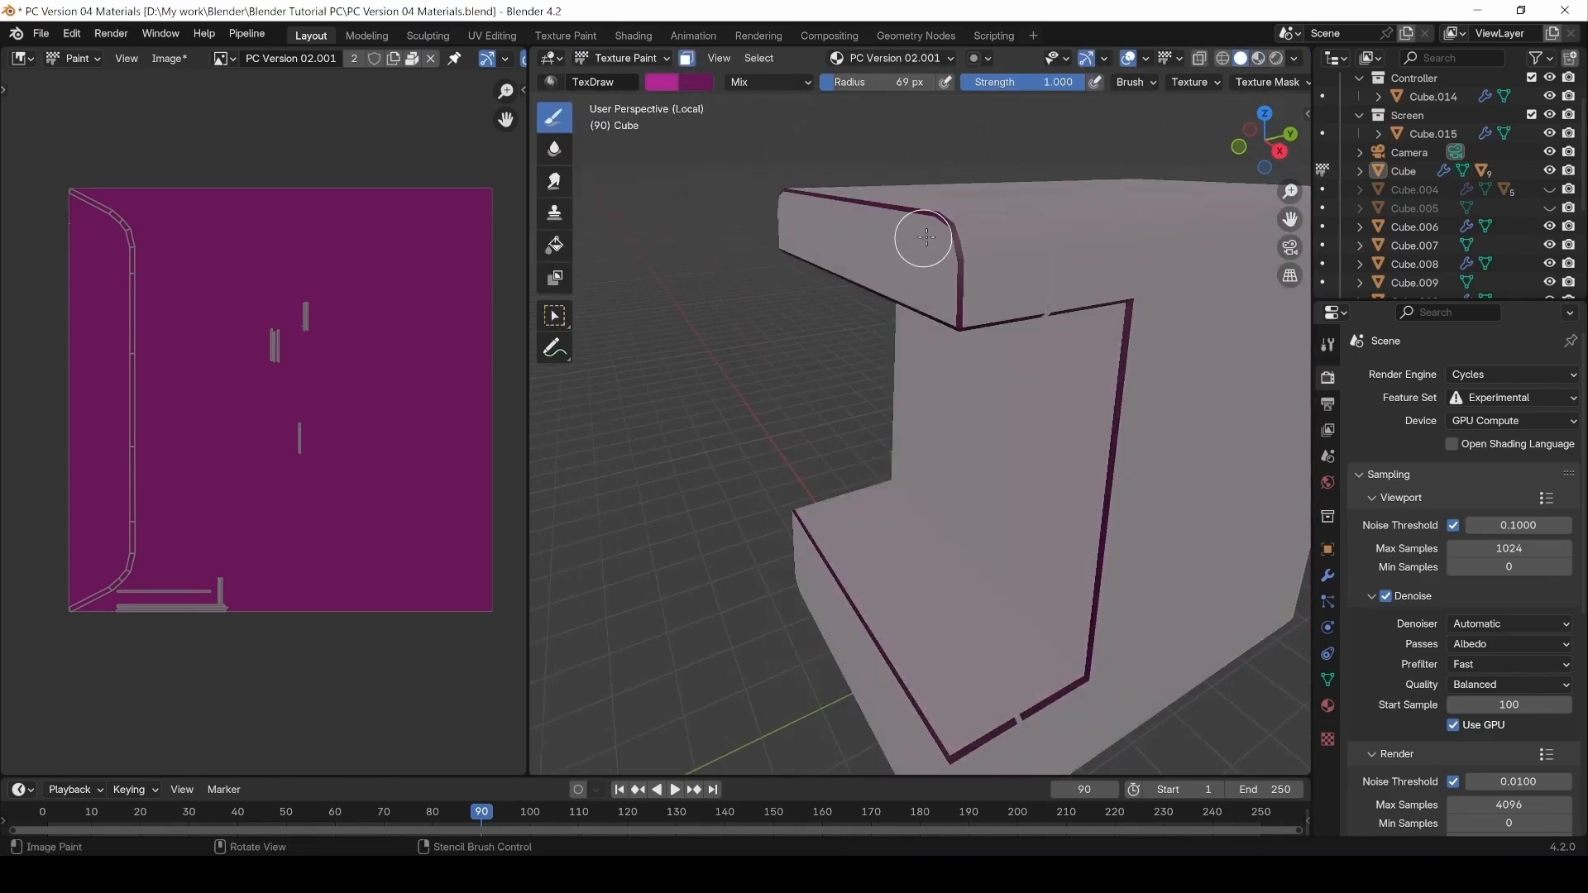
Paint the near side, rounded corner and upper edge of the upper block's front rim with the lighter magenta TexDraw brush.
{"action": "left_click_drag", "start_coordinate": [945, 231], "coordinate": [967, 312]}
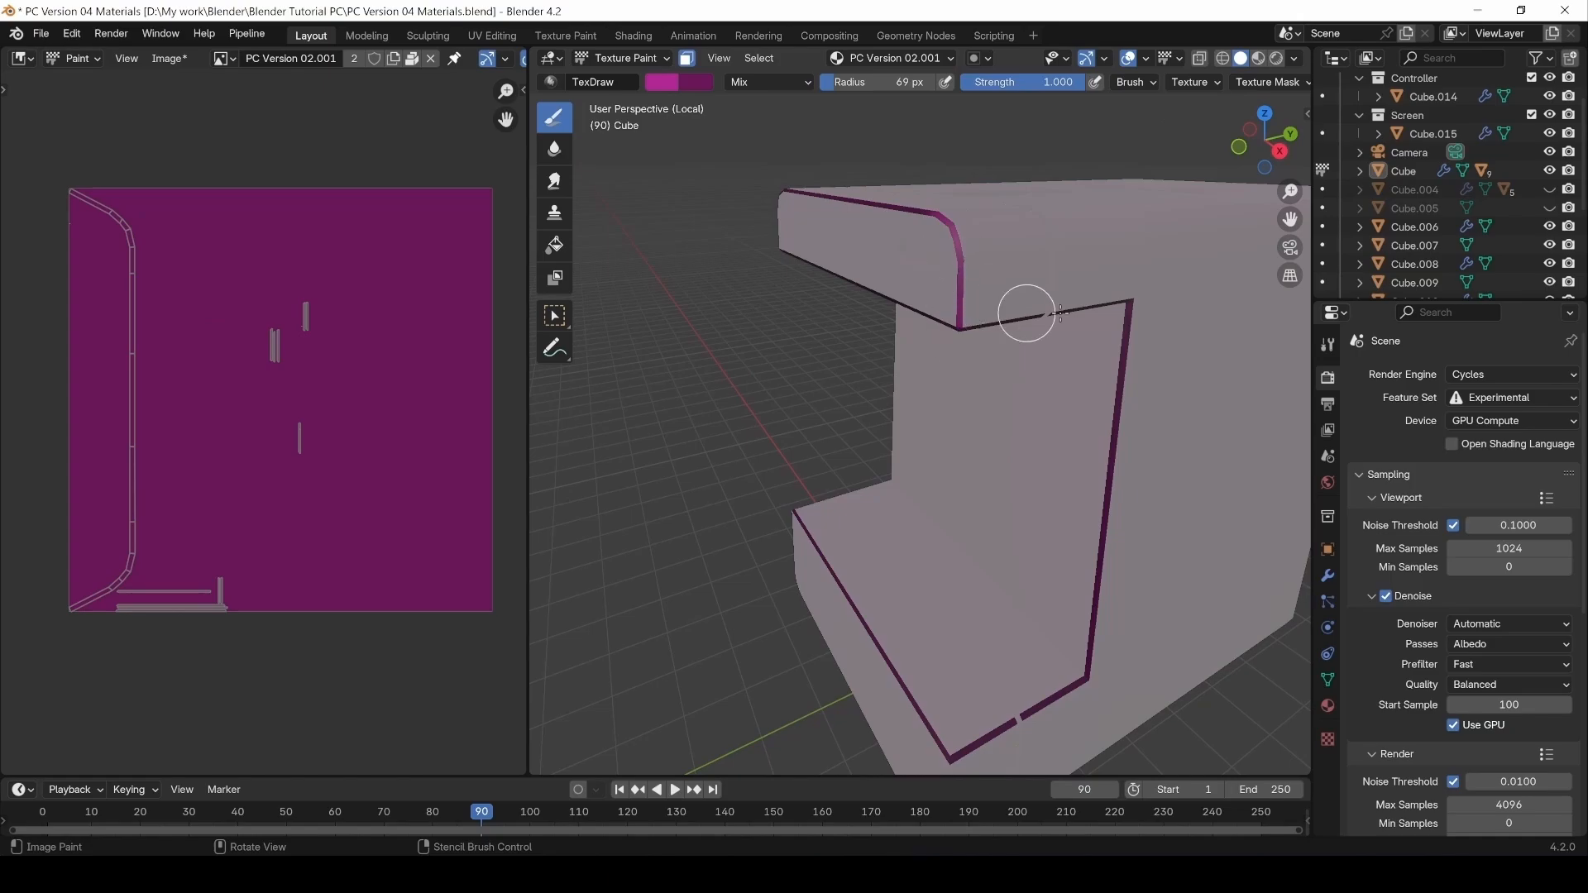
{"action": "middle_click_drag", "start_coordinate": [1051, 312], "coordinate": [1182, 440]}
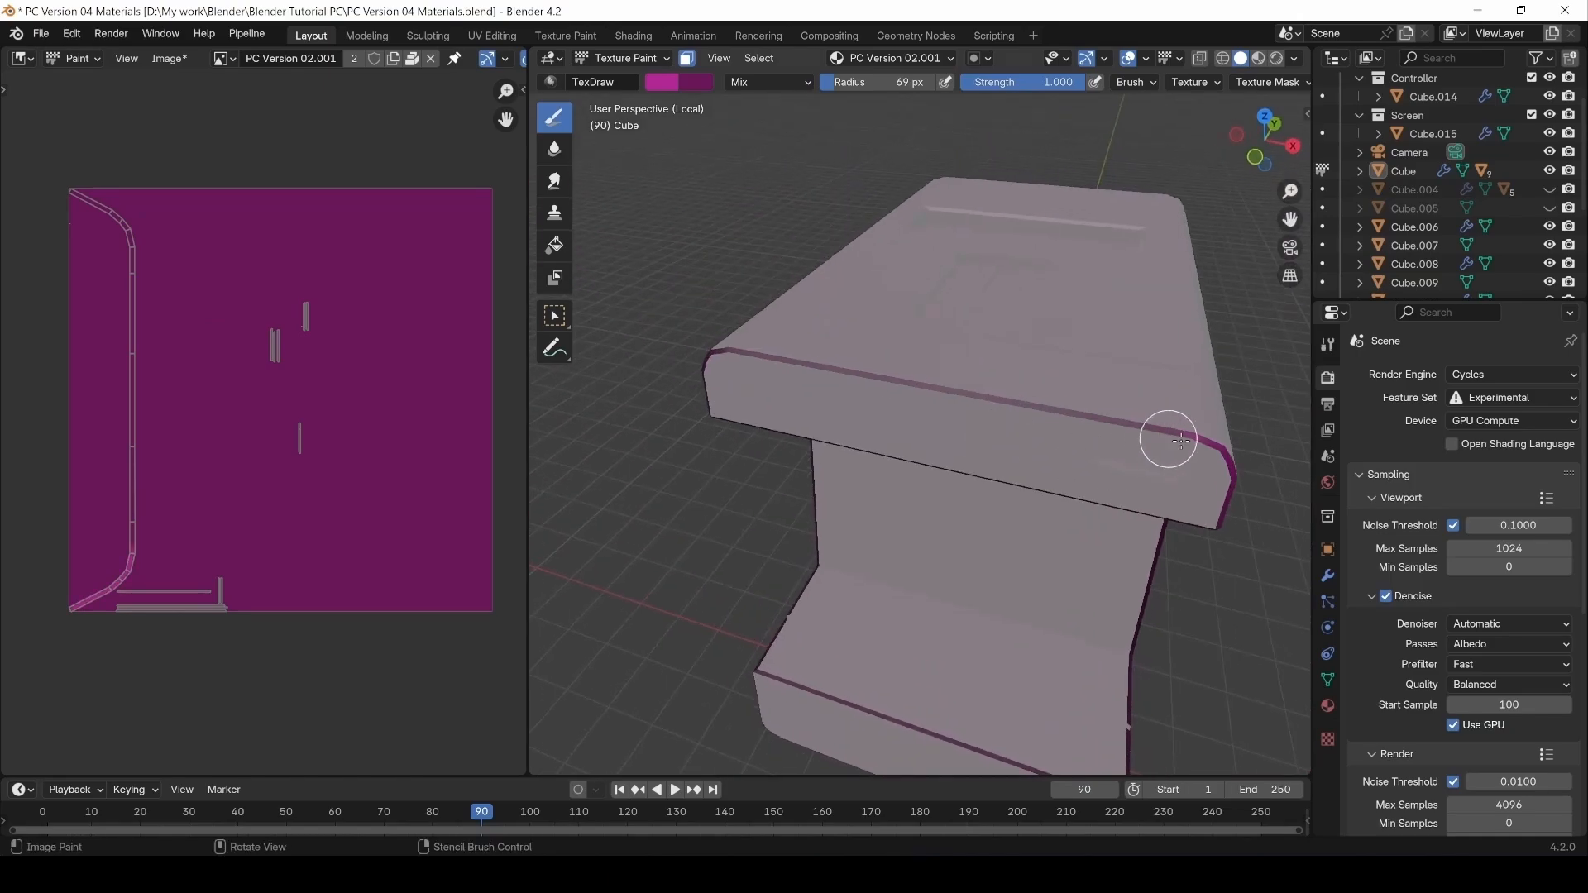
{"action": "left_click_drag", "start_coordinate": [1238, 478], "coordinate": [891, 369]}
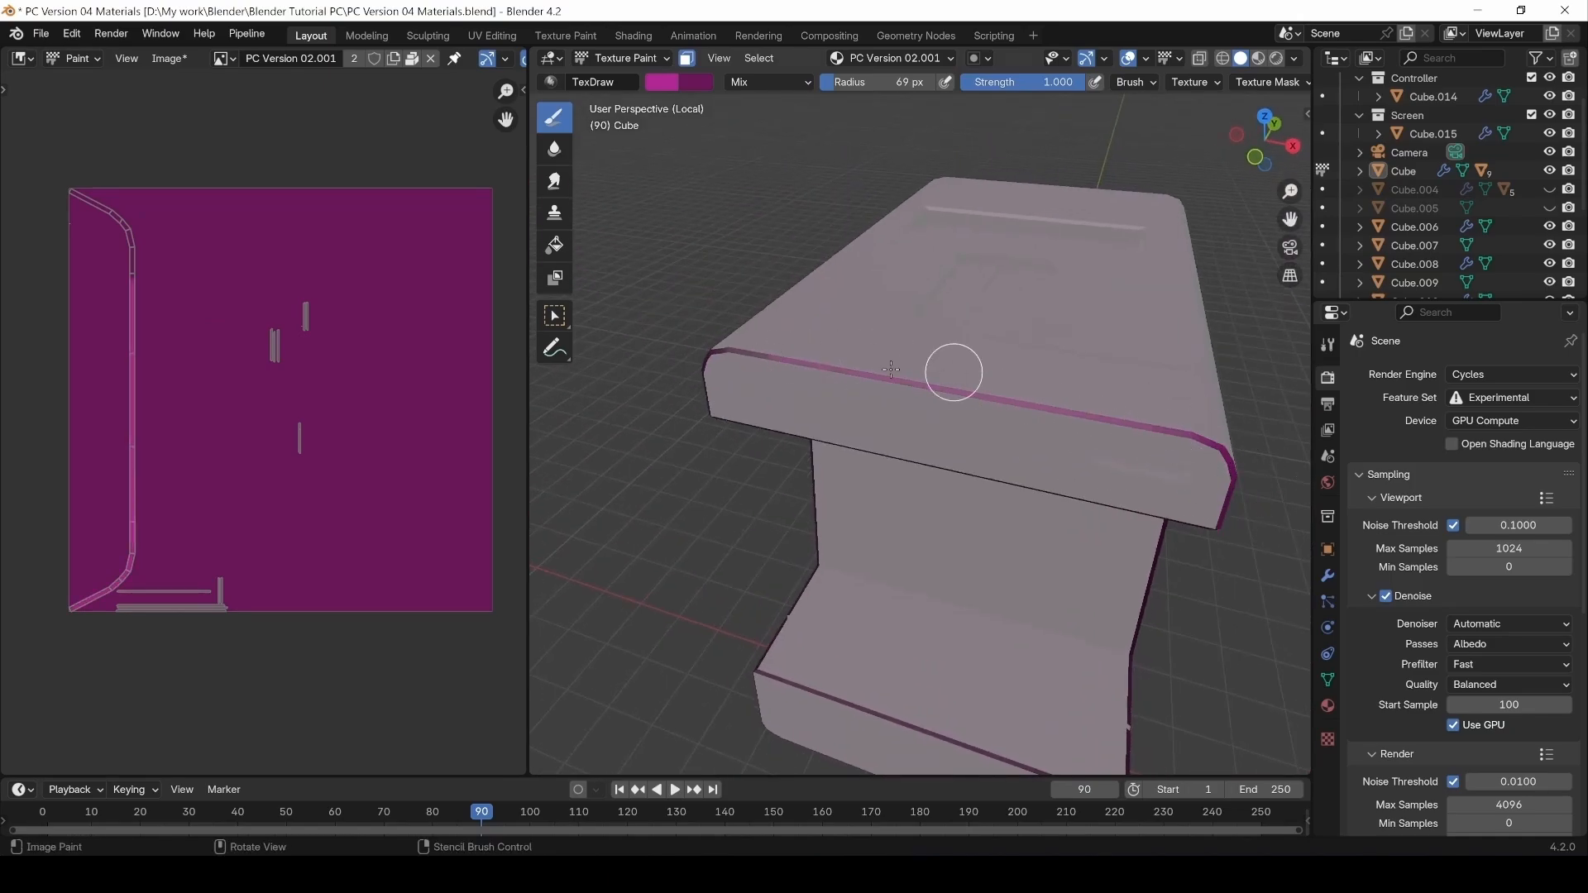
{"action": "middle_click_drag", "start_coordinate": [1253, 408], "coordinate": [1146, 403]}
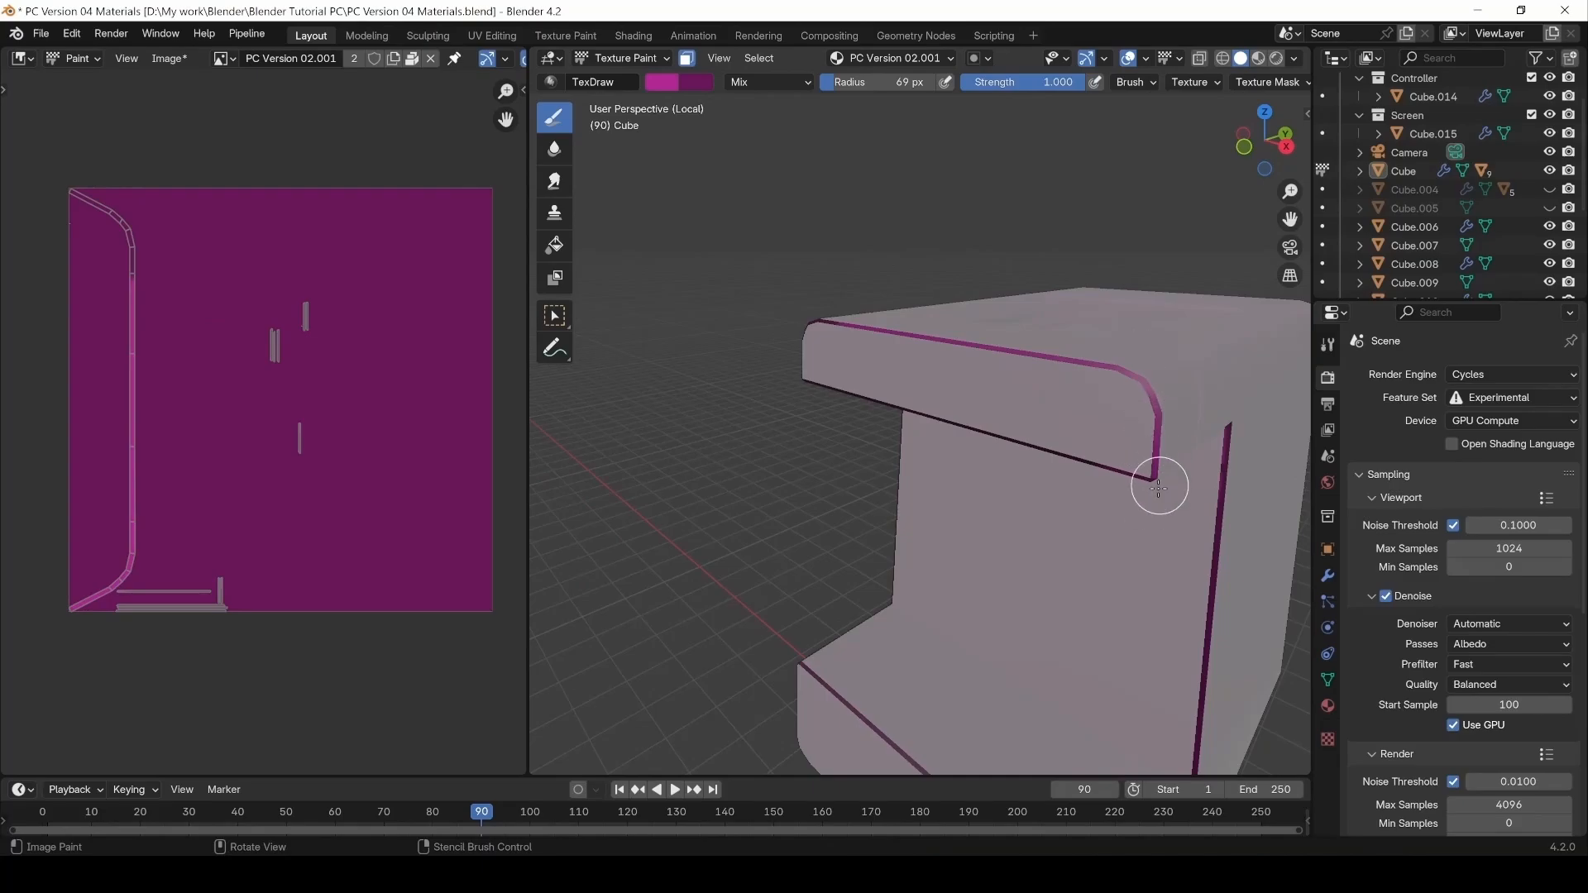
{"action": "middle_click_drag", "start_coordinate": [1158, 488], "coordinate": [986, 486]}
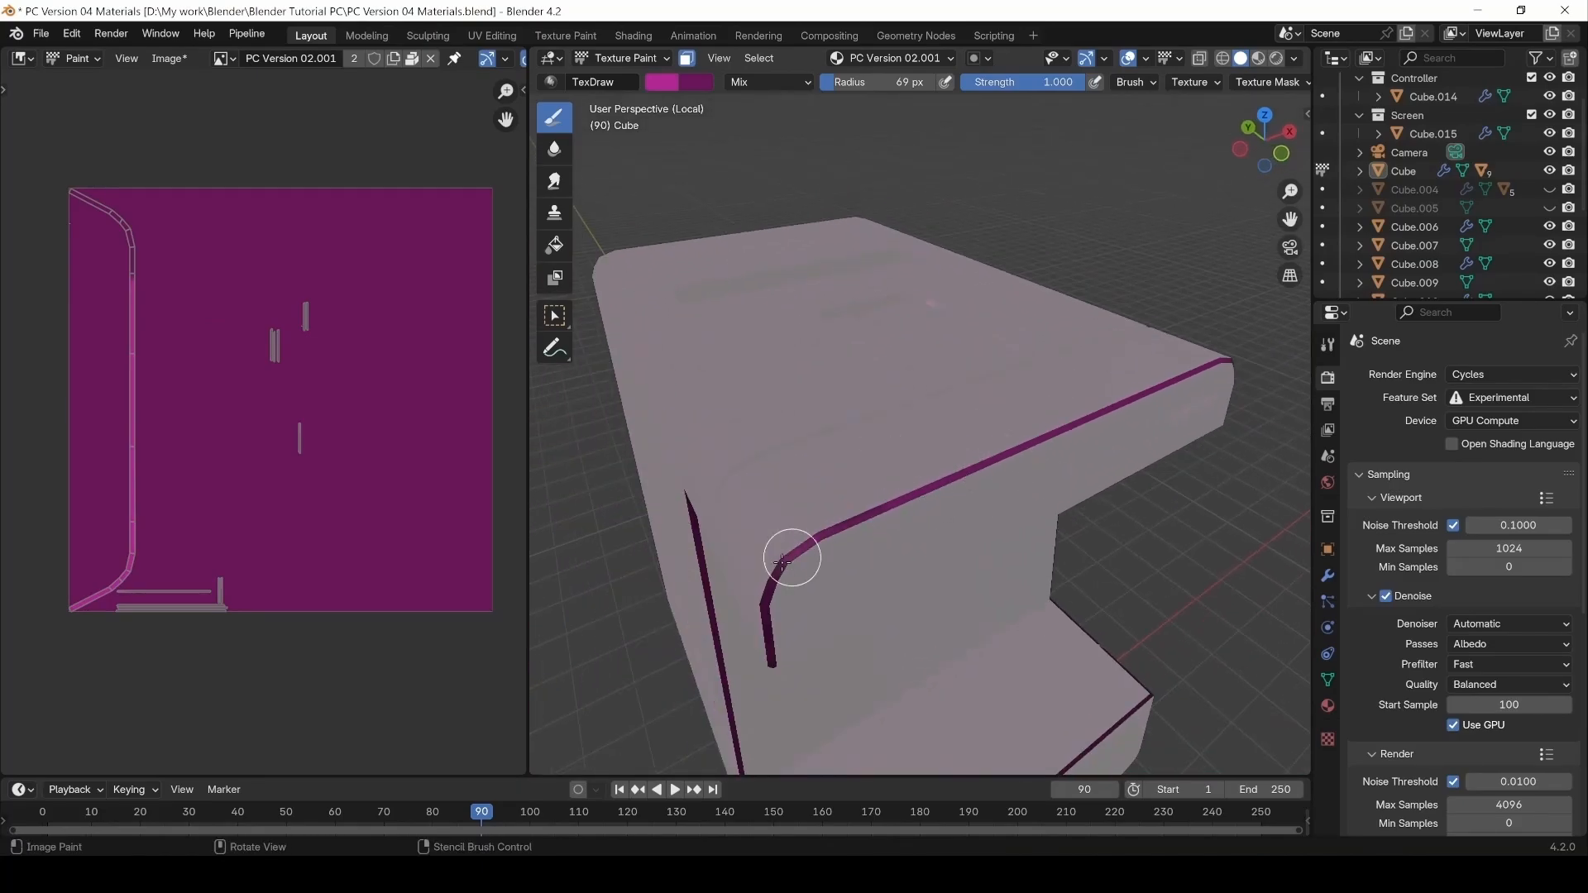
{"action": "left_click_drag", "start_coordinate": [782, 563], "coordinate": [780, 606]}
{"action": "middle_click_drag", "start_coordinate": [774, 592], "coordinate": [861, 551]}
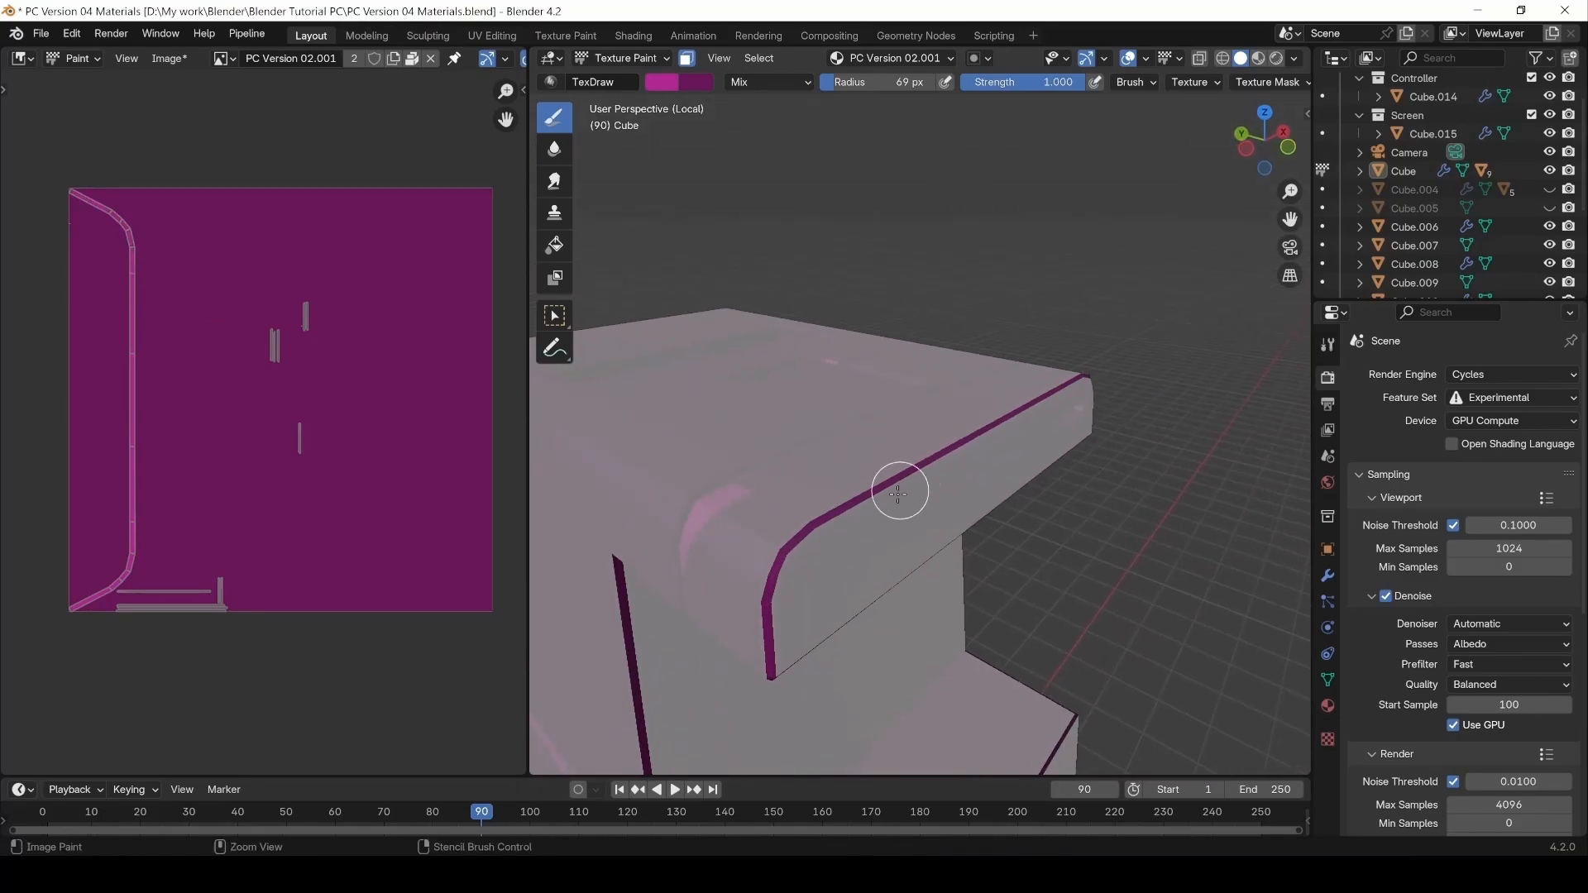
{"action": "key", "text": "ctrl+z"}
{"action": "left_click_drag", "start_coordinate": [767, 678], "coordinate": [811, 524]}
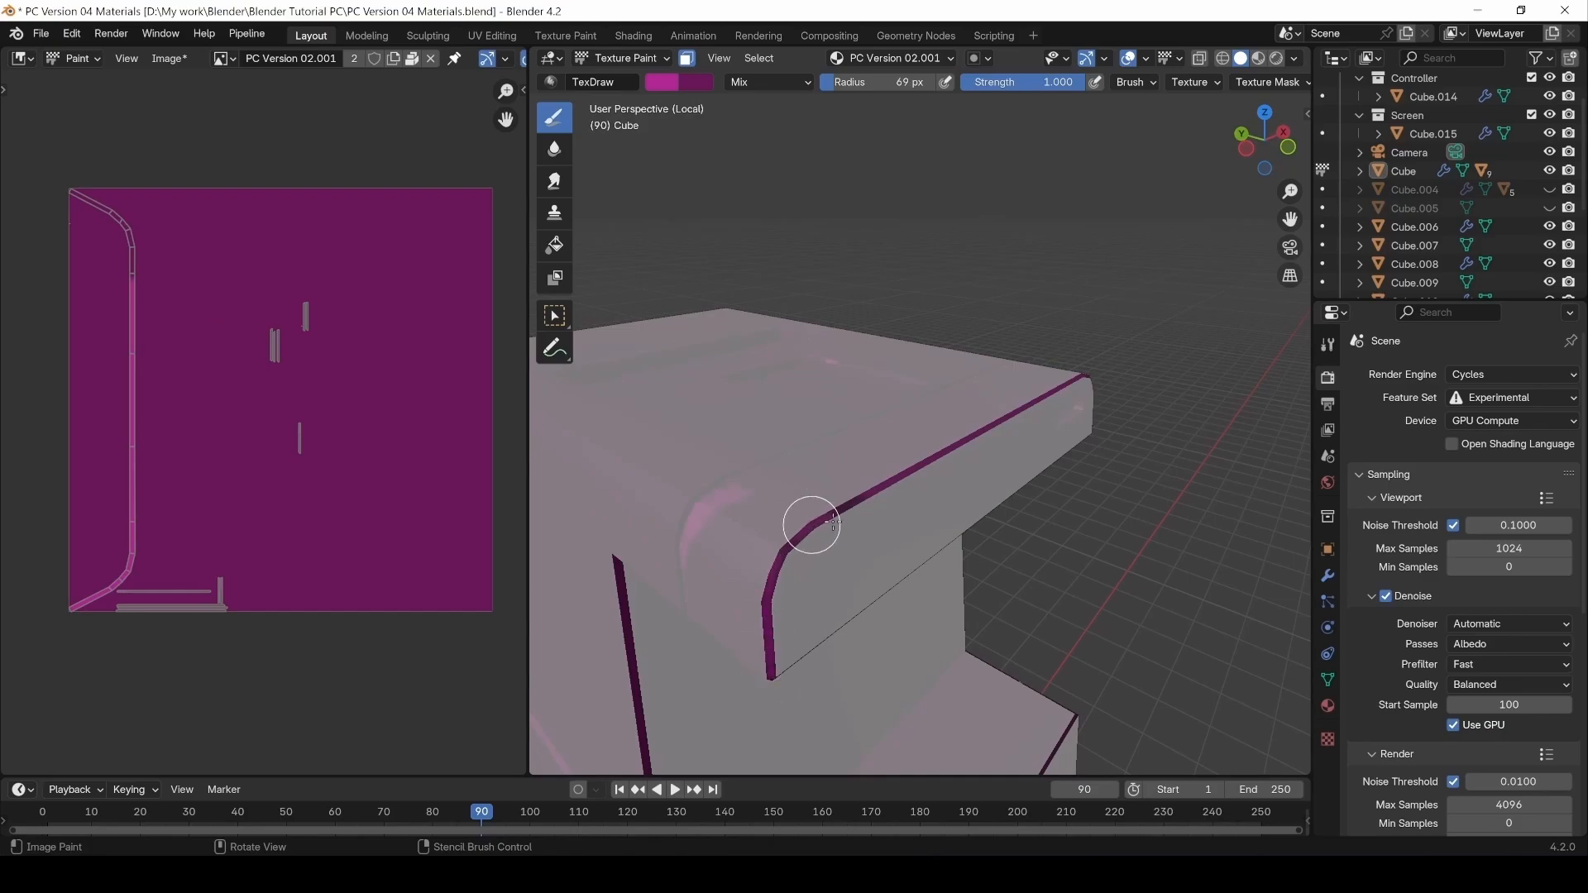
{"action": "key", "text": "ctrl+z"}
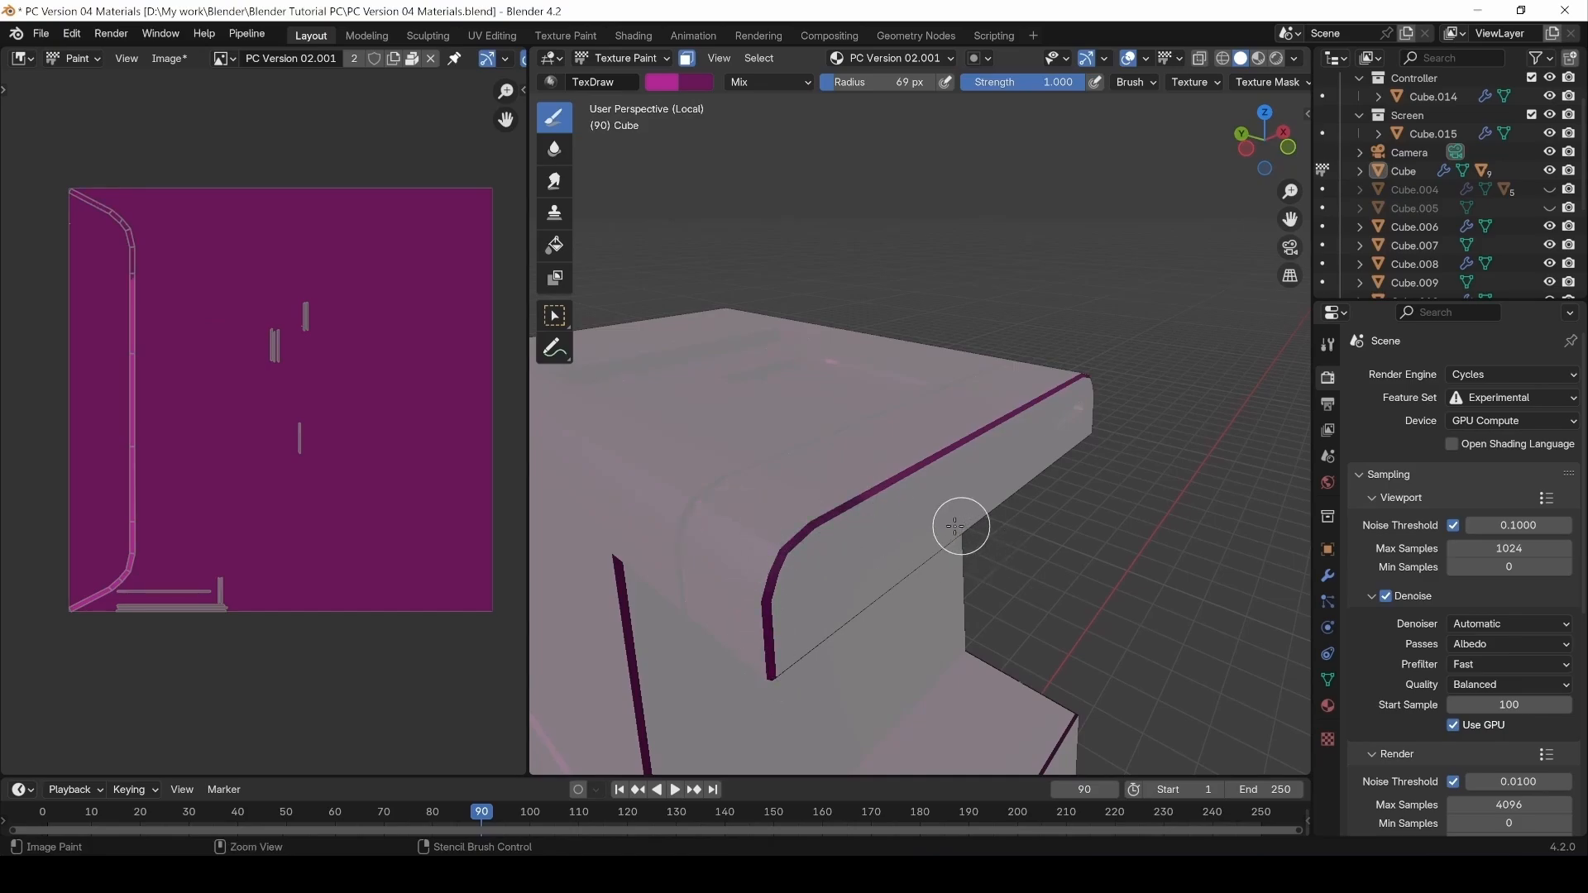
Paint the front rim's opposite side and rounded corner in the lighter magenta to complete the highlighted strip.
{"action": "left_click_drag", "start_coordinate": [773, 672], "coordinate": [781, 620]}
{"action": "left_click_drag", "start_coordinate": [857, 520], "coordinate": [824, 515]}
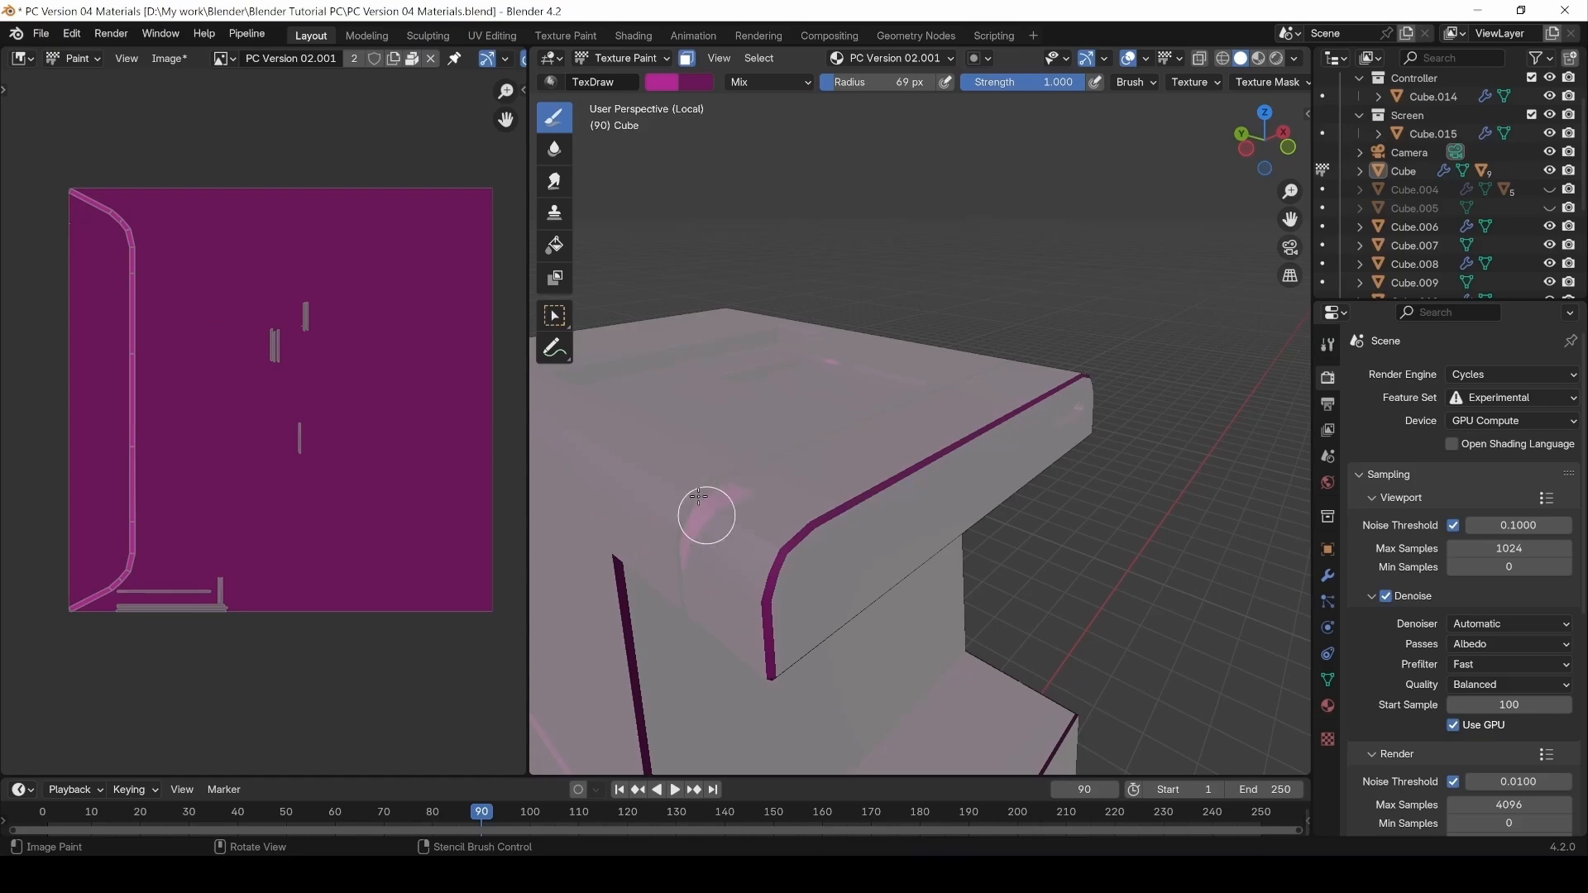
{"action": "middle_click_drag", "start_coordinate": [1016, 514], "coordinate": [956, 561]}
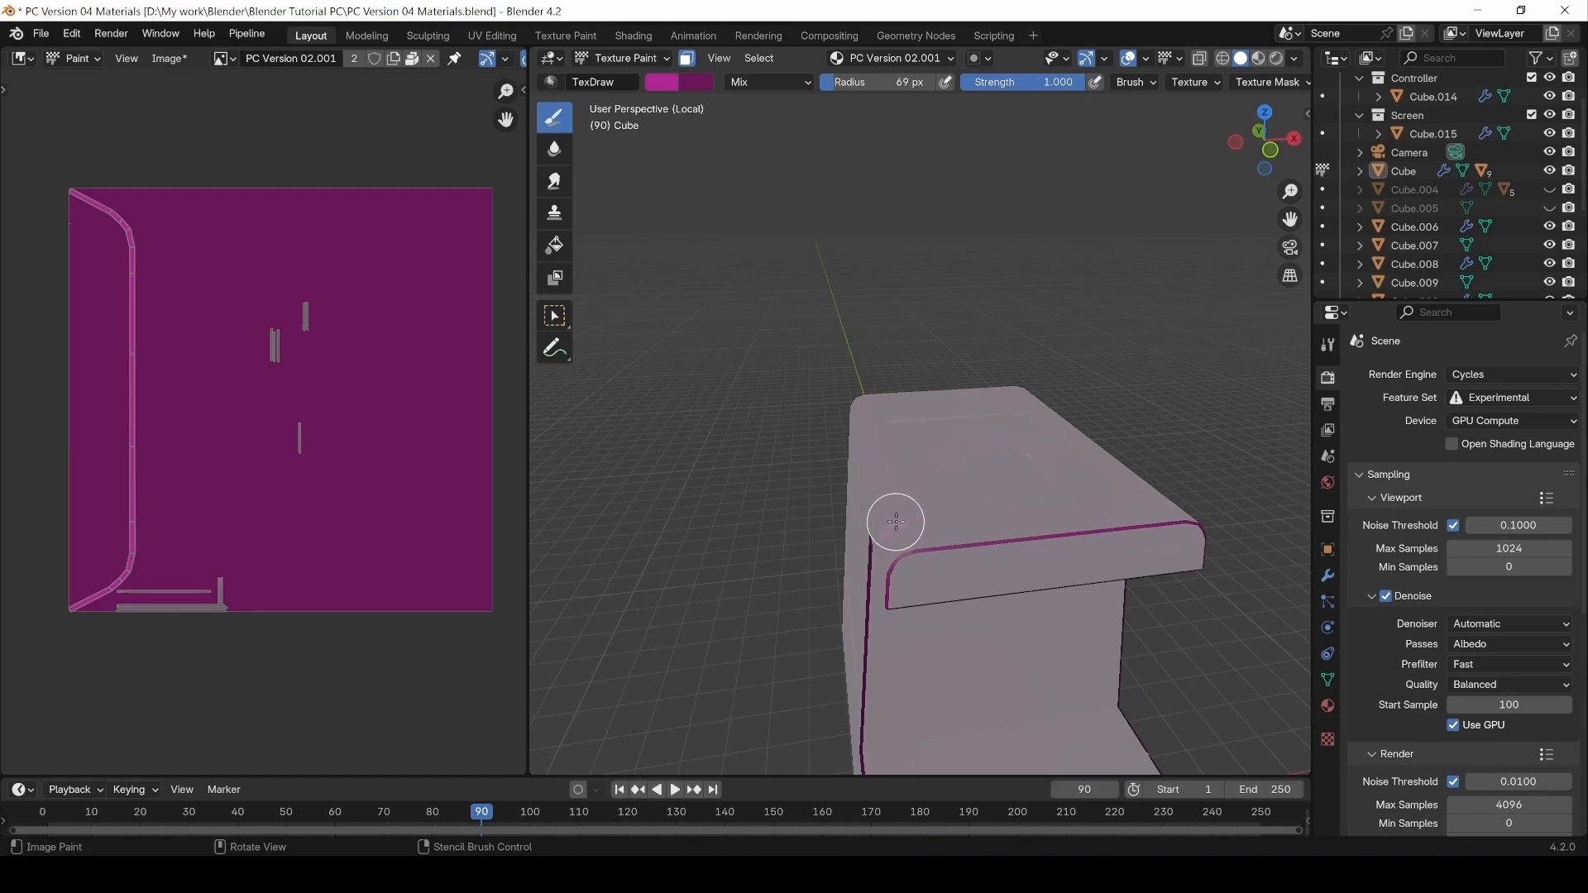
Return to Edit Mode, compare the painted areas of the image with the casing's UV islands, and clear the face selection.
{"action": "key", "text": "Tab"}
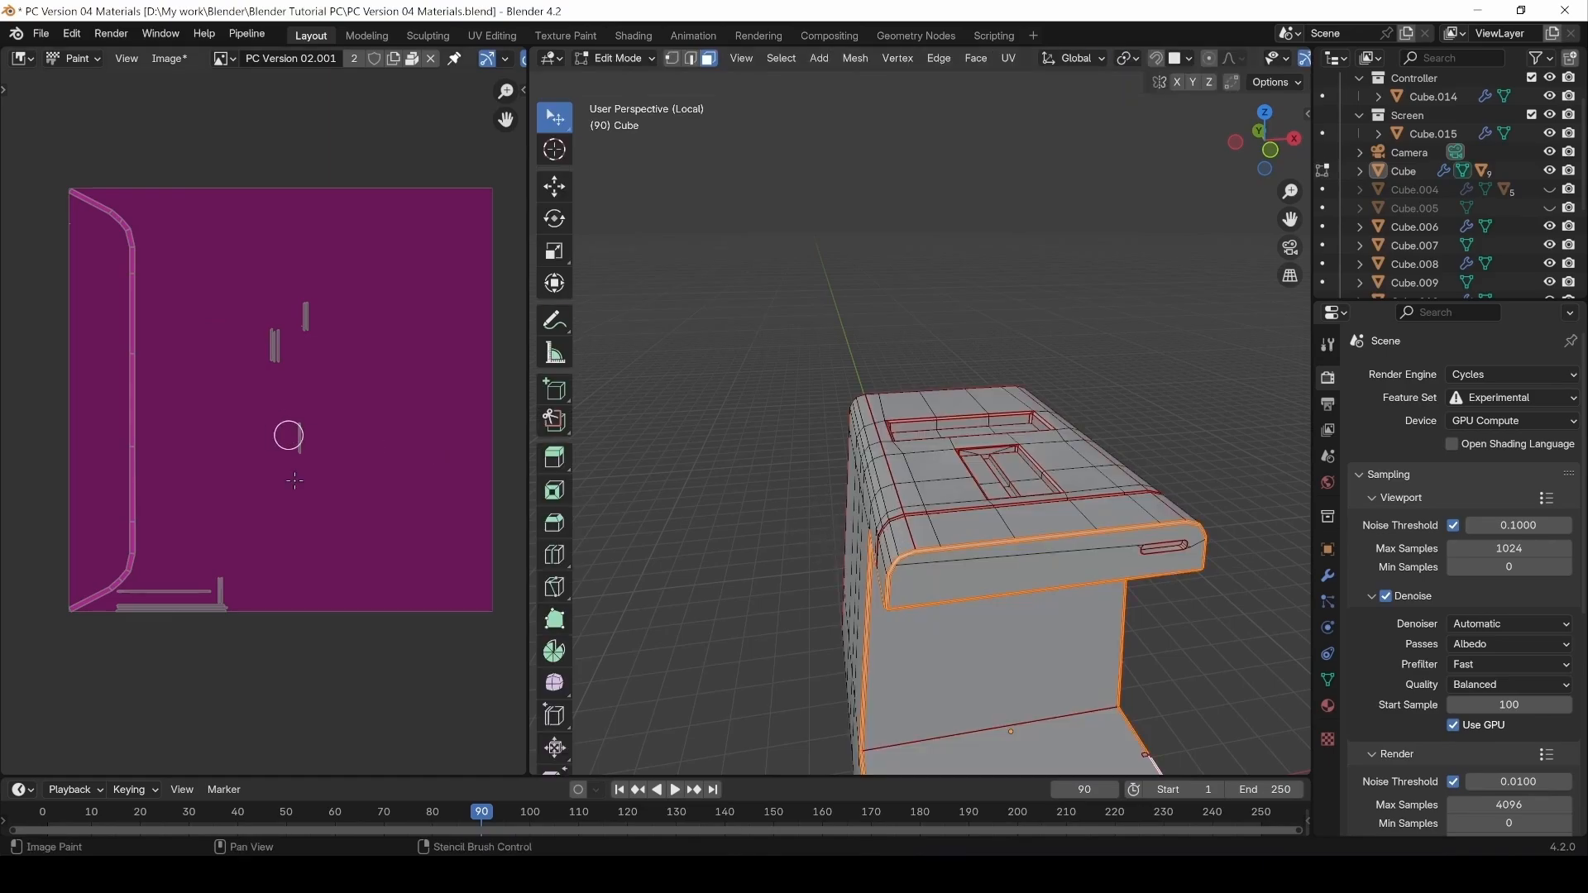
{"action": "key", "text": "a"}
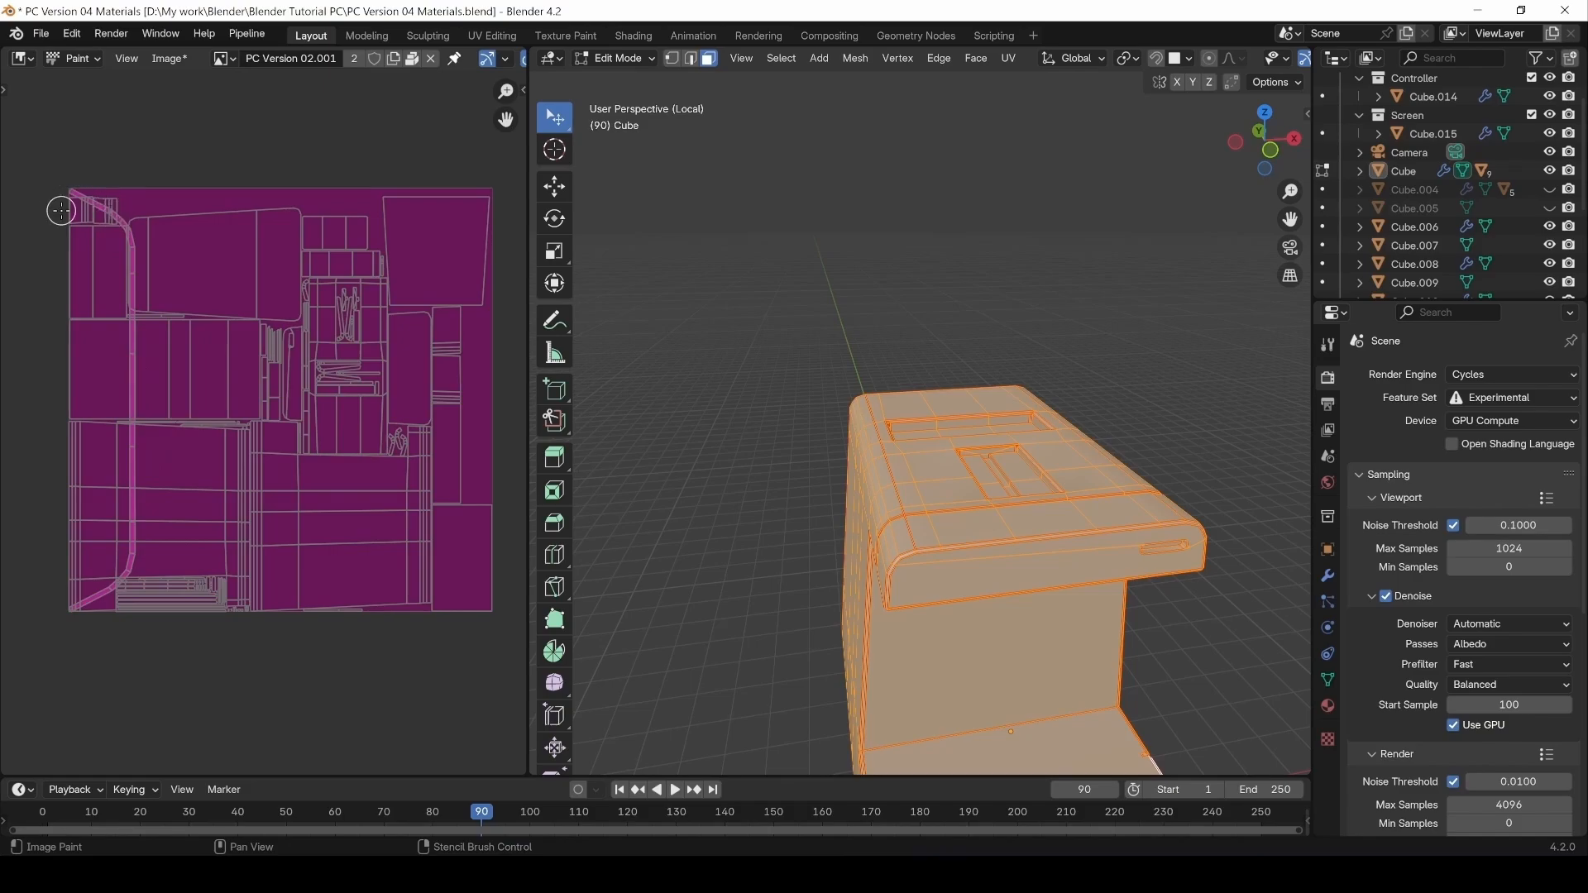
{"action": "key", "text": "alt+a"}
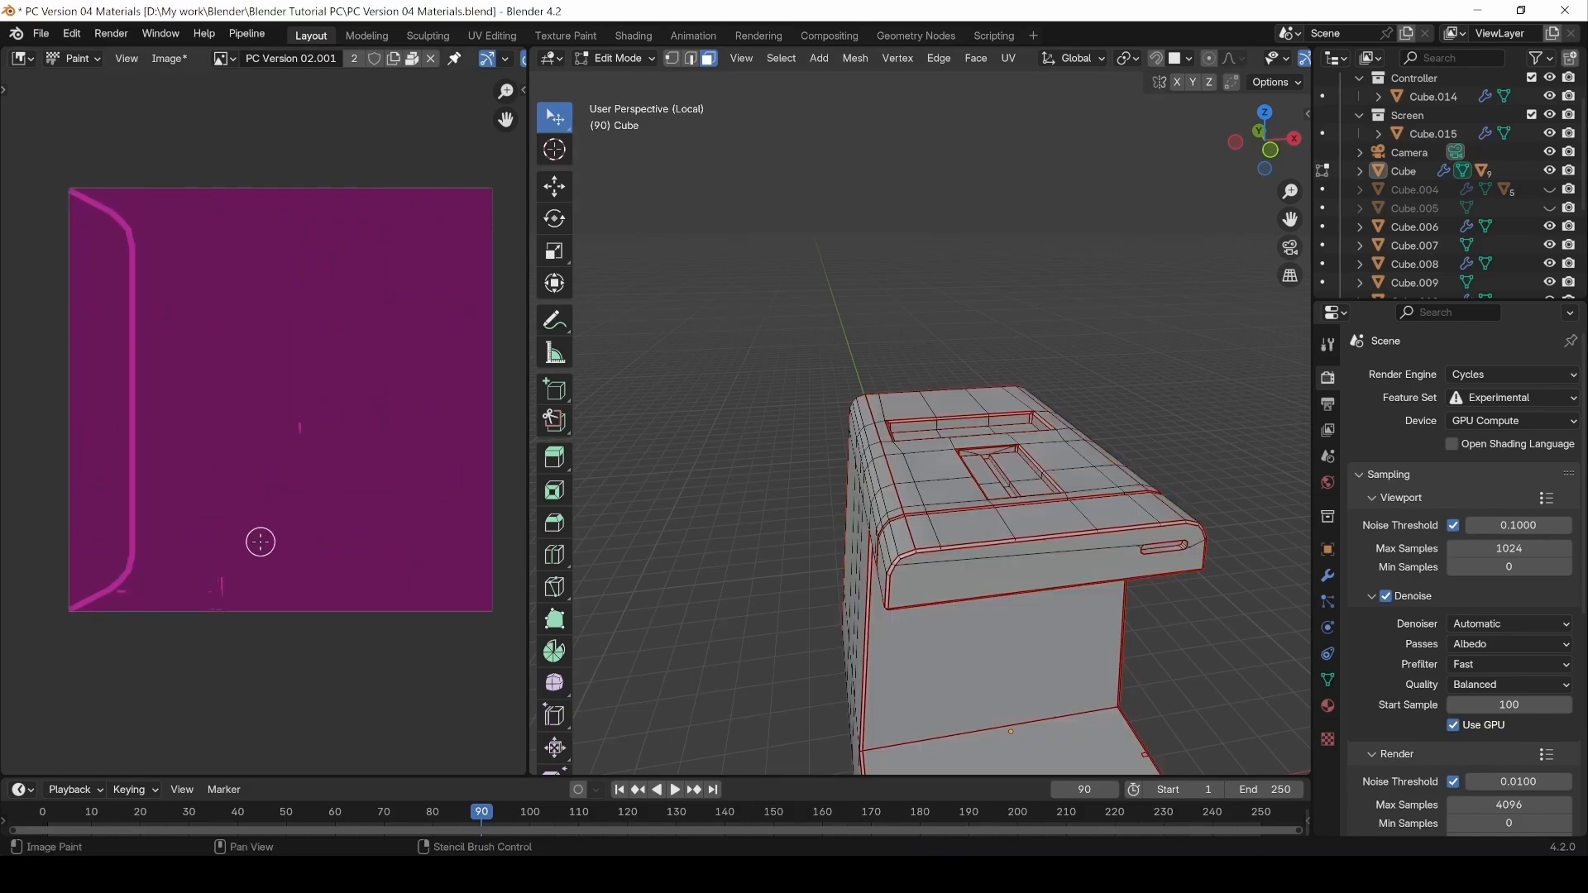
{"action": "key", "text": "l"}
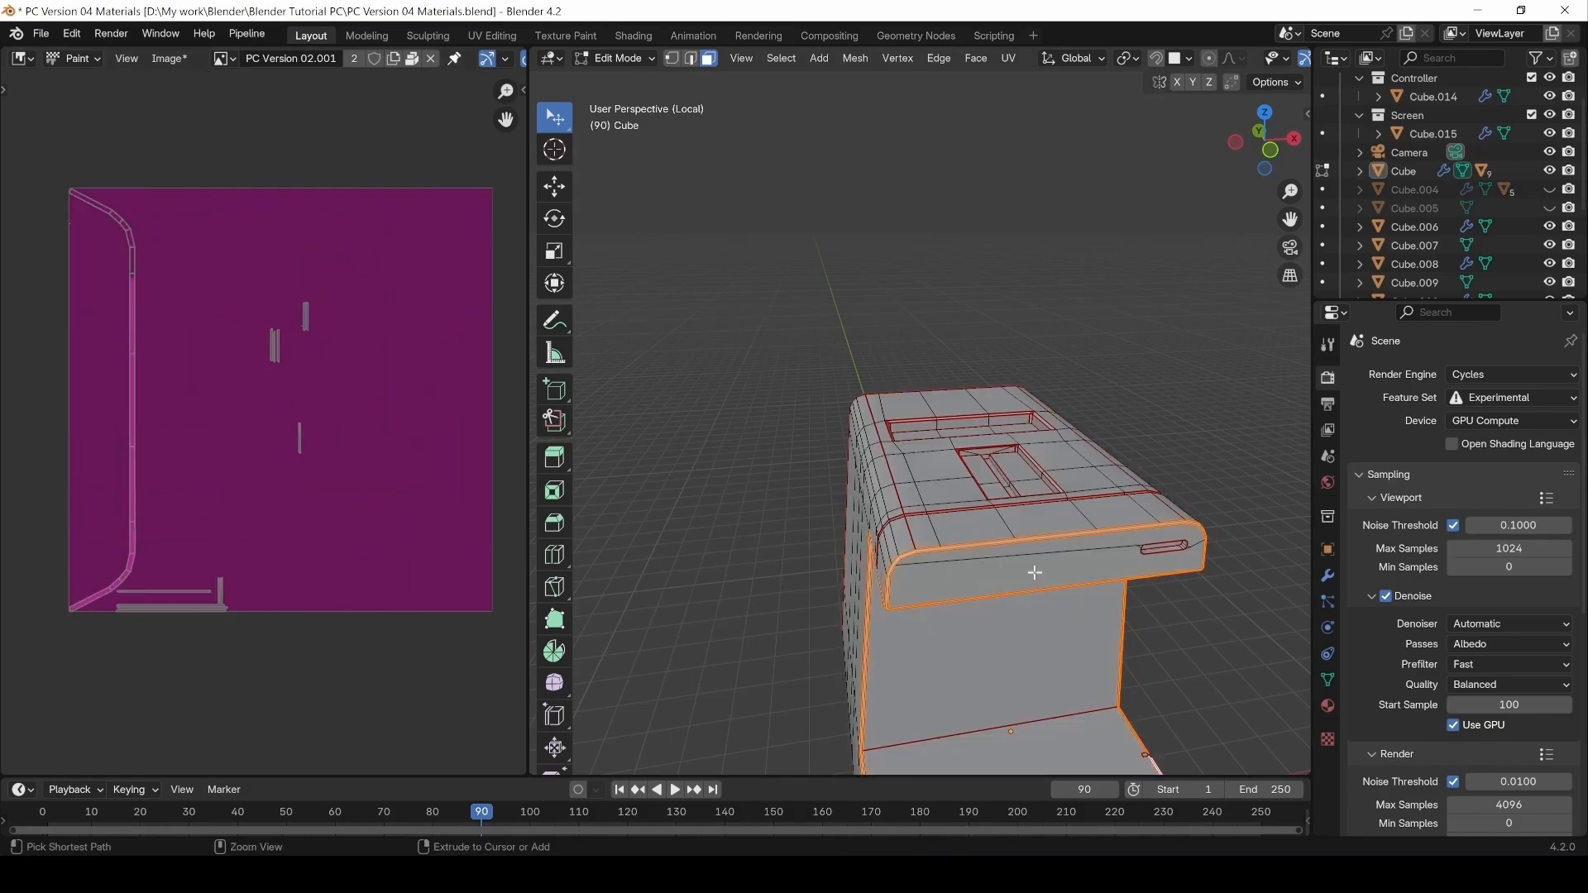
{"action": "middle_click_drag", "start_coordinate": [1106, 543], "coordinate": [954, 465]}
{"action": "left_click", "coordinate": [871, 452]}
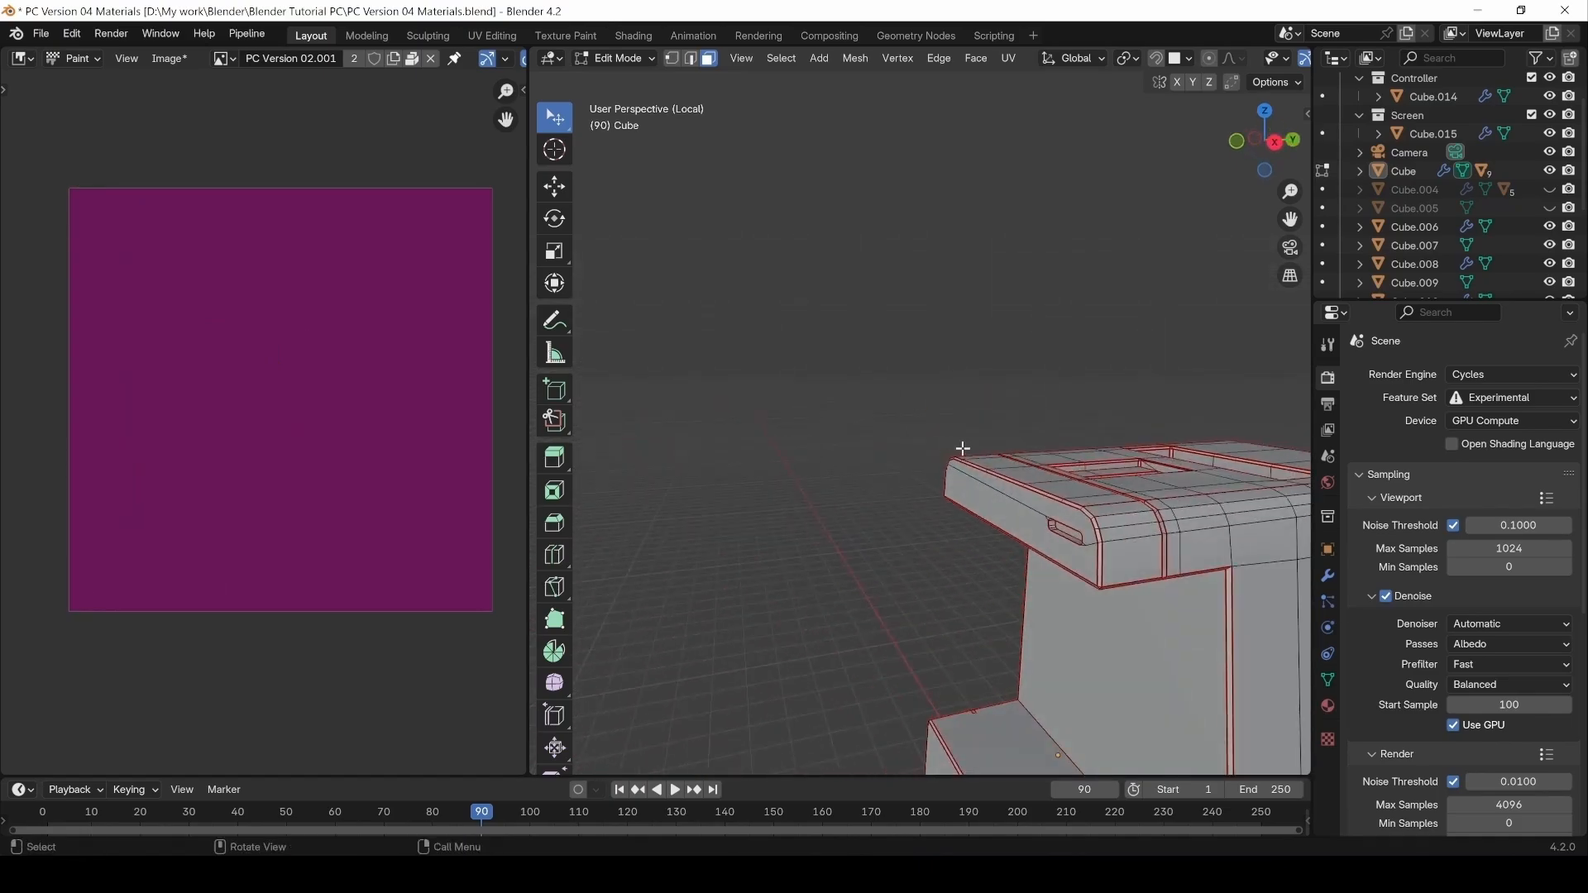
Pack all of the casing's UV islands in the UV Editor using exact concave shapes, scaling, any rotation and a 0.001 scaled margin.
{"action": "key", "text": "a"}
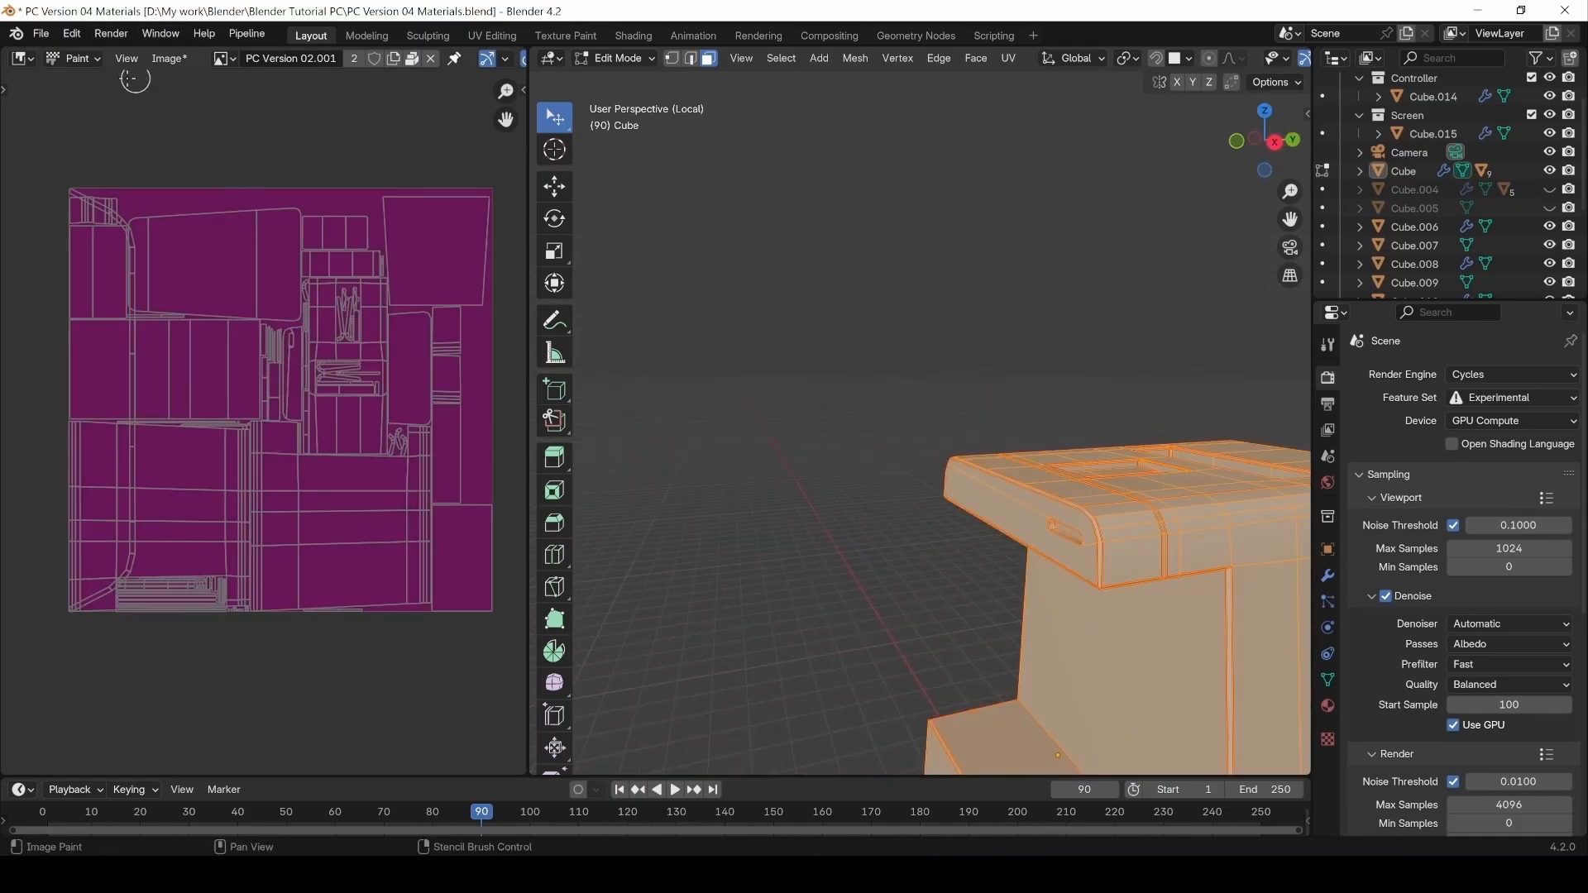
{"action": "left_click", "coordinate": [22, 57]}
{"action": "left_click", "coordinate": [60, 148]}
{"action": "key", "text": "a"}
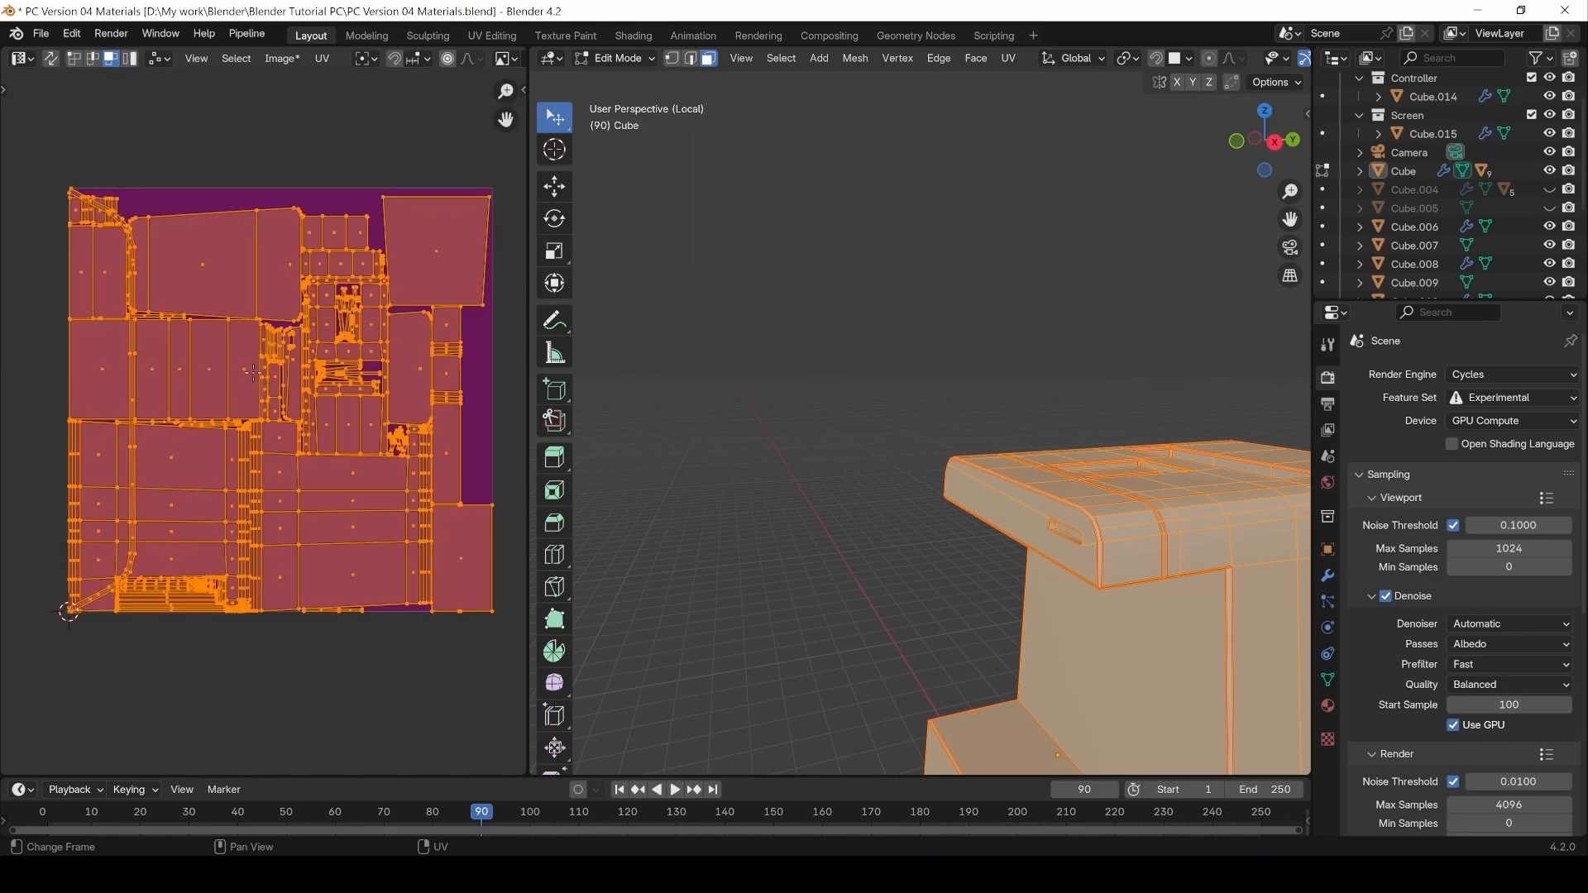
{"action": "left_click", "coordinate": [334, 62]}
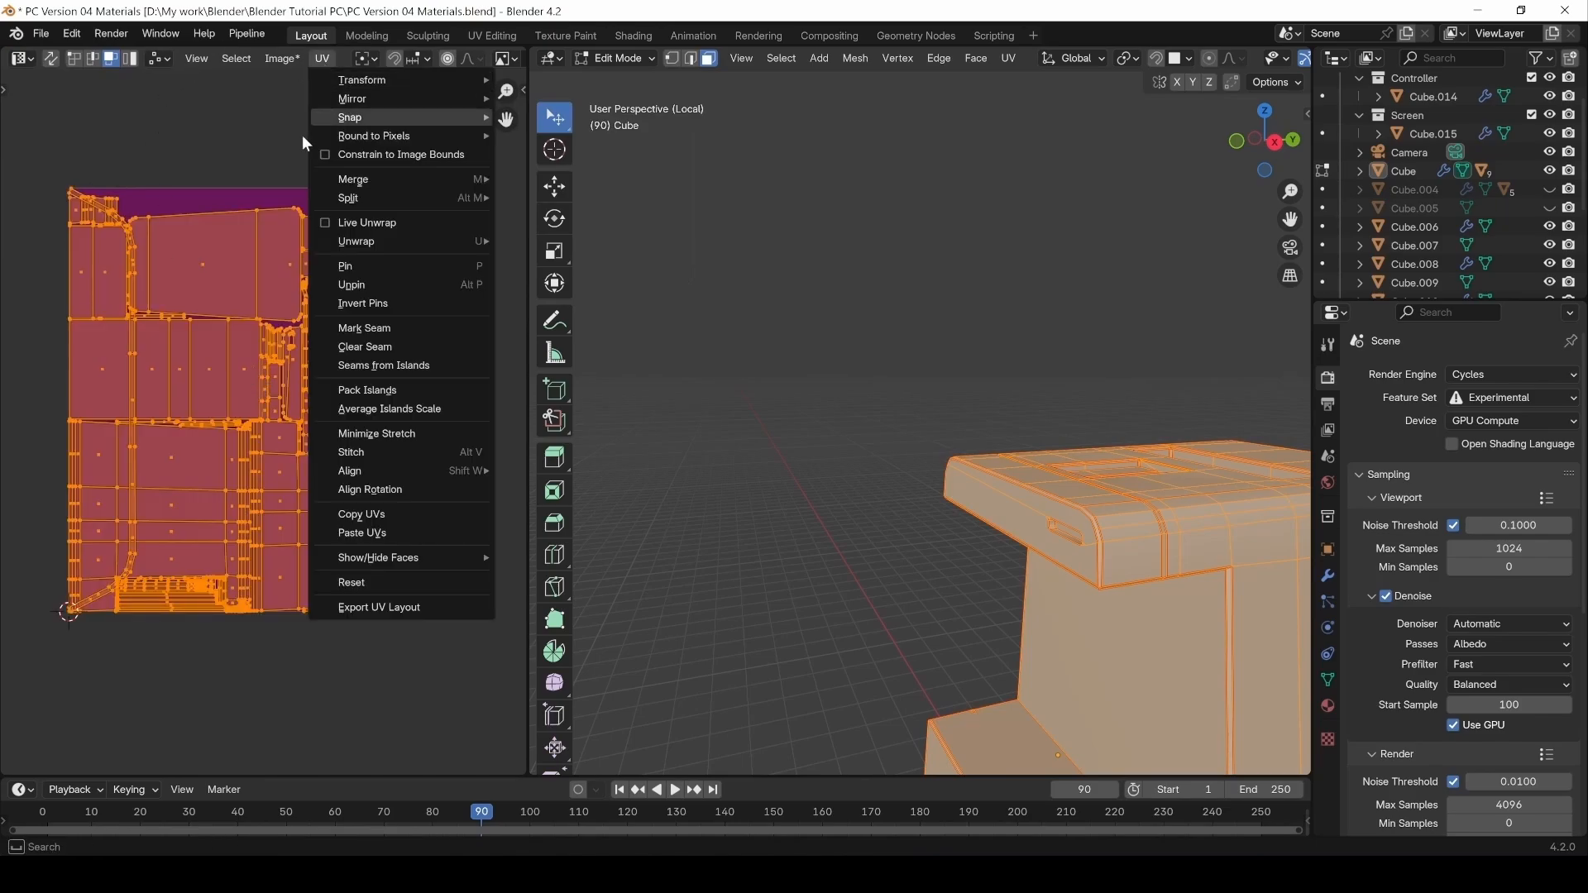
{"action": "left_click", "coordinate": [392, 397]}
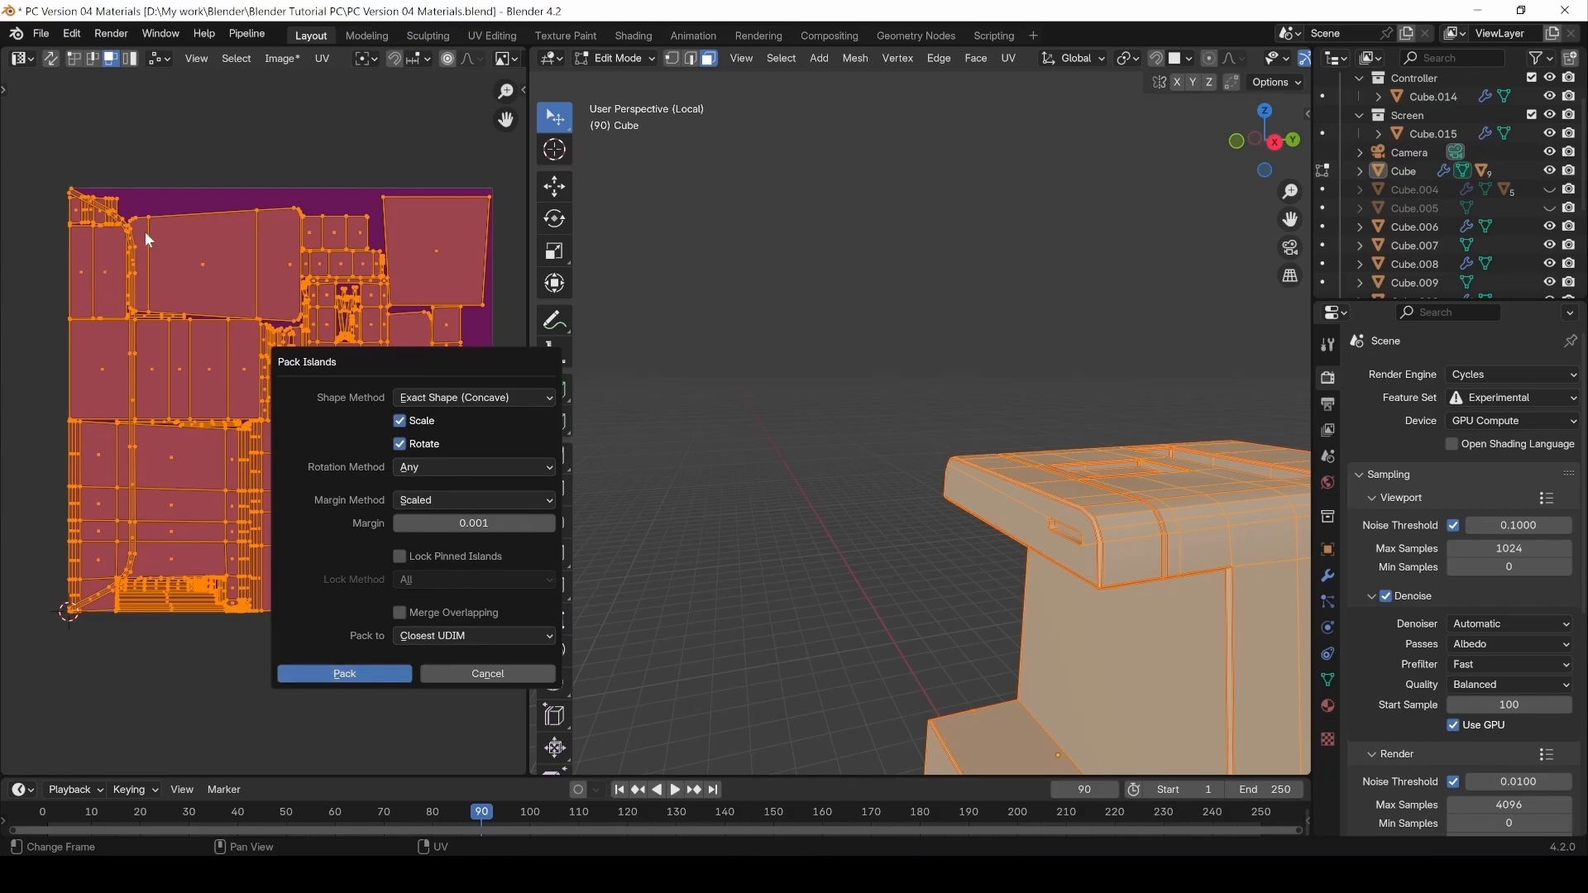
{"action": "left_click", "coordinate": [339, 673]}
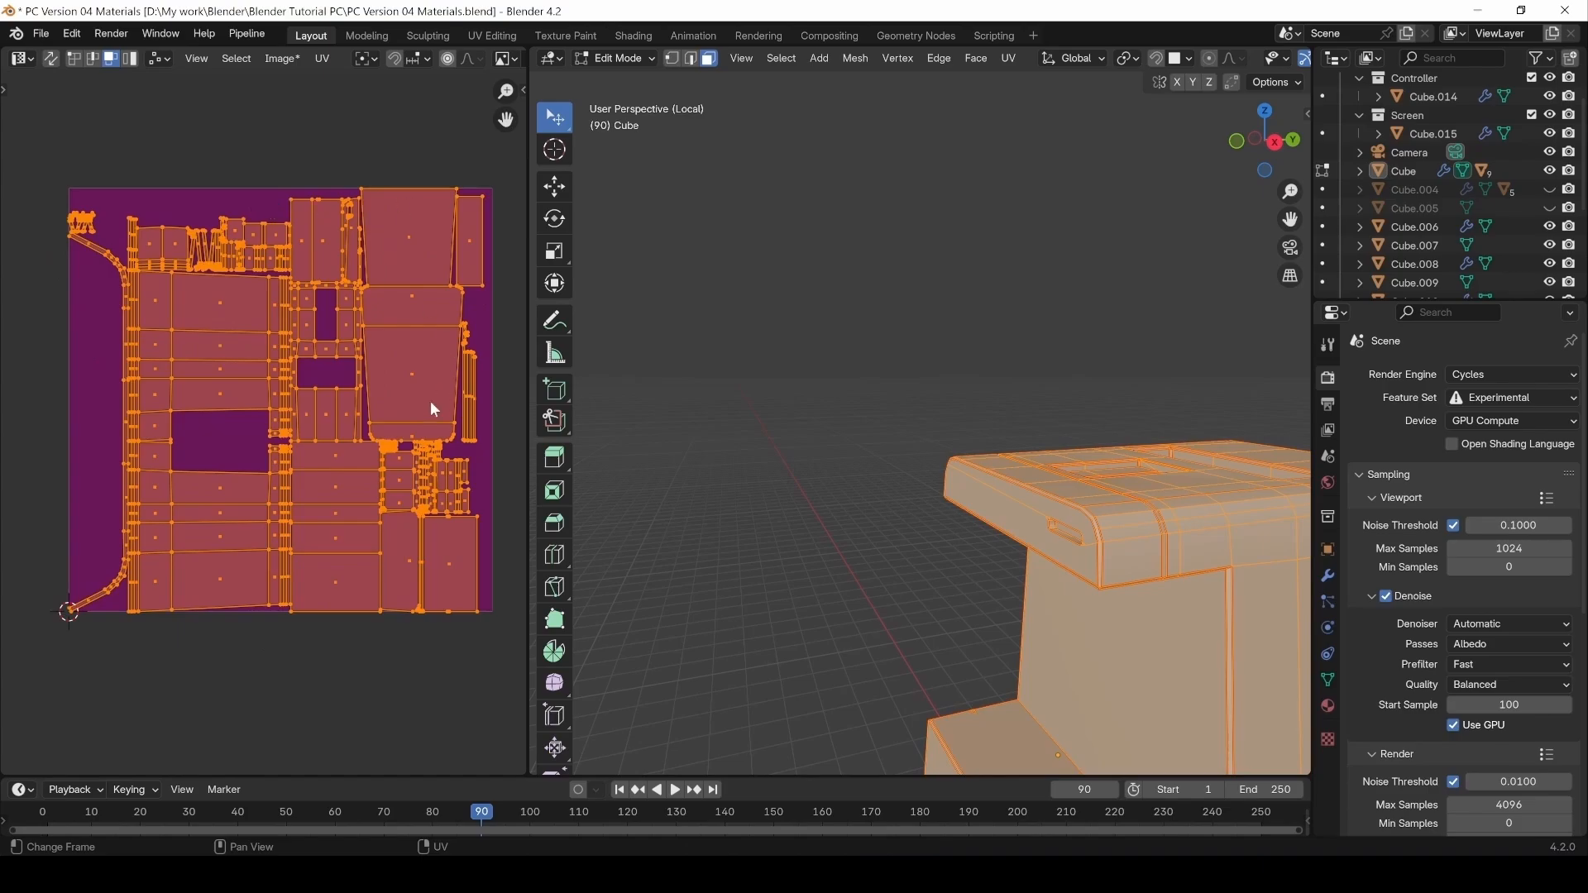
{"action": "left_click", "coordinate": [784, 437]}
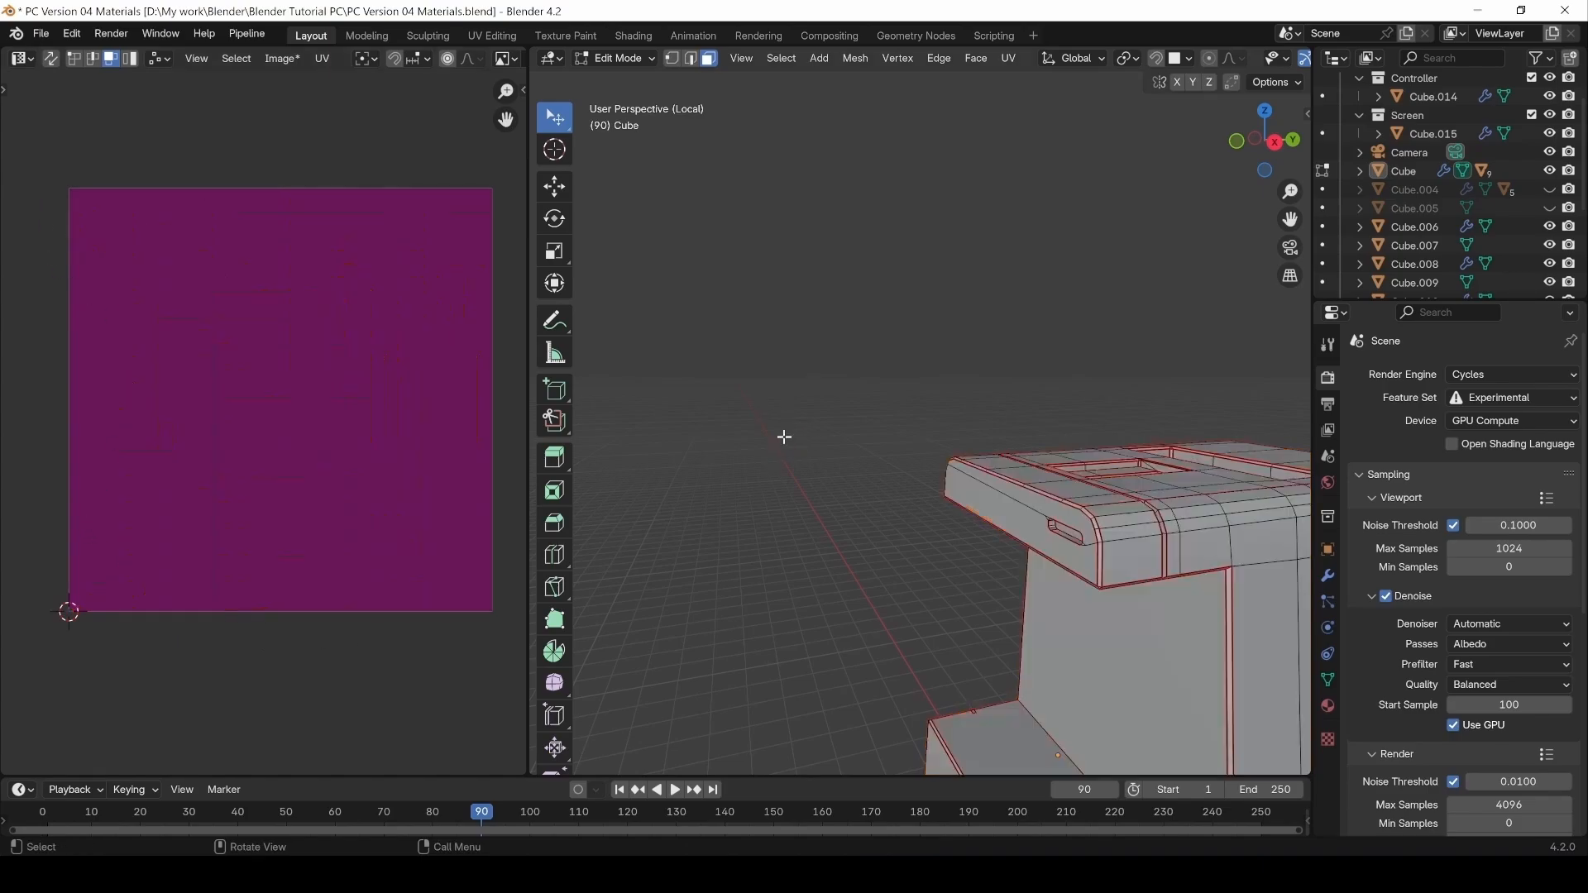
{"action": "scroll", "coordinate": [1112, 594], "scroll_direction": "up", "scroll_amount": 4}
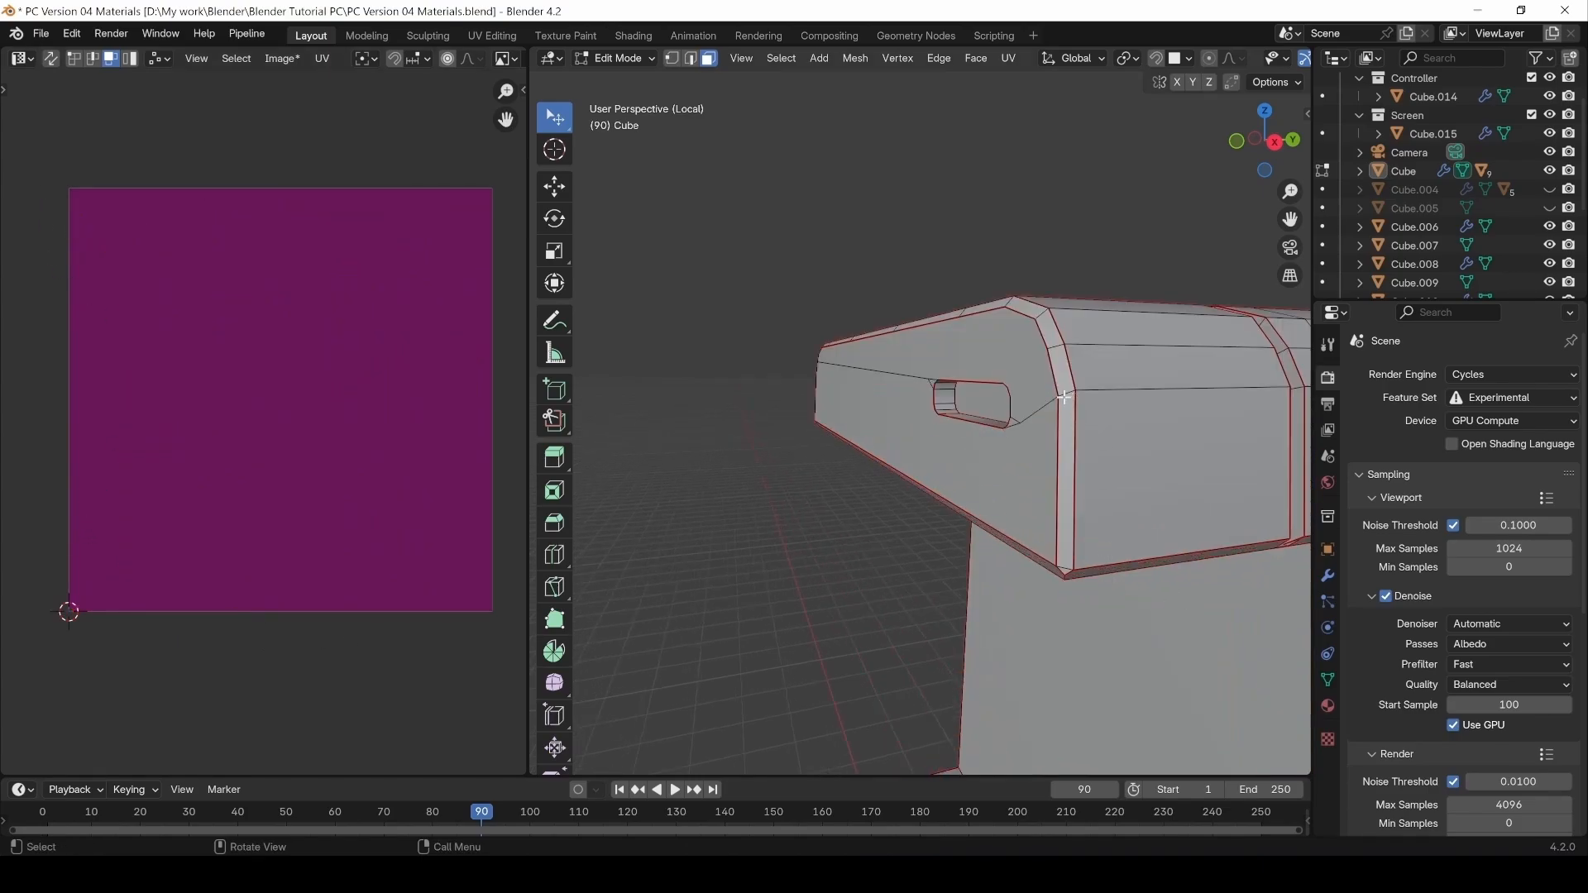
Select the bevel faces of the upper front rim, side opening and base's front edge, and switch to Texture Paint mode.
{"action": "double_click", "coordinate": [1065, 397]}
{"action": "middle_click_drag", "start_coordinate": [1088, 521], "coordinate": [1097, 499]}
{"action": "left_click", "coordinate": [1108, 454], "text": "shift"}
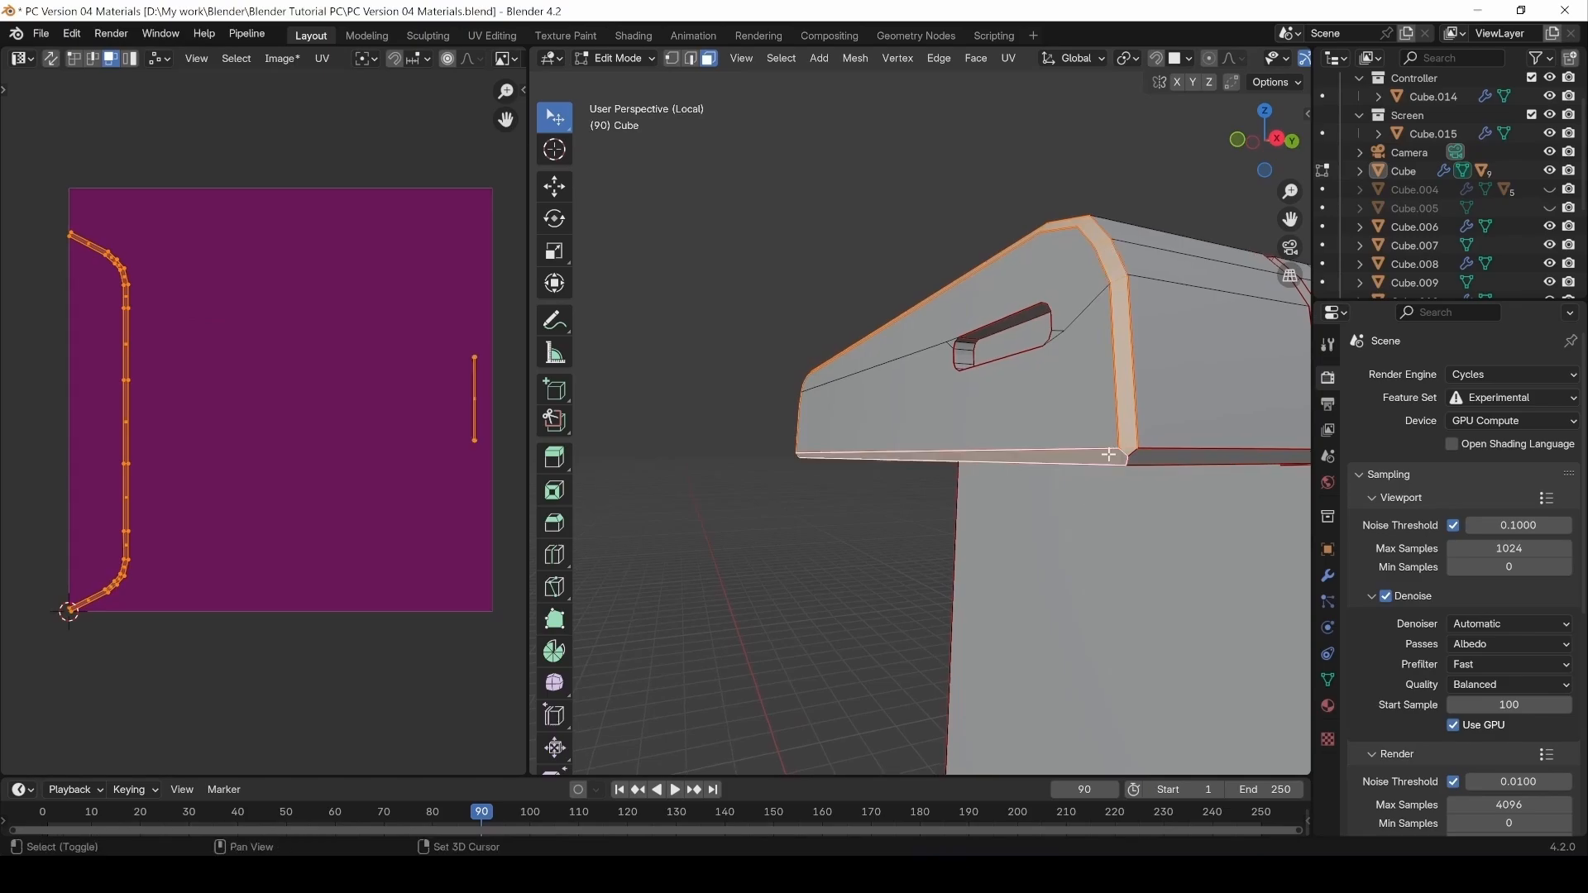
{"action": "left_click", "coordinate": [616, 58]}
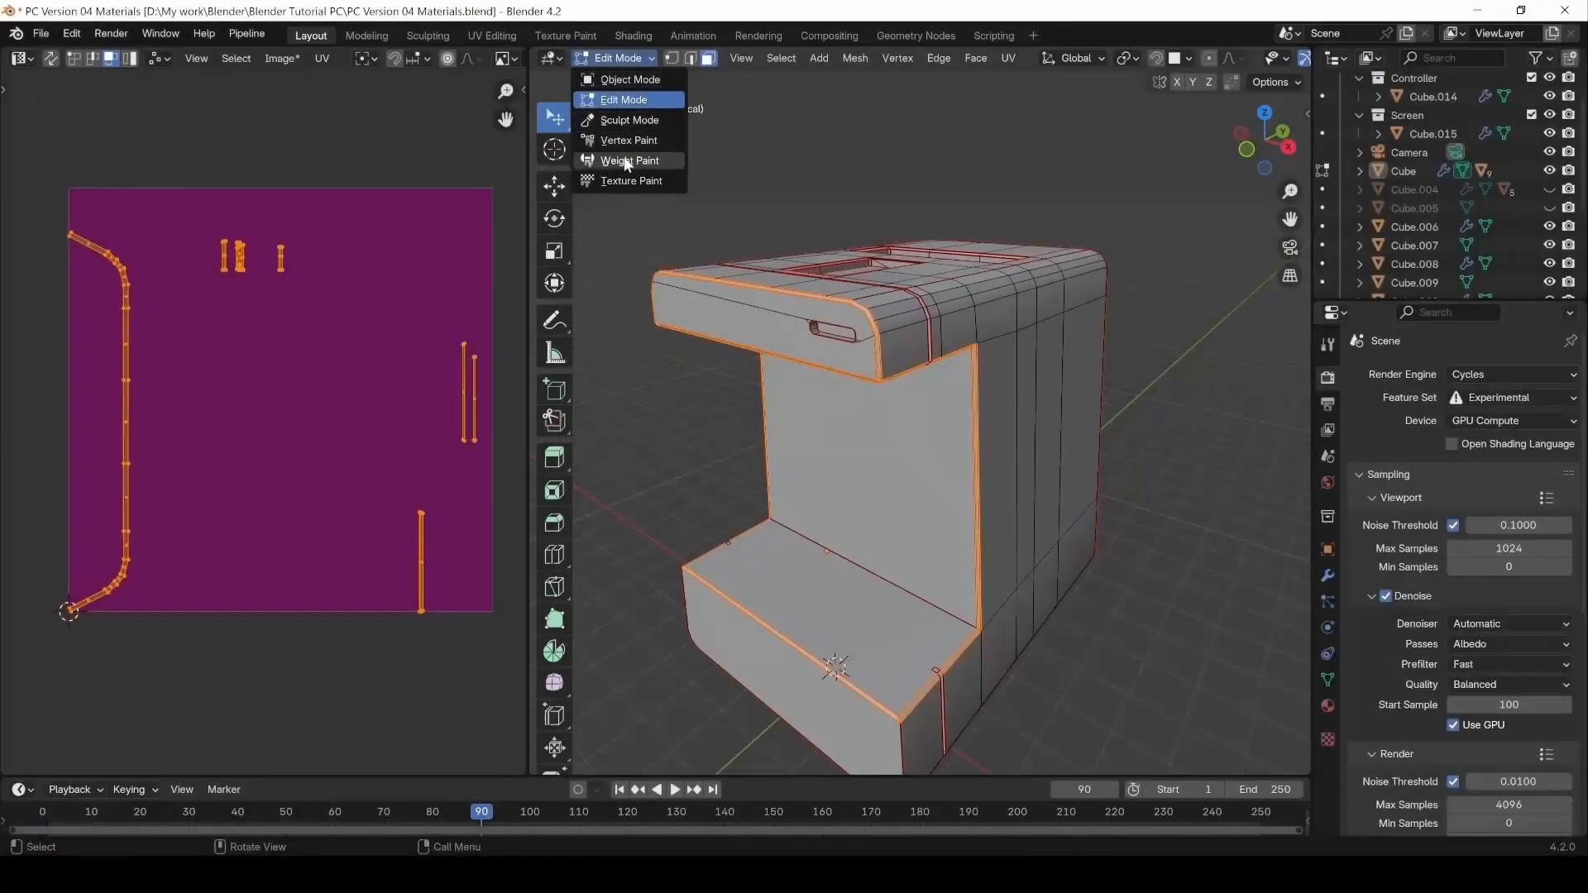
{"action": "left_click", "coordinate": [616, 180]}
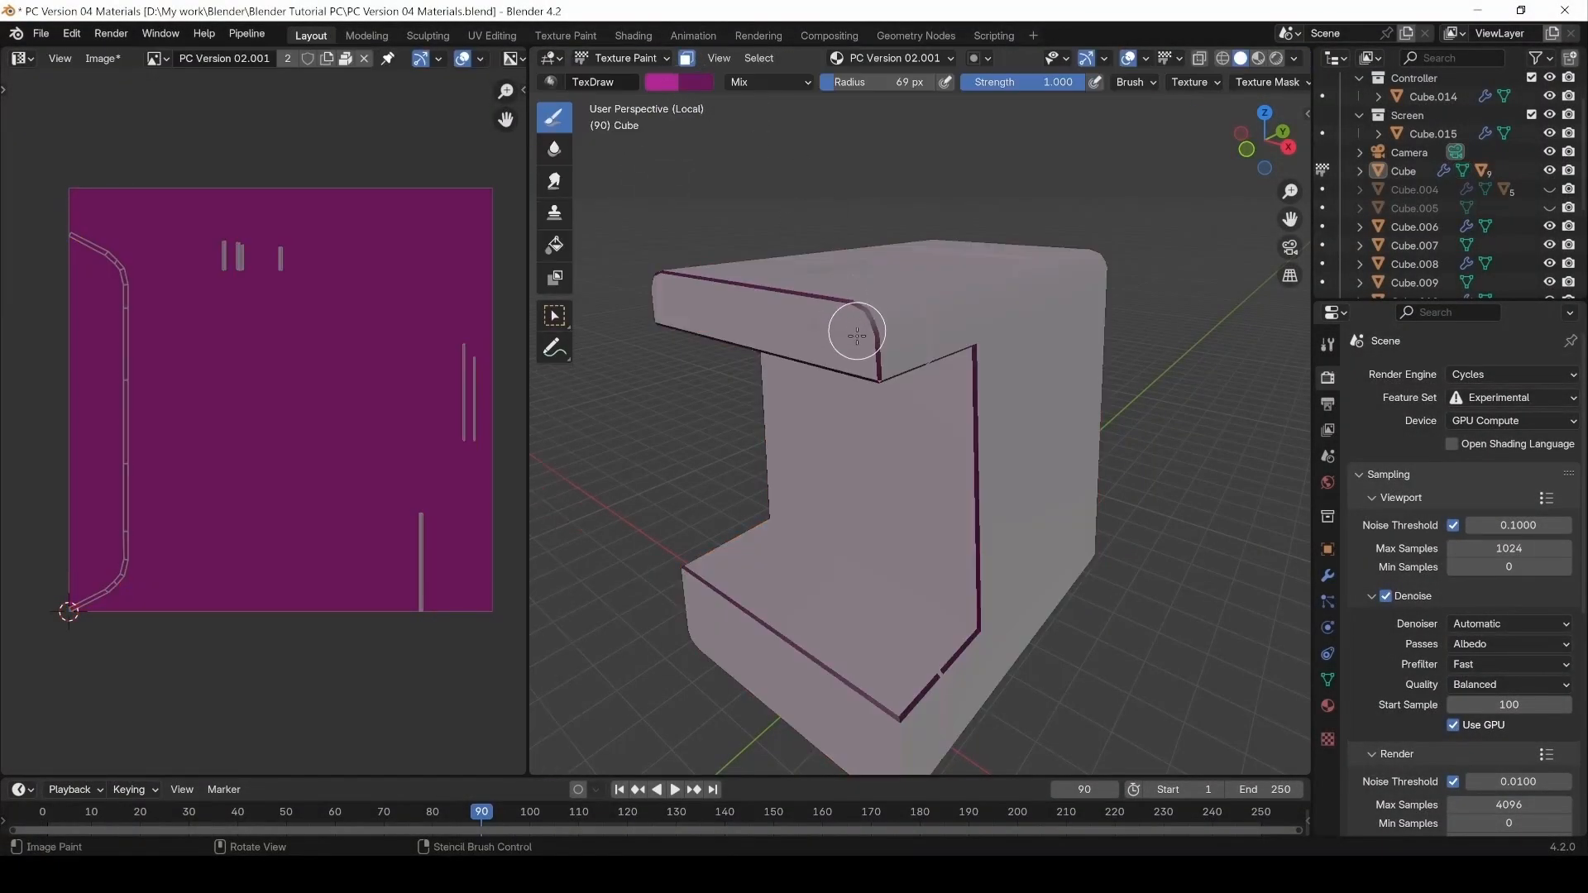
Paint the upper block's curved front rim bevel and its lower front edge with the lighter magenta TexDraw brush.
{"action": "middle_click_drag", "start_coordinate": [863, 316], "coordinate": [843, 354]}
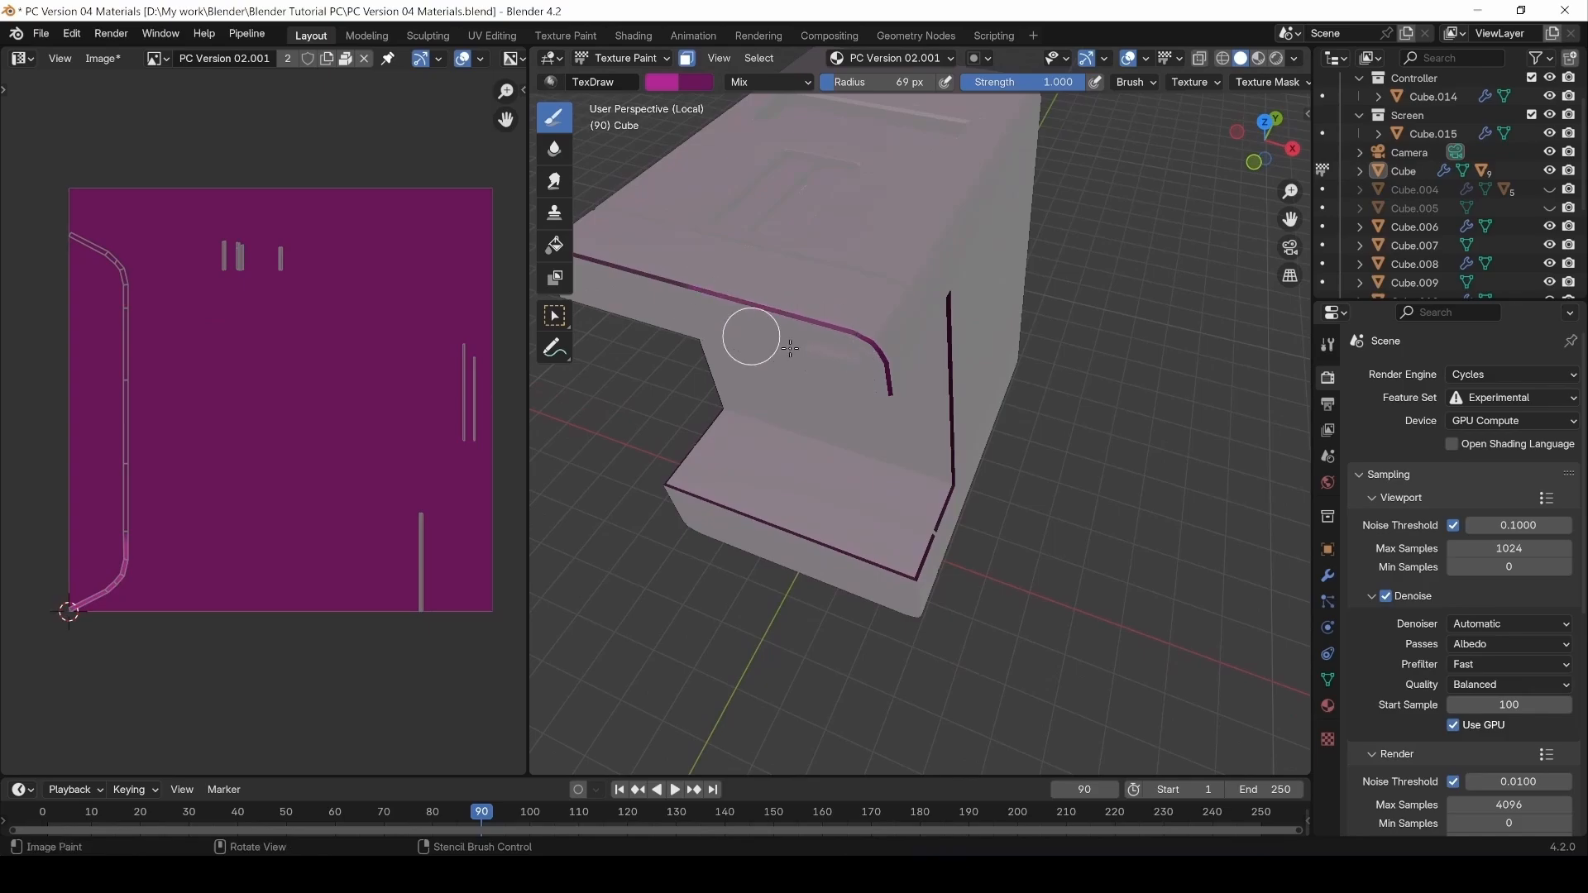
{"action": "mouse_move", "coordinate": [903, 416]}
{"action": "middle_mouse_down"}
{"action": "mouse_move", "coordinate": [875, 381]}
{"action": "mouse_move", "coordinate": [732, 406]}
{"action": "mouse_move", "coordinate": [1017, 420]}
{"action": "middle_mouse_up"}
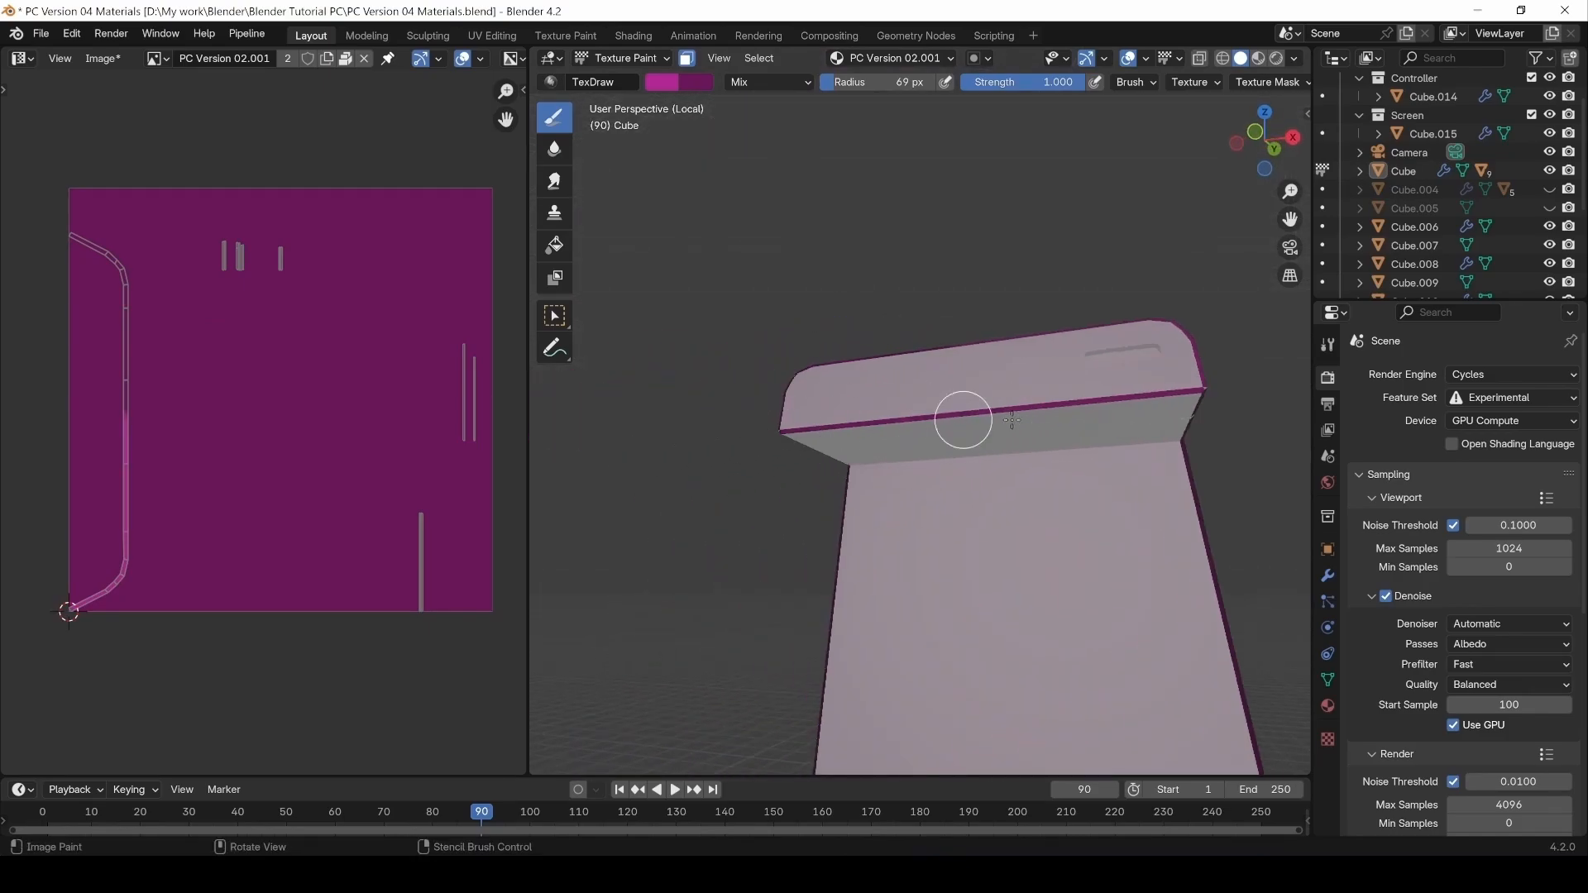
{"action": "middle_click_drag", "start_coordinate": [803, 394], "coordinate": [951, 461]}
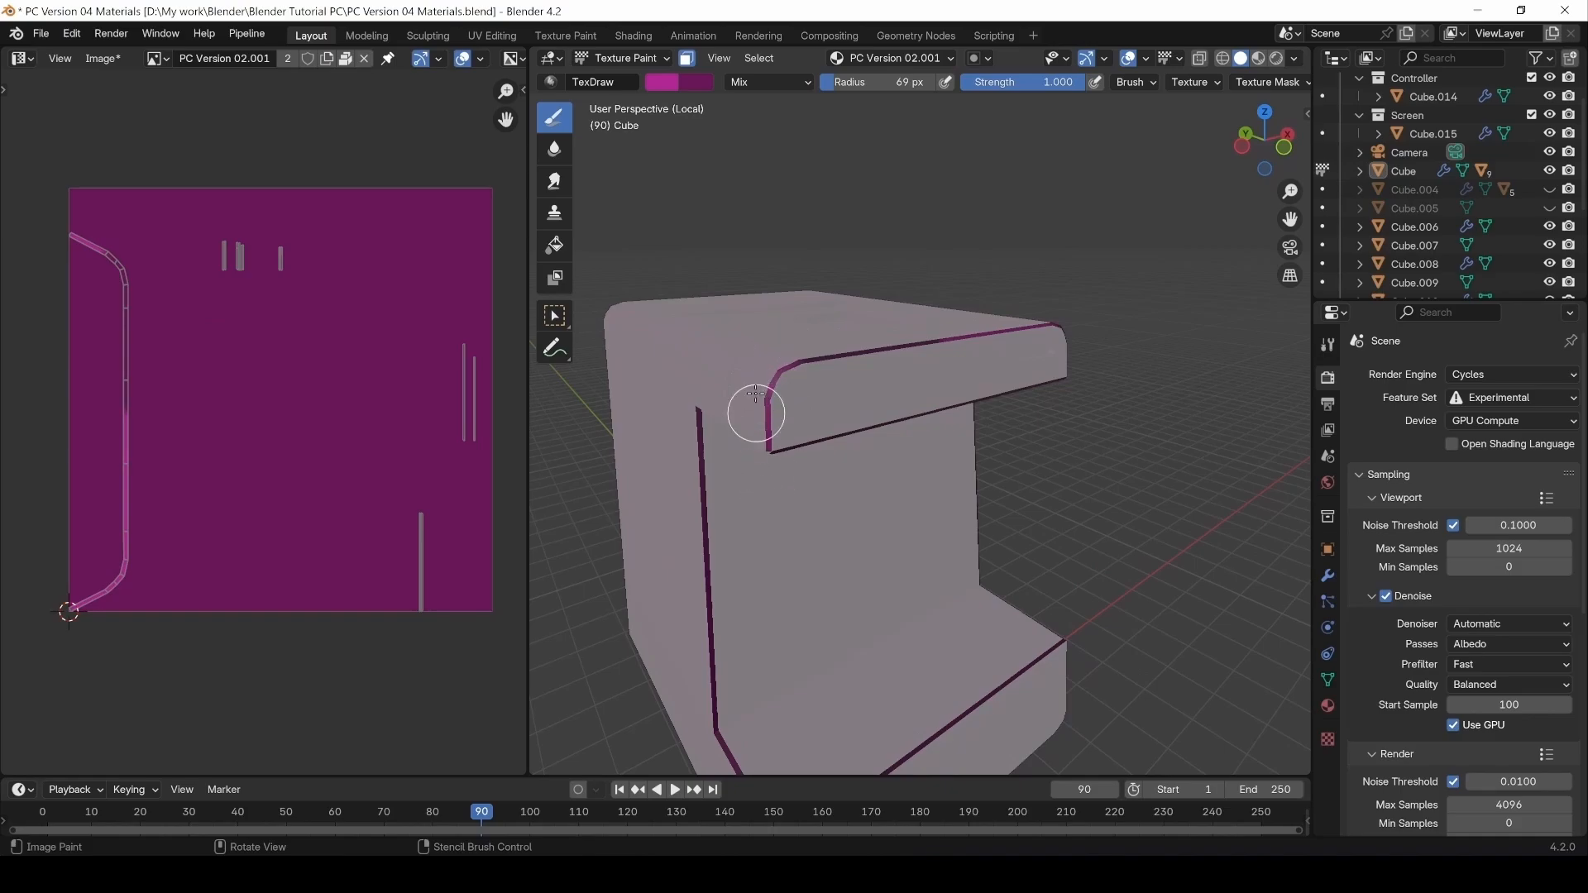
{"action": "middle_click_drag", "start_coordinate": [755, 395], "coordinate": [815, 425]}
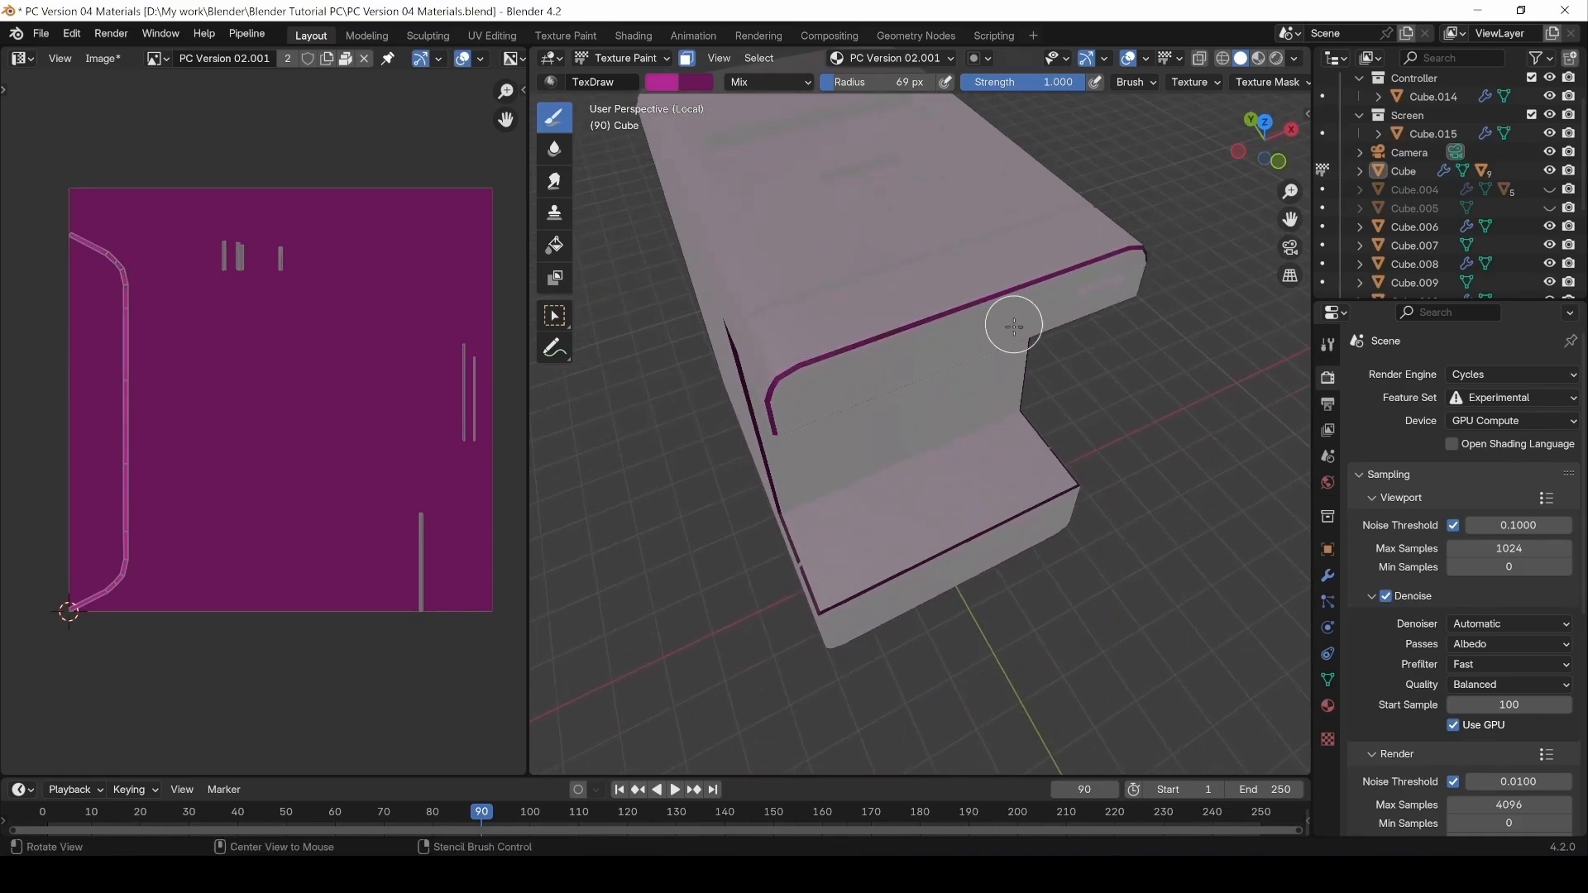
{"action": "mouse_move", "coordinate": [1013, 326]}
{"action": "middle_mouse_down"}
{"action": "mouse_move", "coordinate": [812, 400]}
{"action": "mouse_move", "coordinate": [858, 408]}
{"action": "middle_mouse_up"}
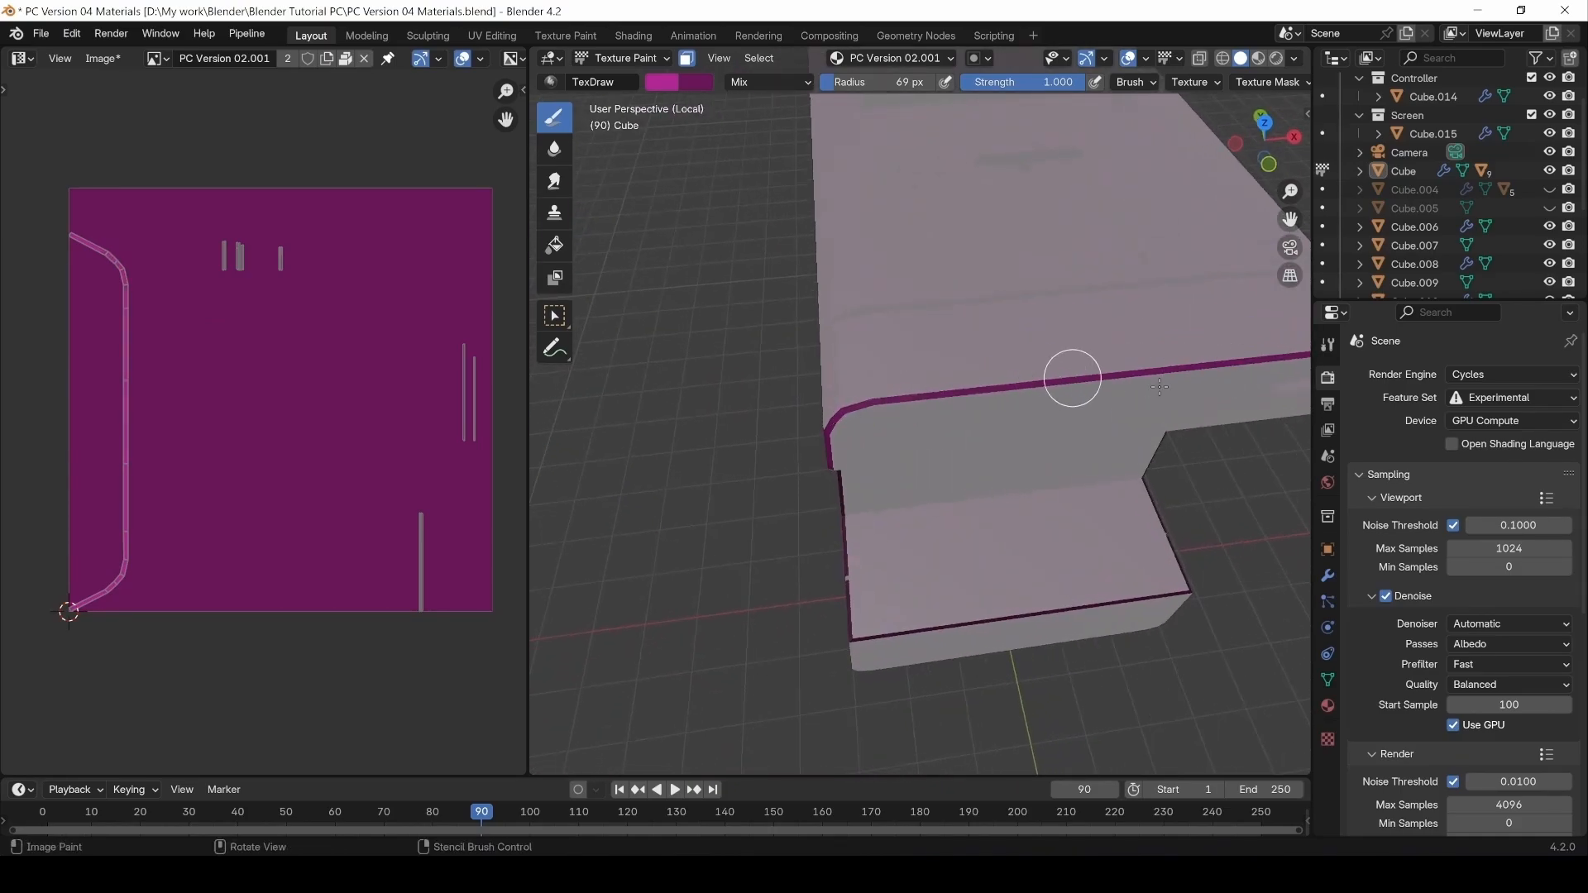
{"action": "middle_click_drag", "start_coordinate": [1160, 387], "coordinate": [980, 370], "text": "shift"}
{"action": "mouse_move", "coordinate": [1132, 429]}
{"action": "middle_mouse_down"}
{"action": "mouse_move", "coordinate": [1035, 358]}
{"action": "mouse_move", "coordinate": [1066, 360]}
{"action": "middle_mouse_up"}
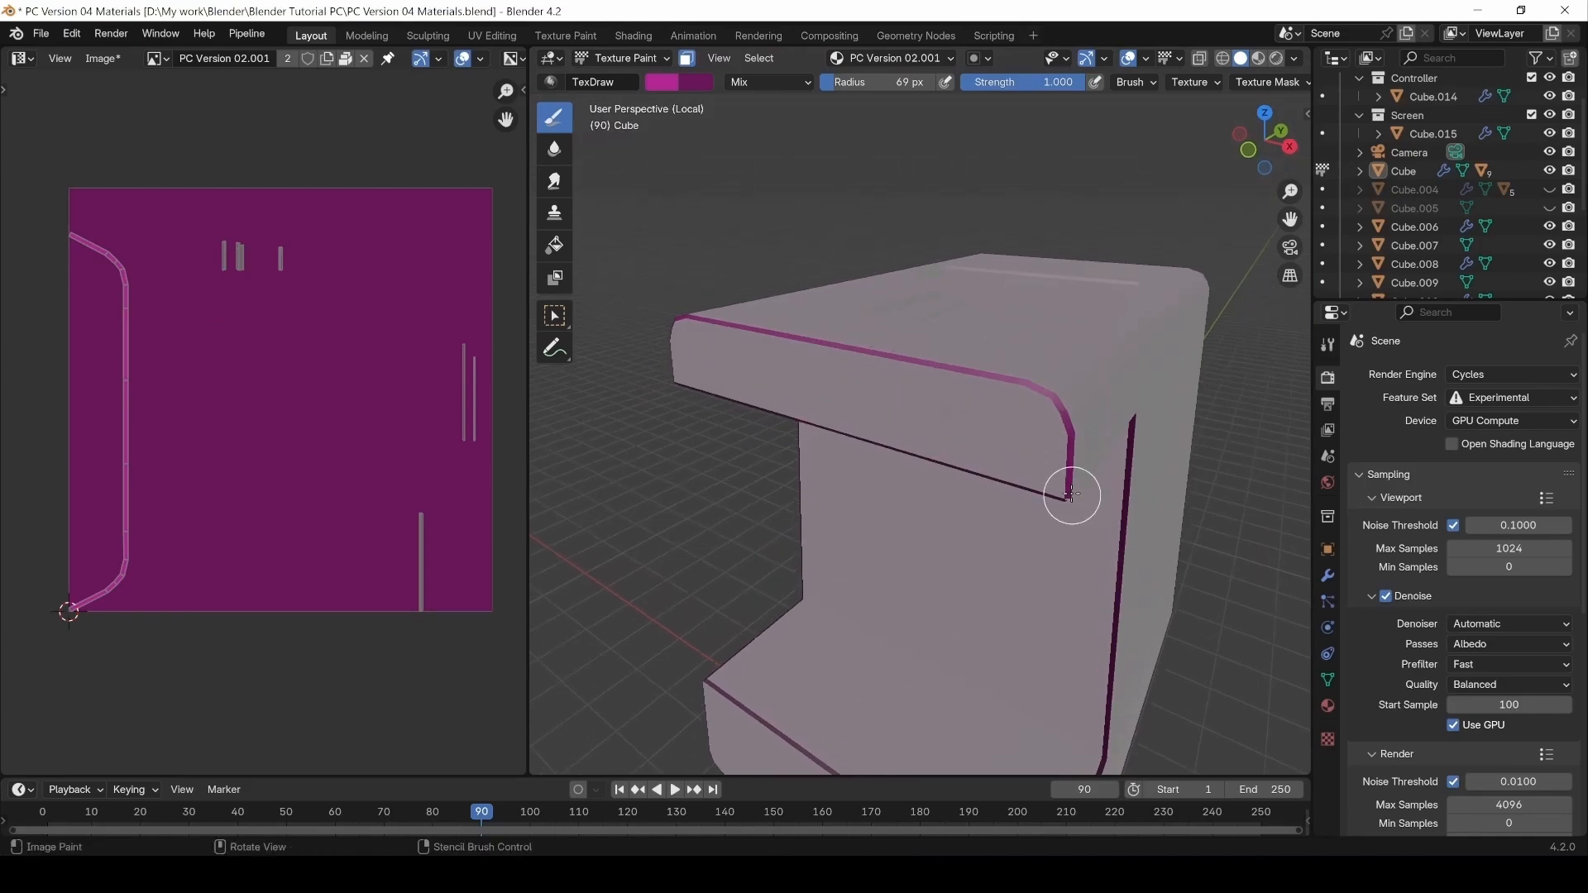
Paint the lighter magenta along one side opening's underside, vertical and base edges, continuing onto the base's front edge.
{"action": "middle_click_drag", "start_coordinate": [1037, 484], "coordinate": [1055, 407]}
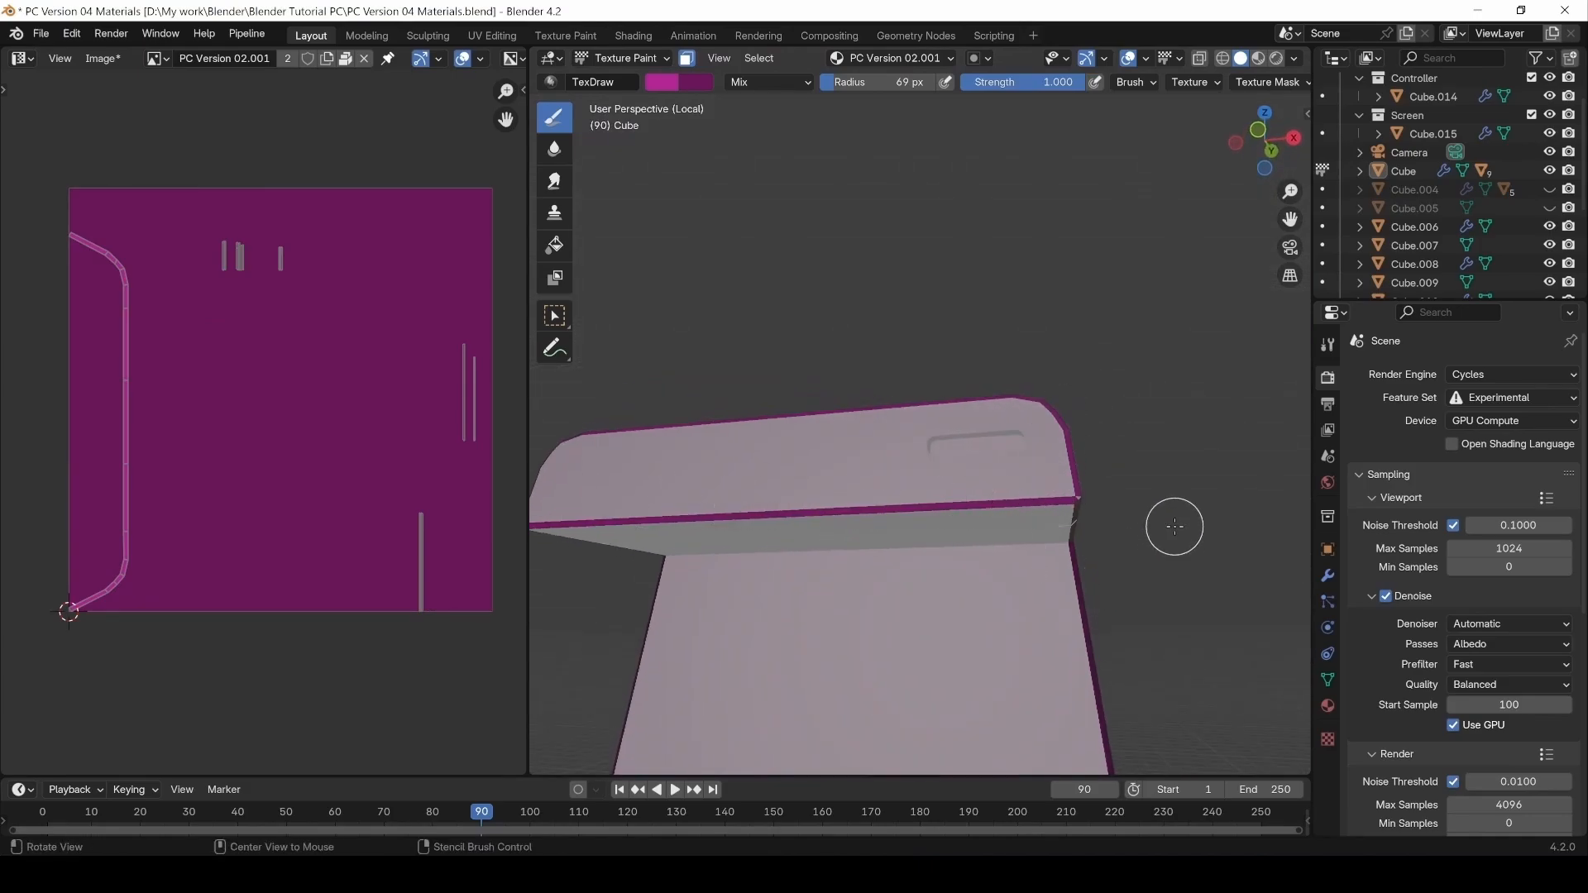
{"action": "mouse_move", "coordinate": [1174, 524]}
{"action": "middle_mouse_down"}
{"action": "mouse_move", "coordinate": [1092, 560]}
{"action": "mouse_move", "coordinate": [936, 369]}
{"action": "mouse_move", "coordinate": [1079, 384]}
{"action": "middle_mouse_up"}
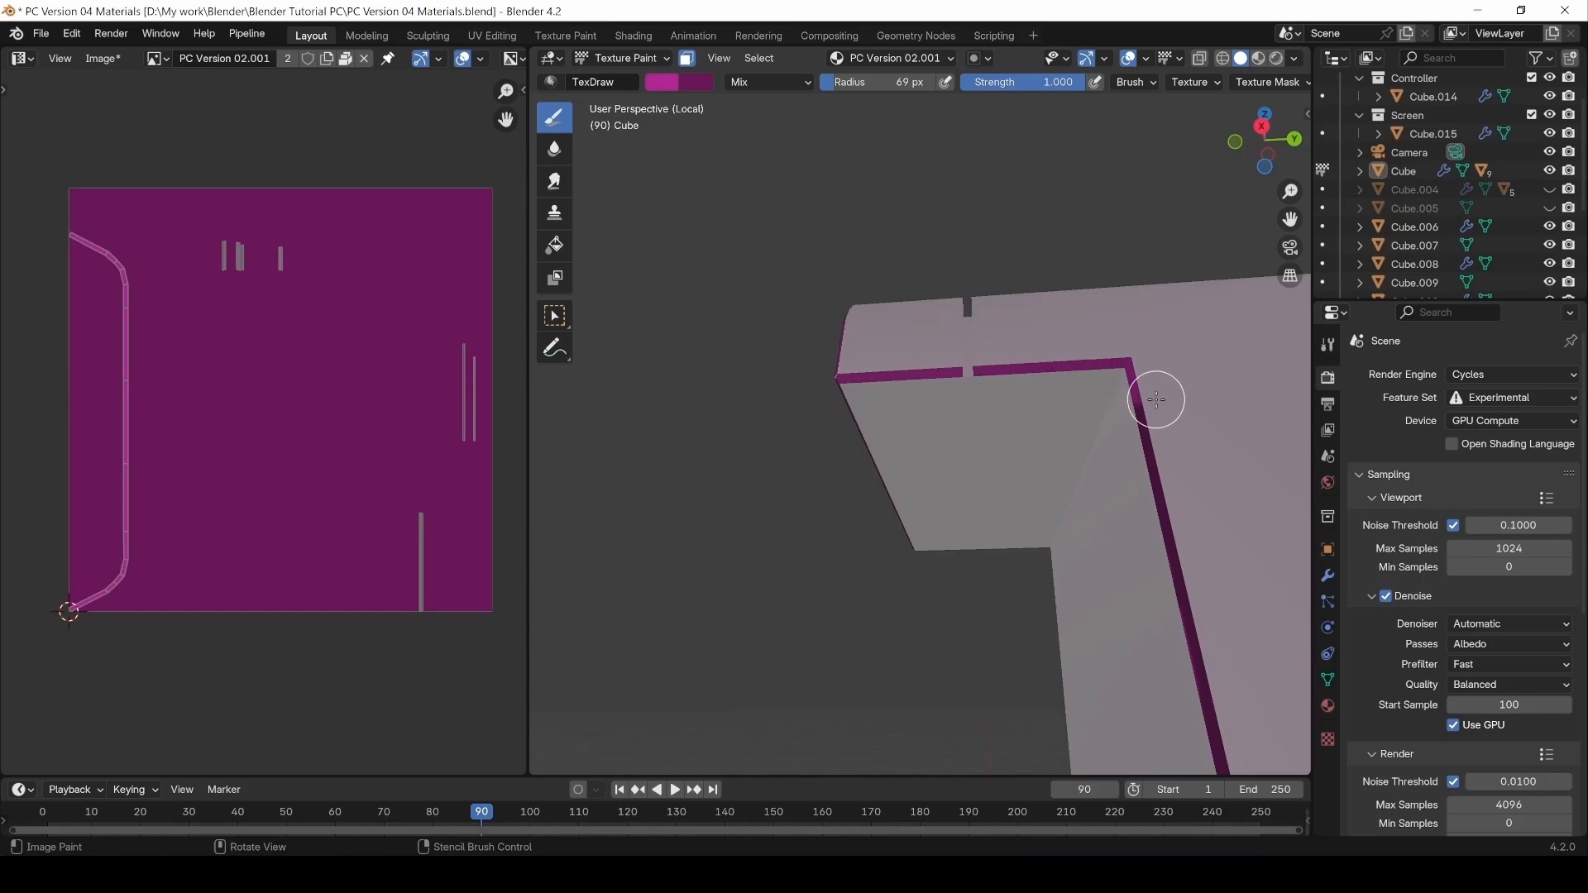
{"action": "mouse_move", "coordinate": [1184, 681]}
{"action": "middle_mouse_down"}
{"action": "mouse_move", "coordinate": [1194, 472]}
{"action": "mouse_move", "coordinate": [1215, 557]}
{"action": "mouse_move", "coordinate": [1174, 312]}
{"action": "middle_mouse_up"}
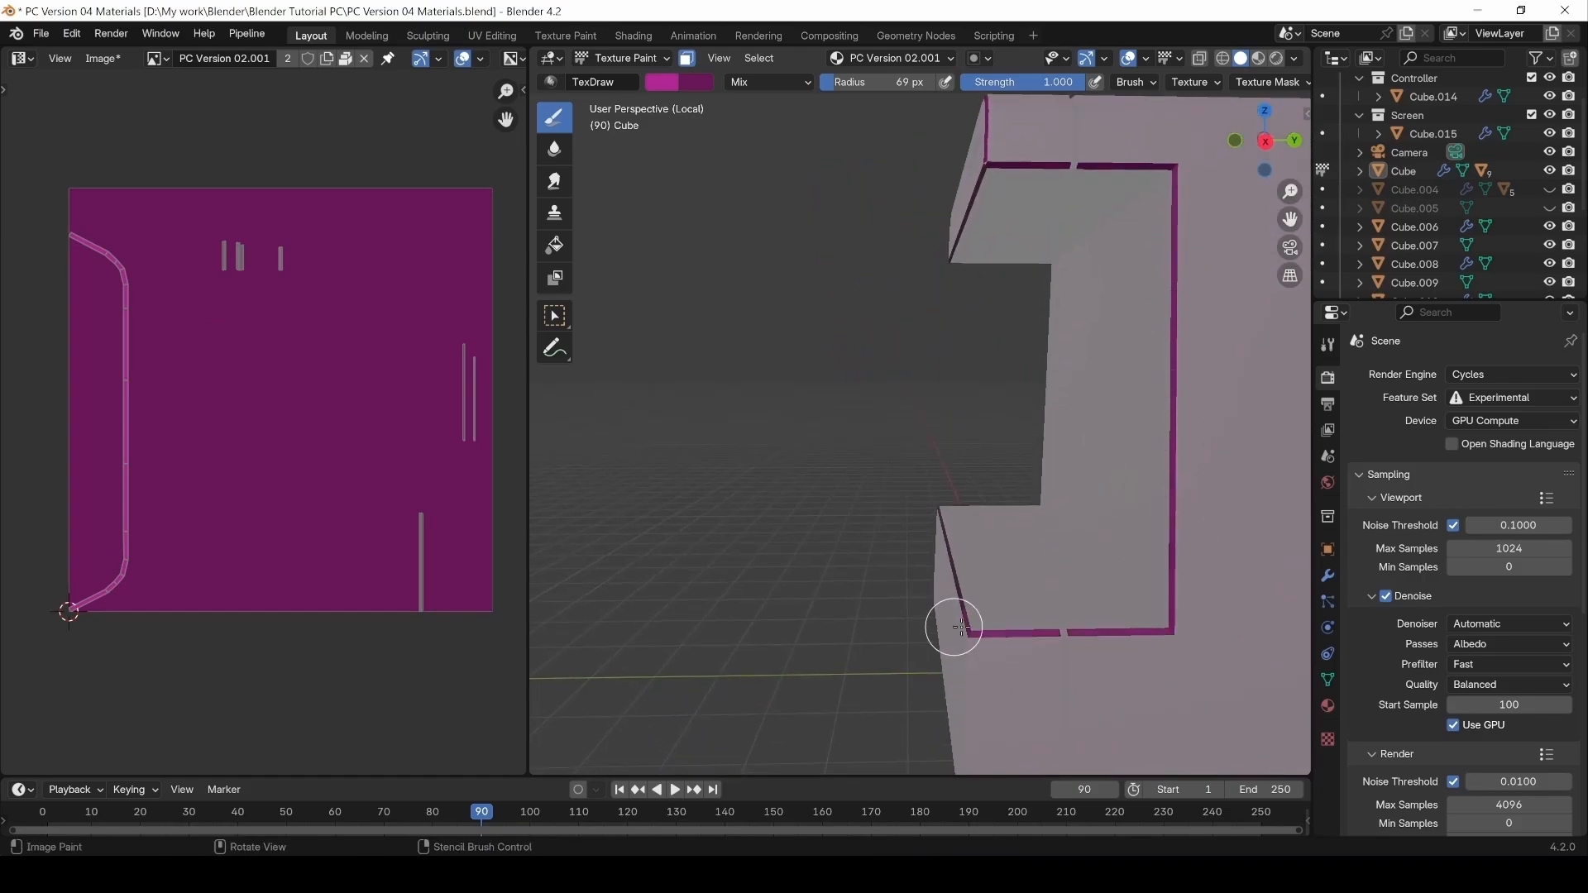
{"action": "mouse_move", "coordinate": [921, 651]}
{"action": "middle_mouse_down"}
{"action": "mouse_move", "coordinate": [1071, 669]}
{"action": "mouse_move", "coordinate": [1221, 624]}
{"action": "middle_mouse_up"}
{"action": "middle_click_drag", "start_coordinate": [980, 670], "coordinate": [1221, 679]}
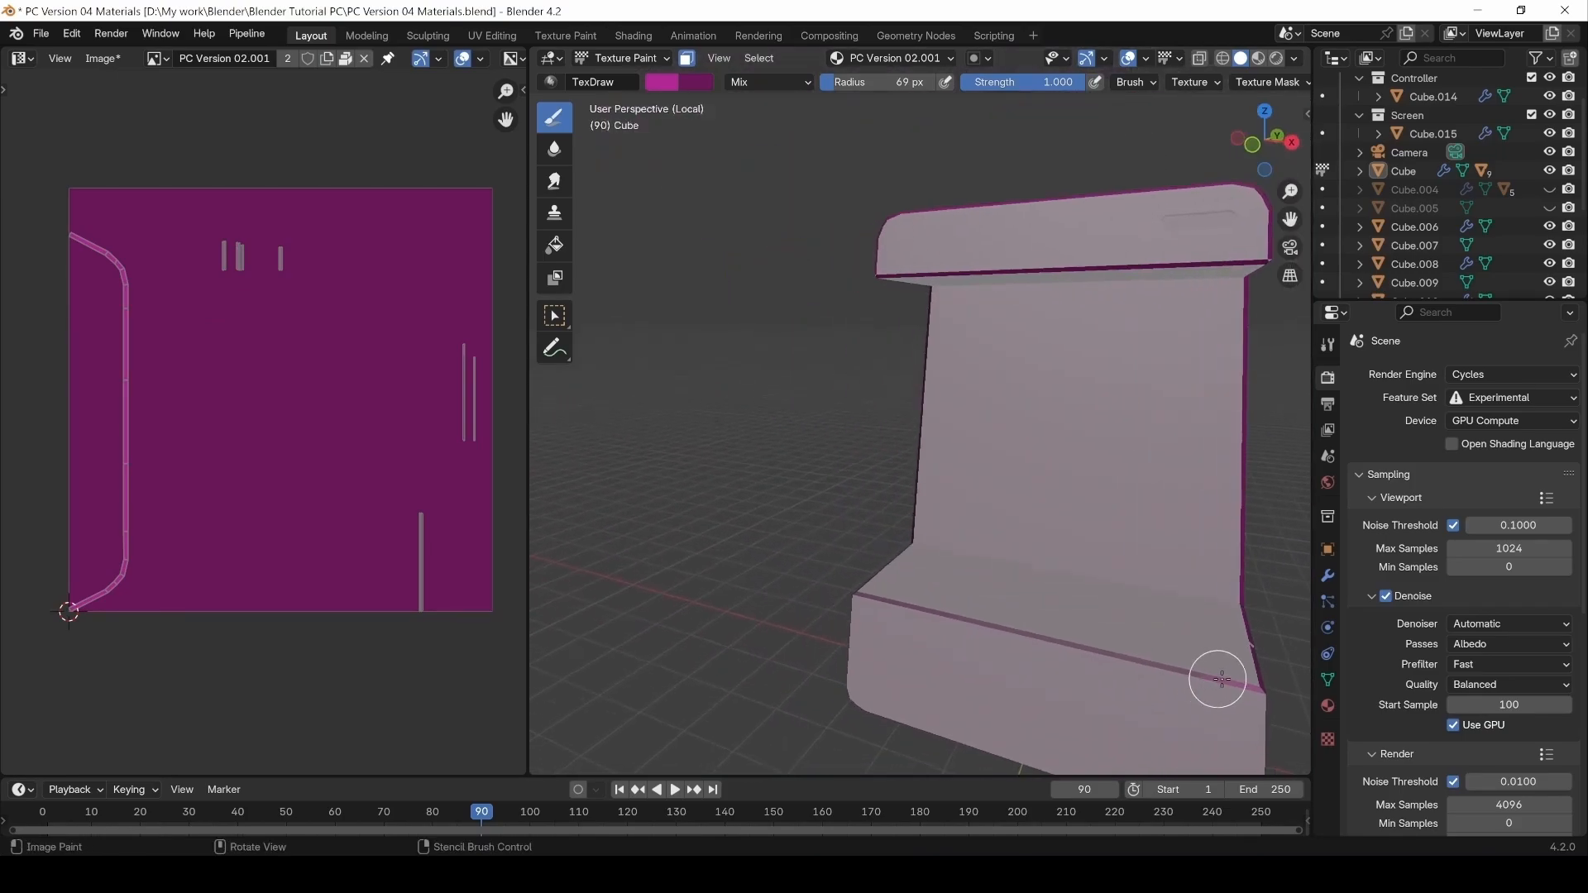
Finish the base's front edge and paint the opposite side opening's base, vertical and upper edges in the lighter magenta.
{"action": "middle_click_drag", "start_coordinate": [1038, 635], "coordinate": [1004, 674]}
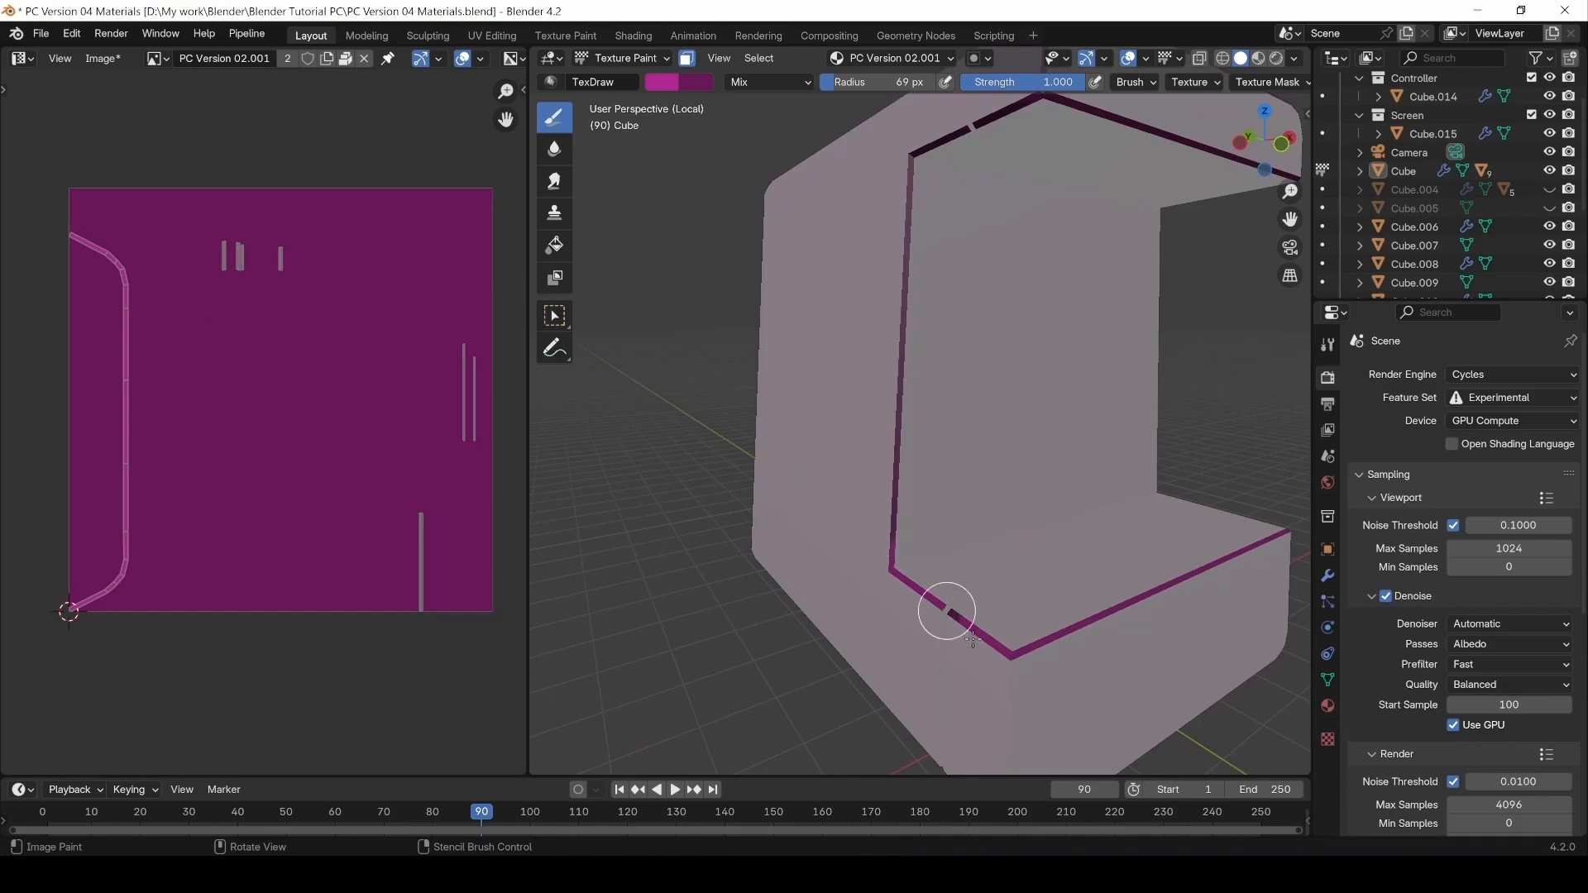
{"action": "middle_click_drag", "start_coordinate": [944, 606], "coordinate": [901, 561]}
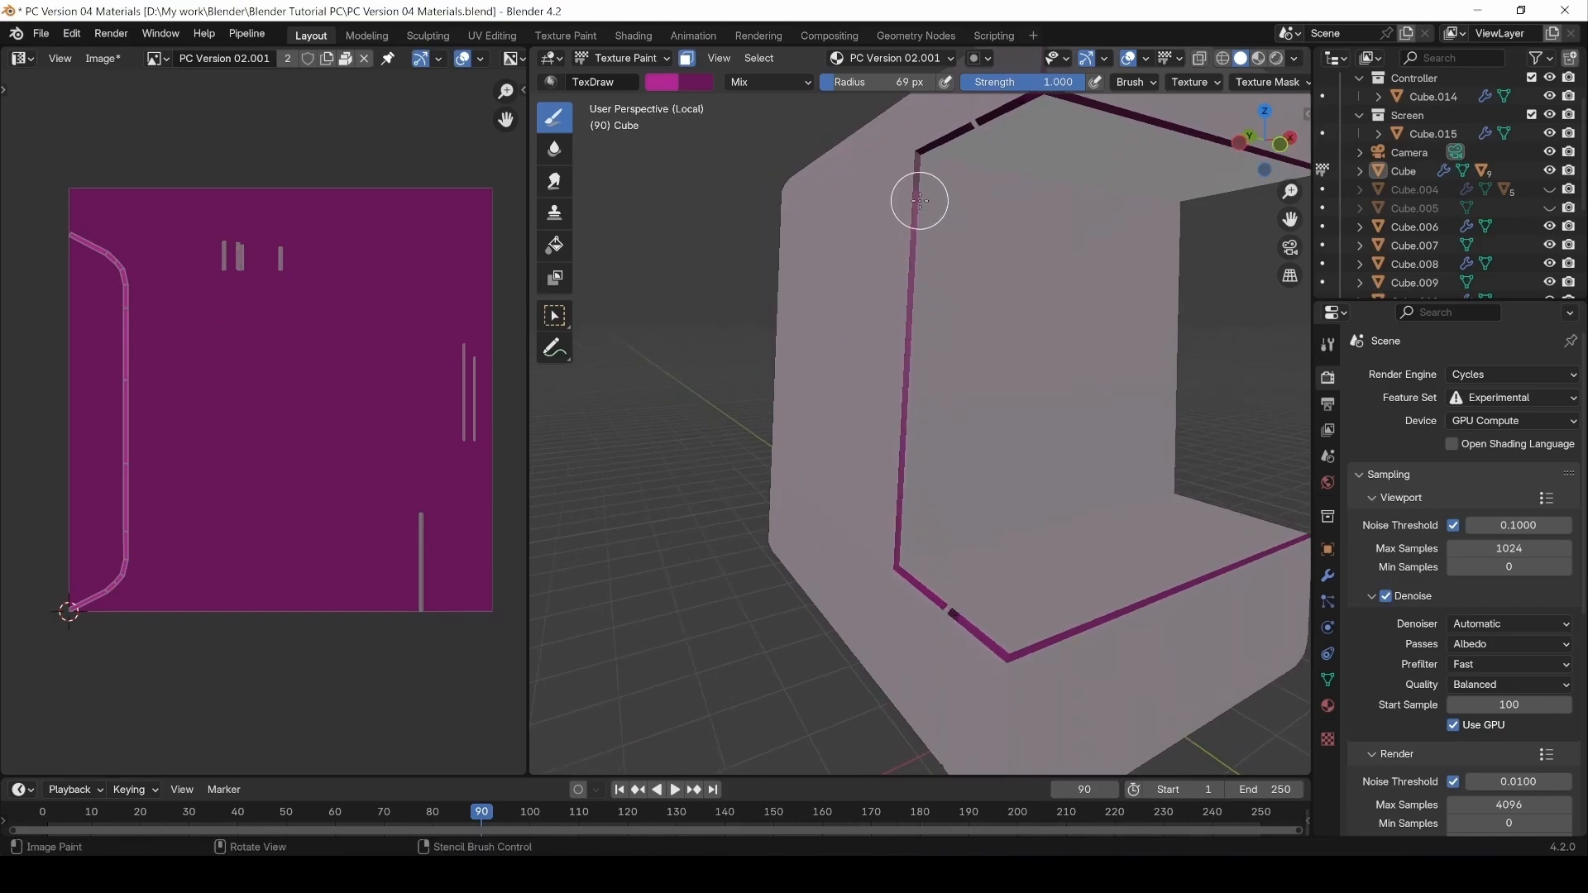
{"action": "mouse_move", "coordinate": [940, 344]}
{"action": "middle_mouse_down"}
{"action": "mouse_move", "coordinate": [975, 344]}
{"action": "mouse_move", "coordinate": [951, 454]}
{"action": "mouse_move", "coordinate": [949, 418]}
{"action": "mouse_move", "coordinate": [1056, 444]}
{"action": "mouse_move", "coordinate": [1063, 426]}
{"action": "mouse_move", "coordinate": [971, 466]}
{"action": "middle_mouse_up"}
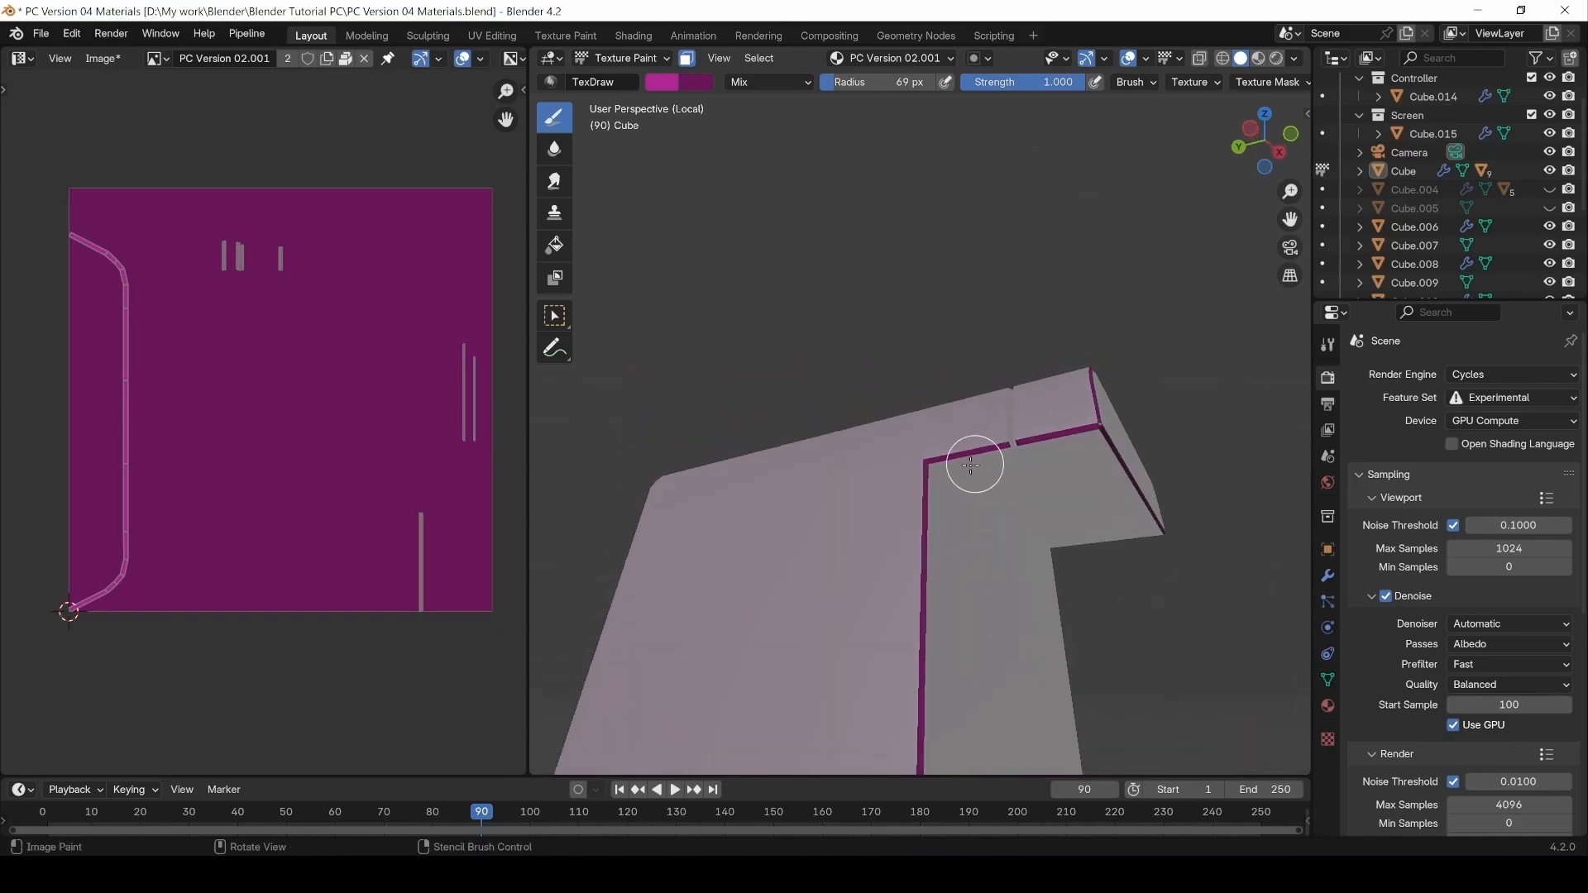
{"action": "middle_click_drag", "start_coordinate": [1103, 419], "coordinate": [1085, 584]}
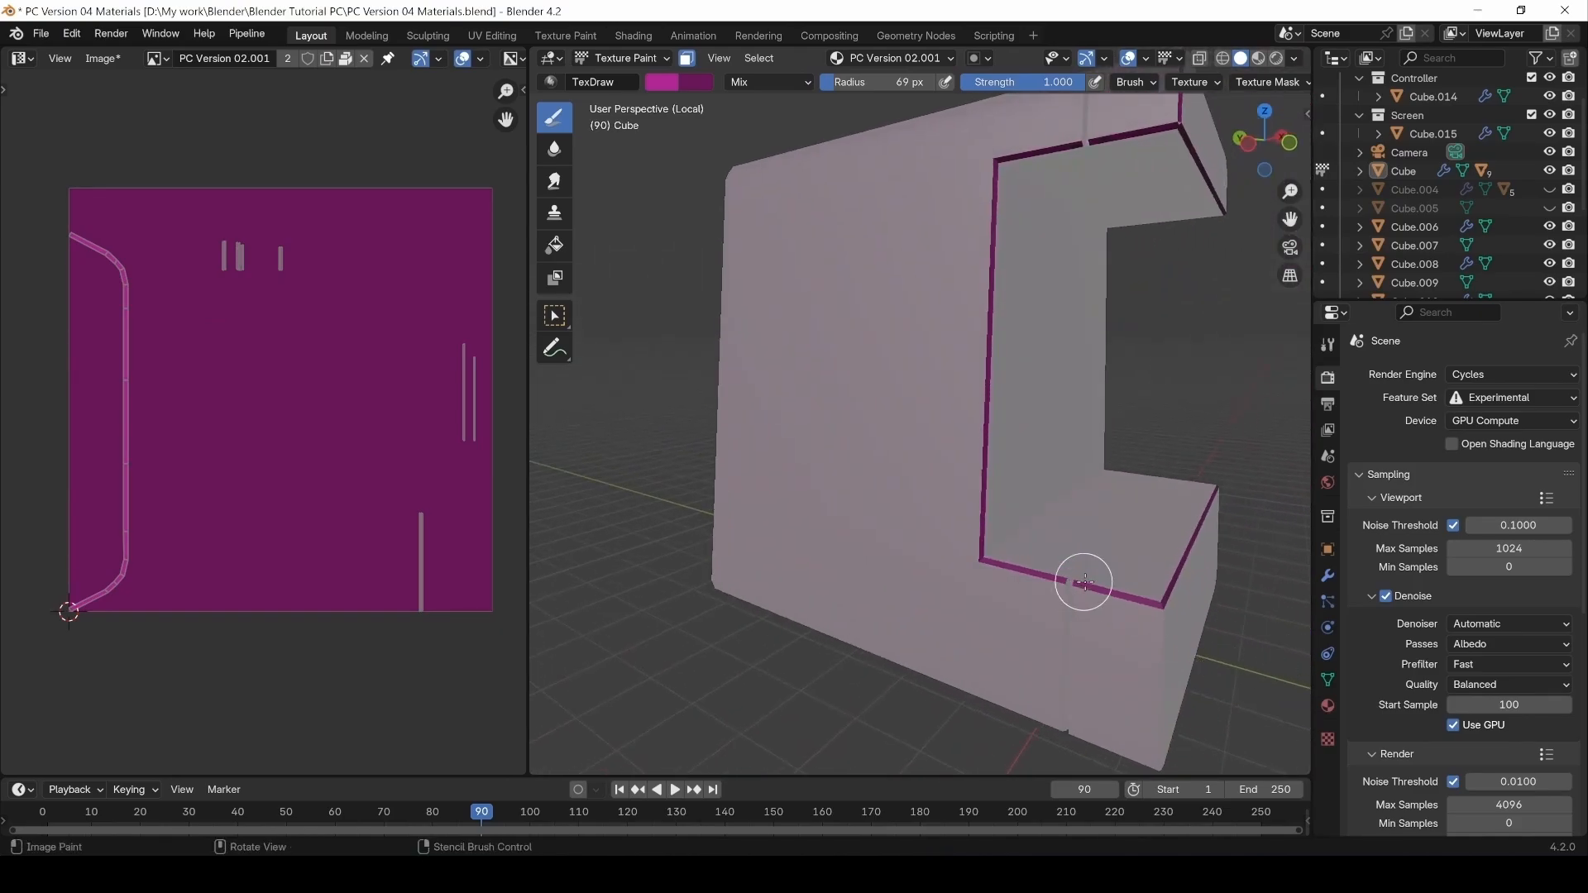
{"action": "middle_click_drag", "start_coordinate": [978, 520], "coordinate": [769, 182]}
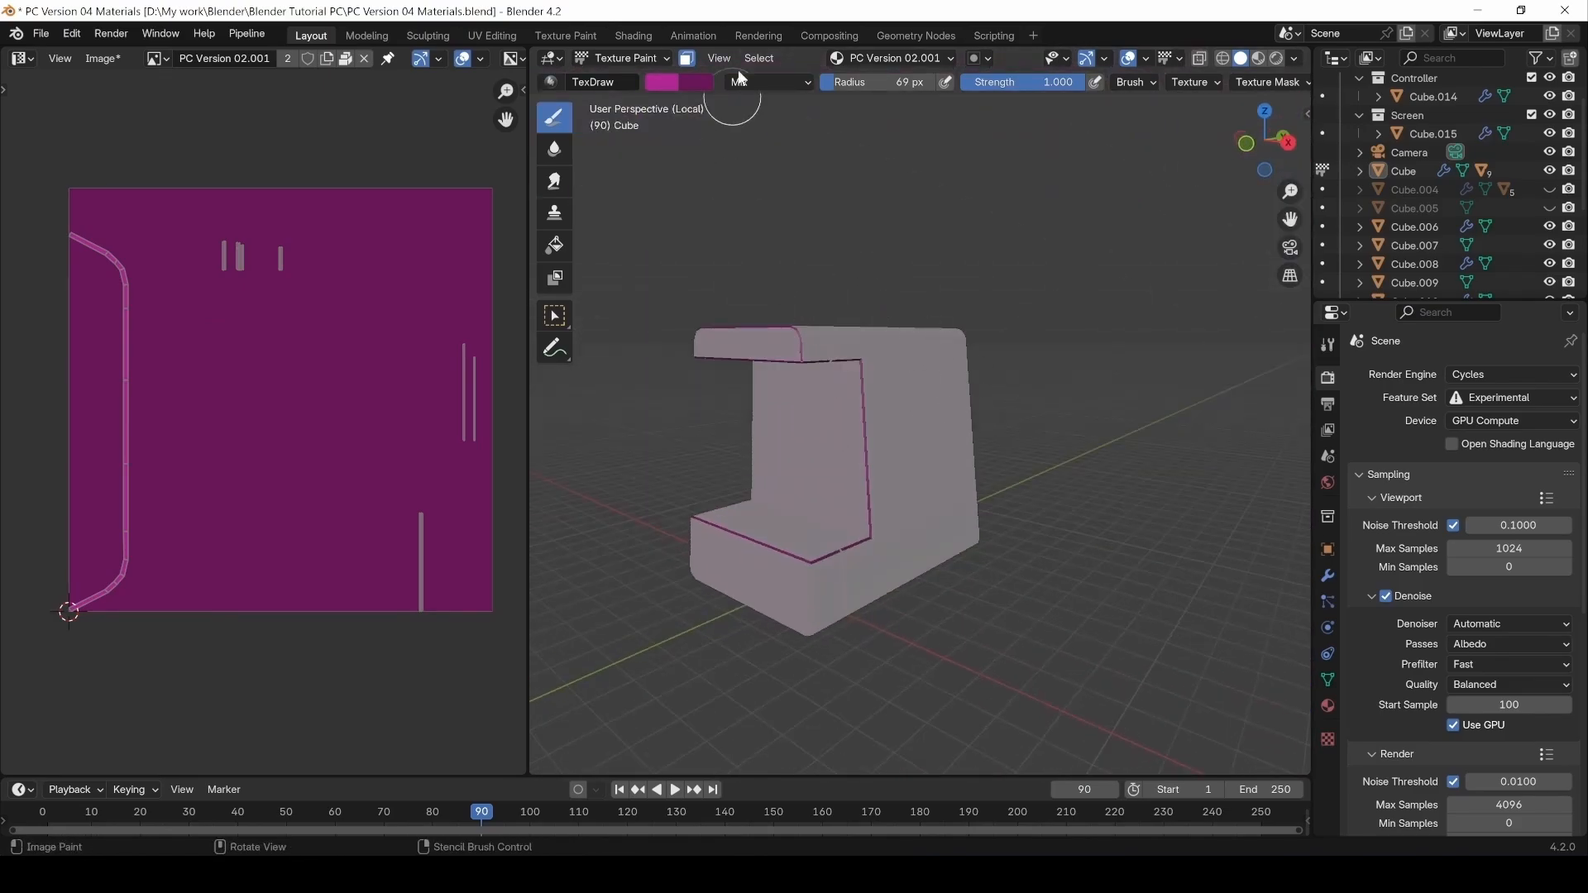
Turn off the face selection paint mask, check the highlighted casing, and save the PC Version 02.001 image.
{"action": "left_click", "coordinate": [688, 59]}
{"action": "mouse_move", "coordinate": [869, 414]}
{"action": "middle_mouse_down"}
{"action": "mouse_move", "coordinate": [836, 430]}
{"action": "mouse_move", "coordinate": [953, 448]}
{"action": "mouse_move", "coordinate": [934, 414]}
{"action": "mouse_move", "coordinate": [844, 411]}
{"action": "middle_mouse_up"}
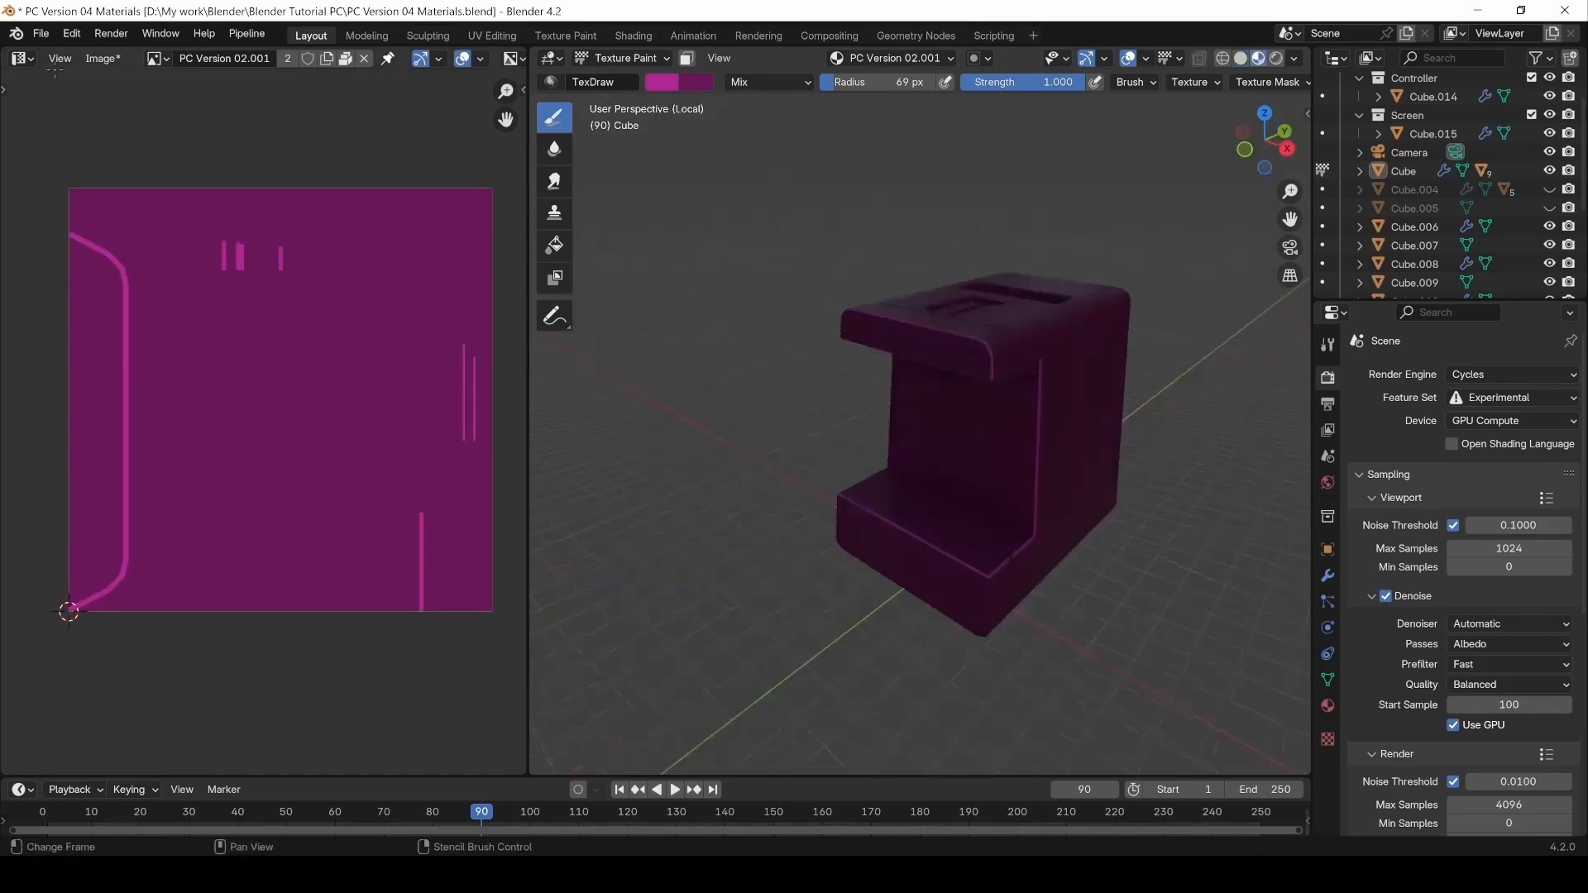
{"action": "left_click", "coordinate": [89, 62]}
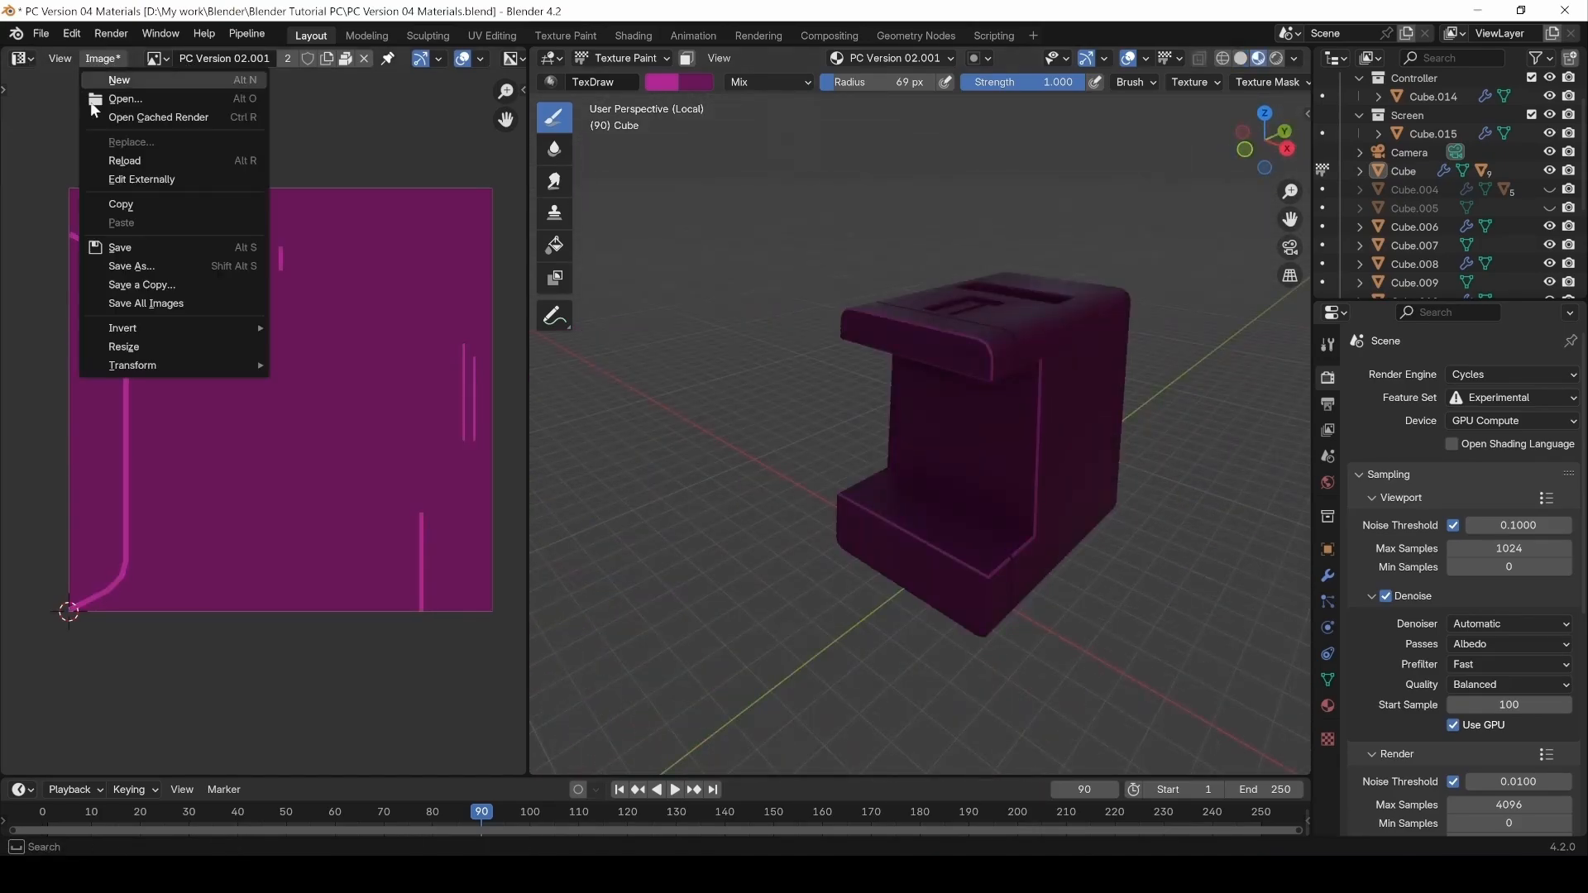
{"action": "left_click", "coordinate": [136, 247]}
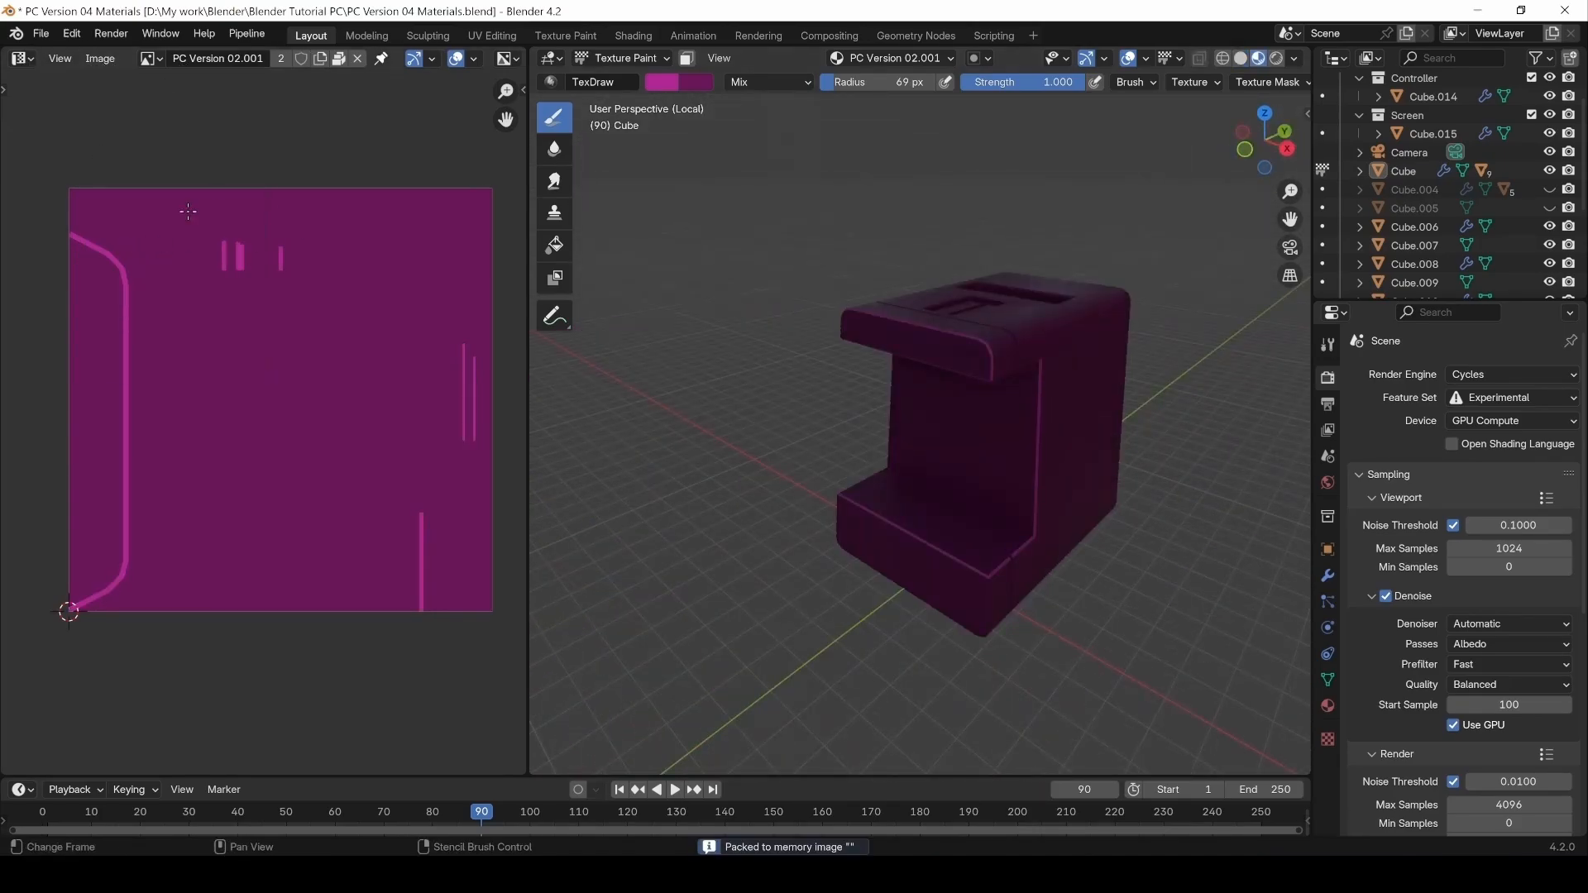
Switch the image area to the Shader Editor and examine the image texture's connection to the Principled BSDF base color.
{"action": "left_click", "coordinate": [21, 59]}
{"action": "left_click", "coordinate": [50, 230]}
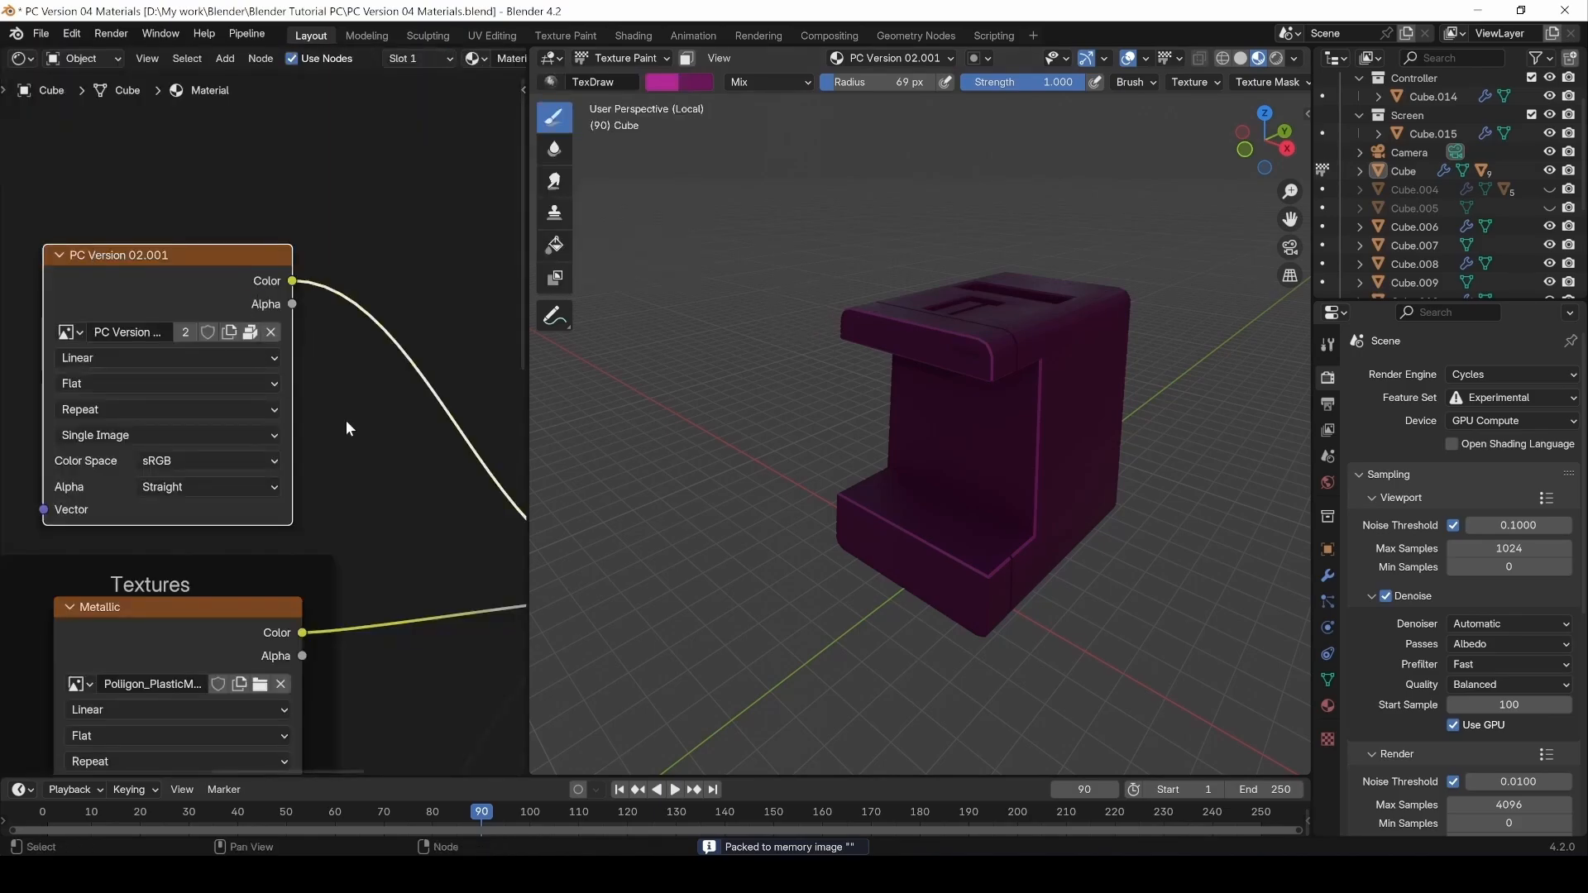
{"action": "scroll", "coordinate": [332, 419], "scroll_direction": "down", "scroll_amount": 5}
{"action": "middle_click_drag", "start_coordinate": [408, 500], "coordinate": [188, 394], "text": "shift"}
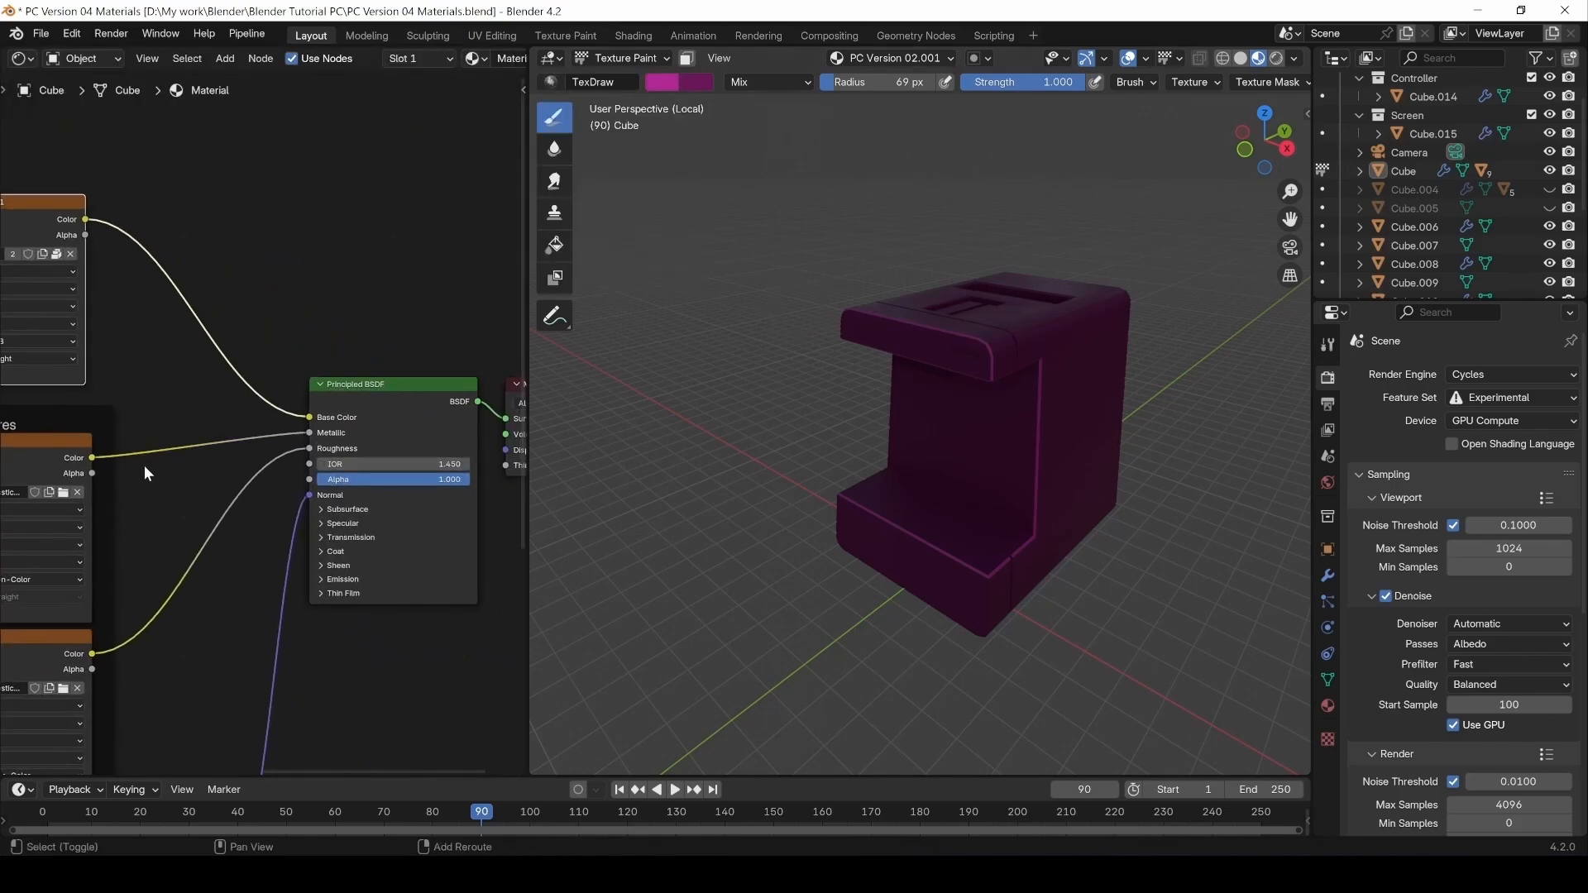
{"action": "middle_click_drag", "start_coordinate": [144, 465], "coordinate": [221, 438]}
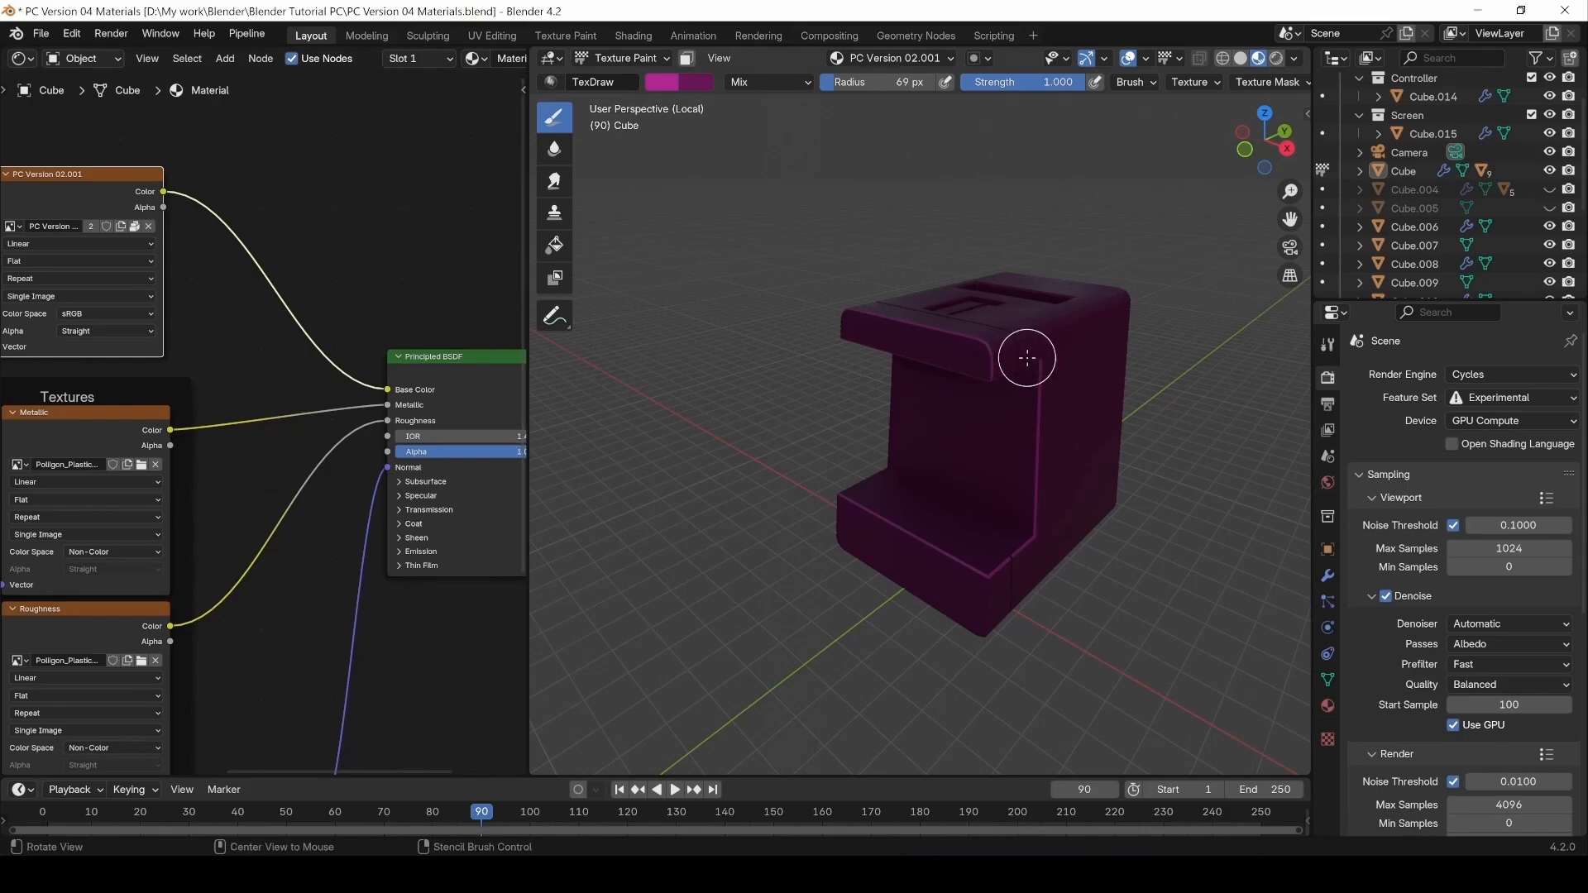
Paint the casing's rear edges and top recess edges in the lighter magenta, and check the highlights from several sides.
{"action": "mouse_move", "coordinate": [1028, 355]}
{"action": "middle_mouse_down"}
{"action": "mouse_move", "coordinate": [810, 332]}
{"action": "mouse_move", "coordinate": [856, 302]}
{"action": "mouse_move", "coordinate": [1107, 384]}
{"action": "middle_mouse_up"}
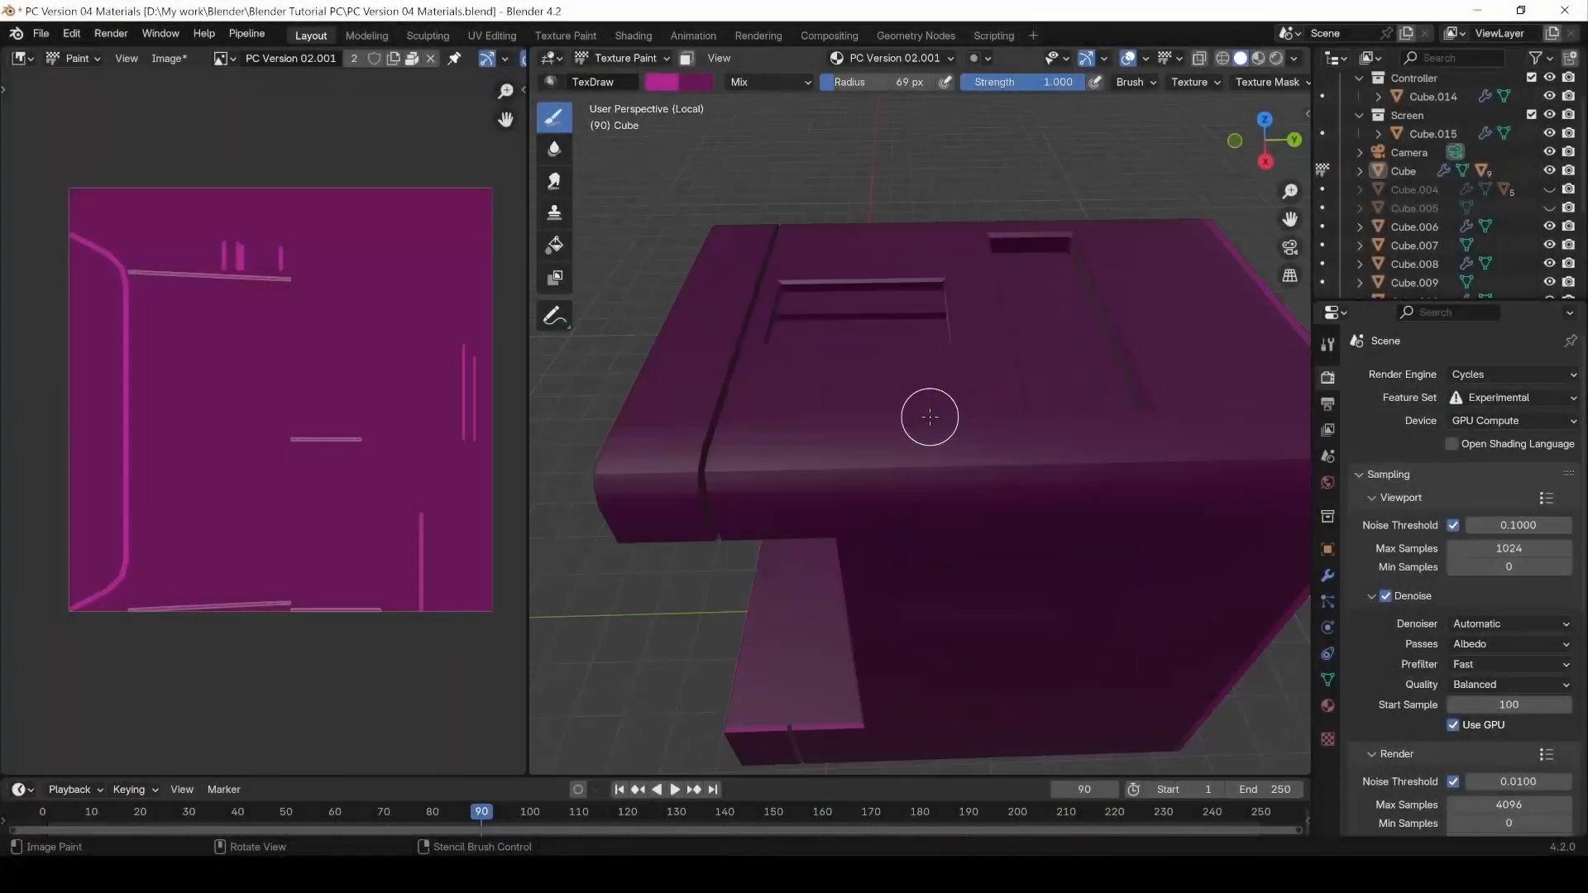
{"action": "middle_click_drag", "start_coordinate": [929, 415], "coordinate": [954, 513]}
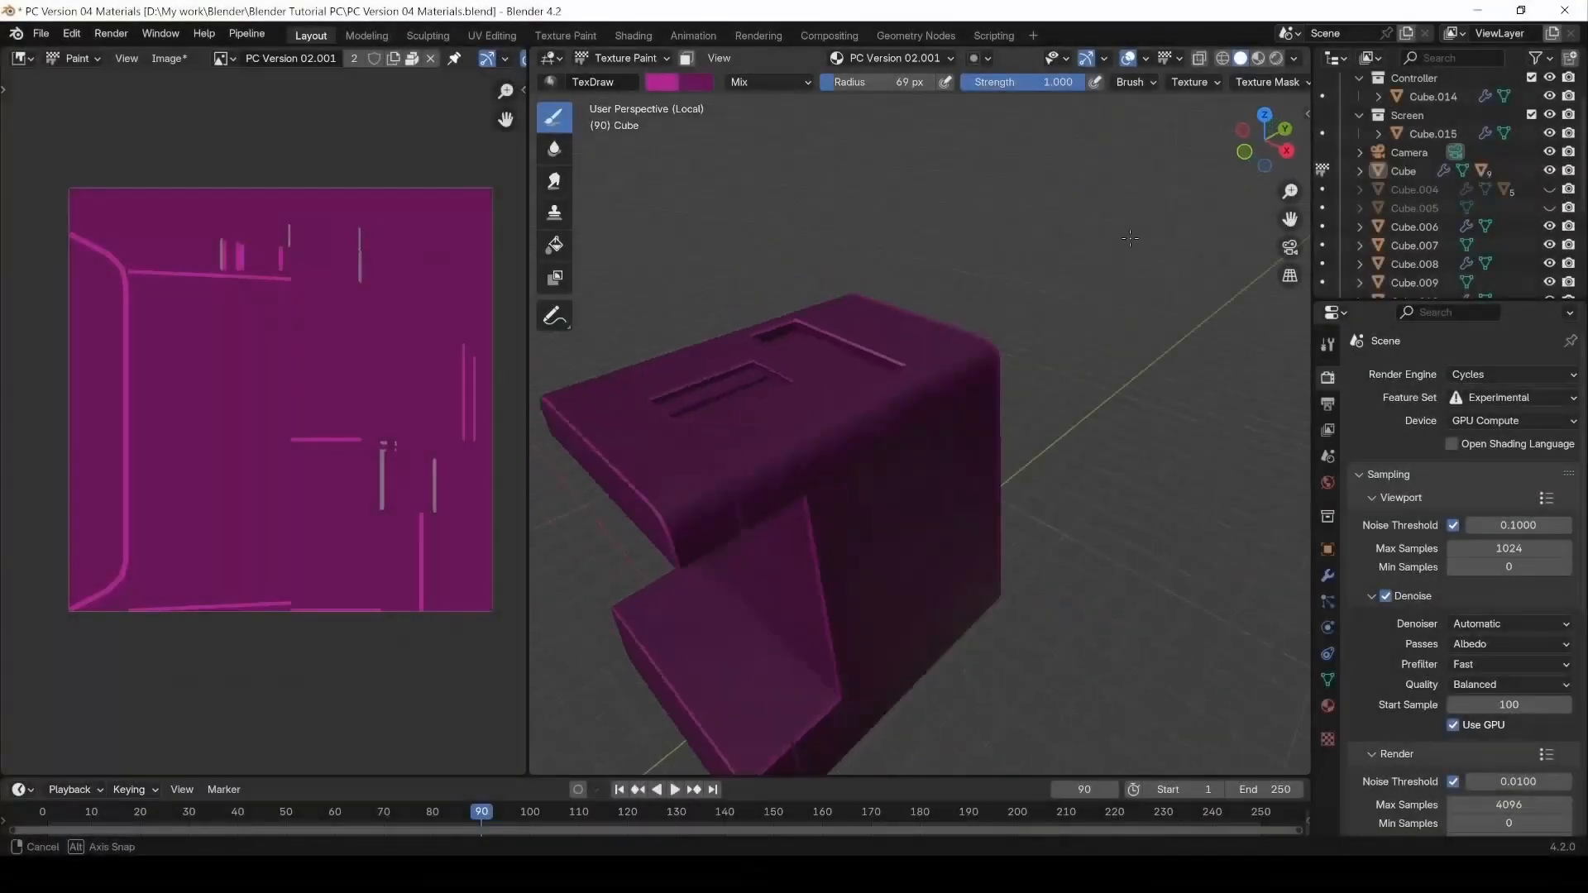
{"action": "mouse_move", "coordinate": [1053, 411]}
{"action": "middle_mouse_down"}
{"action": "mouse_move", "coordinate": [1085, 429]}
{"action": "mouse_move", "coordinate": [1196, 389]}
{"action": "mouse_move", "coordinate": [752, 472]}
{"action": "mouse_move", "coordinate": [995, 387]}
{"action": "middle_mouse_up"}
{"action": "scroll", "coordinate": [752, 472], "scroll_direction": "up", "scroll_amount": 3}
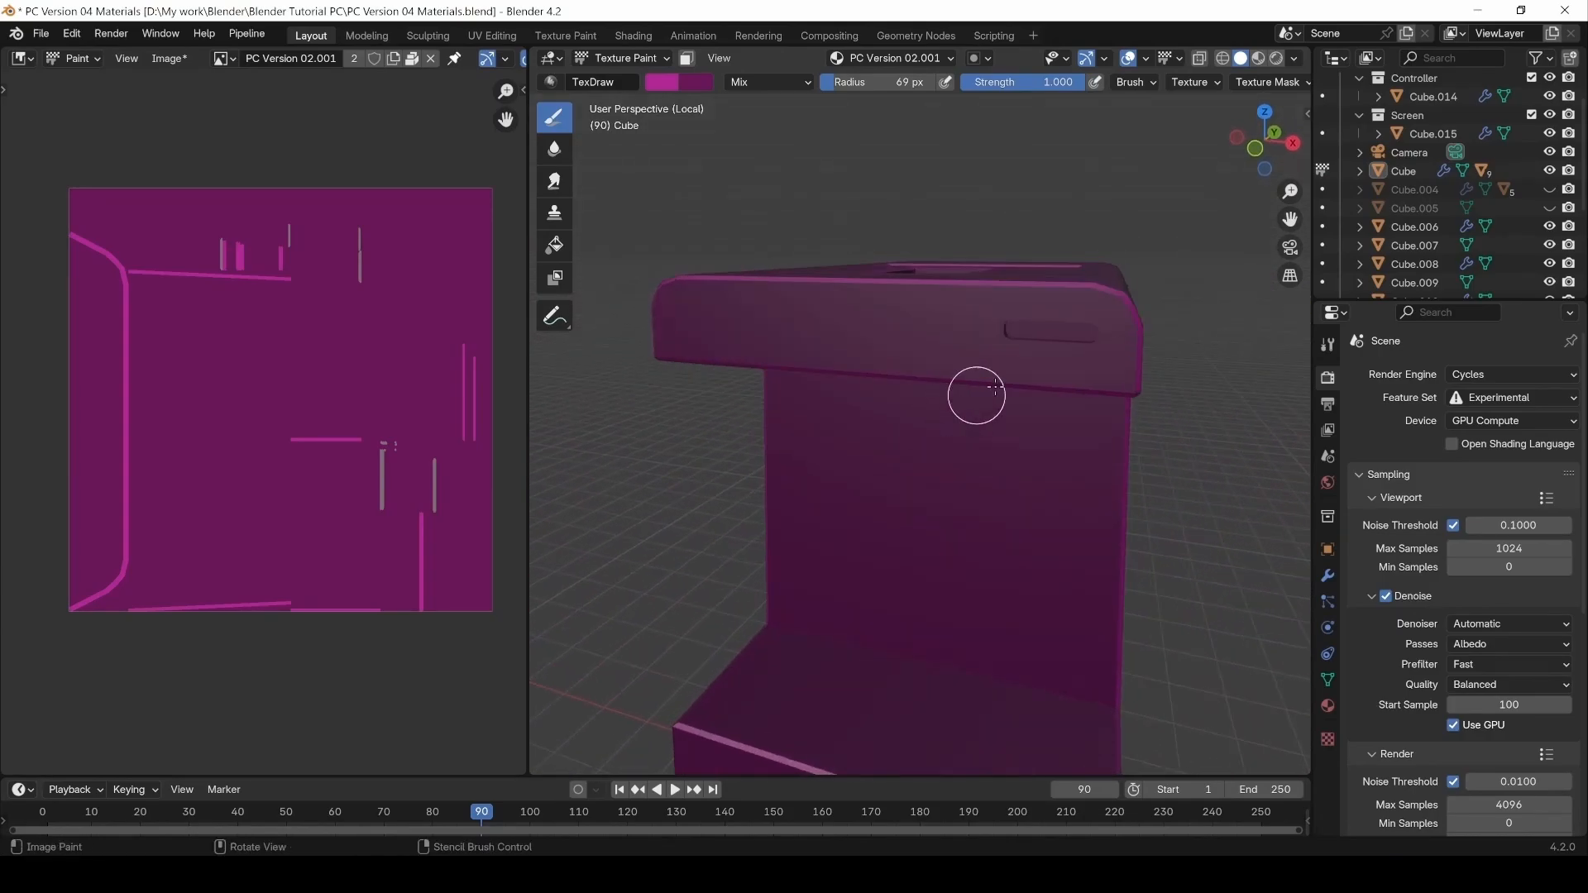
{"action": "middle_click_drag", "start_coordinate": [1190, 450], "coordinate": [1025, 556]}
{"action": "scroll", "coordinate": [1025, 556], "scroll_direction": "down", "scroll_amount": 3}
{"action": "mouse_move", "coordinate": [1000, 443]}
{"action": "middle_mouse_down"}
{"action": "mouse_move", "coordinate": [1098, 438]}
{"action": "mouse_move", "coordinate": [803, 206]}
{"action": "middle_mouse_up"}
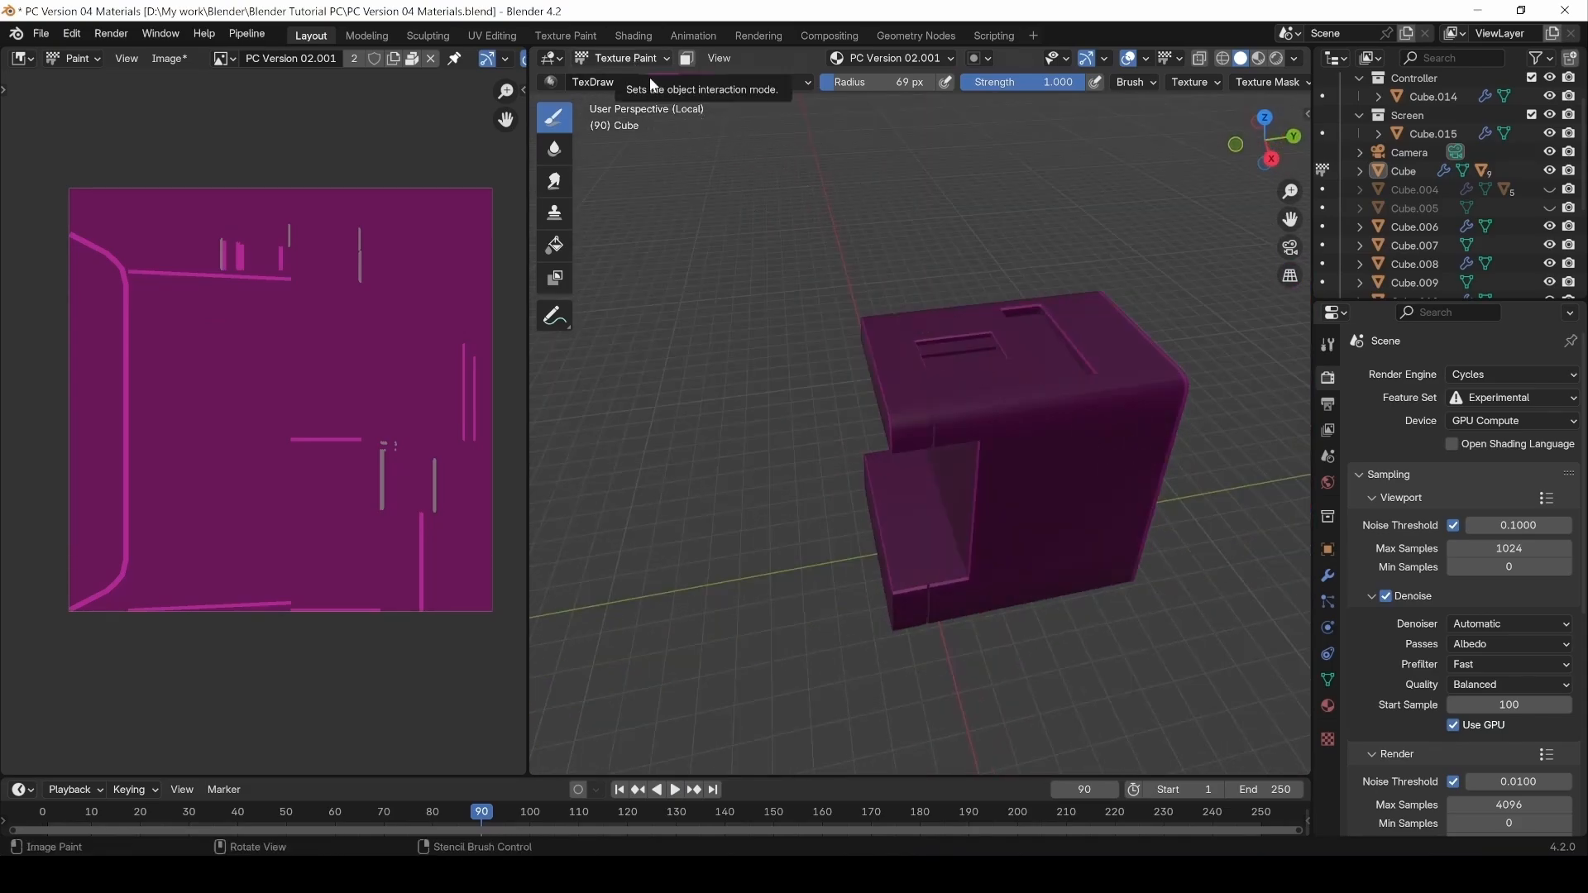
Return to Edit Mode and select the face loop of the groove running around the upper block near its front.
{"action": "key", "text": "Tab"}
{"action": "scroll", "coordinate": [966, 420], "scroll_direction": "up", "scroll_amount": 5}
{"action": "scroll", "coordinate": [966, 420], "scroll_direction": "up", "scroll_amount": 2}
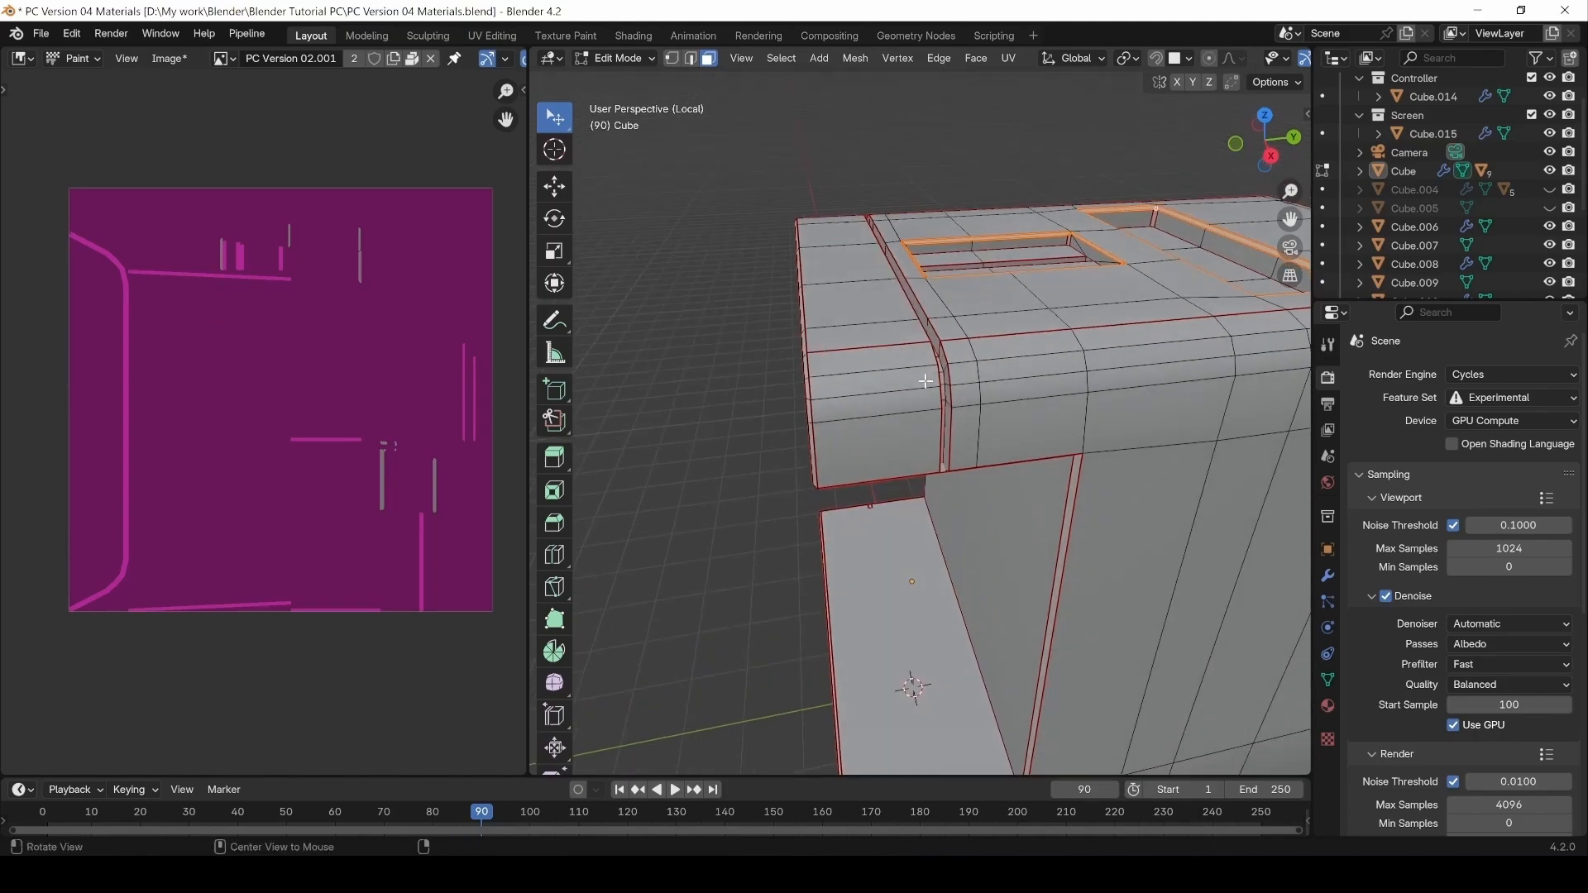
{"action": "middle_click_drag", "start_coordinate": [967, 420], "coordinate": [777, 380]}
{"action": "left_click", "coordinate": [956, 375], "text": "alt"}
{"action": "left_click", "coordinate": [697, 403], "text": "alt"}
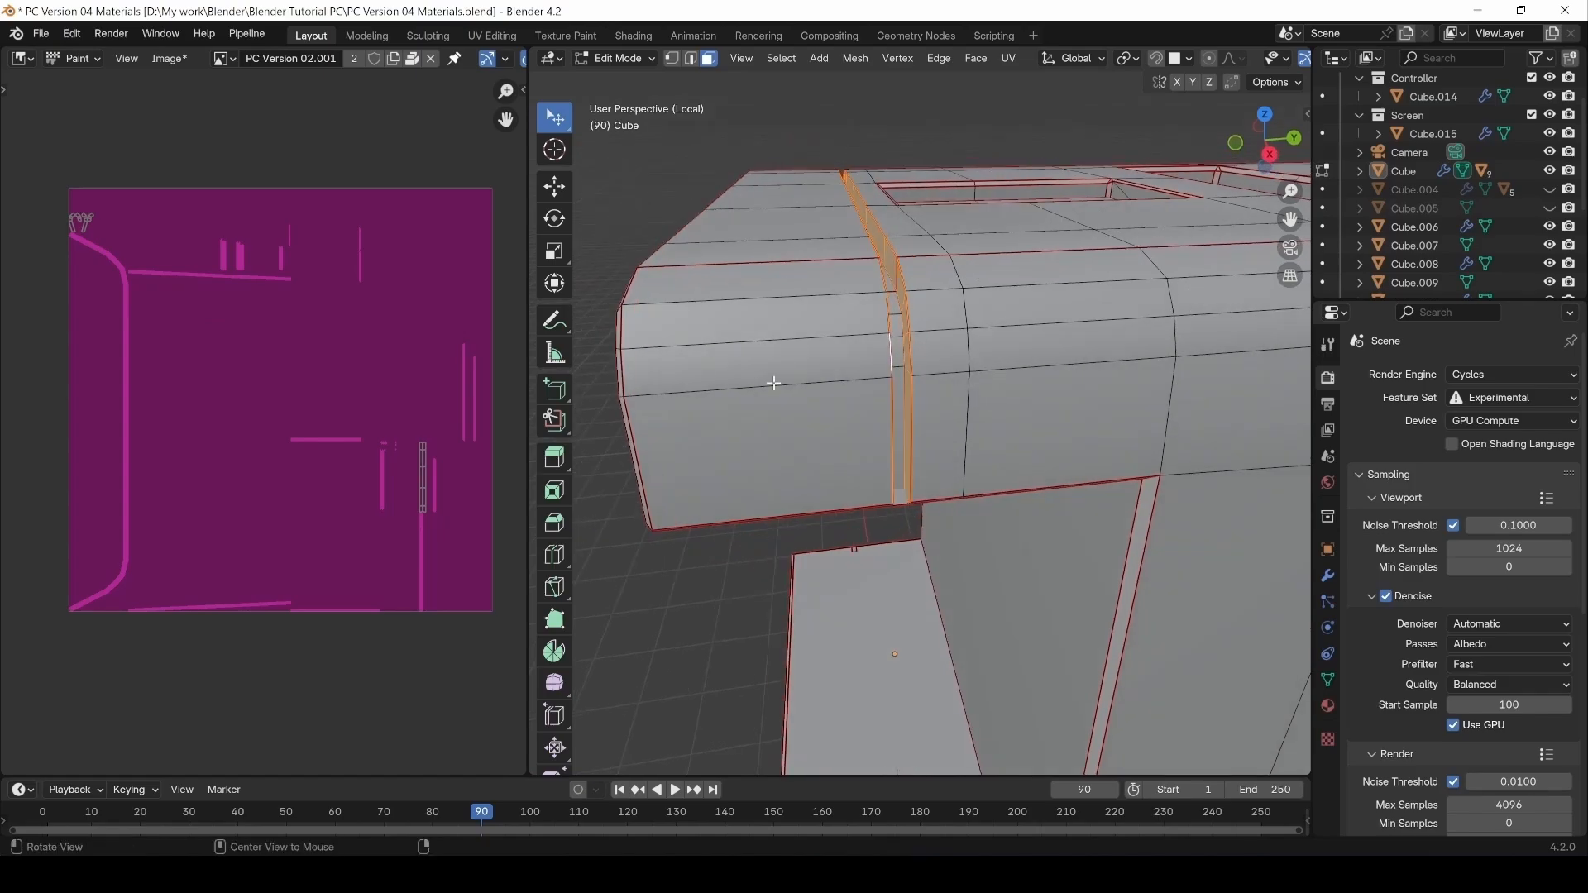
Extend the selection with the groove's remaining bevel faces, including those on the upper block's opposite side.
{"action": "double_click", "coordinate": [901, 368], "text": "shift"}
{"action": "left_click_drag", "start_coordinate": [786, 331], "coordinate": [1065, 345], "text": "alt"}
{"action": "left_click_drag", "start_coordinate": [844, 418], "coordinate": [1044, 379], "text": "alt+shift"}
{"action": "left_click_drag", "start_coordinate": [742, 433], "coordinate": [872, 386], "text": "alt"}
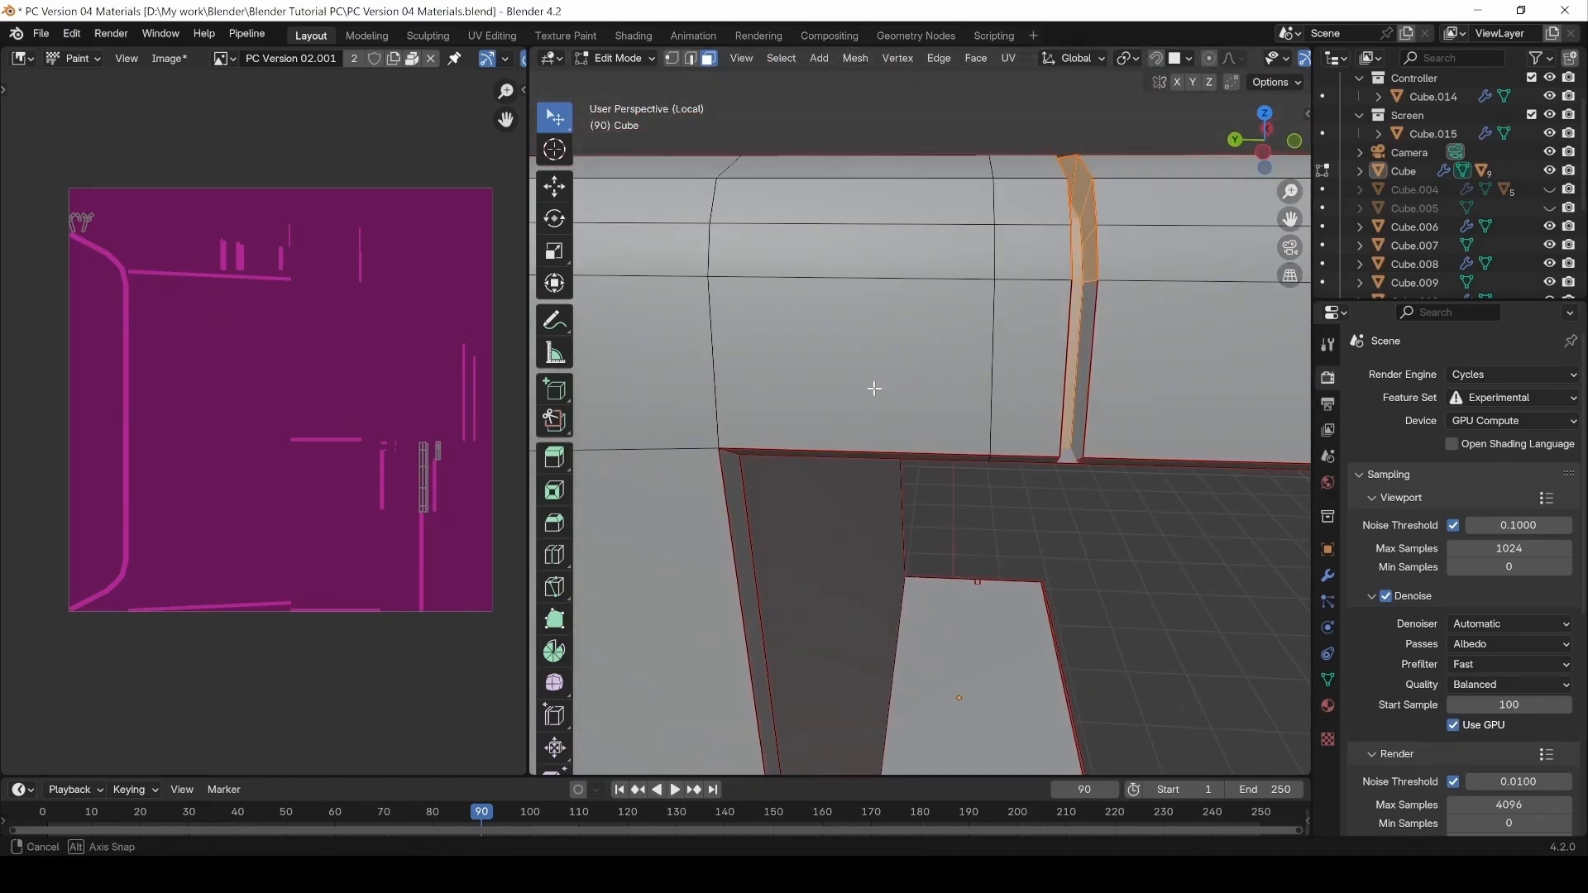
{"action": "left_click_drag", "start_coordinate": [1087, 327], "coordinate": [935, 452], "text": "alt"}
Undo the last selection change and add the base's side groove faces to the selected bevels.
{"action": "middle_click_drag", "start_coordinate": [947, 537], "coordinate": [1045, 427]}
{"action": "key", "text": "ctrl+z"}
{"action": "scroll", "coordinate": [920, 437], "scroll_direction": "up", "scroll_amount": 1}
{"action": "scroll", "coordinate": [1046, 427], "scroll_direction": "down", "scroll_amount": 1}
{"action": "left_click", "coordinate": [1111, 604], "text": "shift"}
{"action": "left_click", "coordinate": [1113, 610], "text": "alt+shift"}
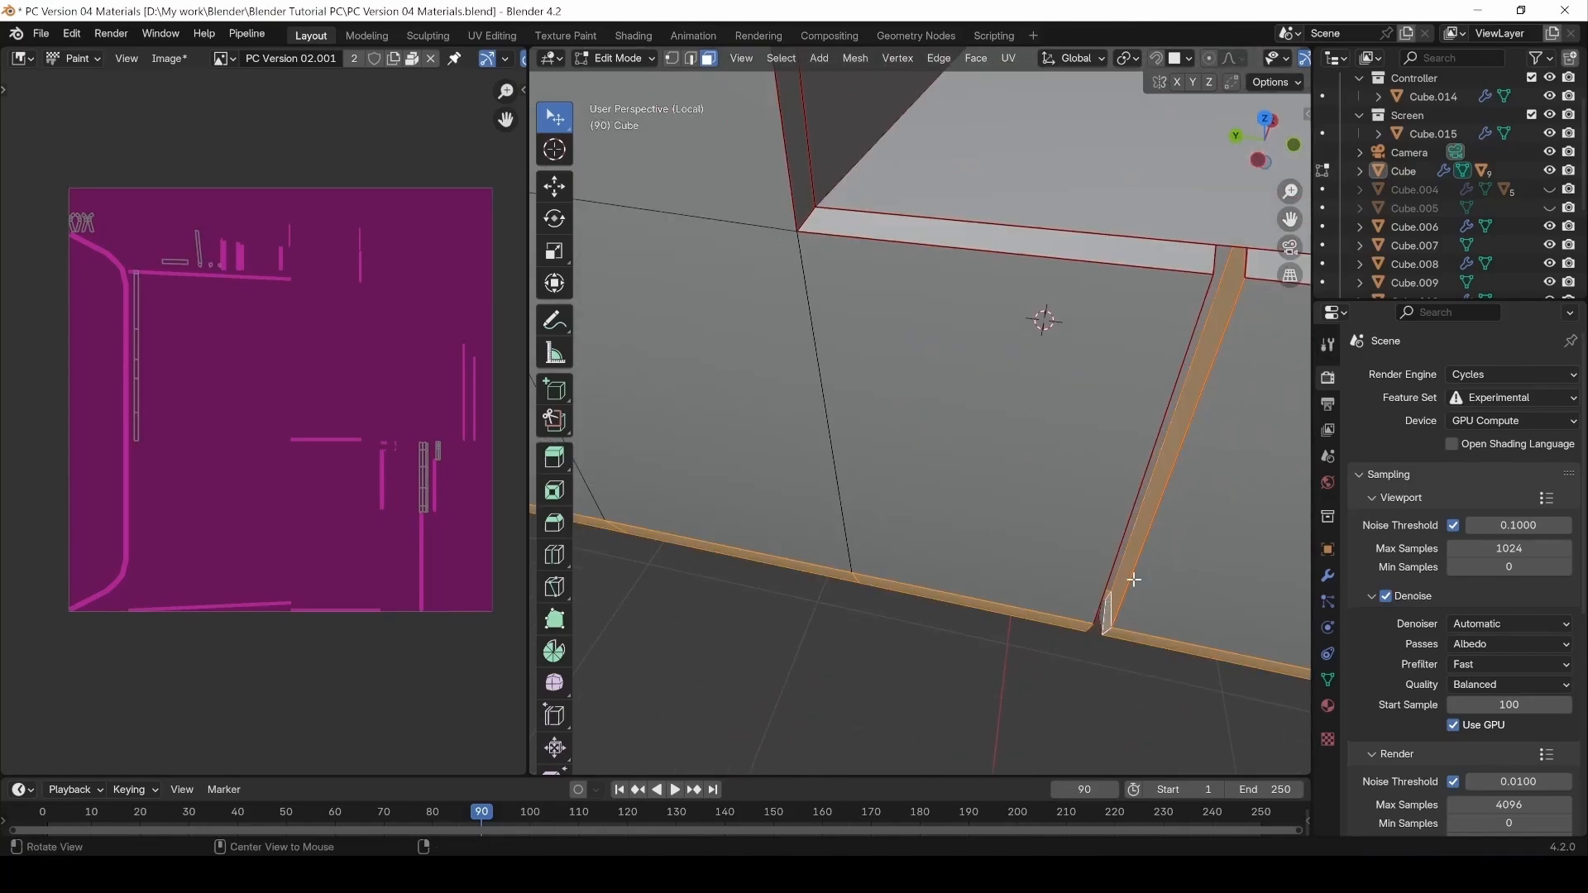
Undo the unwanted face loop selection that runs along the bottom edge of the case.
{"action": "middle_click_drag", "start_coordinate": [1129, 578], "coordinate": [1117, 558]}
{"action": "scroll", "coordinate": [1120, 596], "scroll_direction": "up", "scroll_amount": 2}
{"action": "middle_click_drag", "start_coordinate": [1122, 627], "coordinate": [1061, 430], "text": "ctrl"}
{"action": "scroll", "coordinate": [1103, 691], "scroll_direction": "down", "scroll_amount": 5}
{"action": "key", "text": "alt+shift"}
{"action": "key", "text": "ctrl+z"}
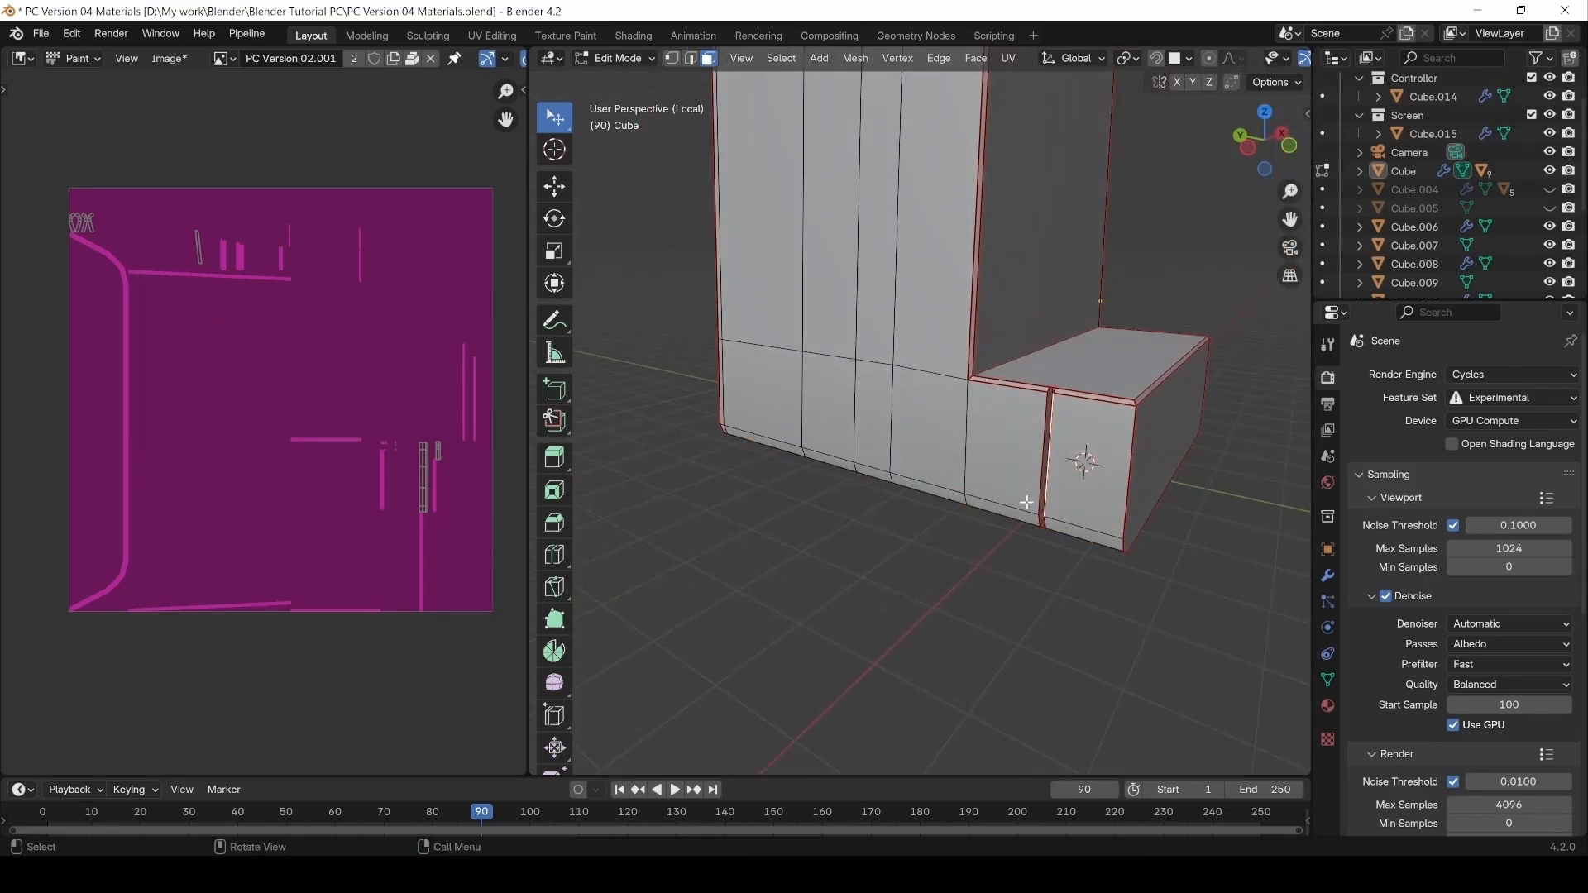
Add the faces of the lower vertical groove on one side of the case's base to the selection.
{"action": "scroll", "coordinate": [1030, 527], "scroll_direction": "up", "scroll_amount": 3}
{"action": "left_click_drag", "start_coordinate": [1030, 527], "coordinate": [1127, 524], "text": "alt"}
{"action": "left_click", "coordinate": [1192, 512], "text": "shift"}
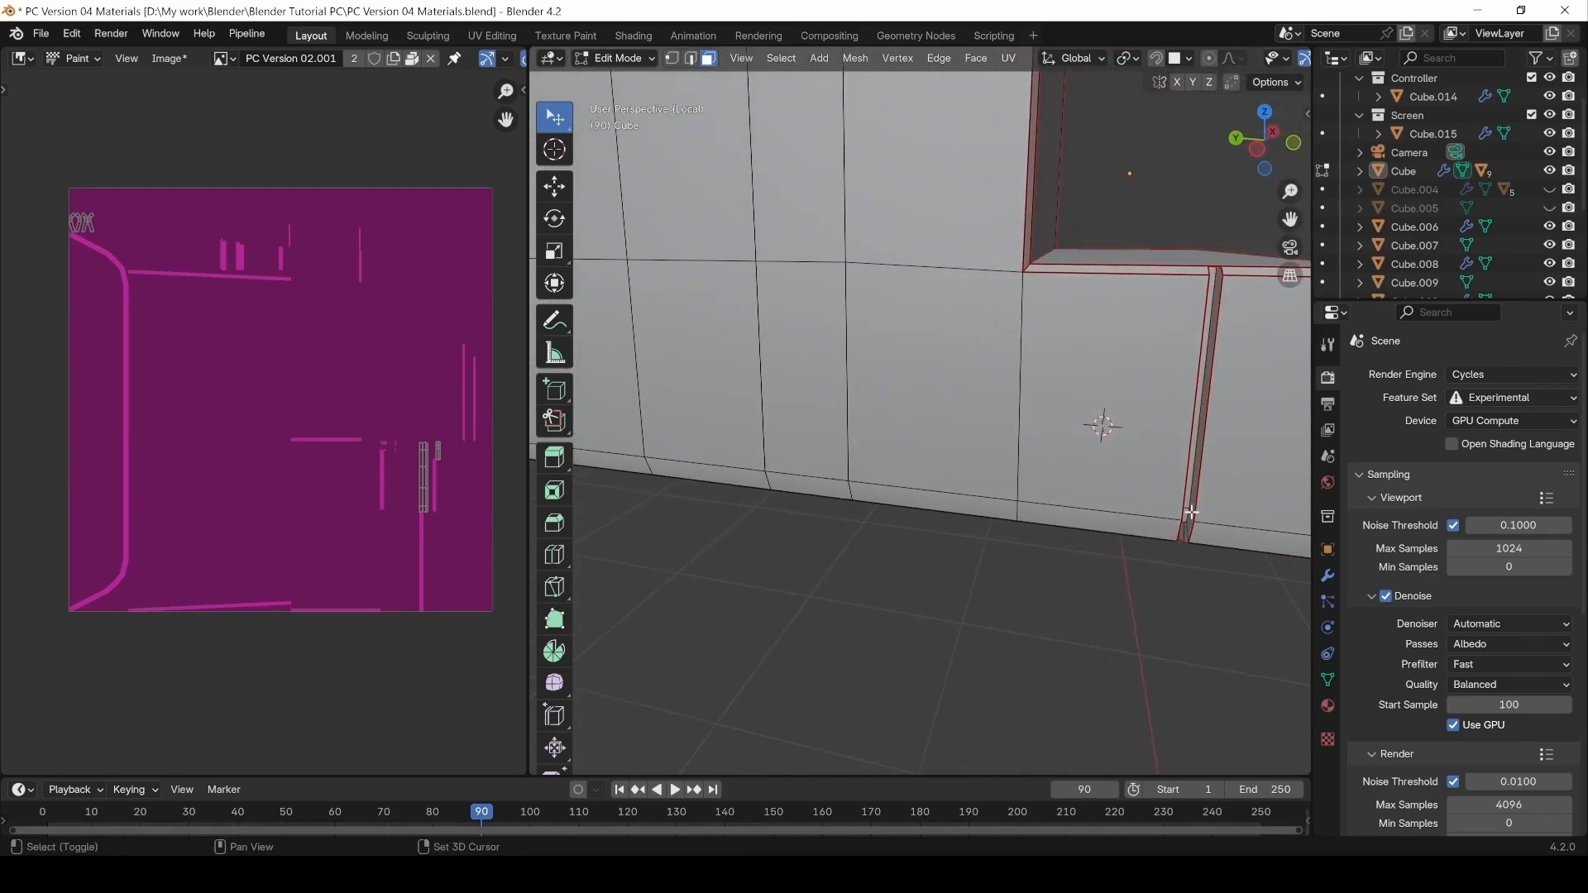
{"action": "left_click", "coordinate": [1193, 502], "text": "shift"}
{"action": "middle_click_drag", "start_coordinate": [1234, 464], "coordinate": [1154, 447]}
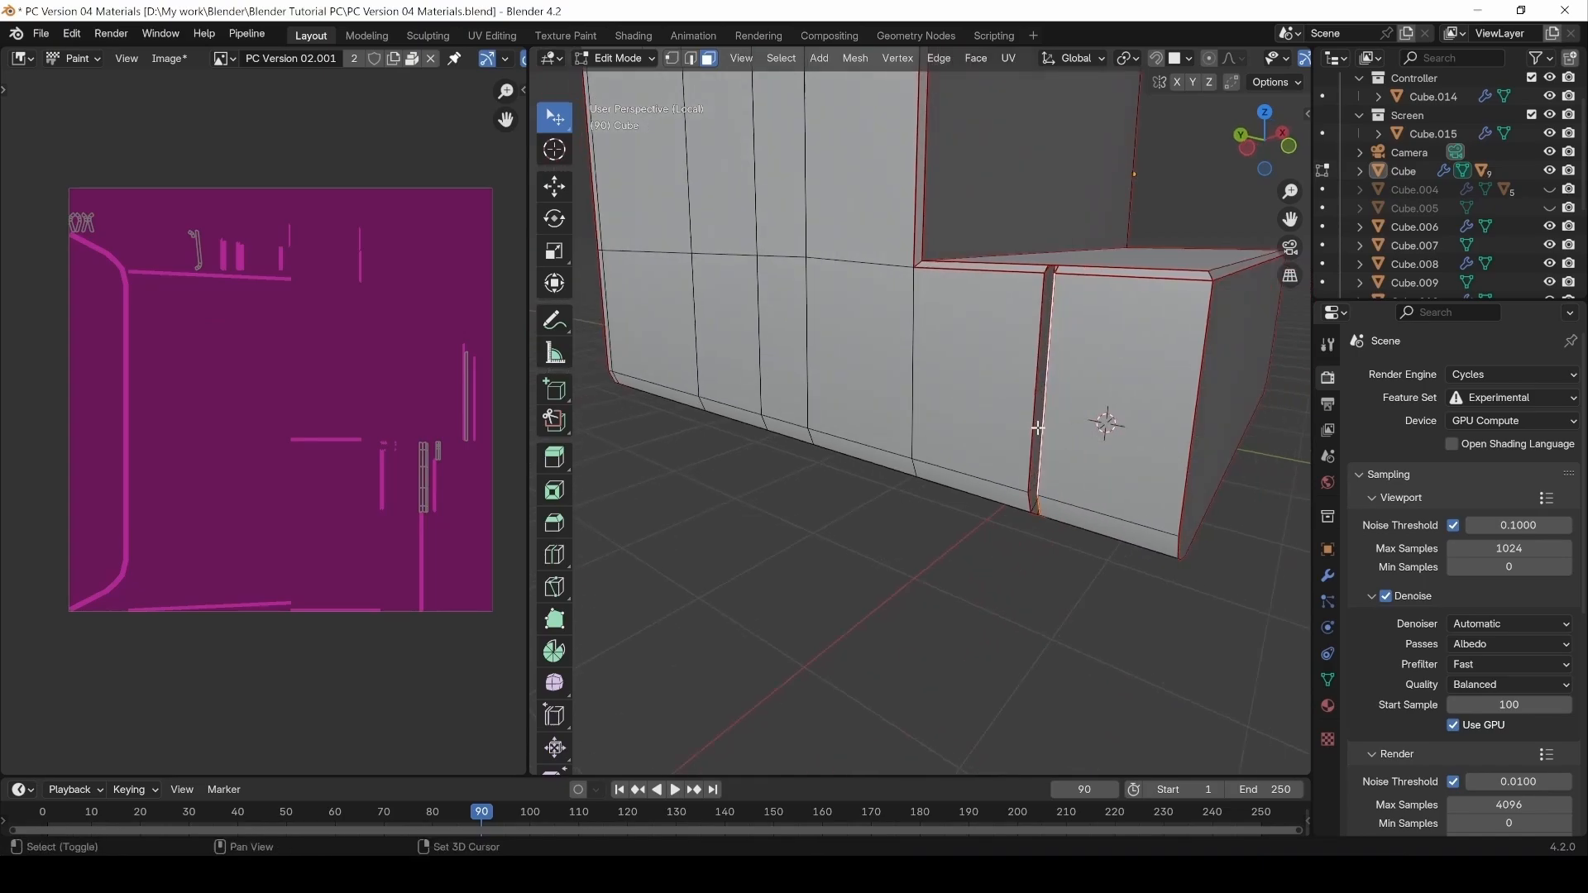
{"action": "left_click", "coordinate": [1036, 487], "text": "shift"}
{"action": "left_click", "coordinate": [1035, 491], "text": "shift"}
{"action": "middle_click_drag", "start_coordinate": [1035, 491], "coordinate": [1104, 508]}
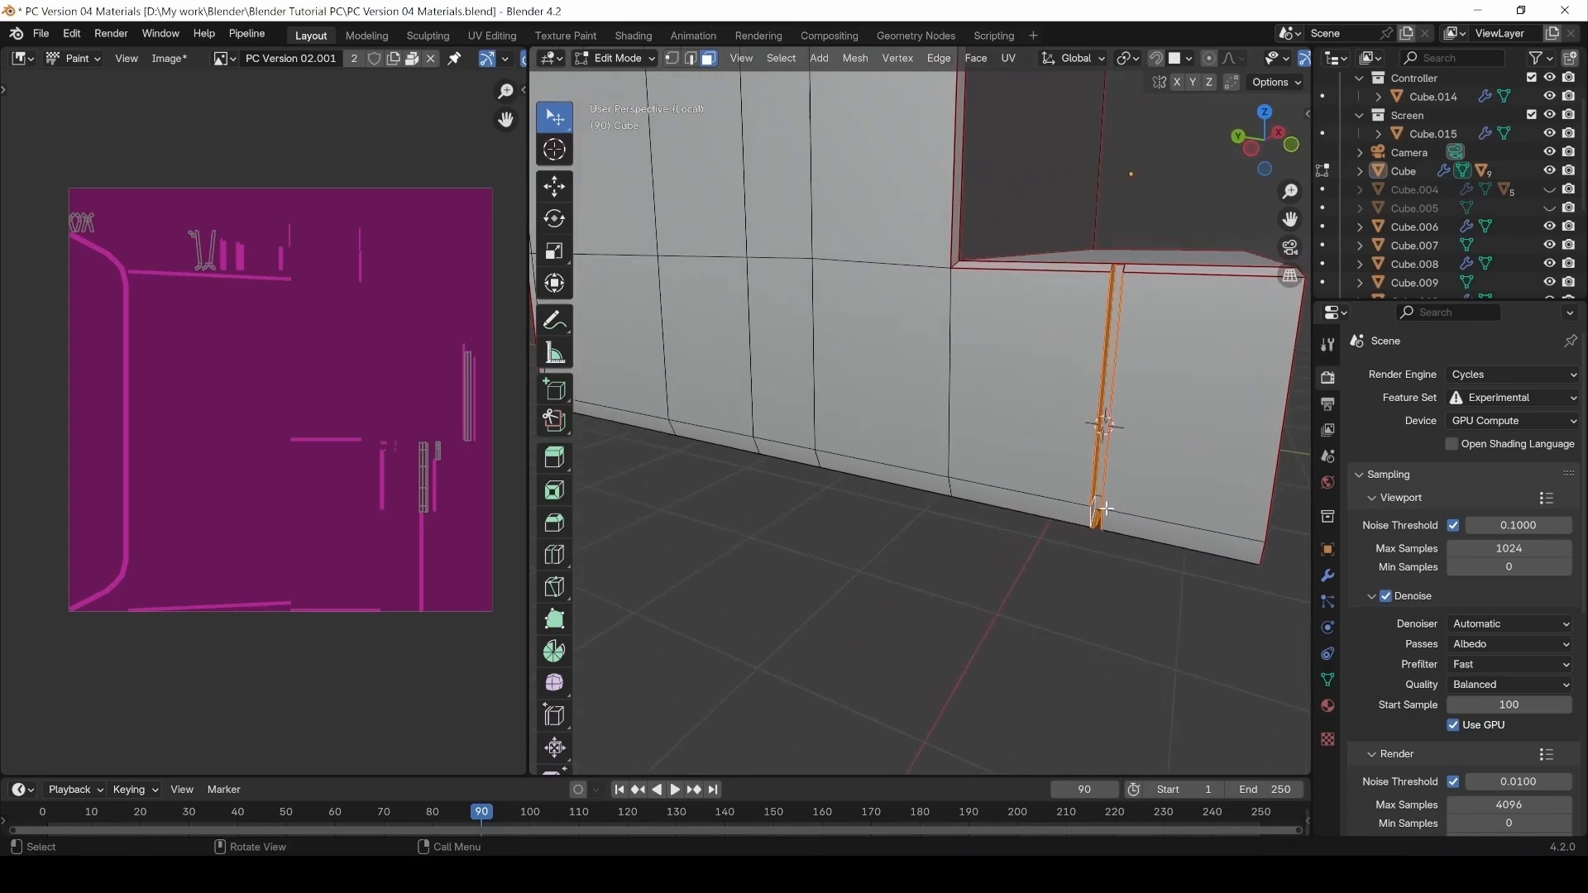
{"action": "left_click", "coordinate": [1100, 495], "text": "shift"}
Add the matching lower groove faces on the opposite side of the case's base to the selection.
{"action": "middle_click_drag", "start_coordinate": [1165, 575], "coordinate": [765, 579]}
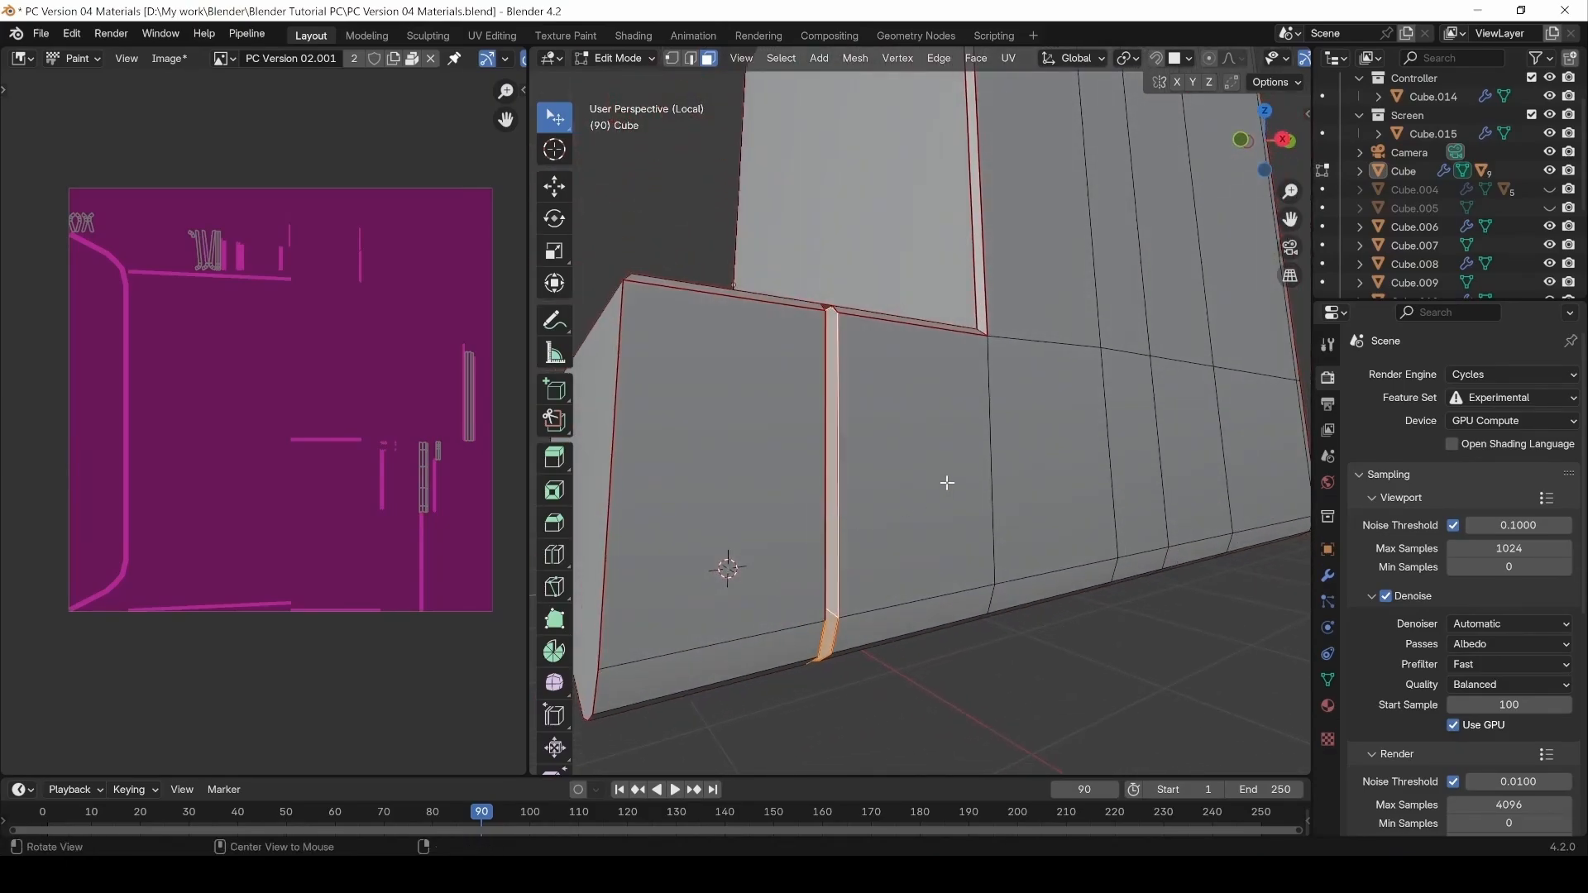
{"action": "middle_click_drag", "start_coordinate": [947, 479], "coordinate": [602, 508]}
{"action": "left_click", "coordinate": [600, 507], "text": "shift"}
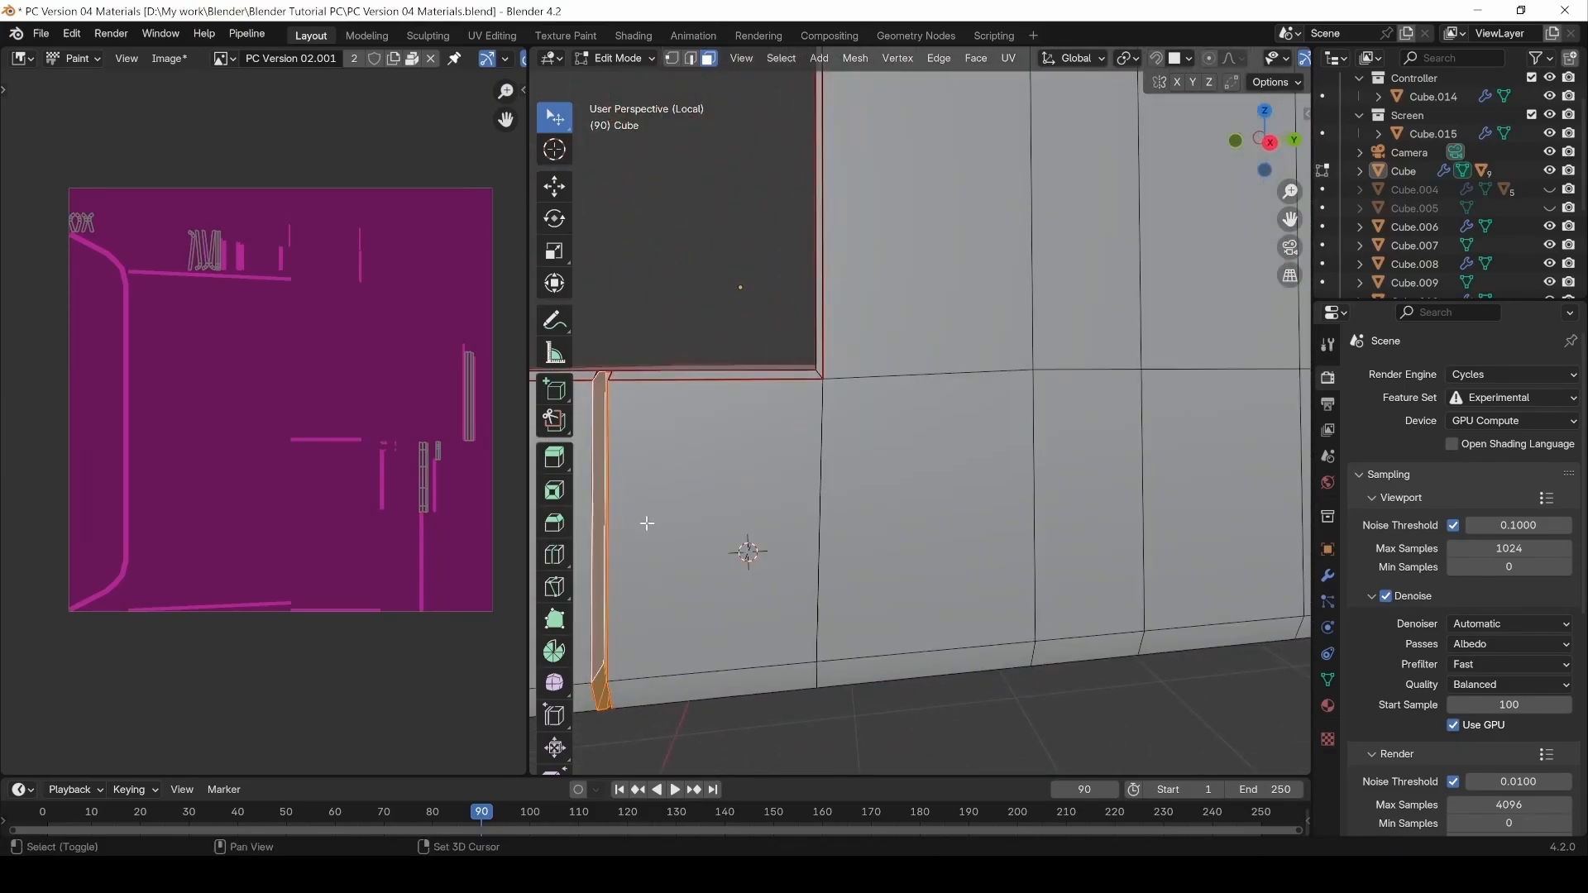
{"action": "scroll", "coordinate": [794, 580], "scroll_direction": "down", "scroll_amount": 6}
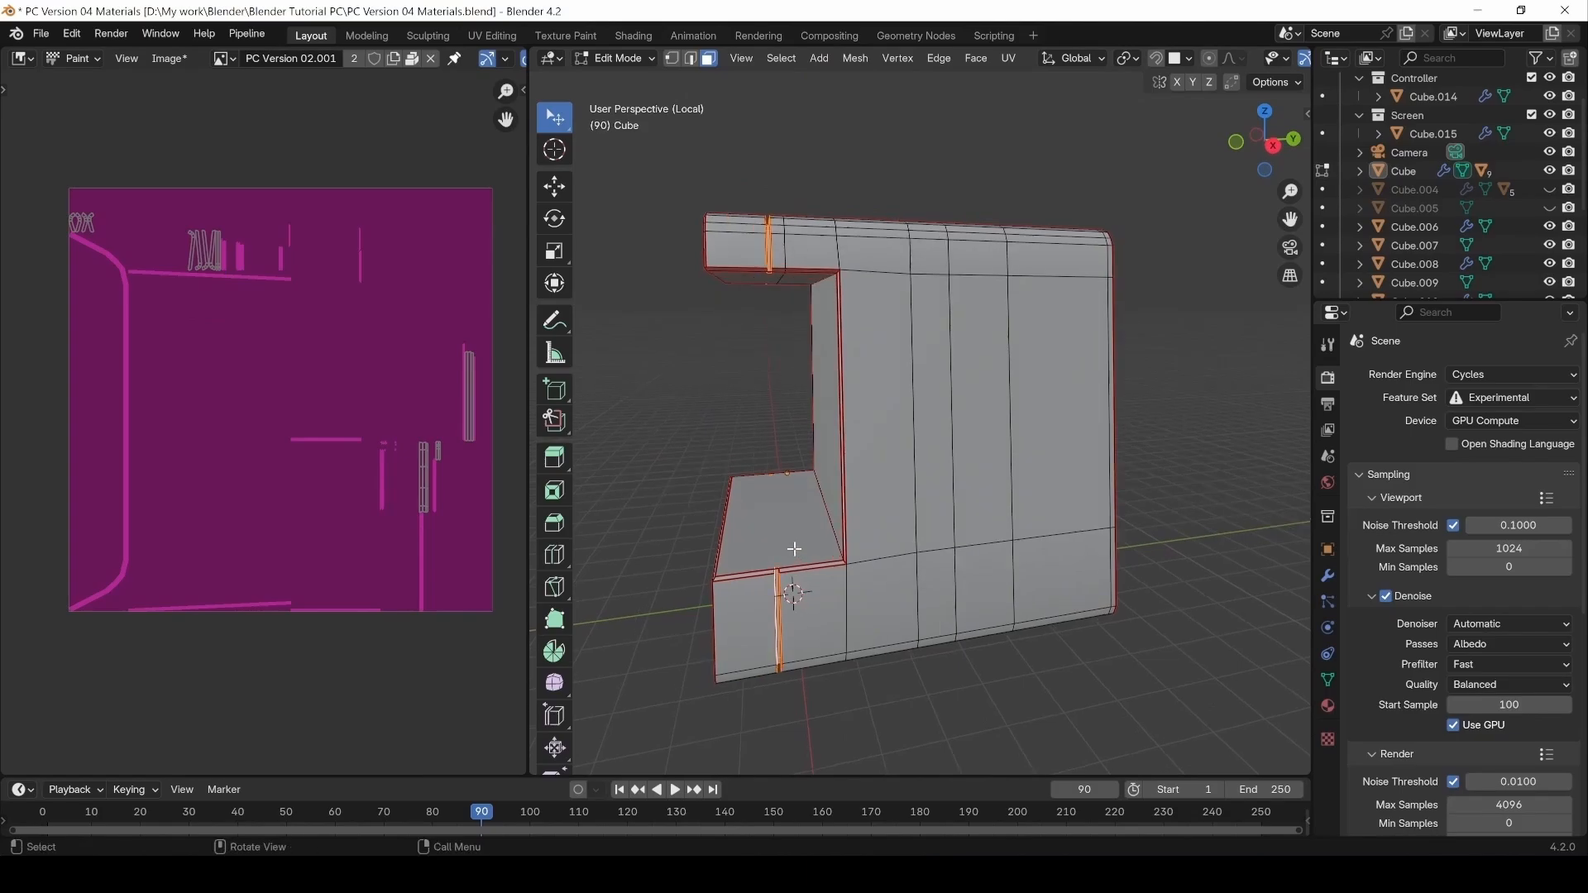
Switch the case to Texture Paint mode and enable the face selection mask for the selected groove faces.
{"action": "key", "text": "Tab"}
{"action": "middle_click_drag", "start_coordinate": [654, 112], "coordinate": [688, 126]}
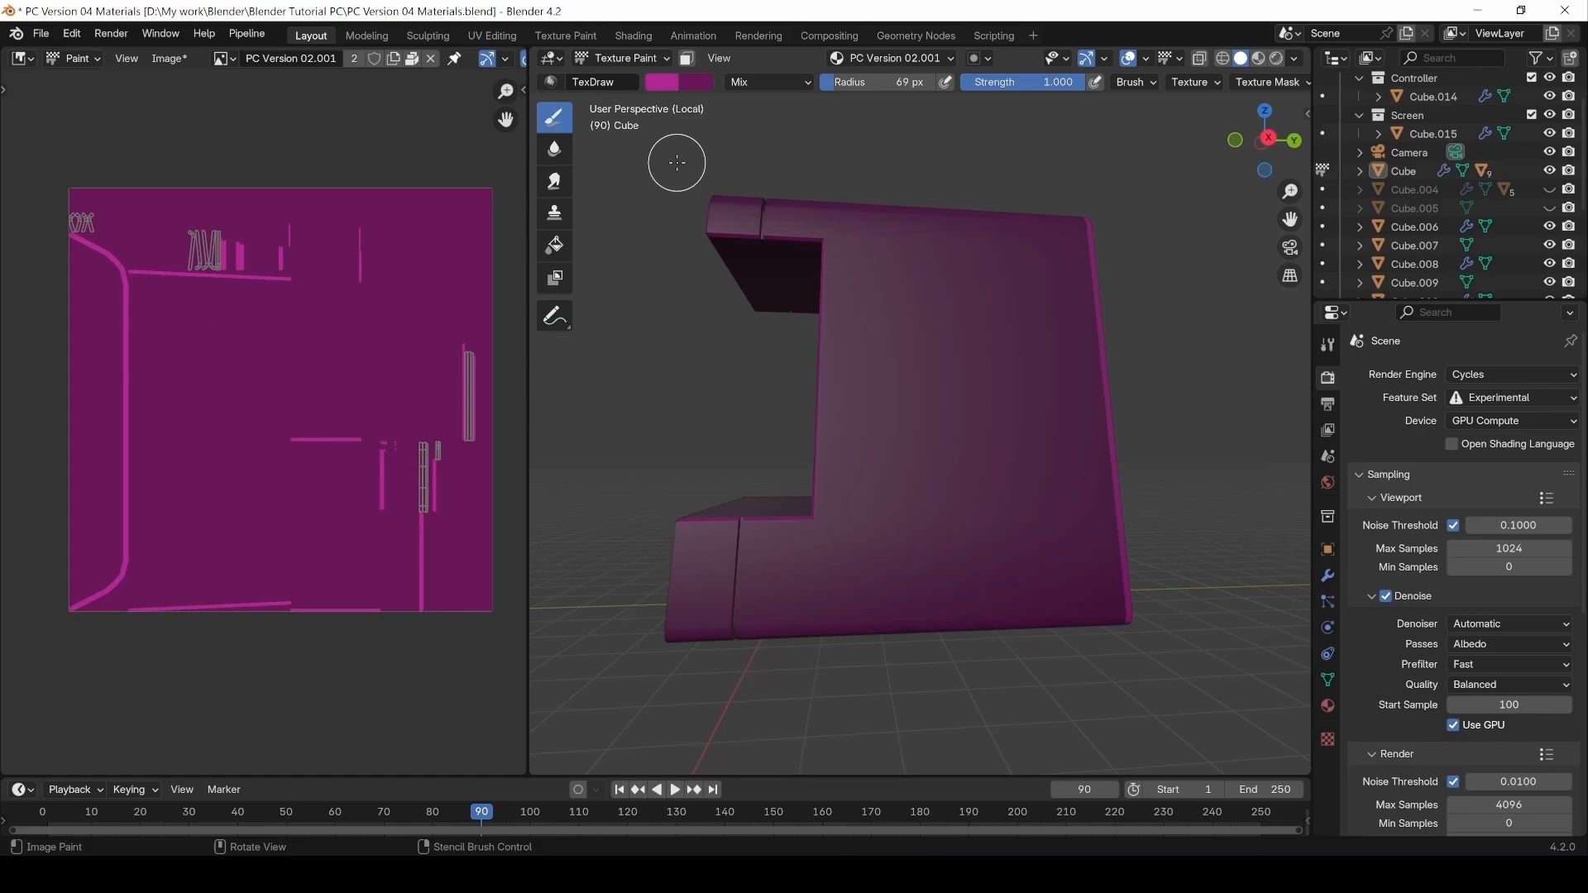
{"action": "key", "text": "Tab"}
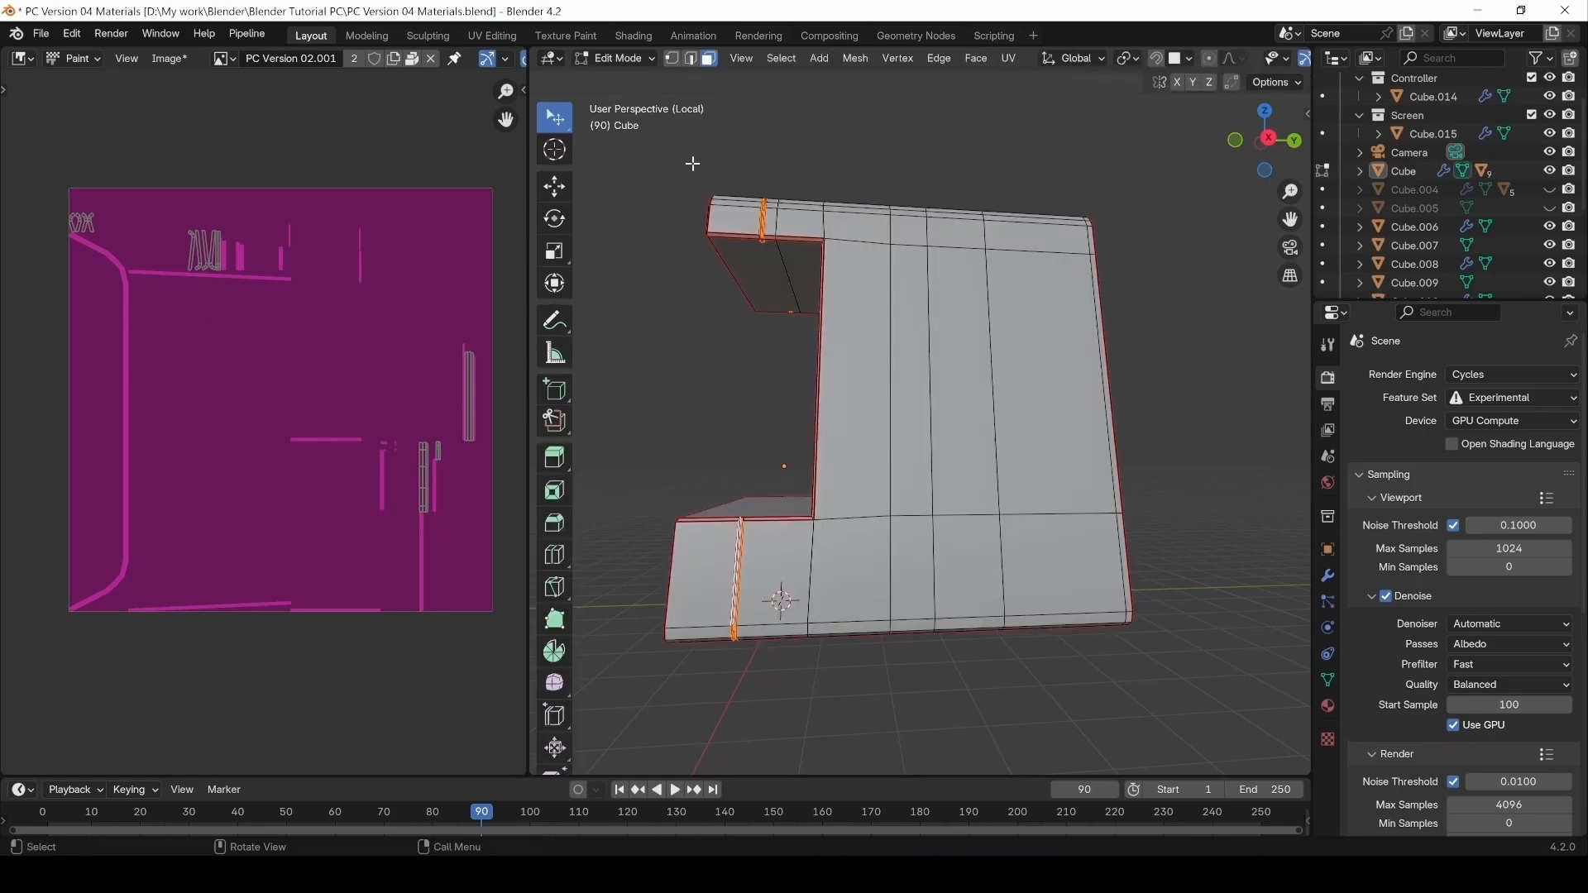
{"action": "key", "text": "Tab"}
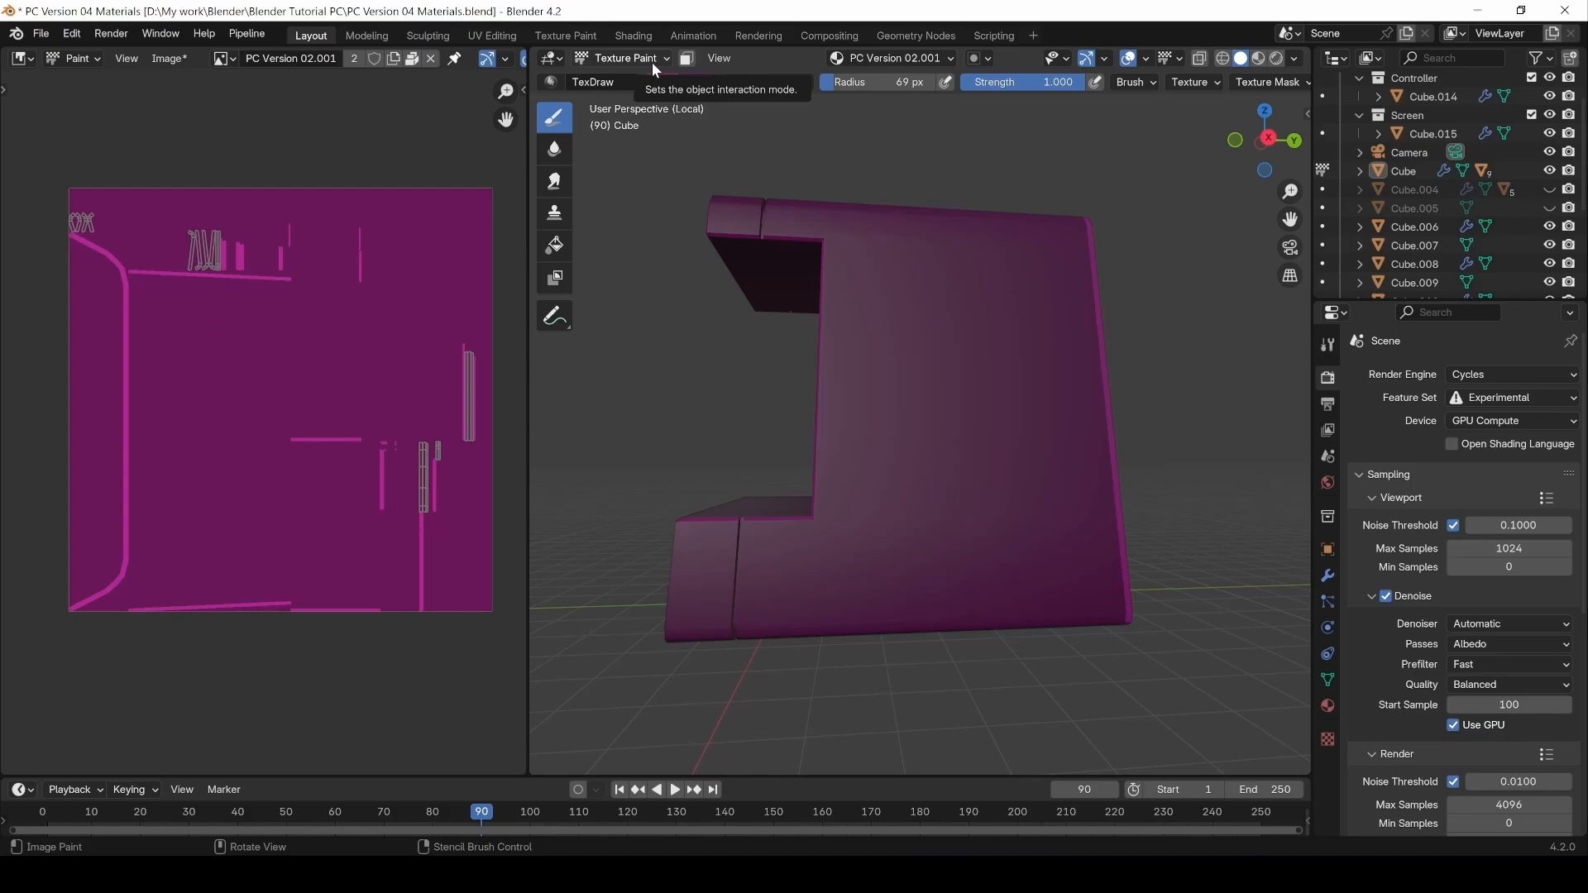
{"action": "key", "text": "Tab"}
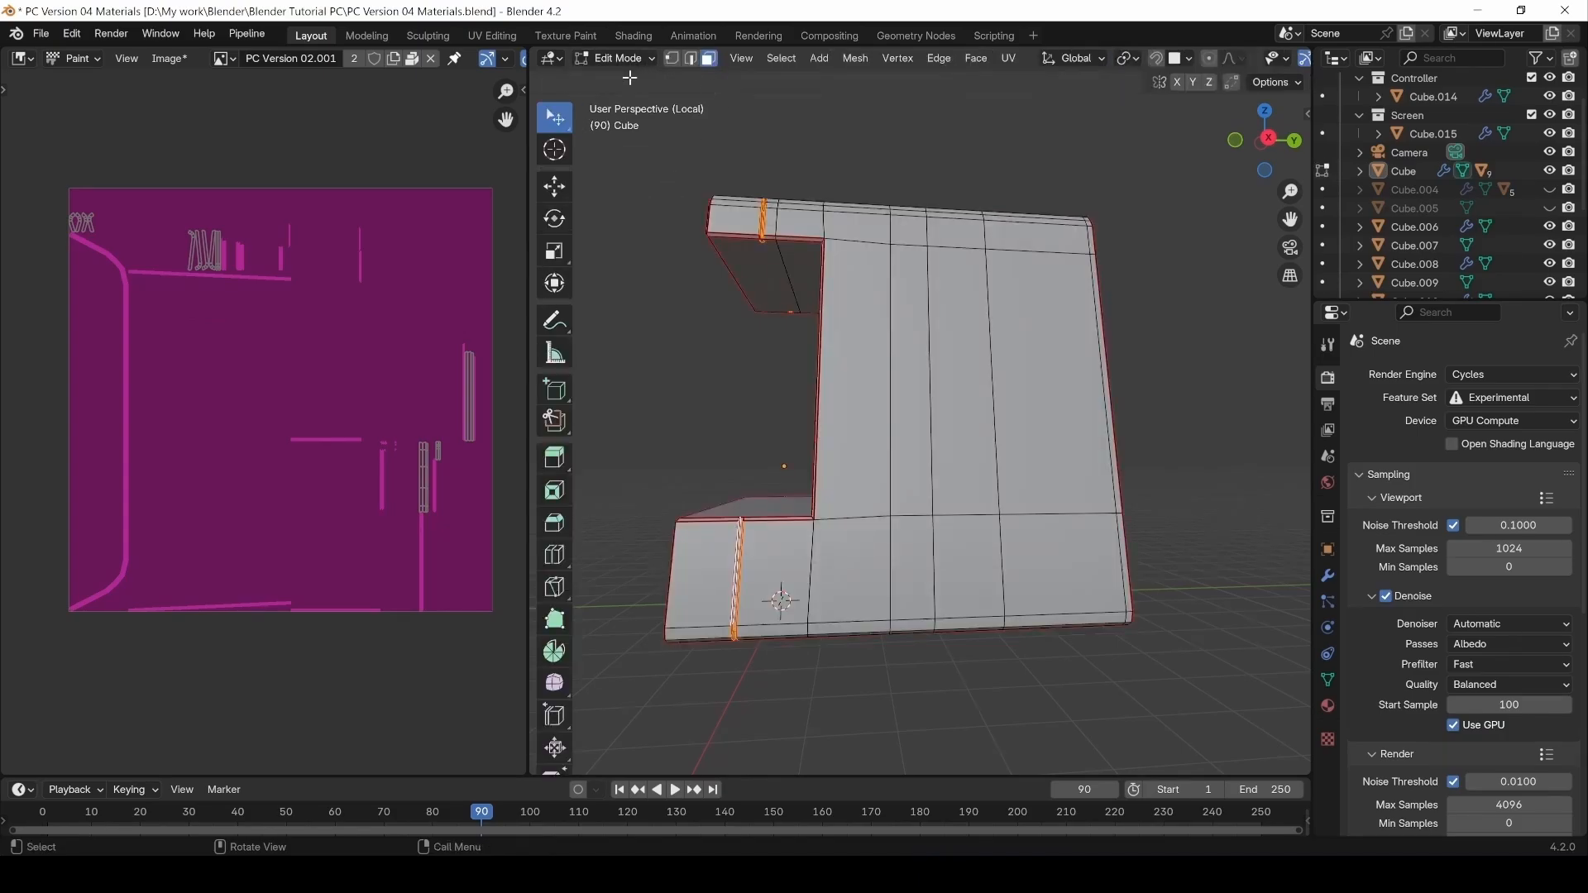
{"action": "key", "text": "Tab"}
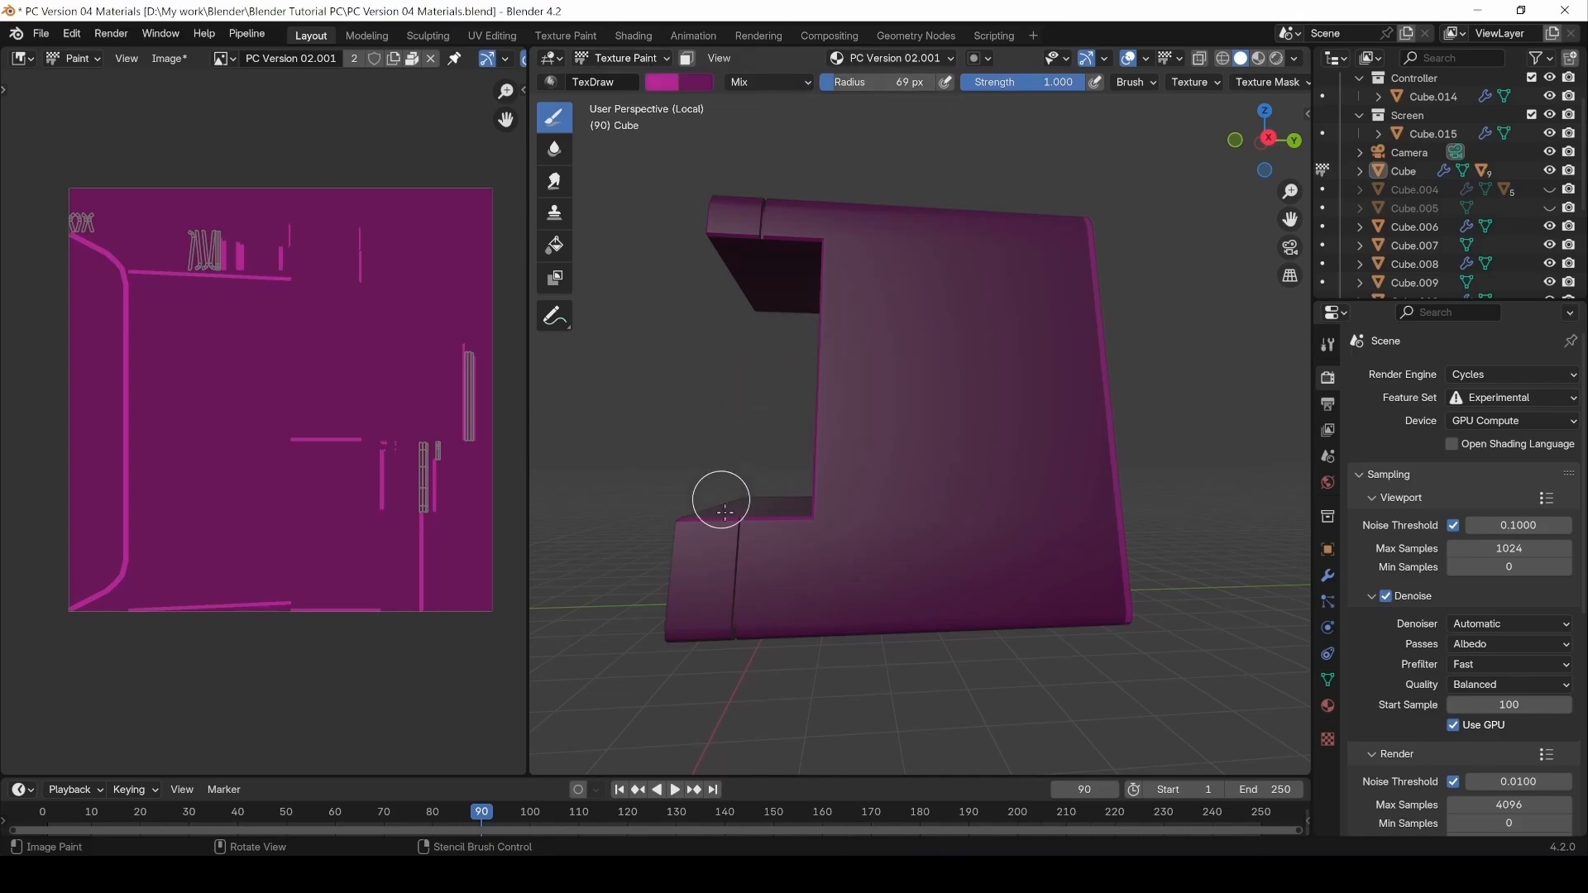
{"action": "left_click", "coordinate": [686, 58]}
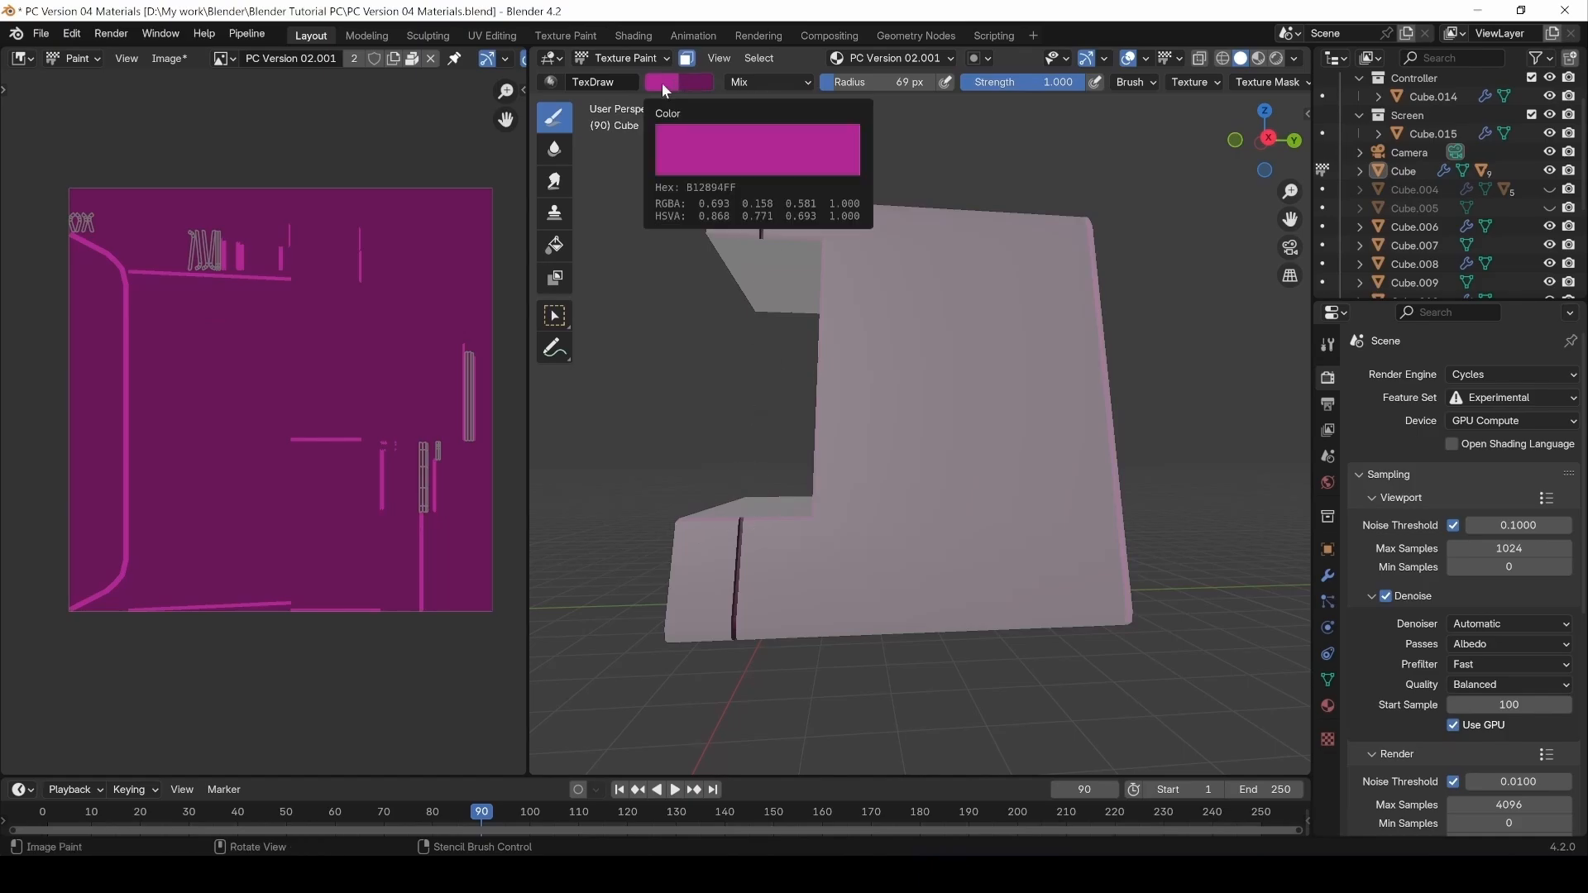
Darken the brush colour to deep purple and paint the lower groove along the base's side and underside.
{"action": "left_click", "coordinate": [662, 83]}
{"action": "left_click_drag", "start_coordinate": [832, 144], "coordinate": [832, 207]}
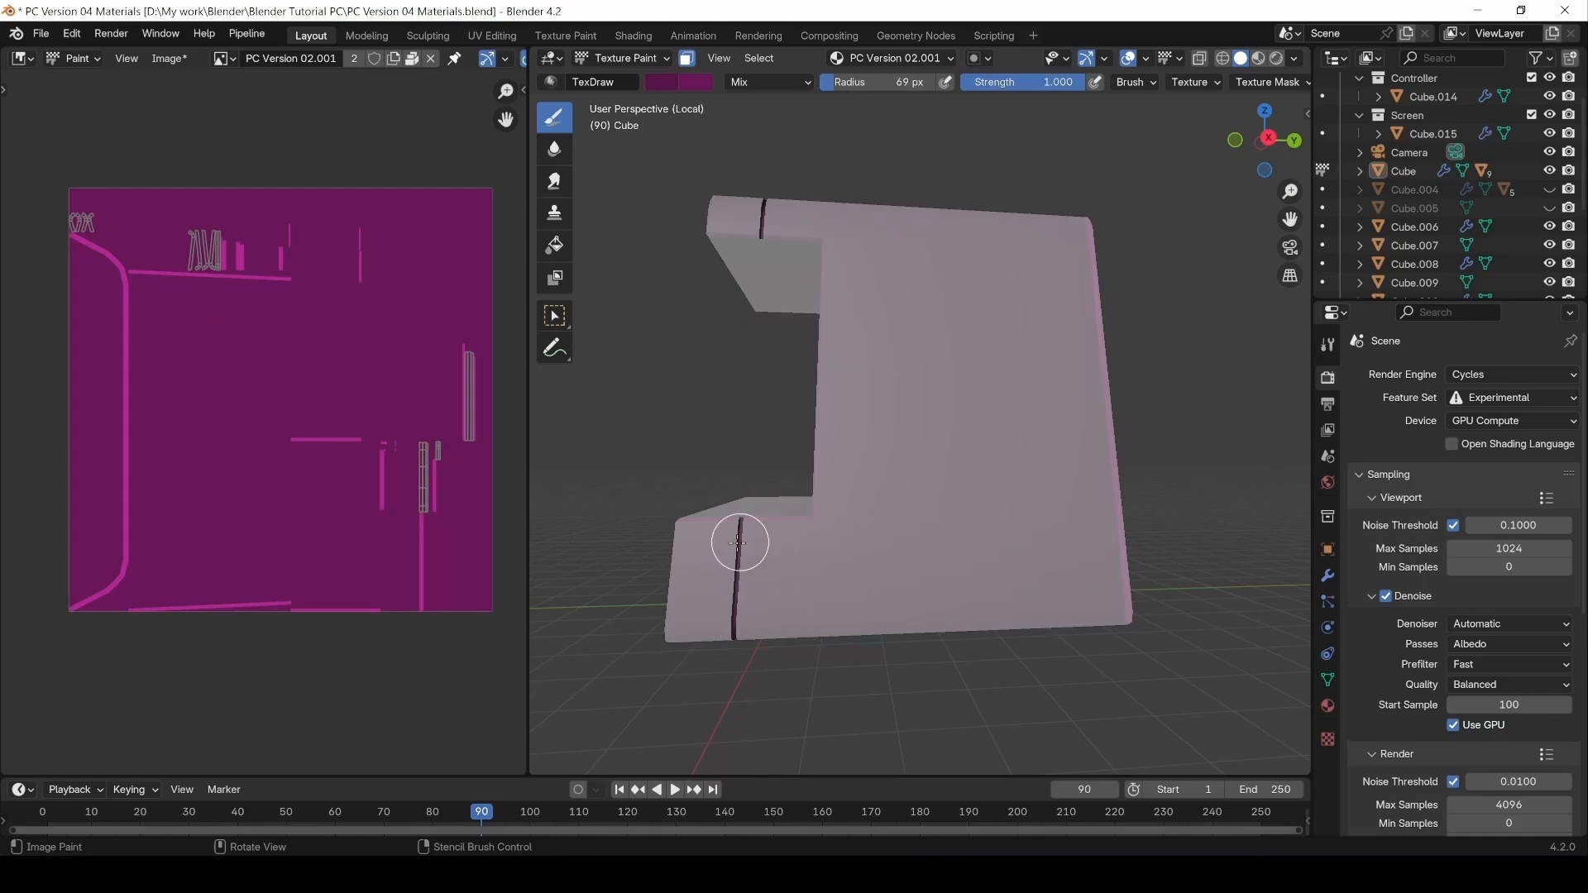
{"action": "mouse_move", "coordinate": [751, 549]}
{"action": "middle_mouse_down"}
{"action": "mouse_move", "coordinate": [751, 582]}
{"action": "mouse_move", "coordinate": [844, 549]}
{"action": "mouse_move", "coordinate": [877, 517]}
{"action": "mouse_move", "coordinate": [827, 531]}
{"action": "middle_mouse_up"}
{"action": "scroll", "coordinate": [747, 587], "scroll_direction": "up", "scroll_amount": 3}
{"action": "middle_click_drag", "start_coordinate": [834, 600], "coordinate": [803, 498]}
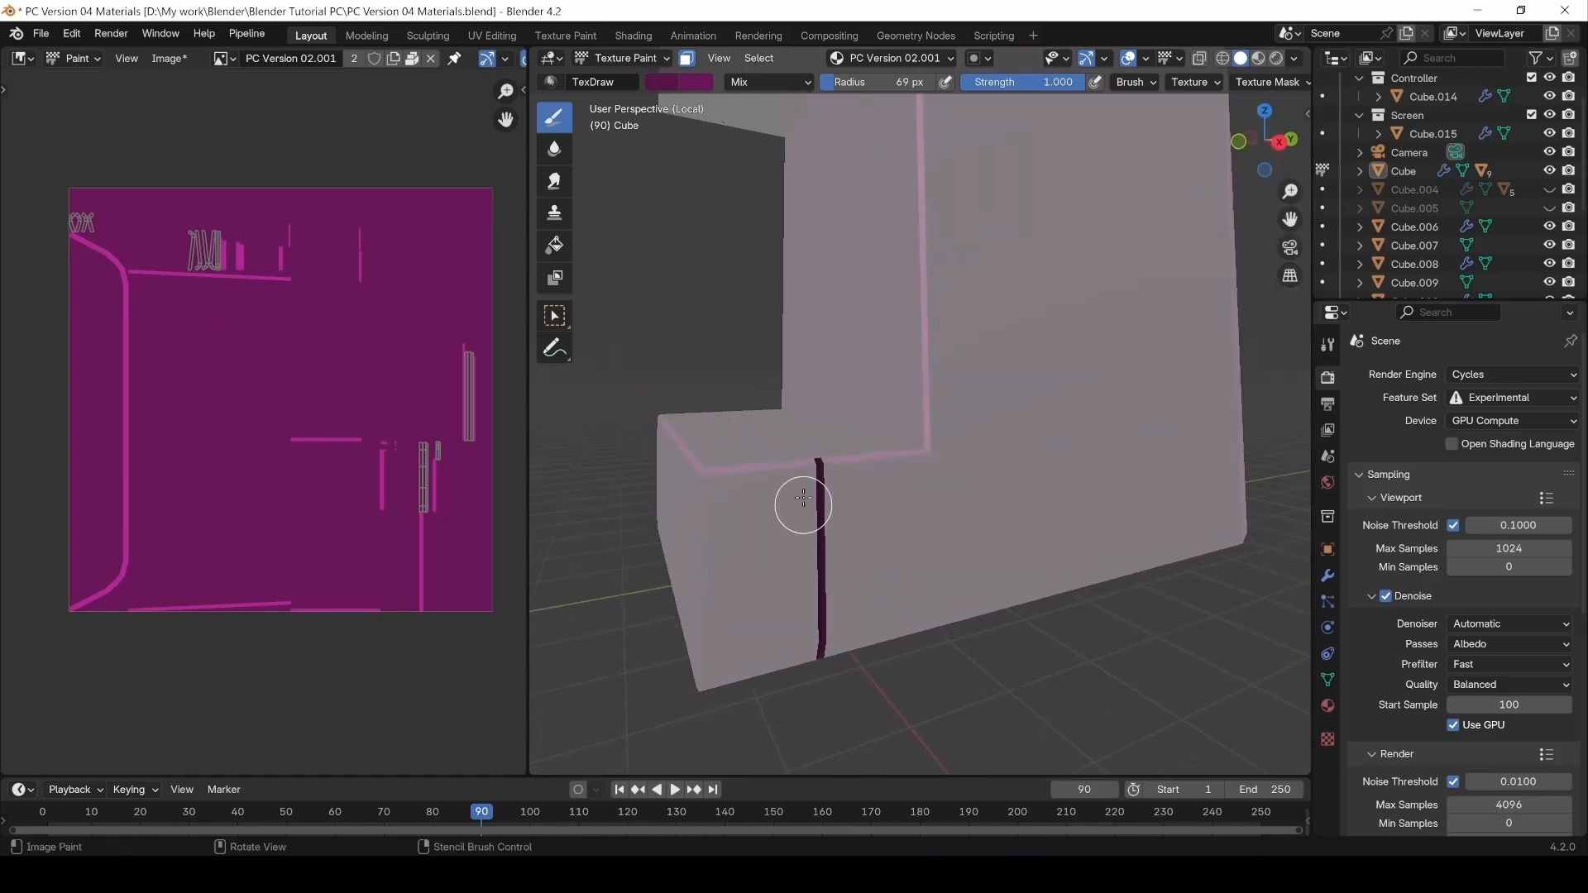
{"action": "middle_click_drag", "start_coordinate": [841, 659], "coordinate": [841, 507]}
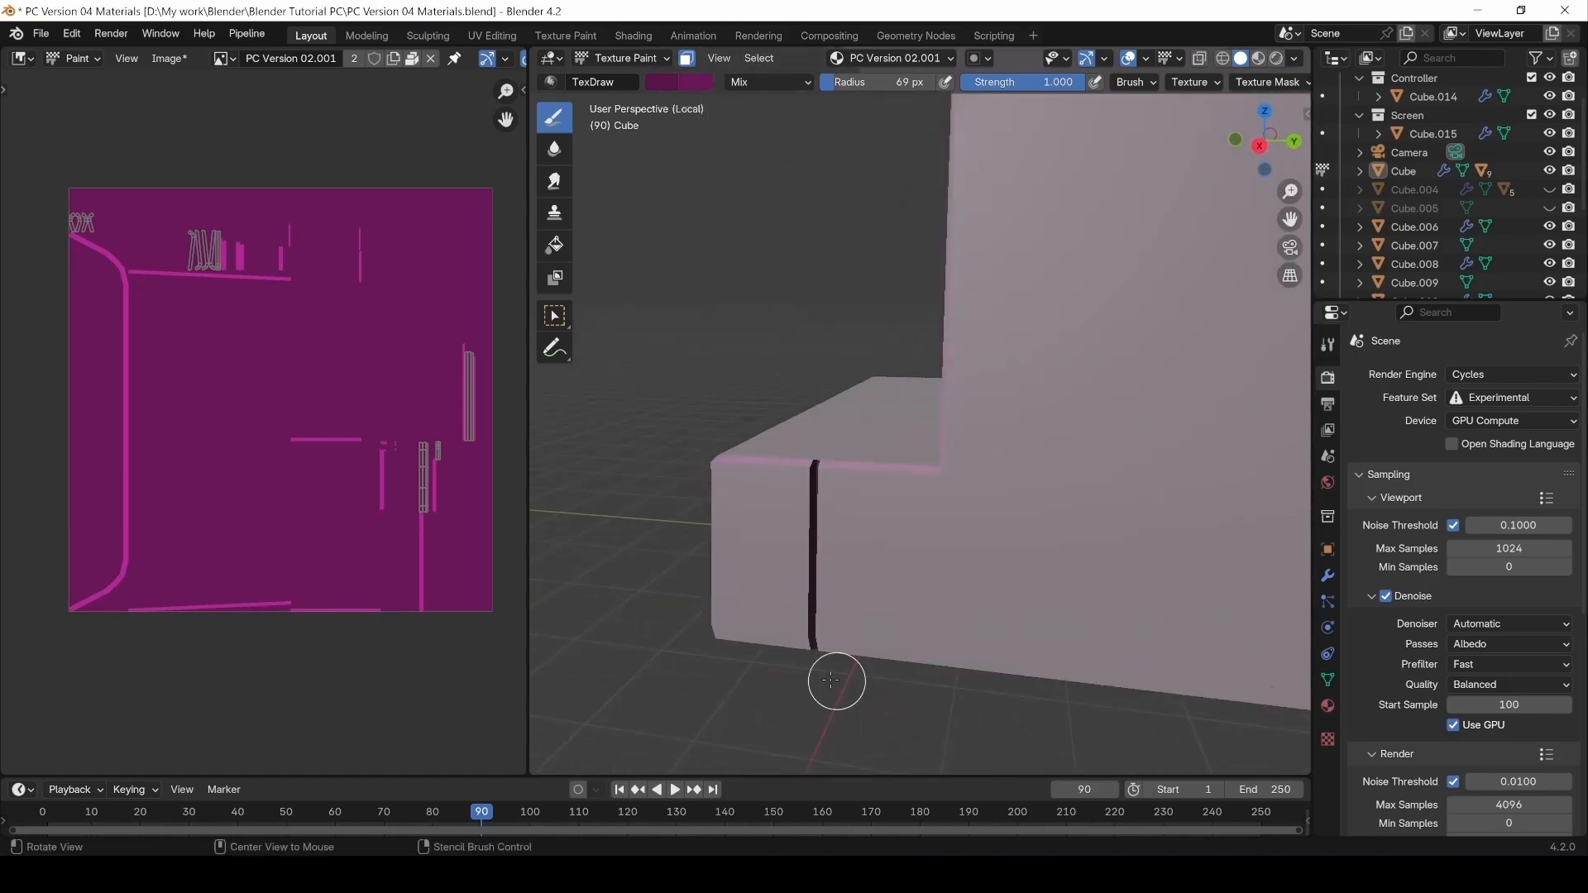
{"action": "mouse_move", "coordinate": [841, 674]}
{"action": "middle_mouse_down"}
{"action": "mouse_move", "coordinate": [873, 497]}
{"action": "mouse_move", "coordinate": [773, 751]}
{"action": "mouse_move", "coordinate": [927, 519]}
{"action": "middle_mouse_up"}
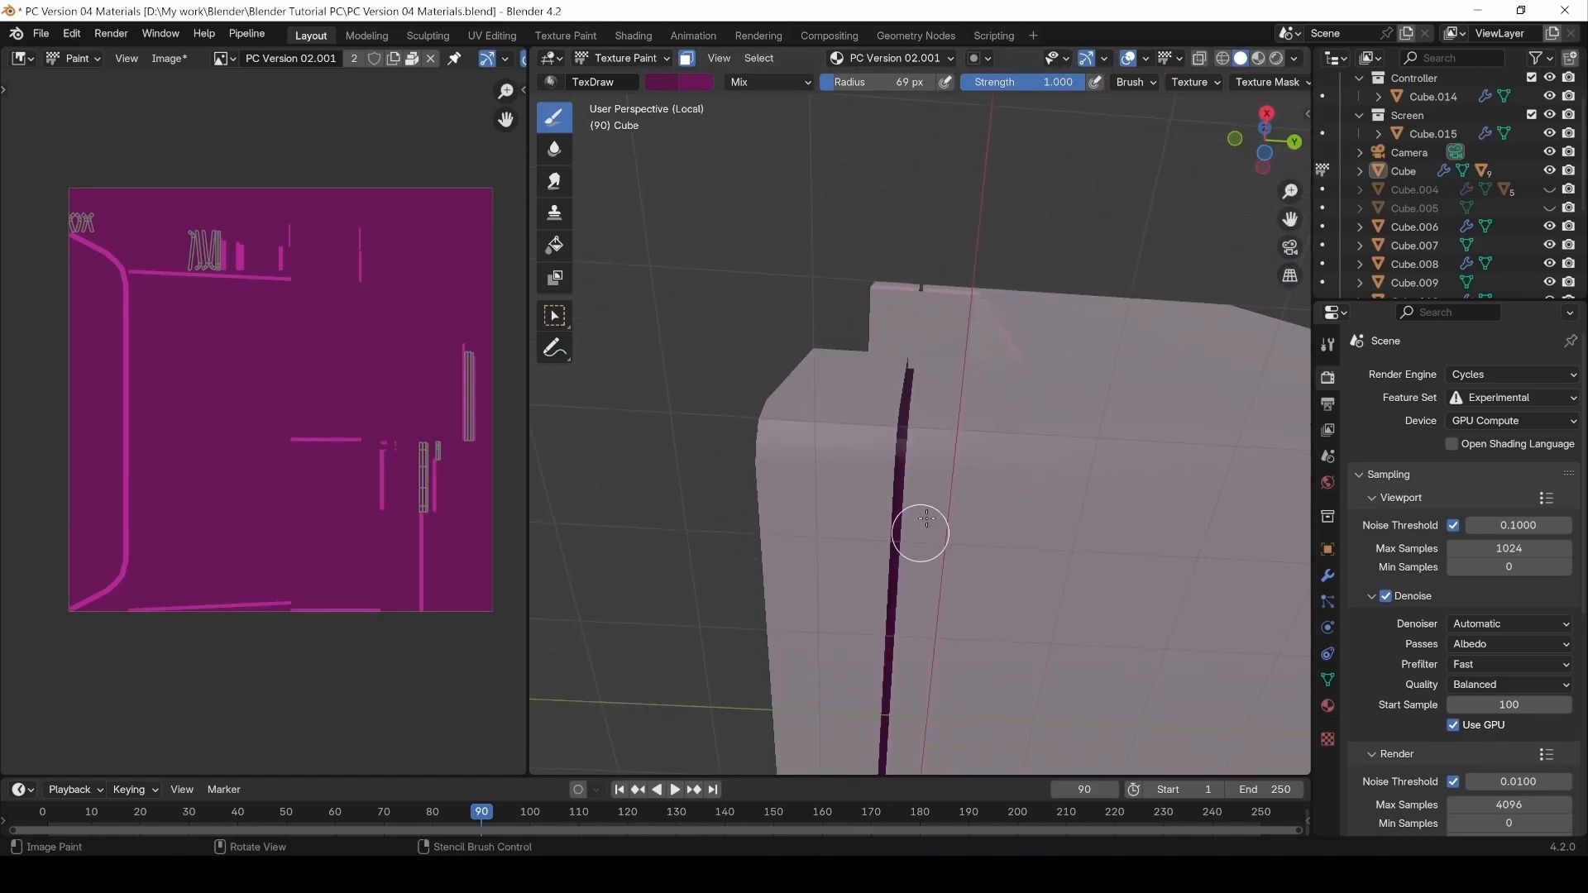
{"action": "middle_click_drag", "start_coordinate": [892, 713], "coordinate": [961, 453], "text": "shift"}
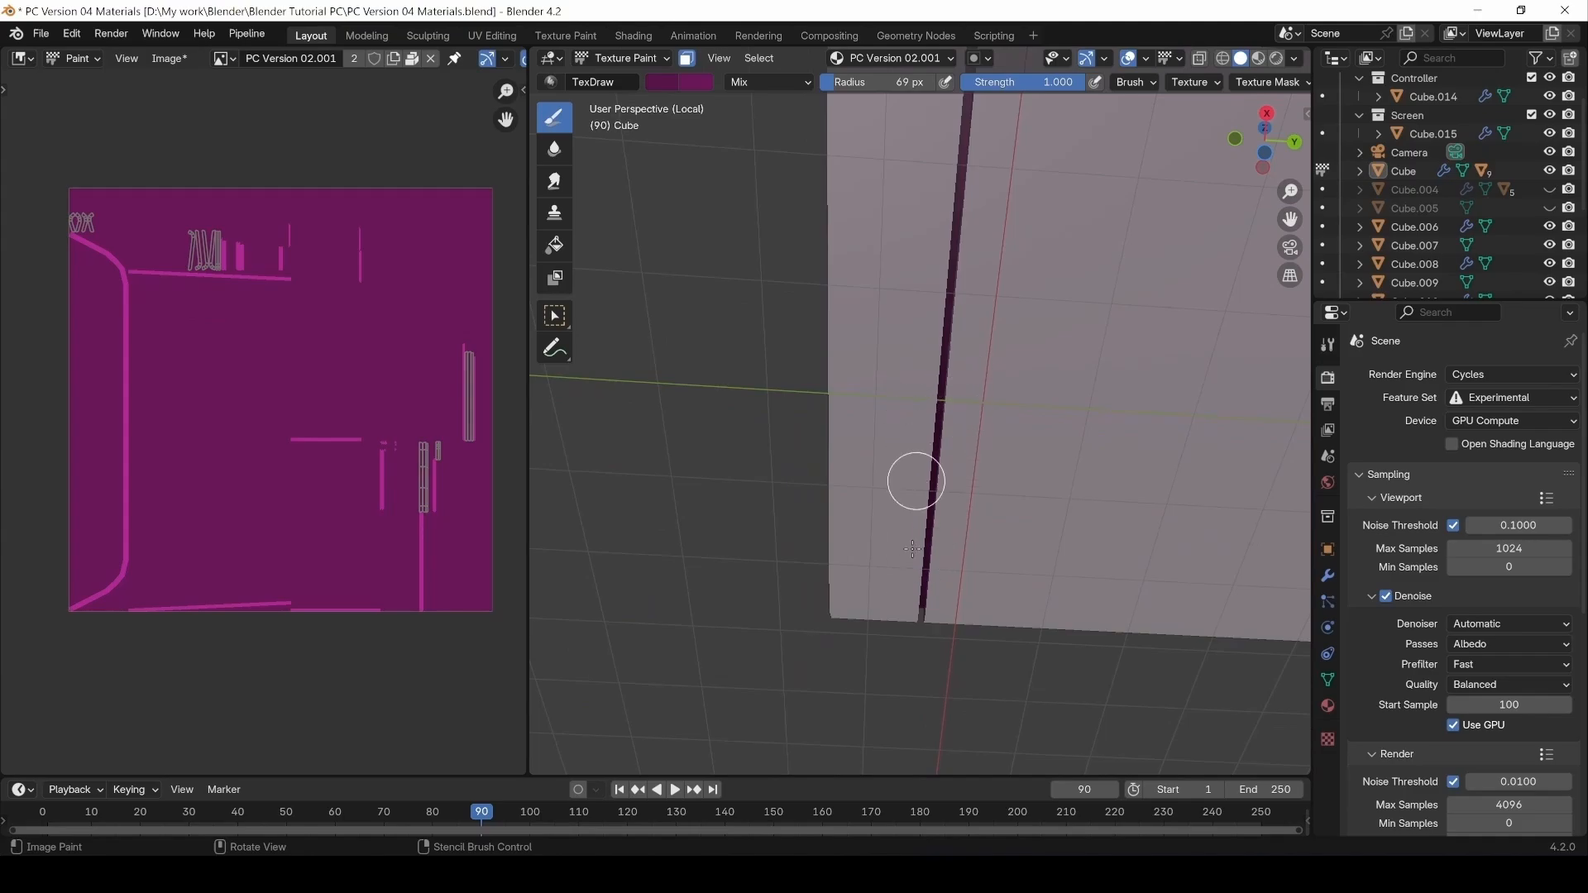
{"action": "mouse_move", "coordinate": [921, 619]}
{"action": "middle_mouse_down"}
{"action": "mouse_move", "coordinate": [893, 532]}
{"action": "mouse_move", "coordinate": [920, 524]}
{"action": "mouse_move", "coordinate": [903, 499]}
{"action": "mouse_move", "coordinate": [892, 514]}
{"action": "mouse_move", "coordinate": [919, 500]}
{"action": "mouse_move", "coordinate": [886, 479]}
{"action": "middle_mouse_up"}
{"action": "mouse_move", "coordinate": [932, 532]}
{"action": "middle_mouse_down"}
{"action": "mouse_move", "coordinate": [938, 500]}
{"action": "mouse_move", "coordinate": [881, 414]}
{"action": "mouse_move", "coordinate": [875, 281]}
{"action": "mouse_move", "coordinate": [916, 398]}
{"action": "middle_mouse_up"}
{"action": "mouse_move", "coordinate": [941, 461]}
{"action": "middle_mouse_down"}
{"action": "mouse_move", "coordinate": [844, 578]}
{"action": "mouse_move", "coordinate": [860, 451]}
{"action": "mouse_move", "coordinate": [840, 575]}
{"action": "mouse_move", "coordinate": [811, 607]}
{"action": "mouse_move", "coordinate": [845, 536]}
{"action": "mouse_move", "coordinate": [828, 586]}
{"action": "middle_mouse_up"}
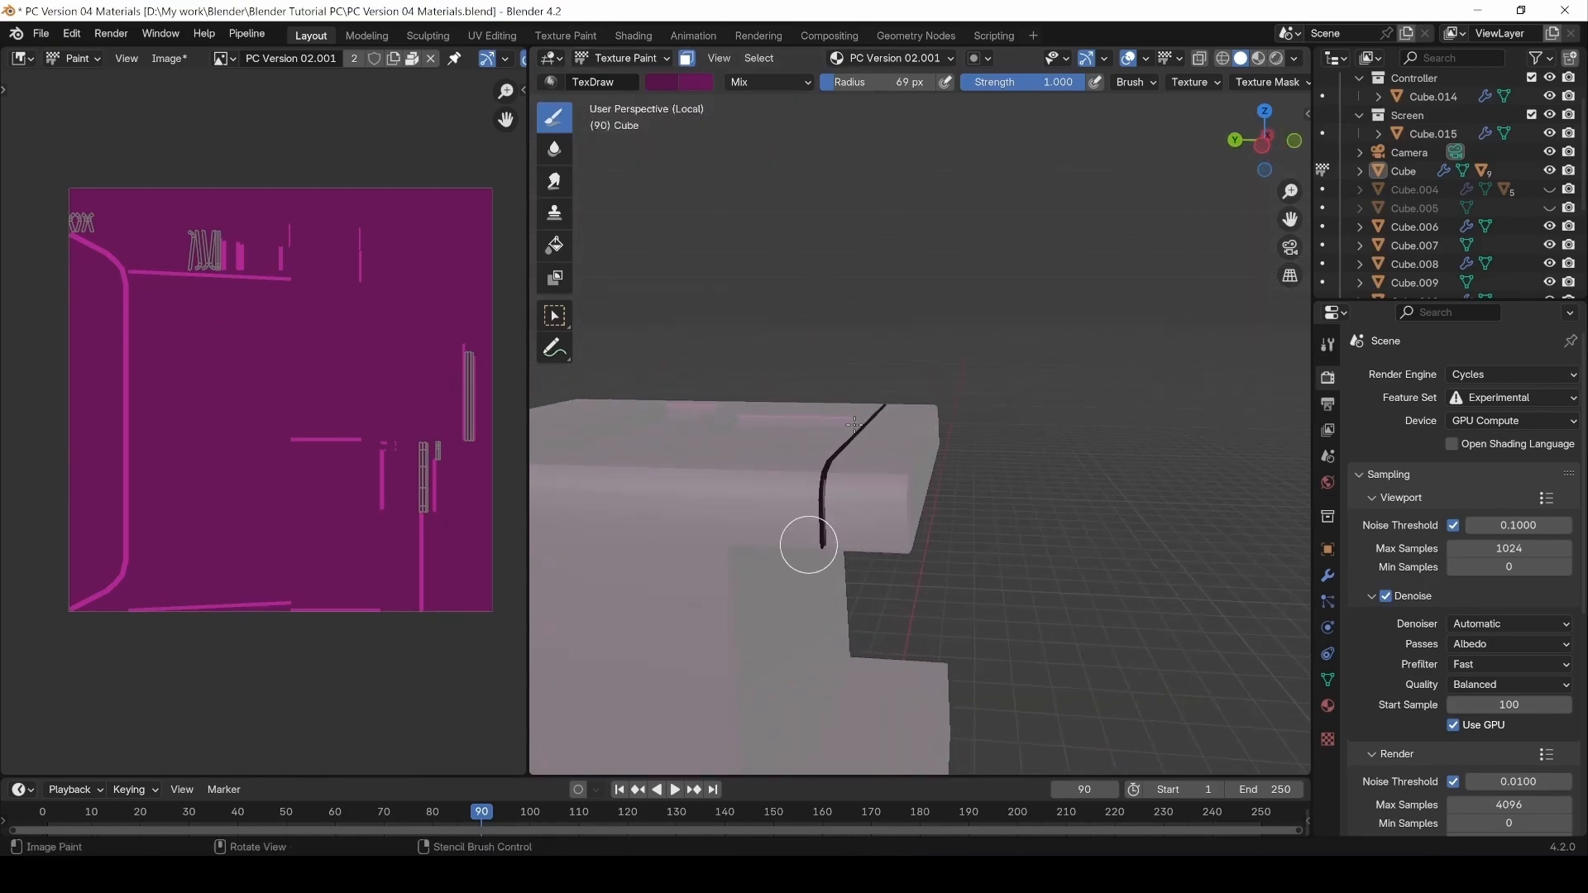
Paint the upper groove across the top and down both sides of the case in the deep purple.
{"action": "middle_click_drag", "start_coordinate": [855, 426], "coordinate": [816, 469]}
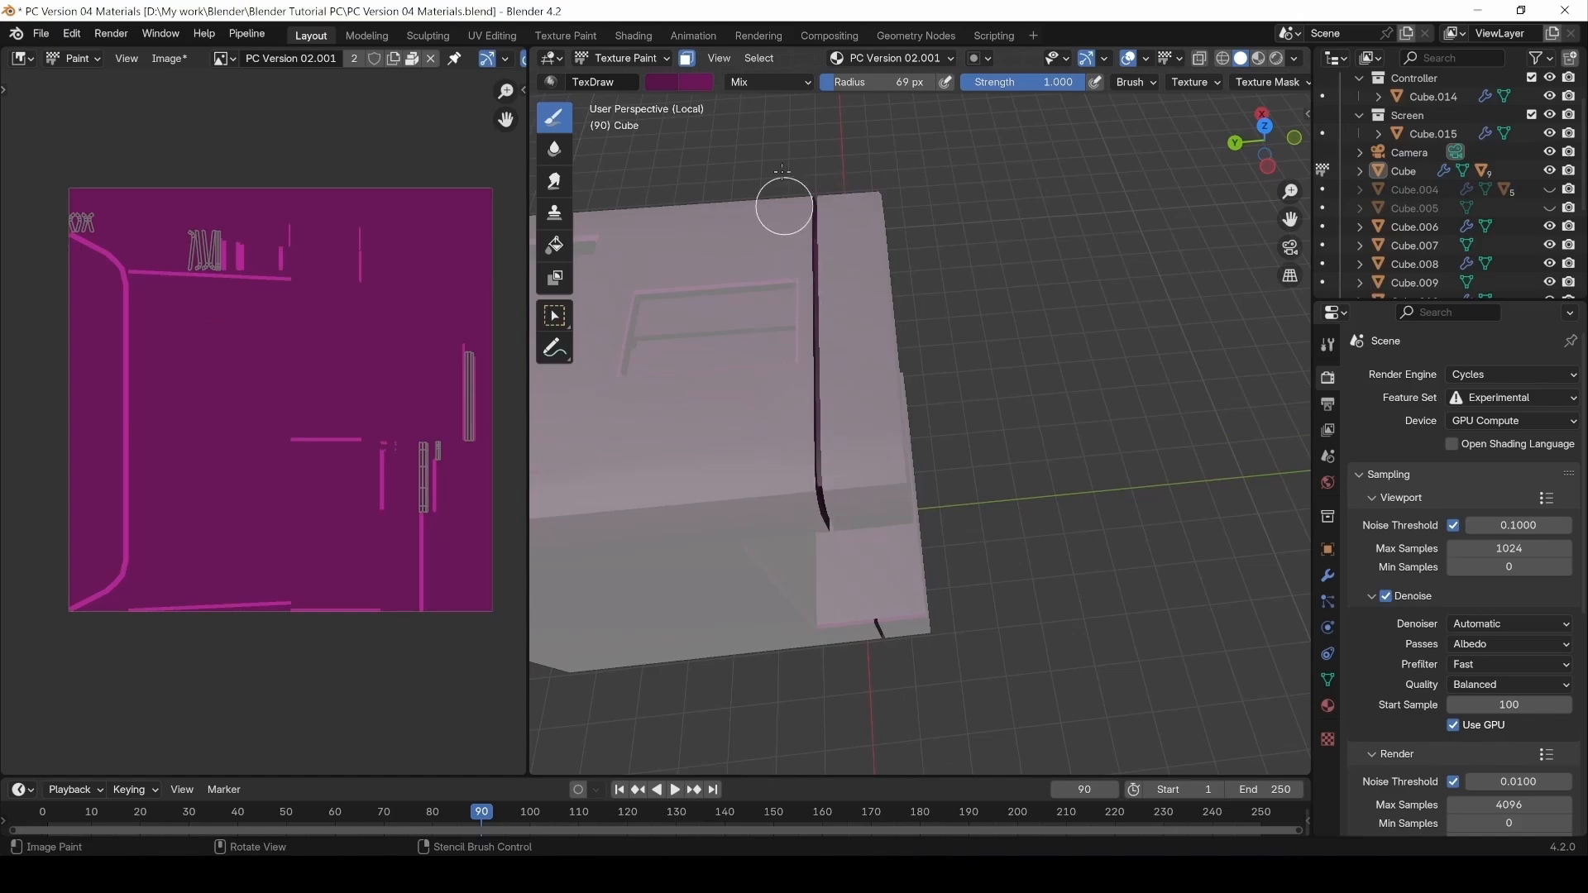
{"action": "middle_click_drag", "start_coordinate": [823, 184], "coordinate": [921, 440]}
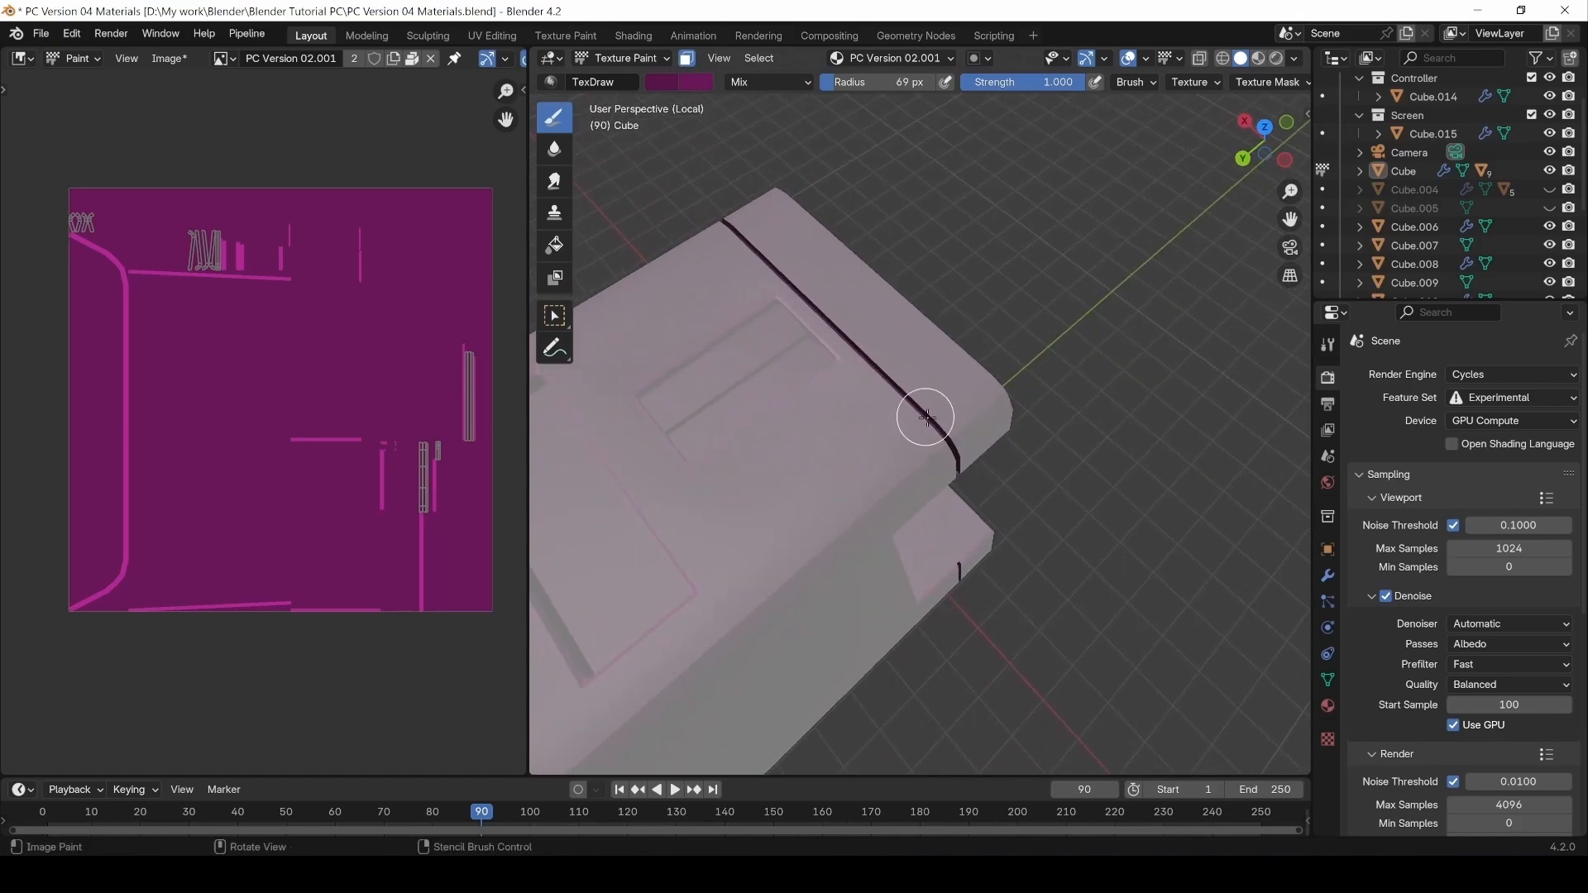
{"action": "mouse_move", "coordinate": [711, 182]}
{"action": "middle_mouse_down"}
{"action": "mouse_move", "coordinate": [703, 406]}
{"action": "mouse_move", "coordinate": [746, 473]}
{"action": "middle_mouse_up"}
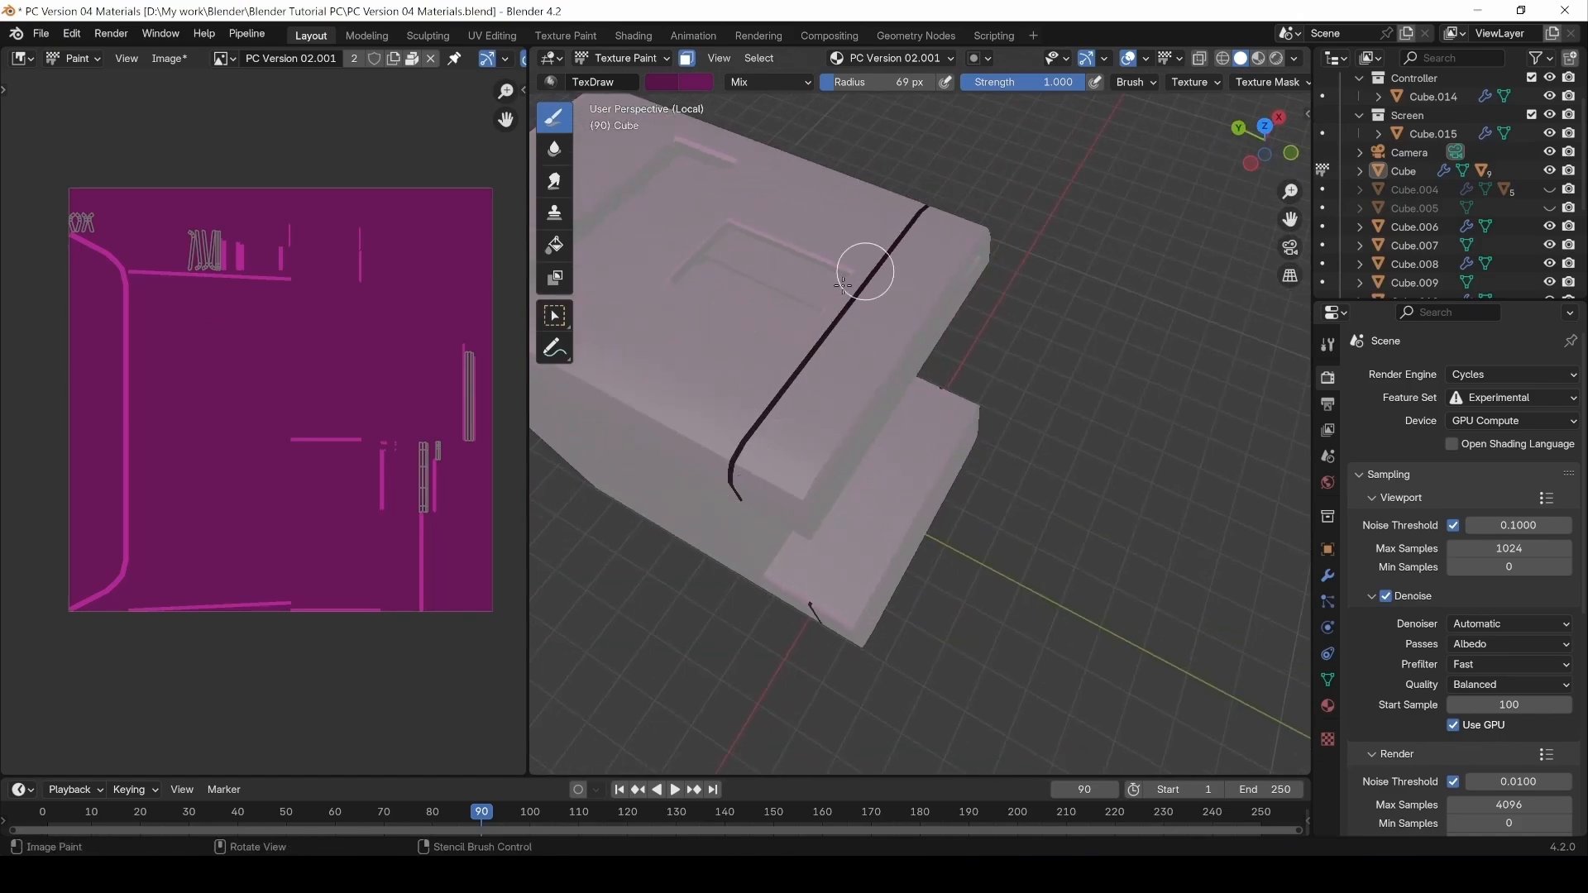
{"action": "middle_click_drag", "start_coordinate": [843, 285], "coordinate": [1010, 377]}
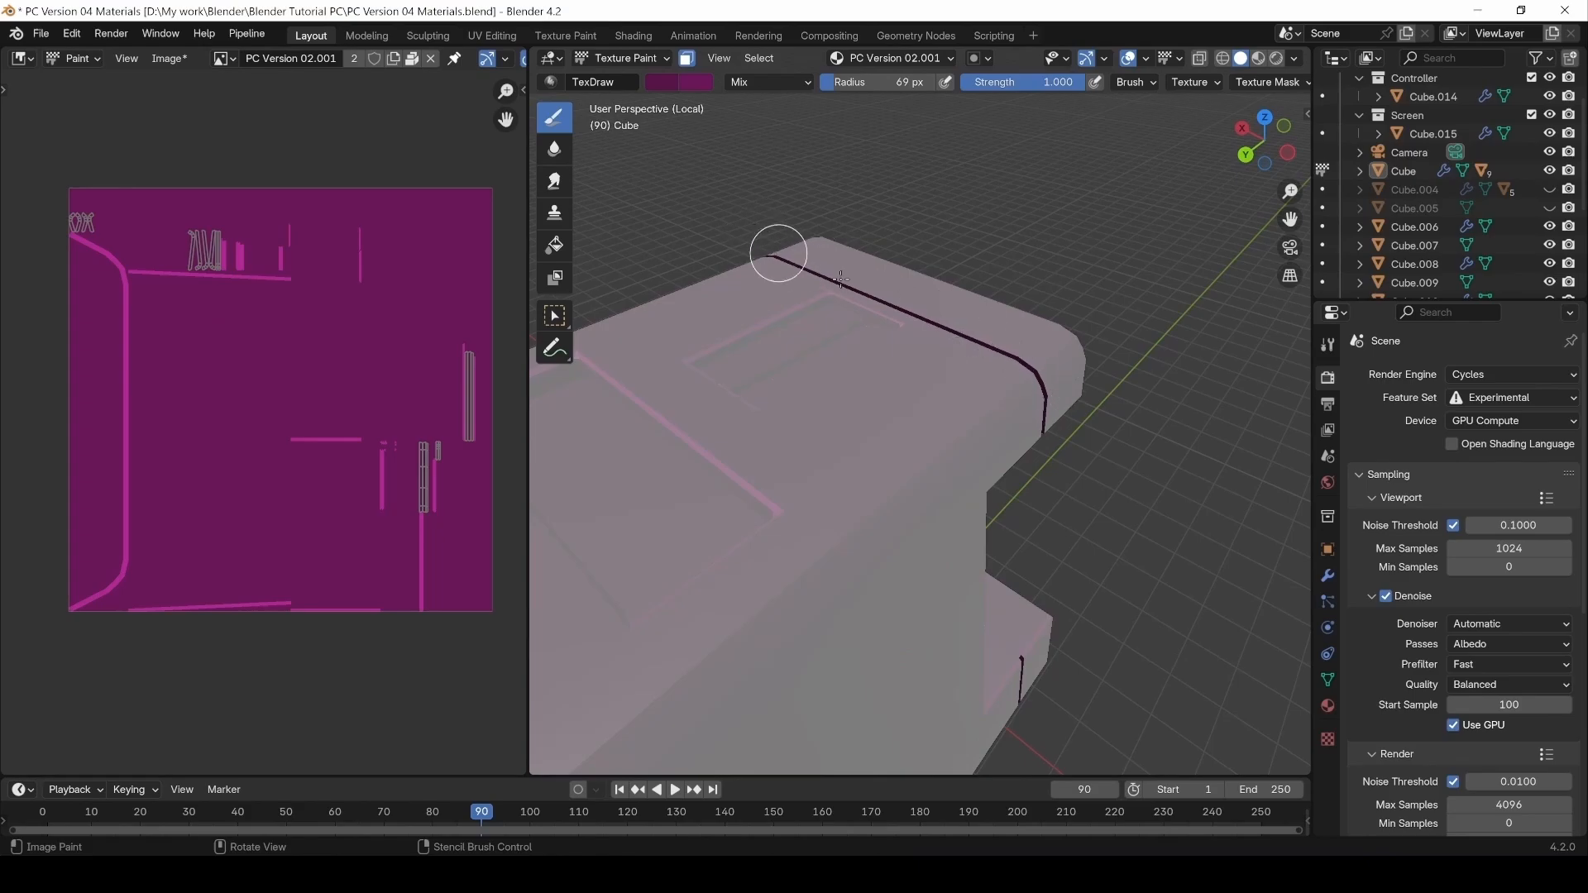
{"action": "middle_click_drag", "start_coordinate": [840, 279], "coordinate": [1006, 370]}
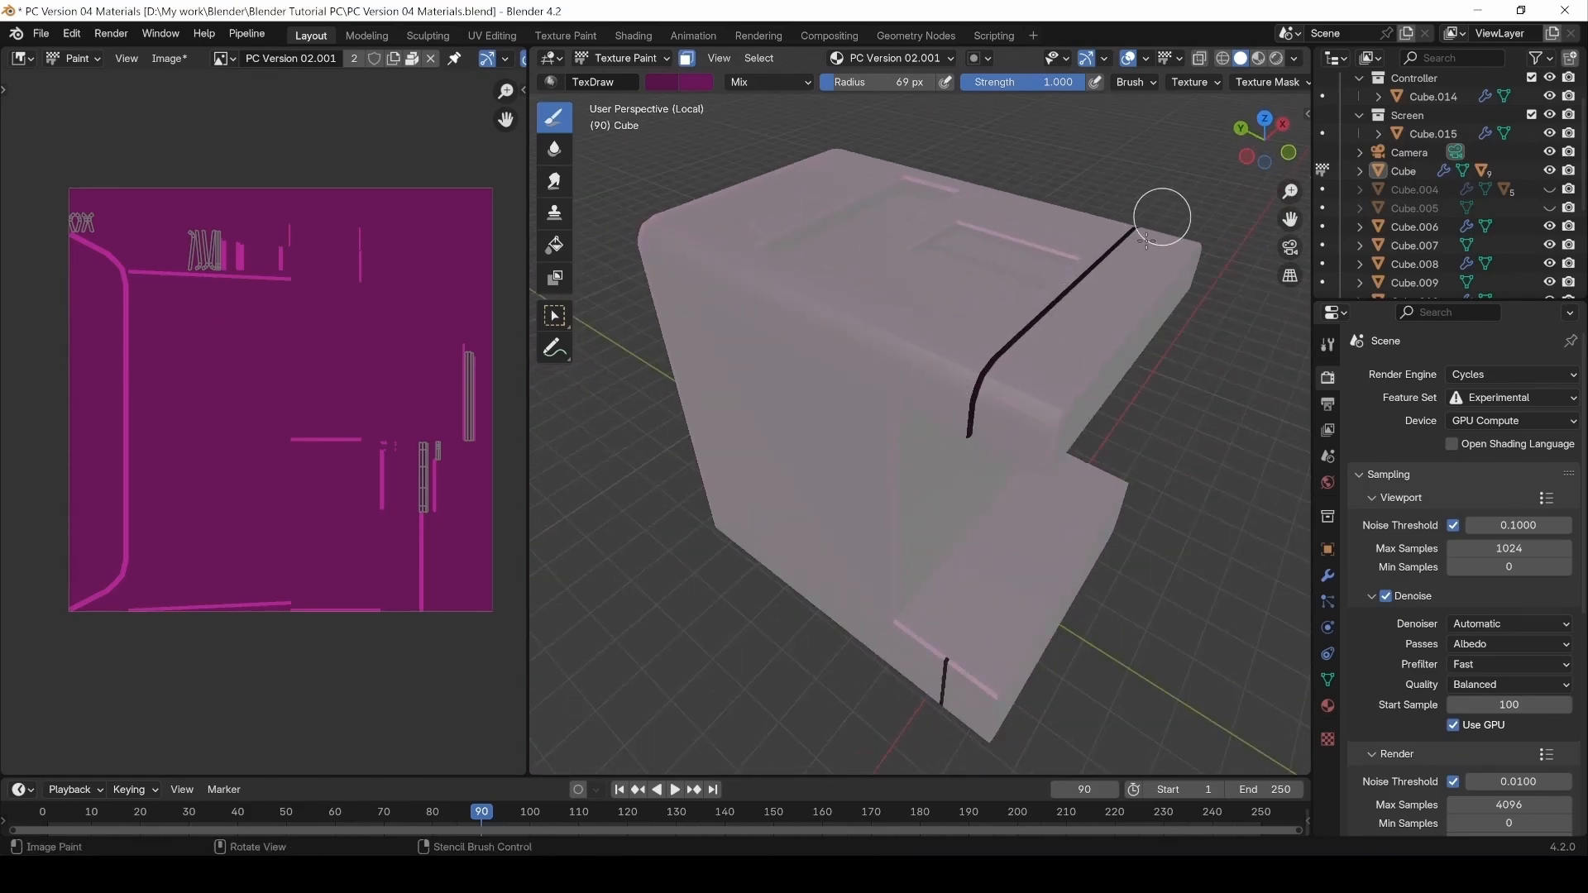
{"action": "middle_click_drag", "start_coordinate": [1147, 240], "coordinate": [883, 241]}
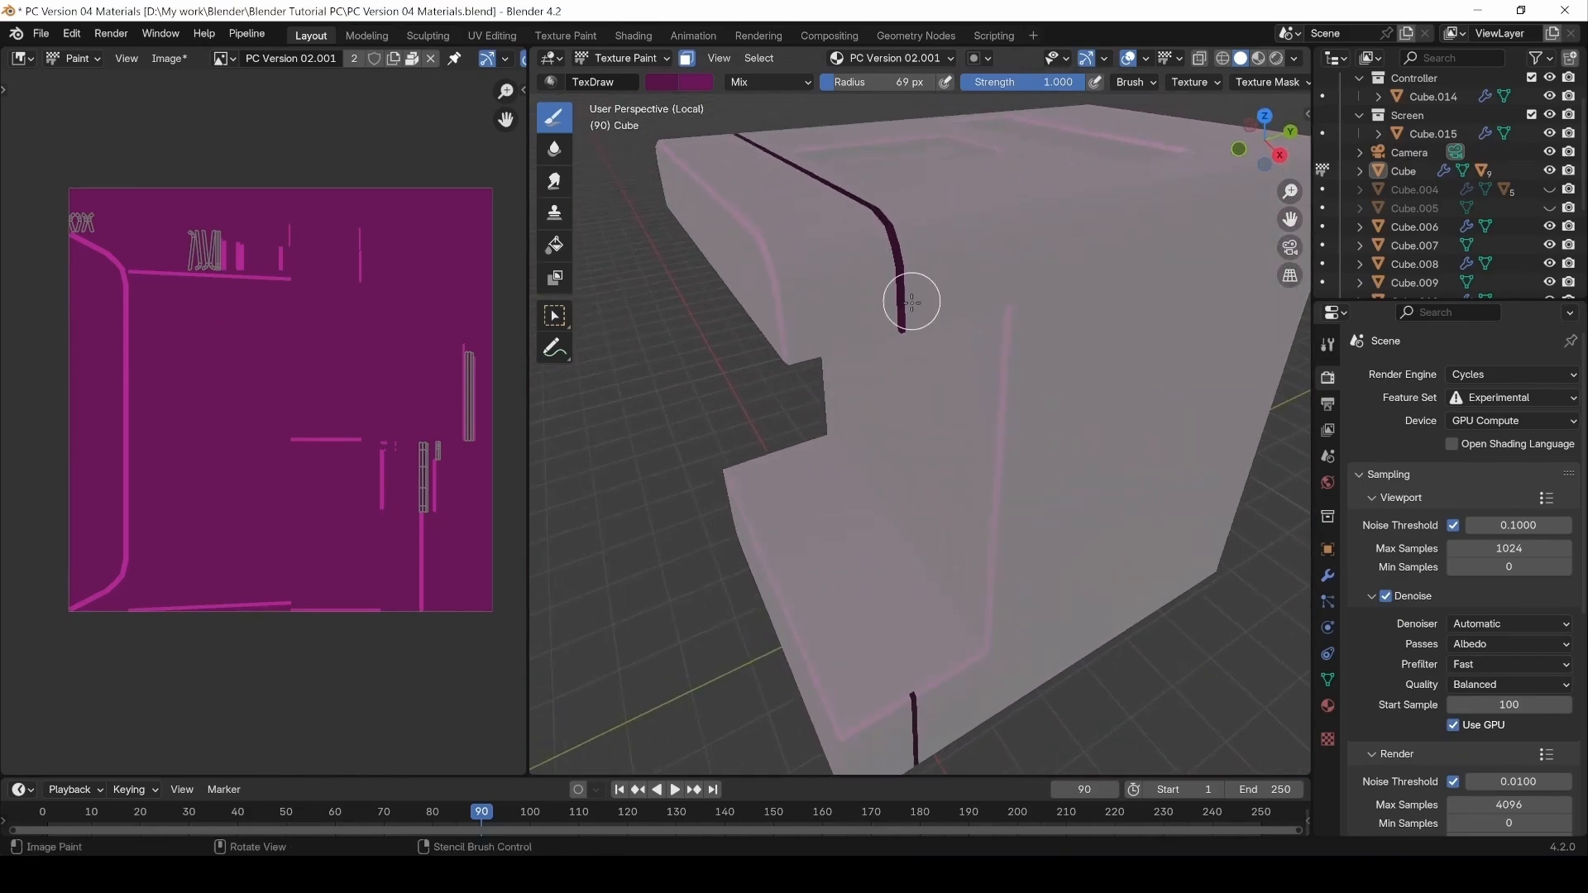
{"action": "middle_click_drag", "start_coordinate": [1005, 291], "coordinate": [894, 215]}
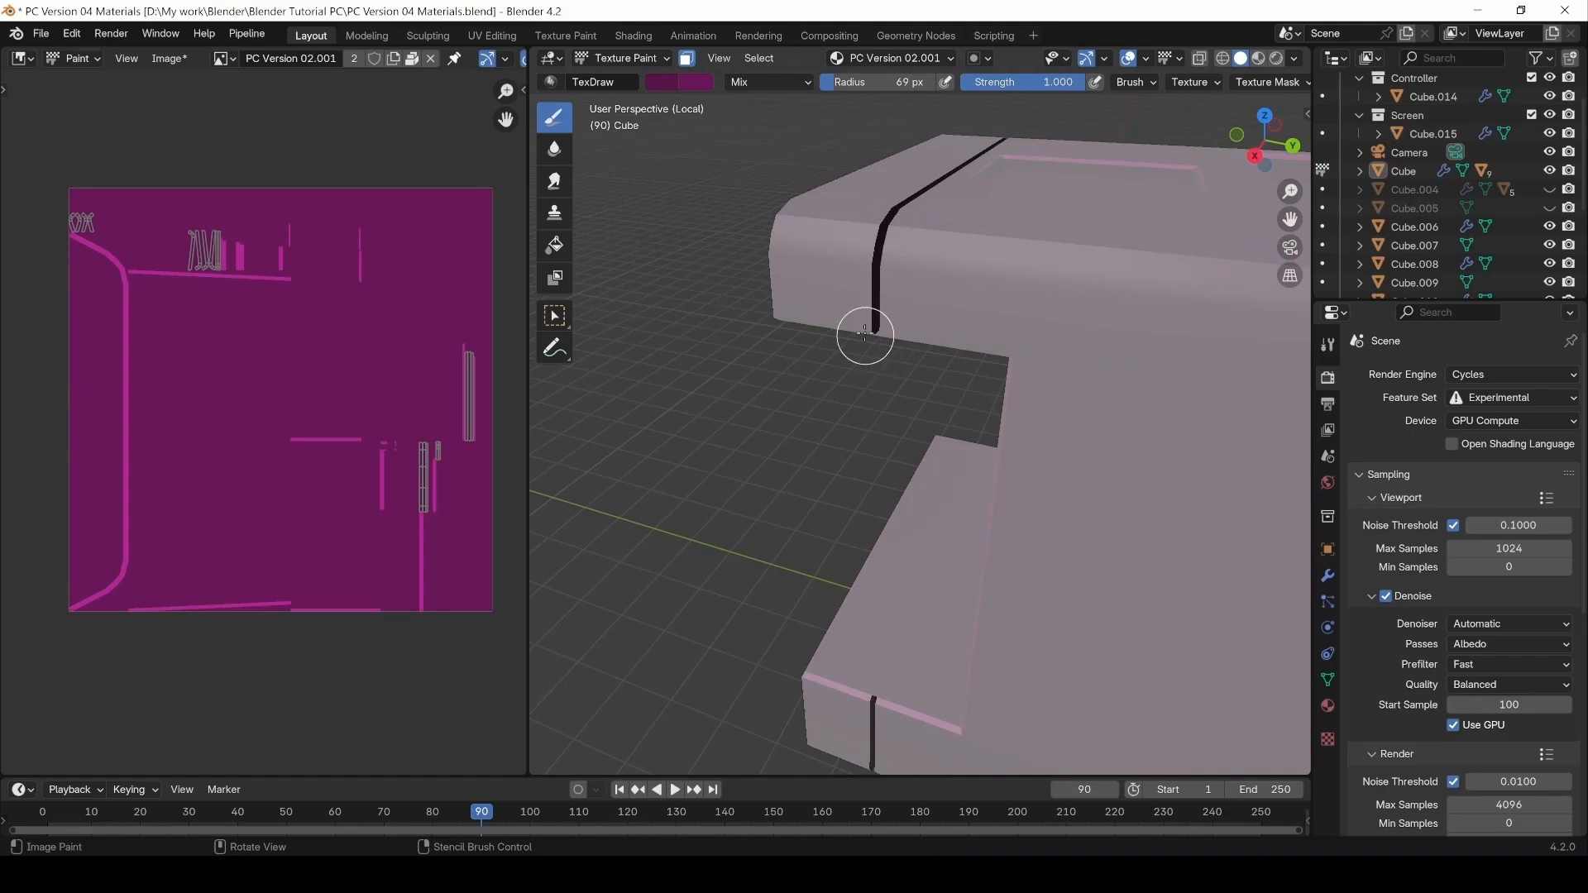
{"action": "middle_click_drag", "start_coordinate": [879, 324], "coordinate": [907, 351]}
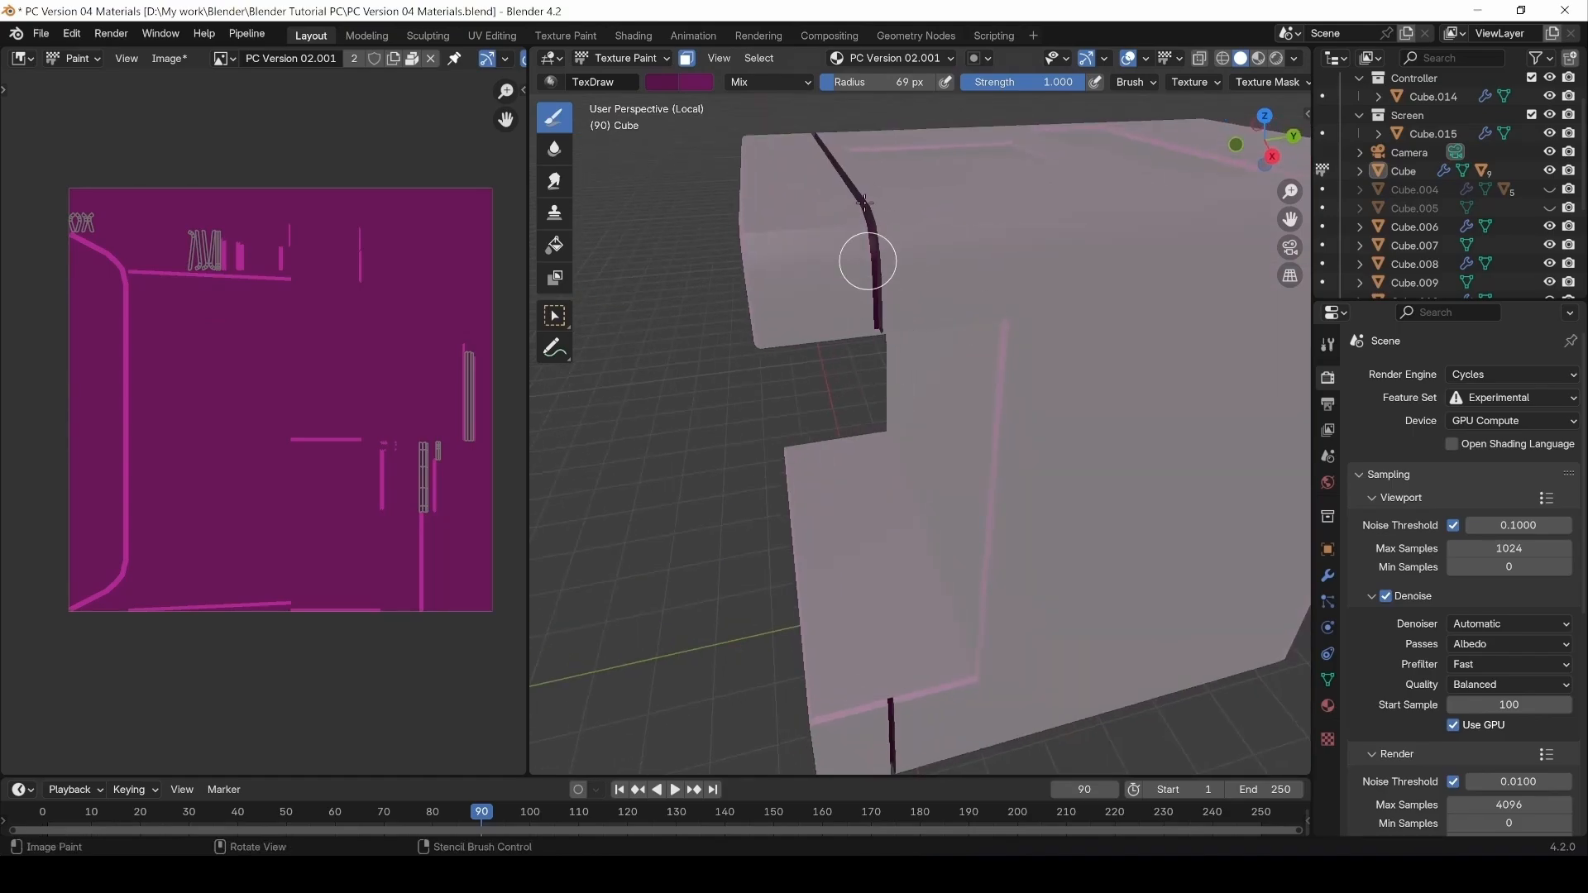
{"action": "middle_click_drag", "start_coordinate": [864, 202], "coordinate": [887, 293]}
{"action": "scroll", "coordinate": [958, 409], "scroll_direction": "down", "scroll_amount": 5}
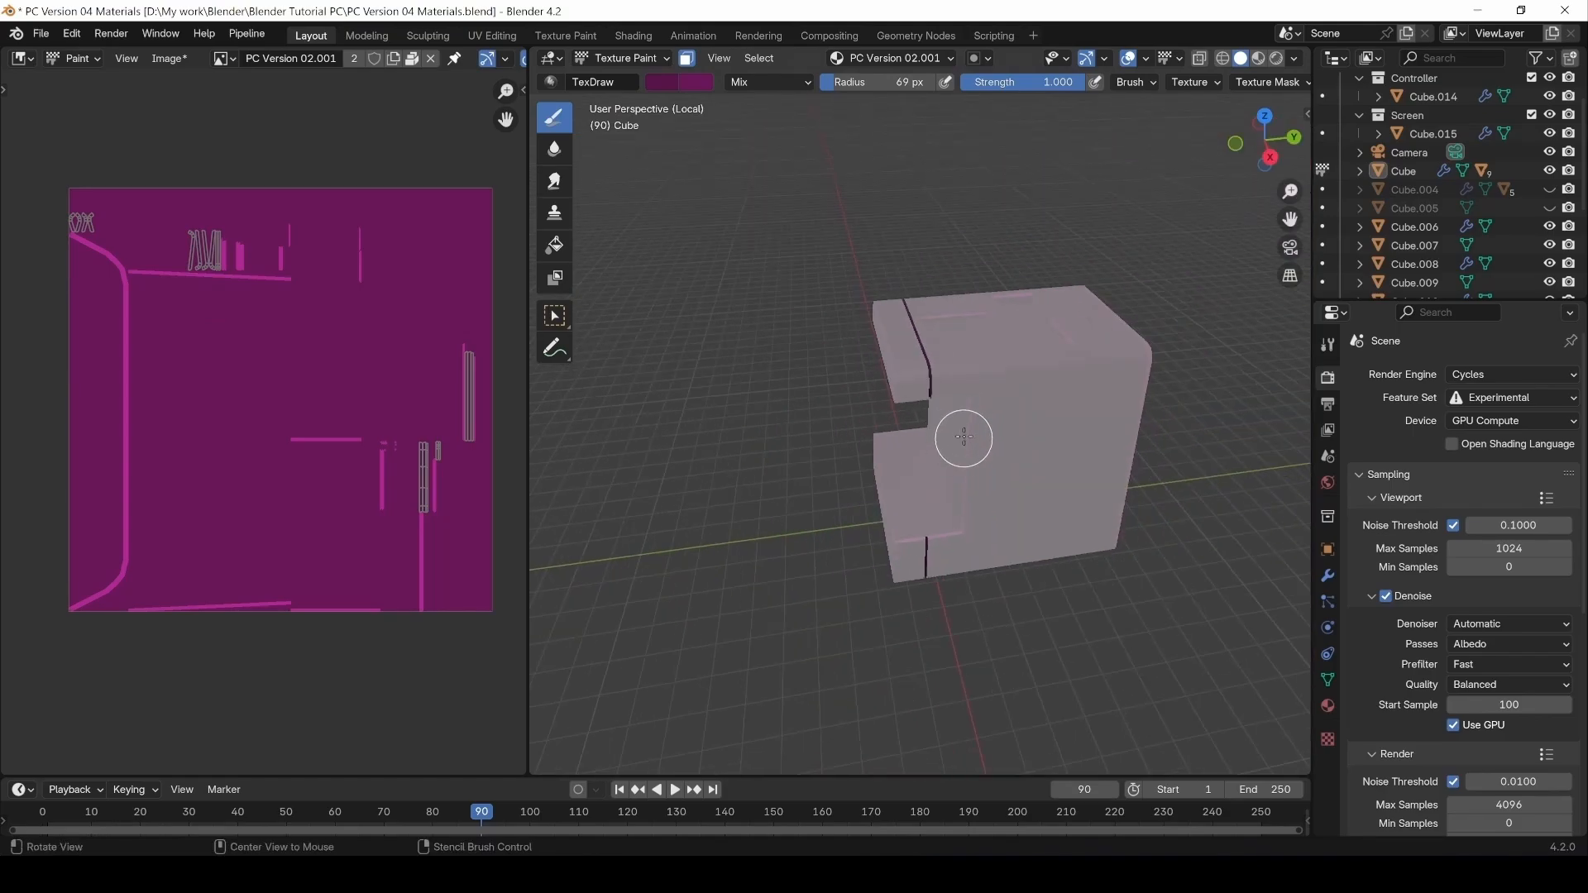
Turn off the face selection mask and inspect the painted case in Material Preview shading.
{"action": "left_click", "coordinate": [686, 58]}
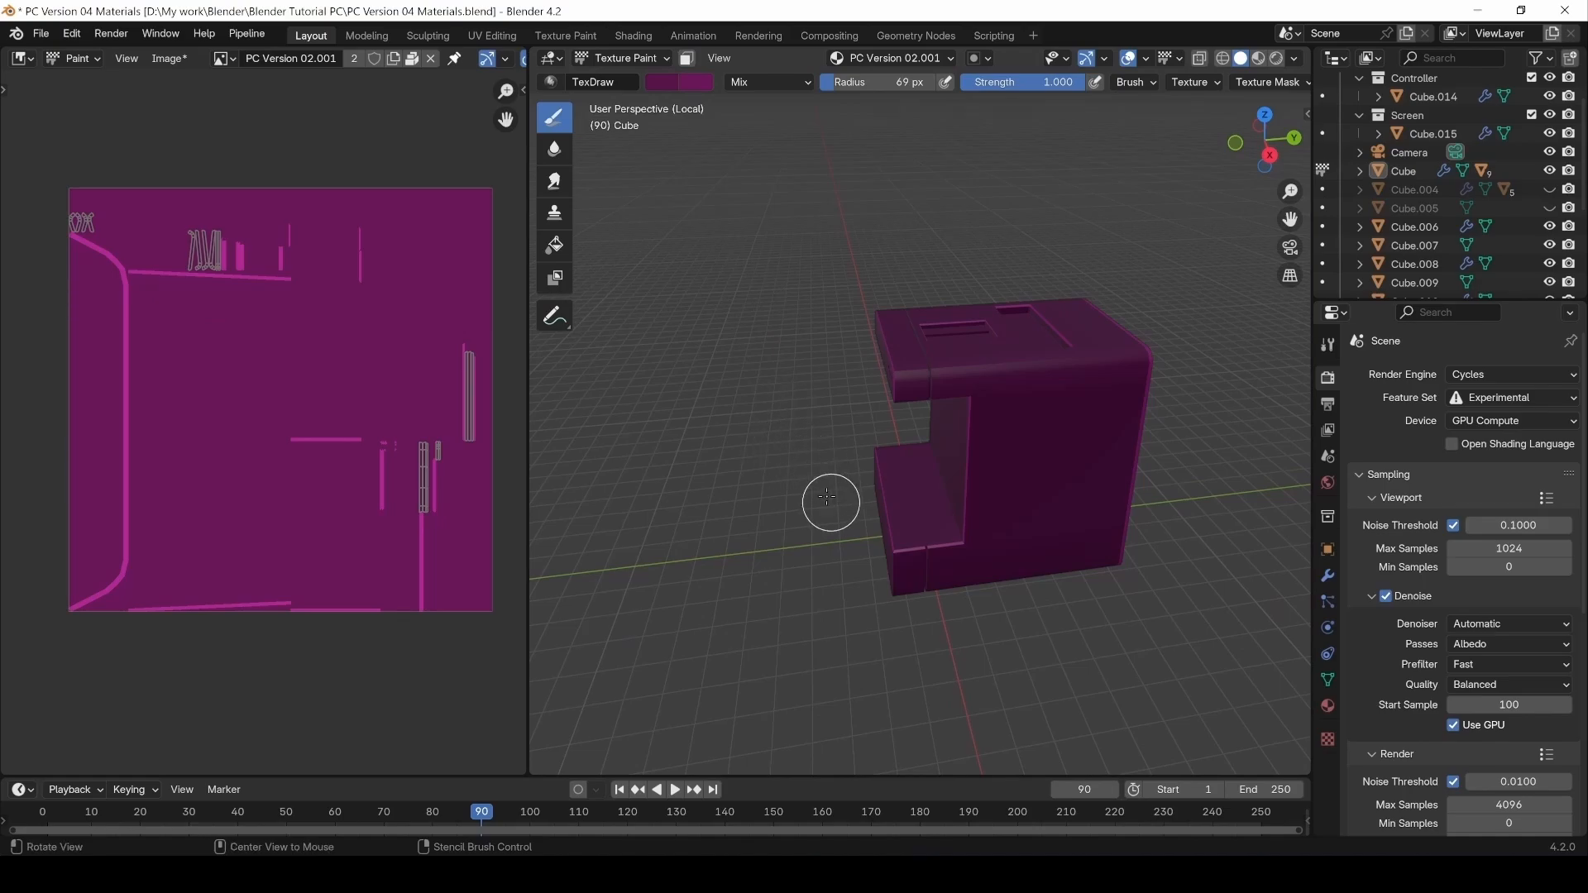
{"action": "mouse_move", "coordinate": [830, 497]}
{"action": "middle_mouse_down"}
{"action": "mouse_move", "coordinate": [907, 528]}
{"action": "mouse_move", "coordinate": [951, 517]}
{"action": "middle_mouse_up"}
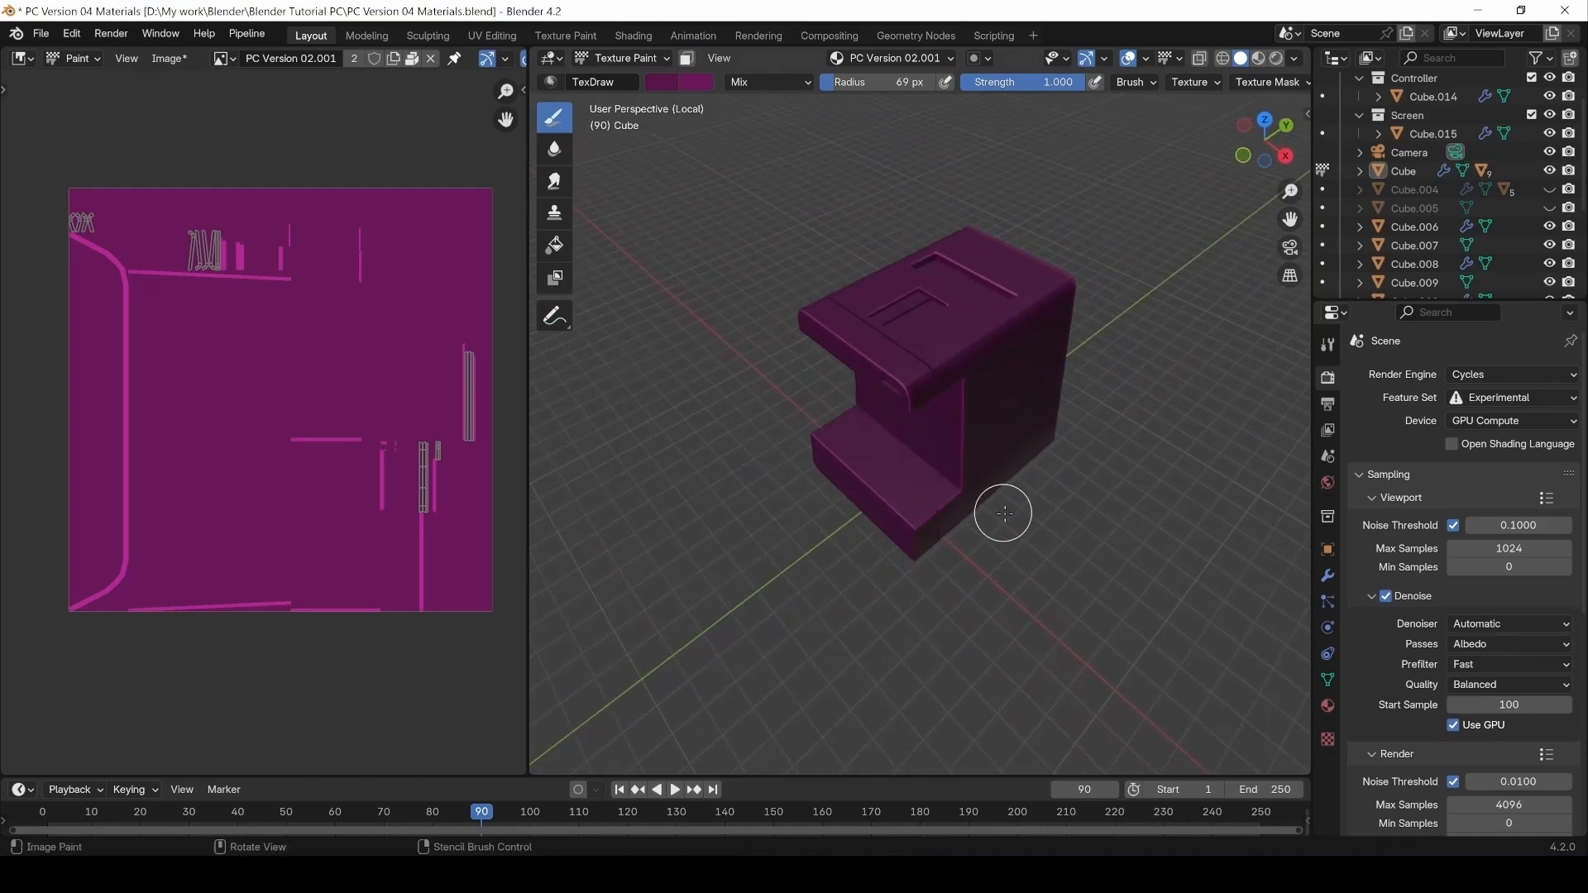
{"action": "scroll", "coordinate": [1014, 519], "scroll_direction": "up", "scroll_amount": 2}
{"action": "left_click", "coordinate": [1260, 57]}
{"action": "scroll", "coordinate": [901, 297], "scroll_direction": "up", "scroll_amount": 4}
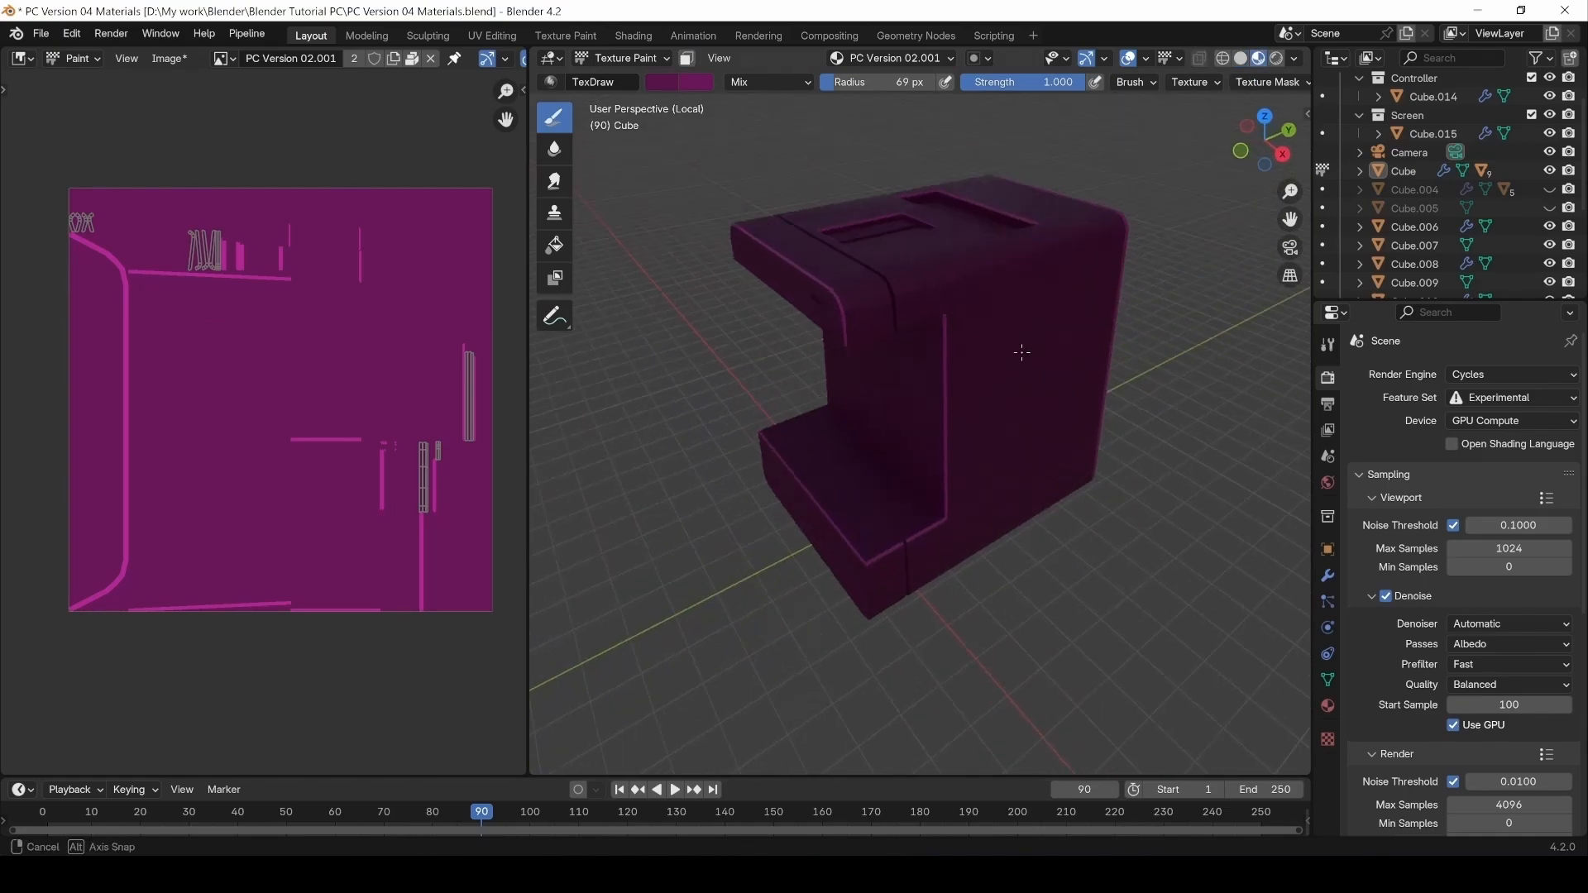
{"action": "middle_click_drag", "start_coordinate": [901, 297], "coordinate": [831, 318]}
{"action": "scroll", "coordinate": [832, 319], "scroll_direction": "down", "scroll_amount": 4}
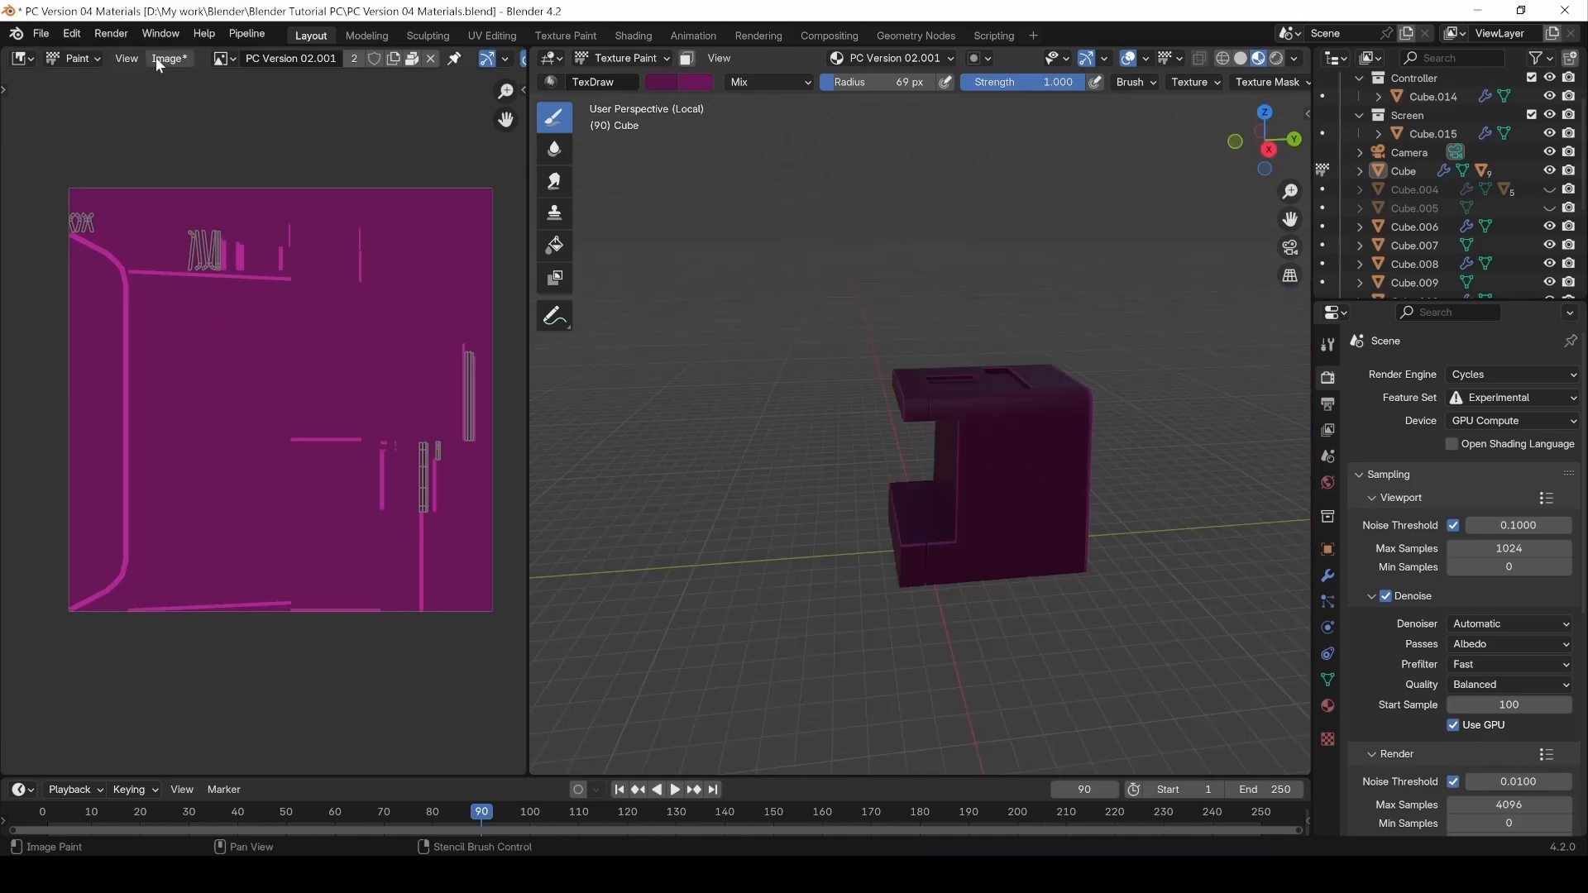
Save the PC Version 02.001 texture image and leave local view to show the whole scene.
{"action": "left_click", "coordinate": [167, 58]}
{"action": "left_click", "coordinate": [187, 247]}
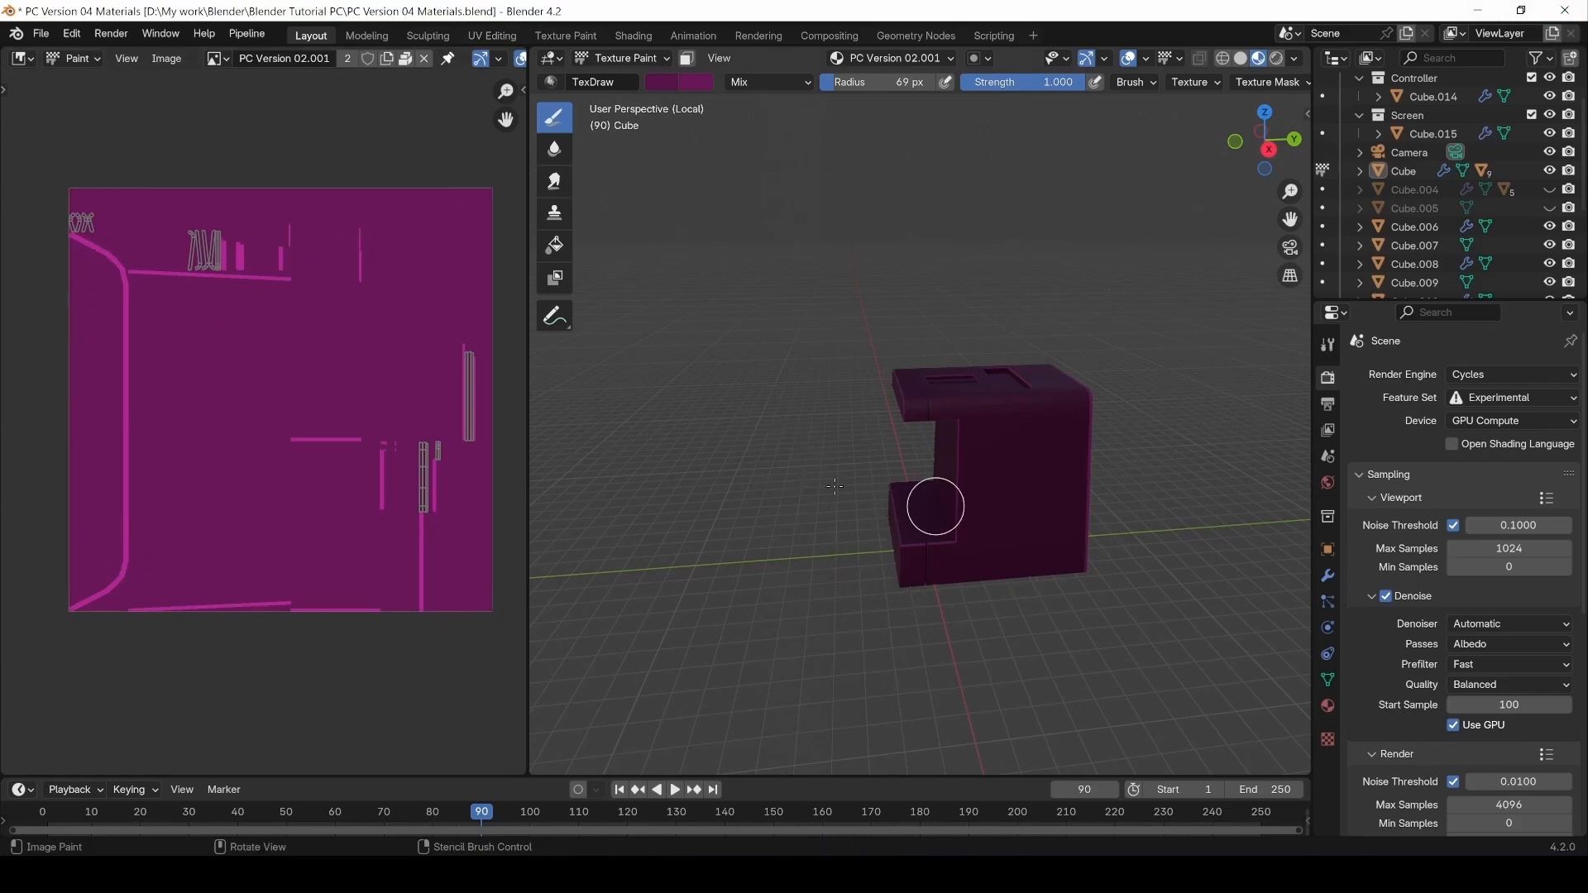
{"action": "mouse_move", "coordinate": [944, 460]}
{"action": "middle_mouse_down"}
{"action": "mouse_move", "coordinate": [1131, 419]}
{"action": "mouse_move", "coordinate": [978, 429]}
{"action": "mouse_move", "coordinate": [923, 458]}
{"action": "mouse_move", "coordinate": [958, 458]}
{"action": "middle_mouse_up"}
{"action": "key", "text": "KP_Divide"}
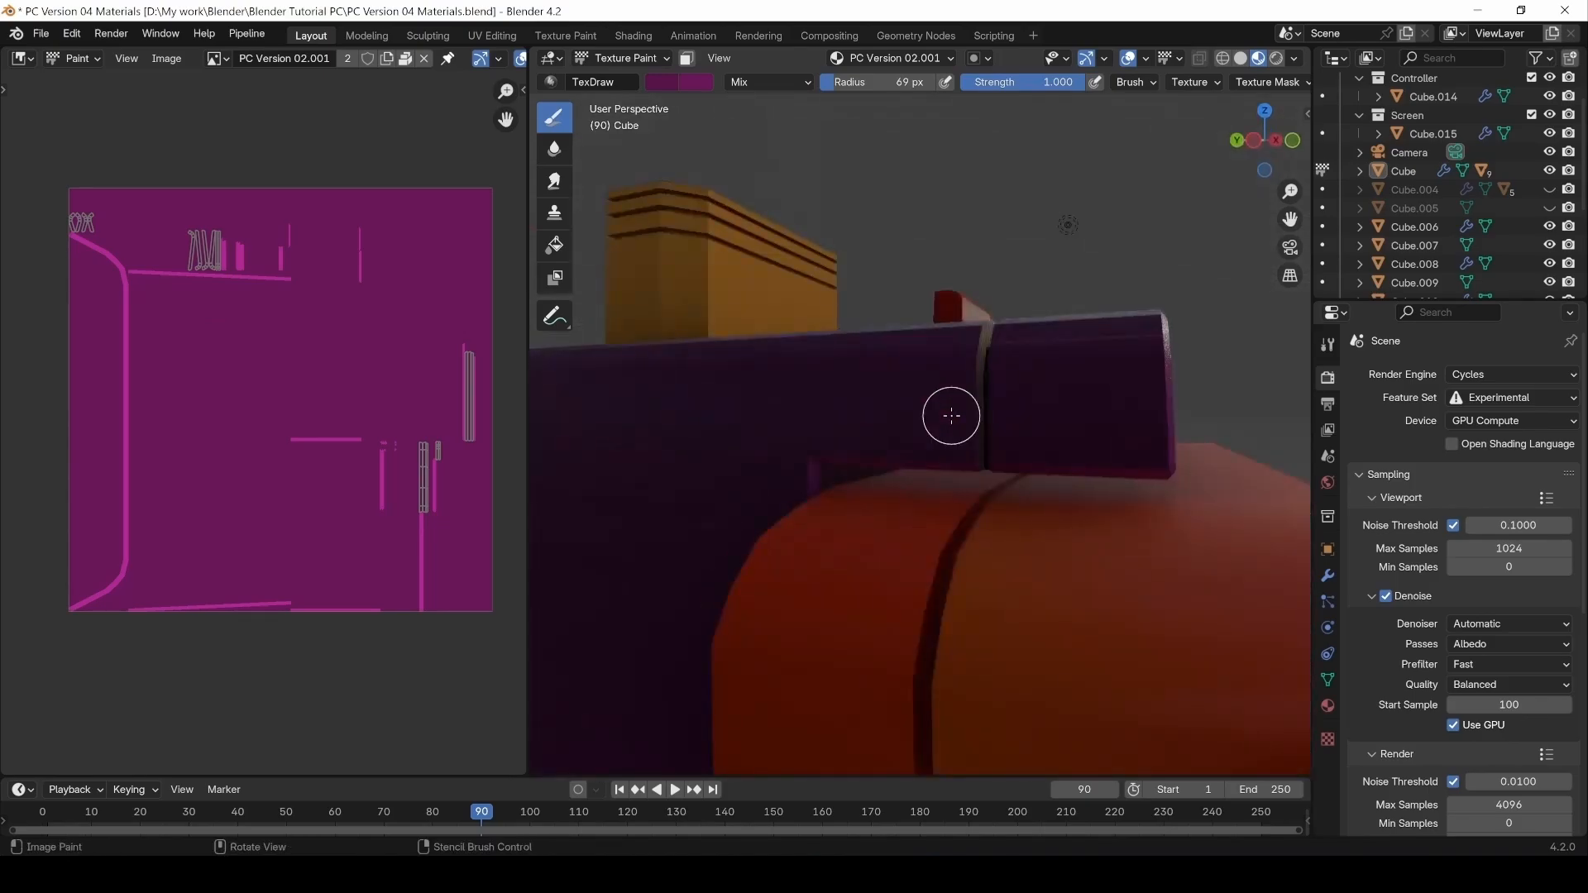
{"action": "middle_click_drag", "start_coordinate": [1192, 397], "coordinate": [889, 423]}
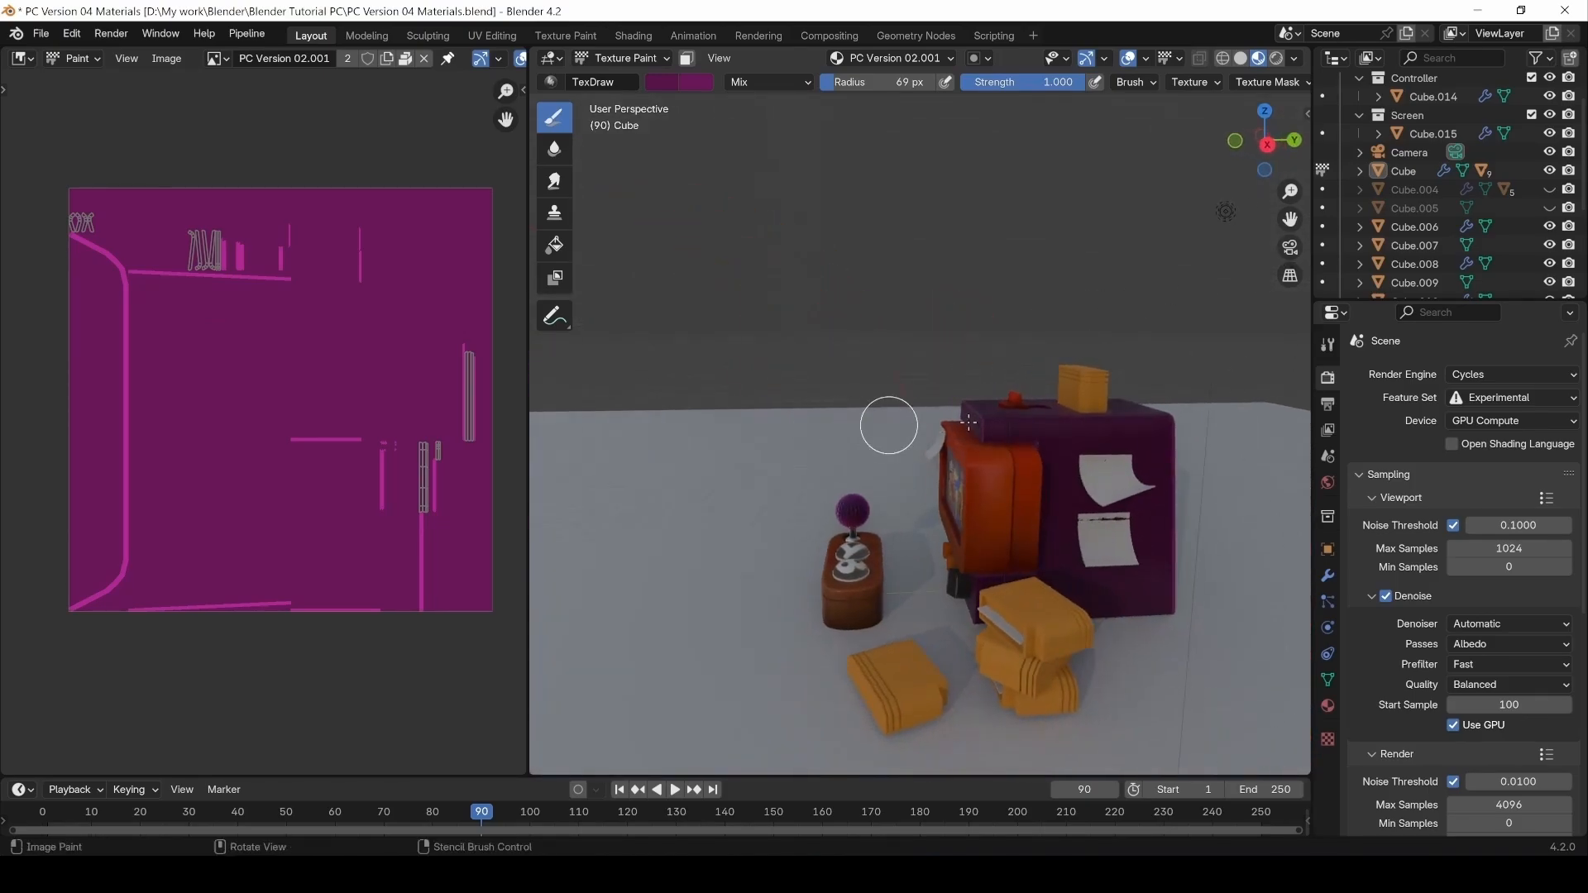
Examine the painted PC case from the front, both papered-side angles and the rear within the full scene.
{"action": "scroll", "coordinate": [1060, 471], "scroll_direction": "up", "scroll_amount": 6}
{"action": "middle_click_drag", "start_coordinate": [1127, 430], "coordinate": [1184, 451]}
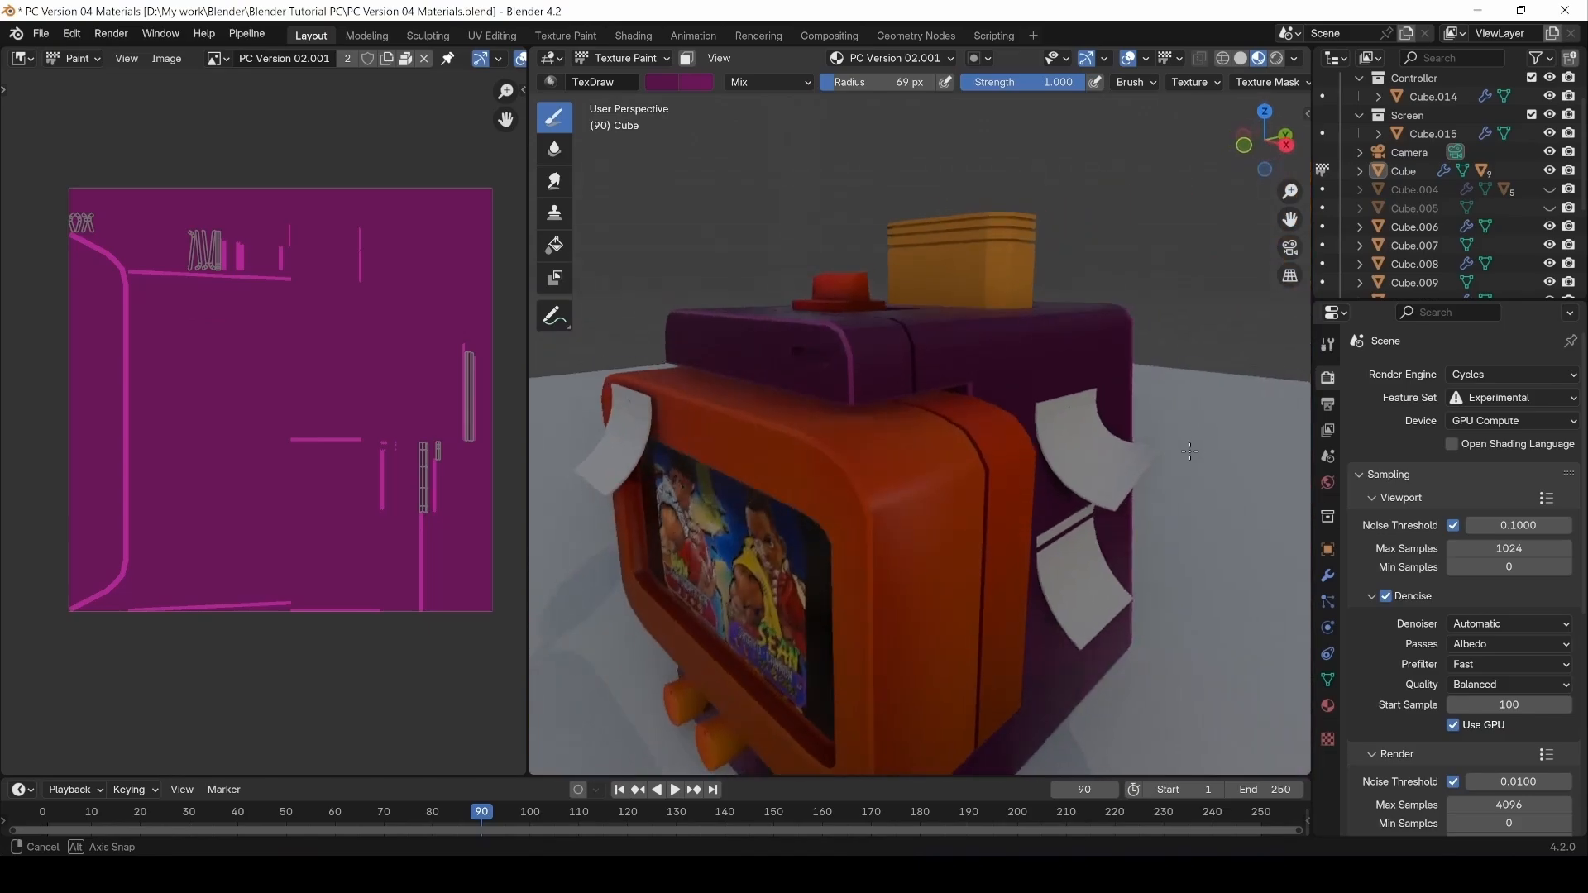
{"action": "scroll", "coordinate": [1055, 457], "scroll_direction": "down", "scroll_amount": 4}
{"action": "mouse_move", "coordinate": [1094, 472]}
{"action": "middle_mouse_down"}
{"action": "mouse_move", "coordinate": [993, 418]}
{"action": "mouse_move", "coordinate": [892, 402]}
{"action": "mouse_move", "coordinate": [995, 390]}
{"action": "mouse_move", "coordinate": [972, 447]}
{"action": "middle_mouse_up"}
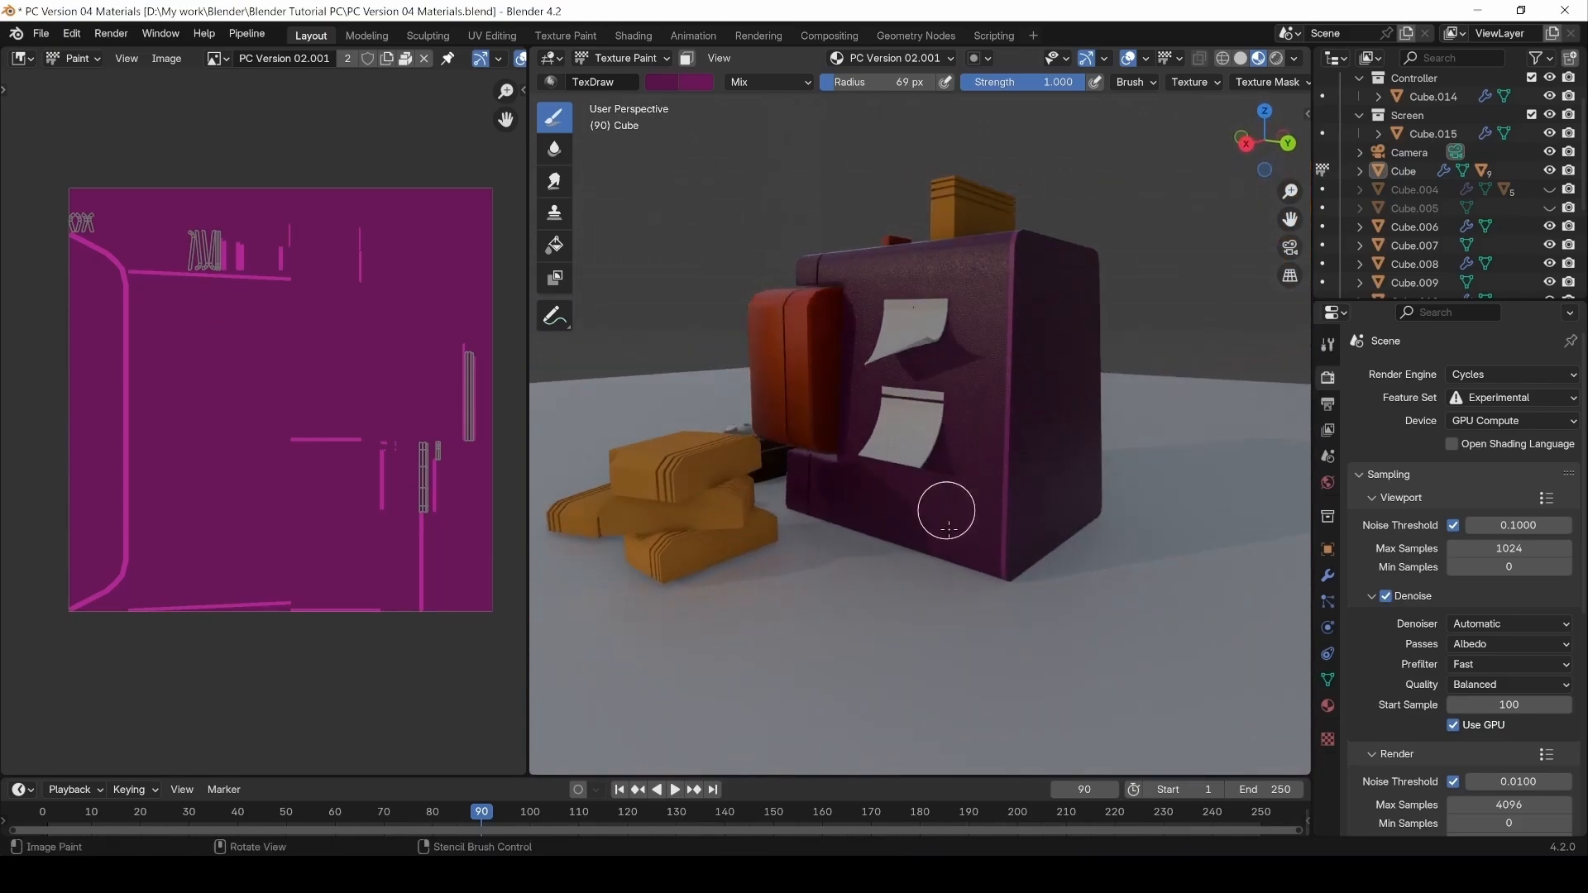
{"action": "middle_click_drag", "start_coordinate": [979, 554], "coordinate": [935, 528]}
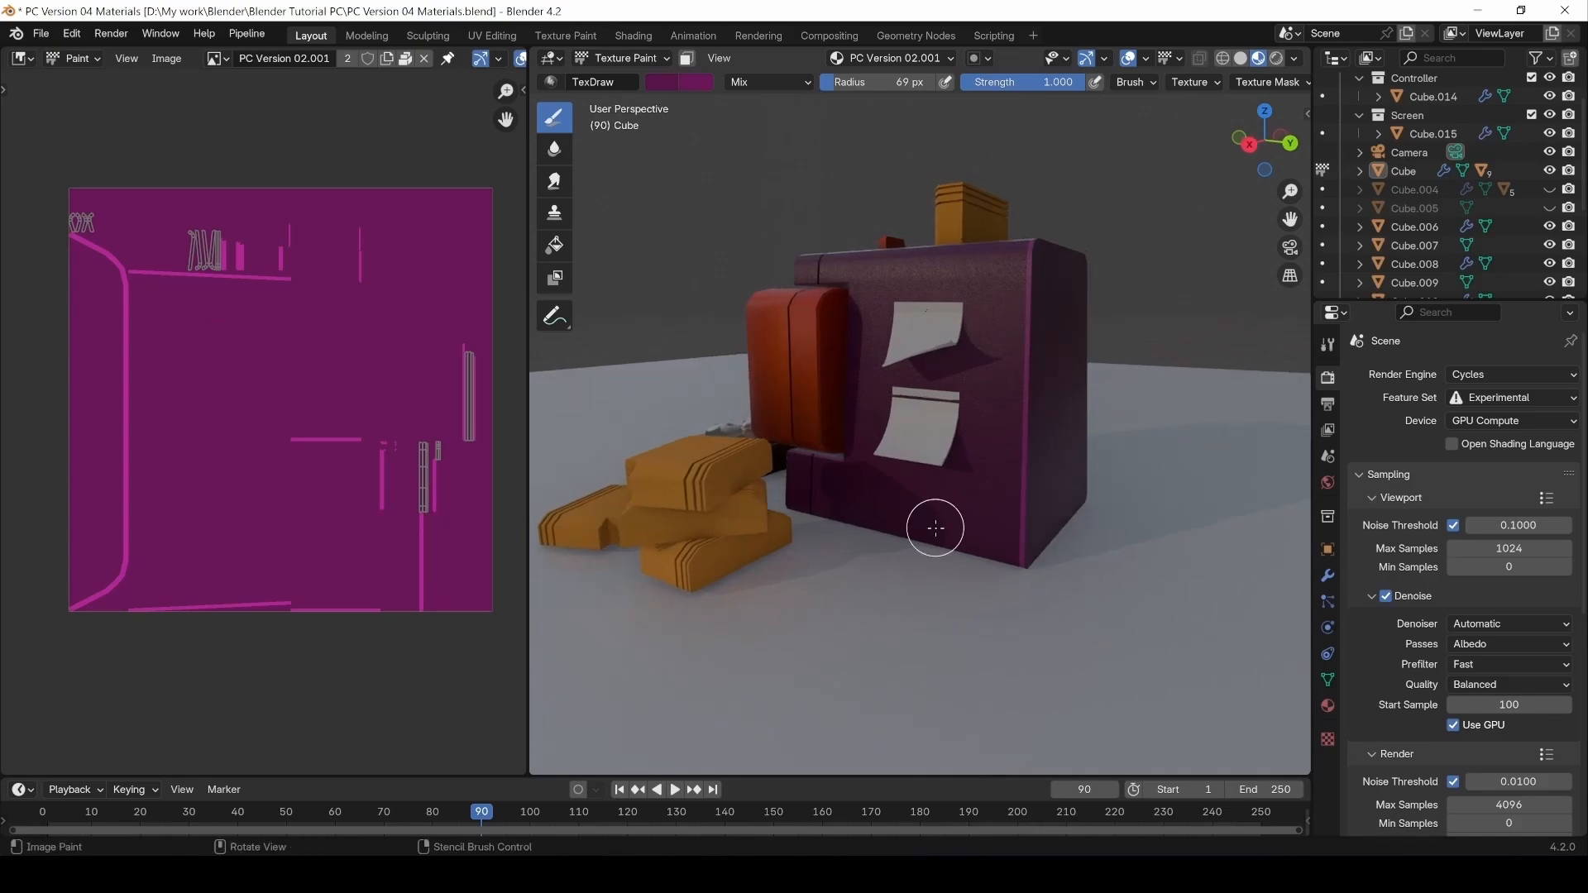
{"action": "middle_click_drag", "start_coordinate": [757, 239], "coordinate": [861, 273]}
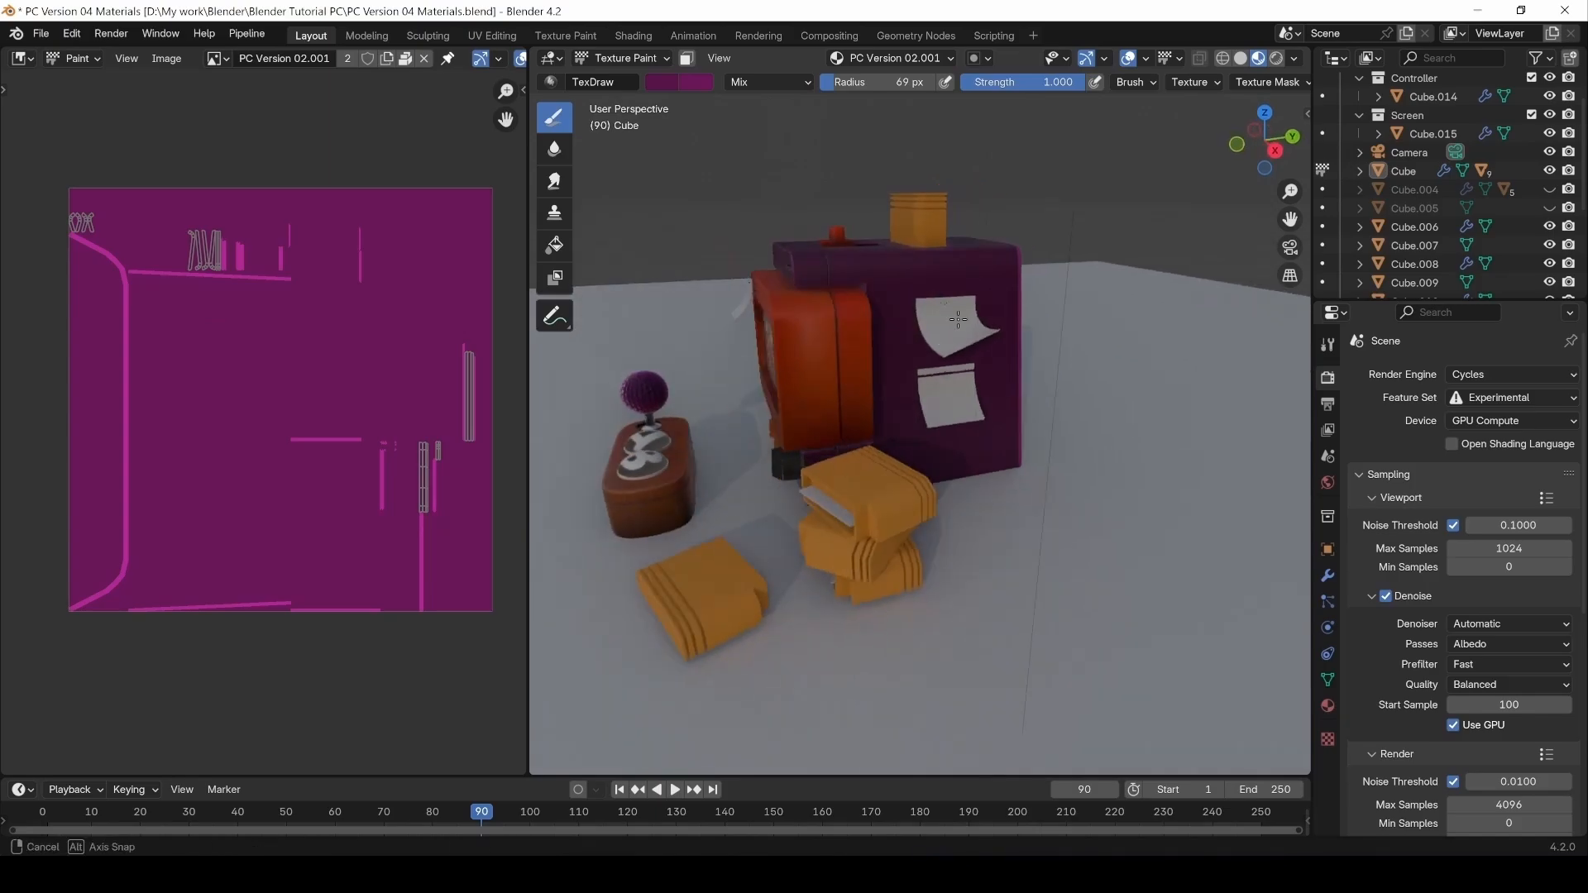
{"action": "middle_click_drag", "start_coordinate": [613, 213], "coordinate": [882, 216]}
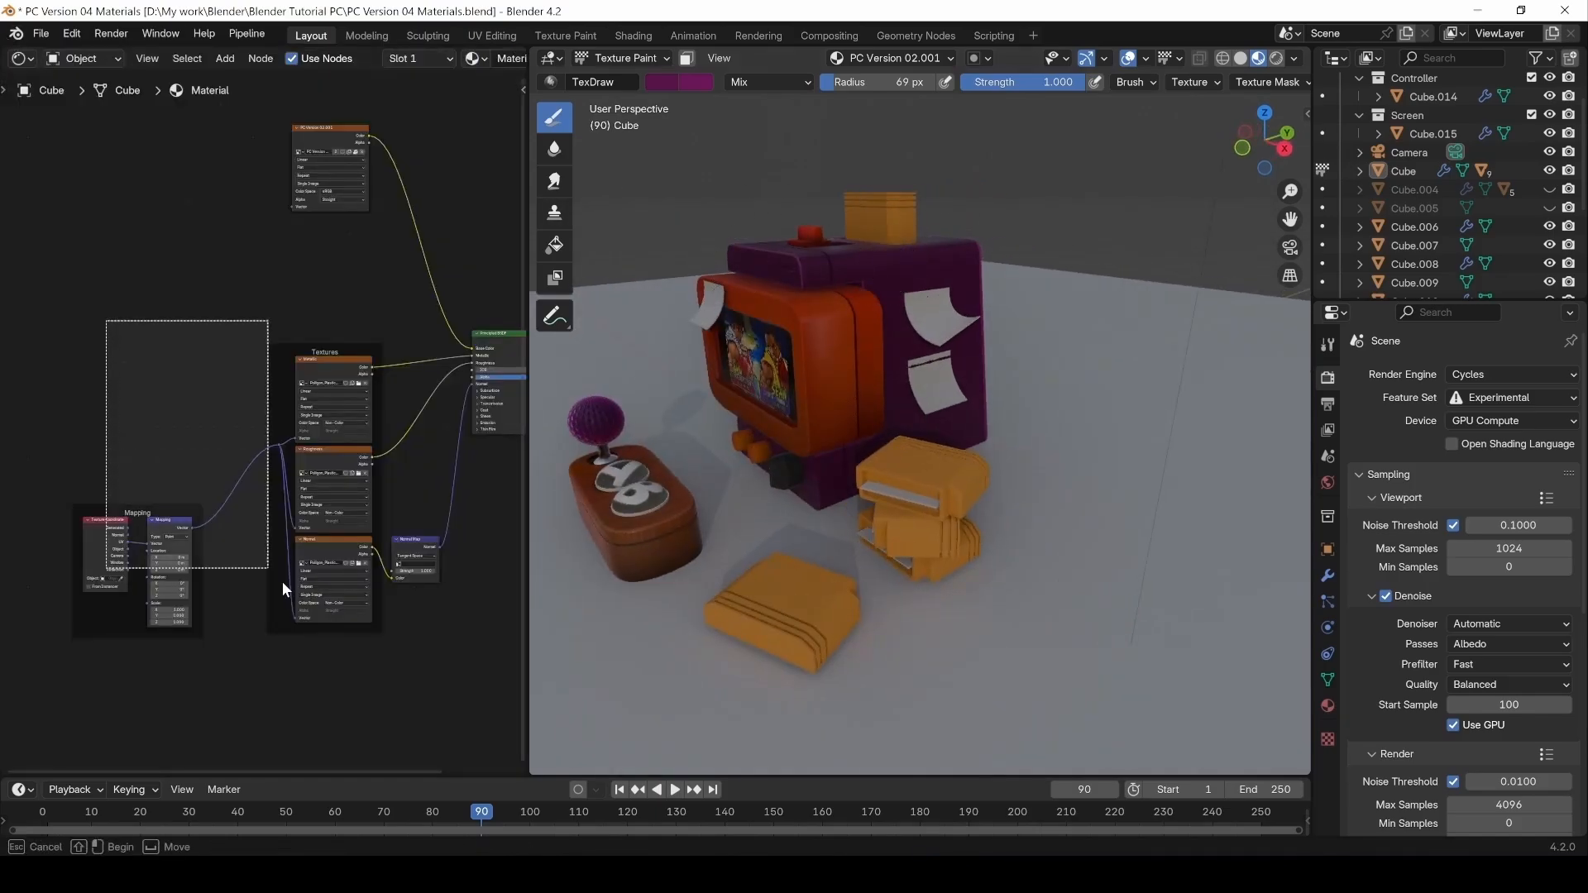
Move the Mapping and Textures node groups down to clear space beneath the PC Version 02.001 image texture node.
{"action": "left_click_drag", "start_coordinate": [335, 349], "coordinate": [341, 613]}
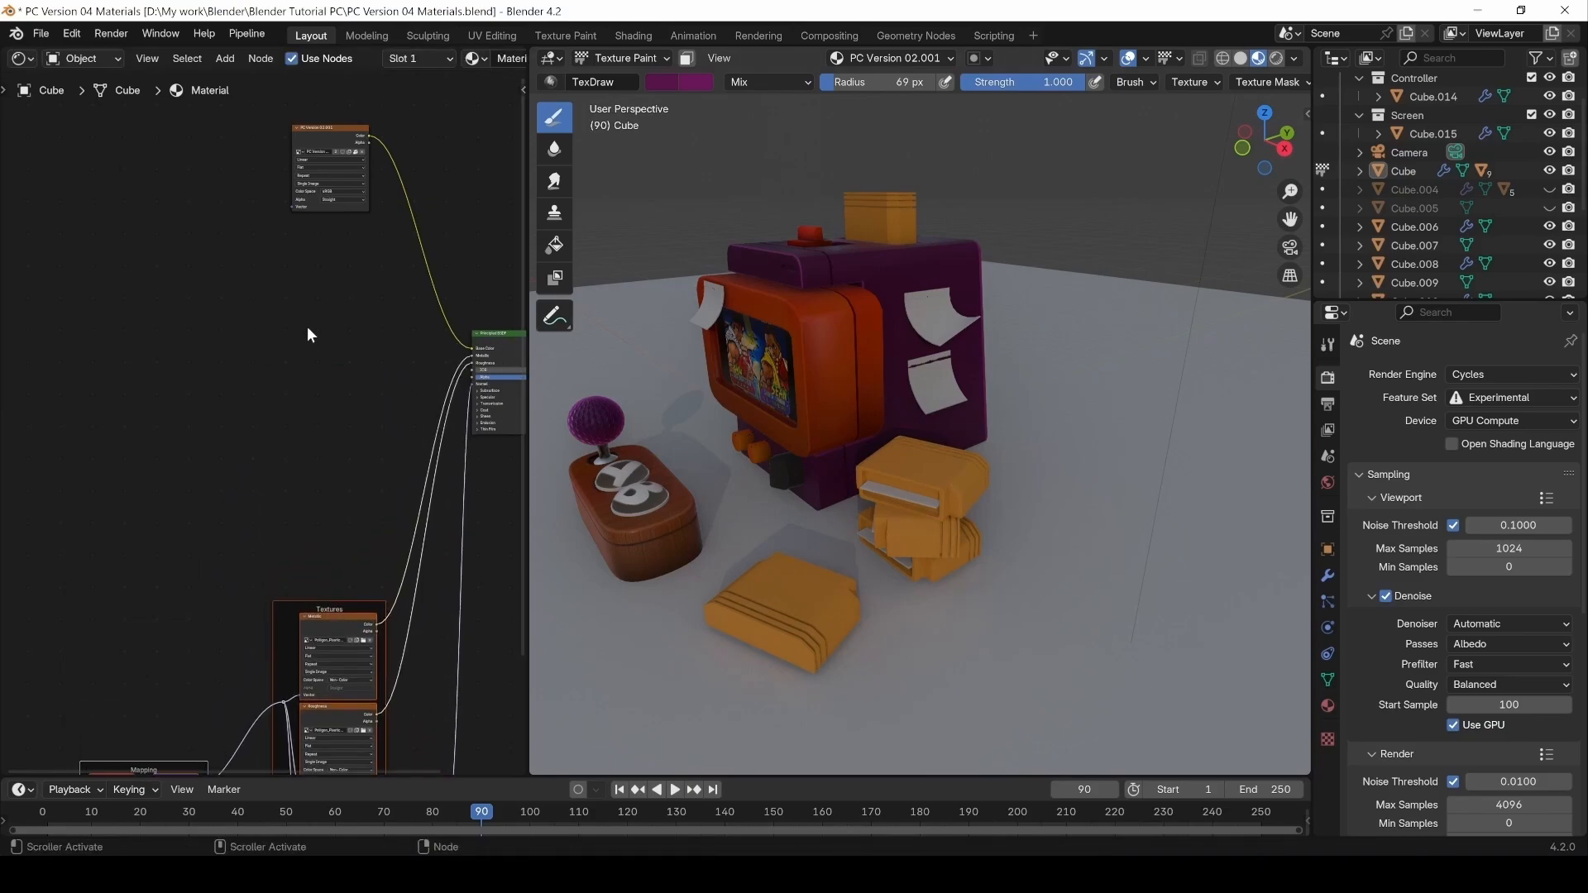
{"action": "scroll", "coordinate": [326, 354], "scroll_direction": "up", "scroll_amount": 4}
{"action": "middle_click_drag", "start_coordinate": [339, 321], "coordinate": [321, 488]}
{"action": "left_click", "coordinate": [275, 447]}
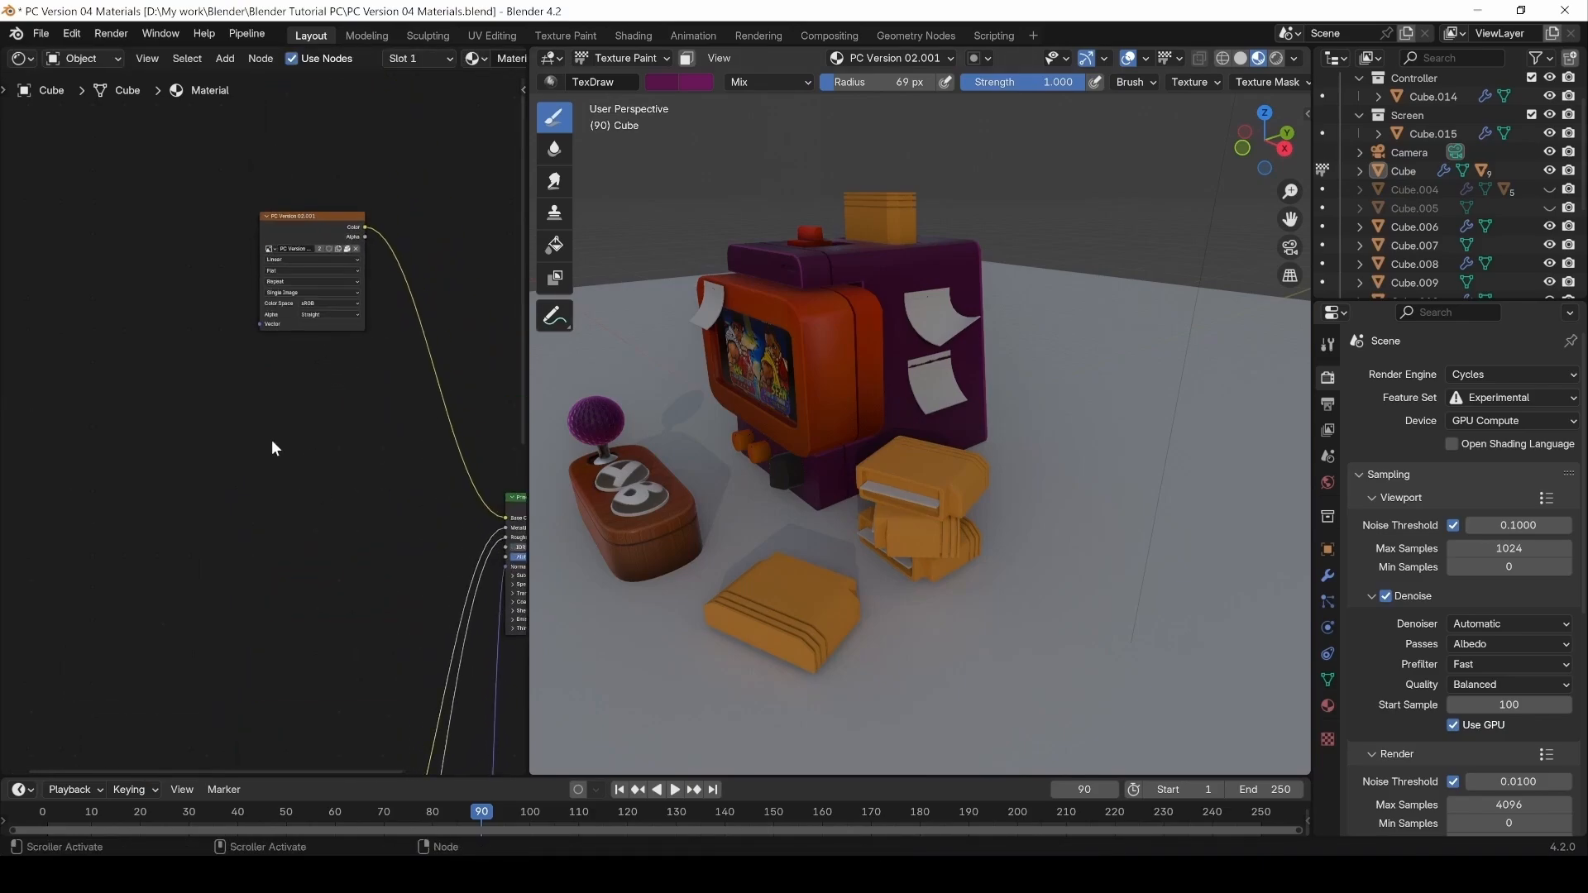
Add an Ambient Occlusion node below the image texture and feed its colour into the shader's Base Color.
{"action": "key", "text": "shift+a"}
{"action": "left_click", "coordinate": [203, 451]}
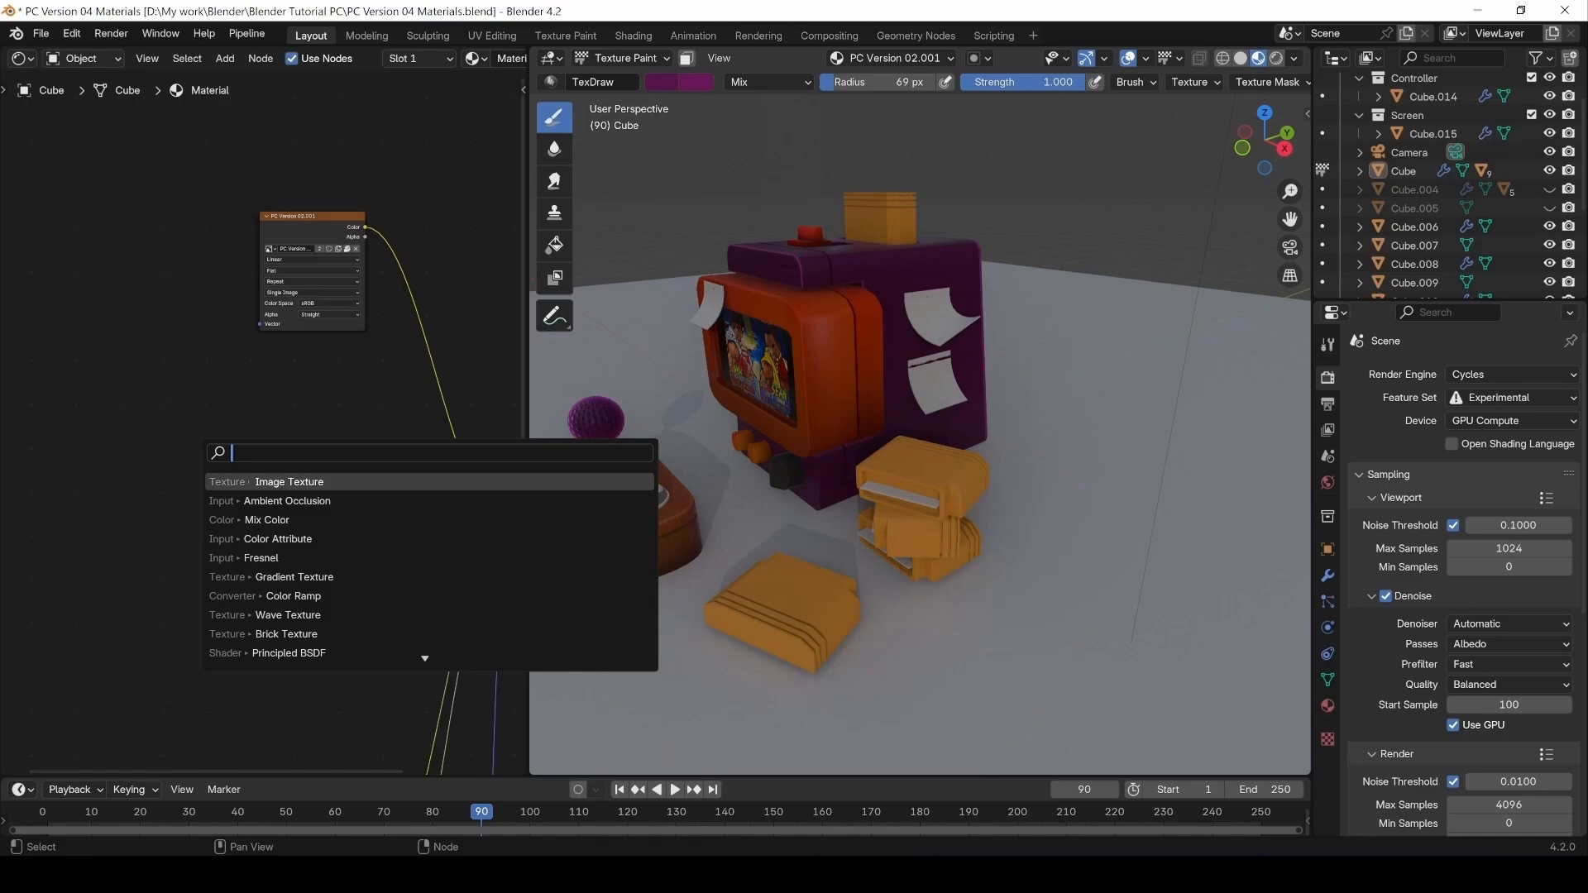
{"action": "type", "text": "ambien"}
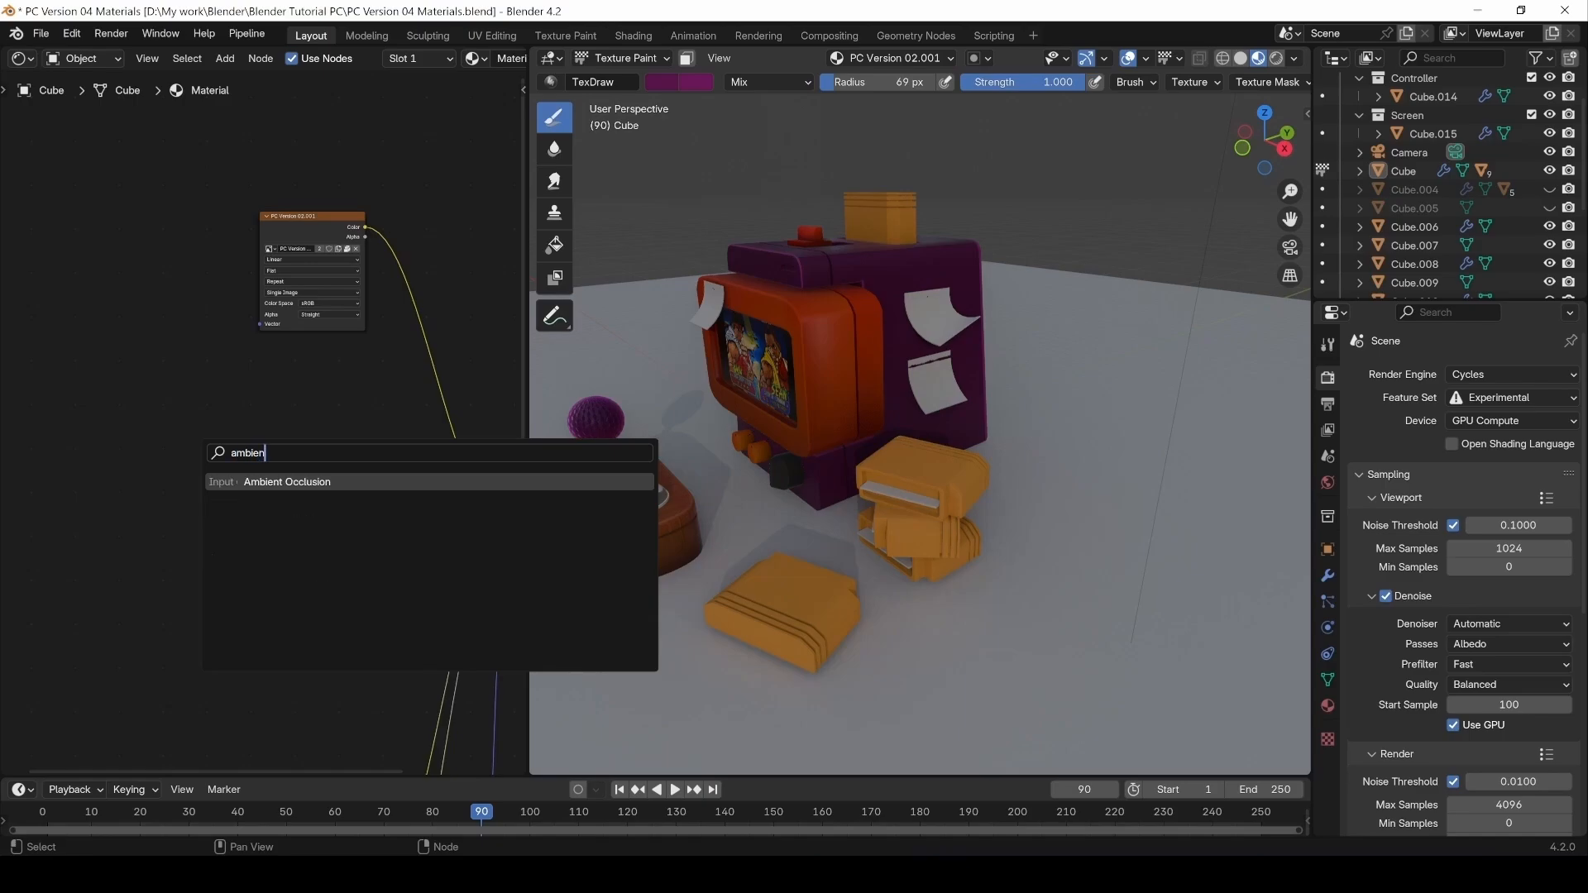
{"action": "key", "text": "Return"}
{"action": "left_click", "coordinate": [213, 459]}
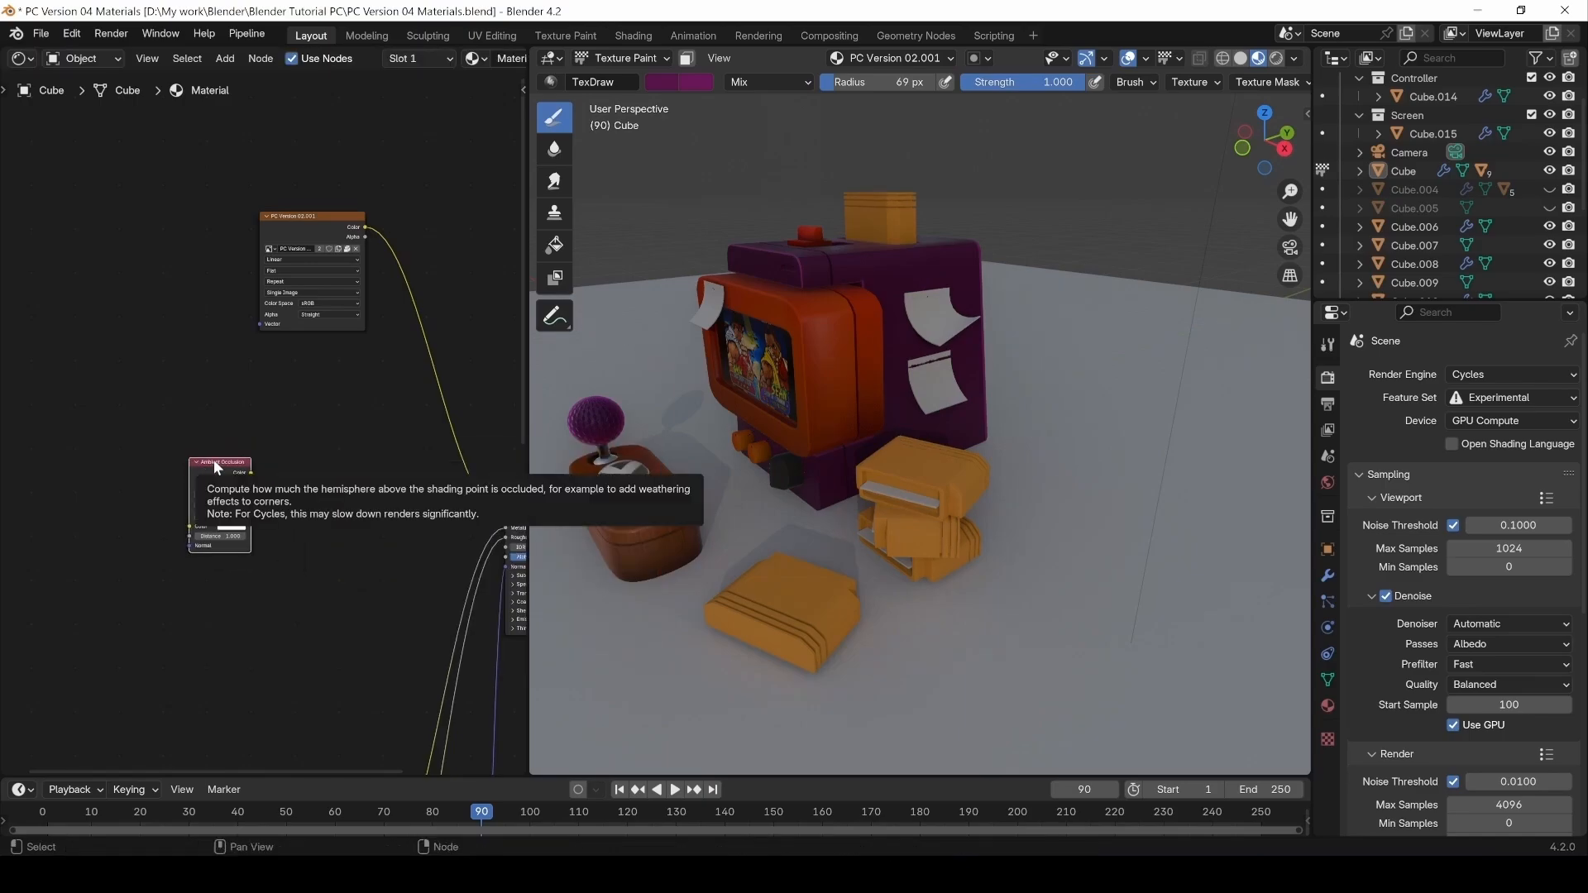
{"action": "scroll", "coordinate": [861, 355], "scroll_direction": "up", "scroll_amount": 5}
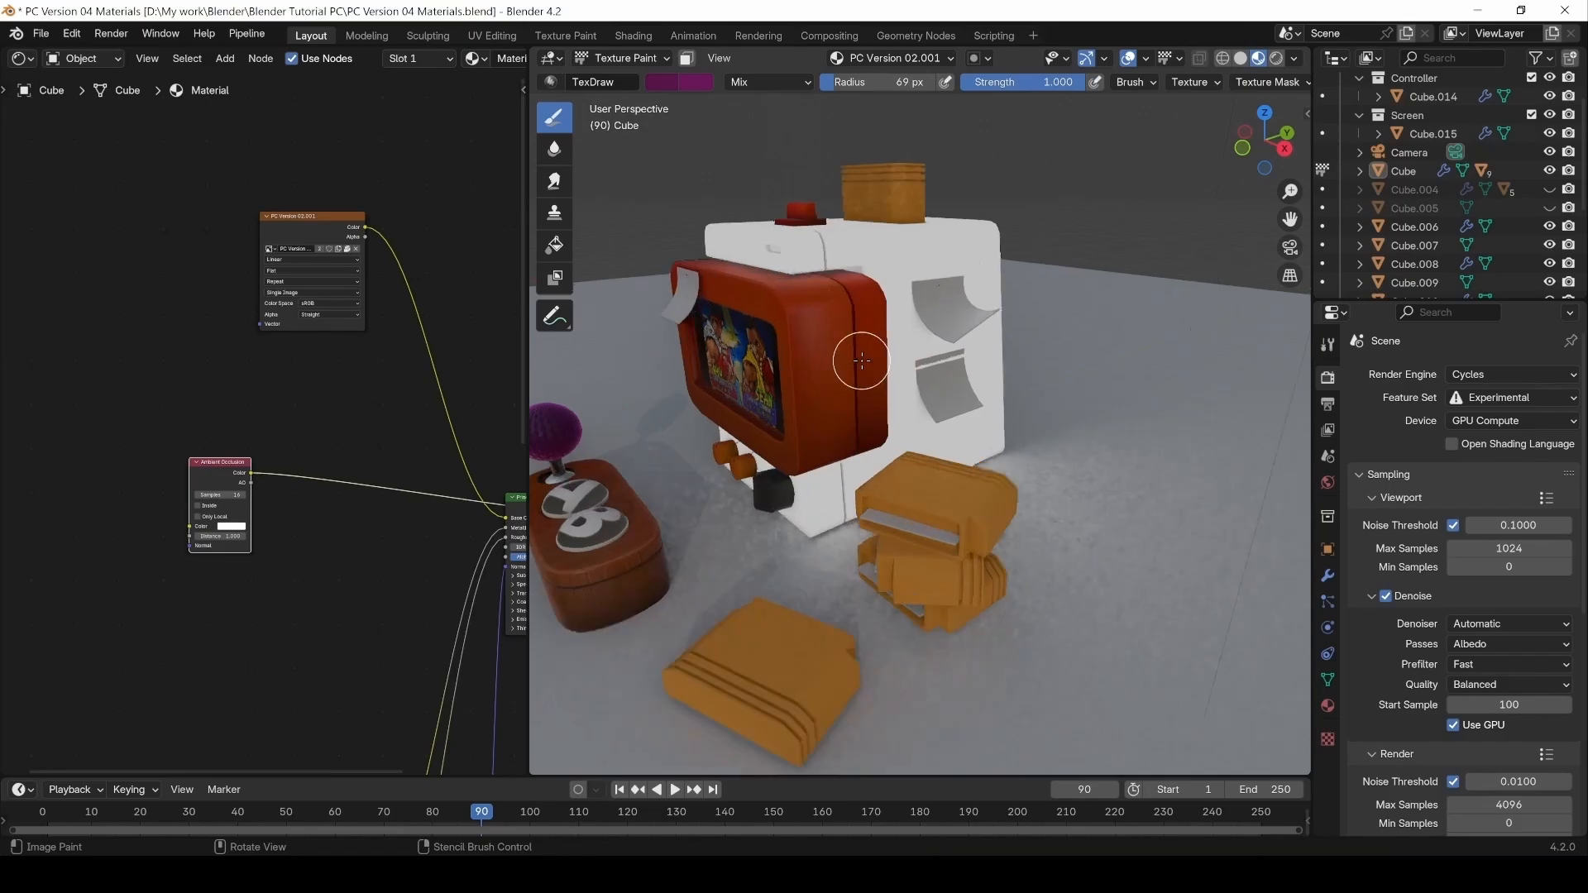
Insert a Color Ramp between the Ambient Occlusion node and Base Color, and flip it to run from white to black.
{"action": "left_click_drag", "start_coordinate": [225, 468], "coordinate": [313, 489]}
{"action": "type", "text": "color ramp"}
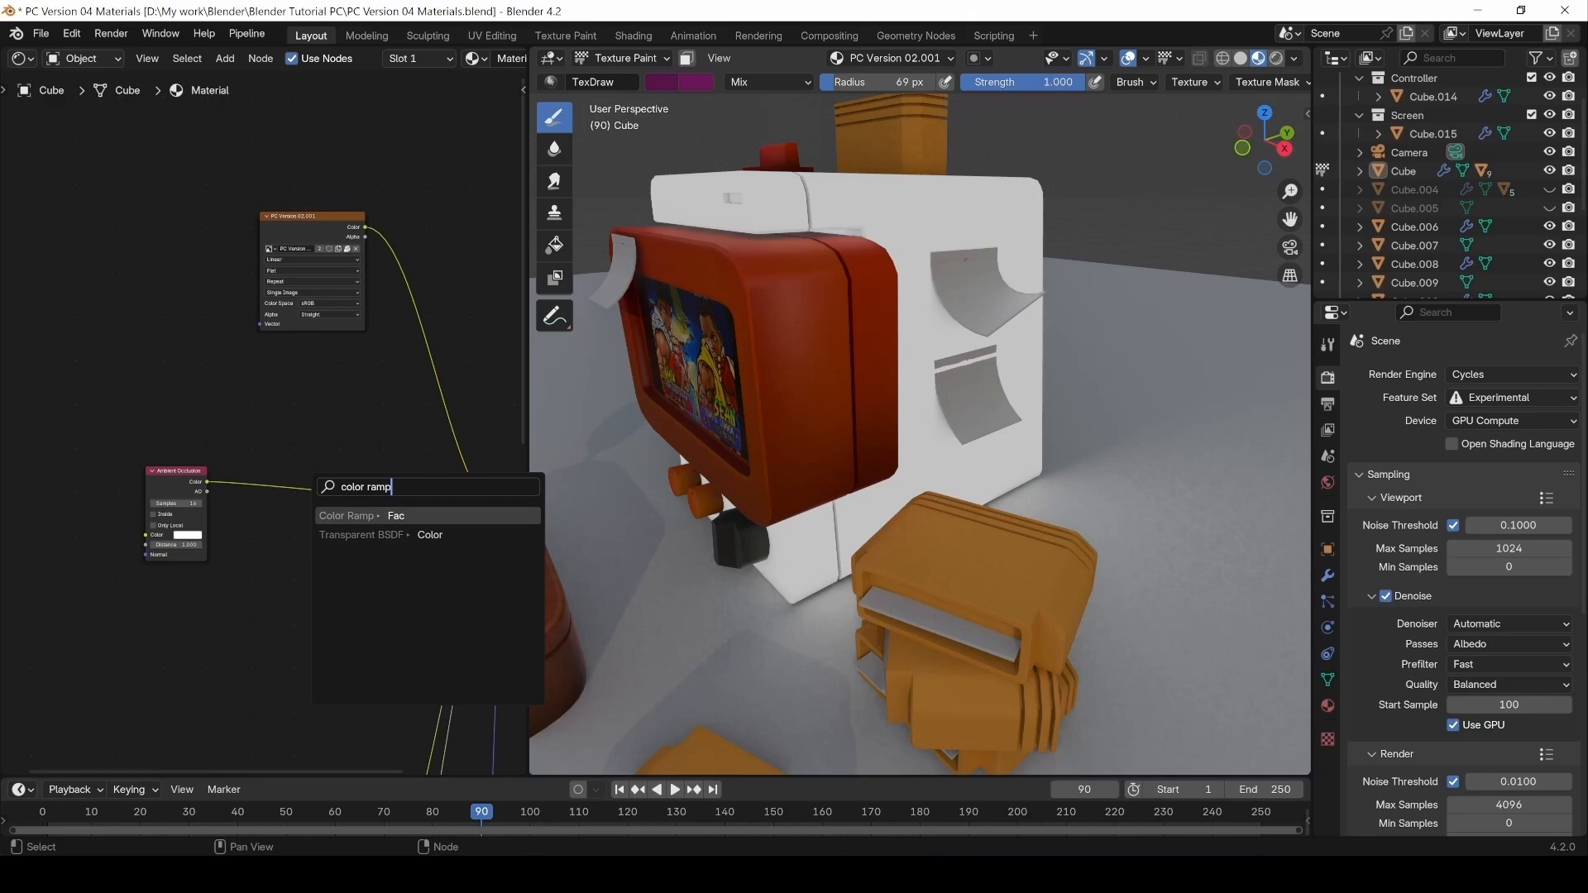
{"action": "key", "text": "Return"}
{"action": "left_click", "coordinate": [283, 502]}
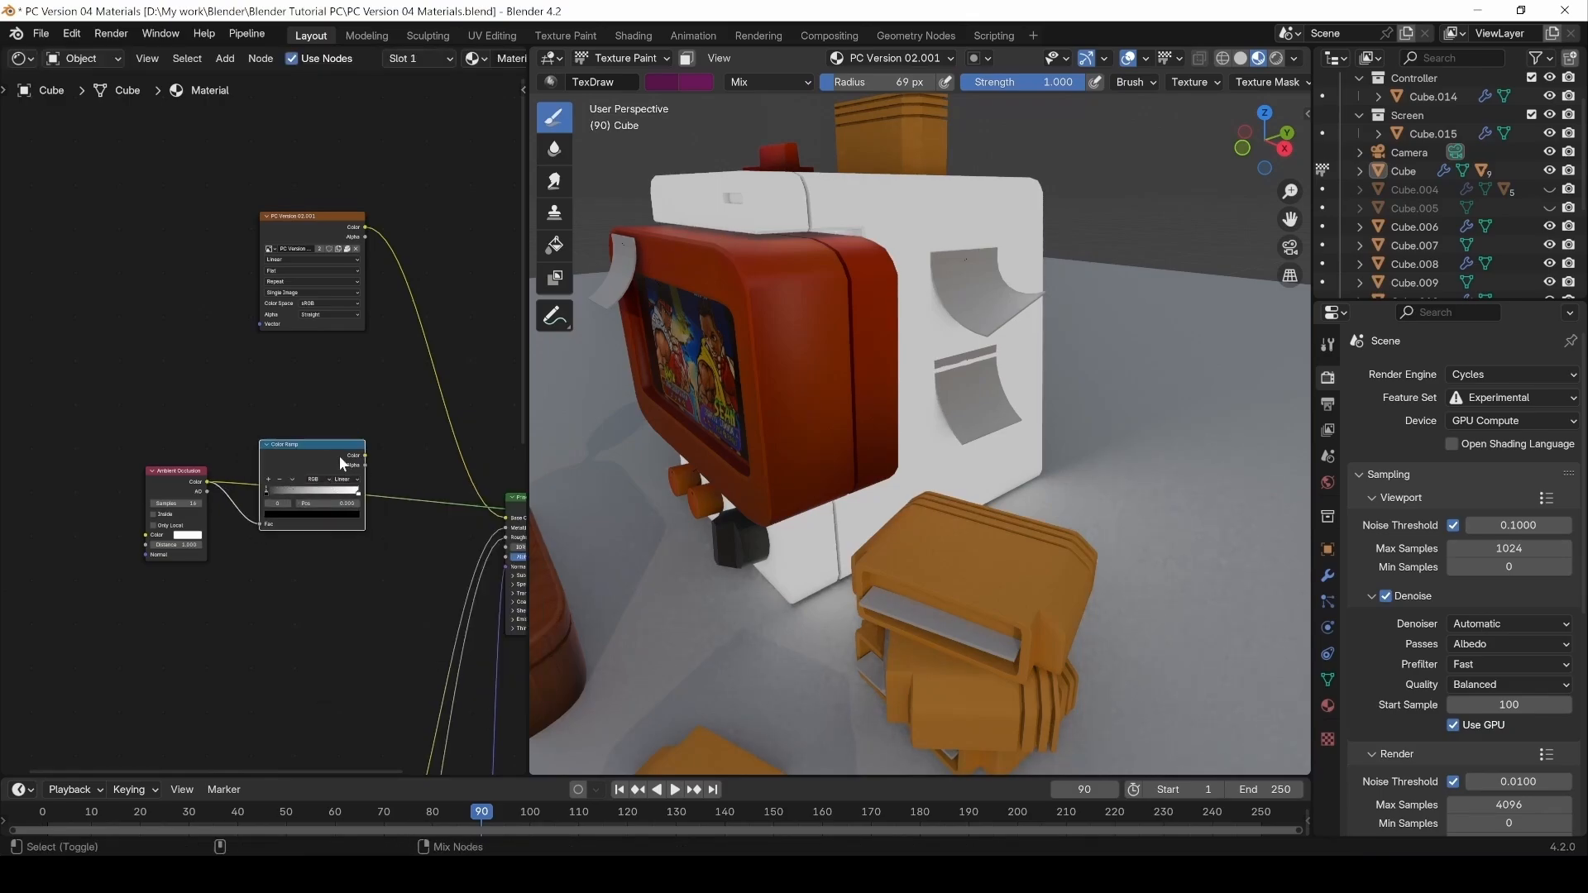
{"action": "scroll", "coordinate": [283, 480], "scroll_direction": "up", "scroll_amount": 3}
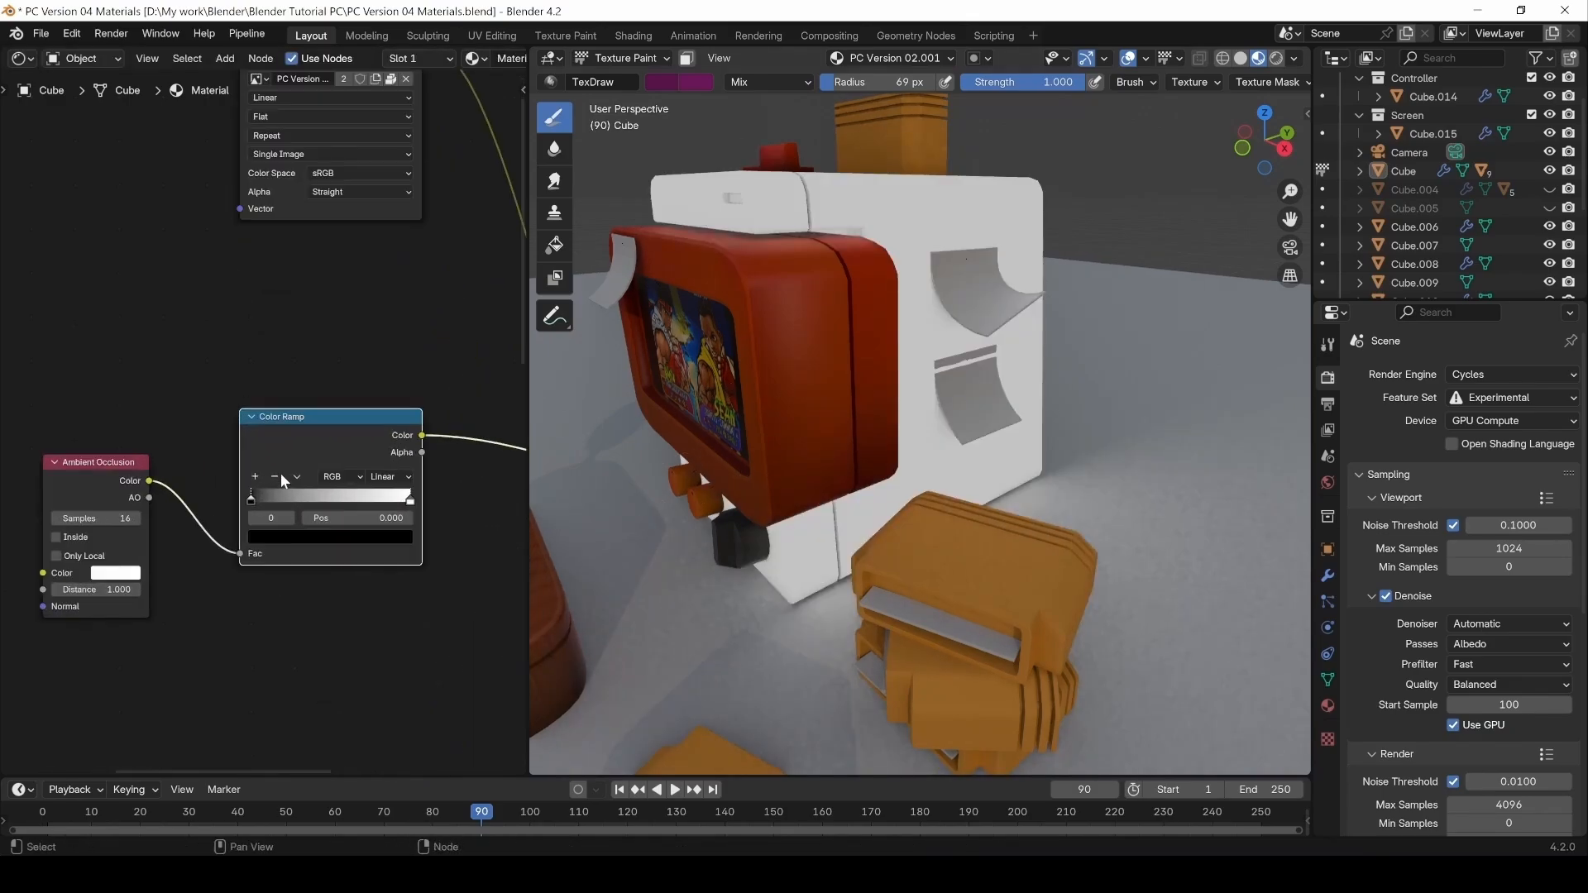
{"action": "left_click_drag", "start_coordinate": [250, 501], "coordinate": [159, 501]}
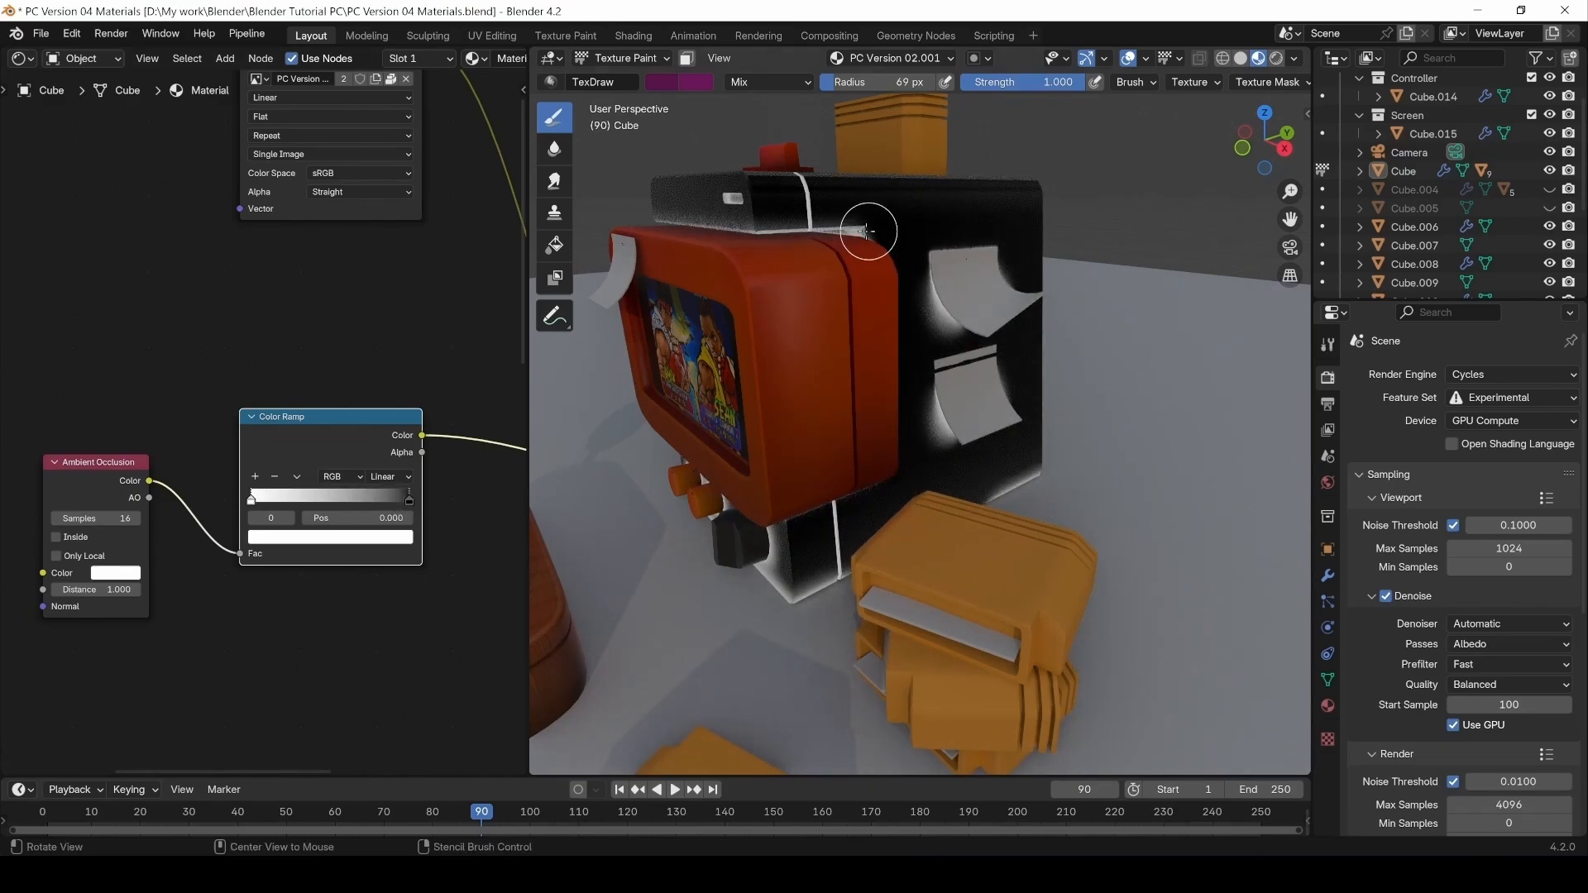
{"action": "mouse_move", "coordinate": [867, 231]}
{"action": "middle_mouse_down"}
{"action": "mouse_move", "coordinate": [815, 240]}
{"action": "mouse_move", "coordinate": [963, 227]}
{"action": "mouse_move", "coordinate": [794, 233]}
{"action": "mouse_move", "coordinate": [966, 232]}
{"action": "mouse_move", "coordinate": [844, 240]}
{"action": "middle_mouse_up"}
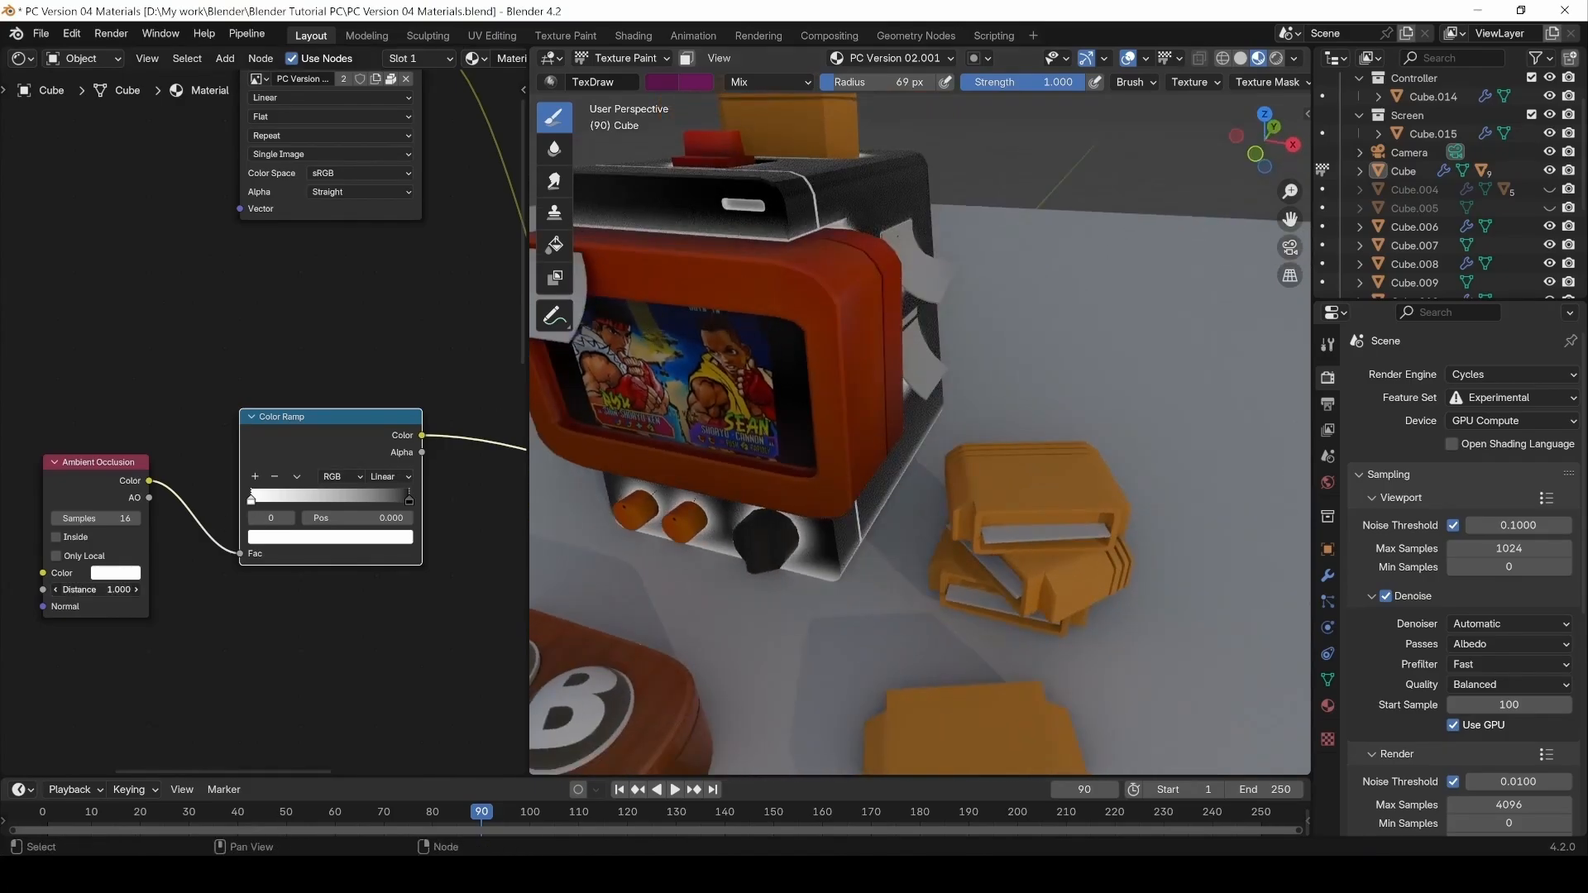
Raise the Ambient Occlusion distance to 9 and check the spread of the white areas around the case.
{"action": "left_click_drag", "start_coordinate": [96, 589], "coordinate": [118, 589]}
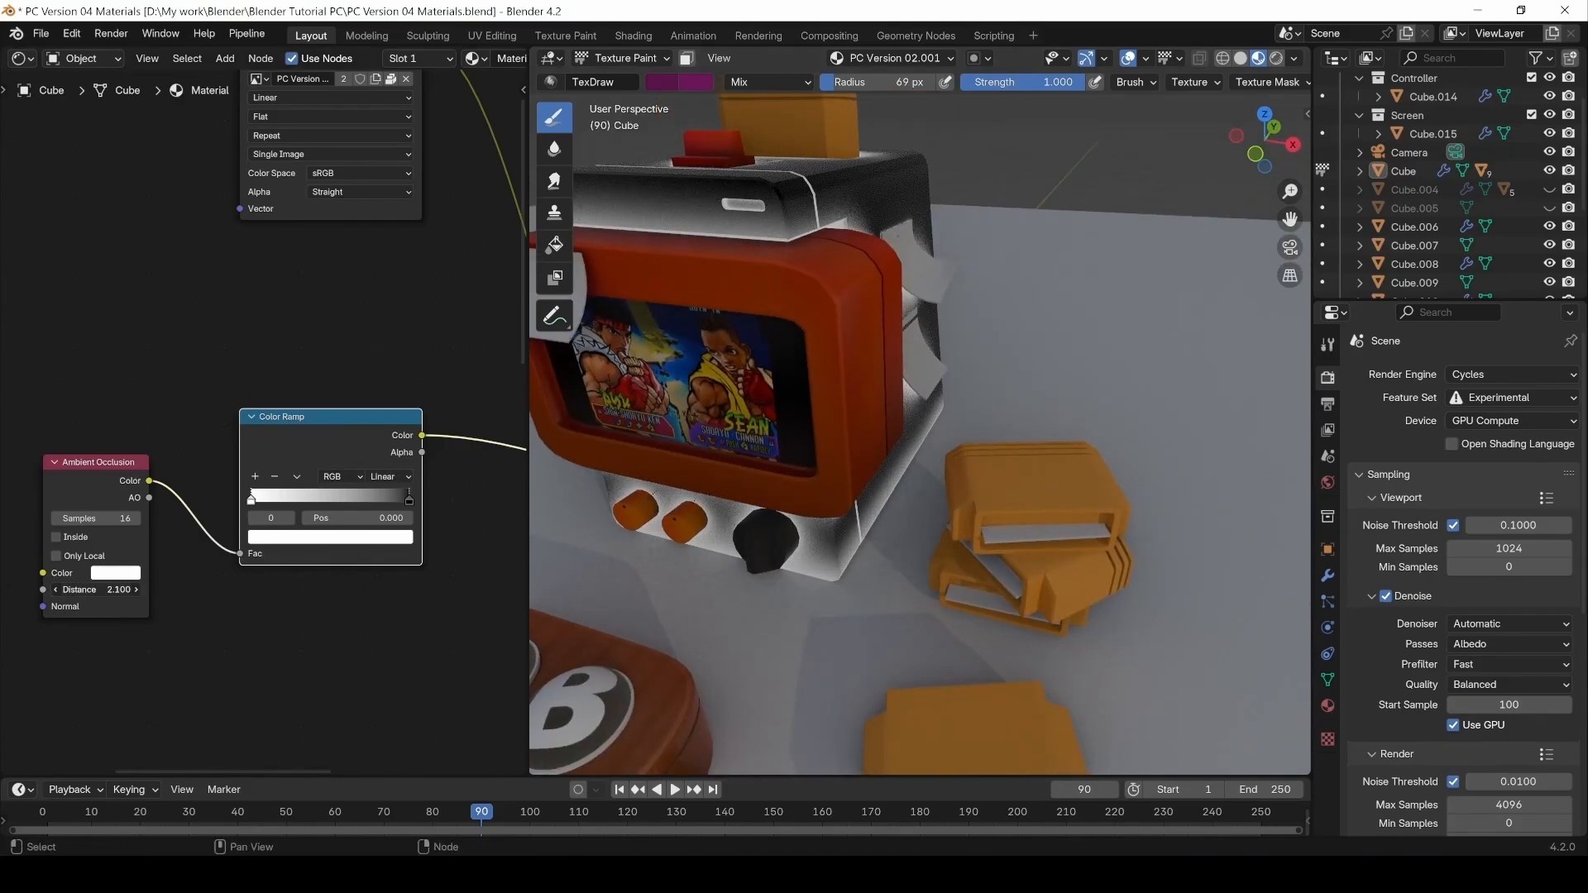
{"action": "middle_click_drag", "start_coordinate": [827, 291], "coordinate": [885, 218]}
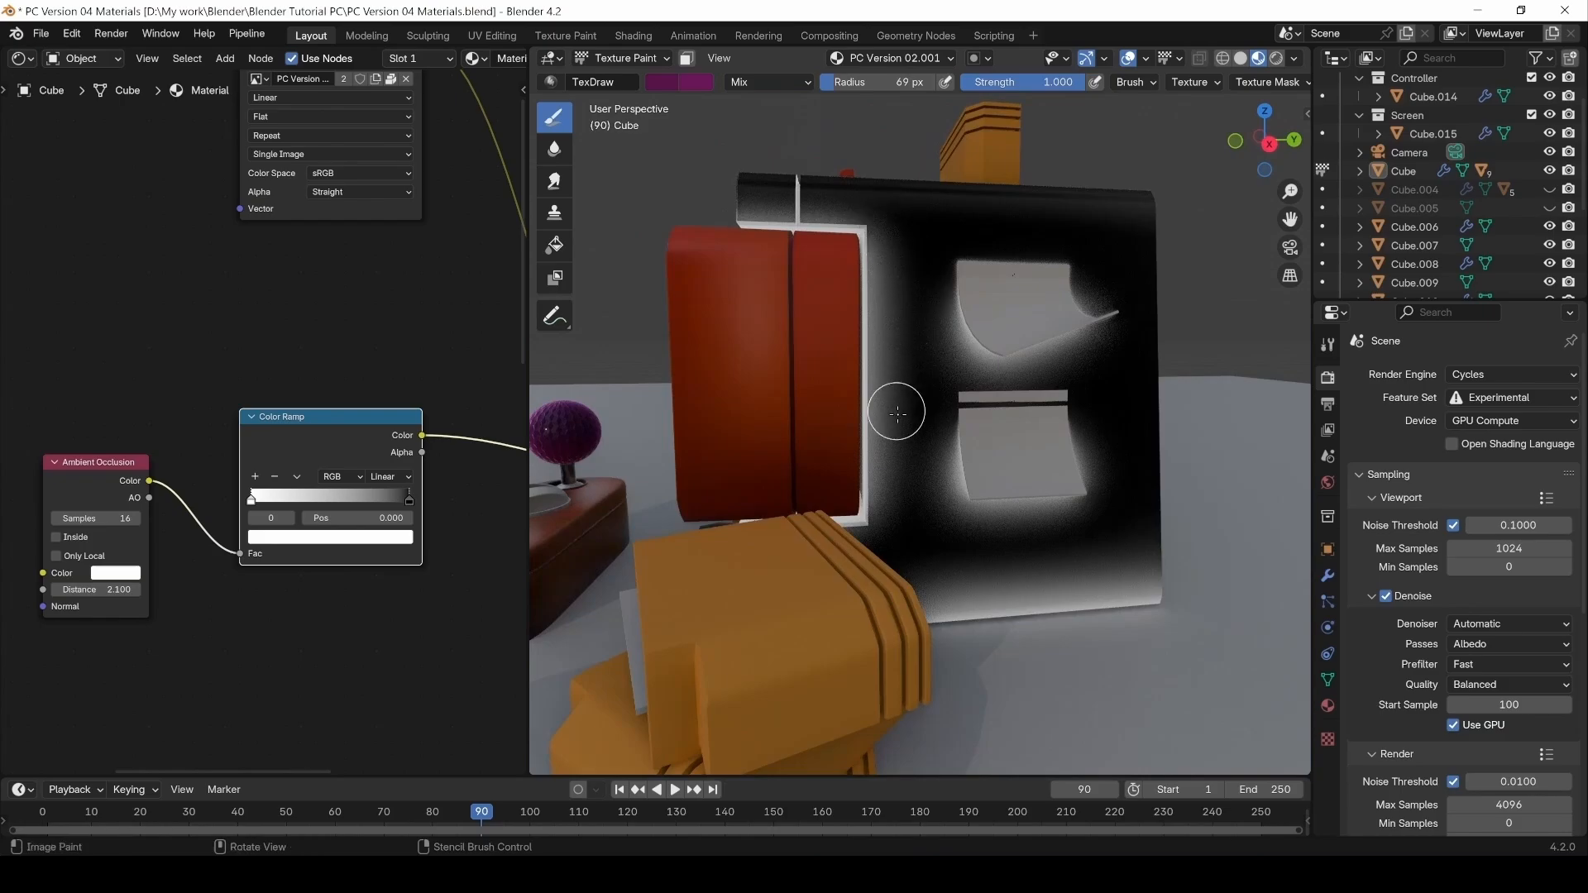
{"action": "middle_click_drag", "start_coordinate": [1094, 524], "coordinate": [873, 431]}
{"action": "mouse_move", "coordinate": [260, 498]}
{"action": "left_mouse_down"}
{"action": "mouse_move", "coordinate": [364, 498]}
{"action": "mouse_move", "coordinate": [200, 498]}
{"action": "left_mouse_up"}
{"action": "left_click", "coordinate": [408, 500]}
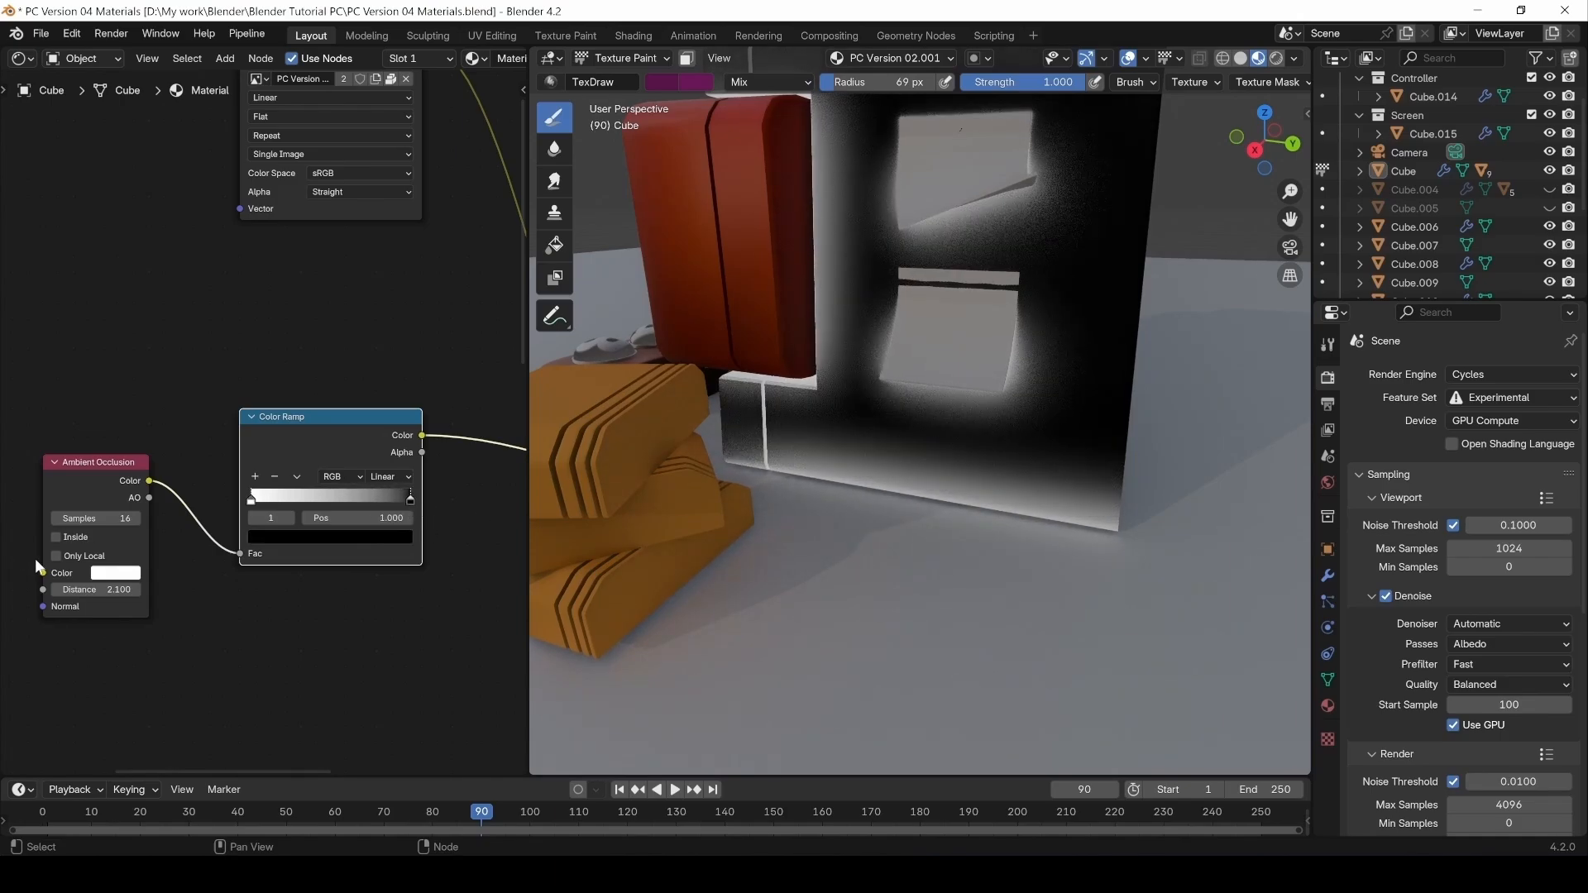
{"action": "mouse_move", "coordinate": [99, 589]}
{"action": "left_mouse_down"}
{"action": "mouse_move", "coordinate": [248, 589]}
{"action": "mouse_move", "coordinate": [232, 589]}
{"action": "left_mouse_up"}
{"action": "left_click_drag", "start_coordinate": [632, 445], "coordinate": [793, 430], "text": "alt"}
{"action": "scroll", "coordinate": [786, 429], "scroll_direction": "down", "scroll_amount": 4}
{"action": "middle_click_drag", "start_coordinate": [781, 429], "coordinate": [596, 410]}
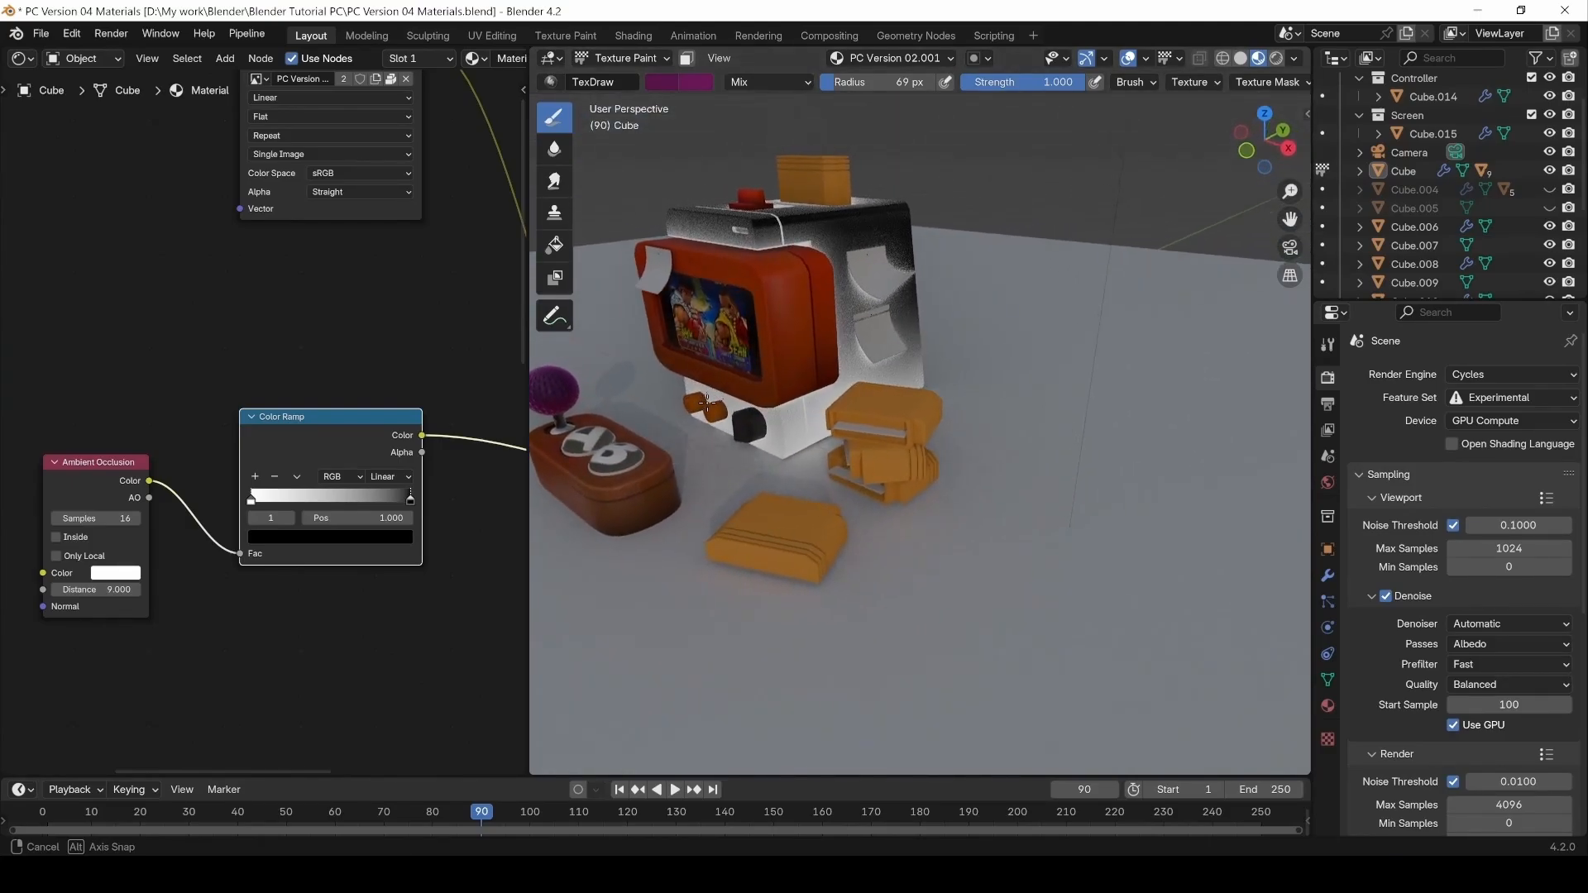
Move the Ambient Occlusion and Color Ramp nodes away from the shader to free space for another node.
{"action": "middle_click_drag", "start_coordinate": [386, 539], "coordinate": [349, 546]}
{"action": "scroll", "coordinate": [348, 547], "scroll_direction": "down", "scroll_amount": 4}
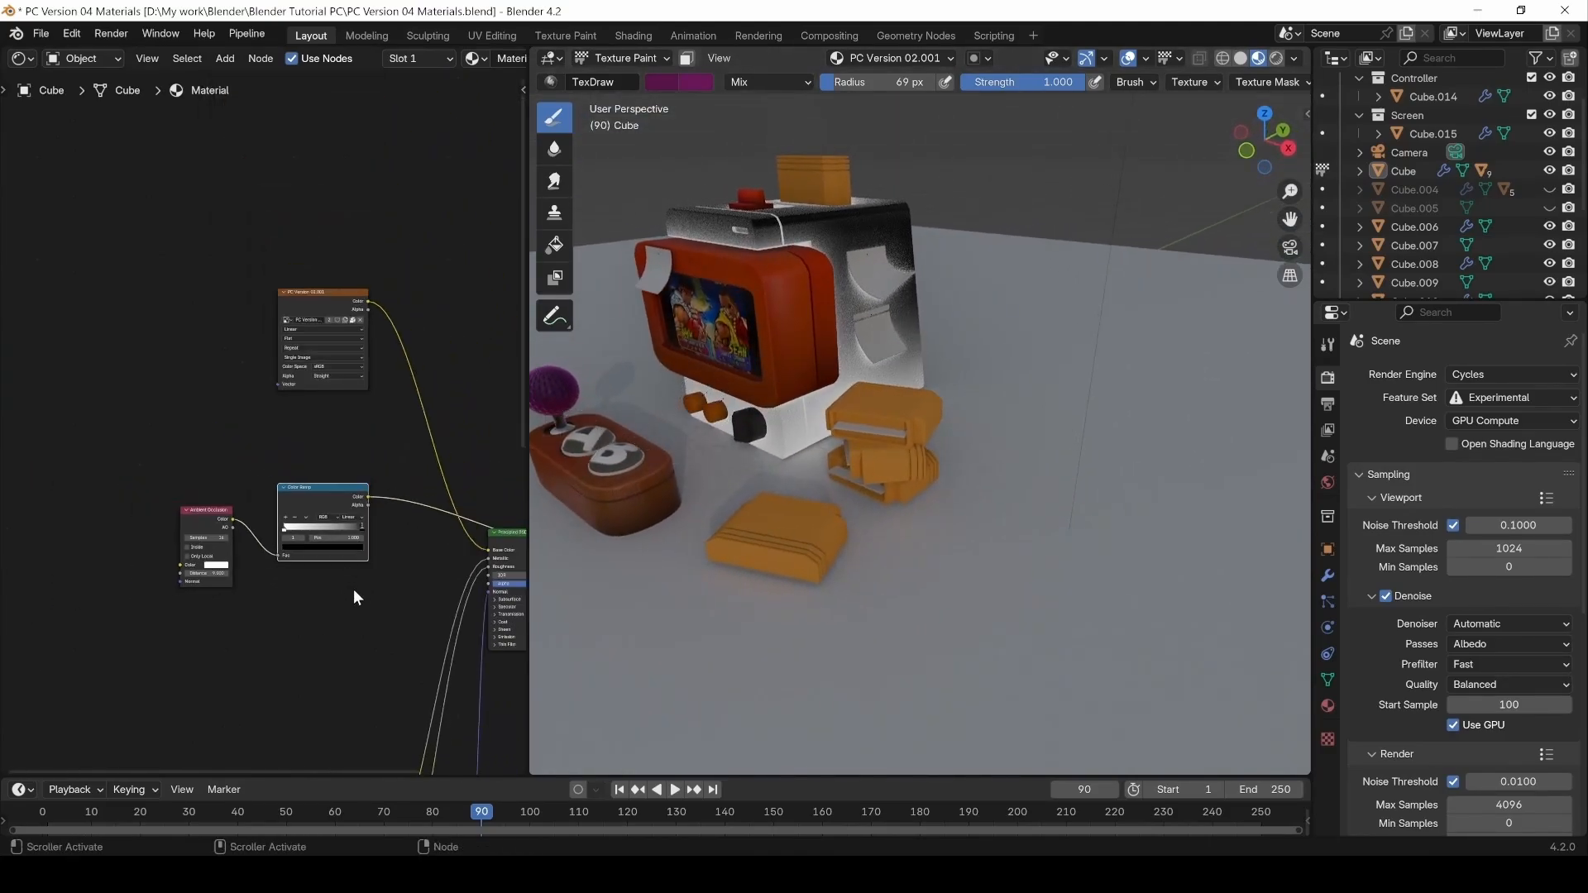
{"action": "key", "text": "g"}
{"action": "left_click", "coordinate": [245, 549]}
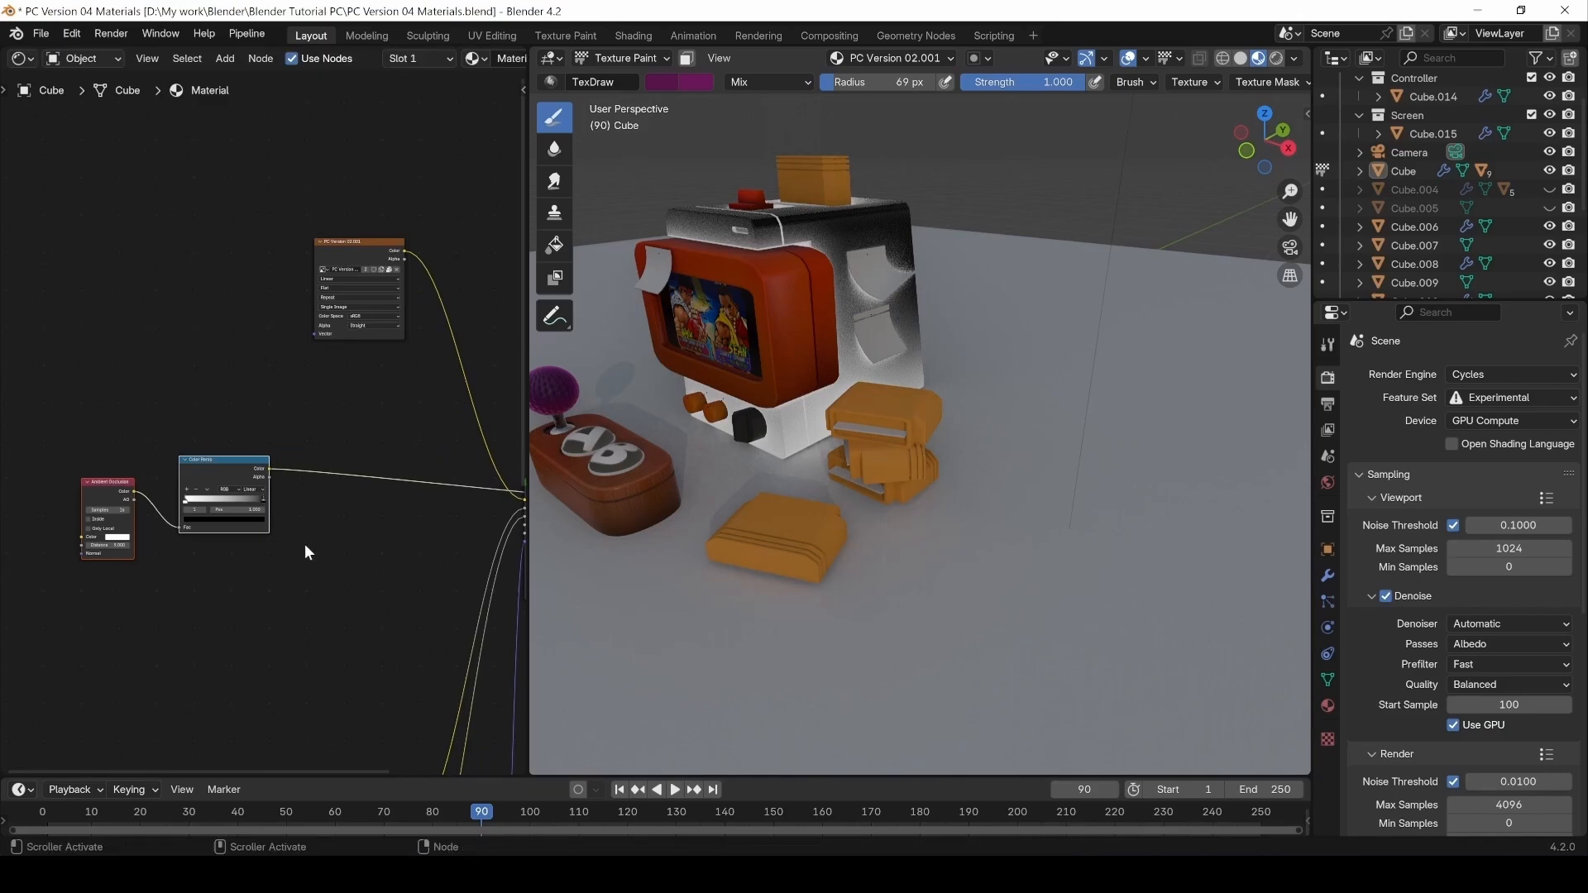
{"action": "scroll", "coordinate": [305, 548], "scroll_direction": "up", "scroll_amount": 3}
{"action": "left_click", "coordinate": [344, 546]}
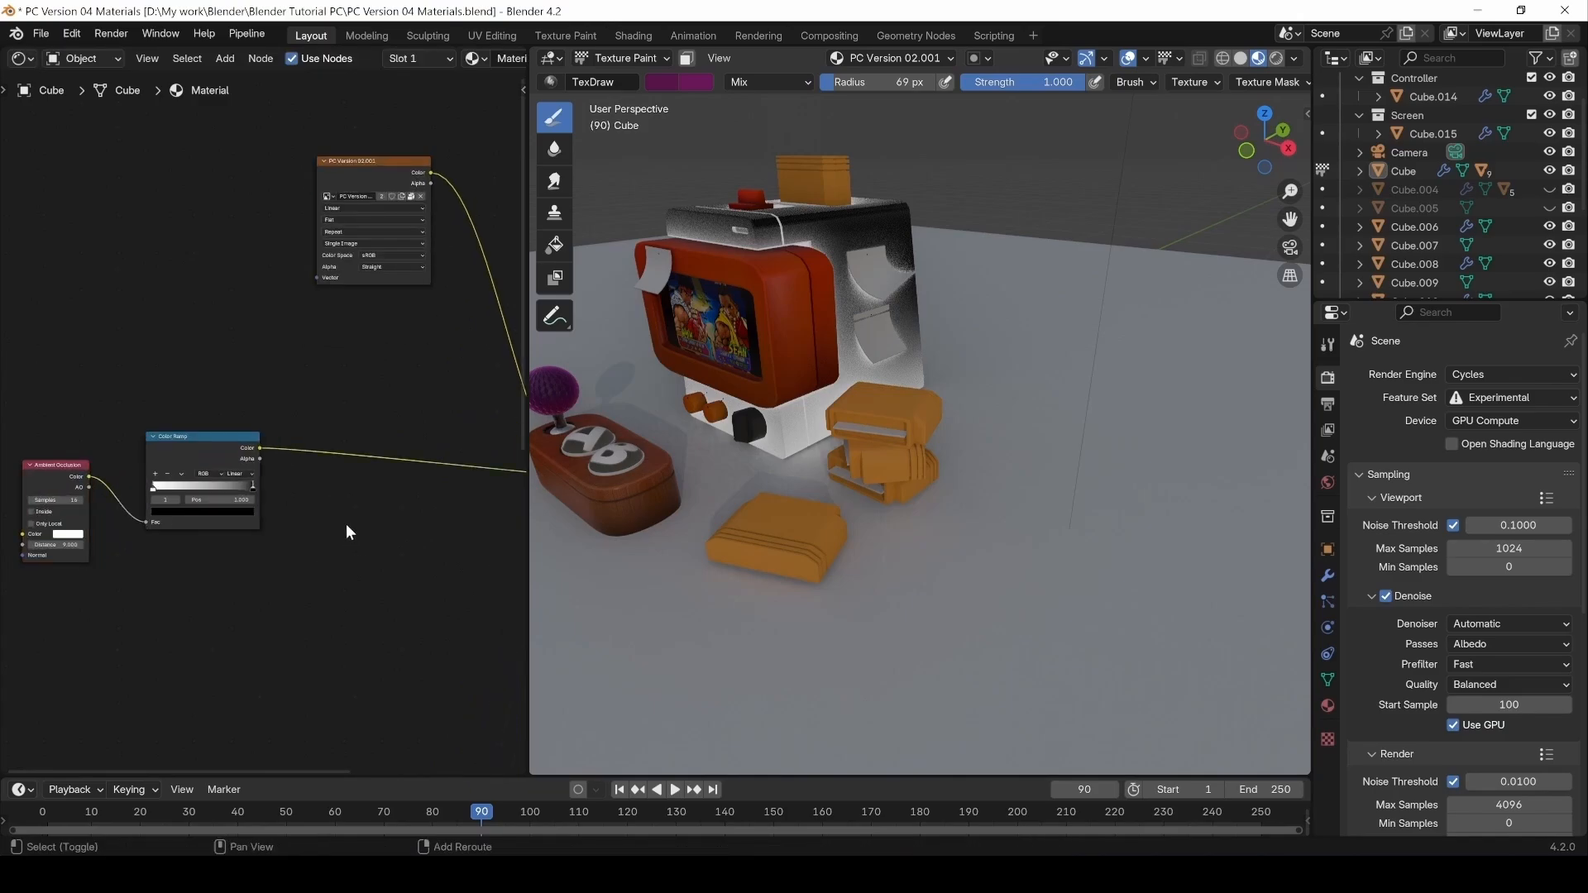
Add a Mix Color node driven by the Color Ramp through its Factor, with its result feeding Base Color.
{"action": "key", "text": "shift+a"}
{"action": "left_click", "coordinate": [346, 526]}
{"action": "type", "text": "color"}
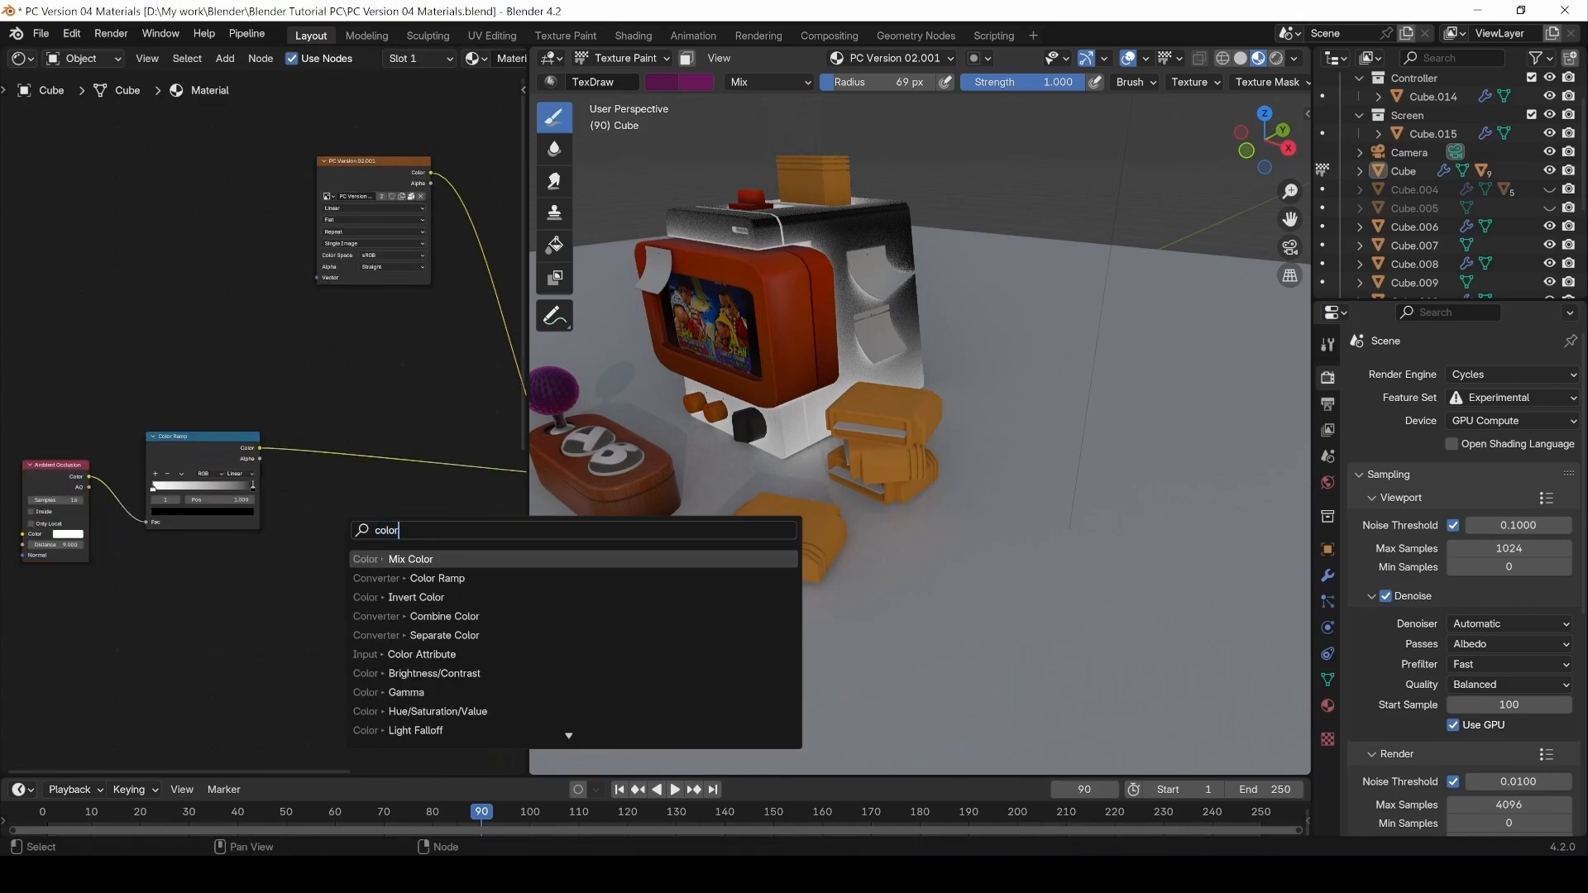
{"action": "key", "text": "Return"}
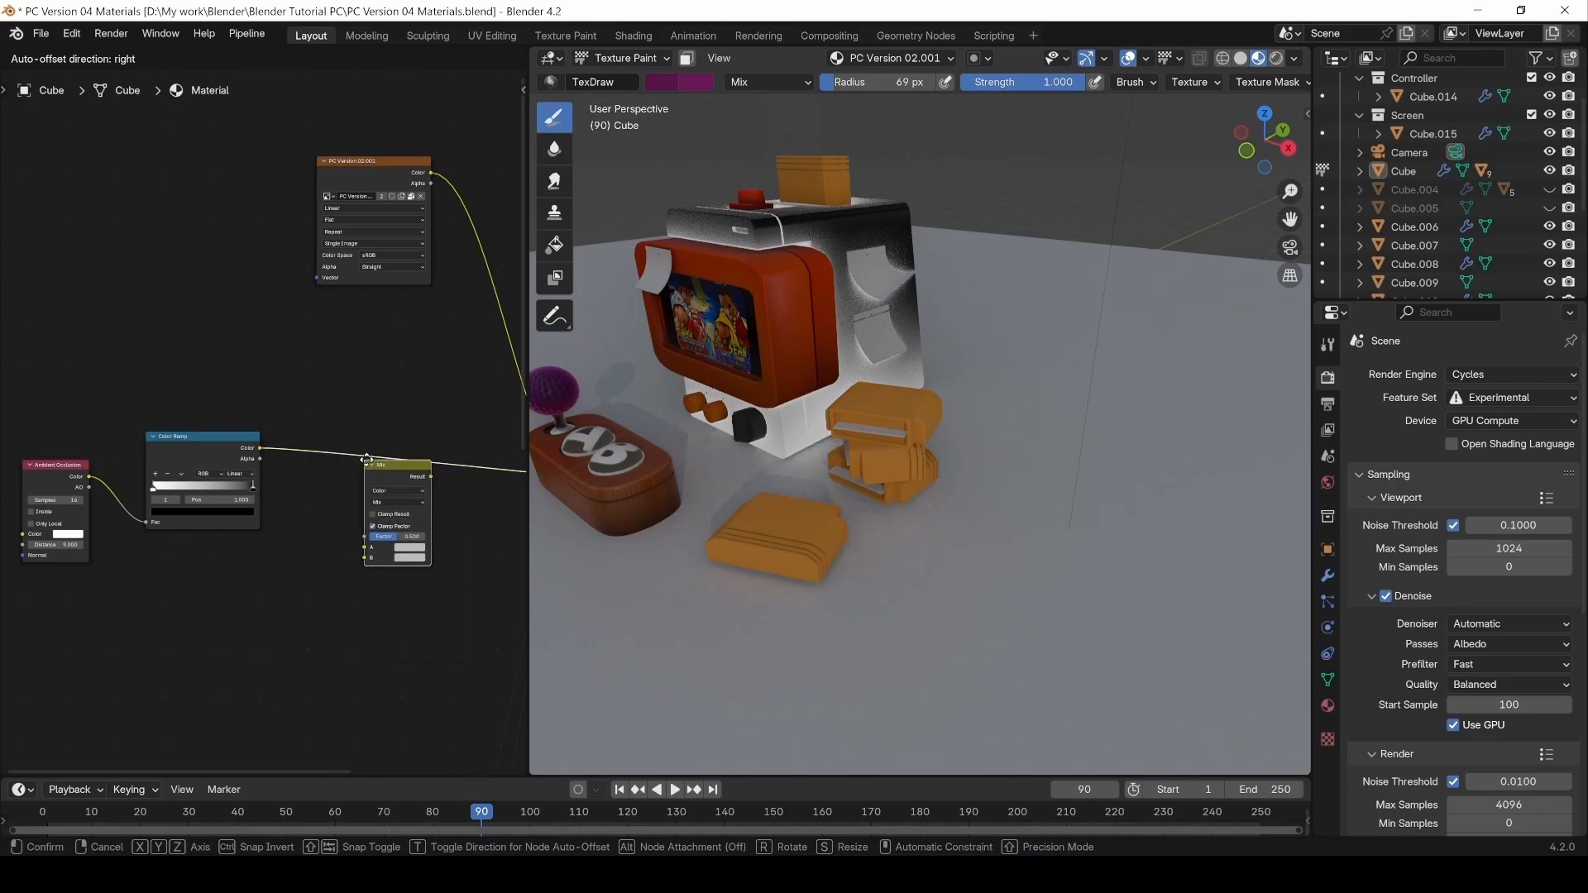
{"action": "left_click", "coordinate": [383, 475]}
{"action": "left_click_drag", "start_coordinate": [374, 492], "coordinate": [371, 478]}
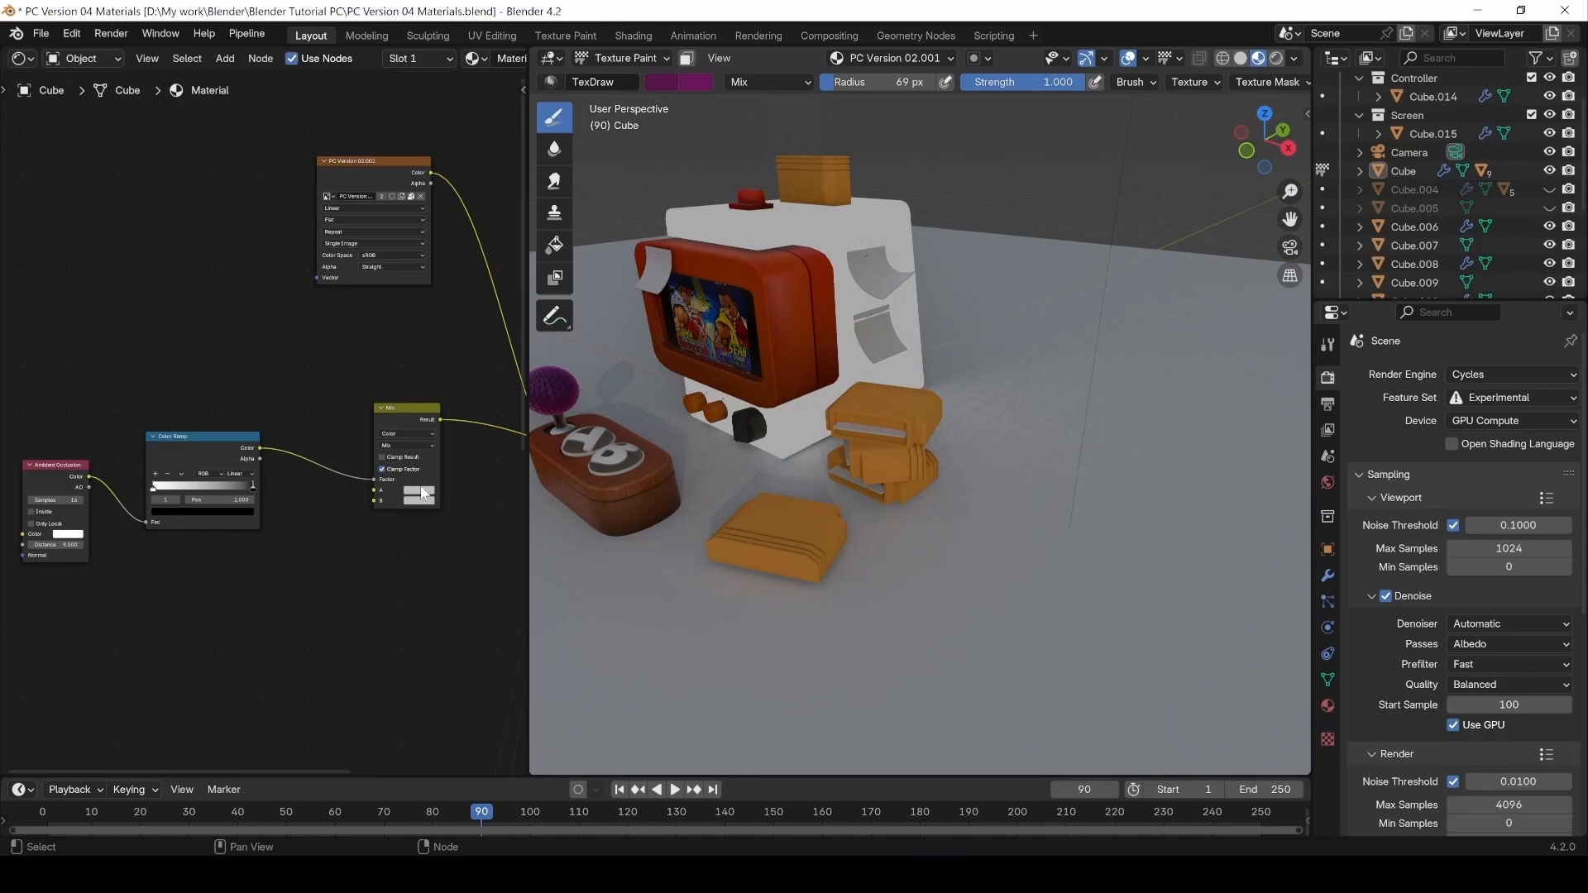
Paste the copied purple into both colours A and B of the Mix node and darken colour B.
{"action": "key", "text": "ctrl+v"}
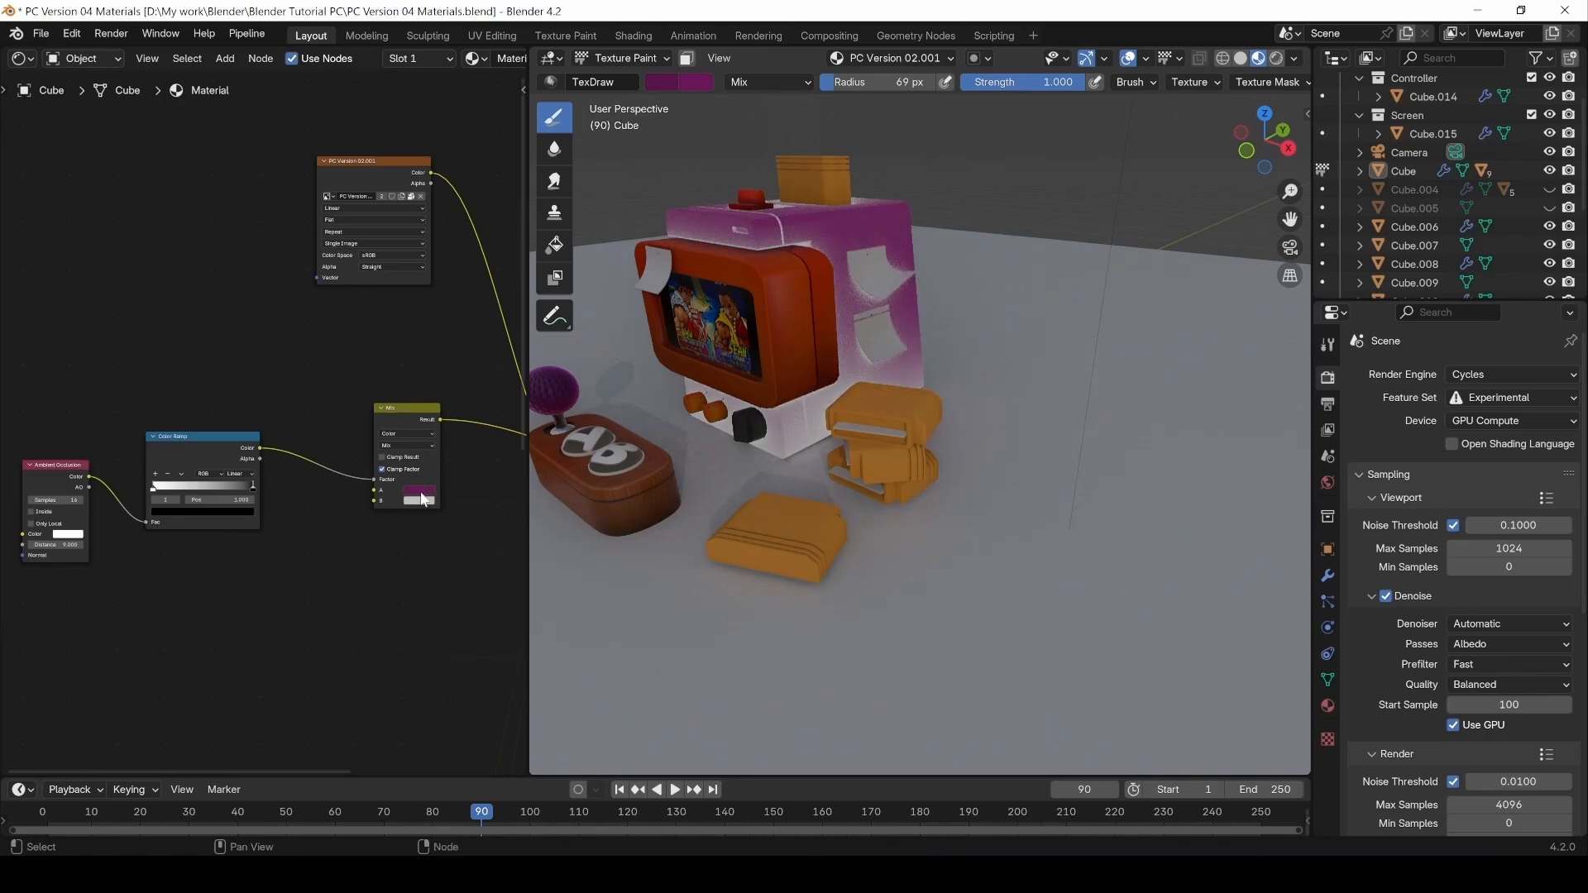
{"action": "key", "text": "ctrl+v"}
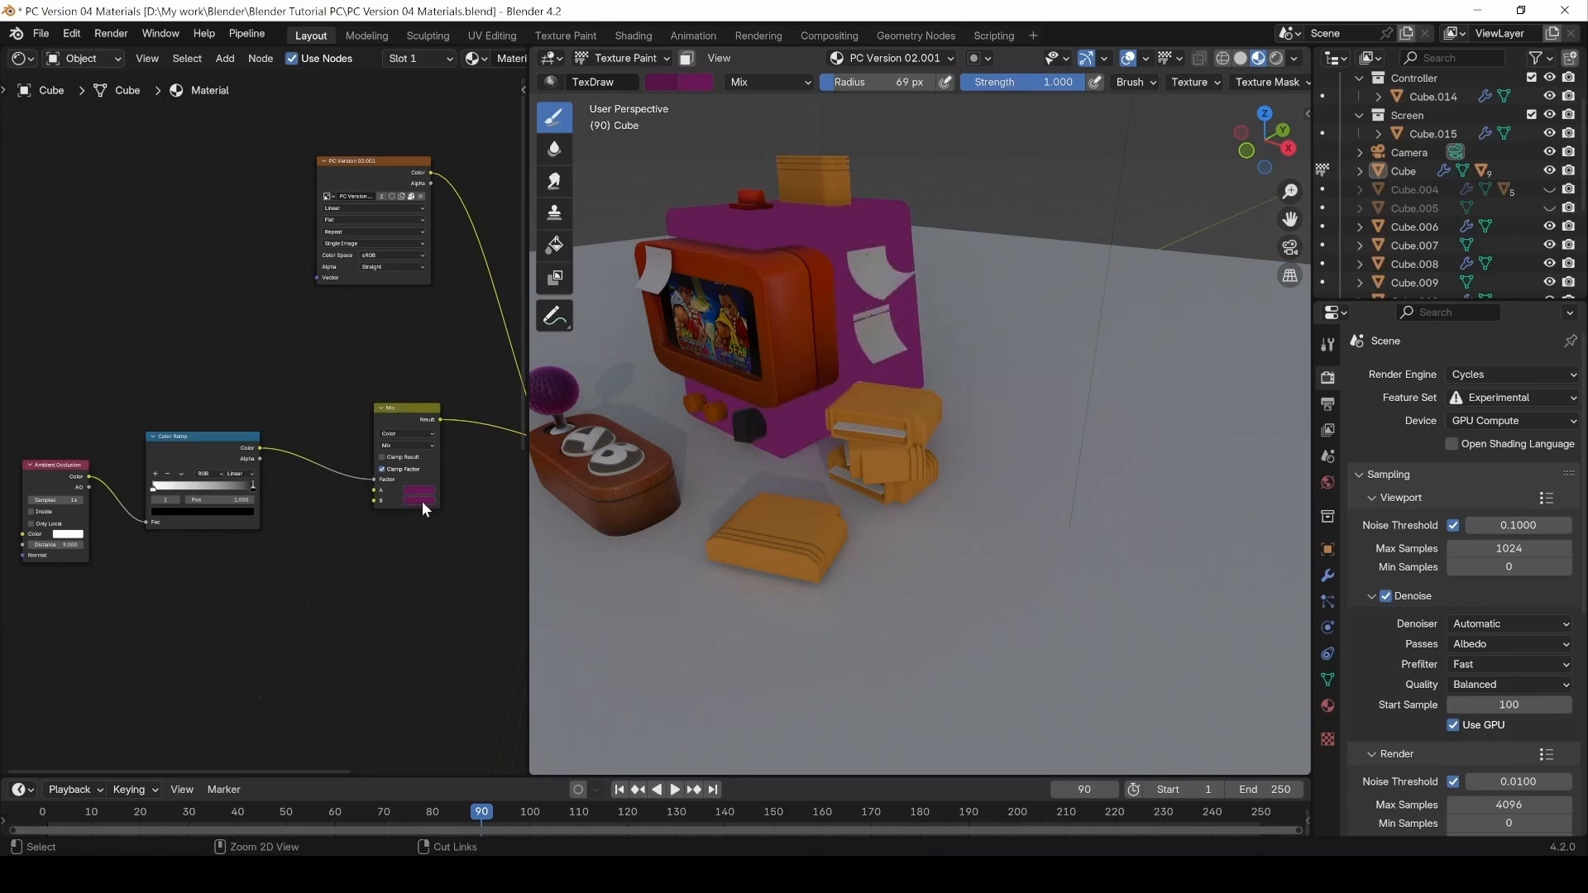
{"action": "left_click", "coordinate": [422, 501]}
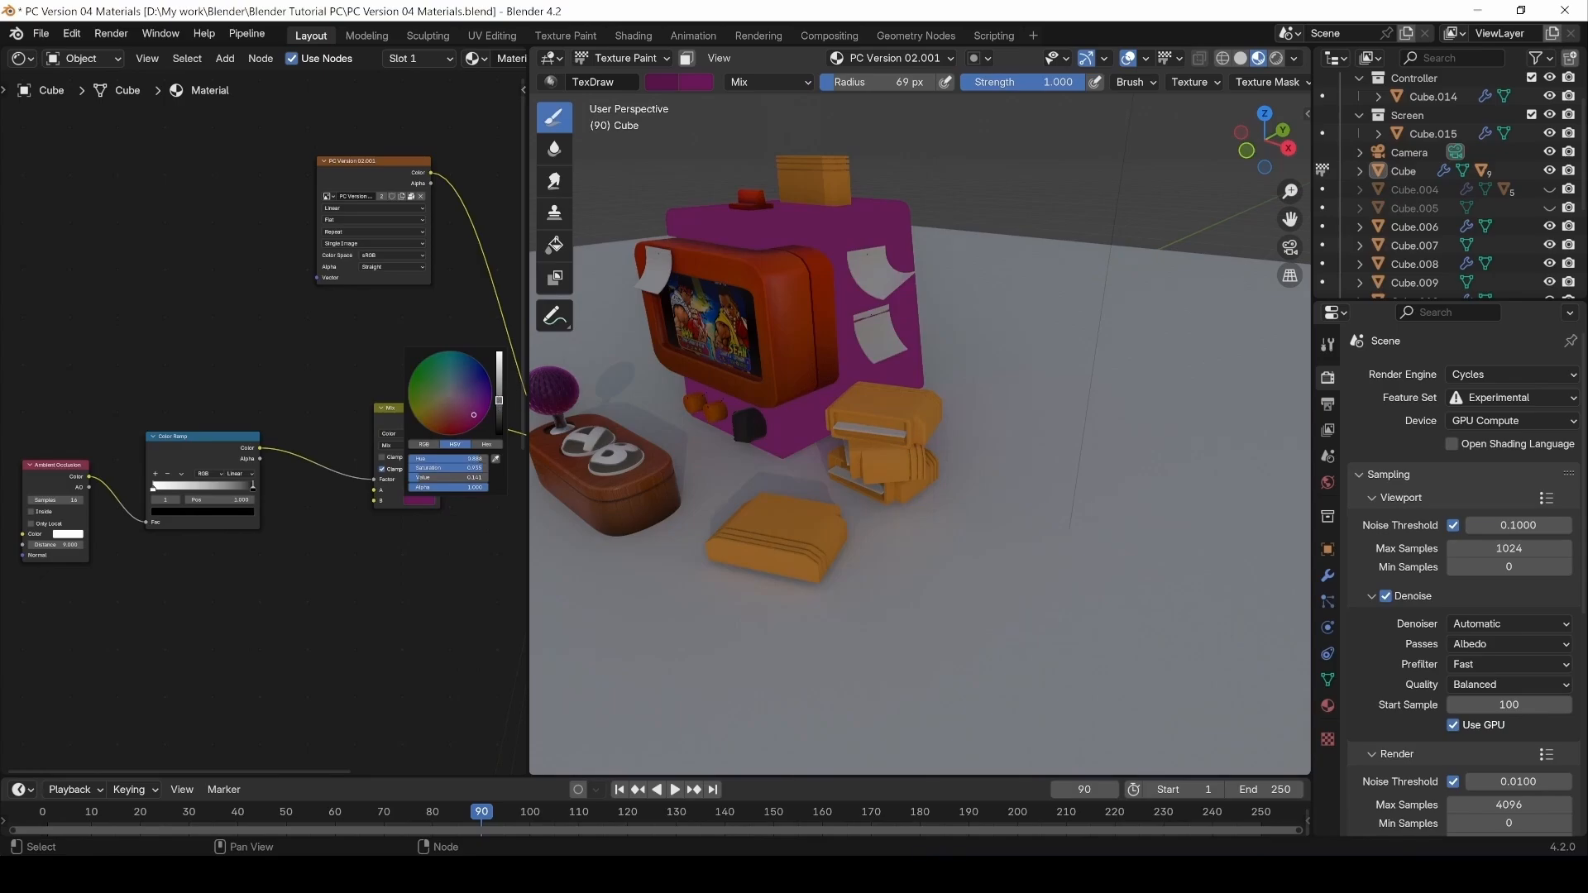
{"action": "left_click_drag", "start_coordinate": [499, 401], "coordinate": [499, 419]}
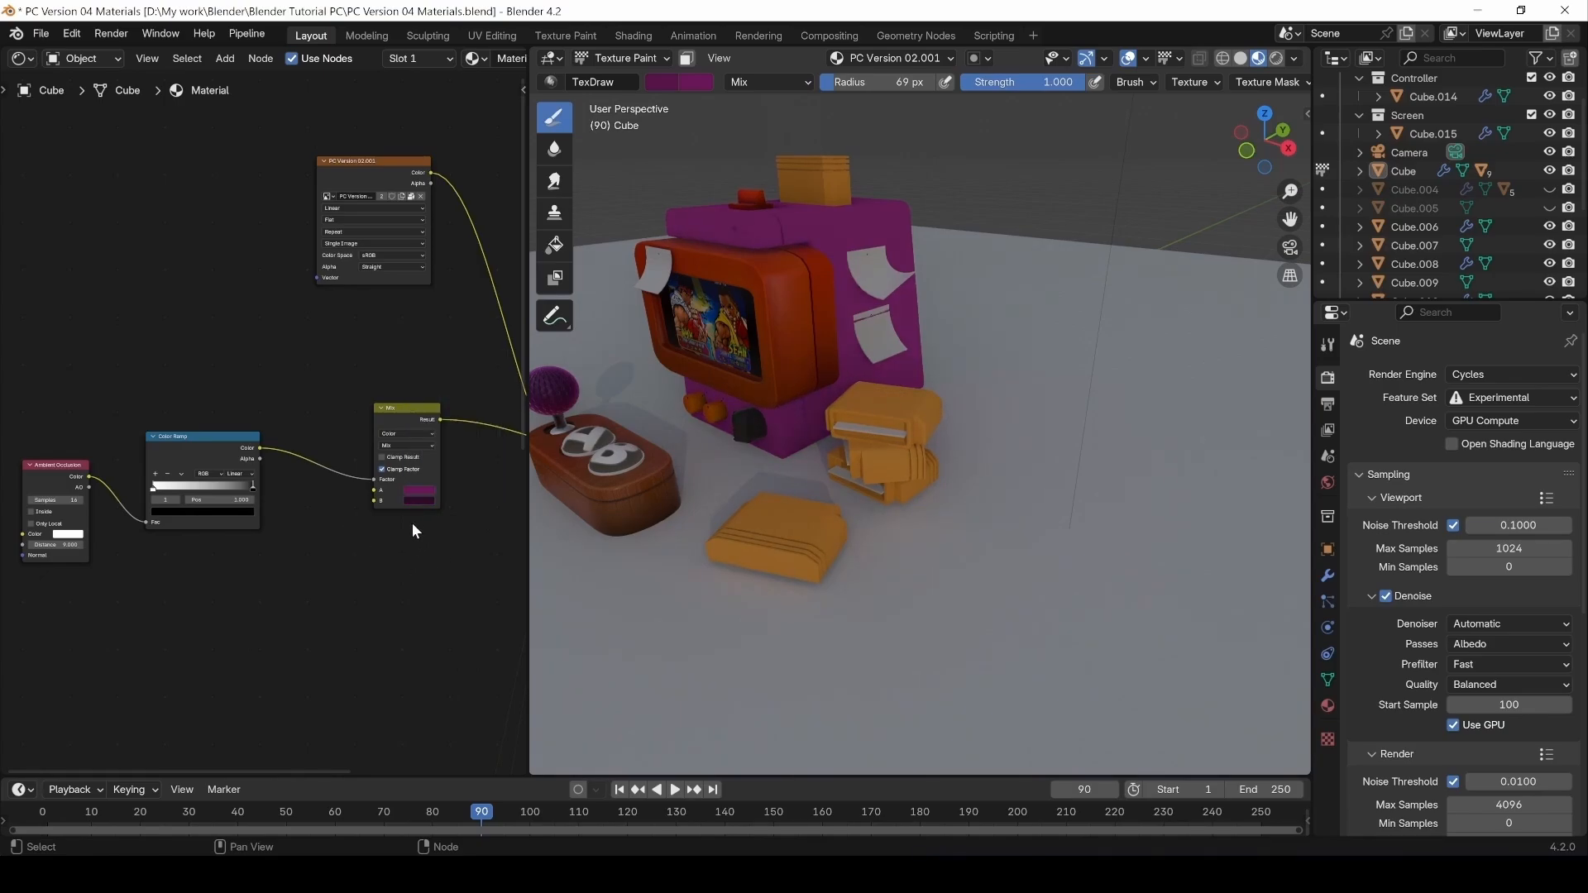
Shift the ambient occlusion node chain away from the shader and reconnect the PC Version 02.001 texture to Base Color.
{"action": "scroll", "coordinate": [412, 522], "scroll_direction": "up", "scroll_amount": 2}
{"action": "middle_click_drag", "start_coordinate": [470, 489], "coordinate": [442, 523]}
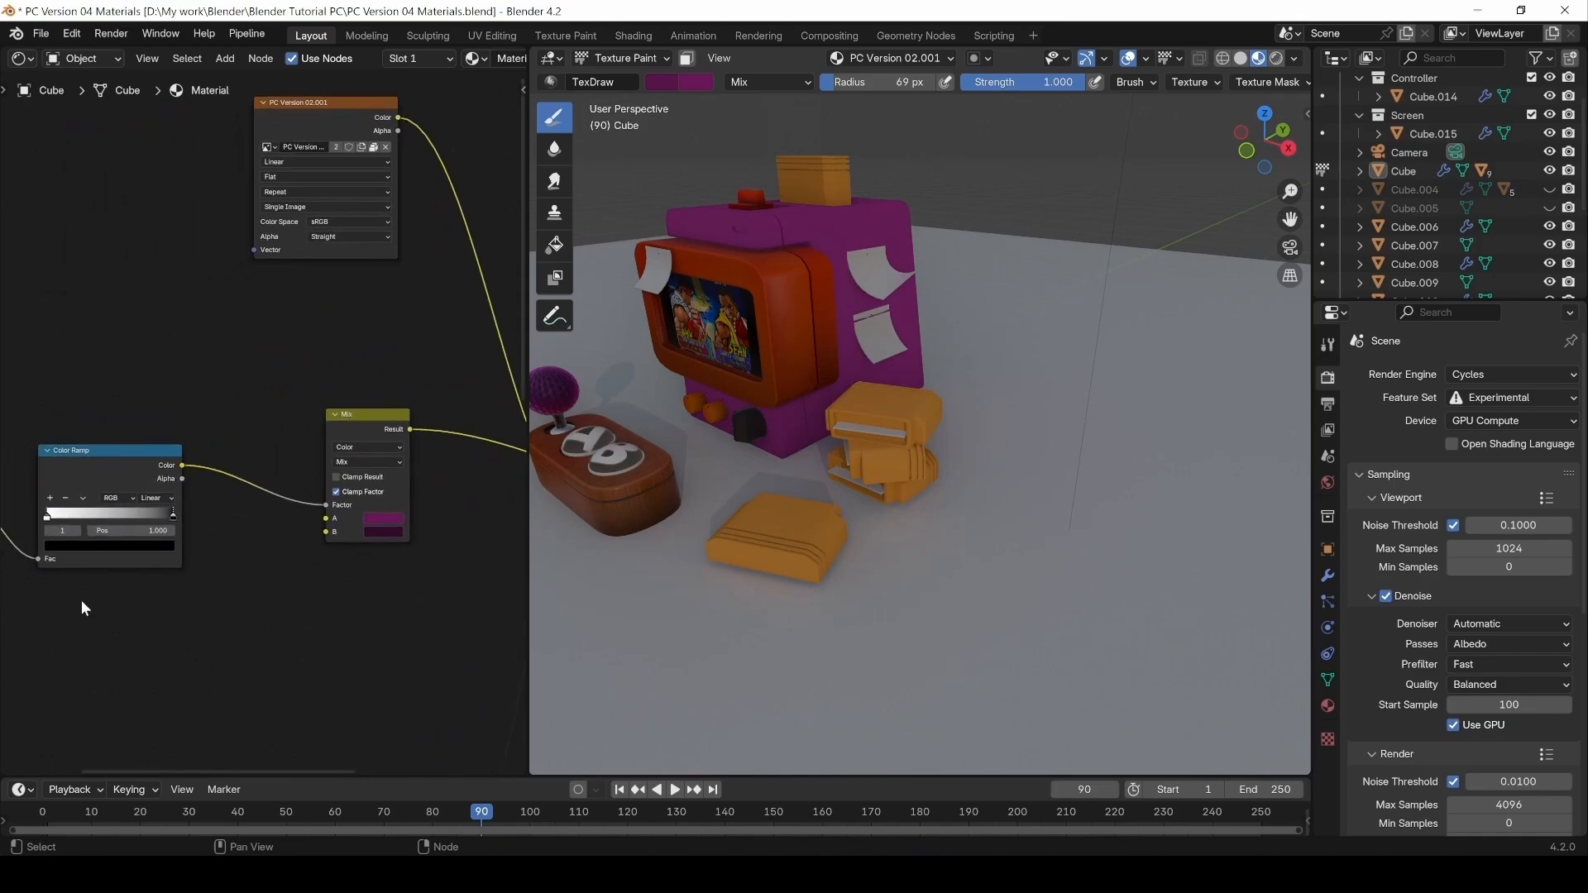
{"action": "scroll", "coordinate": [110, 599], "scroll_direction": "down", "scroll_amount": 5}
{"action": "middle_click_drag", "start_coordinate": [145, 594], "coordinate": [277, 559]}
{"action": "left_click_drag", "start_coordinate": [71, 611], "coordinate": [329, 464]}
{"action": "middle_click_drag", "start_coordinate": [389, 513], "coordinate": [289, 489]}
{"action": "scroll", "coordinate": [290, 489], "scroll_direction": "up", "scroll_amount": 1}
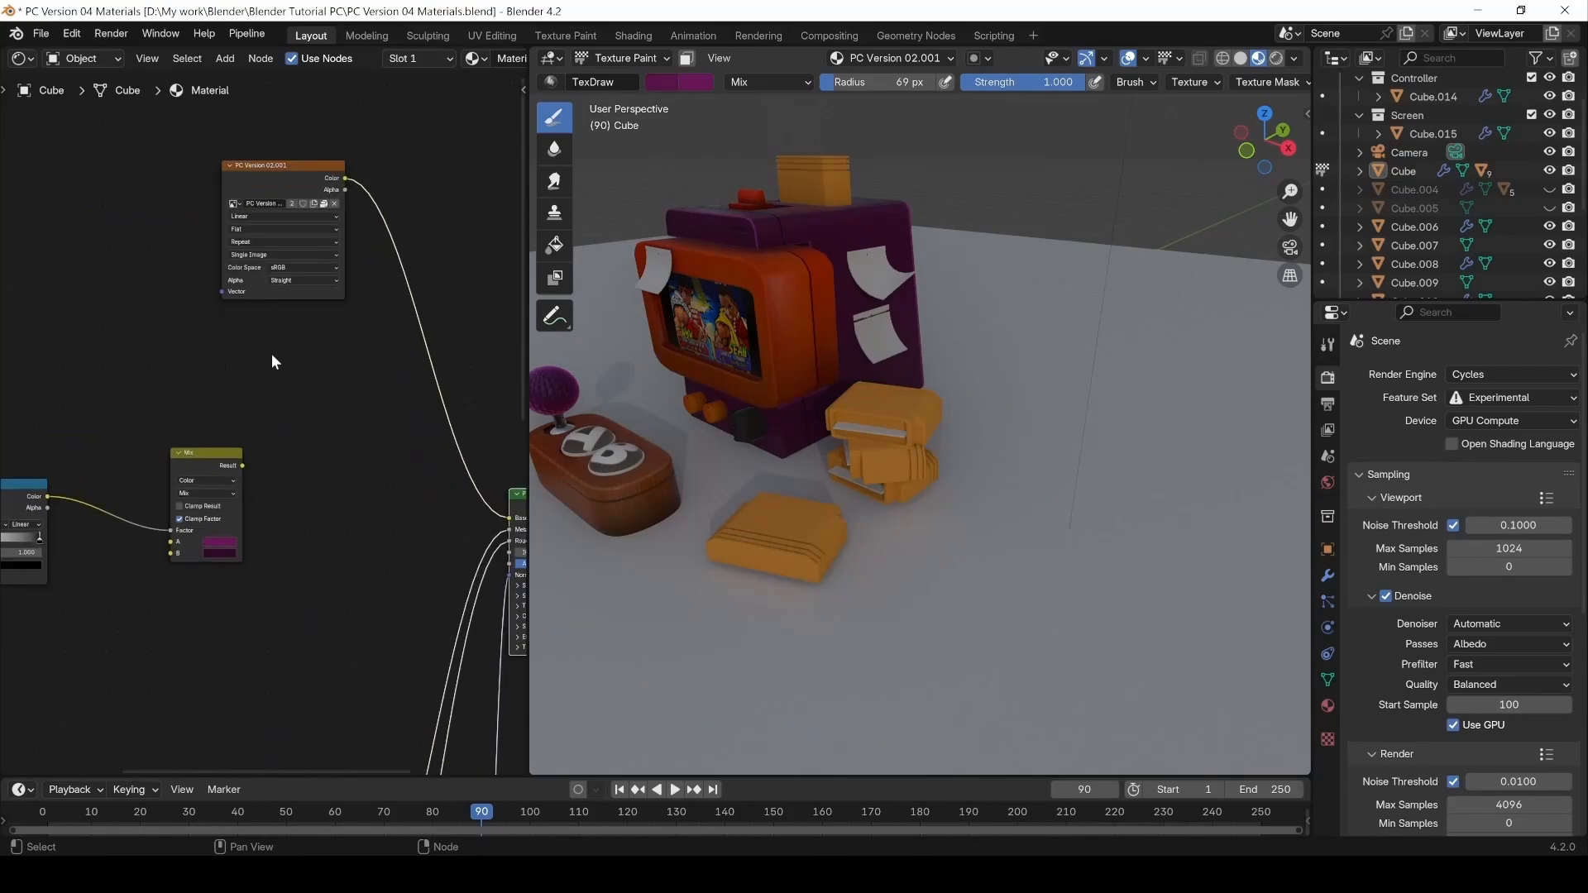
Combine the image texture and purple mix in a second Mix node, and link the first Mix result directly to Base Color.
{"action": "left_click_drag", "start_coordinate": [288, 196], "coordinate": [184, 196]}
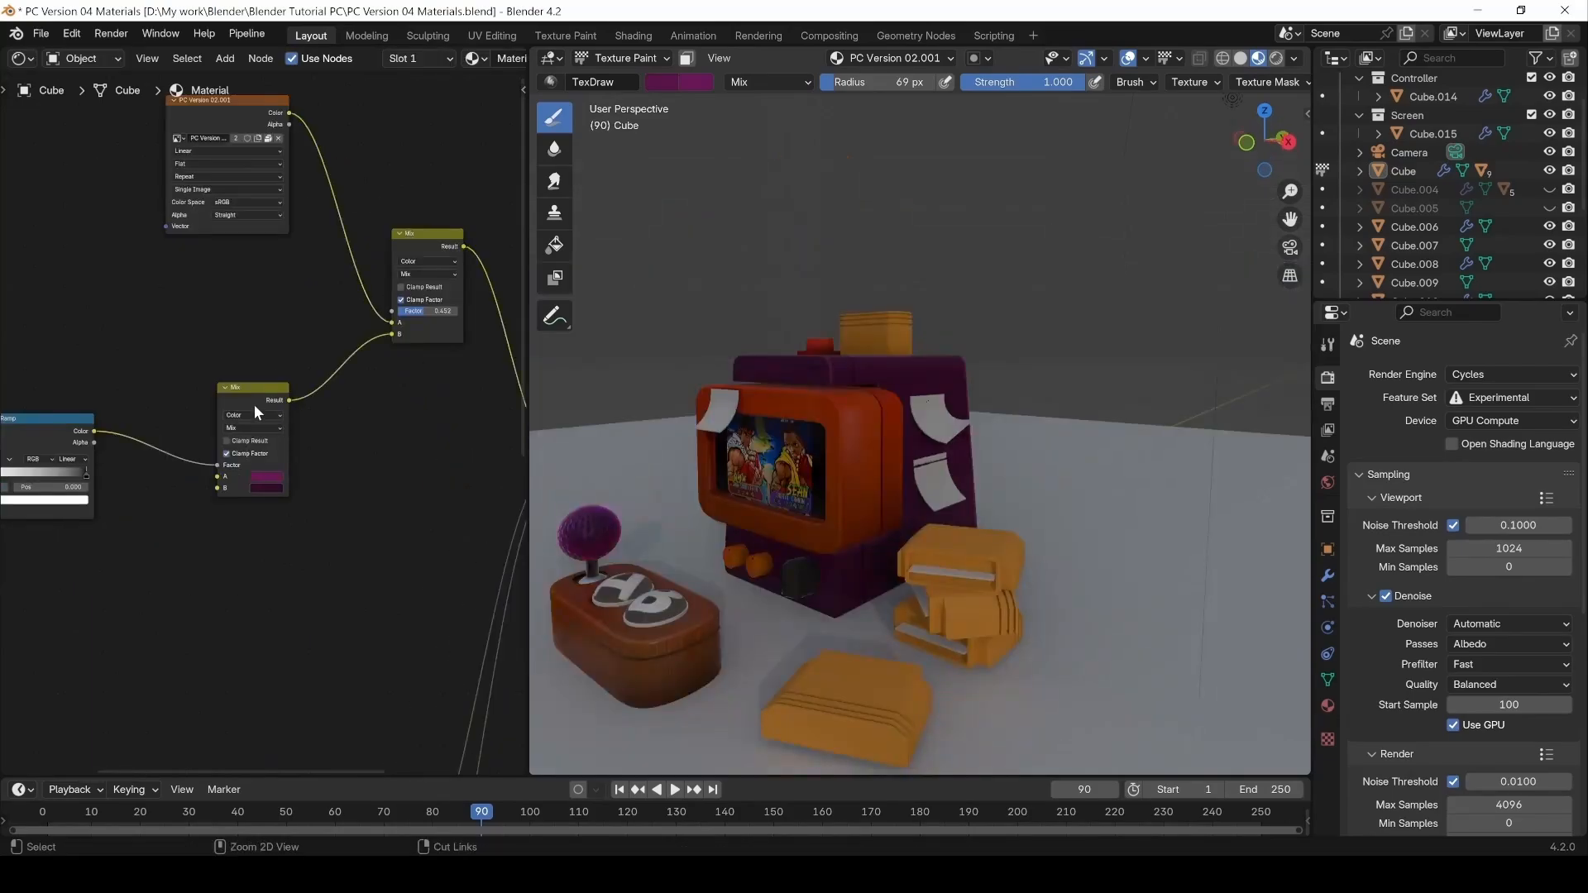
{"action": "middle_click_drag", "start_coordinate": [355, 442], "coordinate": [261, 442]}
{"action": "left_click_drag", "start_coordinate": [194, 401], "coordinate": [347, 411]}
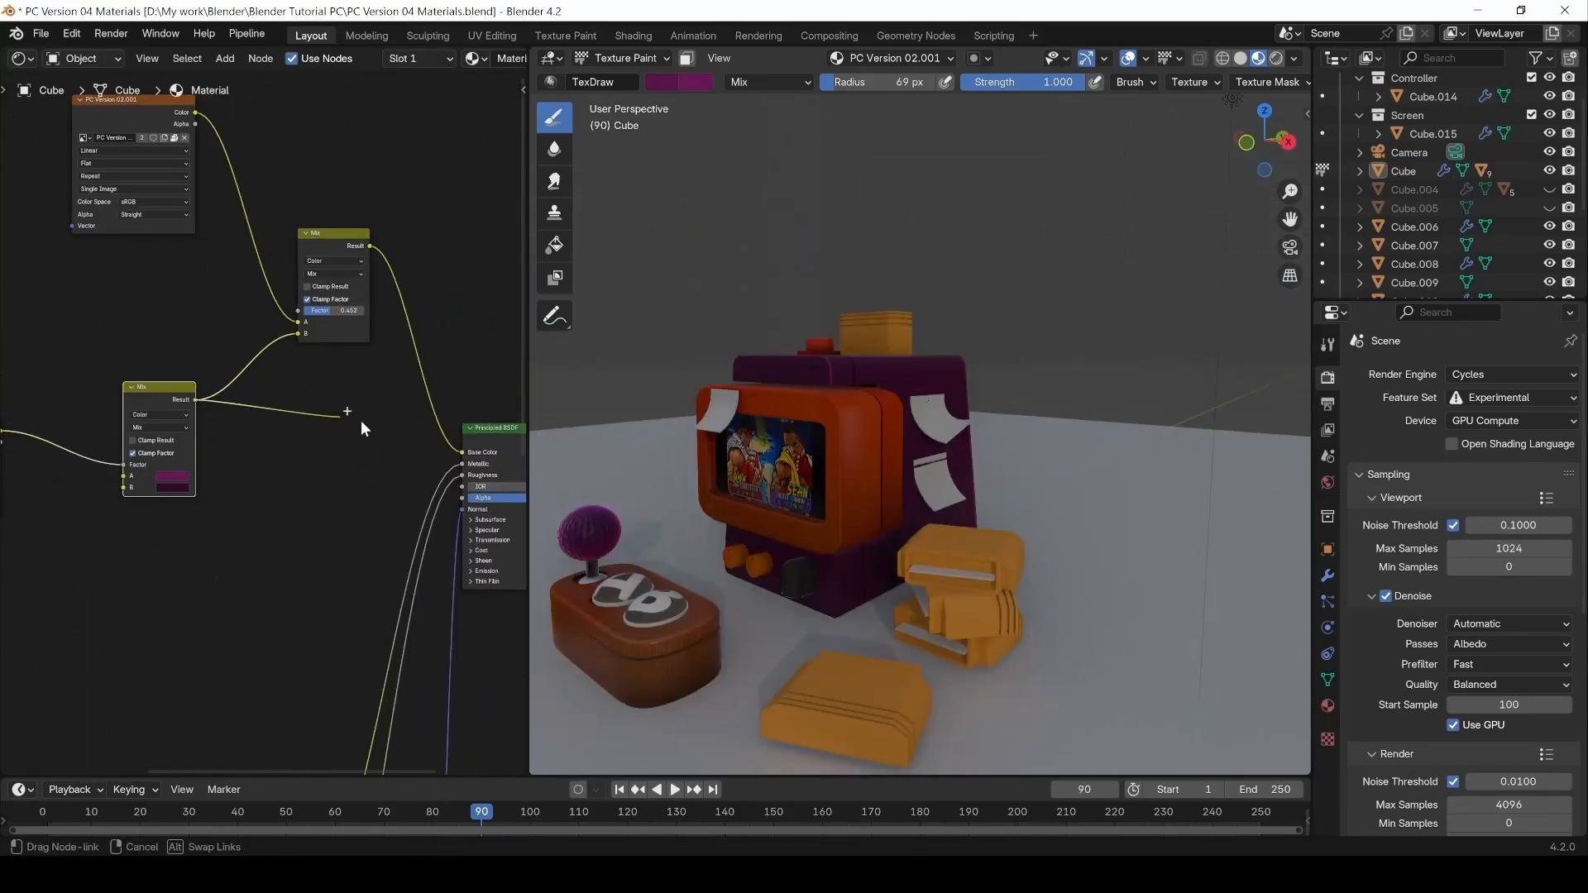
{"action": "left_click_drag", "start_coordinate": [465, 448], "coordinate": [464, 451]}
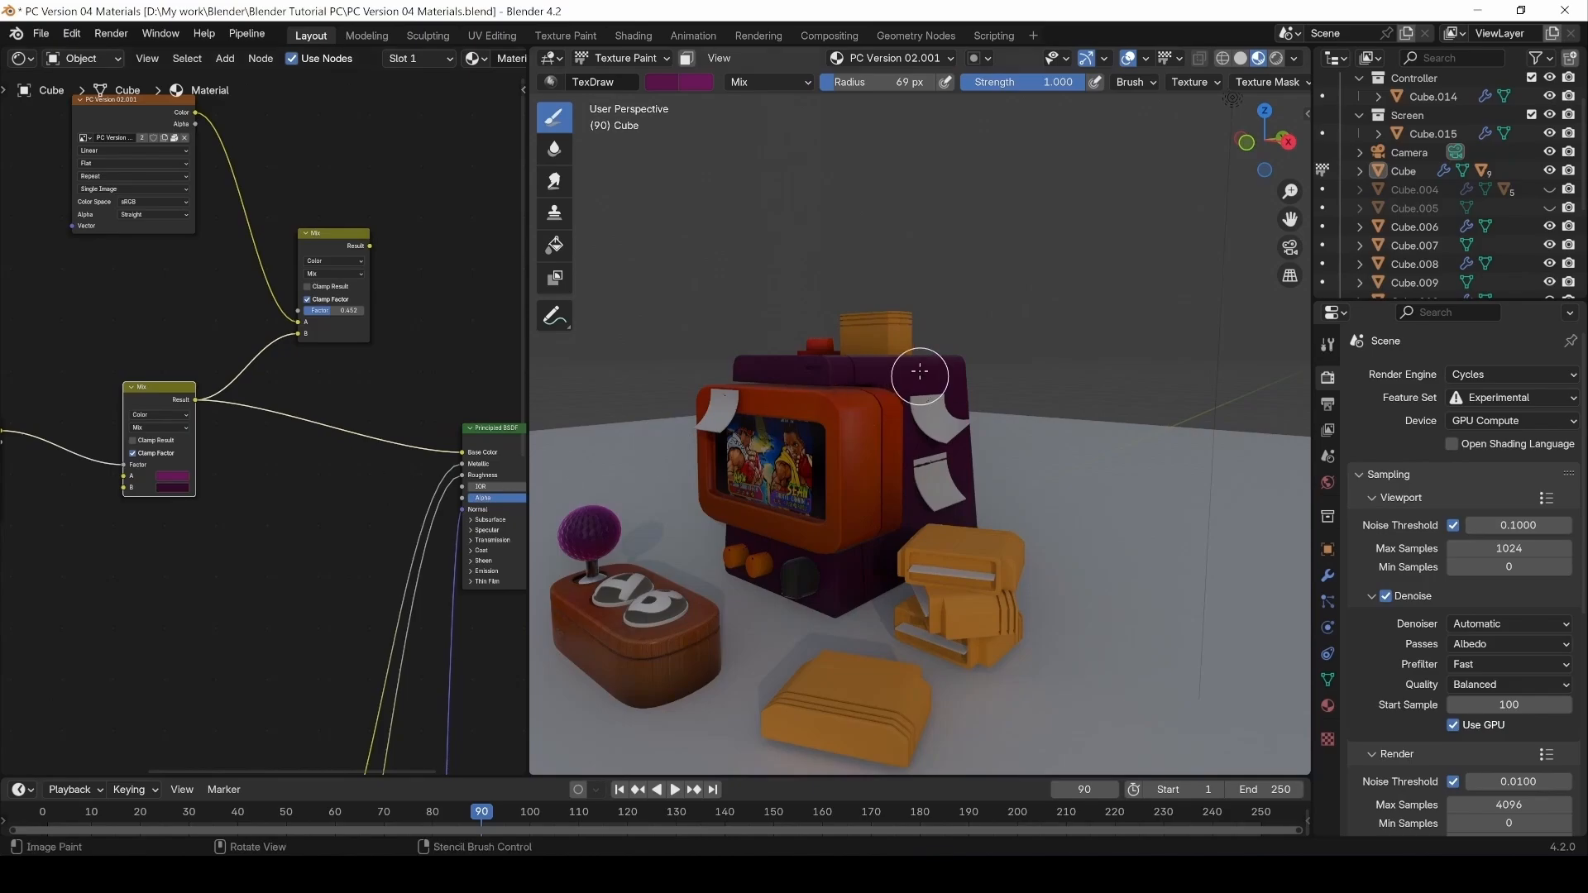
Disconnect the ambient-occlusion purple mix from input B of the second Mix node and check the case on its own.
{"action": "left_click_drag", "start_coordinate": [305, 332], "coordinate": [250, 336]}
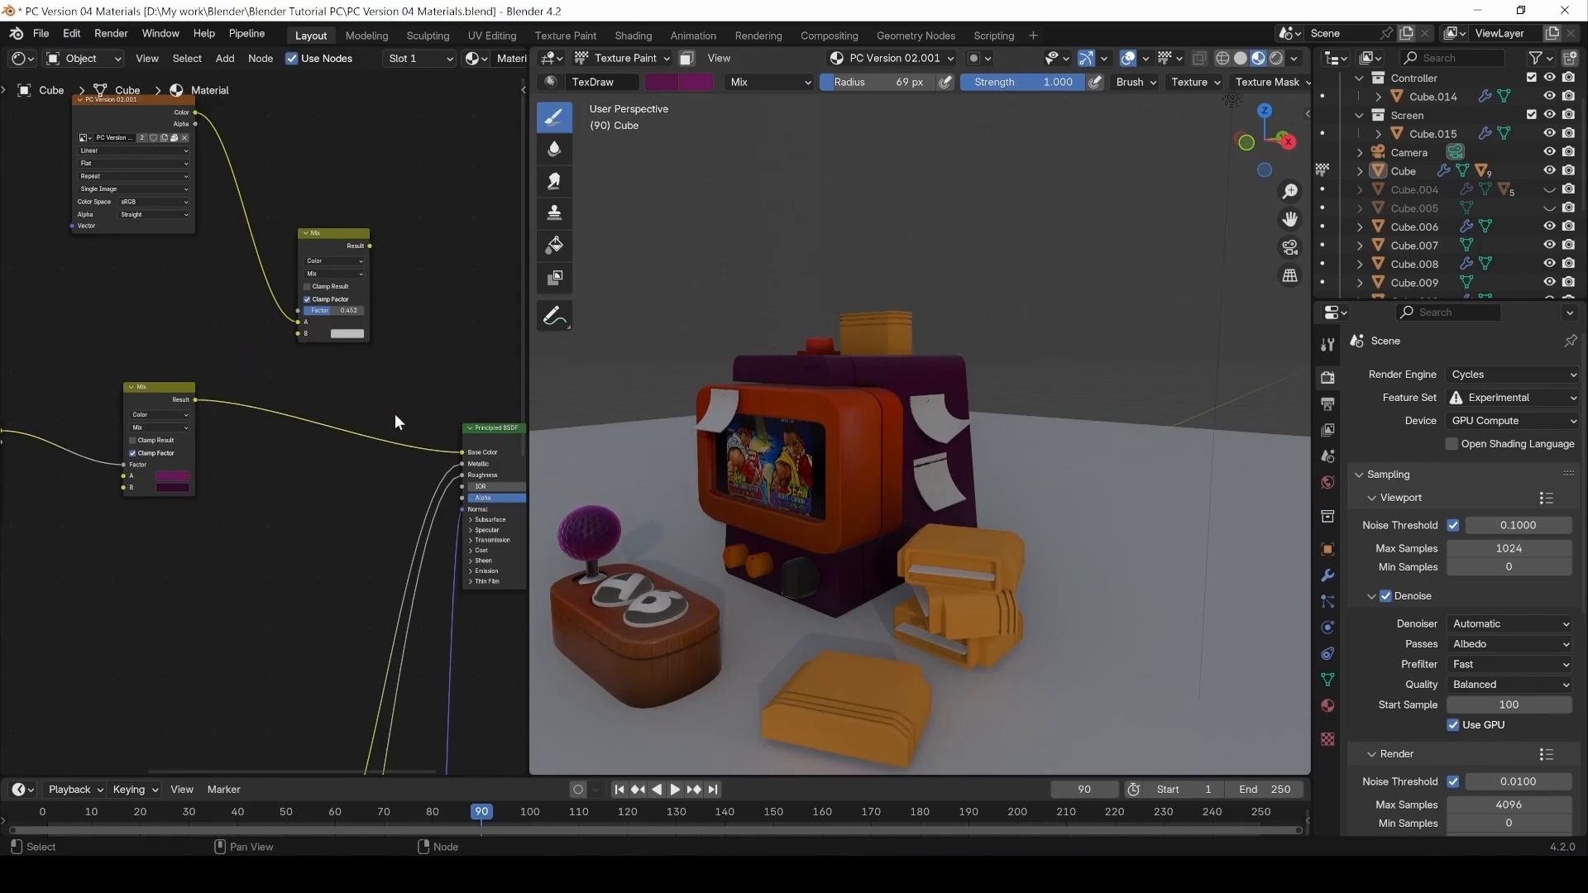
{"action": "left_click", "coordinate": [493, 427]}
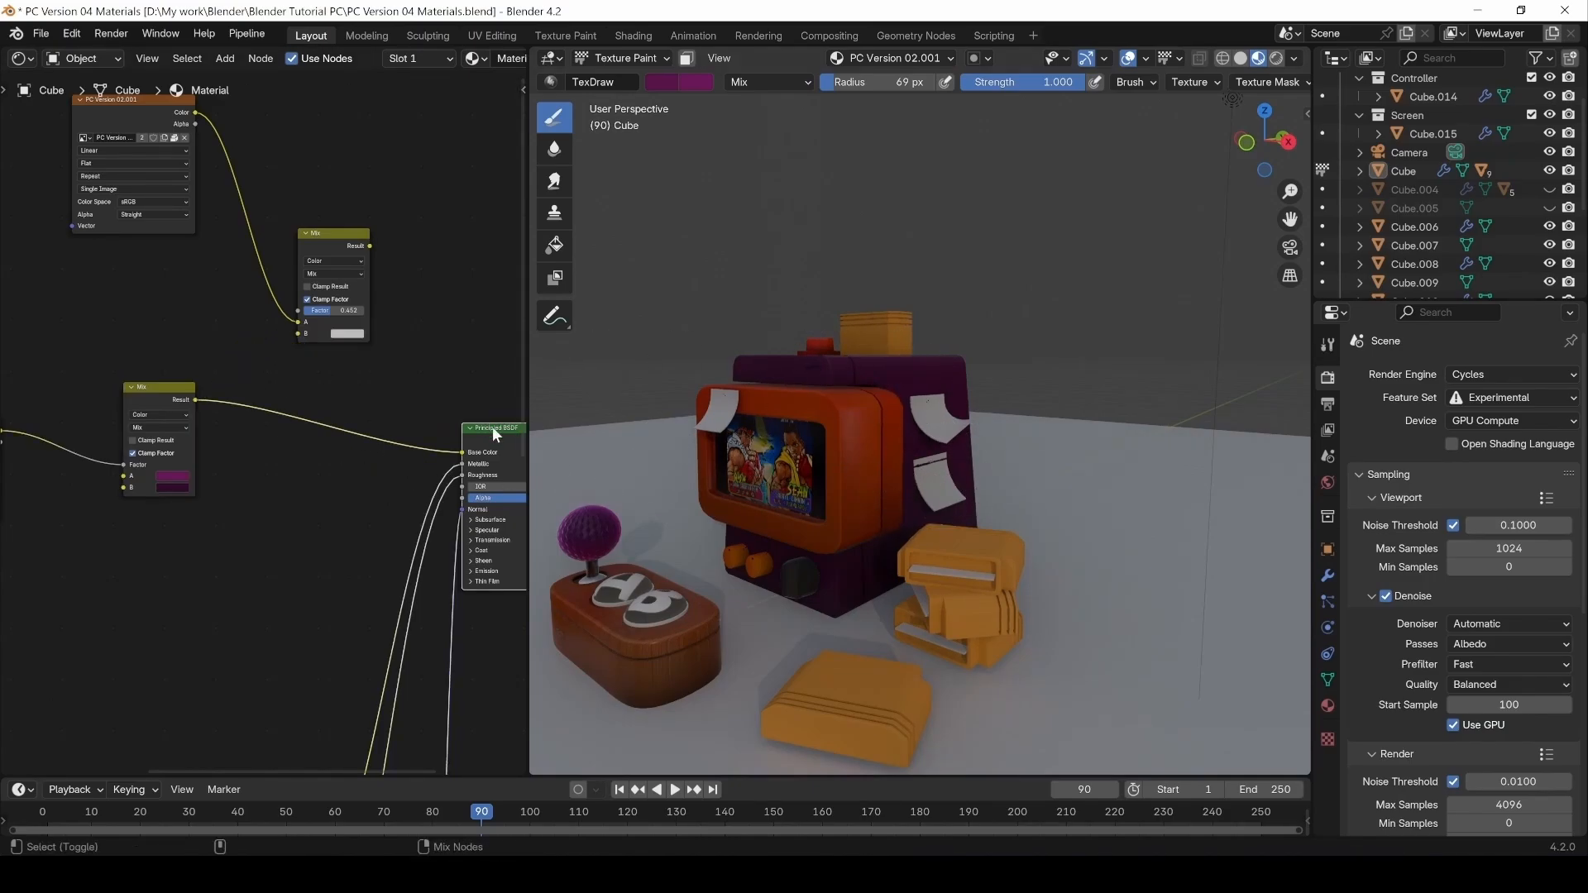
{"action": "middle_click_drag", "start_coordinate": [465, 464], "coordinate": [262, 467]}
{"action": "middle_click_drag", "start_coordinate": [1014, 471], "coordinate": [937, 504]}
{"action": "middle_click_drag", "start_coordinate": [206, 597], "coordinate": [533, 532]}
{"action": "middle_click_drag", "start_coordinate": [7, 532], "coordinate": [136, 527]}
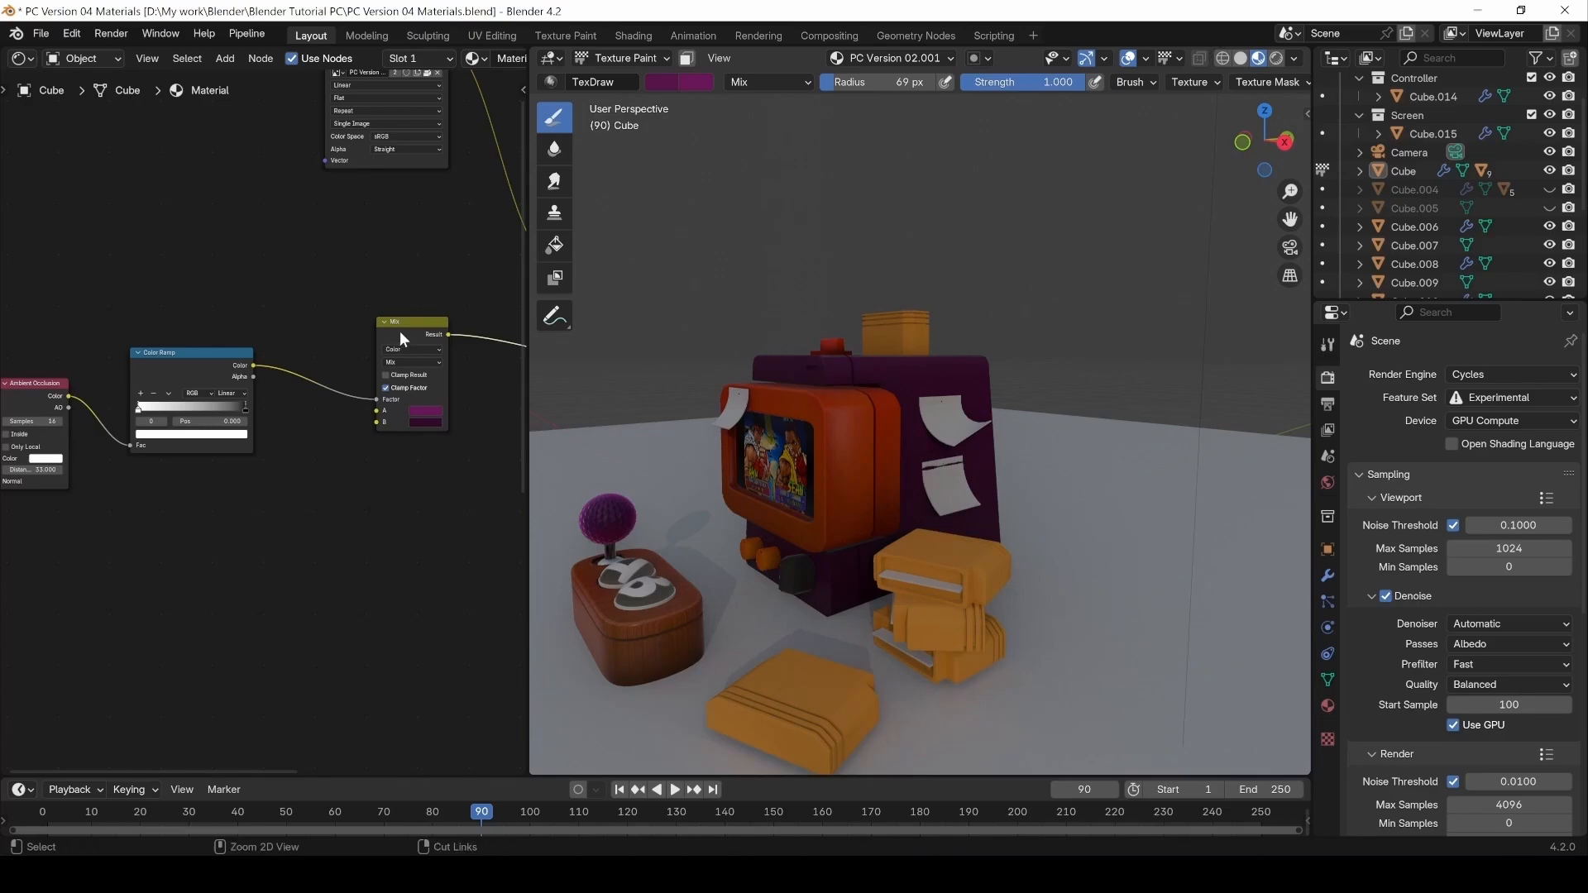
{"action": "middle_click_drag", "start_coordinate": [579, 422], "coordinate": [728, 473]}
{"action": "mouse_move", "coordinate": [911, 516]}
{"action": "middle_mouse_down"}
{"action": "mouse_move", "coordinate": [994, 530]}
{"action": "mouse_move", "coordinate": [910, 521]}
{"action": "middle_mouse_up"}
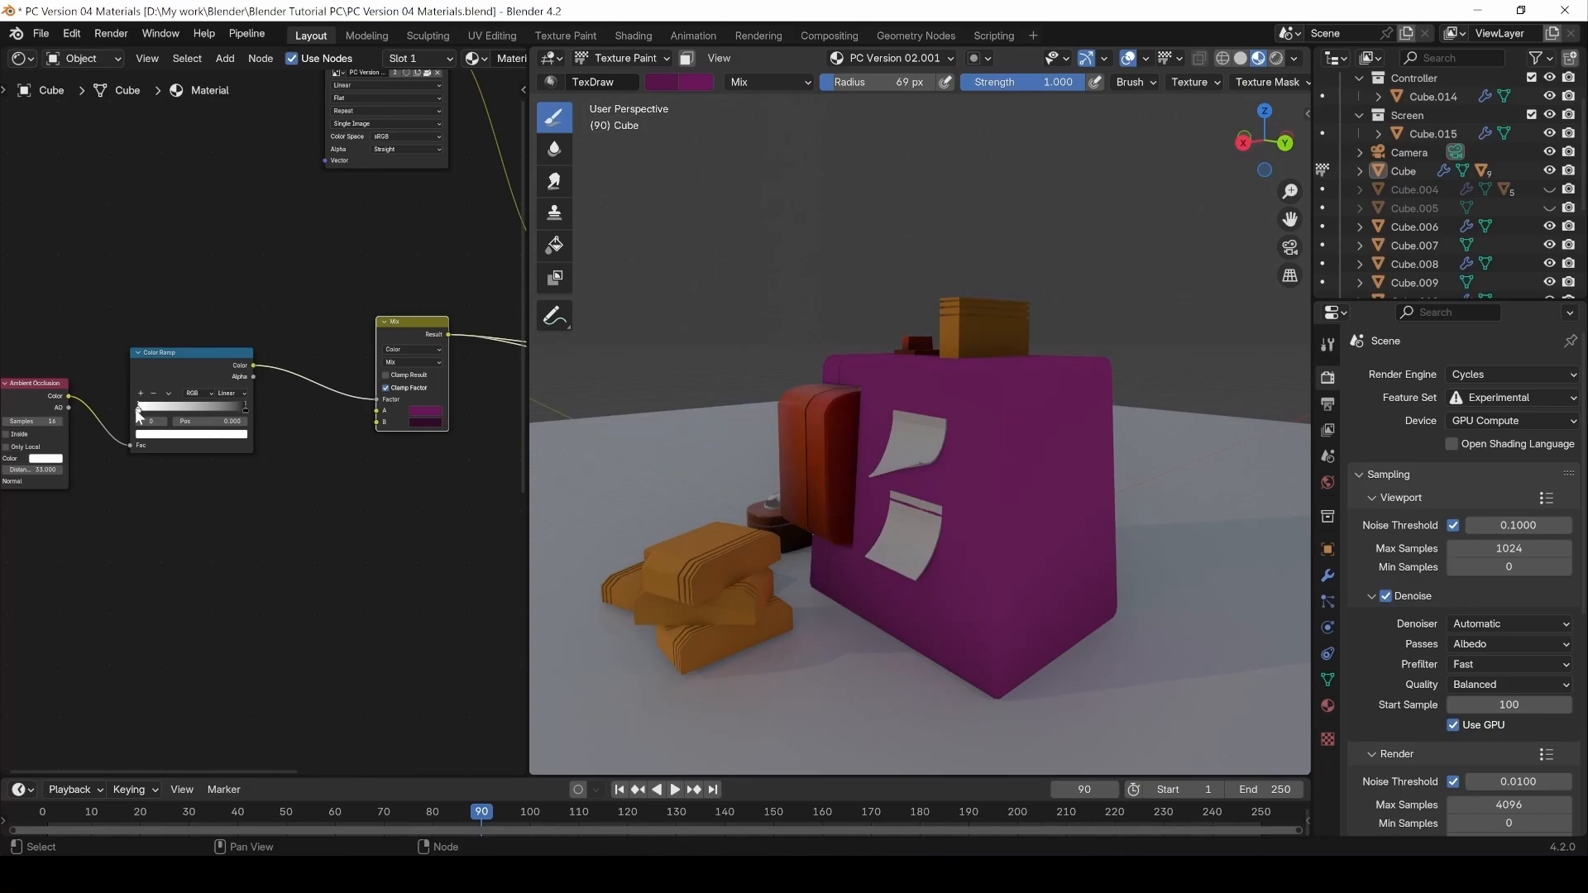
Move the Color Ramp's white stop to about 0.52 to tune the spread of the dark purple shading.
{"action": "left_click_drag", "start_coordinate": [162, 409], "coordinate": [217, 416]}
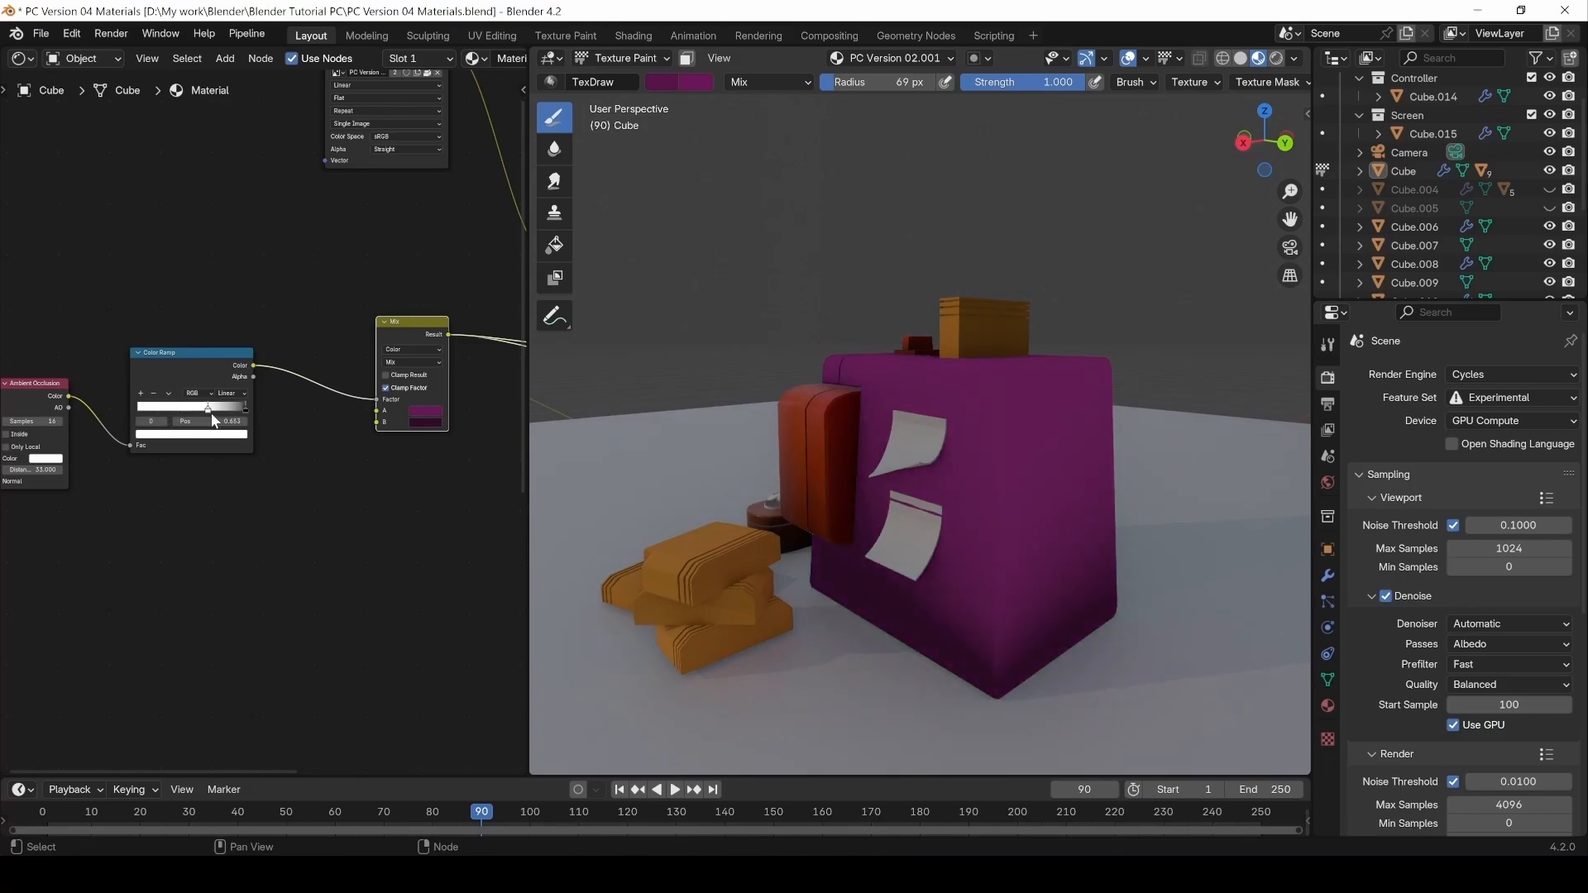
{"action": "left_click", "coordinate": [431, 423]}
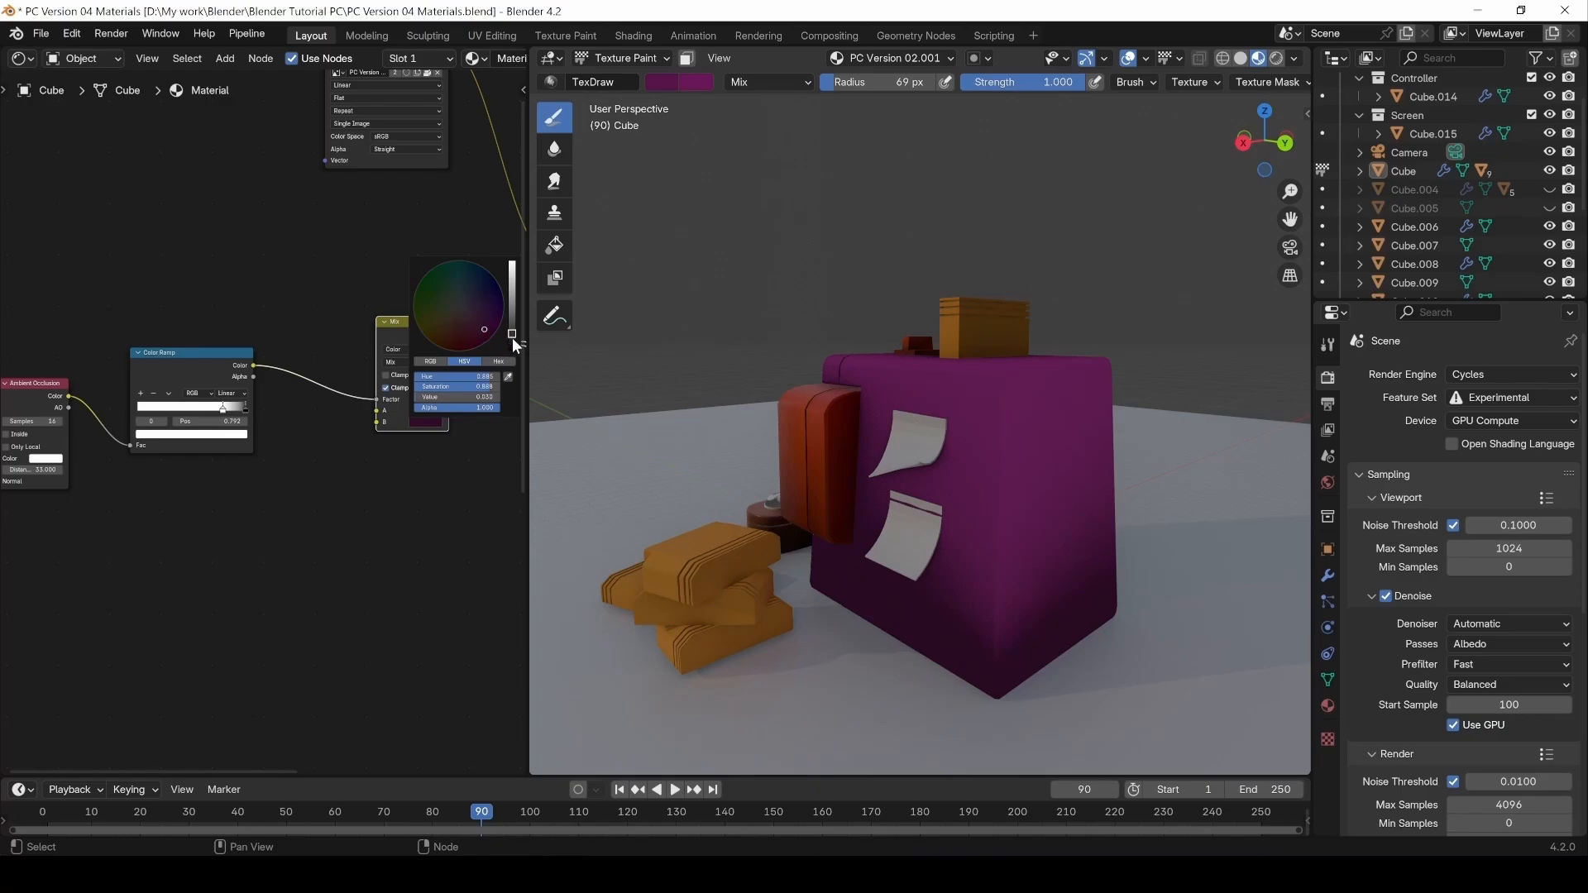
{"action": "middle_click_drag", "start_coordinate": [737, 549], "coordinate": [1104, 533]}
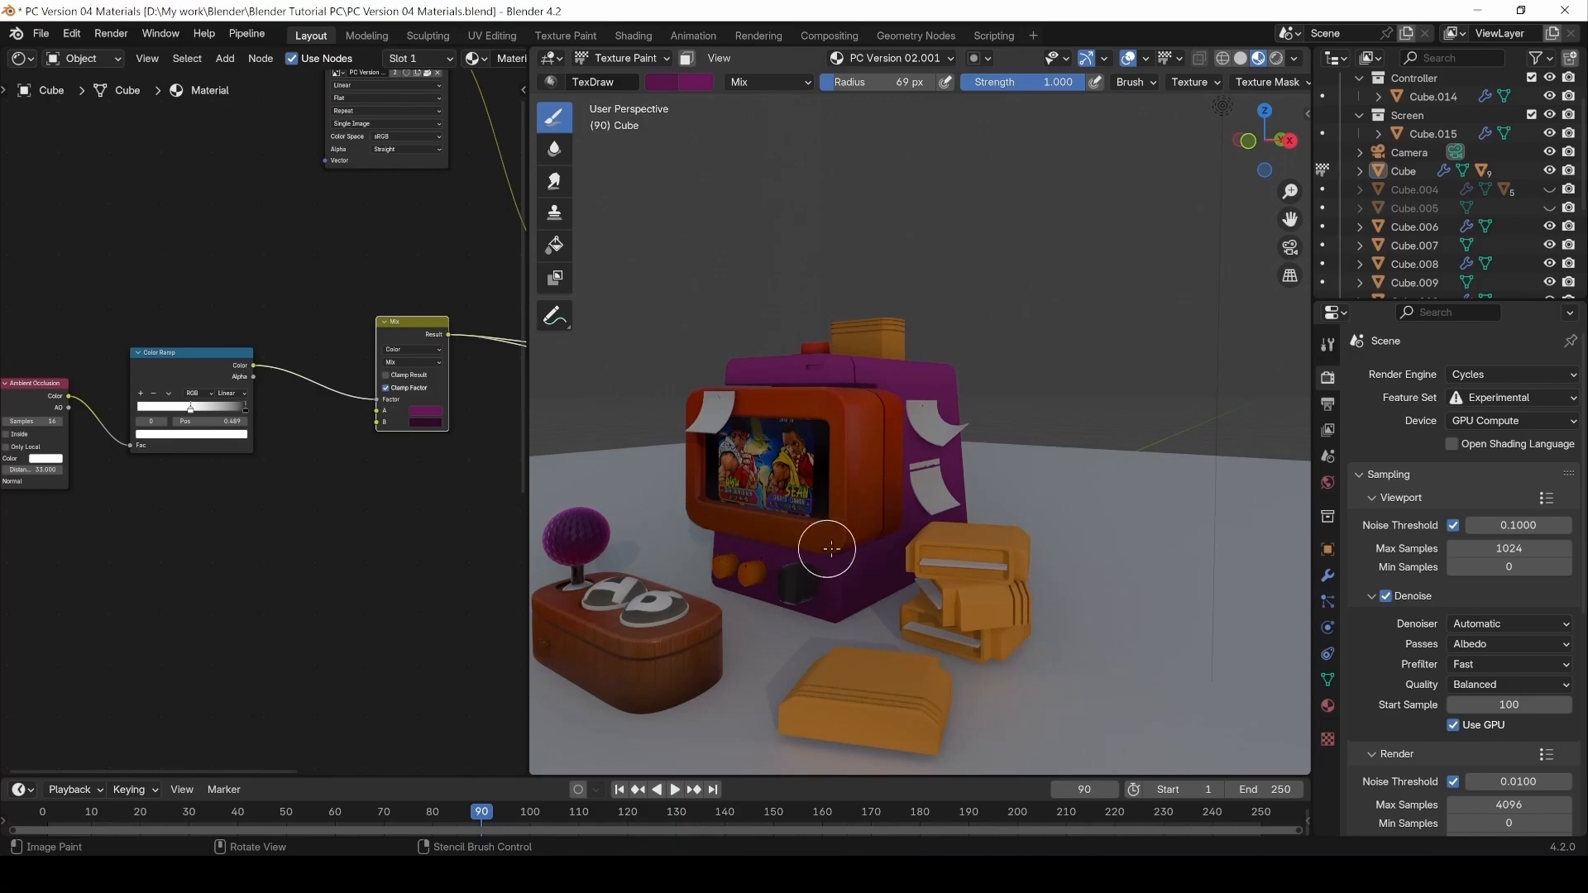
{"action": "middle_click_drag", "start_coordinate": [951, 484], "coordinate": [754, 486]}
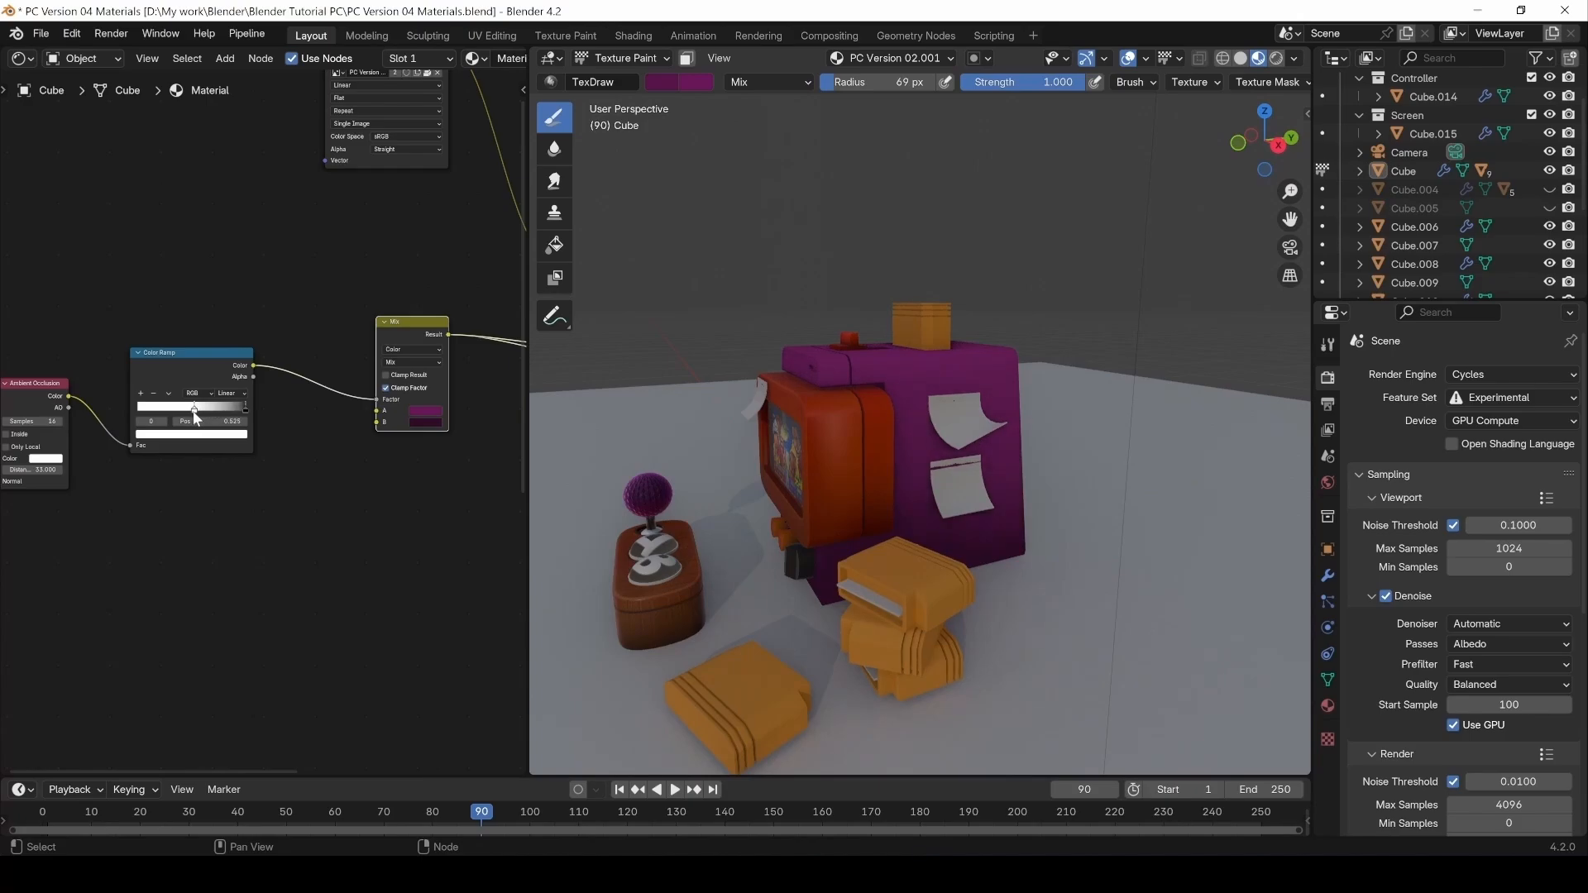
{"action": "middle_click_drag", "start_coordinate": [807, 569], "coordinate": [841, 569]}
Link the purple mix to input B of the second Mix node and connect that node's result to Base Color.
{"action": "middle_click_drag", "start_coordinate": [338, 567], "coordinate": [345, 565]}
{"action": "left_click_drag", "start_coordinate": [345, 565], "coordinate": [293, 566], "text": "alt"}
{"action": "left_click_drag", "start_coordinate": [340, 504], "coordinate": [125, 618], "text": "alt"}
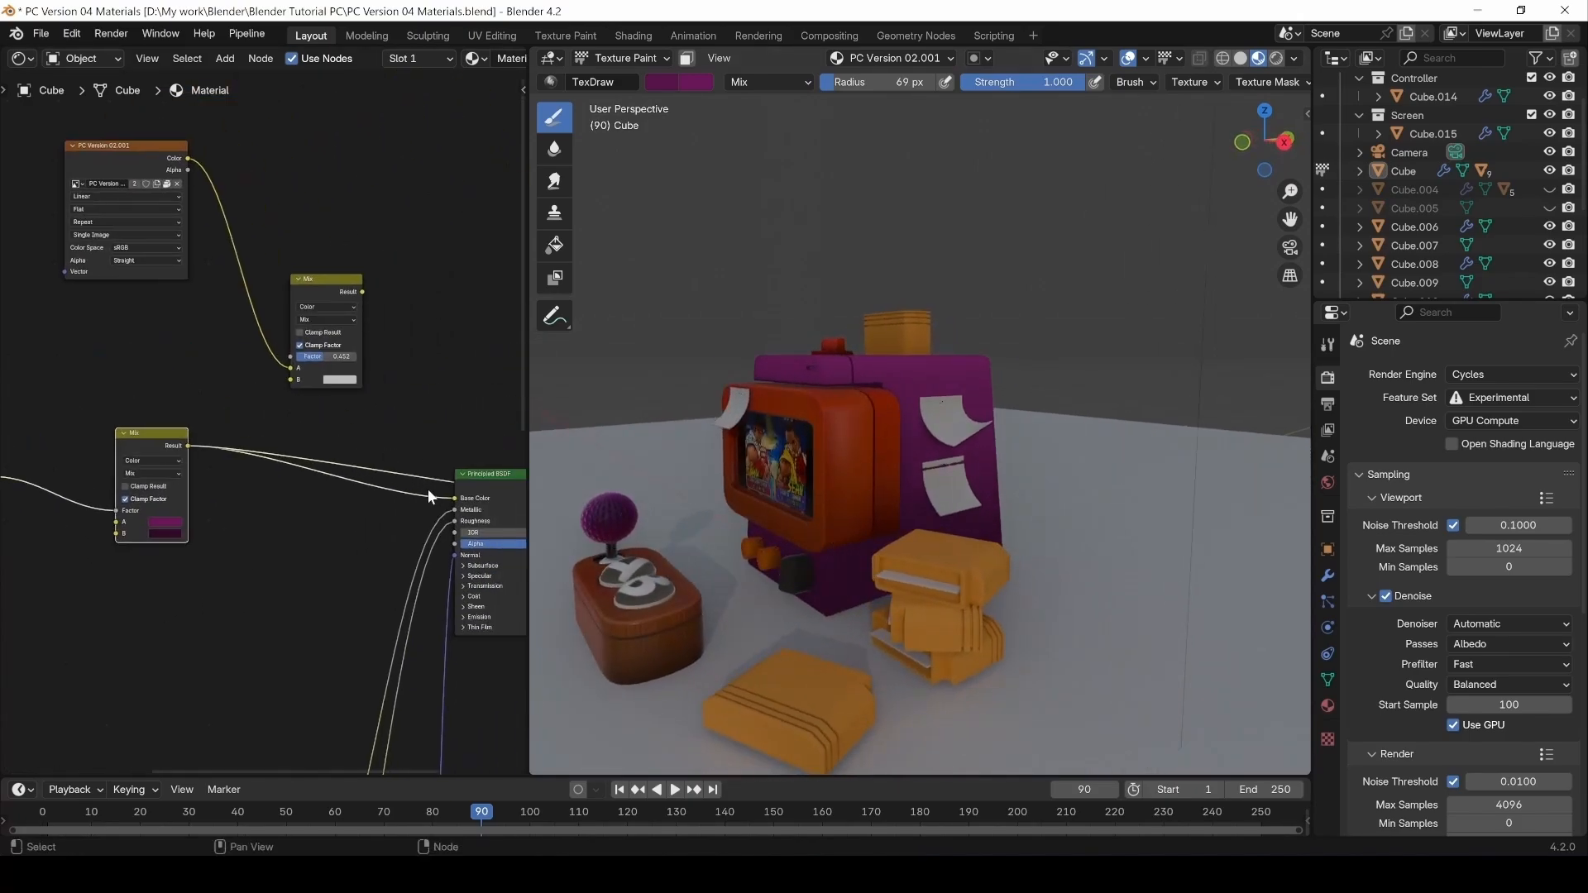
{"action": "left_click_drag", "start_coordinate": [187, 446], "coordinate": [288, 394]}
{"action": "left_click_drag", "start_coordinate": [362, 292], "coordinate": [426, 330]}
{"action": "left_click_drag", "start_coordinate": [449, 498], "coordinate": [455, 498]}
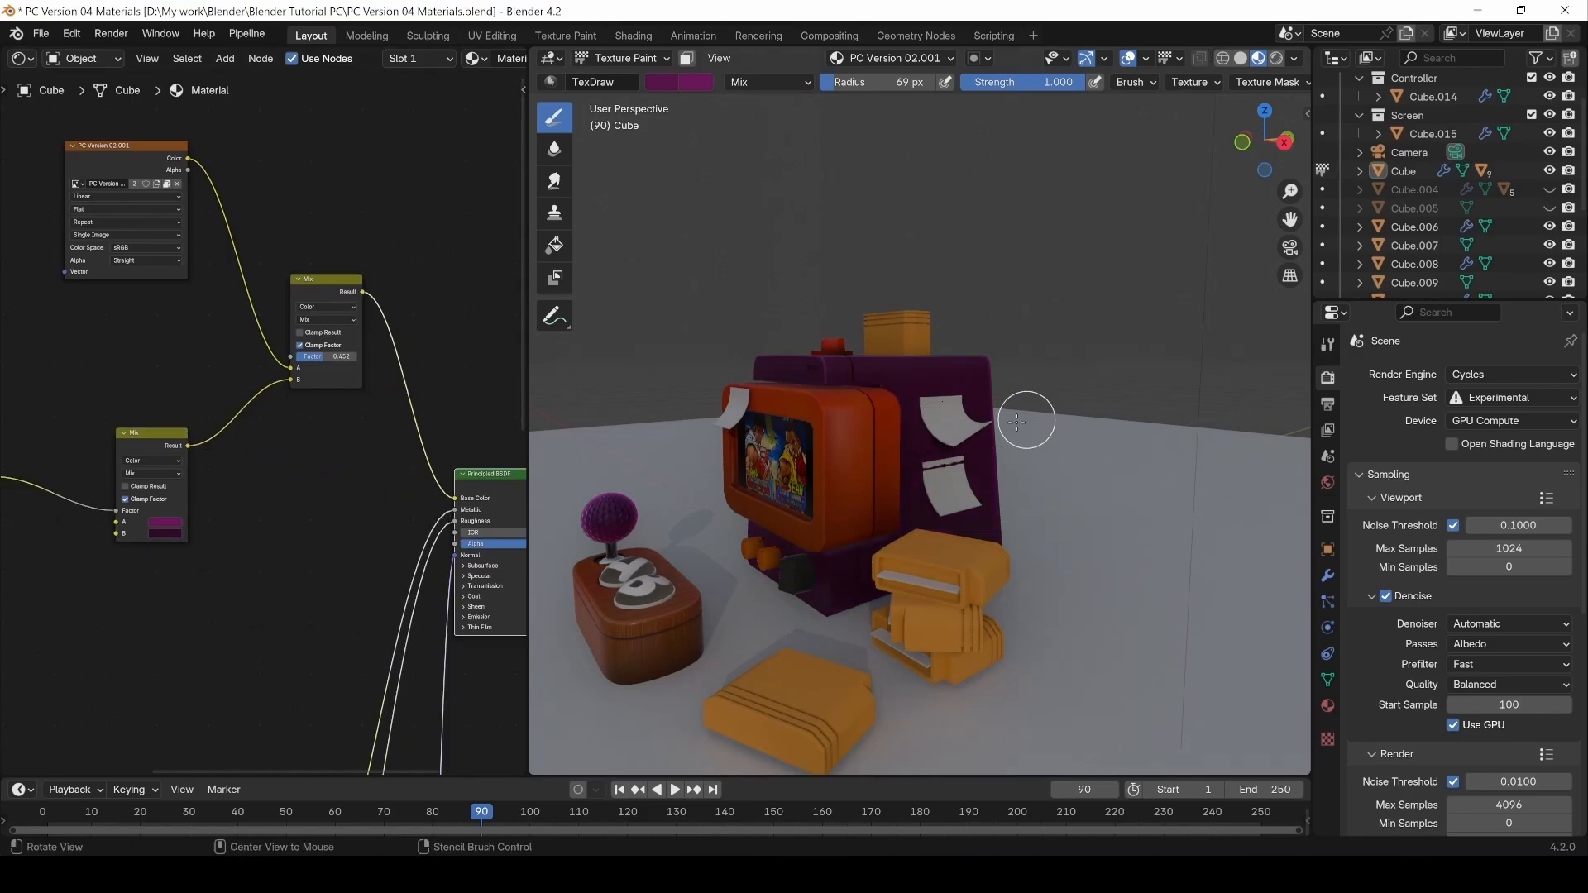
{"action": "mouse_move", "coordinate": [1028, 418]}
{"action": "middle_mouse_down"}
{"action": "mouse_move", "coordinate": [871, 438]}
{"action": "mouse_move", "coordinate": [842, 570]}
{"action": "middle_mouse_up"}
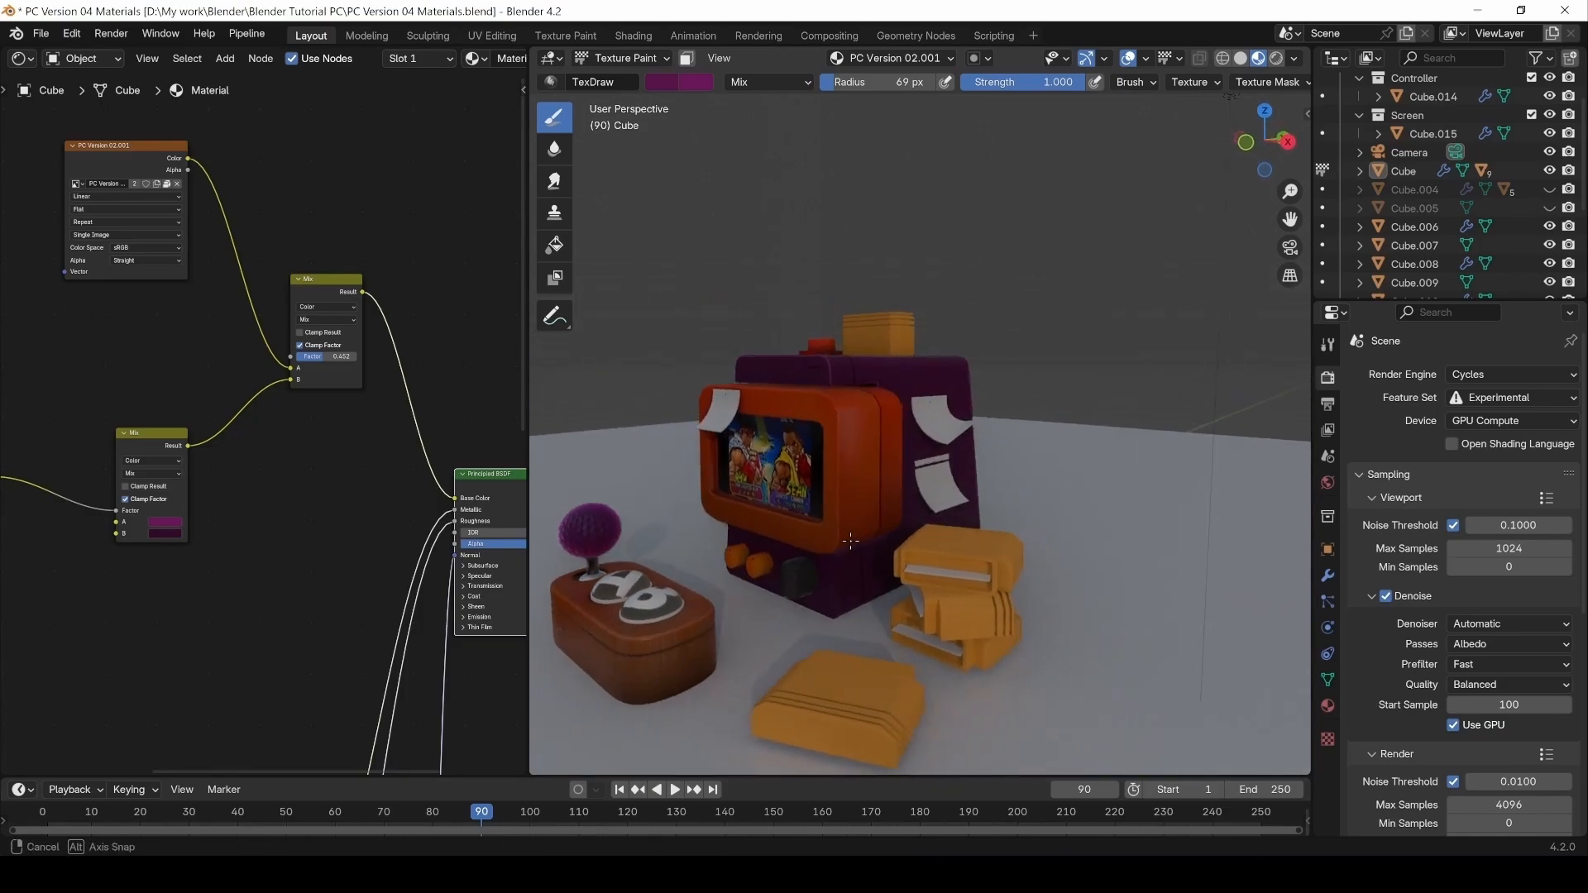
{"action": "mouse_move", "coordinate": [943, 397]}
{"action": "middle_mouse_down"}
{"action": "mouse_move", "coordinate": [911, 456]}
{"action": "mouse_move", "coordinate": [822, 373]}
{"action": "middle_mouse_up"}
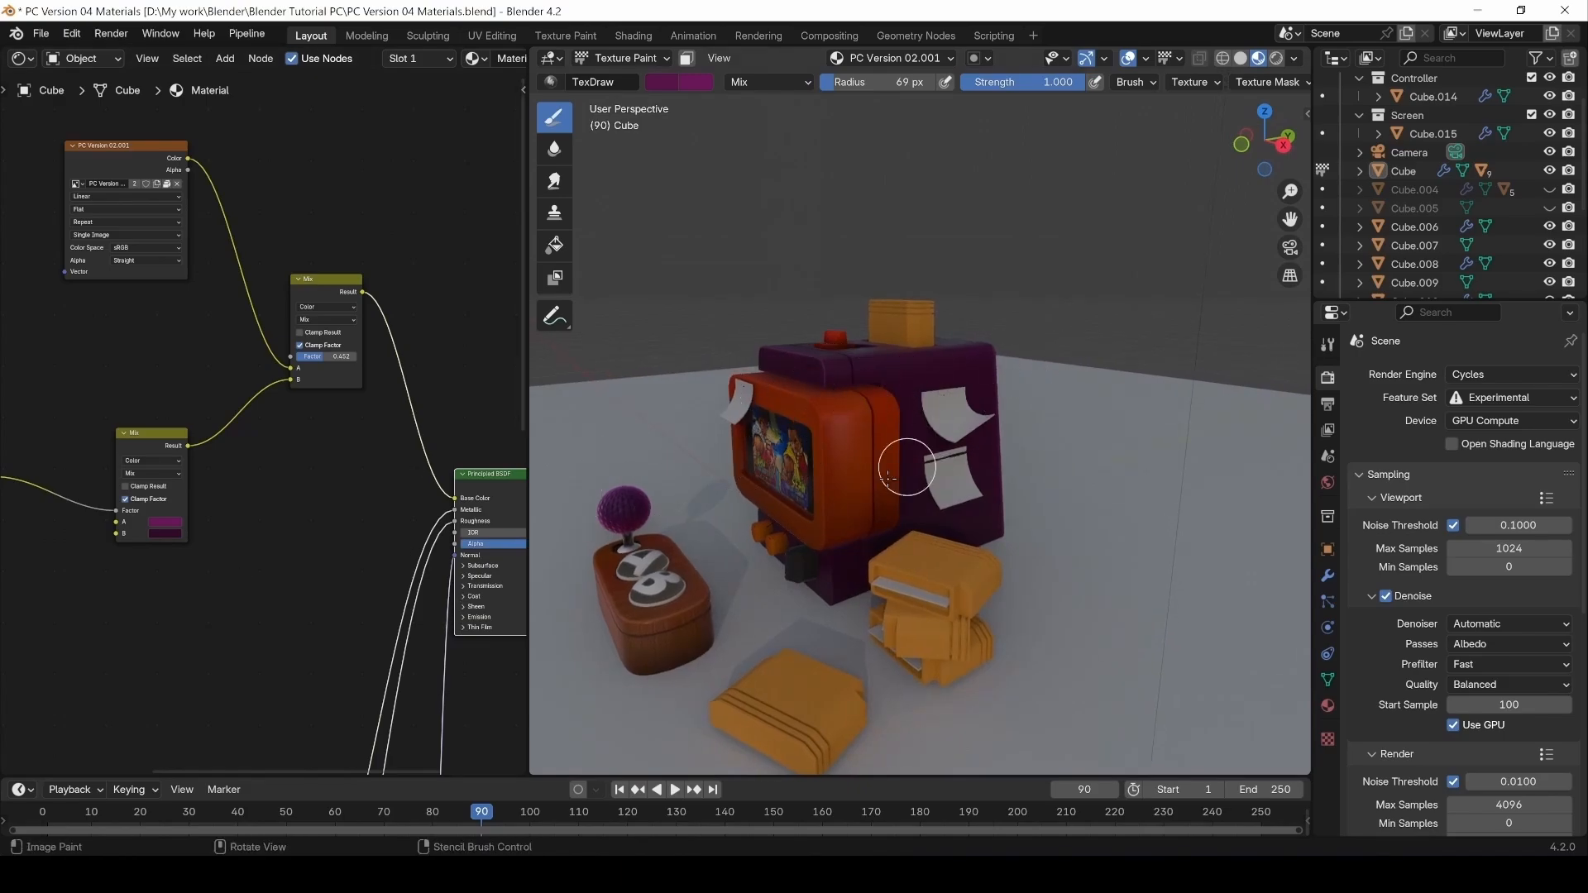
{"action": "middle_click_drag", "start_coordinate": [907, 375], "coordinate": [858, 406]}
{"action": "scroll", "coordinate": [858, 407], "scroll_direction": "up", "scroll_amount": 4}
{"action": "middle_click_drag", "start_coordinate": [870, 345], "coordinate": [656, 479]}
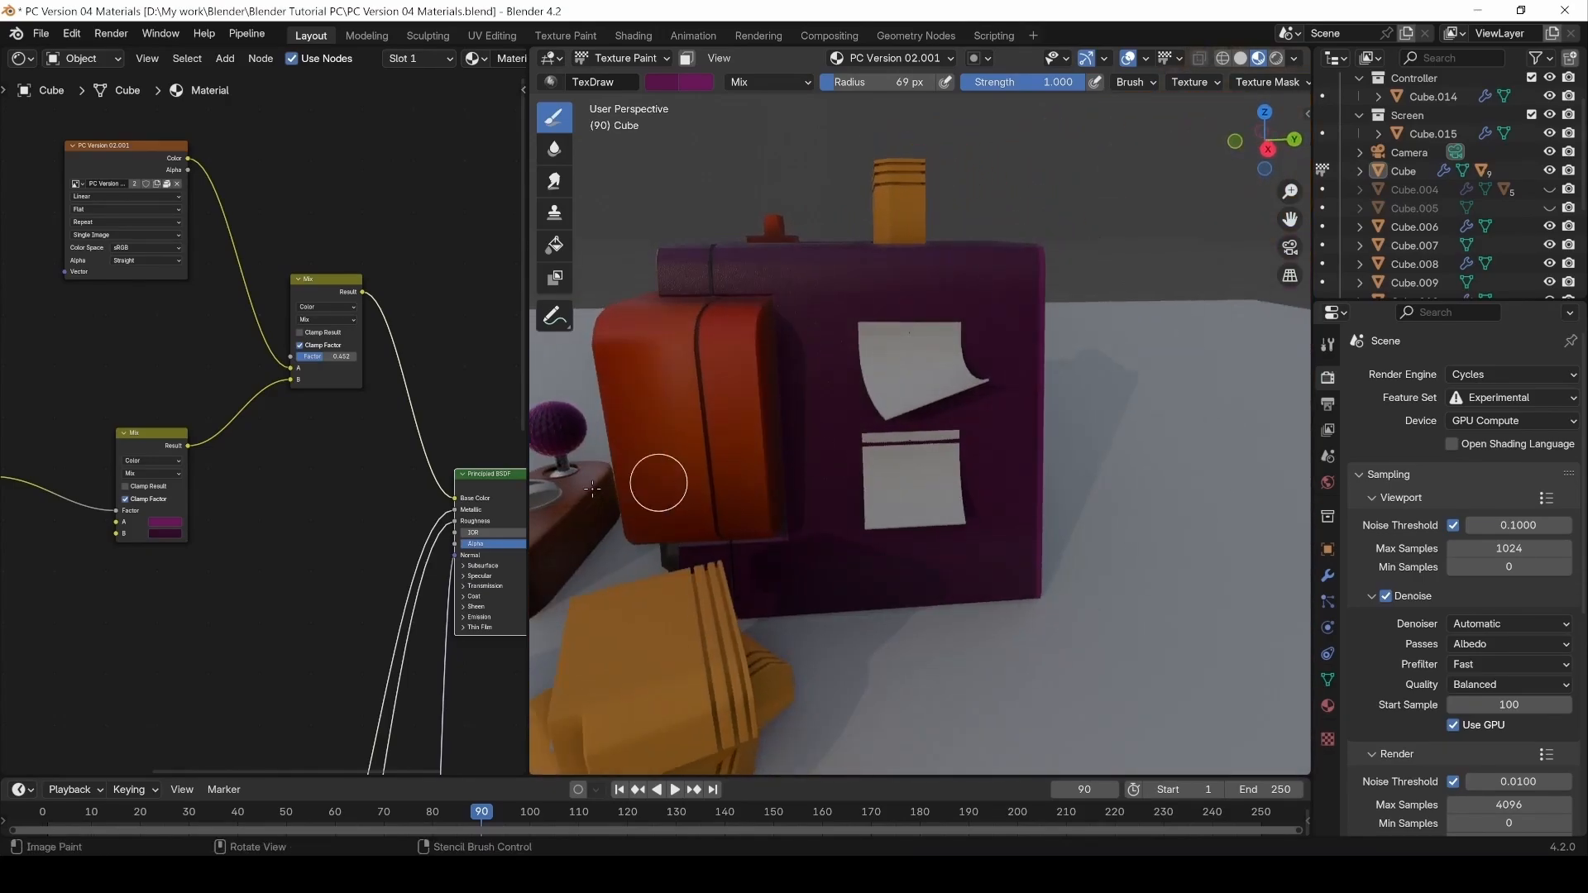
Reposition the Textures frame and place the Normal Map node beside the Normal texture.
{"action": "middle_click_drag", "start_coordinate": [394, 587], "coordinate": [381, 452]}
{"action": "left_click_drag", "start_coordinate": [277, 513], "coordinate": [265, 321]}
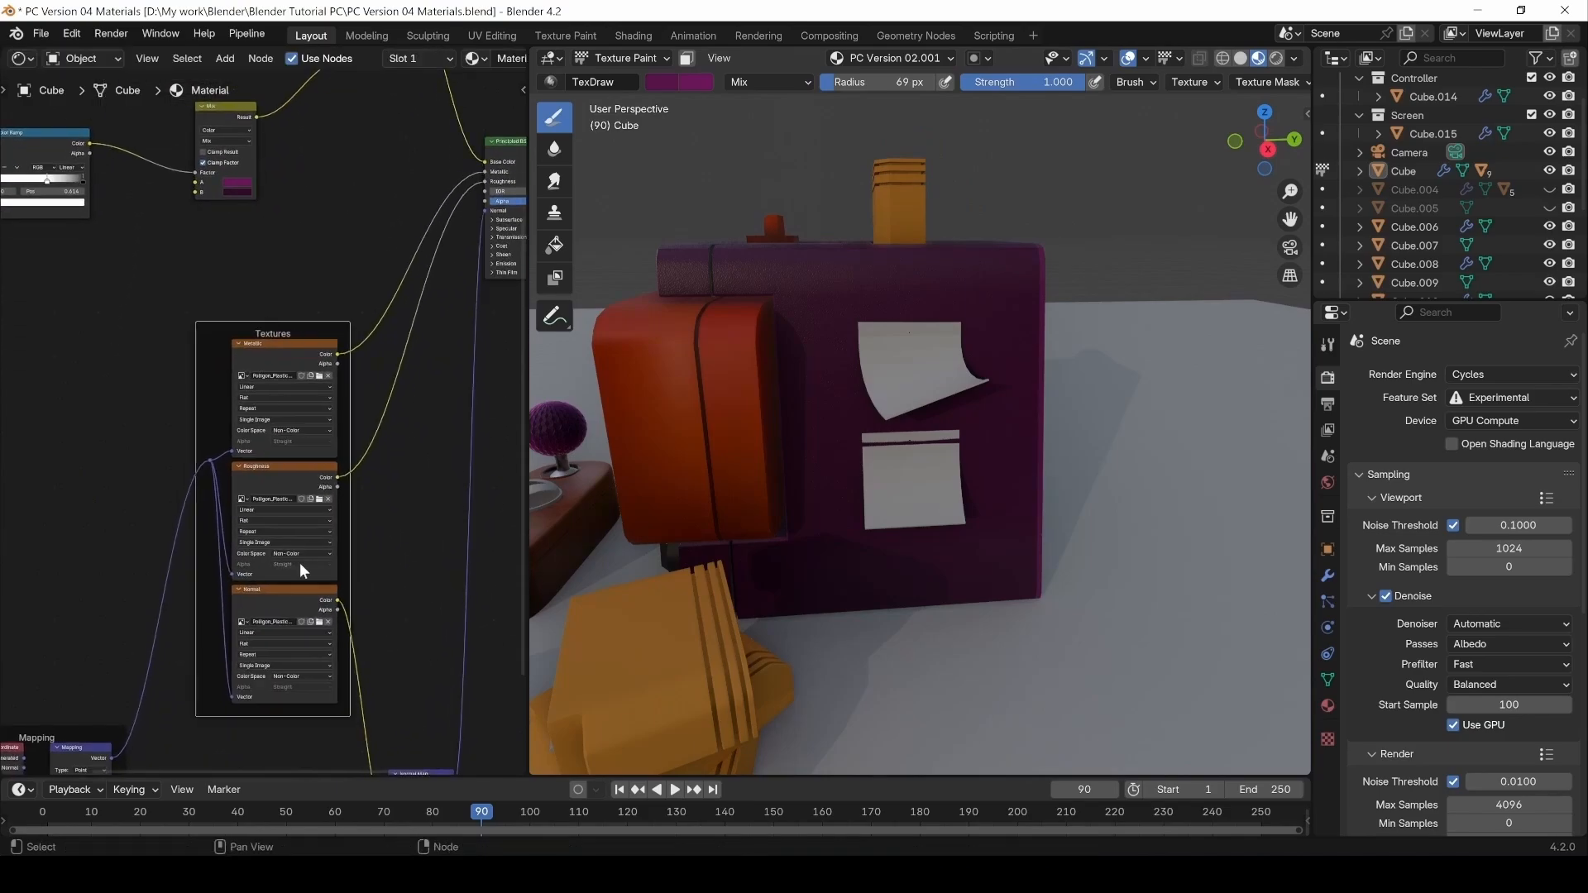
{"action": "middle_click_drag", "start_coordinate": [299, 562], "coordinate": [235, 425]}
{"action": "left_click_drag", "start_coordinate": [356, 637], "coordinate": [355, 418]}
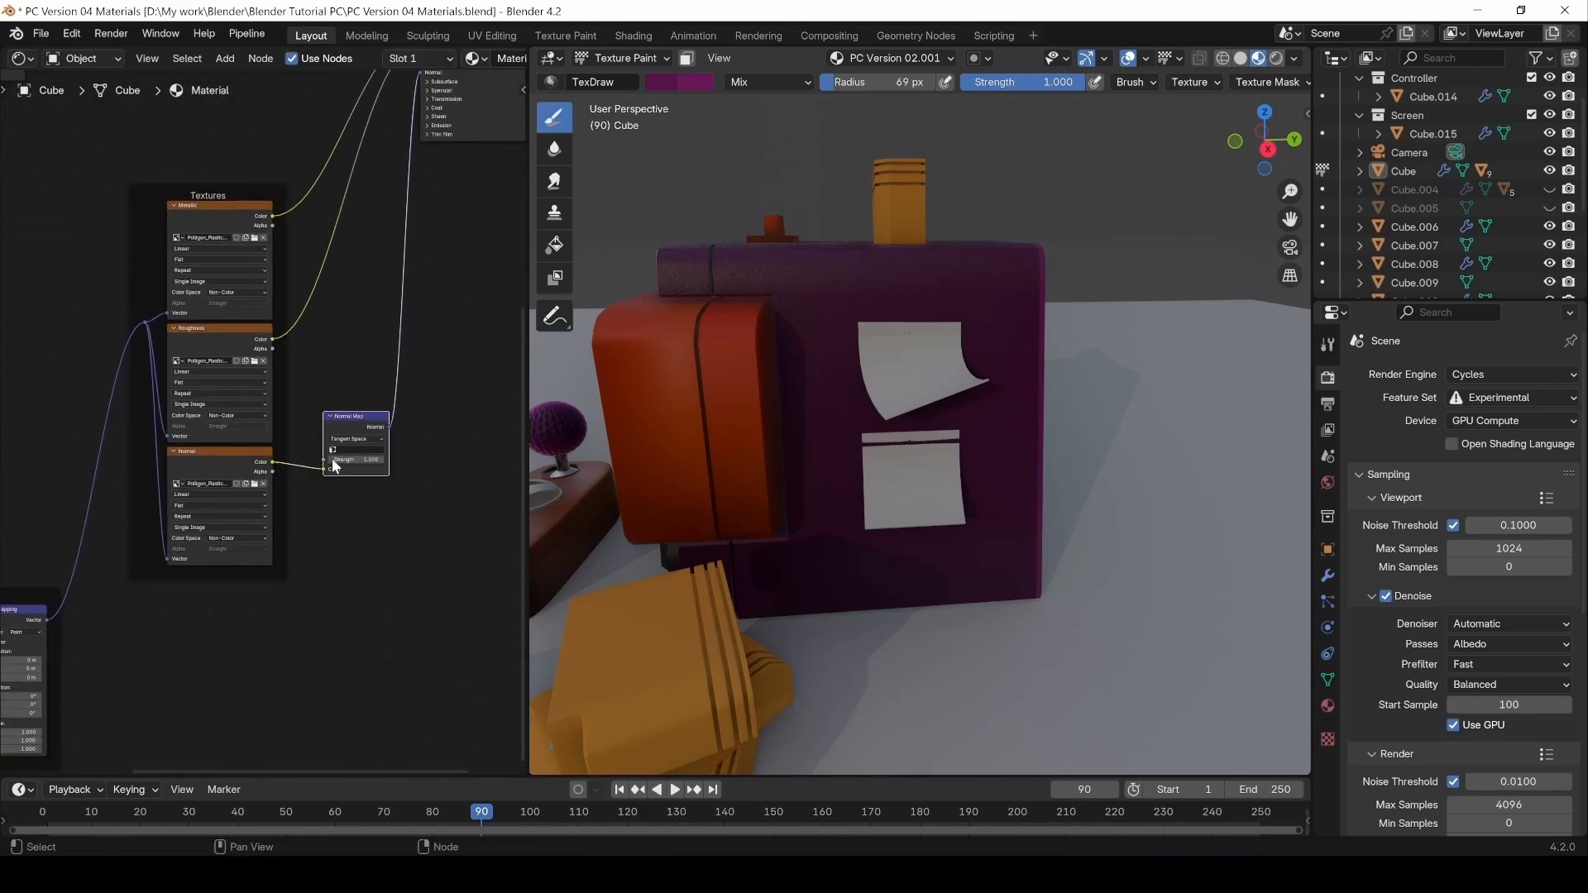
{"action": "middle_click_drag", "start_coordinate": [295, 626], "coordinate": [310, 644]}
{"action": "left_click", "coordinate": [310, 642]}
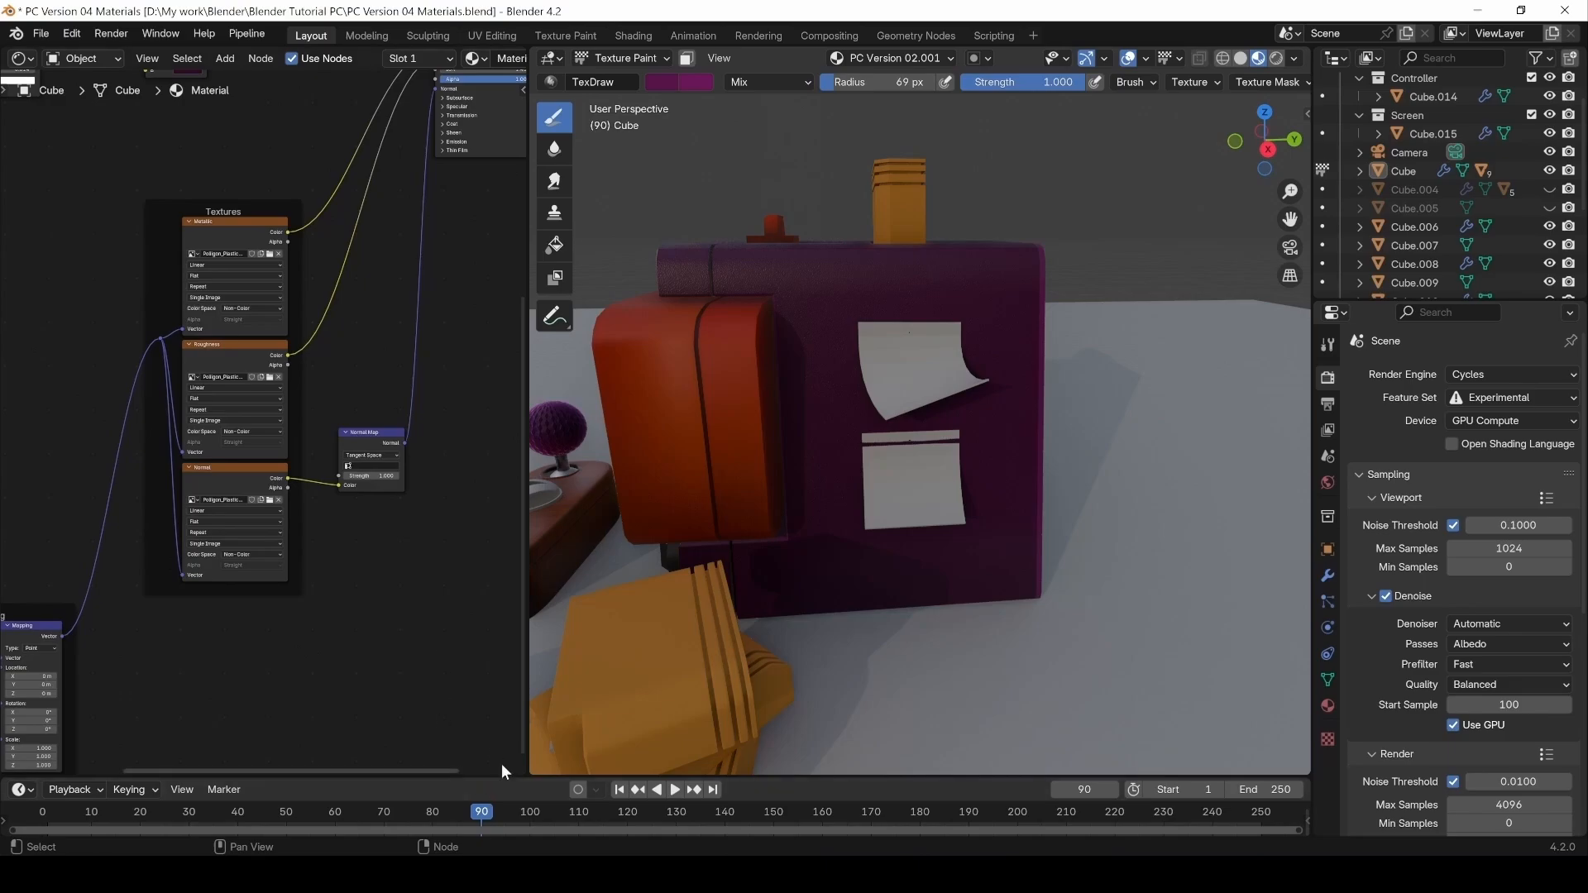
Switch to File Explorer, open the ScratchesLight001 folder inside Materials, and preview the ScratchesLight001_Sphere image.
{"action": "mouse_move", "coordinate": [519, 875]}
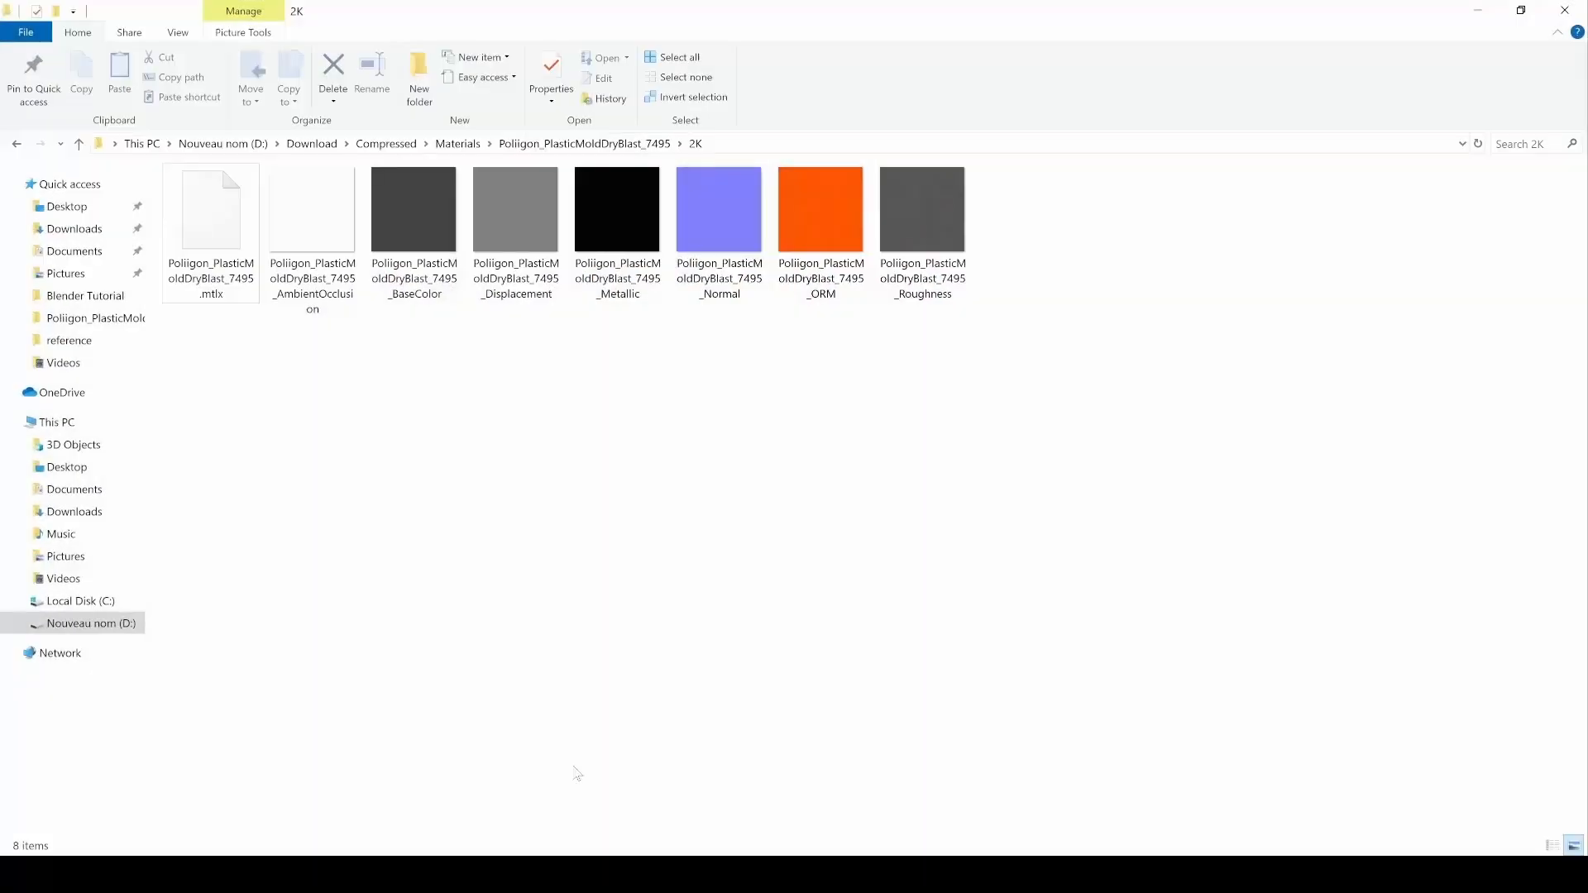
{"action": "left_click", "coordinate": [577, 786]}
{"action": "left_click", "coordinate": [458, 144]}
{"action": "double_click", "coordinate": [223, 398]}
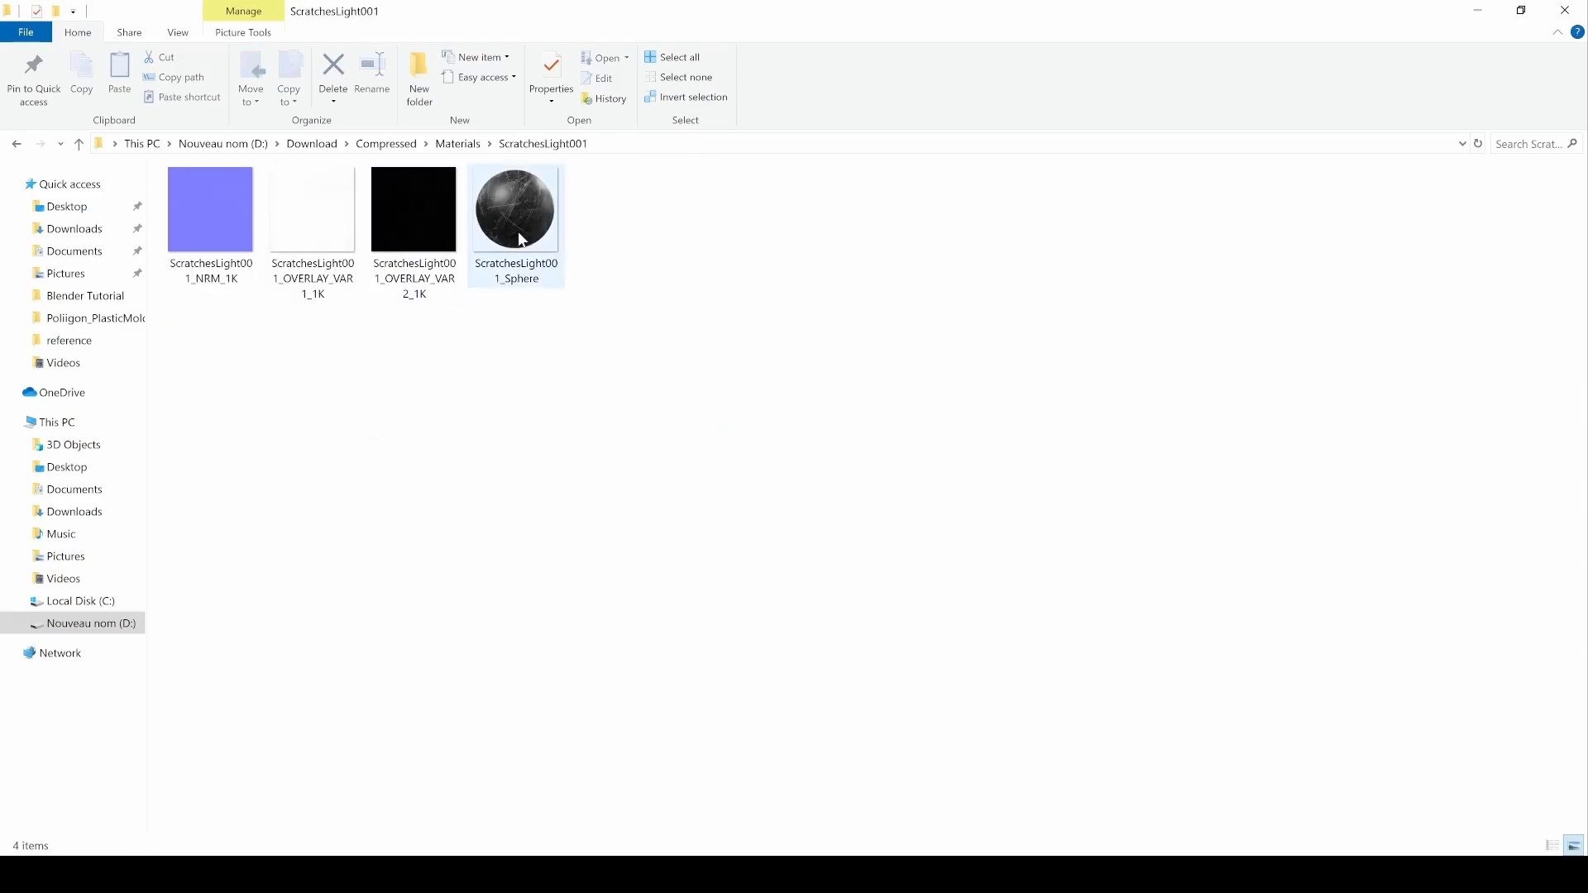
{"action": "double_click", "coordinate": [514, 211]}
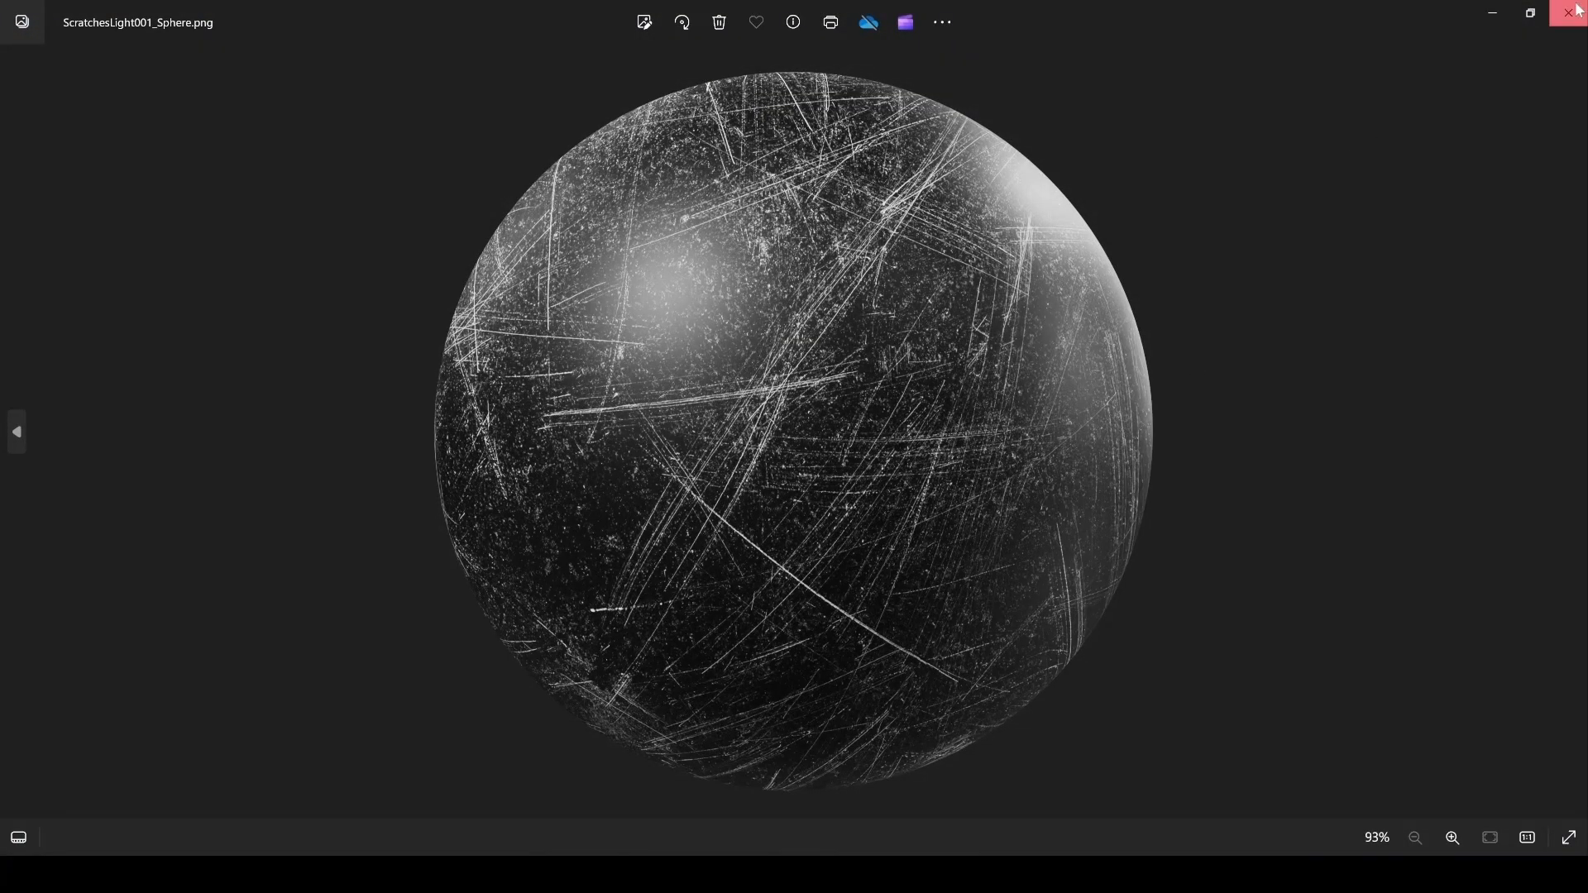
{"action": "left_click", "coordinate": [1578, 12]}
Import ScratchesLight001_NRM_1K into Blender's node editor as an image texture and feed its Color into a new Normal Map node.
{"action": "left_click_drag", "start_coordinate": [210, 253], "coordinate": [349, 617]}
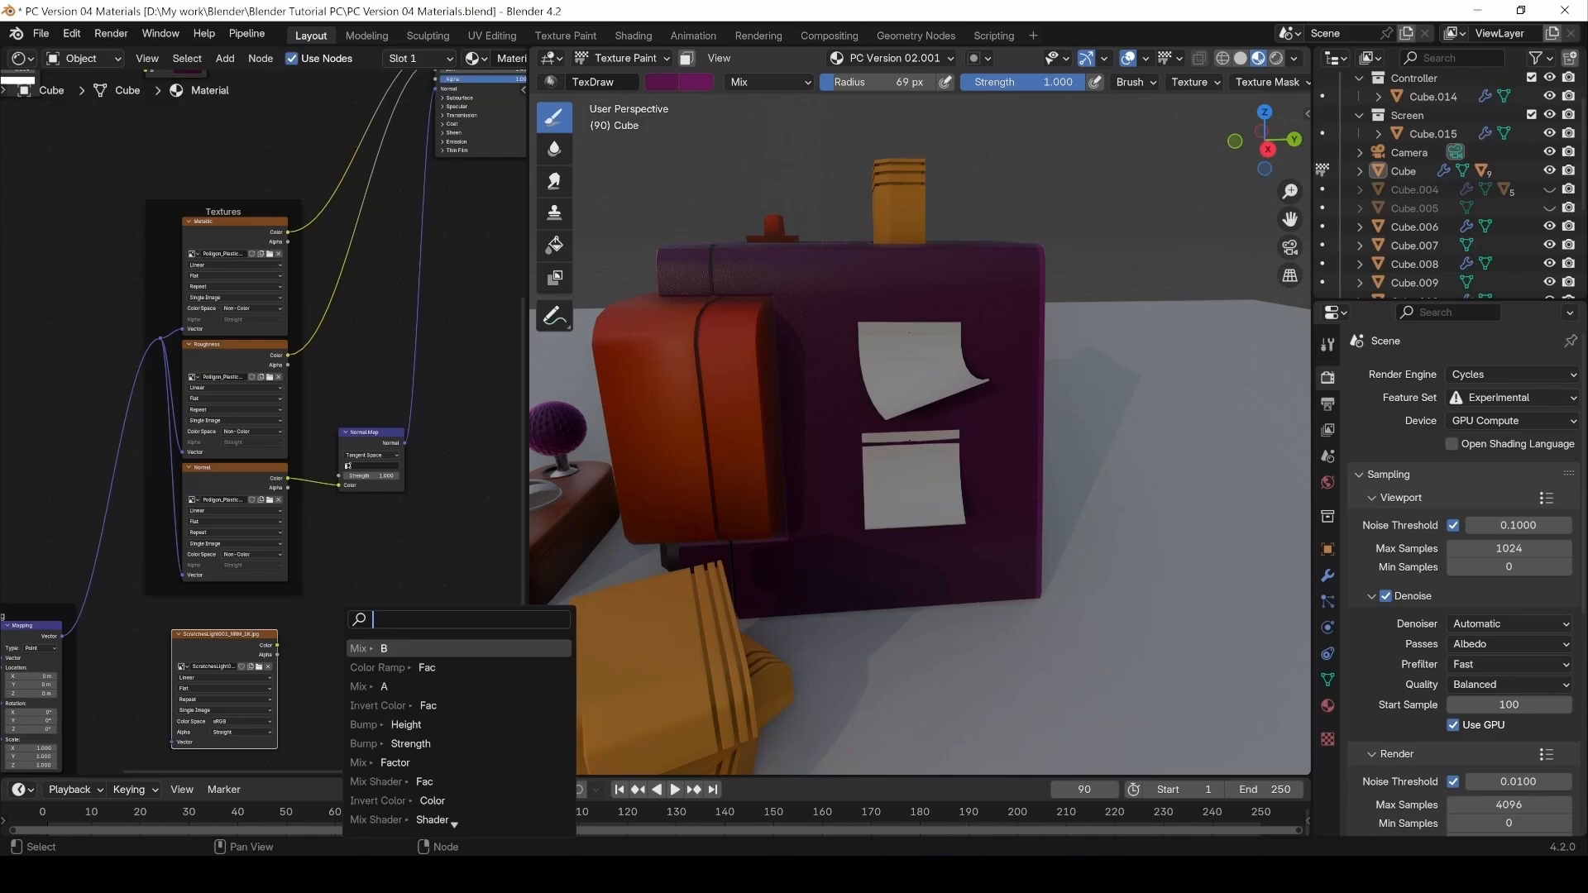
{"action": "type", "text": "normal map"}
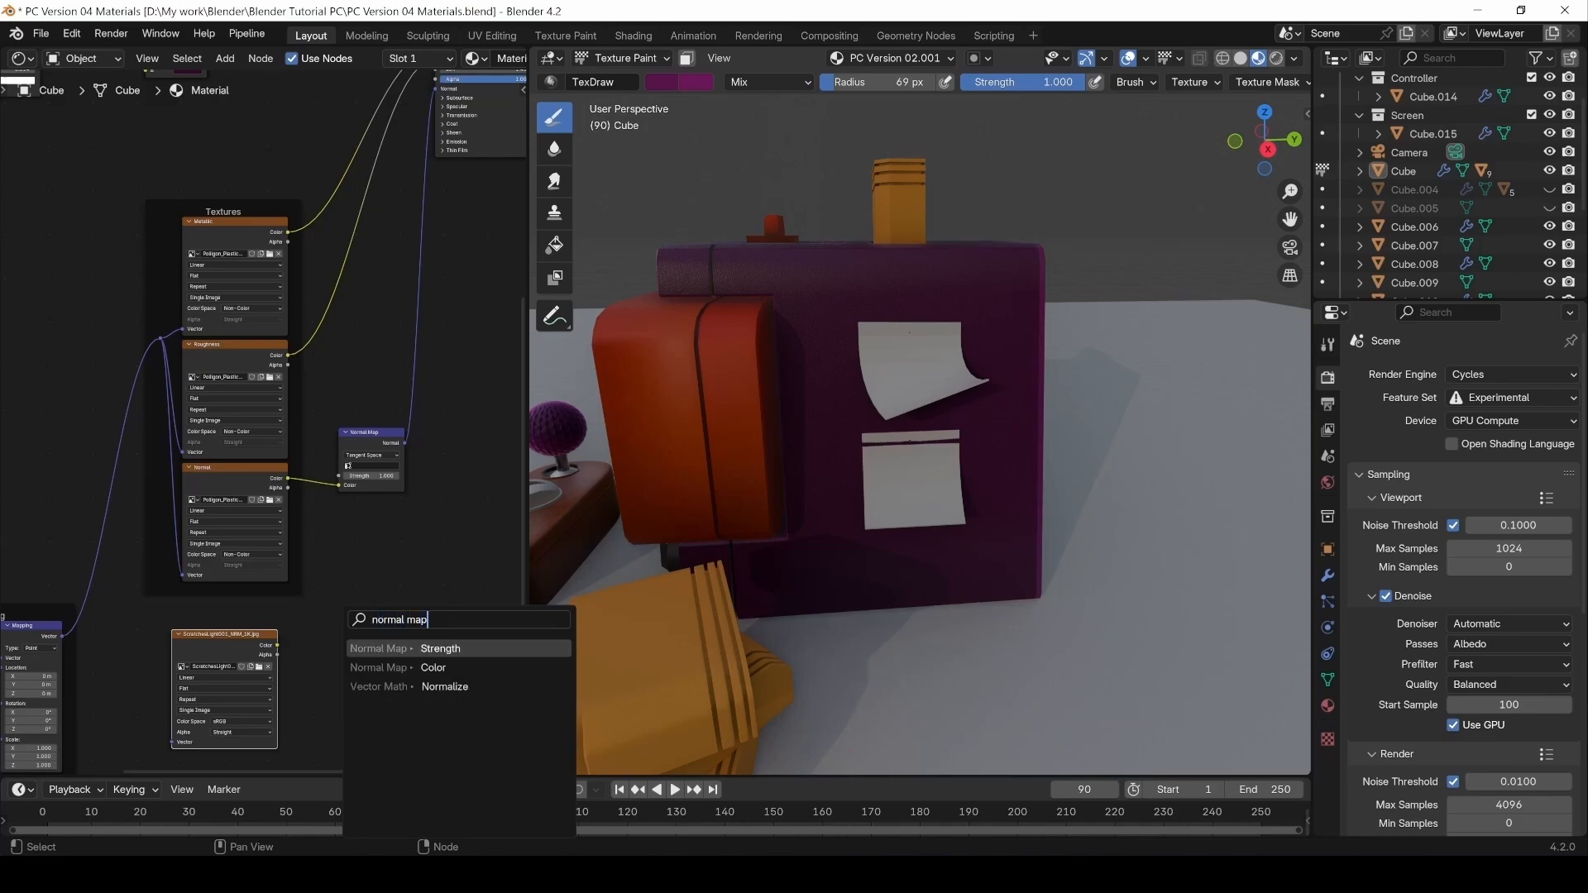
{"action": "left_click", "coordinate": [447, 666]}
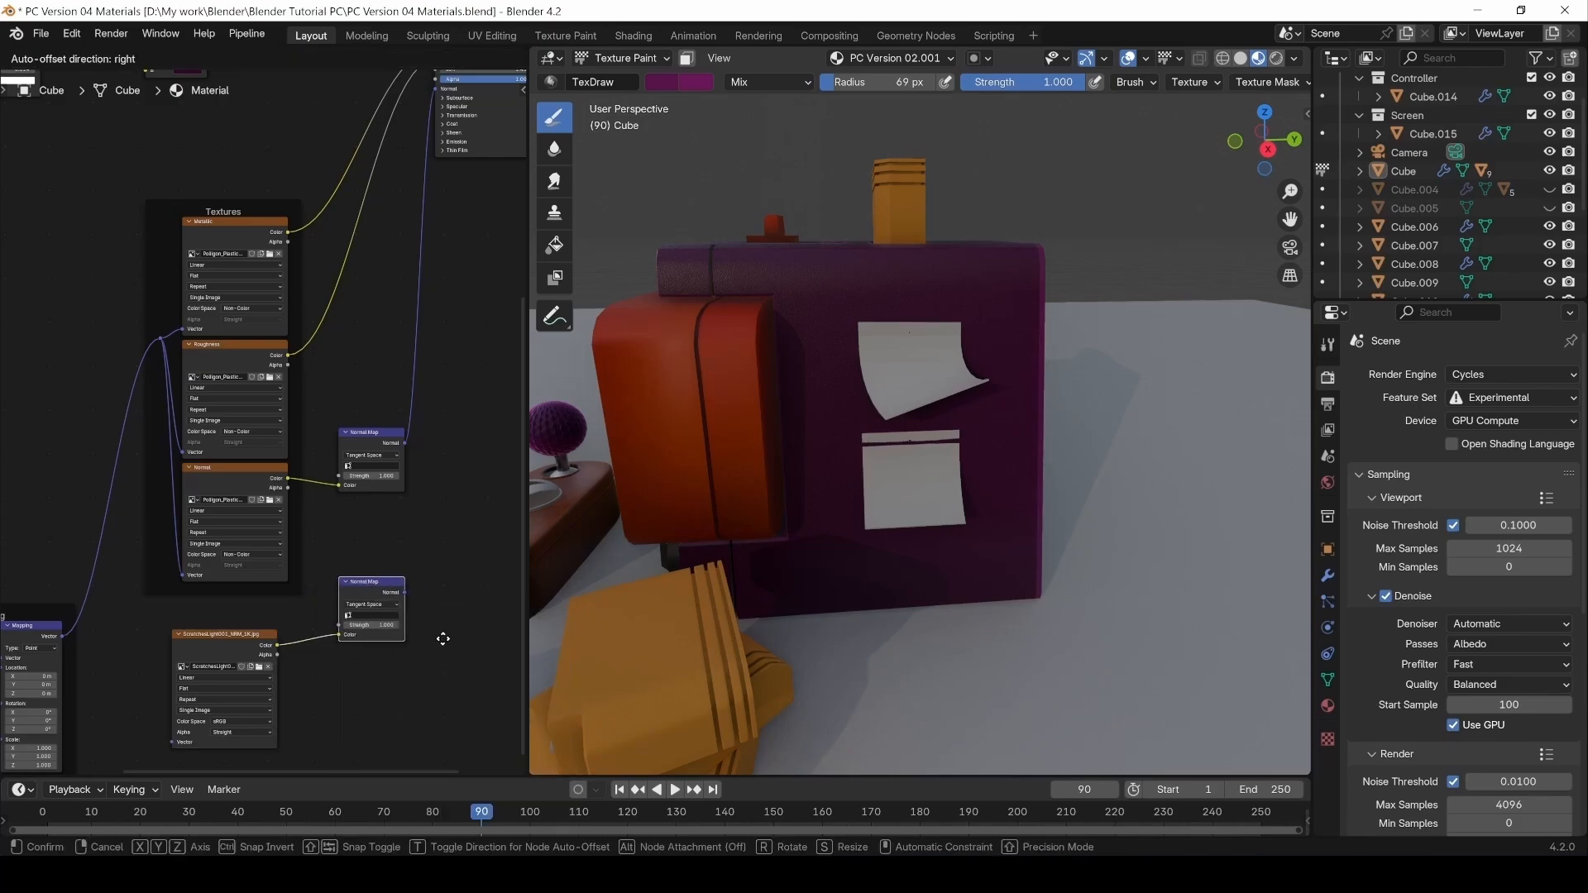
{"action": "left_click", "coordinate": [445, 635]}
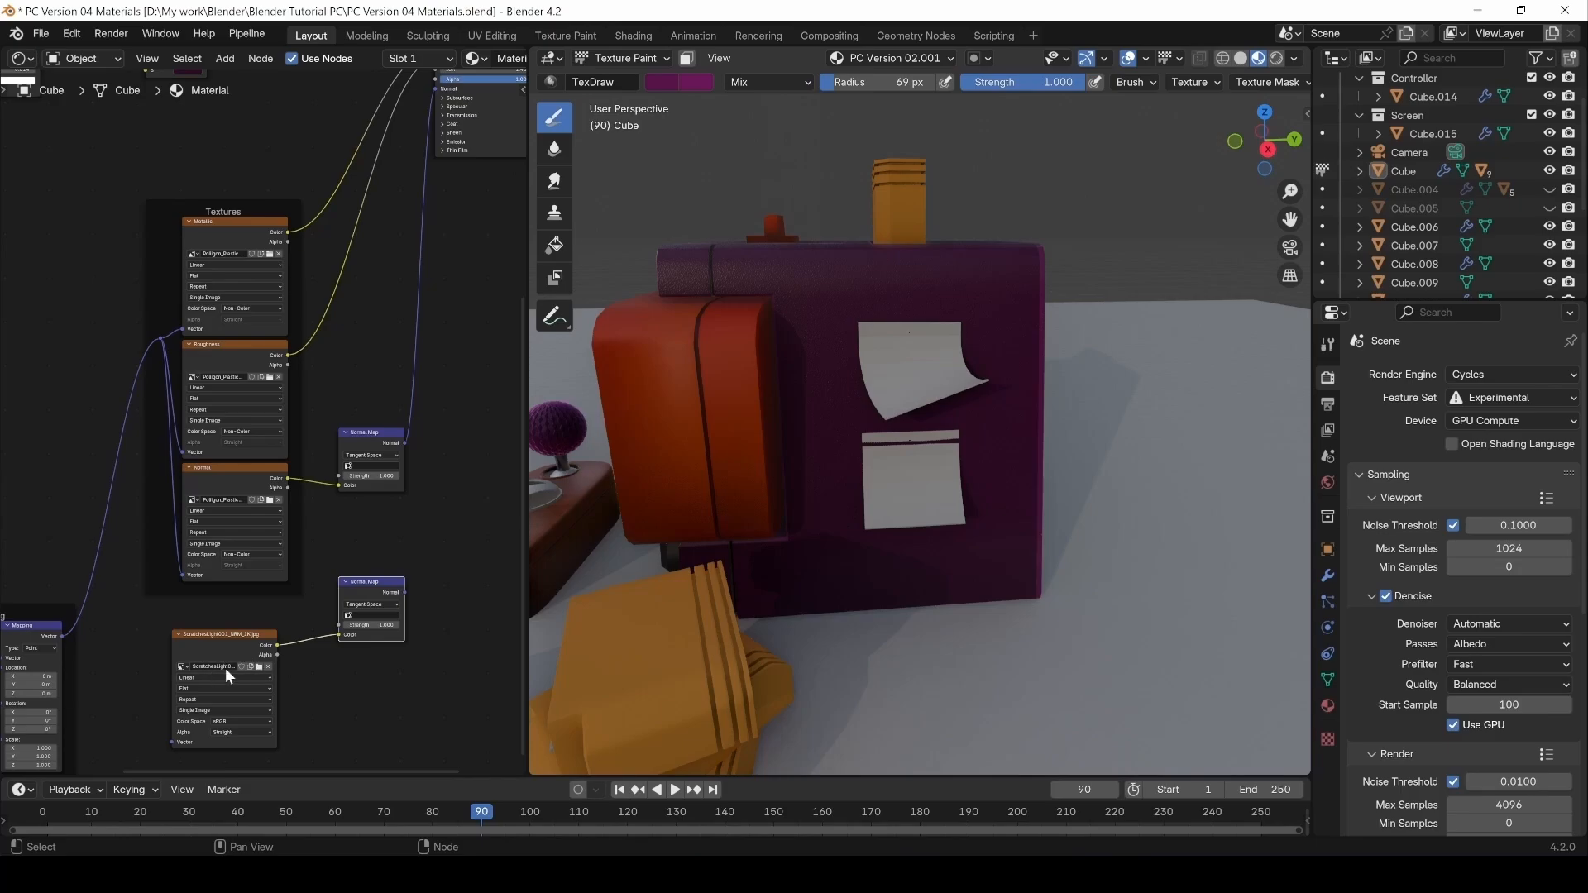
Set the scratches normal texture's color space to Non-Color.
{"action": "middle_click_drag", "start_coordinate": [367, 668], "coordinate": [259, 598]}
{"action": "scroll", "coordinate": [337, 572], "scroll_direction": "up", "scroll_amount": 3}
{"action": "left_click", "coordinate": [137, 682]}
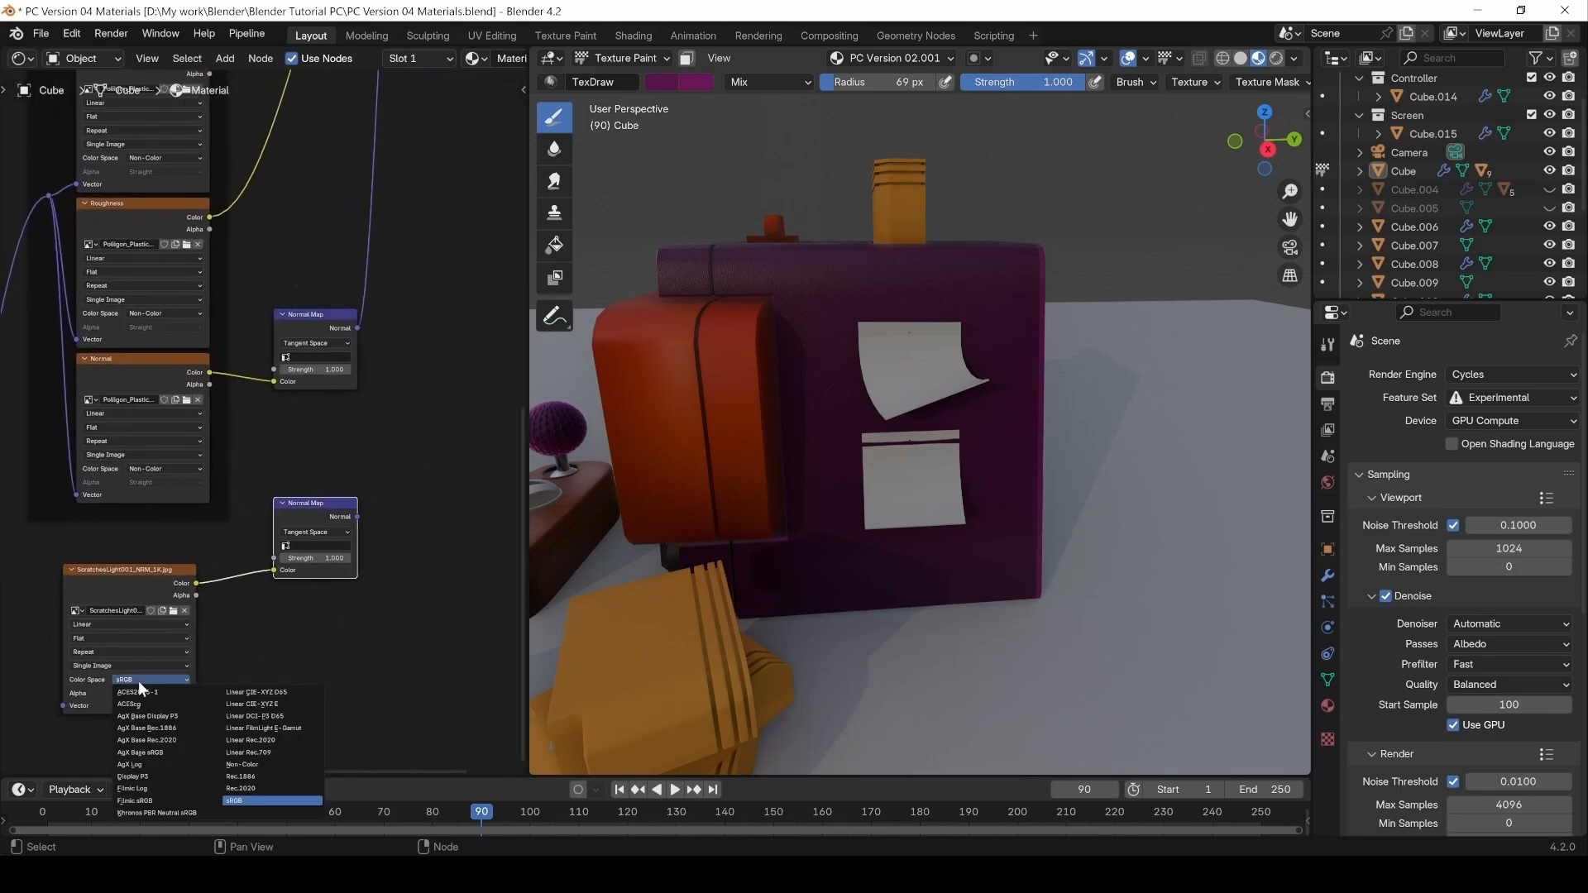
{"action": "left_click", "coordinate": [248, 761]}
{"action": "middle_click_drag", "start_coordinate": [392, 589], "coordinate": [283, 662]}
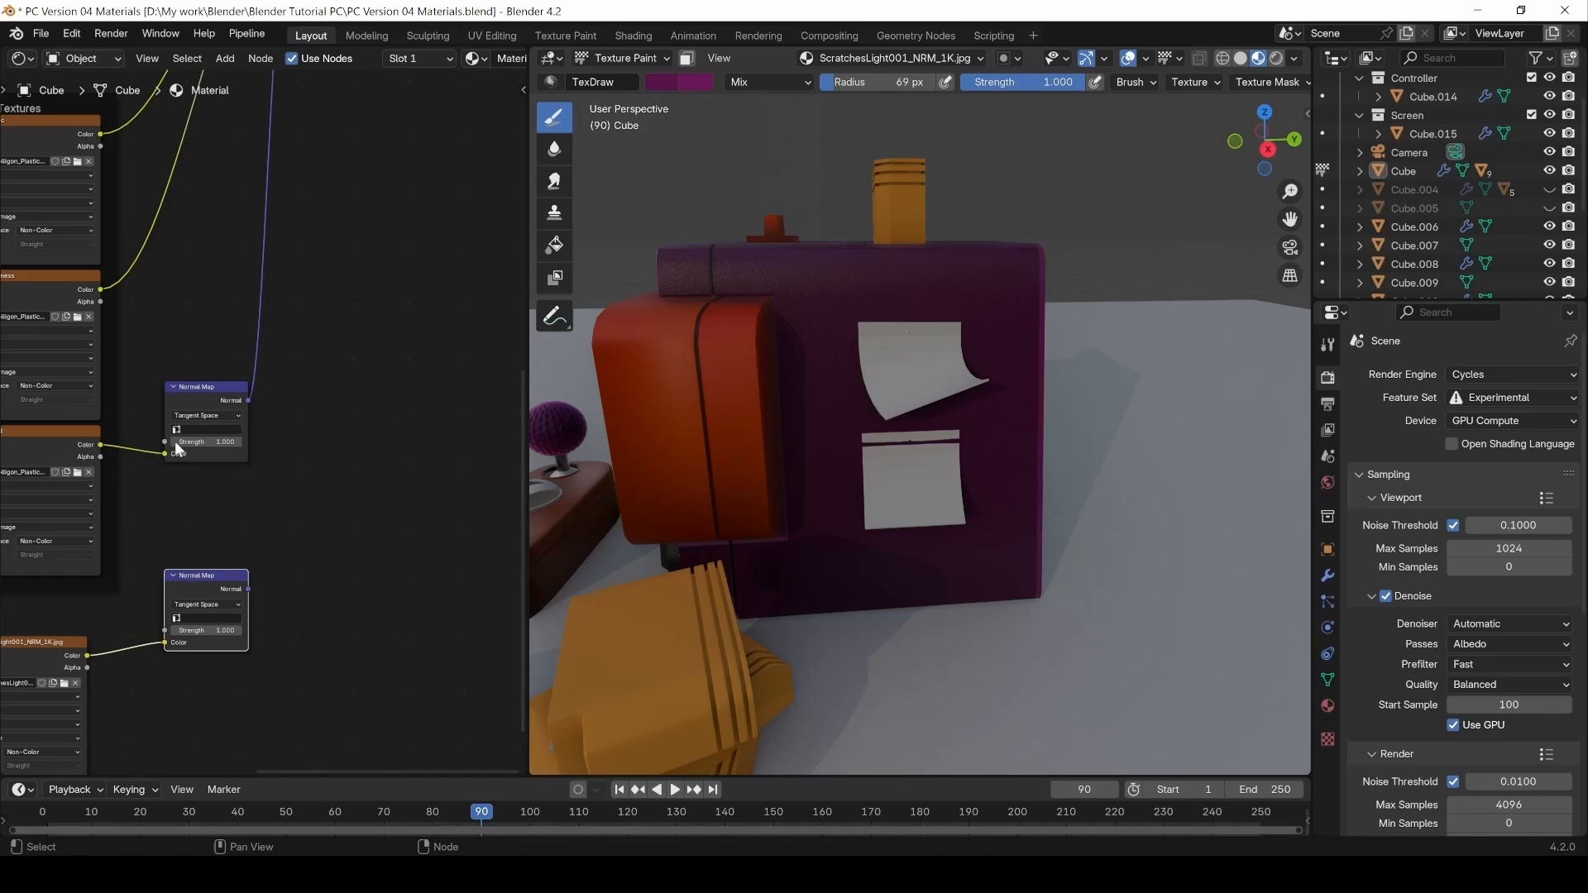
Add a vector Mix node and link the scratches Normal Map's output to its input B.
{"action": "left_click_drag", "start_coordinate": [249, 589], "coordinate": [313, 453]}
{"action": "left_click_drag", "start_coordinate": [242, 589], "coordinate": [330, 488]}
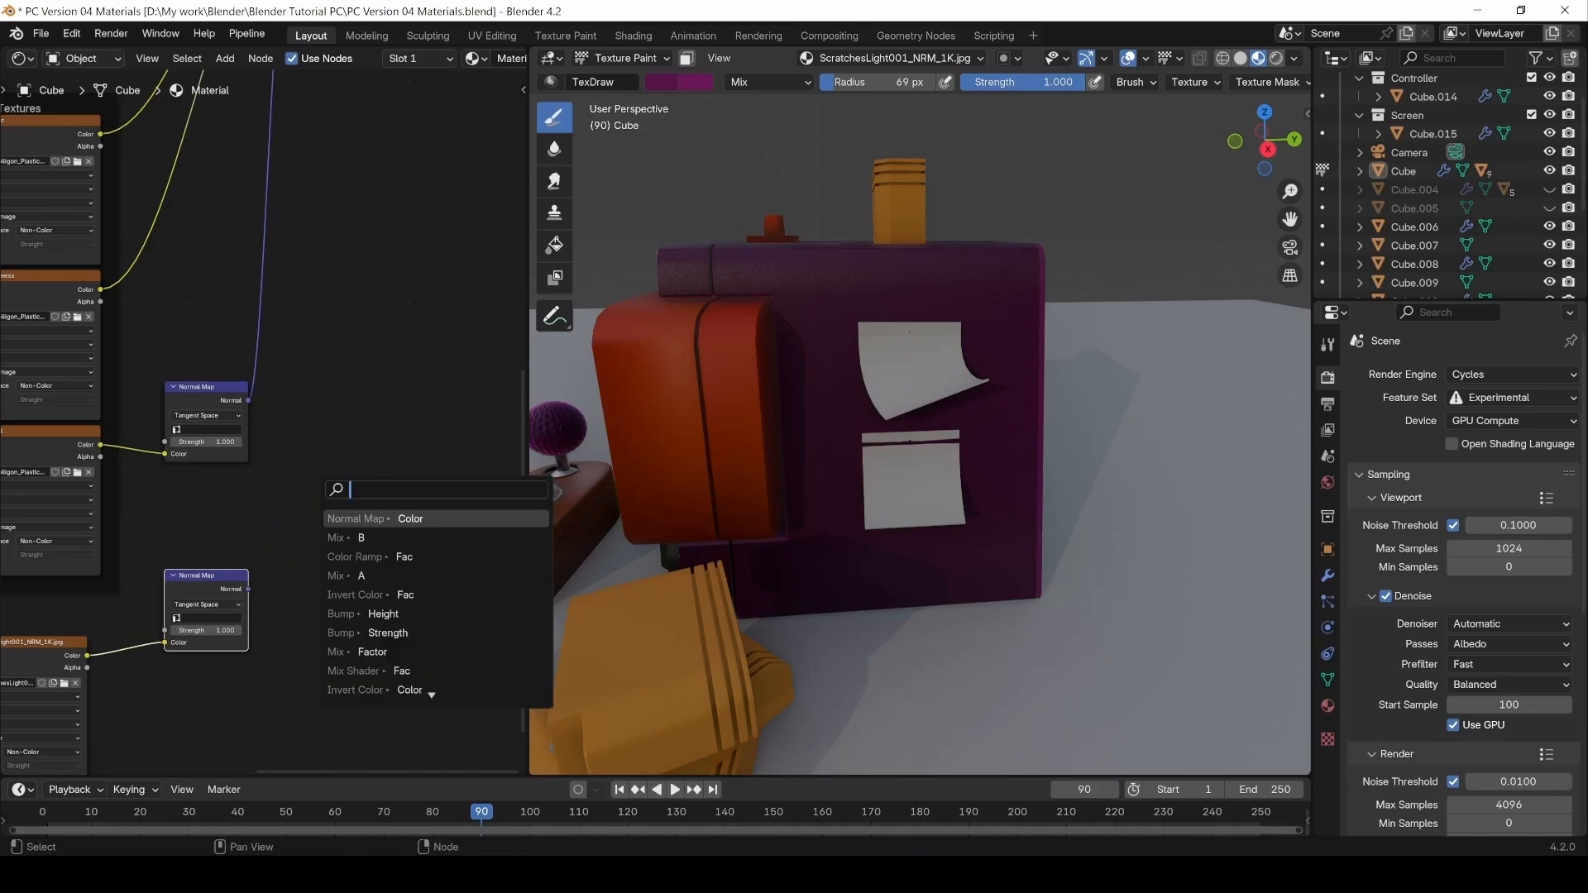
{"action": "key", "text": "Down"}
{"action": "key", "text": "Down"}
{"action": "key", "text": "Up"}
{"action": "key", "text": "Down"}
{"action": "key", "text": "Down"}
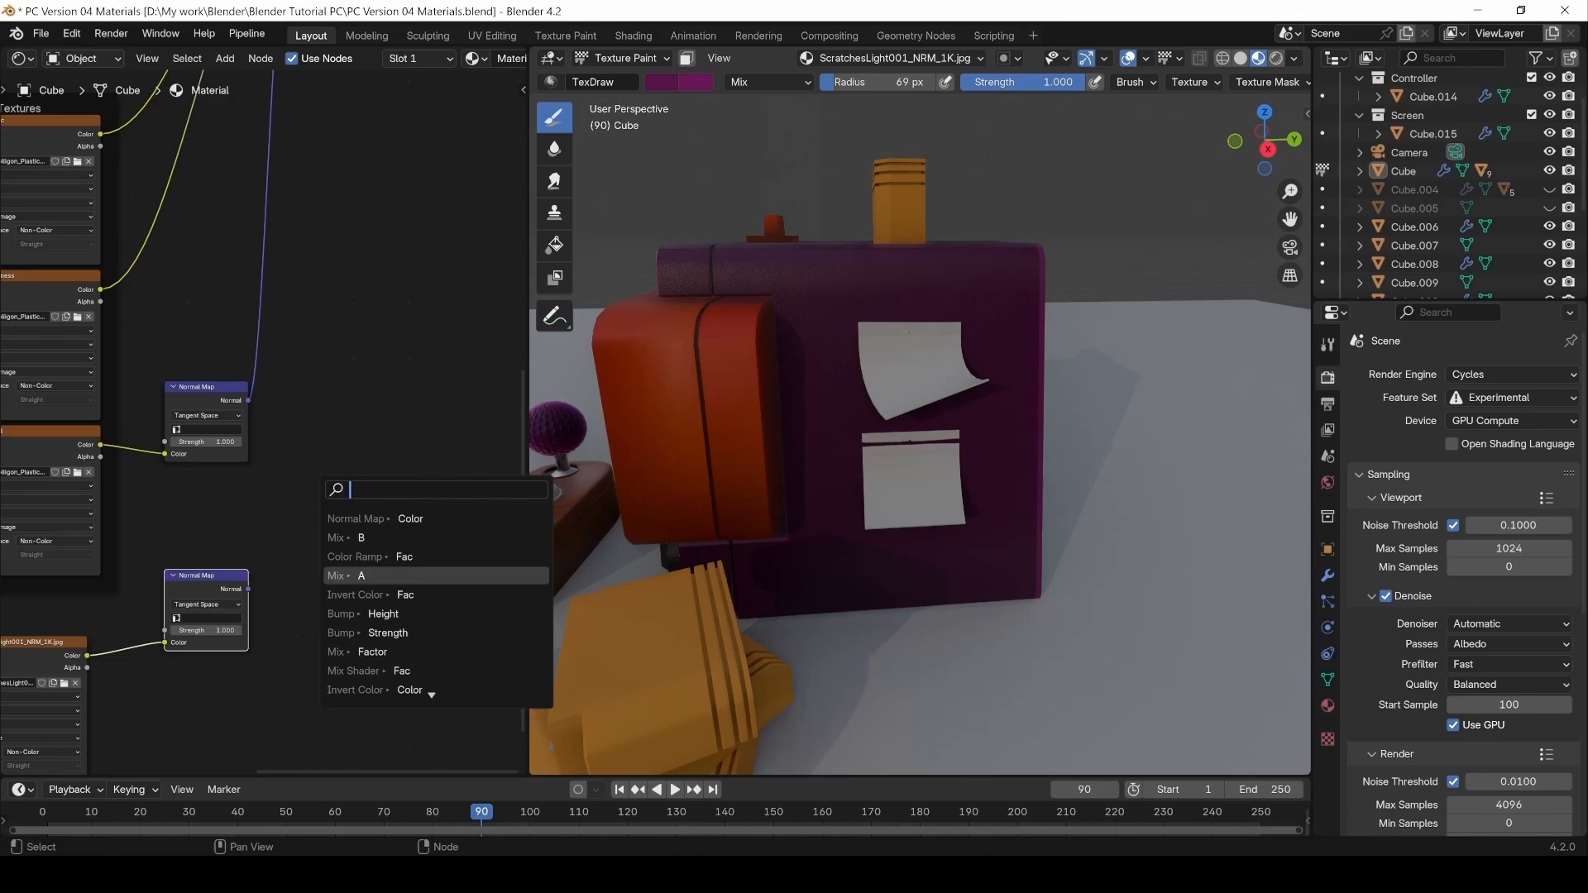
{"action": "key", "text": "Return"}
{"action": "left_click", "coordinate": [334, 523]}
{"action": "left_click_drag", "start_coordinate": [331, 524], "coordinate": [331, 569]}
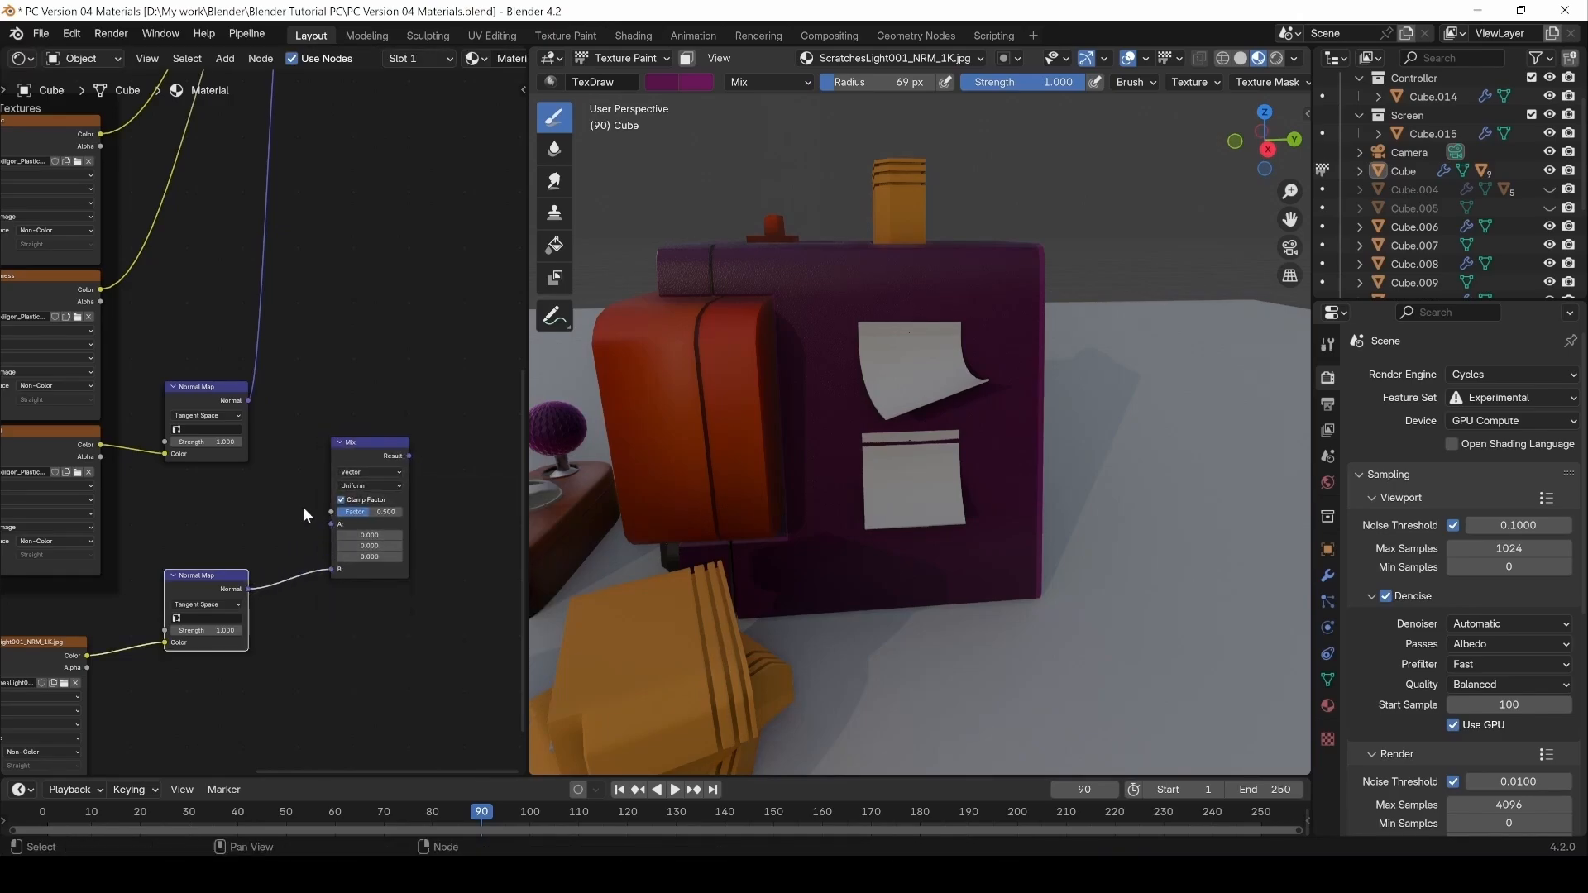
Link the original plastic Normal Map to input A of the vector Mix node and move the Mix node up.
{"action": "left_click_drag", "start_coordinate": [248, 401], "coordinate": [250, 400]}
{"action": "left_click_drag", "start_coordinate": [325, 527], "coordinate": [326, 532]}
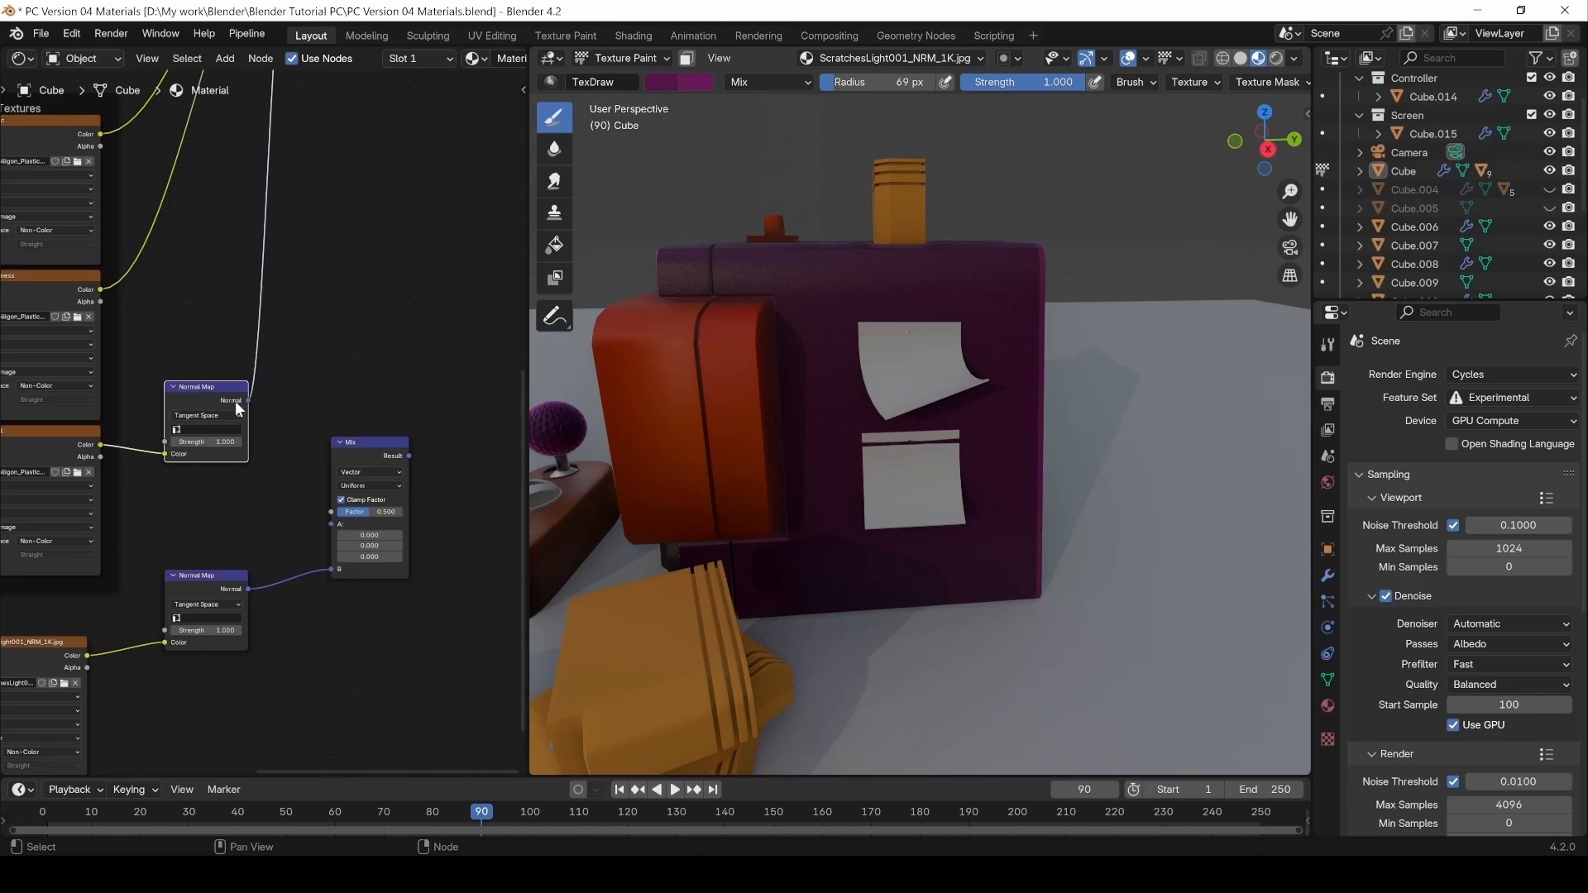
{"action": "left_click_drag", "start_coordinate": [249, 400], "coordinate": [331, 525]}
{"action": "left_click_drag", "start_coordinate": [344, 446], "coordinate": [312, 343]}
Move the Principled BSDF and Material Output nodes farther from the texture nodes to make room.
{"action": "middle_click_drag", "start_coordinate": [375, 274], "coordinate": [201, 476]}
{"action": "middle_click_drag", "start_coordinate": [121, 418], "coordinate": [188, 561]}
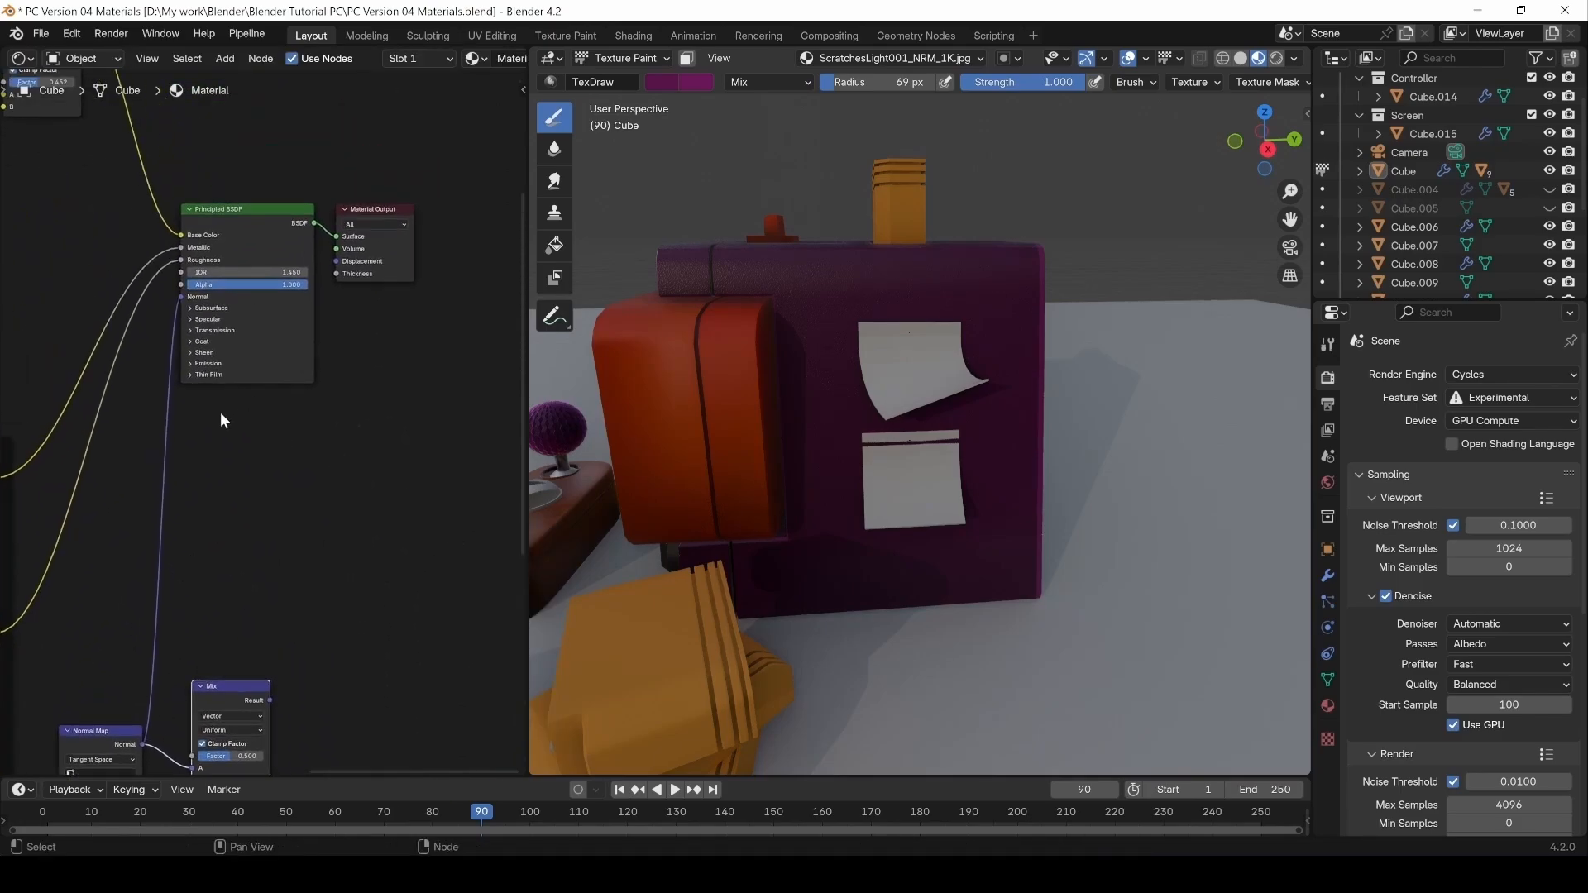
{"action": "left_click_drag", "start_coordinate": [242, 461], "coordinate": [445, 168]}
{"action": "left_click_drag", "start_coordinate": [274, 210], "coordinate": [544, 214]}
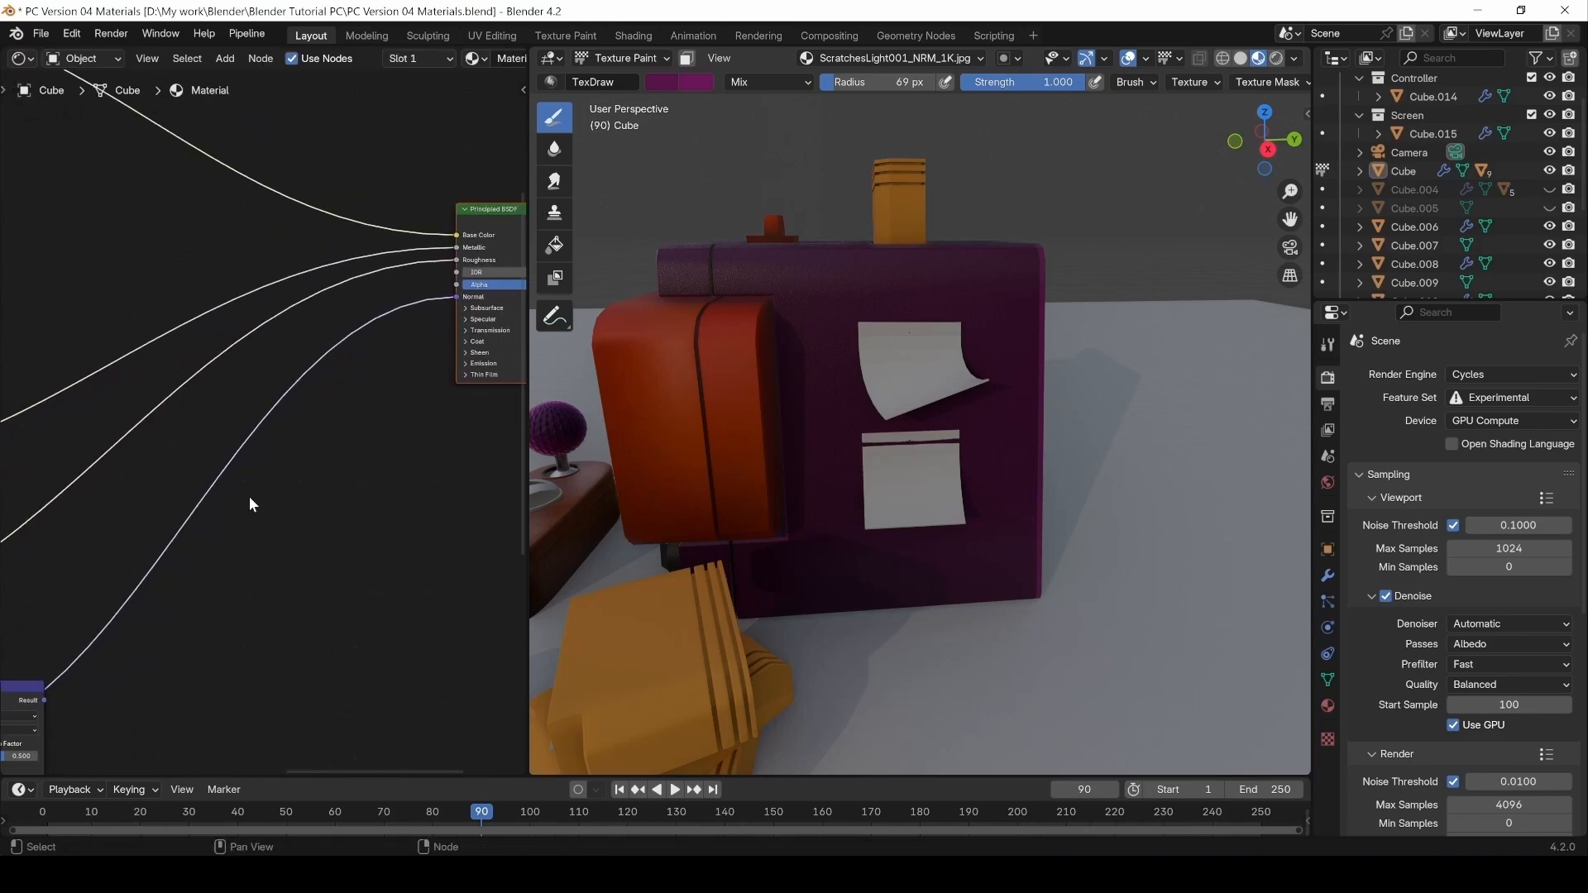
Connect the vector Mix result to the Principled BSDF's Normal input and inspect the case surface up close.
{"action": "middle_click_drag", "start_coordinate": [106, 668], "coordinate": [233, 527]}
{"action": "mouse_move", "coordinate": [139, 543]}
{"action": "left_mouse_down"}
{"action": "mouse_move", "coordinate": [151, 559]}
{"action": "mouse_move", "coordinate": [566, 185]}
{"action": "mouse_move", "coordinate": [157, 236]}
{"action": "mouse_move", "coordinate": [354, 156]}
{"action": "left_mouse_up"}
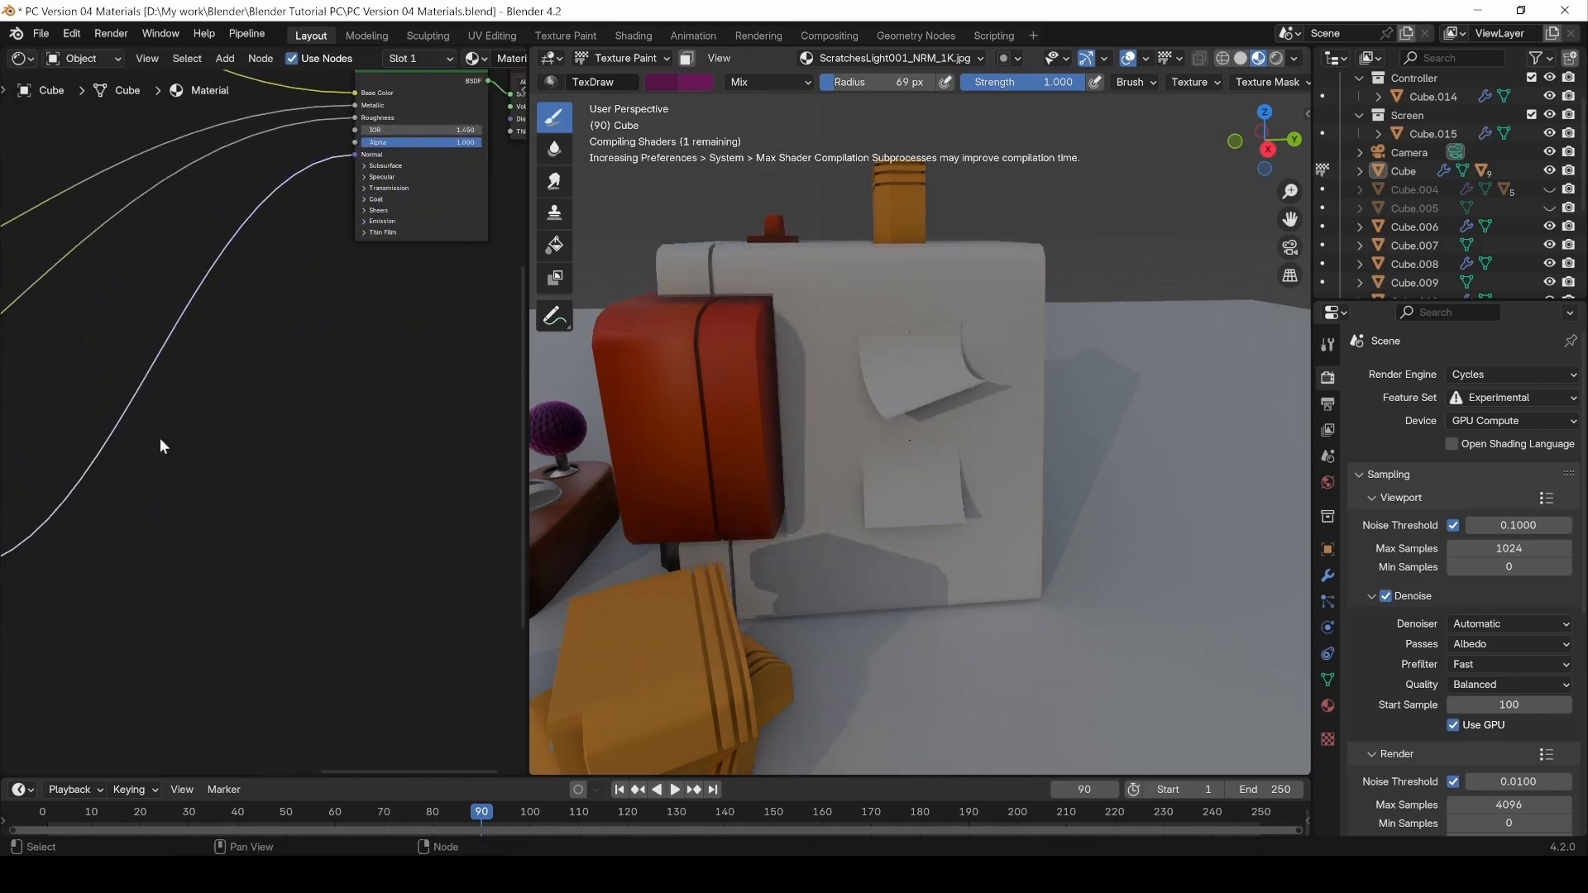
{"action": "mouse_move", "coordinate": [160, 438]}
{"action": "middle_mouse_down"}
{"action": "mouse_move", "coordinate": [258, 481]}
{"action": "mouse_move", "coordinate": [412, 422]}
{"action": "middle_mouse_up"}
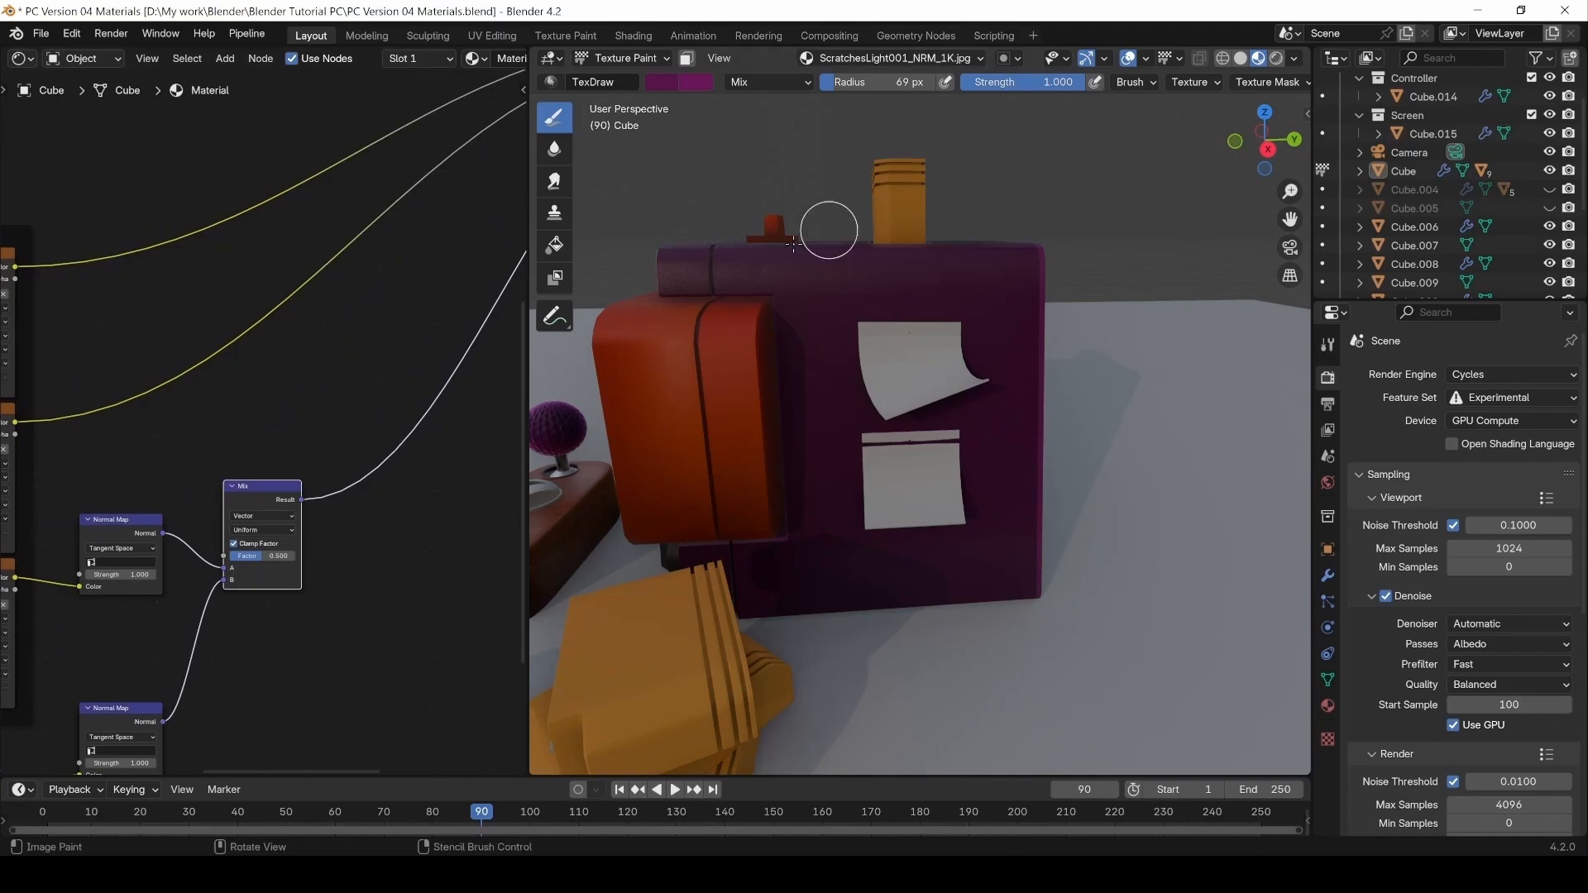
{"action": "scroll", "coordinate": [826, 273], "scroll_direction": "up", "scroll_amount": 5}
{"action": "middle_click_drag", "start_coordinate": [807, 284], "coordinate": [876, 199]}
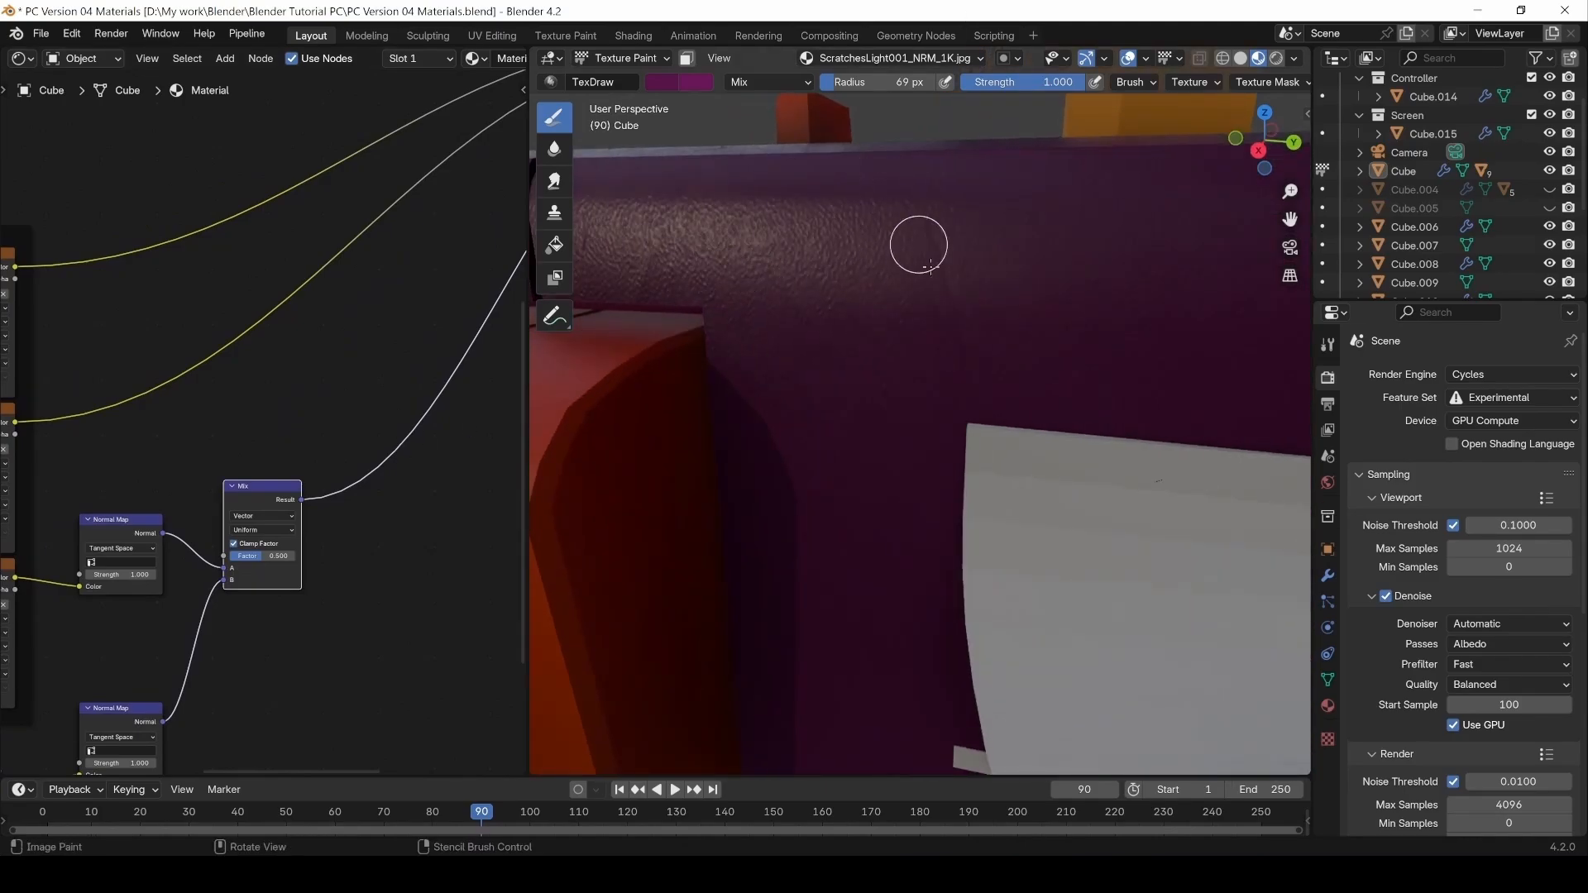
{"action": "middle_click_drag", "start_coordinate": [996, 343], "coordinate": [889, 381]}
{"action": "scroll", "coordinate": [889, 381], "scroll_direction": "down", "scroll_amount": 3}
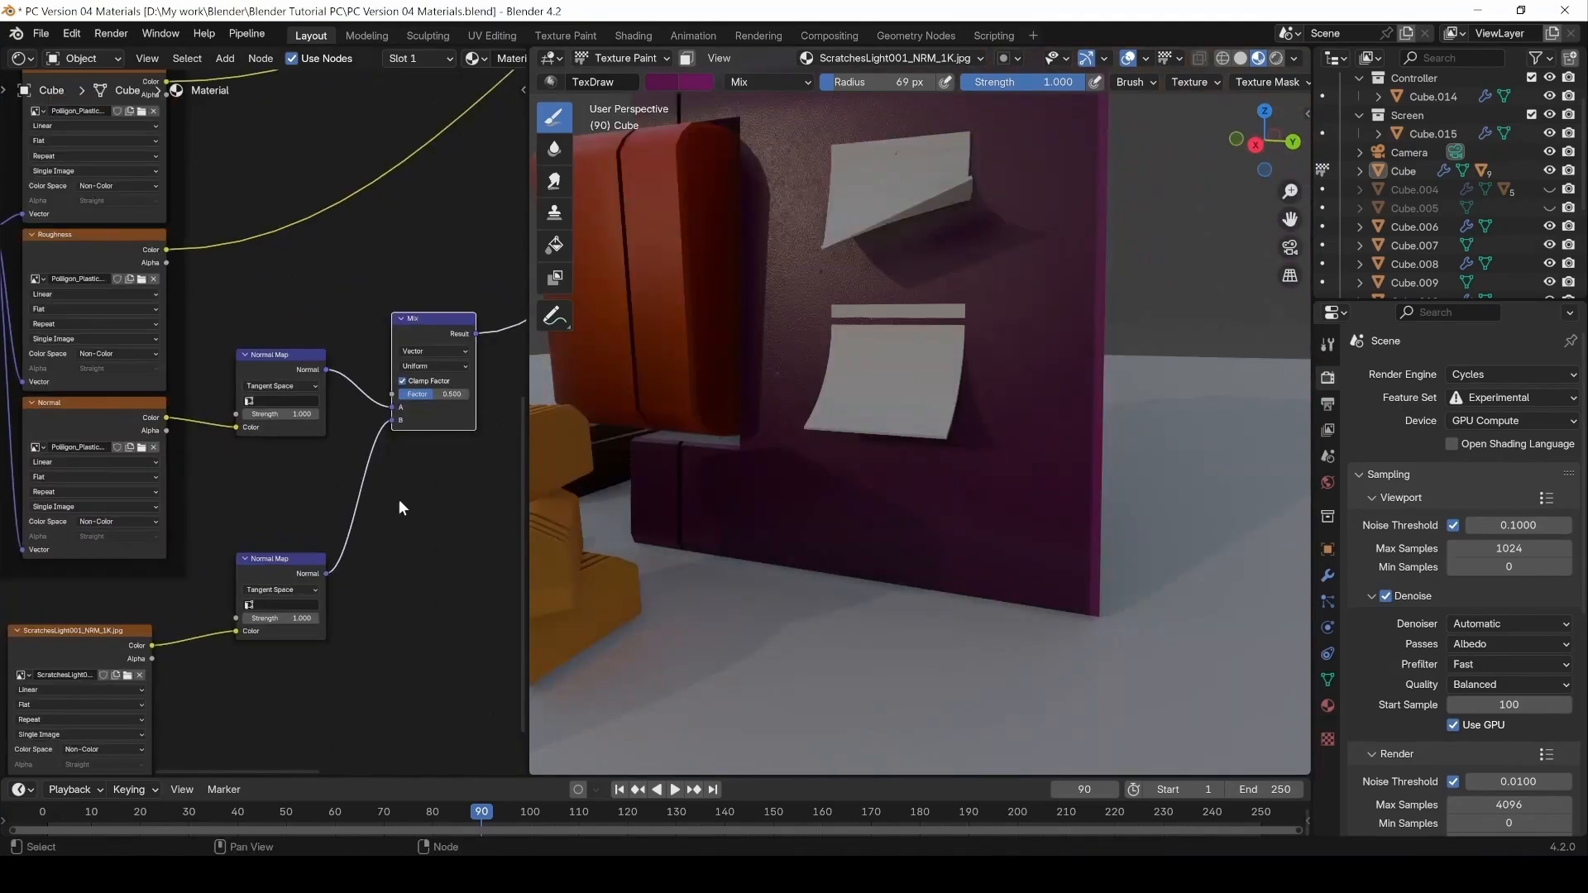
Set the scratches Normal Map strength to 2.5 and inspect the case surface from several angles.
{"action": "middle_click_drag", "start_coordinate": [398, 499], "coordinate": [275, 508]}
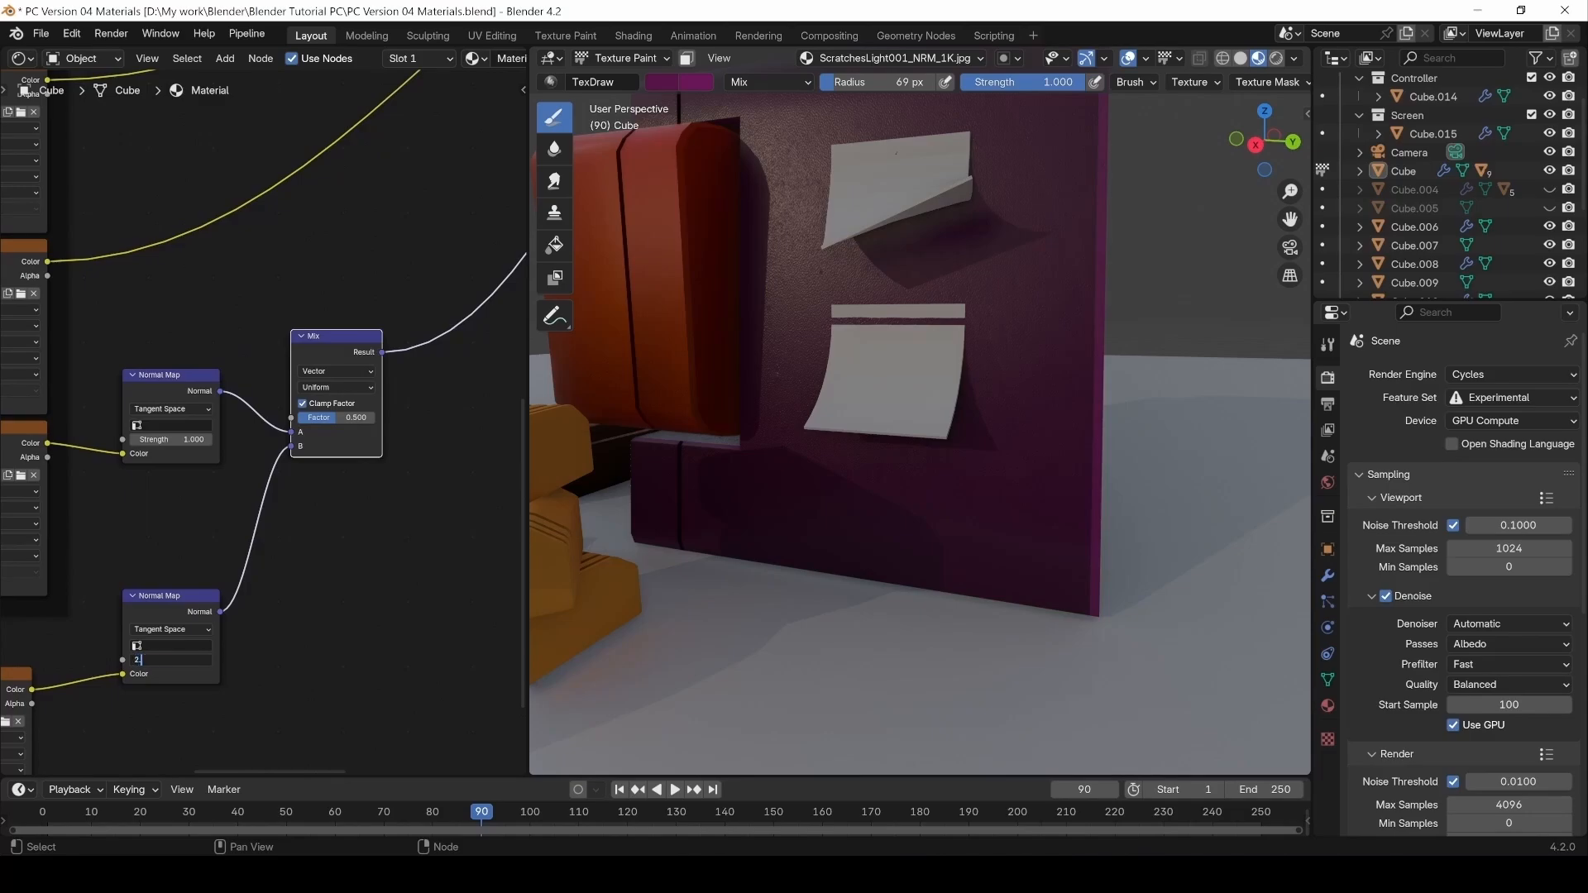
{"action": "middle_click_drag", "start_coordinate": [897, 308], "coordinate": [678, 464]}
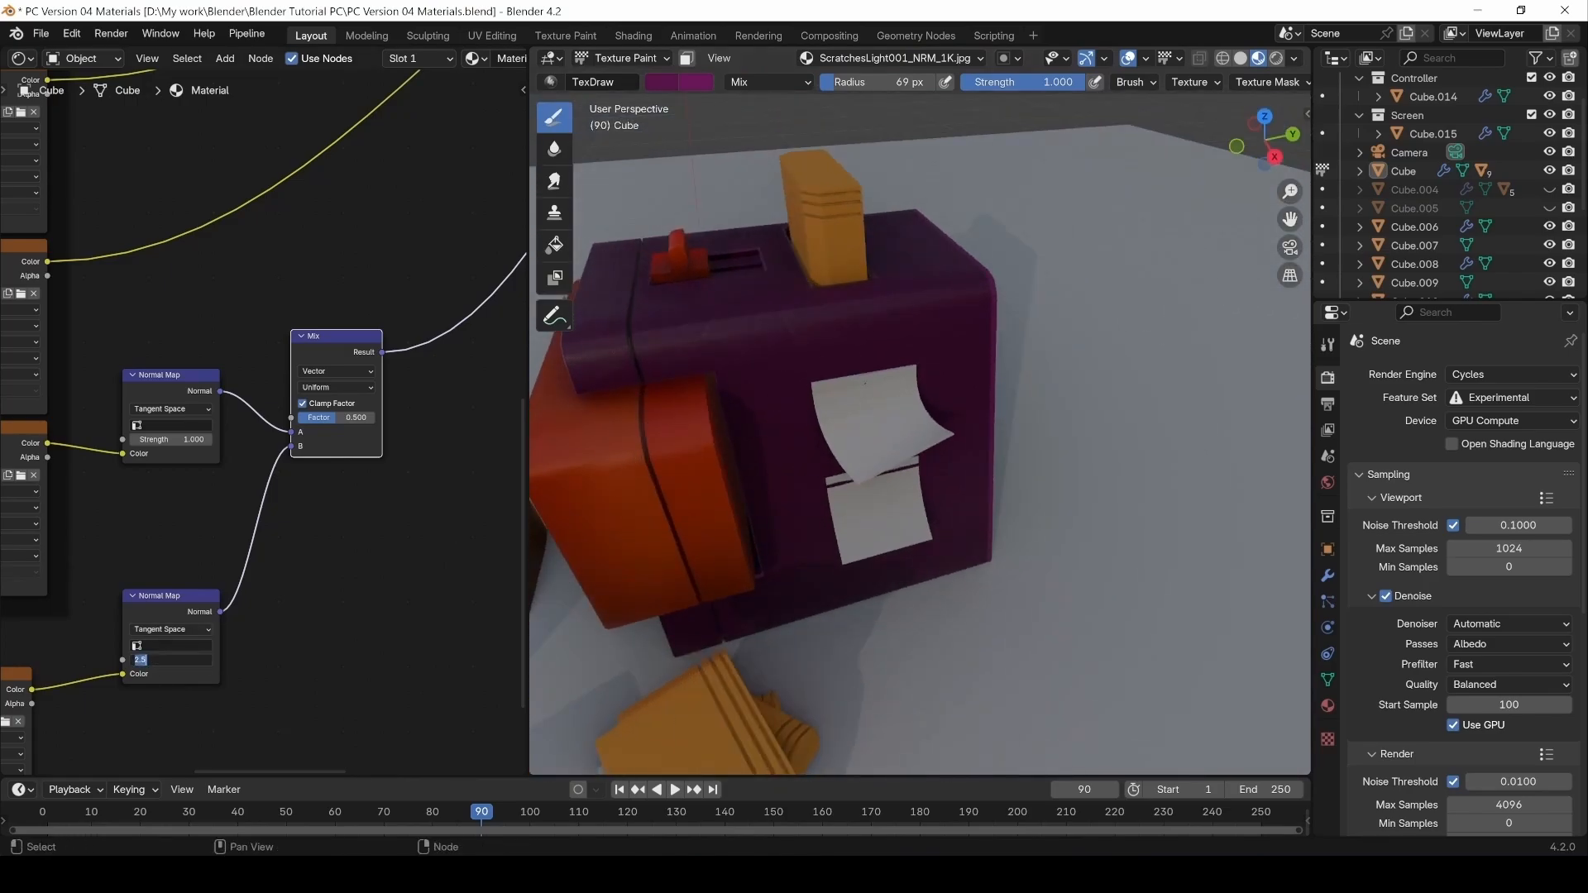
{"action": "middle_click_drag", "start_coordinate": [1004, 355], "coordinate": [745, 240]}
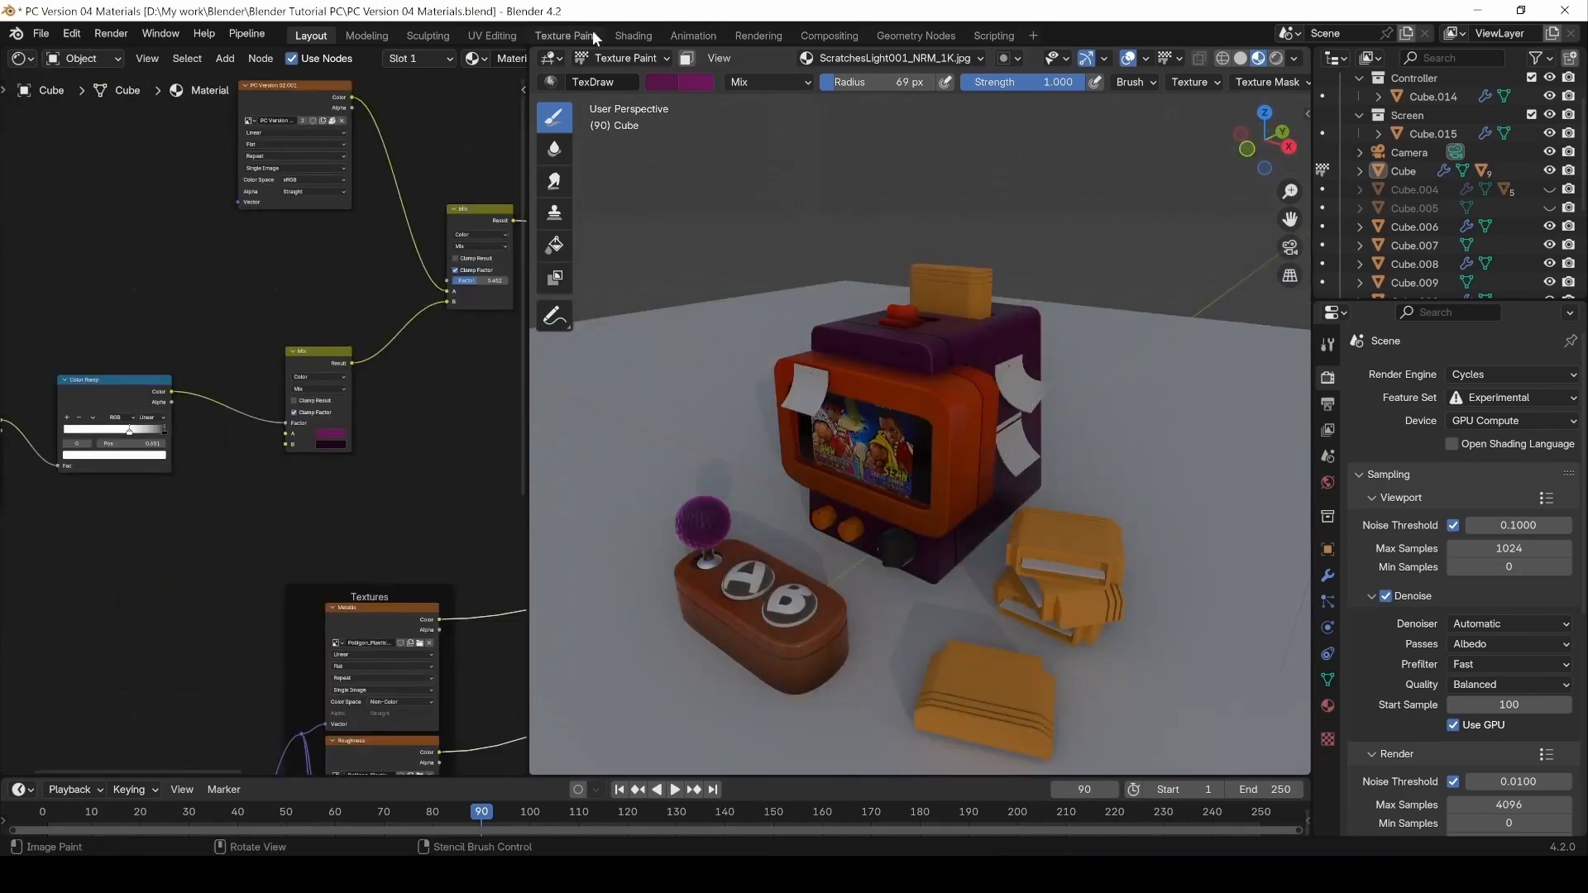
Return to Object Mode and move the Ambient Occlusion, Color Ramp and purple Mix nodes up, level with the main colour Mix node.
{"action": "left_click", "coordinate": [621, 58]}
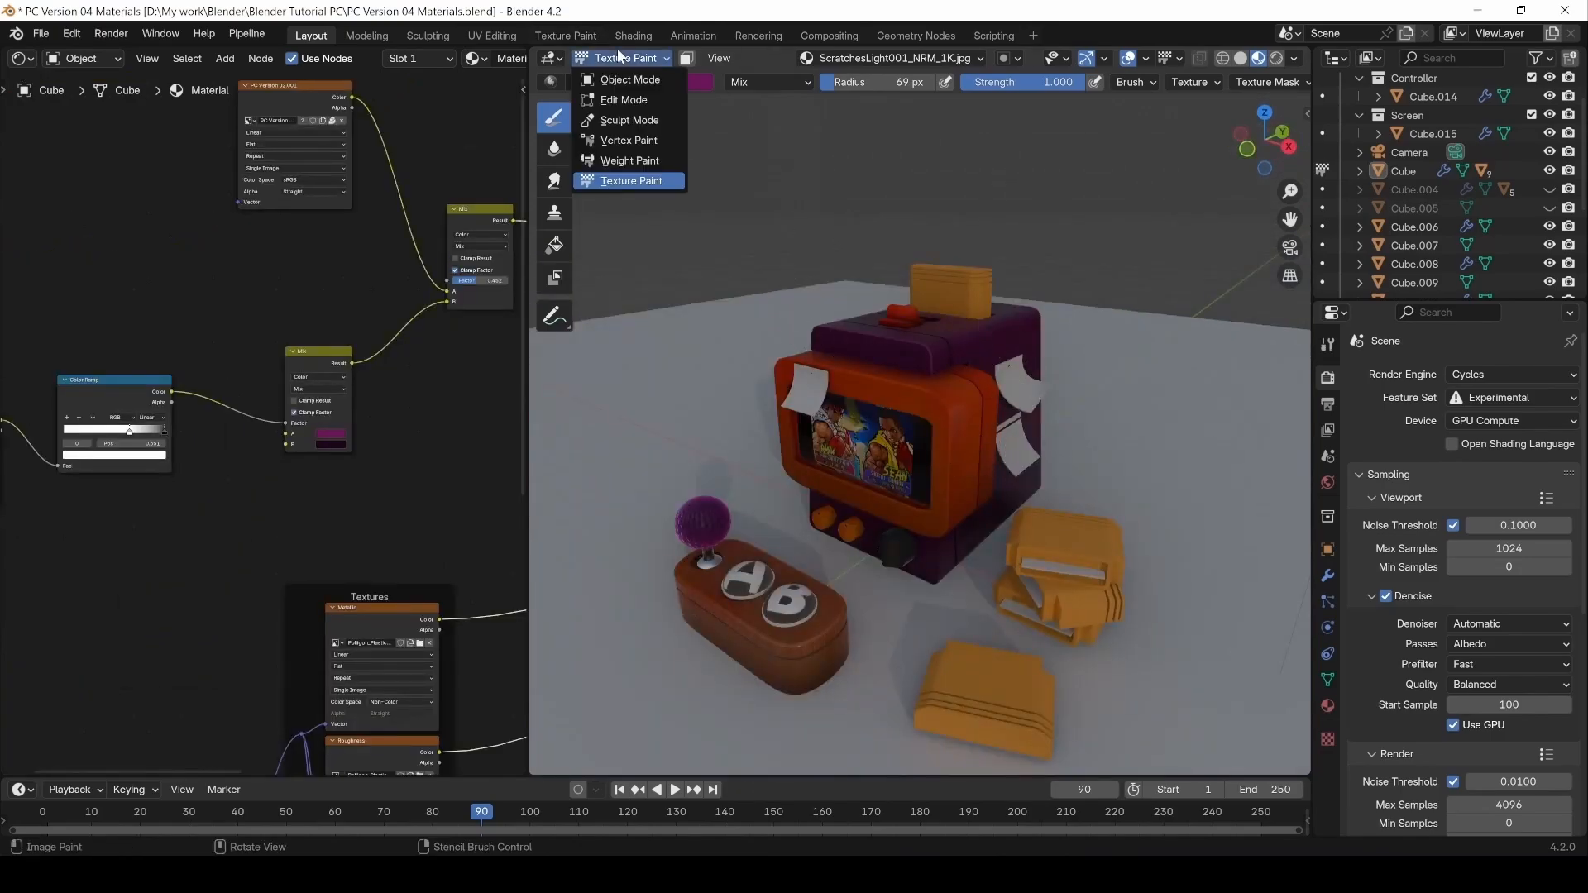
{"action": "left_click", "coordinate": [629, 74]}
{"action": "middle_click_drag", "start_coordinate": [105, 488], "coordinate": [336, 481]}
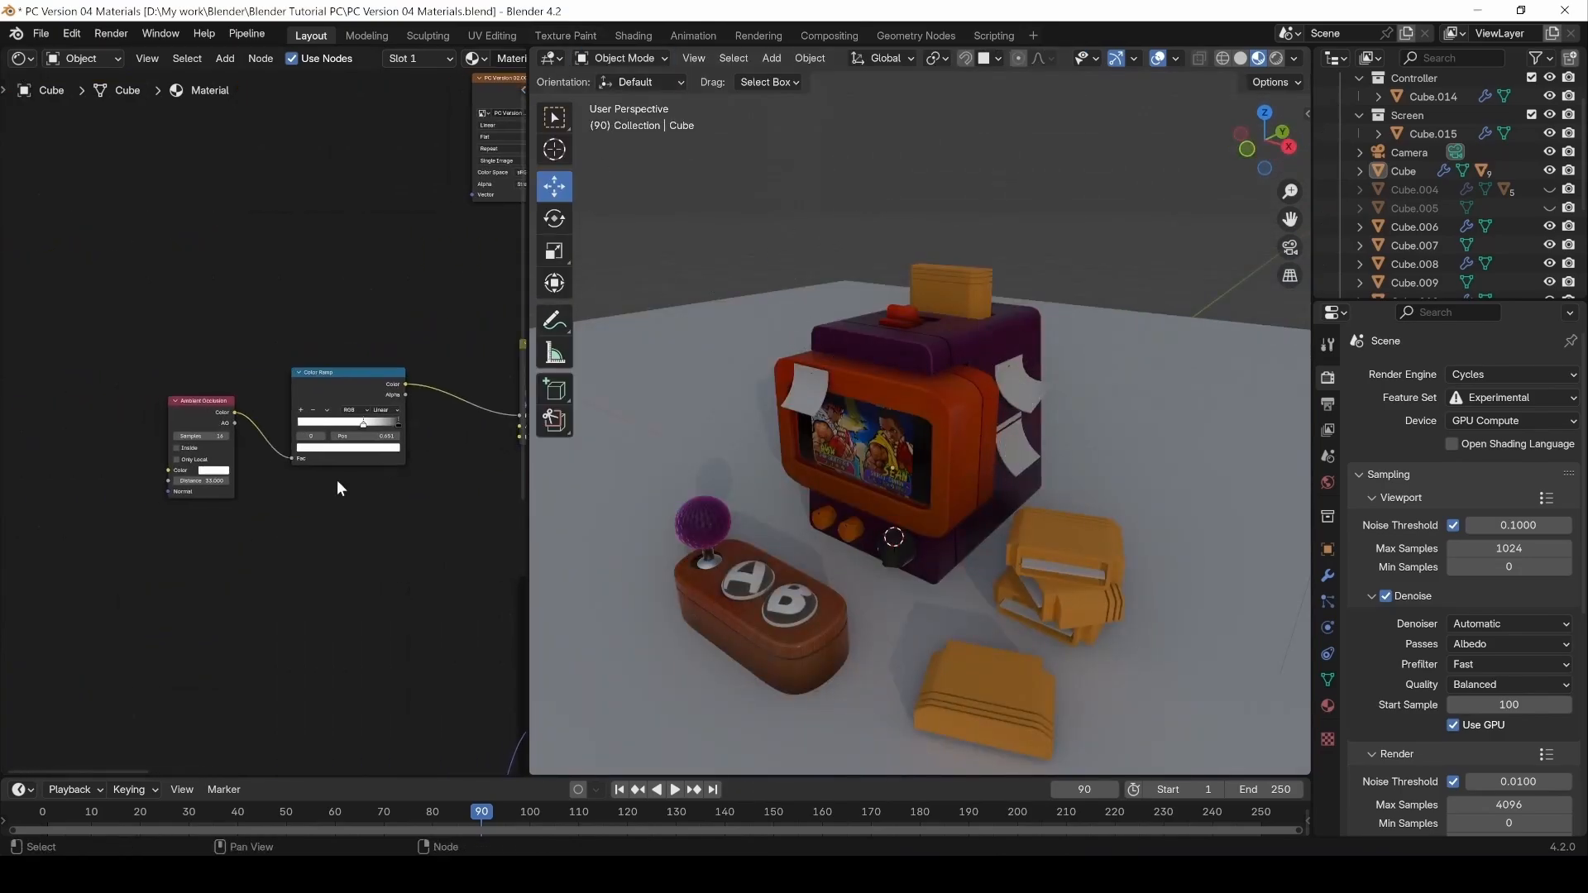
{"action": "left_click_drag", "start_coordinate": [177, 542], "coordinate": [400, 416]}
{"action": "middle_click_drag", "start_coordinate": [422, 473], "coordinate": [234, 484]}
{"action": "scroll", "coordinate": [234, 482], "scroll_direction": "down", "scroll_amount": 3}
{"action": "left_click_drag", "start_coordinate": [98, 503], "coordinate": [336, 349], "text": "shift"}
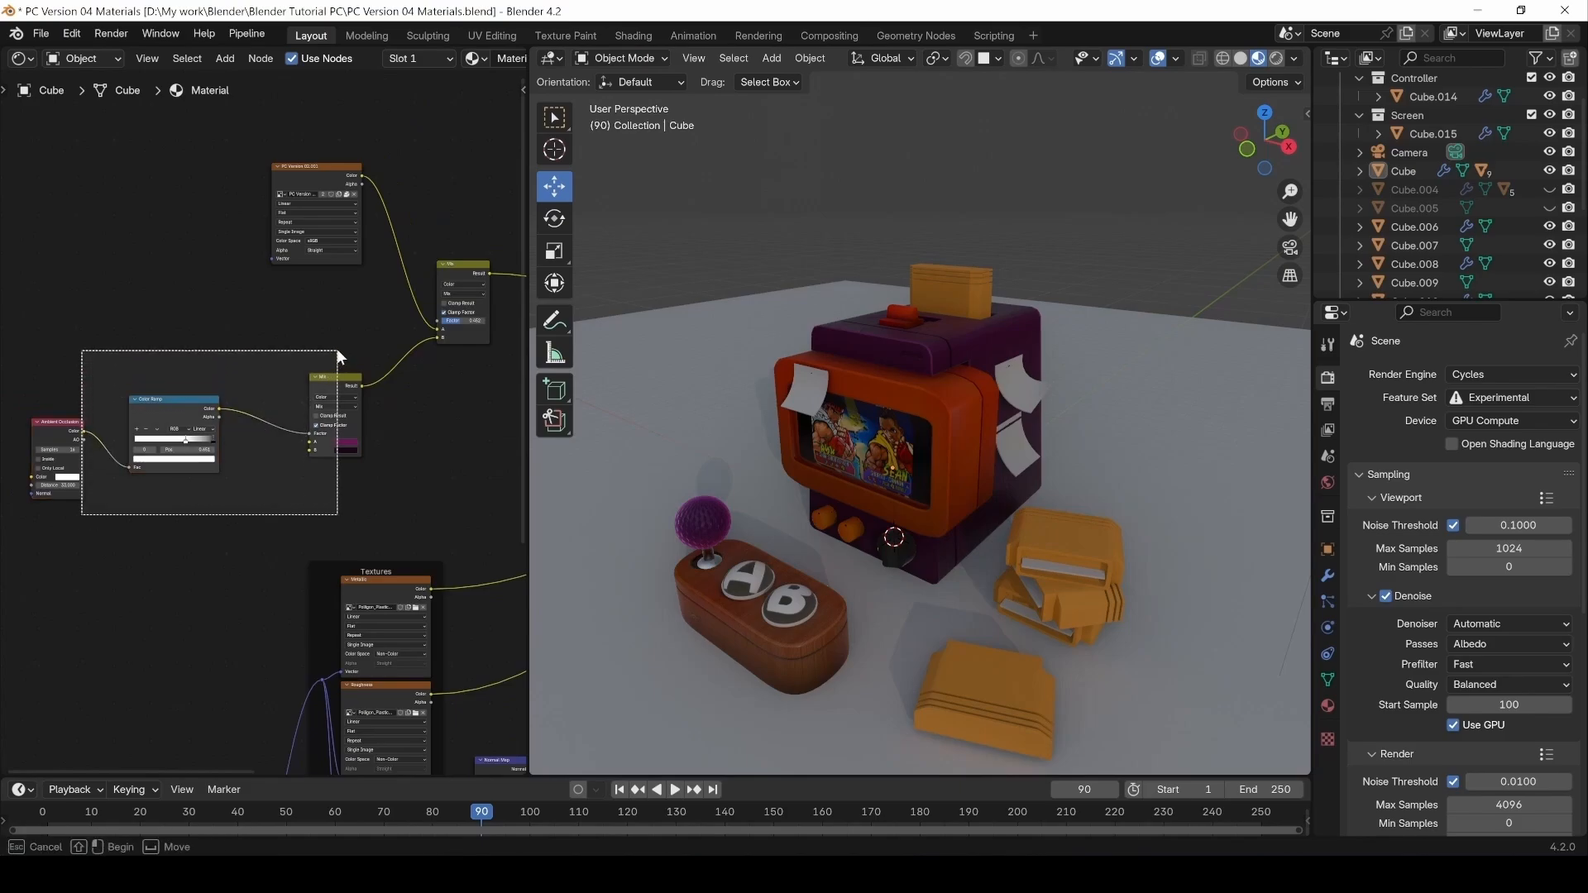
{"action": "key", "text": "g"}
{"action": "left_click", "coordinate": [352, 306]}
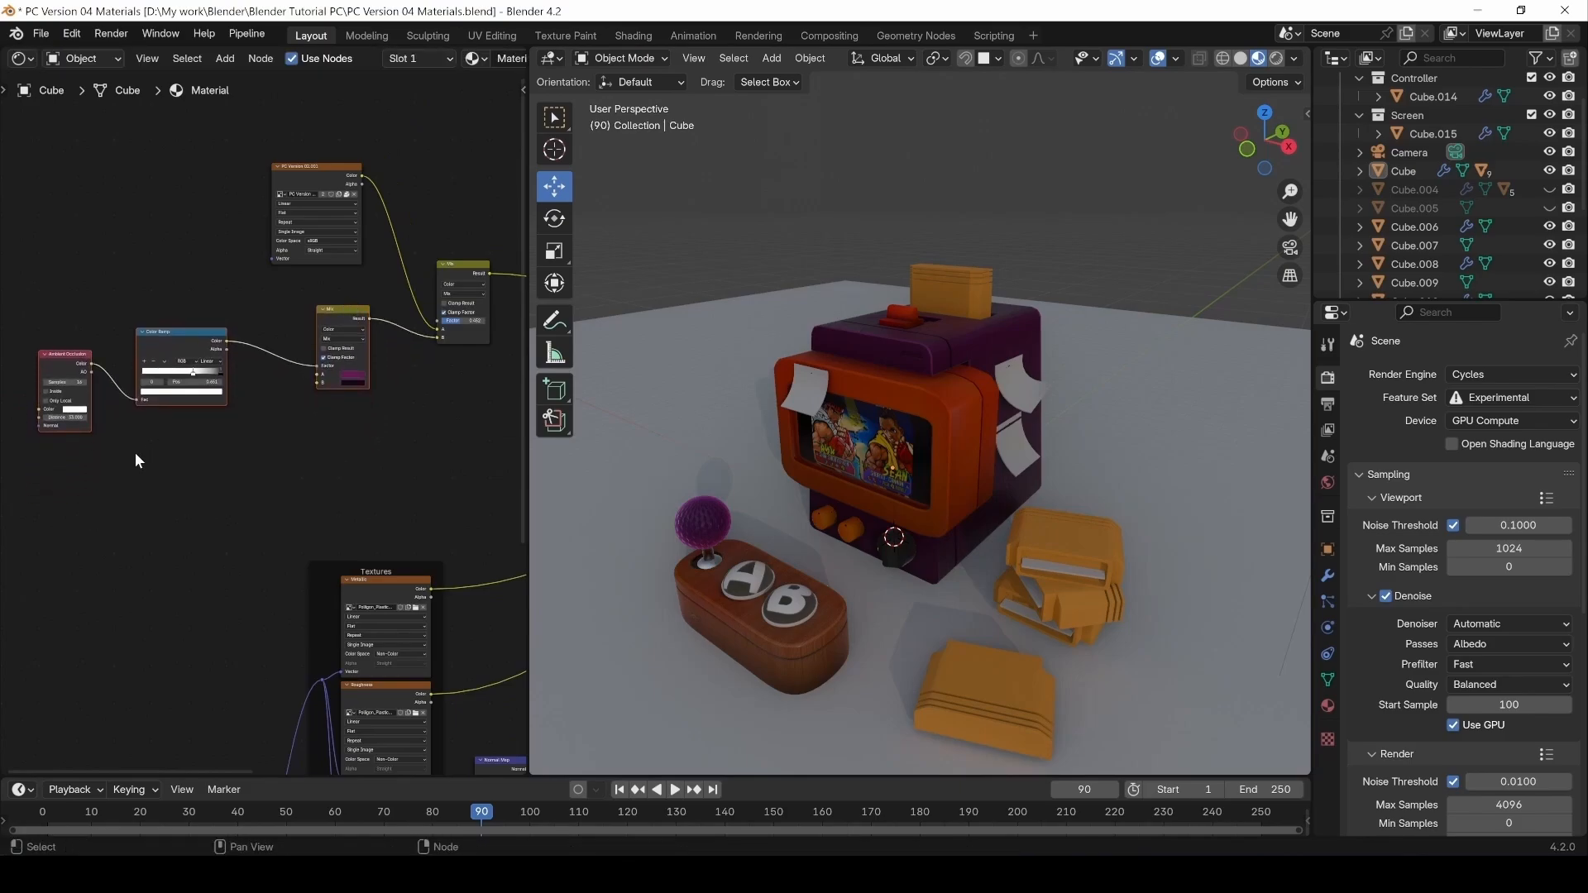
Move the Ambient Occlusion and Color Ramp nodes closer to the purple Mix node.
{"action": "left_click_drag", "start_coordinate": [61, 476], "coordinate": [196, 296]}
{"action": "left_click_drag", "start_coordinate": [177, 333], "coordinate": [221, 310]}
{"action": "left_click", "coordinate": [298, 443]}
{"action": "middle_click_drag", "start_coordinate": [335, 447], "coordinate": [254, 447]}
Select the PC case and add a vertex color attribute named Color to its mesh.
{"action": "left_click", "coordinate": [968, 349]}
{"action": "left_click", "coordinate": [1328, 680]}
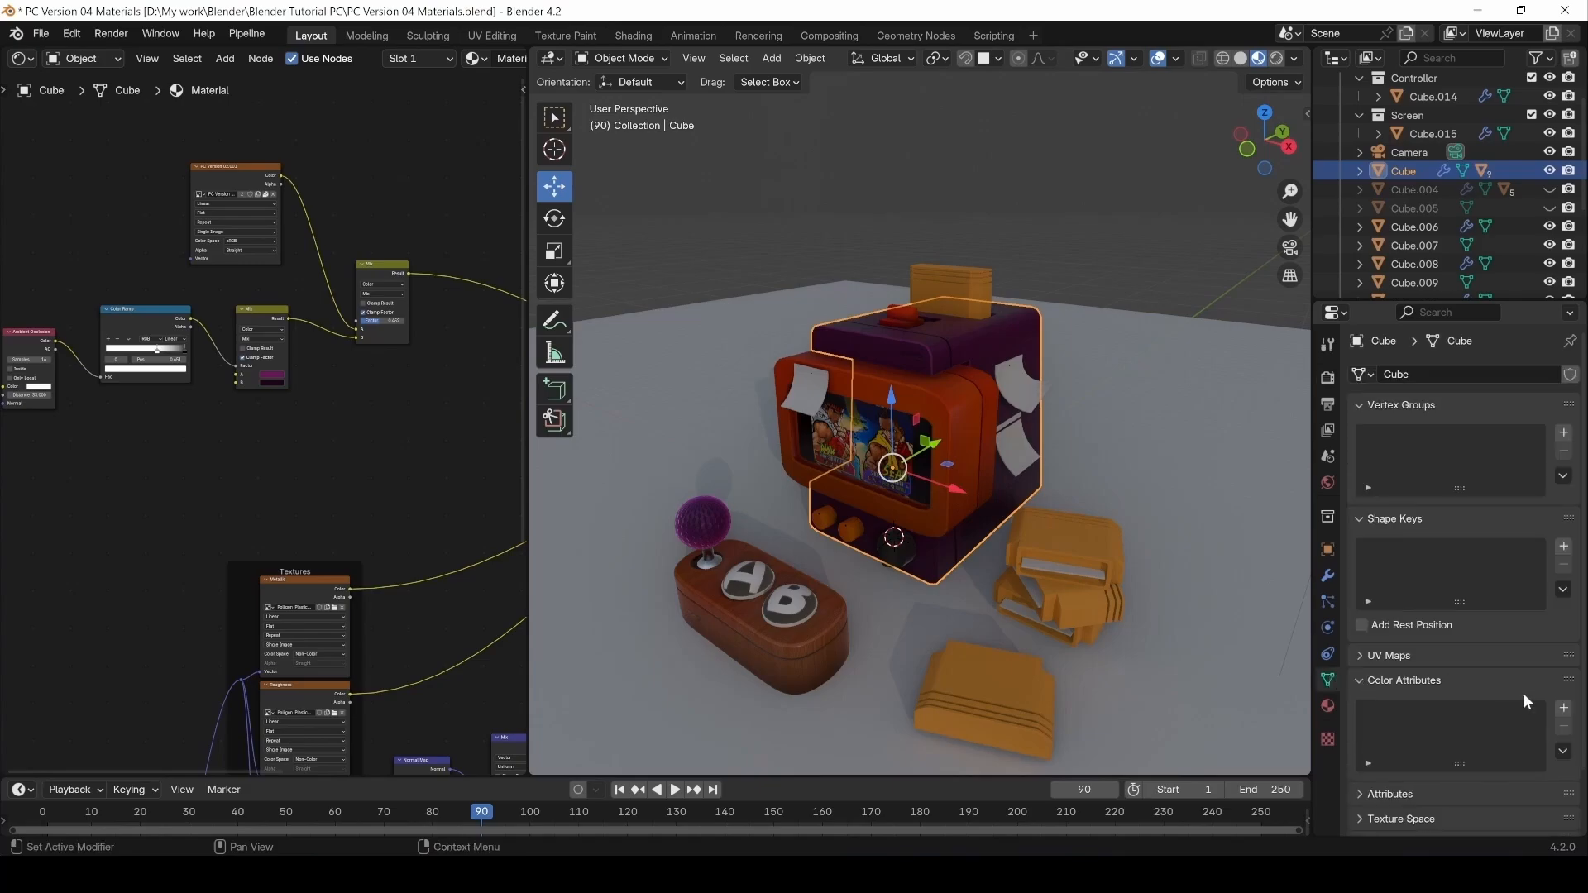
{"action": "left_click", "coordinate": [1563, 710]}
{"action": "left_click", "coordinate": [1355, 811]}
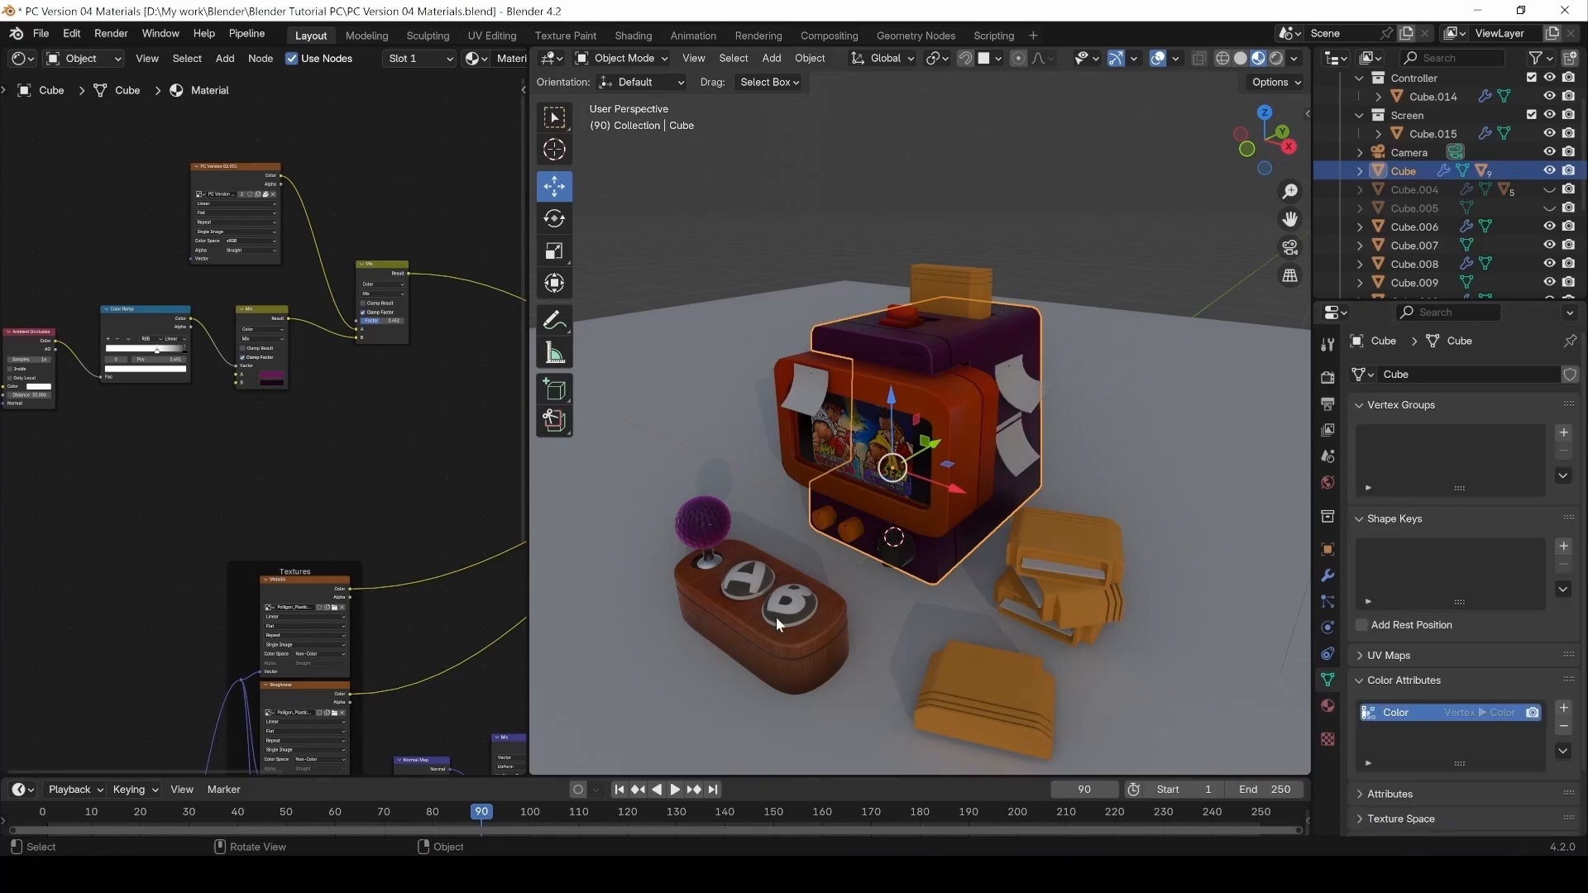
Add a Color Attribute node set to the Color attribute and place it below the main colour Mix node.
{"action": "key", "text": "shift+a"}
{"action": "left_click", "coordinate": [297, 460]}
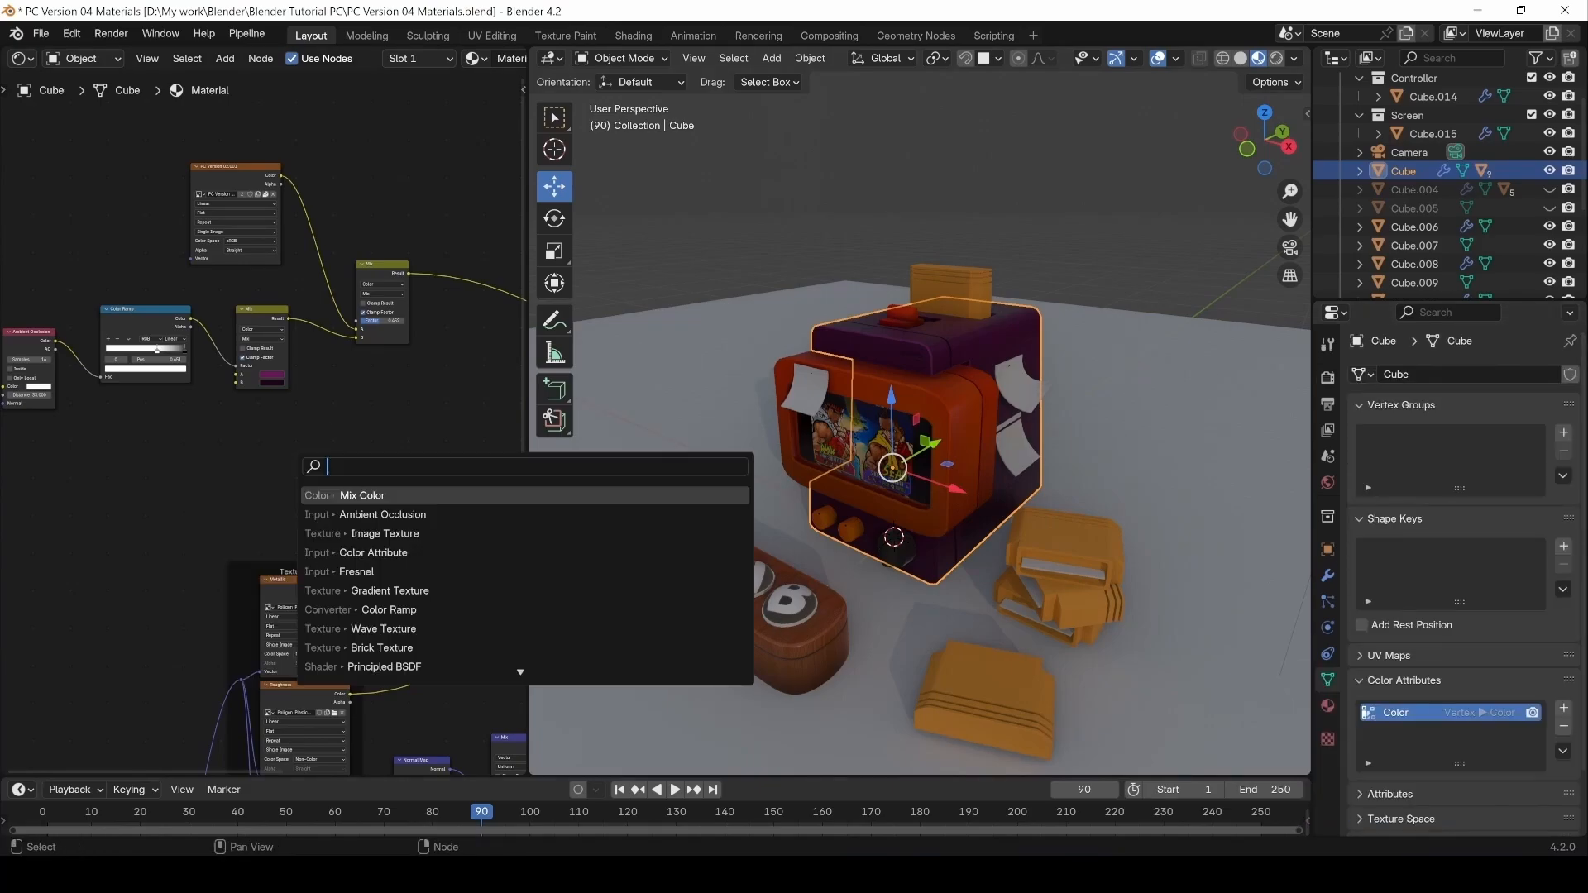
{"action": "type", "text": "color ar"}
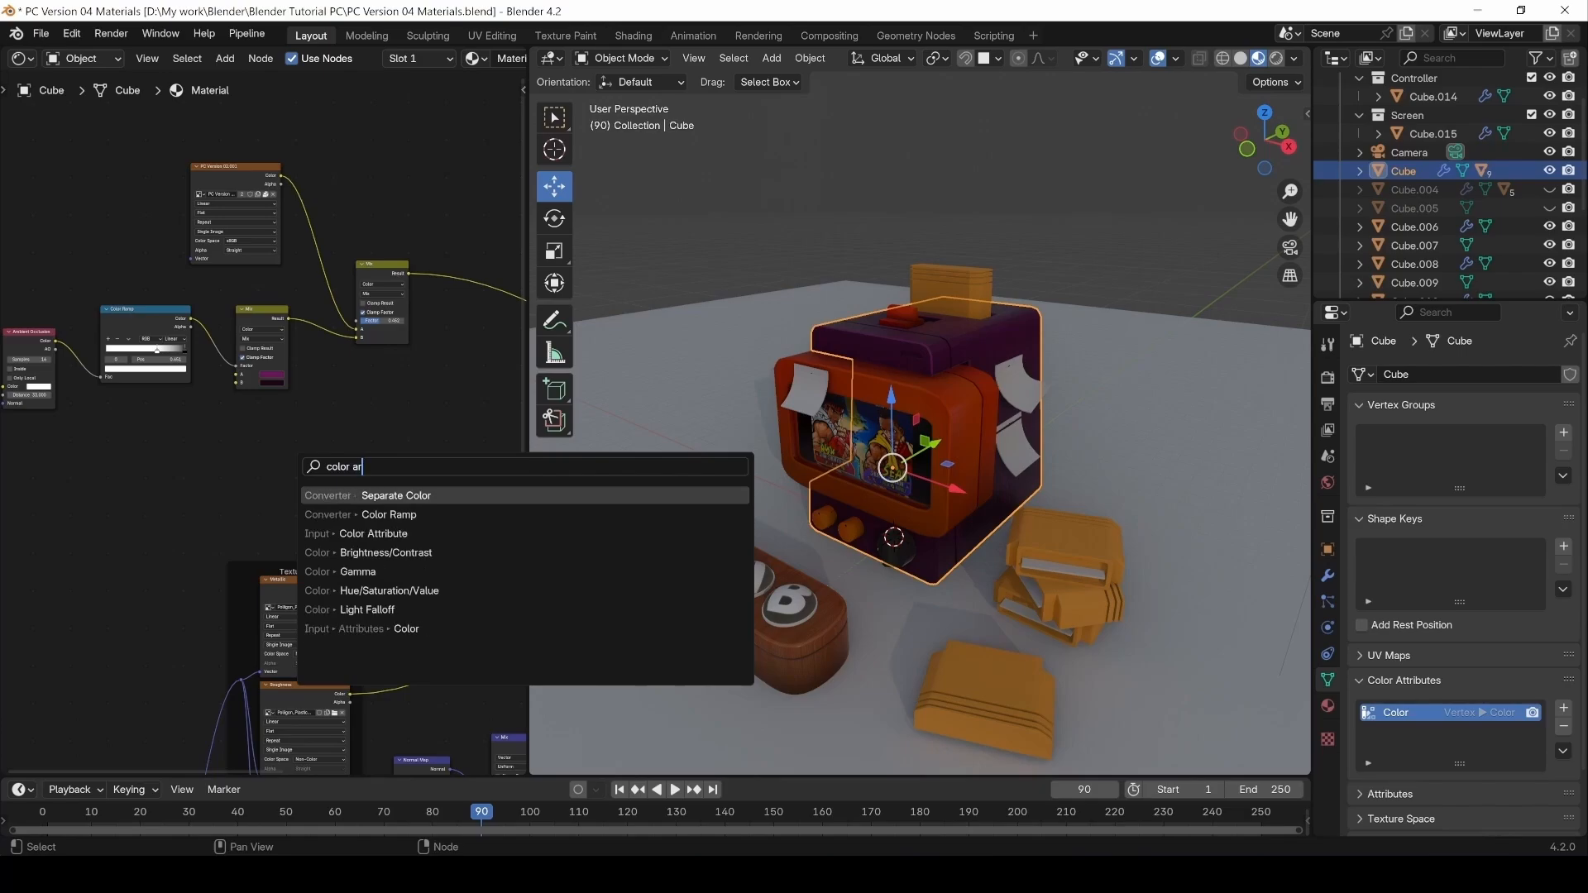
{"action": "key", "text": "Down"}
{"action": "key", "text": "Down"}
{"action": "key", "text": "Return"}
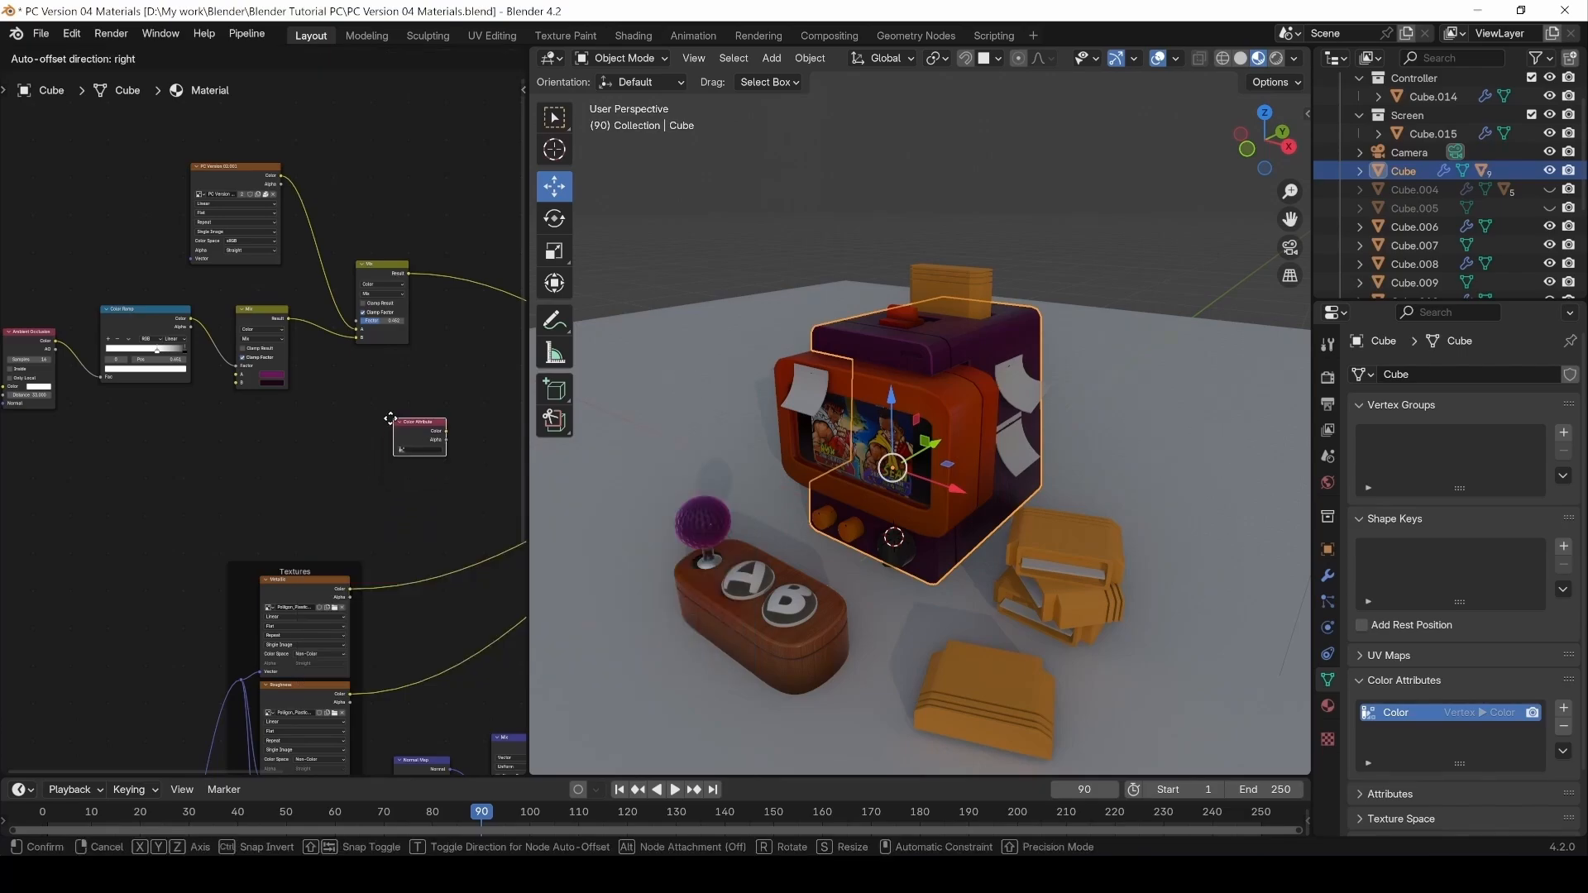
{"action": "left_click", "coordinate": [409, 443]}
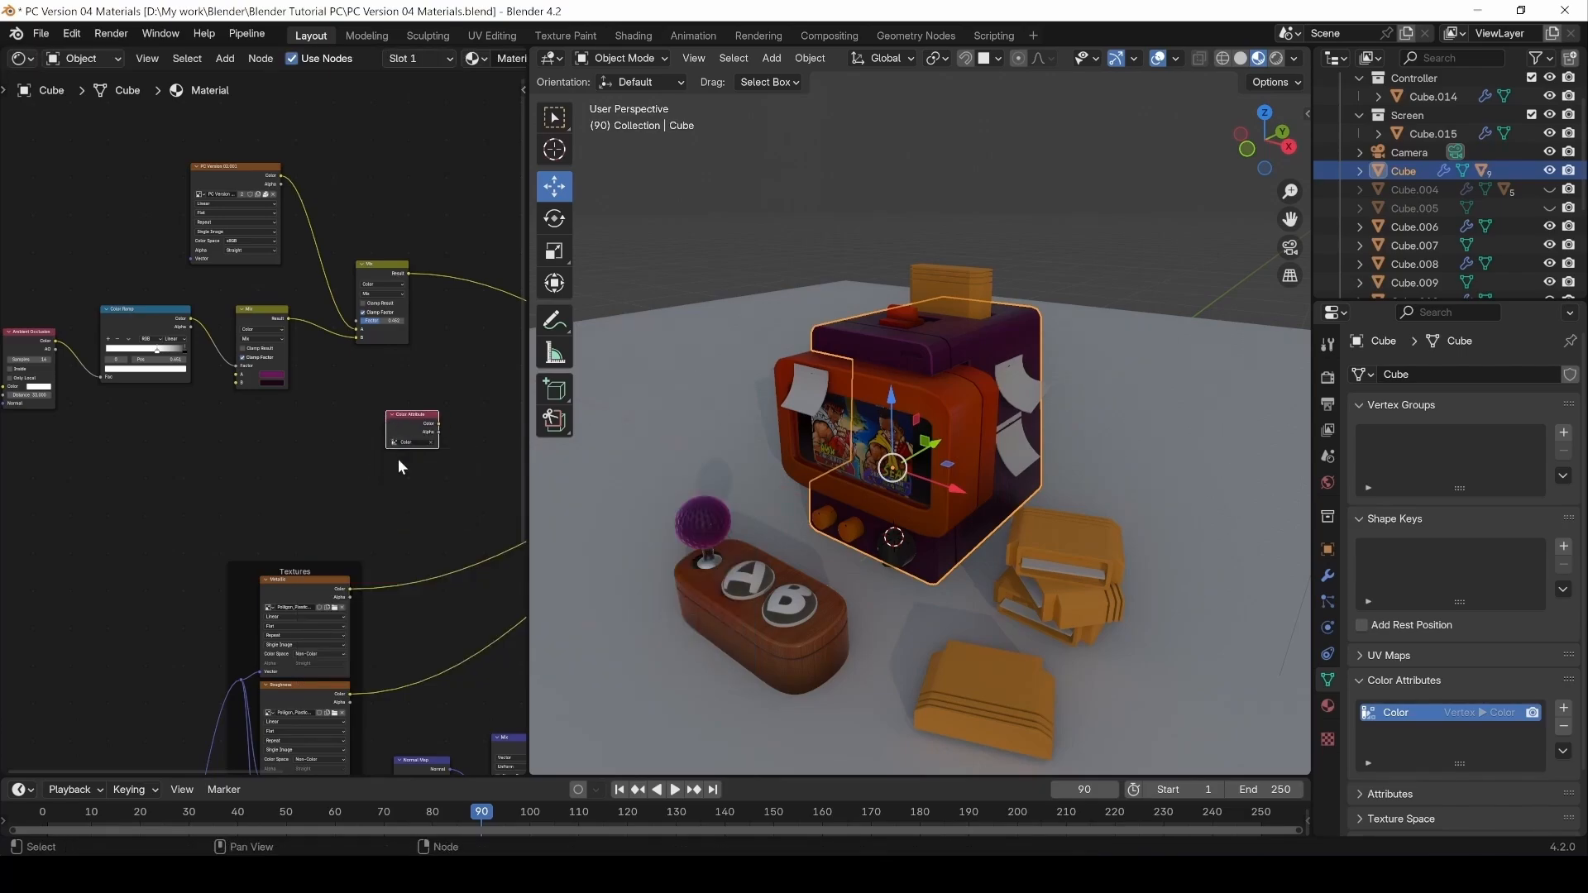
{"action": "middle_click_drag", "start_coordinate": [399, 467], "coordinate": [220, 538]}
{"action": "middle_click_drag", "start_coordinate": [330, 496], "coordinate": [136, 486]}
{"action": "left_click_drag", "start_coordinate": [33, 478], "coordinate": [49, 471]}
{"action": "middle_click_drag", "start_coordinate": [132, 459], "coordinate": [273, 467]}
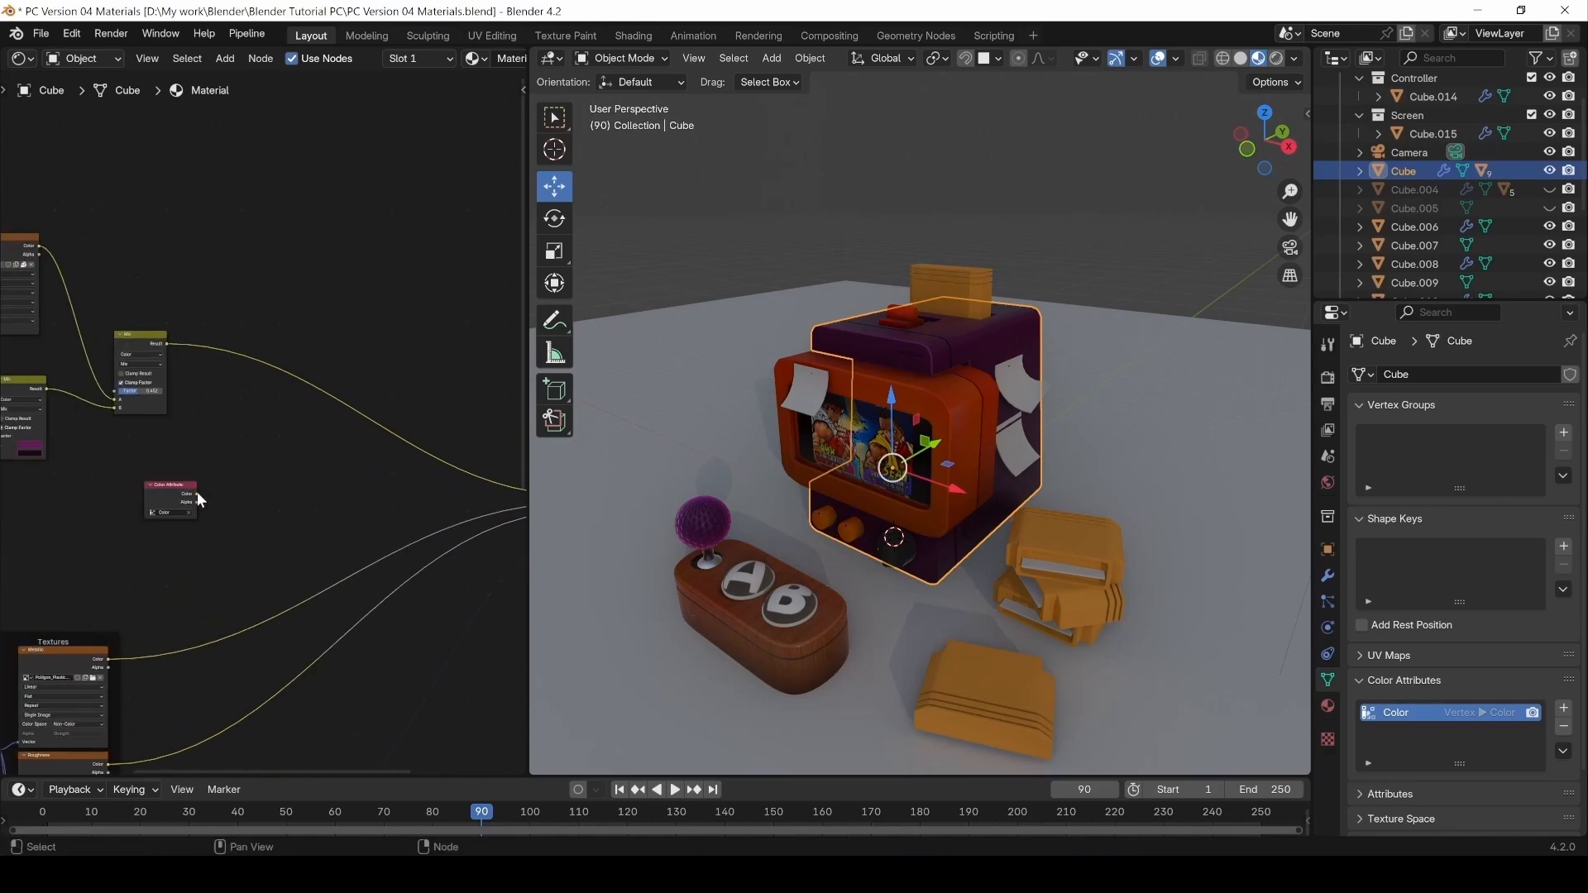
Add a colour Mix node with the Color Attribute in input B and the existing Mix result in input A.
{"action": "left_click_drag", "start_coordinate": [196, 494], "coordinate": [288, 418]}
{"action": "type", "text": "mix"}
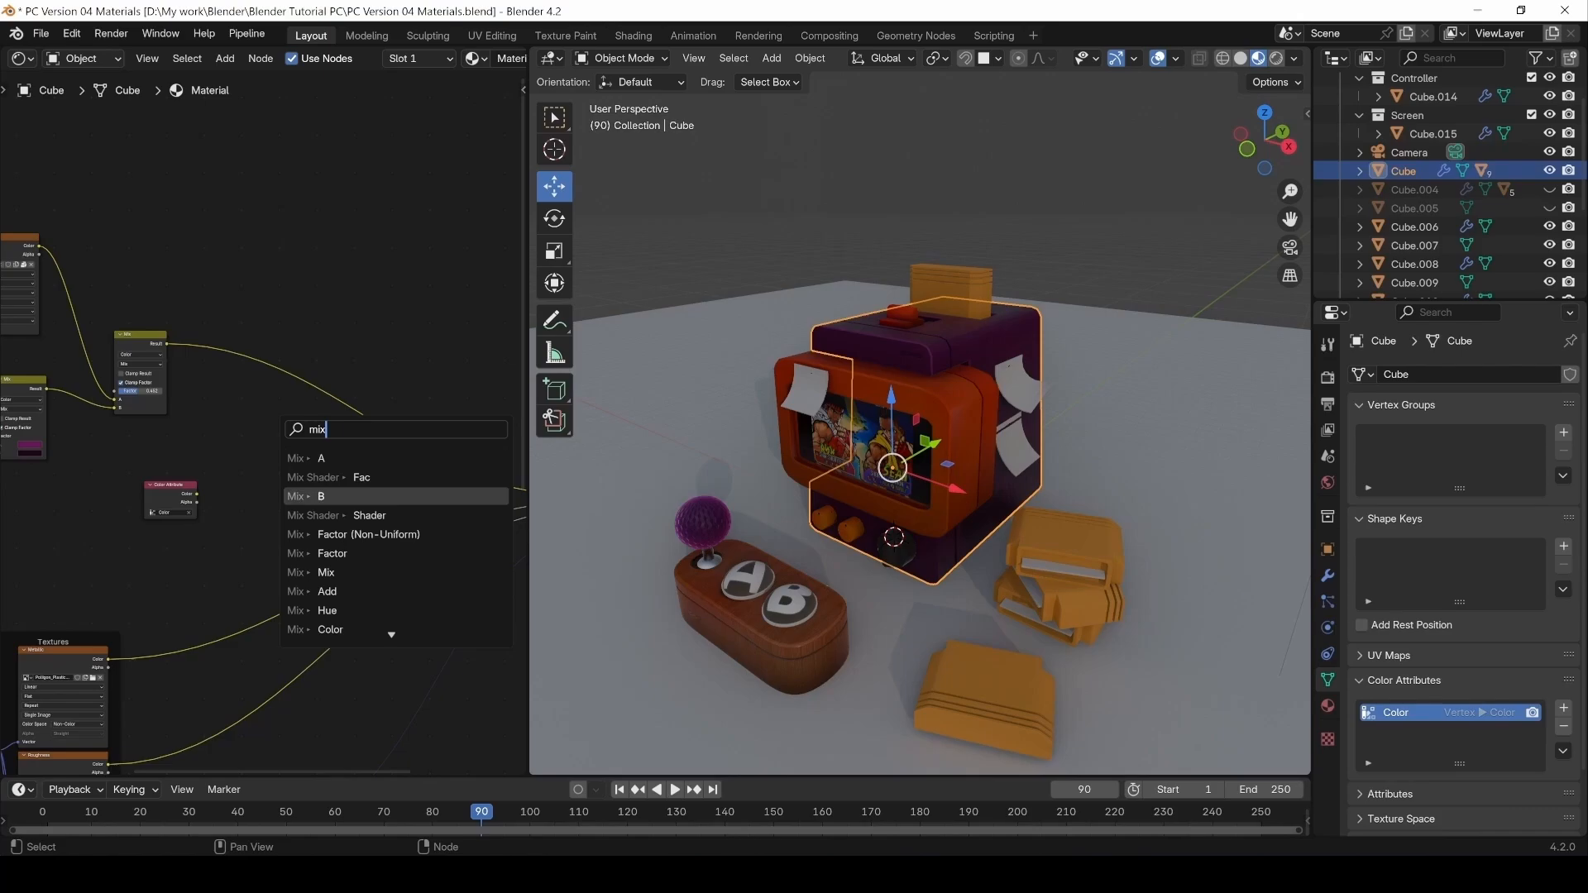
{"action": "left_click", "coordinate": [322, 497]}
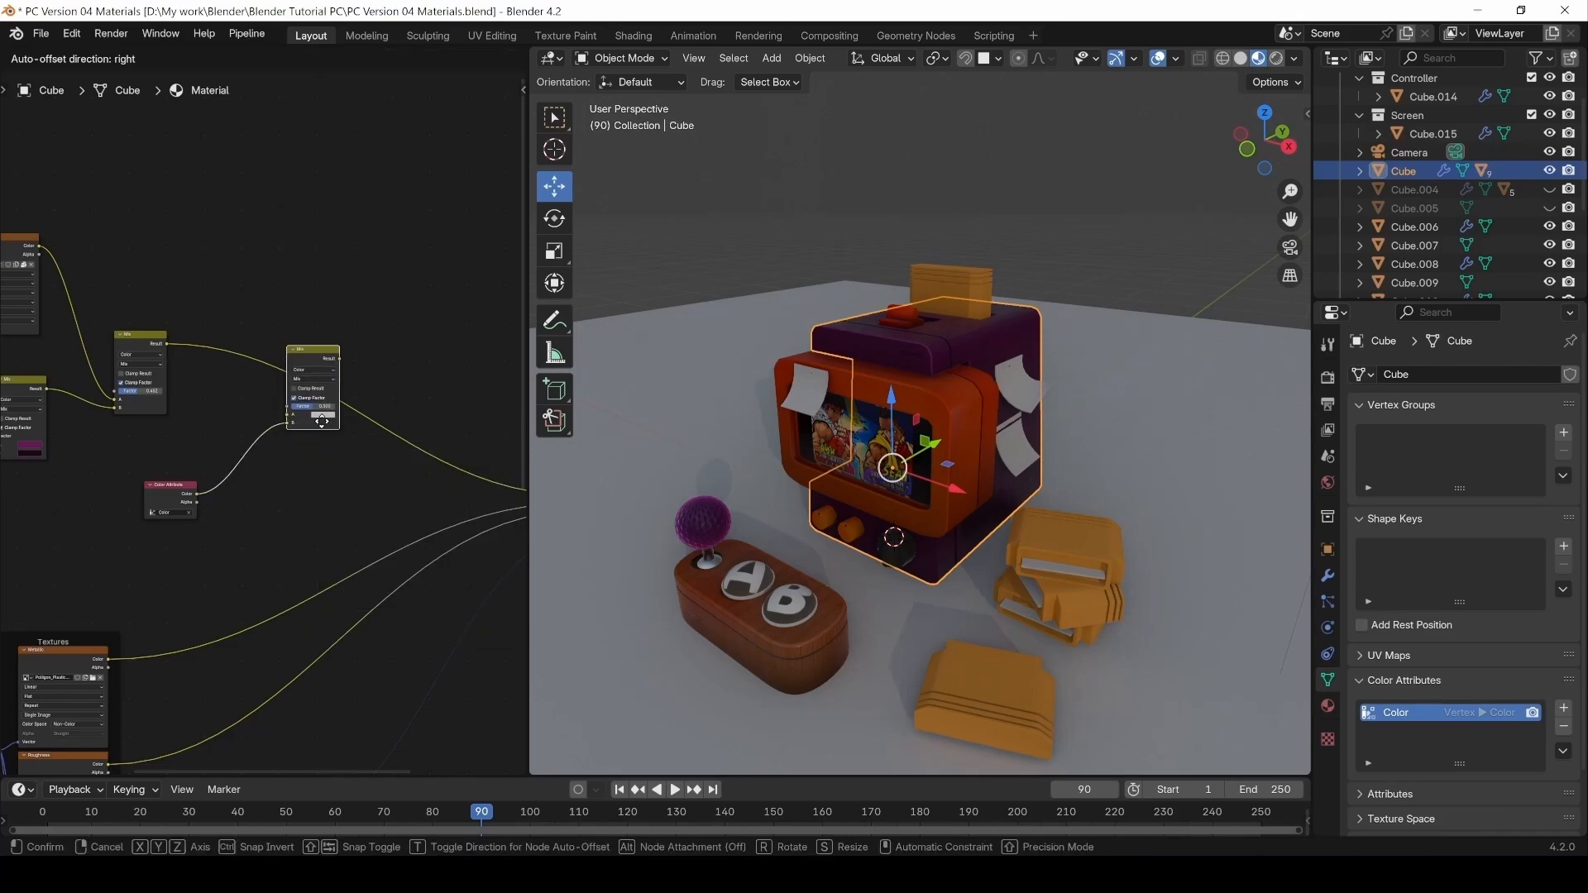
{"action": "left_click", "coordinate": [326, 430]}
{"action": "left_click_drag", "start_coordinate": [168, 344], "coordinate": [302, 422]}
Connect the new Mix result to the Principled BSDF's Base Color and set its blend mode to Multiply with a high factor.
{"action": "middle_click_drag", "start_coordinate": [358, 447], "coordinate": [218, 443]}
{"action": "left_click_drag", "start_coordinate": [215, 363], "coordinate": [434, 492]}
{"action": "middle_click_drag", "start_coordinate": [235, 449], "coordinate": [367, 468]}
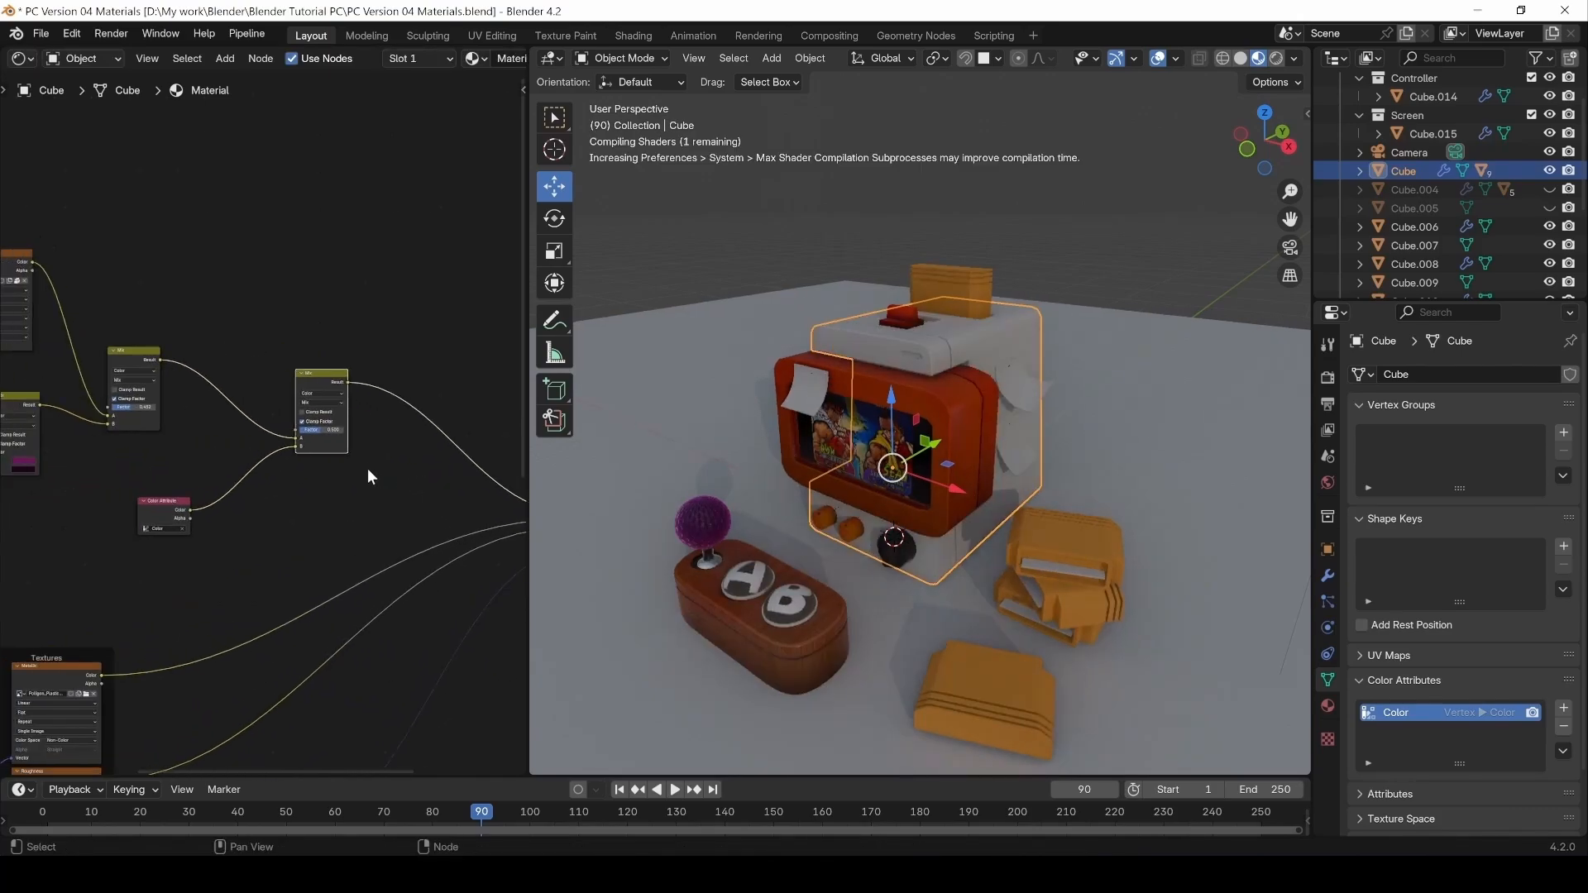
{"action": "left_click", "coordinate": [318, 440]}
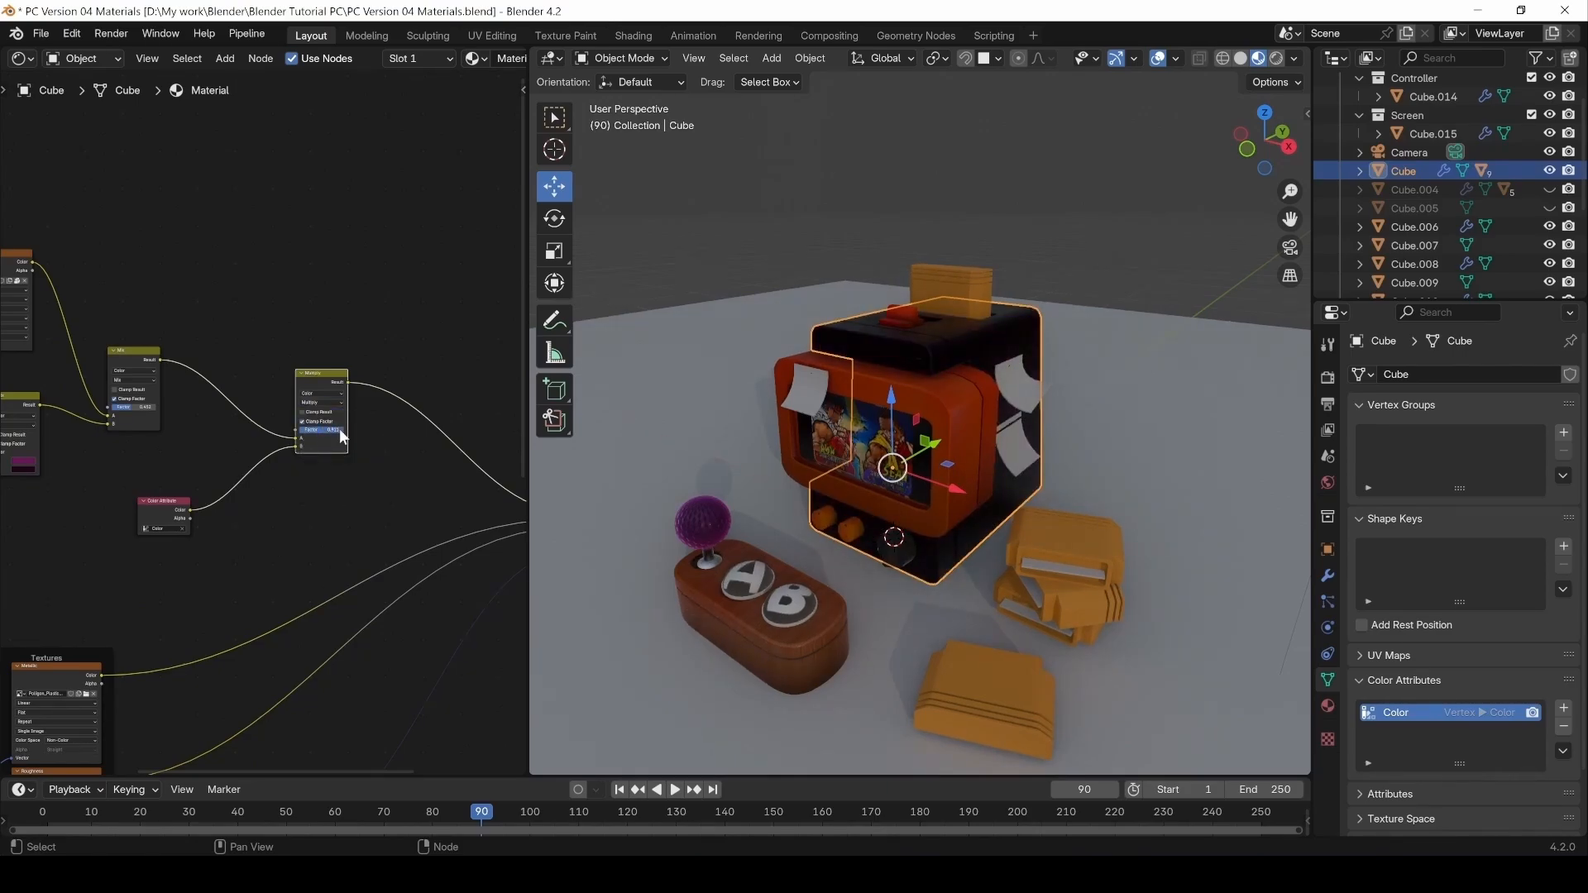
Switch the case to Vertex Paint mode with a 210 px brush and set the primary brush colour to white.
{"action": "left_click", "coordinate": [639, 57]}
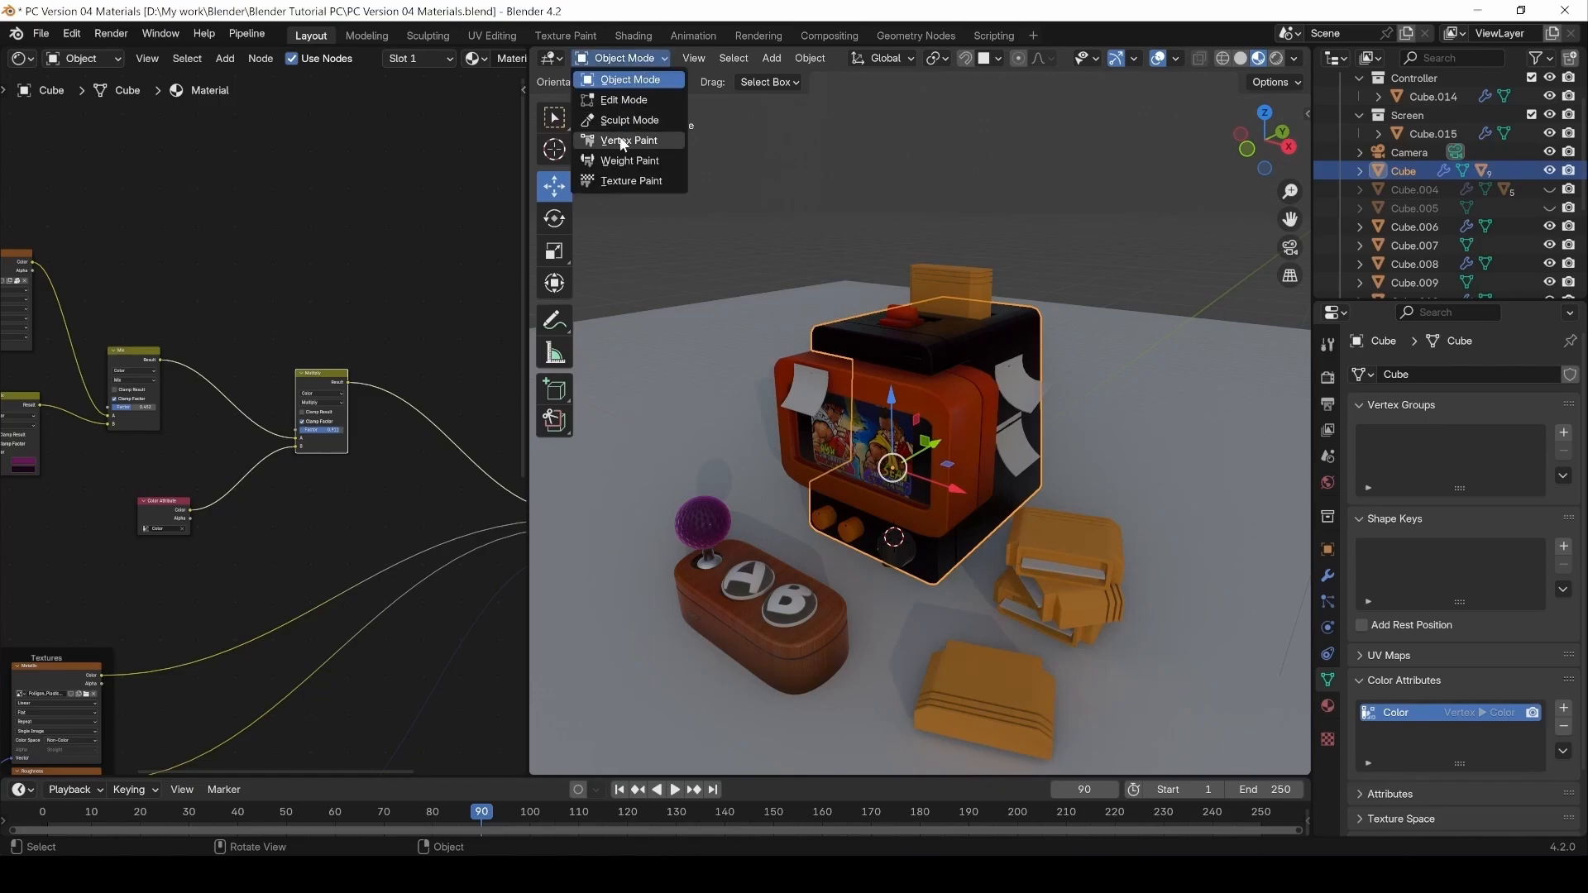
{"action": "left_click", "coordinate": [625, 143]}
{"action": "key", "text": "f"}
{"action": "left_click", "coordinate": [880, 385]}
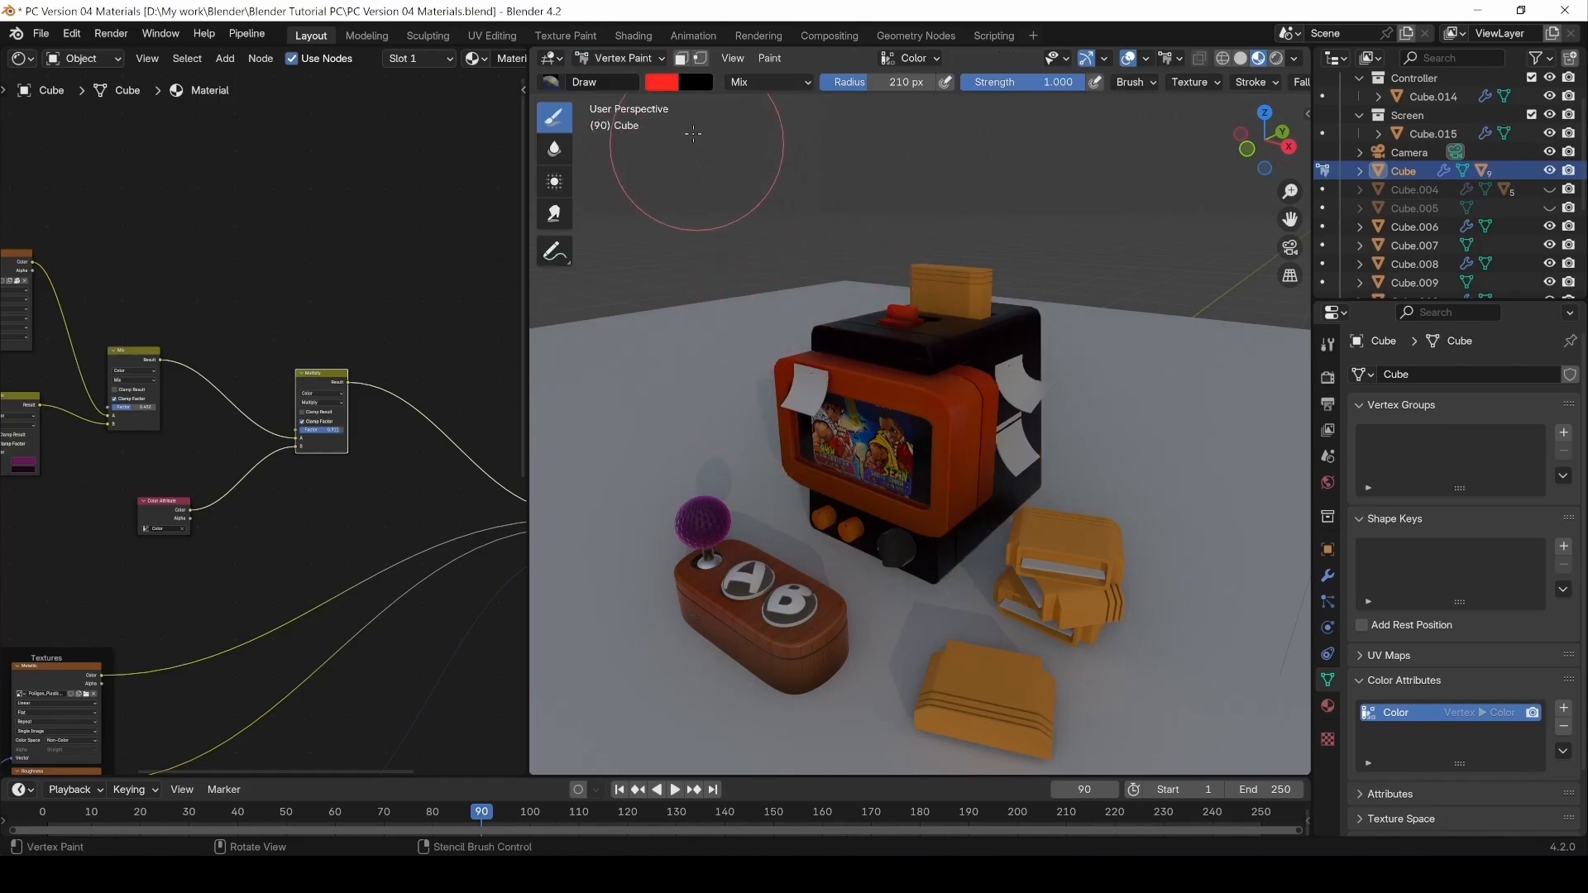
{"action": "left_click", "coordinate": [661, 85]}
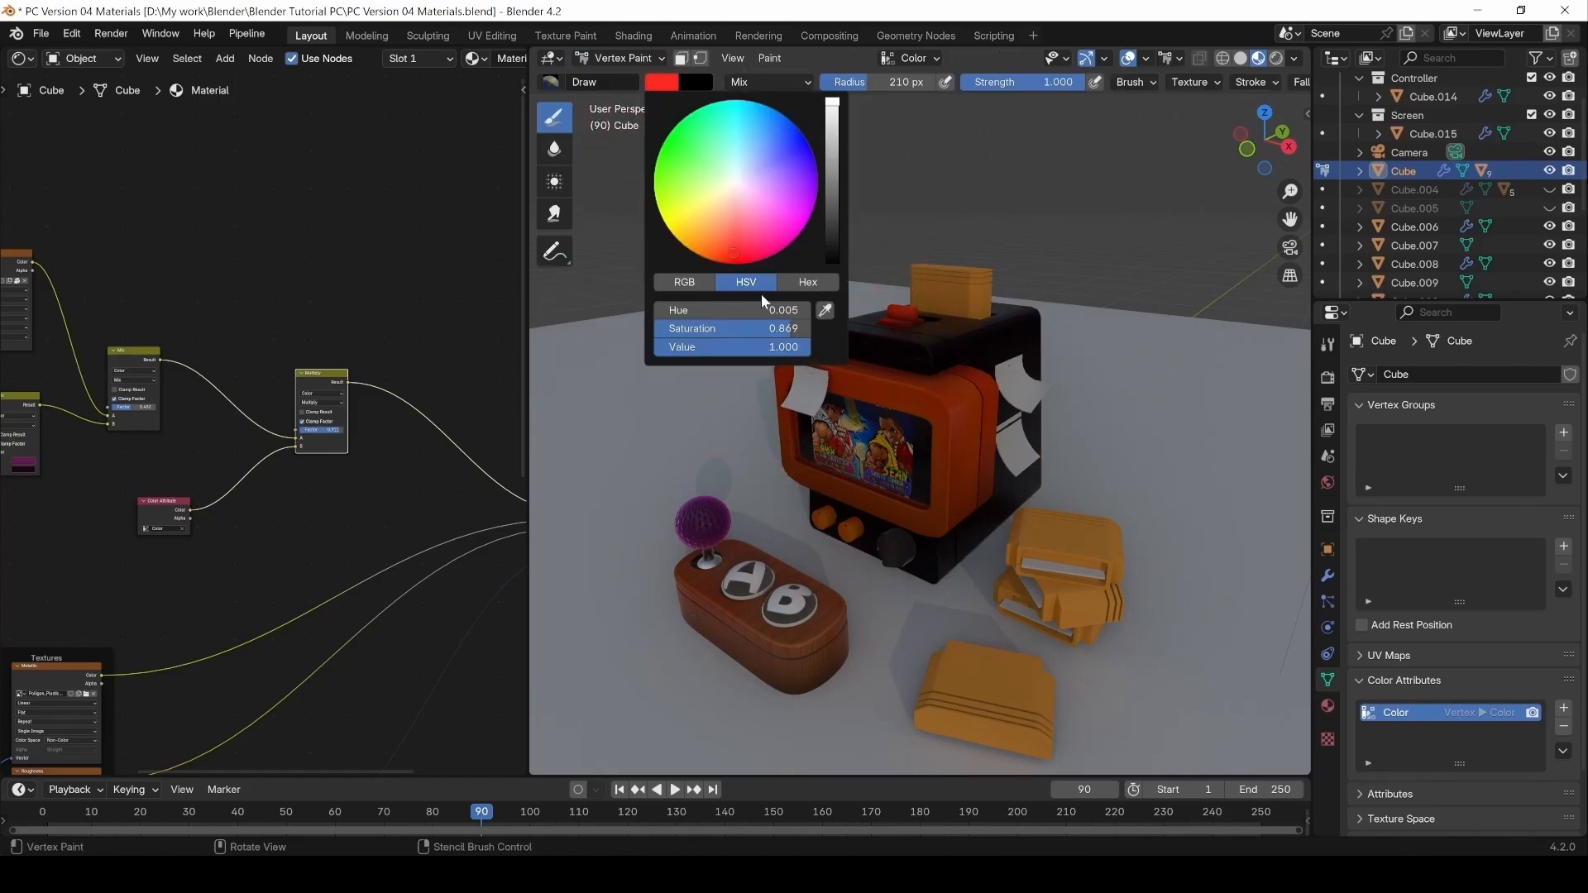
{"action": "left_click_drag", "start_coordinate": [784, 327], "coordinate": [654, 327]}
Paint the top and all sides of the case white so the Multiply blend reveals the purple material.
{"action": "middle_click_drag", "start_coordinate": [1034, 475], "coordinate": [977, 529]}
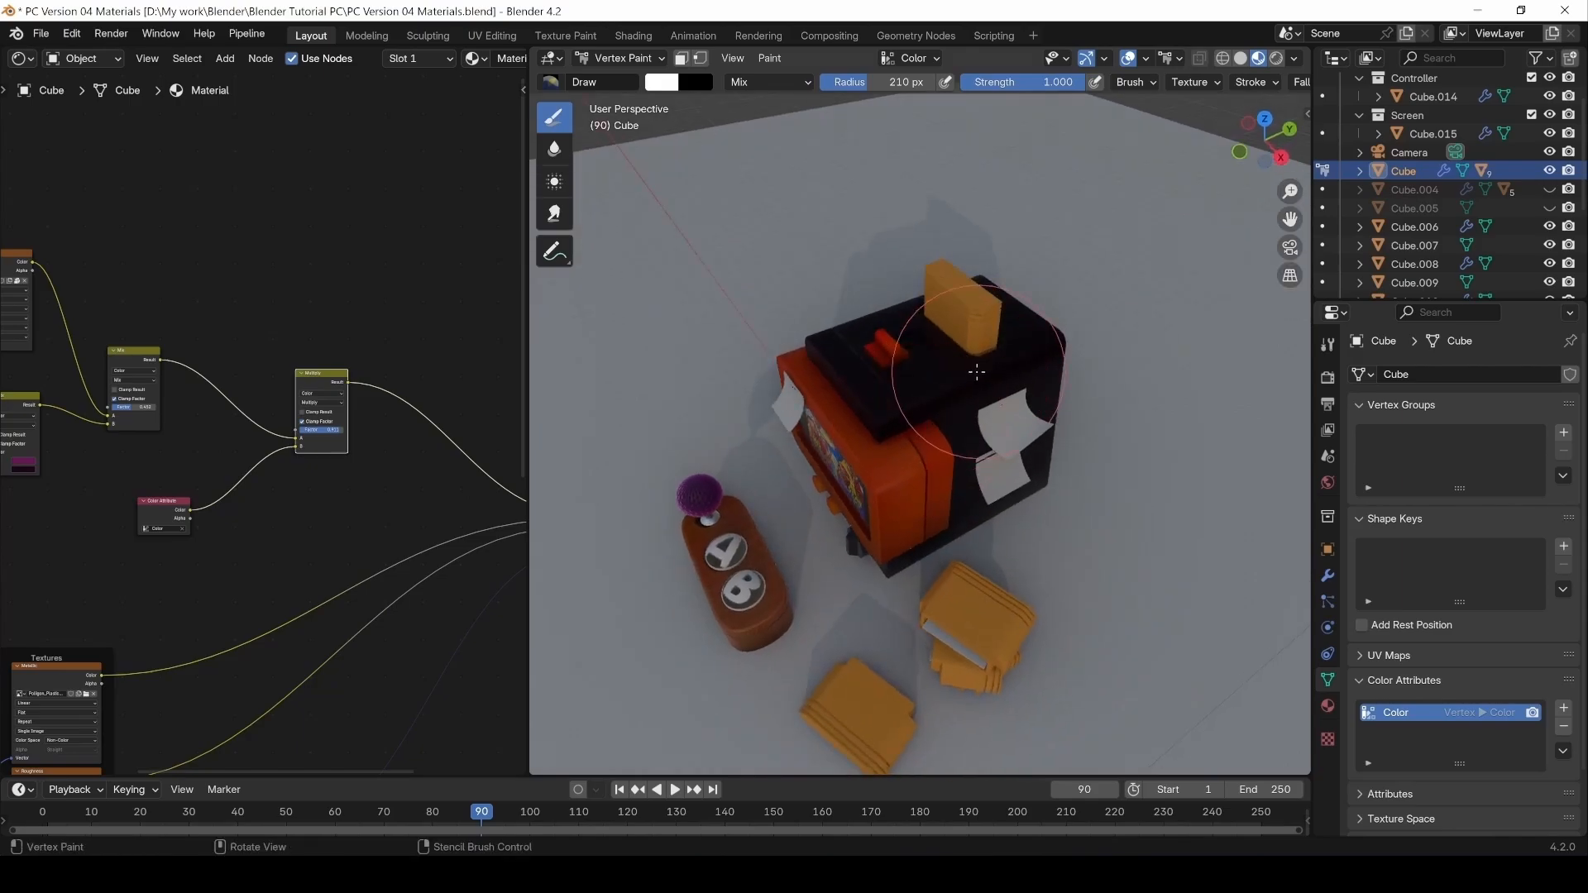
{"action": "mouse_move", "coordinate": [977, 372]}
{"action": "left_mouse_down"}
{"action": "mouse_move", "coordinate": [910, 347]}
{"action": "mouse_move", "coordinate": [927, 330]}
{"action": "mouse_move", "coordinate": [991, 398]}
{"action": "left_mouse_up"}
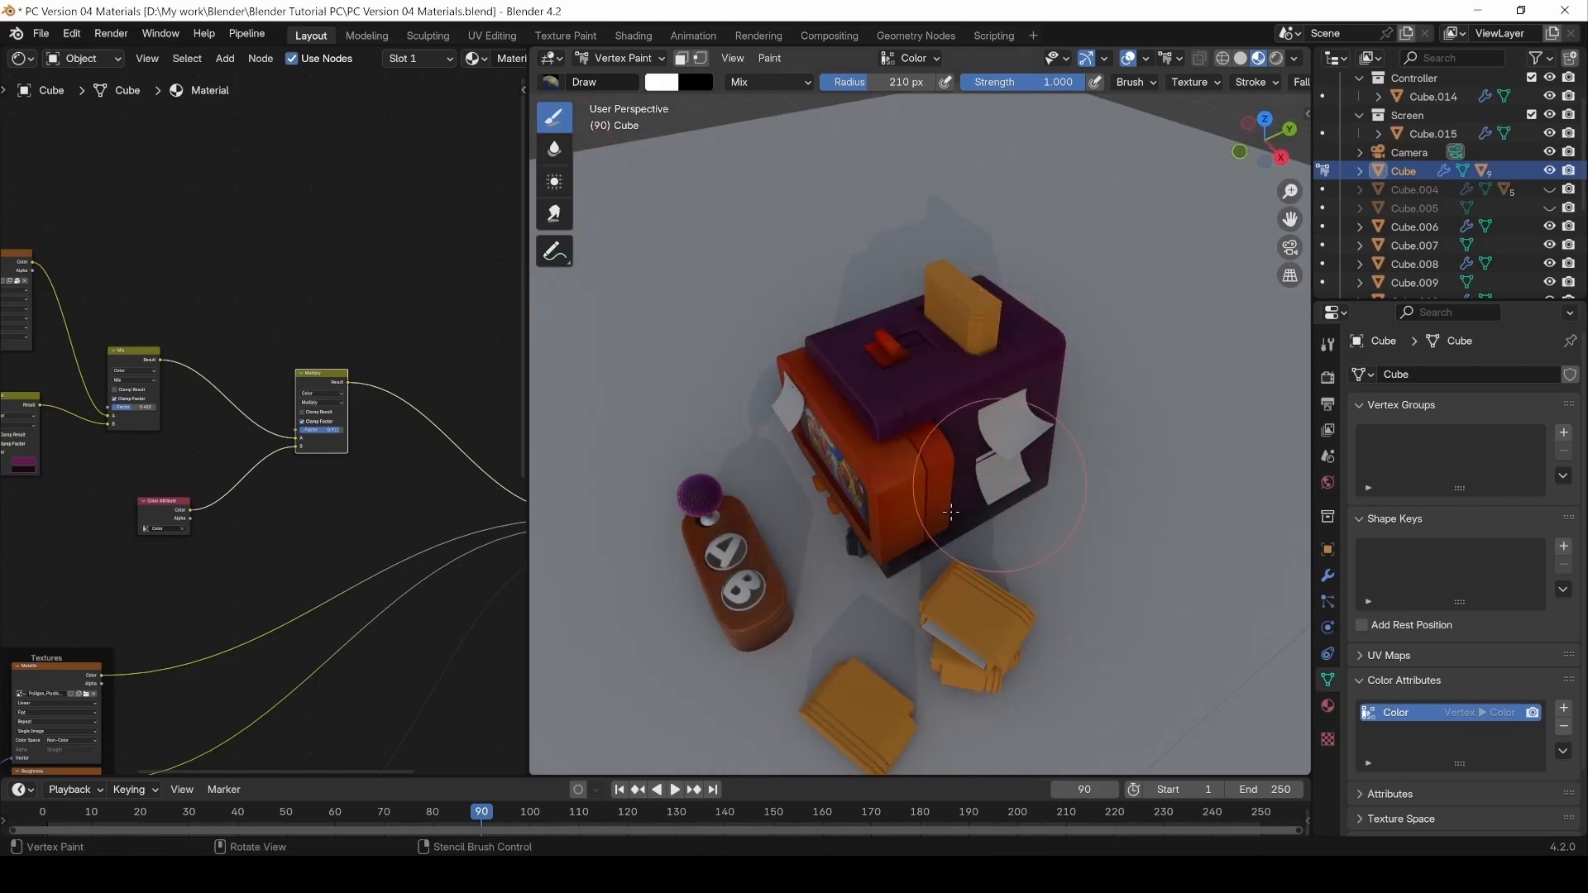
{"action": "middle_click_drag", "start_coordinate": [952, 512], "coordinate": [1218, 396]}
{"action": "middle_click_drag", "start_coordinate": [1044, 563], "coordinate": [1116, 425]}
{"action": "middle_click_drag", "start_coordinate": [1071, 624], "coordinate": [869, 496]}
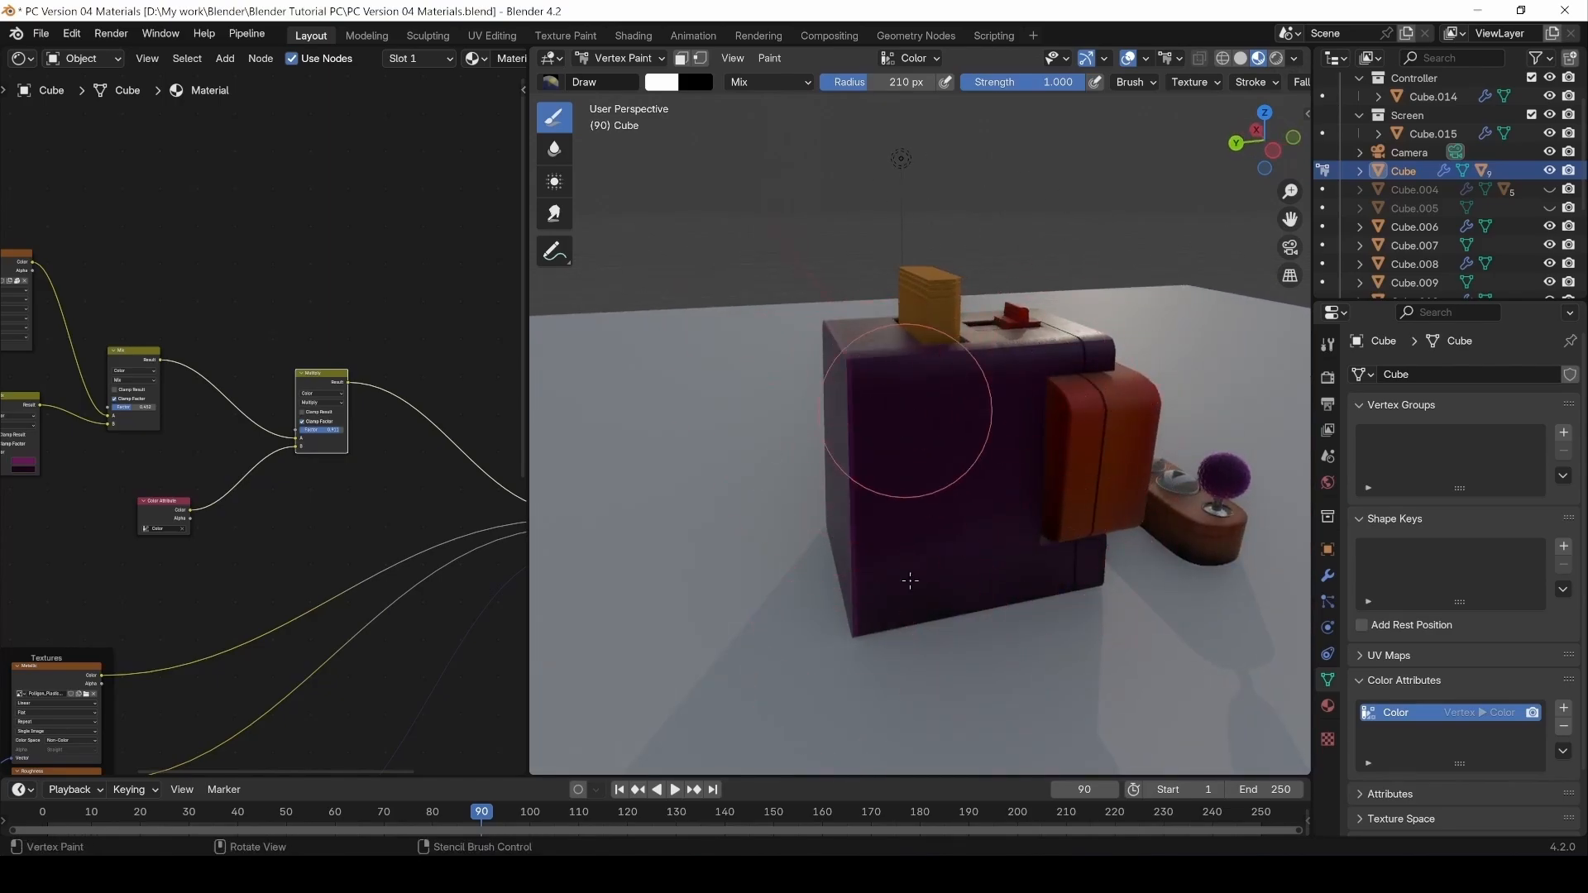
{"action": "middle_click_drag", "start_coordinate": [1018, 569], "coordinate": [1029, 431]}
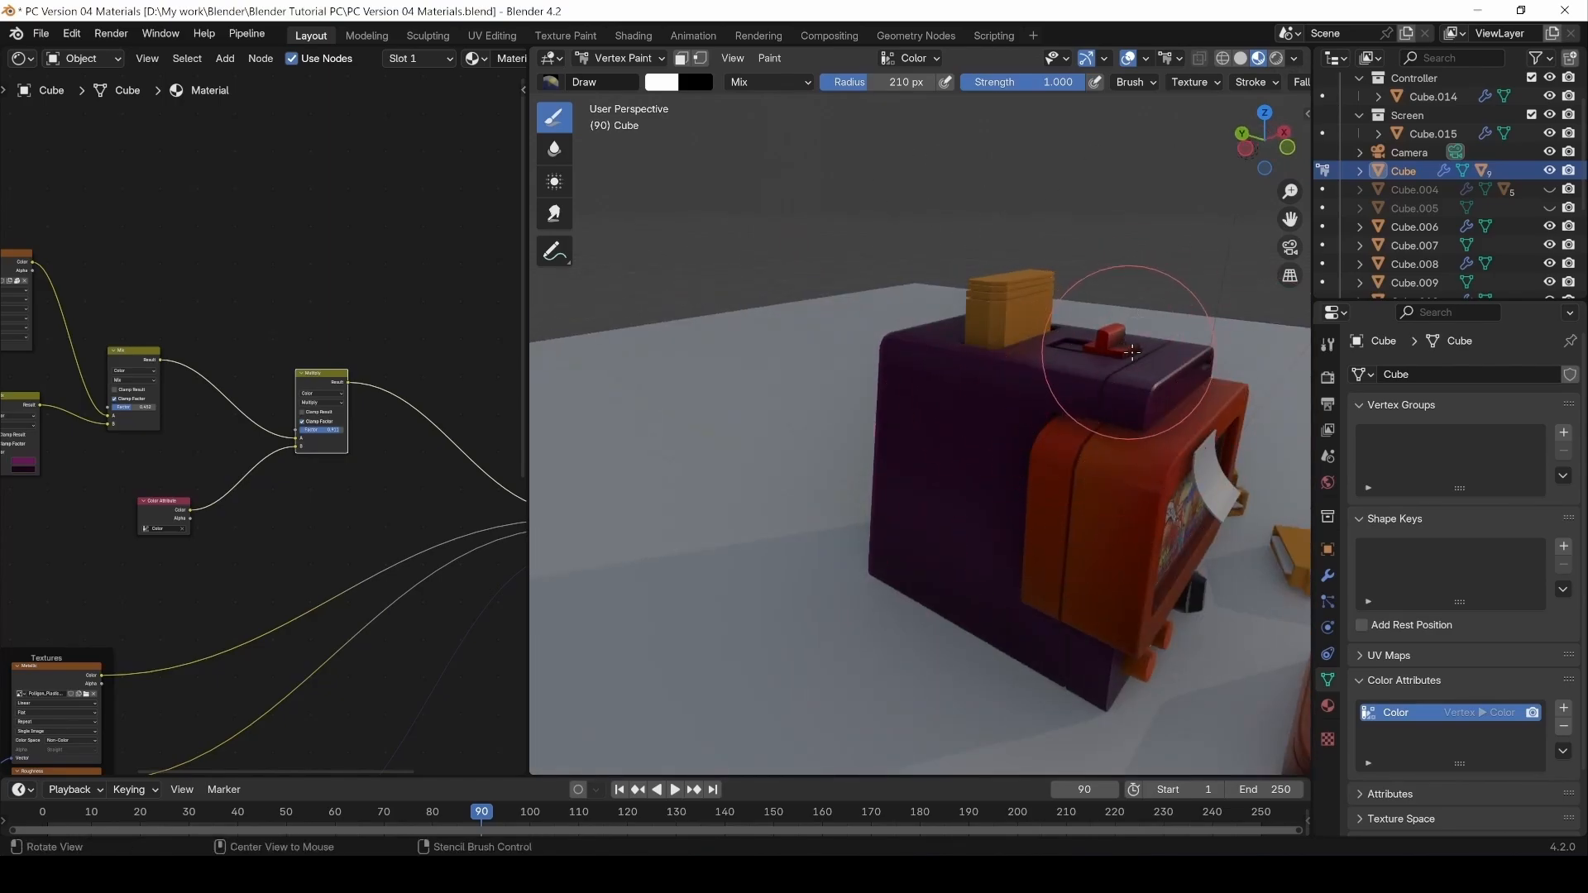
{"action": "middle_click_drag", "start_coordinate": [1153, 320], "coordinate": [1182, 417]}
{"action": "mouse_move", "coordinate": [1229, 506]}
{"action": "middle_mouse_down"}
{"action": "mouse_move", "coordinate": [1213, 621]}
{"action": "mouse_move", "coordinate": [915, 603]}
{"action": "mouse_move", "coordinate": [1082, 585]}
{"action": "mouse_move", "coordinate": [1110, 673]}
{"action": "mouse_move", "coordinate": [1057, 562]}
{"action": "mouse_move", "coordinate": [1053, 601]}
{"action": "middle_mouse_up"}
{"action": "scroll", "coordinate": [1057, 562], "scroll_direction": "down", "scroll_amount": 5}
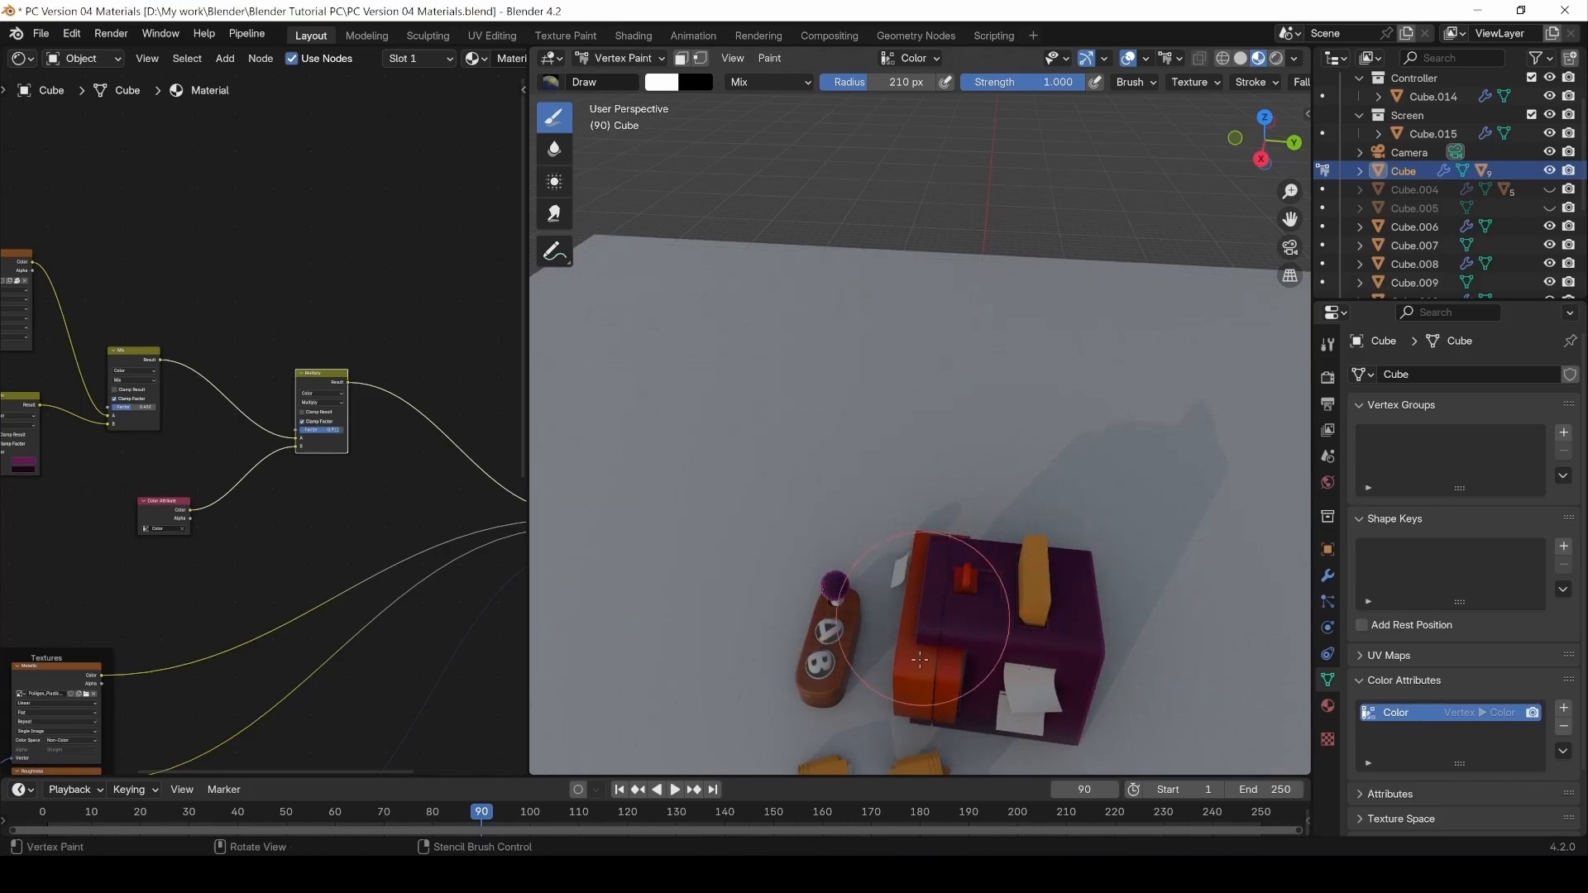
Set the secondary brush colour to dark purple and the brush strength to 0.337.
{"action": "middle_click_drag", "start_coordinate": [920, 659], "coordinate": [972, 550]}
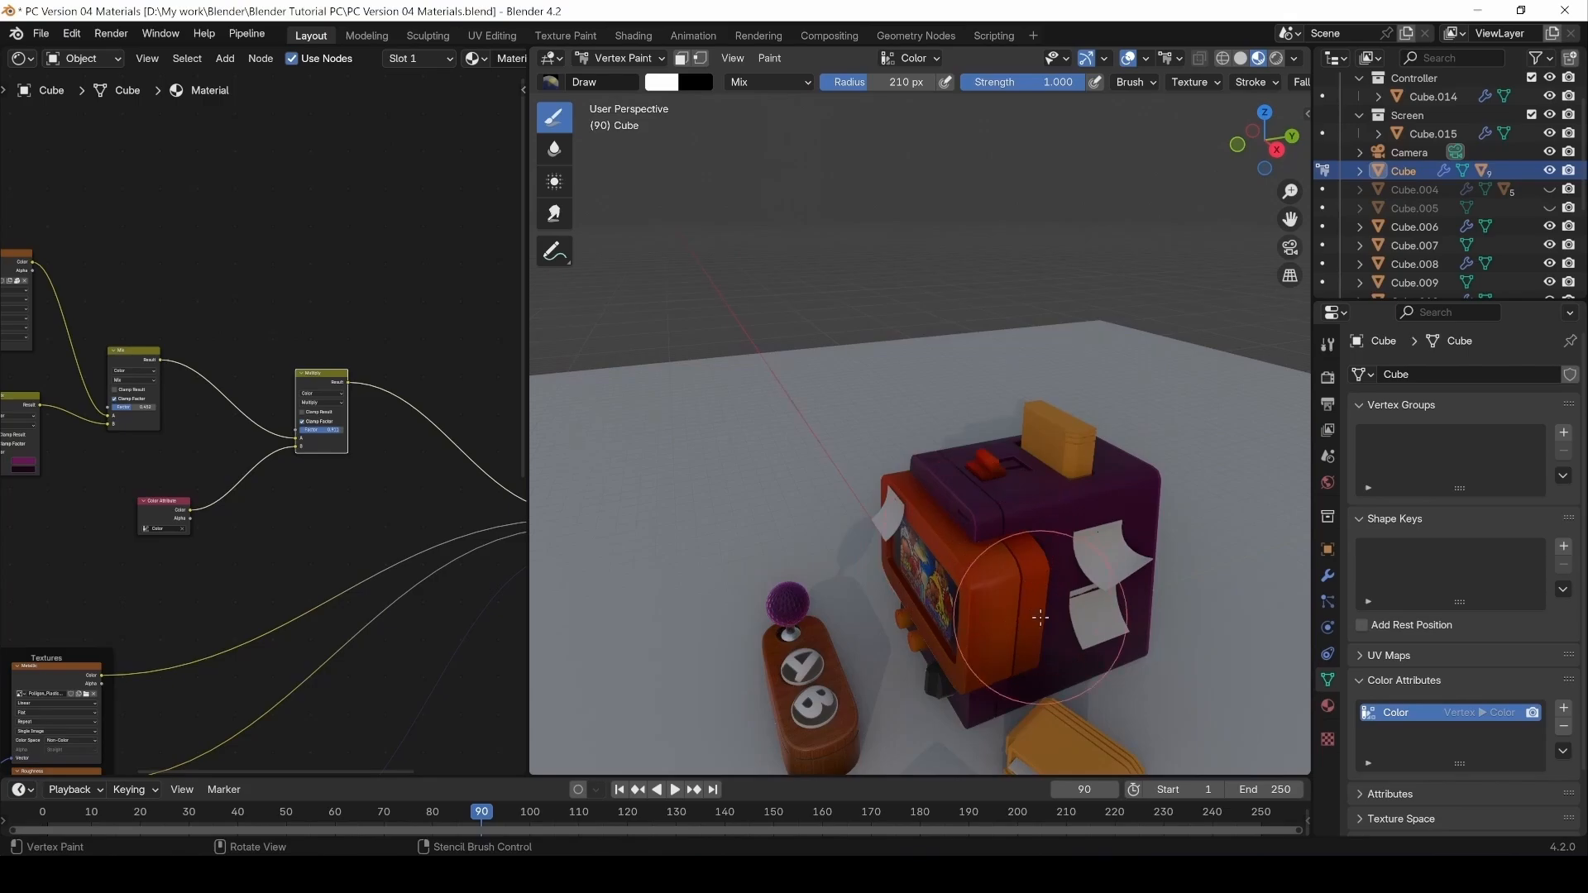
{"action": "middle_click_drag", "start_coordinate": [1017, 598], "coordinate": [959, 564]}
{"action": "scroll", "coordinate": [1038, 631], "scroll_direction": "up", "scroll_amount": 1}
{"action": "middle_click_drag", "start_coordinate": [1038, 631], "coordinate": [991, 597]}
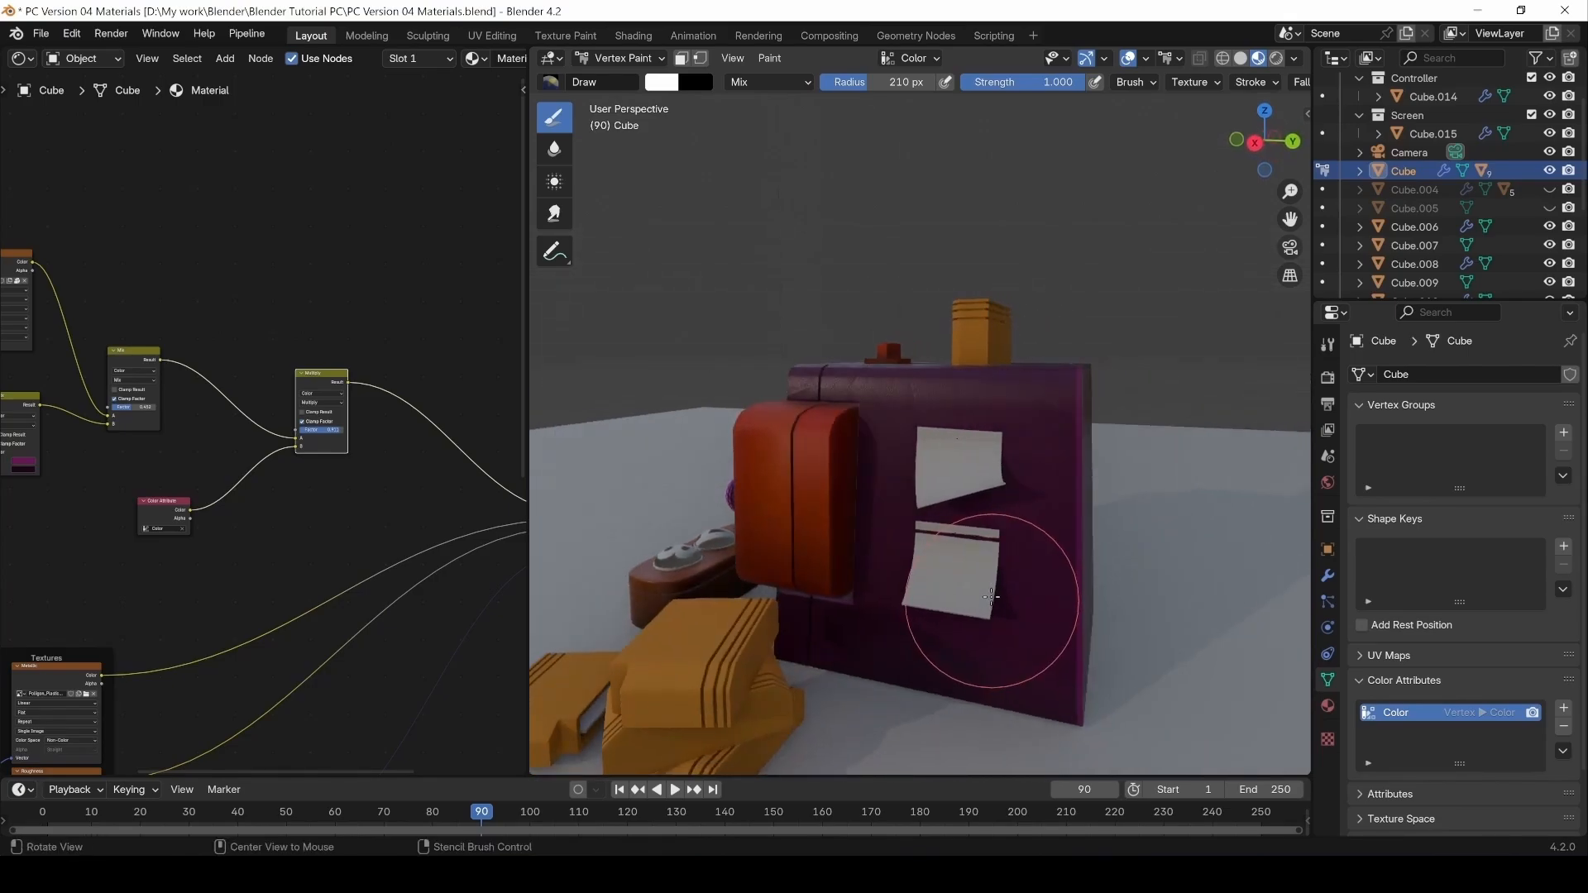
{"action": "left_click", "coordinate": [703, 82]}
{"action": "mouse_move", "coordinate": [867, 248]}
{"action": "left_mouse_down"}
{"action": "mouse_move", "coordinate": [866, 187]}
{"action": "mouse_move", "coordinate": [866, 220]}
{"action": "left_mouse_up"}
{"action": "left_click", "coordinate": [832, 192]}
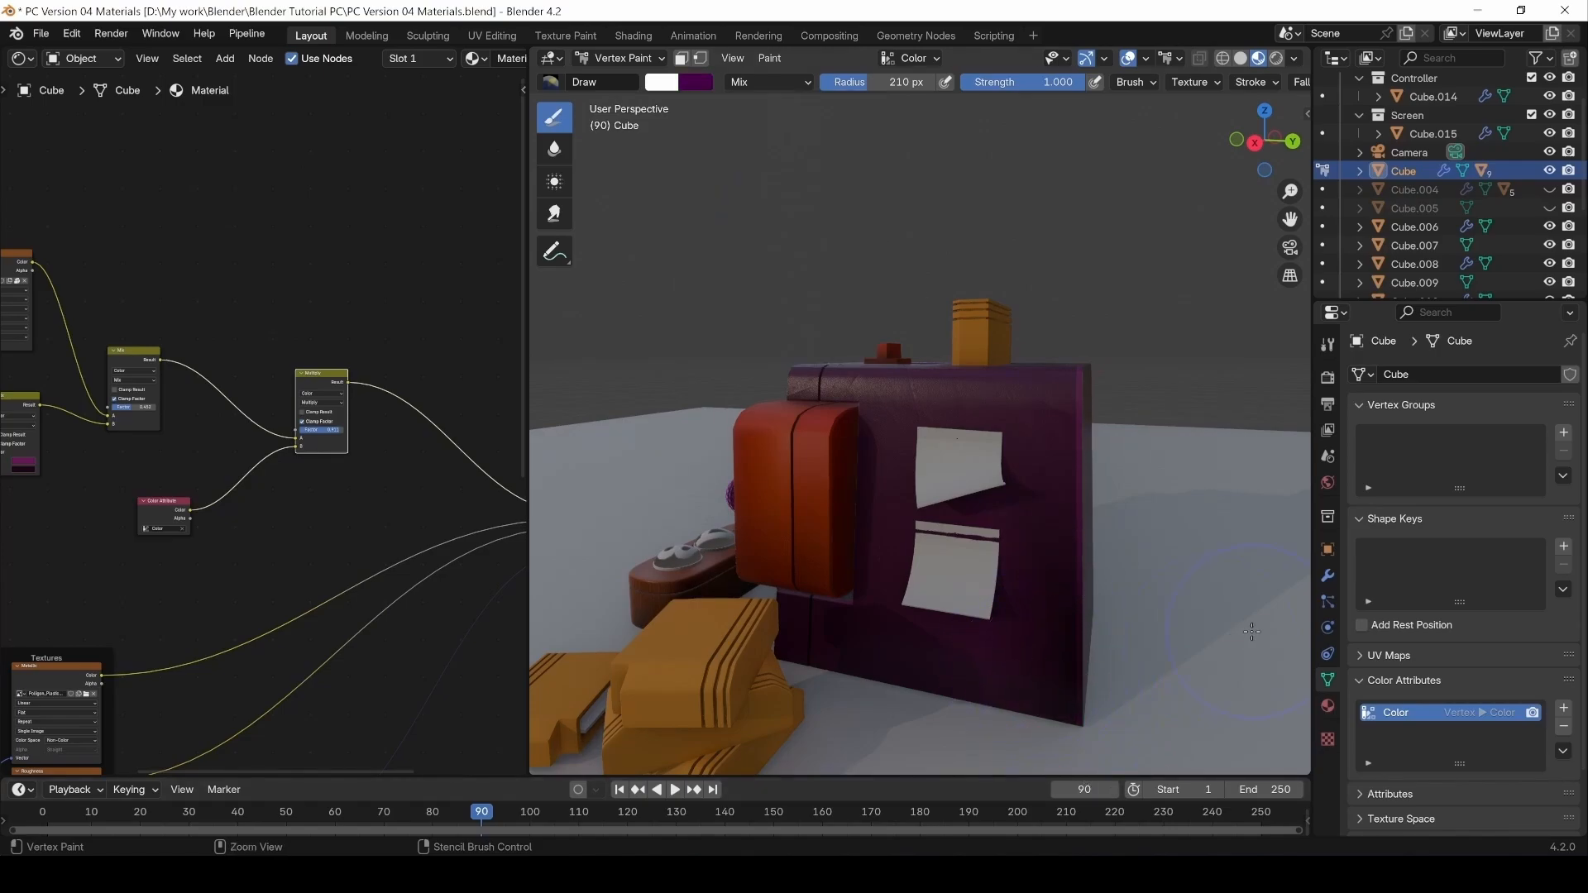
{"action": "left_click_drag", "start_coordinate": [1018, 81], "coordinate": [990, 82]}
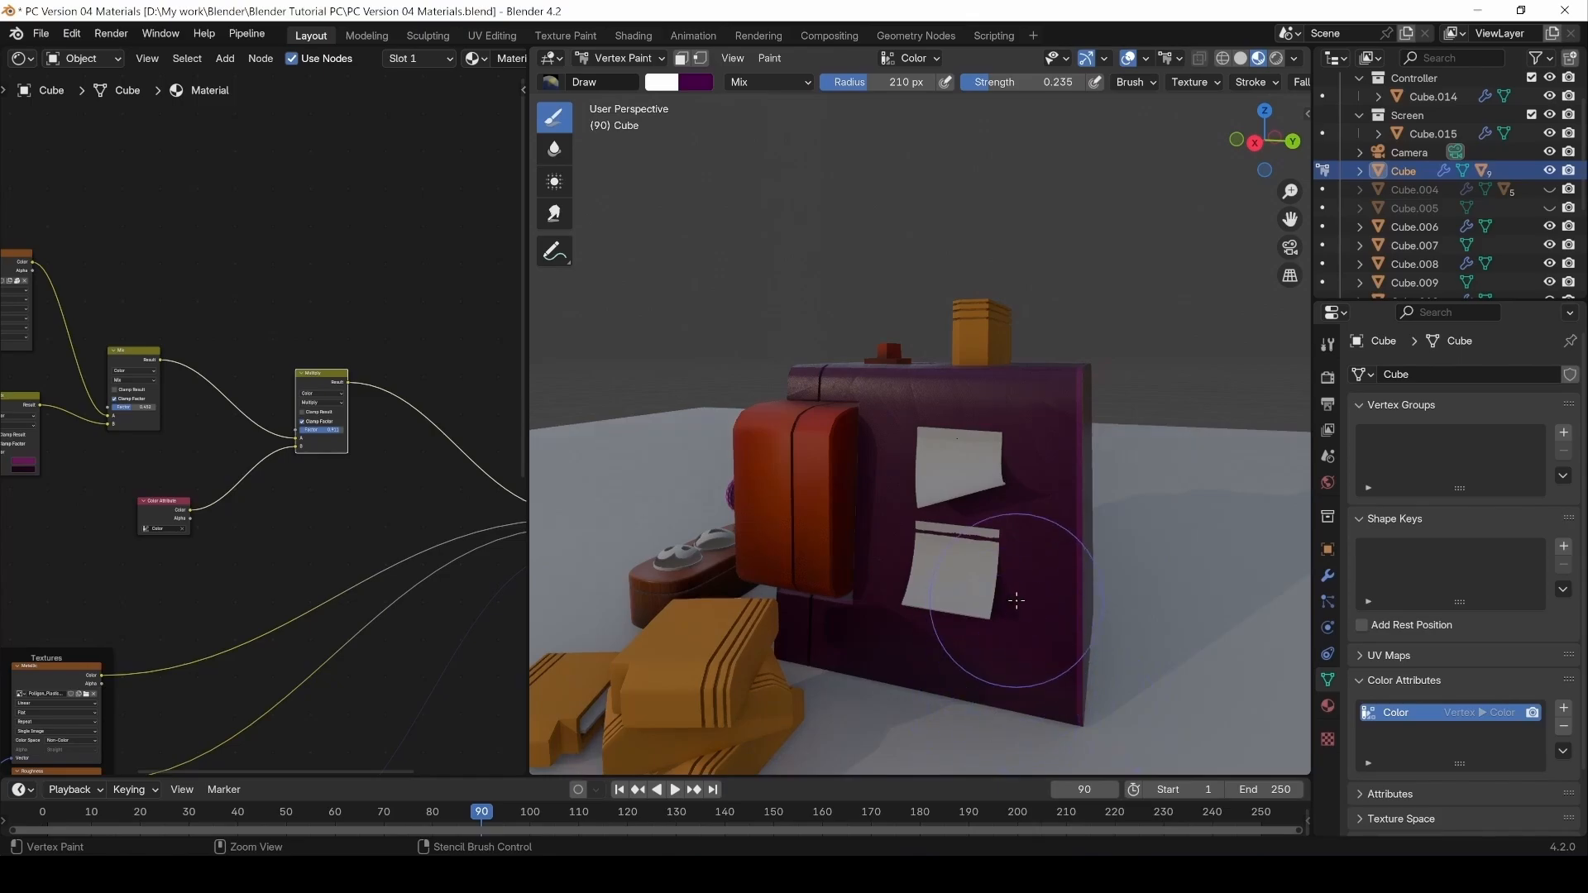
{"action": "left_click_drag", "start_coordinate": [978, 78], "coordinate": [1006, 80]}
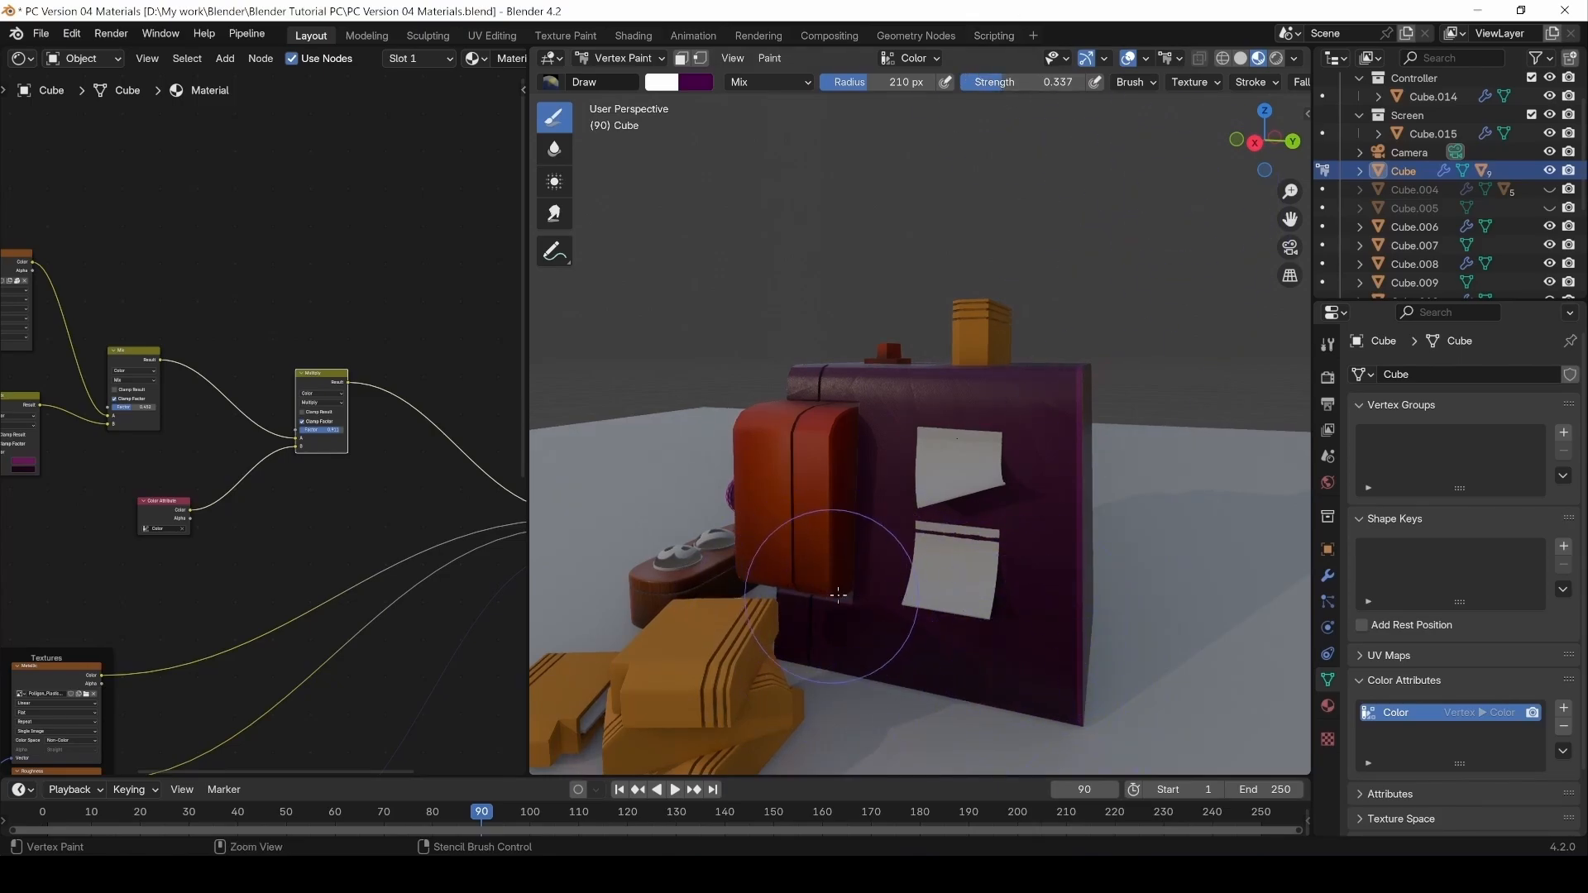
Shade the lower areas of the case's sides with the dark purple secondary colour.
{"action": "mouse_move", "coordinate": [1212, 614]}
{"action": "middle_mouse_down"}
{"action": "mouse_move", "coordinate": [1099, 638]}
{"action": "mouse_move", "coordinate": [1040, 592]}
{"action": "mouse_move", "coordinate": [1067, 672]}
{"action": "middle_mouse_up"}
{"action": "mouse_move", "coordinate": [1061, 761]}
{"action": "middle_mouse_down"}
{"action": "mouse_move", "coordinate": [1170, 674]}
{"action": "mouse_move", "coordinate": [1010, 557]}
{"action": "mouse_move", "coordinate": [1044, 637]}
{"action": "mouse_move", "coordinate": [1083, 575]}
{"action": "mouse_move", "coordinate": [1142, 600]}
{"action": "mouse_move", "coordinate": [1113, 574]}
{"action": "mouse_move", "coordinate": [1113, 532]}
{"action": "mouse_move", "coordinate": [1176, 534]}
{"action": "mouse_move", "coordinate": [1007, 510]}
{"action": "middle_mouse_up"}
{"action": "middle_click_drag", "start_coordinate": [1135, 592], "coordinate": [783, 538], "text": "shift"}
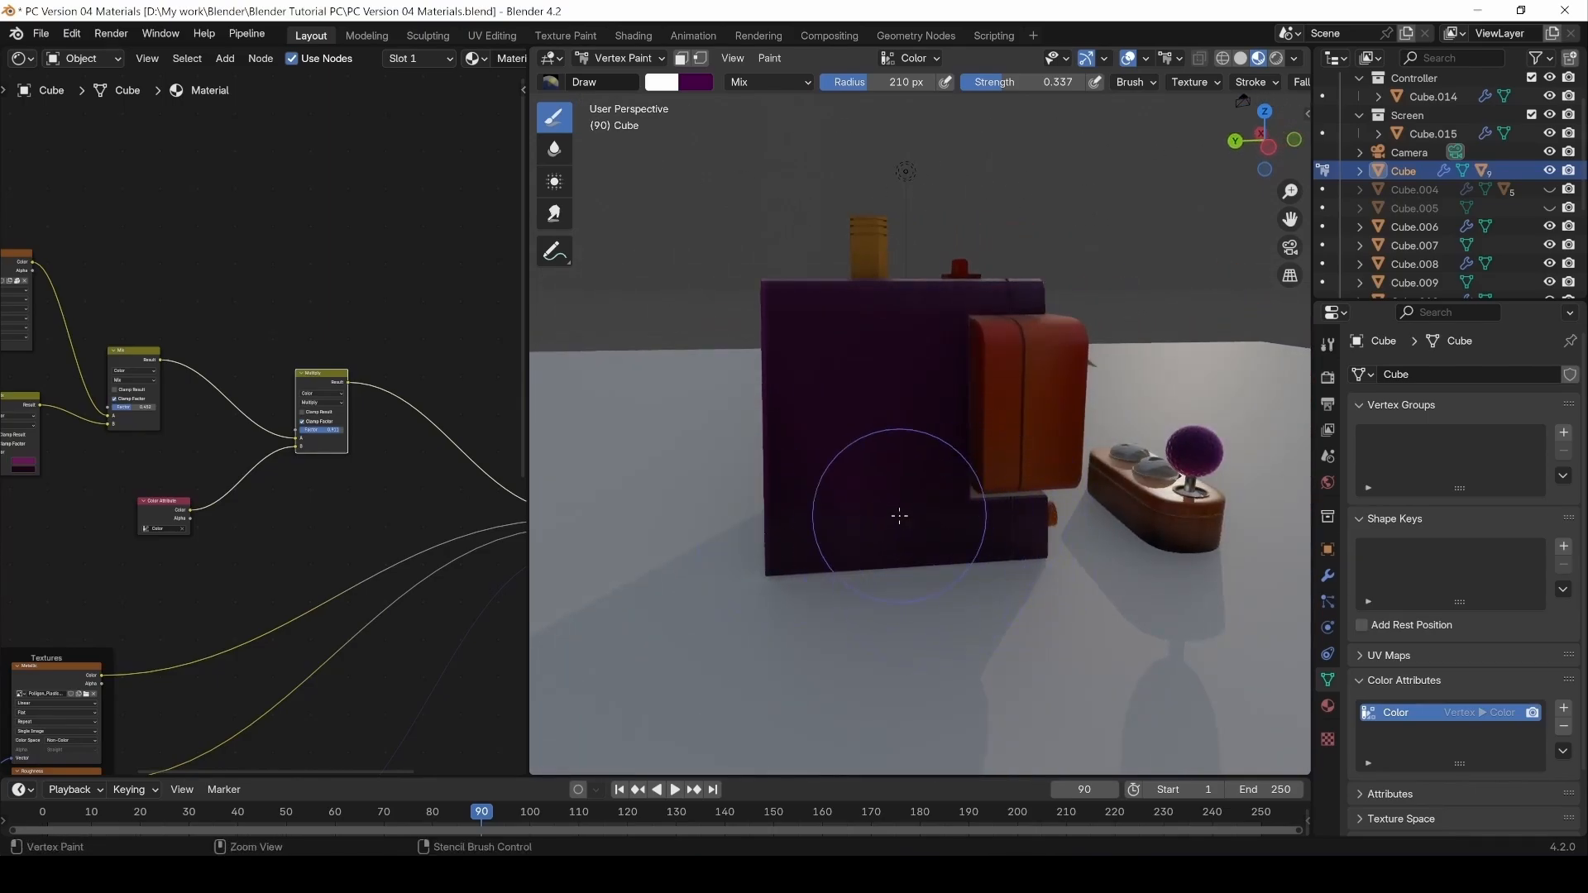
{"action": "mouse_move", "coordinate": [1056, 579]}
{"action": "middle_mouse_down"}
{"action": "mouse_move", "coordinate": [894, 516]}
{"action": "mouse_move", "coordinate": [1083, 585]}
{"action": "middle_mouse_up"}
{"action": "middle_click_drag", "start_coordinate": [1225, 685], "coordinate": [1303, 737]}
{"action": "scroll", "coordinate": [769, 281], "scroll_direction": "down", "scroll_amount": 2}
{"action": "middle_click_drag", "start_coordinate": [770, 281], "coordinate": [715, 252]}
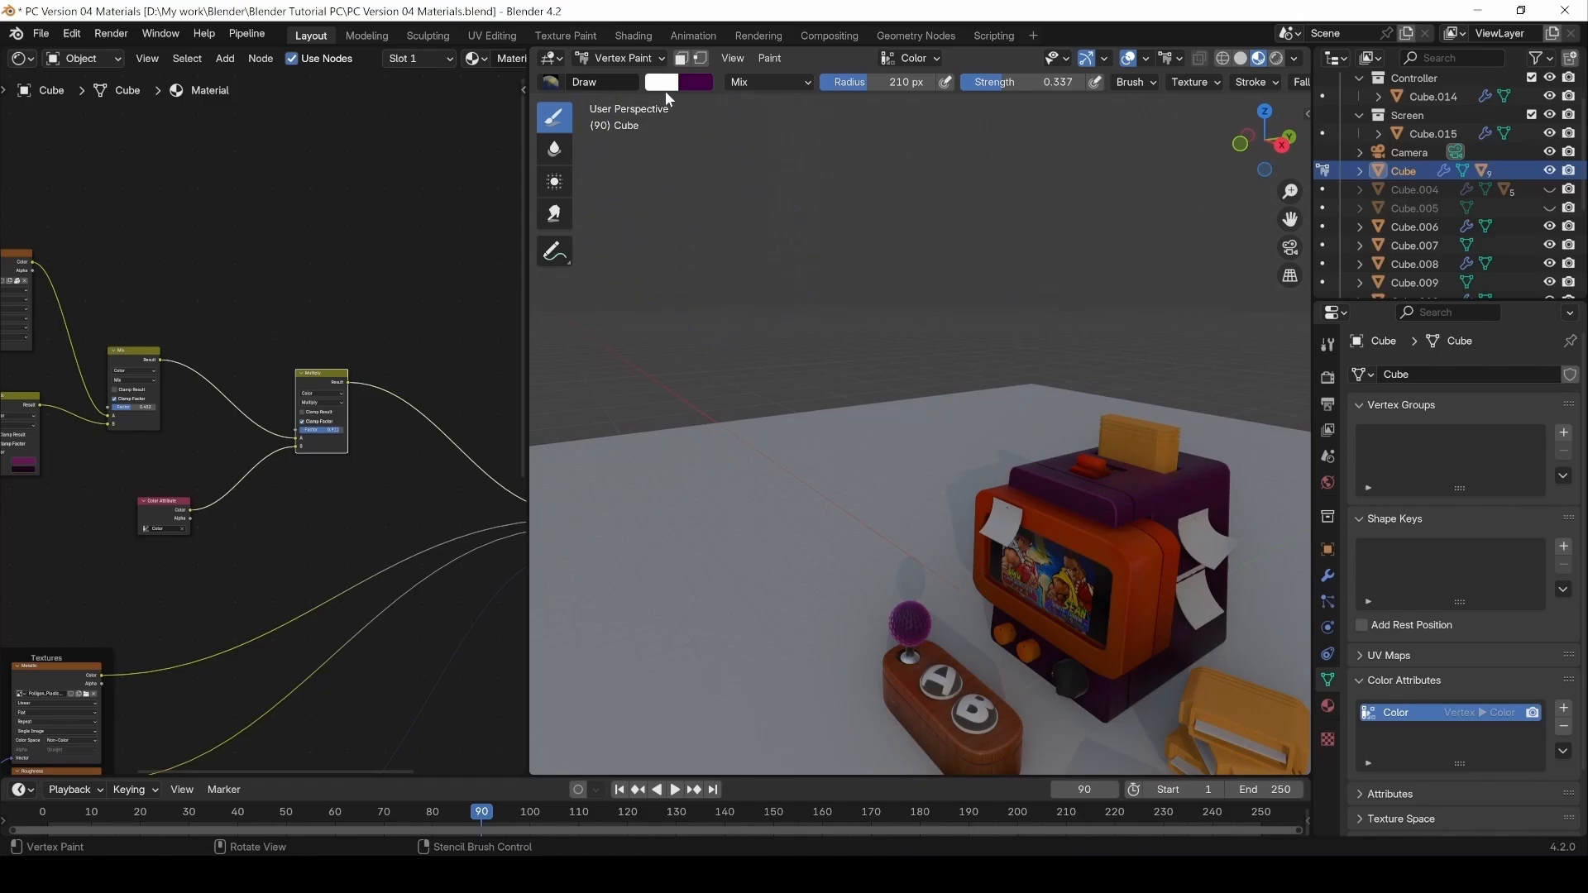
Set the primary brush colour to red with hue 0.010 and saturation 0.845.
{"action": "left_click", "coordinate": [666, 83]}
{"action": "left_click_drag", "start_coordinate": [739, 185], "coordinate": [713, 250]}
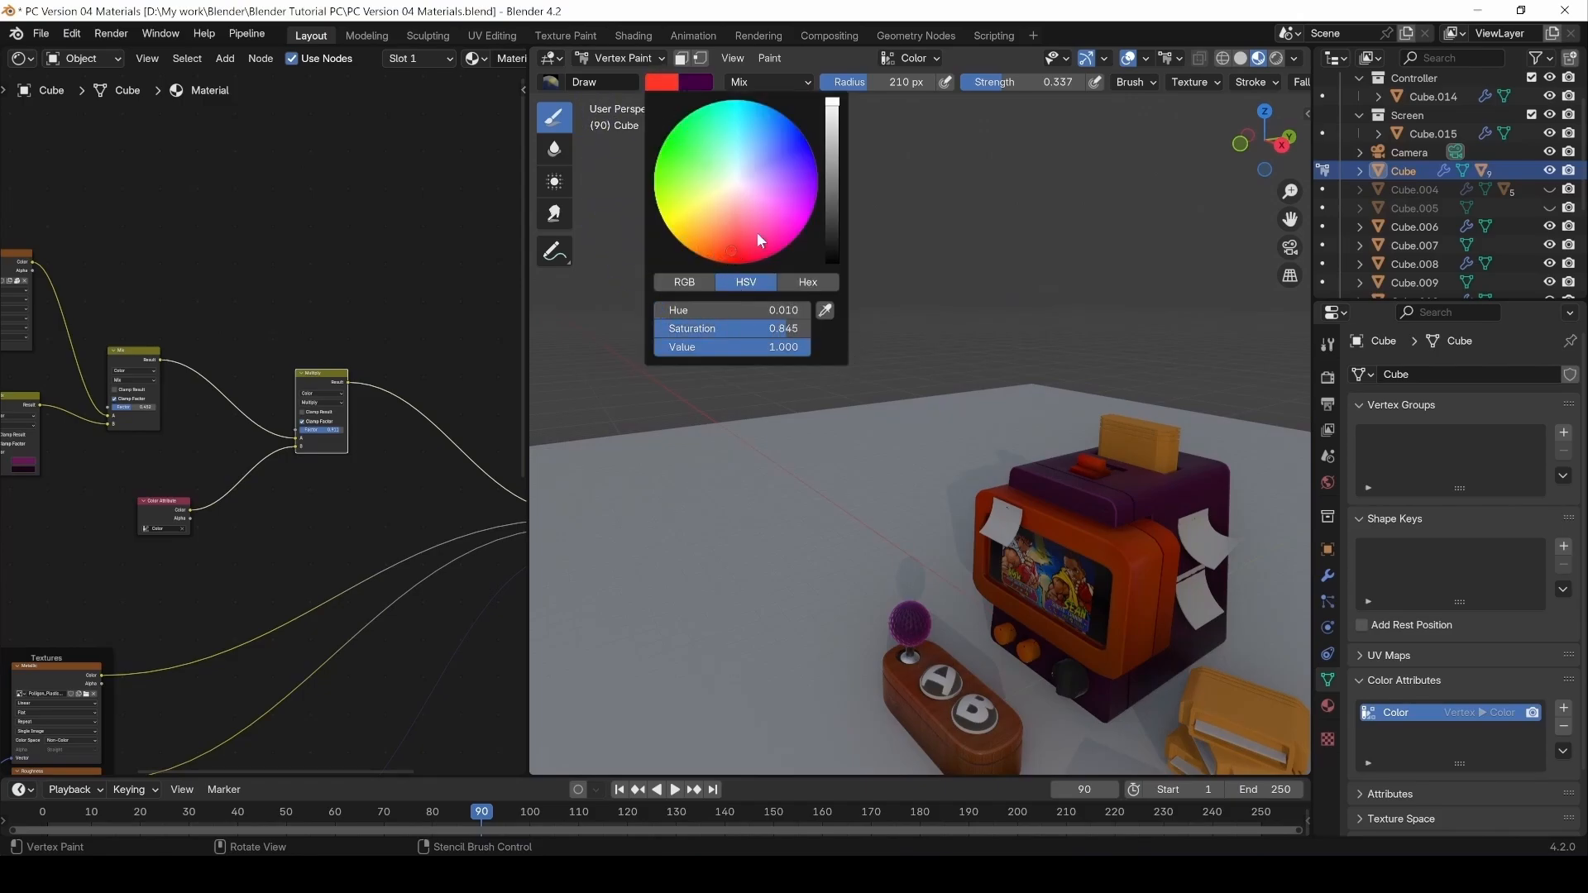
{"action": "scroll", "coordinate": [1057, 506], "scroll_direction": "up", "scroll_amount": 4}
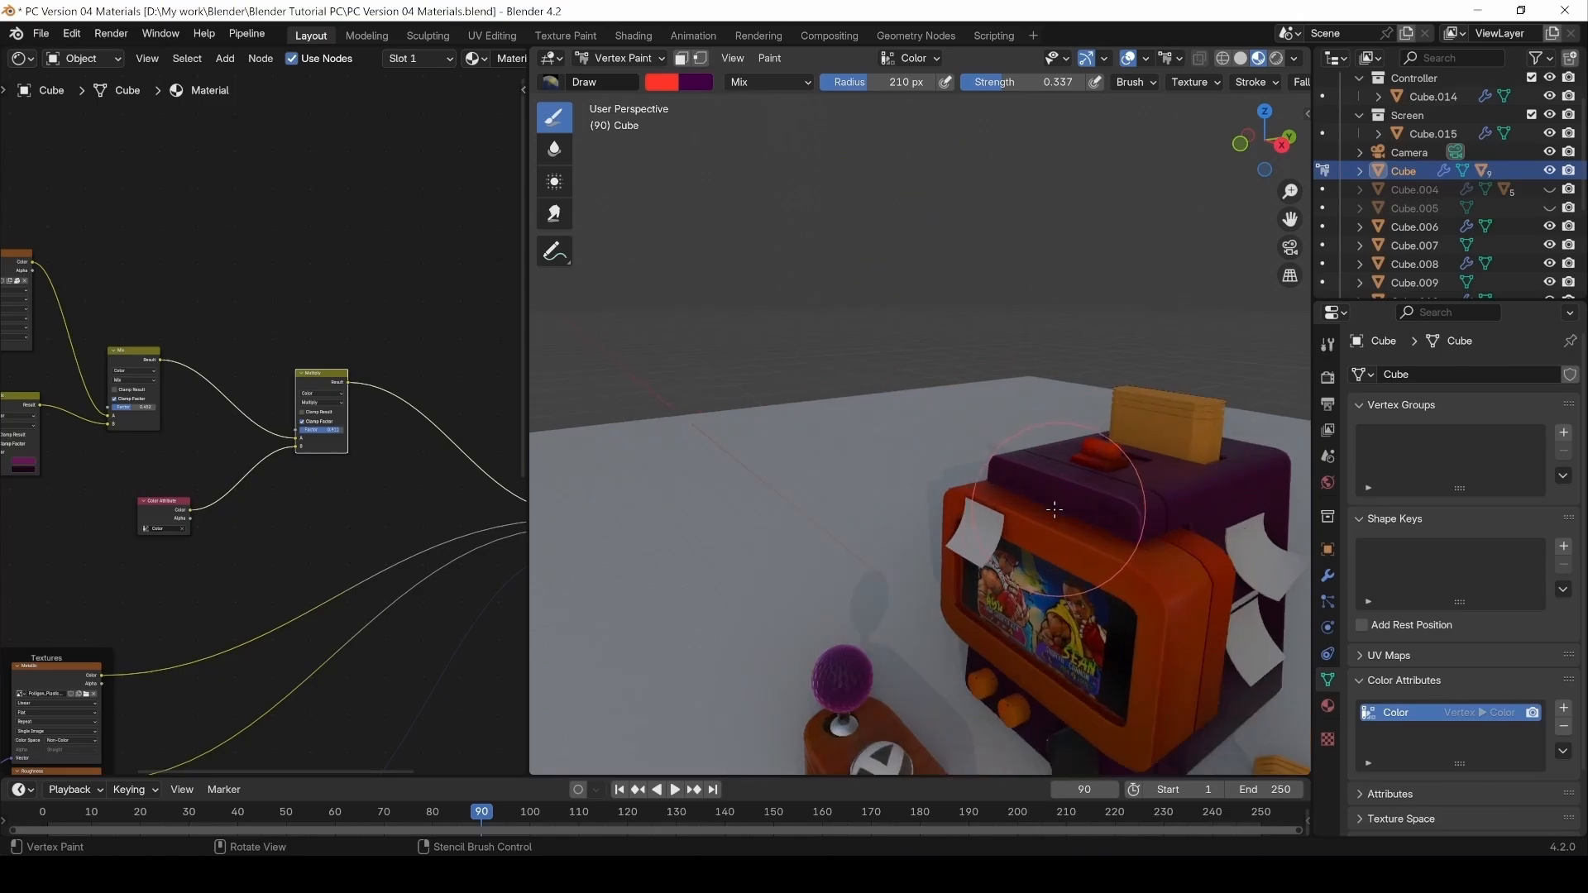
Set the brush radius to 146 px and the primary brush colour to bright magenta.
{"action": "middle_click_drag", "start_coordinate": [1035, 459], "coordinate": [1094, 517]}
{"action": "mouse_move", "coordinate": [1038, 426]}
{"action": "middle_mouse_down"}
{"action": "mouse_move", "coordinate": [1059, 454]}
{"action": "mouse_move", "coordinate": [1031, 503]}
{"action": "mouse_move", "coordinate": [1194, 532]}
{"action": "mouse_move", "coordinate": [910, 489]}
{"action": "mouse_move", "coordinate": [872, 423]}
{"action": "middle_mouse_up"}
{"action": "key", "text": "f"}
{"action": "left_click", "coordinate": [1006, 457]}
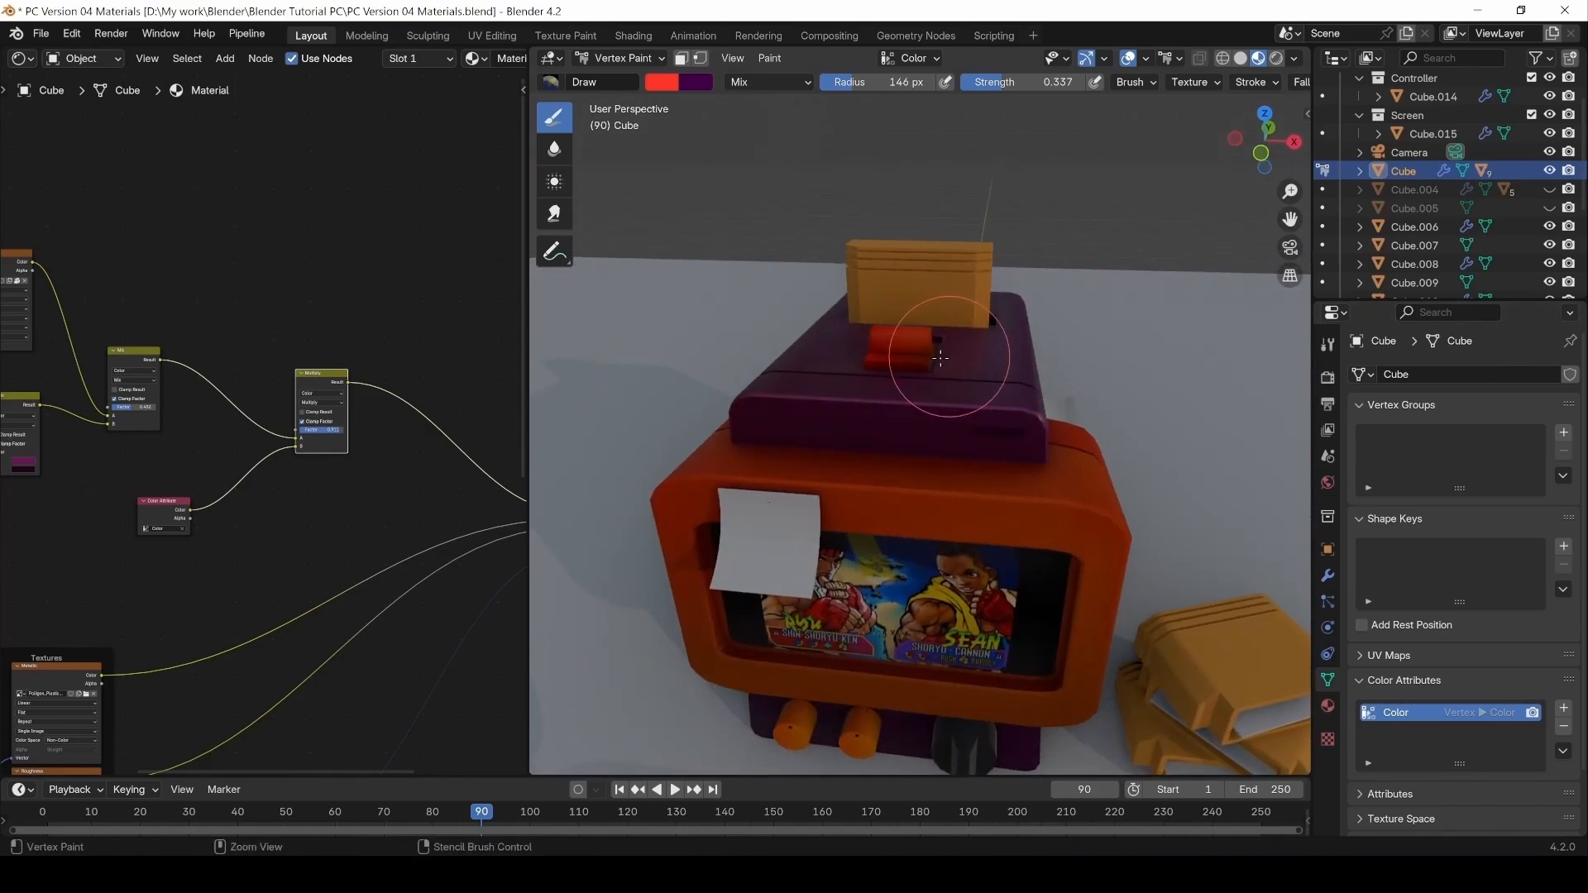
{"action": "middle_click_drag", "start_coordinate": [944, 355], "coordinate": [1018, 389]}
{"action": "left_click", "coordinate": [661, 82]}
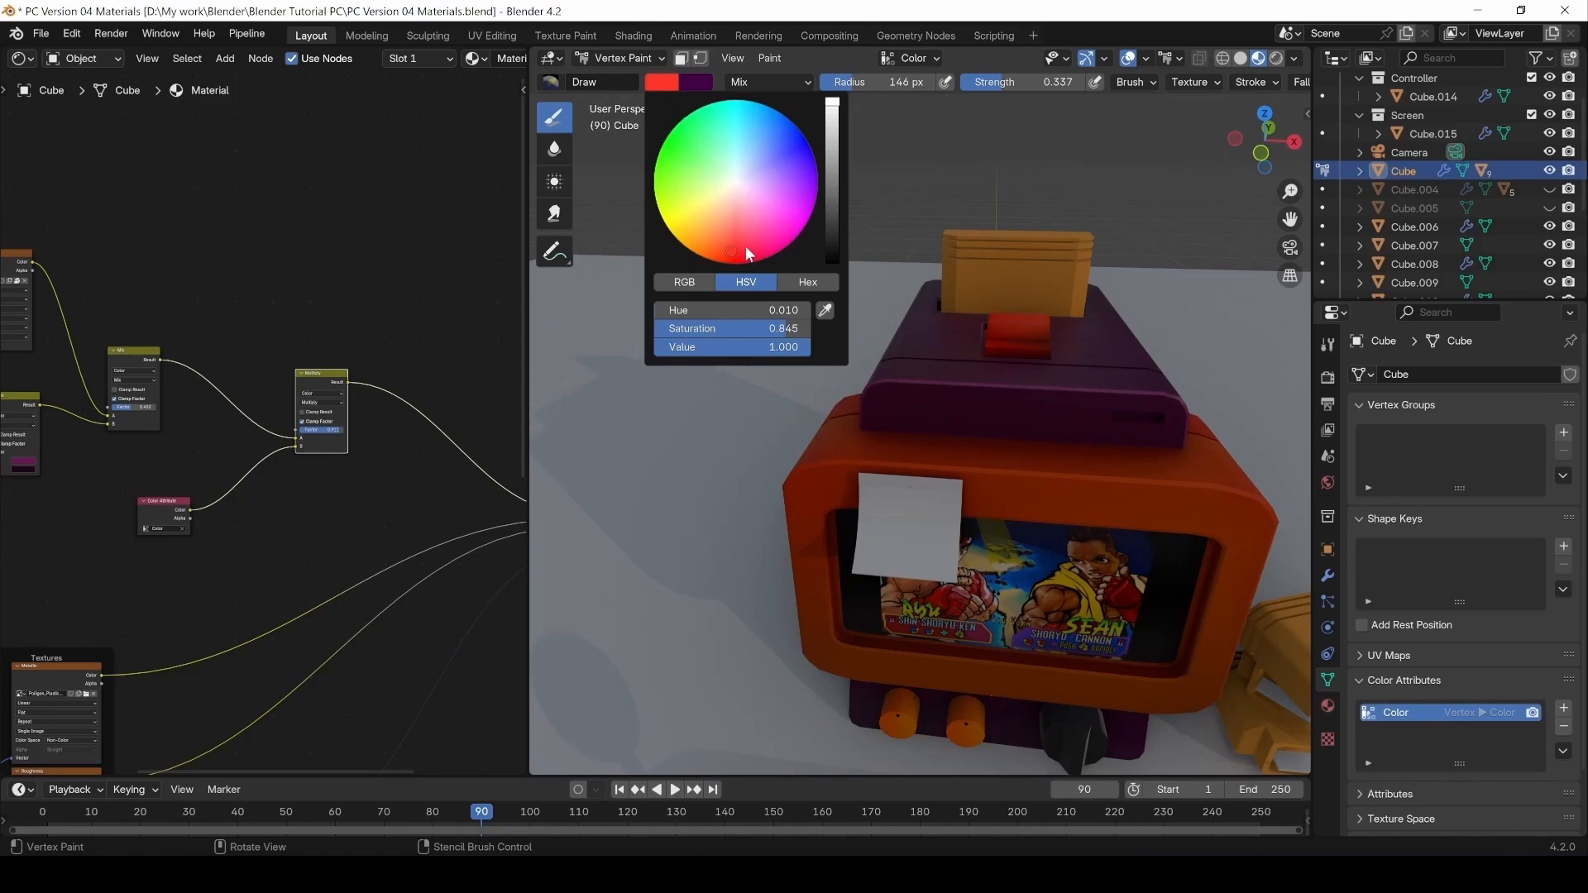
{"action": "left_click_drag", "start_coordinate": [747, 246], "coordinate": [791, 218]}
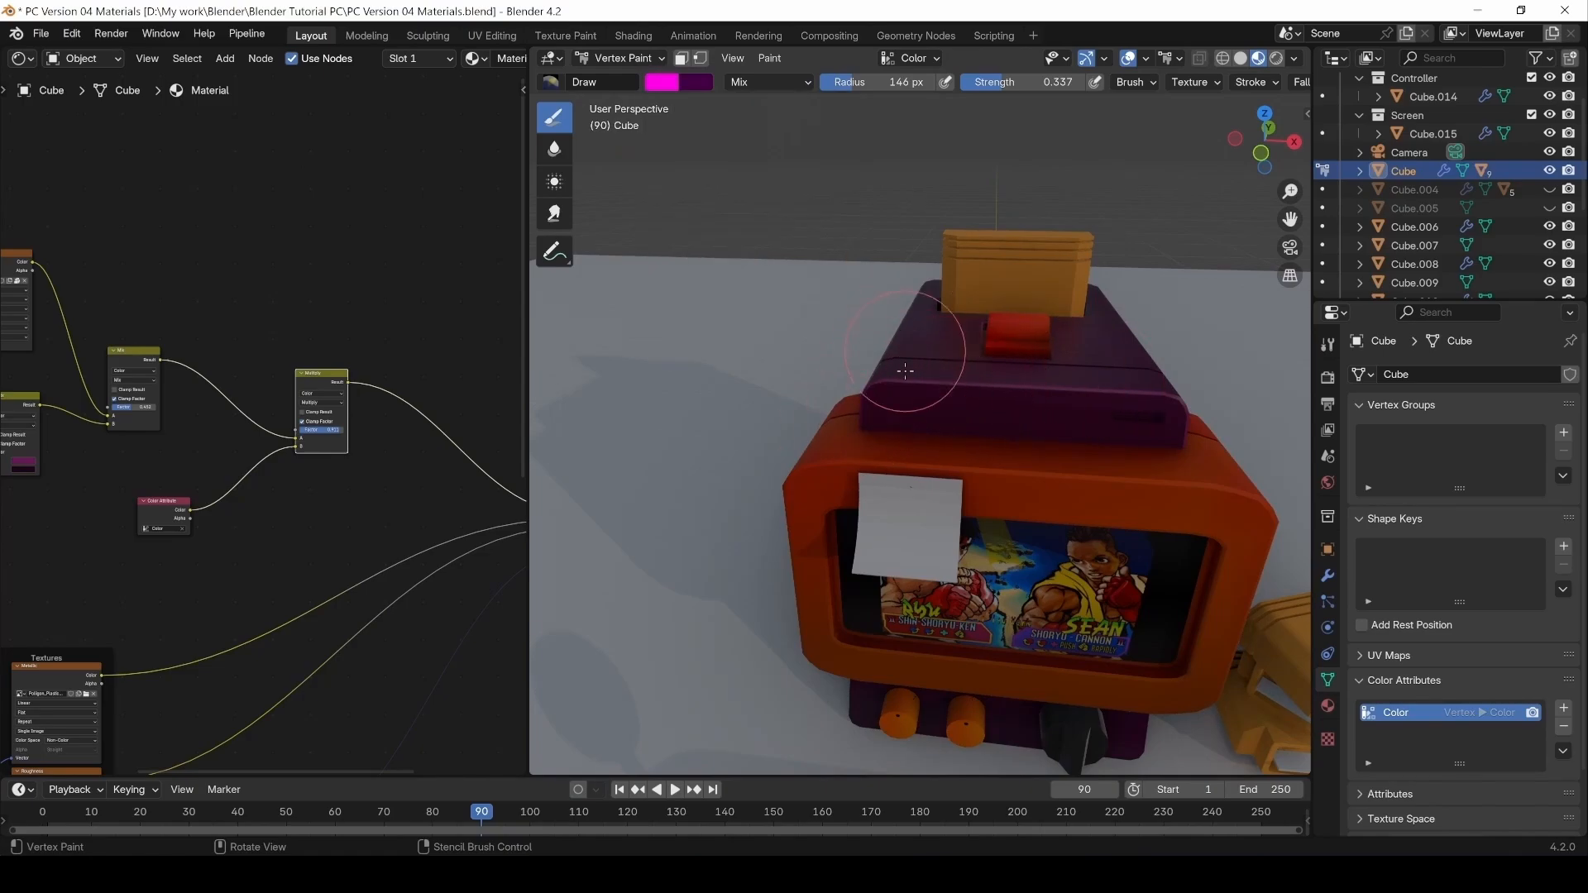
Tint the top and upper edges of the case with magenta, working around all sides.
{"action": "mouse_move", "coordinate": [1003, 320]}
{"action": "middle_mouse_down"}
{"action": "mouse_move", "coordinate": [832, 293]}
{"action": "mouse_move", "coordinate": [894, 329]}
{"action": "middle_mouse_up"}
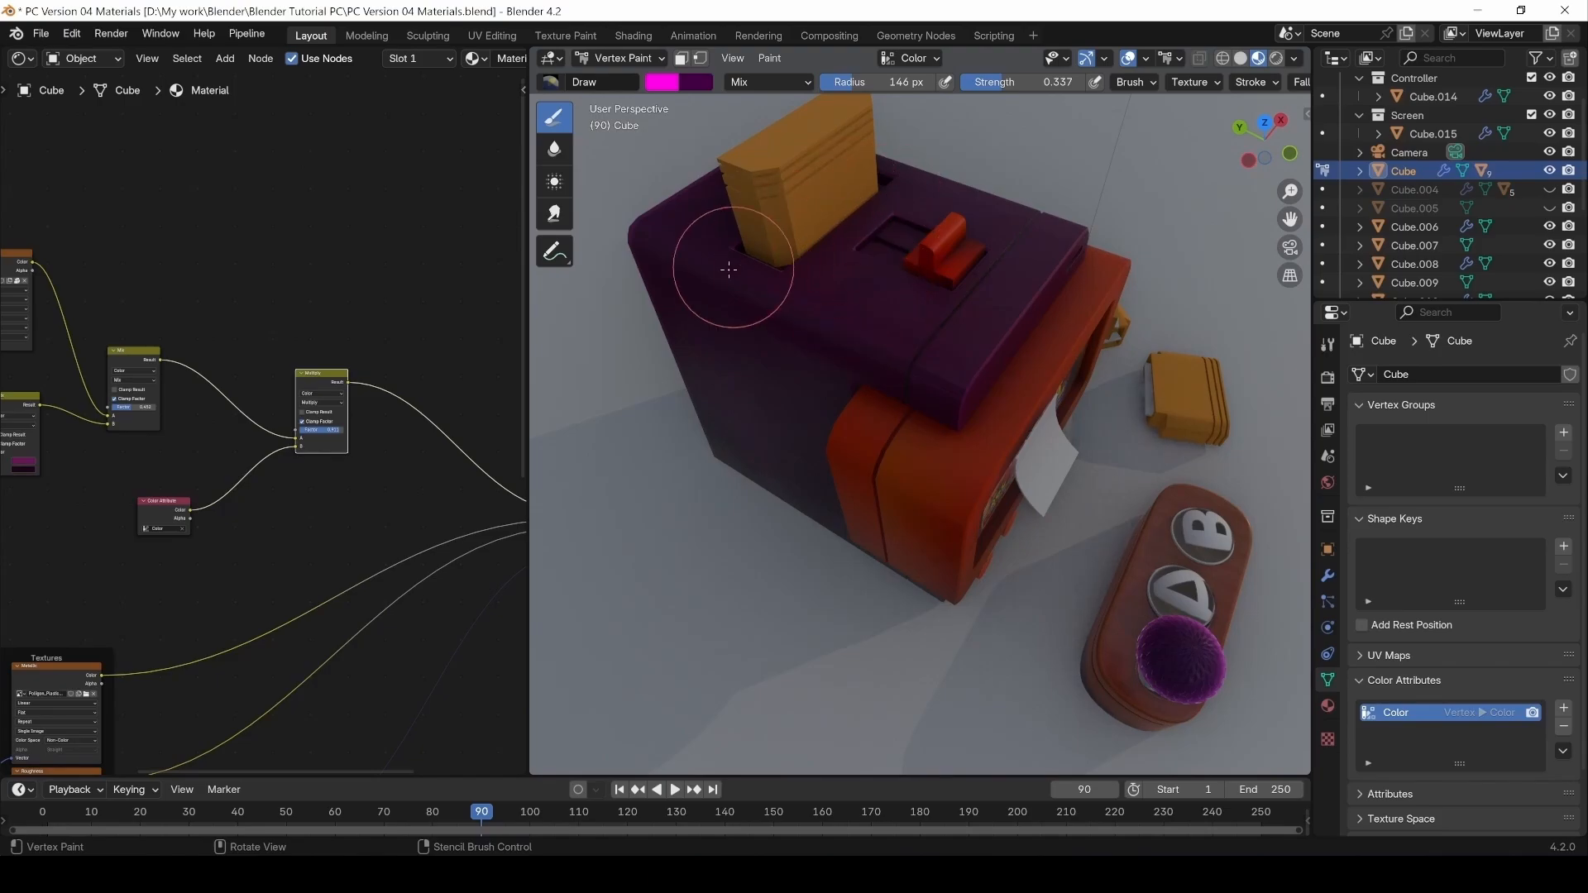
{"action": "middle_click_drag", "start_coordinate": [930, 358], "coordinate": [843, 408]}
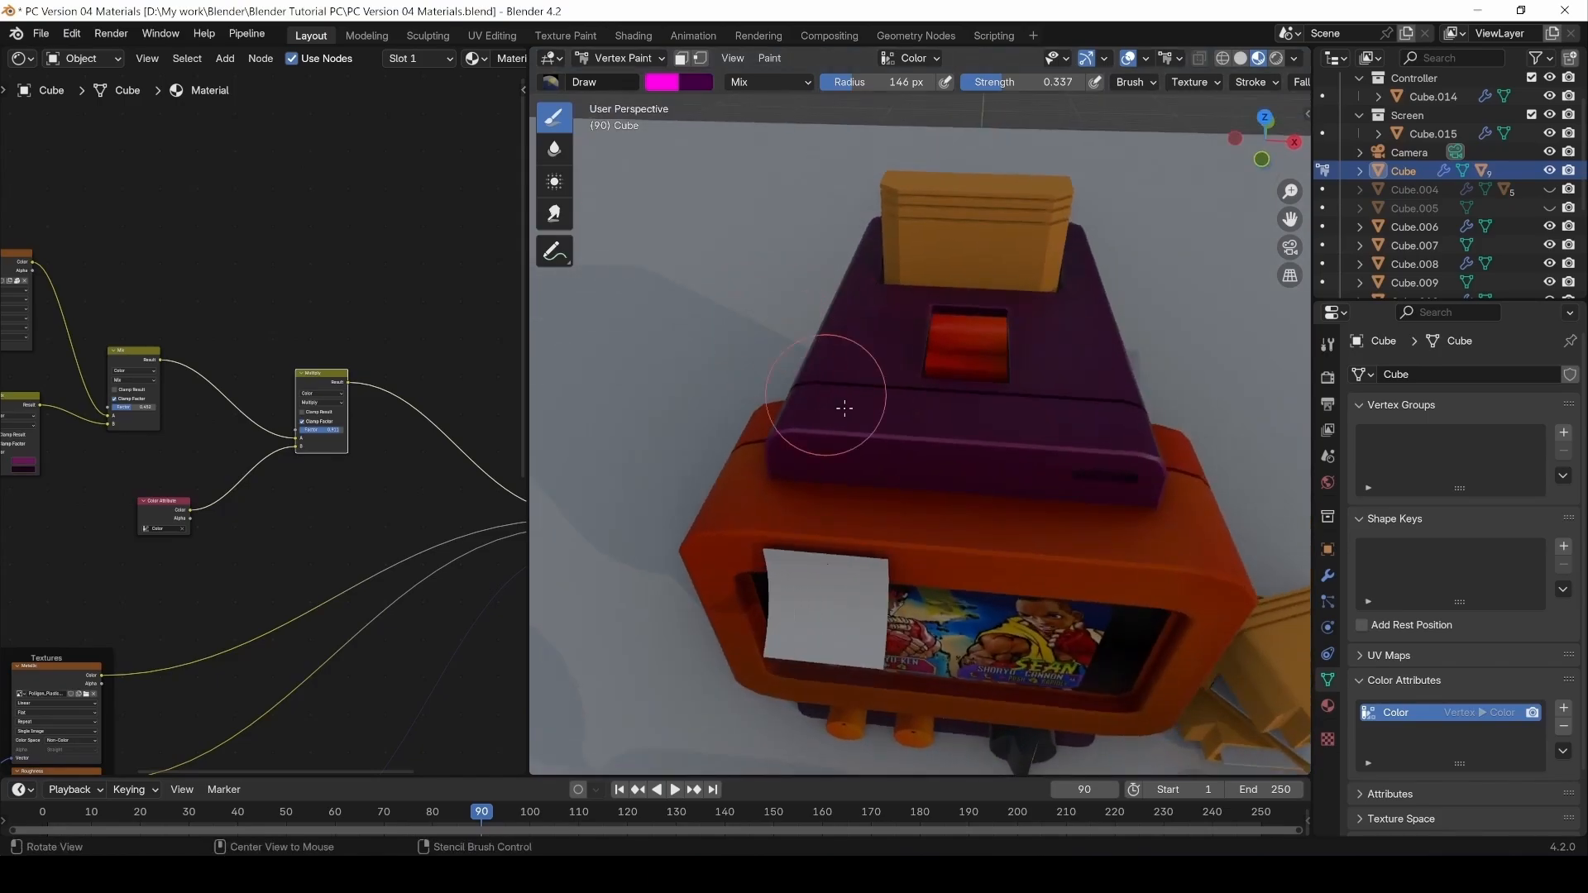
{"action": "middle_click_drag", "start_coordinate": [1201, 444], "coordinate": [1085, 362]}
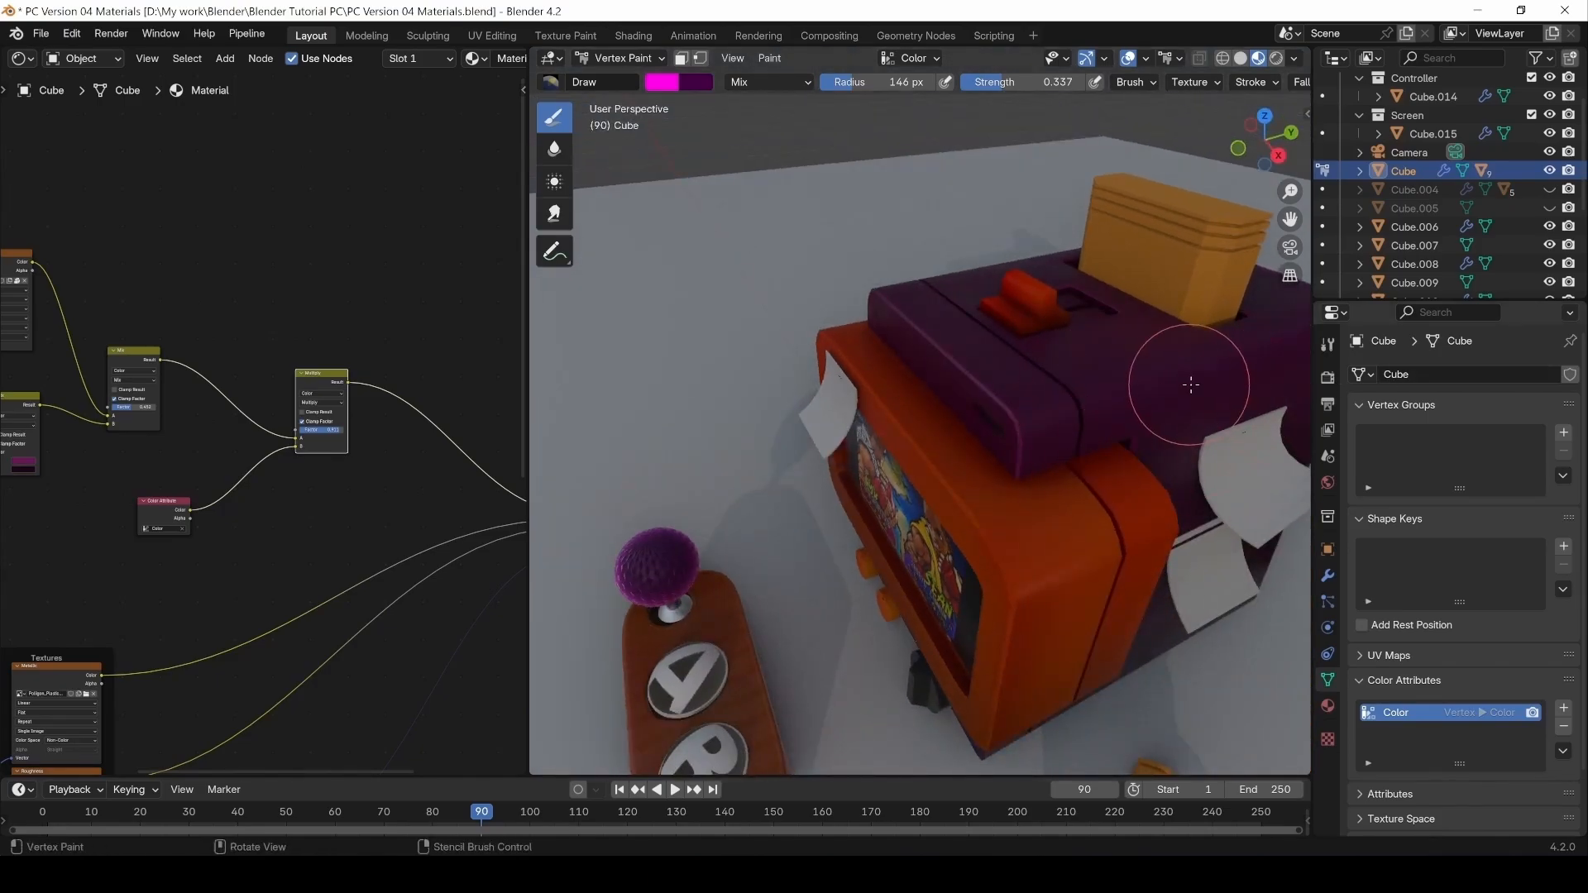
{"action": "middle_click_drag", "start_coordinate": [1191, 369], "coordinate": [1162, 400]}
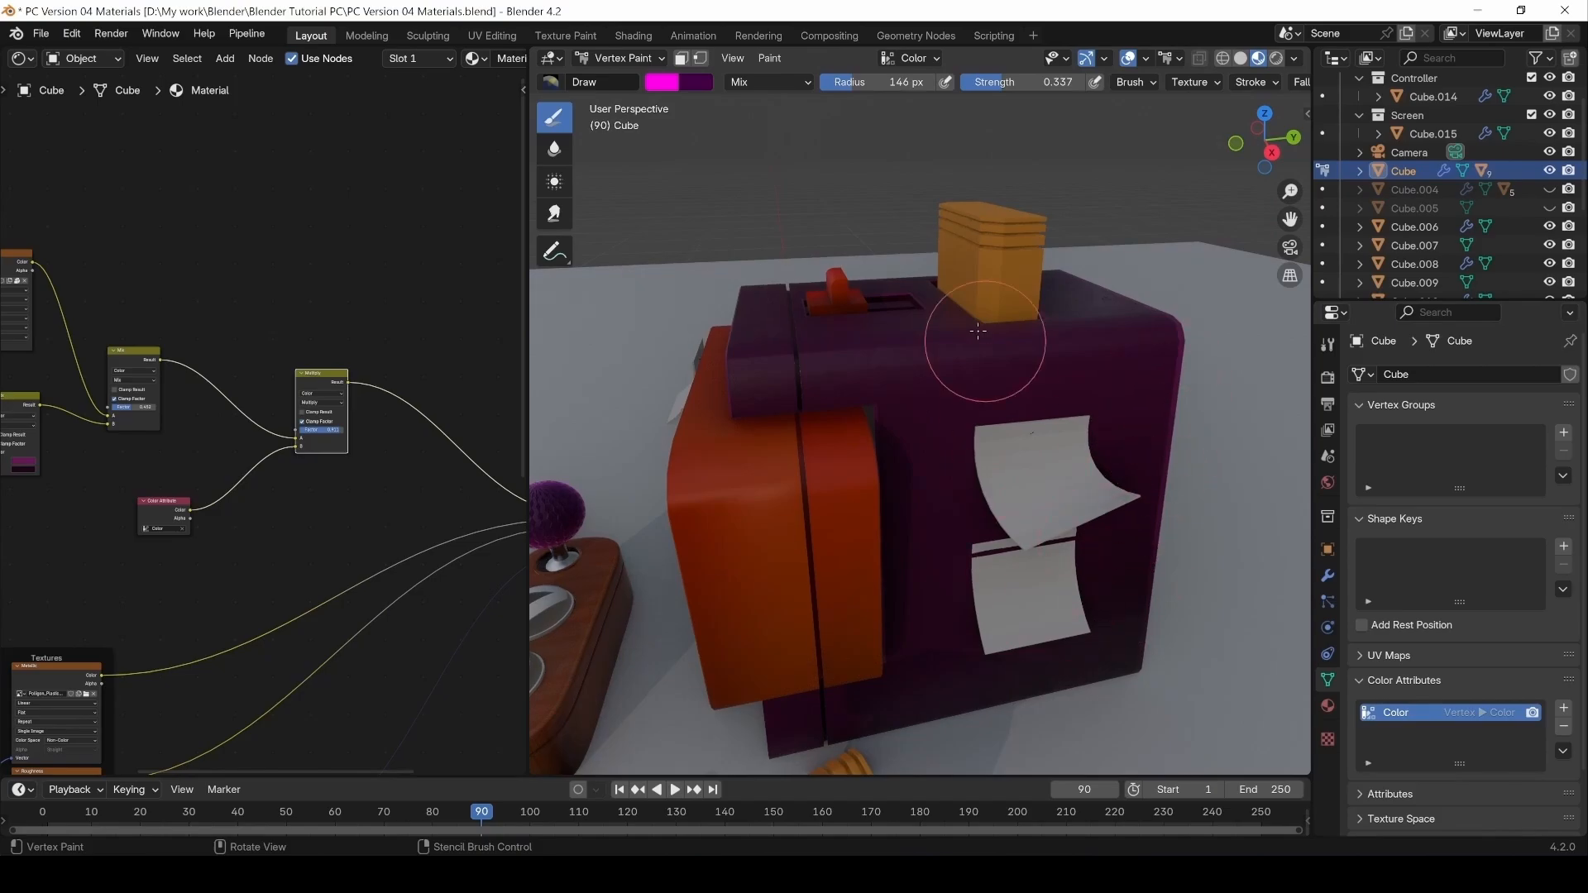
{"action": "middle_click_drag", "start_coordinate": [1054, 337], "coordinate": [951, 355]}
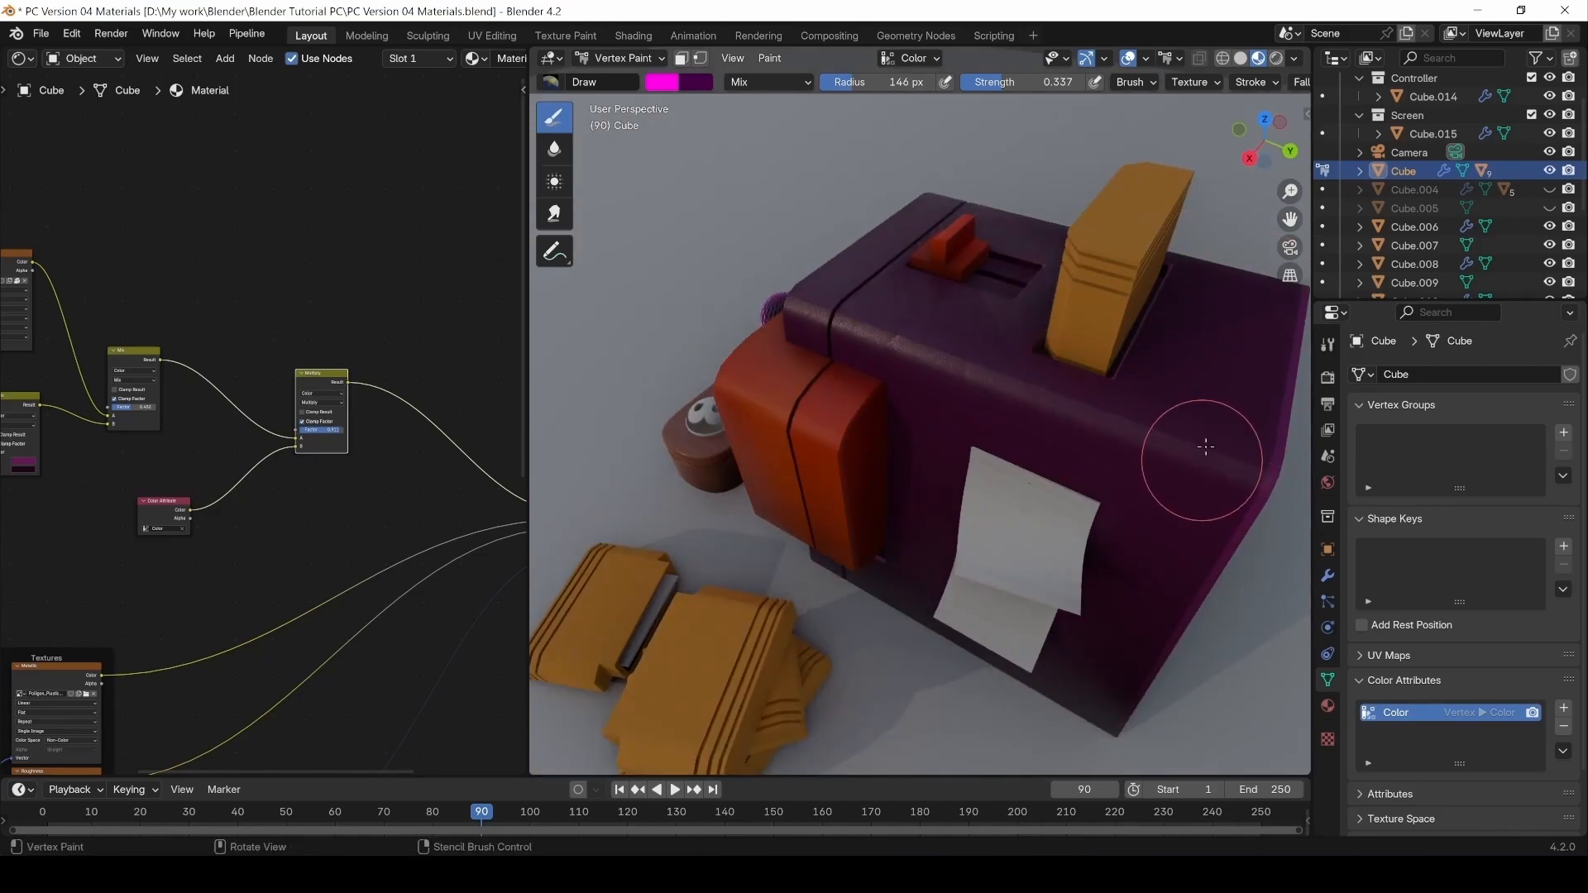
Paint more magenta over the case's top and upper side edge in solid shading, and return to material preview.
{"action": "left_click", "coordinate": [1241, 60]}
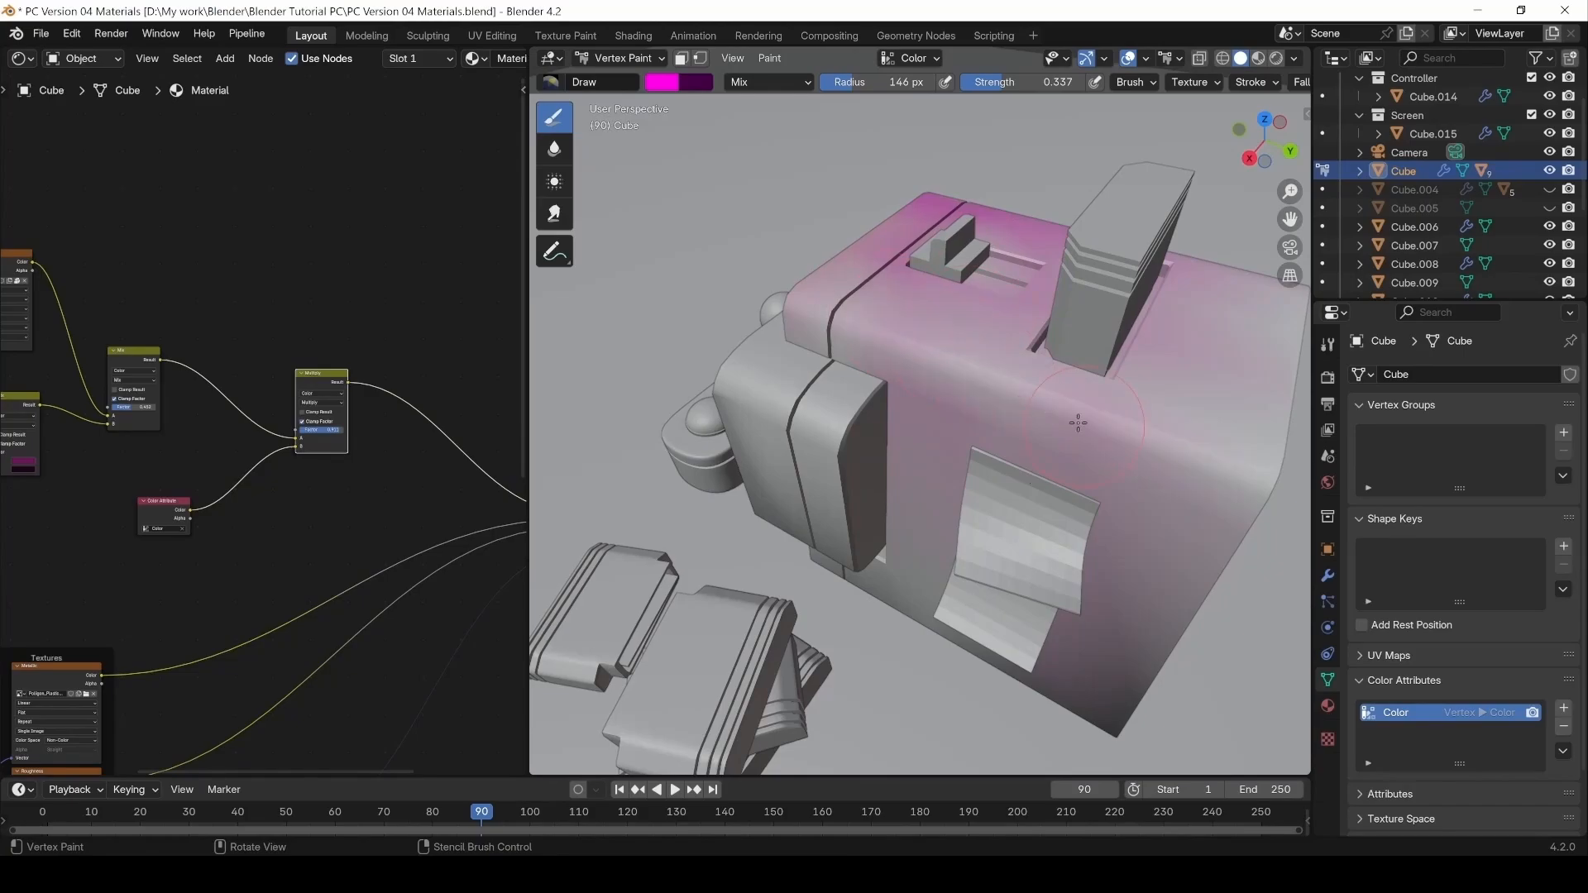
{"action": "left_click_drag", "start_coordinate": [828, 287], "coordinate": [1070, 390]}
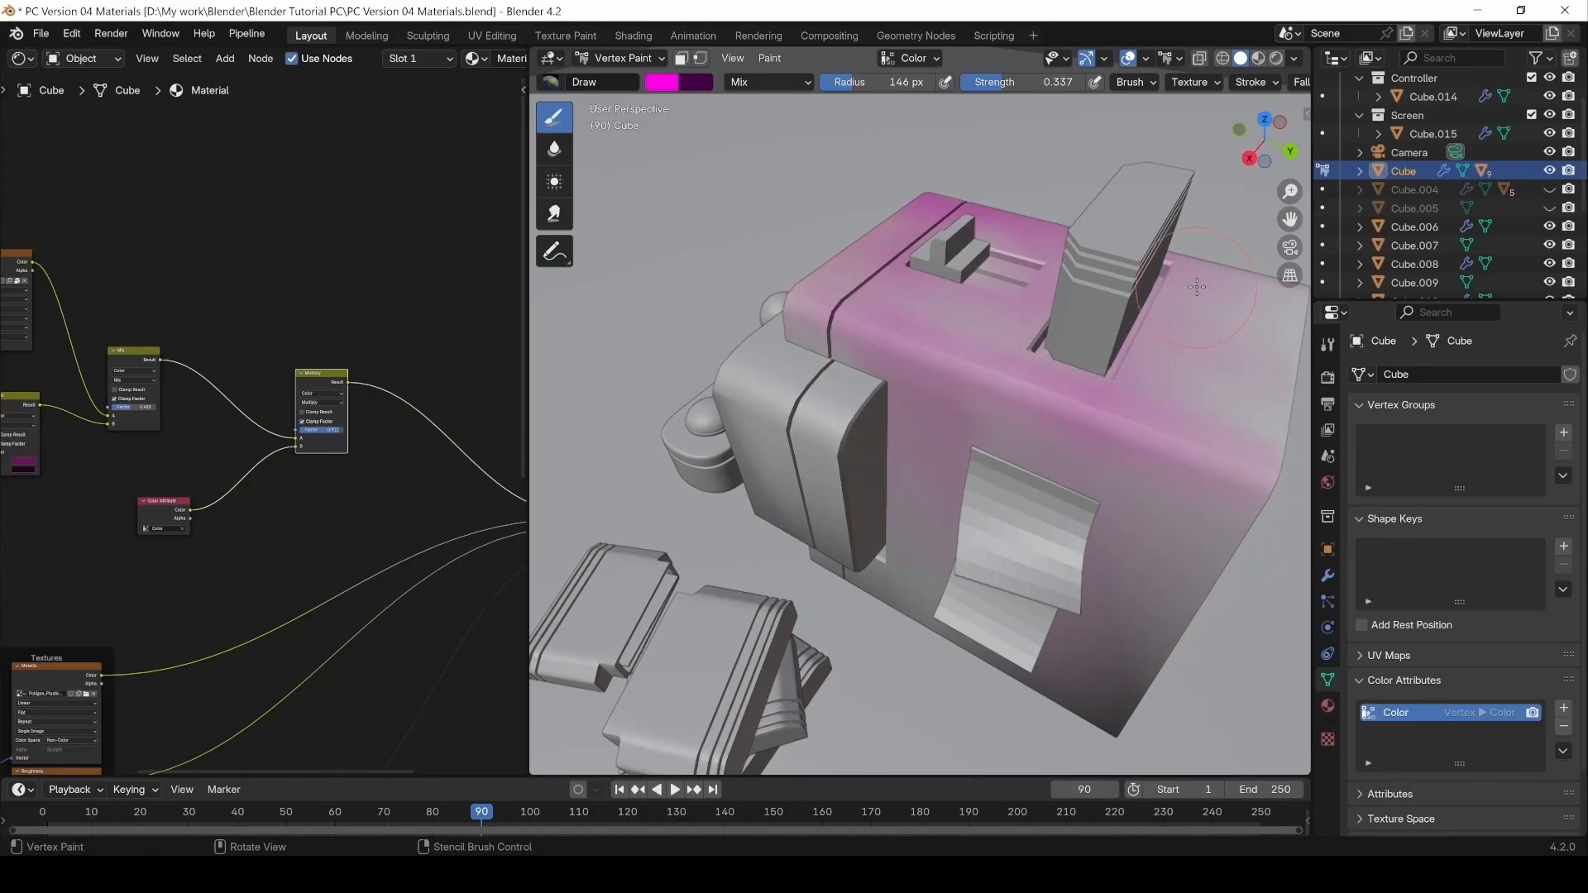
{"action": "left_click_drag", "start_coordinate": [1197, 287], "coordinate": [1209, 439]}
{"action": "left_click_drag", "start_coordinate": [977, 337], "coordinate": [1010, 302]}
{"action": "left_click", "coordinate": [1258, 58]}
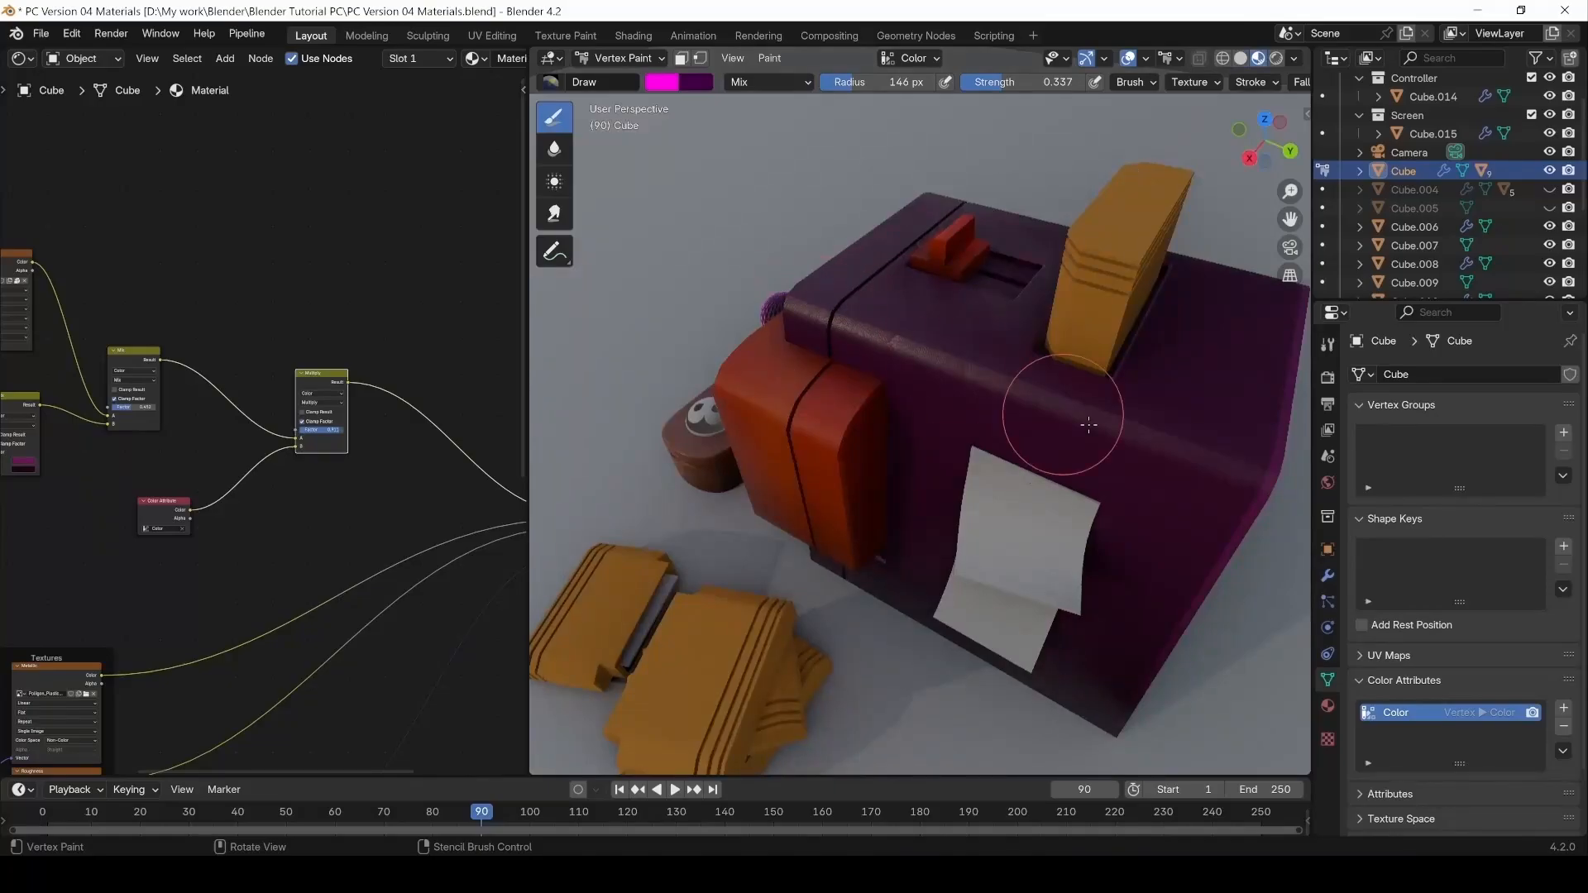
Set the primary brush colour to red with hue 0.998 and saturation 0.879.
{"action": "middle_click_drag", "start_coordinate": [1063, 397], "coordinate": [802, 414]}
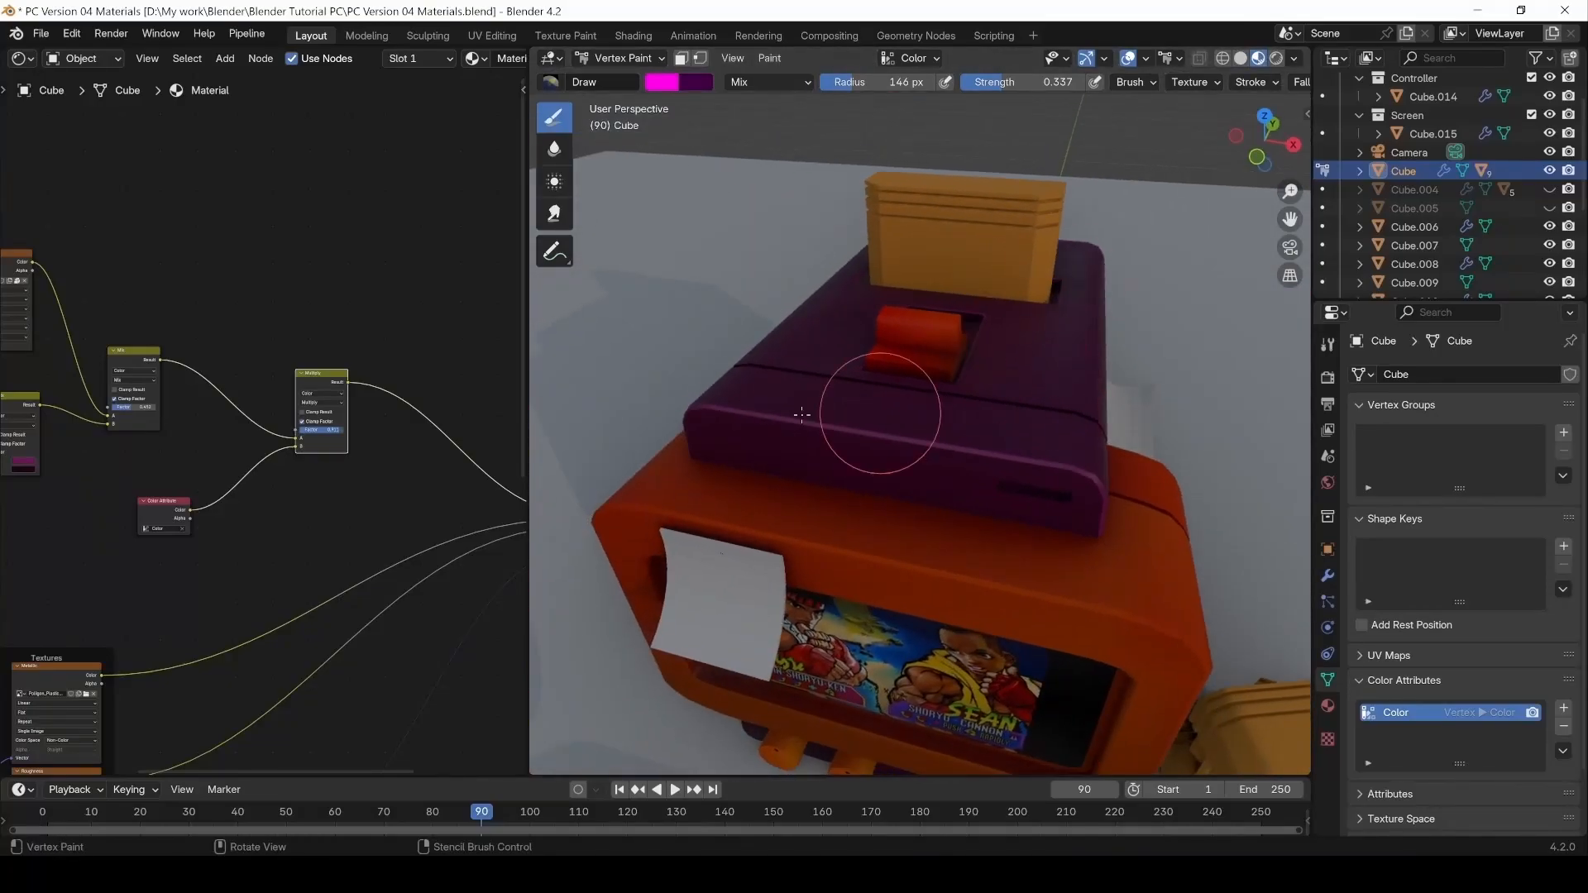
{"action": "left_click", "coordinate": [662, 82]}
{"action": "mouse_move", "coordinate": [798, 238]}
{"action": "left_mouse_down"}
{"action": "mouse_move", "coordinate": [734, 186]}
{"action": "mouse_move", "coordinate": [713, 231]}
{"action": "mouse_move", "coordinate": [737, 254]}
{"action": "left_mouse_up"}
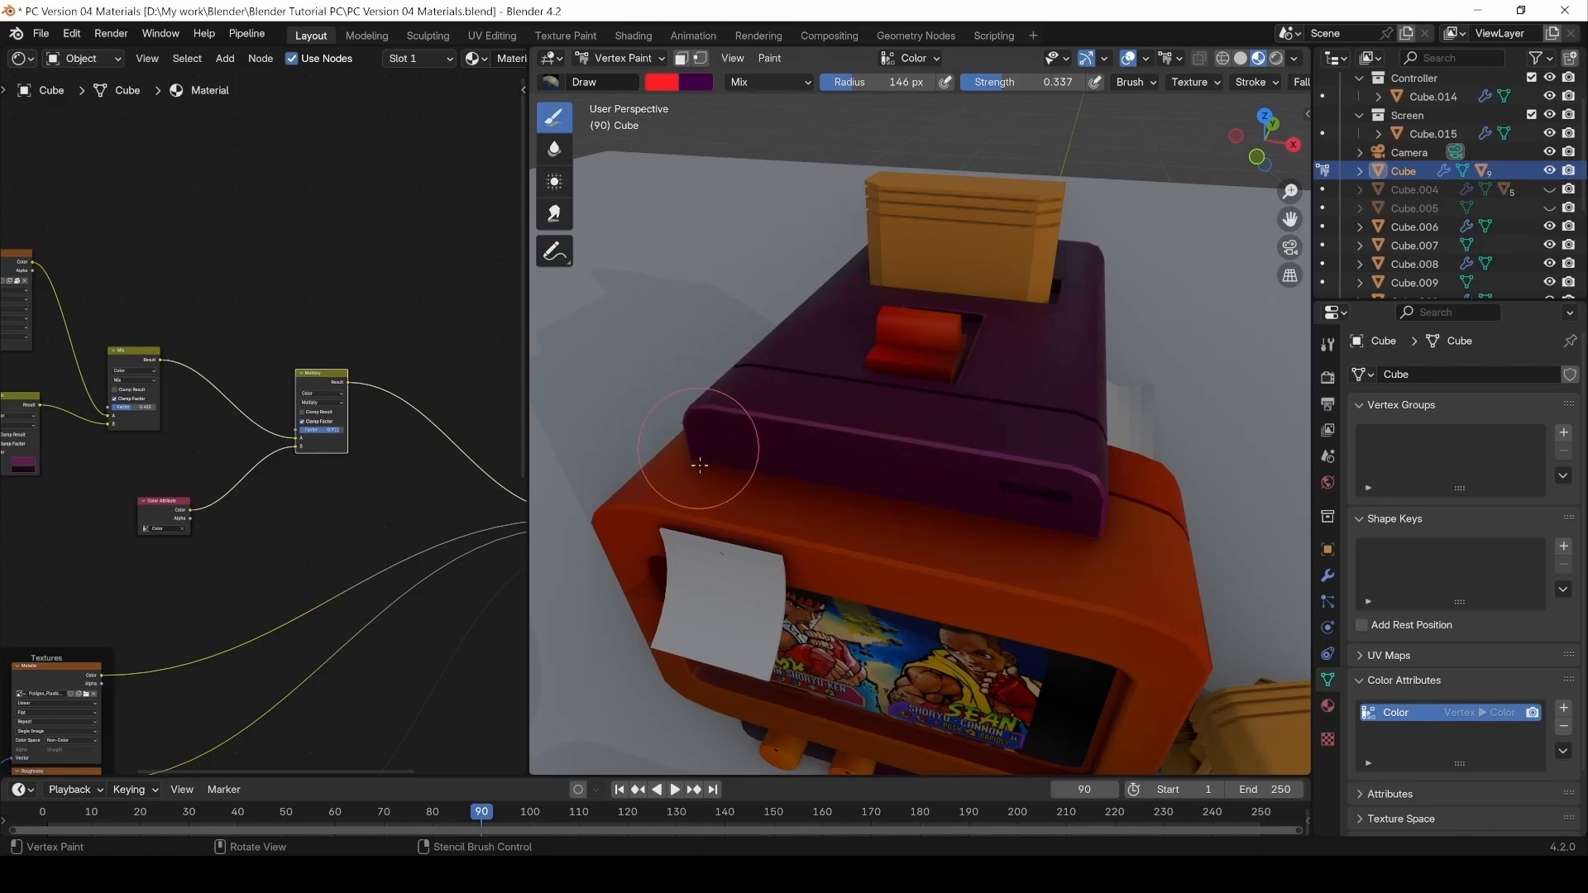
{"action": "middle_click_drag", "start_coordinate": [700, 466], "coordinate": [710, 396]}
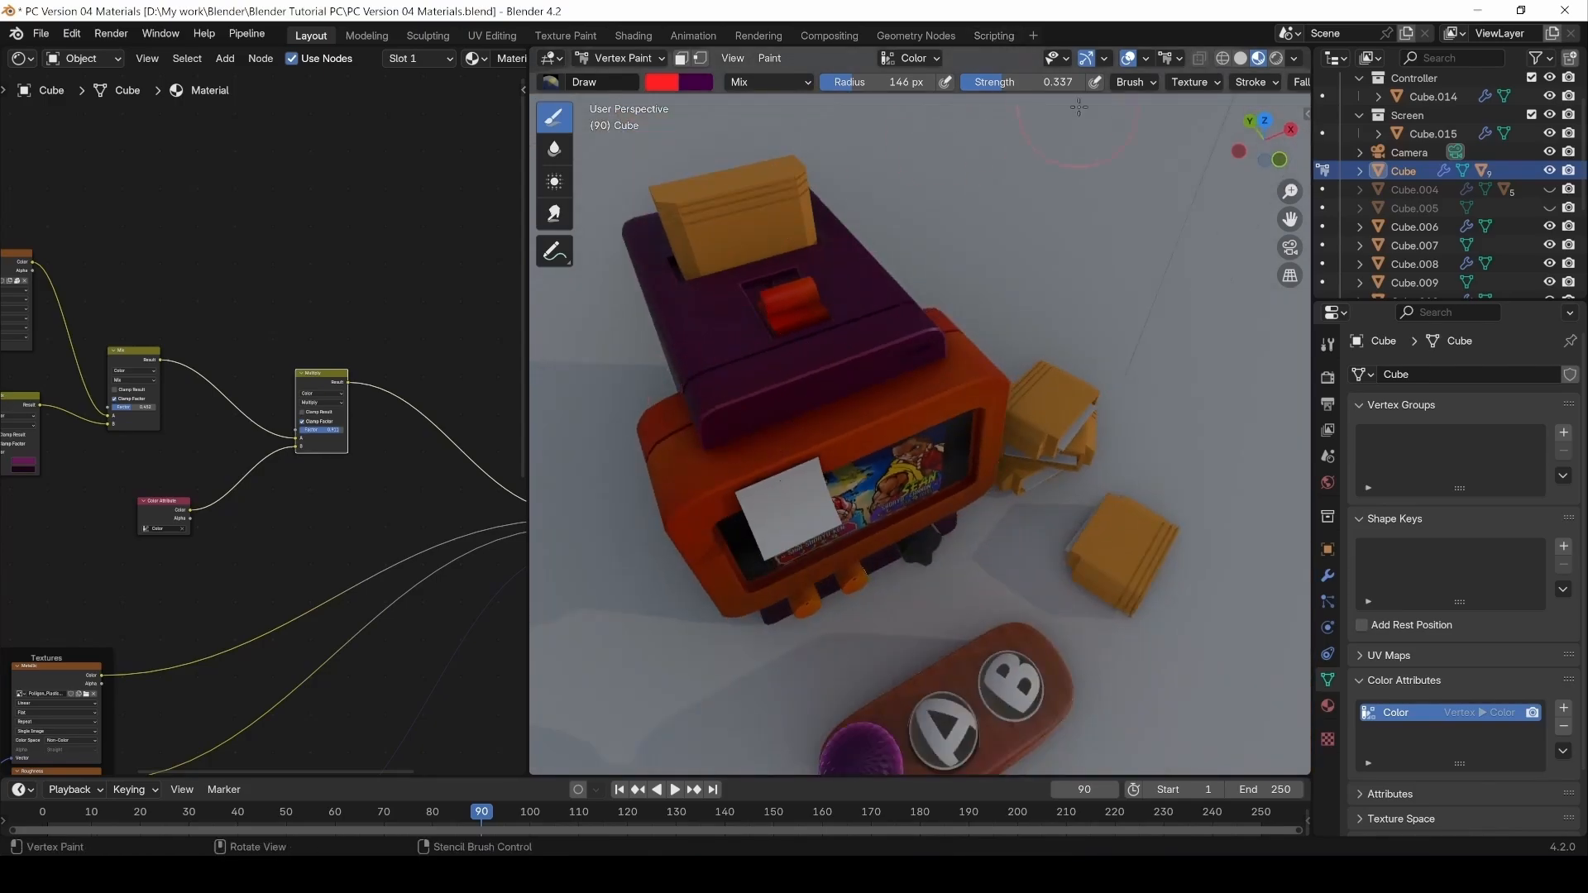
Set the brush strength to 0.219, the primary colour to light orange and the radius to 208 px.
{"action": "left_click_drag", "start_coordinate": [1003, 82], "coordinate": [987, 81]}
{"action": "middle_click_drag", "start_coordinate": [959, 368], "coordinate": [743, 290]}
{"action": "left_click", "coordinate": [671, 86]}
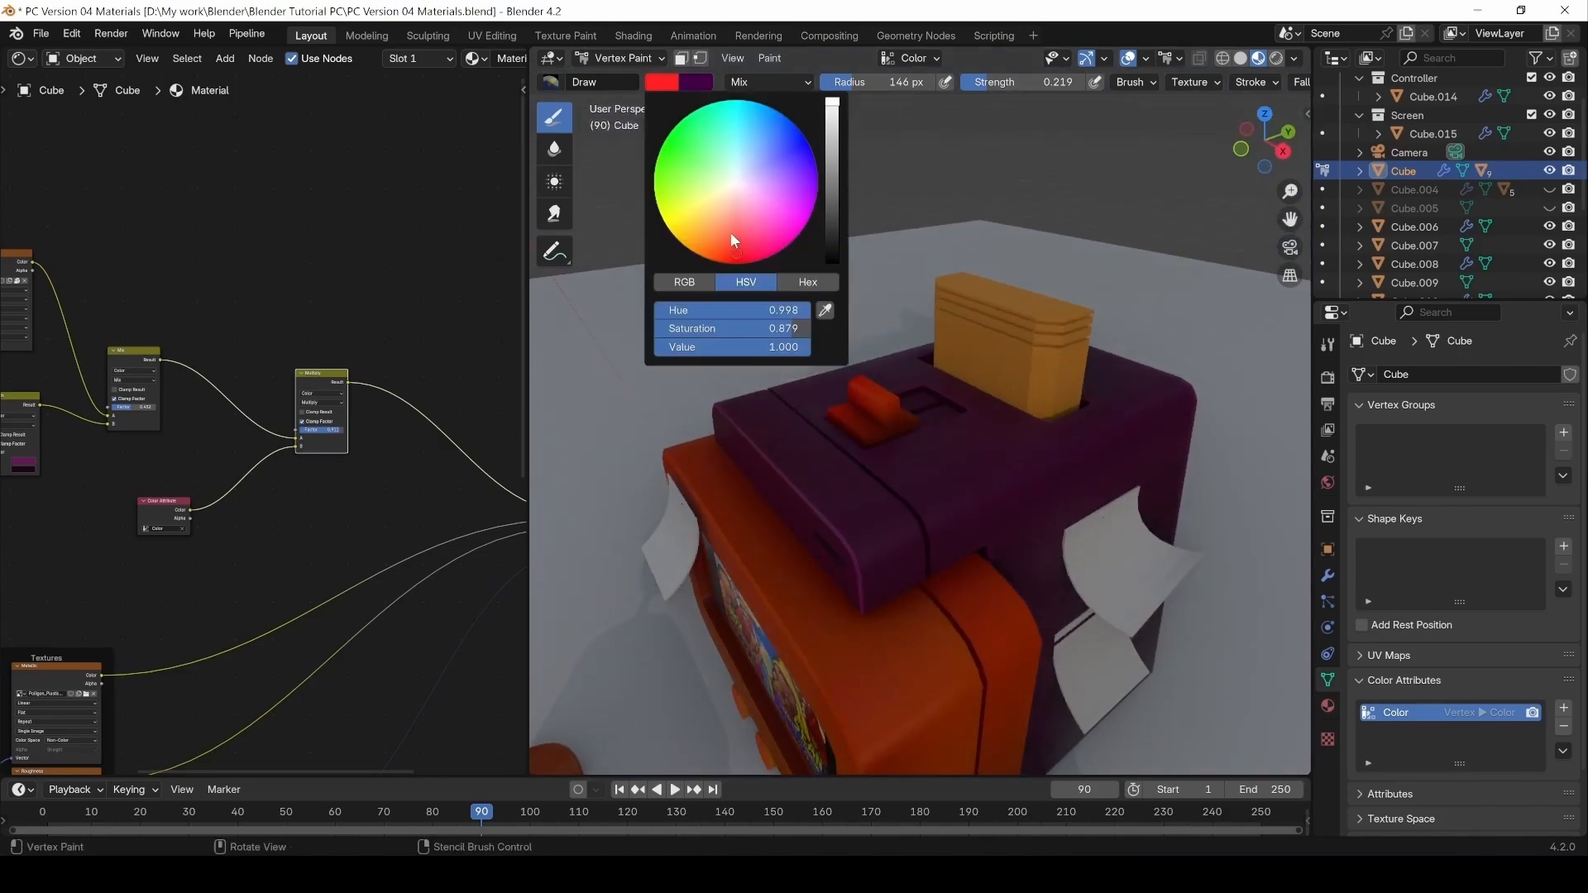
{"action": "left_click_drag", "start_coordinate": [729, 232], "coordinate": [712, 234]}
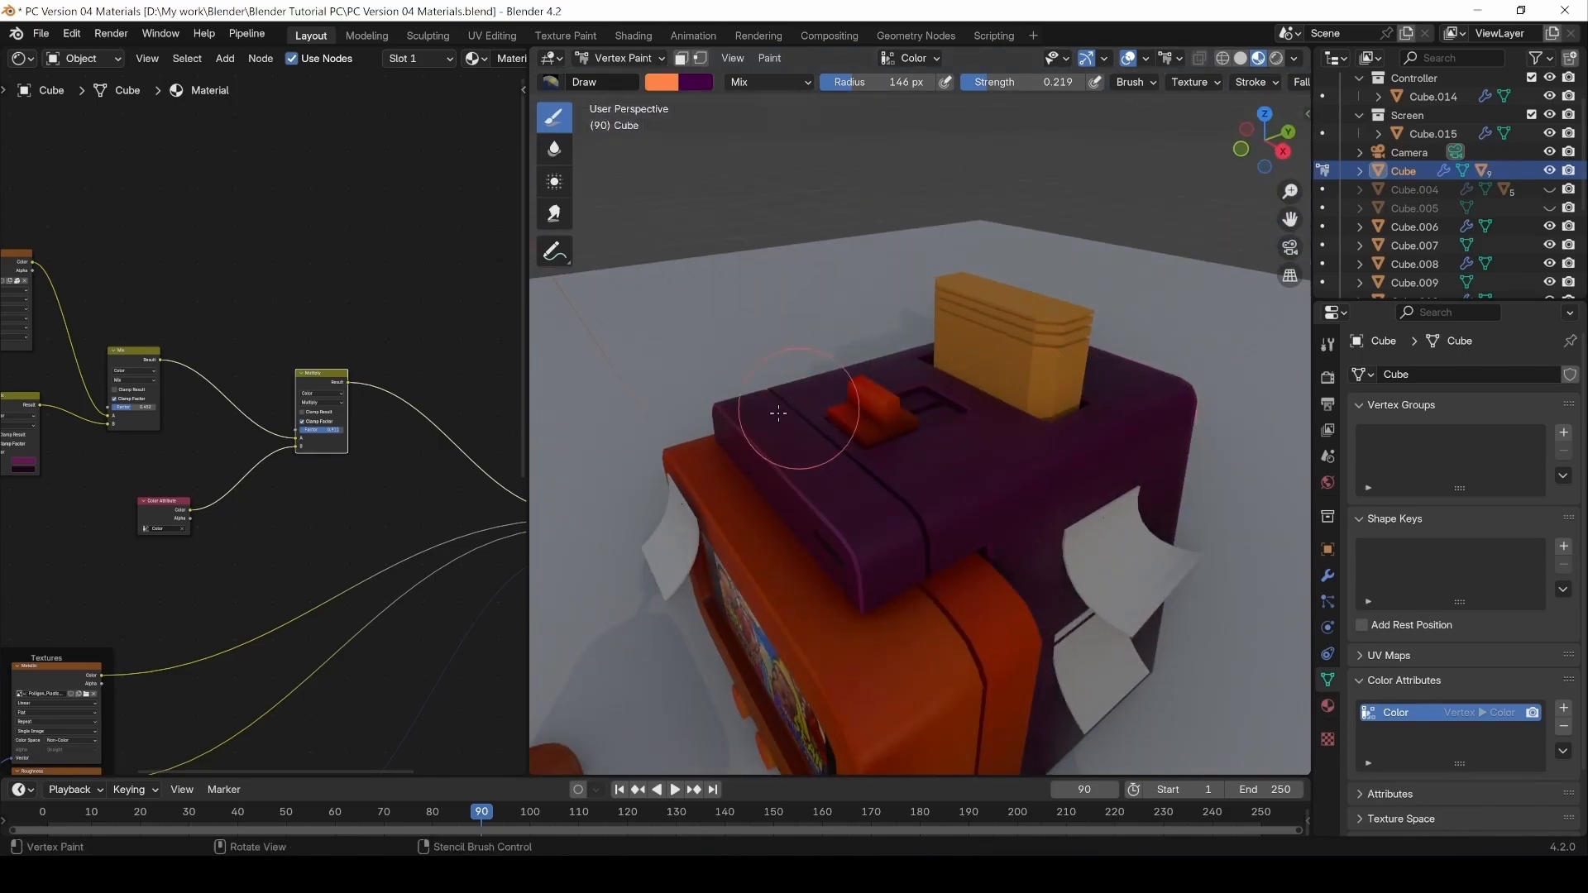
{"action": "key", "text": "f"}
{"action": "left_click", "coordinate": [811, 418]}
Tint the top, front edge and upper sides of the case softly with the light orange primary colour.
{"action": "mouse_move", "coordinate": [823, 412]}
{"action": "middle_mouse_down"}
{"action": "mouse_move", "coordinate": [832, 449]}
{"action": "mouse_move", "coordinate": [786, 414]}
{"action": "middle_mouse_up"}
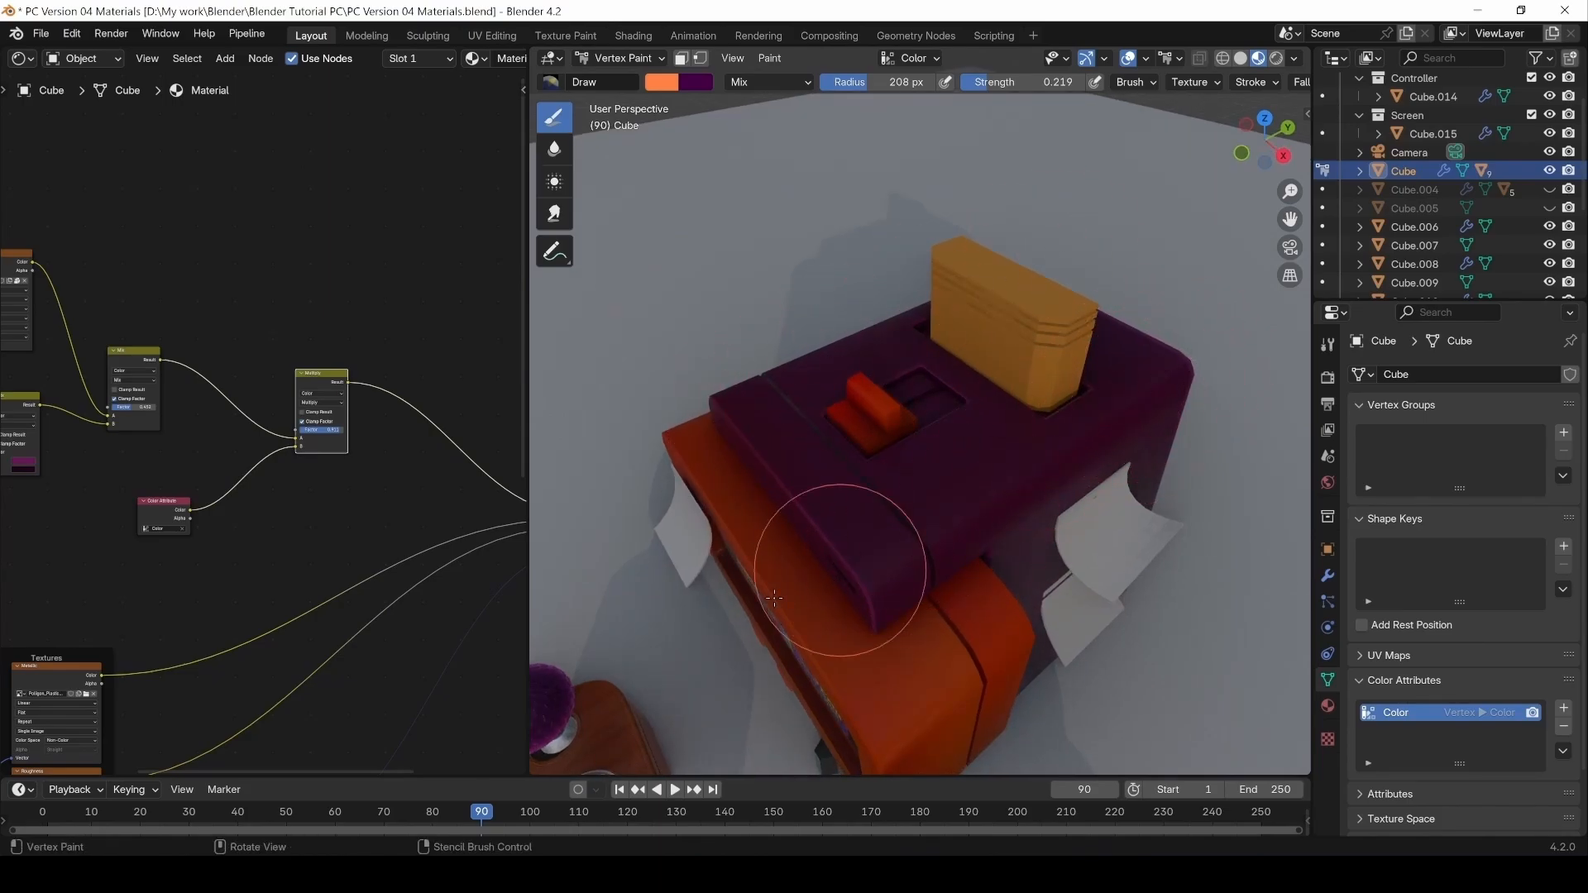
{"action": "middle_click_drag", "start_coordinate": [851, 568], "coordinate": [788, 471]}
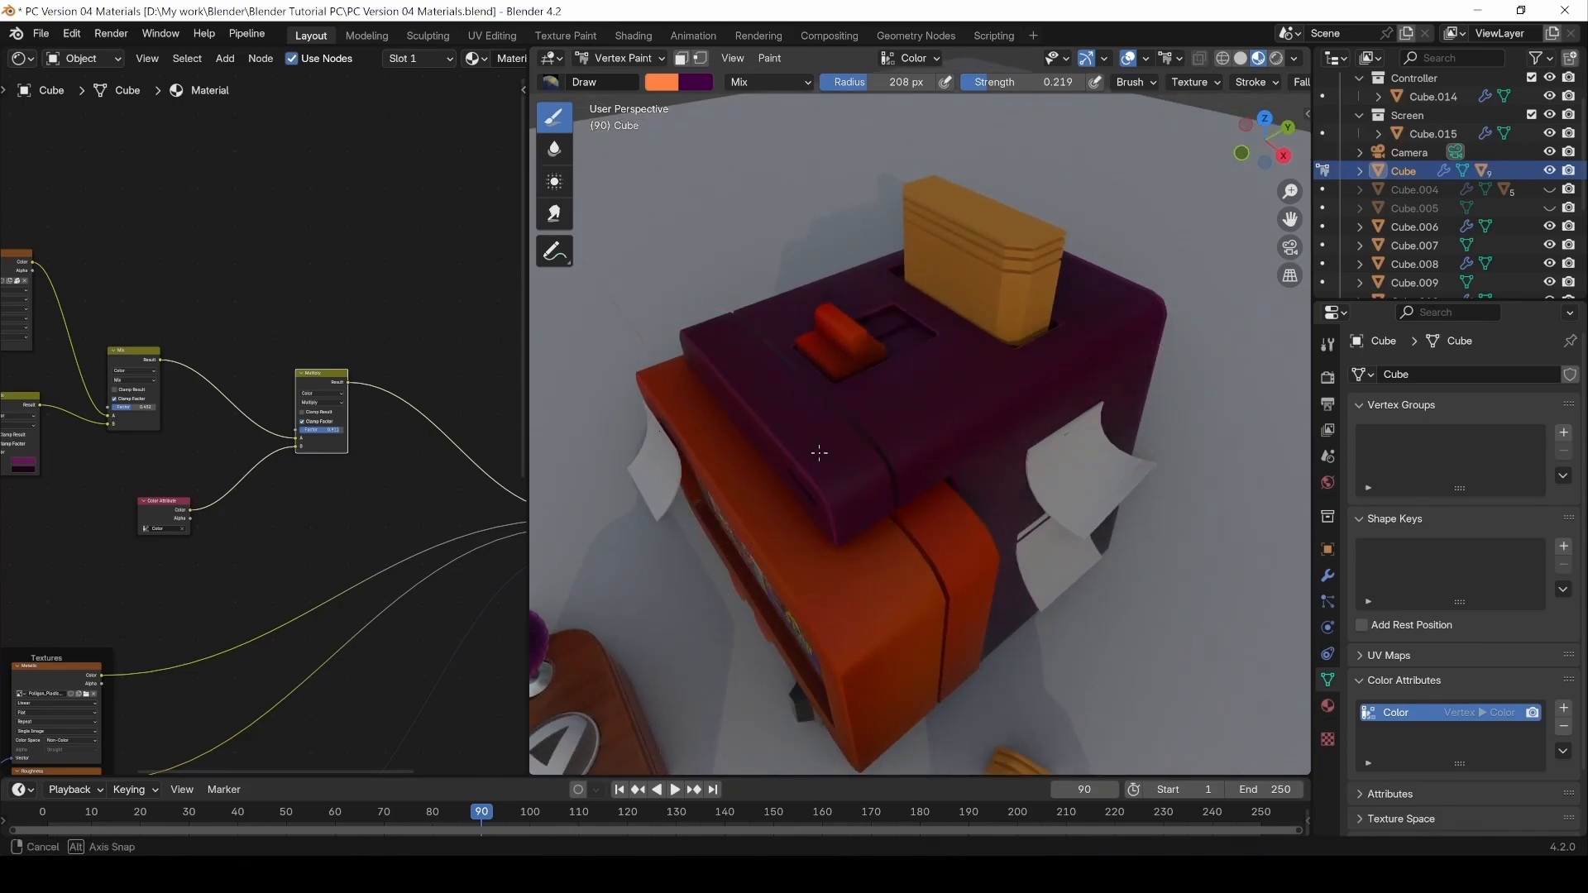
{"action": "mouse_move", "coordinate": [807, 525]}
{"action": "middle_mouse_down"}
{"action": "mouse_move", "coordinate": [805, 408]}
{"action": "mouse_move", "coordinate": [1038, 436]}
{"action": "middle_mouse_up"}
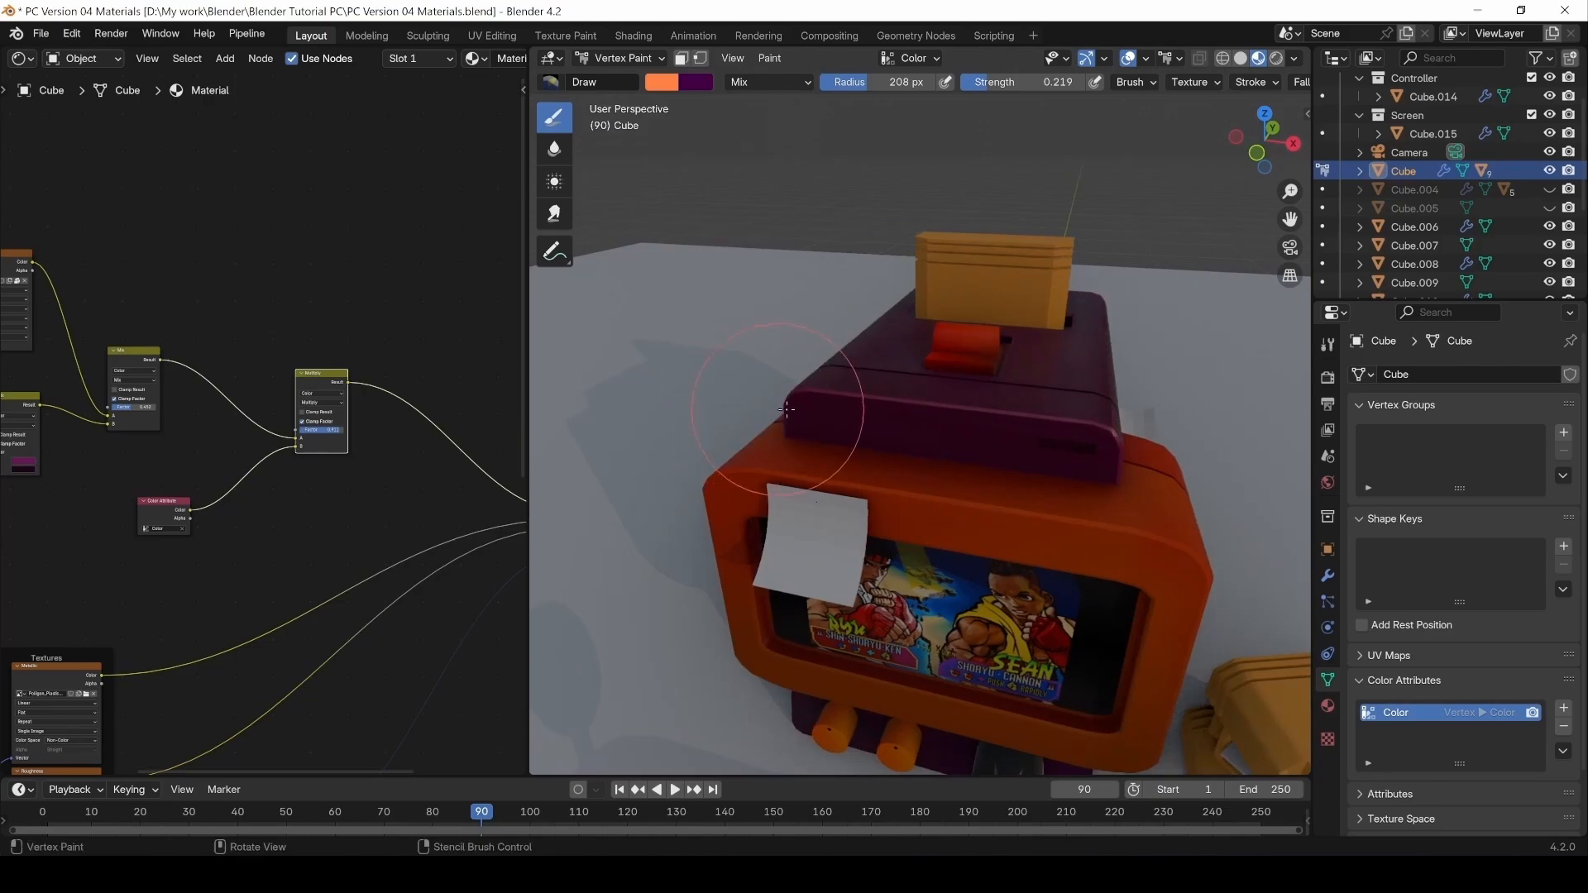
{"action": "middle_click_drag", "start_coordinate": [741, 431], "coordinate": [914, 415]}
{"action": "middle_click_drag", "start_coordinate": [762, 418], "coordinate": [647, 402]}
{"action": "middle_click_drag", "start_coordinate": [904, 479], "coordinate": [570, 397]}
{"action": "scroll", "coordinate": [791, 458], "scroll_direction": "down", "scroll_amount": 4}
{"action": "middle_click_drag", "start_coordinate": [816, 501], "coordinate": [774, 460], "text": "shift"}
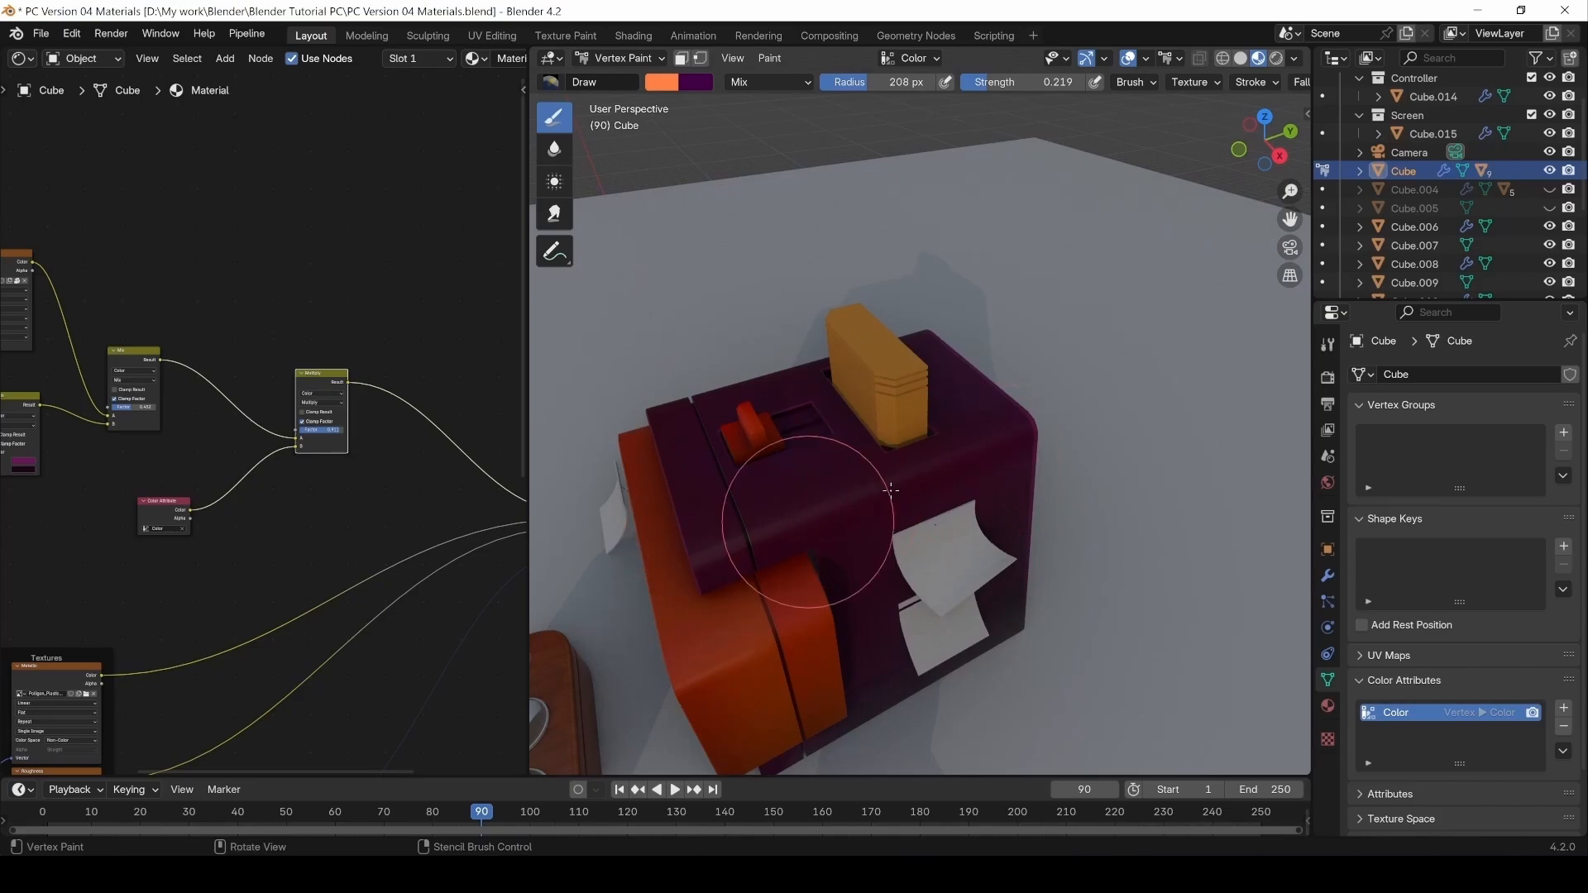
{"action": "middle_click_drag", "start_coordinate": [695, 539], "coordinate": [842, 480]}
{"action": "middle_click_drag", "start_coordinate": [990, 555], "coordinate": [990, 565]}
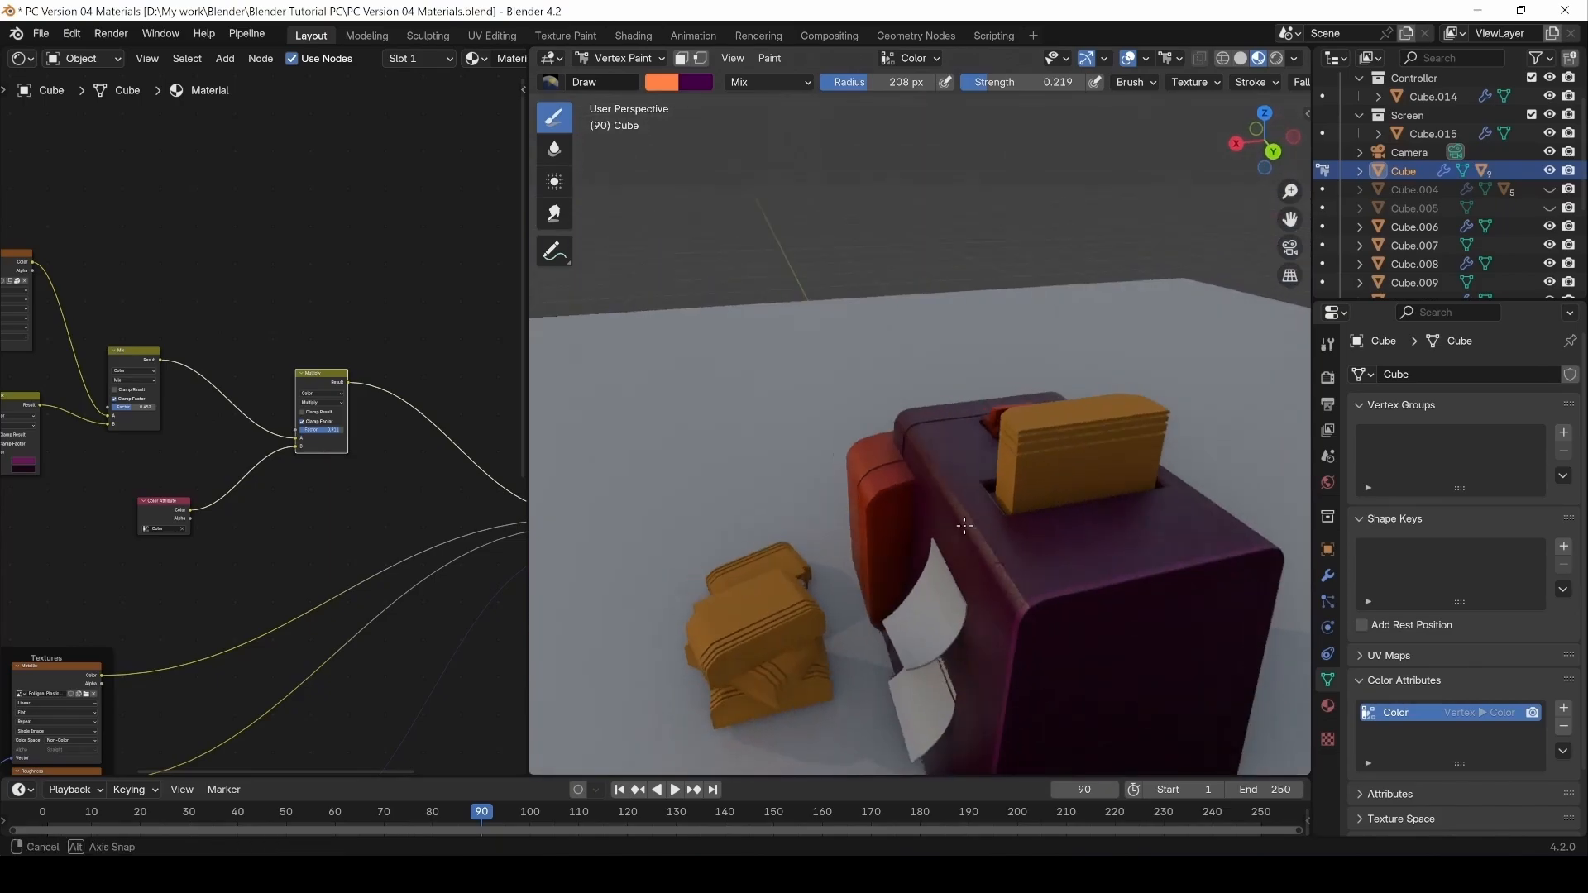
{"action": "middle_click_drag", "start_coordinate": [1173, 595], "coordinate": [1133, 524]}
{"action": "middle_click_drag", "start_coordinate": [1055, 573], "coordinate": [880, 585]}
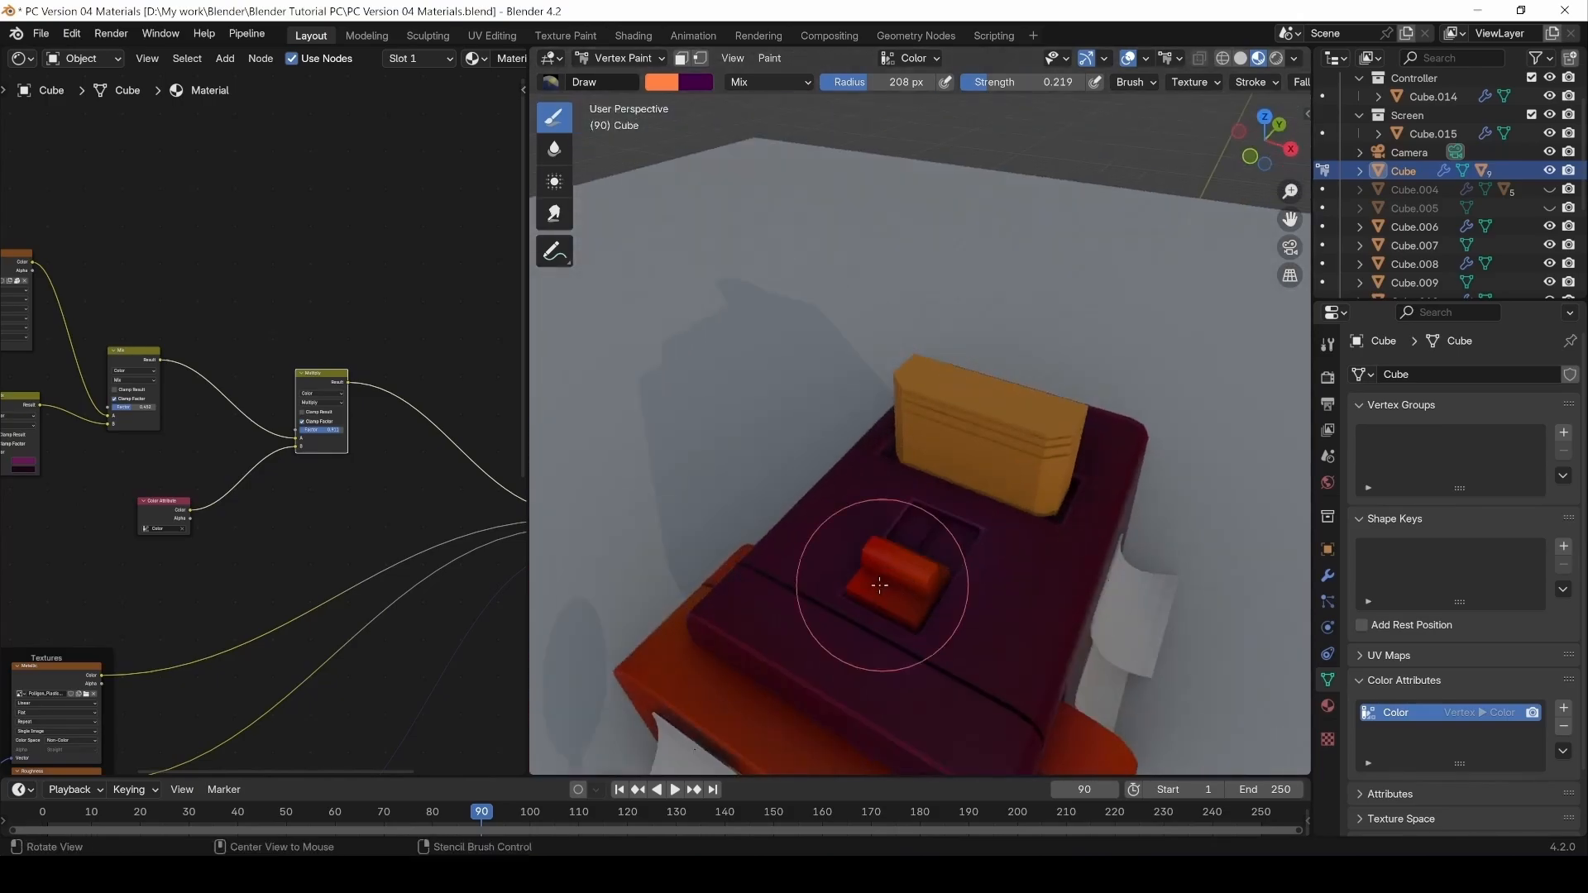
Lower the Multiply node's factor to soften the vertex-painted colours on the case.
{"action": "middle_click_drag", "start_coordinate": [920, 675], "coordinate": [619, 666]}
{"action": "middle_click_drag", "start_coordinate": [777, 571], "coordinate": [840, 568]}
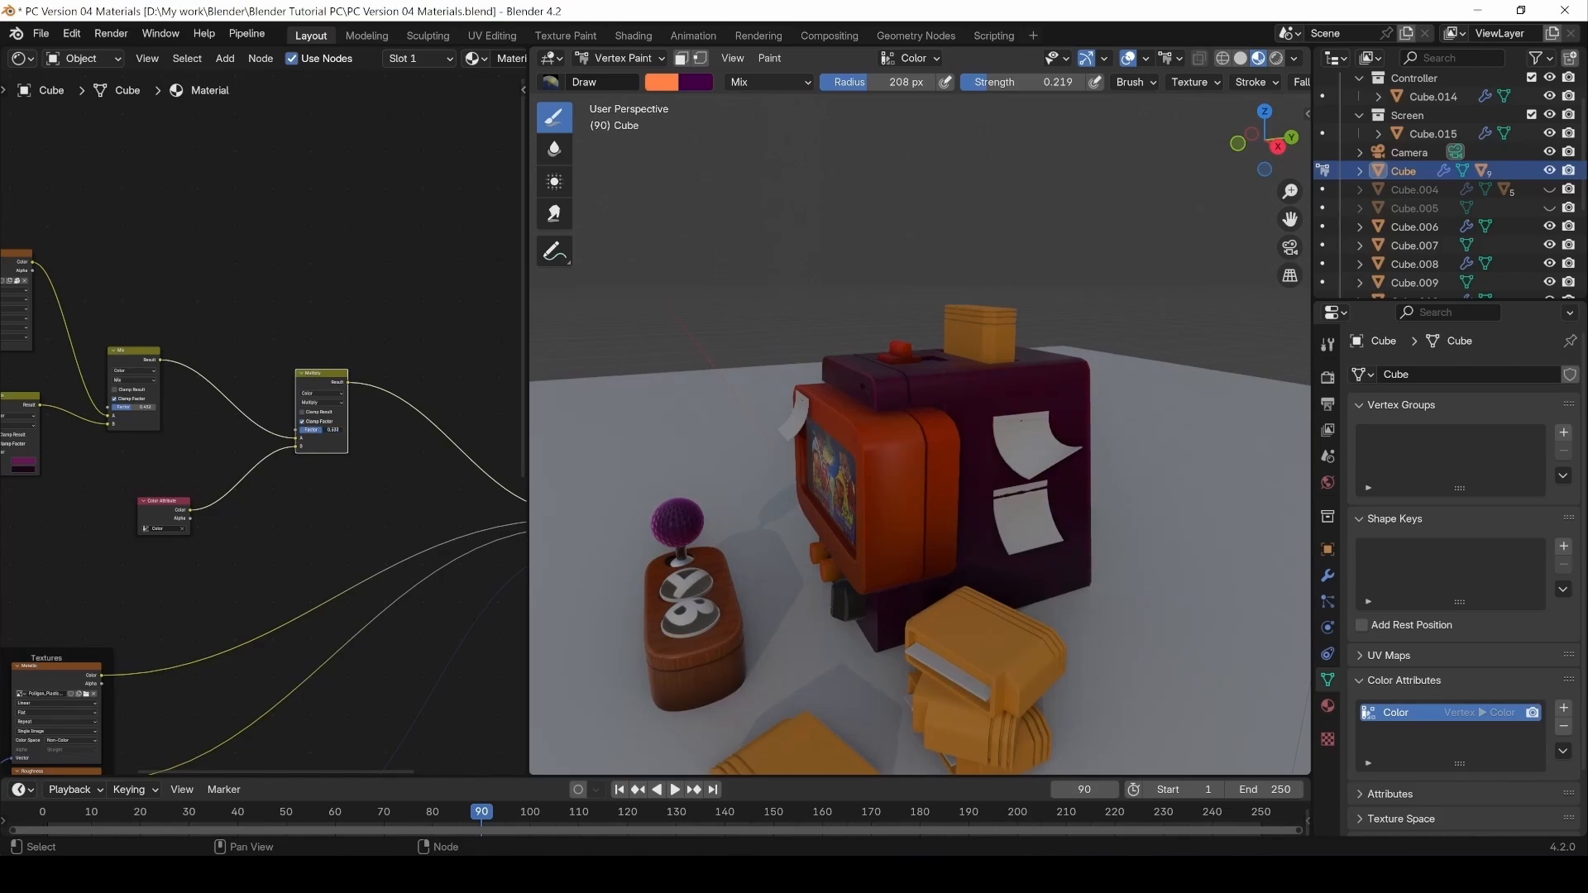
{"action": "middle_click_drag", "start_coordinate": [780, 472], "coordinate": [908, 485]}
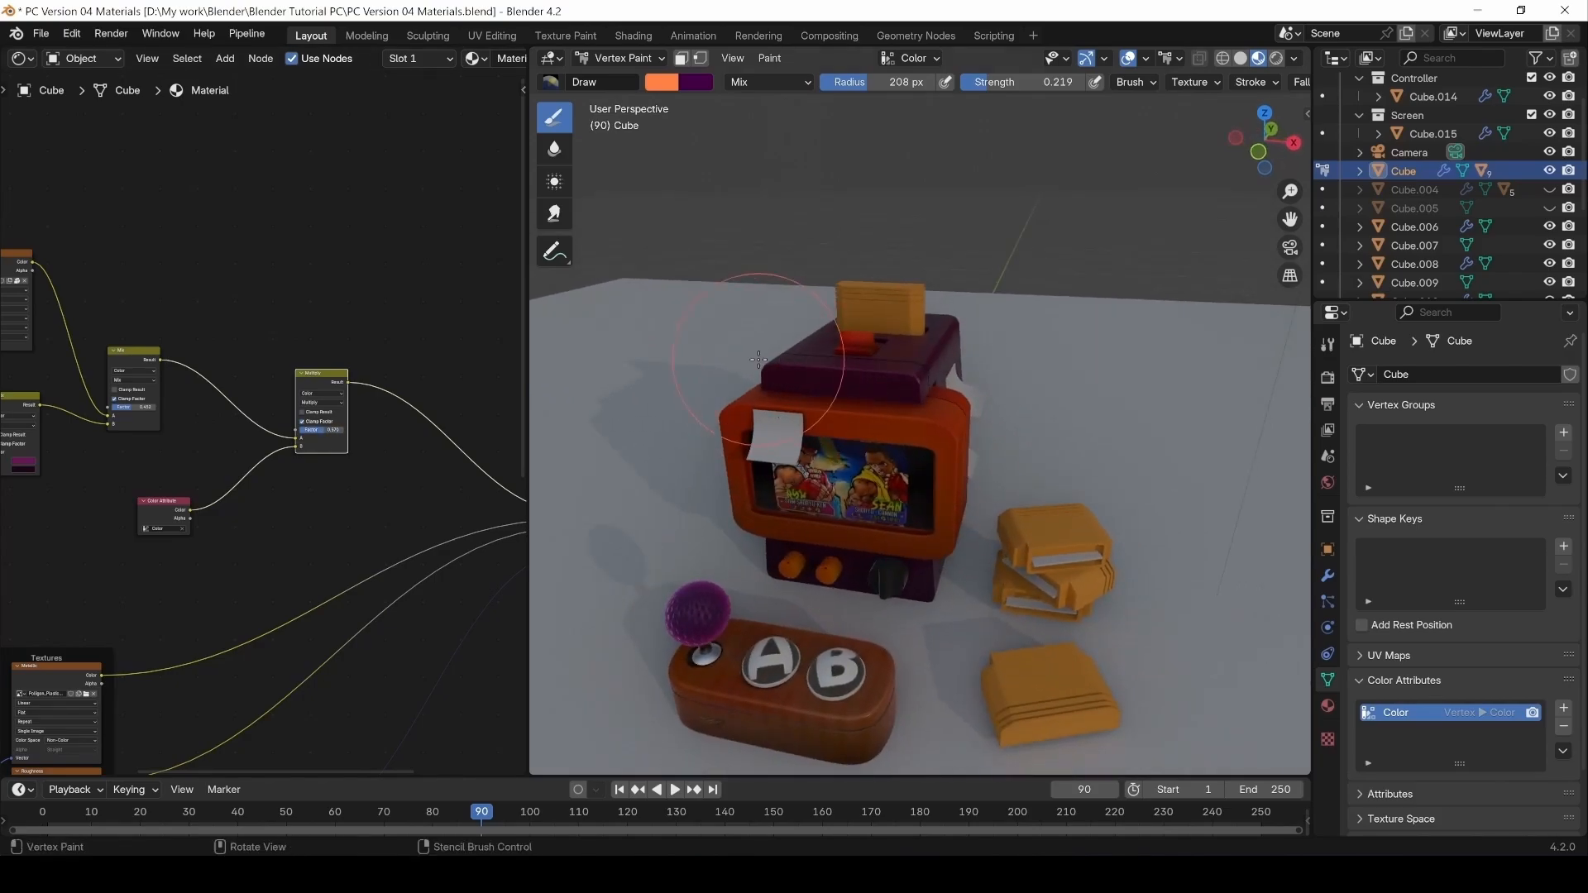
{"action": "middle_click_drag", "start_coordinate": [728, 496], "coordinate": [628, 488]}
Connect the PC Version image texture's colour directly to the Multiply node's first colour input, bypassing the Mix node.
{"action": "middle_click_drag", "start_coordinate": [284, 577], "coordinate": [477, 569], "text": "shift"}
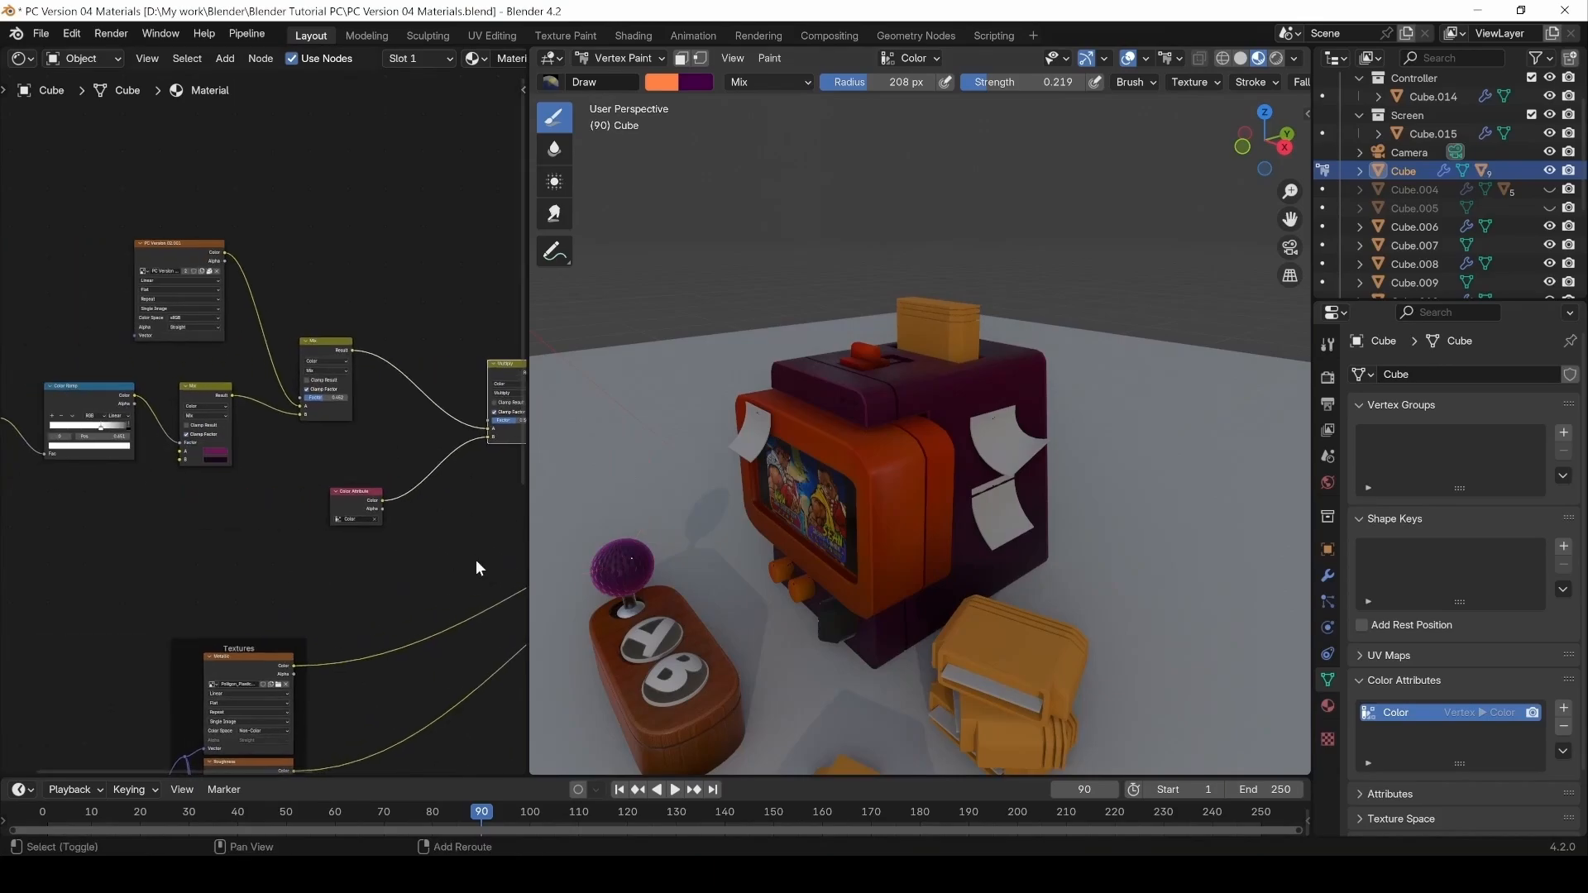
{"action": "middle_click_drag", "start_coordinate": [323, 472], "coordinate": [292, 493]}
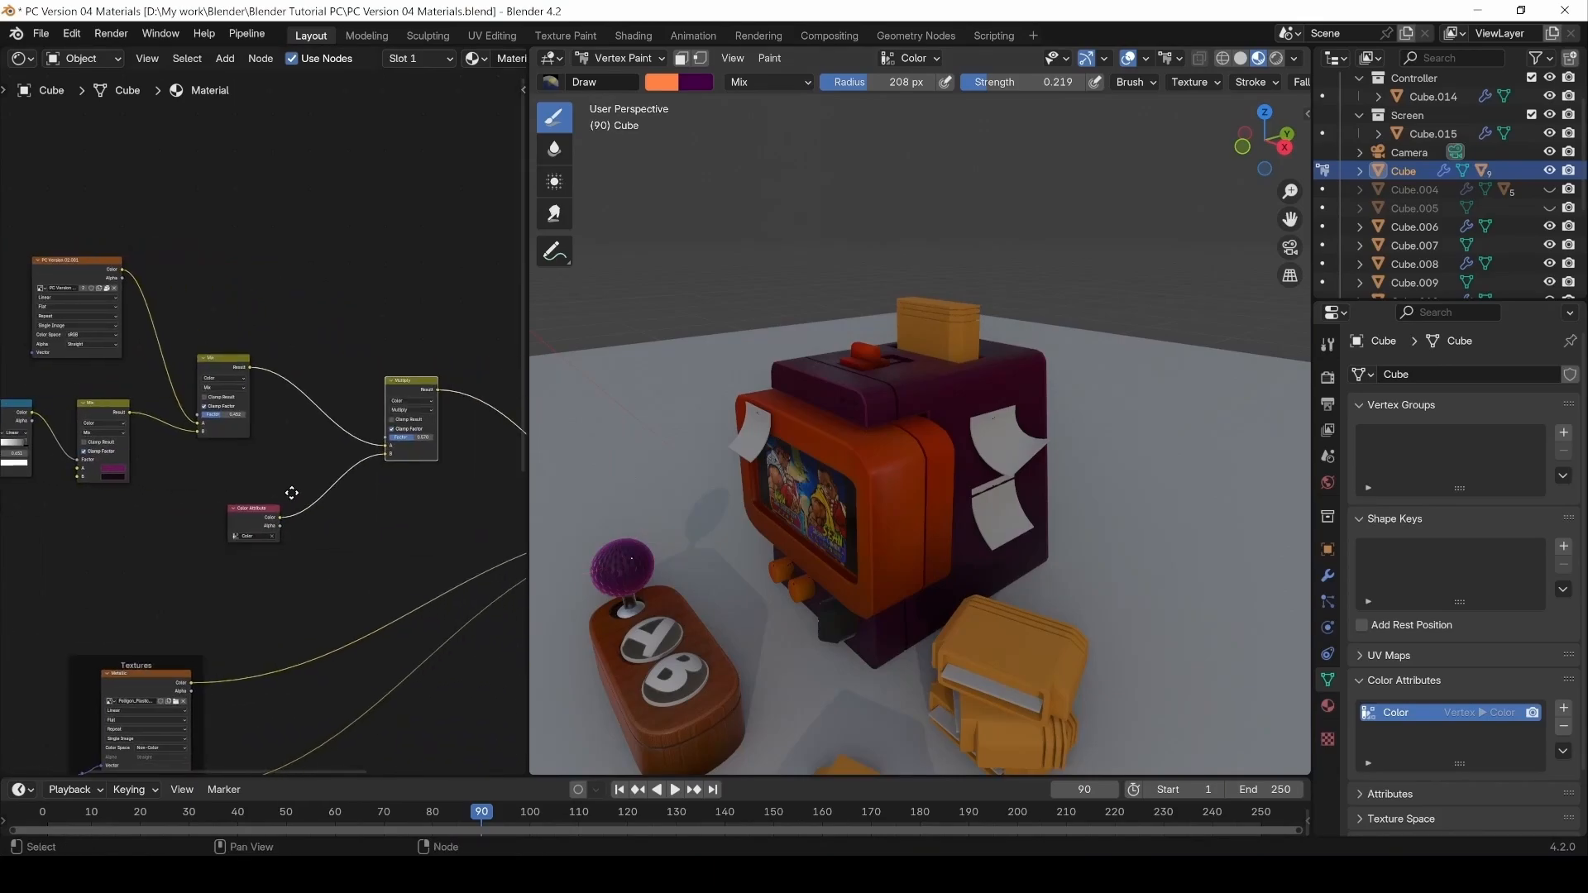
{"action": "middle_click_drag", "start_coordinate": [123, 472], "coordinate": [278, 487]}
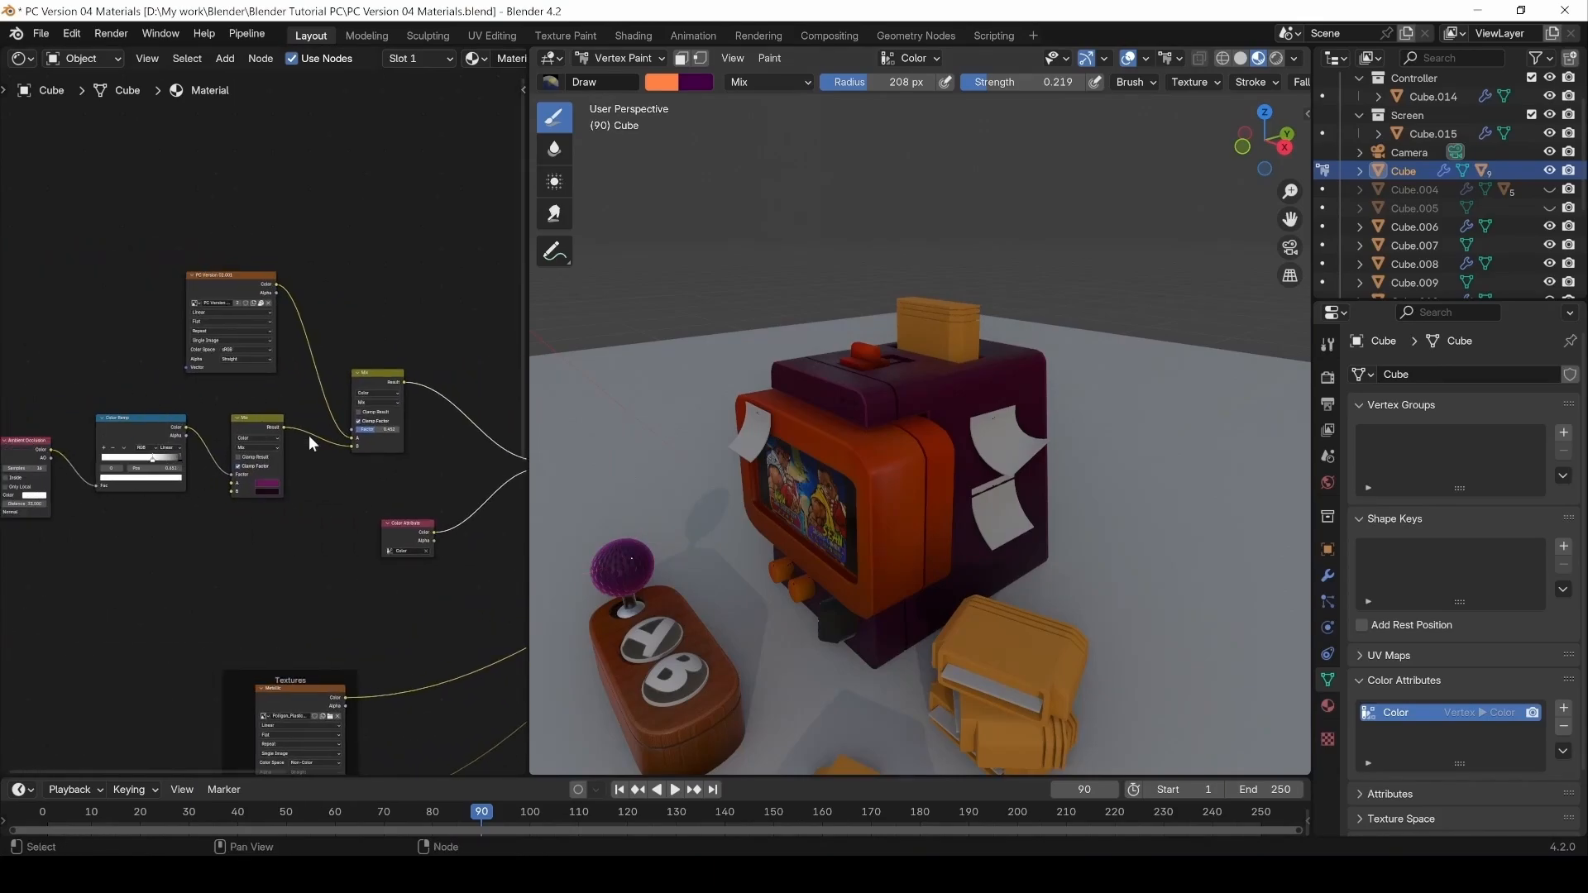
{"action": "middle_click_drag", "start_coordinate": [400, 469], "coordinate": [323, 472]}
{"action": "left_click_drag", "start_coordinate": [275, 445], "coordinate": [291, 286]}
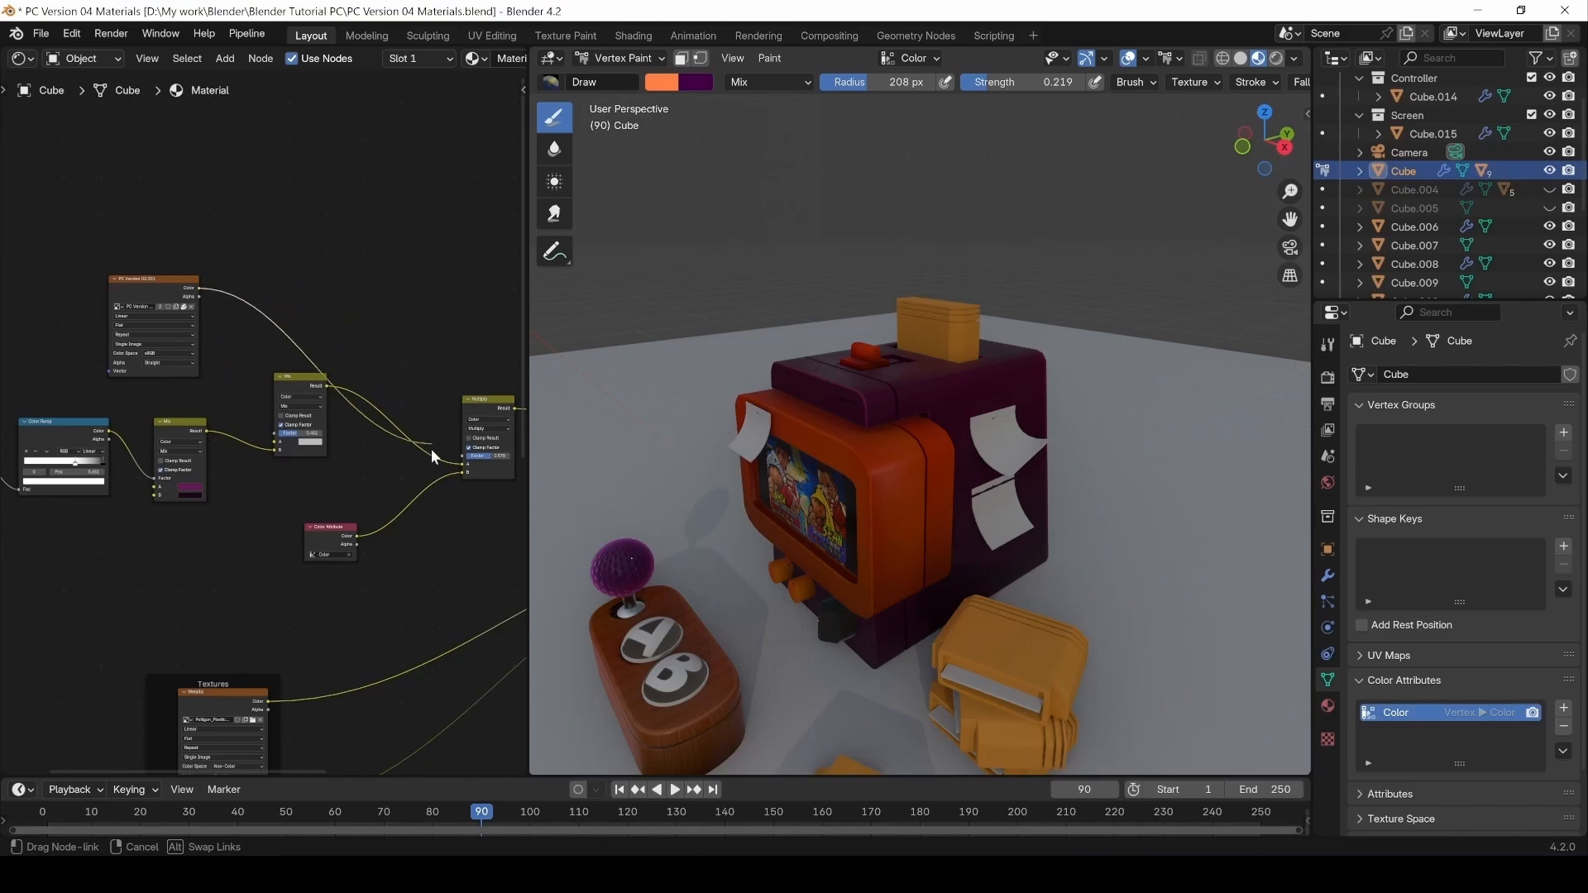
{"action": "left_click_drag", "start_coordinate": [458, 464], "coordinate": [463, 464]}
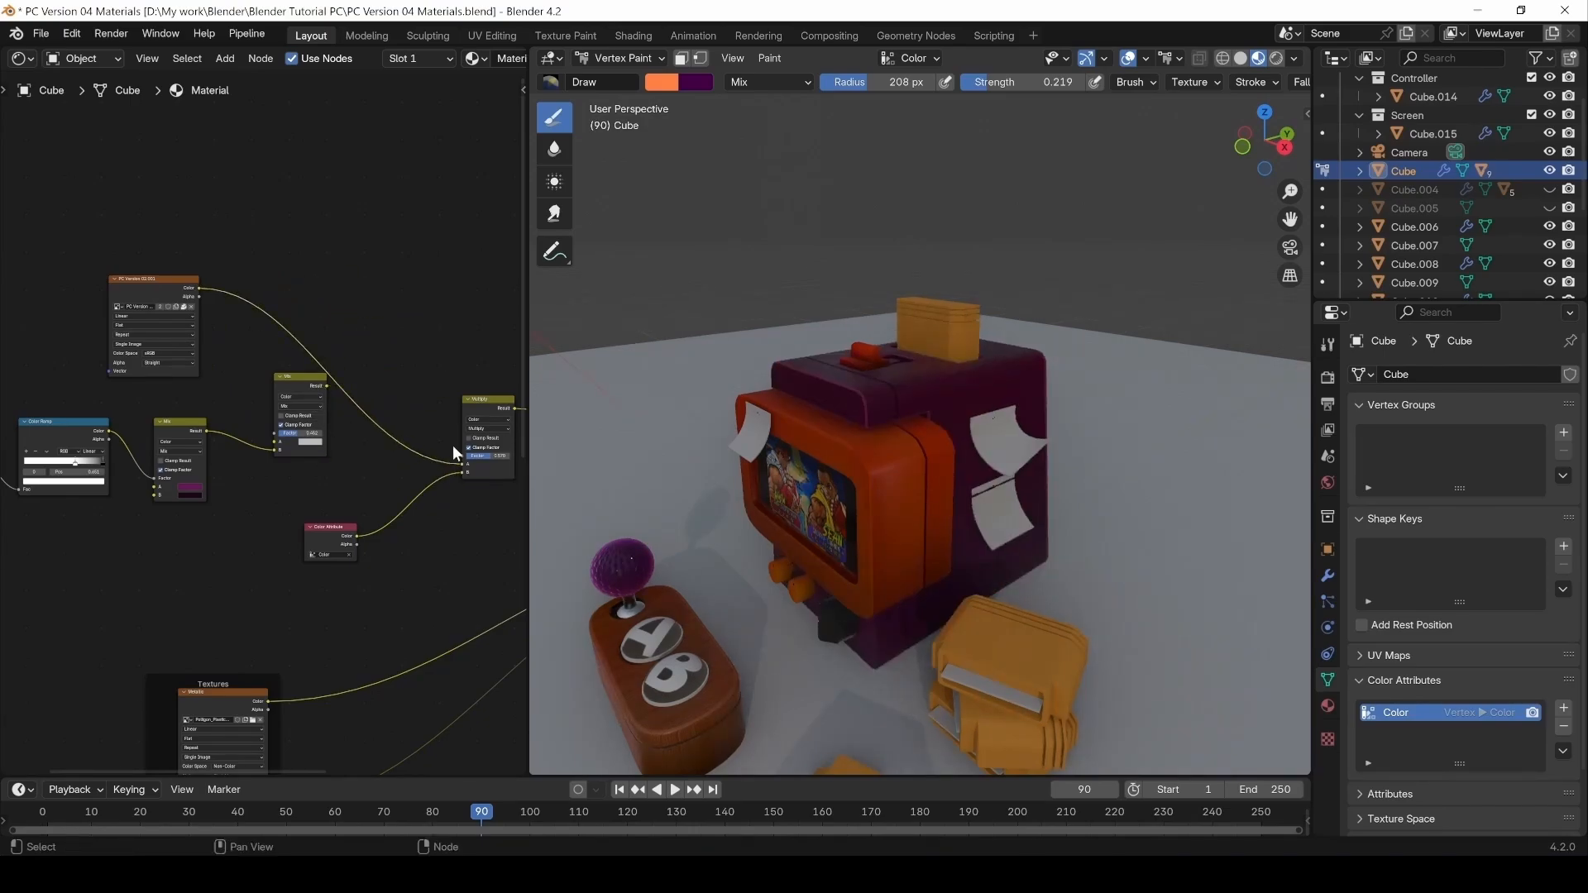
Examine the vertex-painted colours on the front, side, back and top of the PC case.
{"action": "left_click_drag", "start_coordinate": [900, 413], "coordinate": [1012, 402], "text": "alt"}
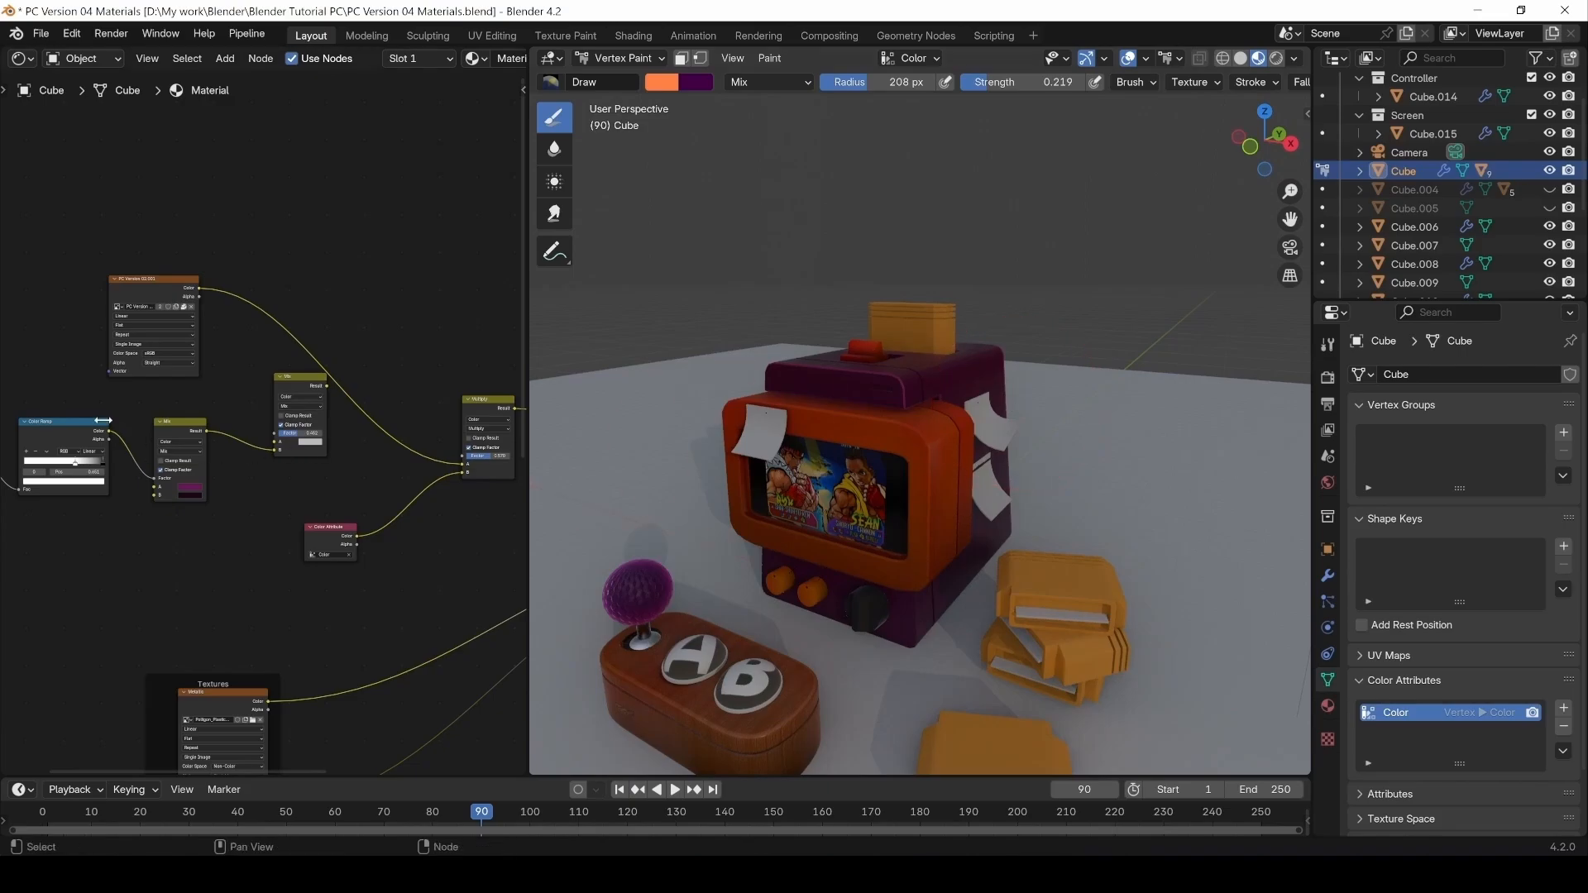
{"action": "mouse_move", "coordinate": [930, 512]}
{"action": "middle_mouse_down"}
{"action": "mouse_move", "coordinate": [807, 518]}
{"action": "mouse_move", "coordinate": [771, 488]}
{"action": "mouse_move", "coordinate": [848, 615]}
{"action": "middle_mouse_up"}
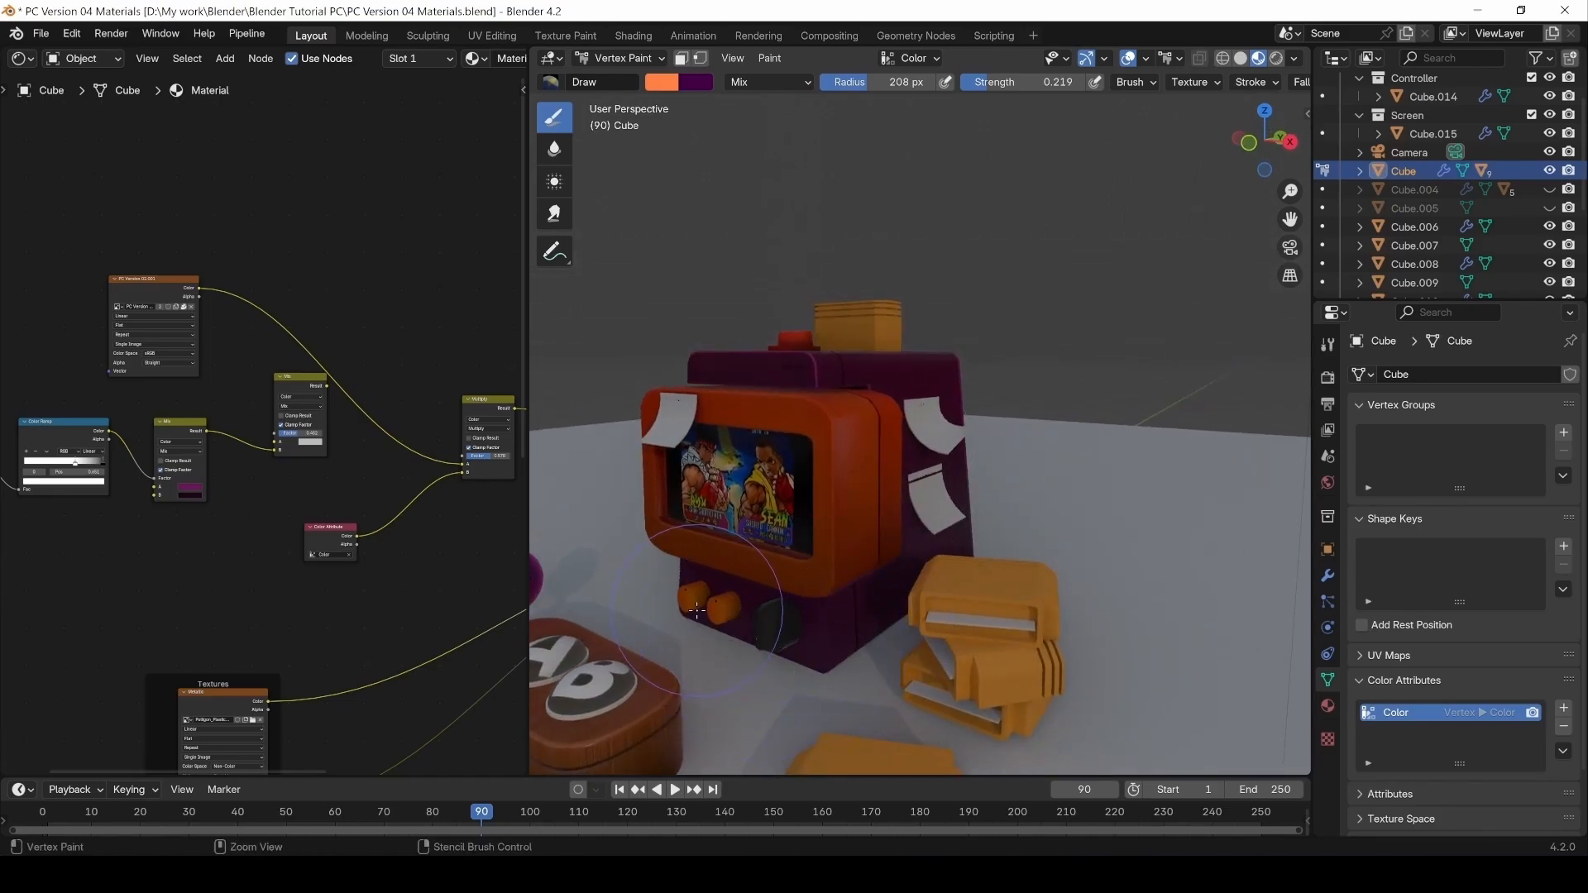
{"action": "middle_click_drag", "start_coordinate": [949, 610], "coordinate": [933, 638]}
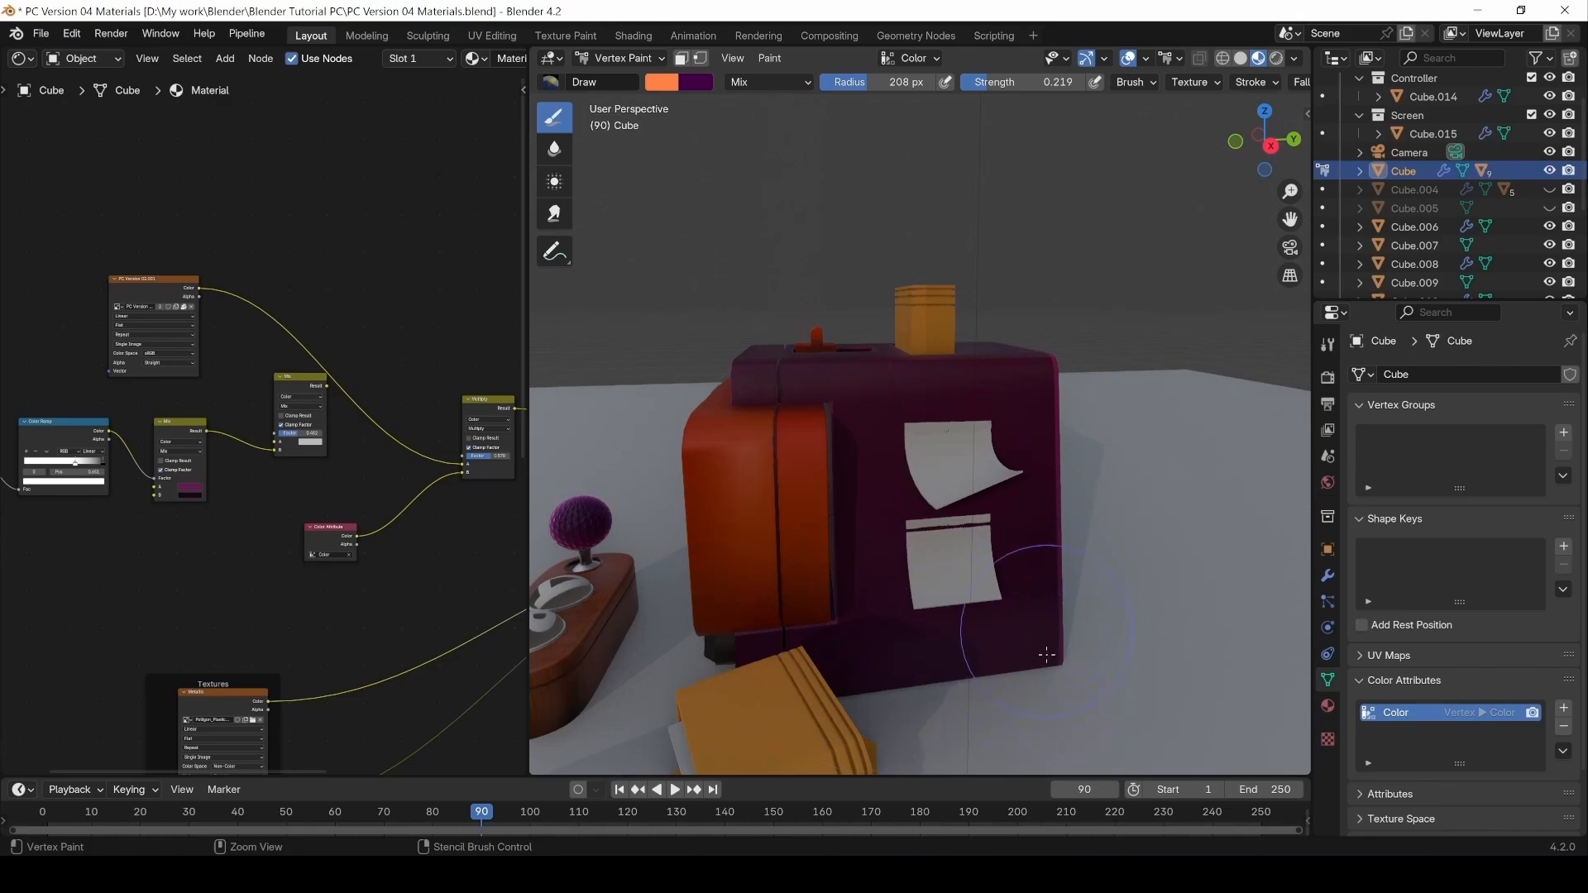
{"action": "middle_click_drag", "start_coordinate": [1117, 611], "coordinate": [1141, 555]}
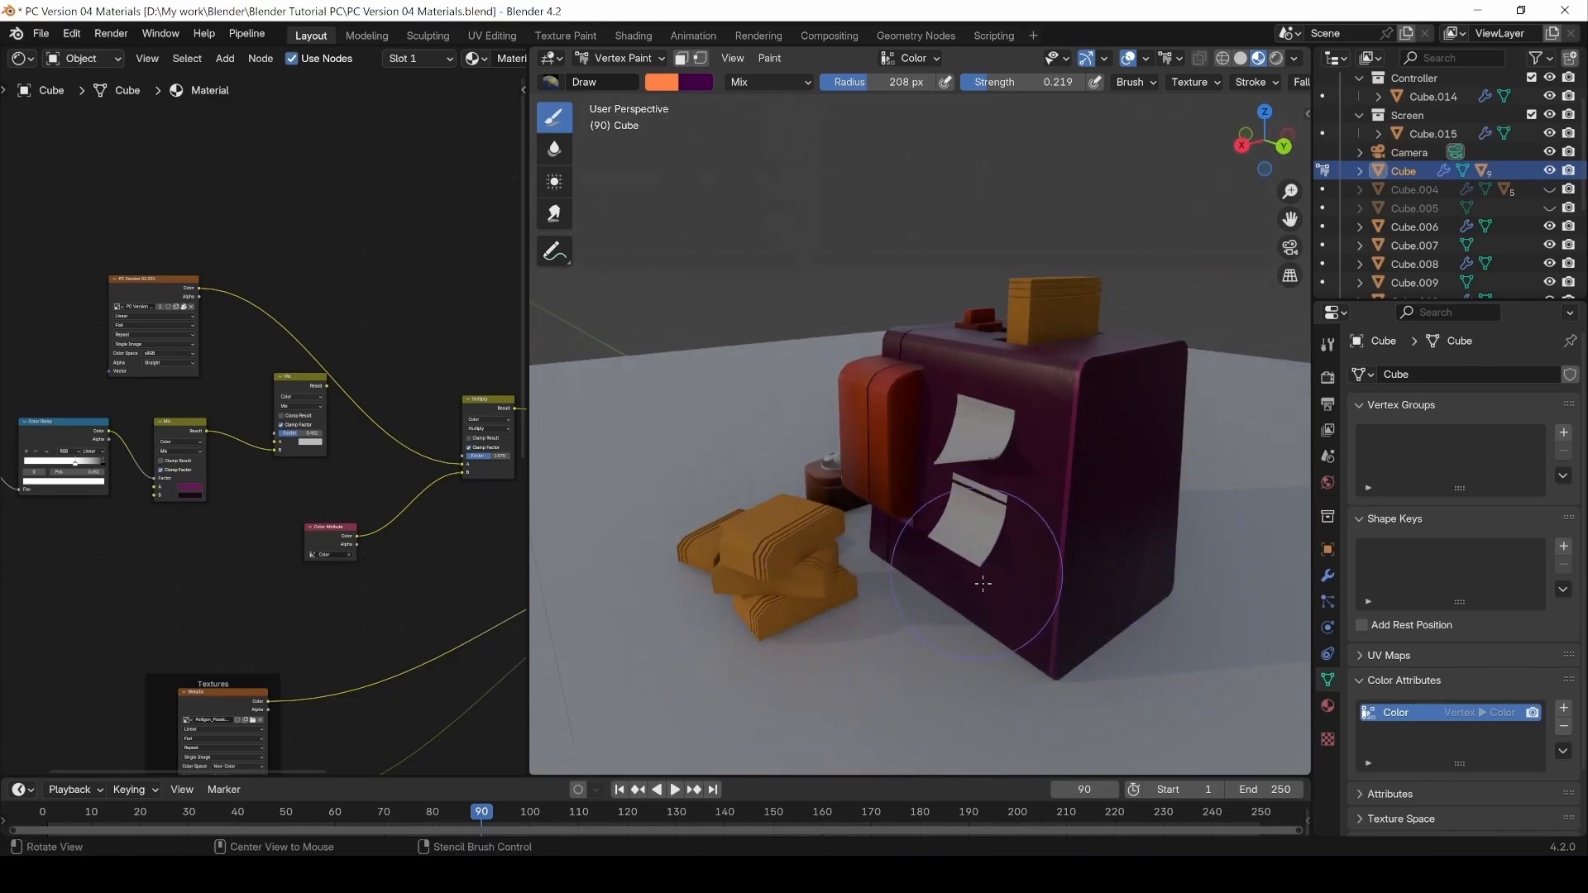
{"action": "middle_click_drag", "start_coordinate": [983, 584], "coordinate": [987, 435]}
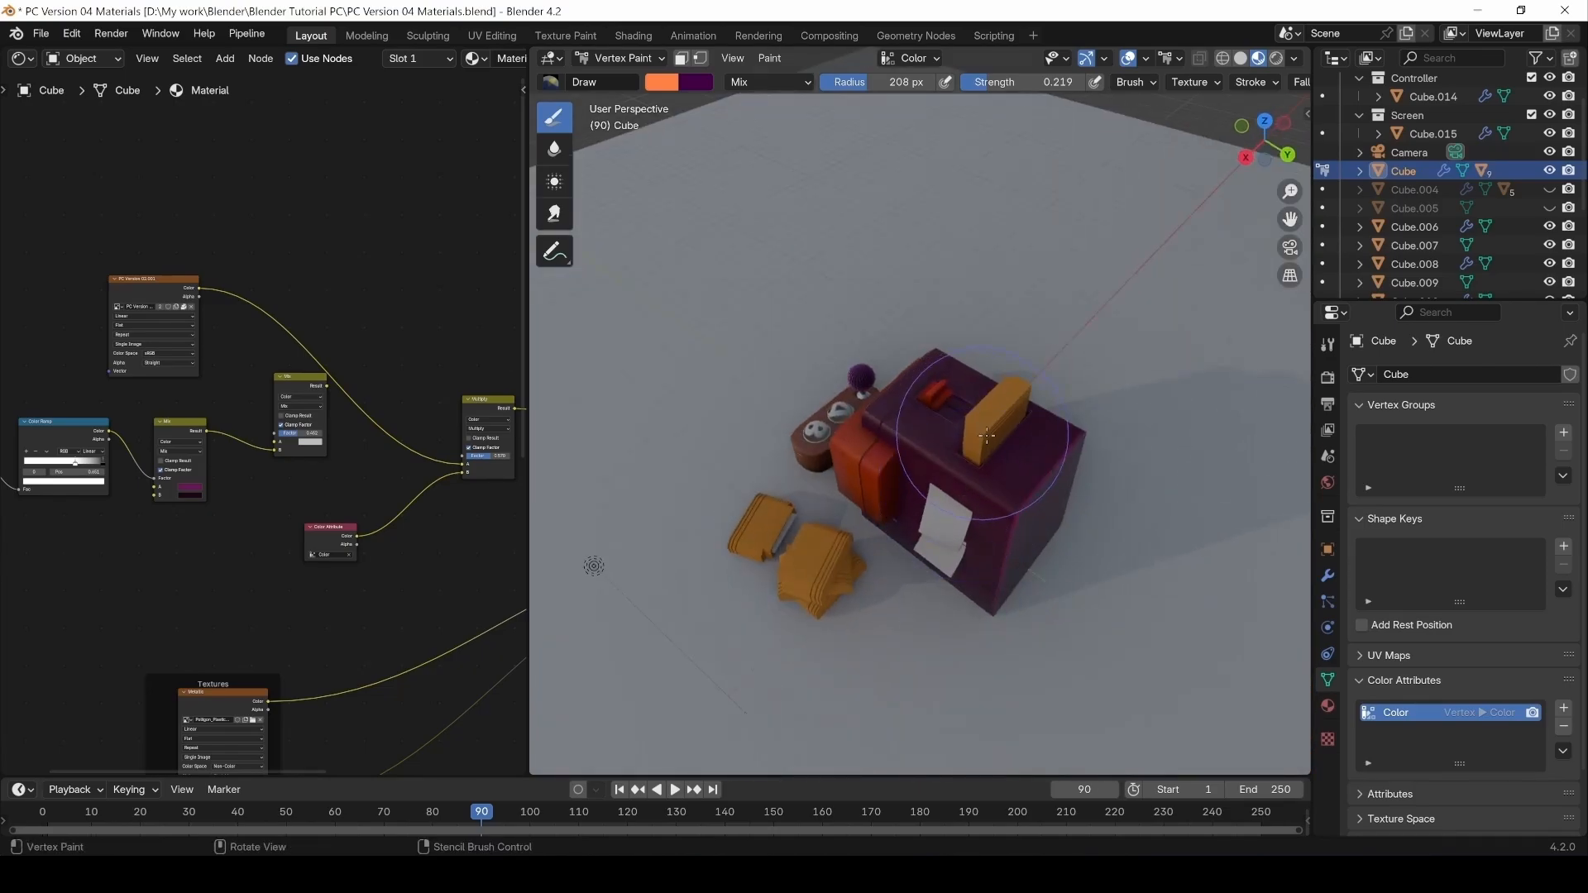
{"action": "scroll", "coordinate": [987, 436], "scroll_direction": "up", "scroll_amount": 6}
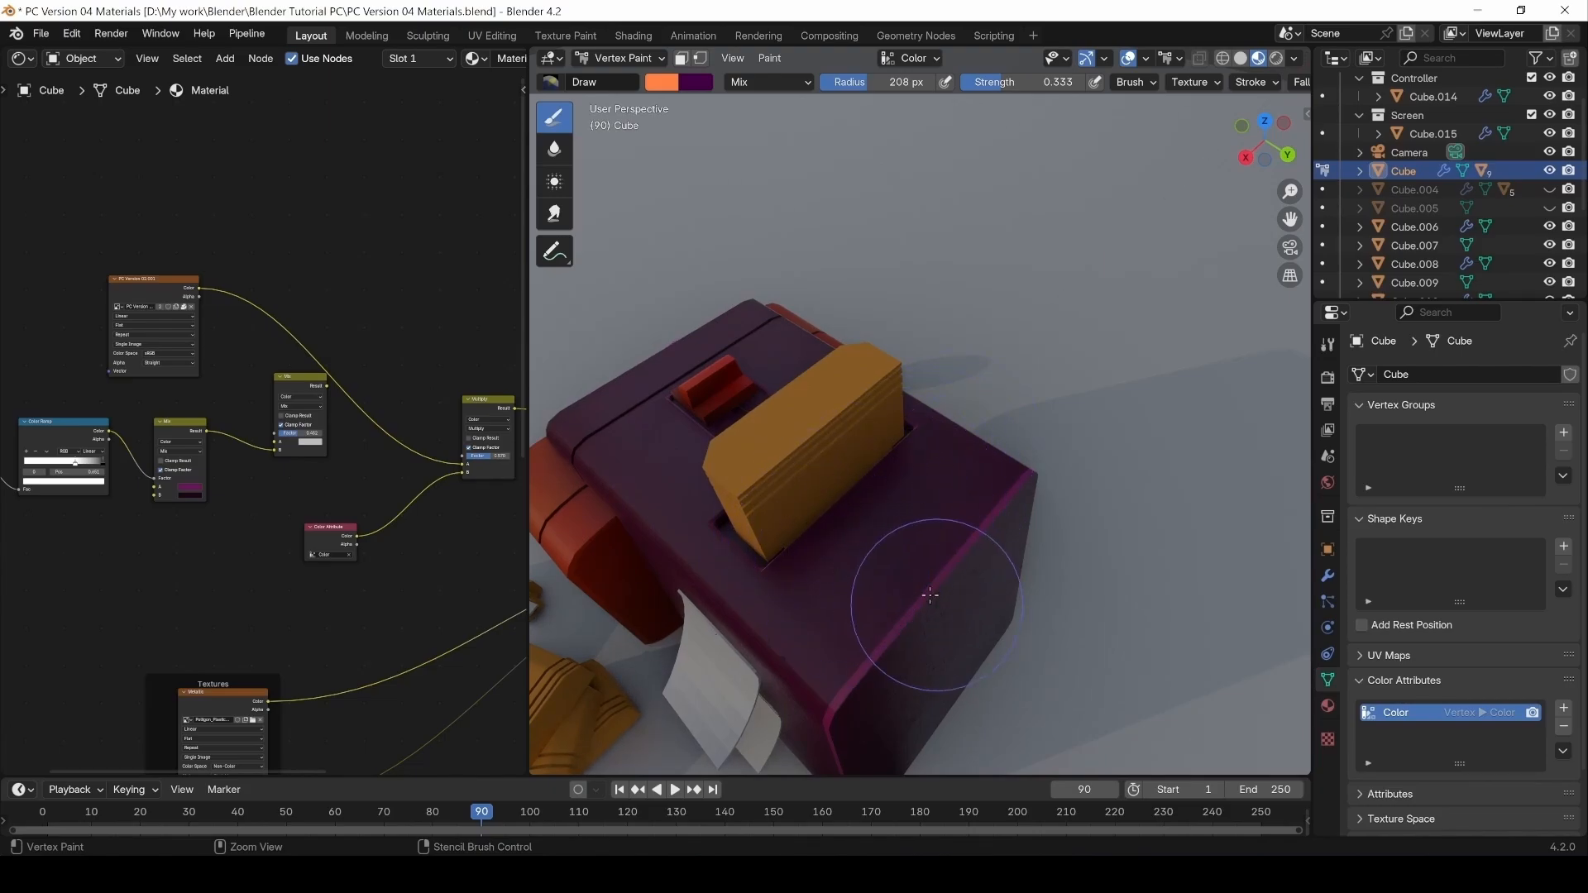
{"action": "middle_click_drag", "start_coordinate": [894, 532], "coordinate": [1007, 560]}
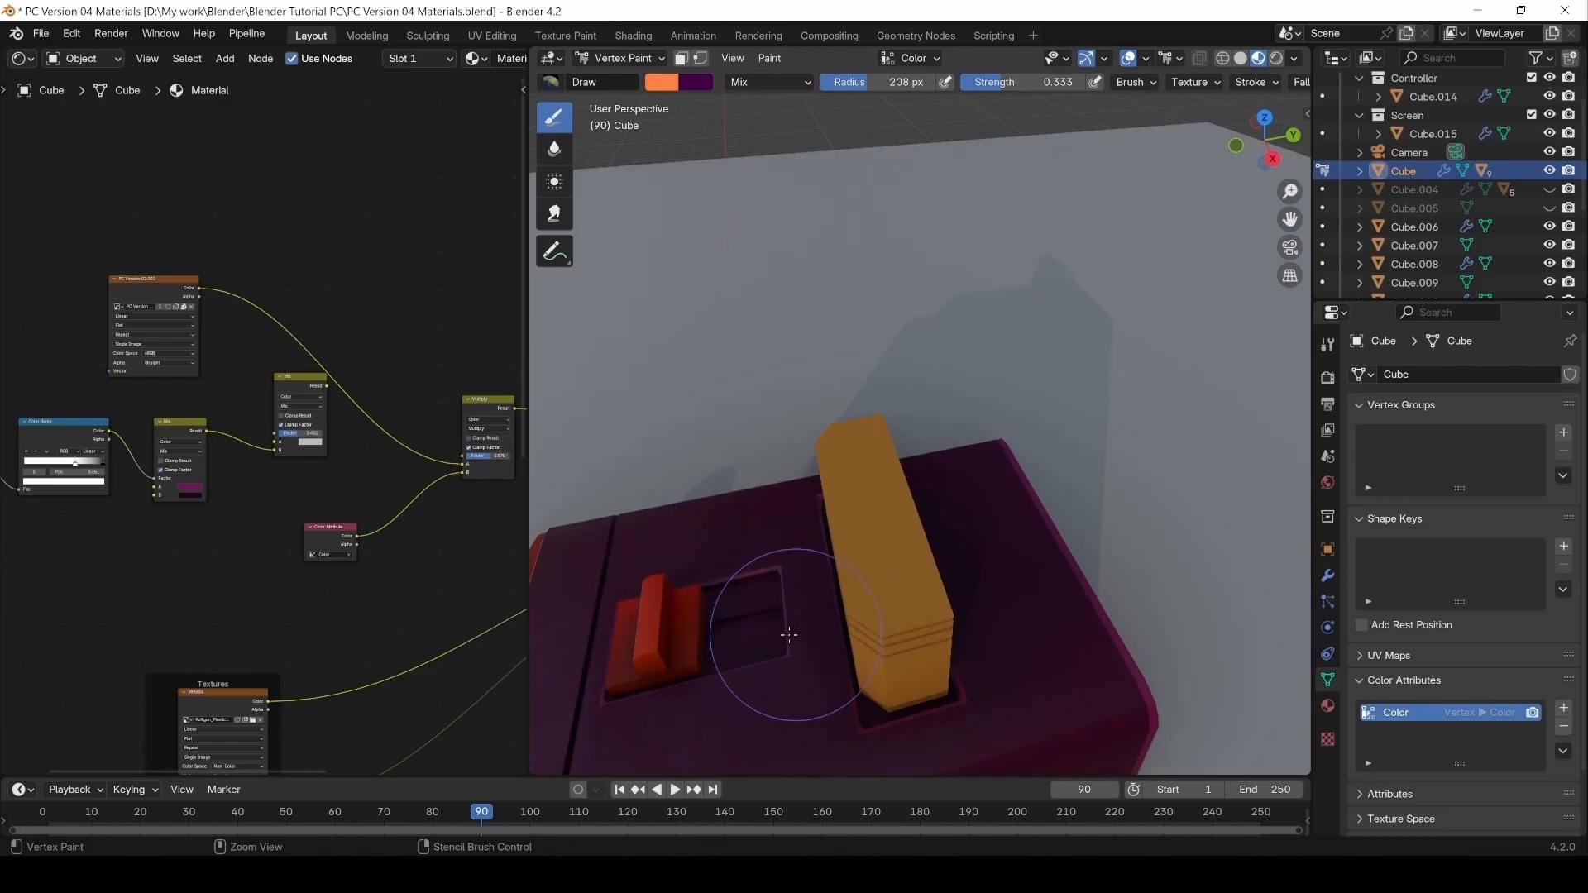
{"action": "middle_click_drag", "start_coordinate": [752, 585], "coordinate": [777, 539]}
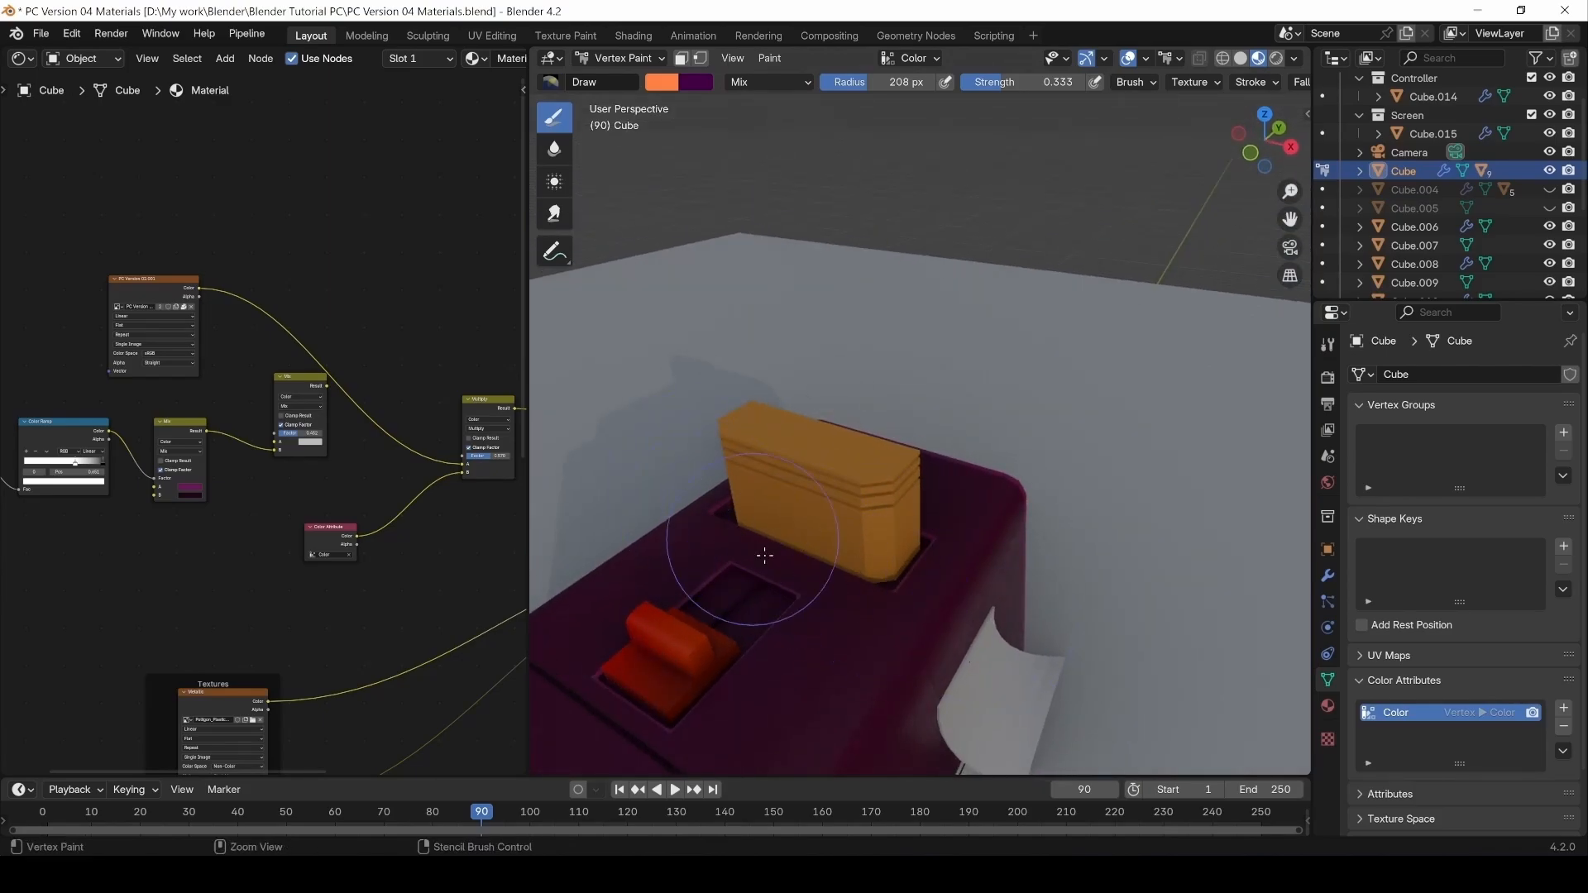
{"action": "scroll", "coordinate": [993, 606], "scroll_direction": "down", "scroll_amount": 4}
{"action": "middle_click_drag", "start_coordinate": [952, 703], "coordinate": [948, 374], "text": "shift"}
{"action": "scroll", "coordinate": [939, 413], "scroll_direction": "down", "scroll_amount": 3}
{"action": "scroll", "coordinate": [835, 484], "scroll_direction": "up", "scroll_amount": 3}
{"action": "middle_click_drag", "start_coordinate": [819, 488], "coordinate": [890, 549], "text": "shift"}
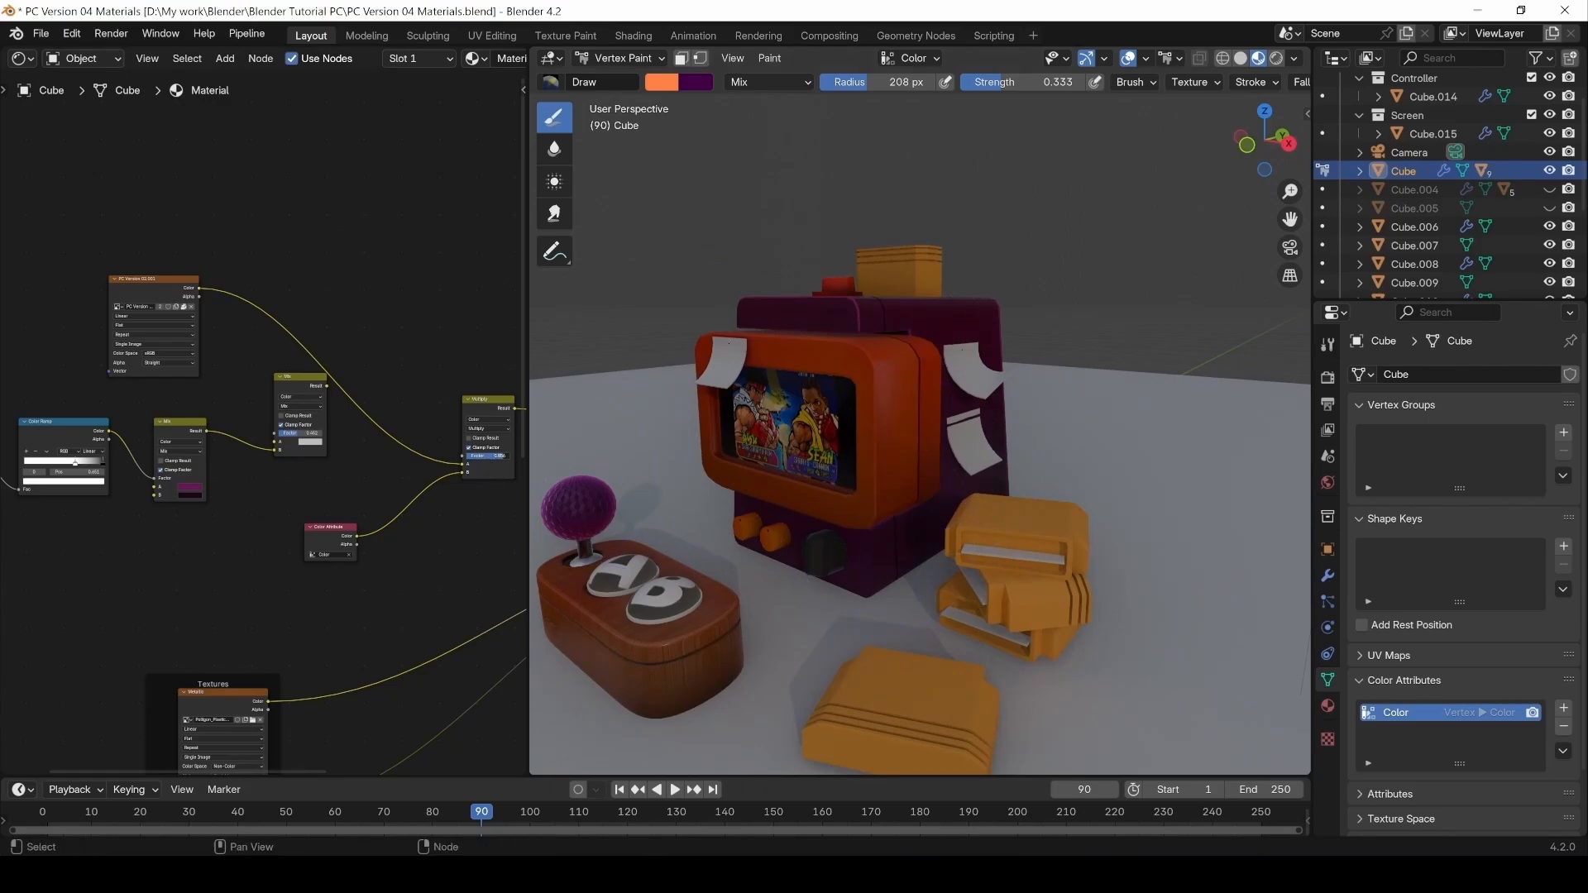
{"action": "middle_click_drag", "start_coordinate": [1076, 355], "coordinate": [1147, 413]}
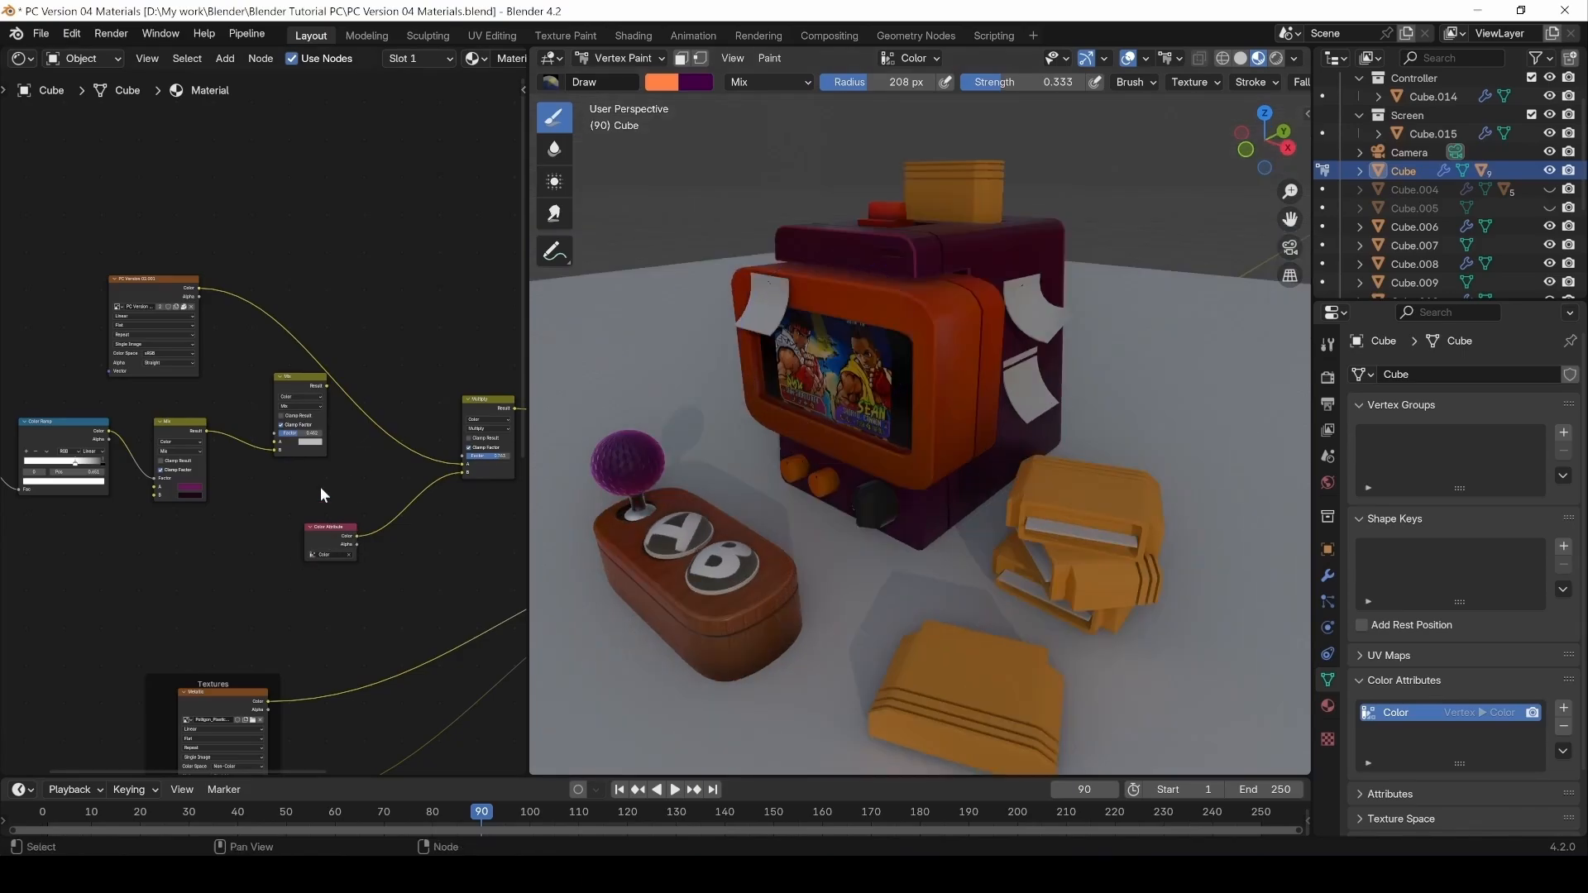
Review the case material's node groups: the normal map nodes, the base-colour nodes, and the texture and mapping frames.
{"action": "middle_click_drag", "start_coordinate": [420, 544], "coordinate": [279, 470]}
{"action": "scroll", "coordinate": [321, 513], "scroll_direction": "down", "scroll_amount": 4}
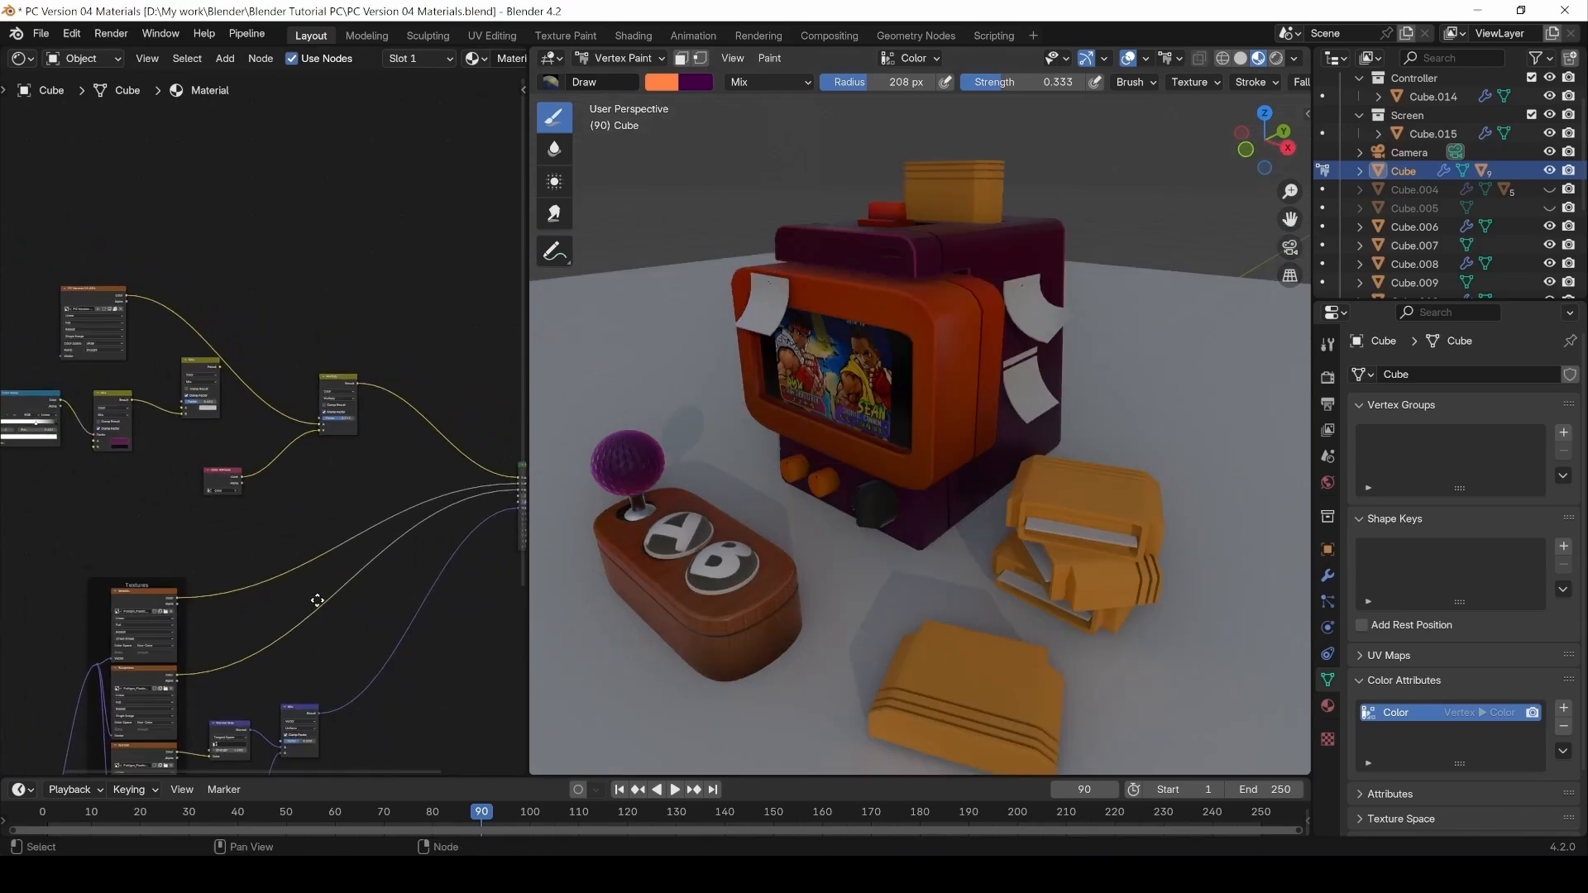
{"action": "middle_click_drag", "start_coordinate": [315, 599], "coordinate": [307, 420]}
{"action": "left_click_drag", "start_coordinate": [212, 704], "coordinate": [312, 498]}
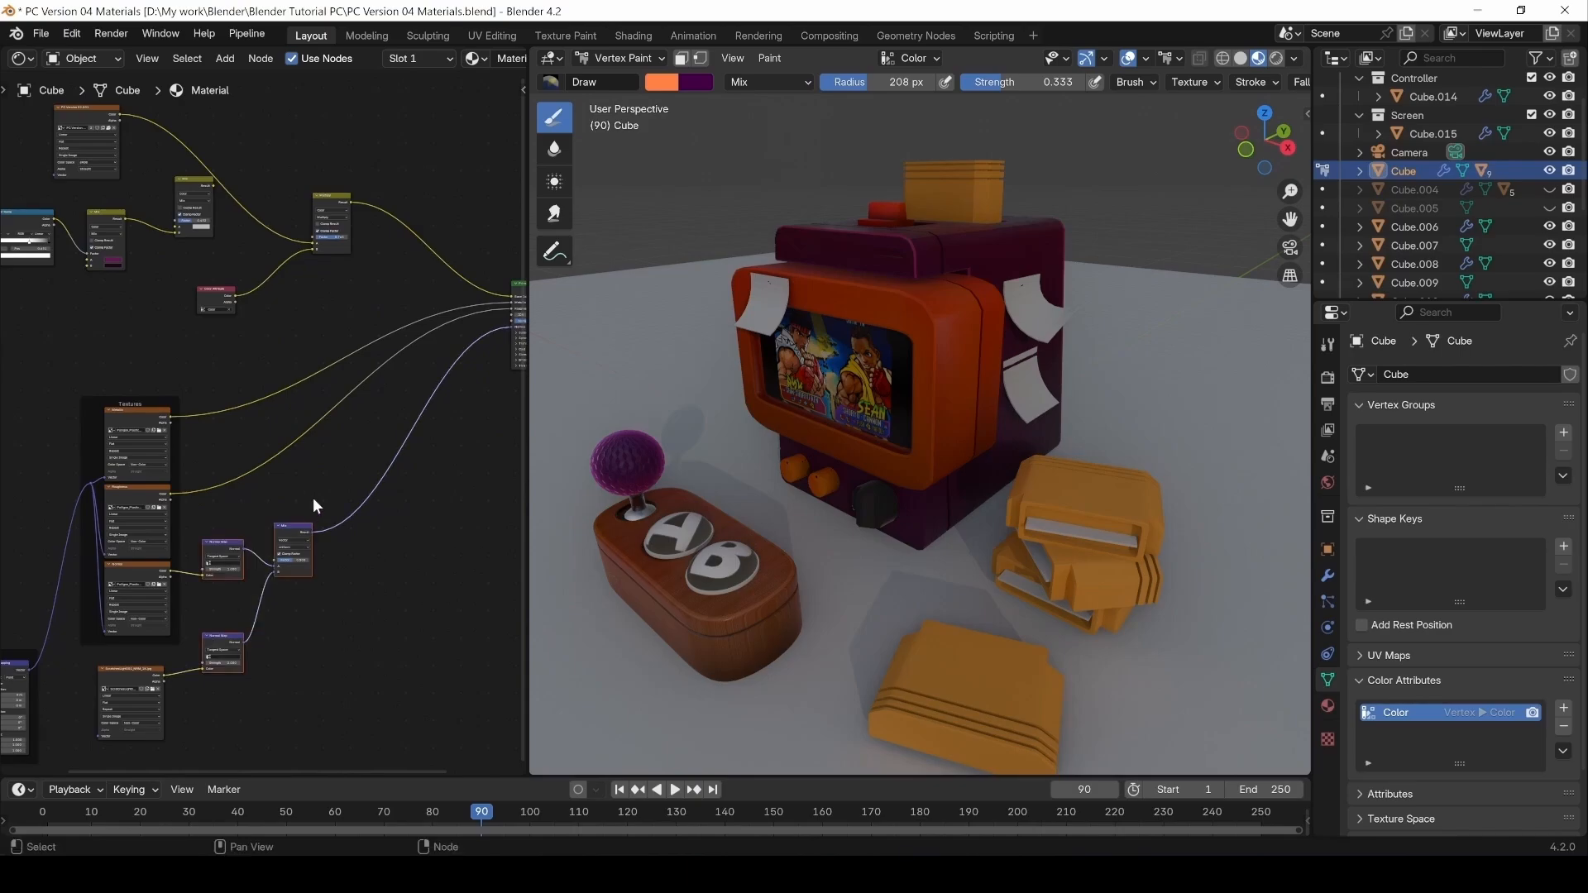
{"action": "middle_click_drag", "start_coordinate": [212, 348], "coordinate": [291, 443]}
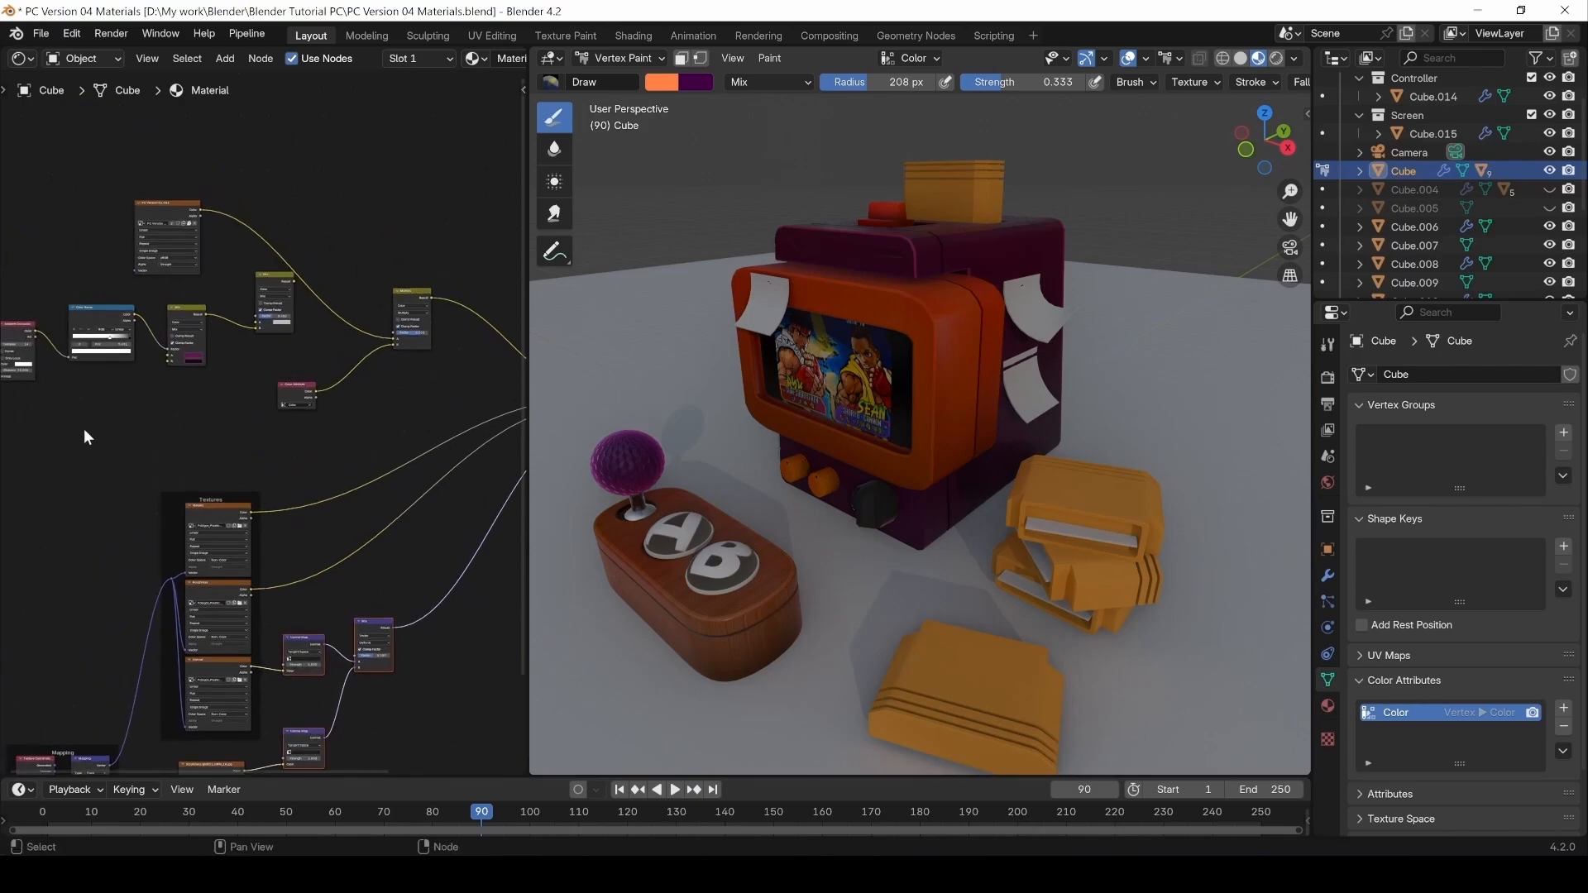
{"action": "left_click_drag", "start_coordinate": [34, 437], "coordinate": [424, 220]}
{"action": "middle_click_drag", "start_coordinate": [294, 430], "coordinate": [365, 256]}
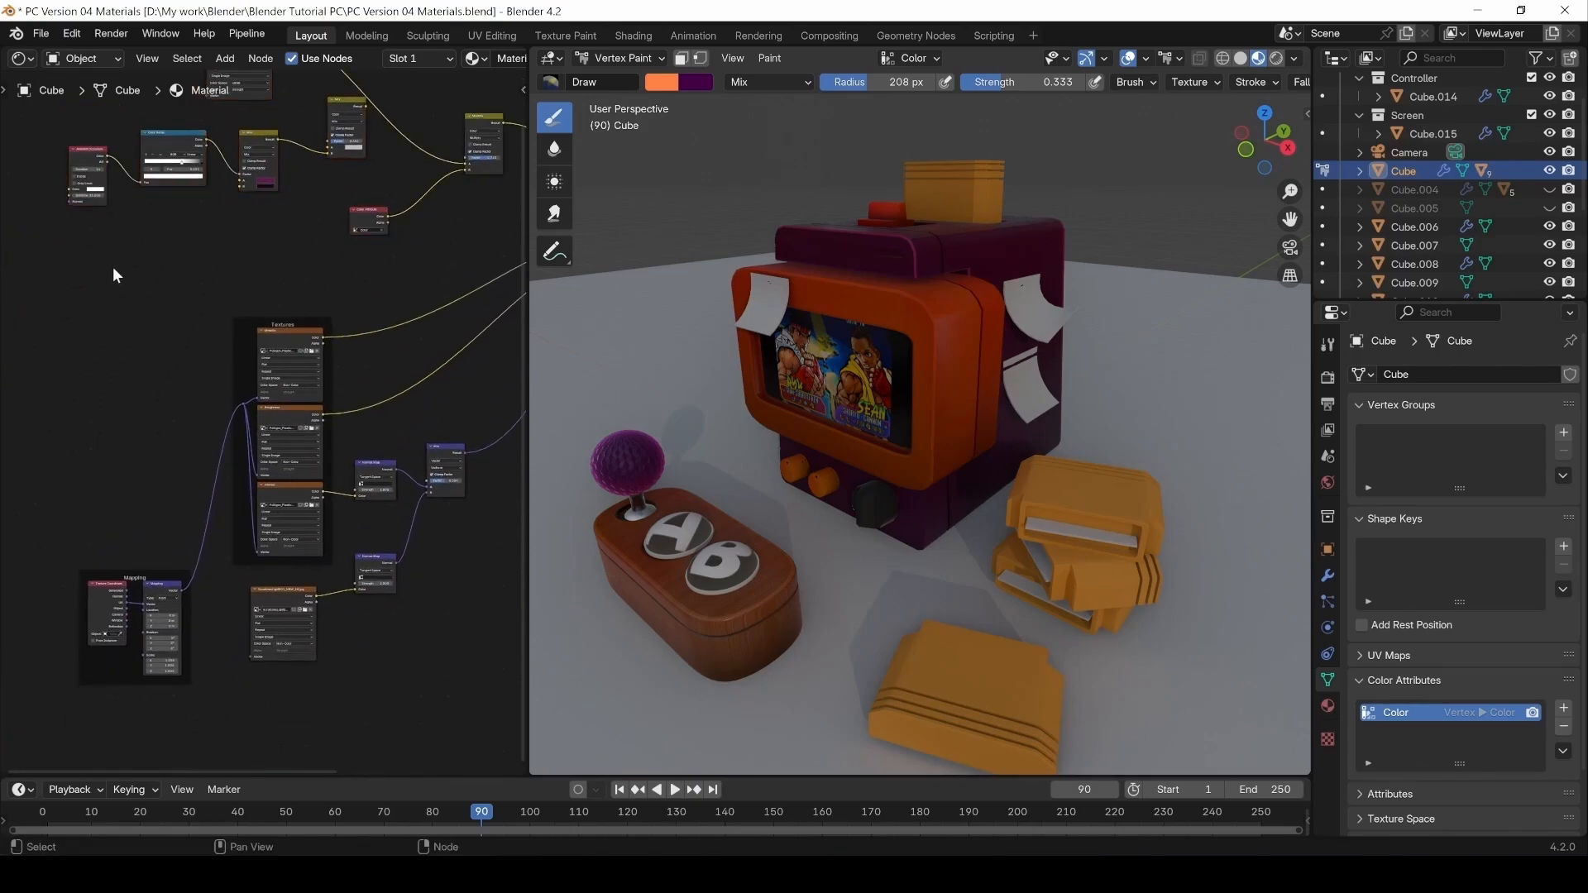
{"action": "left_click_drag", "start_coordinate": [112, 261], "coordinate": [324, 667]}
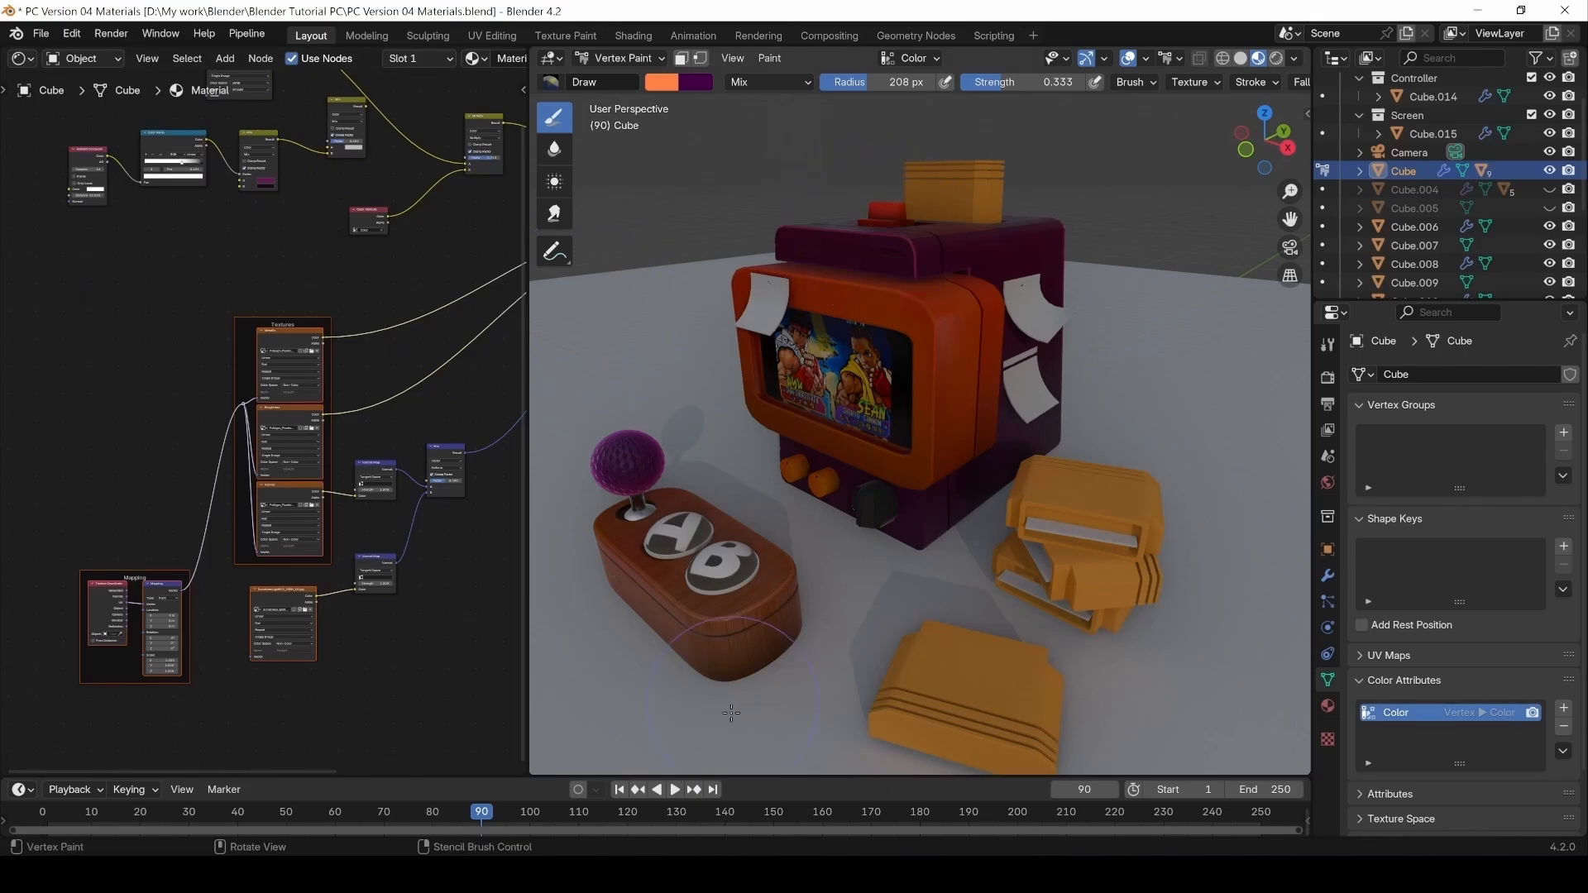
{"action": "left_click", "coordinate": [750, 875]}
{"action": "left_click", "coordinate": [1188, 642]}
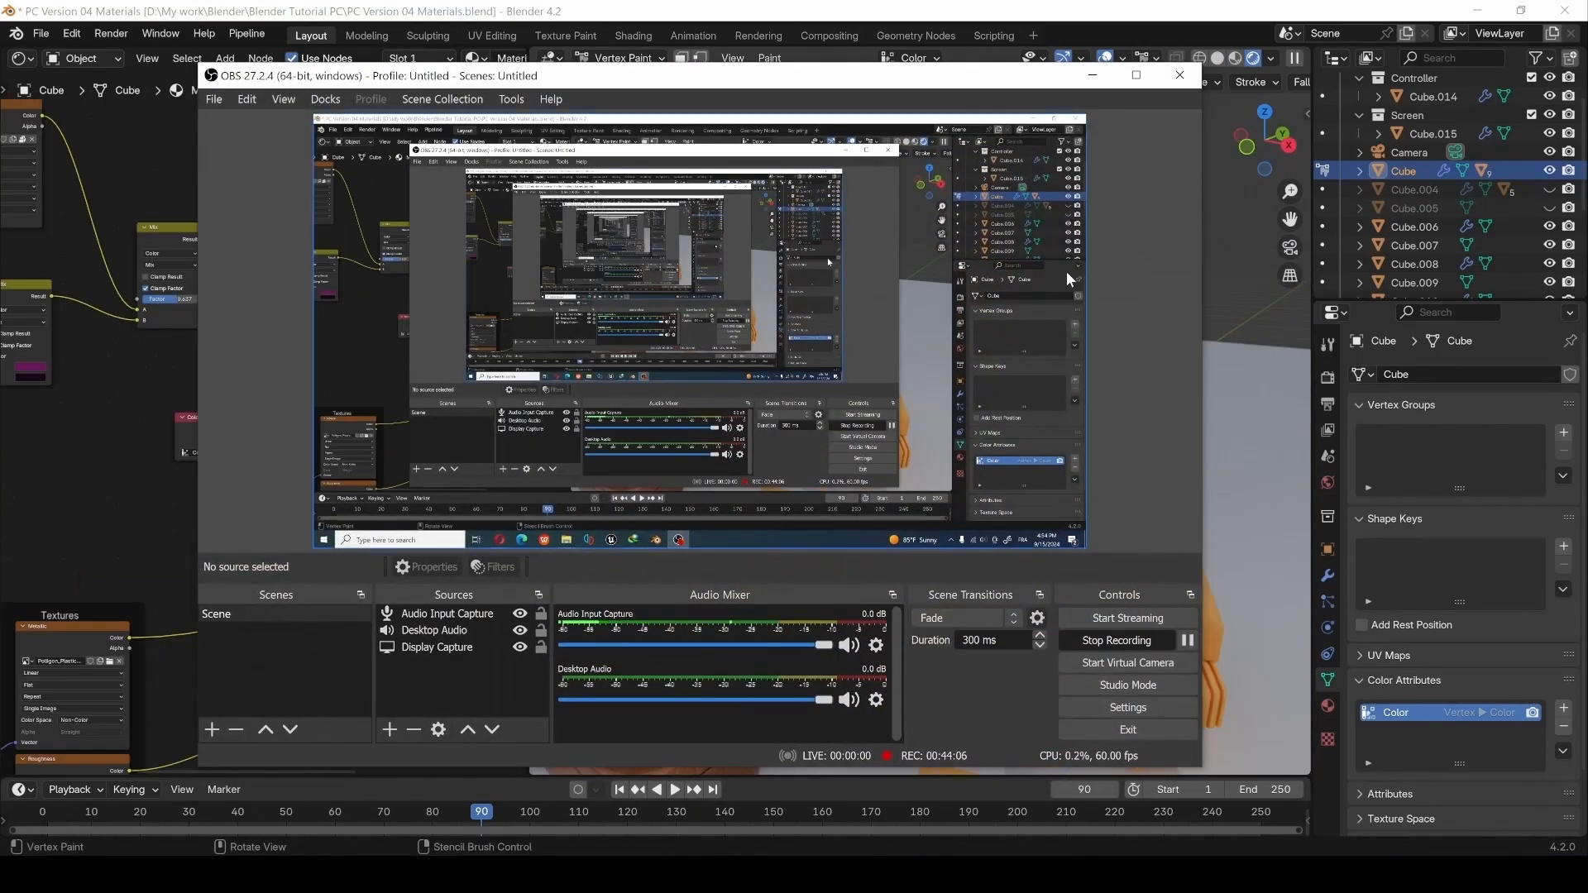
{"action": "left_click", "coordinate": [1092, 80]}
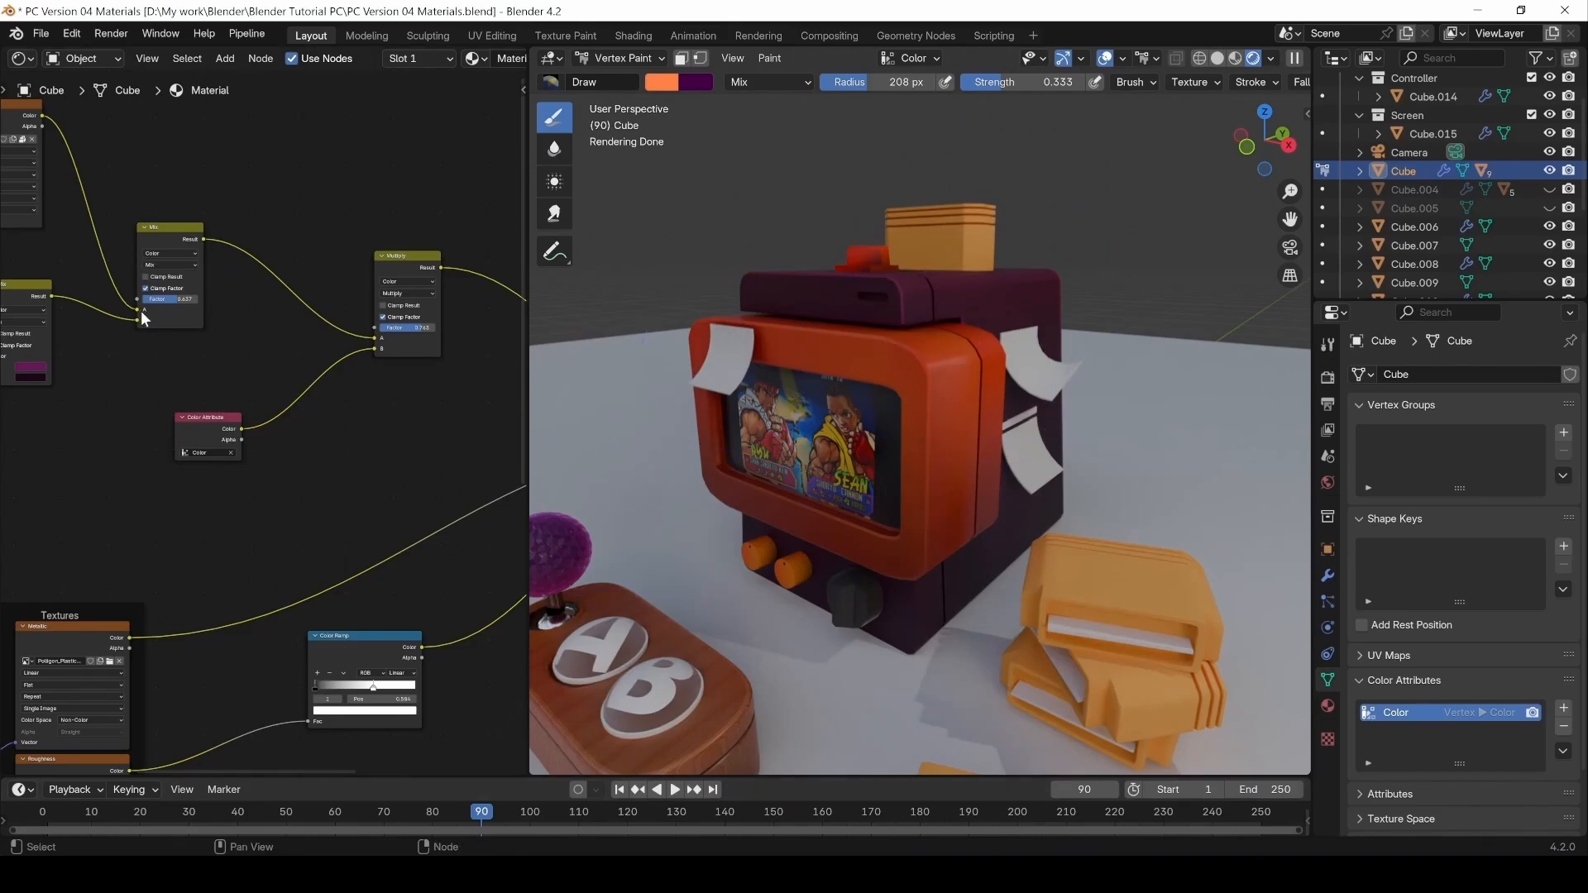
Raise the base-colour Mix node's factor, shift the Color Ramp fed by the Roughness texture, and preview that ramp's output.
{"action": "left_click_drag", "start_coordinate": [179, 299], "coordinate": [184, 298]}
{"action": "middle_click_drag", "start_coordinate": [248, 682], "coordinate": [256, 484]}
{"action": "left_click_drag", "start_coordinate": [365, 441], "coordinate": [335, 480]}
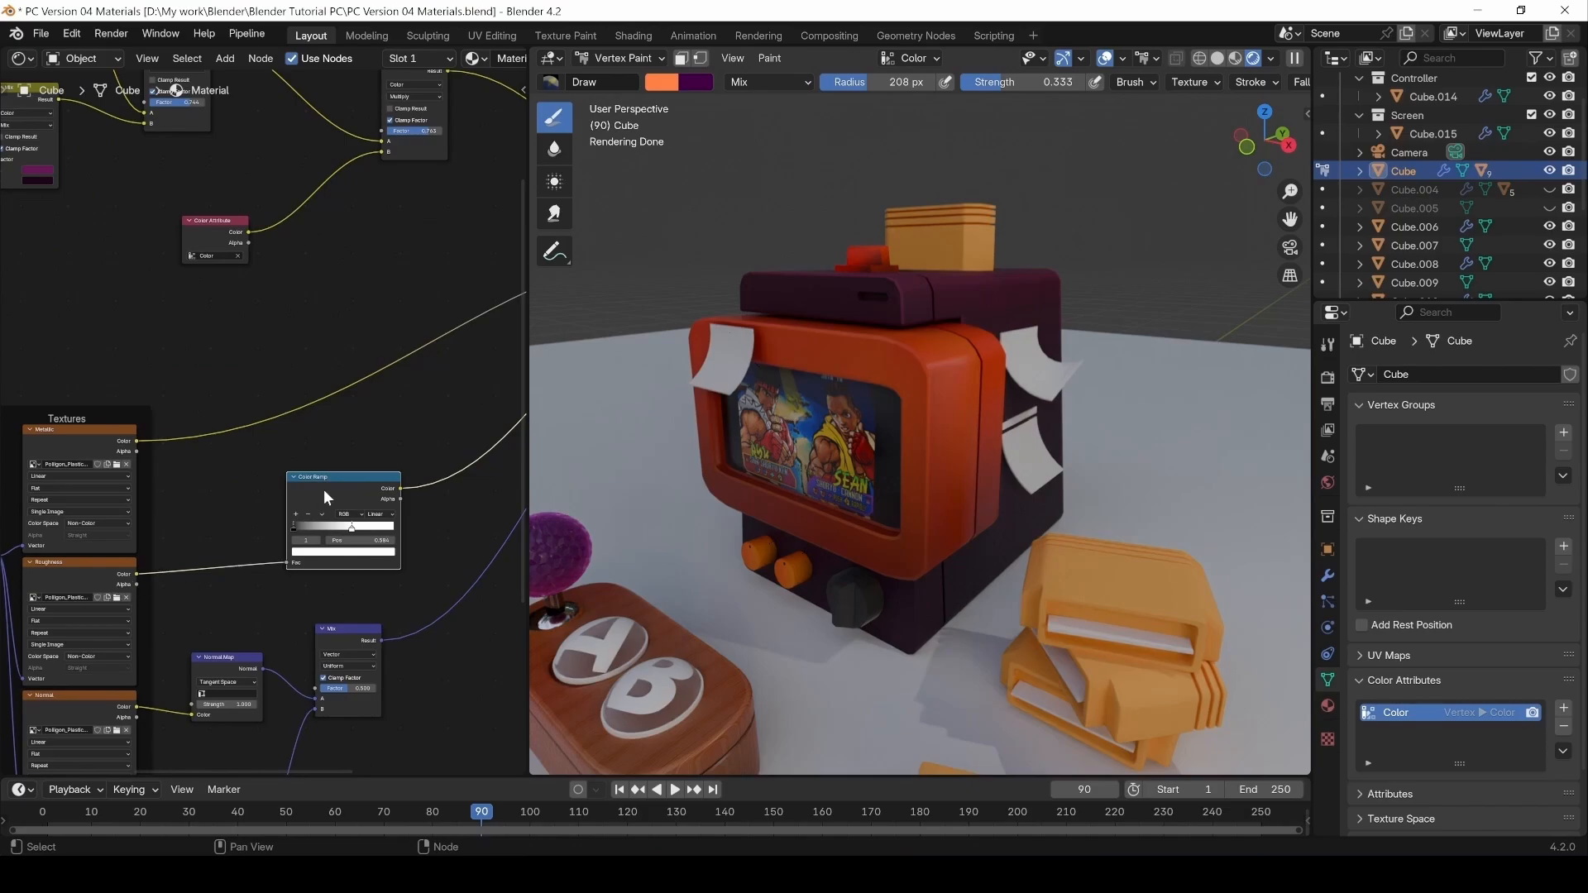
{"action": "left_click", "coordinate": [352, 498], "text": "ctrl+shift"}
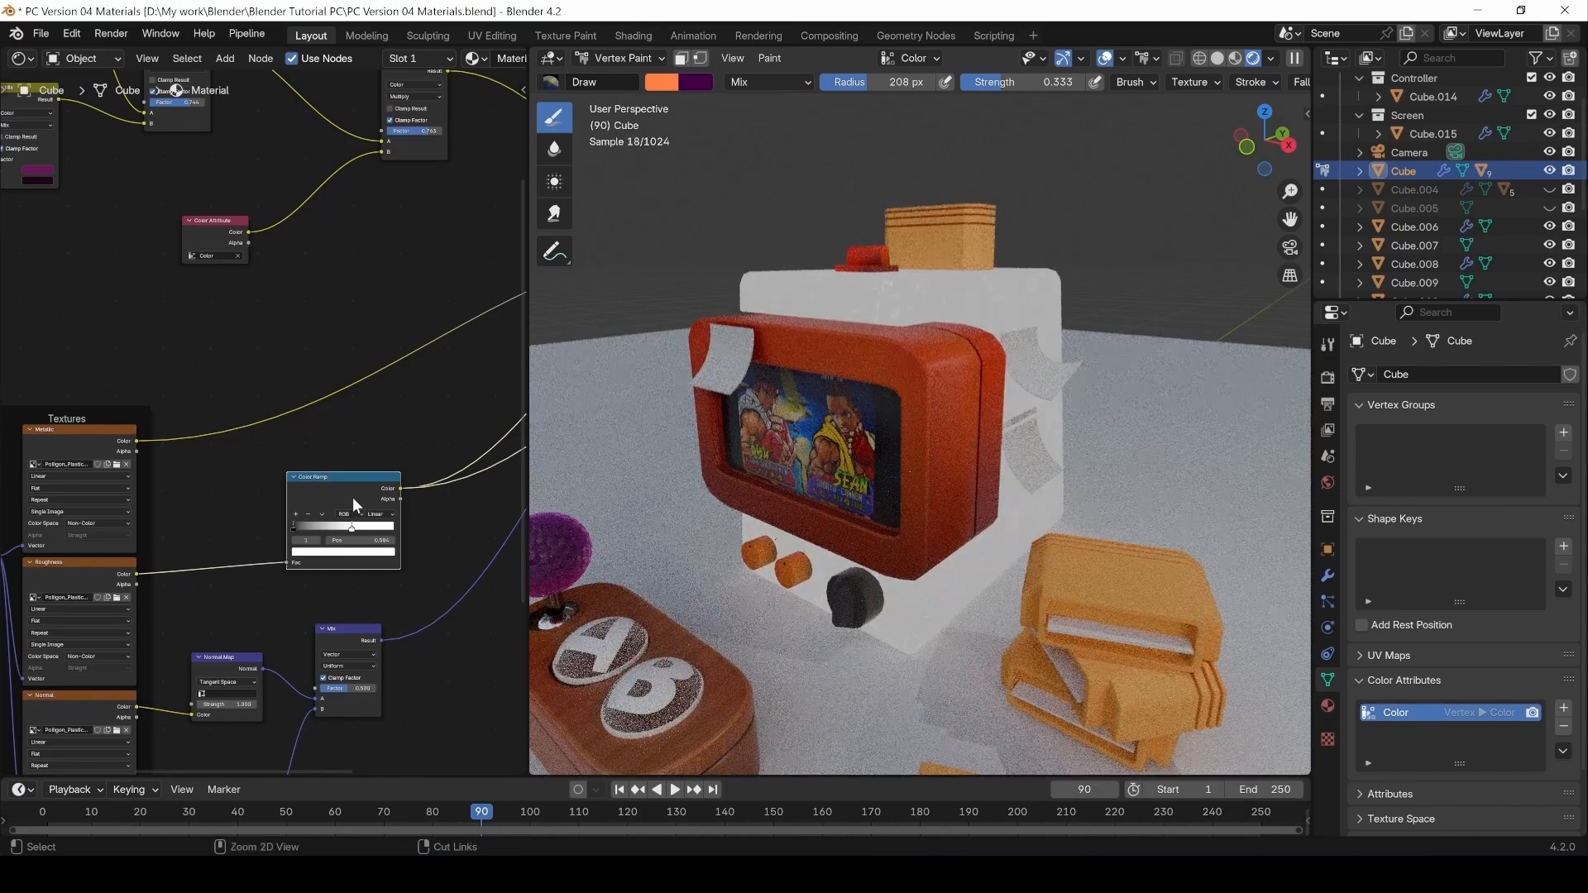
Set the roughness Color Ramp's white stop to position 0.6 and return the preview to the Principled BSDF.
{"action": "middle_click_drag", "start_coordinate": [405, 453], "coordinate": [251, 530]}
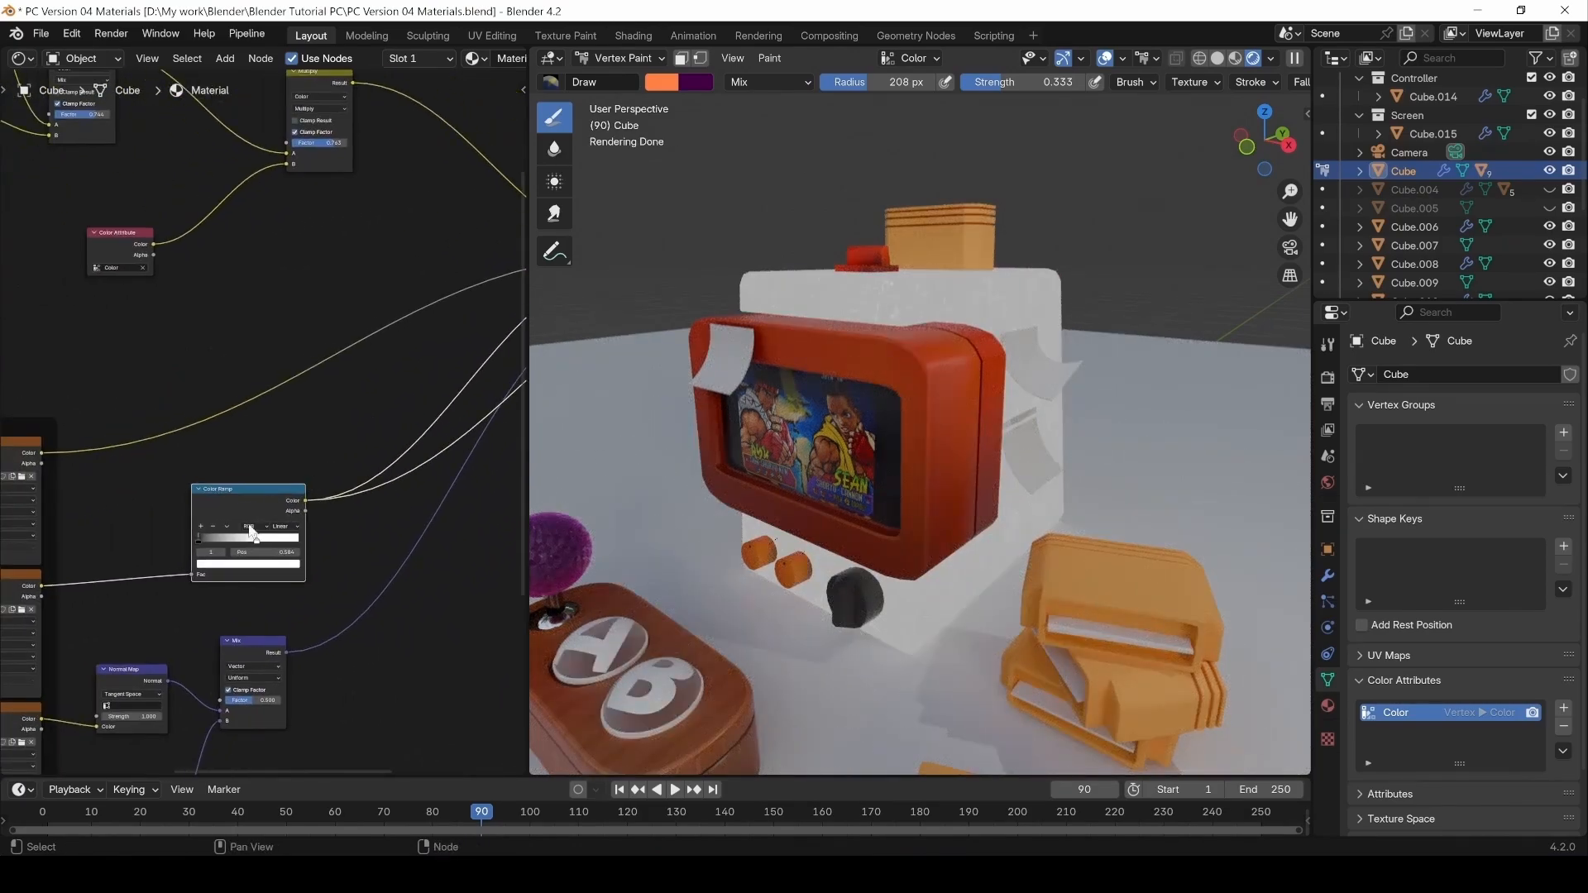
{"action": "left_click_drag", "start_coordinate": [265, 542], "coordinate": [340, 543]}
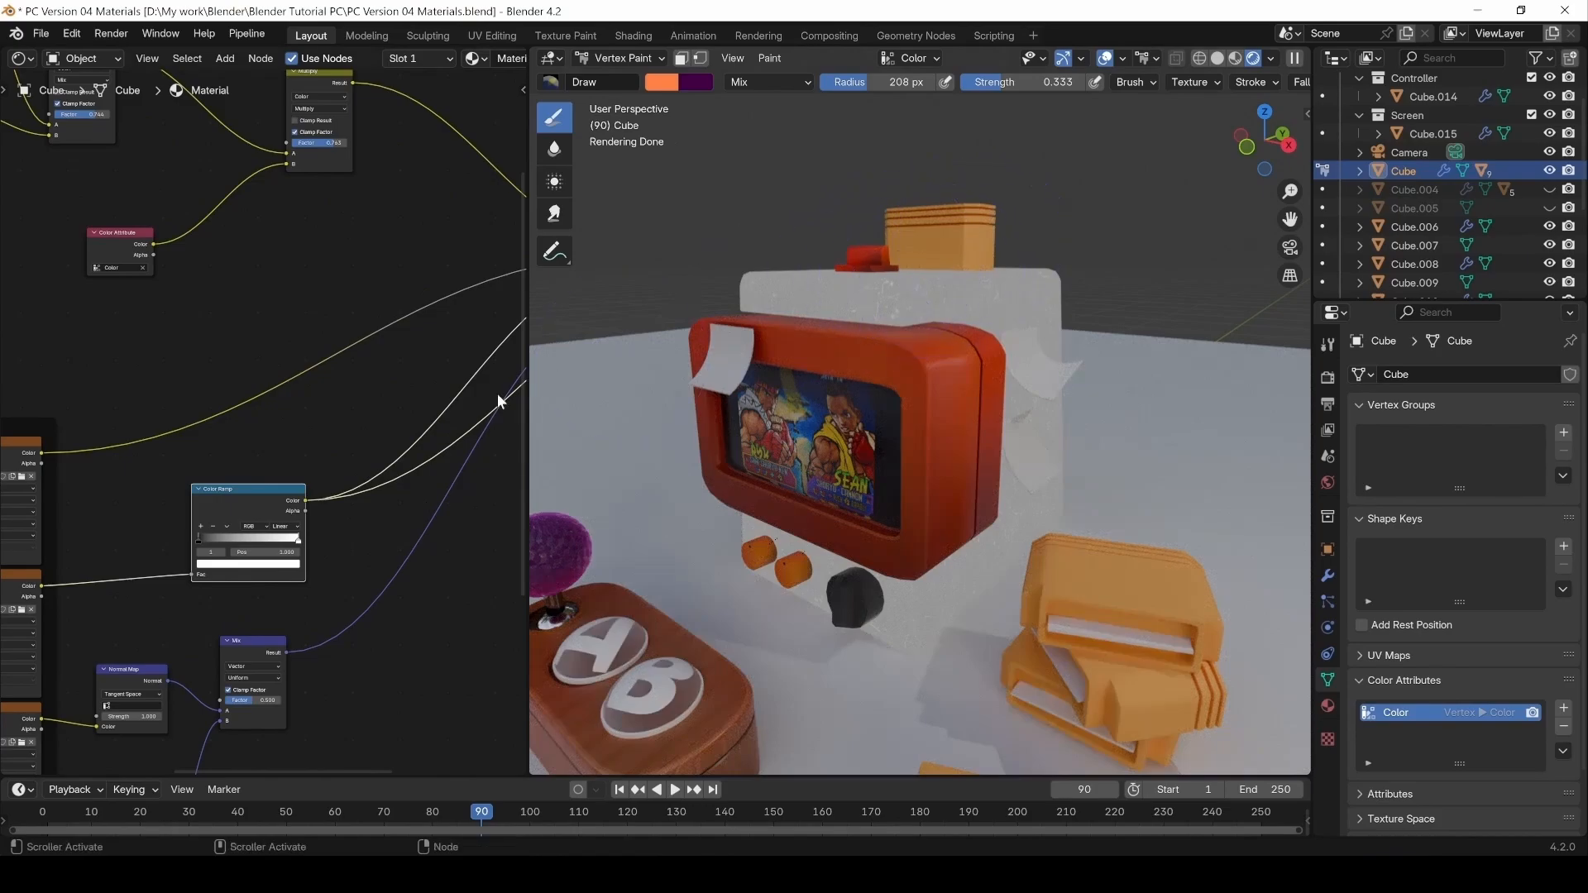
{"action": "middle_click_drag", "start_coordinate": [498, 394], "coordinate": [267, 454]}
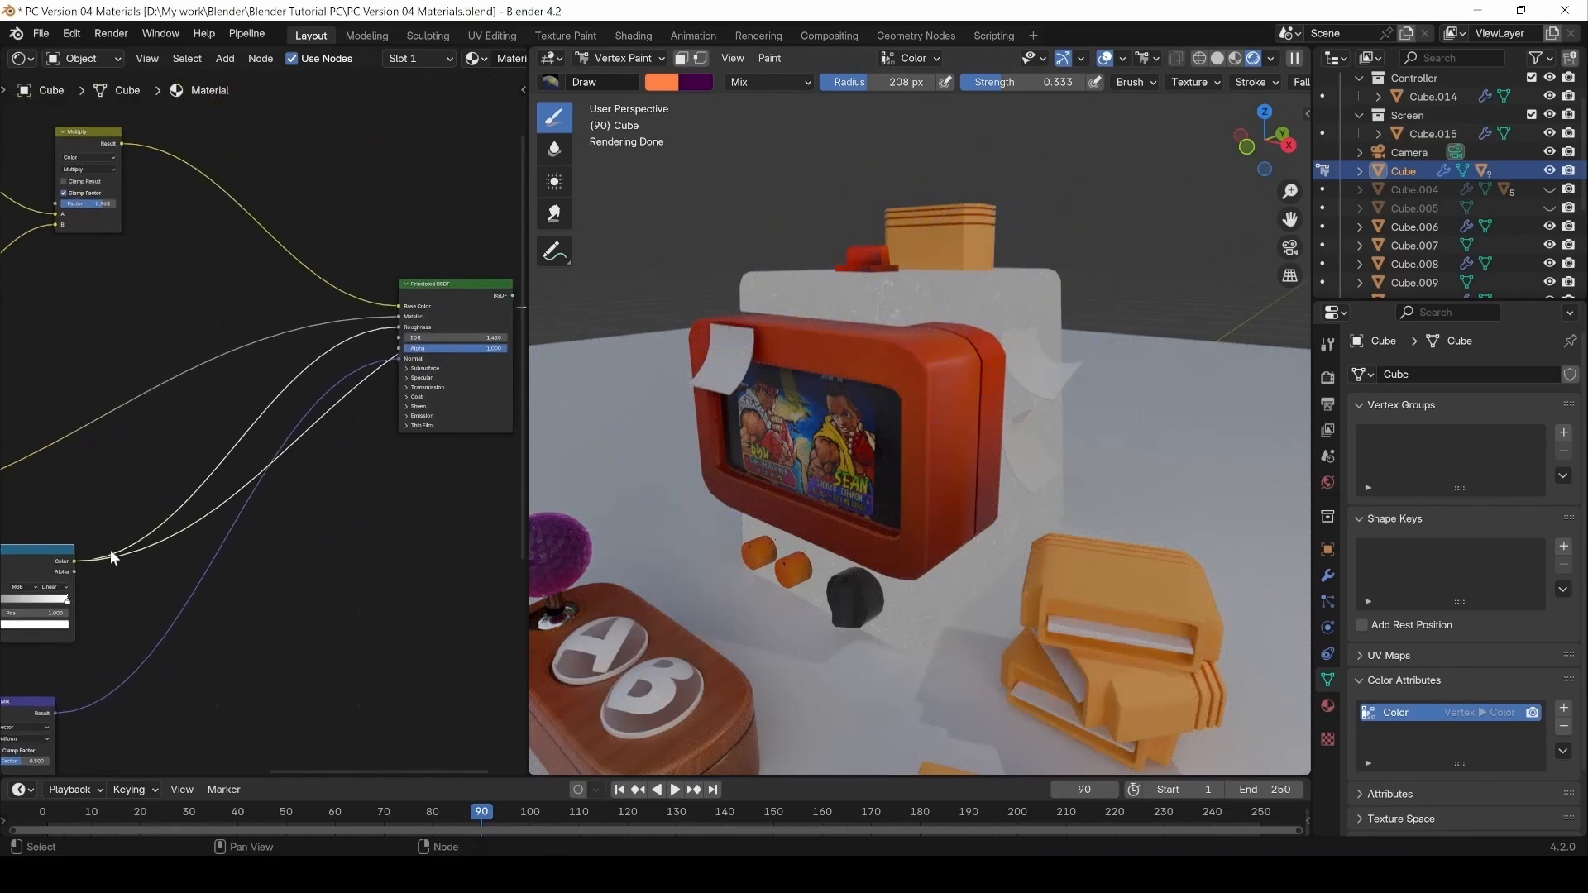
{"action": "left_click_drag", "start_coordinate": [72, 561], "coordinate": [364, 340]}
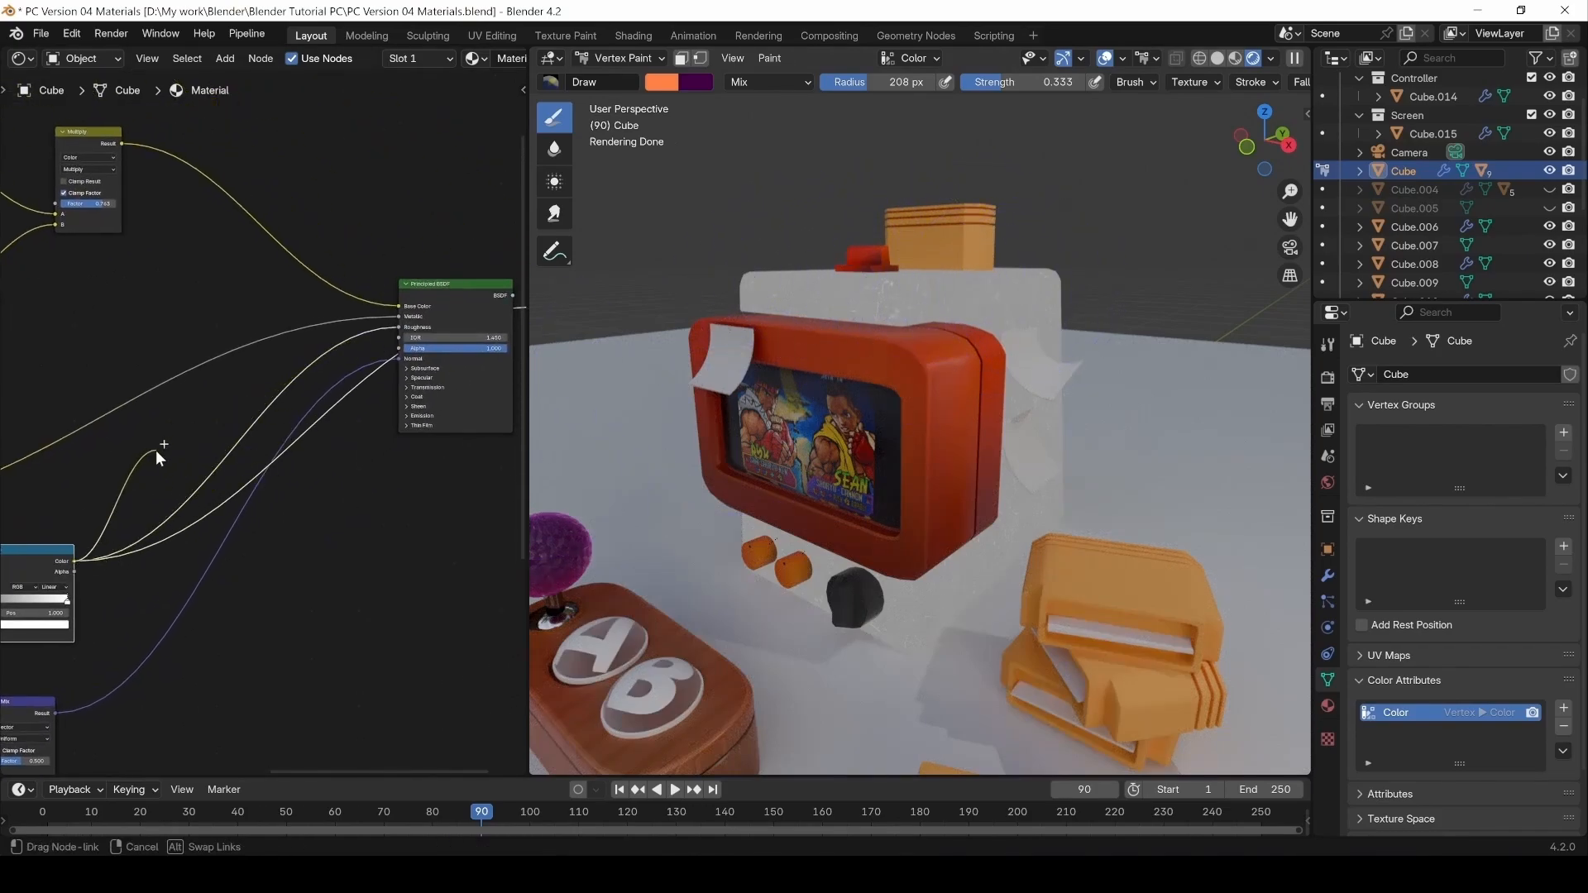
{"action": "left_click_drag", "start_coordinate": [156, 450], "coordinate": [66, 547]}
{"action": "middle_click_drag", "start_coordinate": [66, 548], "coordinate": [210, 522]}
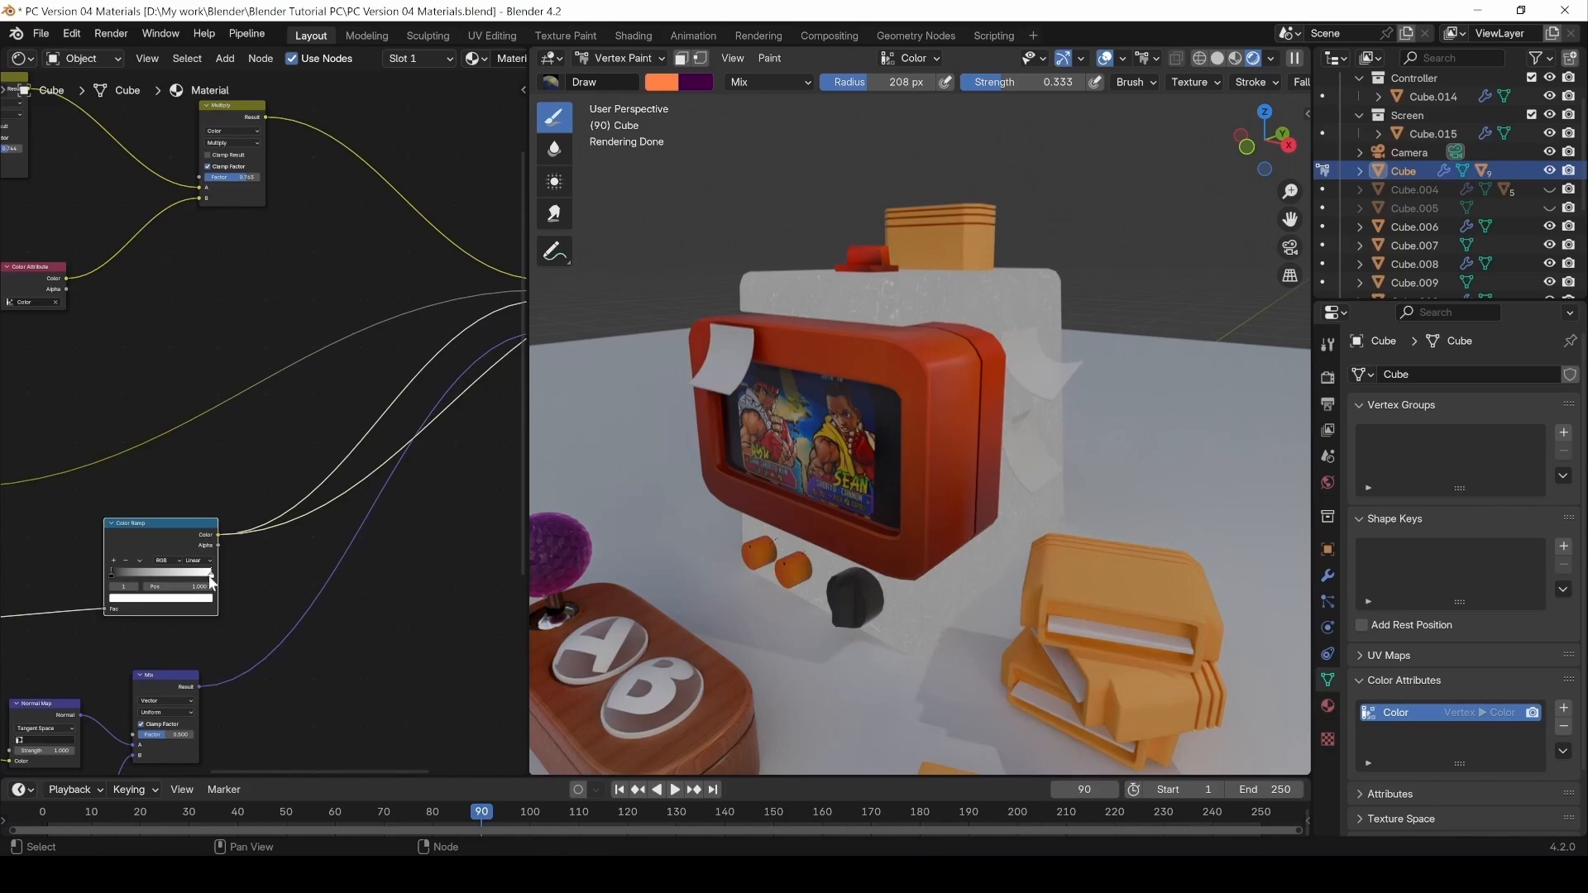
{"action": "left_click_drag", "start_coordinate": [212, 581], "coordinate": [170, 588]}
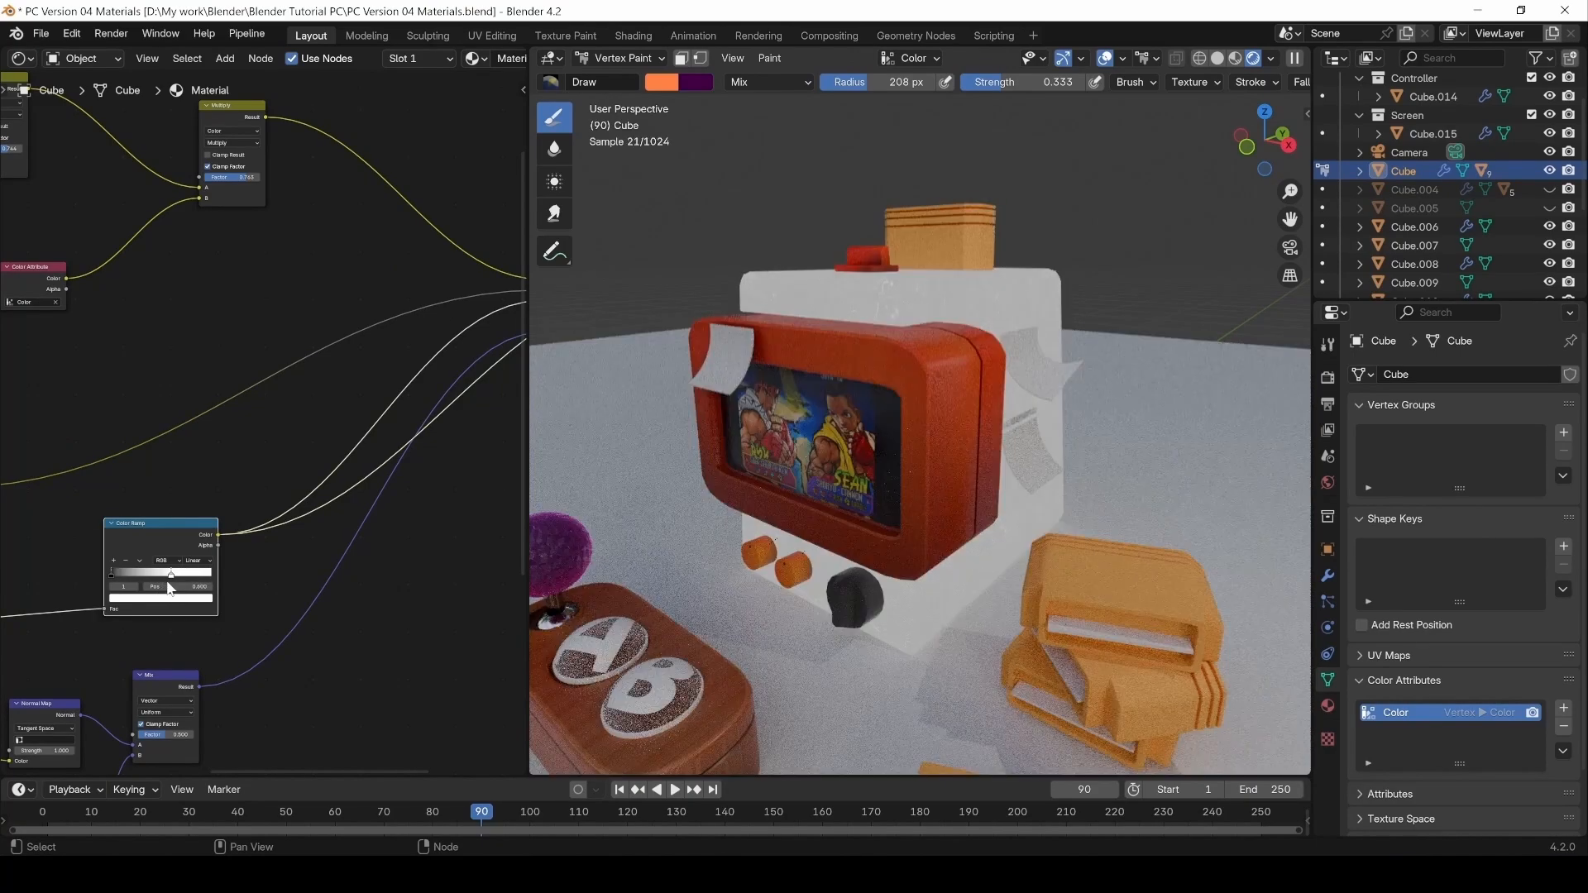
{"action": "middle_click_drag", "start_coordinate": [170, 588], "coordinate": [76, 658]}
{"action": "left_click_drag", "start_coordinate": [124, 604], "coordinate": [450, 371]}
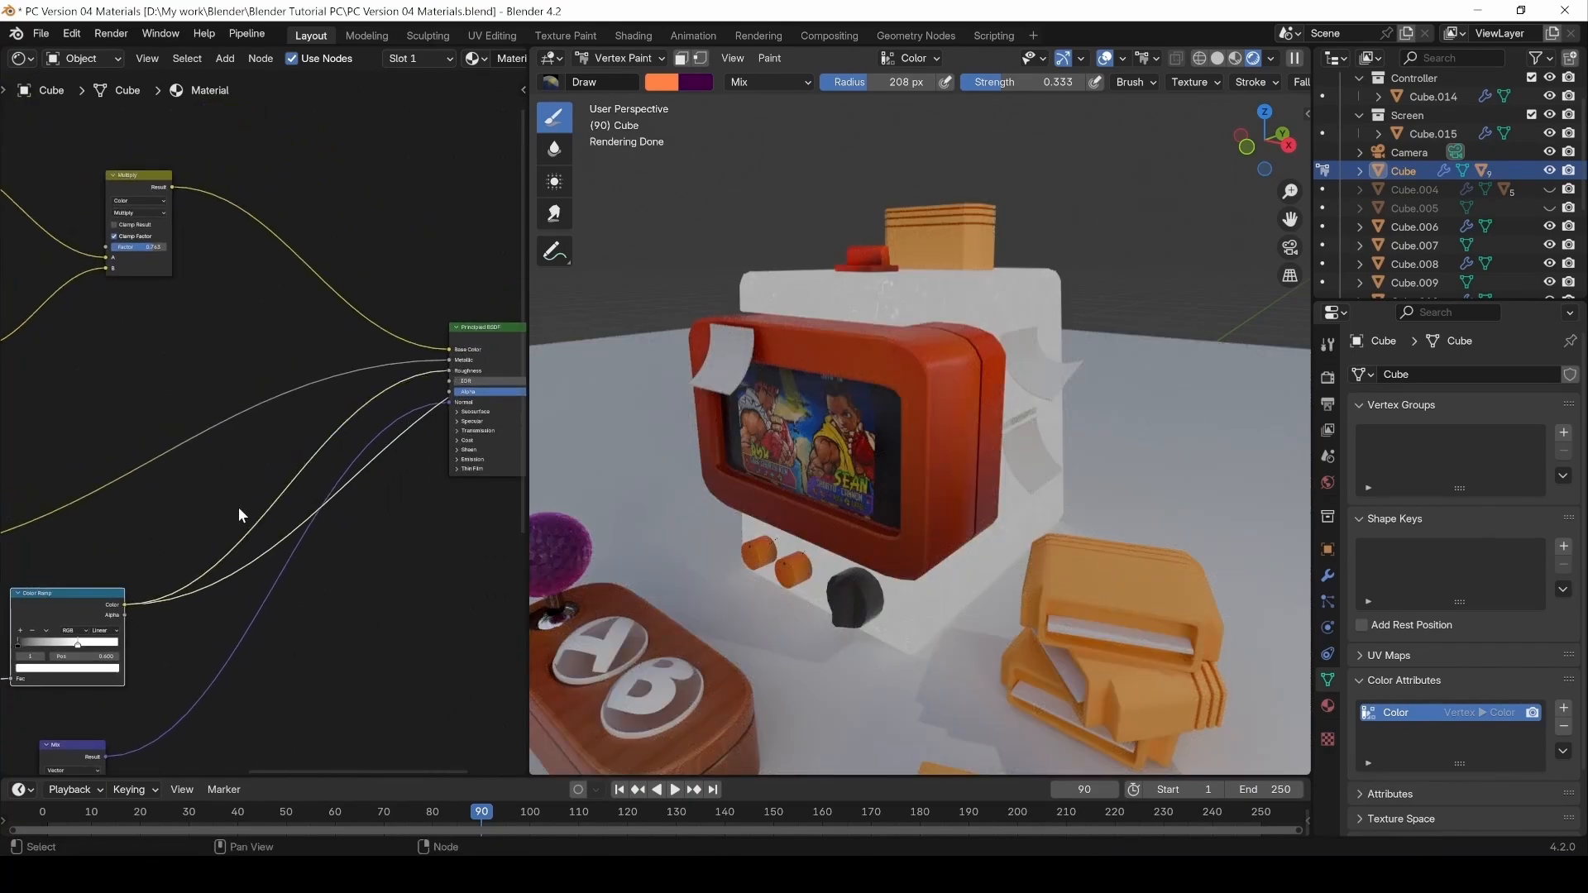
{"action": "left_click", "coordinate": [481, 334], "text": "ctrl+shift"}
Insert a copy of the roughness Color Ramp between the Metallic texture and the Principled BSDF's Metallic input.
{"action": "middle_click_drag", "start_coordinate": [192, 594], "coordinate": [429, 592]}
{"action": "left_click", "coordinate": [270, 609]}
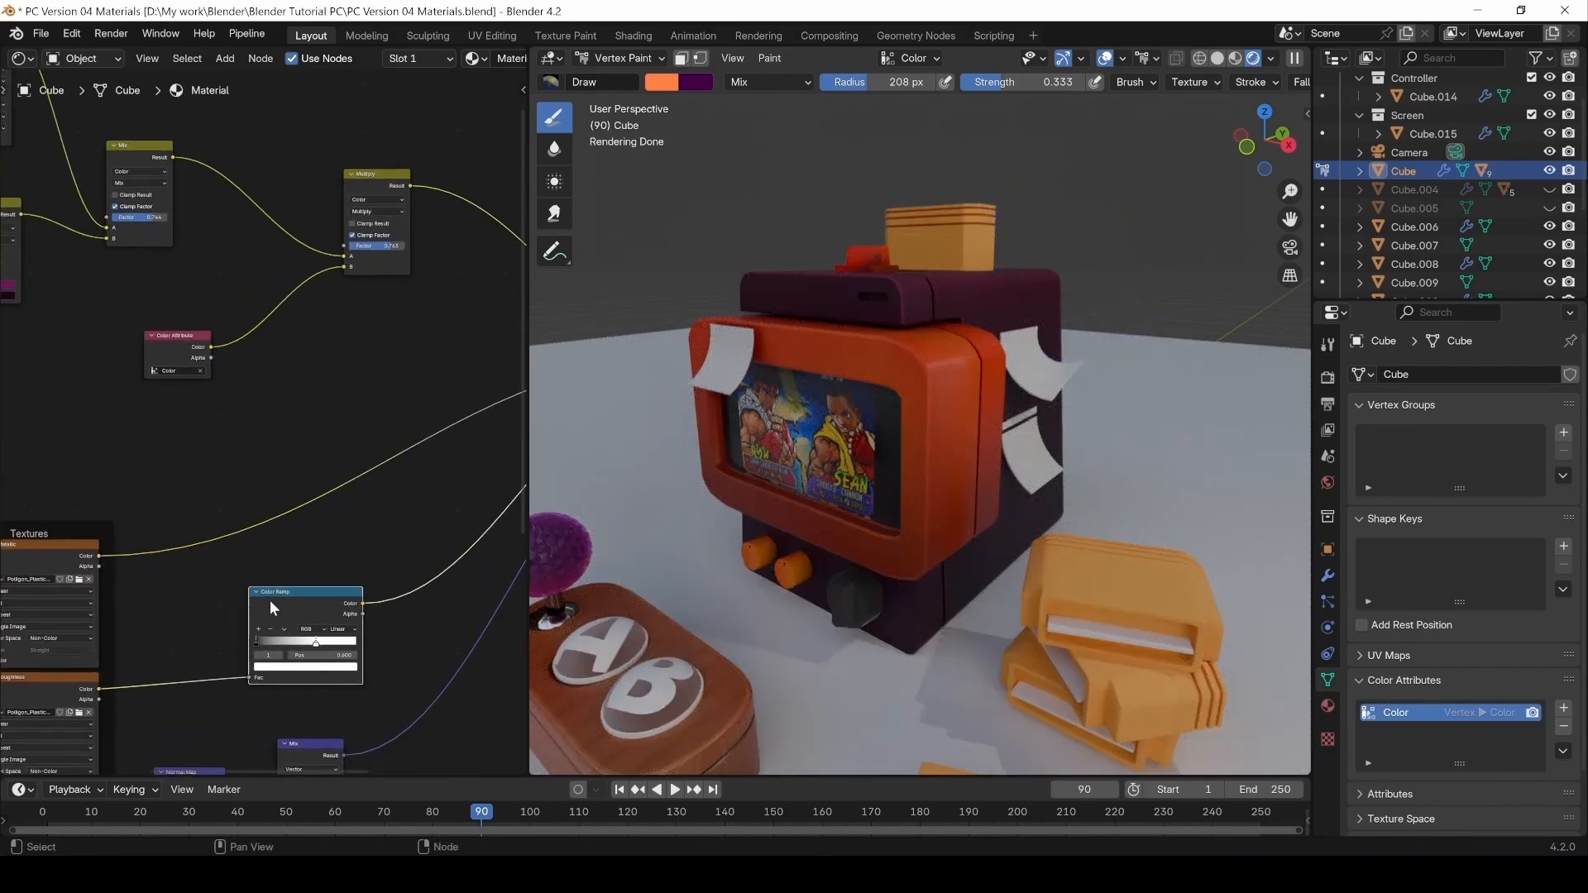
{"action": "key", "text": "ctrl+v"}
{"action": "left_click_drag", "start_coordinate": [251, 455], "coordinate": [294, 474]}
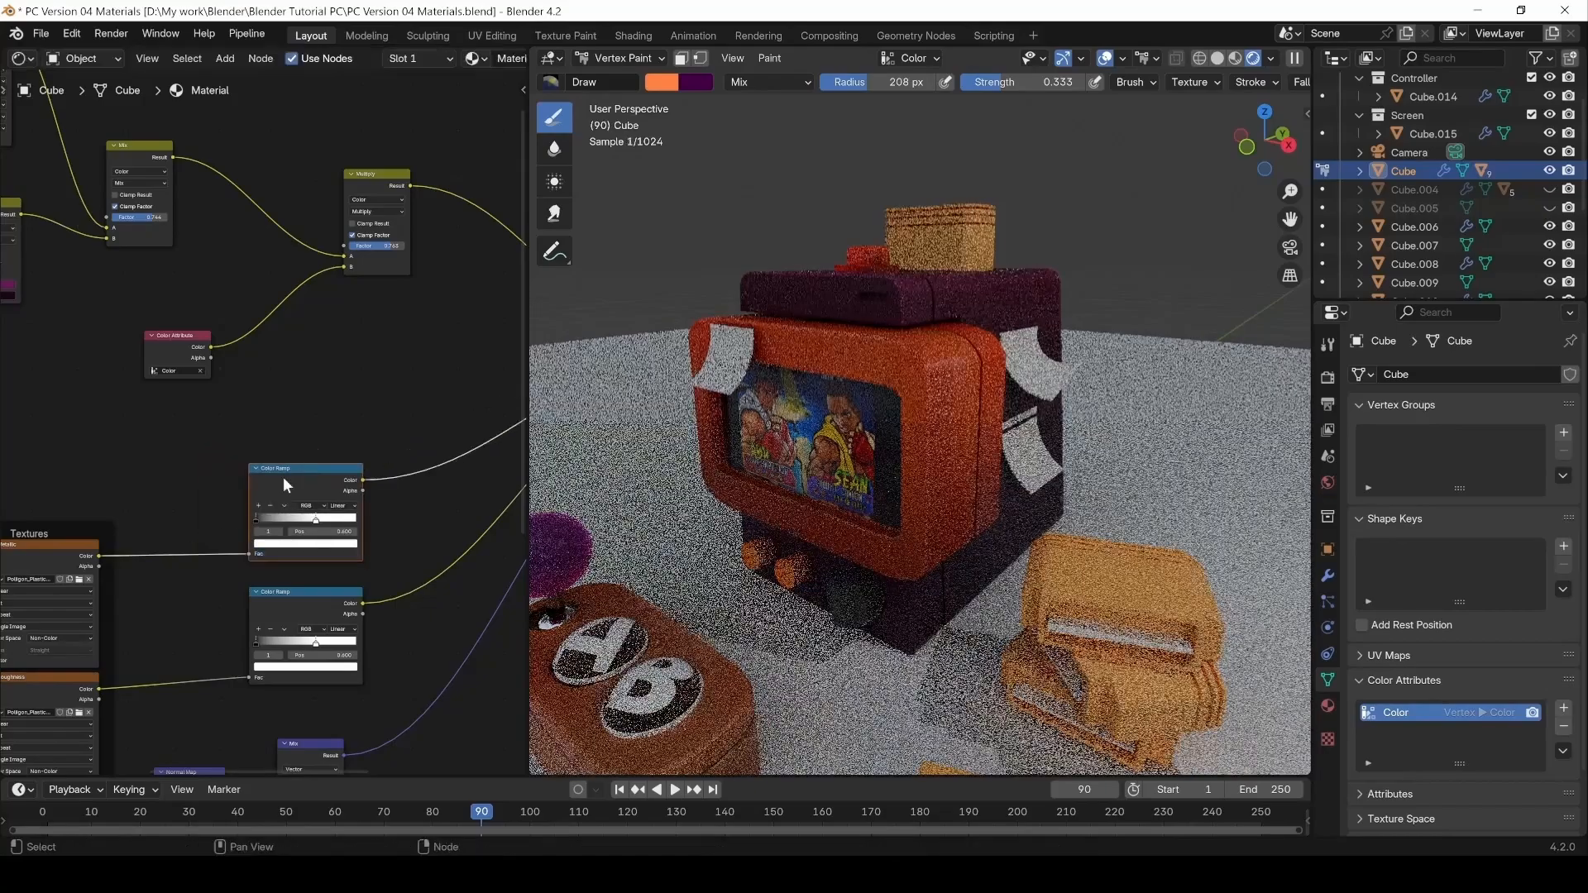
{"action": "middle_click_drag", "start_coordinate": [301, 488], "coordinate": [268, 487]}
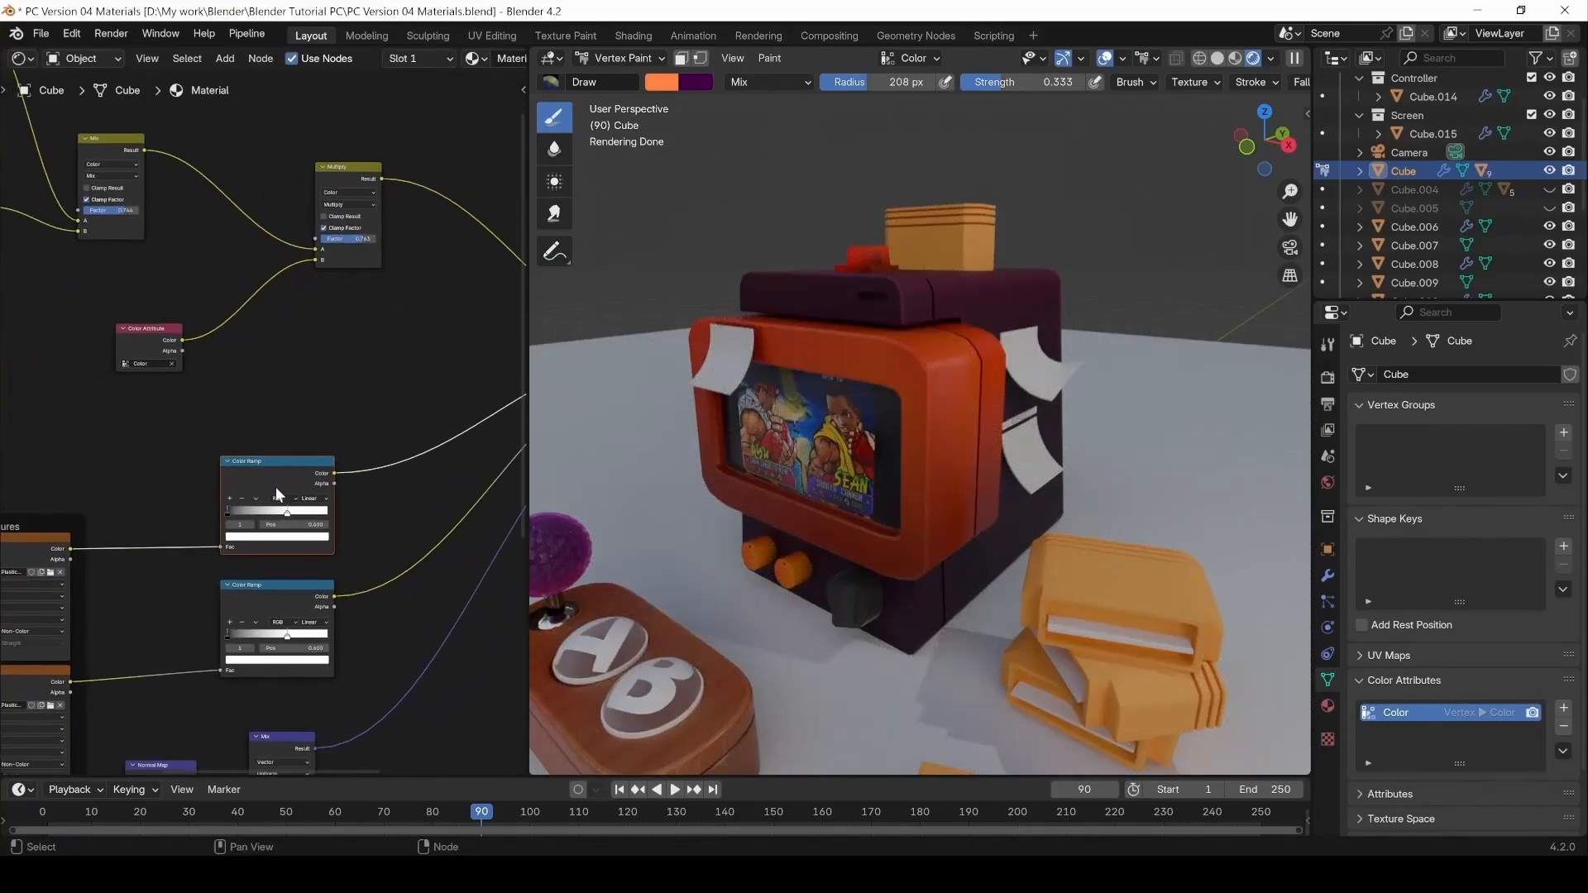
{"action": "key", "text": "g"}
{"action": "left_click", "coordinate": [269, 487]}
Fine-tune the base-colour Mix factor and the stop position of the Color Ramp fed by the Ambient Occlusion node.
{"action": "middle_click_drag", "start_coordinate": [257, 381], "coordinate": [252, 471]}
{"action": "middle_click_drag", "start_coordinate": [1026, 337], "coordinate": [1022, 365]}
{"action": "mouse_move", "coordinate": [128, 301]}
{"action": "left_mouse_down"}
{"action": "mouse_move", "coordinate": [155, 300]}
{"action": "mouse_move", "coordinate": [120, 301]}
{"action": "left_mouse_up"}
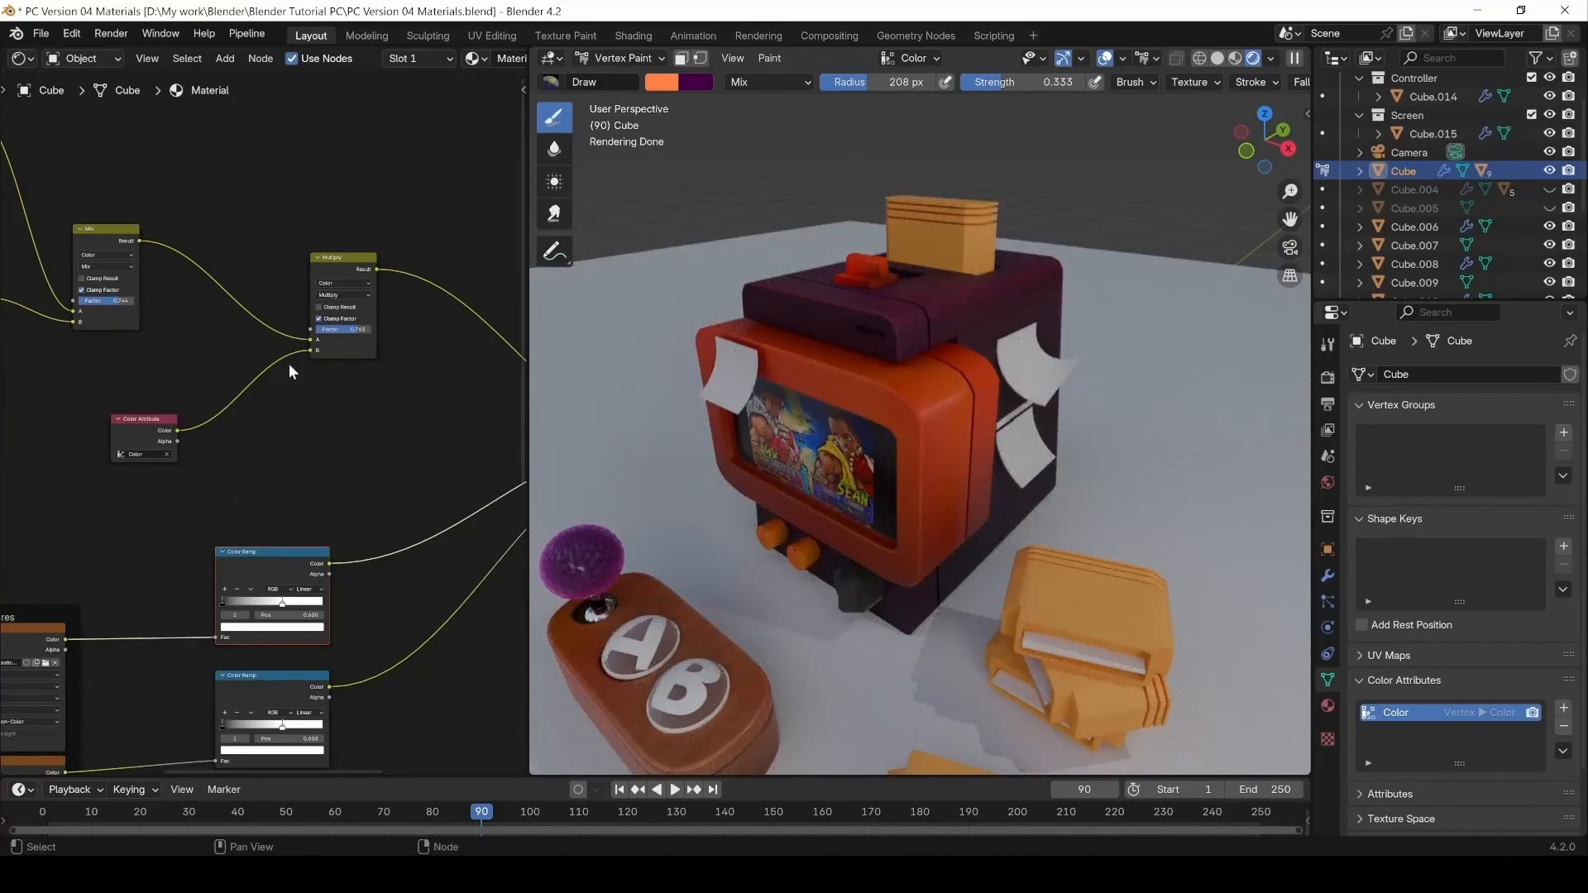
{"action": "middle_click_drag", "start_coordinate": [37, 422], "coordinate": [371, 432]}
{"action": "left_click_drag", "start_coordinate": [161, 354], "coordinate": [149, 356]}
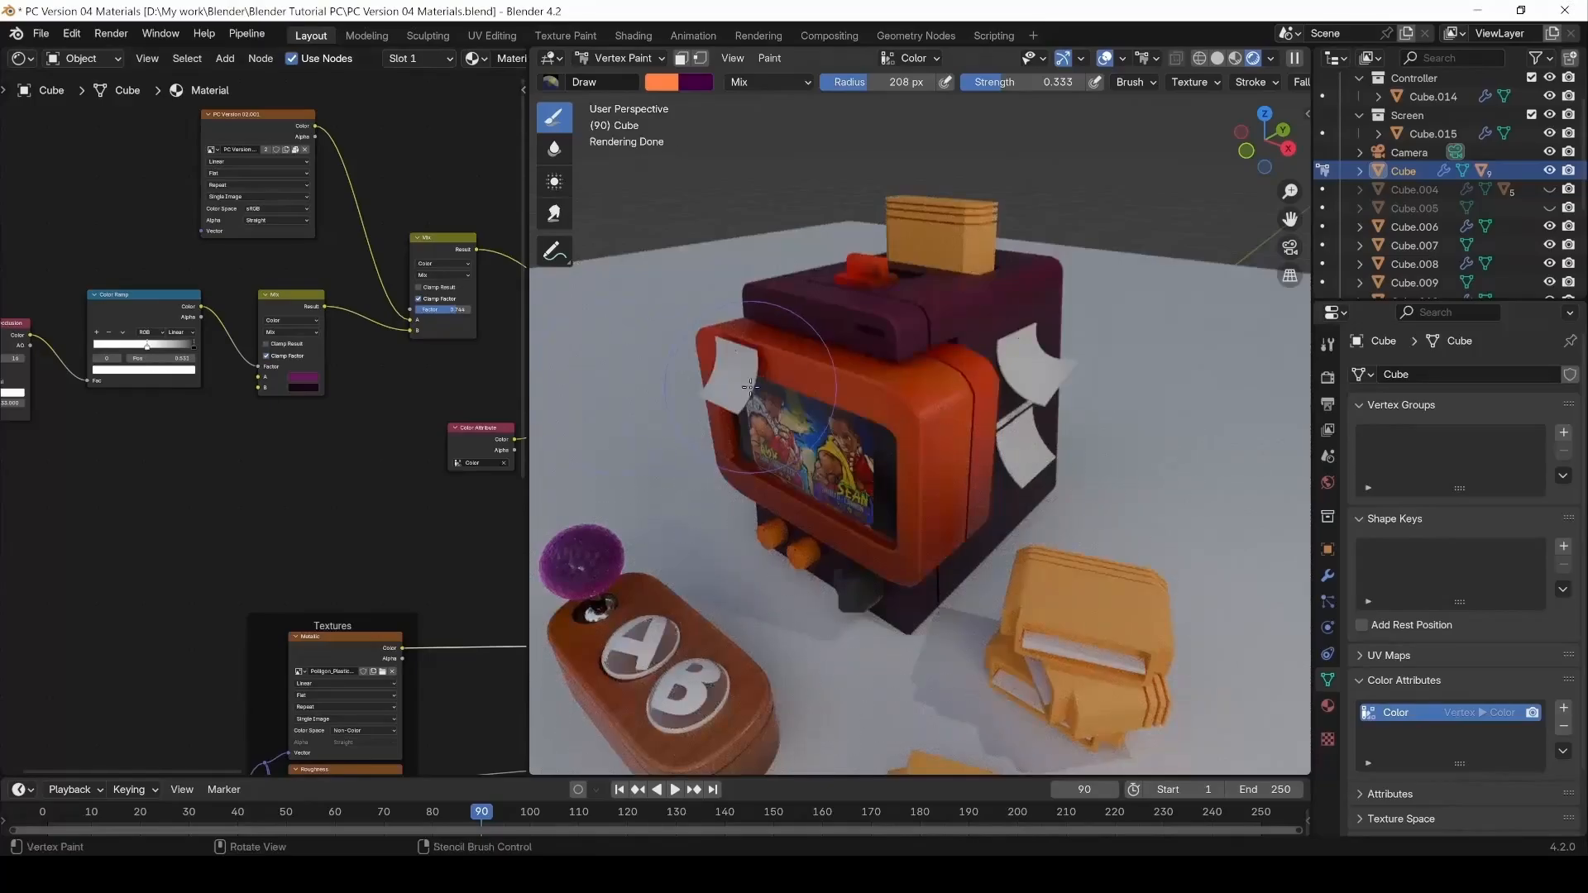
Save the PC Version 04 Materials file.
{"action": "middle_click_drag", "start_coordinate": [801, 344], "coordinate": [819, 335]}
{"action": "middle_click_drag", "start_coordinate": [1143, 346], "coordinate": [1164, 377]}
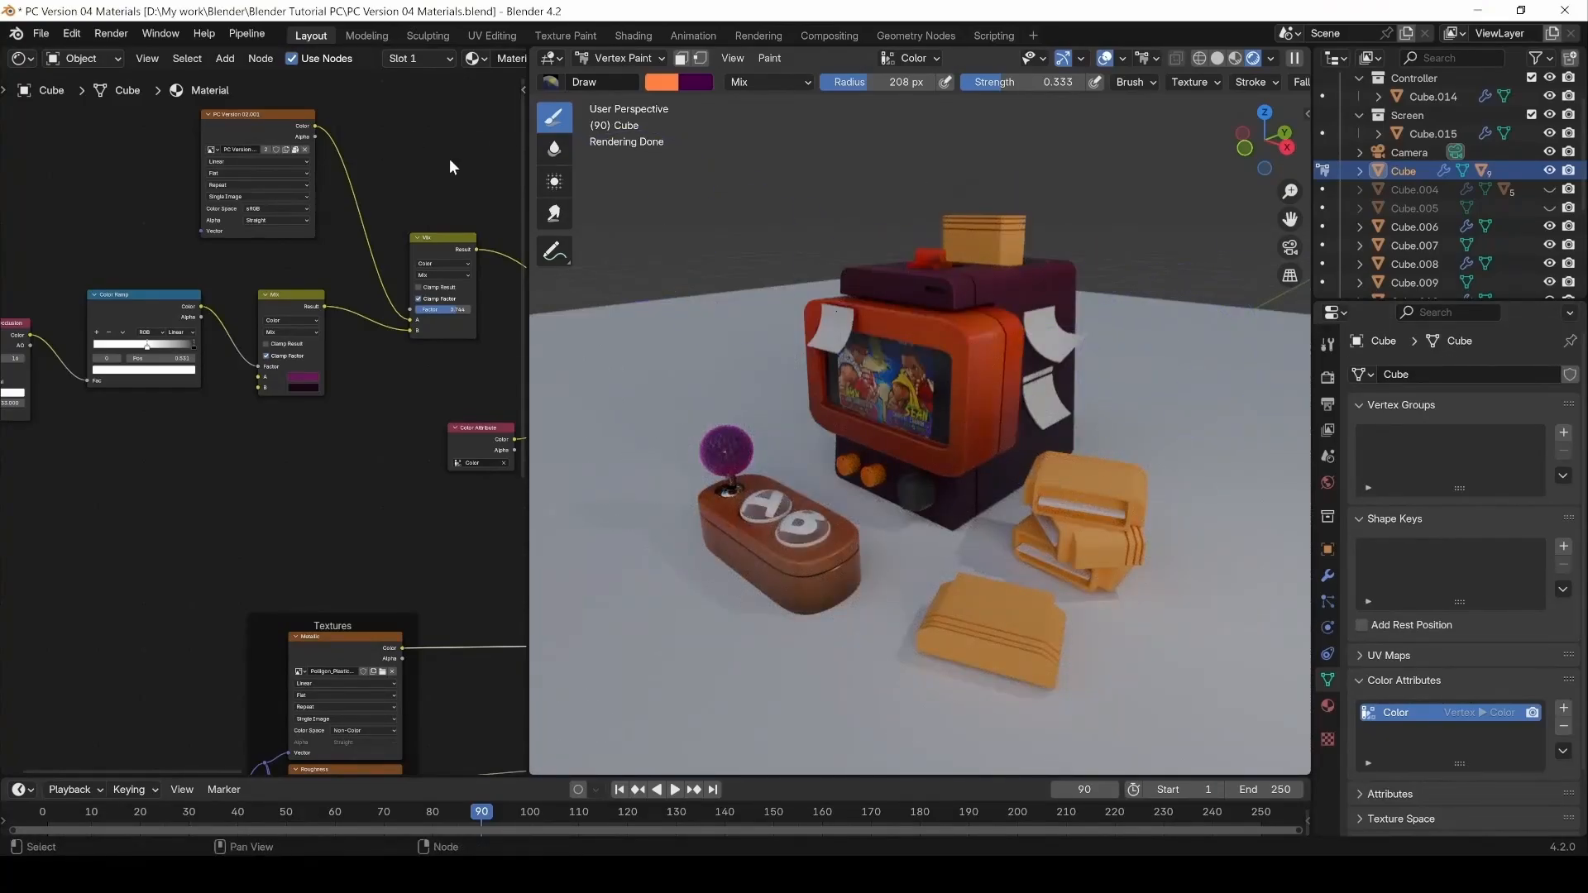
{"action": "left_click", "coordinate": [41, 34]}
{"action": "left_click", "coordinate": [82, 173]}
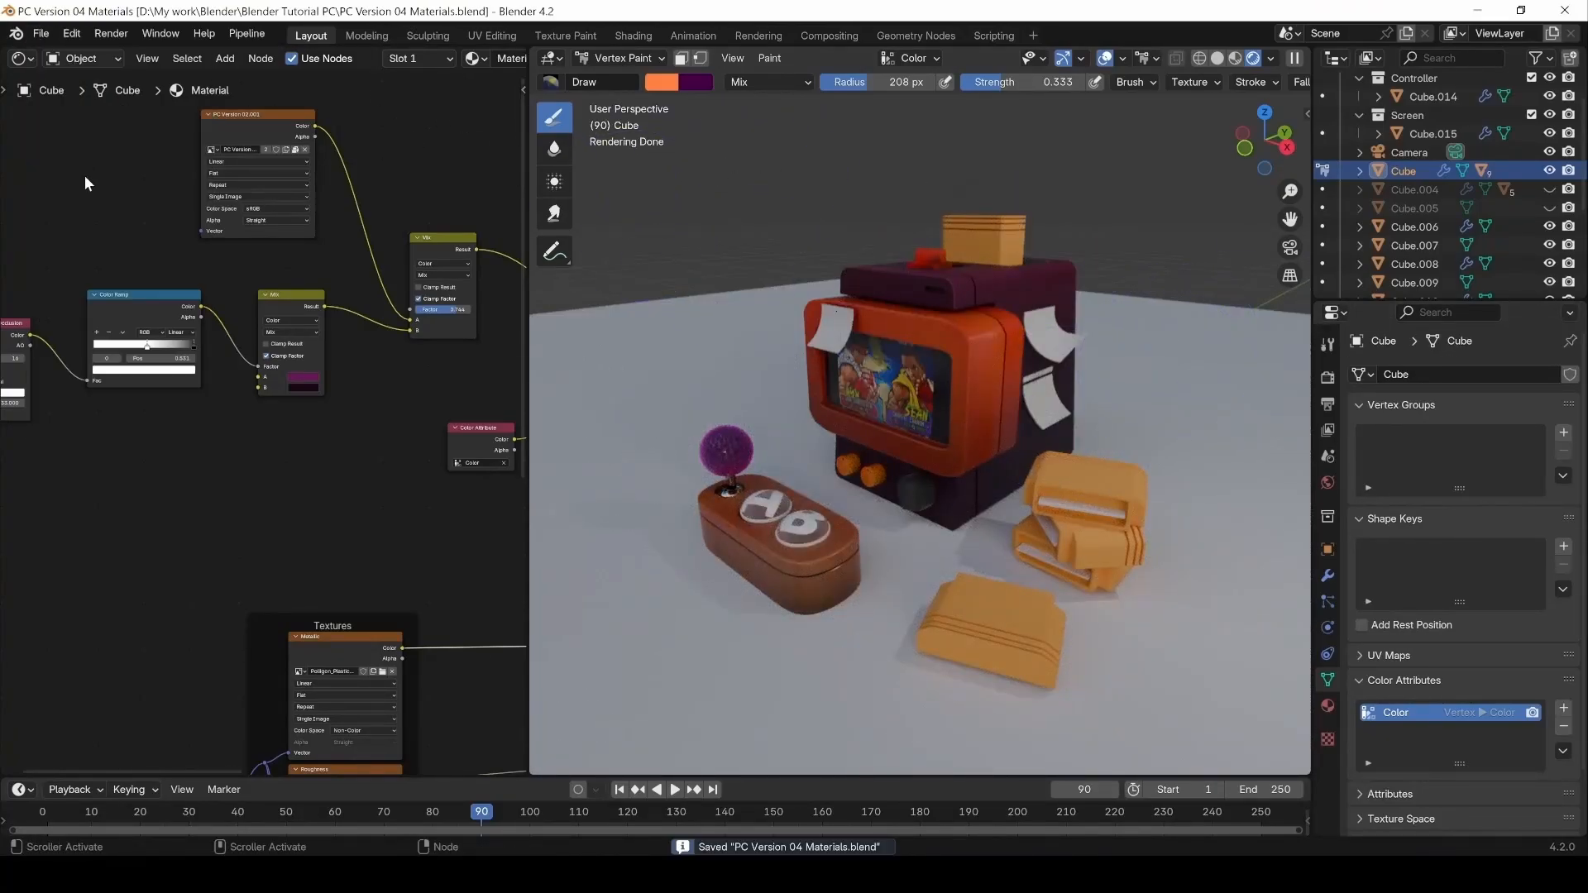
Return from Vertex Paint to Object Mode and select the orange screen housing on the front of the PC.
{"action": "left_click", "coordinate": [620, 58]}
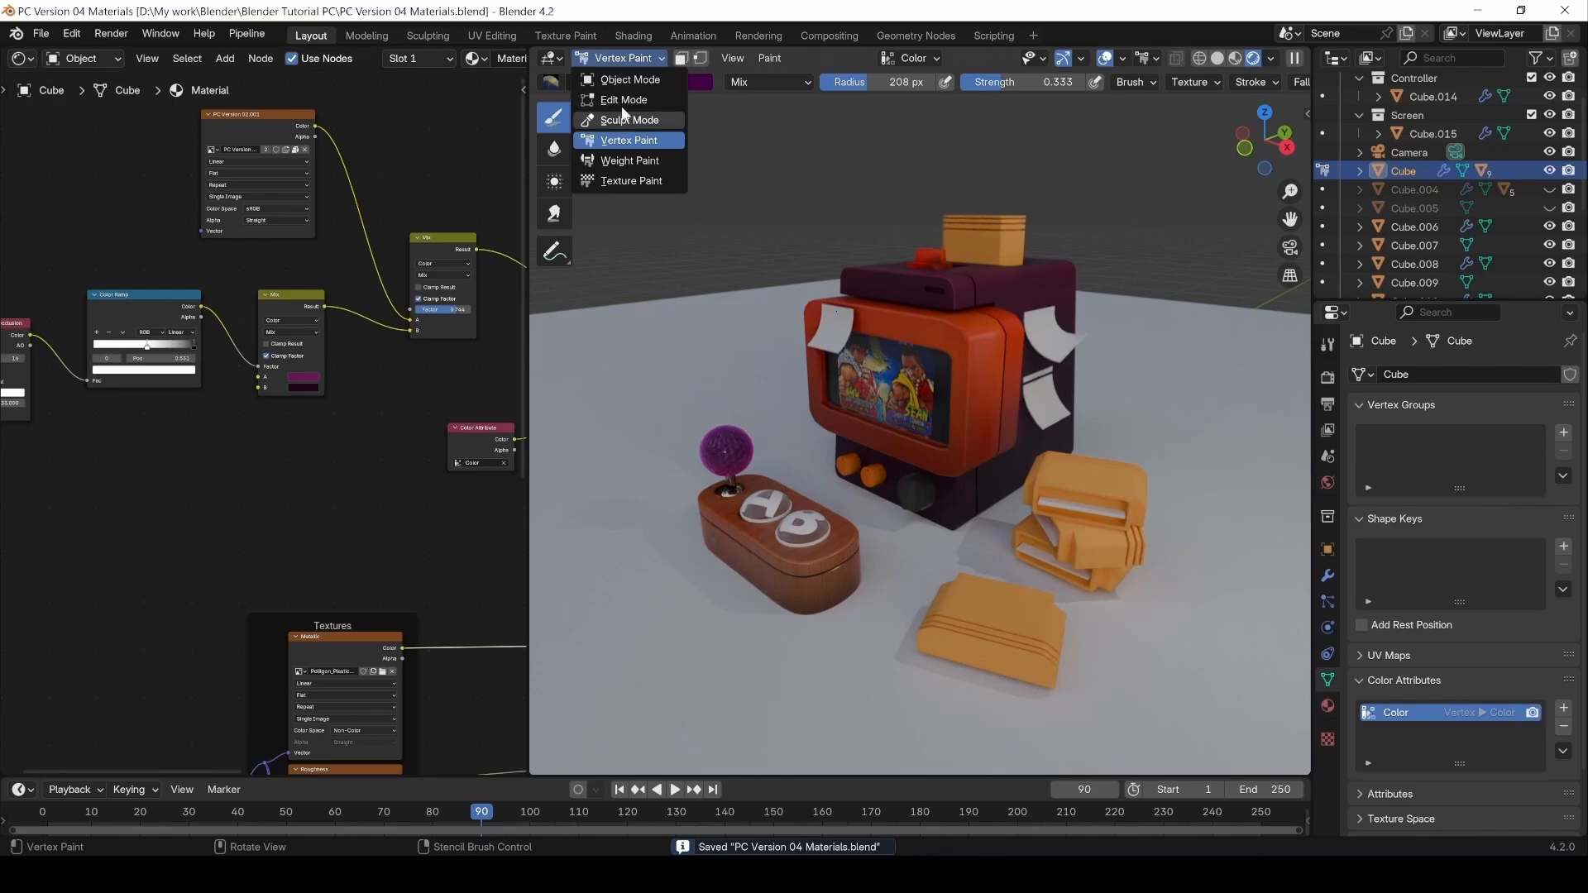
{"action": "left_click", "coordinate": [624, 80]}
{"action": "left_click", "coordinate": [970, 327]}
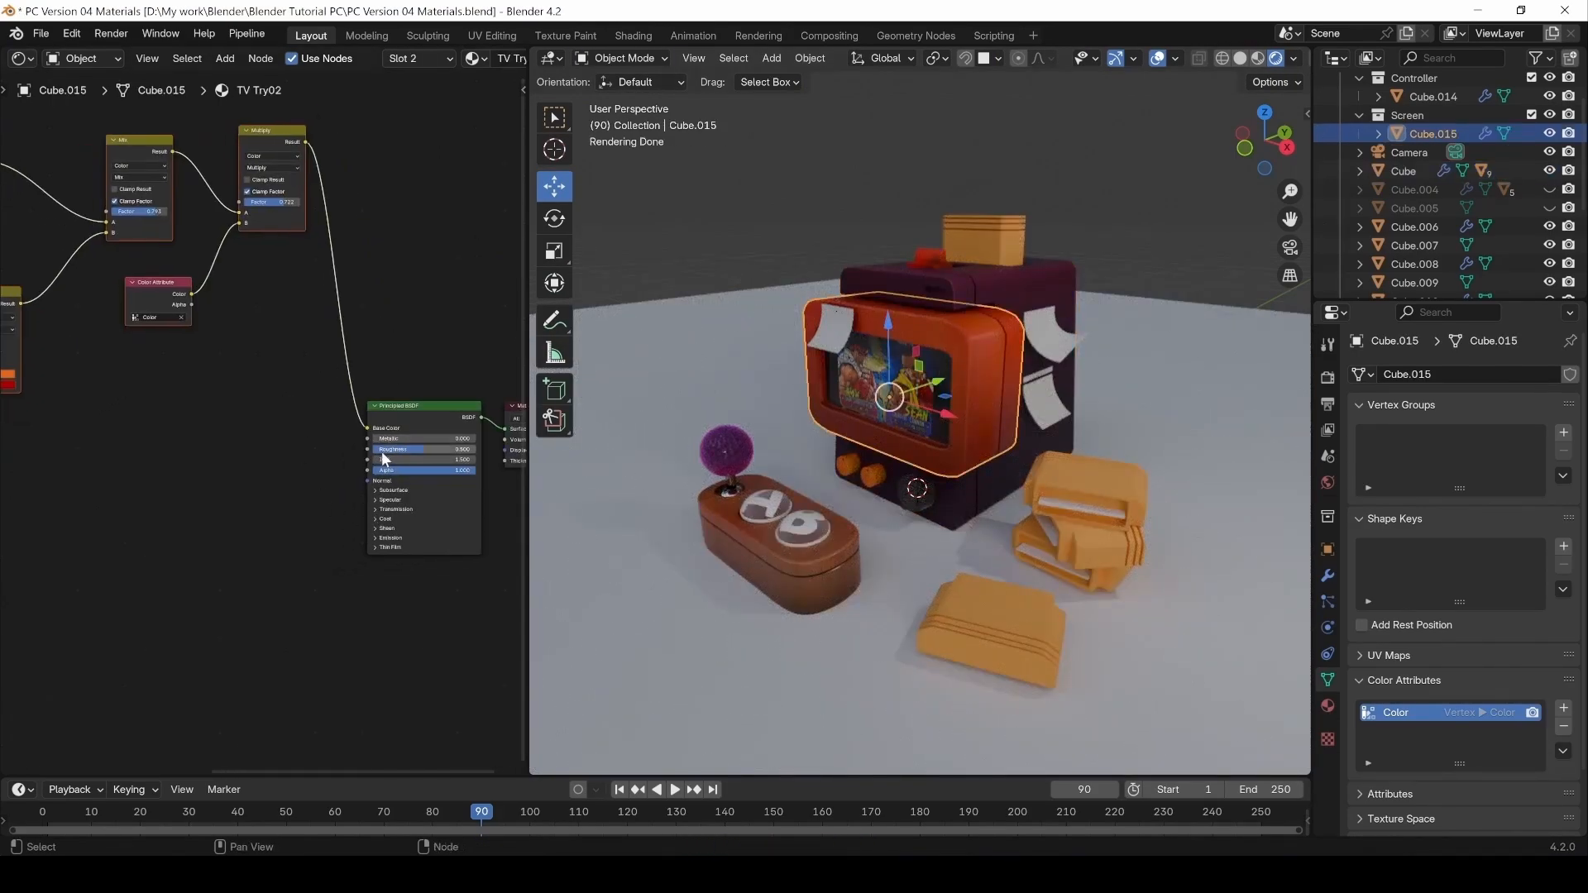
{"action": "left_click", "coordinate": [1013, 284]}
{"action": "middle_click_drag", "start_coordinate": [443, 532], "coordinate": [339, 235]}
{"action": "middle_click_drag", "start_coordinate": [326, 649], "coordinate": [267, 552]}
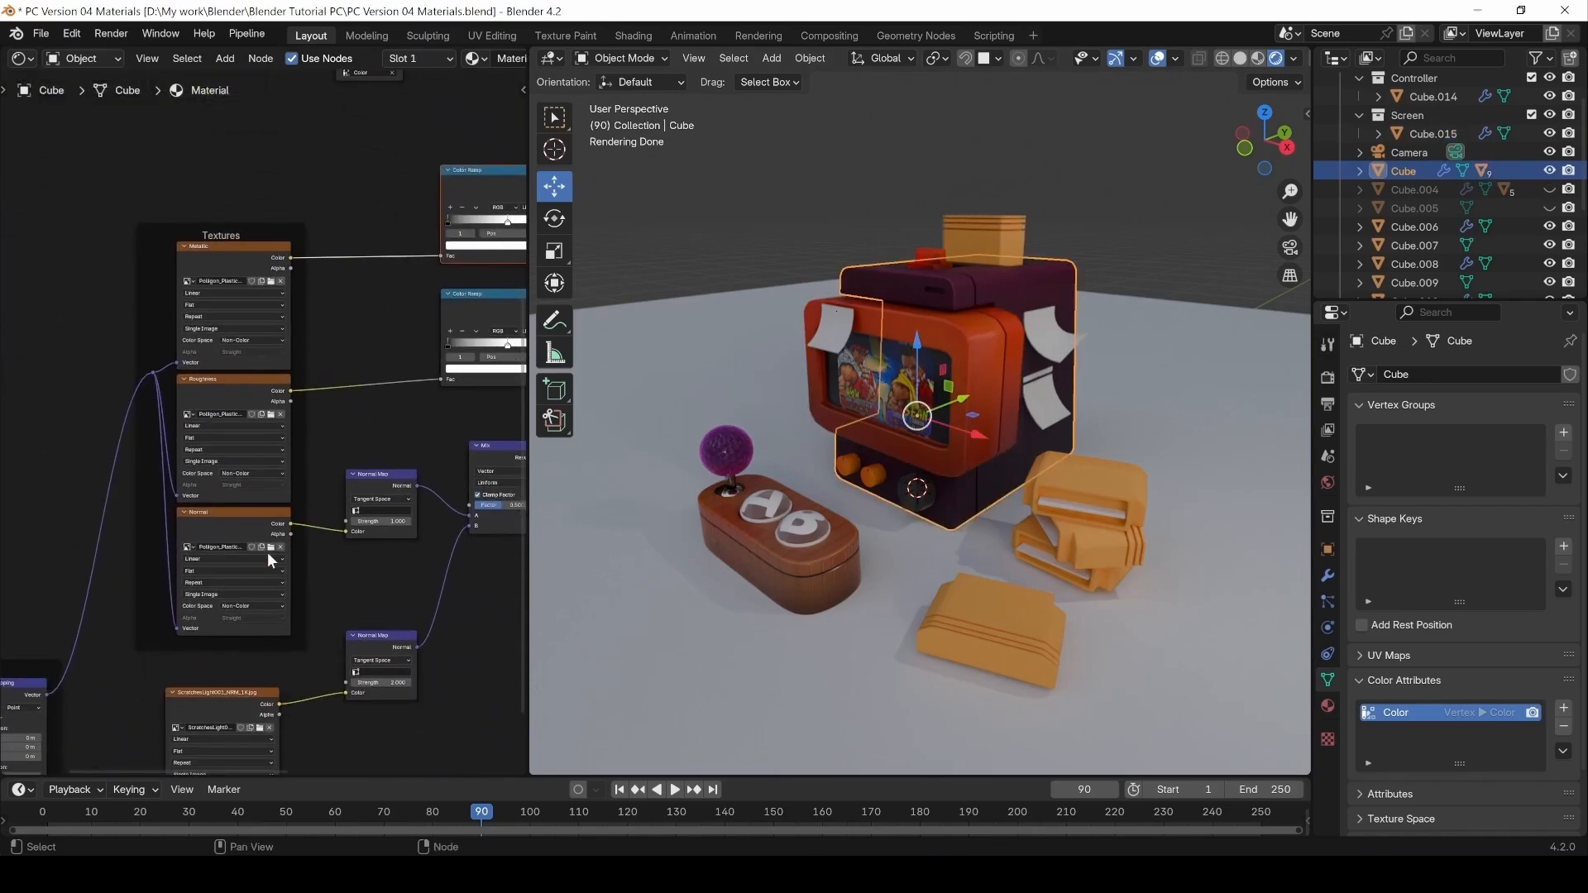
{"action": "left_click", "coordinate": [219, 229]}
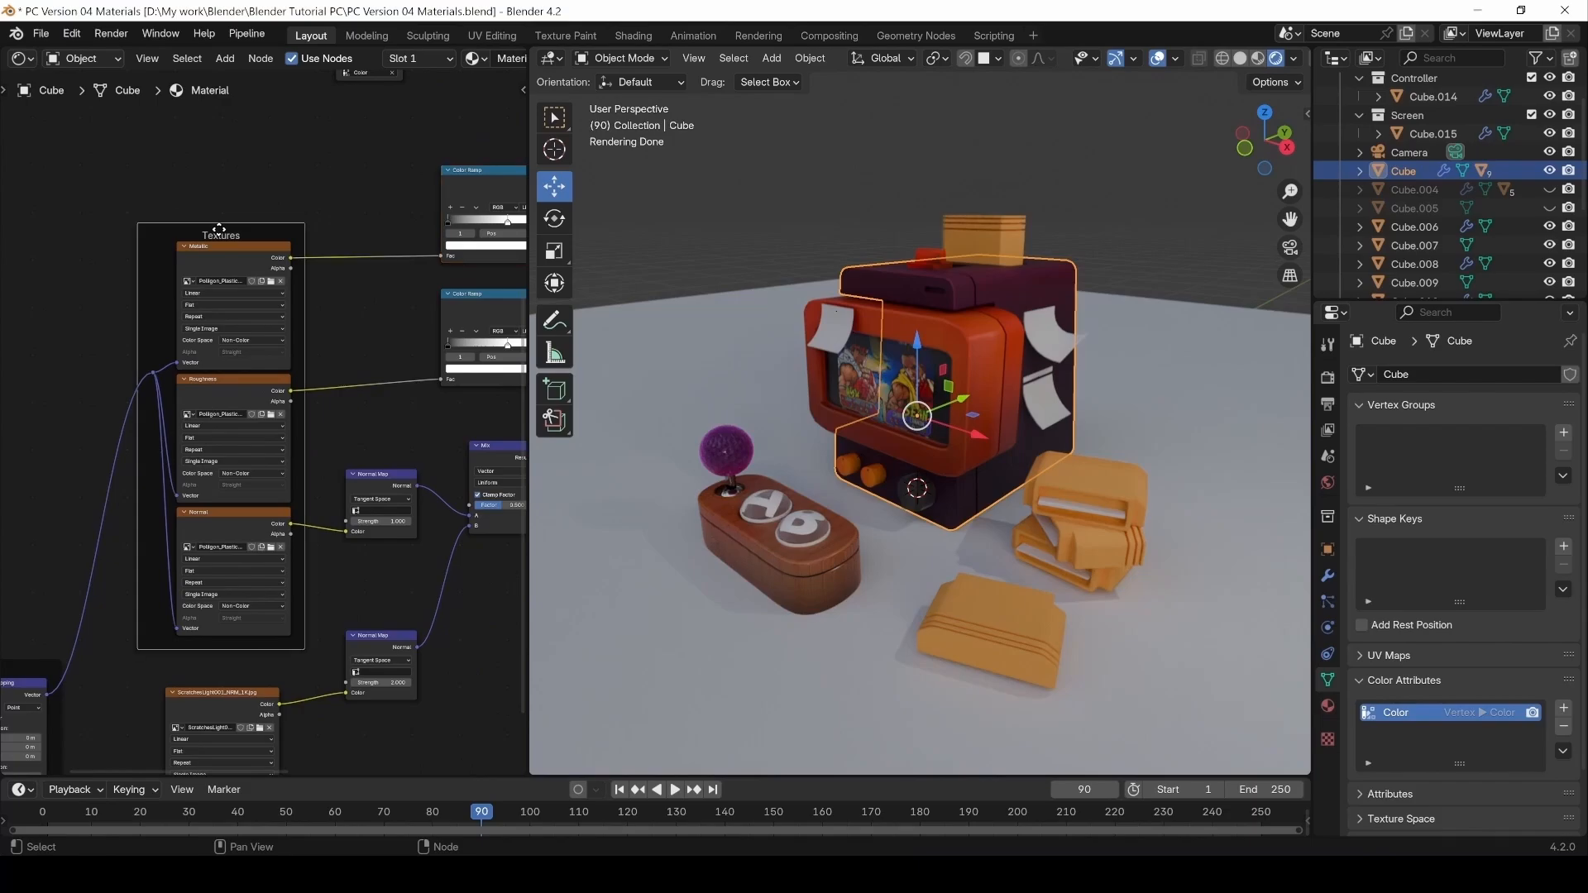
{"action": "left_click", "coordinate": [1002, 350]}
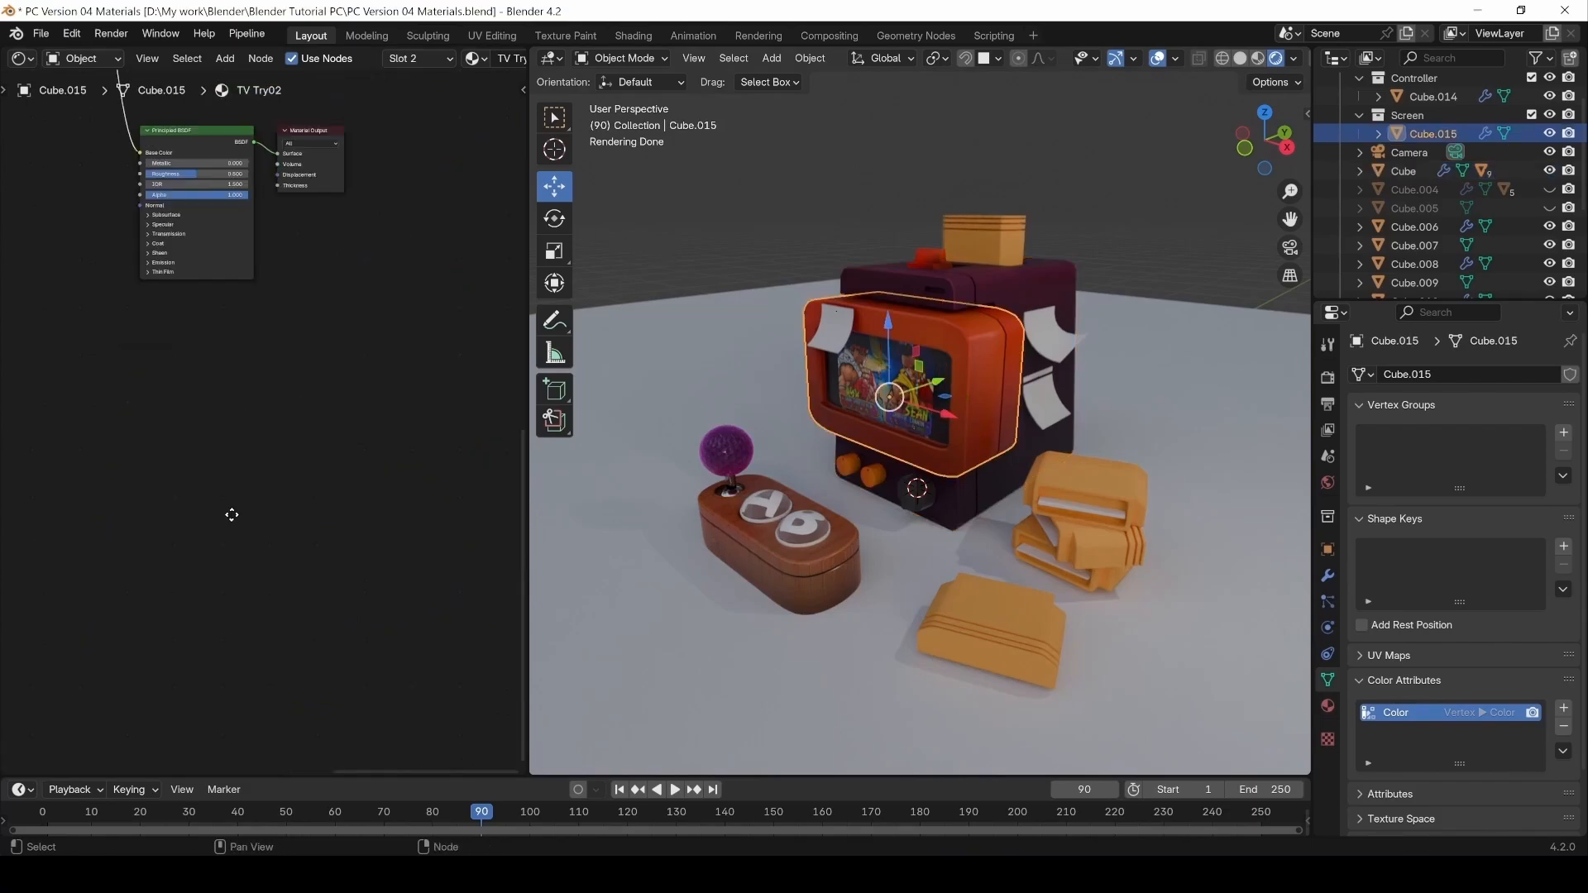
{"action": "middle_click_drag", "start_coordinate": [103, 354], "coordinate": [122, 408]}
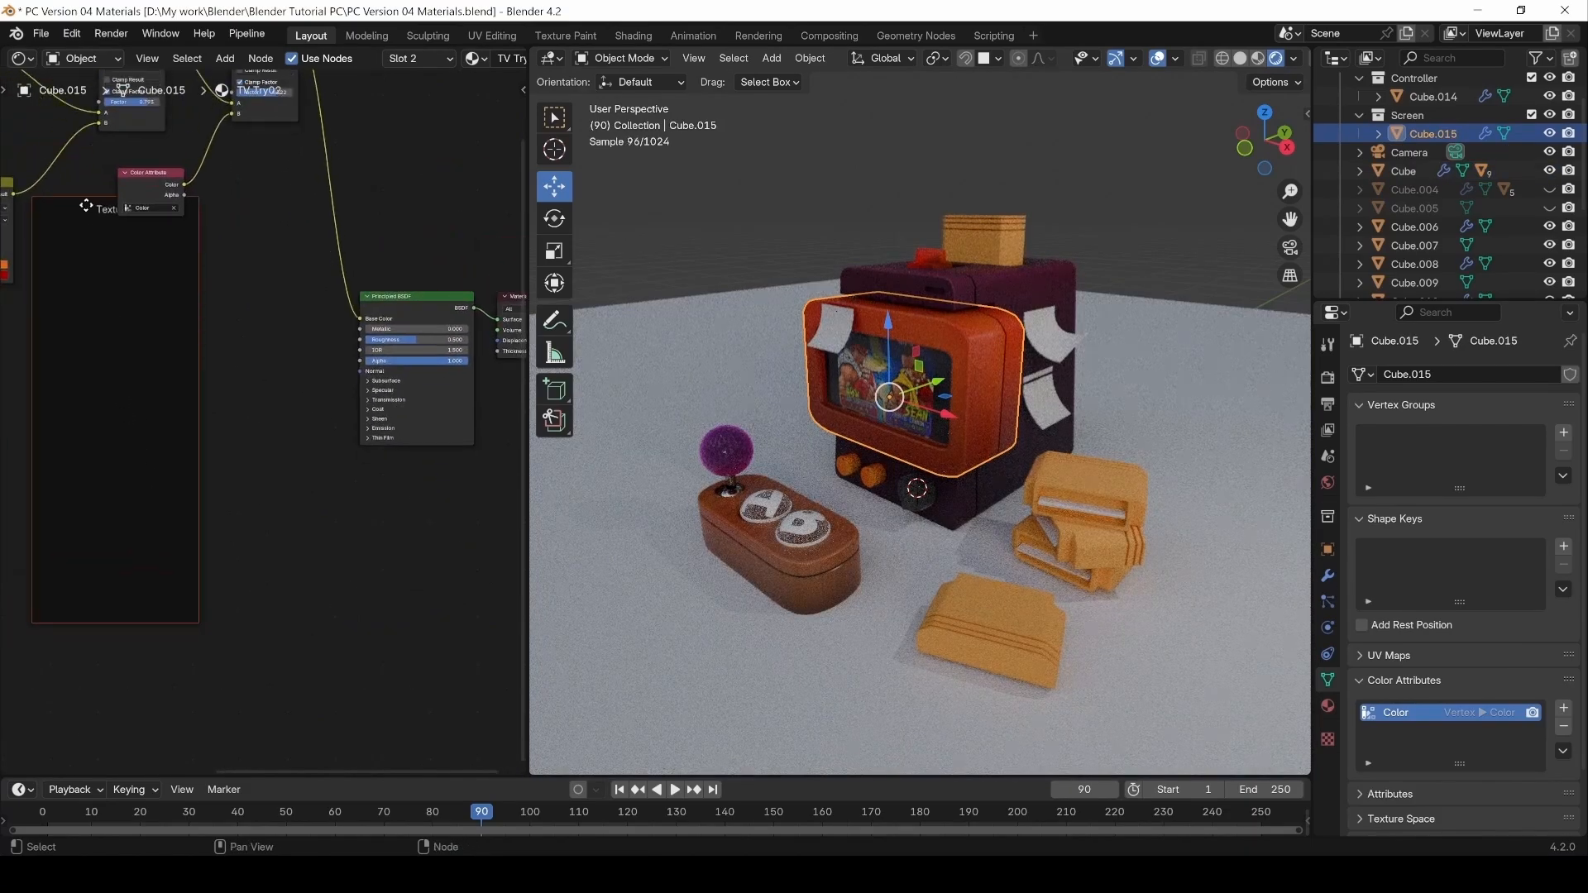
{"action": "left_click_drag", "start_coordinate": [84, 206], "coordinate": [91, 330]}
{"action": "key", "text": "x"}
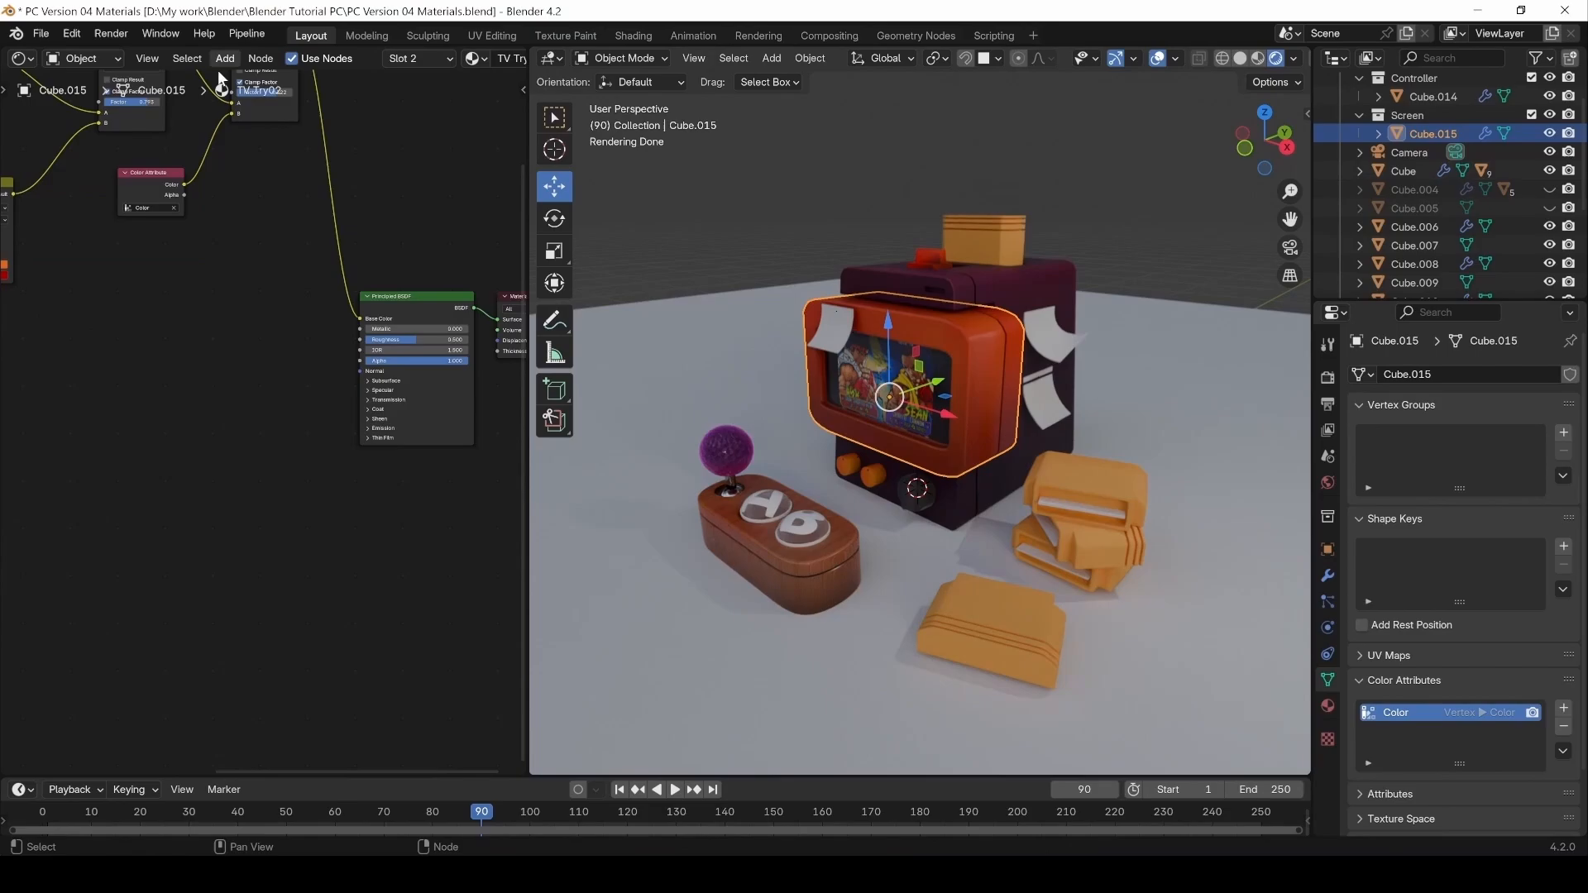
Copy the Textures frame with its Metallic, Roughness and Normal image nodes from the PC body's material into the screen housing's TV Try02 material.
{"action": "left_click", "coordinate": [990, 290]}
{"action": "left_click_drag", "start_coordinate": [199, 236], "coordinate": [316, 663]}
{"action": "key", "text": "ctrl+c"}
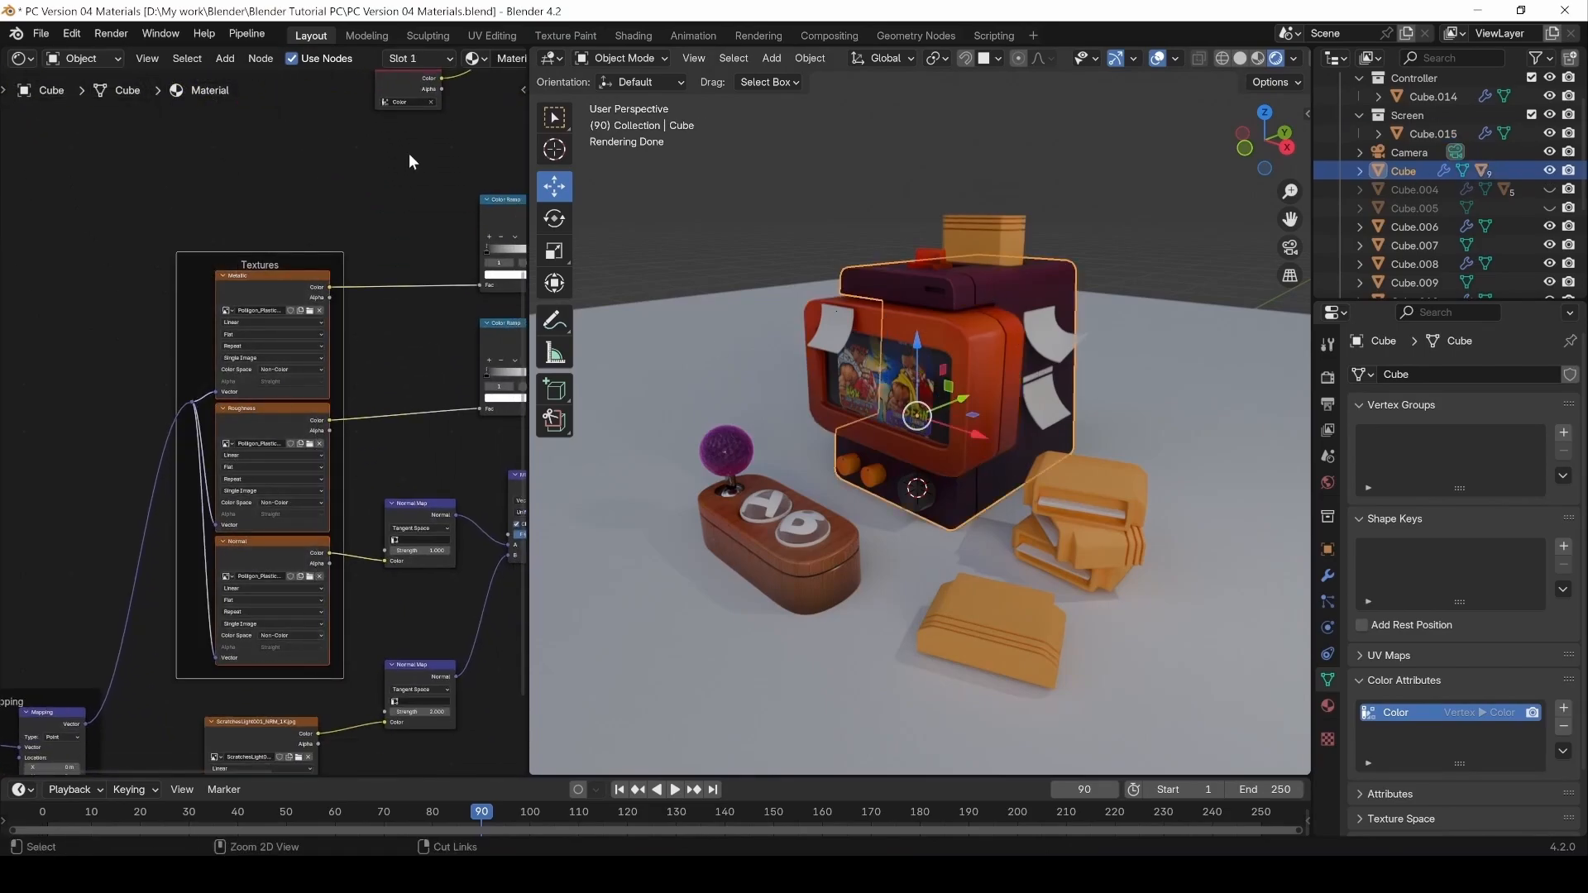
{"action": "left_click", "coordinate": [965, 335]}
{"action": "key", "text": "ctrl+v"}
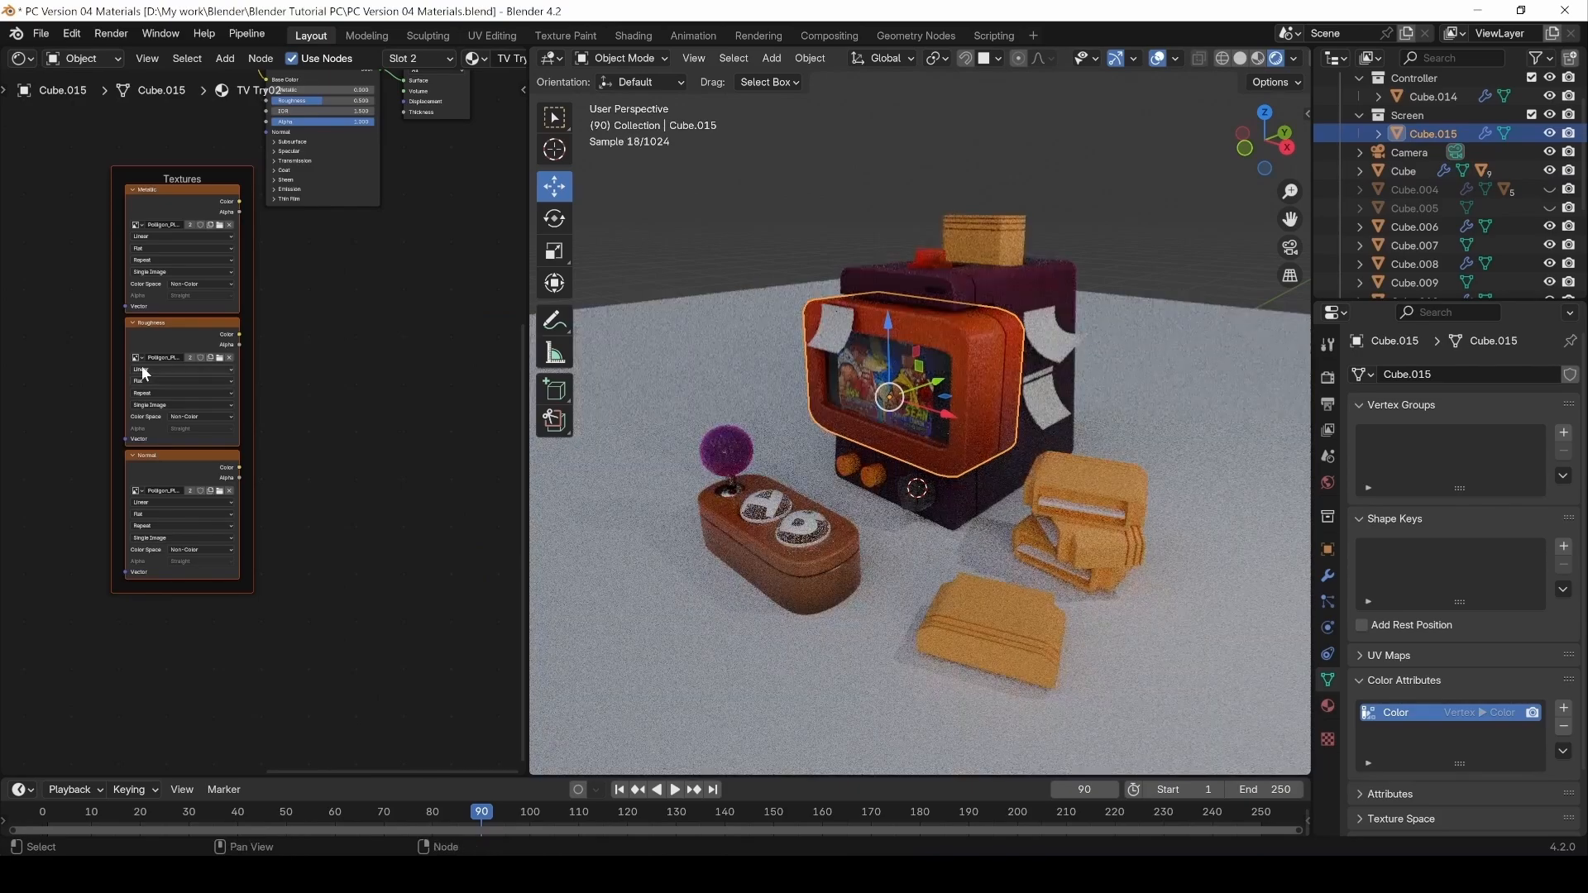
{"action": "middle_click_drag", "start_coordinate": [166, 168], "coordinate": [343, 397]}
{"action": "left_click_drag", "start_coordinate": [359, 407], "coordinate": [205, 340]}
{"action": "scroll", "coordinate": [180, 416], "scroll_direction": "up", "scroll_amount": 3}
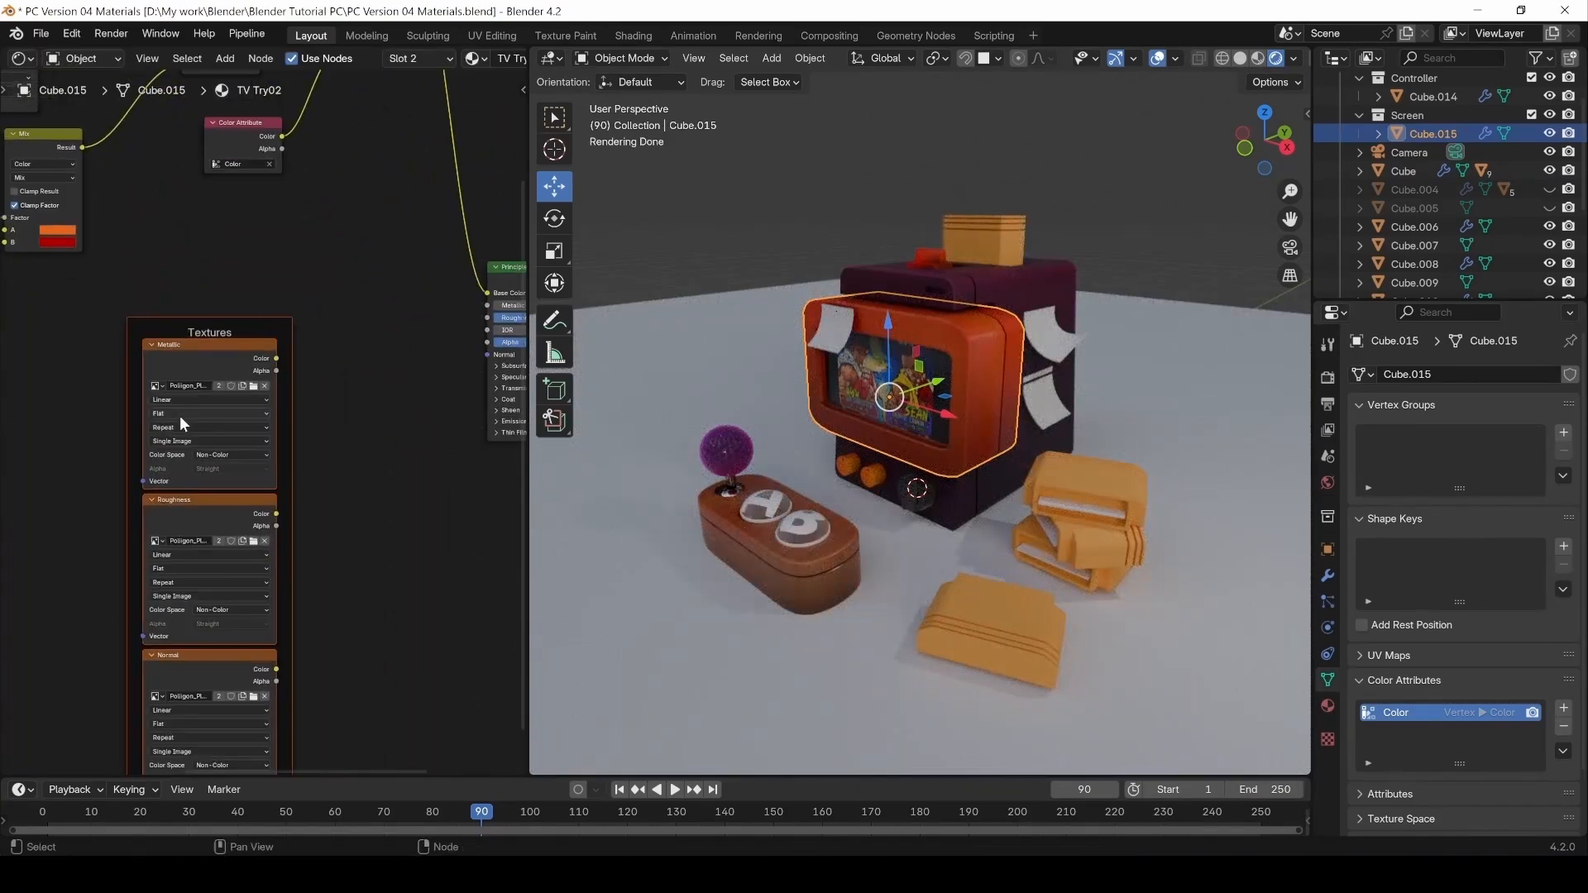
{"action": "middle_click_drag", "start_coordinate": [294, 680], "coordinate": [324, 507]}
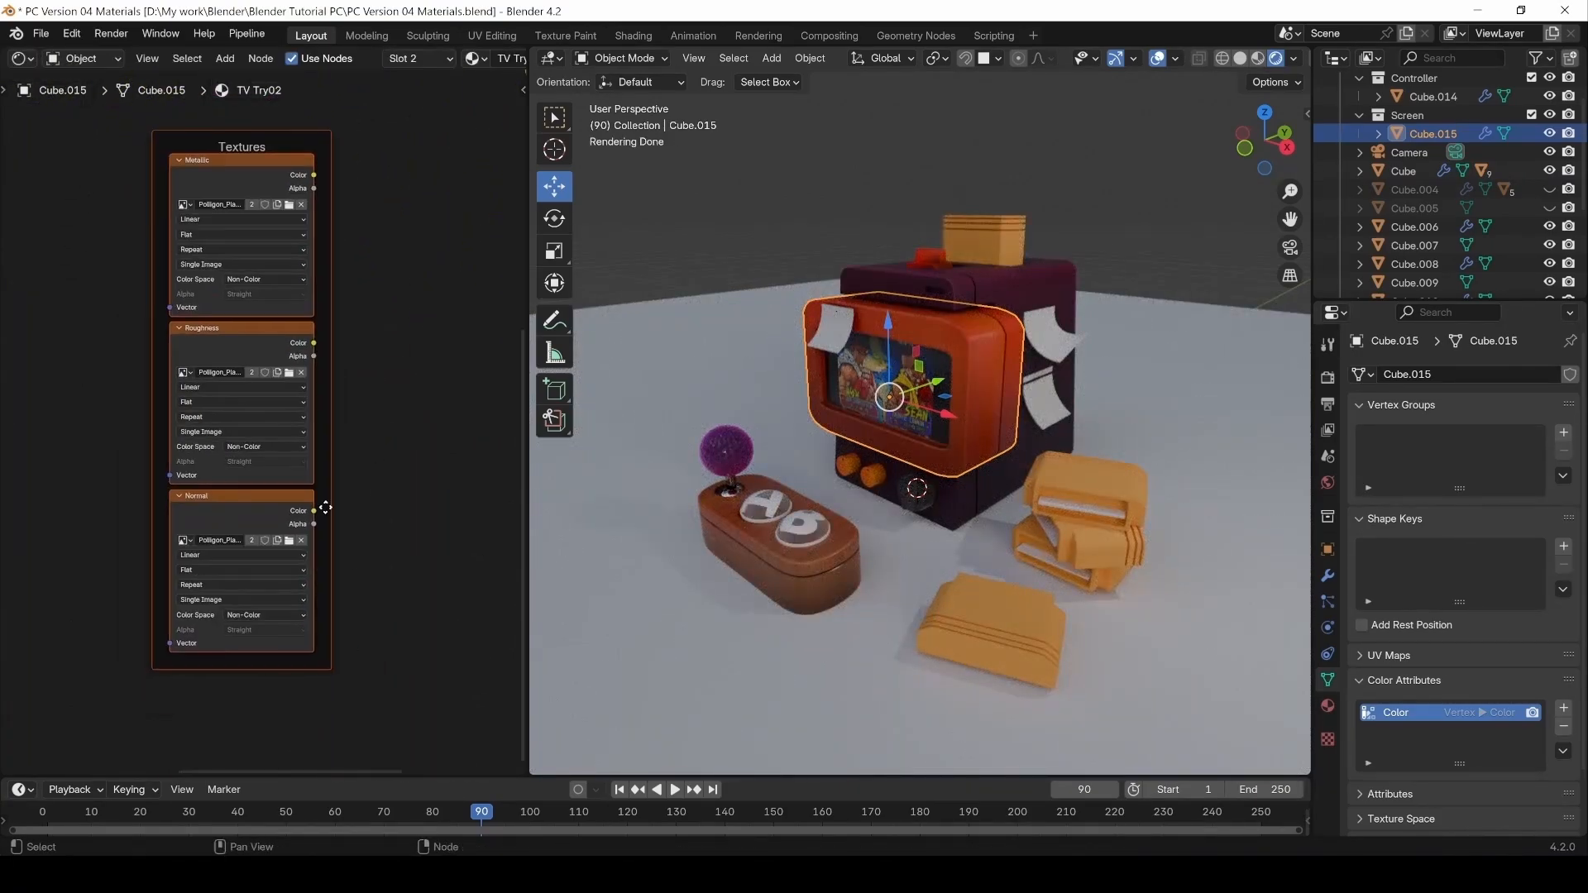
Connect the Metallic and Roughness texture colours to the matching inputs of the housing's Principled BSDF.
{"action": "middle_click_drag", "start_coordinate": [311, 440], "coordinate": [193, 575]}
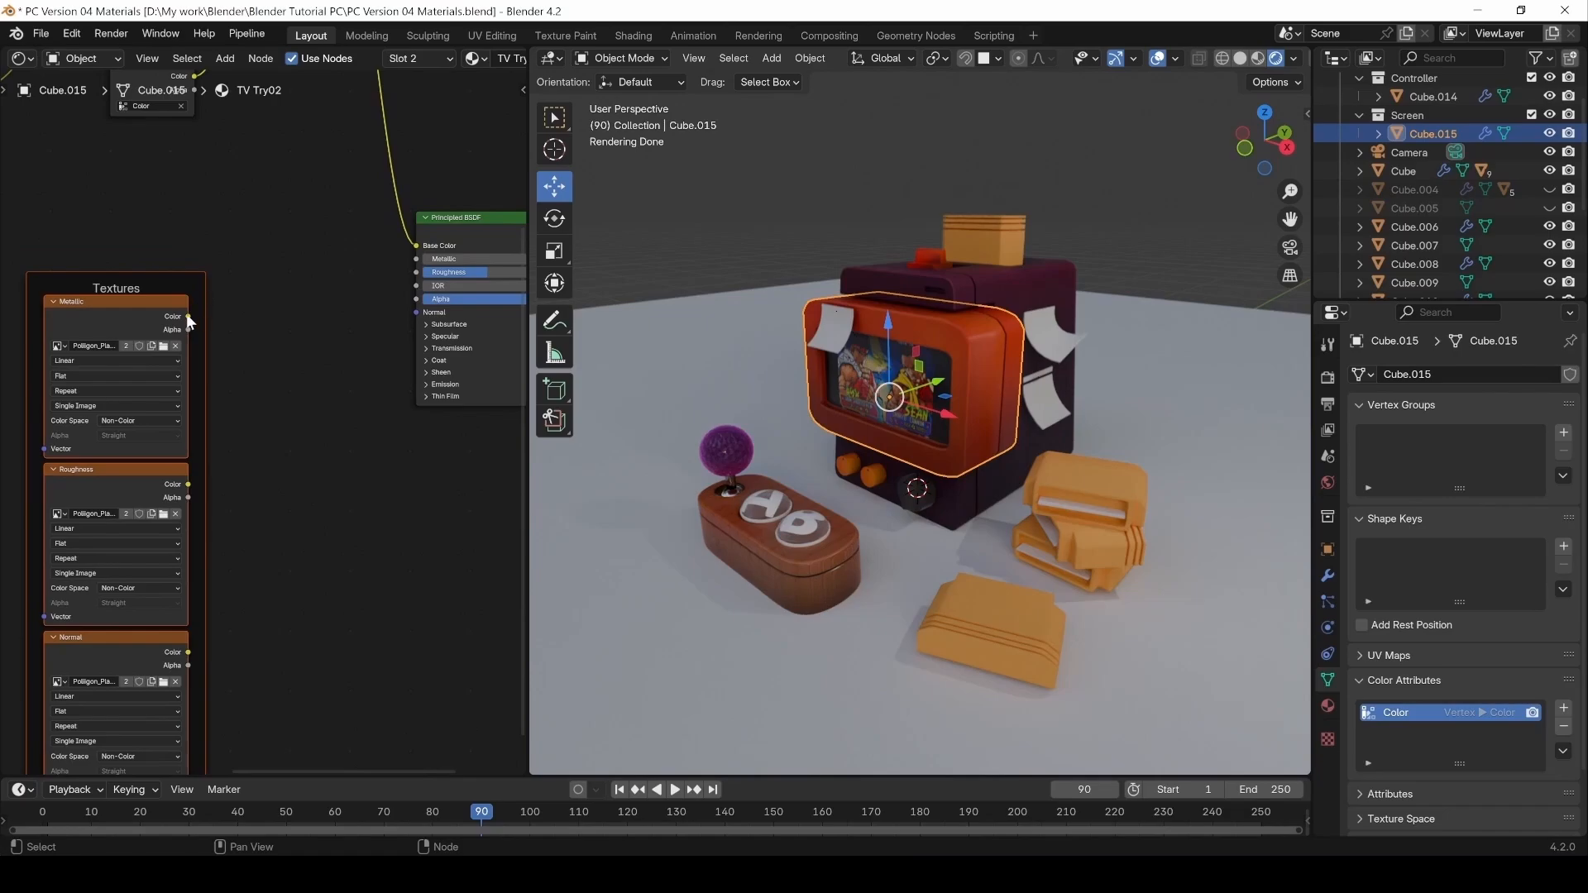
{"action": "left_click_drag", "start_coordinate": [188, 316], "coordinate": [416, 259]}
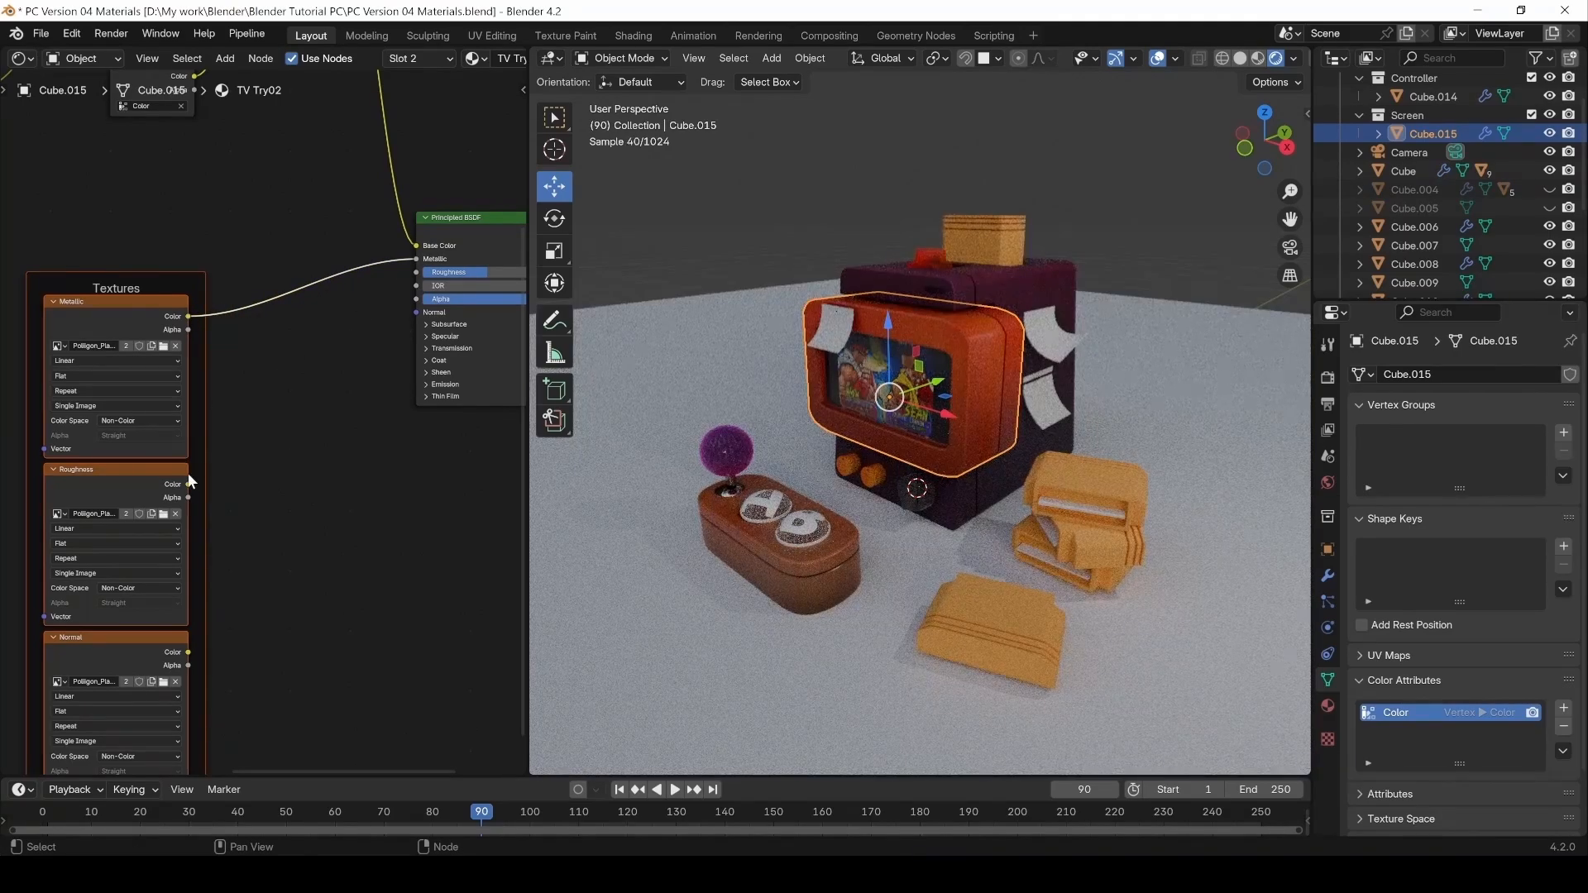
{"action": "left_click_drag", "start_coordinate": [189, 484], "coordinate": [308, 382]}
{"action": "left_click_drag", "start_coordinate": [414, 275], "coordinate": [415, 273]}
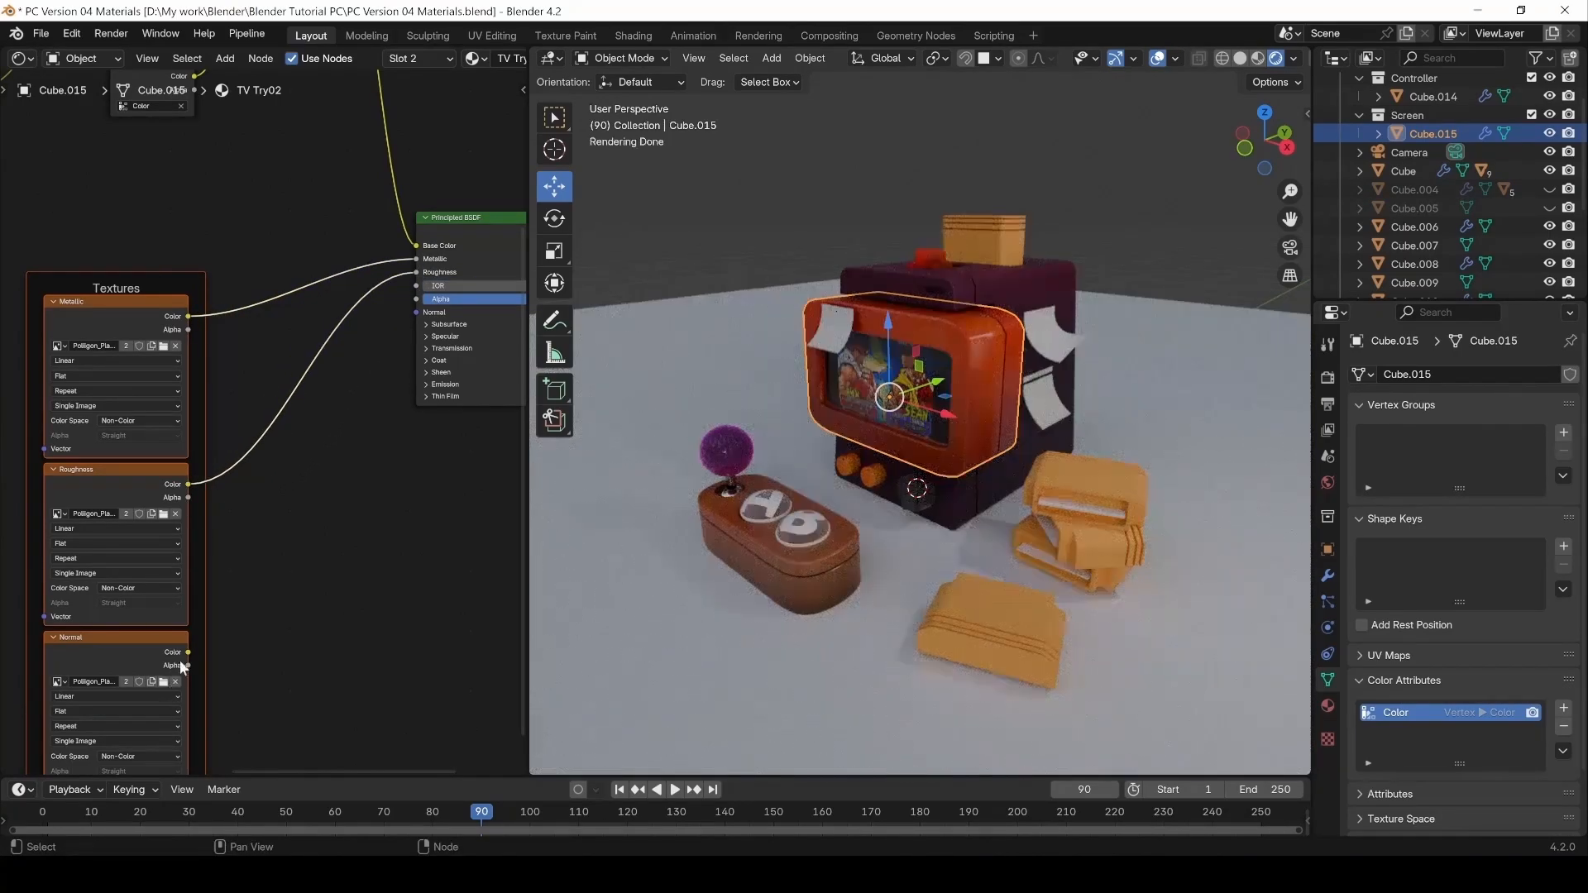
Add a Normal Map node fed by the Normal texture's colour and link it to the Principled BSDF's Normal input.
{"action": "left_click_drag", "start_coordinate": [187, 653], "coordinate": [291, 619]}
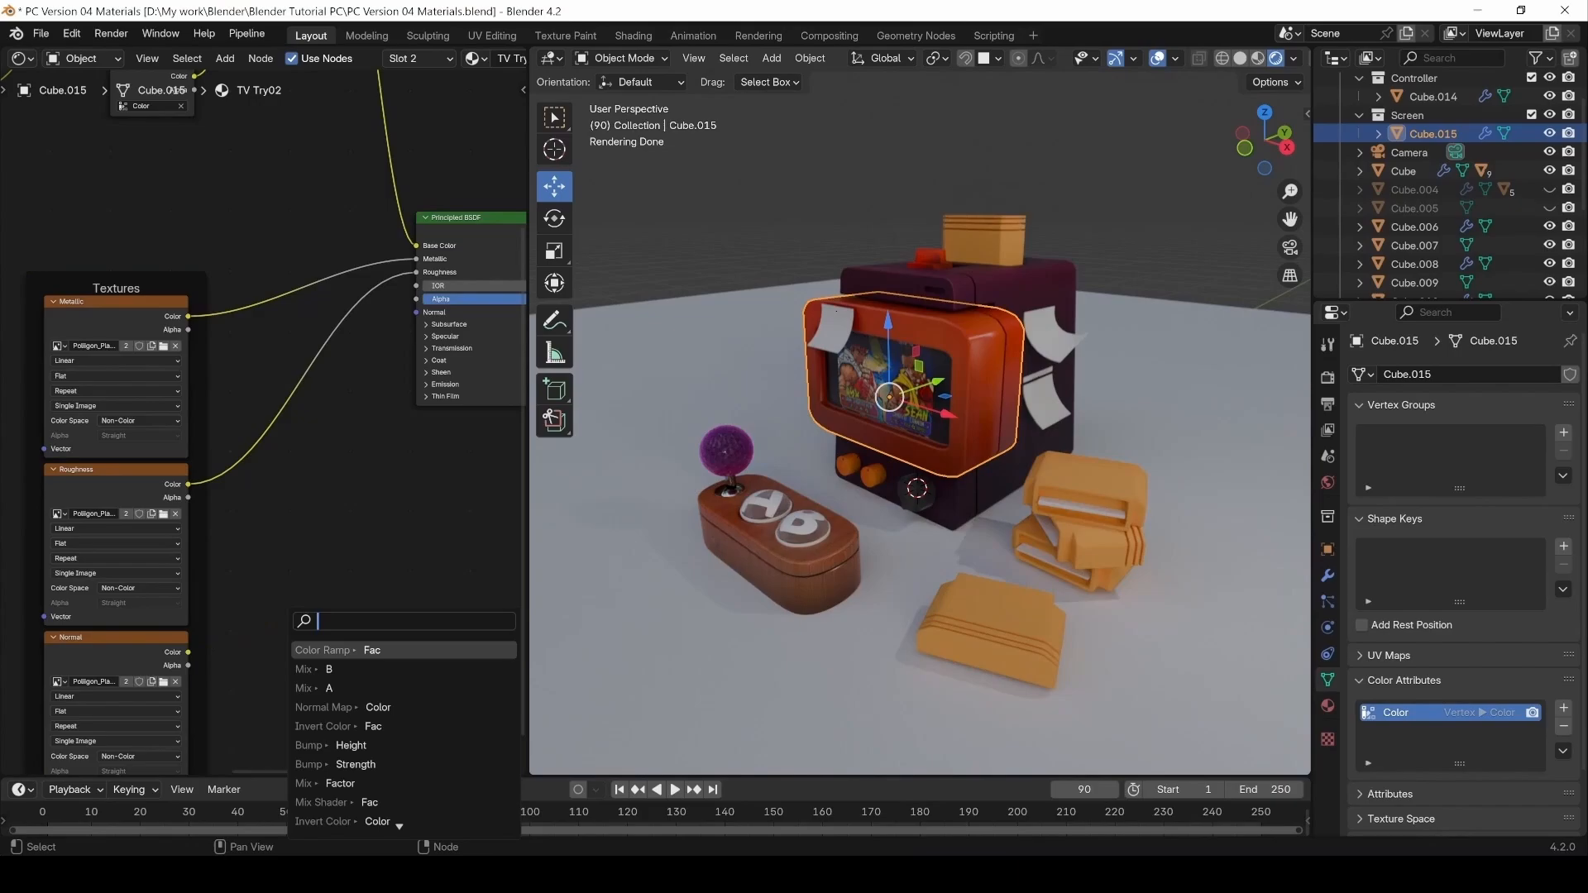
{"action": "type", "text": "normal"}
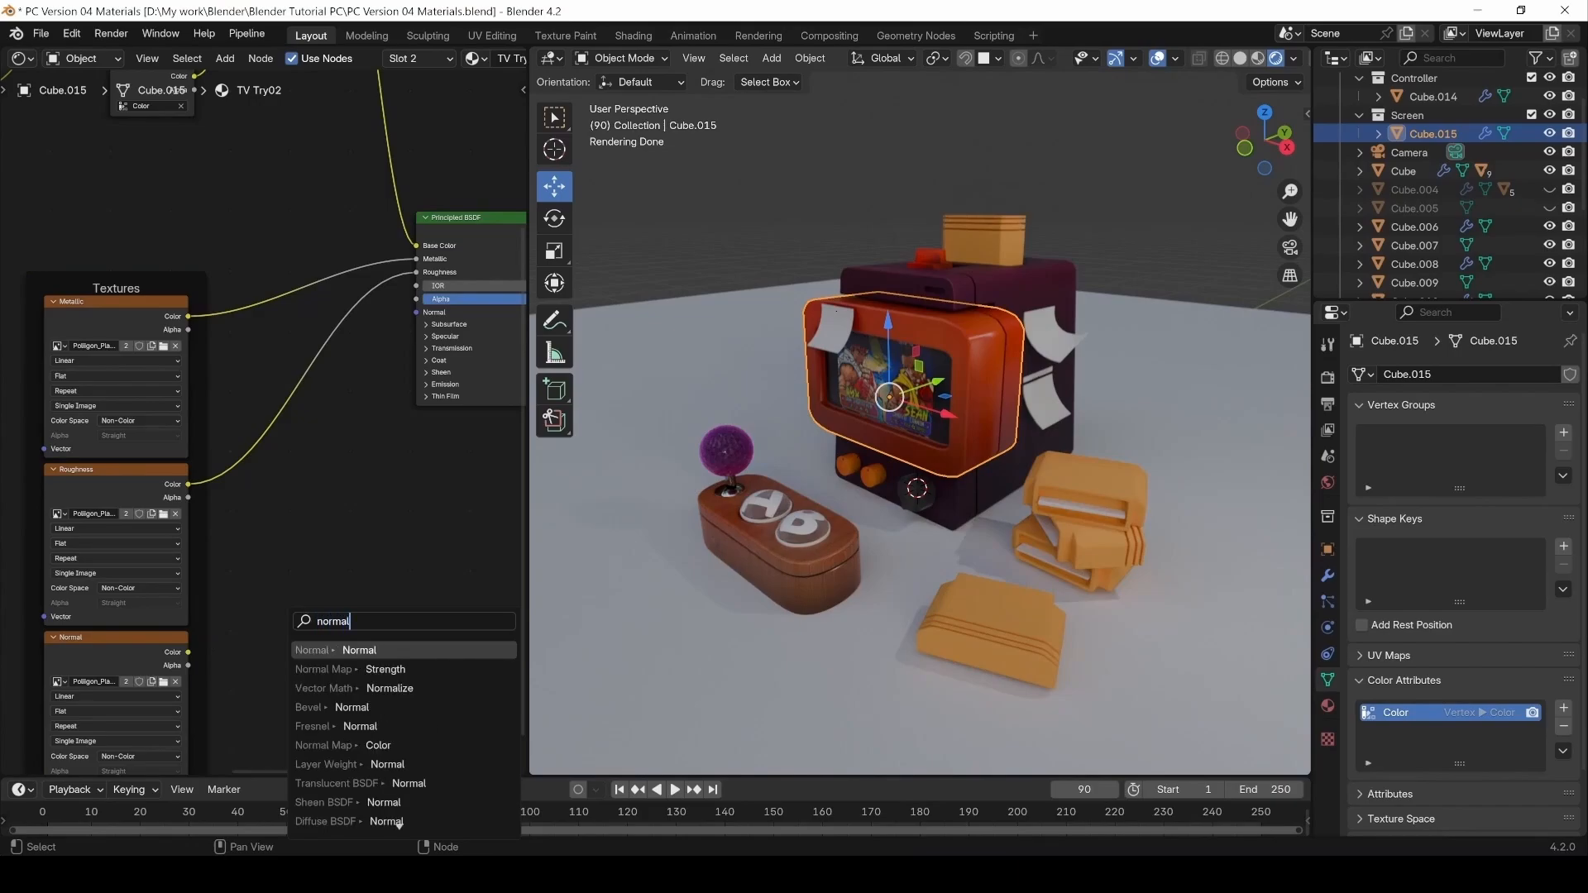
{"action": "type", "text": "  map"}
{"action": "left_click", "coordinate": [350, 670]}
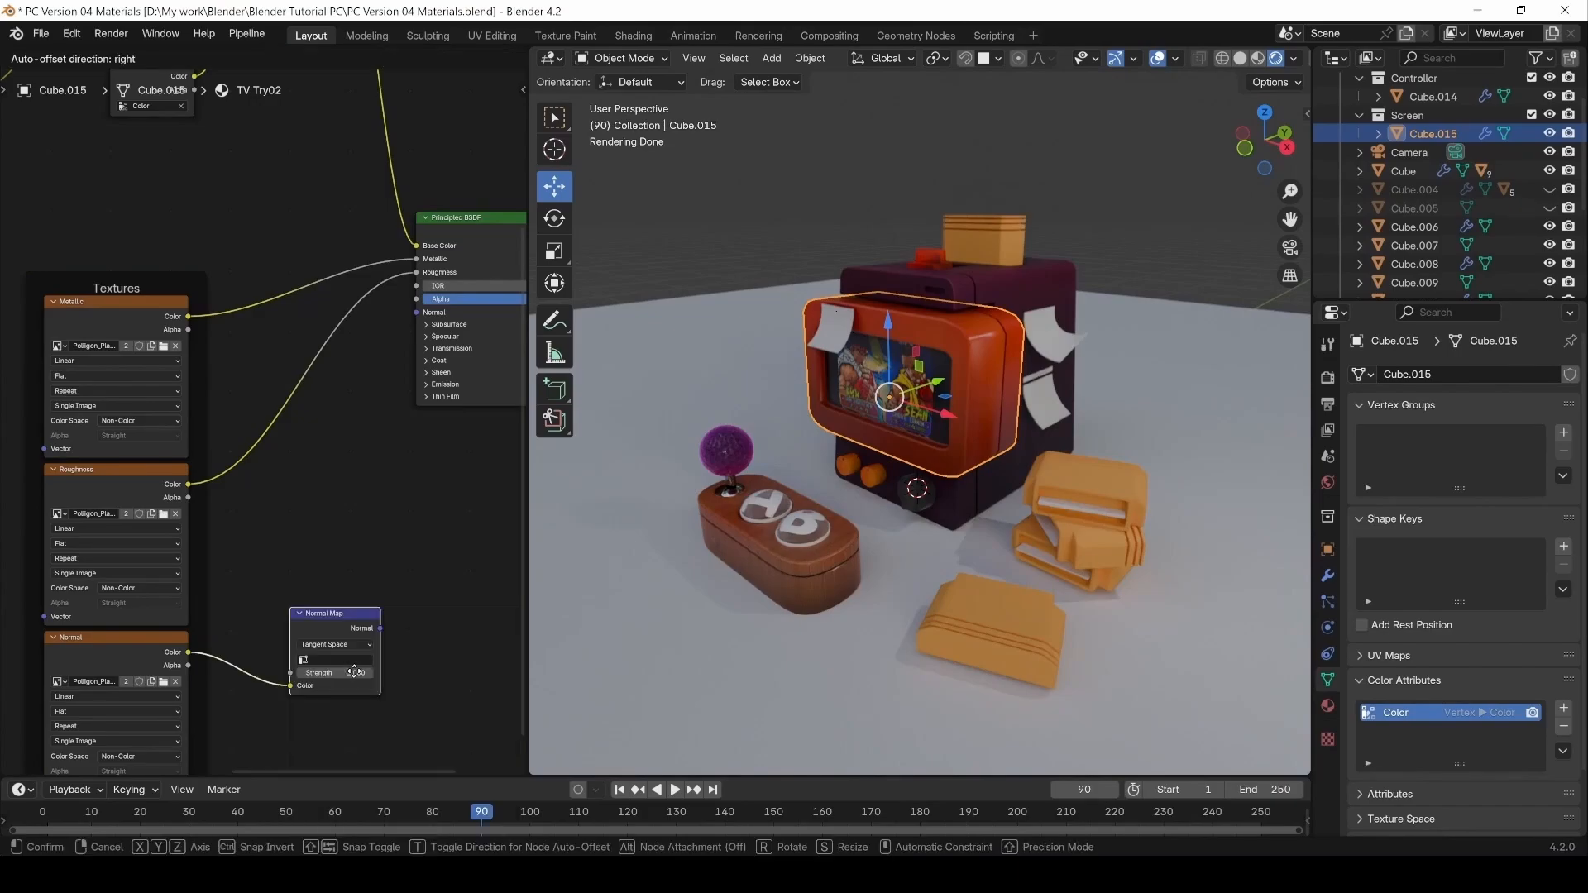
{"action": "left_click", "coordinate": [329, 579]}
{"action": "left_click_drag", "start_coordinate": [354, 532], "coordinate": [416, 312]}
Examine the surface detail on the side and top of the orange screen housing up close in the rendered view.
{"action": "middle_click_drag", "start_coordinate": [150, 381], "coordinate": [440, 398]}
{"action": "scroll", "coordinate": [1072, 406], "scroll_direction": "up", "scroll_amount": 12}
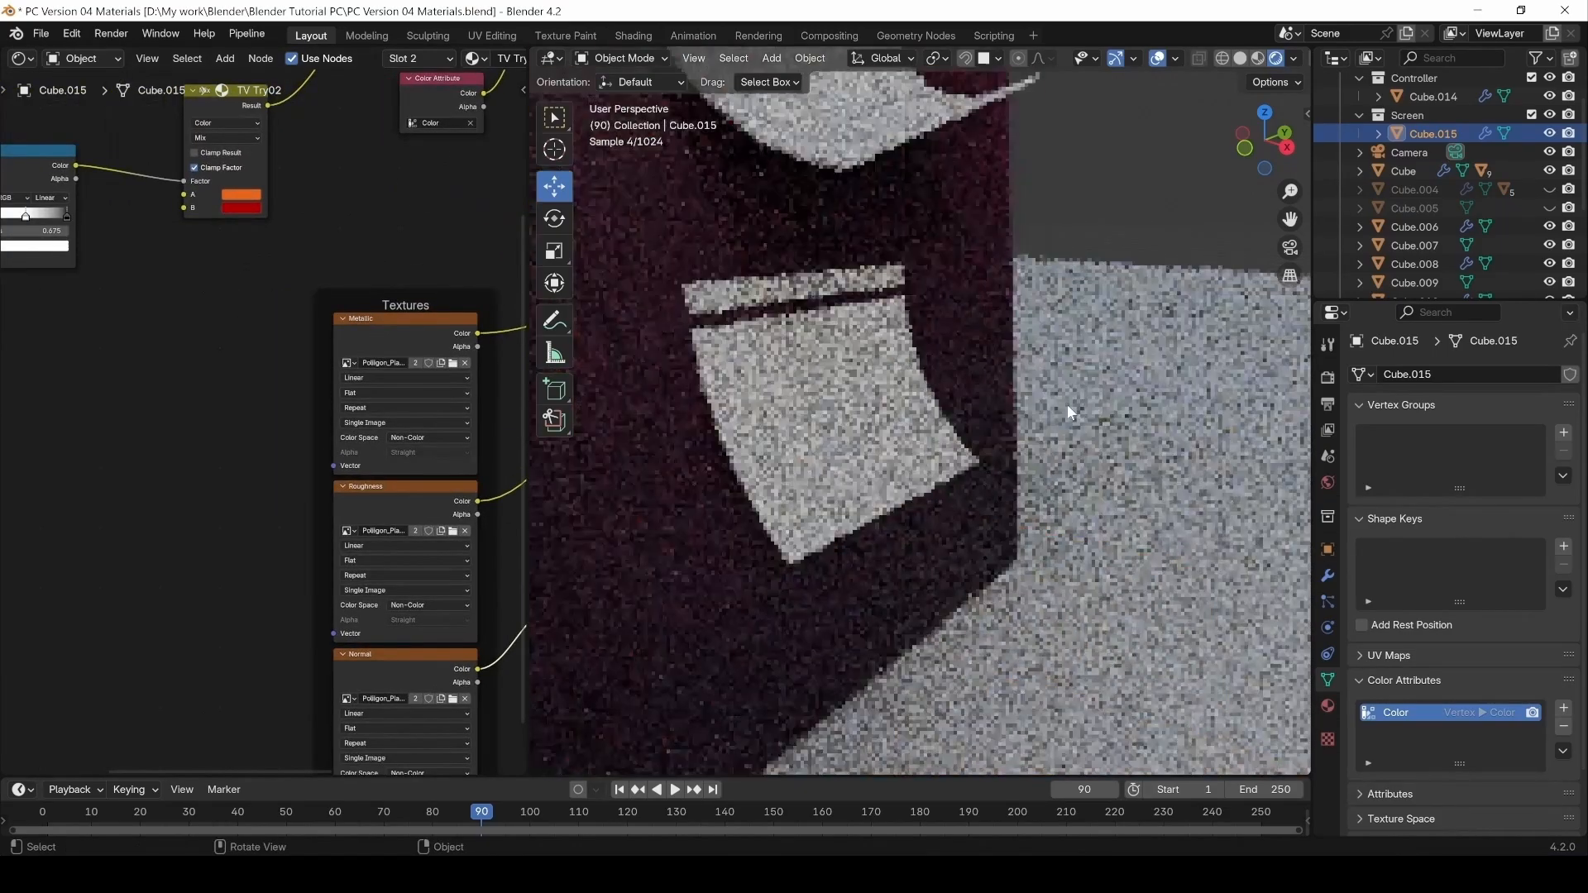
{"action": "middle_click_drag", "start_coordinate": [1009, 404], "coordinate": [876, 400], "text": "shift"}
{"action": "scroll", "coordinate": [869, 400], "scroll_direction": "down", "scroll_amount": 3}
{"action": "middle_click_drag", "start_coordinate": [700, 410], "coordinate": [1109, 464], "text": "shift"}
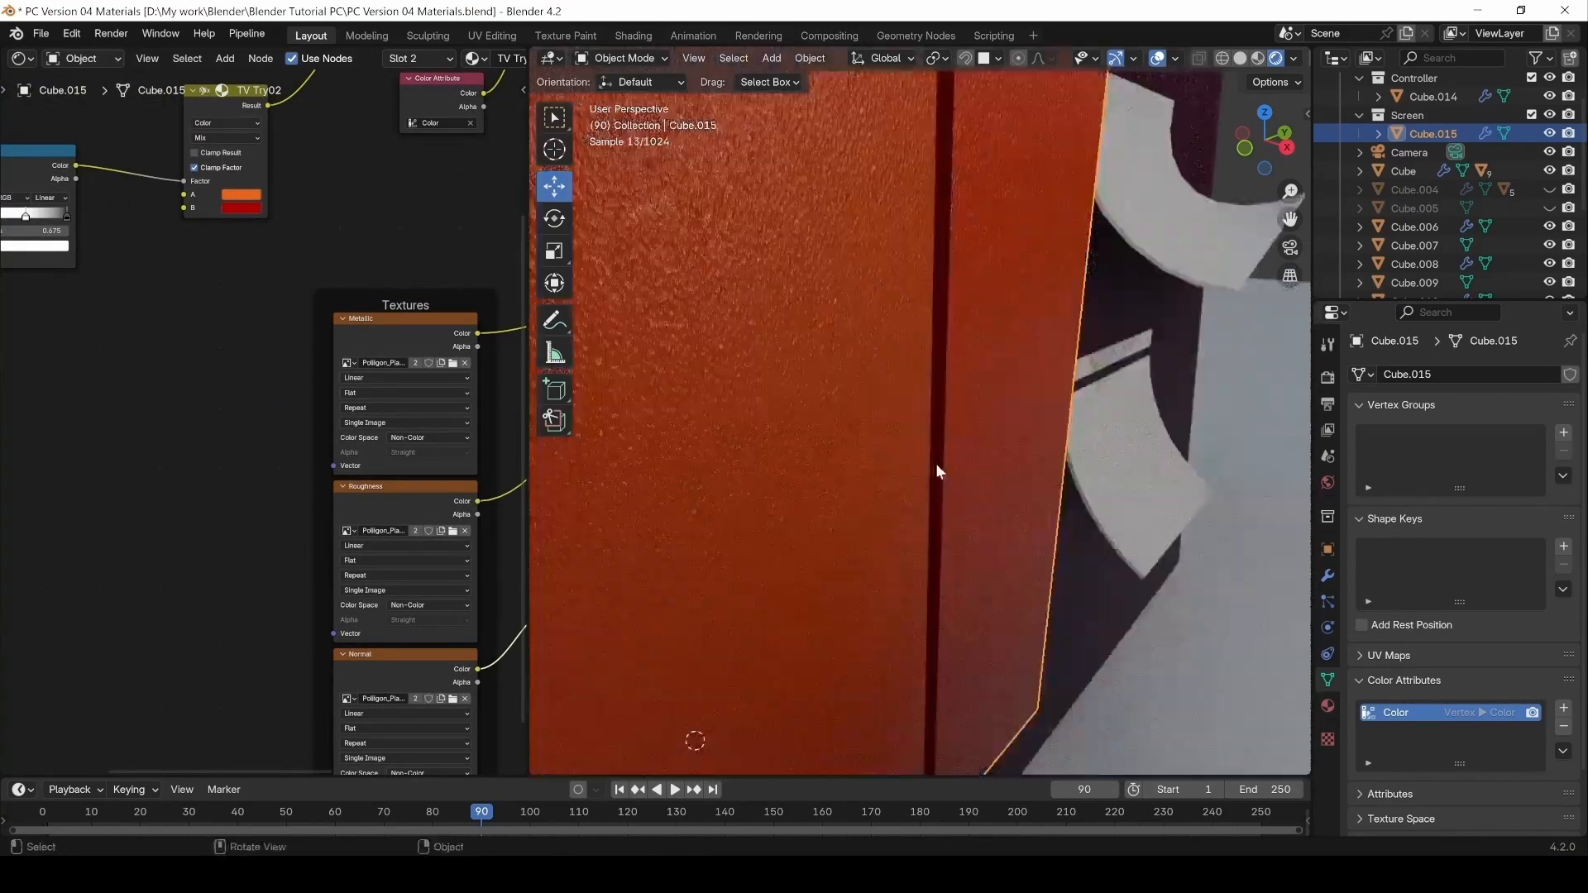
{"action": "scroll", "coordinate": [931, 463], "scroll_direction": "down", "scroll_amount": 1}
{"action": "middle_click_drag", "start_coordinate": [903, 505], "coordinate": [948, 538]}
{"action": "scroll", "coordinate": [871, 450], "scroll_direction": "down", "scroll_amount": 1}
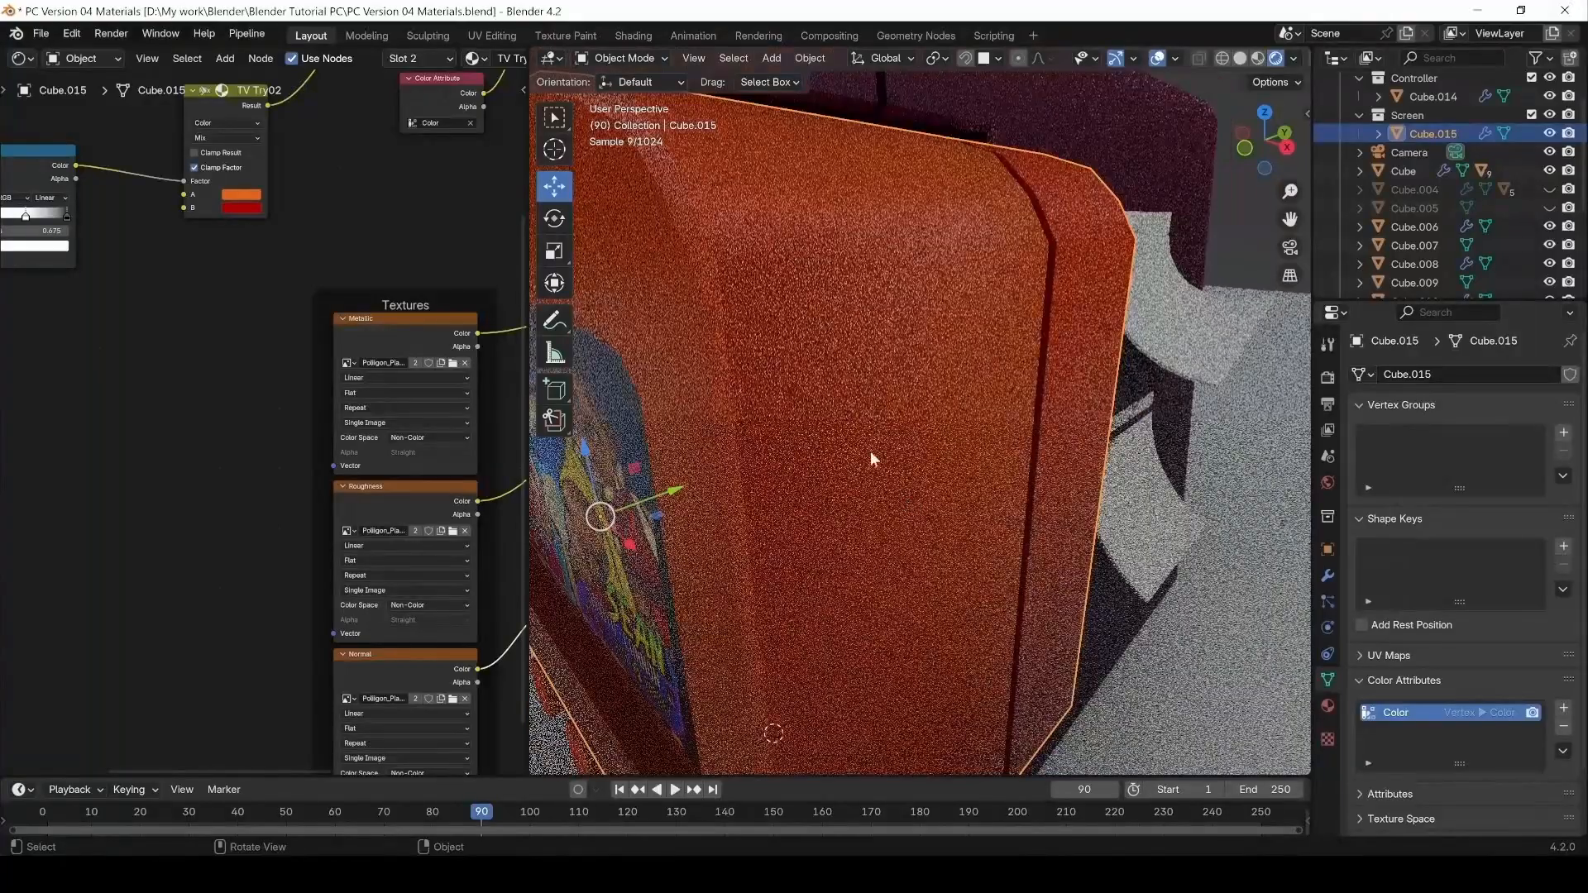
{"action": "middle_click_drag", "start_coordinate": [870, 451], "coordinate": [927, 549]}
{"action": "scroll", "coordinate": [807, 435], "scroll_direction": "down", "scroll_amount": 1}
{"action": "middle_click_drag", "start_coordinate": [890, 420], "coordinate": [1067, 453]}
{"action": "scroll", "coordinate": [811, 445], "scroll_direction": "down", "scroll_amount": 2}
{"action": "scroll", "coordinate": [852, 469], "scroll_direction": "up", "scroll_amount": 1}
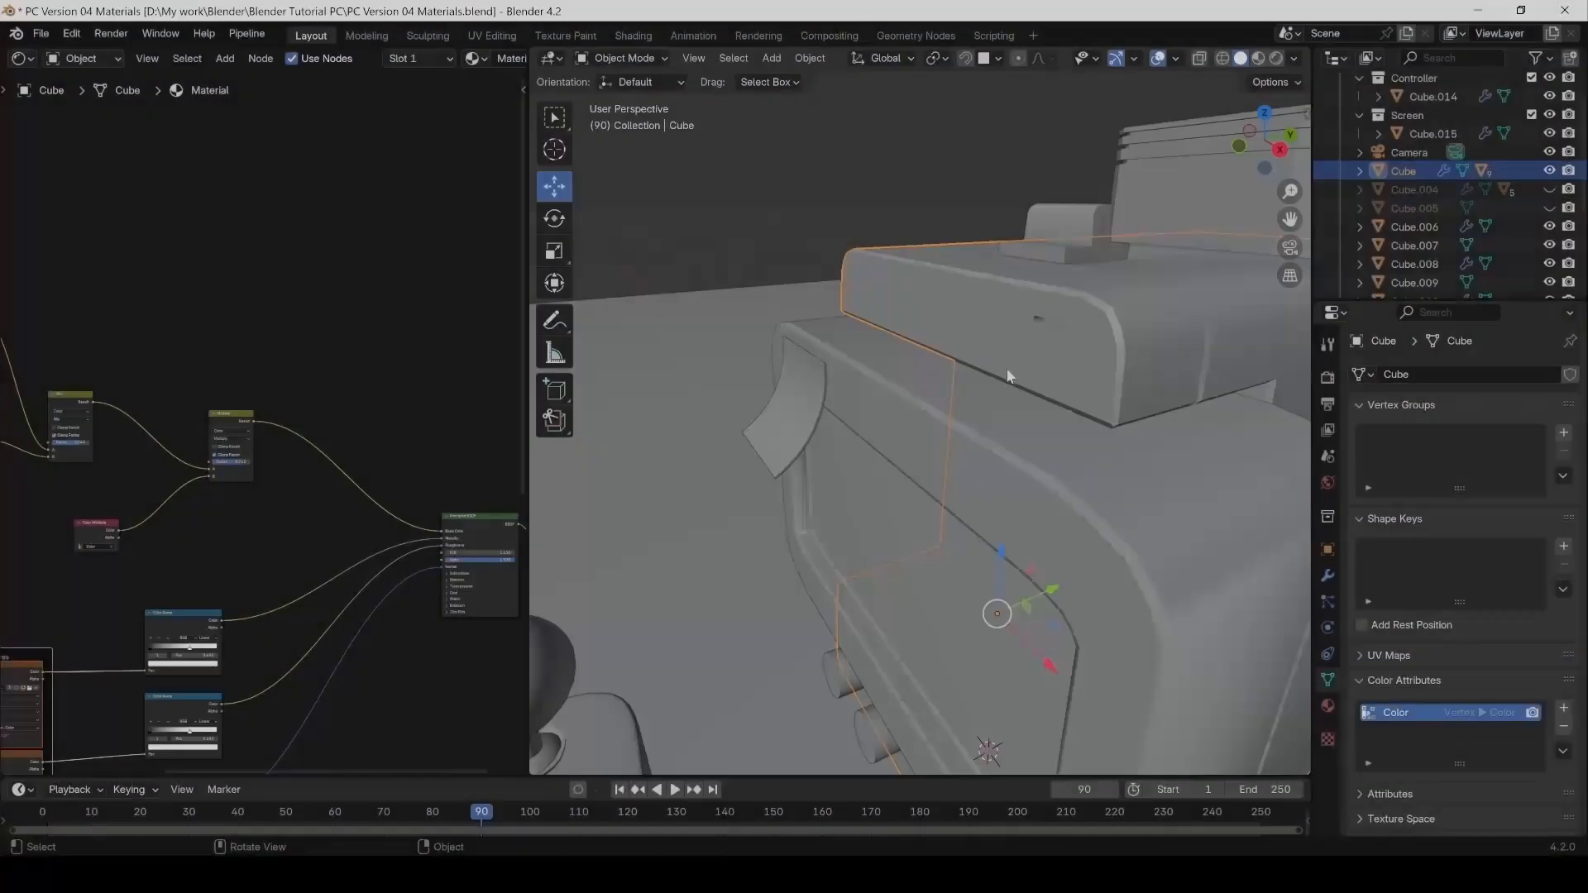
In Edit Mode on the PC body, duplicate the upper slot's inner face about -0.198 m along Y and extrude it about 0.119 m.
{"action": "key", "text": "Tab"}
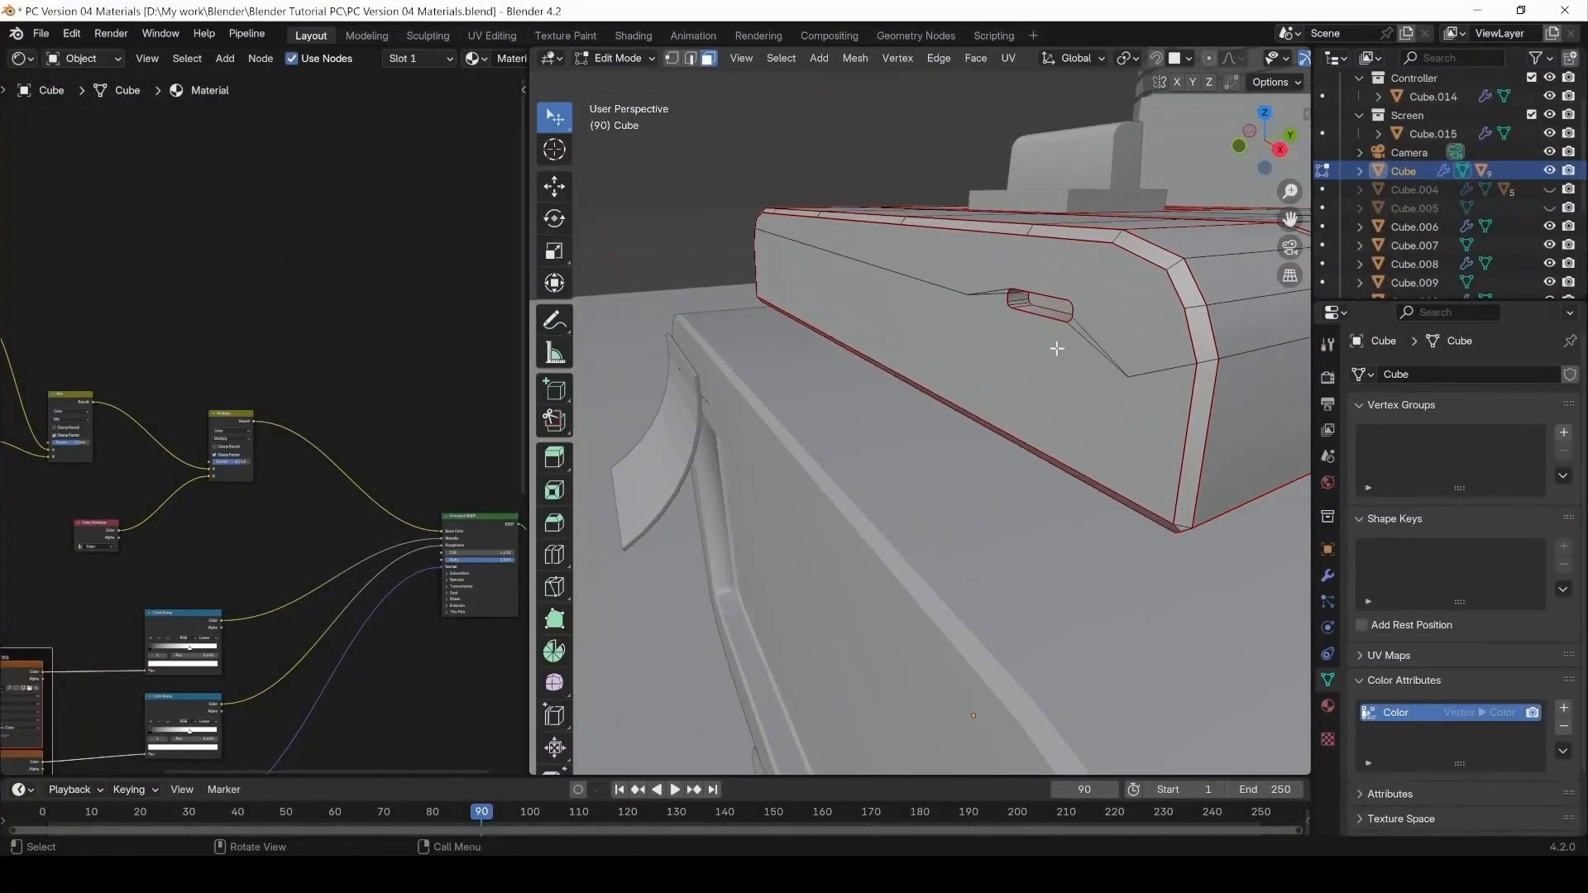
{"action": "scroll", "coordinate": [1033, 284], "scroll_direction": "up", "scroll_amount": 2}
{"action": "middle_click_drag", "start_coordinate": [1028, 305], "coordinate": [1035, 309]}
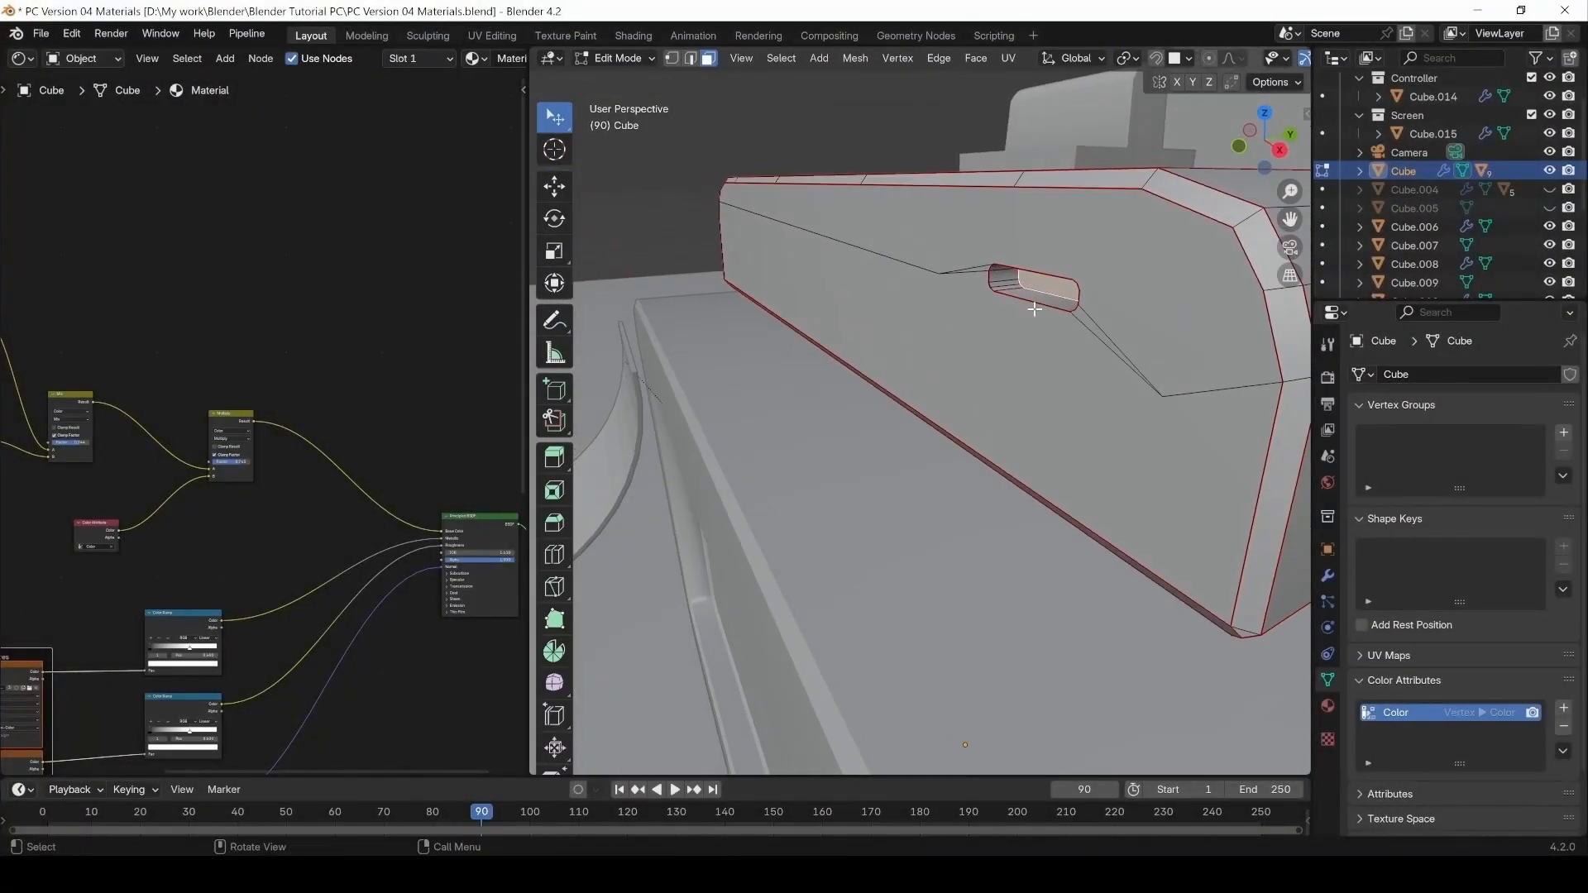
{"action": "key", "text": "g"}
{"action": "key", "text": "x"}
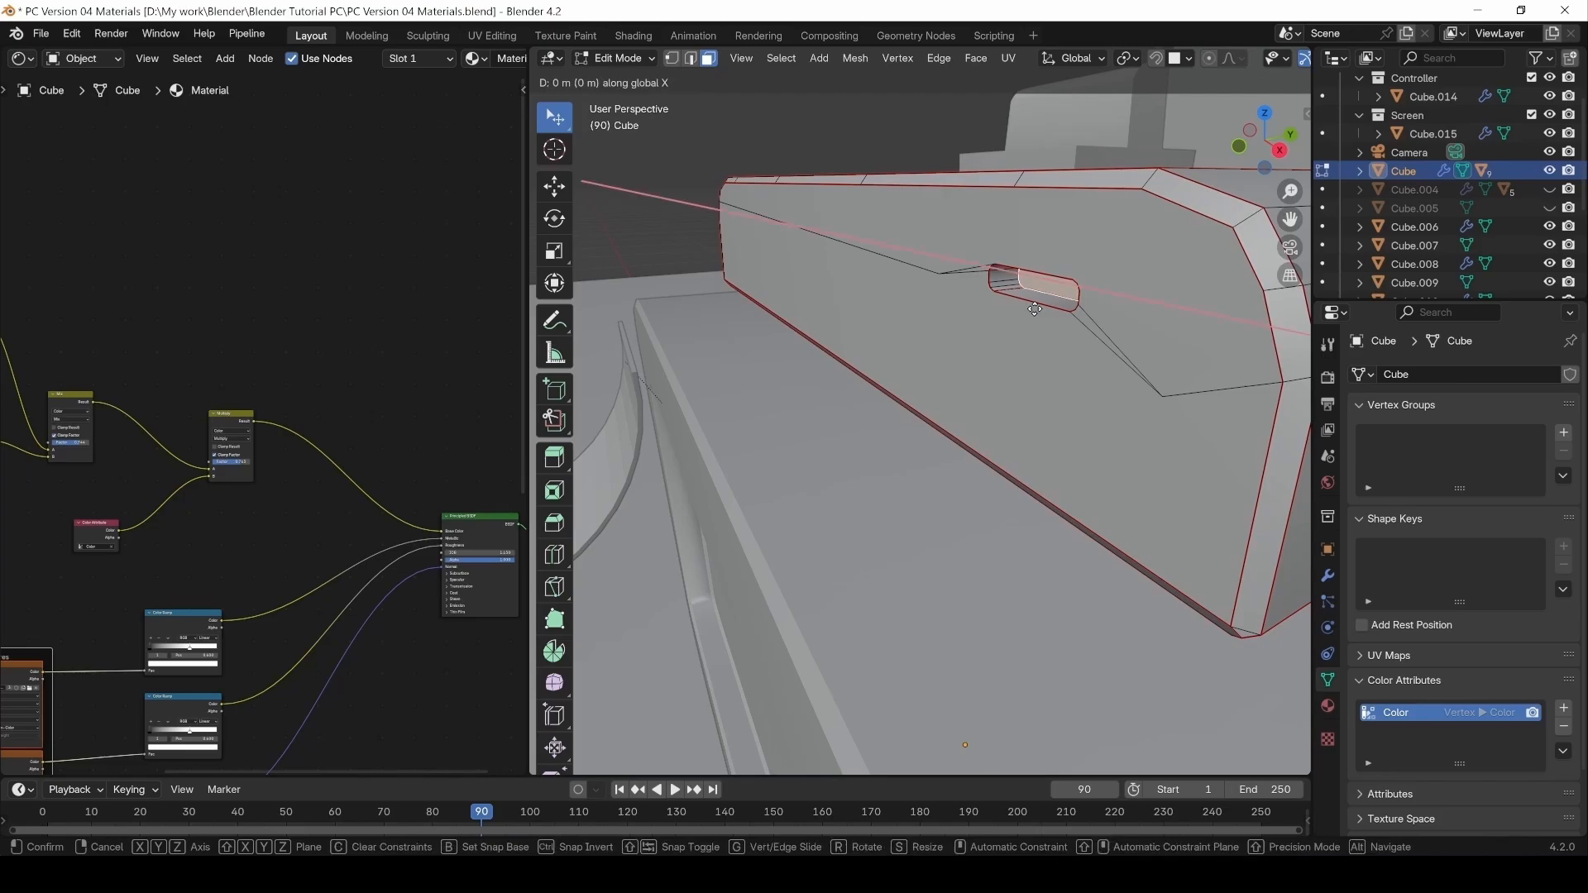
{"action": "key", "text": "y"}
{"action": "left_click", "coordinate": [983, 330]}
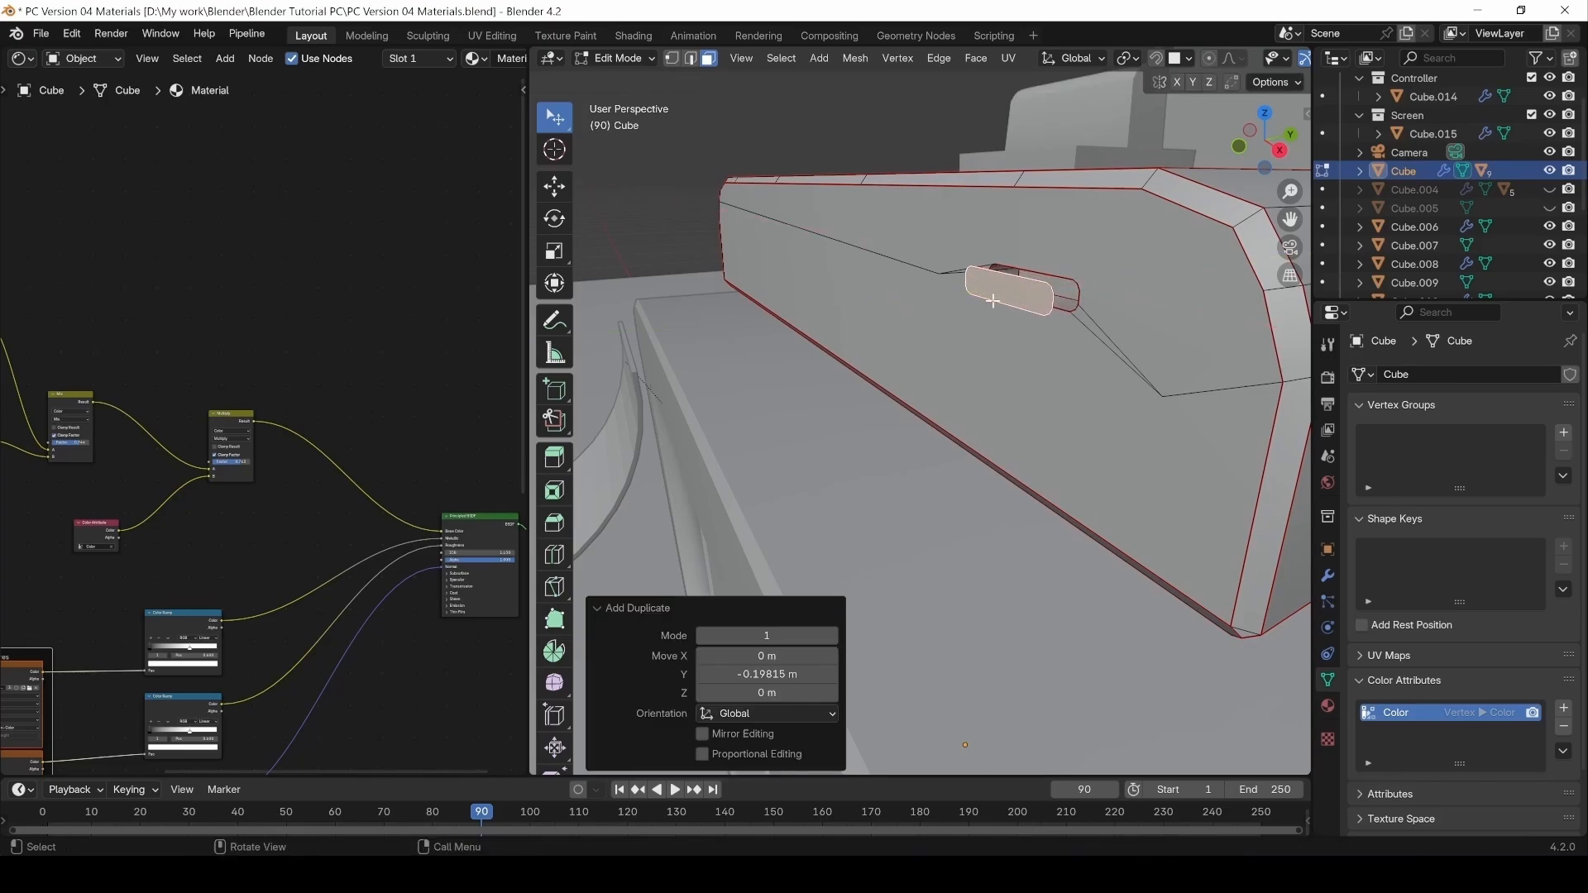
{"action": "key", "text": "e"}
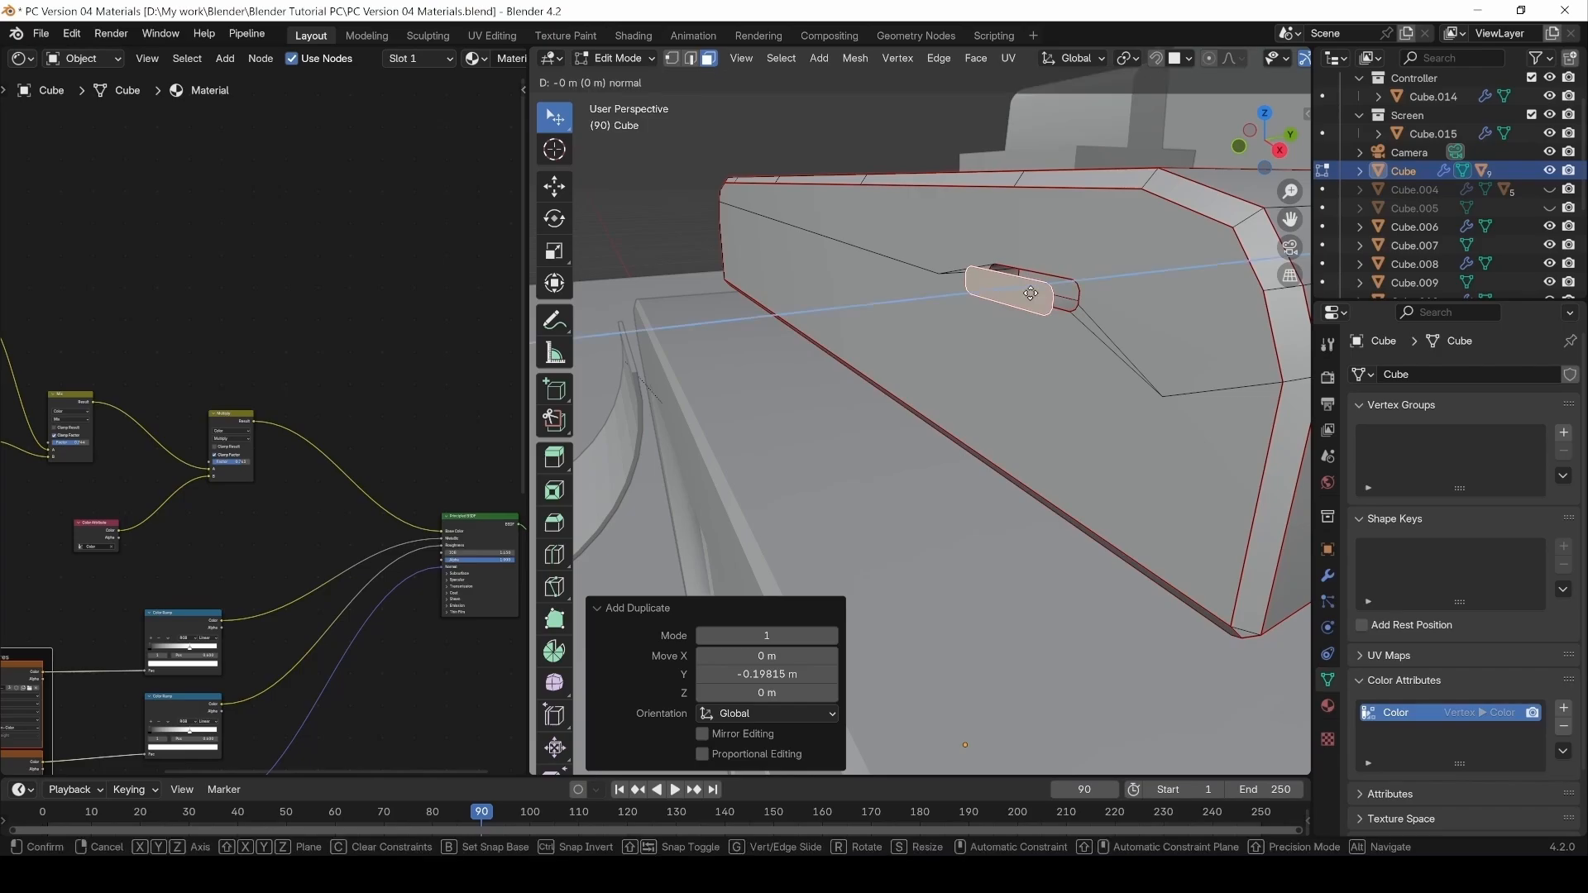
{"action": "left_click", "coordinate": [994, 307]}
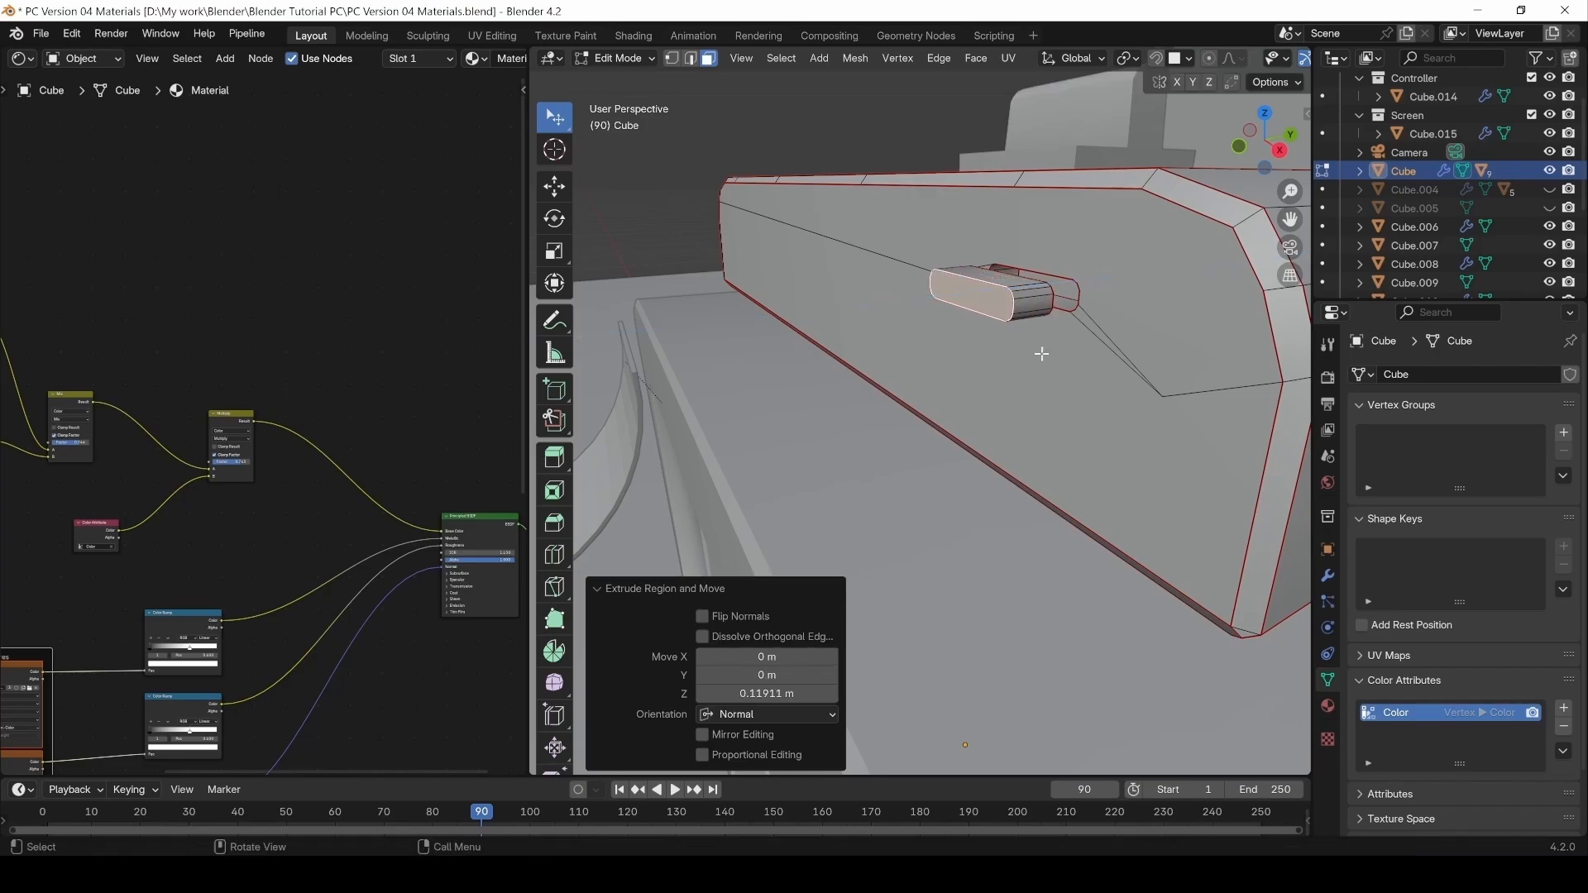
Select the whole extruded slot block, separate it into its own object, and select that object in Object Mode.
{"action": "key", "text": "l"}
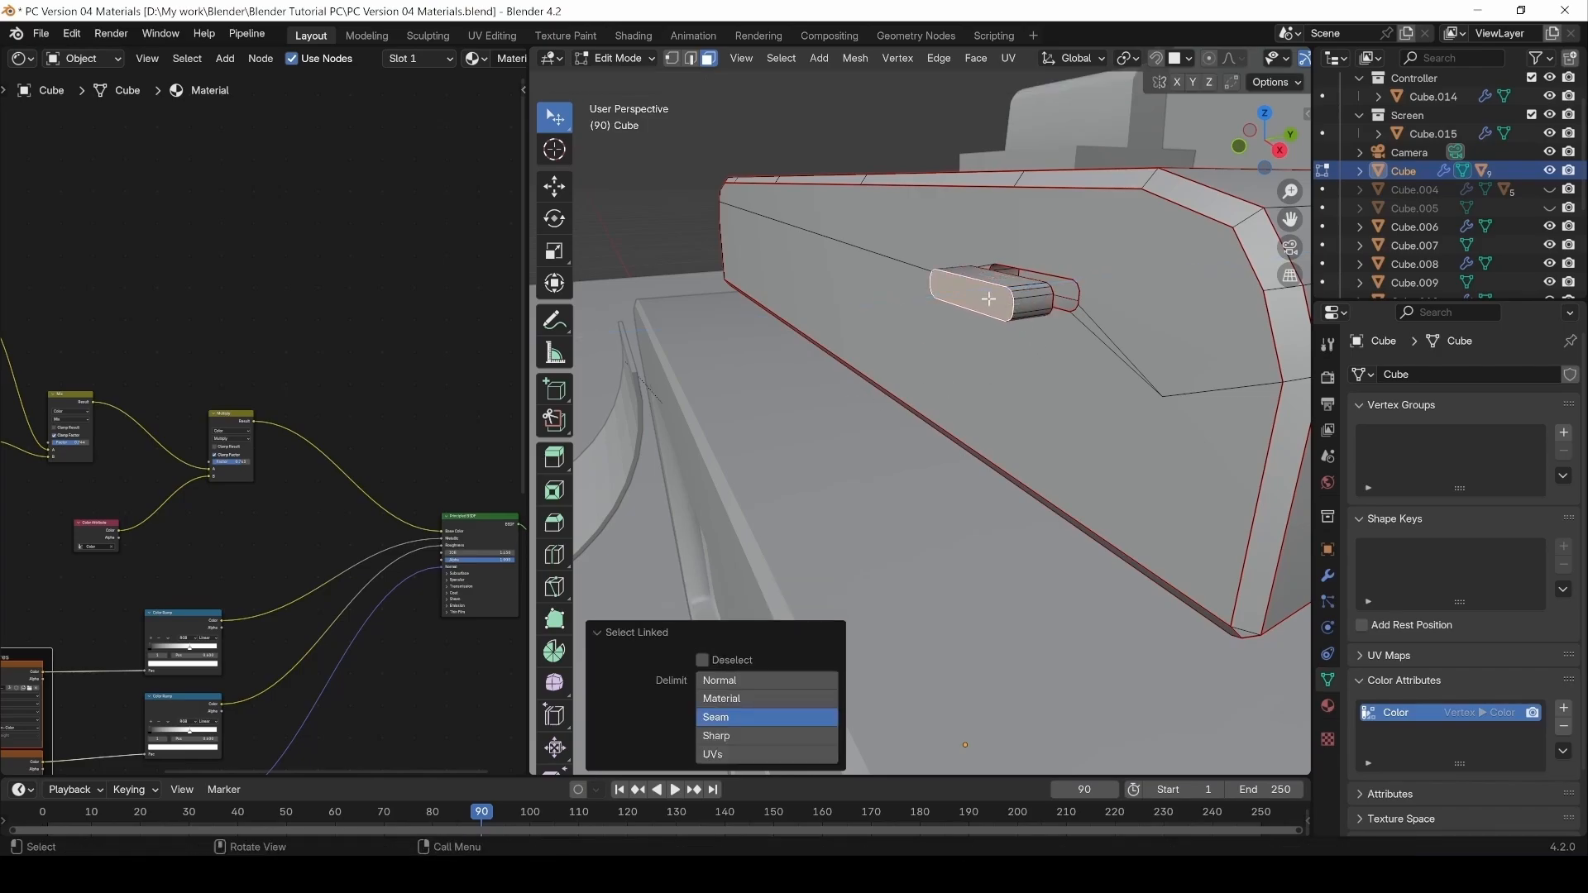
{"action": "middle_click_drag", "start_coordinate": [1035, 300], "coordinate": [852, 737]}
{"action": "left_click", "coordinate": [1012, 302]}
{"action": "key", "text": "l"}
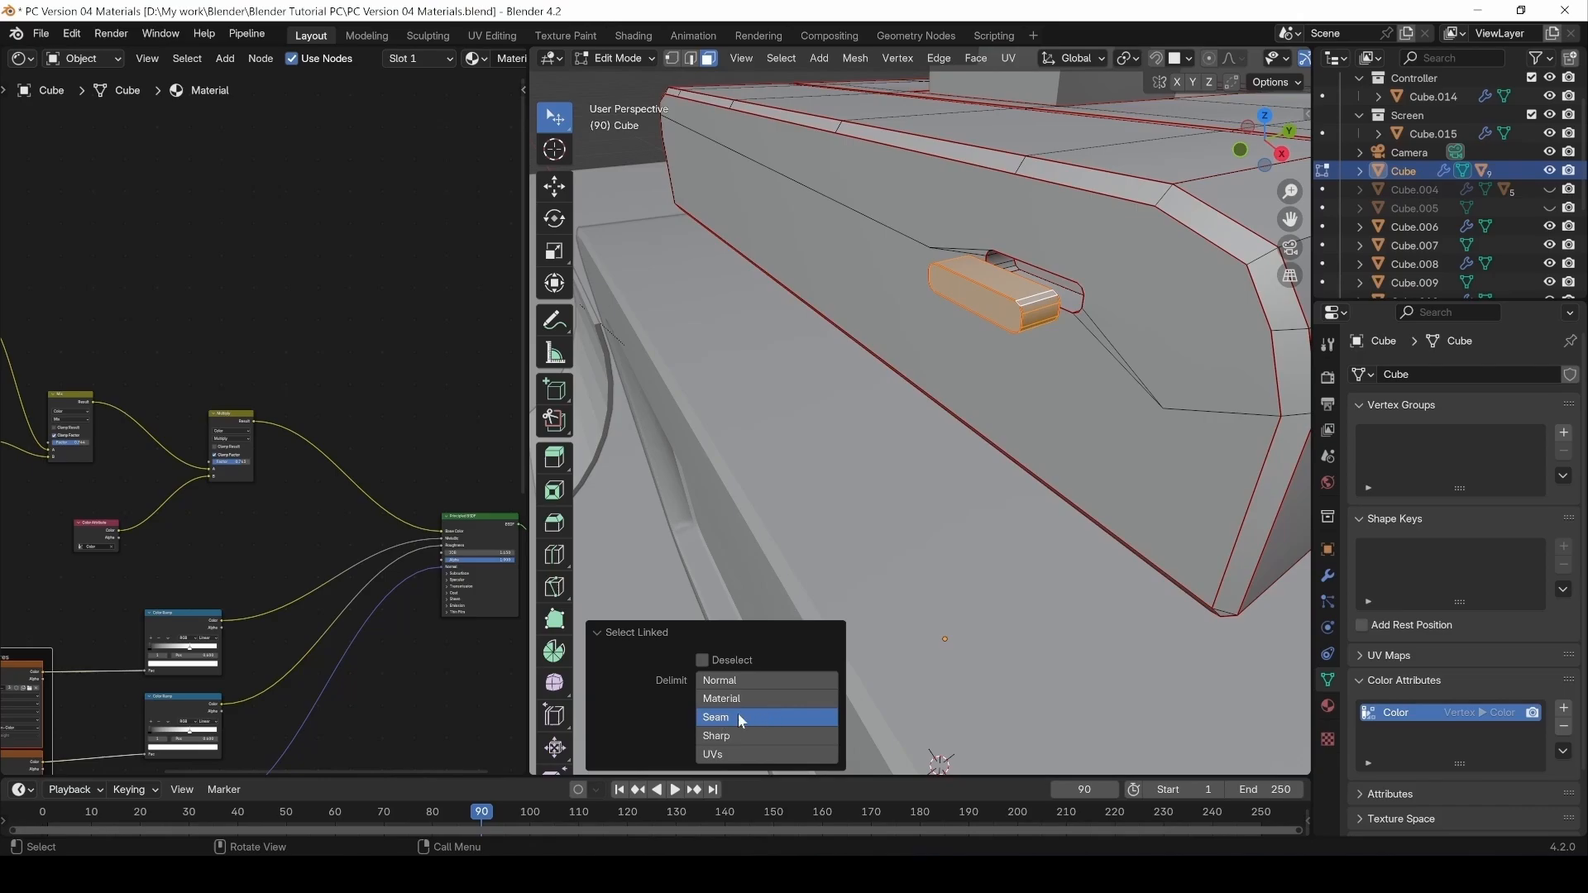
{"action": "middle_click_drag", "start_coordinate": [956, 411], "coordinate": [1001, 298]}
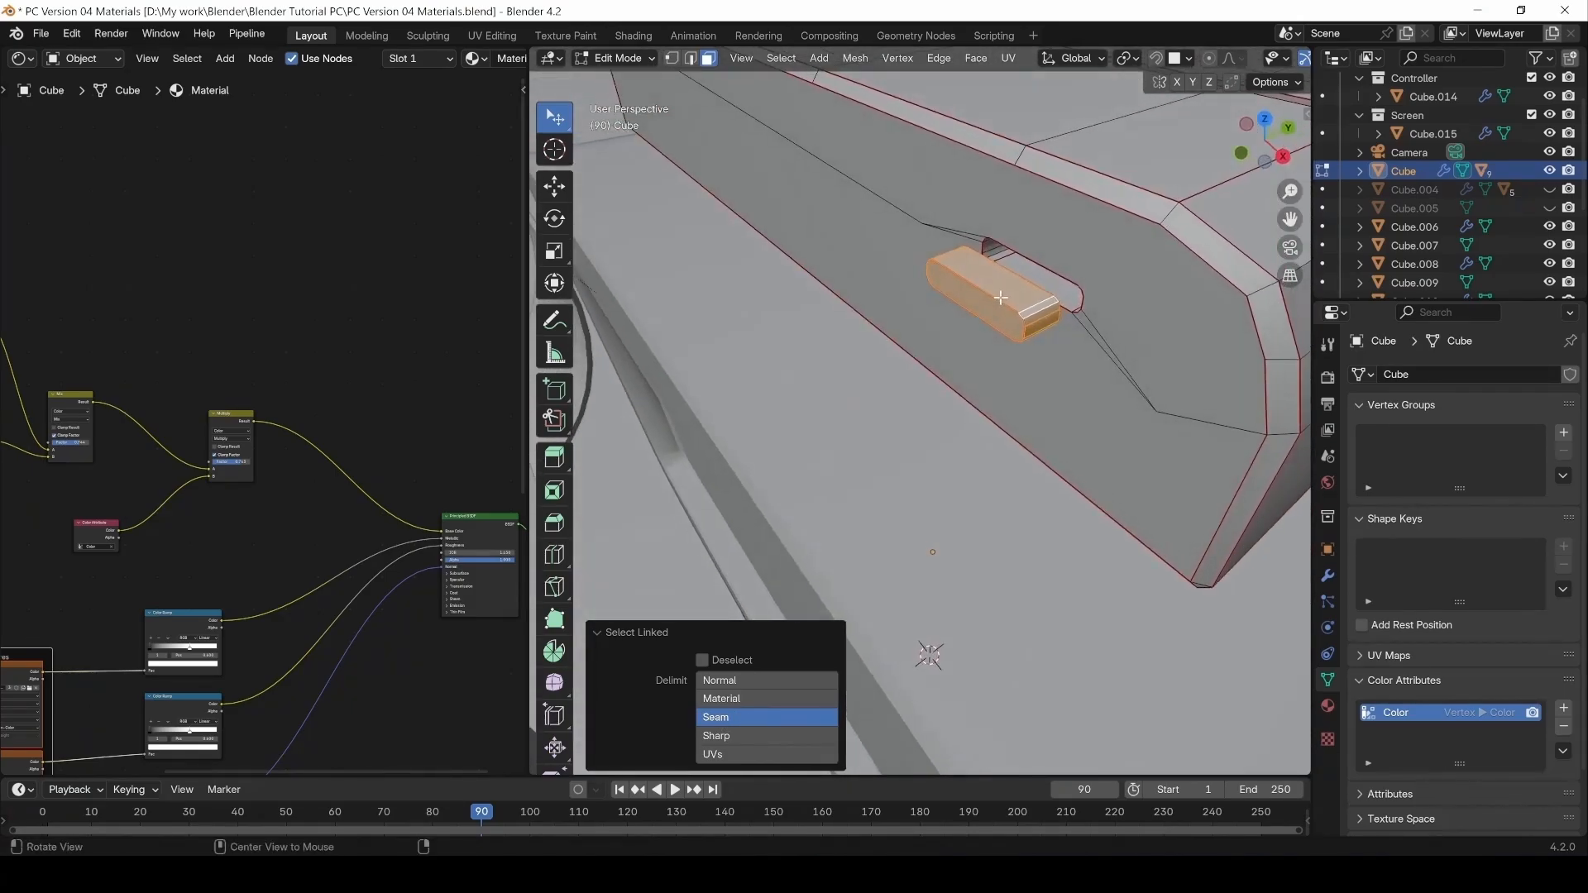
{"action": "key", "text": "p"}
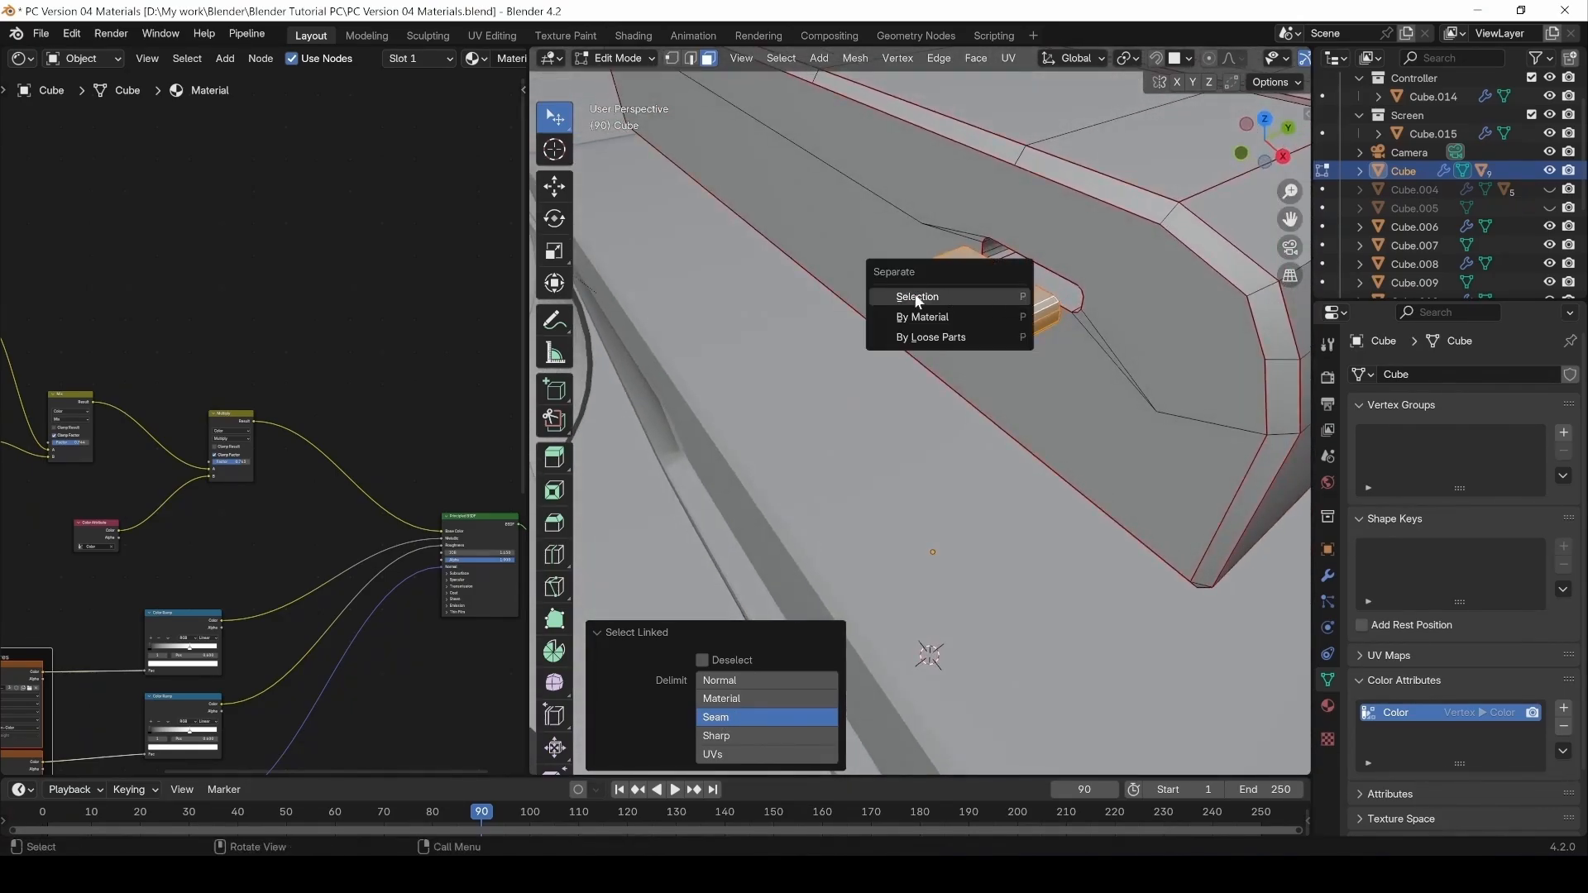
{"action": "left_click", "coordinate": [918, 298]}
{"action": "key", "text": "Tab"}
{"action": "left_click", "coordinate": [1010, 300]}
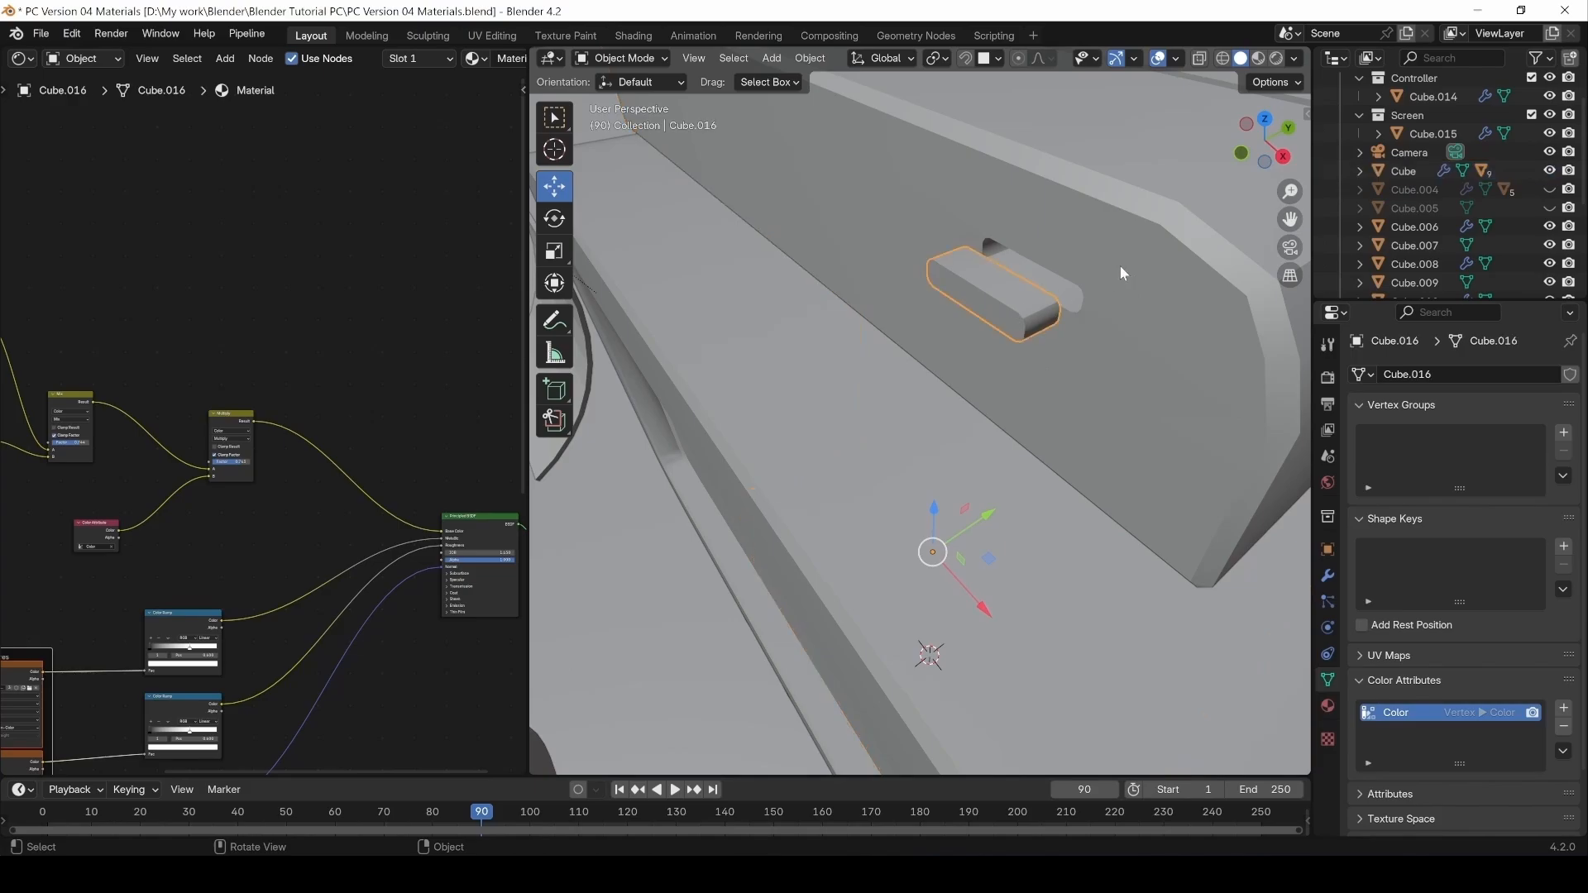
{"action": "left_click", "coordinate": [1003, 307]}
{"action": "left_click", "coordinate": [1002, 308]}
{"action": "middle_click_drag", "start_coordinate": [1002, 308], "coordinate": [986, 261]}
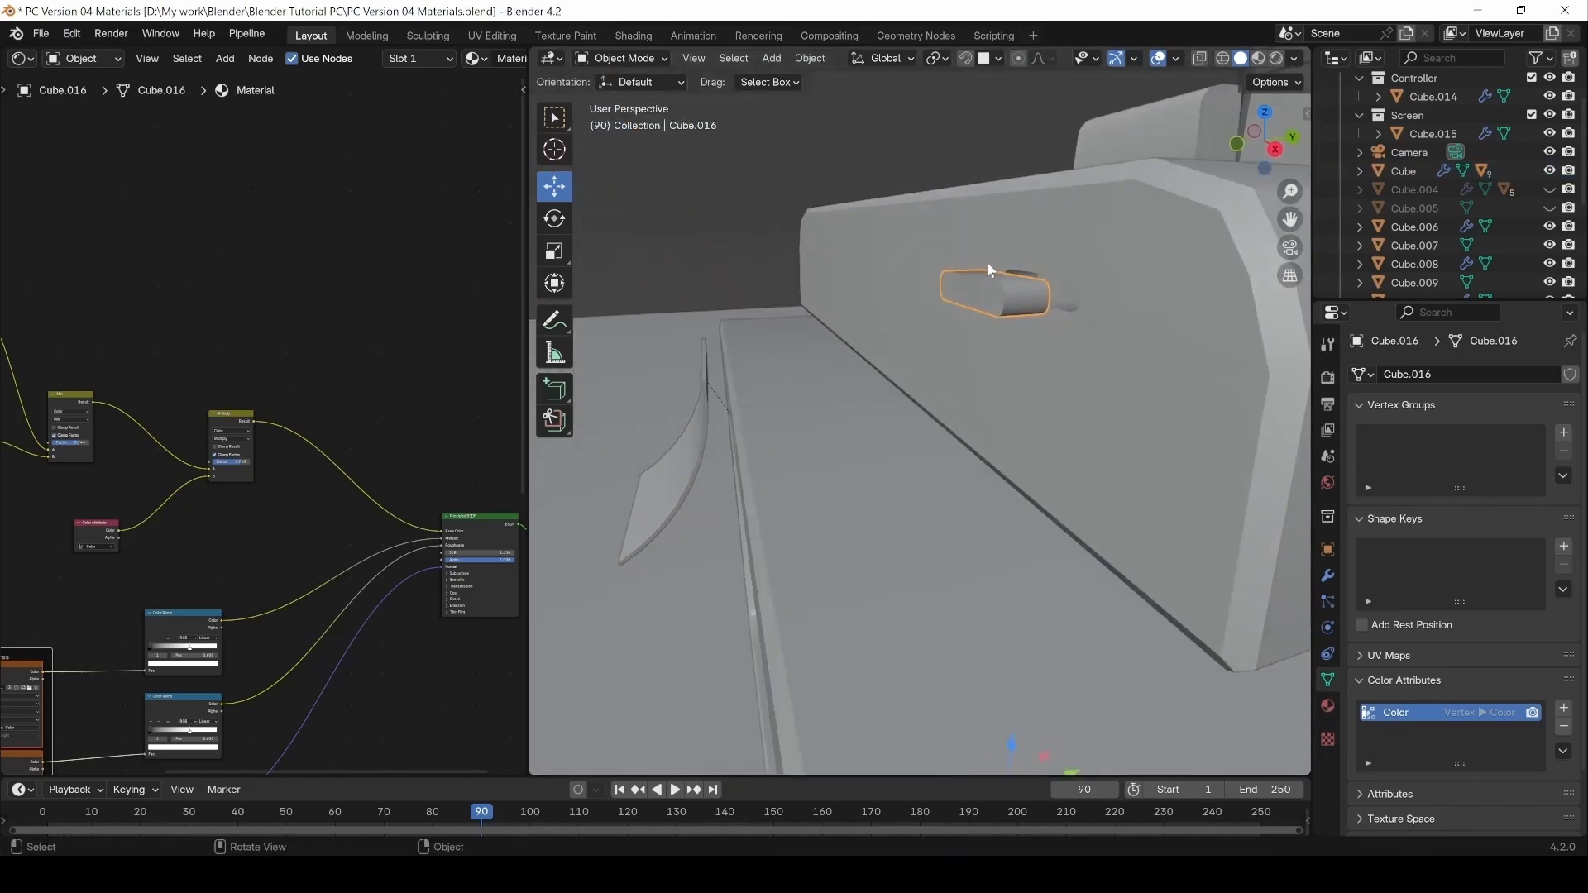
{"action": "key", "text": "g"}
{"action": "key", "text": "x"}
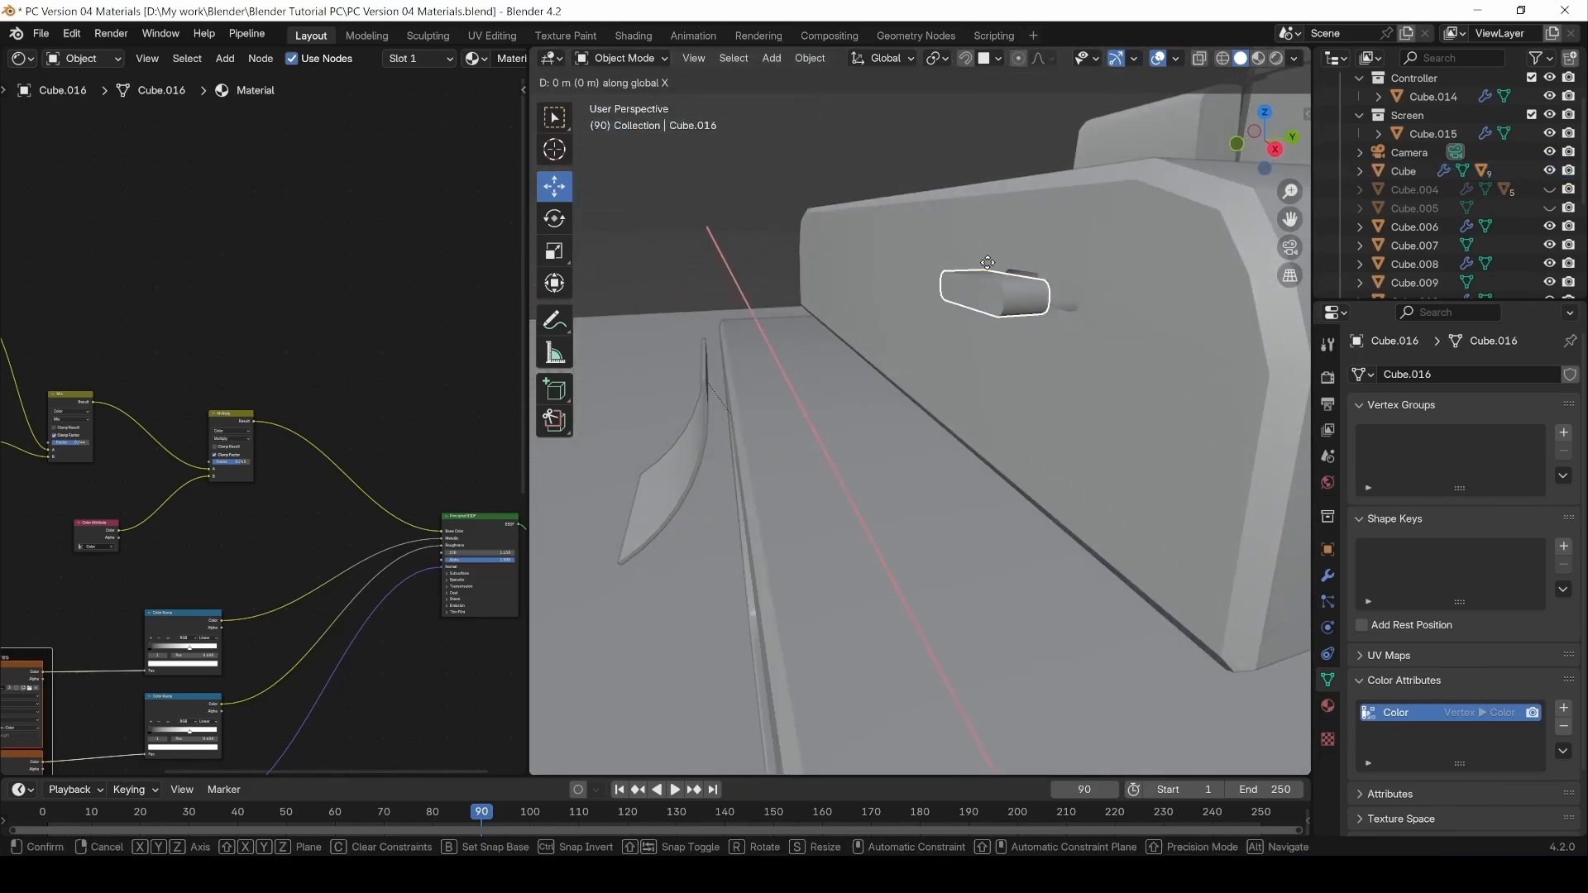
{"action": "left_click", "coordinate": [988, 262]}
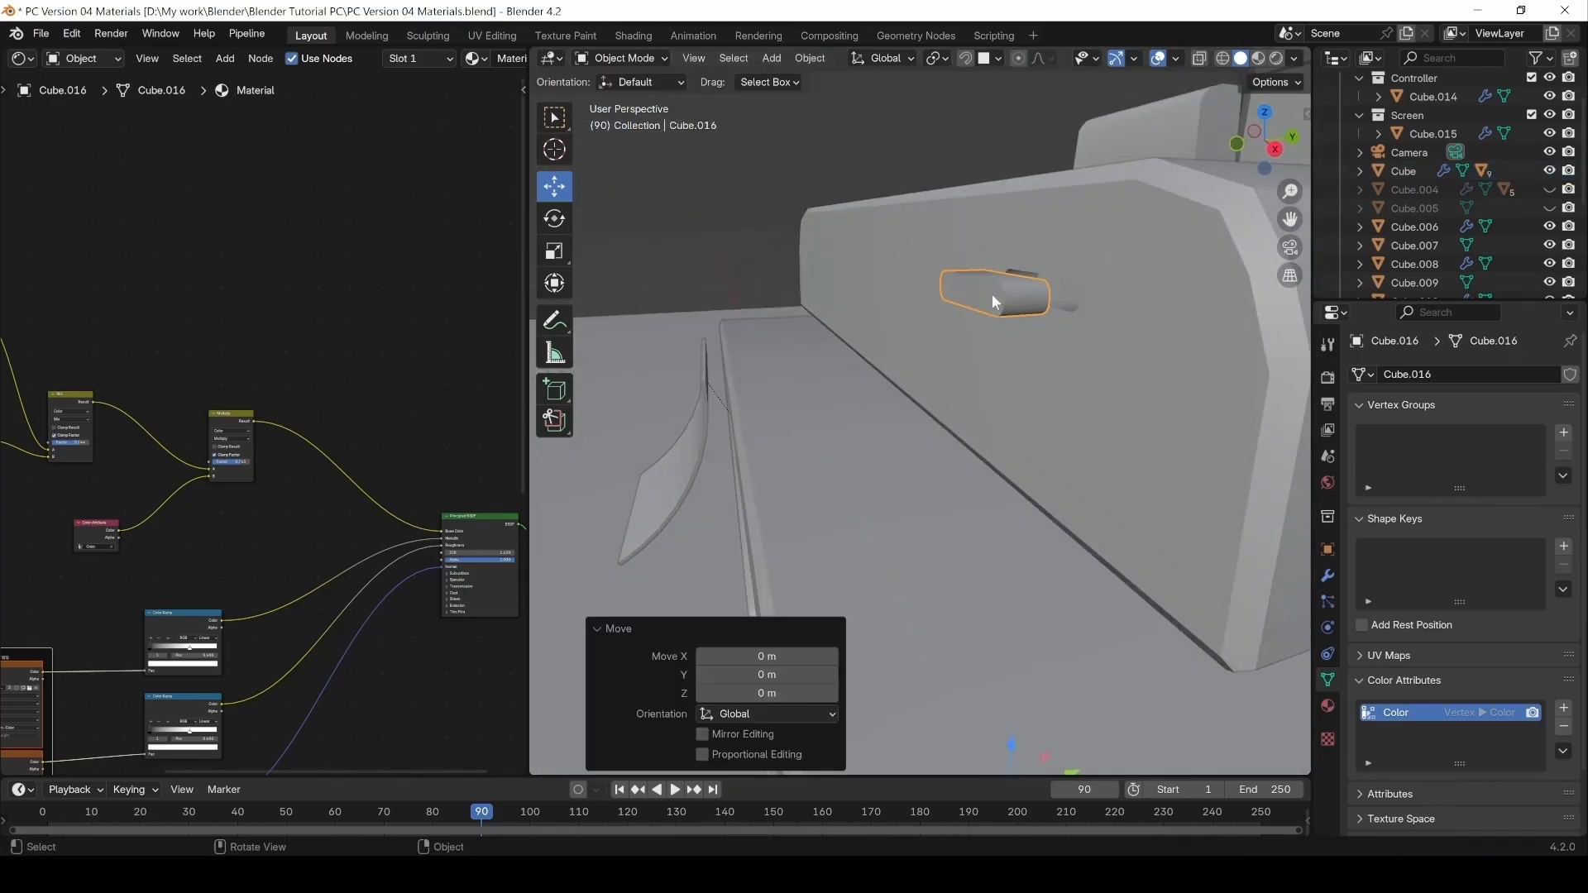
Set the slot block's origin to its centre of mass (volume).
{"action": "left_click", "coordinate": [810, 58]}
{"action": "mouse_move", "coordinate": [846, 97]}
{"action": "left_click", "coordinate": [1081, 180]}
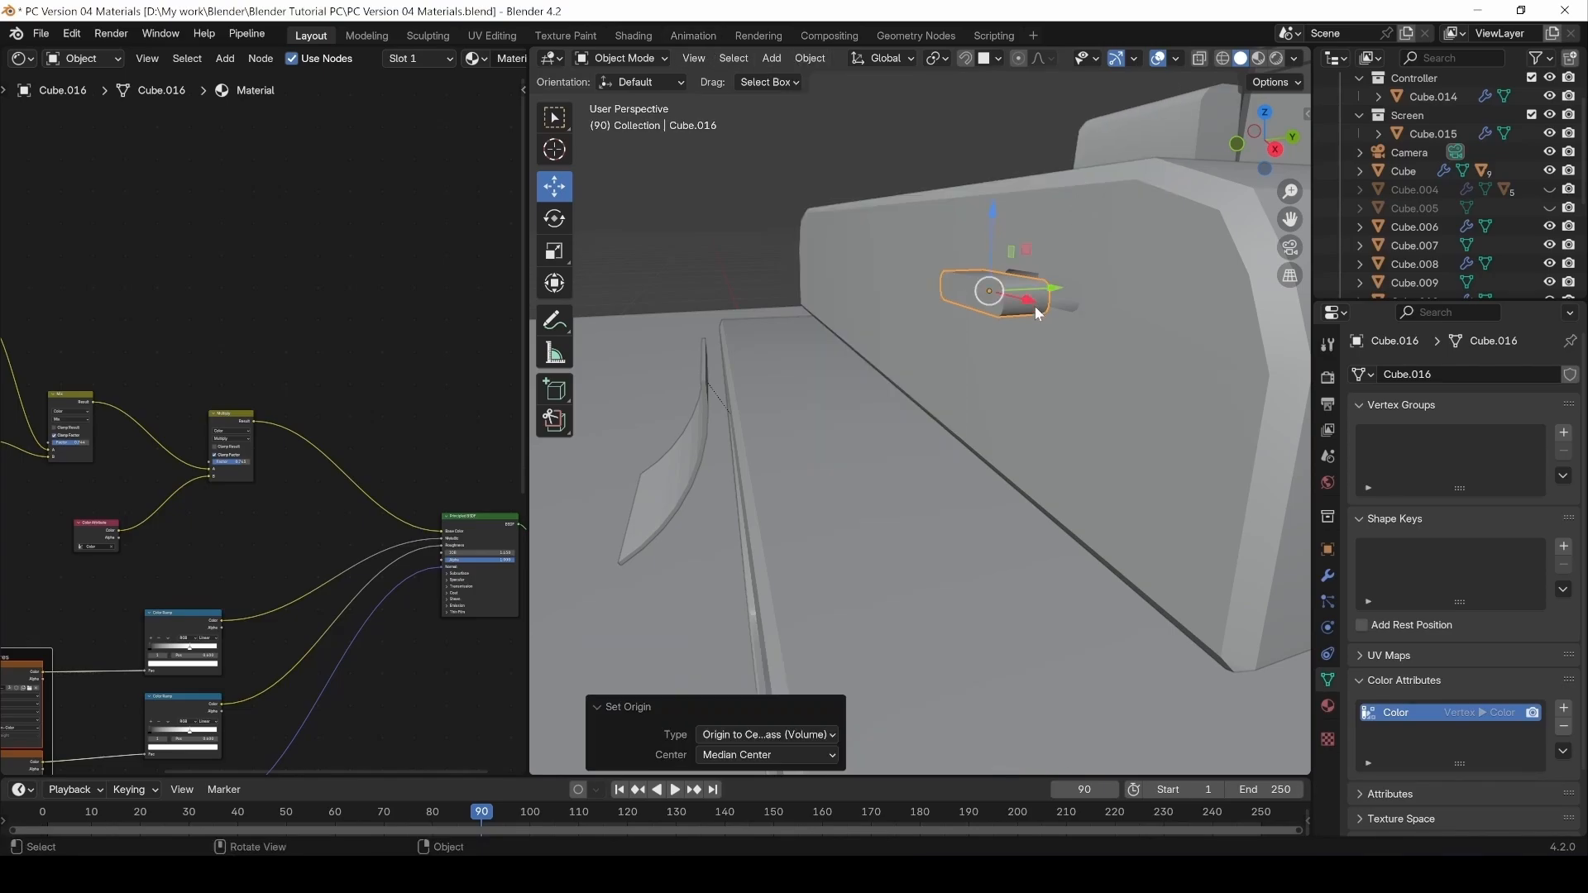
Move the block along Y back into the slot and scale it to about 0.961.
{"action": "left_click_drag", "start_coordinate": [1041, 290], "coordinate": [1097, 273]}
{"action": "middle_click_drag", "start_coordinate": [1105, 316], "coordinate": [1011, 286]}
{"action": "key", "text": "s"}
{"action": "left_click", "coordinate": [1208, 354]}
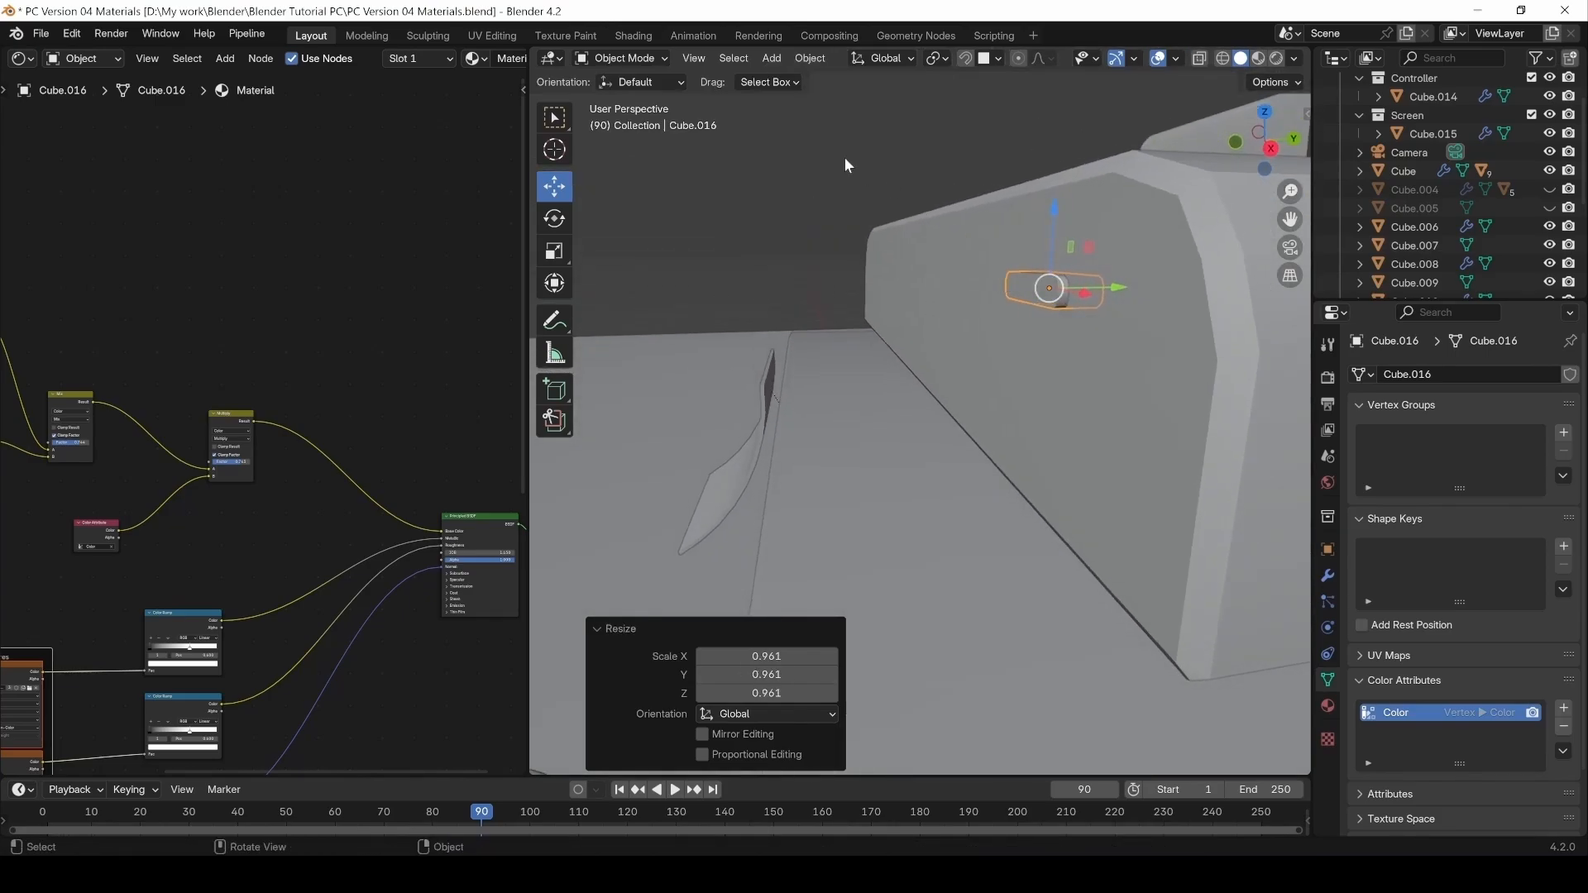
Make the slot block's material a single-user copy, separate from the PC body's material.
{"action": "left_click", "coordinate": [842, 233]}
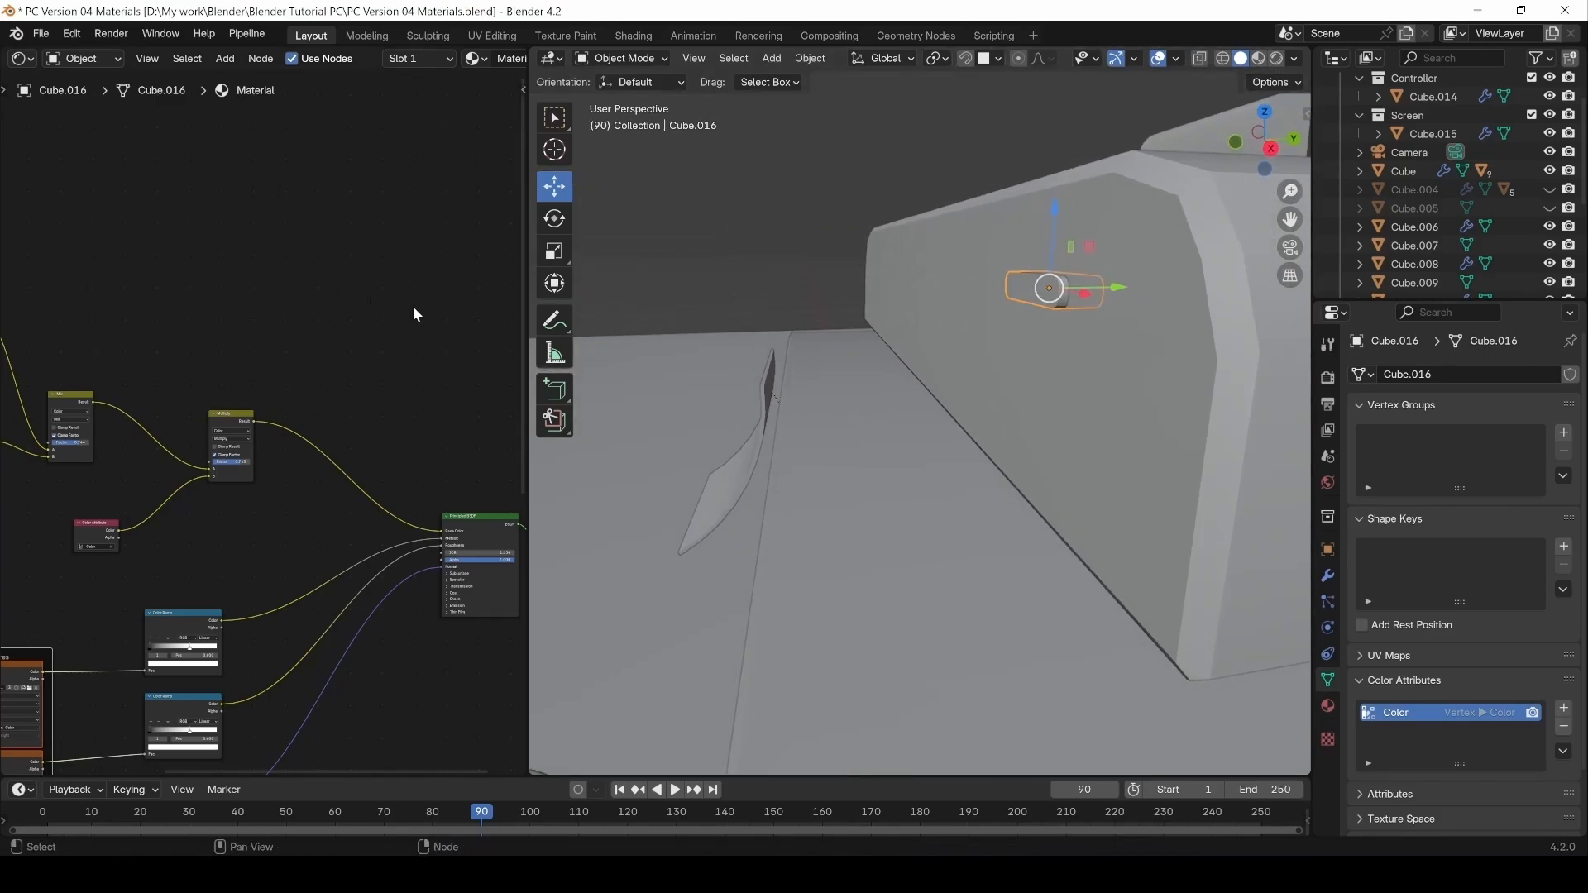
{"action": "scroll", "coordinate": [379, 464], "scroll_direction": "down", "scroll_amount": 6}
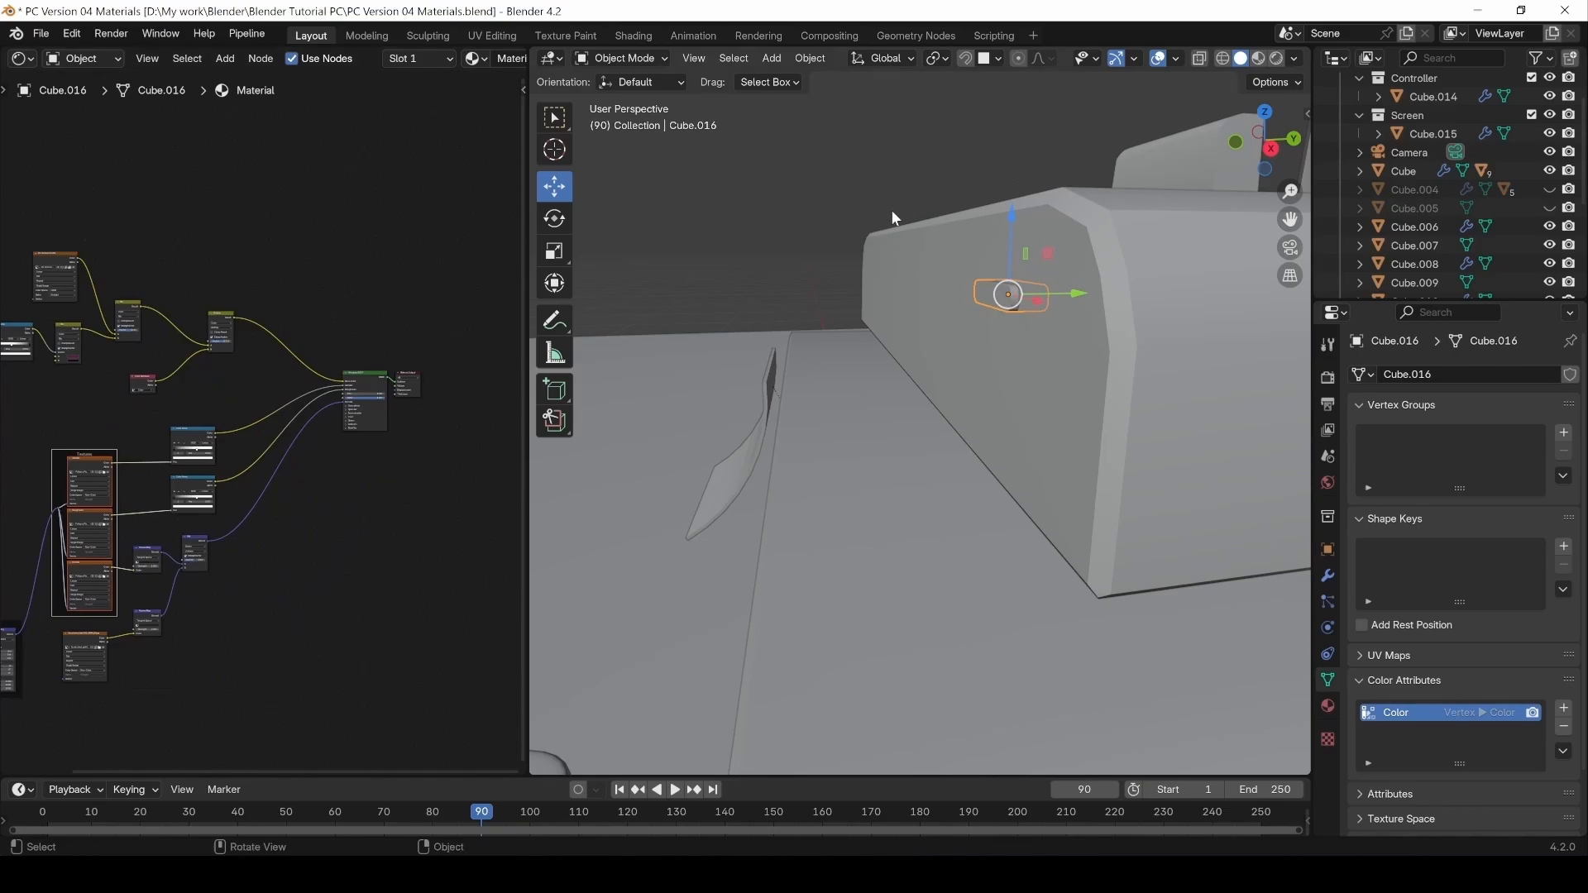
{"action": "left_click", "coordinate": [1261, 60]}
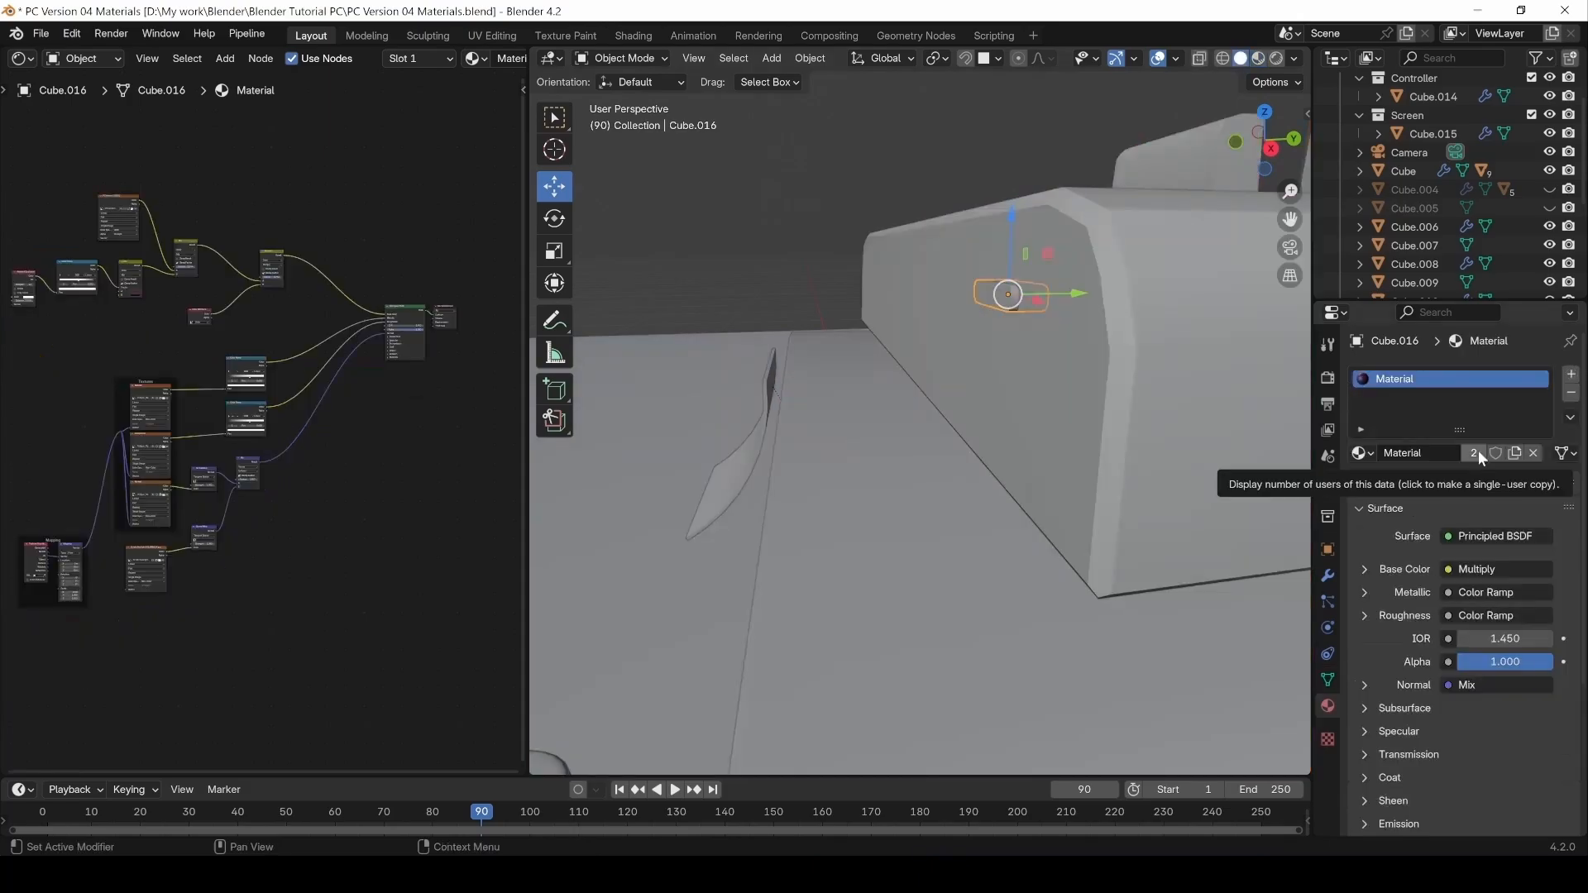
{"action": "left_click", "coordinate": [1474, 452]}
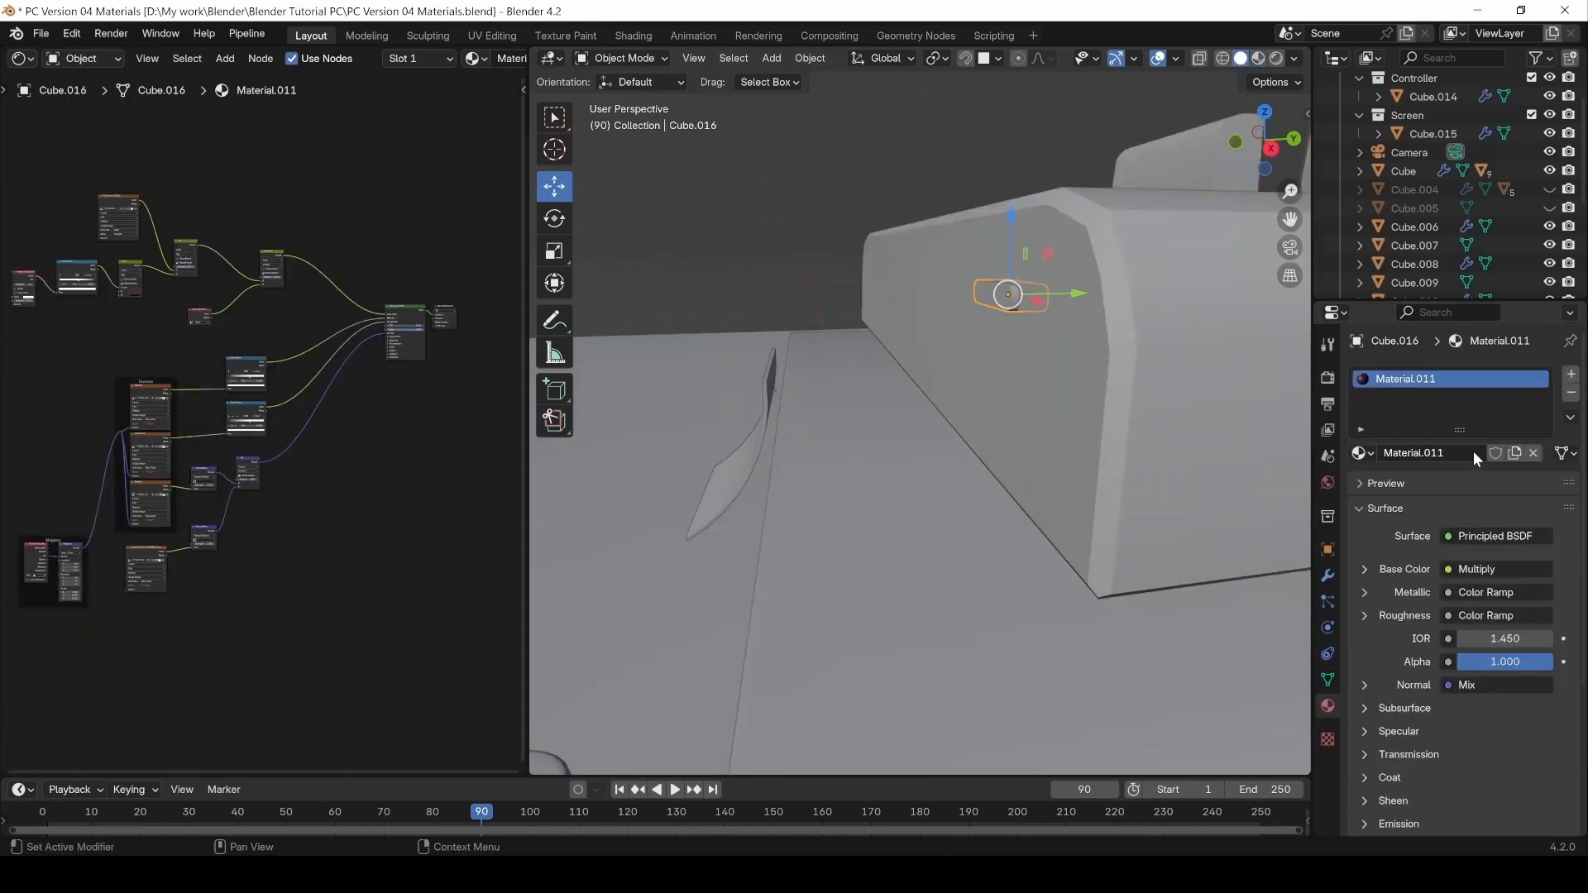
{"action": "left_click", "coordinate": [1098, 389]}
{"action": "left_click", "coordinate": [1003, 299]}
{"action": "middle_click_drag", "start_coordinate": [166, 548], "coordinate": [235, 543]}
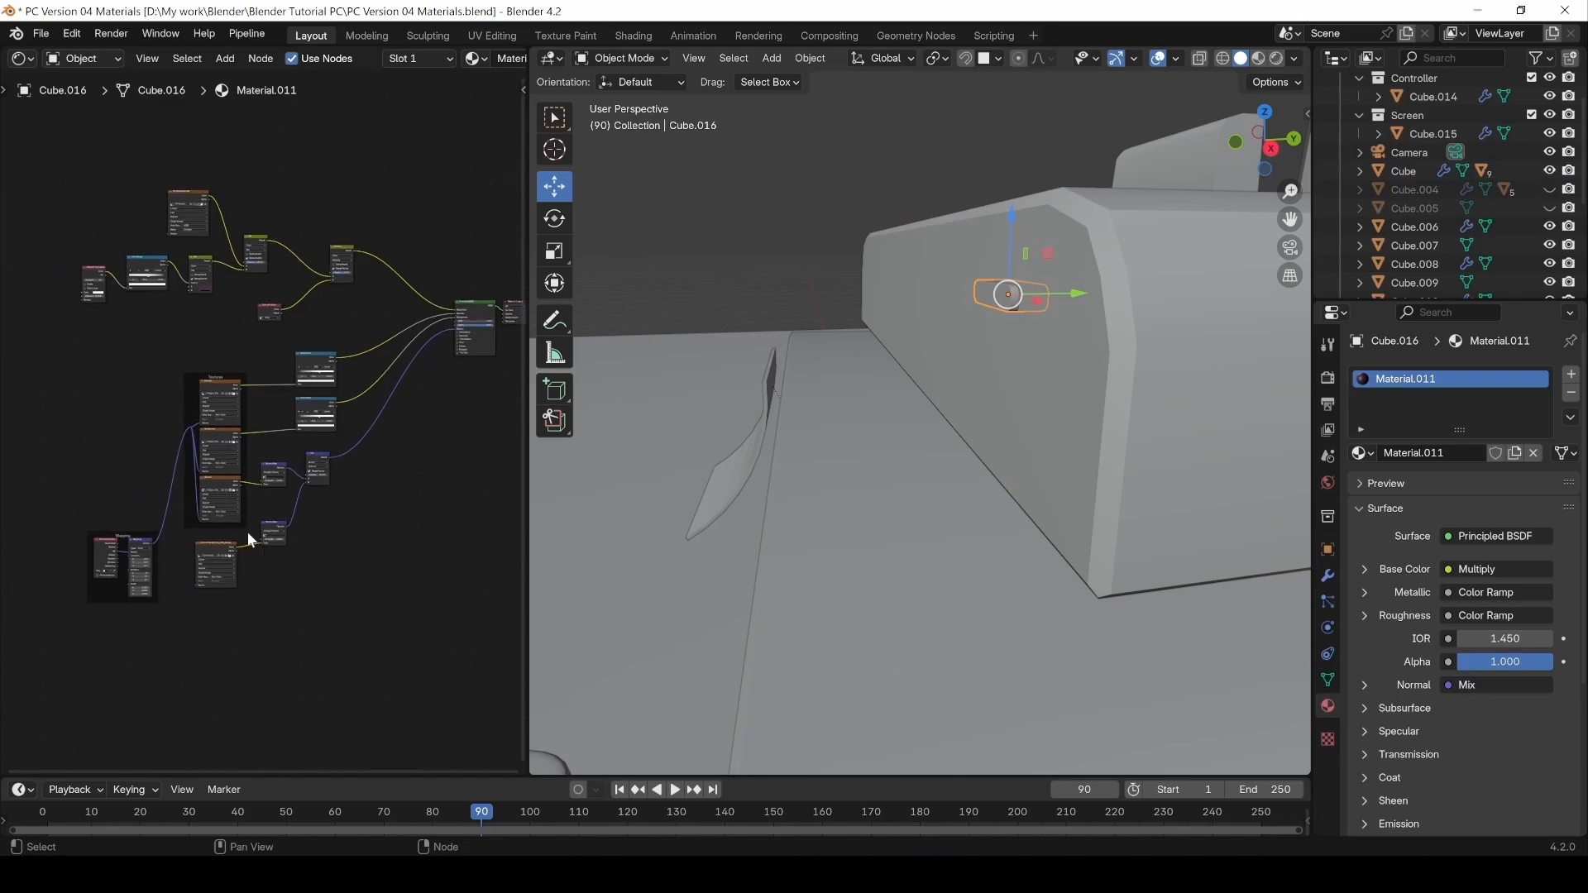
Switch to material preview shading and delete every node of the block's material except the Principled BSDF and Material Output.
{"action": "left_click", "coordinate": [1258, 58]}
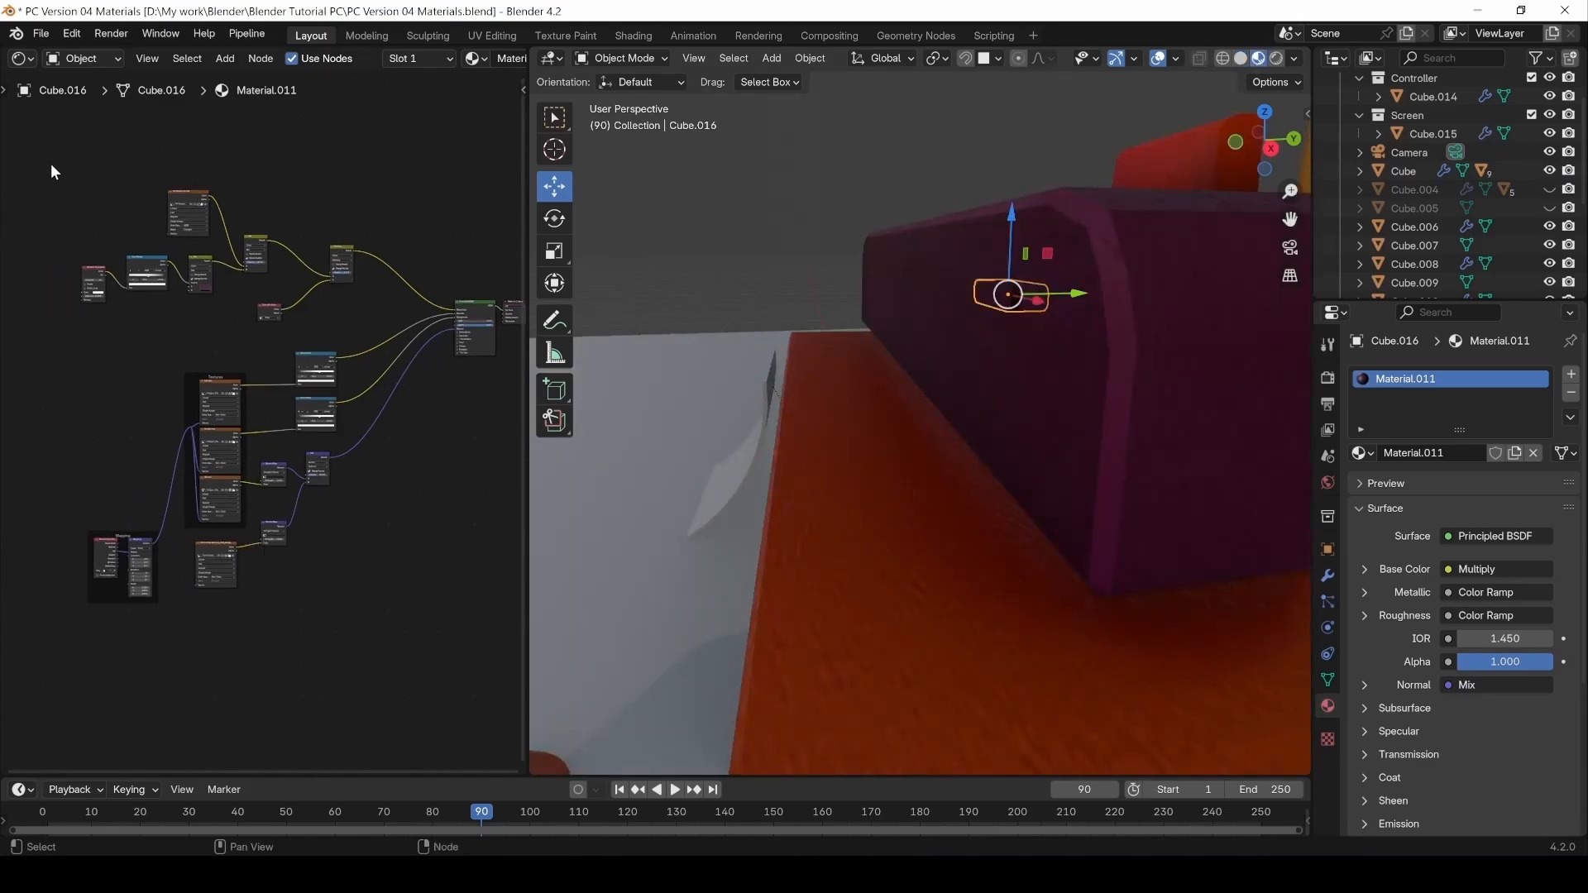
{"action": "left_click_drag", "start_coordinate": [51, 172], "coordinate": [418, 660]}
{"action": "key", "text": "Delete"}
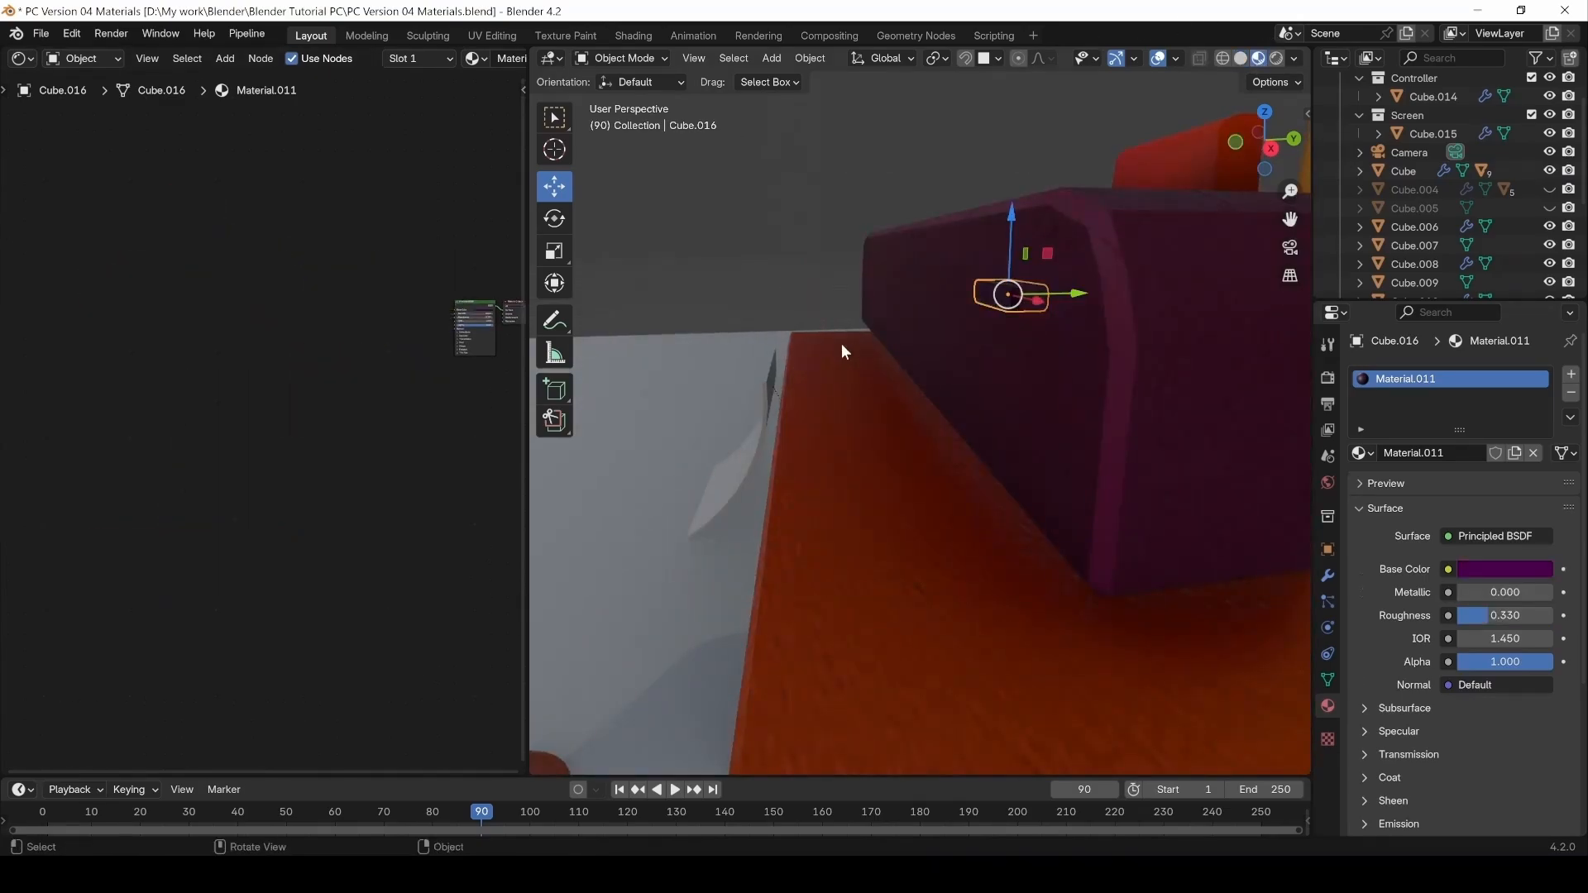
Set the Principled BSDF base color of the slot block to a bright light green.
{"action": "left_click", "coordinate": [856, 161]}
{"action": "scroll", "coordinate": [931, 222], "scroll_direction": "up", "scroll_amount": 2}
{"action": "left_click", "coordinate": [1007, 354]}
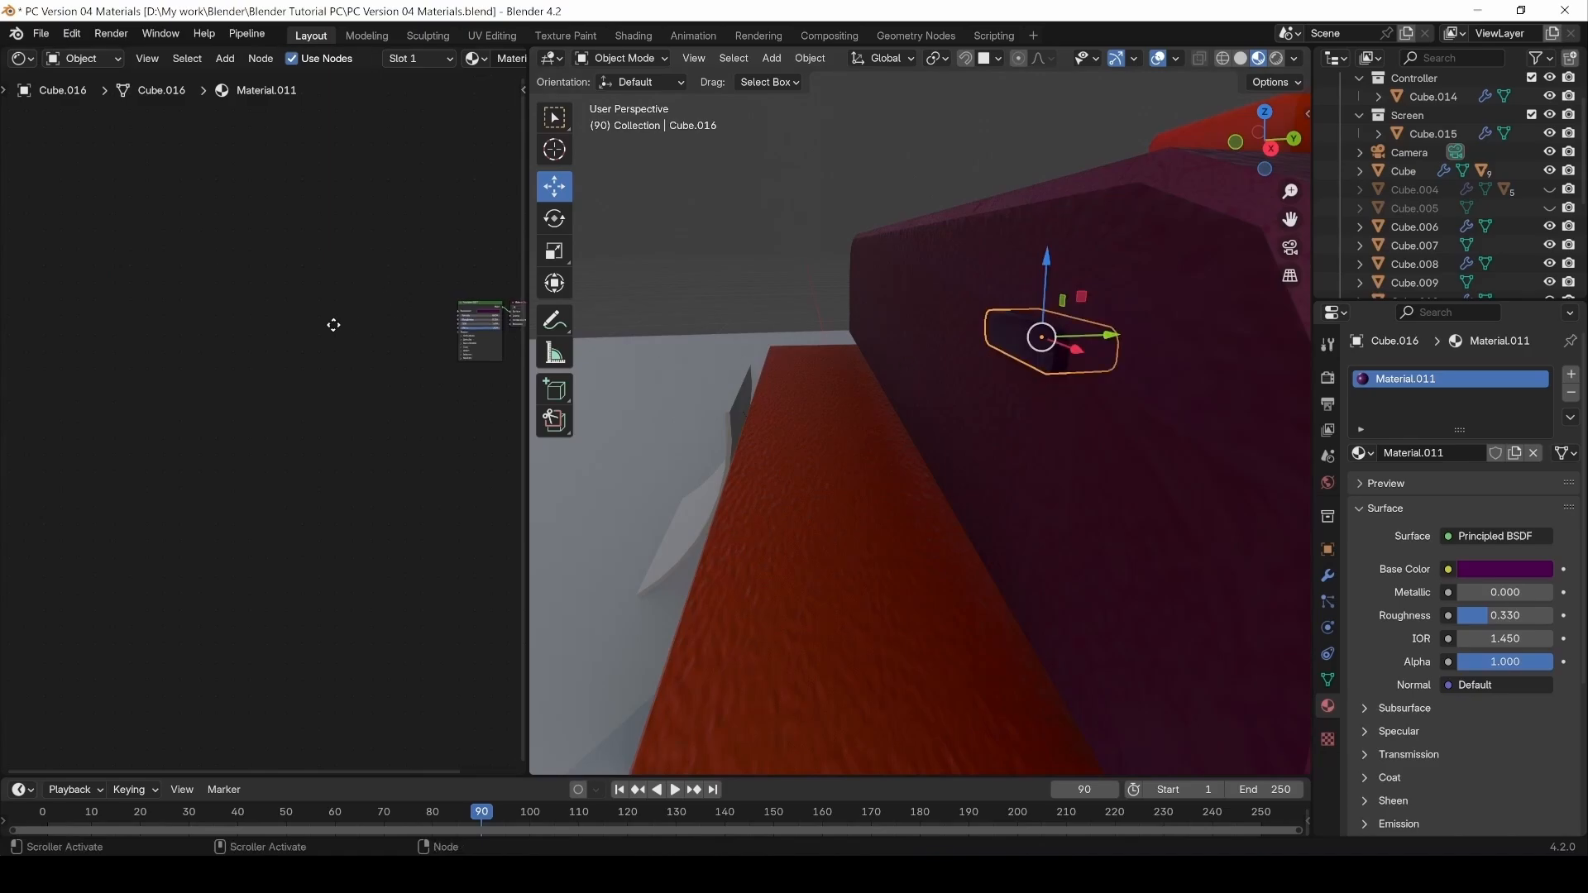
{"action": "scroll", "coordinate": [409, 364], "scroll_direction": "up", "scroll_amount": 5}
{"action": "scroll", "coordinate": [407, 364], "scroll_direction": "up", "scroll_amount": 1}
{"action": "middle_click_drag", "start_coordinate": [393, 344], "coordinate": [284, 346]}
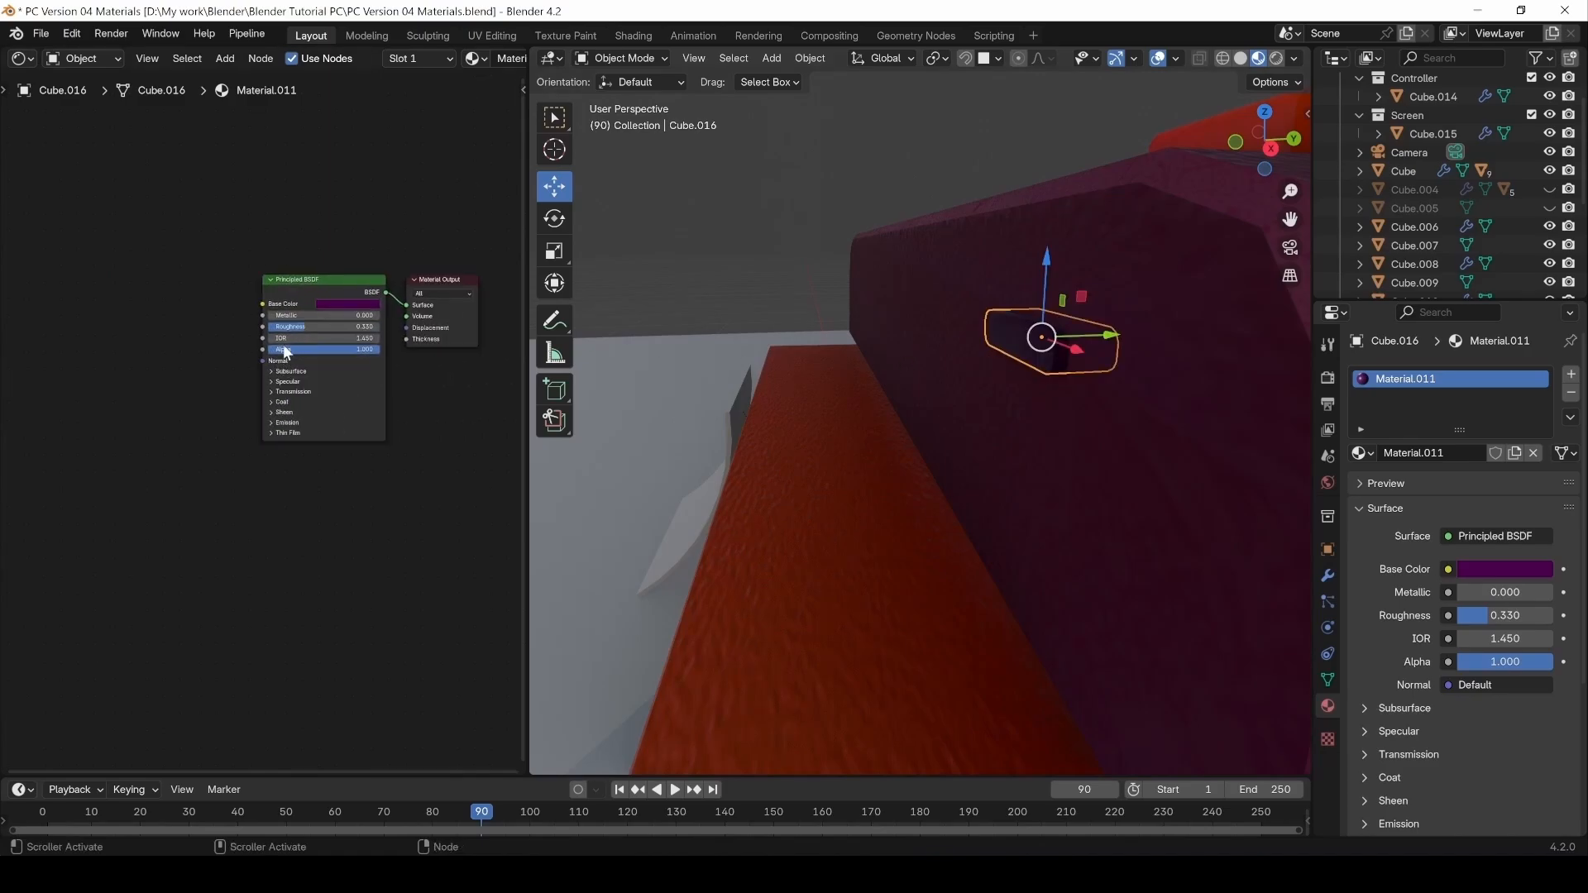
{"action": "left_click", "coordinate": [333, 306]}
{"action": "left_click_drag", "start_coordinate": [418, 206], "coordinate": [419, 145]}
{"action": "left_click_drag", "start_coordinate": [401, 213], "coordinate": [348, 179]}
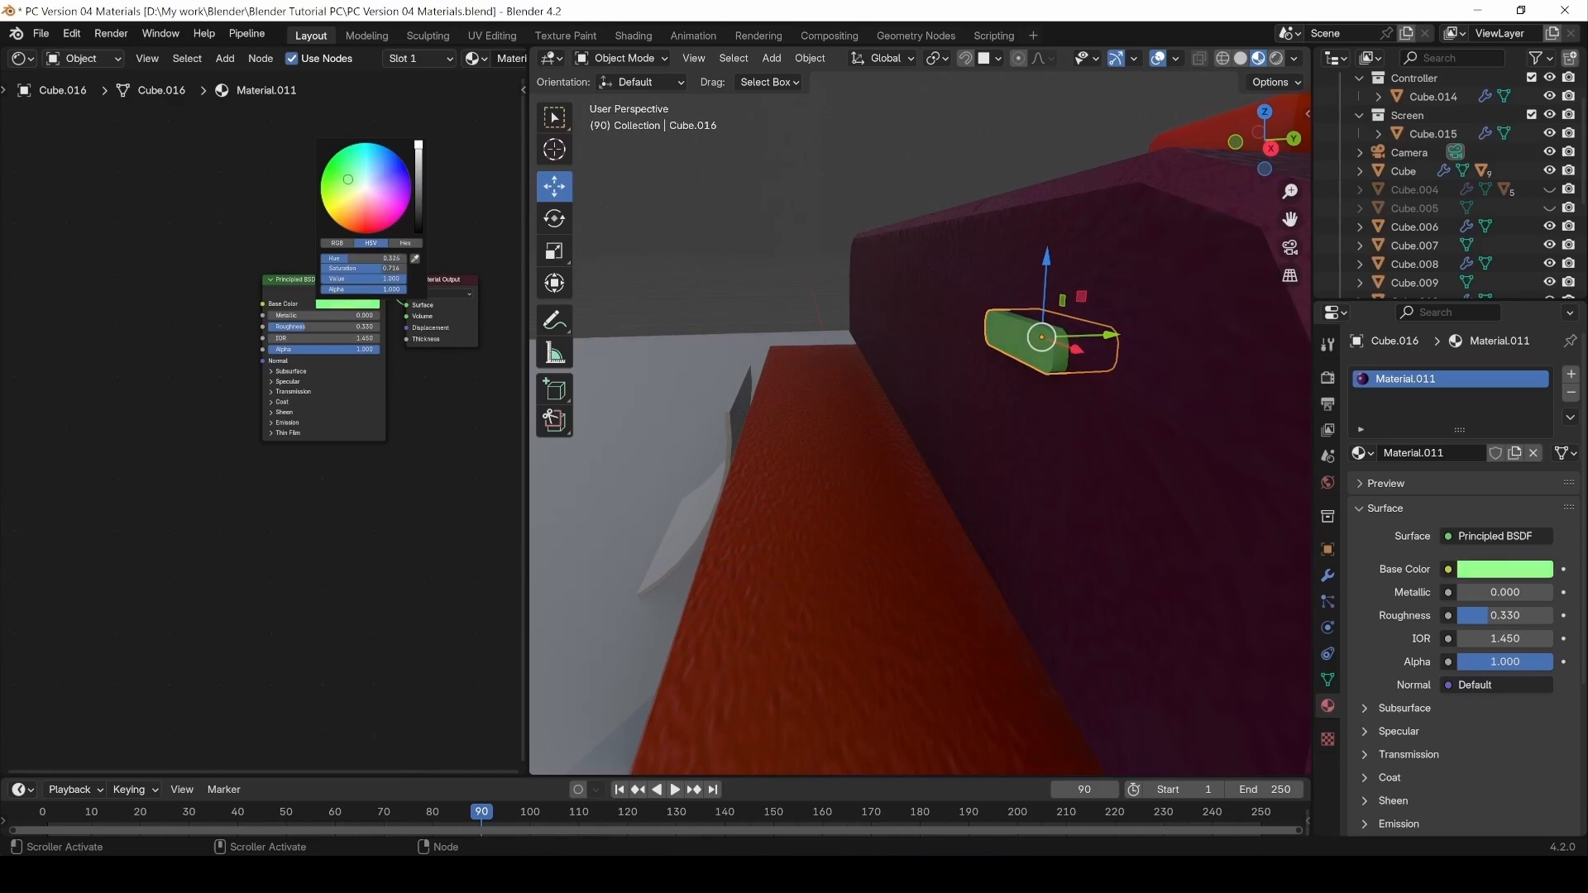
Give the slot block's material a dark green emission color with a strength of 20 and show it in rendered shading.
{"action": "left_click", "coordinate": [283, 423]}
{"action": "scroll", "coordinate": [281, 427], "scroll_direction": "up", "scroll_amount": 3}
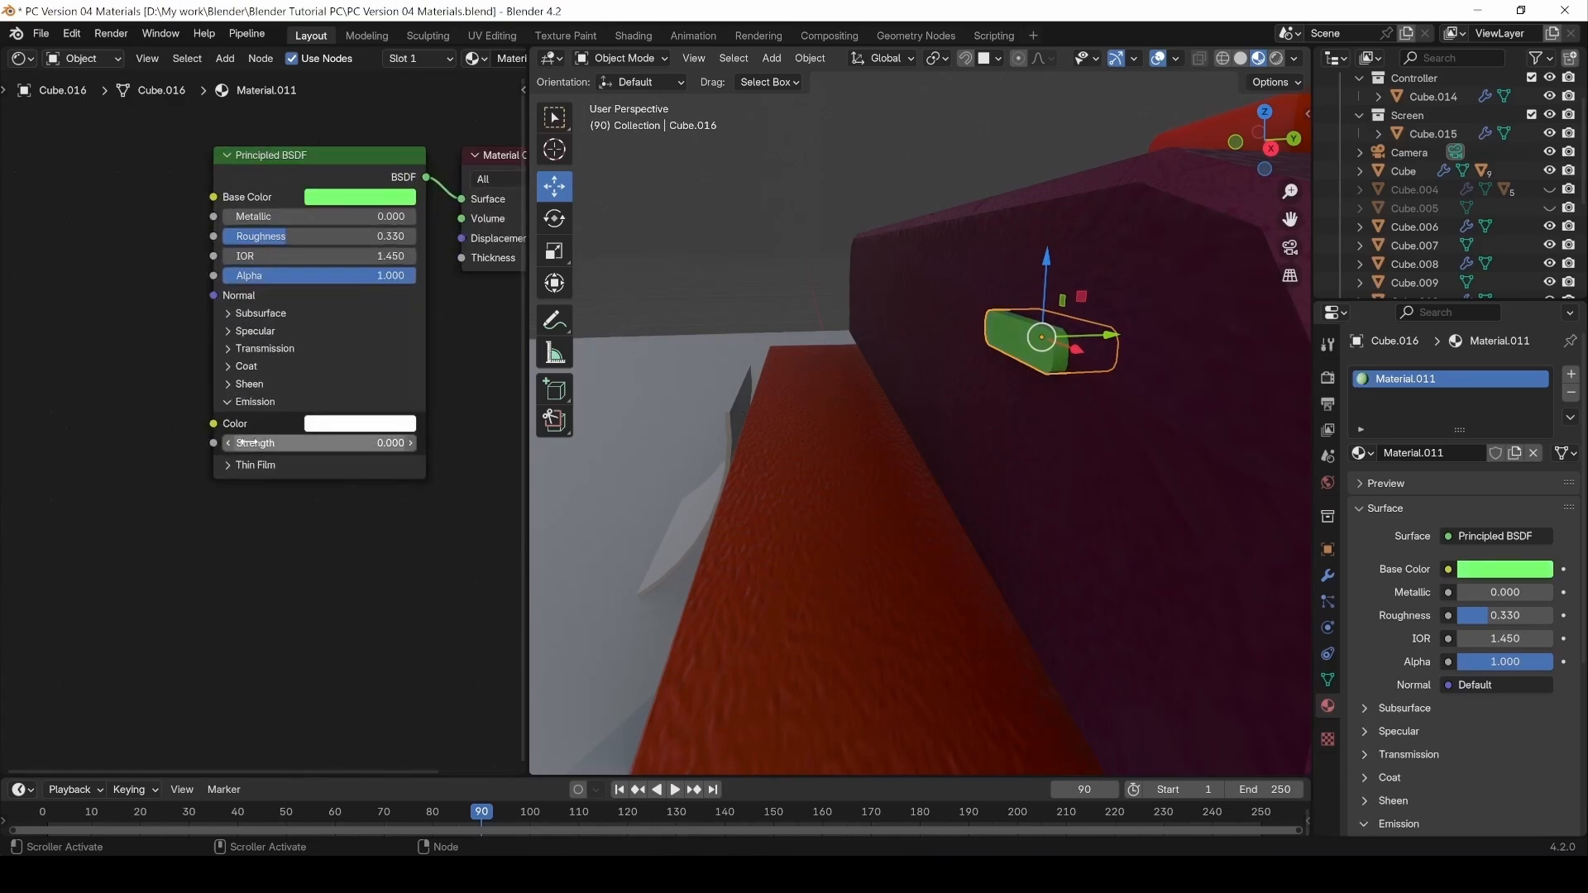
{"action": "left_click_drag", "start_coordinate": [250, 443], "coordinate": [295, 442]}
{"action": "left_click", "coordinate": [325, 423]}
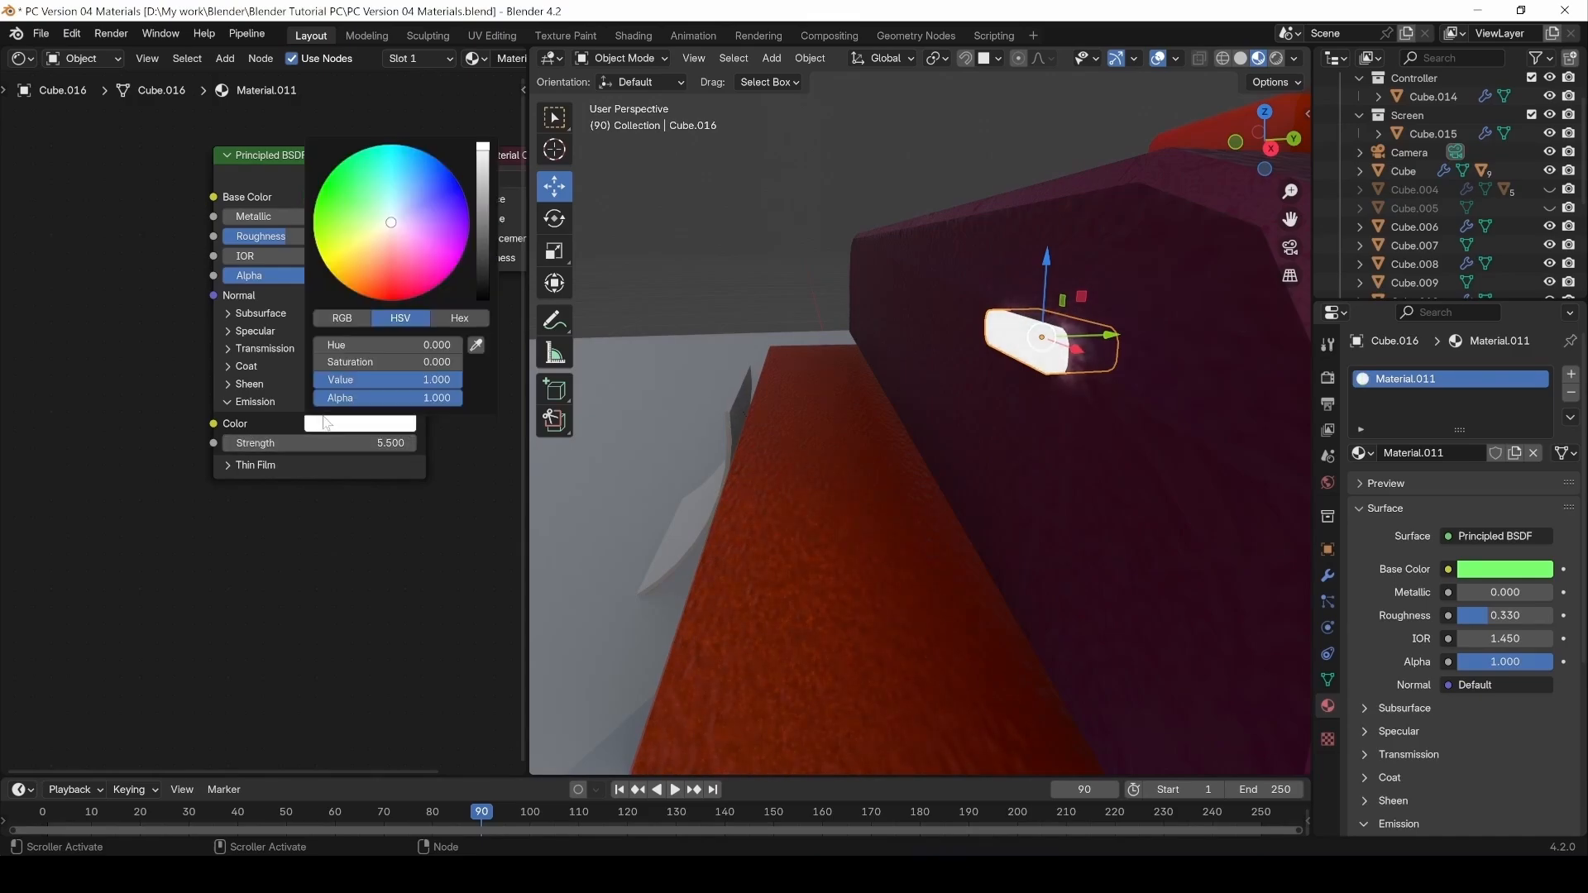
{"action": "left_click_drag", "start_coordinate": [389, 236], "coordinate": [326, 179]}
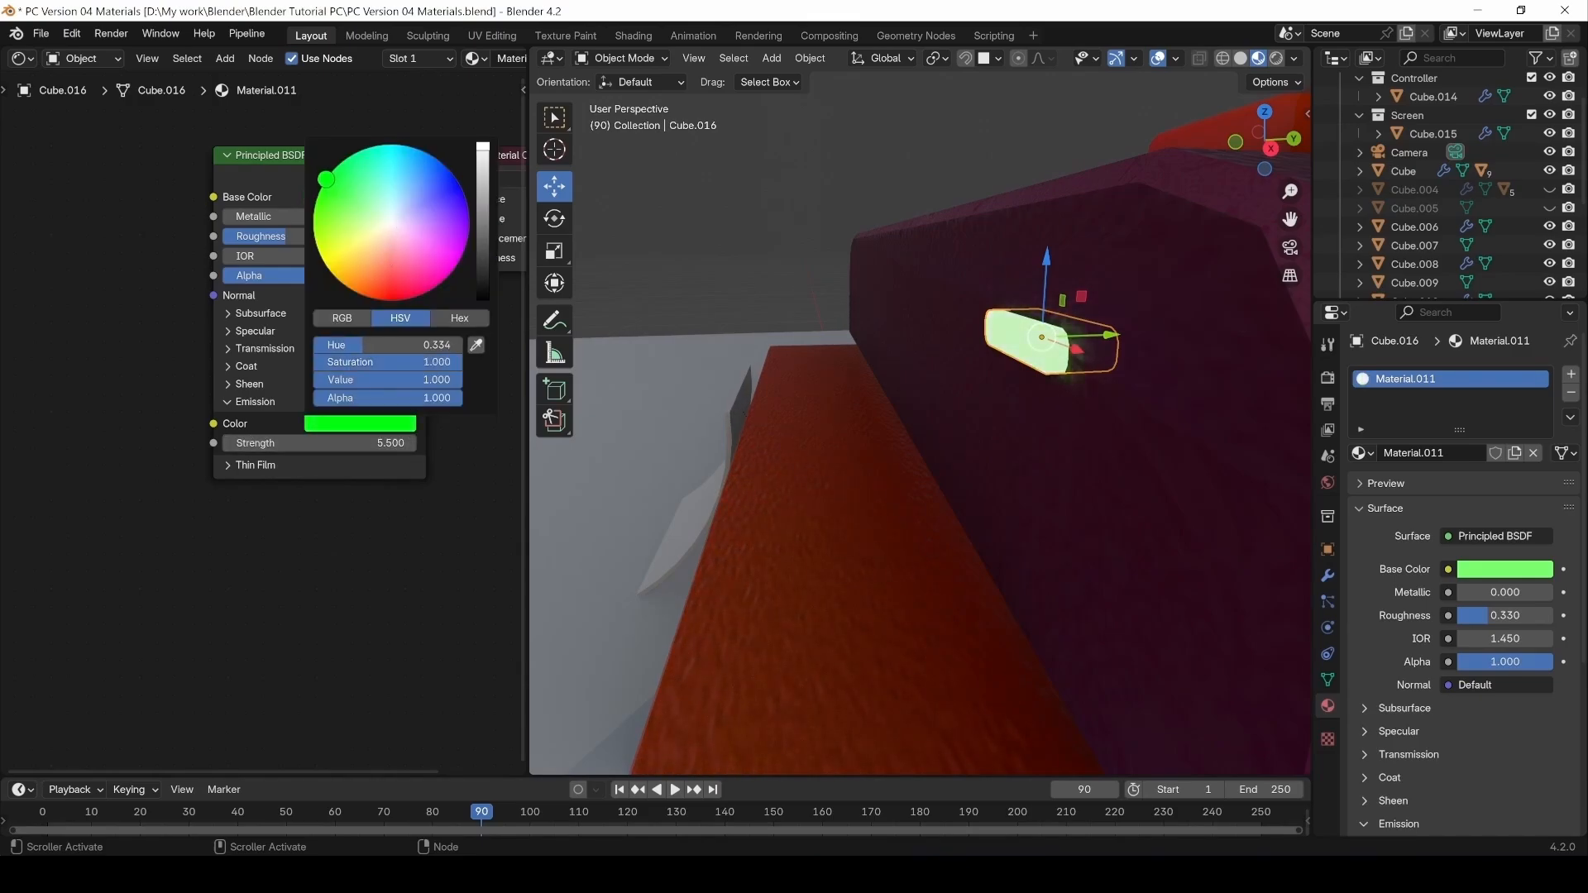
{"action": "left_click_drag", "start_coordinate": [483, 159], "coordinate": [483, 252]}
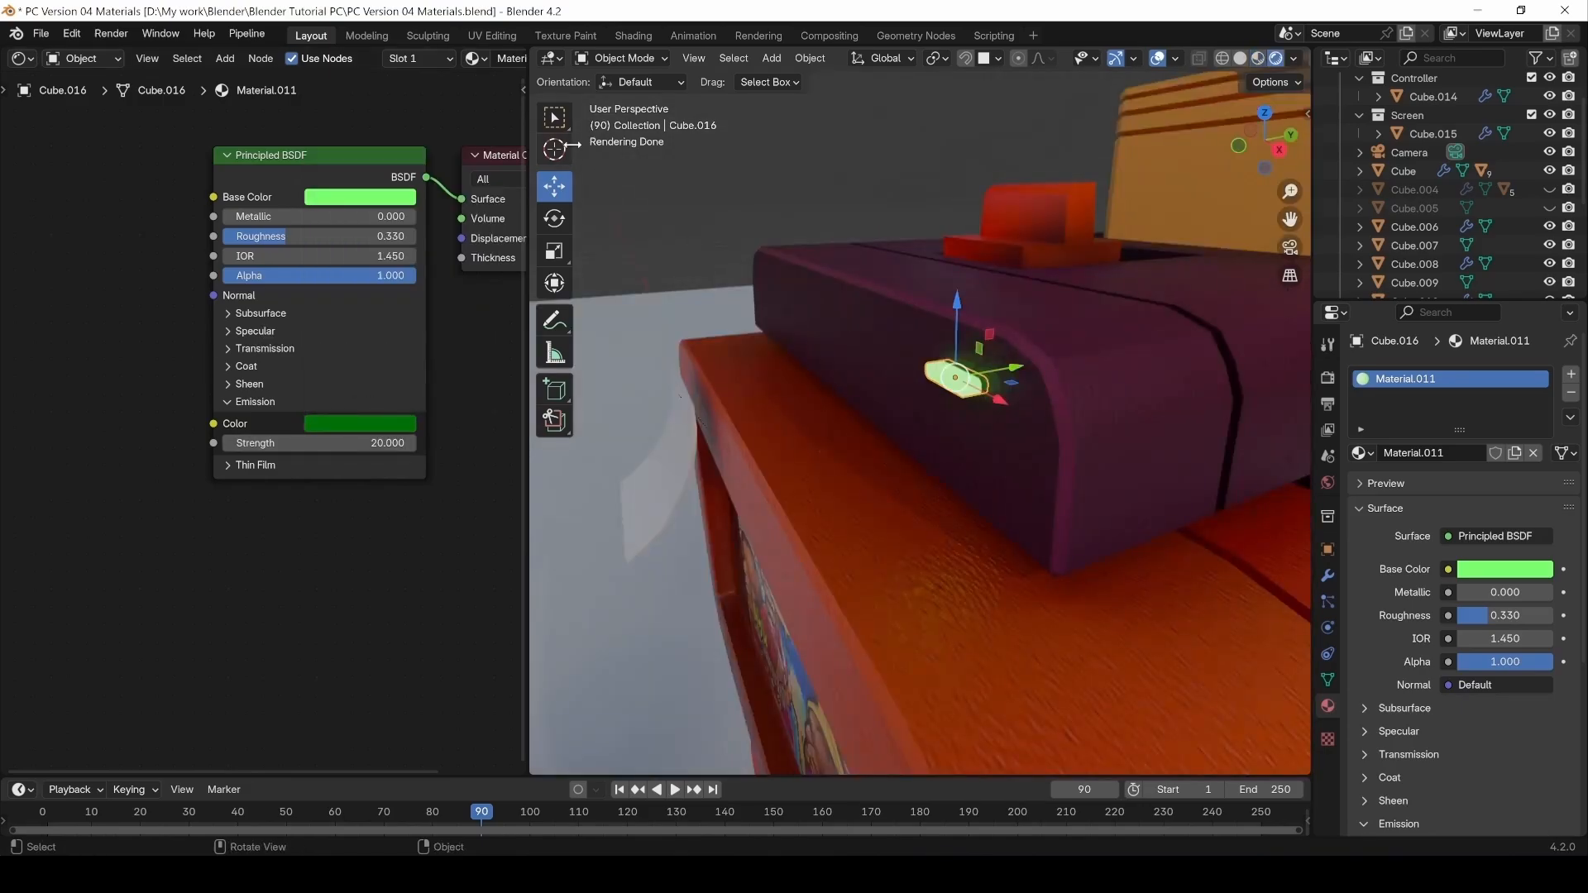
Place the 3D cursor on the front surface of the glowing slot block with the Cursor tool.
{"action": "left_click", "coordinate": [555, 149]}
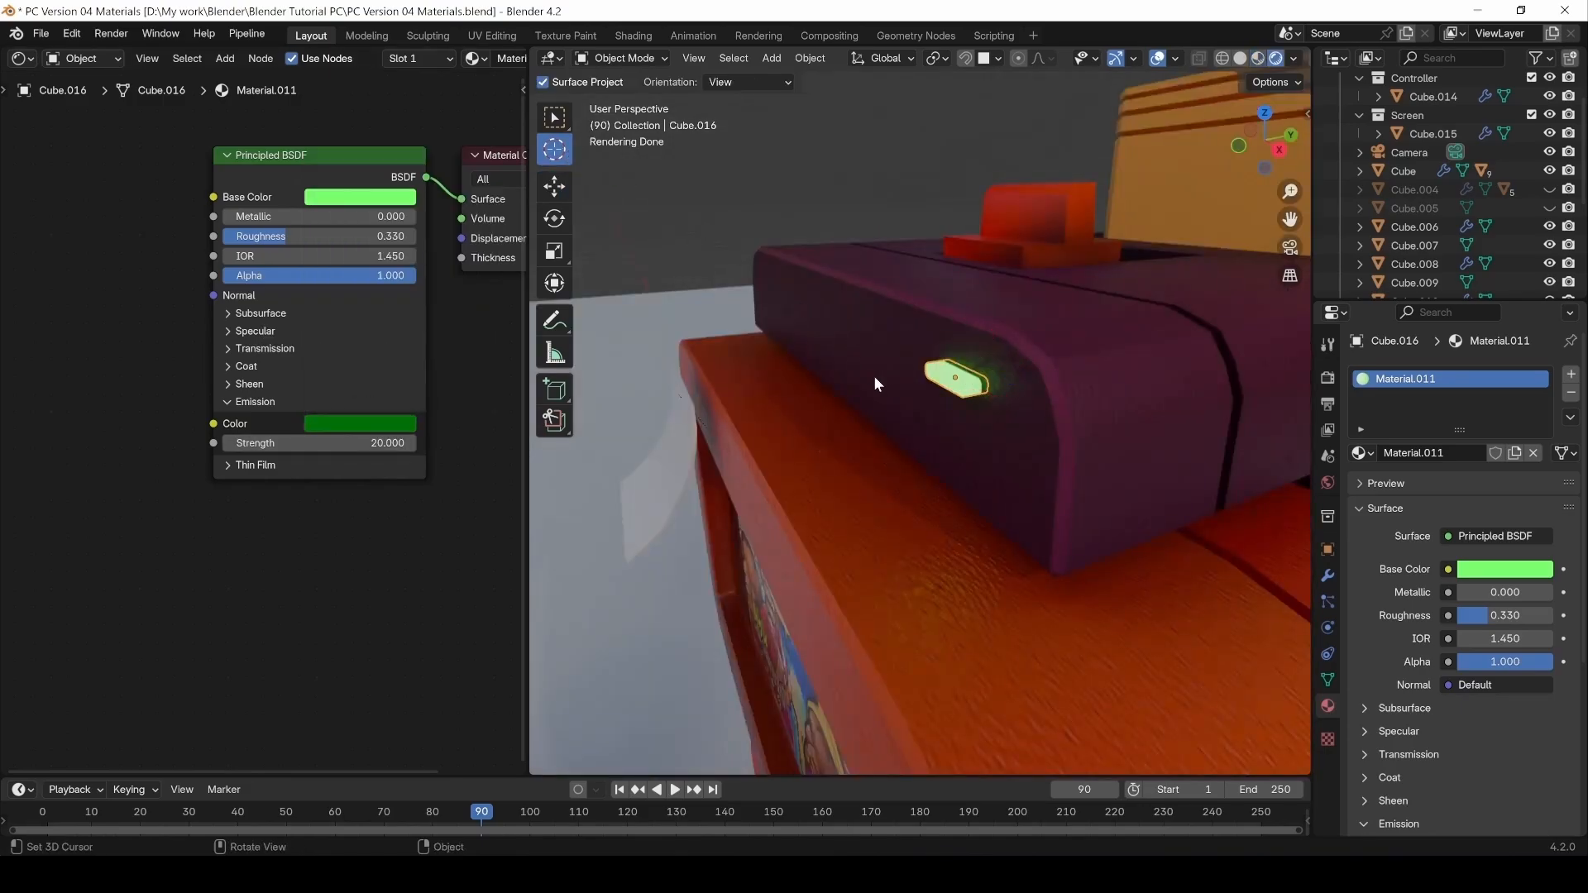
{"action": "middle_click_drag", "start_coordinate": [917, 453], "coordinate": [896, 355]}
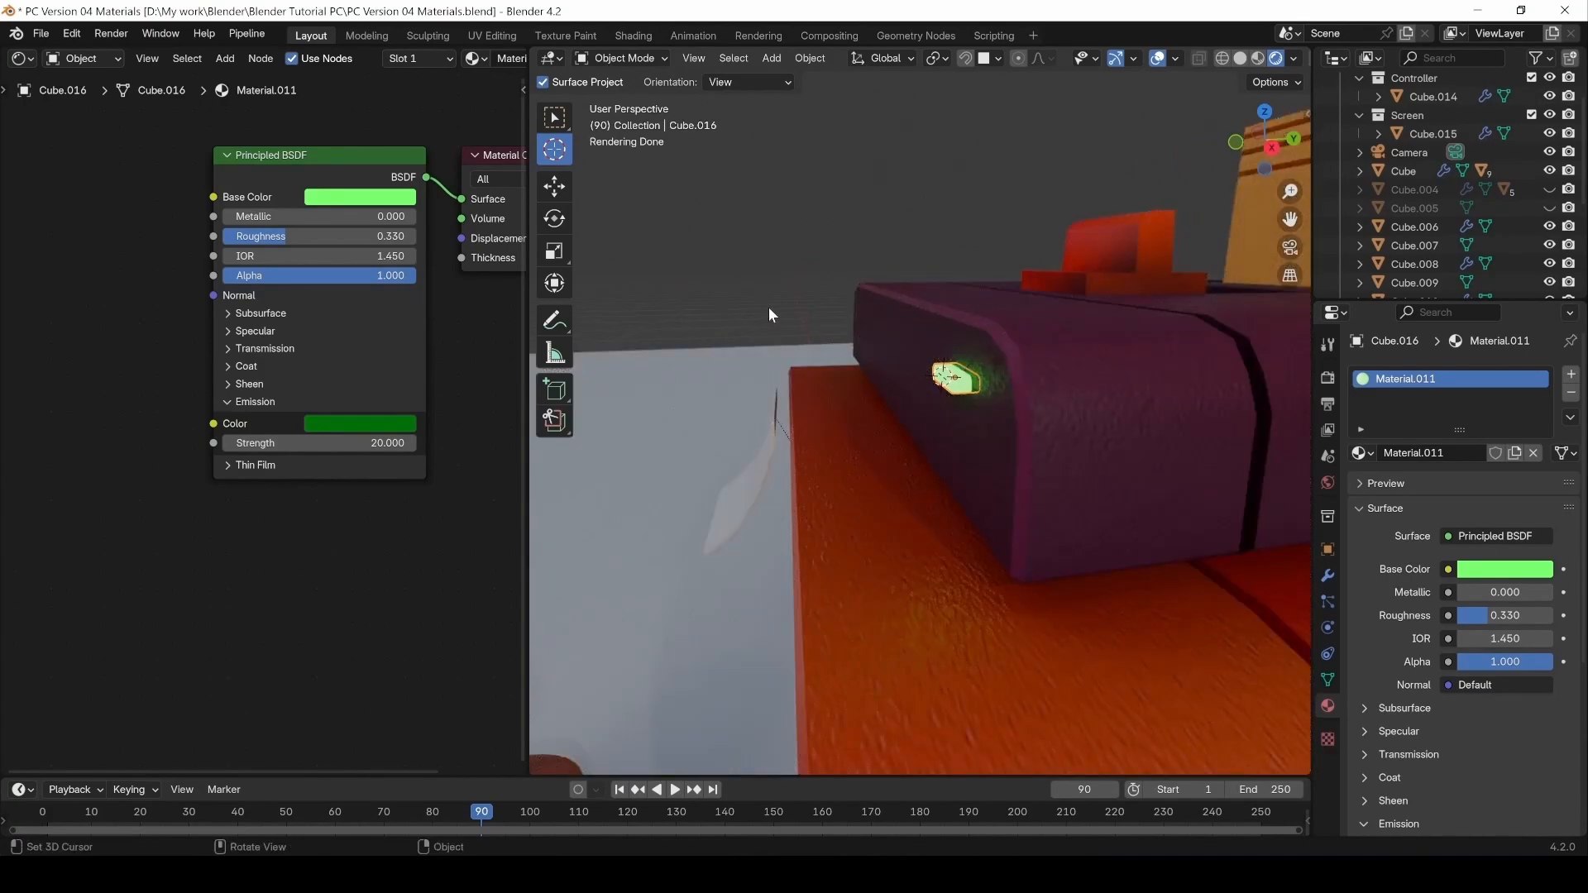
{"action": "scroll", "coordinate": [930, 472], "scroll_direction": "down", "scroll_amount": 6}
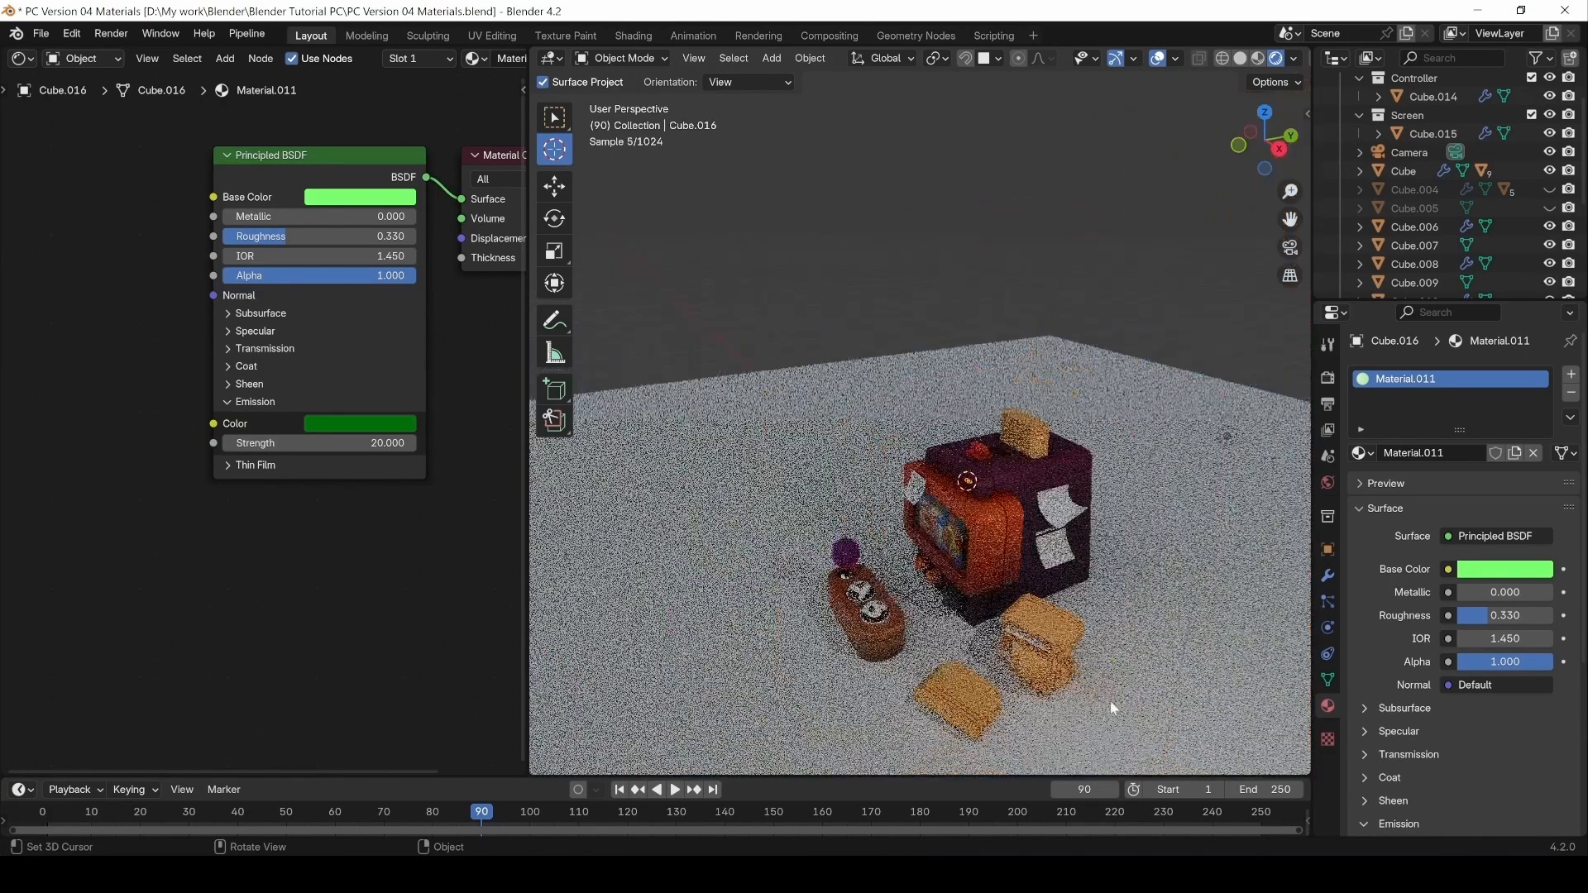
{"action": "scroll", "coordinate": [925, 470], "scroll_direction": "up", "scroll_amount": 2}
{"action": "scroll", "coordinate": [1061, 462], "scroll_direction": "up", "scroll_amount": 2}
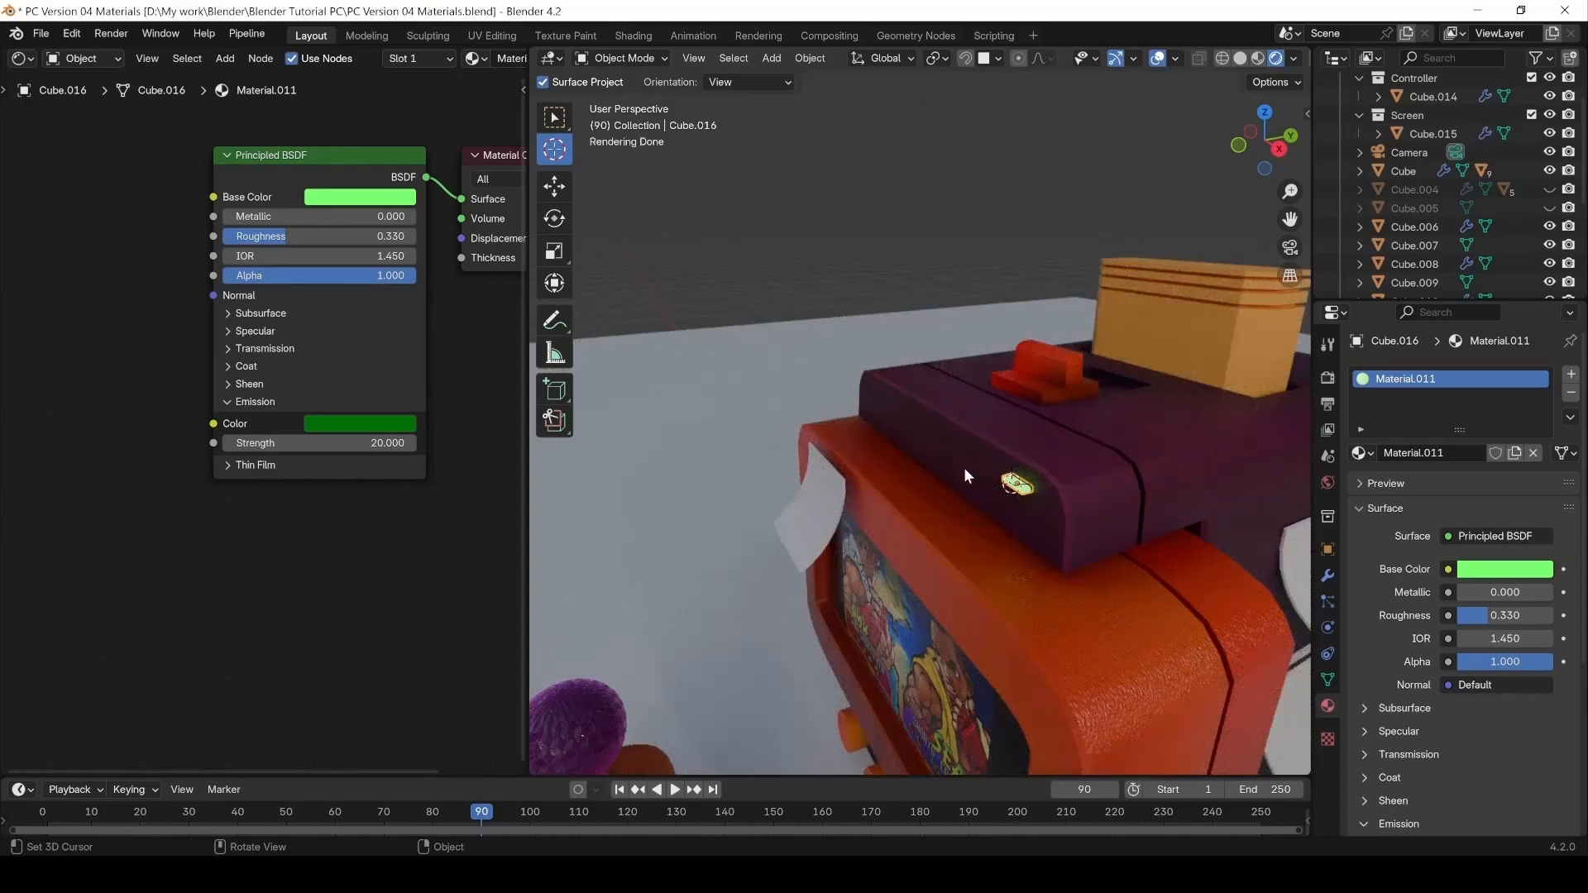
{"action": "scroll", "coordinate": [976, 494], "scroll_direction": "up", "scroll_amount": 4}
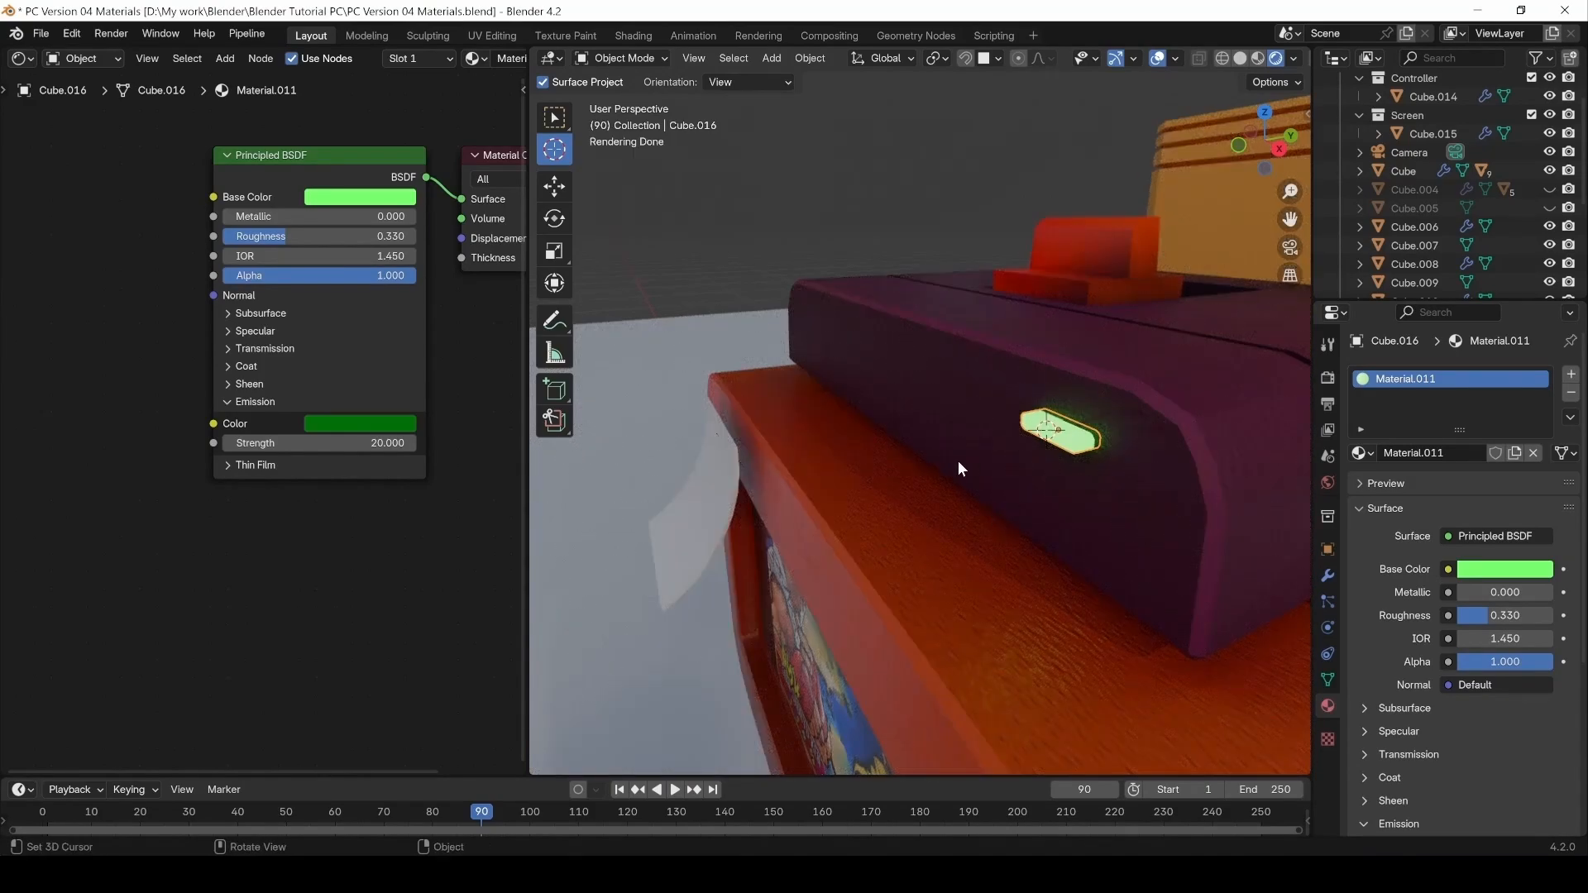
Try adding a 2 m cube at the 3D cursor on the slot block, and undo the addition.
{"action": "key", "text": "shift+a"}
{"action": "mouse_move", "coordinate": [910, 484]}
{"action": "left_click", "coordinate": [1039, 502]}
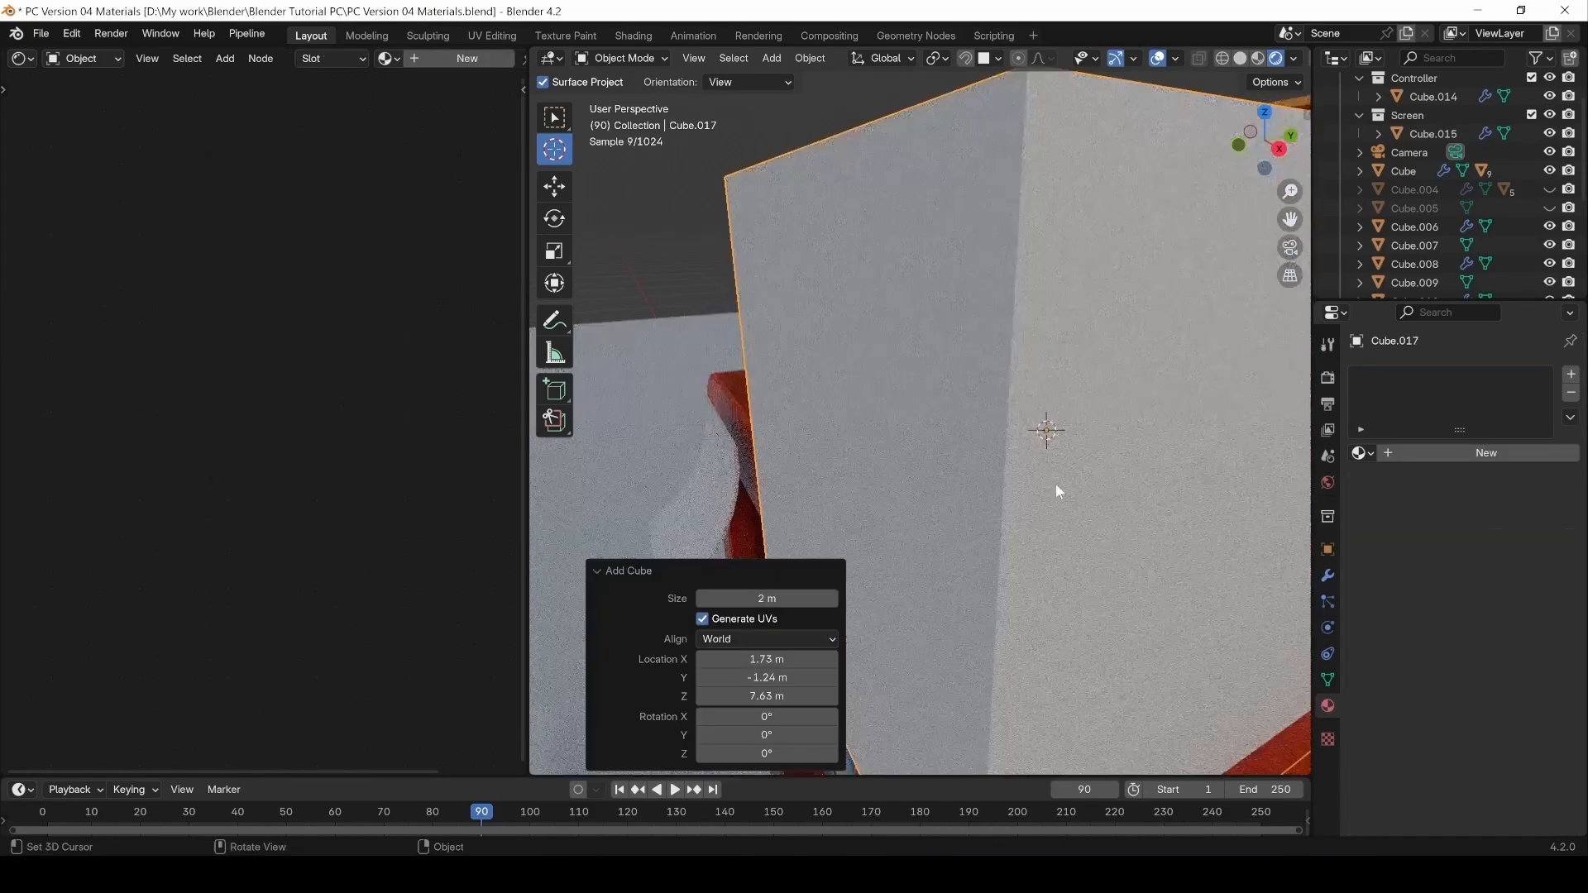
{"action": "scroll", "coordinate": [1020, 432], "scroll_direction": "down", "scroll_amount": 4}
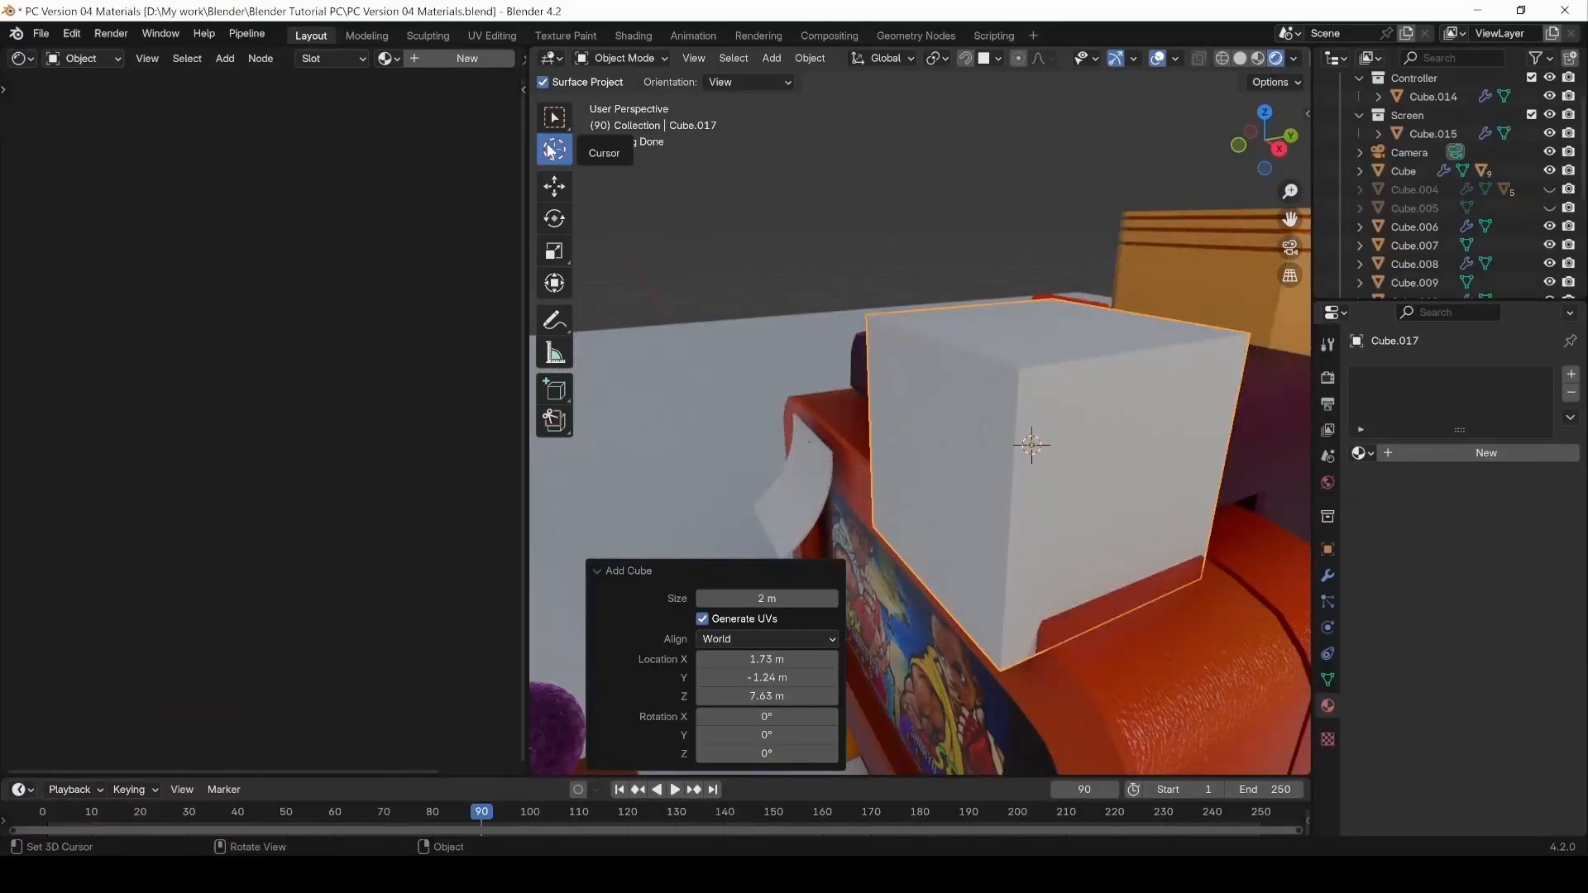
{"action": "key", "text": "ctrl+z"}
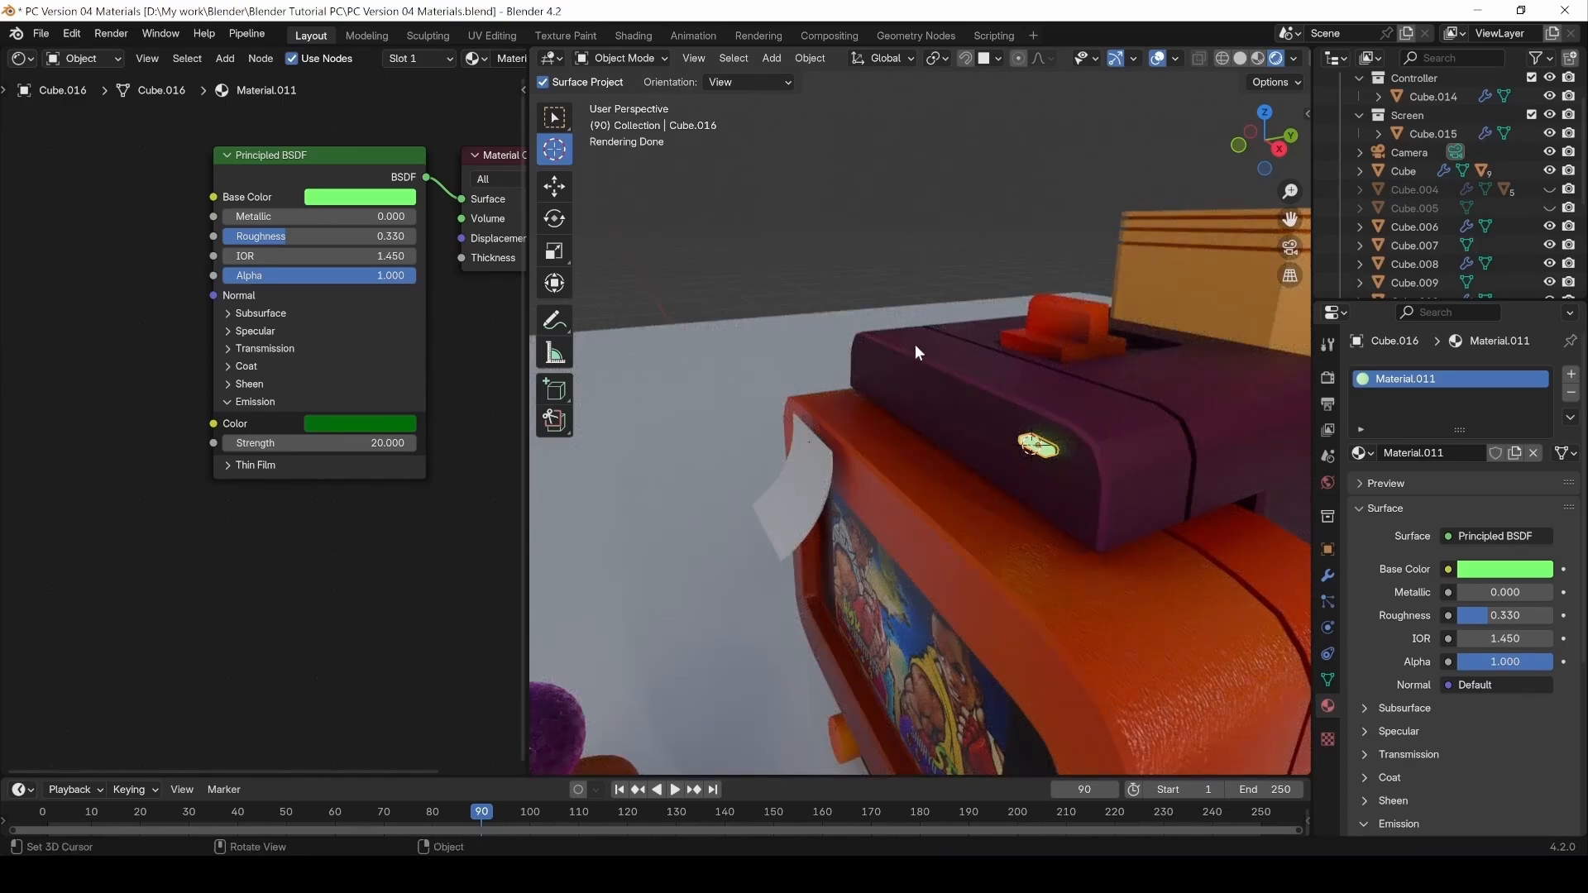
Enter Edit Mode on the slot block, switch to solid shading and select its large front face.
{"action": "scroll", "coordinate": [1009, 364], "scroll_direction": "up", "scroll_amount": 5}
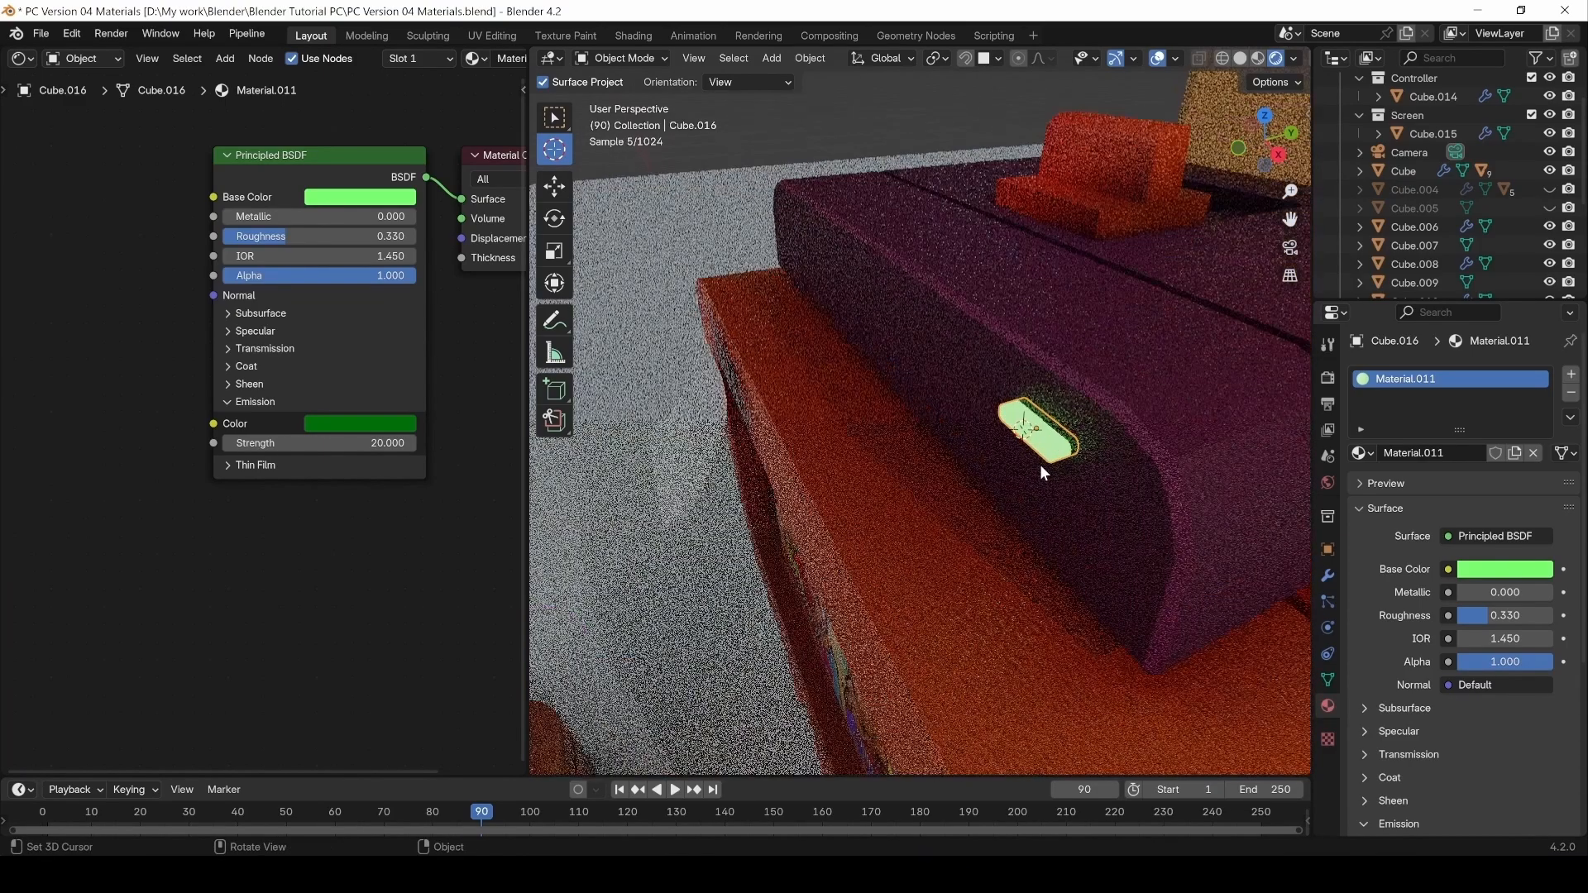
{"action": "middle_click_drag", "start_coordinate": [1042, 467], "coordinate": [1062, 435]}
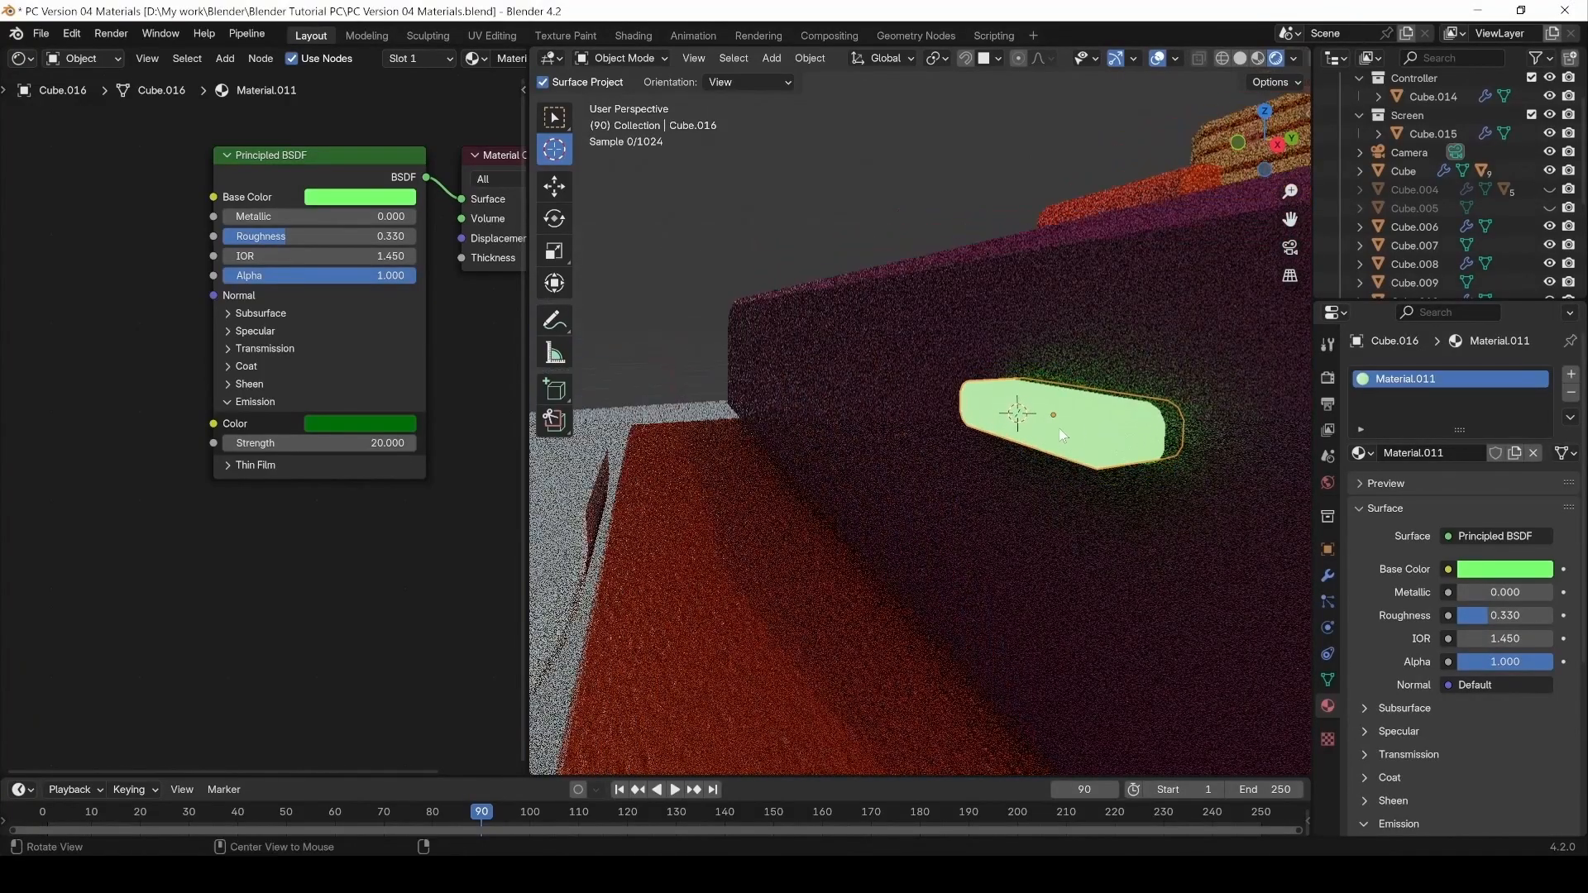
{"action": "key", "text": "Tab"}
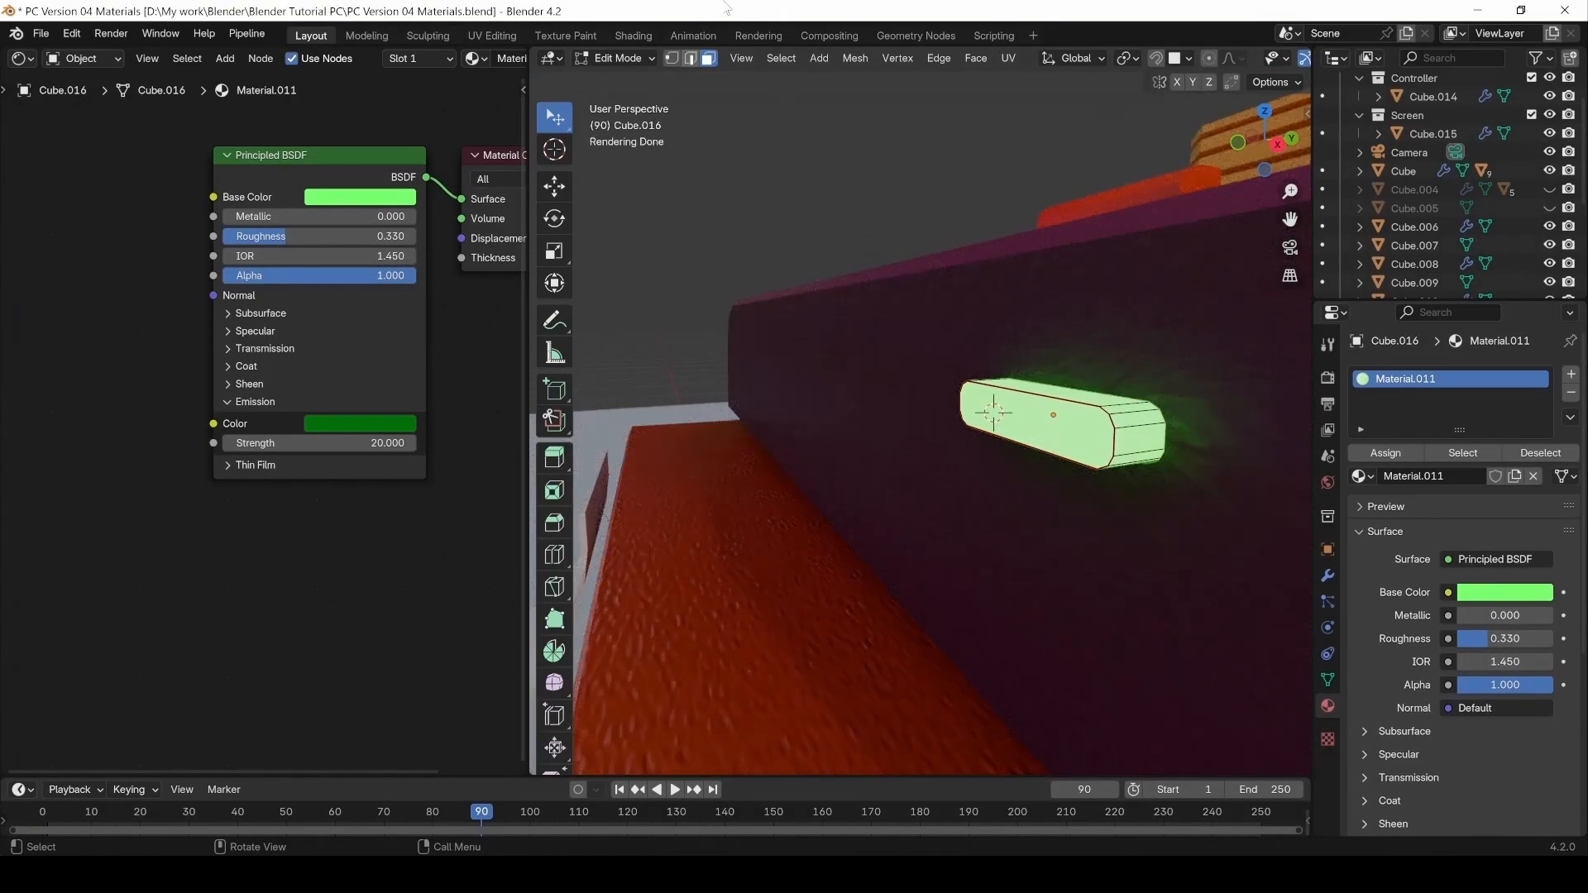
{"action": "scroll", "coordinate": [1215, 59], "scroll_direction": "down", "scroll_amount": 5}
{"action": "left_click", "coordinate": [1241, 58]}
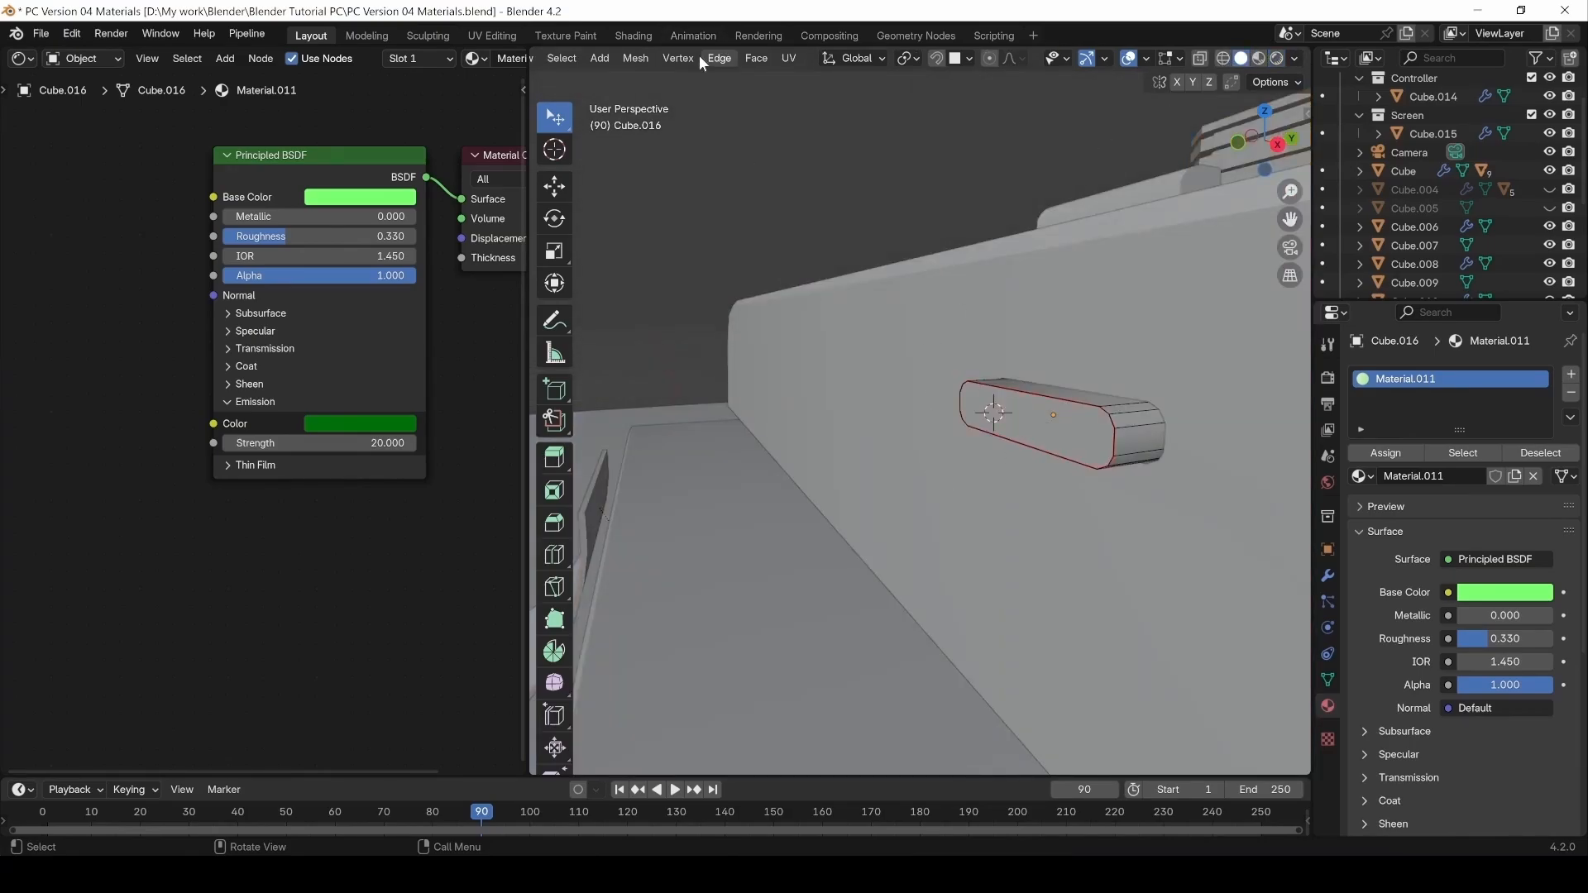
{"action": "scroll", "coordinate": [702, 64], "scroll_direction": "up", "scroll_amount": 5}
{"action": "left_click", "coordinate": [1070, 451]}
{"action": "middle_click_drag", "start_coordinate": [1070, 452], "coordinate": [1033, 447]}
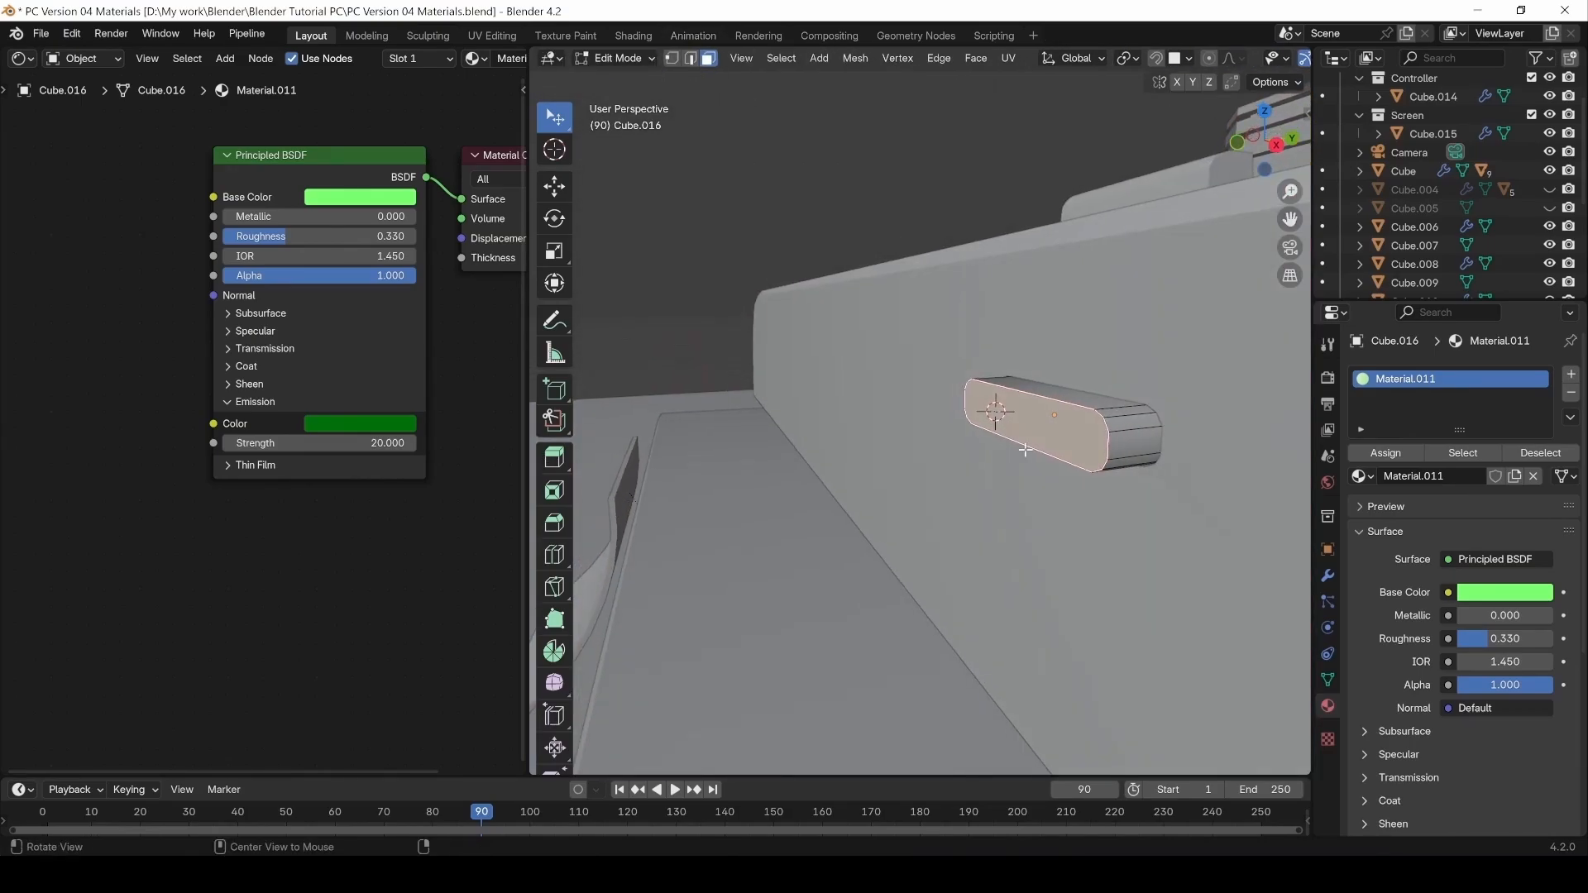
Select the slot block's small end face and snap the 3D cursor to it.
{"action": "left_click", "coordinate": [1123, 449]}
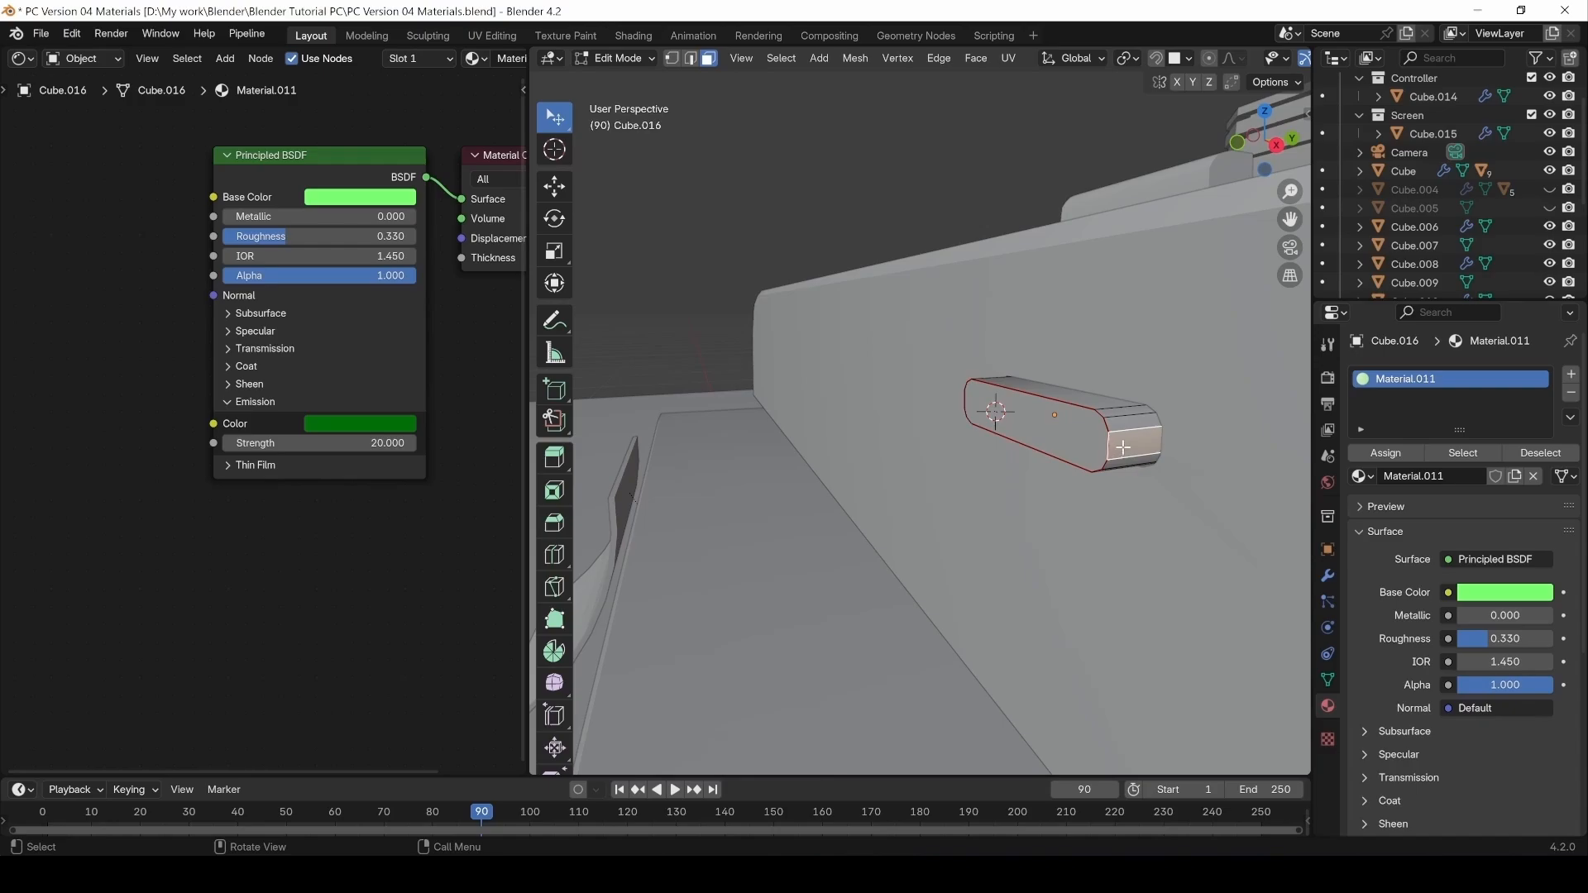
{"action": "key", "text": "shift+s"}
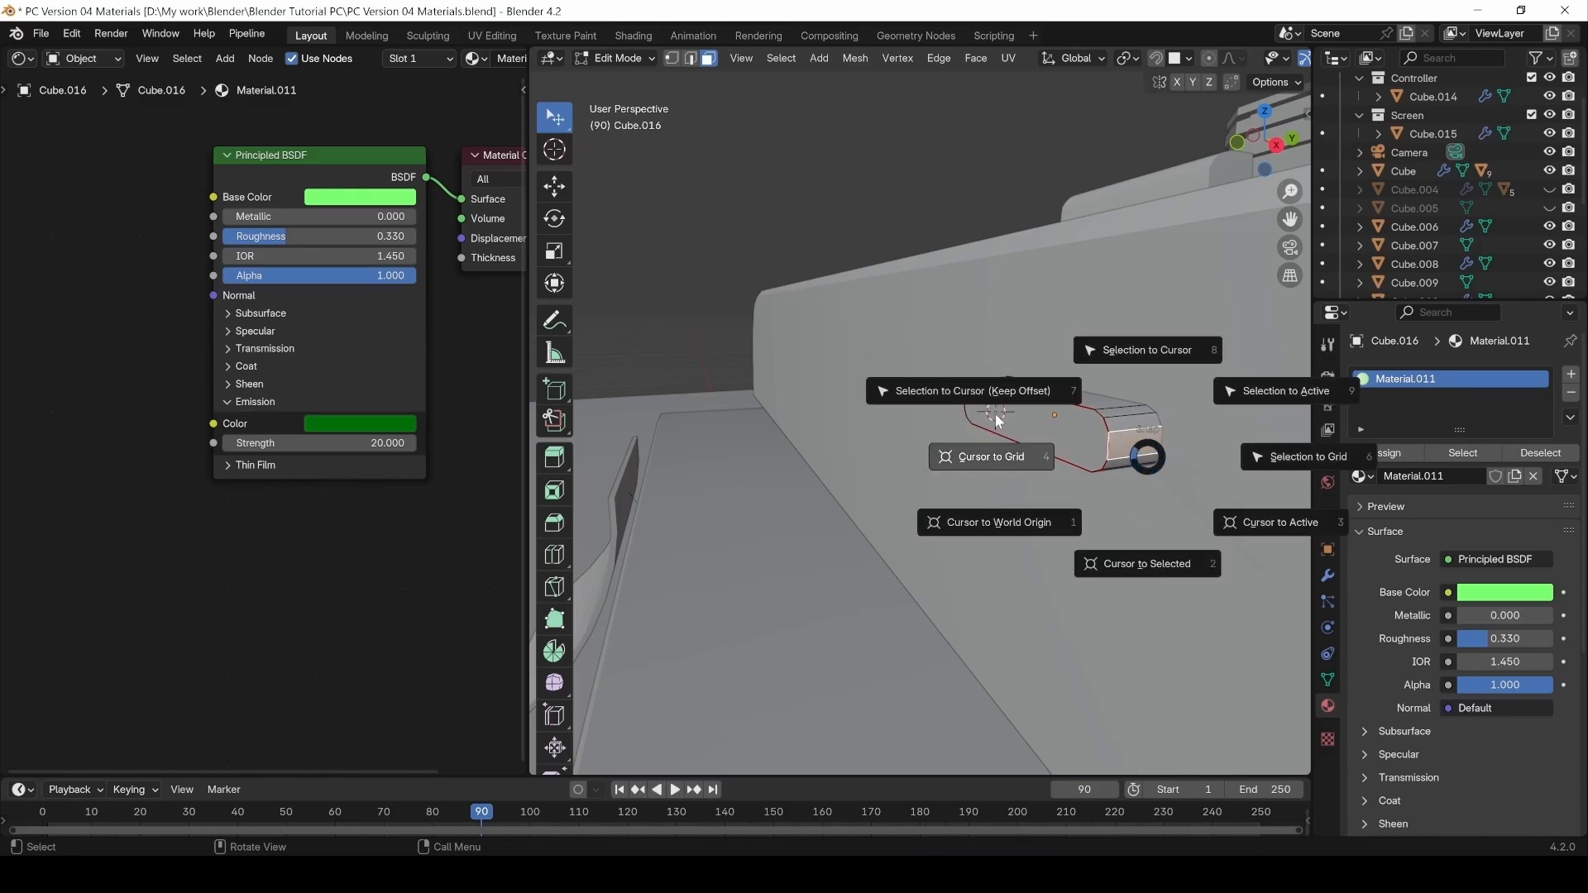
{"action": "left_click", "coordinate": [1168, 570]}
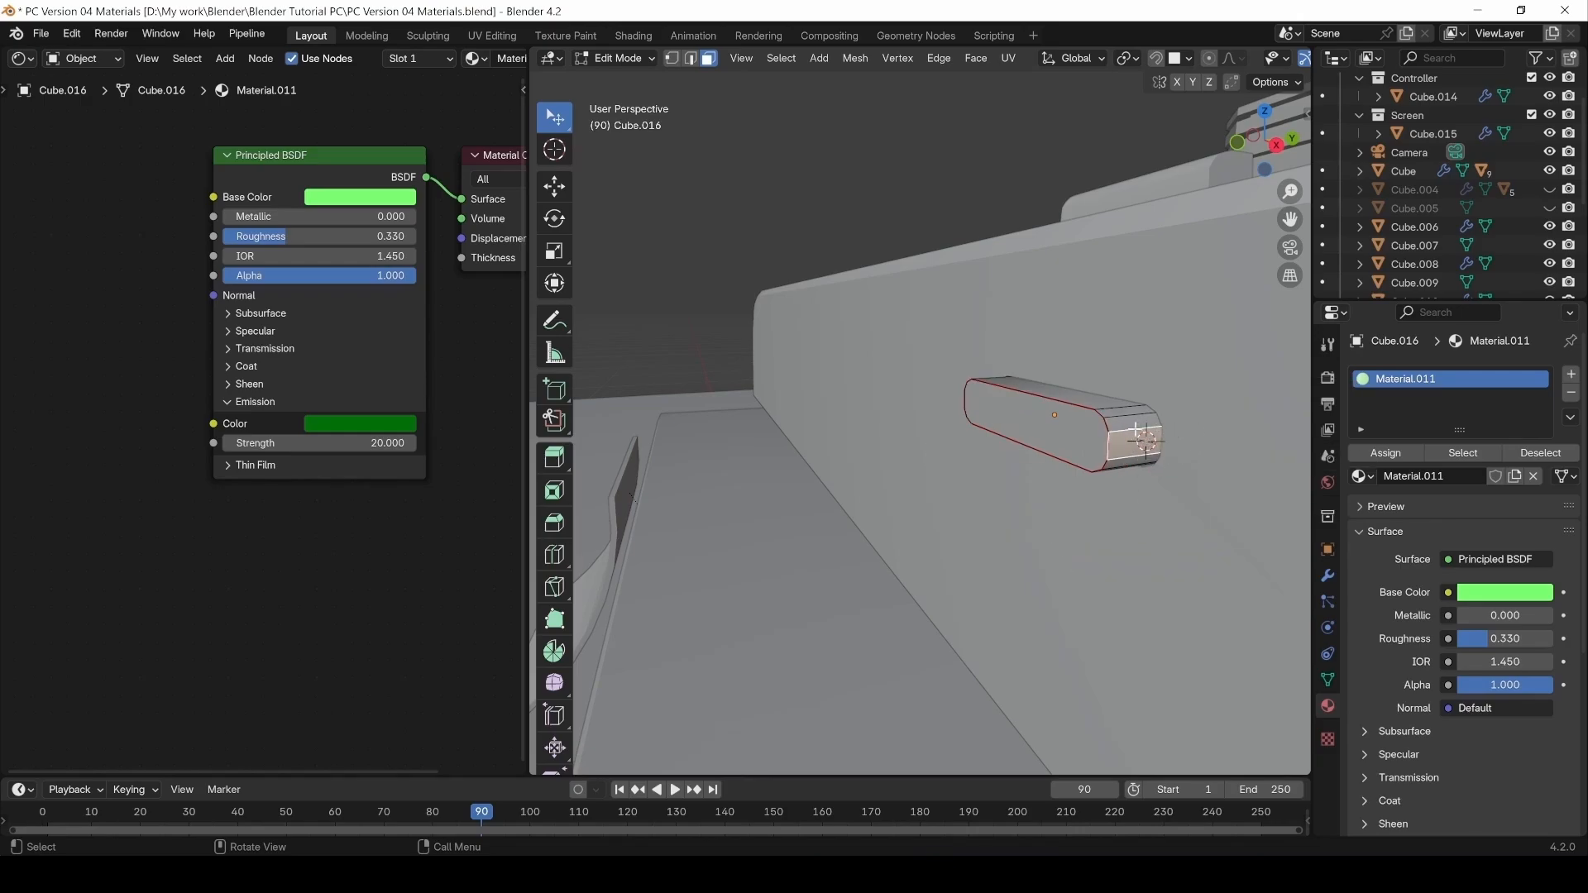
Centre the 3D cursor on the block's front face and set the block's origin to centre of mass (surface) in Object Mode.
{"action": "key", "text": "Tab"}
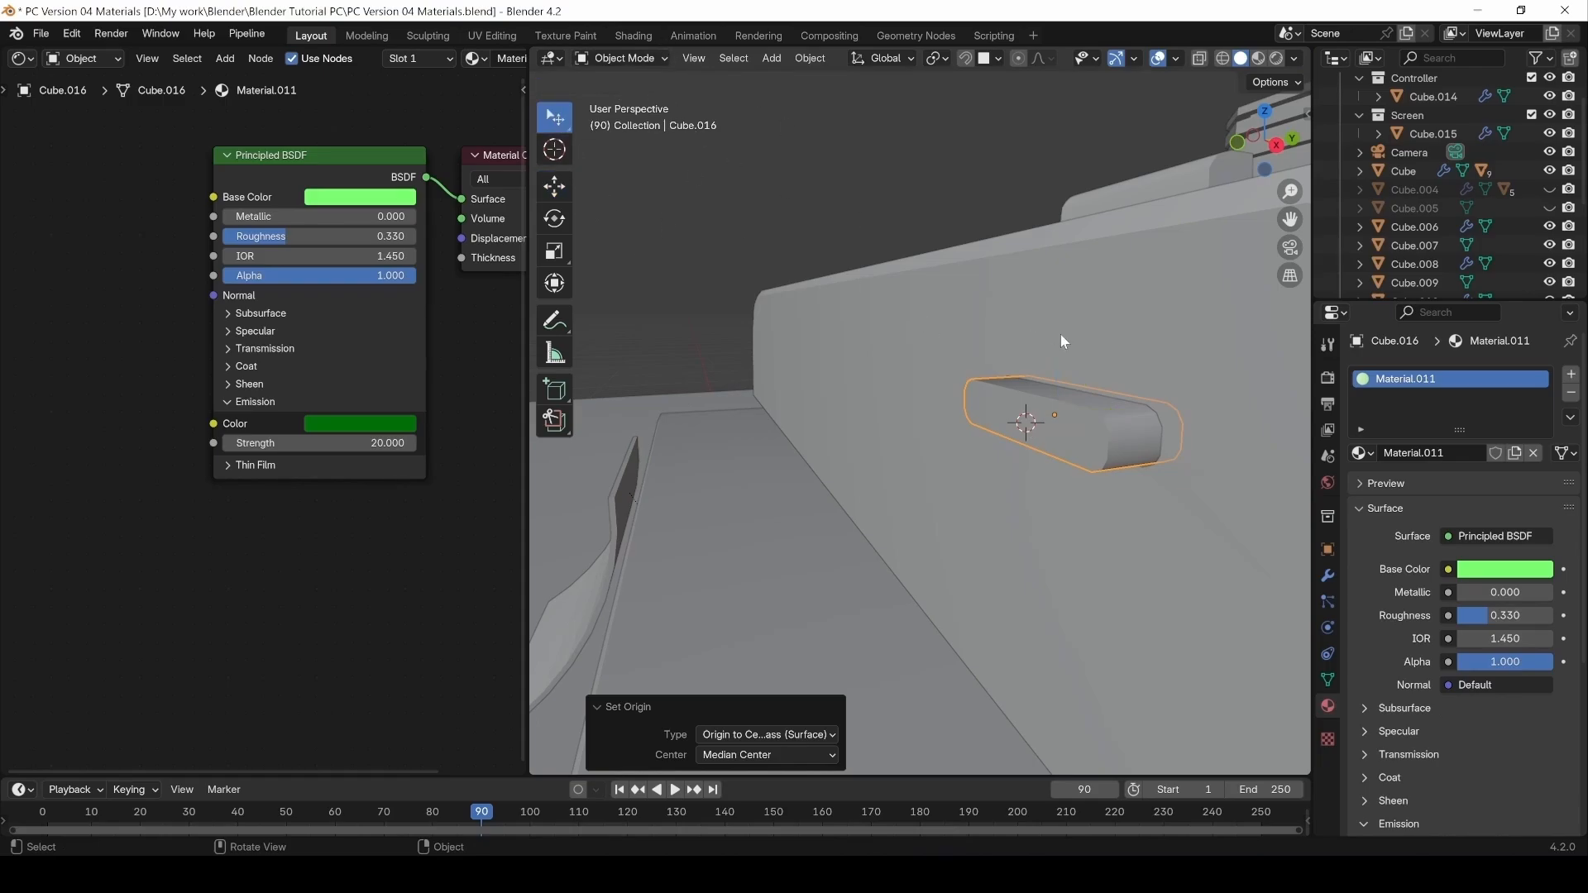
{"action": "key", "text": "Tab"}
{"action": "key", "text": "Tab"}
Add an area light at the 3D cursor on the slot block's front face.
{"action": "key", "text": "shift+a"}
{"action": "mouse_move", "coordinate": [1028, 424]}
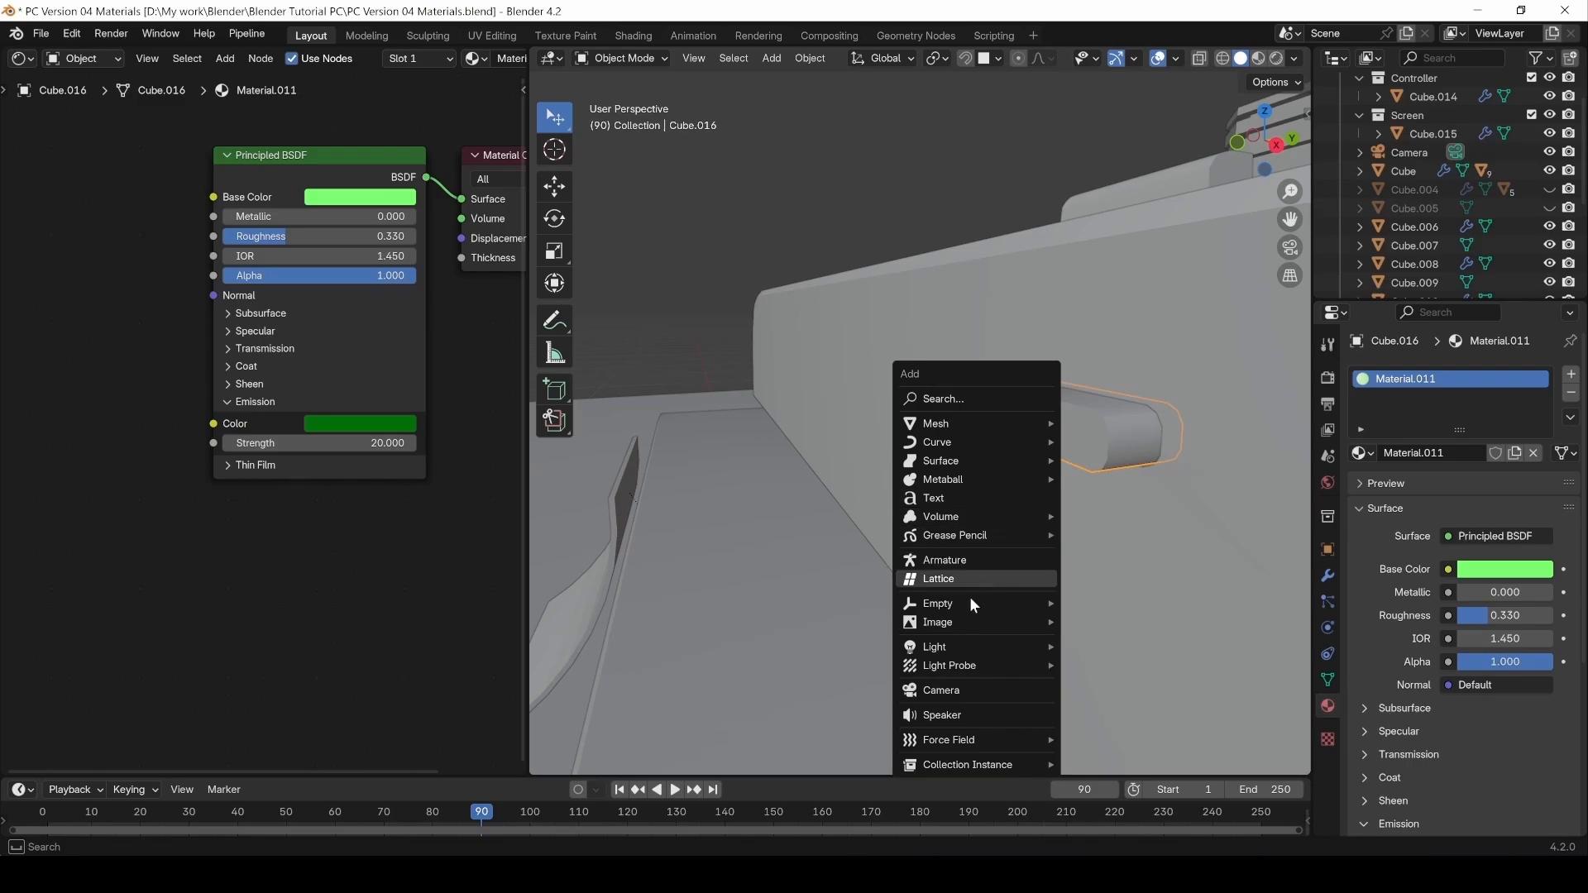
{"action": "mouse_move", "coordinate": [962, 647]}
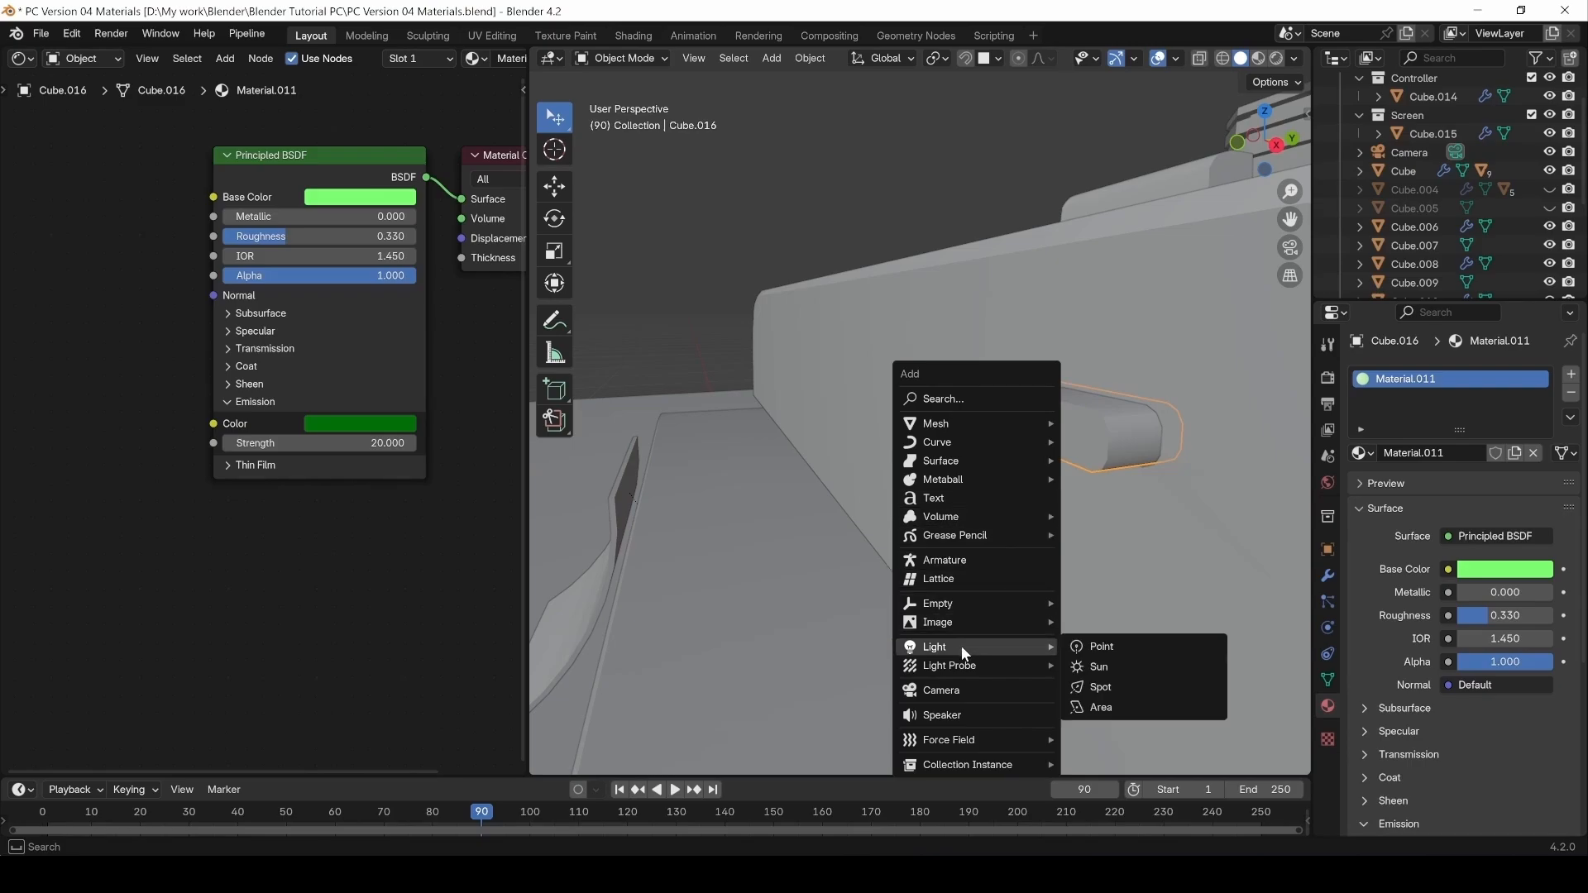
{"action": "left_click", "coordinate": [1124, 708]}
{"action": "scroll", "coordinate": [966, 534], "scroll_direction": "down", "scroll_amount": 3}
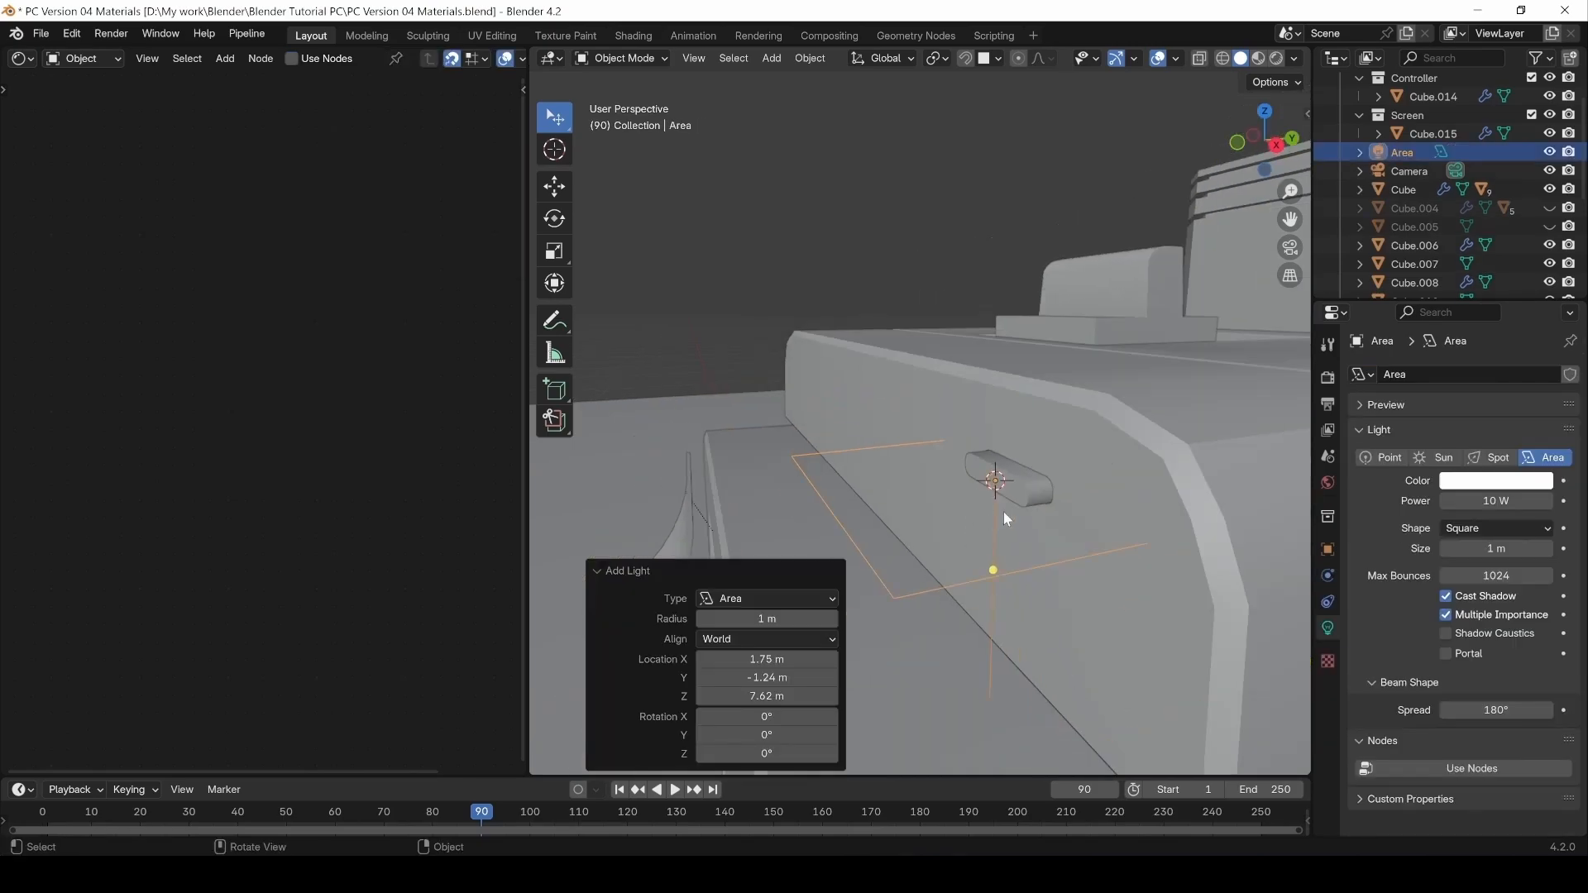
{"action": "middle_click_drag", "start_coordinate": [1105, 529], "coordinate": [1037, 523]}
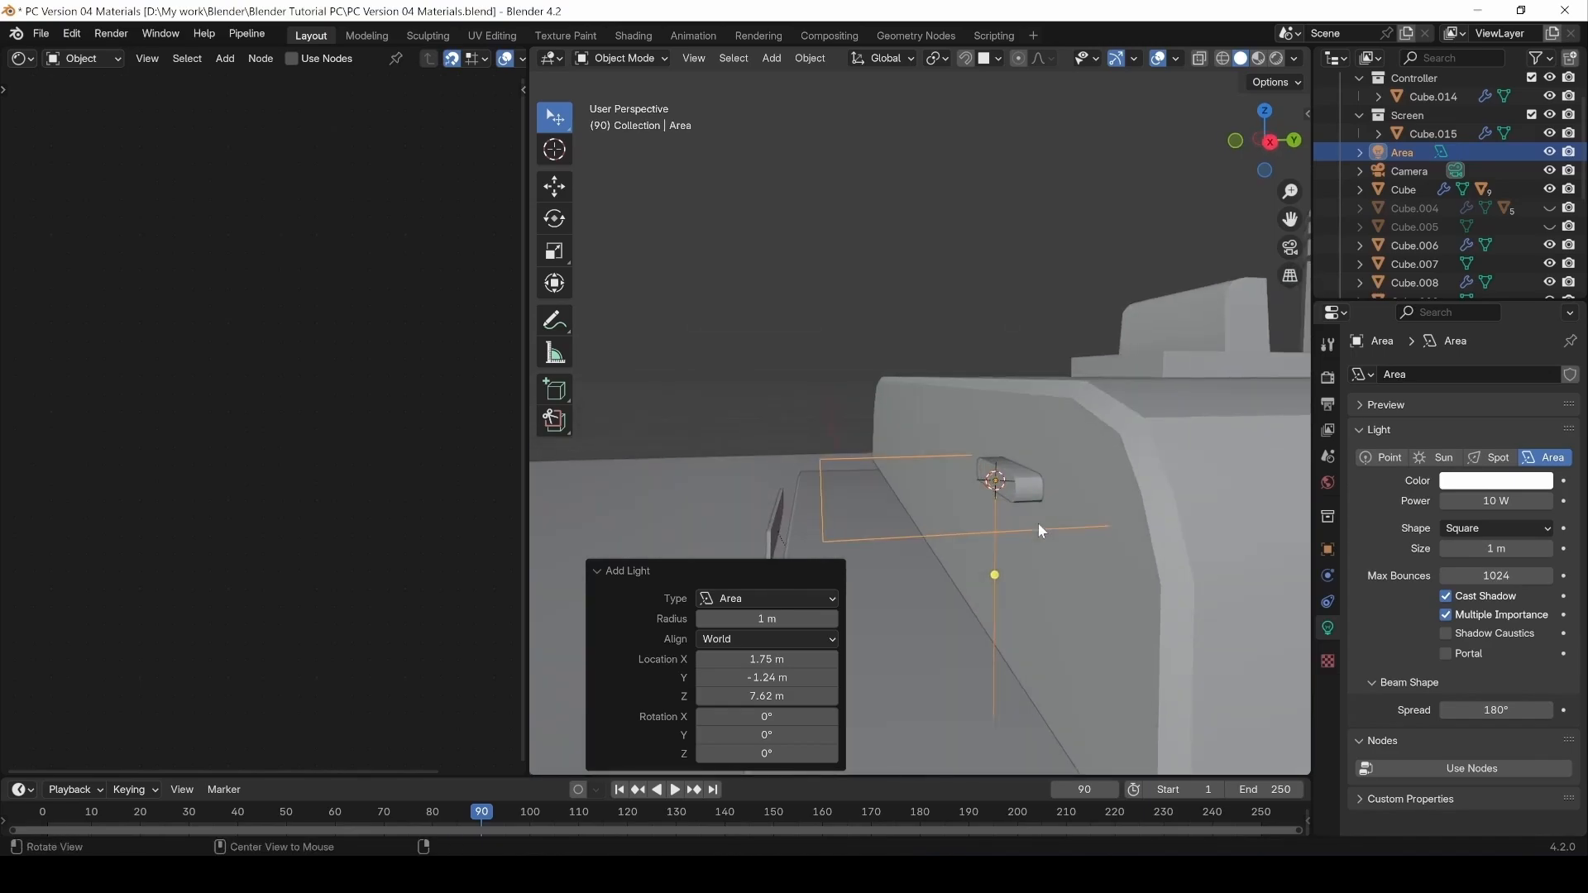
{"action": "key", "text": "r"}
{"action": "type", "text": "x"}
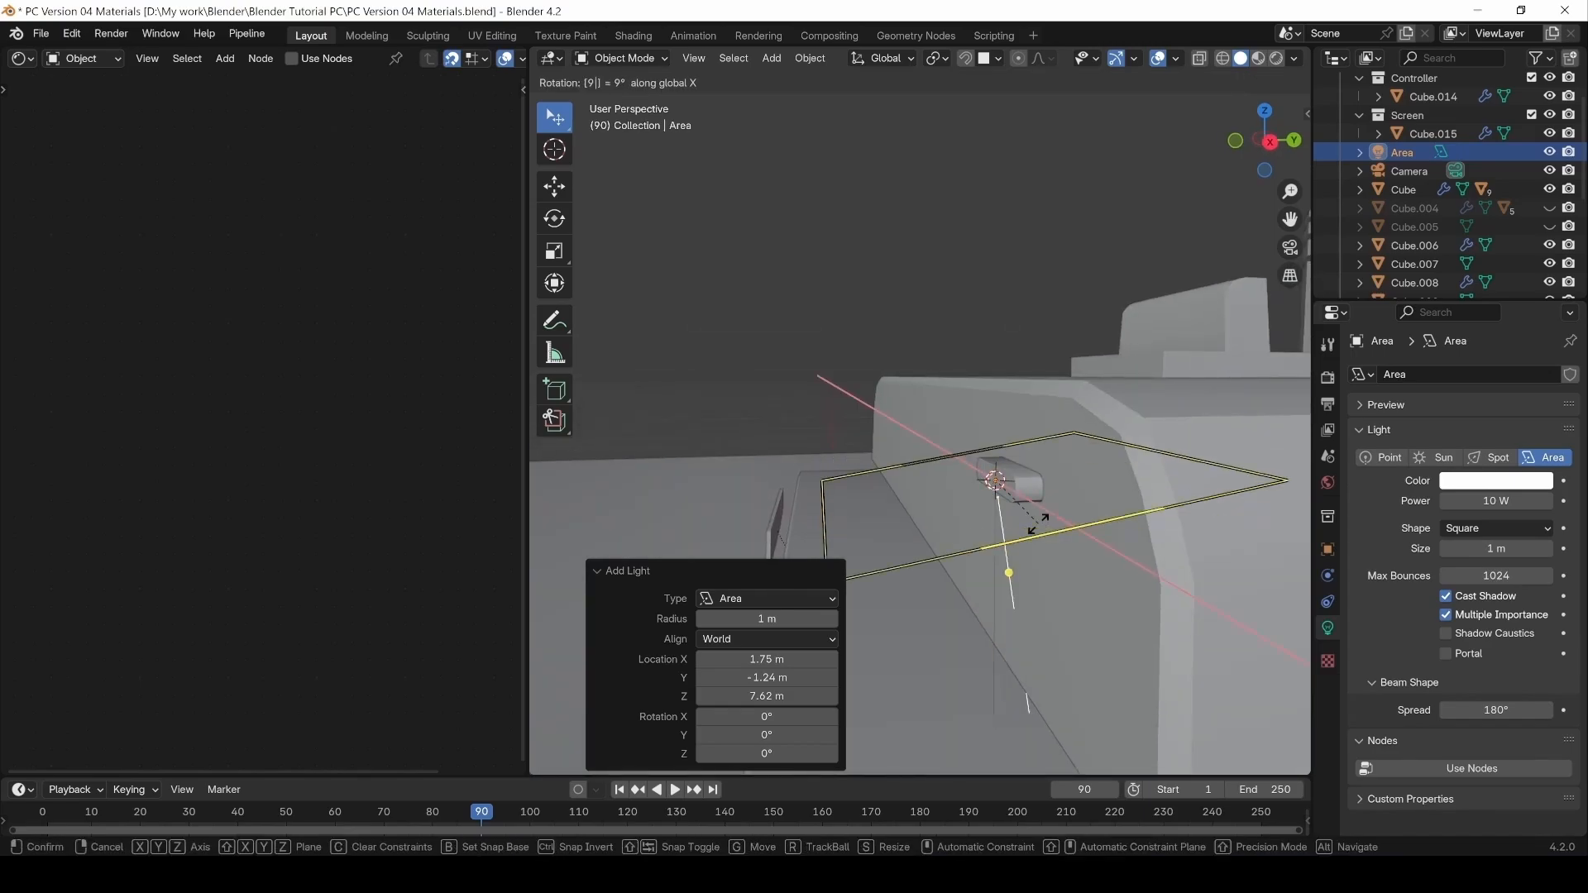
{"action": "type", "text": "90"}
{"action": "key", "text": "Return"}
{"action": "key", "text": "ctrl+z"}
Rotate the area light -90° around the global X axis so it faces outward from the slot block.
{"action": "type", "text": "r"}
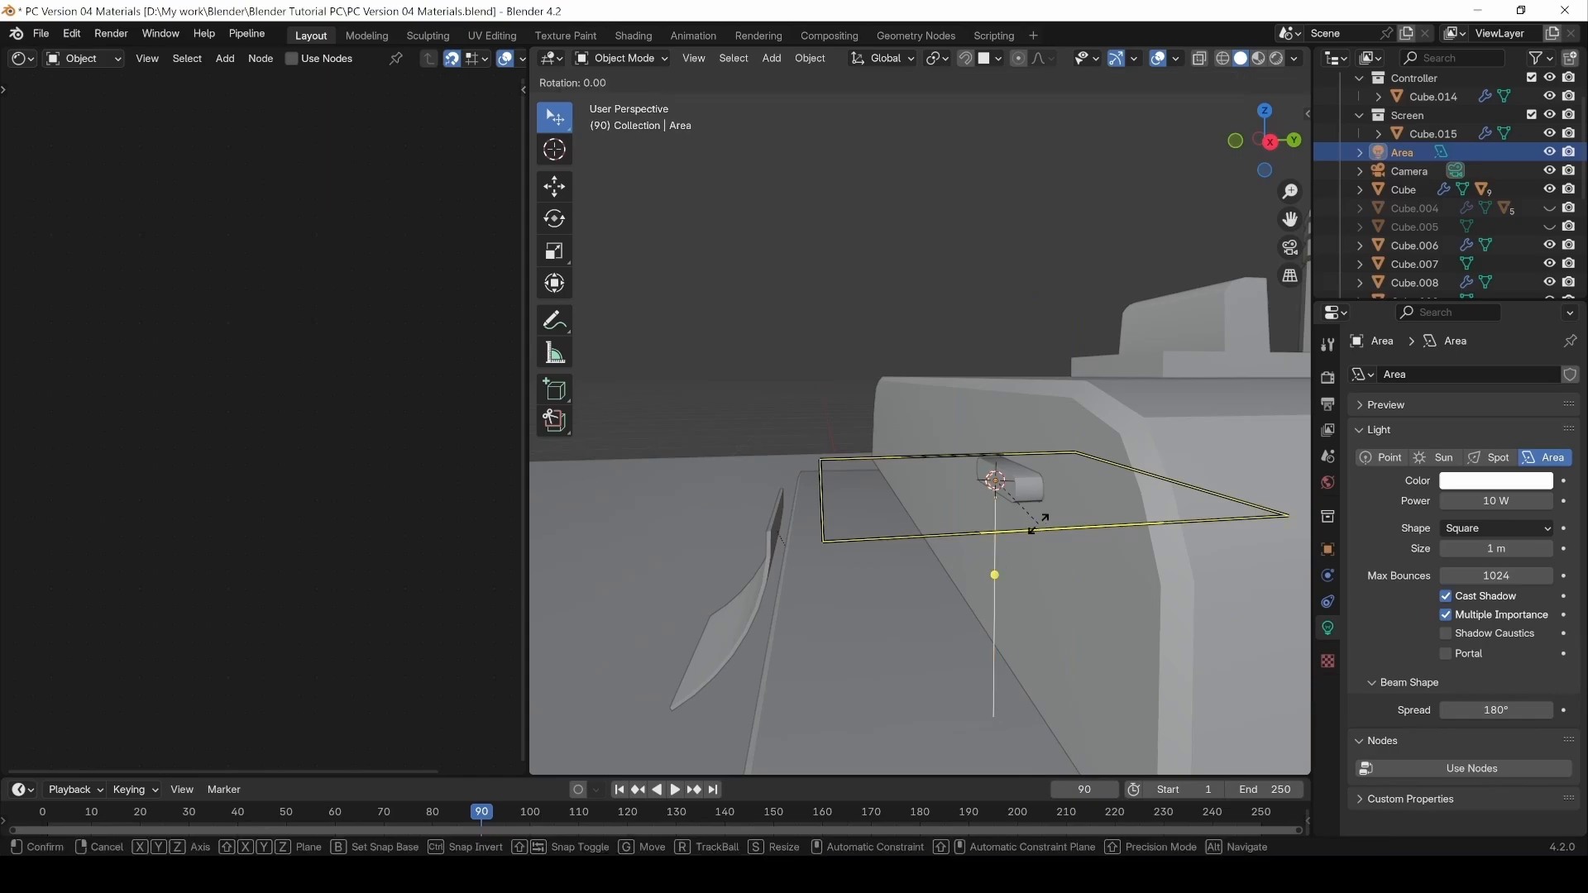
{"action": "type", "text": "x-9"}
{"action": "type", "text": "0"}
{"action": "key", "text": "Return"}
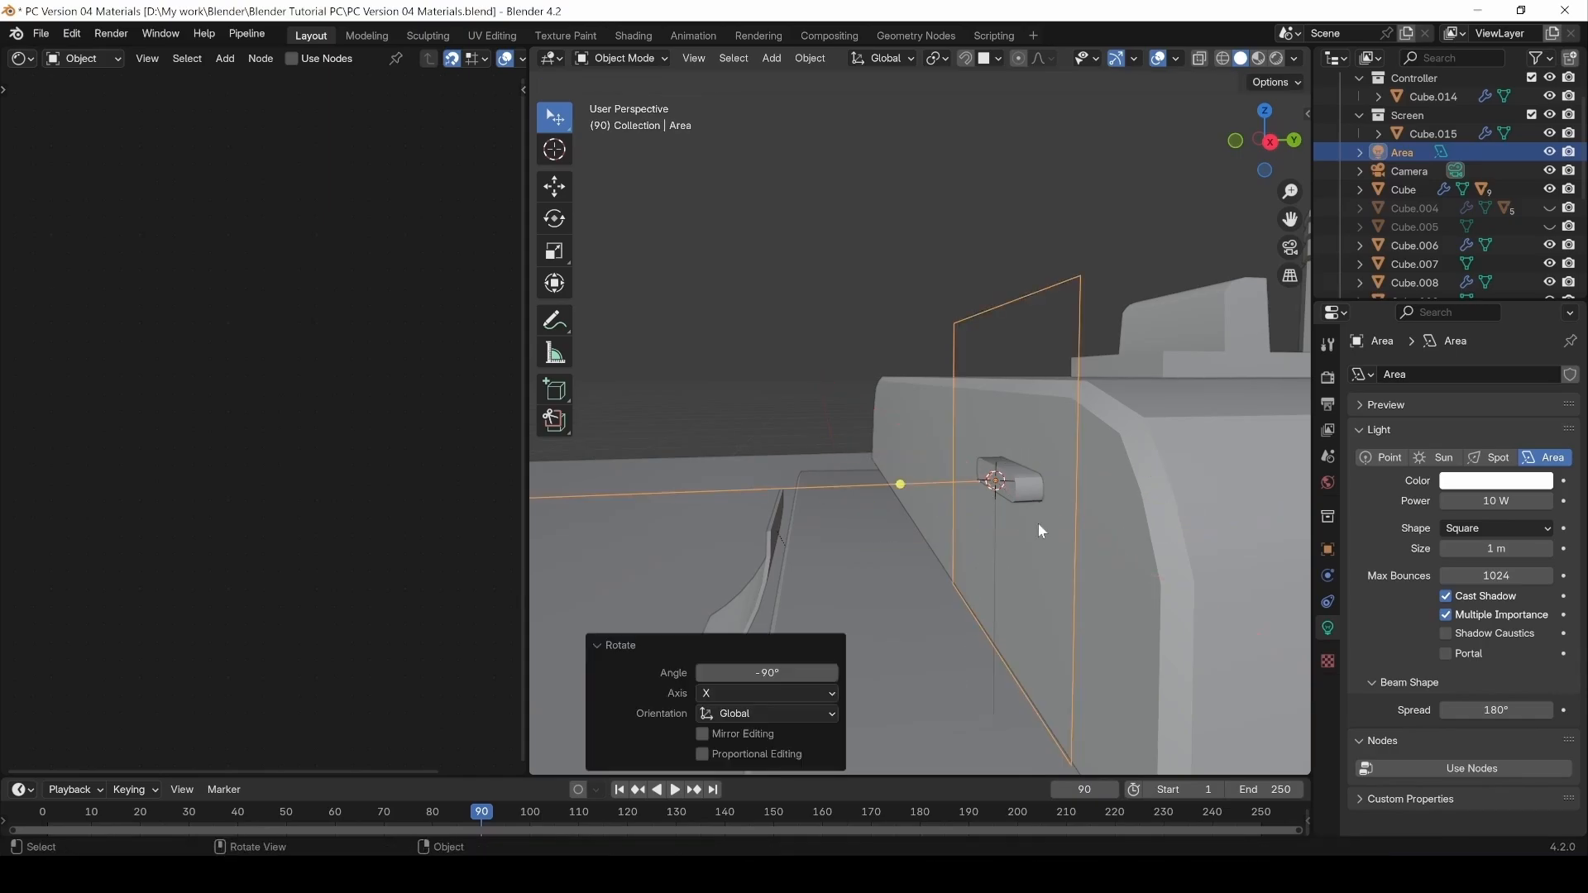
Give the area light a light green colour with hue about 0.319 and saturation about 0.81, and set its power to 100 W.
{"action": "left_click", "coordinate": [1472, 484]}
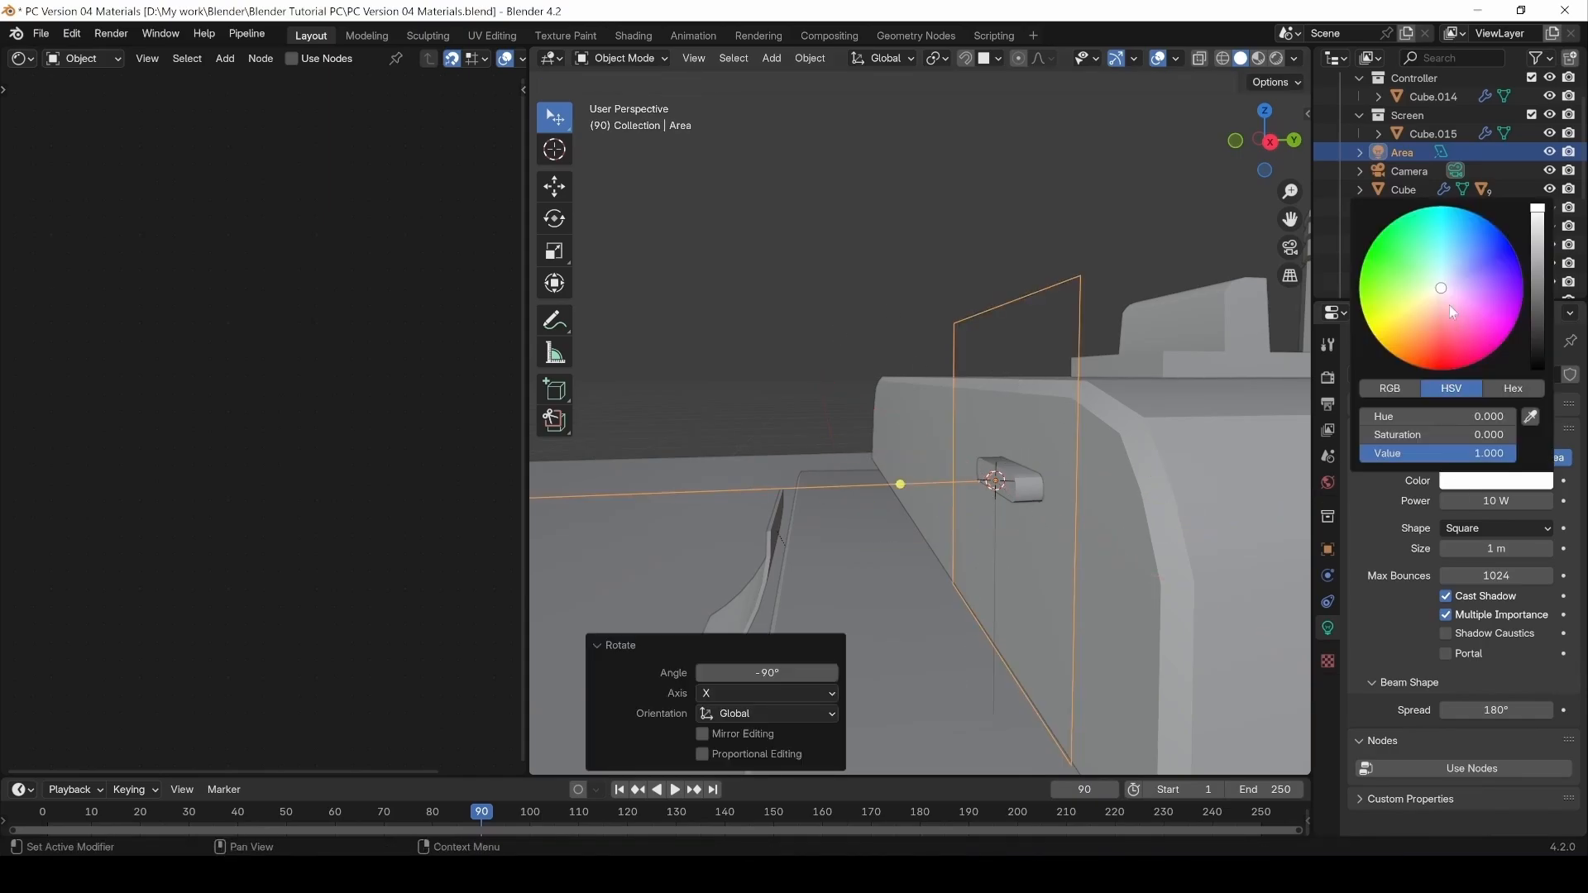
{"action": "left_click_drag", "start_coordinate": [1404, 274], "coordinate": [1401, 272]}
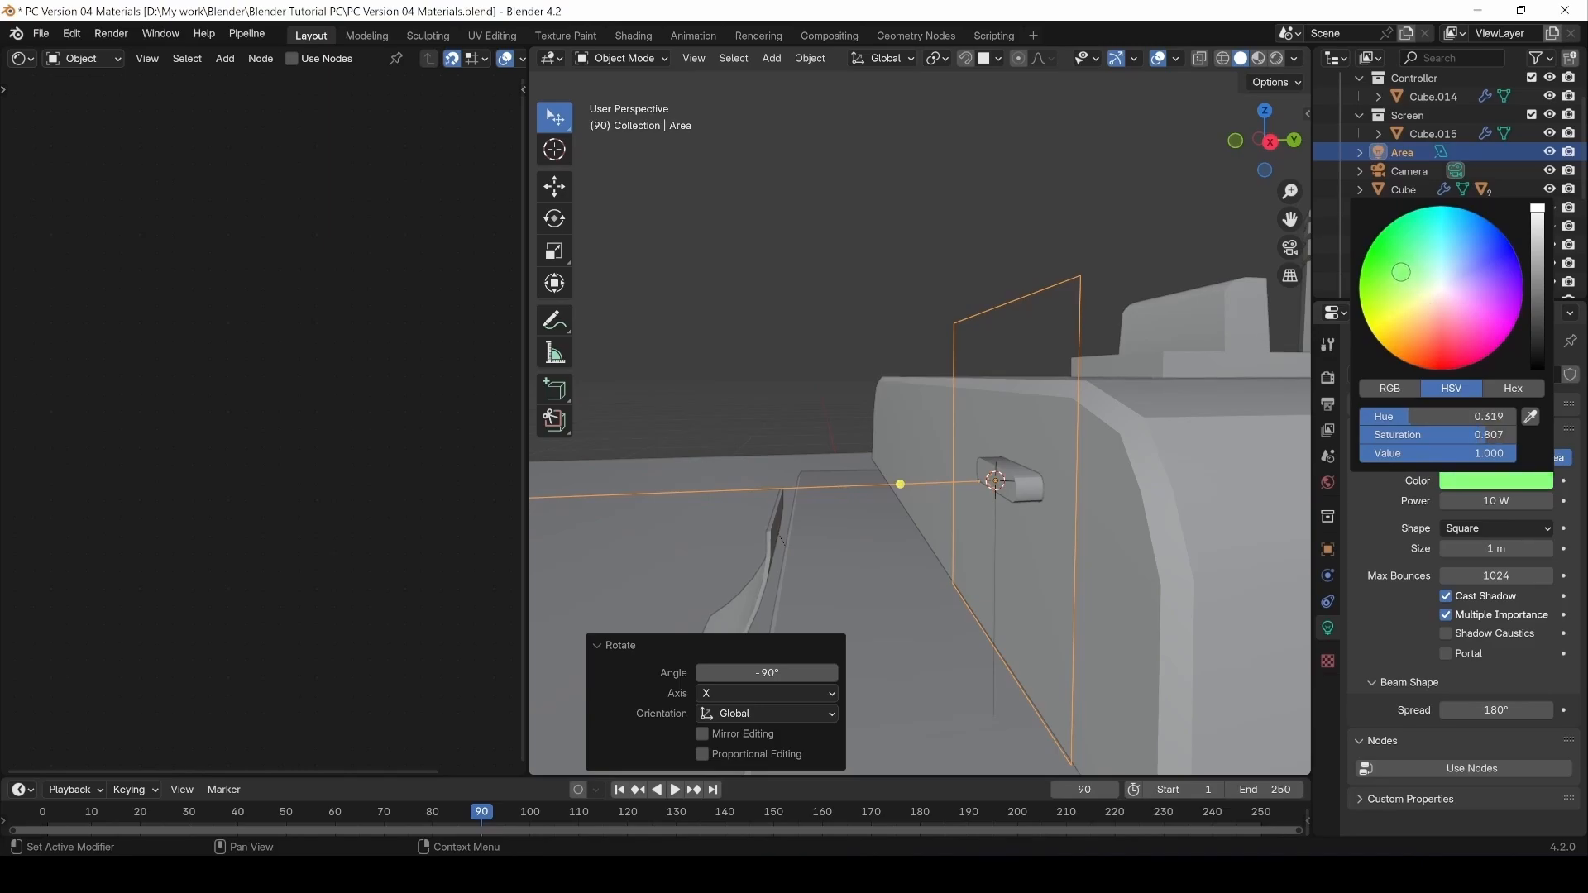
{"action": "left_click", "coordinate": [1496, 501]}
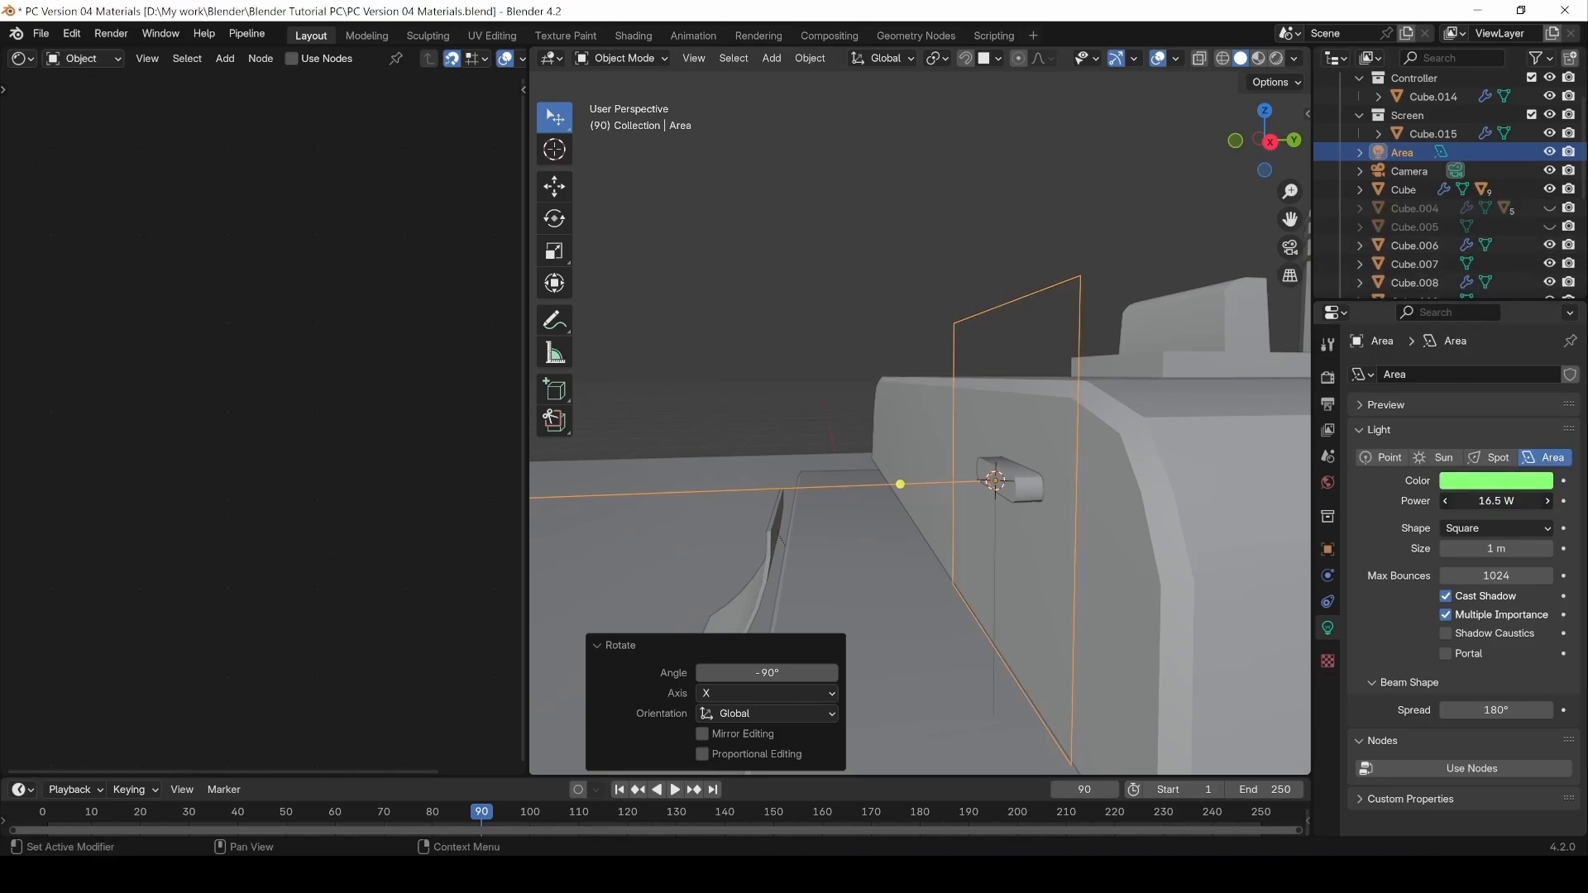
{"action": "type", "text": "10"}
{"action": "key", "text": "Return"}
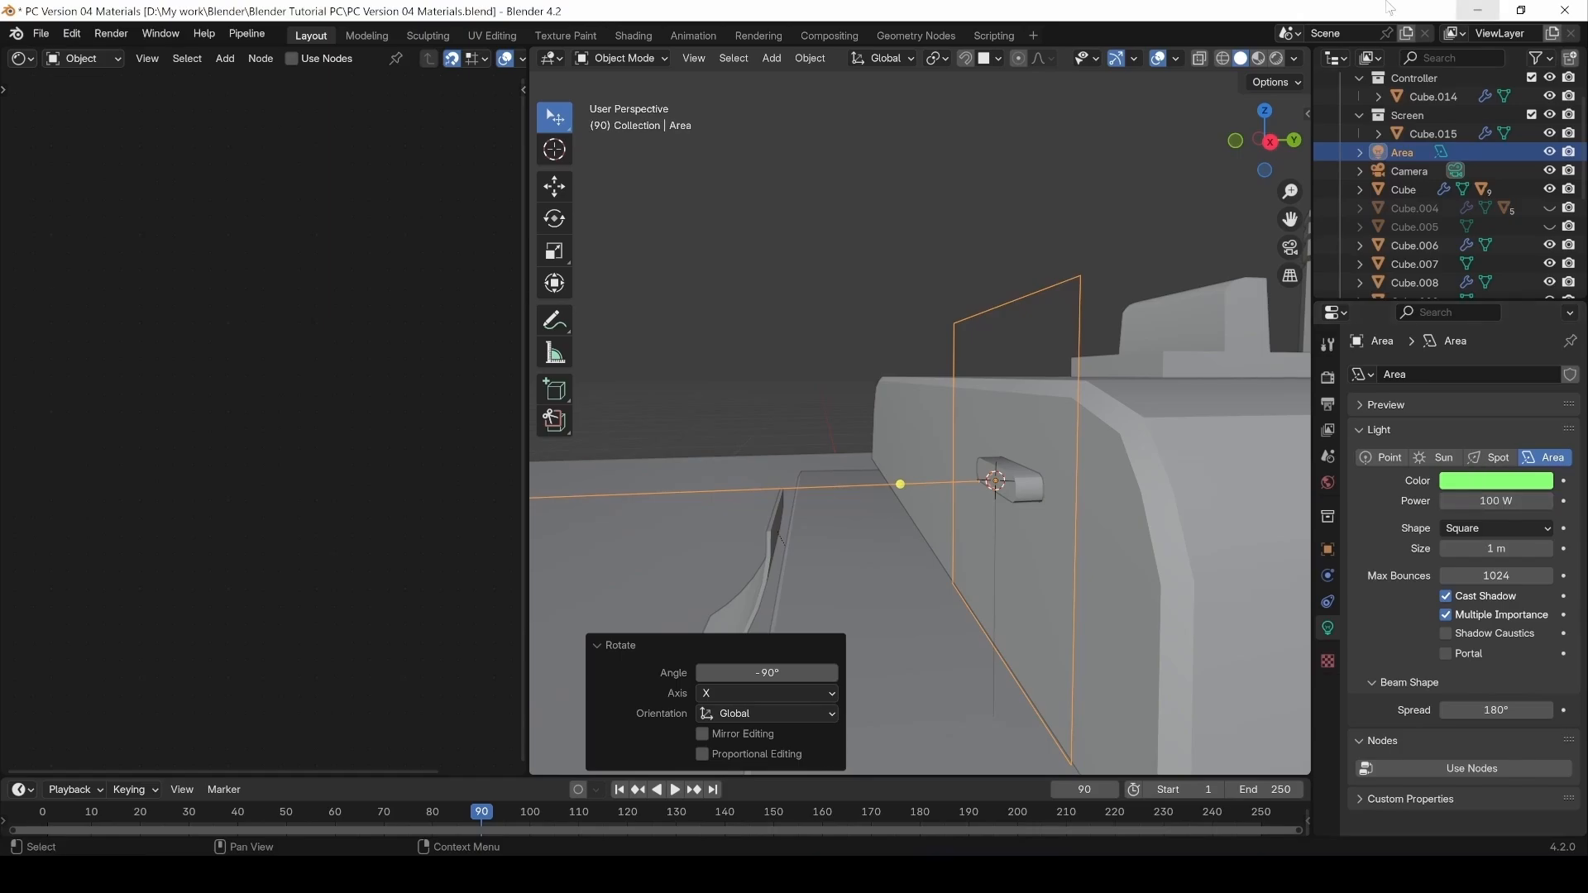
Switch the viewport to rendered shading and move the area light slightly forward, out from the slot block's face.
{"action": "left_click", "coordinate": [1276, 59]}
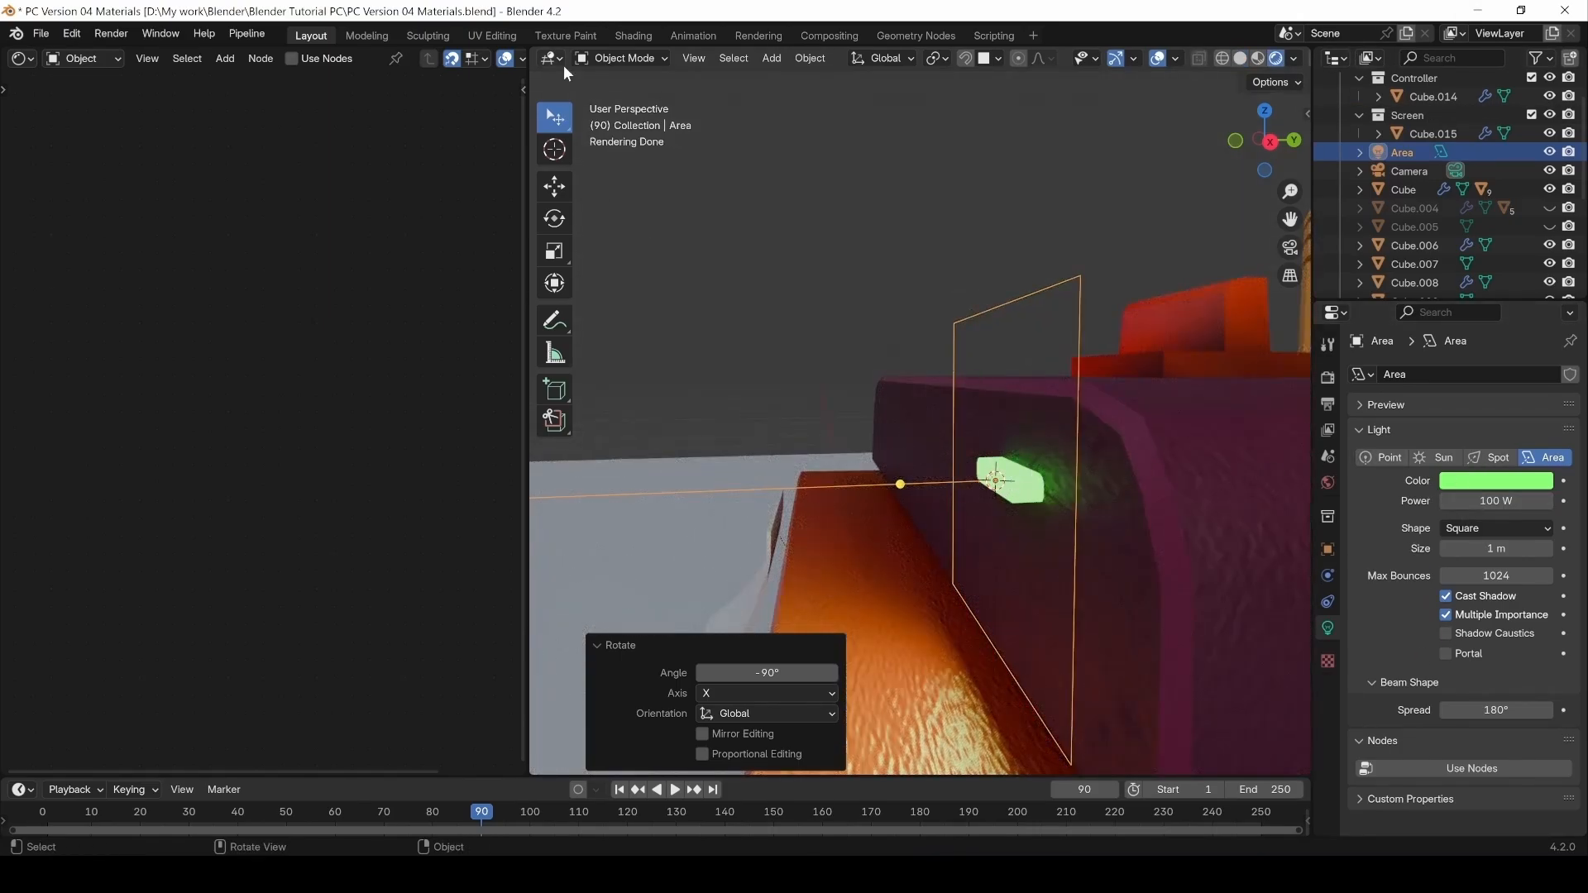
{"action": "left_click", "coordinate": [553, 195]}
{"action": "left_click_drag", "start_coordinate": [1058, 479], "coordinate": [1036, 479]}
{"action": "left_click", "coordinate": [886, 243]}
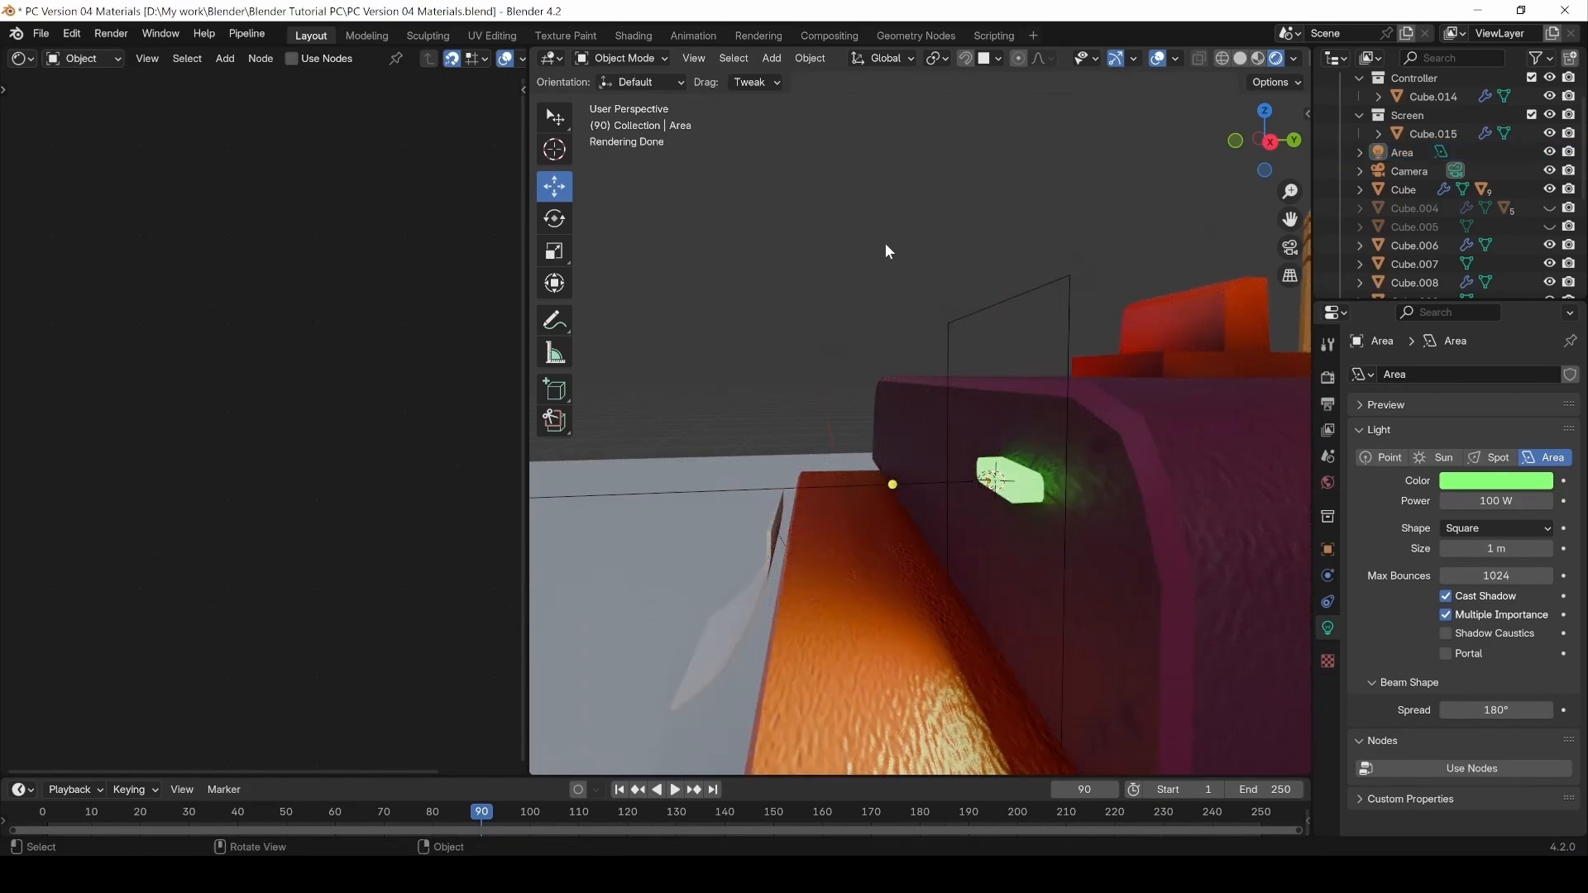
Set the area light's power to 200 W and change its colour to a fully saturated green.
{"action": "left_click_drag", "start_coordinate": [1493, 501], "coordinate": [1514, 501]}
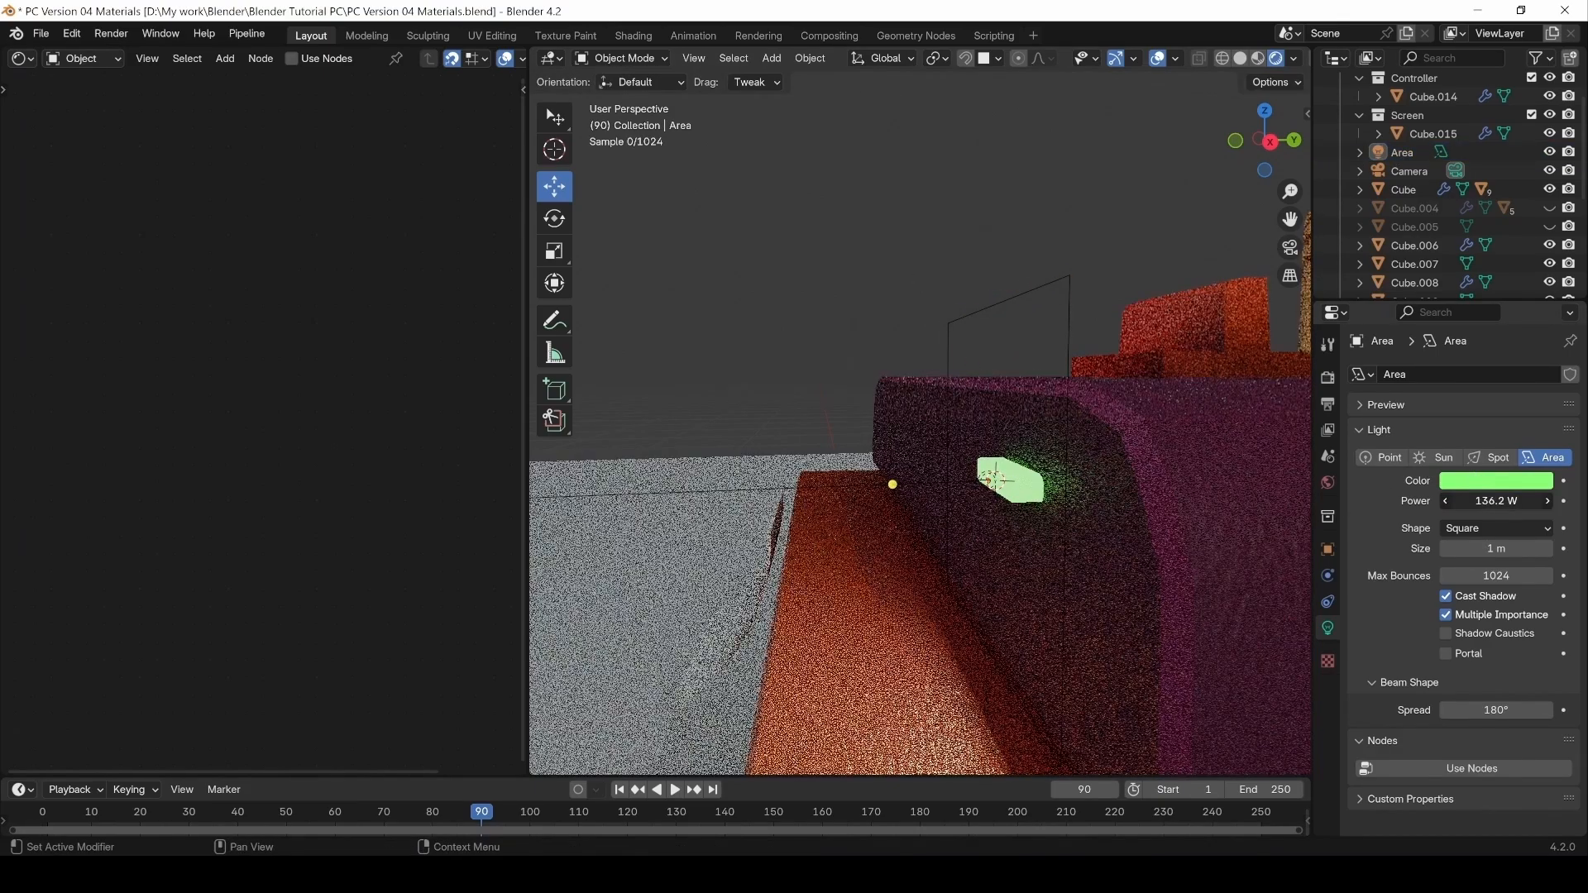
{"action": "left_click", "coordinate": [1496, 501]}
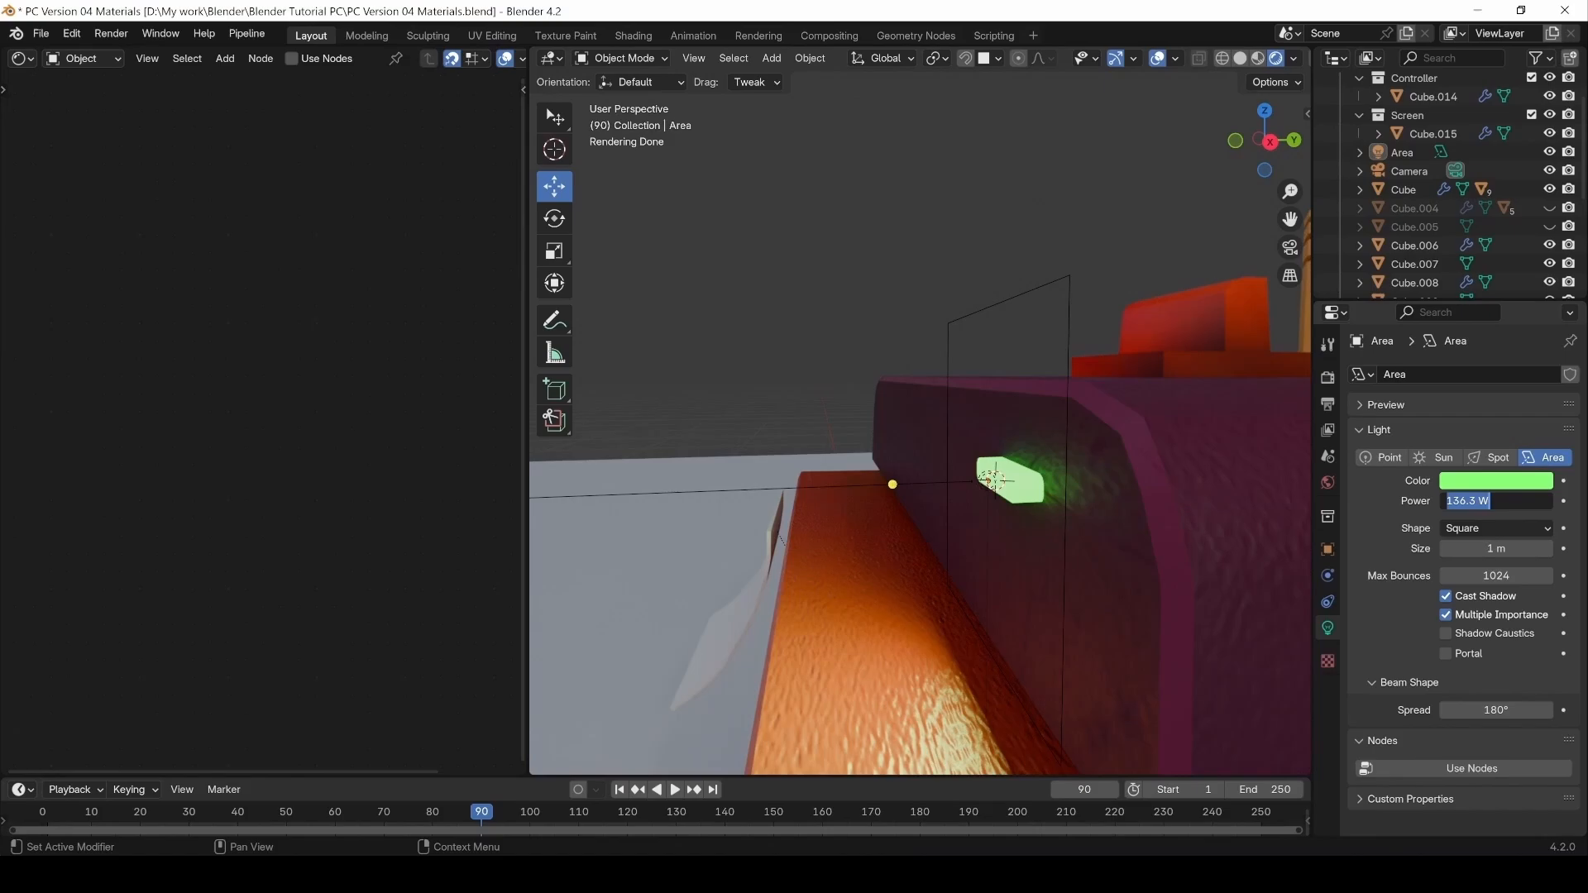
{"action": "type", "text": "200"}
{"action": "key", "text": "Return"}
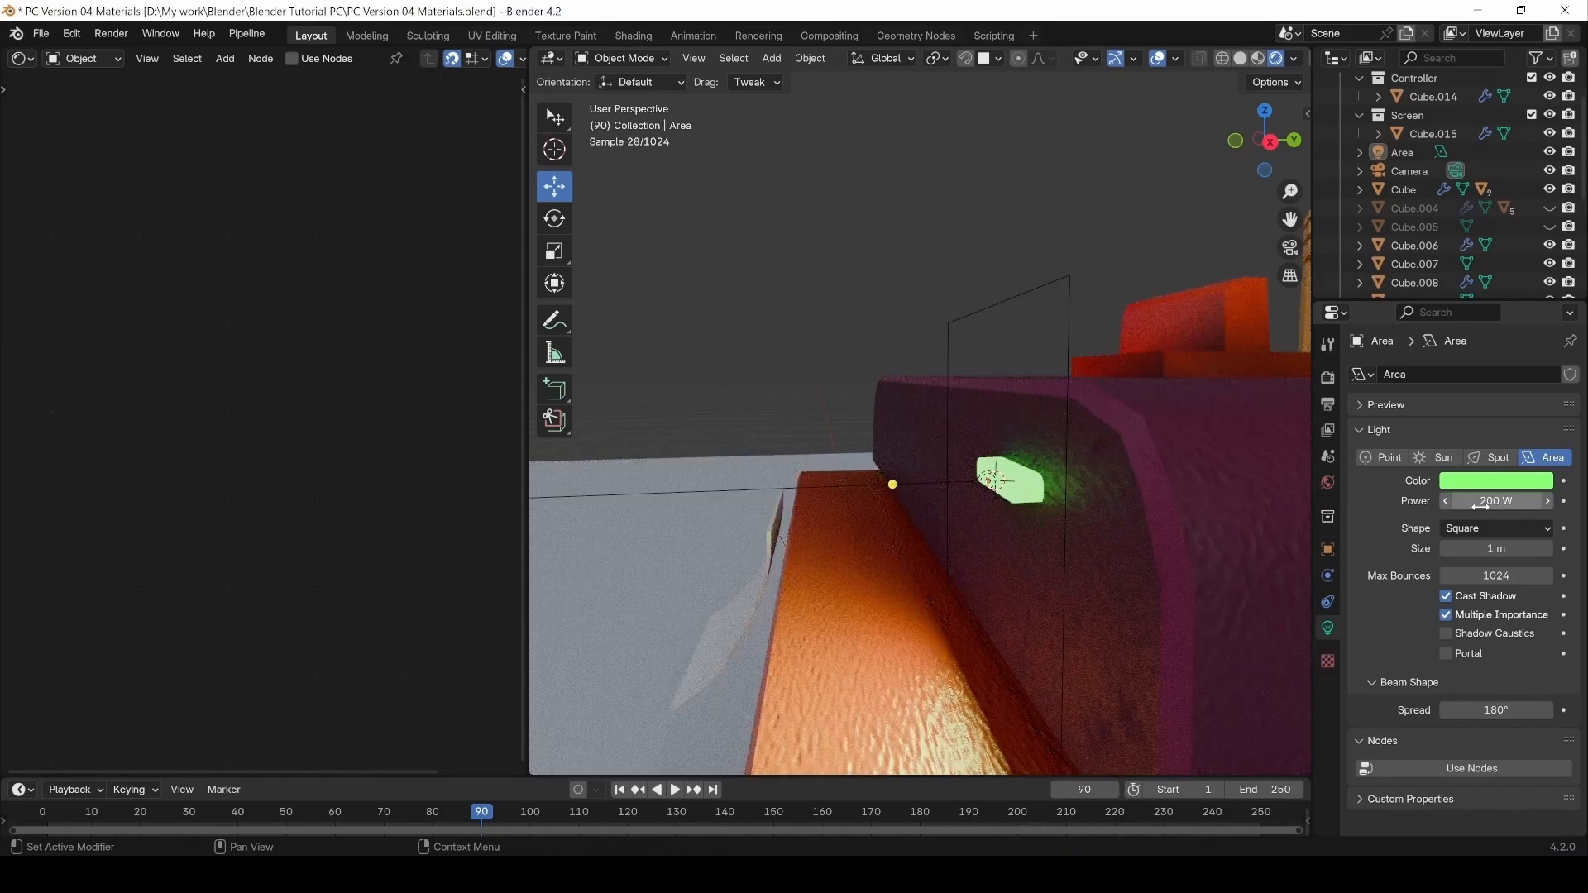
{"action": "left_click", "coordinate": [1493, 484]}
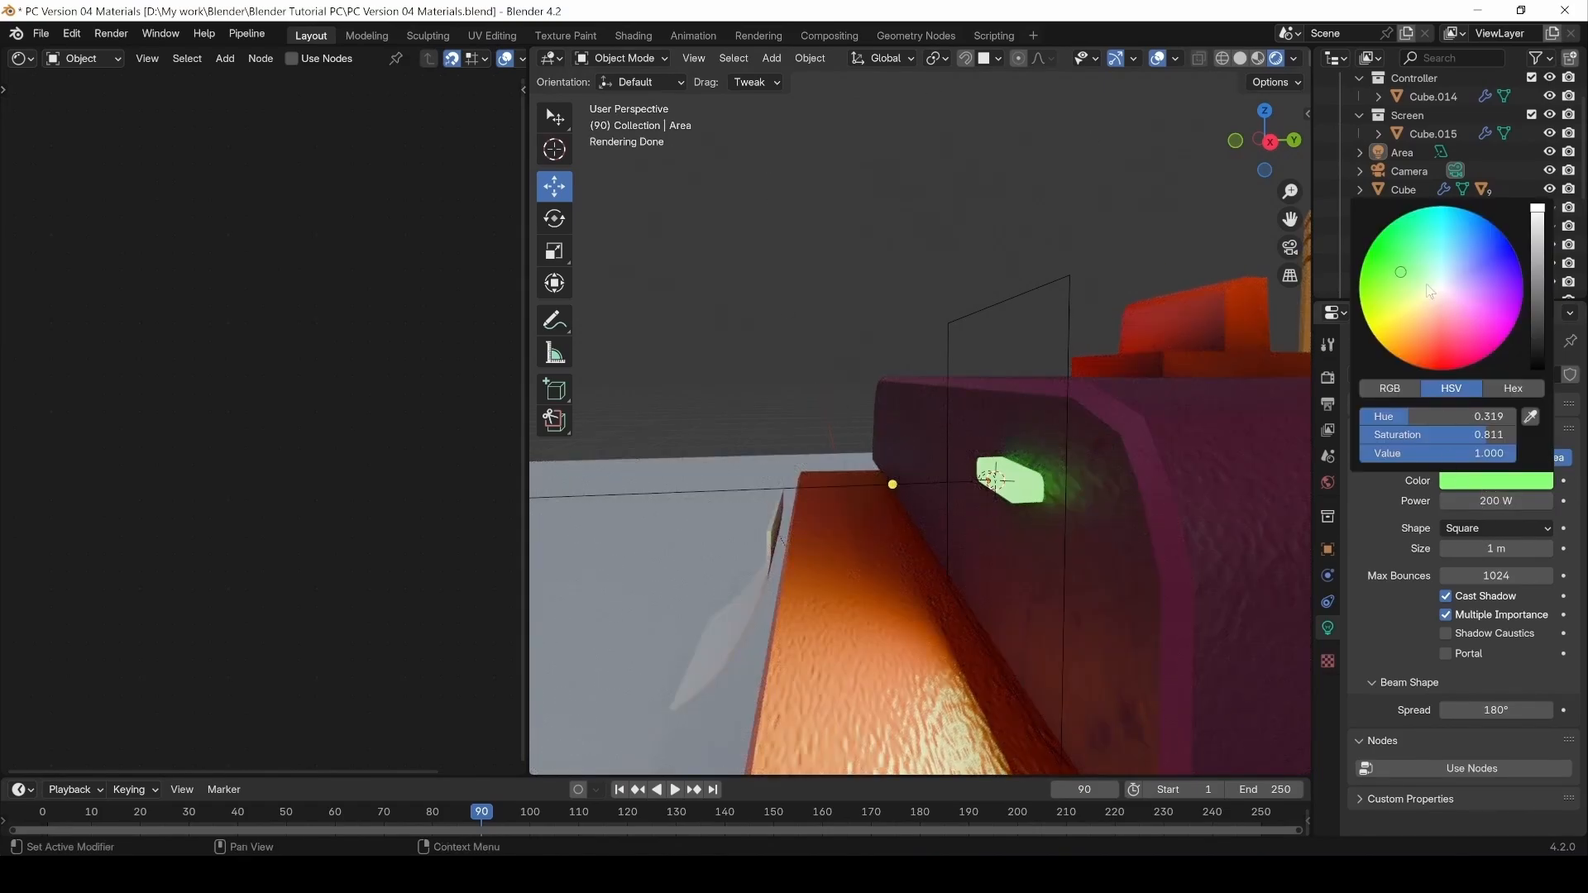
{"action": "left_click_drag", "start_coordinate": [1401, 272], "coordinate": [1366, 251]}
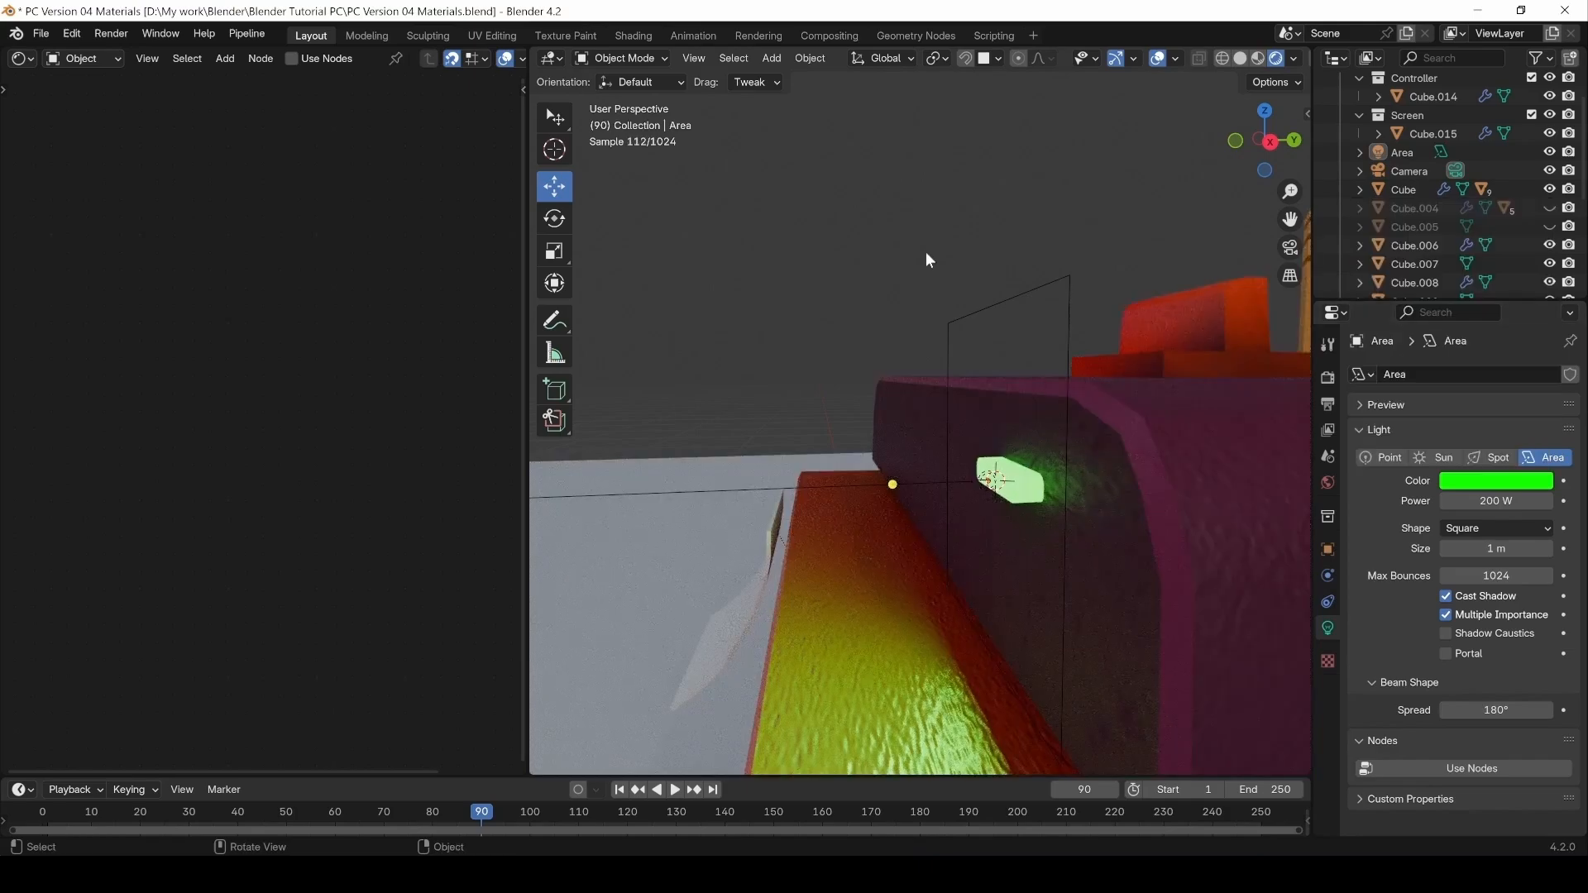
Scale the area light to about 0.64 along Y and about 0.36 along Z.
{"action": "middle_click_drag", "start_coordinate": [829, 347], "coordinate": [918, 439]}
{"action": "scroll", "coordinate": [986, 494], "scroll_direction": "down", "scroll_amount": 5}
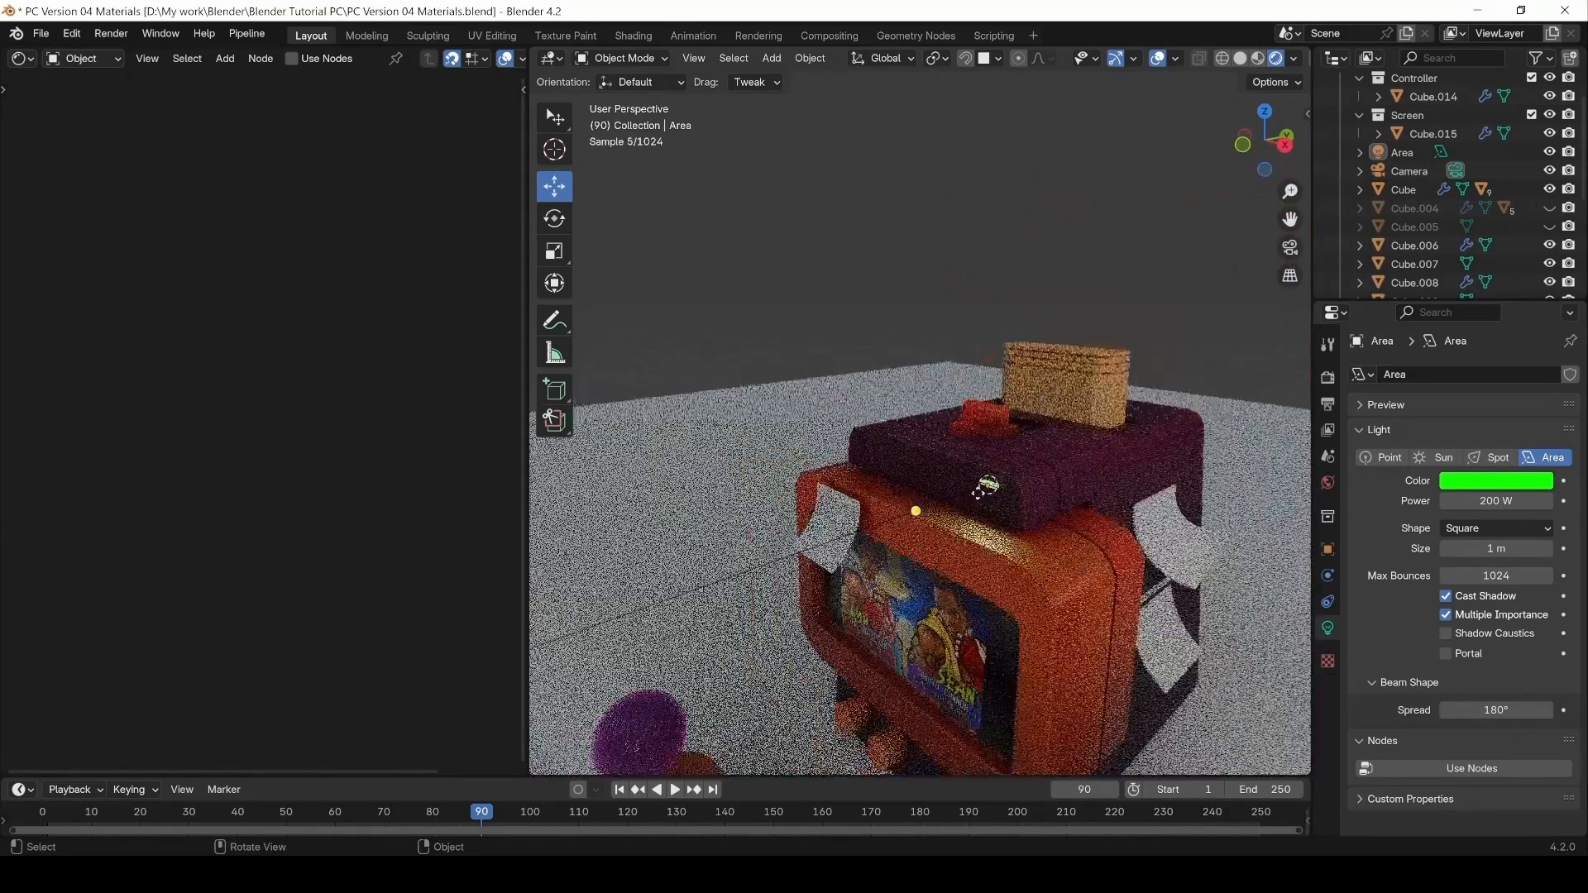
{"action": "scroll", "coordinate": [1047, 505], "scroll_direction": "up", "scroll_amount": 3}
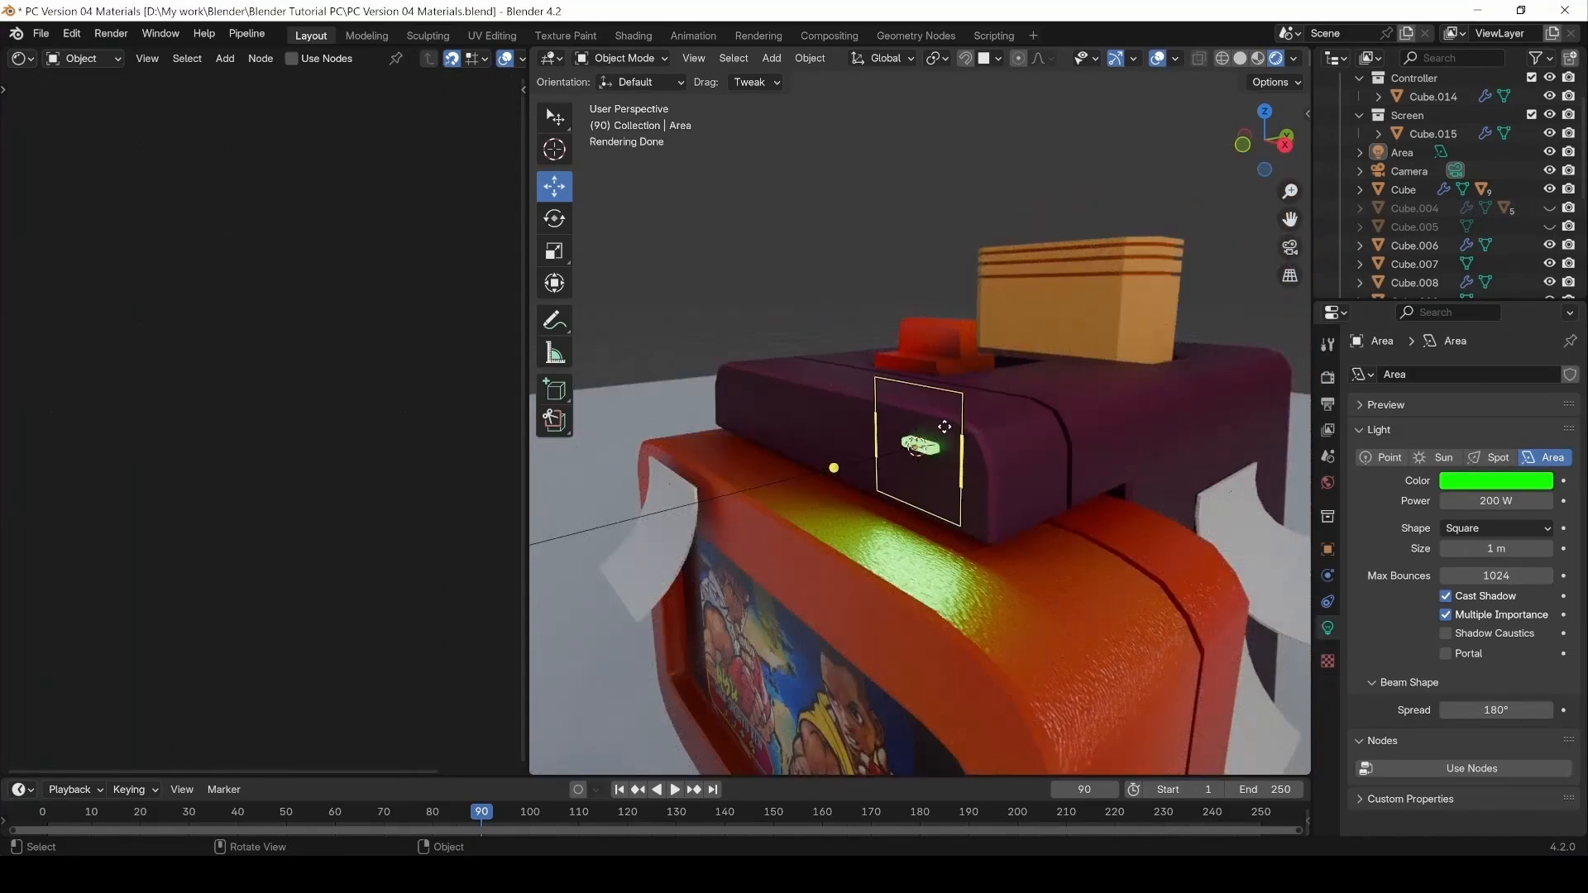
{"action": "key", "text": "s"}
{"action": "key", "text": "y"}
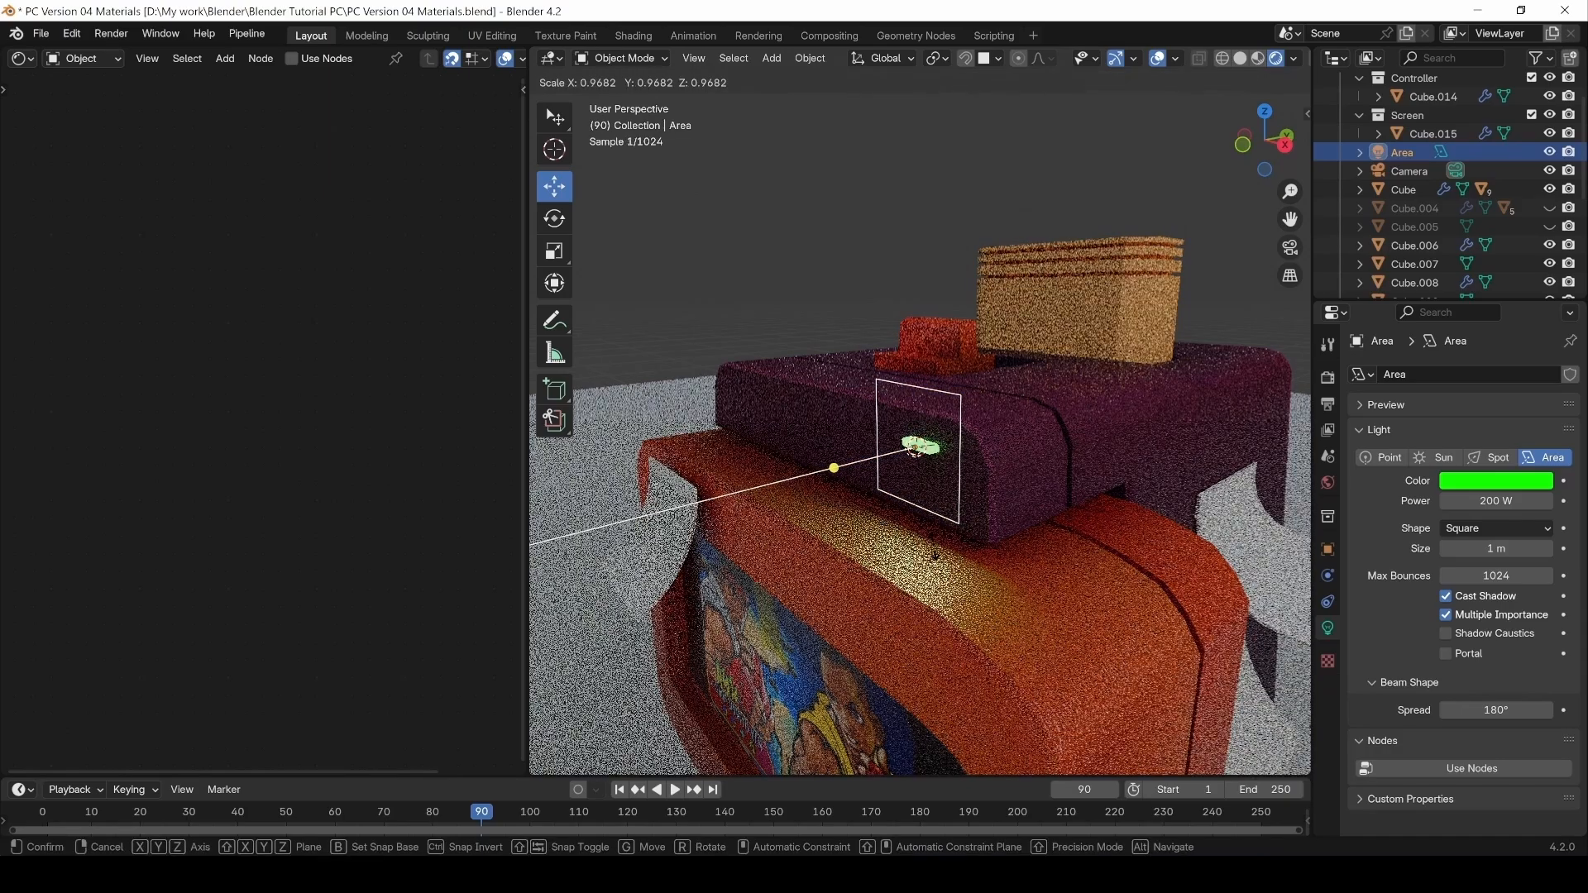
{"action": "left_click", "coordinate": [915, 450]}
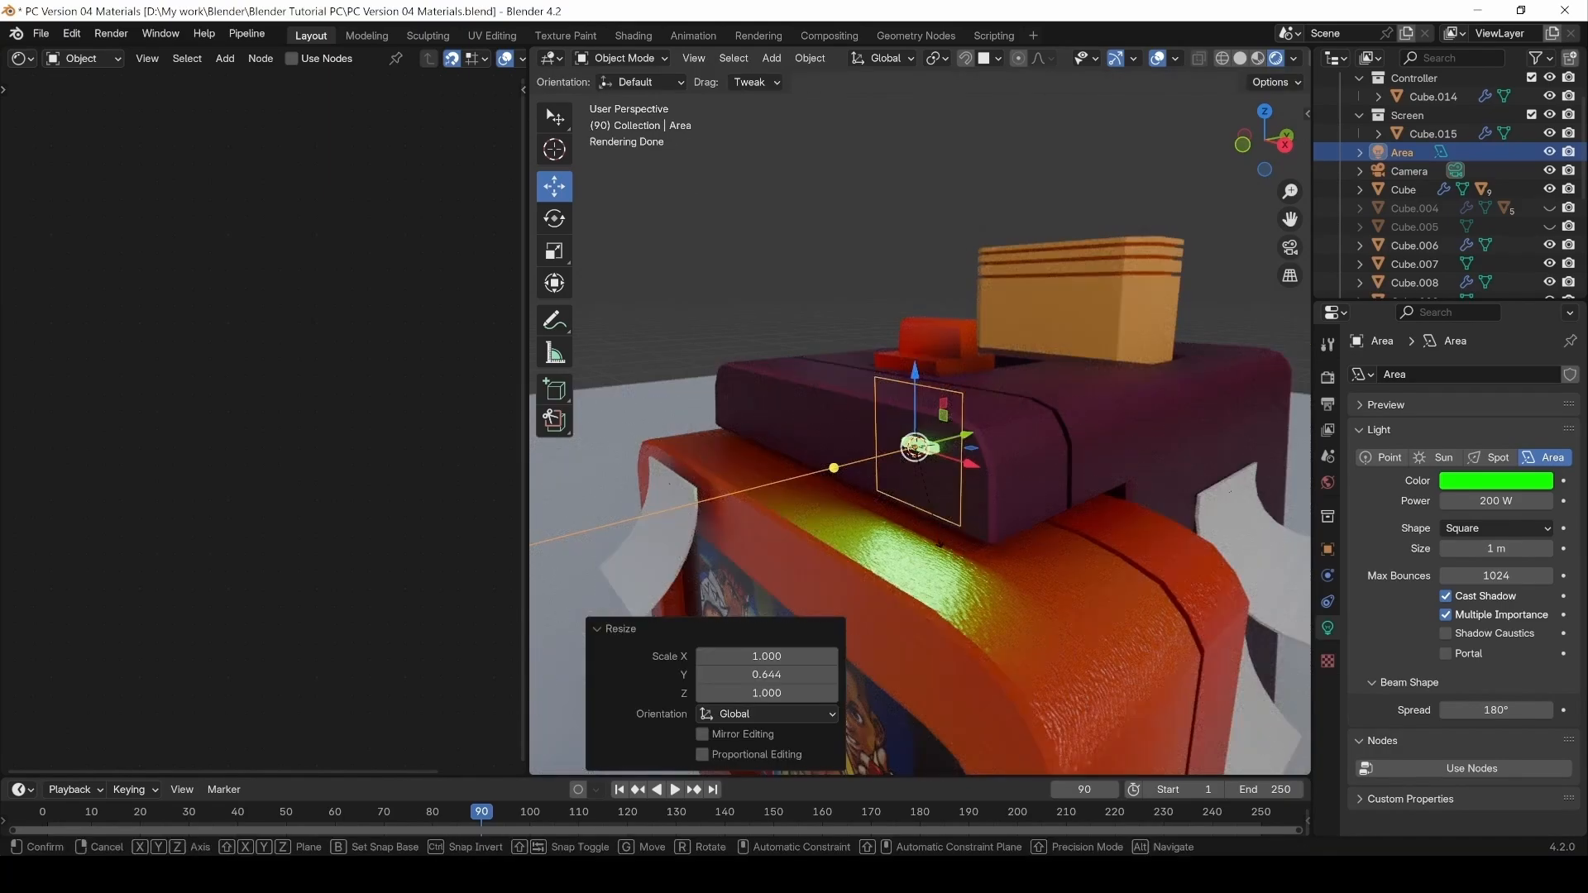
{"action": "key", "text": "s"}
{"action": "key", "text": "z"}
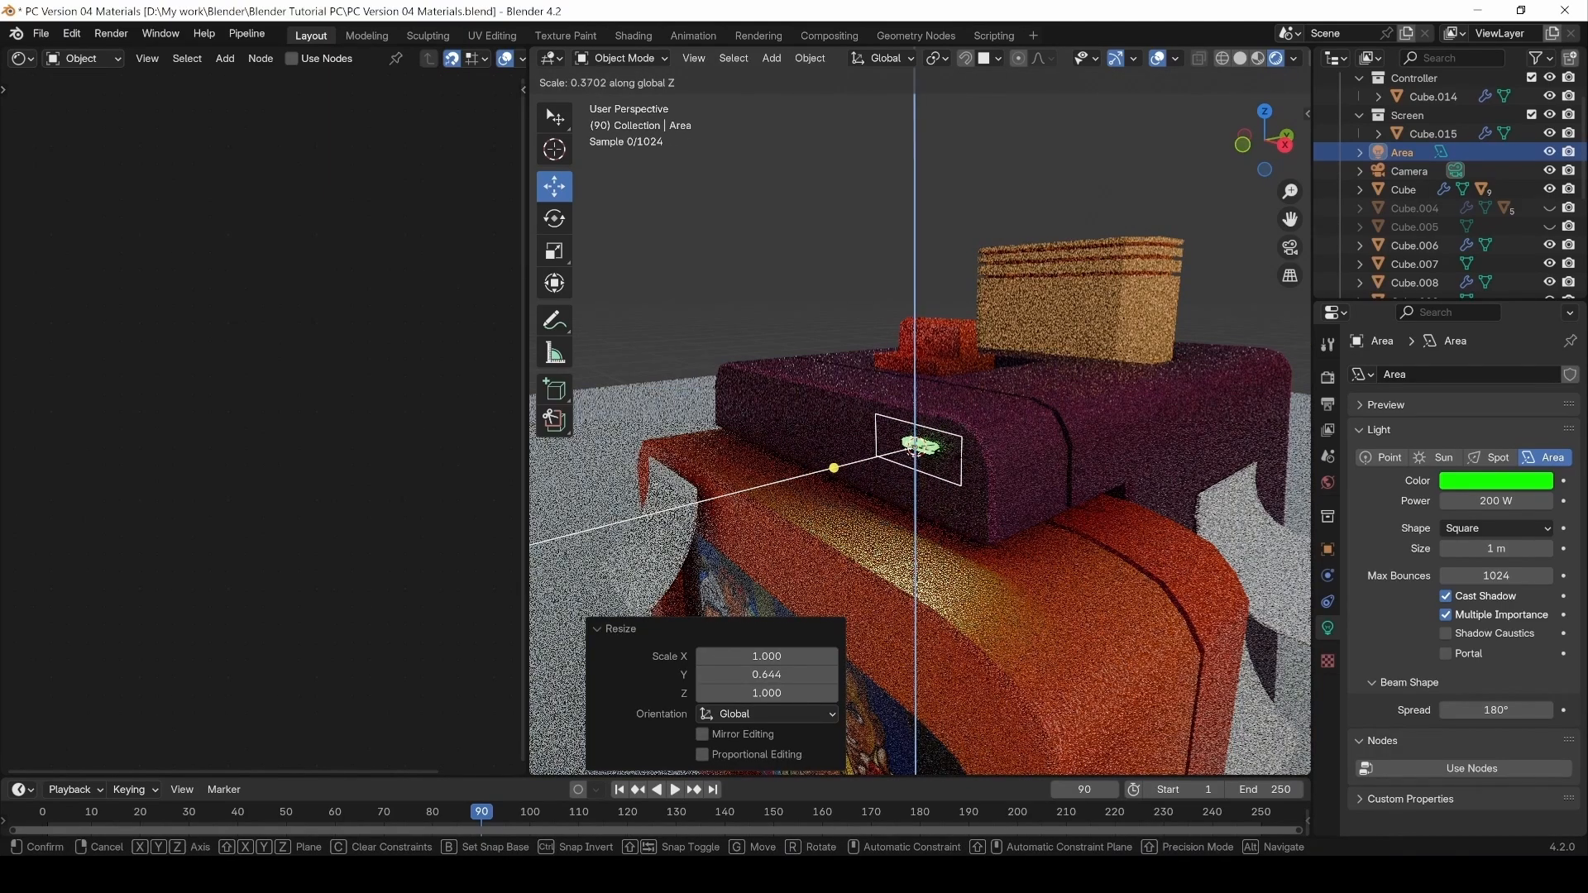
{"action": "left_click", "coordinate": [955, 464]}
Narrow the area light to about 0.47 along X and shrink it by a further 0.48 along Z to fit the slot block.
{"action": "key", "text": "s"}
{"action": "key", "text": "x"}
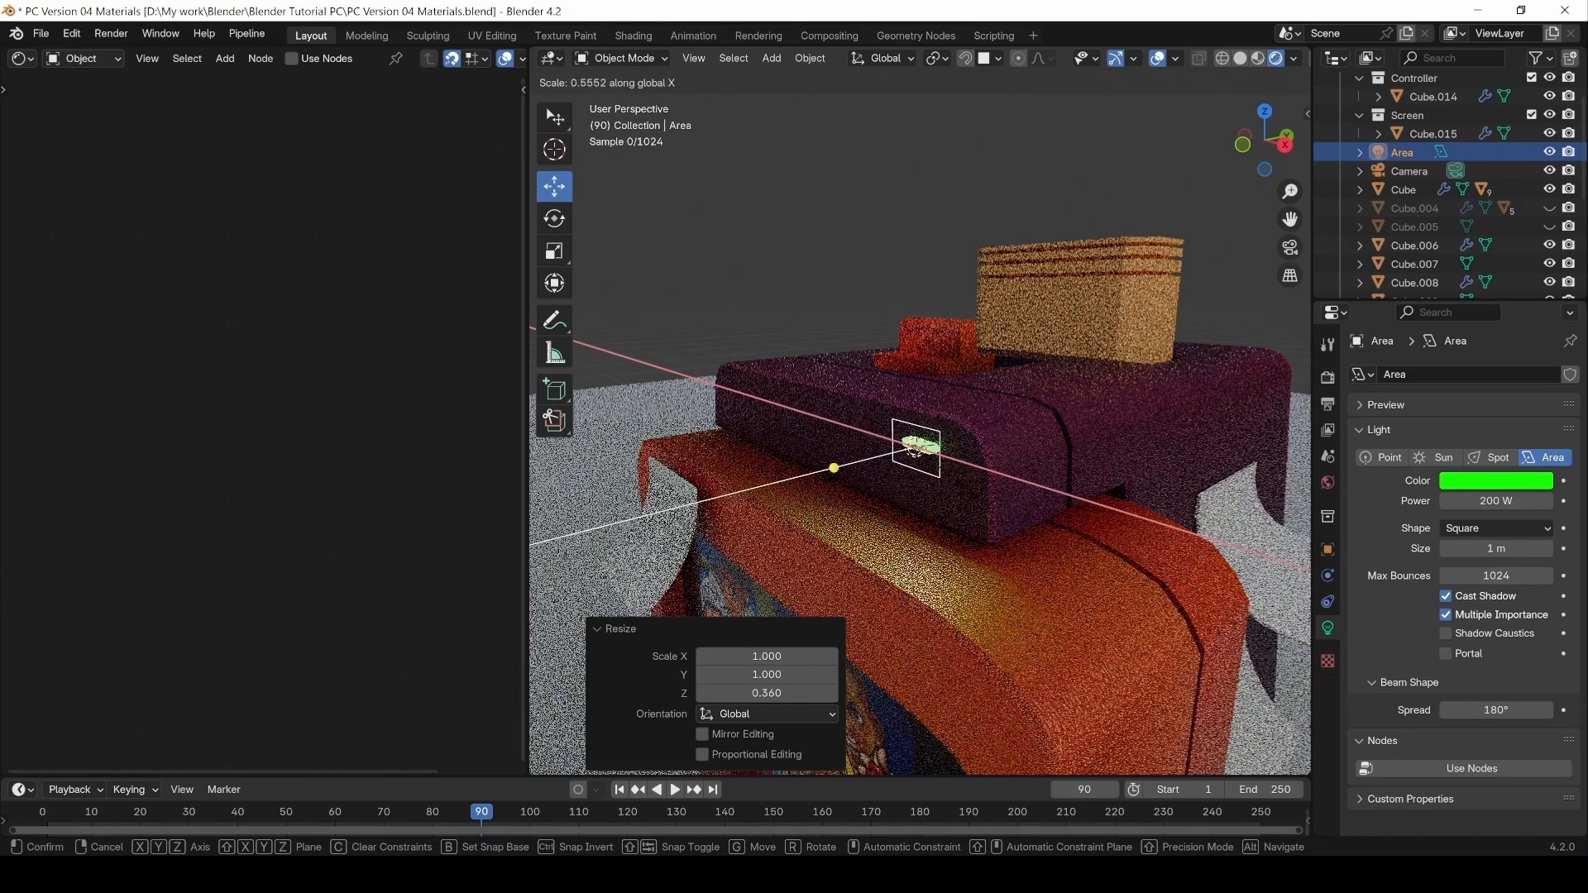
{"action": "left_click", "coordinate": [915, 448]}
{"action": "key", "text": "s"}
{"action": "key", "text": "z"}
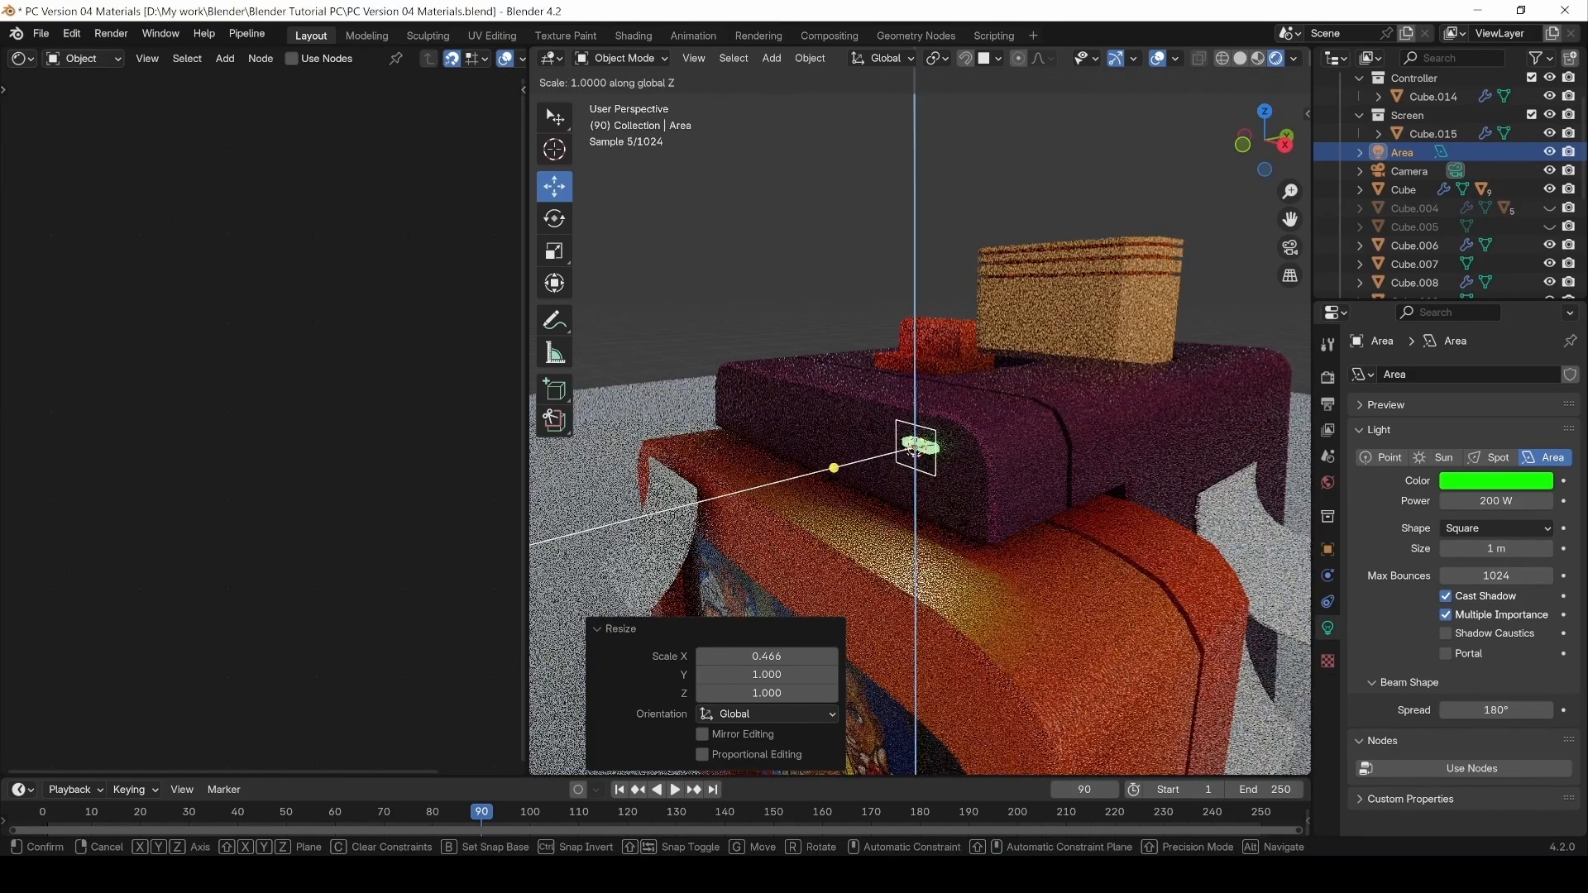
{"action": "left_click", "coordinate": [916, 452]}
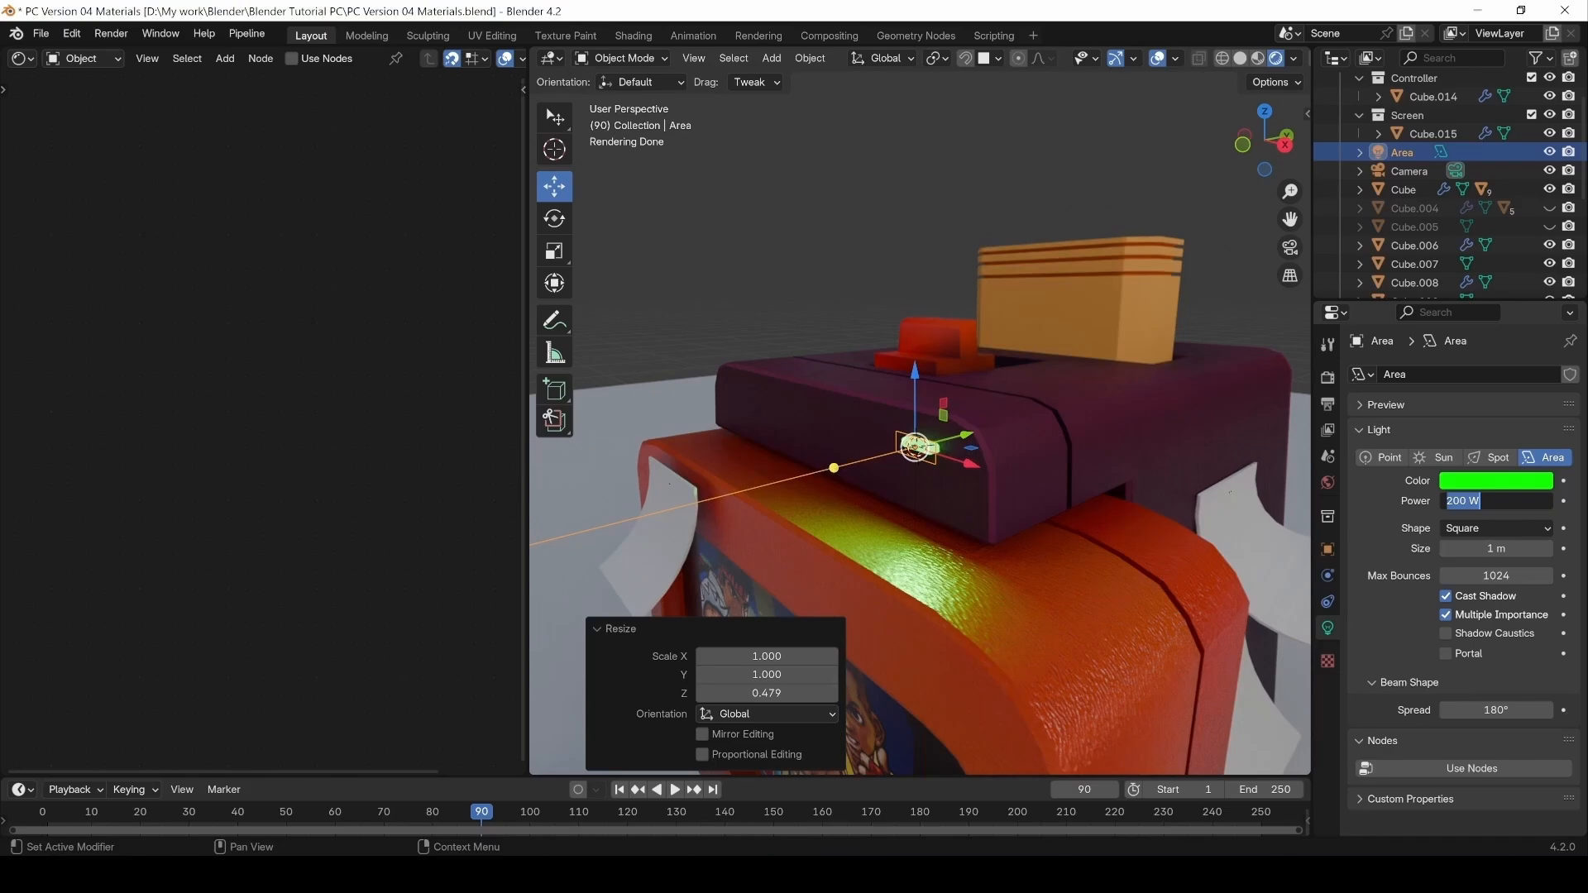
Try 100 W for the area light's power, settle on 50 W and deselect the light.
{"action": "type", "text": "100"}
{"action": "key", "text": "Return"}
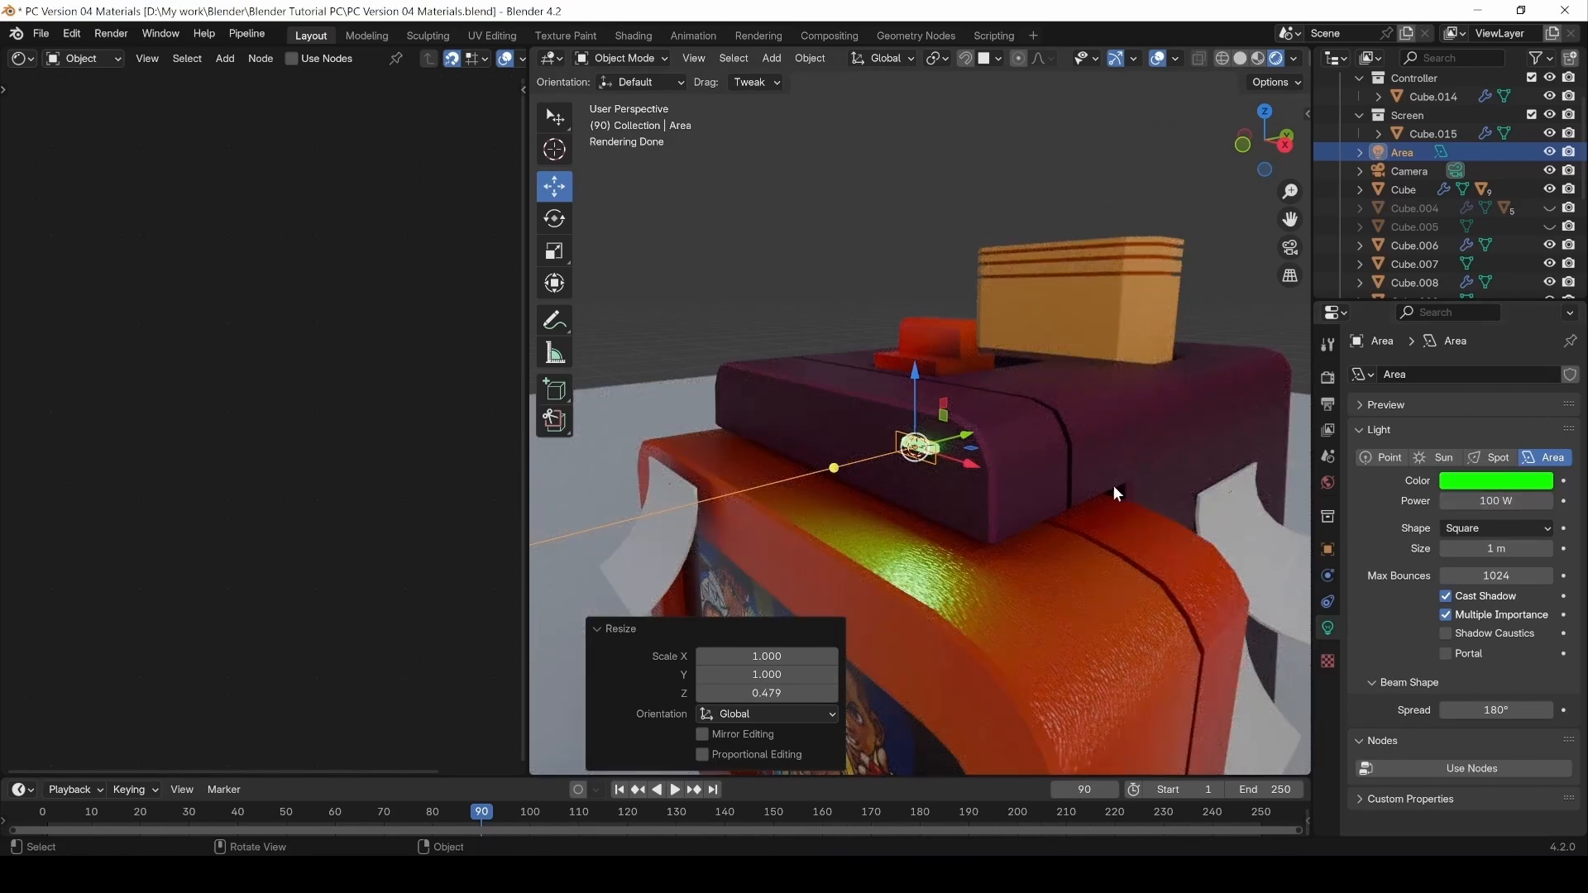
{"action": "left_click", "coordinate": [1494, 501]}
{"action": "type", "text": "50"}
{"action": "key", "text": "Return"}
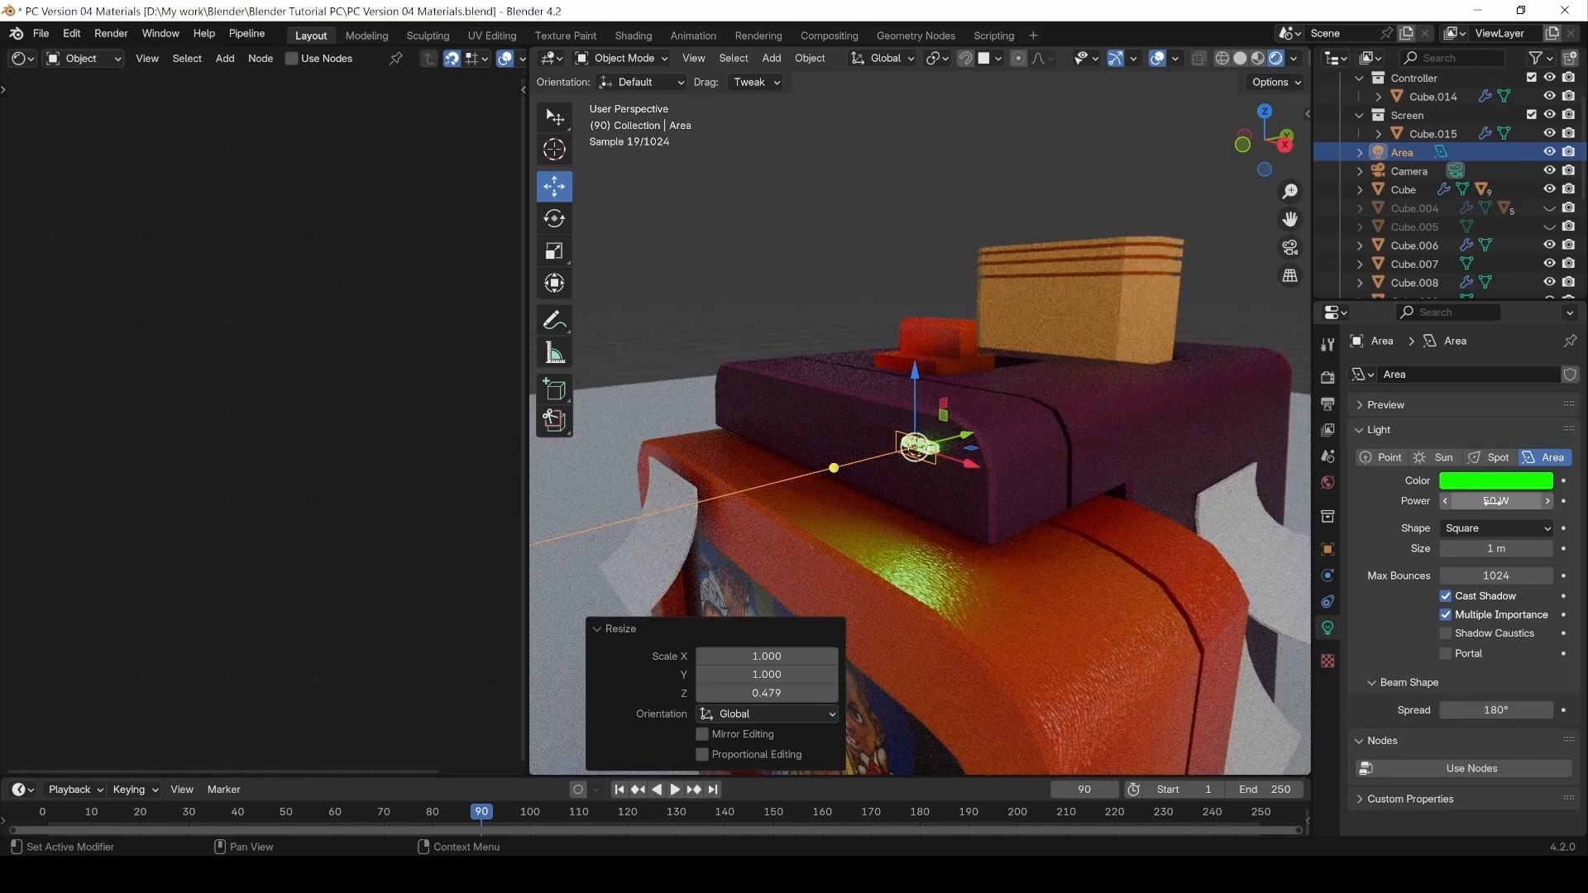
{"action": "left_click", "coordinate": [858, 308]}
Reset the 3D cursor to the world origin and bring the whole retro PC scene into view.
{"action": "middle_click_drag", "start_coordinate": [859, 307], "coordinate": [907, 371]}
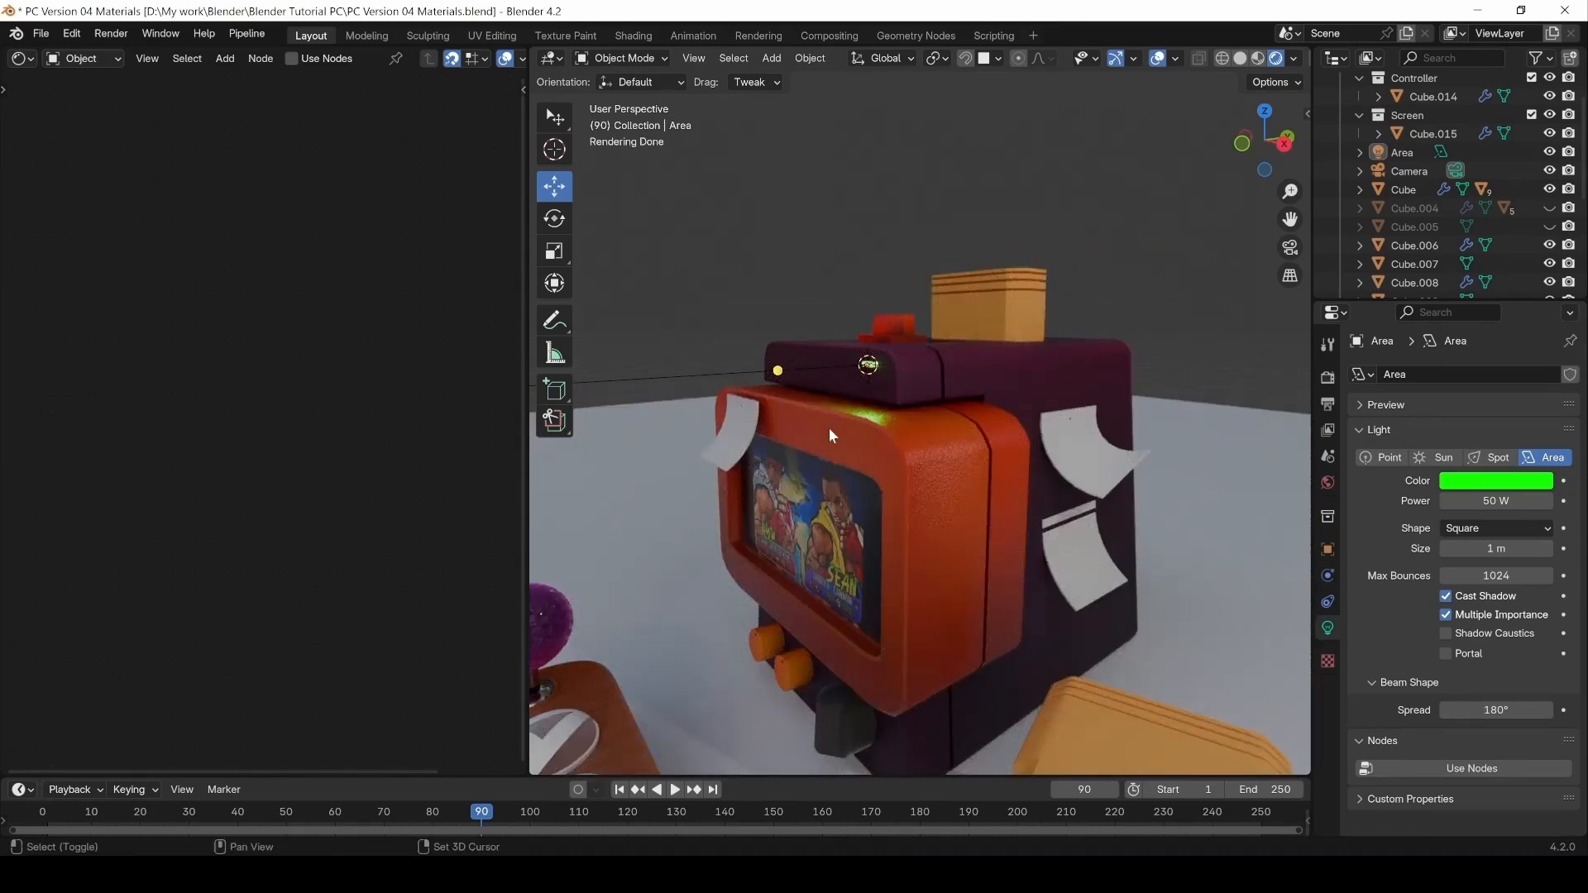
{"action": "key", "text": "shift+s"}
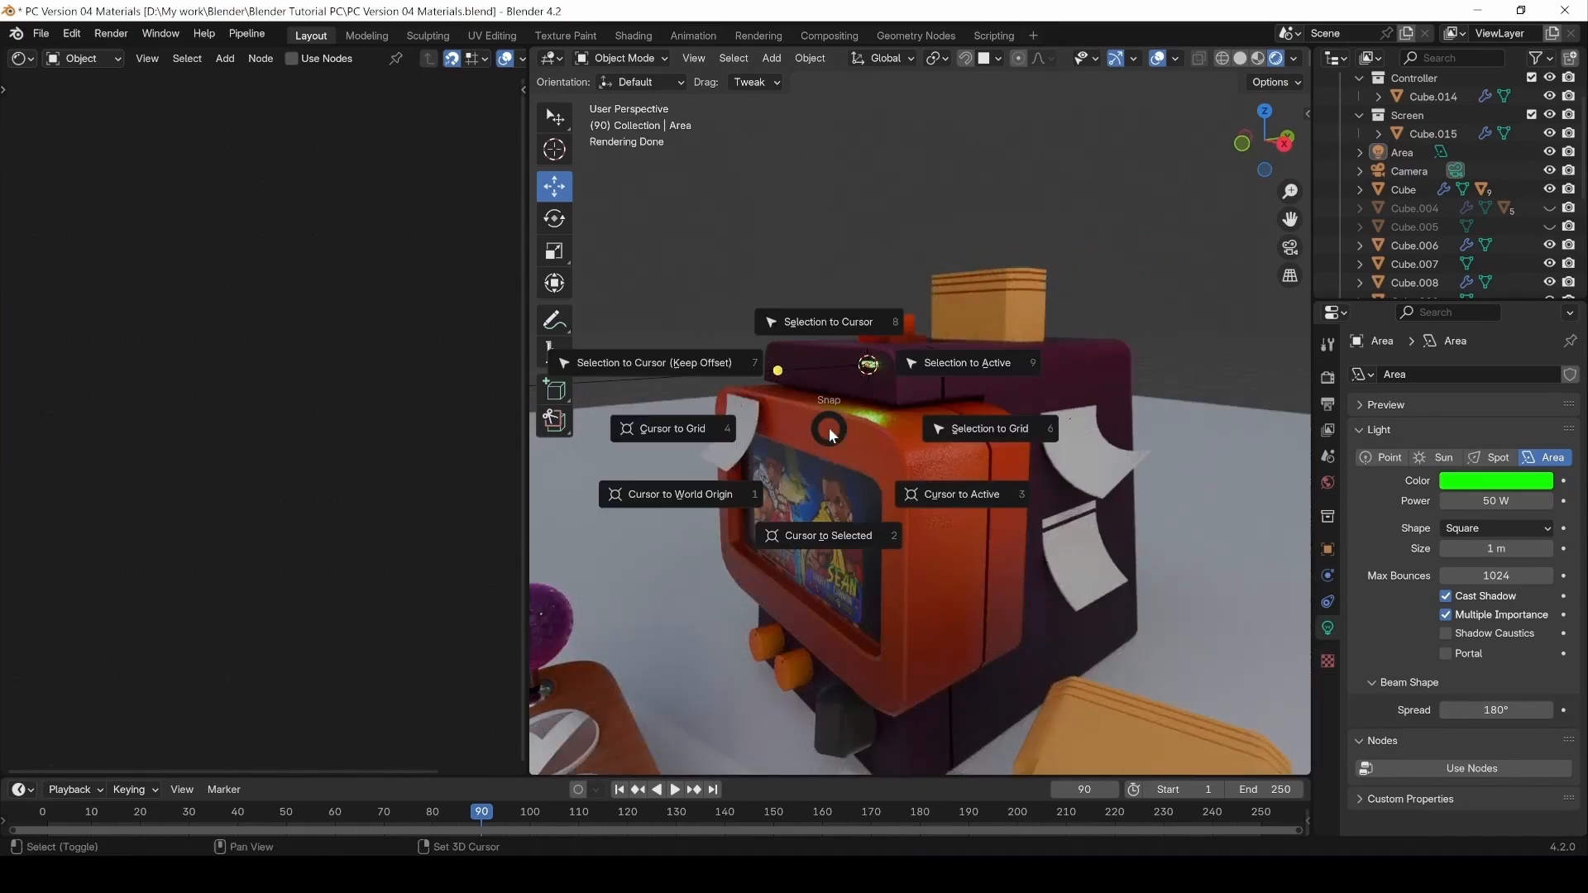
{"action": "left_click", "coordinate": [687, 496]}
{"action": "middle_click_drag", "start_coordinate": [778, 636], "coordinate": [1105, 552]}
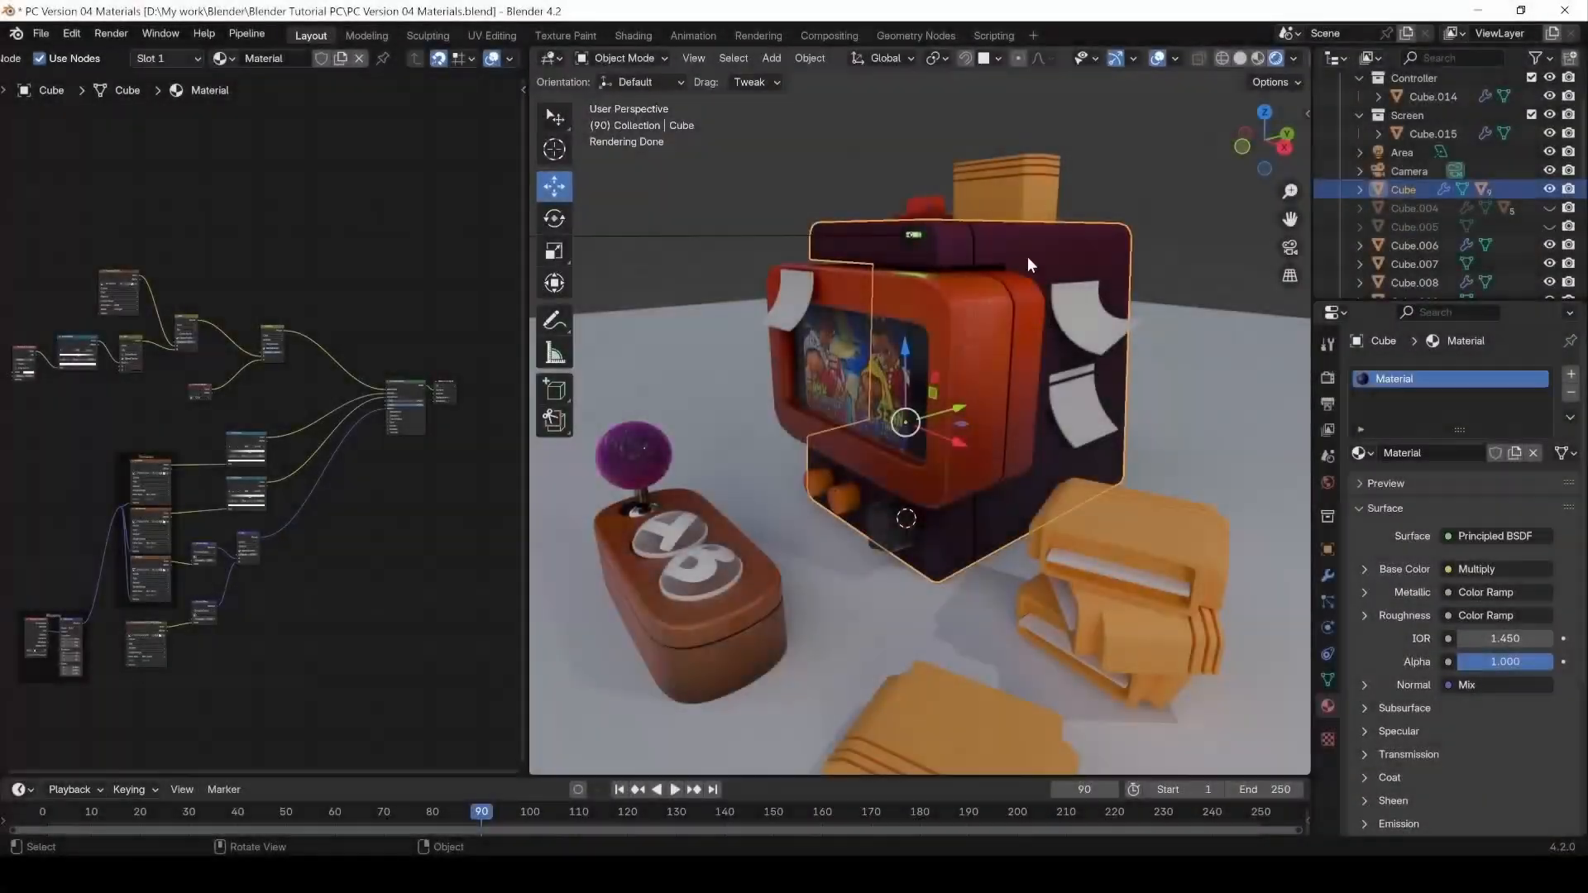
Move the lowest texture node and its connected vector node away from the body material's texture frame, and select the mapping and framed texture nodes.
{"action": "left_click", "coordinate": [819, 193]}
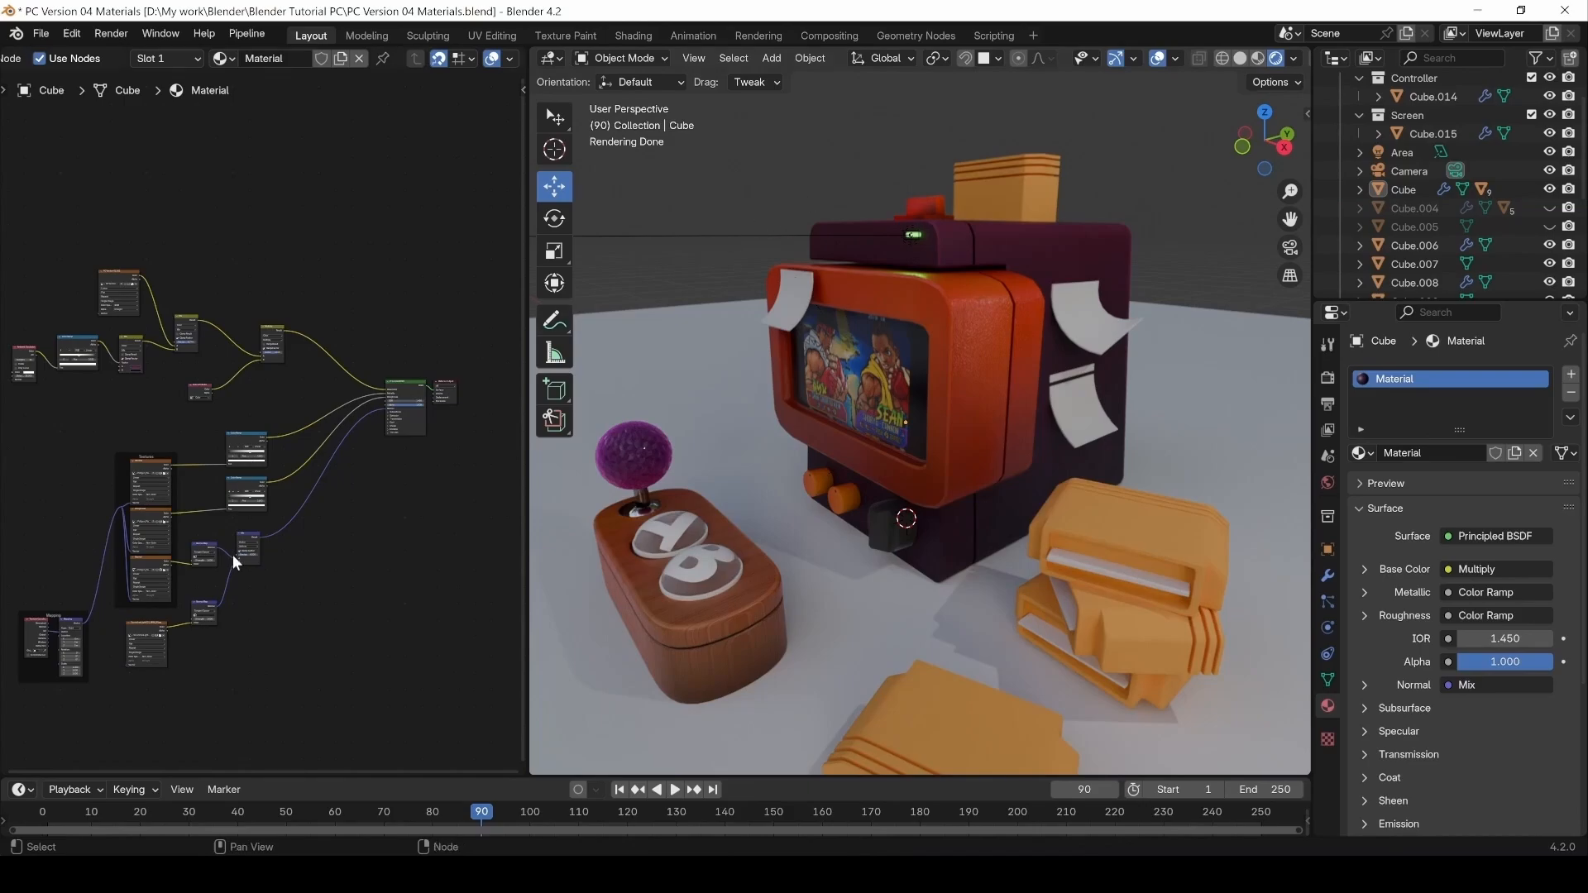
{"action": "middle_click_drag", "start_coordinate": [232, 555], "coordinate": [312, 526]}
{"action": "left_click_drag", "start_coordinate": [107, 687], "coordinate": [295, 403]}
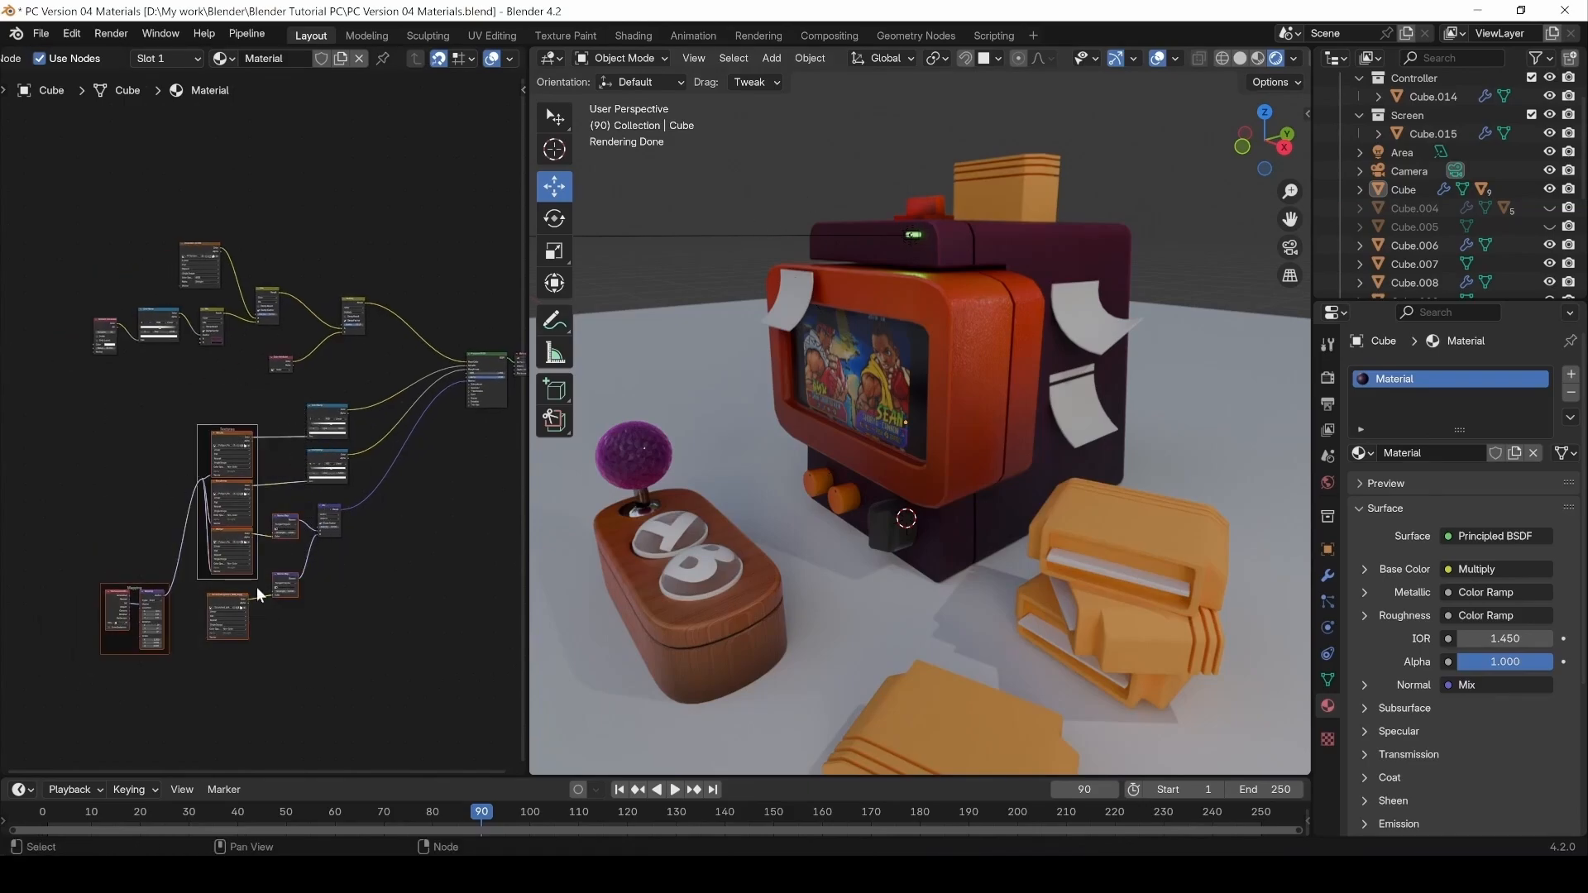
{"action": "left_click_drag", "start_coordinate": [206, 687], "coordinate": [325, 649]}
{"action": "left_click_drag", "start_coordinate": [107, 675], "coordinate": [281, 400]}
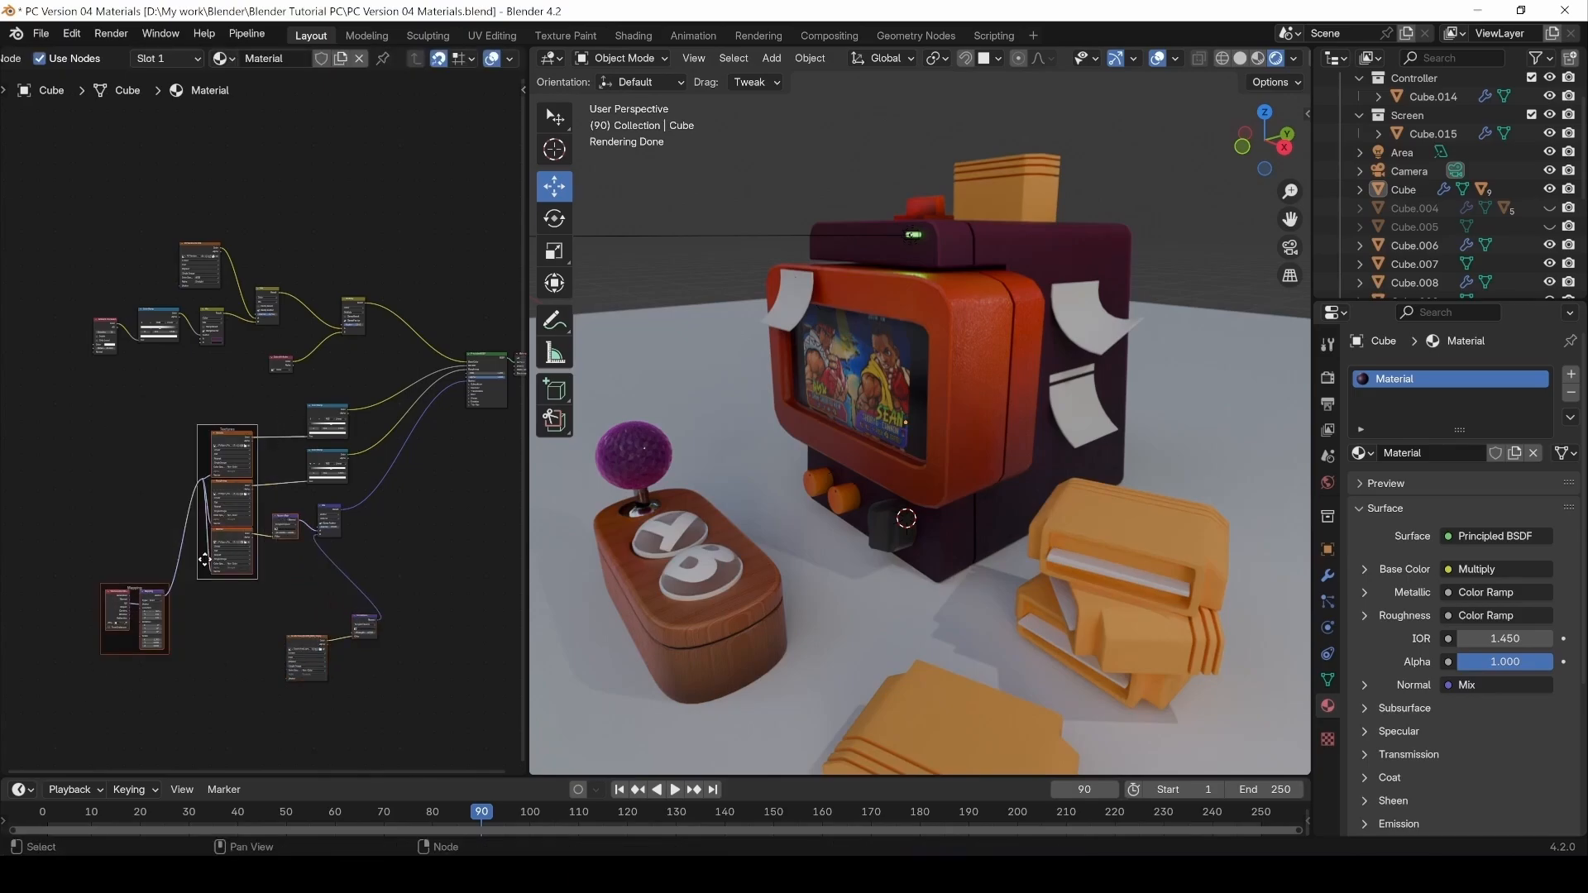
Select the orange TV housing and examine its surface and the texture and Normal Map nodes of the TV Try02 material.
{"action": "left_click", "coordinate": [906, 364]}
{"action": "middle_click_drag", "start_coordinate": [224, 509], "coordinate": [310, 542]}
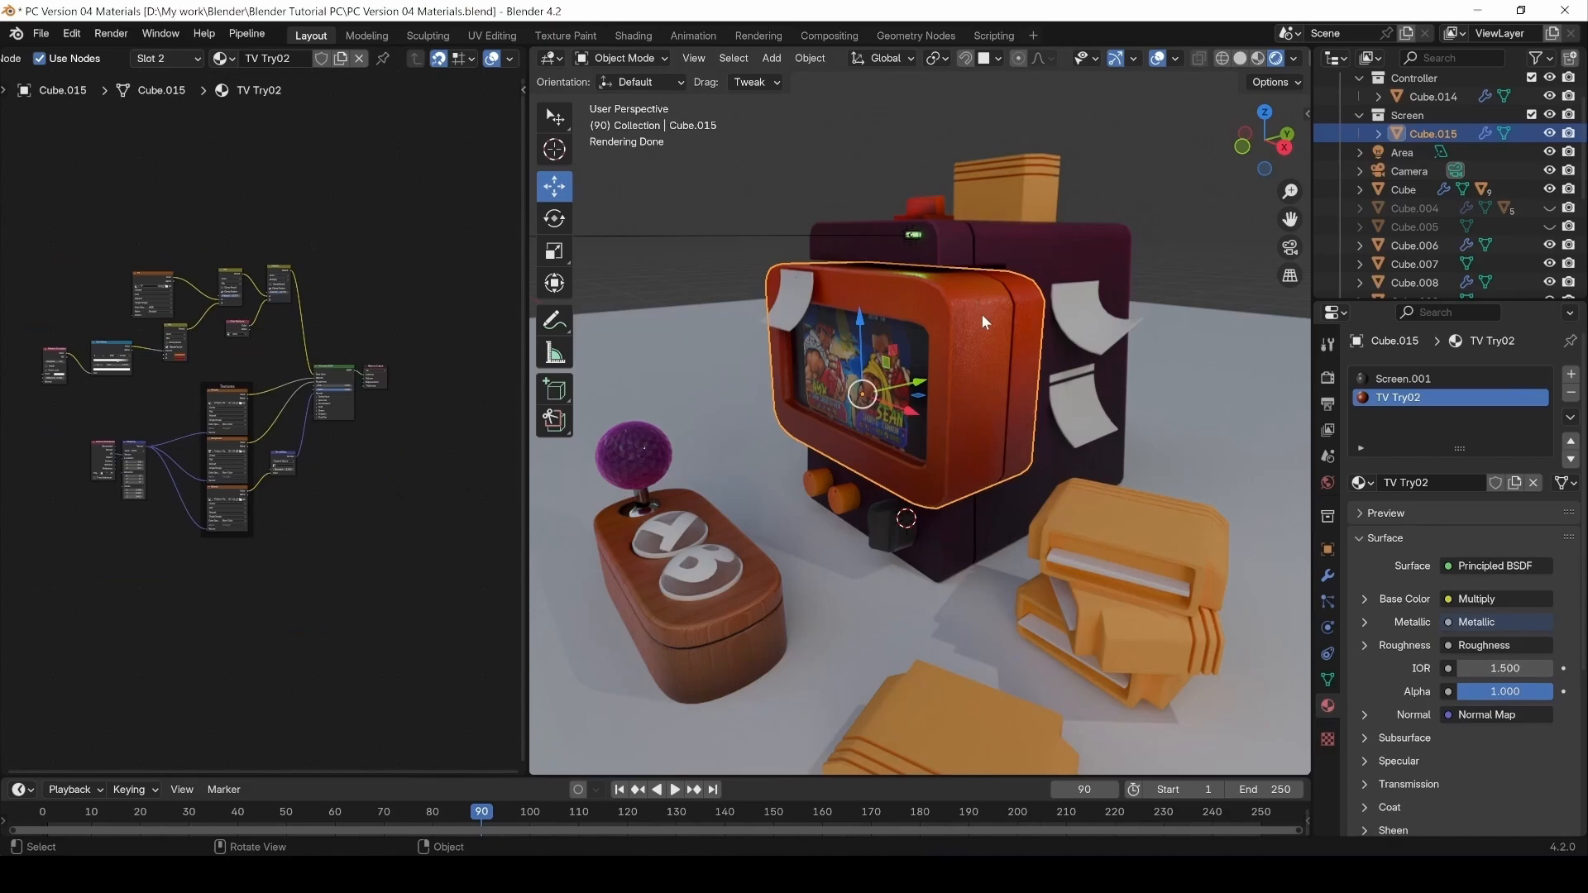
{"action": "scroll", "coordinate": [981, 314], "scroll_direction": "up", "scroll_amount": 6}
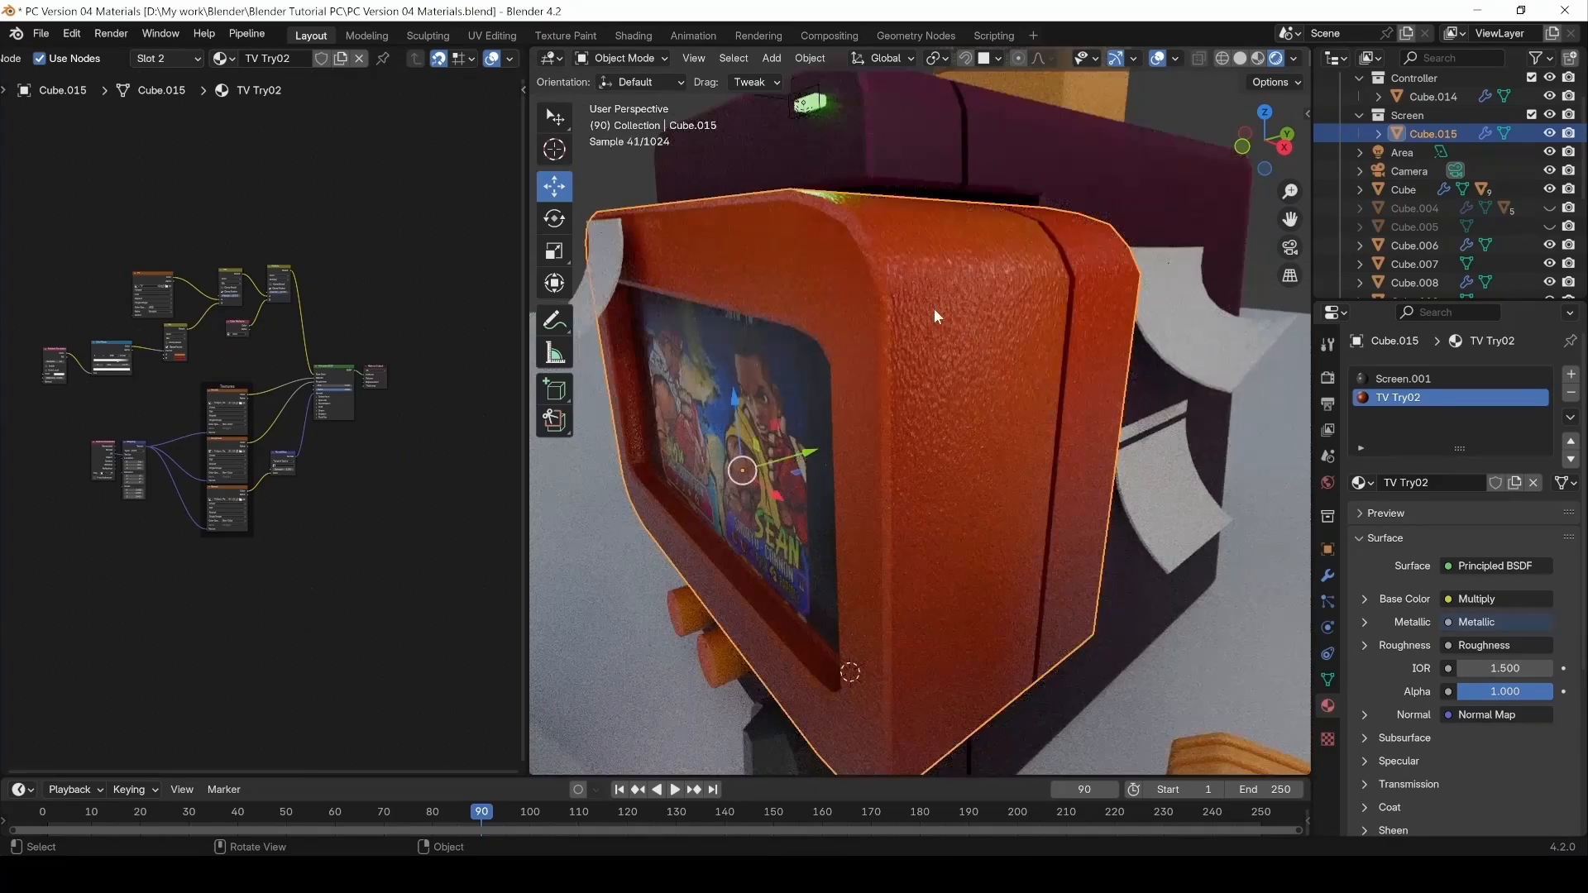
{"action": "scroll", "coordinate": [282, 485], "scroll_direction": "up", "scroll_amount": 4}
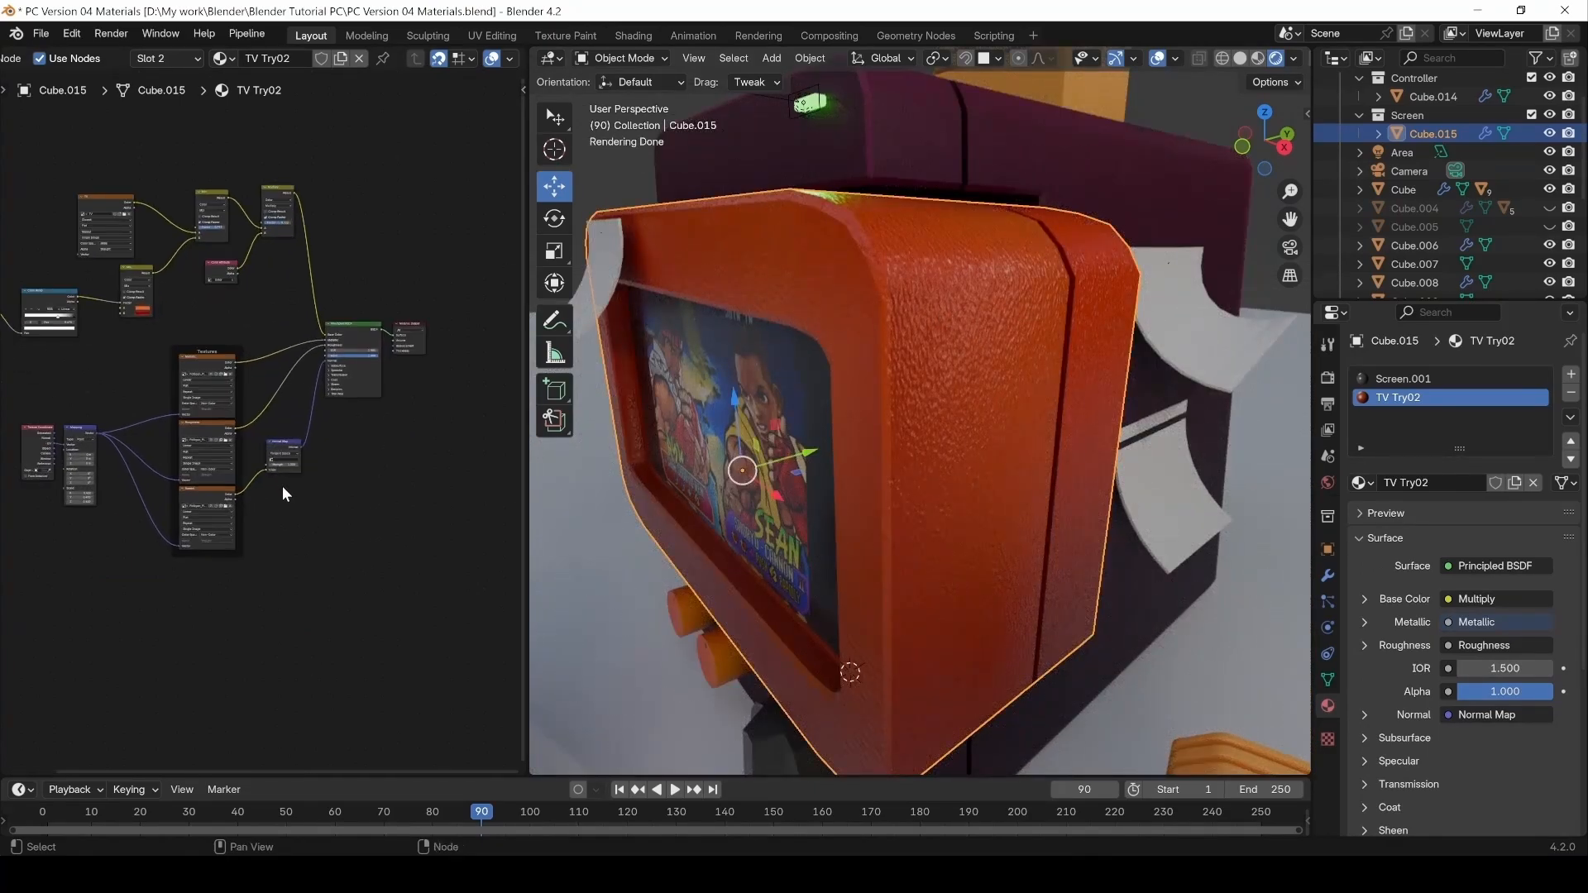
{"action": "scroll", "coordinate": [306, 598], "scroll_direction": "up", "scroll_amount": 3}
{"action": "middle_click_drag", "start_coordinate": [232, 502], "coordinate": [350, 644]}
{"action": "scroll", "coordinate": [311, 345], "scroll_direction": "up", "scroll_amount": 1}
{"action": "middle_click_drag", "start_coordinate": [303, 267], "coordinate": [183, 330]}
{"action": "scroll", "coordinate": [375, 401], "scroll_direction": "down", "scroll_amount": 1}
{"action": "scroll", "coordinate": [192, 395], "scroll_direction": "up", "scroll_amount": 1}
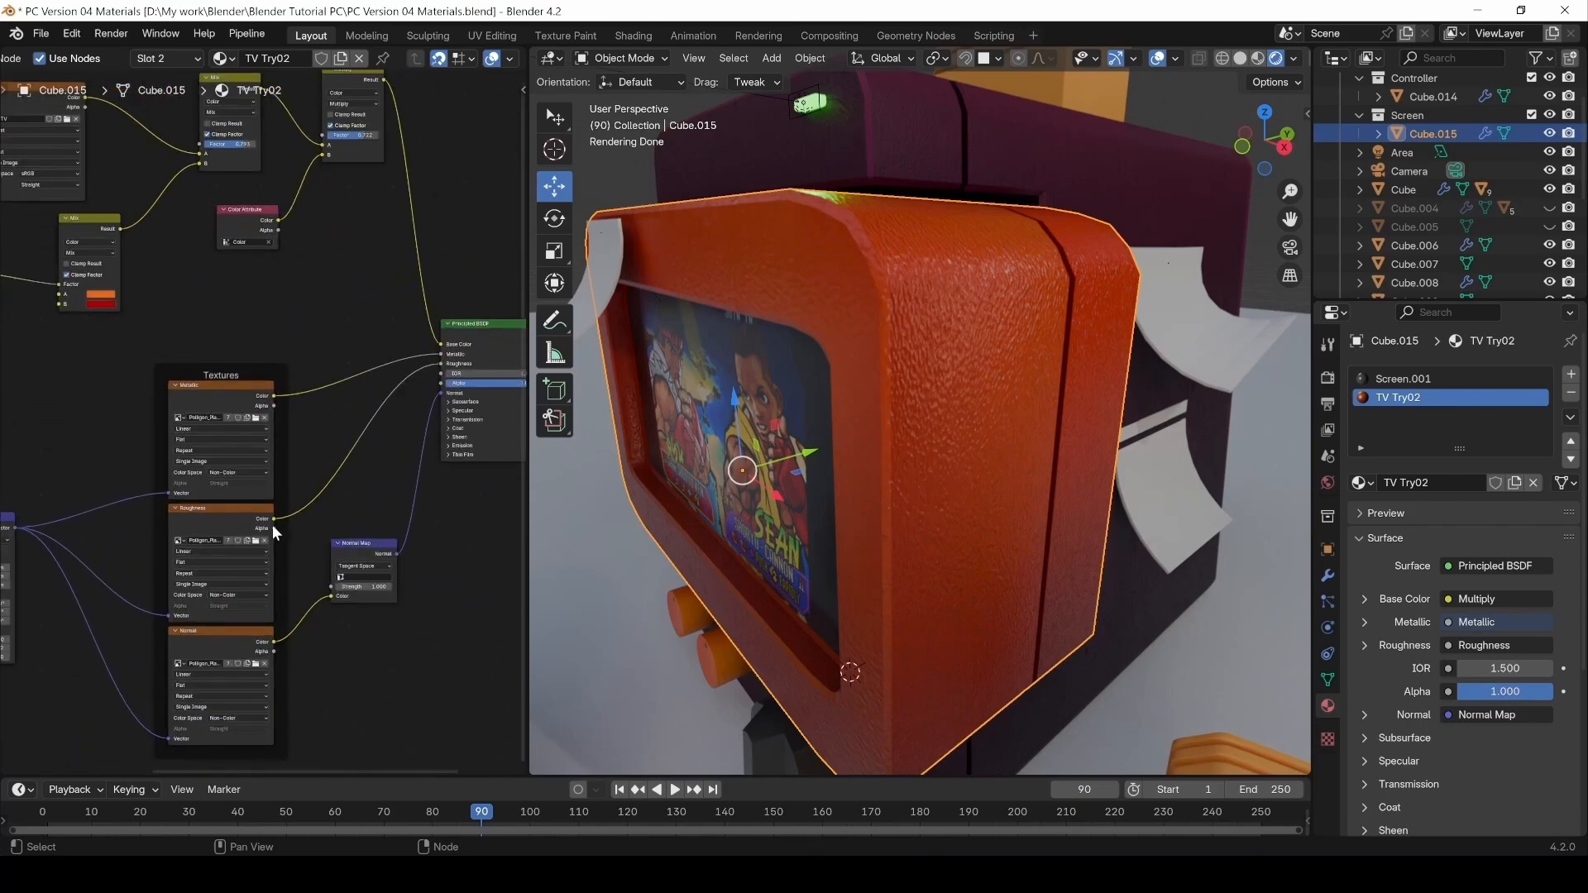
{"action": "middle_click_drag", "start_coordinate": [323, 485], "coordinate": [334, 419]}
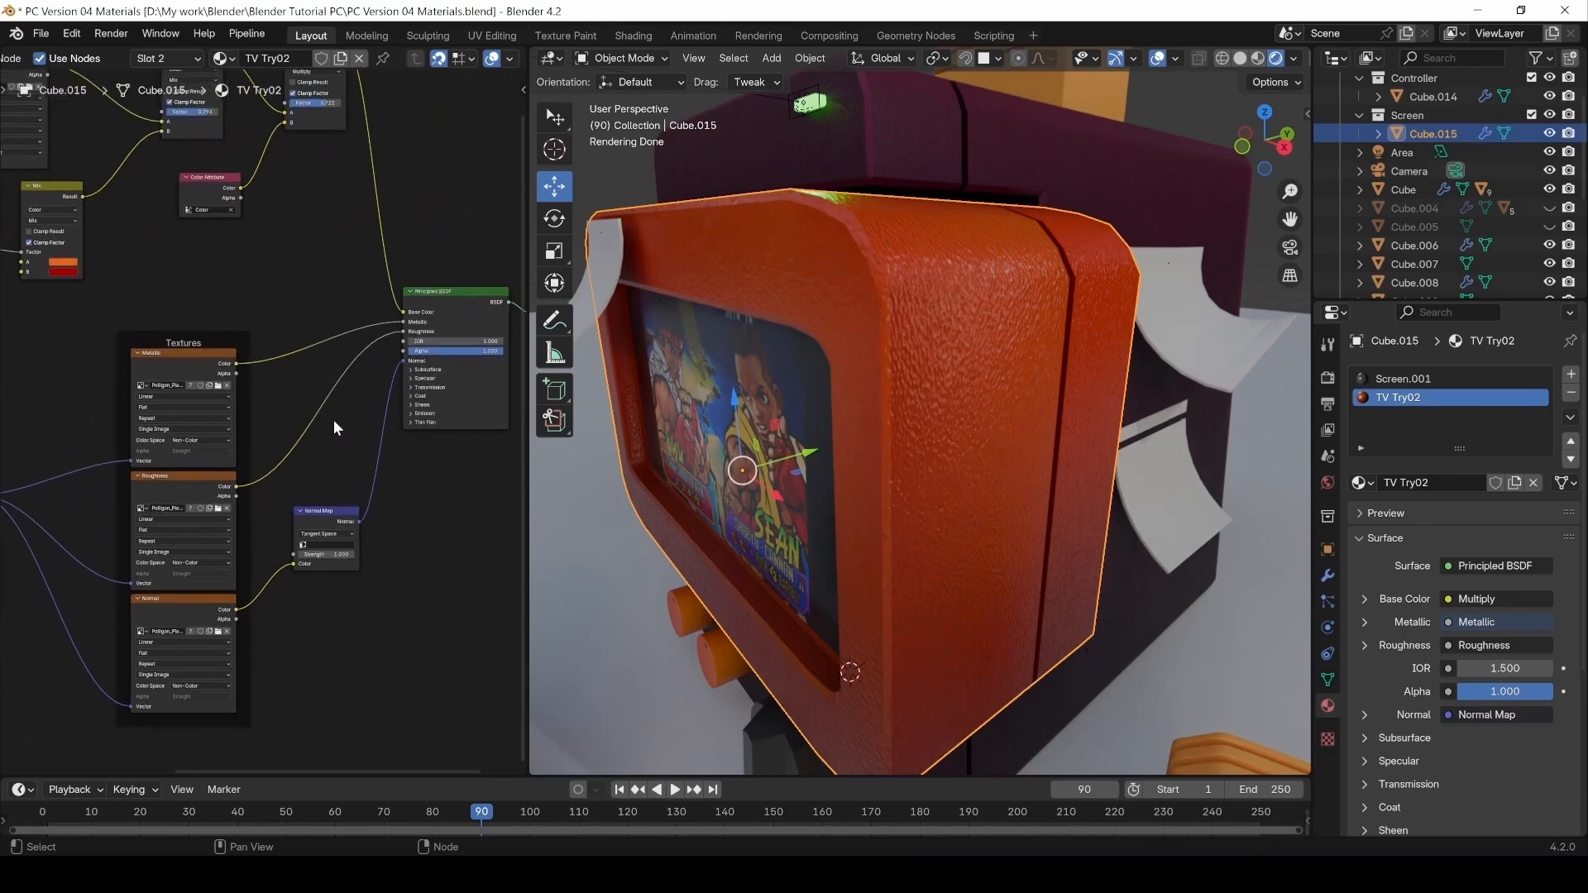
Select the framed texture nodes and the Texture Coordinate and Mapping nodes of TV Try02, and examine the Mapping node's Scale values.
{"action": "left_click_drag", "start_coordinate": [94, 326], "coordinate": [357, 692]}
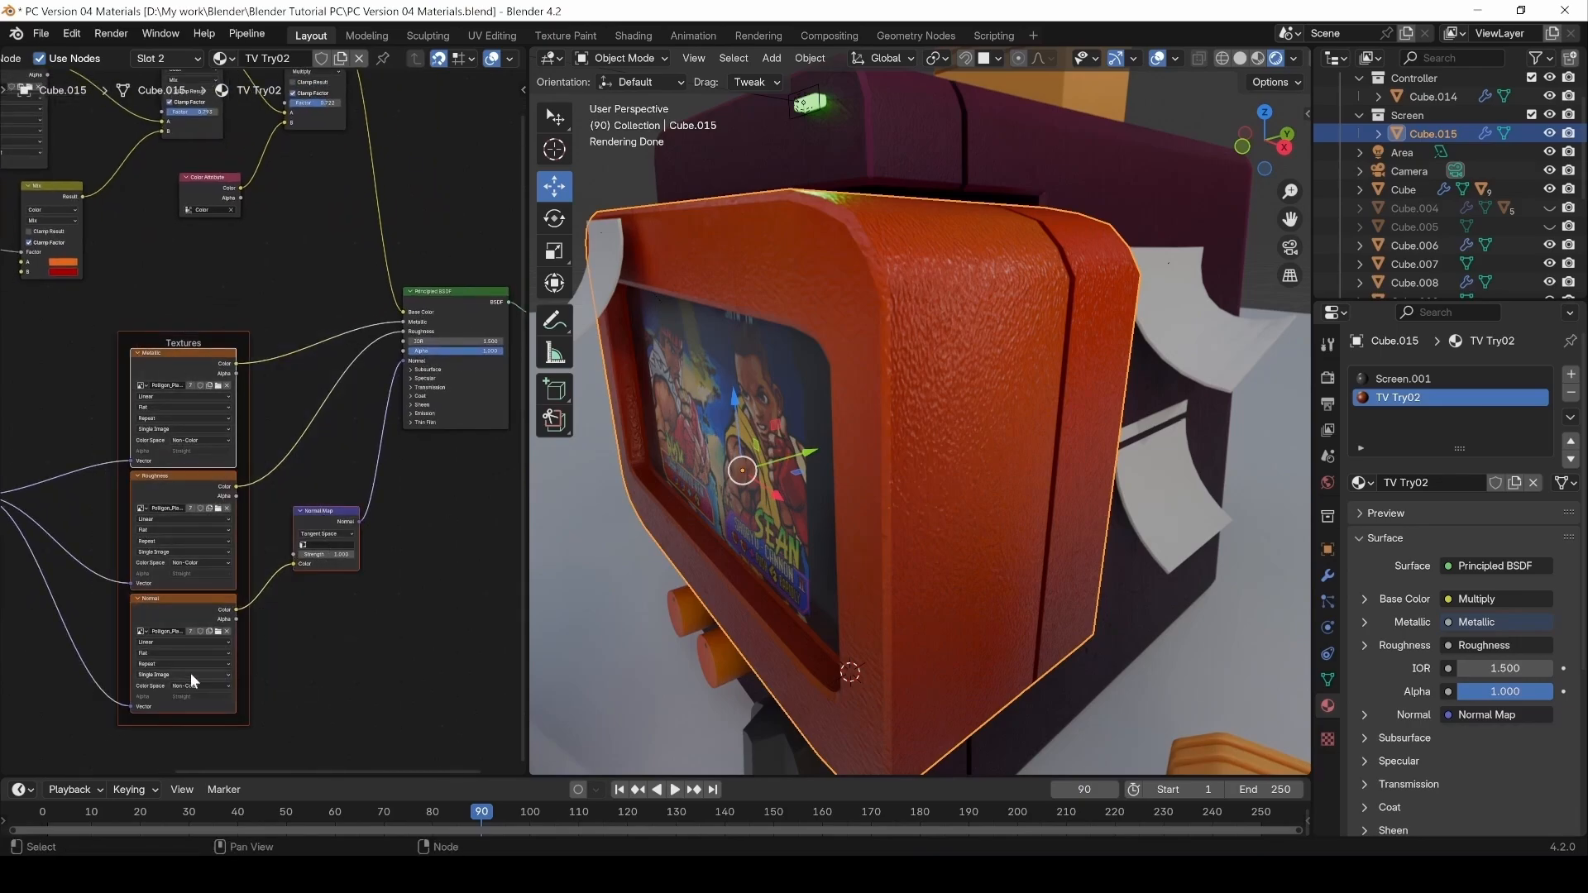
{"action": "middle_click_drag", "start_coordinate": [195, 670], "coordinate": [325, 676]}
{"action": "middle_click_drag", "start_coordinate": [177, 624], "coordinate": [295, 597]}
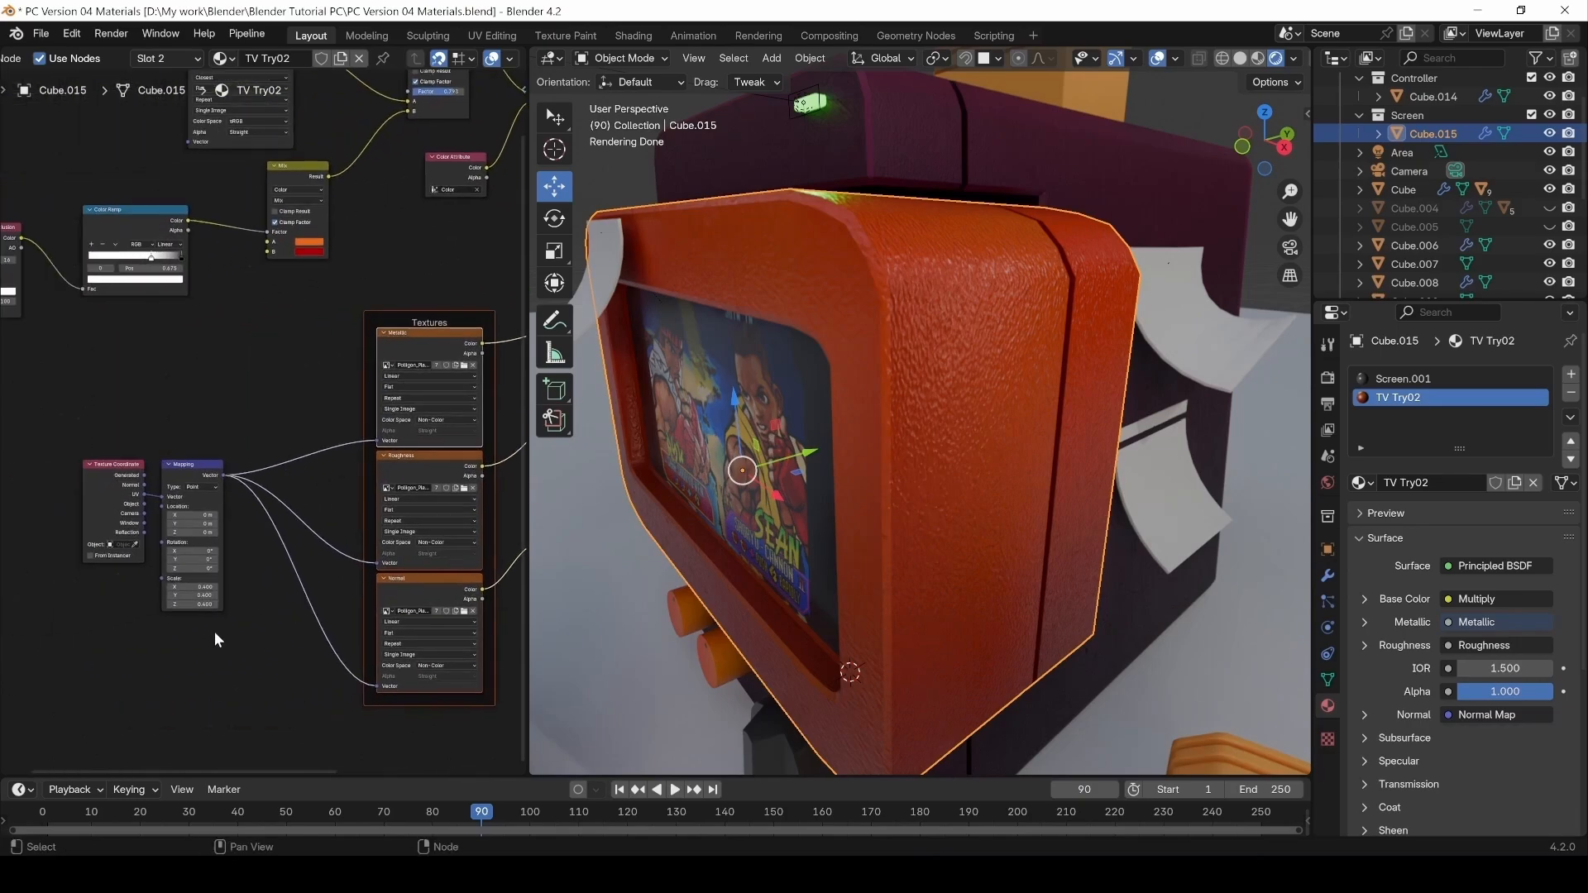
{"action": "left_click_drag", "start_coordinate": [56, 641], "coordinate": [220, 461]}
{"action": "scroll", "coordinate": [182, 605], "scroll_direction": "up", "scroll_amount": 3}
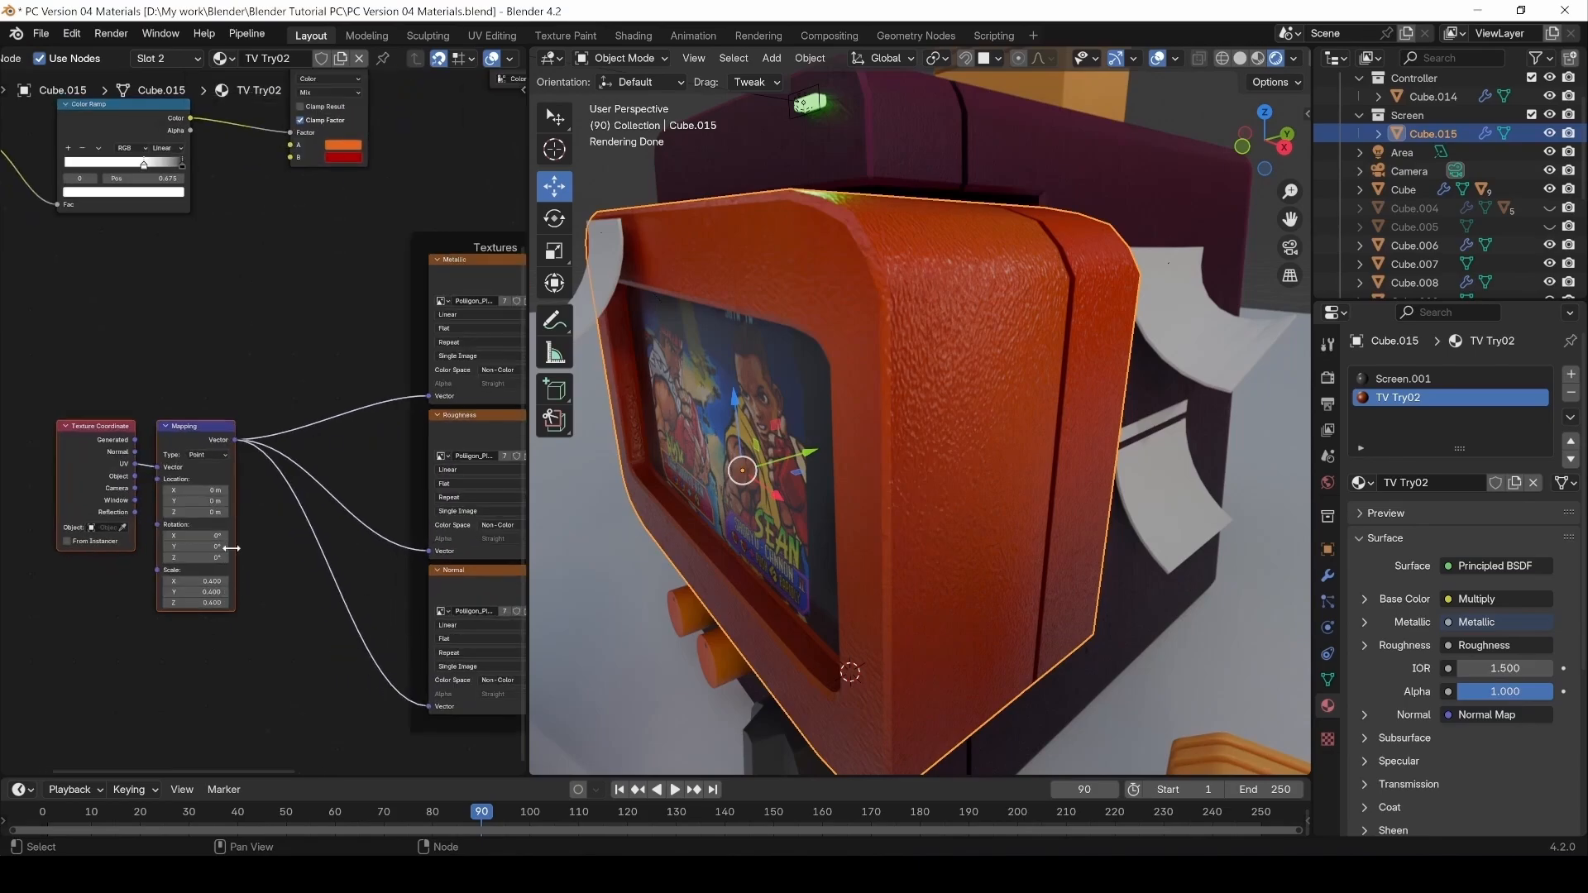
{"action": "scroll", "coordinate": [186, 616], "scroll_direction": "up", "scroll_amount": 1}
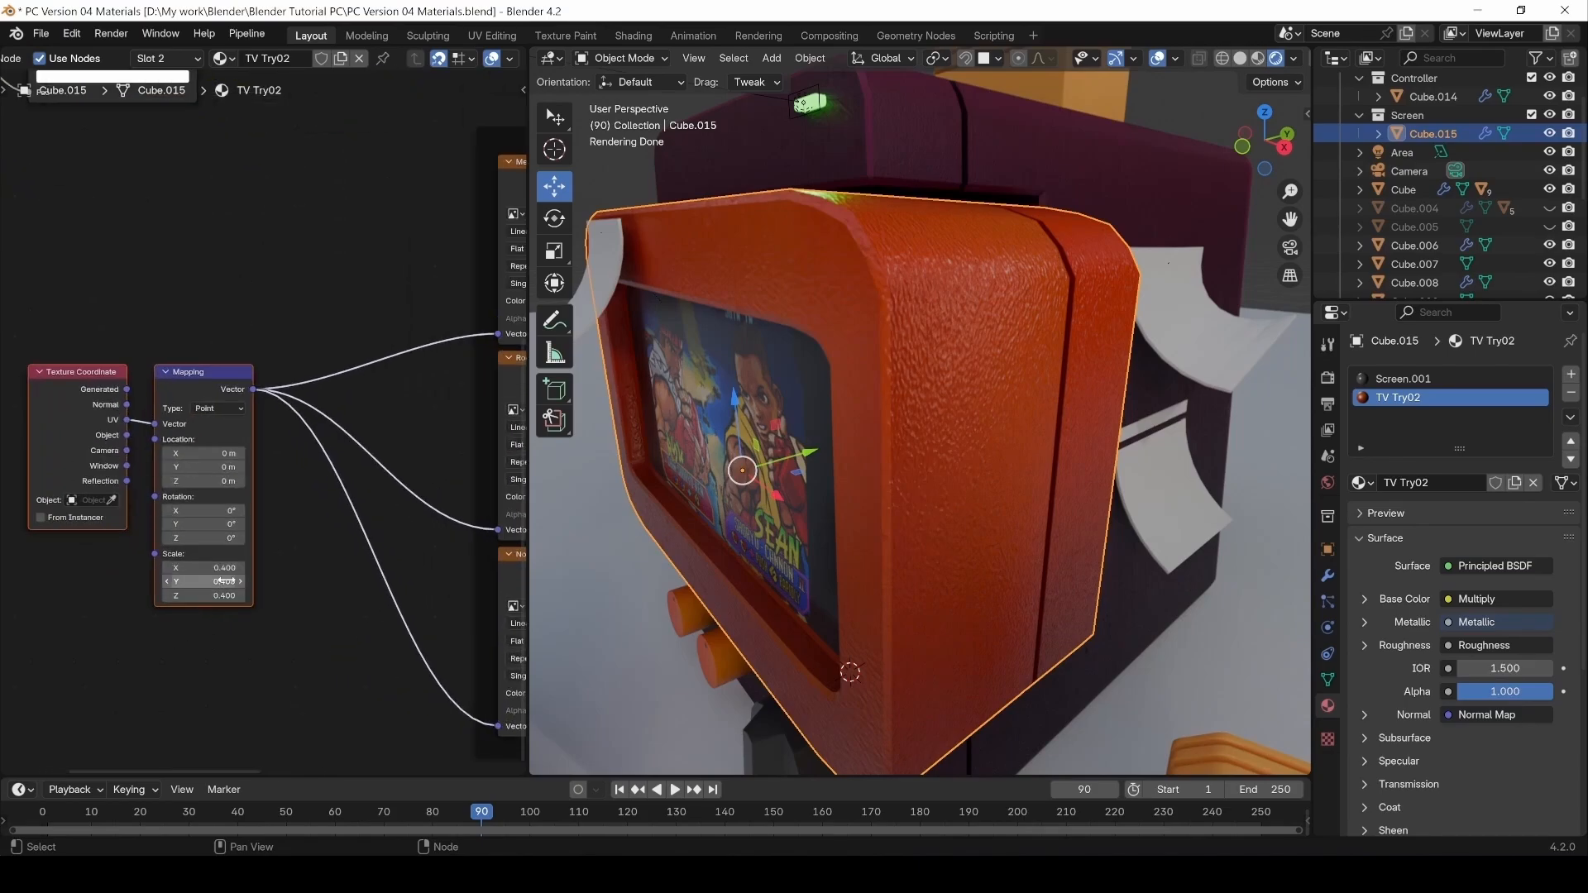
Review the materials of the purple body, a controller button, both orange knobs and the round front part by selecting each in turn.
{"action": "left_click", "coordinate": [962, 340]}
{"action": "scroll", "coordinate": [955, 438], "scroll_direction": "down", "scroll_amount": 3}
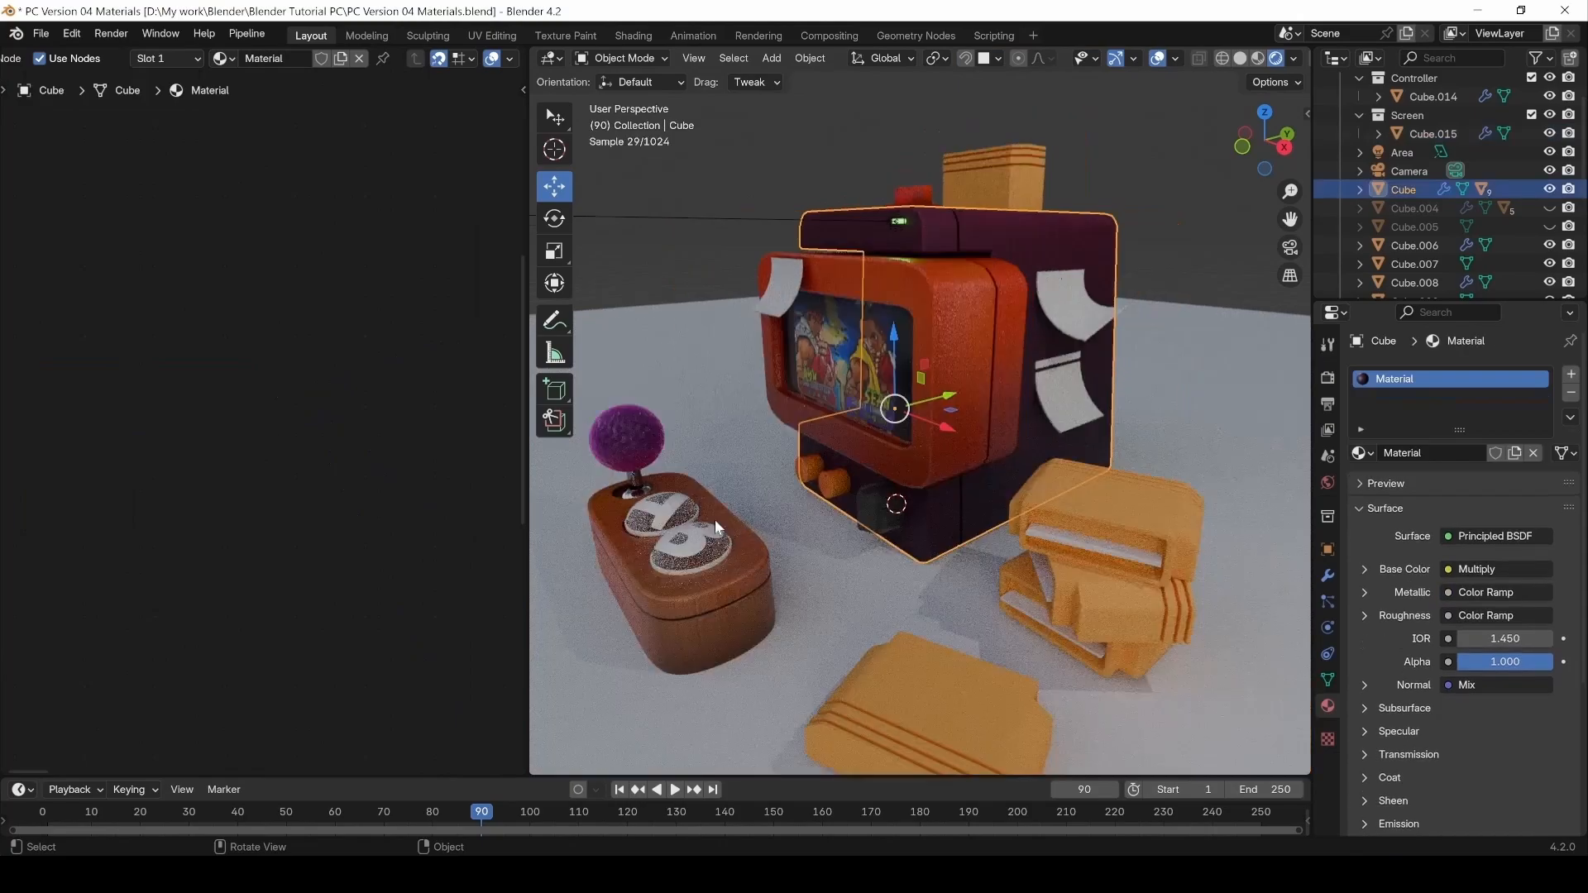
{"action": "left_click", "coordinate": [667, 519]}
{"action": "middle_click_drag", "start_coordinate": [708, 552], "coordinate": [758, 582], "text": "shift"}
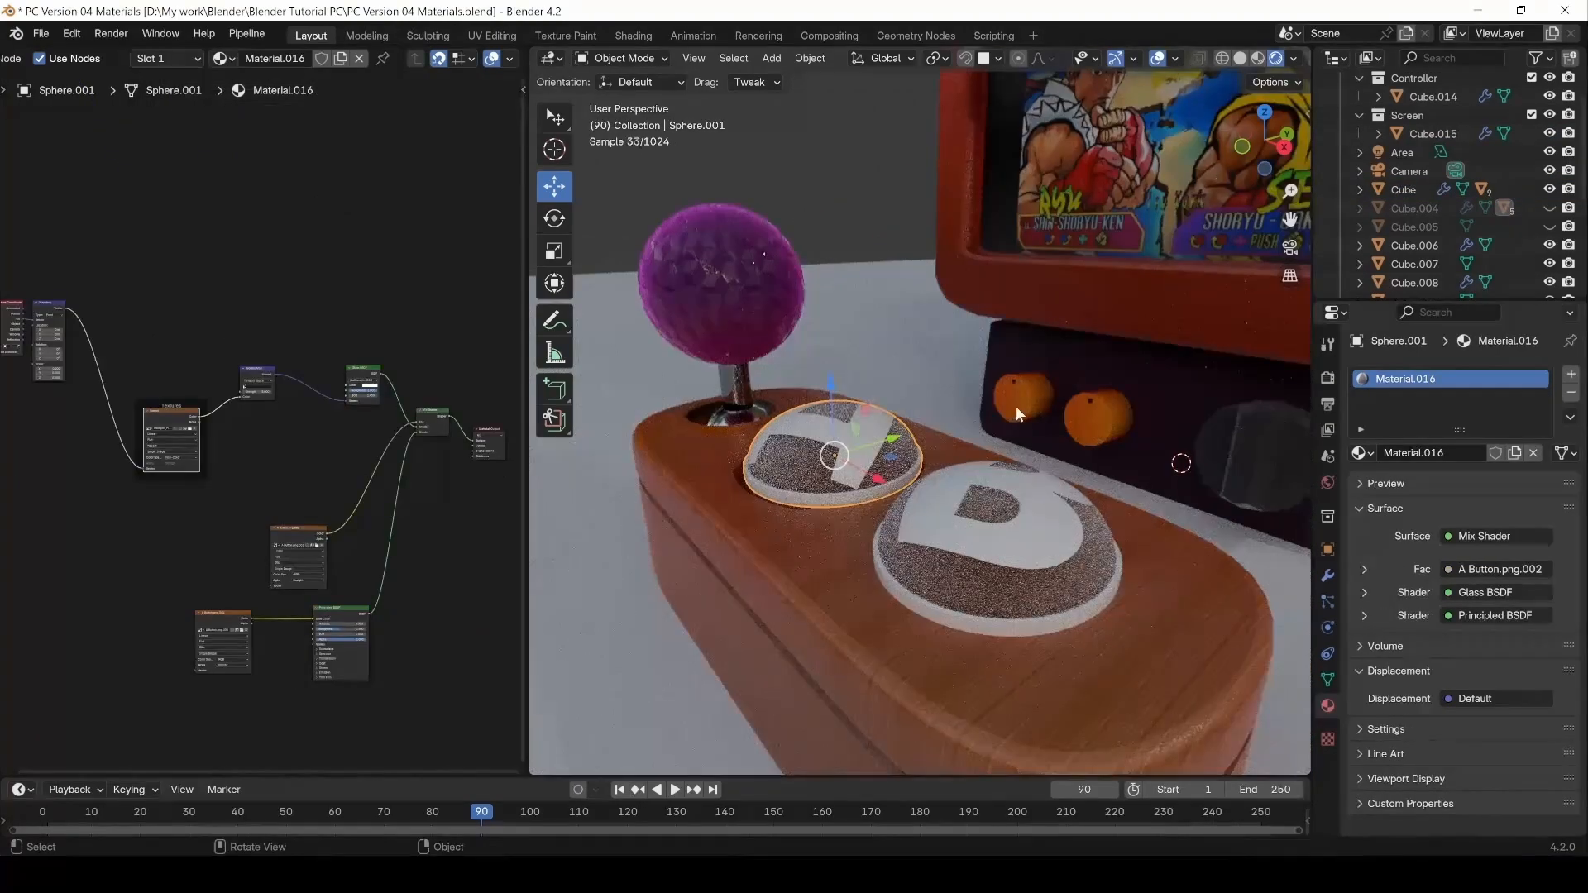
{"action": "left_click", "coordinate": [1016, 405]}
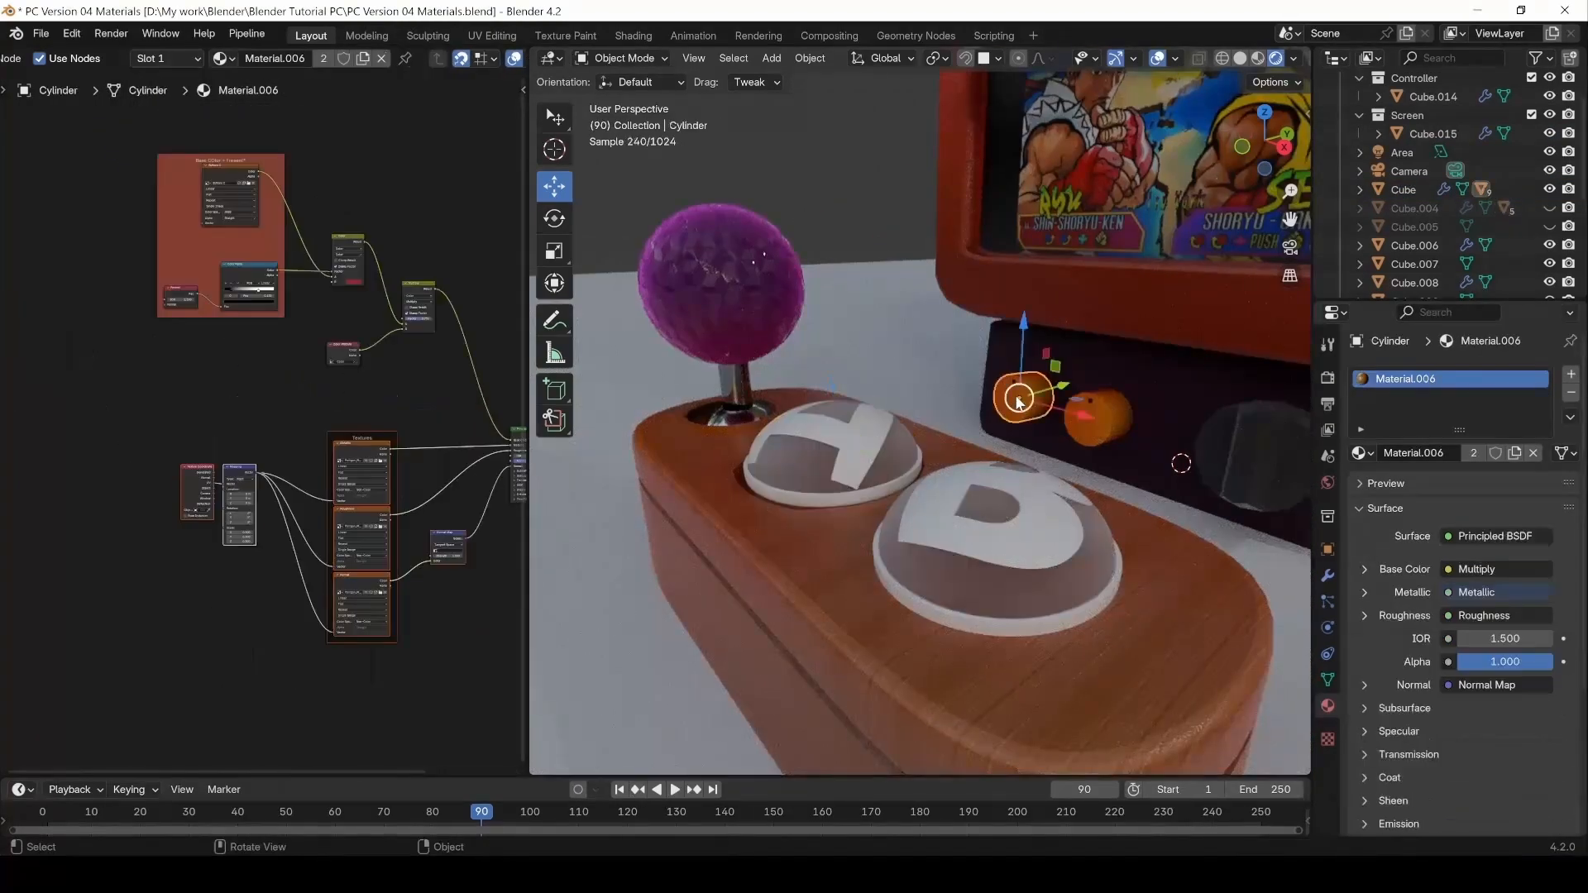
{"action": "left_click", "coordinate": [1111, 425]}
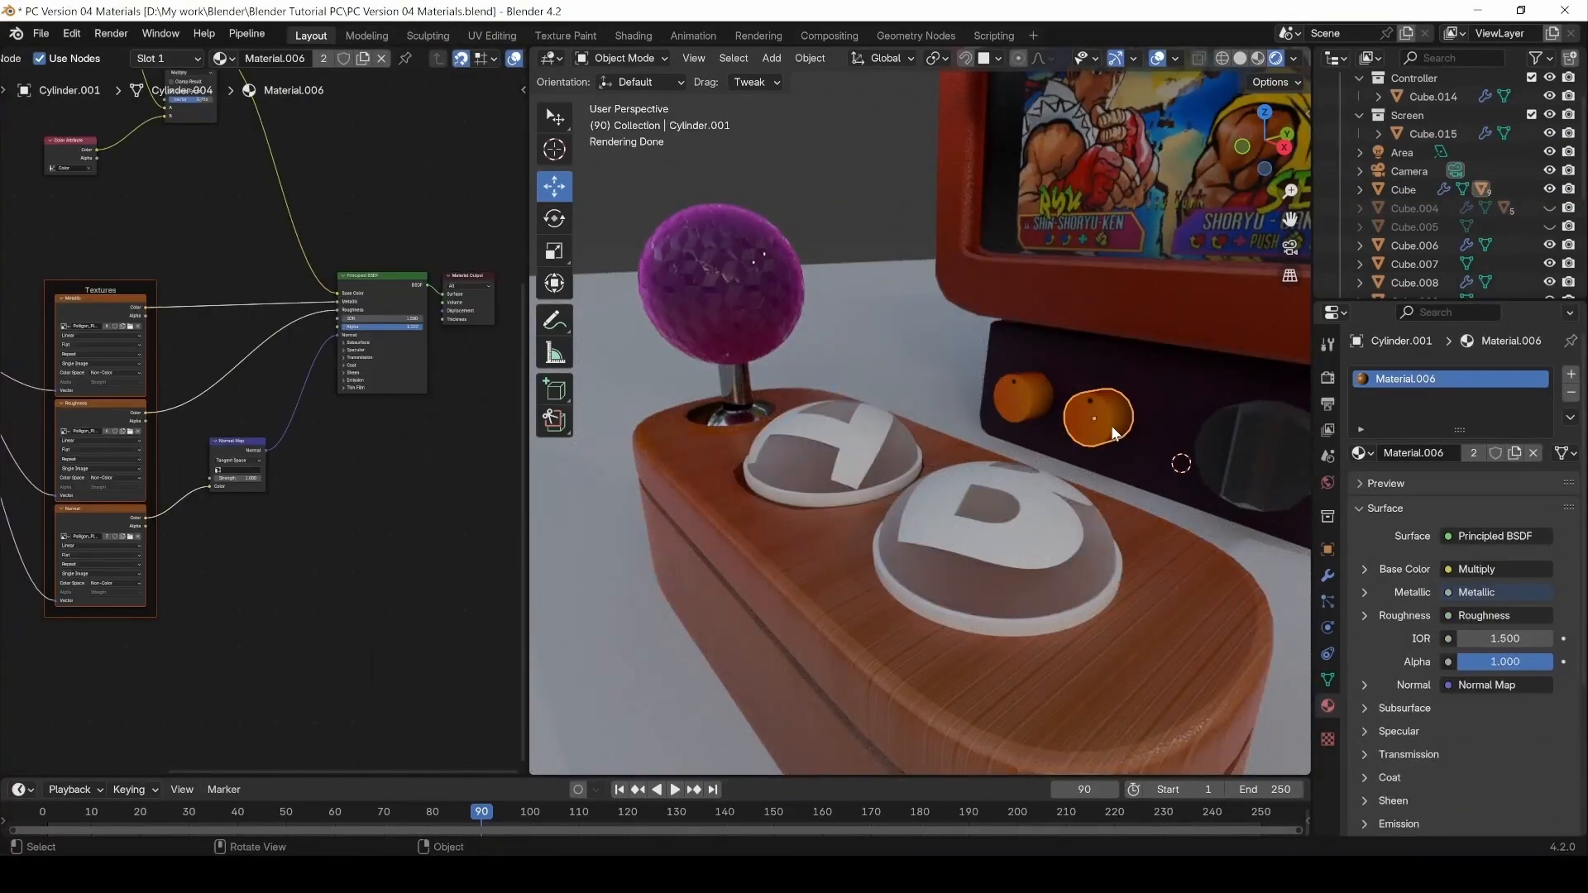
{"action": "left_click", "coordinate": [1251, 475]}
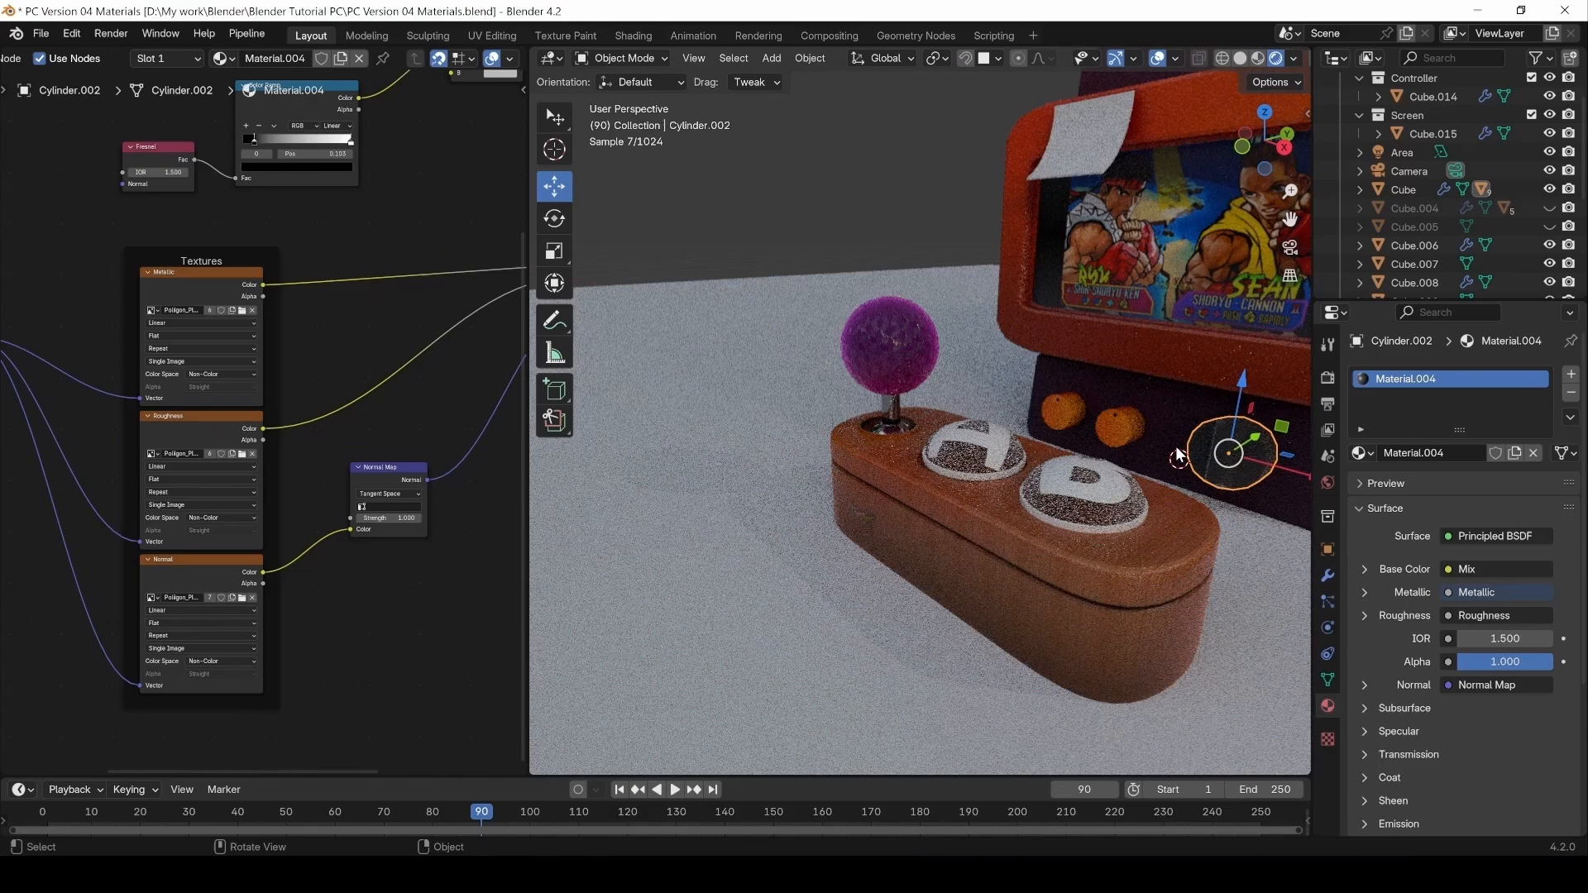
{"action": "scroll", "coordinate": [1167, 451], "scroll_direction": "down", "scroll_amount": 2}
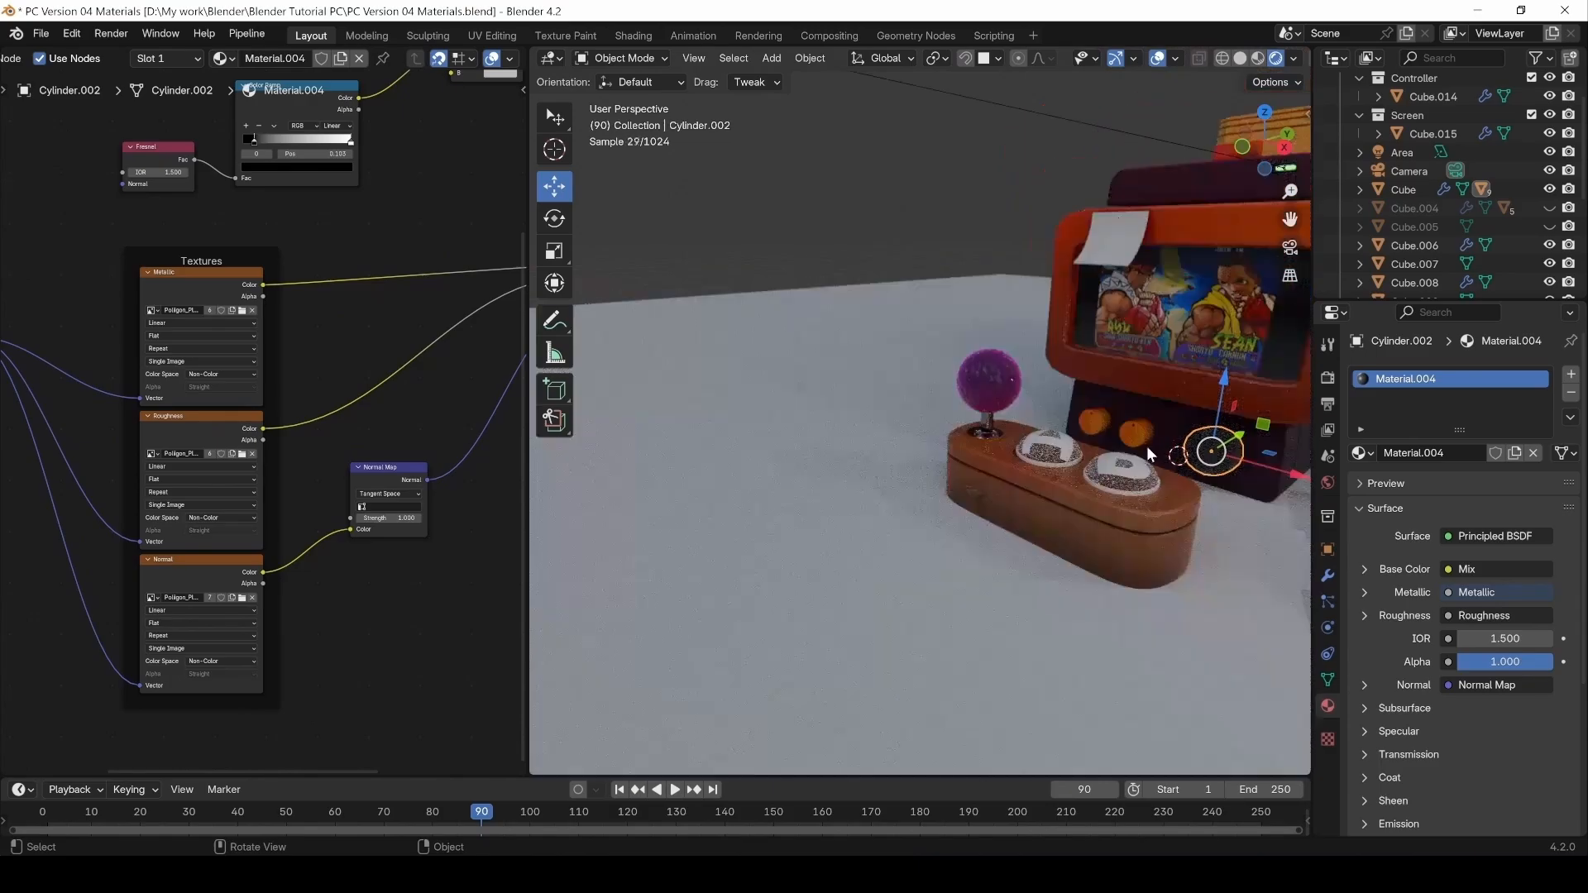
{"action": "middle_click_drag", "start_coordinate": [1051, 425], "coordinate": [756, 577], "text": "shift"}
{"action": "scroll", "coordinate": [861, 371], "scroll_direction": "up", "scroll_amount": 8}
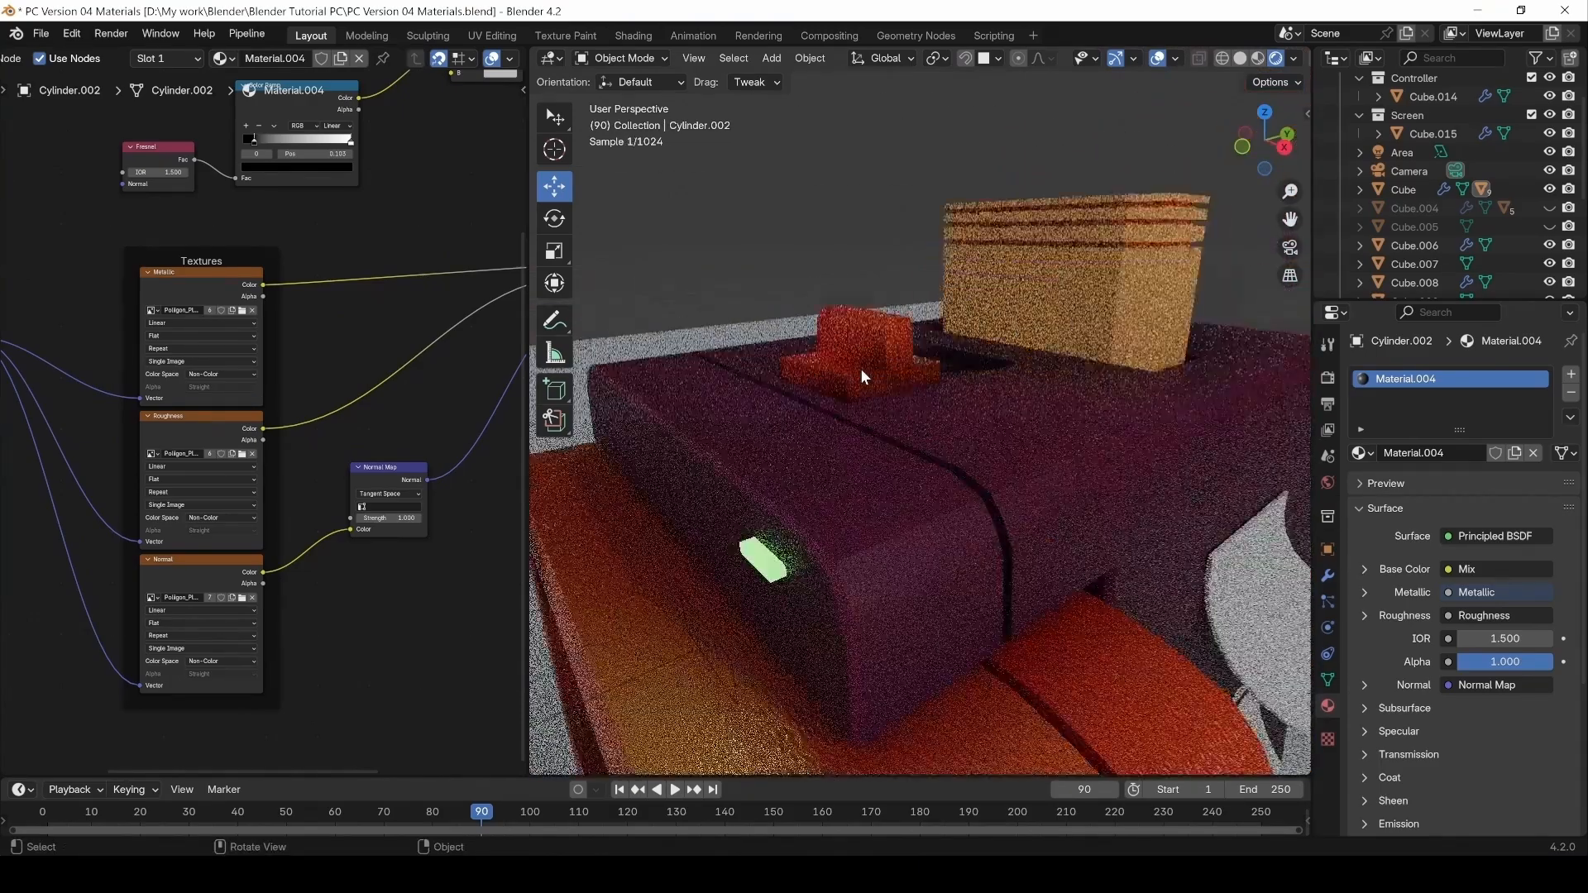
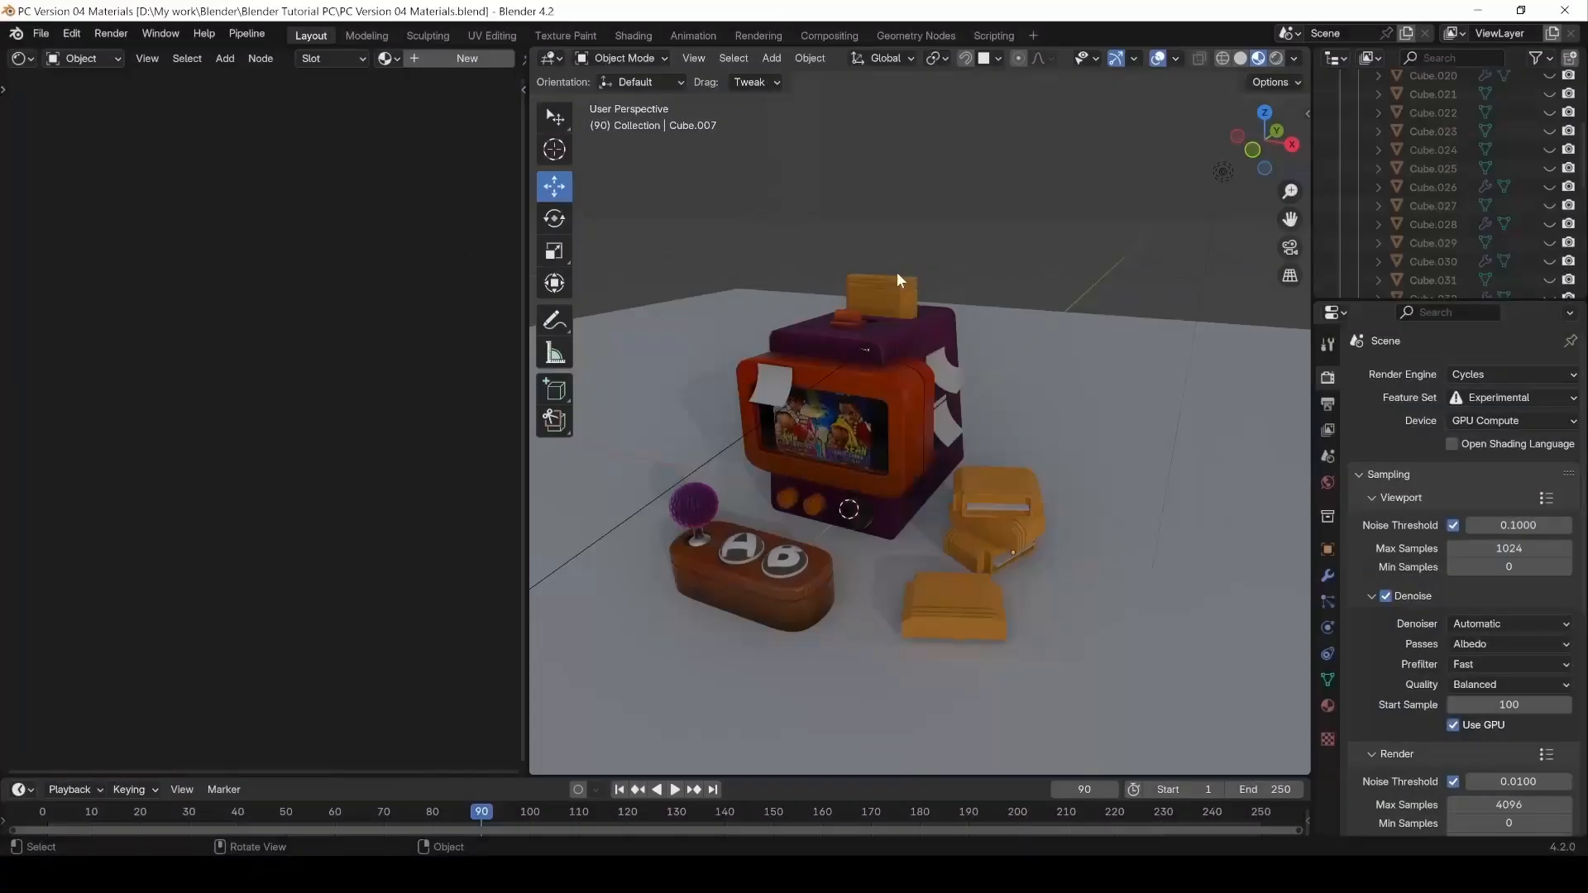
Check the orange cartridges on top of the PC and on the ground by selecting them in turn, and deselect everything.
{"action": "left_click", "coordinate": [893, 285]}
{"action": "left_click", "coordinate": [1008, 522]}
{"action": "left_click", "coordinate": [1009, 535]}
{"action": "left_click", "coordinate": [980, 561]}
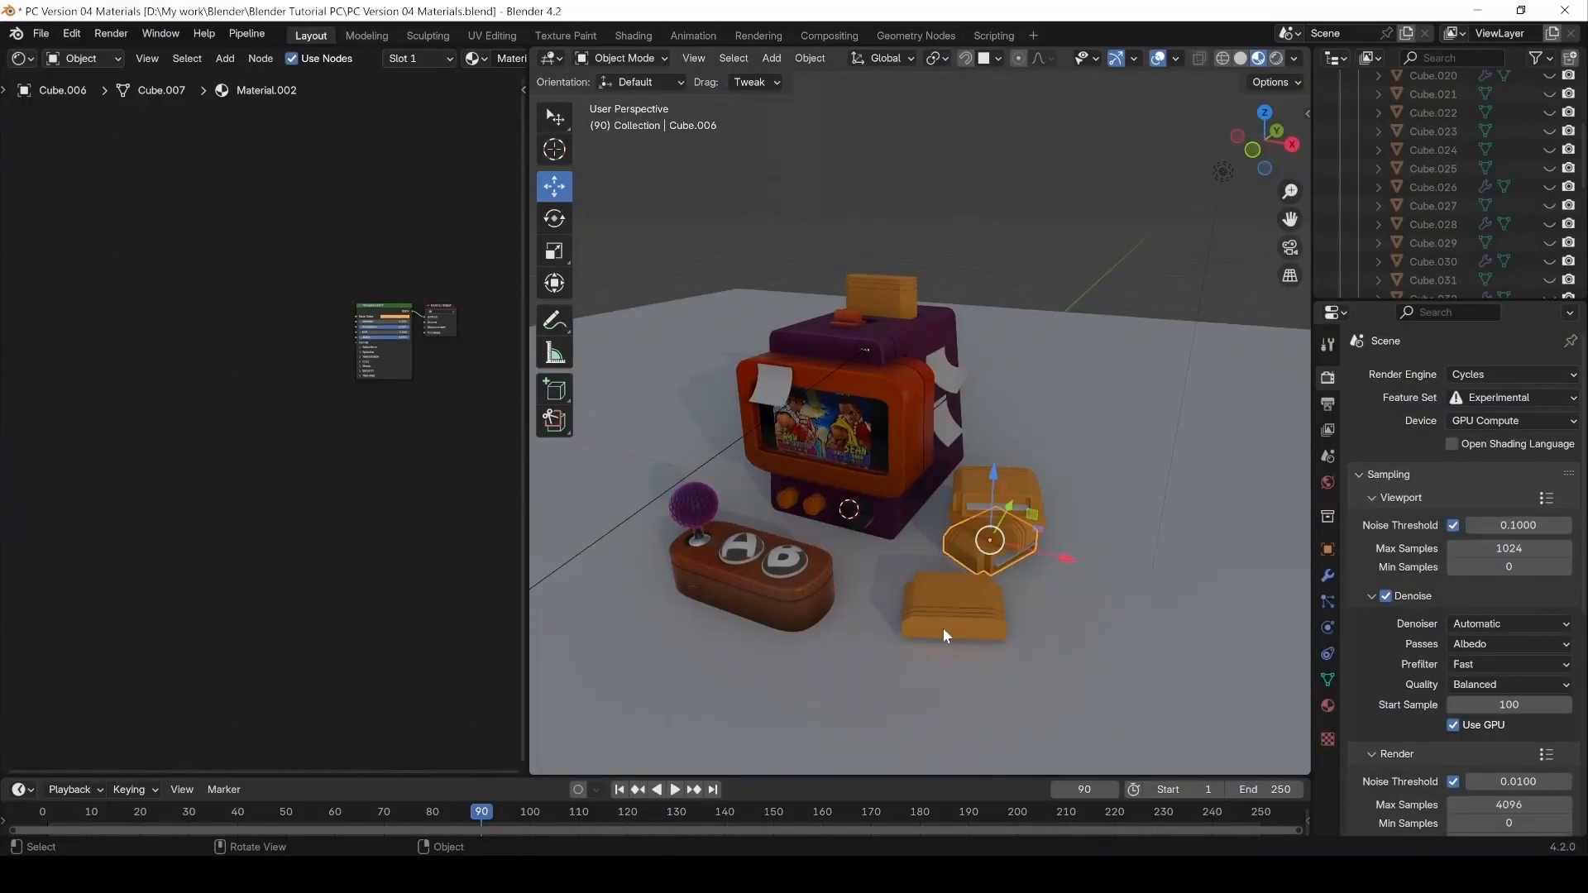
{"action": "left_click", "coordinate": [945, 622]}
{"action": "left_click", "coordinate": [1001, 487]}
{"action": "left_click", "coordinate": [989, 537]}
{"action": "left_click", "coordinate": [989, 537]}
{"action": "left_click", "coordinate": [1007, 219]}
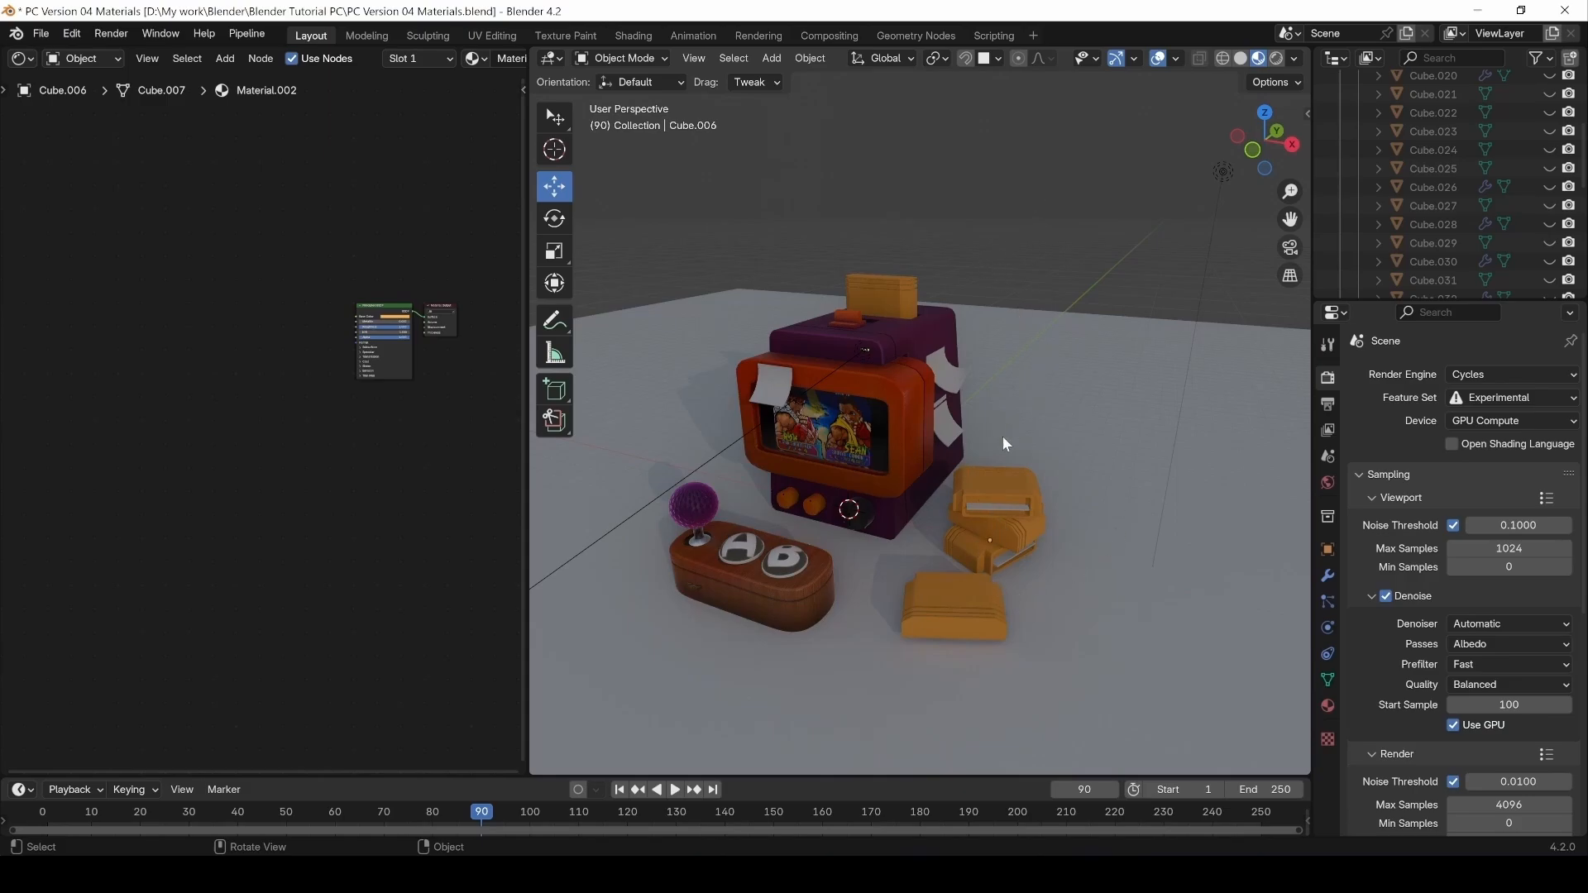
Try rotating the upper stacked cartridge by -104° in the view plane, undo it and deselect the cartridge.
{"action": "left_click", "coordinate": [999, 483]}
{"action": "key", "text": "r"}
{"action": "left_click", "coordinate": [1123, 403]}
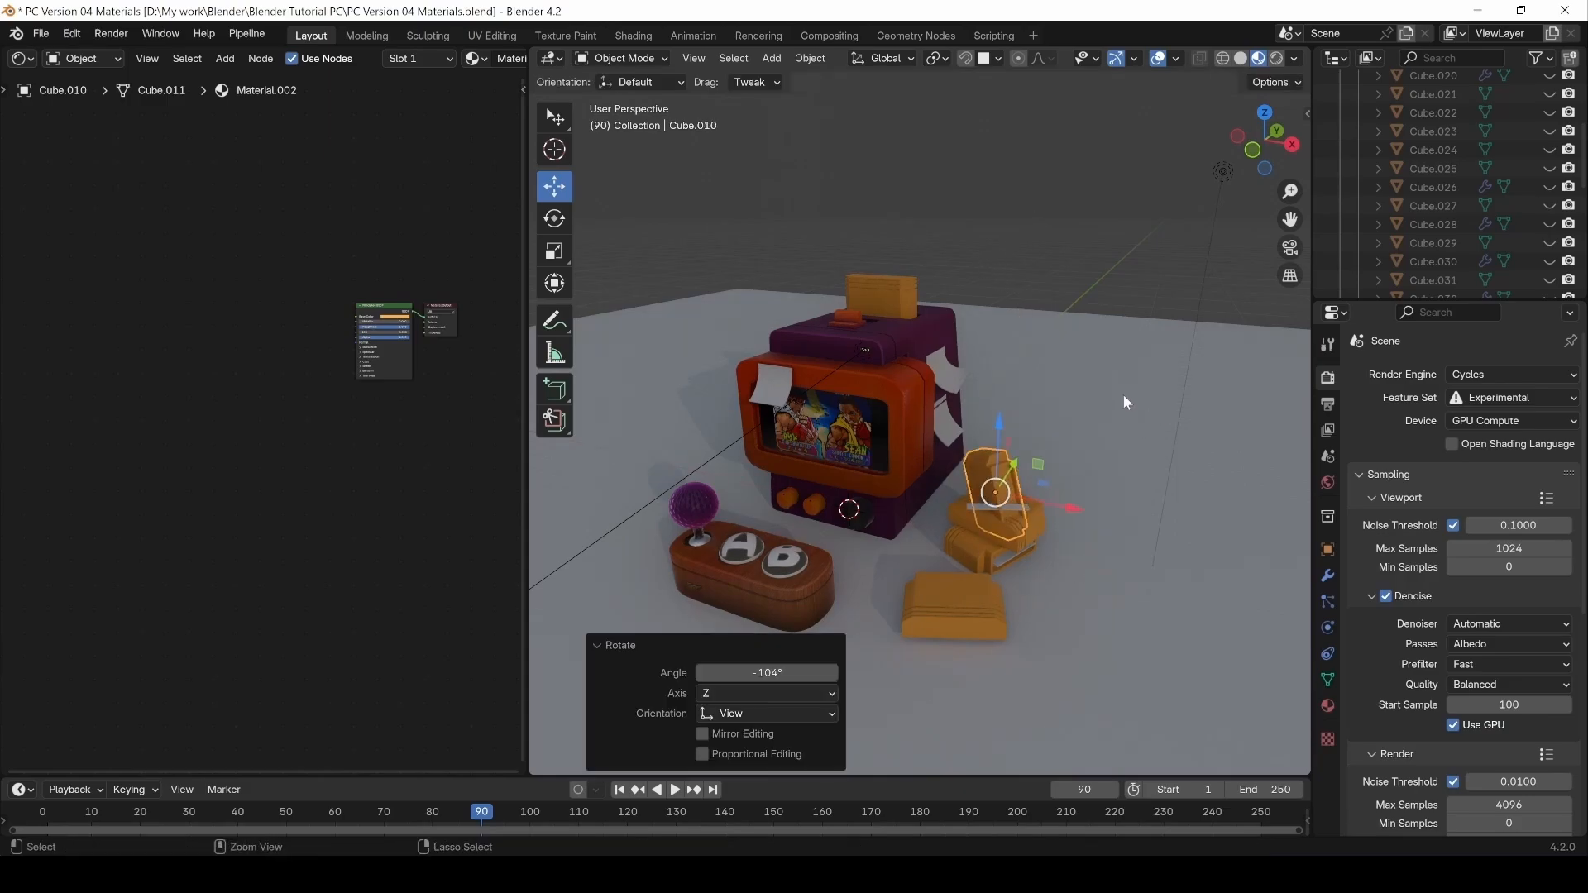
{"action": "key", "text": "ctrl+z"}
{"action": "left_click", "coordinate": [1112, 186]}
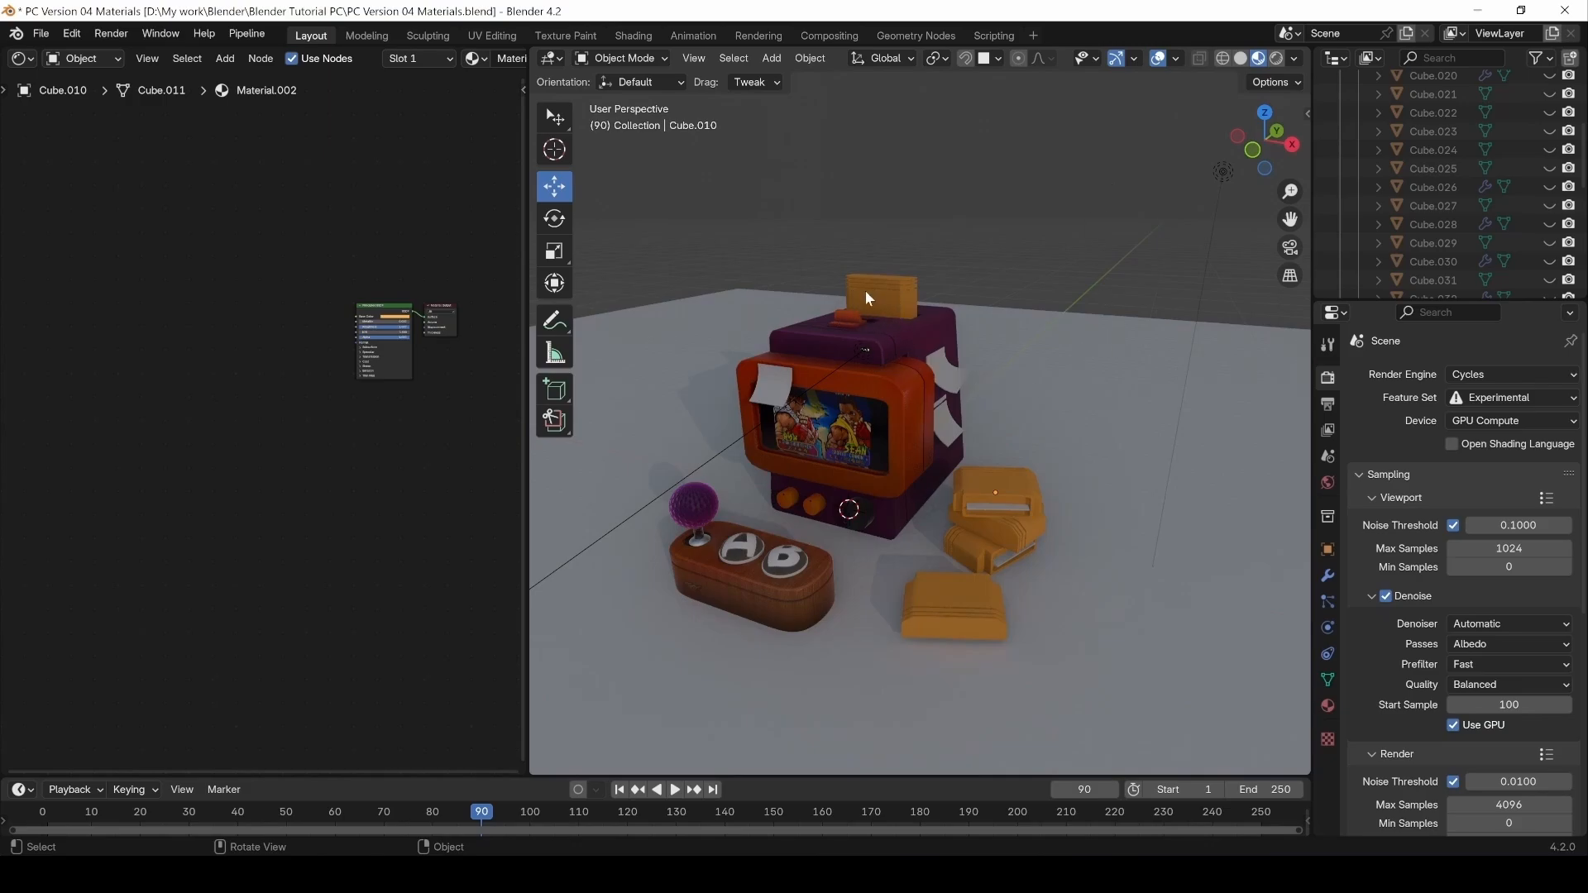
Hide the red lever in front of the upright cartridge and select that cartridge in a close front view.
{"action": "scroll", "coordinate": [856, 263], "scroll_direction": "up", "scroll_amount": 8}
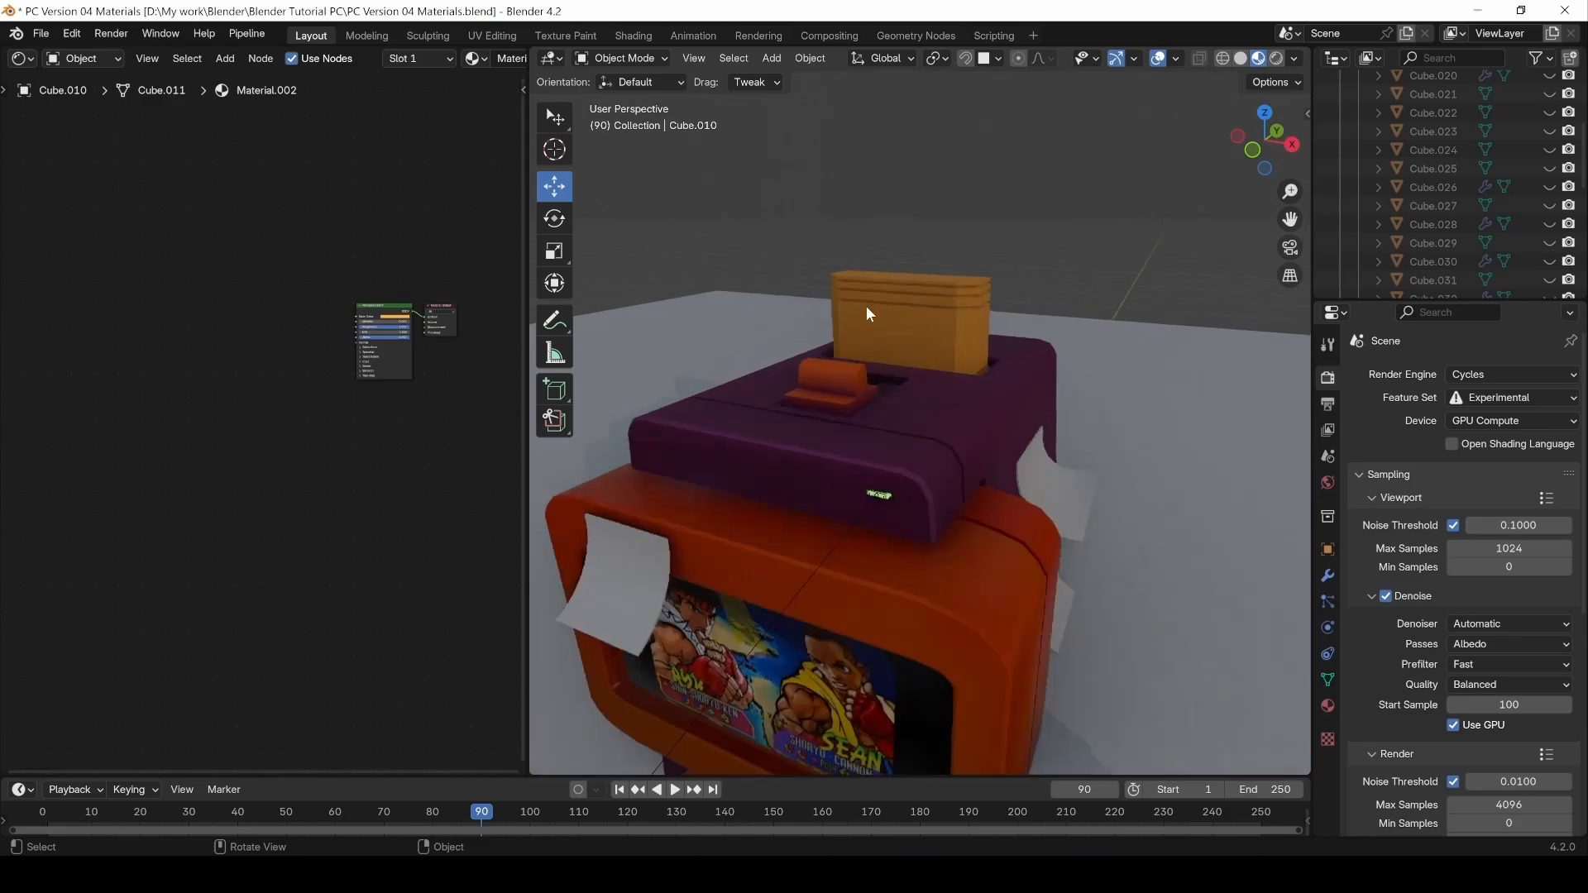
{"action": "left_click", "coordinate": [913, 341]}
{"action": "key", "text": "KP_1"}
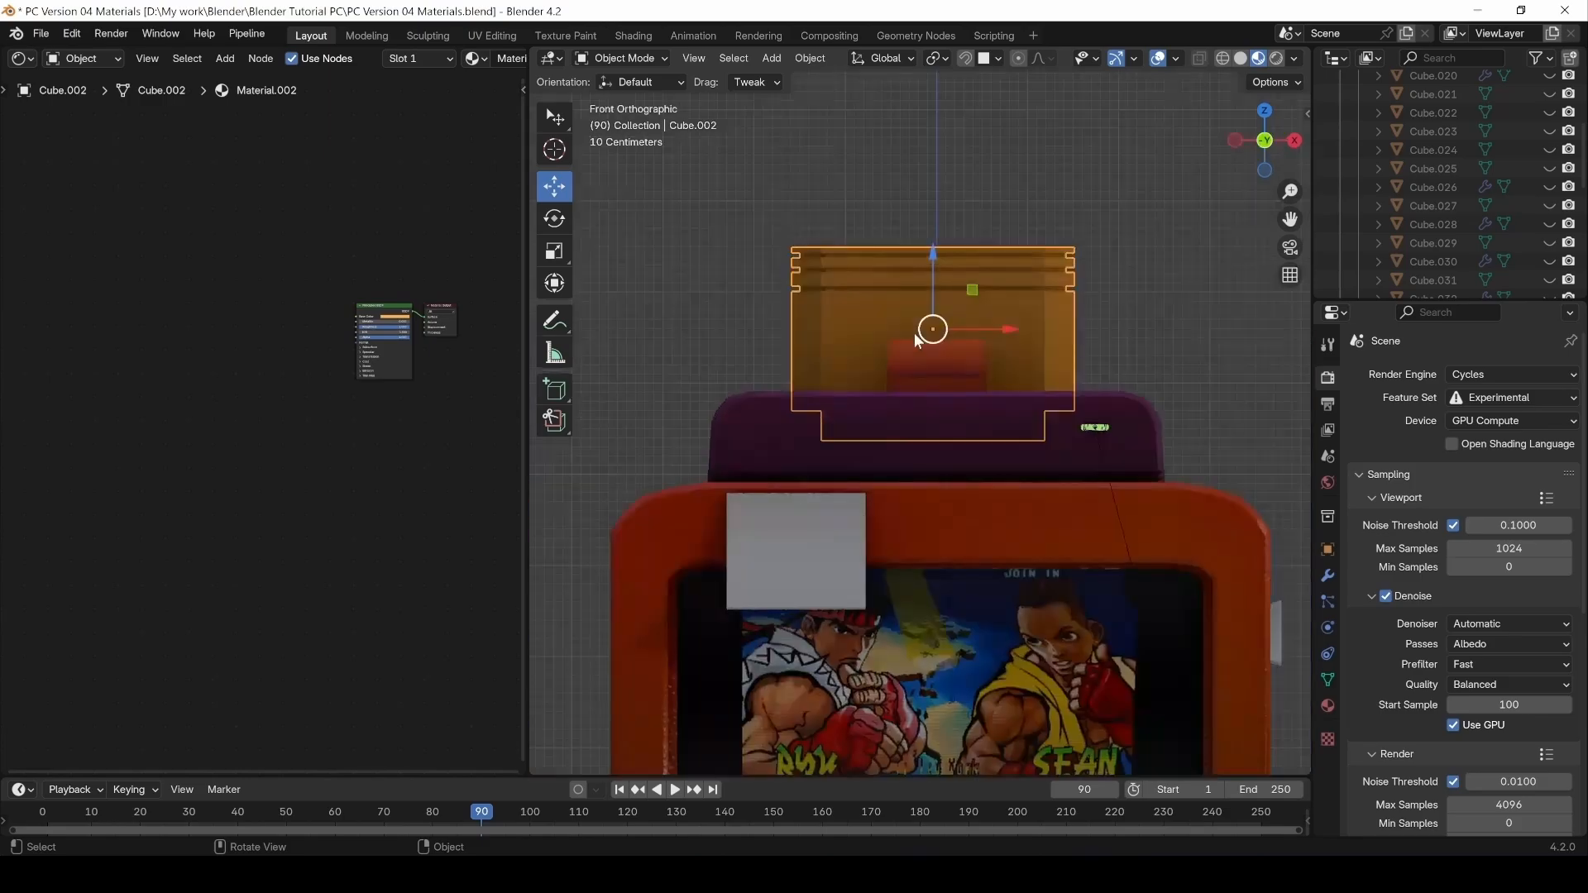
{"action": "left_click", "coordinate": [929, 349]}
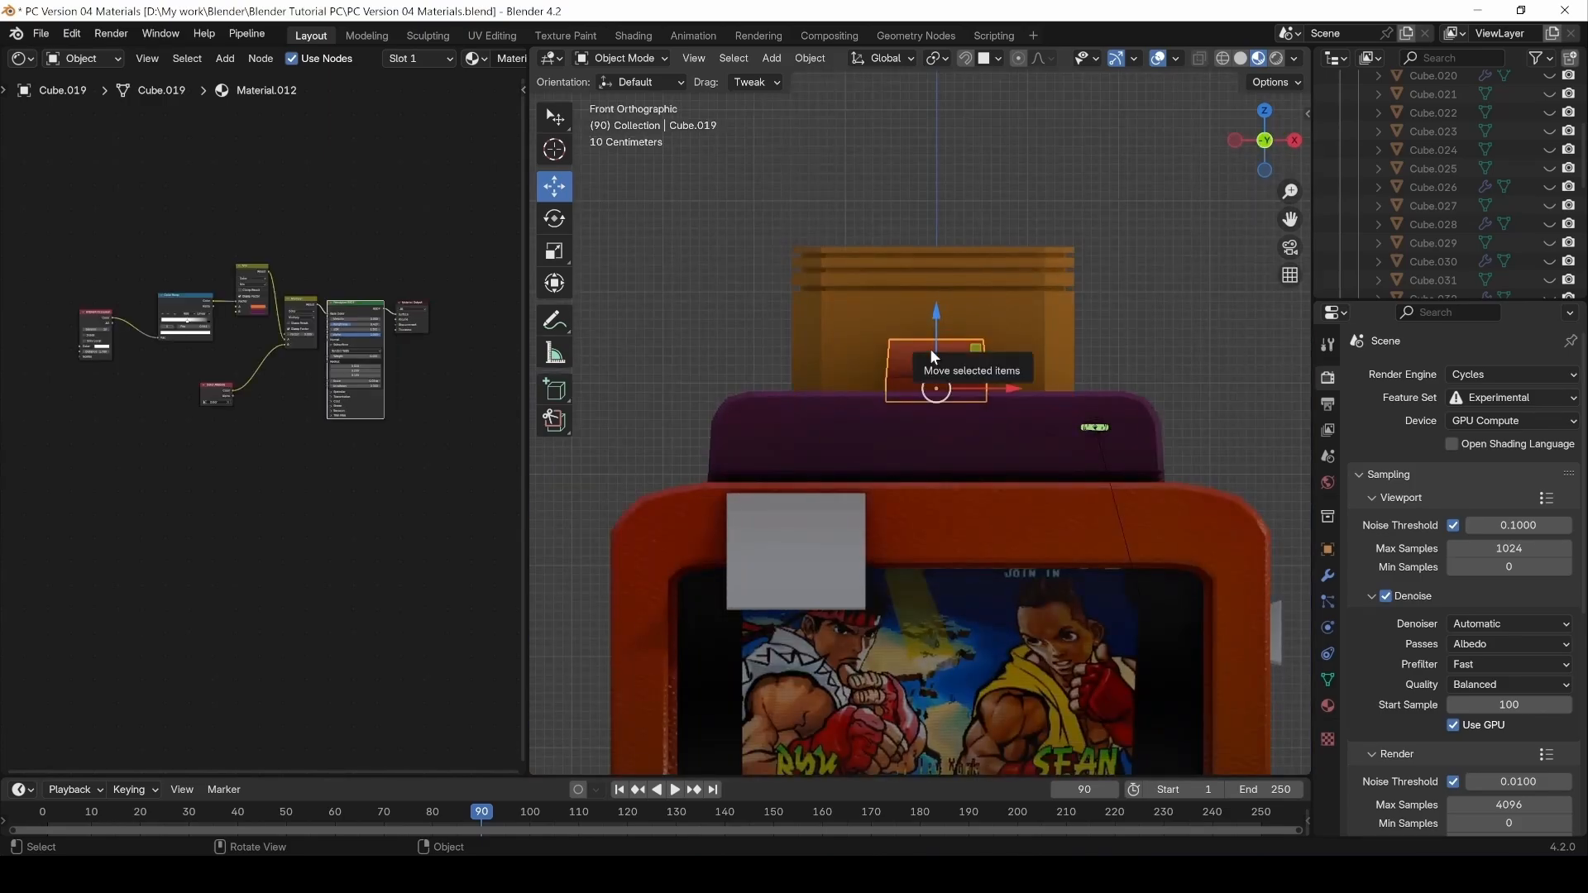
{"action": "key", "text": "h"}
{"action": "left_click", "coordinate": [923, 346]}
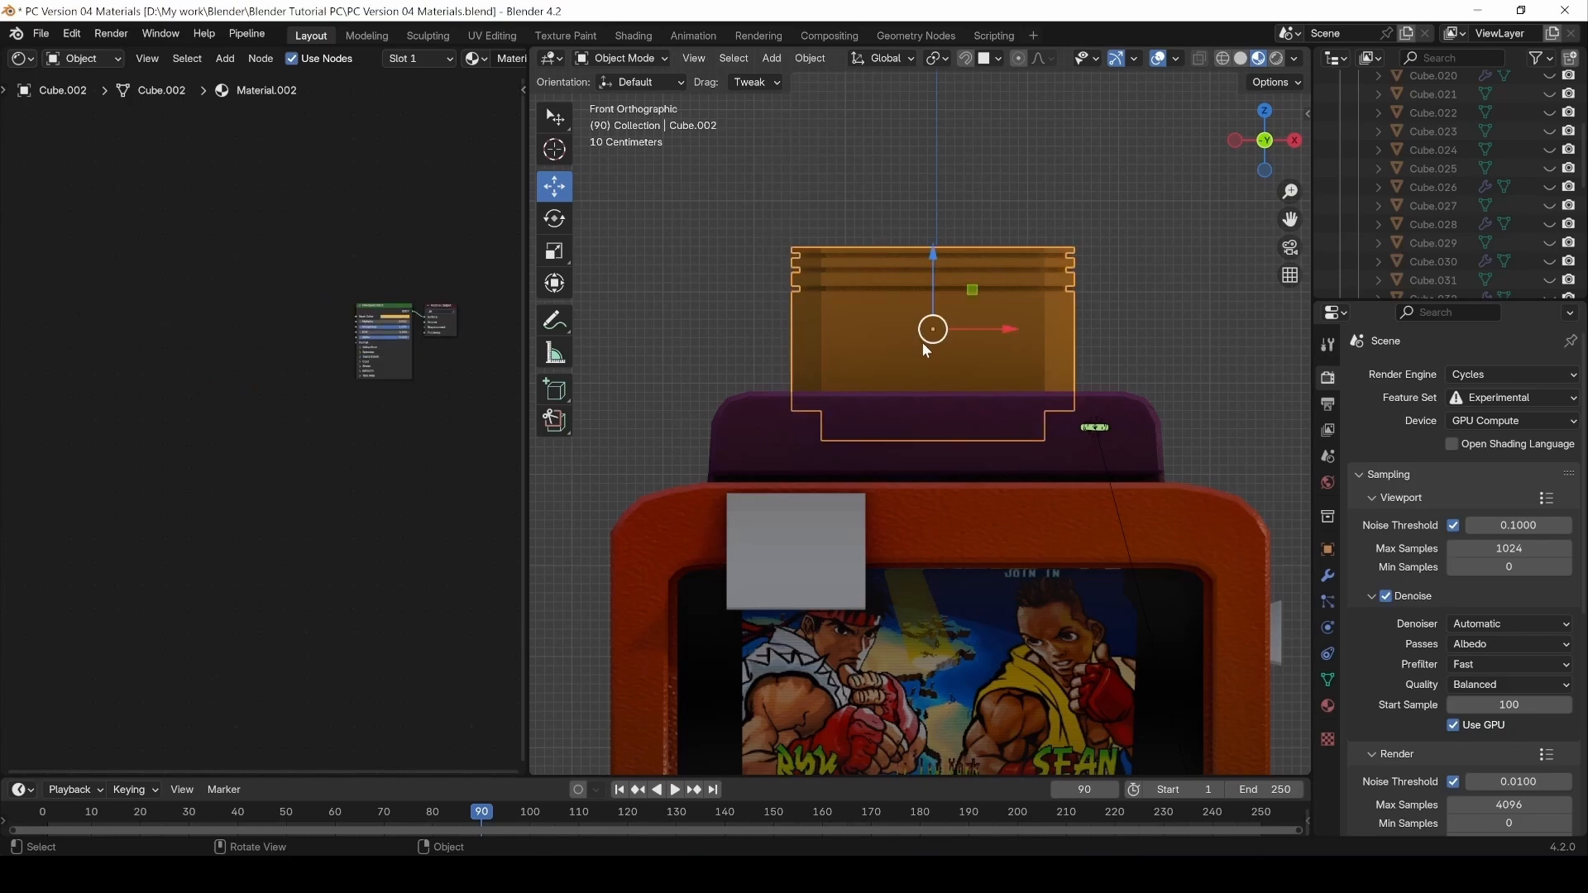
{"action": "scroll", "coordinate": [960, 308], "scroll_direction": "up", "scroll_amount": 4}
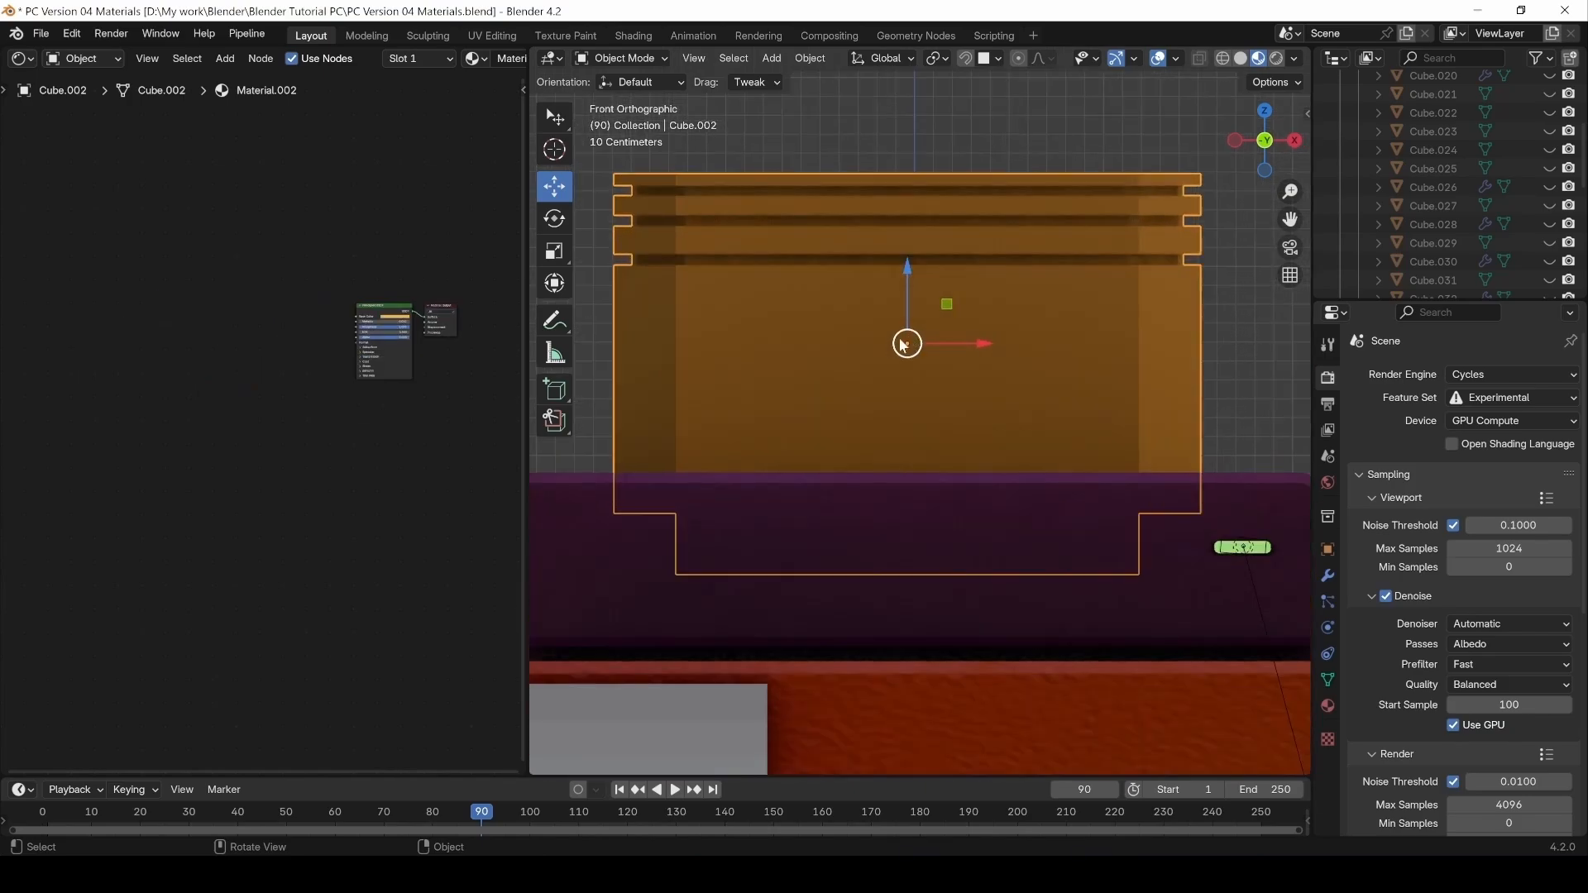
Draw a flat rectangular cube as a label on the upright cartridge's front face, below the grooves, and return to the selection tool.
{"action": "left_click", "coordinate": [556, 390]}
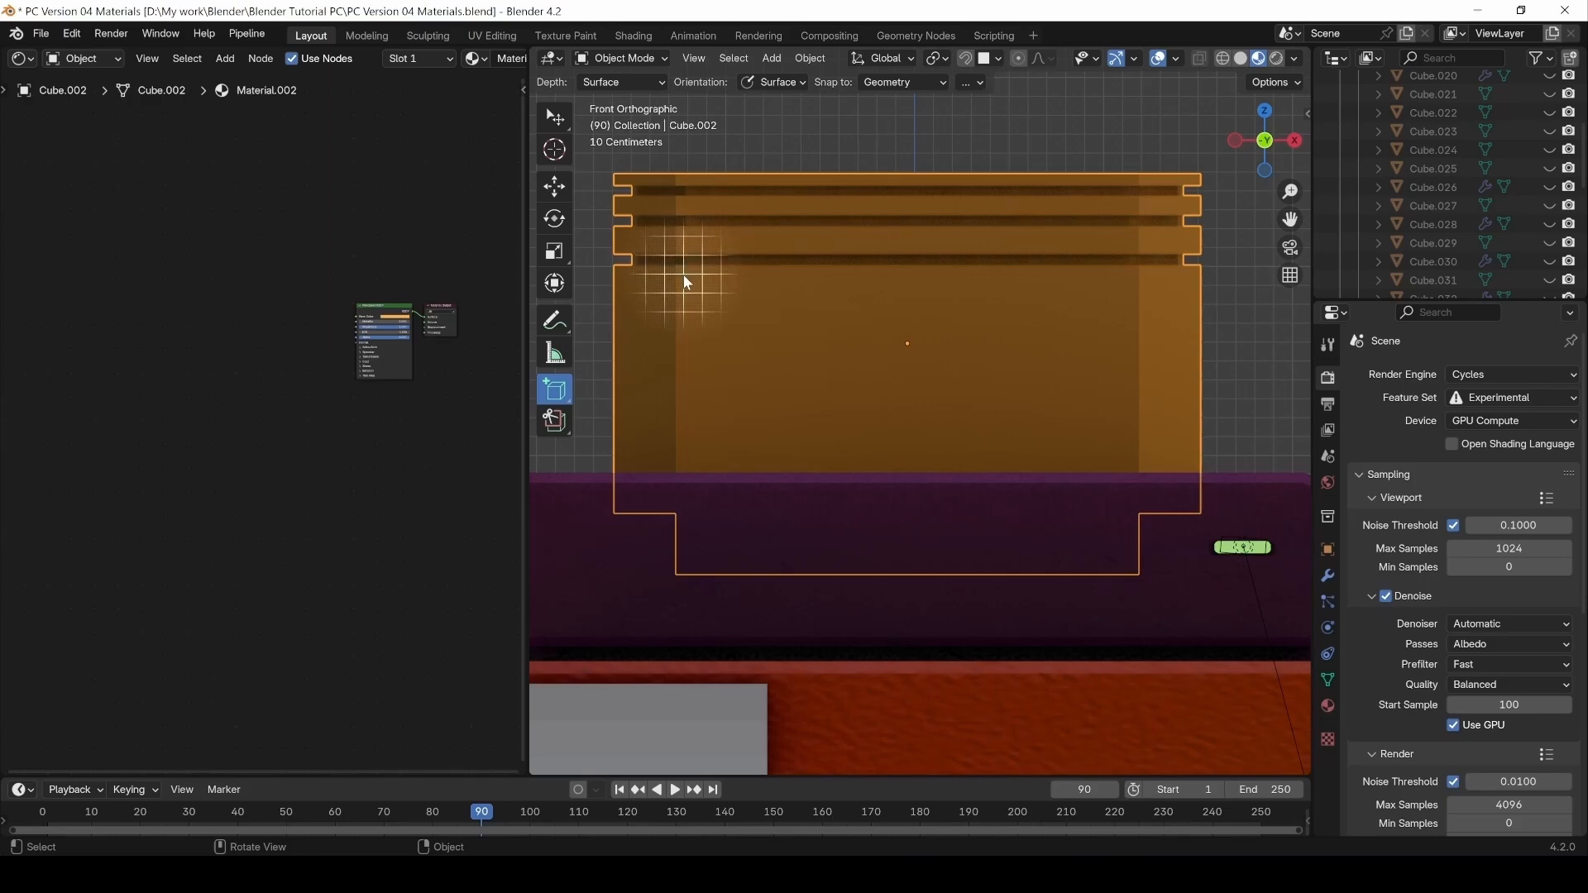
{"action": "left_click_drag", "start_coordinate": [687, 277], "coordinate": [1125, 493]}
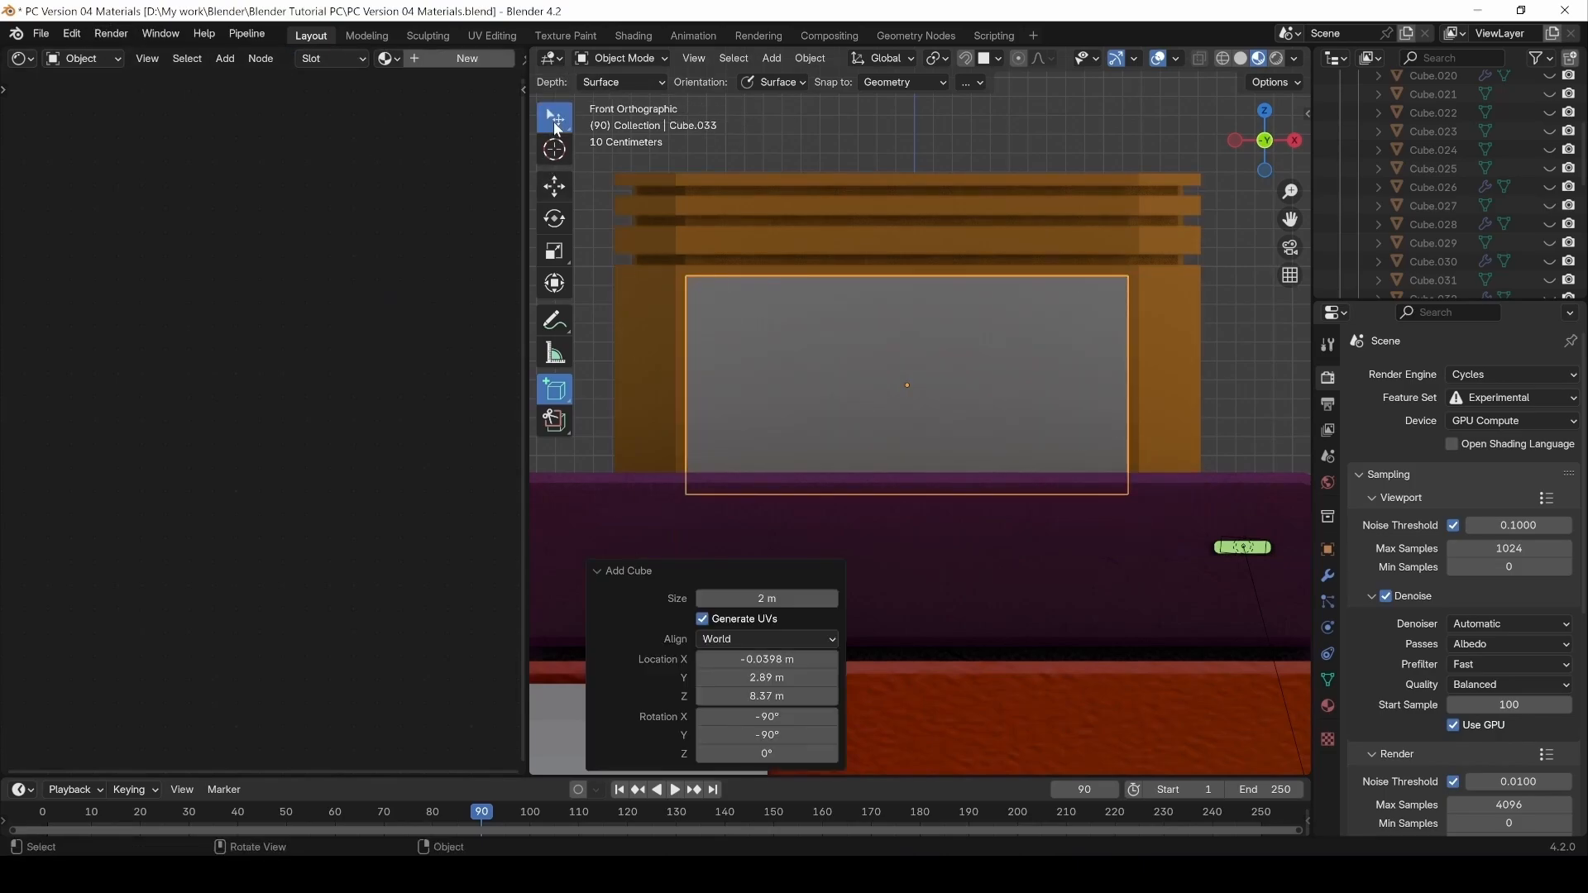
{"action": "left_click", "coordinate": [556, 124]}
Move the label's front face about -0.02 m along the global Y axis in Edit Mode, so it sits off the cartridge.
{"action": "middle_click_drag", "start_coordinate": [990, 304], "coordinate": [812, 402]}
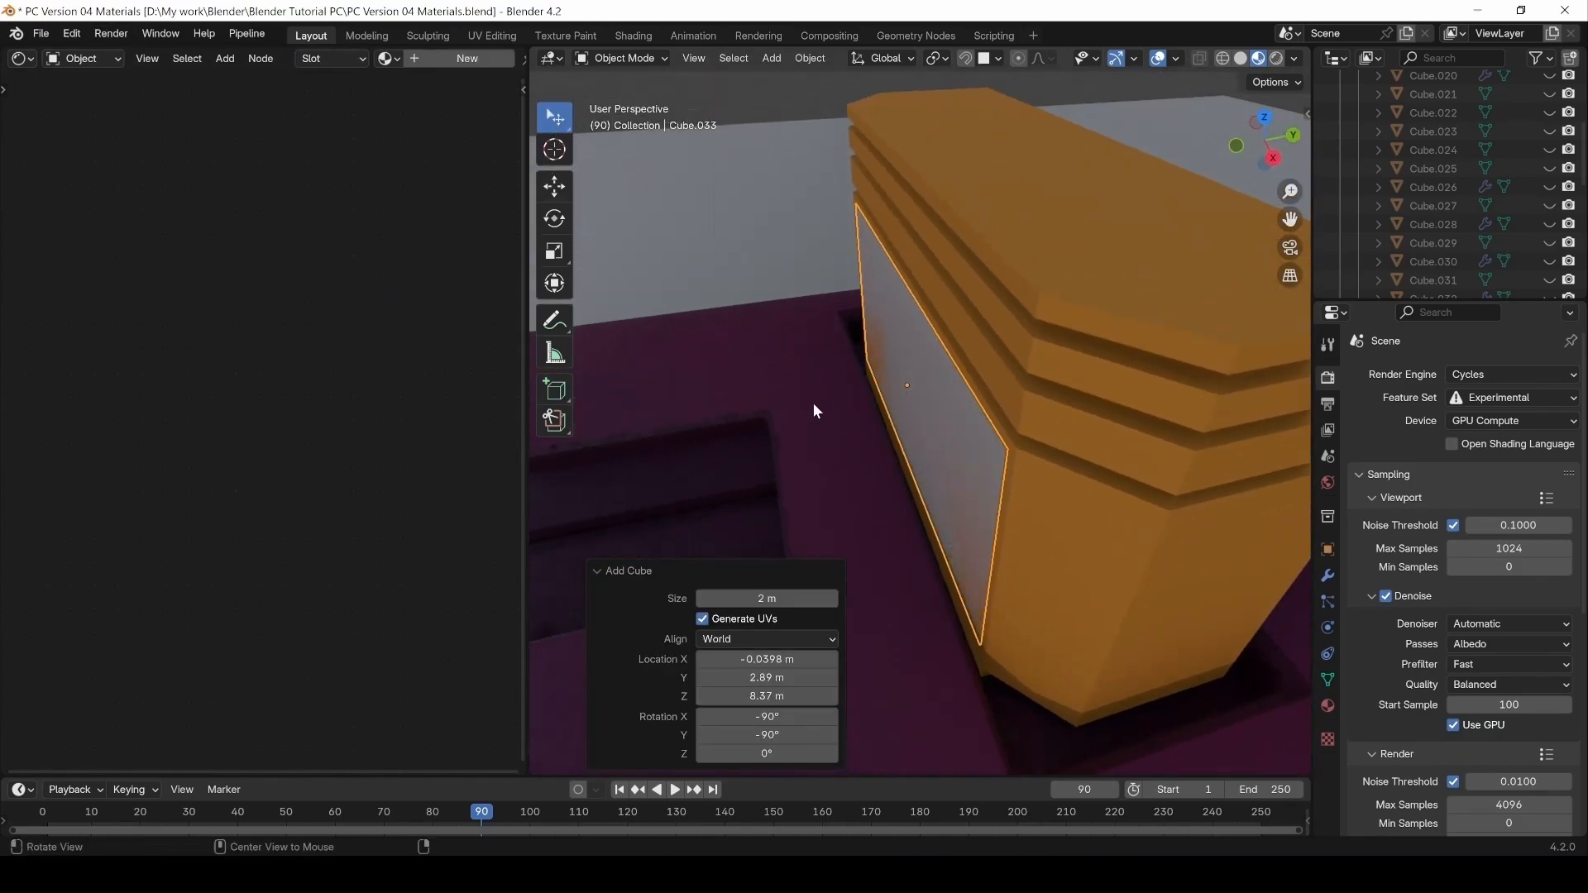
{"action": "left_click", "coordinate": [930, 448]}
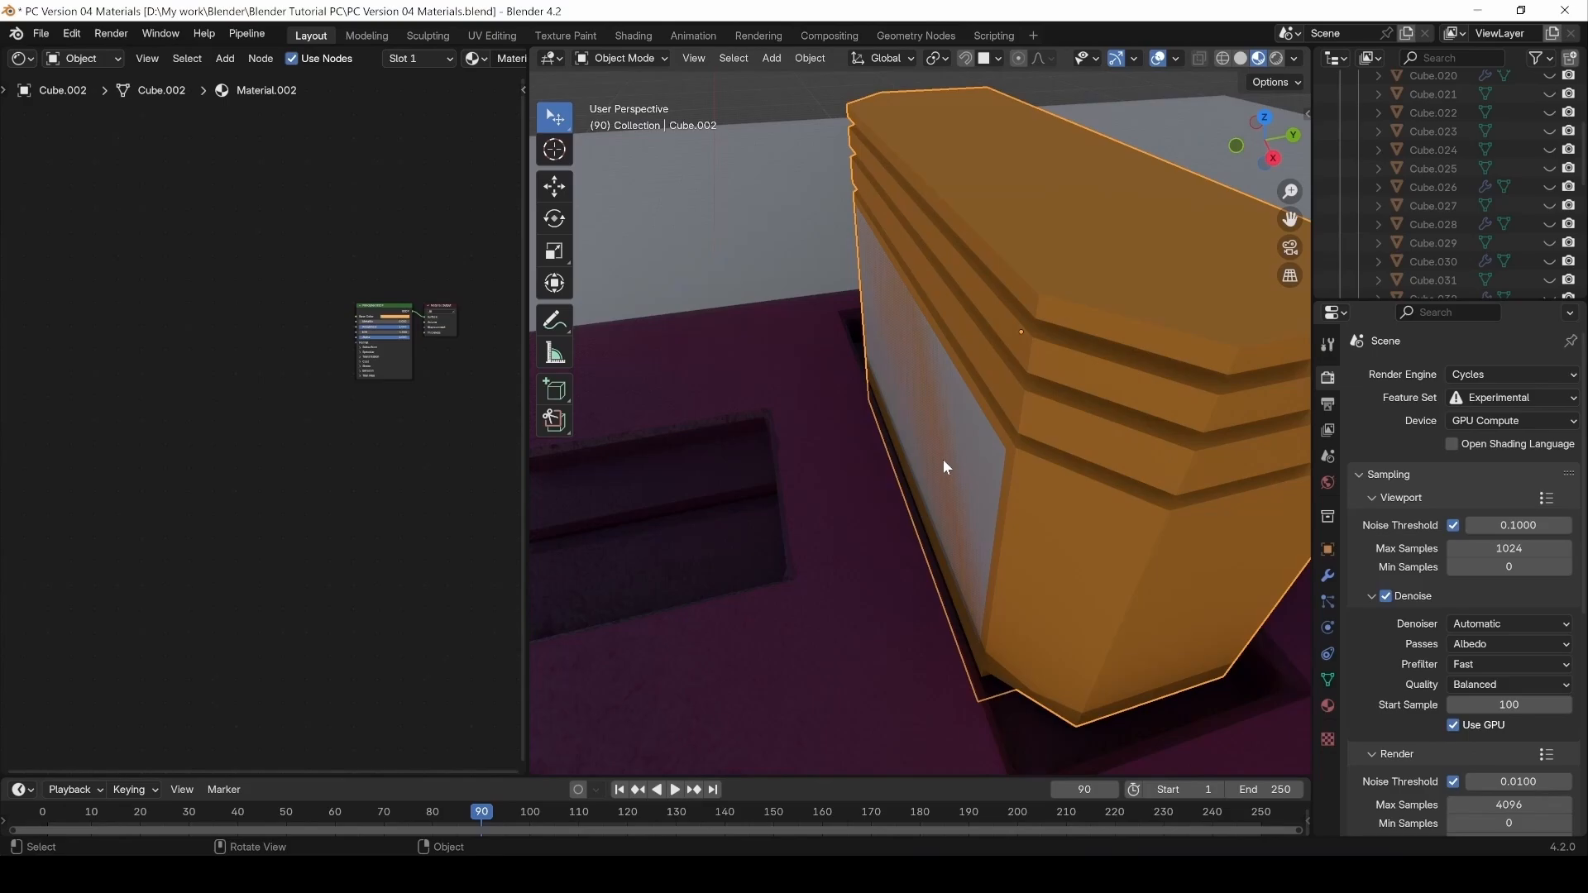
{"action": "key", "text": "F9"}
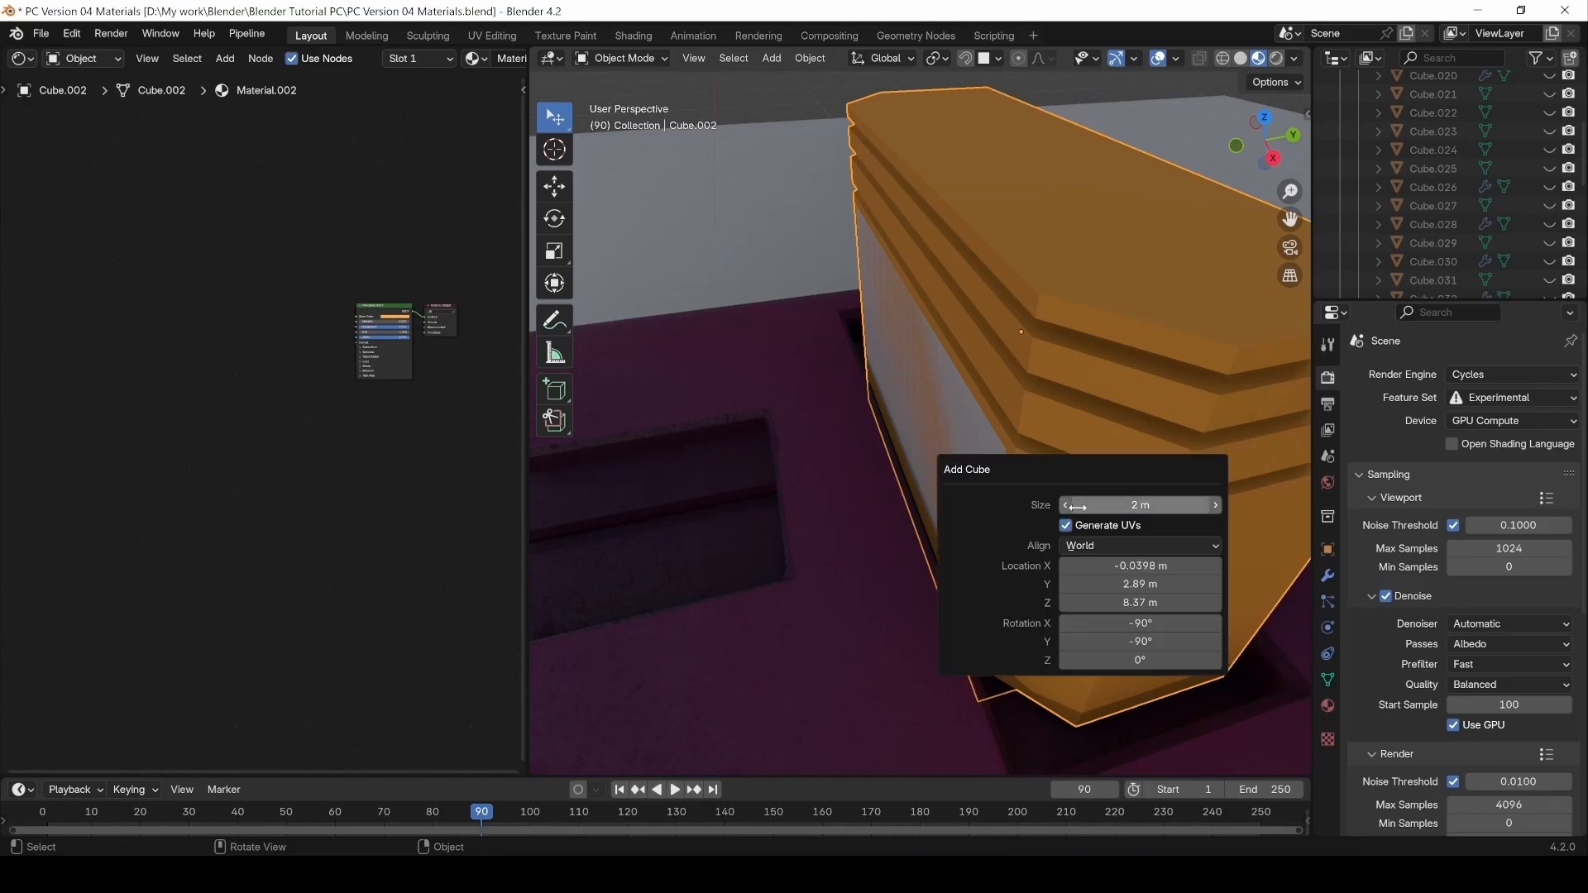
{"action": "left_click", "coordinate": [949, 435]}
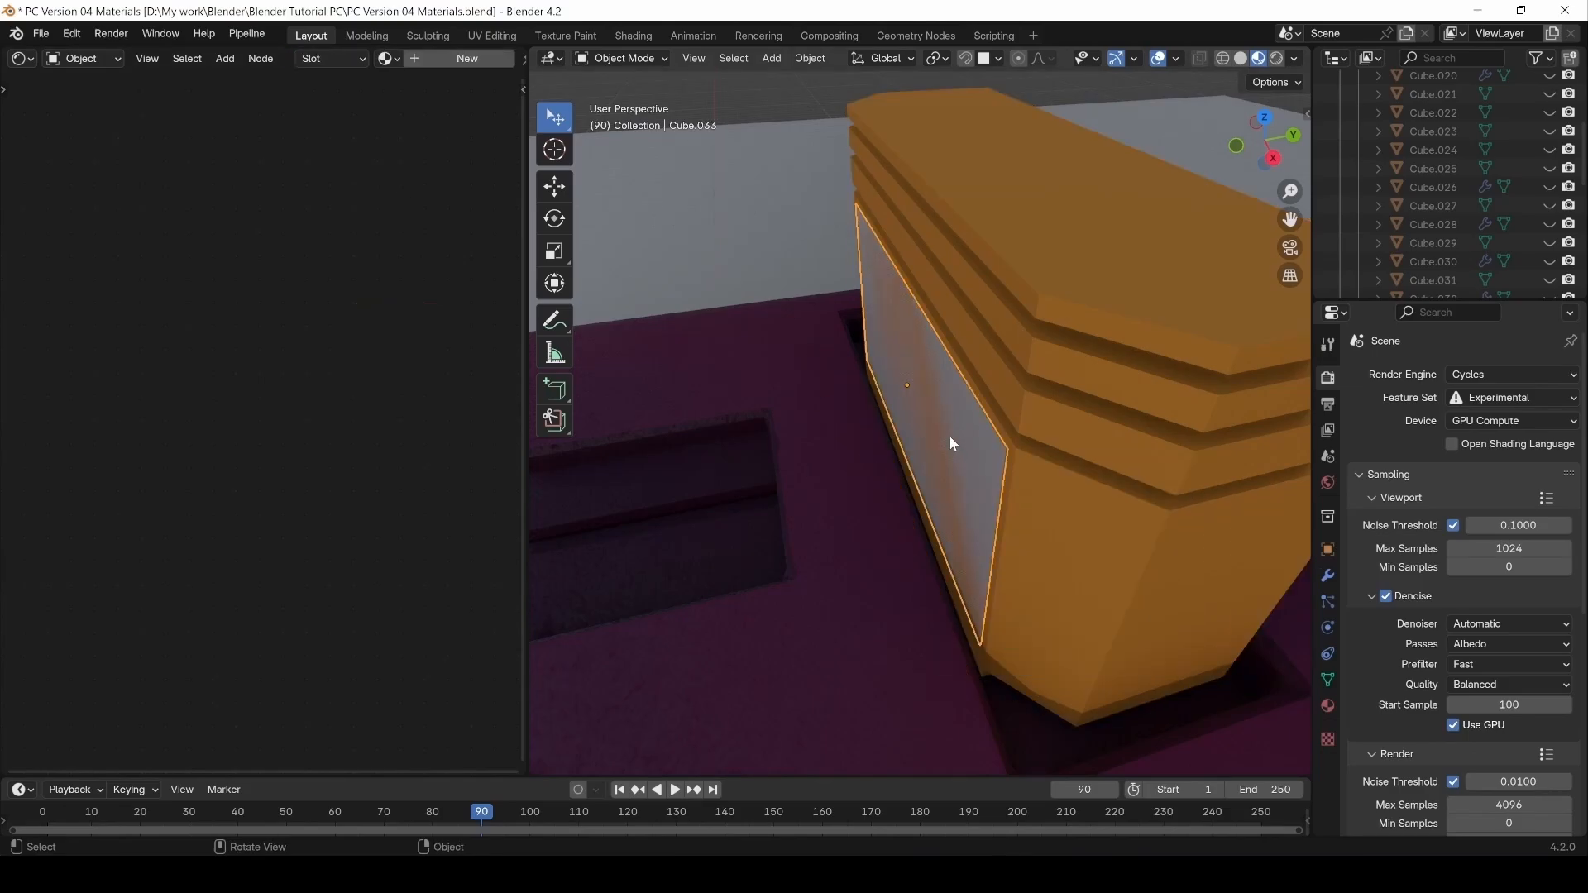
{"action": "key", "text": "Tab"}
{"action": "left_click", "coordinate": [947, 435]}
{"action": "middle_click_drag", "start_coordinate": [875, 405], "coordinate": [907, 371]}
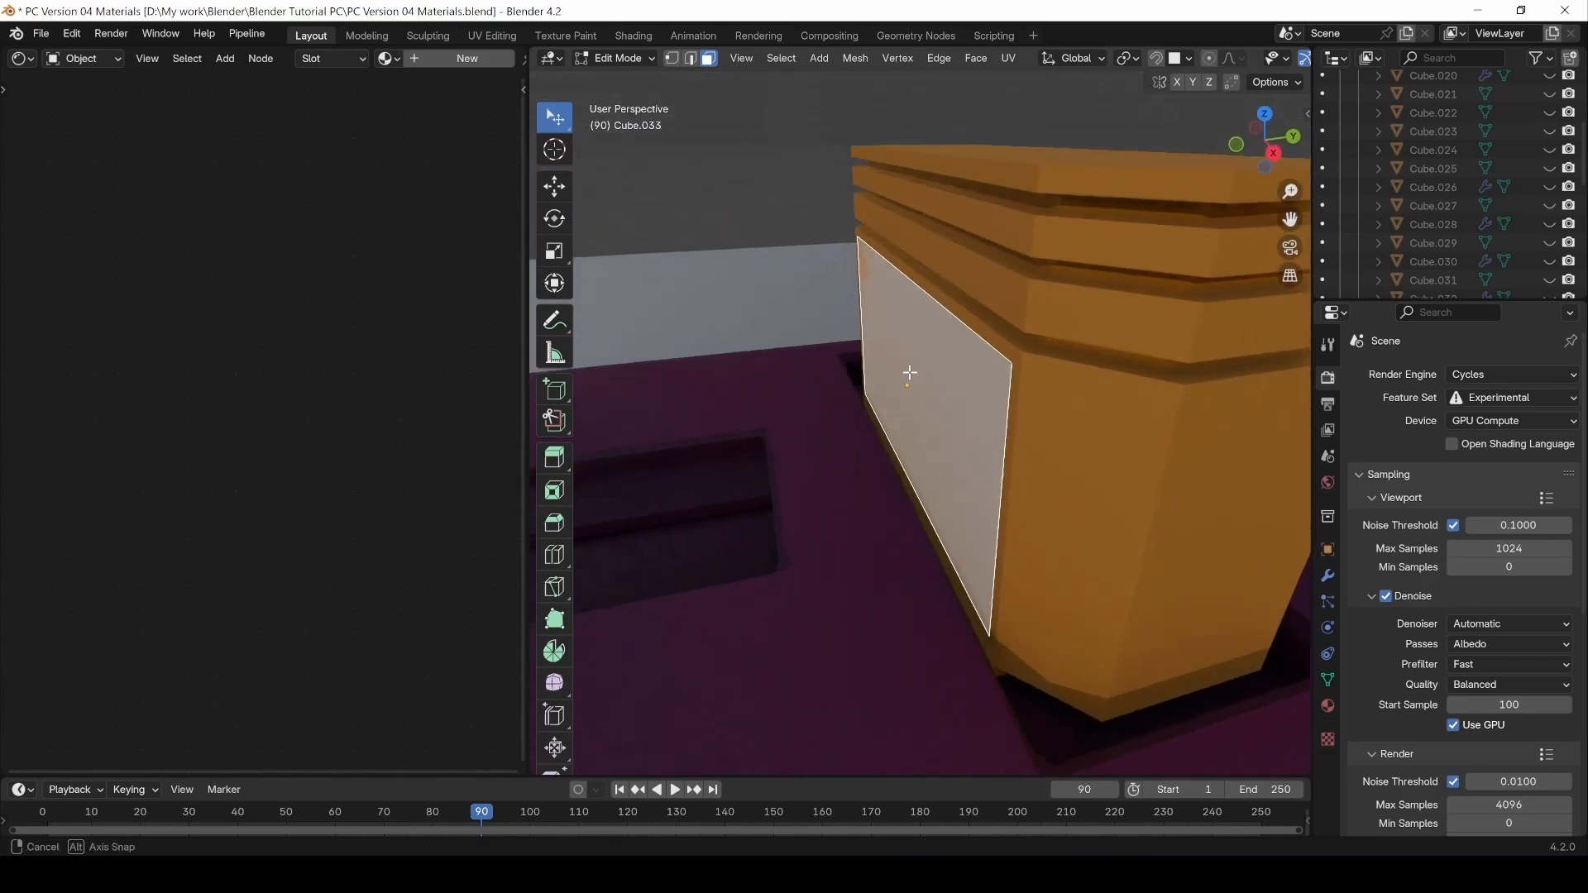
{"action": "key", "text": "g"}
{"action": "key", "text": "x"}
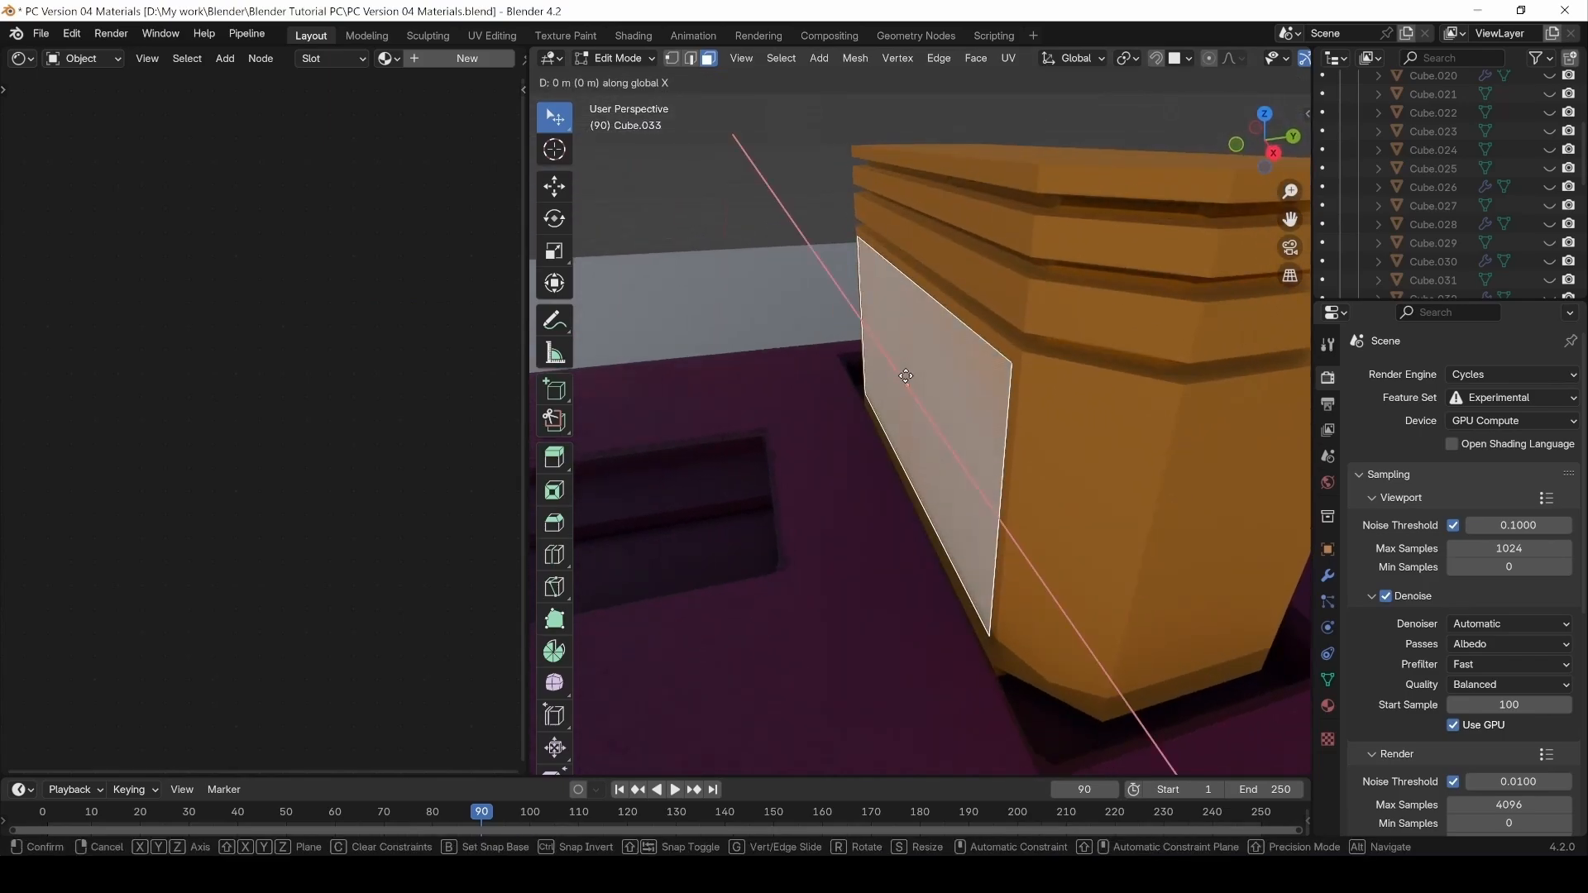
{"action": "key", "text": "y"}
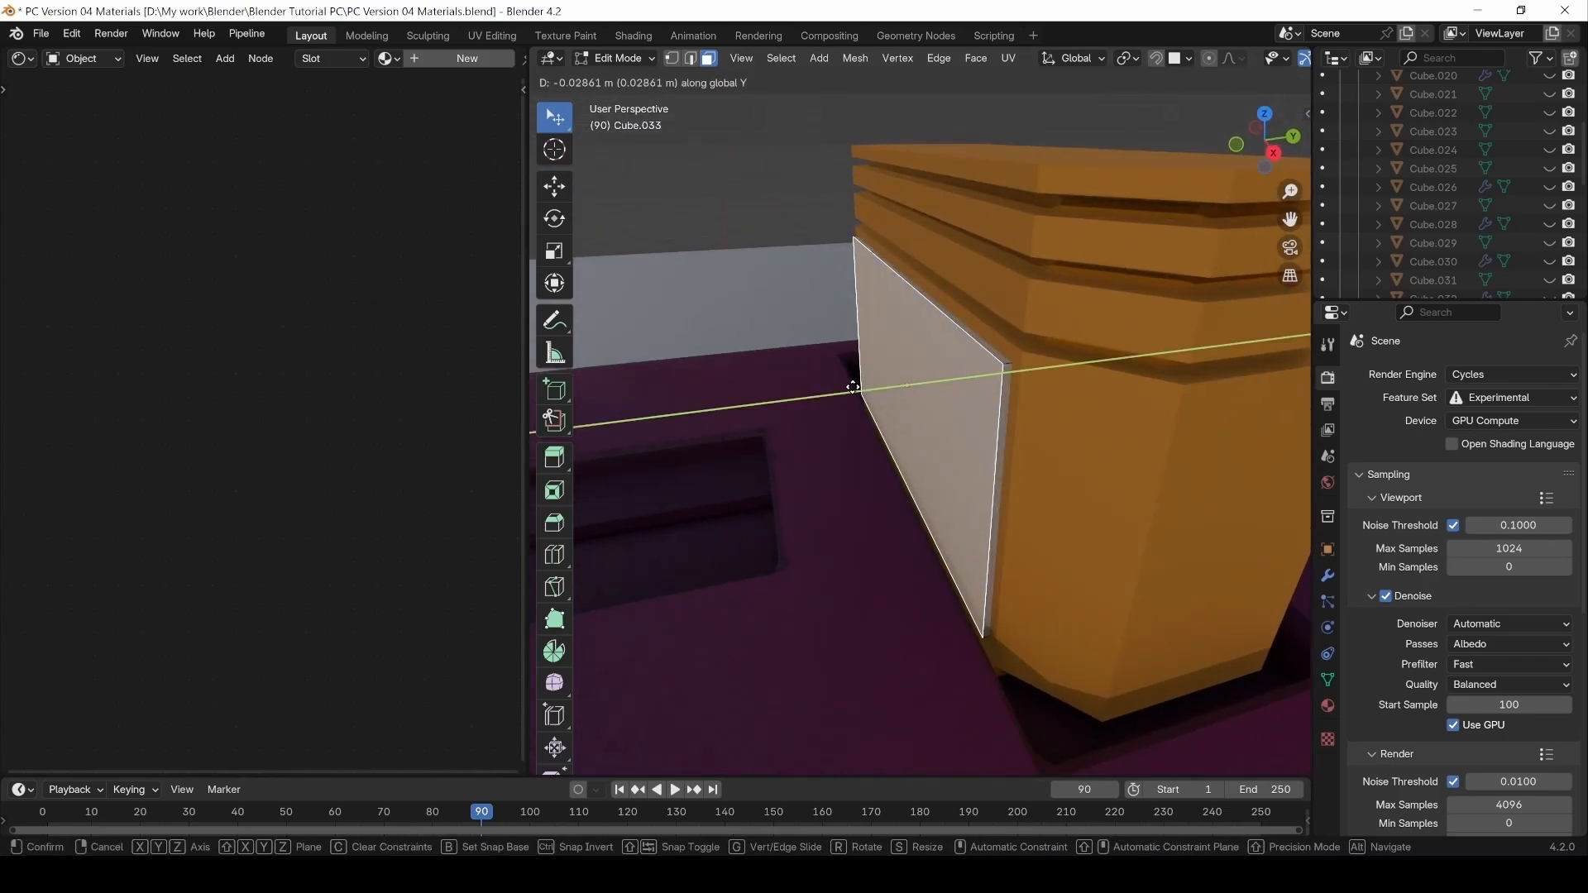
{"action": "left_click", "coordinate": [837, 384]}
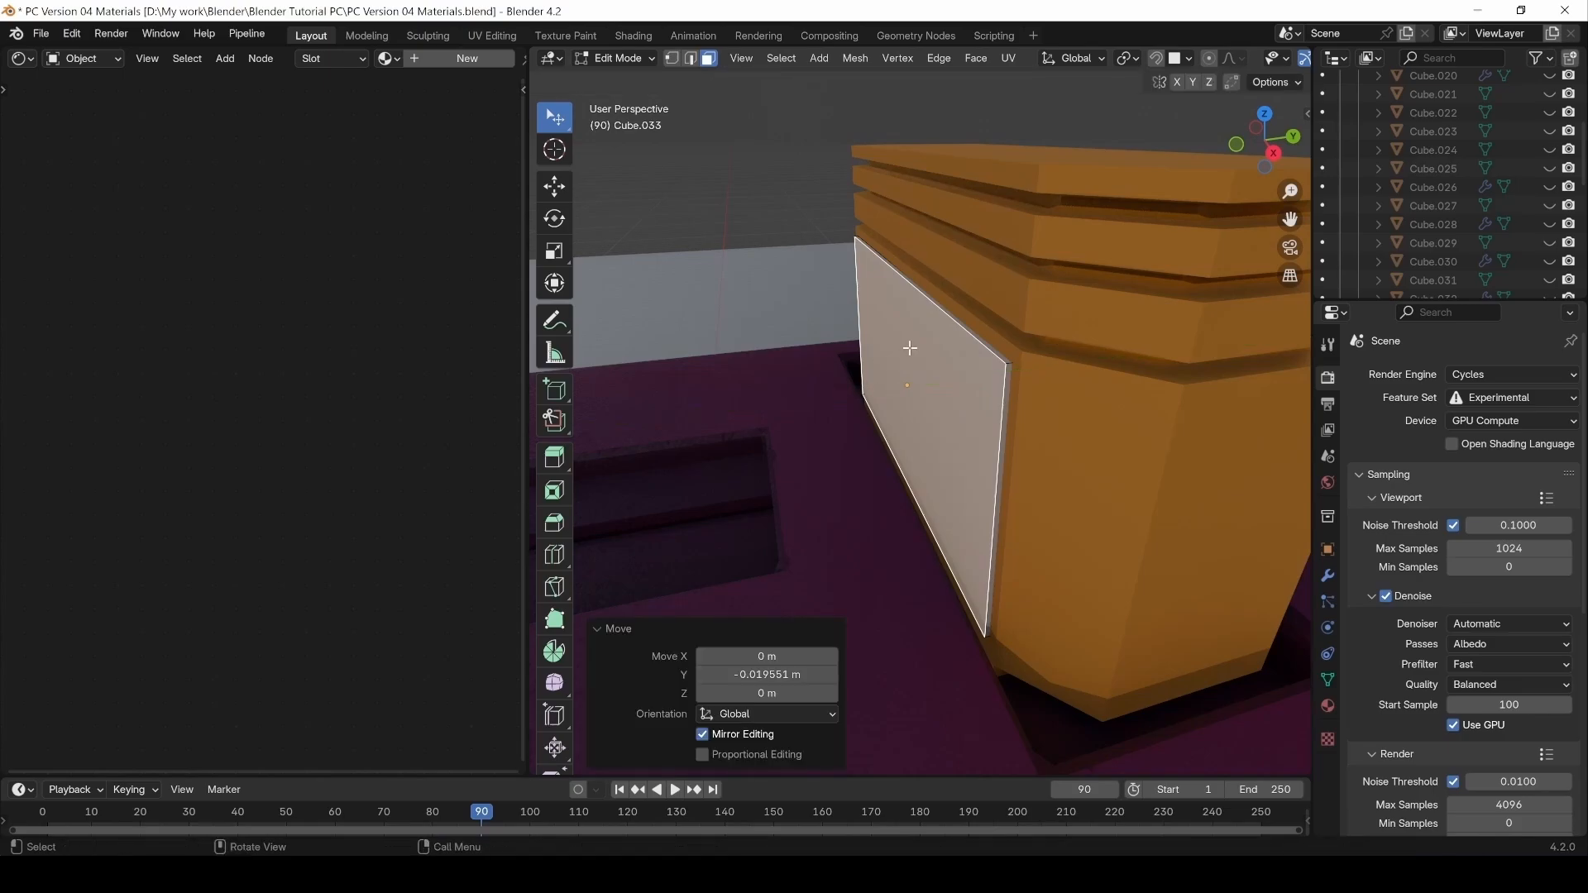
Bevel the label's corner edges by about 0.05 m with several segments in Edit Mode, and return to Object Mode.
{"action": "left_click", "coordinate": [693, 61]}
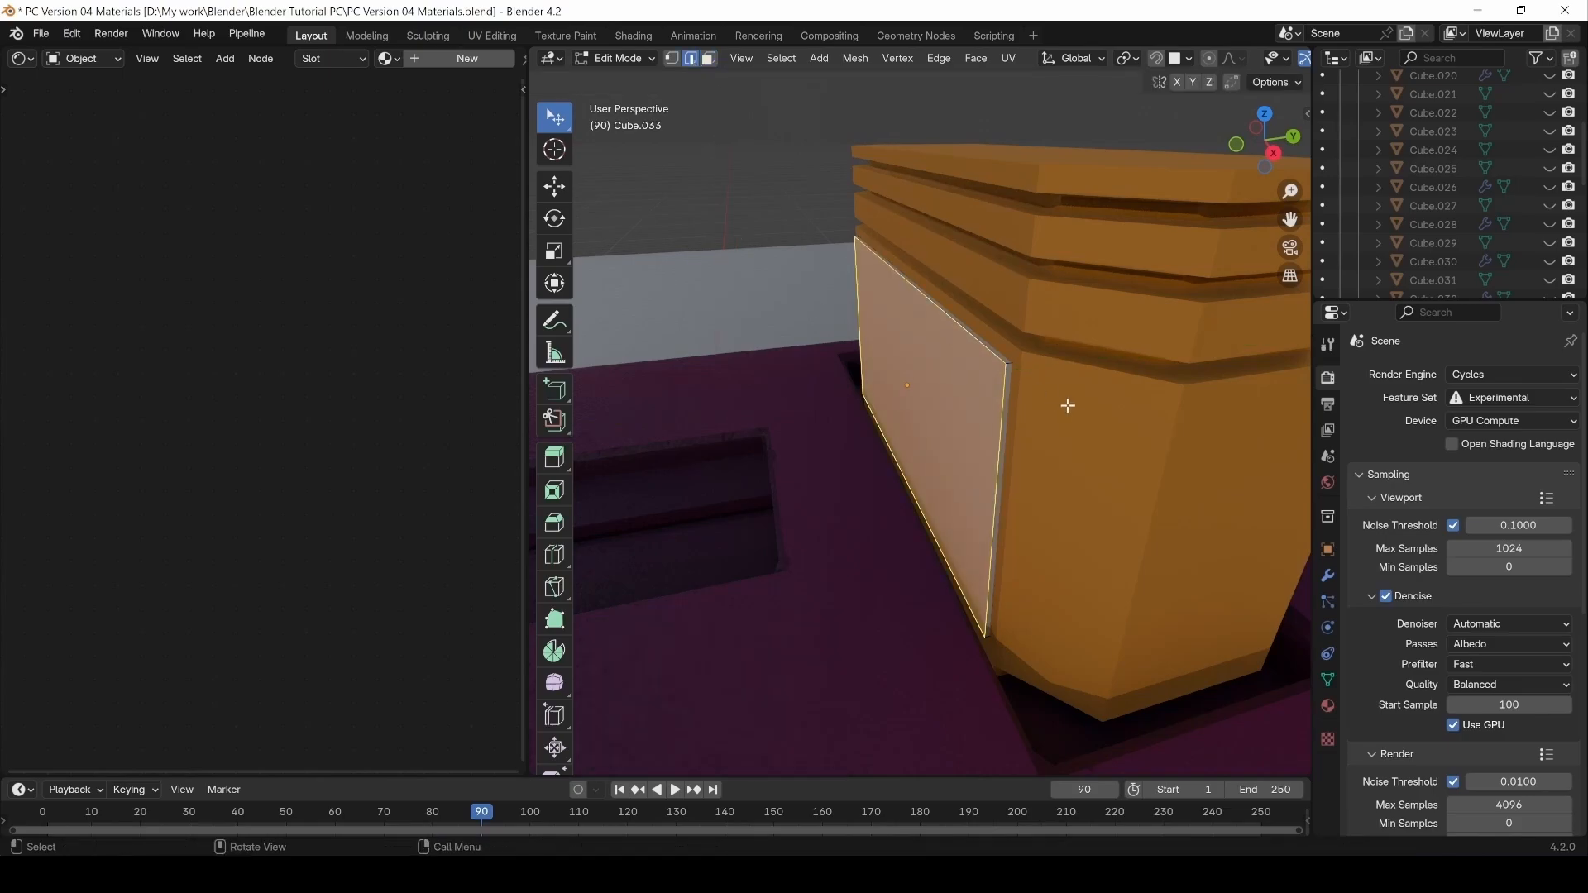
{"action": "key", "text": "alt+a"}
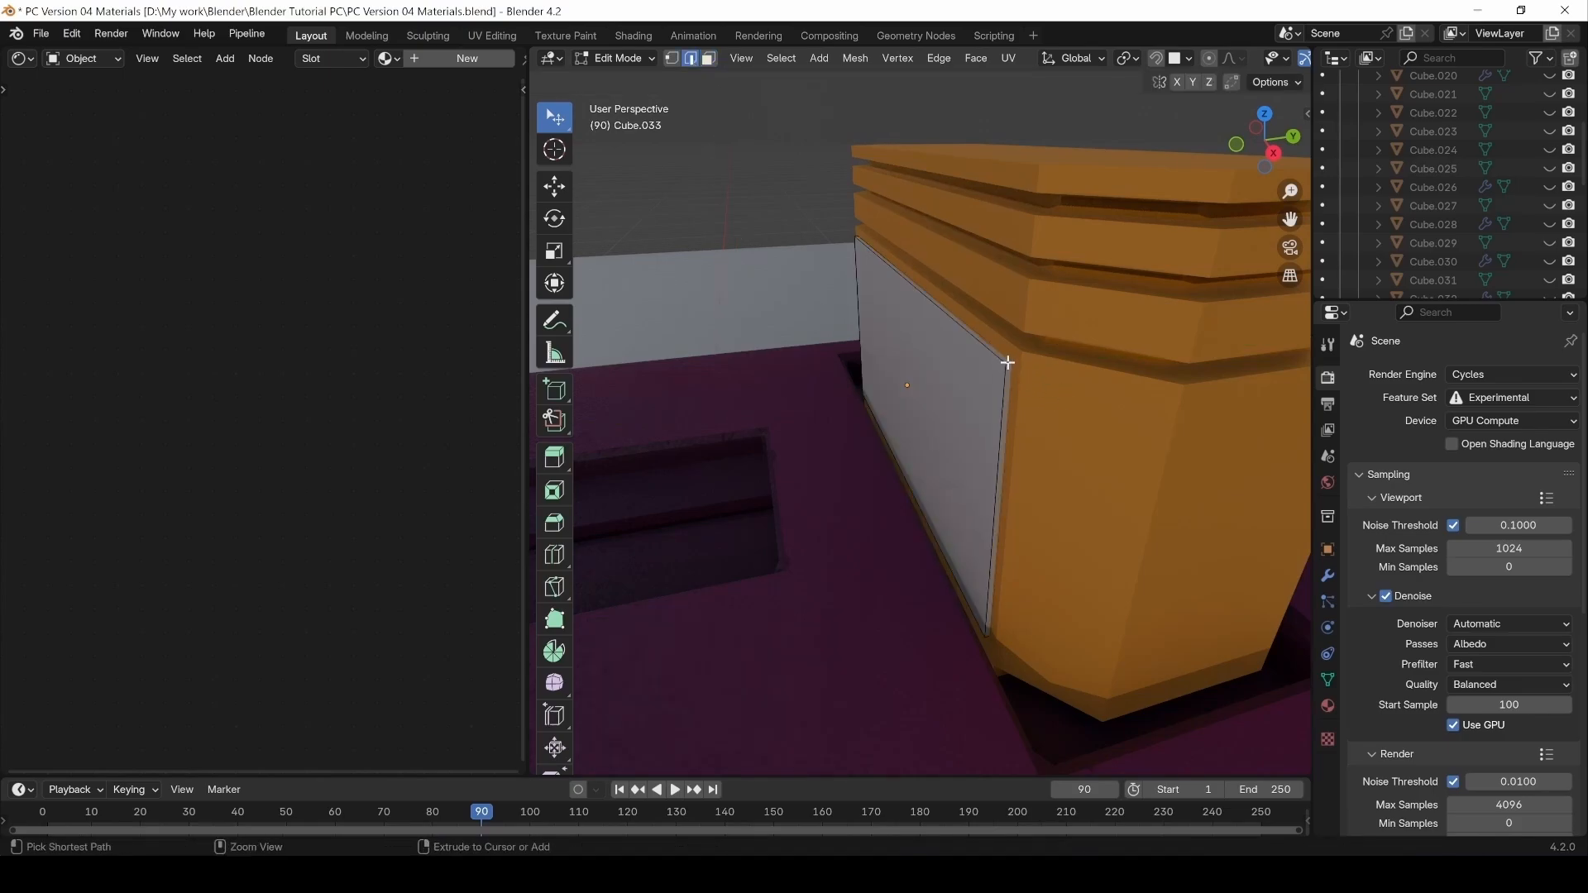
{"action": "key", "text": "KP_1"}
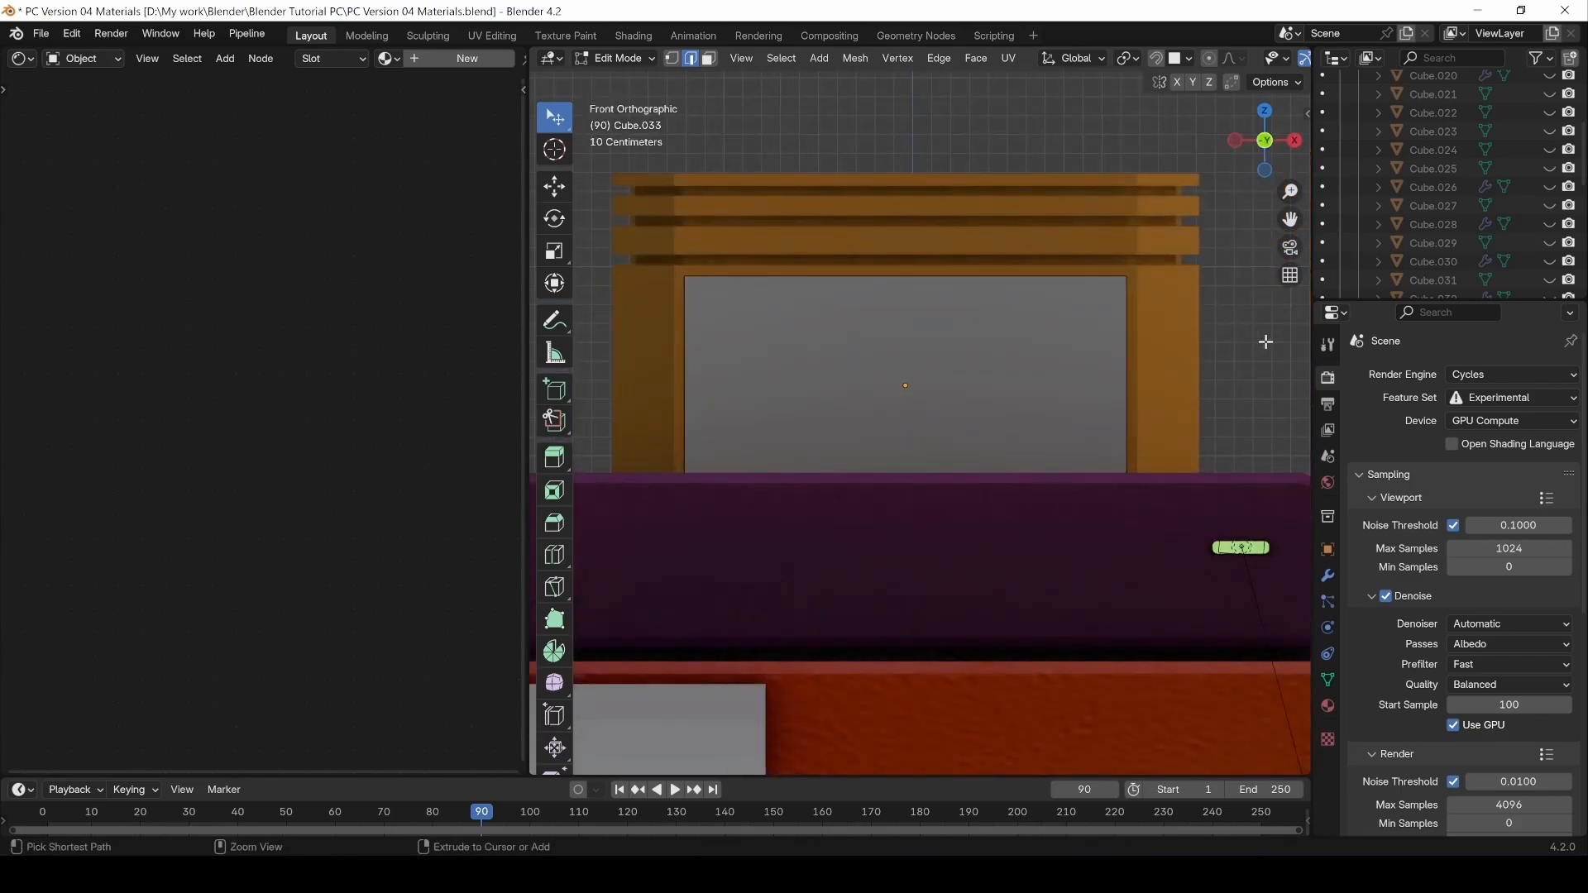
{"action": "key", "text": "ctrl+b"}
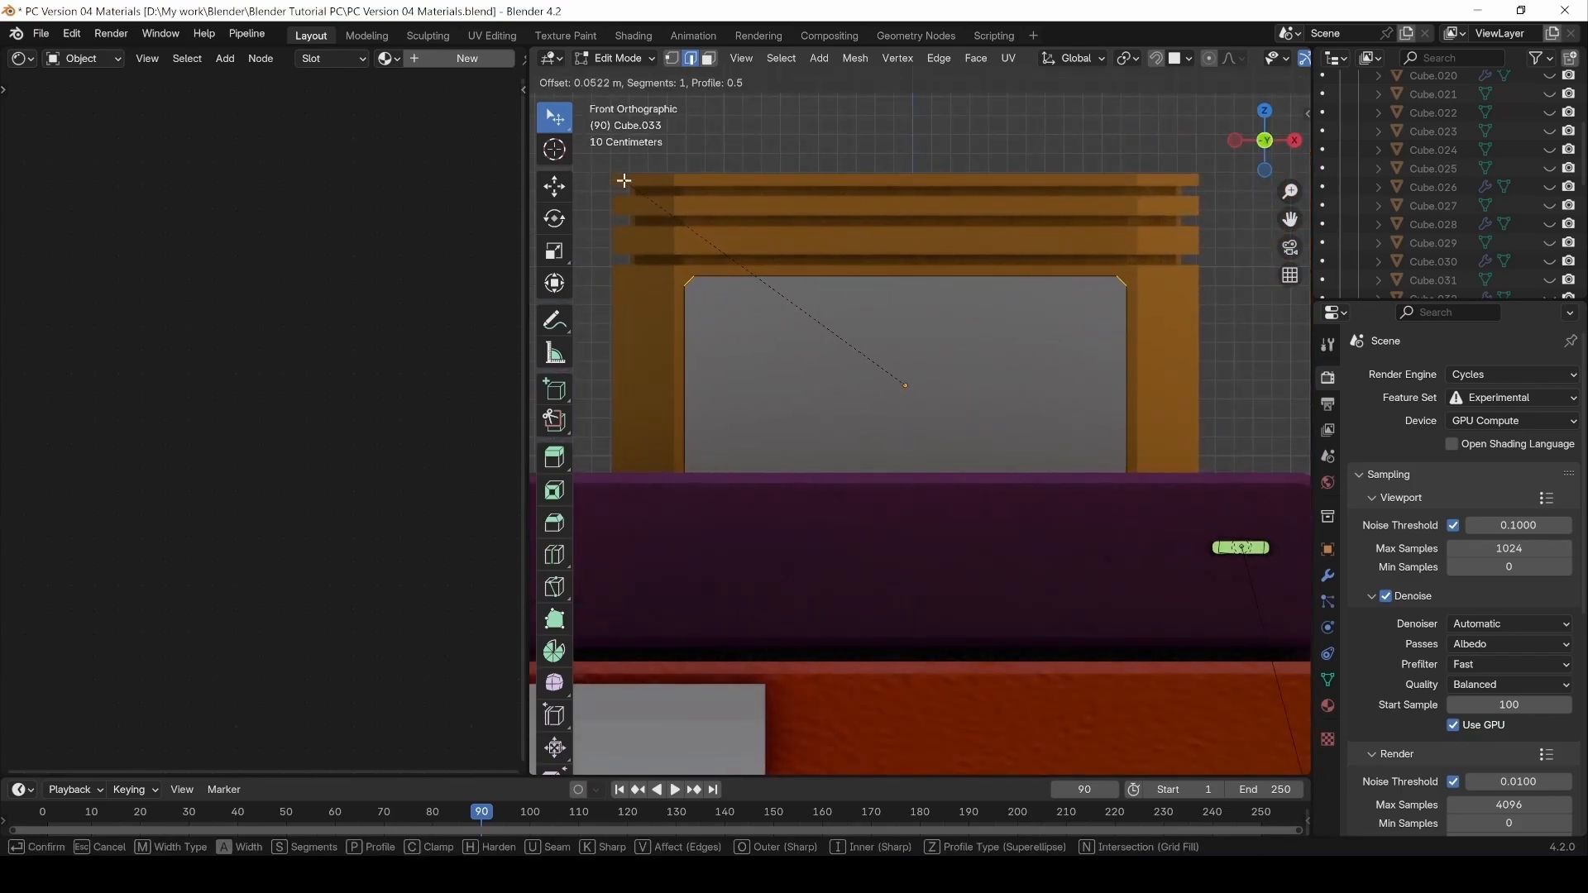
{"action": "scroll", "coordinate": [619, 177], "scroll_direction": "up", "scroll_amount": 2}
{"action": "left_click", "coordinate": [620, 177]}
{"action": "middle_click_drag", "start_coordinate": [982, 344], "coordinate": [816, 394]}
{"action": "scroll", "coordinate": [988, 377], "scroll_direction": "up", "scroll_amount": 1}
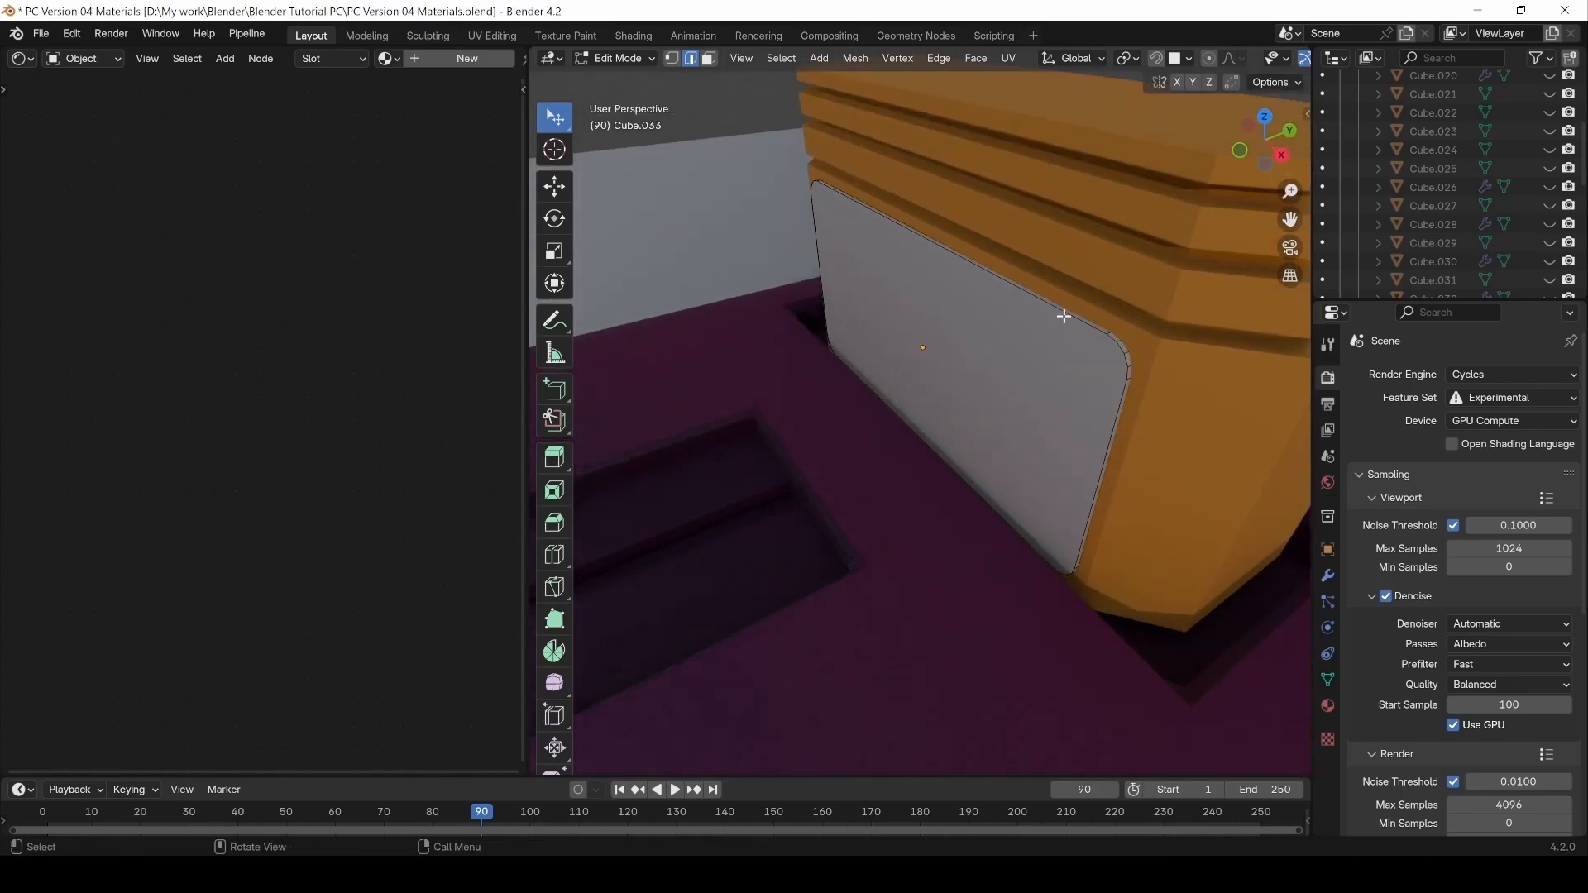
{"action": "left_click", "coordinate": [1064, 316]}
{"action": "left_click", "coordinate": [1060, 323]}
{"action": "key", "text": "Tab"}
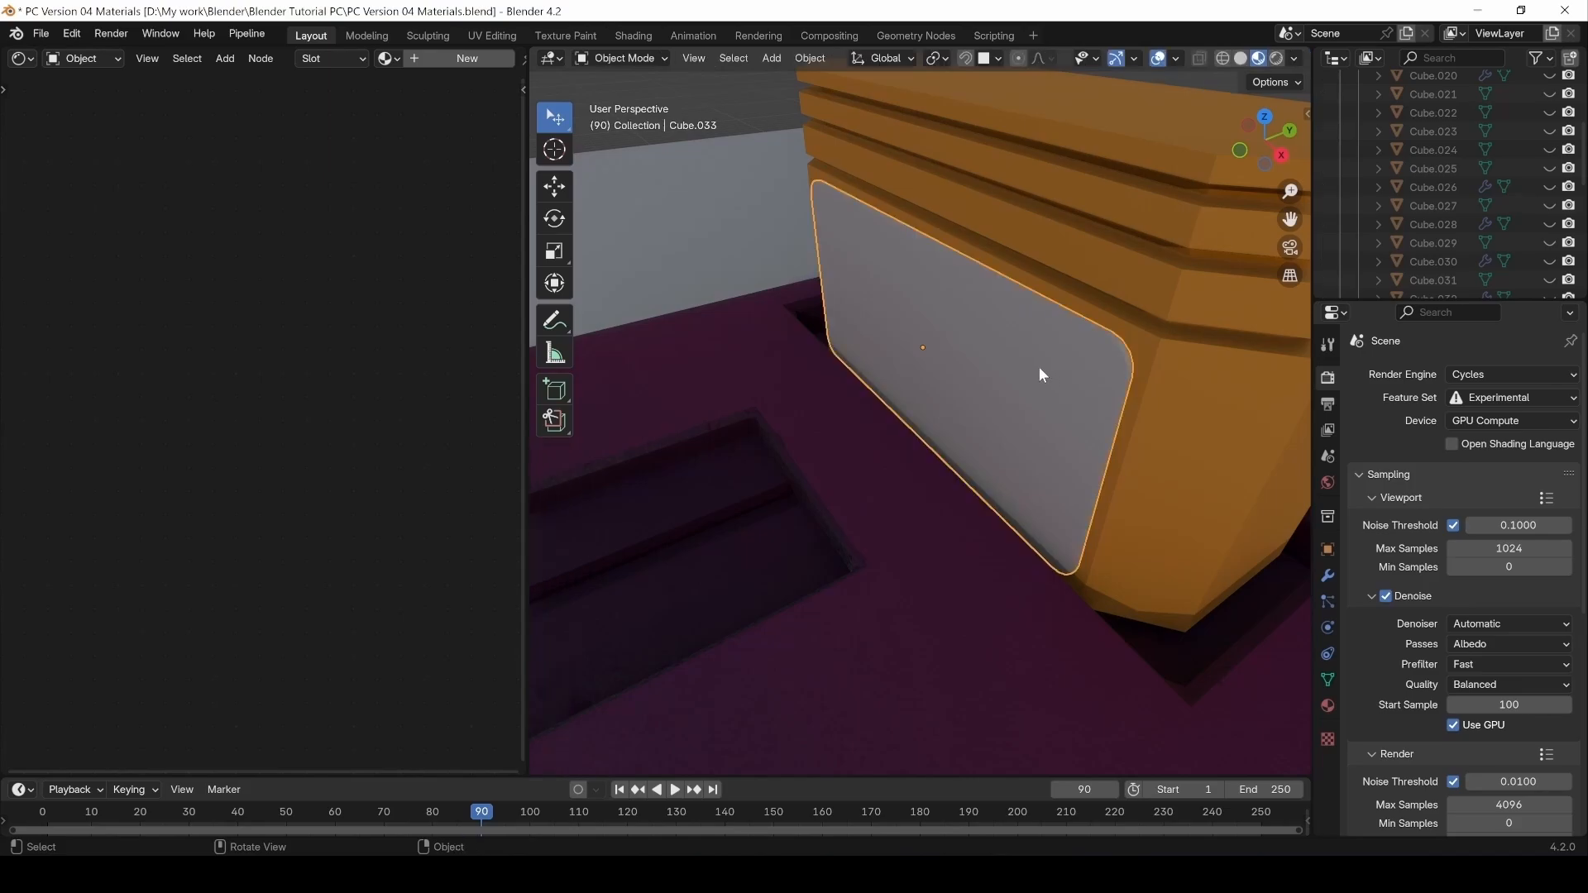
{"action": "left_click", "coordinate": [1040, 368]}
{"action": "key", "text": "KP_Divide"}
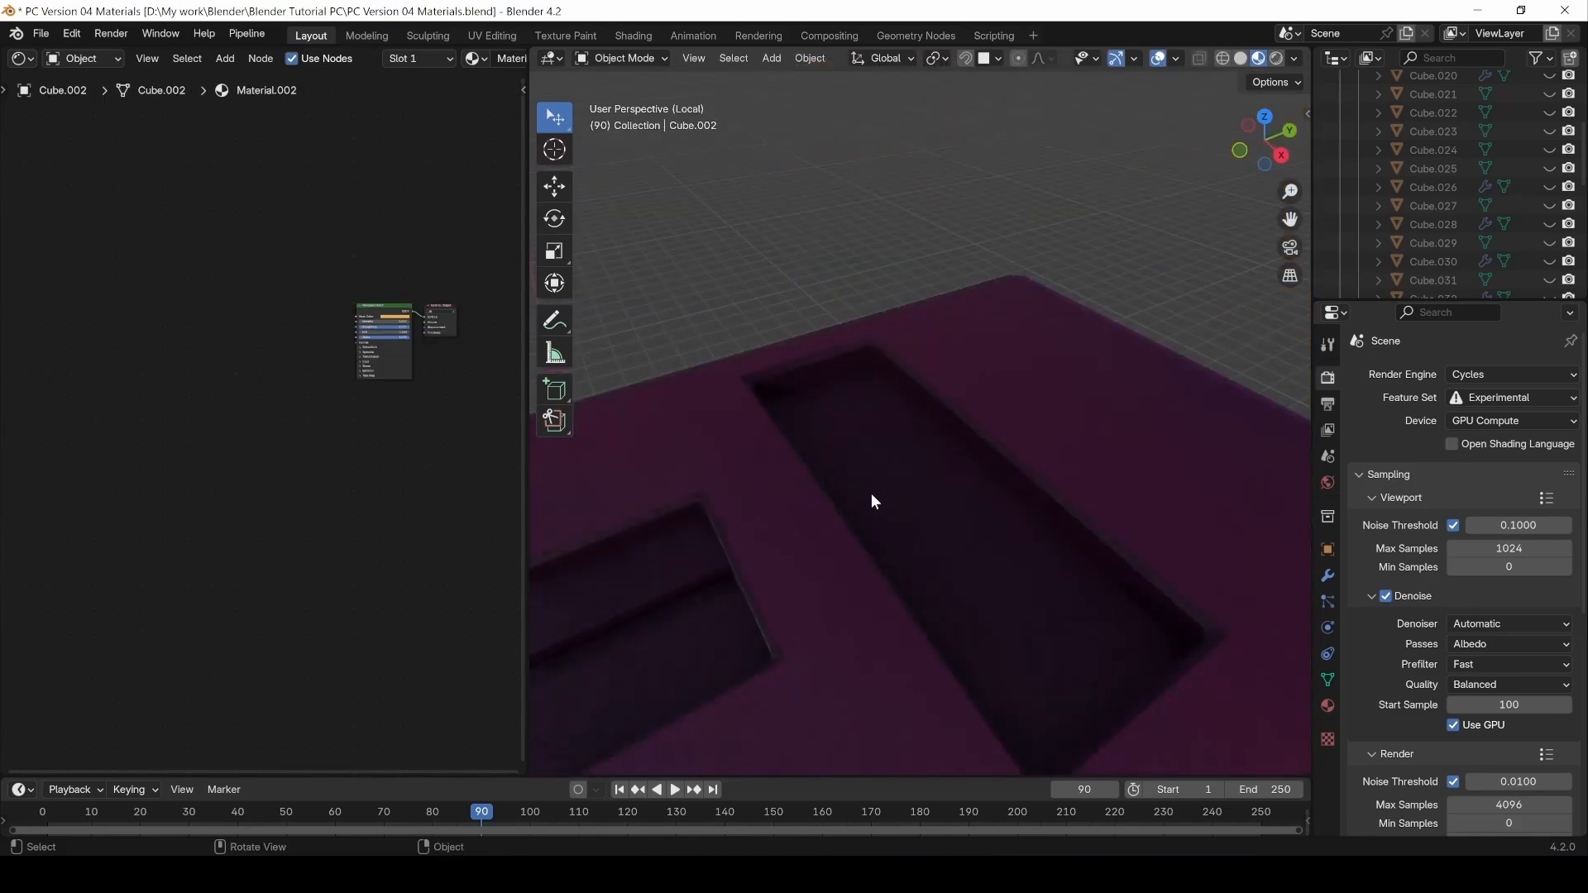
{"action": "middle_click_drag", "start_coordinate": [871, 494], "coordinate": [908, 521]}
{"action": "scroll", "coordinate": [915, 513], "scroll_direction": "down", "scroll_amount": 5}
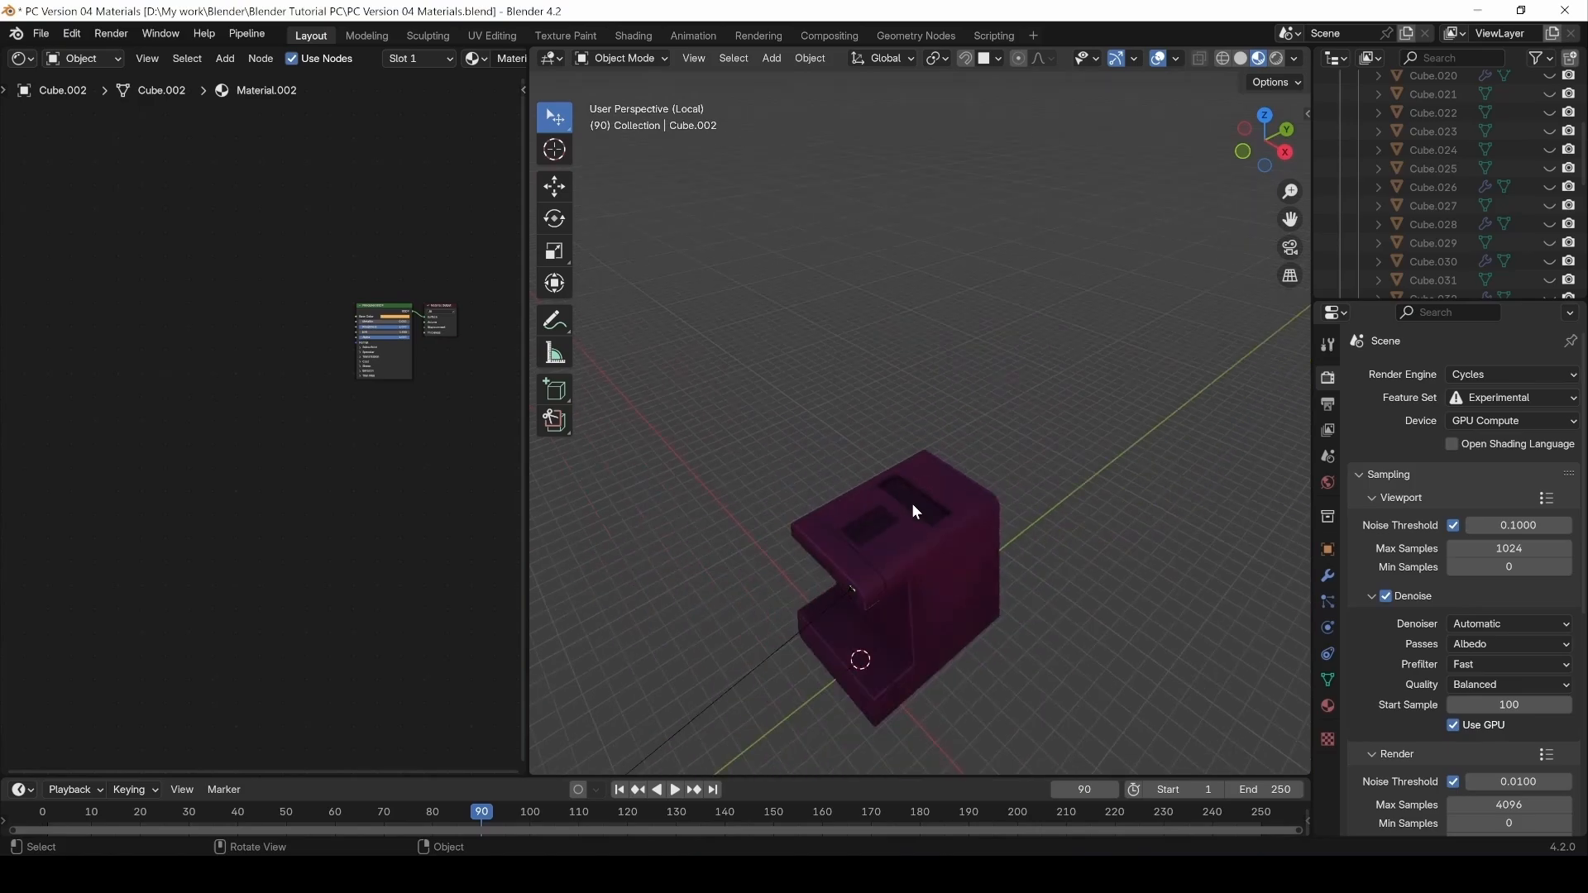
{"action": "key", "text": "KP_Divide"}
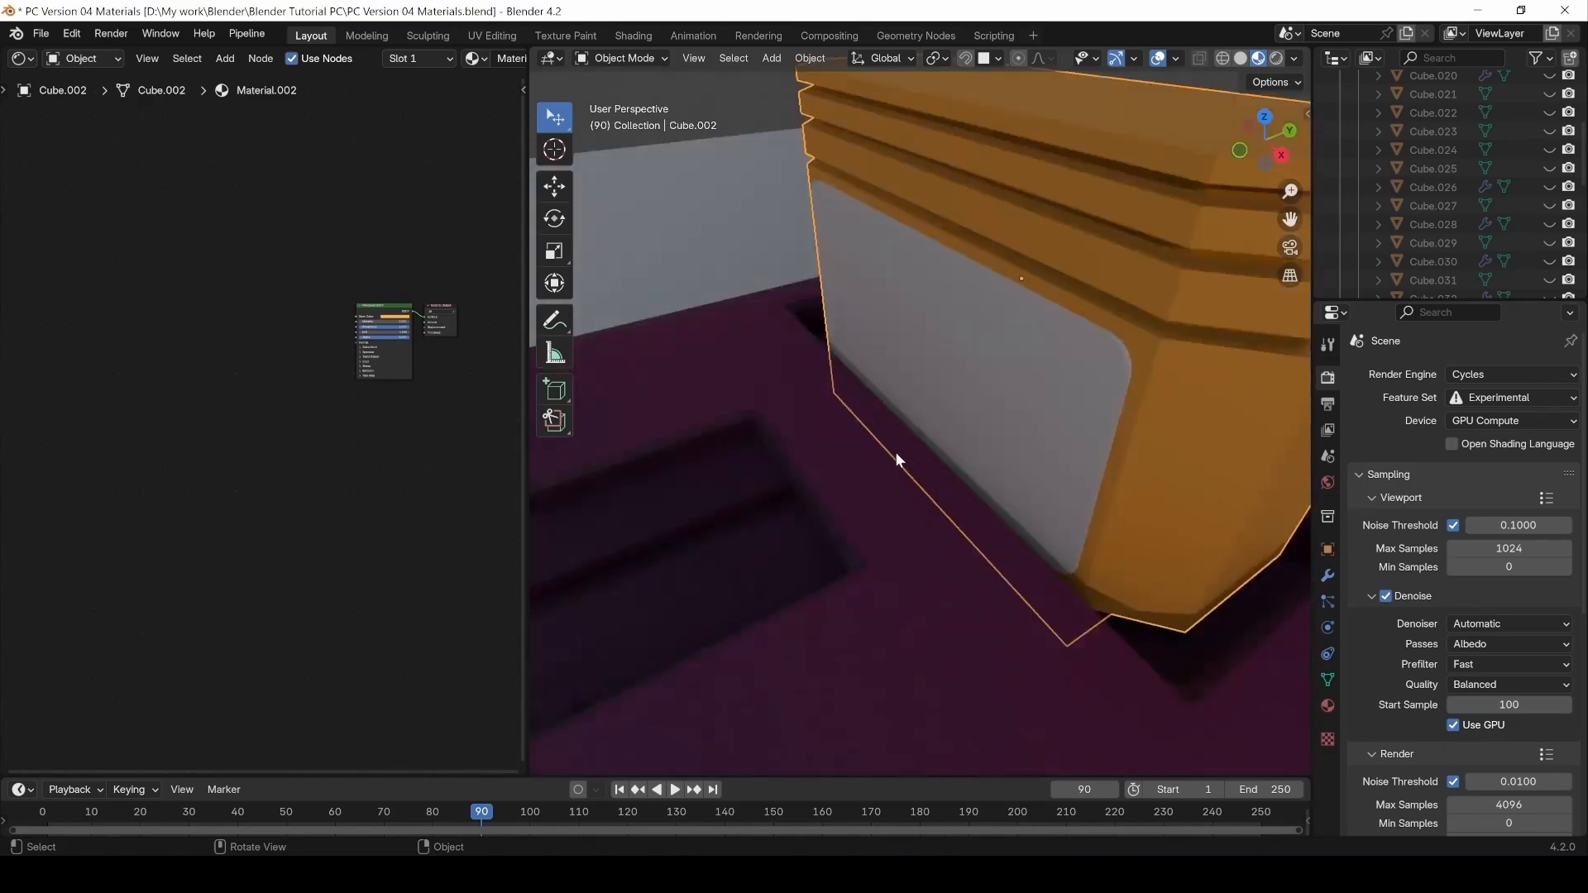
Isolate the label in local view and mark the edge loops around its front and back faces as seams.
{"action": "left_click", "coordinate": [902, 270]}
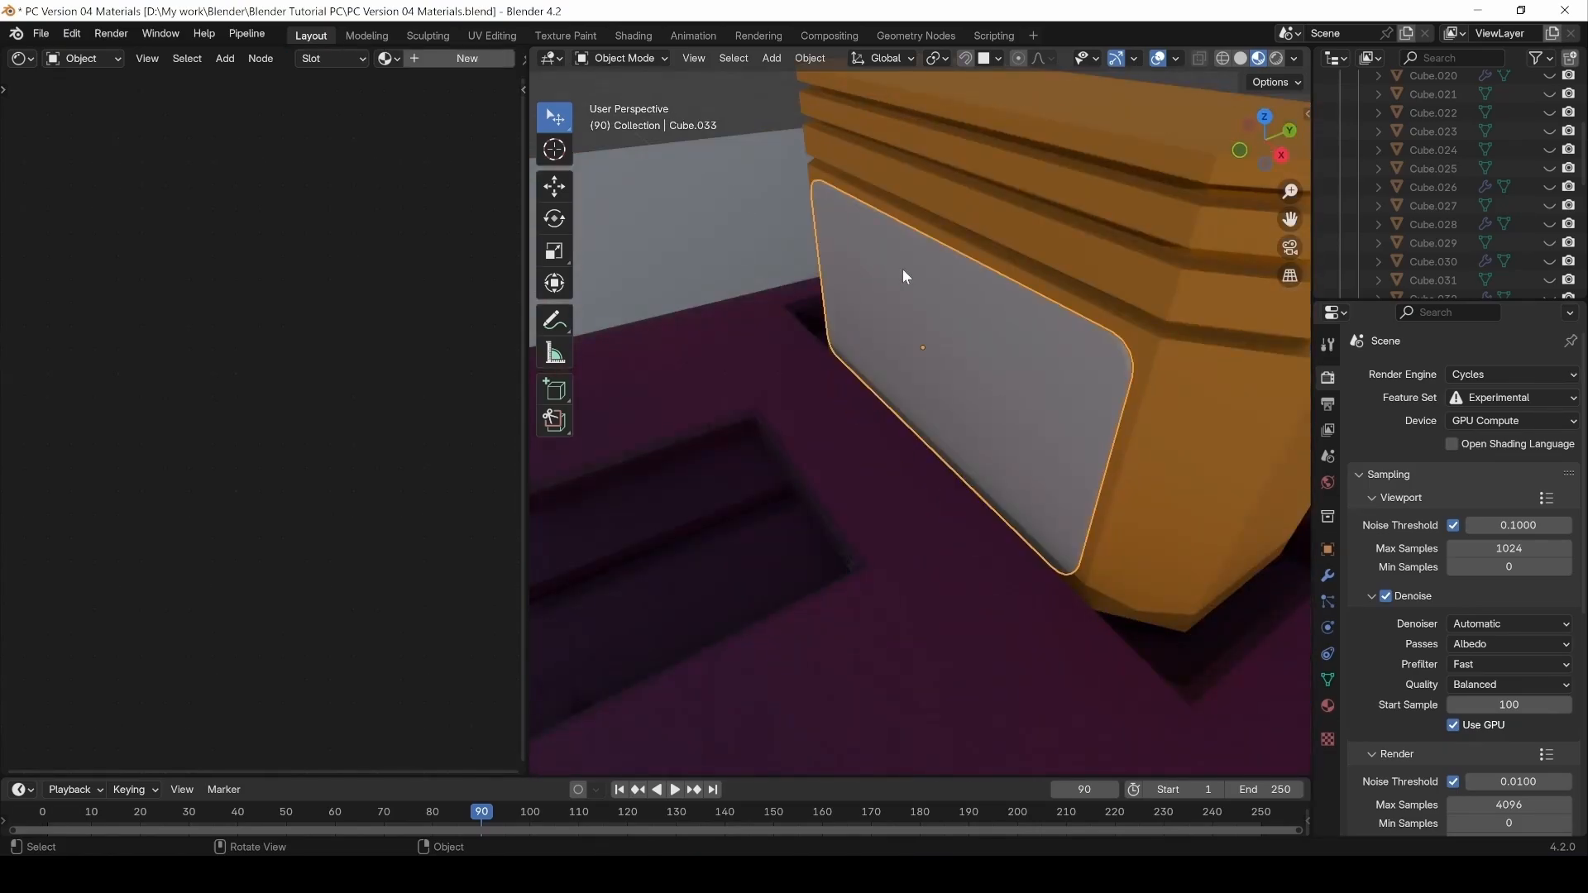
{"action": "key", "text": "KP_Divide"}
{"action": "middle_click_drag", "start_coordinate": [905, 269], "coordinate": [760, 398]}
{"action": "key", "text": "Tab"}
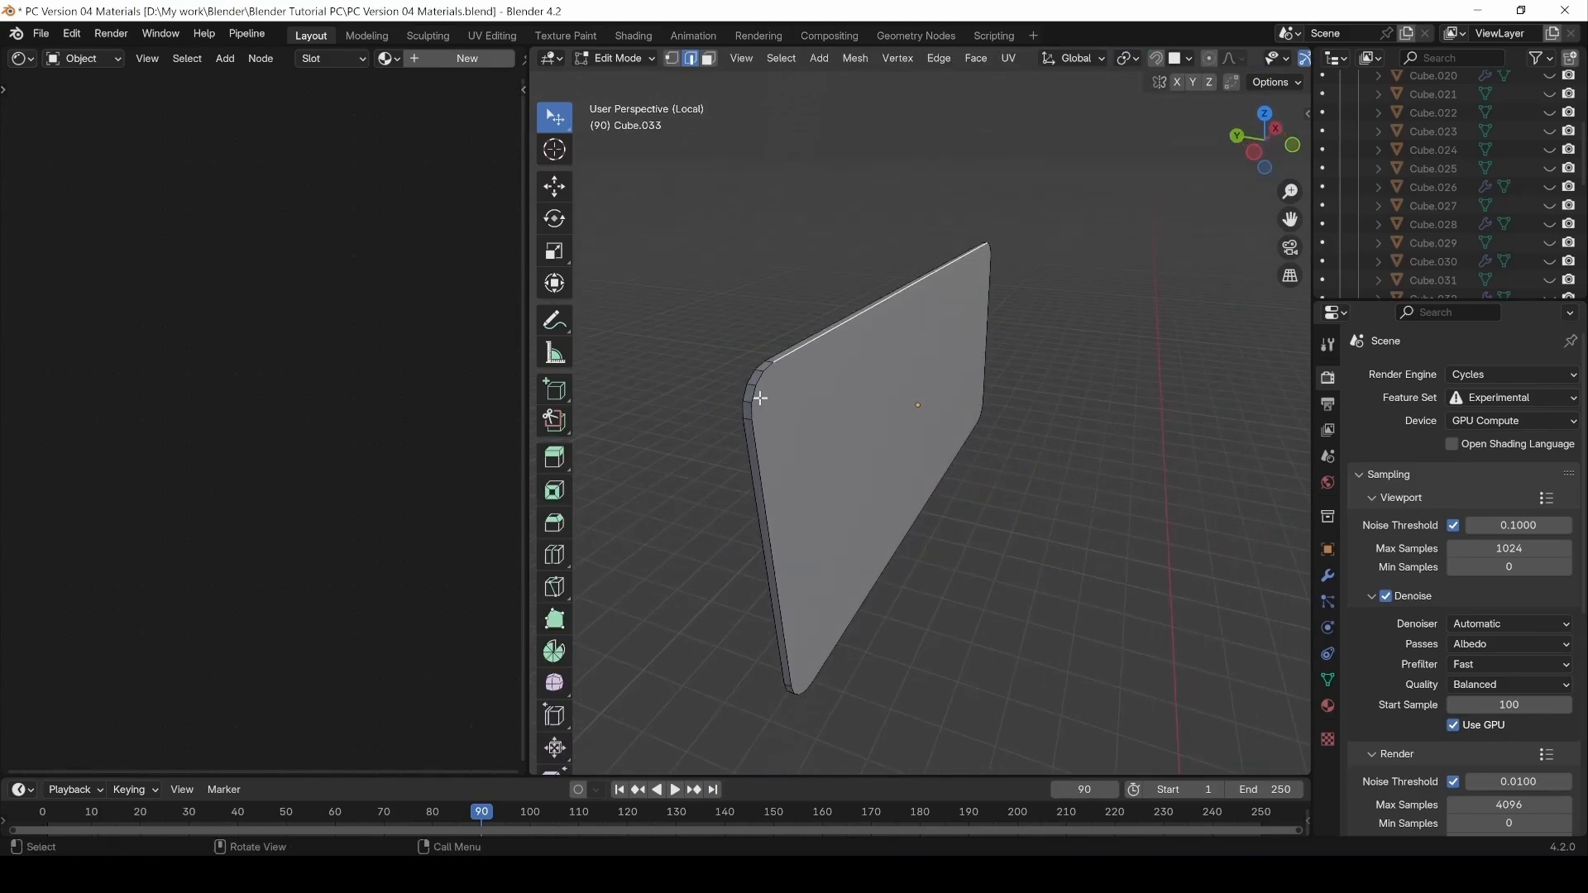
{"action": "left_click", "coordinate": [763, 376], "text": "alt"}
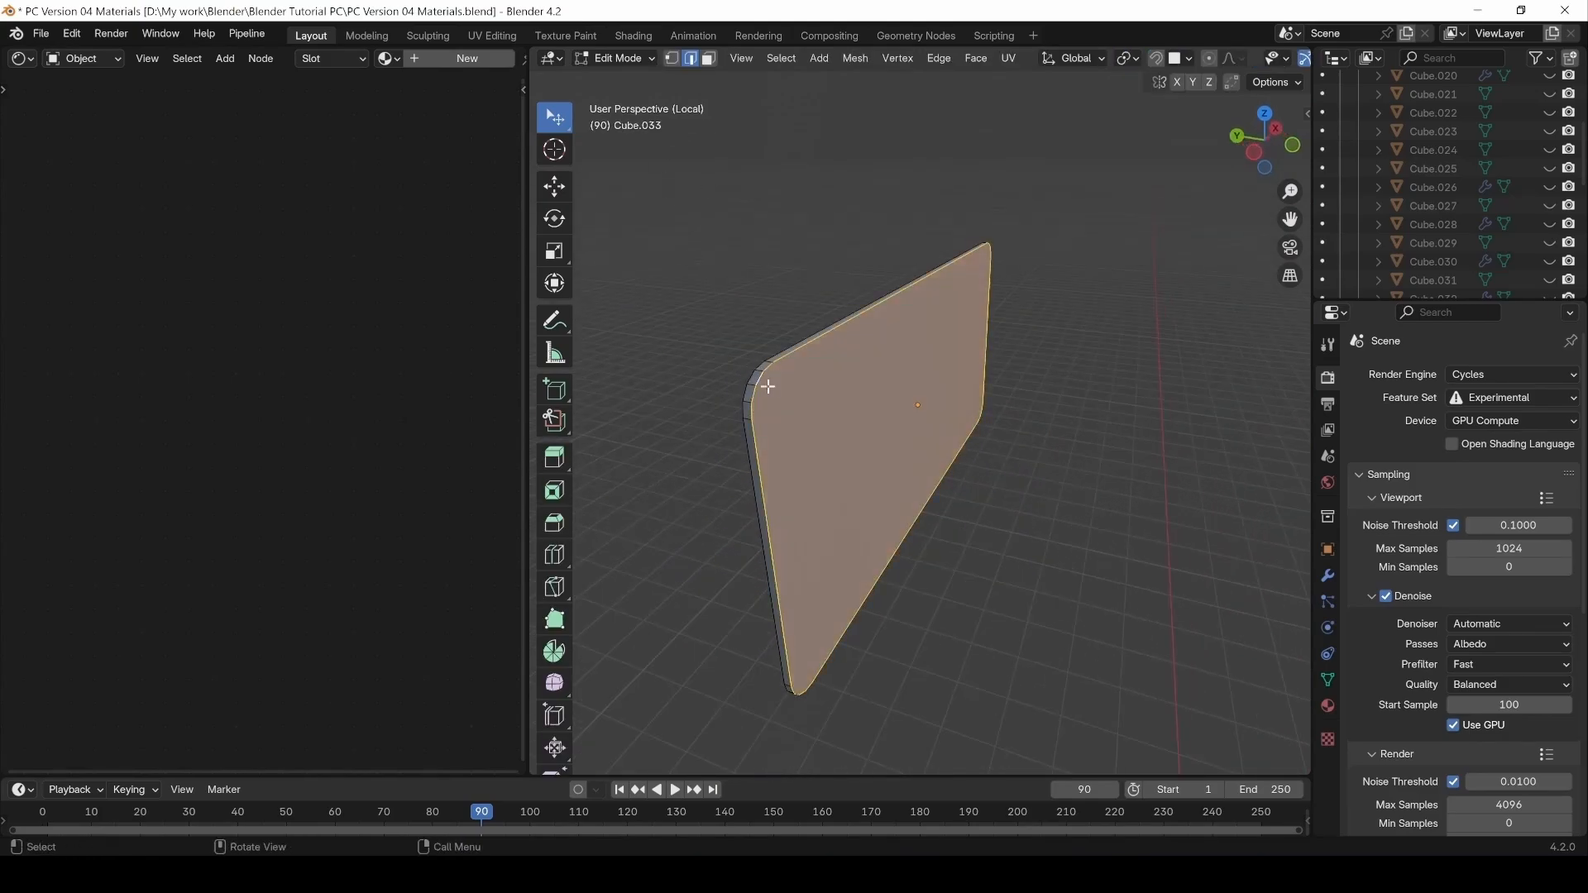
{"action": "middle_click_drag", "start_coordinate": [725, 465], "coordinate": [982, 422]}
{"action": "left_click", "coordinate": [963, 403], "text": "alt+shift"}
{"action": "key", "text": "ctrl+e"}
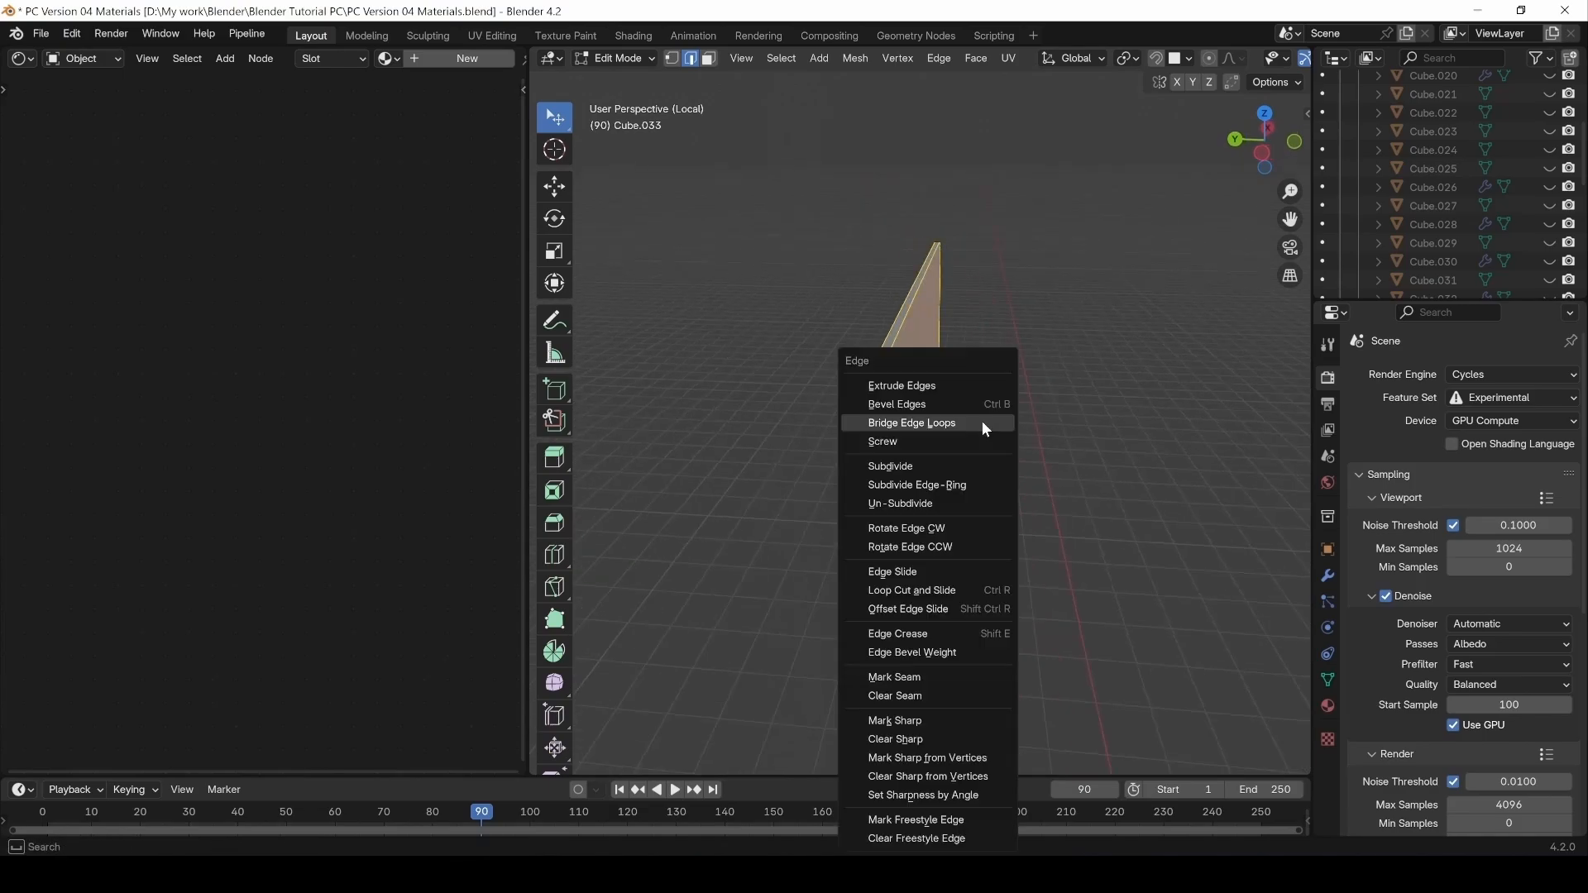
{"action": "left_click", "coordinate": [894, 677]}
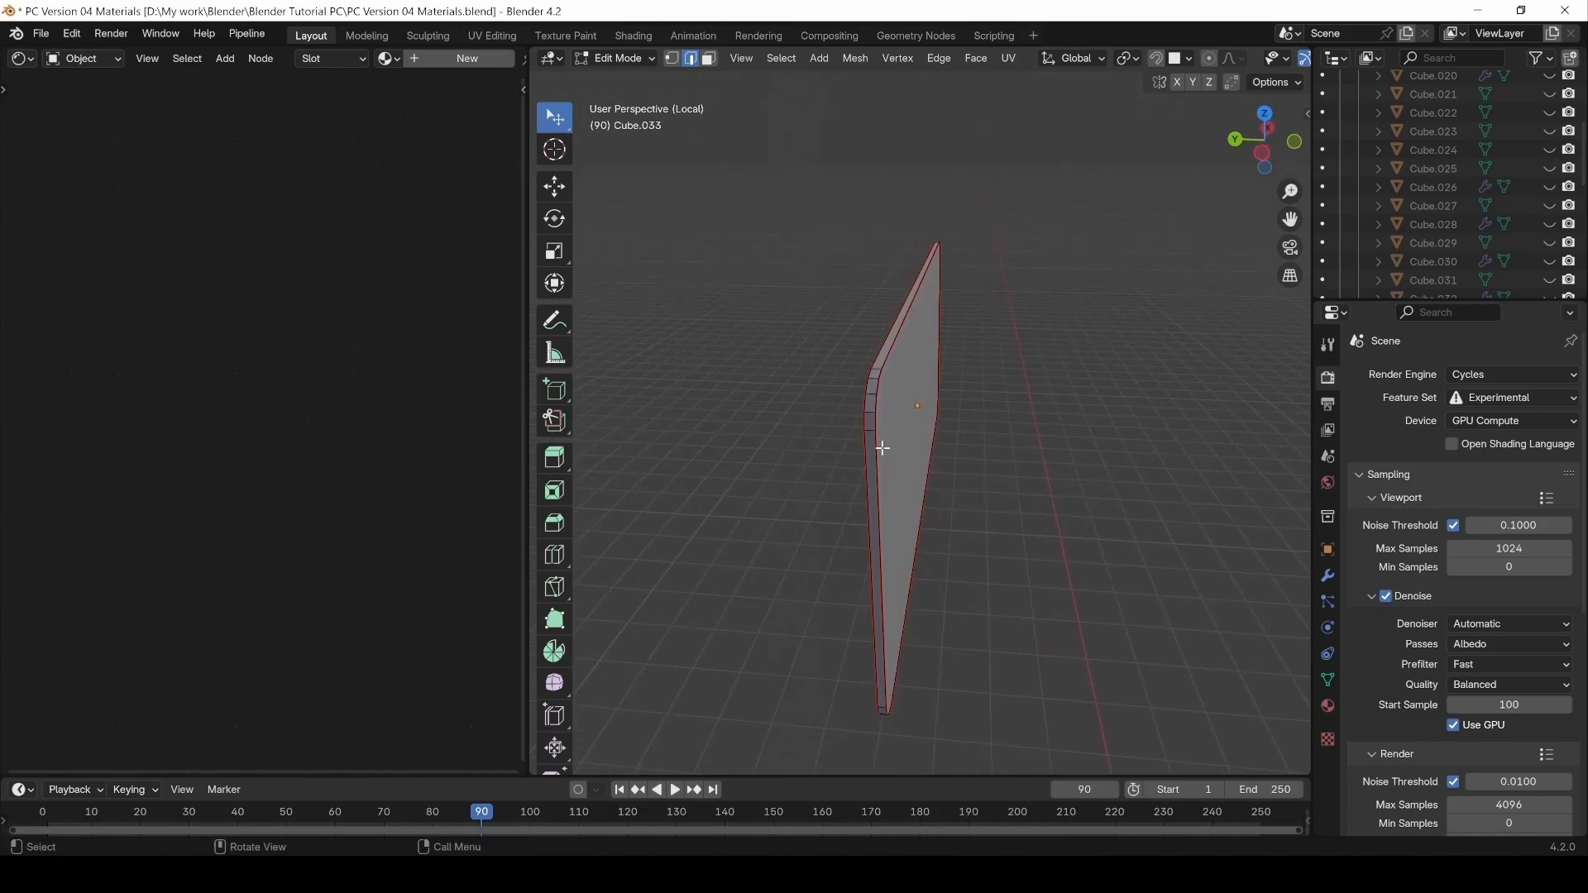
Mark one short edge across the label's thin rim, at a rounded bottom corner, as a seam.
{"action": "middle_click_drag", "start_coordinate": [884, 448], "coordinate": [920, 521]}
{"action": "scroll", "coordinate": [907, 520], "scroll_direction": "up", "scroll_amount": 2}
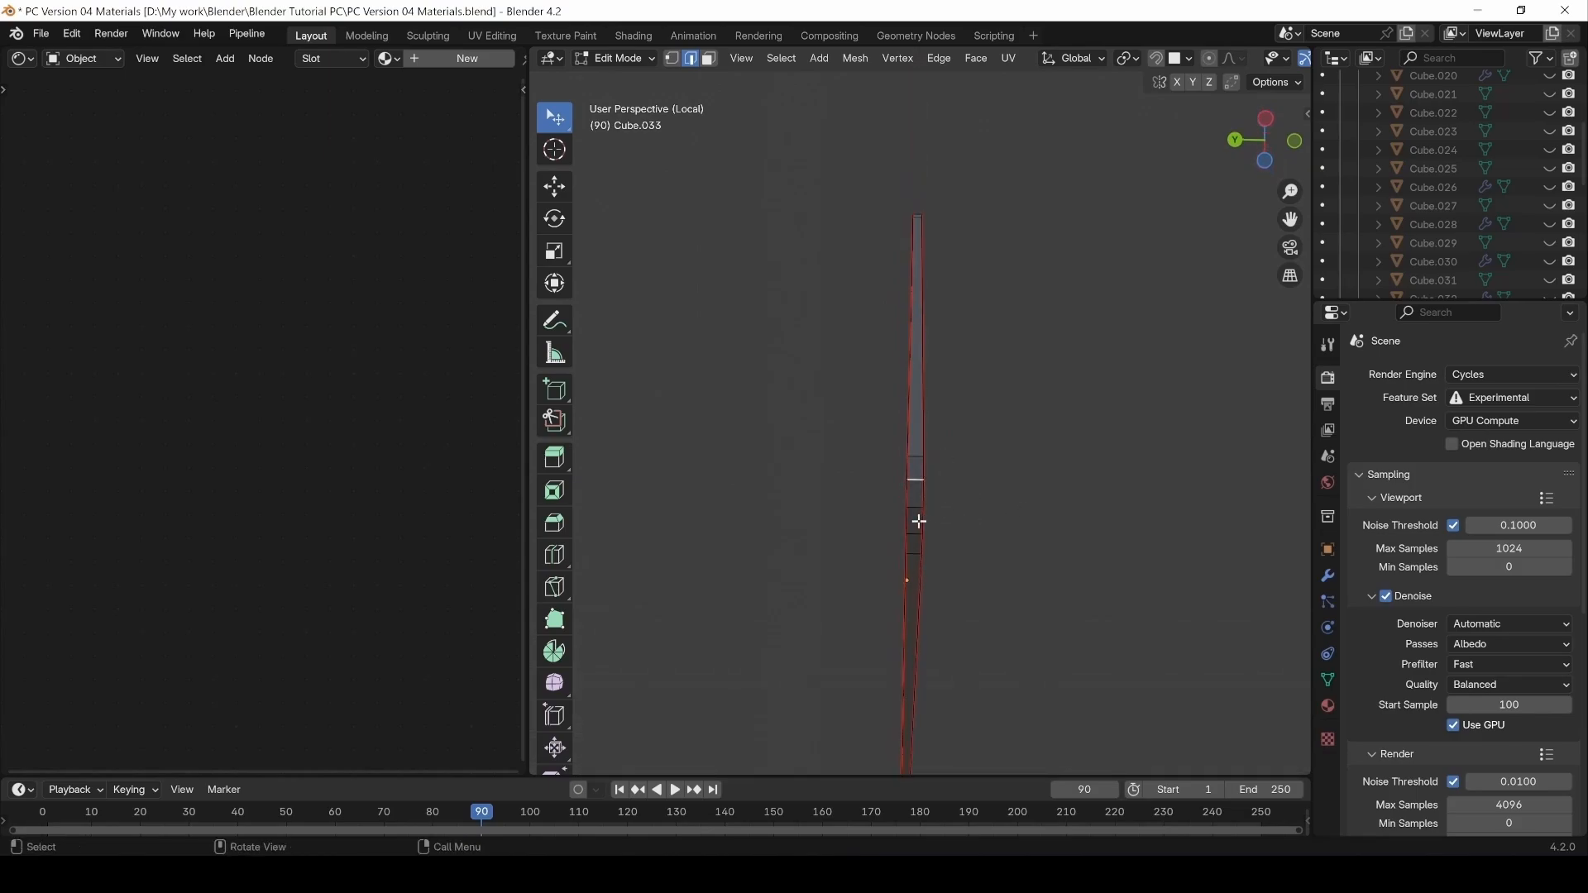
{"action": "key", "text": "ctrl+e"}
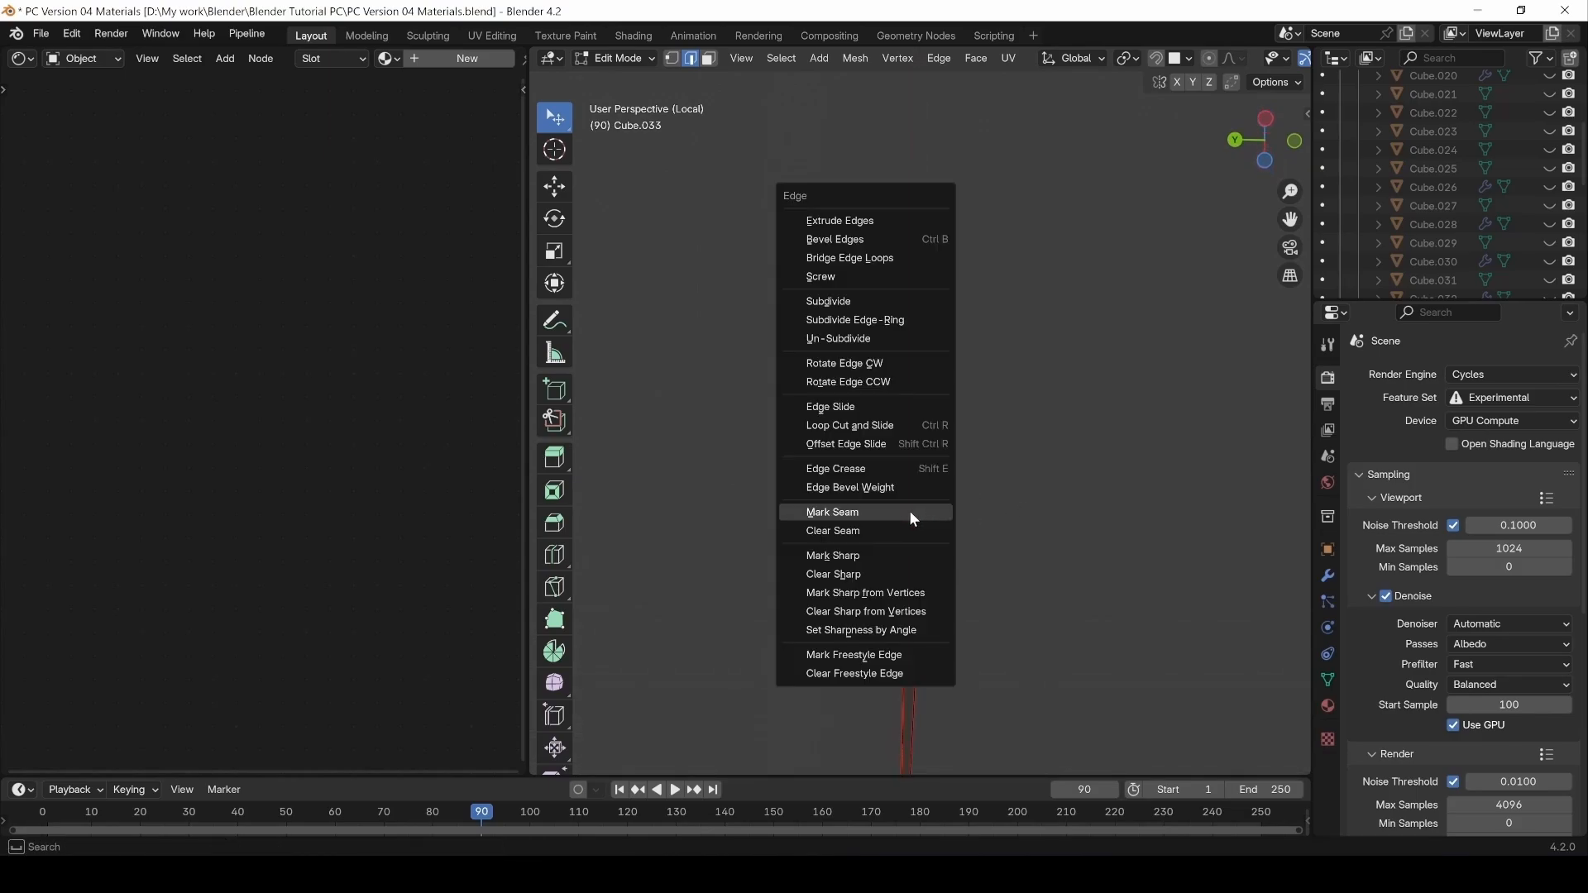
{"action": "left_click", "coordinate": [910, 512]}
{"action": "middle_click_drag", "start_coordinate": [1028, 483], "coordinate": [983, 510]}
Unwrap all of the label's faces and switch the shader area to the UV Editor.
{"action": "key", "text": "3"}
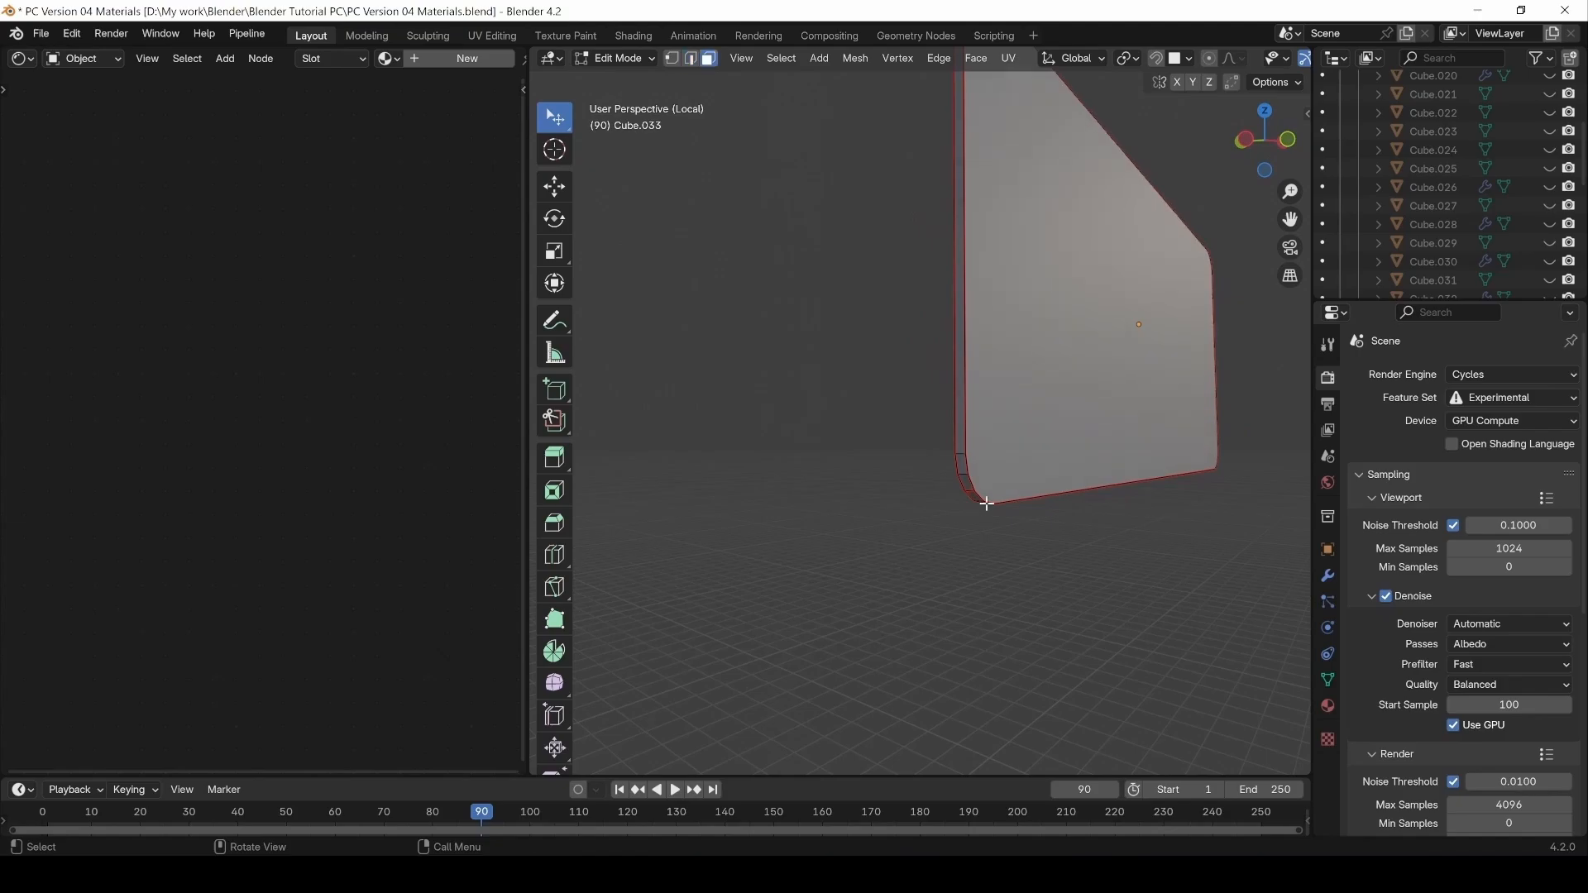
{"action": "scroll", "coordinate": [1005, 492], "scroll_direction": "down", "scroll_amount": 3}
{"action": "middle_click_drag", "start_coordinate": [1128, 383], "coordinate": [1042, 489], "text": "shift"}
{"action": "key", "text": "a"}
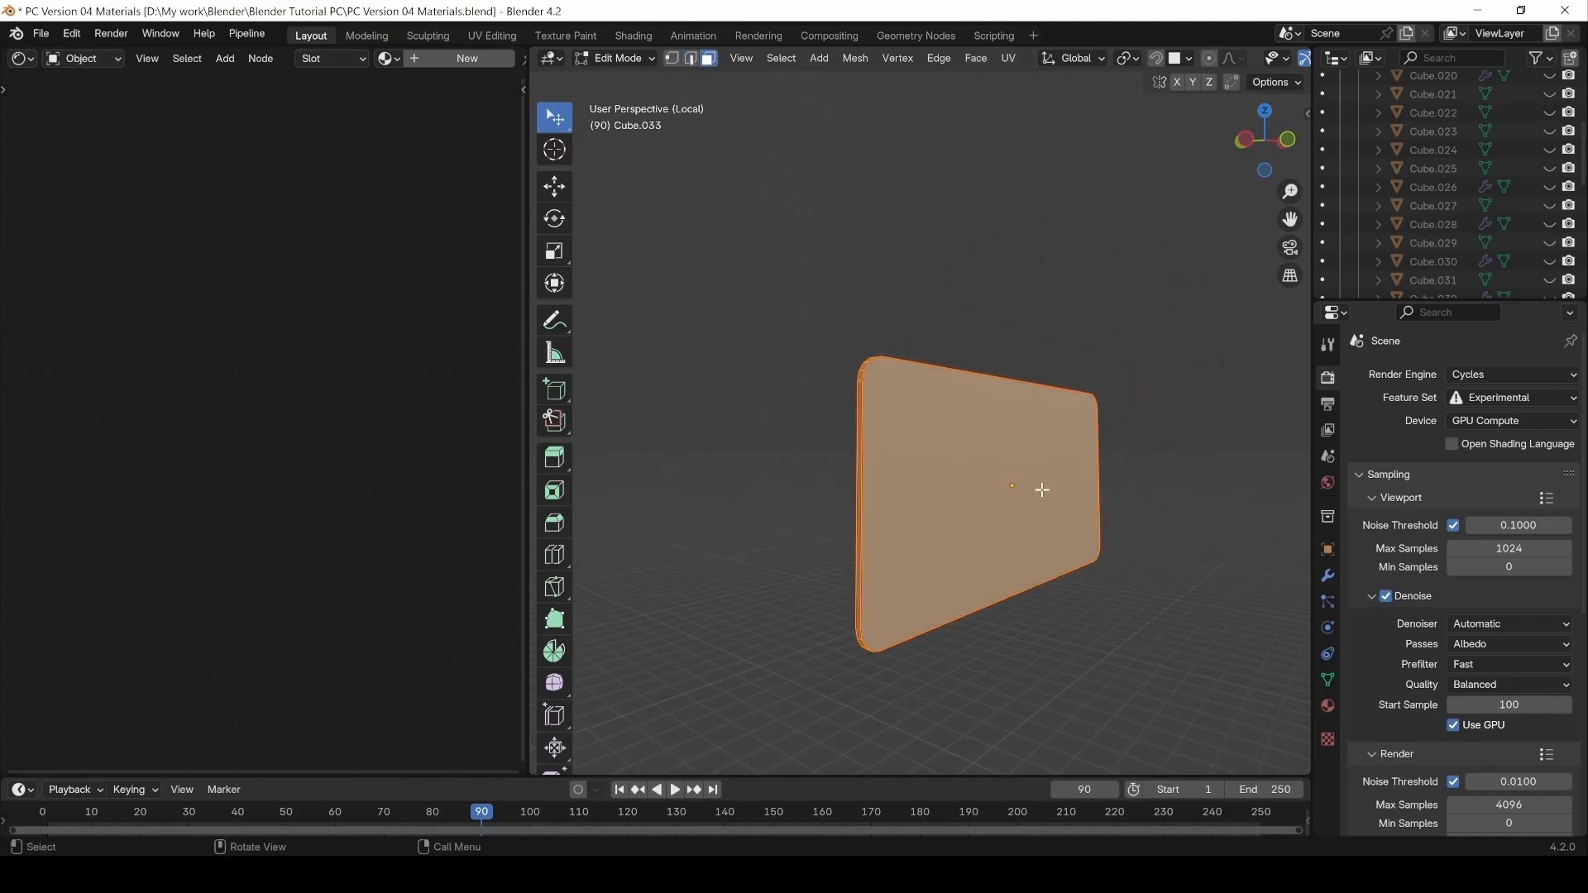
{"action": "key", "text": "u"}
{"action": "left_click", "coordinate": [1041, 489]}
{"action": "left_click", "coordinate": [22, 60]}
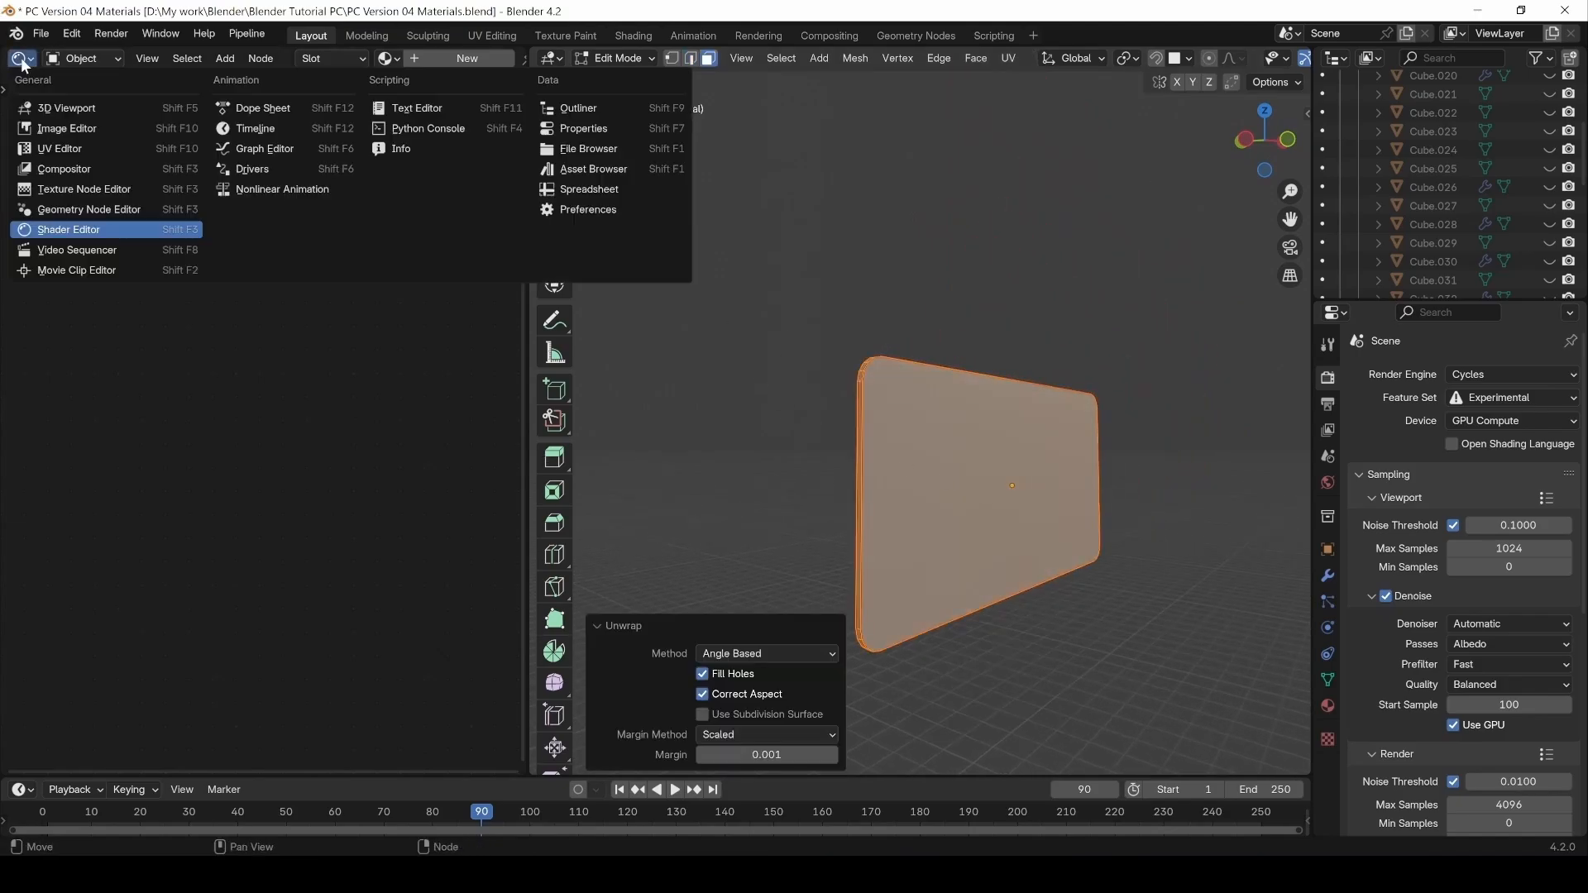
{"action": "left_click", "coordinate": [58, 148]}
Select the UVs of the label's large flat face and unlink the PC Version 02.001 image from the UV Editor.
{"action": "left_click", "coordinate": [997, 484]}
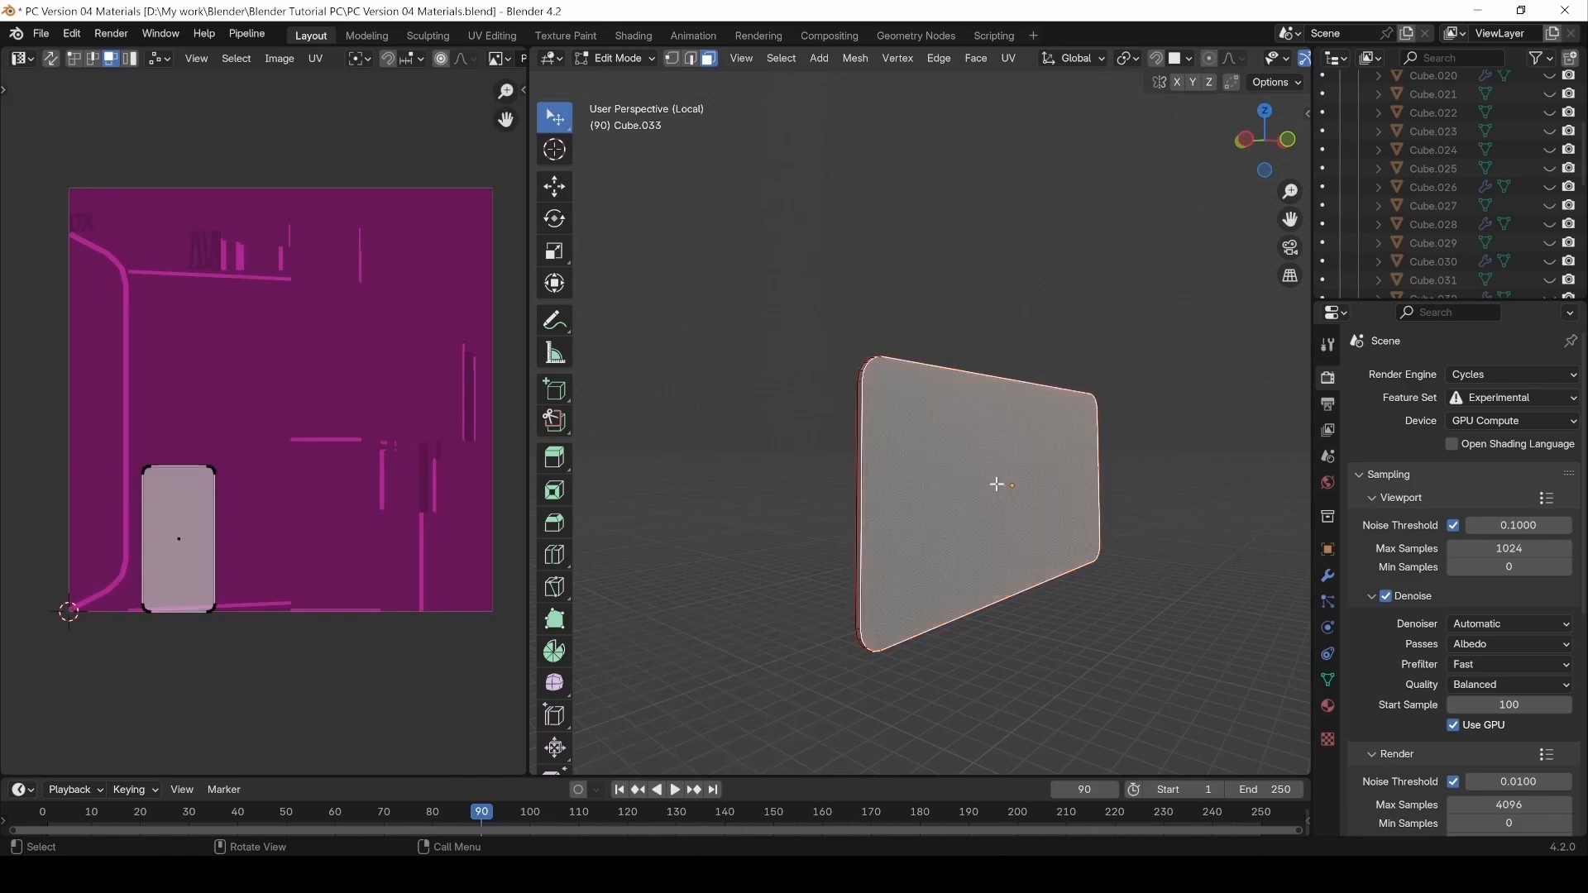
{"action": "key", "text": "a"}
{"action": "scroll", "coordinate": [439, 62], "scroll_direction": "down", "scroll_amount": 5}
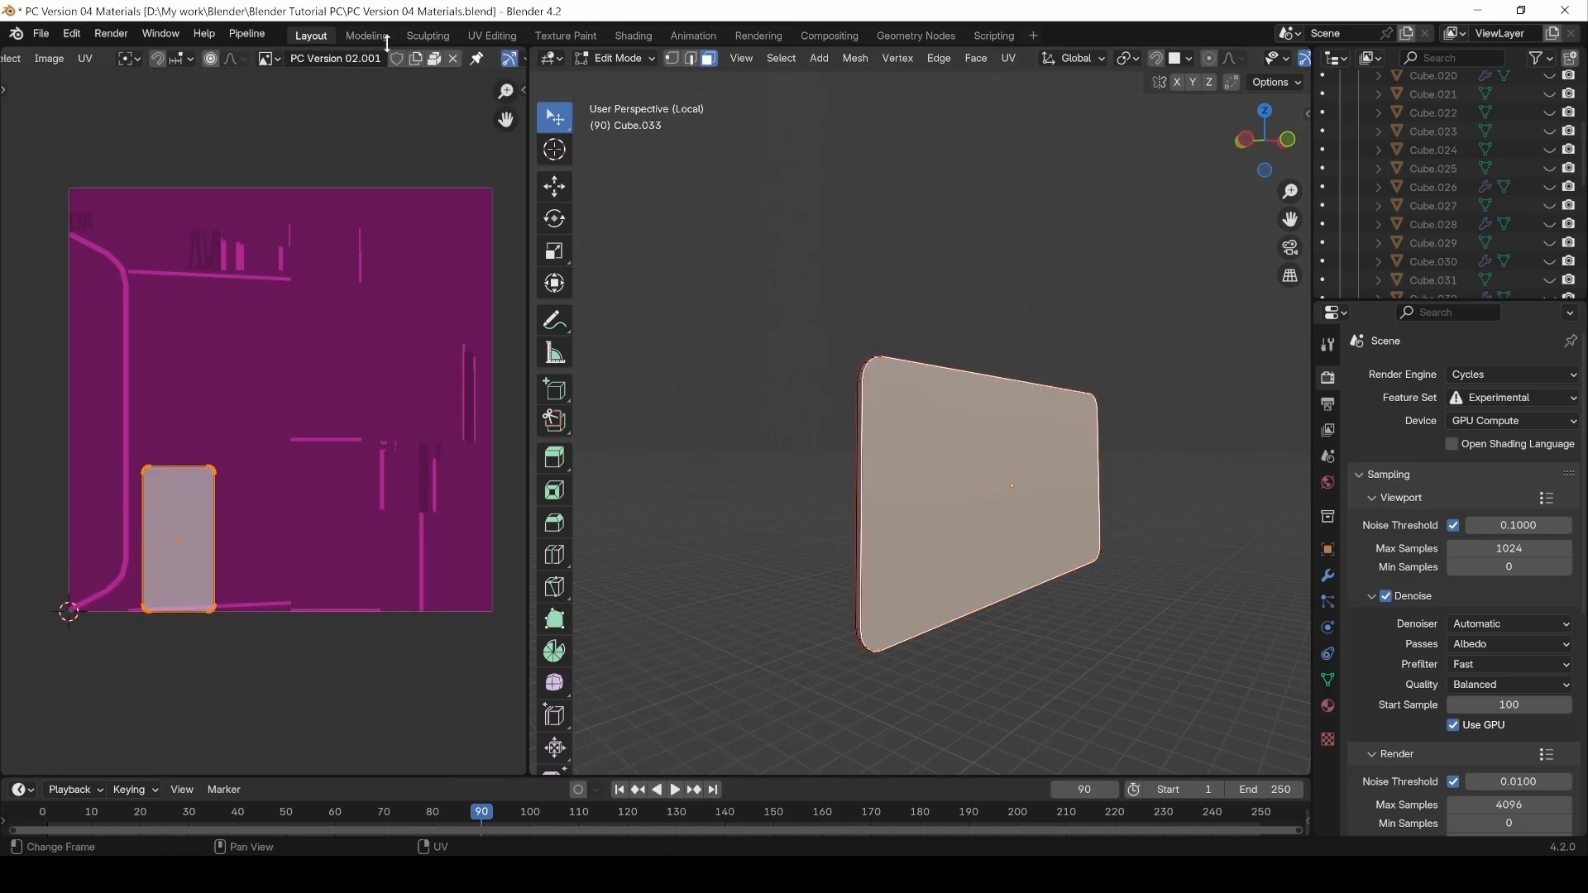
{"action": "left_click", "coordinate": [454, 58]}
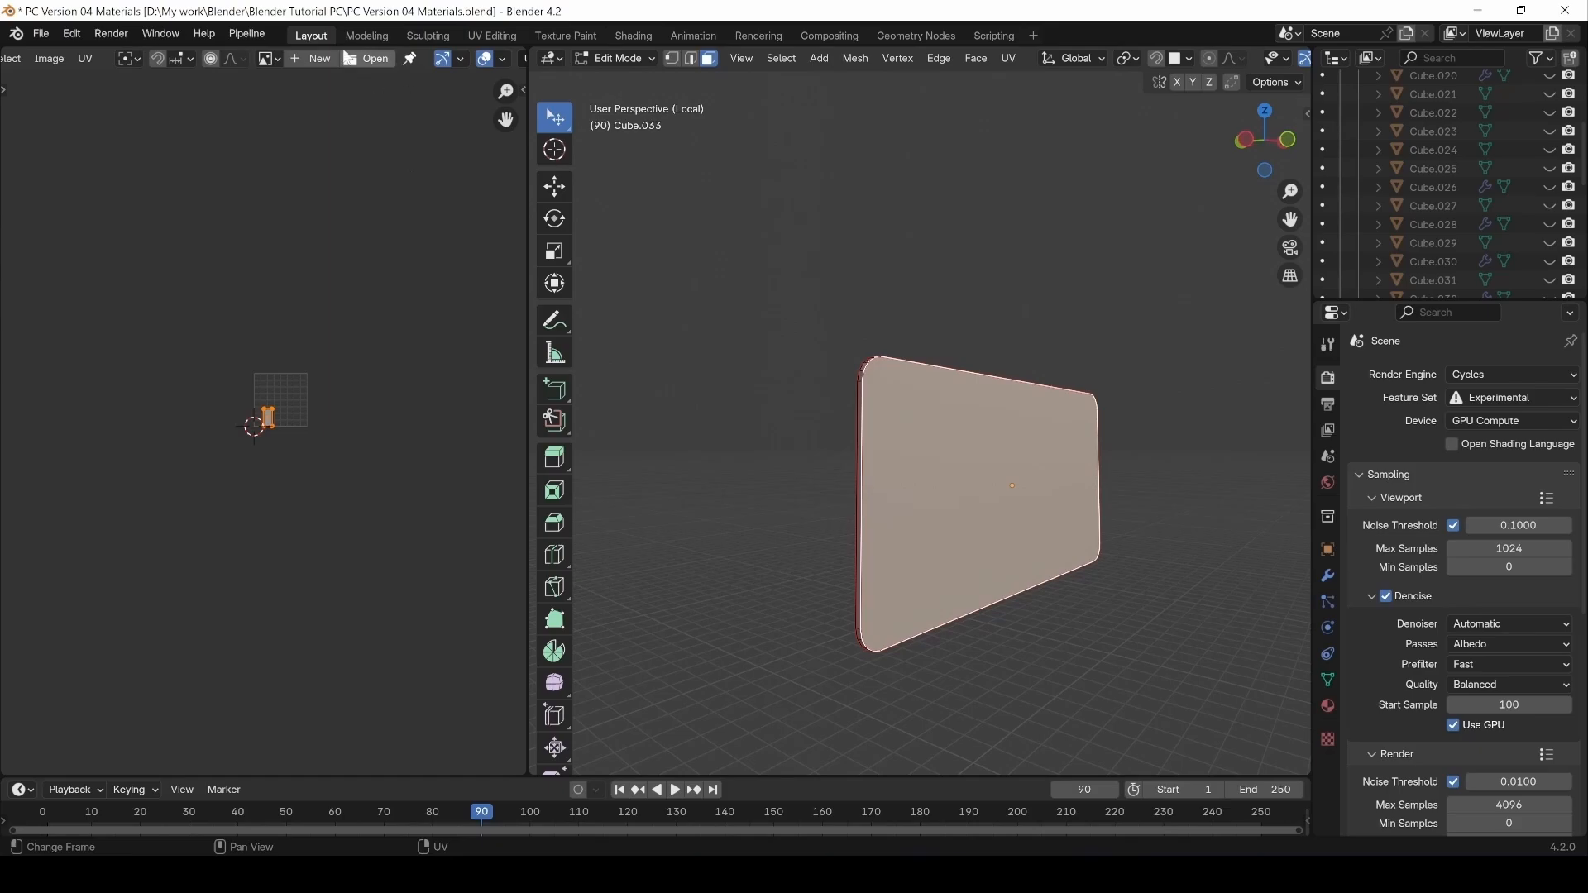
{"action": "left_click", "coordinate": [269, 59]}
{"action": "scroll", "coordinate": [366, 176], "scroll_direction": "down", "scroll_amount": 17}
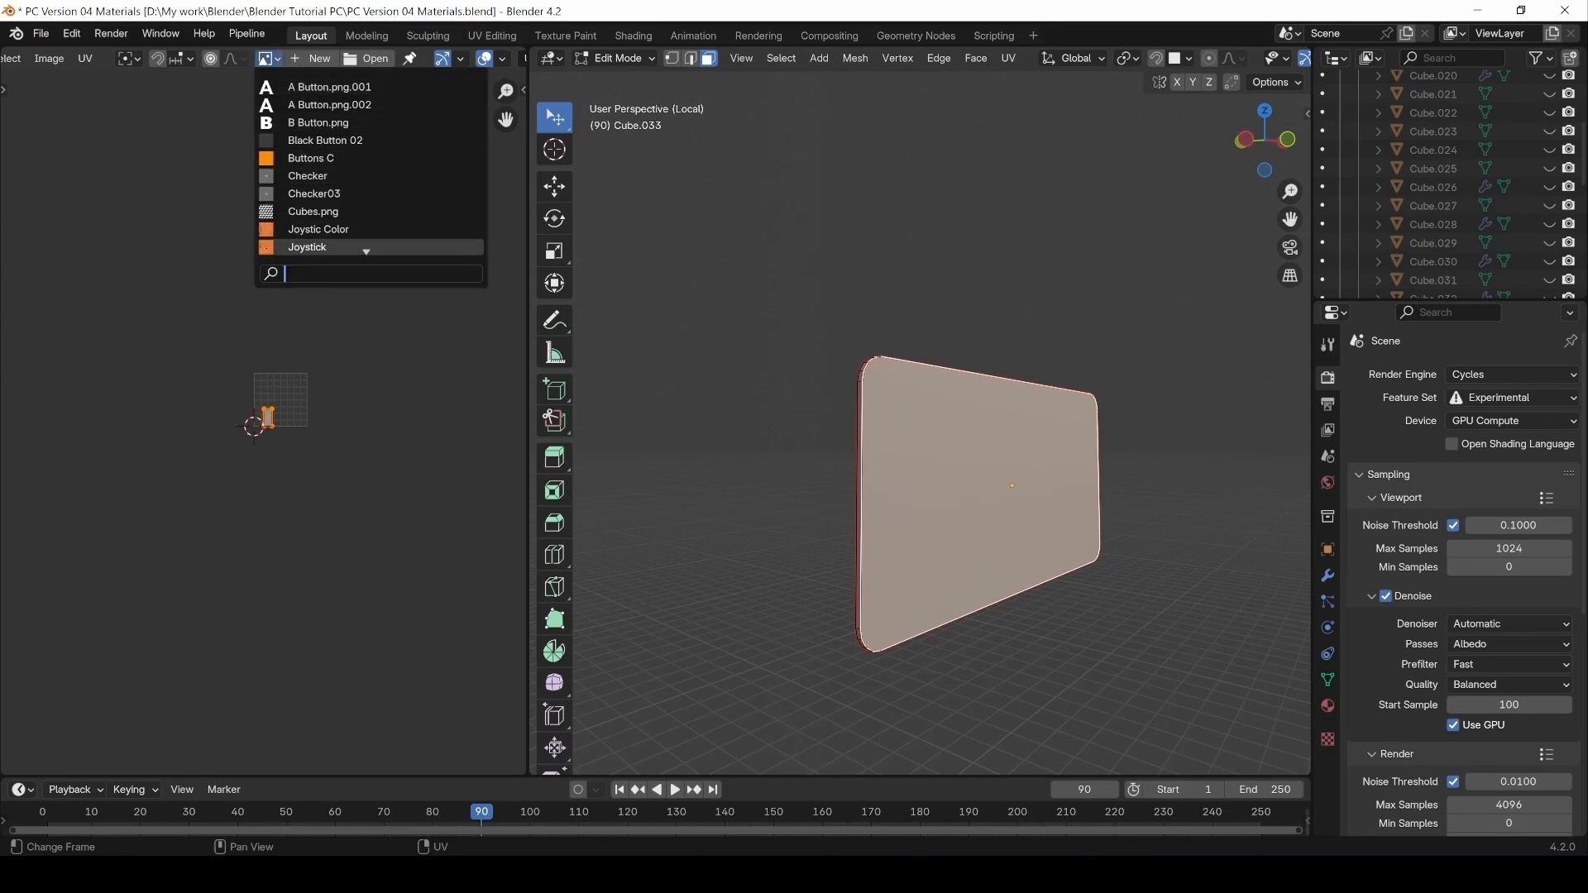
{"action": "left_click", "coordinate": [169, 436]}
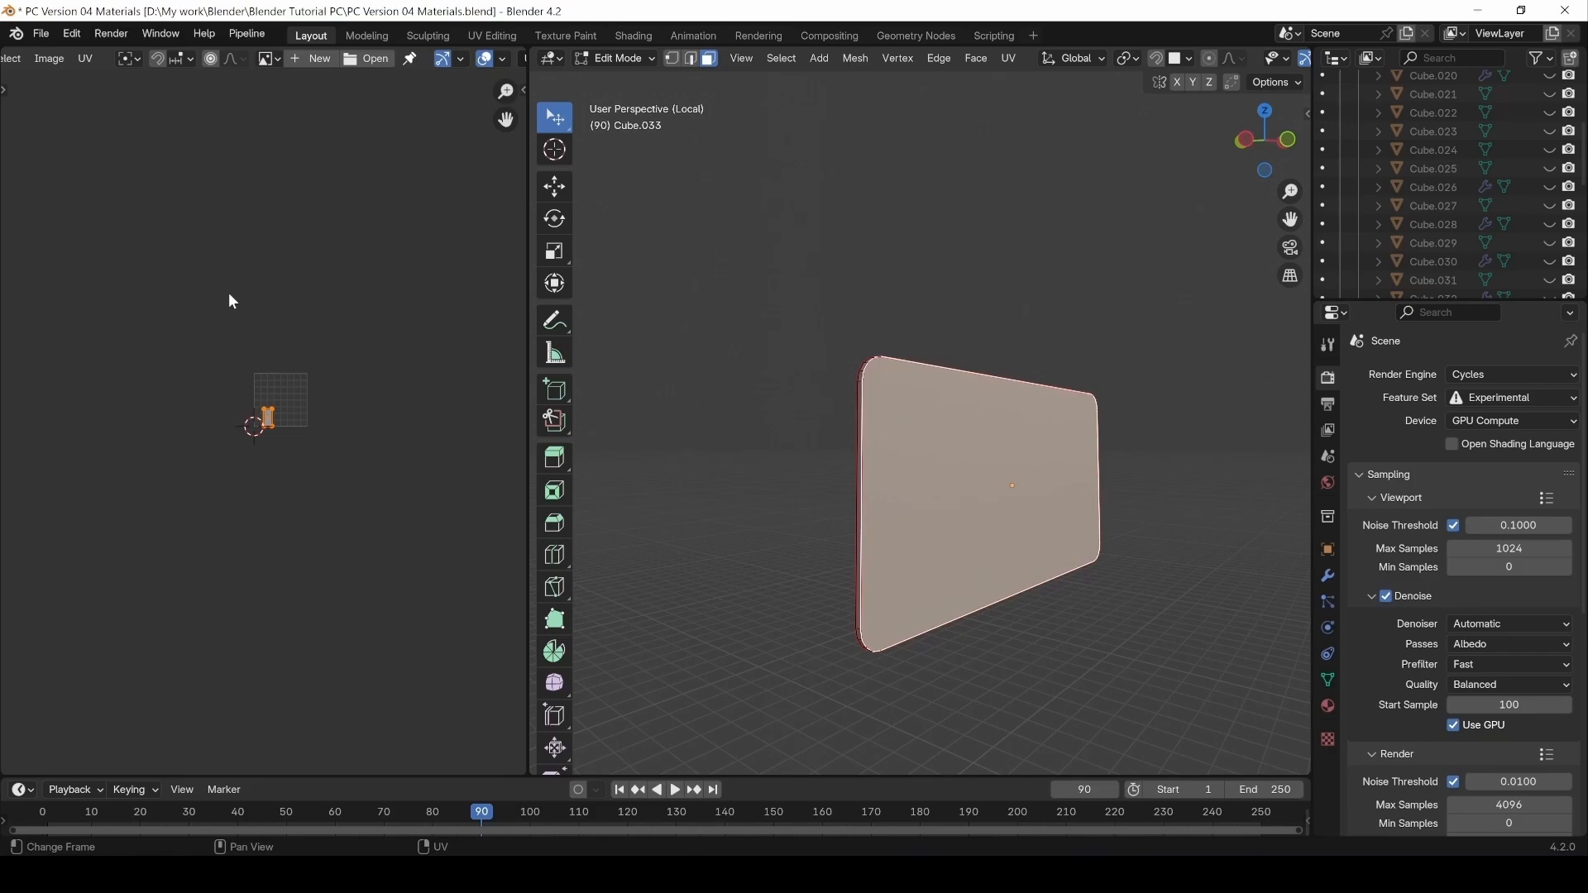
Return to Object Mode, leave local view and check how the label sits on the upright cartridge.
{"action": "key", "text": "Tab"}
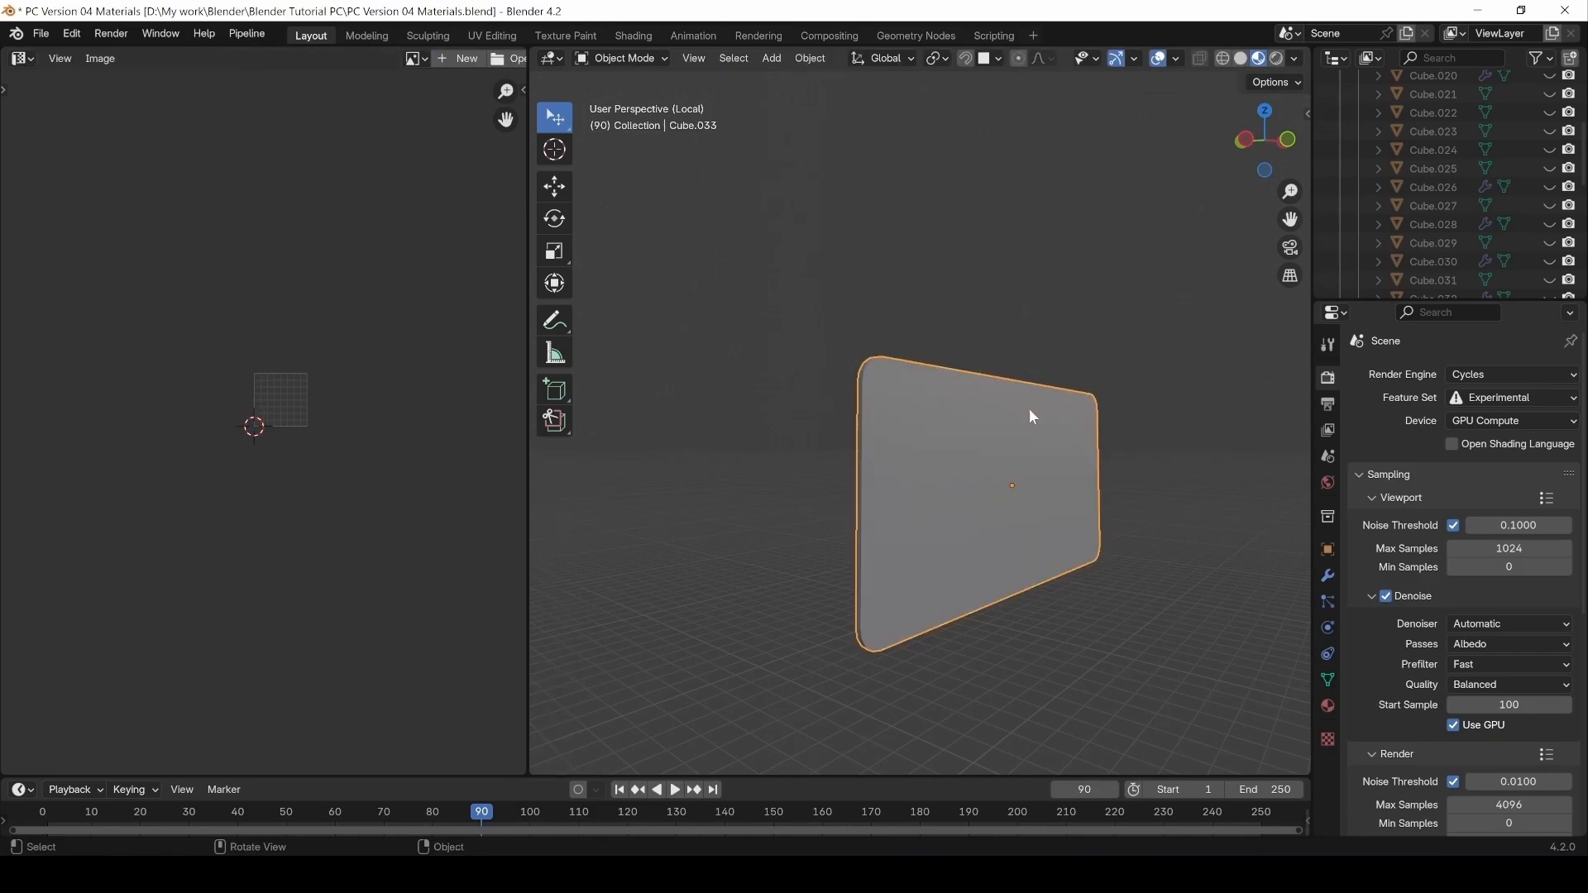
{"action": "key", "text": "KP_Divide"}
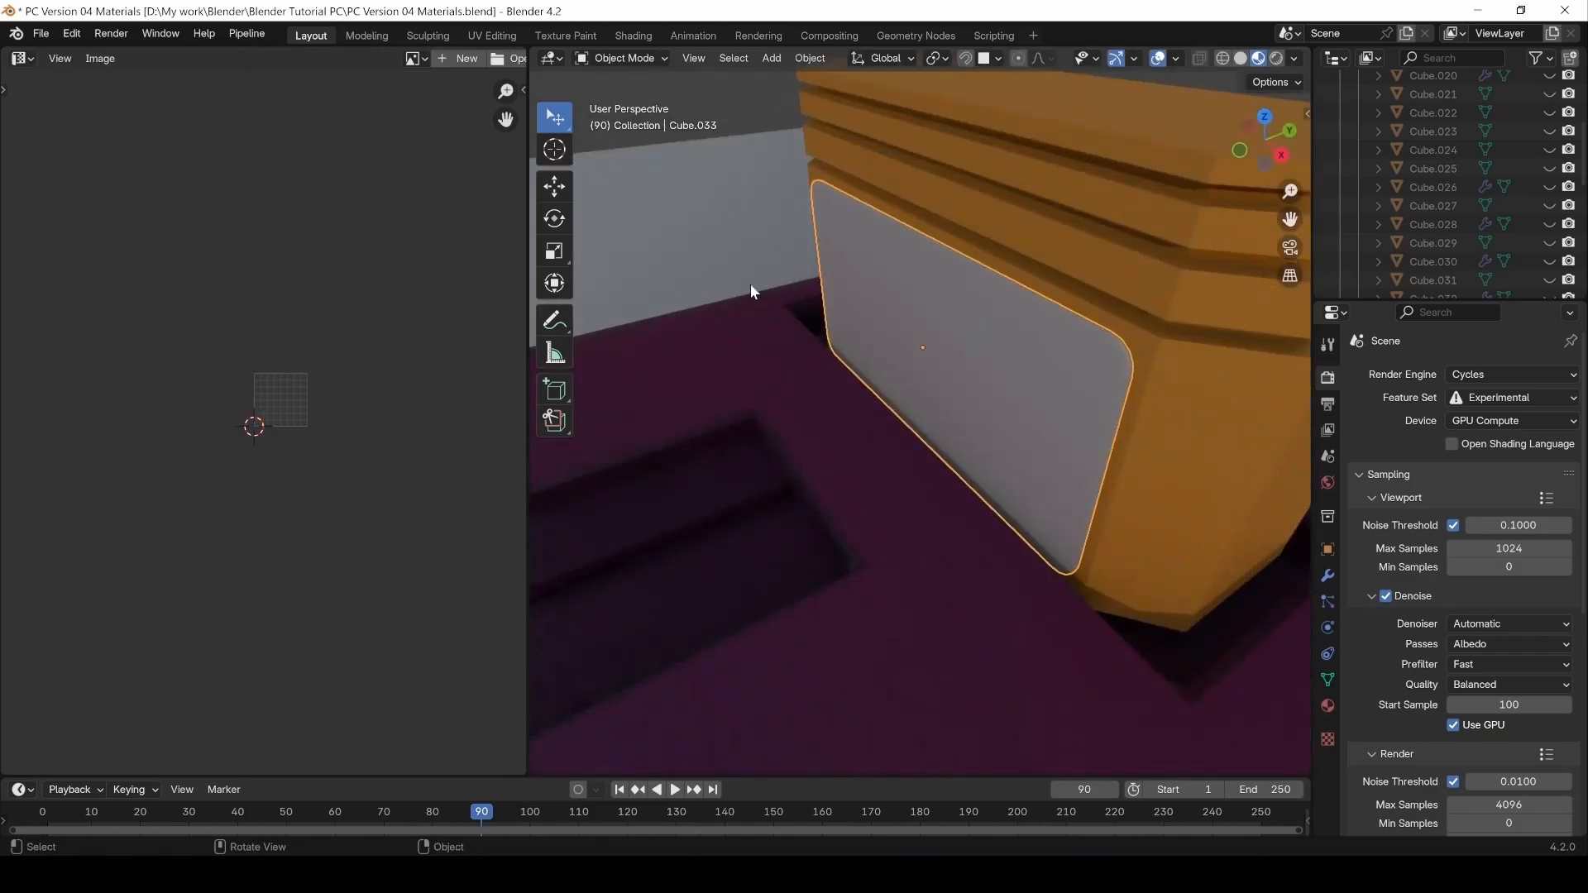
{"action": "middle_click_drag", "start_coordinate": [751, 291], "coordinate": [854, 265]}
{"action": "scroll", "coordinate": [887, 311], "scroll_direction": "down", "scroll_amount": 8}
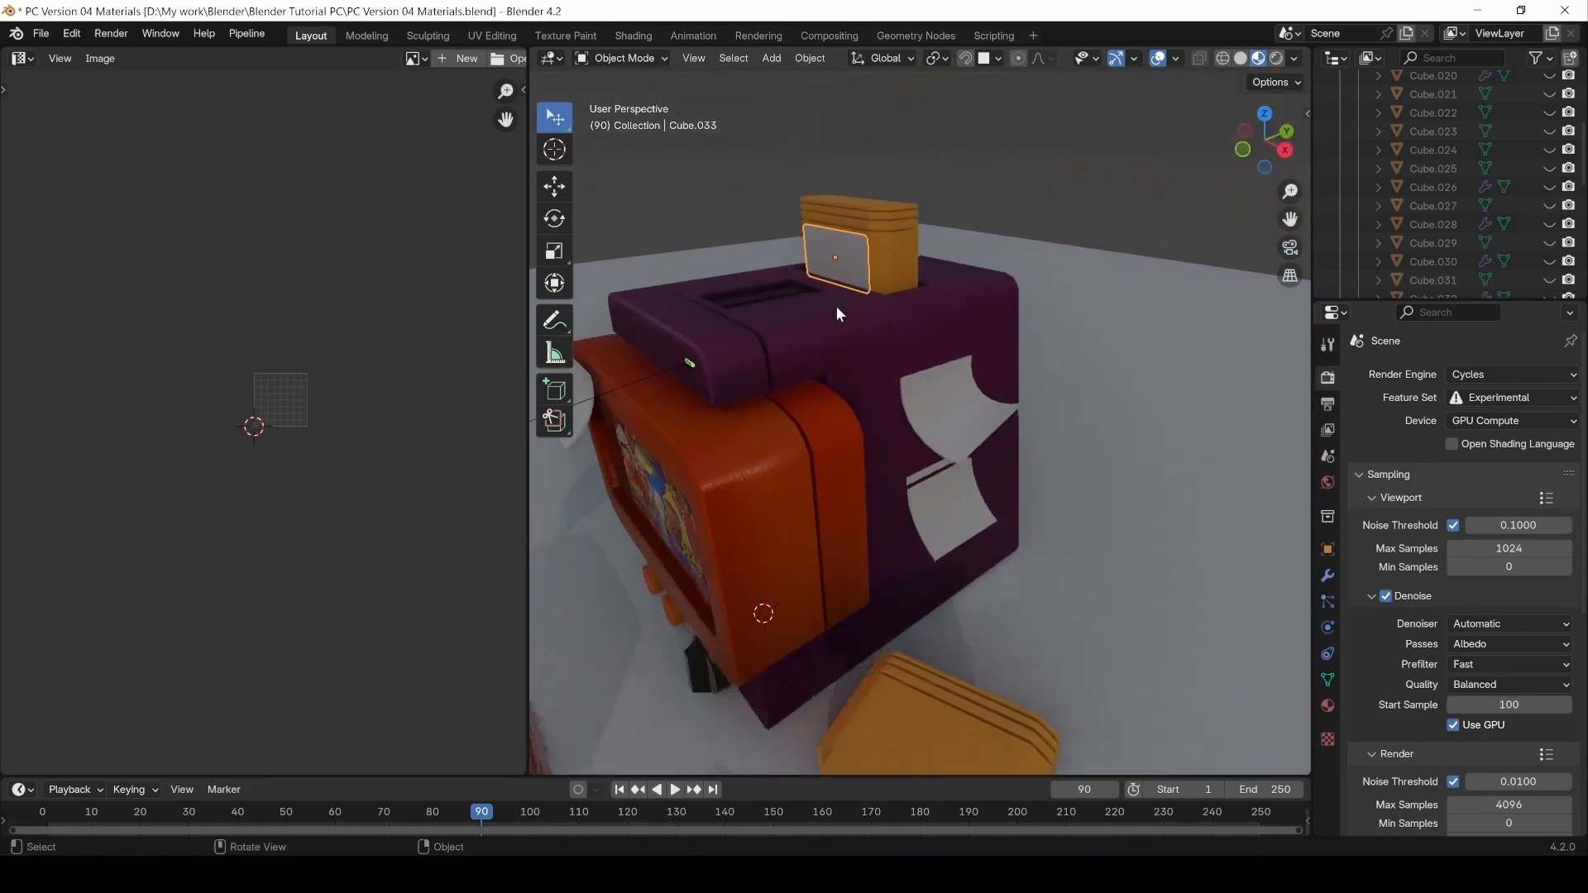
{"action": "scroll", "coordinate": [828, 273], "scroll_direction": "down", "scroll_amount": 3}
{"action": "scroll", "coordinate": [836, 269], "scroll_direction": "up", "scroll_amount": 3}
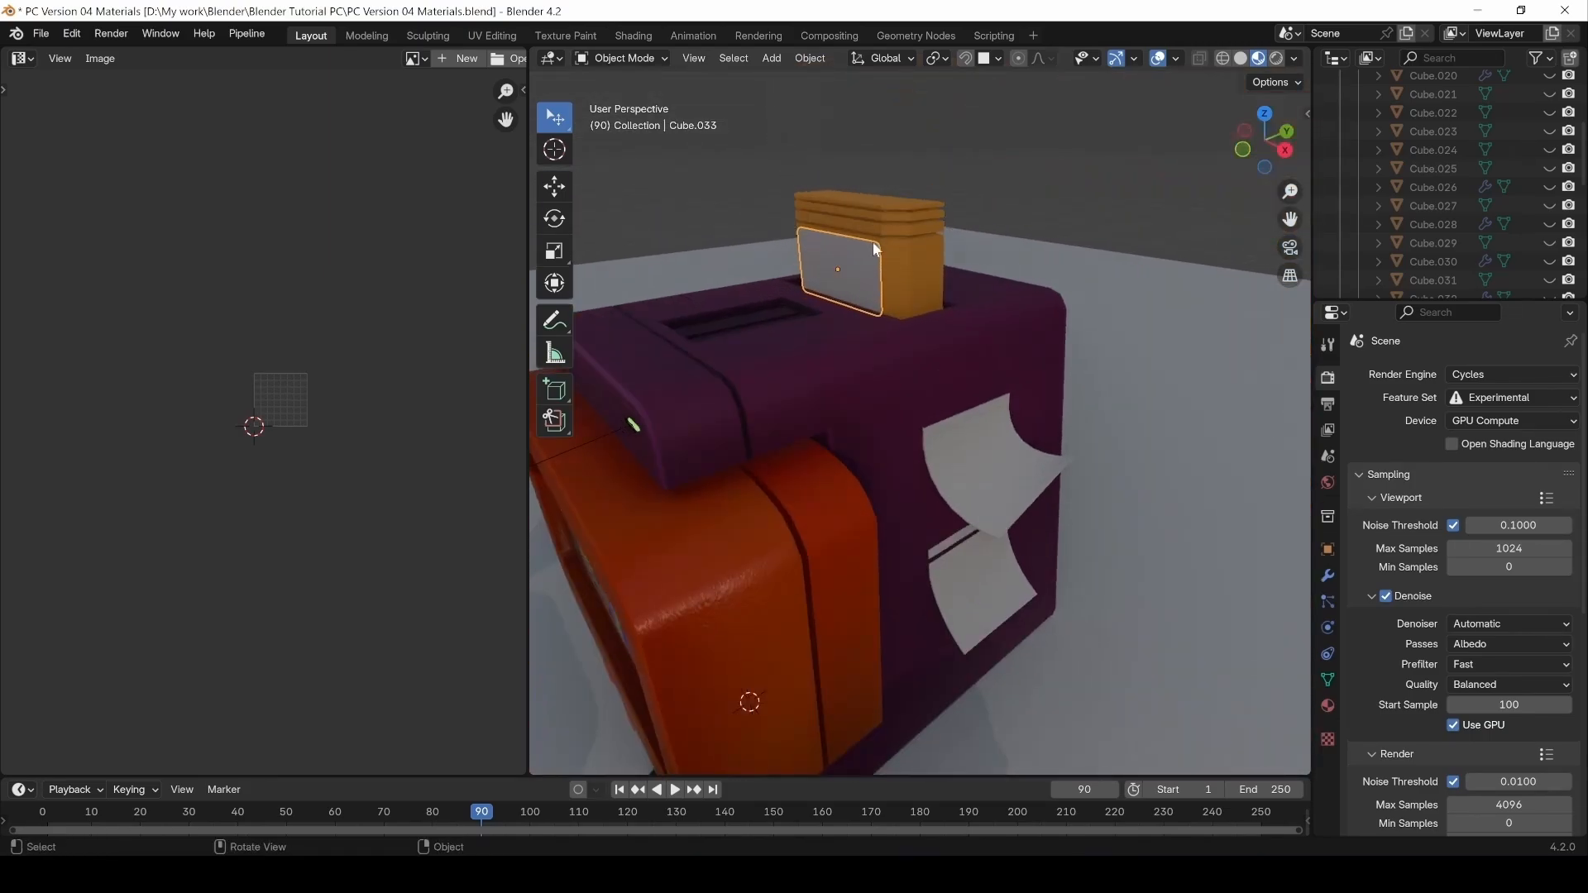
{"action": "middle_click_drag", "start_coordinate": [995, 534], "coordinate": [883, 574]}
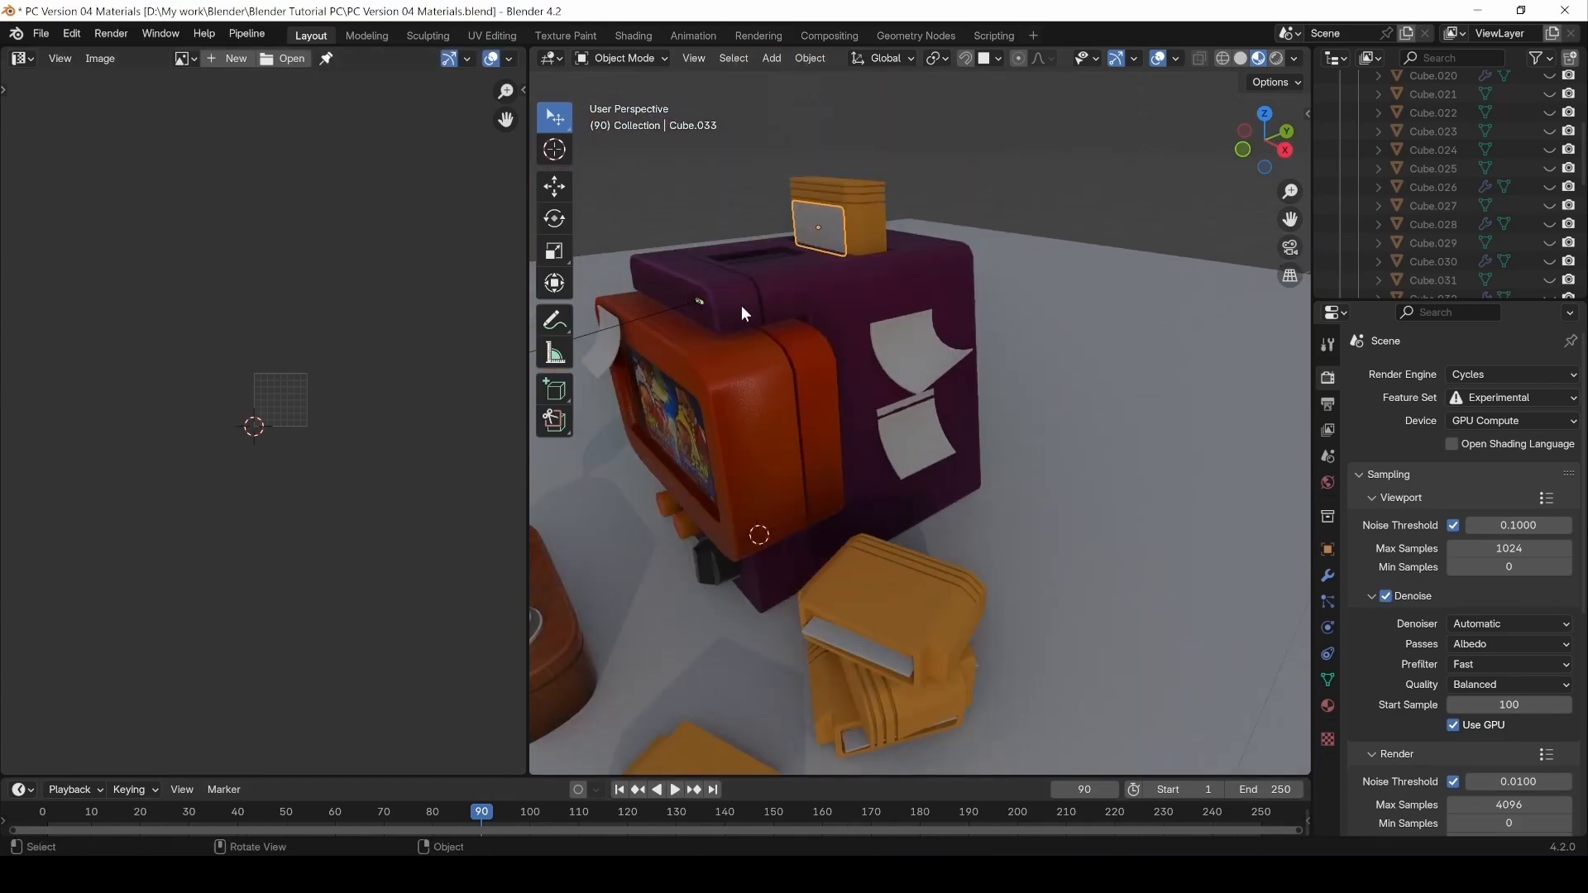
{"action": "middle_click_drag", "start_coordinate": [741, 305], "coordinate": [788, 222]}
{"action": "scroll", "coordinate": [737, 277], "scroll_direction": "up", "scroll_amount": 5}
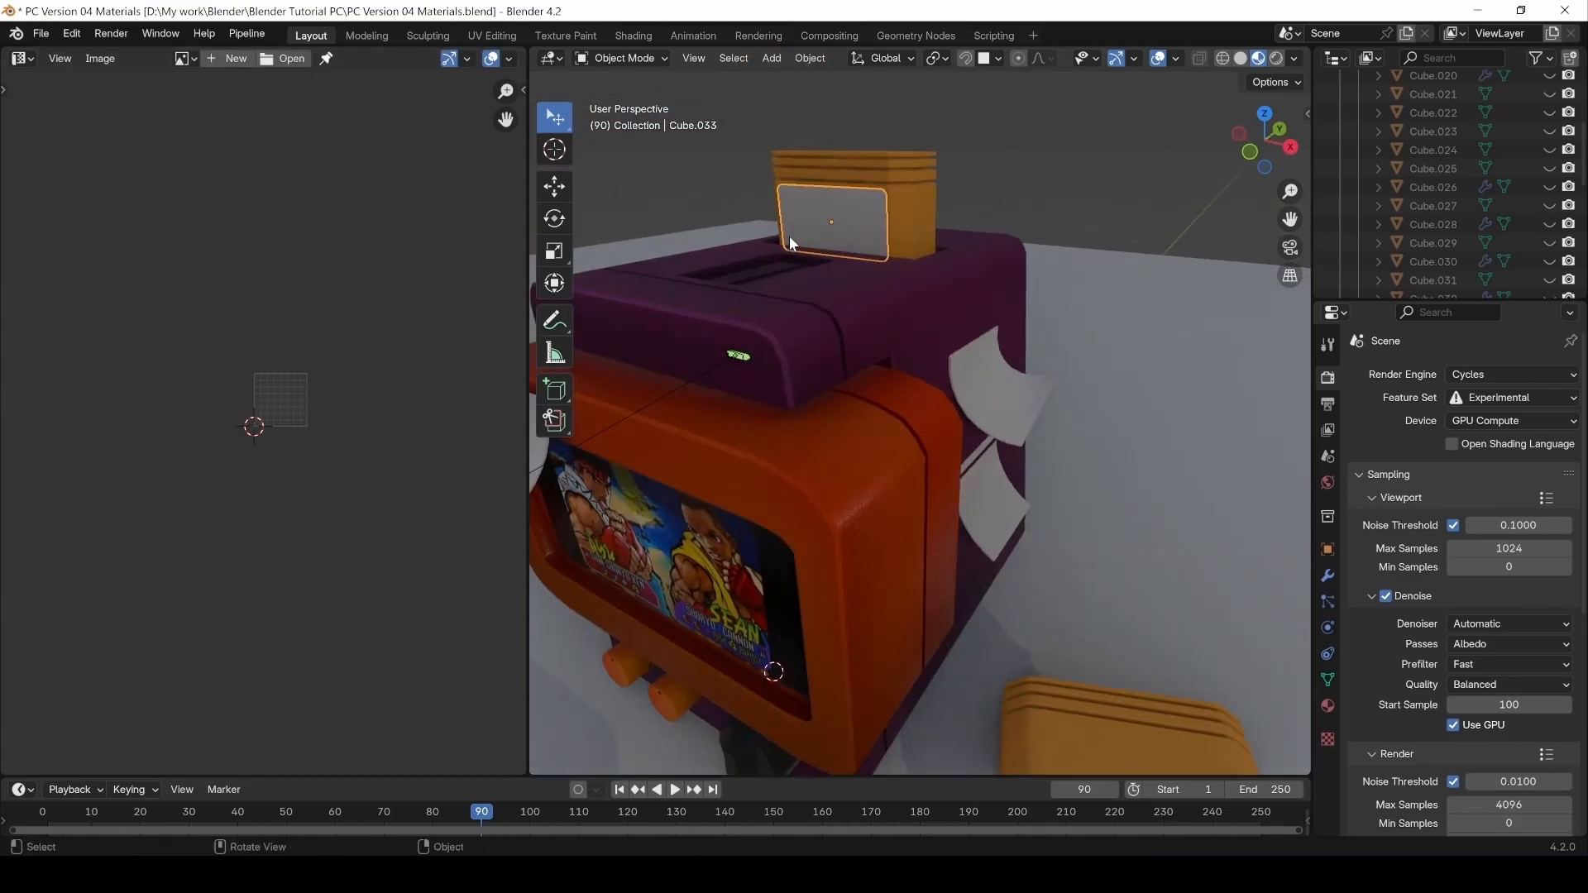
Create a new material for the label and open its nodes in the Shader Editor.
{"action": "left_click", "coordinate": [1328, 706]}
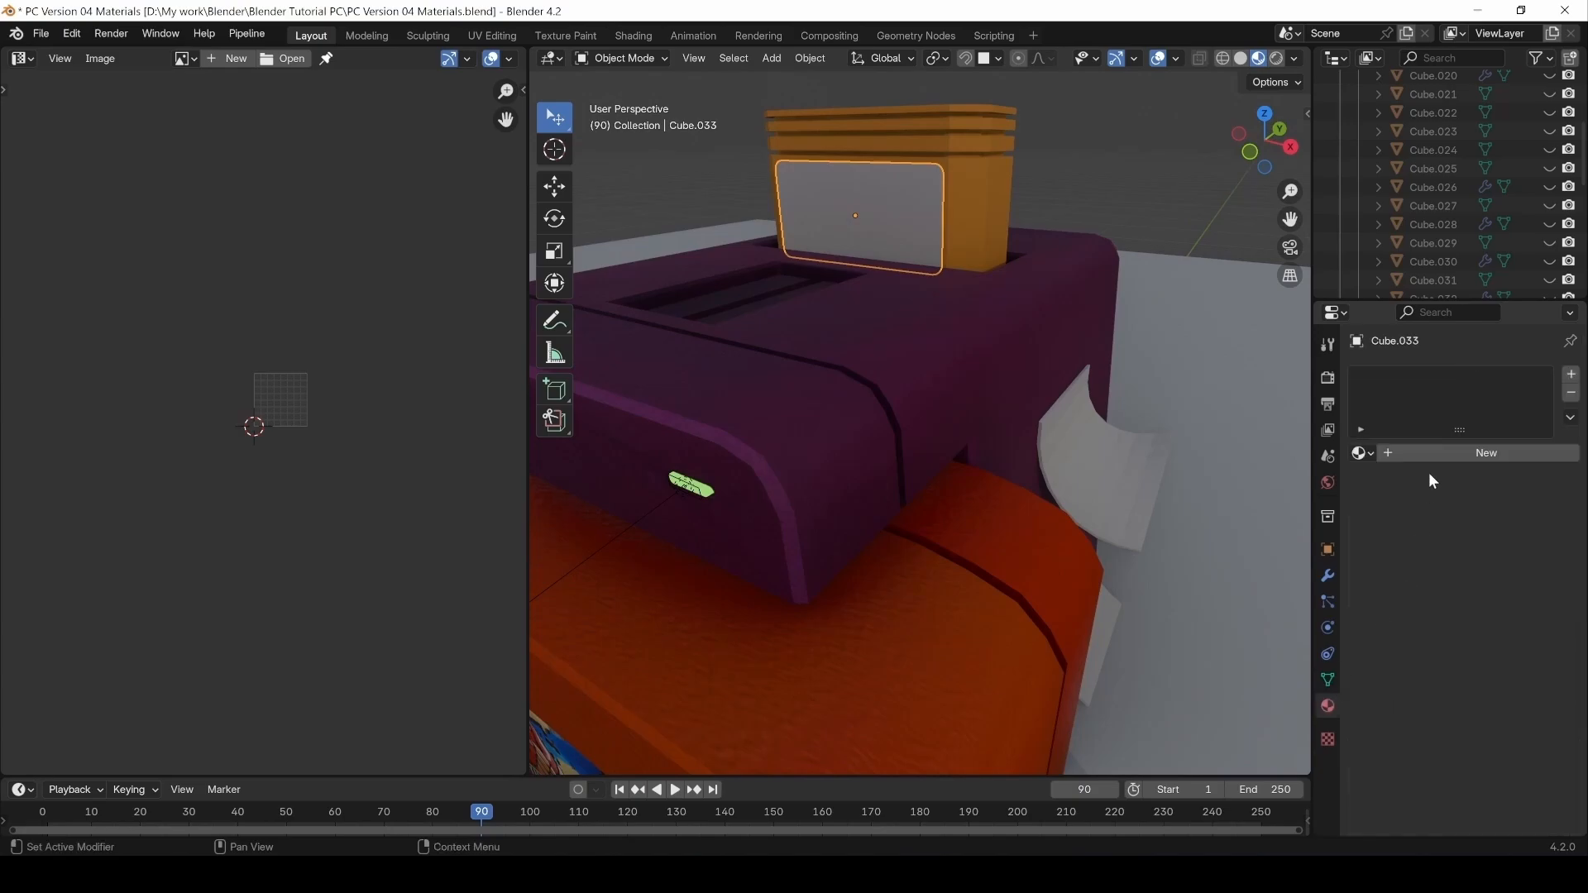
{"action": "left_click", "coordinate": [1436, 454]}
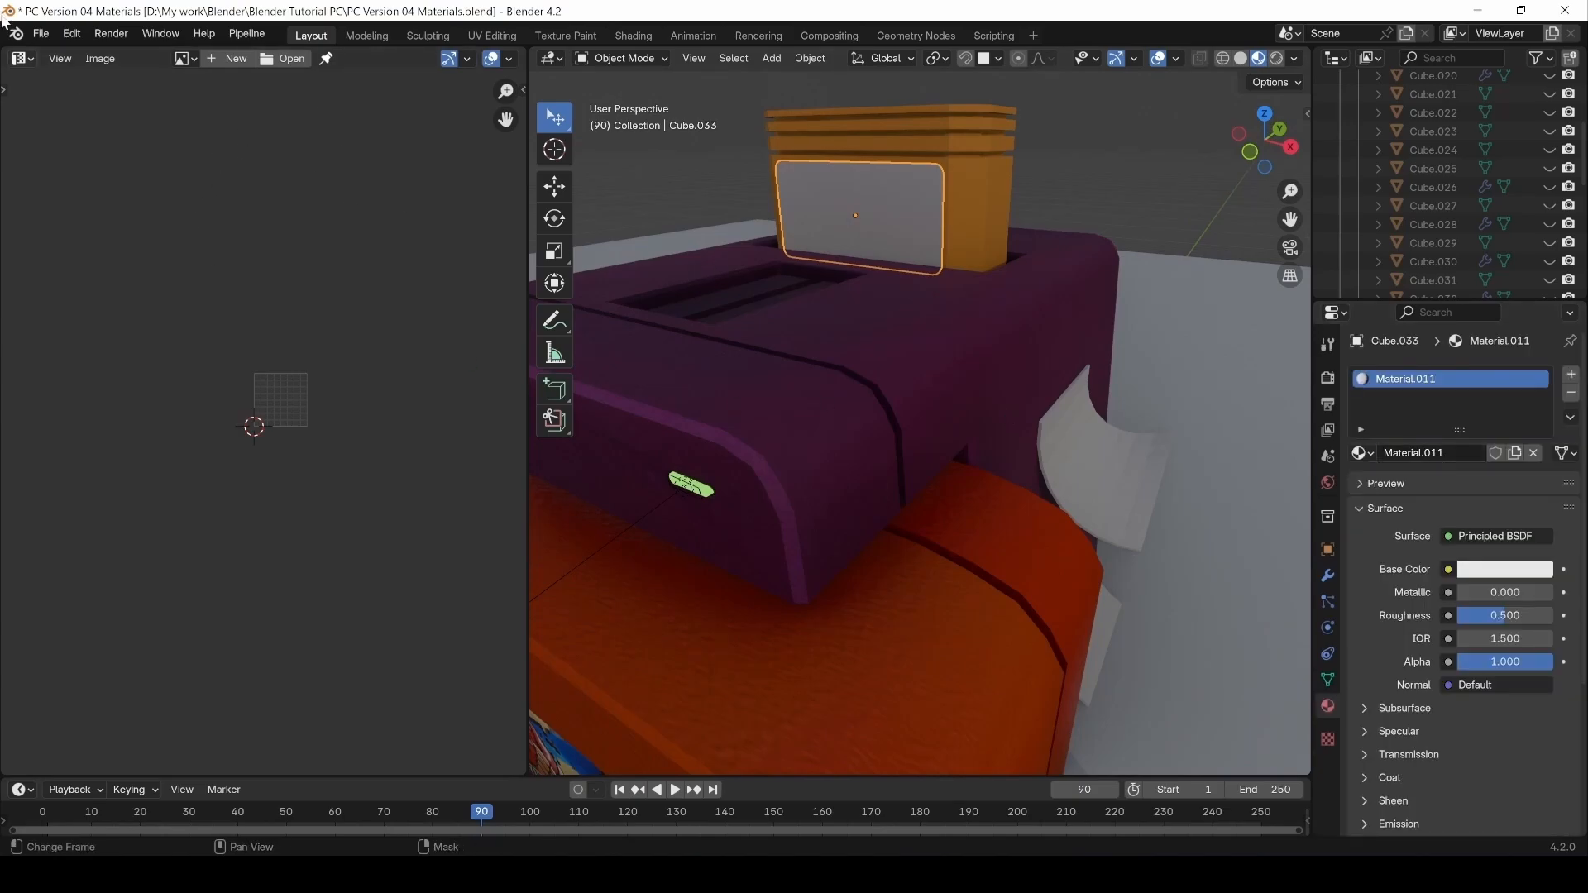
{"action": "left_click", "coordinate": [20, 58]}
{"action": "left_click", "coordinate": [68, 231]}
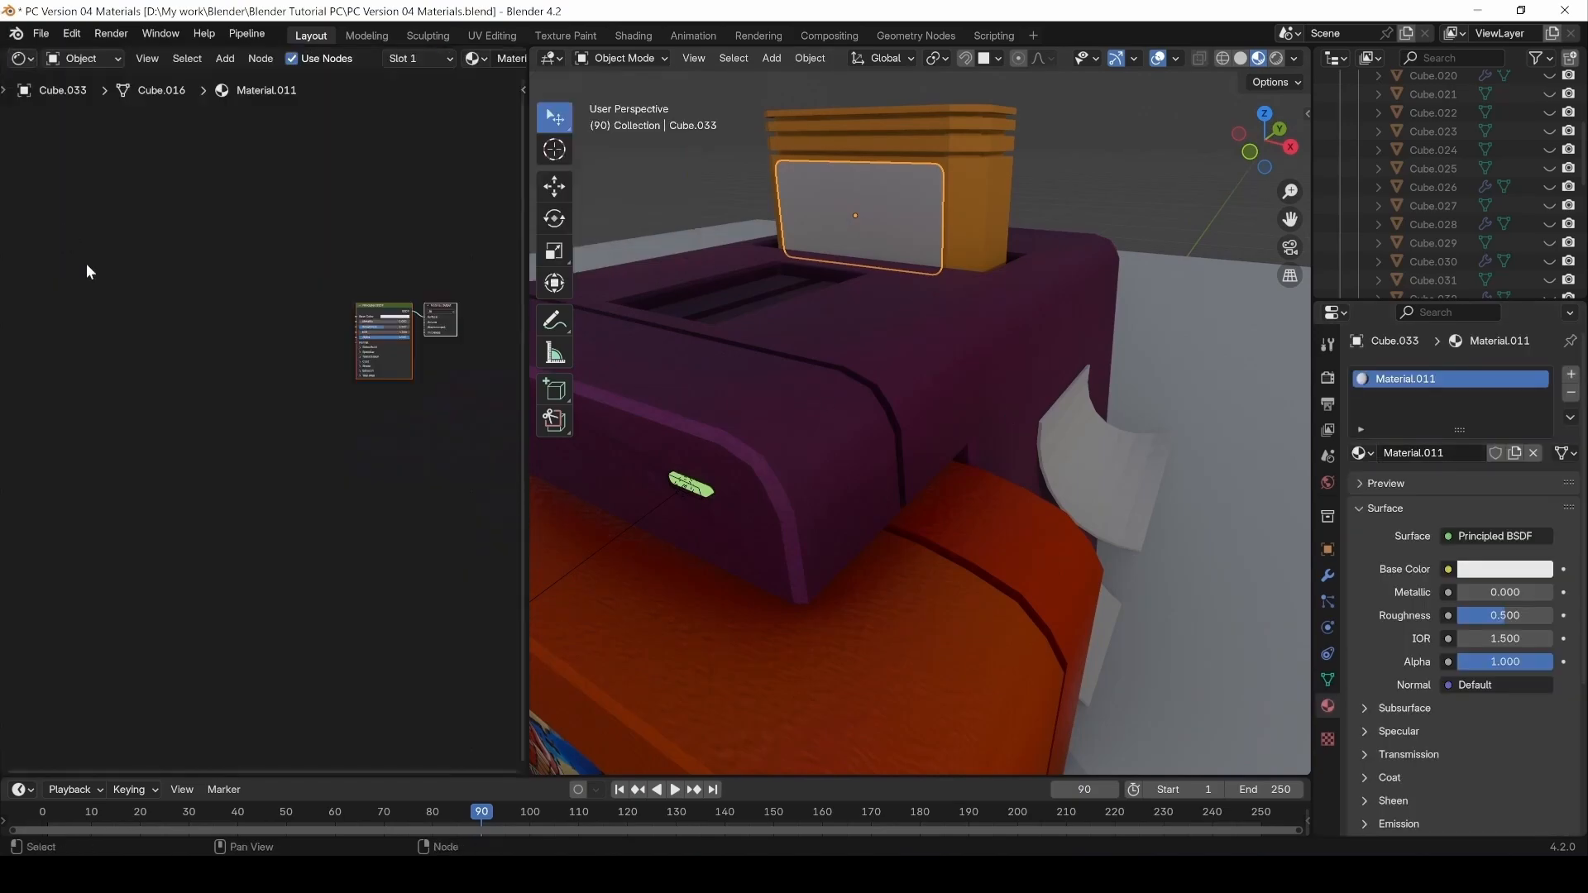
Bring the Covers image from the Reference folder in File Explorer into the label's material as an image texture node.
{"action": "scroll", "coordinate": [230, 374], "scroll_direction": "up", "scroll_amount": 7}
{"action": "middle_click_drag", "start_coordinate": [348, 364], "coordinate": [57, 489]}
{"action": "scroll", "coordinate": [88, 522], "scroll_direction": "up", "scroll_amount": 3}
{"action": "middle_click_drag", "start_coordinate": [137, 530], "coordinate": [313, 548]}
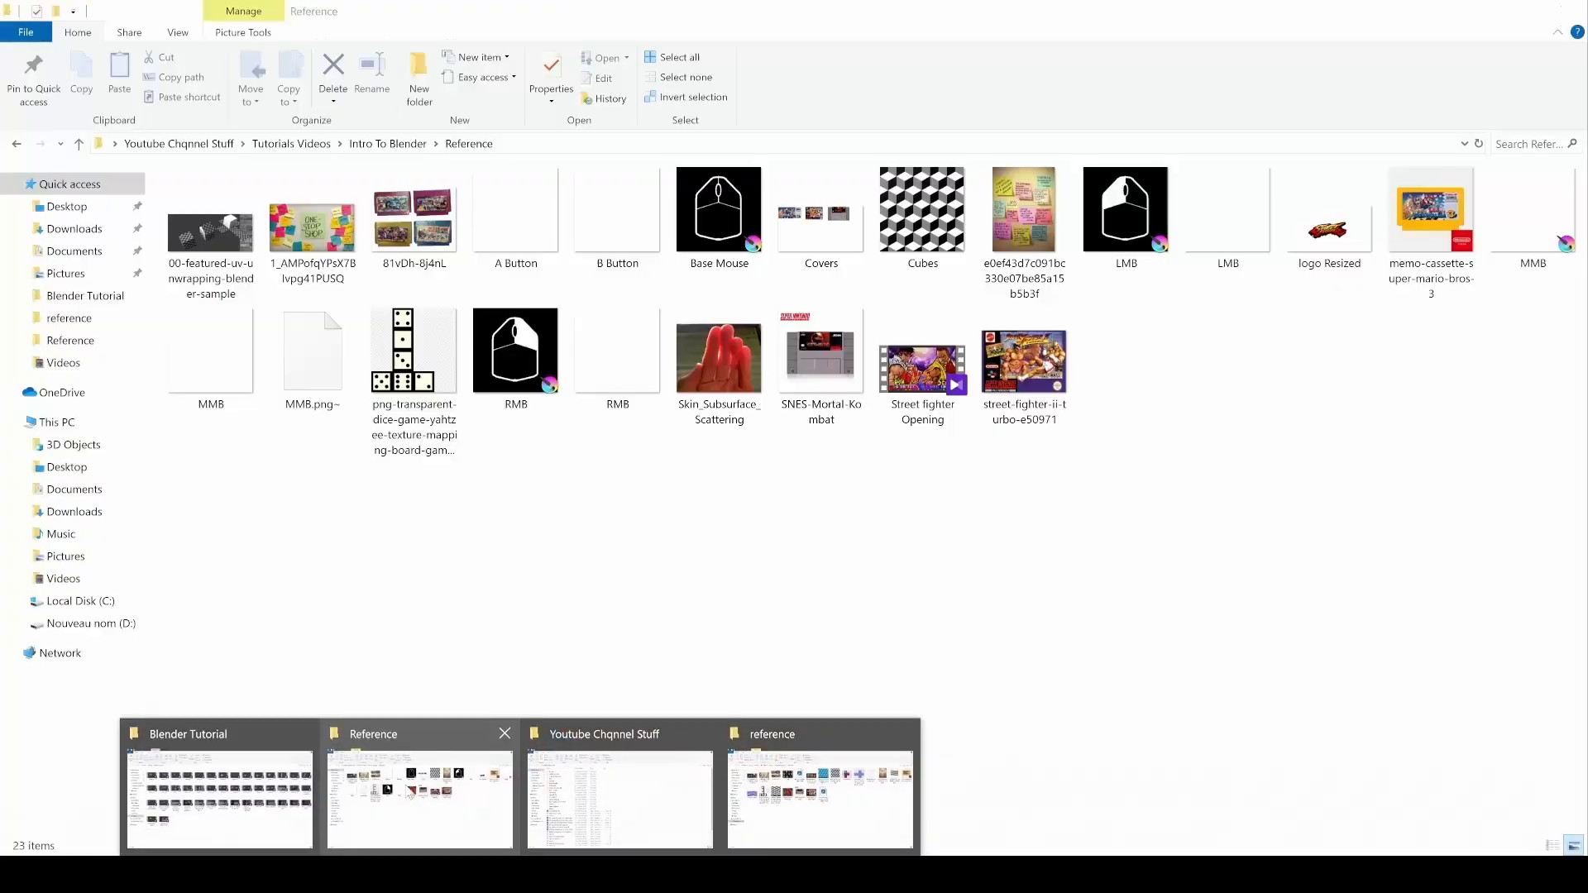
{"action": "left_click", "coordinate": [410, 792]}
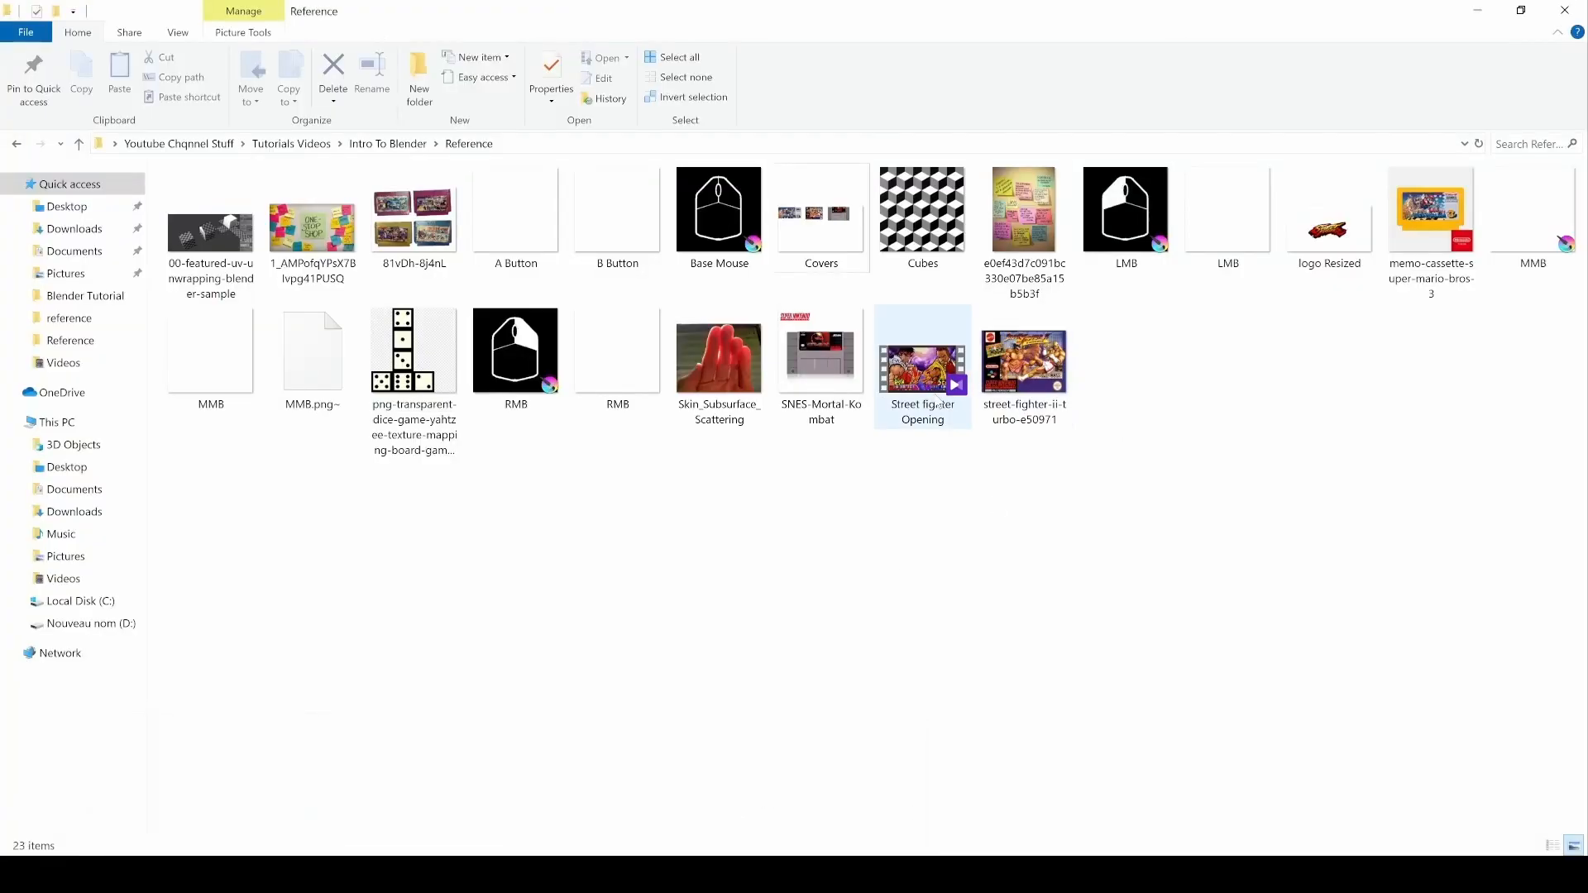
{"action": "left_click_drag", "start_coordinate": [800, 234], "coordinate": [596, 775]}
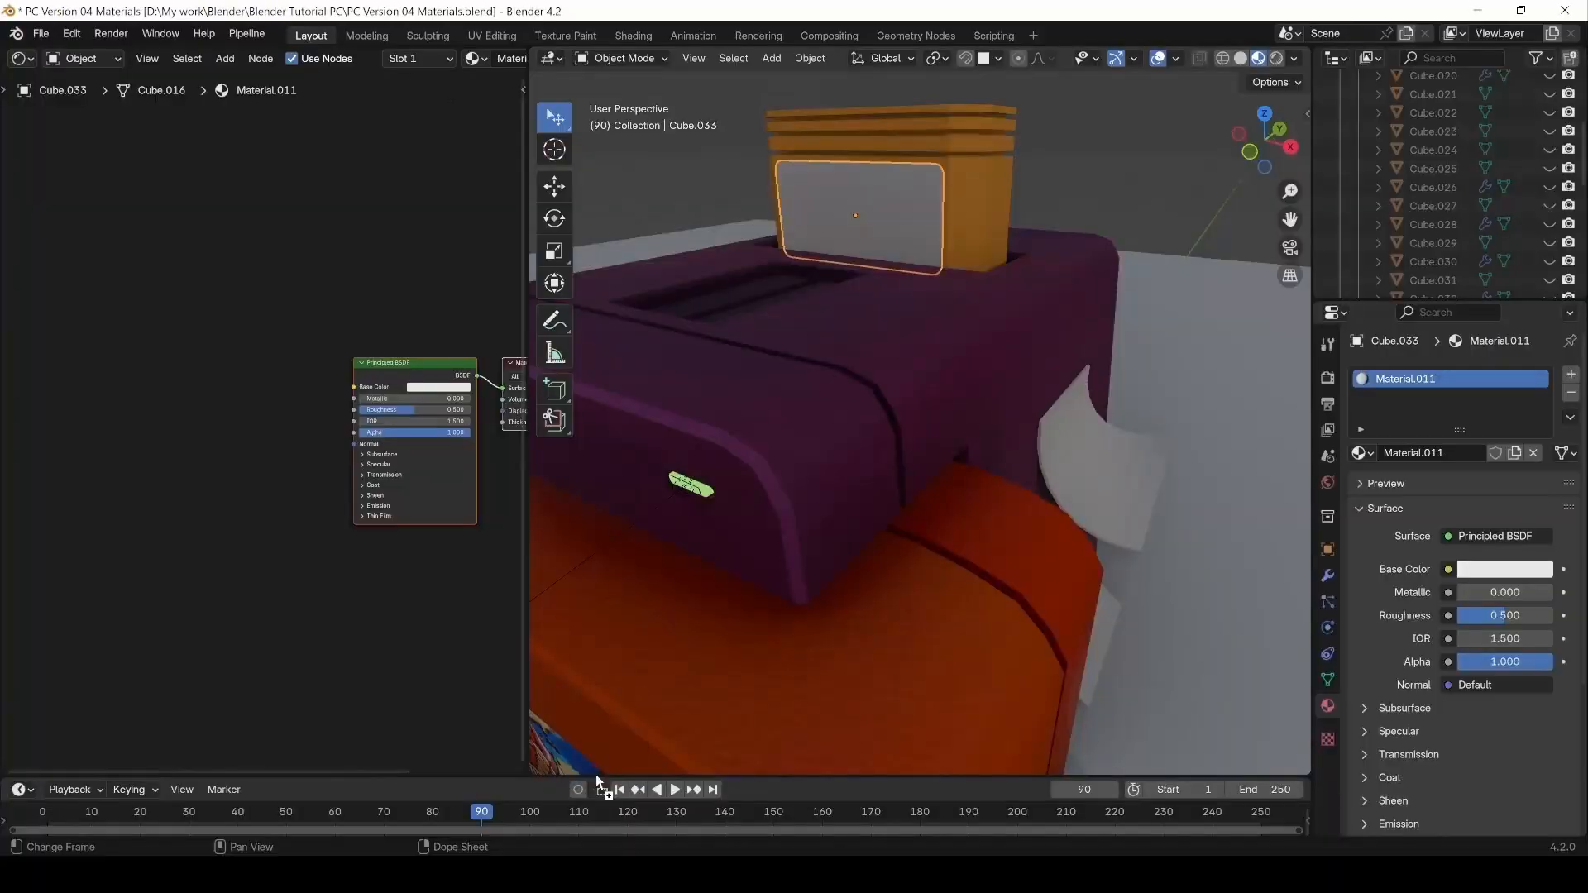
{"action": "left_click_drag", "start_coordinate": [97, 368], "coordinate": [97, 368]}
{"action": "scroll", "coordinate": [100, 513], "scroll_direction": "up", "scroll_amount": 3}
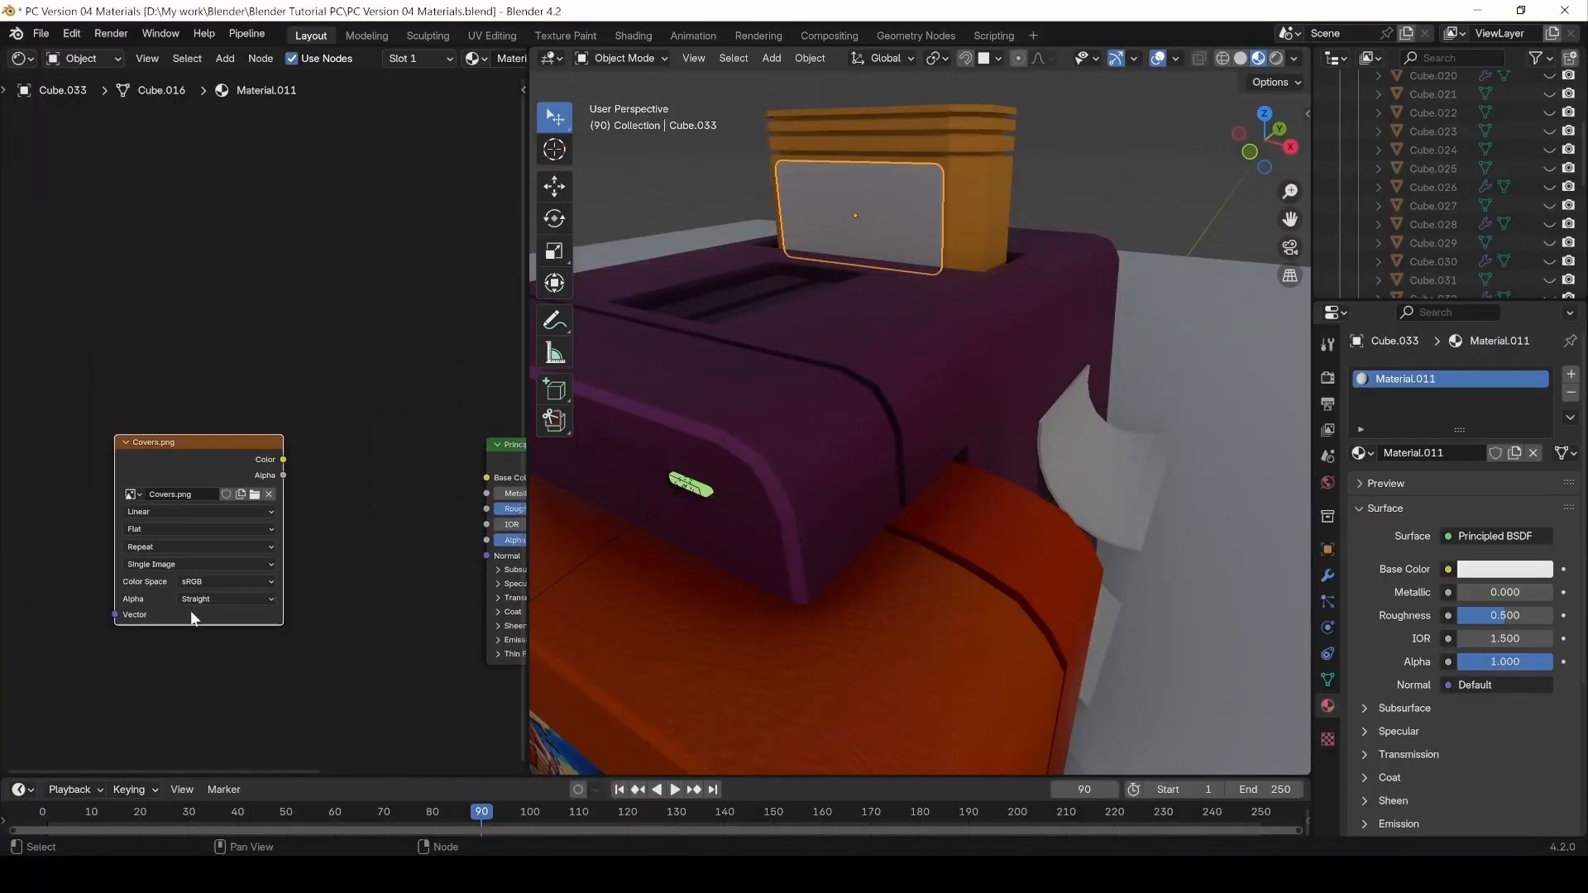
Connect the Covers.png texture's Color output to the Principled BSDF's Base Color in the cartridge label's material.
{"action": "left_click_drag", "start_coordinate": [281, 458], "coordinate": [486, 478]}
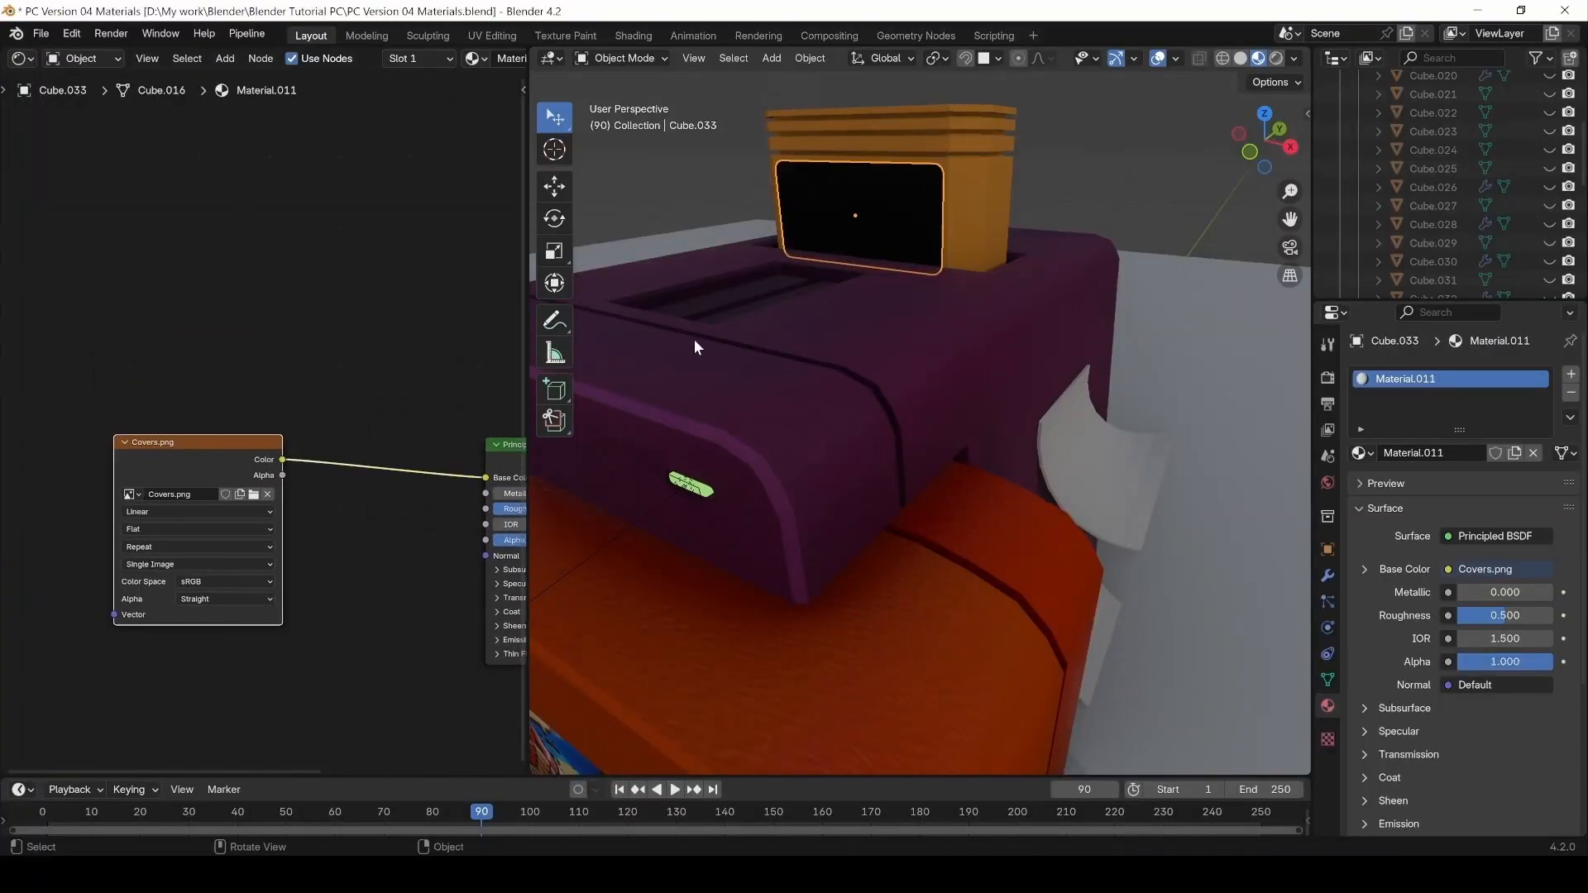
{"action": "middle_click_drag", "start_coordinate": [950, 217], "coordinate": [918, 322]}
{"action": "left_click", "coordinate": [914, 299]}
{"action": "left_click", "coordinate": [918, 311]}
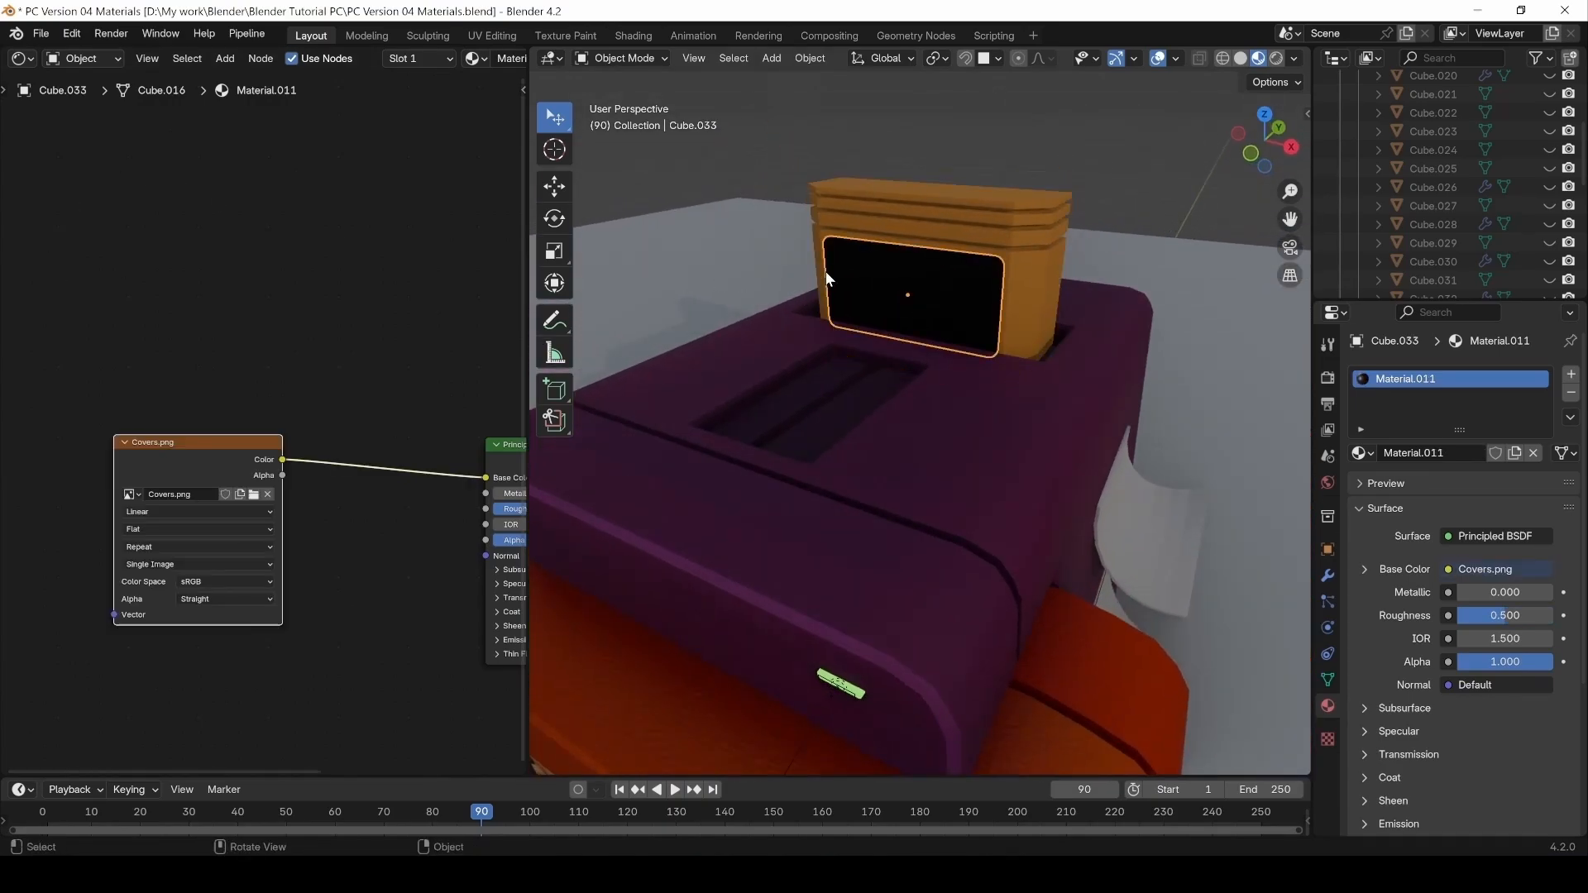
Change the node editor area to the UV Editor and put the cartridge label into Edit Mode.
{"action": "left_click", "coordinate": [21, 58]}
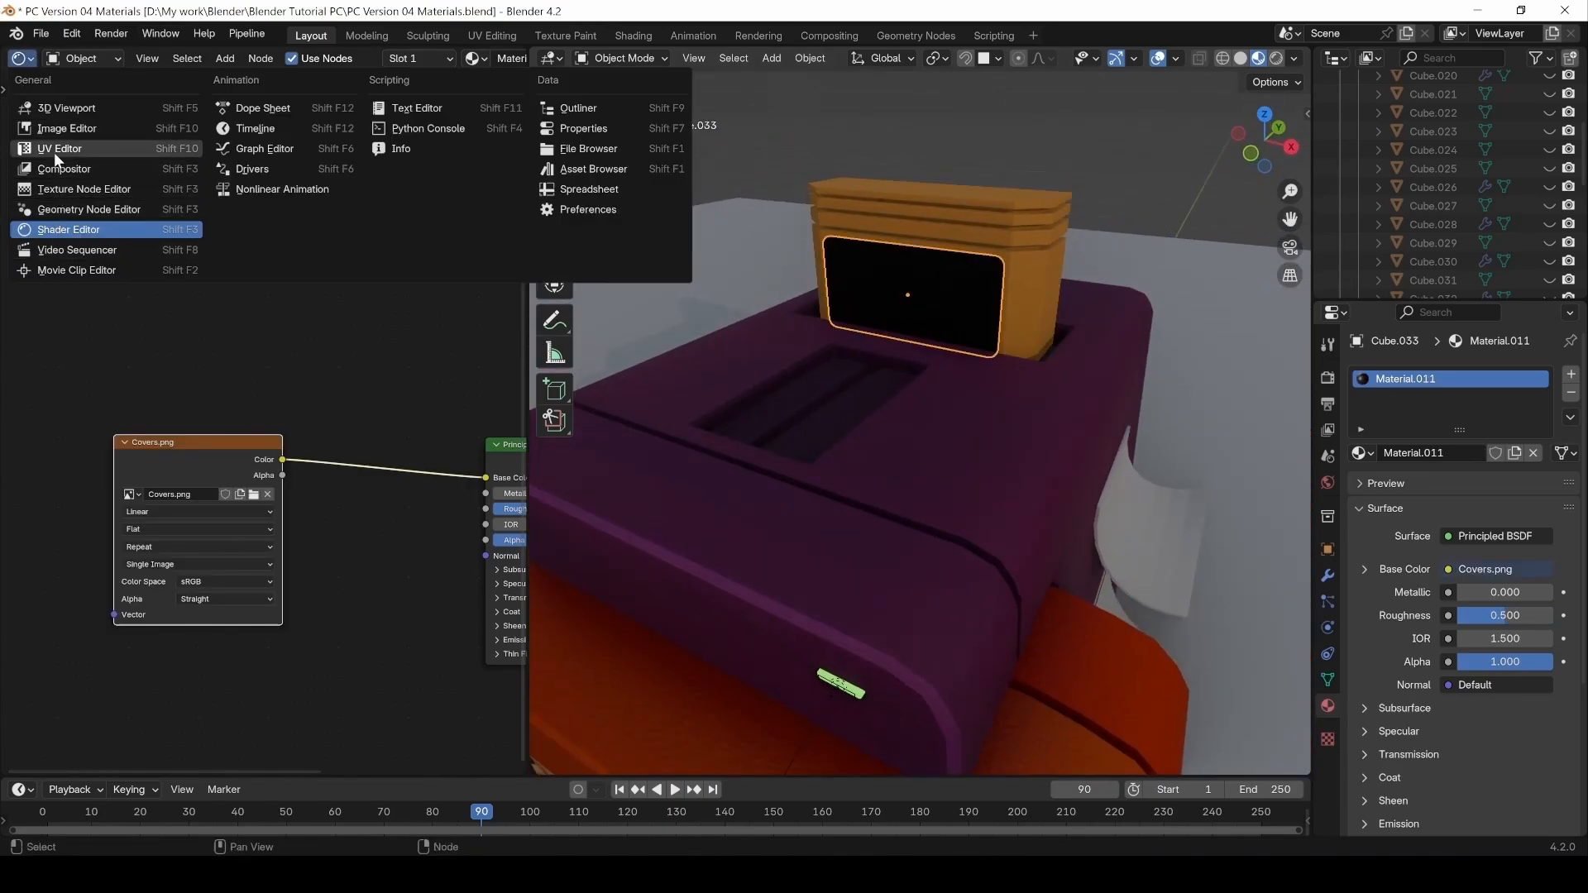
{"action": "left_click", "coordinate": [58, 129]}
{"action": "key", "text": "Tab"}
{"action": "scroll", "coordinate": [893, 301], "scroll_direction": "up", "scroll_amount": 4}
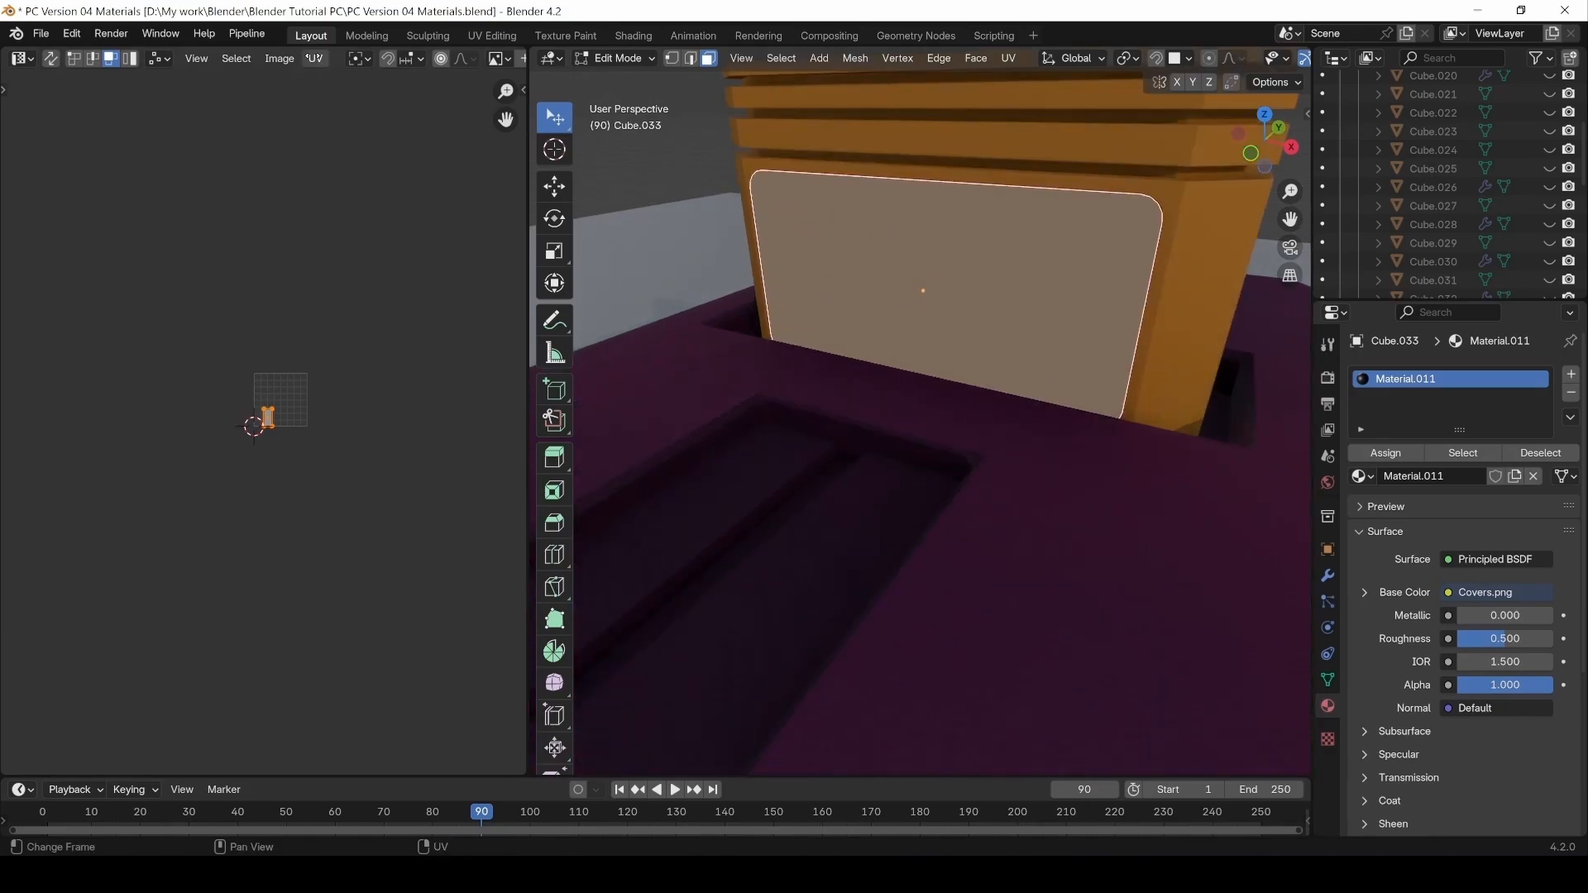
{"action": "left_click", "coordinate": [25, 63]}
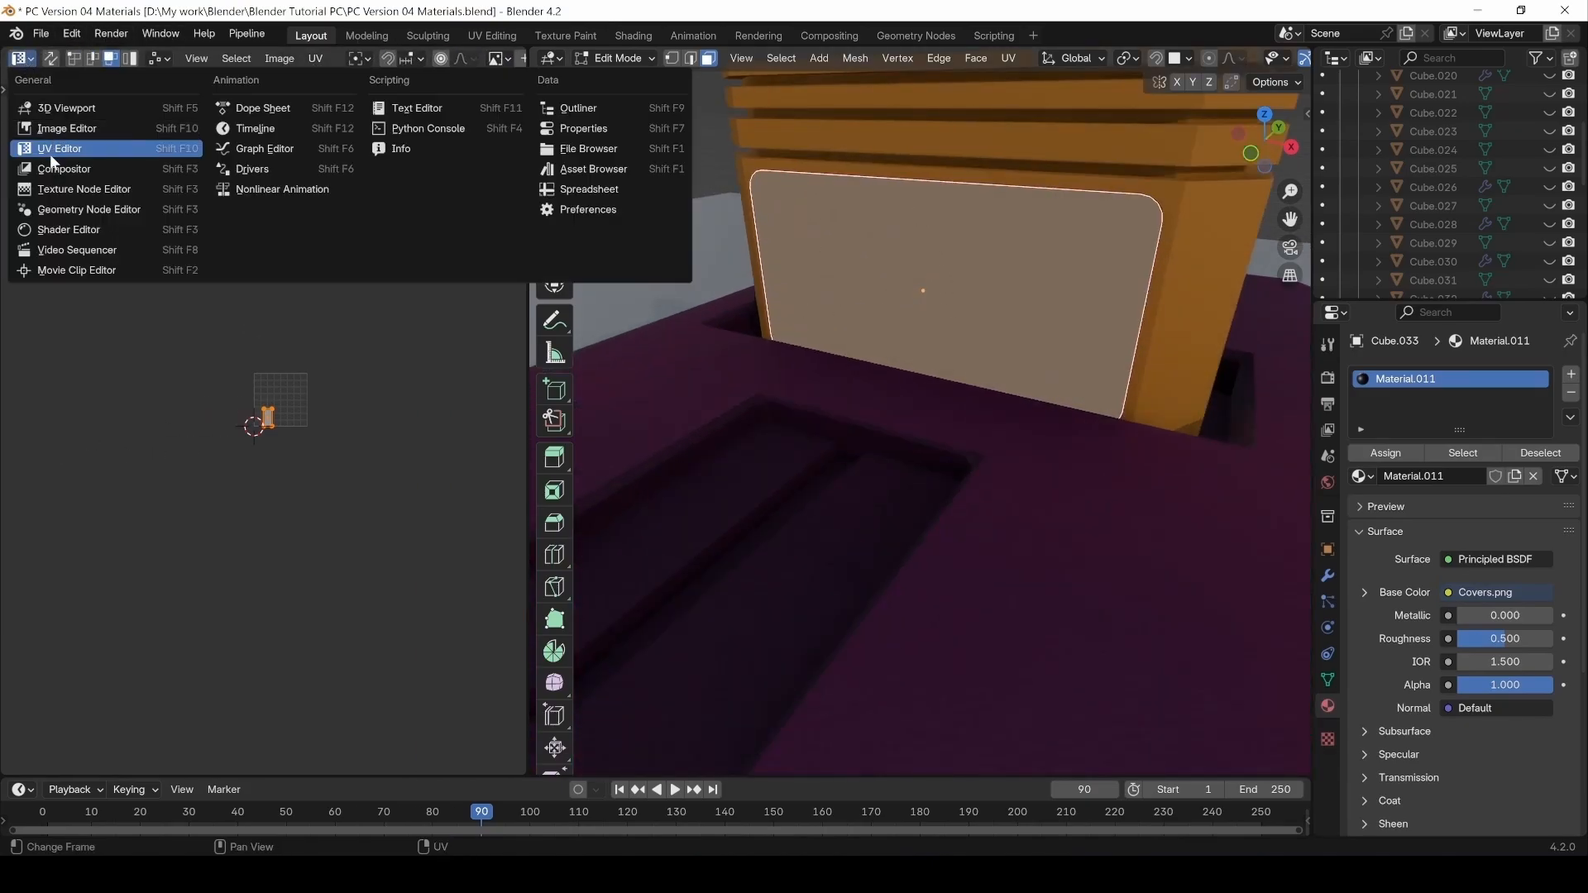
{"action": "left_click", "coordinate": [53, 156]}
Display the Covers.png image behind the label's UV layout.
{"action": "scroll", "coordinate": [347, 63], "scroll_direction": "down", "scroll_amount": 5}
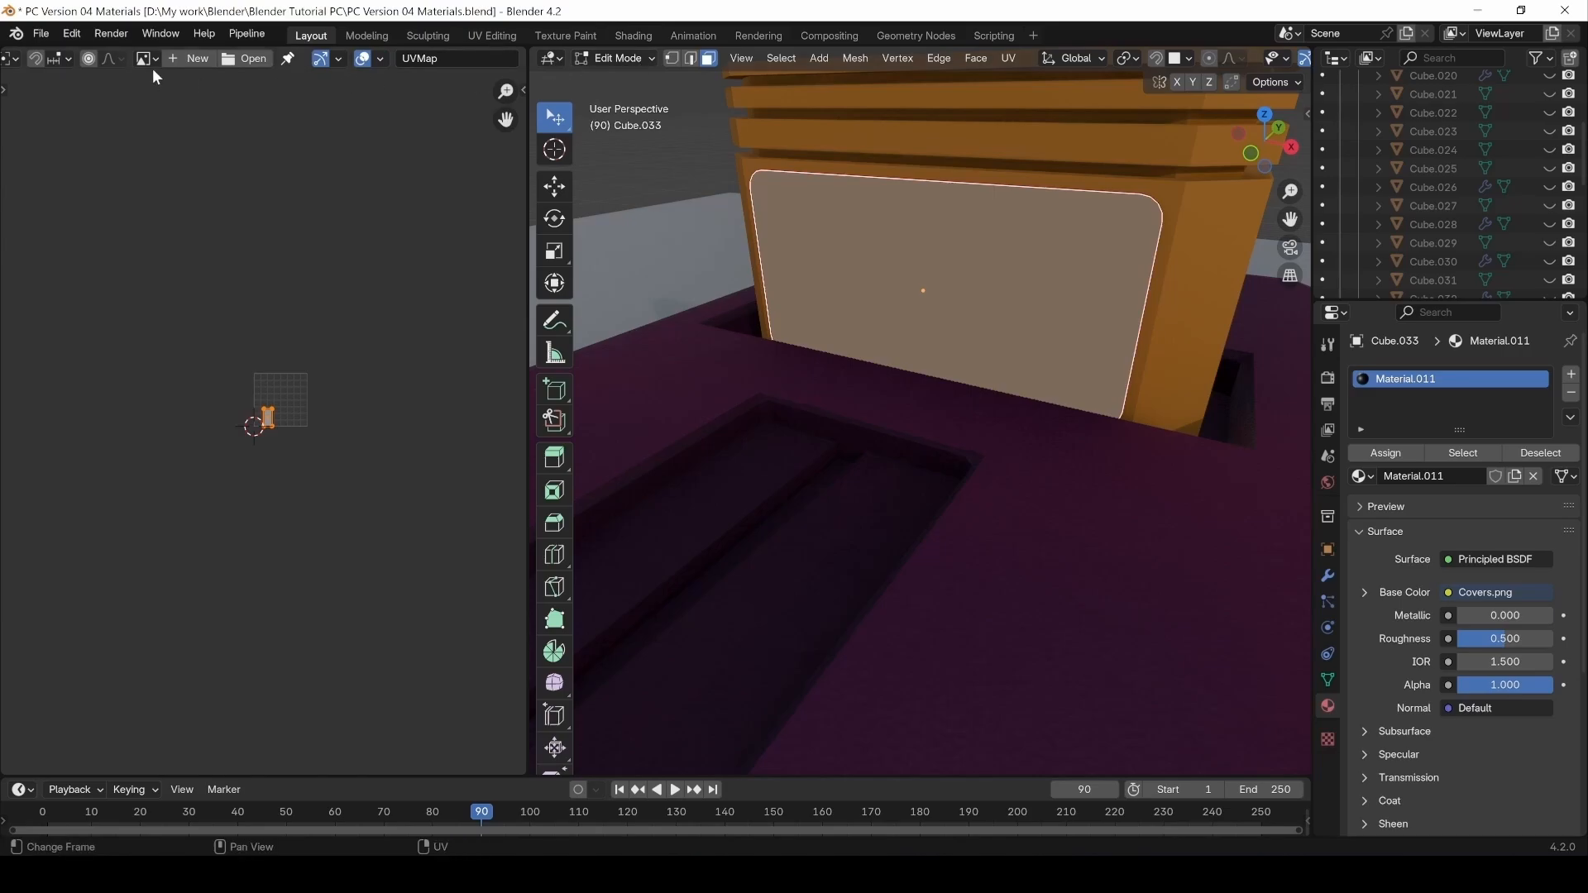
{"action": "left_click", "coordinate": [147, 59]}
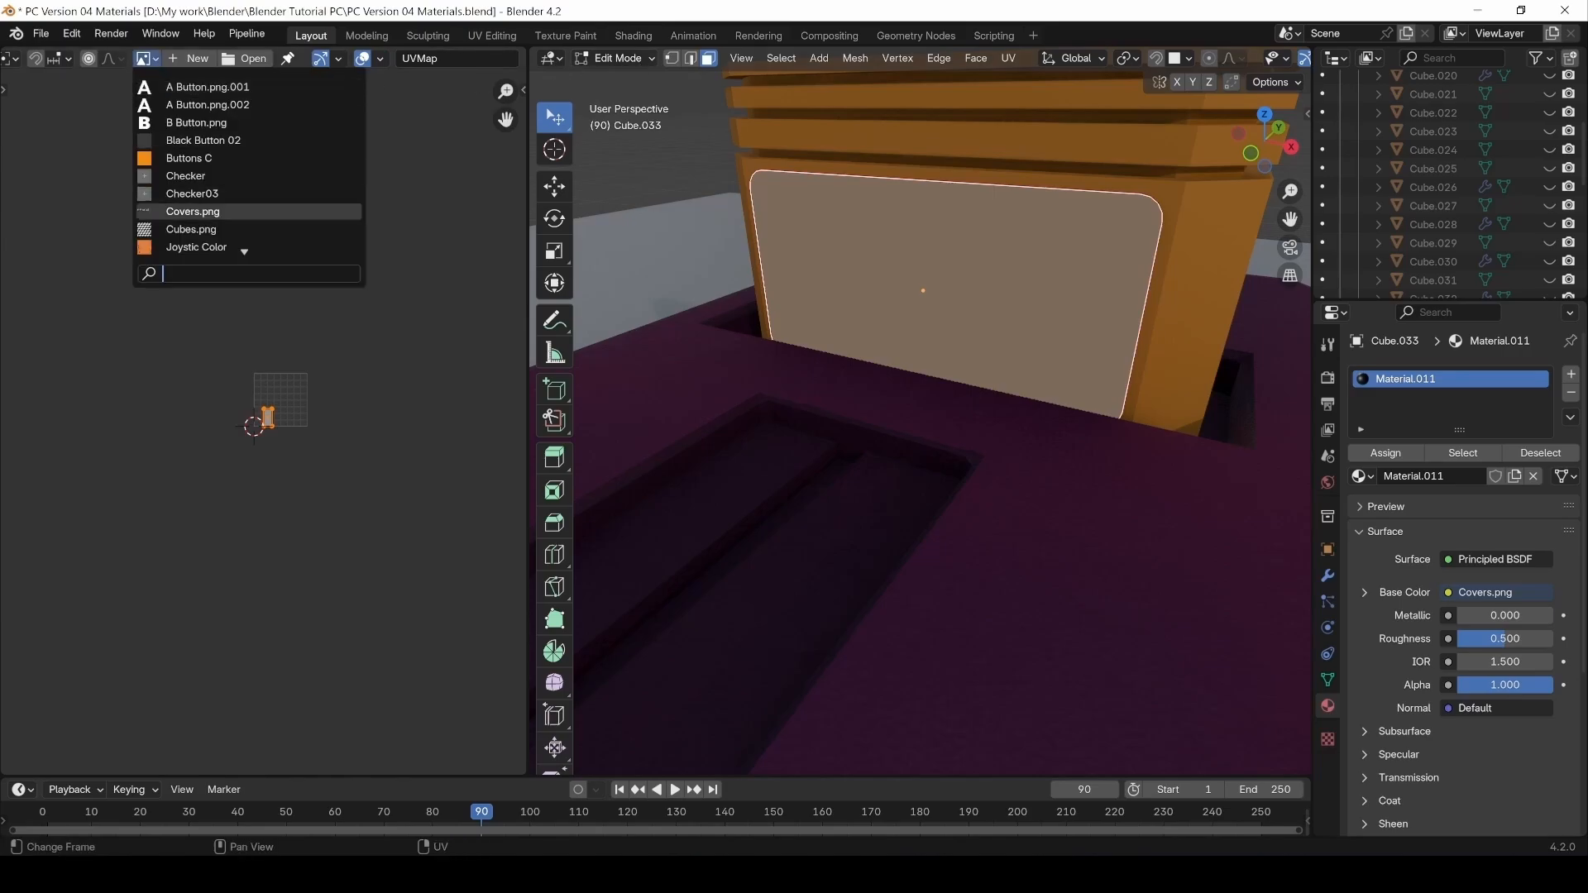
{"action": "left_click", "coordinate": [192, 212]}
{"action": "scroll", "coordinate": [299, 331], "scroll_direction": "up", "scroll_amount": 3}
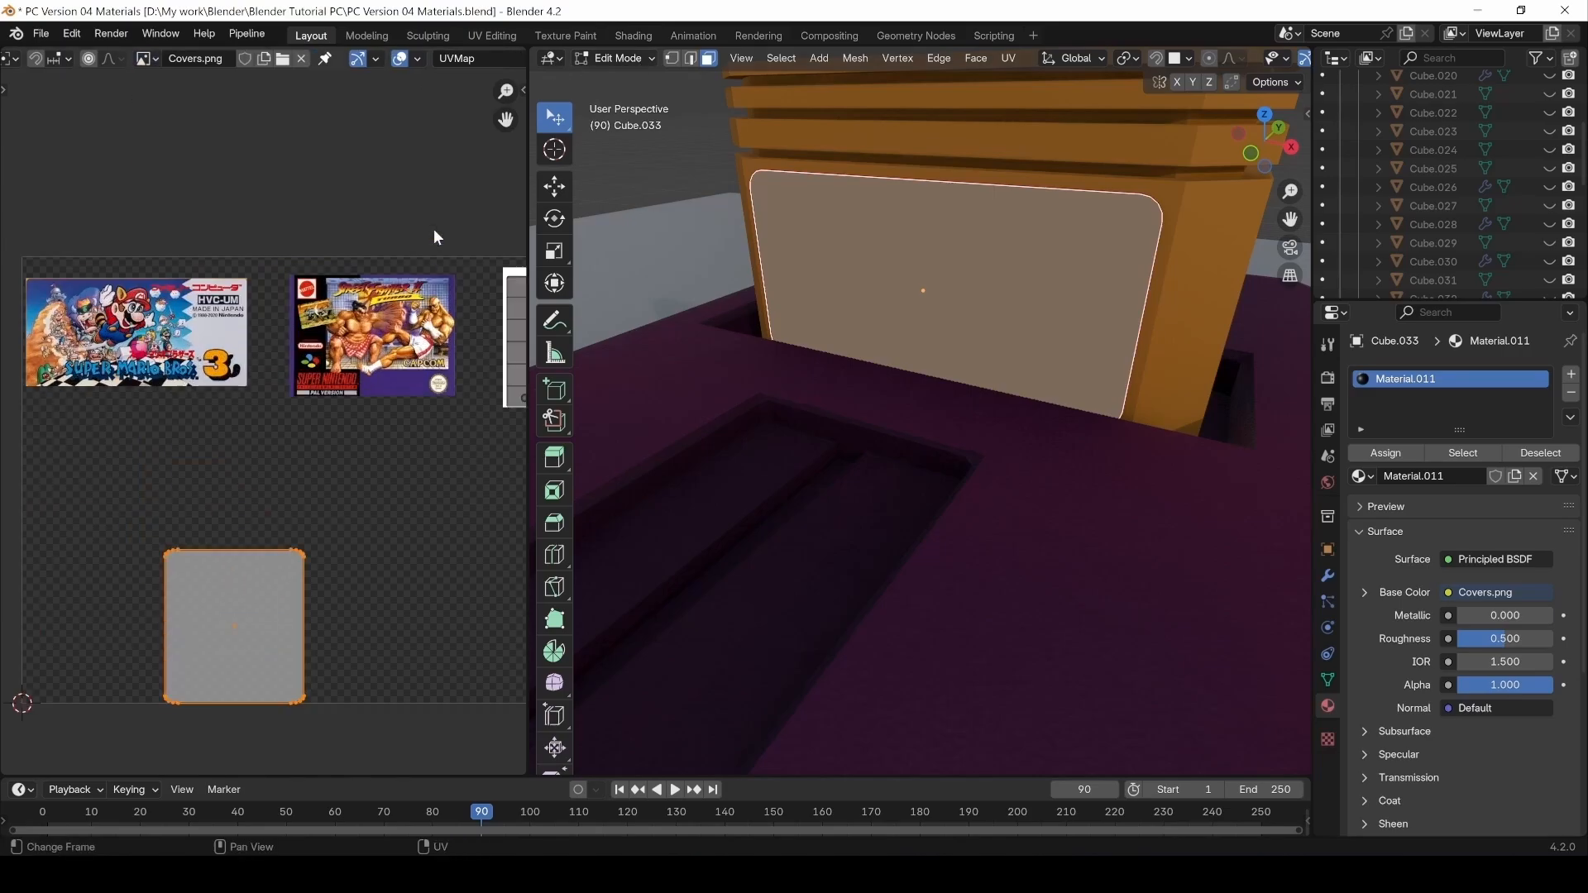
{"action": "middle_click_drag", "start_coordinate": [313, 412], "coordinate": [250, 449]}
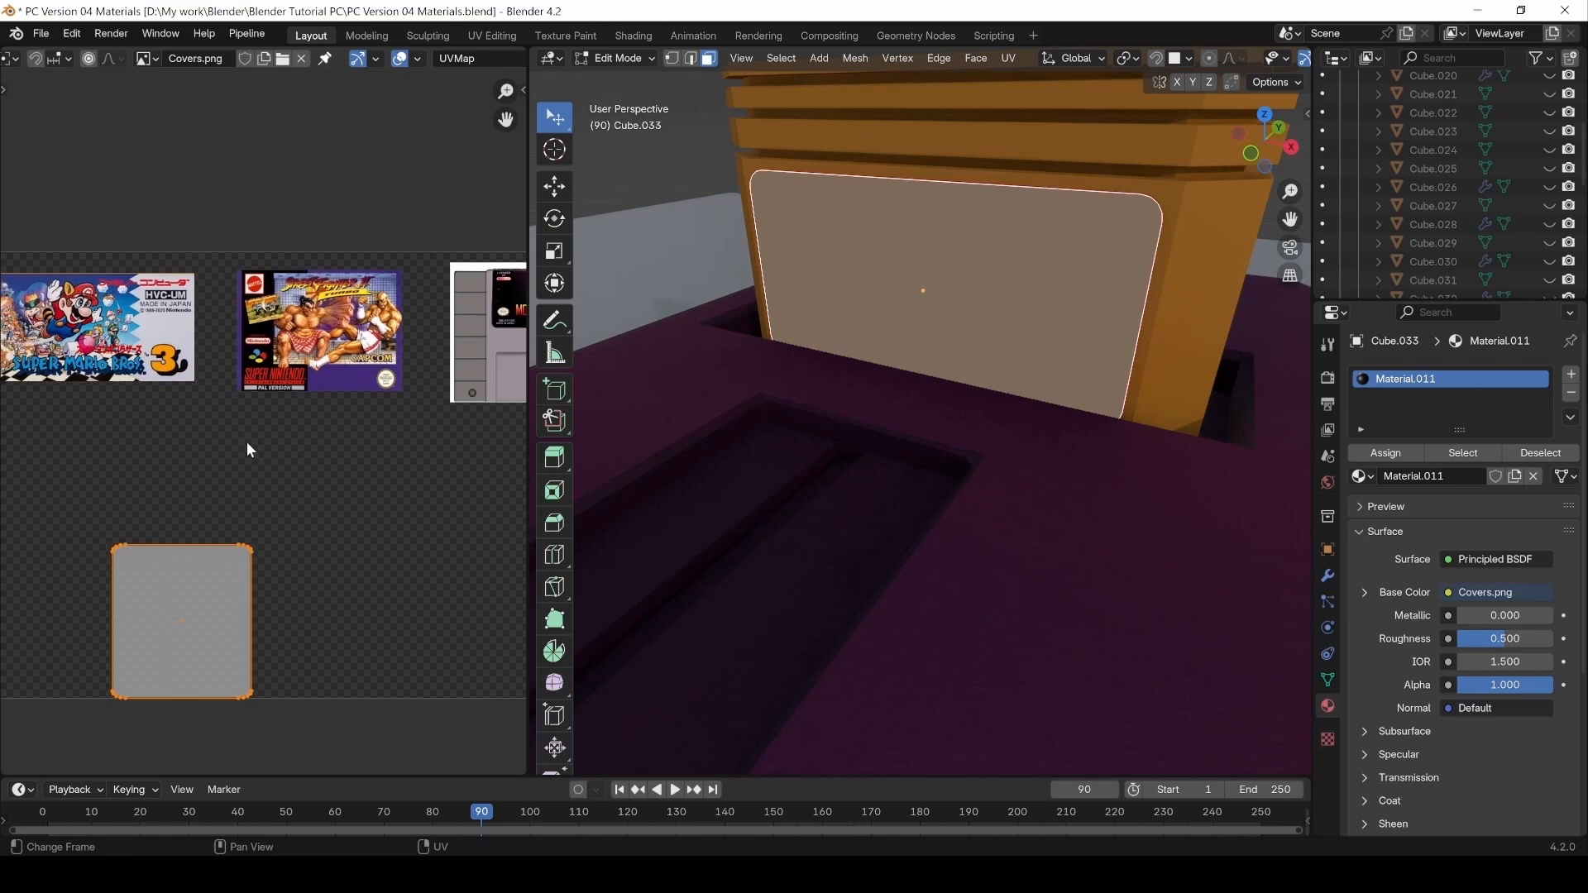
Select the label's UV island and move it onto the Street Fighter II cover in the image.
{"action": "left_click", "coordinate": [241, 518]}
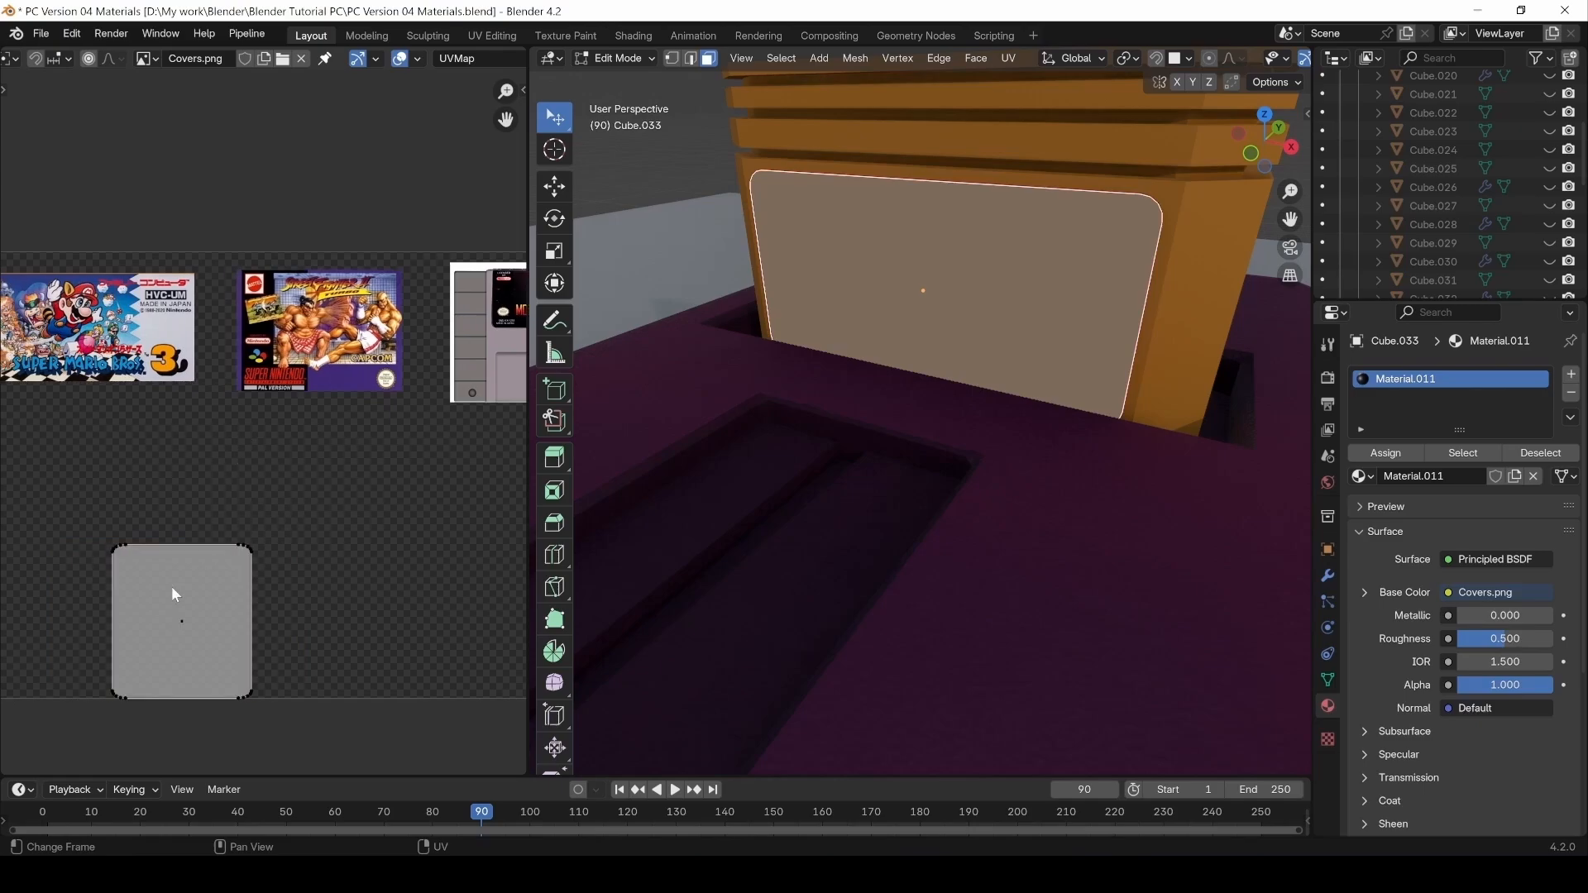
{"action": "left_click", "coordinate": [183, 629]}
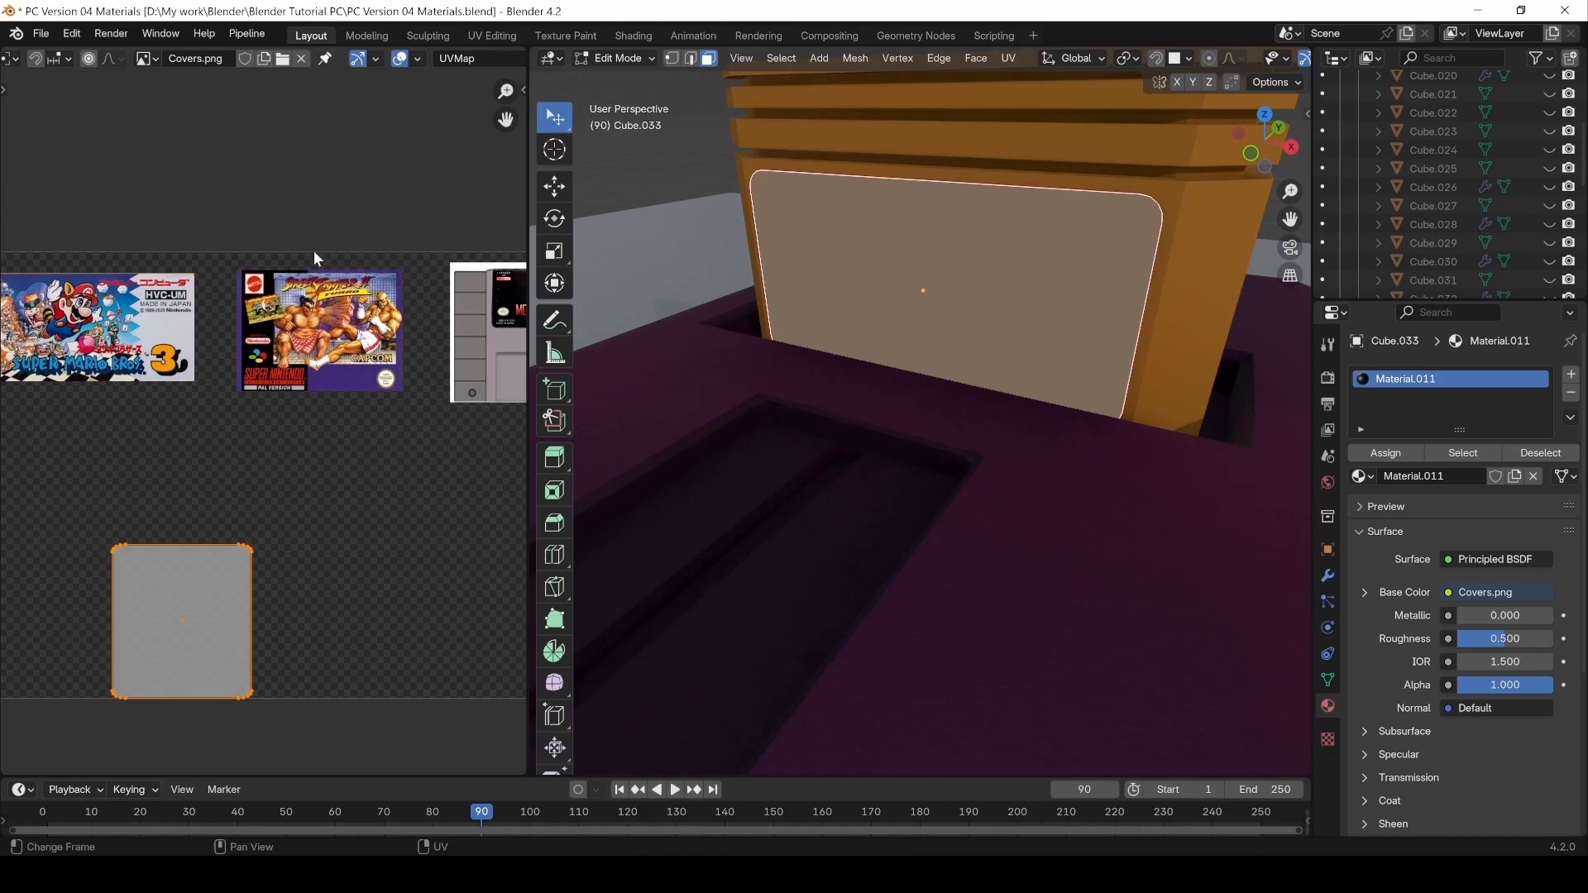
{"action": "key", "text": "g"}
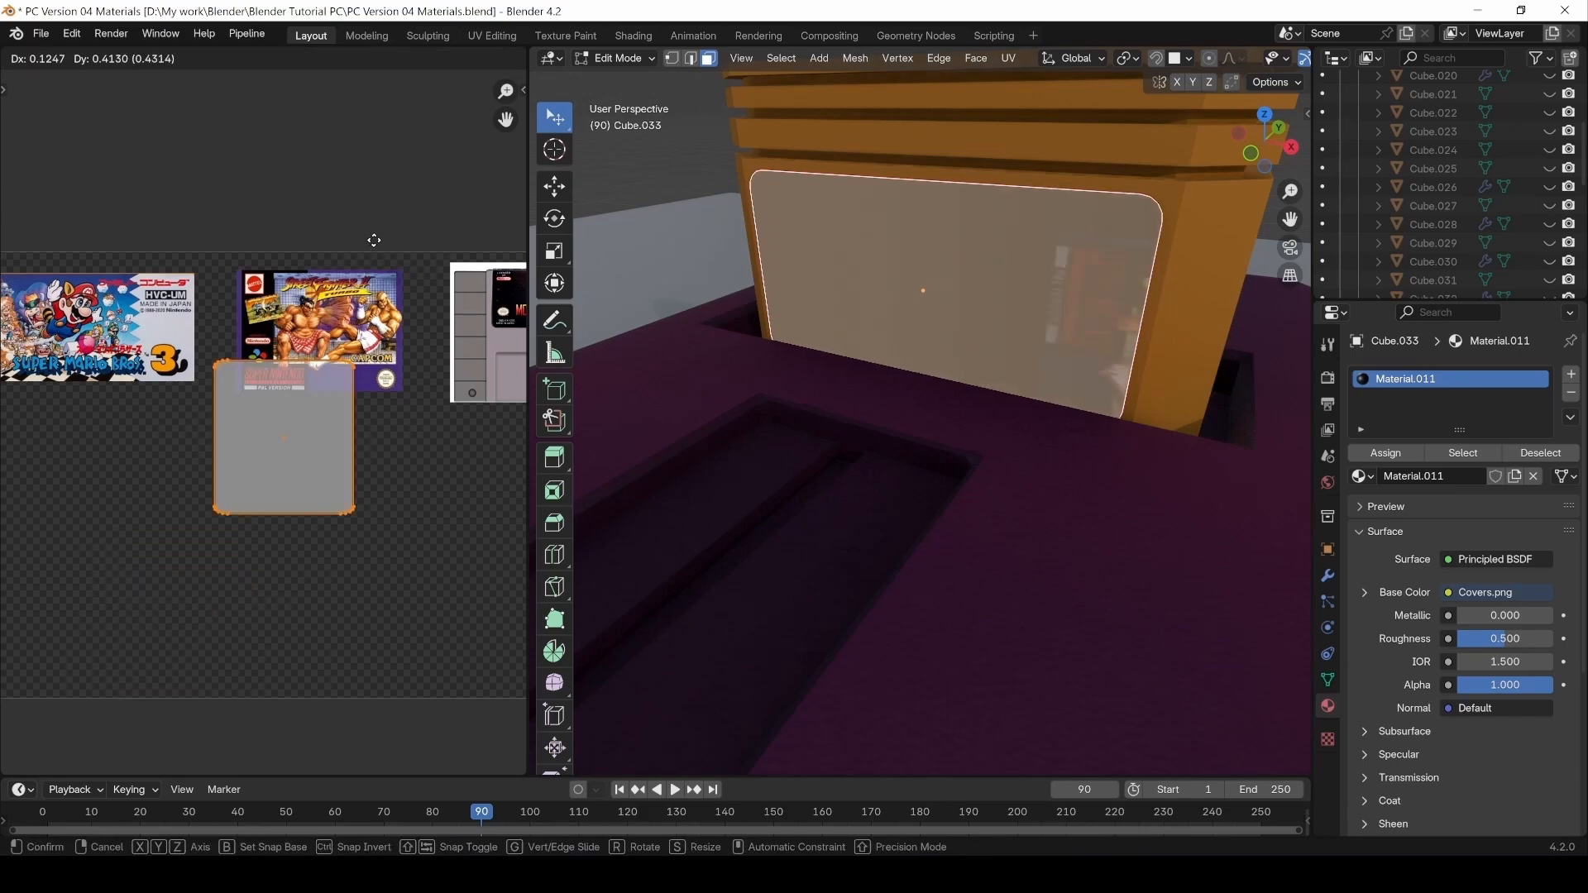
{"action": "left_click", "coordinate": [408, 139]}
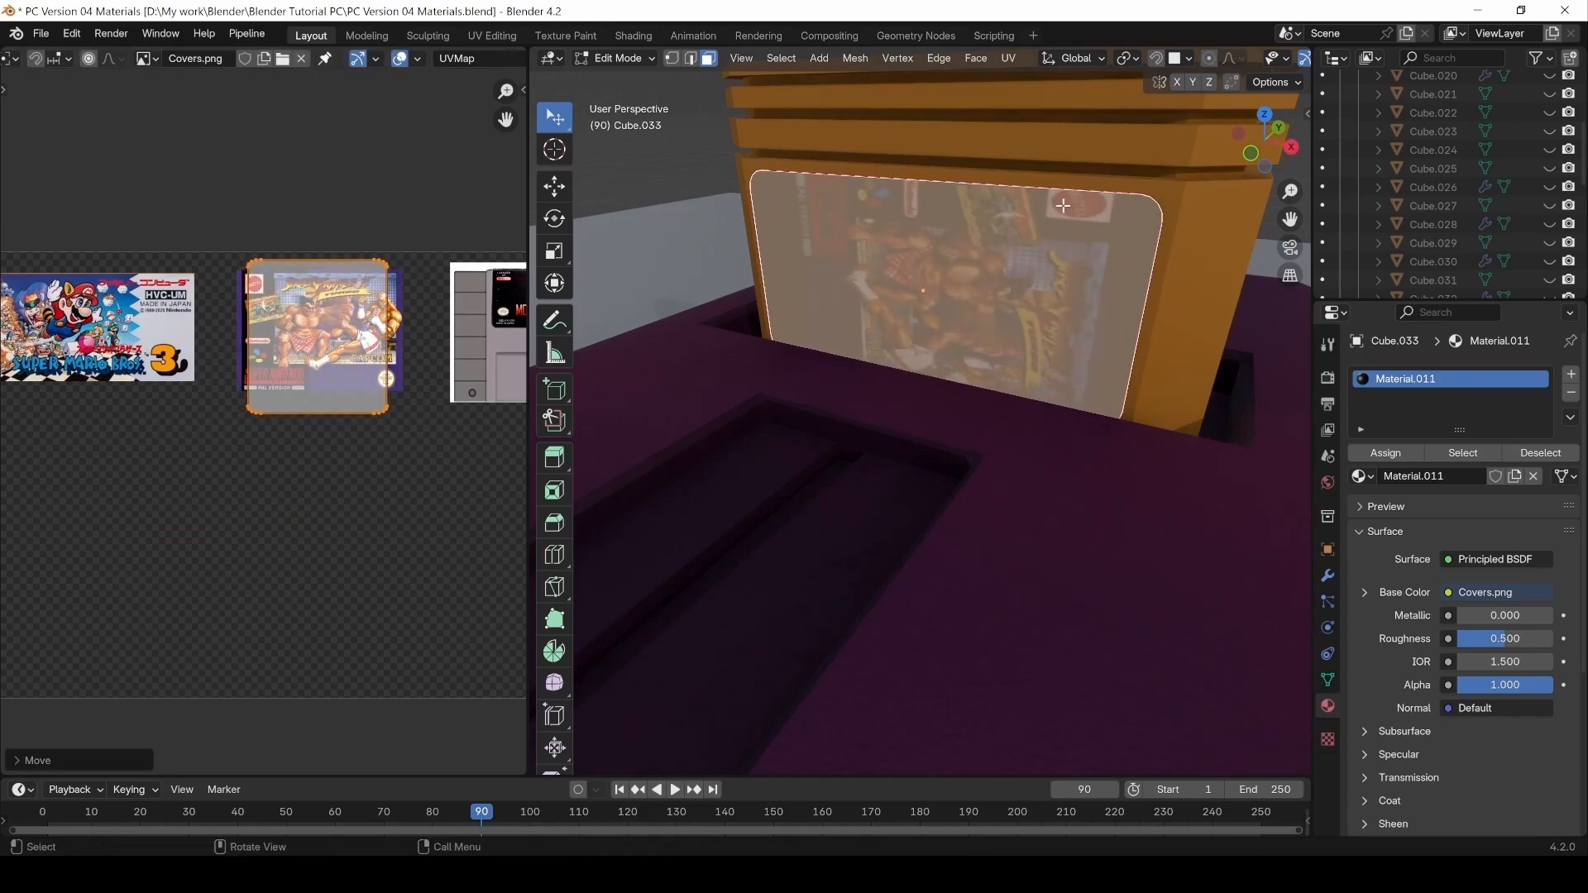
{"action": "type", "text": "r90"}
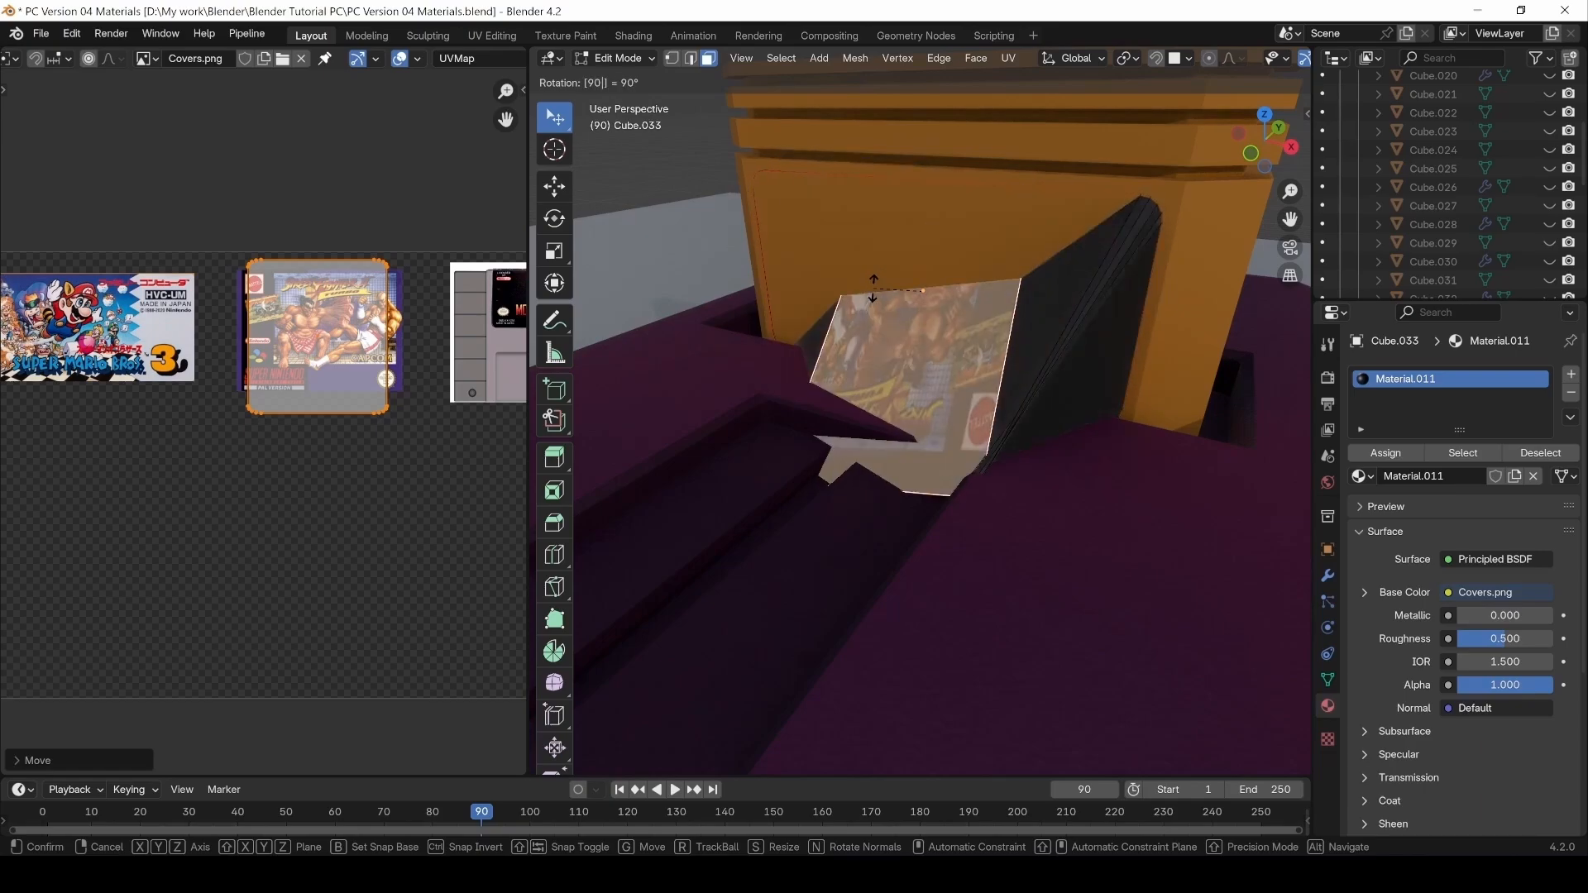
{"action": "key", "text": "Return"}
{"action": "key", "text": "ctrl+z"}
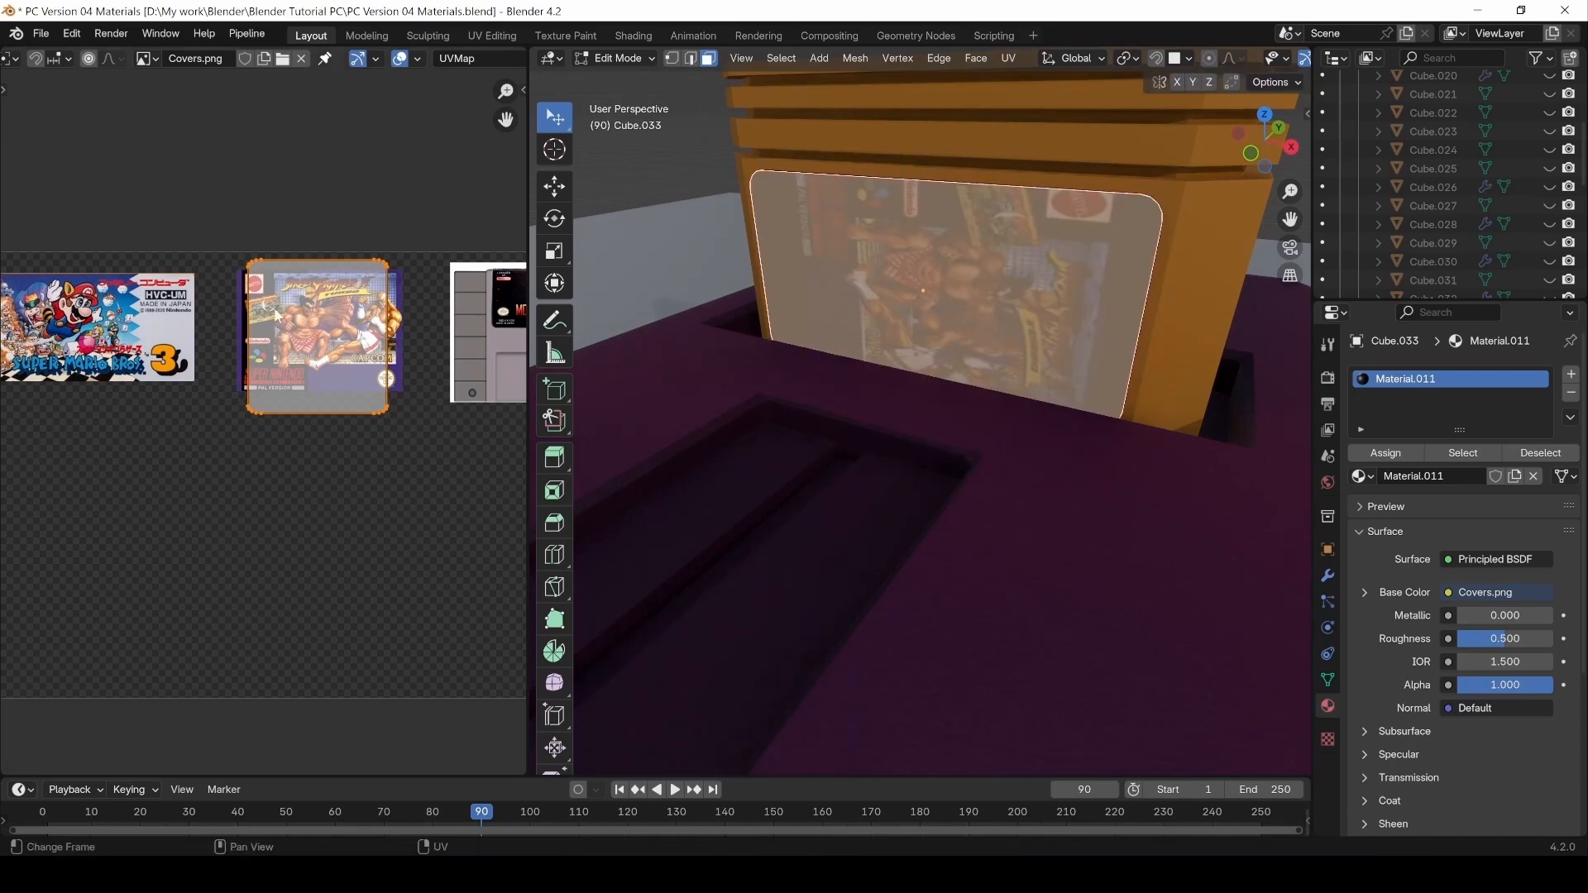
Rotate the label's UV island by 90 degrees so the cover art reads upright on the cartridge.
{"action": "type", "text": "r-90"}
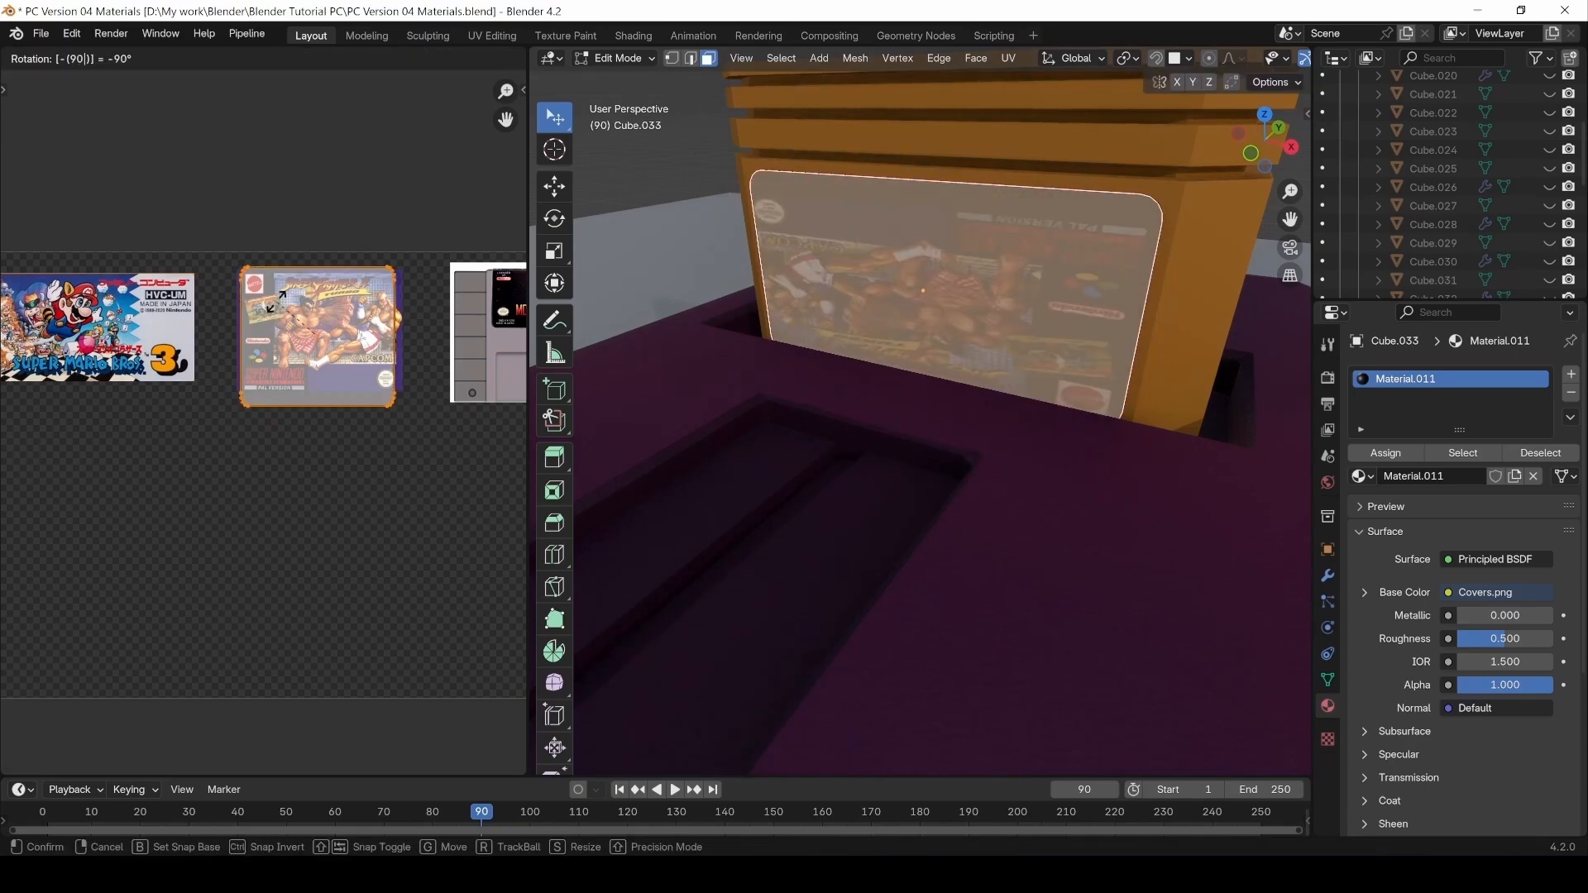
{"action": "key", "text": "minus"}
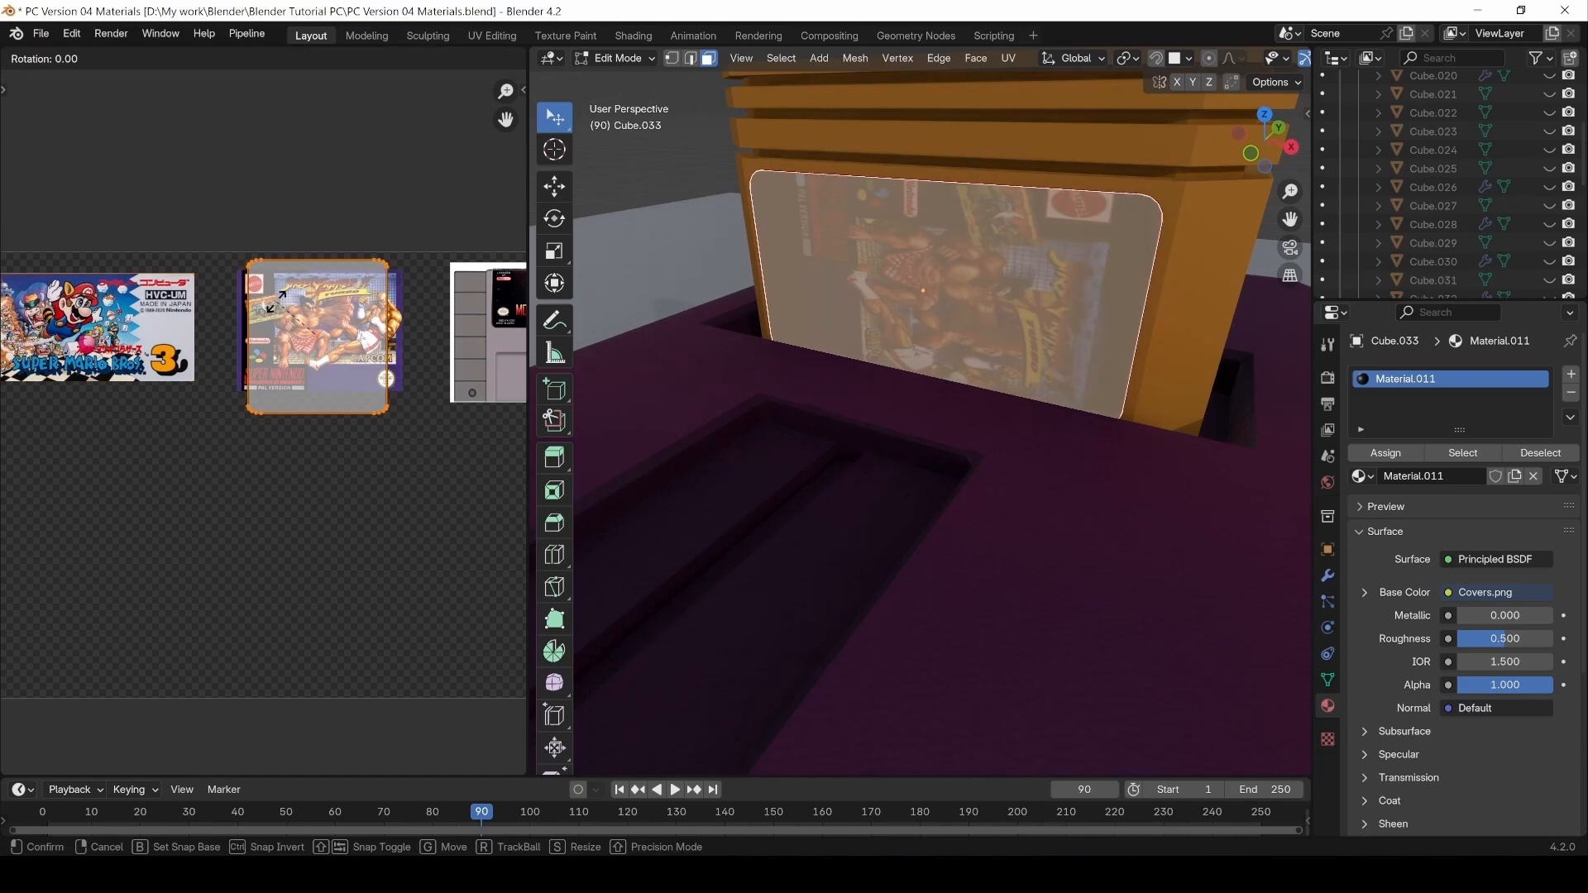
{"action": "left_click", "coordinate": [276, 301]}
Switch to UV vertex selection and move the island's top vertices down about 0.009 to the cover art's top edge.
{"action": "scroll", "coordinate": [291, 341], "scroll_direction": "up", "scroll_amount": 3}
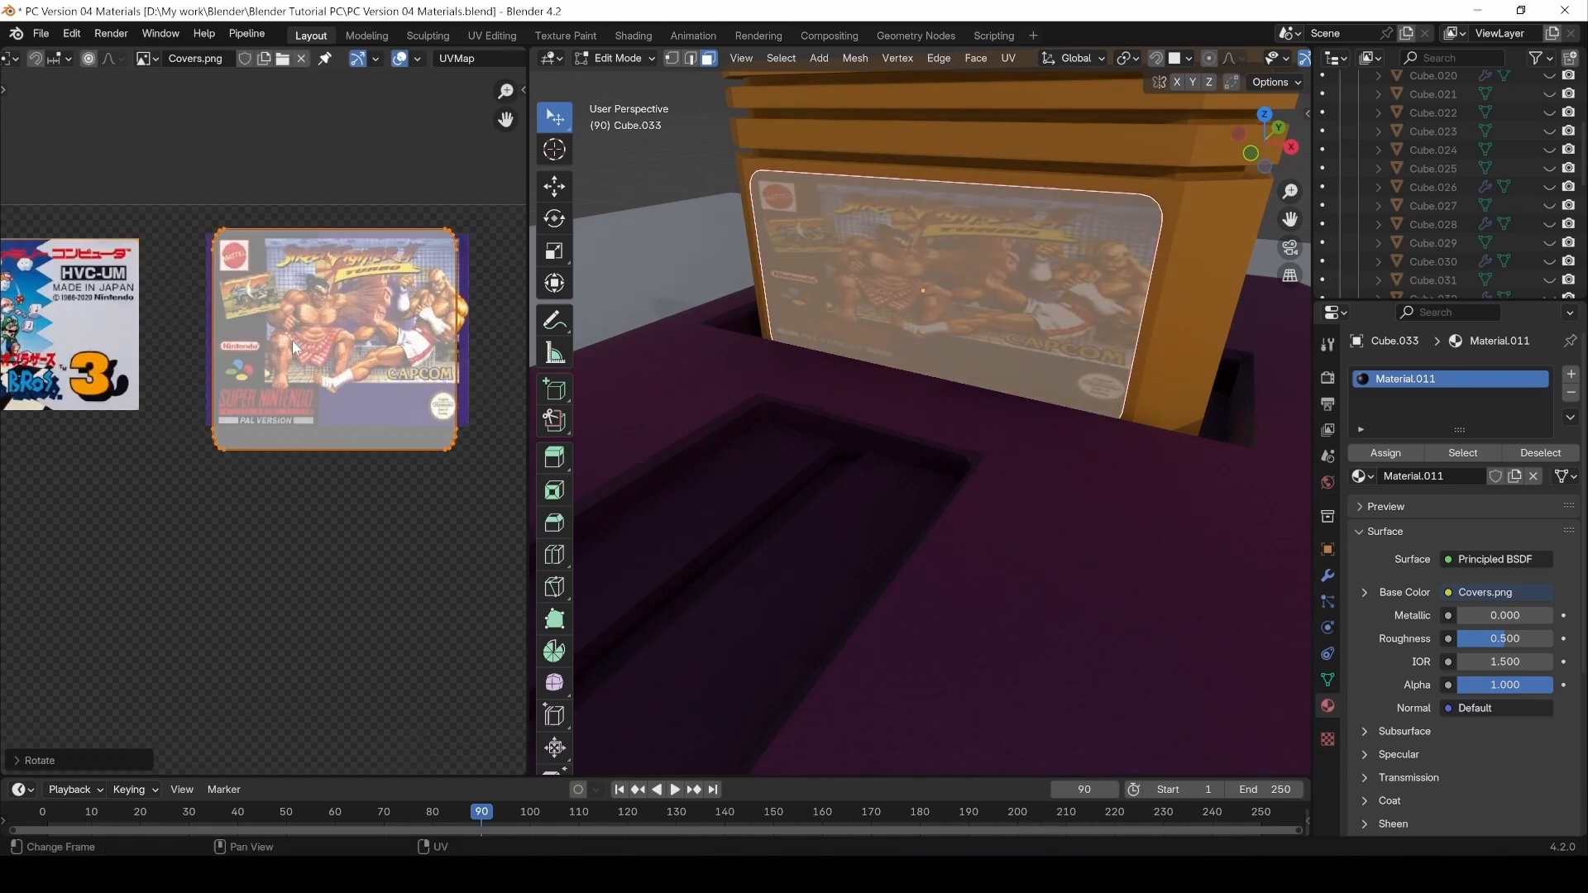
{"action": "middle_click_drag", "start_coordinate": [286, 431], "coordinate": [261, 473], "text": "shift"}
{"action": "left_click", "coordinate": [142, 247]}
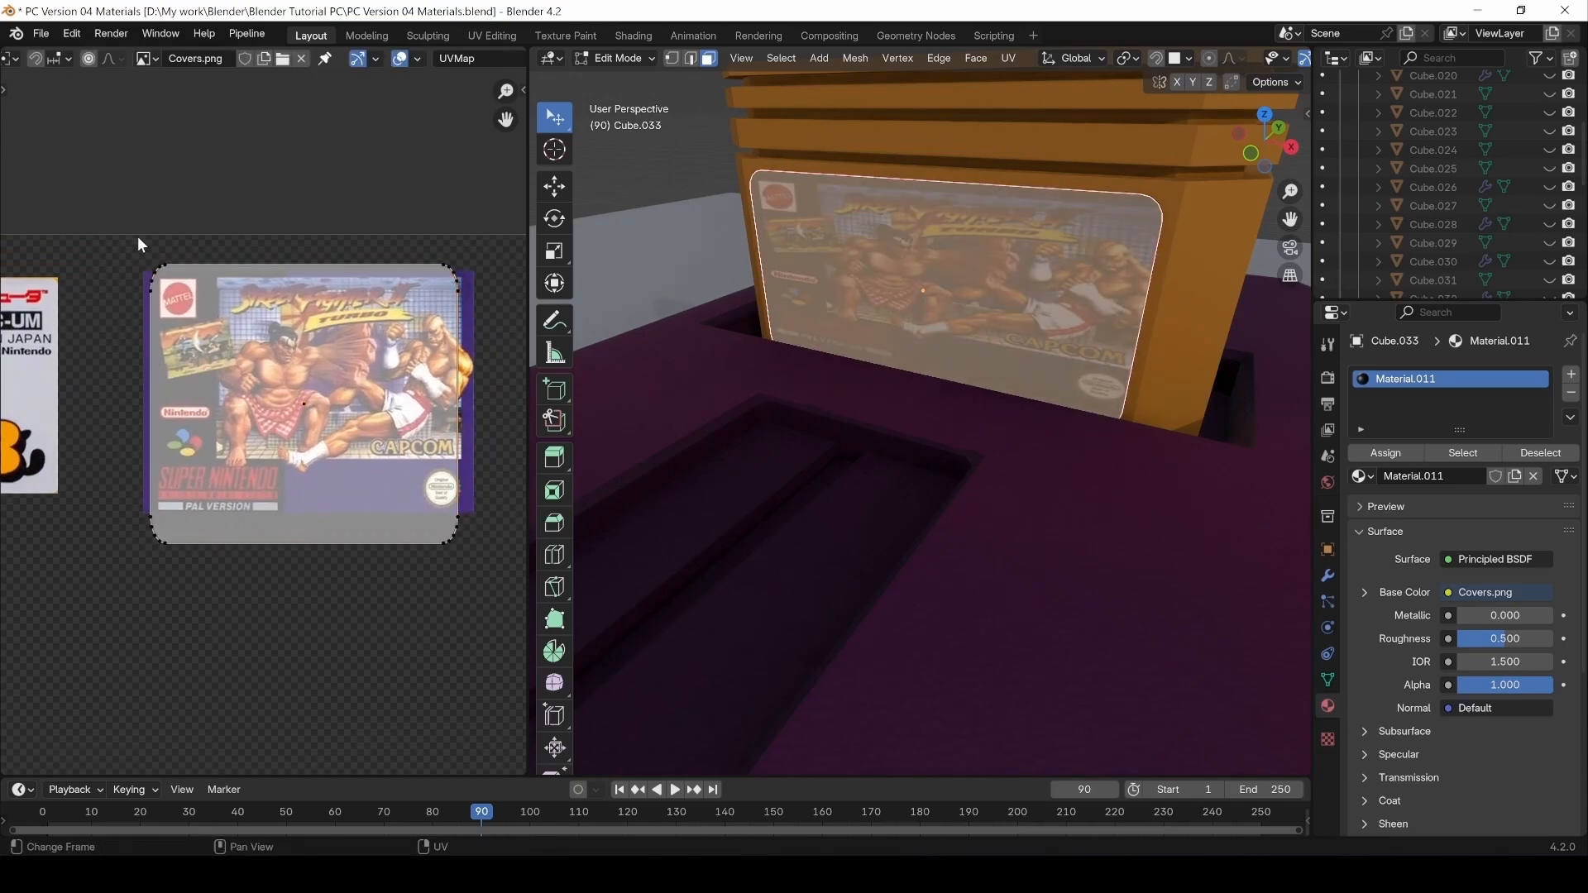
{"action": "left_click_drag", "start_coordinate": [133, 238], "coordinate": [469, 305]}
{"action": "scroll", "coordinate": [112, 57], "scroll_direction": "up", "scroll_amount": 5}
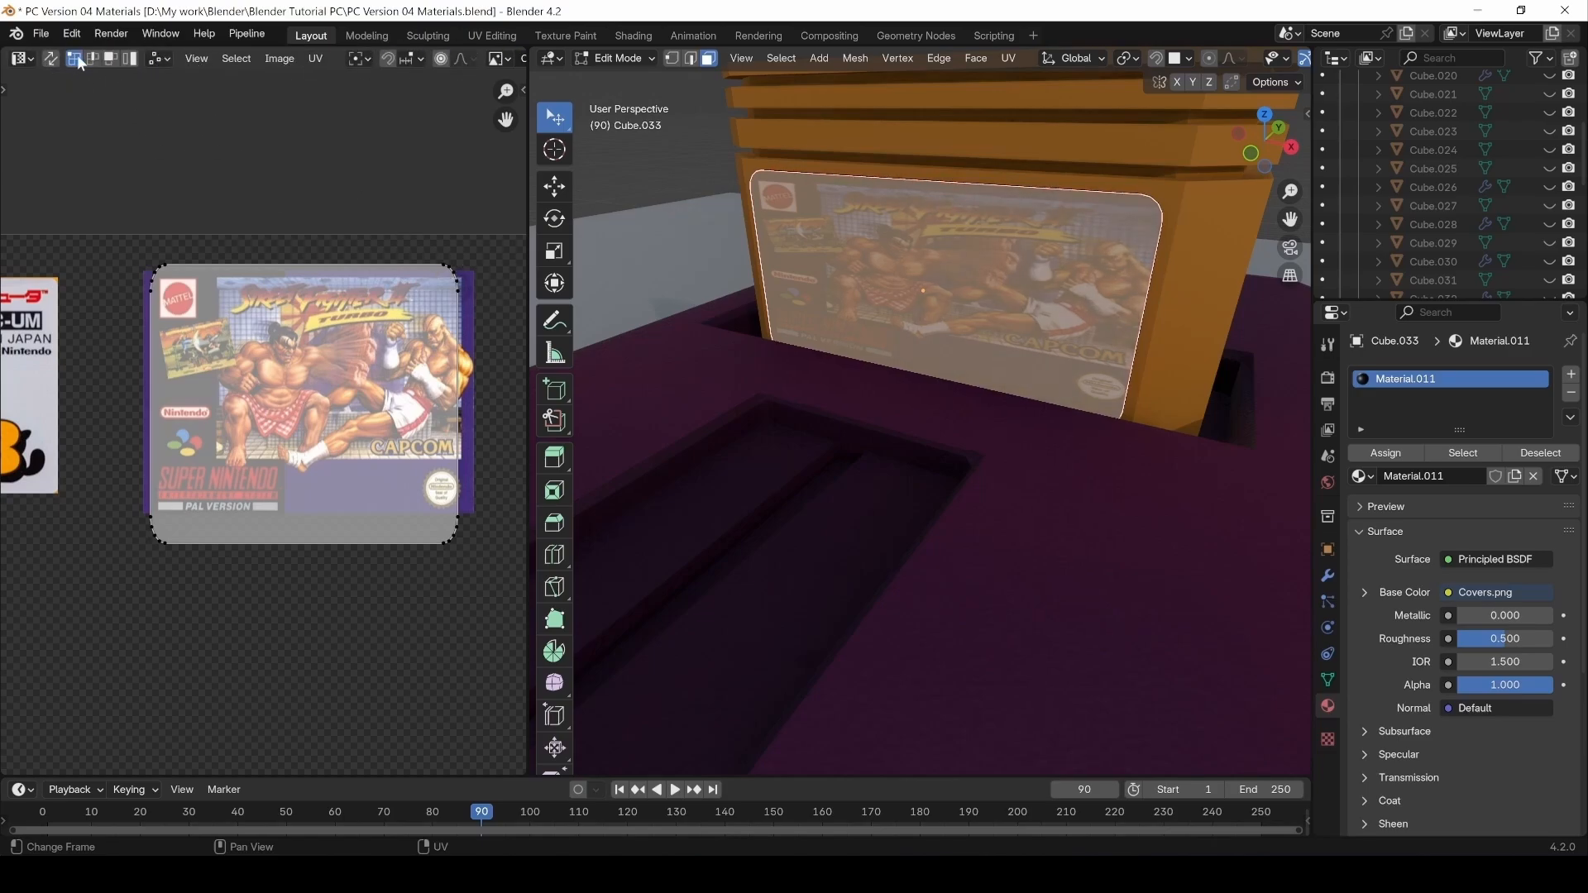
{"action": "left_click", "coordinate": [159, 58]}
{"action": "left_click", "coordinate": [172, 106]}
{"action": "left_click_drag", "start_coordinate": [485, 249], "coordinate": [71, 354]}
{"action": "key", "text": "g"}
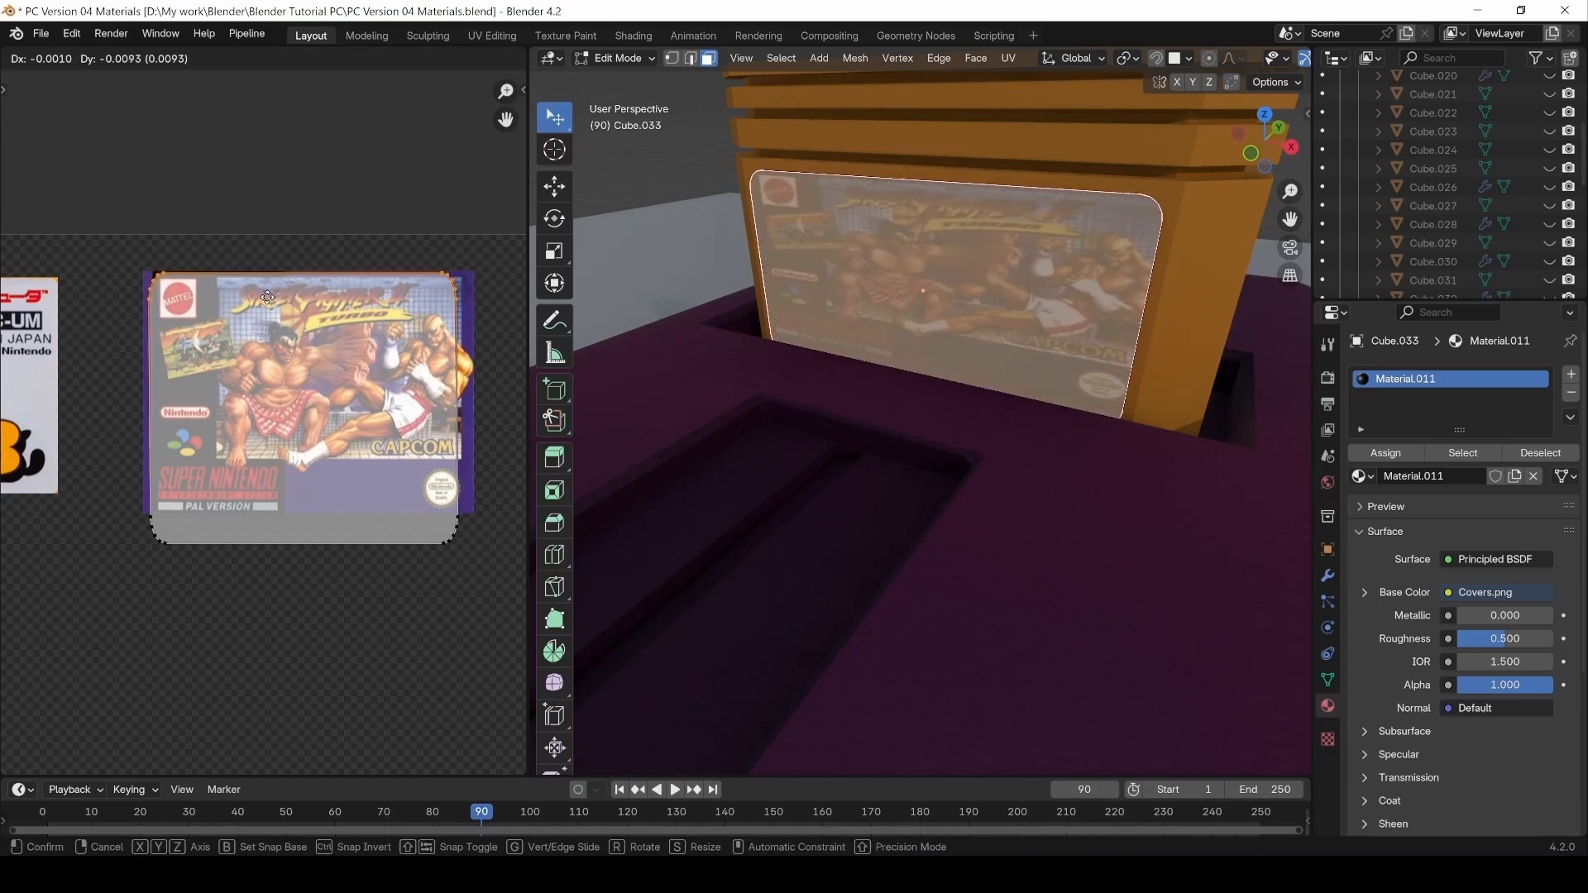
{"action": "left_click", "coordinate": [267, 297]}
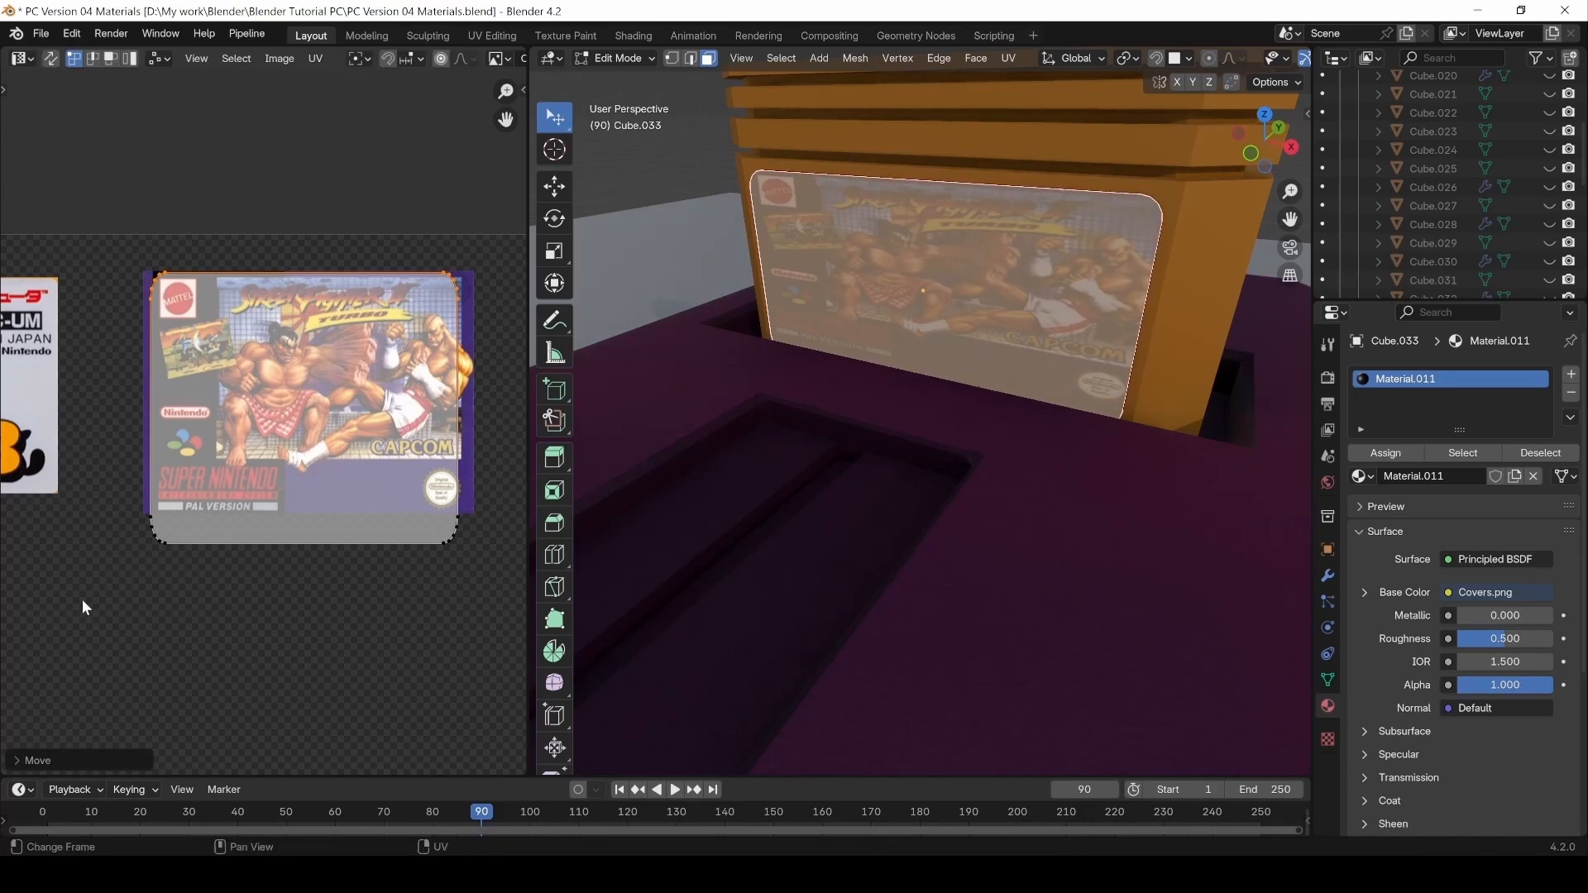
Move the UV island's bottom vertices up along Y by about 0.019 to the cover art's bottom edge.
{"action": "left_click_drag", "start_coordinate": [95, 617], "coordinate": [475, 463]}
{"action": "key", "text": "g"}
{"action": "key", "text": "y"}
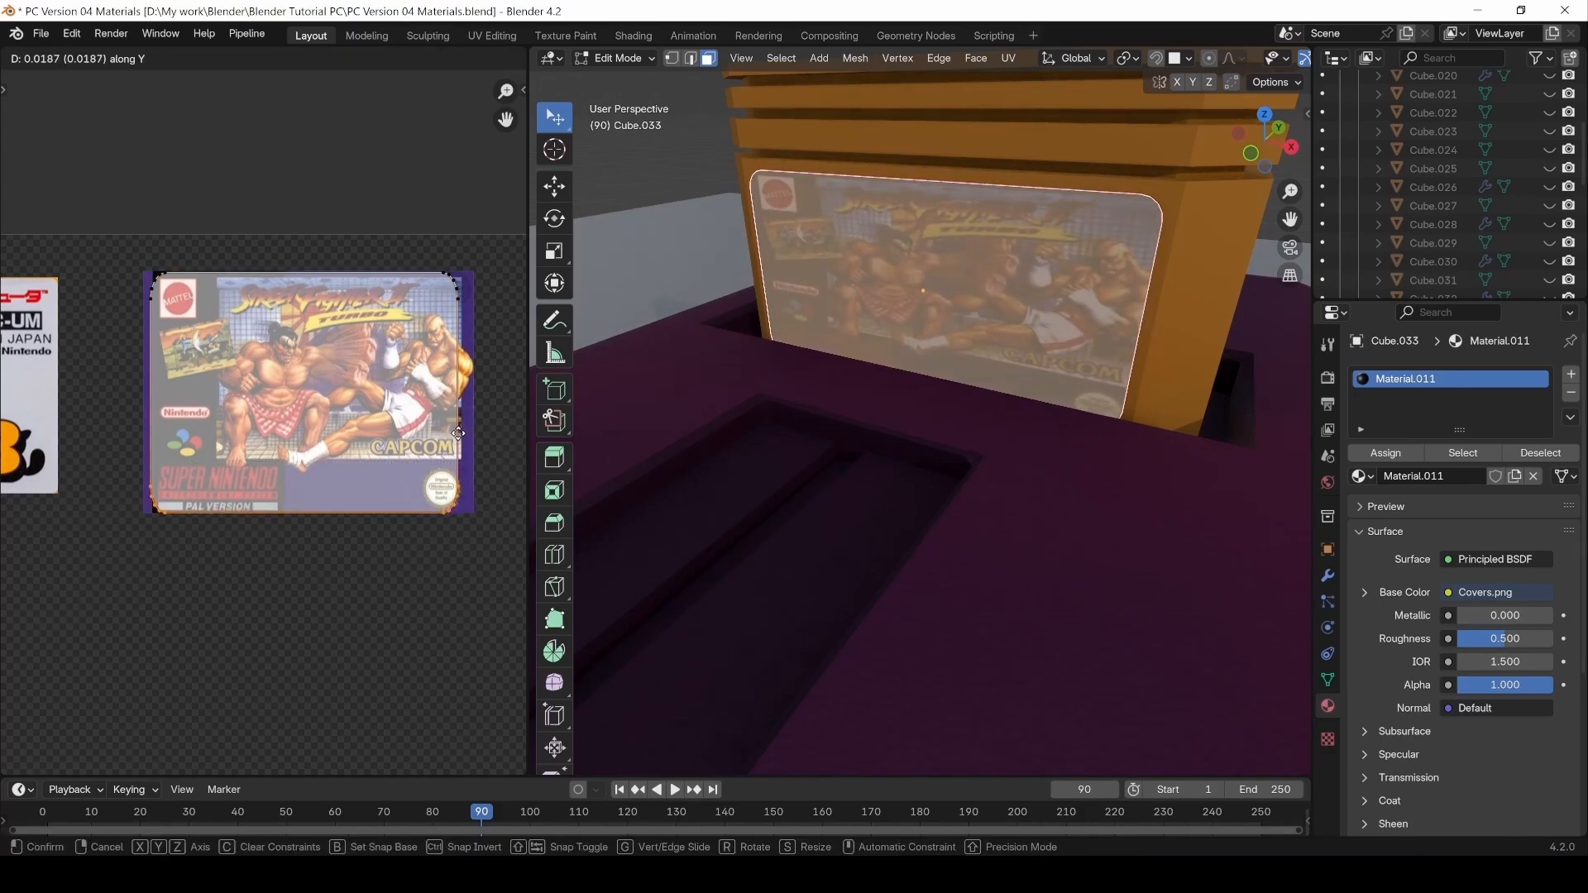
{"action": "left_click", "coordinate": [458, 436]}
Move the UV island's right-side vertices outward along X by about 0.008 to the cover art's right edge.
{"action": "left_click_drag", "start_coordinate": [505, 247], "coordinate": [376, 577]}
{"action": "key", "text": "g"}
{"action": "key", "text": "x"}
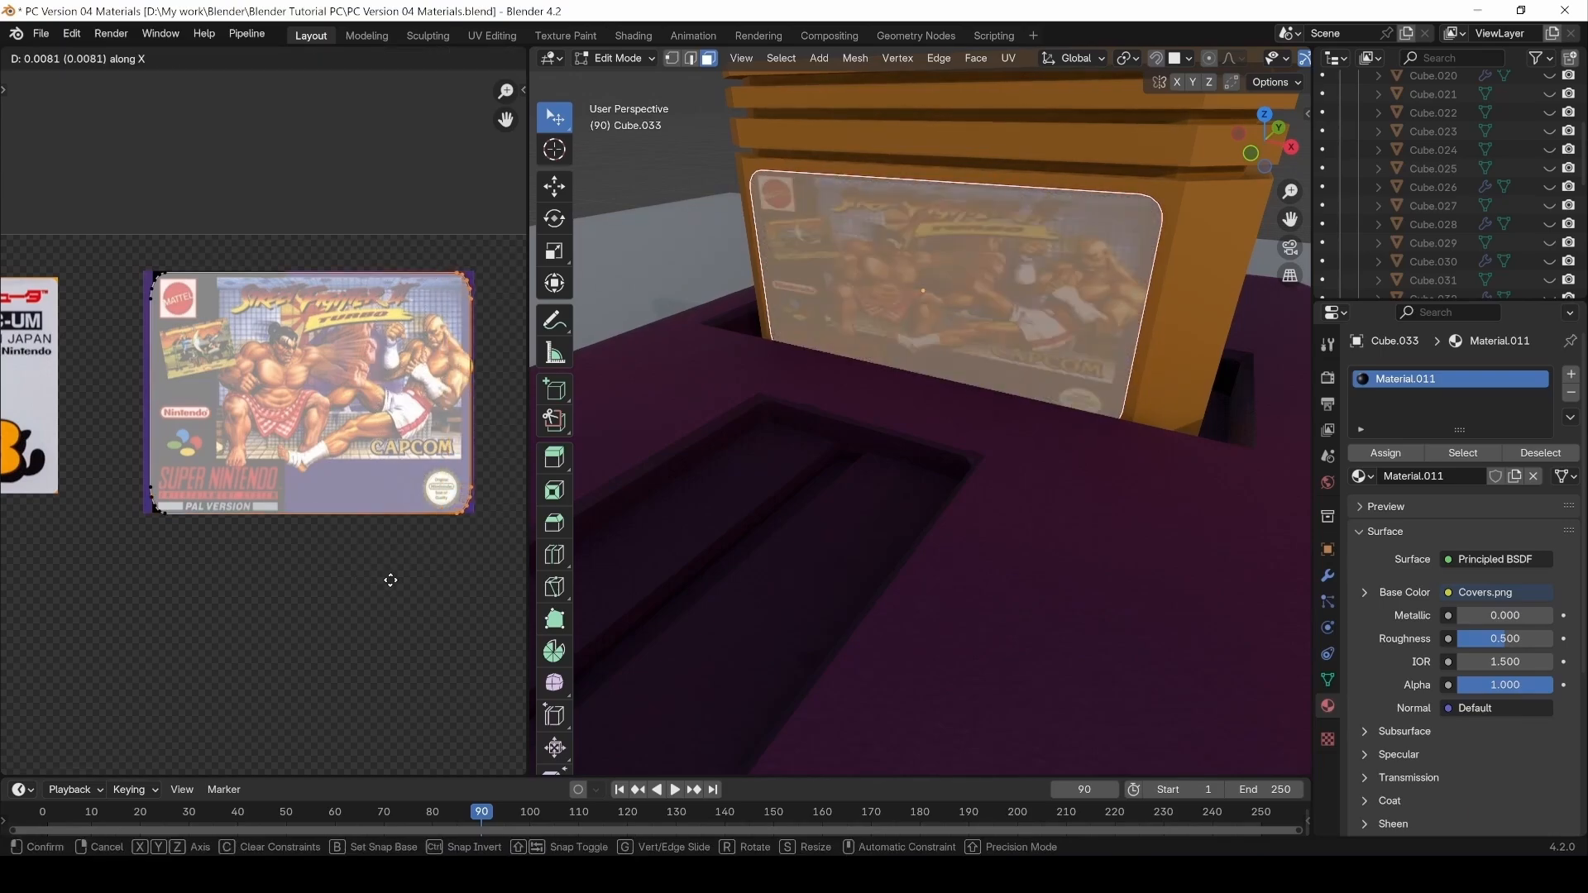
{"action": "left_click", "coordinate": [387, 588]}
Move the UV island's left-side vertices outward along X by about 0.003 to the cover art's left edge.
{"action": "left_click_drag", "start_coordinate": [198, 246], "coordinate": [103, 558]}
{"action": "key", "text": "g"}
{"action": "key", "text": "x"}
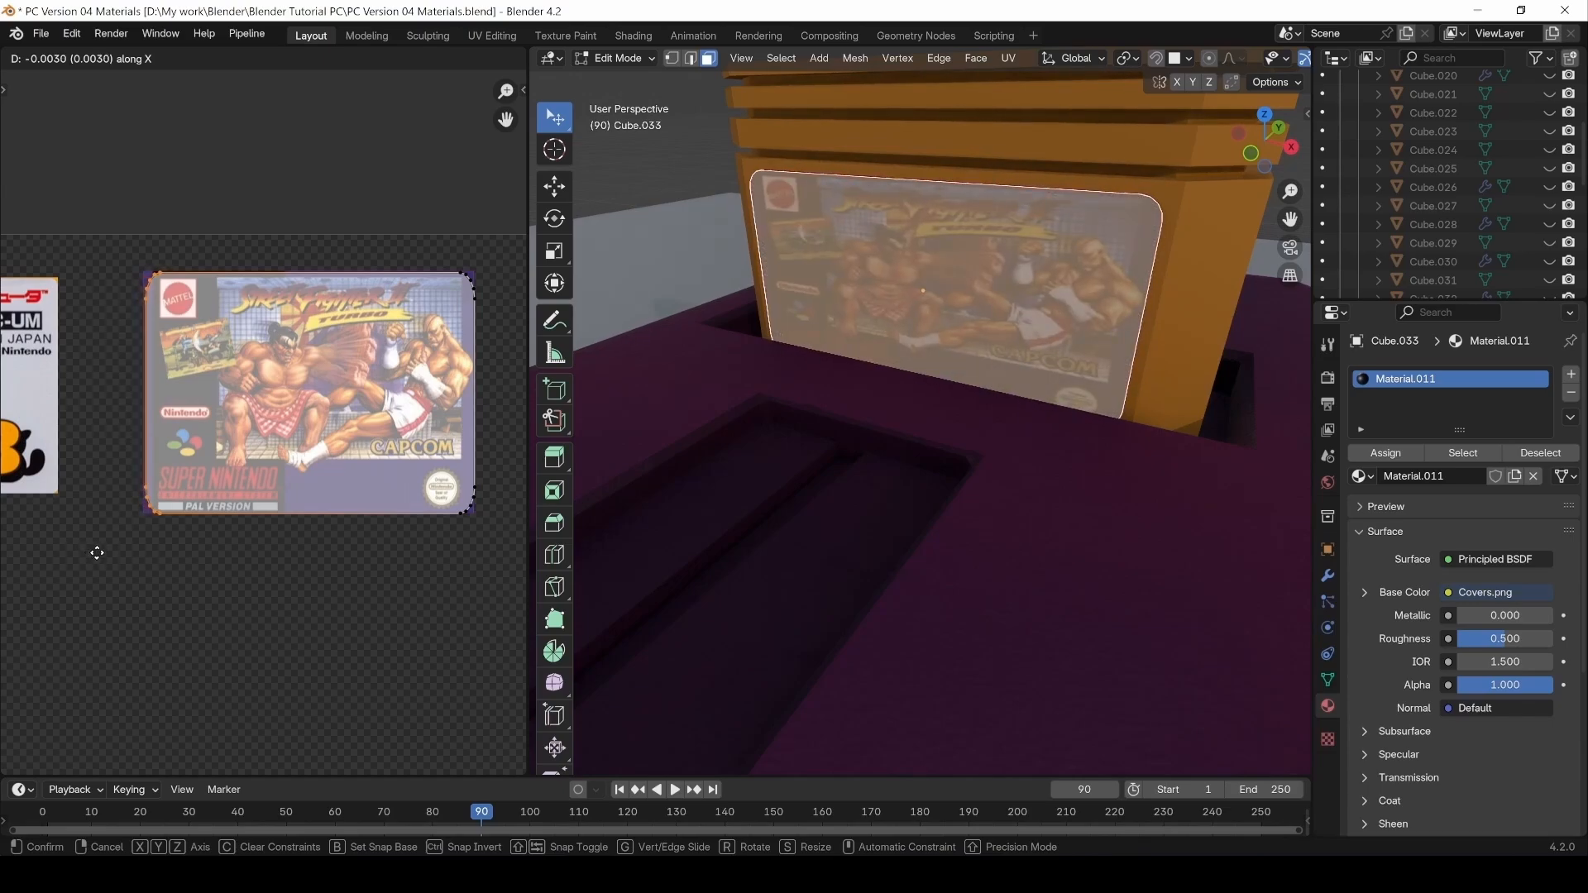
{"action": "left_click", "coordinate": [96, 553]}
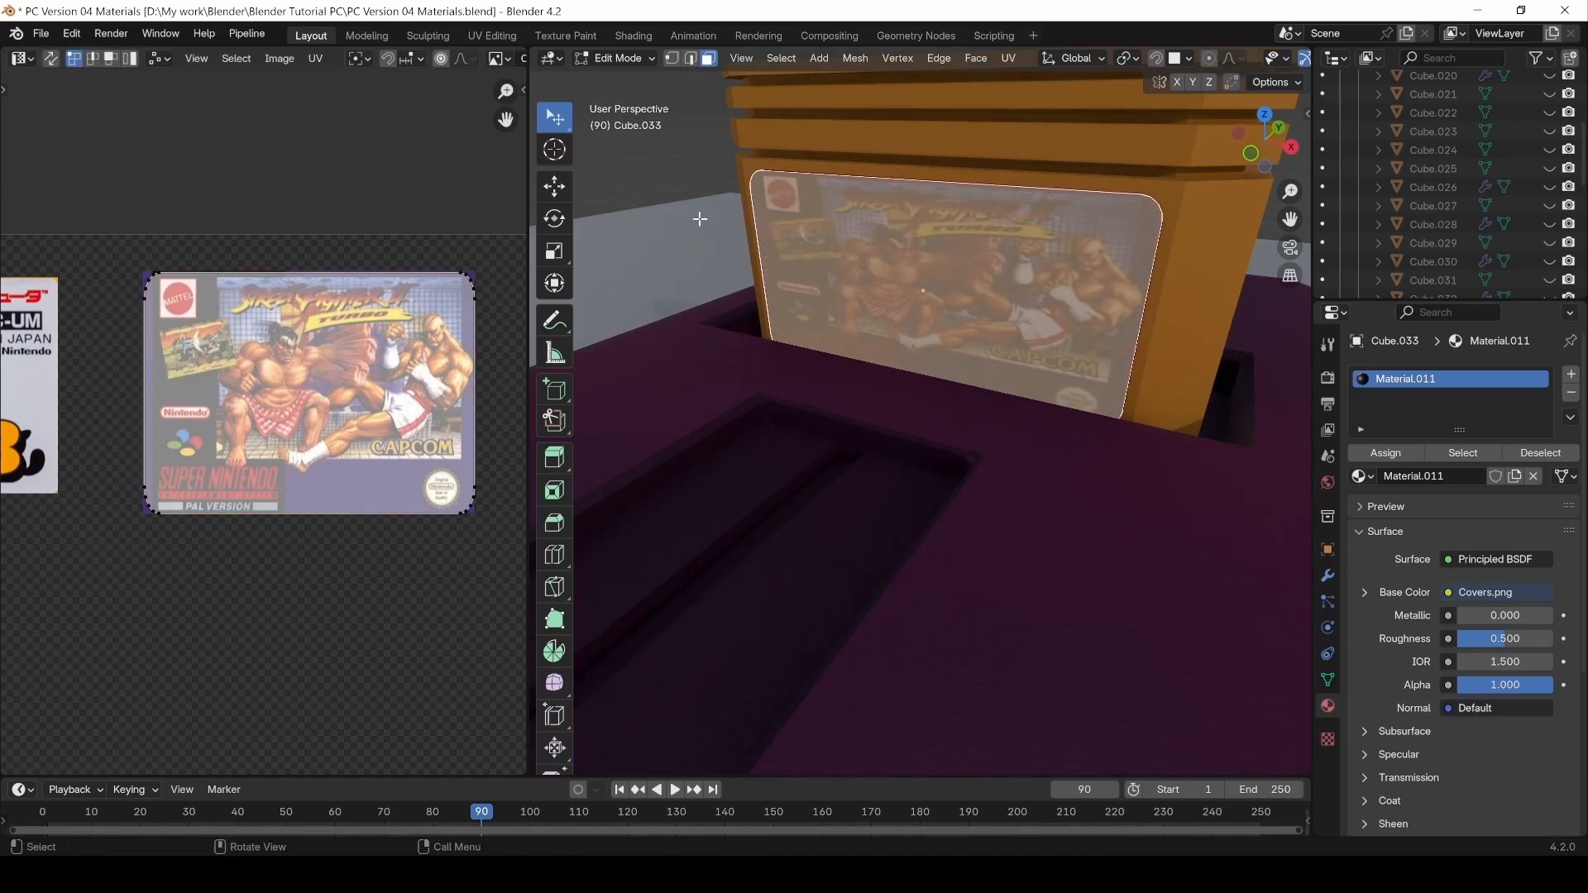
Return to Object Mode and check the cover art on the cartridge within the whole model.
{"action": "key", "text": "Tab"}
{"action": "middle_click_drag", "start_coordinate": [1133, 293], "coordinate": [1005, 326]}
{"action": "scroll", "coordinate": [799, 301], "scroll_direction": "down", "scroll_amount": 12}
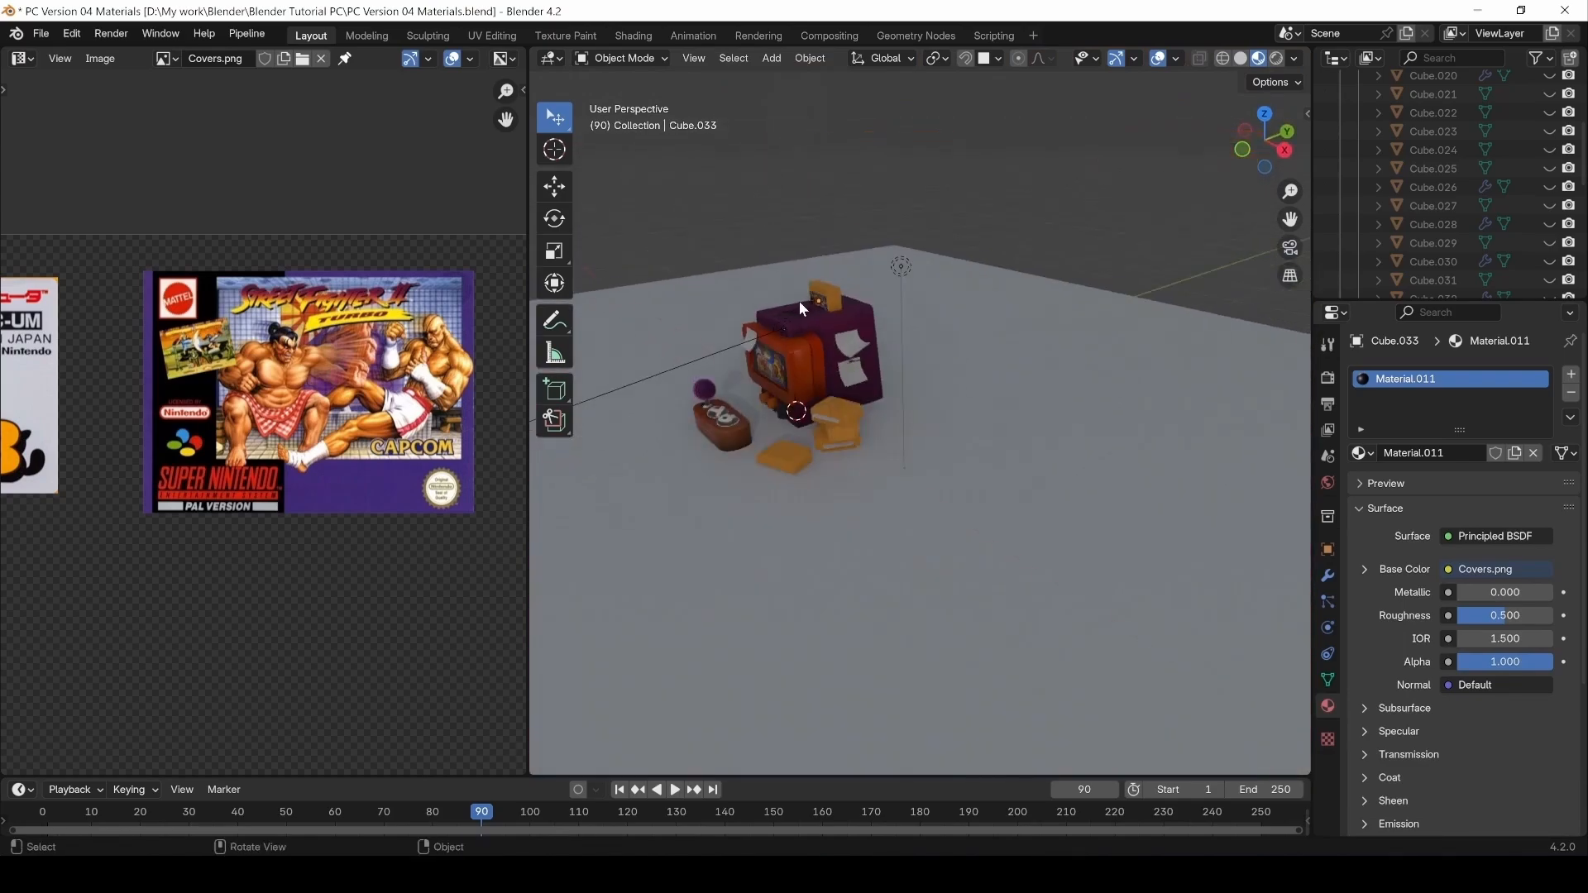
{"action": "scroll", "coordinate": [816, 304], "scroll_direction": "up", "scroll_amount": 7}
{"action": "middle_click_drag", "start_coordinate": [381, 404], "coordinate": [417, 407]}
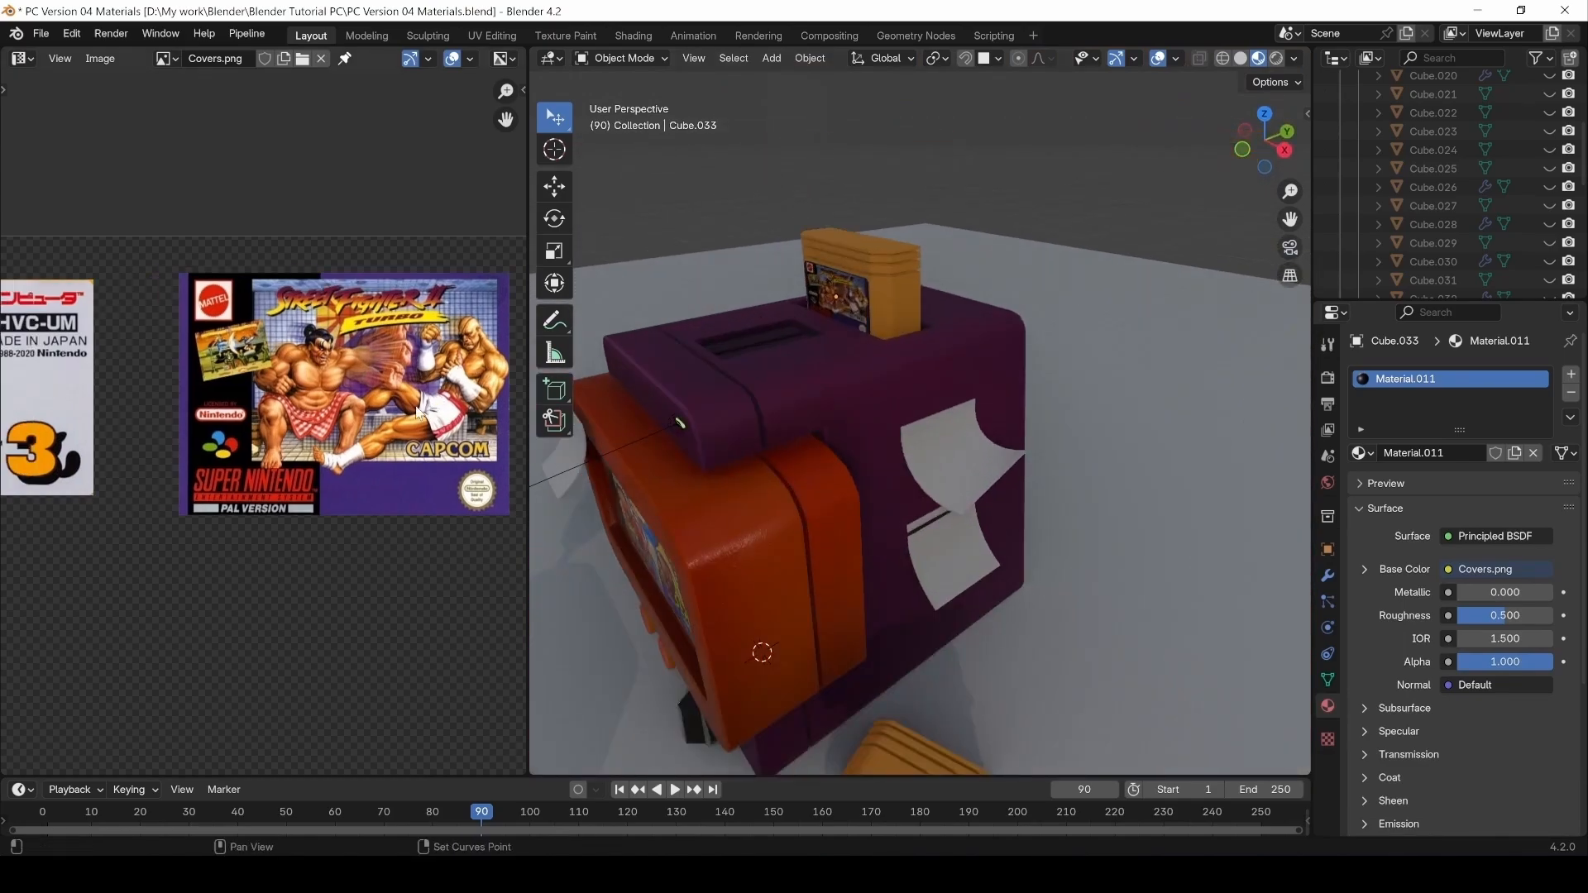
Restore the Shader Editor and move the Covers.png node up and farther from the Principled BSDF.
{"action": "left_click", "coordinate": [21, 58]}
{"action": "left_click", "coordinate": [68, 230]}
{"action": "middle_click_drag", "start_coordinate": [197, 472], "coordinate": [136, 351]}
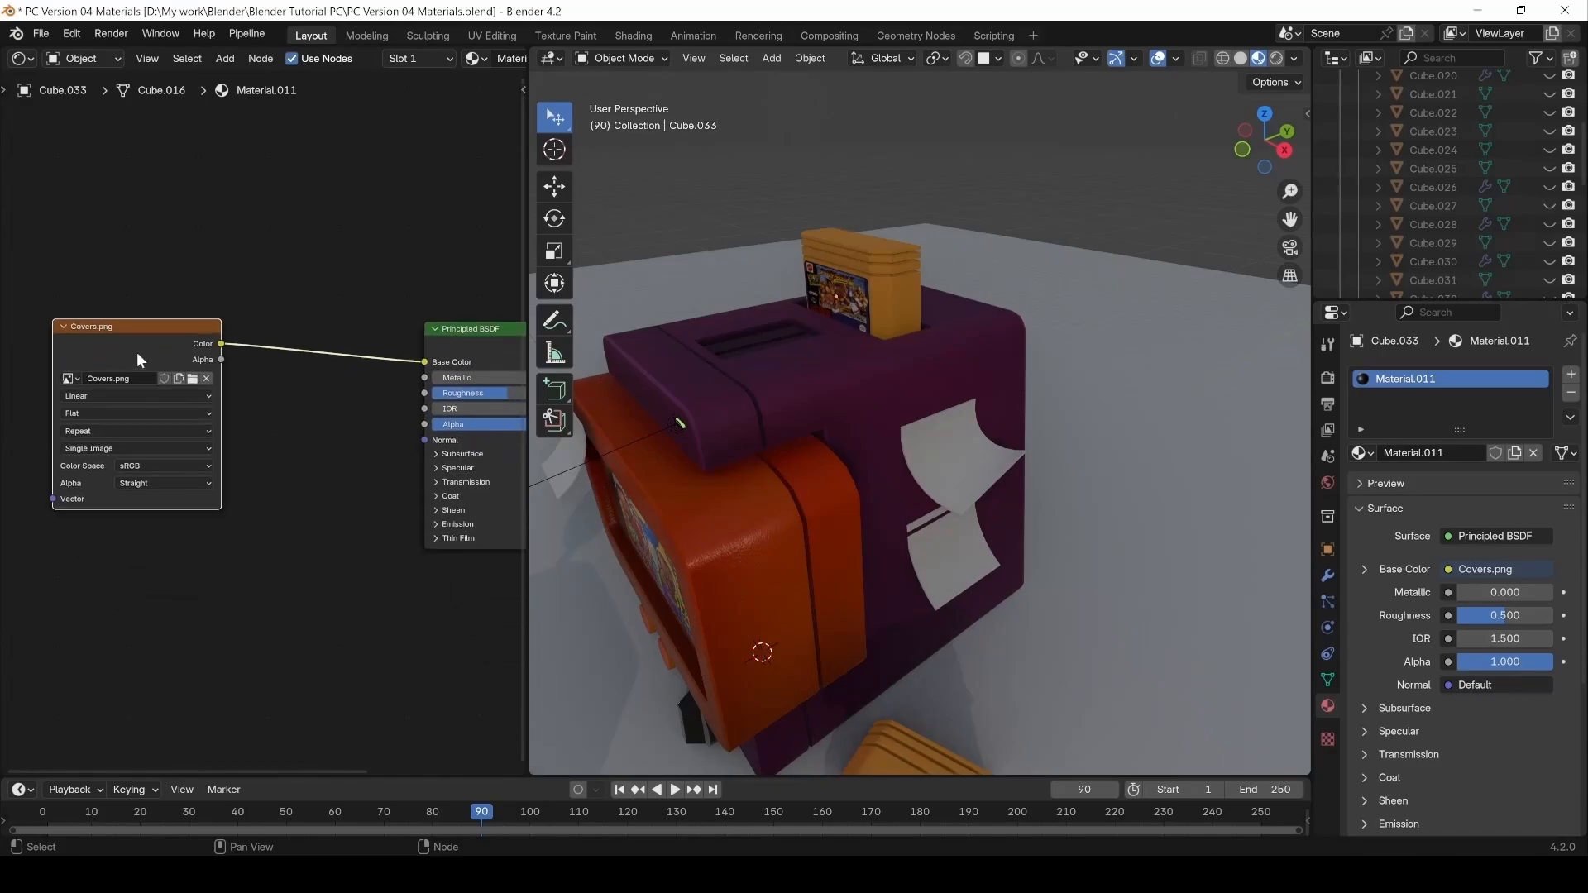
{"action": "left_click_drag", "start_coordinate": [136, 348], "coordinate": [110, 287]}
{"action": "left_click", "coordinate": [177, 476]}
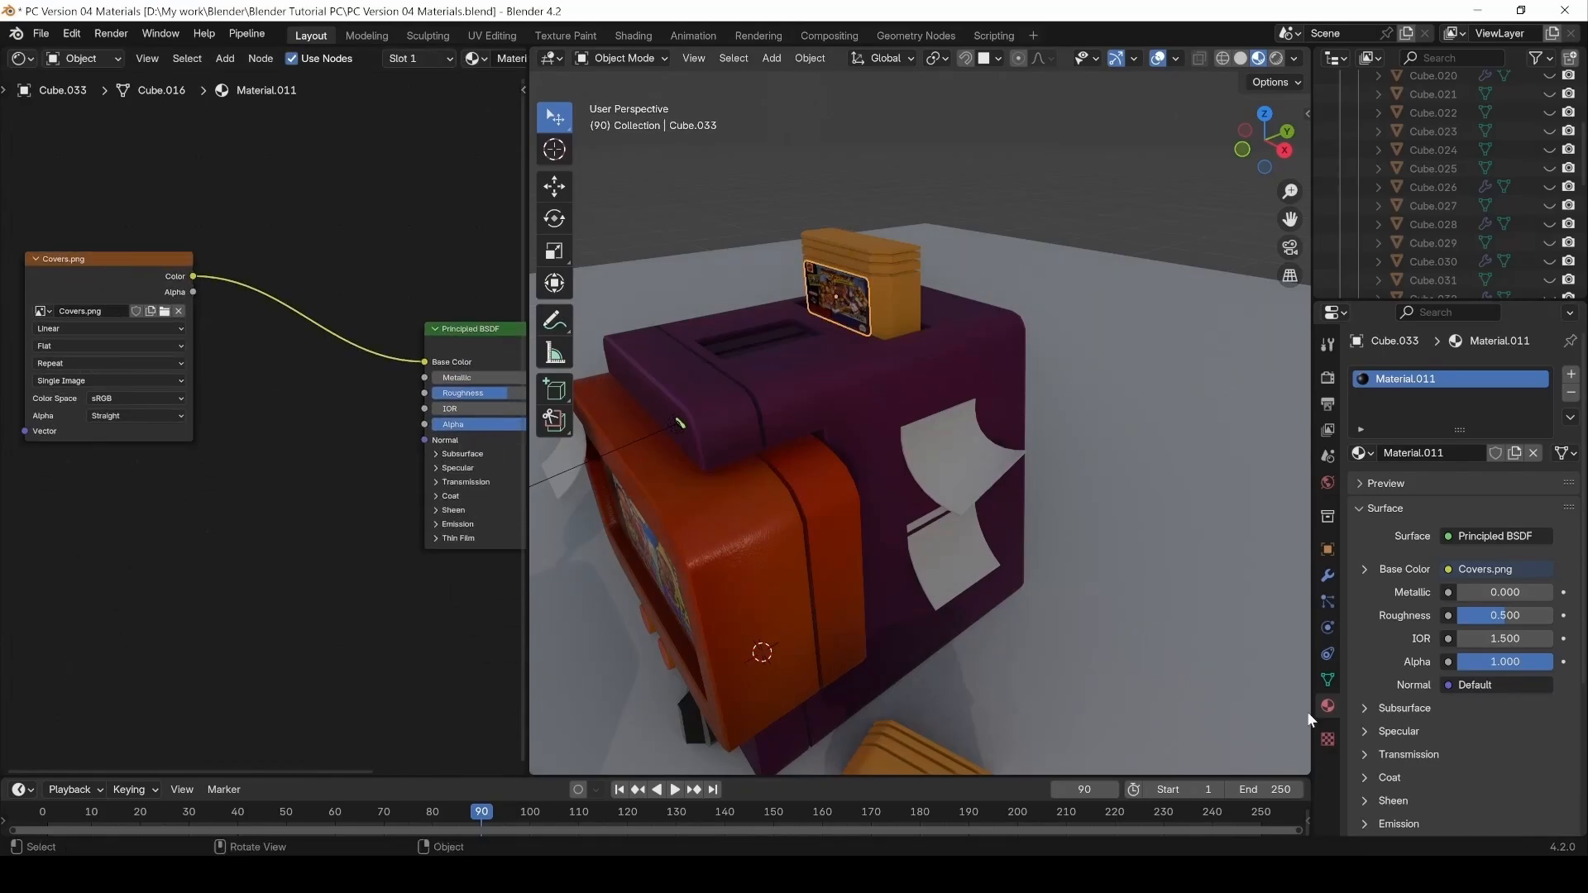
Add a vertex-domain color attribute to the cartridge label's mesh data.
{"action": "left_click", "coordinate": [1319, 678]}
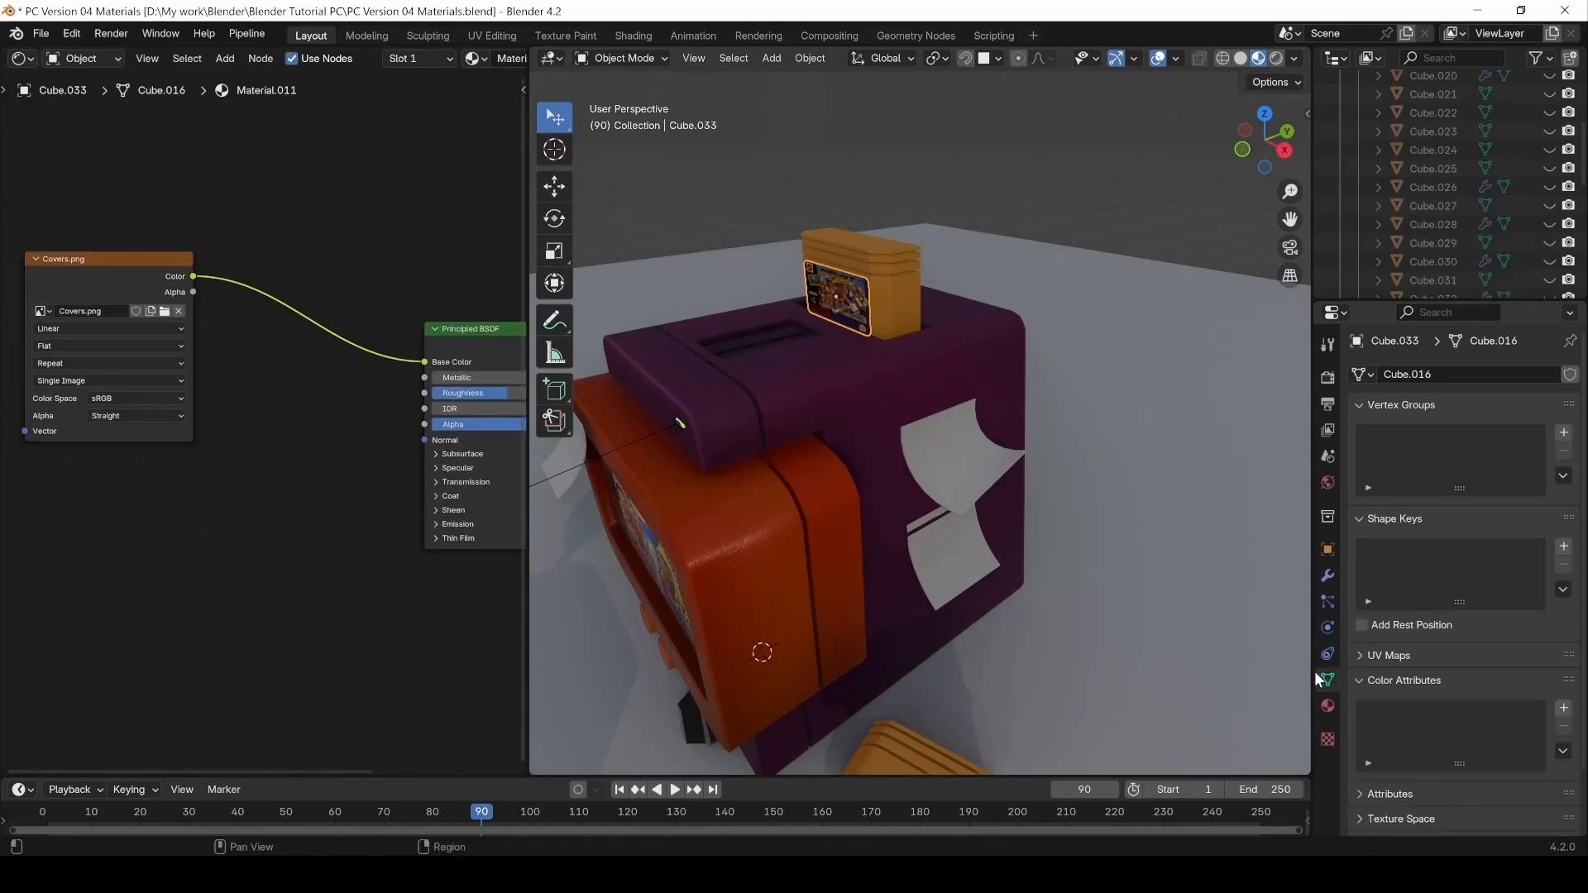
{"action": "left_click", "coordinate": [1564, 711]}
{"action": "left_click", "coordinate": [1323, 814]}
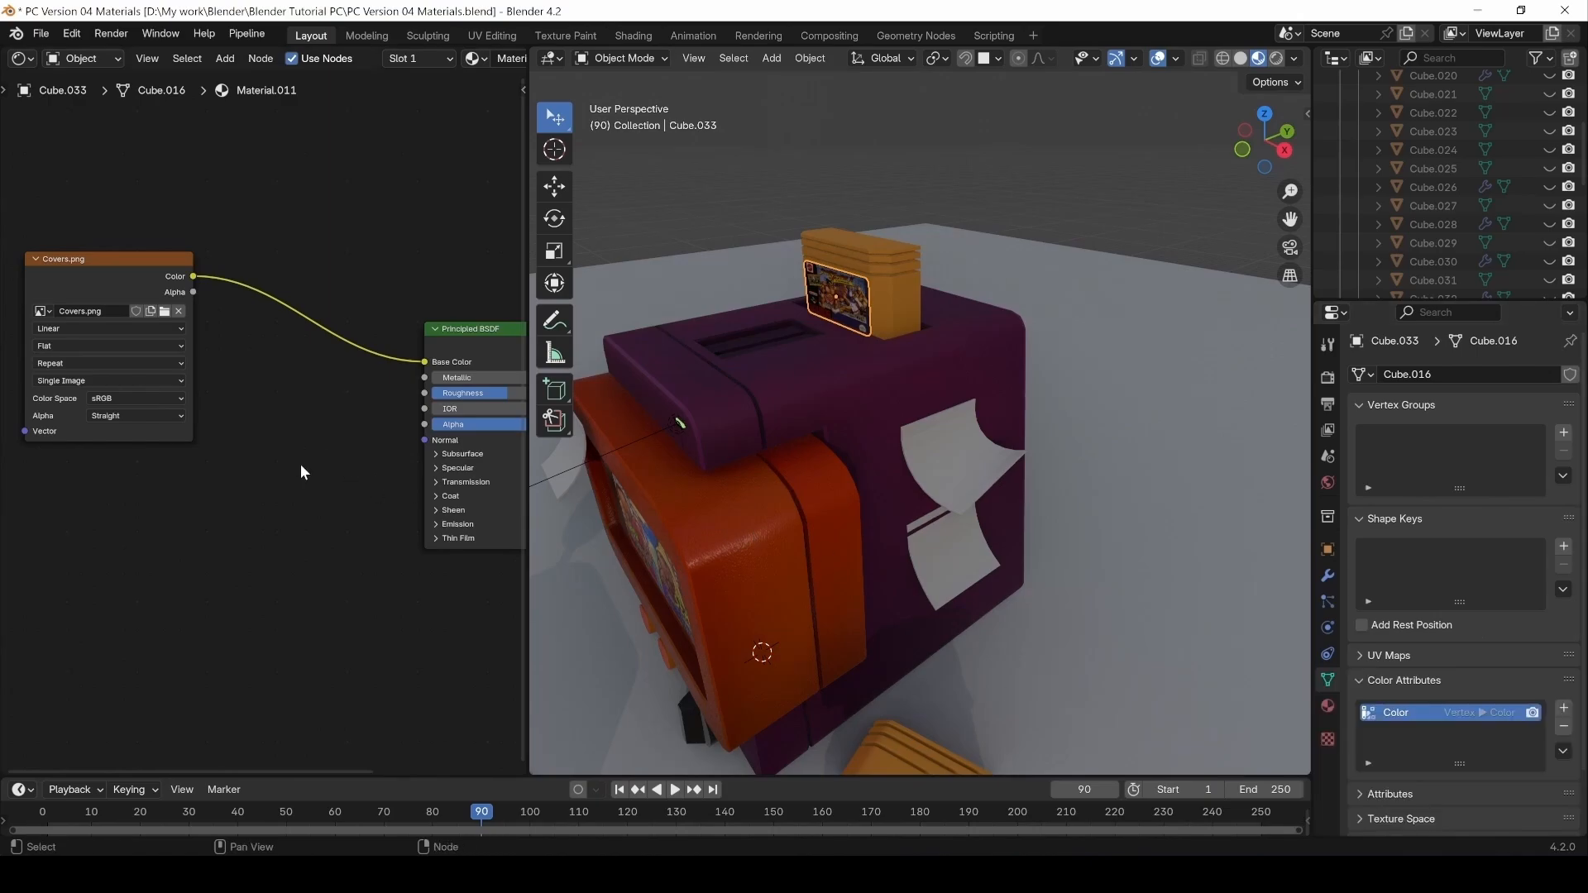
Add a Color Attribute node below the Covers.png node and assign it the Color attribute.
{"action": "key", "text": "shift+a"}
{"action": "left_click", "coordinate": [104, 574]}
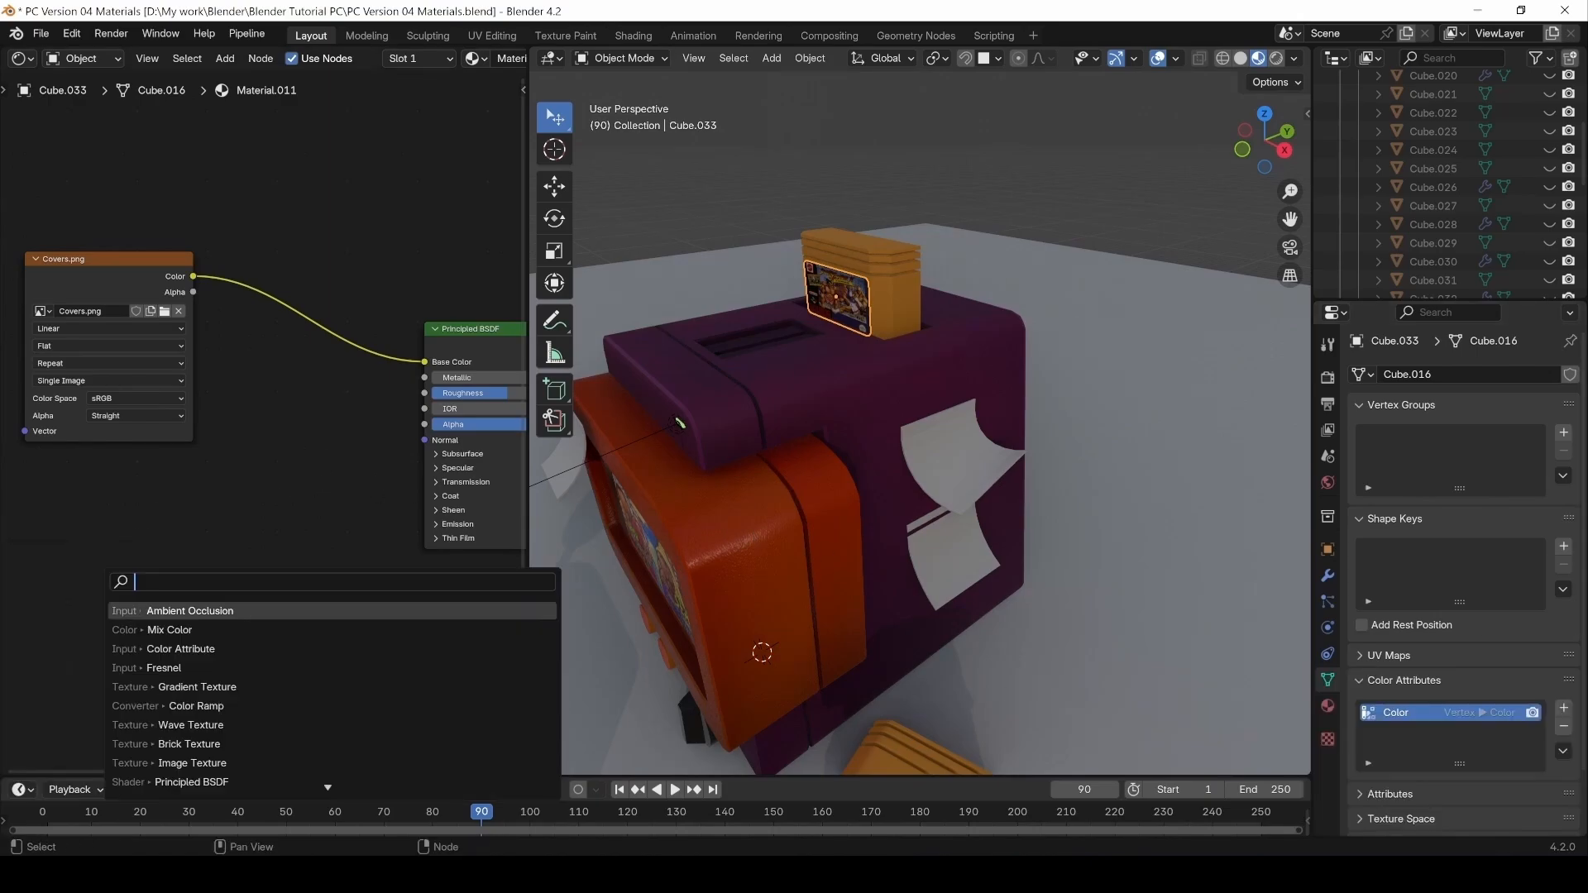
{"action": "type", "text": "color"}
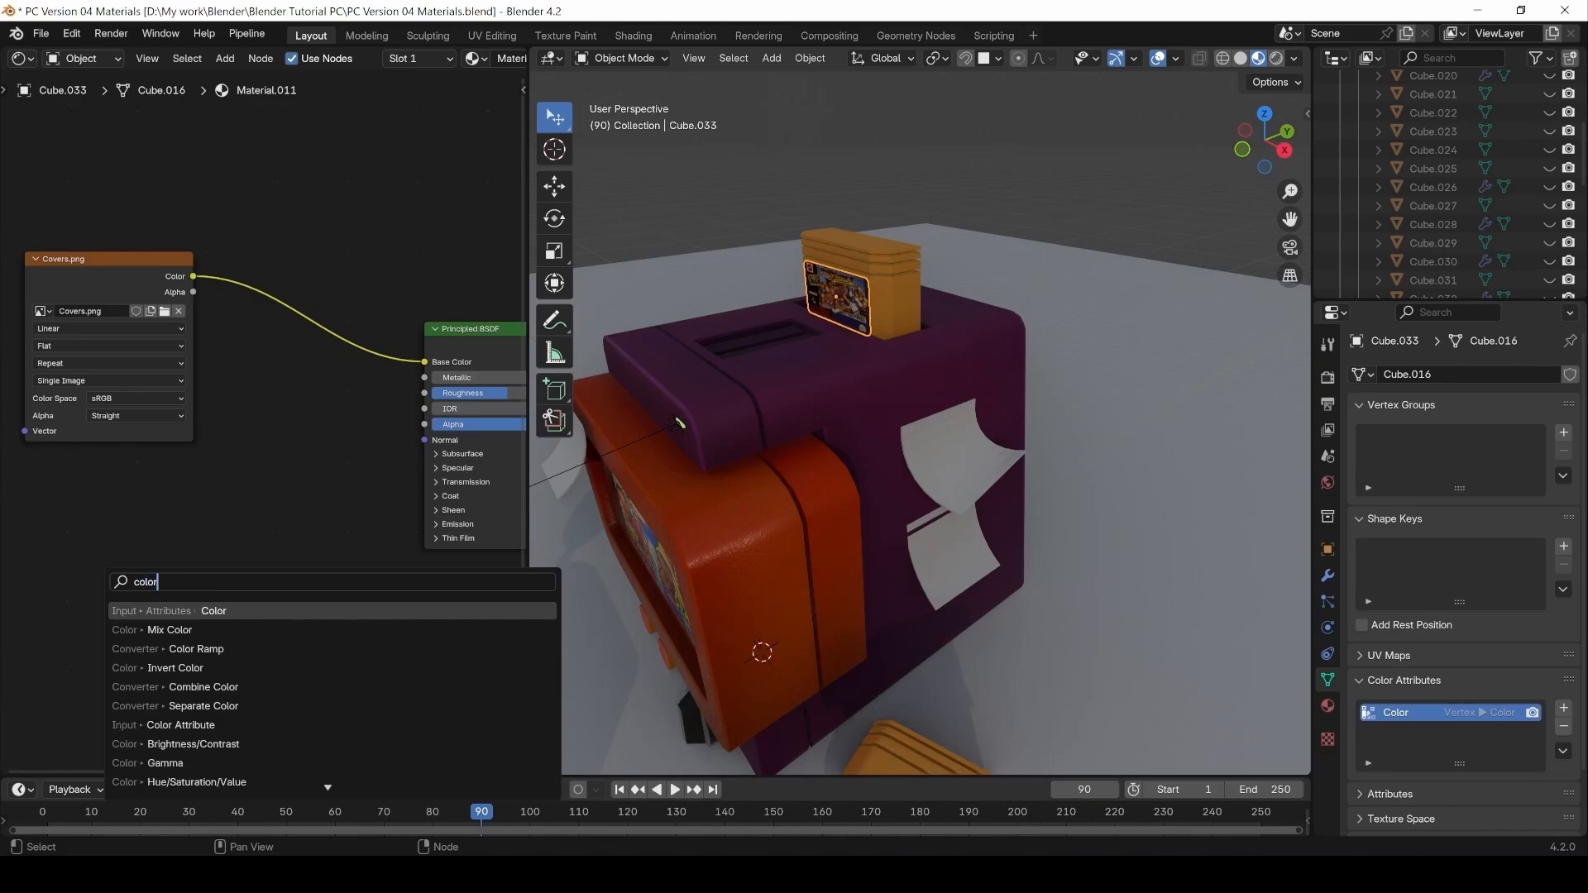
{"action": "type", "text": " att"}
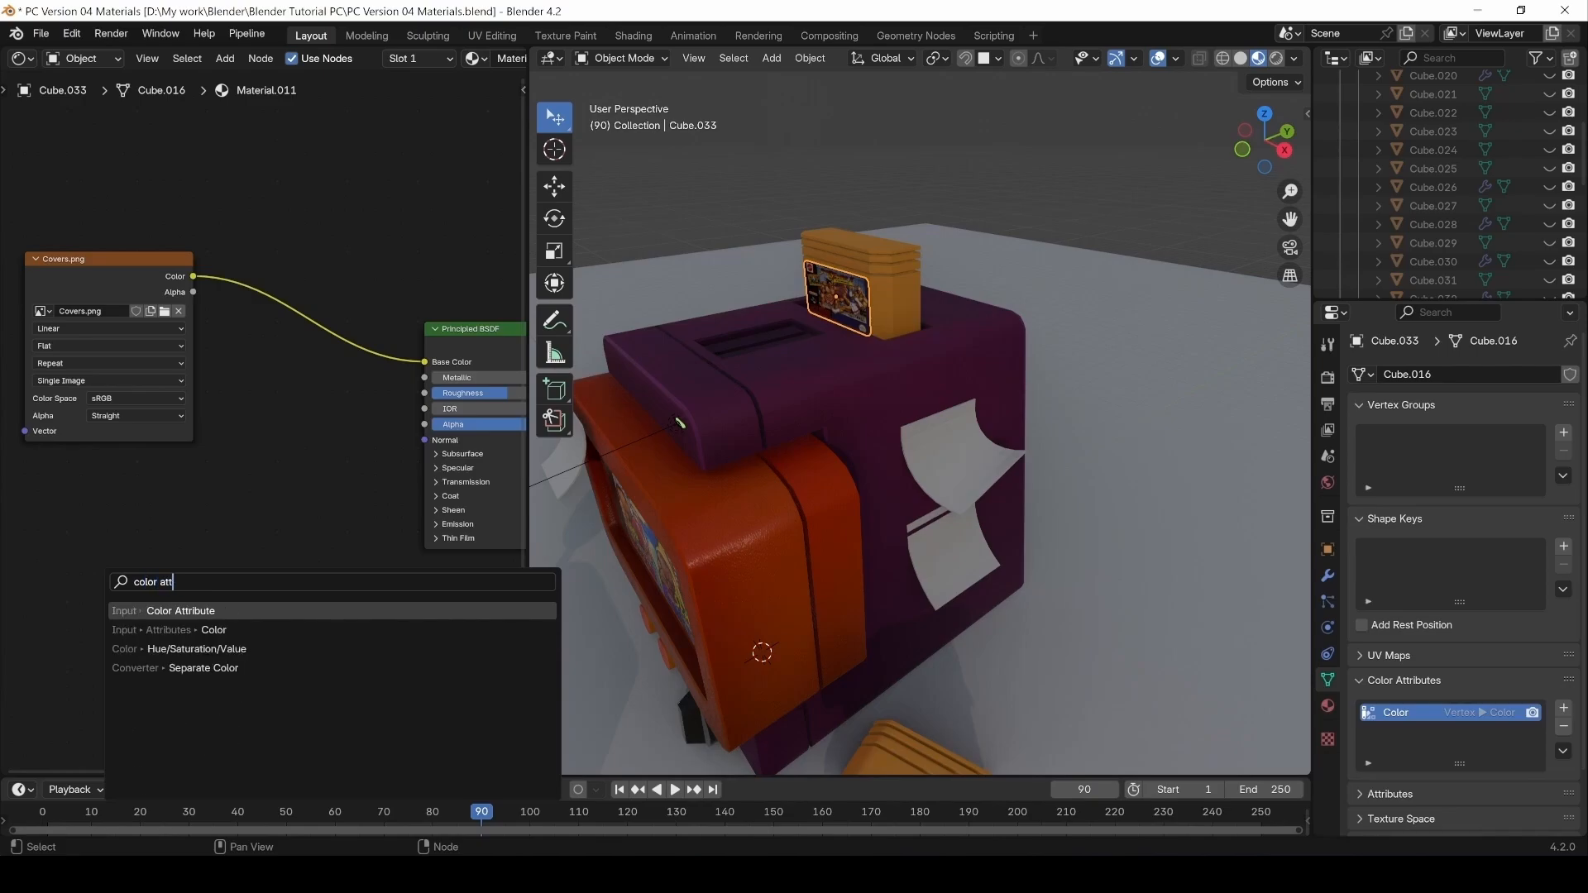
{"action": "key", "text": "Return"}
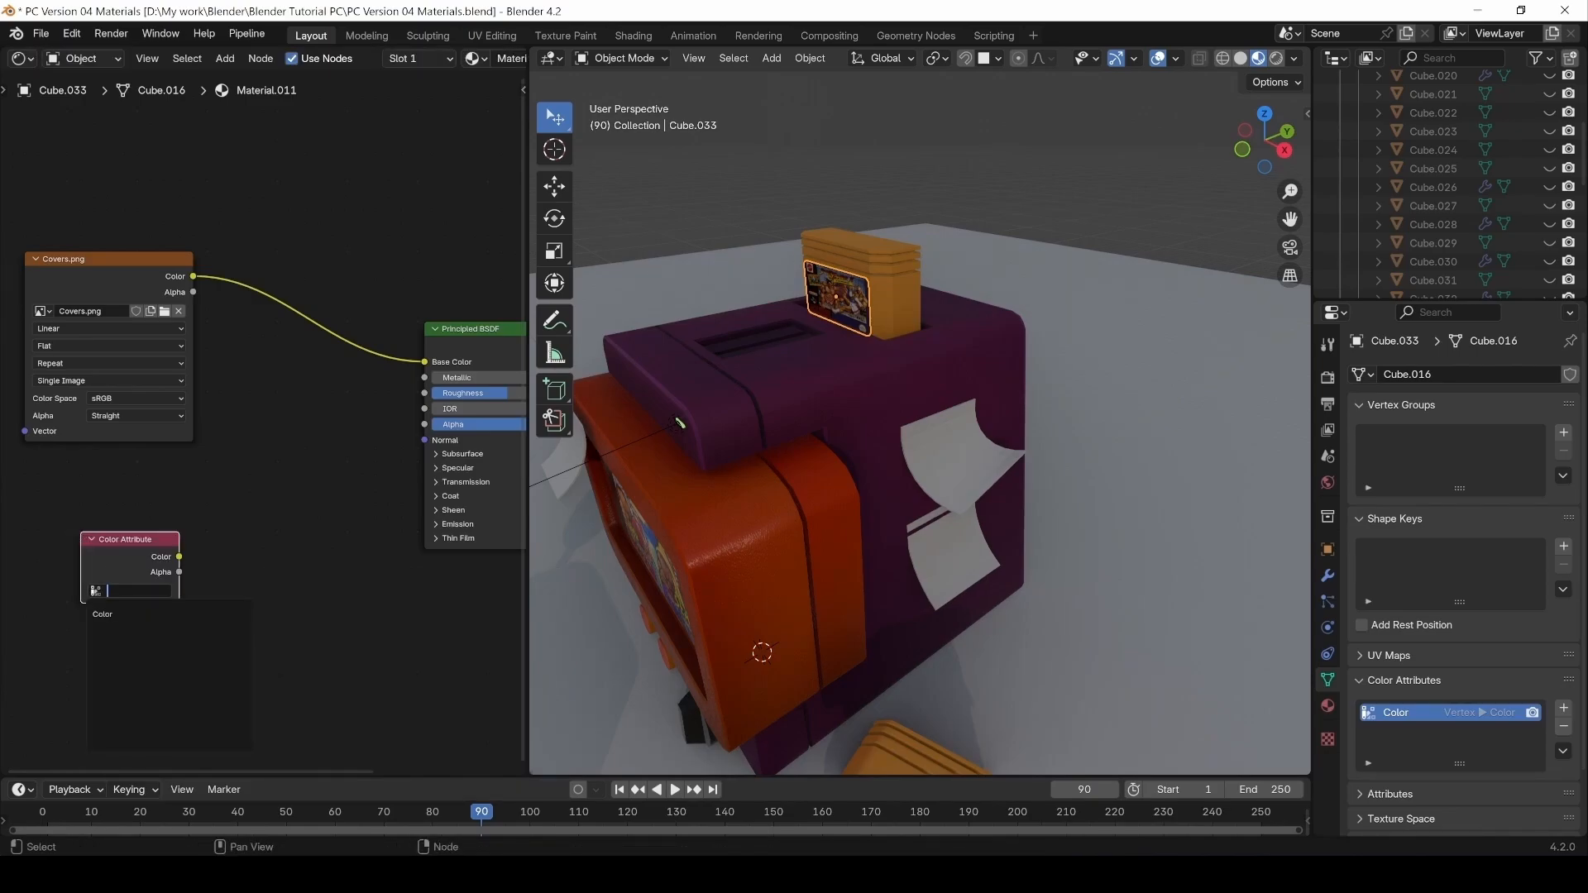
Insert a Multiply color mix node with factor 0.926 before Base Color, combining Covers.png in A and the Color Attribute in B.
{"action": "key", "text": "shift+a"}
{"action": "type", "text": "mix"}
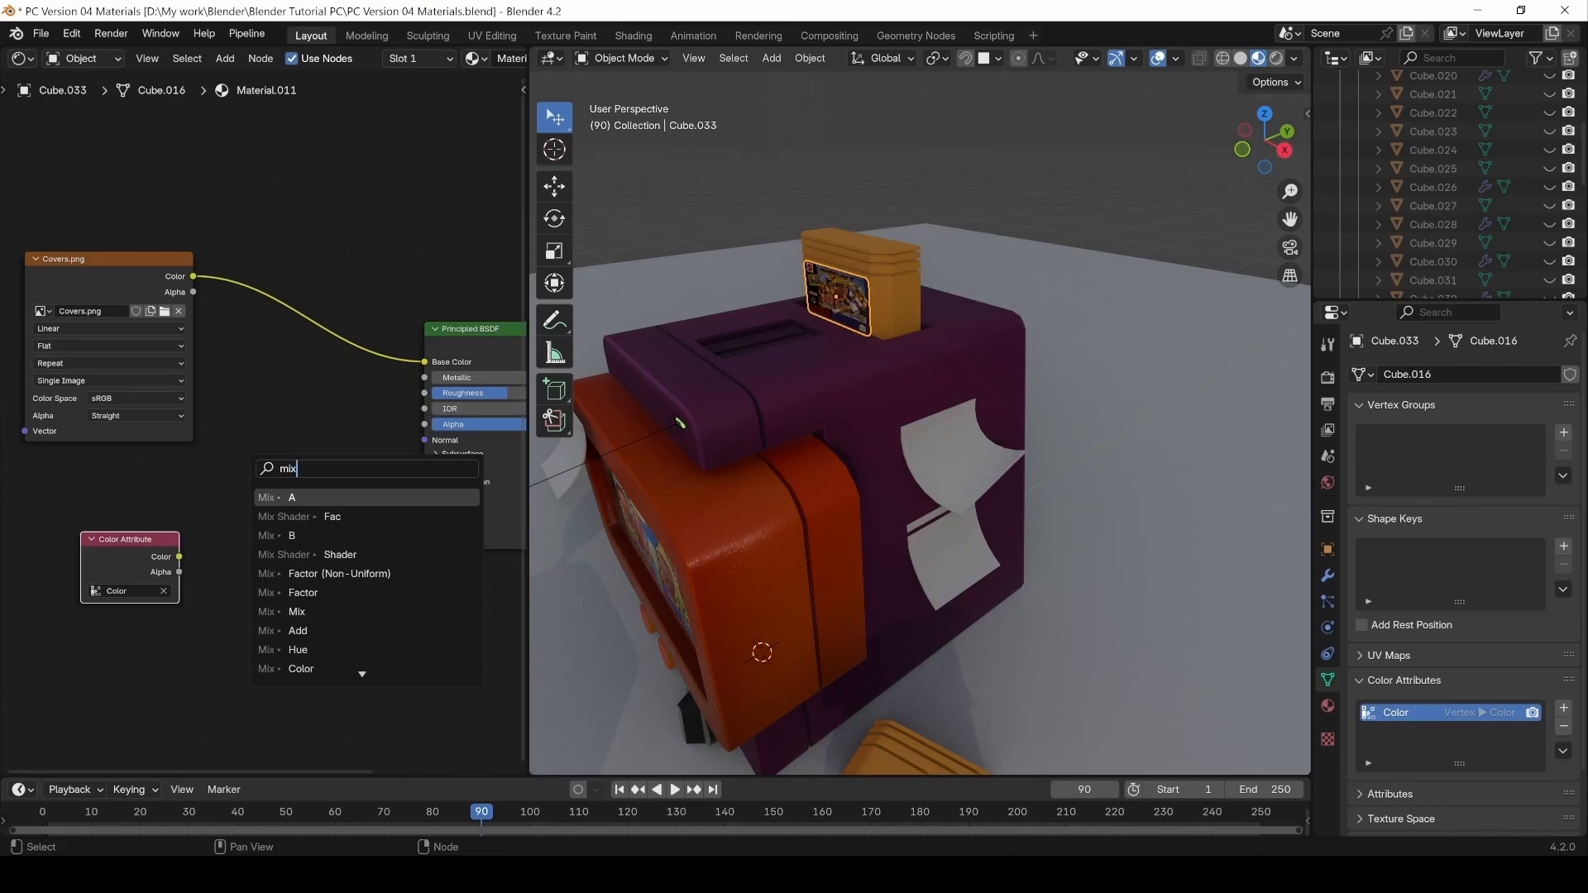
{"action": "key", "text": "Return"}
{"action": "left_click_drag", "start_coordinate": [362, 388], "coordinate": [264, 496]}
{"action": "left_click_drag", "start_coordinate": [361, 388], "coordinate": [425, 361]}
{"action": "left_click", "coordinate": [306, 427]}
{"action": "left_click", "coordinate": [296, 498]}
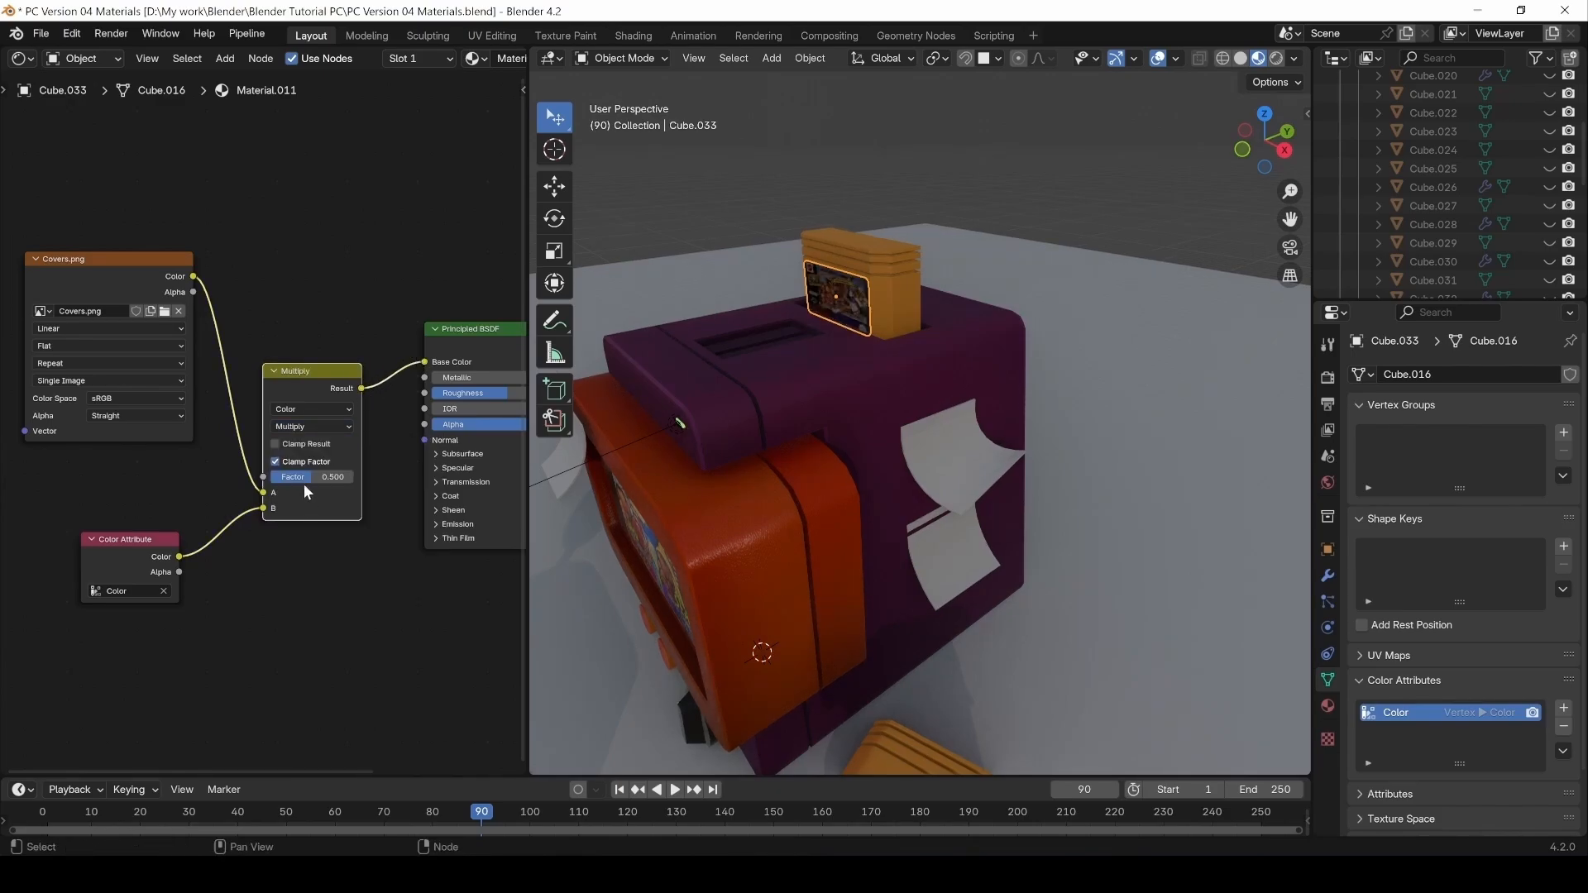
{"action": "left_click_drag", "start_coordinate": [305, 479], "coordinate": [348, 479]}
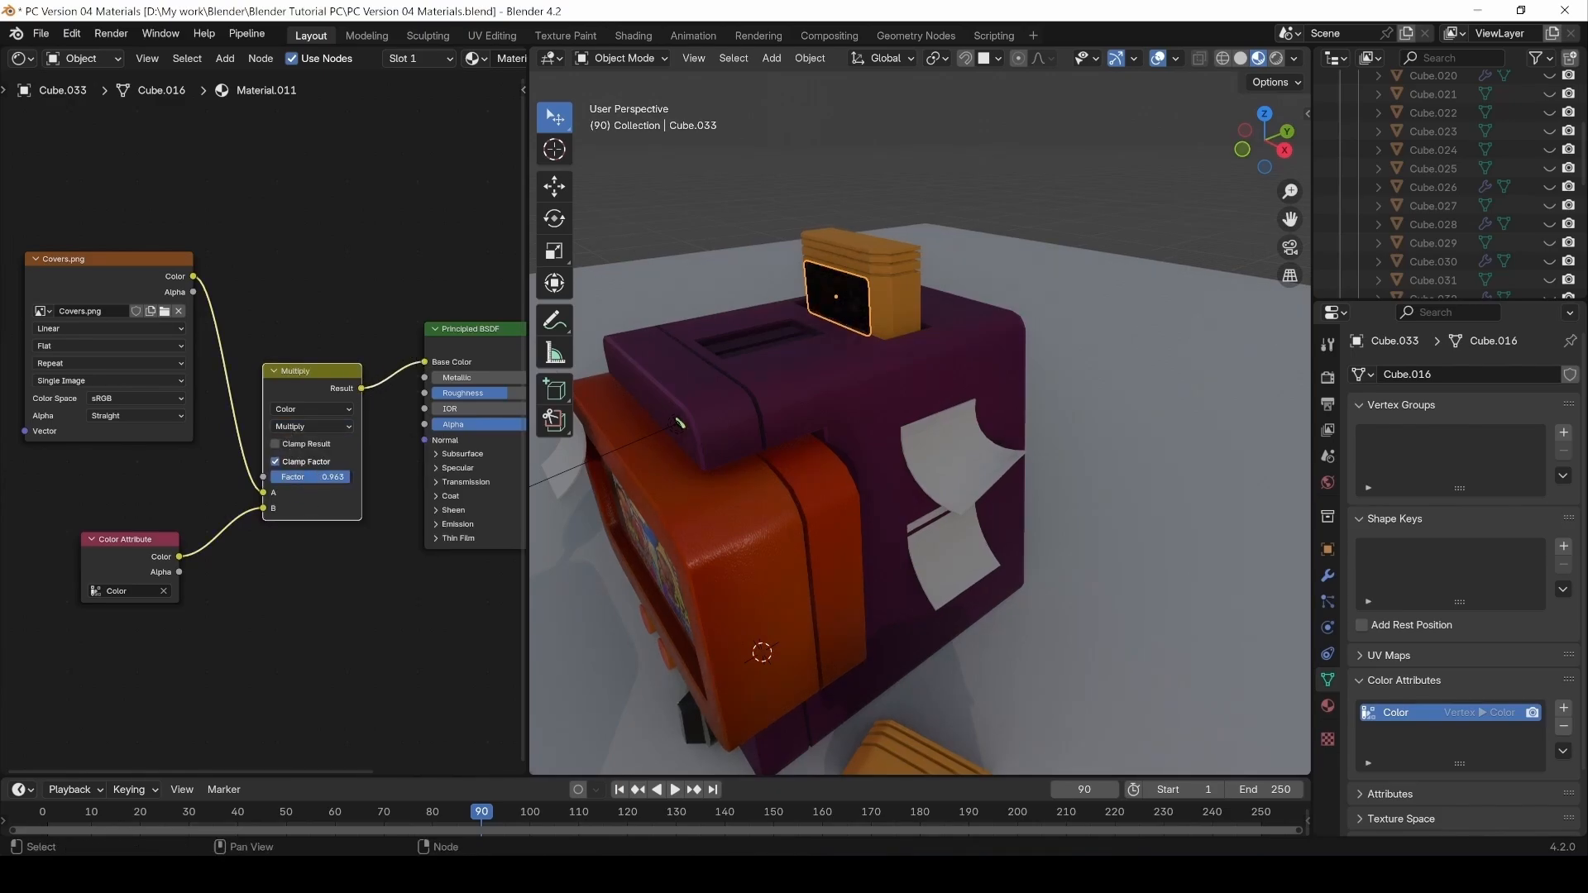
Switch the label to Vertex Paint mode with white as the primary brush color and black as the secondary.
{"action": "left_click", "coordinate": [651, 58]}
{"action": "left_click", "coordinate": [629, 141]}
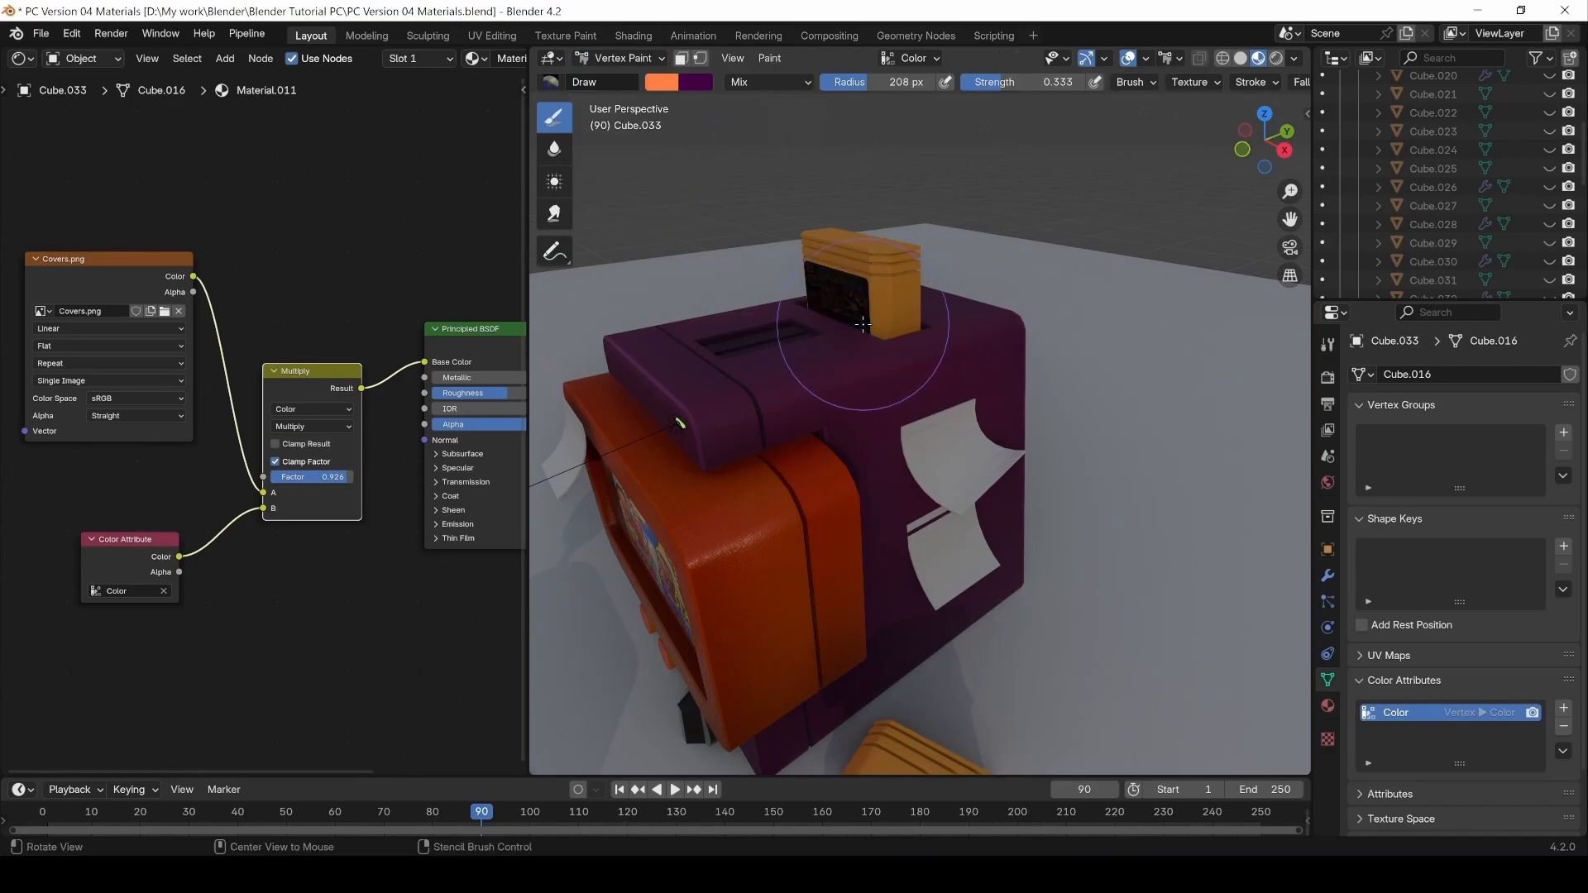
{"action": "middle_click_drag", "start_coordinate": [957, 284], "coordinate": [827, 249]}
{"action": "left_click", "coordinate": [661, 82]}
{"action": "left_click_drag", "start_coordinate": [697, 142], "coordinate": [737, 181]}
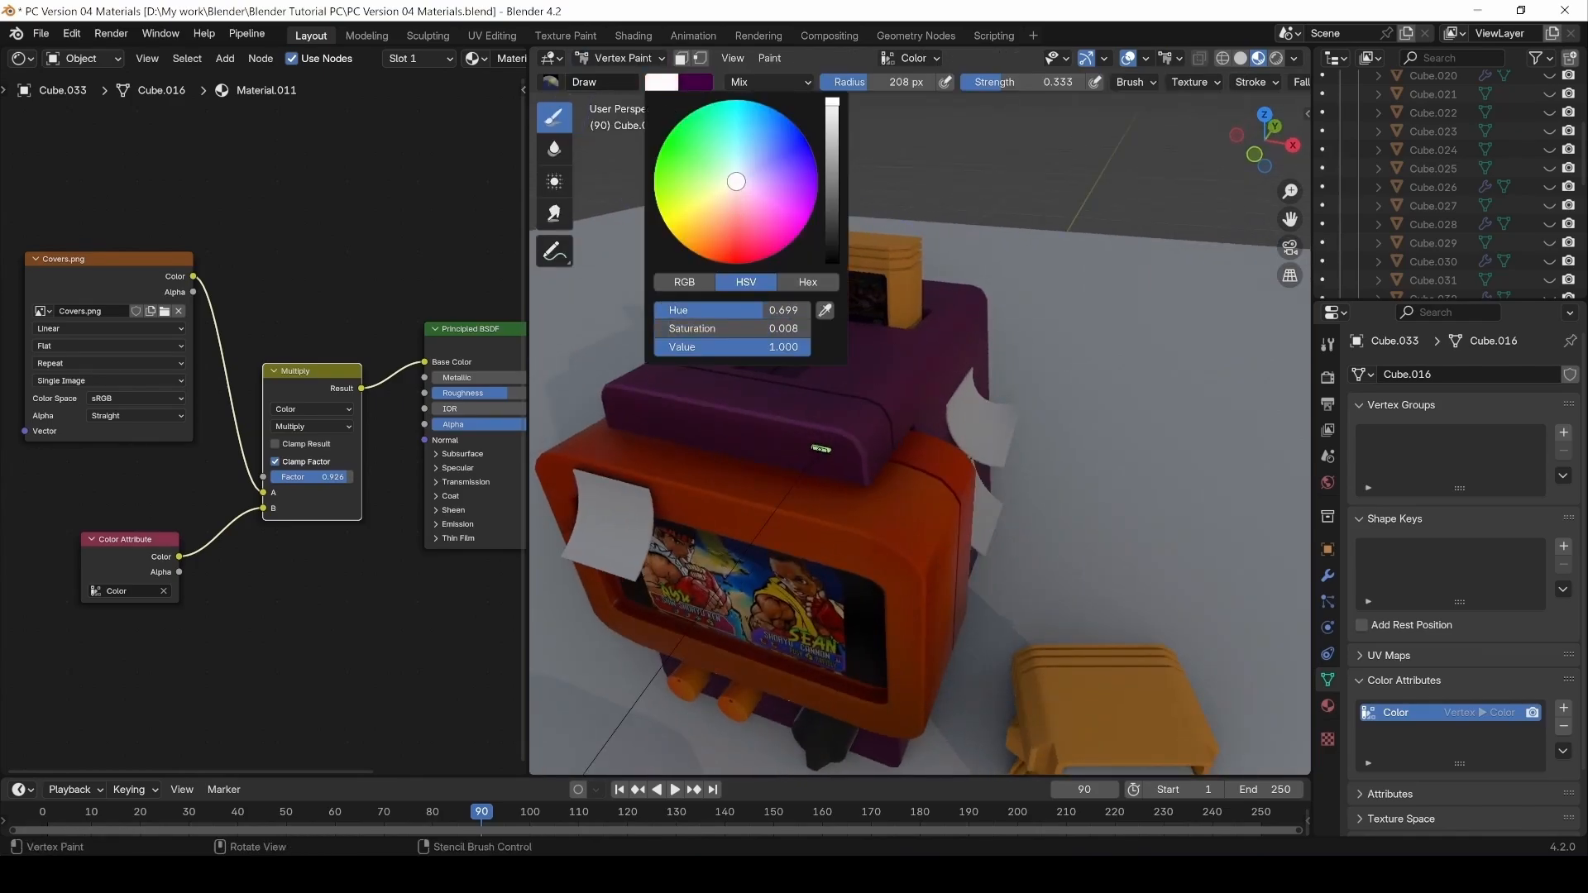
{"action": "left_click_drag", "start_coordinate": [728, 328], "coordinate": [654, 328]}
{"action": "left_click", "coordinate": [696, 82]}
{"action": "left_click_drag", "start_coordinate": [866, 220], "coordinate": [865, 263]}
Enlarge the brush to 353 px and paint white over the cartridge label's dark cover art.
{"action": "scroll", "coordinate": [766, 242], "scroll_direction": "up", "scroll_amount": 10}
{"action": "middle_click_drag", "start_coordinate": [930, 344], "coordinate": [899, 321], "text": "shift"}
{"action": "scroll", "coordinate": [899, 321], "scroll_direction": "down", "scroll_amount": 4}
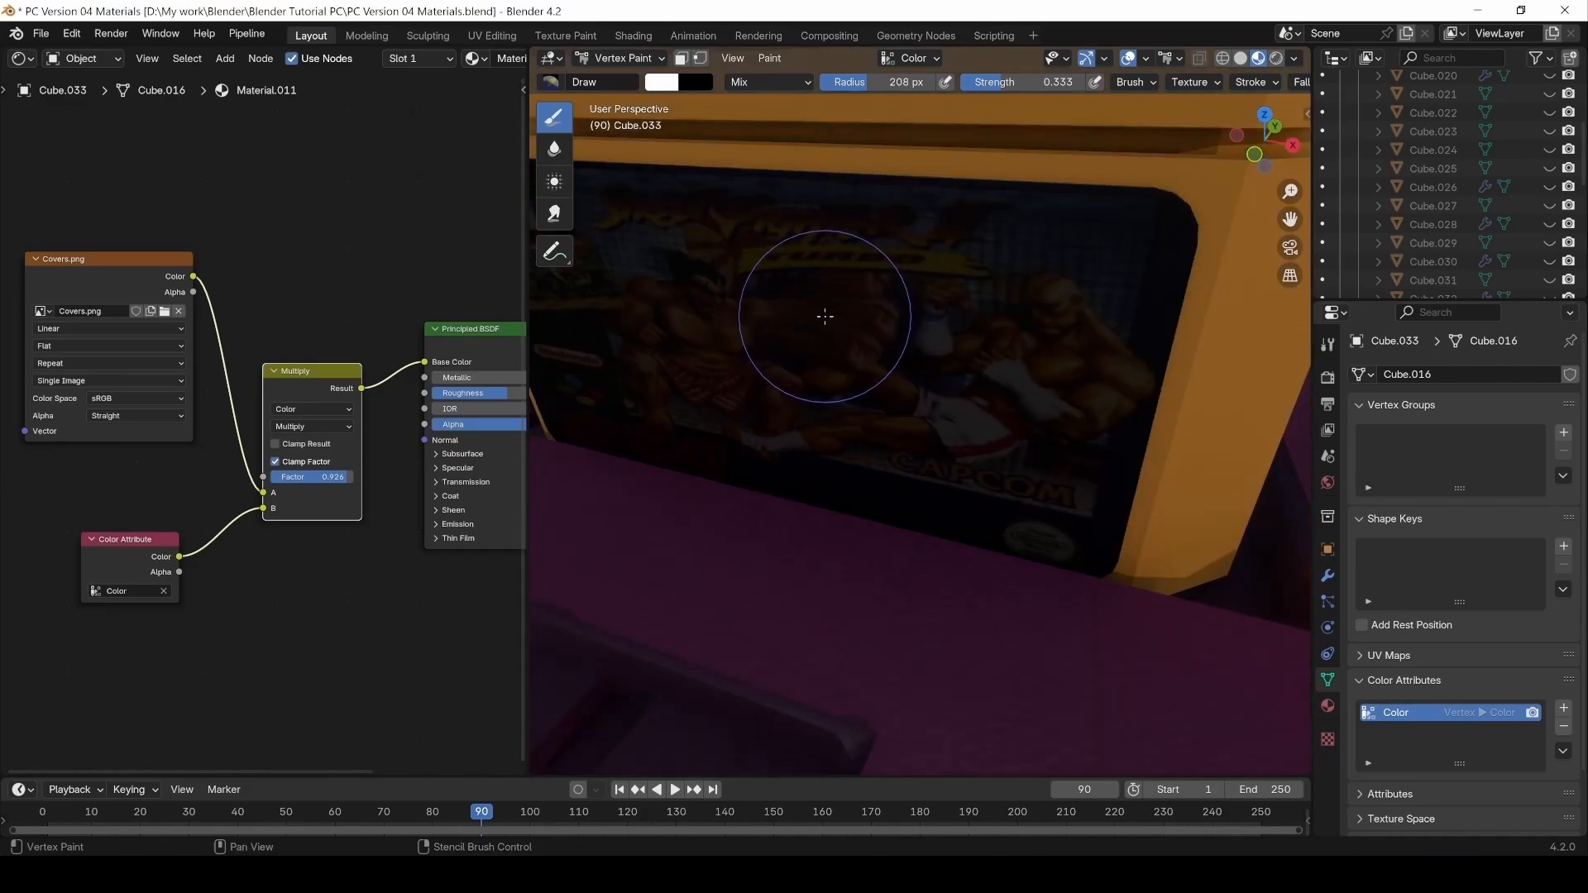
{"action": "middle_click_drag", "start_coordinate": [553, 273], "coordinate": [634, 258], "text": "shift"}
{"action": "key", "text": "f"}
{"action": "left_click", "coordinate": [778, 281]}
{"action": "mouse_move", "coordinate": [662, 324]}
{"action": "left_mouse_down"}
{"action": "mouse_move", "coordinate": [593, 321]}
{"action": "mouse_move", "coordinate": [790, 293]}
{"action": "left_mouse_up"}
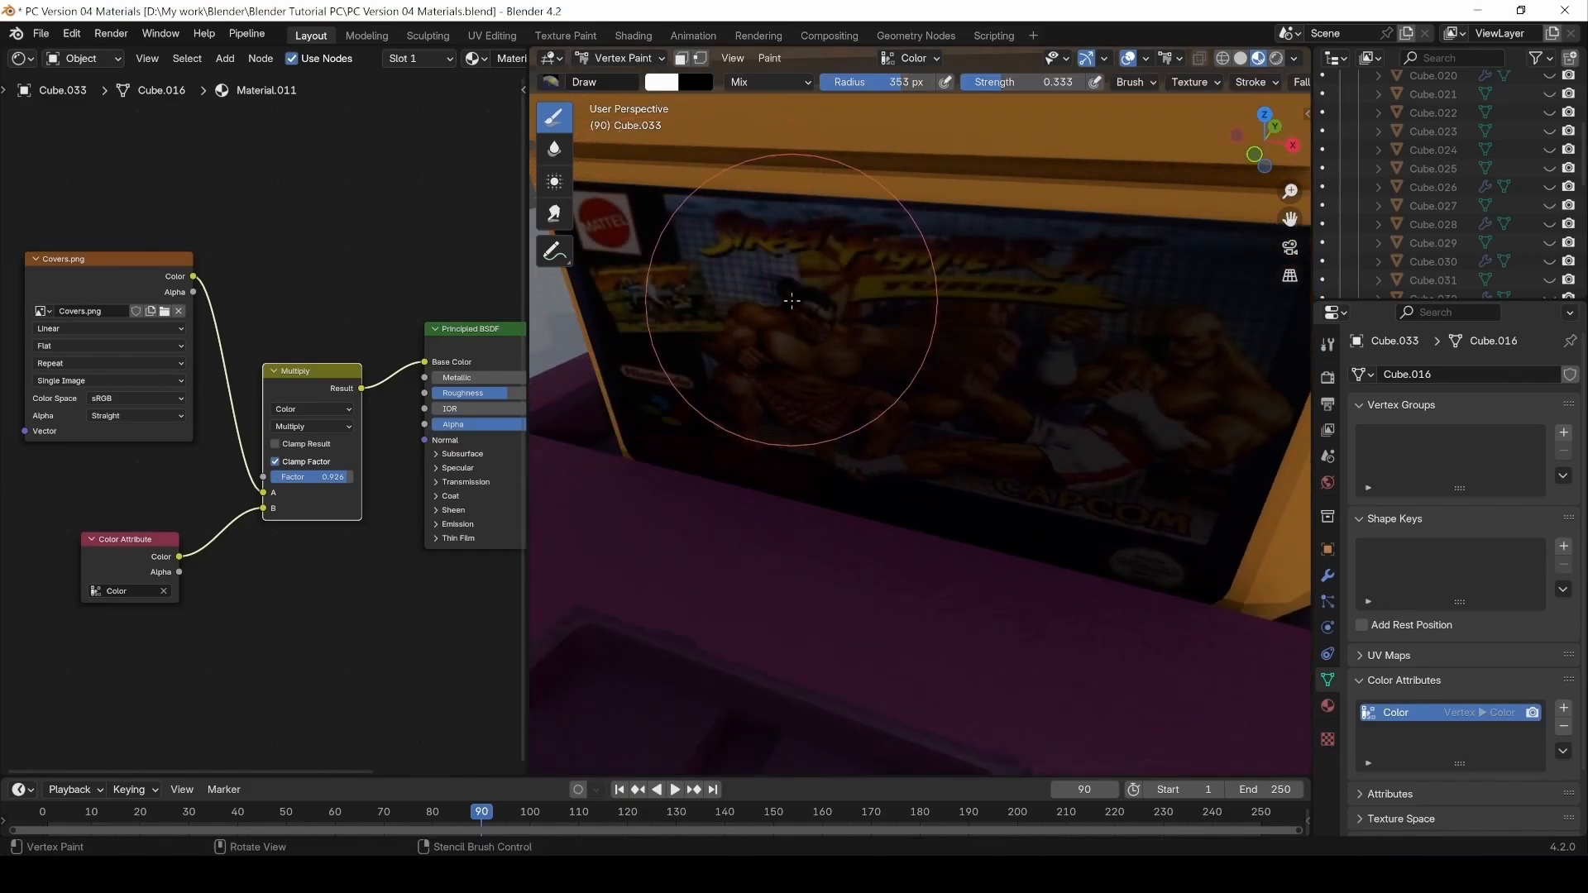
{"action": "scroll", "coordinate": [751, 302], "scroll_direction": "down", "scroll_amount": 3}
{"action": "mouse_move", "coordinate": [673, 319]}
{"action": "left_mouse_down"}
{"action": "mouse_move", "coordinate": [910, 323]}
{"action": "mouse_move", "coordinate": [914, 273]}
{"action": "mouse_move", "coordinate": [1014, 327]}
{"action": "mouse_move", "coordinate": [559, 249]}
{"action": "mouse_move", "coordinate": [1109, 382]}
{"action": "left_mouse_up"}
{"action": "scroll", "coordinate": [1026, 389], "scroll_direction": "down", "scroll_amount": 1}
{"action": "middle_click_drag", "start_coordinate": [934, 414], "coordinate": [917, 291], "text": "shift"}
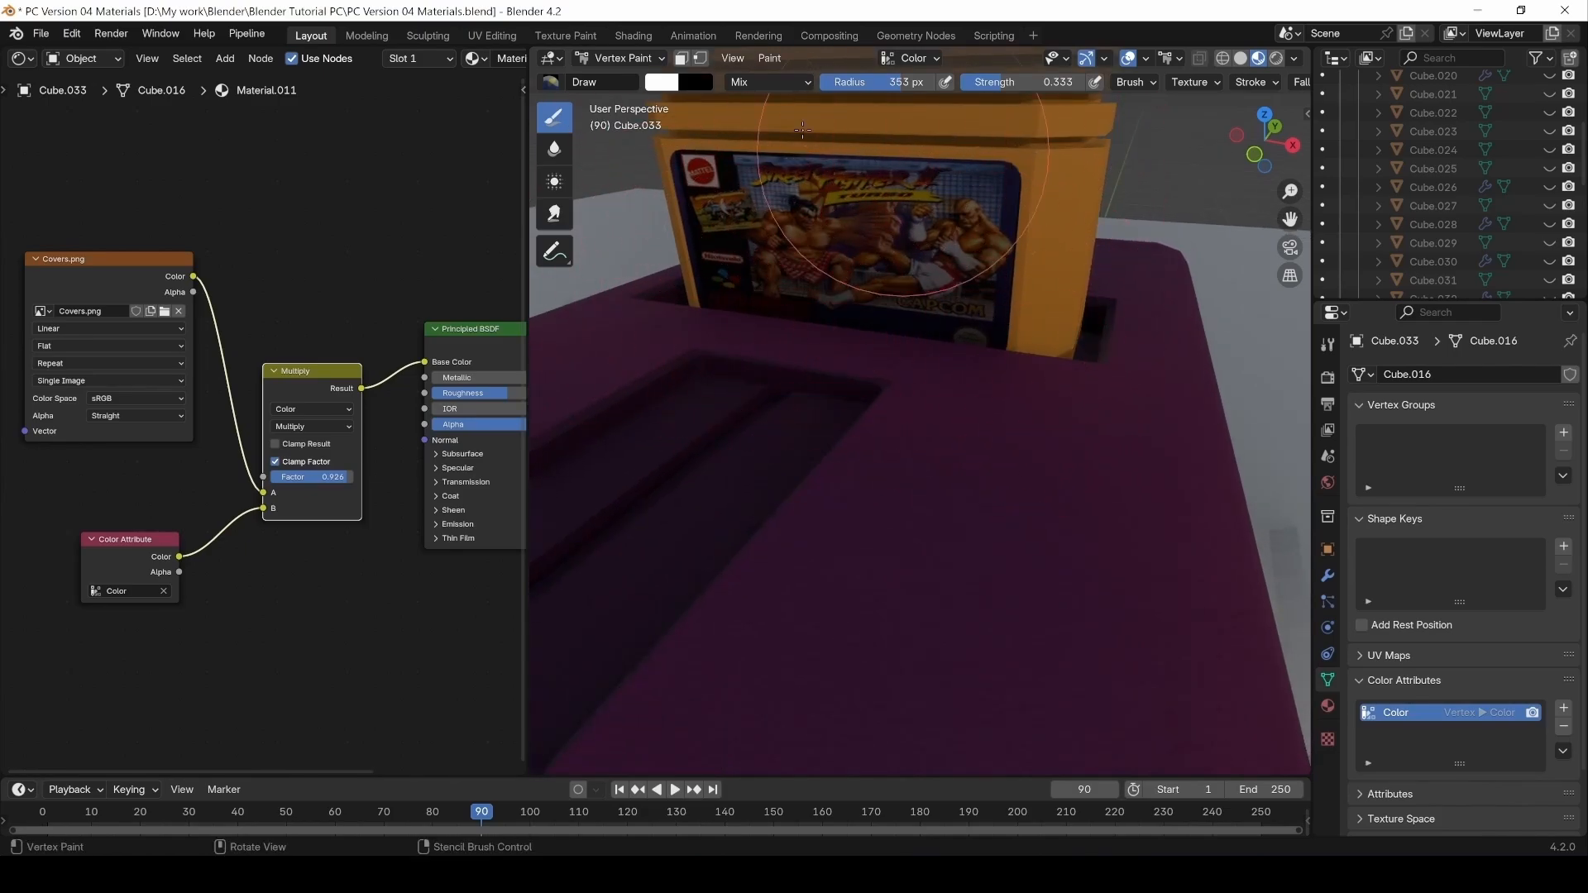
Reduce the brush radius to 265 px and change its primary color to orange.
{"action": "left_click", "coordinate": [672, 82]}
{"action": "left_click", "coordinate": [708, 230]}
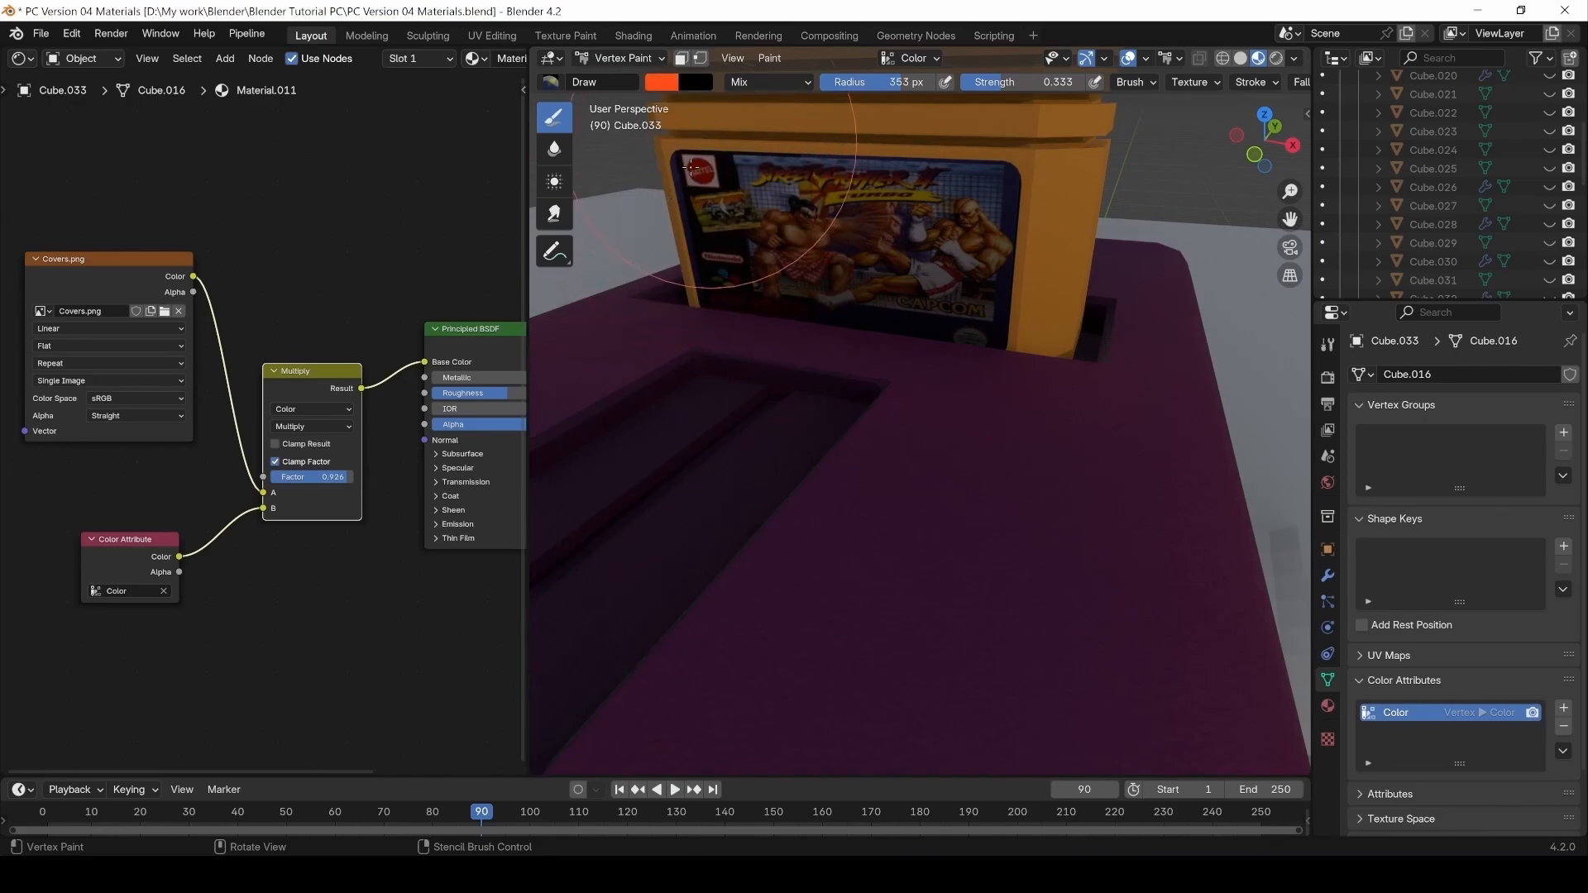
{"action": "key", "text": "f"}
{"action": "left_click", "coordinate": [721, 188]}
{"action": "left_click", "coordinate": [662, 82]}
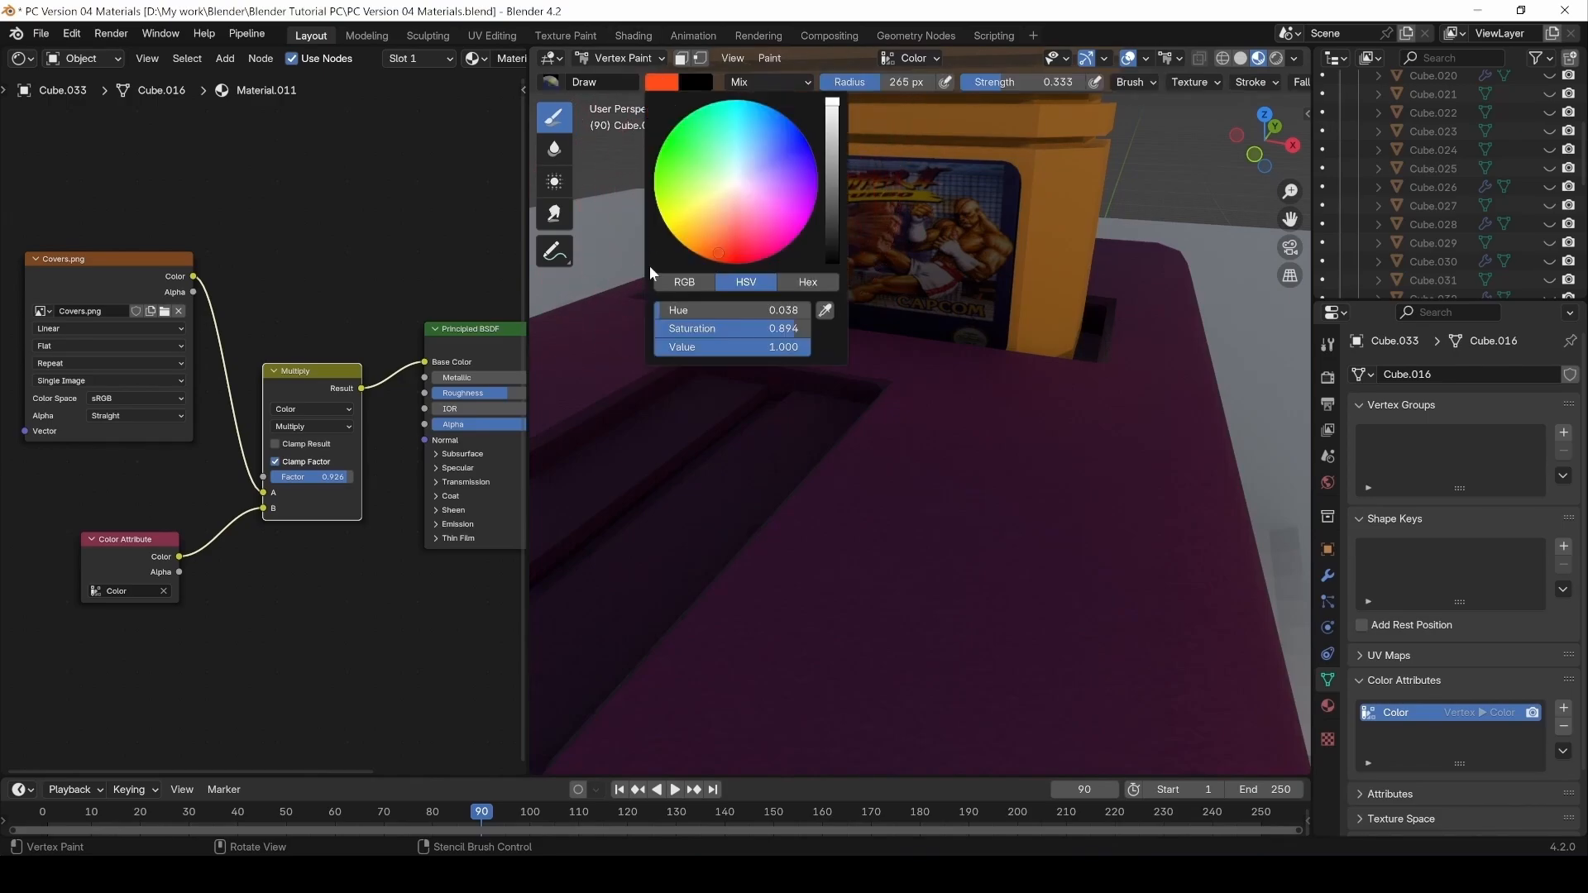
{"action": "left_click", "coordinate": [712, 244]}
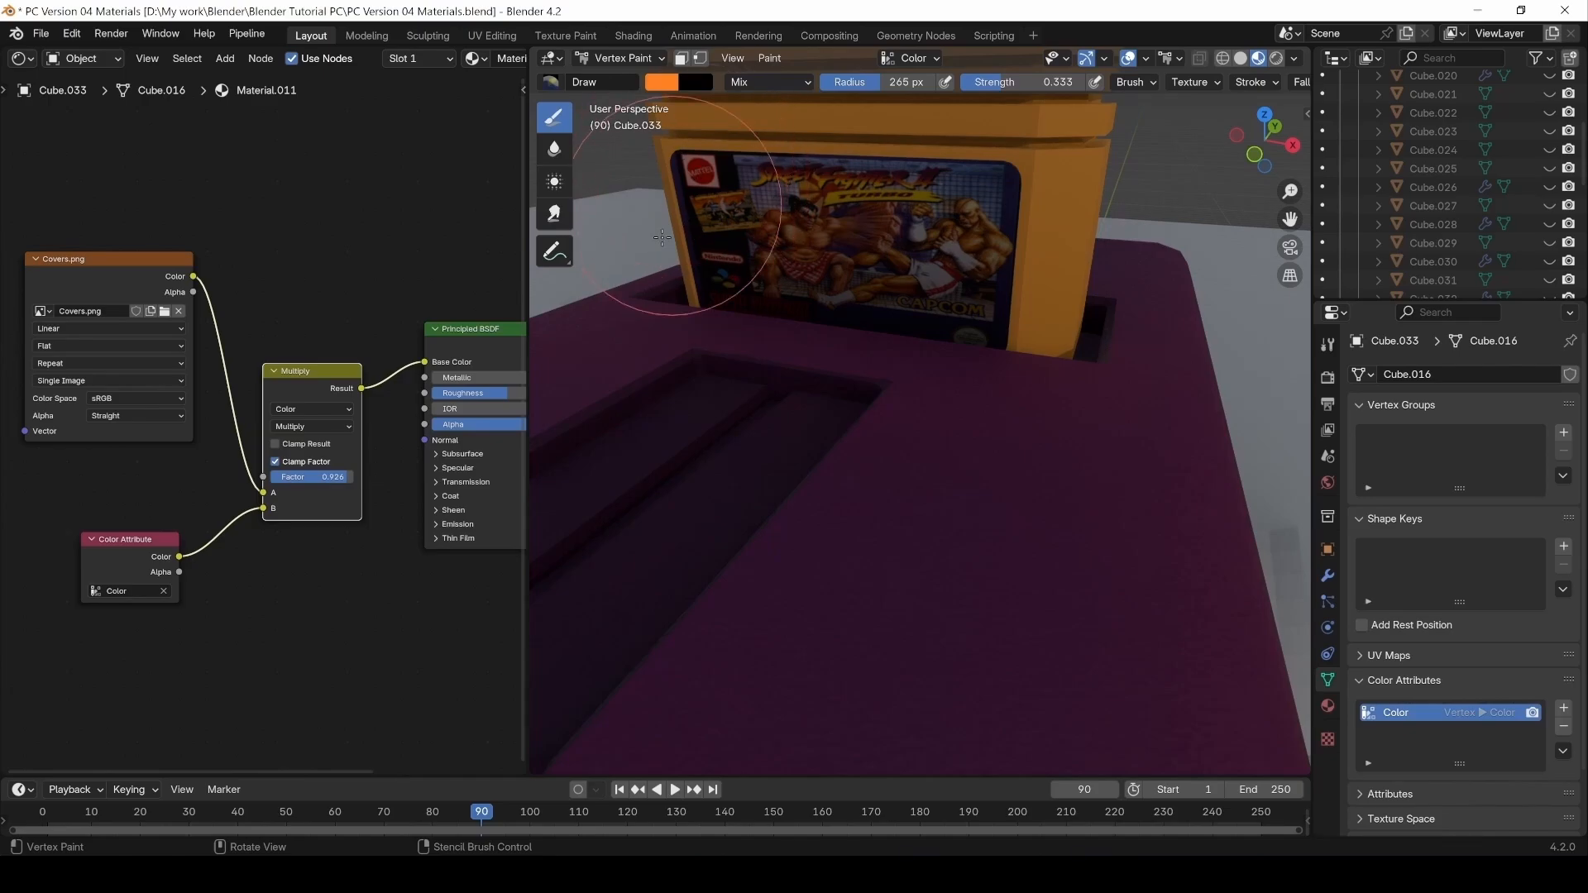
Review the painted label within the whole model and save the Blender file.
{"action": "scroll", "coordinate": [823, 216], "scroll_direction": "down", "scroll_amount": 4}
{"action": "mouse_move", "coordinate": [861, 261]}
{"action": "middle_mouse_down"}
{"action": "mouse_move", "coordinate": [796, 258]}
{"action": "mouse_move", "coordinate": [877, 268]}
{"action": "middle_mouse_up"}
{"action": "scroll", "coordinate": [787, 255], "scroll_direction": "down", "scroll_amount": 2}
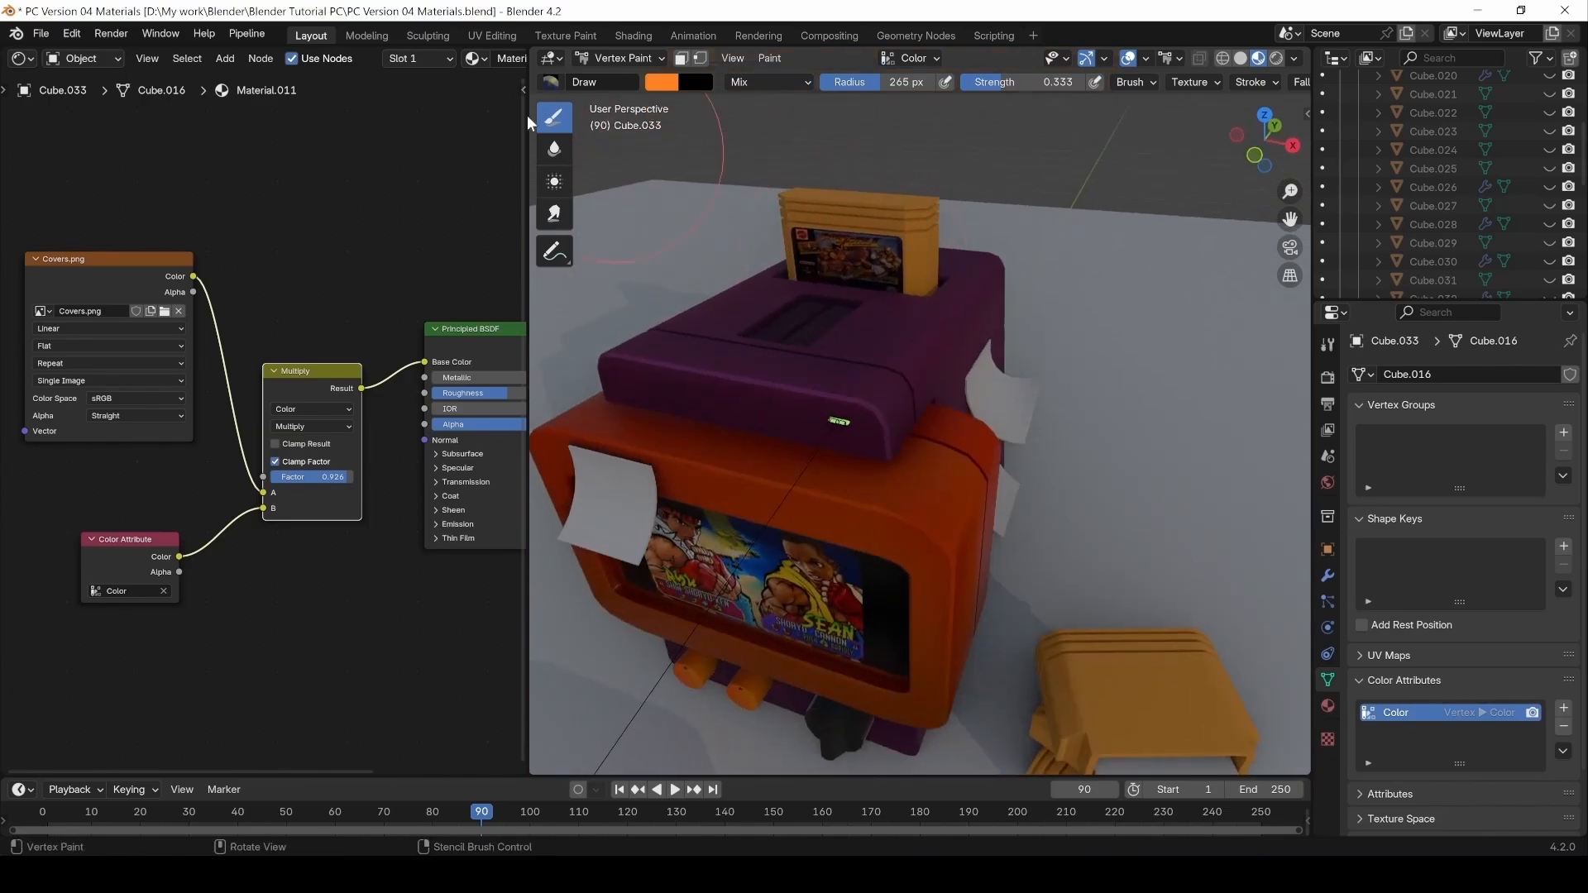
{"action": "scroll", "coordinate": [345, 344], "scroll_direction": "down", "scroll_amount": 1}
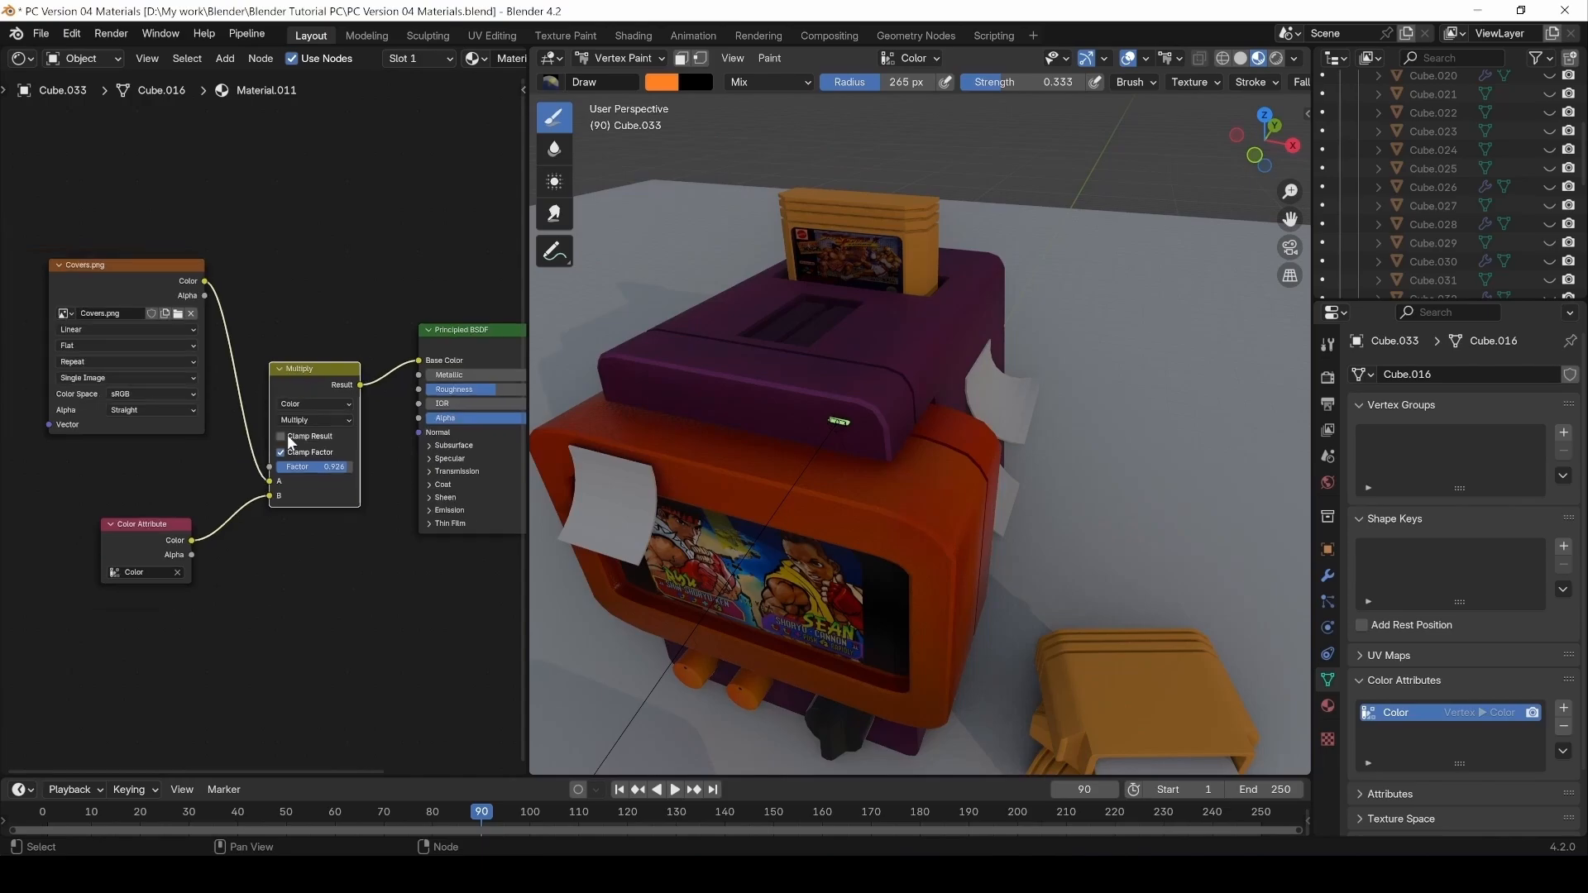
{"action": "left_click", "coordinate": [151, 515]}
{"action": "left_click", "coordinate": [39, 34]}
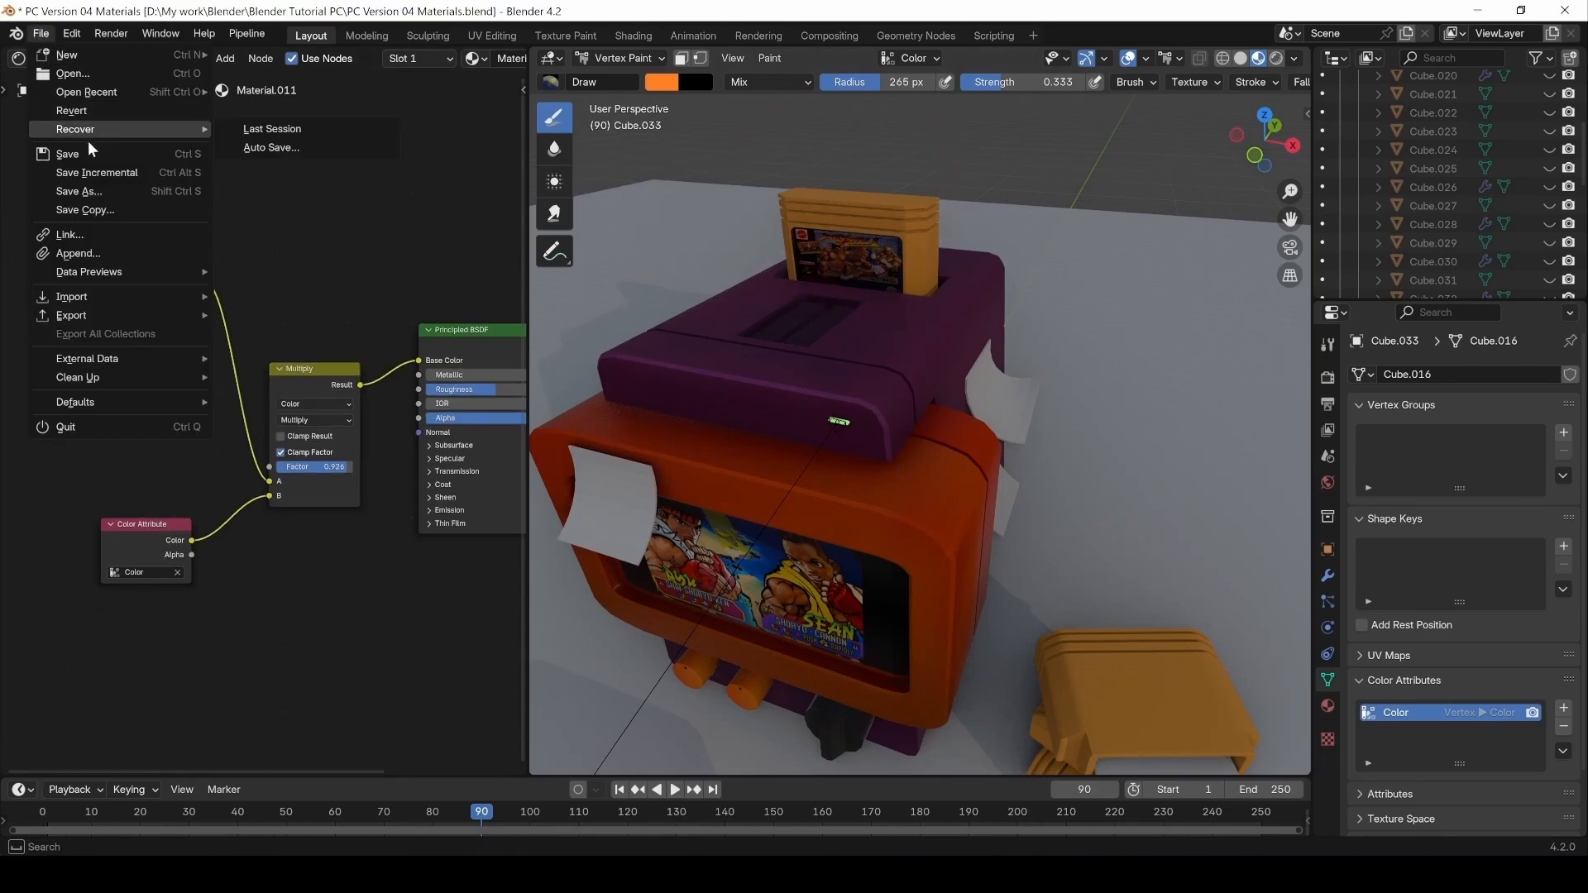
{"action": "left_click", "coordinate": [79, 154]}
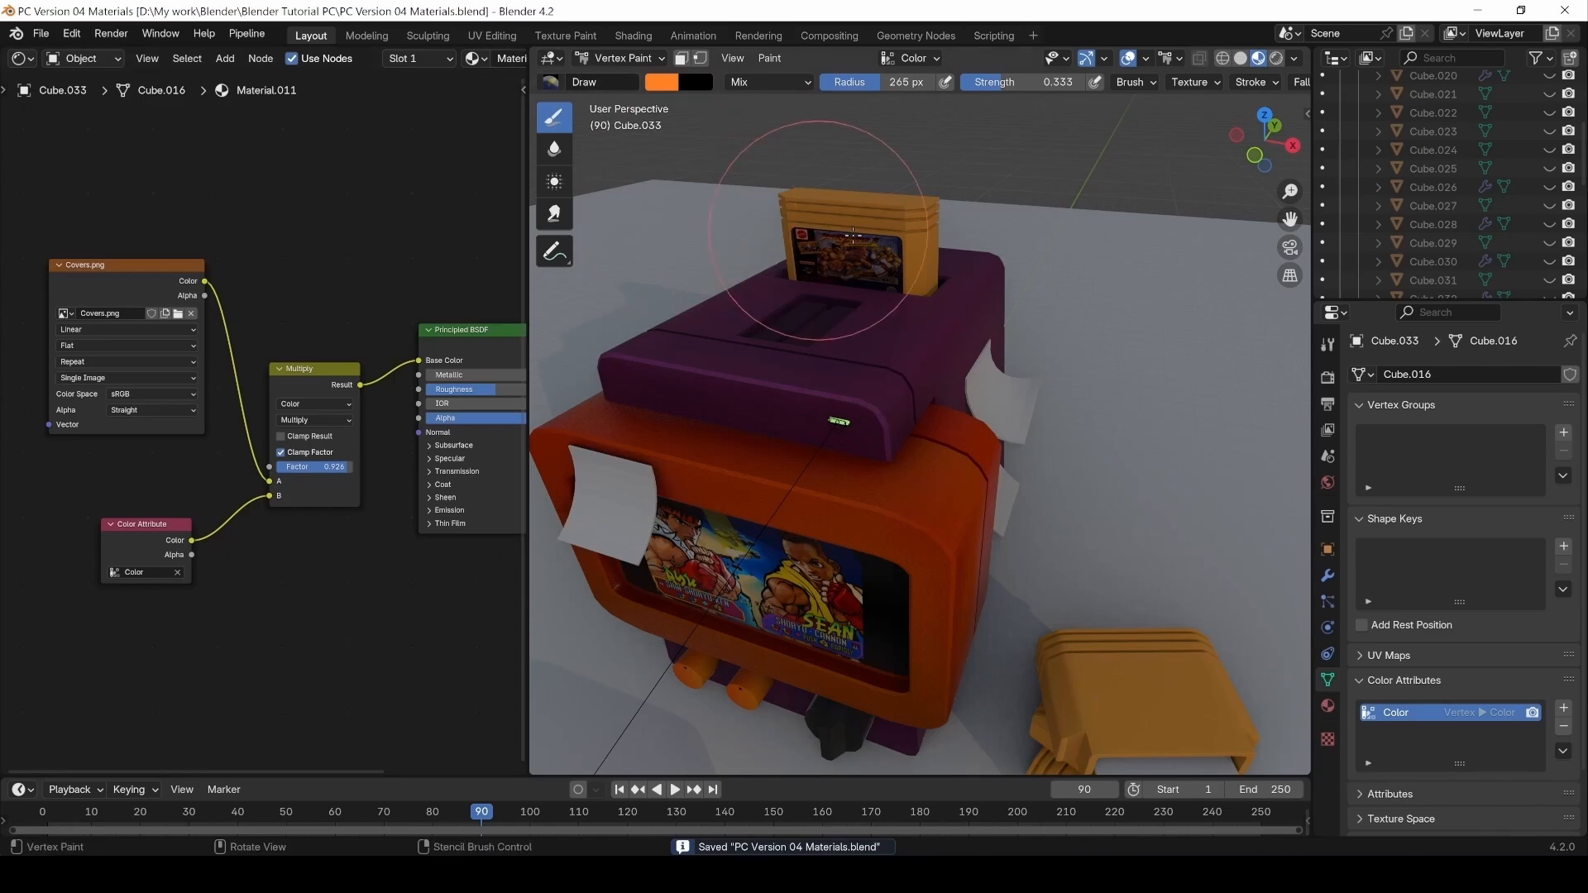
Return to Object Mode and duplicate the cartridge label about 7.96 m along the X axis.
{"action": "left_click", "coordinate": [622, 58]}
{"action": "left_click", "coordinate": [619, 79]}
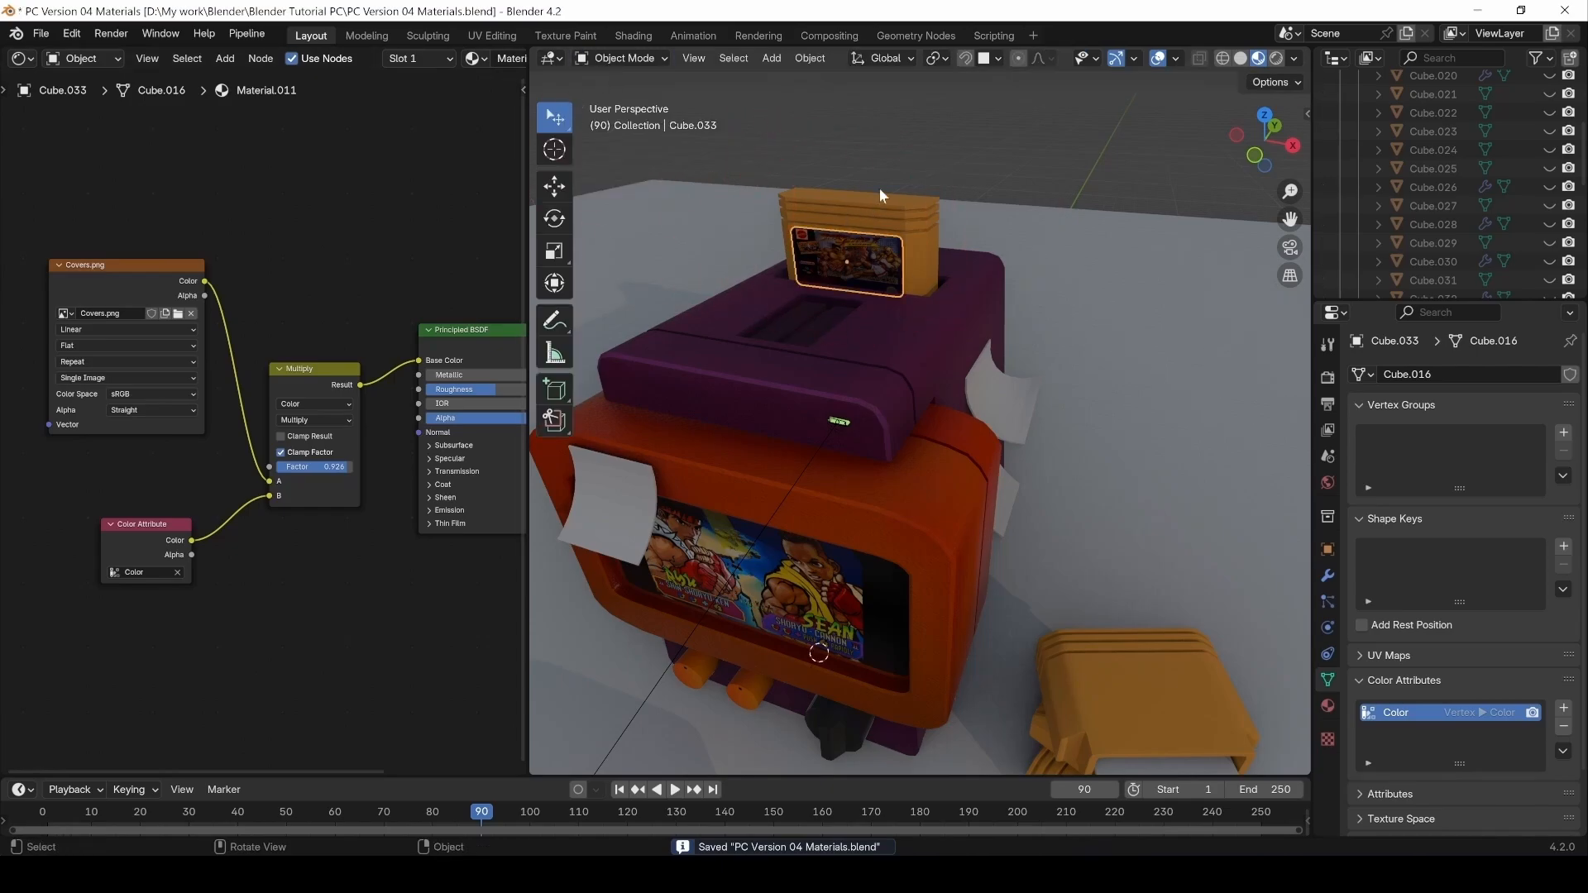
{"action": "middle_click_drag", "start_coordinate": [1135, 589], "coordinate": [888, 423], "text": "shift"}
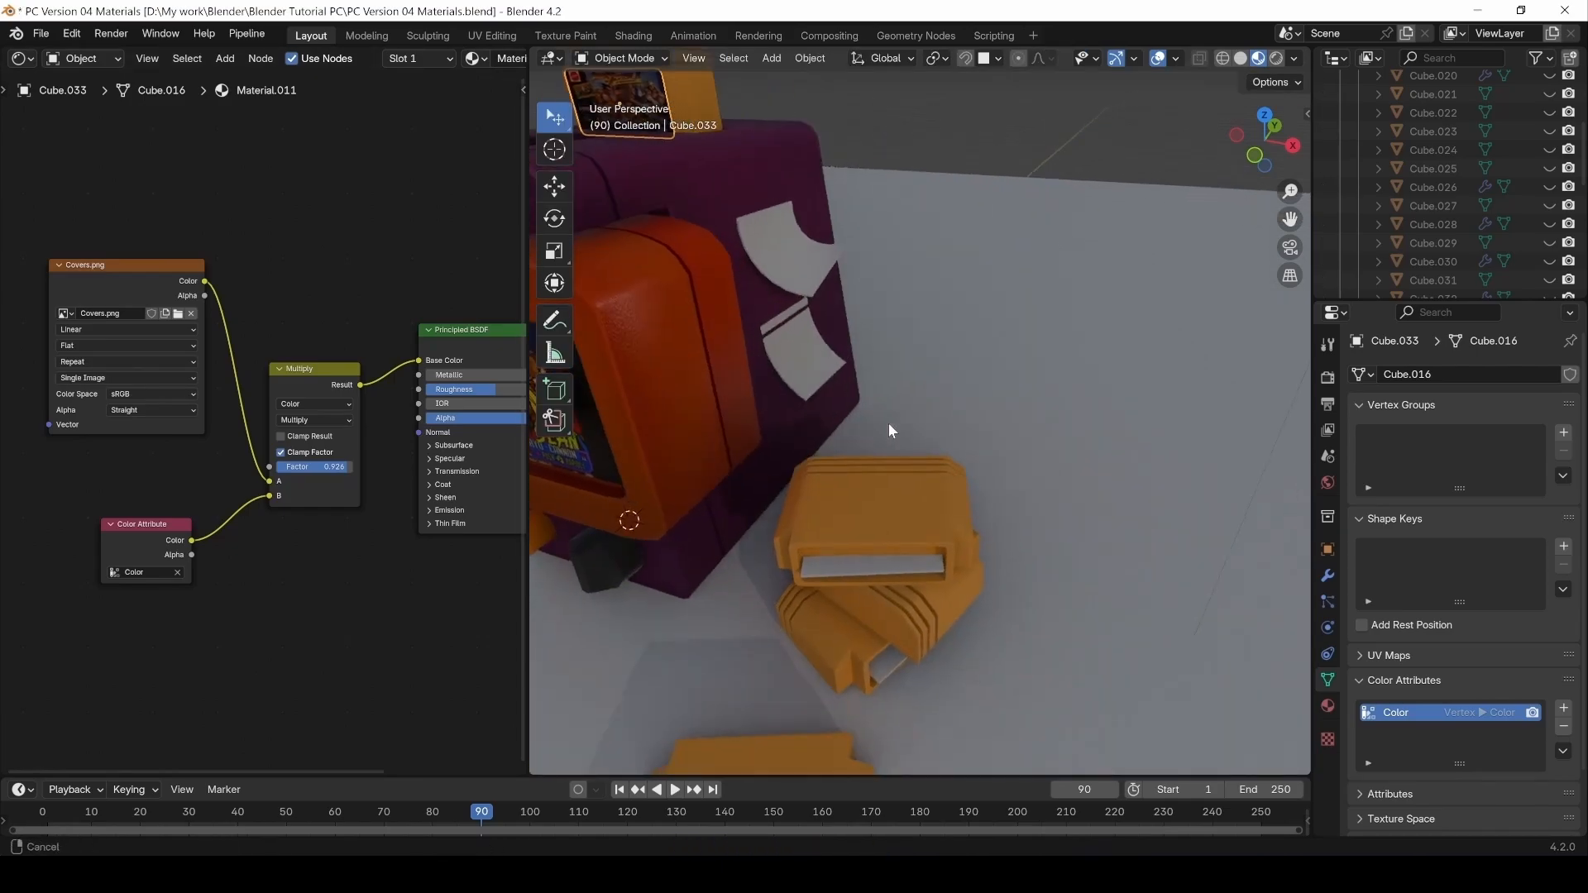
{"action": "scroll", "coordinate": [870, 648], "scroll_direction": "down", "scroll_amount": 3}
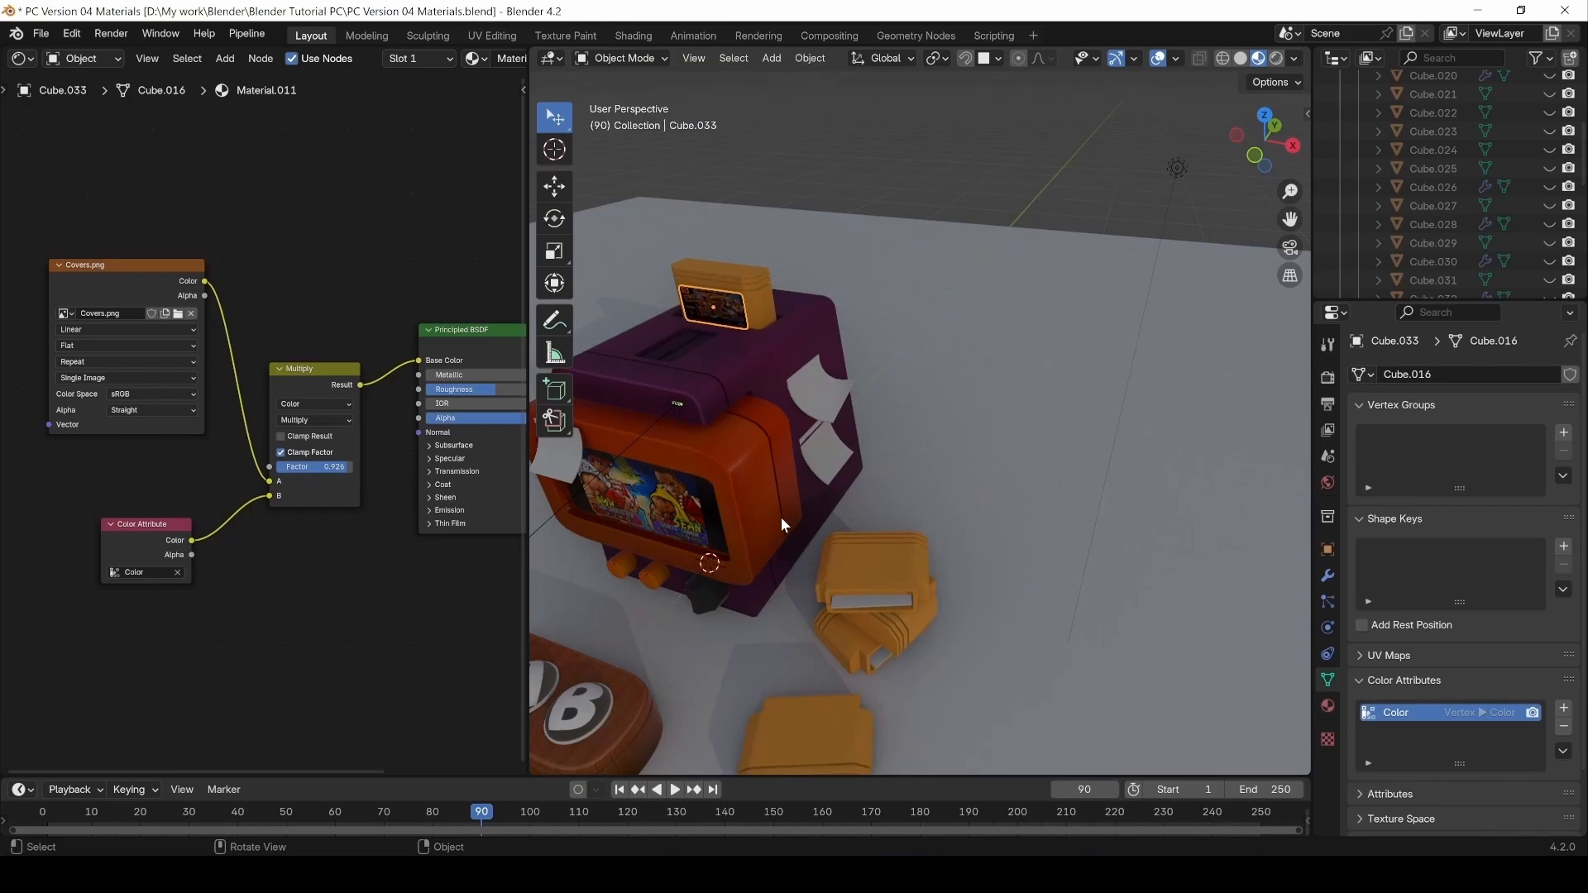
{"action": "key", "text": "shift+d"}
{"action": "key", "text": "x"}
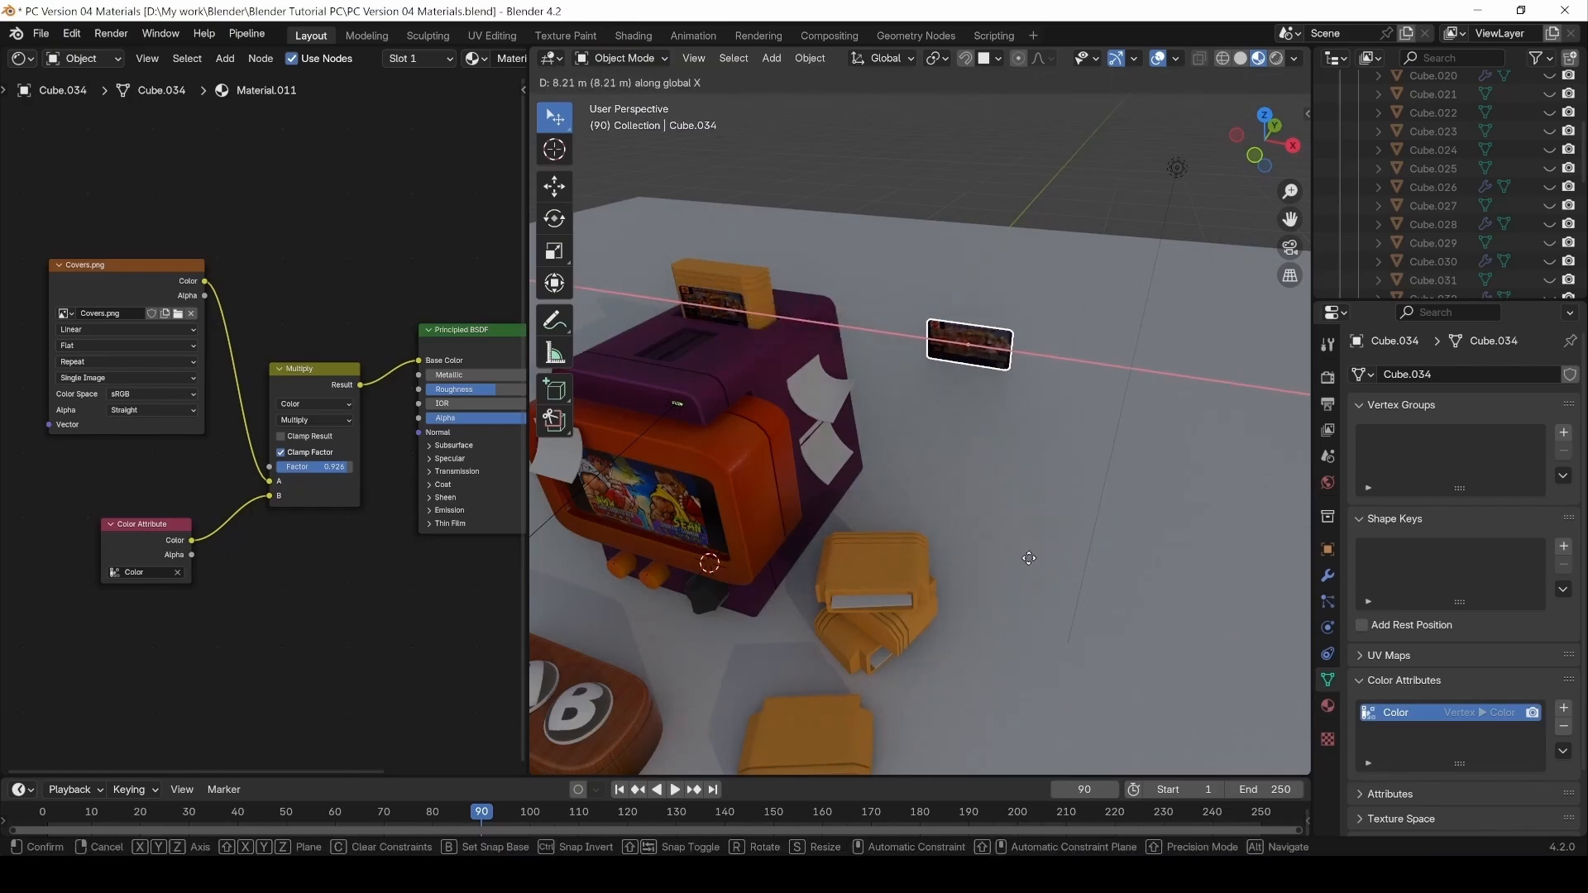
{"action": "left_click", "coordinate": [801, 315]}
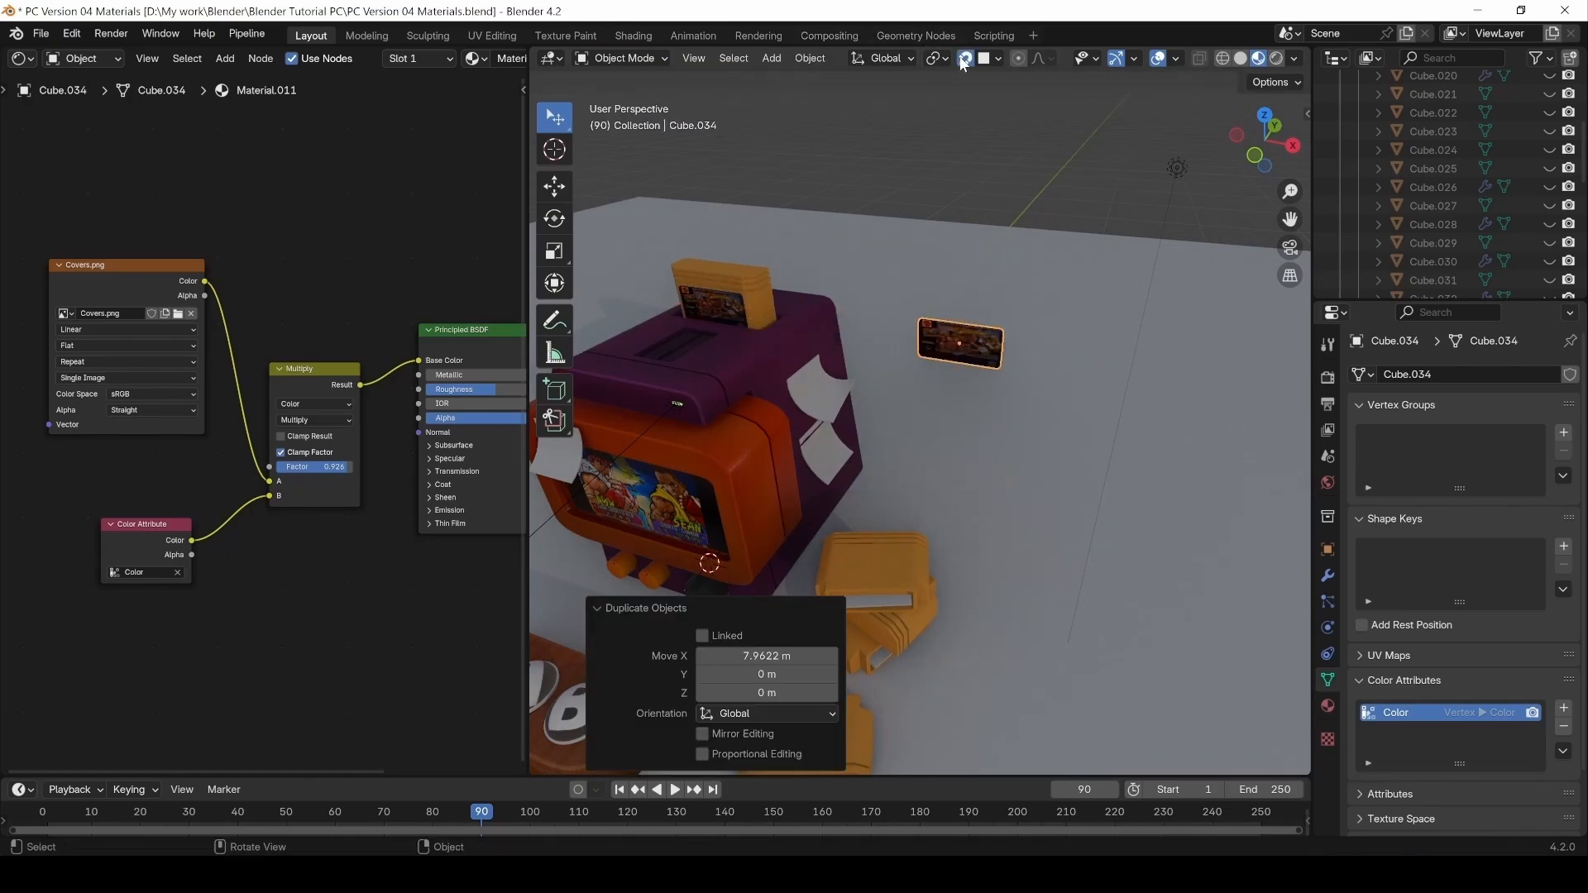
Snap the duplicated label onto the top face of the stacked cartridges beside the console, using Face snapping with a Center base.
{"action": "left_click", "coordinate": [997, 58]}
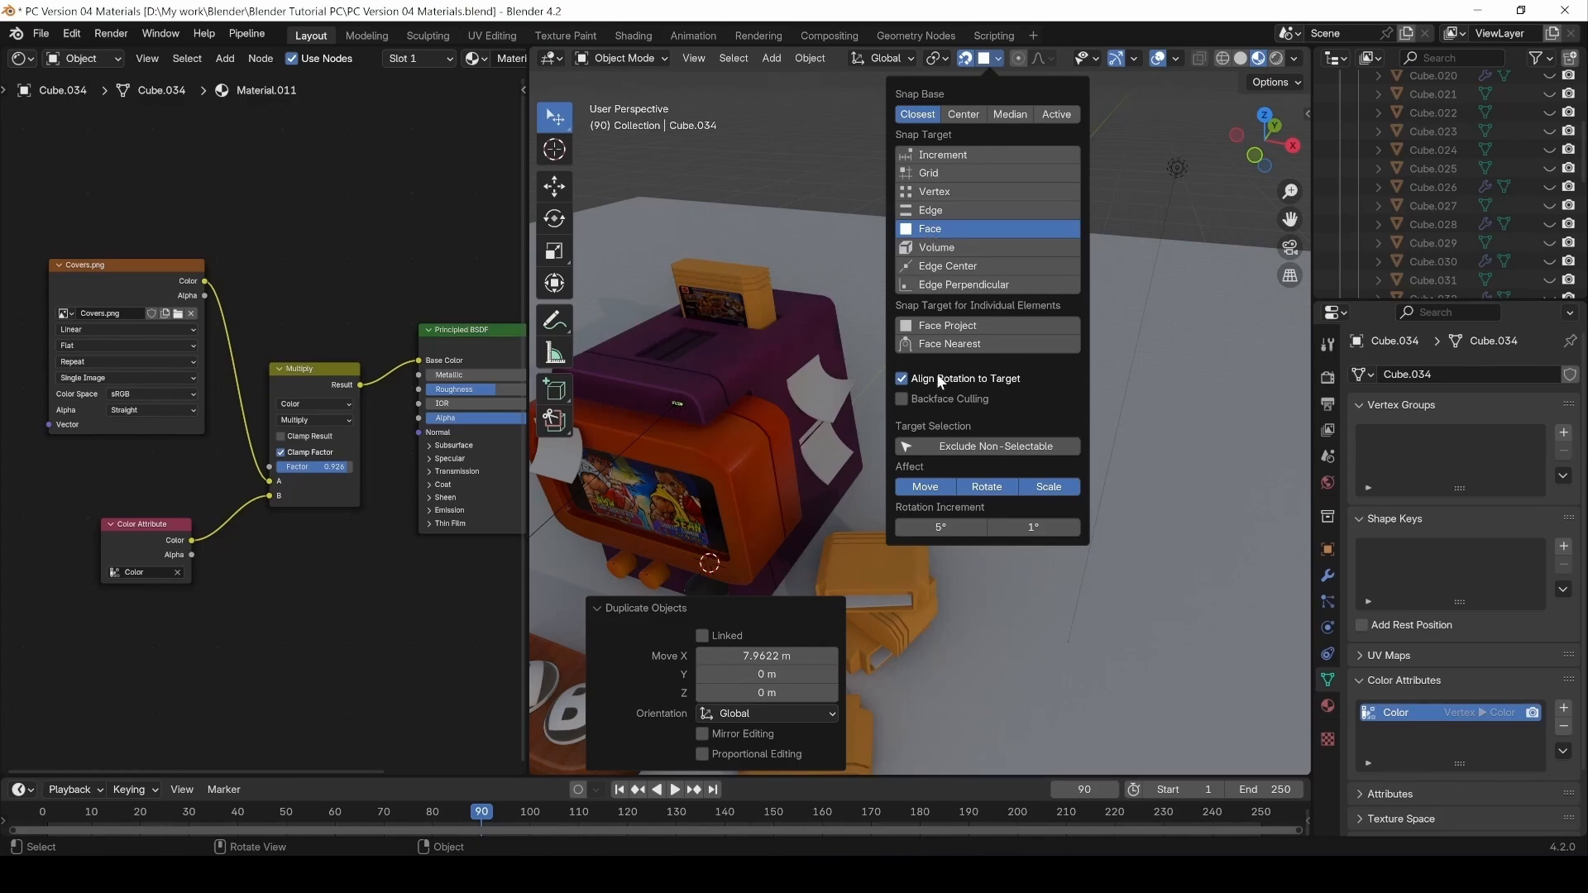
{"action": "left_click", "coordinate": [976, 117]}
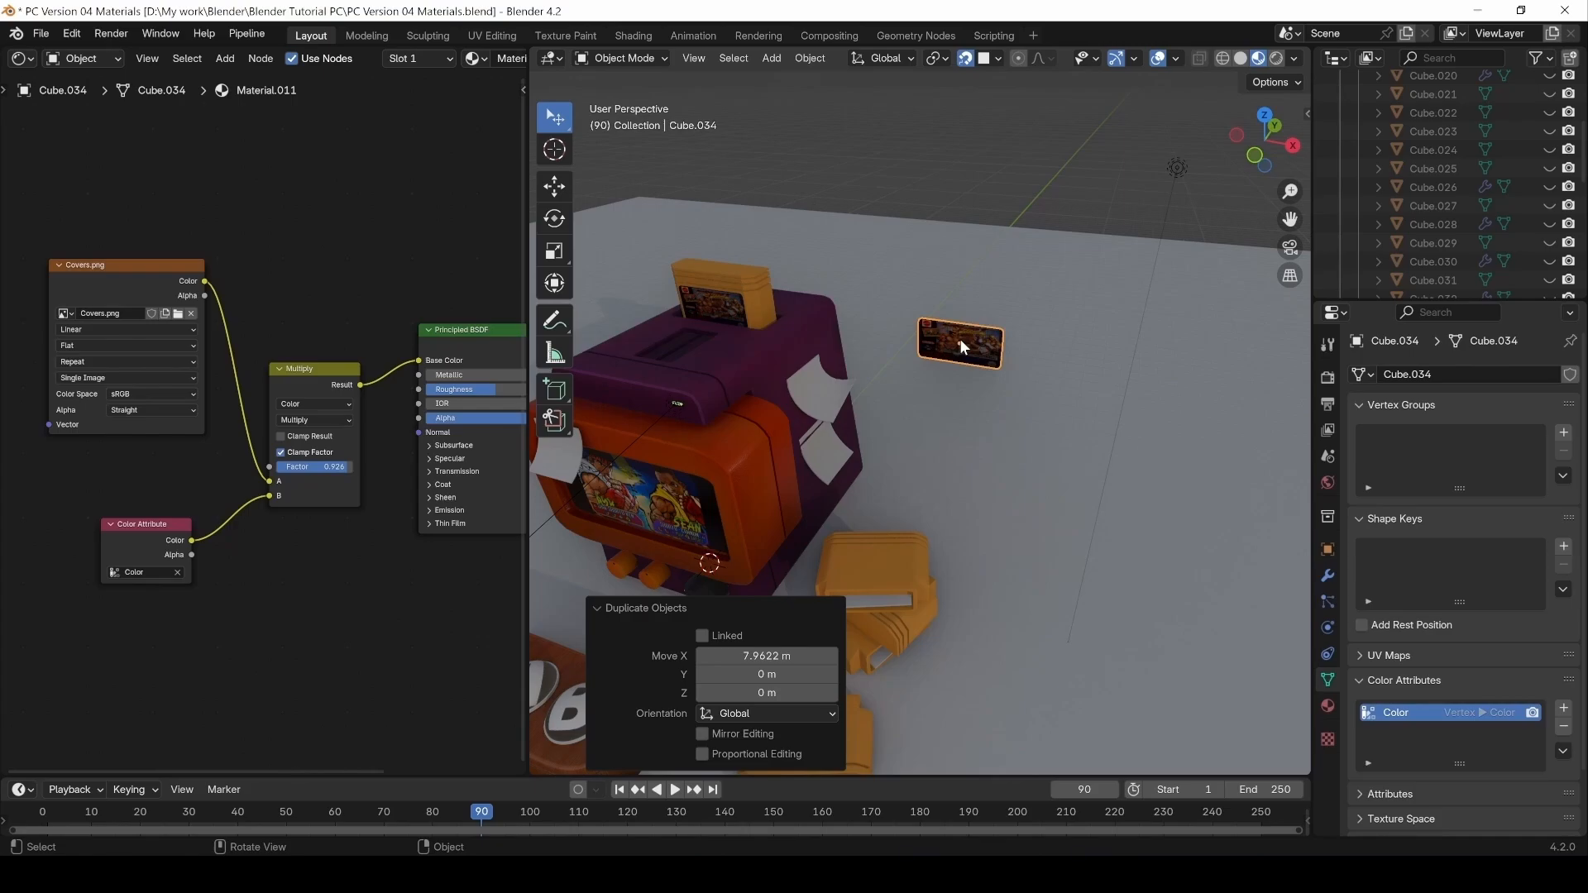
{"action": "key", "text": "g"}
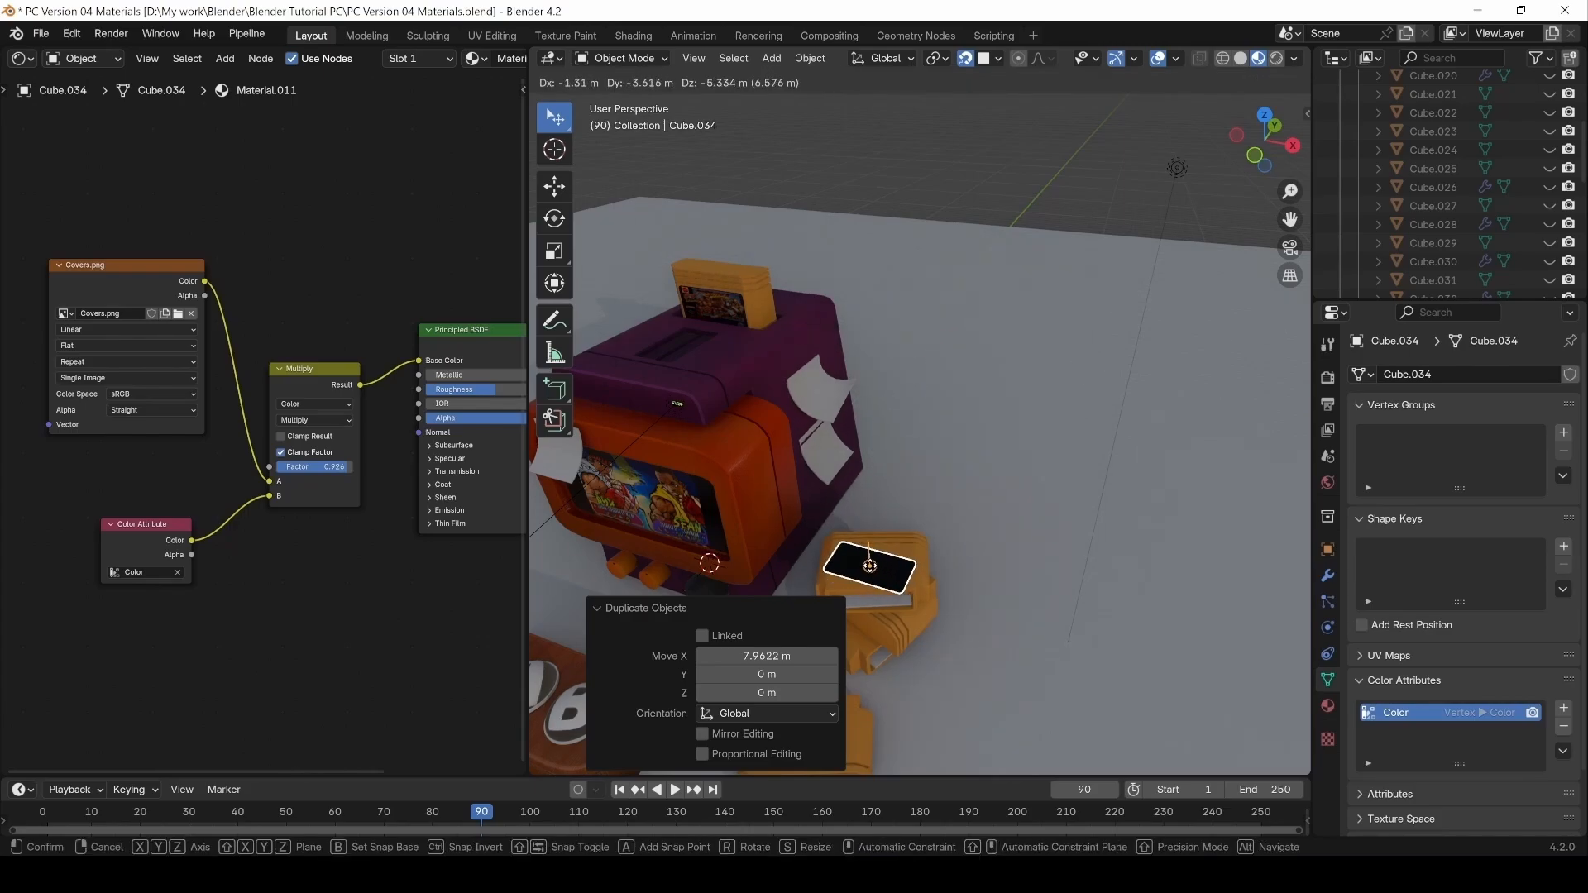
{"action": "left_click", "coordinate": [871, 566]}
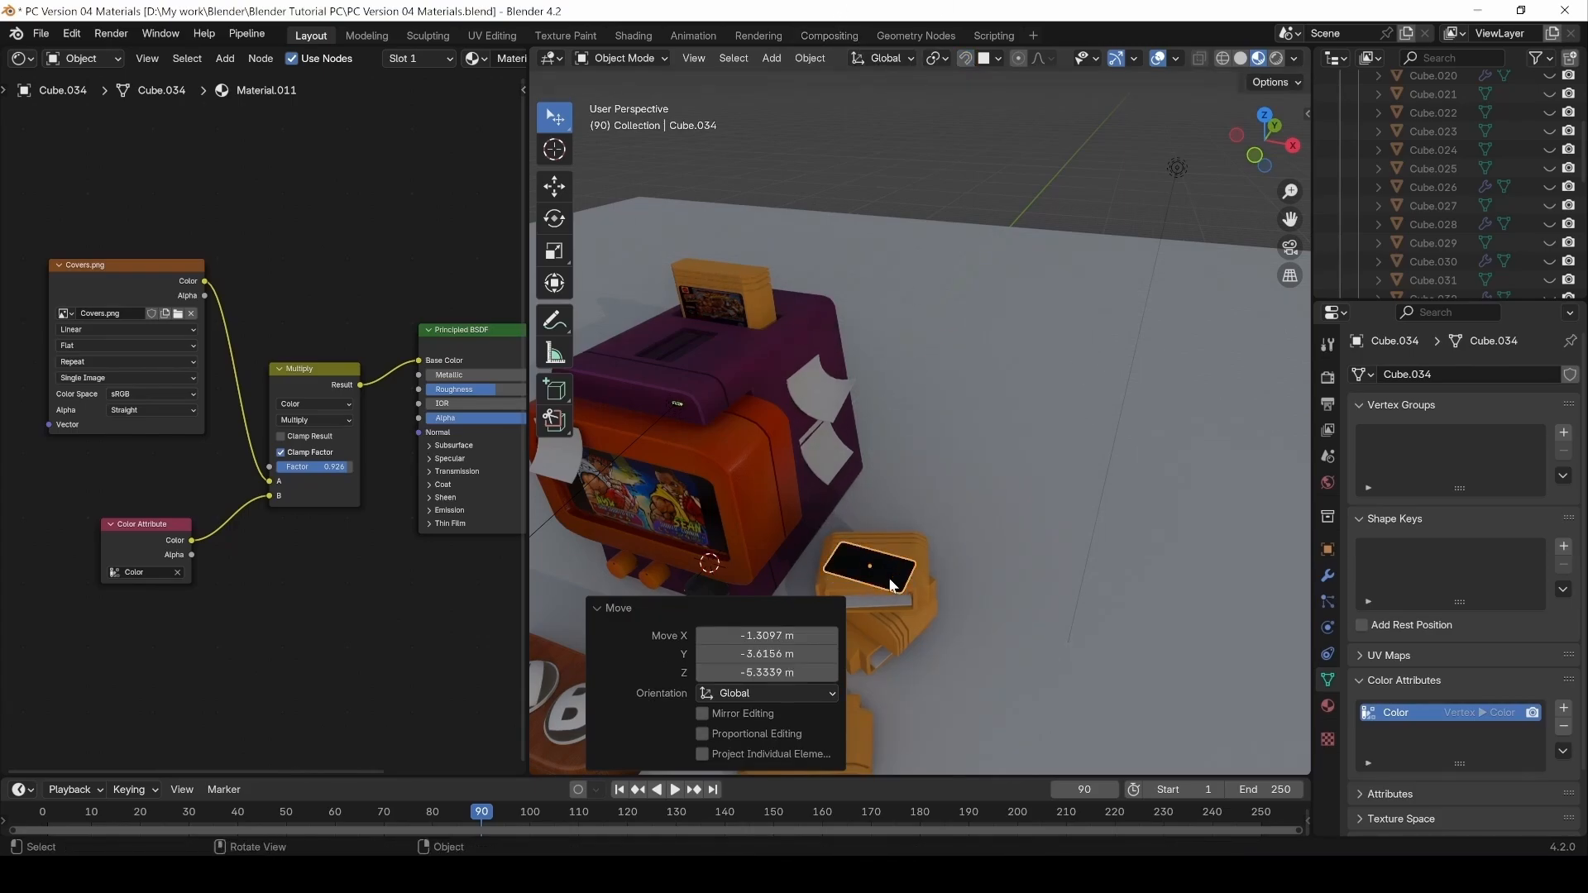
Rotate the duplicated label 180° around the global X axis to turn its cover art face up.
{"action": "scroll", "coordinate": [890, 578], "scroll_direction": "up", "scroll_amount": 1}
{"action": "middle_click_drag", "start_coordinate": [897, 563], "coordinate": [814, 309], "text": "shift"}
{"action": "scroll", "coordinate": [946, 440], "scroll_direction": "up", "scroll_amount": 5}
{"action": "middle_click_drag", "start_coordinate": [827, 345], "coordinate": [892, 391]}
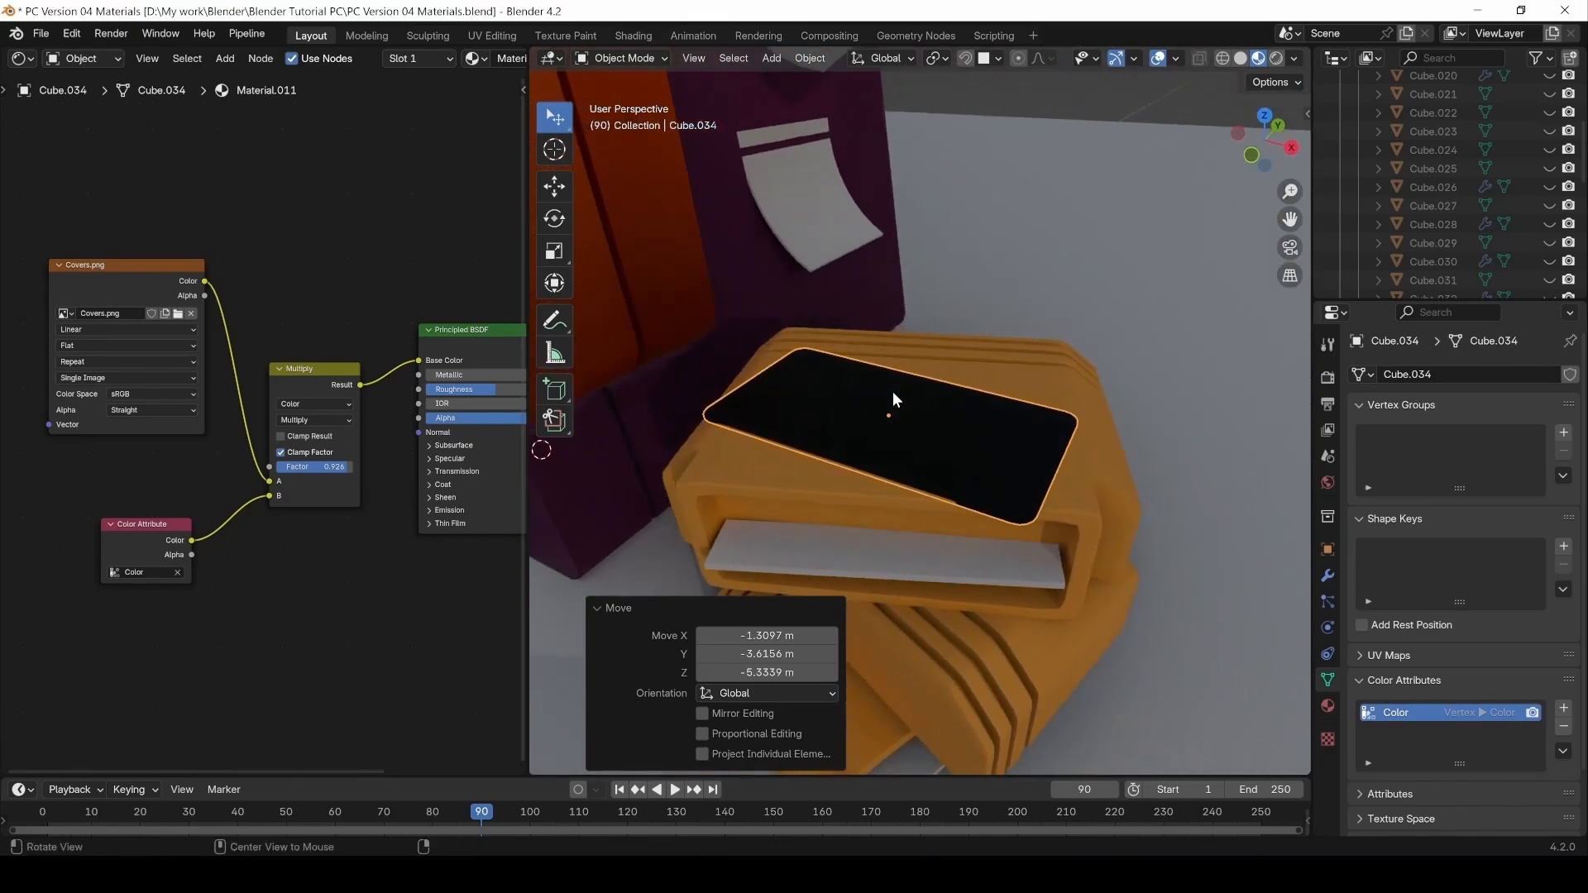
{"action": "type", "text": "rx"}
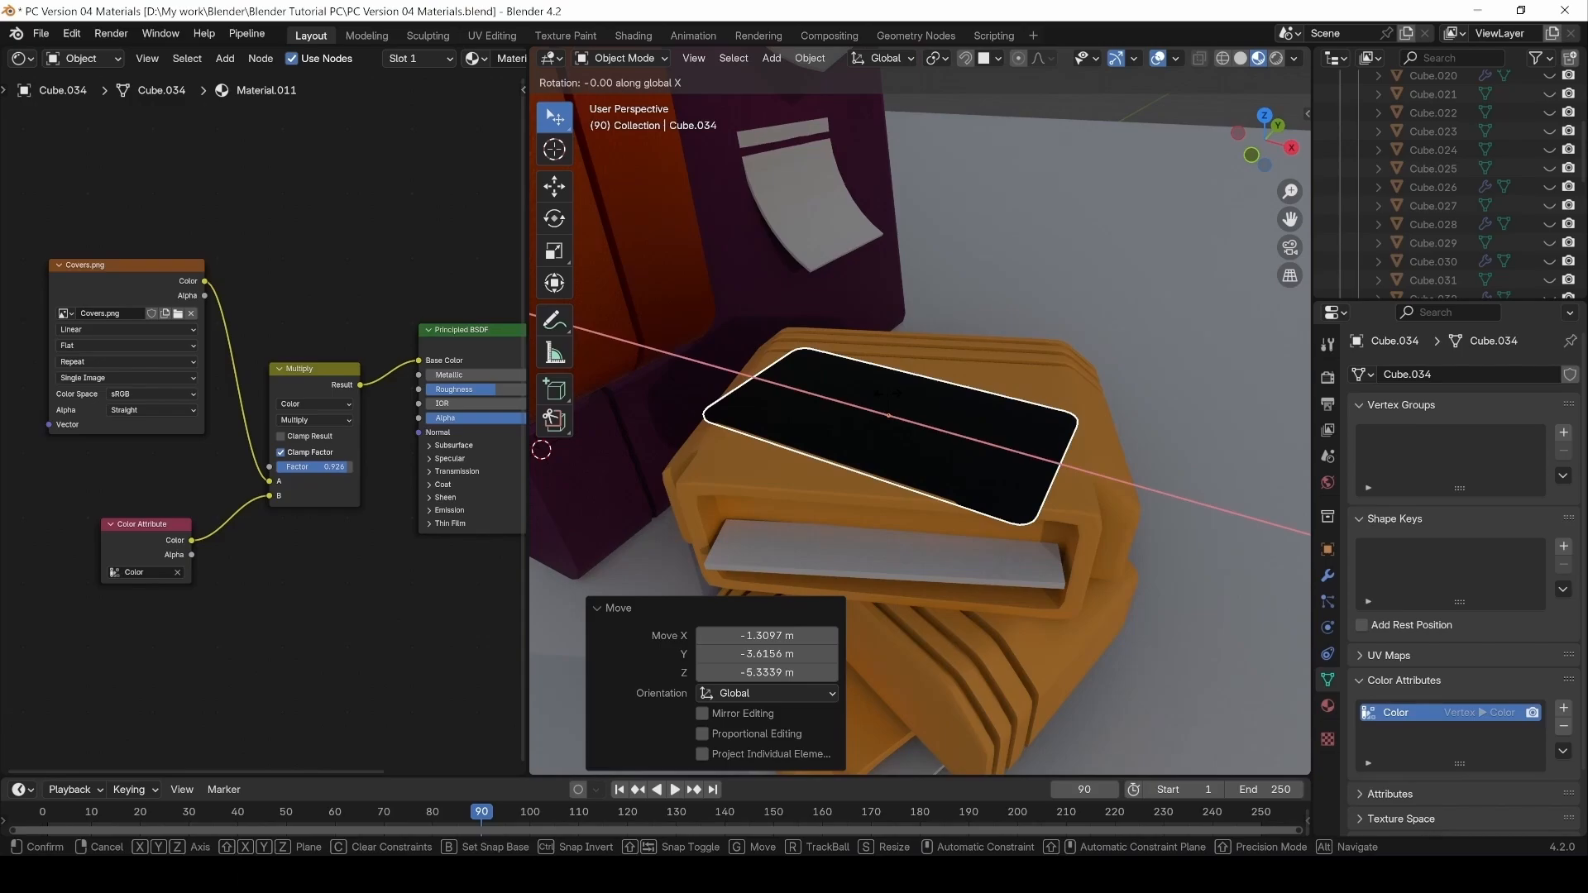
{"action": "type", "text": "180"}
{"action": "key", "text": "Return"}
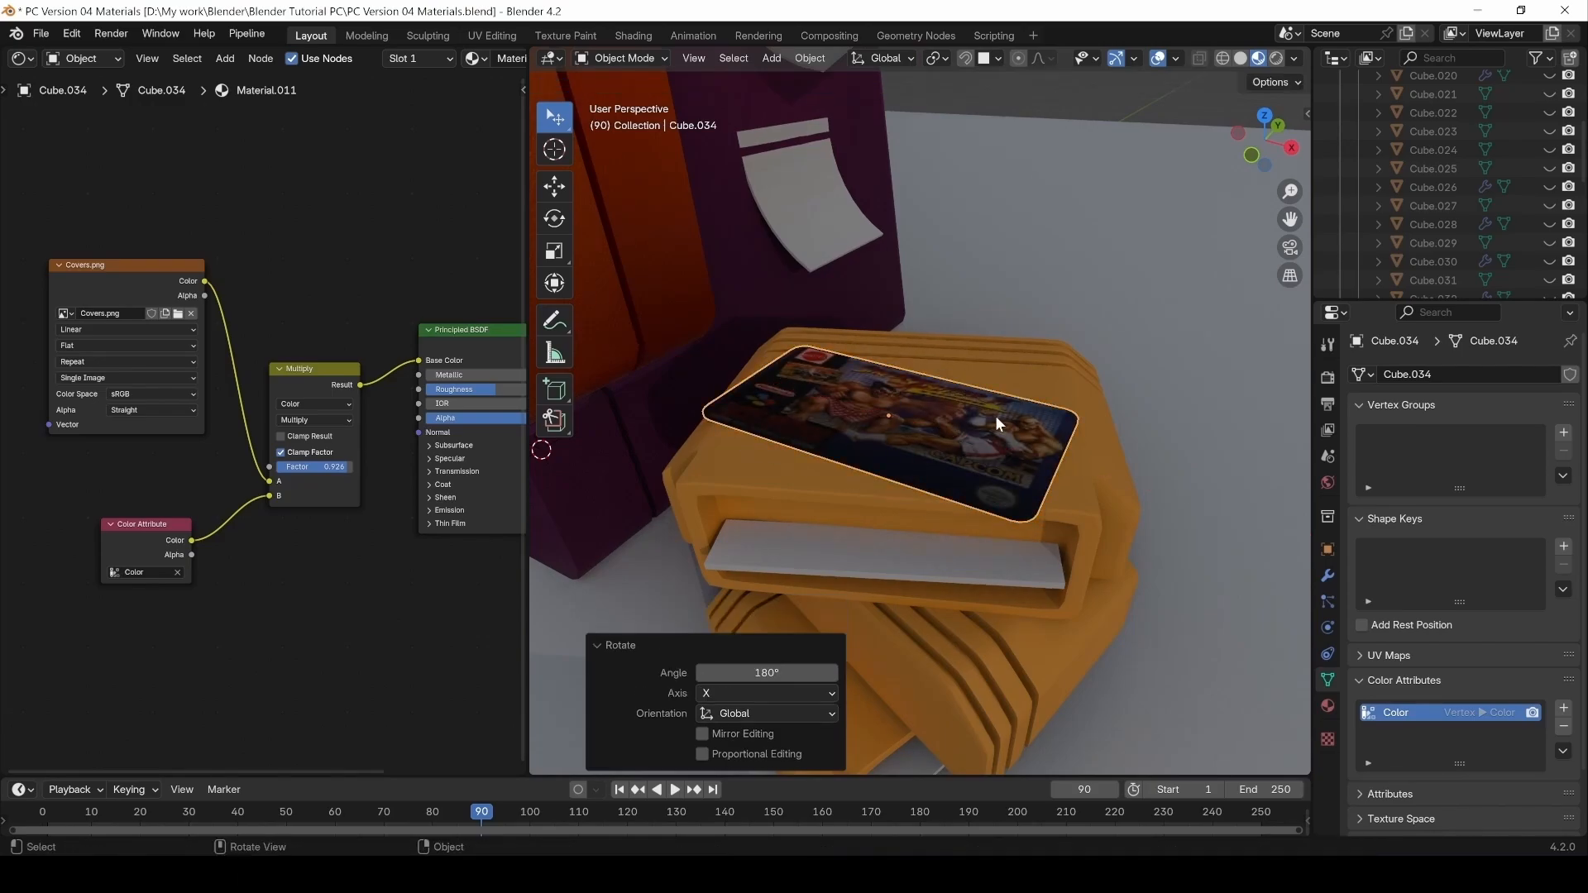
Rotate the label about 20.6° around the global Z axis to line it up with the cartridge beneath.
{"action": "key", "text": "r"}
{"action": "key", "text": "z"}
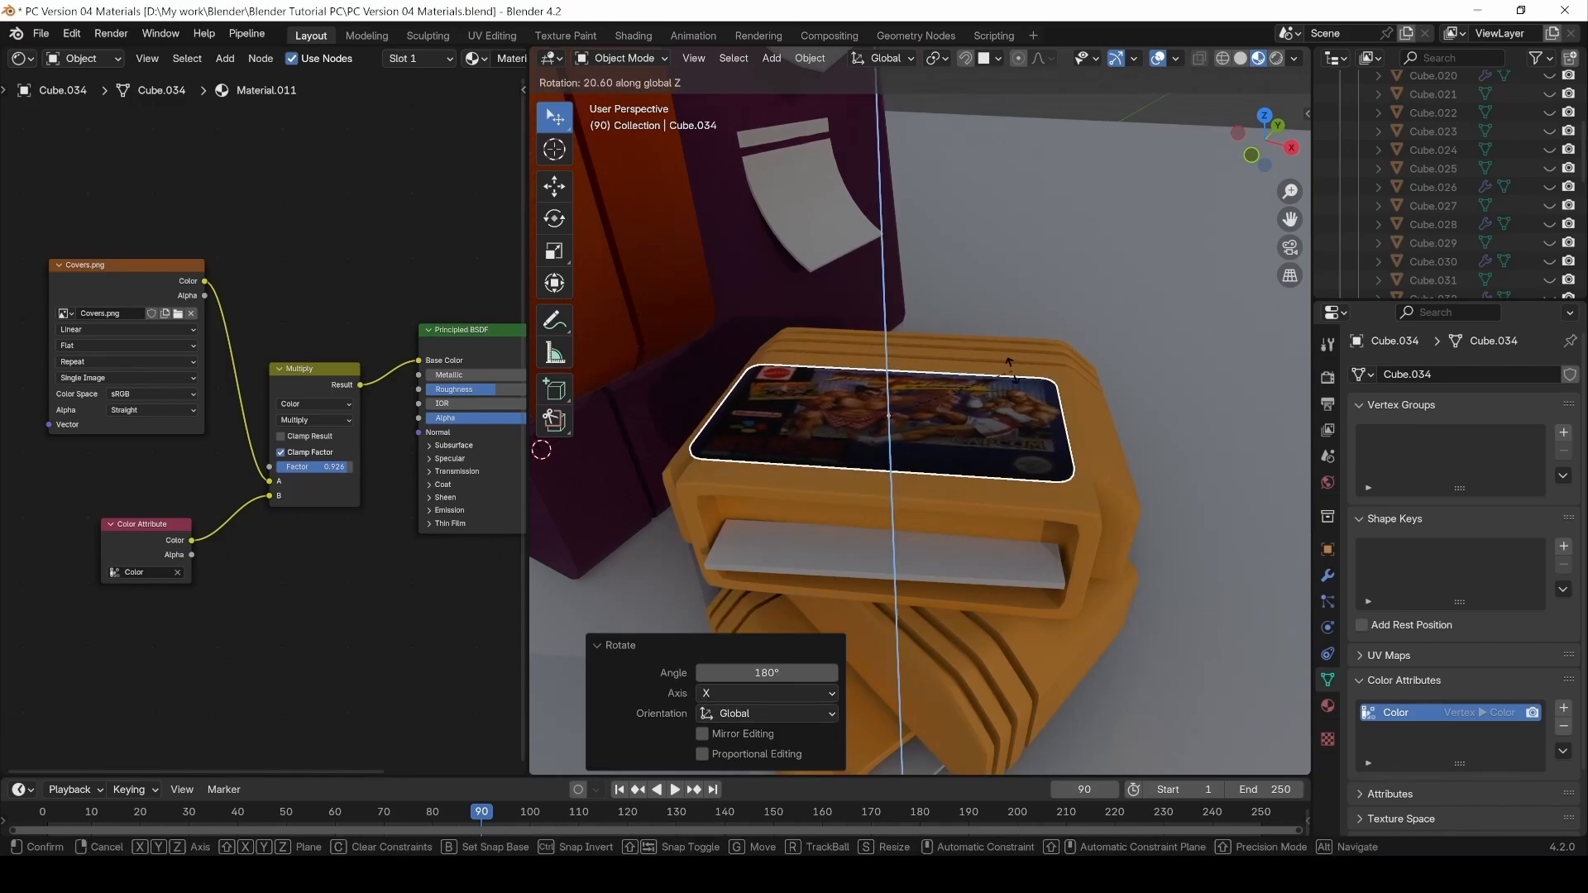
{"action": "left_click", "coordinate": [1012, 369]}
{"action": "key", "text": "KP_7"}
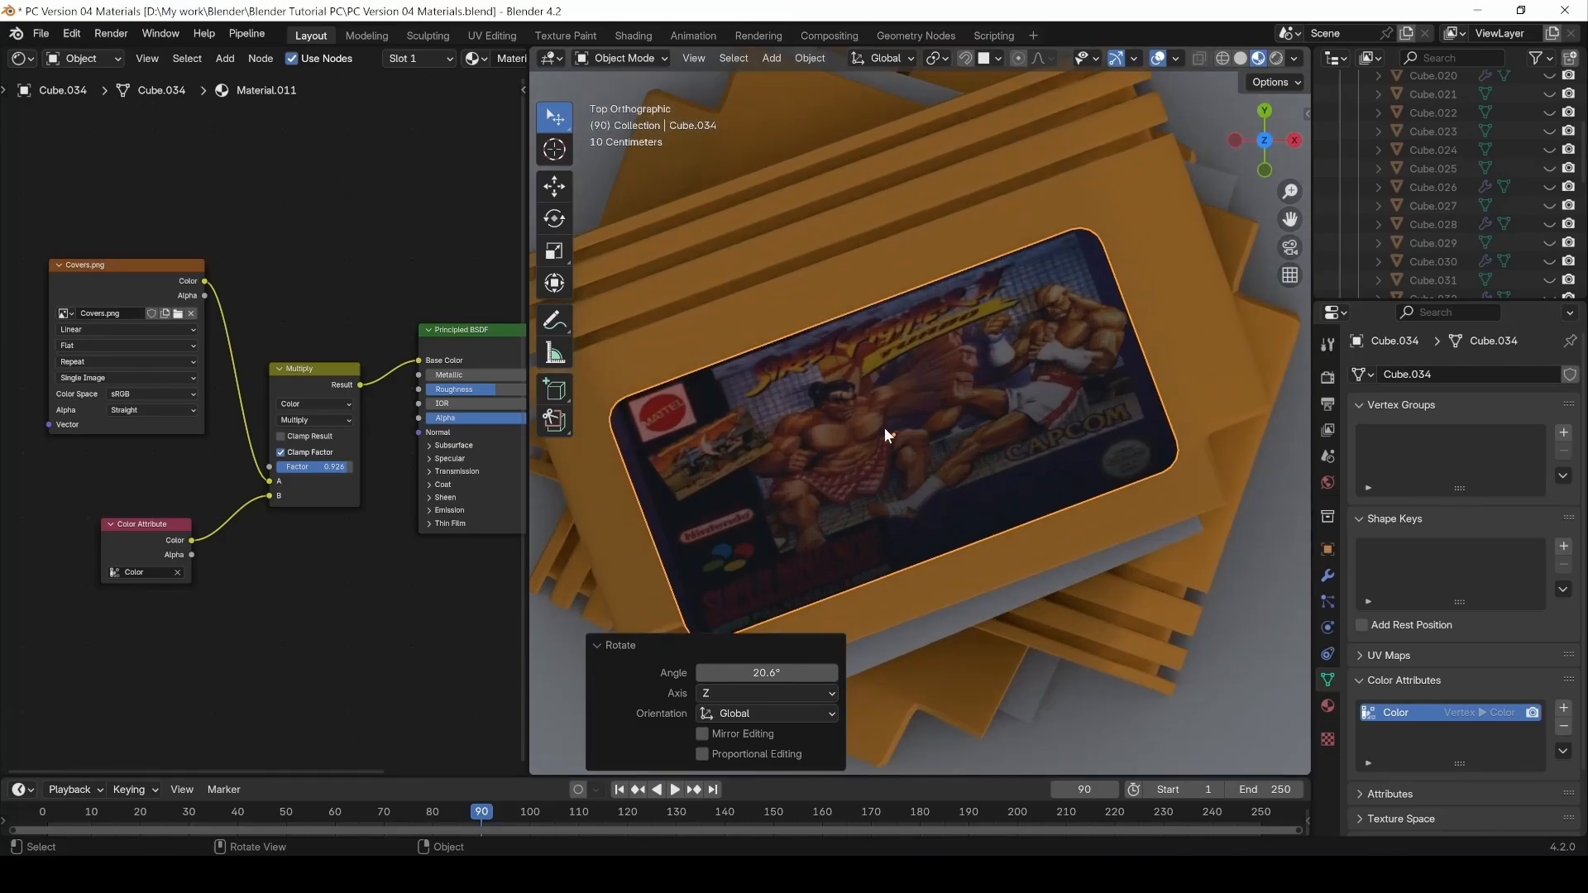
{"action": "left_click", "coordinate": [906, 420]}
{"action": "left_click", "coordinate": [826, 409]}
{"action": "key", "text": "g"}
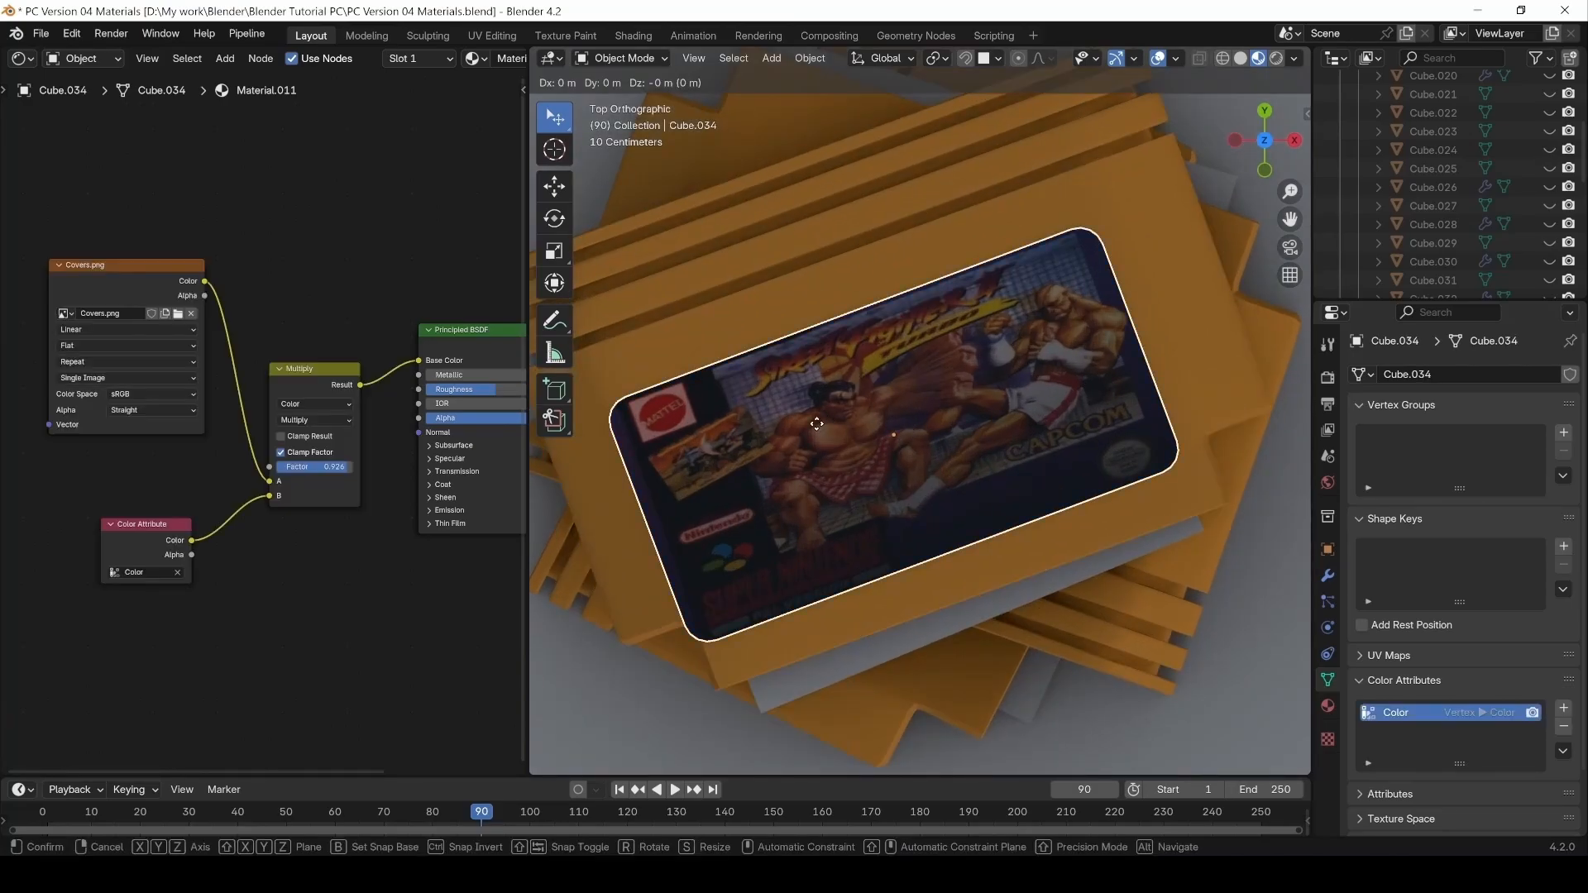
{"action": "left_click", "coordinate": [817, 425]}
{"action": "key", "text": "g"}
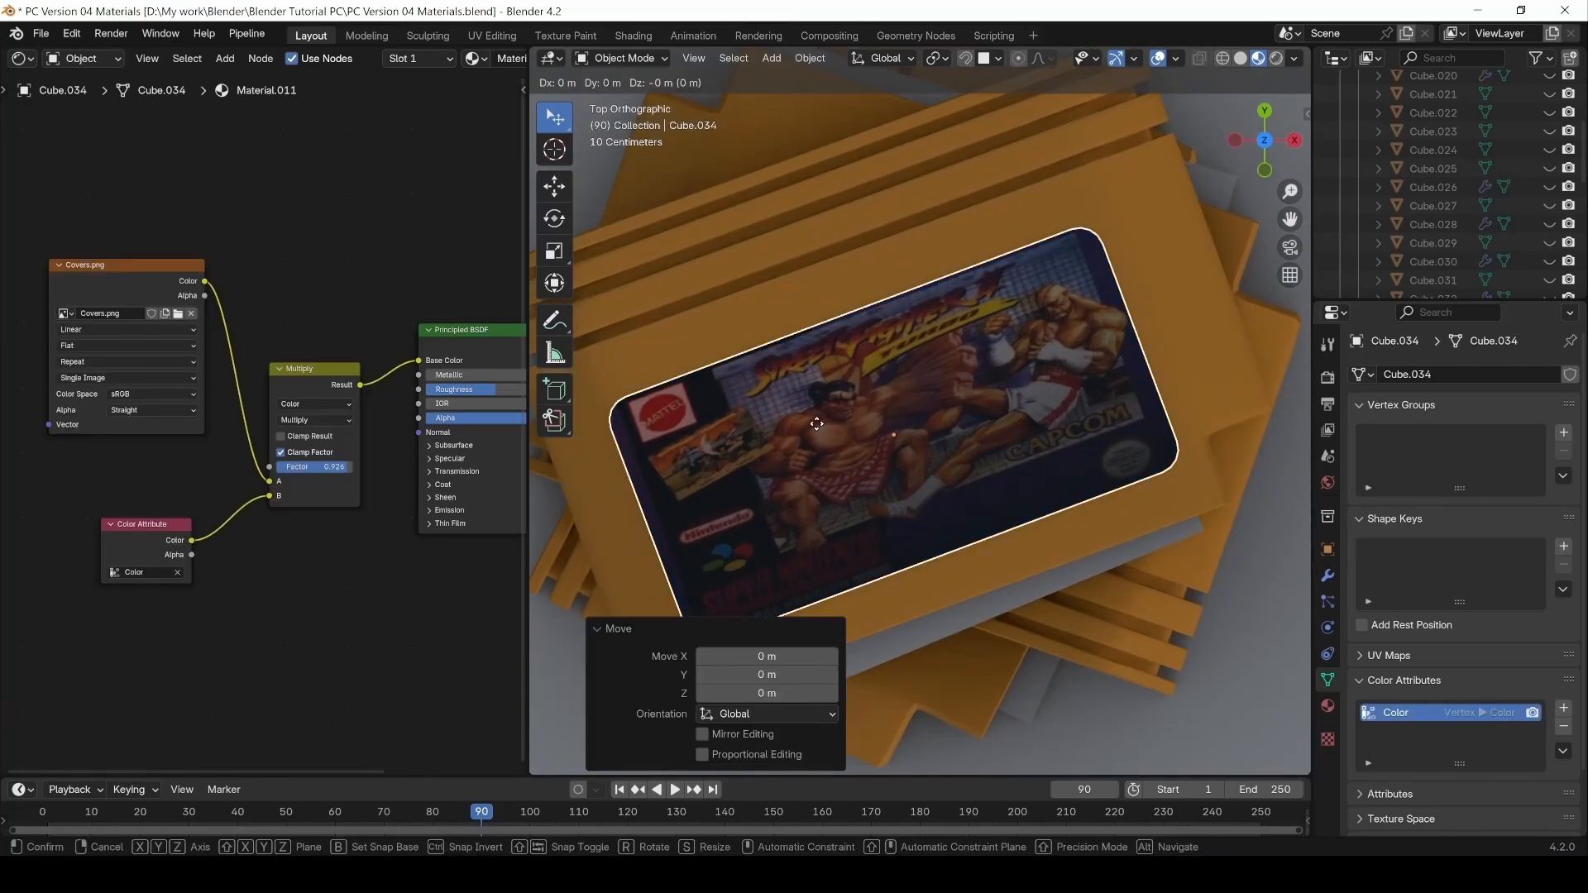
{"action": "key", "text": "y"}
{"action": "left_click", "coordinate": [823, 359]}
{"action": "key", "text": "ctrl+z"}
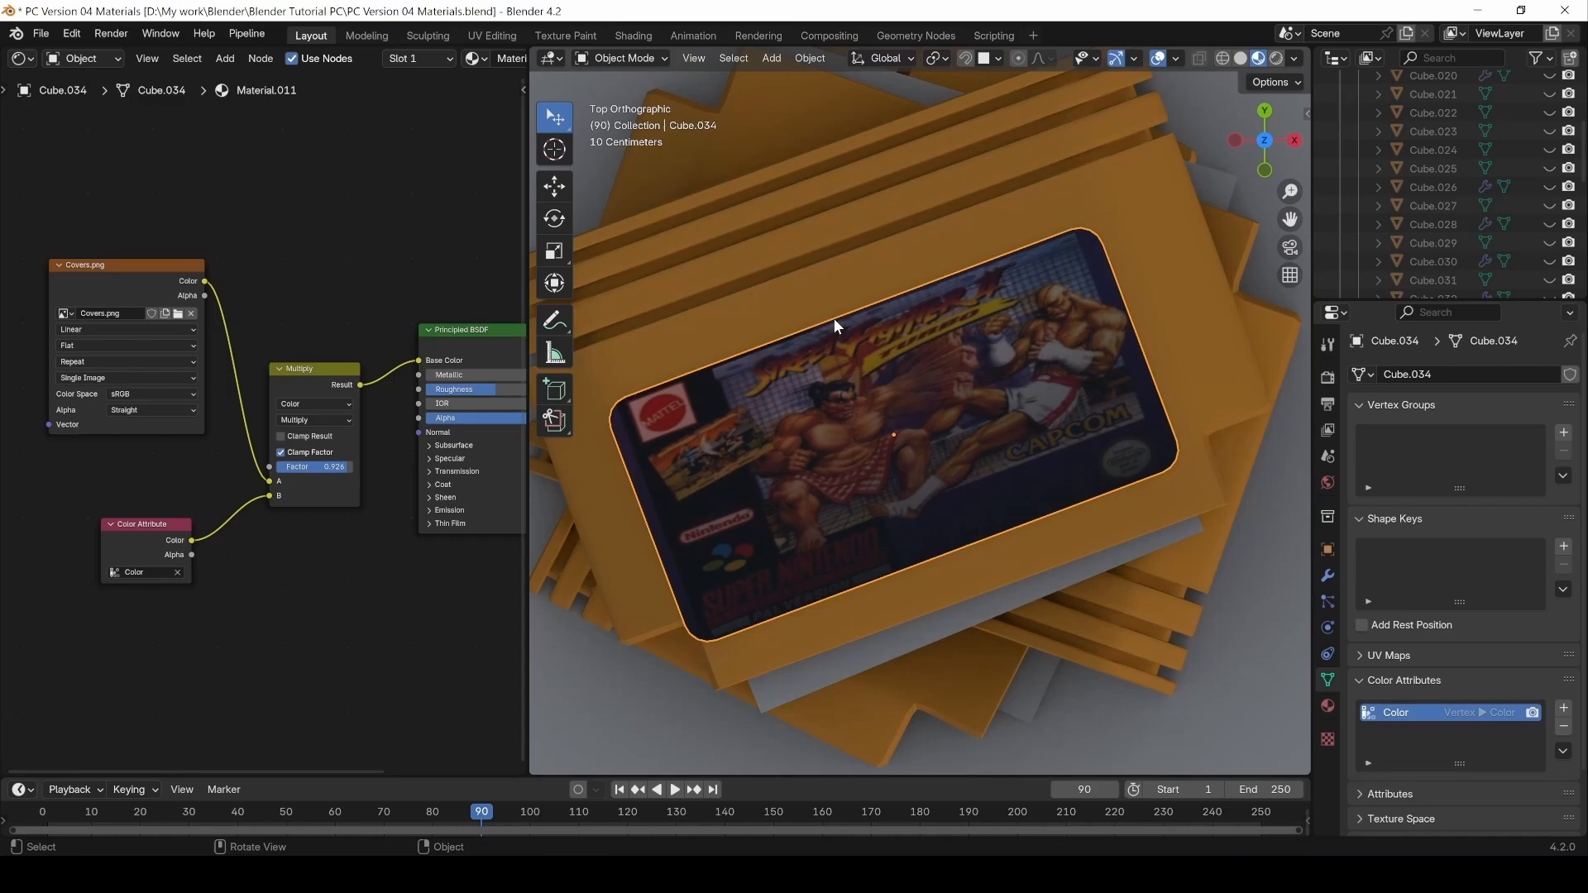
Set the transform orientation to Local and slide the label toward the cartridge's ridged end, adjusting it about 0.022 m along local Y.
{"action": "left_click", "coordinate": [895, 58]}
{"action": "left_click", "coordinate": [862, 134]}
{"action": "left_click", "coordinate": [563, 184]}
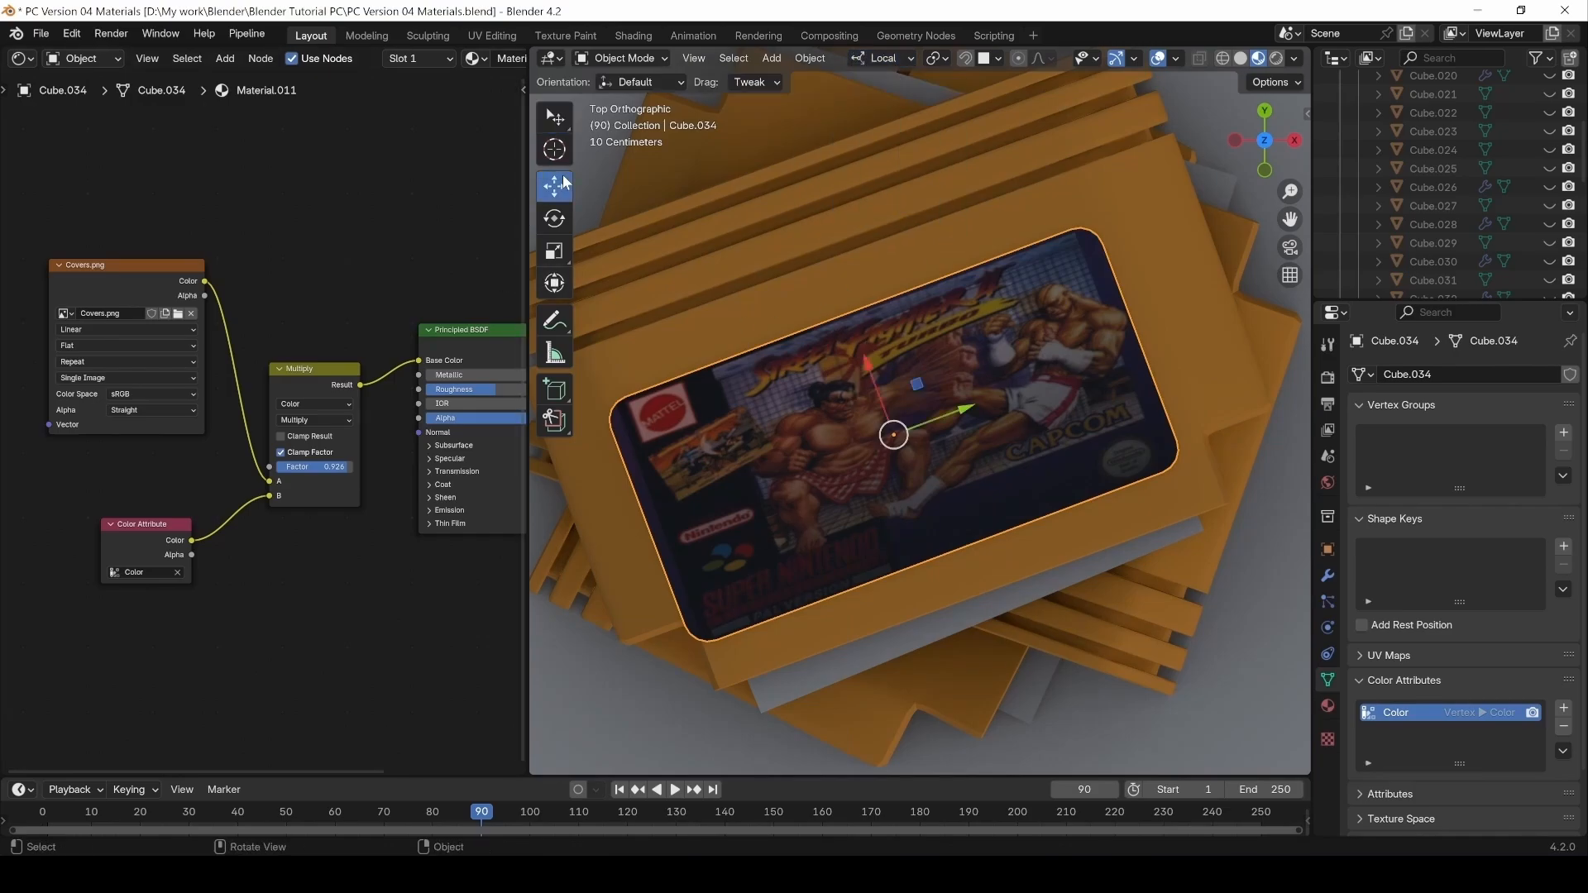
{"action": "left_click_drag", "start_coordinate": [878, 395], "coordinate": [937, 379]}
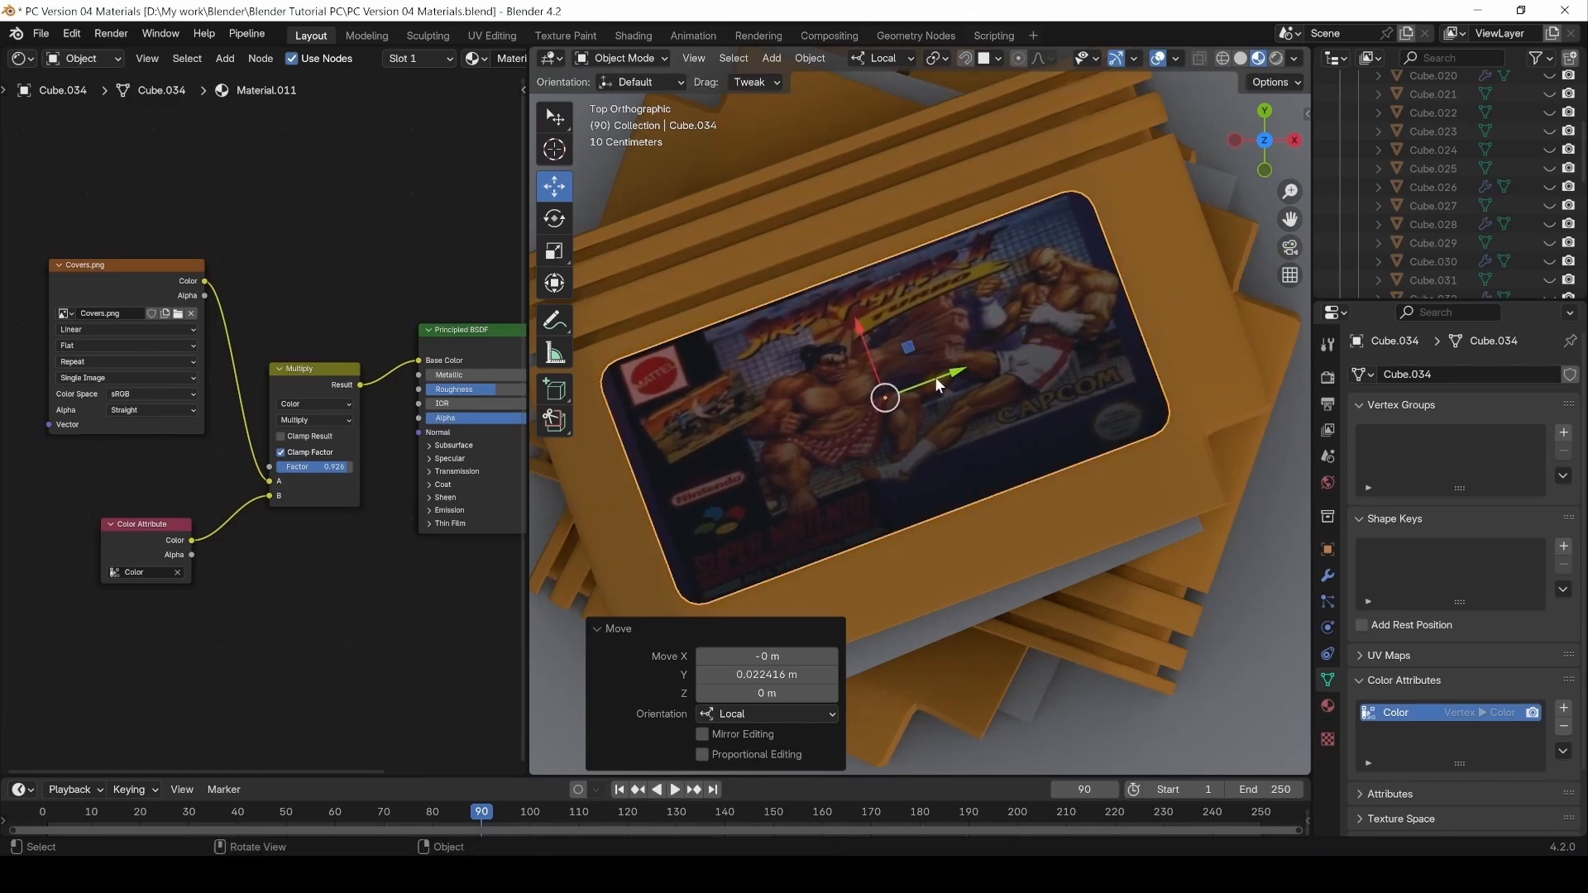
Fine-tune the label's placement along its local X axis and shift it about 0.009 m along local Y to center it on the cartridge.
{"action": "scroll", "coordinate": [941, 362], "scroll_direction": "down", "scroll_amount": 5}
{"action": "middle_click_drag", "start_coordinate": [941, 364], "coordinate": [936, 391]}
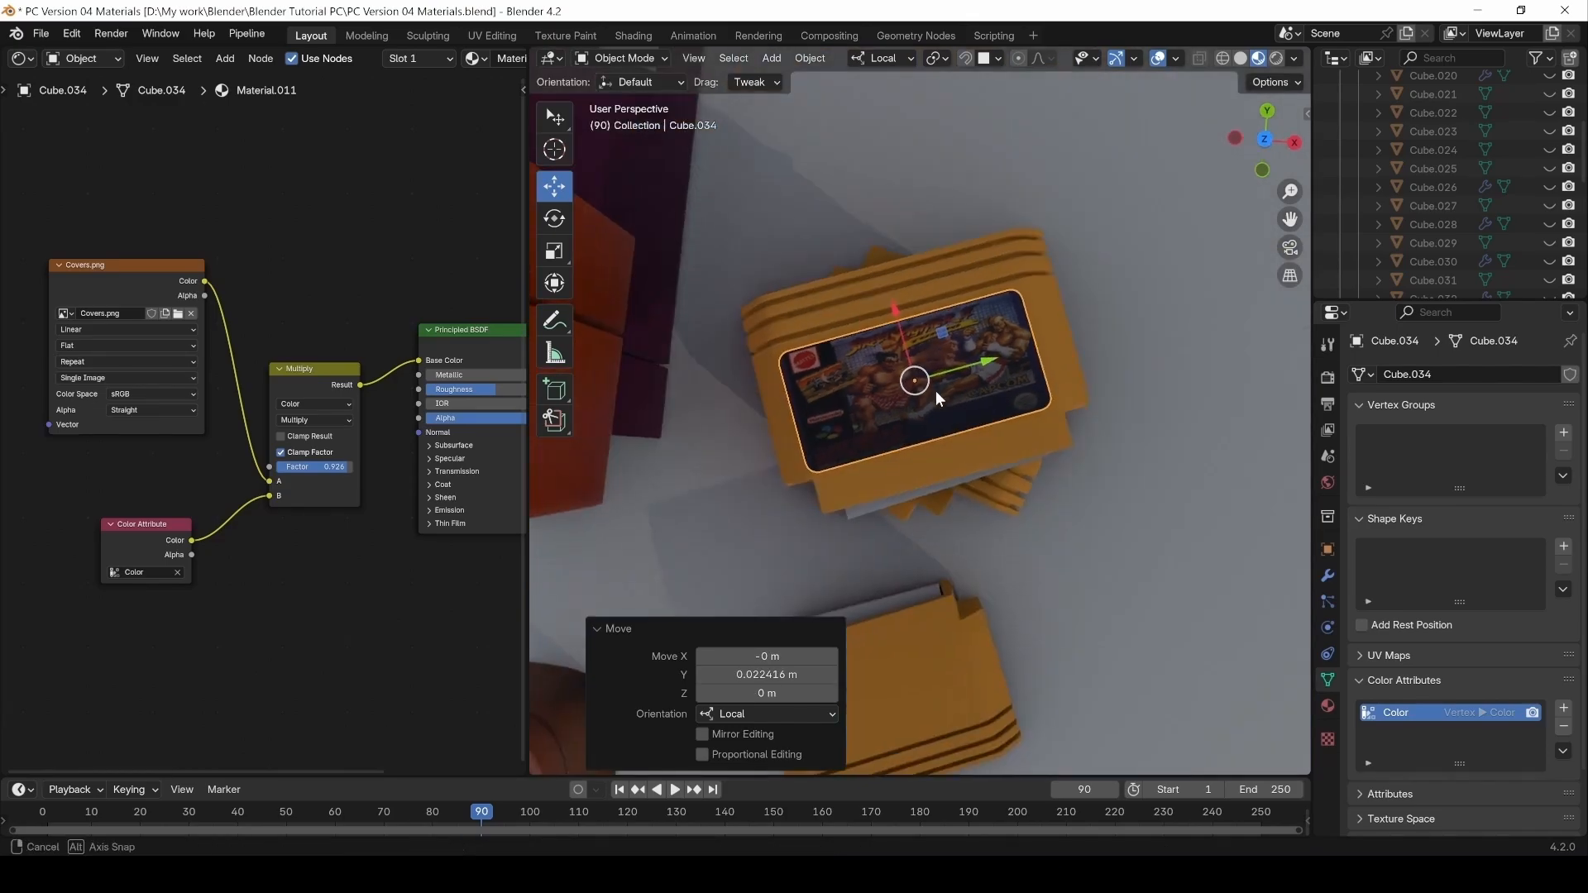
{"action": "scroll", "coordinate": [920, 309], "scroll_direction": "down", "scroll_amount": 4}
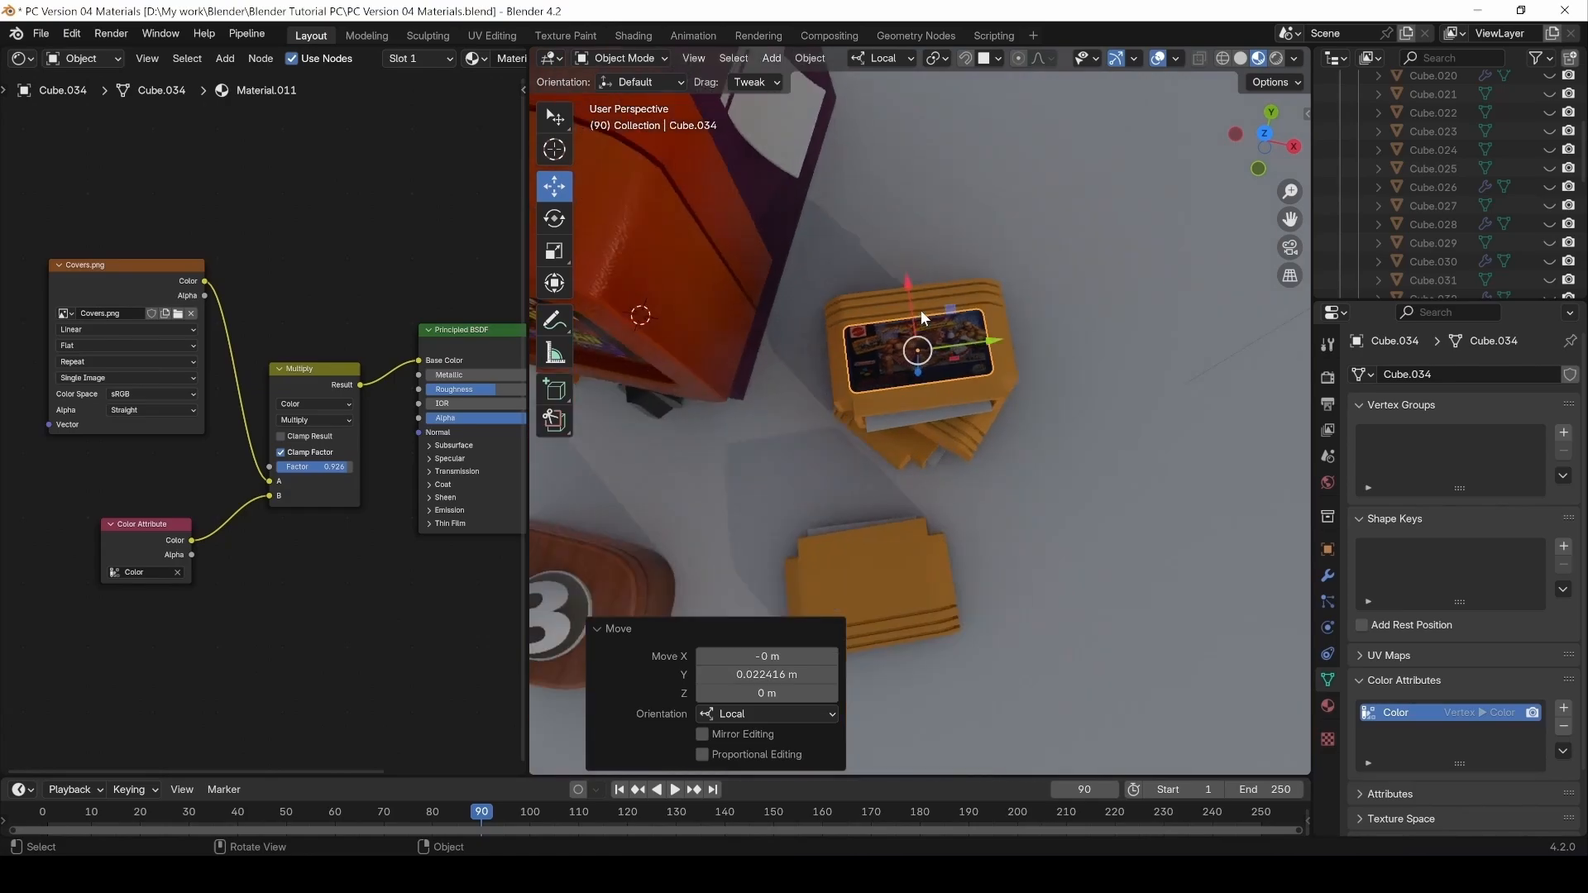
{"action": "middle_click_drag", "start_coordinate": [920, 309], "coordinate": [776, 392]}
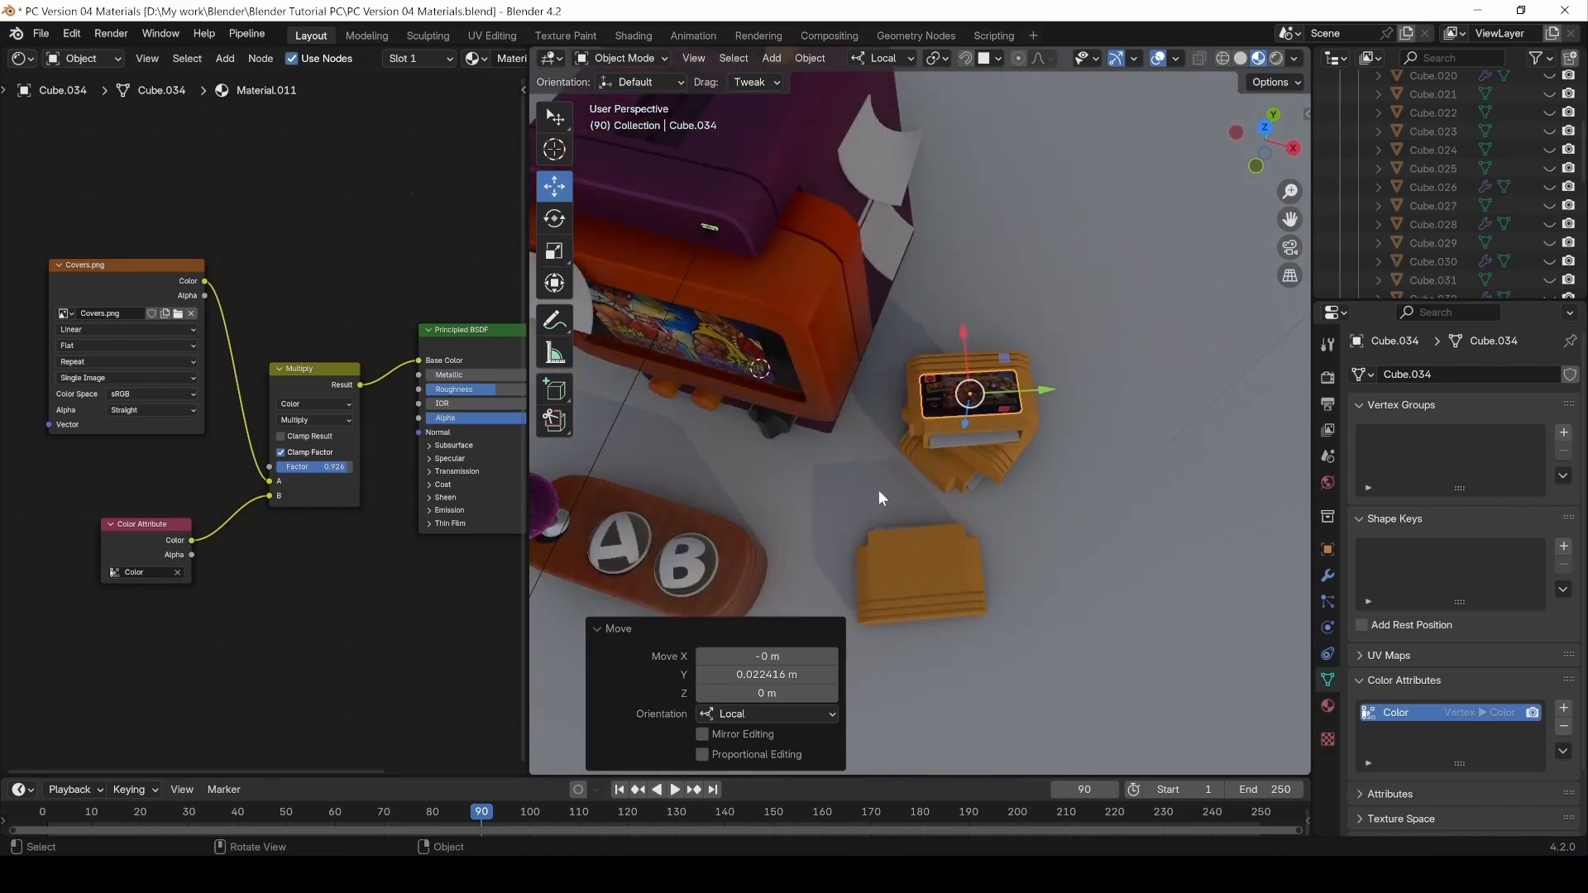
{"action": "scroll", "coordinate": [933, 356], "scroll_direction": "up", "scroll_amount": 6}
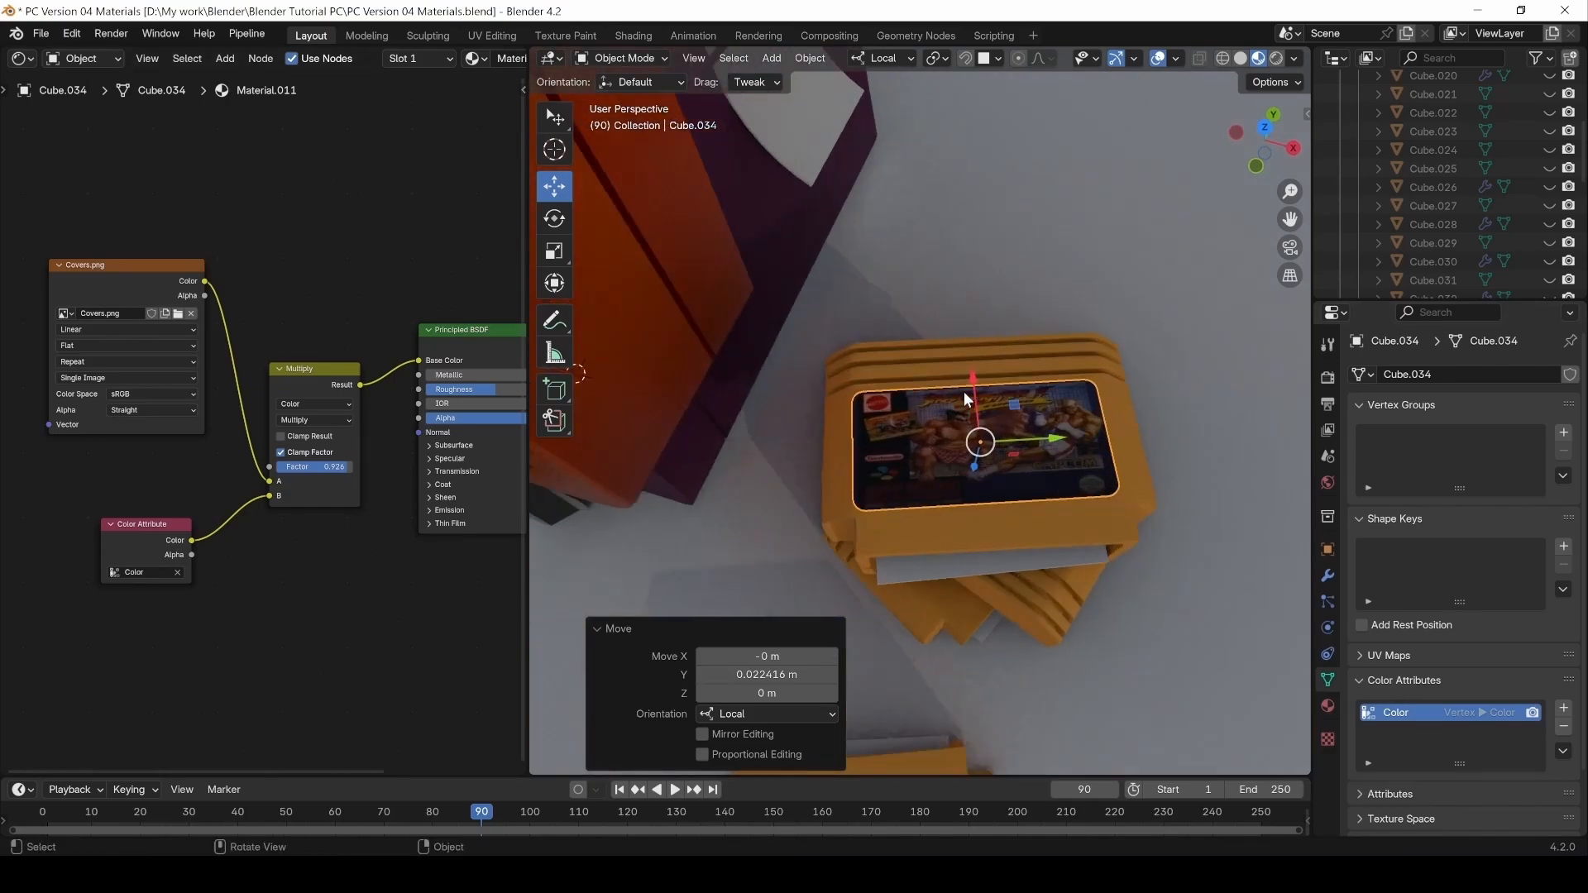
{"action": "middle_click_drag", "start_coordinate": [978, 346], "coordinate": [982, 384]}
{"action": "left_click_drag", "start_coordinate": [981, 379], "coordinate": [982, 373]}
{"action": "left_click_drag", "start_coordinate": [1023, 441], "coordinate": [1030, 439]}
{"action": "middle_click_drag", "start_coordinate": [1030, 439], "coordinate": [917, 342]}
Make Material.011 on the duplicated label a single-user copy, independent of the original label's material.
{"action": "left_click", "coordinate": [1327, 705]}
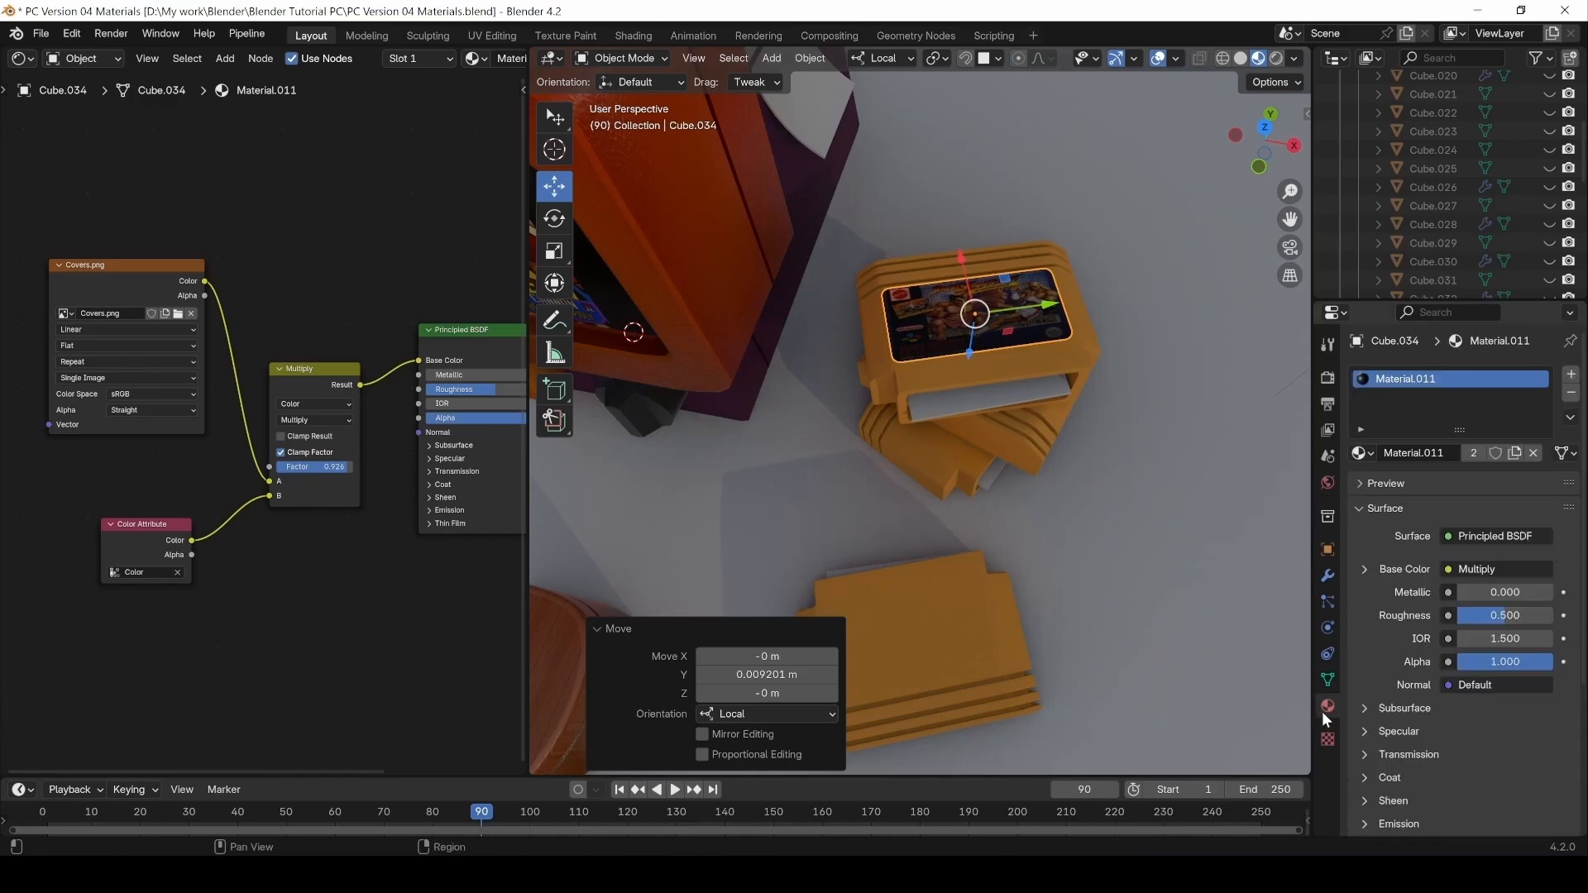
{"action": "scroll", "coordinate": [843, 423], "scroll_direction": "down", "scroll_amount": 5}
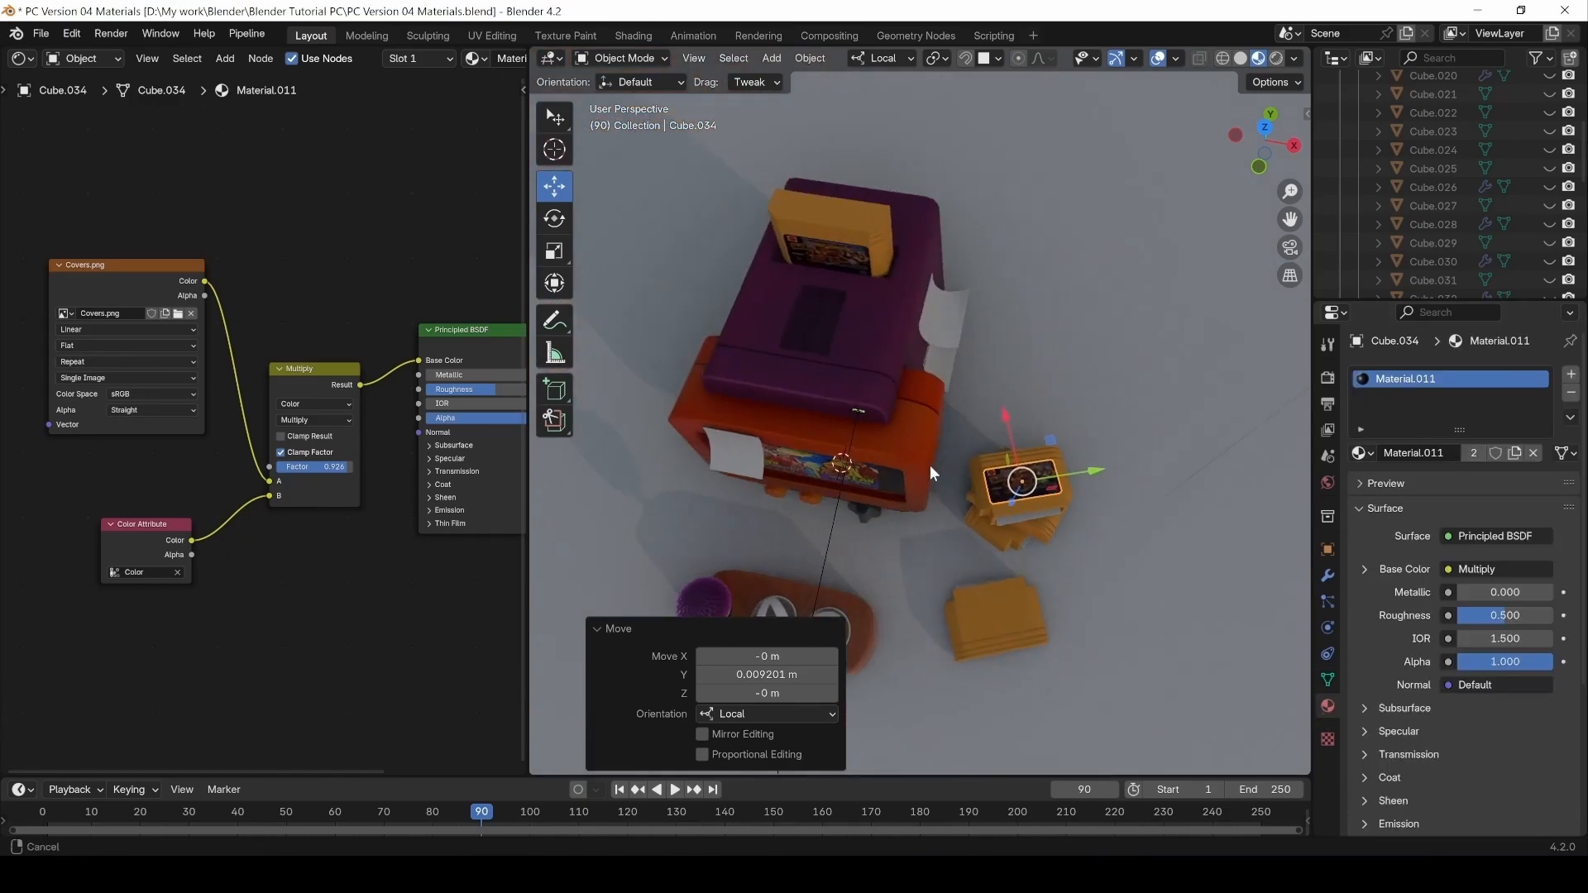
{"action": "middle_click_drag", "start_coordinate": [996, 366], "coordinate": [898, 313]}
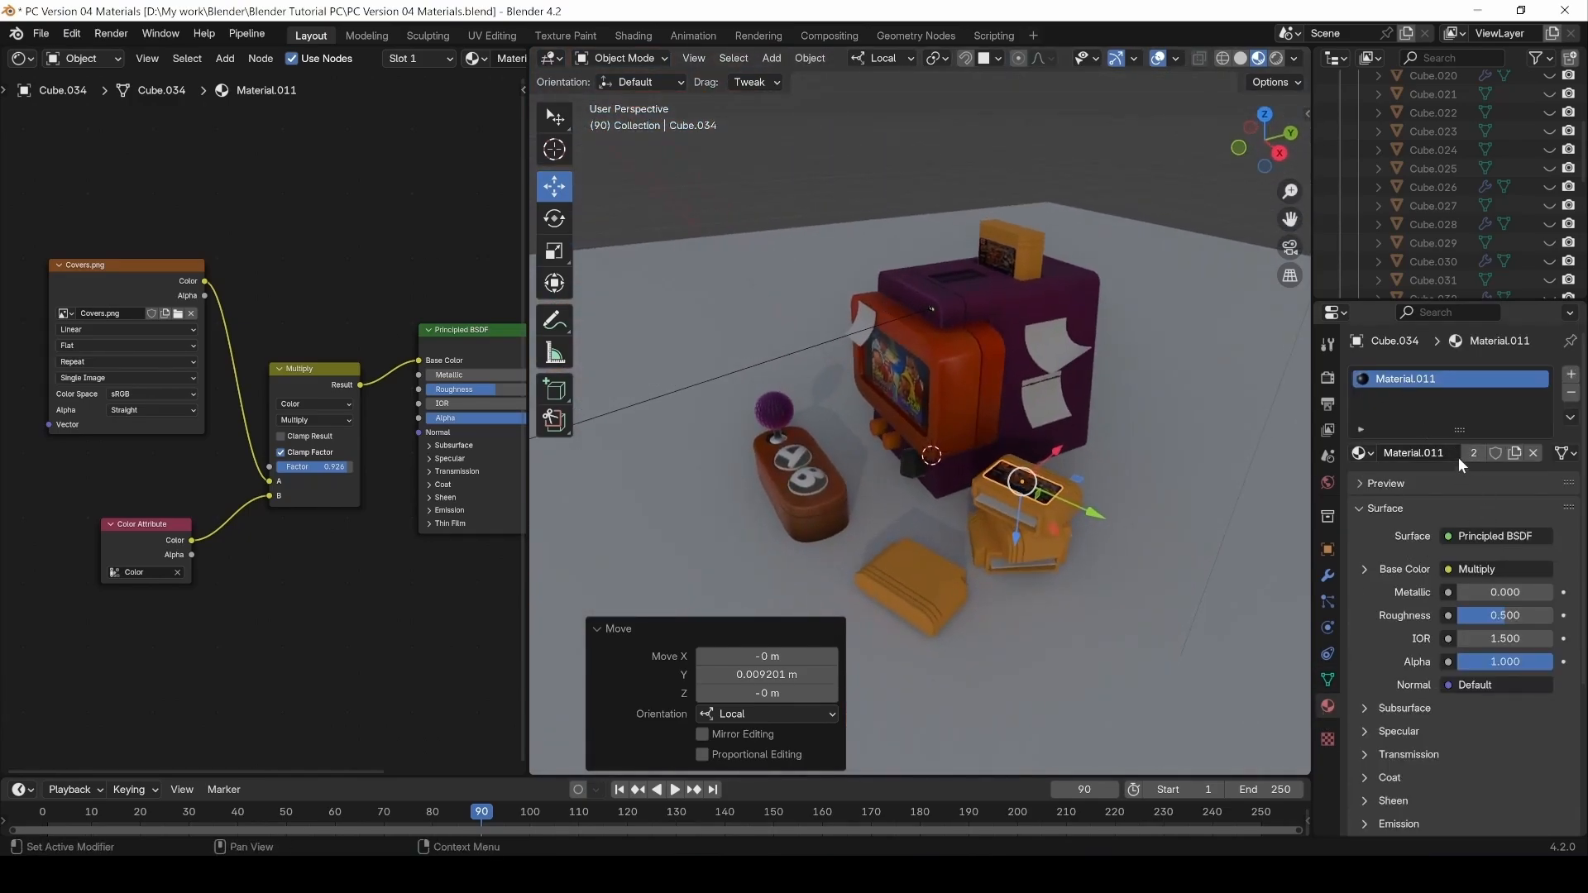
{"action": "middle_click_drag", "start_coordinate": [149, 364], "coordinate": [263, 391]}
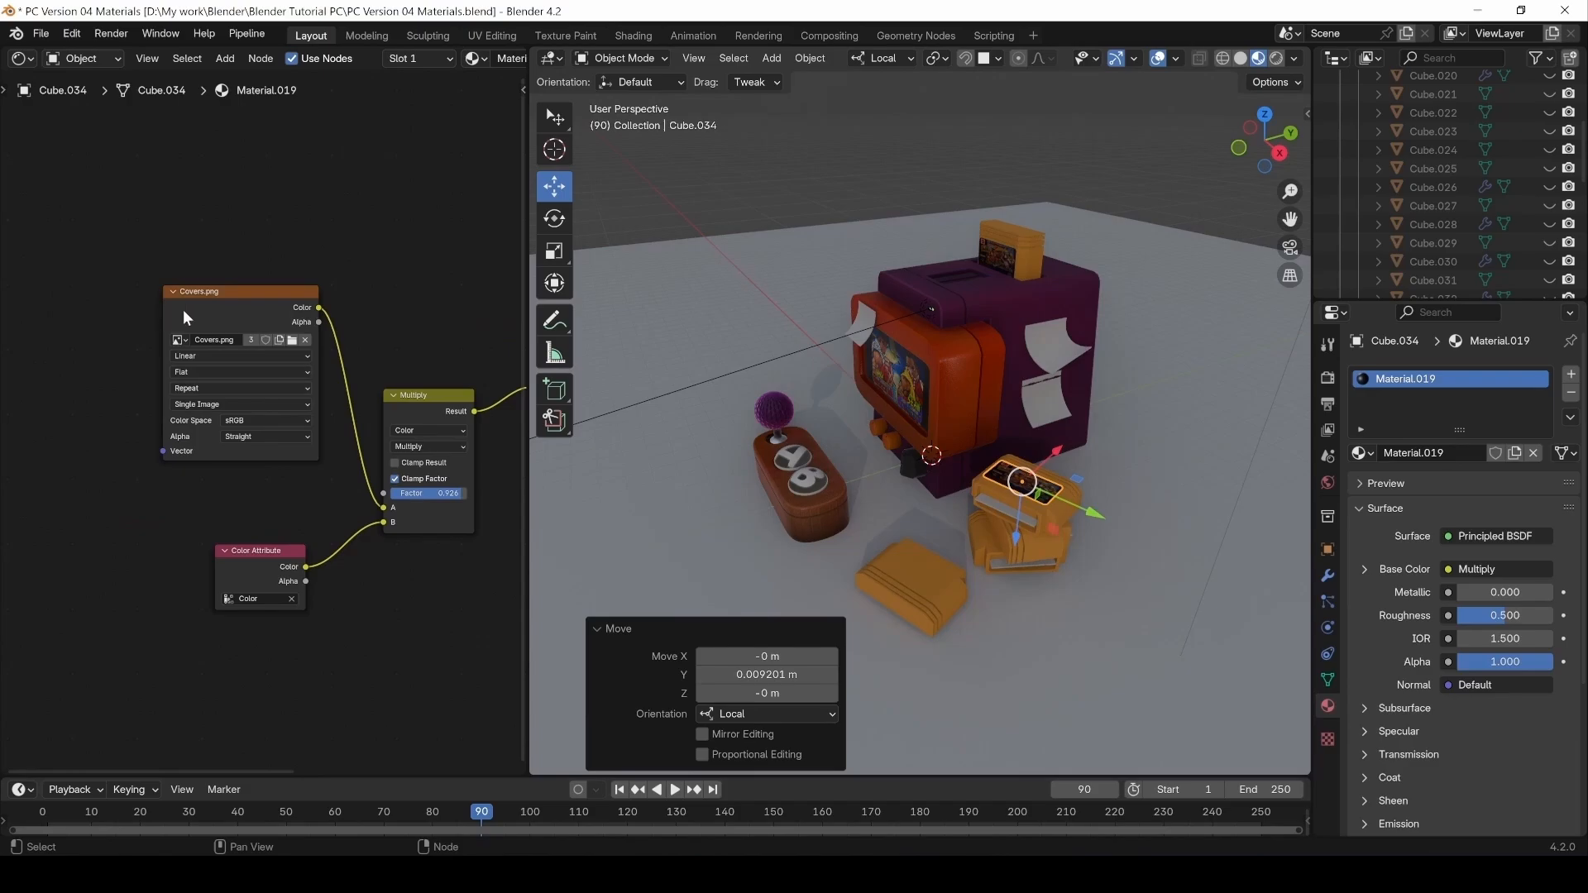
{"action": "middle_click_drag", "start_coordinate": [354, 589], "coordinate": [283, 589]}
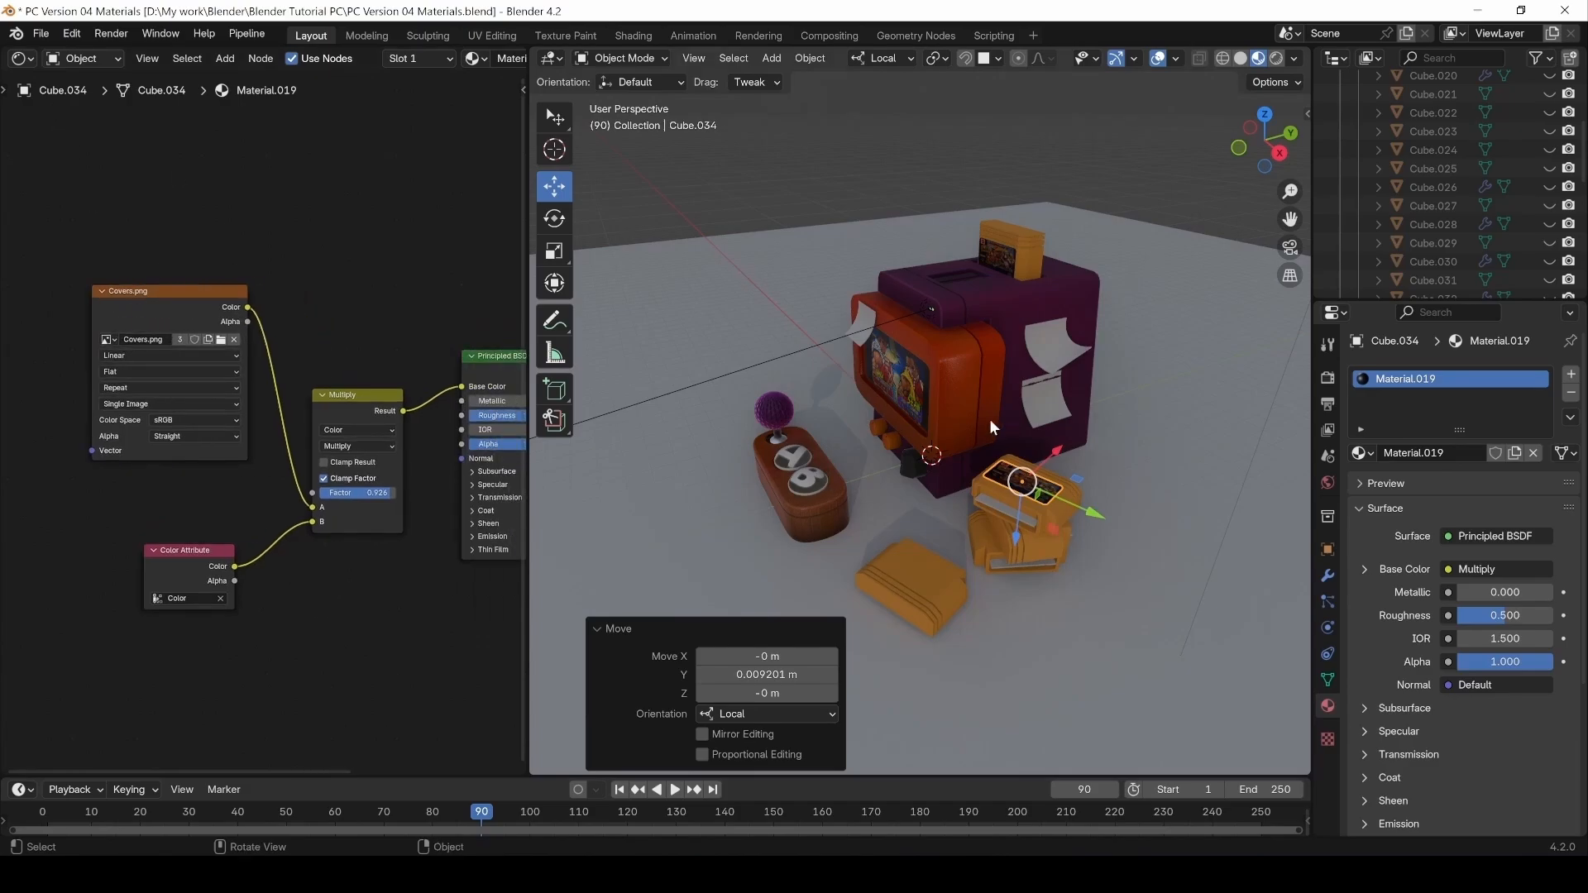
Switch the shader node area to the UV Editor and select the duplicated label's front face in Edit Mode.
{"action": "left_click", "coordinate": [20, 59]}
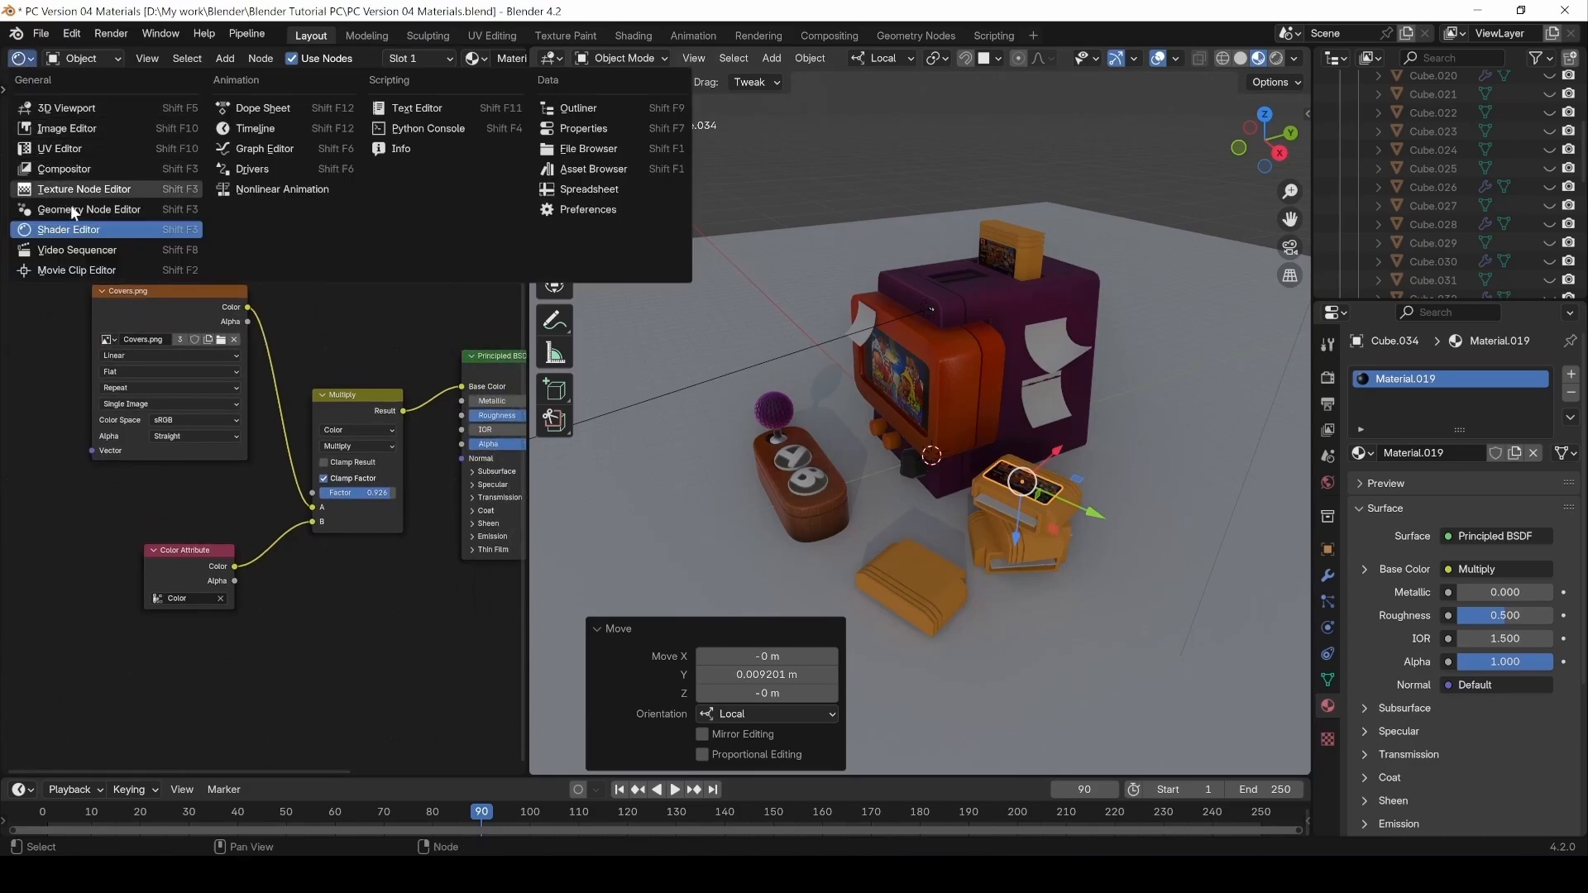
{"action": "left_click", "coordinate": [73, 151]}
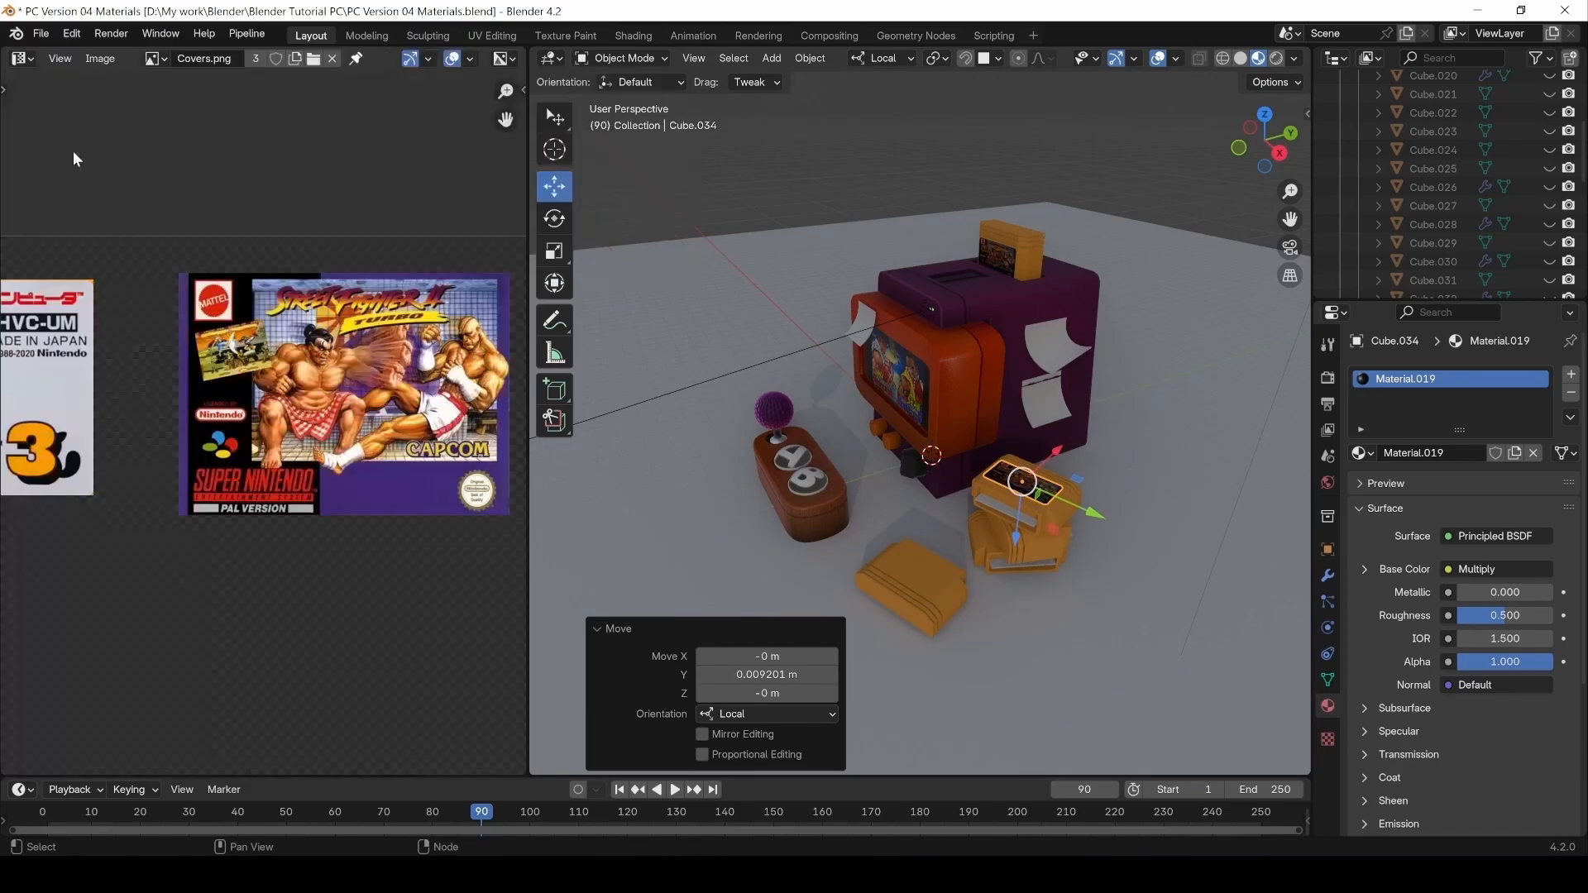
{"action": "key", "text": "Tab"}
{"action": "left_click", "coordinate": [1029, 485]}
{"action": "middle_click_drag", "start_coordinate": [282, 518], "coordinate": [379, 525]}
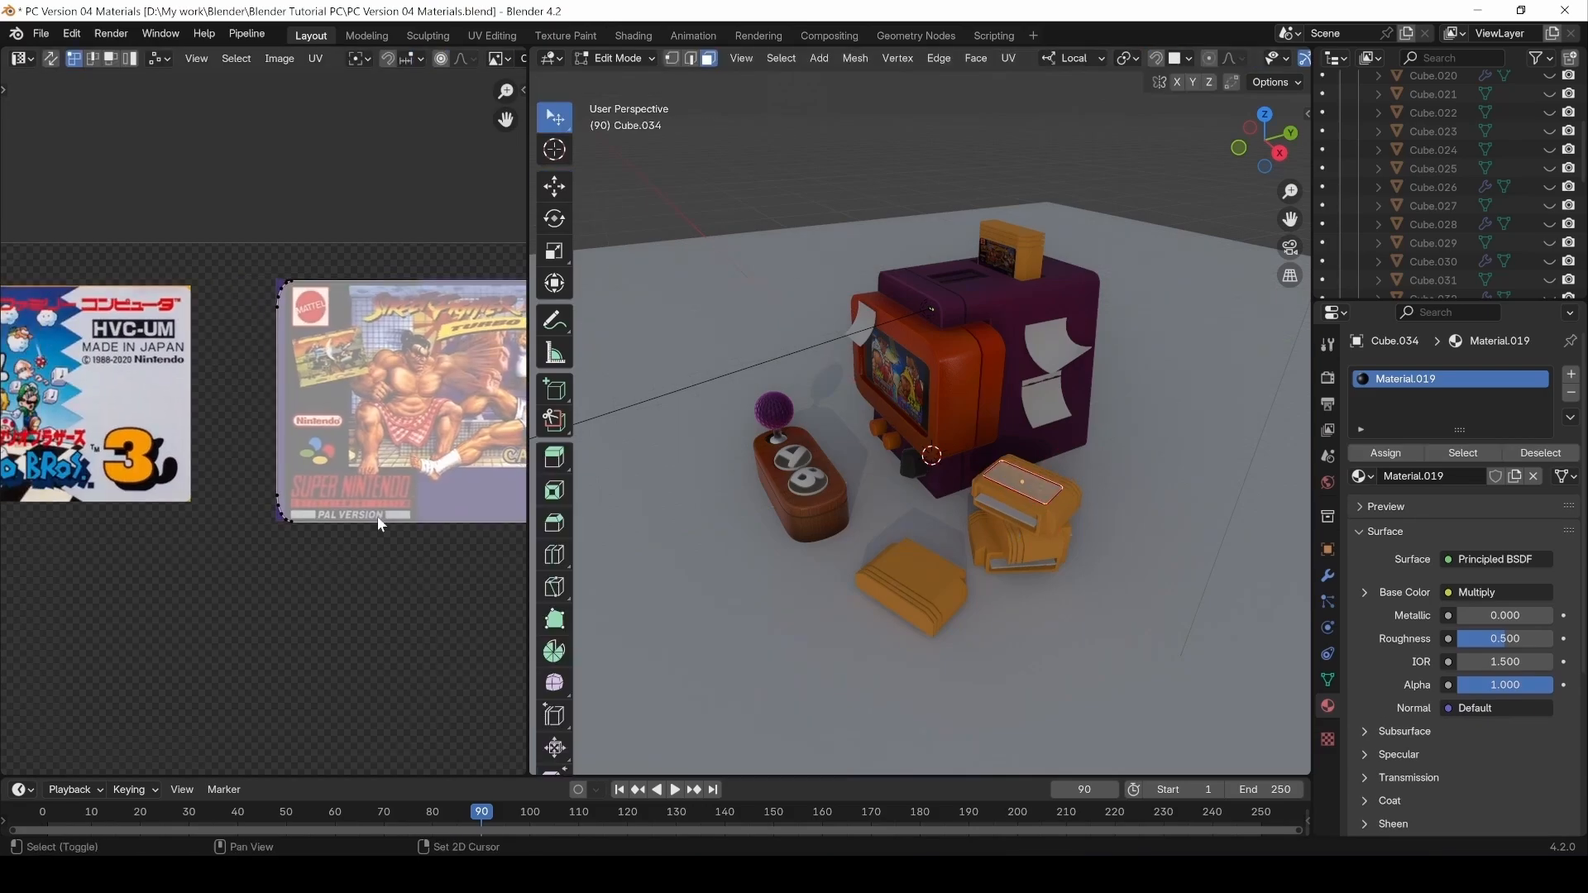
{"action": "scroll", "coordinate": [403, 469], "scroll_direction": "down", "scroll_amount": 3}
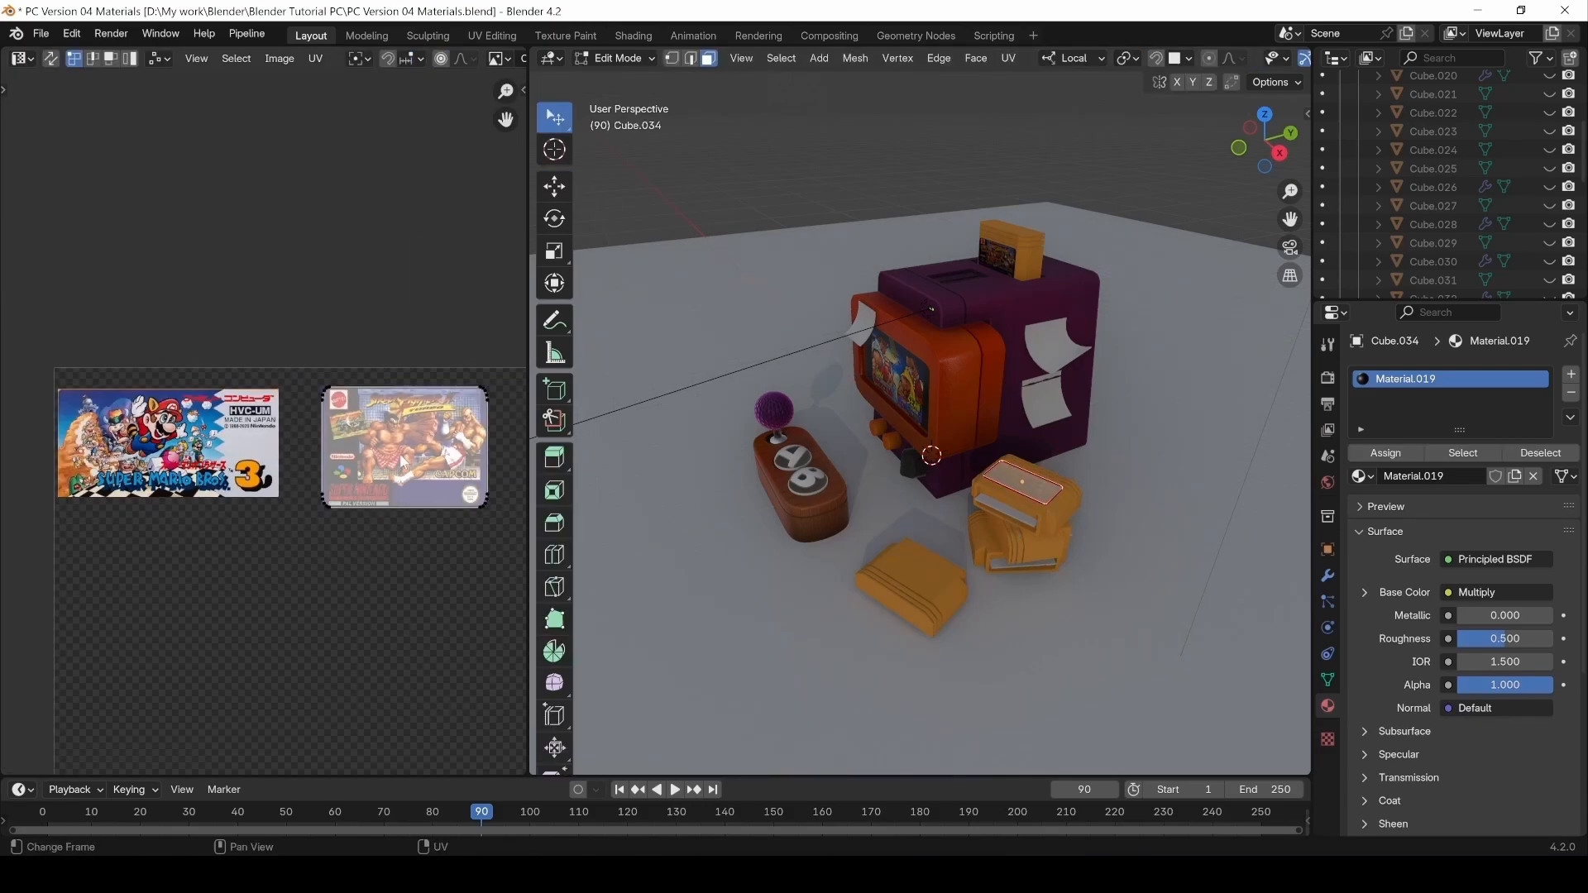
Use island selection to move the label's UV island from the Street Fighter II cover onto the Super Mario Bros. 3 cover.
{"action": "left_click", "coordinate": [112, 58]}
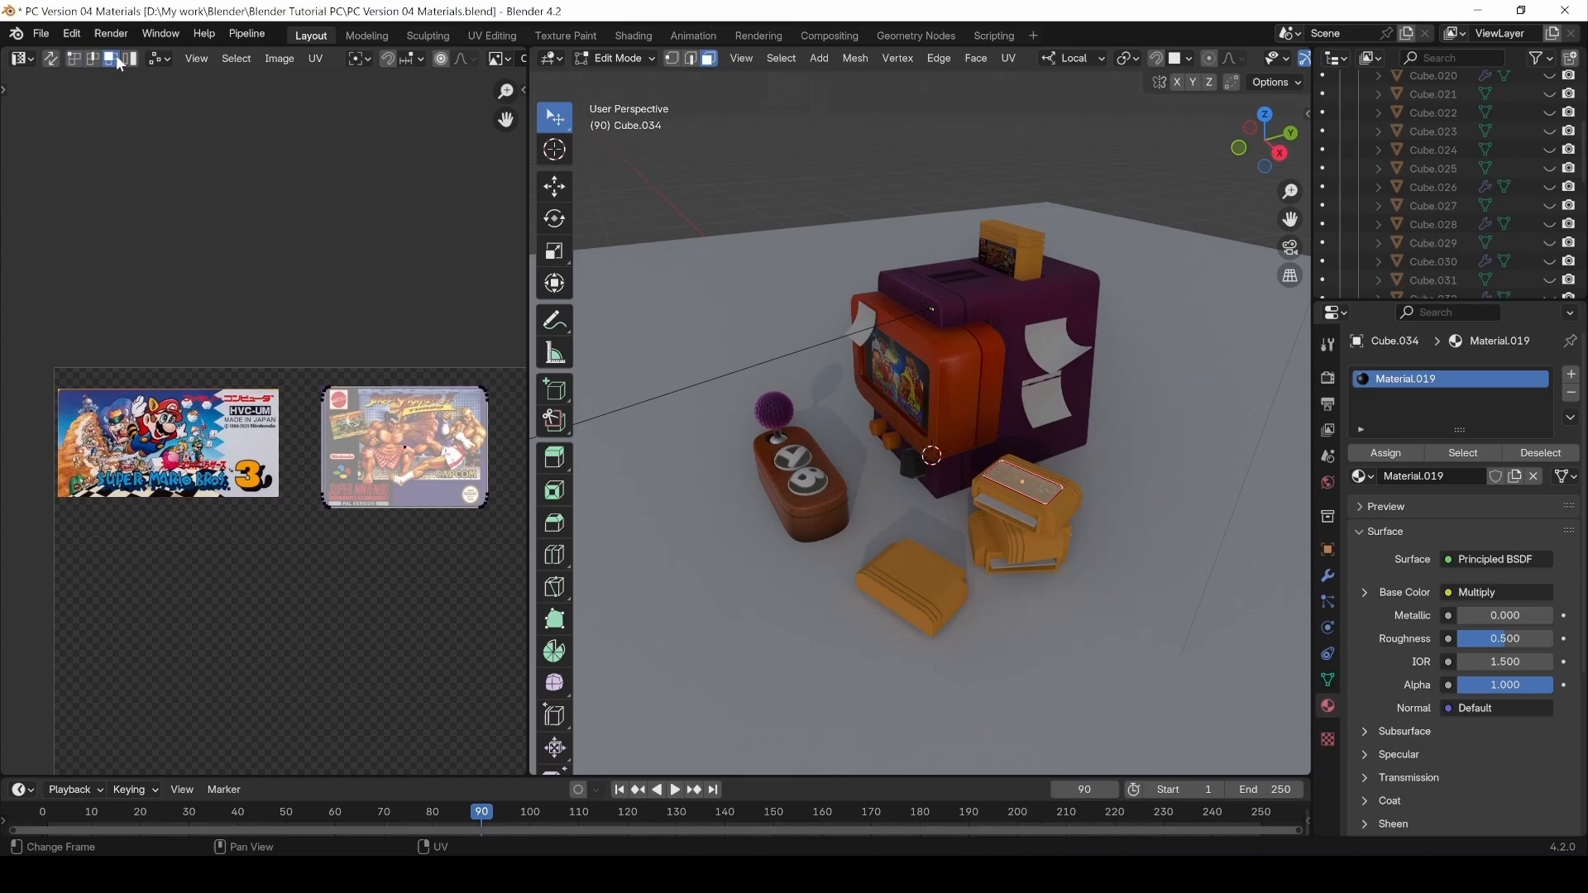
{"action": "left_click", "coordinate": [408, 457]}
{"action": "left_click_drag", "start_coordinate": [408, 458], "coordinate": [142, 455]}
{"action": "scroll", "coordinate": [99, 455], "scroll_direction": "up", "scroll_amount": 2}
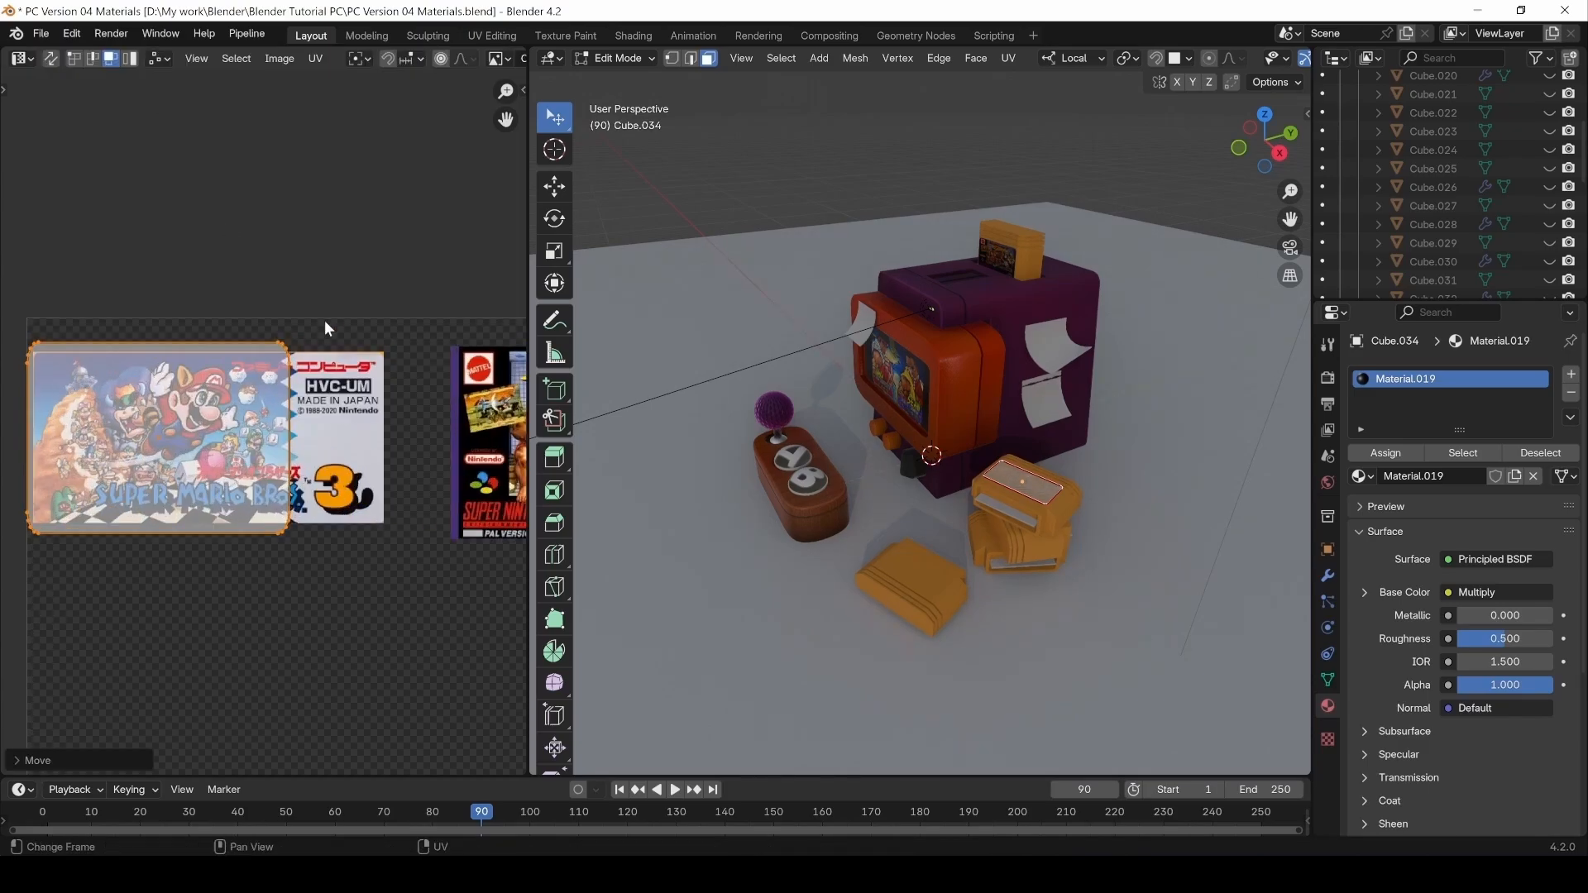
Stretch the island's right-side UV vertices along X to the right edge of the Super Mario Bros. 3 cover.
{"action": "left_click", "coordinate": [260, 601]}
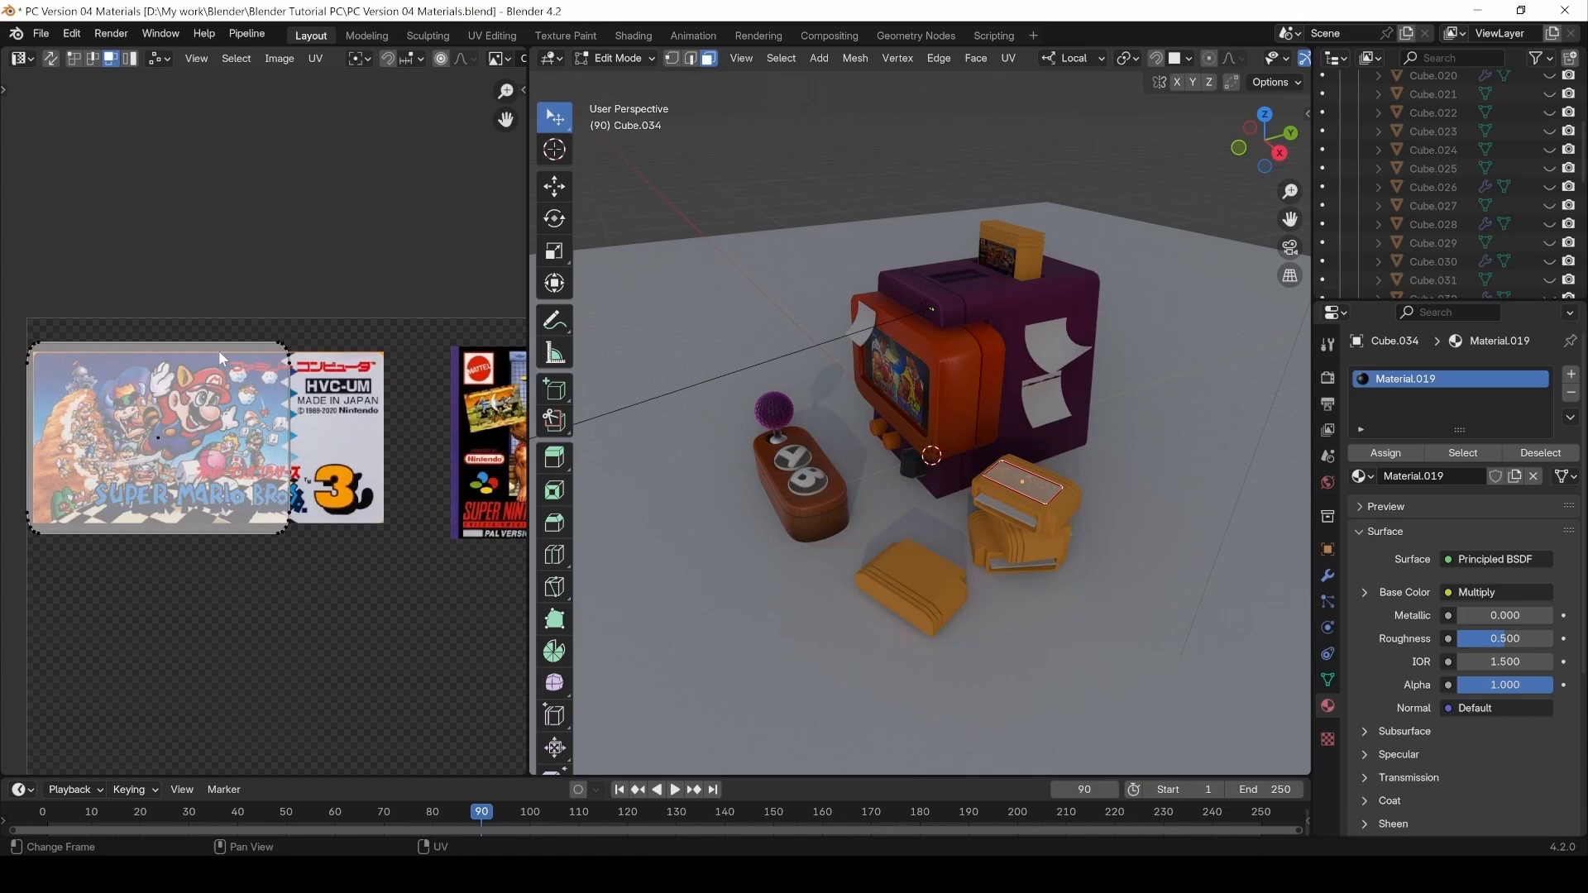
{"action": "key", "text": "1"}
{"action": "left_click_drag", "start_coordinate": [225, 286], "coordinate": [420, 585]}
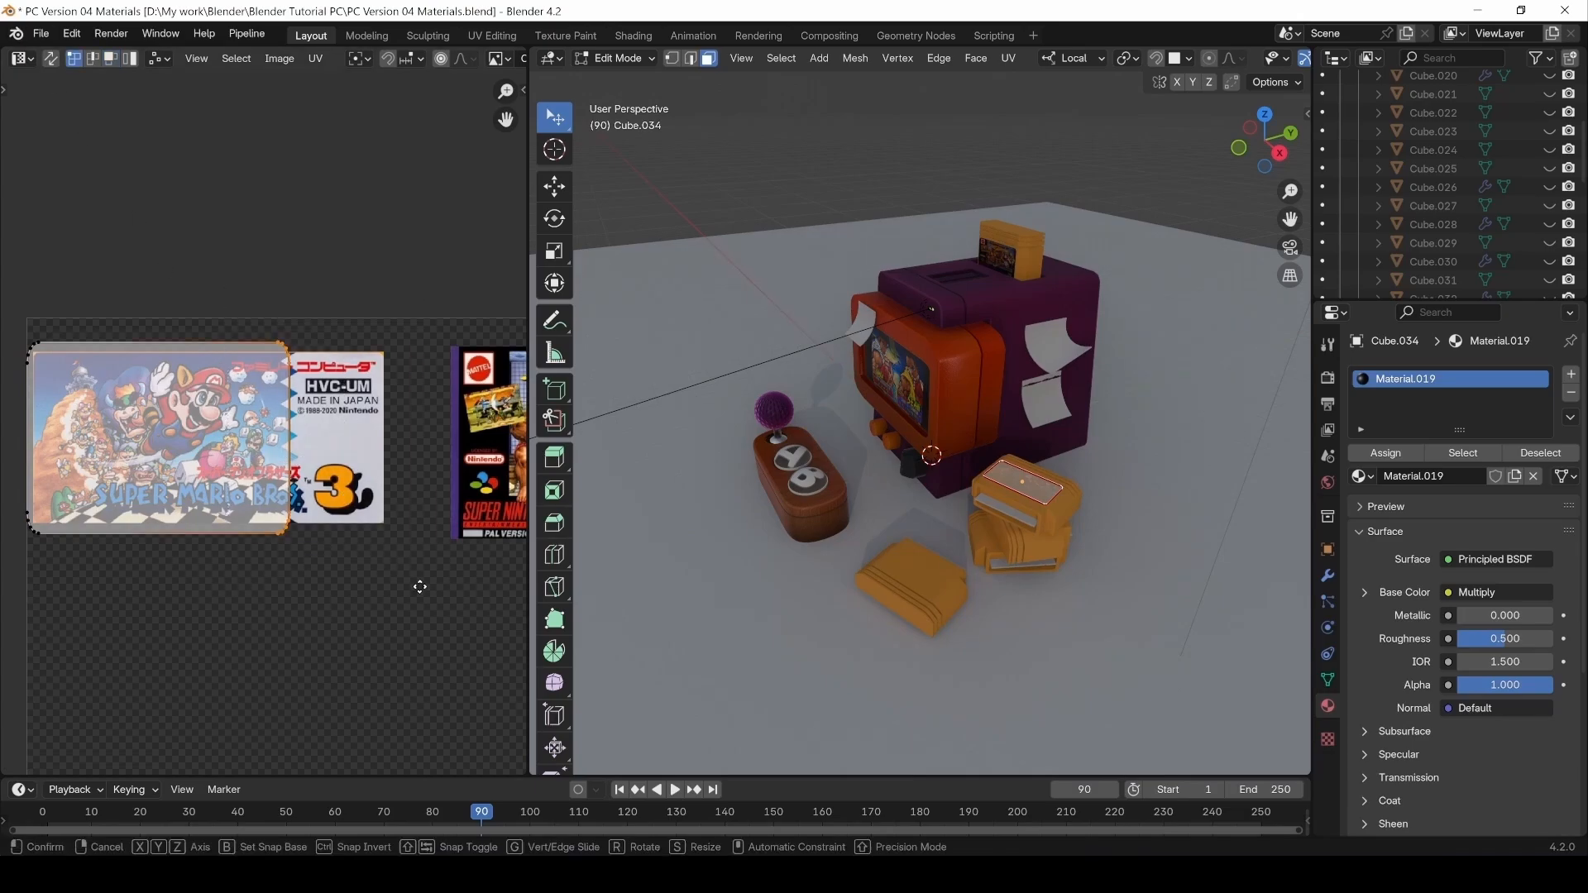
{"action": "key", "text": "g"}
{"action": "key", "text": "x"}
{"action": "left_click", "coordinate": [516, 591]}
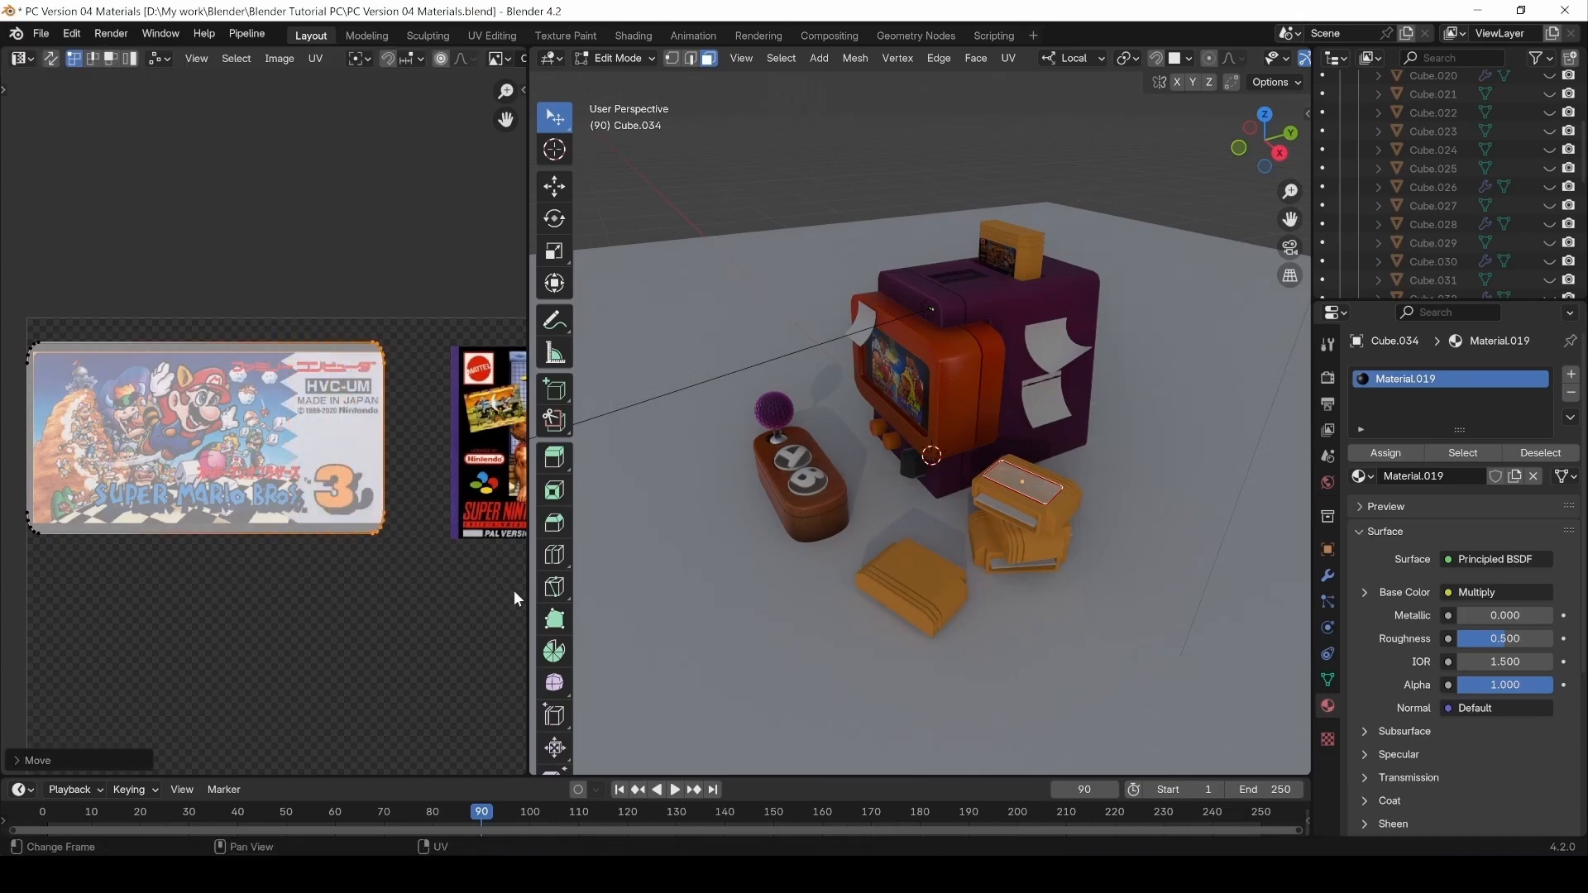
Raise the island's bottom UV vertices about 0.0076 along Y to meet the cover's lower edge.
{"action": "left_click_drag", "start_coordinate": [460, 572], "coordinate": [69, 478]}
{"action": "left_click_drag", "start_coordinate": [28, 582], "coordinate": [407, 450]}
{"action": "key", "text": "g"}
{"action": "key", "text": "y"}
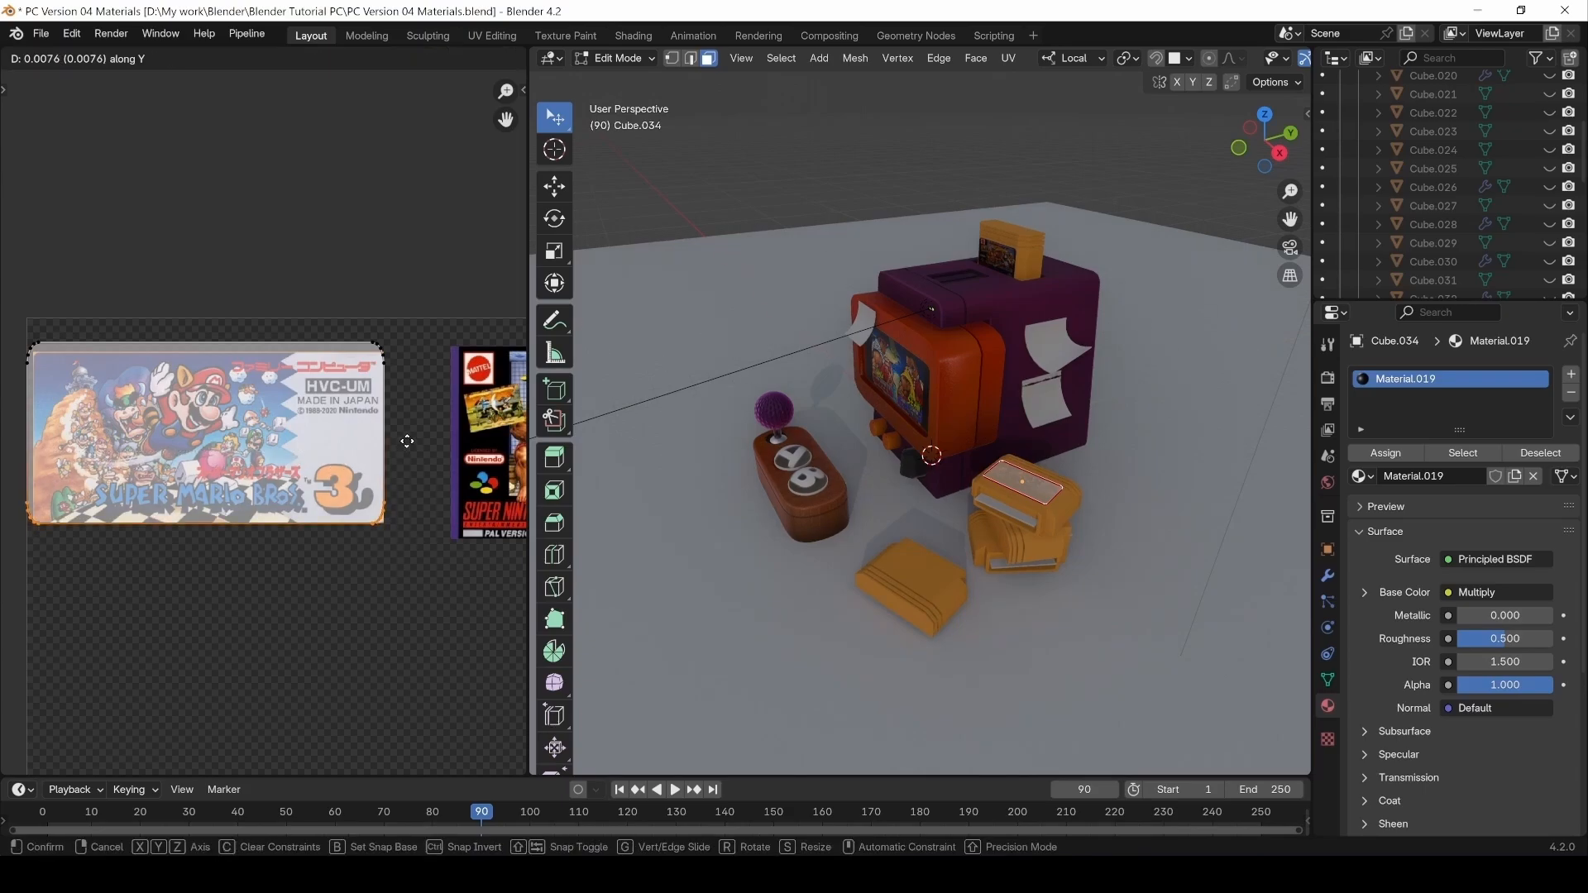
{"action": "left_click", "coordinate": [405, 443]}
Pull the left UV vertices inward and lower the top ones along Y to fit the island inside the cover, and clear the selection.
{"action": "left_click_drag", "start_coordinate": [2, 311], "coordinate": [94, 482]}
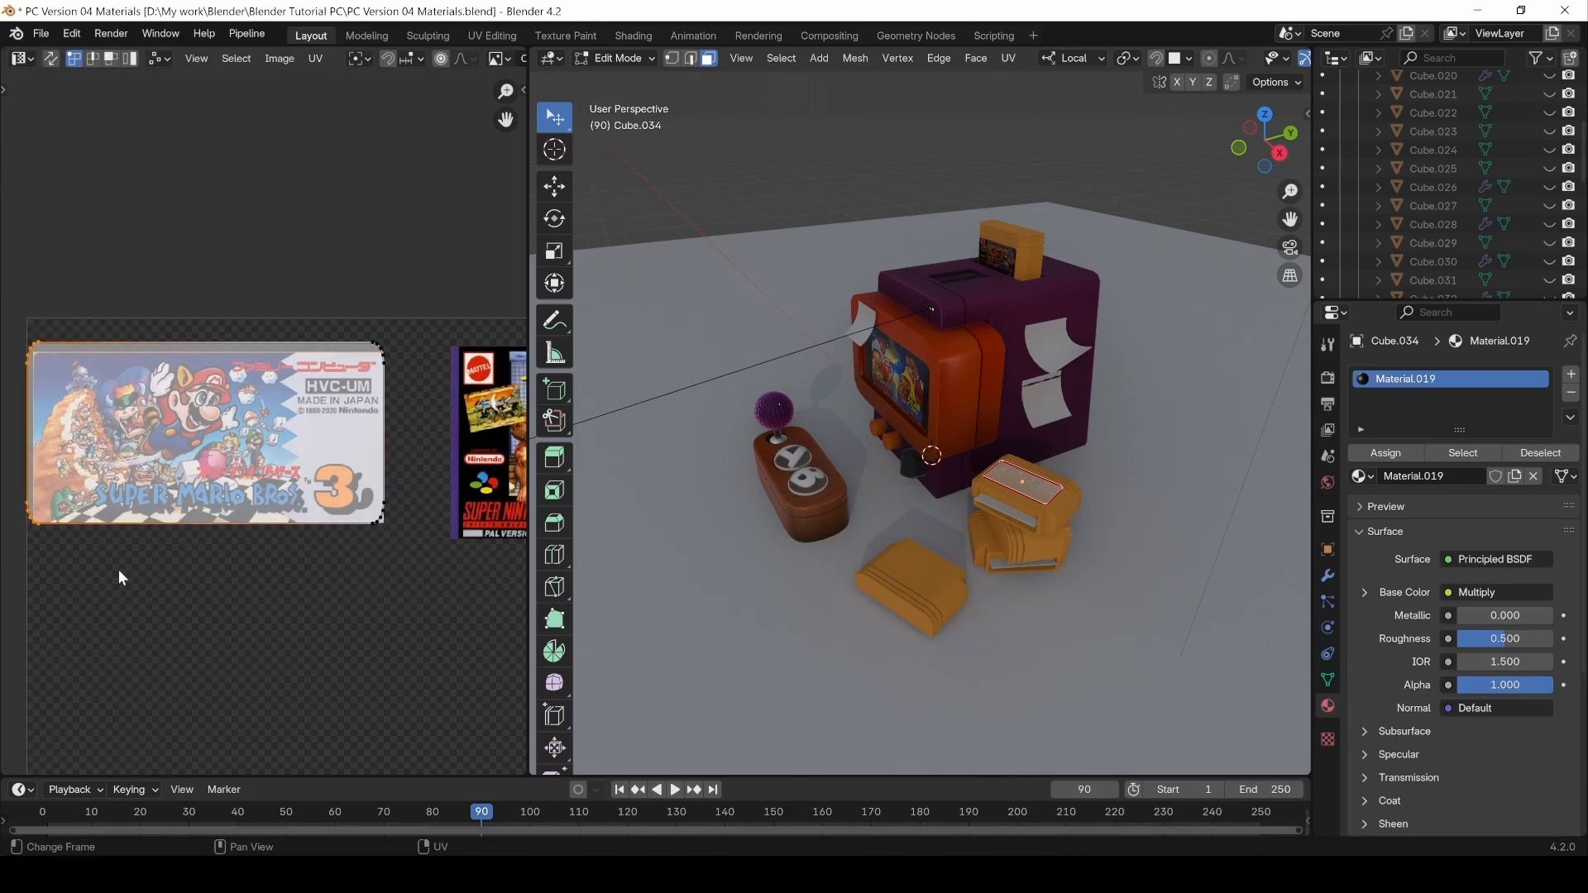
{"action": "key", "text": "g"}
{"action": "left_click", "coordinate": [124, 569]}
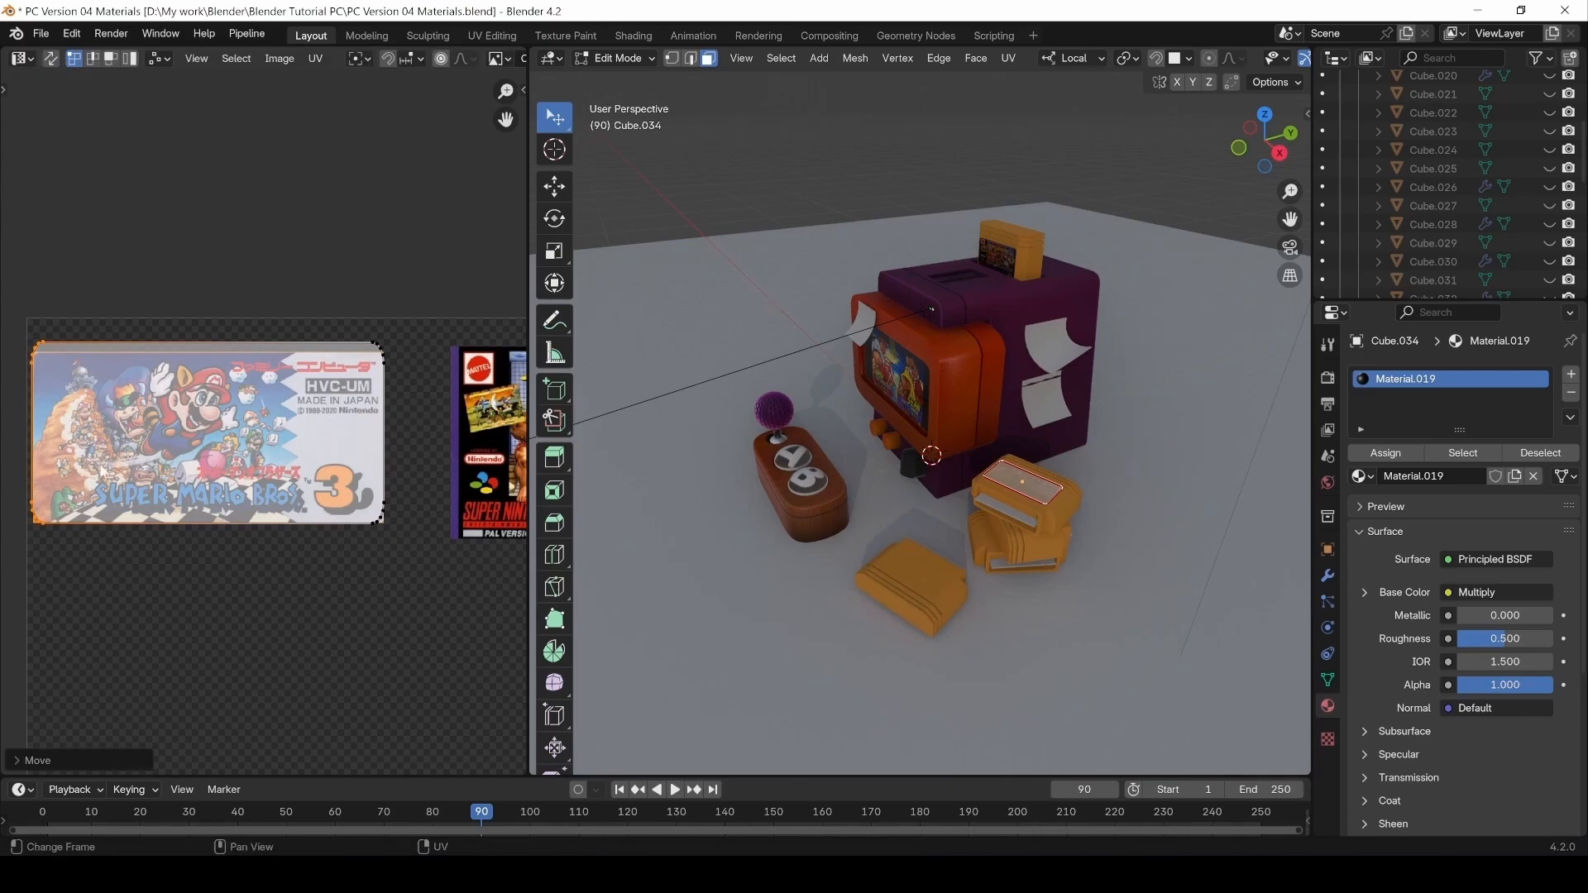
{"action": "left_click_drag", "start_coordinate": [2, 306], "coordinate": [410, 396]}
{"action": "key", "text": "g"}
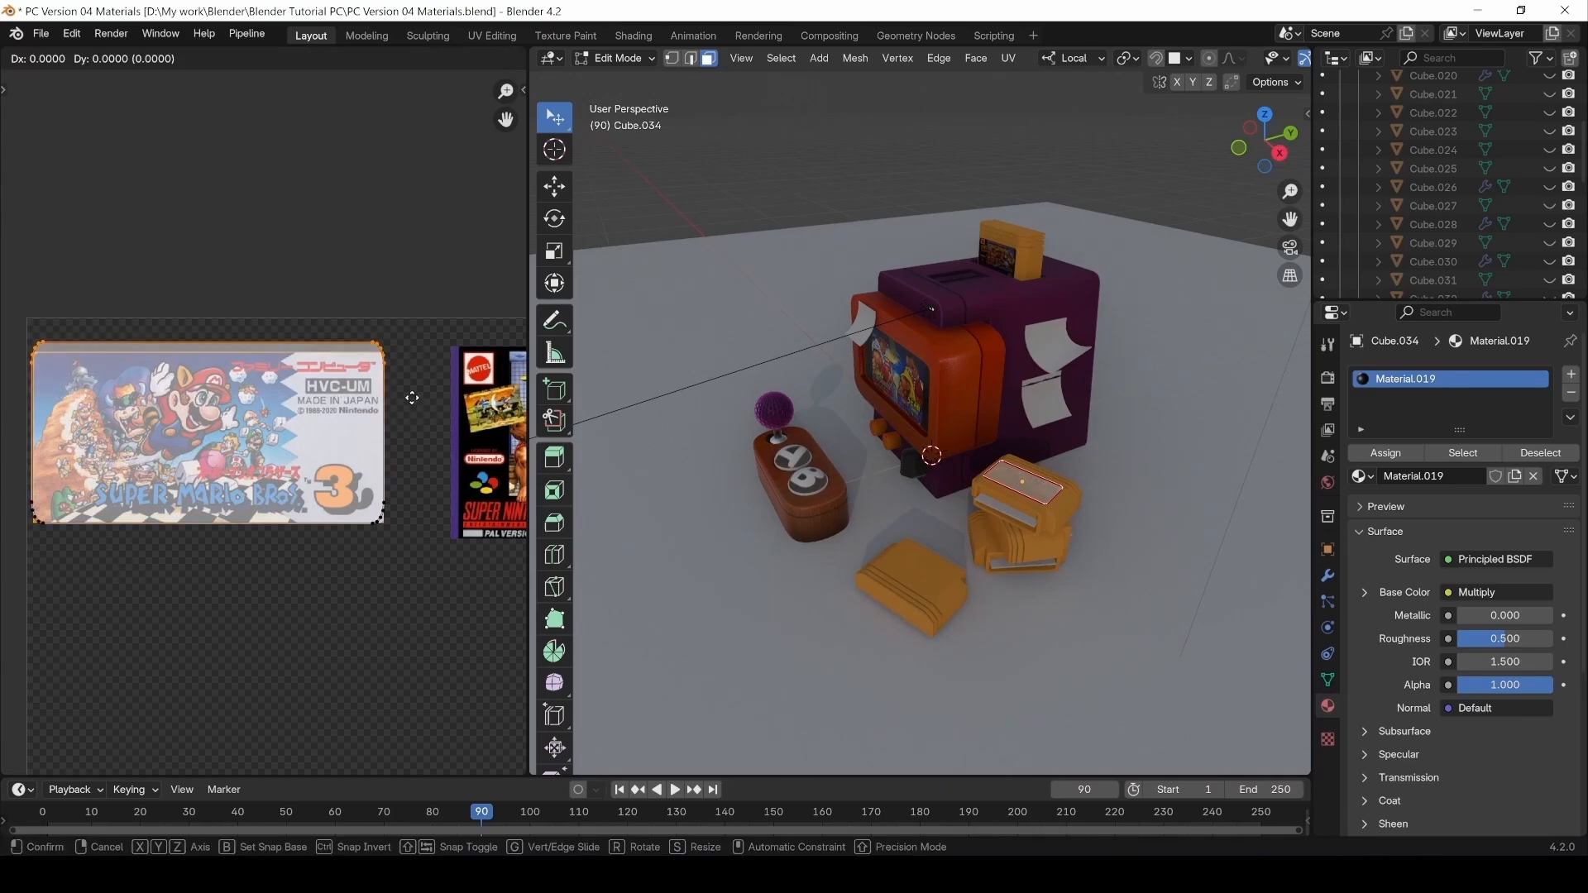
{"action": "key", "text": "y"}
{"action": "left_click", "coordinate": [401, 404]}
{"action": "left_click", "coordinate": [660, 186]}
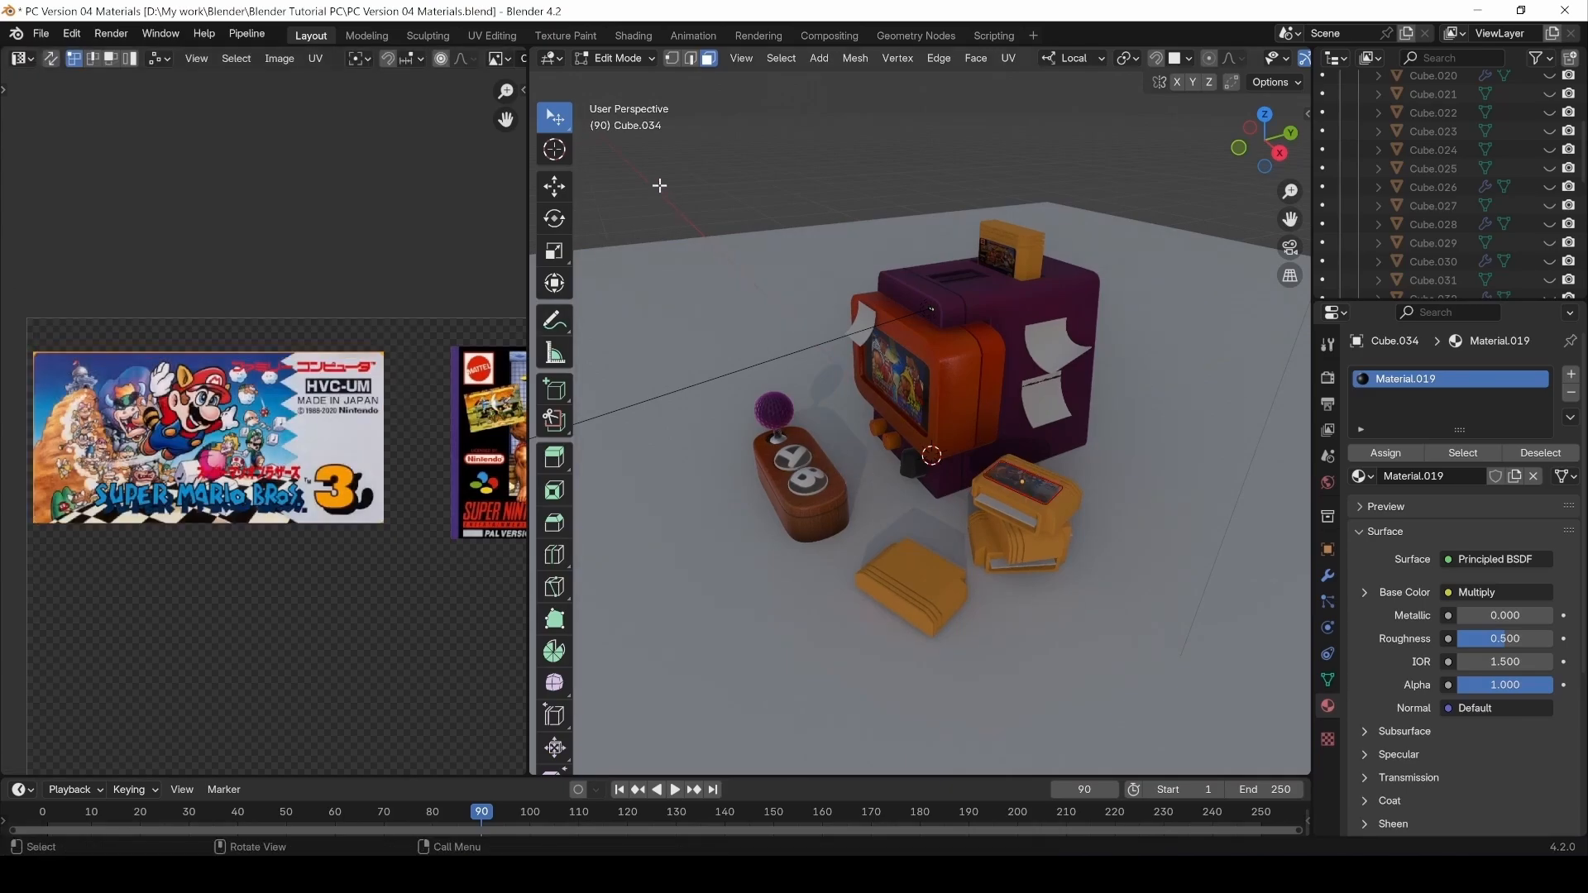
Check the Super Mario Bros. 3 art on the stacked cartridge's label and return to Object Mode.
{"action": "middle_click_drag", "start_coordinate": [1016, 405], "coordinate": [1040, 489]}
{"action": "scroll", "coordinate": [1064, 547], "scroll_direction": "up", "scroll_amount": 2}
{"action": "scroll", "coordinate": [1064, 548], "scroll_direction": "up", "scroll_amount": 5}
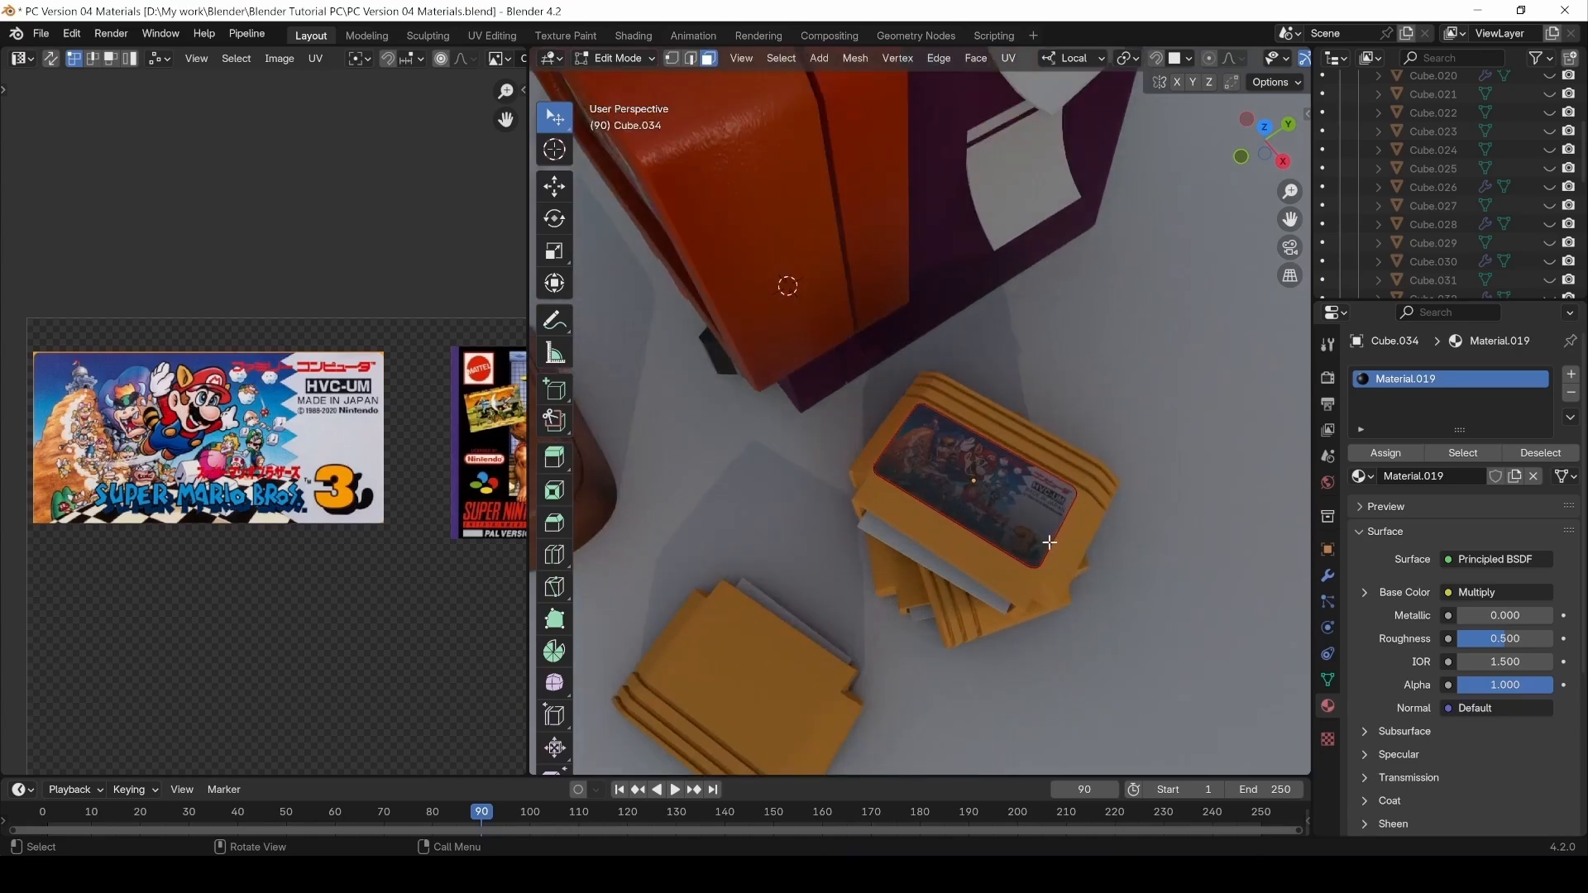
{"action": "key", "text": "Tab"}
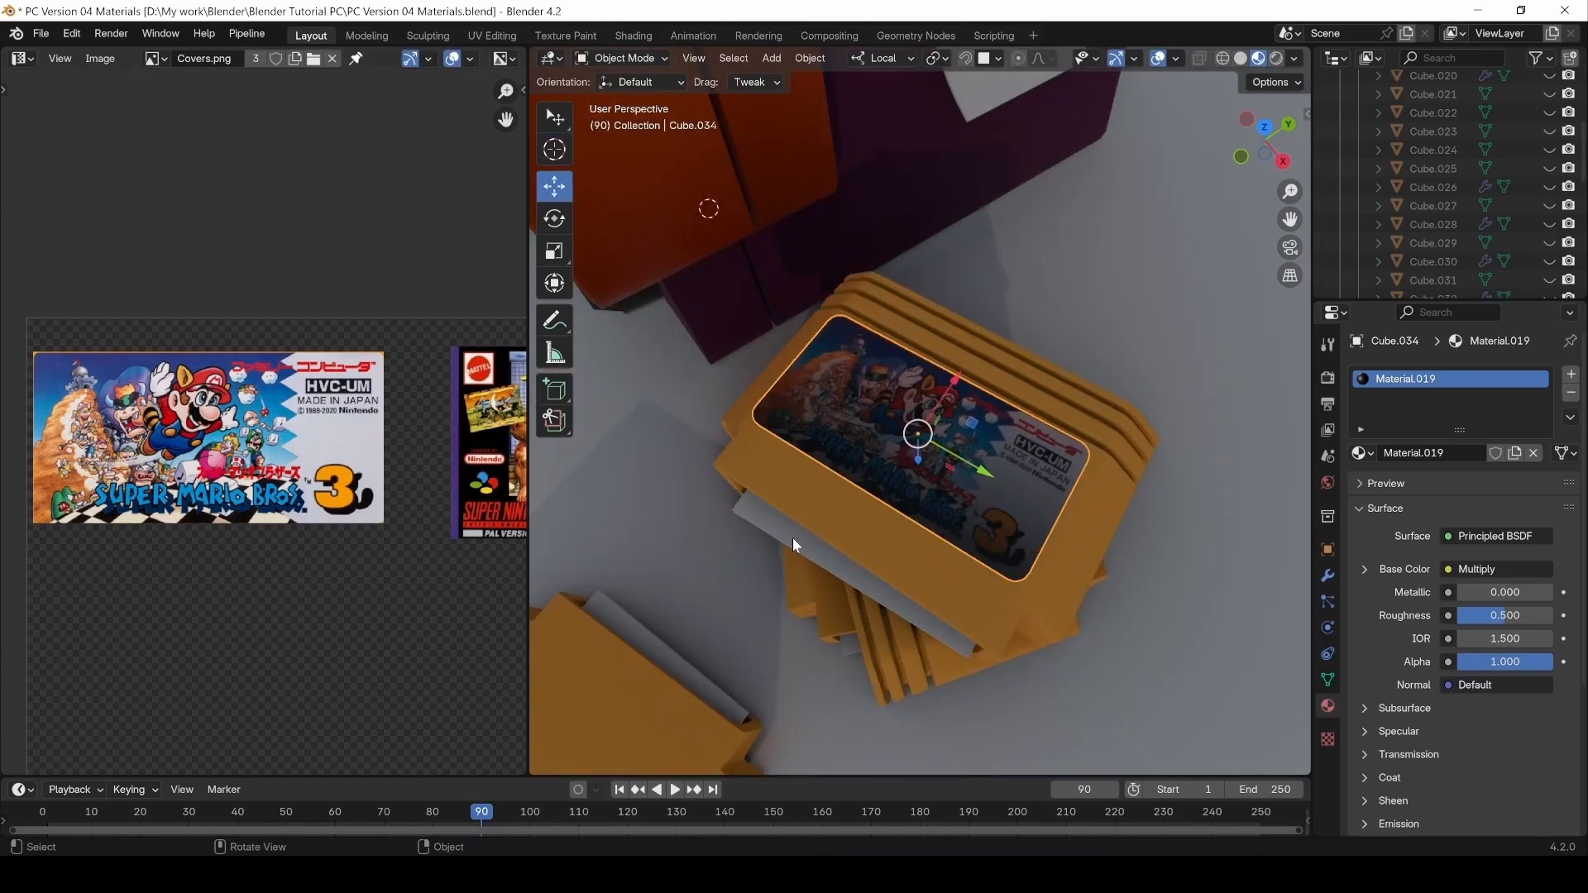
{"action": "middle_click_drag", "start_coordinate": [857, 440], "coordinate": [926, 444]}
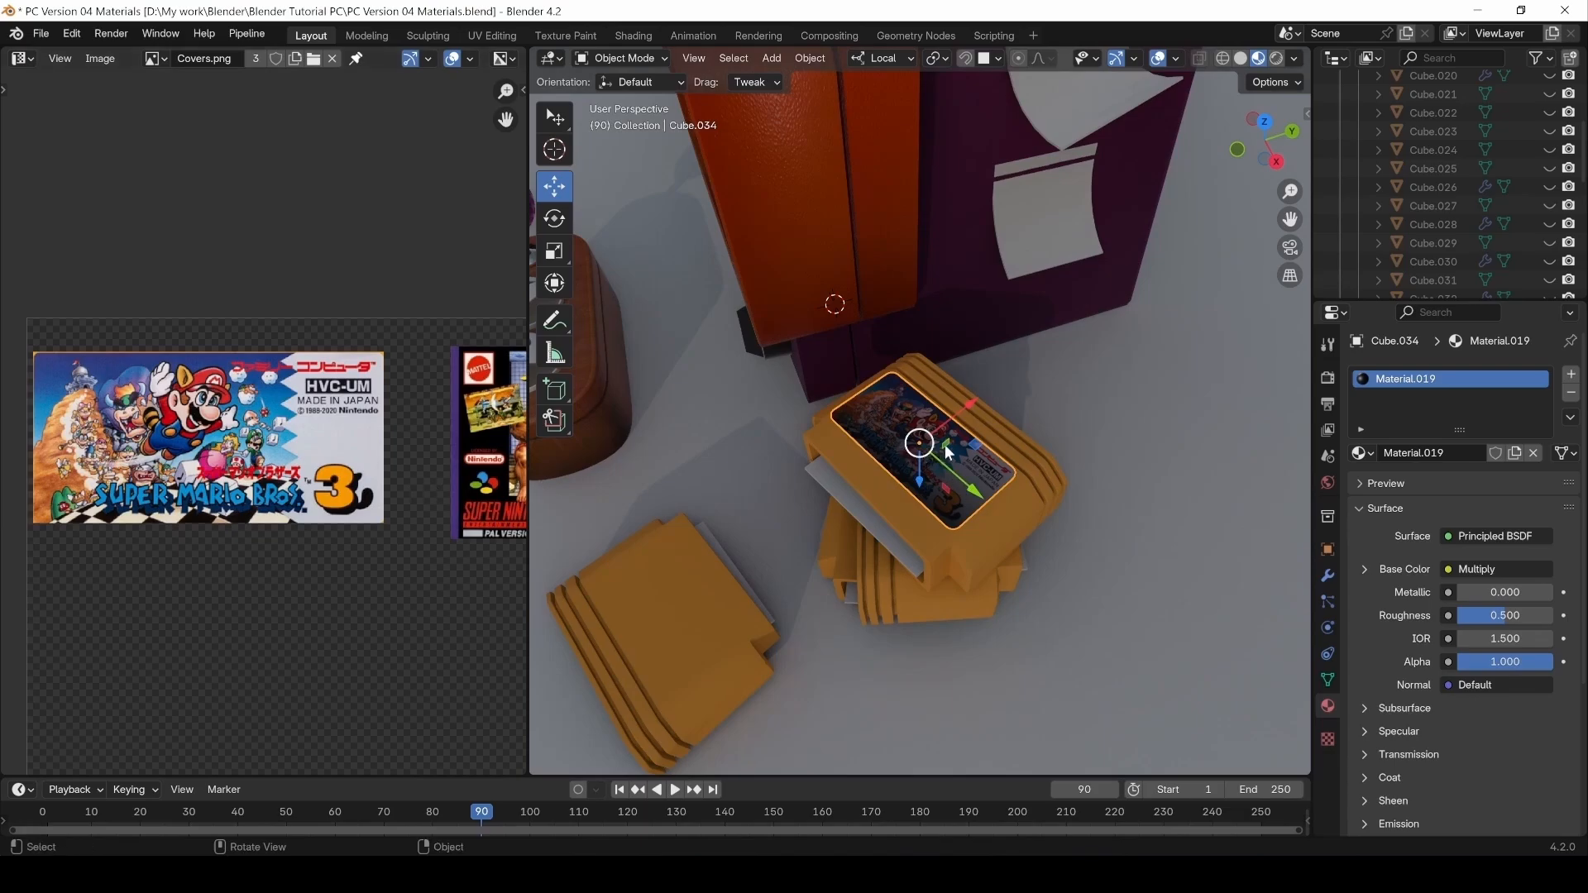
In Vertex Paint mode, set the brush color's saturation to 0 and paint the stacked cartridge's label white to brighten its cover art.
{"action": "left_click", "coordinate": [622, 58]}
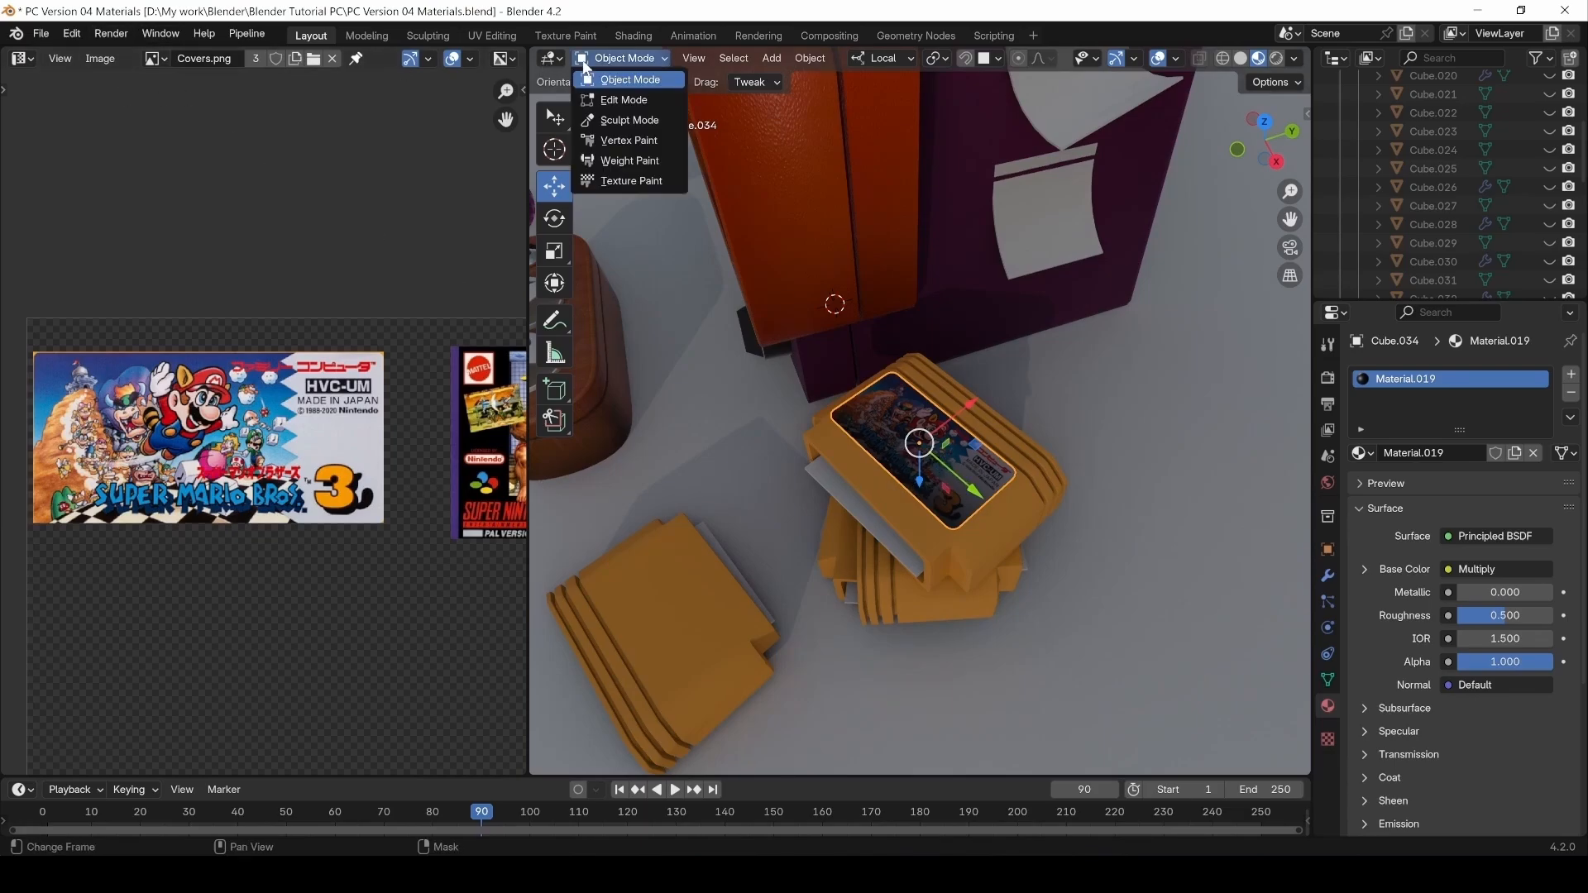
{"action": "left_click", "coordinate": [623, 141]}
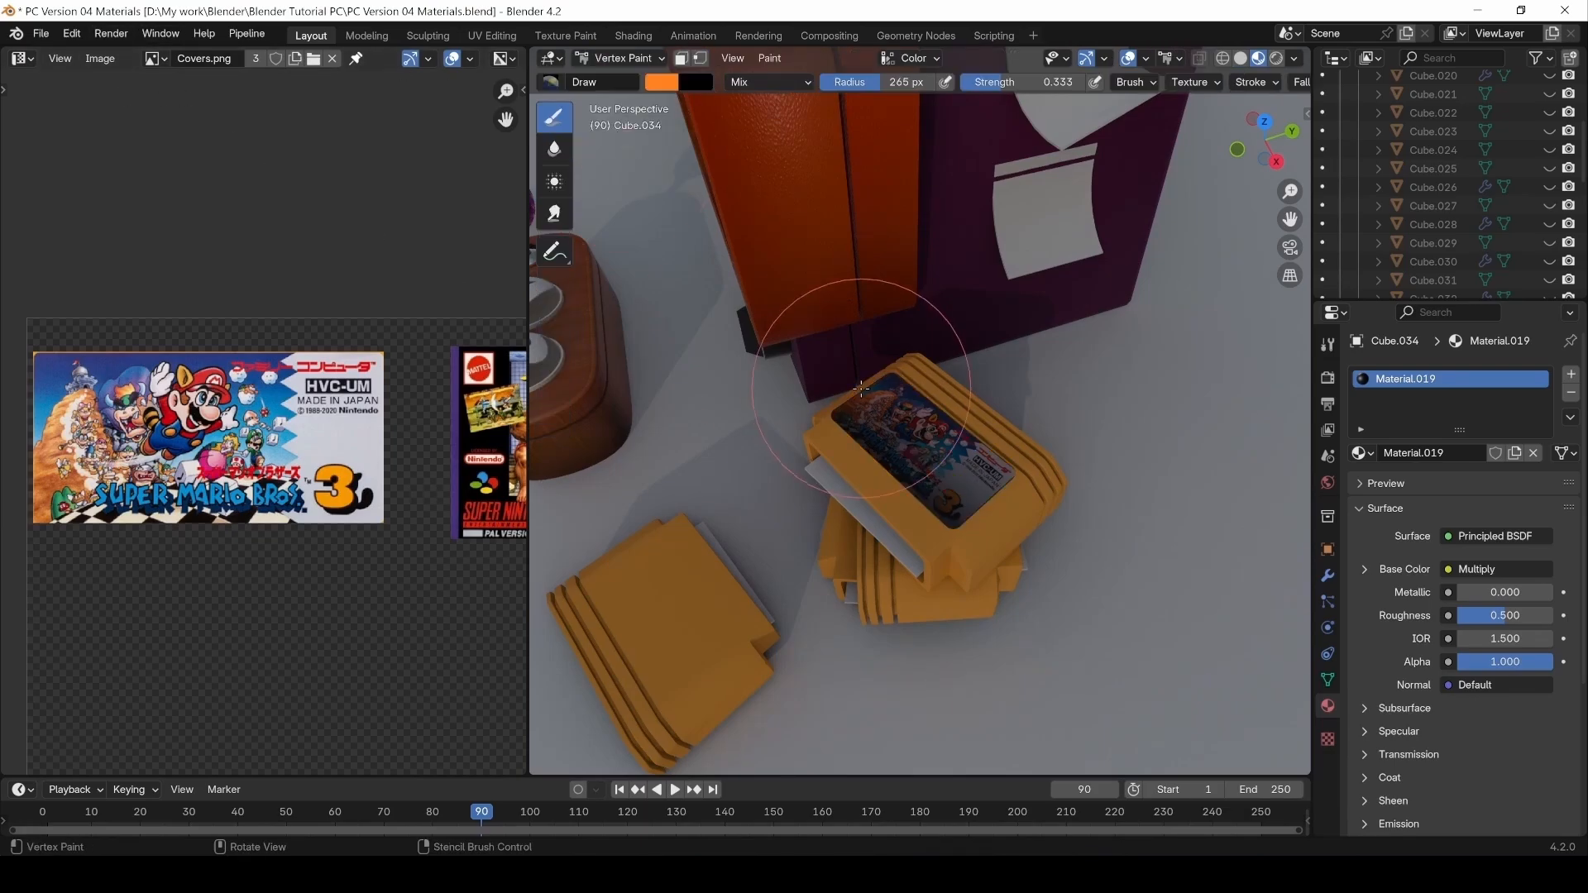
{"action": "left_click", "coordinate": [662, 83]}
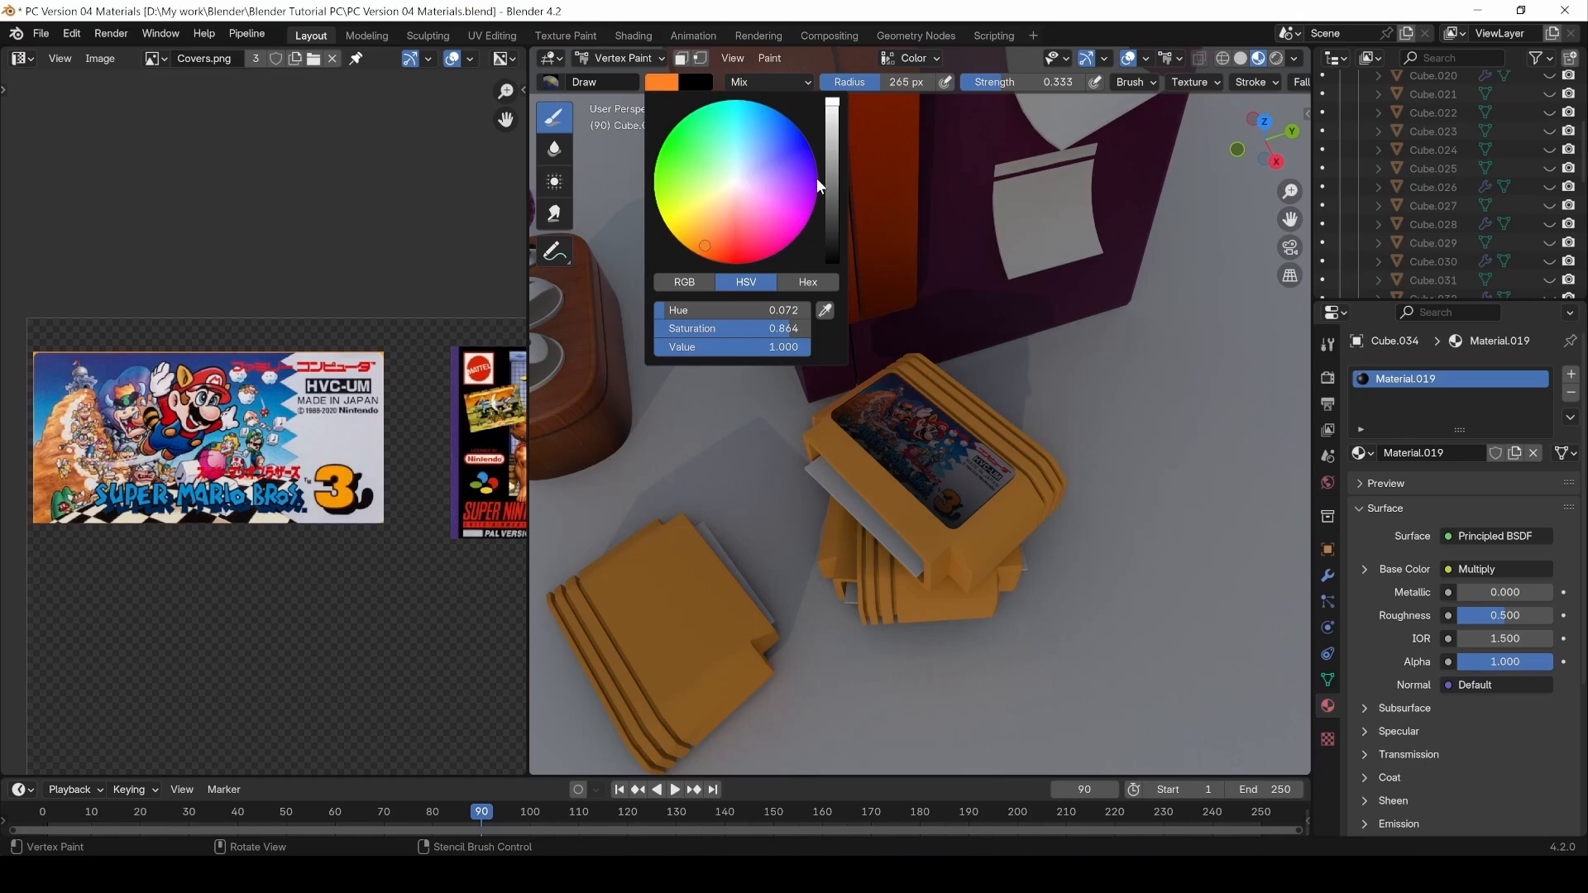
{"action": "left_click_drag", "start_coordinate": [786, 329], "coordinate": [655, 329]}
{"action": "left_click", "coordinate": [928, 523]}
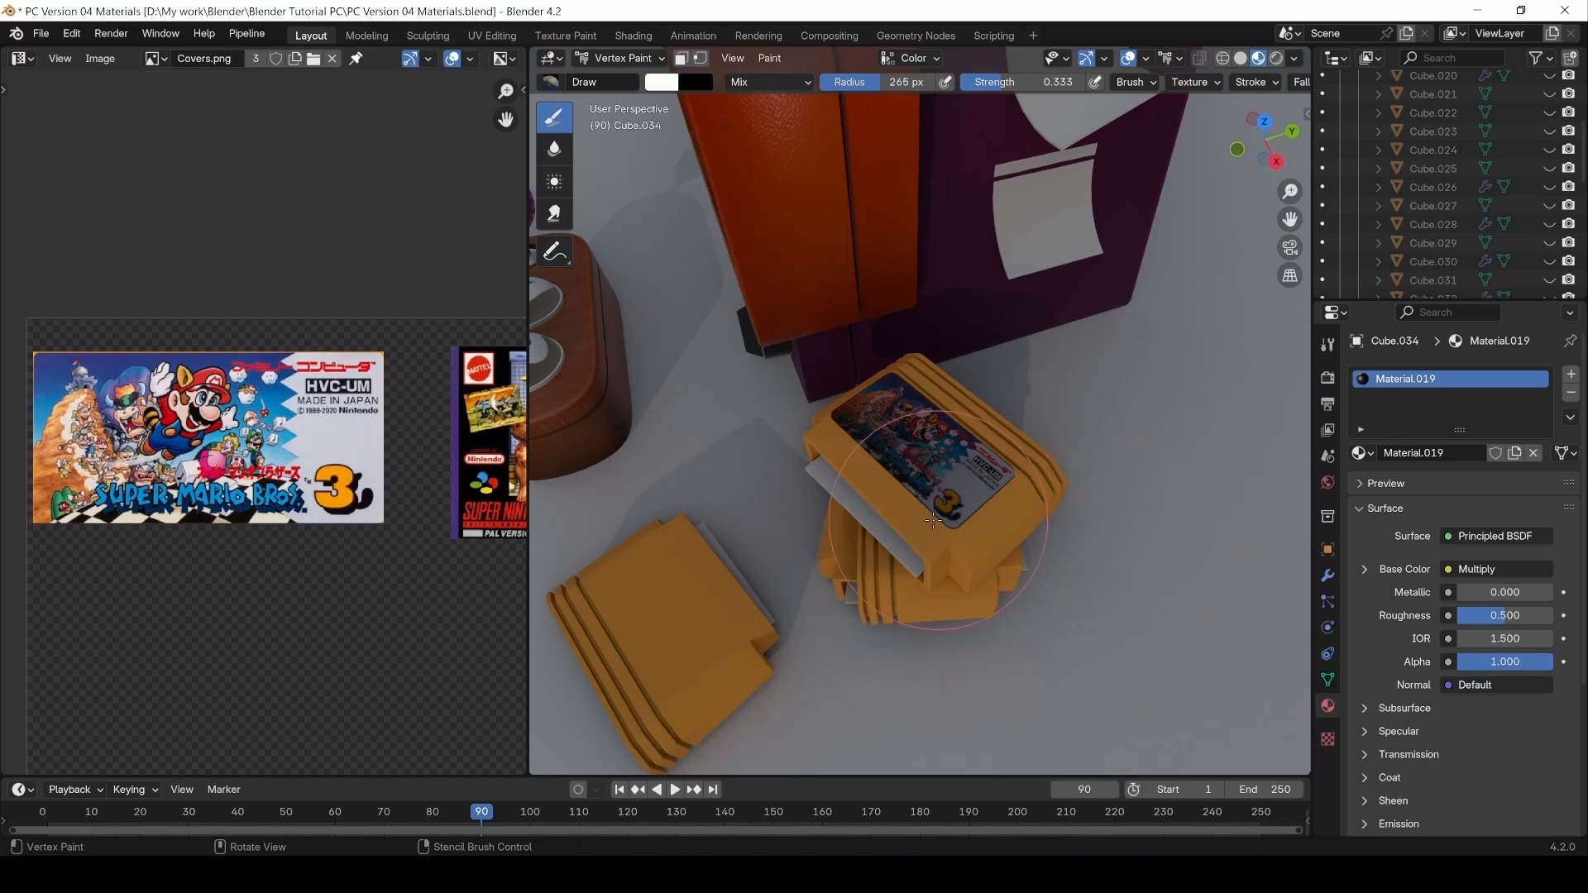
{"action": "left_click_drag", "start_coordinate": [942, 480], "coordinate": [910, 364]}
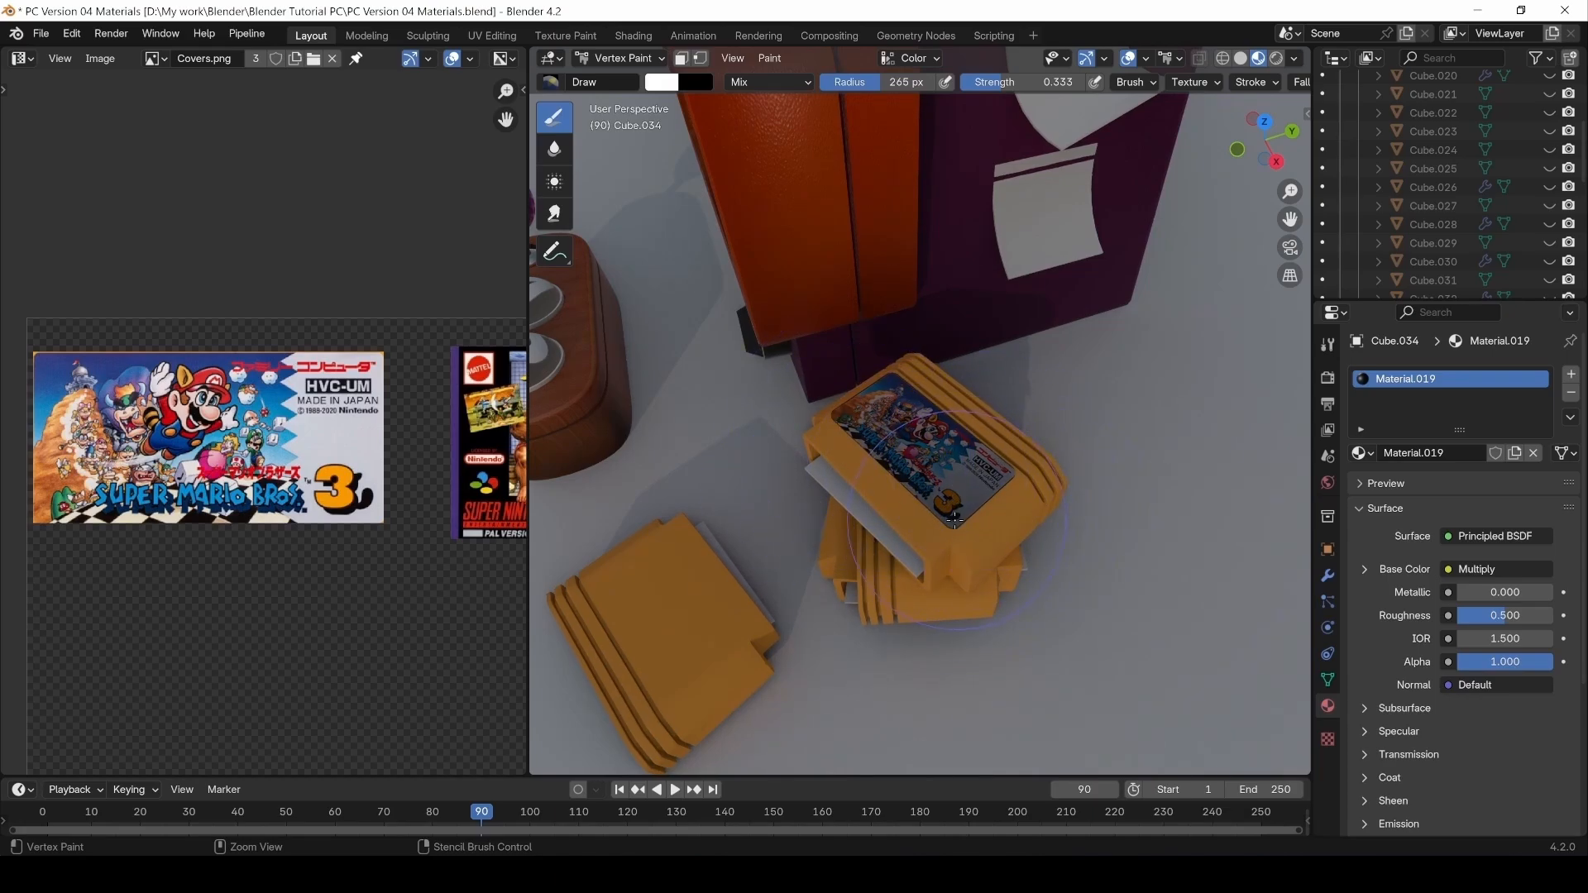
Change the vertex paint brush color back to a saturated orange and return to Object Mode.
{"action": "left_click", "coordinate": [654, 82]}
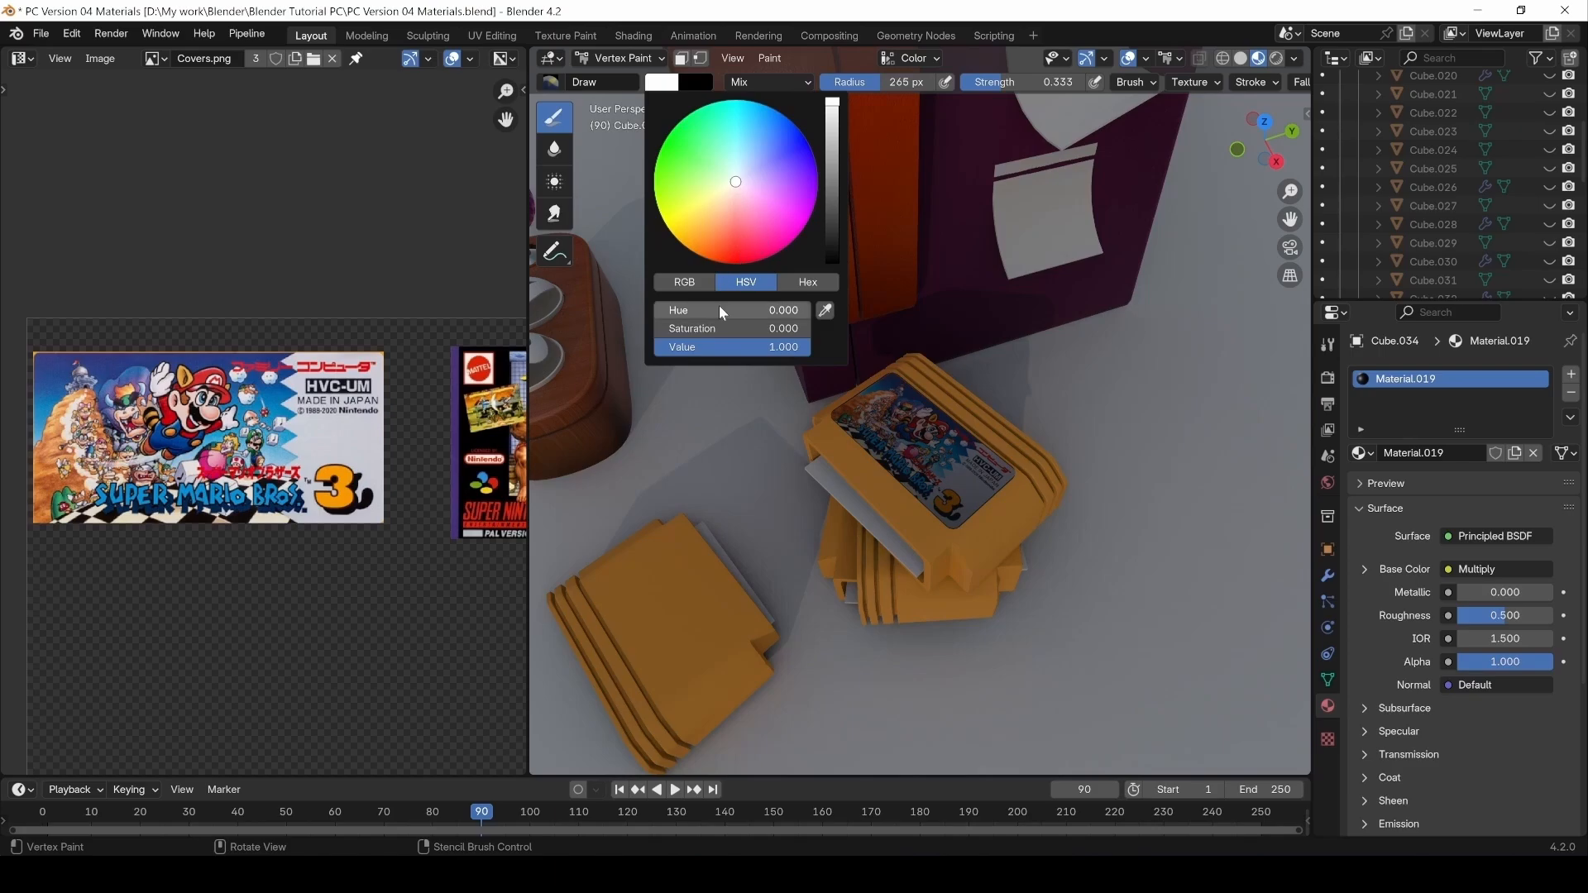
{"action": "left_click_drag", "start_coordinate": [718, 329], "coordinate": [760, 329]}
{"action": "left_click_drag", "start_coordinate": [700, 228], "coordinate": [715, 246]}
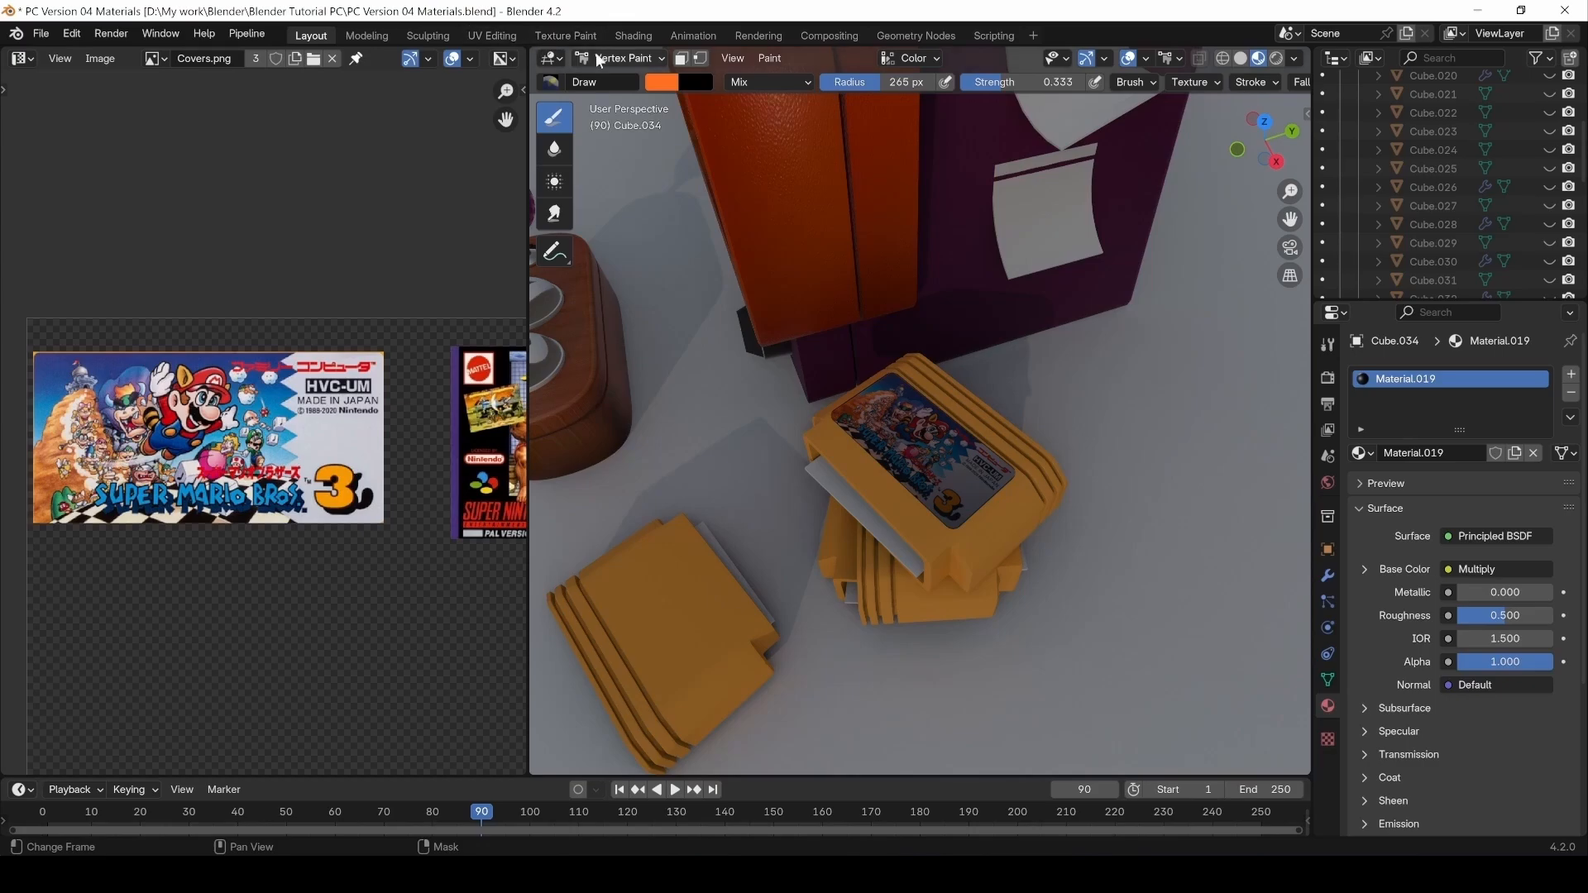
{"action": "left_click", "coordinate": [622, 58]}
{"action": "left_click", "coordinate": [604, 81]}
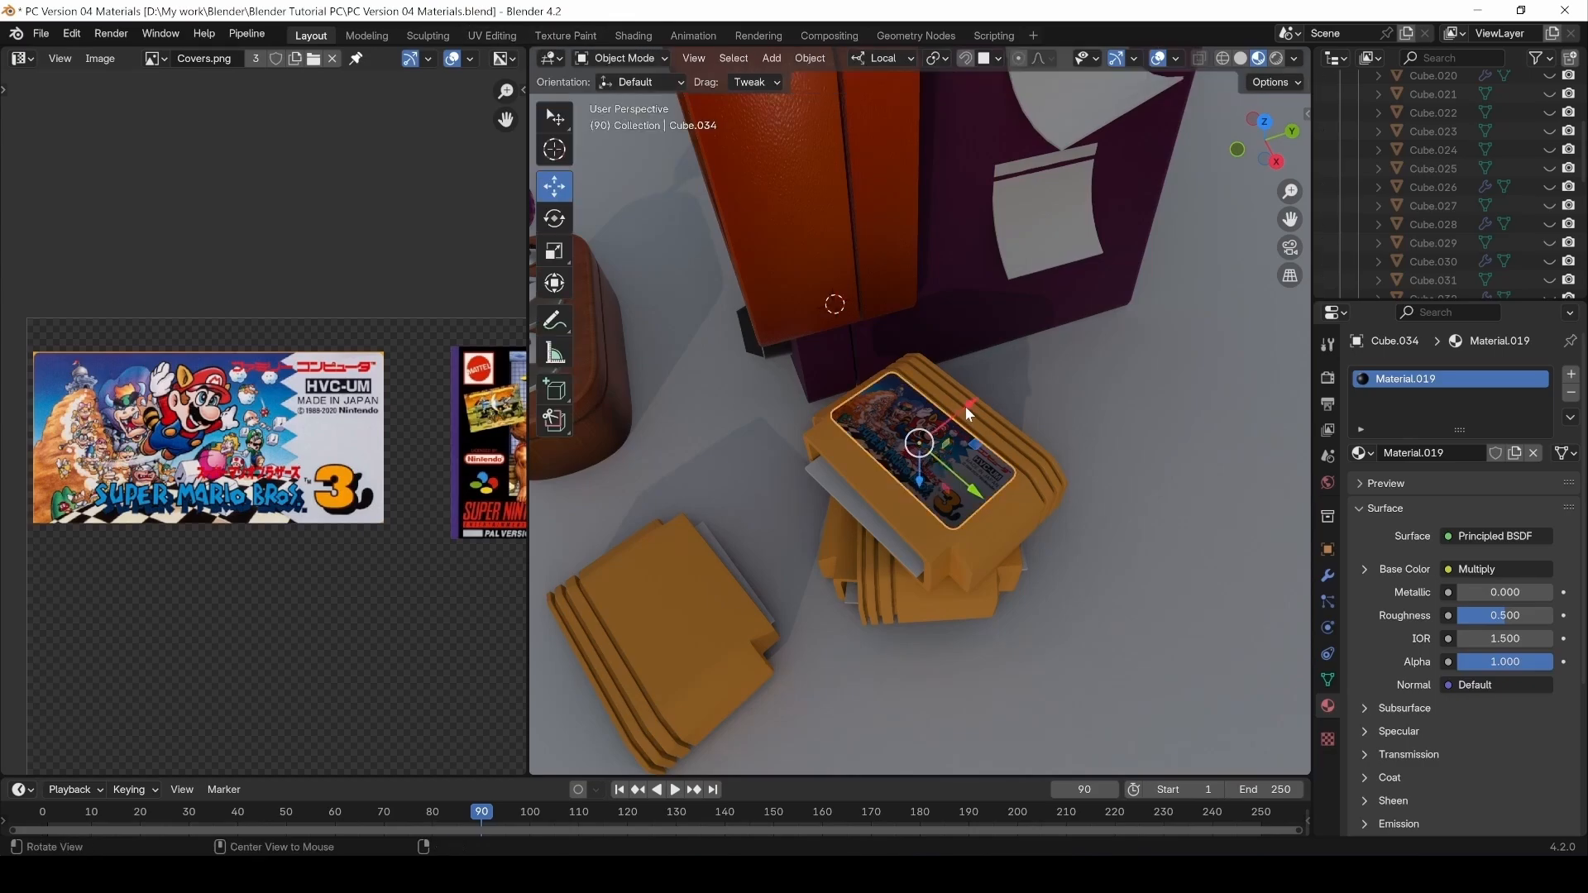
Duplicate the Super Mario Bros. 3 label about -2.943 m along its local X axis toward the separate cartridge.
{"action": "middle_click_drag", "start_coordinate": [970, 405], "coordinate": [866, 523]}
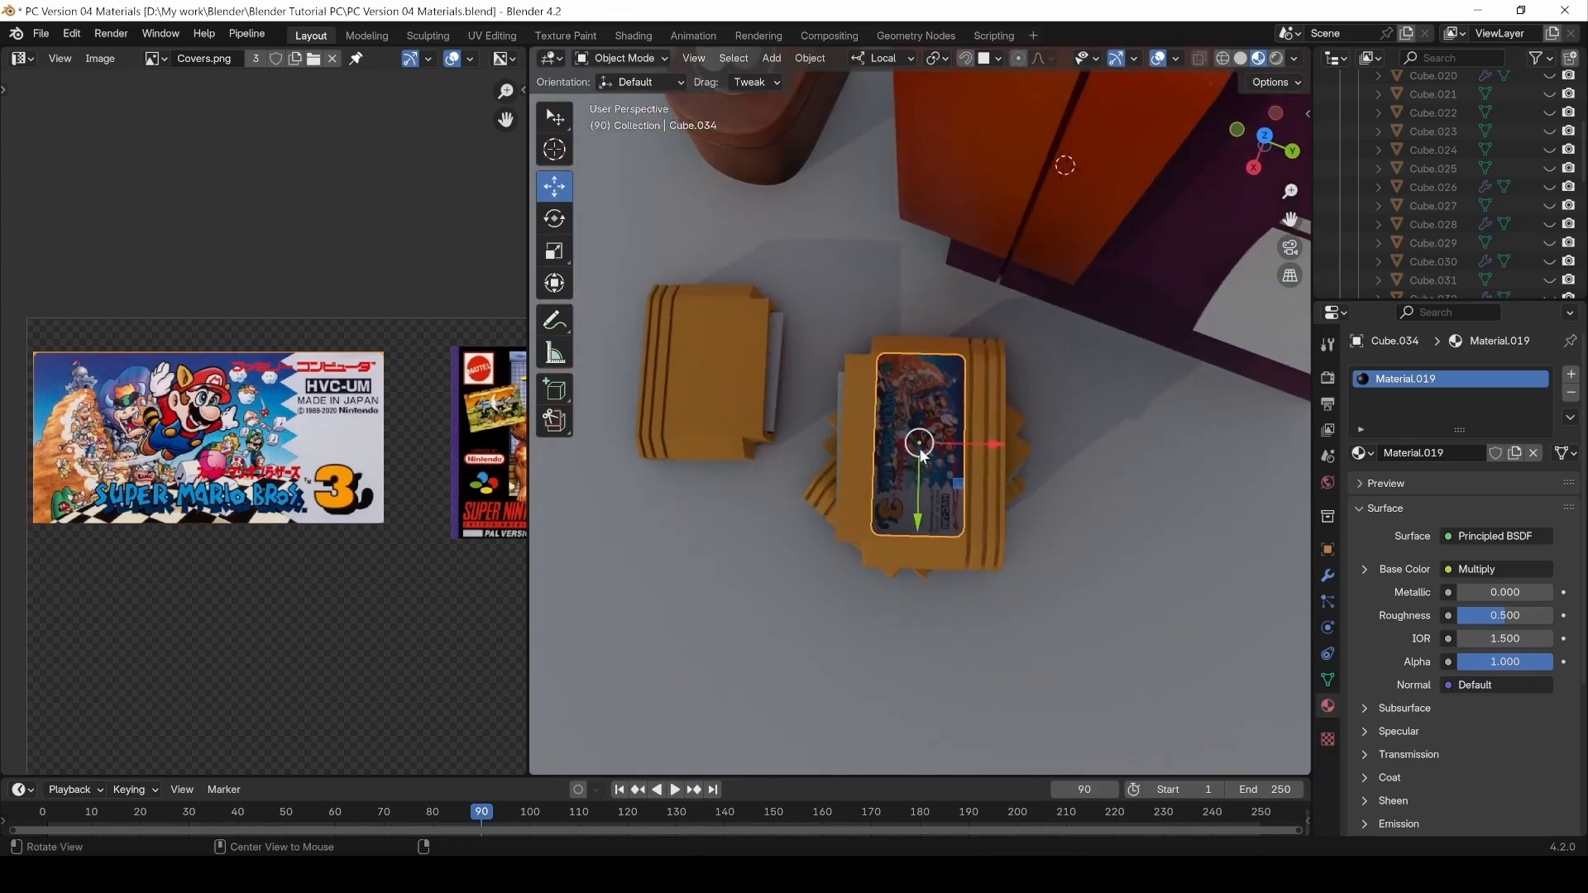
{"action": "key", "text": "shift+d"}
{"action": "key", "text": "x"}
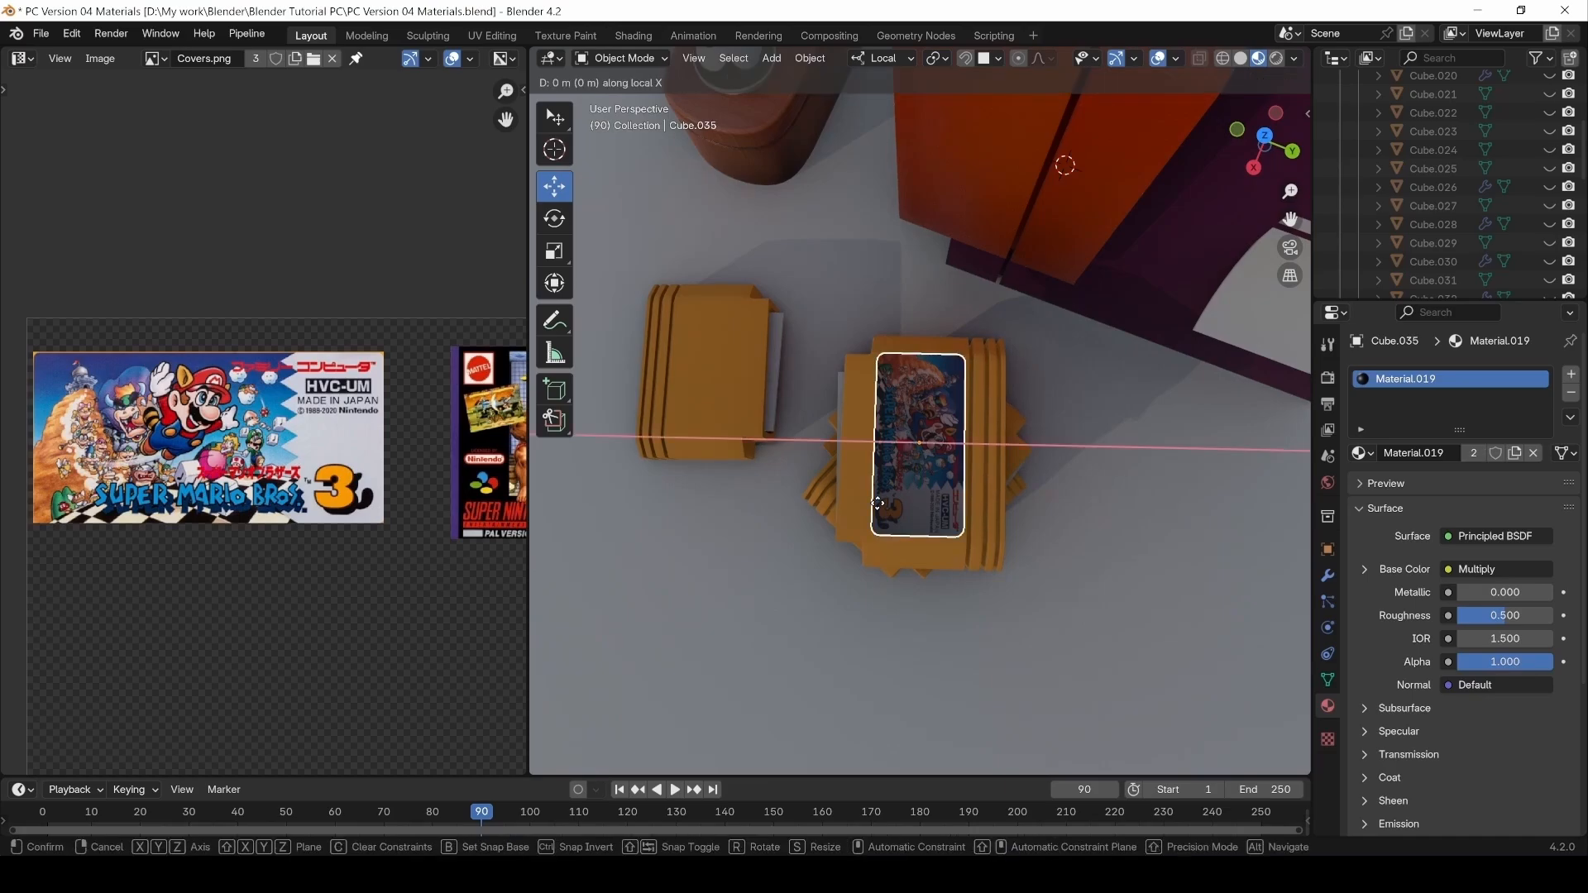
{"action": "left_click", "coordinate": [648, 498]}
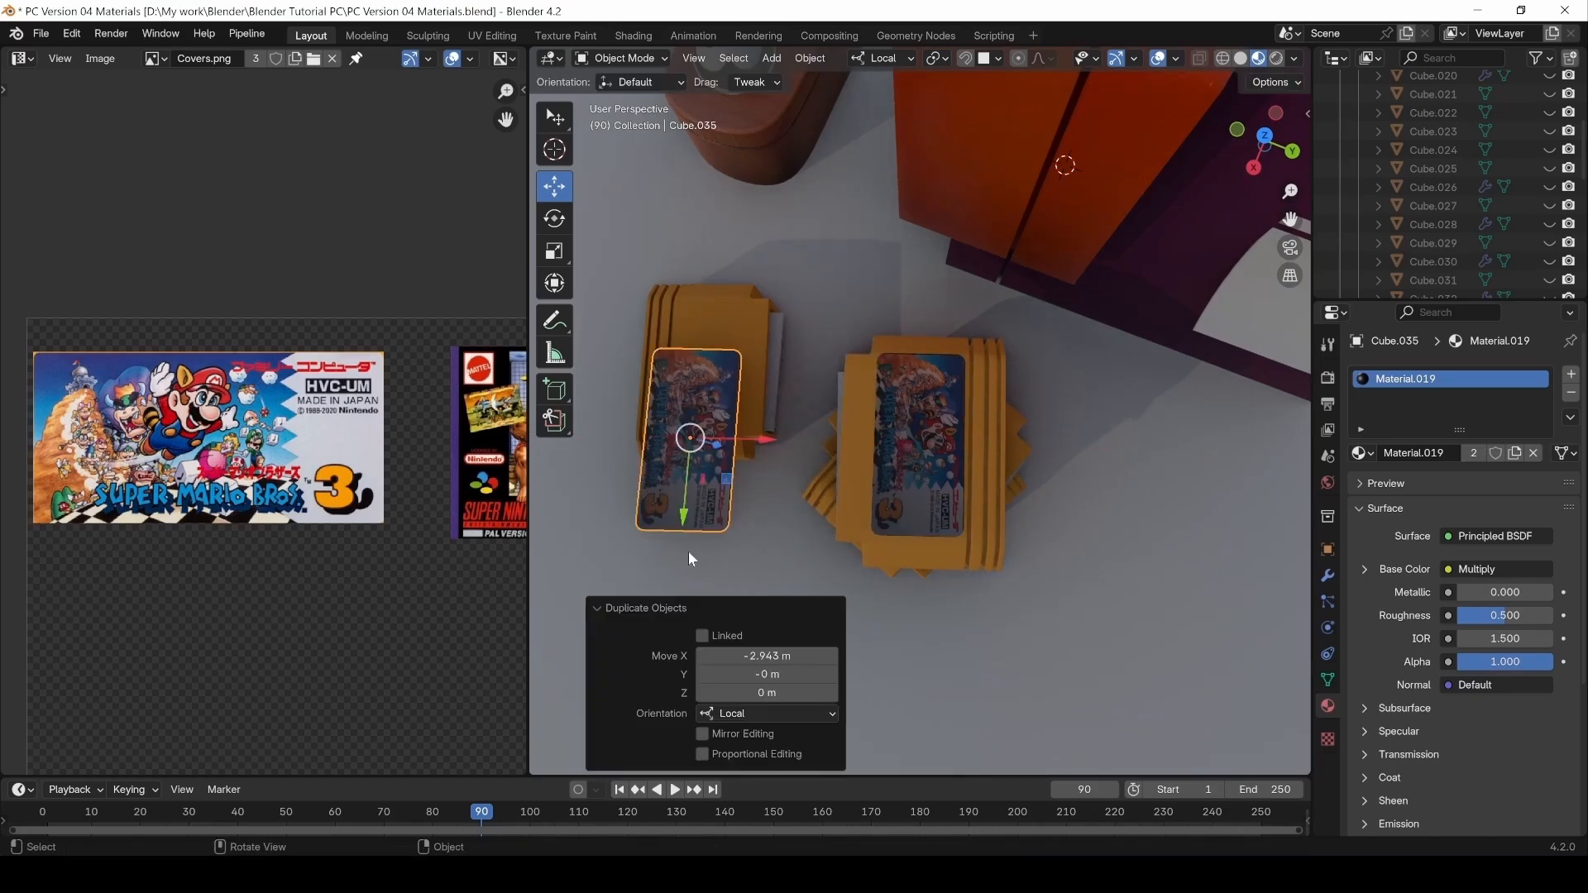
Snap the label copy onto the separate cartridge's upper face and center it with small moves along local Y.
{"action": "middle_click_drag", "start_coordinate": [622, 508], "coordinate": [782, 437]}
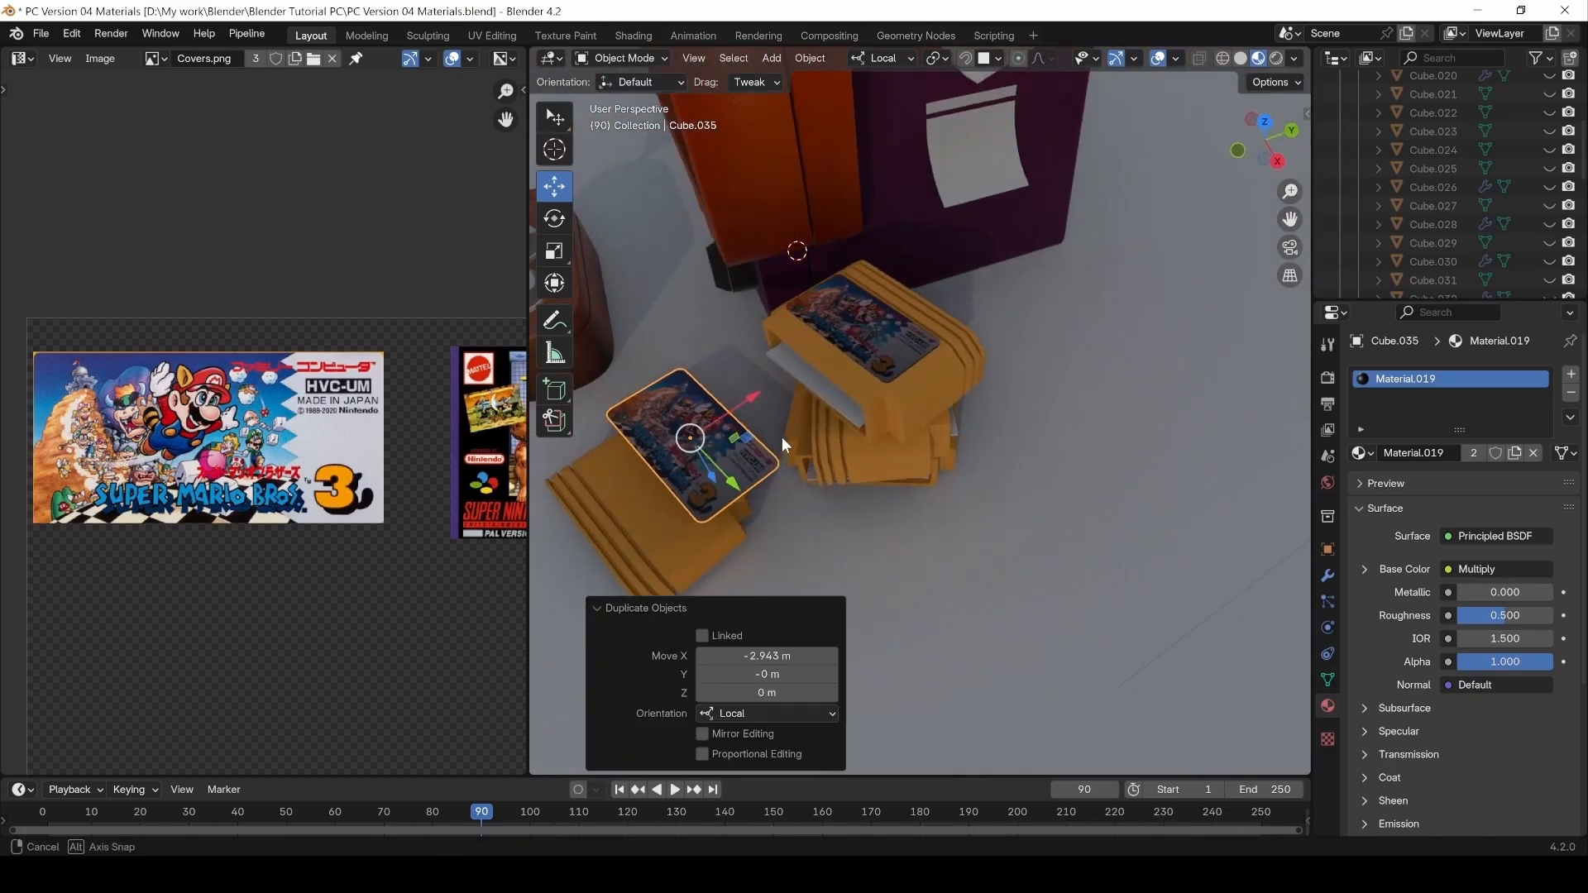
{"action": "middle_click_drag", "start_coordinate": [665, 524], "coordinate": [904, 448], "text": "shift"}
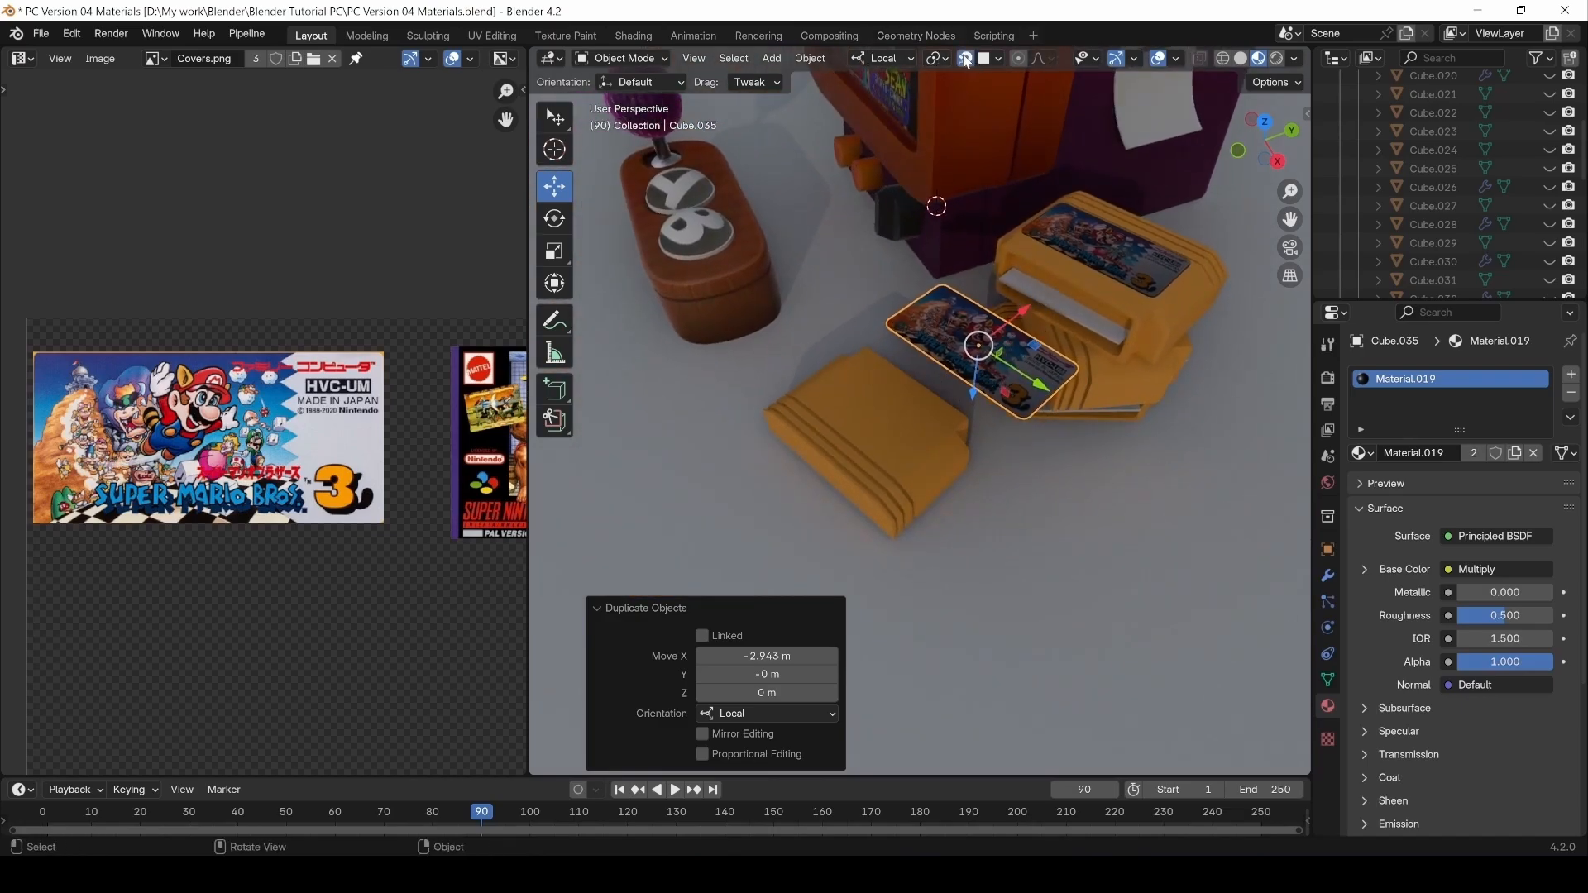
{"action": "left_click_drag", "start_coordinate": [978, 346], "coordinate": [868, 420]}
{"action": "scroll", "coordinate": [869, 407], "scroll_direction": "up", "scroll_amount": 5}
{"action": "left_click_drag", "start_coordinate": [811, 474], "coordinate": [903, 132]}
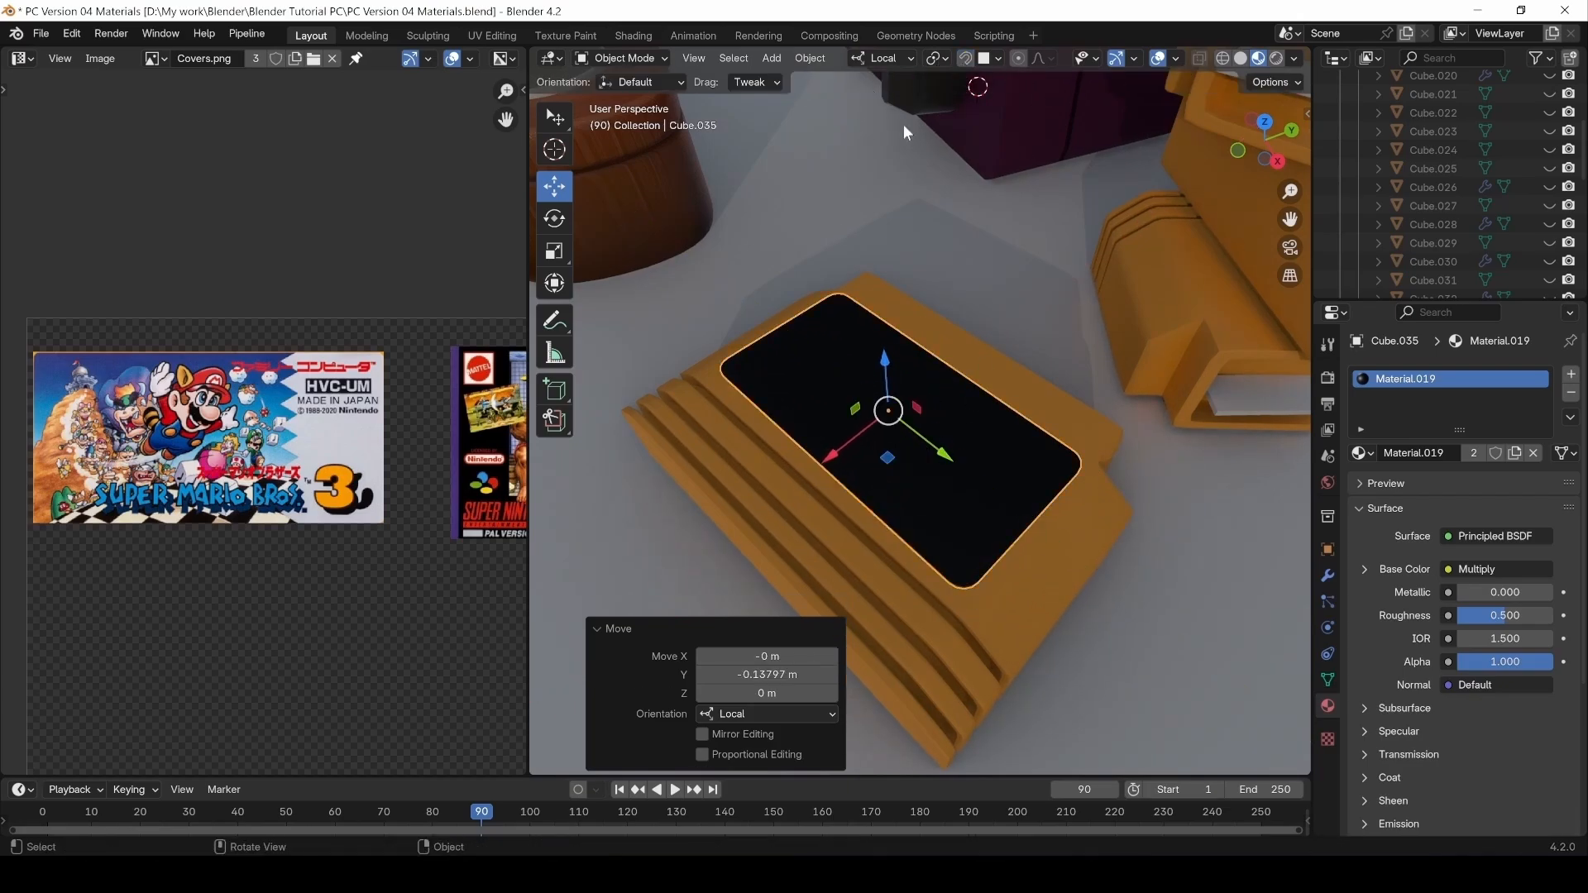
{"action": "key", "text": "KP_7"}
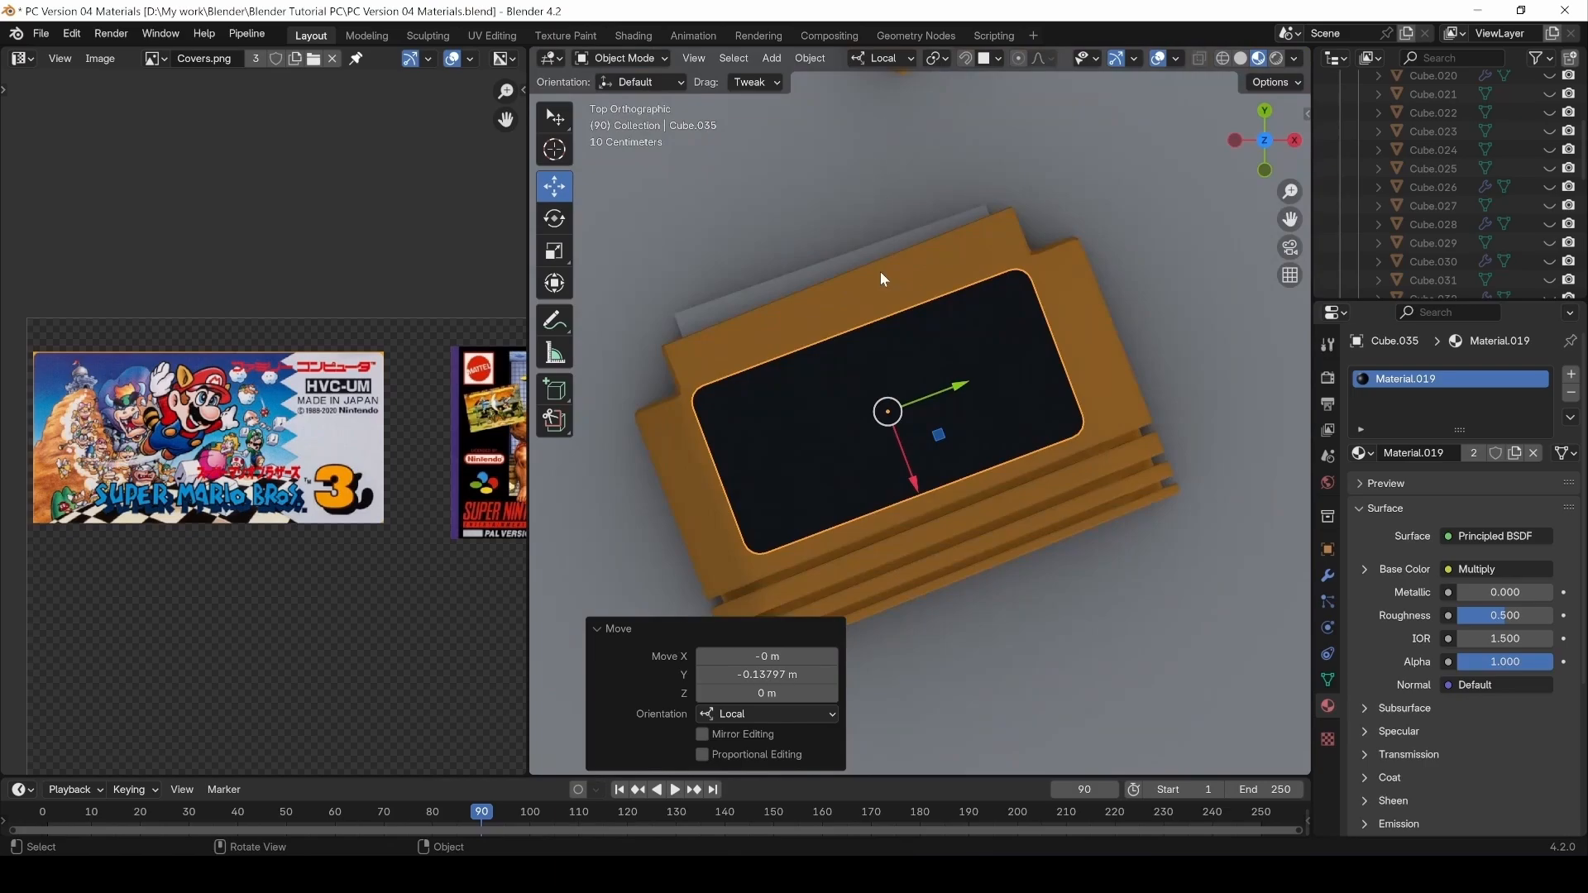
{"action": "left_click_drag", "start_coordinate": [913, 466], "coordinate": [957, 399]}
{"action": "key", "text": "r"}
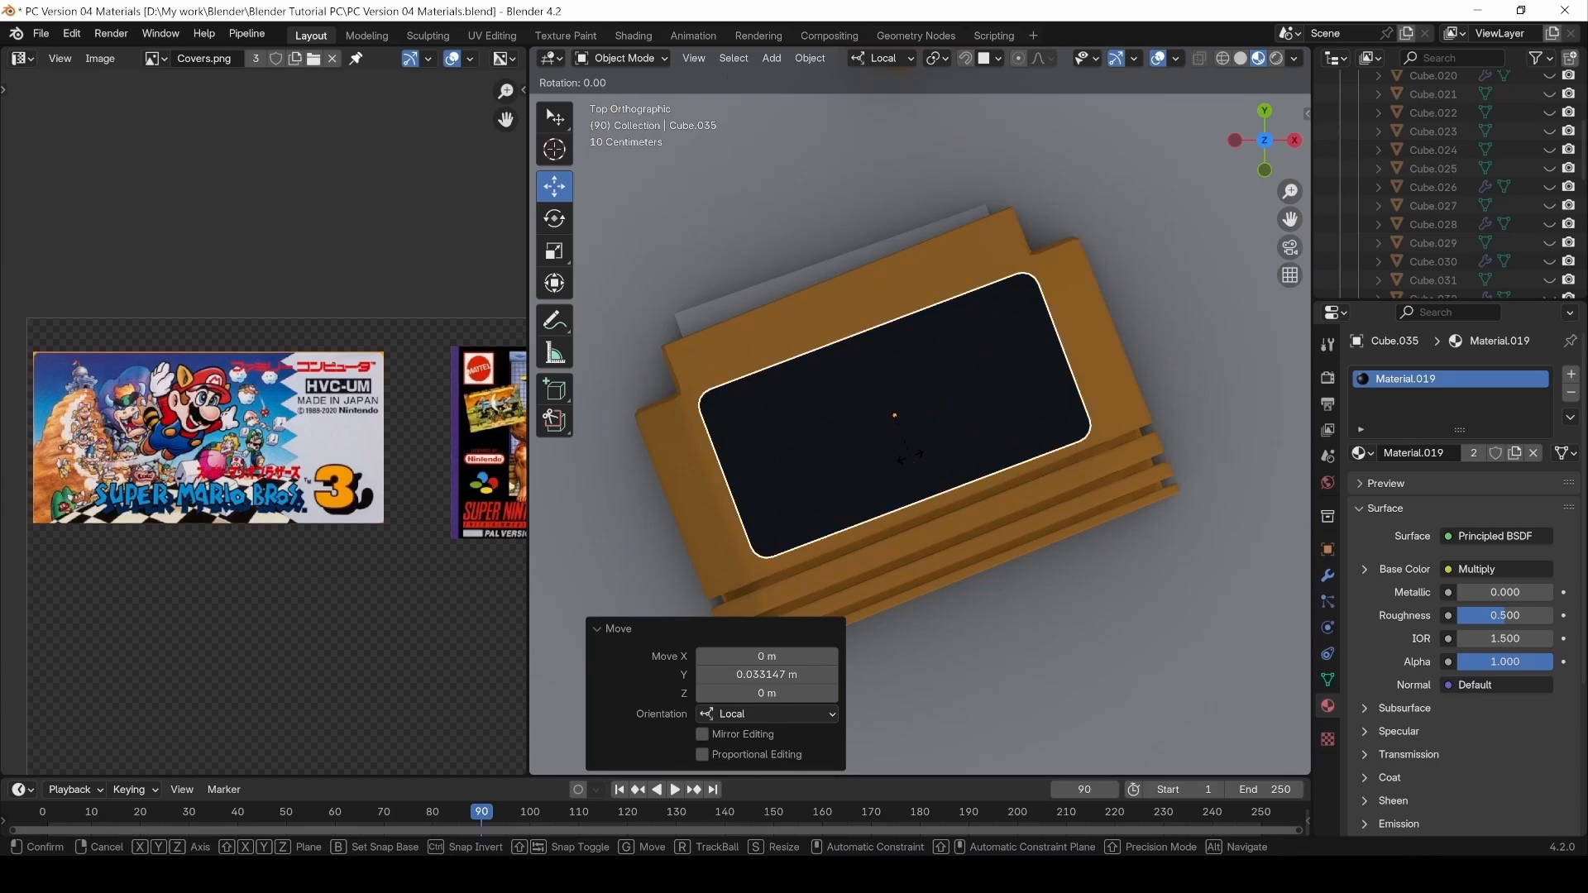
{"action": "key", "text": "x"}
{"action": "right_click", "coordinate": [910, 455]}
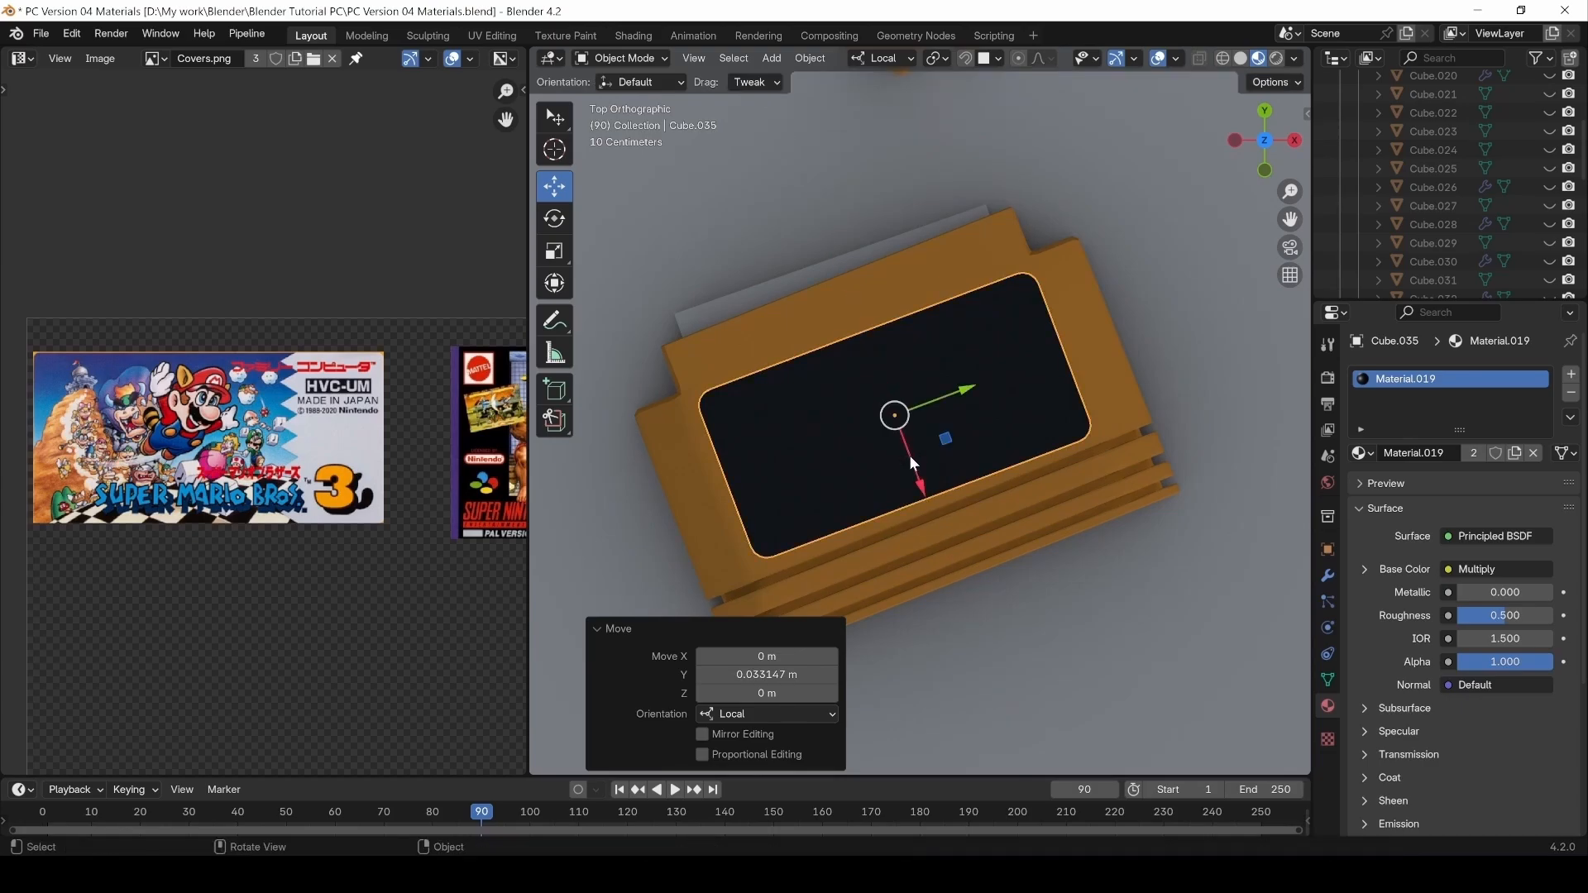
Set the transform orientation to Global and try rotating the label copy 90° about the X axis.
{"action": "left_click", "coordinate": [883, 57]}
{"action": "left_click", "coordinate": [862, 116]}
{"action": "type", "text": "rx"}
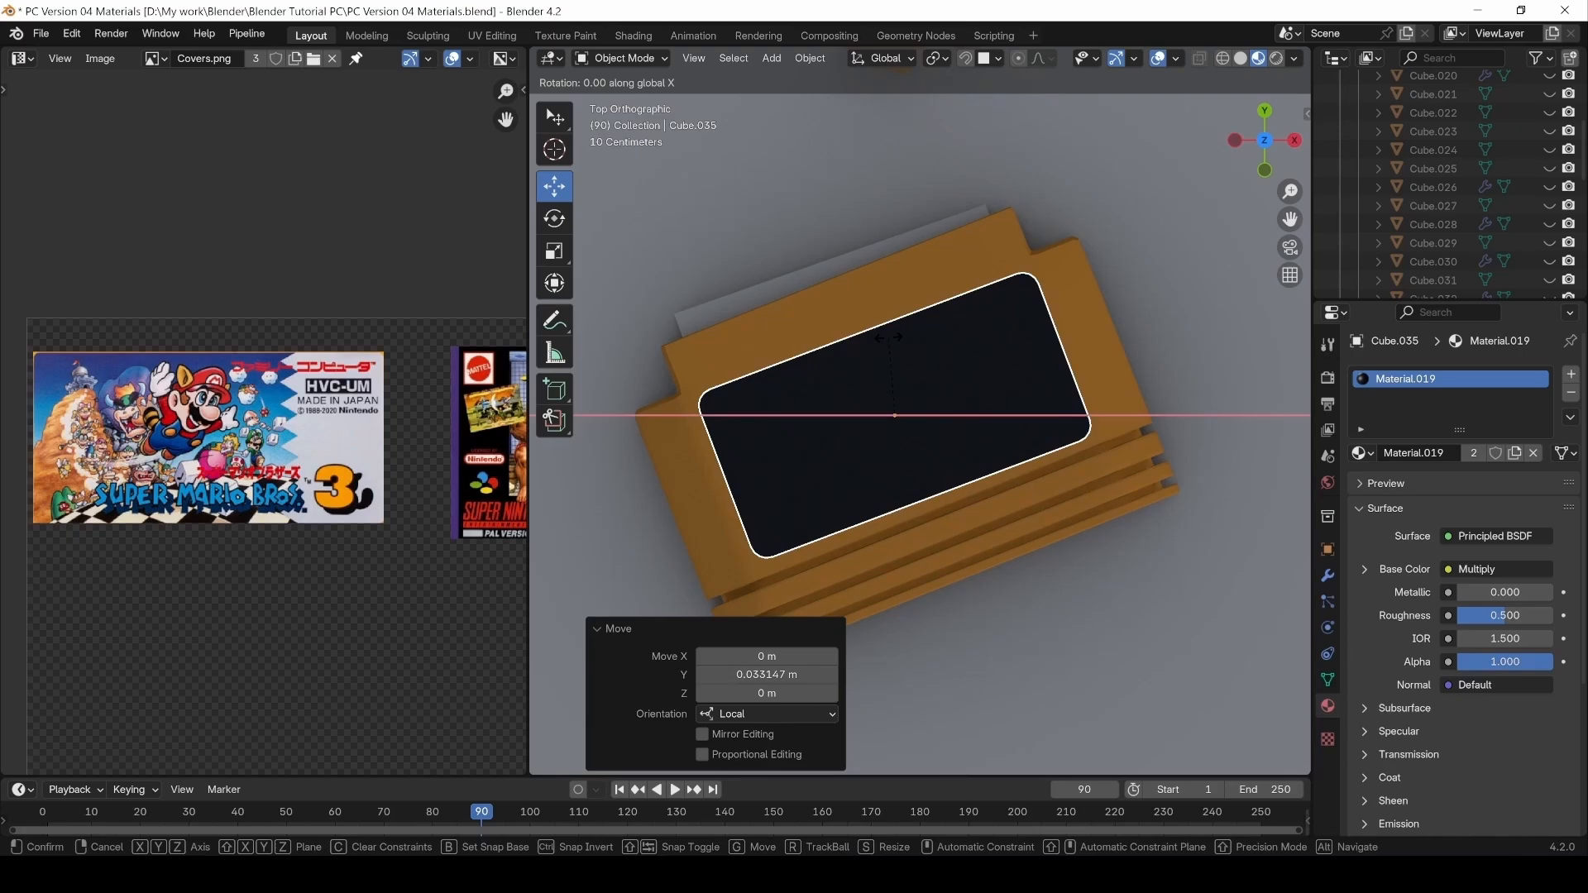
{"action": "type", "text": "90"}
{"action": "right_click", "coordinate": [888, 338]}
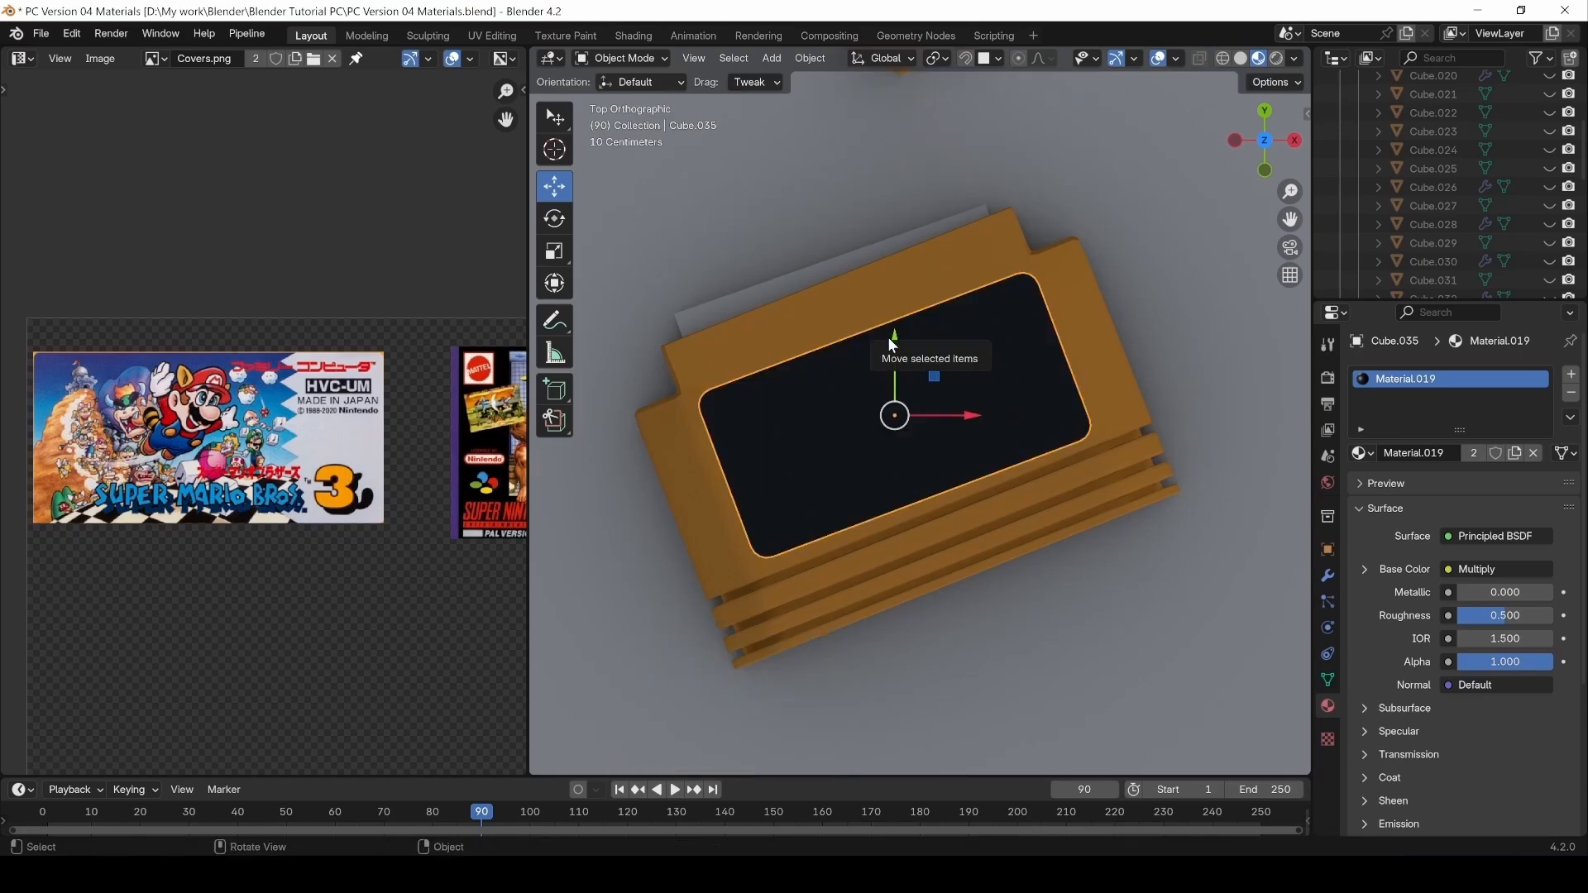
Rotate the label copy 180° about global X, and about 138° in the top view to align it with the cartridge.
{"action": "type", "text": "rx"}
{"action": "type", "text": "180"}
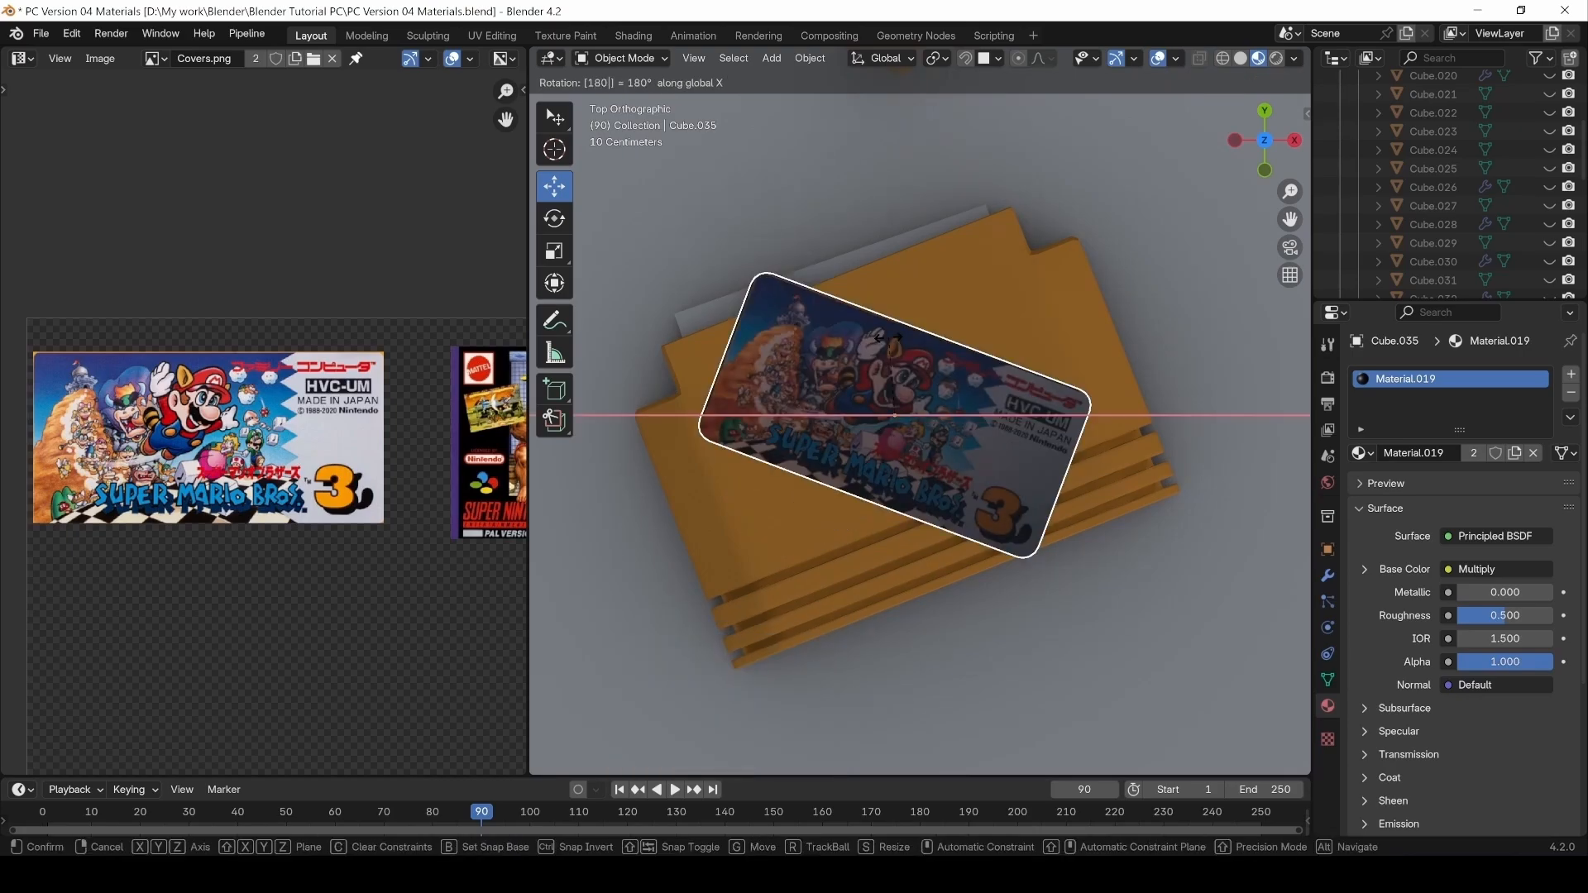
{"action": "key", "text": "Return"}
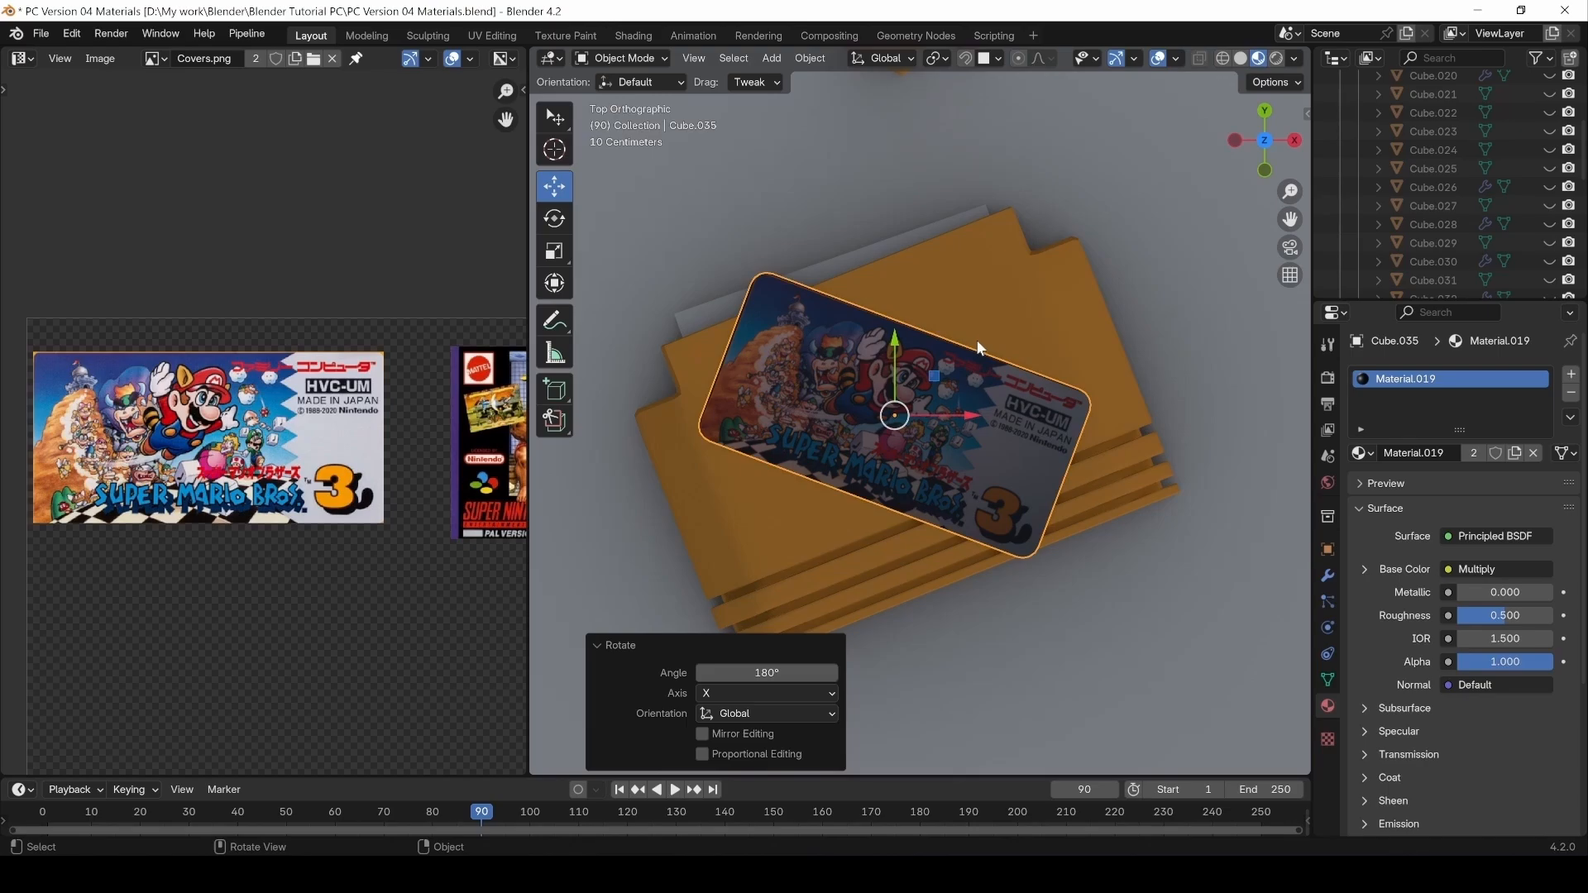
{"action": "key", "text": "r"}
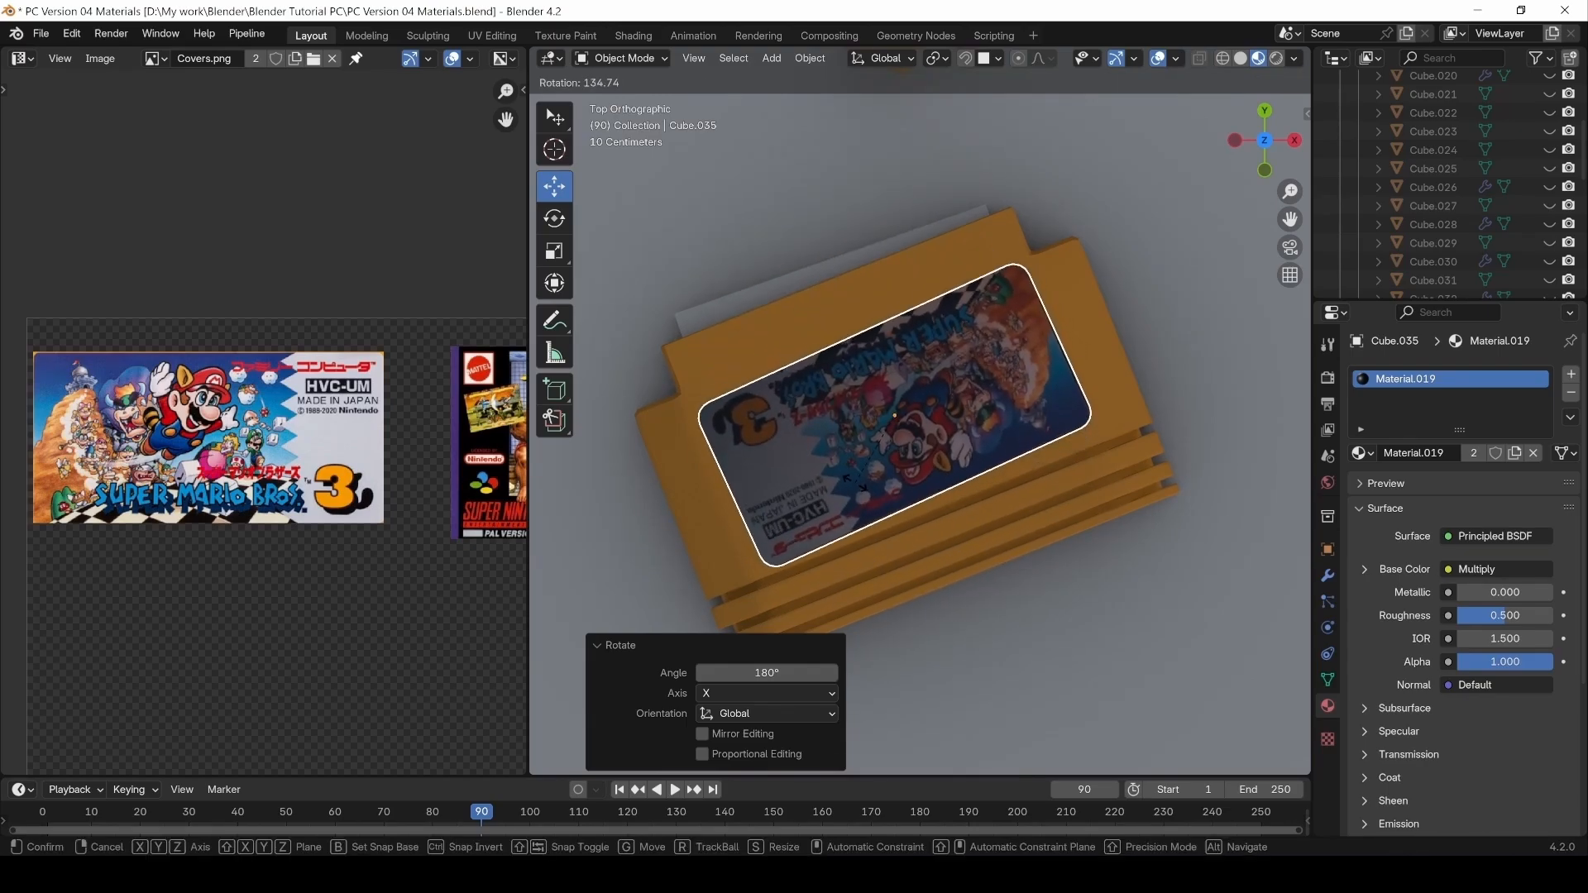
{"action": "left_click", "coordinate": [957, 290]}
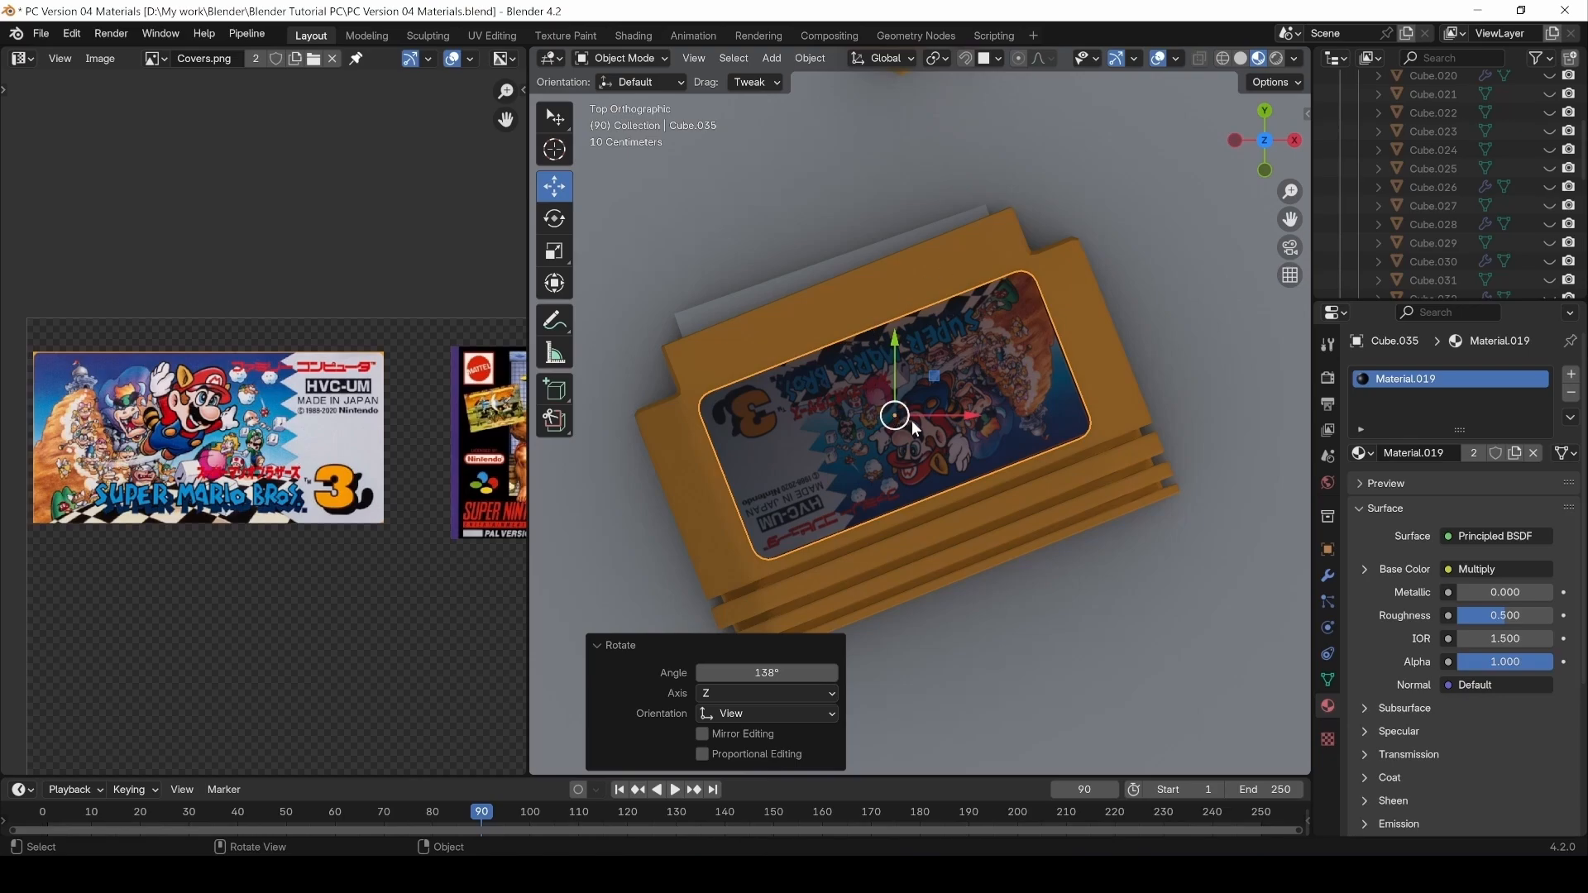
Make the label copy's material a single-user copy and select the label's face in Edit Mode.
{"action": "scroll", "coordinate": [302, 489], "scroll_direction": "down", "scroll_amount": 2}
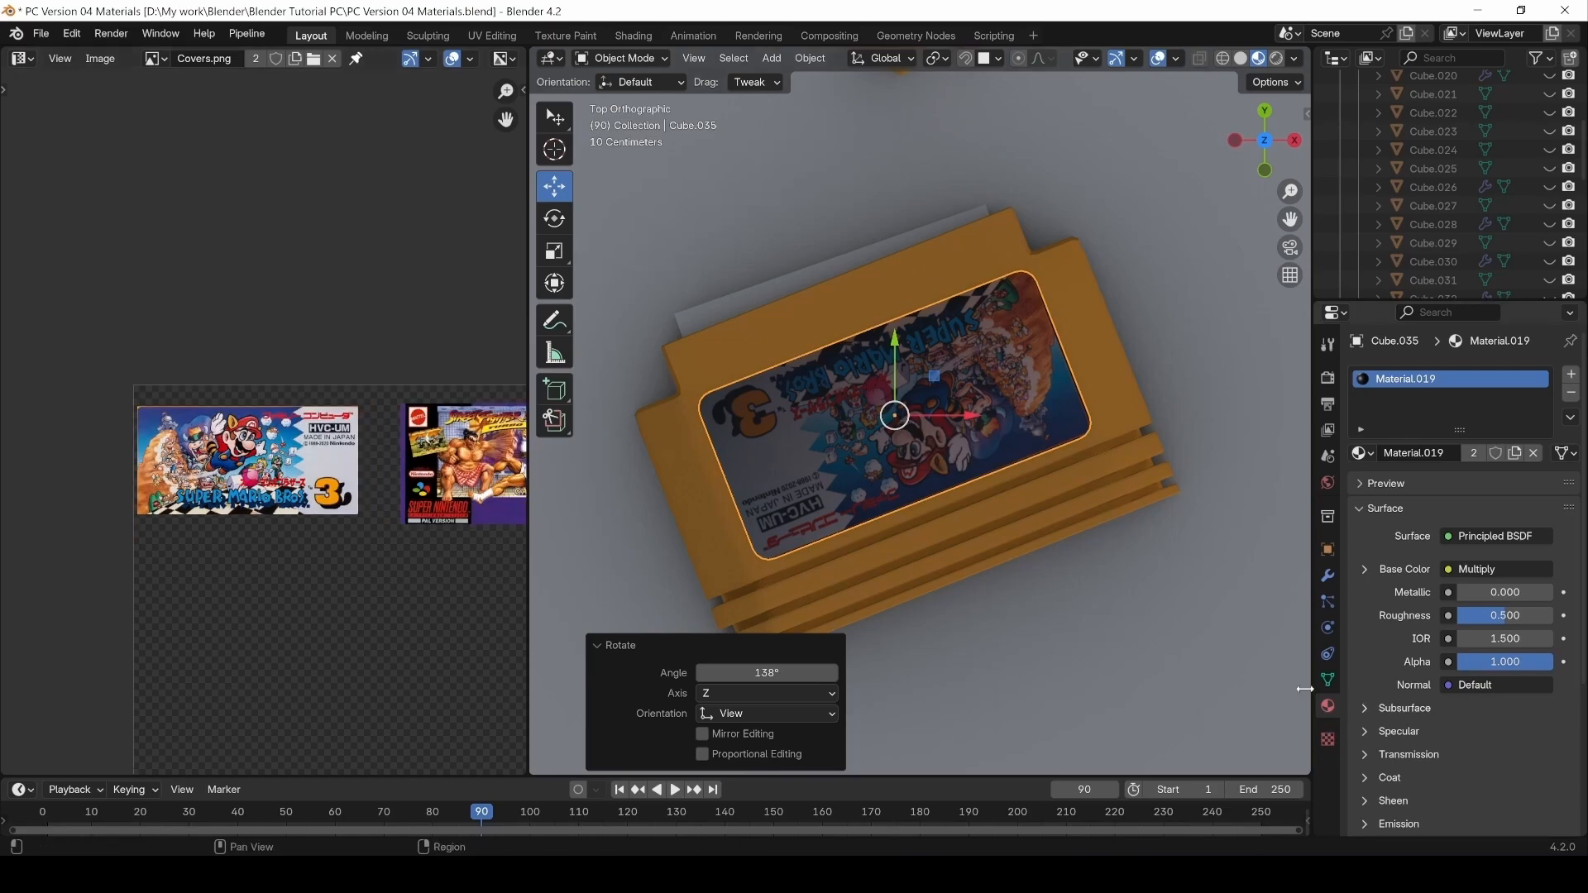
{"action": "scroll", "coordinate": [921, 346], "scroll_direction": "down", "scroll_amount": 6}
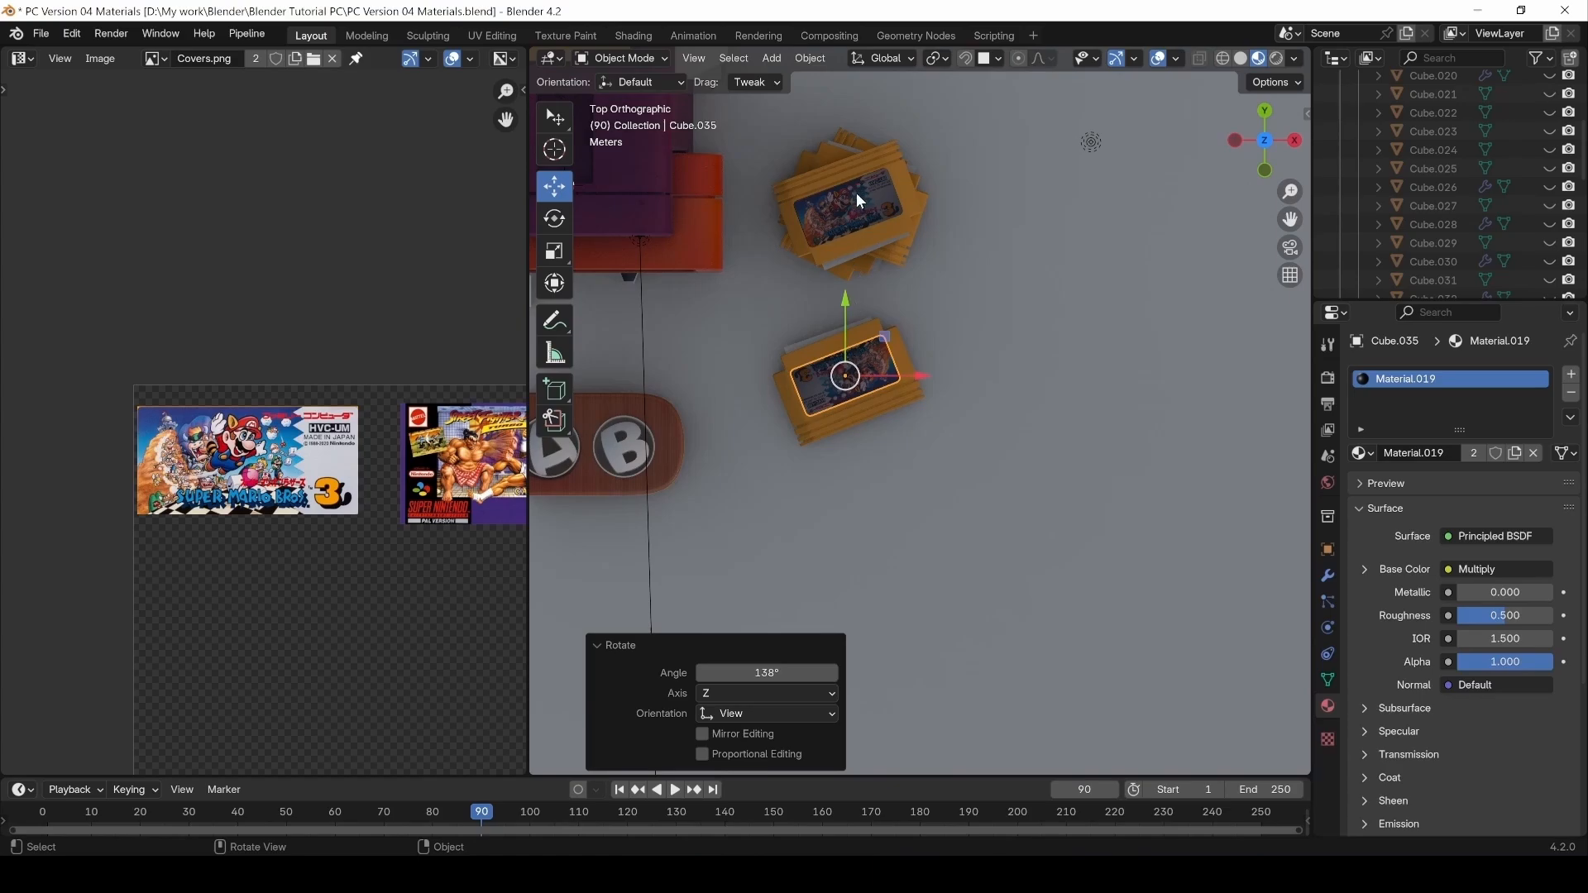
{"action": "left_click", "coordinate": [1473, 452]}
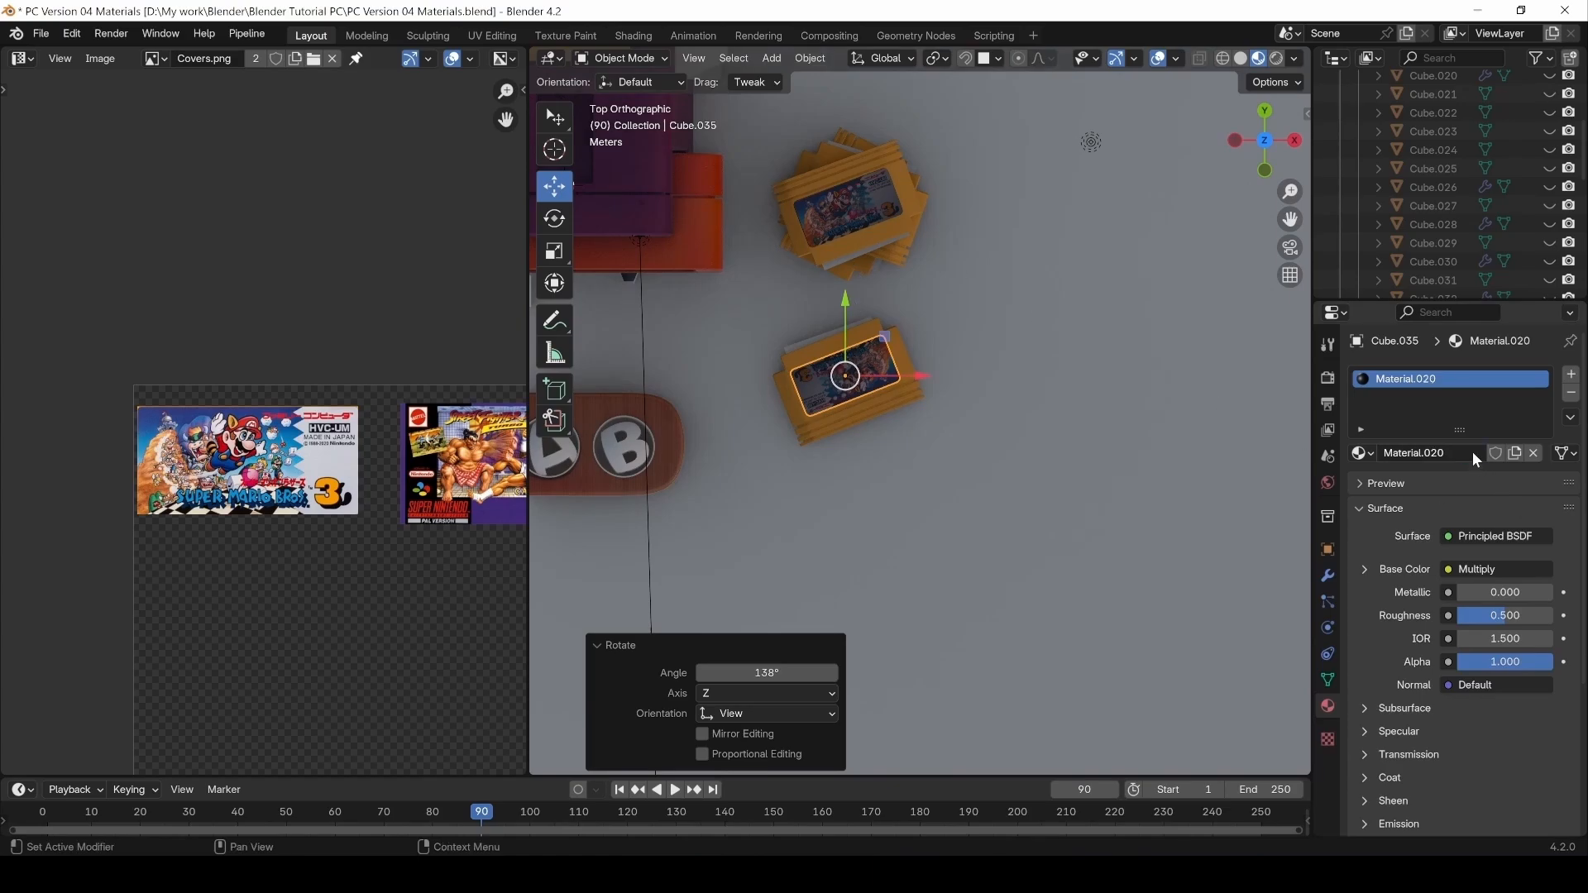
{"action": "key", "text": "Tab"}
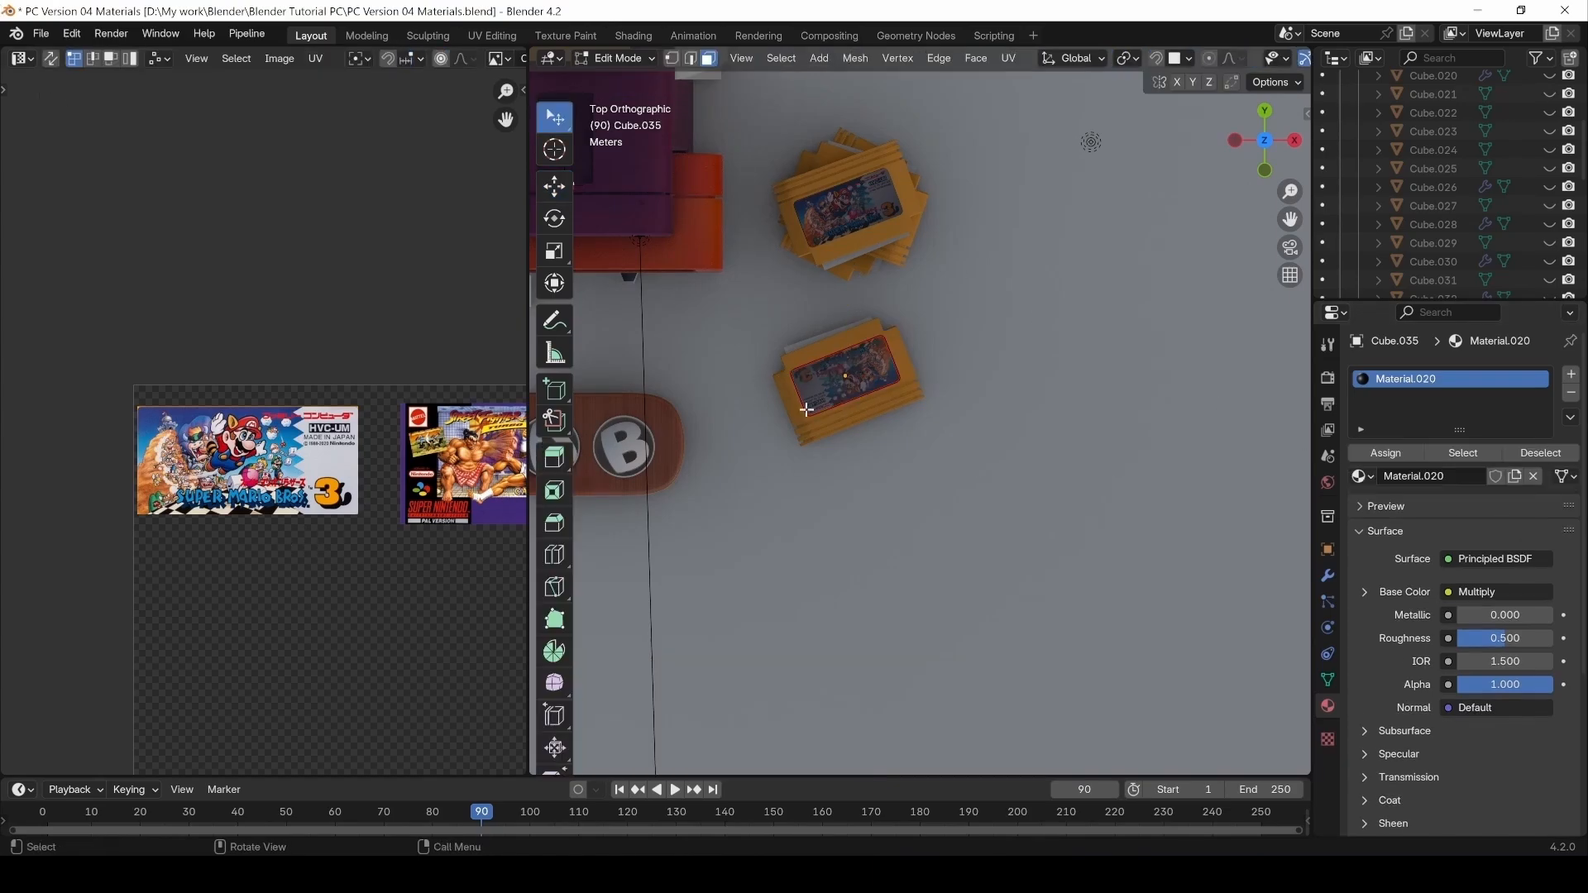
{"action": "left_click", "coordinate": [841, 382]}
{"action": "scroll", "coordinate": [306, 500], "scroll_direction": "up", "scroll_amount": 2}
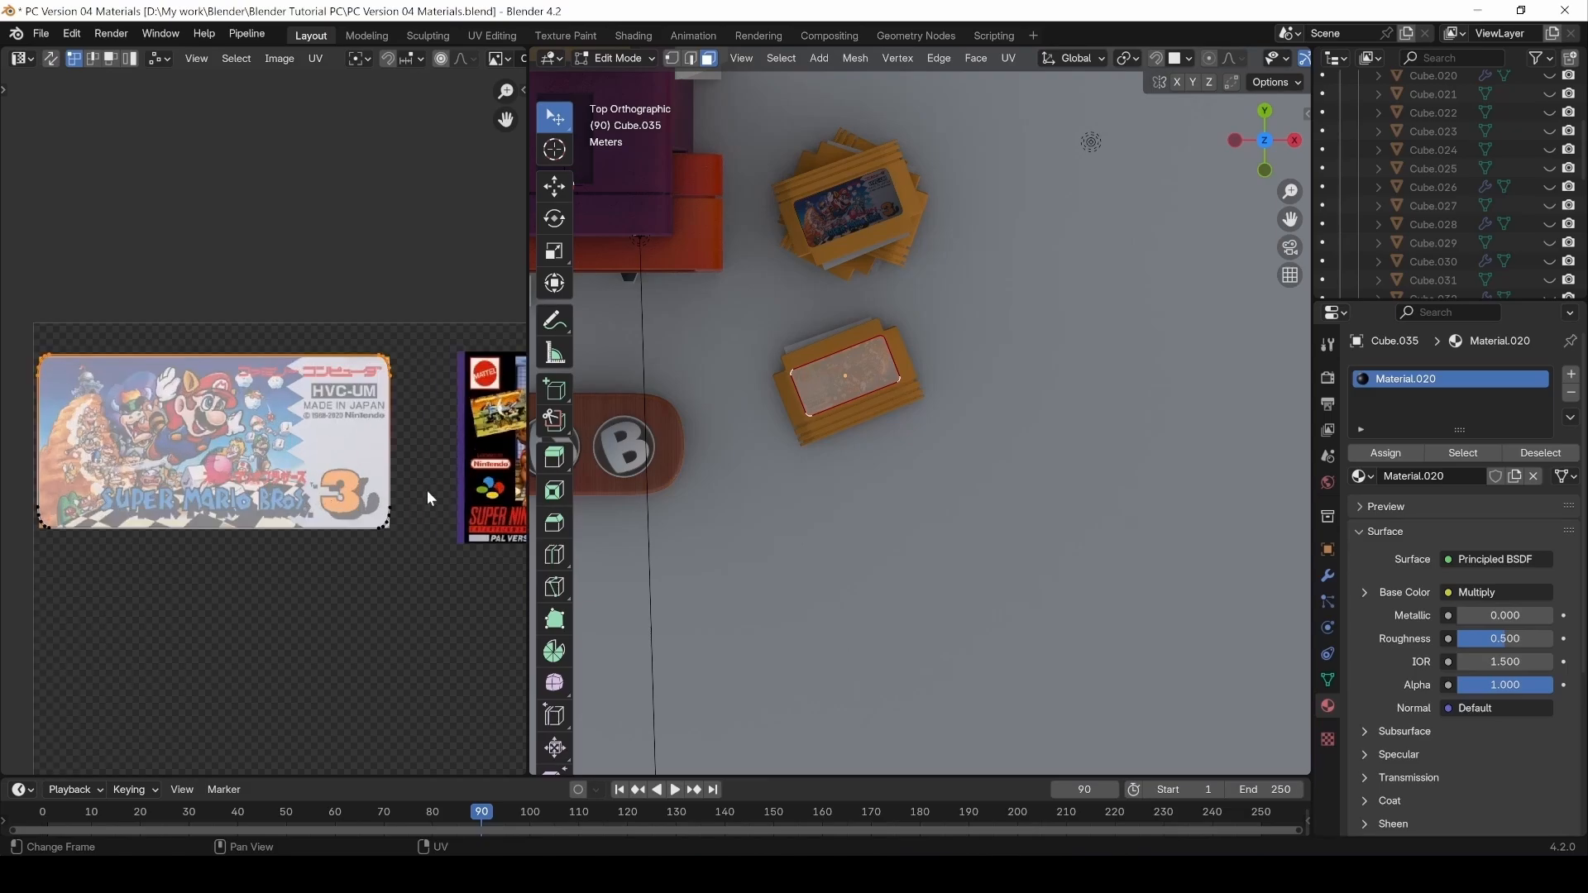
Move the label copy's UV island from the Super Mario Bros. 3 cover onto the Mortal Kombat cartridge image.
{"action": "scroll", "coordinate": [320, 516], "scroll_direction": "down", "scroll_amount": 4}
{"action": "key", "text": "3"}
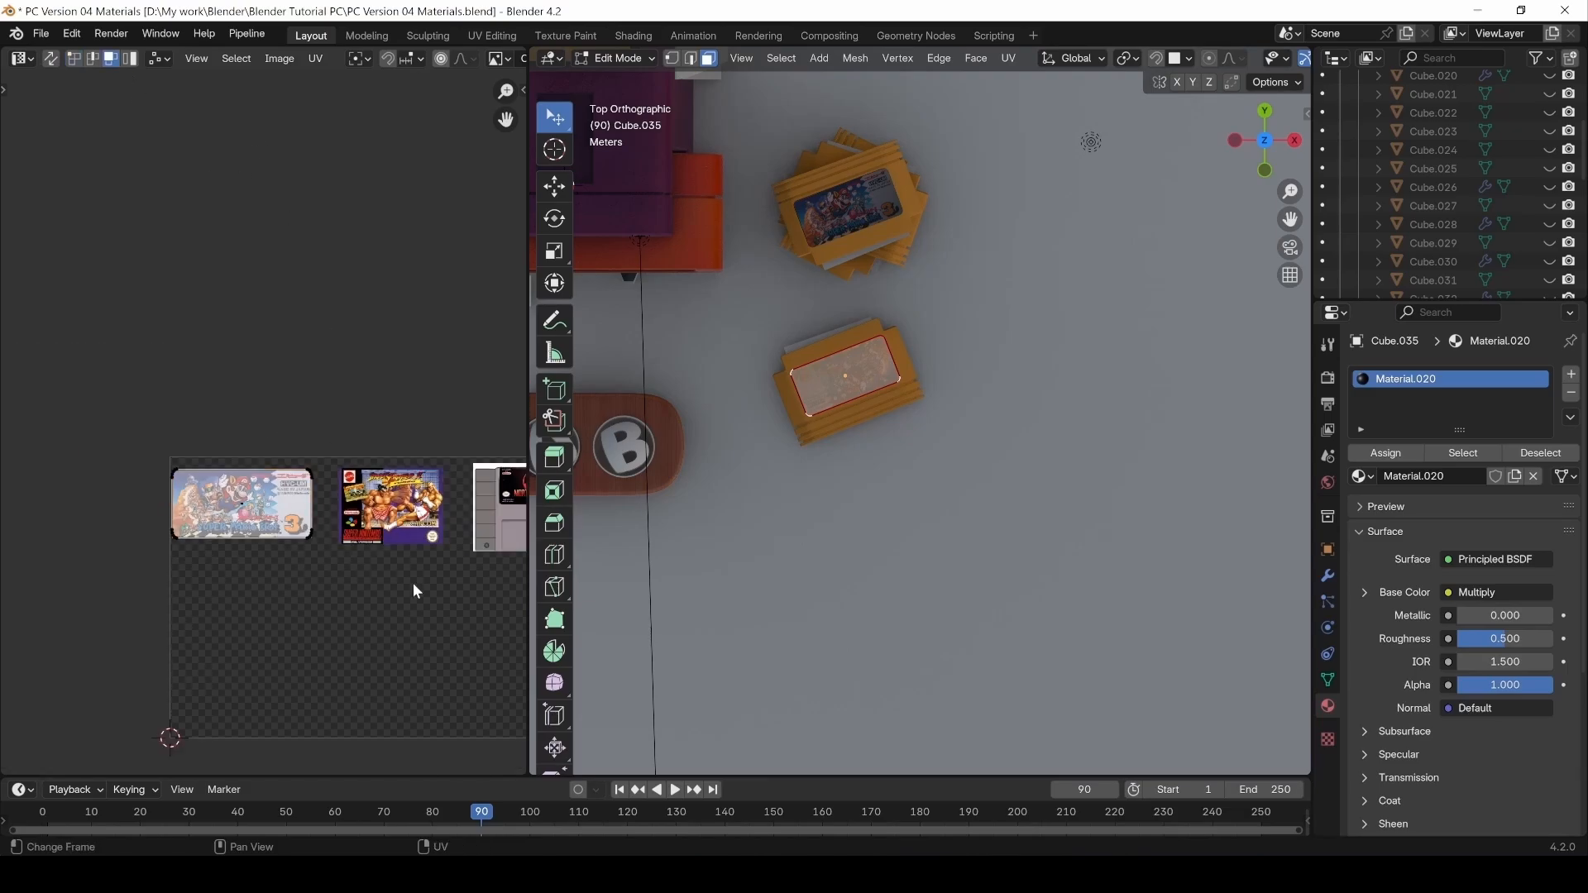
{"action": "middle_click_drag", "start_coordinate": [414, 584], "coordinate": [300, 553]}
{"action": "left_click", "coordinate": [132, 497]}
{"action": "key", "text": "g"}
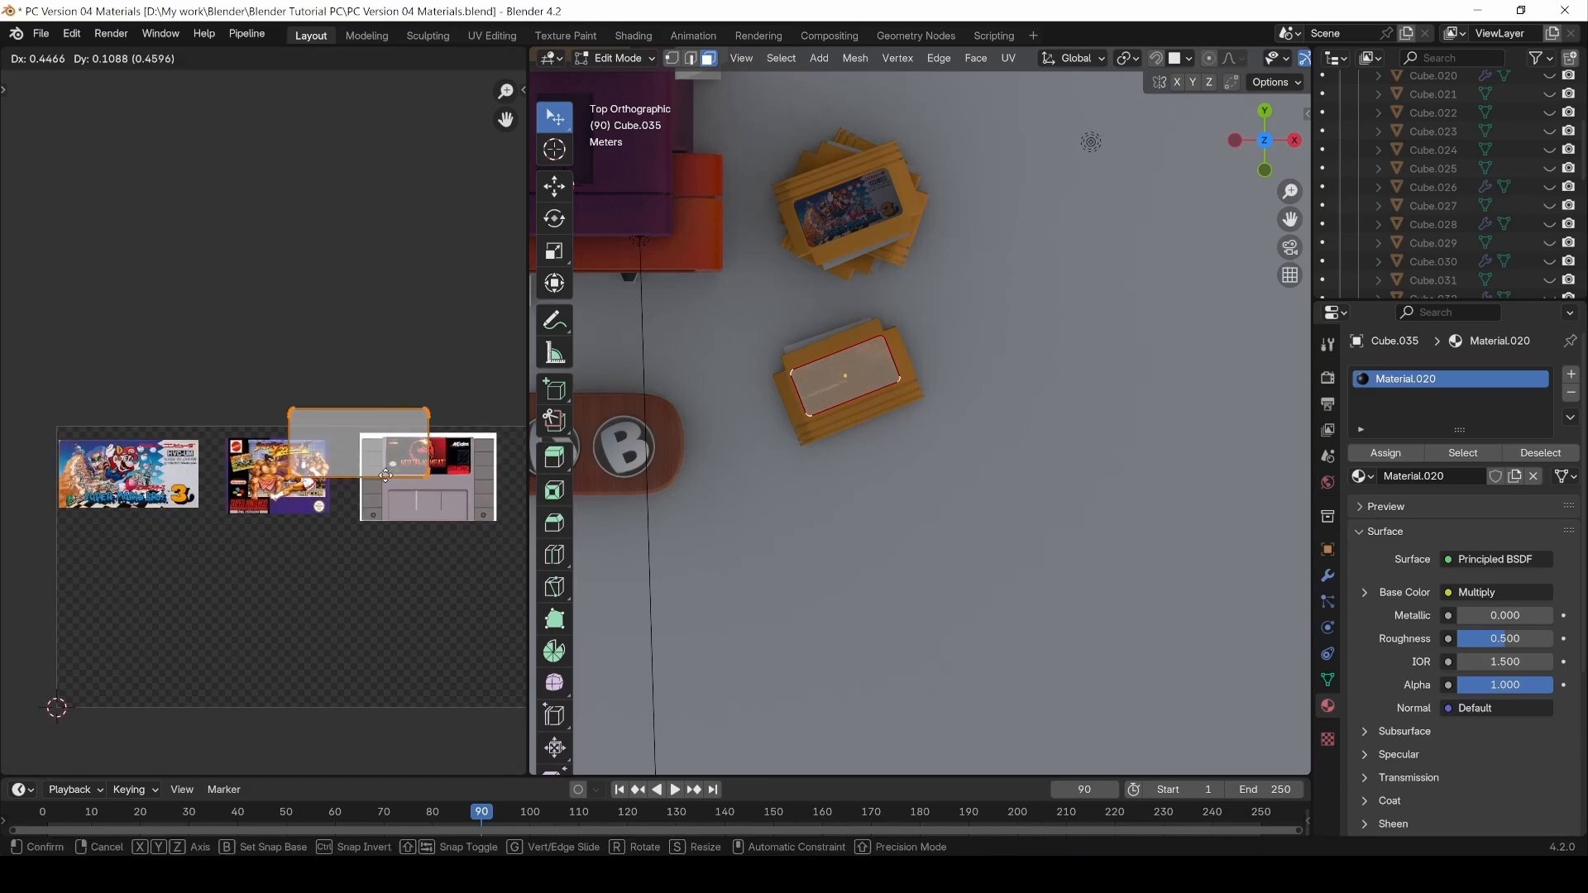
{"action": "left_click", "coordinate": [437, 499]}
Move the island's left-side UV vertices along X to the left edge of the Mortal Kombat label art.
{"action": "scroll", "coordinate": [438, 488], "scroll_direction": "up", "scroll_amount": 3}
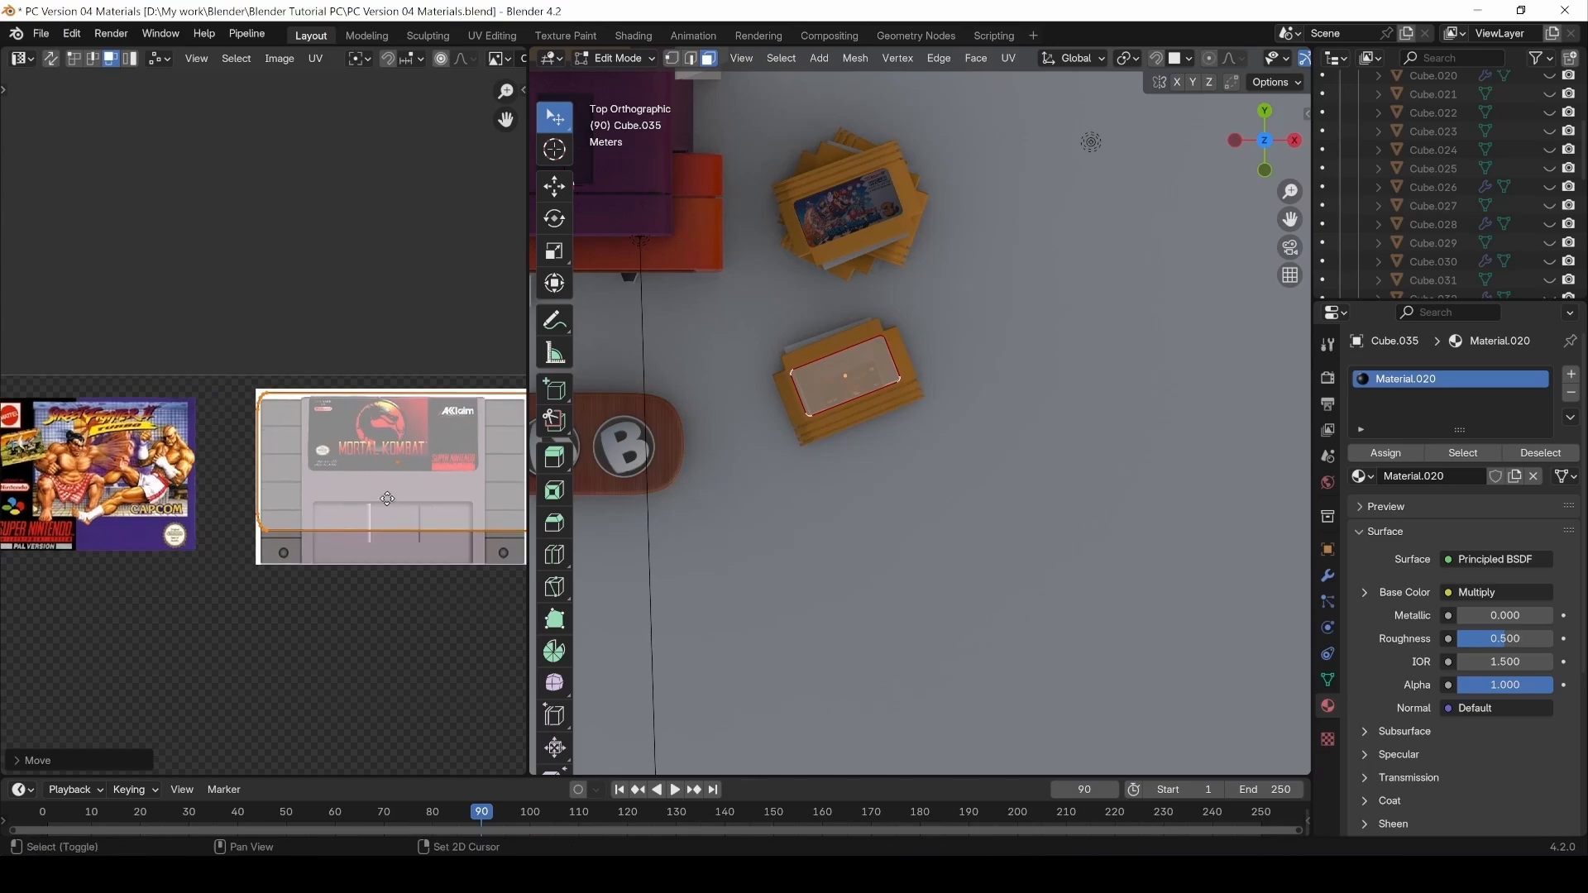
{"action": "middle_click_drag", "start_coordinate": [387, 499], "coordinate": [315, 497]}
{"action": "left_click", "coordinate": [74, 59]}
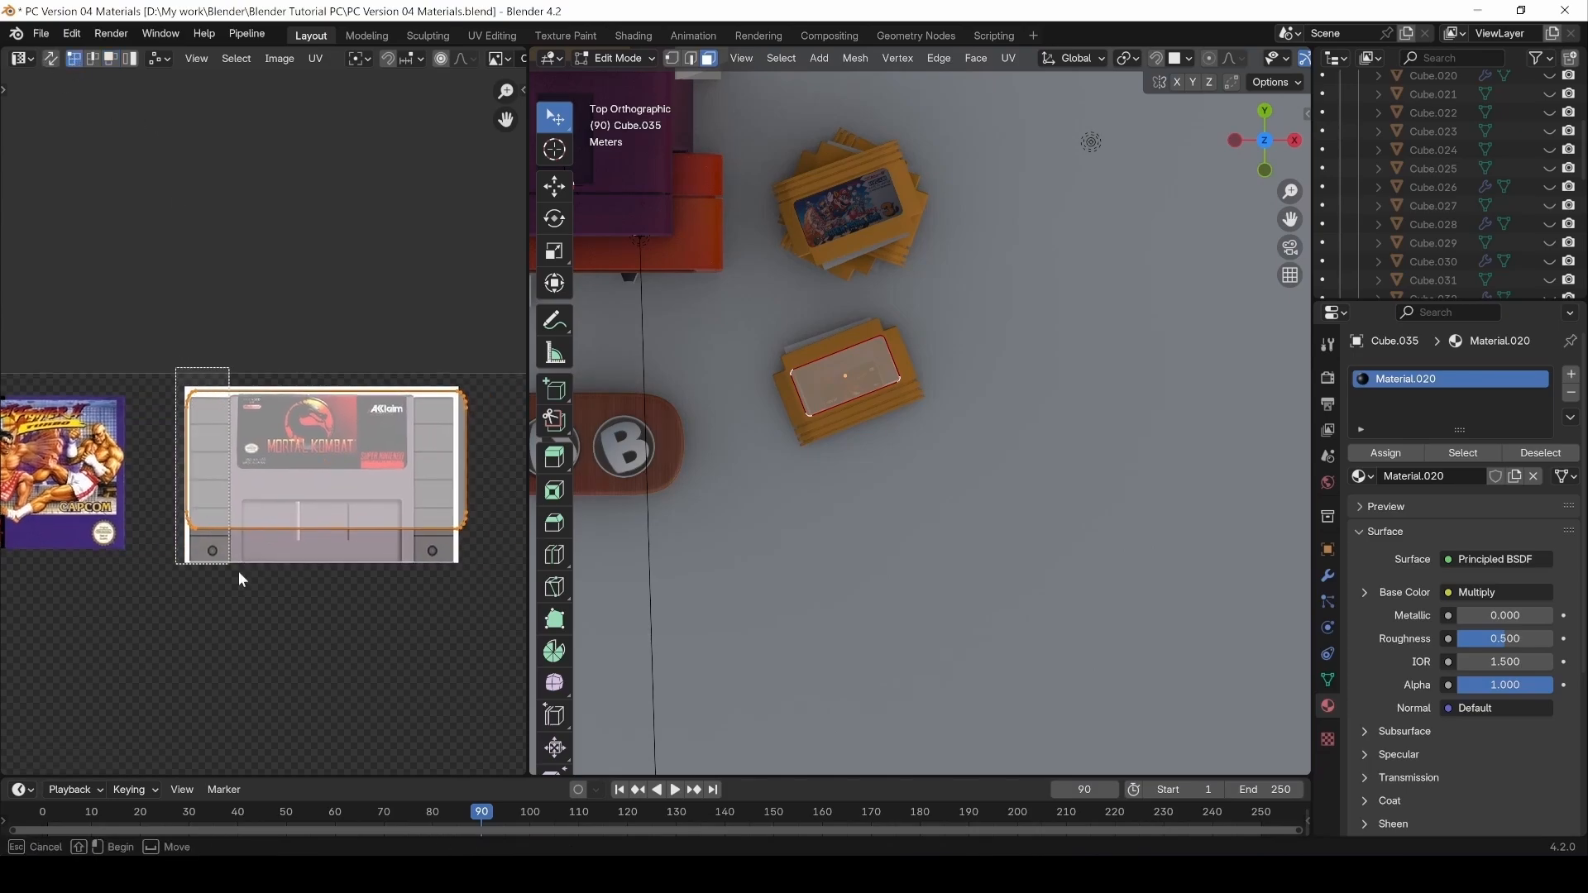
{"action": "key", "text": "g"}
{"action": "key", "text": "x"}
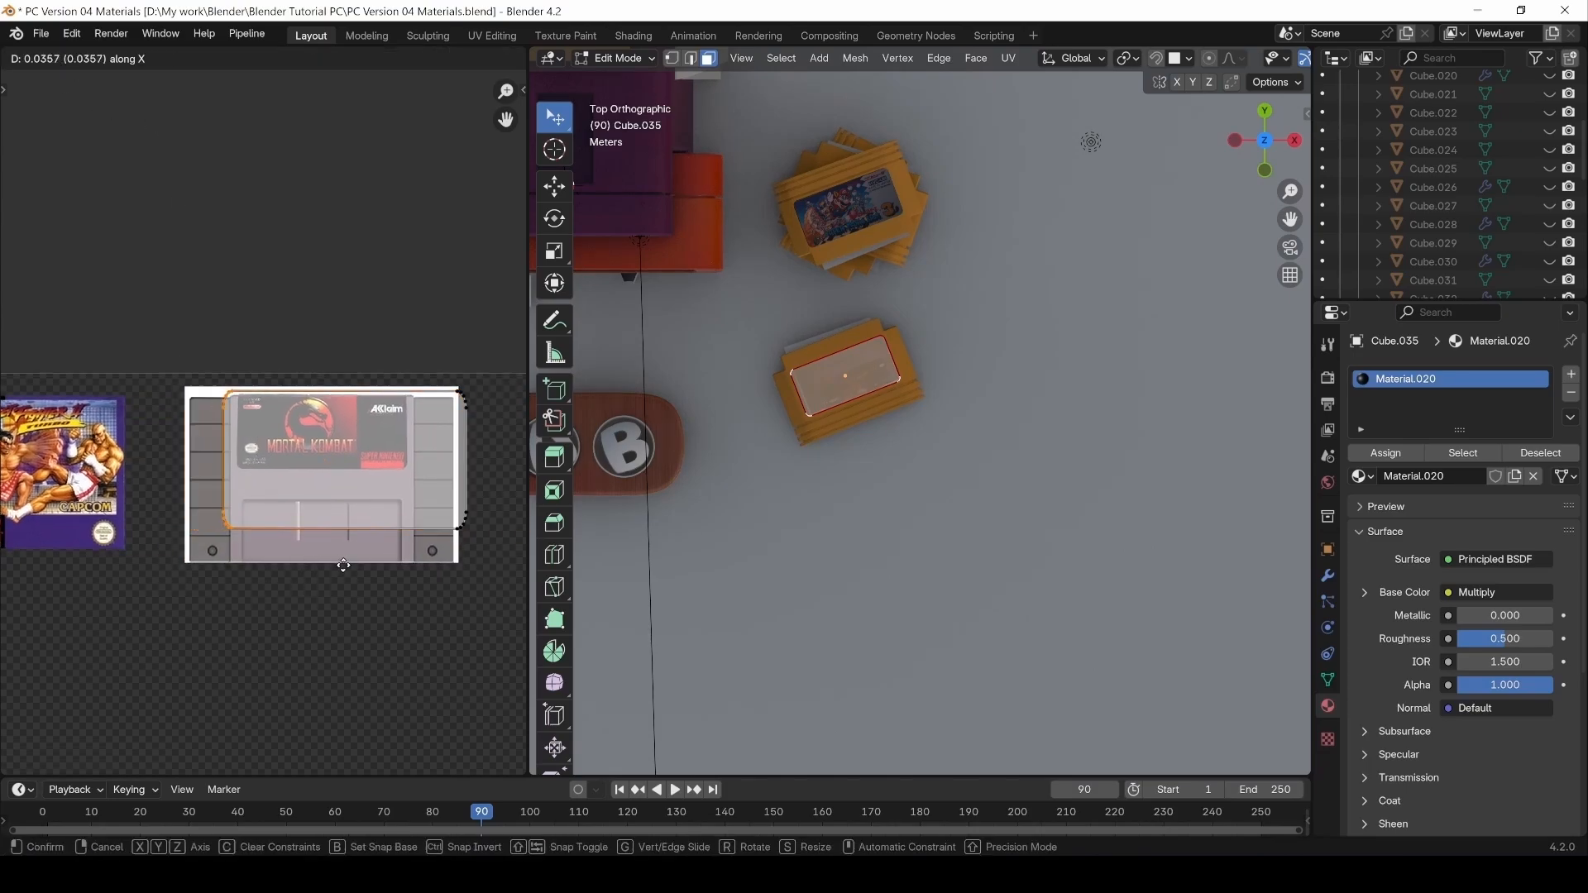
{"action": "left_click", "coordinate": [356, 569]}
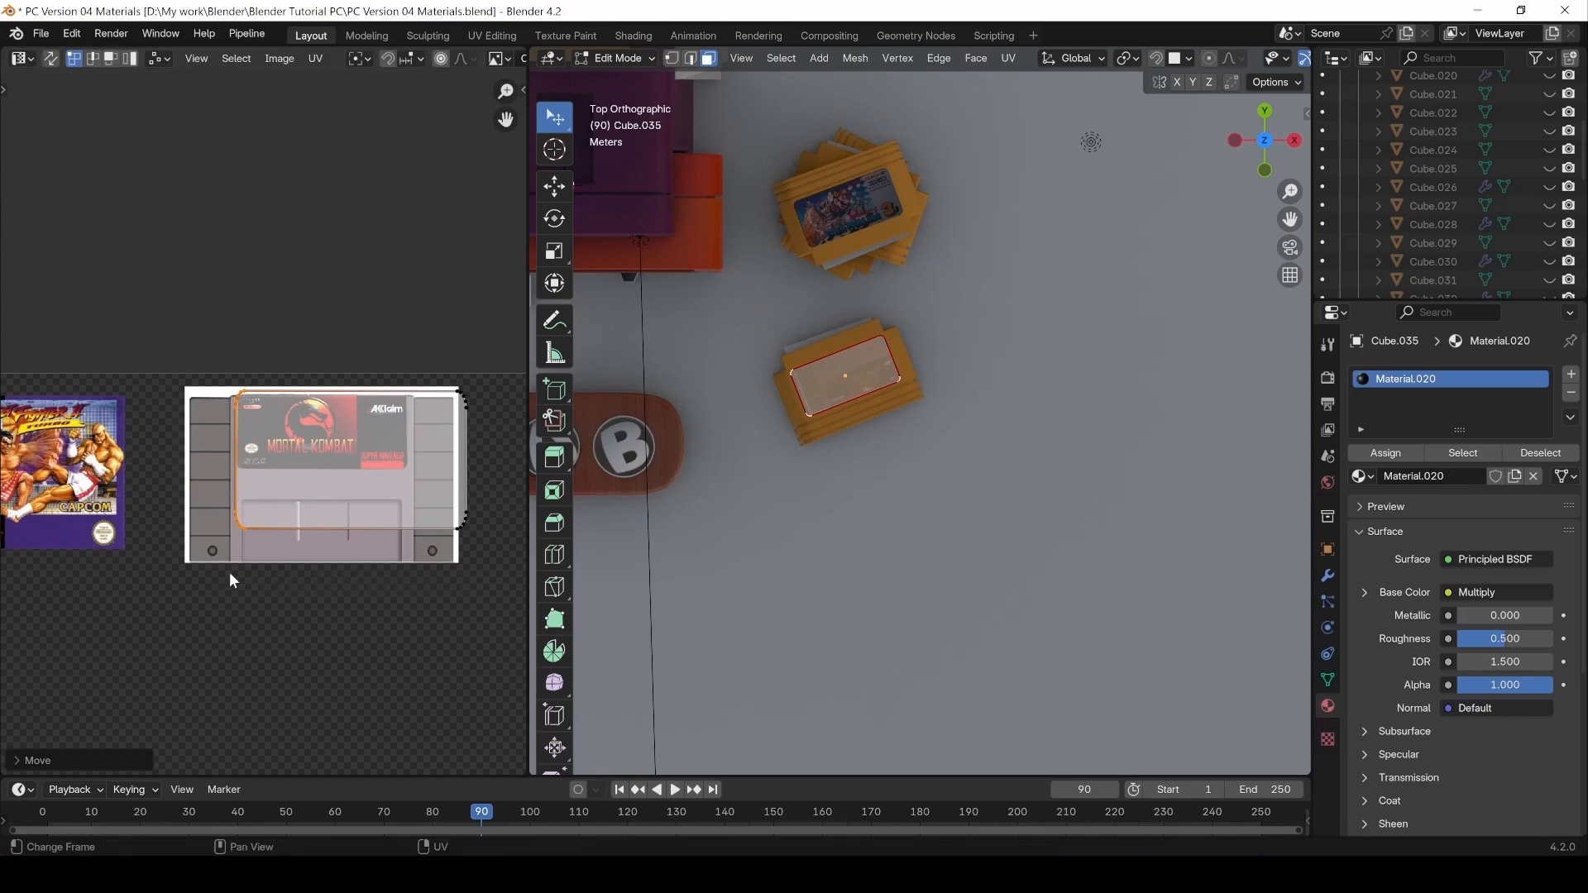
Move the island's right-side UV vertices along X to the right edge of the Mortal Kombat label art.
{"action": "left_click_drag", "start_coordinate": [500, 381], "coordinate": [425, 578]}
{"action": "key", "text": "g"}
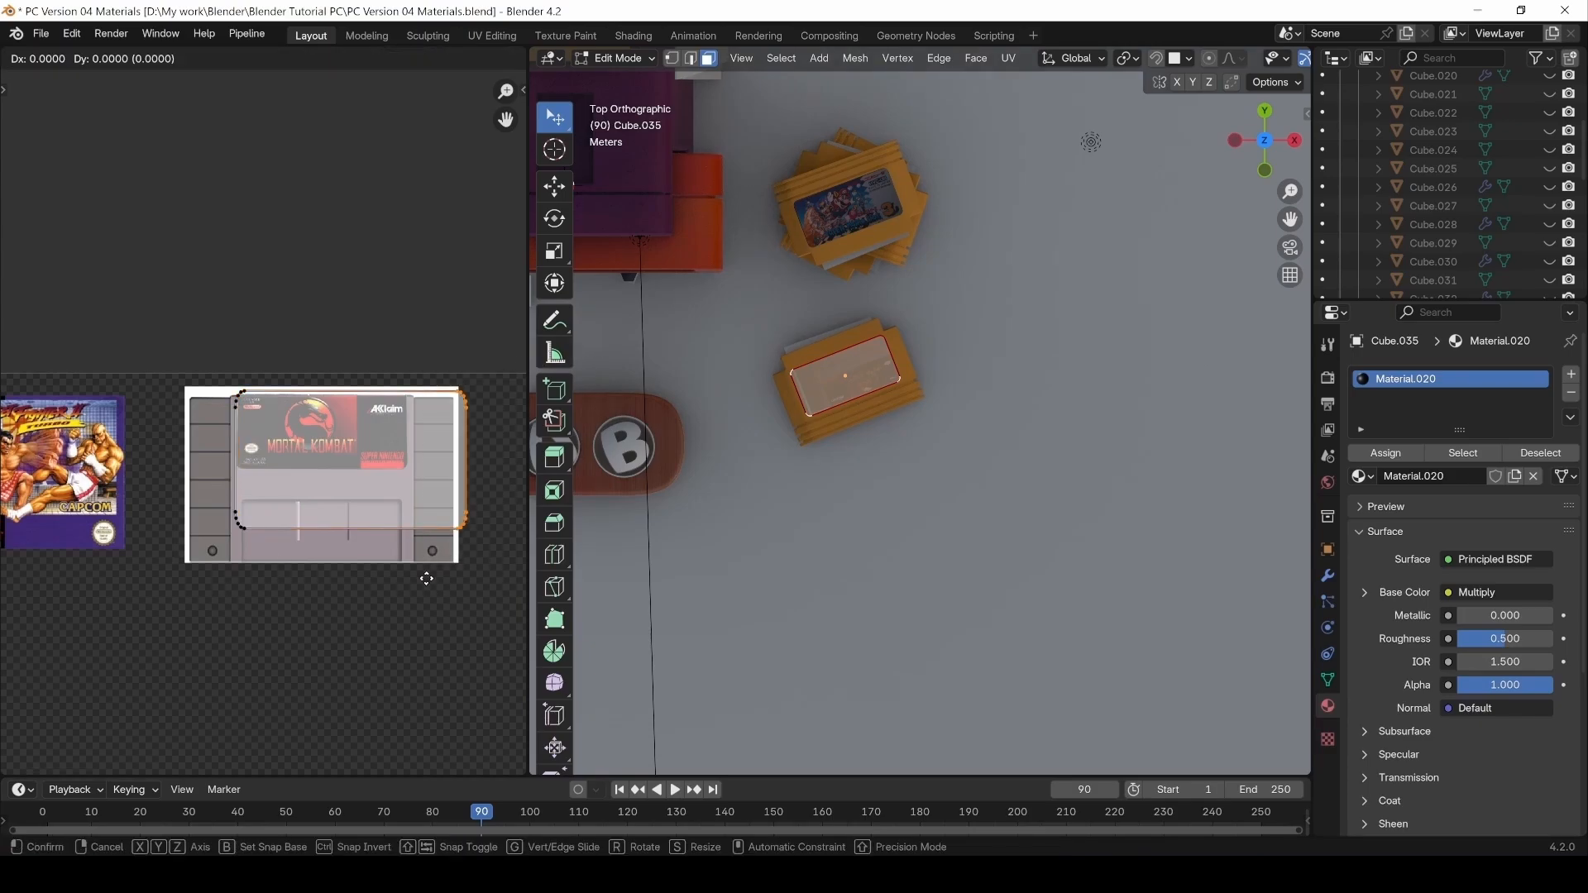
{"action": "key", "text": "x"}
{"action": "left_click", "coordinate": [367, 573]}
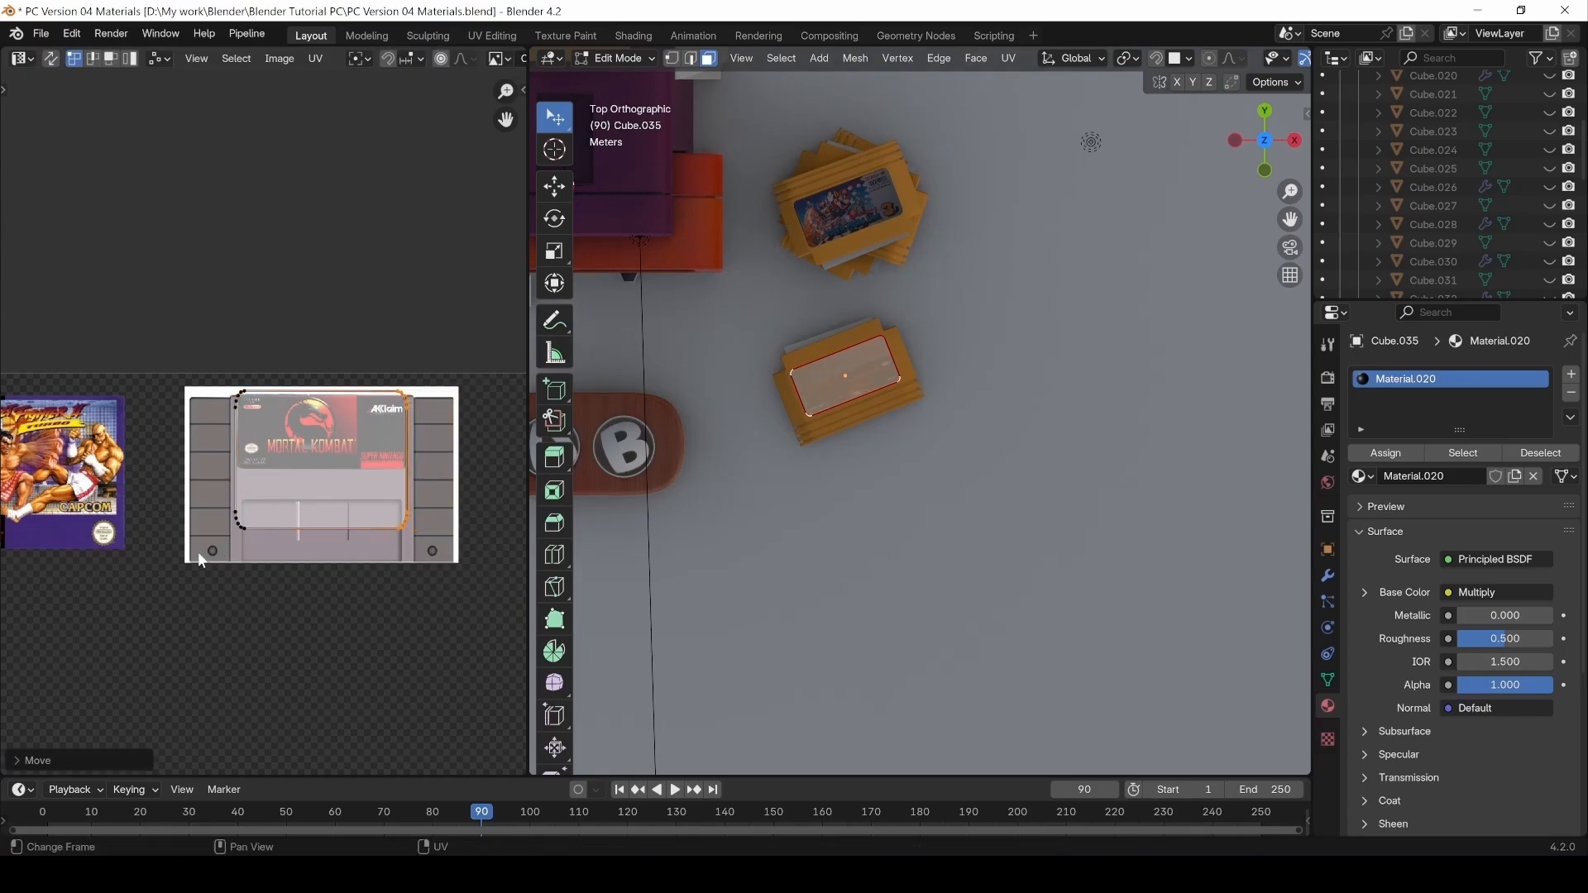
Move the island's bottom and top UV vertices along Y to the matching edges of the Mortal Kombat label art.
{"action": "left_click_drag", "start_coordinate": [197, 553], "coordinate": [470, 474]}
{"action": "key", "text": "g"}
{"action": "key", "text": "y"}
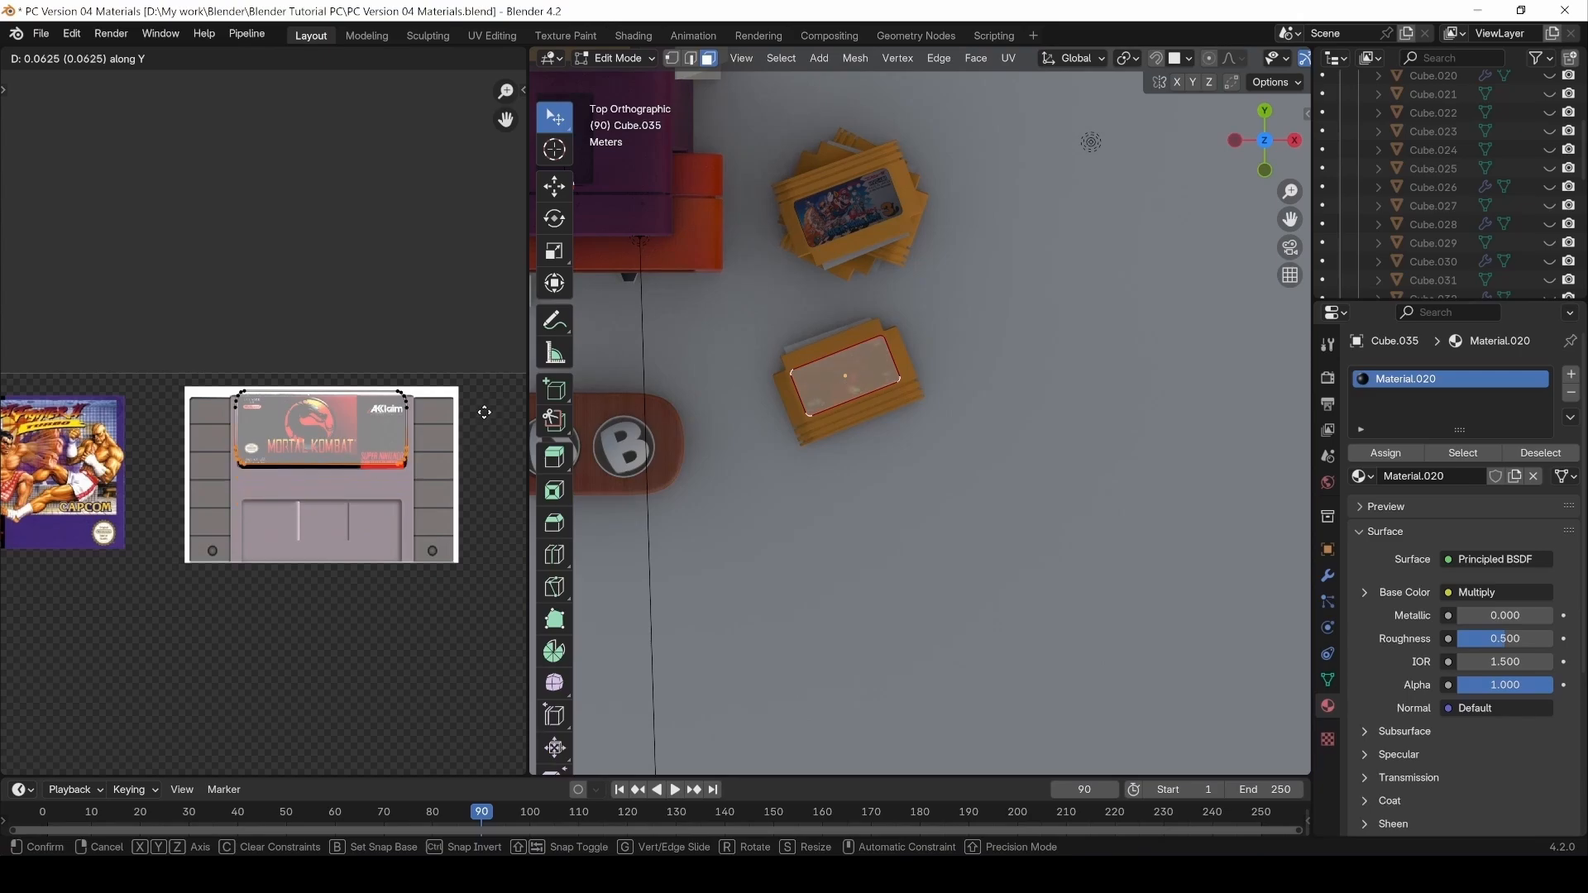
{"action": "left_click", "coordinate": [486, 422]}
{"action": "left_click_drag", "start_coordinate": [440, 366], "coordinate": [207, 429]}
{"action": "key", "text": "g"}
{"action": "key", "text": "y"}
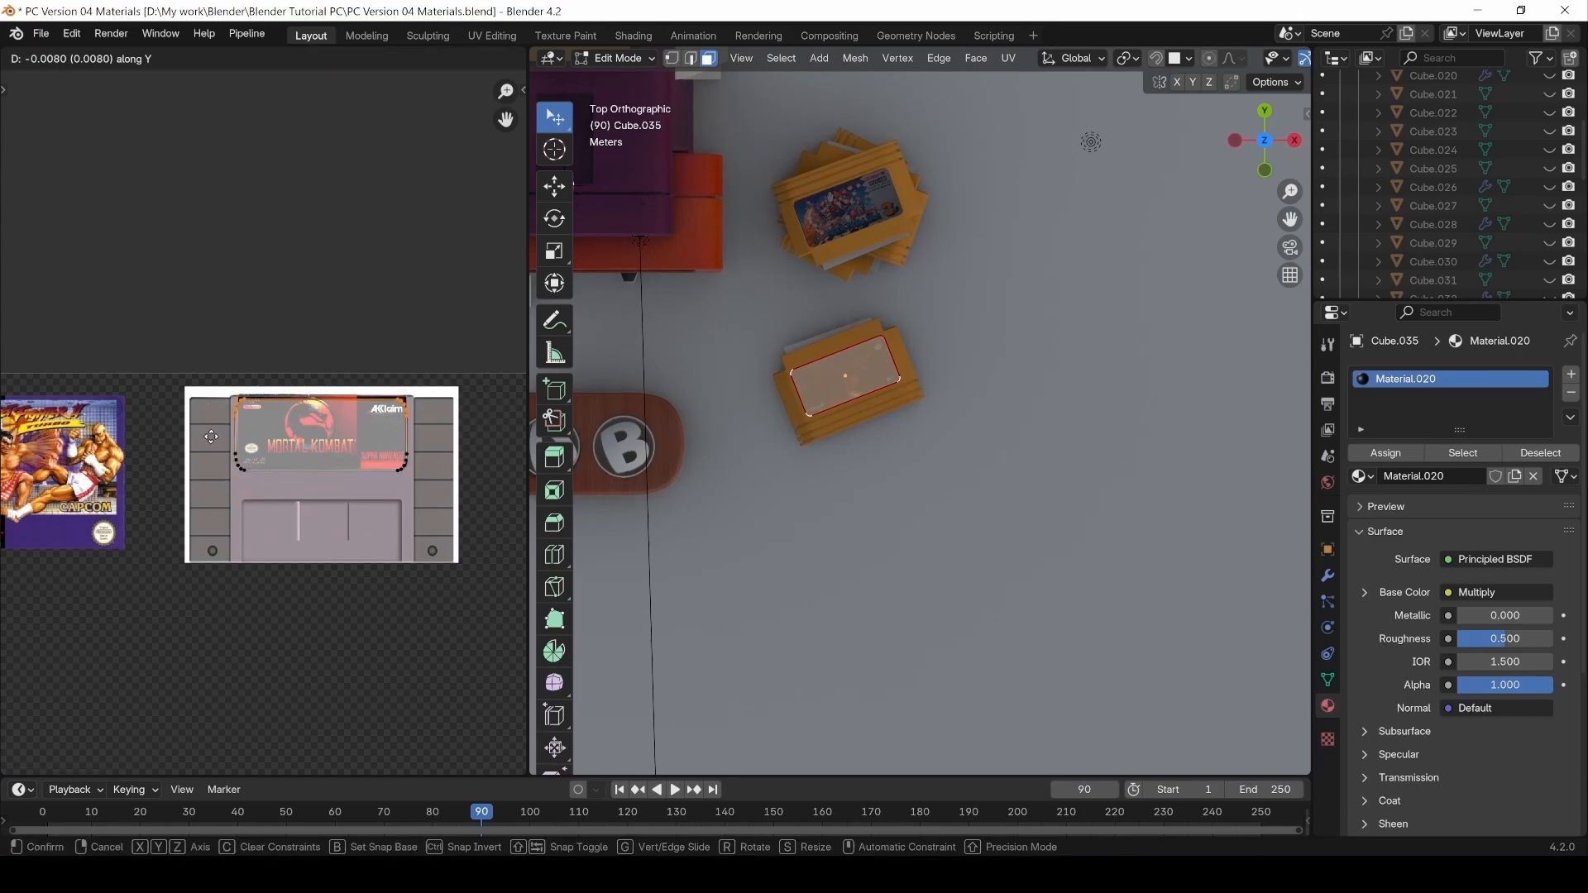
{"action": "left_click", "coordinate": [211, 433]}
Nudge the island's left-side UV vertices along X just inside the label art, and deselect the label mesh.
{"action": "left_click_drag", "start_coordinate": [222, 385], "coordinate": [276, 496]}
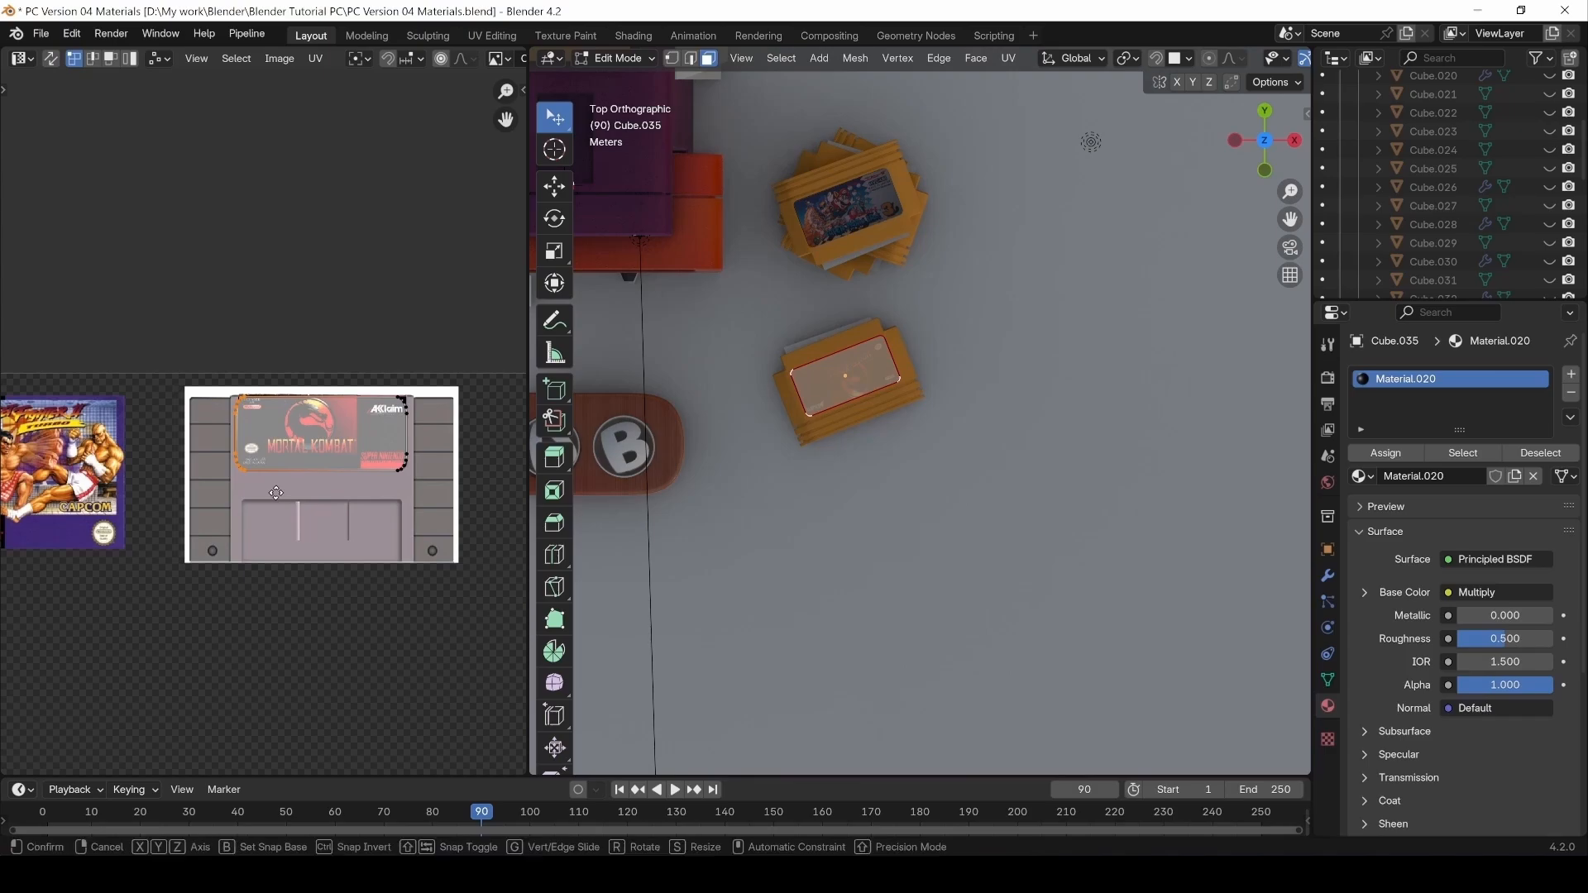
{"action": "key", "text": "g"}
{"action": "key", "text": "x"}
{"action": "left_click", "coordinate": [279, 492]}
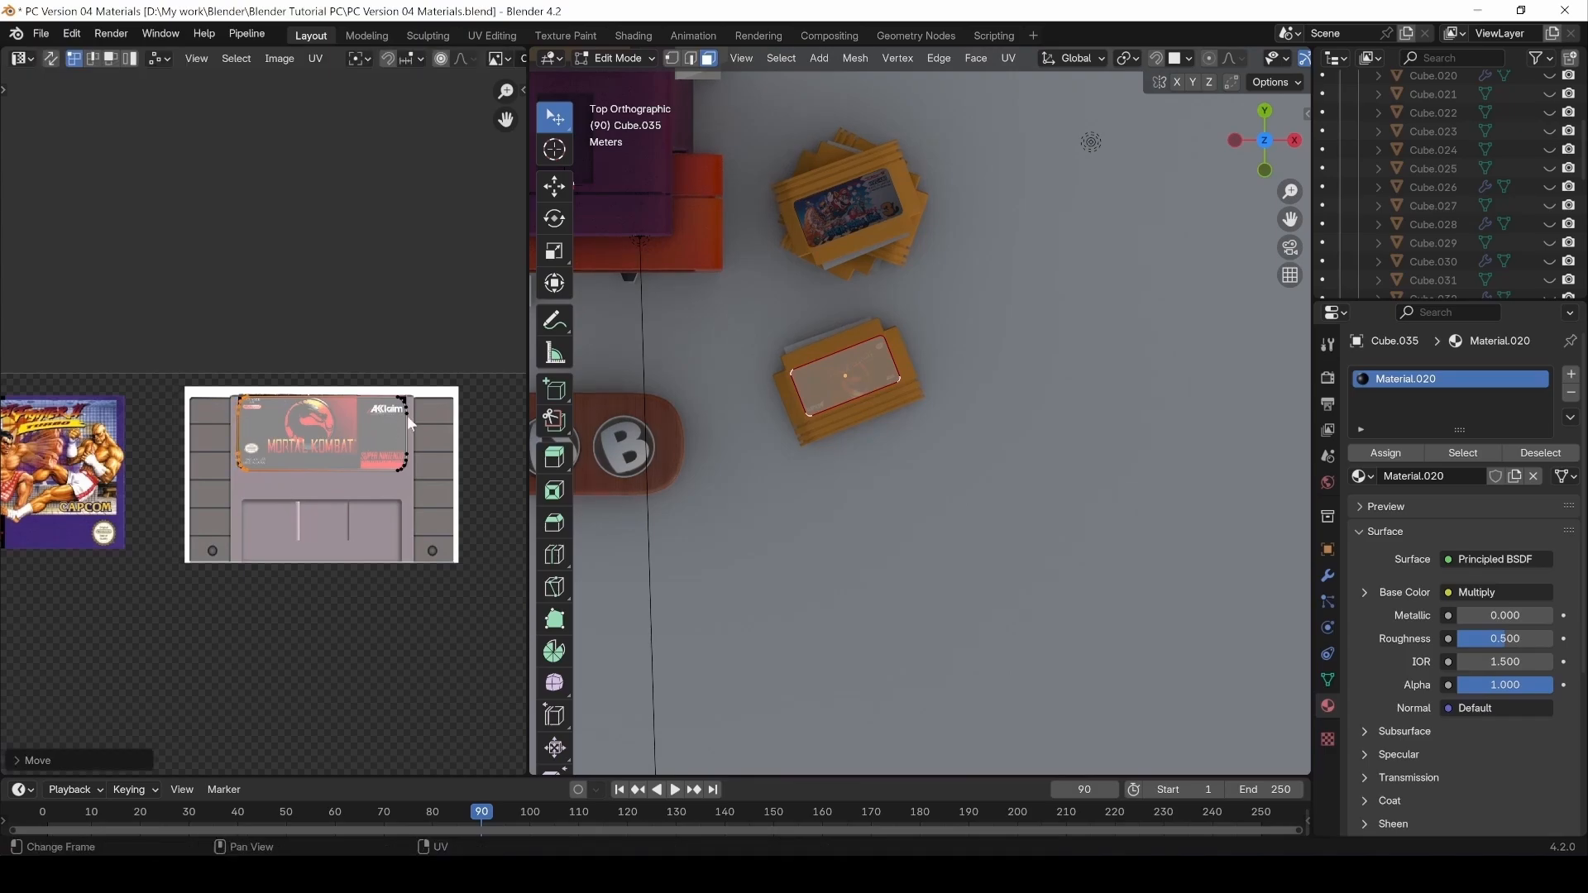
{"action": "left_click", "coordinate": [1077, 386]}
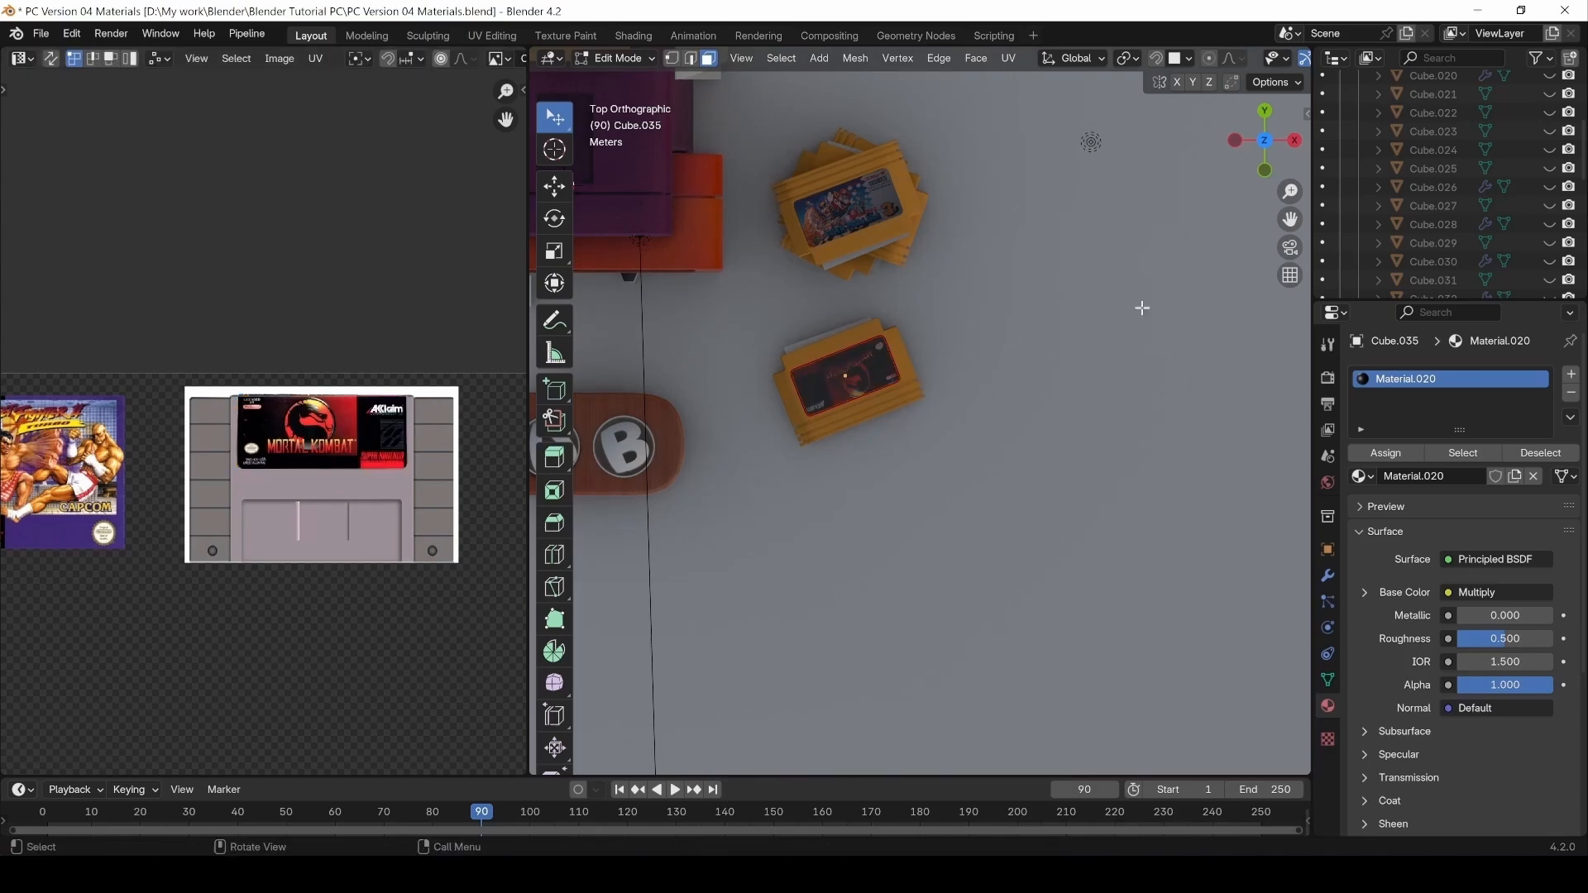
Switch the Mortal Kombat label to Vertex Paint and set the brush color to white with saturation 0.
{"action": "left_click", "coordinate": [619, 59]}
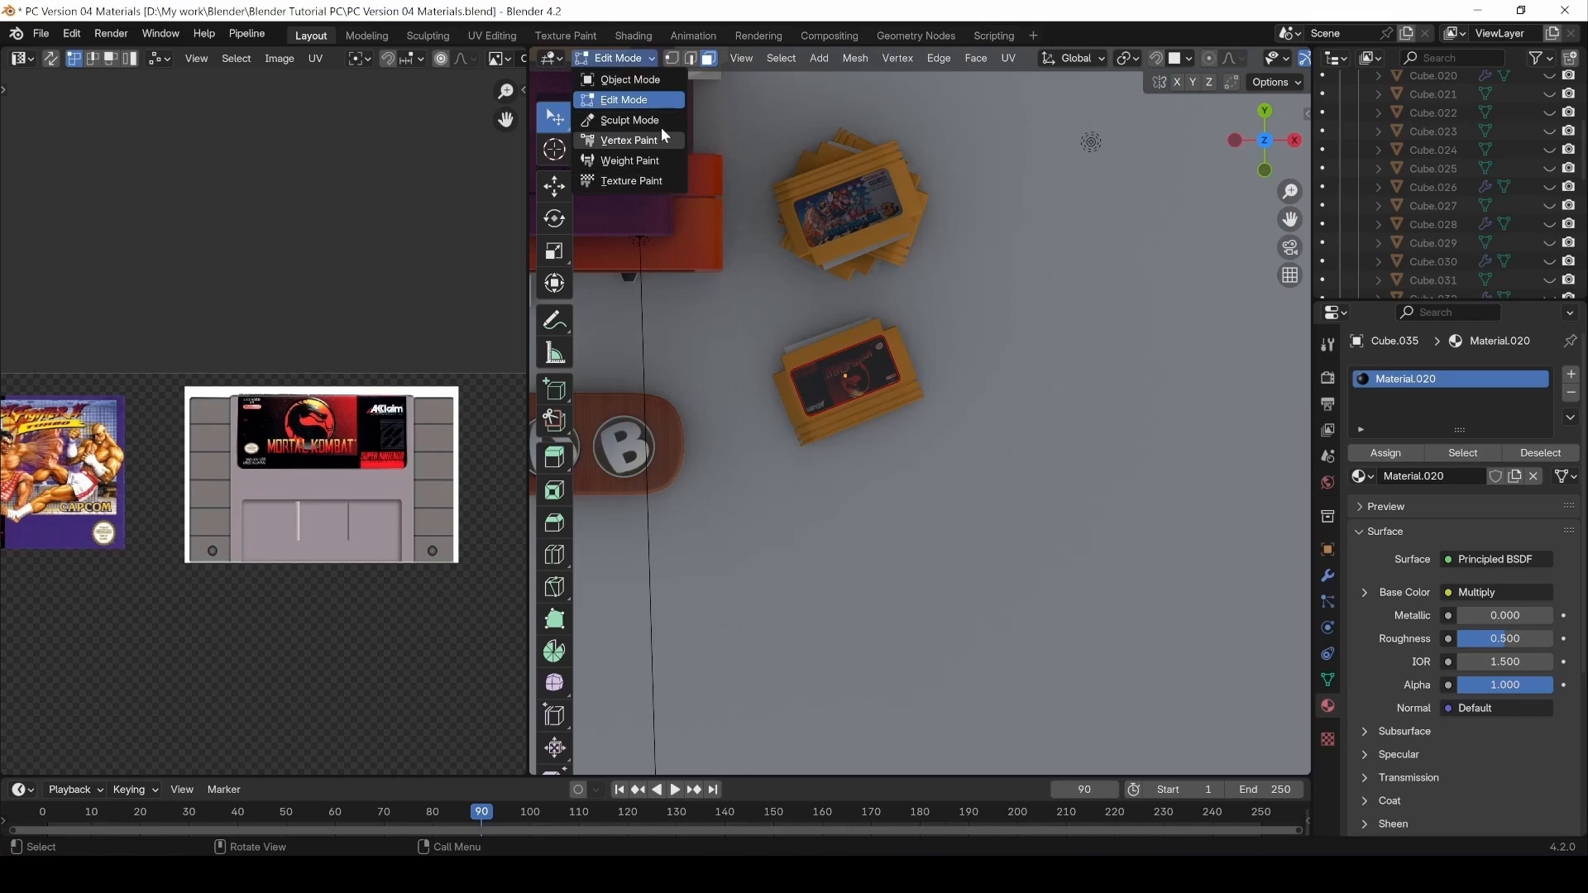
{"action": "left_click", "coordinate": [623, 139]}
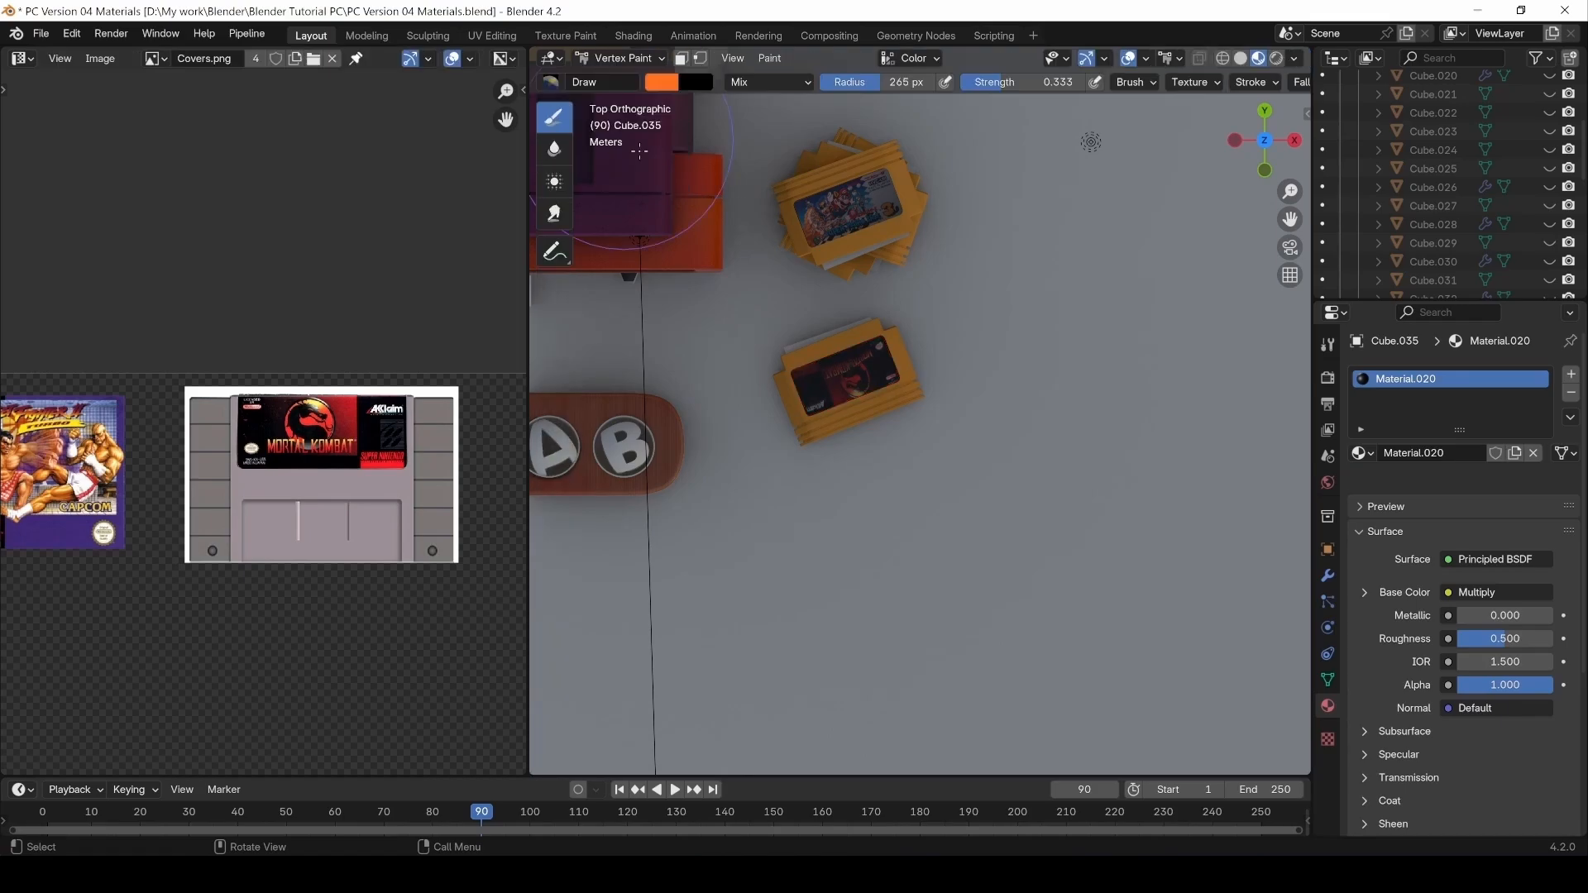
{"action": "right_click", "coordinate": [733, 216]}
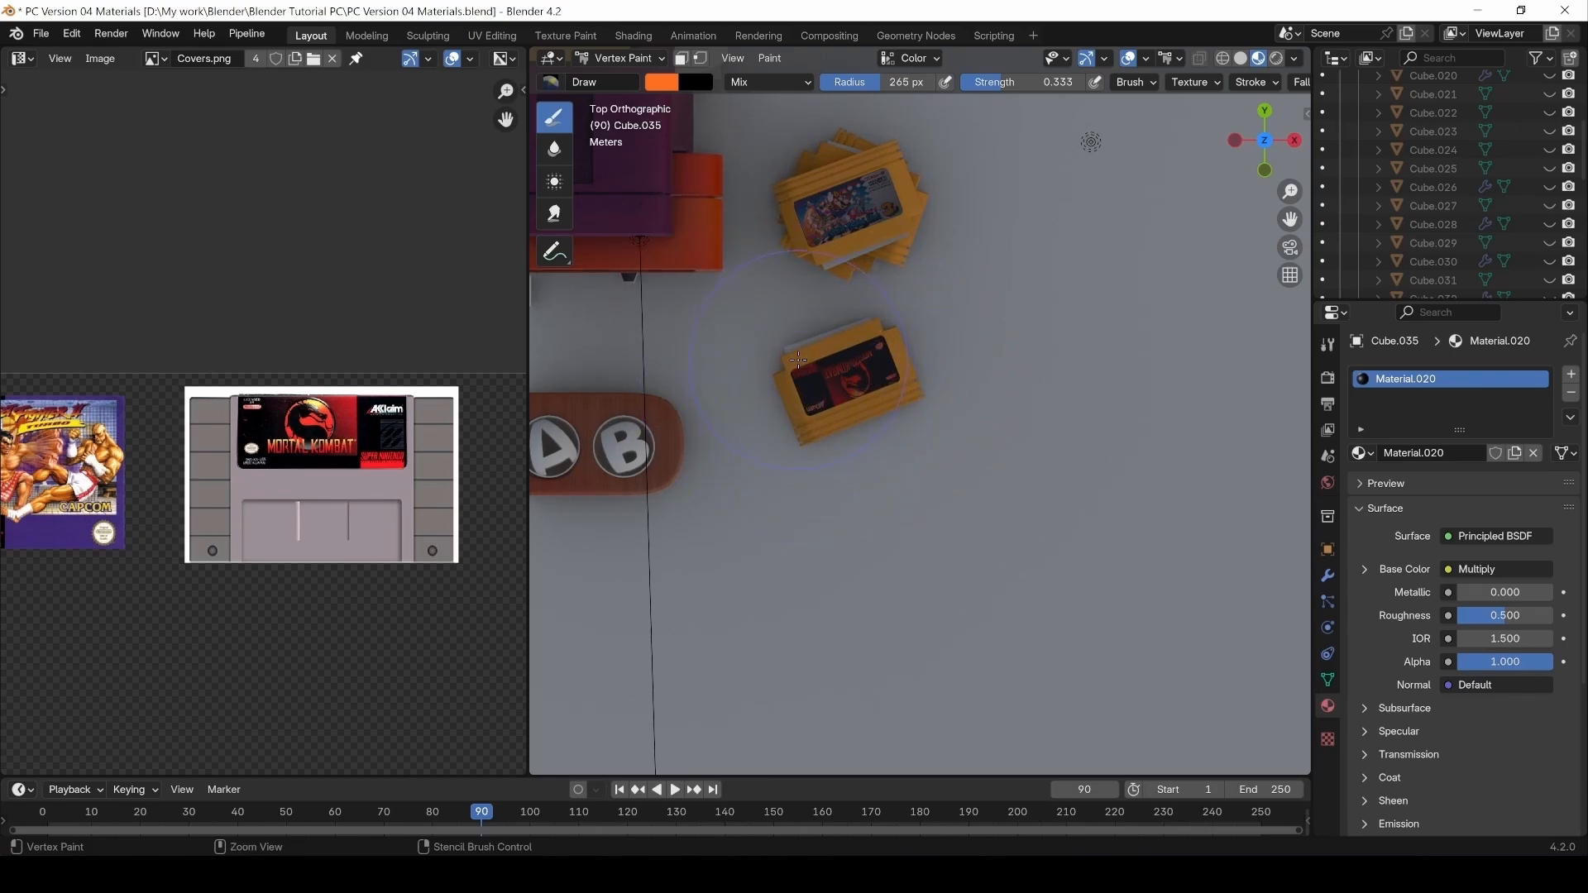
{"action": "scroll", "coordinate": [800, 349], "scroll_direction": "up", "scroll_amount": 3}
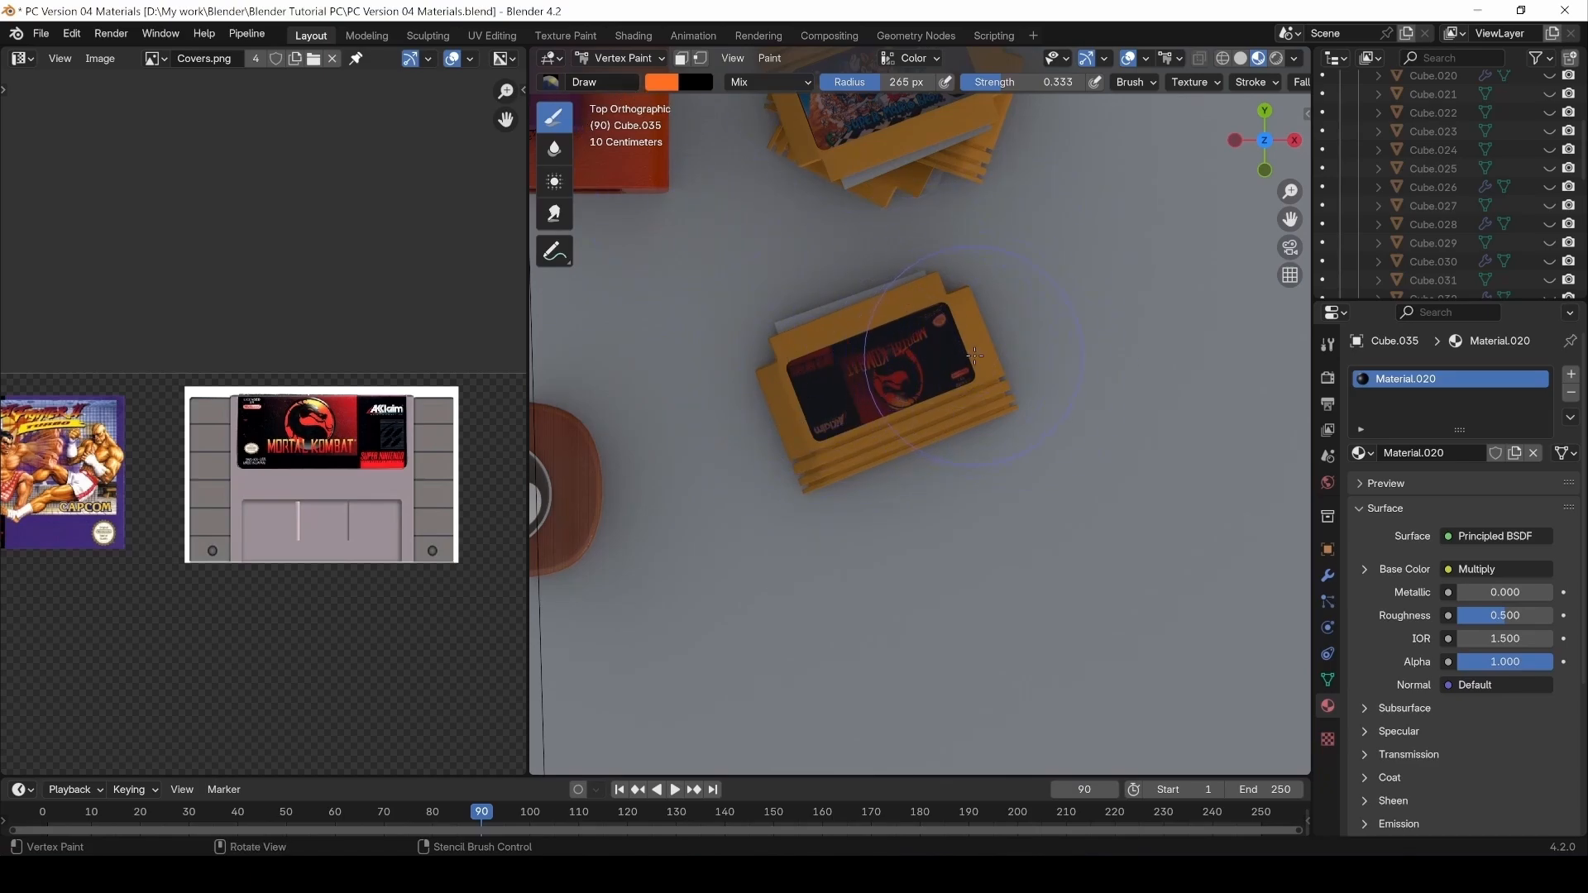
{"action": "left_click", "coordinate": [661, 82]}
{"action": "left_click_drag", "start_coordinate": [731, 186], "coordinate": [735, 182]}
{"action": "left_click_drag", "start_coordinate": [745, 328], "coordinate": [662, 328]}
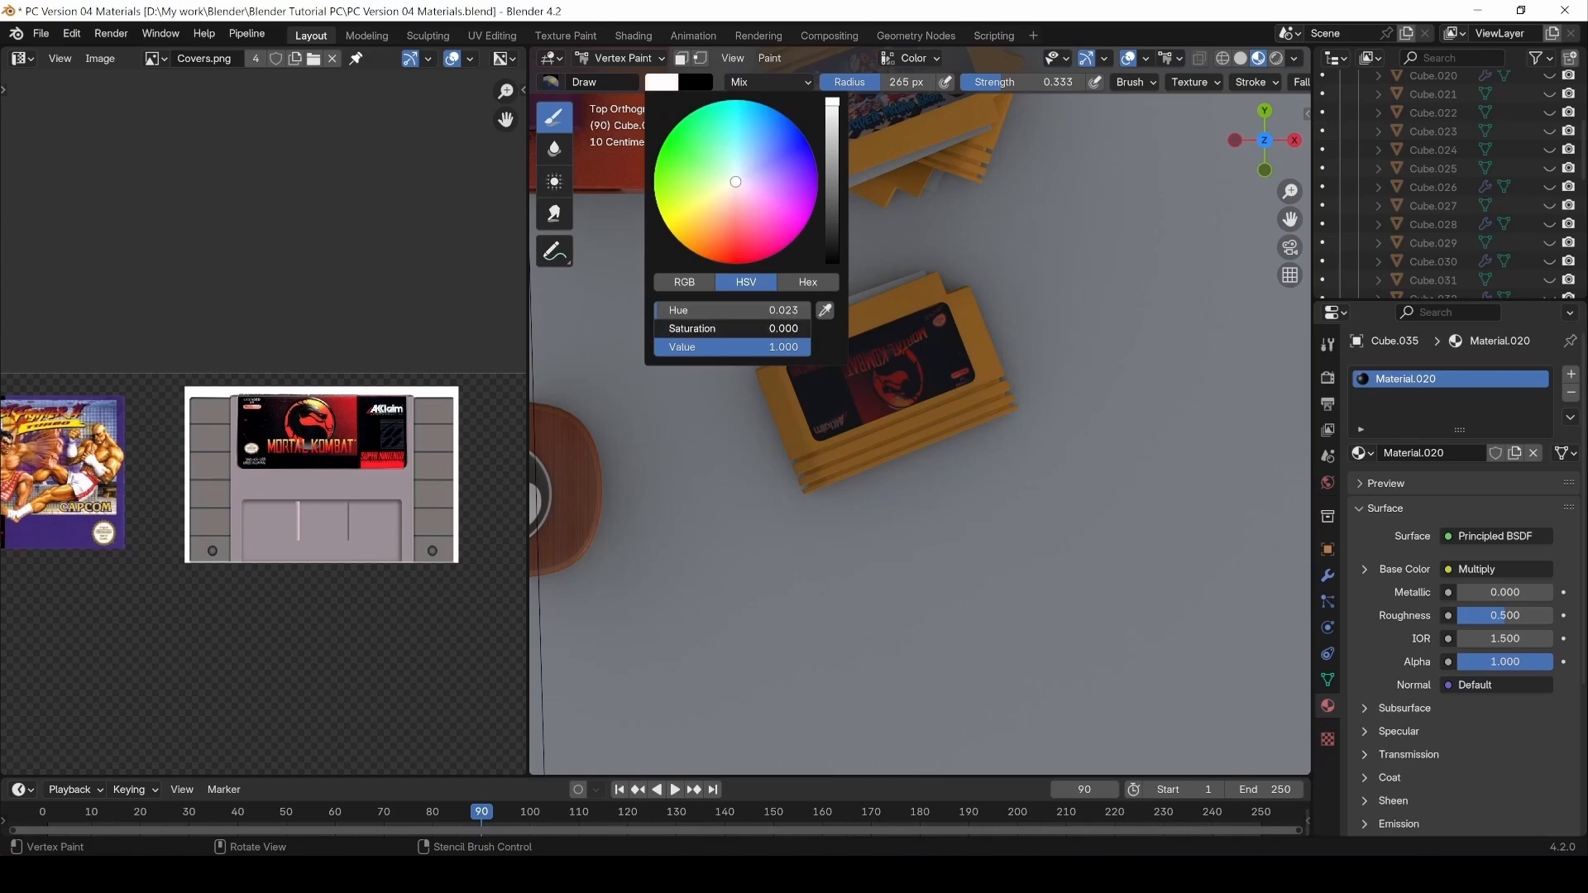
Set the brush strength to 1.000 and paint the Mortal Kombat label white.
{"action": "mouse_move", "coordinate": [900, 389]}
{"action": "left_mouse_down"}
{"action": "mouse_move", "coordinate": [831, 356]}
{"action": "mouse_move", "coordinate": [914, 364]}
{"action": "mouse_move", "coordinate": [836, 381]}
{"action": "mouse_move", "coordinate": [955, 281]}
{"action": "left_mouse_up"}
{"action": "left_click_drag", "start_coordinate": [1044, 88], "coordinate": [1127, 88]}
{"action": "mouse_move", "coordinate": [893, 314]}
{"action": "left_mouse_down"}
{"action": "mouse_move", "coordinate": [815, 377]}
{"action": "mouse_move", "coordinate": [938, 322]}
{"action": "mouse_move", "coordinate": [840, 368]}
{"action": "mouse_move", "coordinate": [817, 360]}
{"action": "left_mouse_up"}
Lower the brush strength to 0.327 and change the brush color to orange for tinting the label.
{"action": "left_click", "coordinate": [664, 81]}
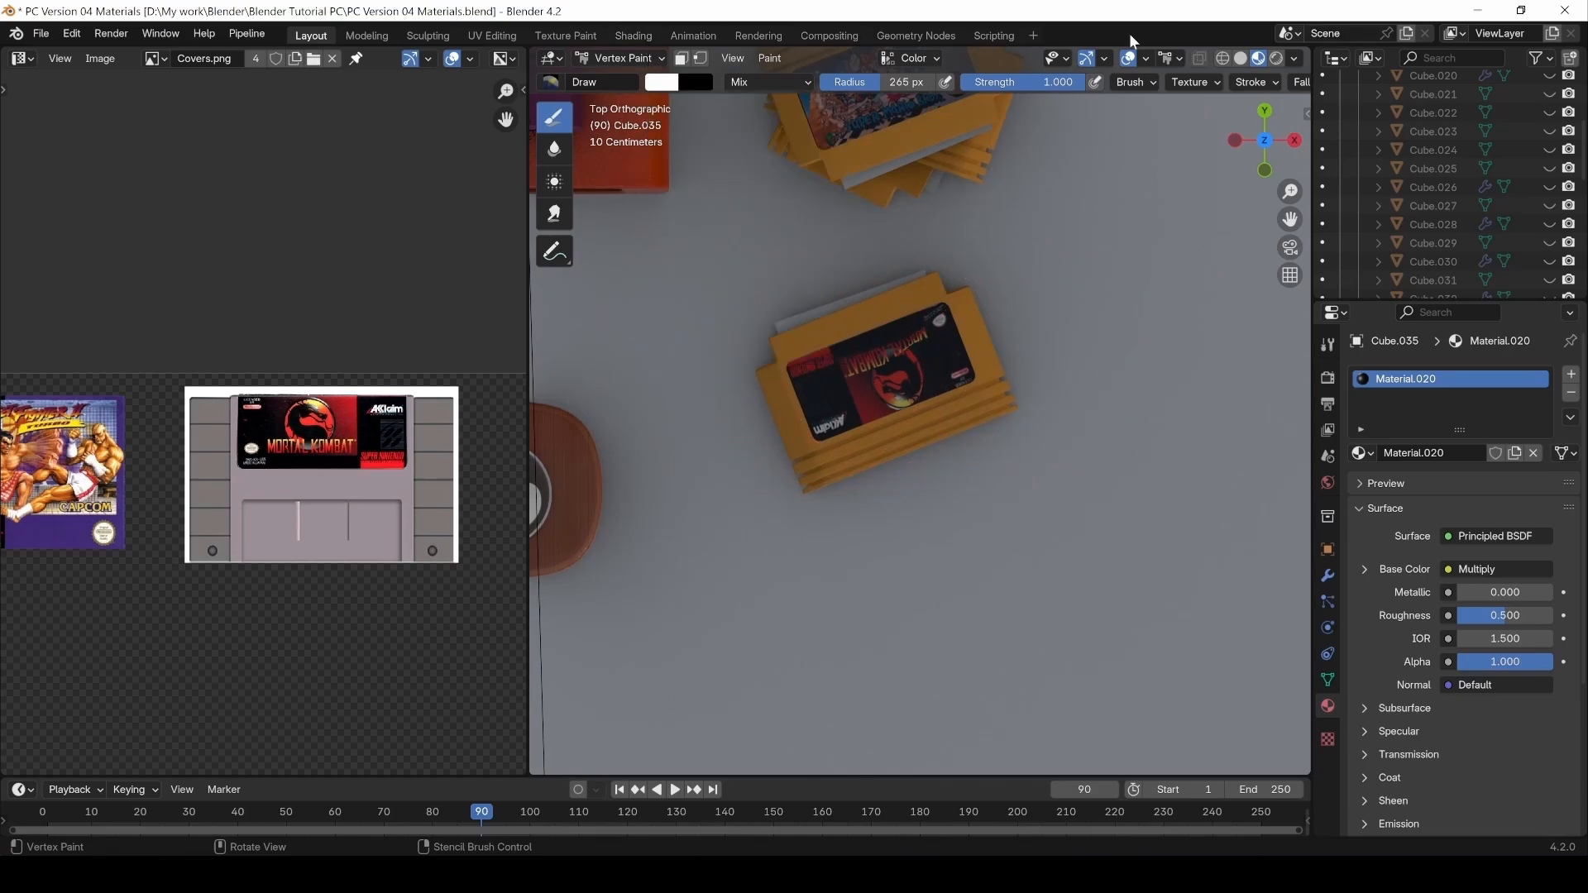
{"action": "left_click_drag", "start_coordinate": [1047, 82], "coordinate": [1001, 82]}
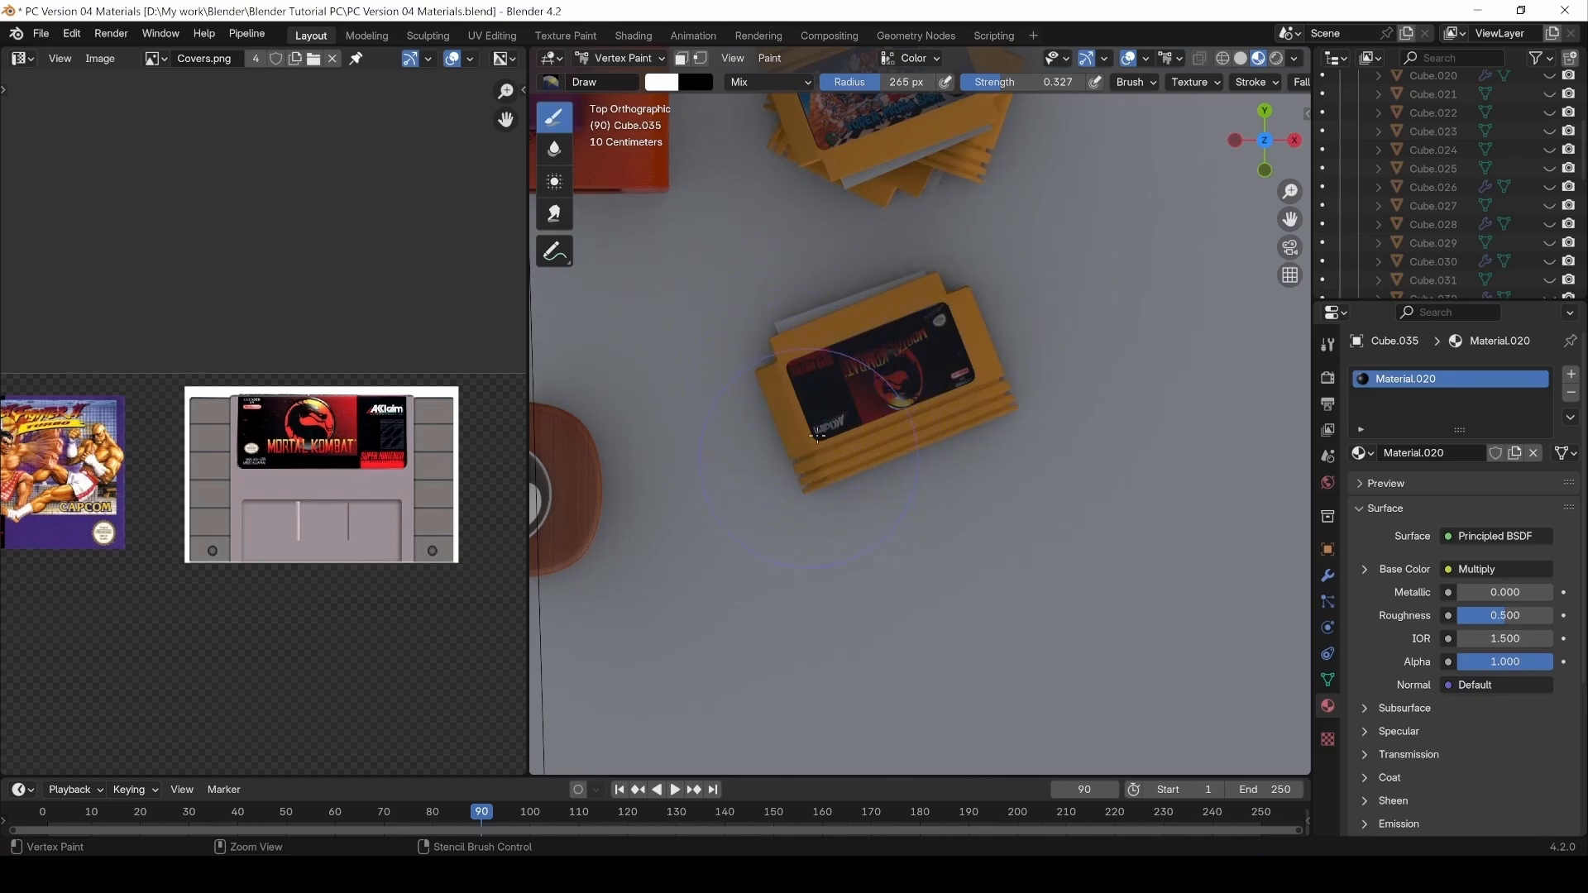
{"action": "left_click", "coordinate": [662, 82]}
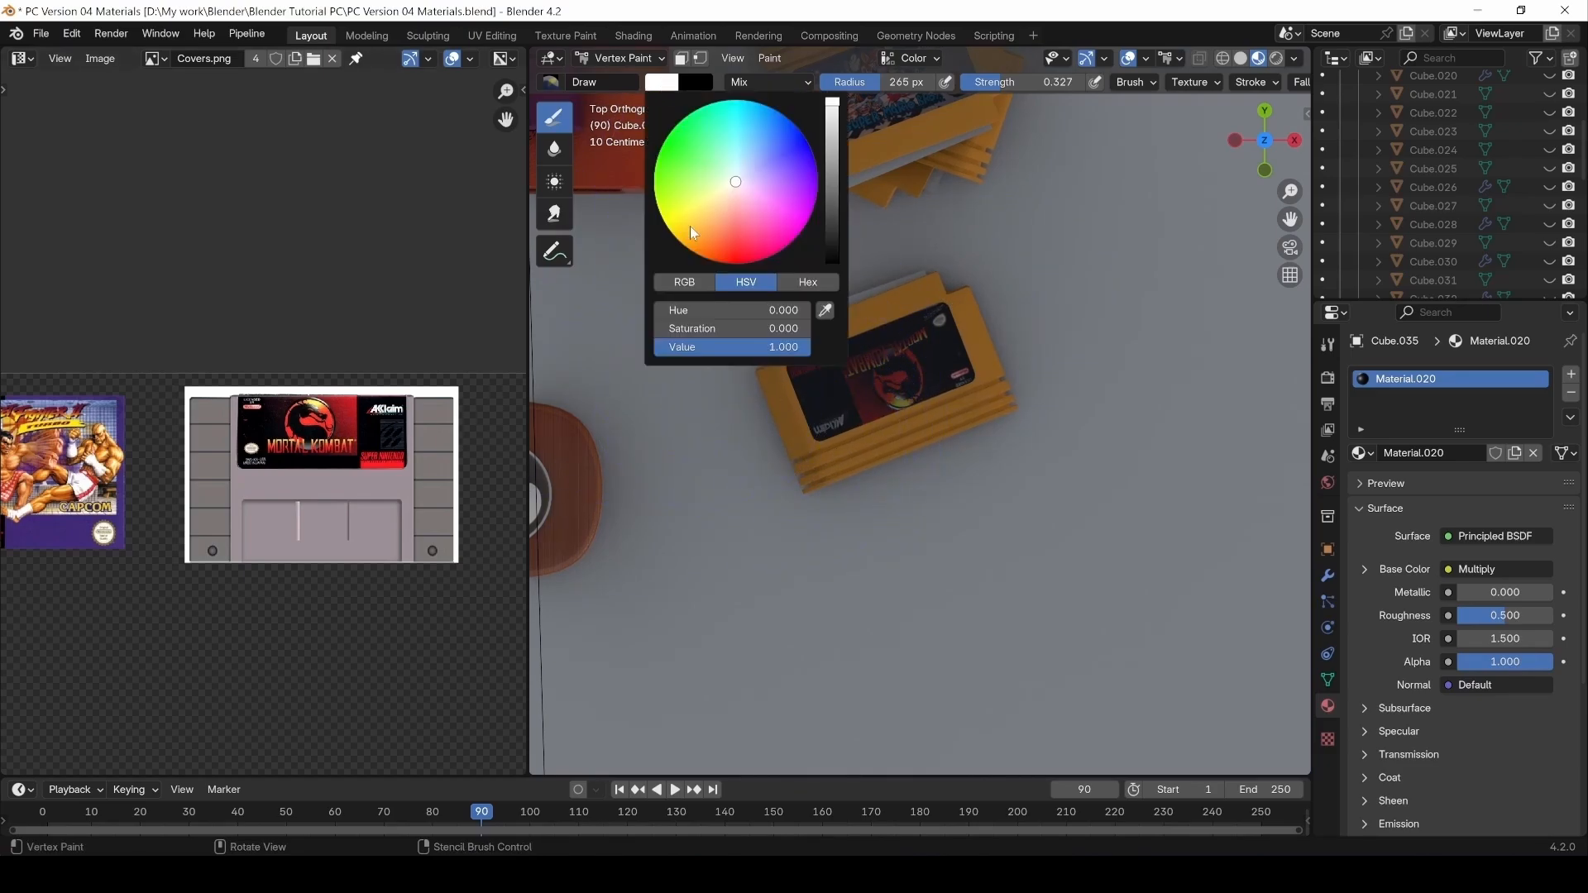
{"action": "left_click", "coordinate": [685, 234]}
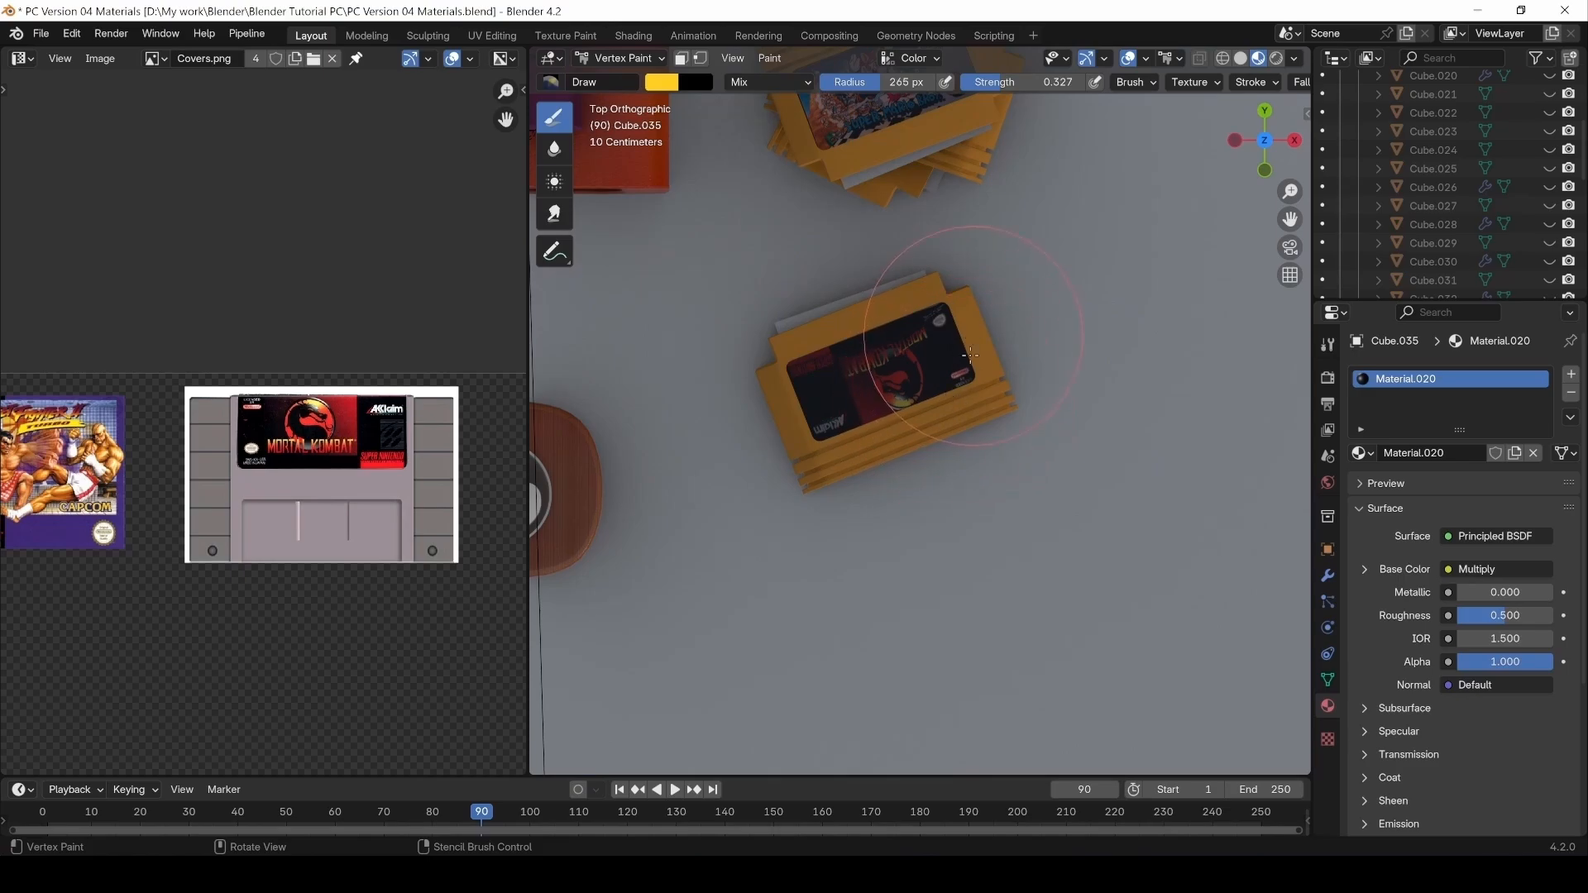
{"action": "left_click", "coordinate": [669, 83]}
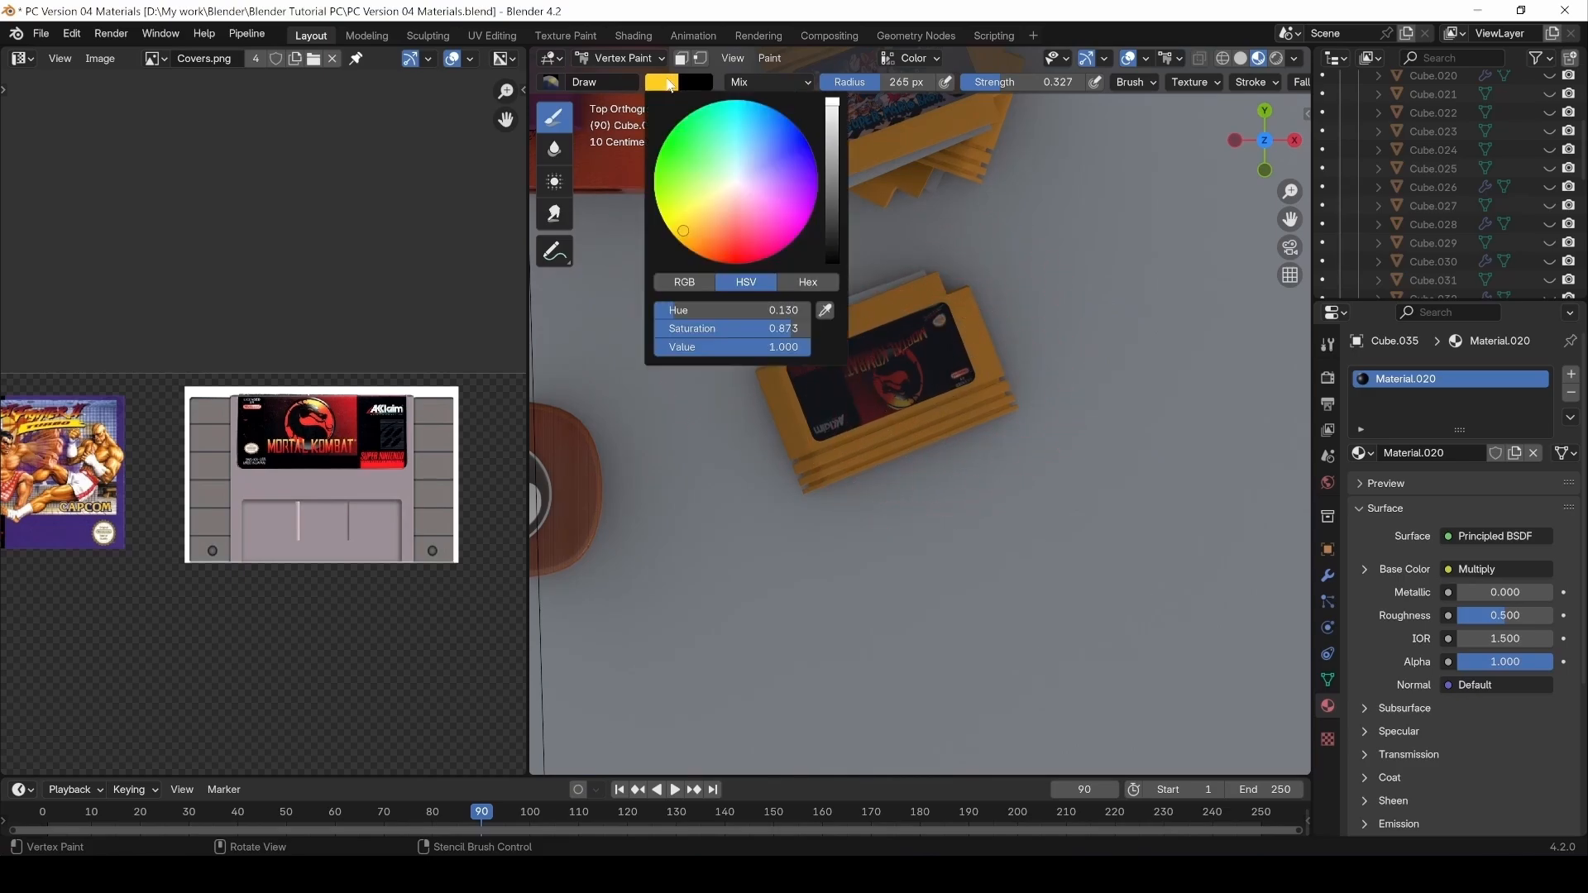
{"action": "left_click", "coordinate": [695, 238]}
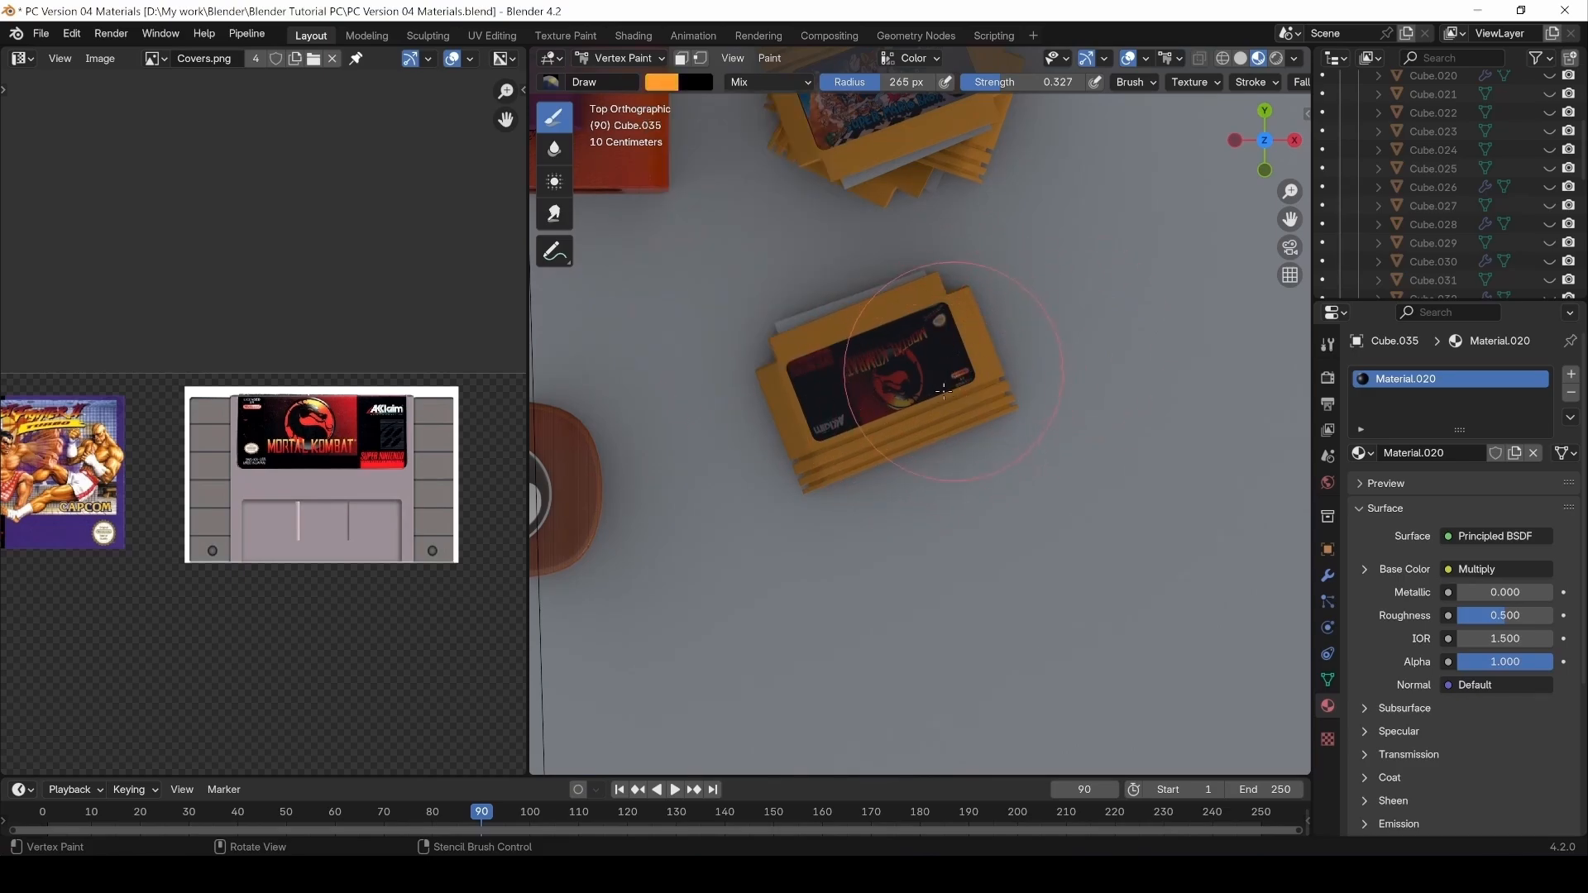
Reduce the brush radius to 165 px and return the Mortal Kombat label to Object Mode.
{"action": "scroll", "coordinate": [976, 364], "scroll_direction": "down", "scroll_amount": 4}
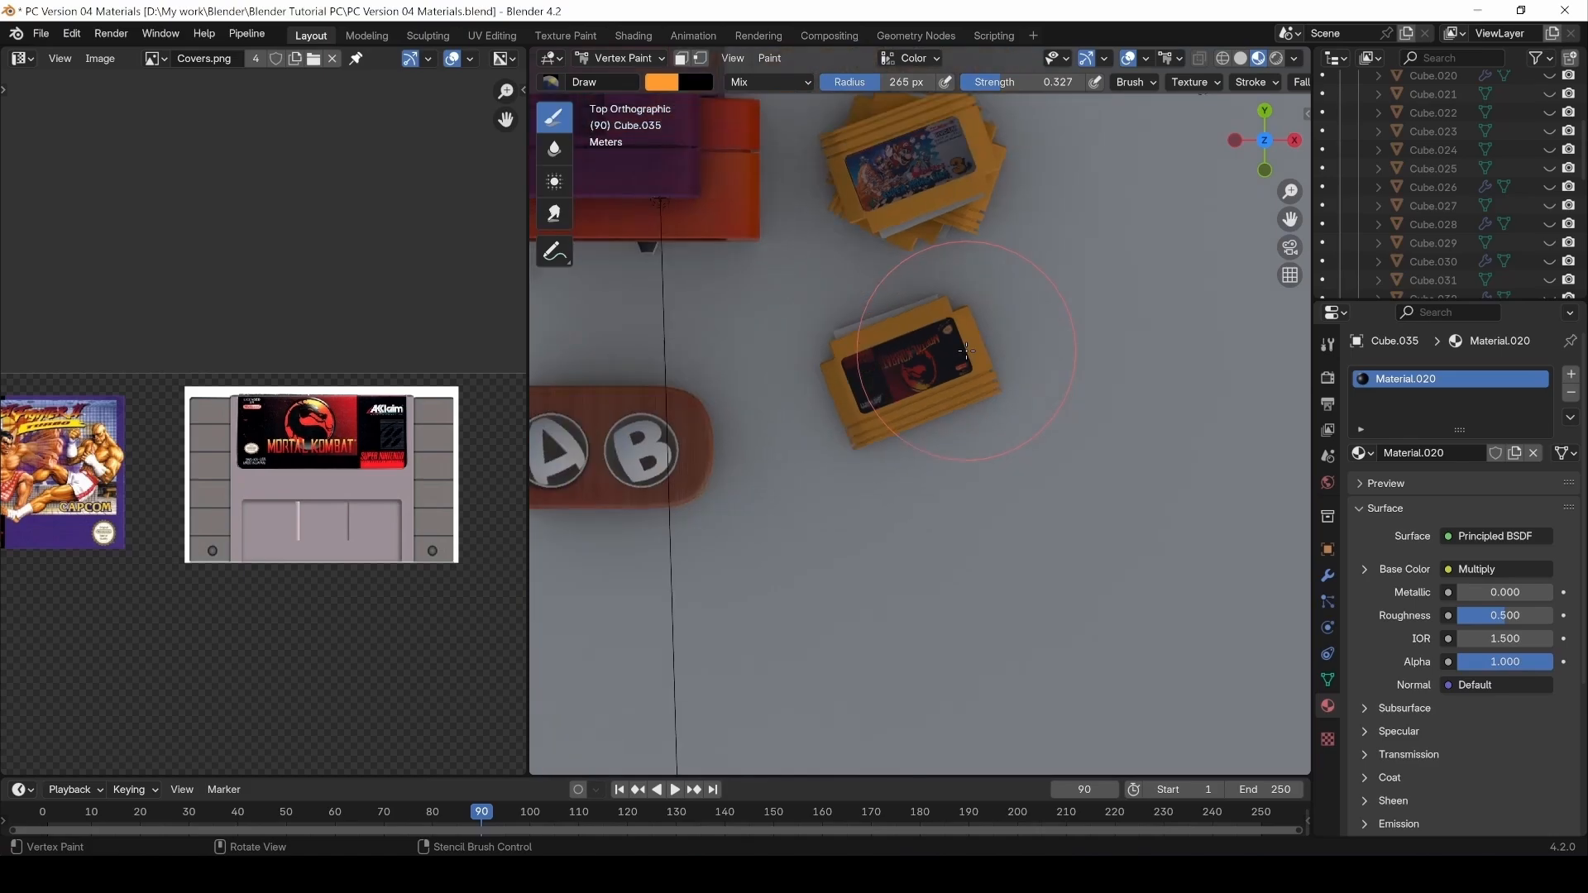
{"action": "key", "text": "f"}
{"action": "left_click", "coordinate": [951, 368]}
{"action": "mouse_move", "coordinate": [959, 414]}
{"action": "middle_mouse_down"}
{"action": "mouse_move", "coordinate": [938, 335]}
{"action": "mouse_move", "coordinate": [957, 699]}
{"action": "mouse_move", "coordinate": [915, 604]}
{"action": "middle_mouse_up"}
{"action": "scroll", "coordinate": [936, 331], "scroll_direction": "down", "scroll_amount": 1}
{"action": "scroll", "coordinate": [917, 604], "scroll_direction": "up", "scroll_amount": 3}
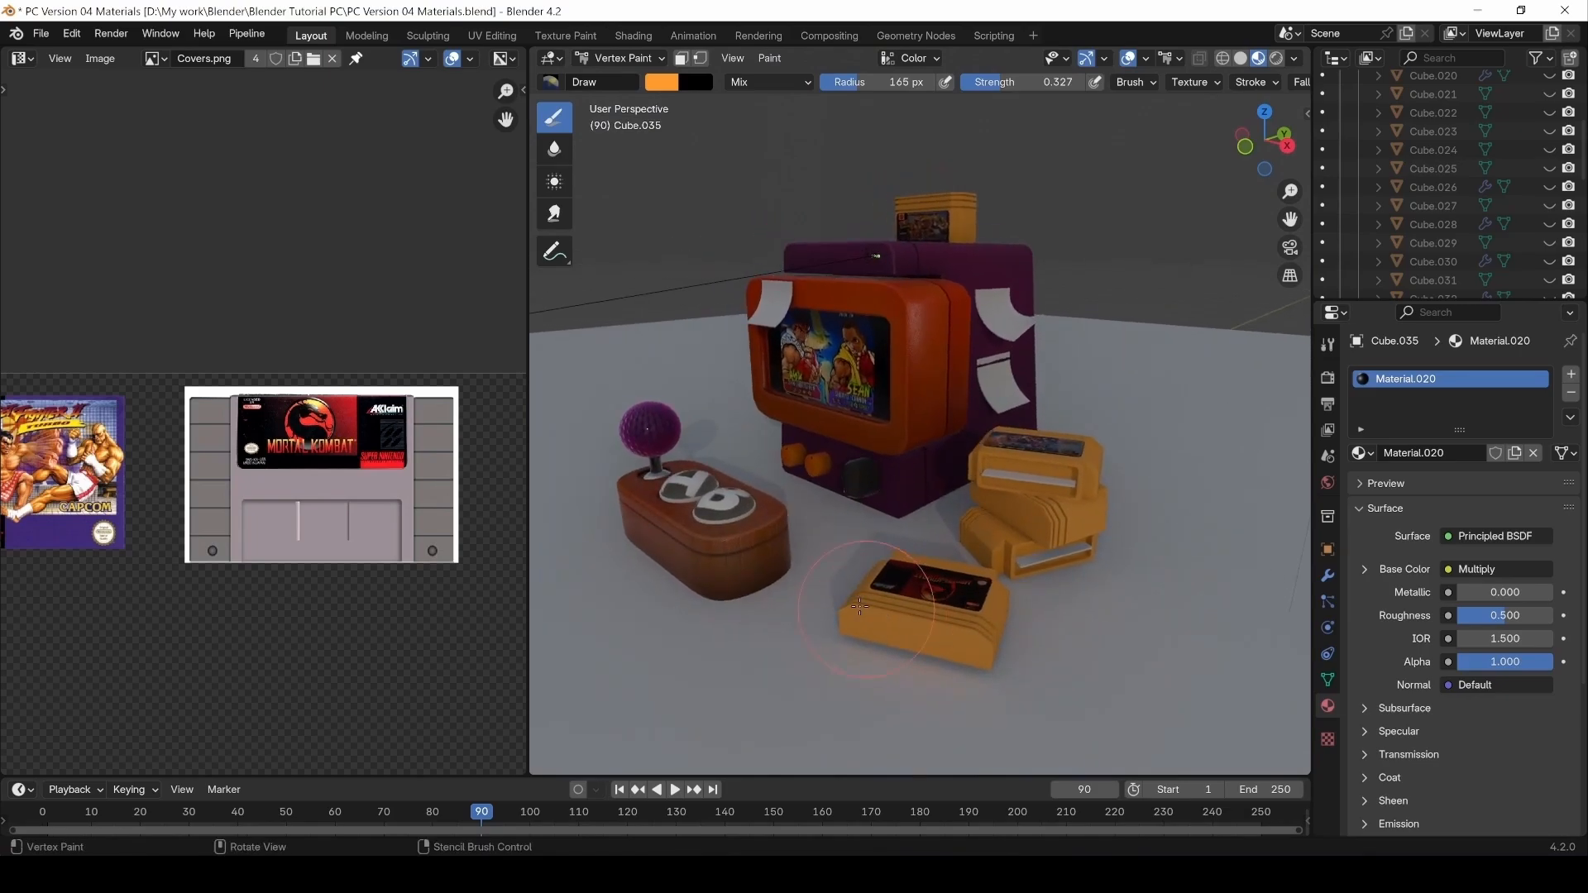
{"action": "left_click", "coordinate": [619, 58]}
{"action": "left_click", "coordinate": [633, 75]}
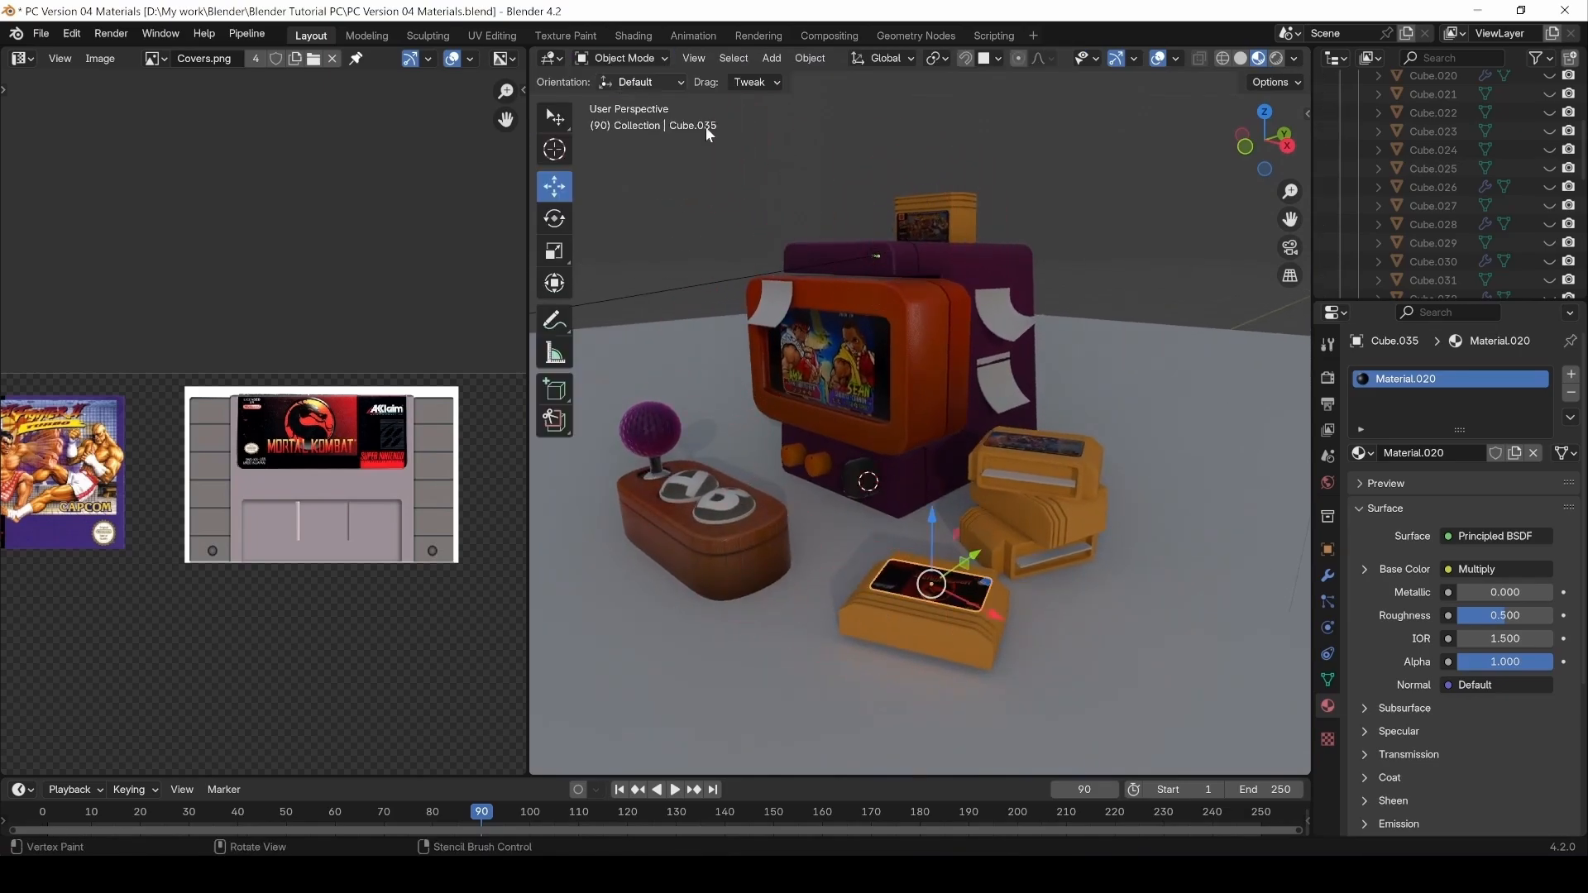
Set the base color of the shared cartridge material, Material.002, to light green using the cartridge on top of the console.
{"action": "left_click", "coordinate": [960, 217]}
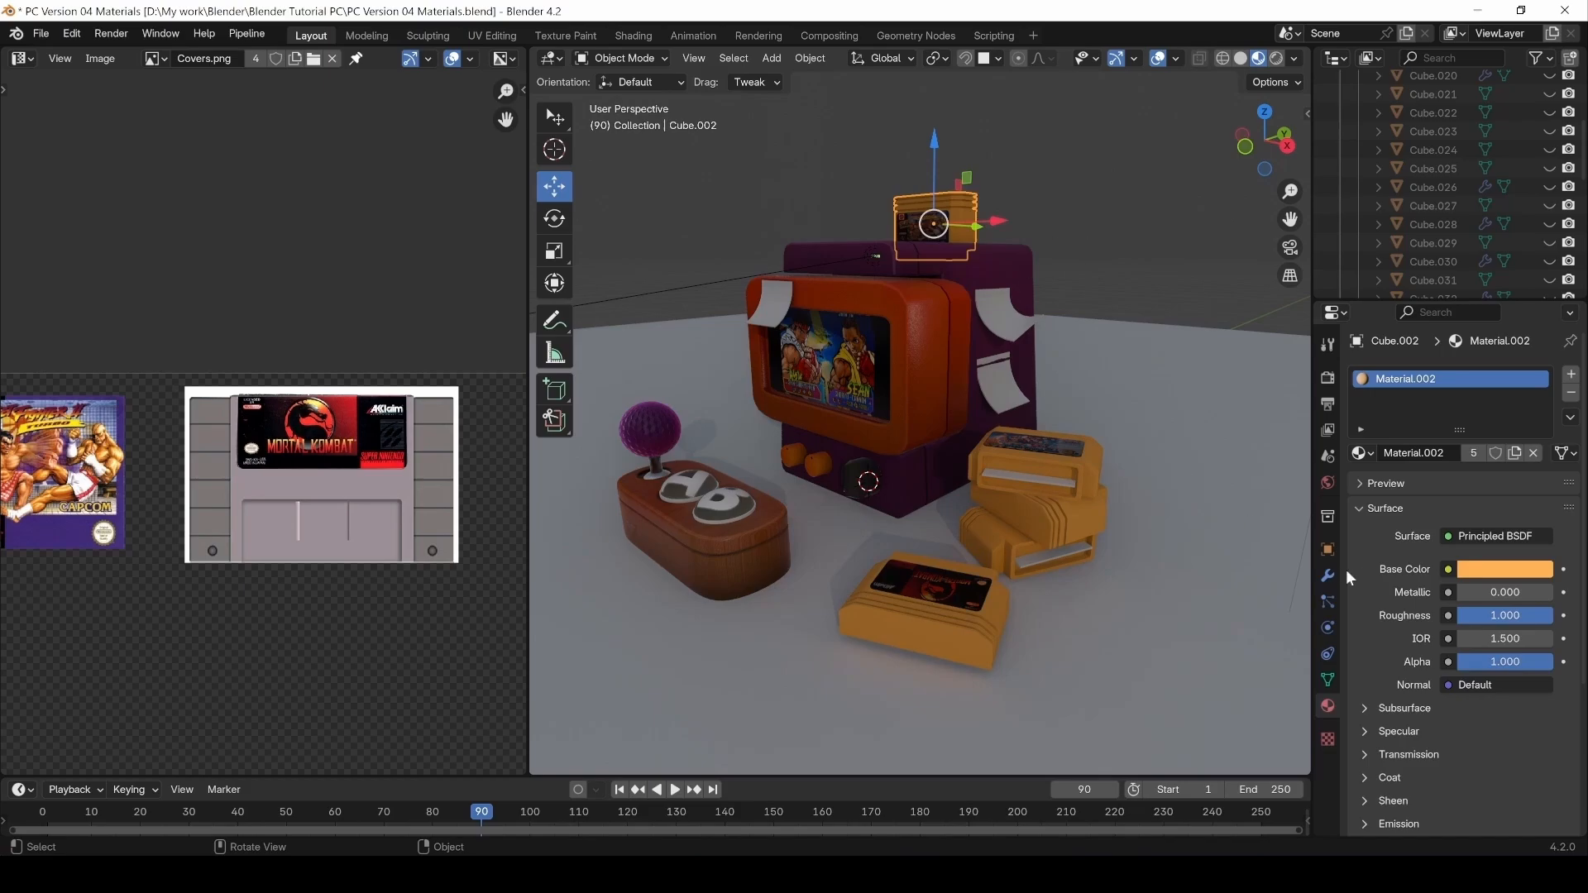
{"action": "left_click", "coordinate": [1505, 569]}
{"action": "mouse_move", "coordinate": [1407, 348]}
{"action": "left_mouse_down"}
{"action": "mouse_move", "coordinate": [1404, 330]}
{"action": "mouse_move", "coordinate": [1363, 329]}
{"action": "mouse_move", "coordinate": [1372, 357]}
{"action": "mouse_move", "coordinate": [1388, 345]}
{"action": "mouse_move", "coordinate": [1378, 305]}
{"action": "mouse_move", "coordinate": [1367, 335]}
{"action": "mouse_move", "coordinate": [1407, 344]}
{"action": "mouse_move", "coordinate": [1373, 310]}
{"action": "mouse_move", "coordinate": [1392, 333]}
{"action": "mouse_move", "coordinate": [1380, 349]}
{"action": "mouse_move", "coordinate": [1393, 343]}
{"action": "left_mouse_up"}
{"action": "left_click", "coordinate": [1153, 273]}
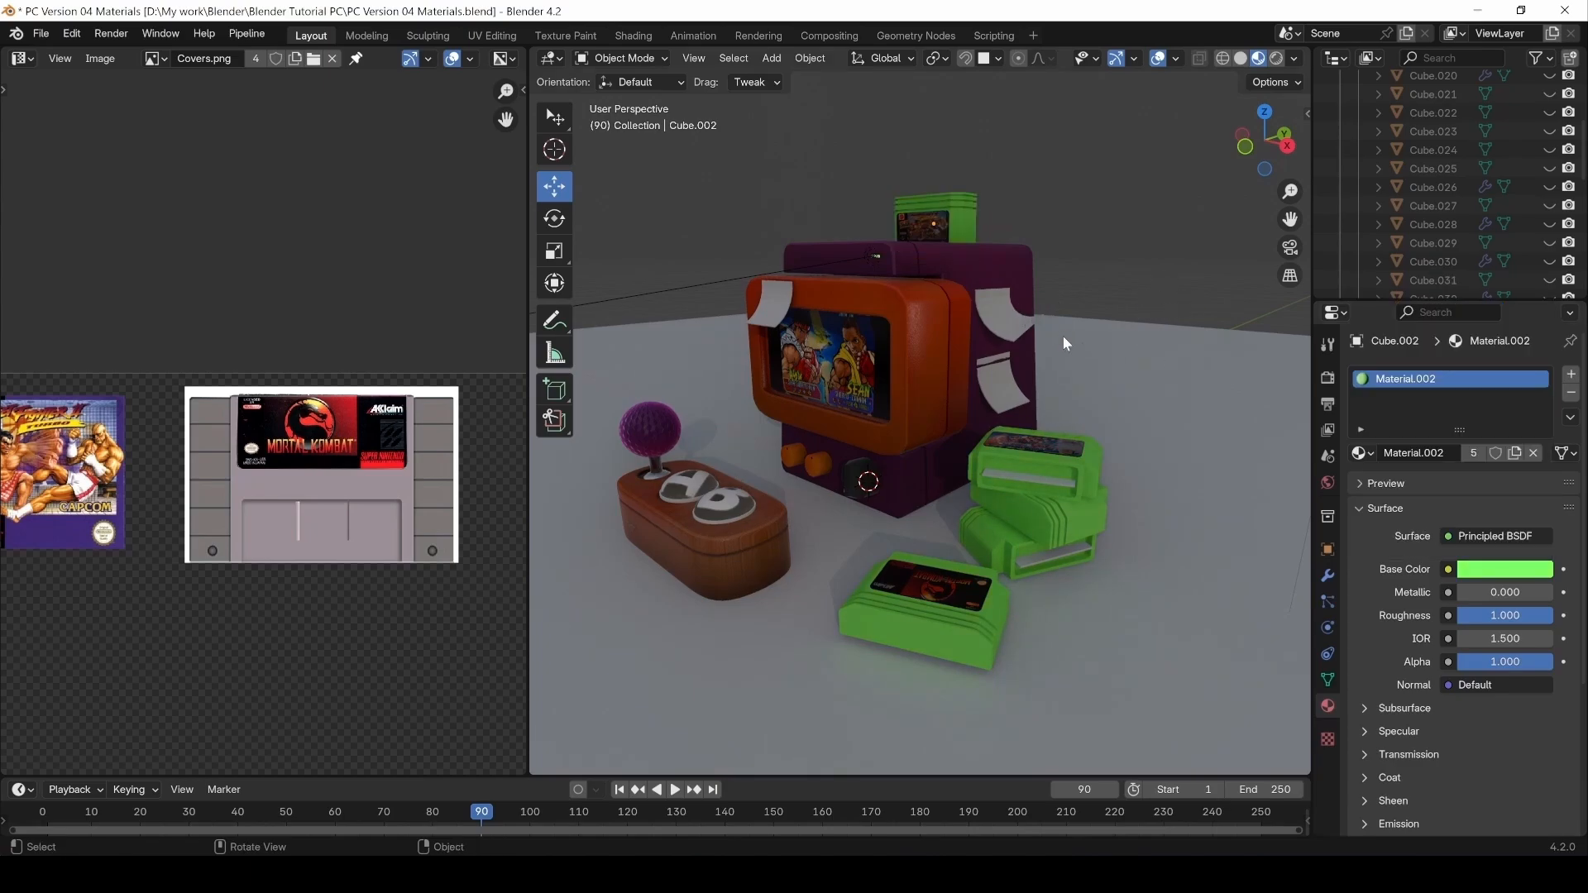
Inspect the cartridges one after another to check which material each of them uses.
{"action": "middle_click_drag", "start_coordinate": [991, 336], "coordinate": [960, 202]}
{"action": "left_click", "coordinate": [958, 201]}
{"action": "left_click", "coordinate": [1044, 579]}
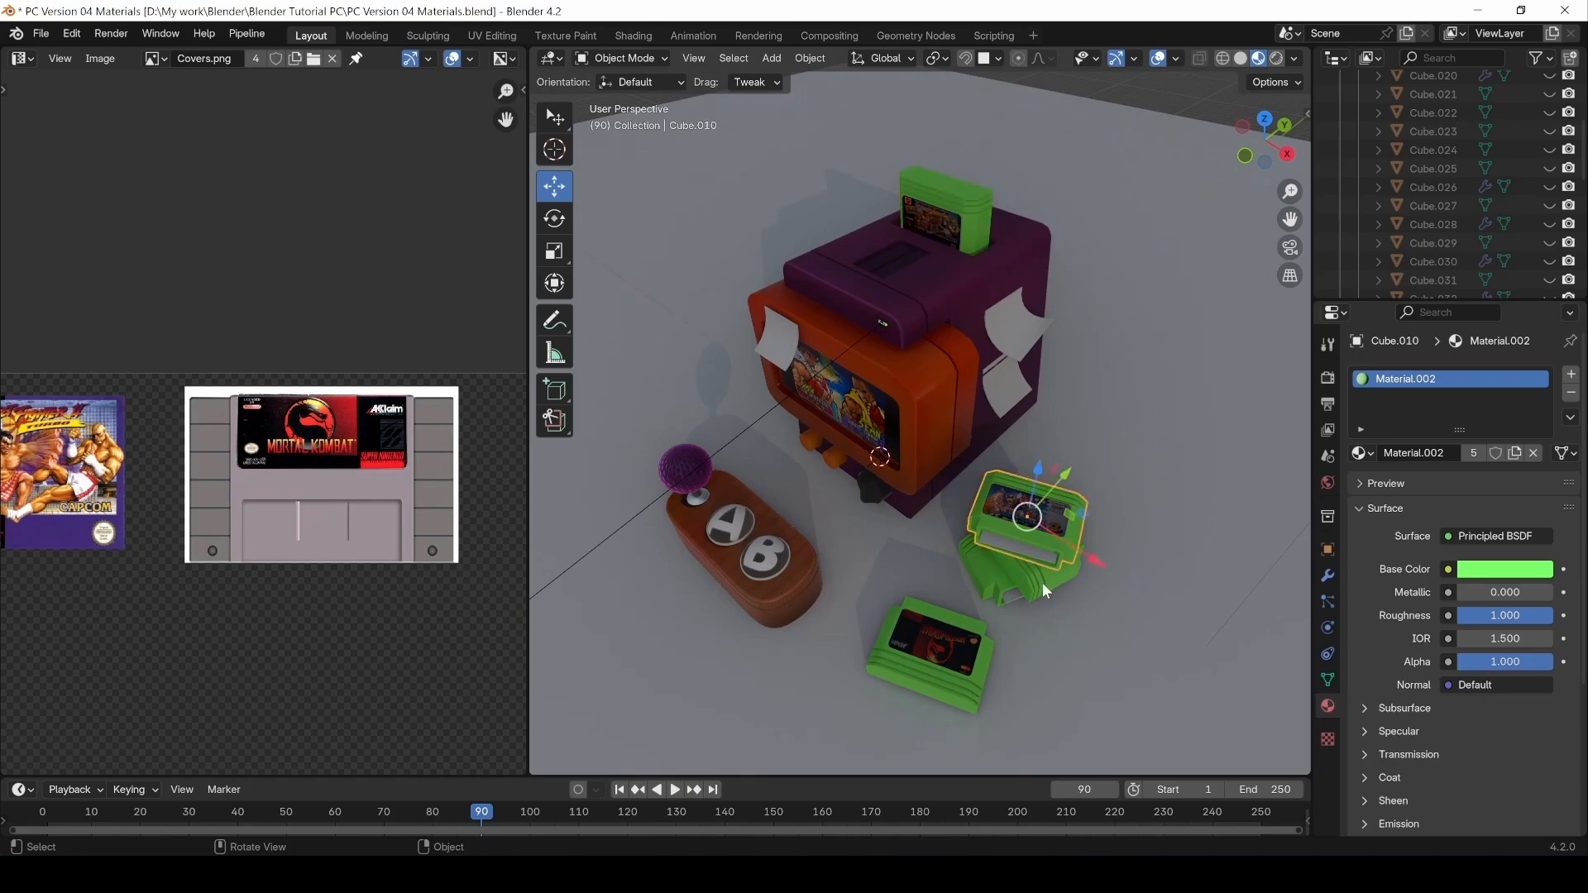
{"action": "left_click", "coordinate": [994, 556]}
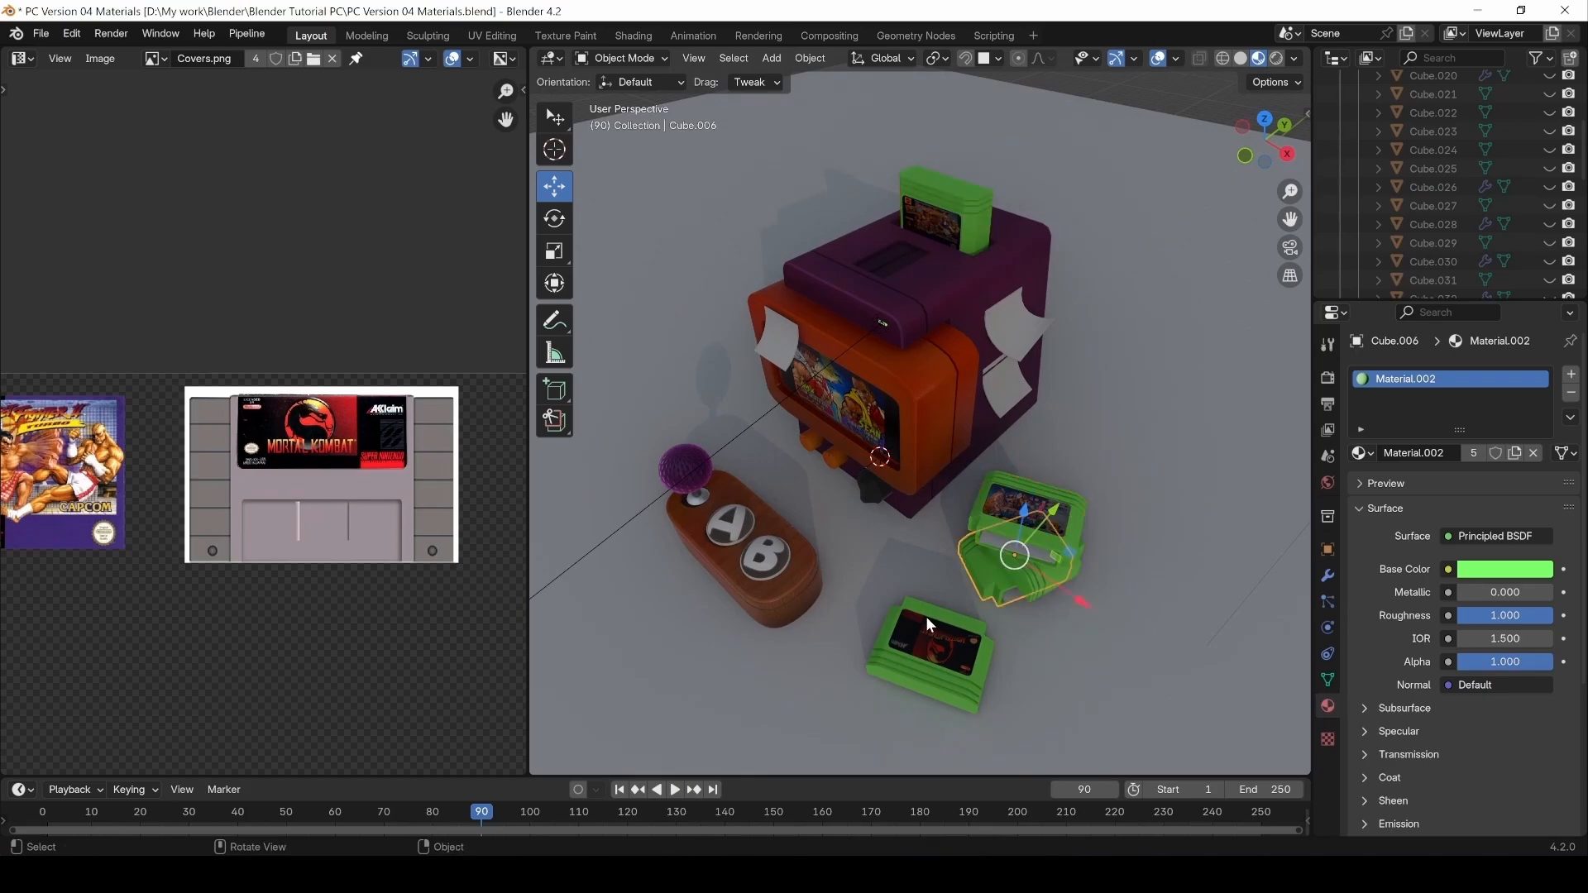
{"action": "left_click", "coordinate": [952, 658]}
{"action": "left_click", "coordinate": [991, 581]}
{"action": "left_click", "coordinate": [968, 205]}
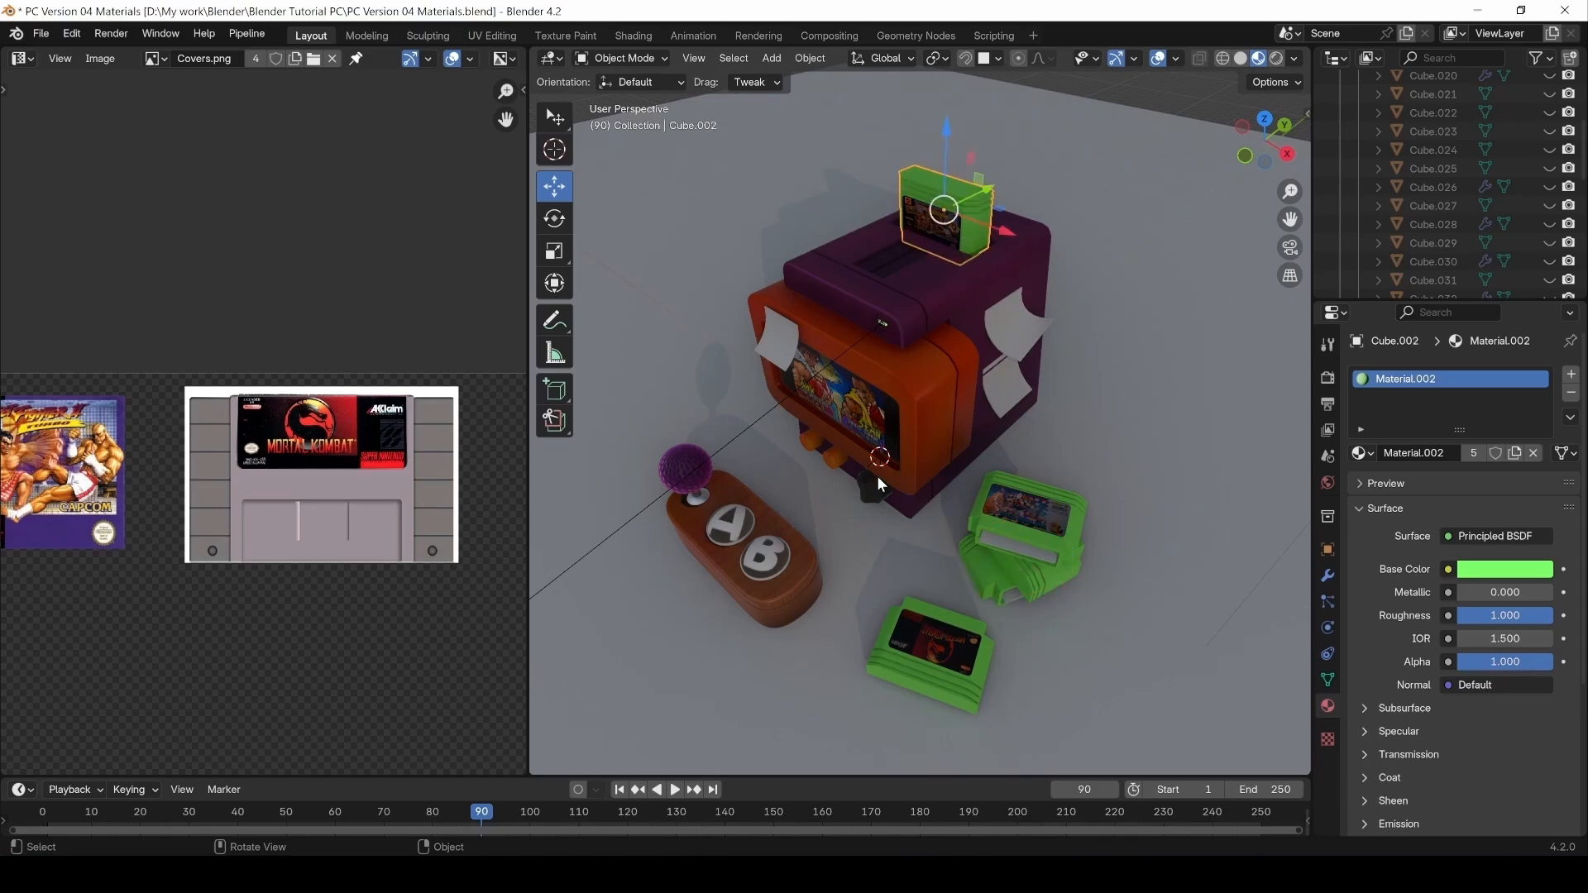
{"action": "left_click", "coordinate": [970, 517]}
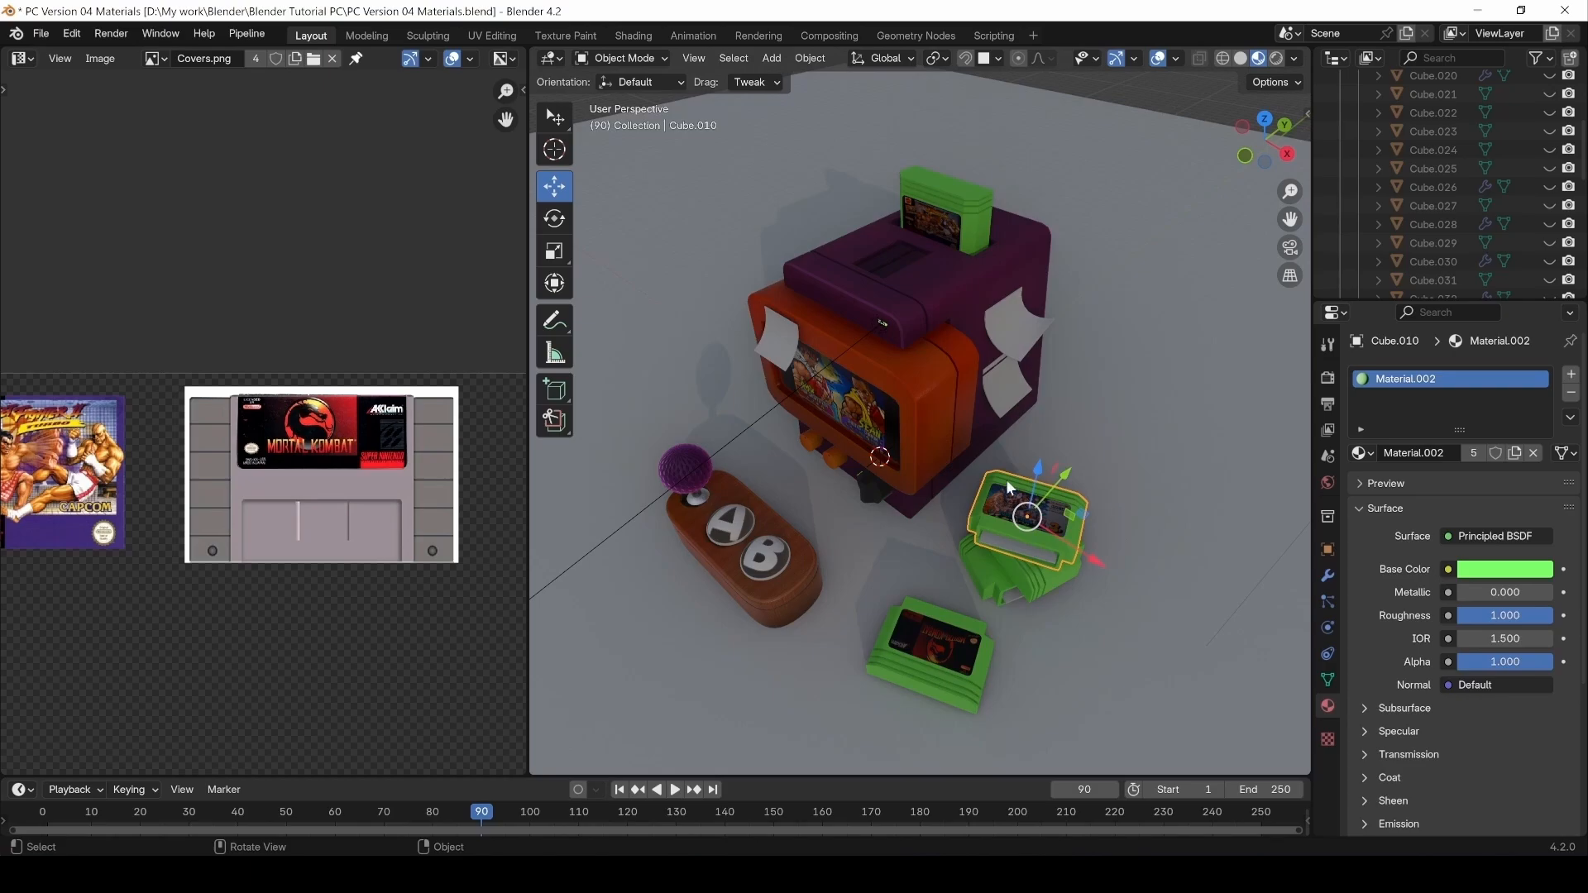
{"action": "left_click", "coordinate": [978, 201]}
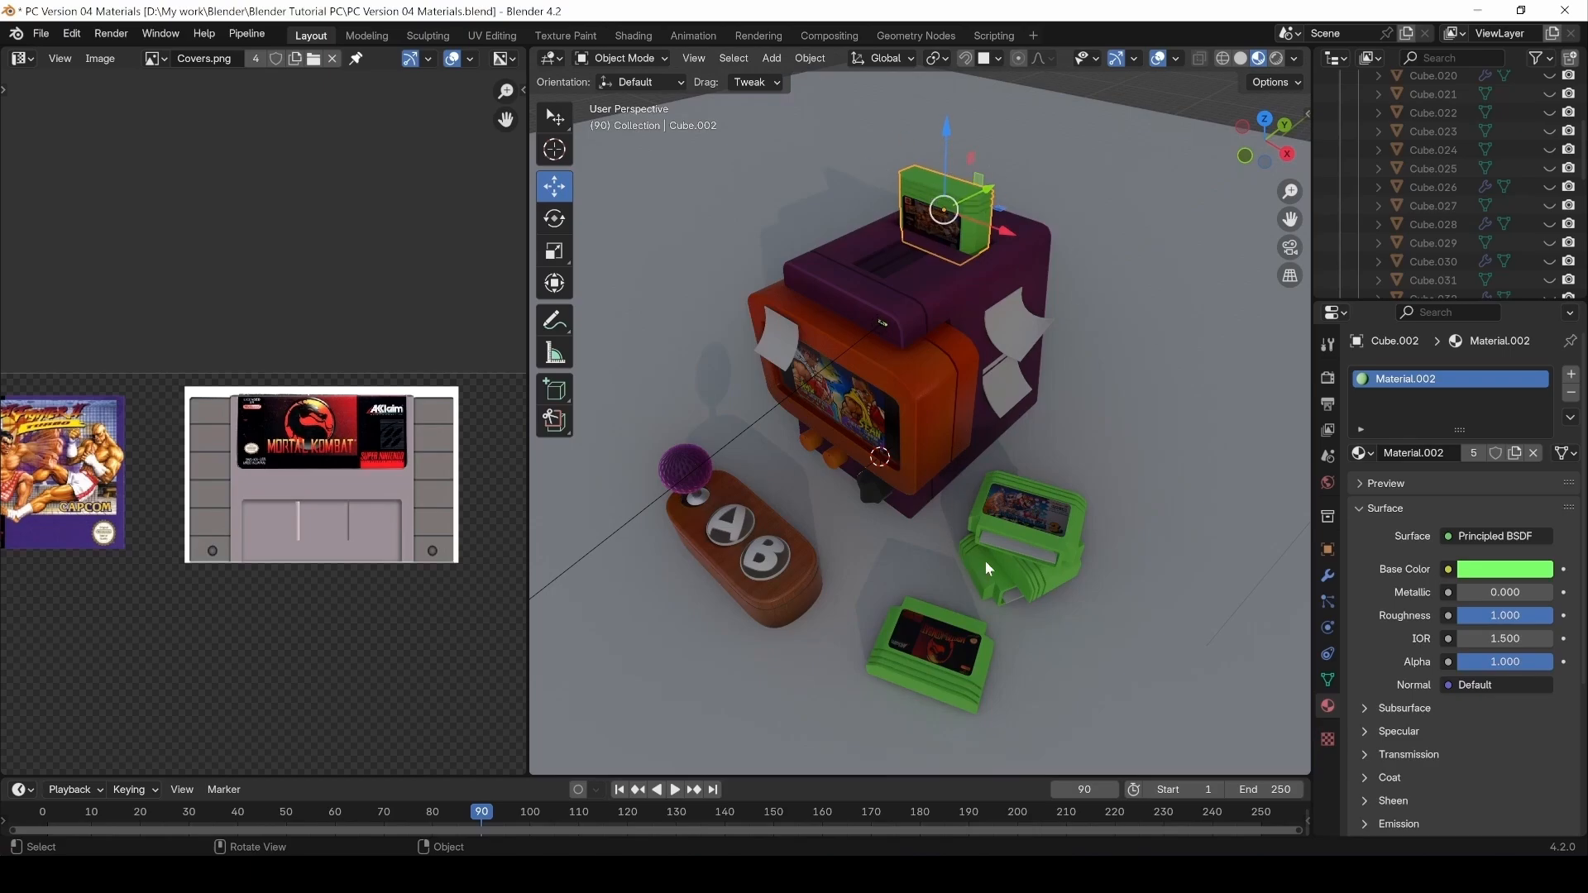
{"action": "left_click", "coordinate": [985, 536]}
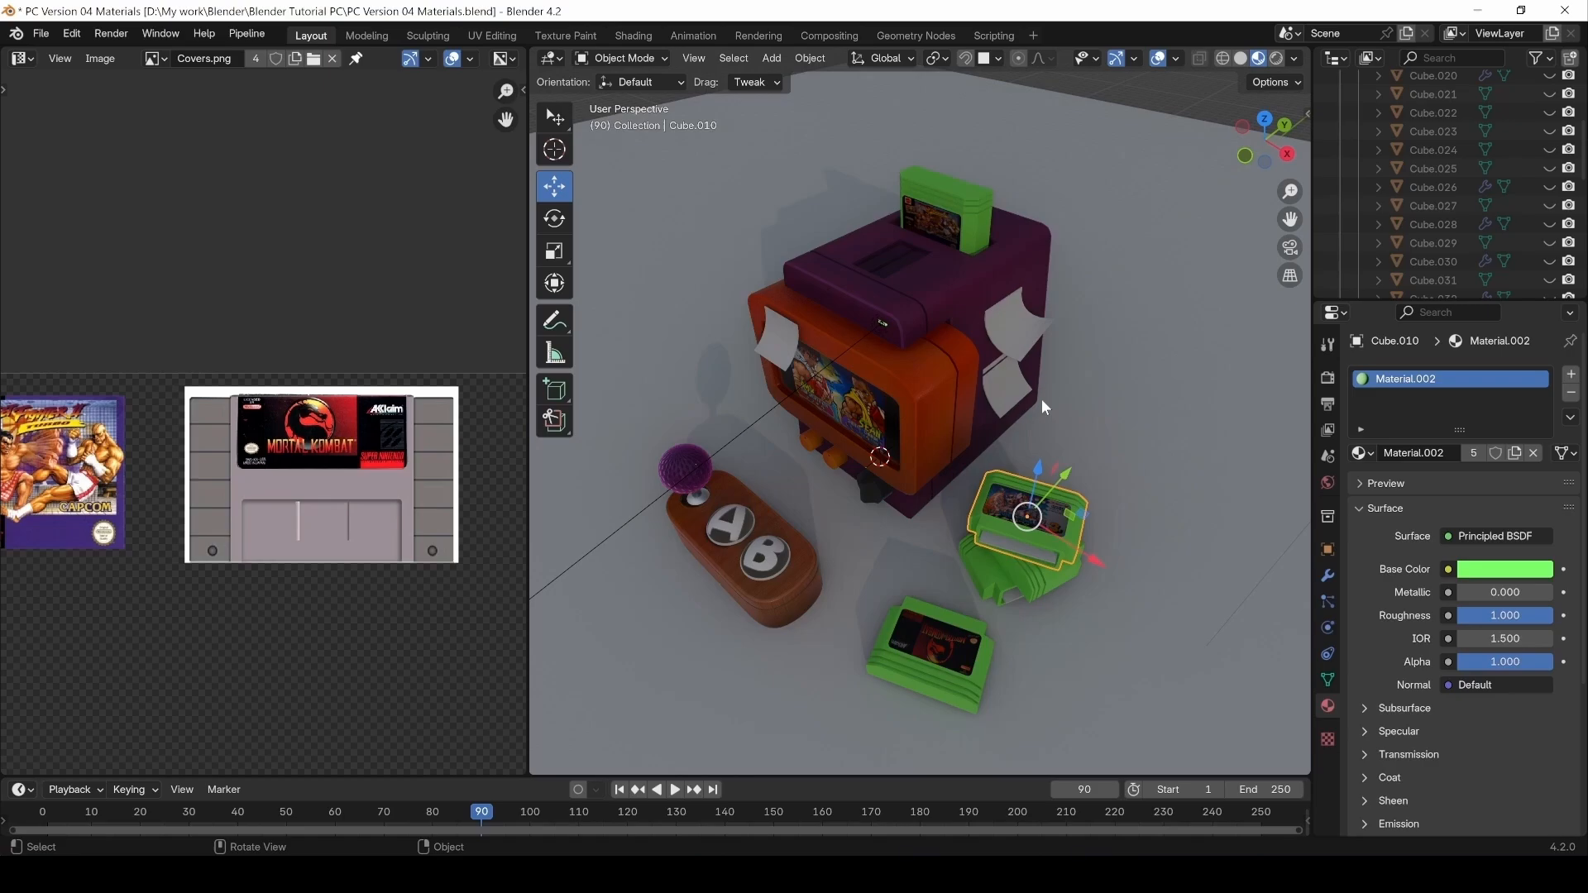
Open the material of the cartridge on top of the console in the Shader Editor and reposition its Principled BSDF node.
{"action": "left_click", "coordinate": [895, 217]}
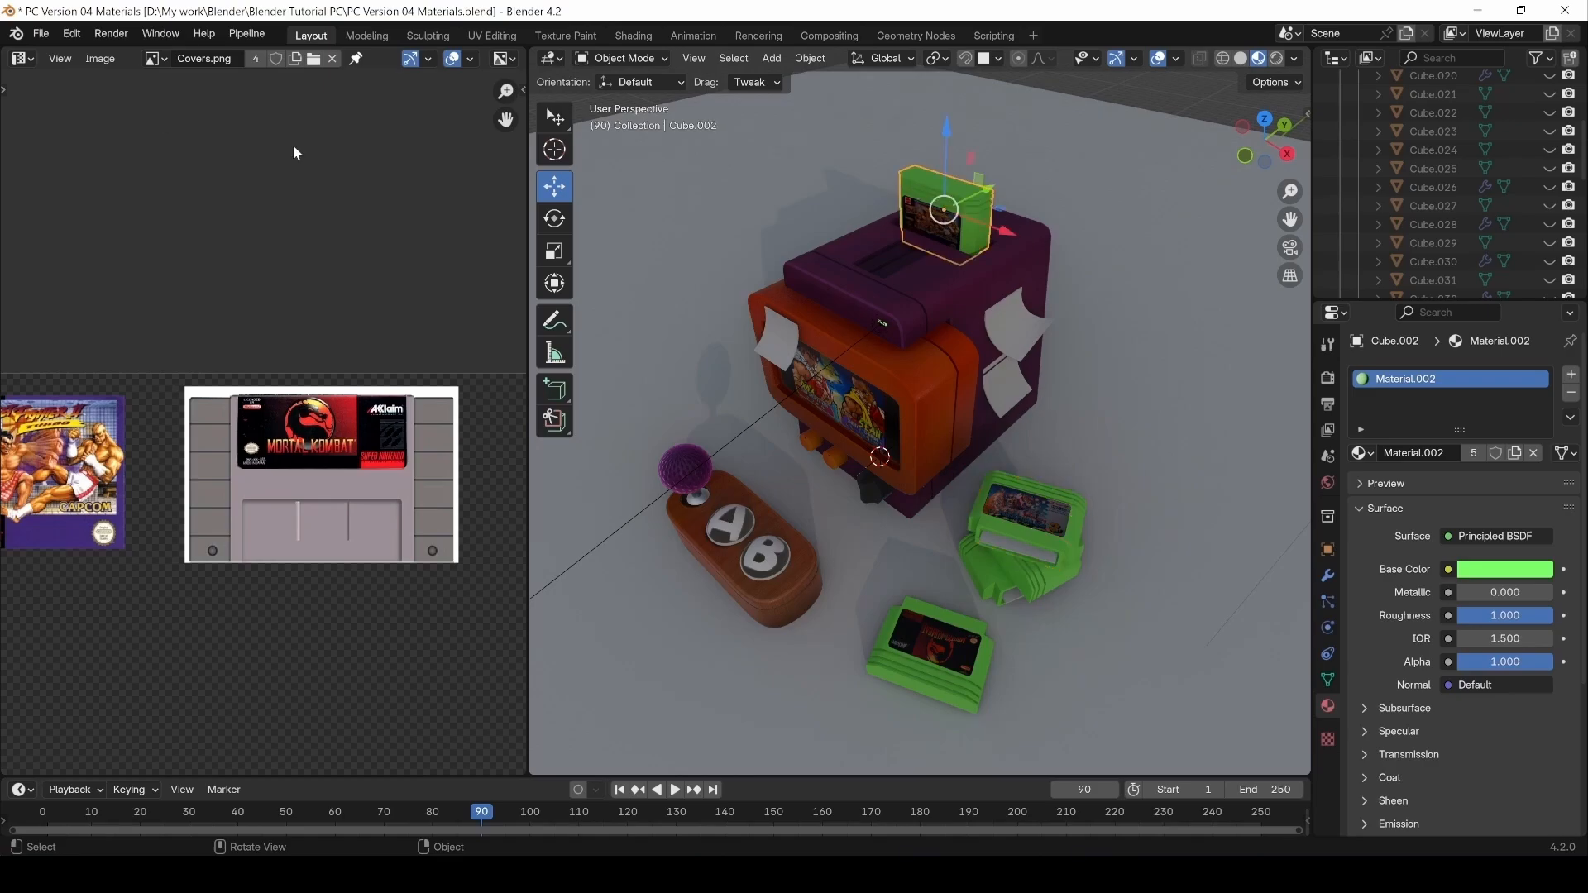
{"action": "left_click", "coordinate": [25, 57]}
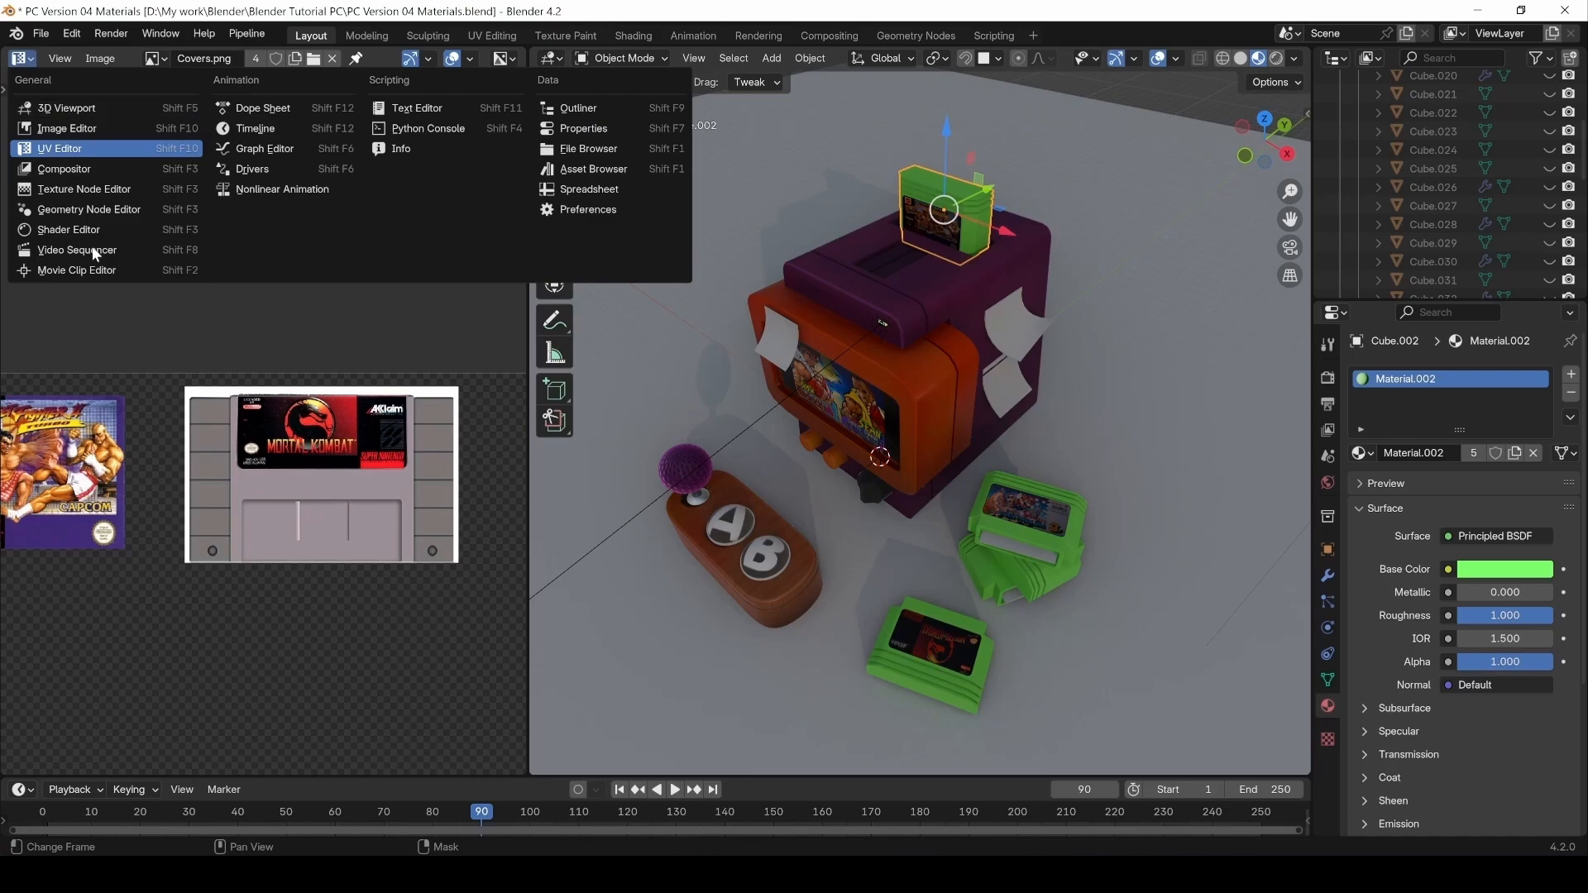
{"action": "left_click", "coordinate": [108, 230]}
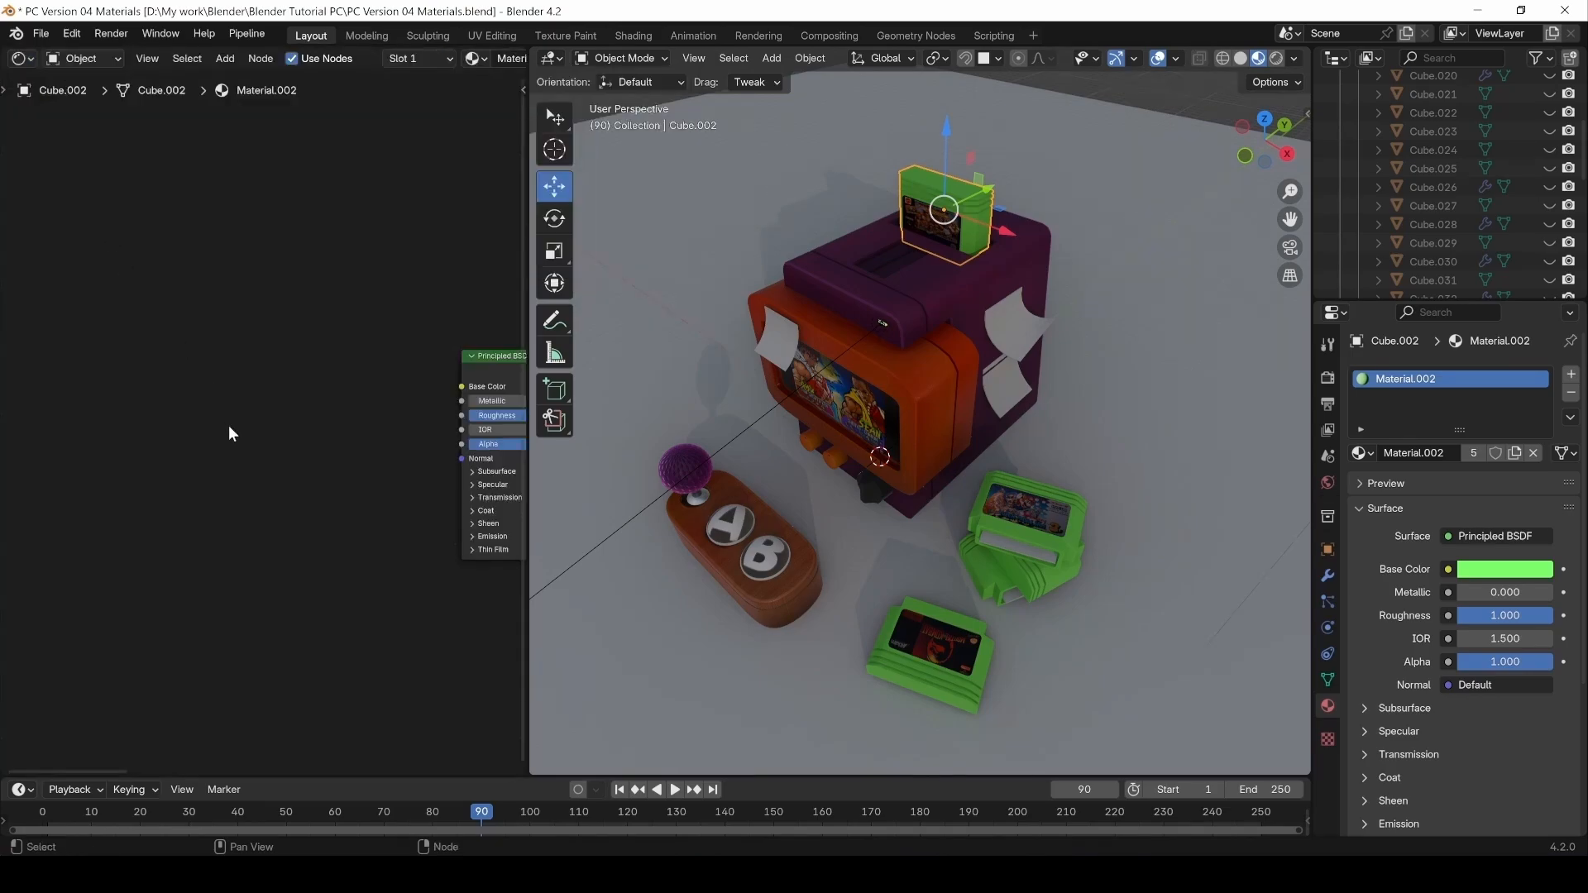
{"action": "middle_click_drag", "start_coordinate": [228, 425], "coordinate": [132, 428]}
{"action": "middle_click_drag", "start_coordinate": [331, 378], "coordinate": [285, 385]}
{"action": "left_click_drag", "start_coordinate": [295, 379], "coordinate": [291, 389]}
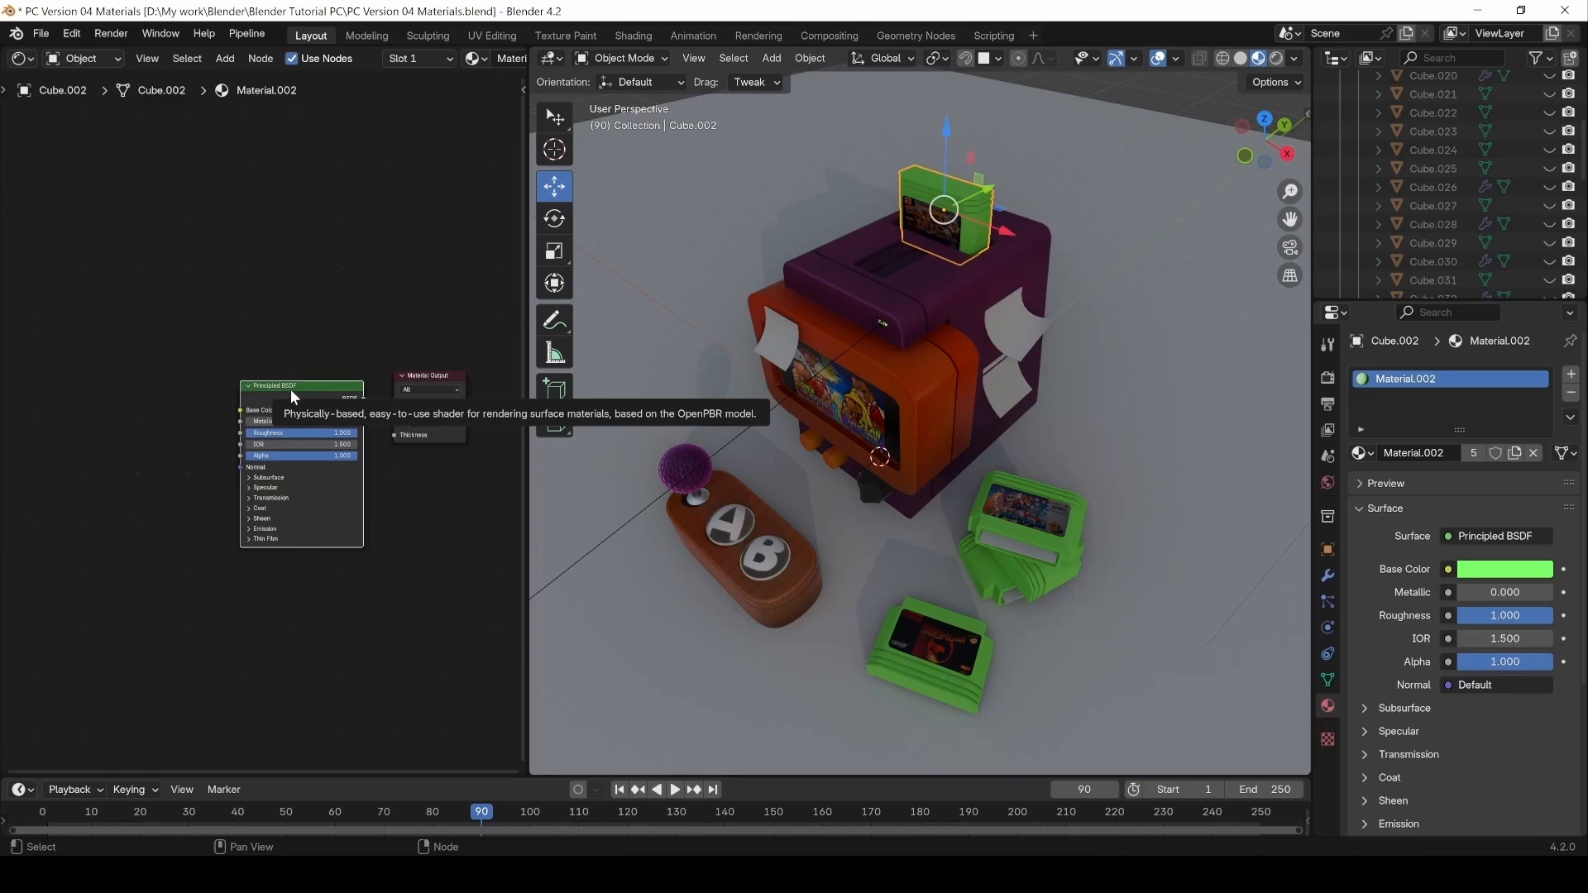
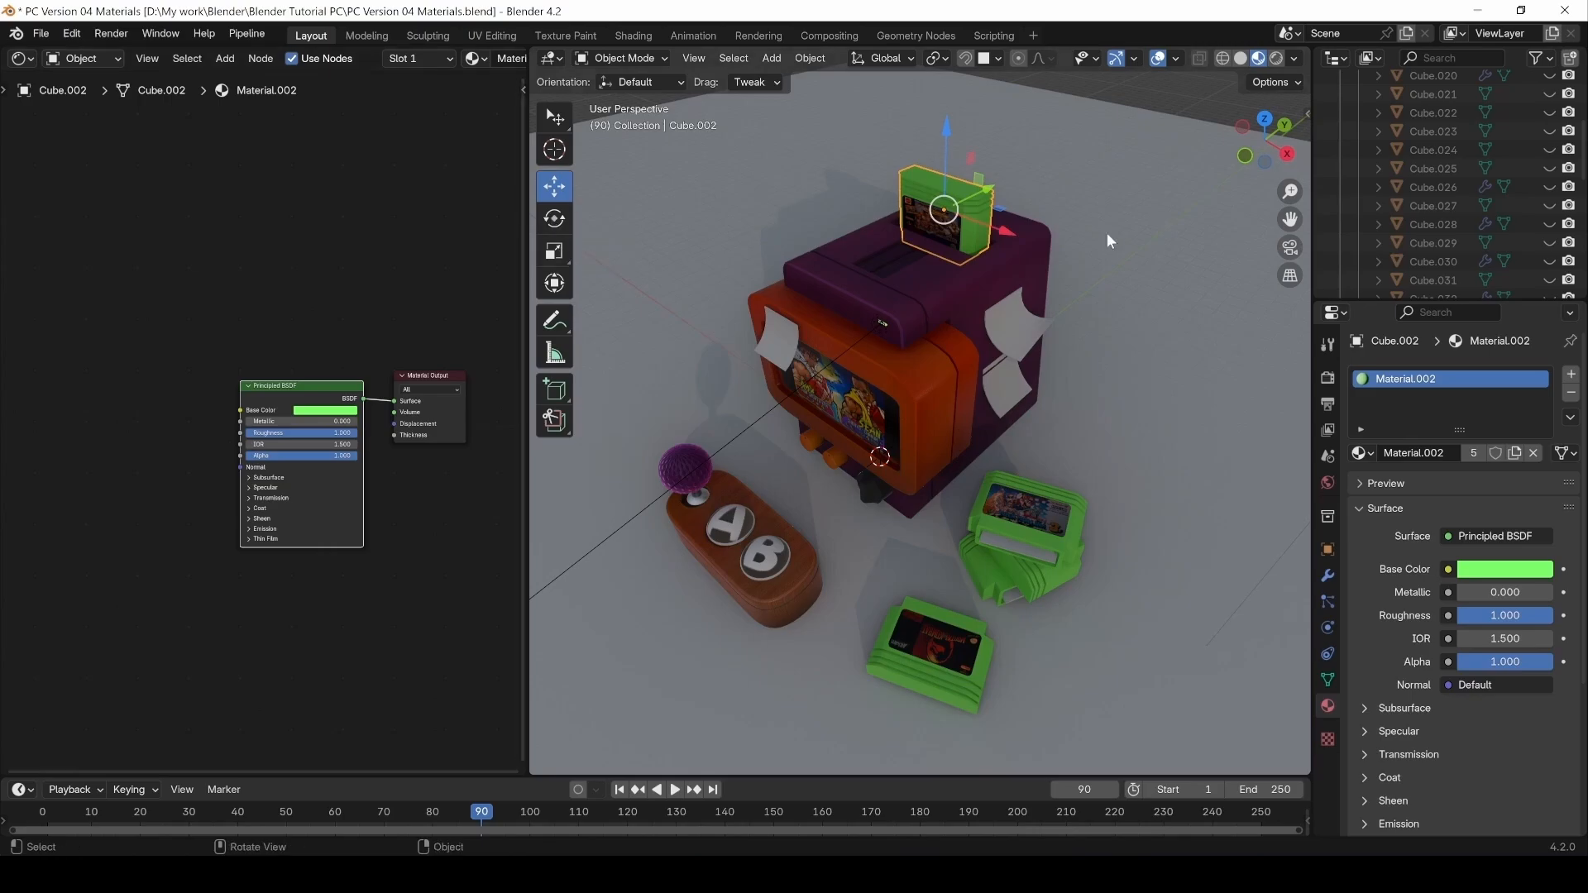
{"action": "scroll", "coordinate": [921, 201], "scroll_direction": "up", "scroll_amount": 5}
{"action": "middle_click_drag", "start_coordinate": [920, 212], "coordinate": [925, 272]}
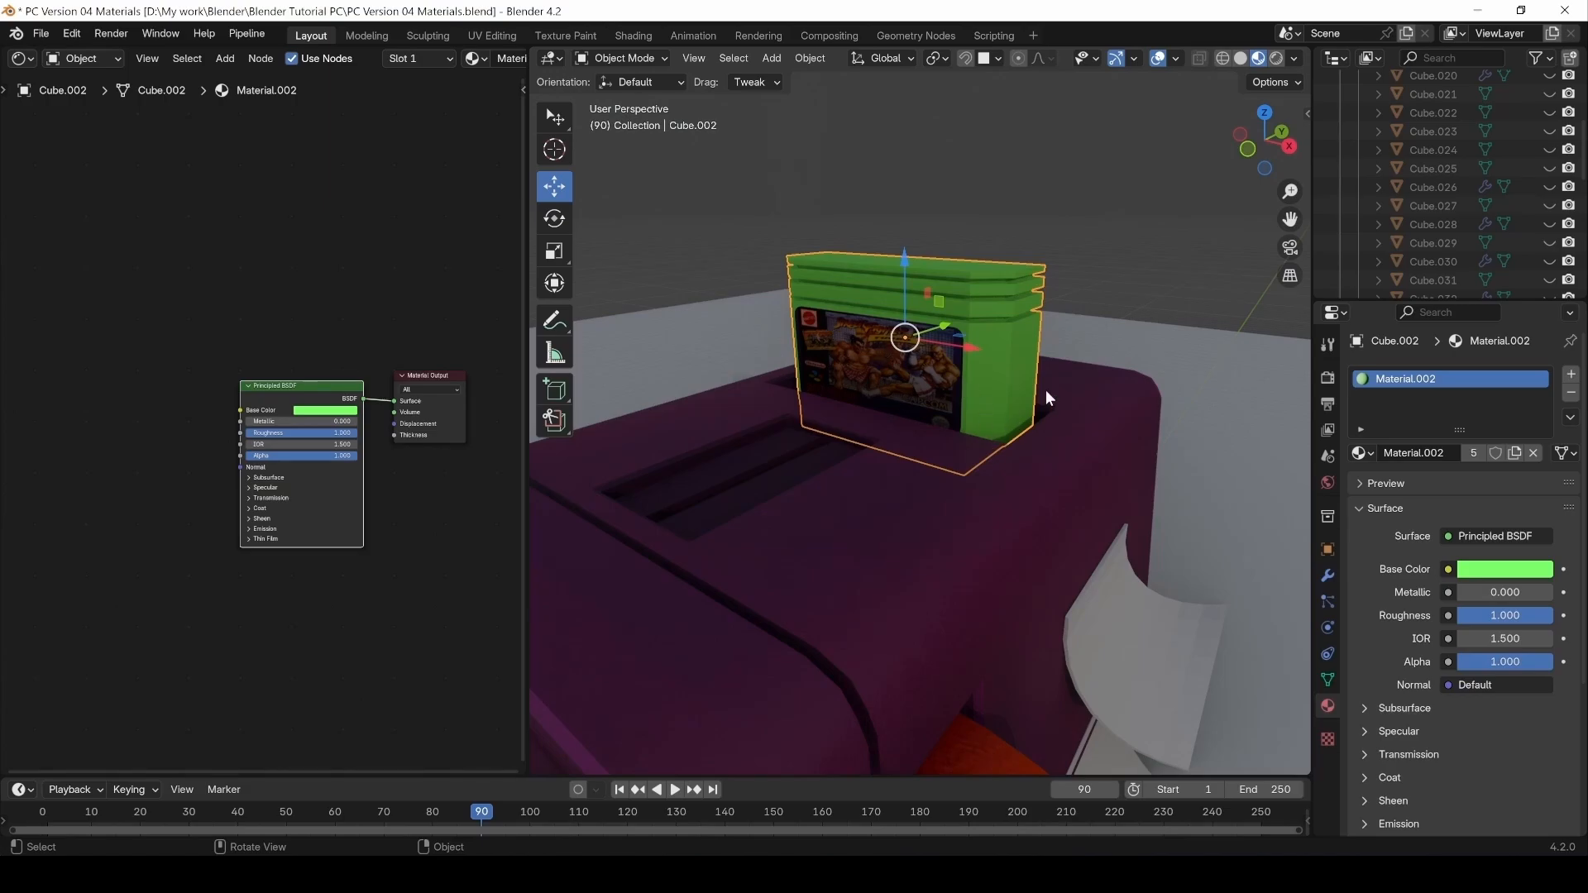
Compare the materials of the light green cartridges and the label on the console's top cartridge, and examine the console's surface up close.
{"action": "middle_click_drag", "start_coordinate": [953, 417], "coordinate": [890, 608]}
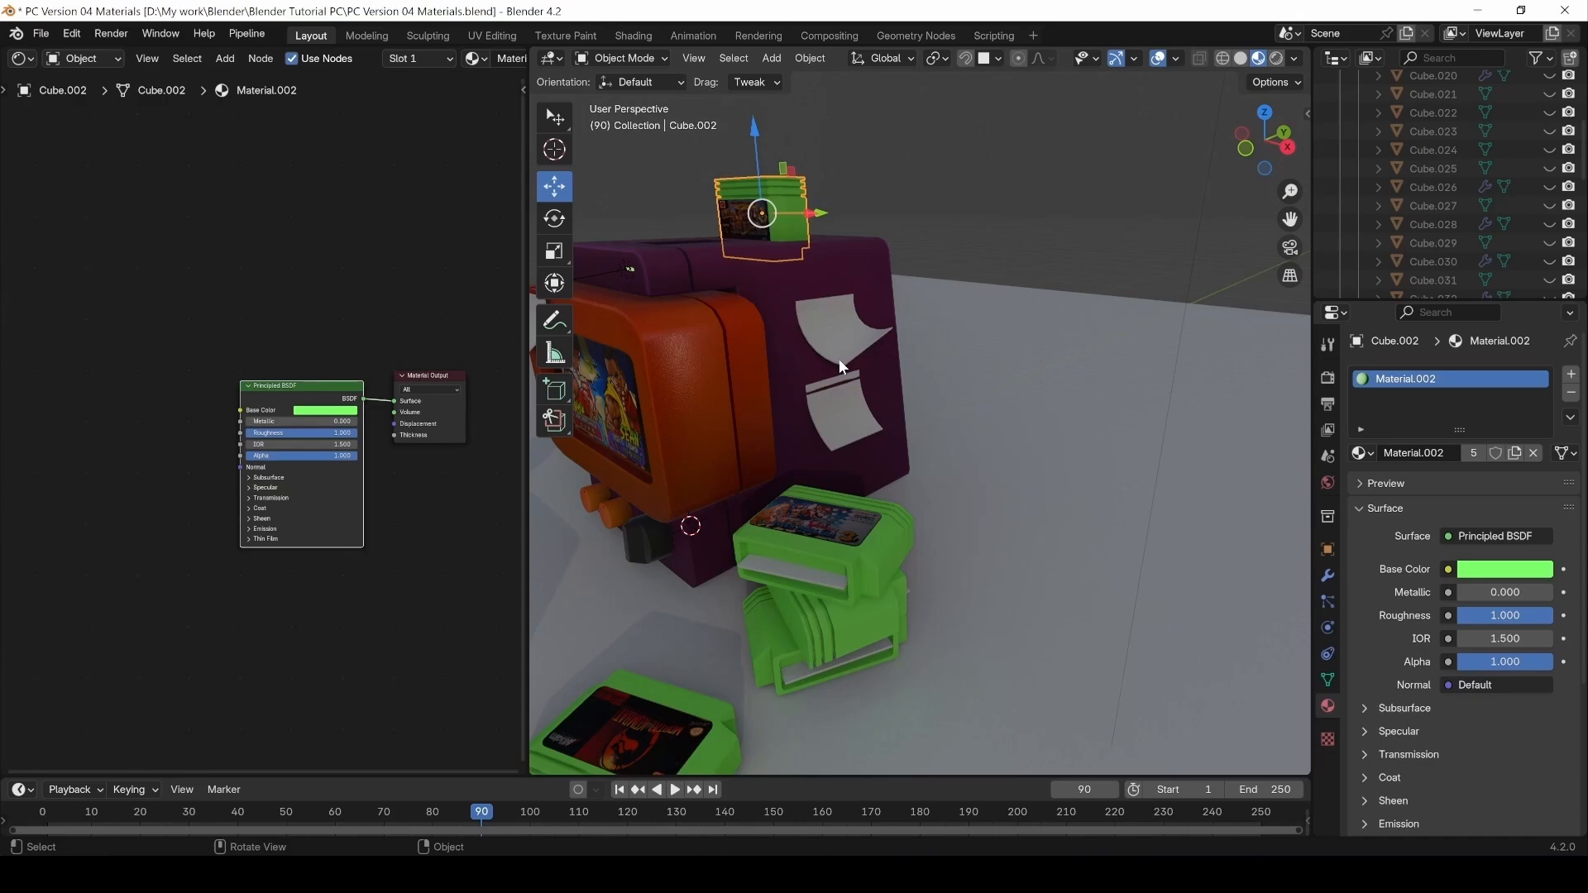
{"action": "middle_click_drag", "start_coordinate": [842, 529], "coordinate": [872, 131]}
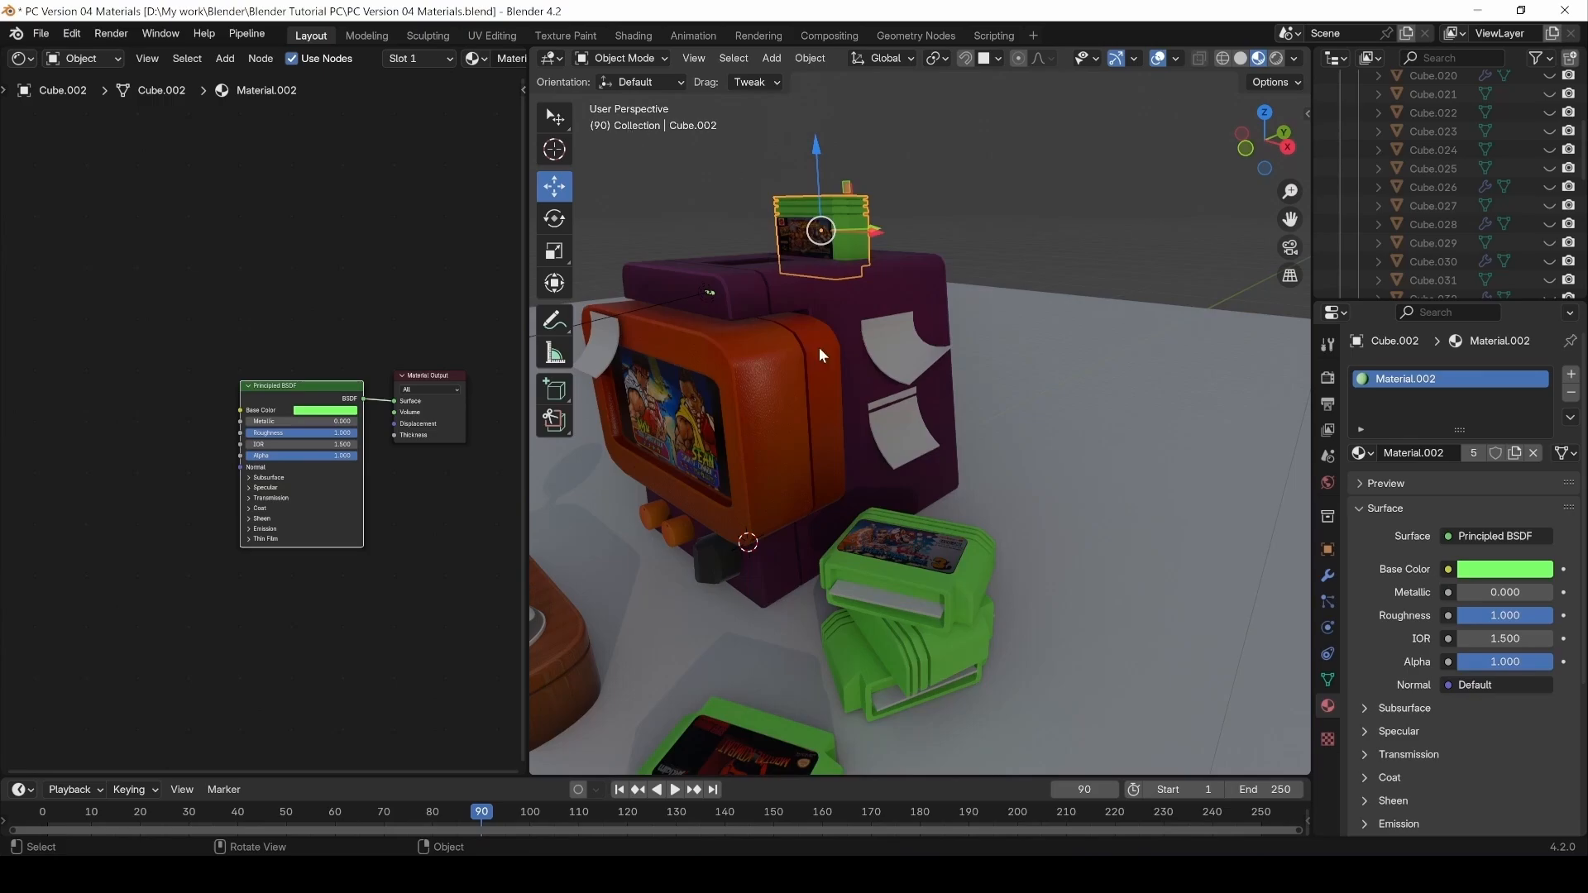
{"action": "left_click", "coordinate": [796, 233]}
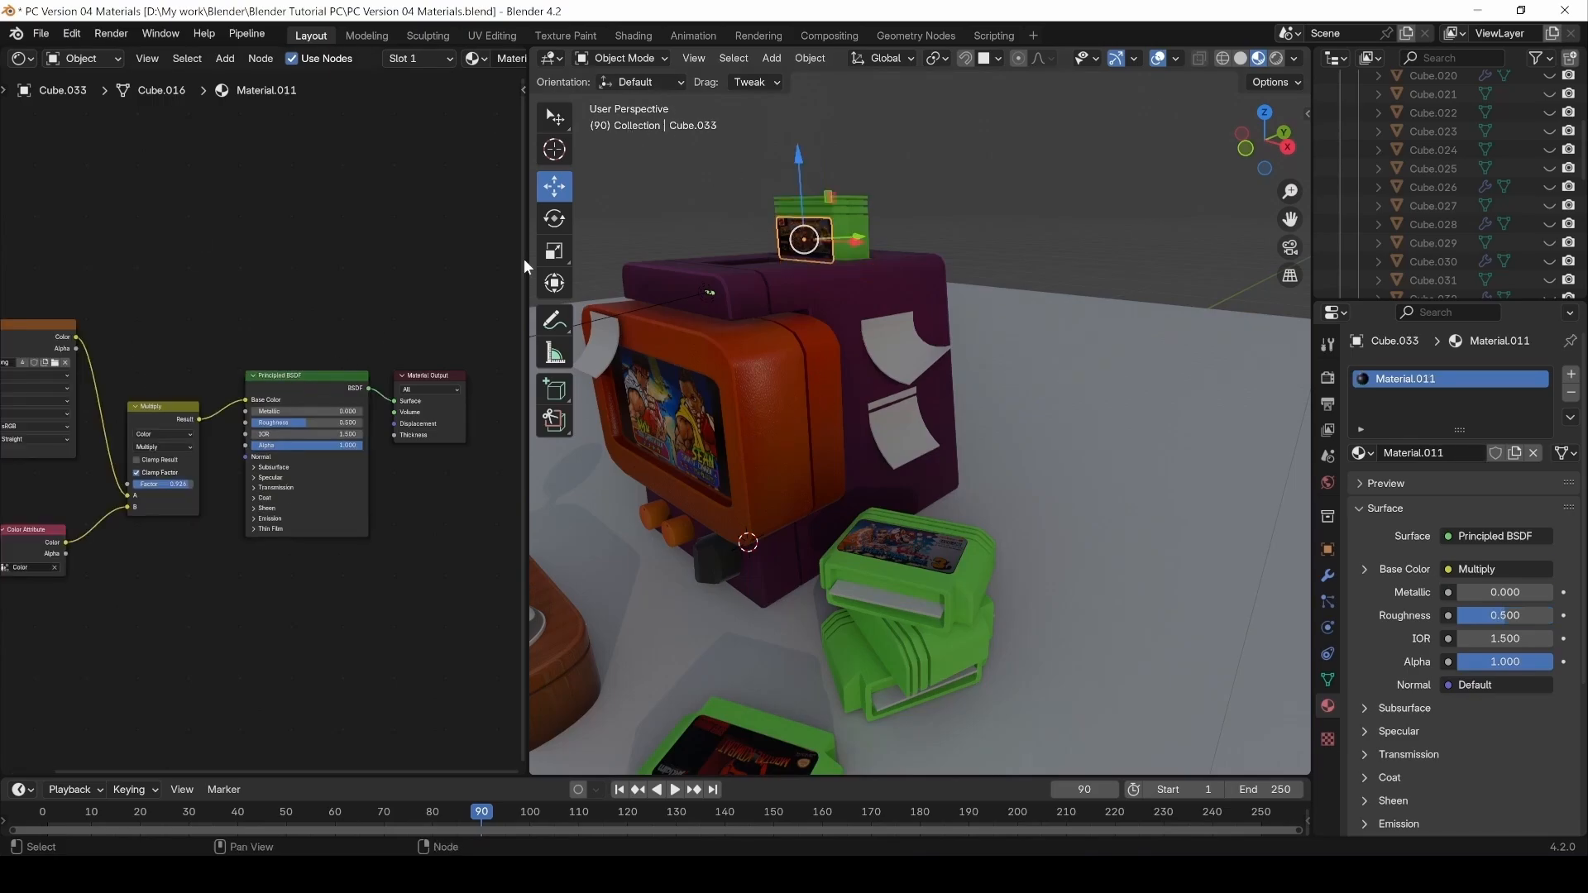
{"action": "left_click", "coordinate": [842, 209]}
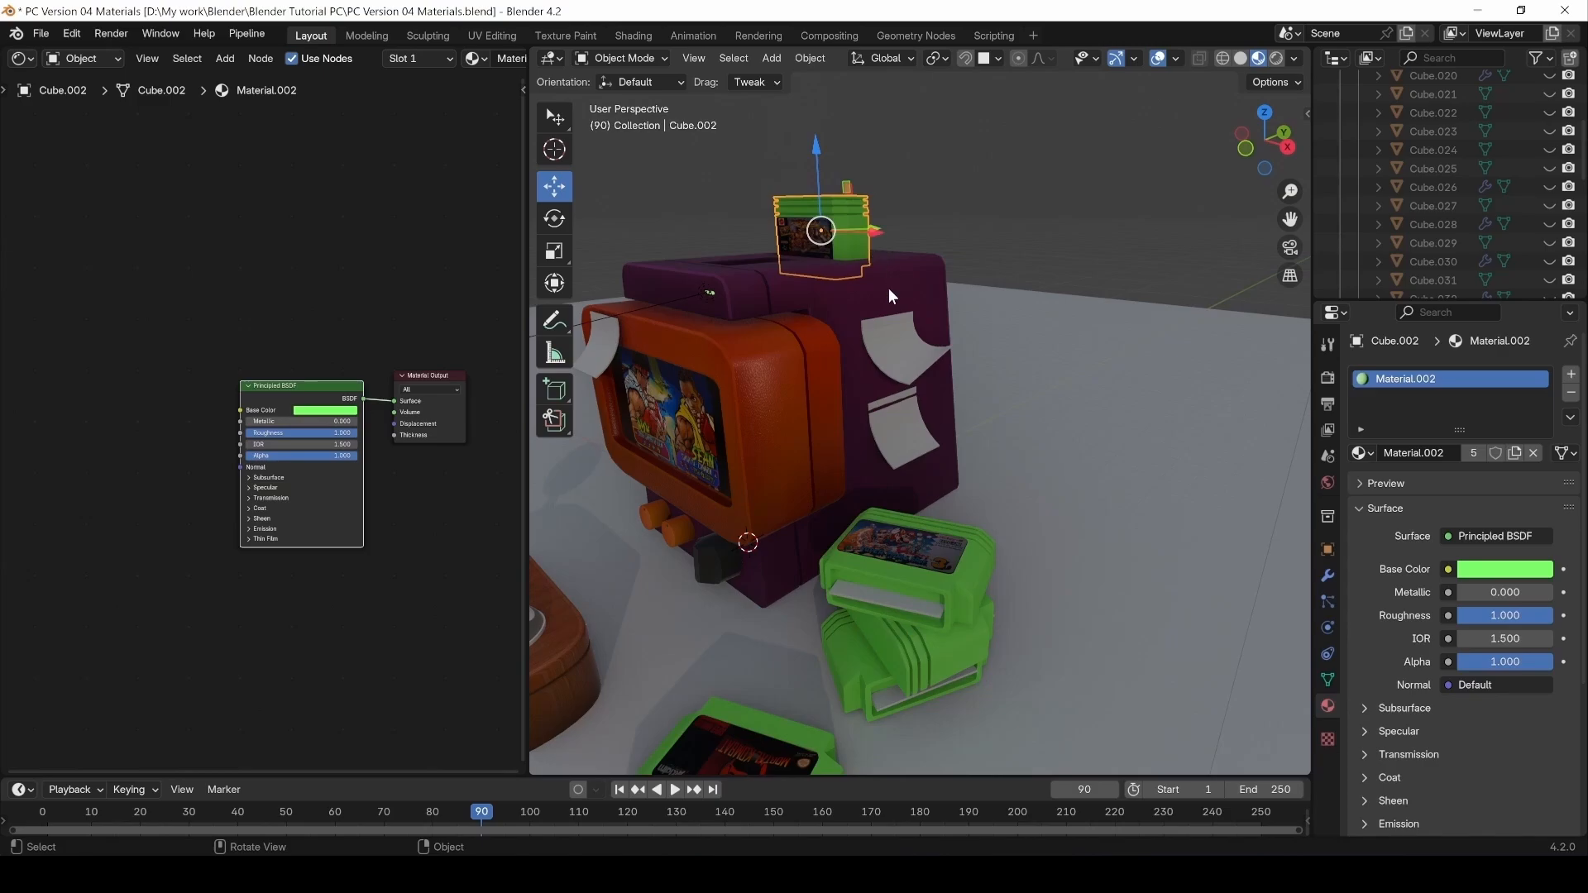
{"action": "left_click", "coordinate": [970, 563]}
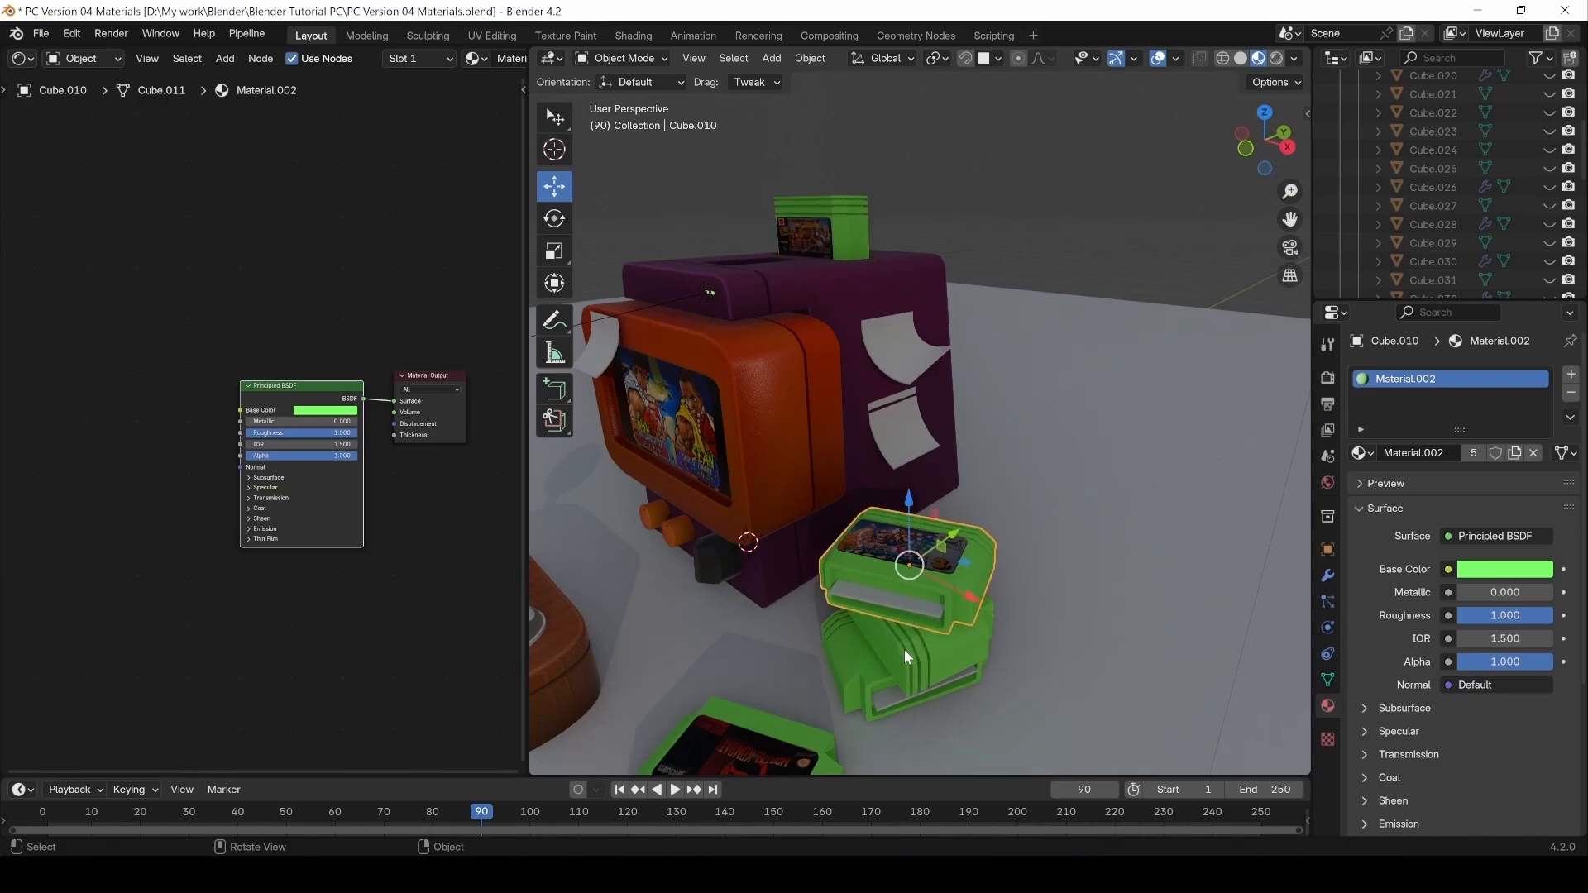
{"action": "left_click", "coordinate": [861, 690]}
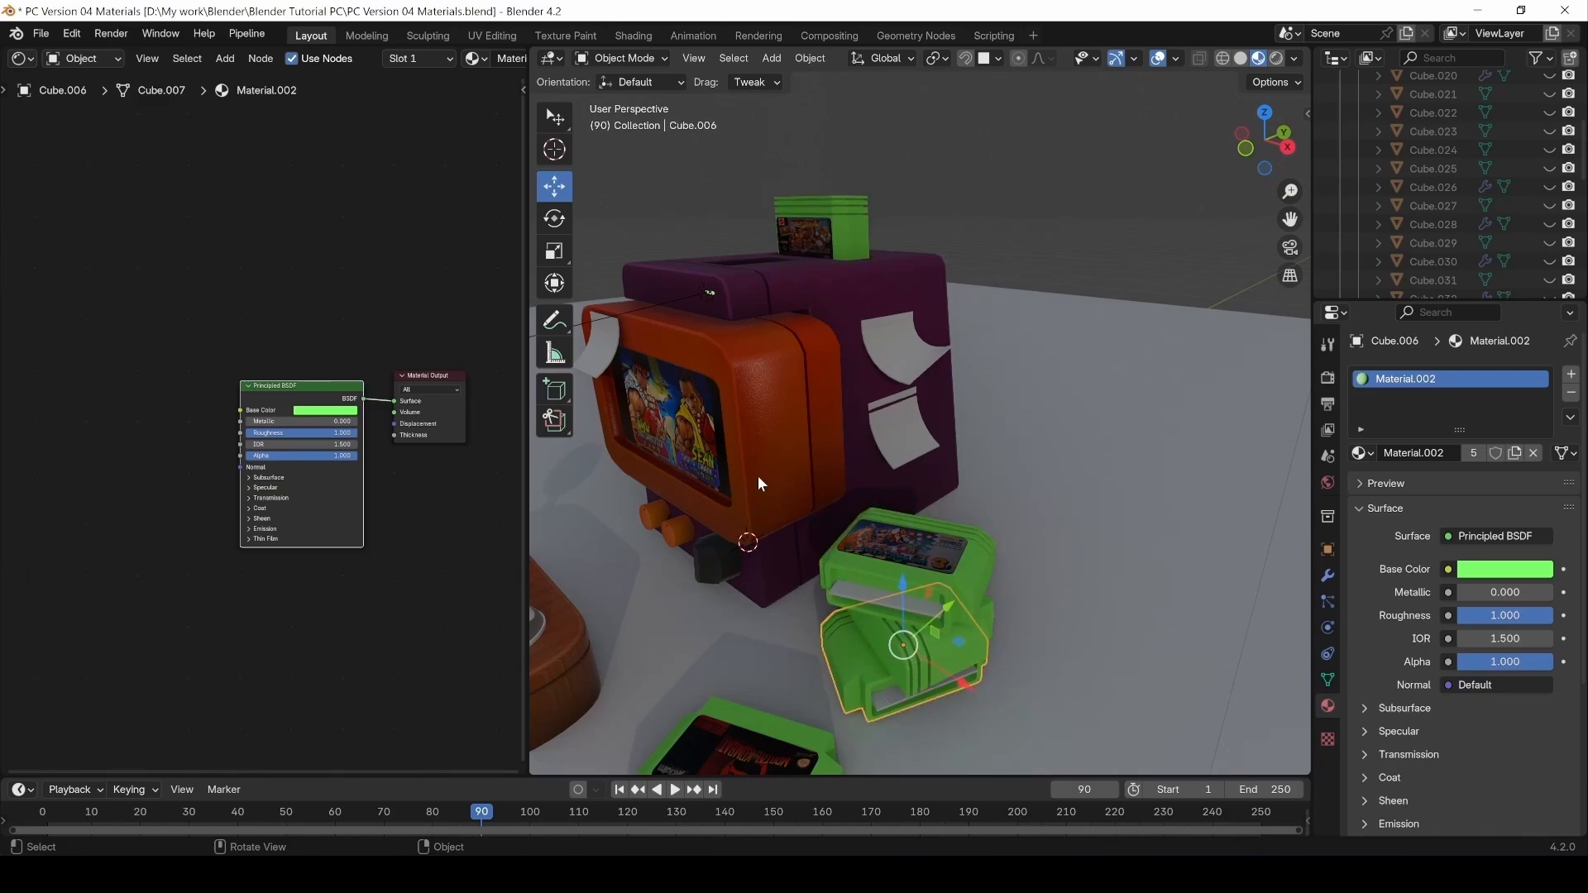
{"action": "scroll", "coordinate": [673, 407], "scroll_direction": "up", "scroll_amount": 6}
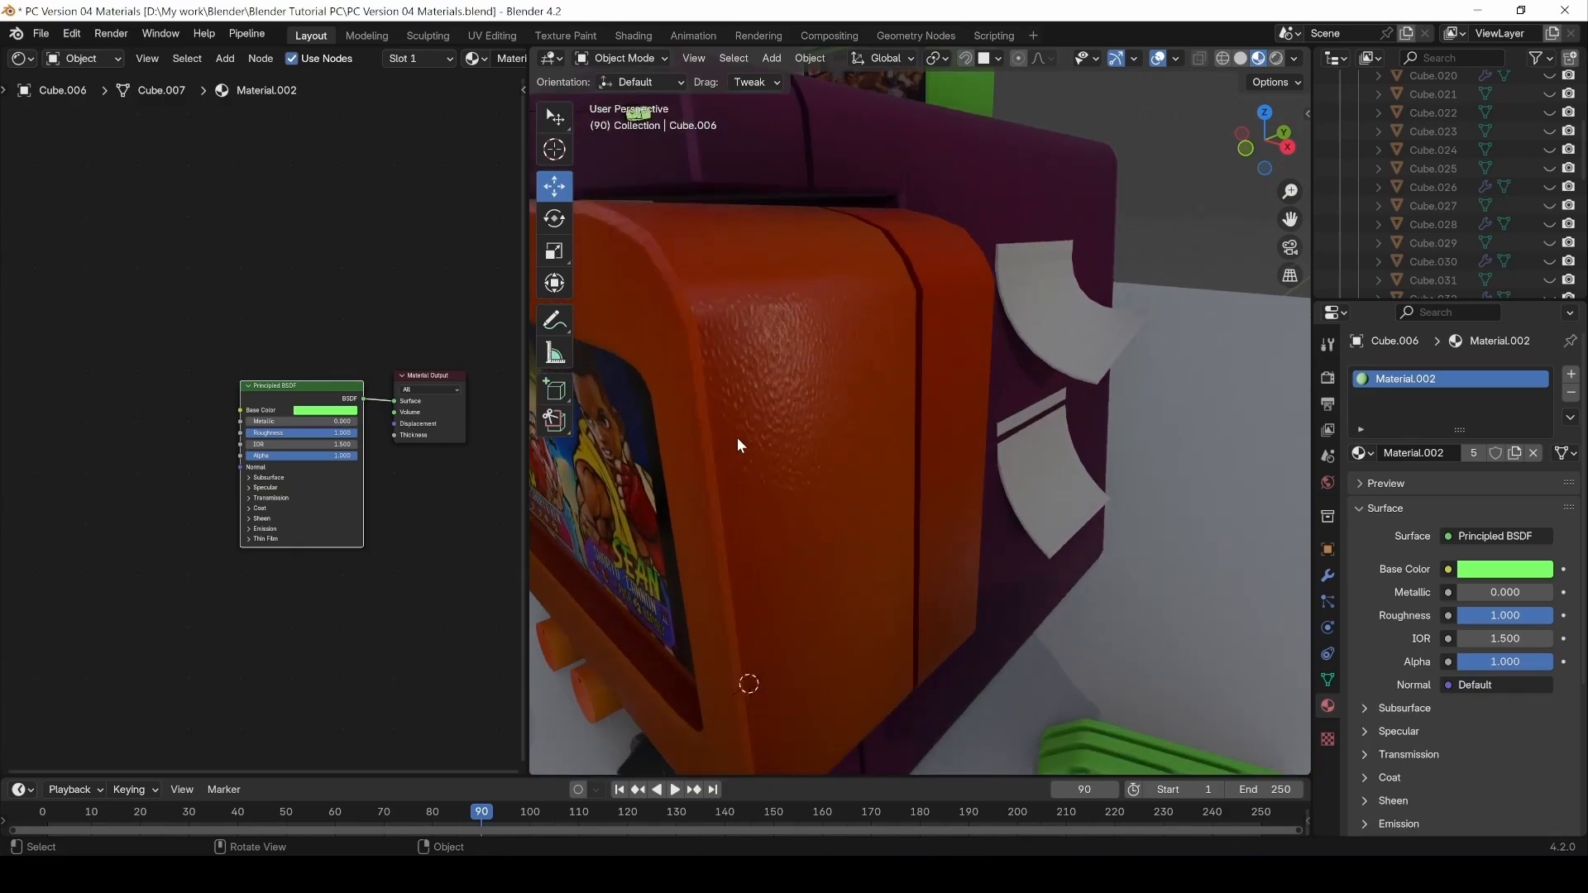
{"action": "scroll", "coordinate": [738, 440], "scroll_direction": "down", "scroll_amount": 6}
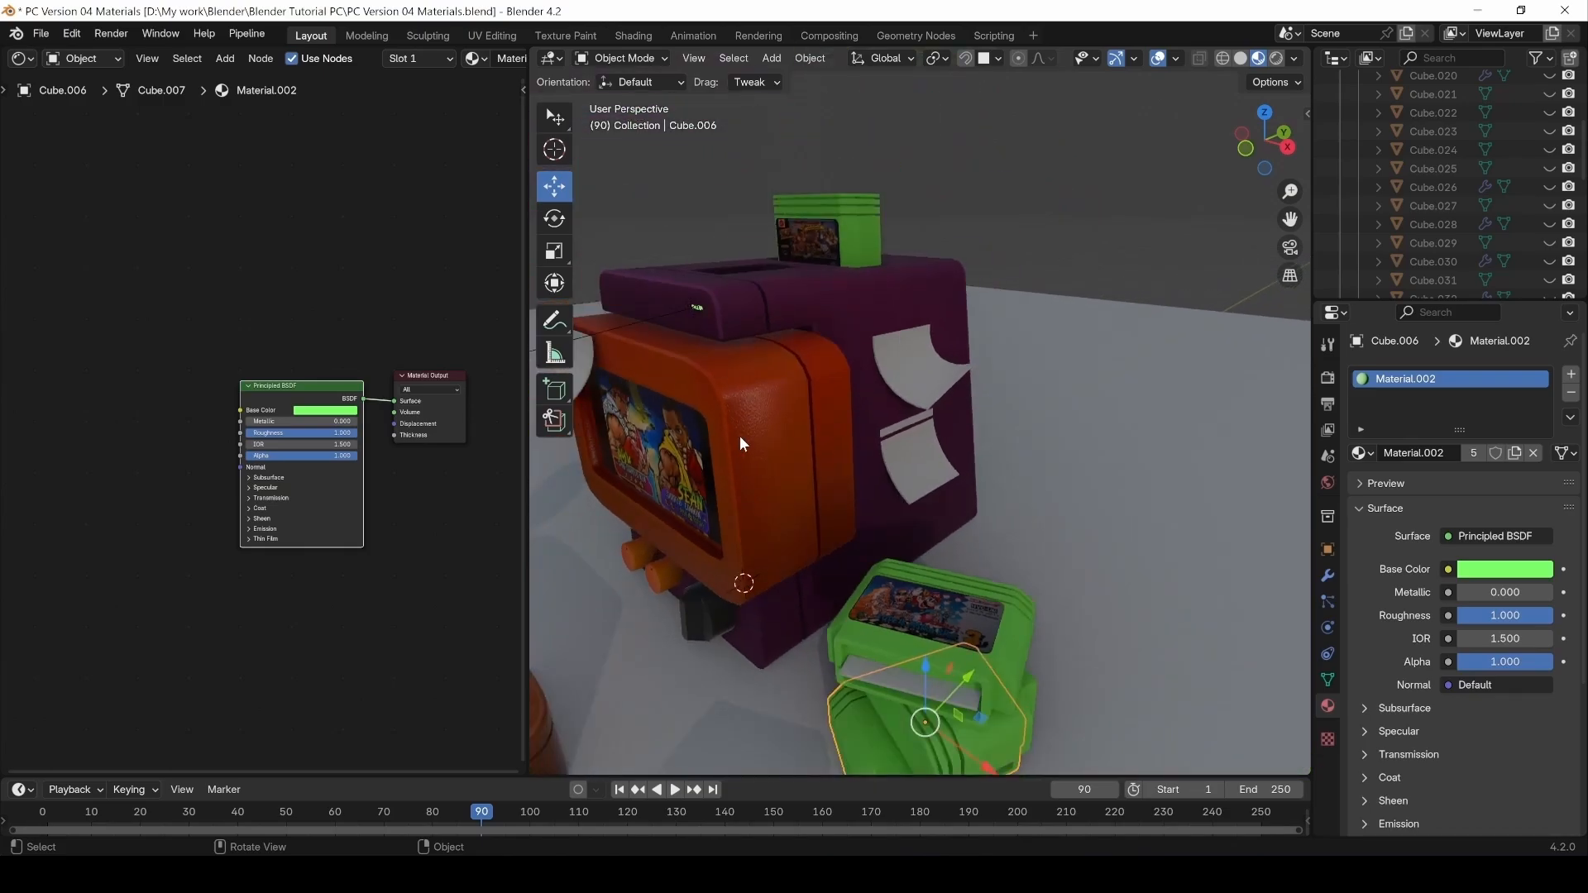
{"action": "middle_click_drag", "start_coordinate": [740, 435], "coordinate": [852, 538]}
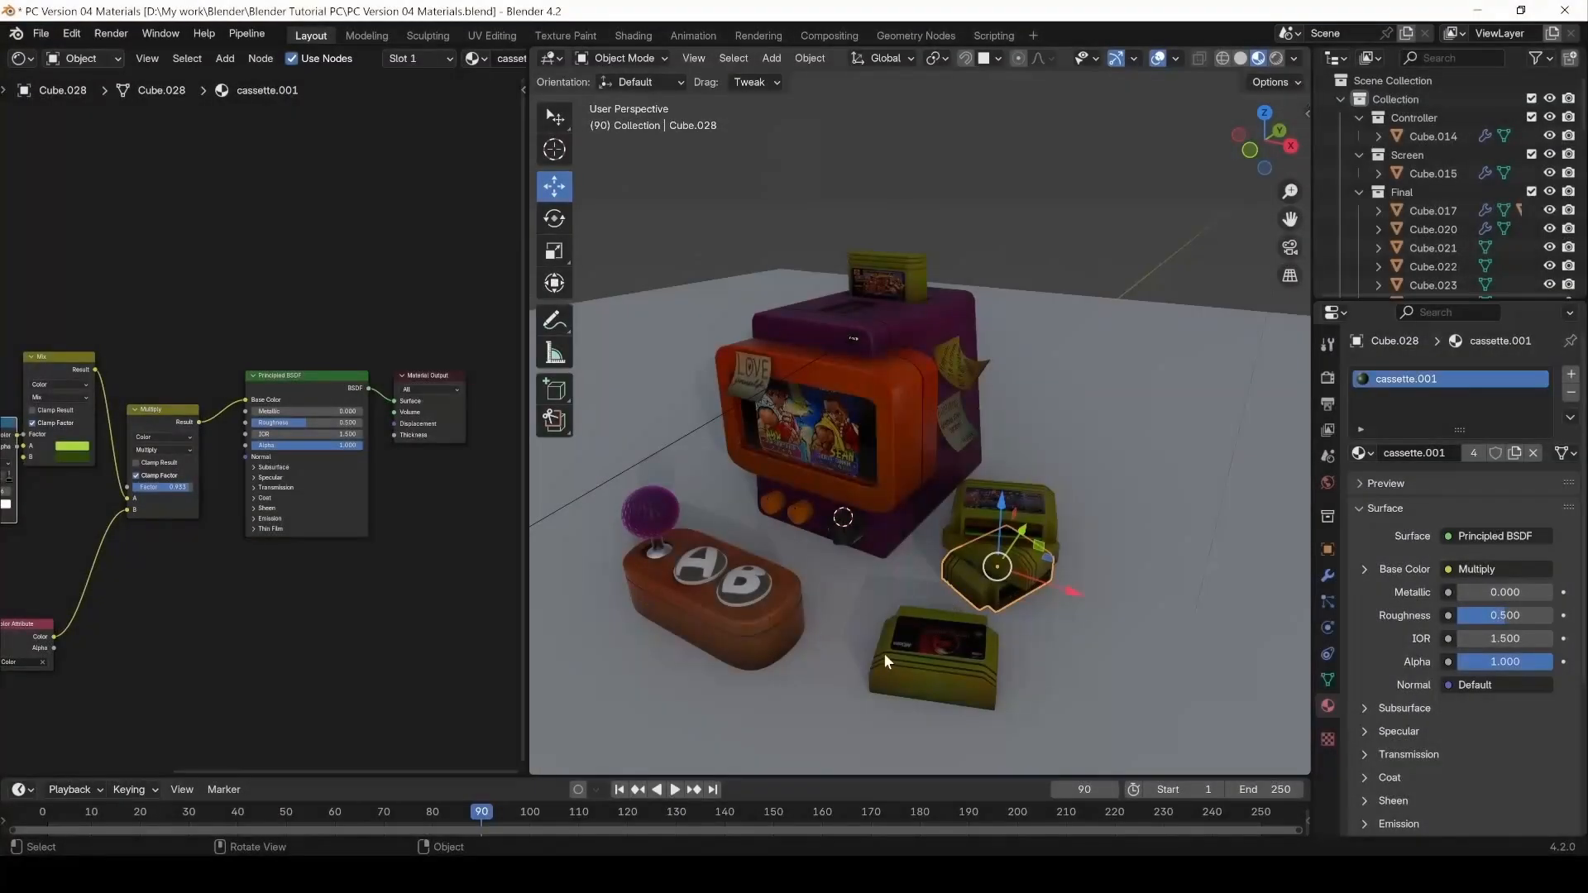
Check which materials the finished scene's cartridges, labels and sticky notes use, one object after another.
{"action": "left_click", "coordinate": [933, 668]}
{"action": "left_click", "coordinate": [1016, 578]}
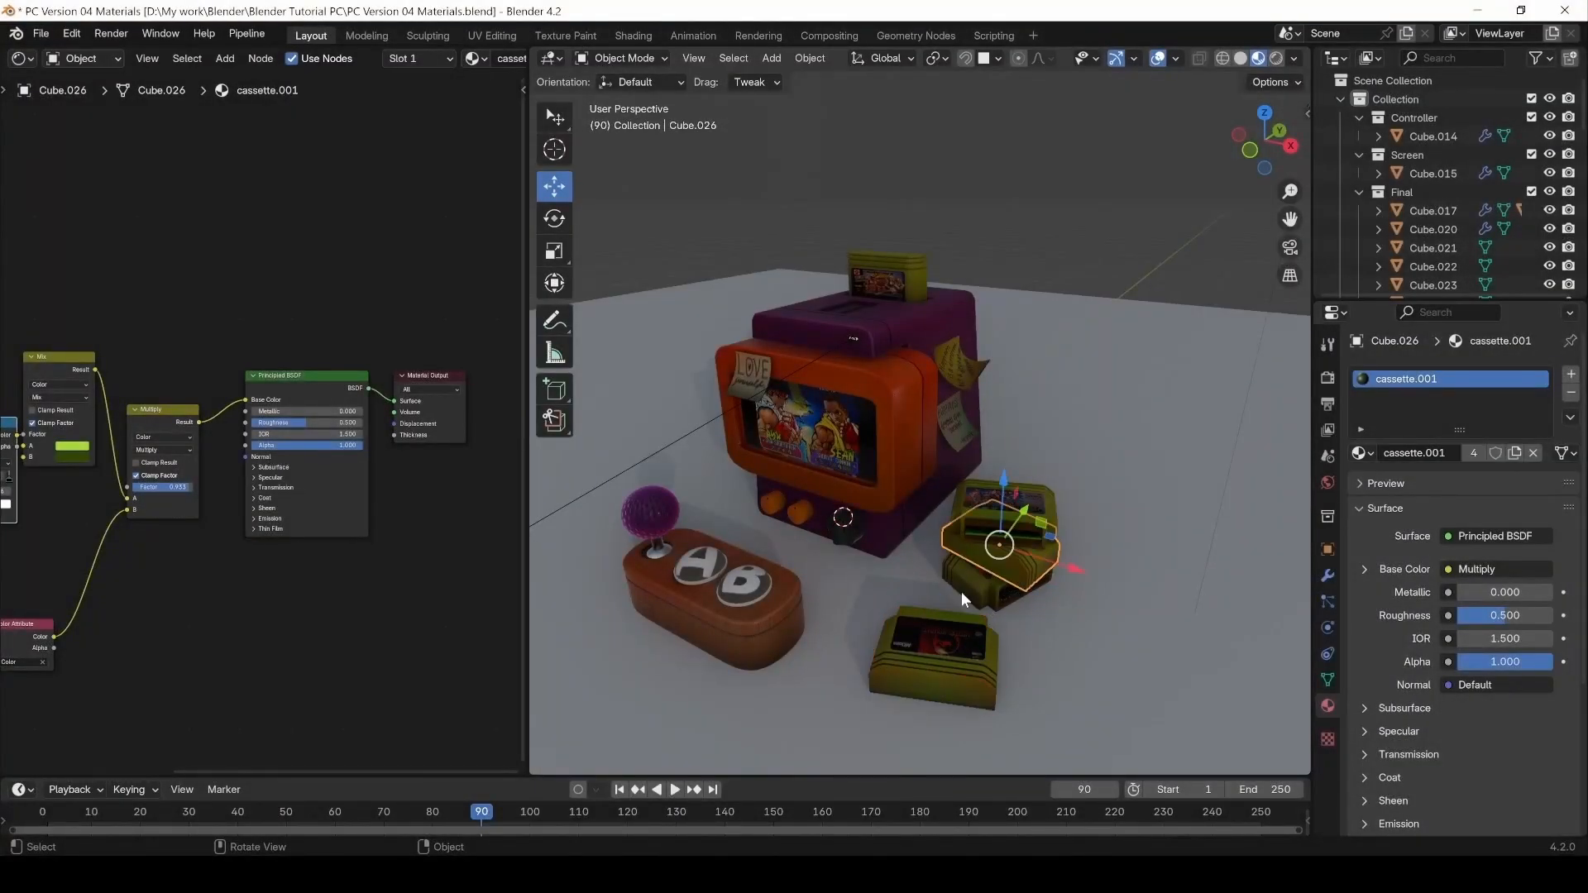
{"action": "left_click", "coordinate": [1045, 514]}
{"action": "left_click", "coordinate": [745, 372]}
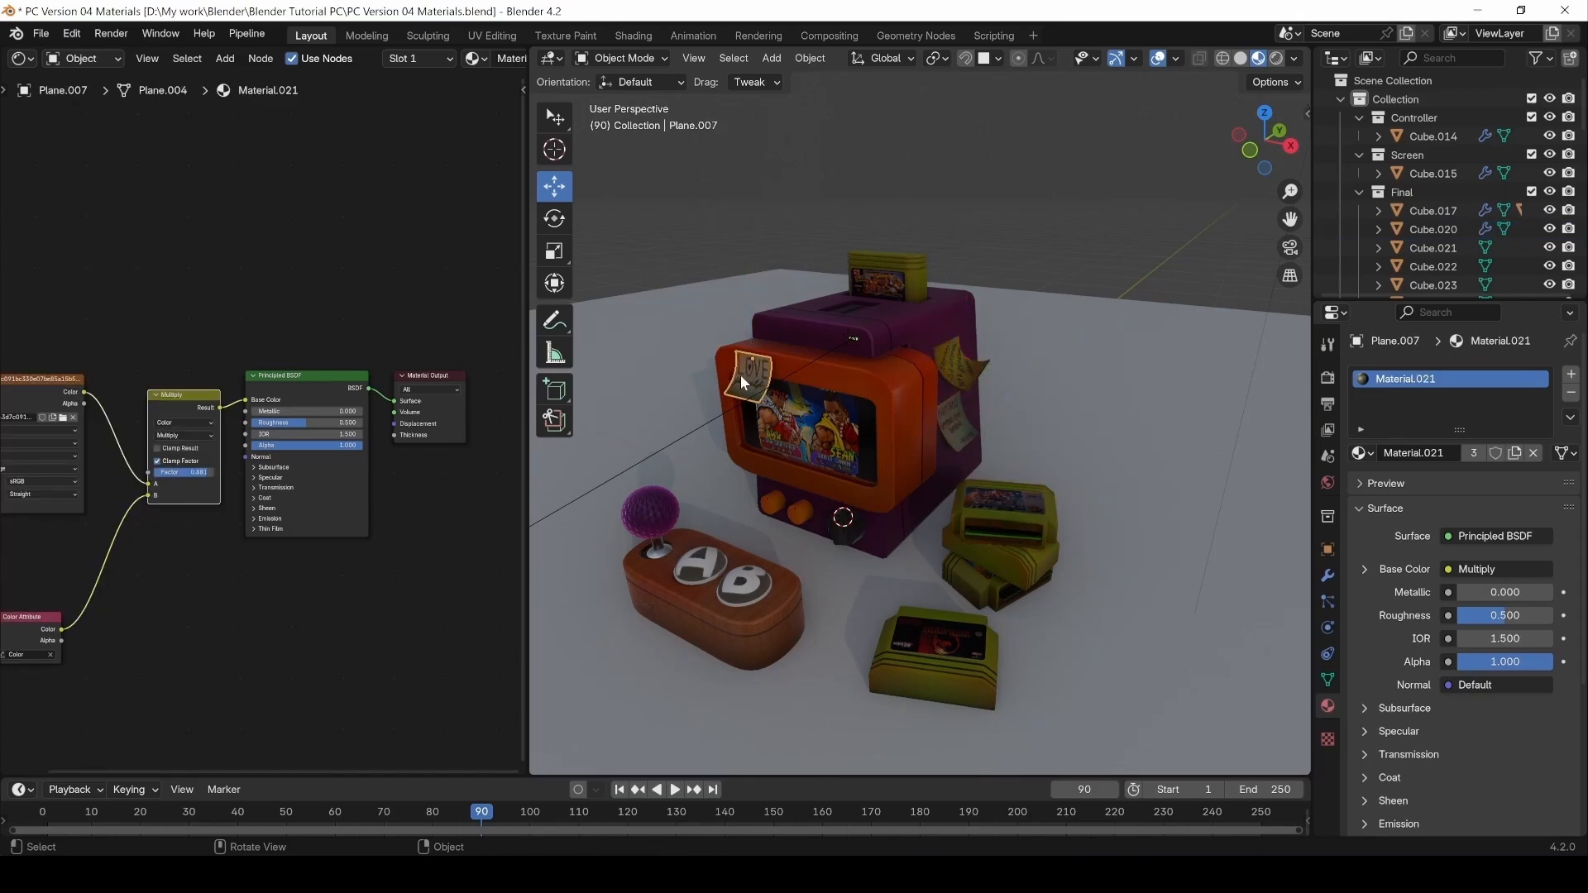
{"action": "left_click", "coordinate": [890, 276]}
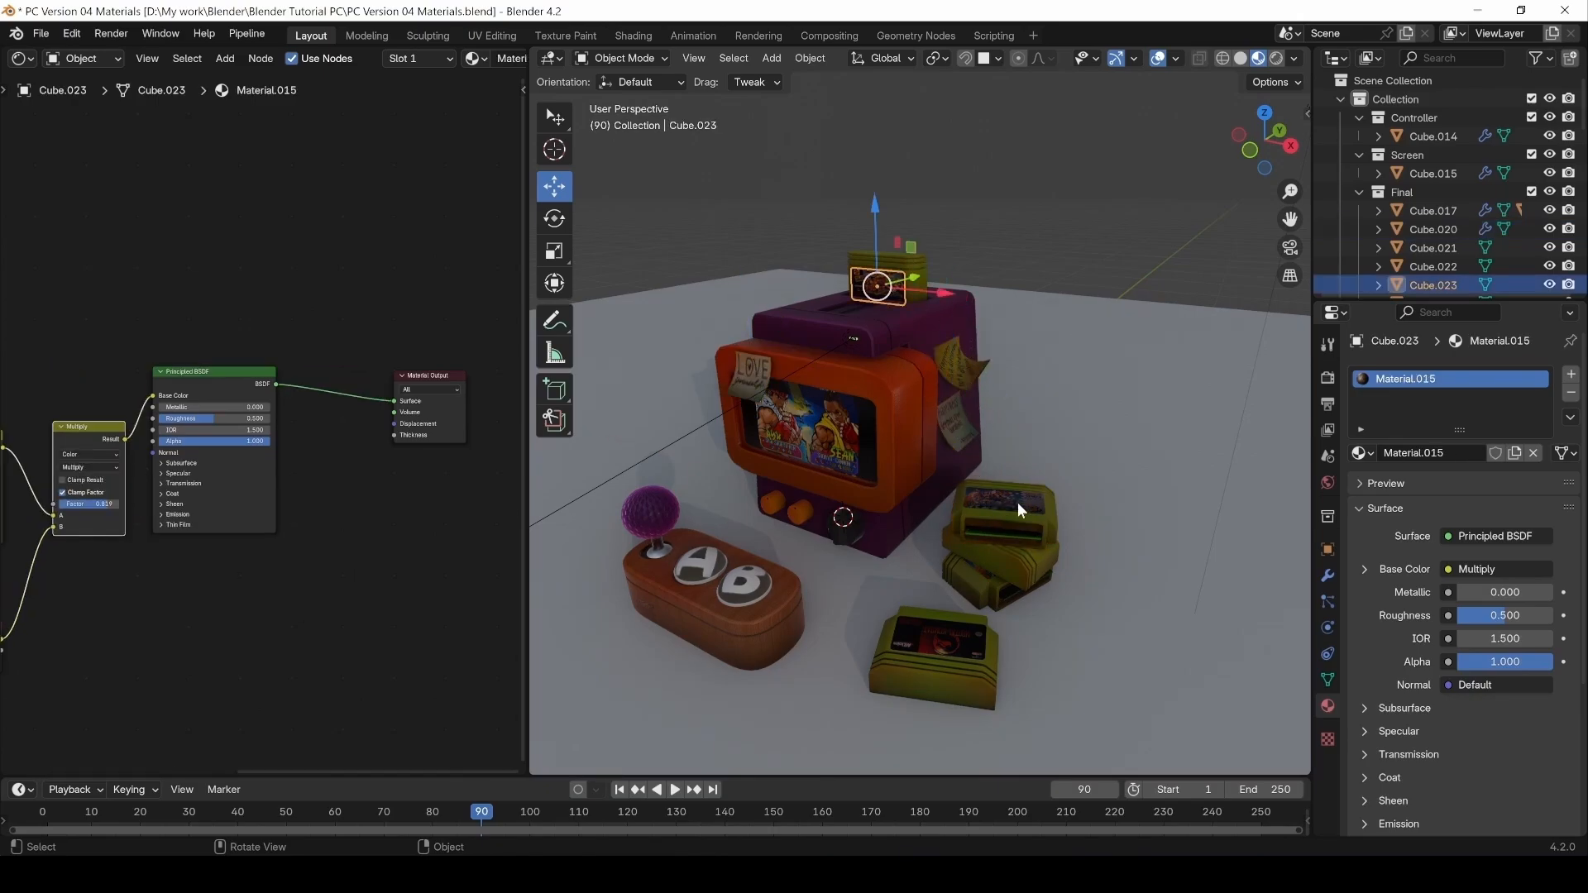
{"action": "left_click", "coordinate": [1018, 503]}
{"action": "left_click", "coordinate": [953, 405]}
{"action": "left_click", "coordinate": [750, 382]}
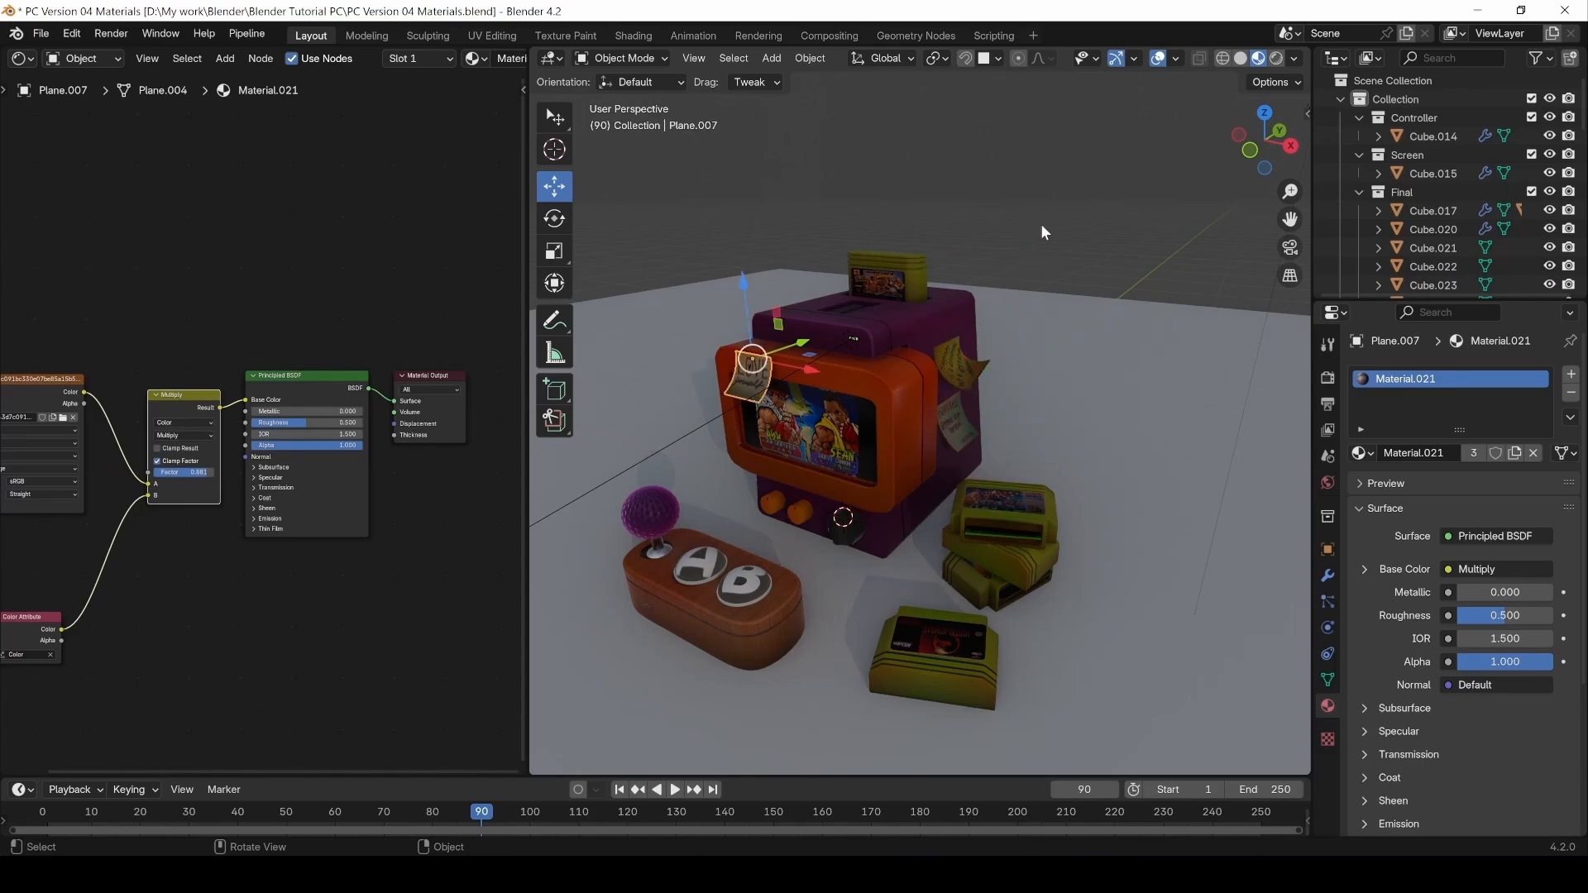
{"action": "left_click", "coordinate": [857, 266]}
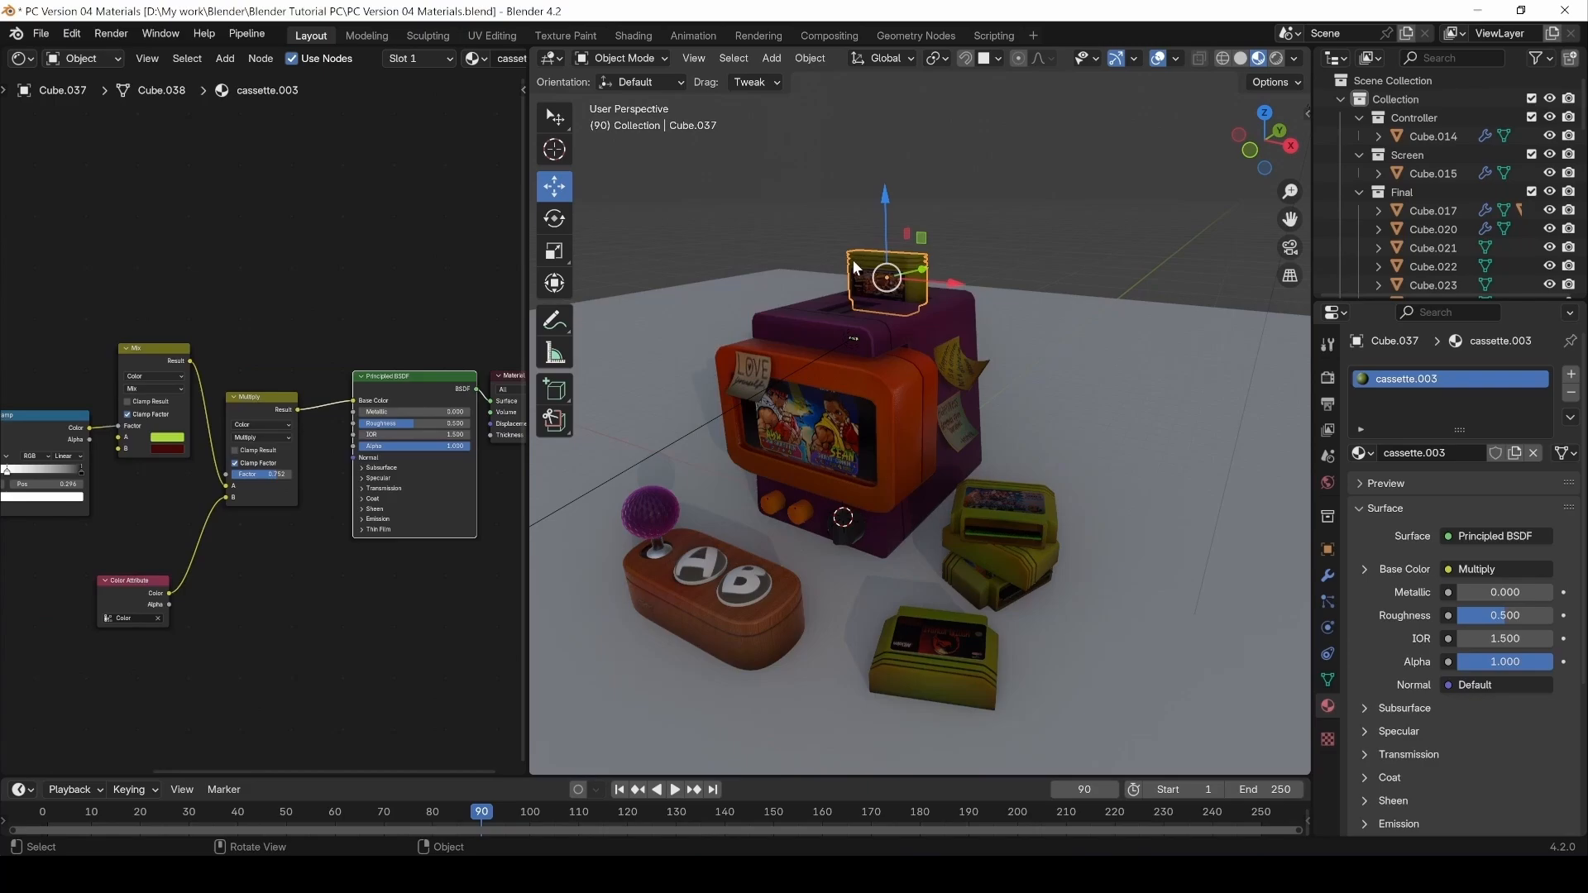
{"action": "left_click", "coordinate": [1048, 508]}
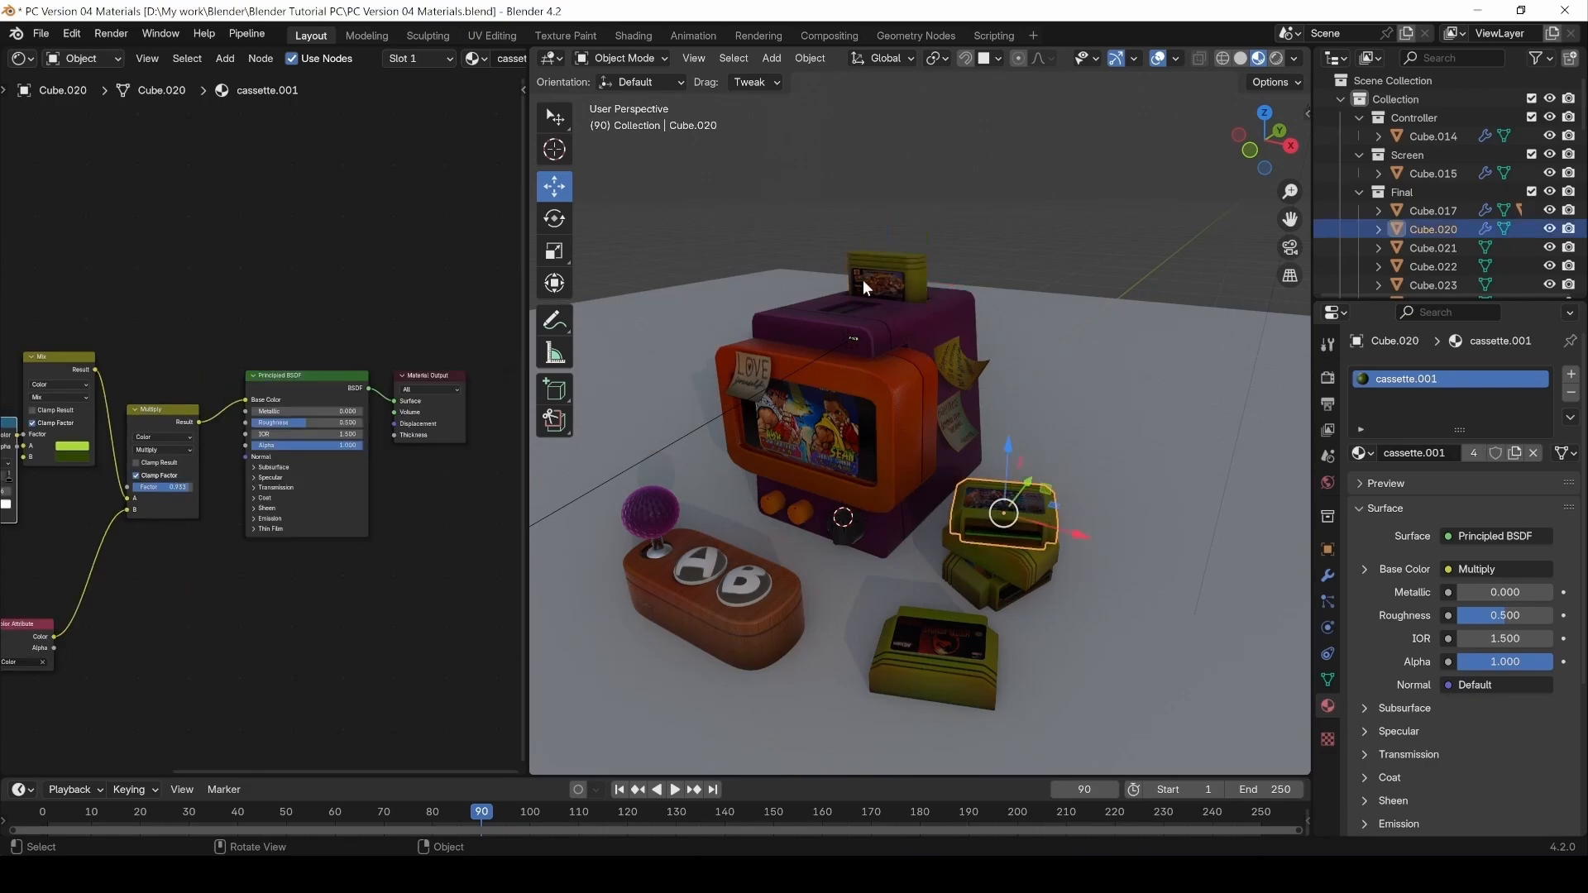
Preview the Ambient Occlusion and Color Ramp nodes of cassette.003 on the cartridge on top of the console.
{"action": "left_click", "coordinate": [881, 263]}
{"action": "middle_click_drag", "start_coordinate": [258, 566], "coordinate": [350, 582]}
{"action": "left_click_drag", "start_coordinate": [230, 465], "coordinate": [296, 507]}
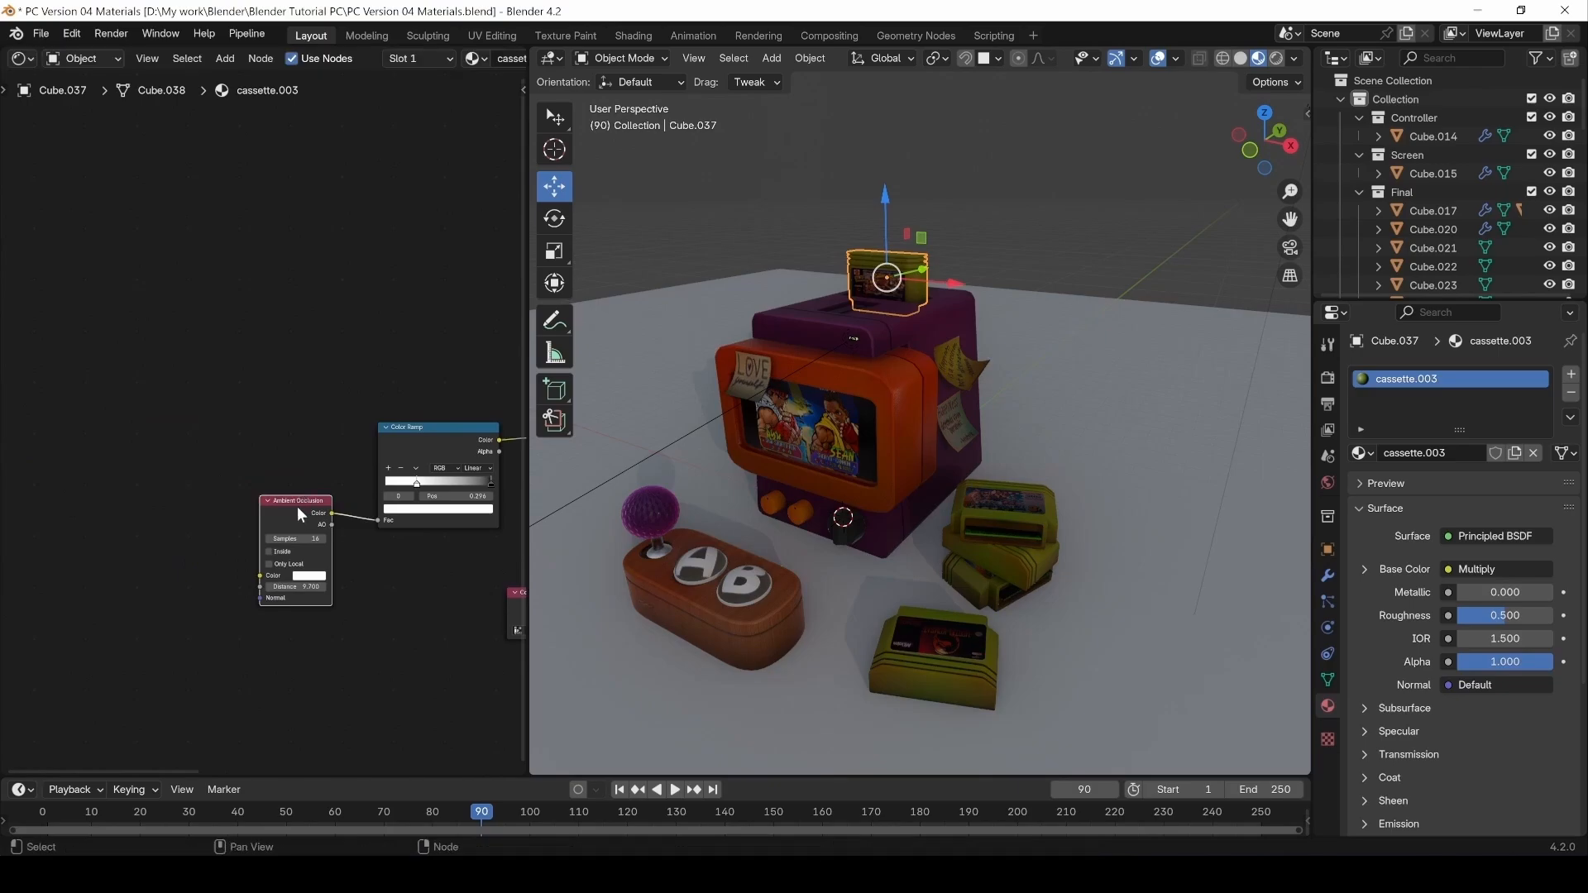
{"action": "middle_click_drag", "start_coordinate": [322, 584], "coordinate": [250, 549]}
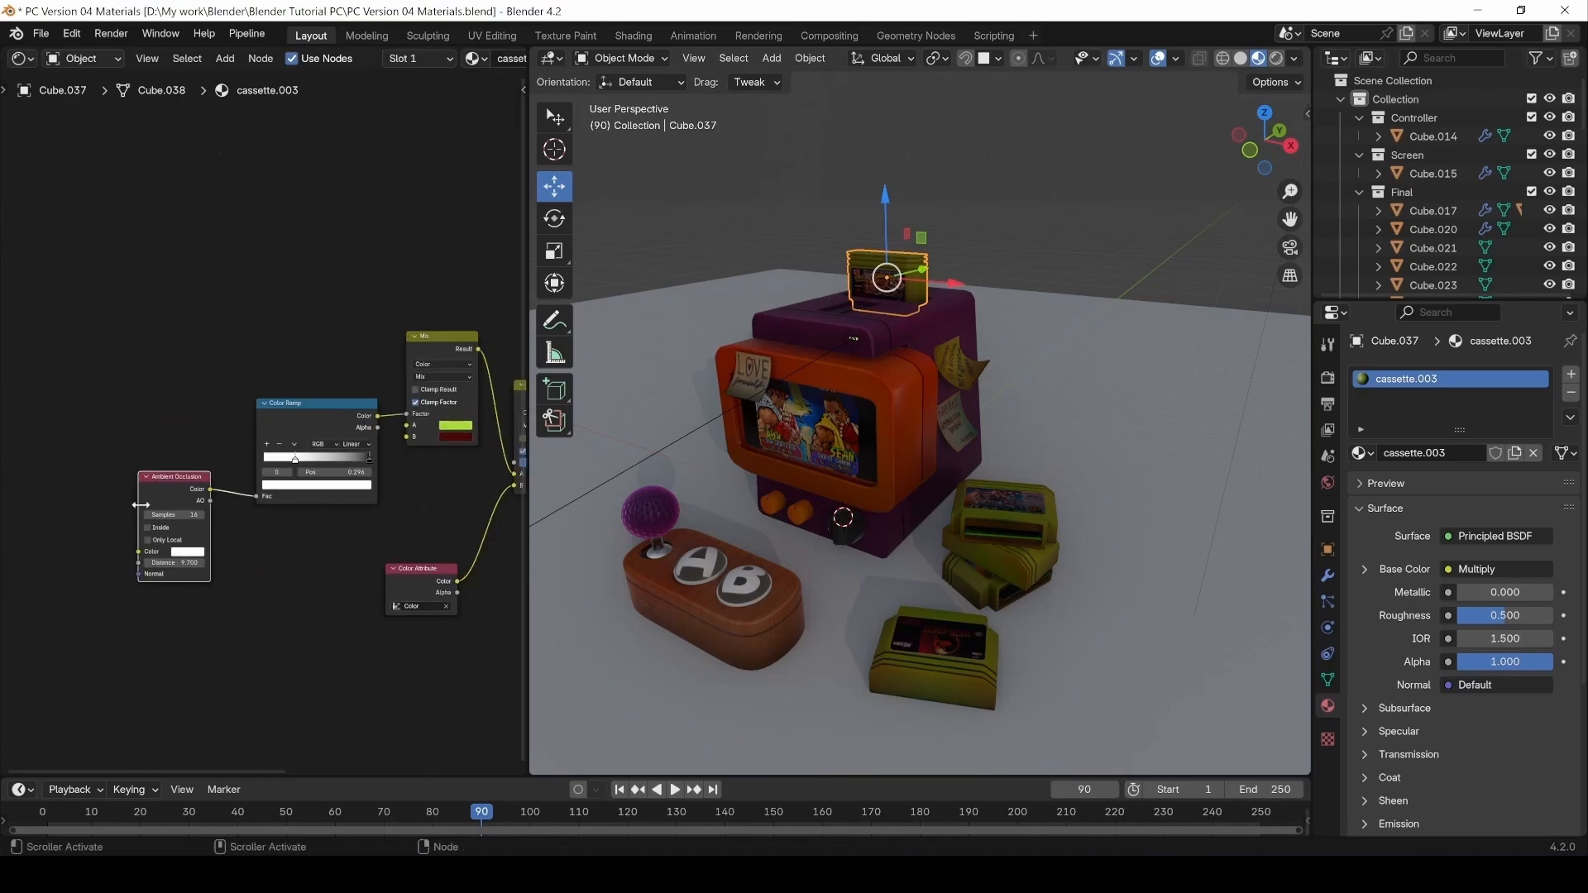
{"action": "scroll", "coordinate": [136, 514], "scroll_direction": "up", "scroll_amount": 1}
{"action": "left_click", "coordinate": [171, 465], "text": "ctrl+shift"}
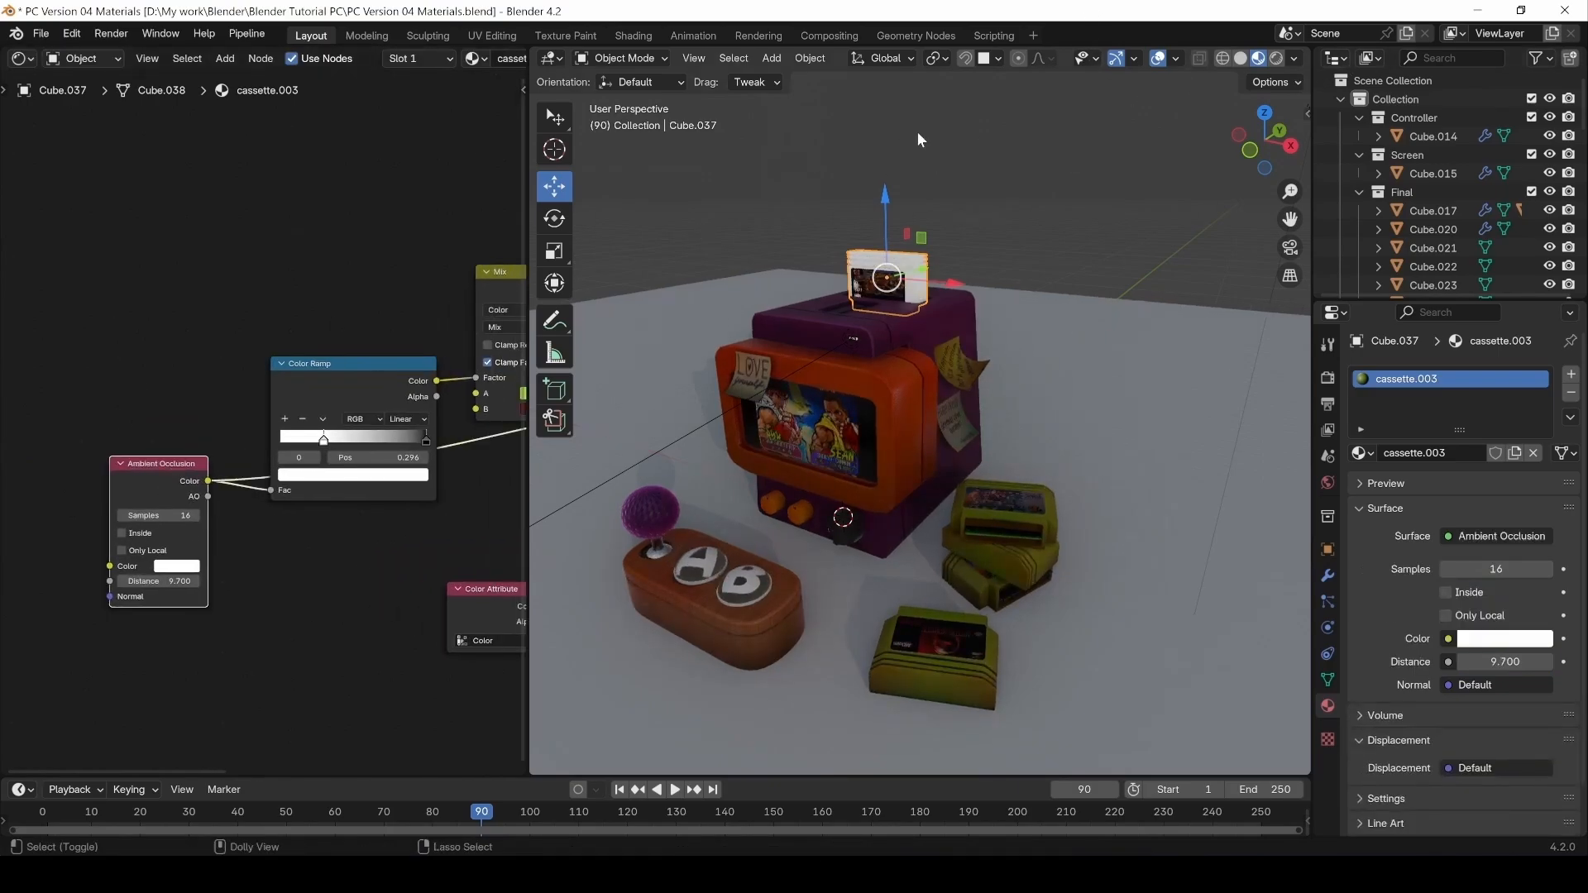
{"action": "left_click", "coordinate": [341, 373], "text": "ctrl+shift"}
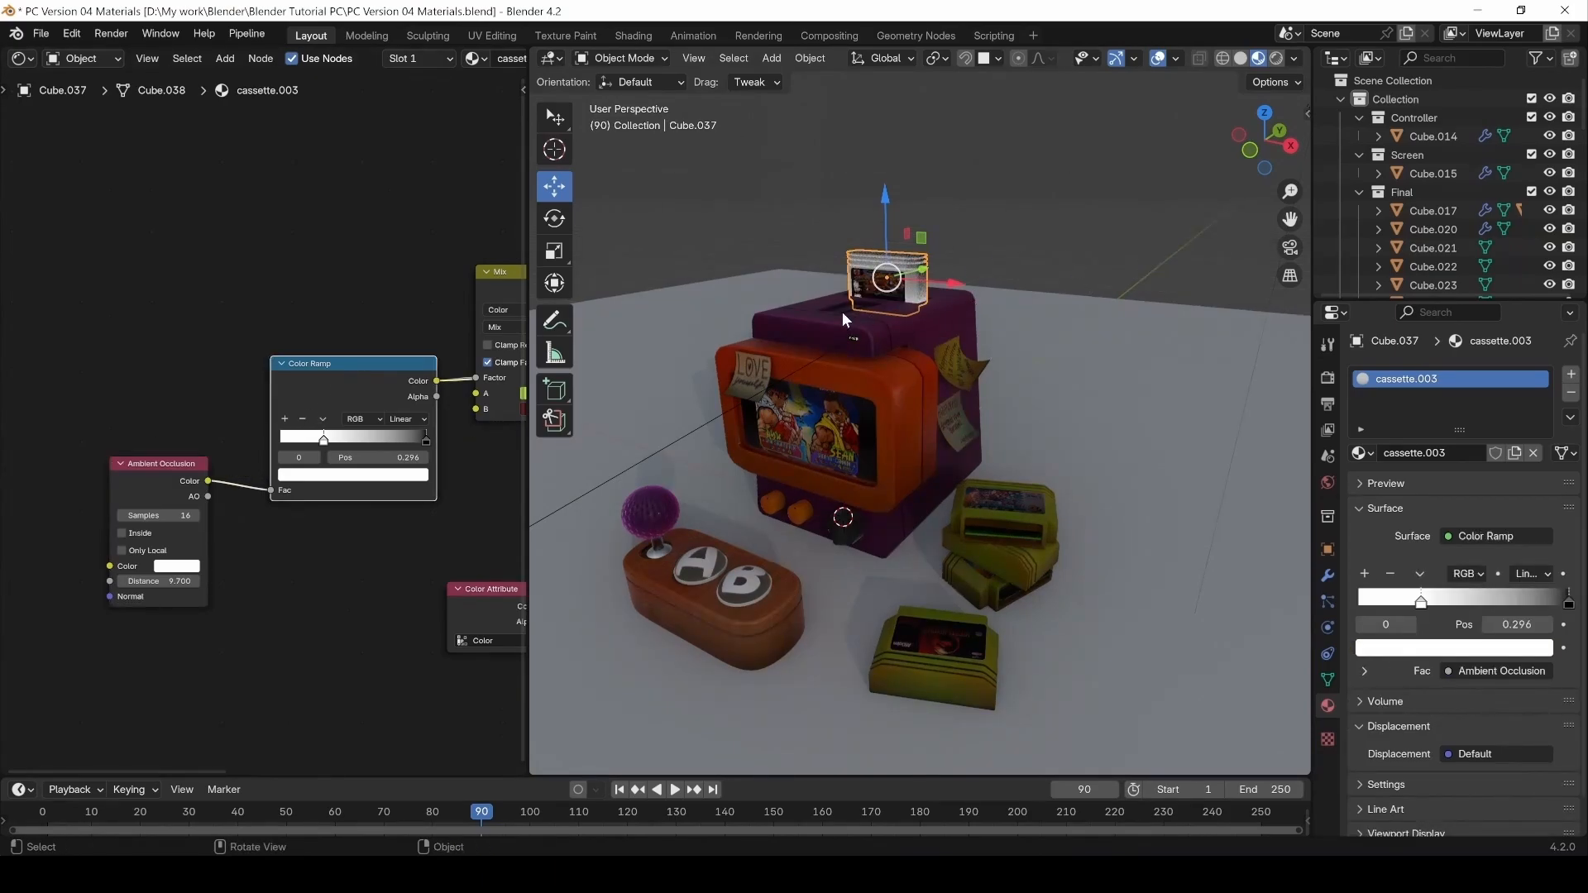
Reposition the Color Ramp and Mix nodes of cassette.003, and examine the Mix node's A and B colors.
{"action": "middle_click_drag", "start_coordinate": [356, 356], "coordinate": [208, 363]}
{"action": "left_click_drag", "start_coordinate": [180, 370], "coordinate": [161, 359]}
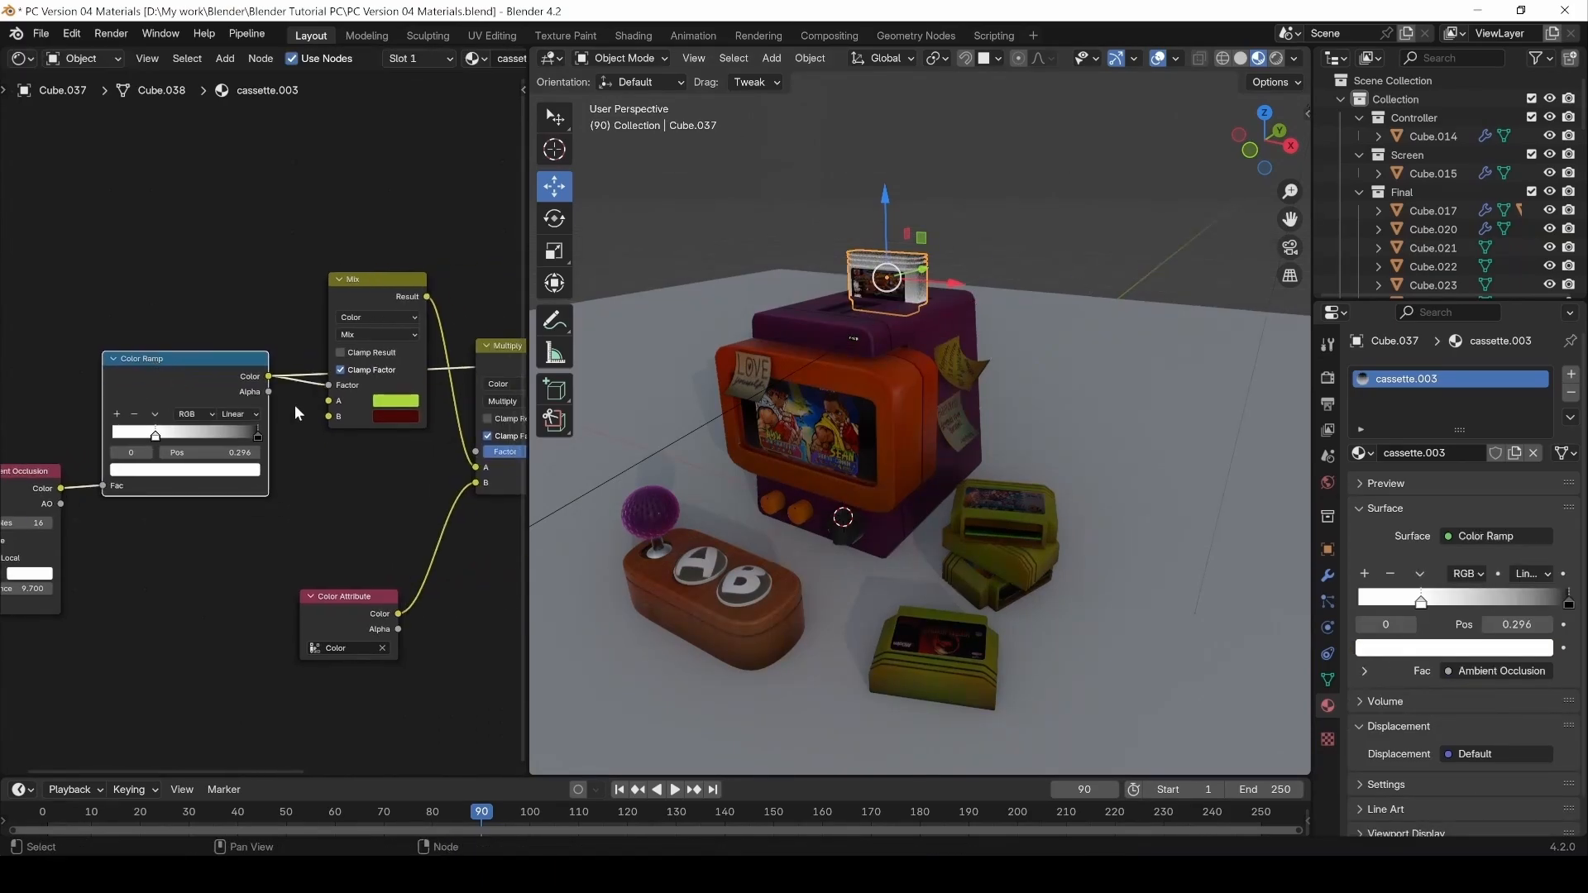
{"action": "middle_click_drag", "start_coordinate": [294, 405], "coordinate": [176, 454]}
{"action": "left_click_drag", "start_coordinate": [226, 366], "coordinate": [250, 499]}
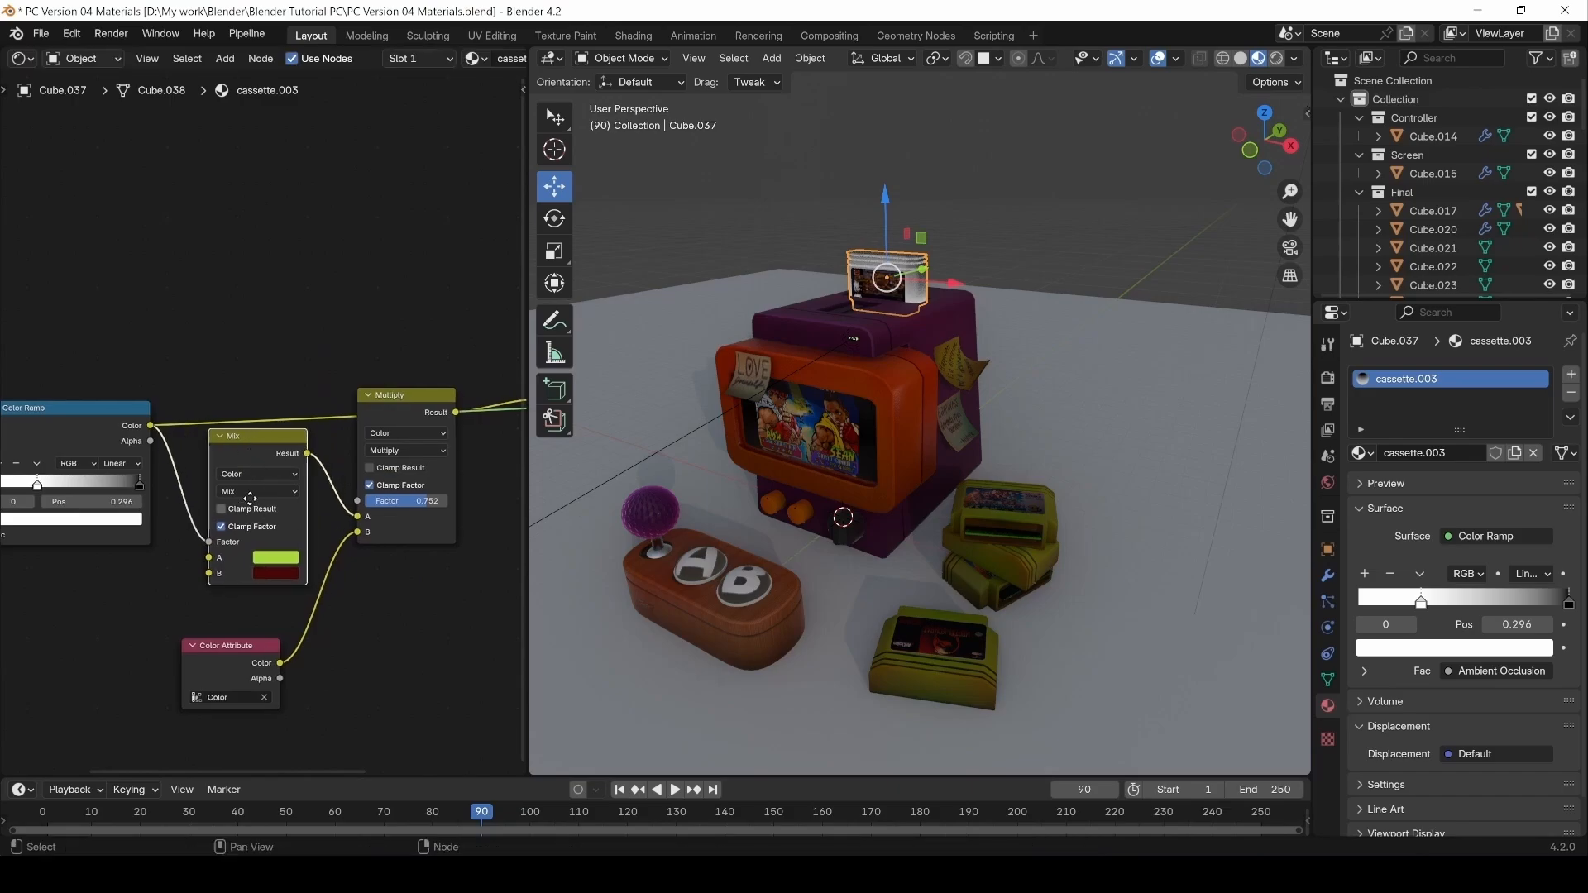
{"action": "middle_click_drag", "start_coordinate": [250, 499], "coordinate": [278, 436]}
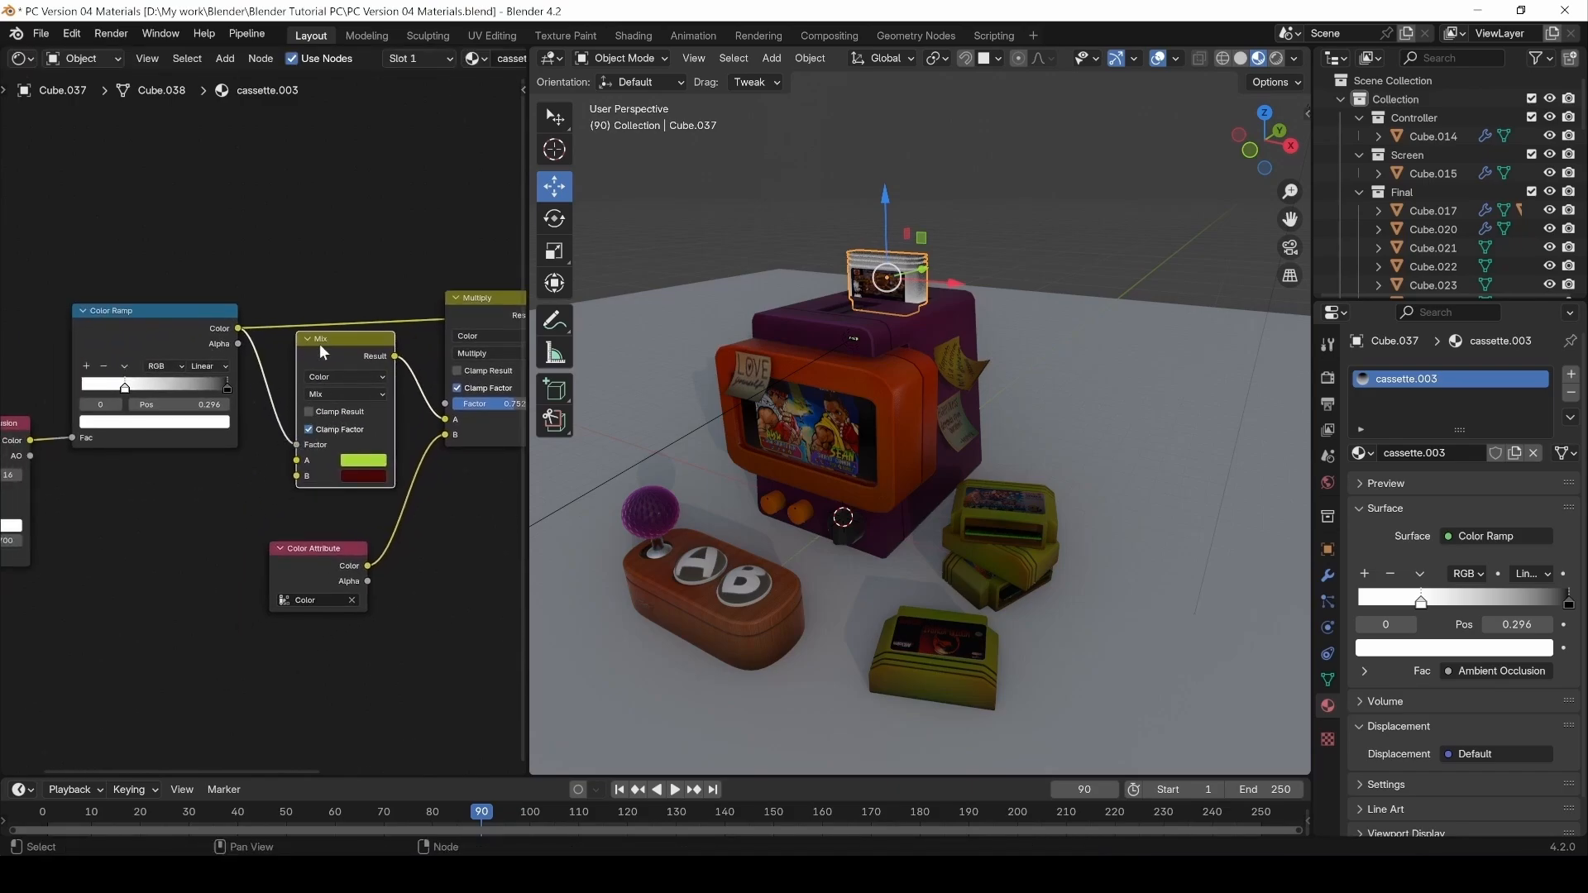
{"action": "left_click", "coordinate": [361, 469]}
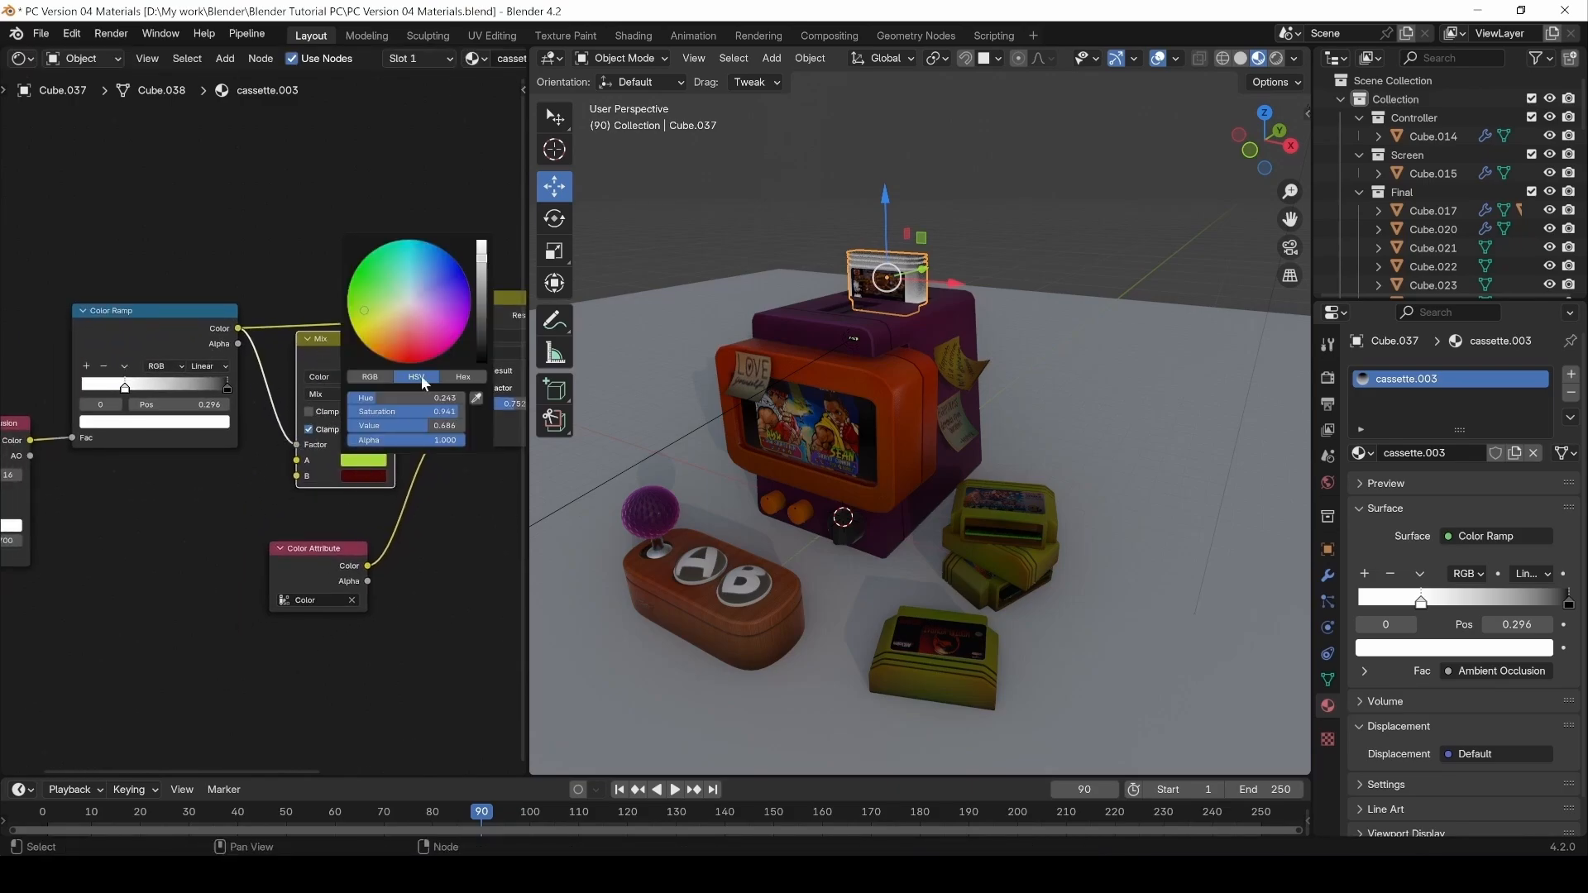
{"action": "left_click", "coordinate": [382, 476]}
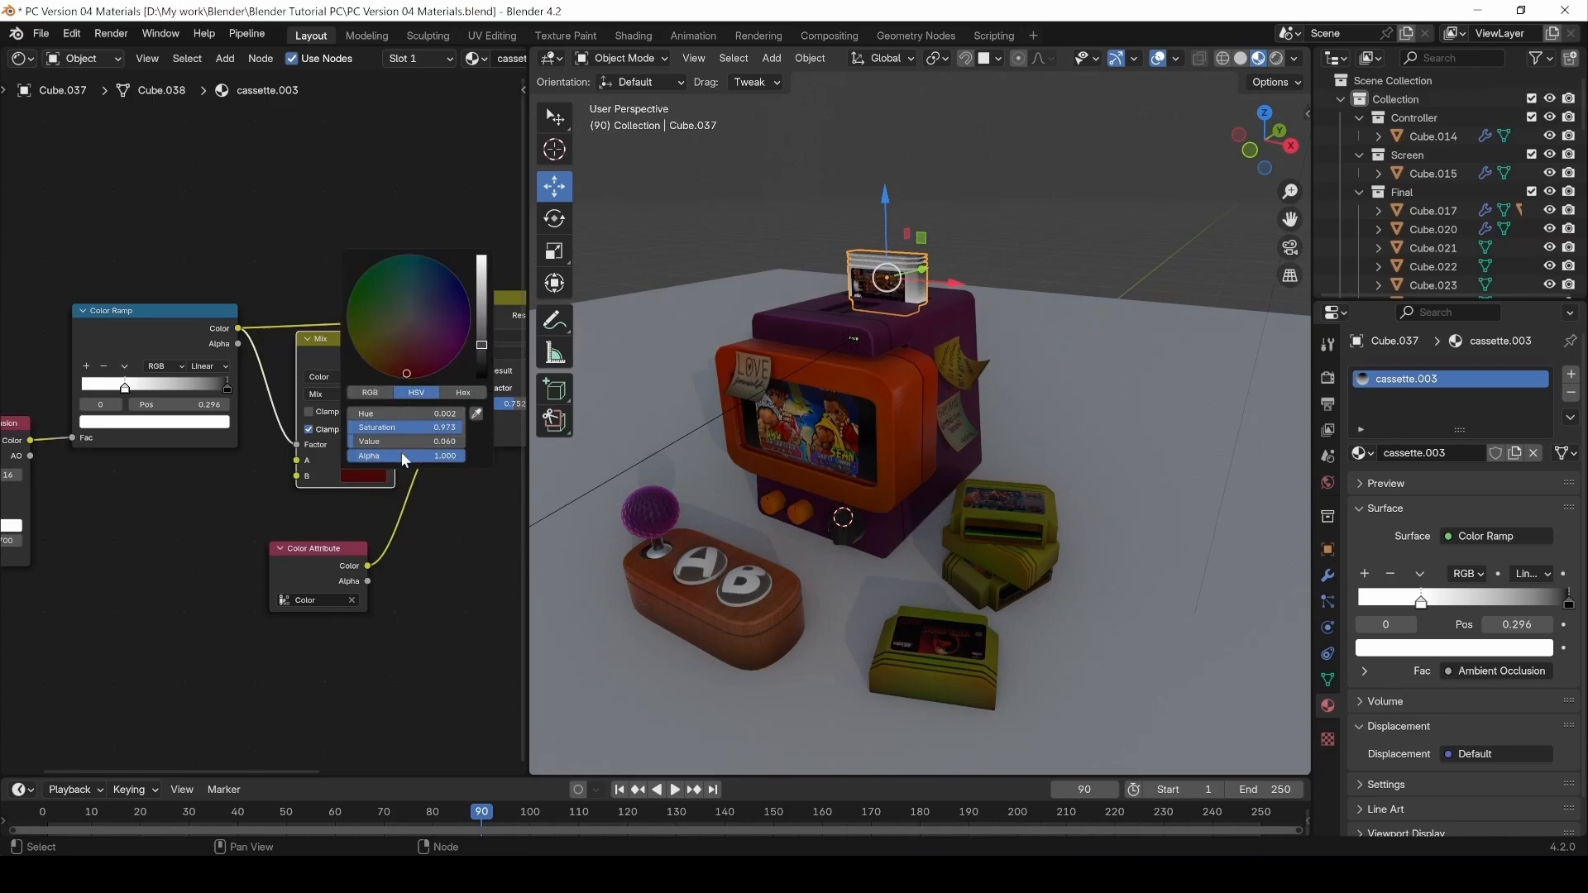
Preview the Mix, Color Attribute and Multiply nodes of cassette.003 one by one, and reconnect the Principled BSDF to the material output.
{"action": "left_click", "coordinate": [348, 351], "text": "ctrl+shift"}
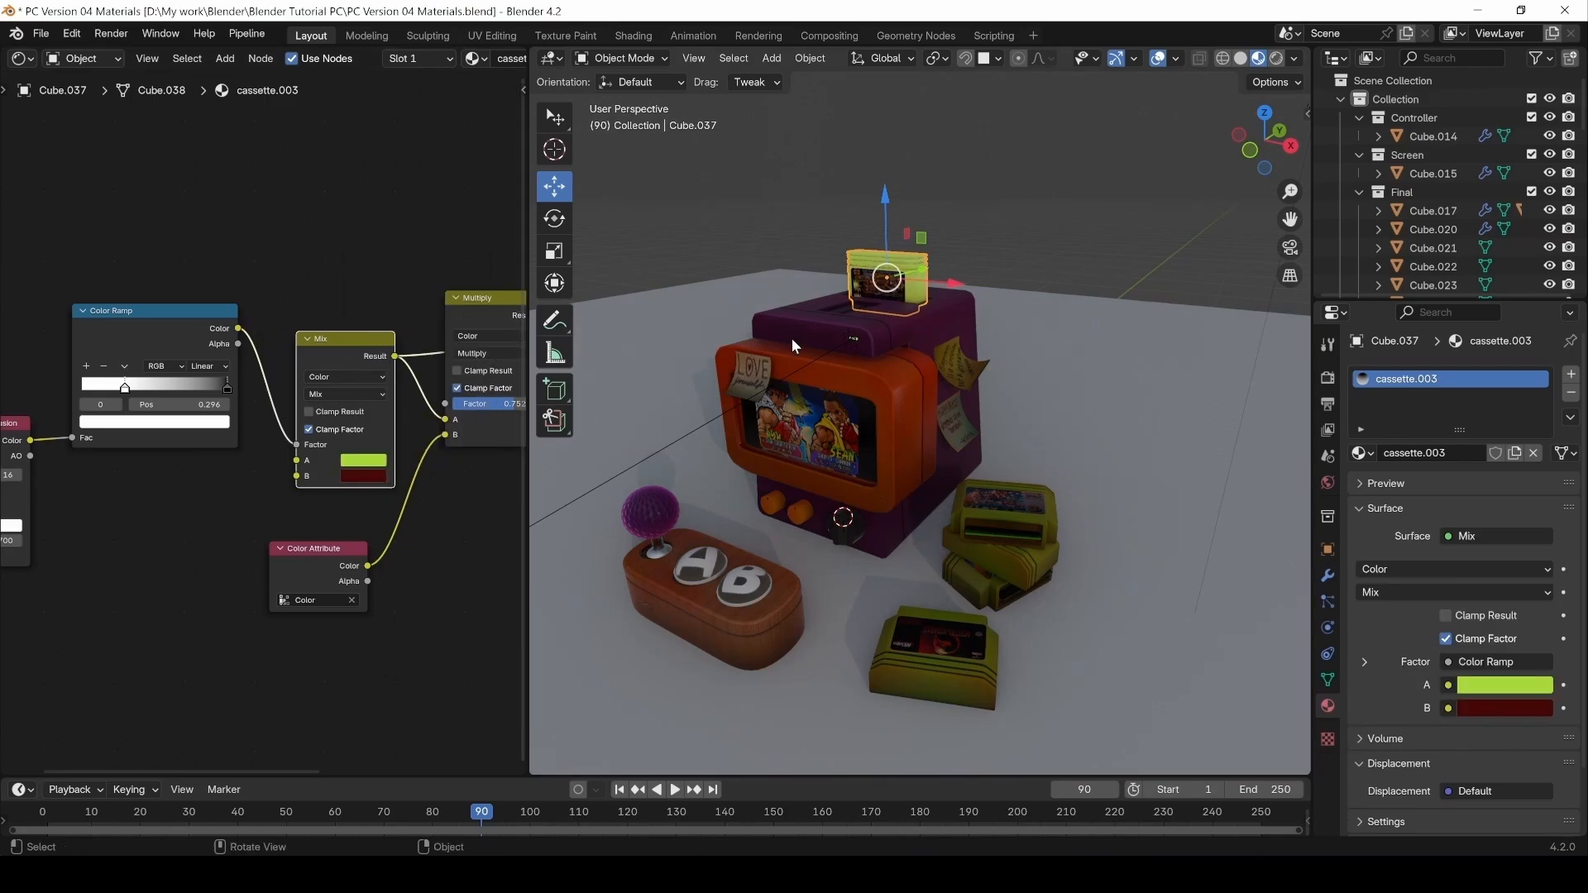
{"action": "scroll", "coordinate": [195, 475], "scroll_direction": "right", "scroll_amount": 3, "text": "ctrl"}
{"action": "left_click", "coordinate": [229, 545], "text": "ctrl+shift"}
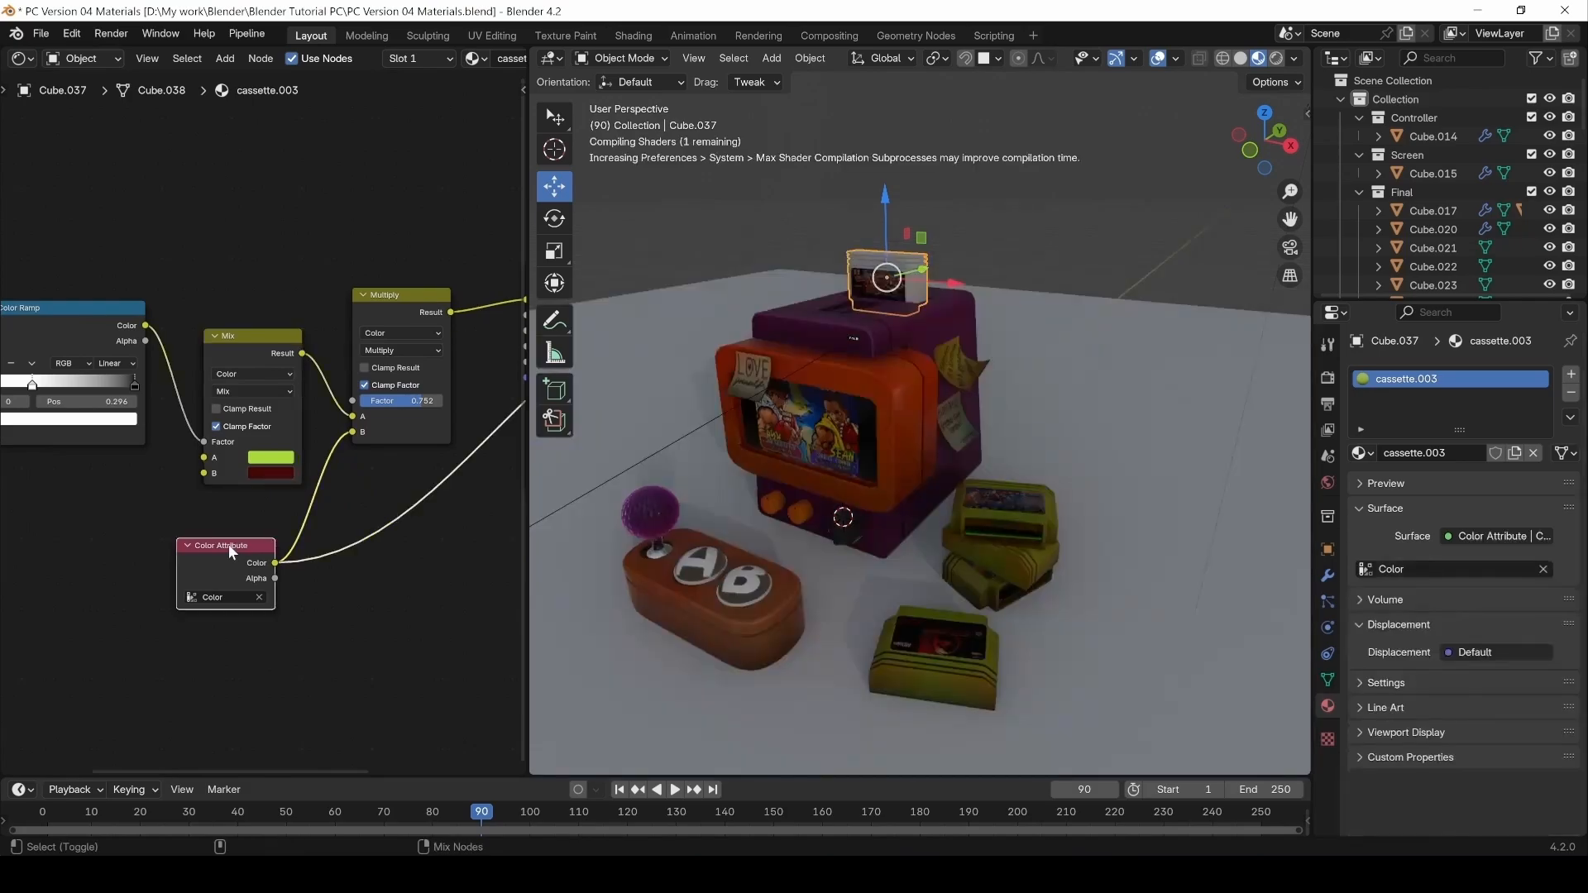
{"action": "left_click", "coordinate": [404, 300], "text": "ctrl+shift"}
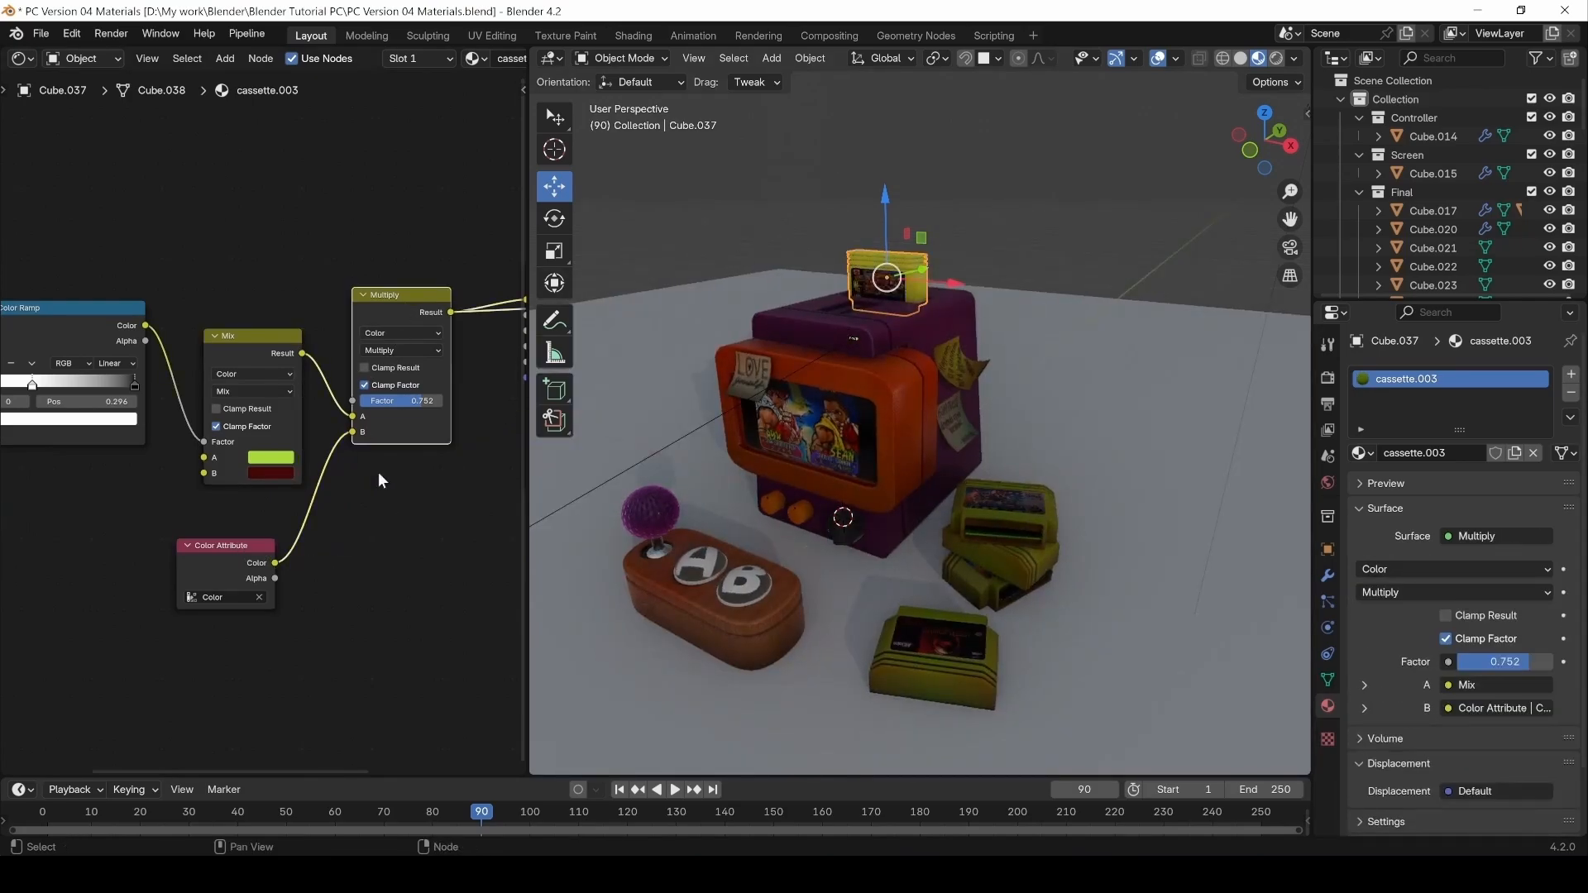
{"action": "middle_click_drag", "start_coordinate": [477, 515], "coordinate": [261, 516]}
{"action": "left_click", "coordinate": [375, 266], "text": "ctrl+shift"}
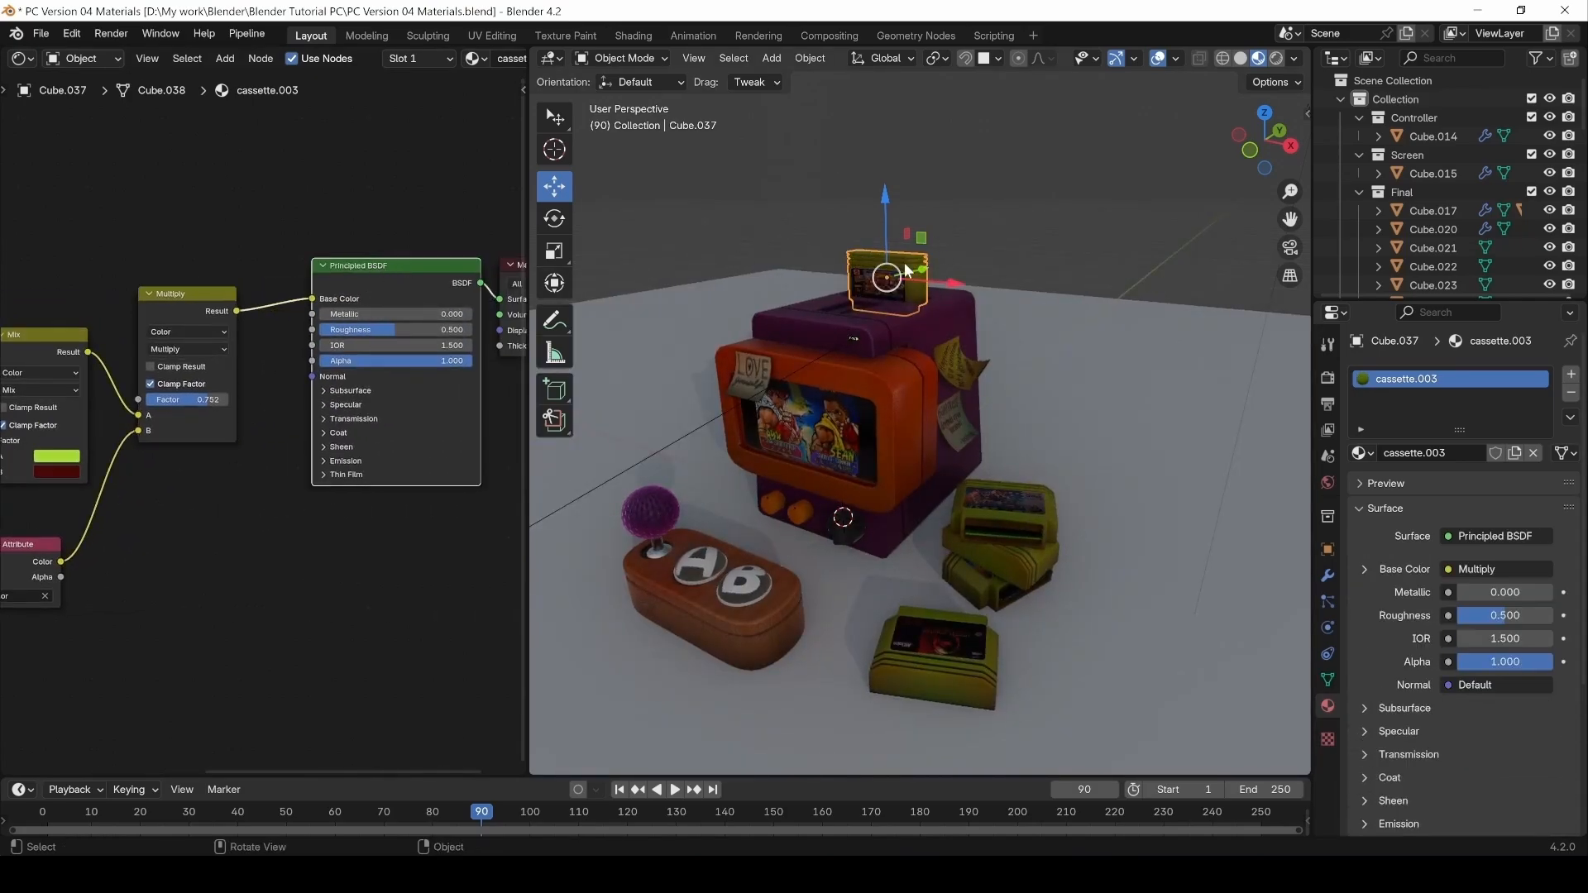
Examine the shading of the cartridge on top of the console, its full node tree and the stacked cartridges beside the console.
{"action": "scroll", "coordinate": [911, 250], "scroll_direction": "up", "scroll_amount": 6}
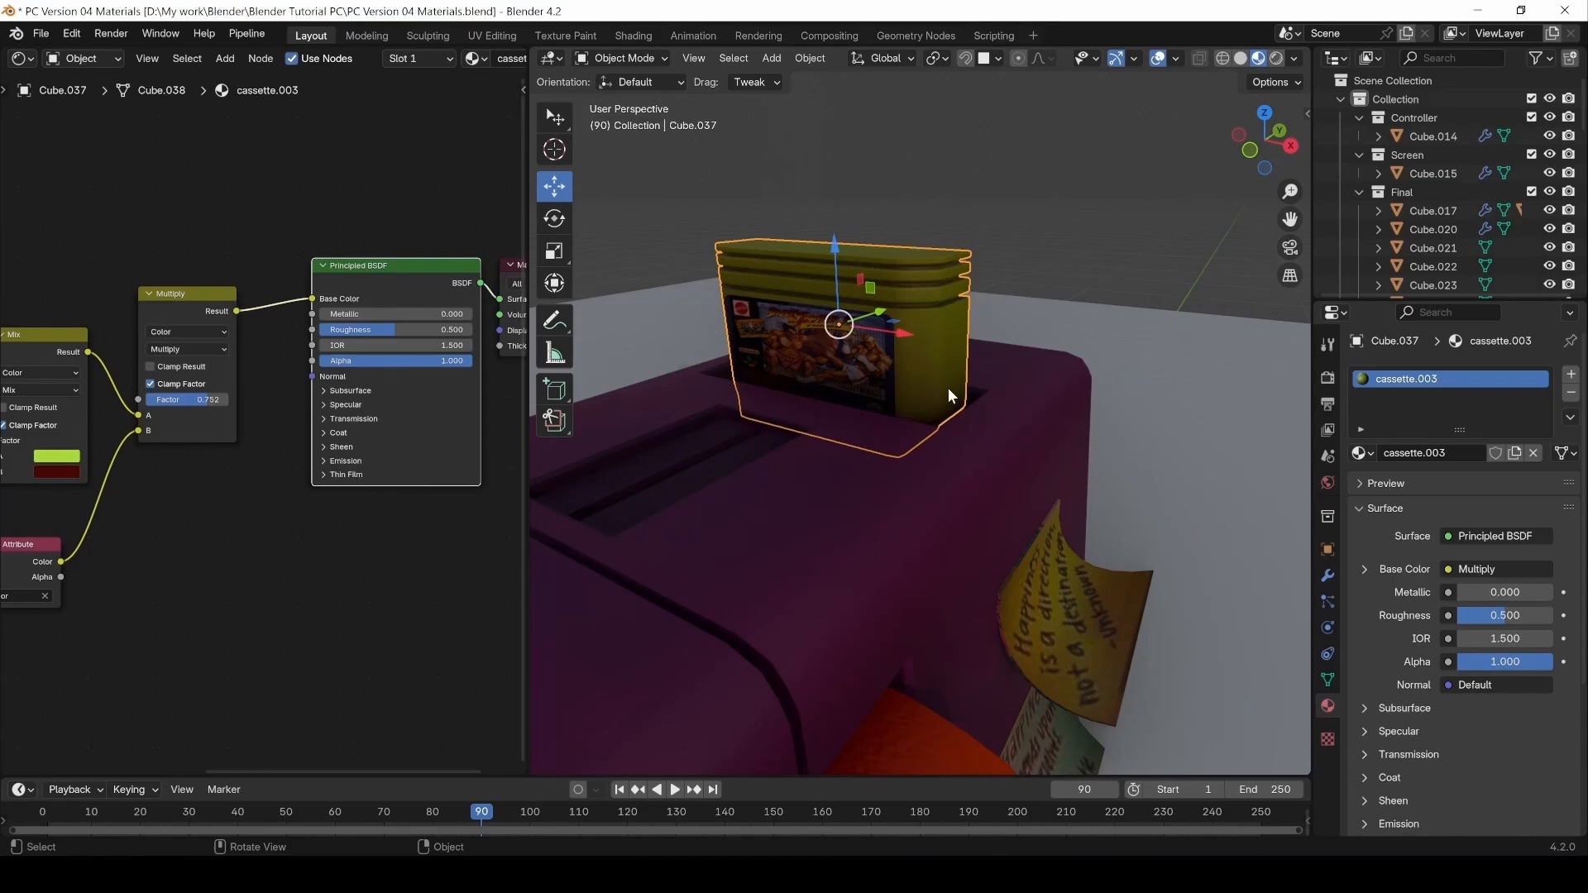
{"action": "scroll", "coordinate": [205, 618], "scroll_direction": "down", "scroll_amount": 3}
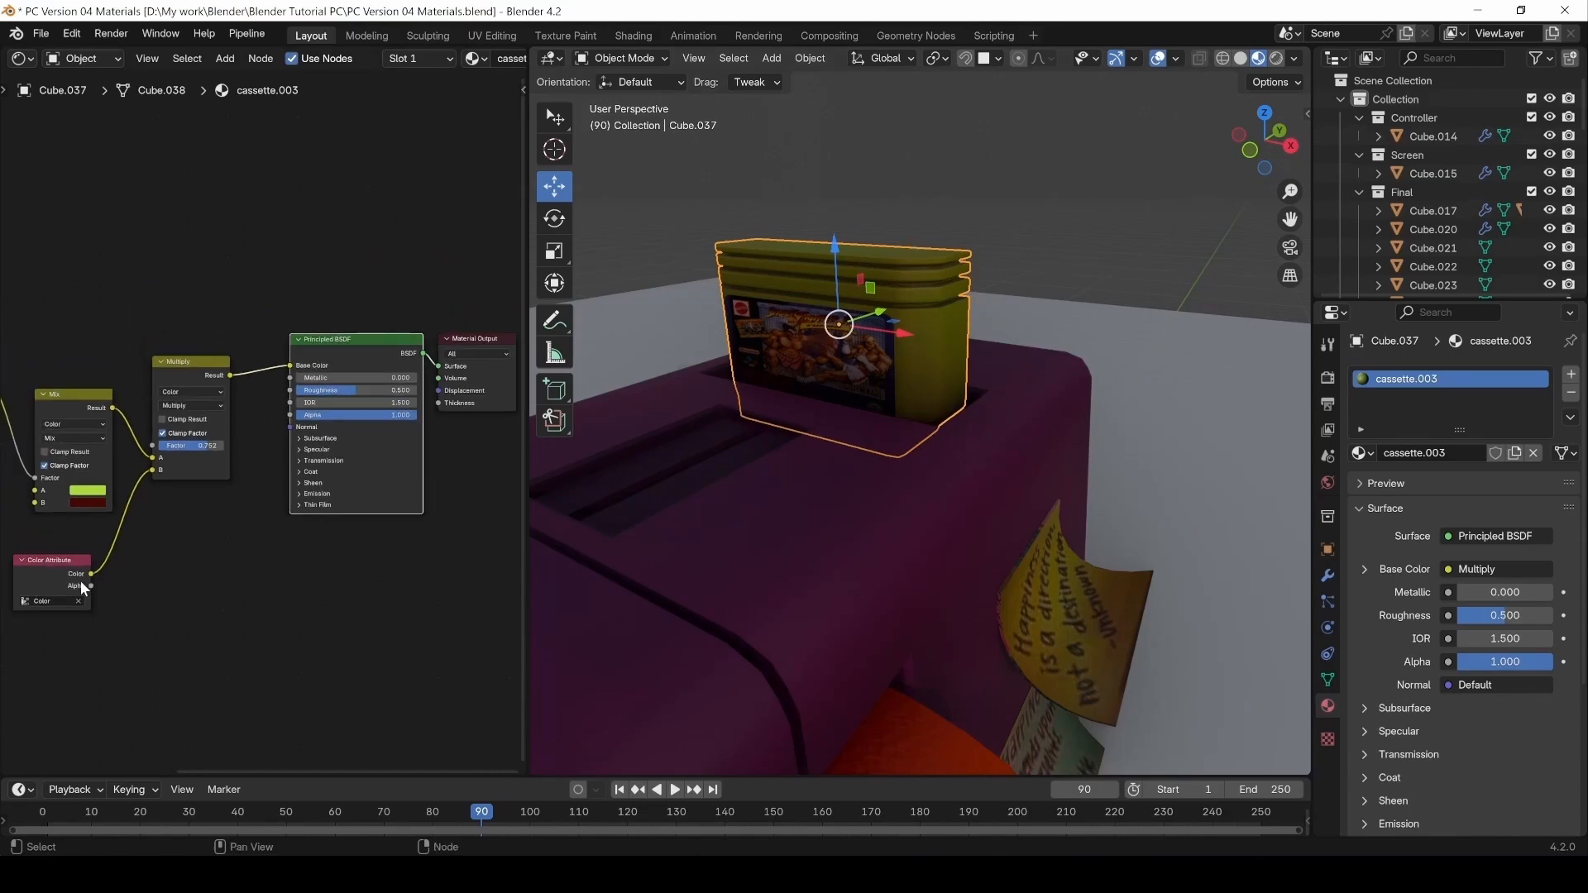
{"action": "middle_click_drag", "start_coordinate": [82, 581], "coordinate": [198, 496]}
{"action": "scroll", "coordinate": [250, 556], "scroll_direction": "down", "scroll_amount": 2}
{"action": "scroll", "coordinate": [867, 371], "scroll_direction": "down", "scroll_amount": 2}
{"action": "scroll", "coordinate": [341, 518], "scroll_direction": "down", "scroll_amount": 1}
{"action": "scroll", "coordinate": [1051, 521], "scroll_direction": "down", "scroll_amount": 3}
{"action": "middle_click_drag", "start_coordinate": [1069, 521], "coordinate": [969, 348], "text": "shift"}
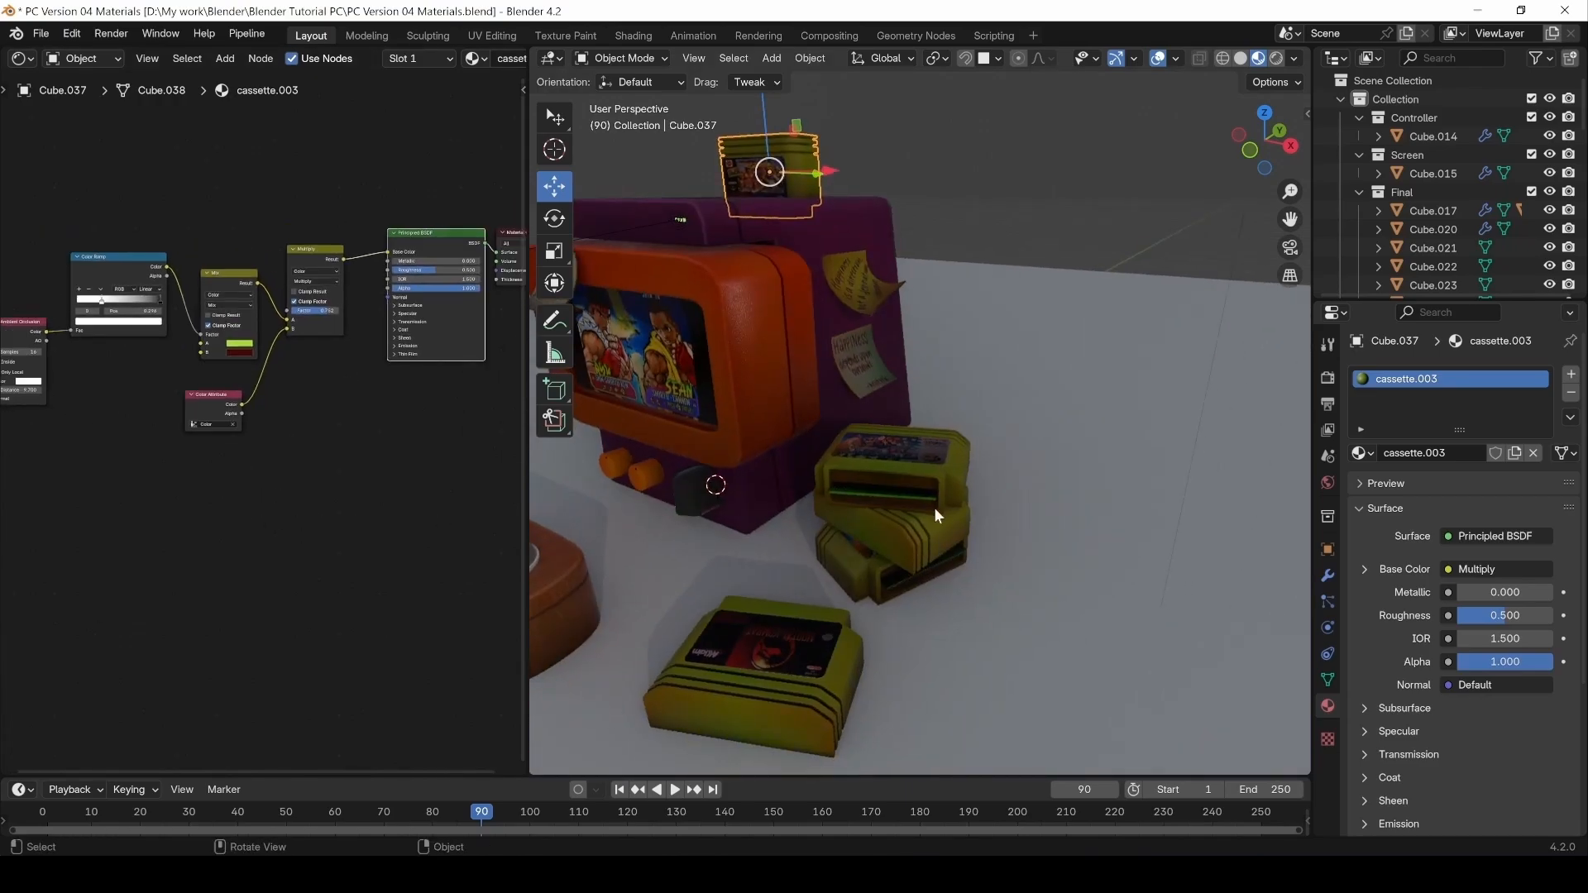
Select the uppermost cartridge of the stack and move the Ambient Occlusion and Color Ramp nodes of cassette.001 away from the Mix node.
{"action": "left_click", "coordinate": [935, 513]}
{"action": "scroll", "coordinate": [234, 291], "scroll_direction": "down", "scroll_amount": 2}
{"action": "scroll", "coordinate": [290, 351], "scroll_direction": "up", "scroll_amount": 2}
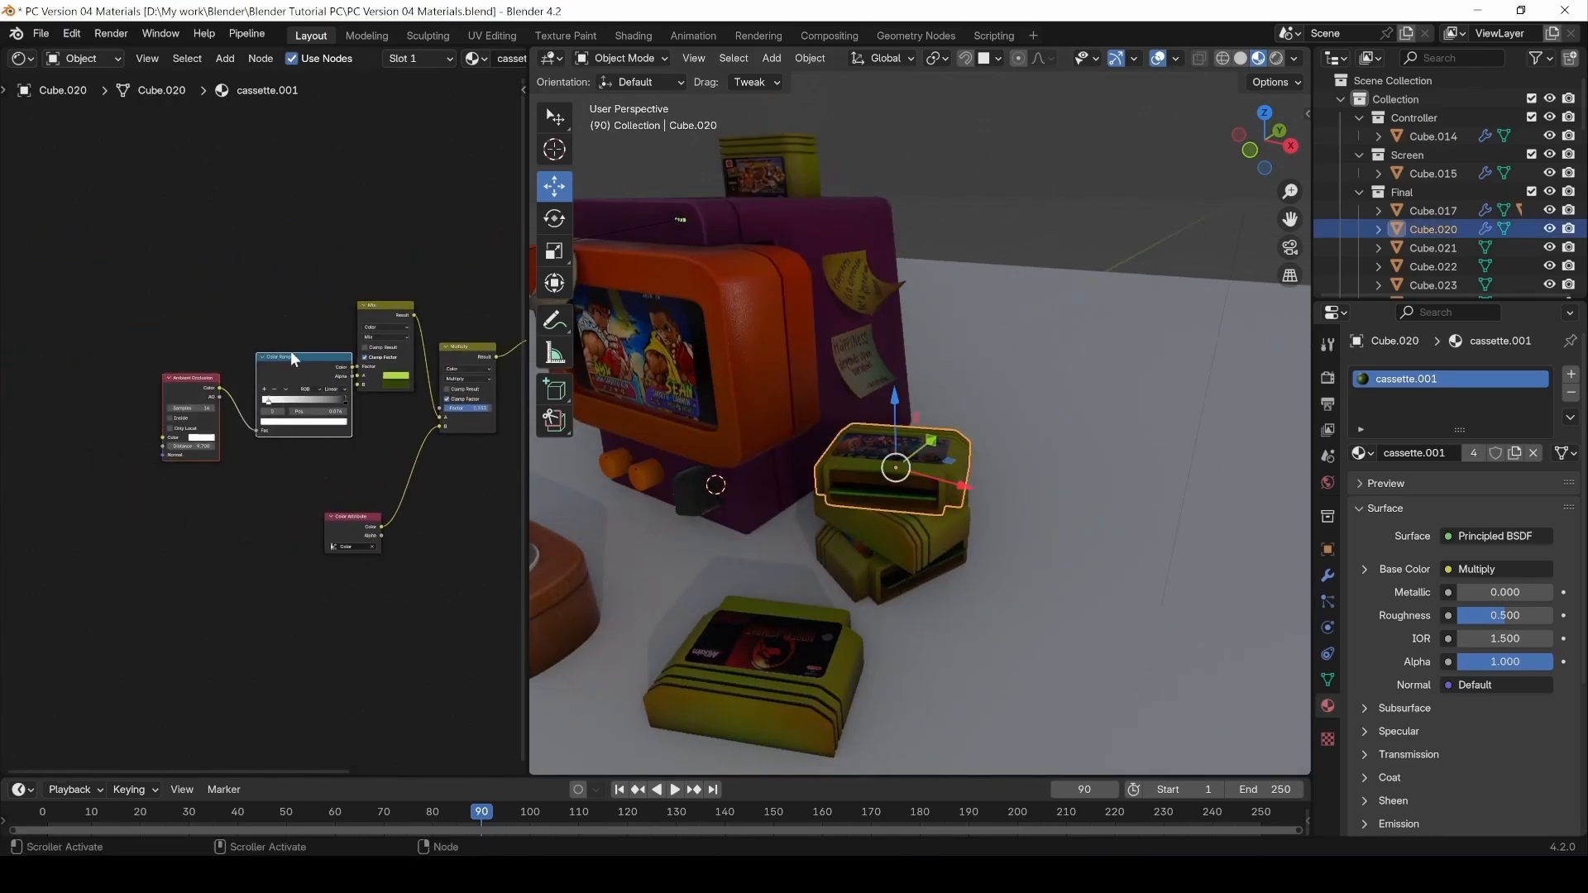
{"action": "left_click_drag", "start_coordinate": [290, 351], "coordinate": [249, 341]}
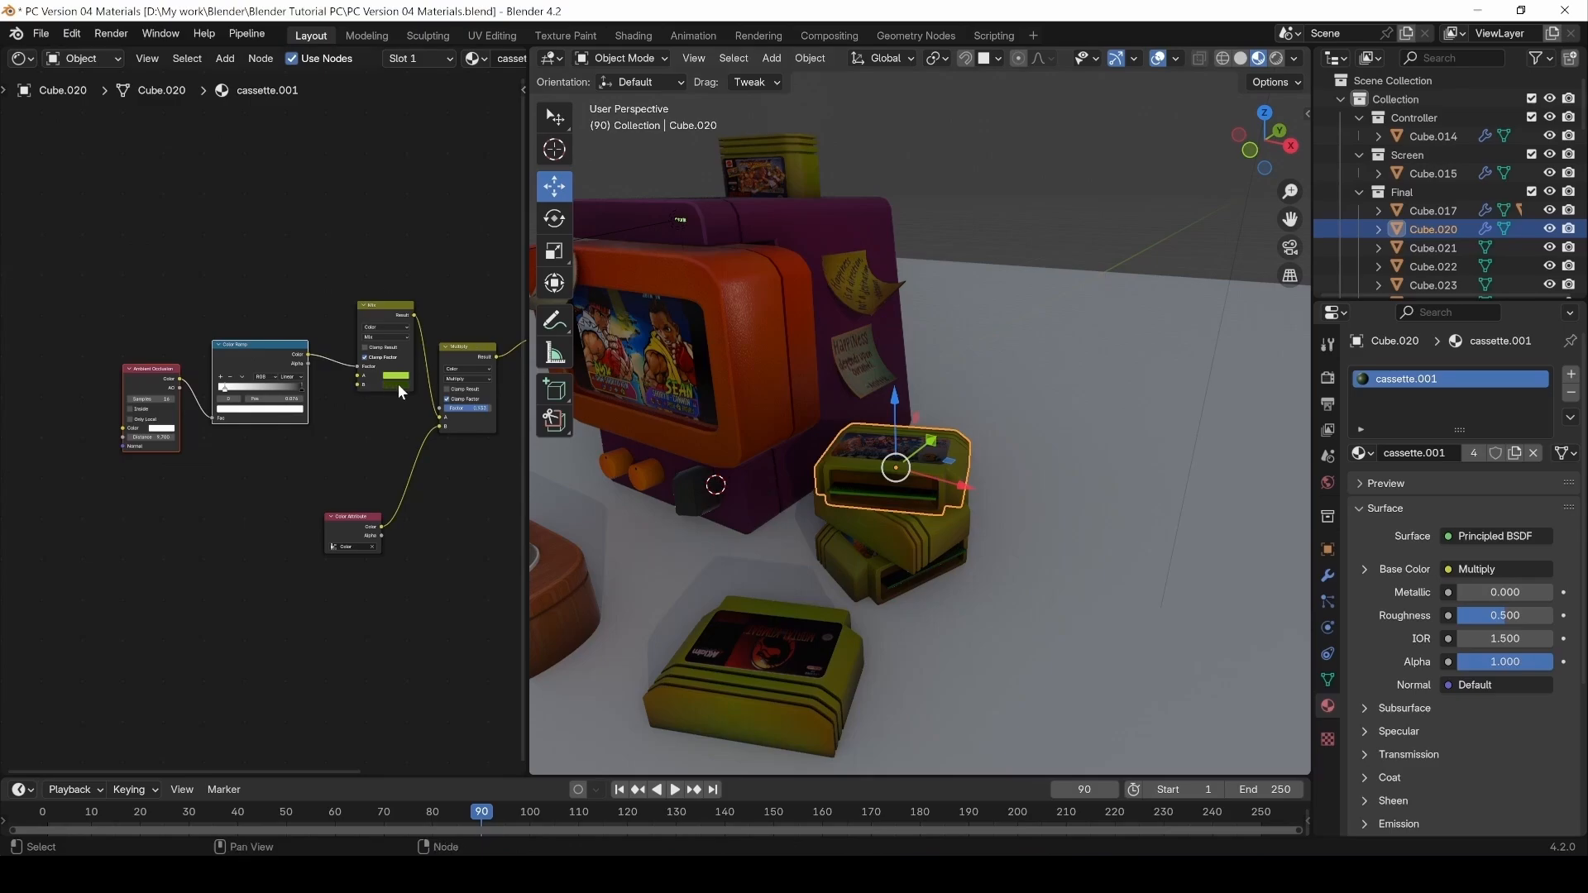
Preview the Color Ramp and Mix nodes of cassette.001 on the stacked cartridges.
{"action": "scroll", "coordinate": [397, 387], "scroll_direction": "up", "scroll_amount": 3}
{"action": "left_click", "coordinate": [182, 340], "text": "ctrl+shift"}
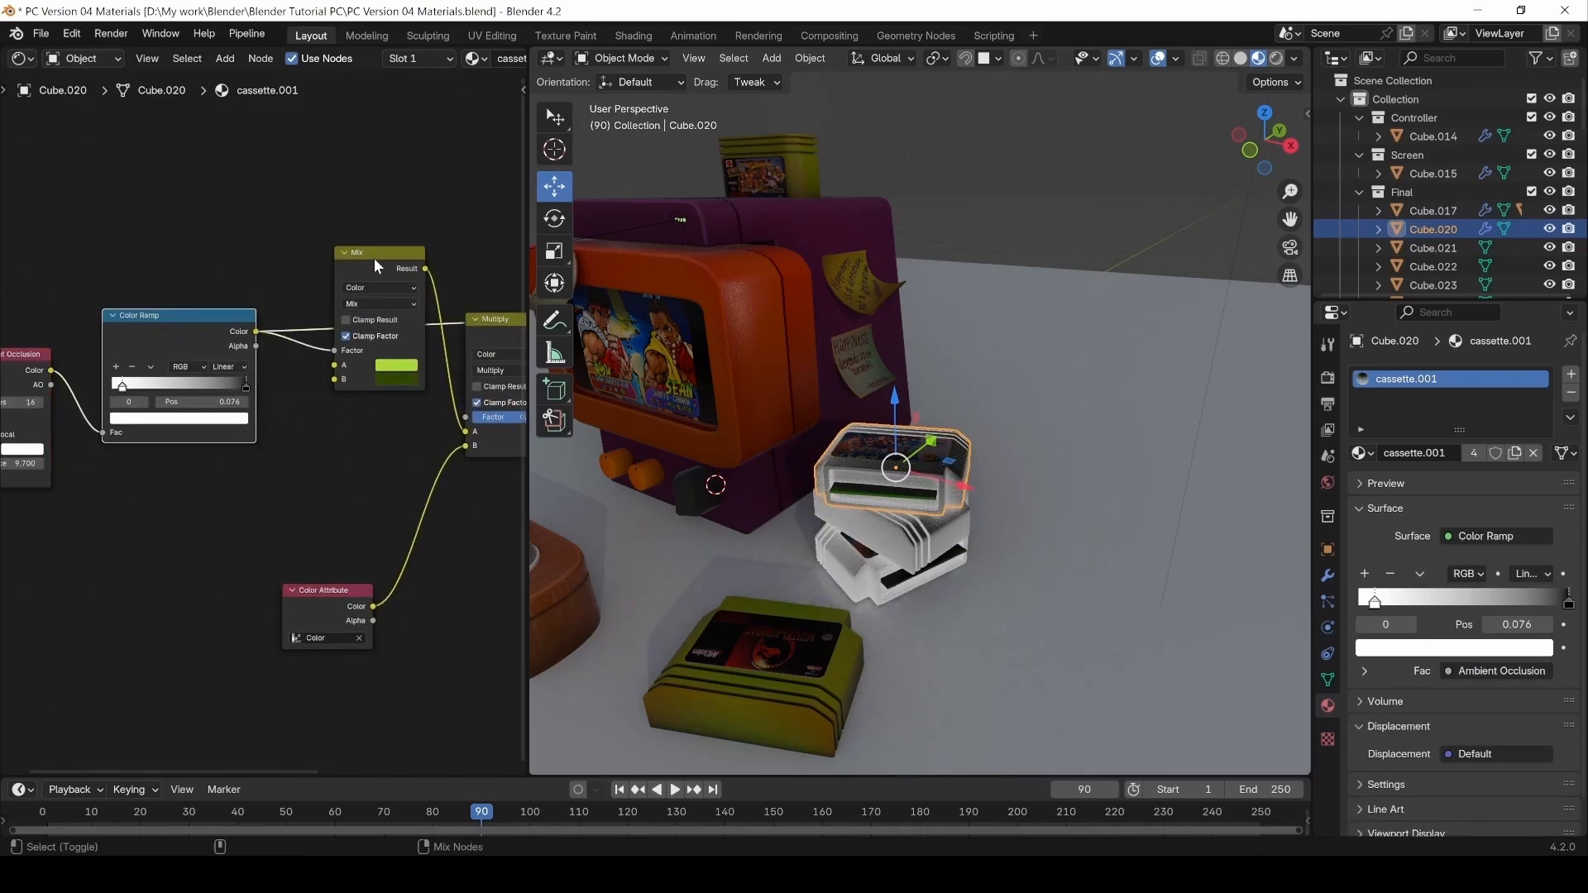
{"action": "left_click", "coordinate": [422, 348], "text": "ctrl+shift"}
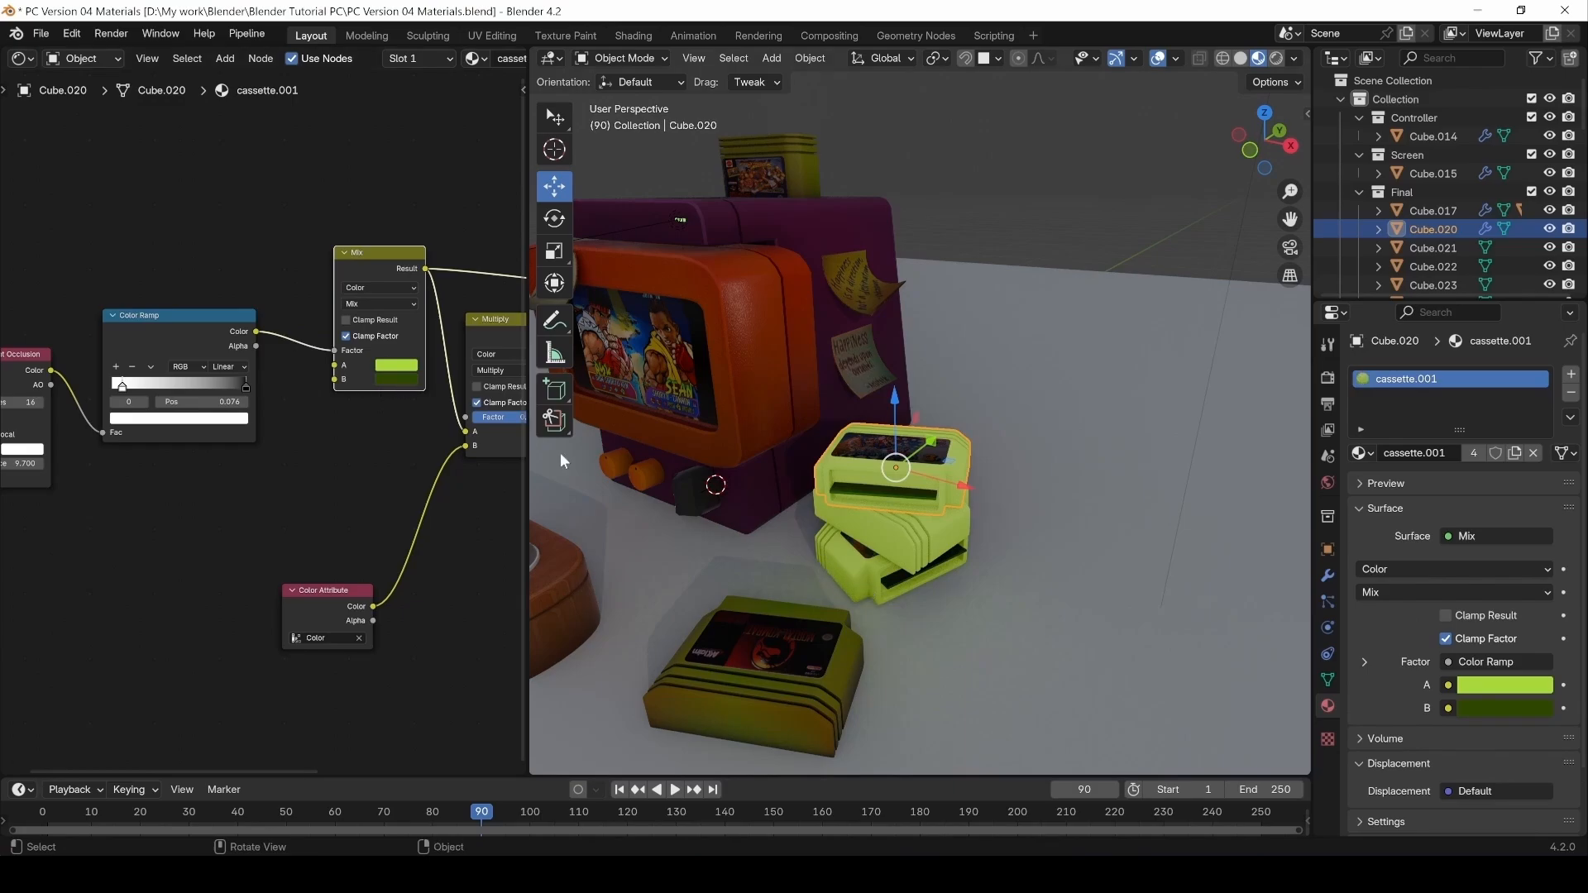
Preview the Multiply node of cassette.001 on the stacked cartridges and reconnect the Principled BSDF to the material output.
{"action": "middle_click_drag", "start_coordinate": [404, 504], "coordinate": [311, 454]}
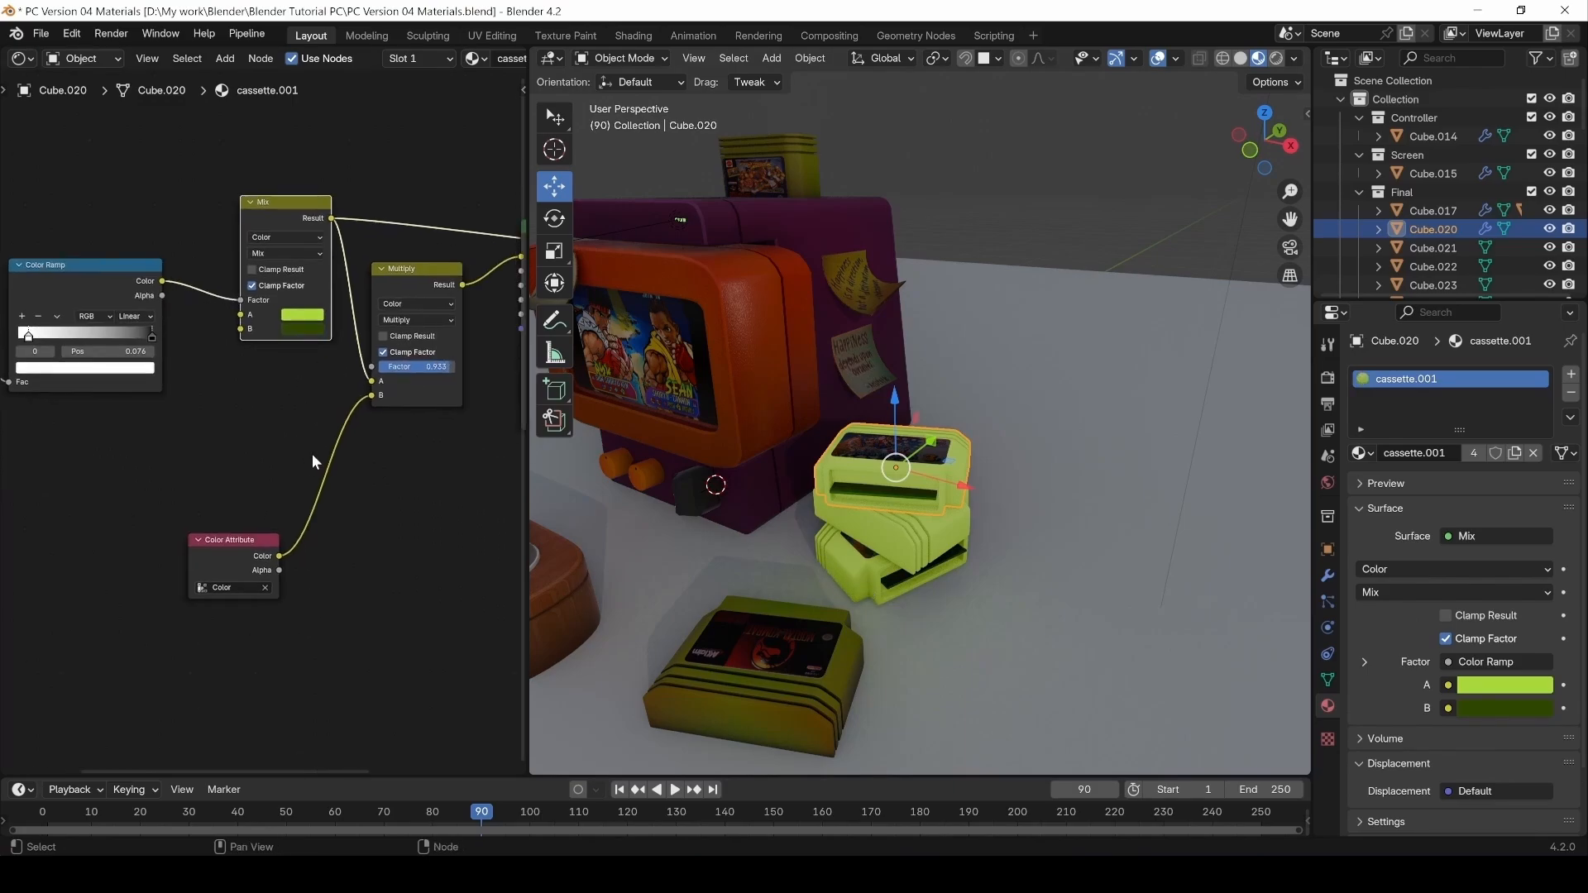
{"action": "left_click", "coordinate": [407, 282], "text": "ctrl+shift"}
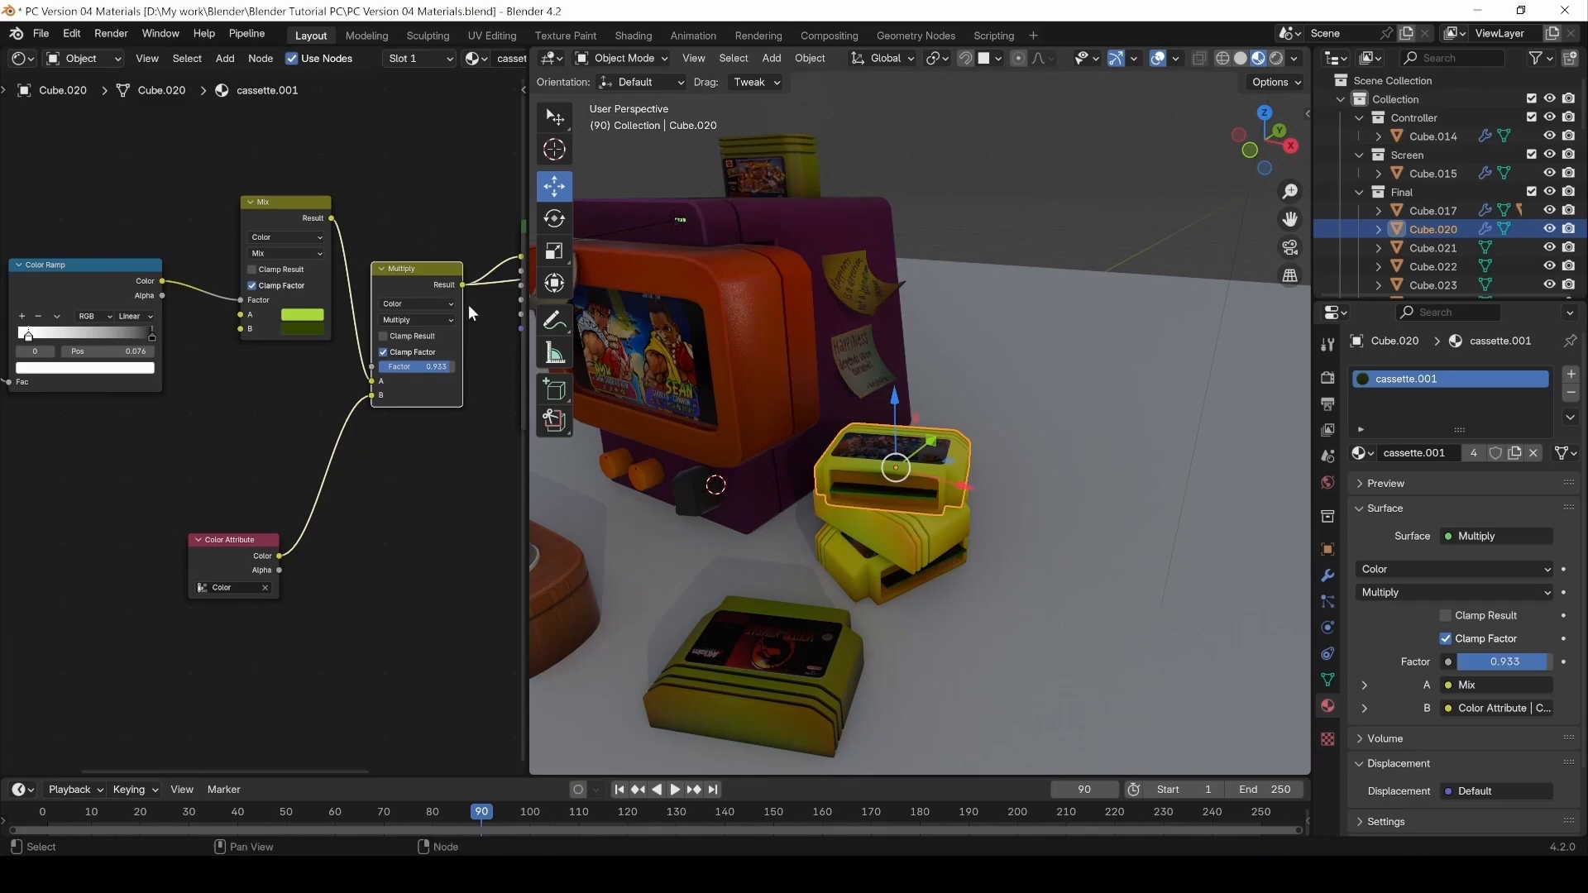
{"action": "middle_click_drag", "start_coordinate": [468, 304], "coordinate": [424, 314]}
{"action": "left_click", "coordinate": [488, 242], "text": "ctrl+shift"}
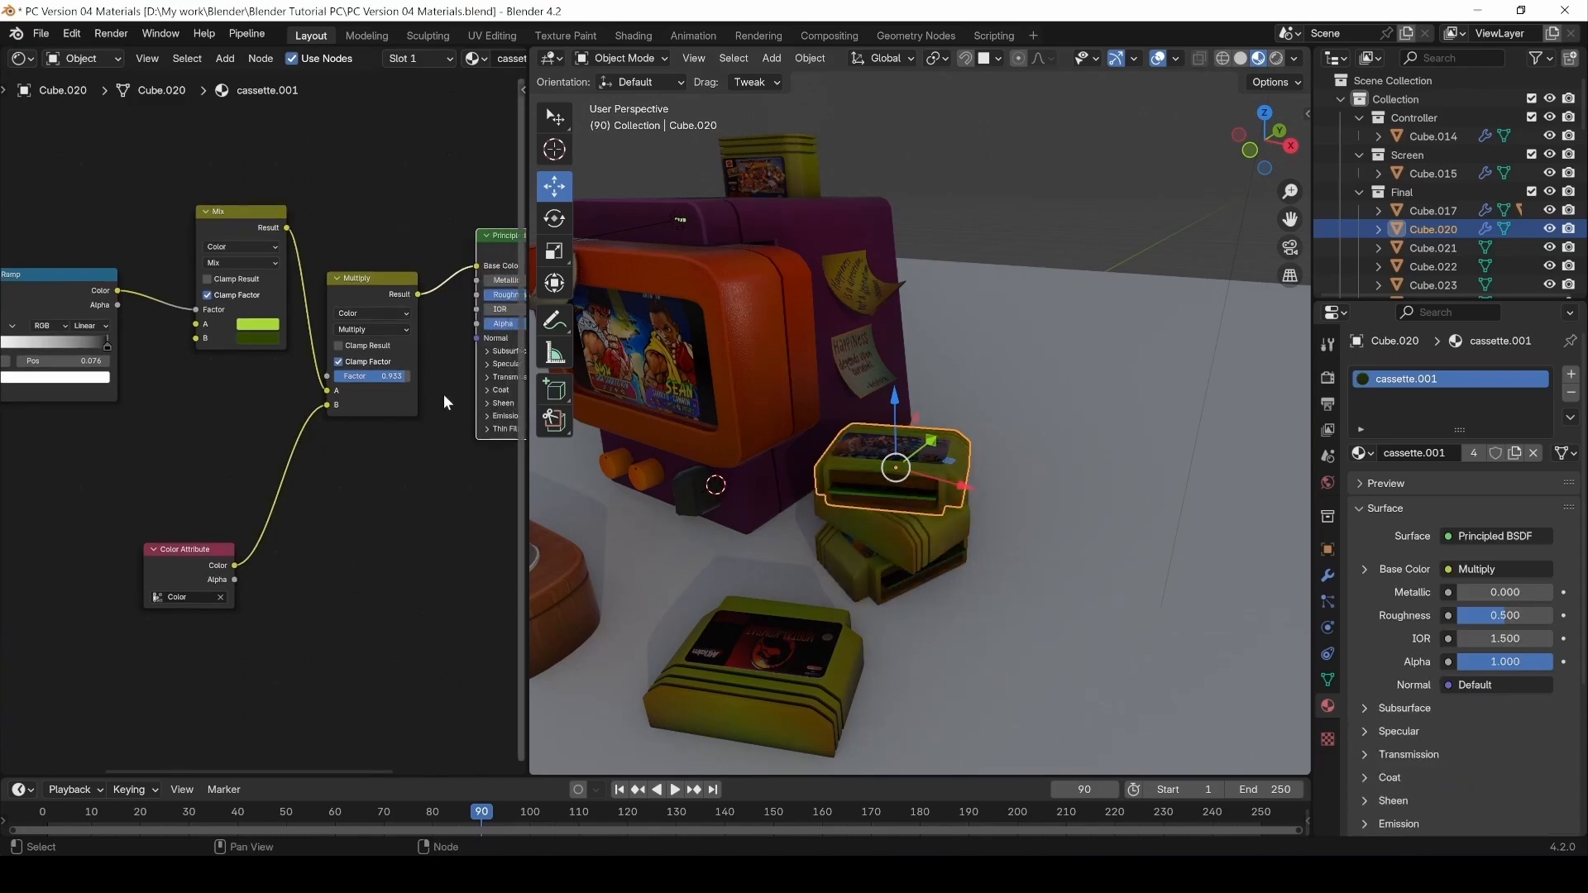
{"action": "middle_click_drag", "start_coordinate": [424, 405], "coordinate": [266, 416]}
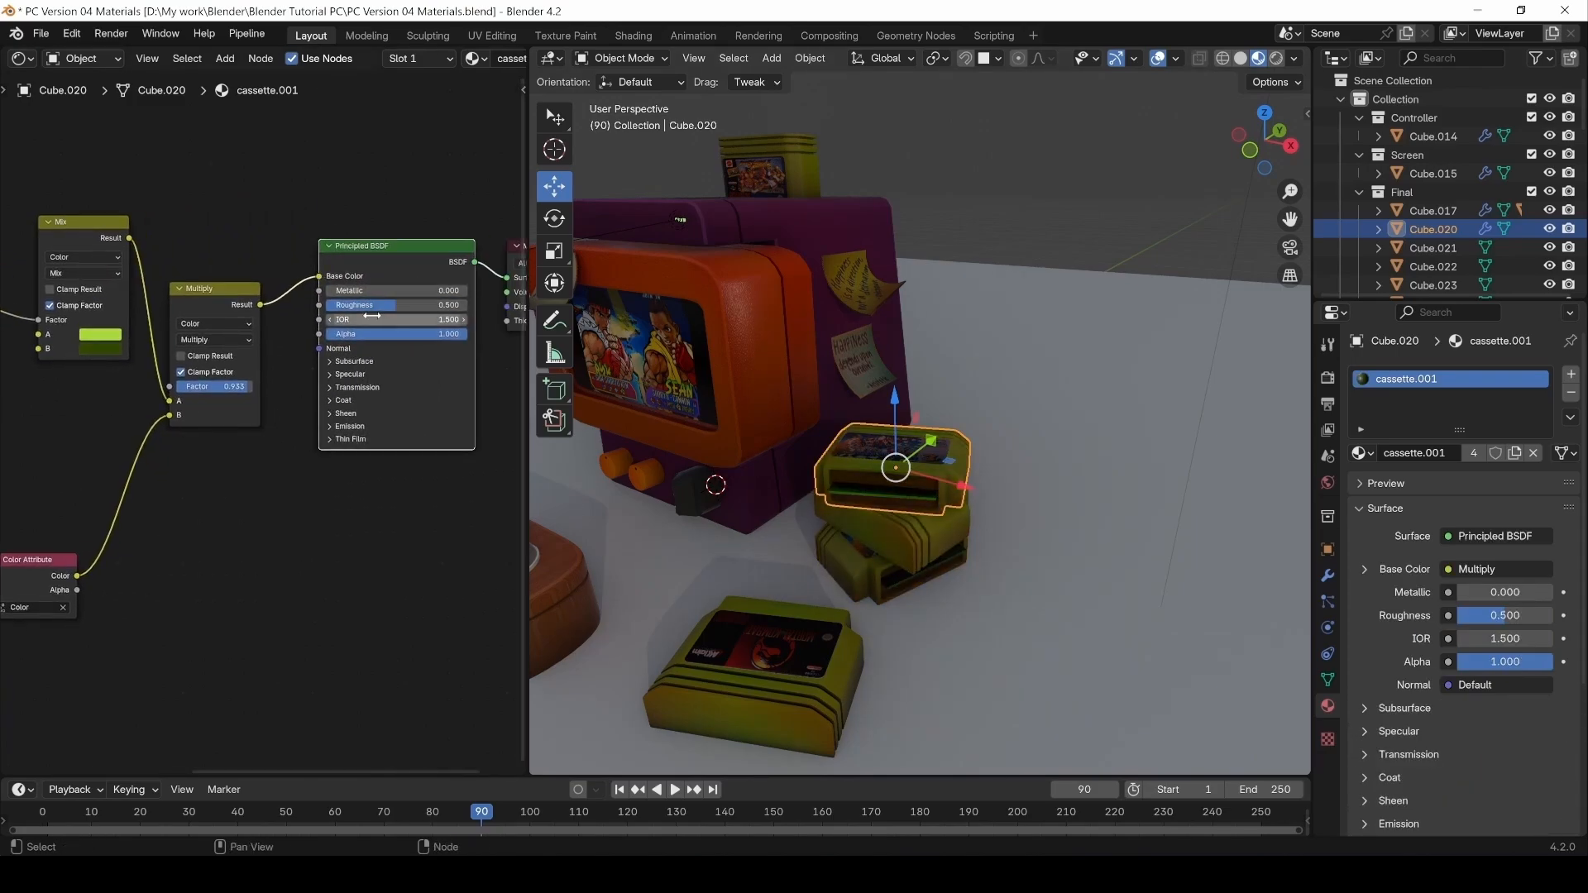
Compare the node setups of the cartridge on the console, the uppermost stacked cartridge and the loose cartridge in front.
{"action": "left_click", "coordinate": [778, 166]}
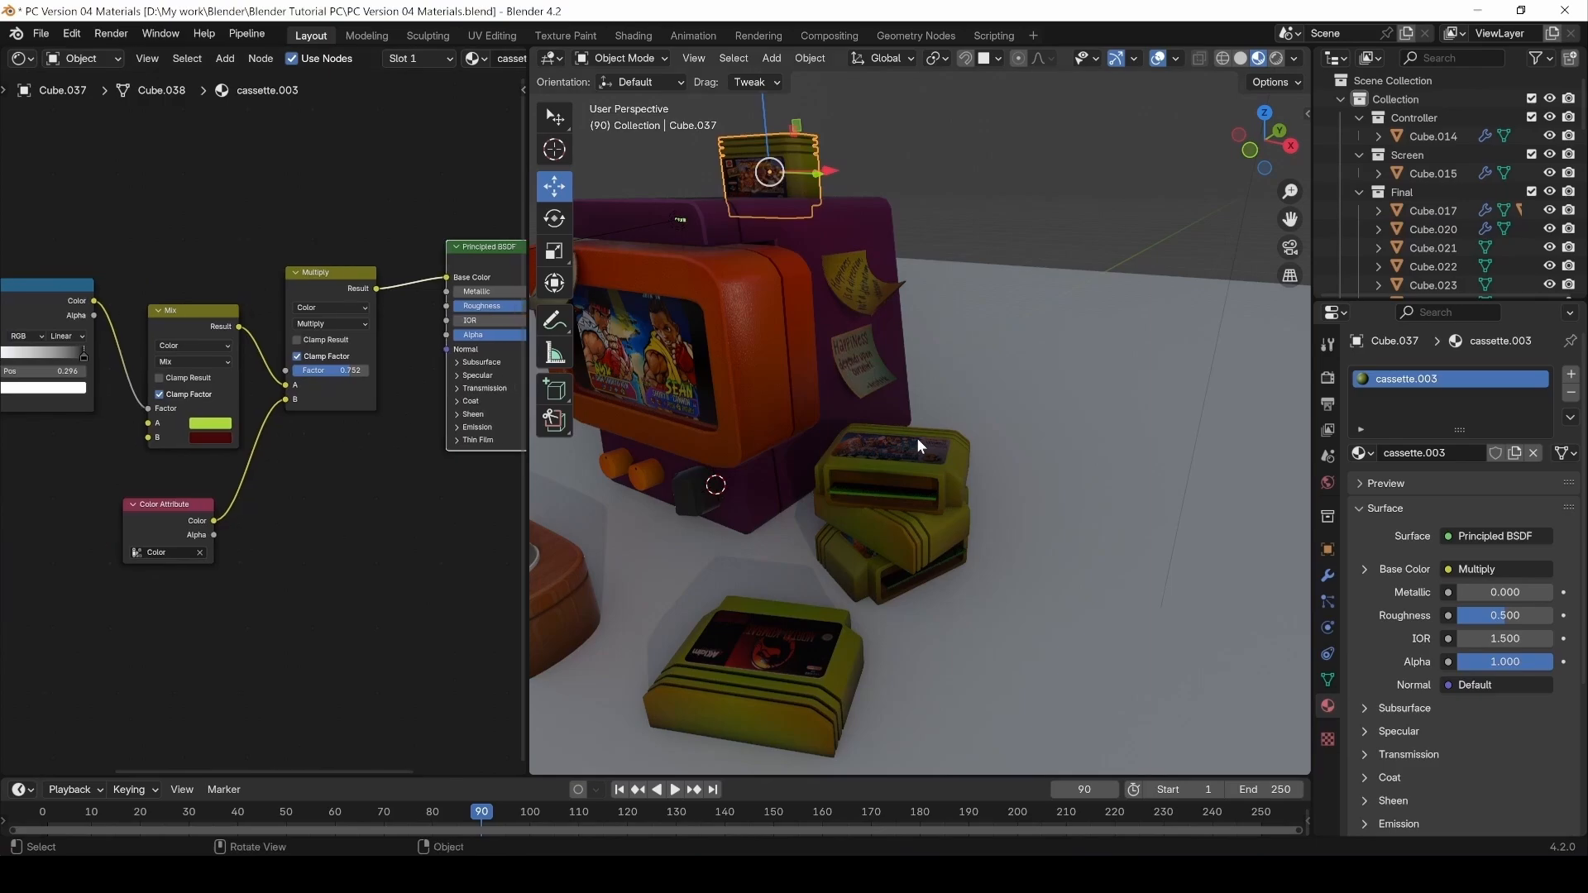
{"action": "left_click", "coordinate": [918, 463]}
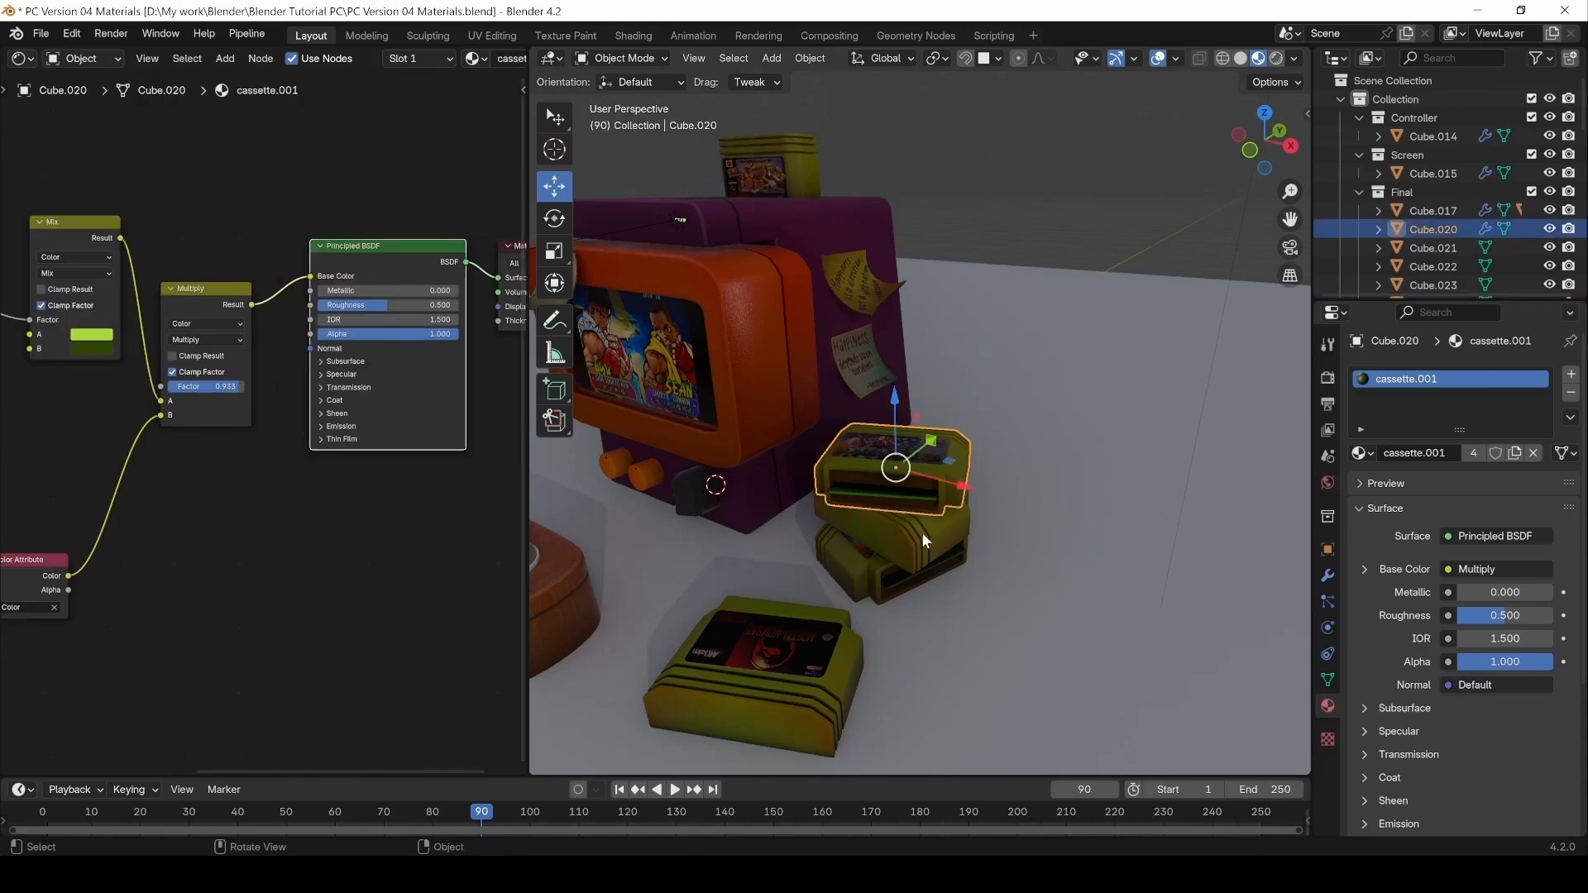
{"action": "left_click", "coordinate": [782, 683]}
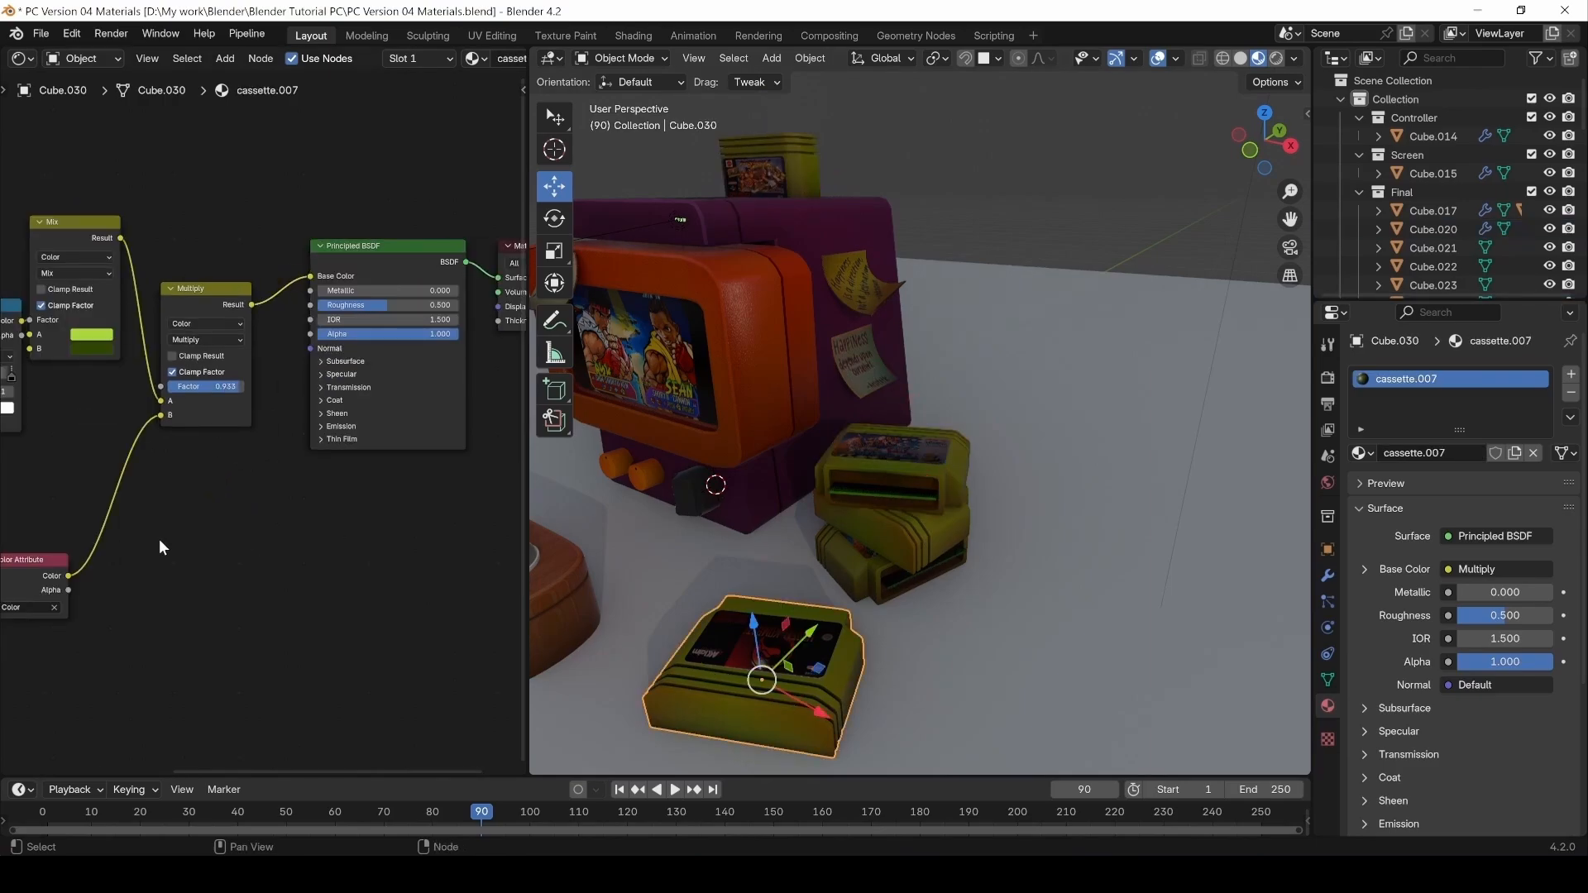
{"action": "middle_click_drag", "start_coordinate": [159, 539], "coordinate": [317, 540]}
{"action": "scroll", "coordinate": [317, 540], "scroll_direction": "down", "scroll_amount": 2}
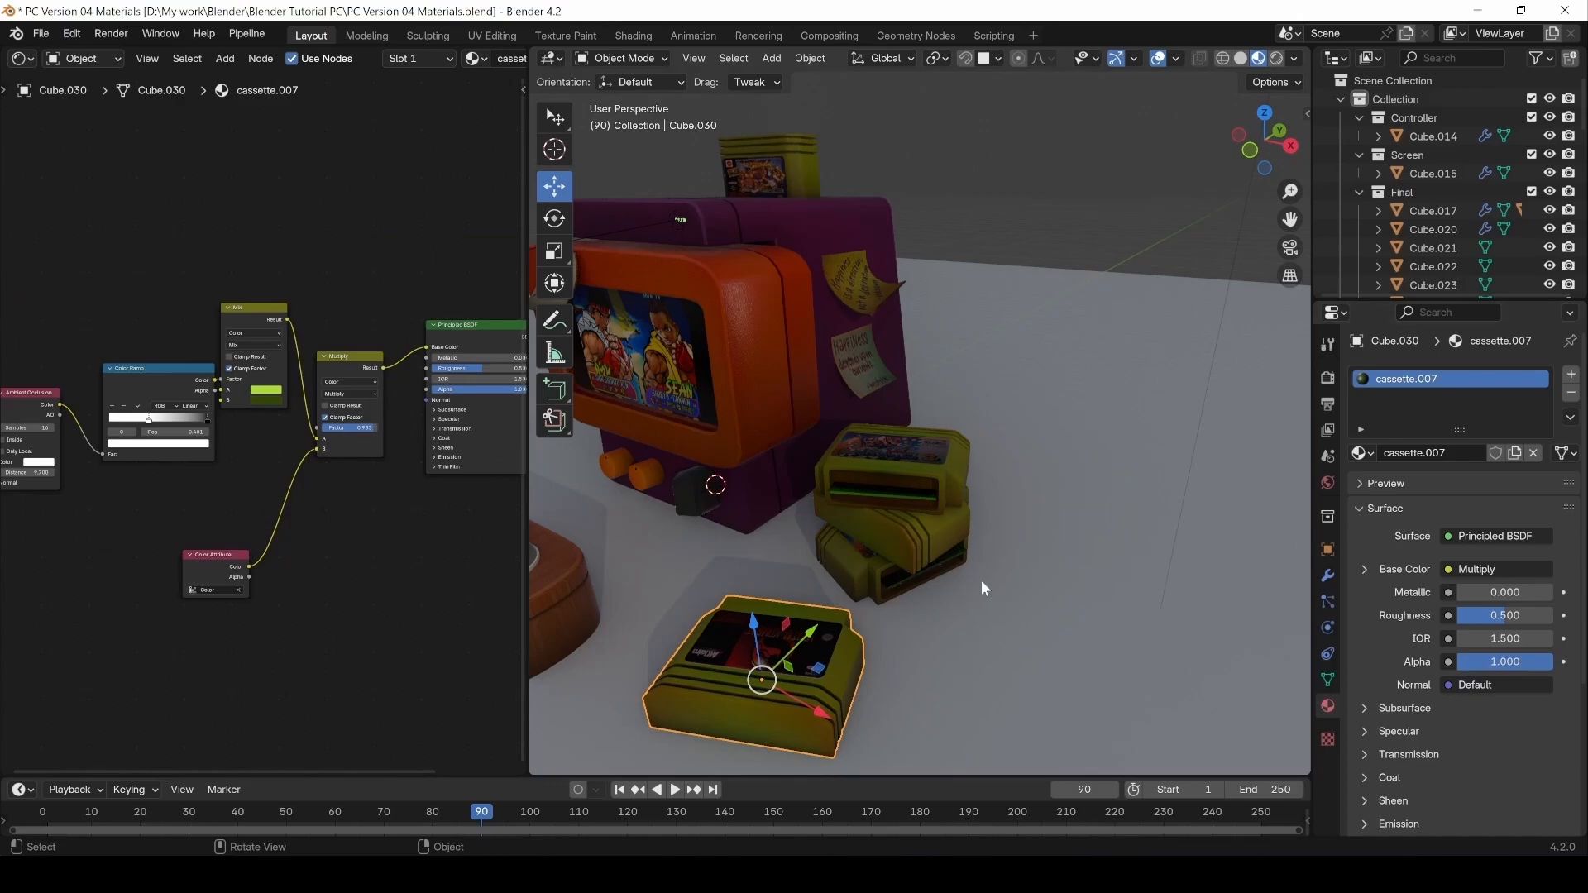
Check which material each stacked cartridge uses against the console-top and front cartridges, and examine the node tree of cassette.007.
{"action": "left_click", "coordinate": [831, 574]}
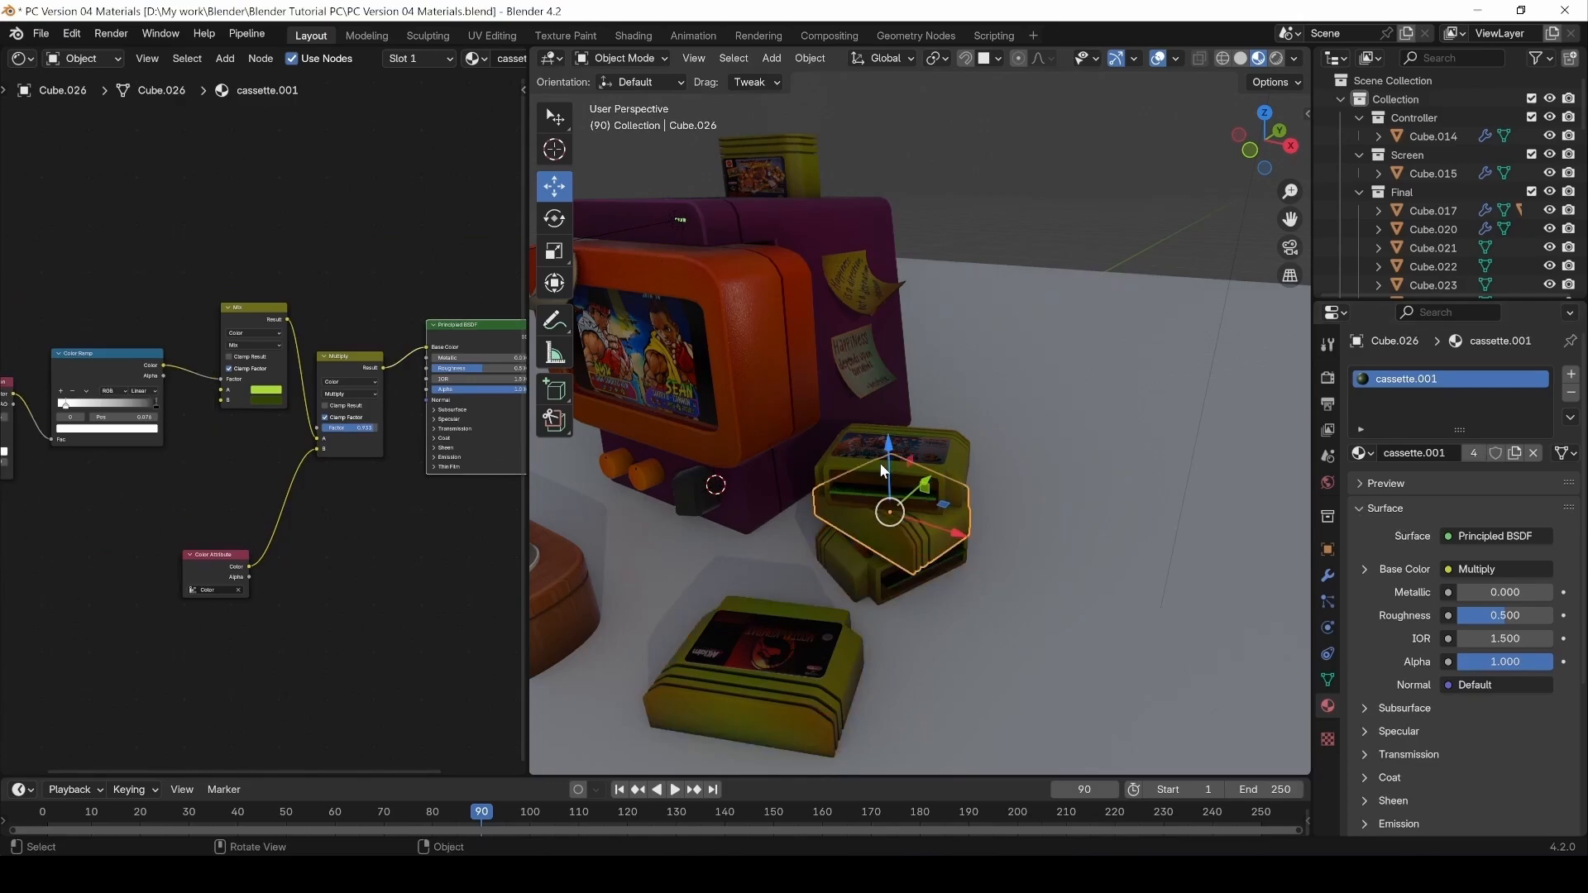
{"action": "left_click", "coordinate": [880, 463]}
{"action": "left_click", "coordinate": [797, 145]}
{"action": "left_click", "coordinate": [940, 481]}
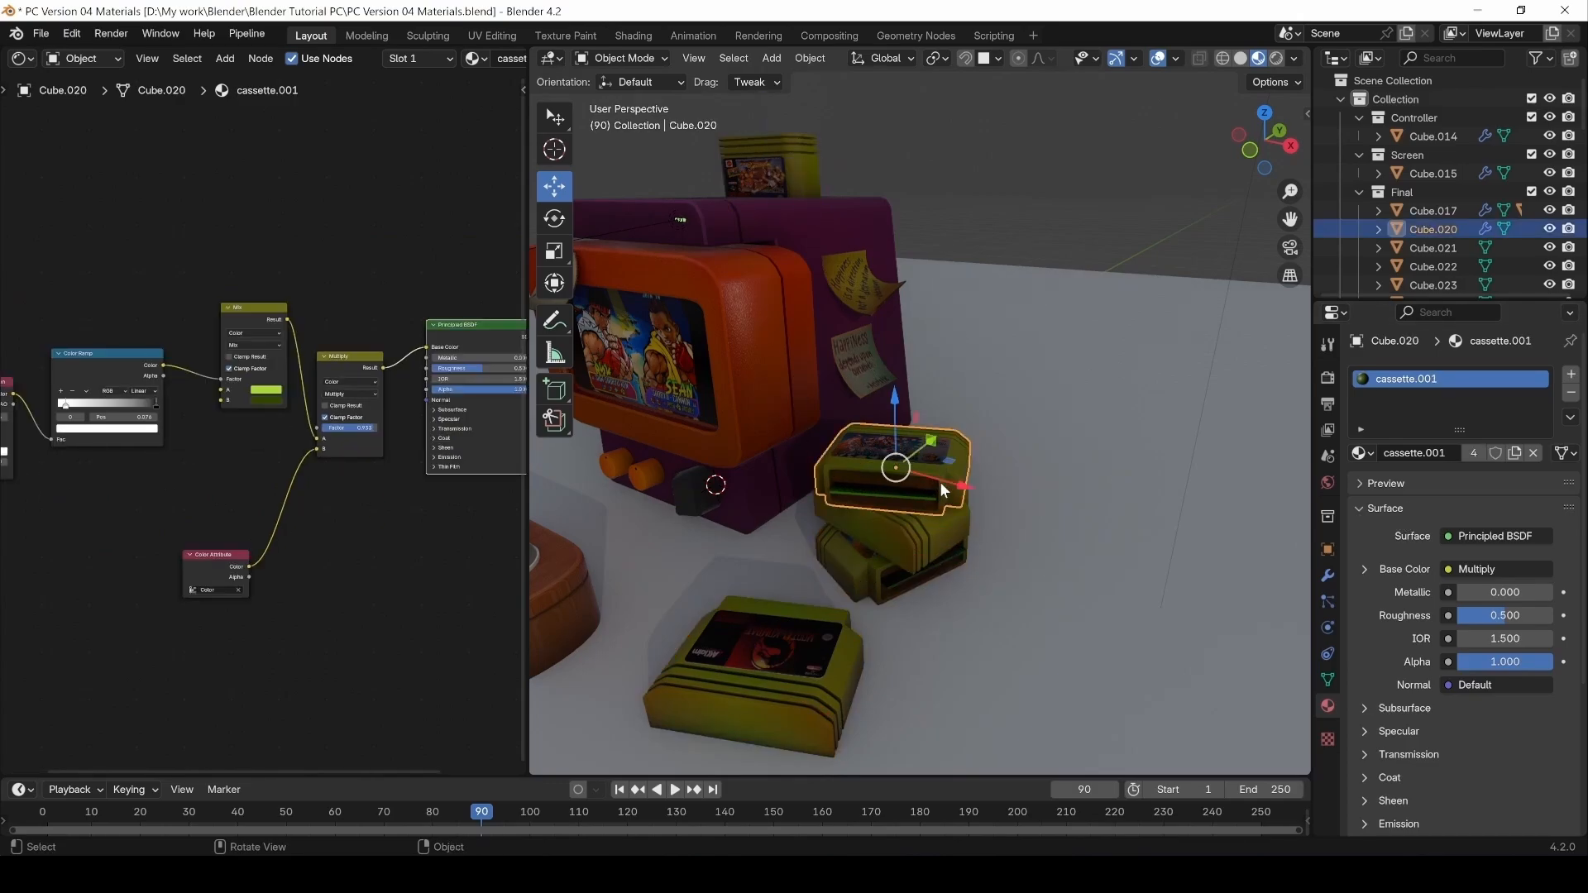
{"action": "left_click", "coordinate": [869, 553]}
{"action": "left_click", "coordinate": [797, 169]}
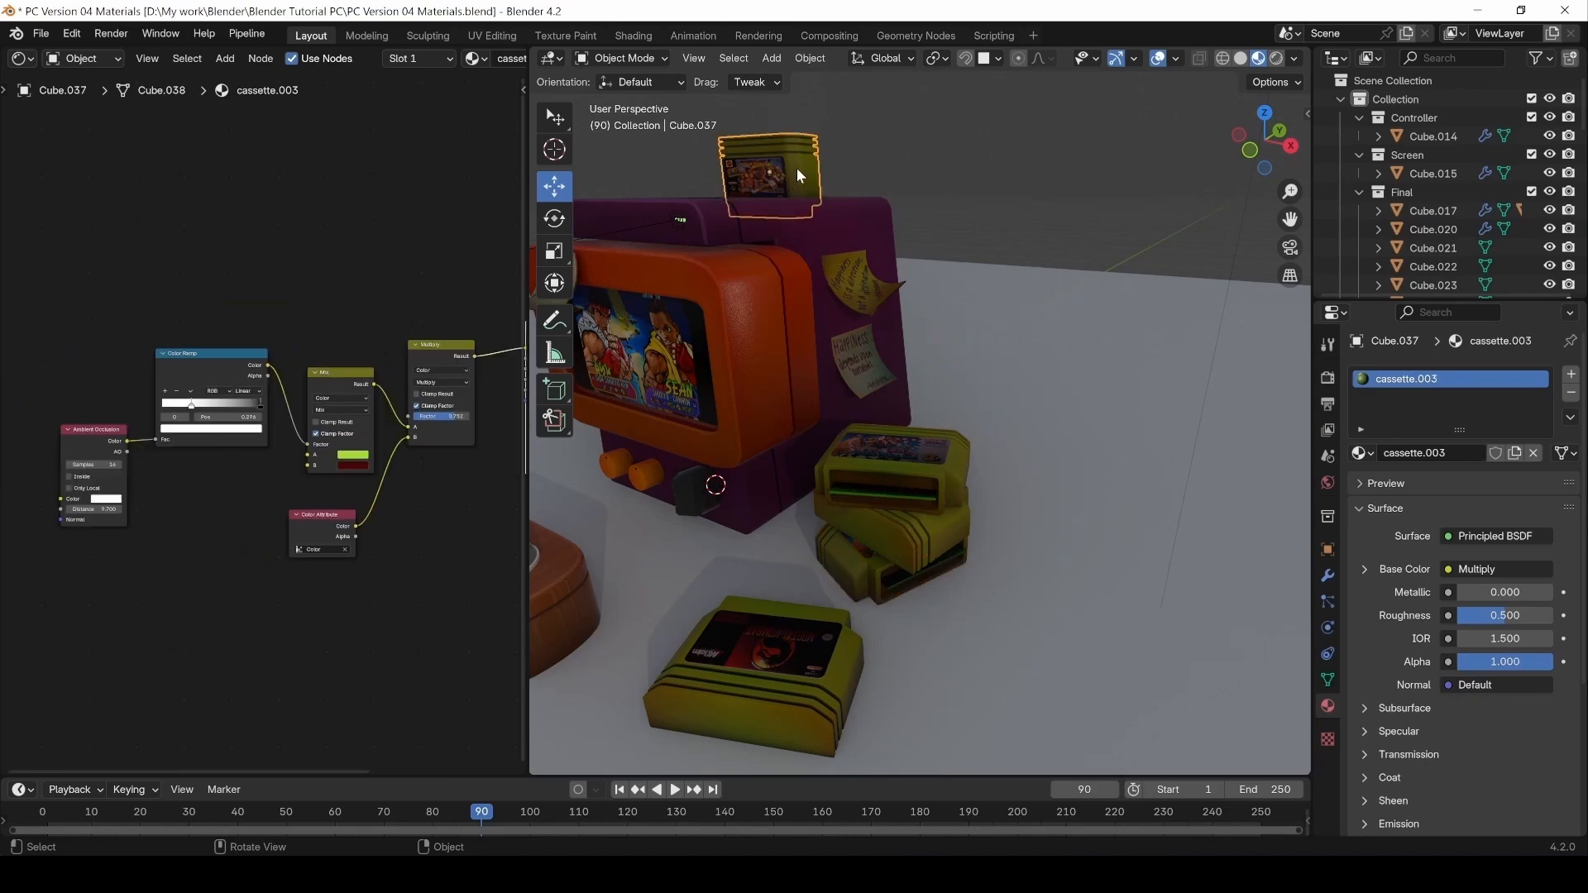
{"action": "left_click", "coordinate": [767, 688]}
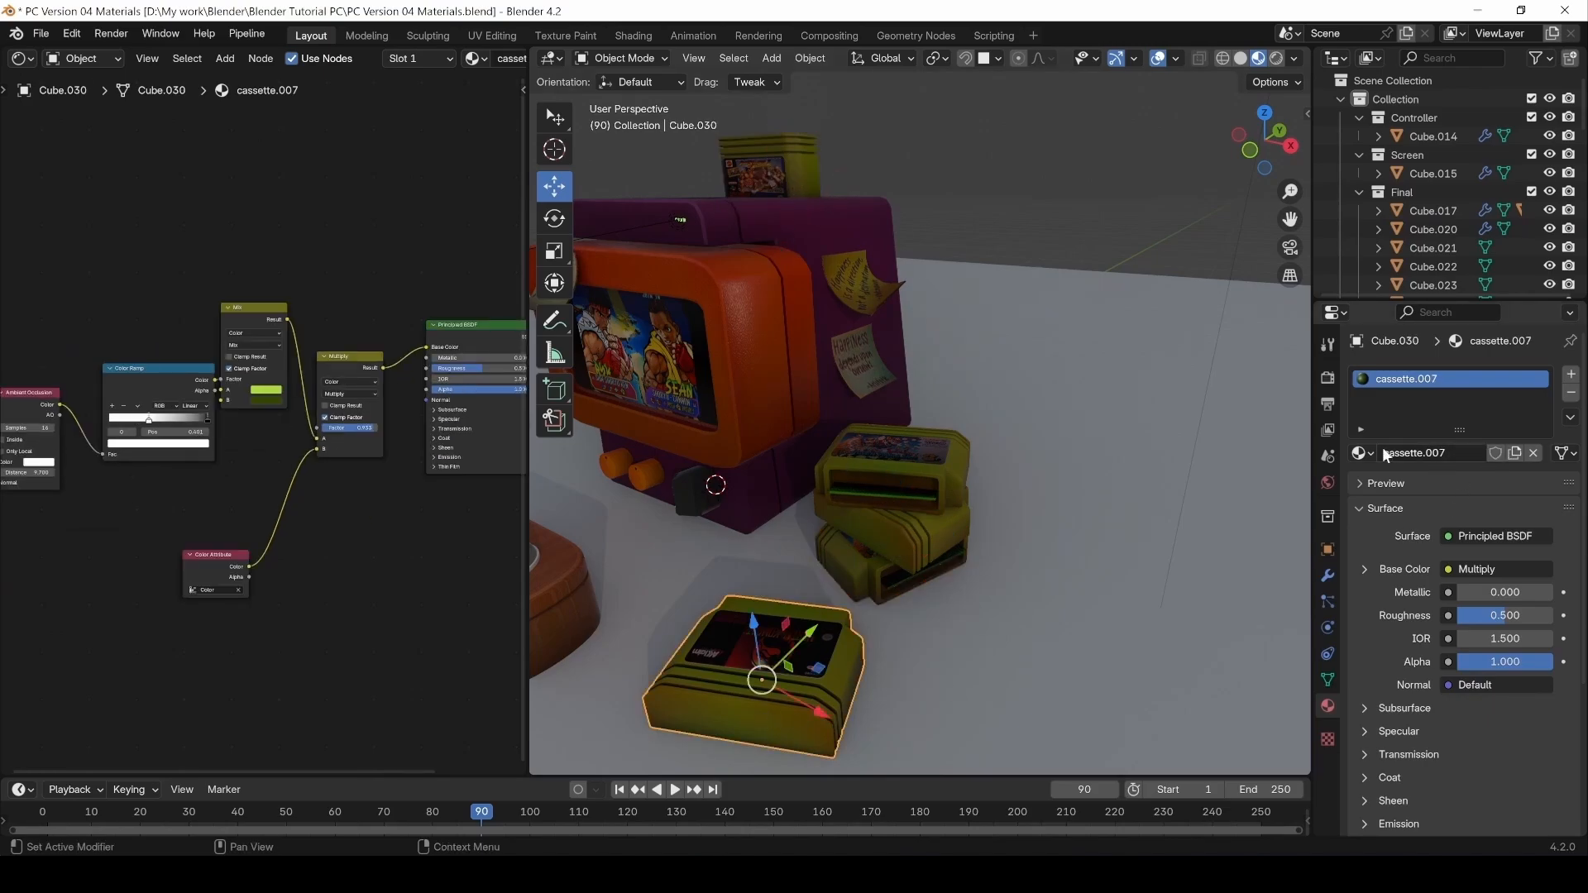
{"action": "middle_click_drag", "start_coordinate": [183, 637], "coordinate": [270, 643]}
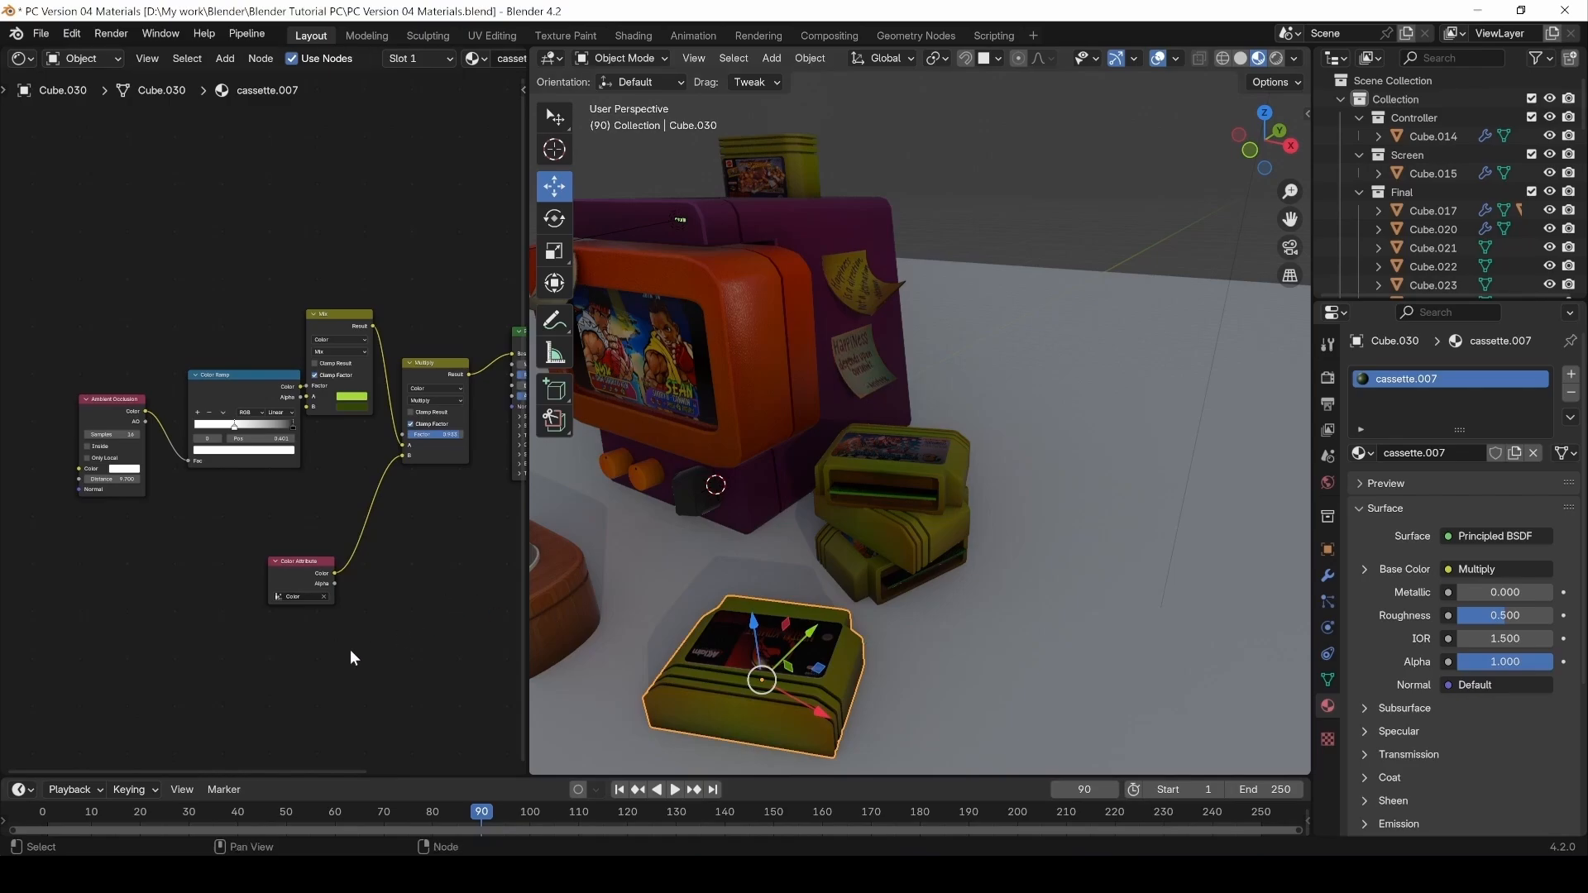
{"action": "middle_click_drag", "start_coordinate": [245, 472], "coordinate": [291, 480]}
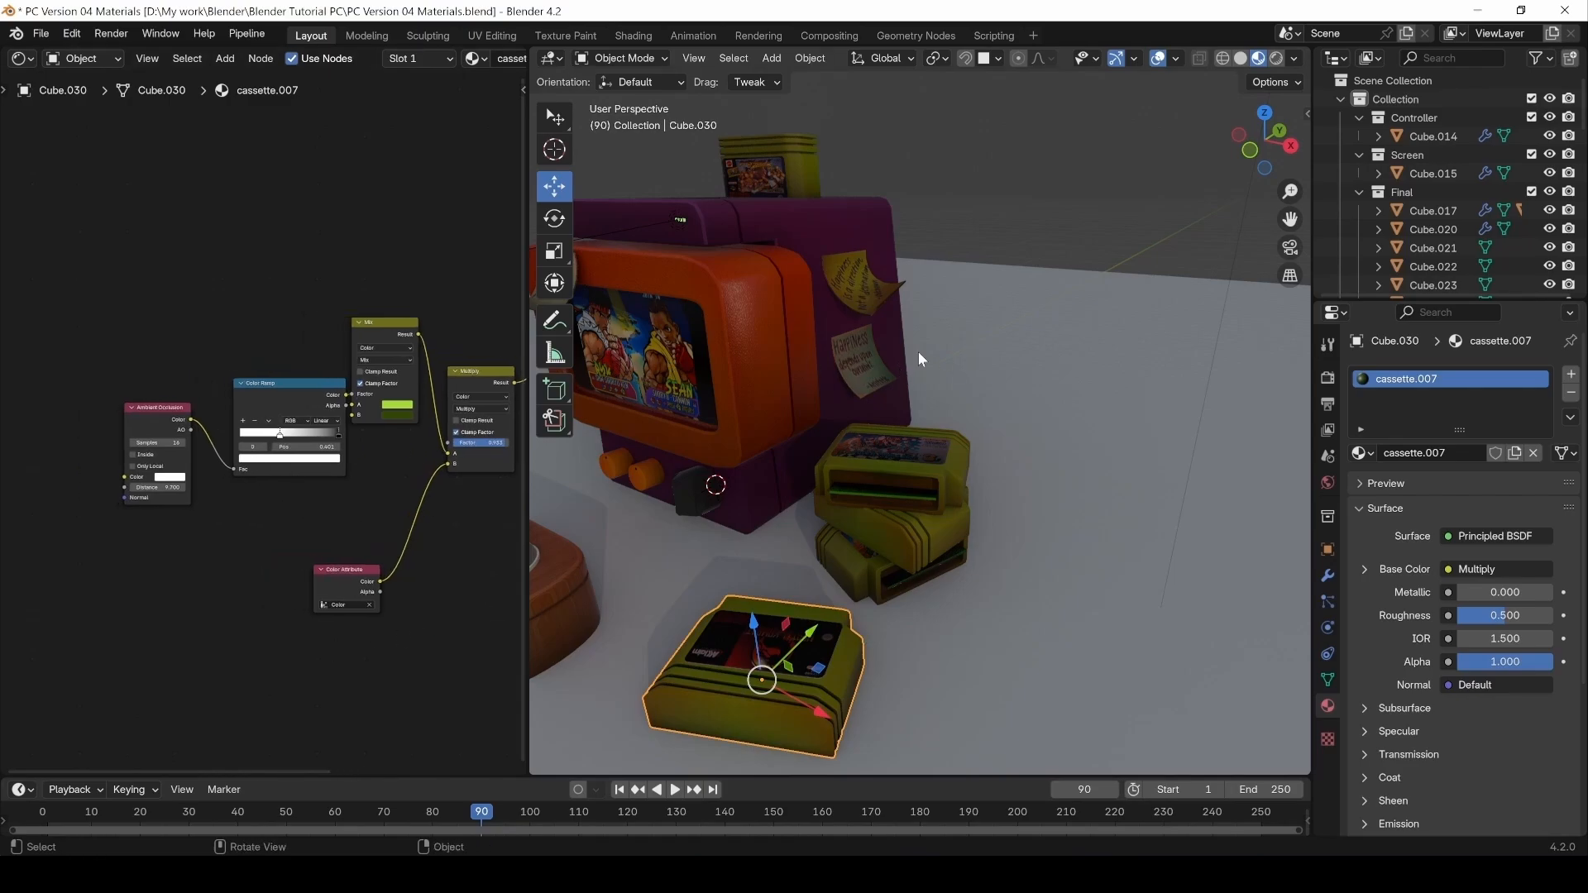
Examine the shared Material.021 of the sticky notes on the console's side and of the LOVE note on the screen frame.
{"action": "middle_click_drag", "start_coordinate": [992, 426], "coordinate": [1089, 486]}
{"action": "left_click", "coordinate": [695, 308]}
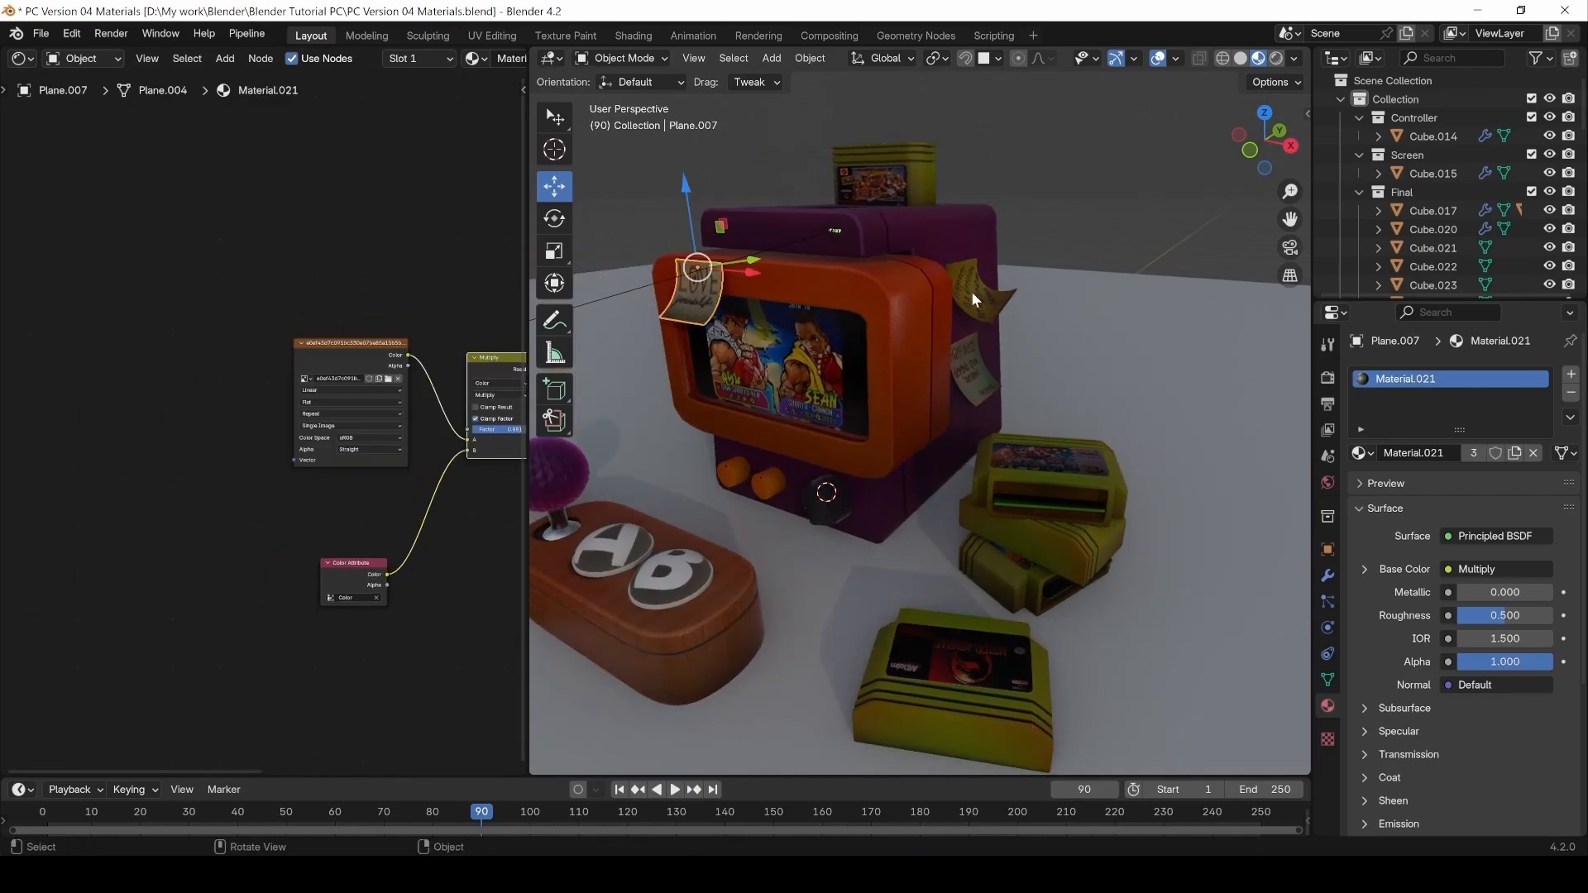
{"action": "left_click", "coordinate": [983, 377]}
{"action": "left_click", "coordinate": [677, 309]}
{"action": "scroll", "coordinate": [677, 310], "scroll_direction": "up", "scroll_amount": 5}
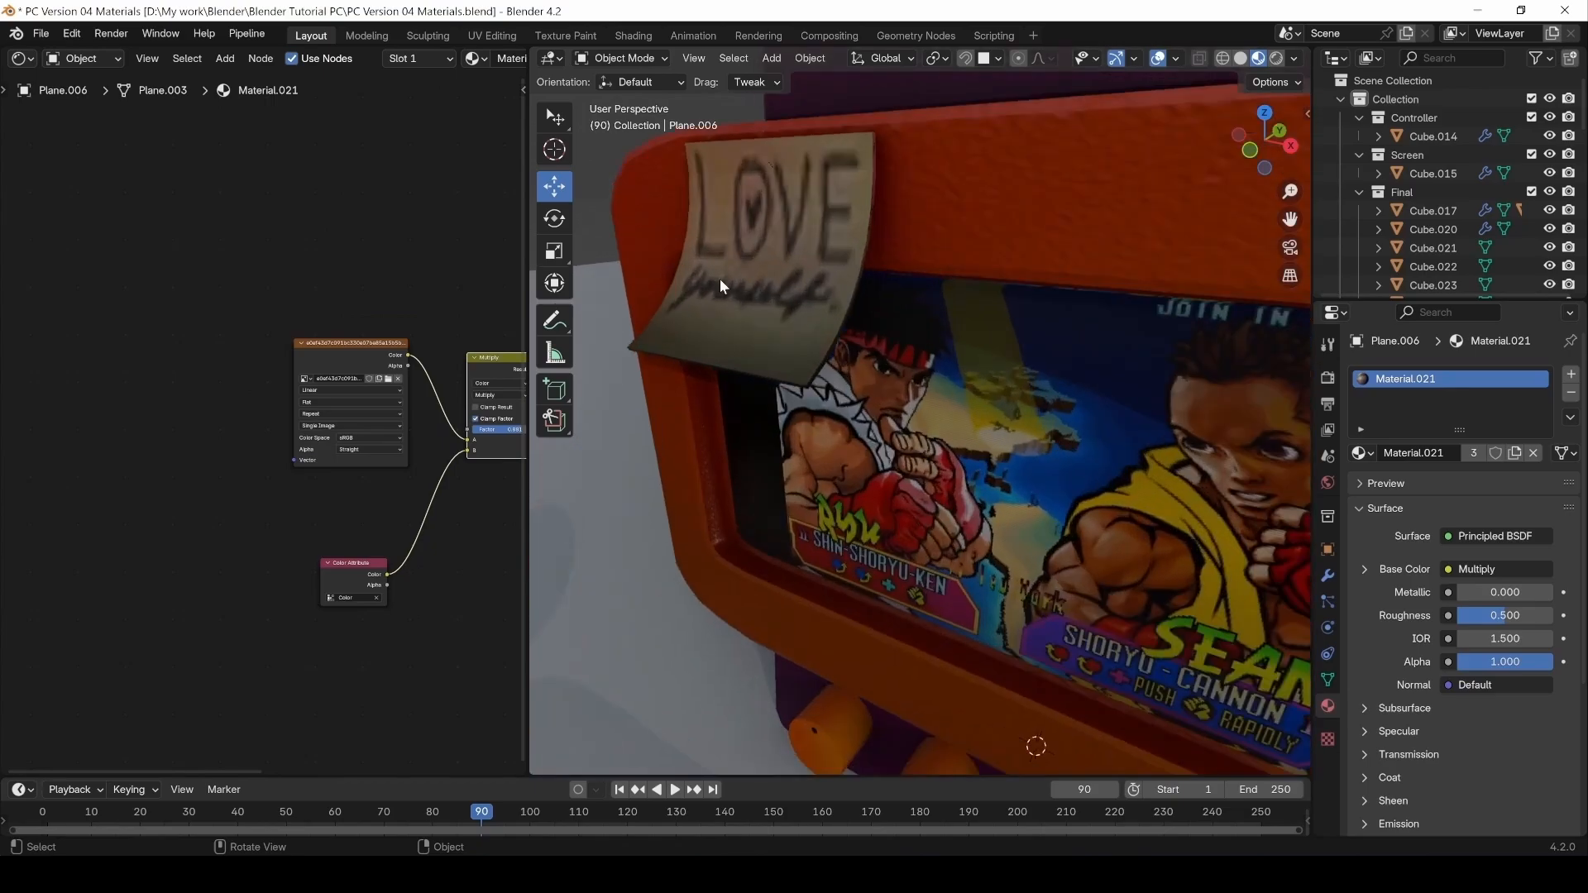
Inspect the LOVE note's mesh in Edit Mode and check its modifiers.
{"action": "middle_click_drag", "start_coordinate": [813, 270], "coordinate": [758, 270]}
{"action": "key", "text": "Tab"}
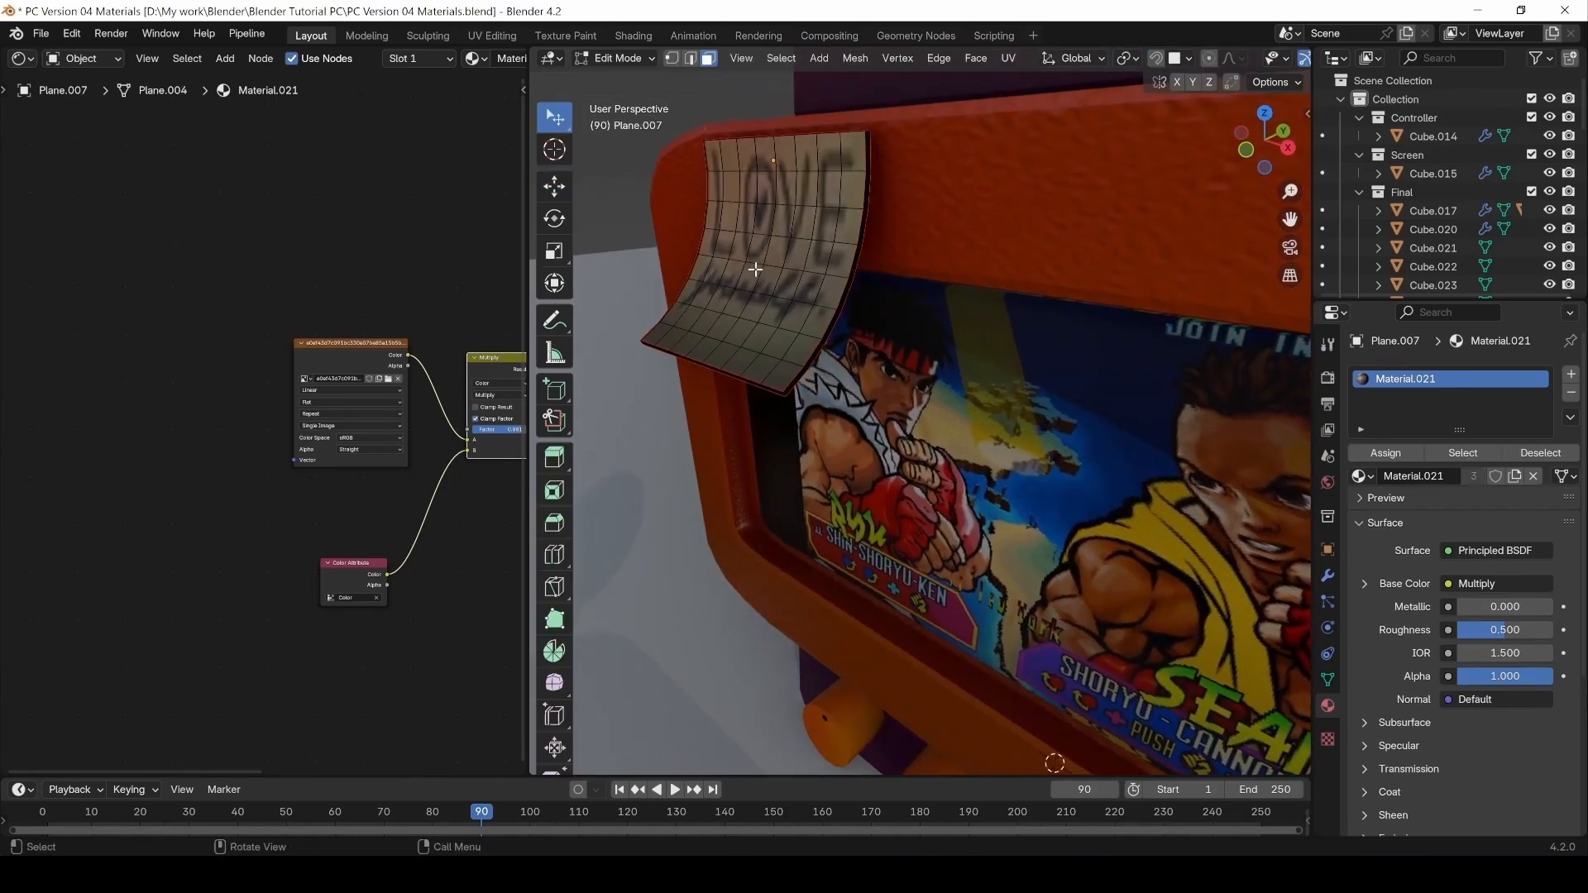
{"action": "left_click", "coordinate": [1322, 575]}
{"action": "key", "text": "Tab"}
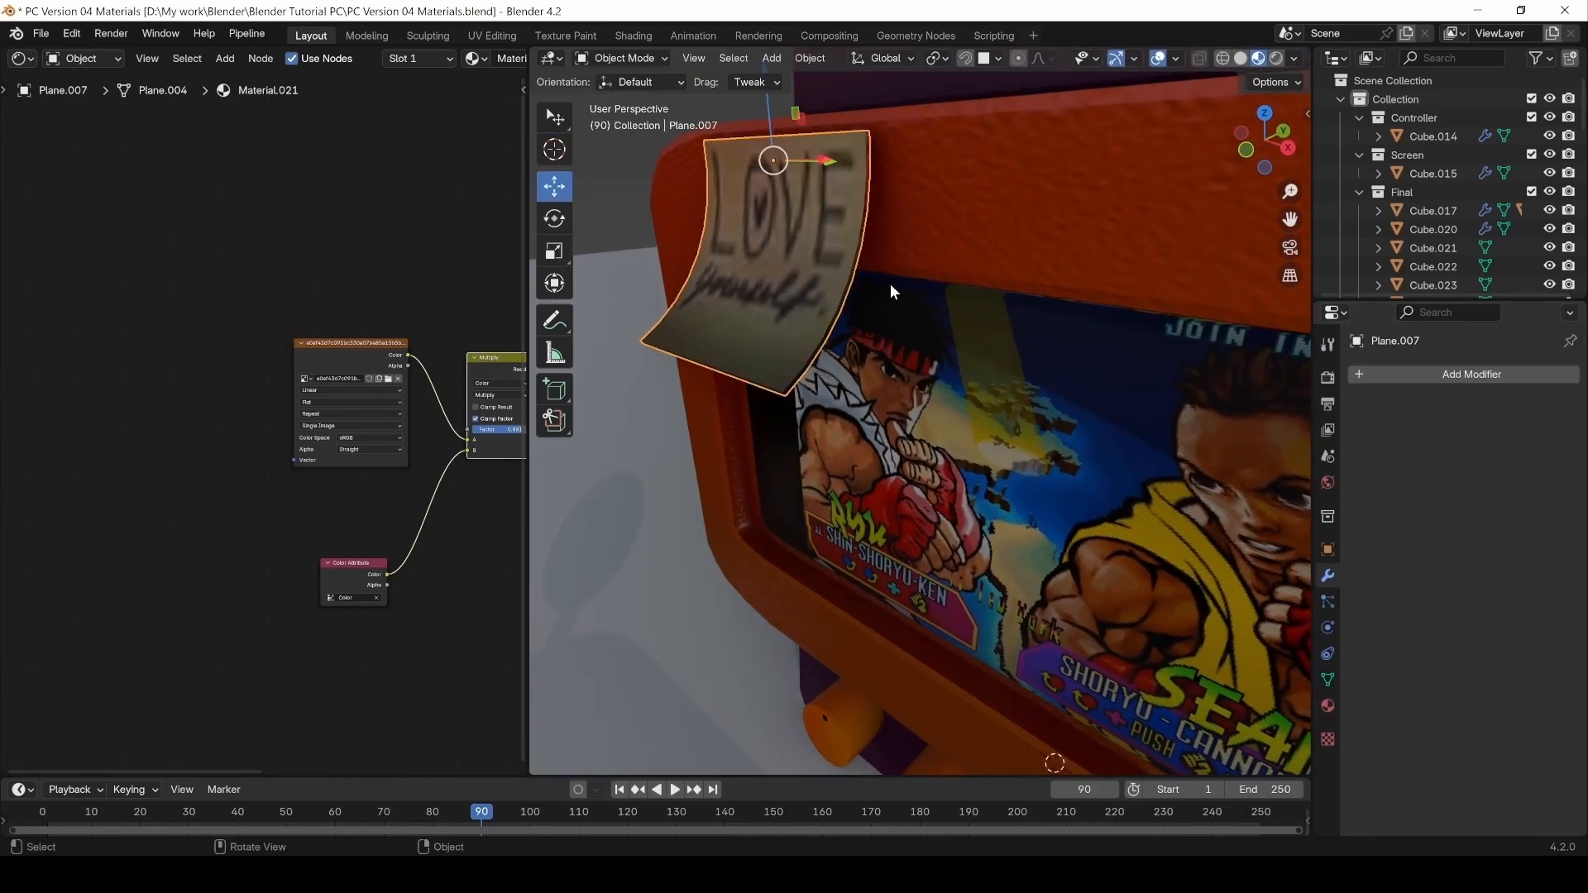
{"action": "left_click", "coordinate": [891, 285]}
{"action": "left_click", "coordinate": [797, 277]}
{"action": "scroll", "coordinate": [834, 349], "scroll_direction": "down", "scroll_amount": 5}
Look over the two sticky notes on the console's side, and select the LOVE note on the screen frame again.
{"action": "middle_click_drag", "start_coordinate": [834, 349], "coordinate": [758, 382]}
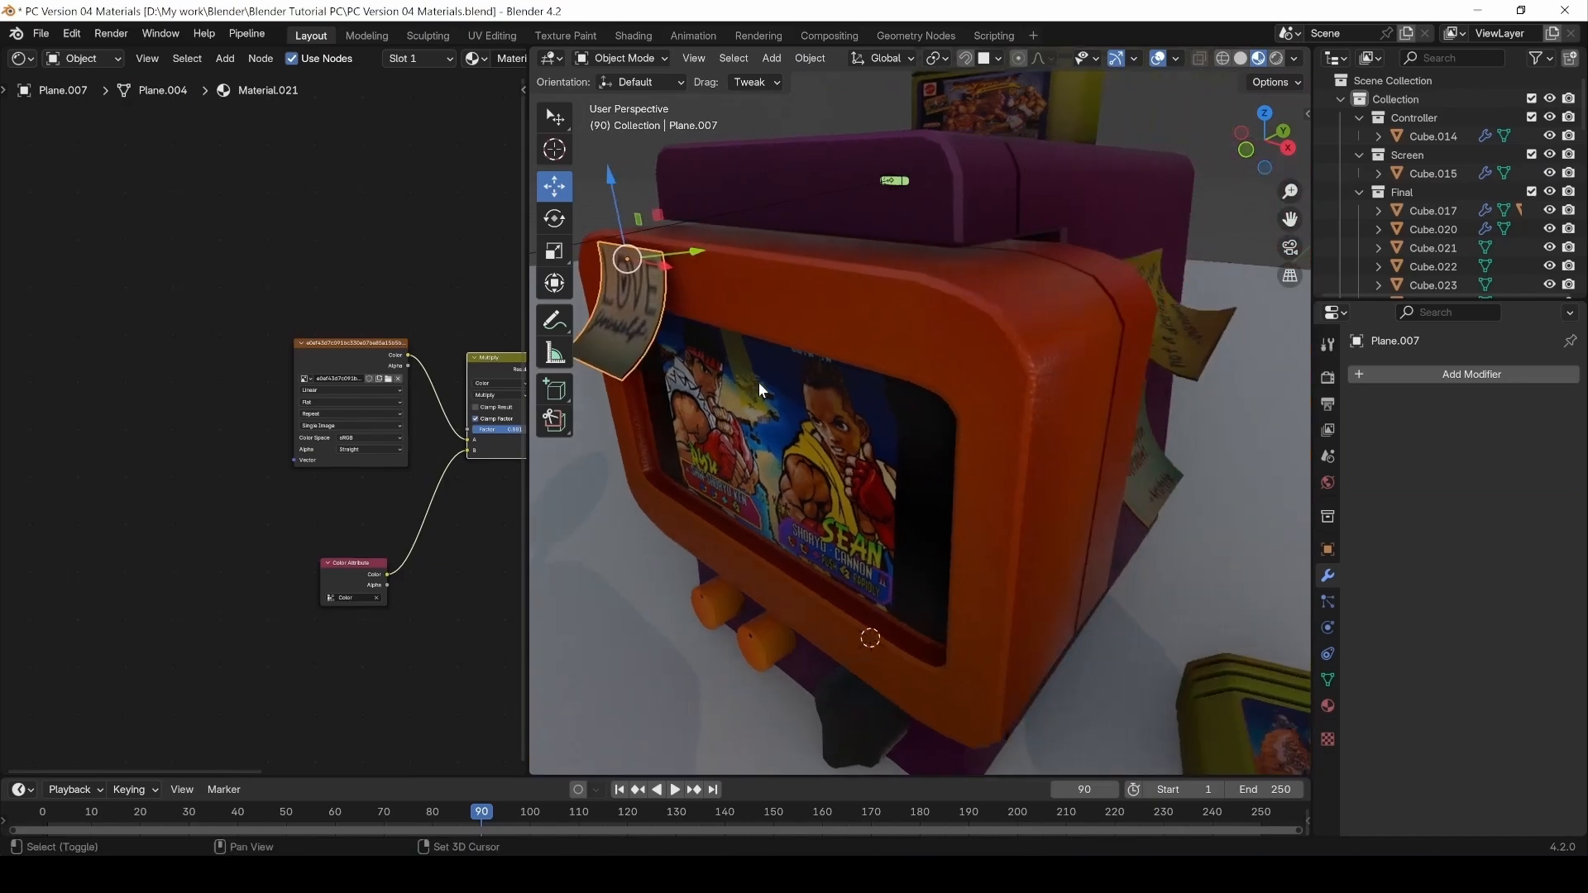
{"action": "middle_click_drag", "start_coordinate": [1034, 385], "coordinate": [999, 384], "text": "shift"}
{"action": "left_click", "coordinate": [1151, 338]}
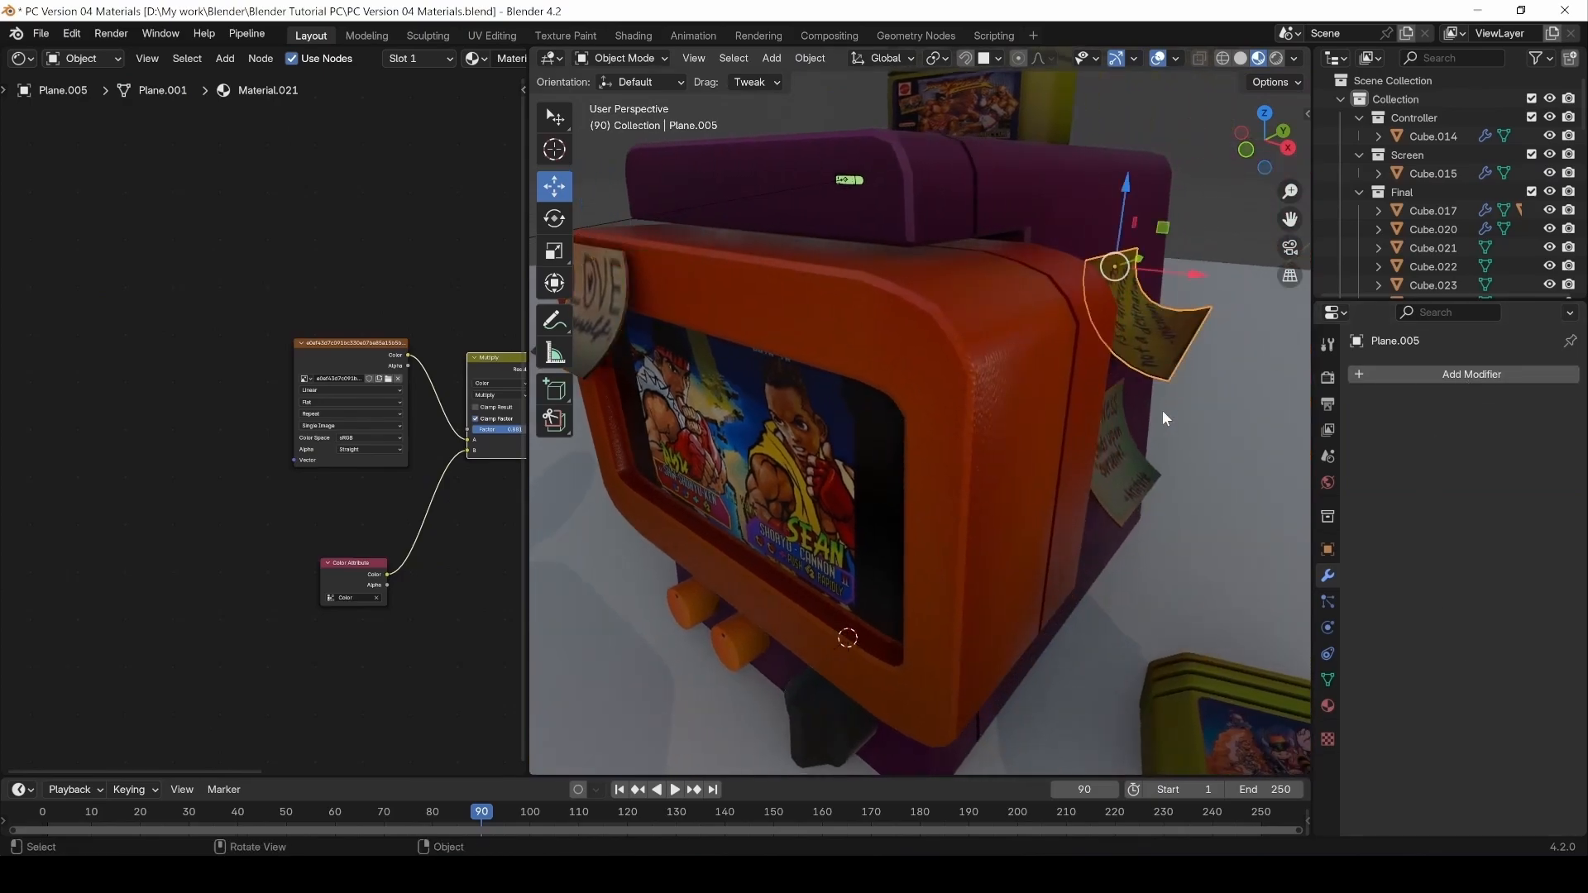
{"action": "left_click", "coordinate": [1135, 437]}
{"action": "left_click", "coordinate": [601, 330]}
Inspect the side edge loops that give the LOVE note its thickness, using edge selection in Edit Mode.
{"action": "middle_click_drag", "start_coordinate": [601, 329], "coordinate": [906, 386]}
{"action": "key", "text": "Tab"}
{"action": "scroll", "coordinate": [916, 470], "scroll_direction": "up", "scroll_amount": 5}
{"action": "scroll", "coordinate": [888, 376], "scroll_direction": "up", "scroll_amount": 3}
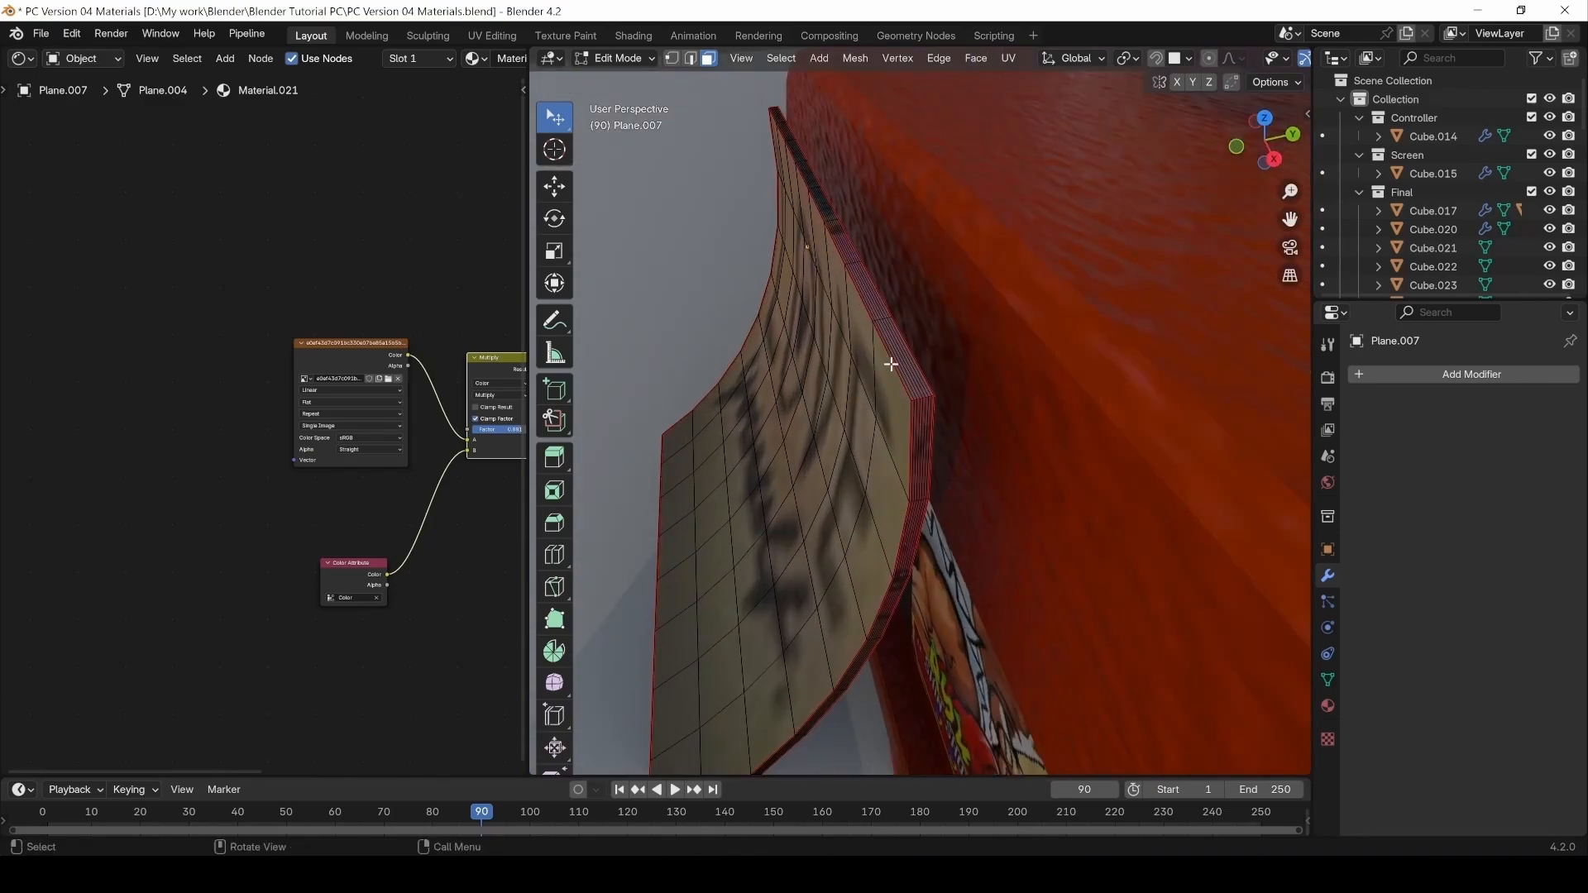
{"action": "left_click", "coordinate": [889, 364], "text": "alt"}
{"action": "key", "text": "2"}
{"action": "key", "text": "alt+a"}
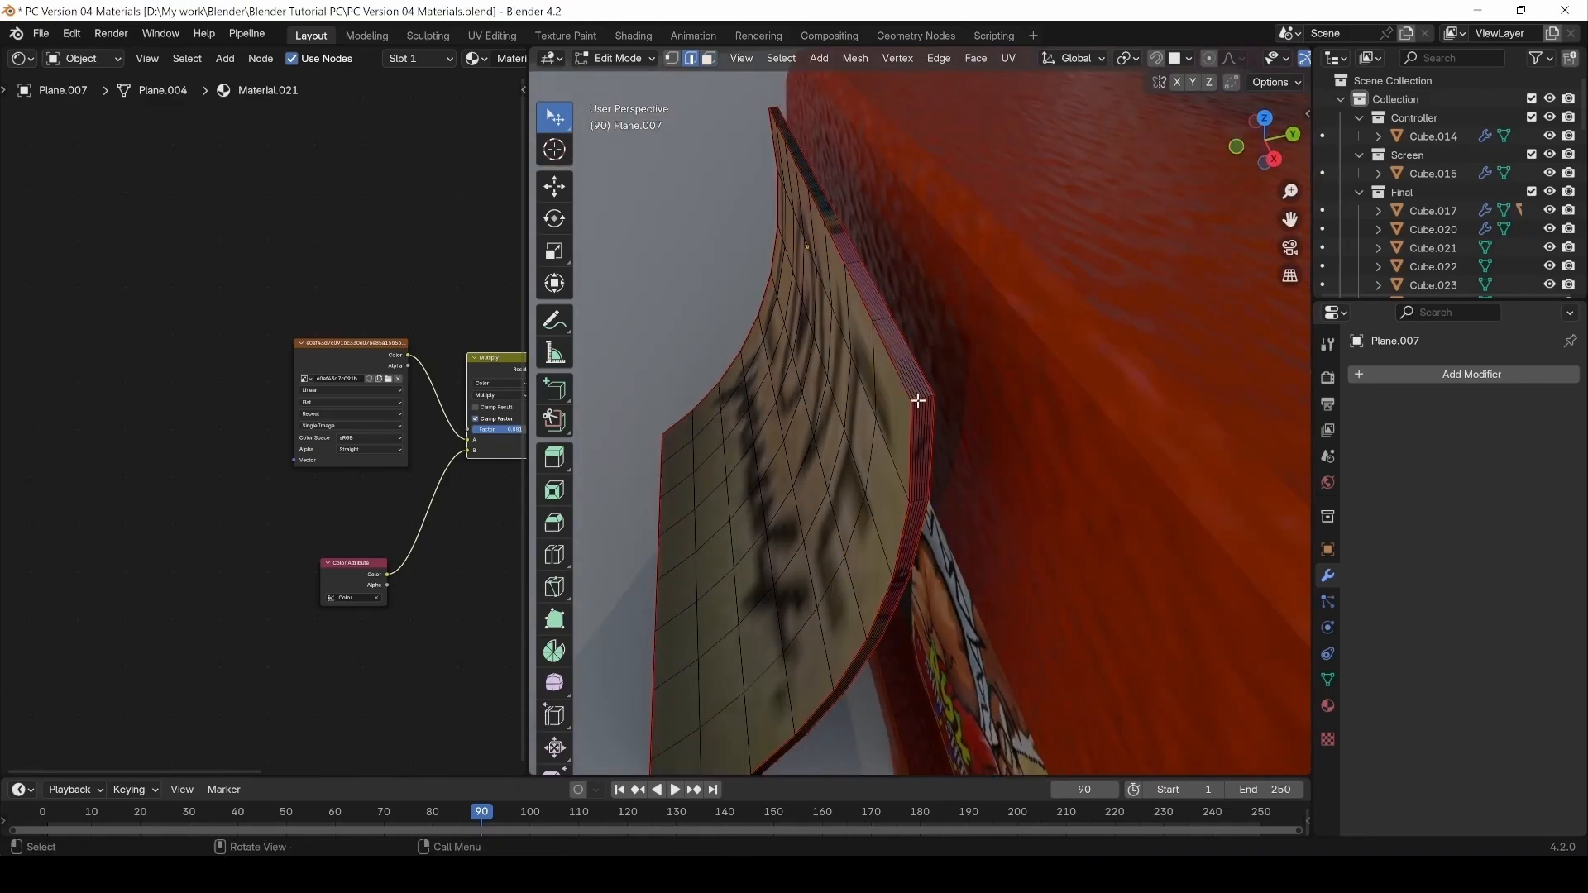
{"action": "scroll", "coordinate": [943, 400], "scroll_direction": "up", "scroll_amount": 4}
{"action": "double_click", "coordinate": [887, 378]}
{"action": "scroll", "coordinate": [797, 398], "scroll_direction": "down", "scroll_amount": 2}
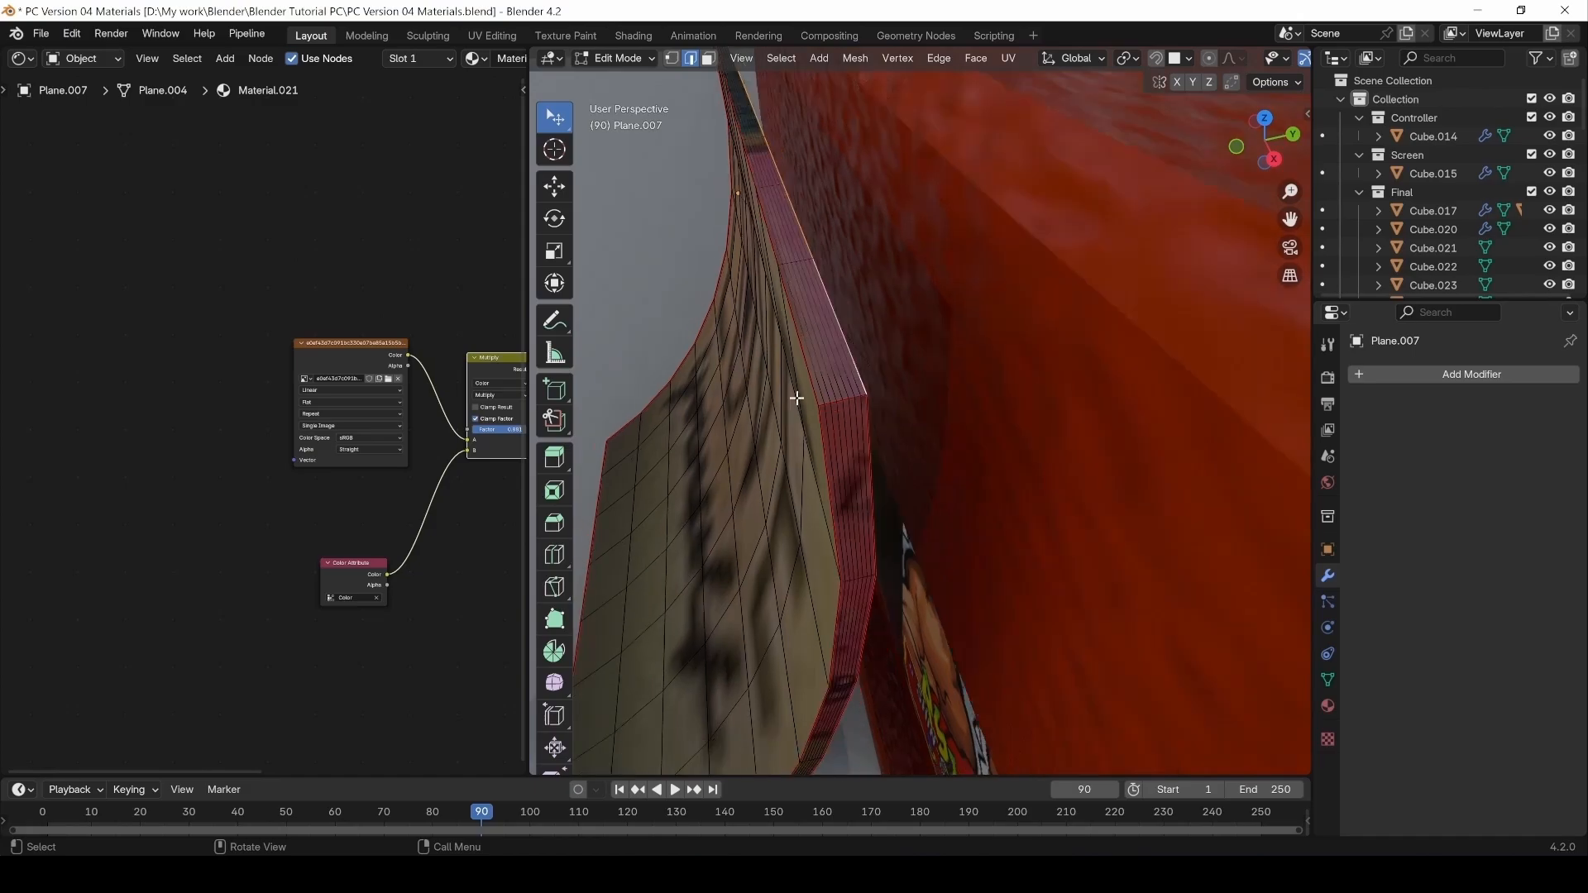
Examine the narrow border faces at the upper corner of the LOVE note in face selection.
{"action": "middle_click_drag", "start_coordinate": [797, 398], "coordinate": [920, 366]}
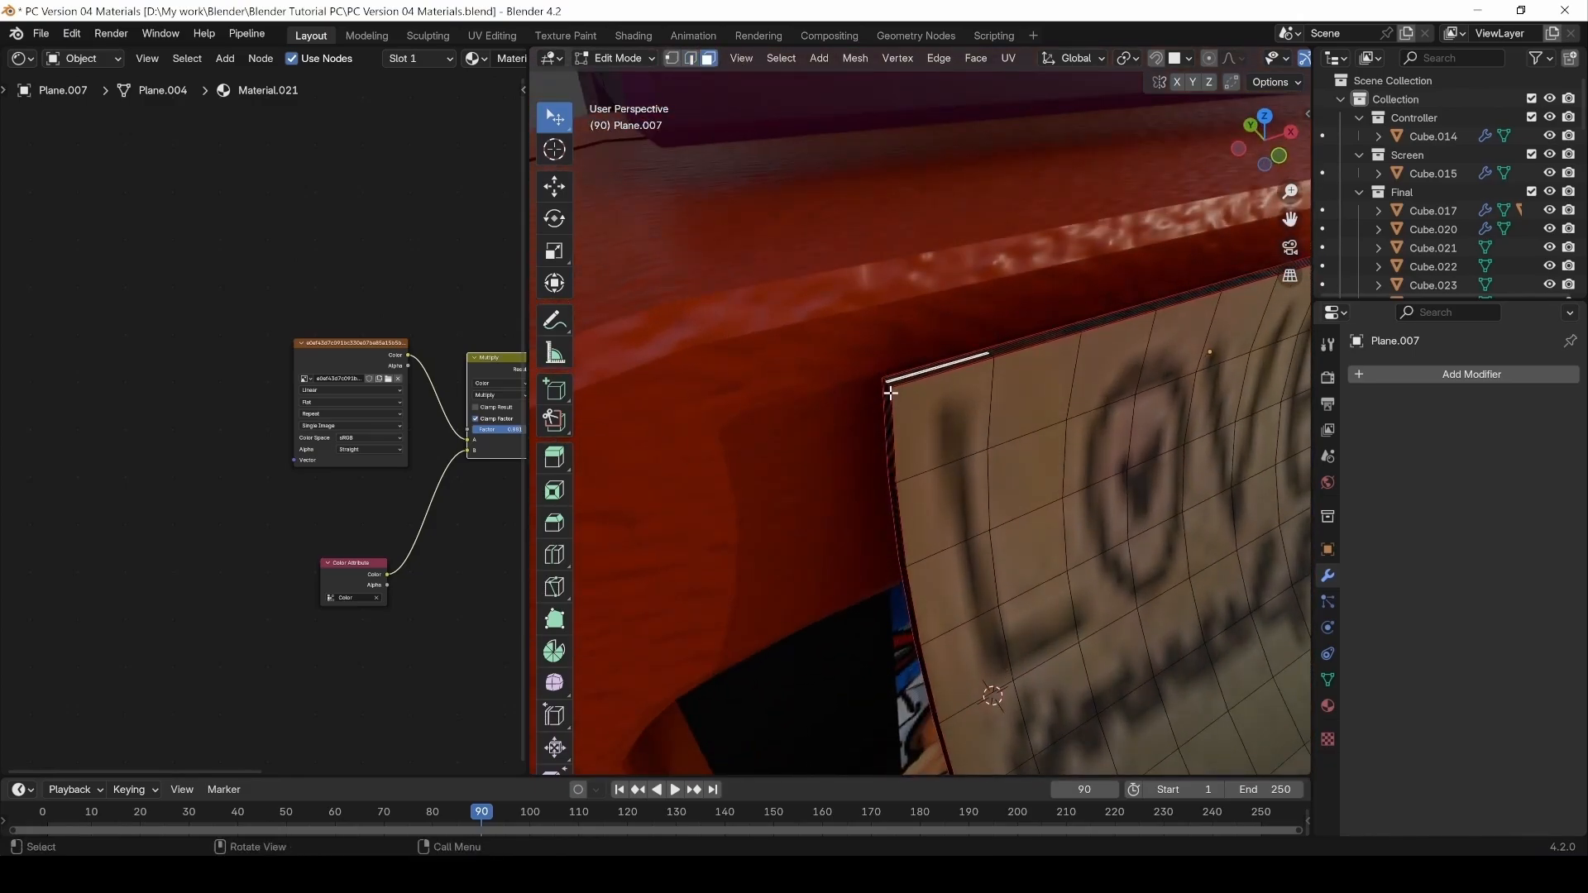
{"action": "left_click", "coordinate": [887, 390]}
{"action": "left_click", "coordinate": [956, 365]}
{"action": "scroll", "coordinate": [905, 377], "scroll_direction": "up", "scroll_amount": 5}
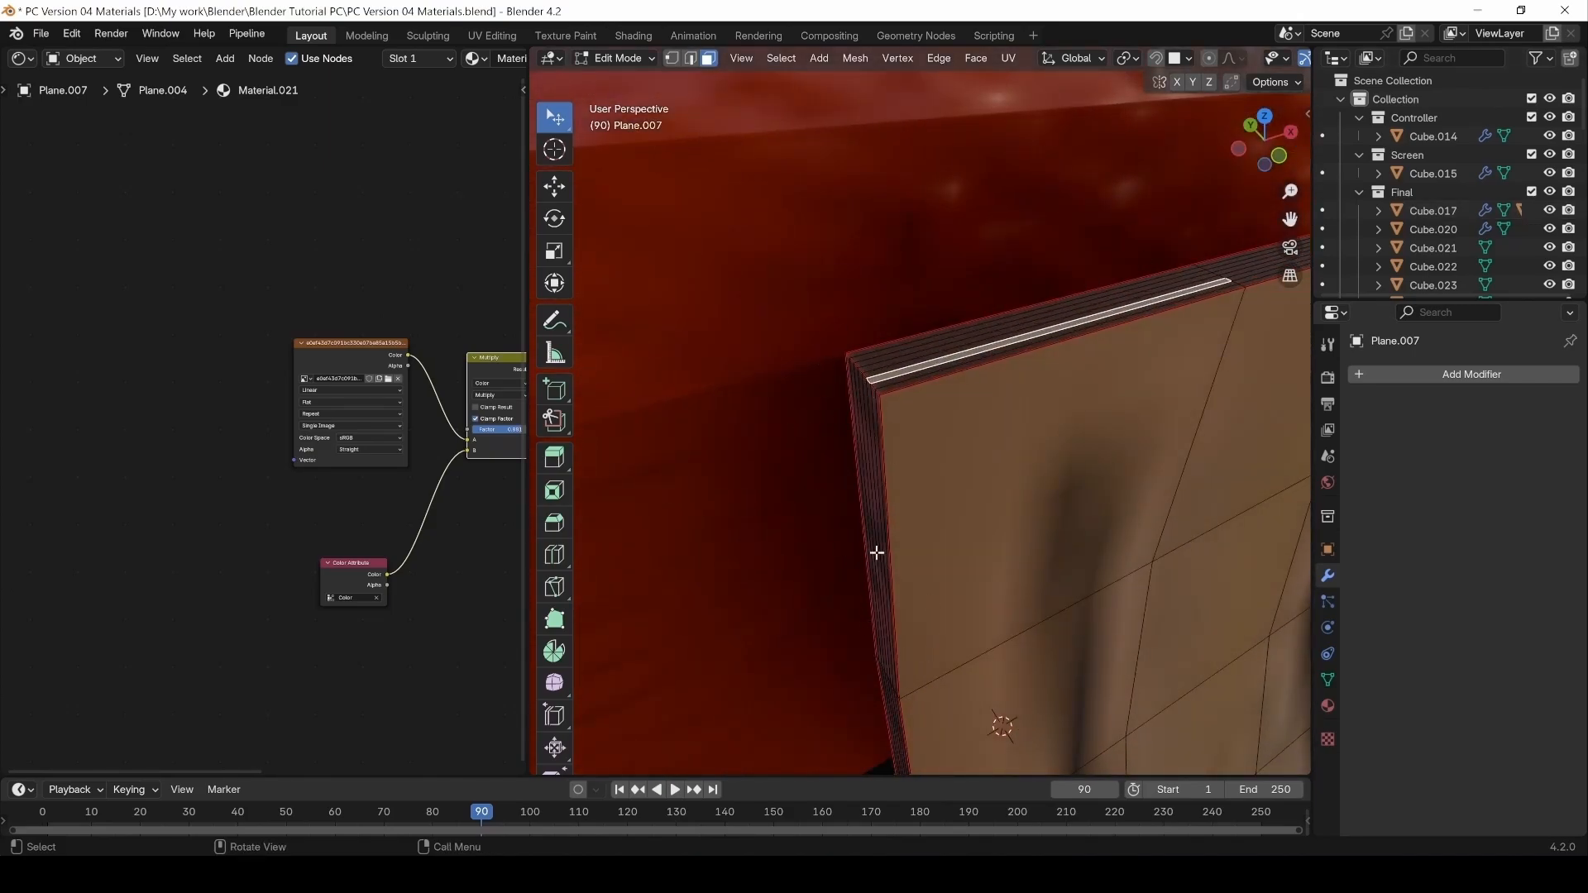
{"action": "scroll", "coordinate": [1039, 567], "scroll_direction": "down", "scroll_amount": 5}
{"action": "middle_click_drag", "start_coordinate": [1120, 581], "coordinate": [1050, 508], "text": "shift"}
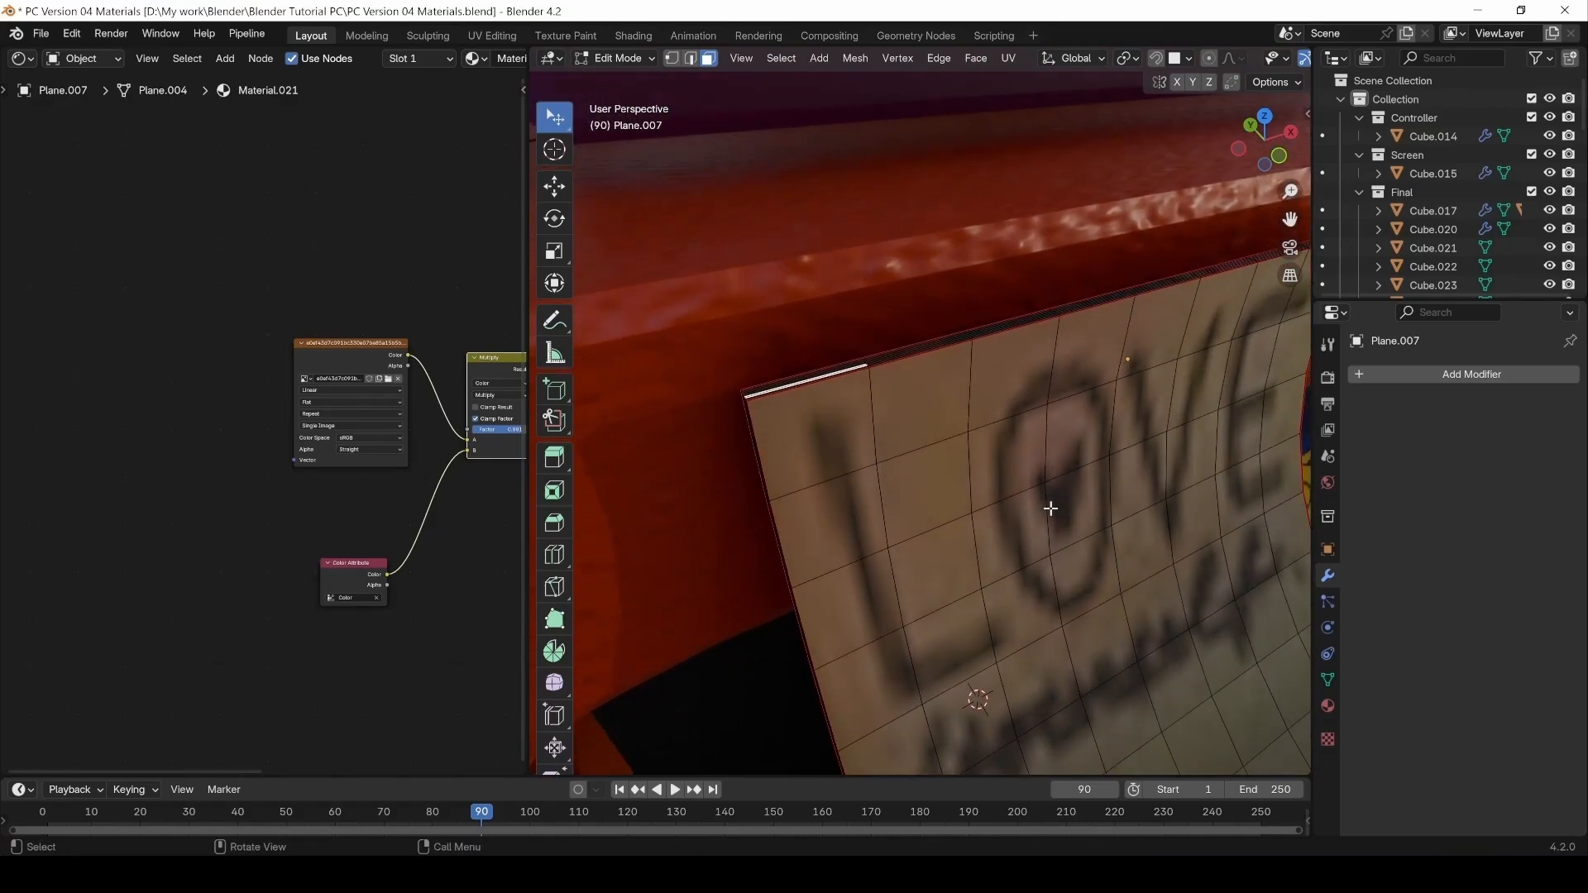
Select all faces of the LOVE note and switch the Shader Editor area to the UV Editor to show its UV layout.
{"action": "key", "text": "a"}
{"action": "left_click", "coordinate": [23, 58]}
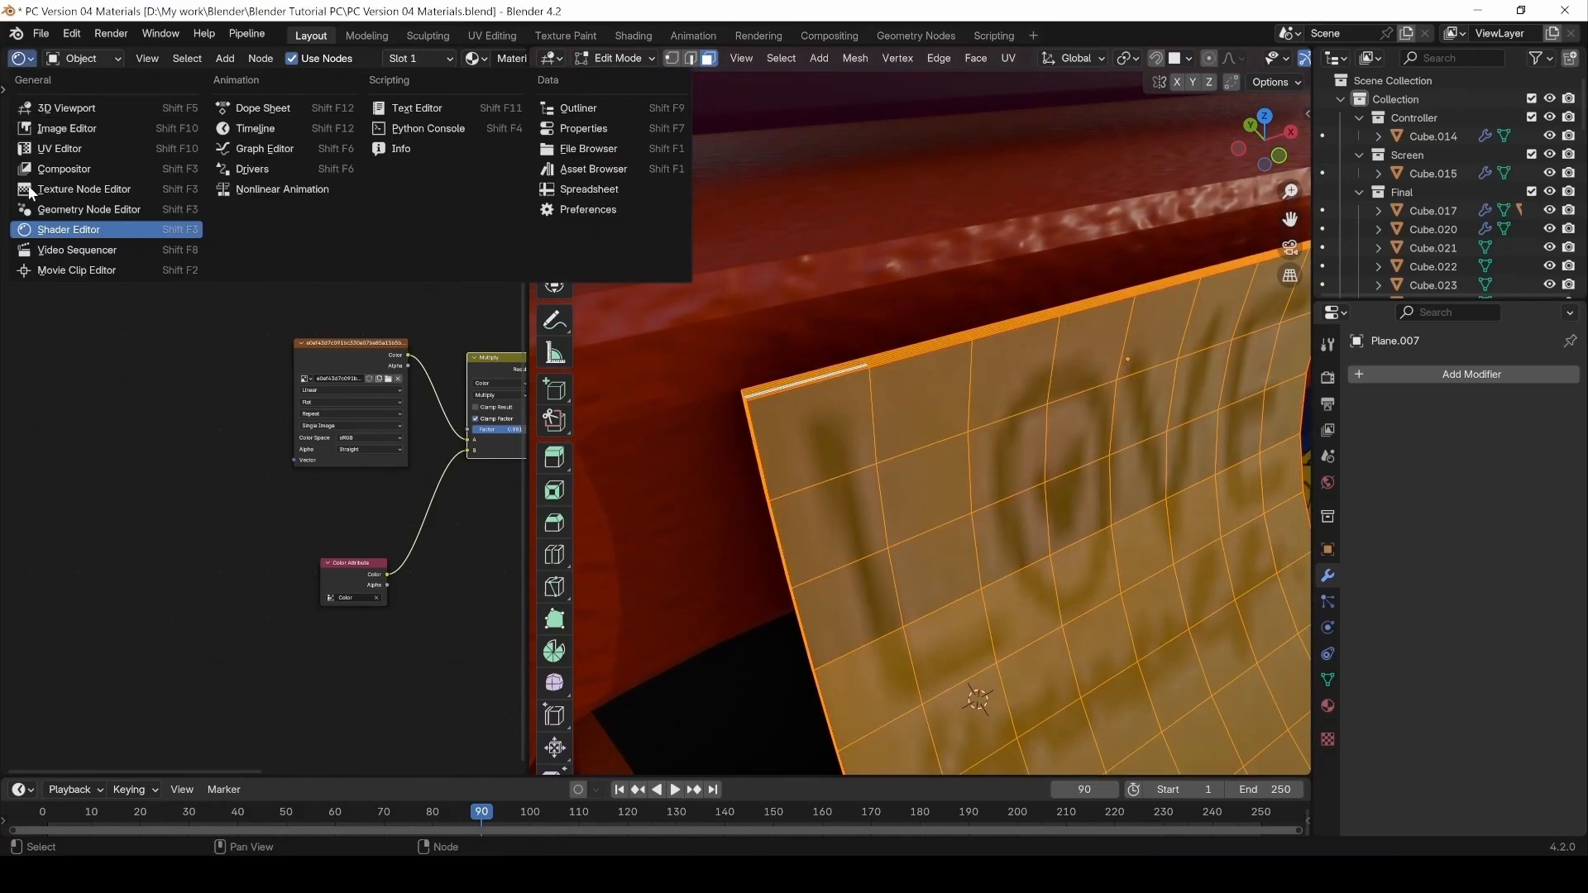
{"action": "left_click", "coordinate": [67, 128]}
{"action": "left_click", "coordinate": [46, 58]}
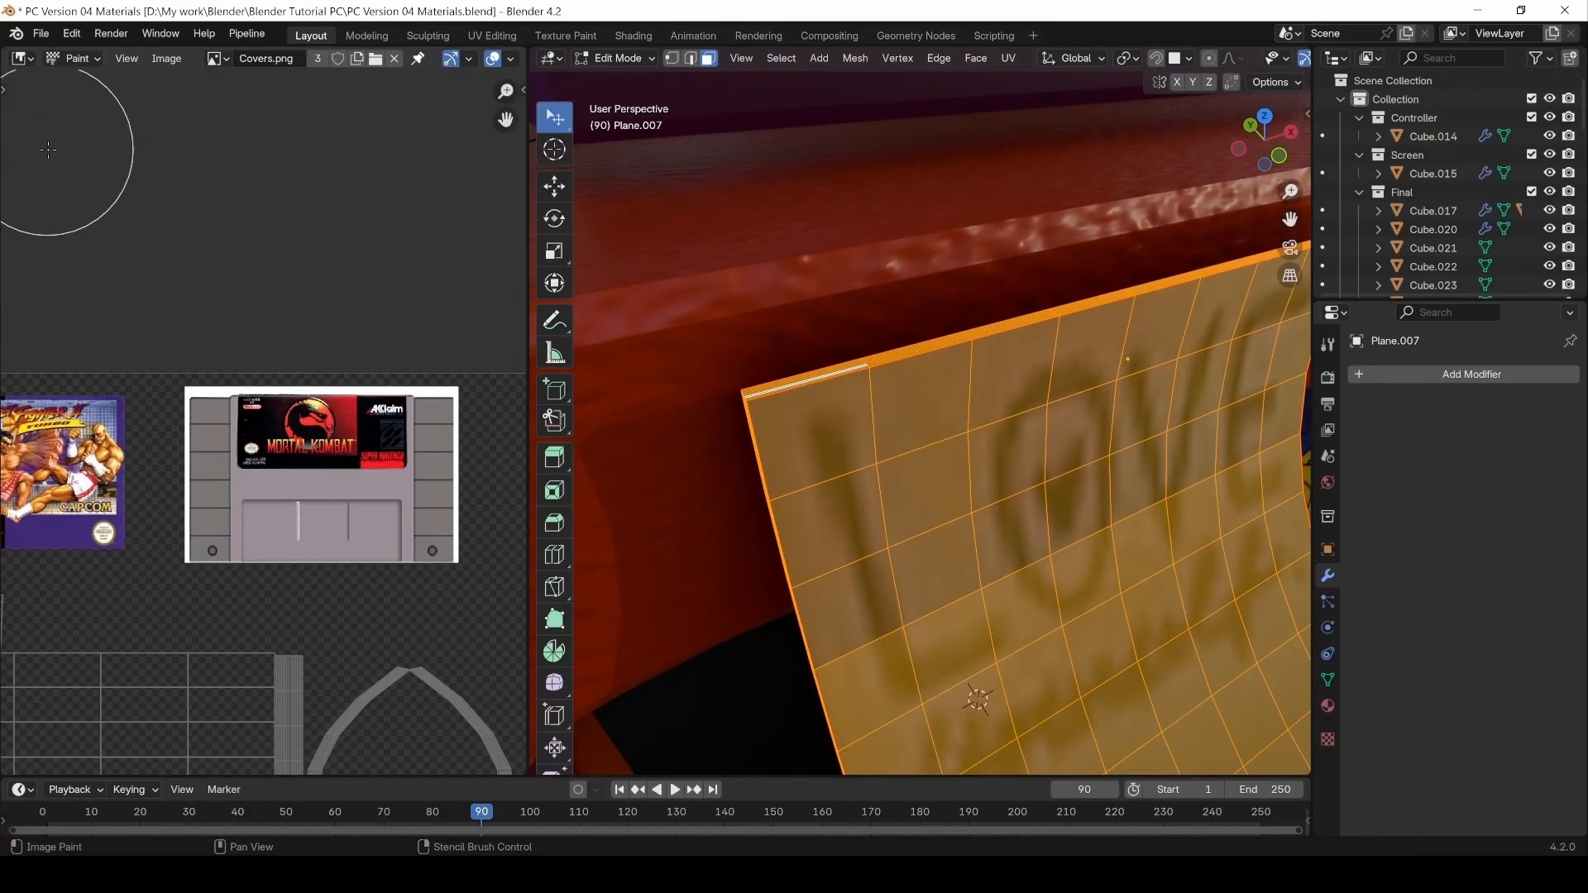
{"action": "left_click", "coordinate": [22, 58]}
{"action": "left_click", "coordinate": [48, 148]}
{"action": "scroll", "coordinate": [276, 486], "scroll_direction": "down", "scroll_amount": 5}
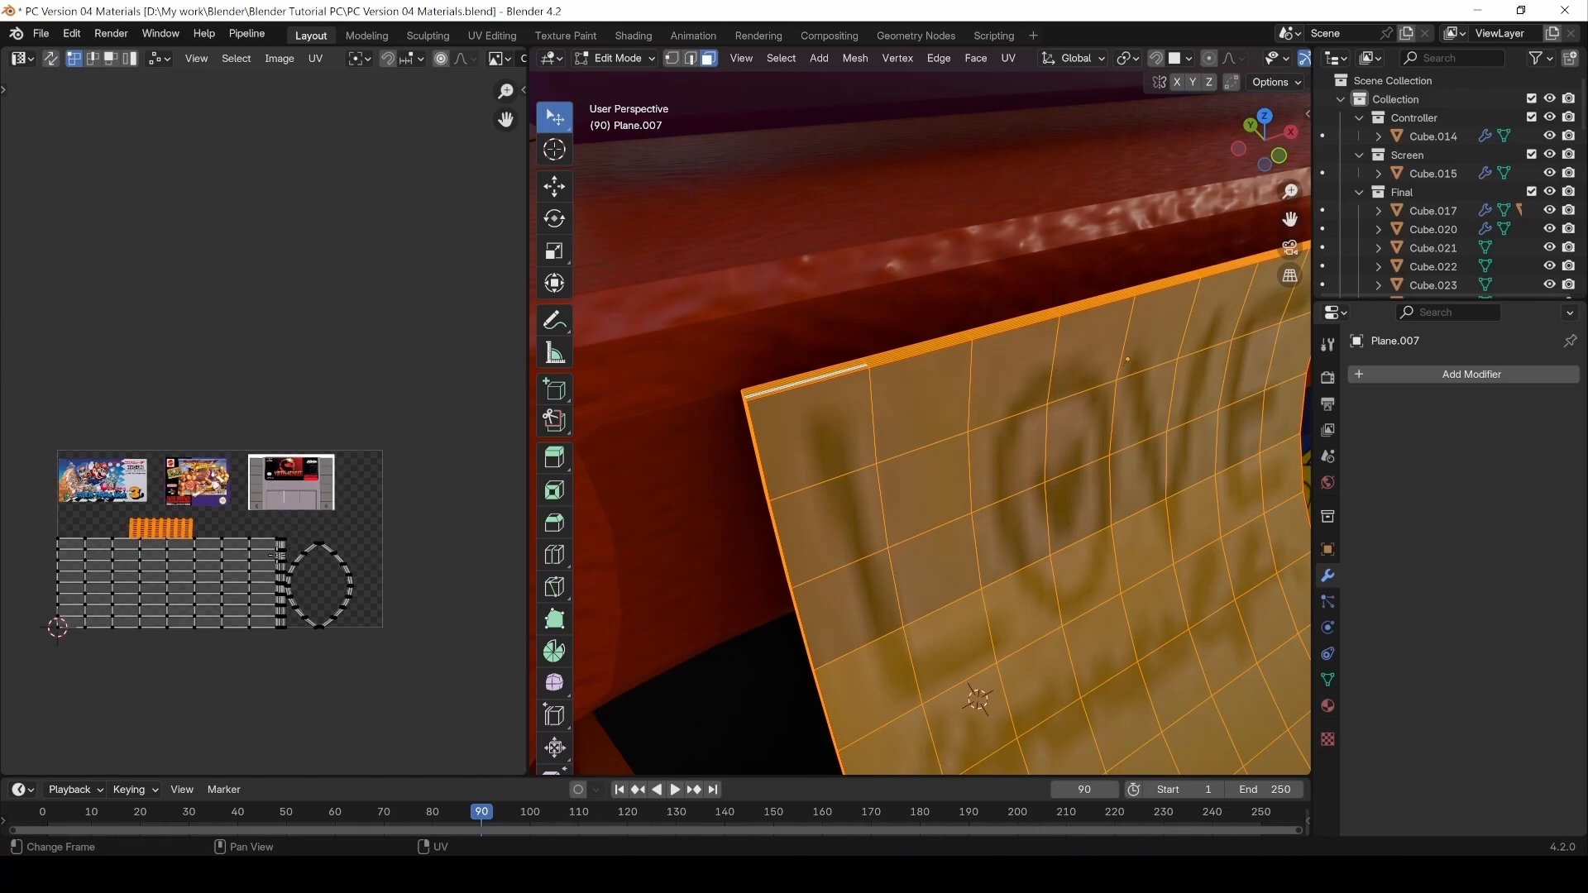
{"action": "scroll", "coordinate": [281, 529], "scroll_direction": "up", "scroll_amount": 3}
{"action": "middle_click_drag", "start_coordinate": [291, 571], "coordinate": [334, 474], "text": "shift"}
{"action": "scroll", "coordinate": [334, 474], "scroll_direction": "down", "scroll_amount": 5}
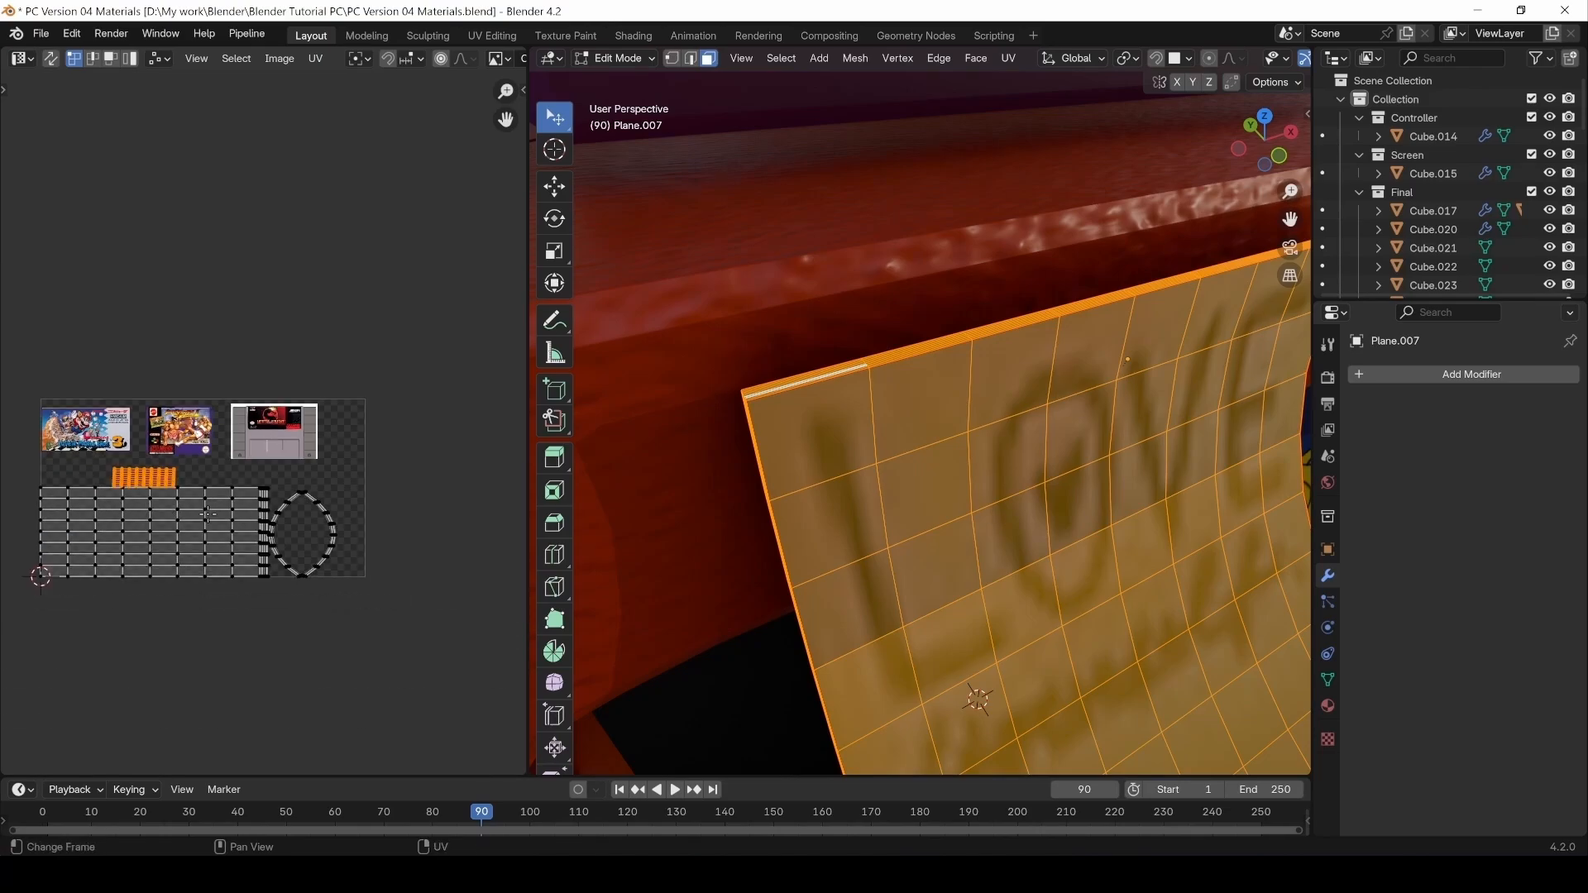
Select individual front faces of the LOVE note to locate each one in the UV layout.
{"action": "scroll", "coordinate": [1021, 538], "scroll_direction": "down", "scroll_amount": 5}
{"action": "middle_click_drag", "start_coordinate": [1021, 538], "coordinate": [862, 442], "text": "shift"}
{"action": "left_click", "coordinate": [742, 372]}
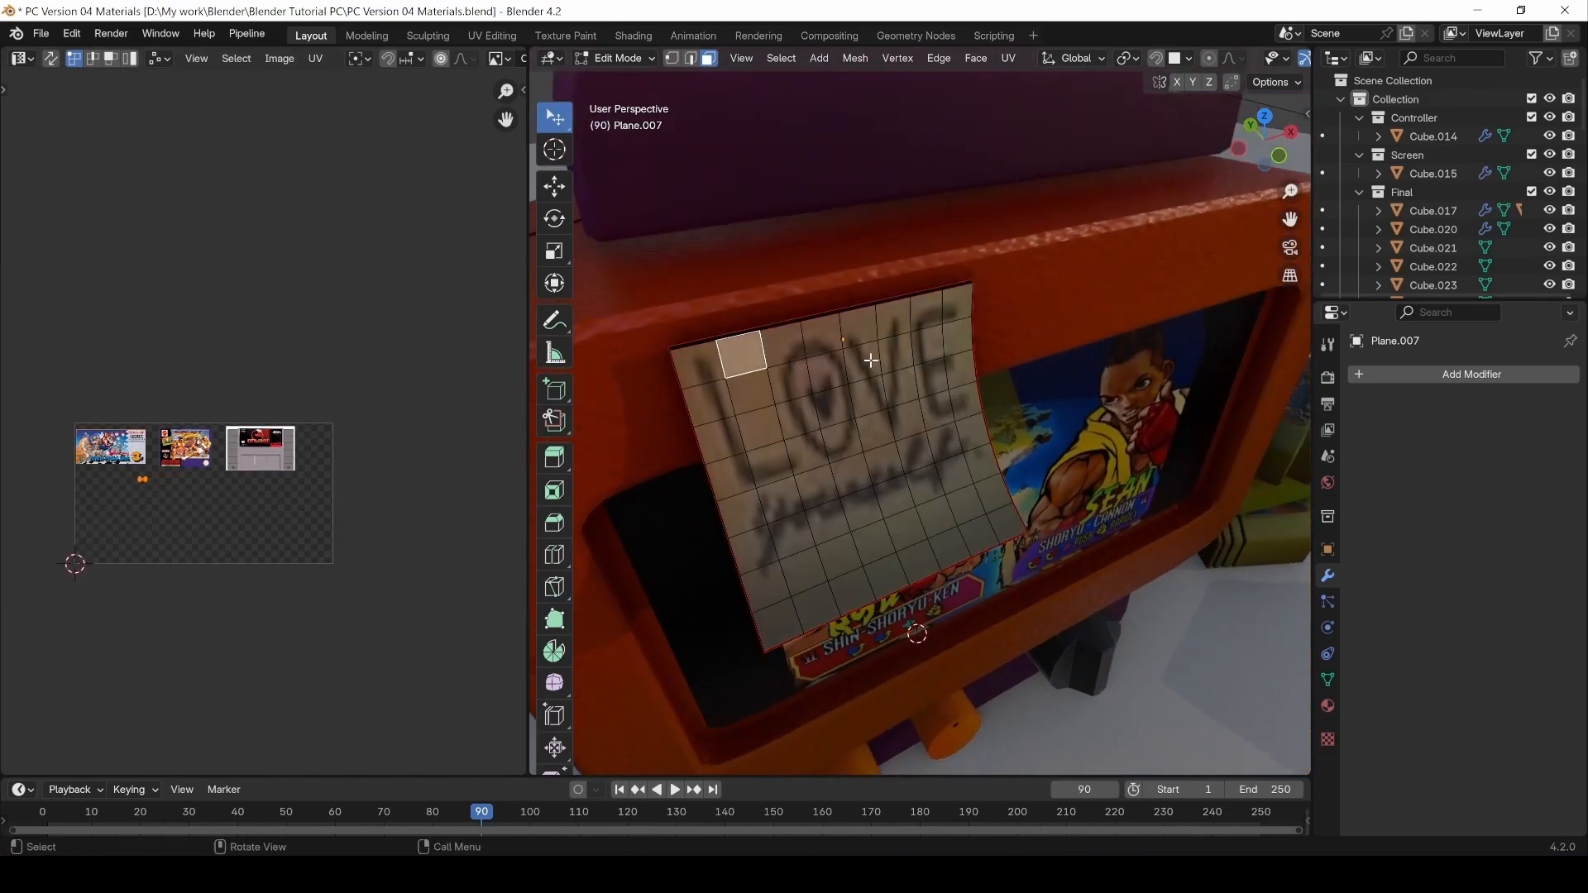
{"action": "left_click", "coordinate": [870, 362]}
{"action": "left_click", "coordinate": [926, 315]}
{"action": "left_click", "coordinate": [791, 347]}
{"action": "left_click", "coordinate": [852, 475]}
{"action": "left_click", "coordinate": [925, 485]}
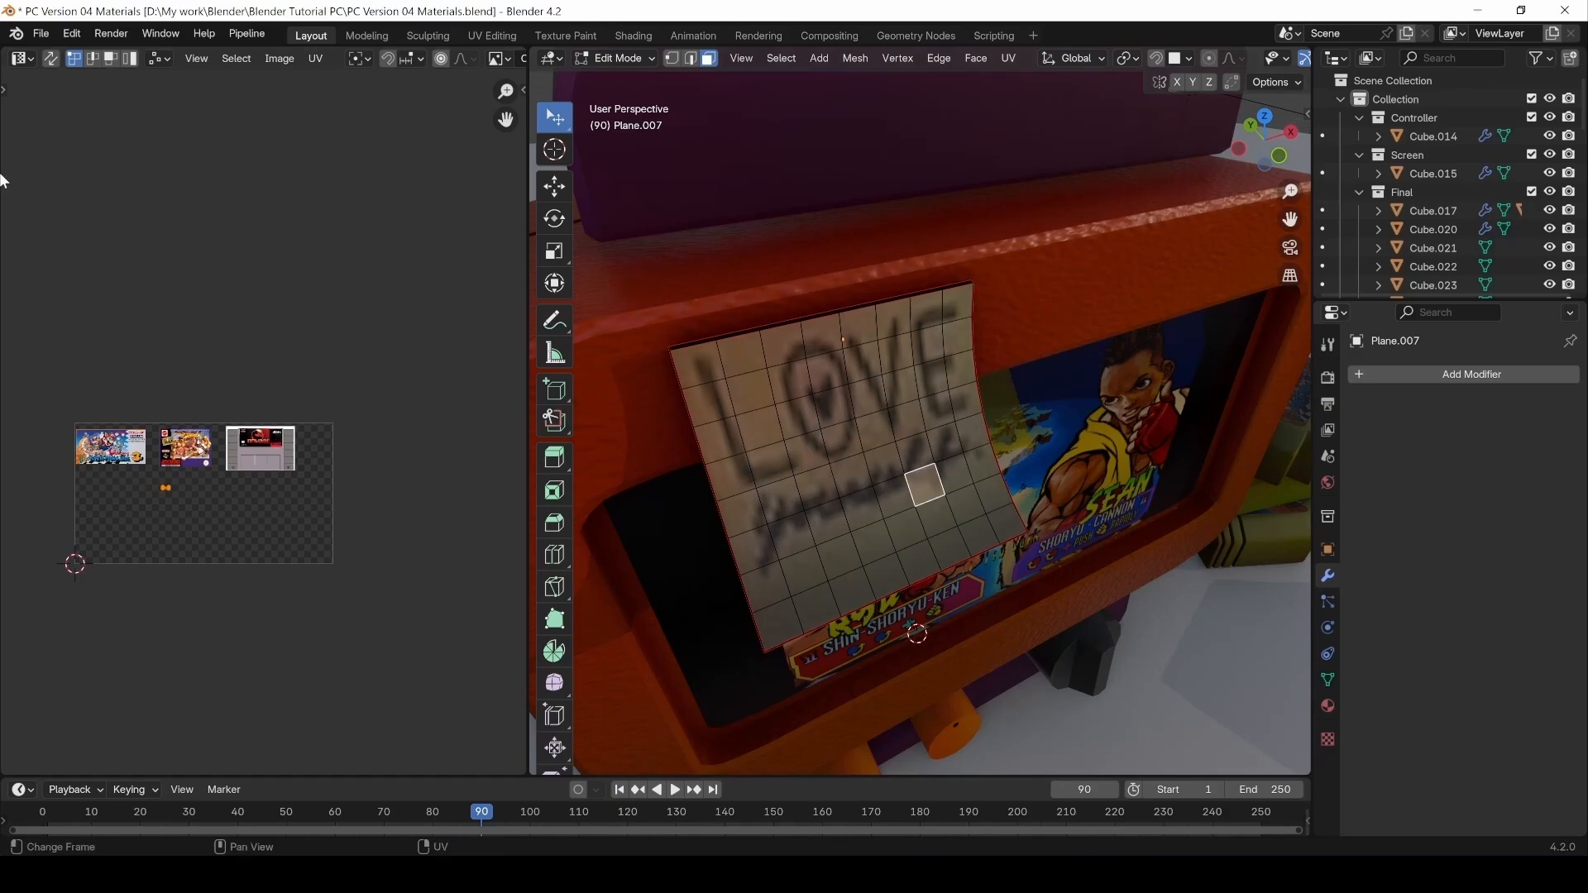
Display the sticky-note photo e0ef43d7c091bc330e07be85a15b5b3f.jpg behind the note's UVs in the UV Editor.
{"action": "middle_click_drag", "start_coordinate": [409, 62], "coordinate": [83, 81]}
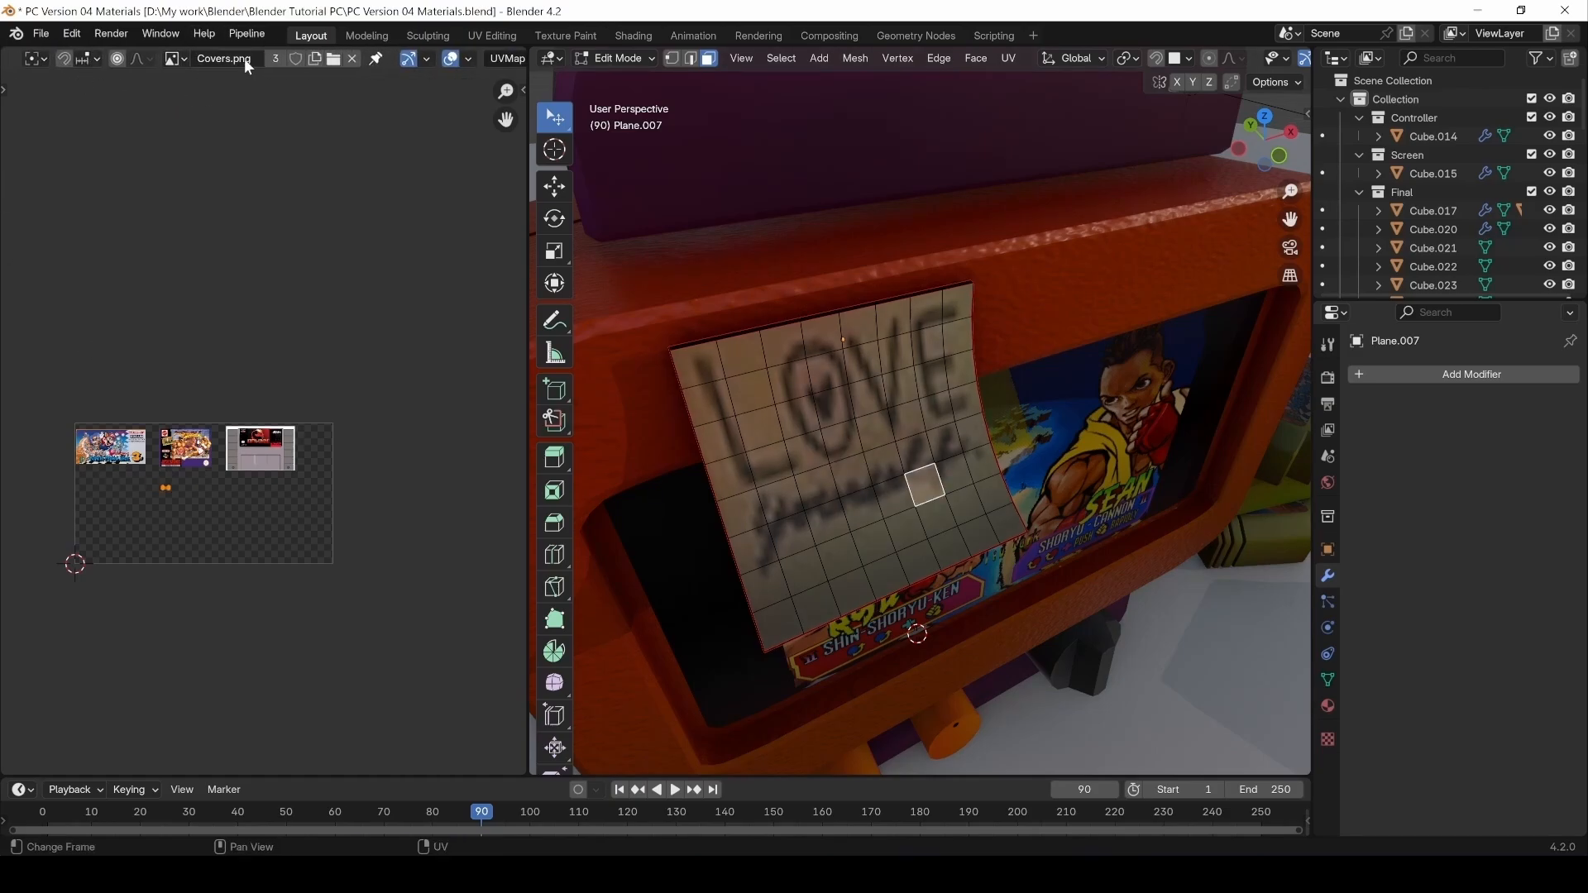
{"action": "left_click", "coordinate": [175, 58]}
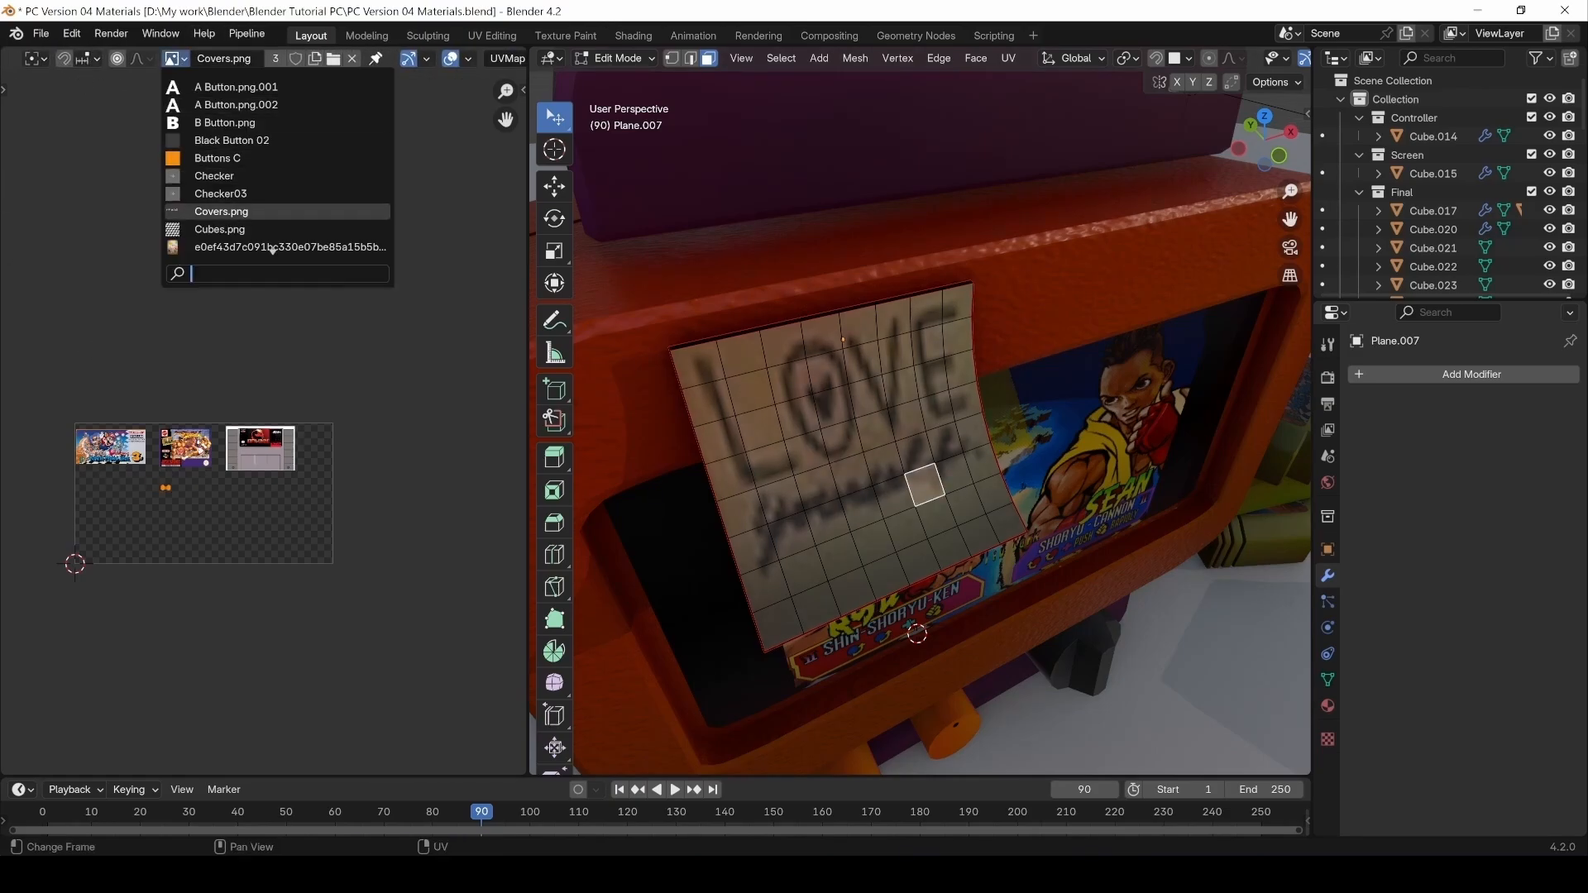
{"action": "left_click", "coordinate": [215, 247]}
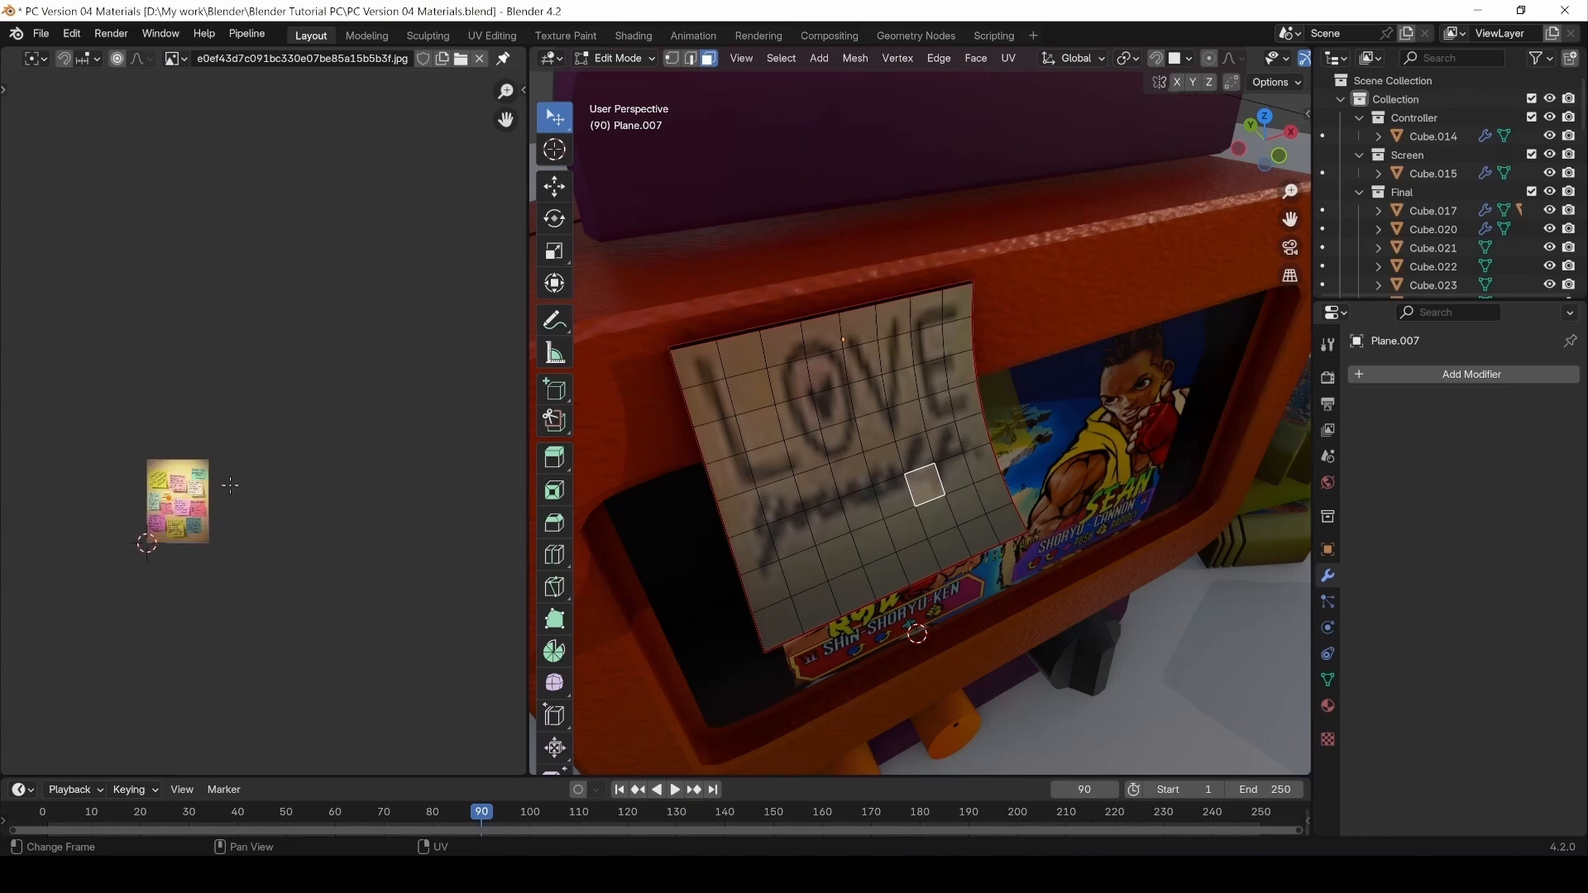
Select all linked faces of the LOVE note to show where they sit on the sticky-note photo.
{"action": "scroll", "coordinate": [230, 486], "scroll_direction": "up", "scroll_amount": 12}
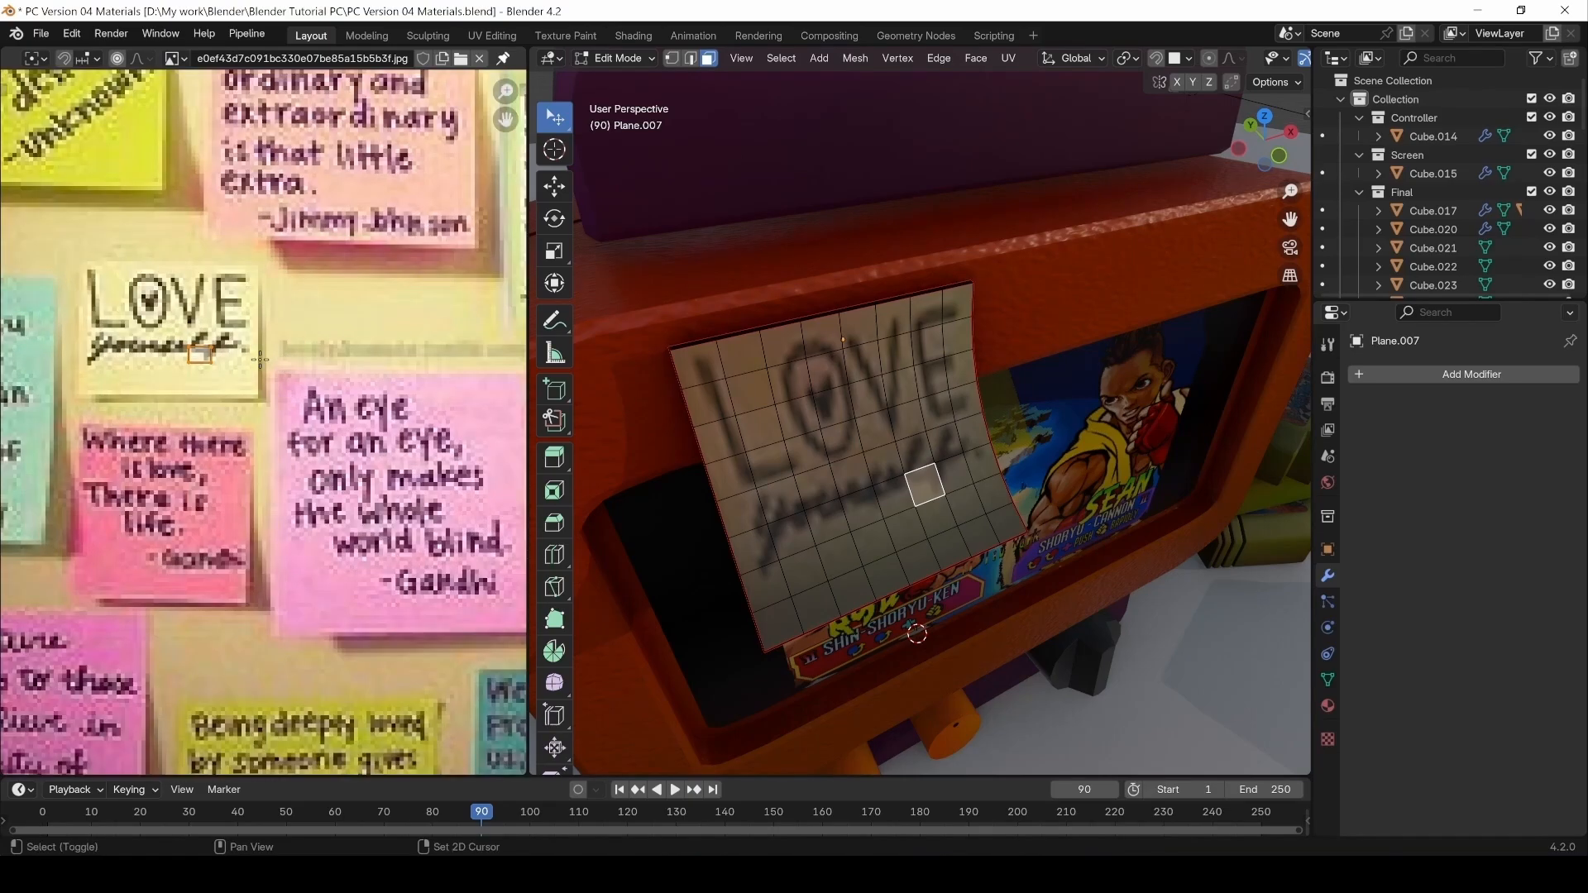
{"action": "middle_click_drag", "start_coordinate": [259, 359], "coordinate": [375, 470]}
{"action": "key", "text": "ctrl+l"}
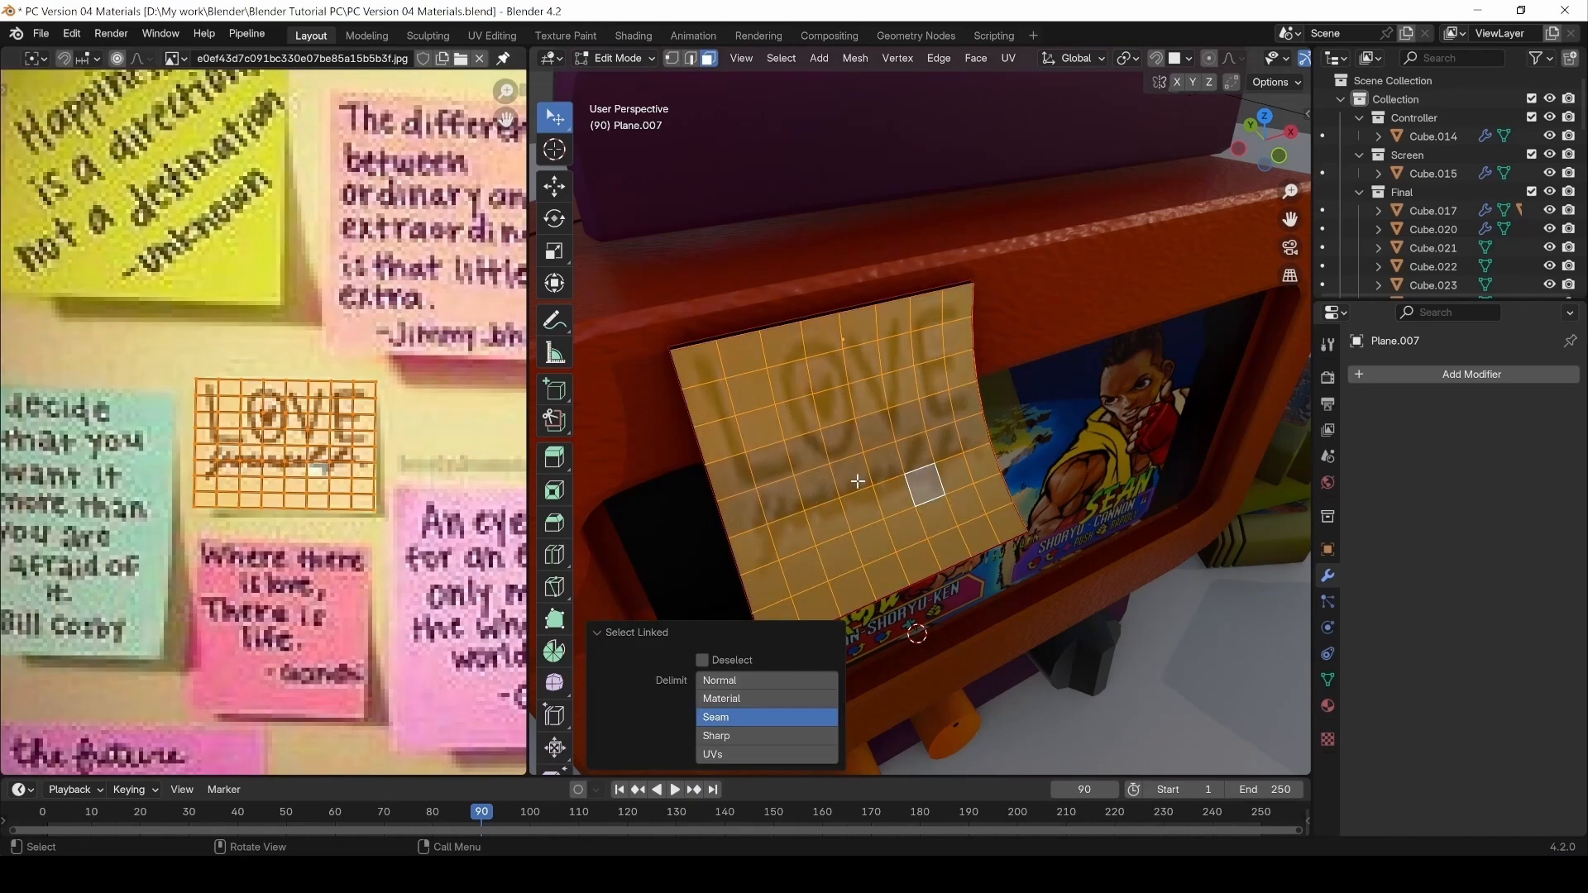
{"action": "scroll", "coordinate": [343, 403], "scroll_direction": "down", "scroll_amount": 3}
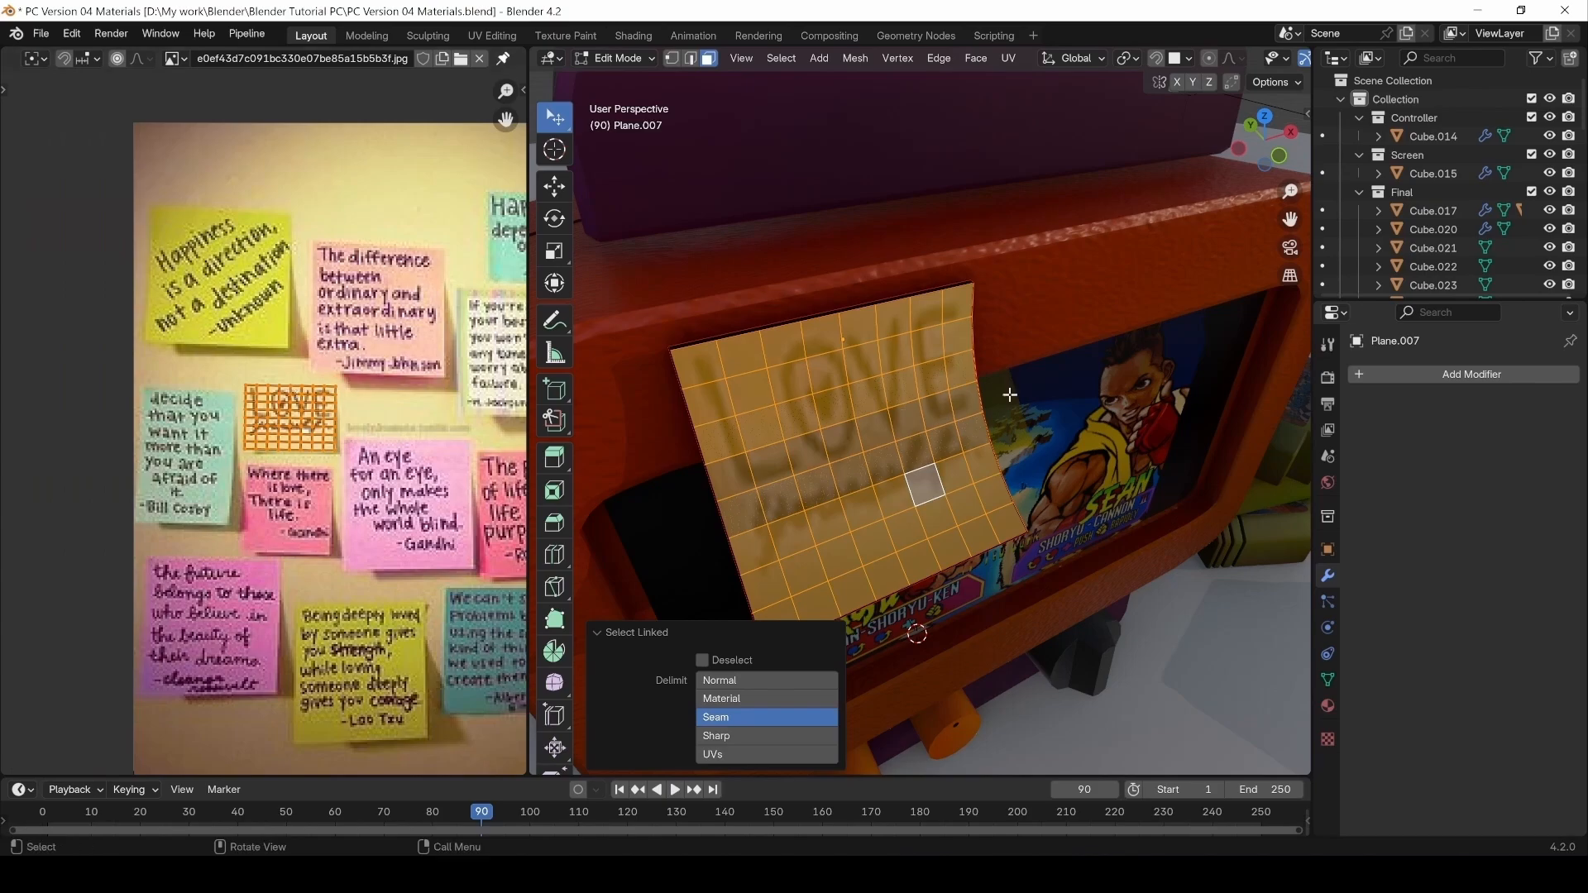
Select all faces of the yellow Happiness note on the console's side to locate them in the UV layout.
{"action": "middle_click_drag", "start_coordinate": [1004, 397], "coordinate": [930, 227]}
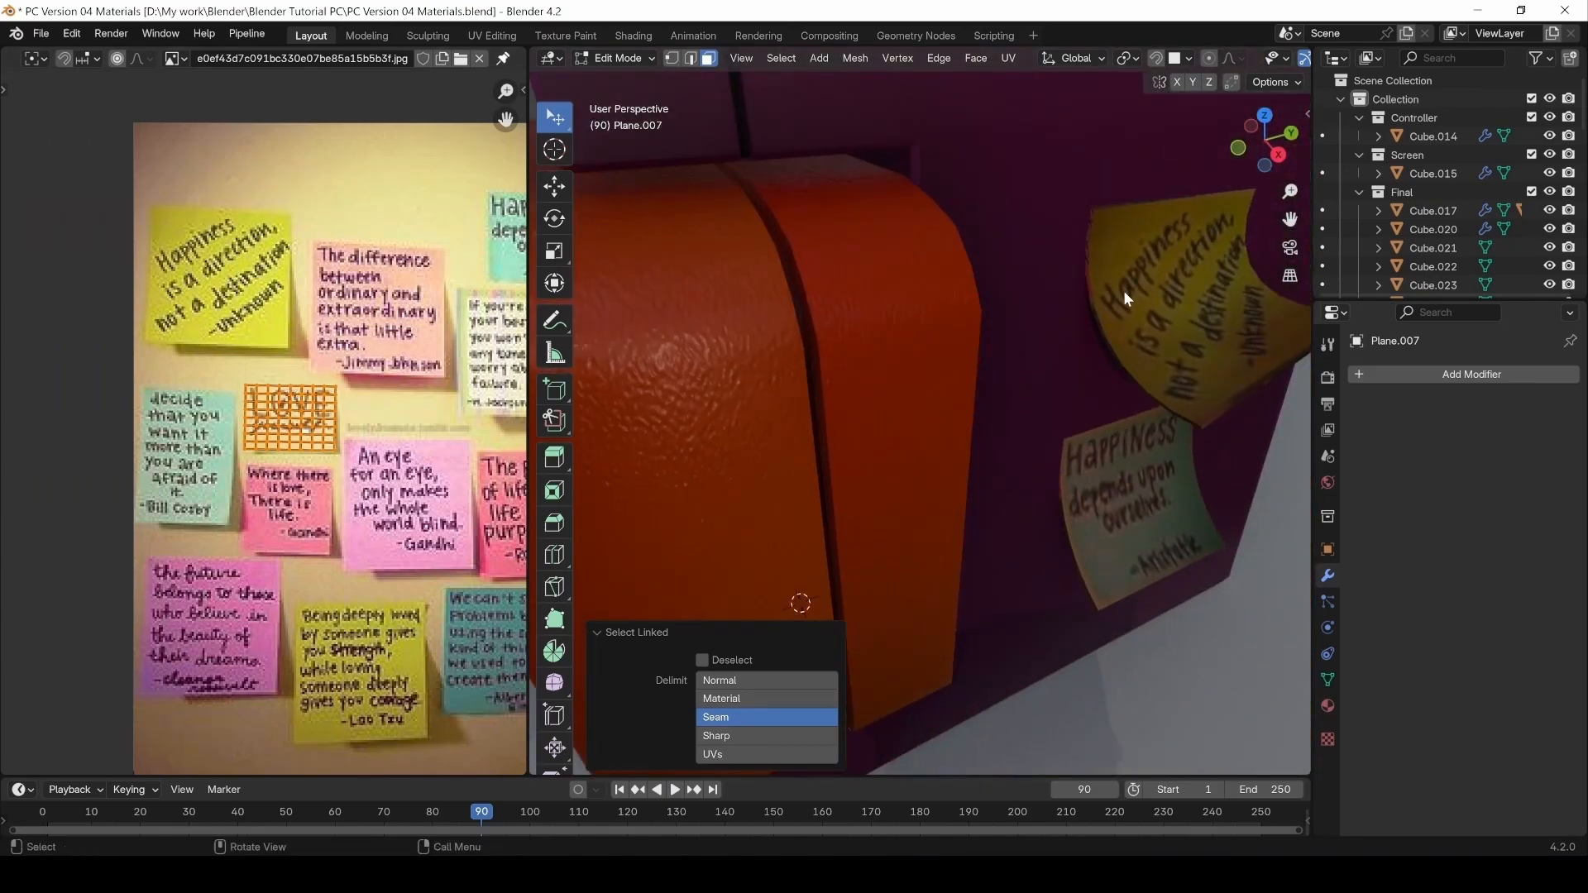
{"action": "key", "text": "Tab"}
{"action": "left_click", "coordinate": [1167, 291]}
{"action": "key", "text": "Tab"}
{"action": "left_click", "coordinate": [1167, 291]}
{"action": "key", "text": "ctrl+l"}
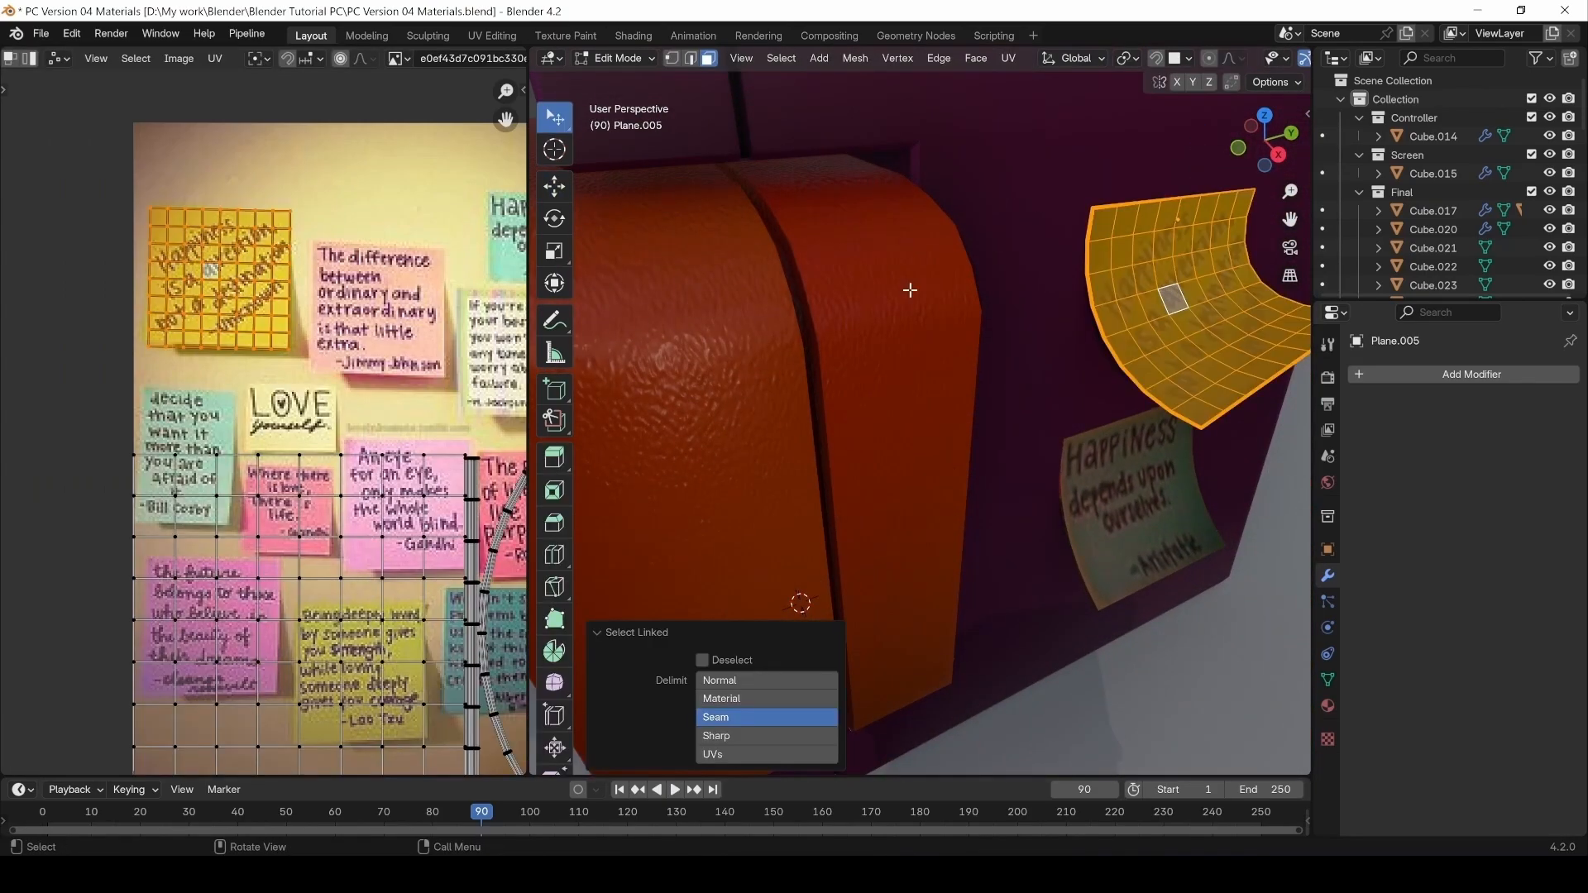
{"action": "scroll", "coordinate": [259, 273], "scroll_direction": "down", "scroll_amount": 3}
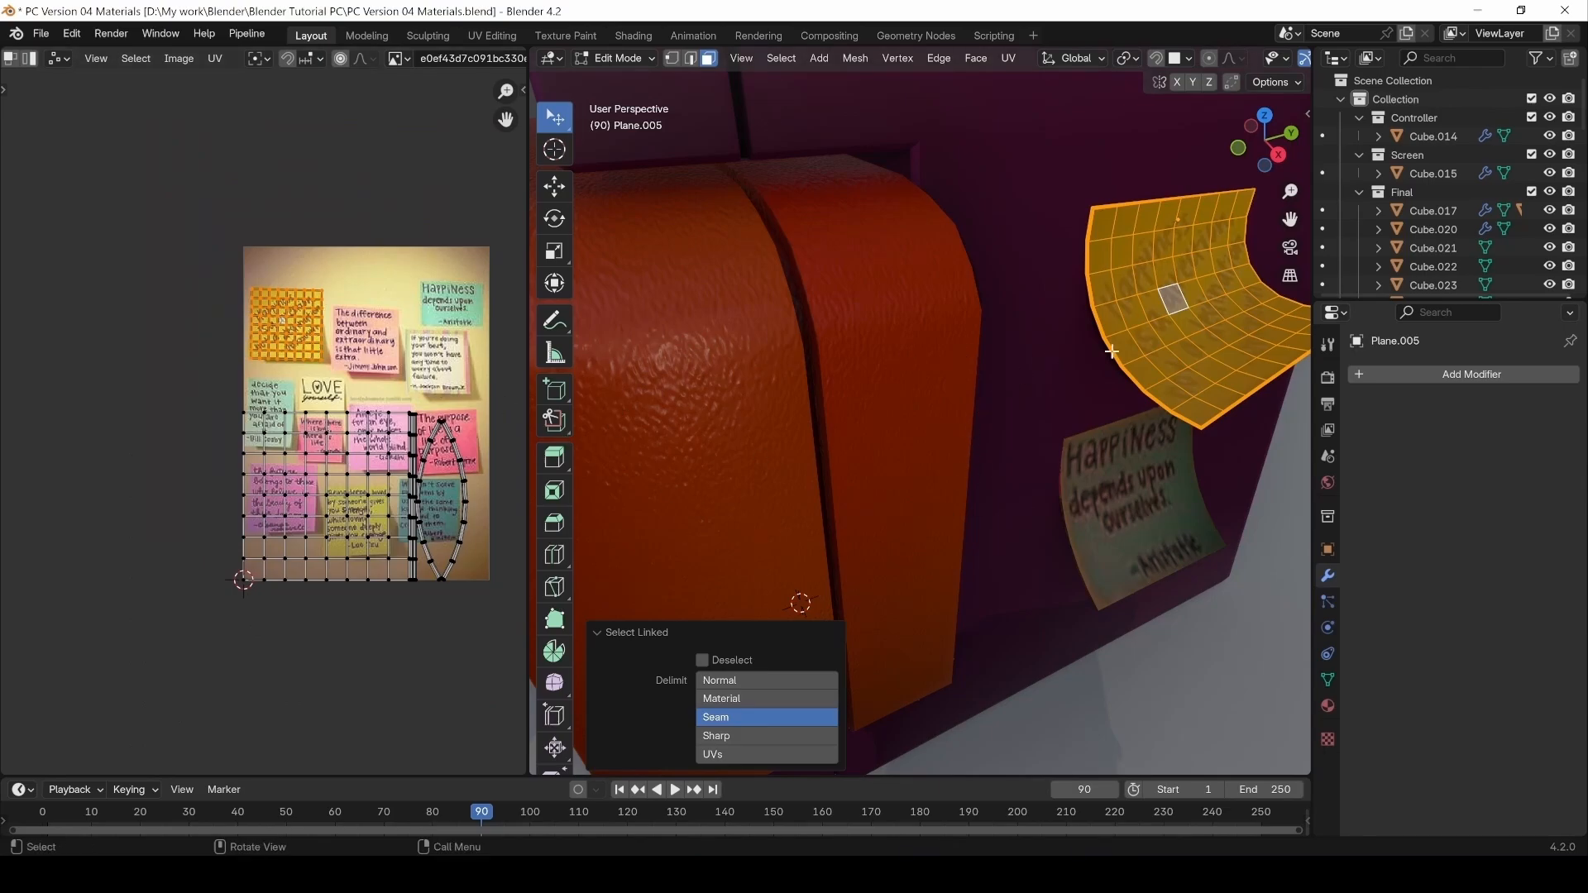
Select all faces of the green Happiness note to locate them on the photo, and return to Object Mode.
{"action": "left_click", "coordinate": [1092, 401]}
{"action": "middle_click_drag", "start_coordinate": [1122, 450], "coordinate": [1092, 344]}
{"action": "left_click", "coordinate": [1204, 328]}
{"action": "key", "text": "Tab"}
{"action": "left_click", "coordinate": [1105, 498]}
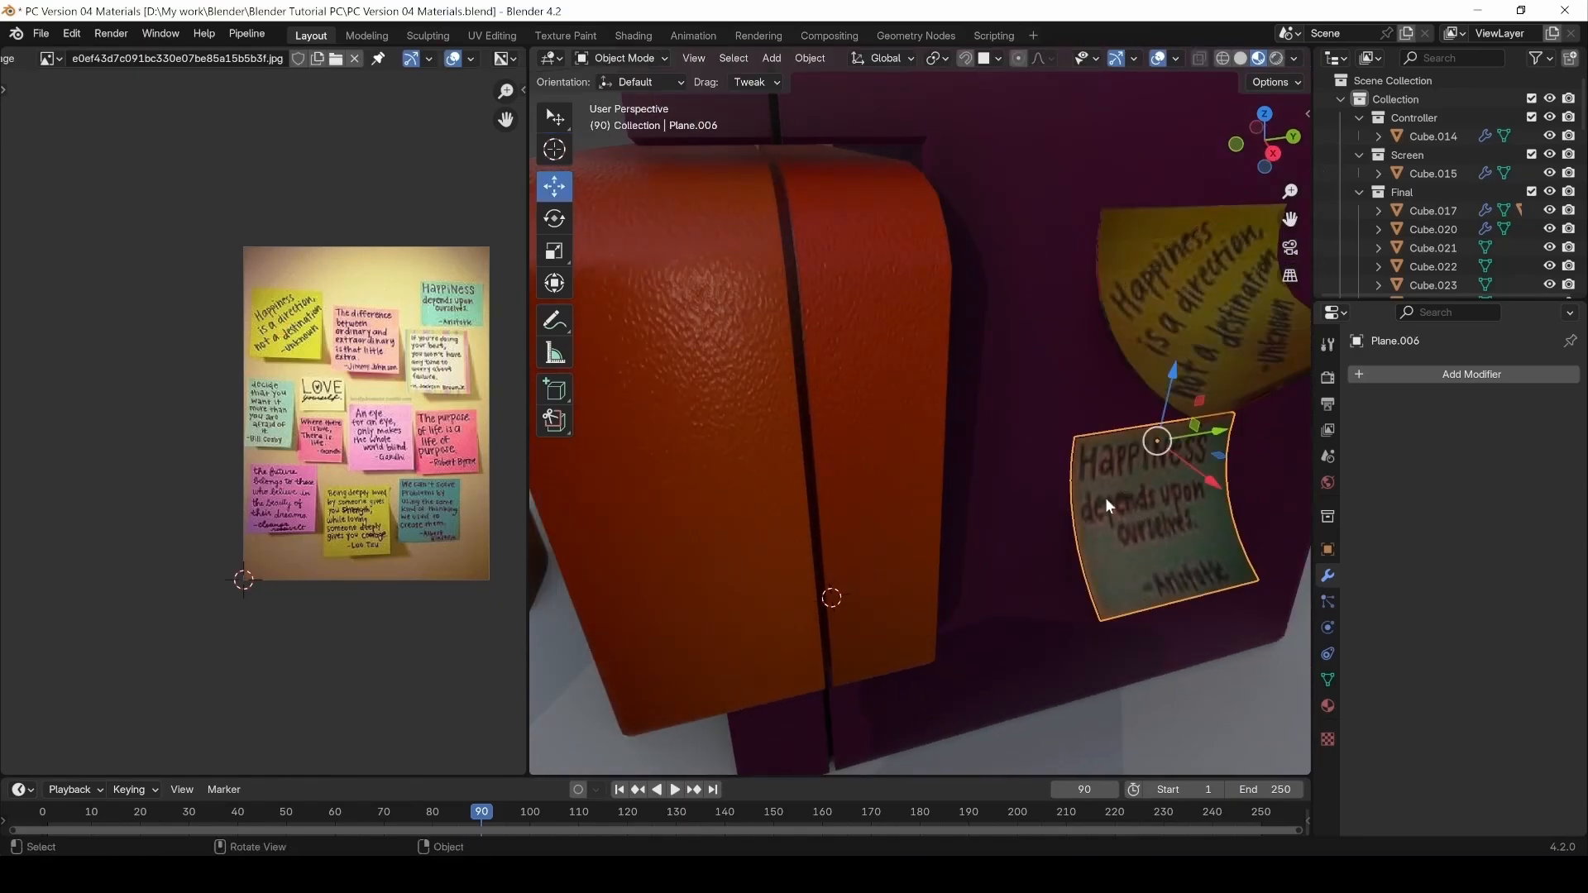
{"action": "key", "text": "Tab"}
{"action": "key", "text": "ctrl+l"}
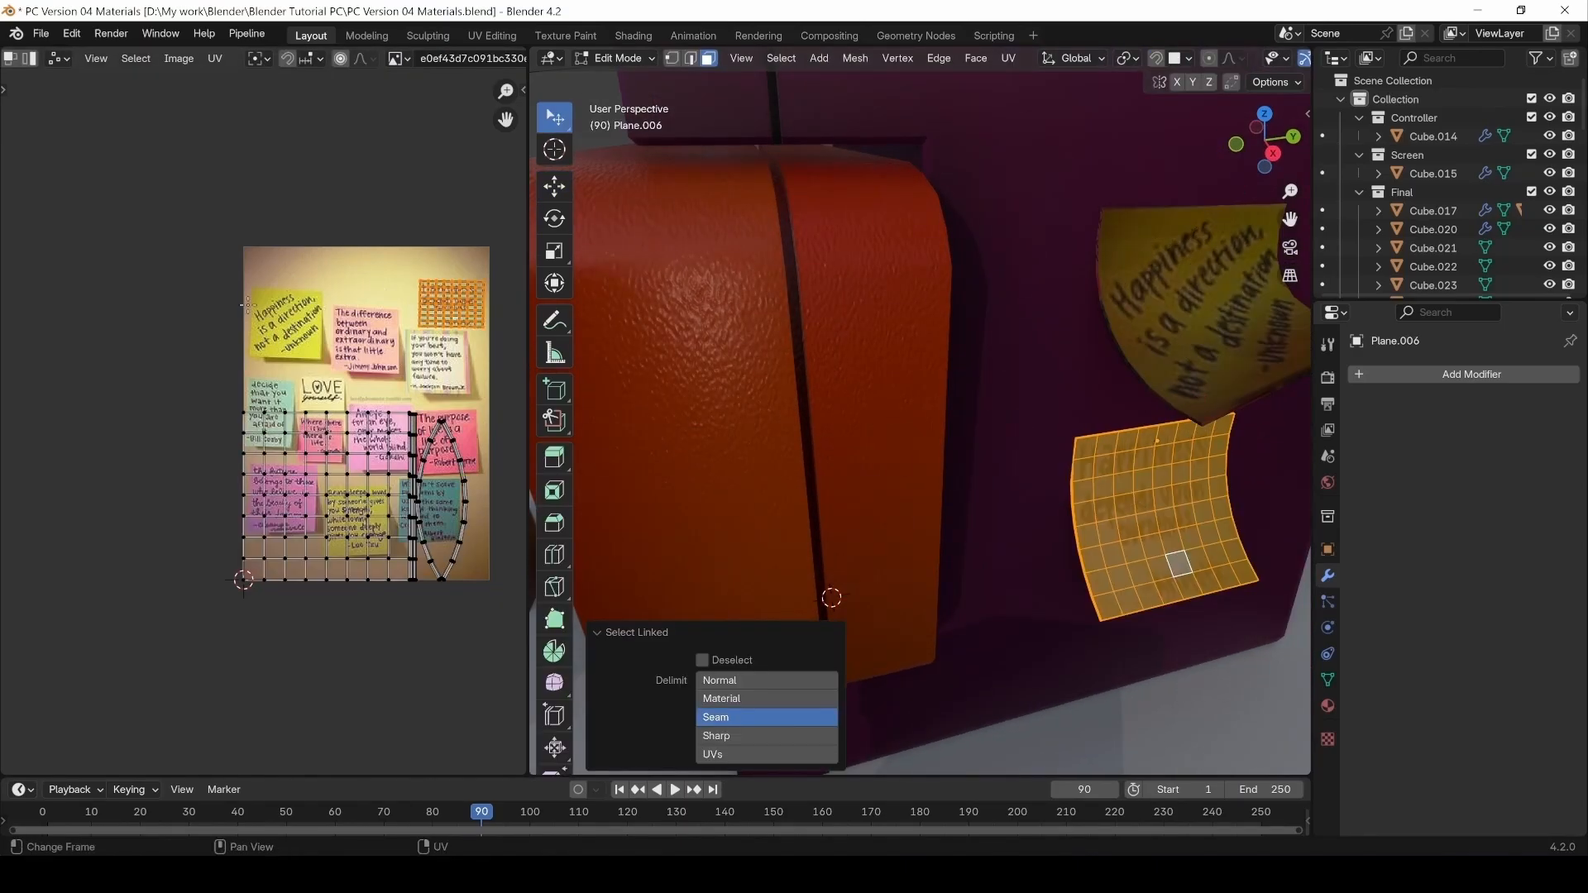
{"action": "scroll", "coordinate": [1101, 505], "scroll_direction": "down", "scroll_amount": 3}
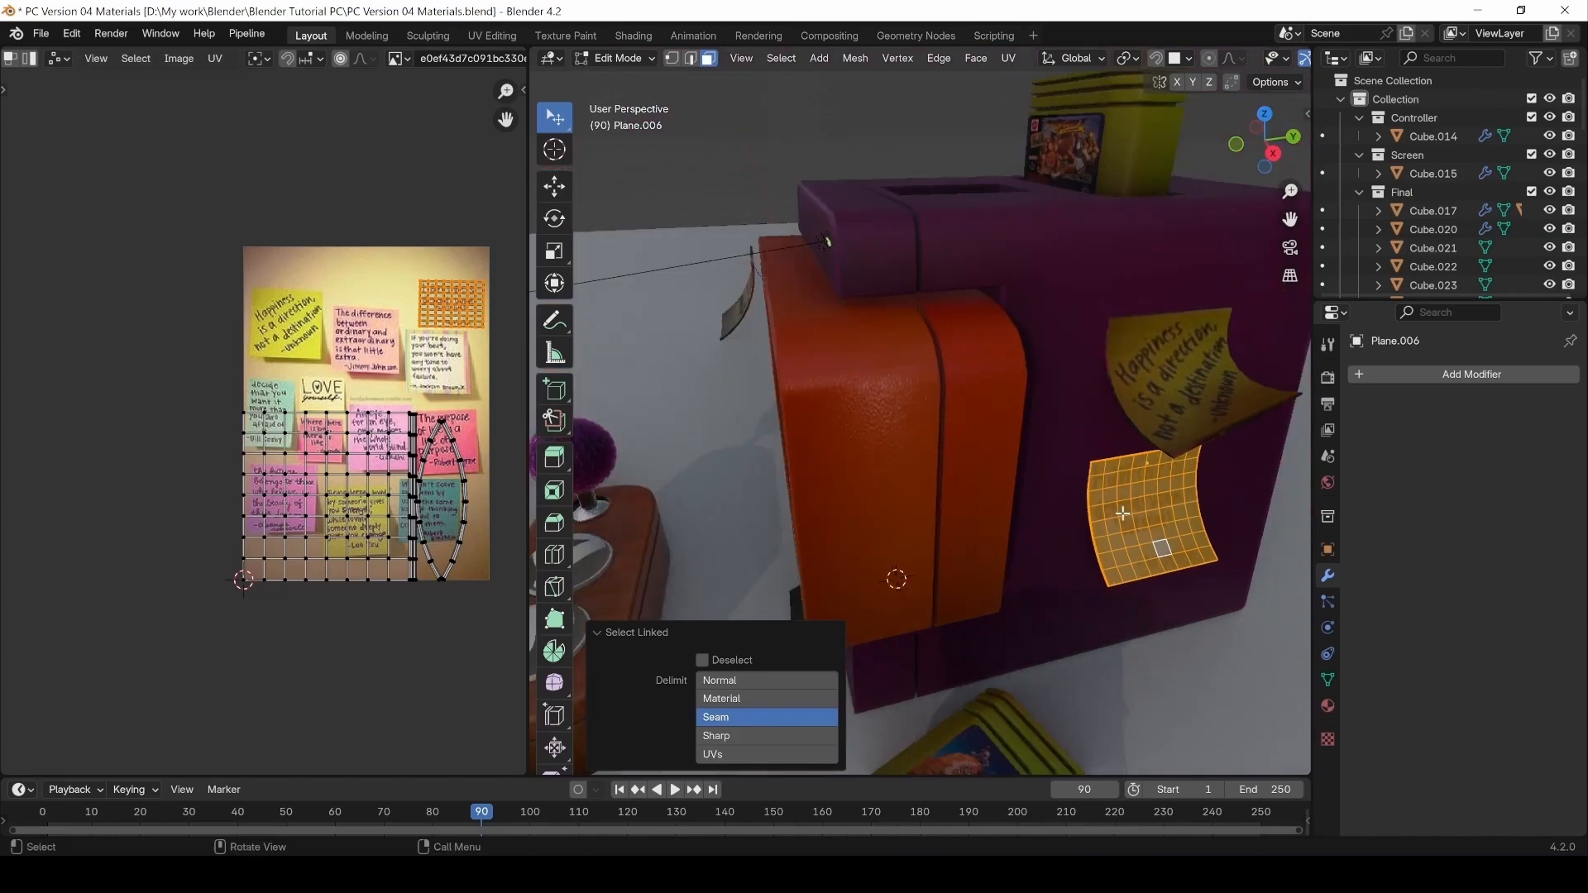
{"action": "middle_click_drag", "start_coordinate": [1076, 463], "coordinate": [1174, 418]}
{"action": "middle_click_drag", "start_coordinate": [1107, 534], "coordinate": [930, 471]}
{"action": "scroll", "coordinate": [1033, 507], "scroll_direction": "down", "scroll_amount": 4}
{"action": "left_click", "coordinate": [939, 563]}
{"action": "key", "text": "Tab"}
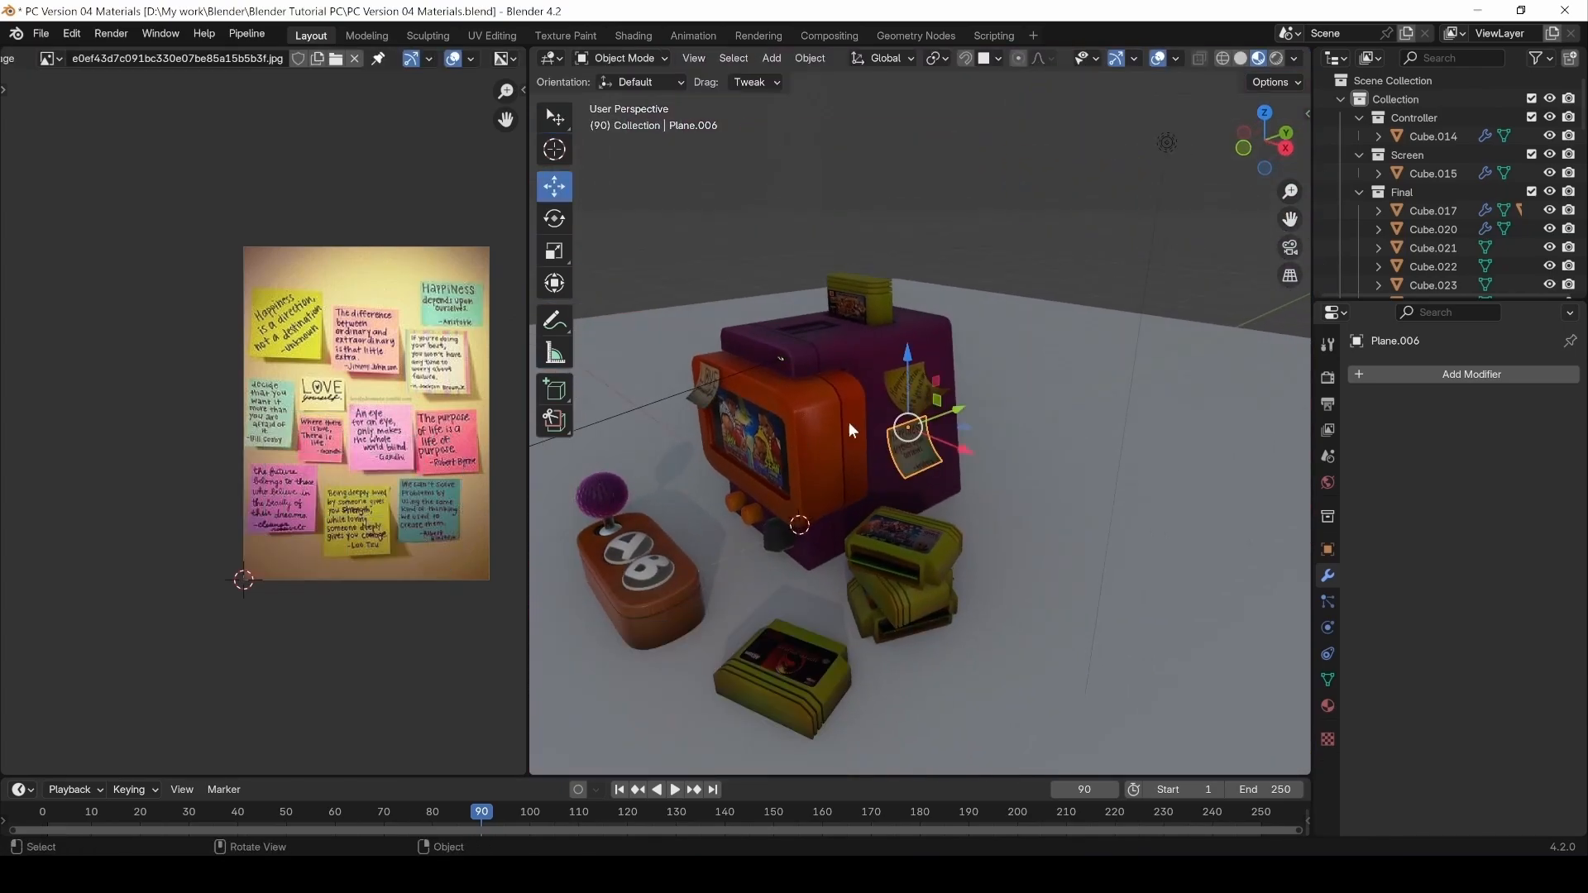
Examine the mesh and seams of the cartridge standing in the console's upper slot in Edit Mode.
{"action": "left_click", "coordinate": [878, 308]}
{"action": "key", "text": "Tab"}
{"action": "key", "text": "Tab"}
{"action": "key", "text": "Tab"}
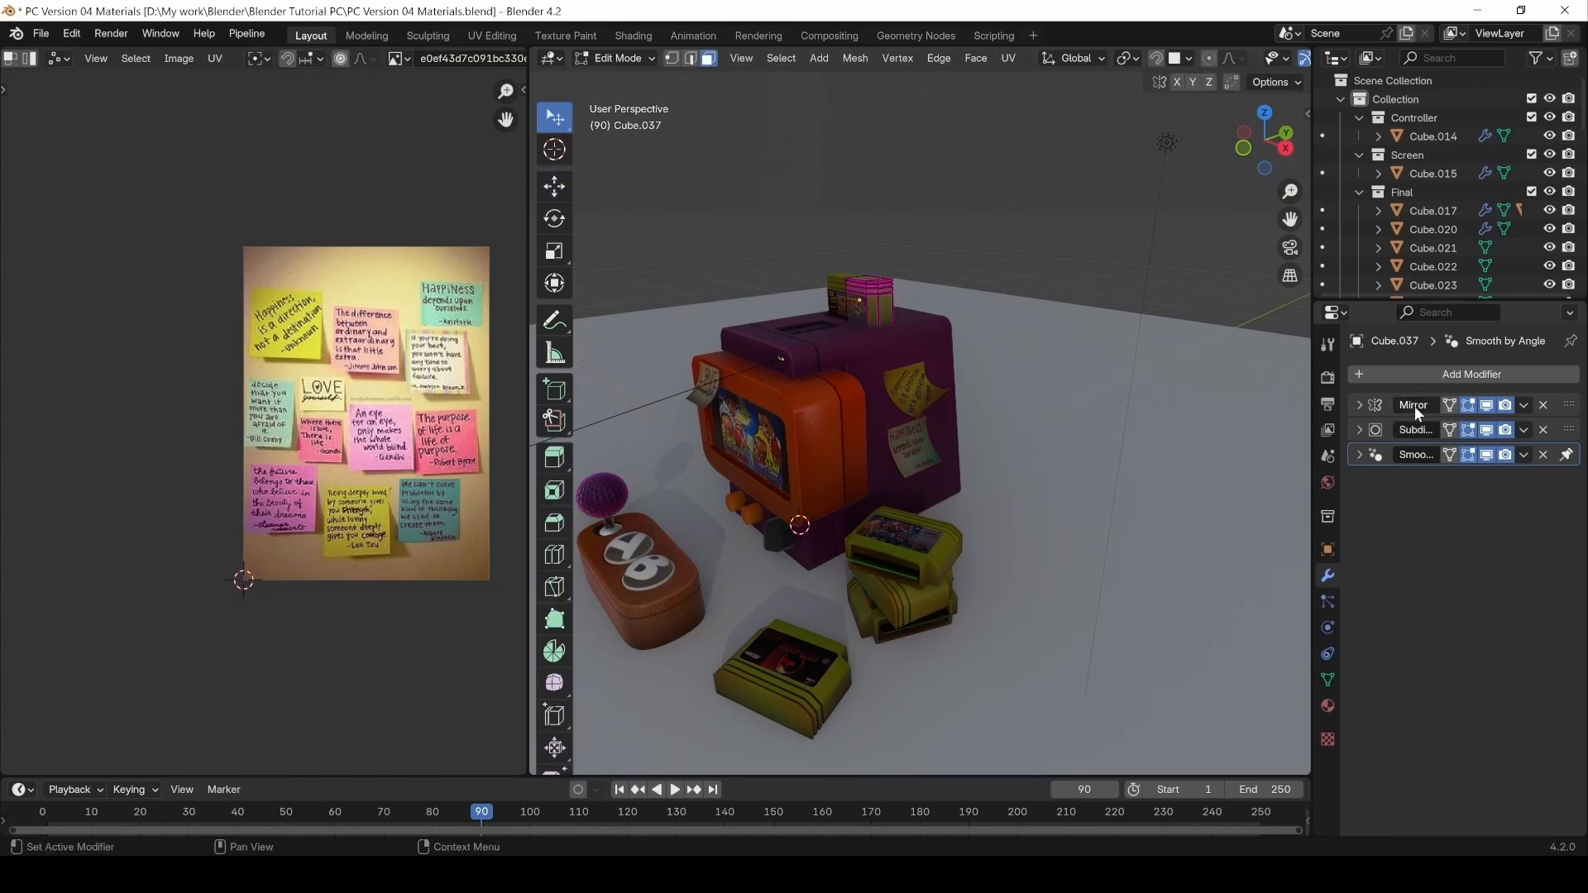
{"action": "scroll", "coordinate": [874, 298], "scroll_direction": "up", "scroll_amount": 4}
{"action": "scroll", "coordinate": [852, 317], "scroll_direction": "down", "scroll_amount": 4}
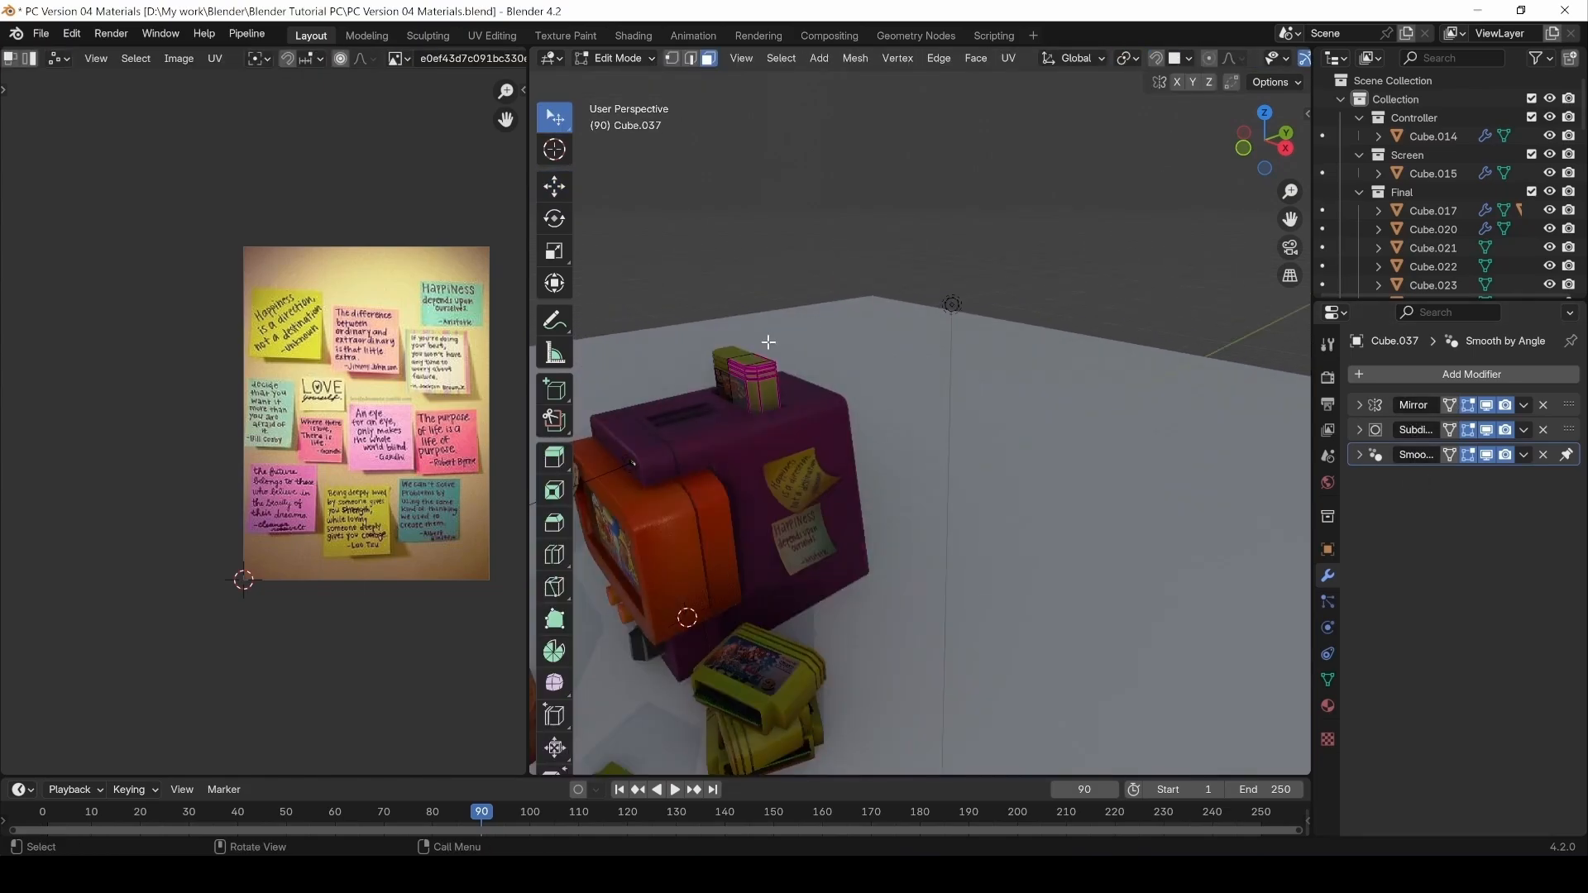
{"action": "middle_click_drag", "start_coordinate": [769, 342], "coordinate": [901, 358], "text": "shift"}
{"action": "scroll", "coordinate": [907, 355], "scroll_direction": "up", "scroll_amount": 5}
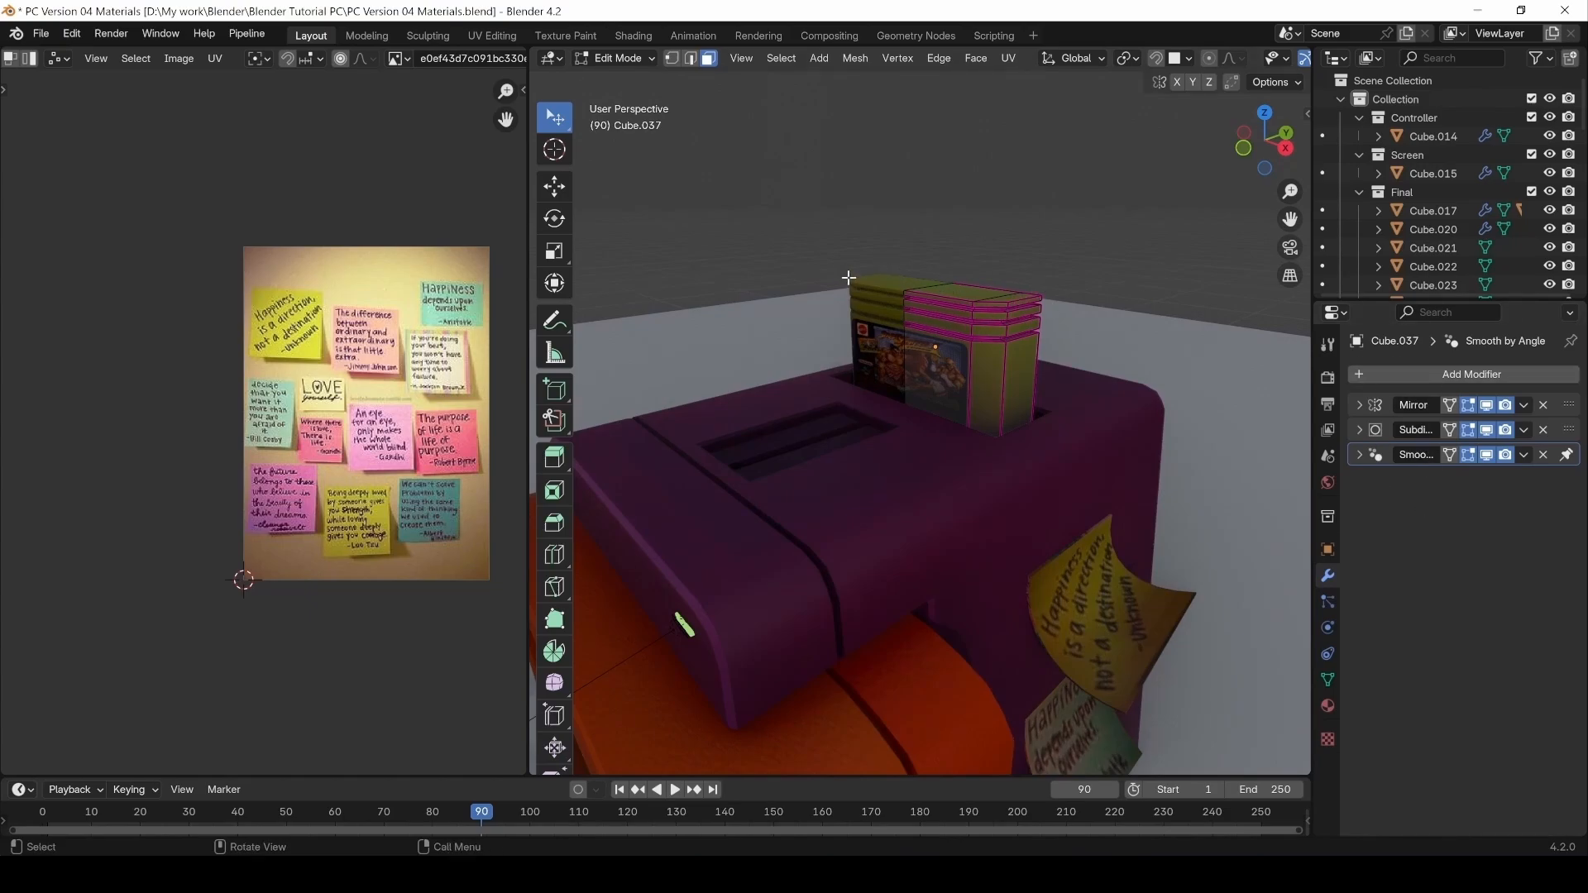
{"action": "scroll", "coordinate": [848, 330], "scroll_direction": "down", "scroll_amount": 8}
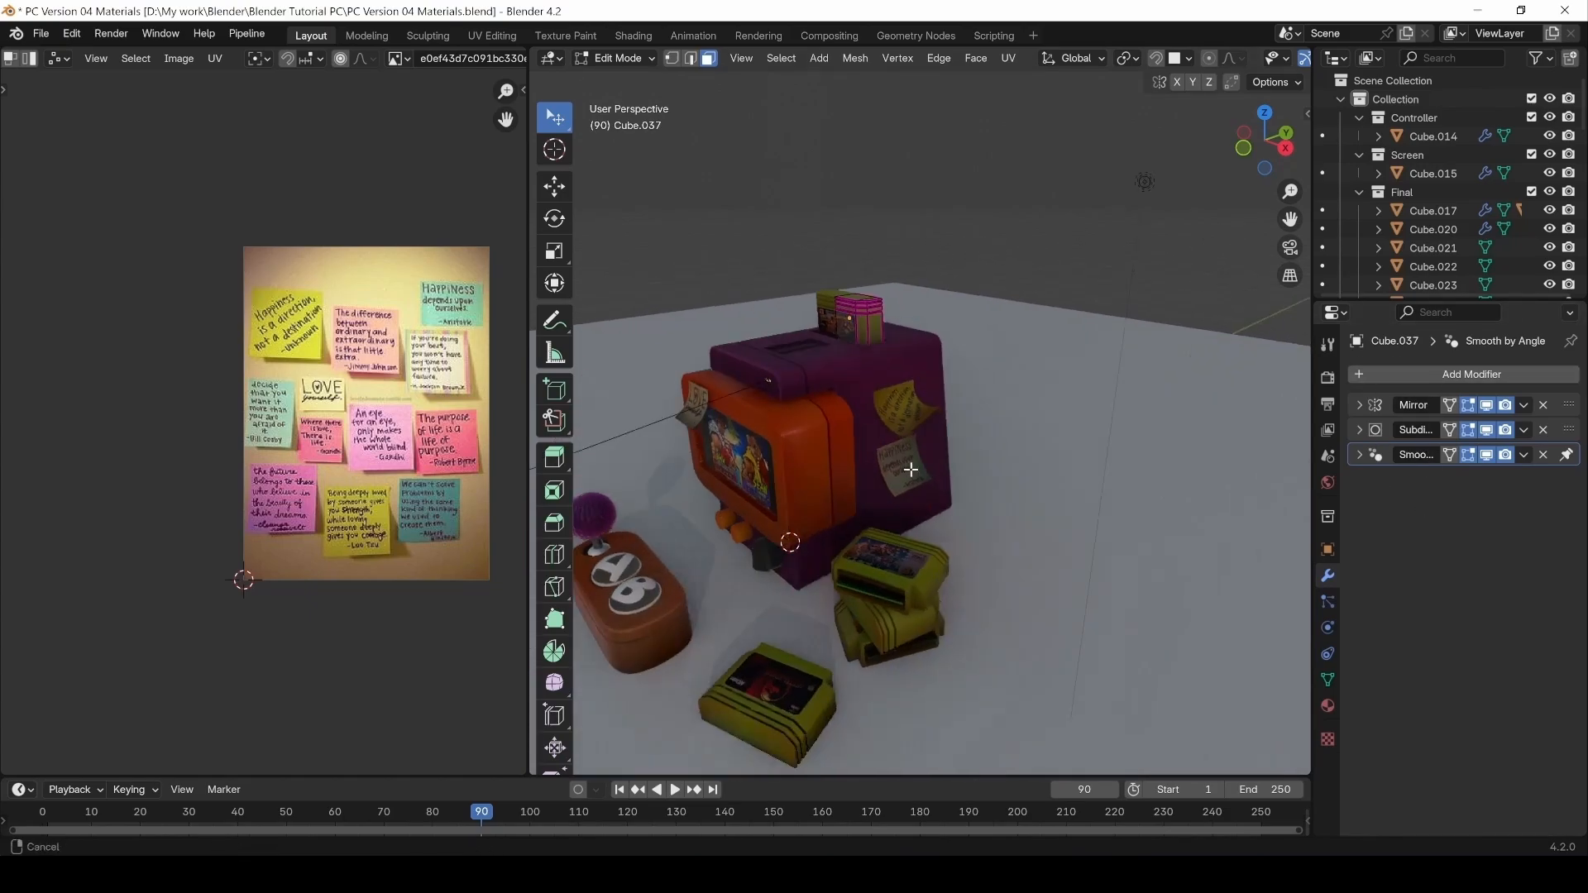
{"action": "scroll", "coordinate": [862, 354], "scroll_direction": "up", "scroll_amount": 6}
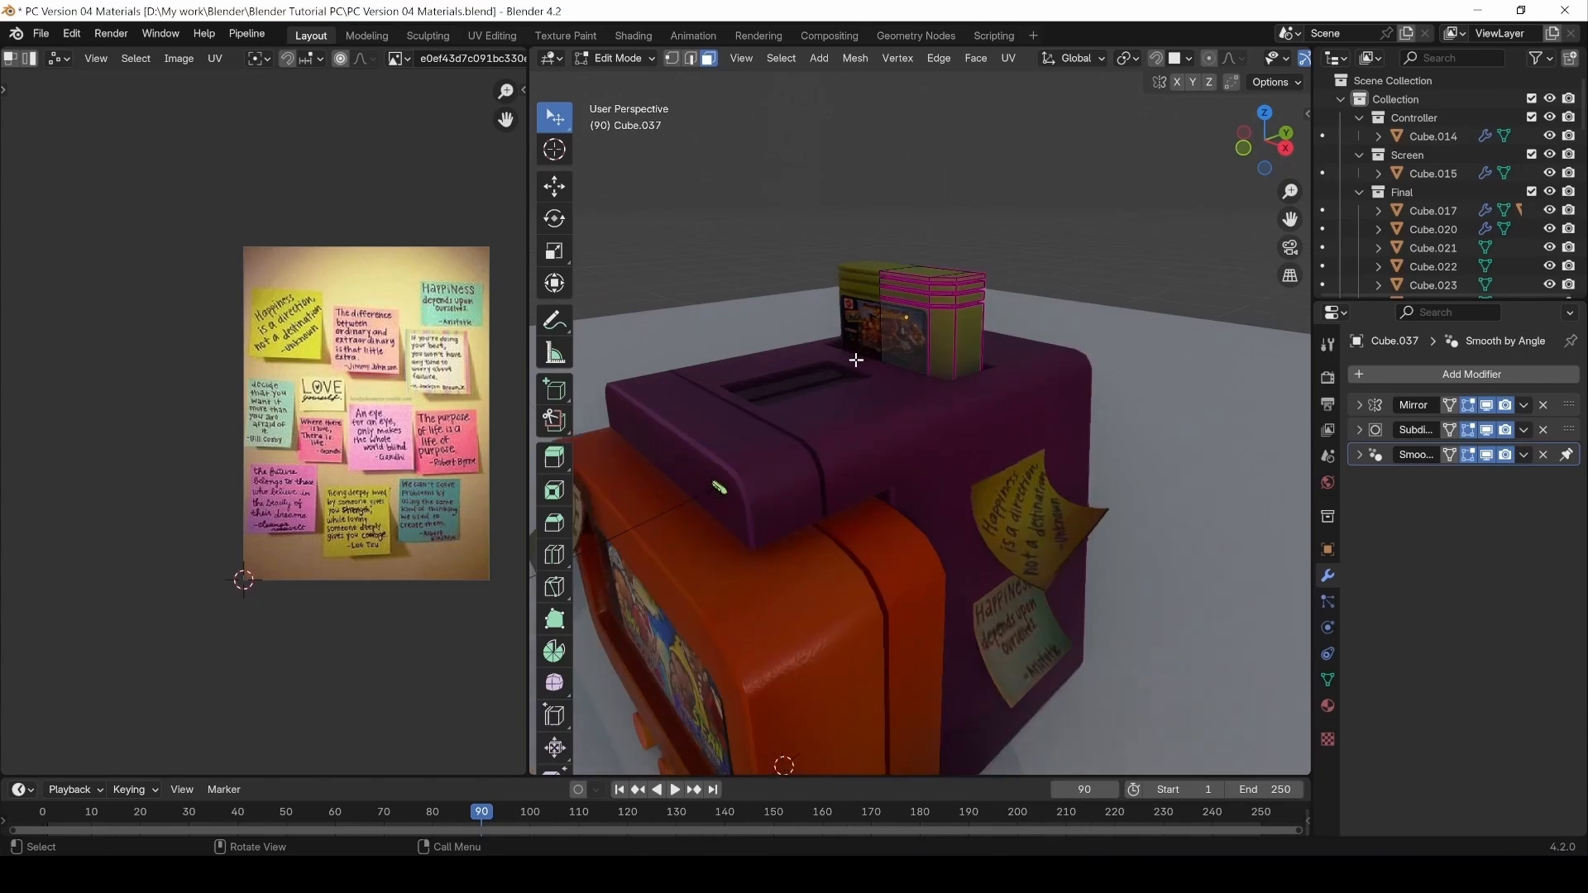
{"action": "key", "text": "Tab"}
Switch the UV Editor area to the Shader Editor and show the upright cartridge's cassette.003 material.
{"action": "left_click_drag", "start_coordinate": [946, 305], "coordinate": [966, 278]}
{"action": "middle_click_drag", "start_coordinate": [966, 278], "coordinate": [950, 322]}
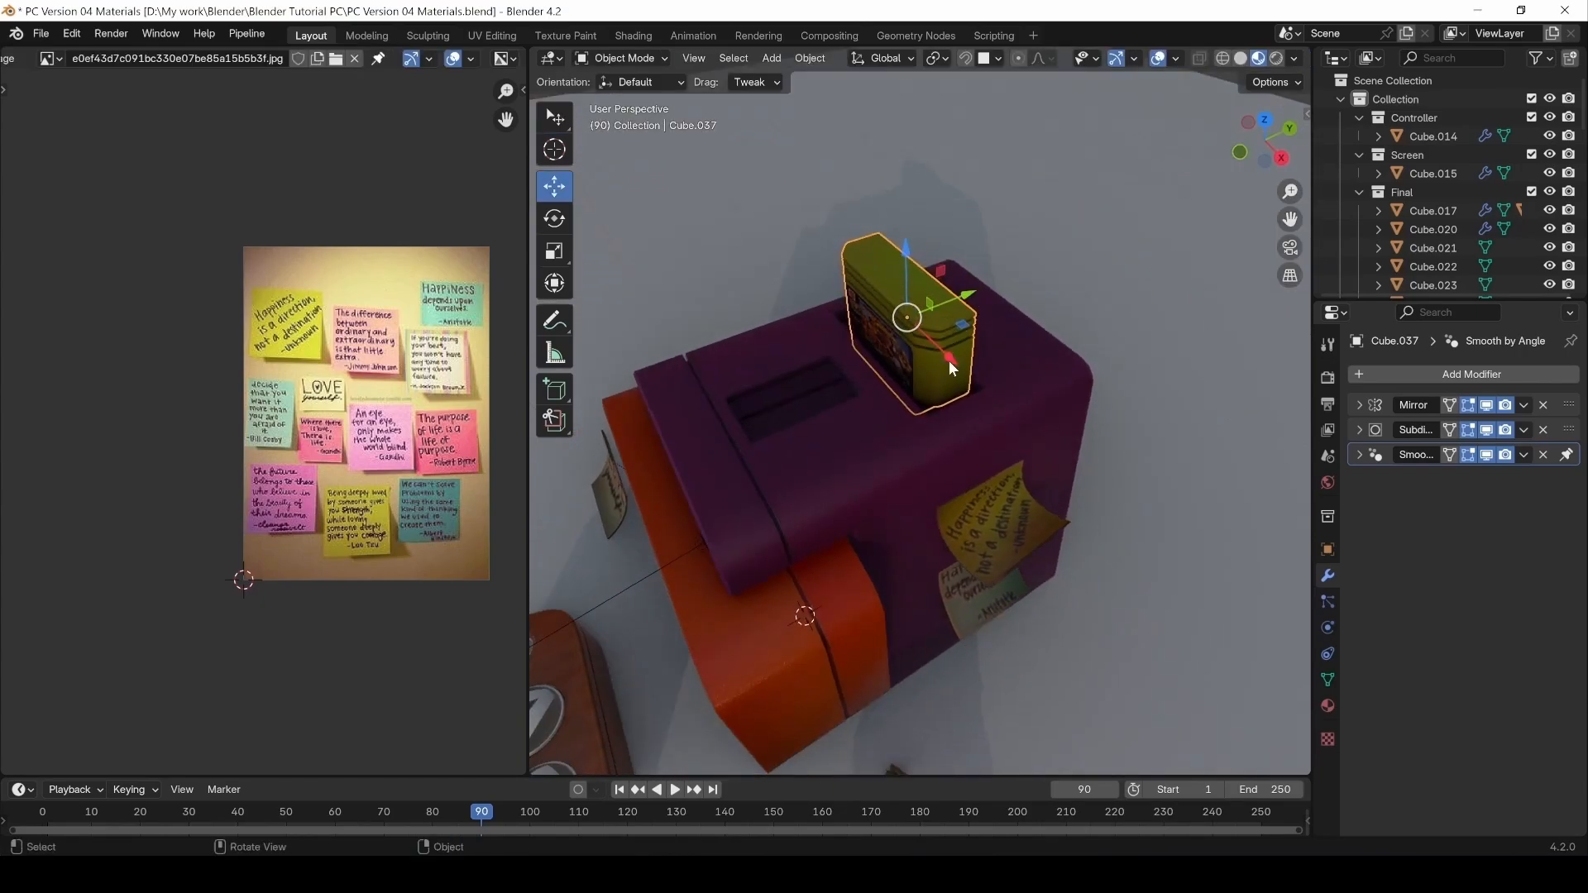
{"action": "left_click", "coordinate": [950, 361]}
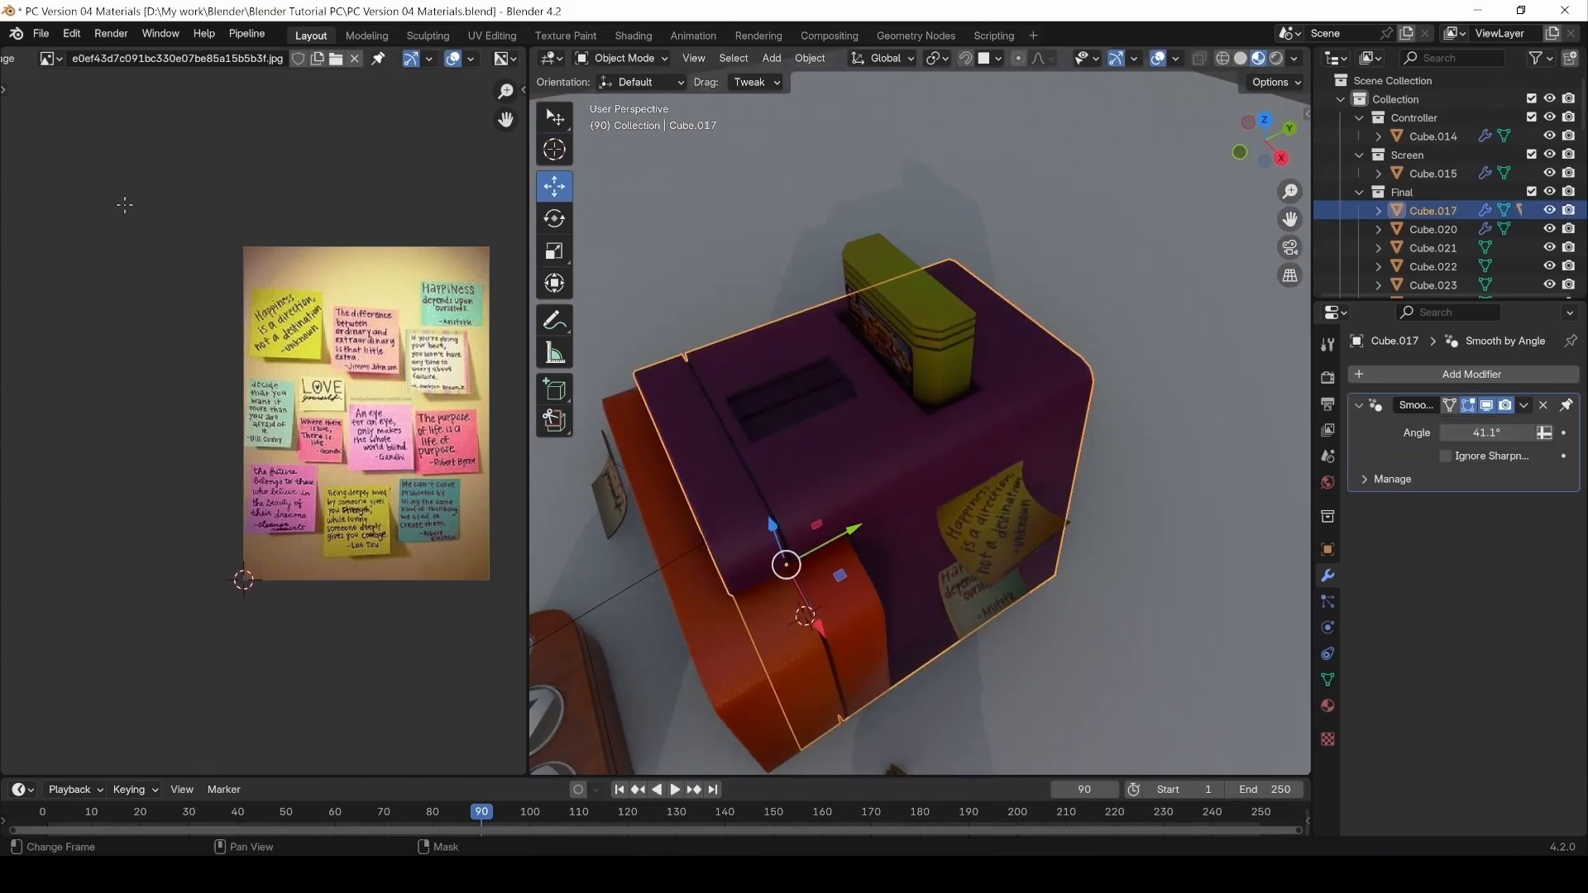
{"action": "scroll", "coordinate": [22, 59], "scroll_direction": "up", "scroll_amount": 3}
{"action": "left_click", "coordinate": [21, 58]}
{"action": "left_click", "coordinate": [60, 234]}
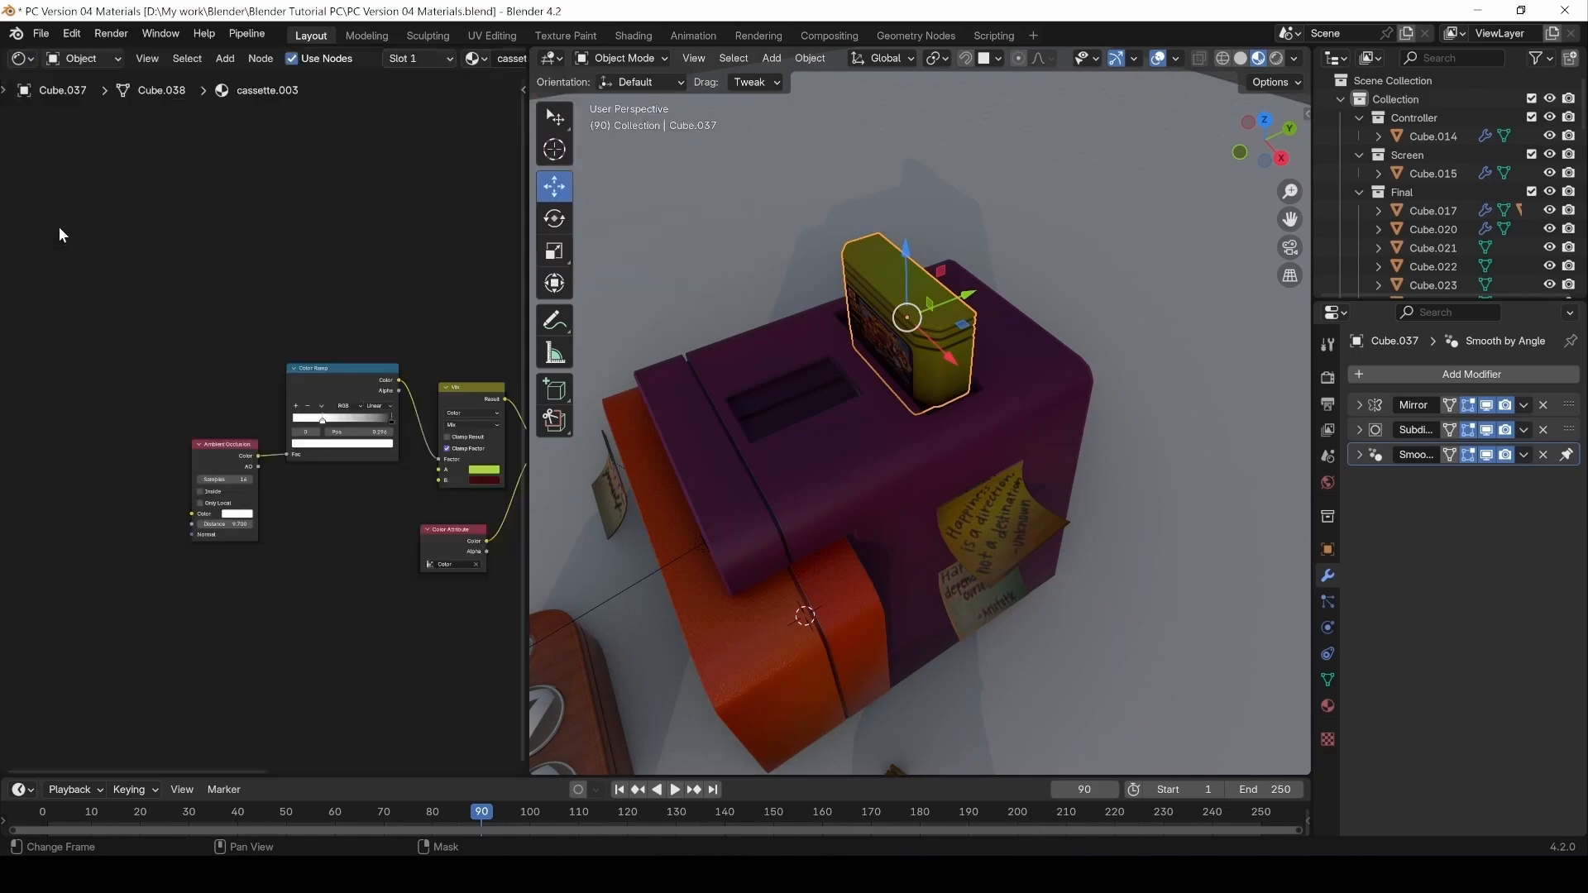
Copy the Textures frame with its Texture Coordinate, Mapping and Normal Map nodes from the orange casing's TV Try02 material.
{"action": "left_click", "coordinate": [721, 625]}
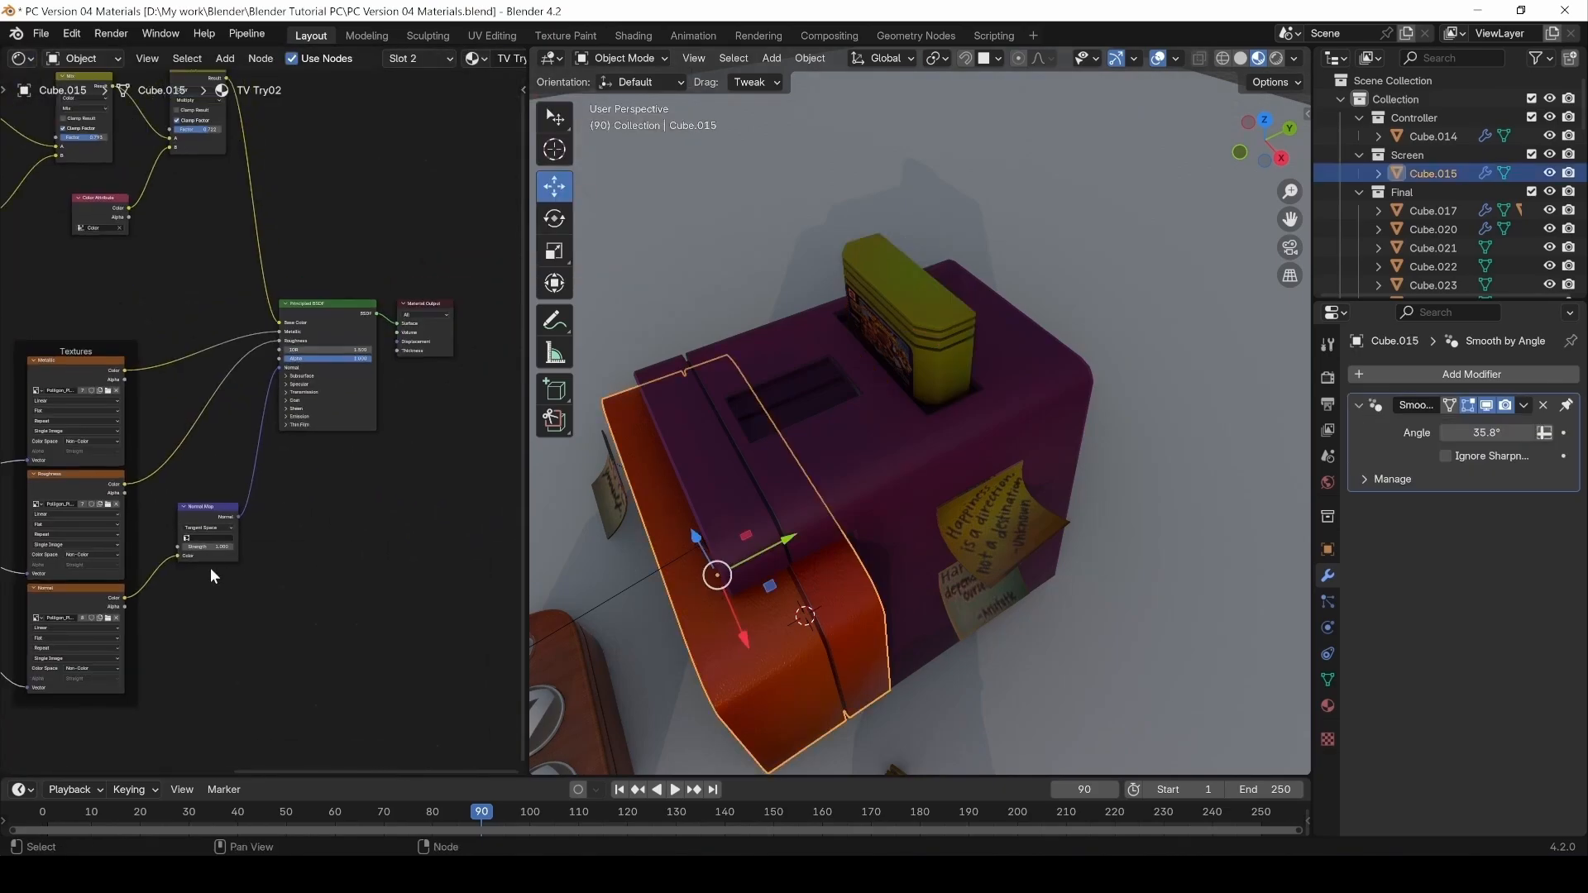
{"action": "middle_click_drag", "start_coordinate": [55, 620], "coordinate": [233, 538]}
{"action": "scroll", "coordinate": [207, 566], "scroll_direction": "down", "scroll_amount": 3}
{"action": "left_click_drag", "start_coordinate": [14, 647], "coordinate": [351, 346]}
{"action": "left_click", "coordinate": [52, 673]}
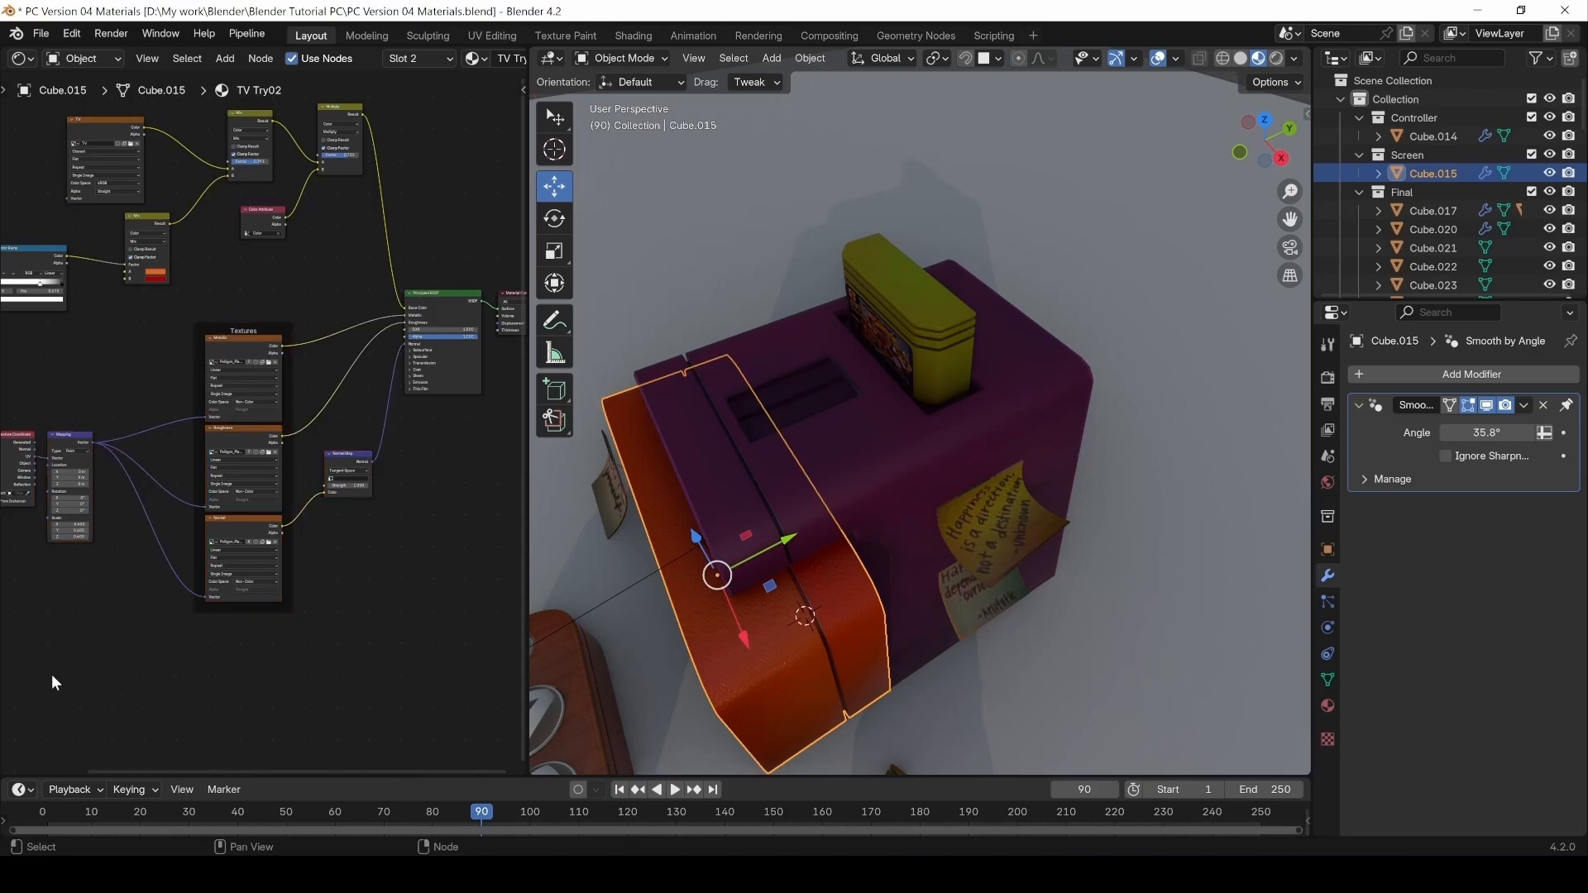
{"action": "left_click_drag", "start_coordinate": [12, 703], "coordinate": [358, 334]}
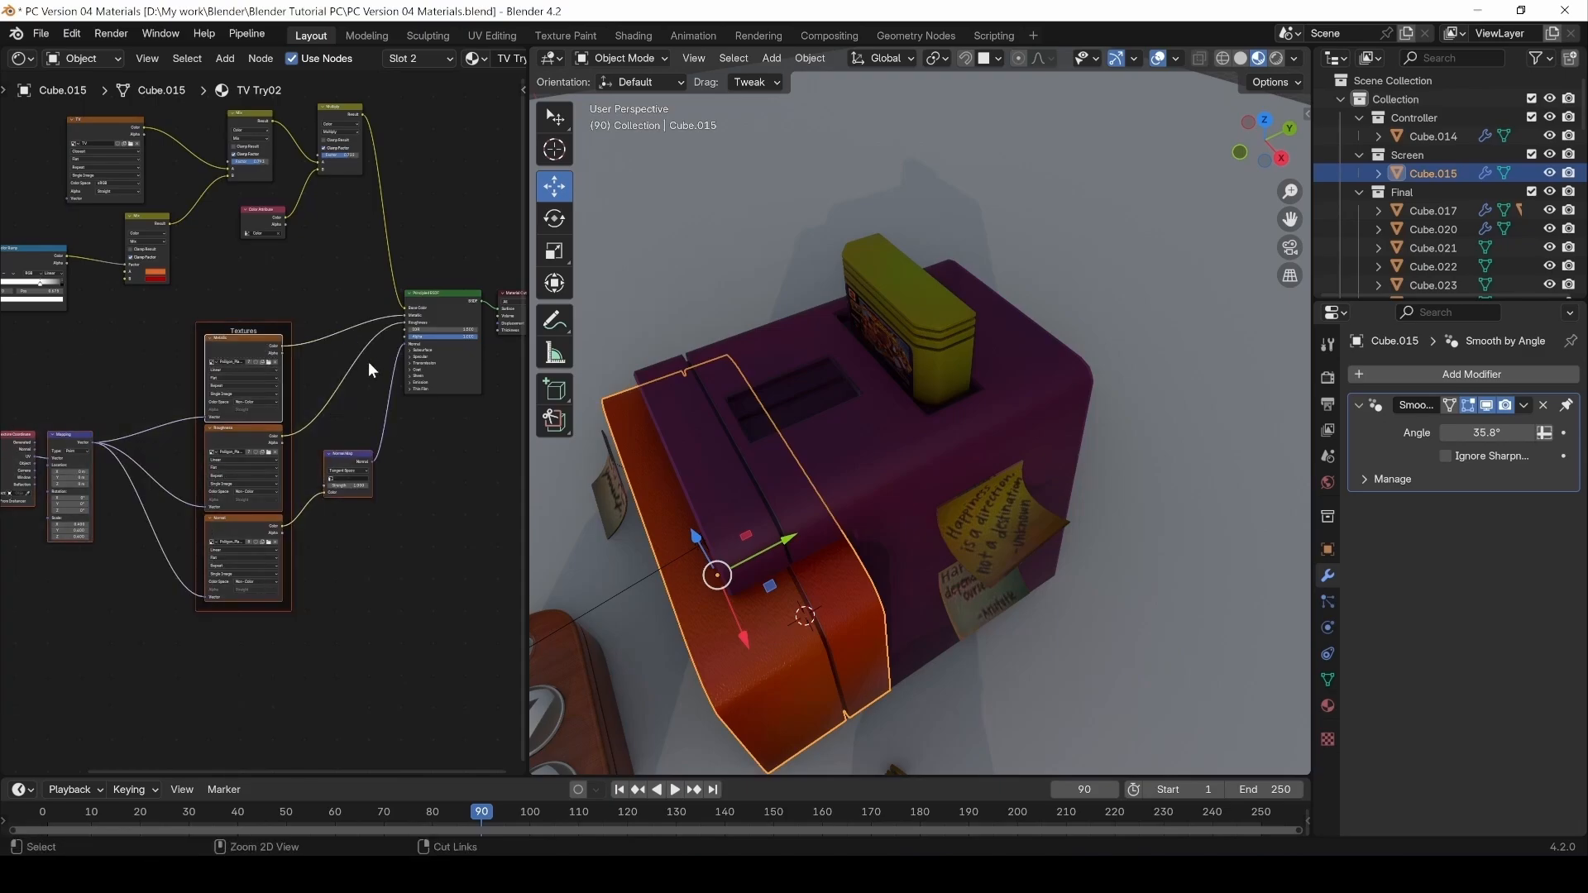
Move the color nodes of the cartridge's cassette.003 material upward and paste the copied texture nodes below them.
{"action": "left_click", "coordinate": [935, 334]}
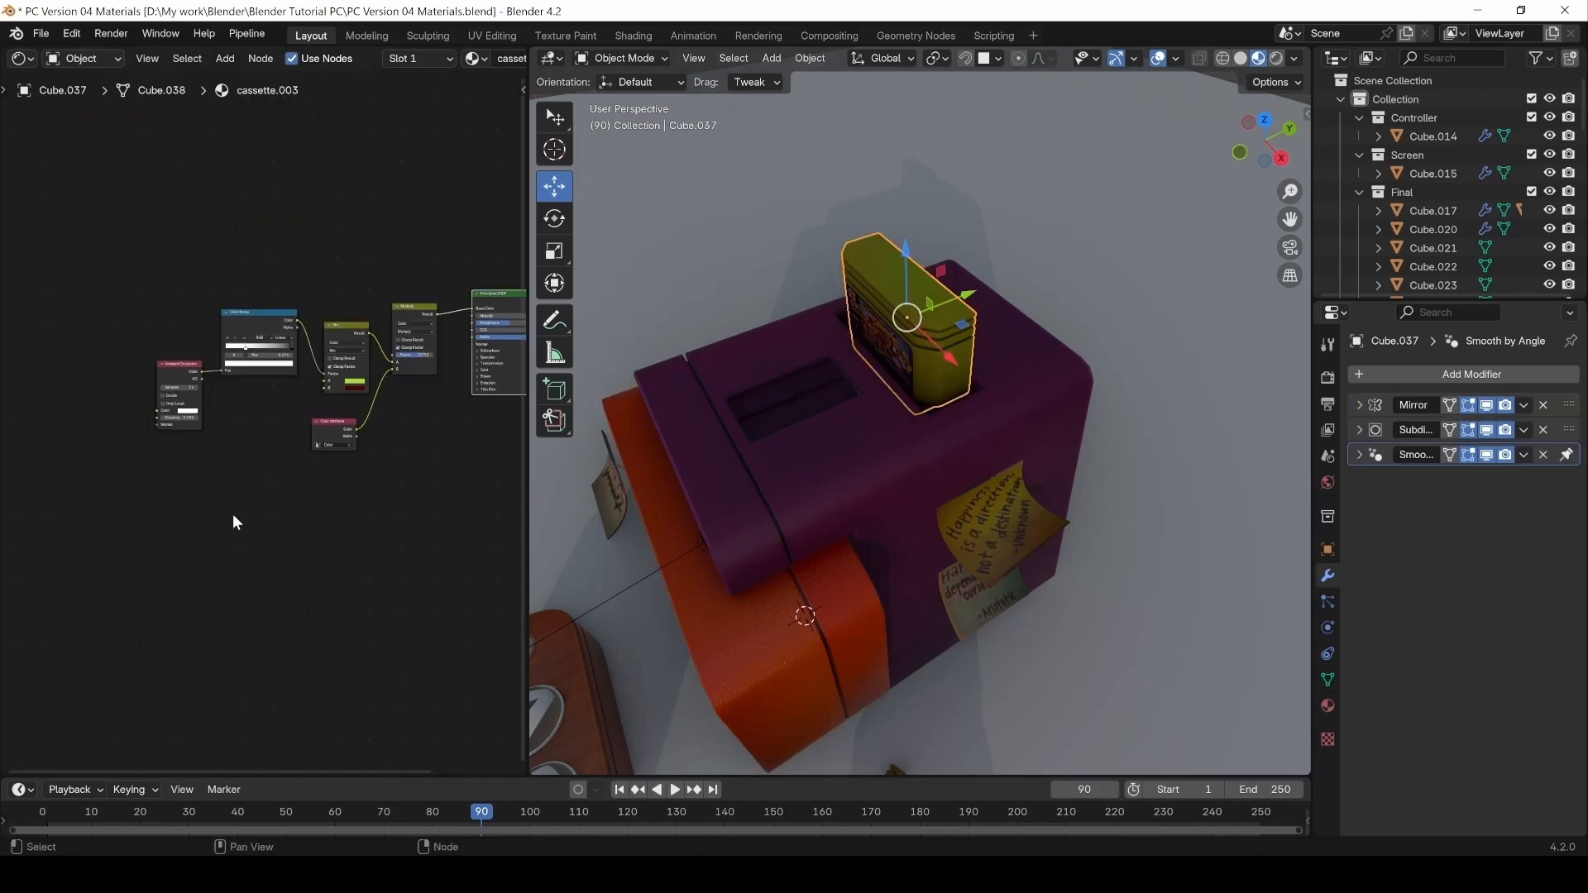
{"action": "left_click_drag", "start_coordinate": [157, 493], "coordinate": [413, 232]}
{"action": "left_click_drag", "start_coordinate": [410, 310], "coordinate": [381, 124]}
{"action": "key", "text": "ctrl+v"}
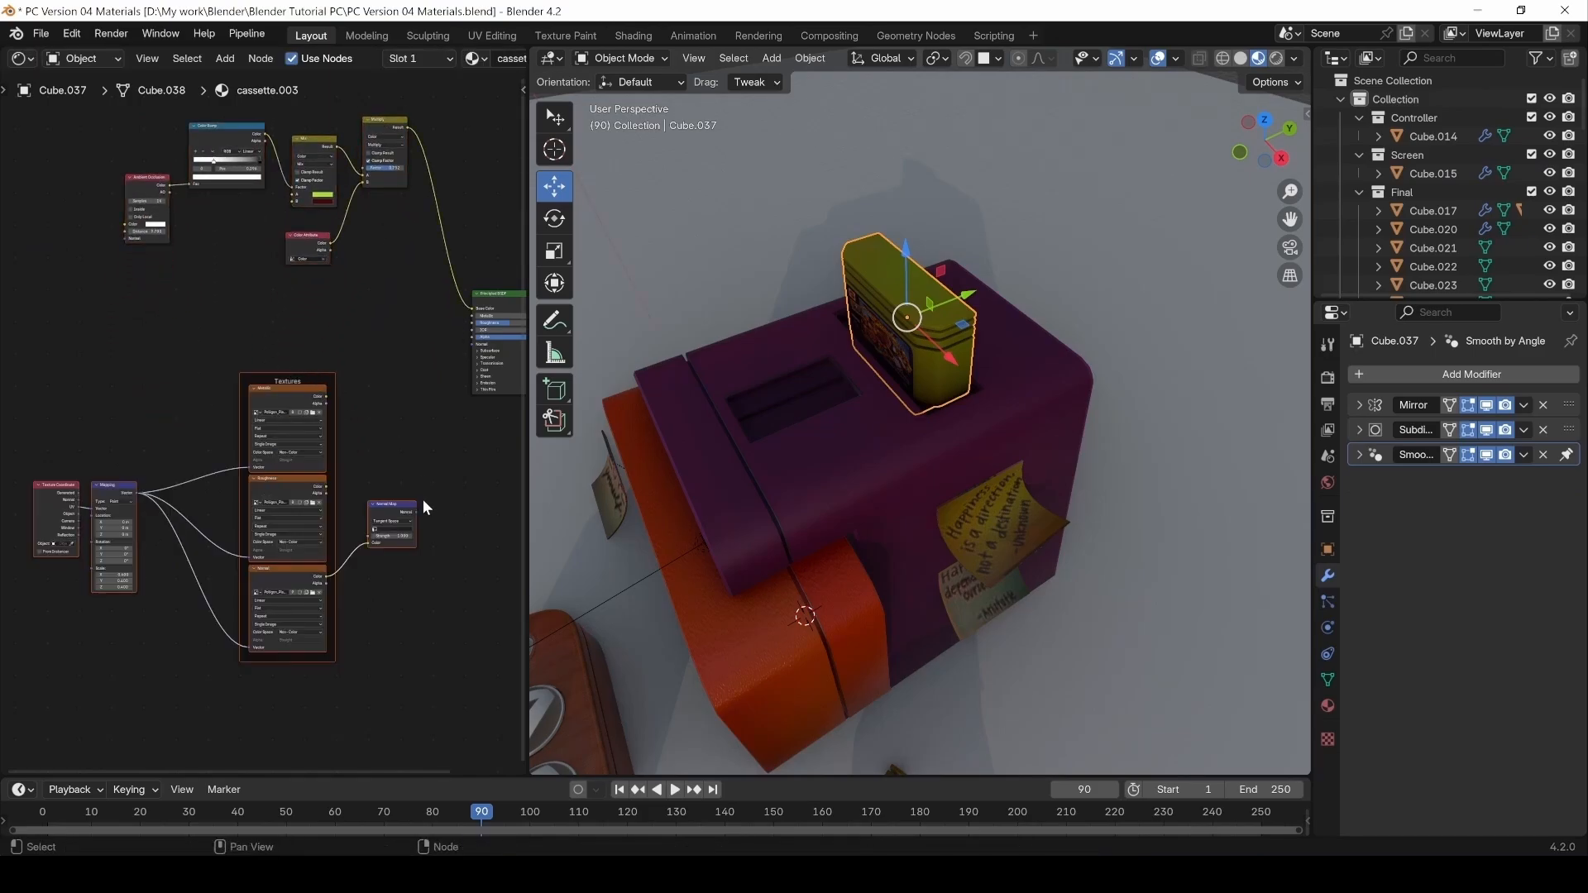
Connect the Metallic texture, Roughness texture and Normal Map to the matching inputs of the cartridge's Principled BSDF.
{"action": "scroll", "coordinate": [382, 490], "scroll_direction": "up", "scroll_amount": 6}
{"action": "middle_click_drag", "start_coordinate": [366, 433], "coordinate": [258, 572]}
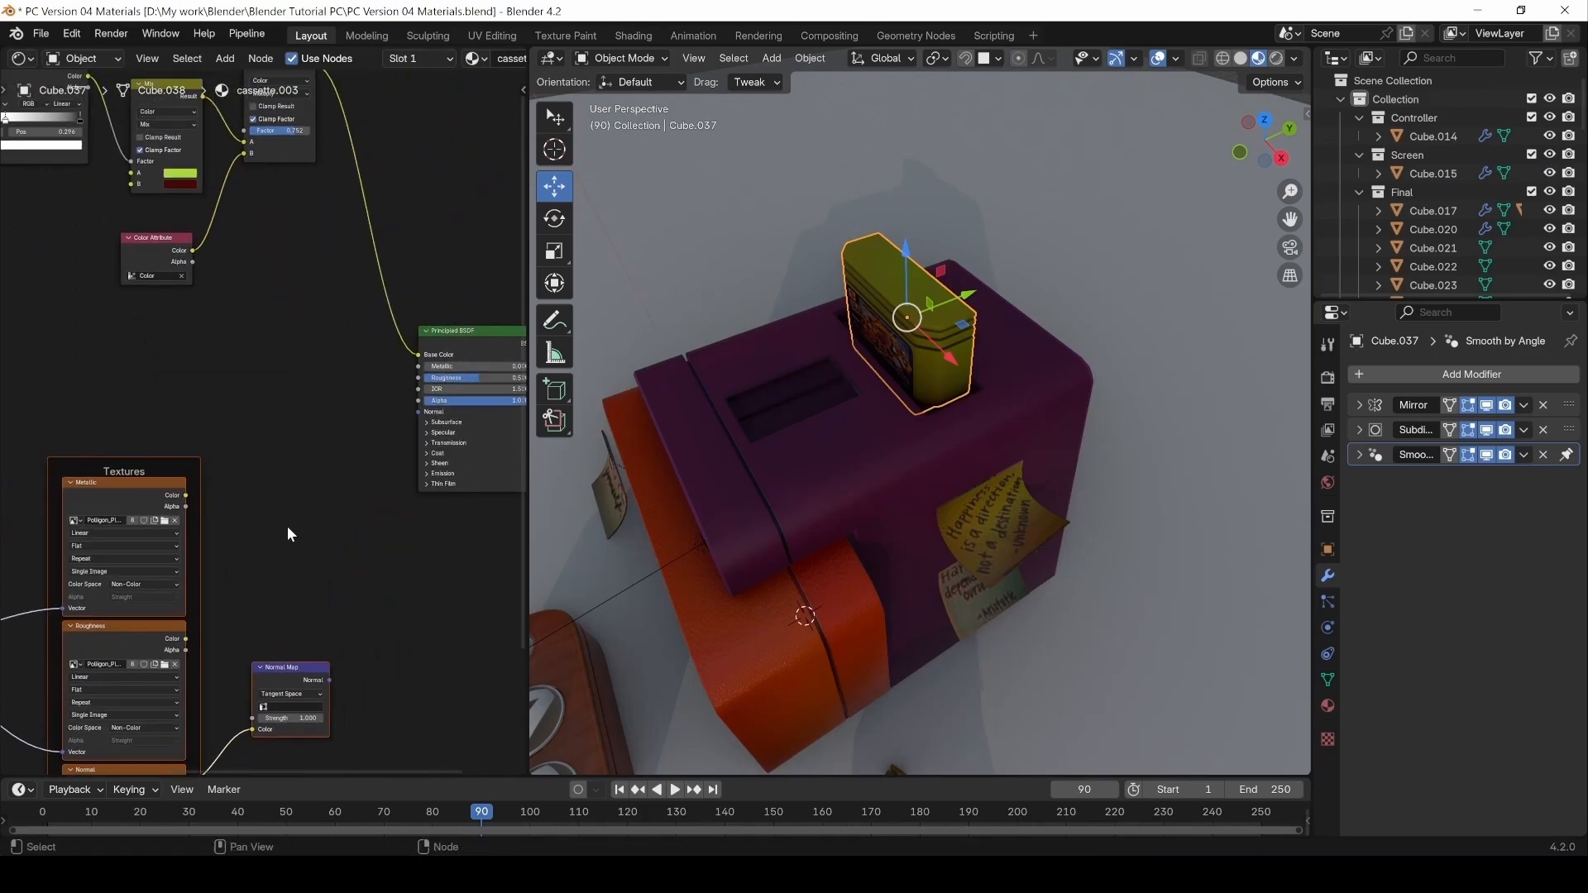
{"action": "left_click_drag", "start_coordinate": [187, 494], "coordinate": [417, 366]}
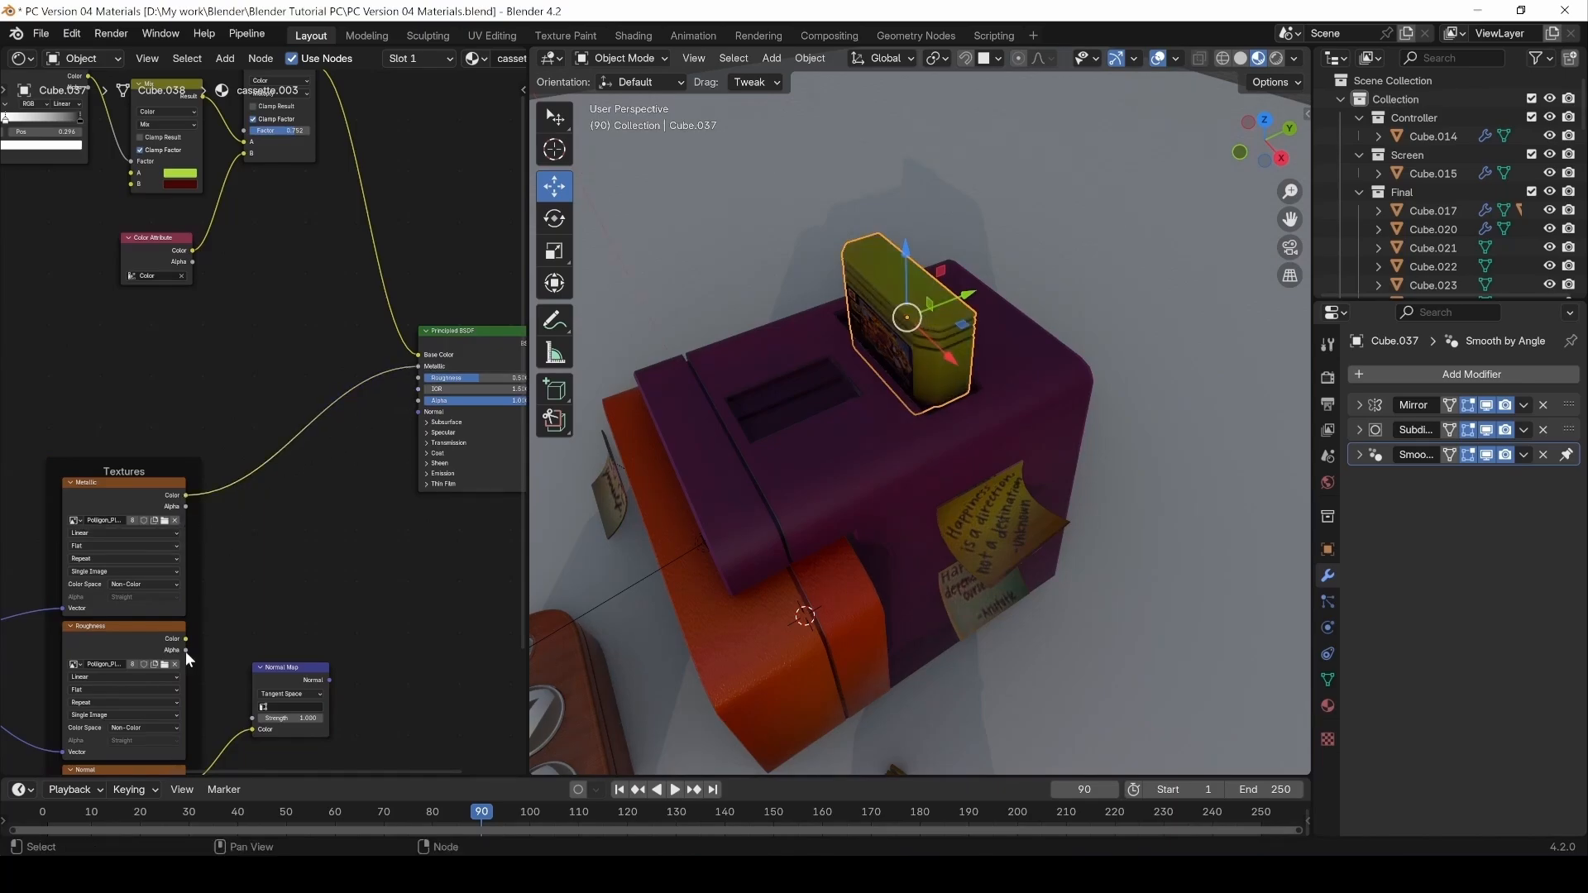
{"action": "left_click_drag", "start_coordinate": [186, 639], "coordinate": [419, 377]}
{"action": "middle_click_drag", "start_coordinate": [340, 693], "coordinate": [321, 632]}
{"action": "left_click_drag", "start_coordinate": [312, 618], "coordinate": [407, 354]}
Set the Mapping node's X, Y and Z scale to 1 in the cartridge material.
{"action": "scroll", "coordinate": [952, 319], "scroll_direction": "up", "scroll_amount": 10}
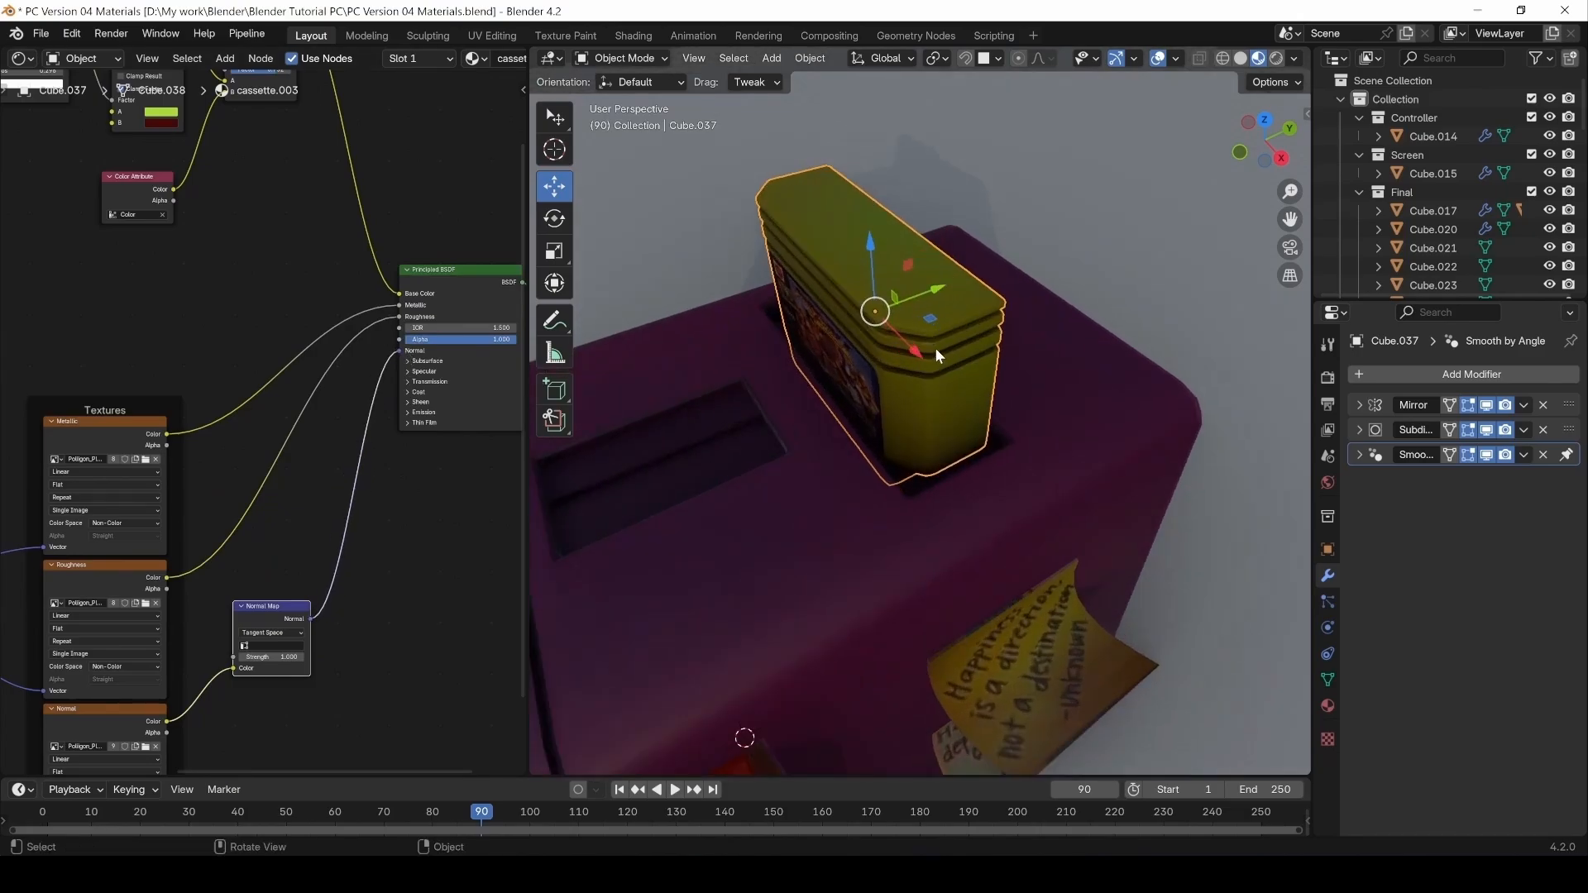
{"action": "mouse_move", "coordinate": [893, 407]}
{"action": "middle_mouse_down"}
{"action": "mouse_move", "coordinate": [892, 368]}
{"action": "mouse_move", "coordinate": [876, 400]}
{"action": "middle_mouse_up"}
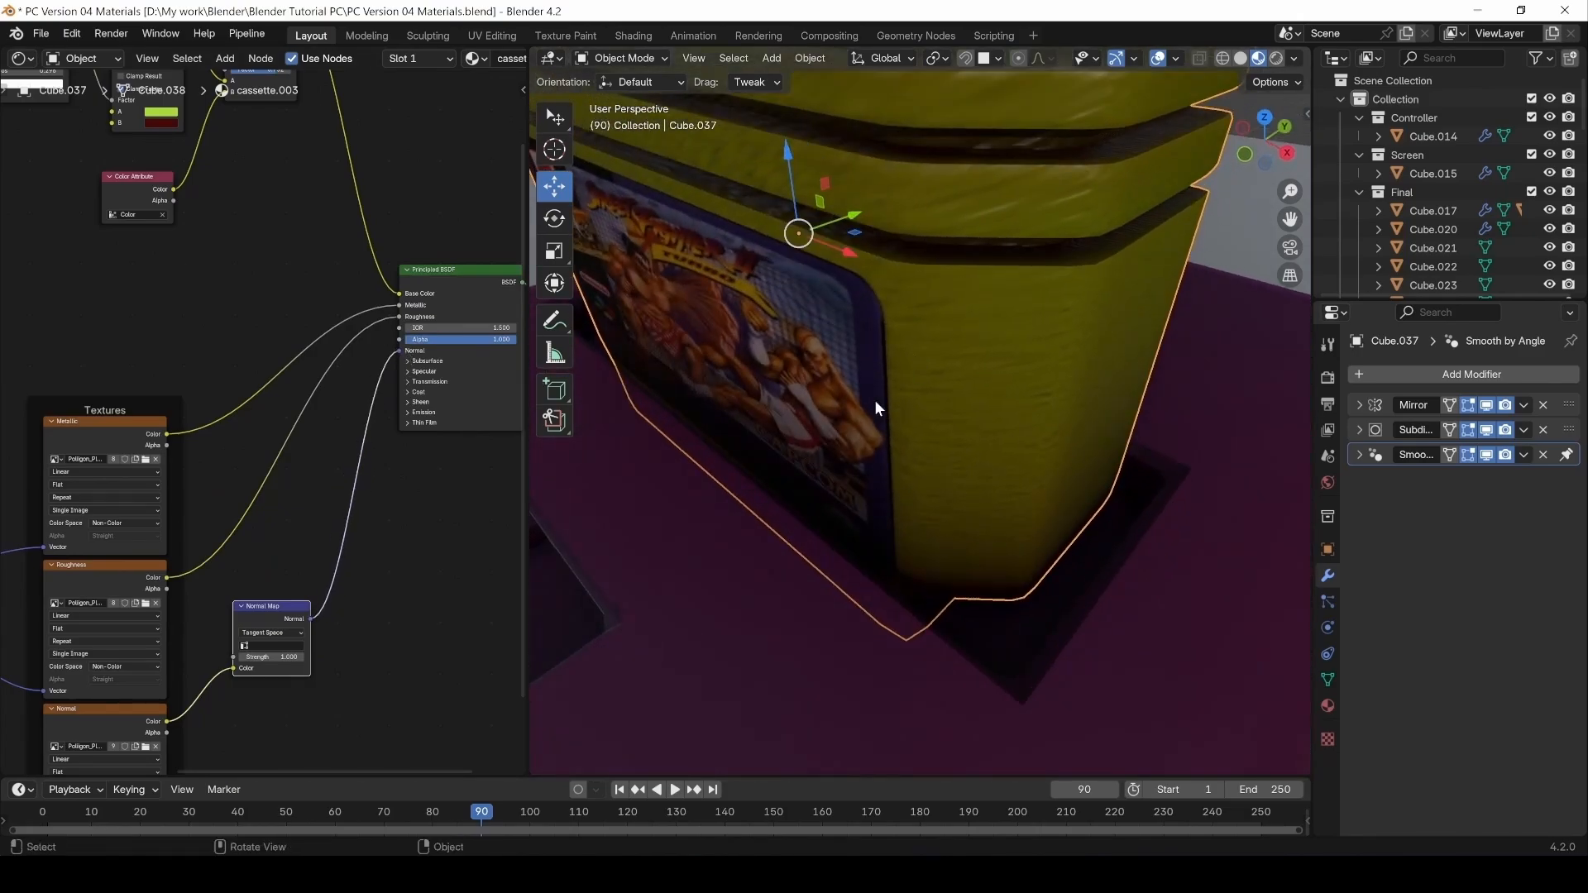
{"action": "scroll", "coordinate": [891, 385], "scroll_direction": "down", "scroll_amount": 3}
{"action": "middle_click_drag", "start_coordinate": [34, 649], "coordinate": [460, 553]}
{"action": "scroll", "coordinate": [259, 649], "scroll_direction": "up", "scroll_amount": 4}
{"action": "left_click_drag", "start_coordinate": [256, 610], "coordinate": [257, 637]}
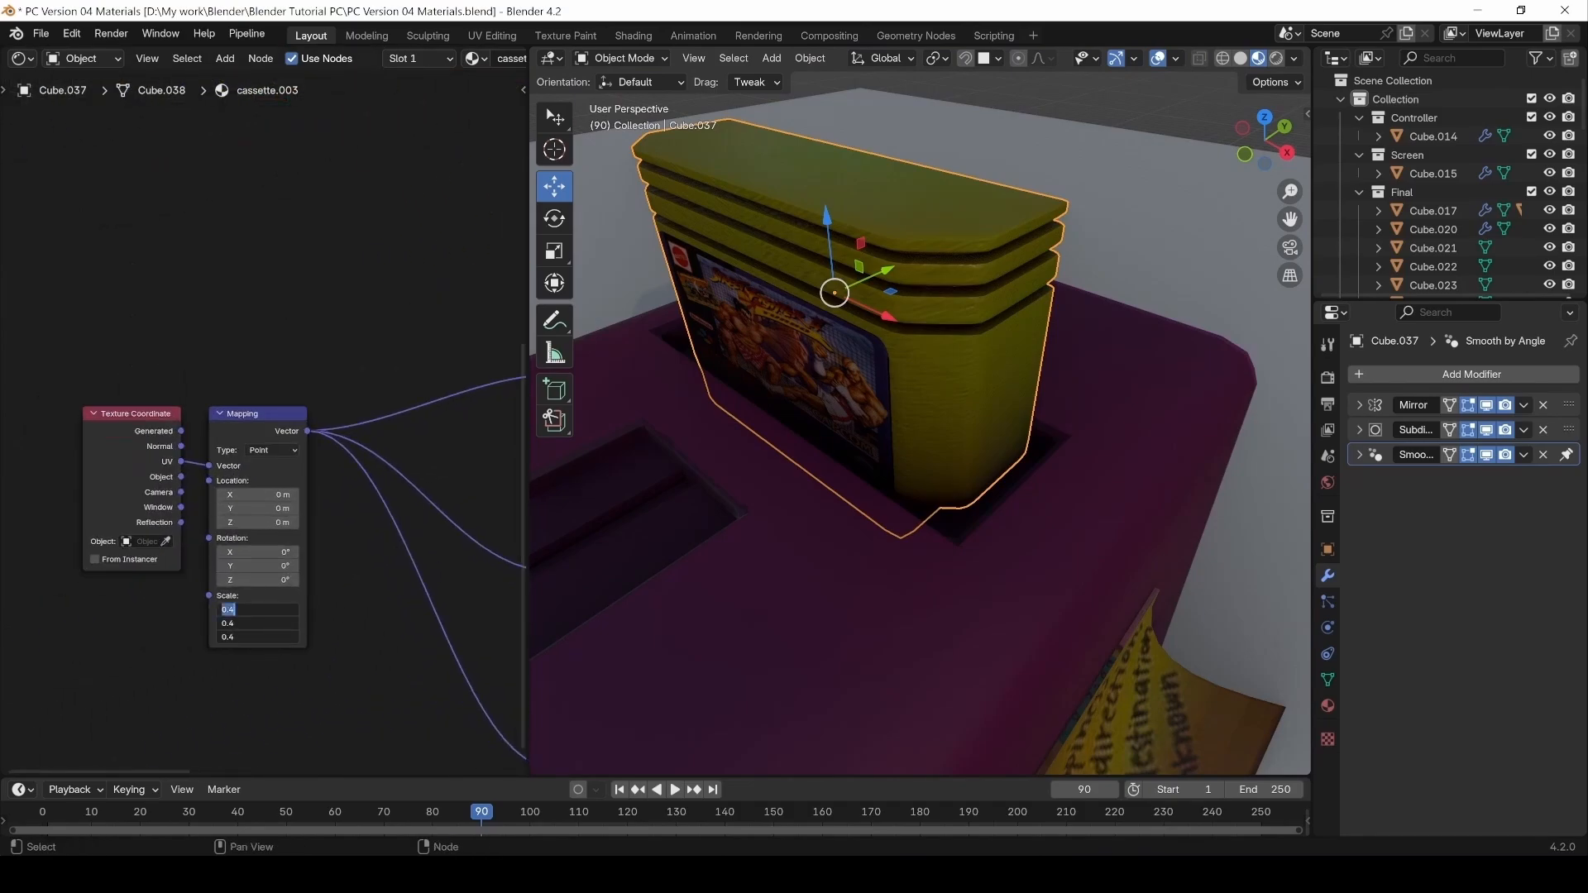
{"action": "type", "text": "1"}
{"action": "key", "text": "Return"}
{"action": "scroll", "coordinate": [886, 276], "scroll_direction": "up", "scroll_amount": 5}
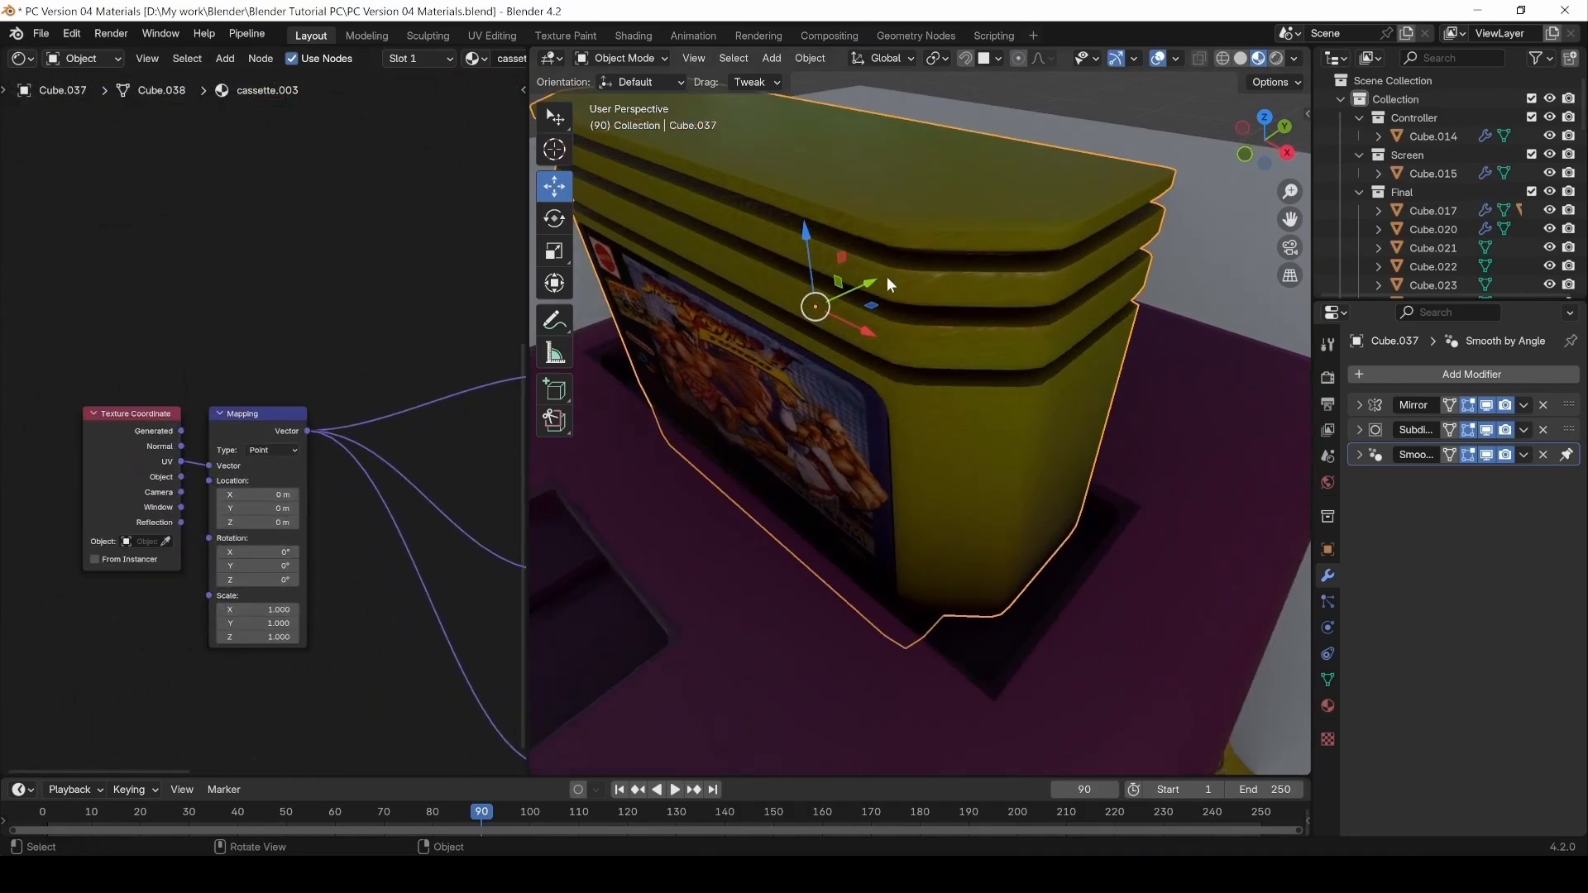
Select individual corner faces at the cartridge's narrow end to check its bands and lower body.
{"action": "middle_click_drag", "start_coordinate": [899, 277], "coordinate": [955, 141]}
{"action": "scroll", "coordinate": [1122, 376], "scroll_direction": "down", "scroll_amount": 2}
{"action": "scroll", "coordinate": [1100, 439], "scroll_direction": "up", "scroll_amount": 2}
{"action": "middle_click_drag", "start_coordinate": [1082, 283], "coordinate": [934, 182]}
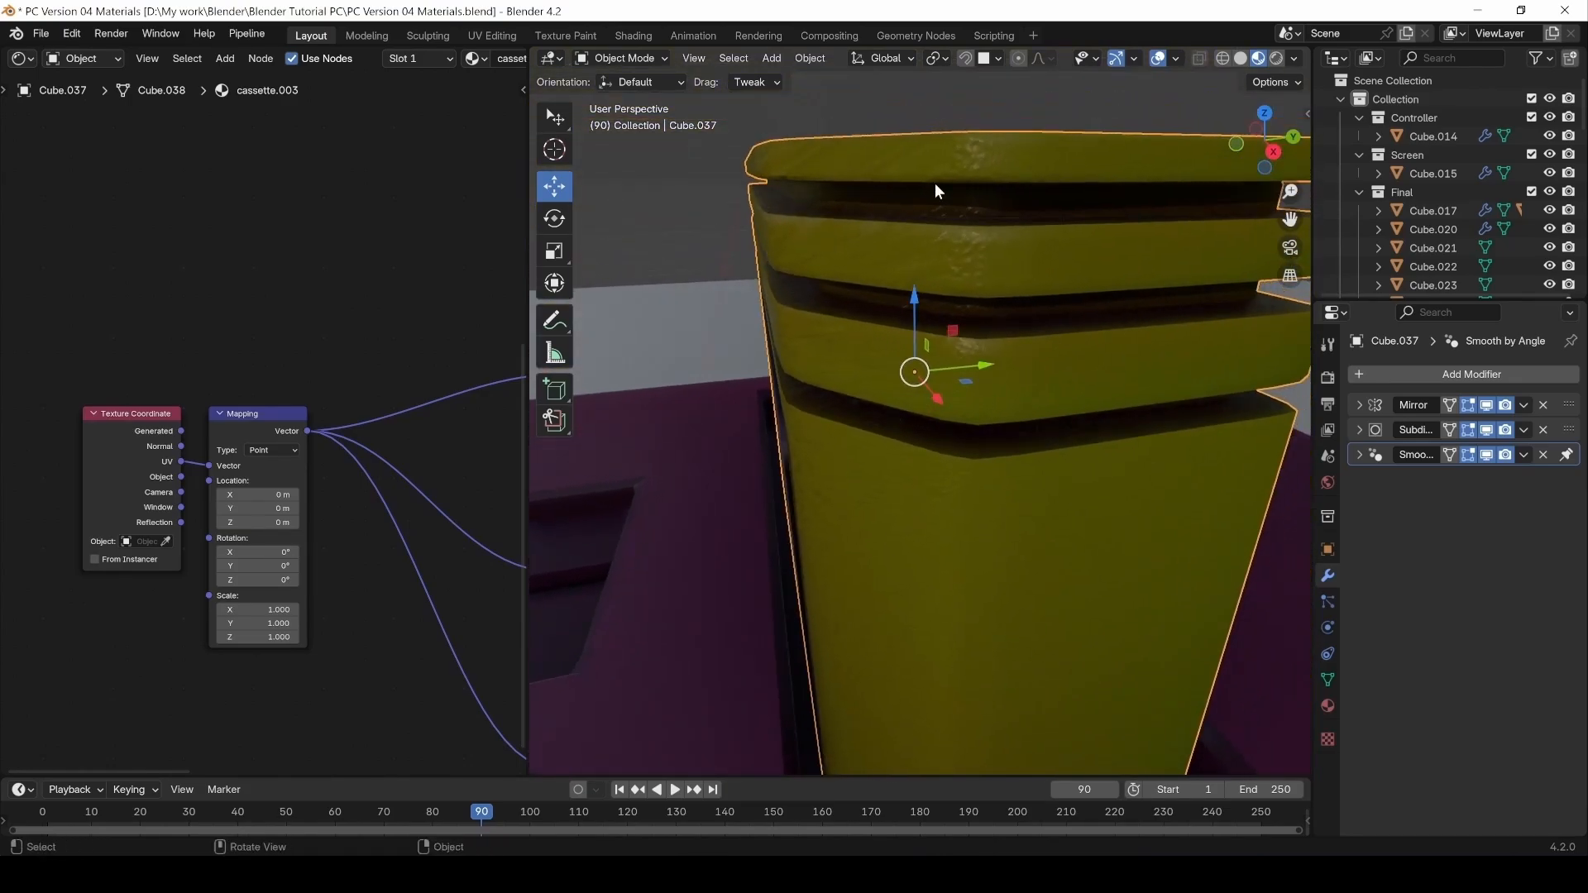
{"action": "middle_click_drag", "start_coordinate": [692, 146], "coordinate": [961, 181]}
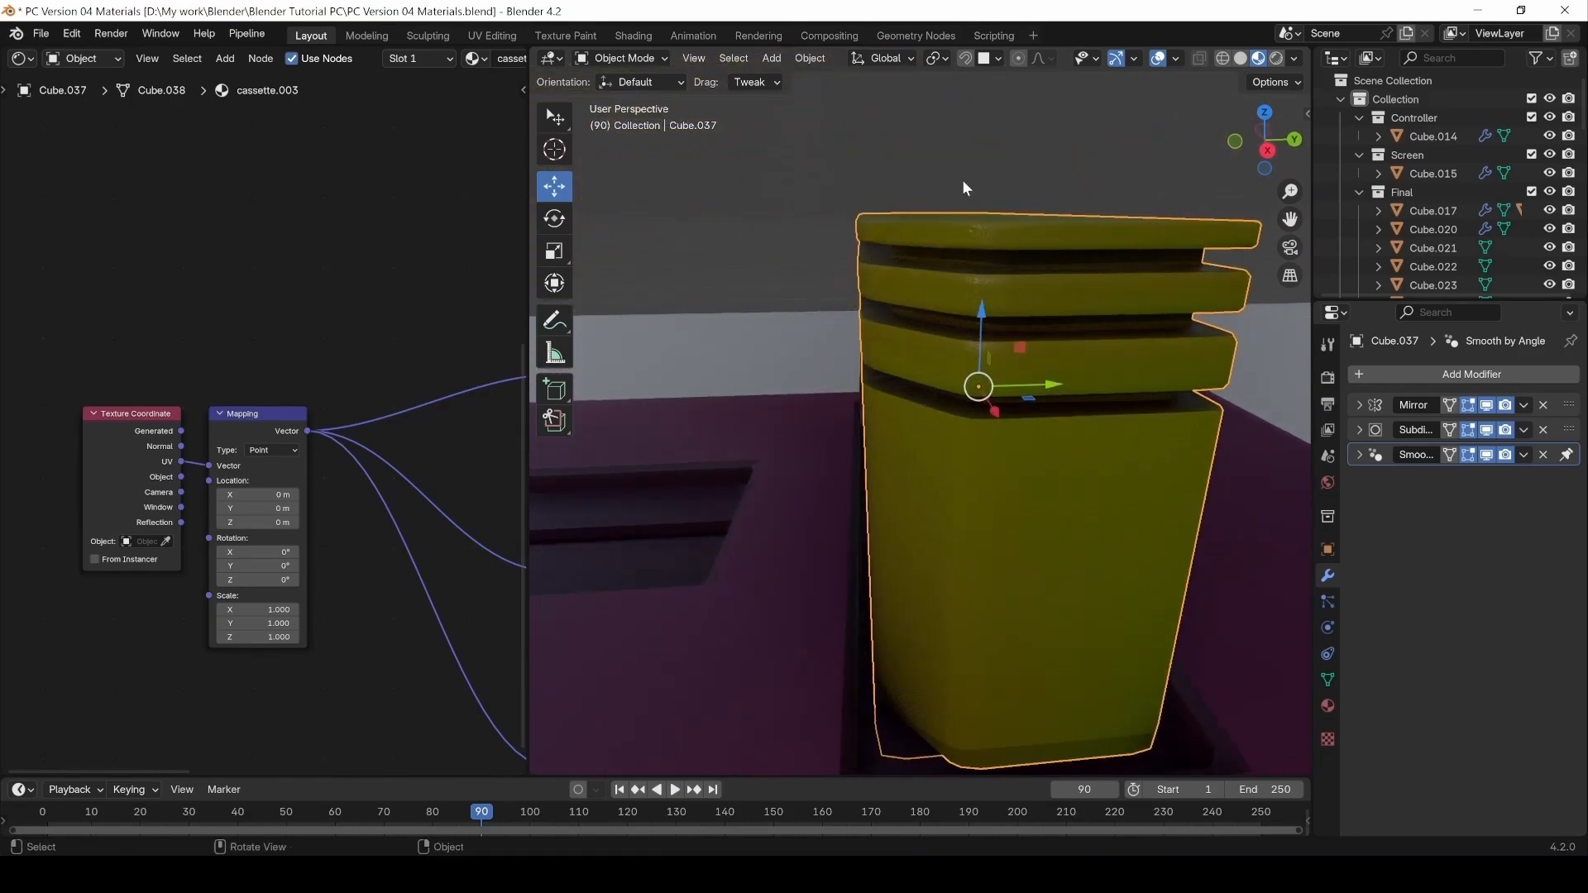
{"action": "key", "text": "Tab"}
{"action": "middle_click_drag", "start_coordinate": [975, 510], "coordinate": [965, 464]}
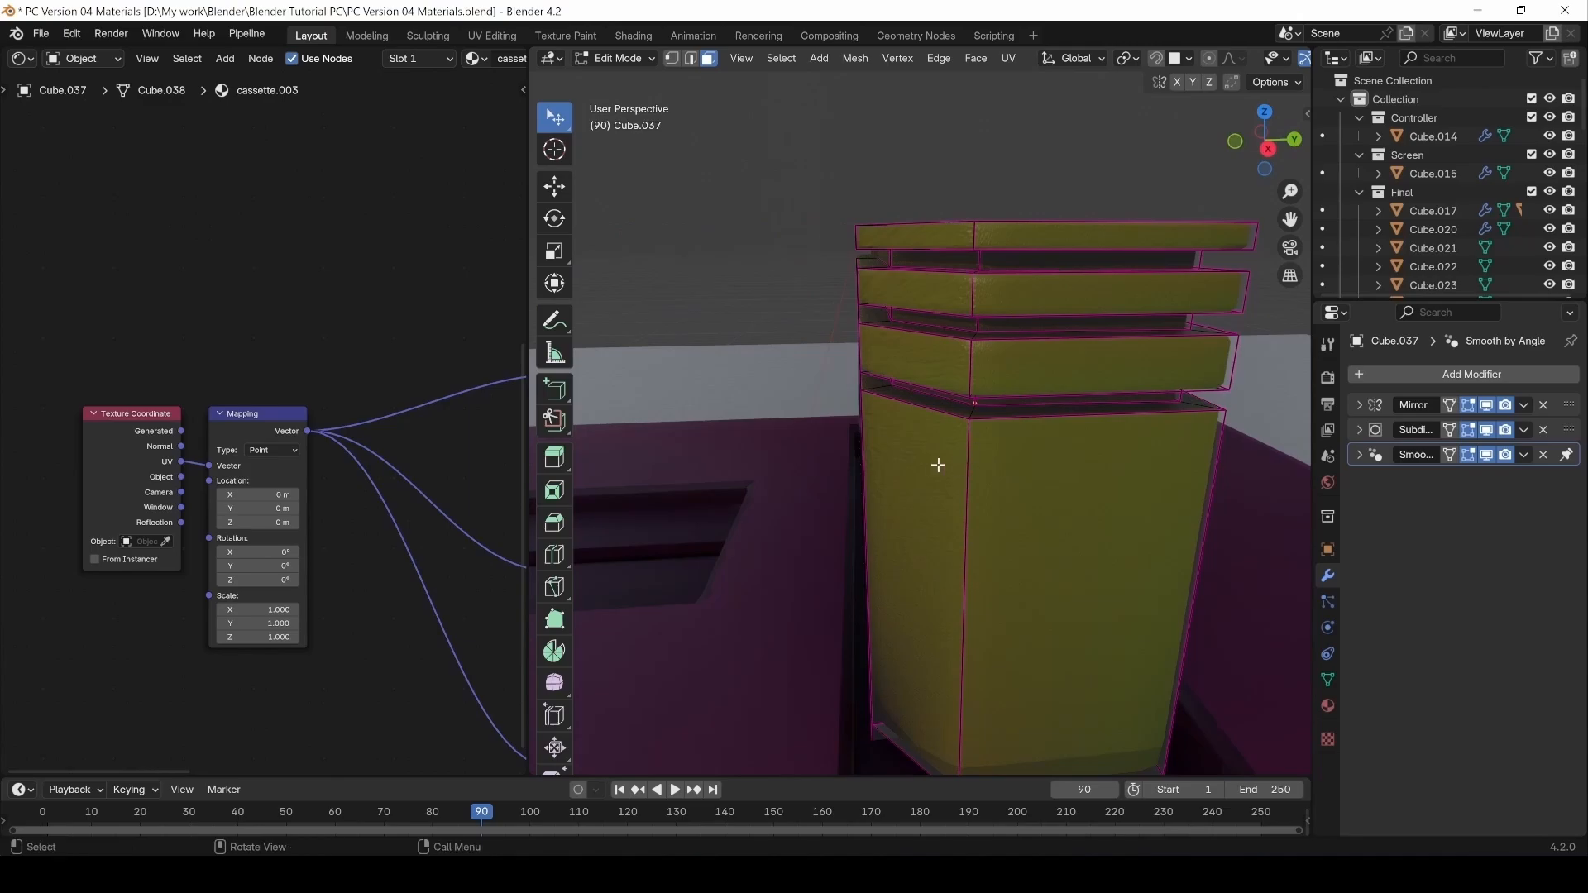
{"action": "left_click", "coordinate": [934, 463]}
{"action": "left_click", "coordinate": [896, 369]}
{"action": "left_click", "coordinate": [898, 309]}
{"action": "left_click", "coordinate": [915, 241]}
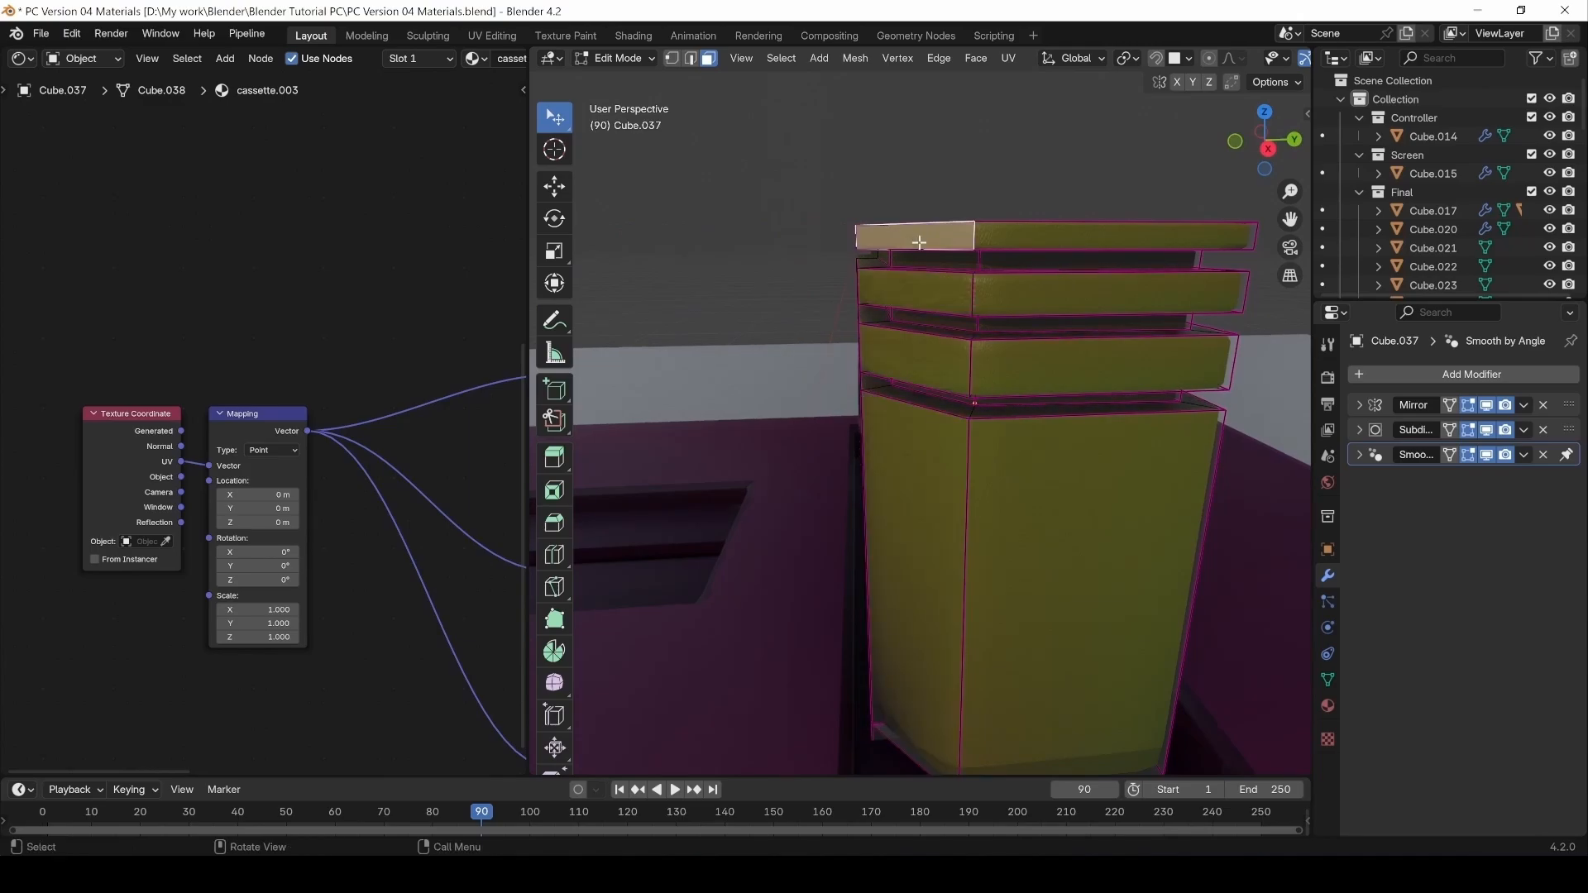
Examine the cartridge's seams and surface texture around its beveled corner in Edit and Object Mode.
{"action": "key", "text": "Tab"}
{"action": "key", "text": "Tab"}
{"action": "middle_click_drag", "start_coordinate": [1082, 280], "coordinate": [1260, 297]}
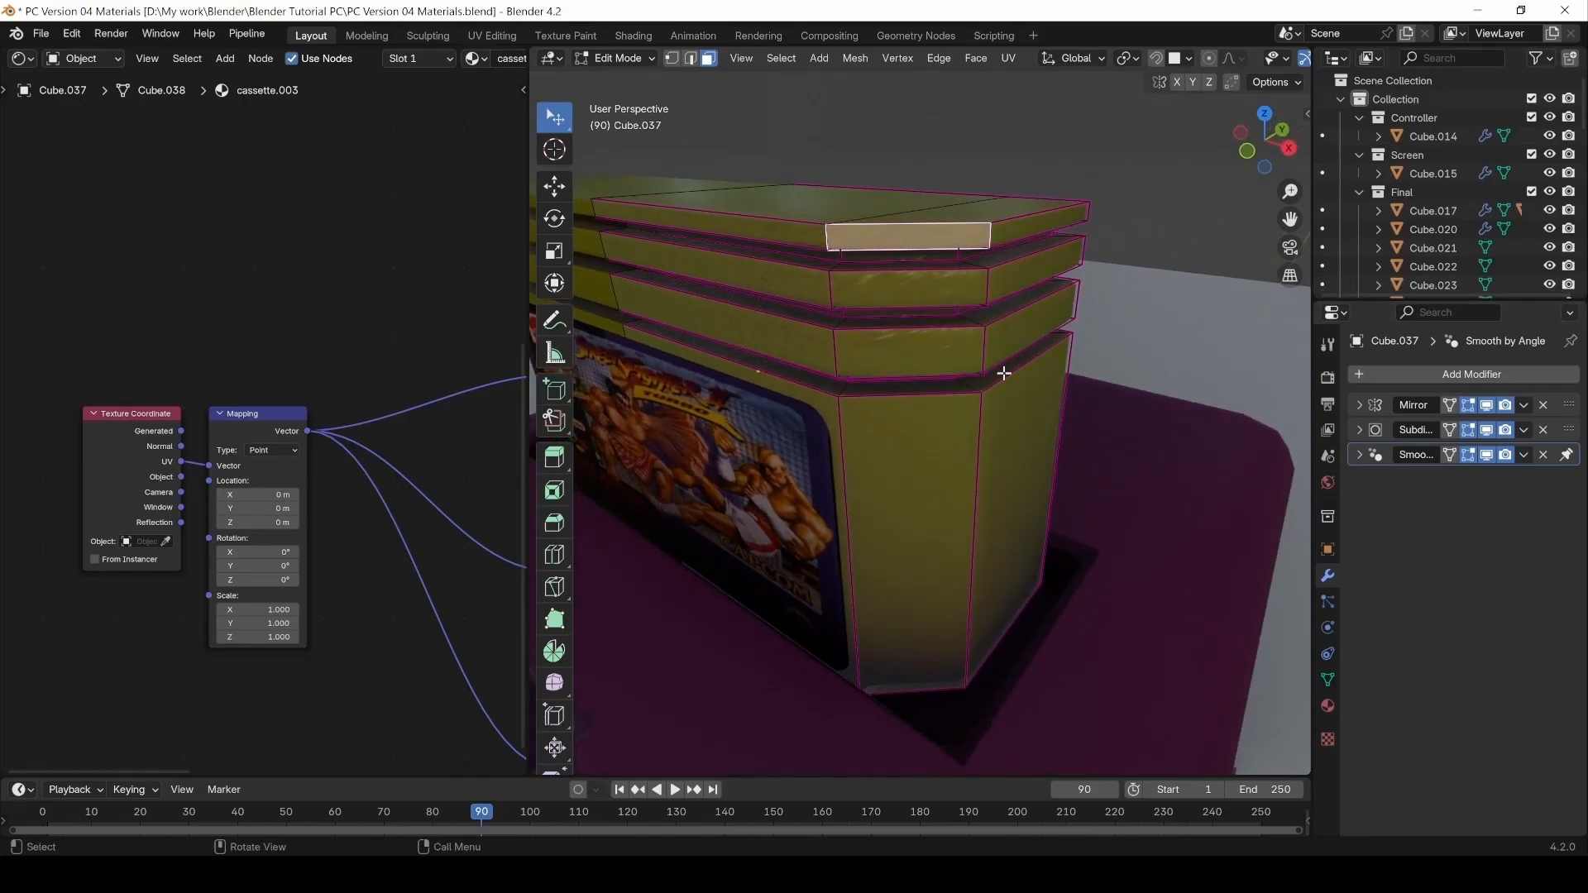
{"action": "key", "text": "Tab"}
{"action": "scroll", "coordinate": [942, 367], "scroll_direction": "down", "scroll_amount": 5}
{"action": "mouse_move", "coordinate": [936, 366]}
{"action": "middle_mouse_down"}
{"action": "mouse_move", "coordinate": [962, 349]}
{"action": "mouse_move", "coordinate": [876, 393]}
{"action": "mouse_move", "coordinate": [935, 343]}
{"action": "mouse_move", "coordinate": [919, 375]}
{"action": "middle_mouse_up"}
{"action": "scroll", "coordinate": [934, 348], "scroll_direction": "up", "scroll_amount": 4}
{"action": "scroll", "coordinate": [918, 374], "scroll_direction": "up", "scroll_amount": 1}
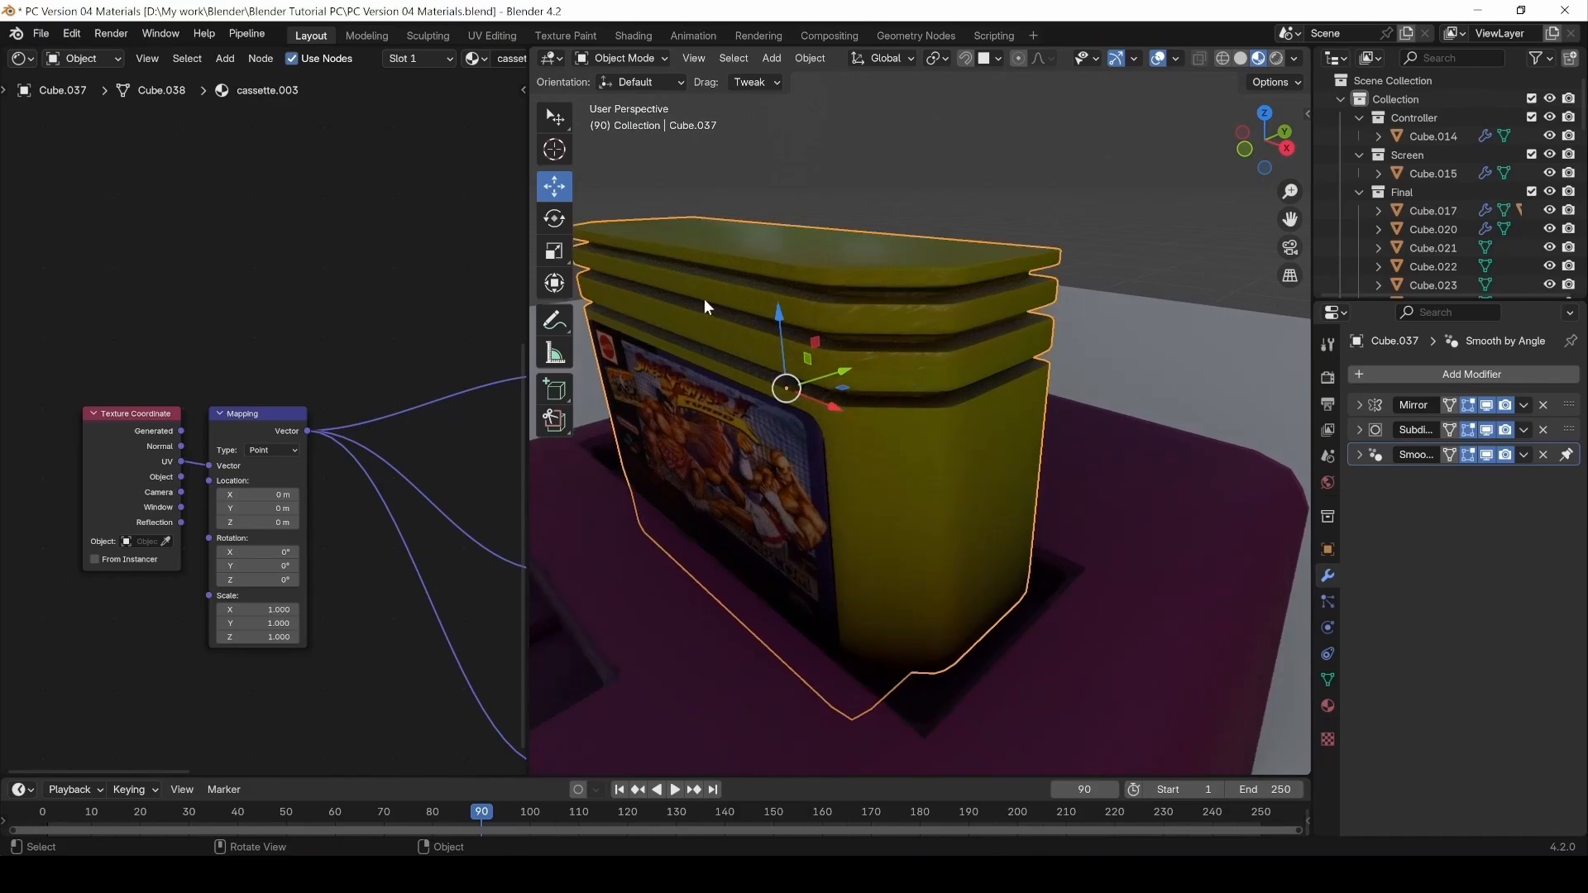
Move the colour nodes upward in the top stacked cartridge's material to clear space below the Principled BSDF.
{"action": "scroll", "coordinate": [880, 439], "scroll_direction": "down", "scroll_amount": 7}
{"action": "scroll", "coordinate": [951, 556], "scroll_direction": "down", "scroll_amount": 3}
{"action": "middle_click_drag", "start_coordinate": [981, 687], "coordinate": [930, 556], "text": "shift"}
{"action": "scroll", "coordinate": [931, 570], "scroll_direction": "down", "scroll_amount": 1}
{"action": "middle_click_drag", "start_coordinate": [927, 627], "coordinate": [897, 542], "text": "shift"}
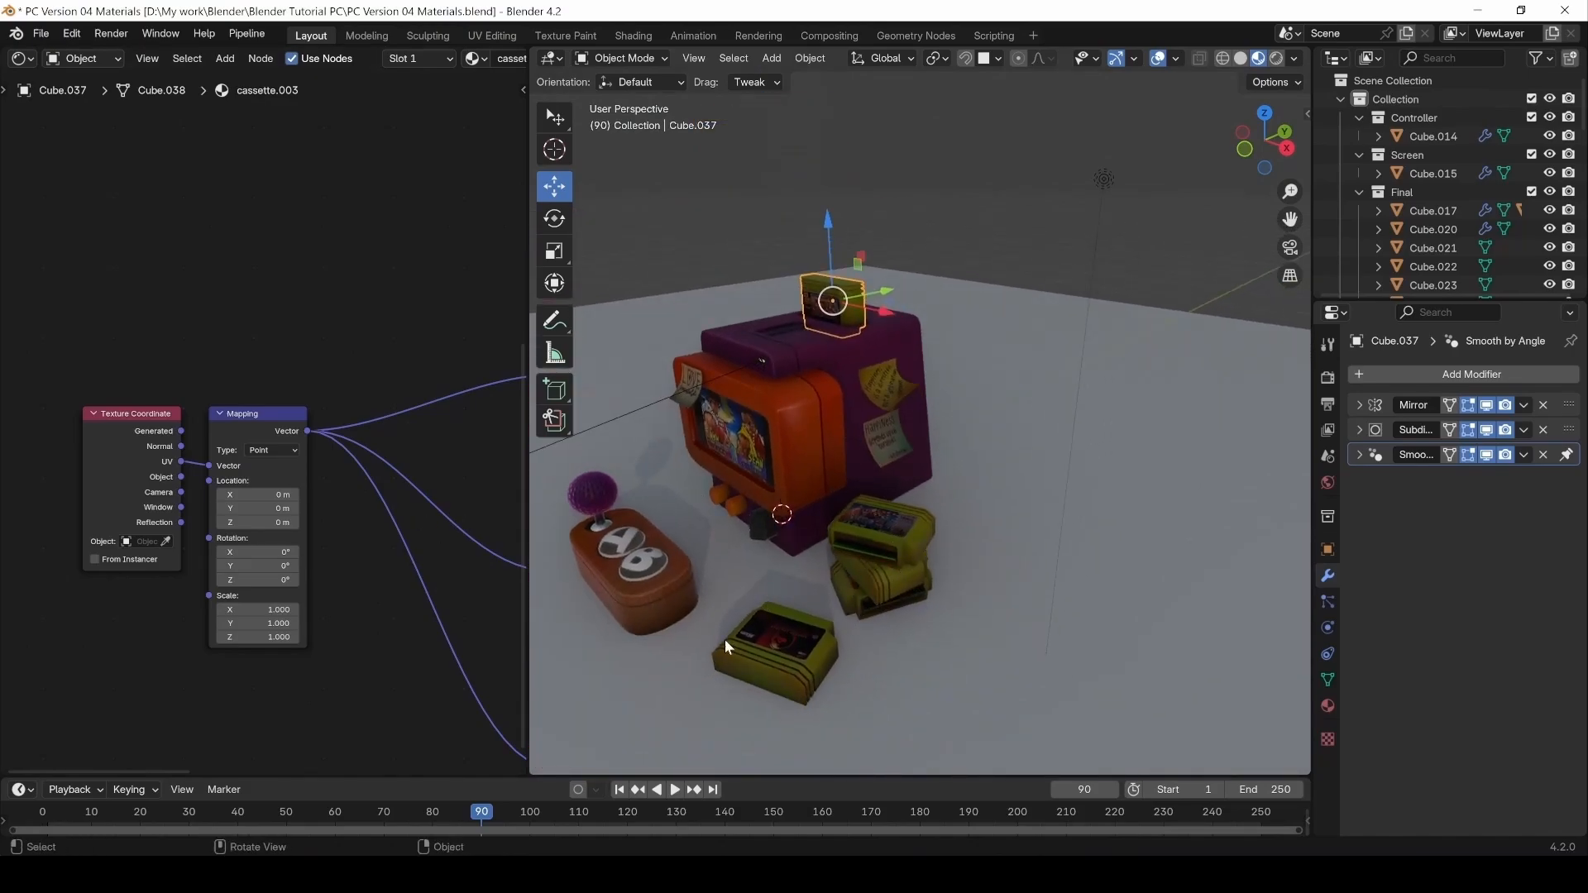
{"action": "left_click", "coordinate": [897, 548]}
{"action": "middle_click_drag", "start_coordinate": [427, 377], "coordinate": [290, 484]}
{"action": "scroll", "coordinate": [289, 482], "scroll_direction": "down", "scroll_amount": 8}
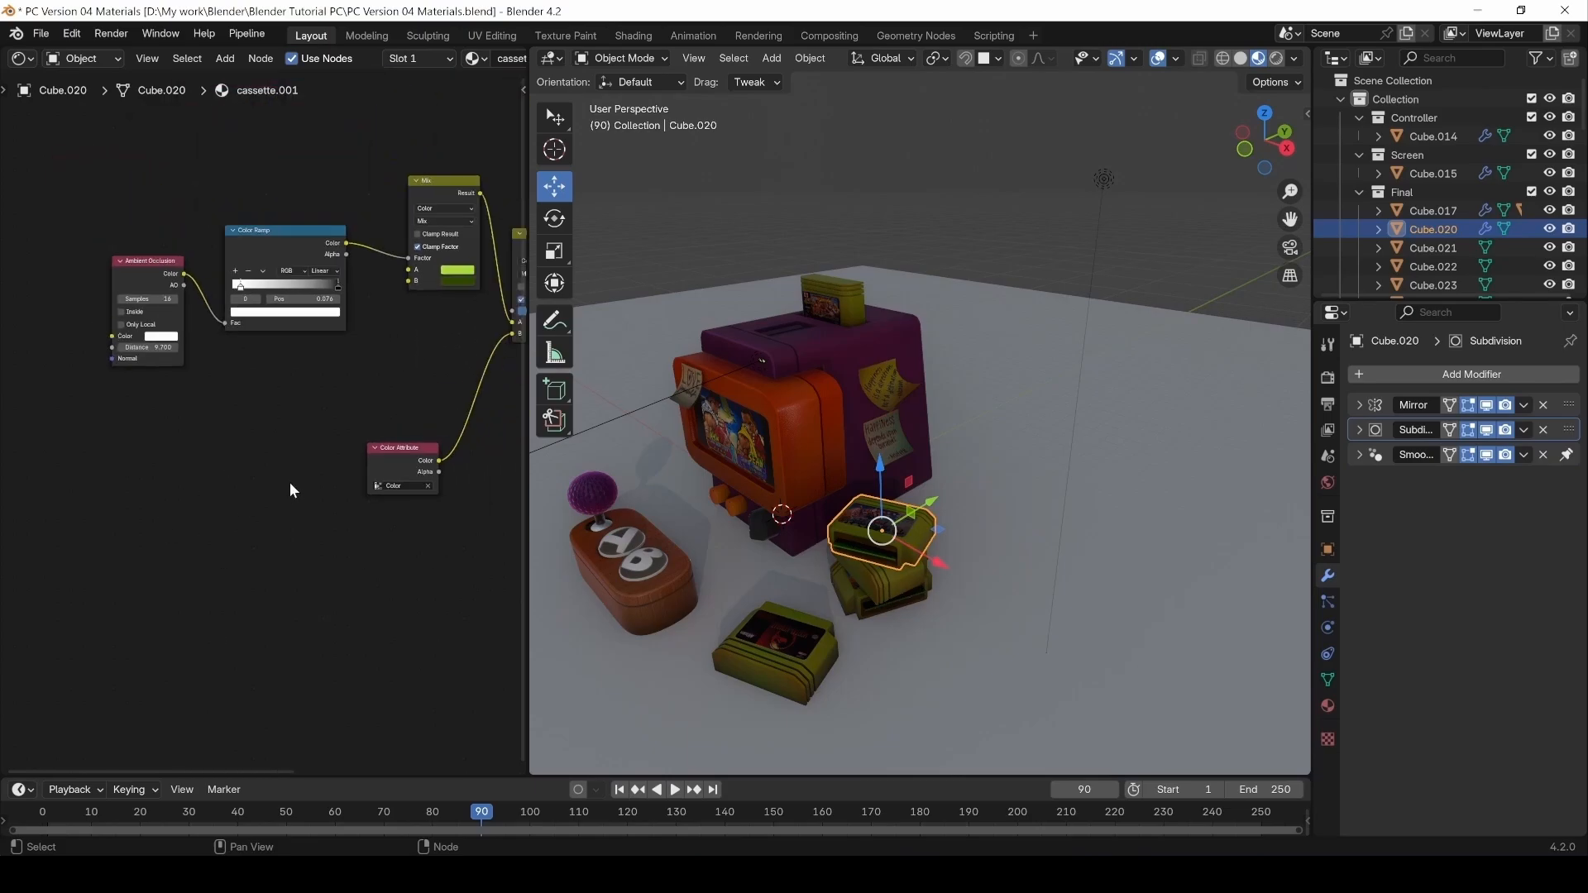
{"action": "middle_click_drag", "start_coordinate": [399, 477], "coordinate": [328, 475]}
{"action": "left_click_drag", "start_coordinate": [133, 520], "coordinate": [419, 197]}
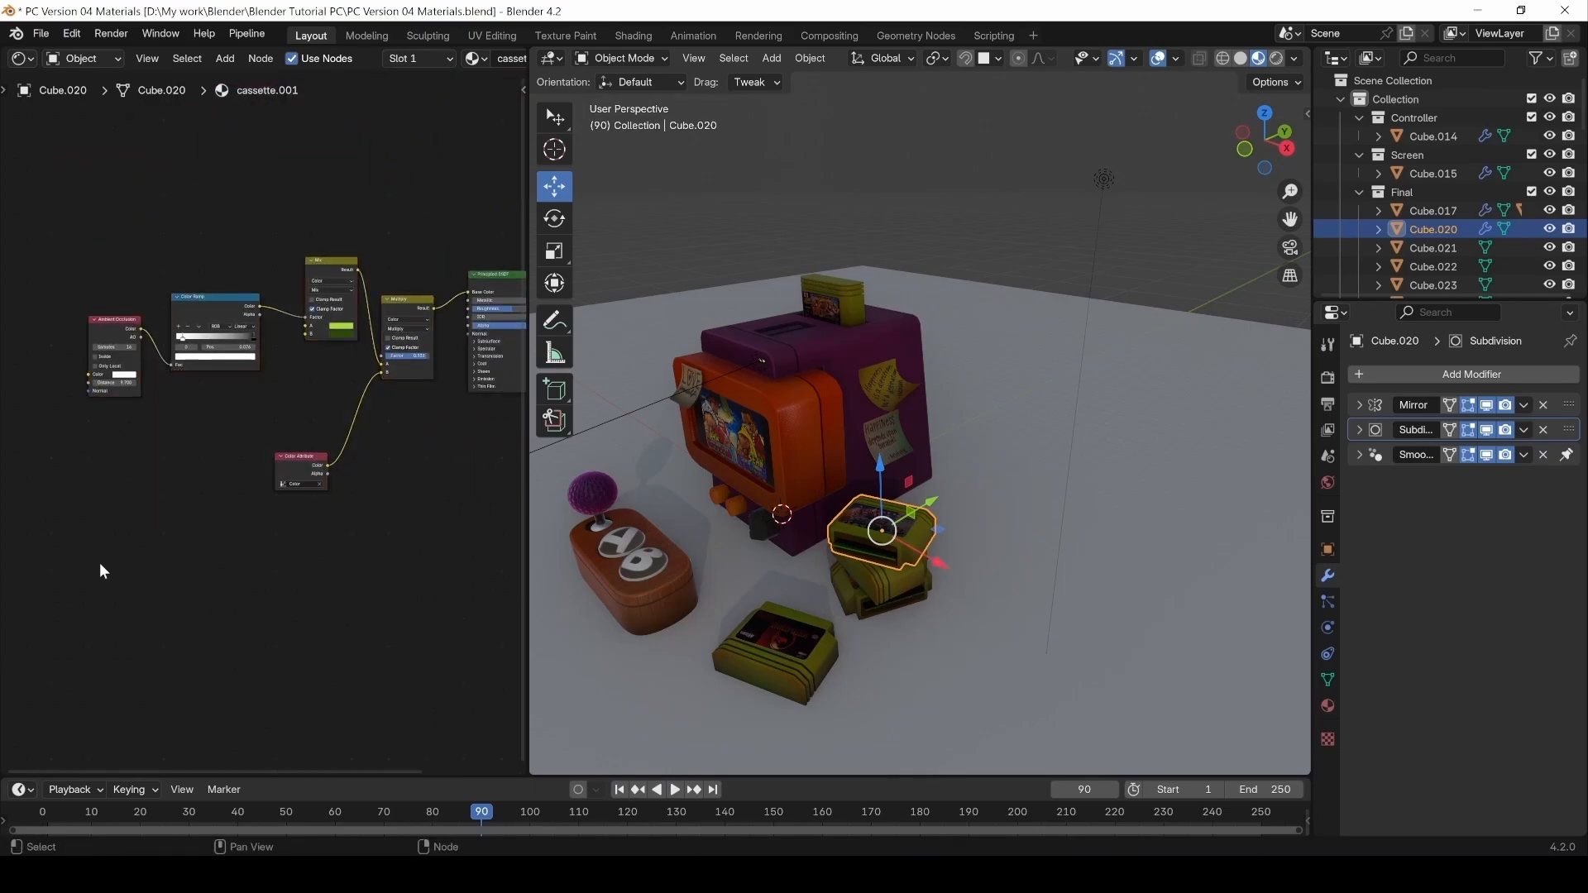
{"action": "left_click_drag", "start_coordinate": [99, 565], "coordinate": [417, 197]}
{"action": "key", "text": "g"}
{"action": "left_click", "coordinate": [258, 528]}
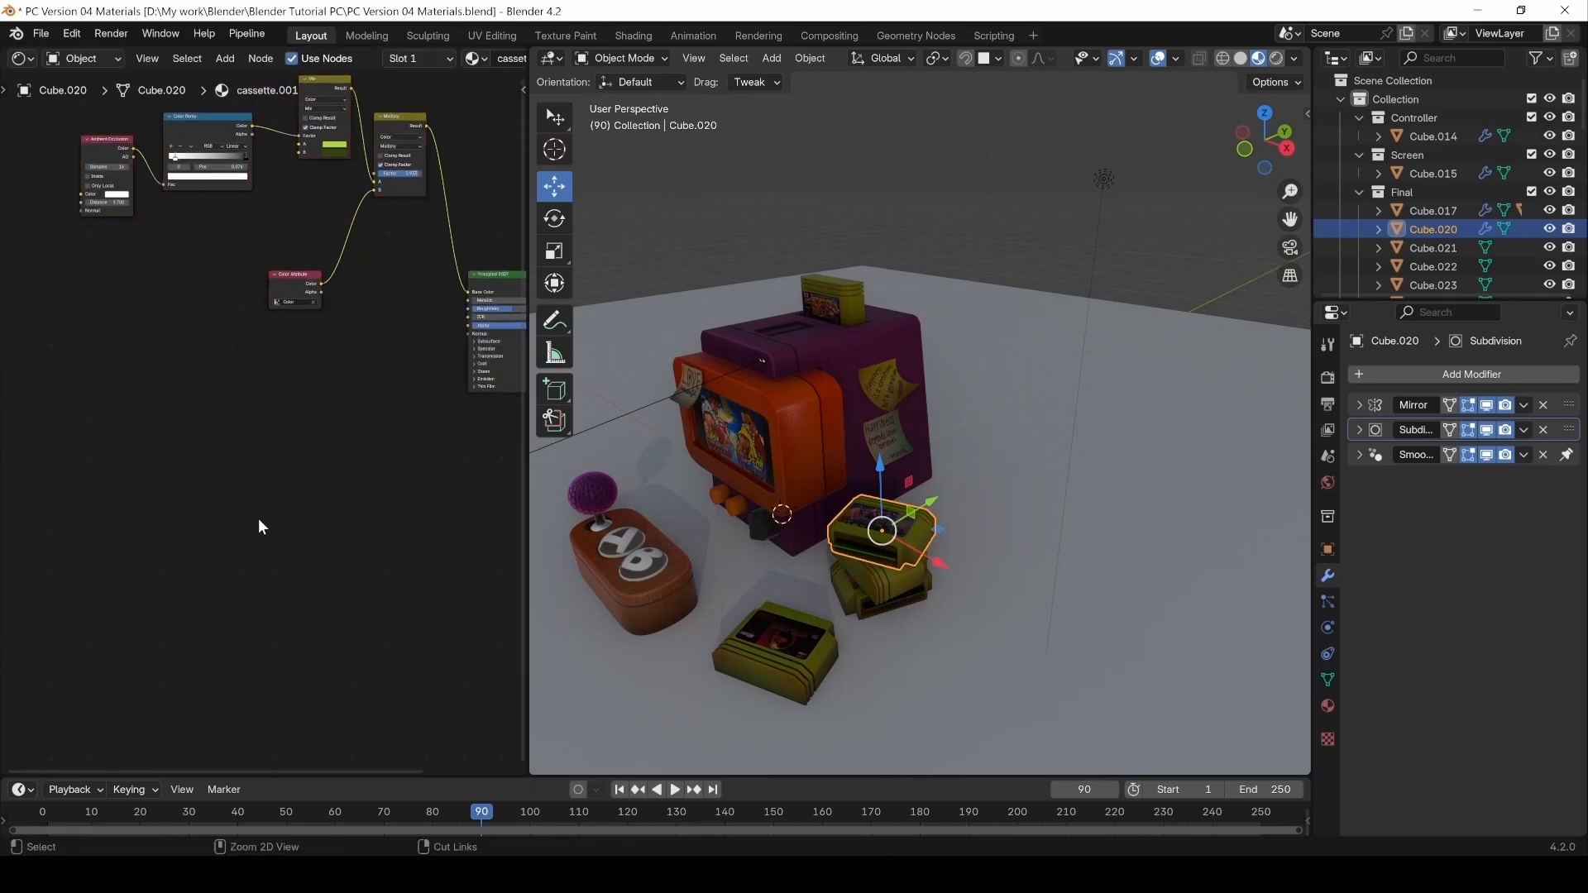
Paste the Textures node group and connect its Metallic texture, Roughness texture and Normal Map to the matching inputs of the Principled BSDF.
{"action": "key", "text": "ctrl+v"}
{"action": "left_click_drag", "start_coordinate": [356, 370], "coordinate": [469, 300]}
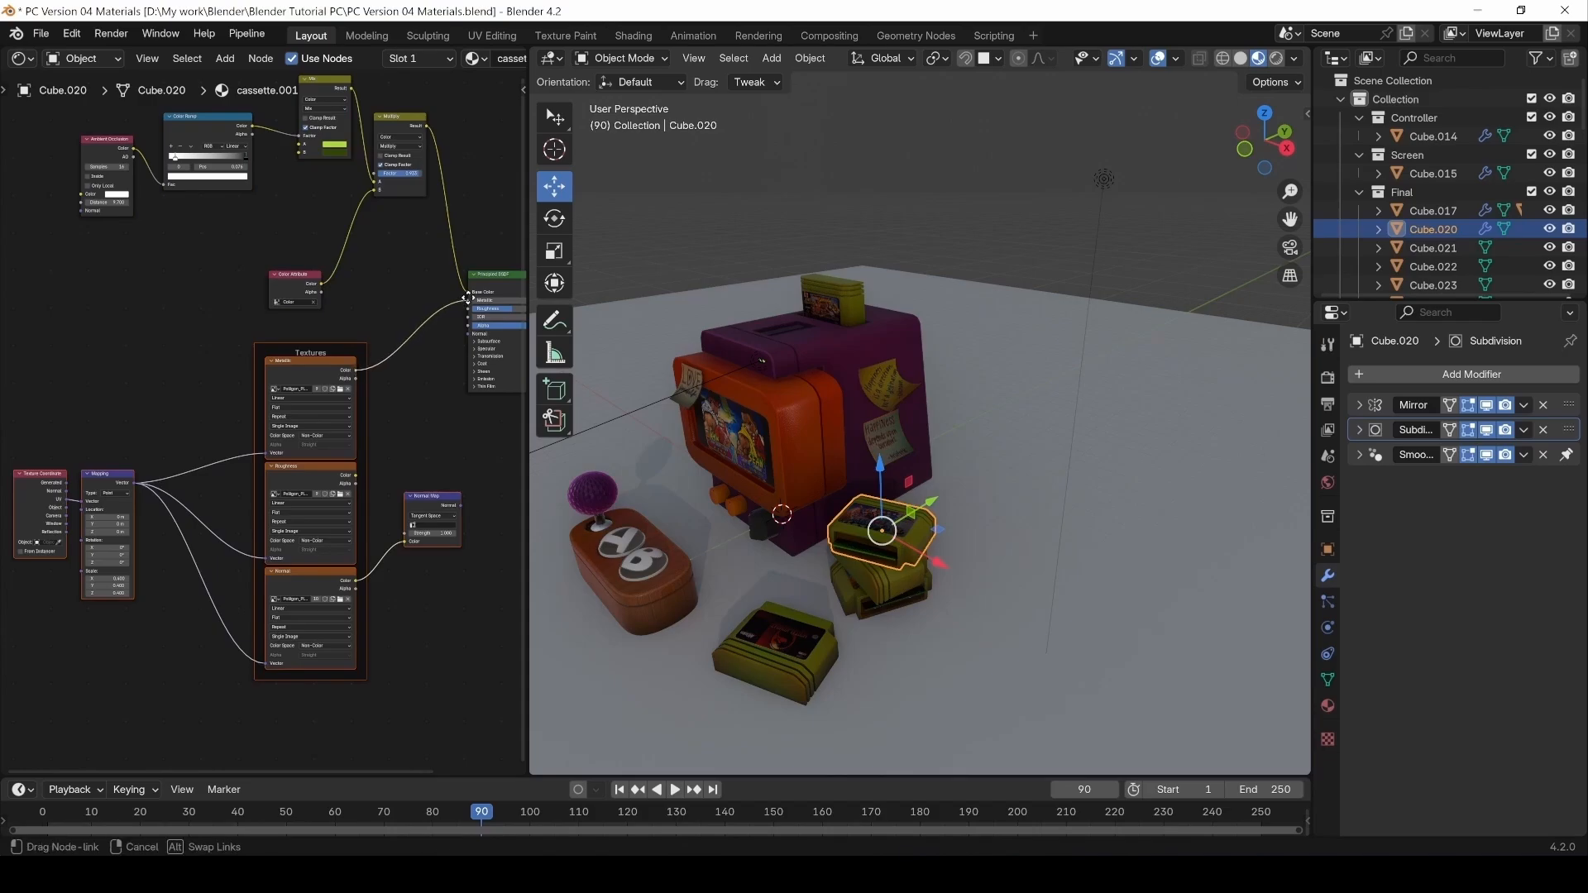
{"action": "left_click_drag", "start_coordinate": [356, 476], "coordinate": [469, 309]}
{"action": "left_click_drag", "start_coordinate": [459, 505], "coordinate": [468, 333]}
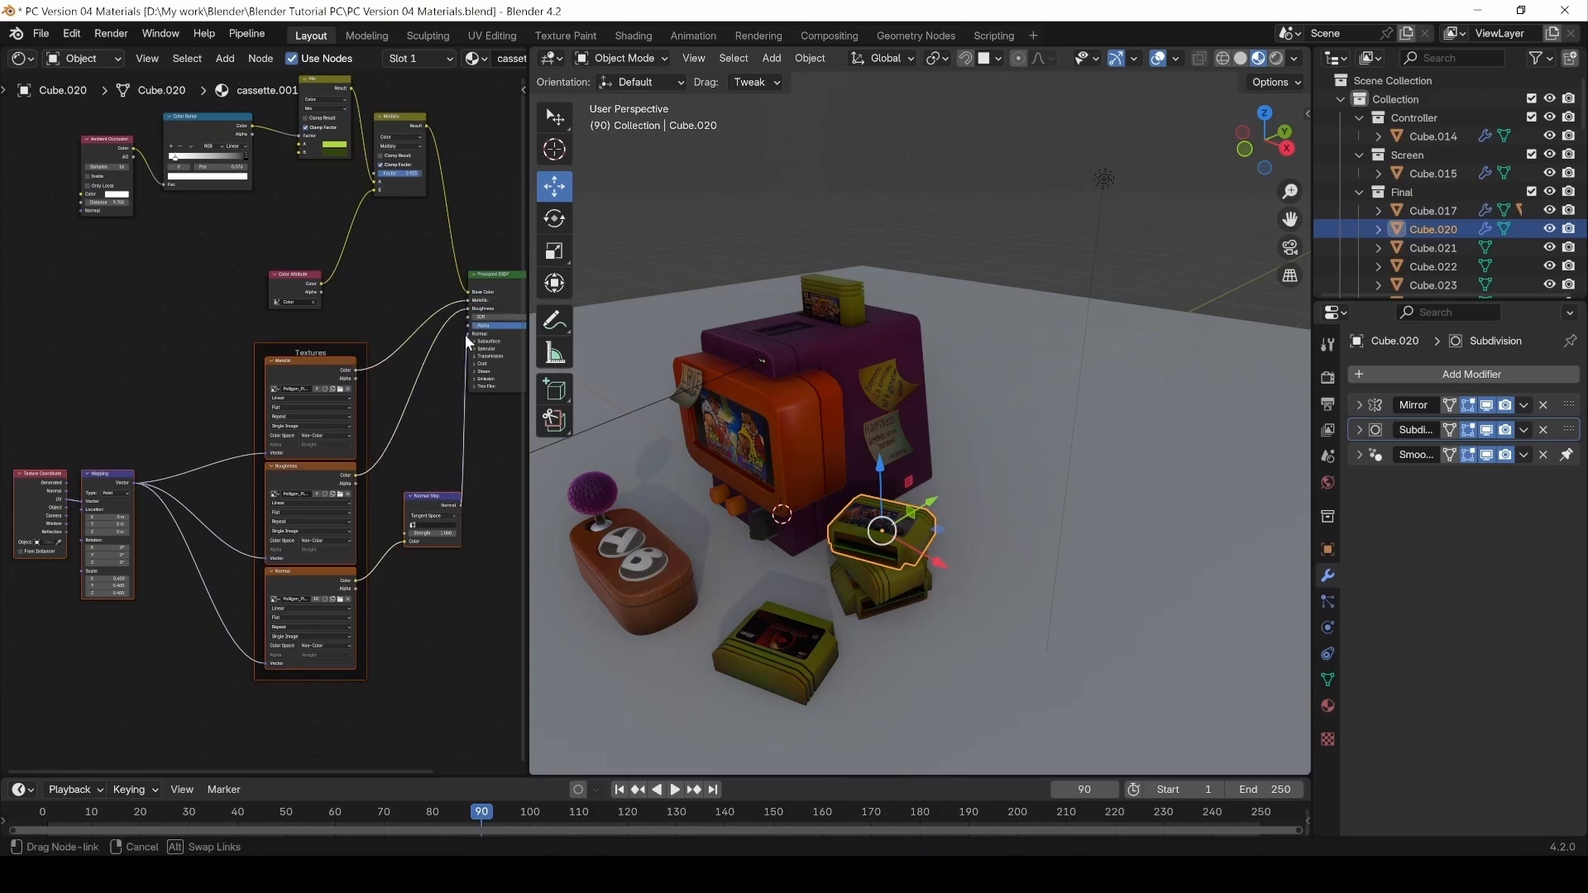
Check the front cartridge's material and view the console scene in Rendered shading.
{"action": "left_click", "coordinate": [799, 673]}
{"action": "middle_click_drag", "start_coordinate": [493, 561], "coordinate": [472, 568]}
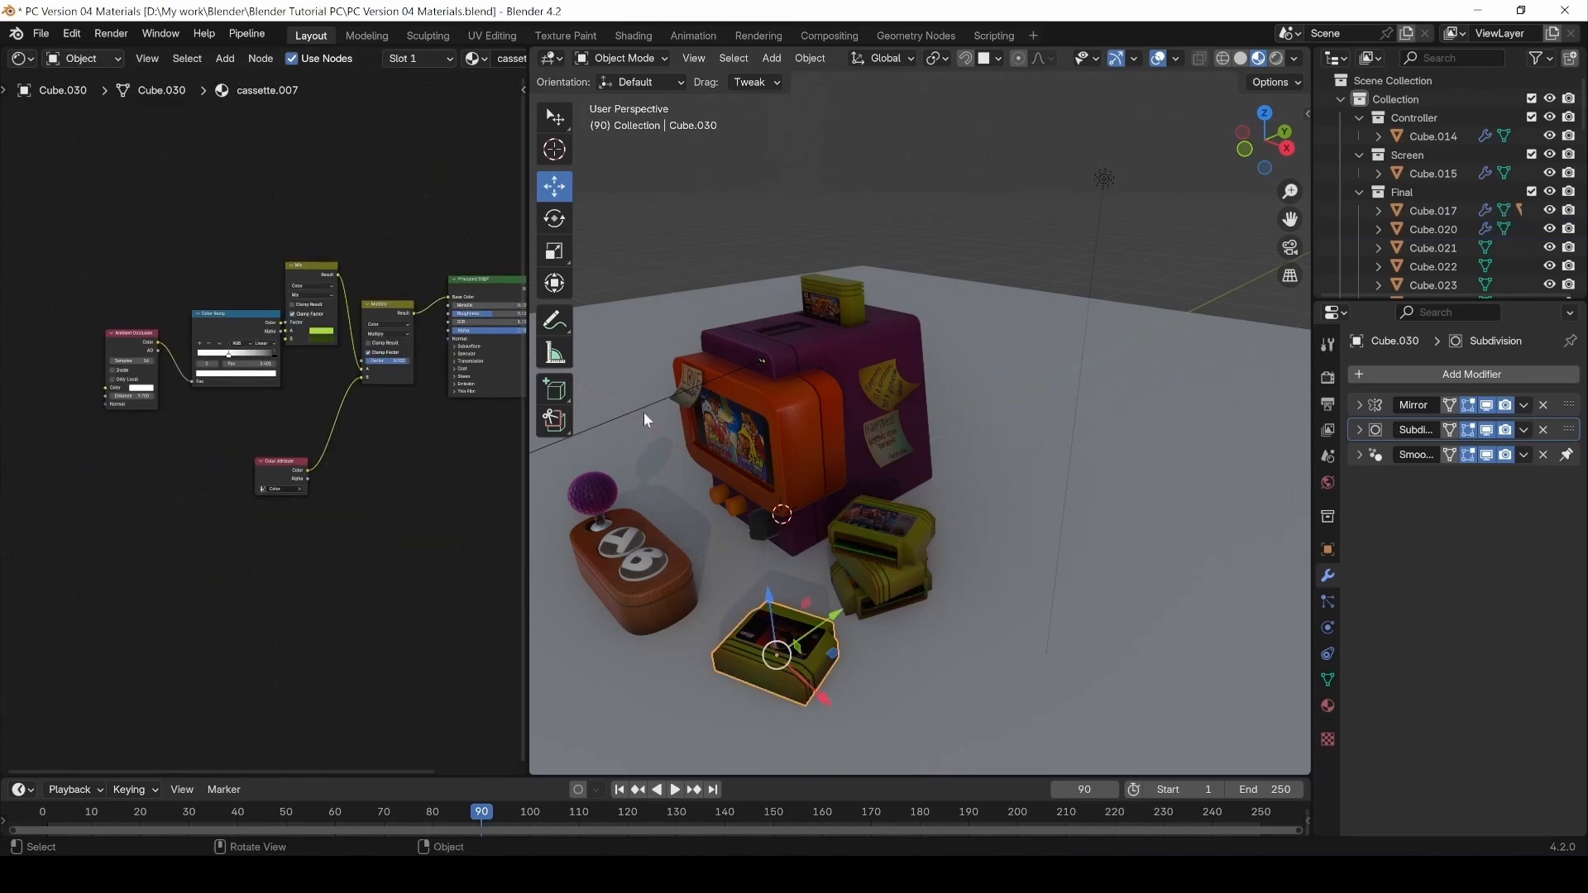
{"action": "left_click", "coordinate": [920, 211]}
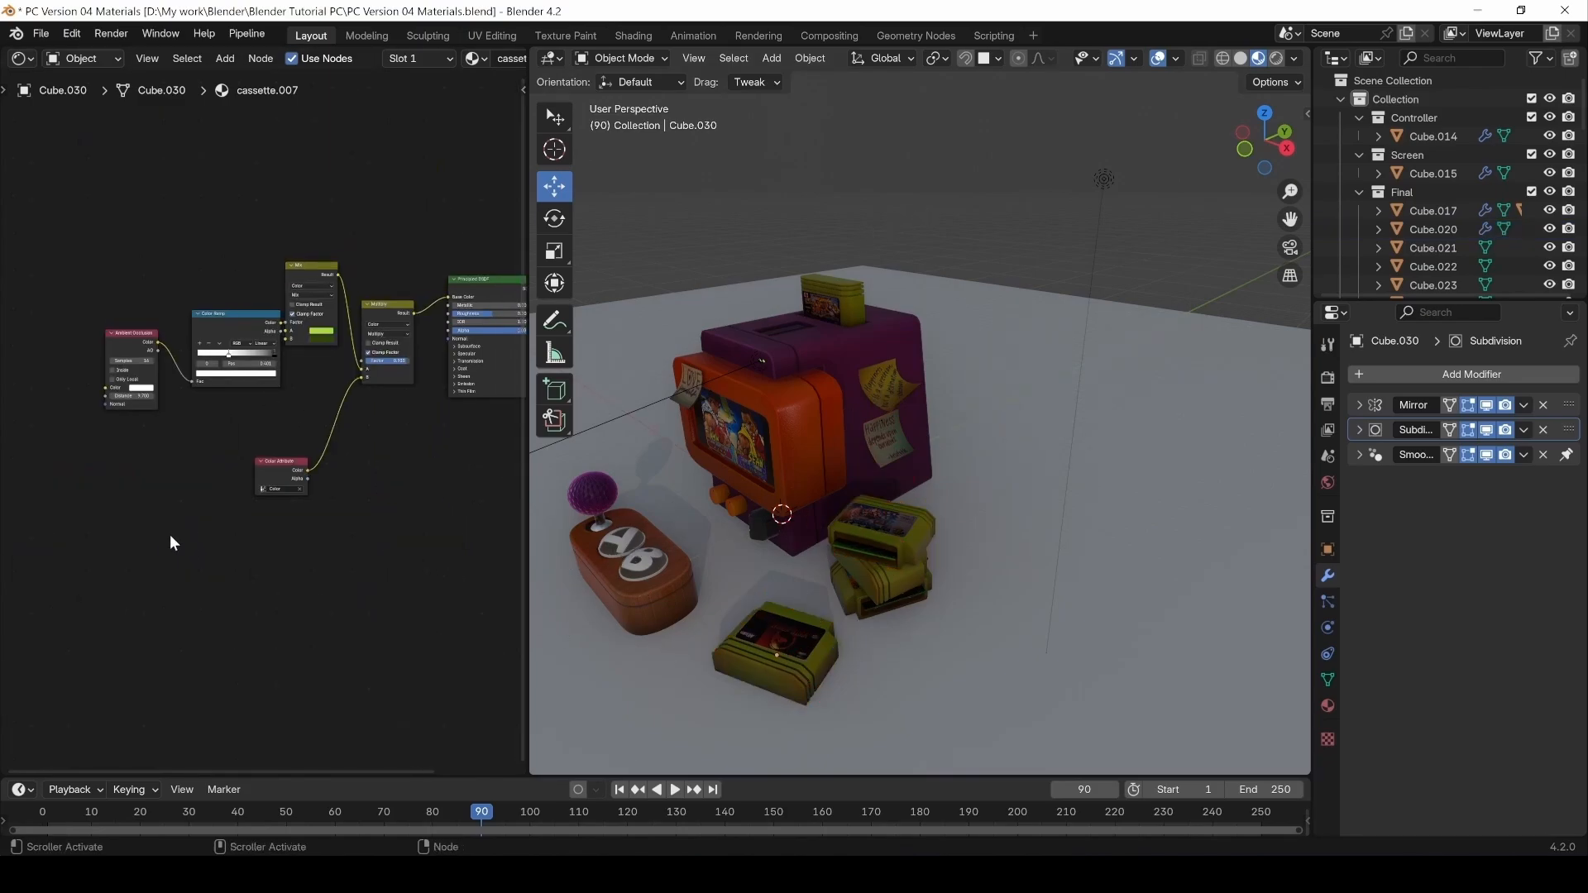
{"action": "middle_click_drag", "start_coordinate": [746, 498], "coordinate": [808, 500]}
{"action": "middle_click_drag", "start_coordinate": [744, 567], "coordinate": [863, 492]}
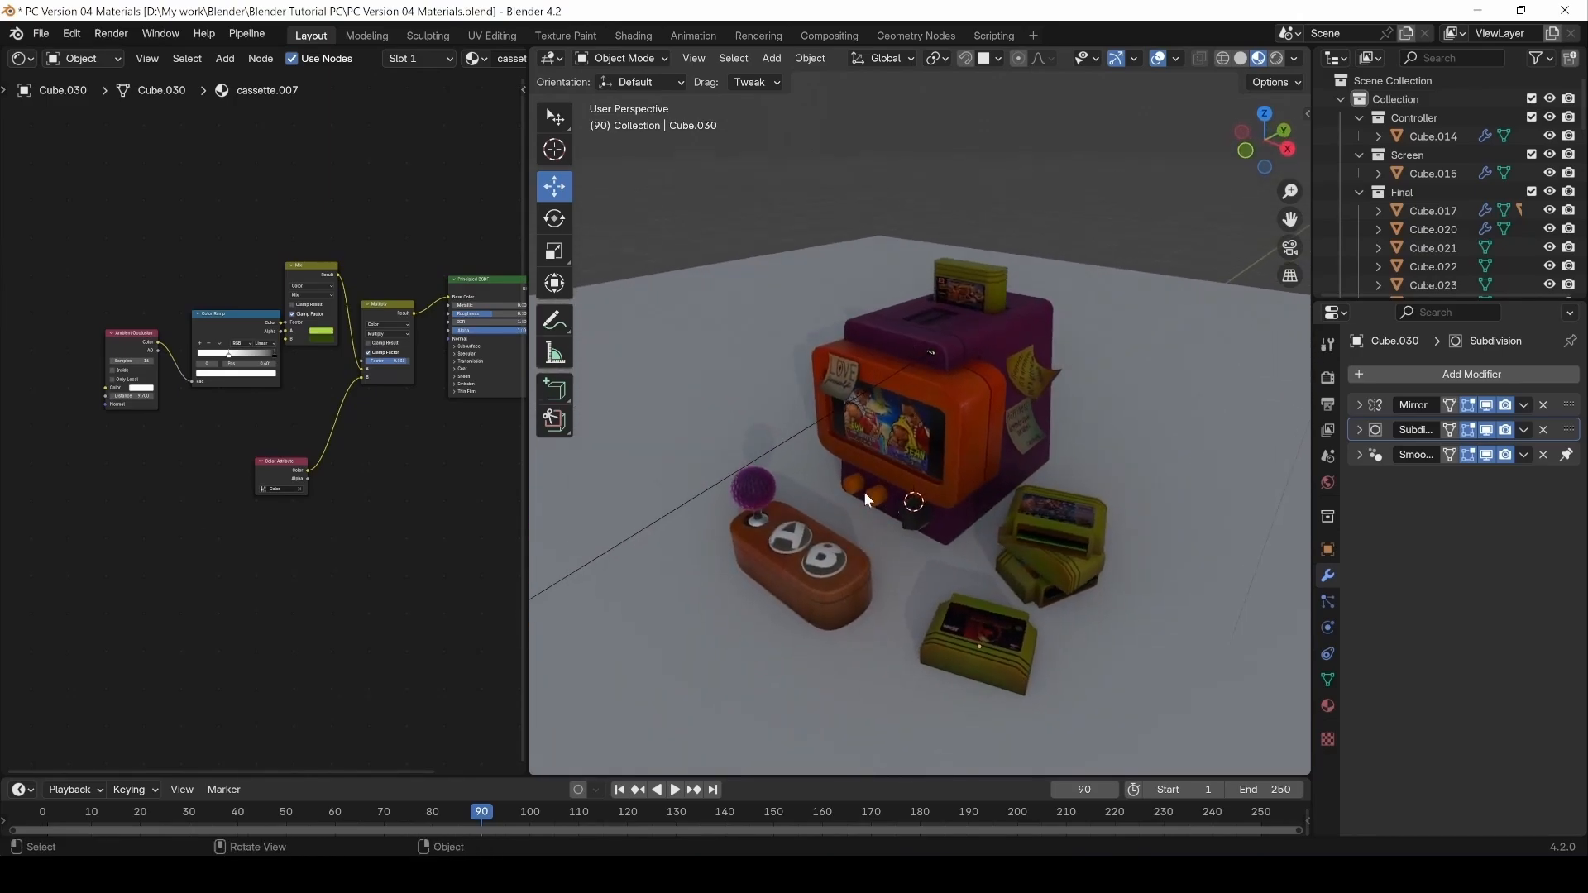
{"action": "left_click", "coordinate": [1276, 58]}
{"action": "left_click", "coordinate": [951, 344]}
{"action": "scroll", "coordinate": [1026, 355], "scroll_direction": "up", "scroll_amount": 2}
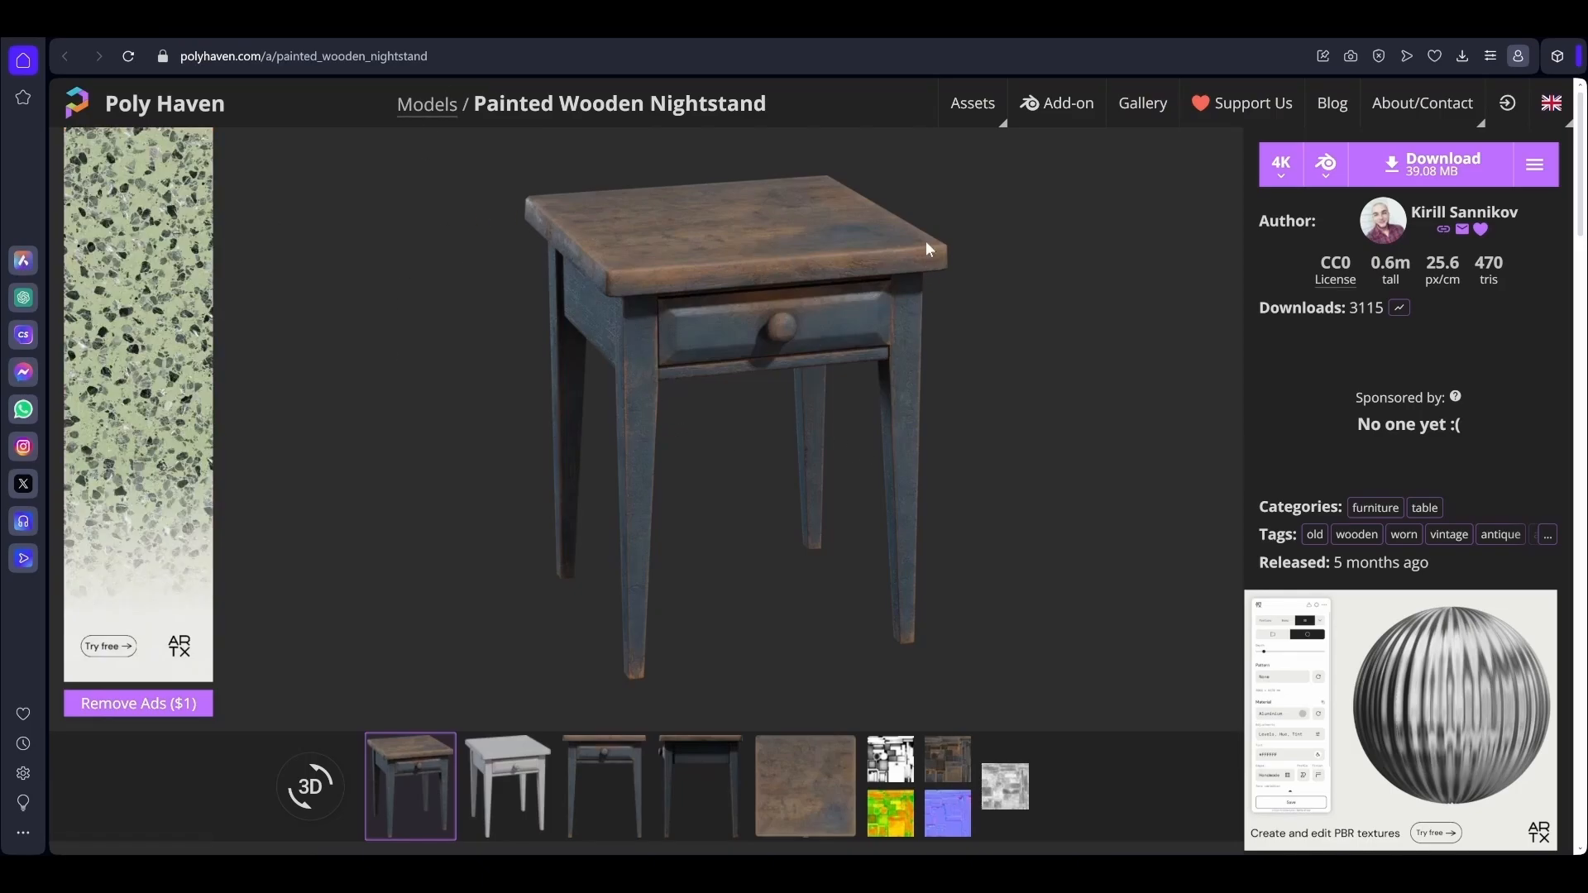
Review the resolution choices and the separate texture map downloads for Poly Haven's Painted Wooden Nightstand.
{"action": "left_click", "coordinate": [1282, 169]}
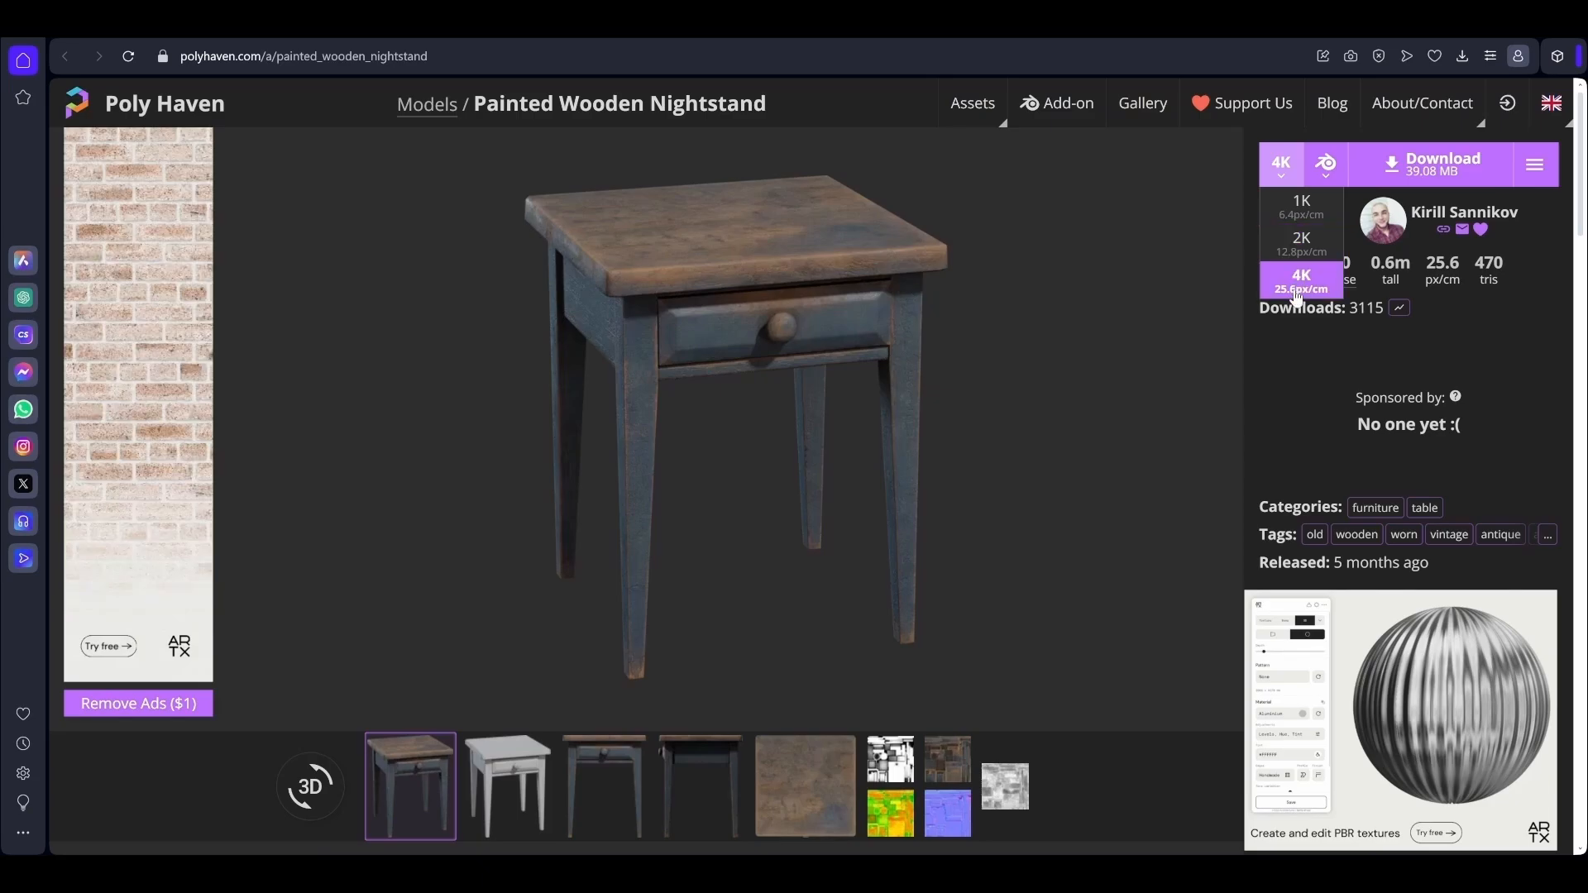
{"action": "left_click", "coordinate": [1535, 164]}
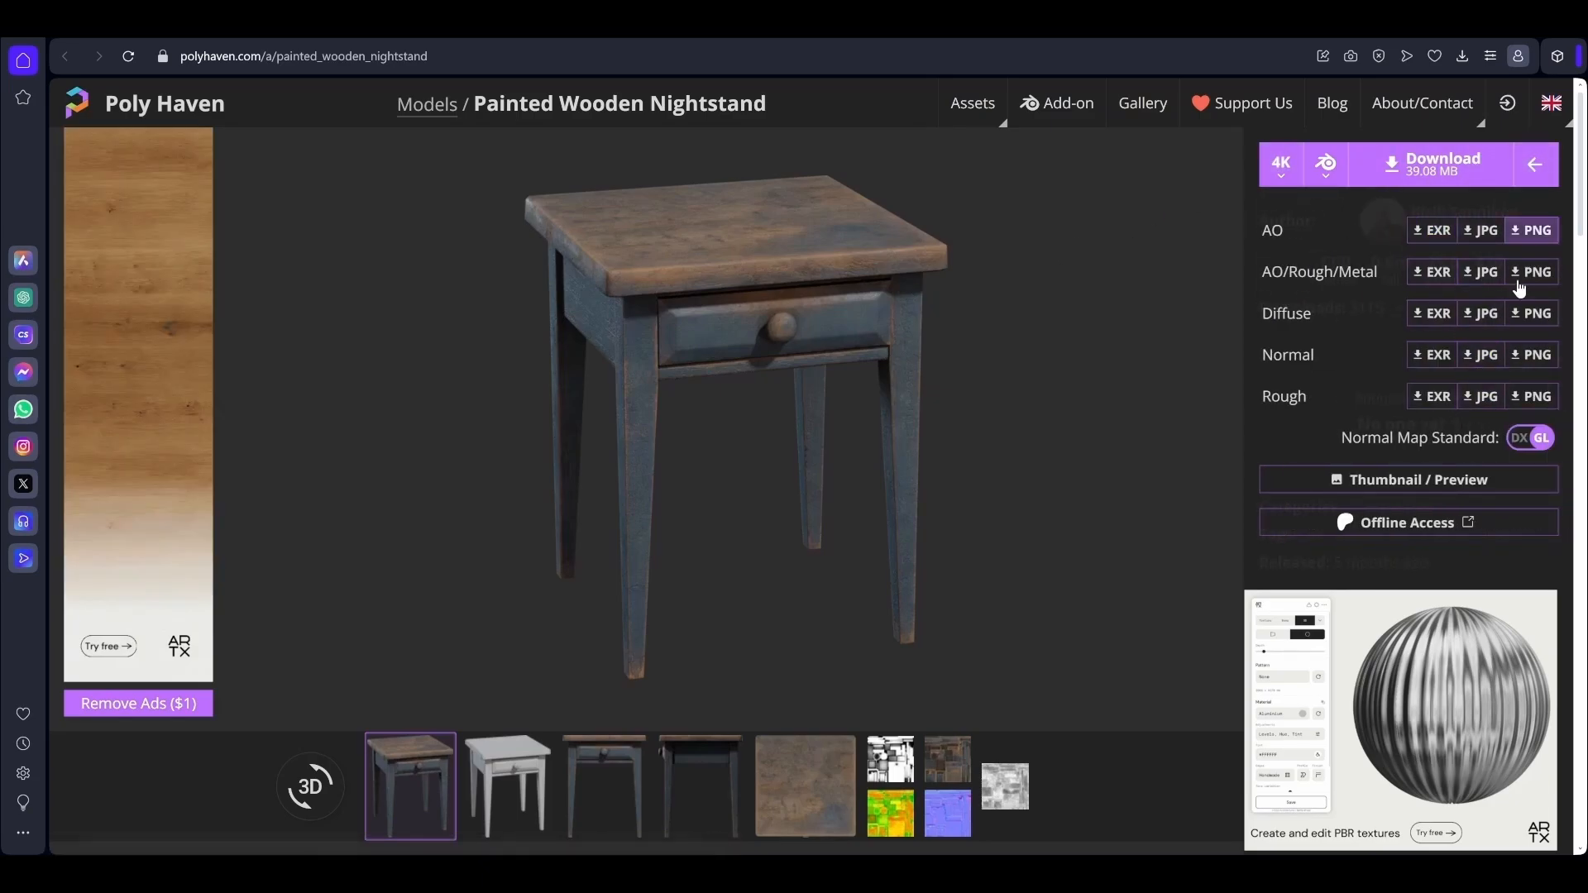
{"action": "left_click", "coordinate": [1535, 164]}
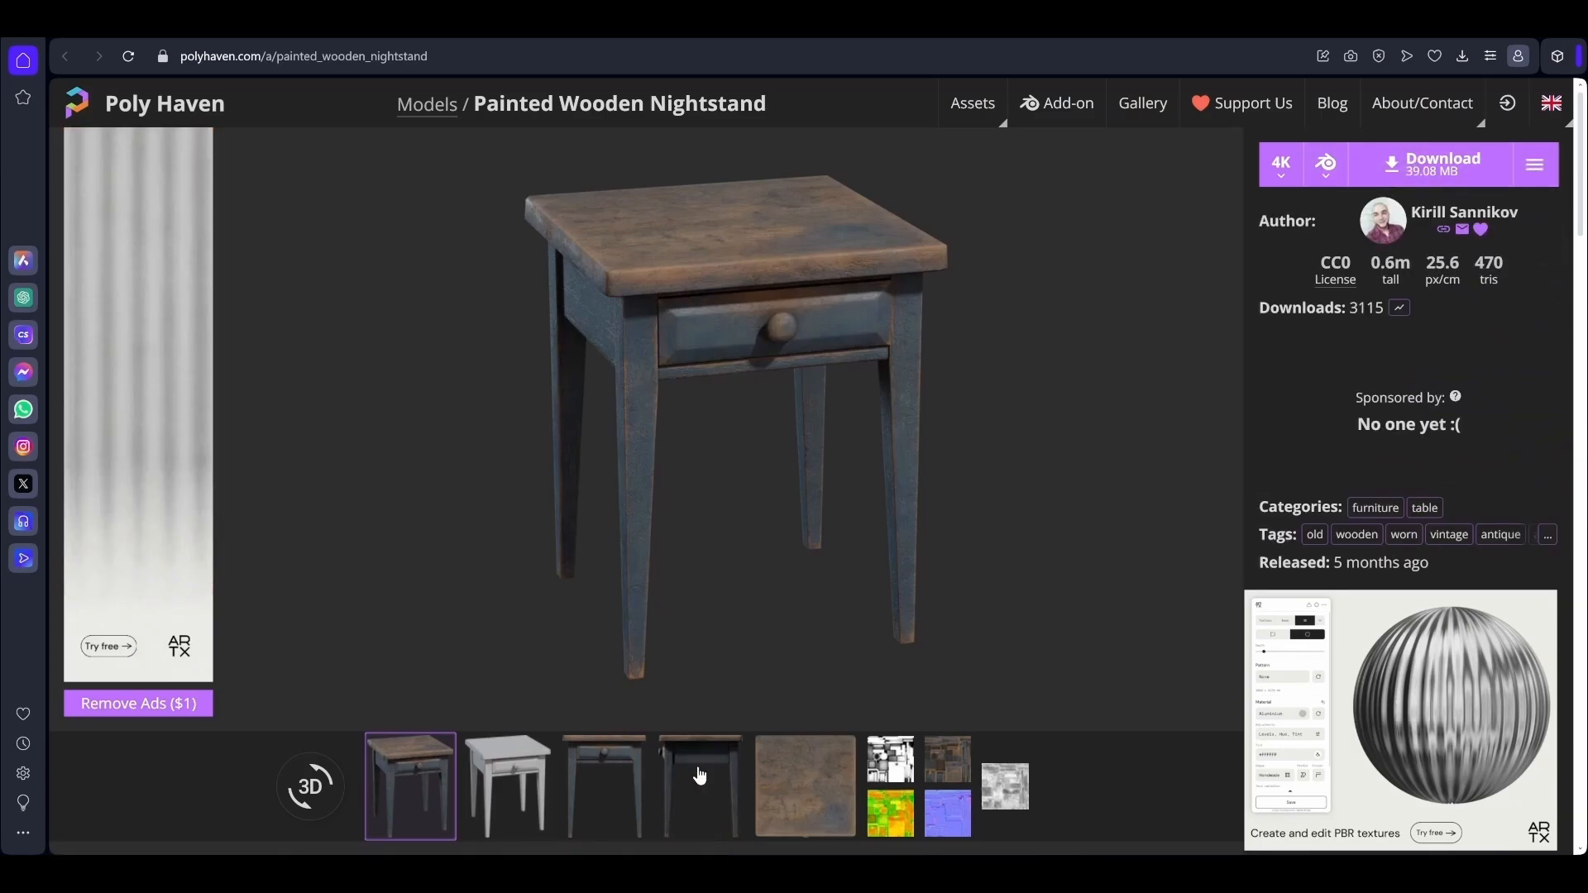
In File Explorer, inspect the nightstand archive in the UVs folder and the extracted painted_wooden_nightstand_4k.blend folder with its textures.
{"action": "mouse_move", "coordinate": [521, 873]}
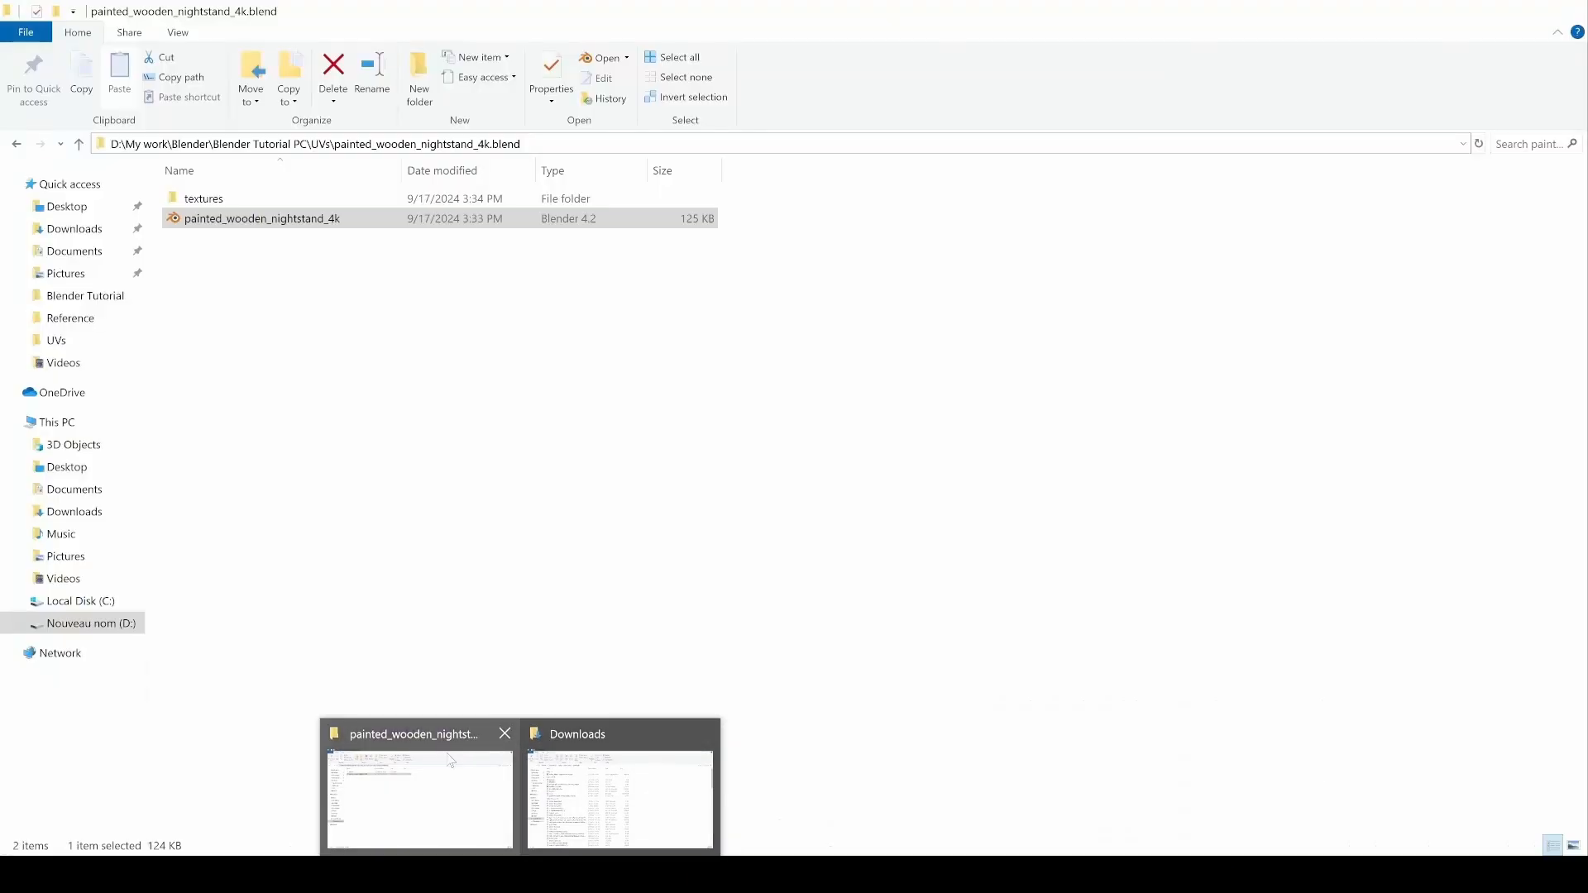
{"action": "left_click", "coordinate": [451, 761]}
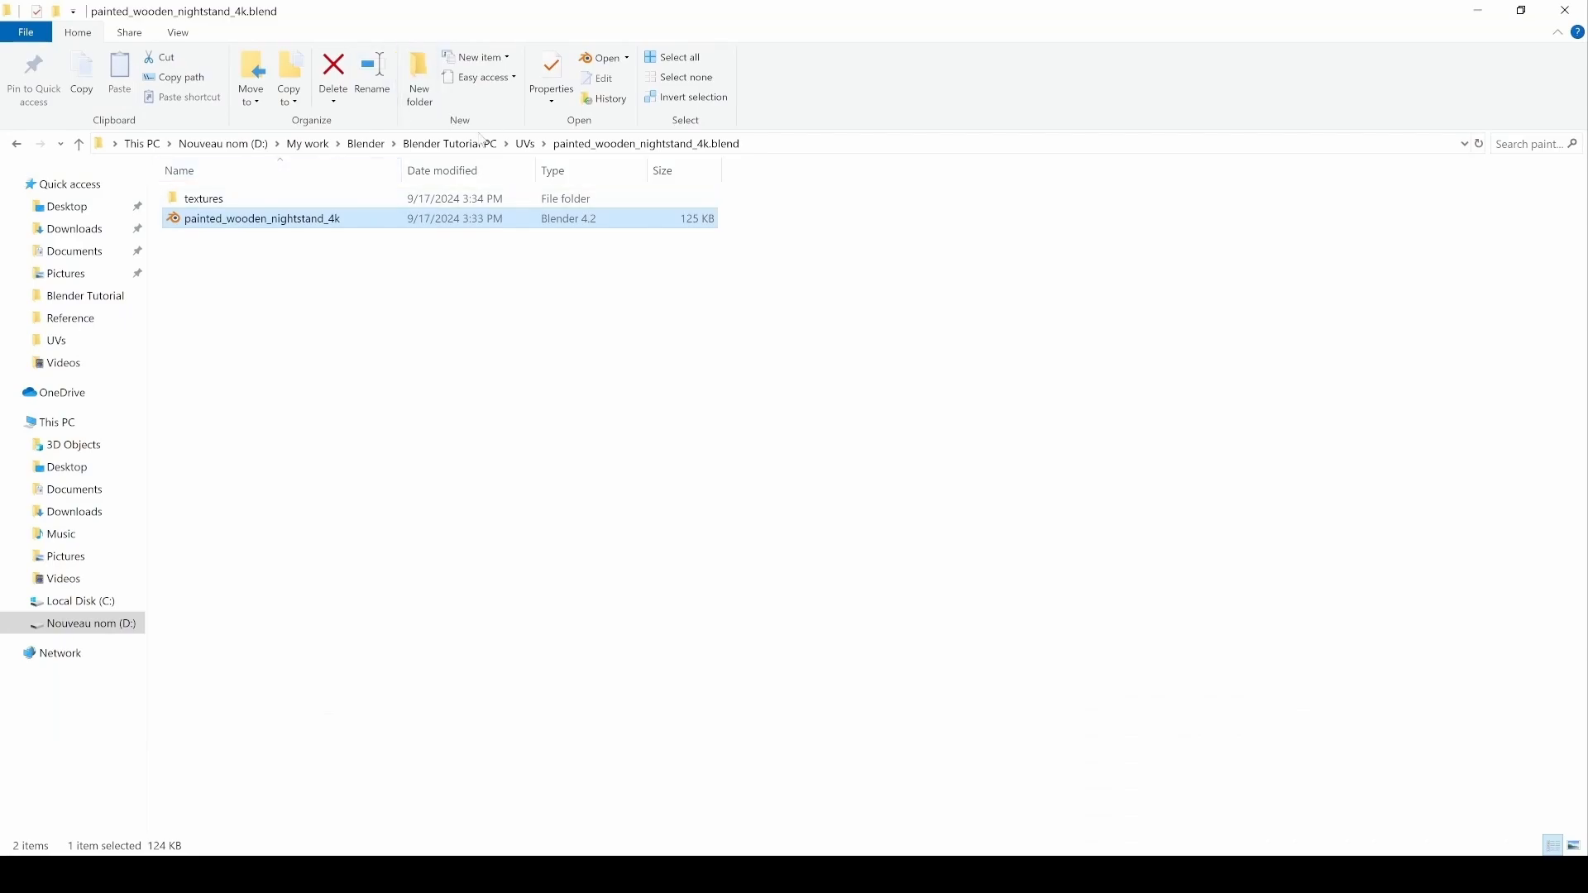
{"action": "left_click", "coordinate": [525, 144]}
{"action": "left_click", "coordinate": [1034, 244]}
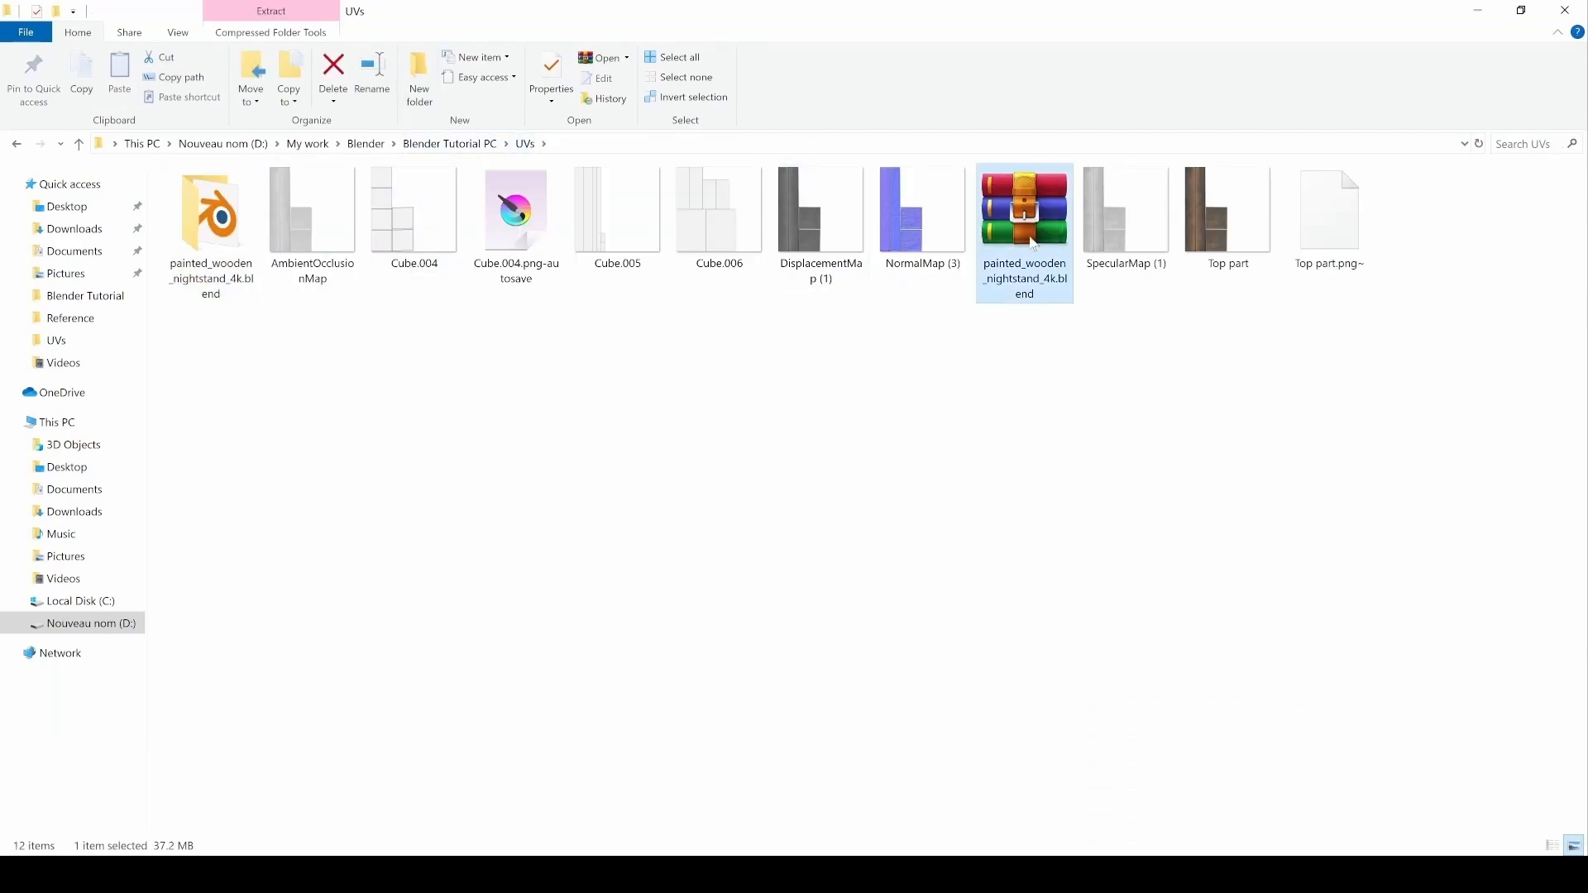
{"action": "double_click", "coordinate": [236, 255]}
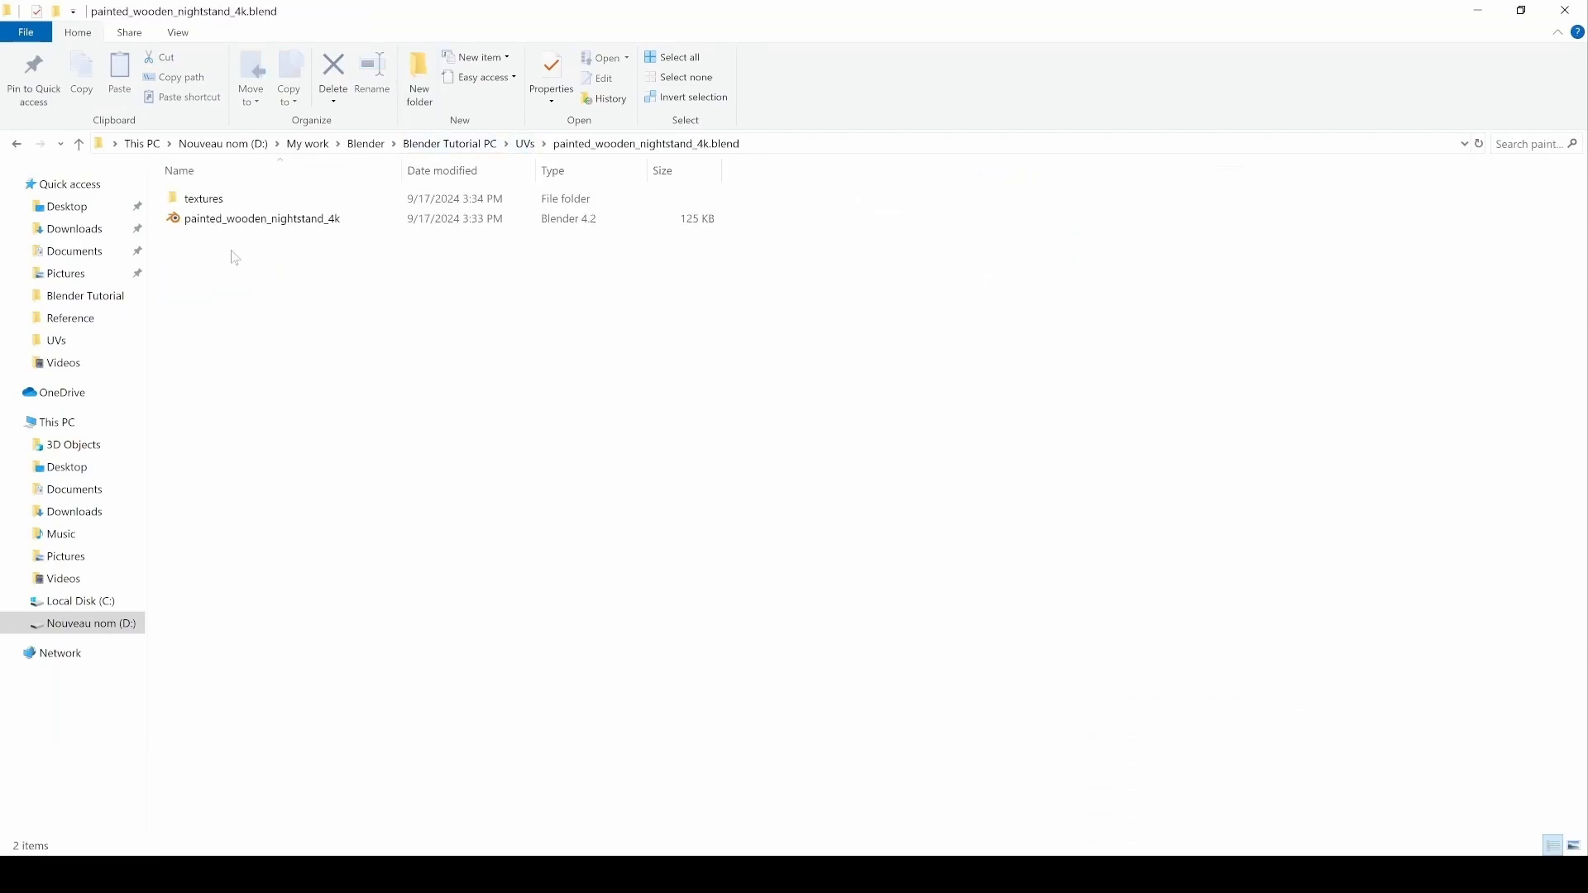
{"action": "left_click_drag", "start_coordinate": [217, 339], "coordinate": [211, 200]}
{"action": "double_click", "coordinate": [202, 199]}
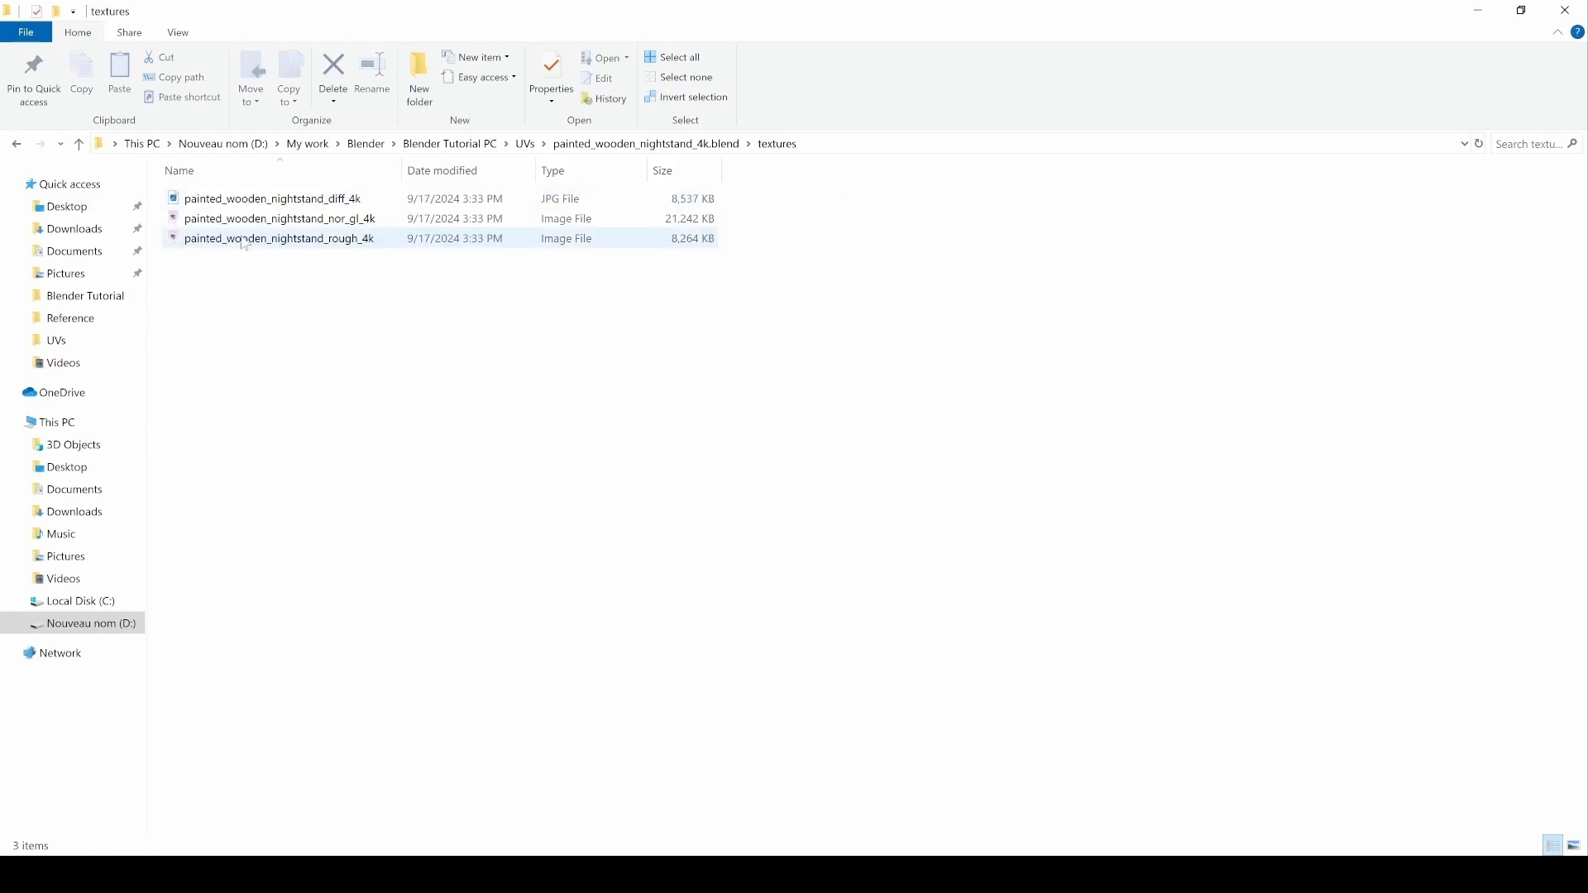
{"action": "left_click", "coordinate": [609, 147]}
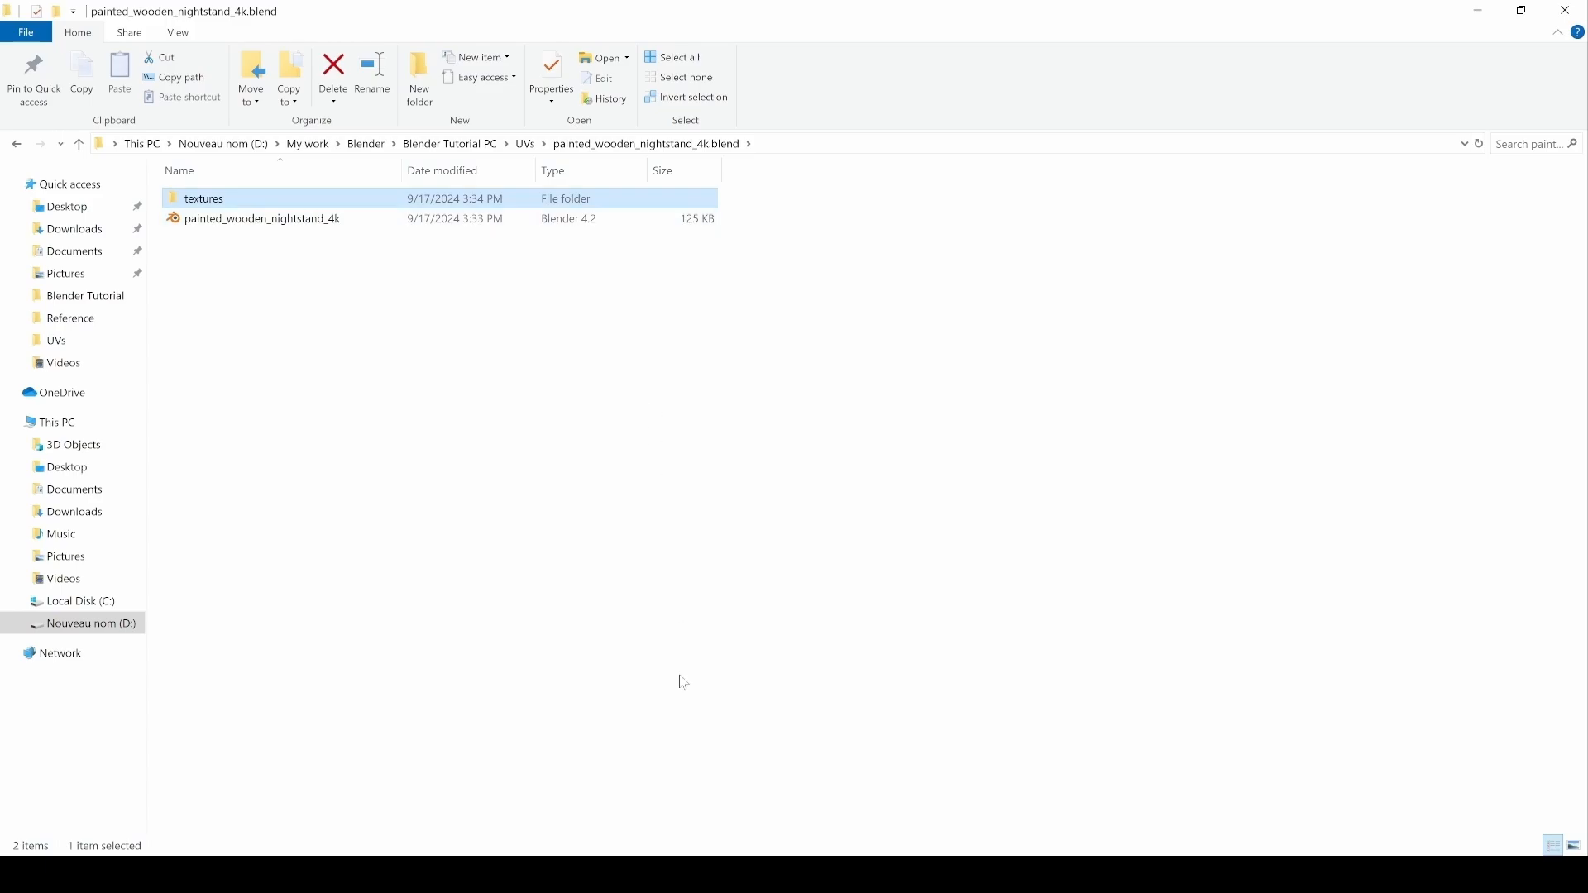
Open the painted_wooden_nightstand_4k file to view the model, and switch to the unsaved Blender scene.
{"action": "double_click", "coordinate": [278, 219]}
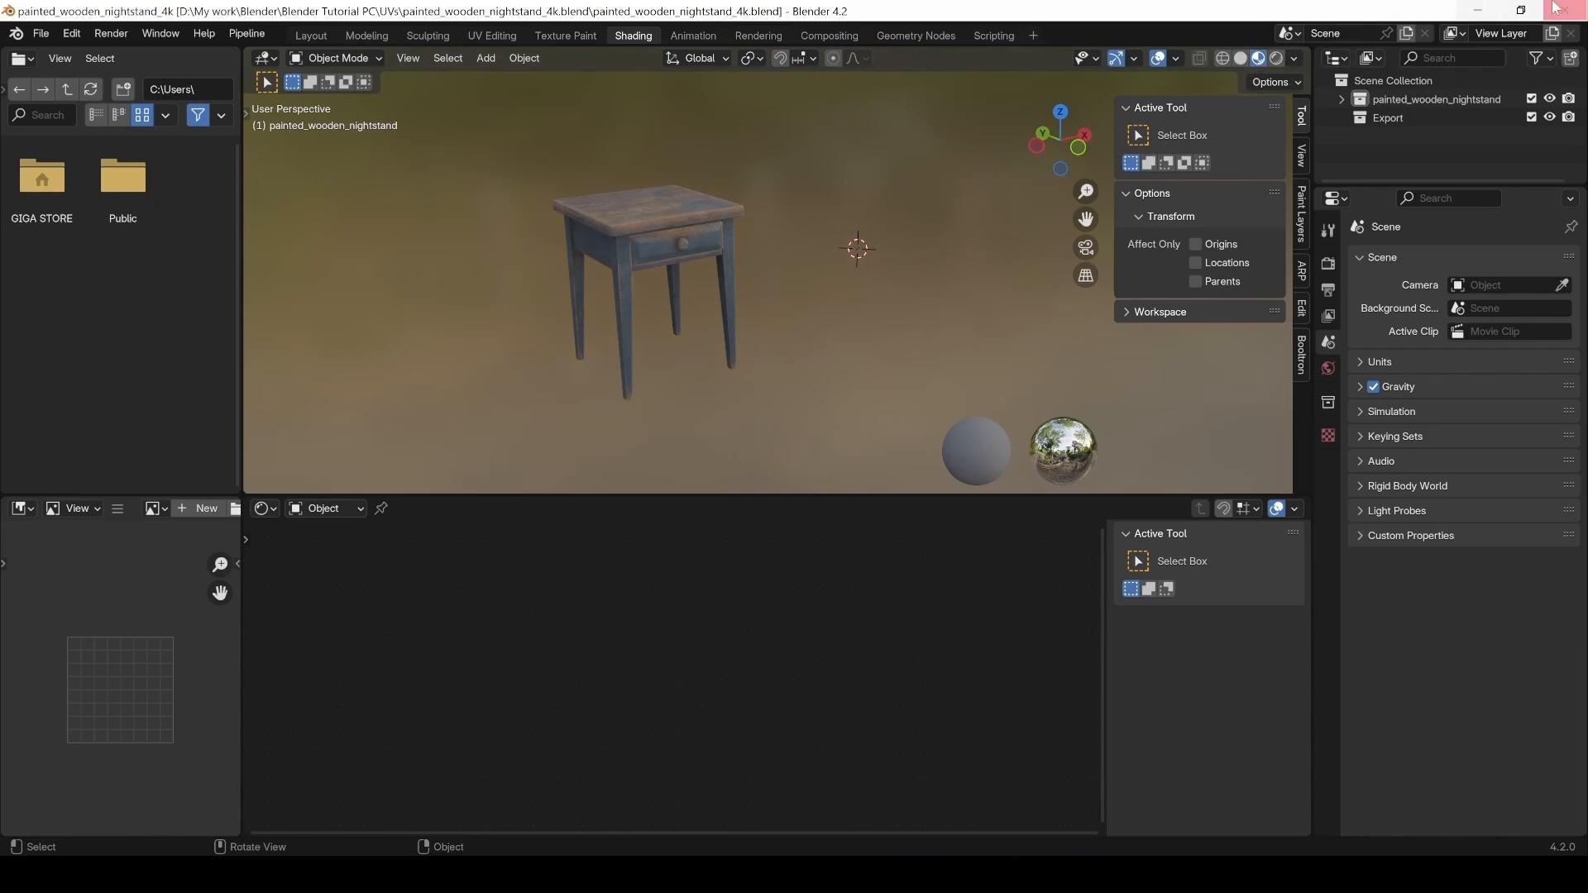
{"action": "left_click", "coordinate": [1477, 10]}
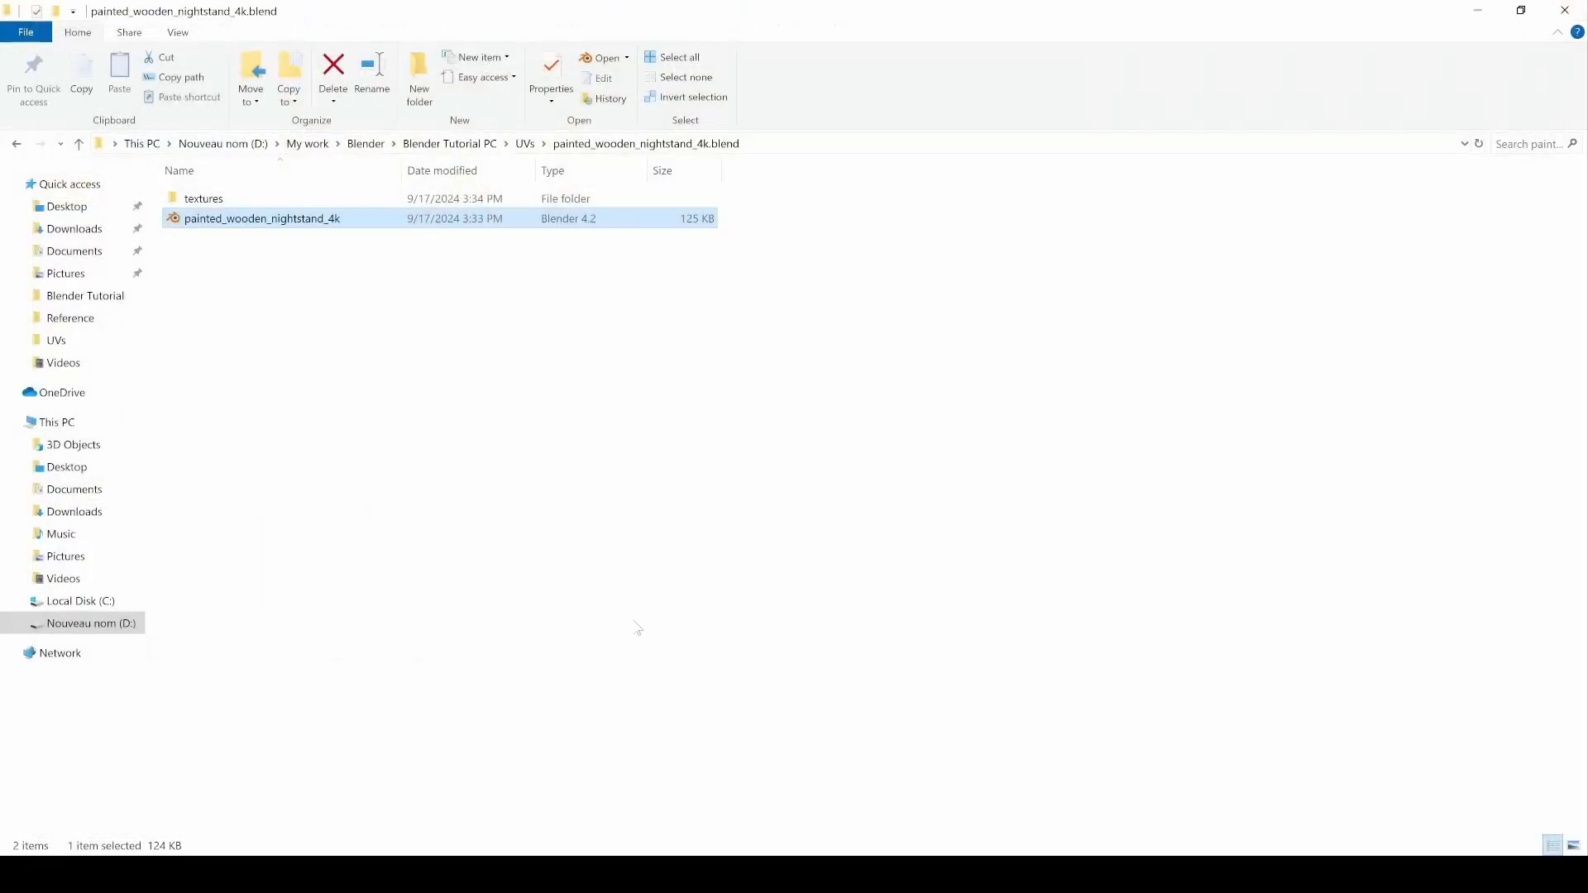
{"action": "mouse_move", "coordinate": [658, 874]}
{"action": "left_click", "coordinate": [738, 777]}
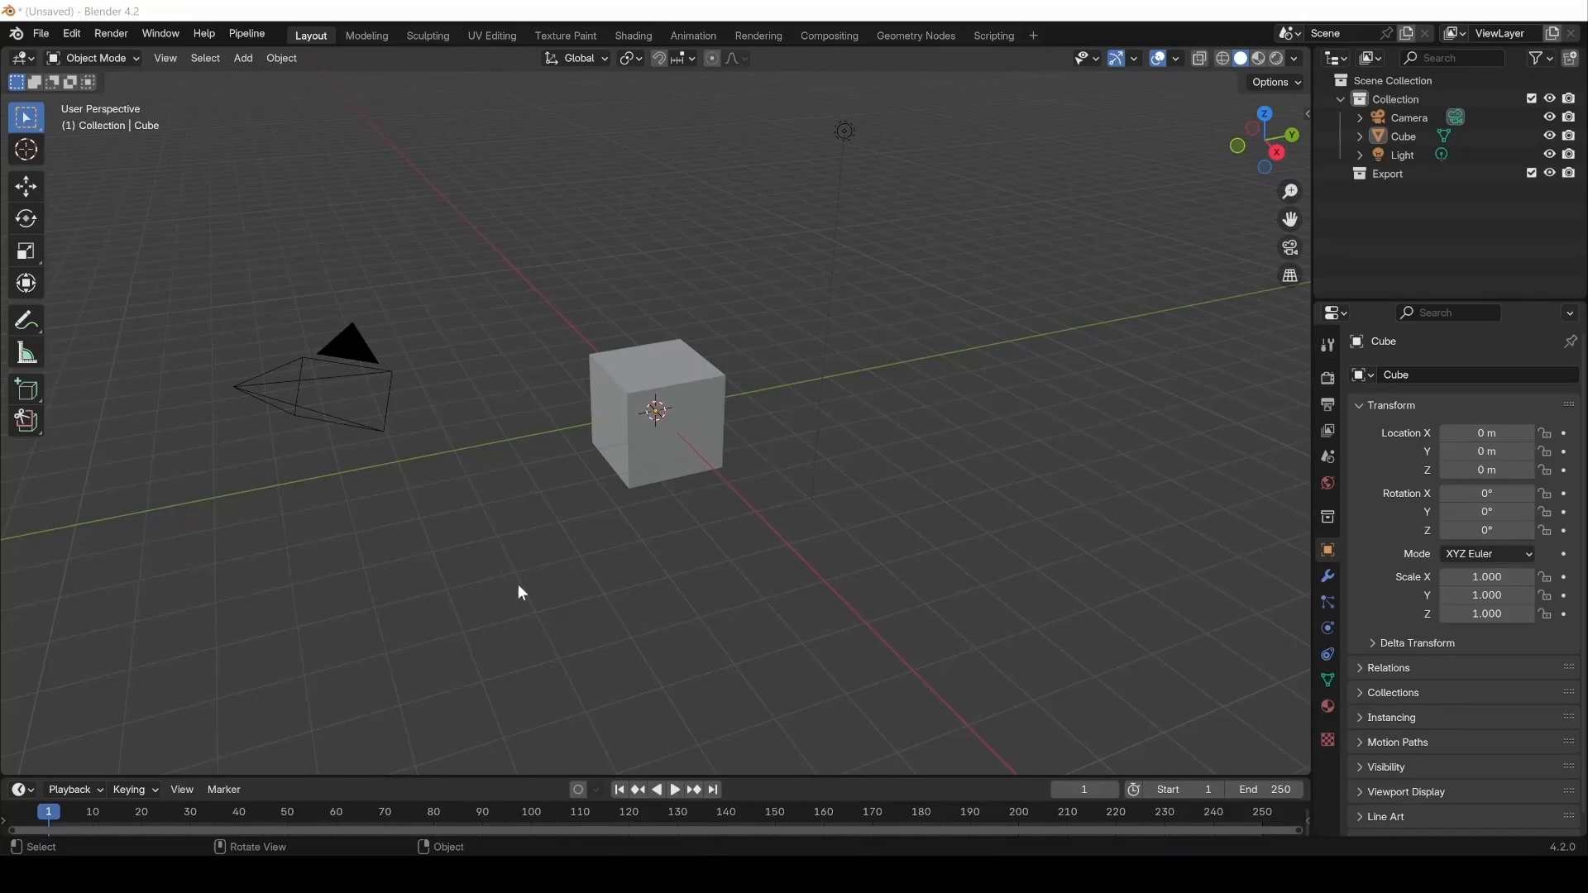
Start an Append and direct the file browser to D:\My work\Blender\Blender Tutorial PC\UVs\painted_wooden_nightstand_4k.blend.
{"action": "left_click", "coordinate": [40, 33]}
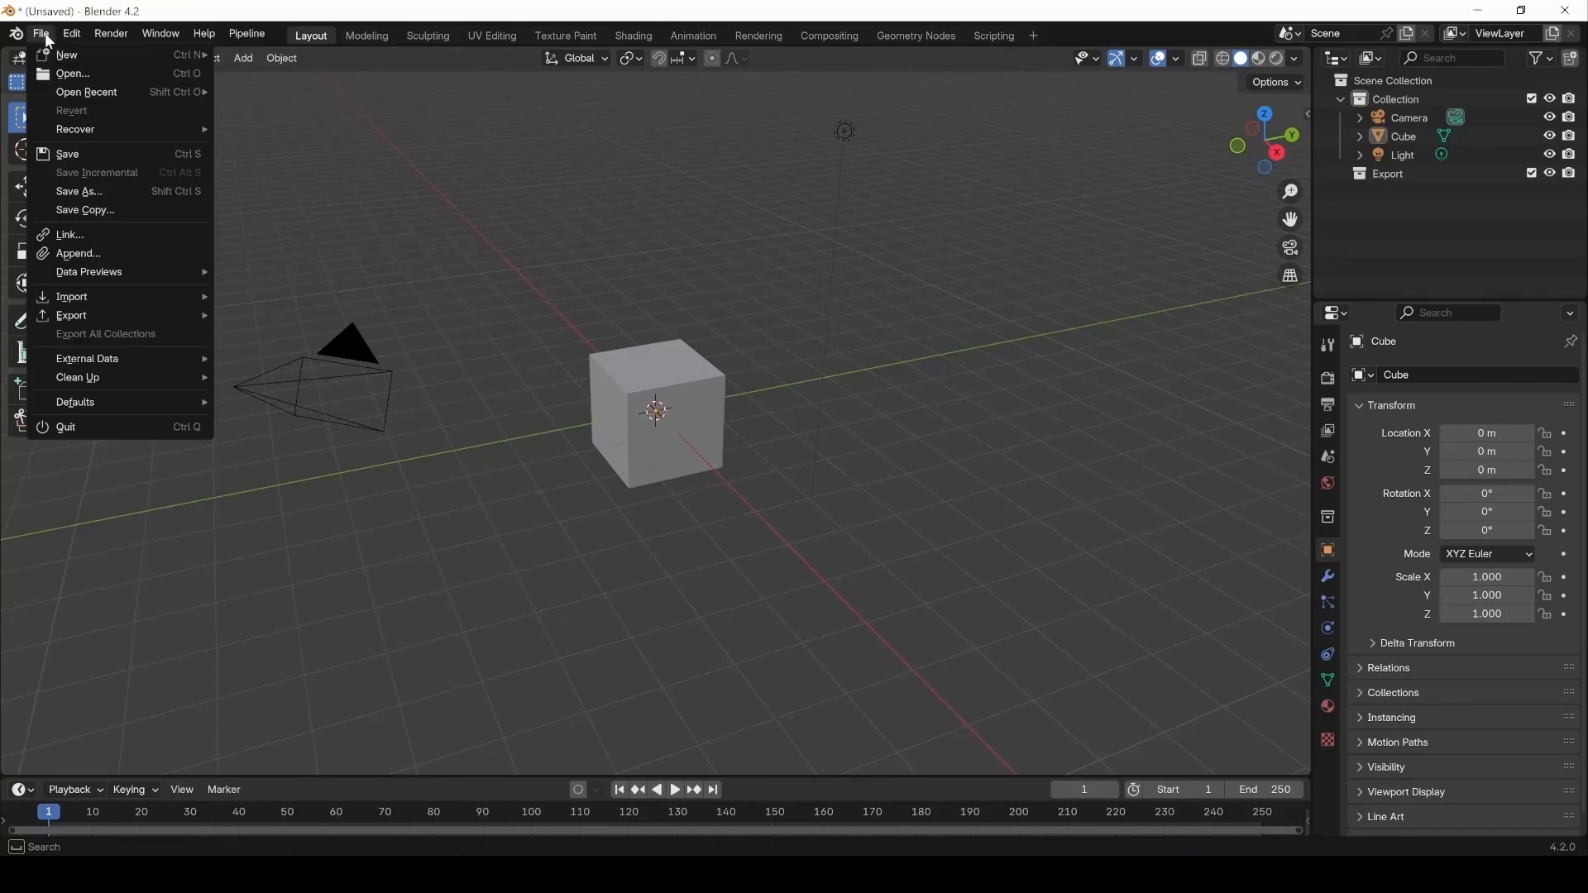
{"action": "left_click", "coordinate": [76, 254]}
{"action": "mouse_move", "coordinate": [521, 874]}
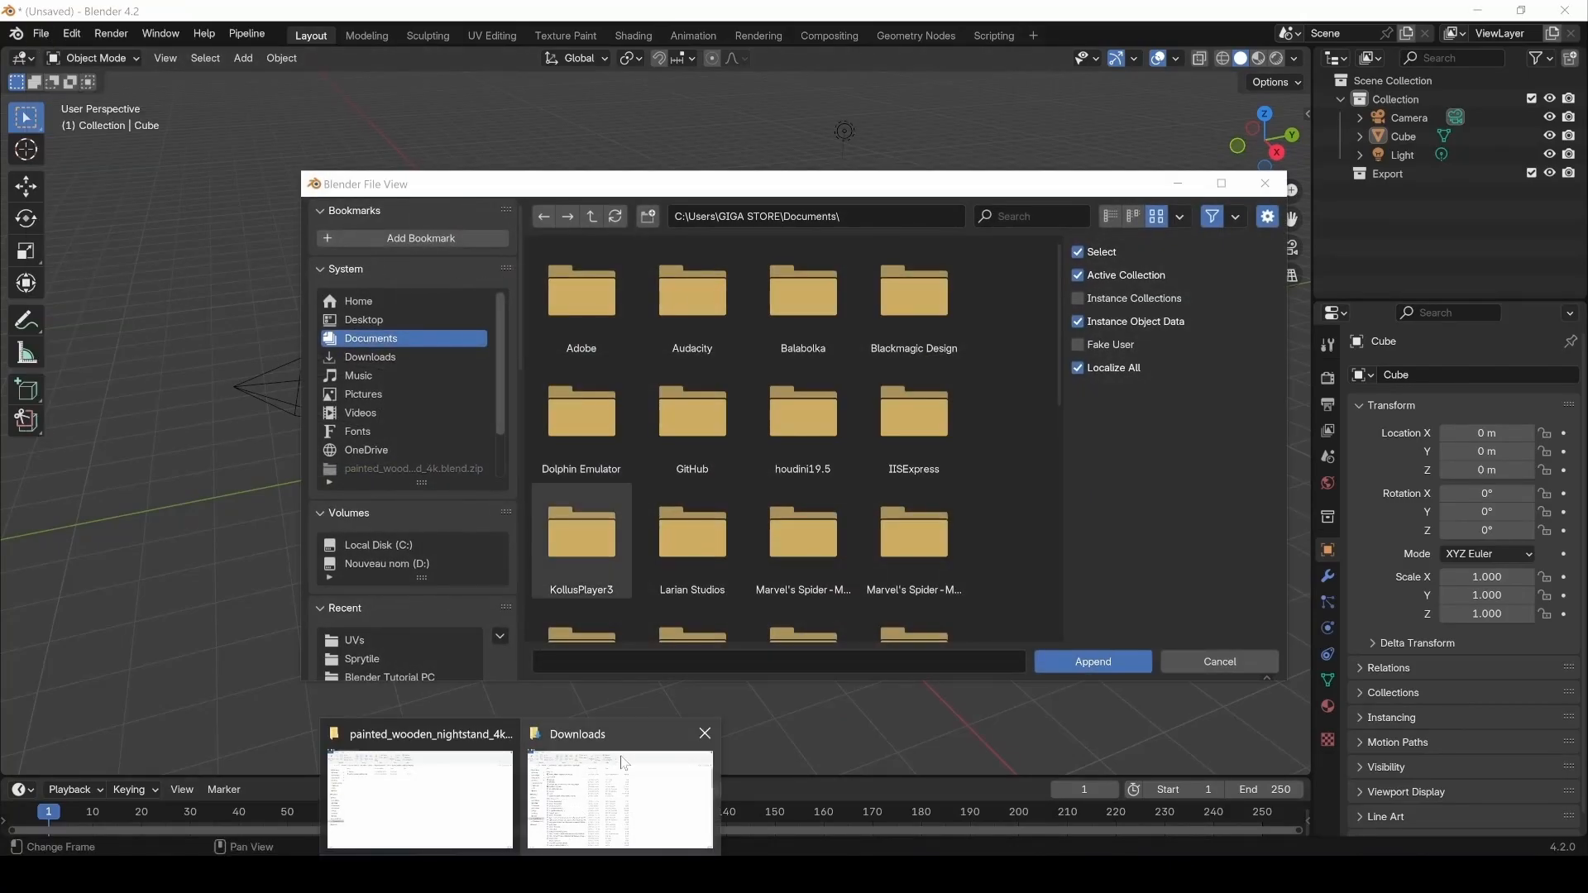
{"action": "left_click", "coordinate": [472, 762]}
{"action": "left_click", "coordinate": [794, 145]}
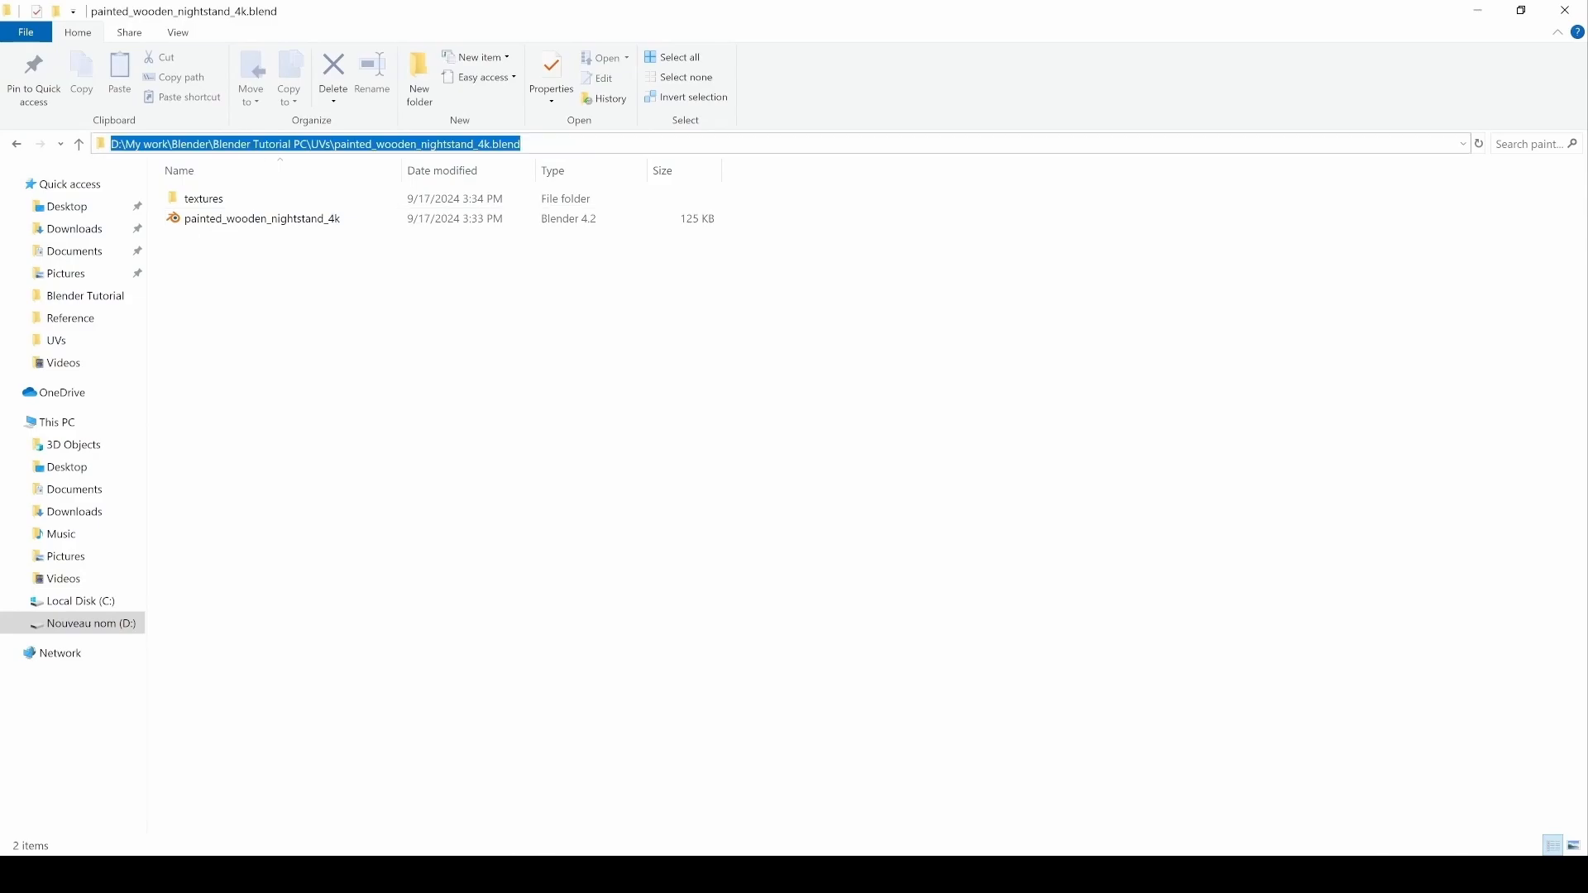
{"action": "key", "text": "ctrl+c"}
{"action": "key", "text": "alt+Tab"}
{"action": "left_click", "coordinate": [842, 216]}
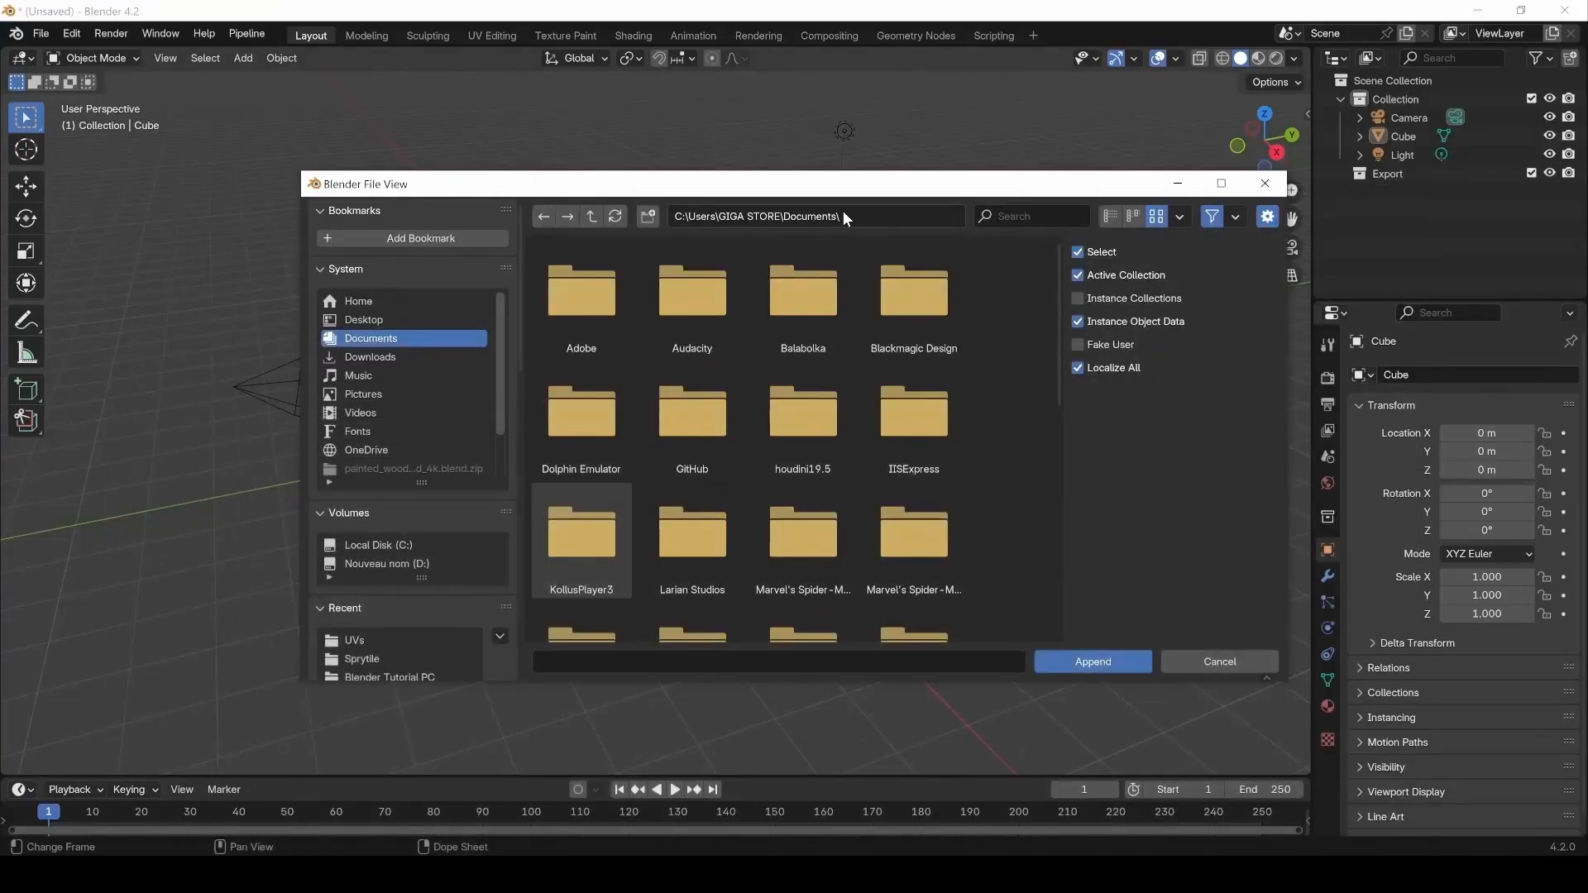
{"action": "key", "text": "ctrl+v"}
{"action": "key", "text": "Return"}
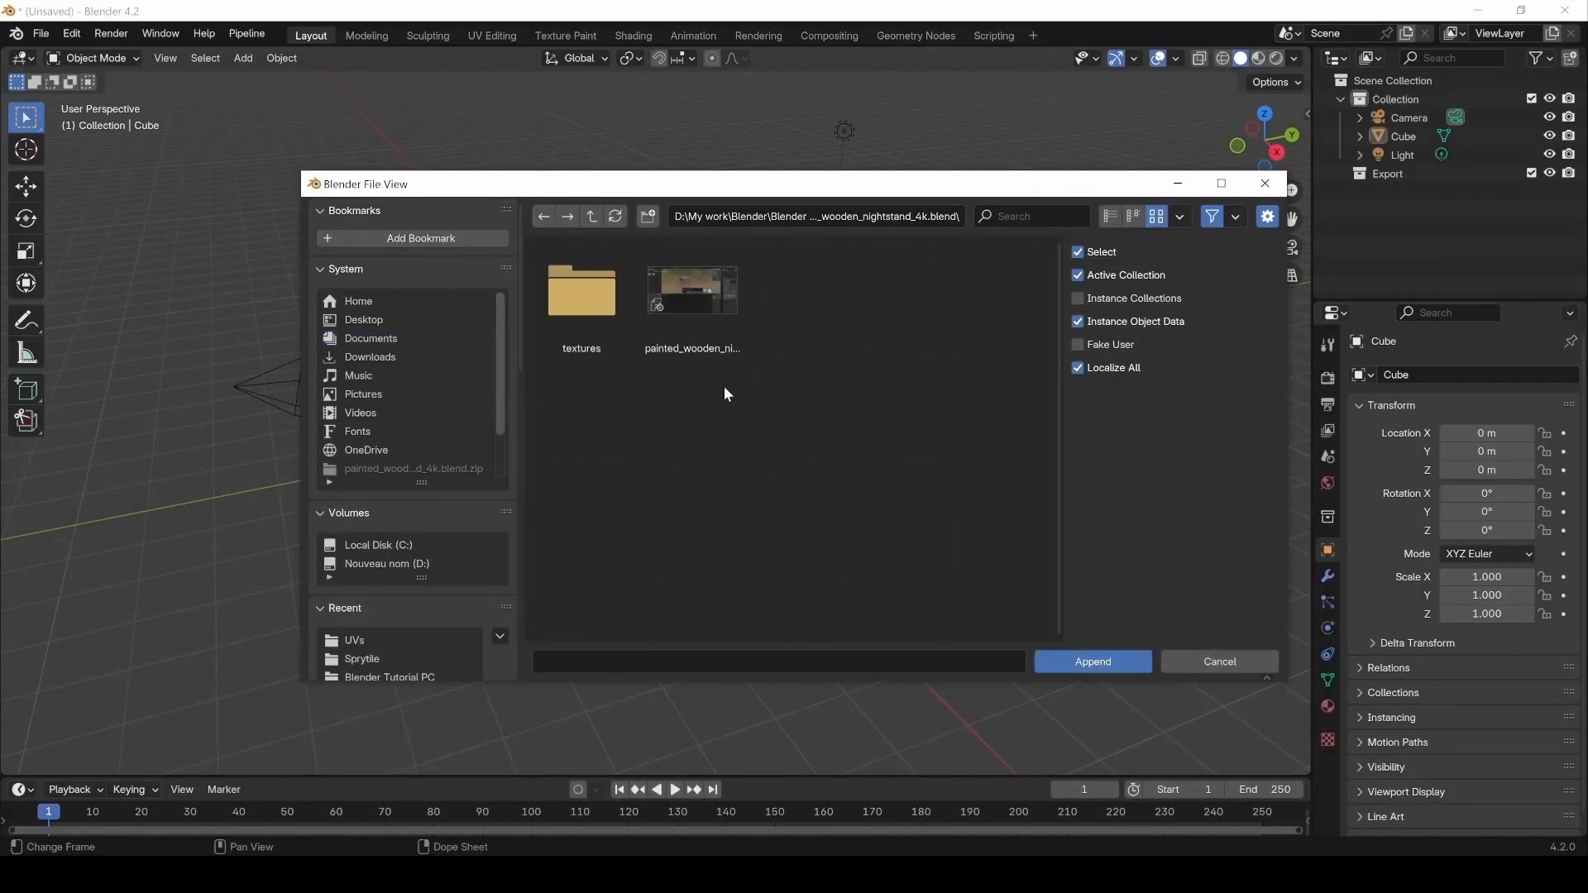
Append the painted_wooden_nightstand collection from the nightstand's blend file.
{"action": "double_click", "coordinate": [693, 336]}
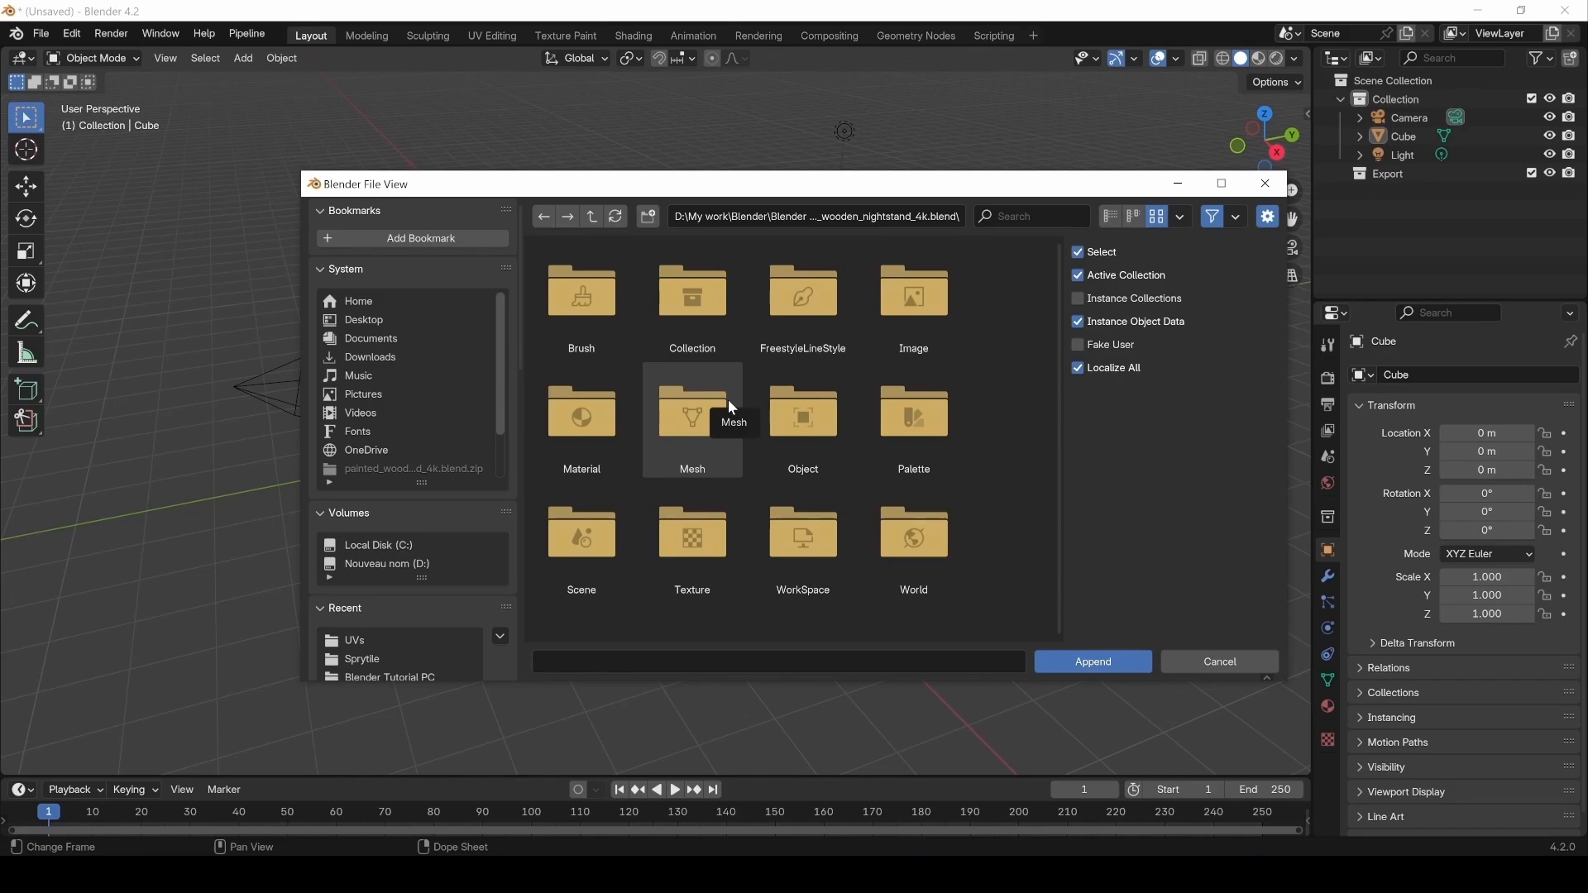
{"action": "double_click", "coordinate": [685, 312]}
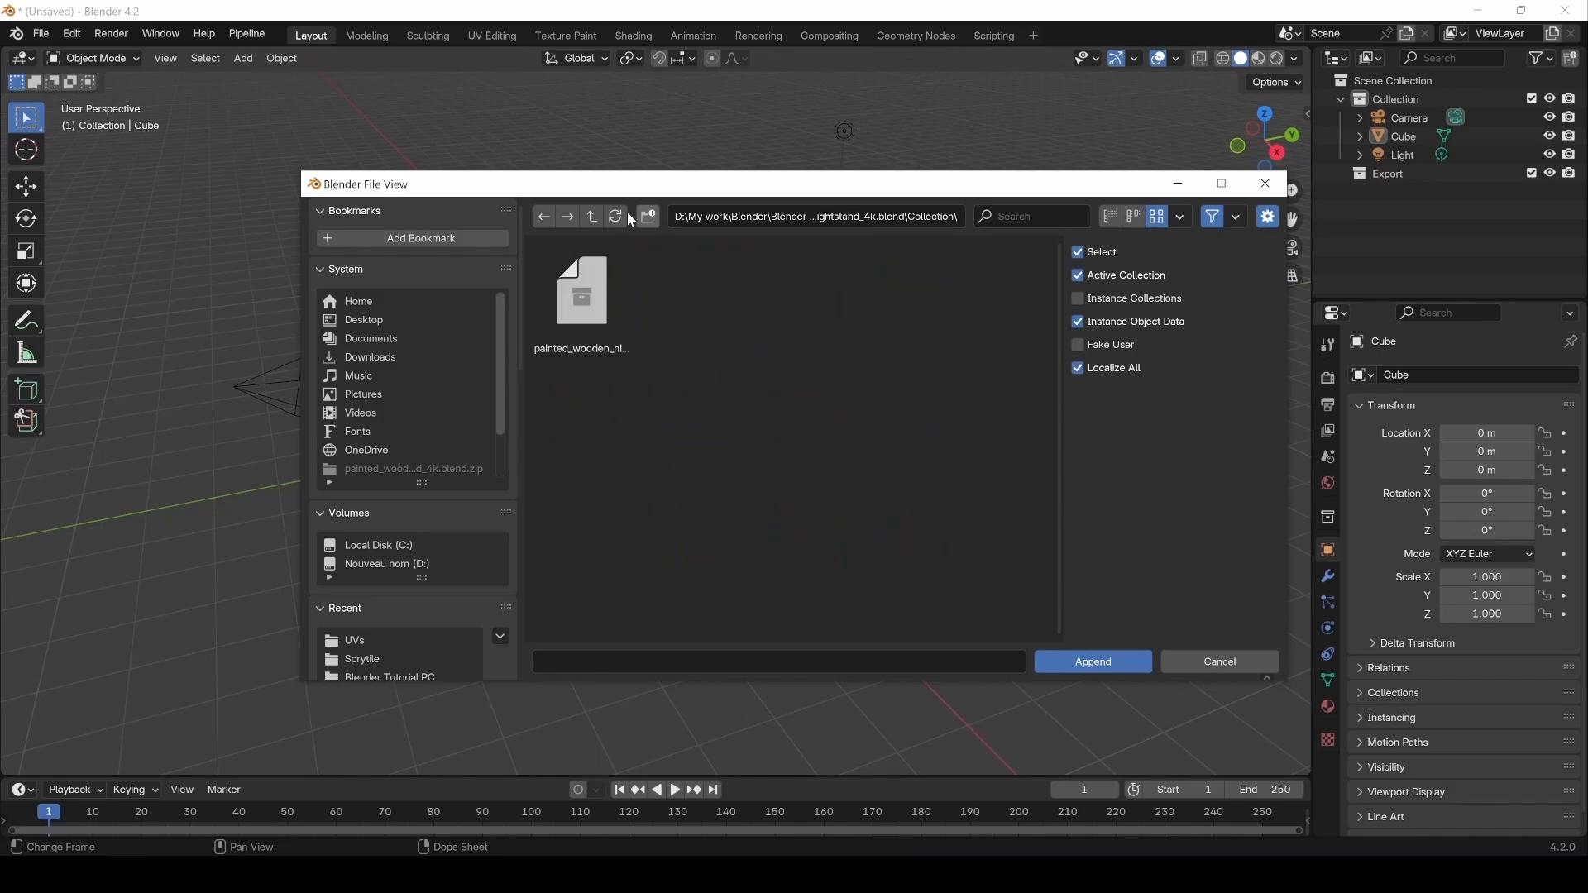
{"action": "left_click", "coordinate": [592, 218]}
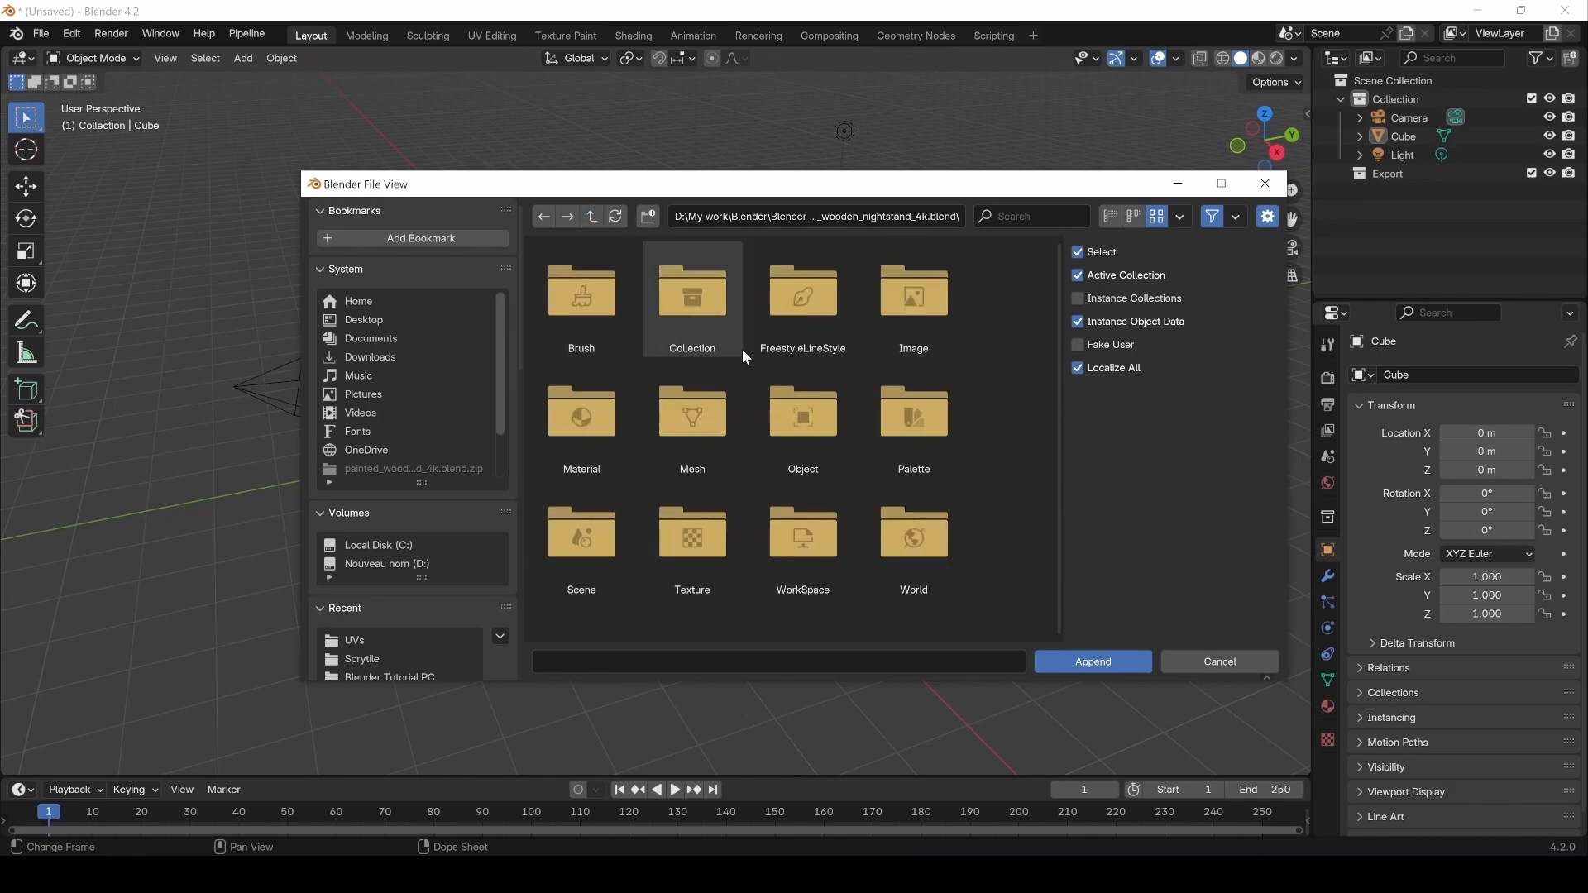
{"action": "double_click", "coordinate": [702, 321]}
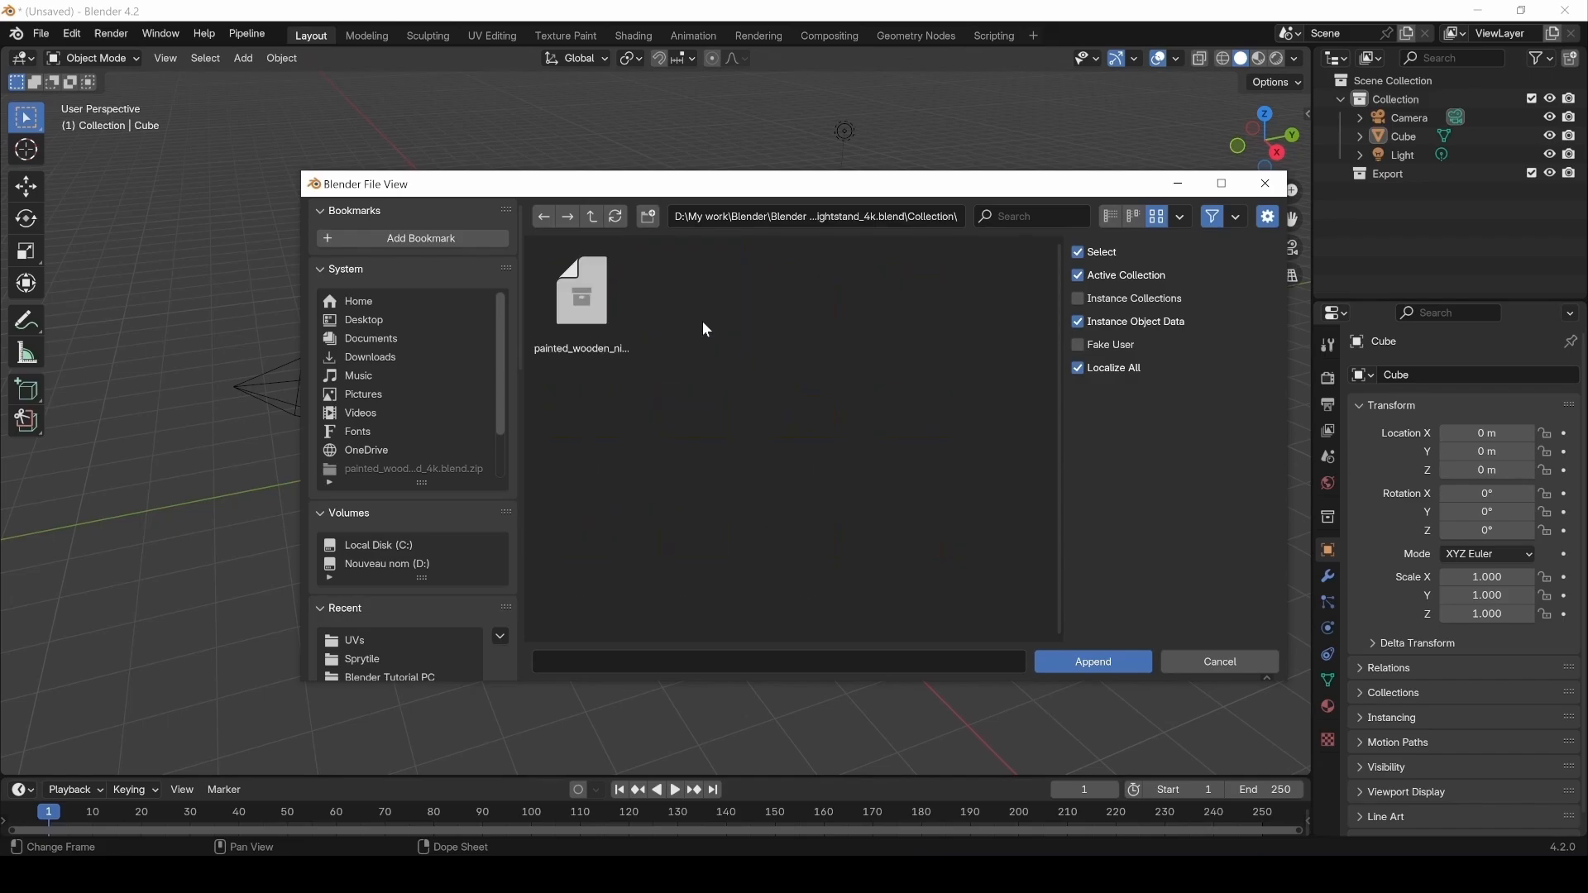
{"action": "double_click", "coordinate": [596, 325]}
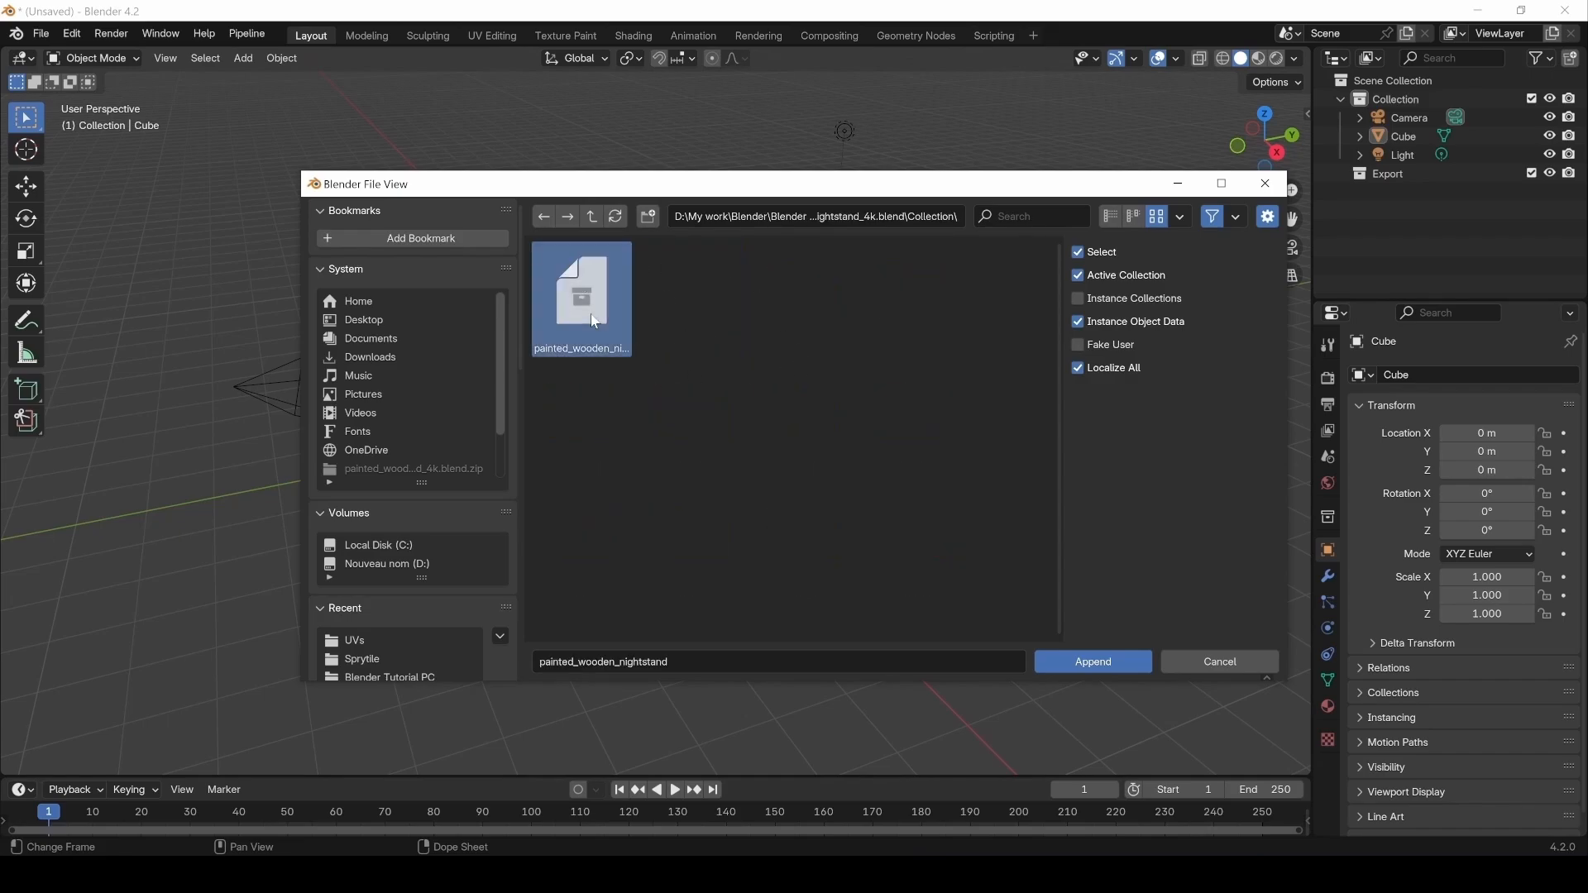
Delete the default cube and display the appended nightstand in Material Preview shading.
{"action": "left_click", "coordinate": [616, 477]}
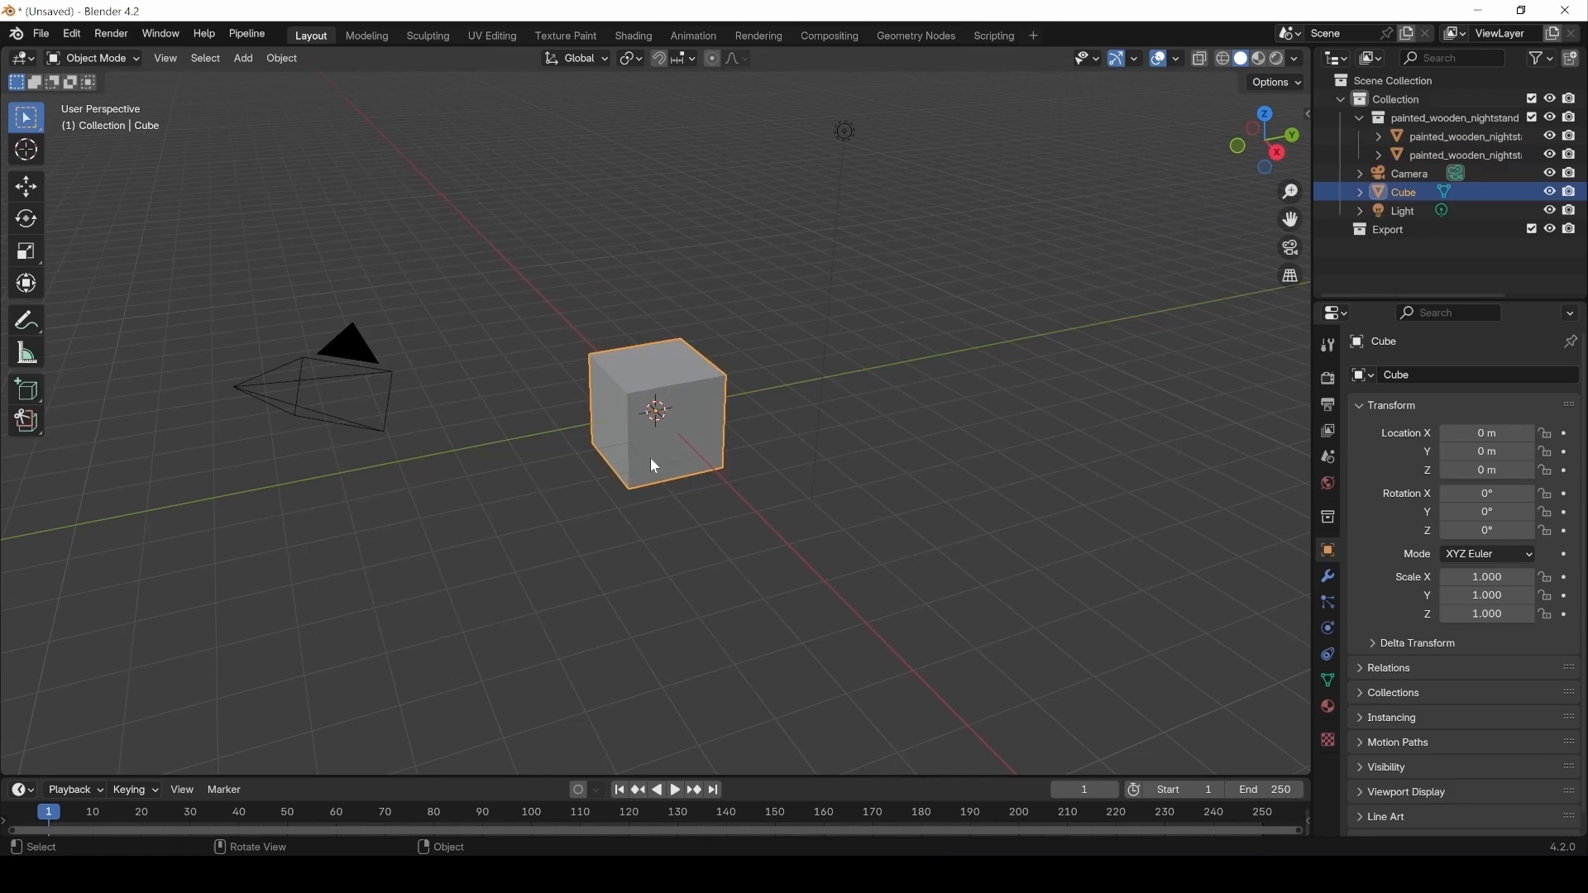
{"action": "key", "text": "Delete"}
{"action": "scroll", "coordinate": [655, 387], "scroll_direction": "up", "scroll_amount": 5}
{"action": "left_click", "coordinate": [661, 387]}
{"action": "middle_click_drag", "start_coordinate": [662, 387], "coordinate": [746, 409]}
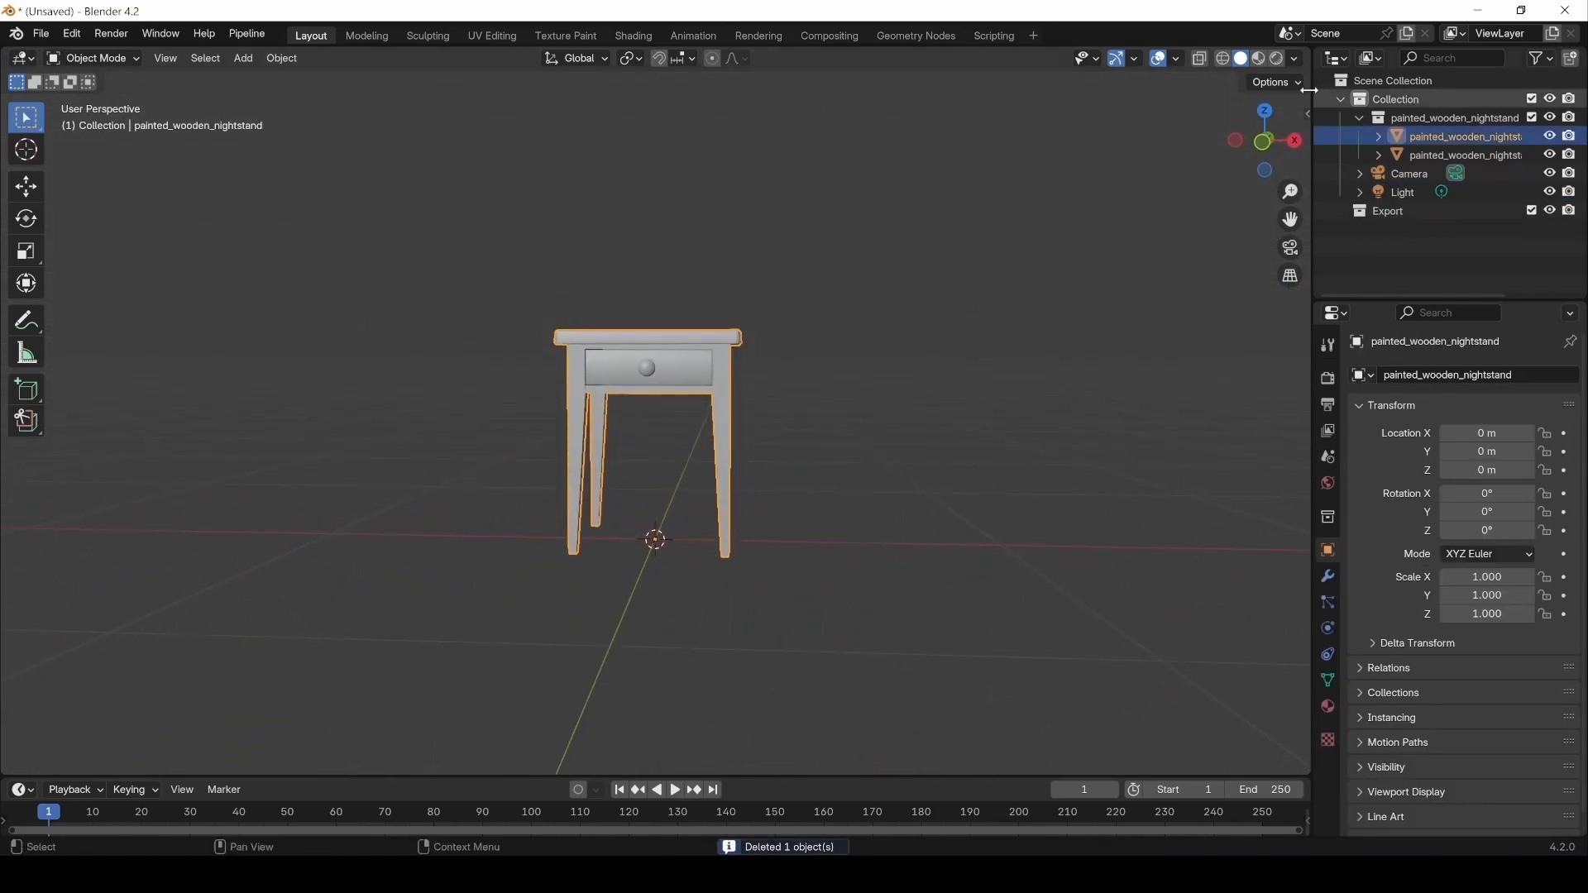
{"action": "left_click", "coordinate": [1270, 59]}
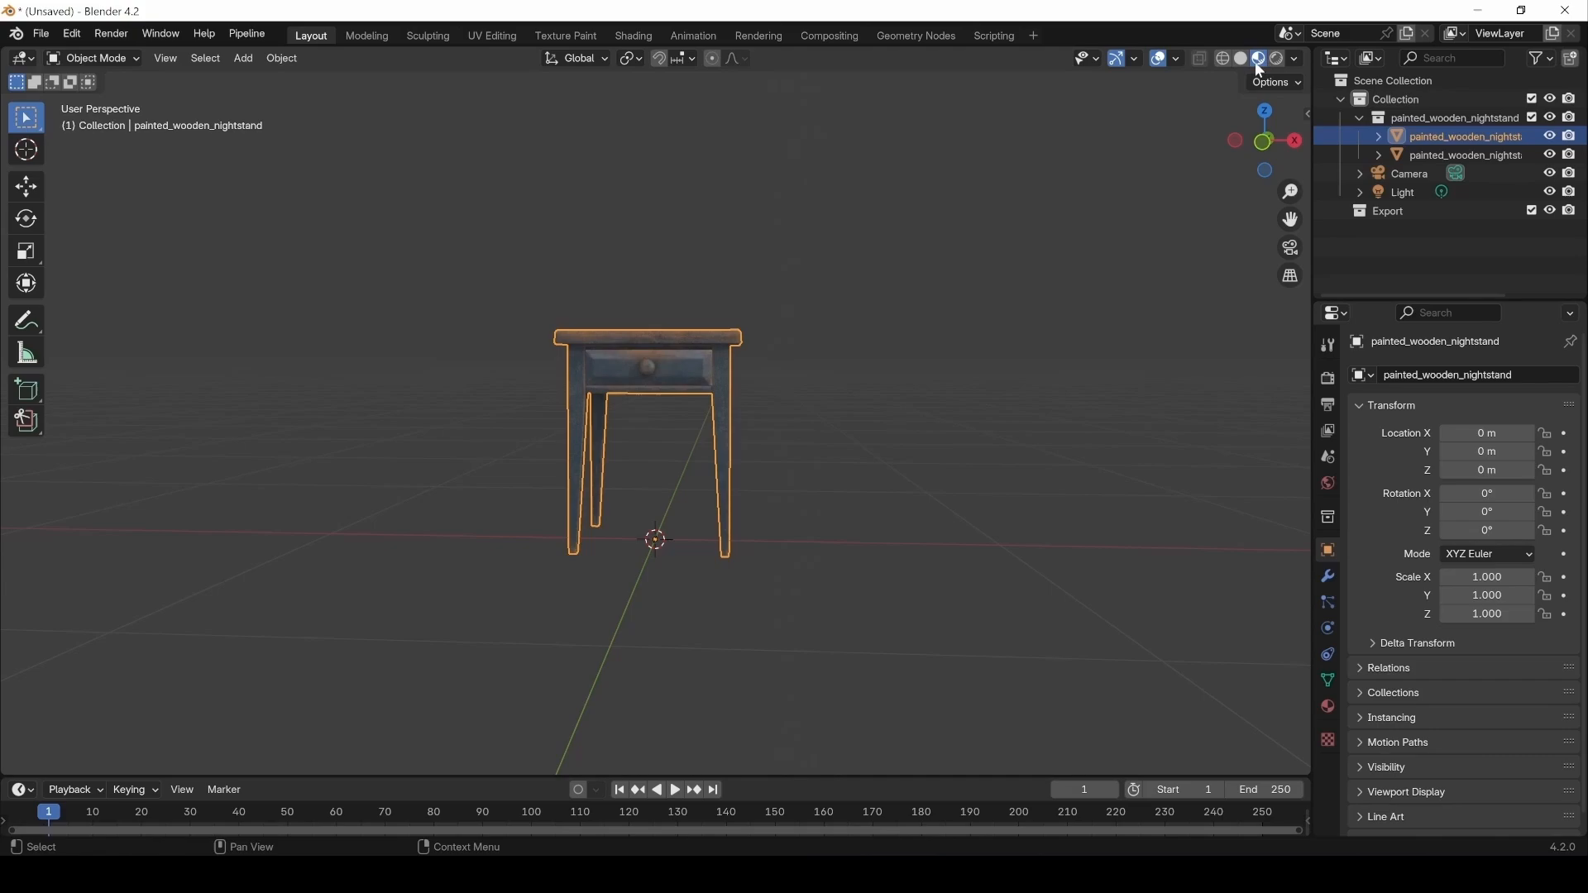
Examine the appended nightstand from the front, above and below, and select its main body.
{"action": "left_click", "coordinate": [795, 356]}
{"action": "middle_click_drag", "start_coordinate": [727, 372], "coordinate": [728, 409]}
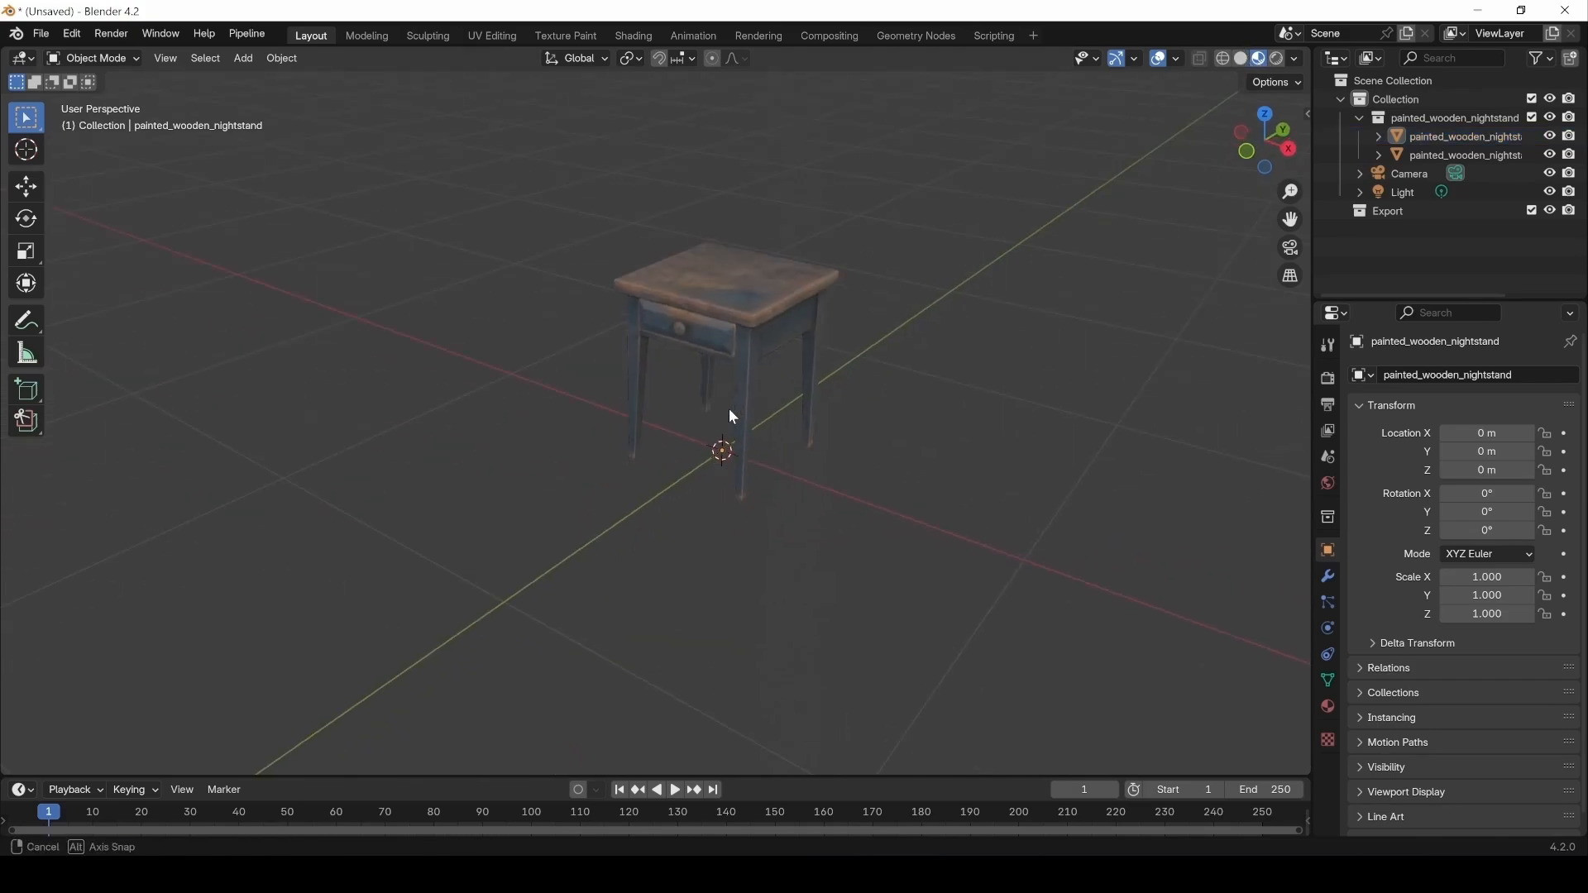
{"action": "left_click", "coordinate": [769, 326]}
{"action": "scroll", "coordinate": [707, 401], "scroll_direction": "up", "scroll_amount": 5}
{"action": "left_click", "coordinate": [708, 350]}
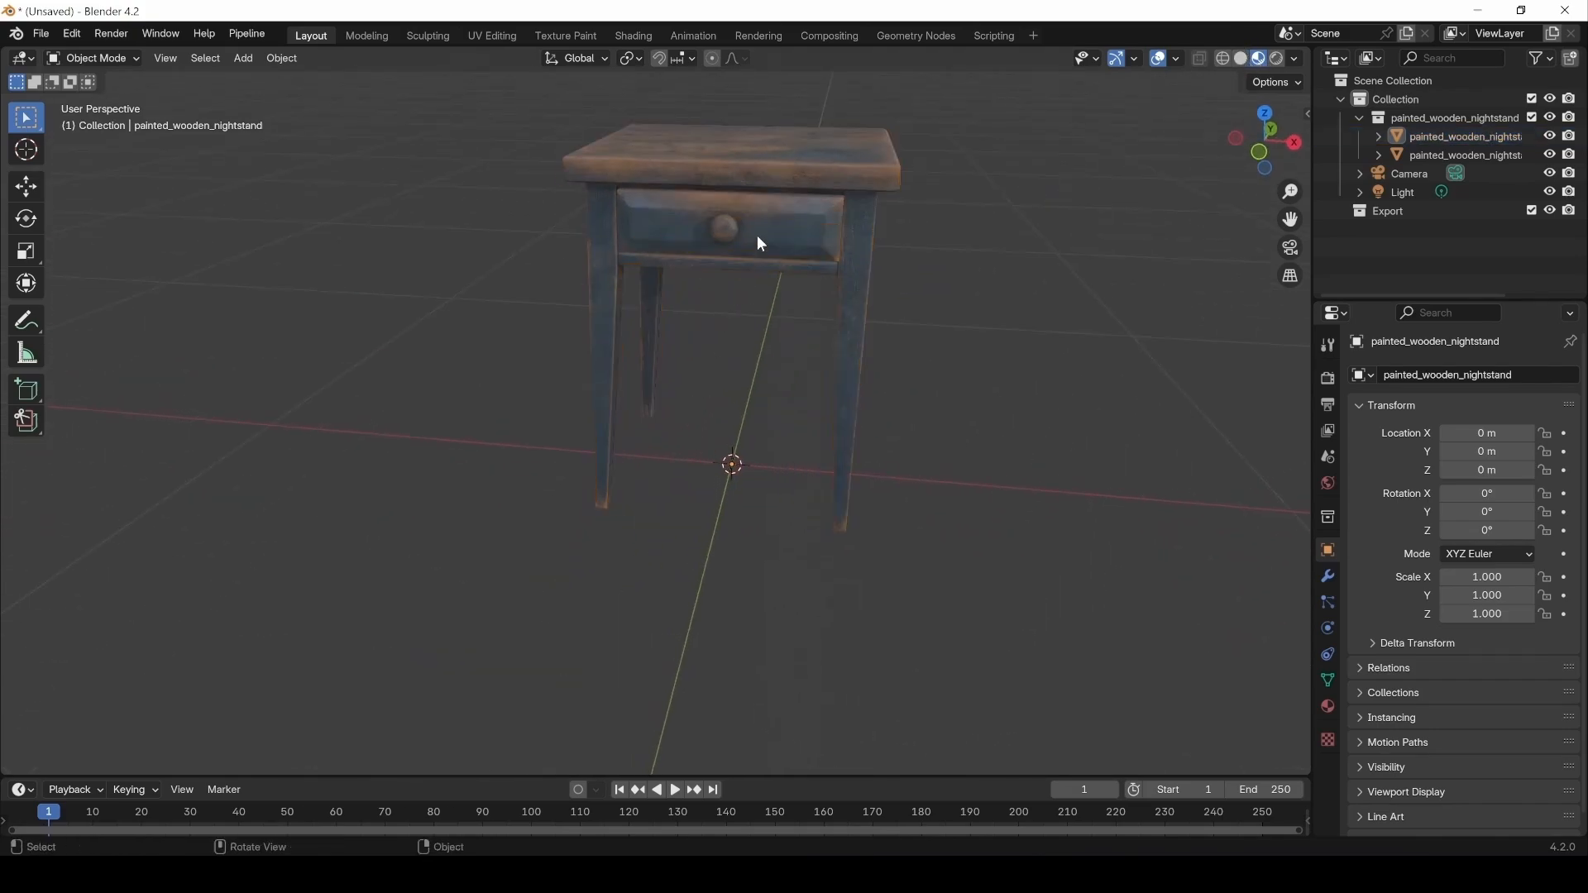
{"action": "left_click", "coordinate": [756, 235]}
{"action": "middle_click_drag", "start_coordinate": [756, 235], "coordinate": [741, 325]}
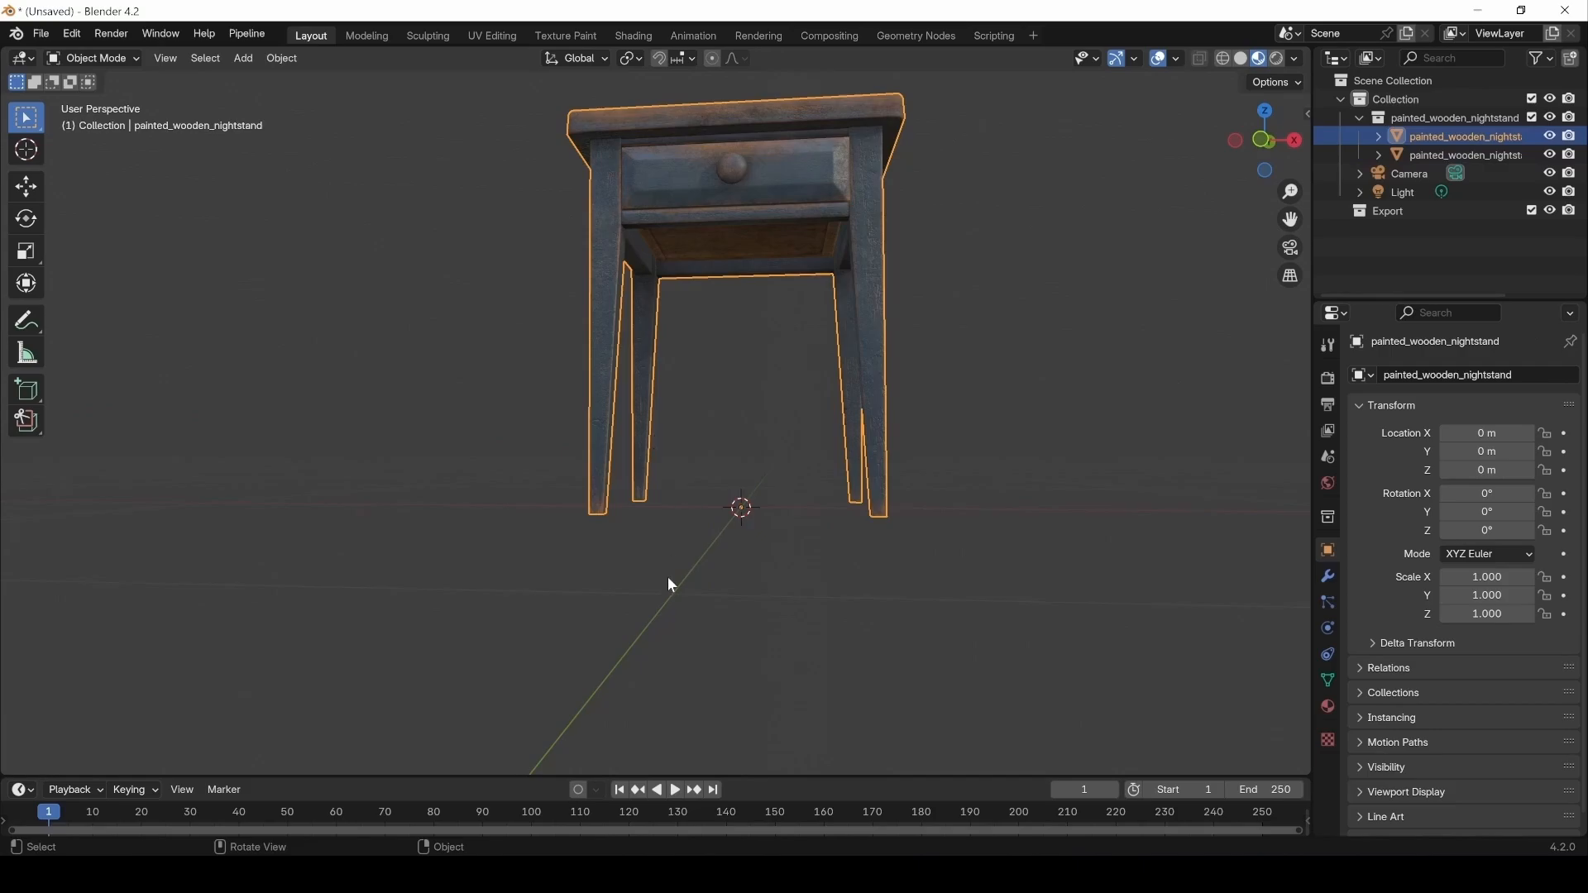
Enter Edit Mode on the nightstand body and display it in Wireframe shading.
{"action": "key", "text": "Tab"}
{"action": "middle_click_drag", "start_coordinate": [631, 582], "coordinate": [673, 560]}
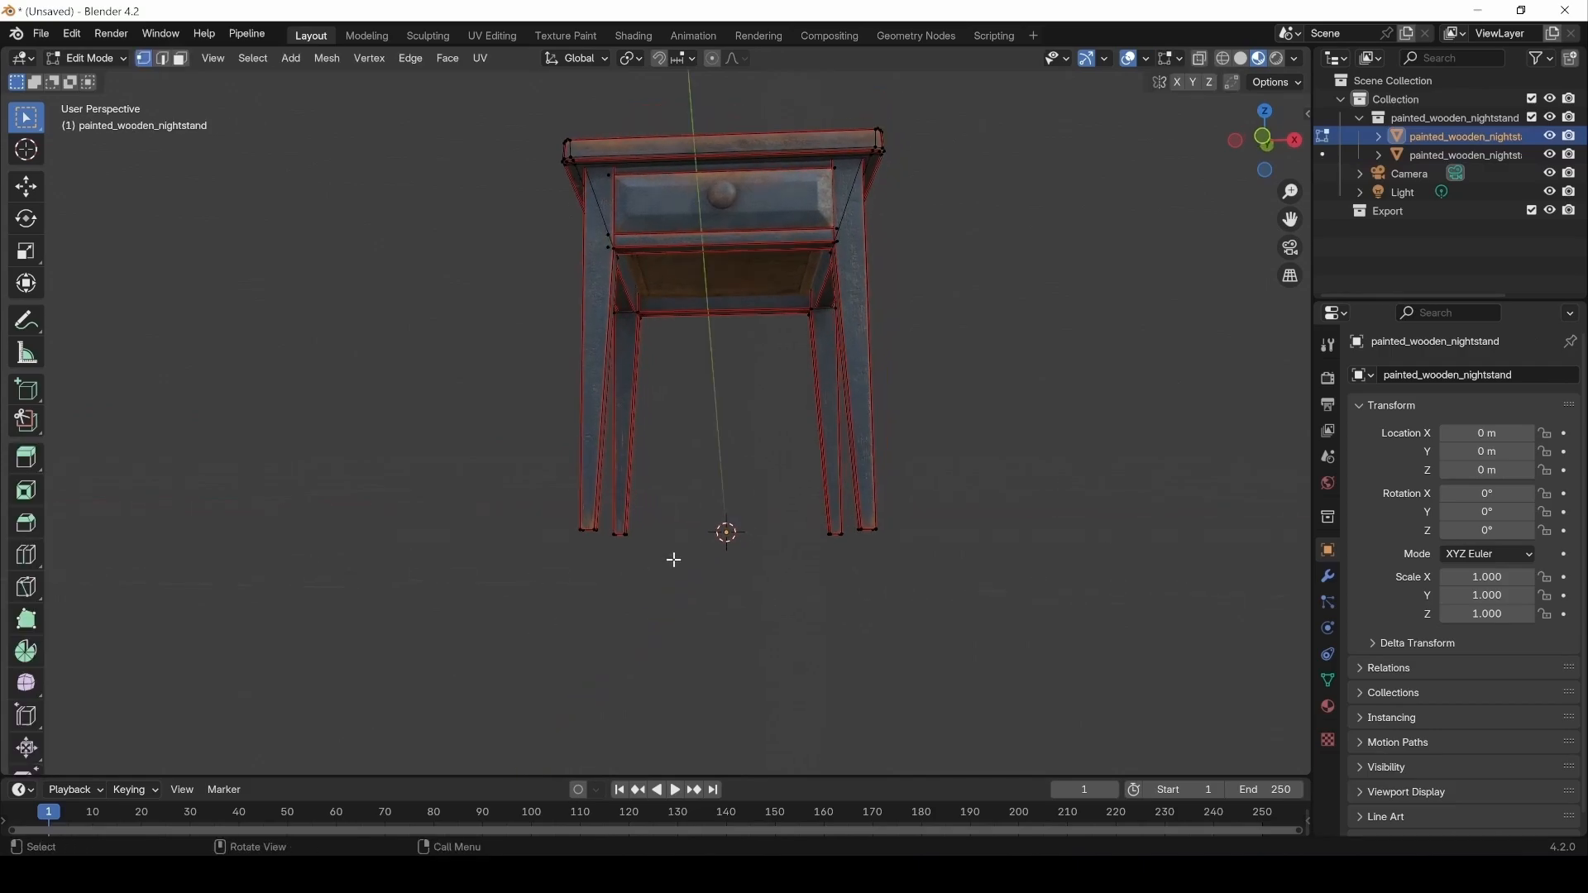
{"action": "key", "text": "z"}
{"action": "left_click", "coordinate": [532, 559]}
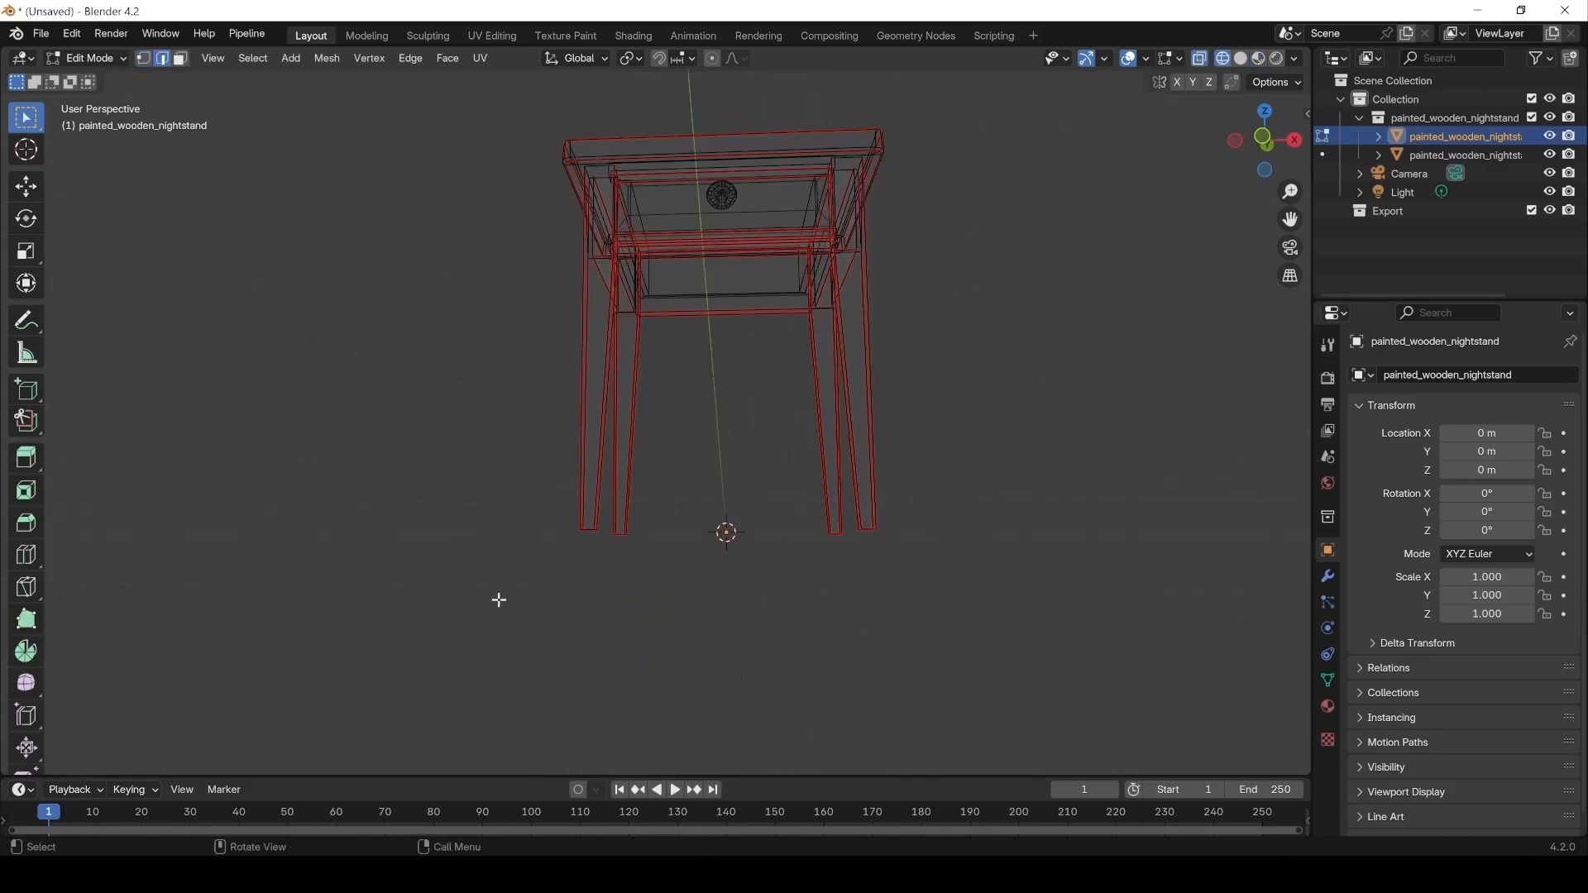
Shorten the nightstand's four legs by moving their bottom vertices up along global Z to just below the frame.
{"action": "key", "text": "2"}
{"action": "left_click_drag", "start_coordinate": [498, 601], "coordinate": [1009, 489]}
{"action": "left_click", "coordinate": [143, 60]}
{"action": "left_click", "coordinate": [479, 680]}
{"action": "left_click_drag", "start_coordinate": [498, 651], "coordinate": [1053, 480]}
{"action": "key", "text": "g"}
{"action": "key", "text": "z"}
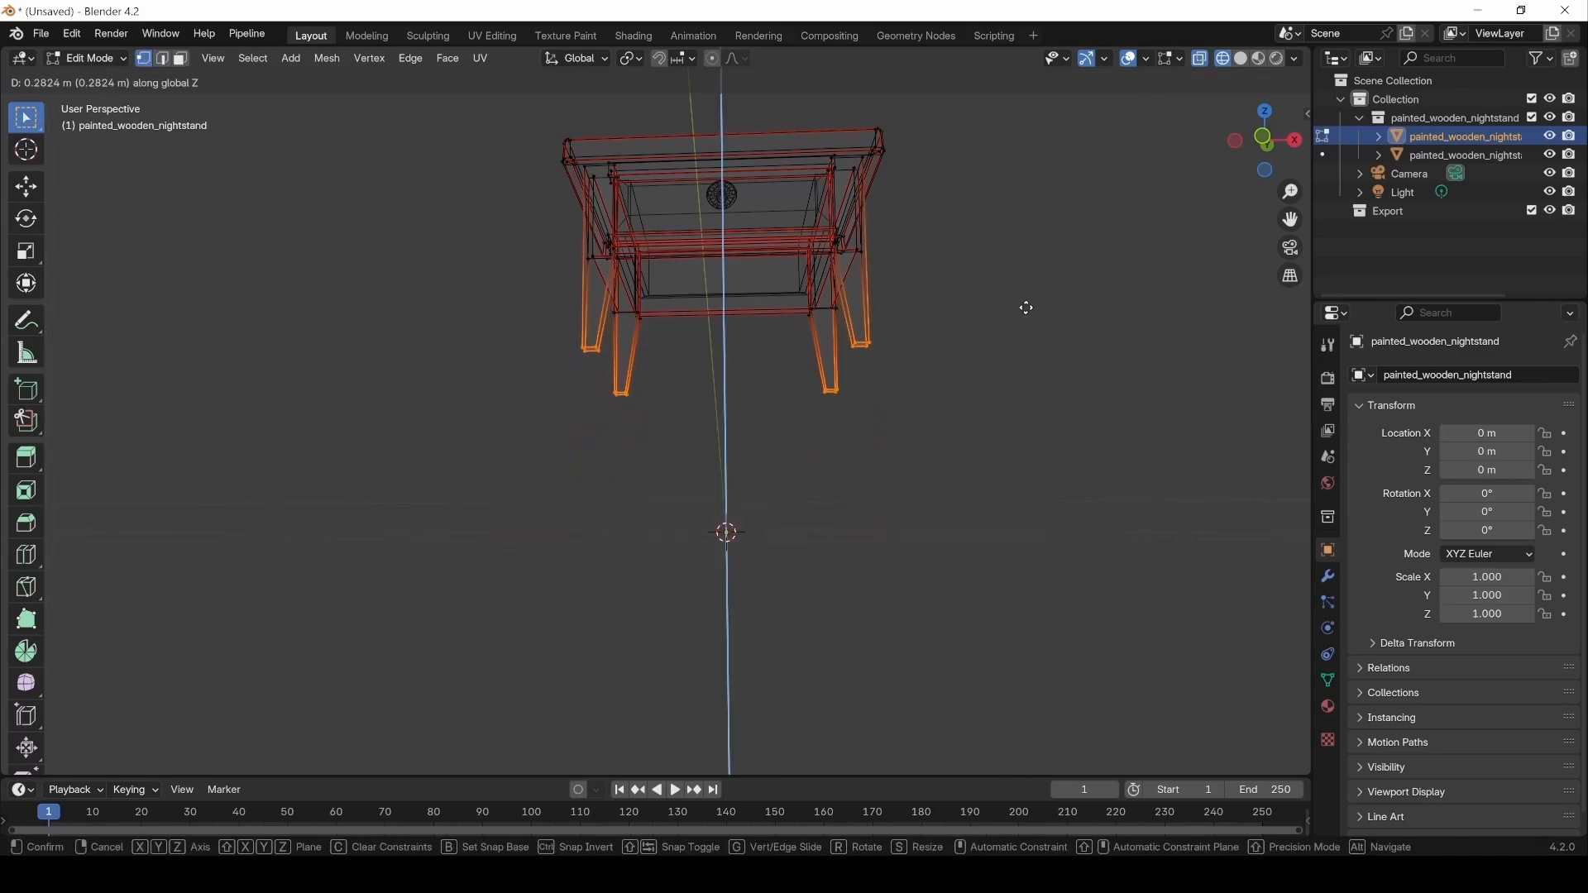
{"action": "left_click", "coordinate": [1016, 268]}
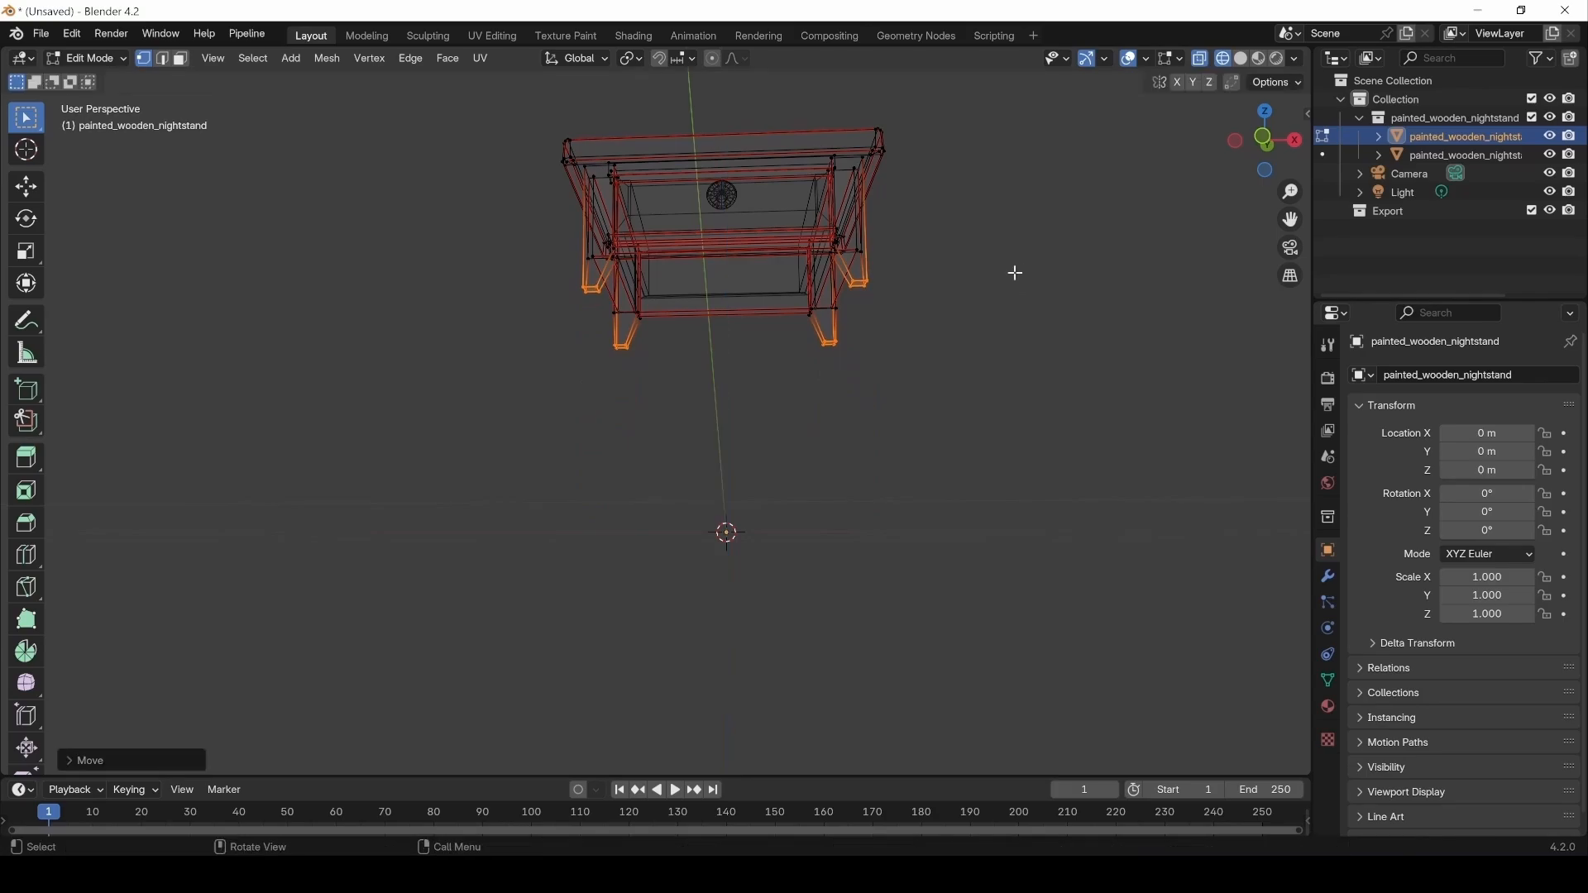
Return to Object Mode and scale the nightstand body up uniformly to about 1.8.
{"action": "key", "text": "Tab"}
{"action": "middle_click_drag", "start_coordinate": [990, 233], "coordinate": [900, 447]}
{"action": "key", "text": "s"}
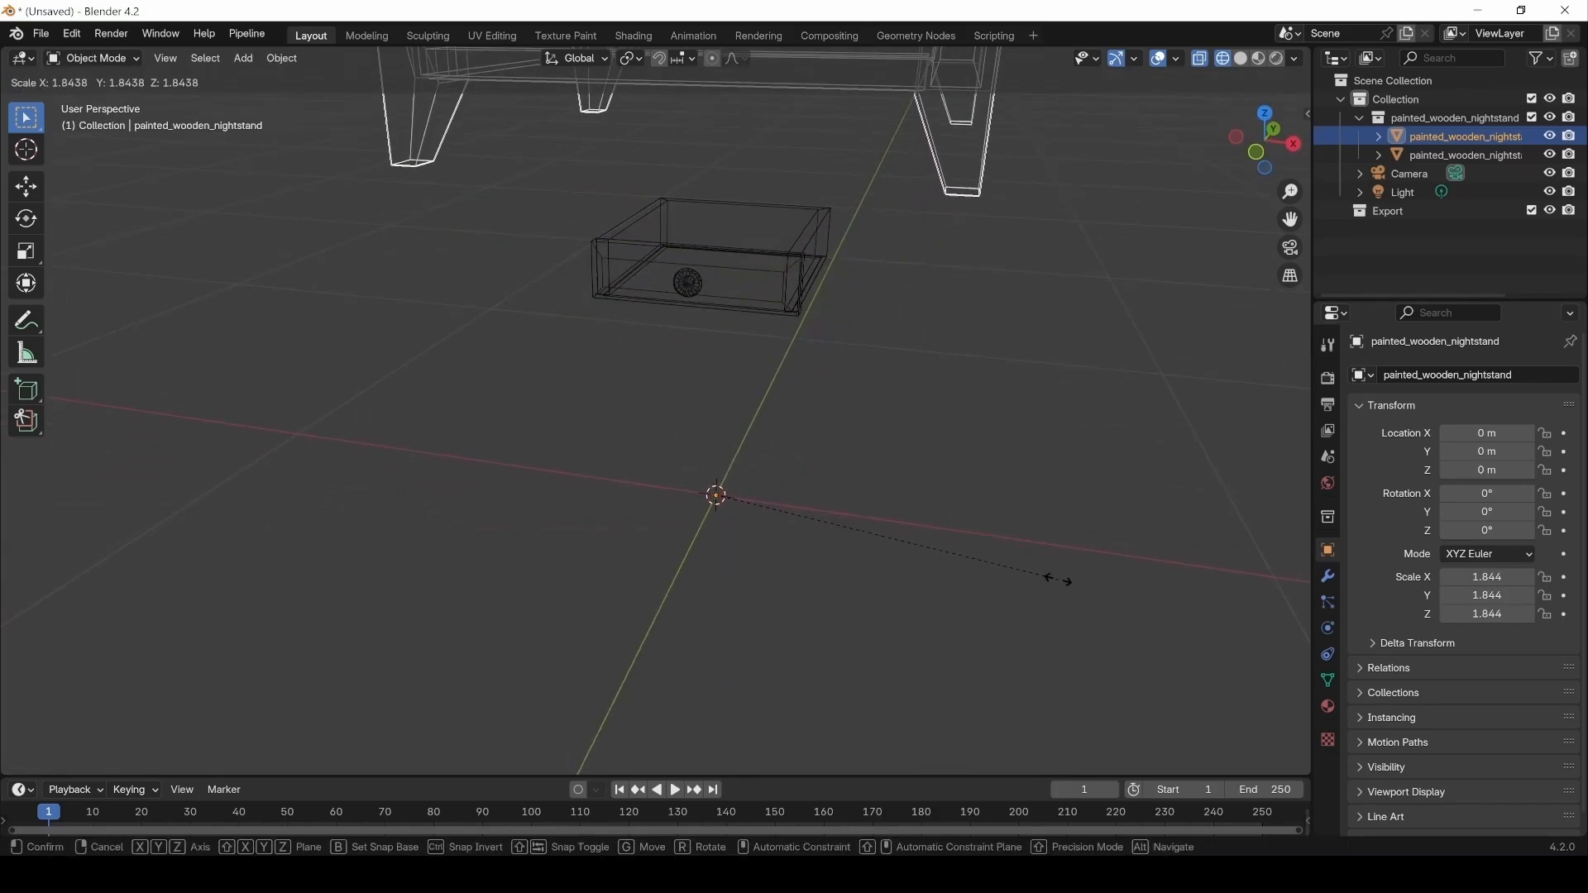
{"action": "left_click", "coordinate": [1051, 575]}
{"action": "scroll", "coordinate": [996, 525], "scroll_direction": "down", "scroll_amount": 4}
Display the shortened table in Solid shading, checking its mesh in Edit Mode before returning to Object Mode.
{"action": "key", "text": "Tab"}
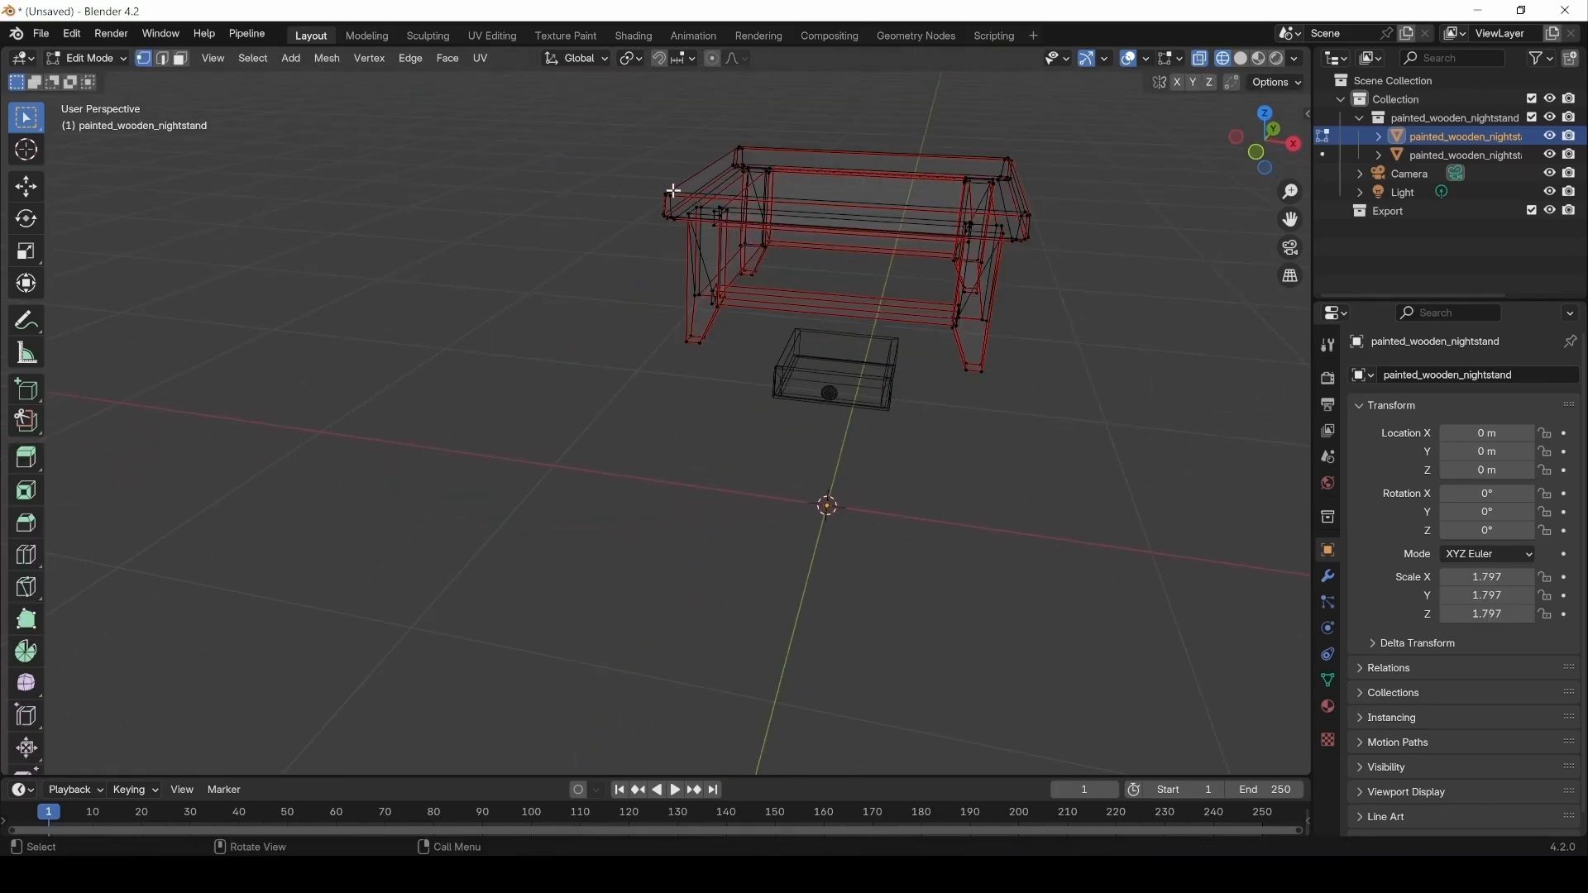
{"action": "key", "text": "z"}
{"action": "left_click", "coordinate": [877, 195]}
{"action": "scroll", "coordinate": [935, 465], "scroll_direction": "up", "scroll_amount": 2}
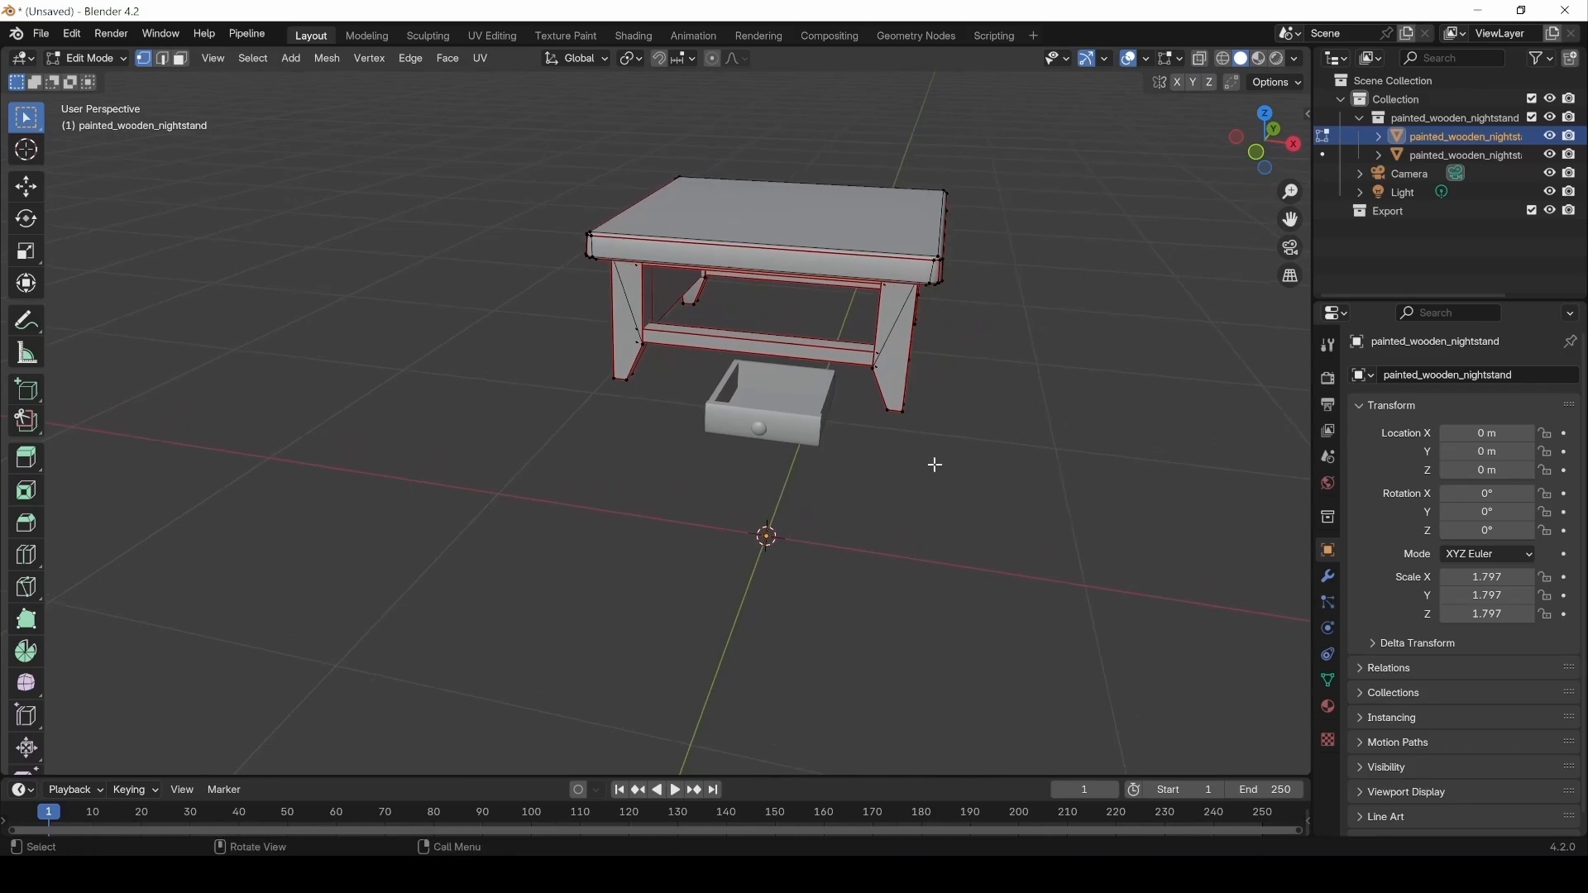
{"action": "key", "text": "Tab"}
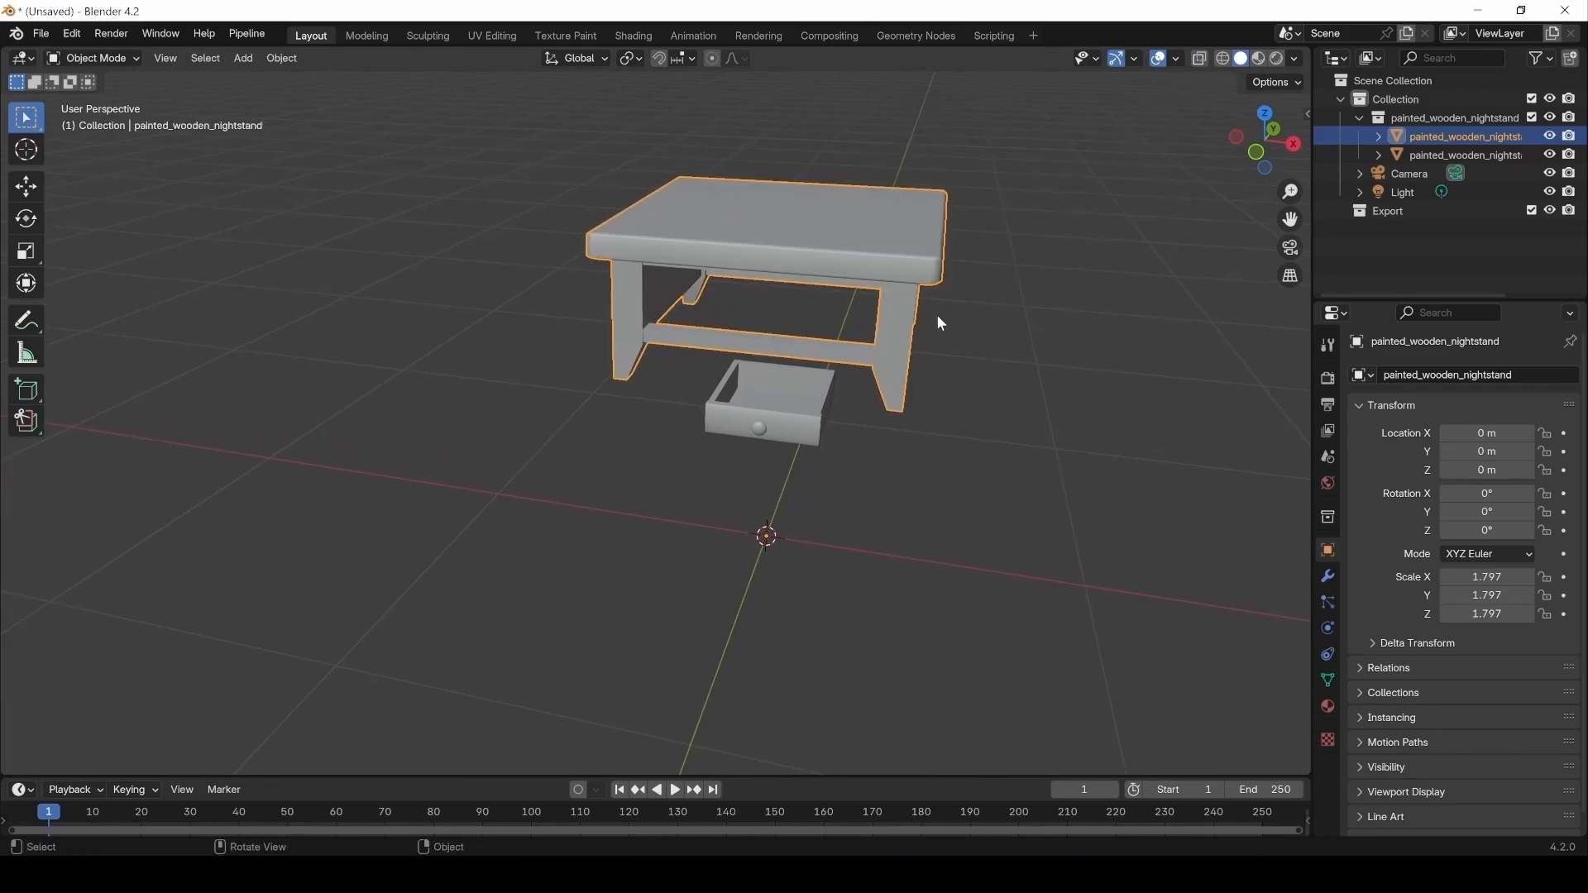
Enlarge the table further to a uniform scale of about 2.8.
{"action": "key", "text": "s"}
{"action": "left_click", "coordinate": [968, 445]}
{"action": "scroll", "coordinate": [968, 443], "scroll_direction": "down", "scroll_amount": 3}
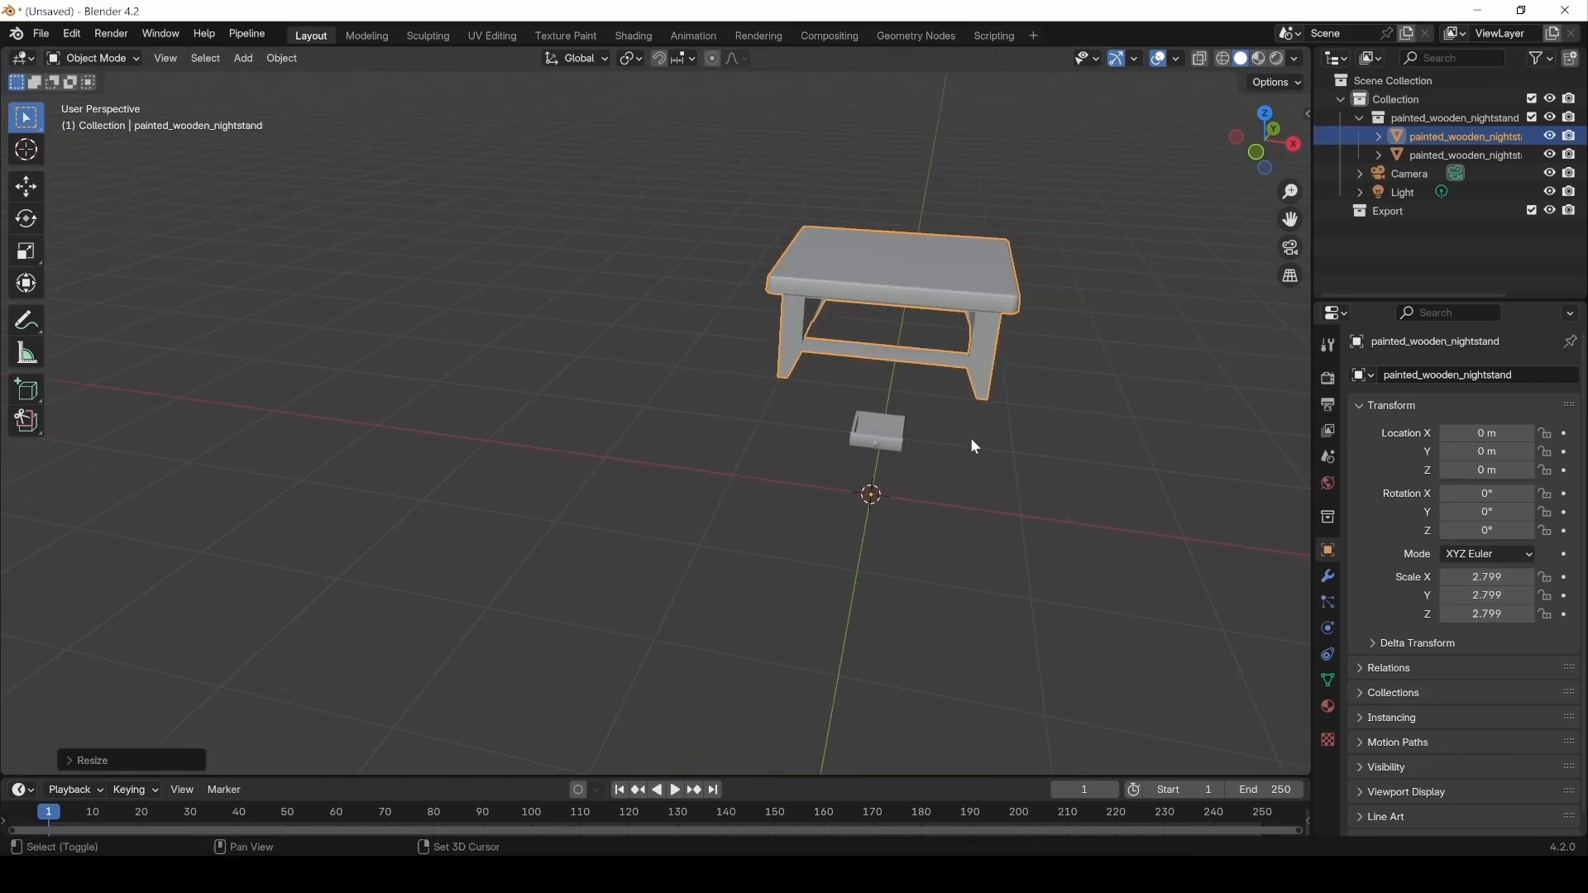
{"action": "middle_click_drag", "start_coordinate": [970, 438], "coordinate": [658, 560], "text": "shift"}
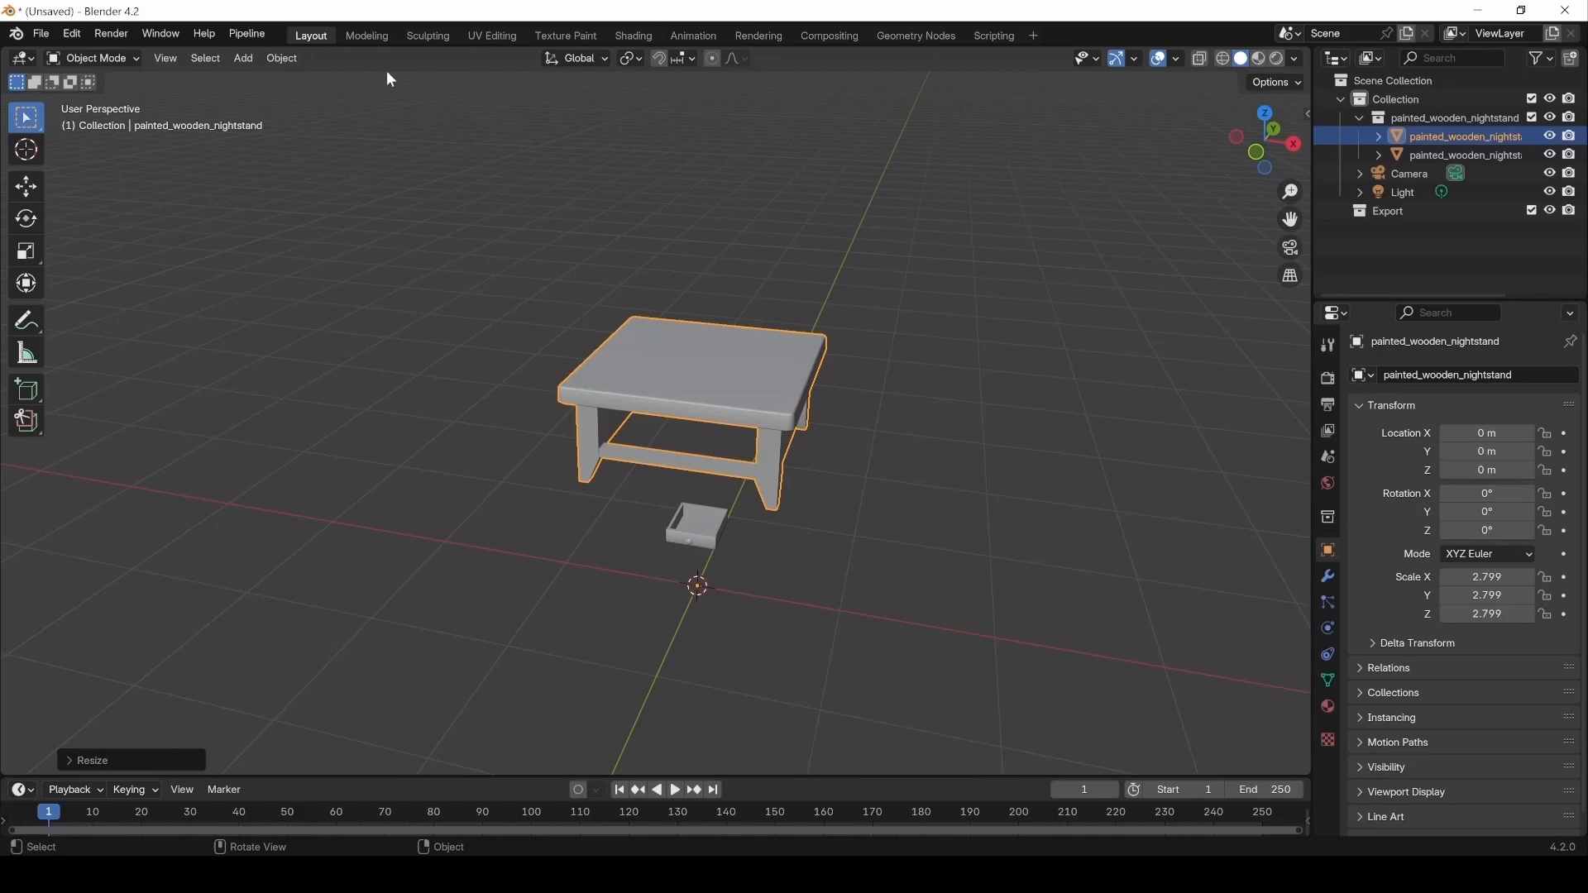
Set the table's origin to the centre of its own mesh.
{"action": "left_click", "coordinate": [286, 59]}
{"action": "right_click", "coordinate": [722, 391]}
{"action": "right_click", "coordinate": [669, 407]}
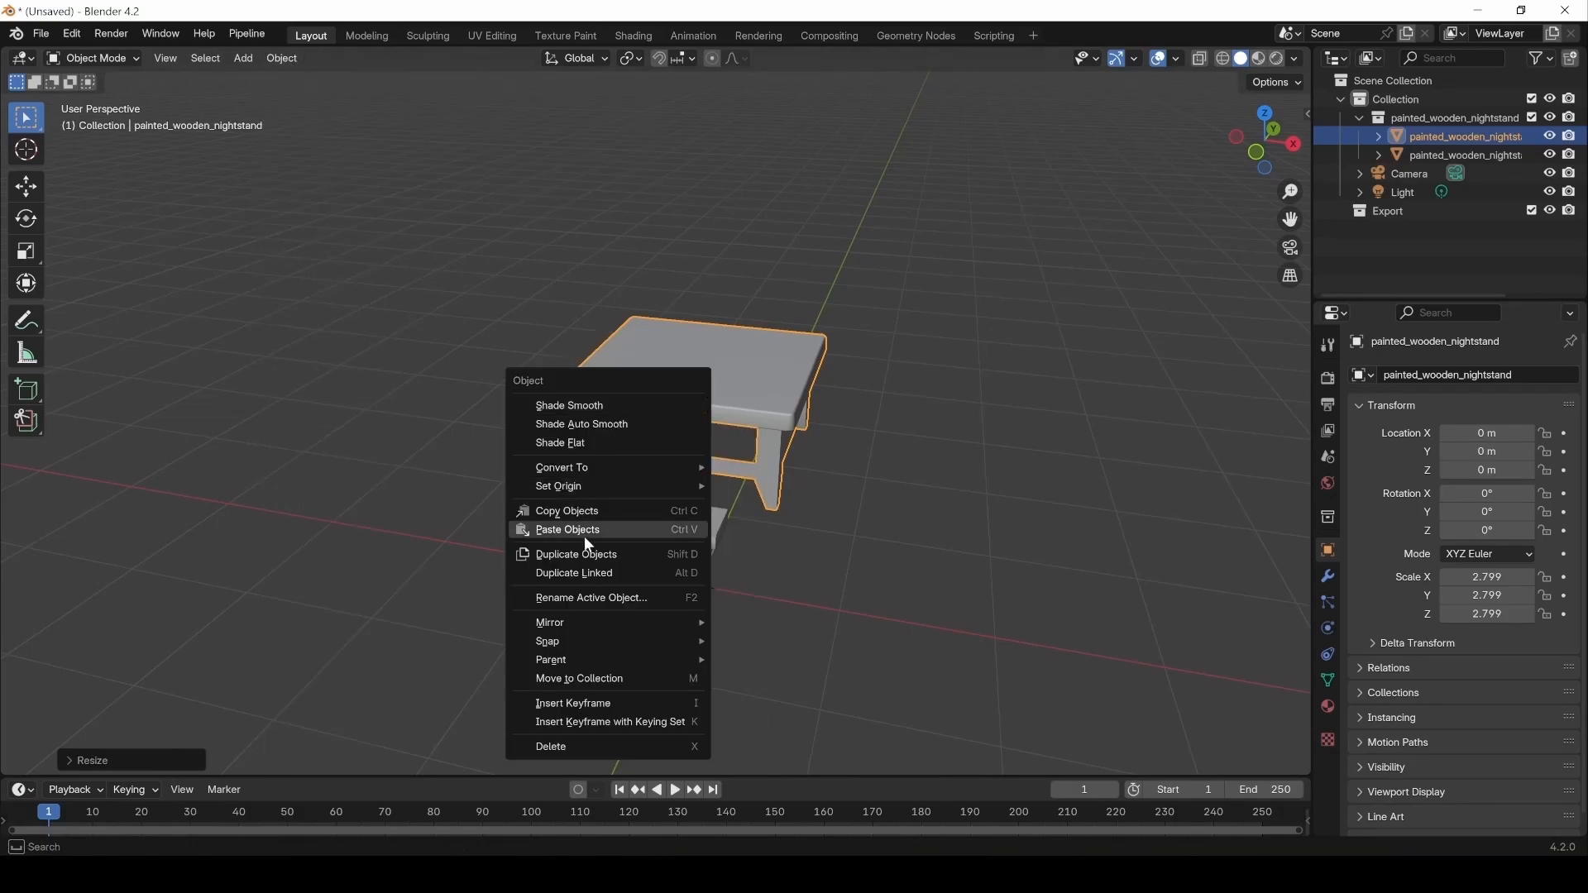
{"action": "mouse_move", "coordinate": [591, 485]}
{"action": "left_click", "coordinate": [843, 546]}
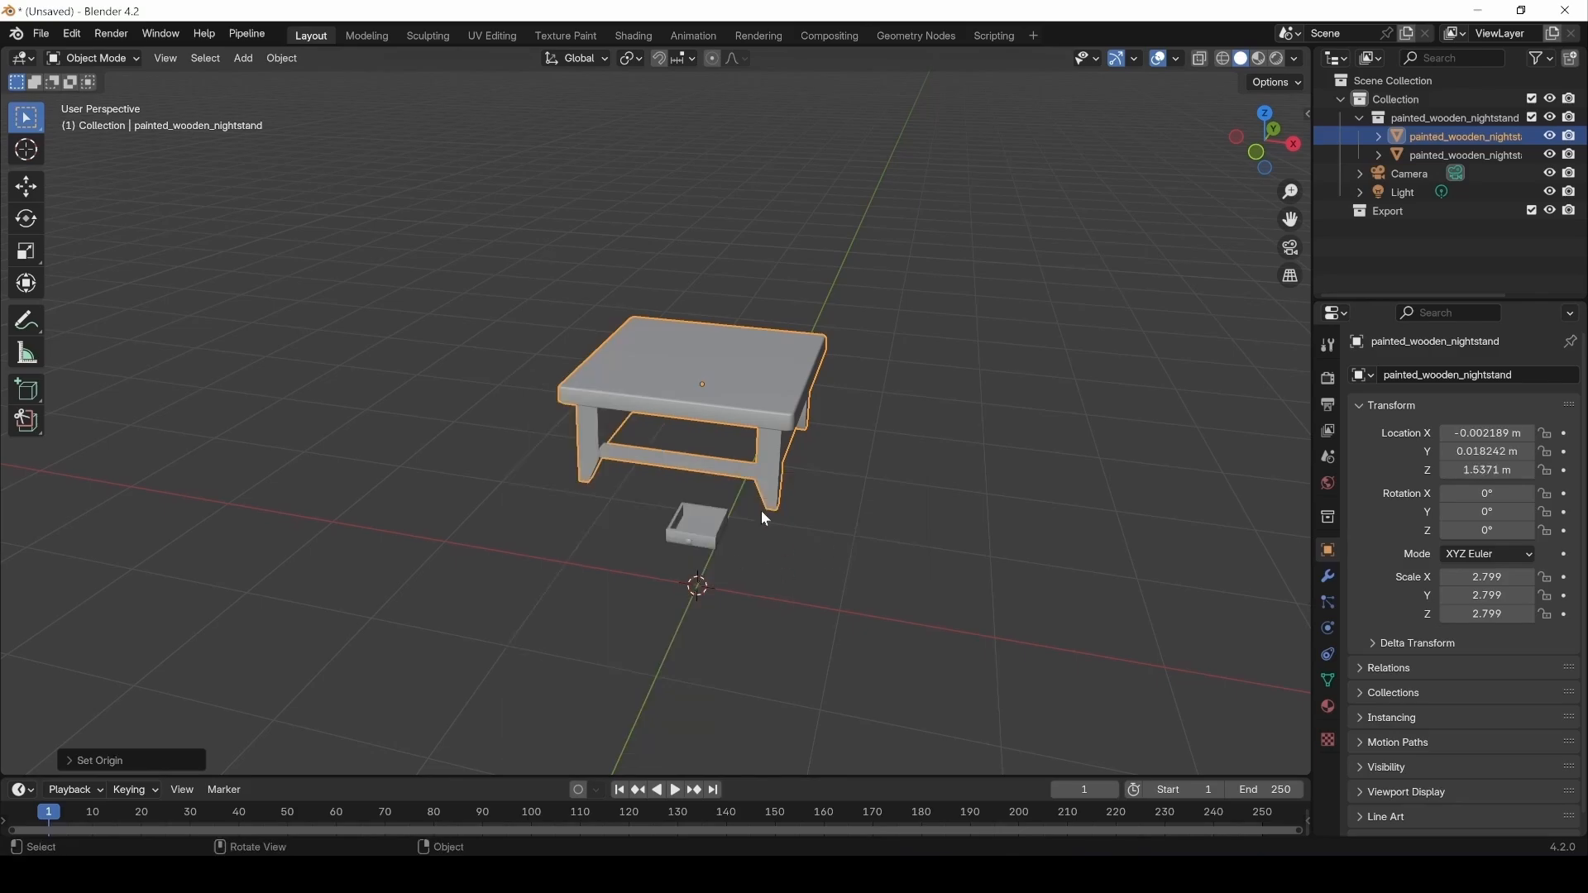
Scale the table up around its new origin to about 6.58.
{"action": "key", "text": "s"}
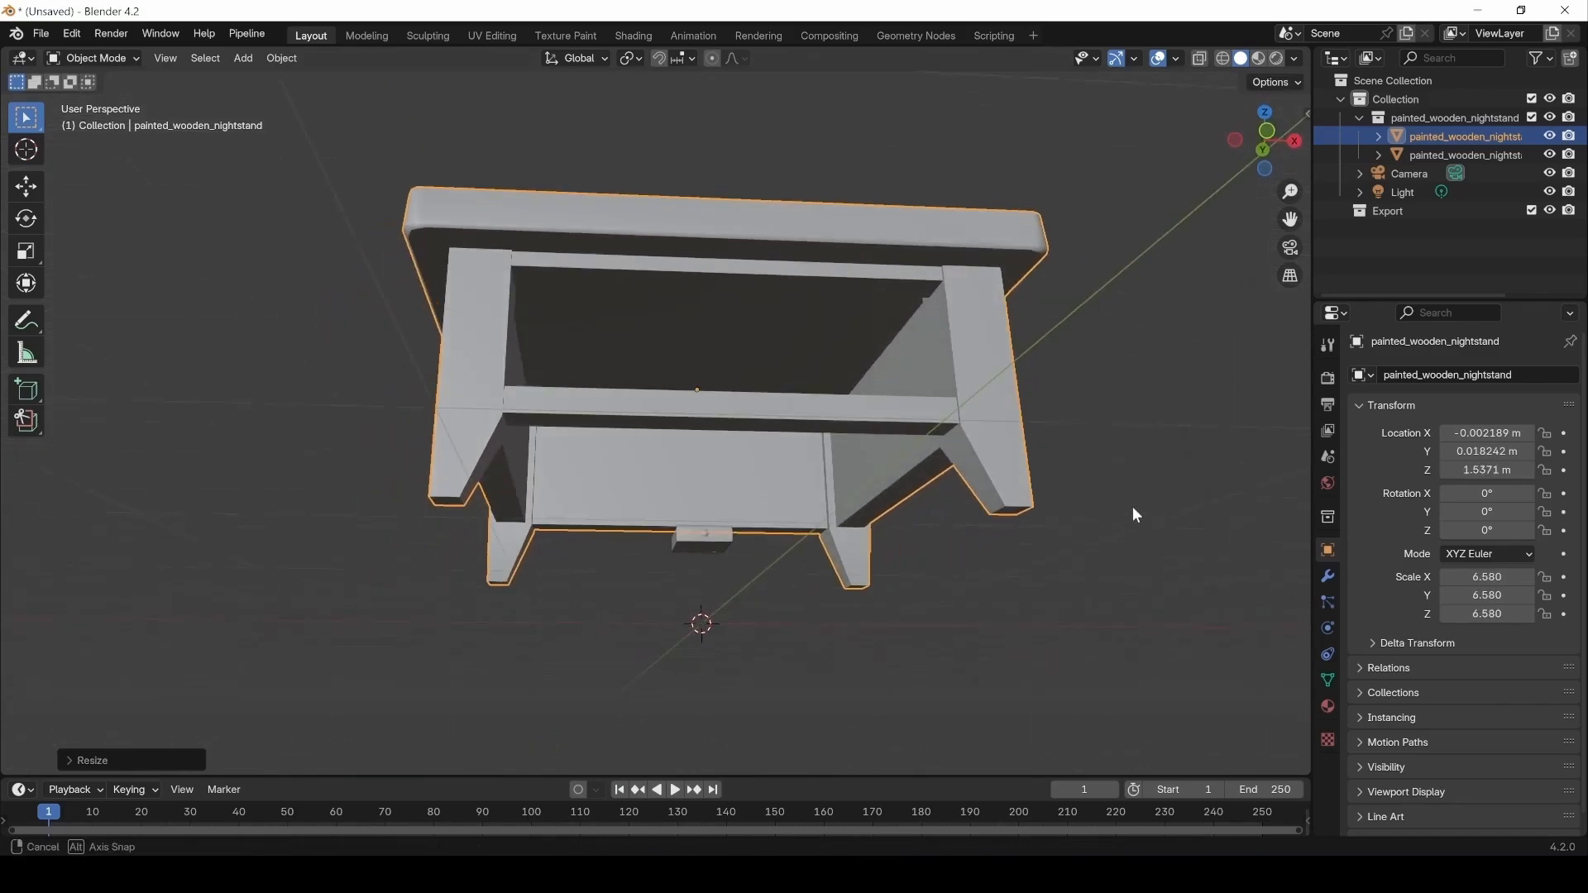
{"action": "left_click", "coordinate": [857, 603]}
{"action": "middle_click_drag", "start_coordinate": [857, 604], "coordinate": [728, 574]}
Try enlarging the nightstand drawer to a scale of about 12.4, and undo the resize.
{"action": "left_click", "coordinate": [703, 542]}
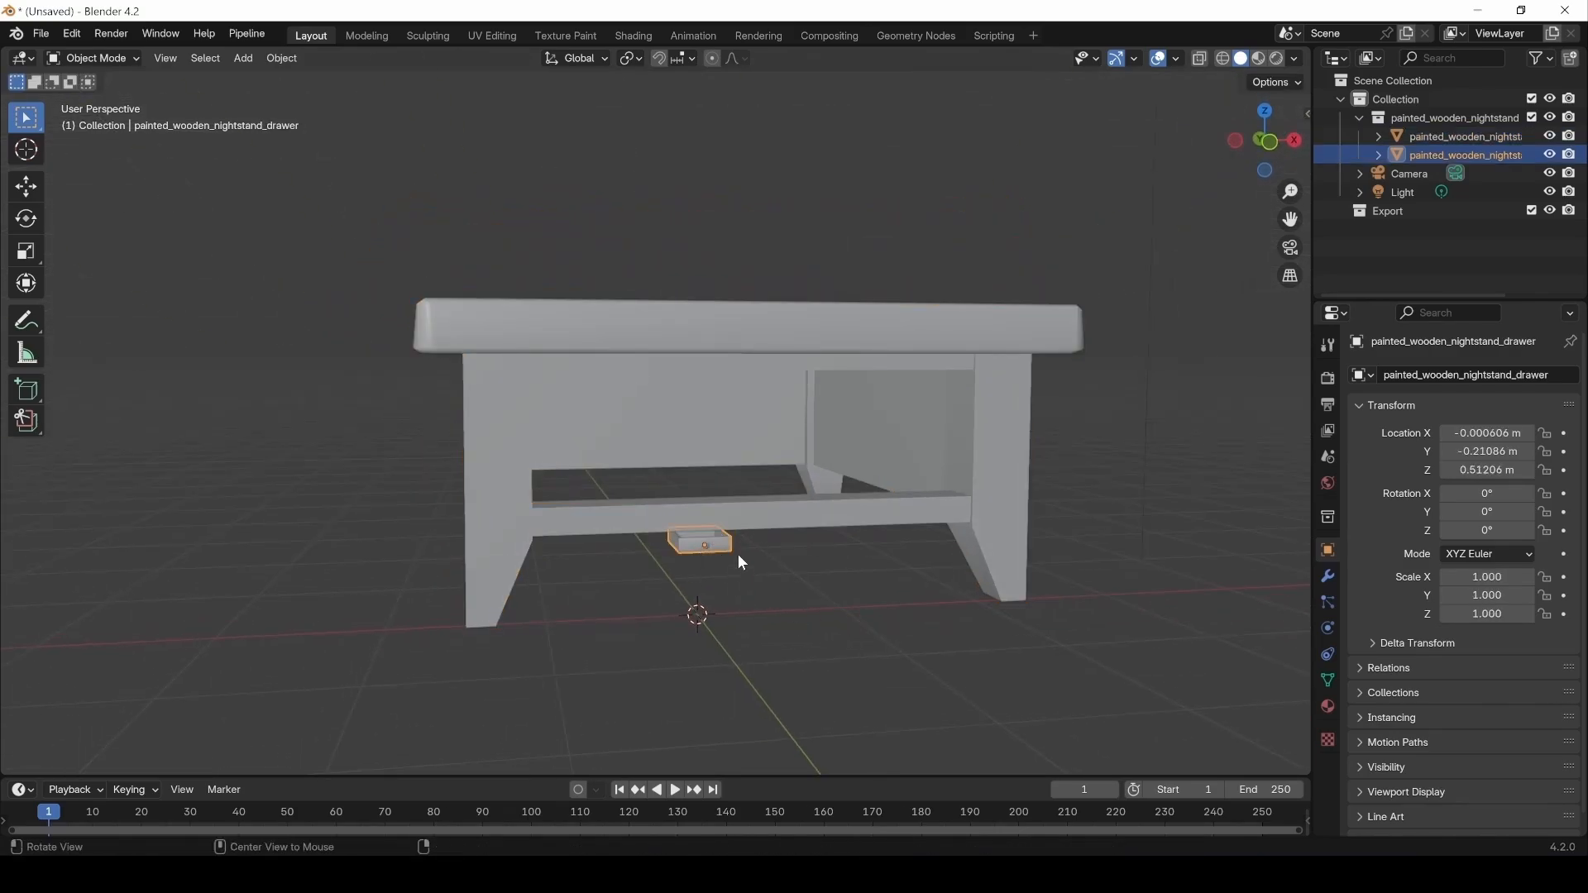
{"action": "key", "text": "s"}
{"action": "left_click", "coordinate": [876, 471]}
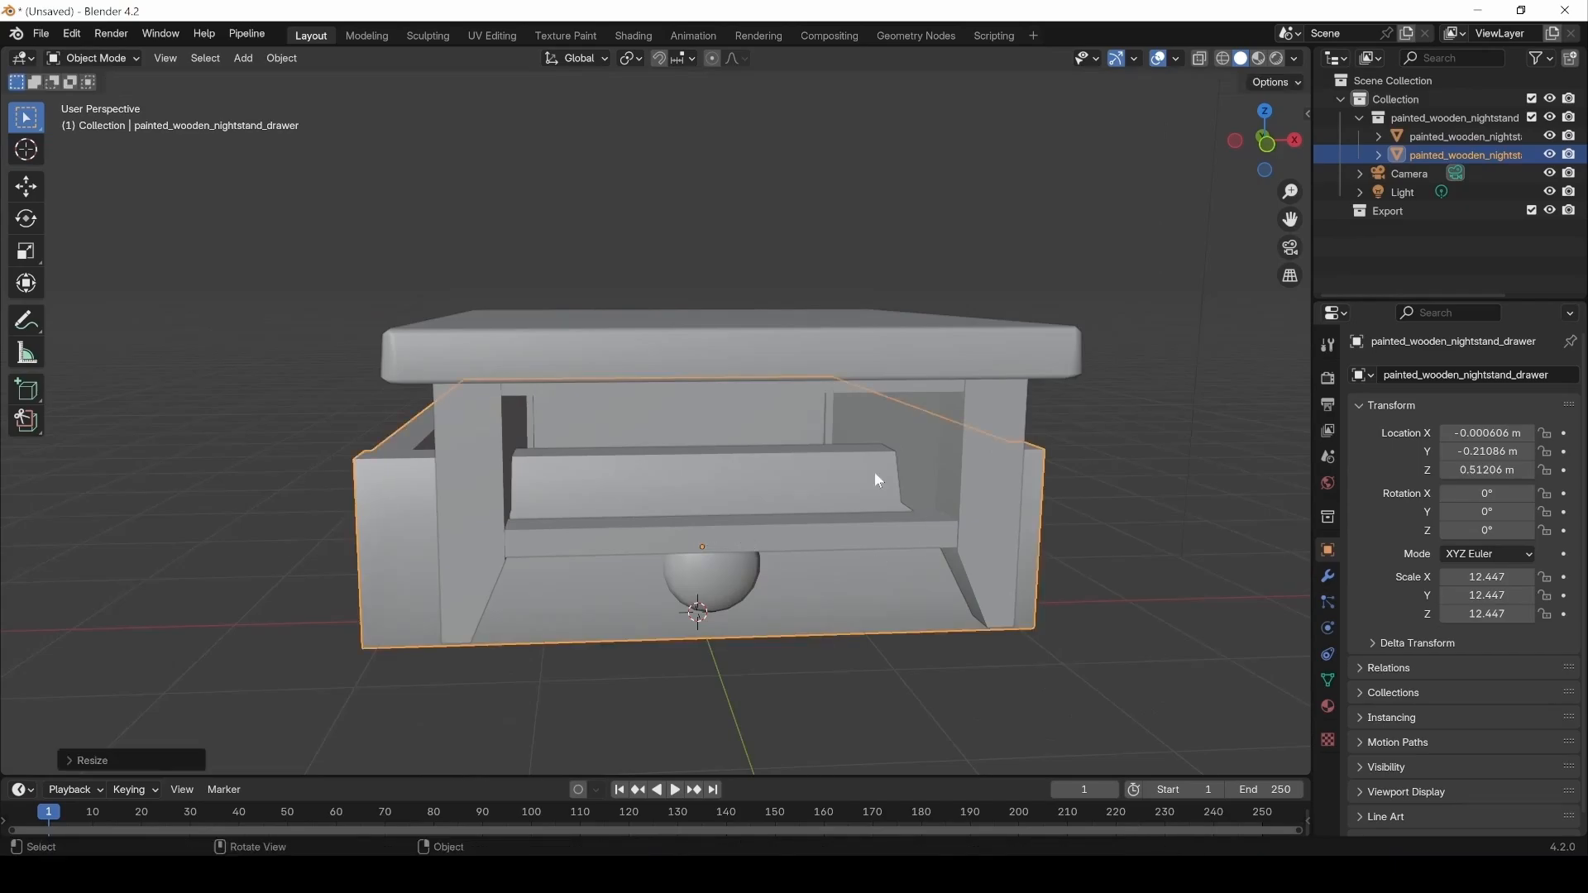
{"action": "key", "text": "ctrl+z"}
Display the reshaped table in Material Preview shading and view its wood texture.
{"action": "middle_click_drag", "start_coordinate": [738, 533], "coordinate": [1026, 179]}
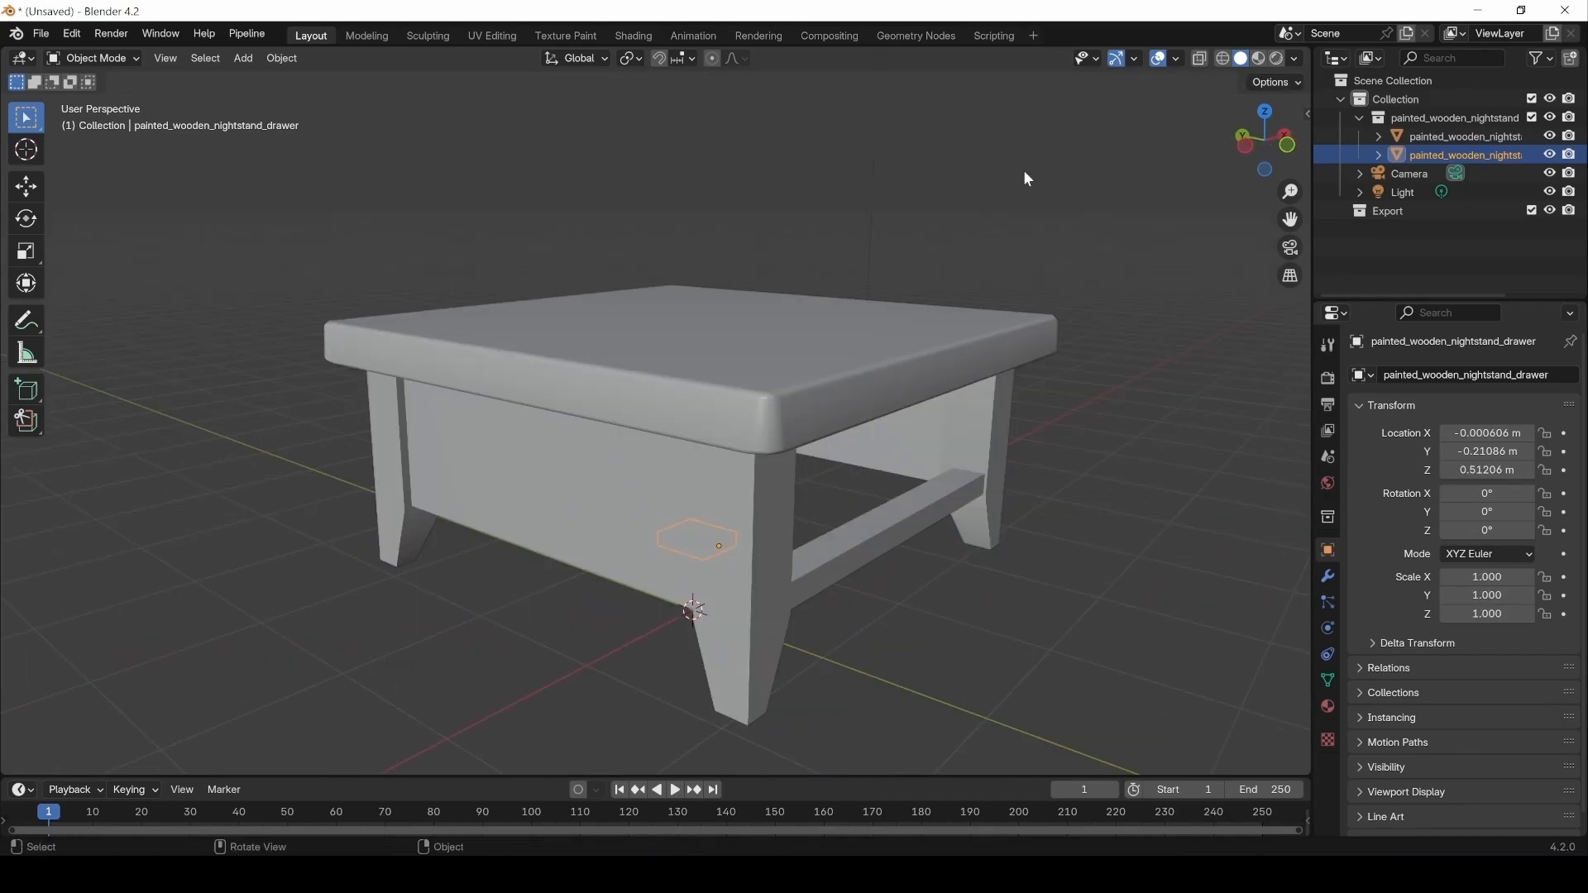
{"action": "left_click", "coordinate": [1258, 58]}
{"action": "mouse_move", "coordinate": [1141, 131]}
{"action": "middle_mouse_down"}
{"action": "mouse_move", "coordinate": [777, 399]}
{"action": "mouse_move", "coordinate": [693, 500]}
{"action": "mouse_move", "coordinate": [759, 450]}
{"action": "mouse_move", "coordinate": [944, 450]}
{"action": "mouse_move", "coordinate": [854, 518]}
{"action": "mouse_move", "coordinate": [695, 489]}
{"action": "mouse_move", "coordinate": [744, 743]}
{"action": "middle_mouse_up"}
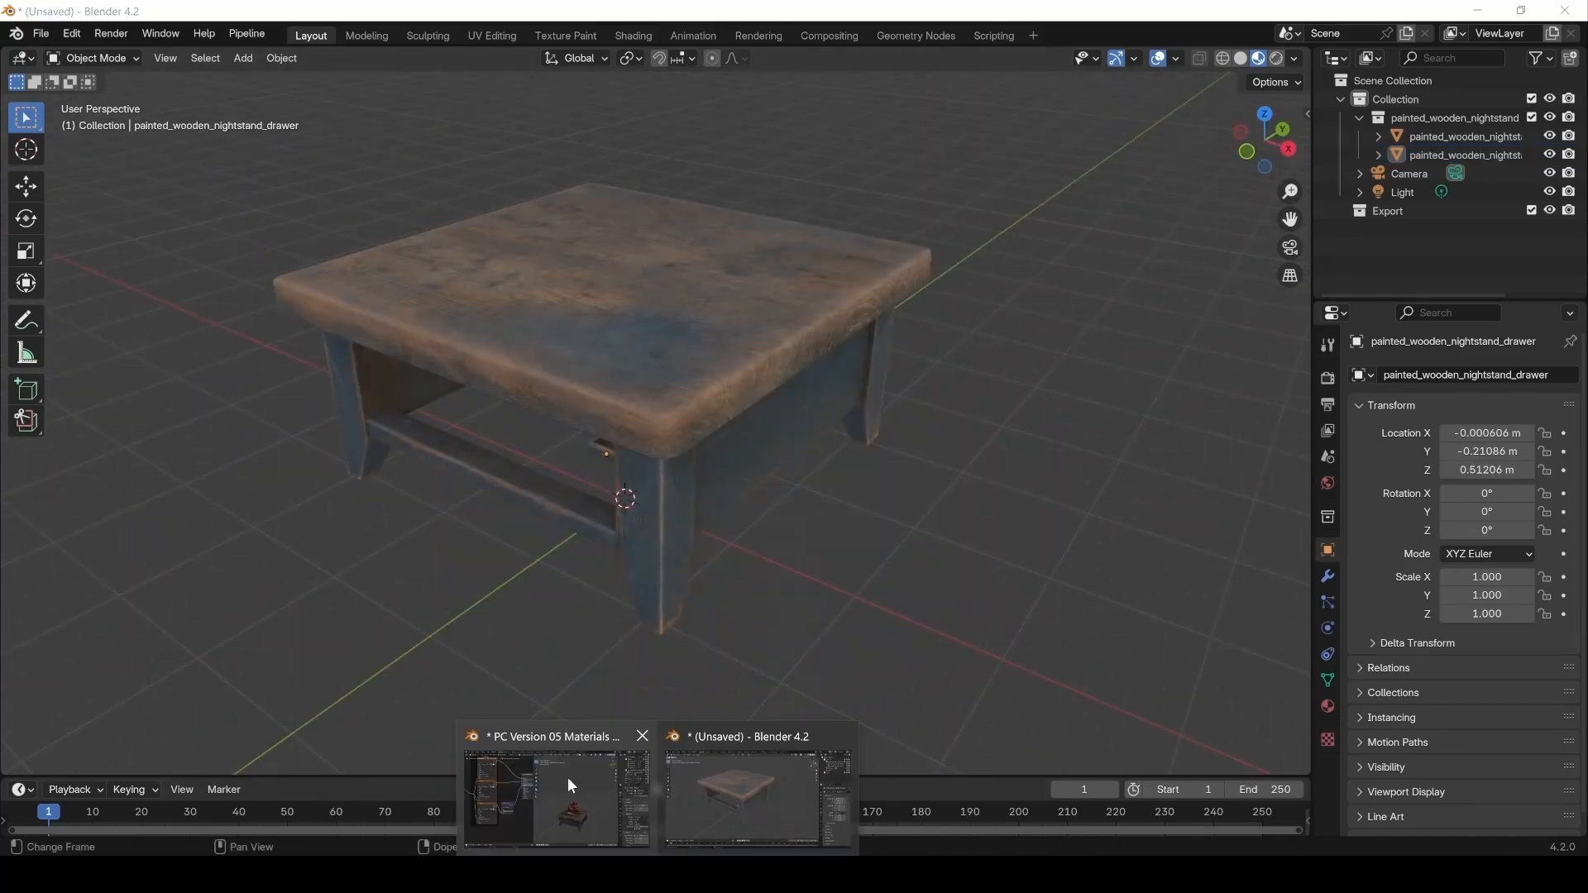
Switch to the PC Version 05 Materials file and examine the retro console standing on the nightstand table.
{"action": "left_click", "coordinate": [567, 784]}
{"action": "left_click", "coordinate": [922, 645]}
{"action": "middle_click_drag", "start_coordinate": [922, 645], "coordinate": [897, 518]}
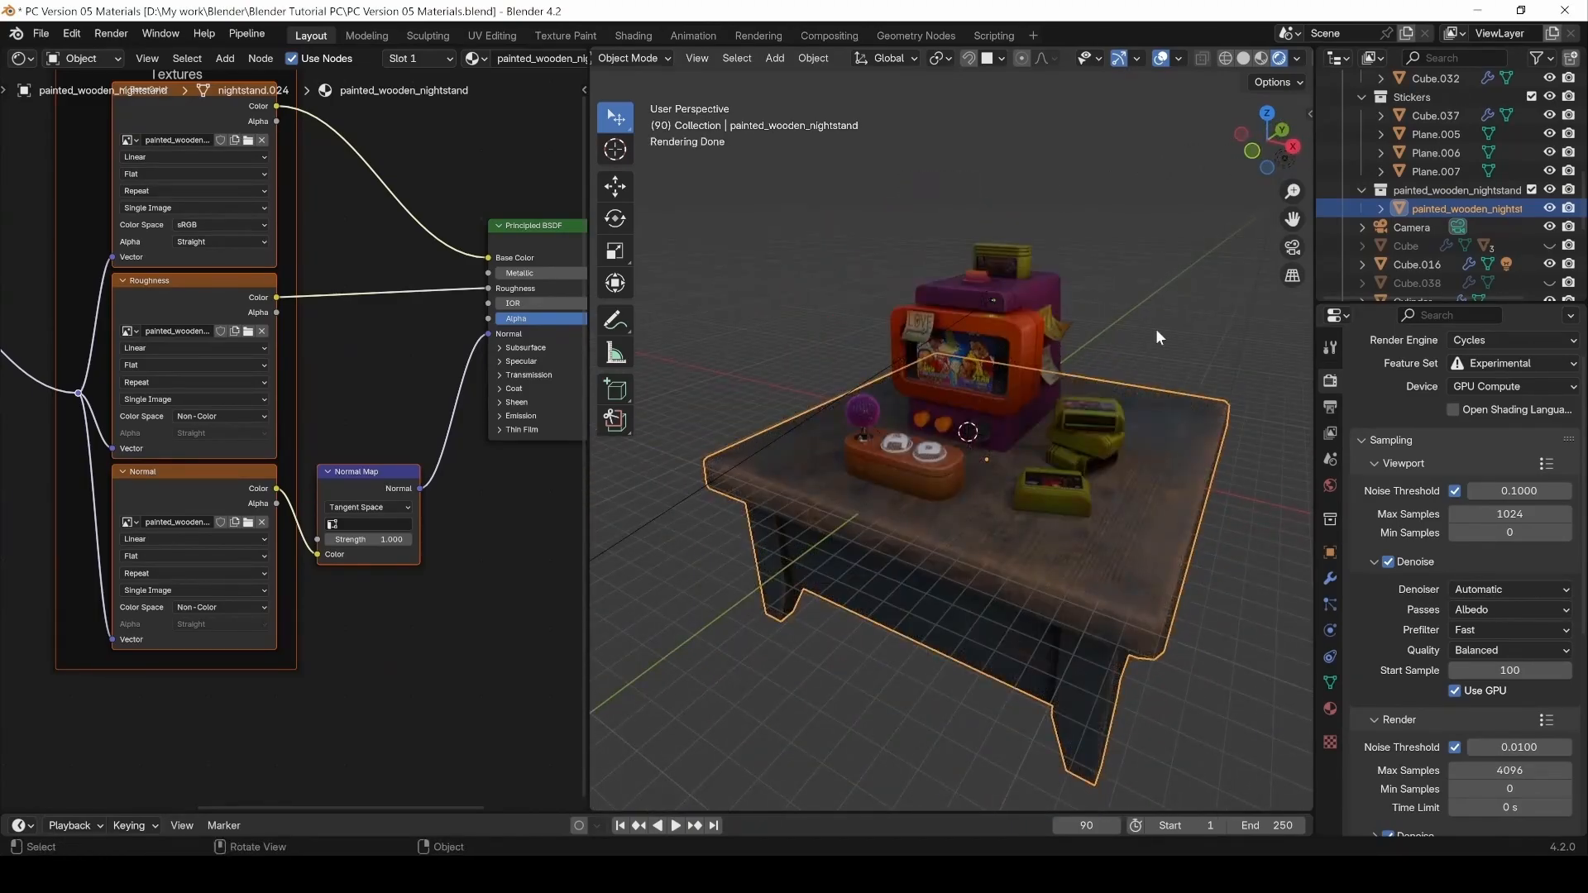
{"action": "middle_click_drag", "start_coordinate": [1061, 542], "coordinate": [1001, 493]}
{"action": "middle_click_drag", "start_coordinate": [870, 554], "coordinate": [902, 589]}
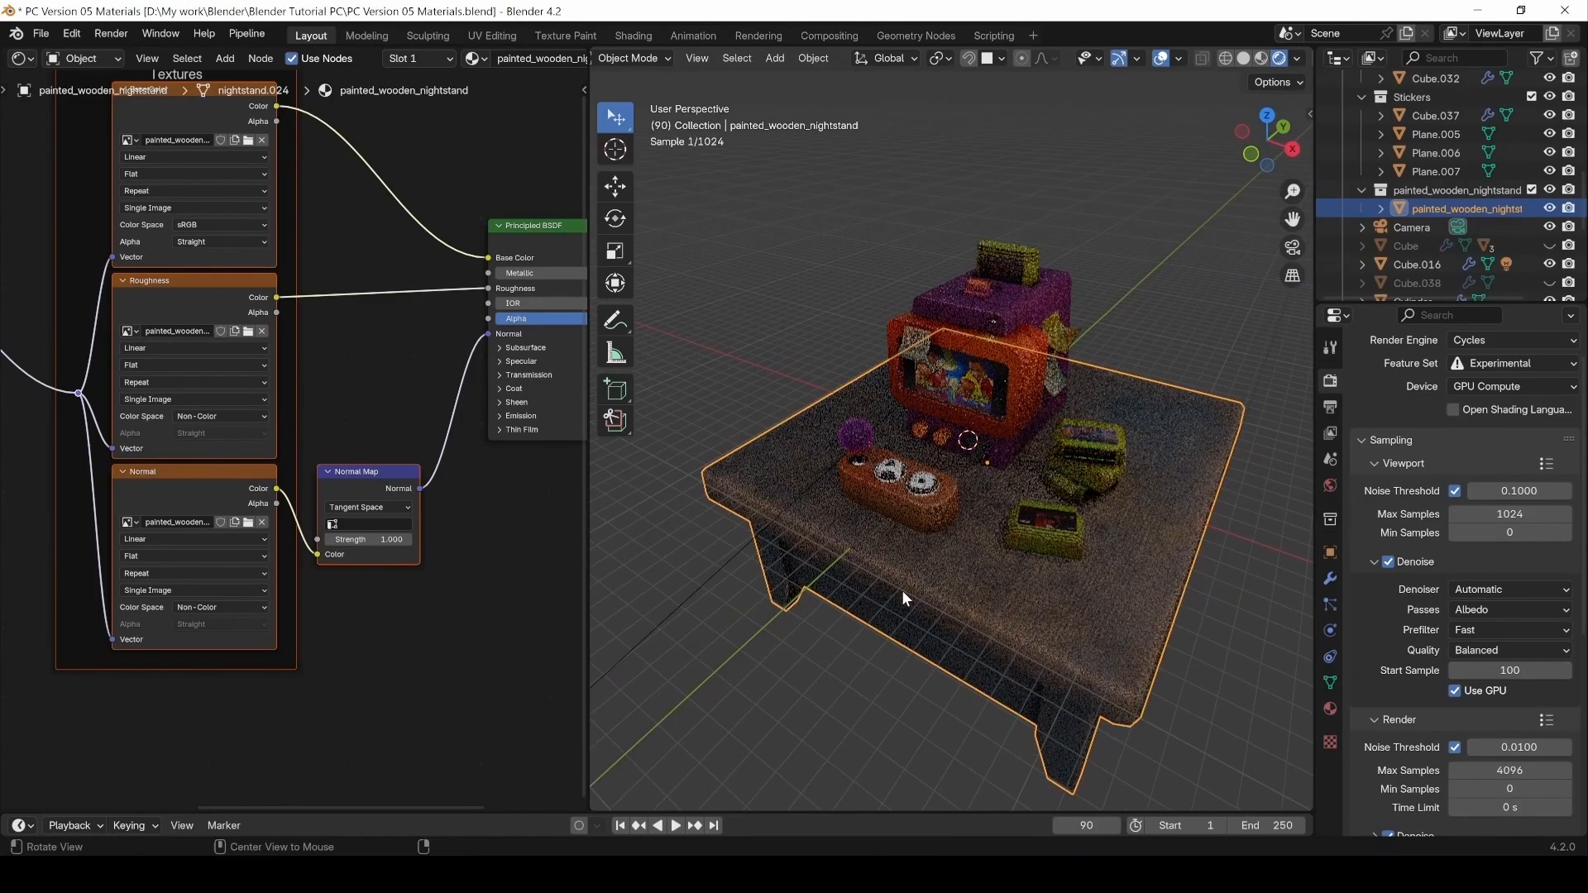
Deselect the table and save the PC Version 05 Materials file.
{"action": "left_click", "coordinate": [740, 637]}
{"action": "left_click", "coordinate": [41, 33]}
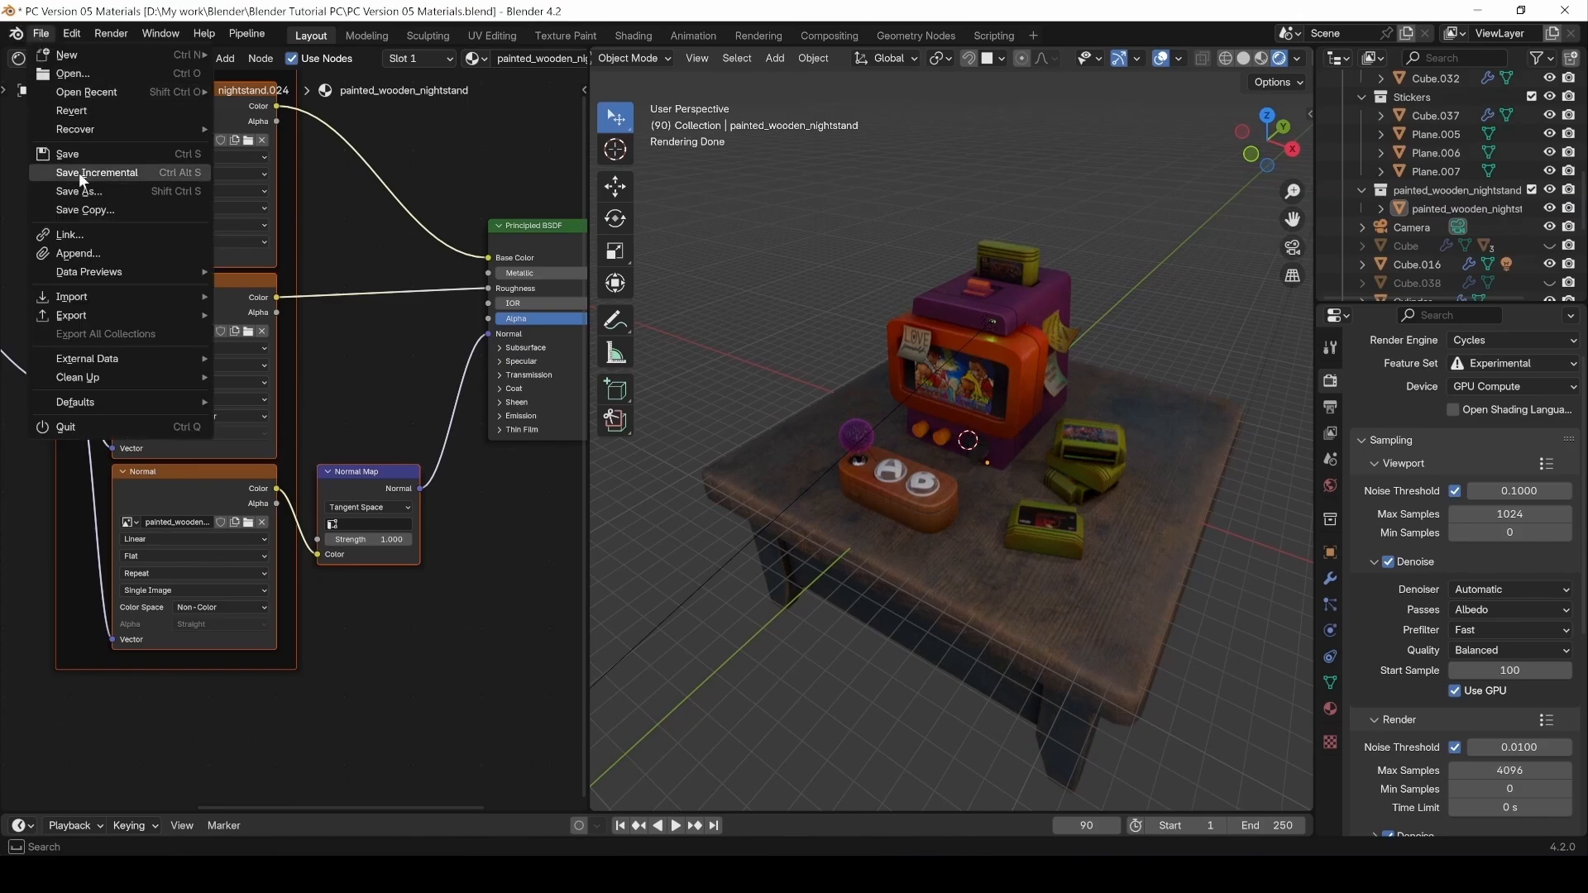
{"action": "left_click", "coordinate": [136, 178]}
Make the hidden Room object visible in the viewport and save the file.
{"action": "scroll", "coordinate": [1428, 240], "scroll_direction": "down", "scroll_amount": 2}
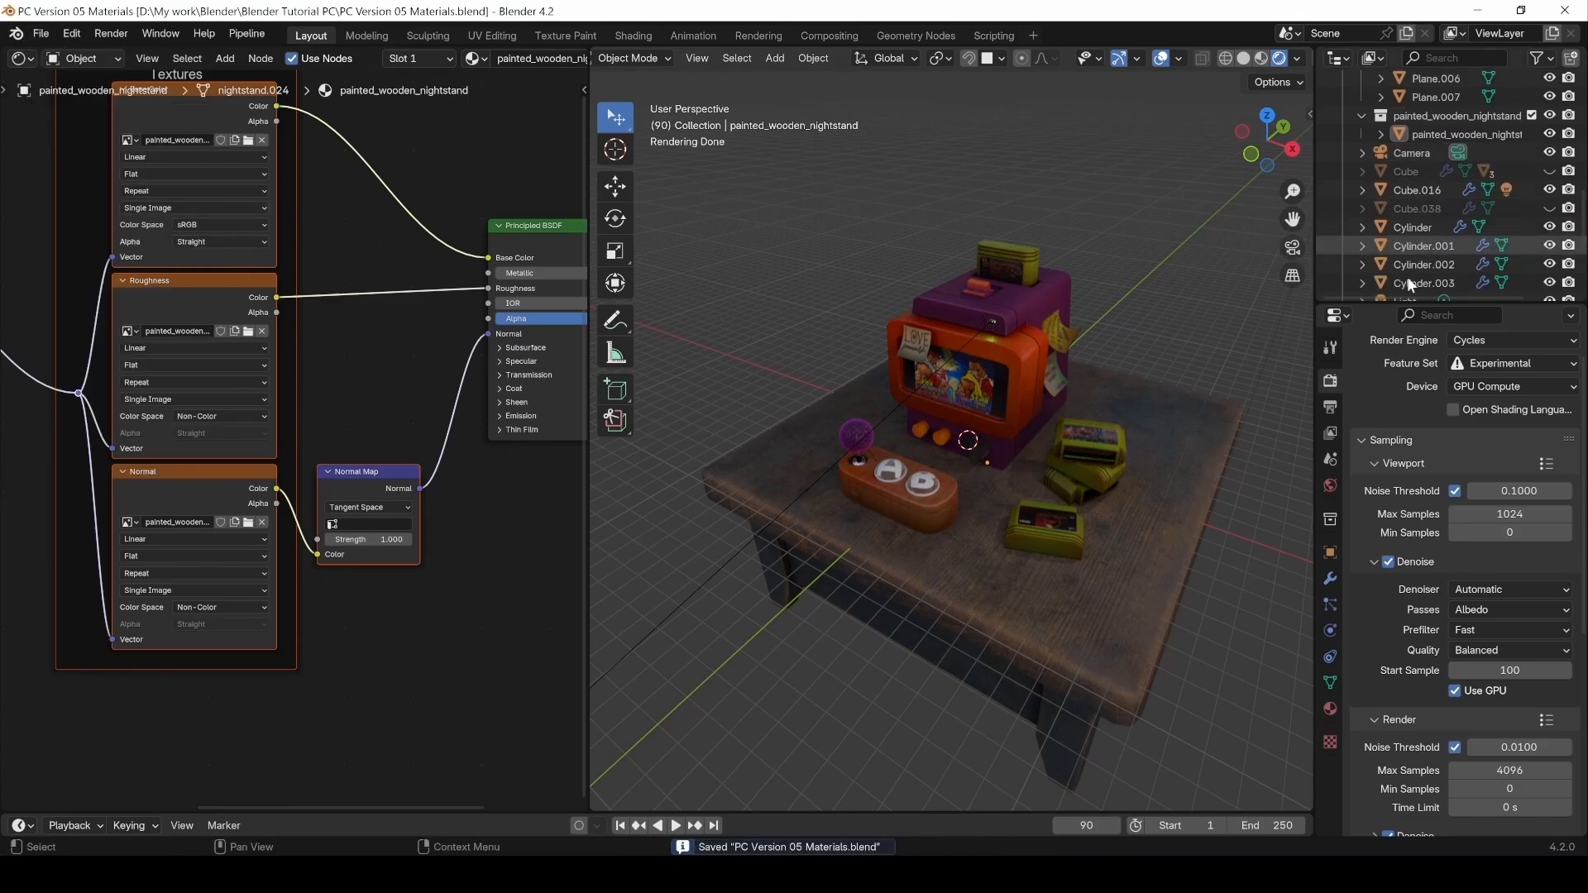
{"action": "scroll", "coordinate": [1456, 259], "scroll_direction": "down", "scroll_amount": 4}
{"action": "left_click", "coordinate": [1549, 190]}
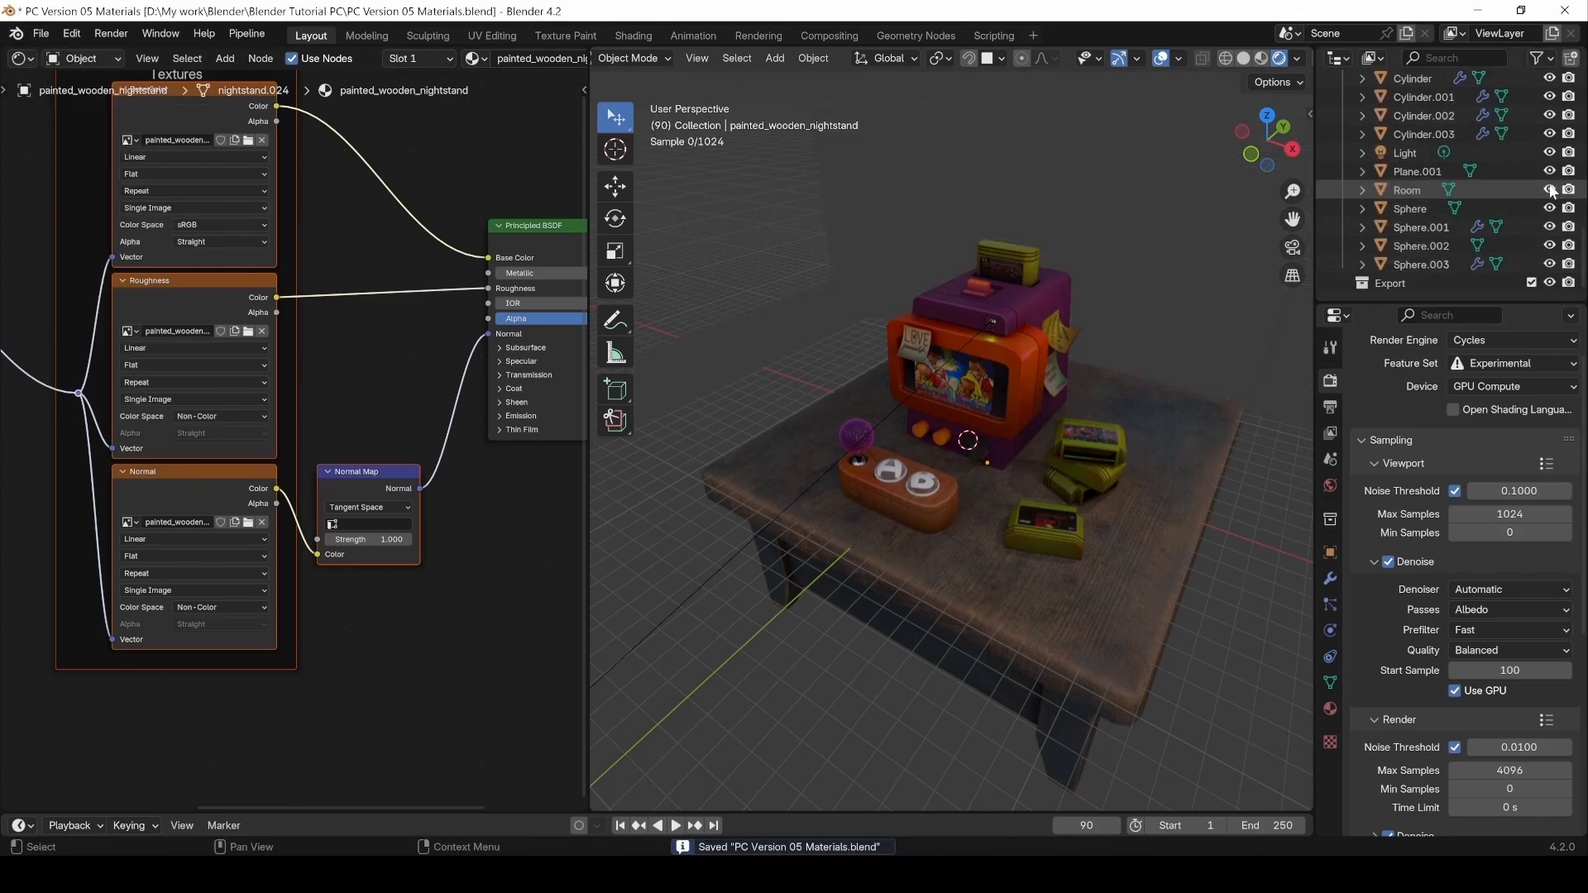
{"action": "middle_click_drag", "start_coordinate": [1005, 418], "coordinate": [1004, 405]}
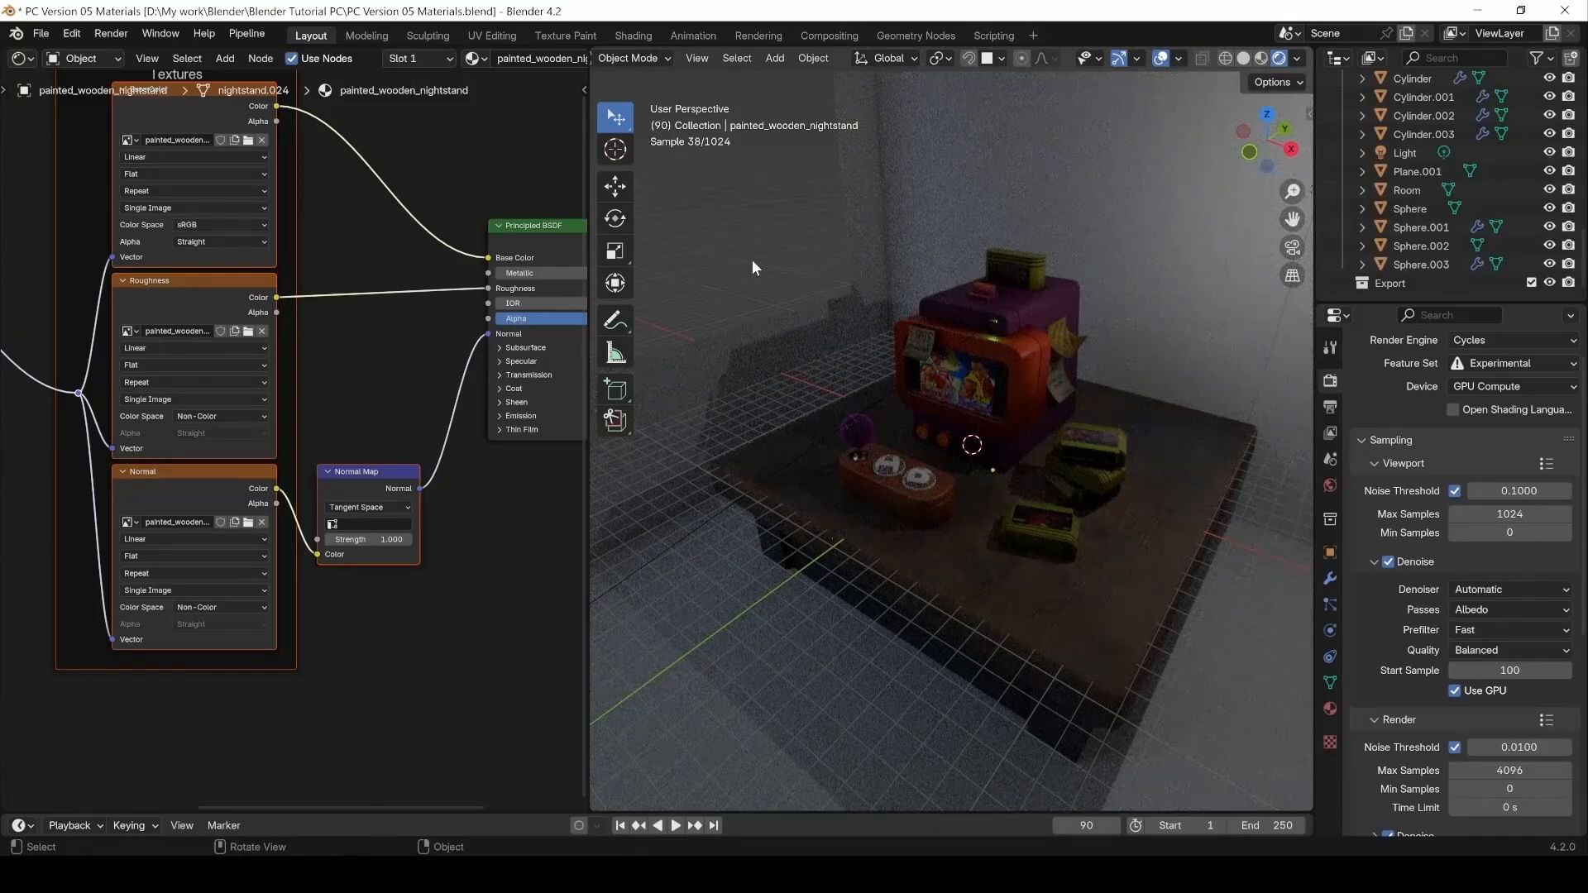
{"action": "left_click", "coordinate": [40, 33]}
{"action": "left_click", "coordinate": [68, 153]}
Separate the floor face of the Room mesh into its own object and return to Object Mode.
{"action": "left_click", "coordinate": [1052, 224]}
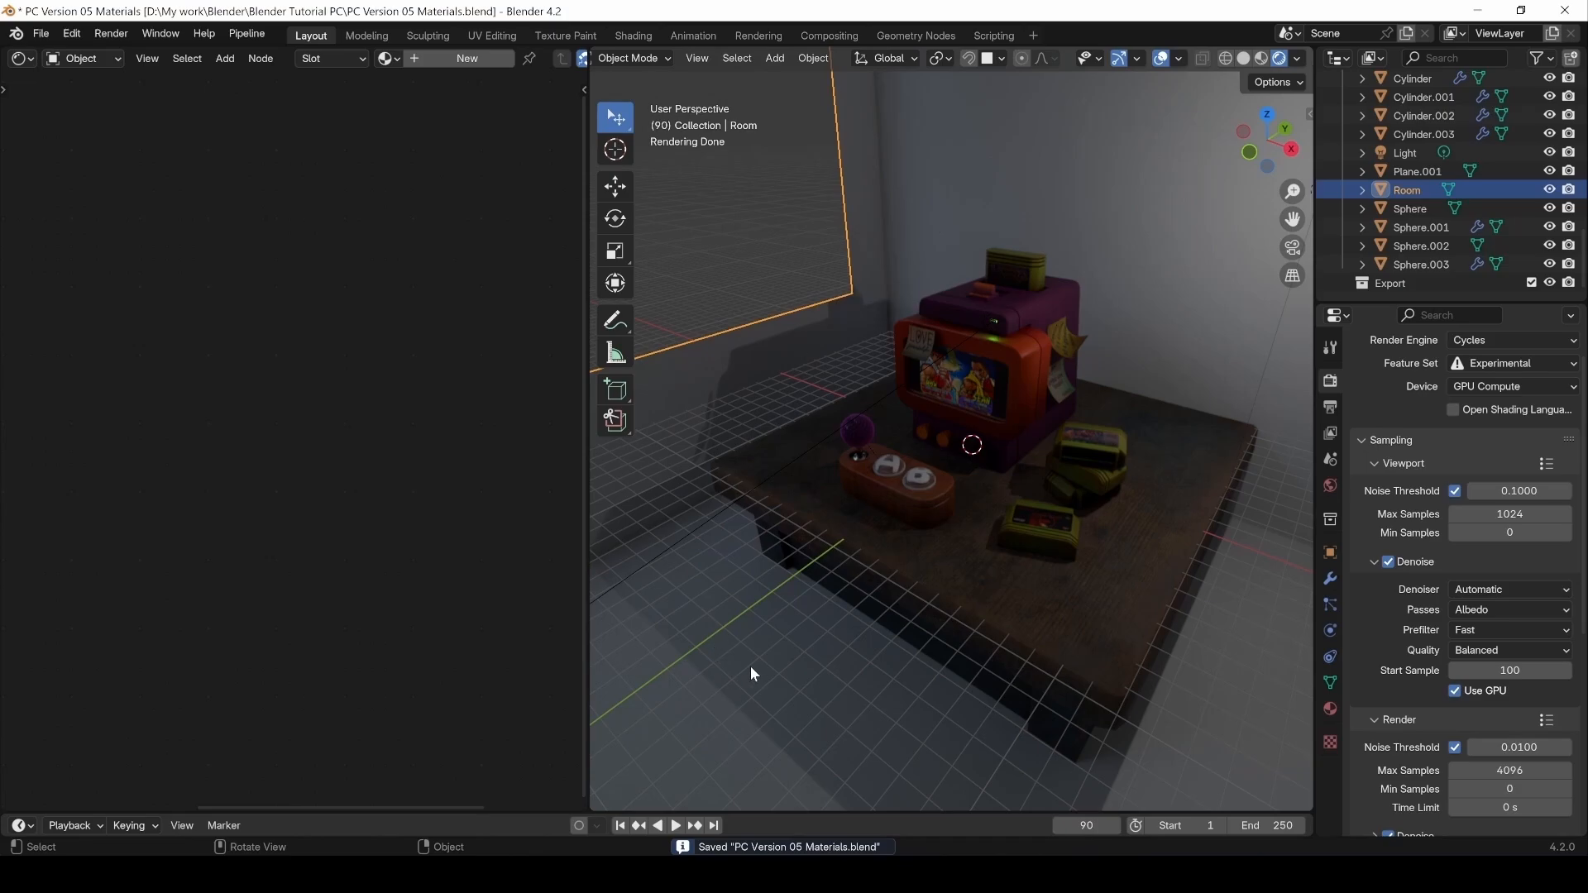
{"action": "key", "text": "Tab"}
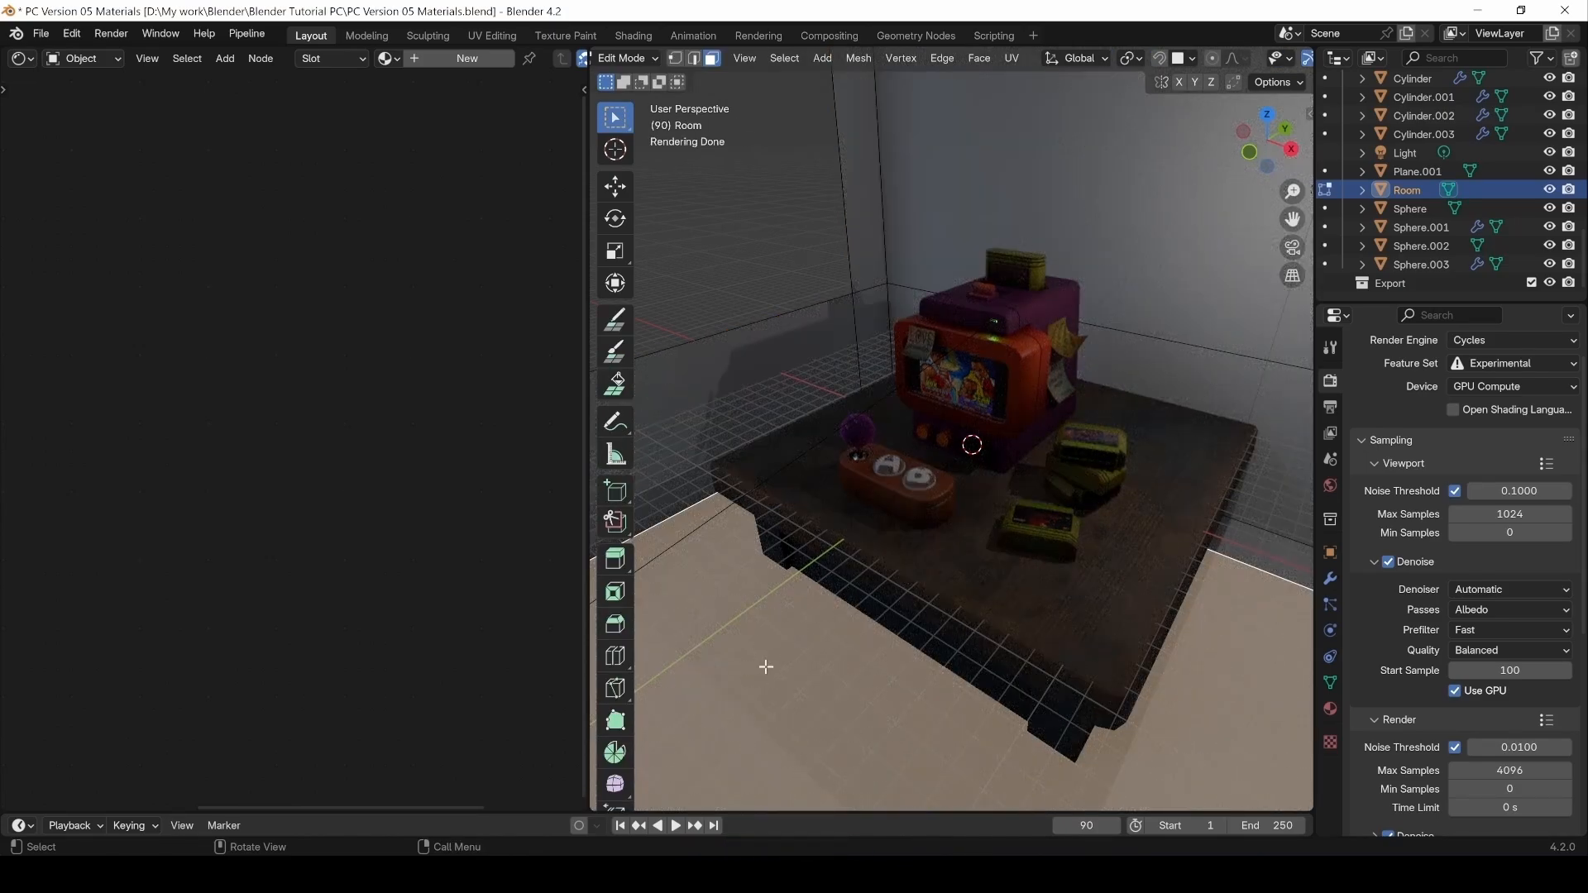
{"action": "key", "text": "p"}
{"action": "left_click", "coordinate": [766, 667]}
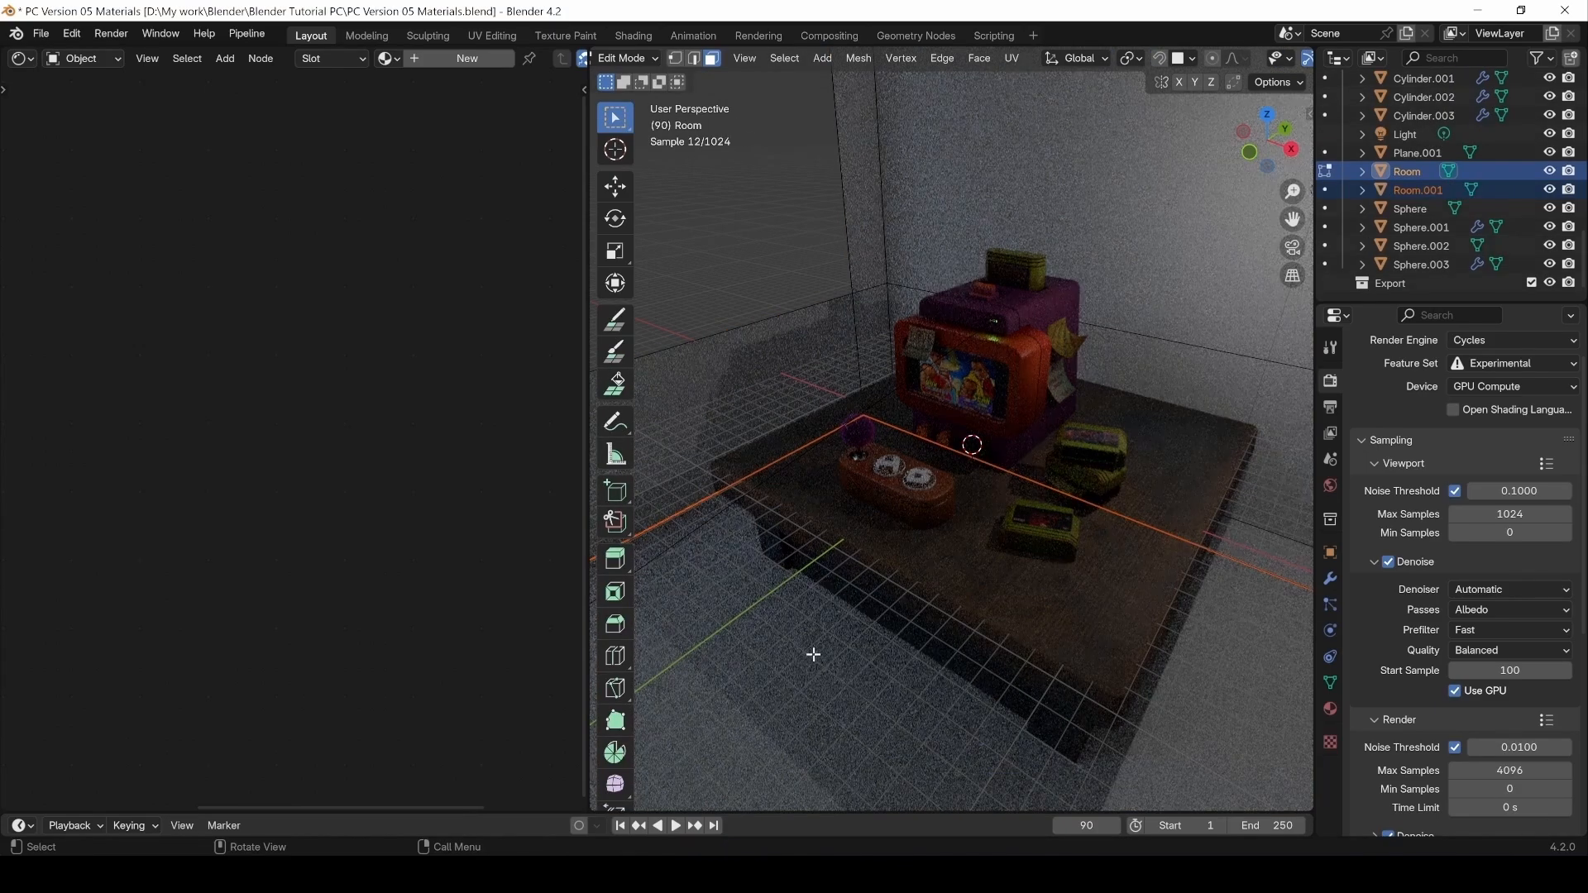
{"action": "key", "text": "Tab"}
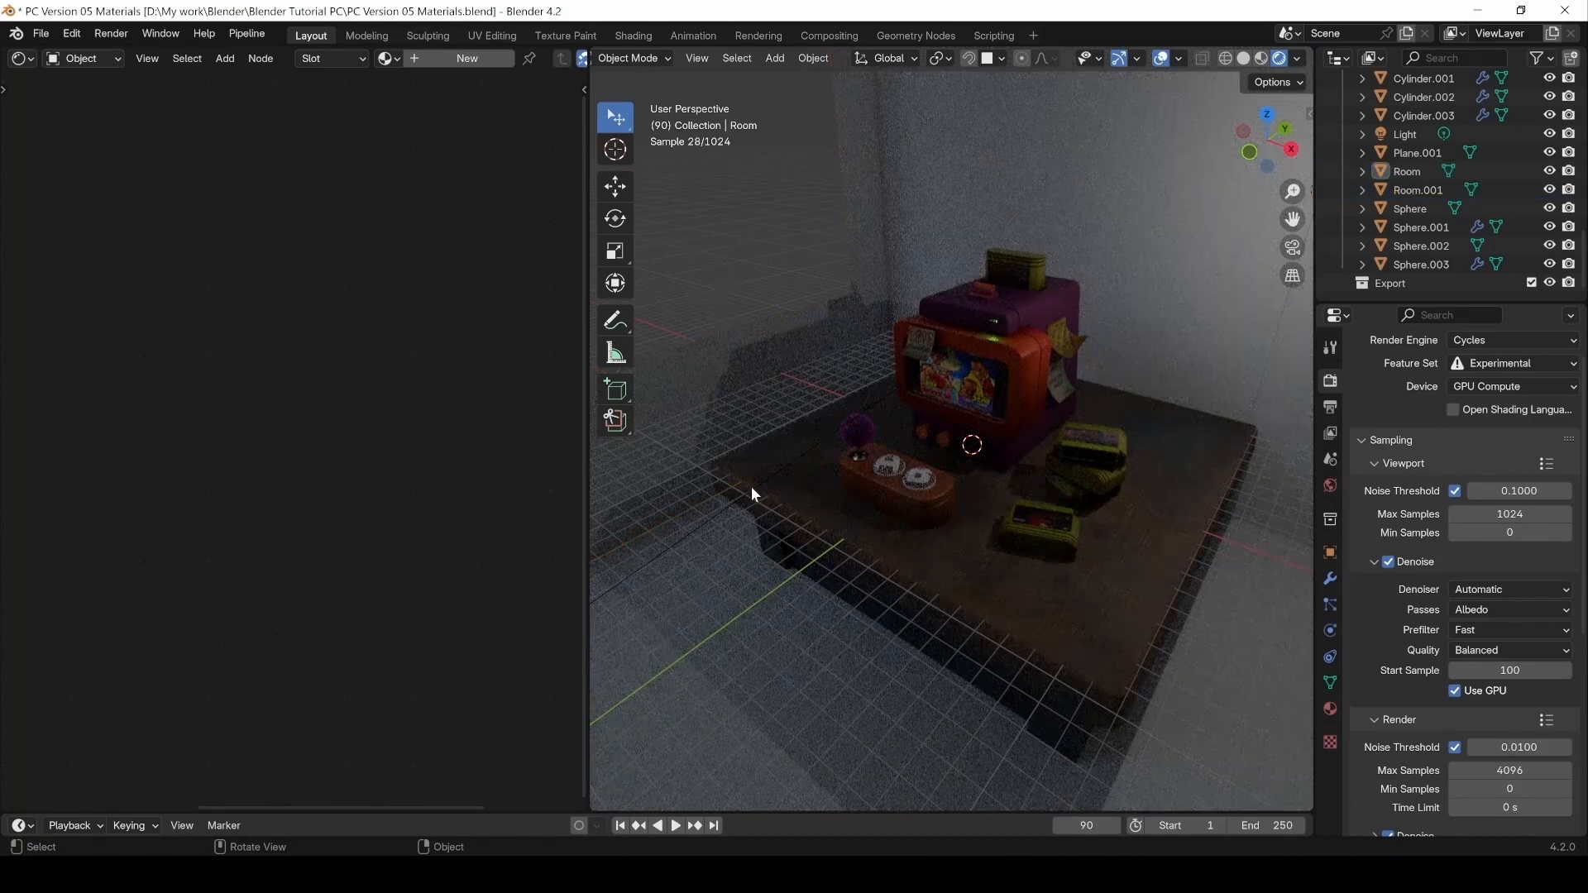
Rename the separated Room.001 object as Floor.
{"action": "left_click", "coordinate": [796, 649]}
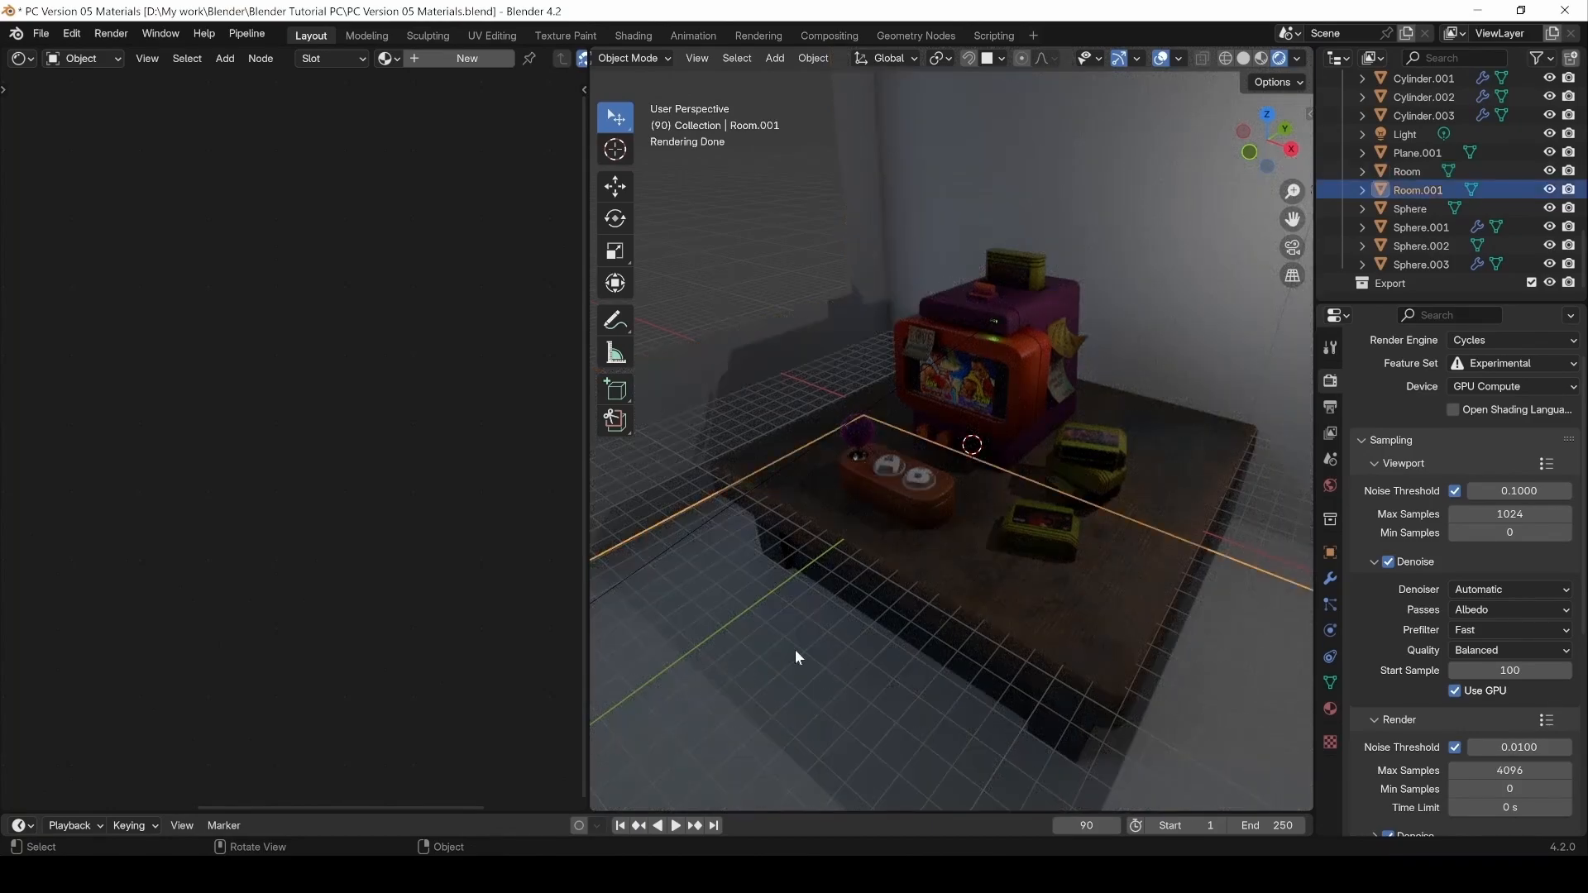
{"action": "double_click", "coordinate": [1418, 190]}
{"action": "key", "text": "ctrl+a"}
{"action": "type", "text": "Fo"}
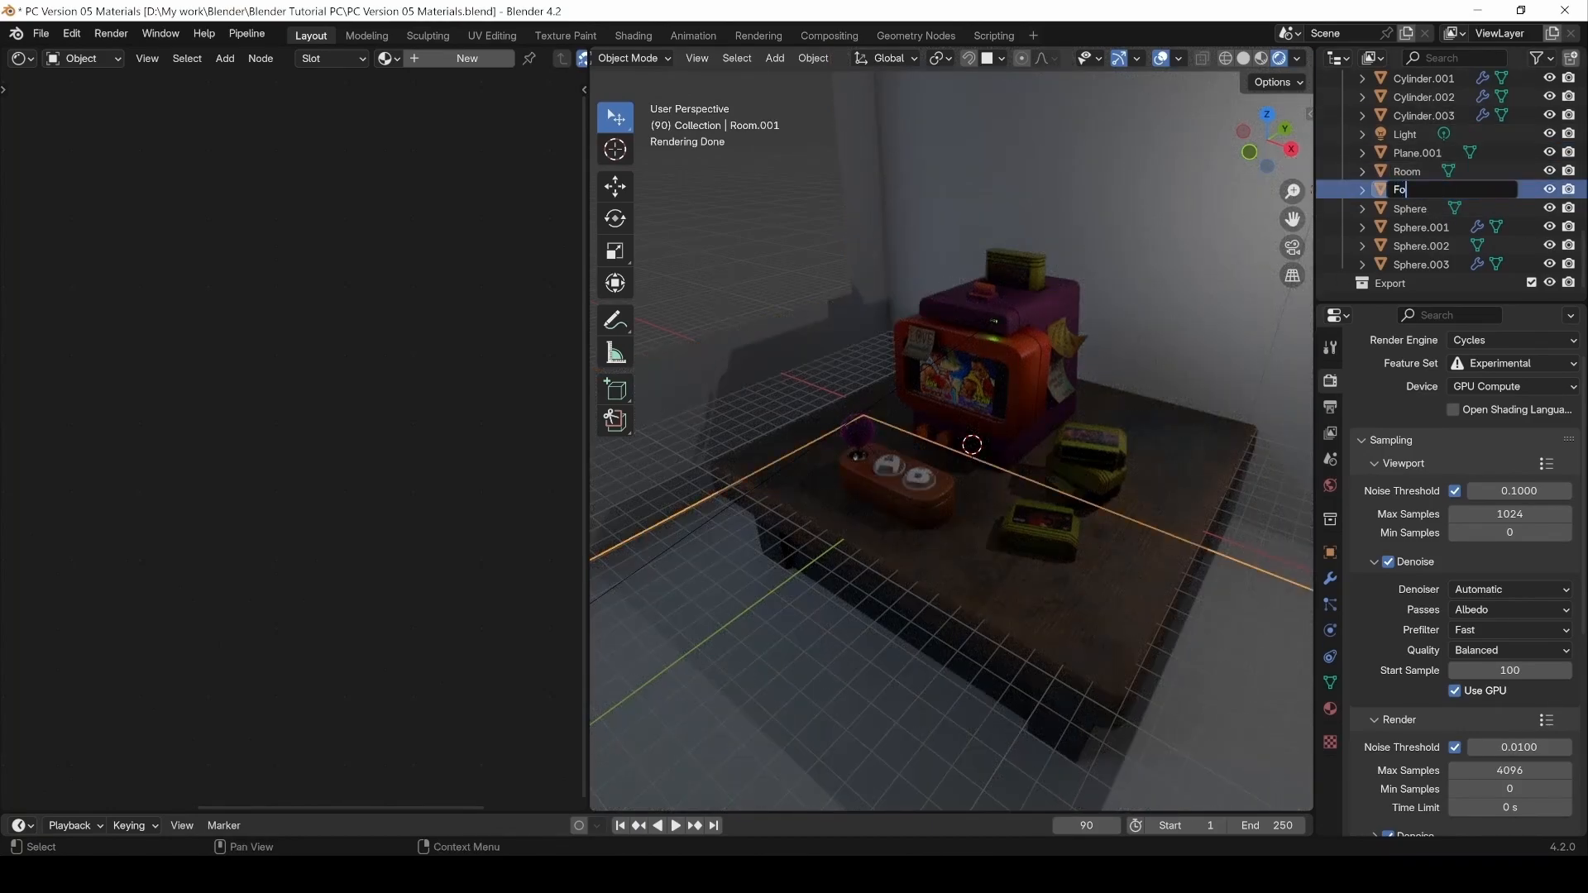
{"action": "type", "text": "run"}
{"action": "key", "text": "BackSpace"}
{"action": "key", "text": "BackSpace"}
{"action": "key", "text": "BackSpace"}
{"action": "key", "text": "BackSpace"}
{"action": "type", "text": "loor"}
{"action": "key", "text": "Return"}
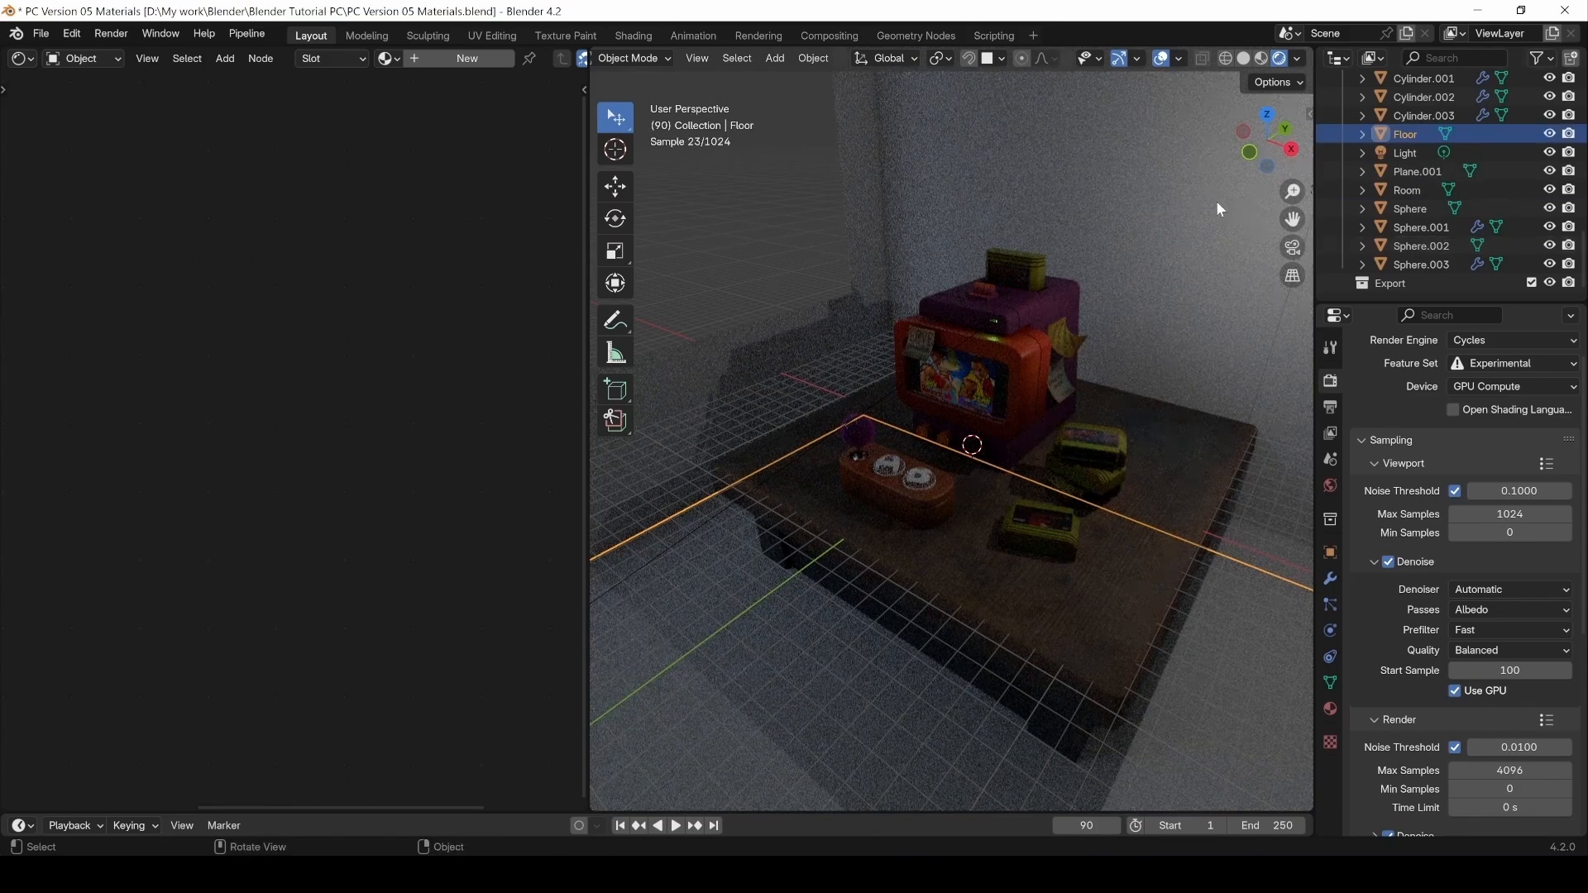
Rename the remaining Room object as Walls.
{"action": "left_click", "coordinate": [1408, 188]}
{"action": "double_click", "coordinate": [1408, 189]}
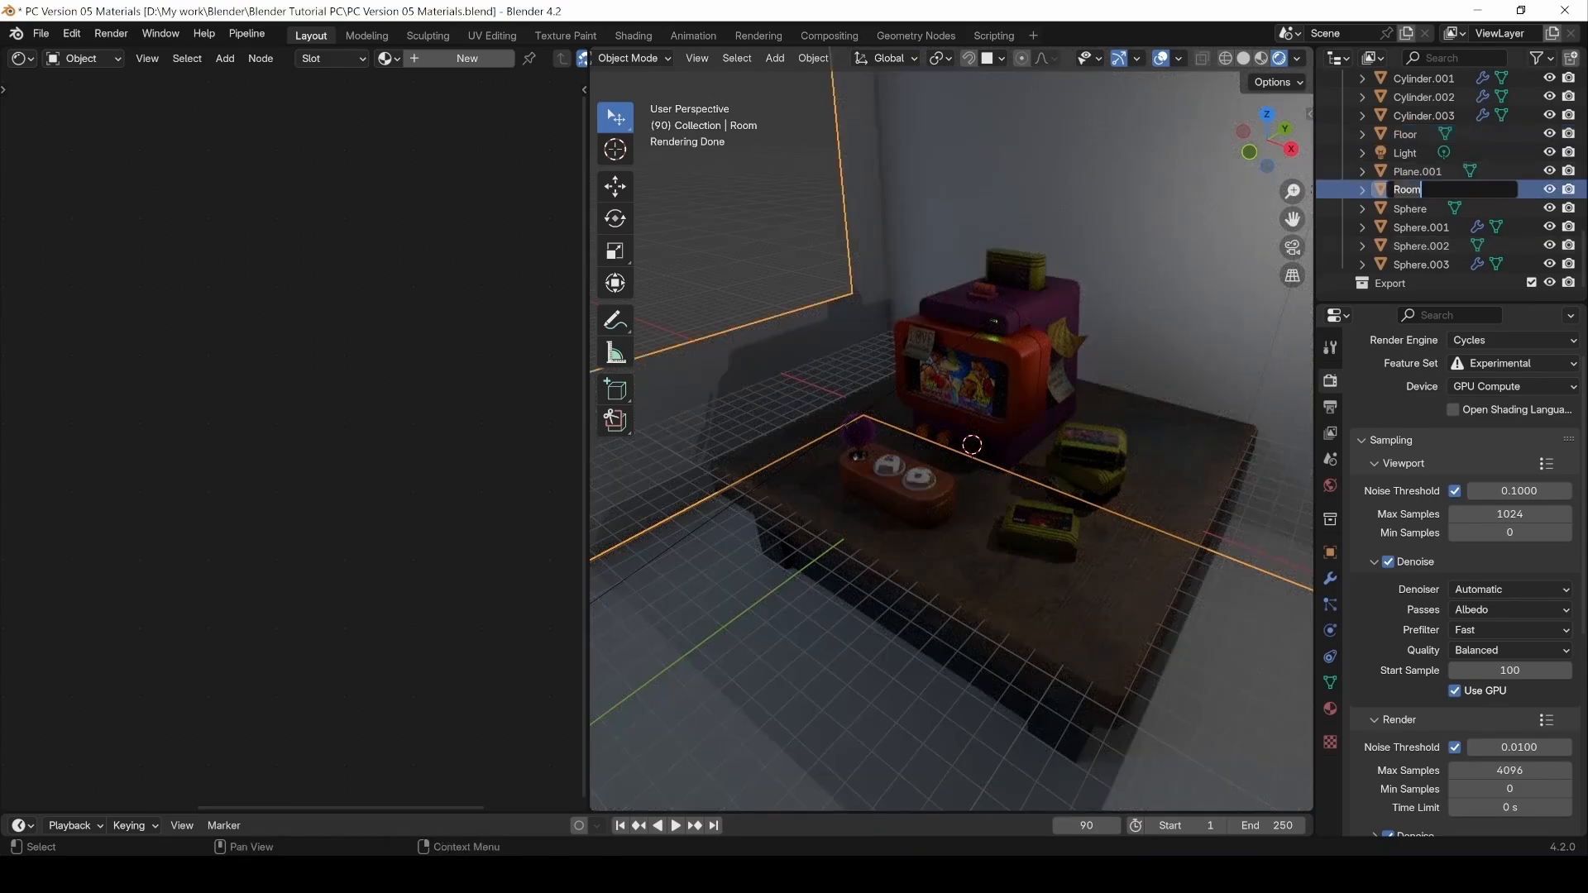
{"action": "type", "text": "Walls"}
{"action": "key", "text": "Return"}
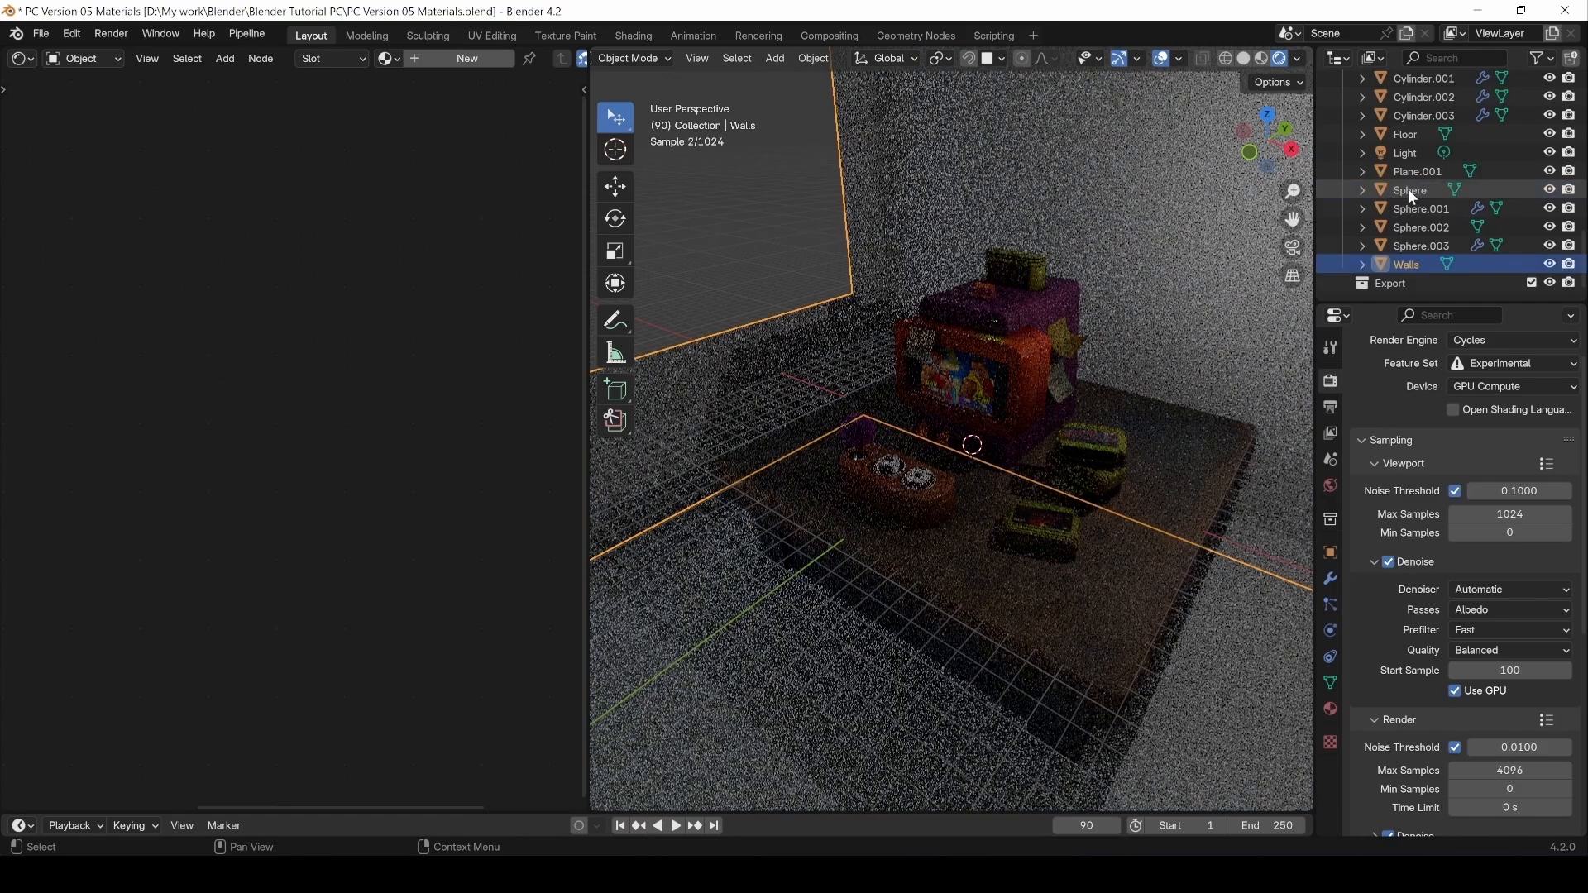
Select the Walls object and give it a new material.
{"action": "key", "text": "alt+a"}
{"action": "left_click", "coordinate": [704, 627]}
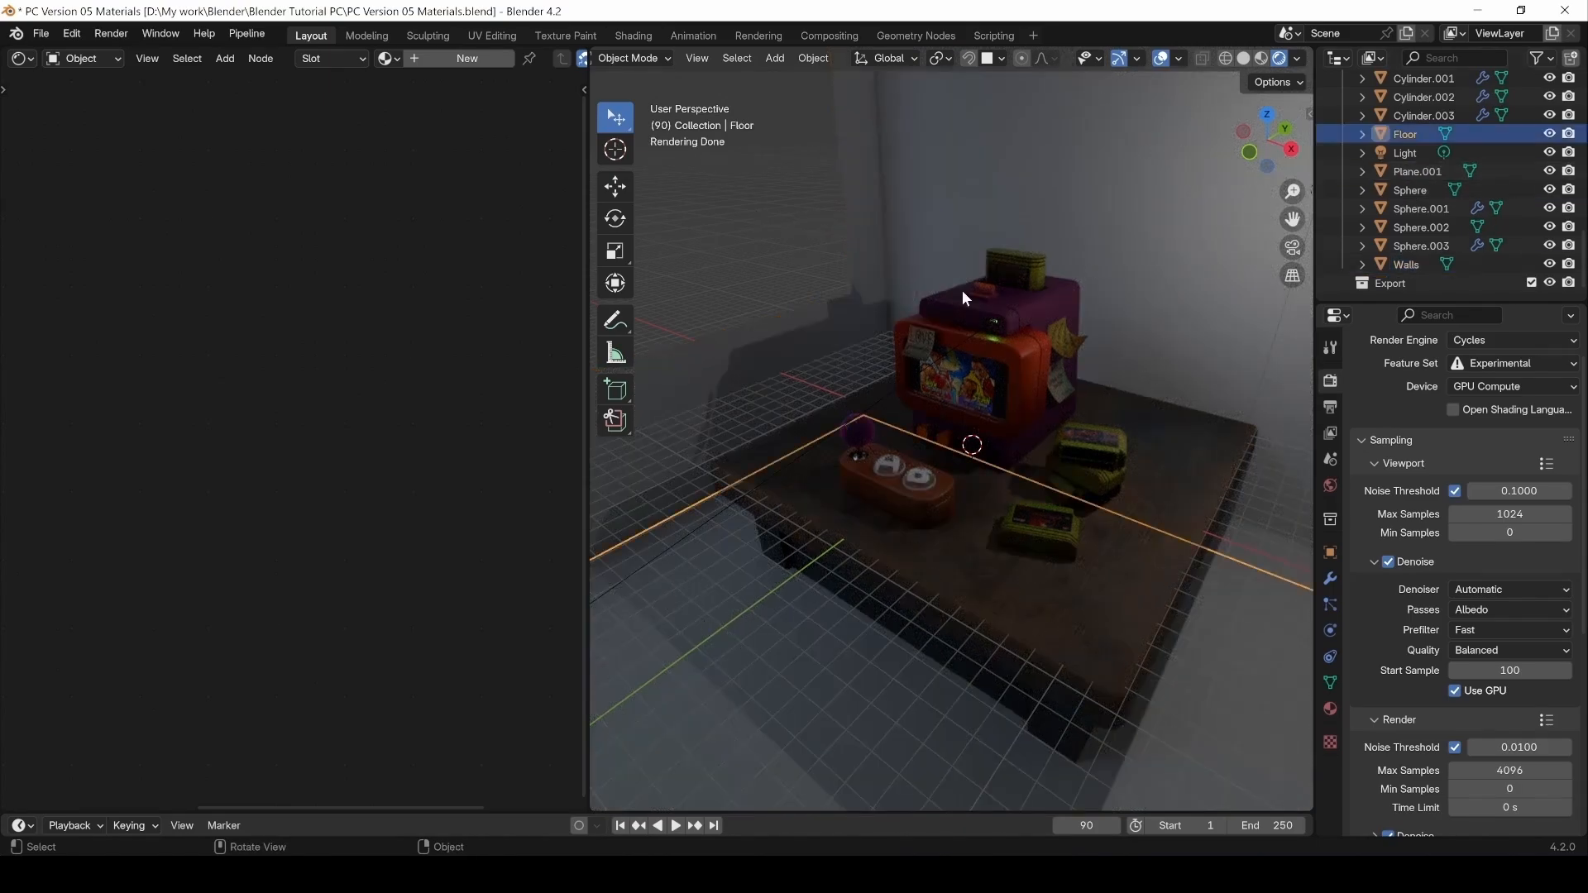
{"action": "left_click", "coordinate": [1064, 225]}
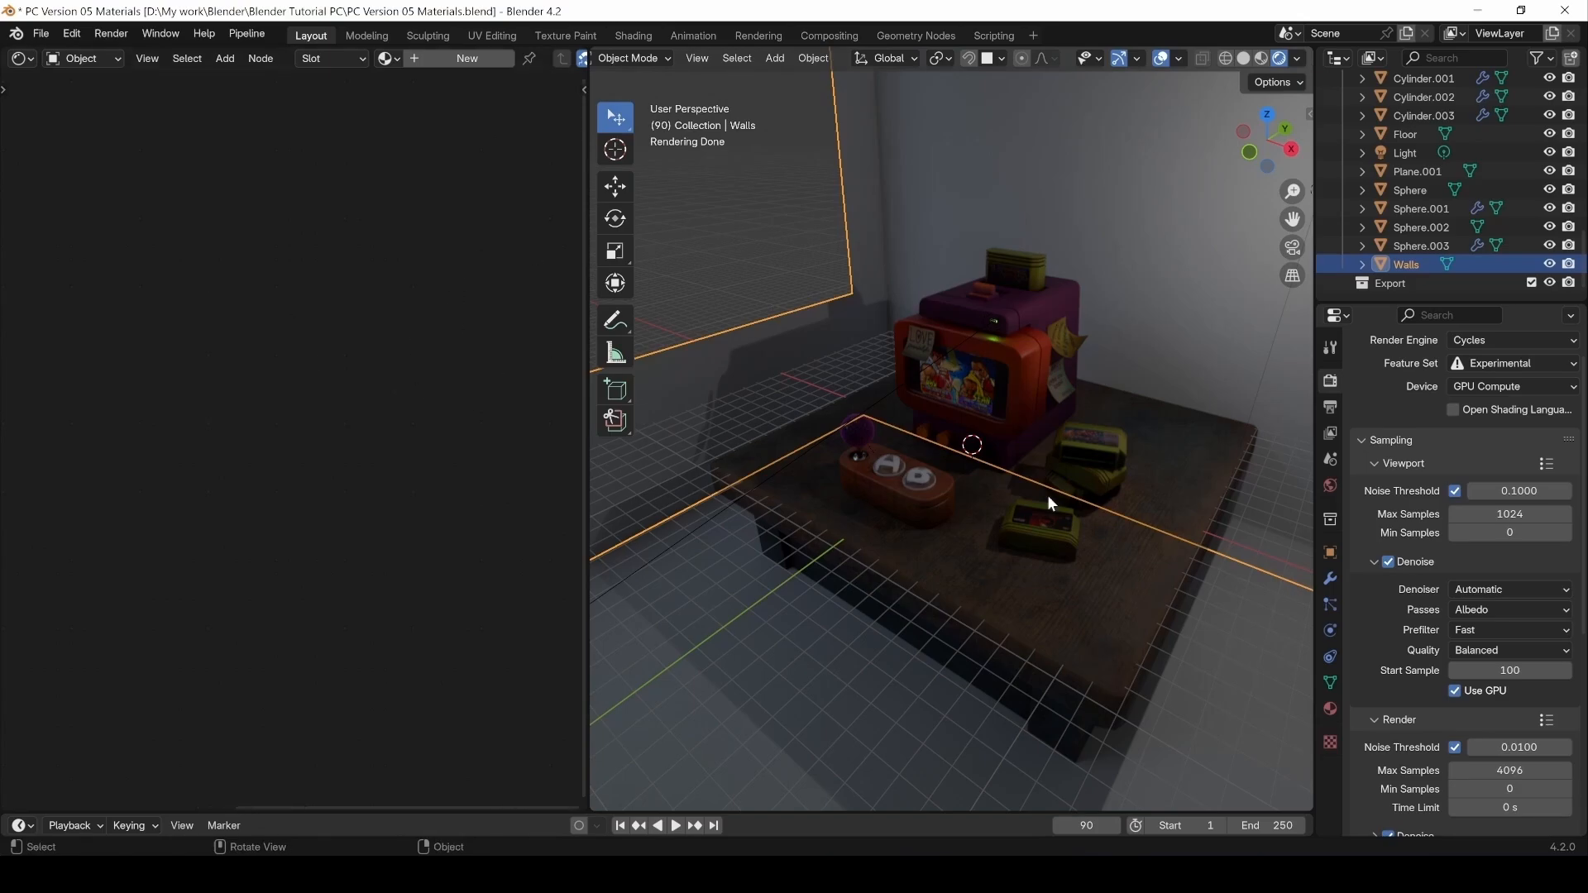
{"action": "left_click", "coordinate": [1329, 709]}
{"action": "left_click", "coordinate": [1417, 454]}
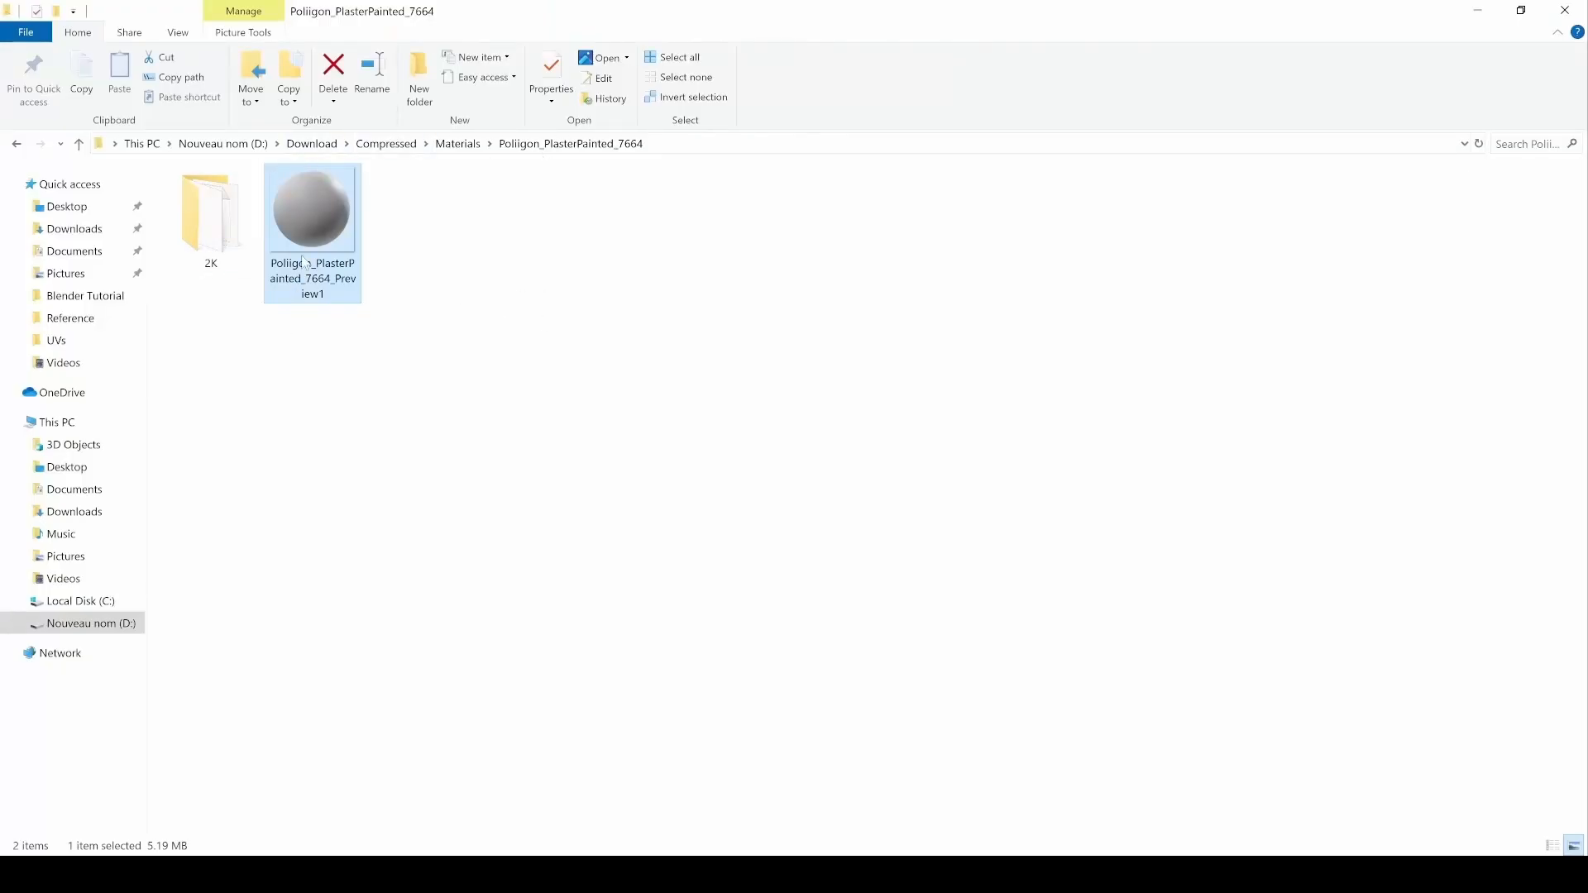
Inspect the Poliigon_PlasterPainted_7664 preview image up close and copy the path of the material's 2K texture folder.
{"action": "double_click", "coordinate": [305, 263]}
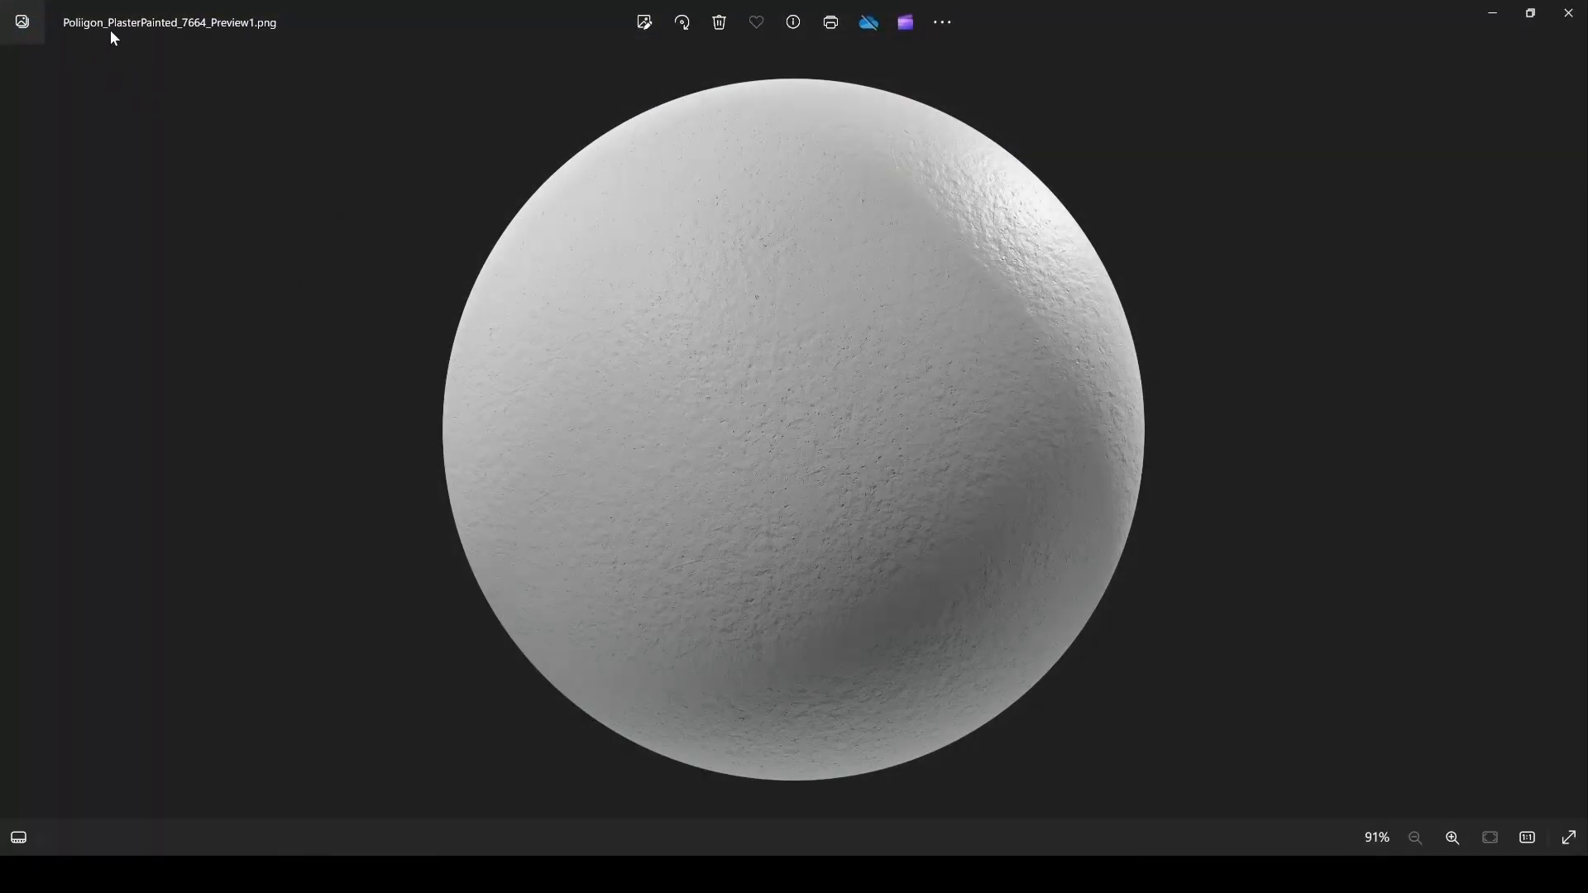
{"action": "scroll", "coordinate": [734, 560], "scroll_direction": "up", "scroll_amount": 5}
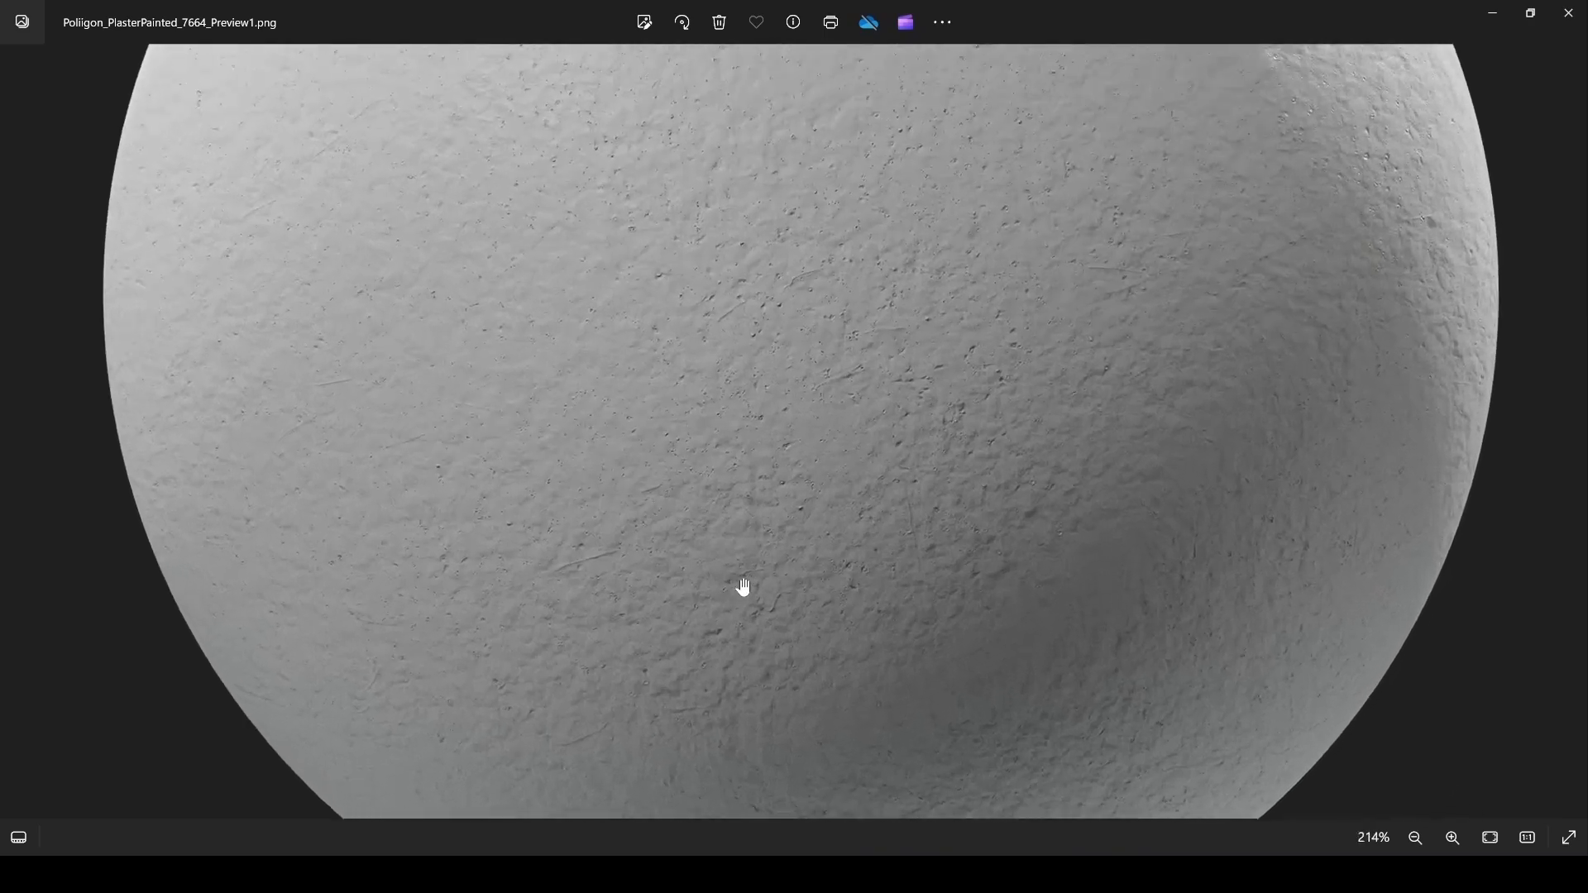
{"action": "scroll", "coordinate": [727, 579], "scroll_direction": "down", "scroll_amount": 3}
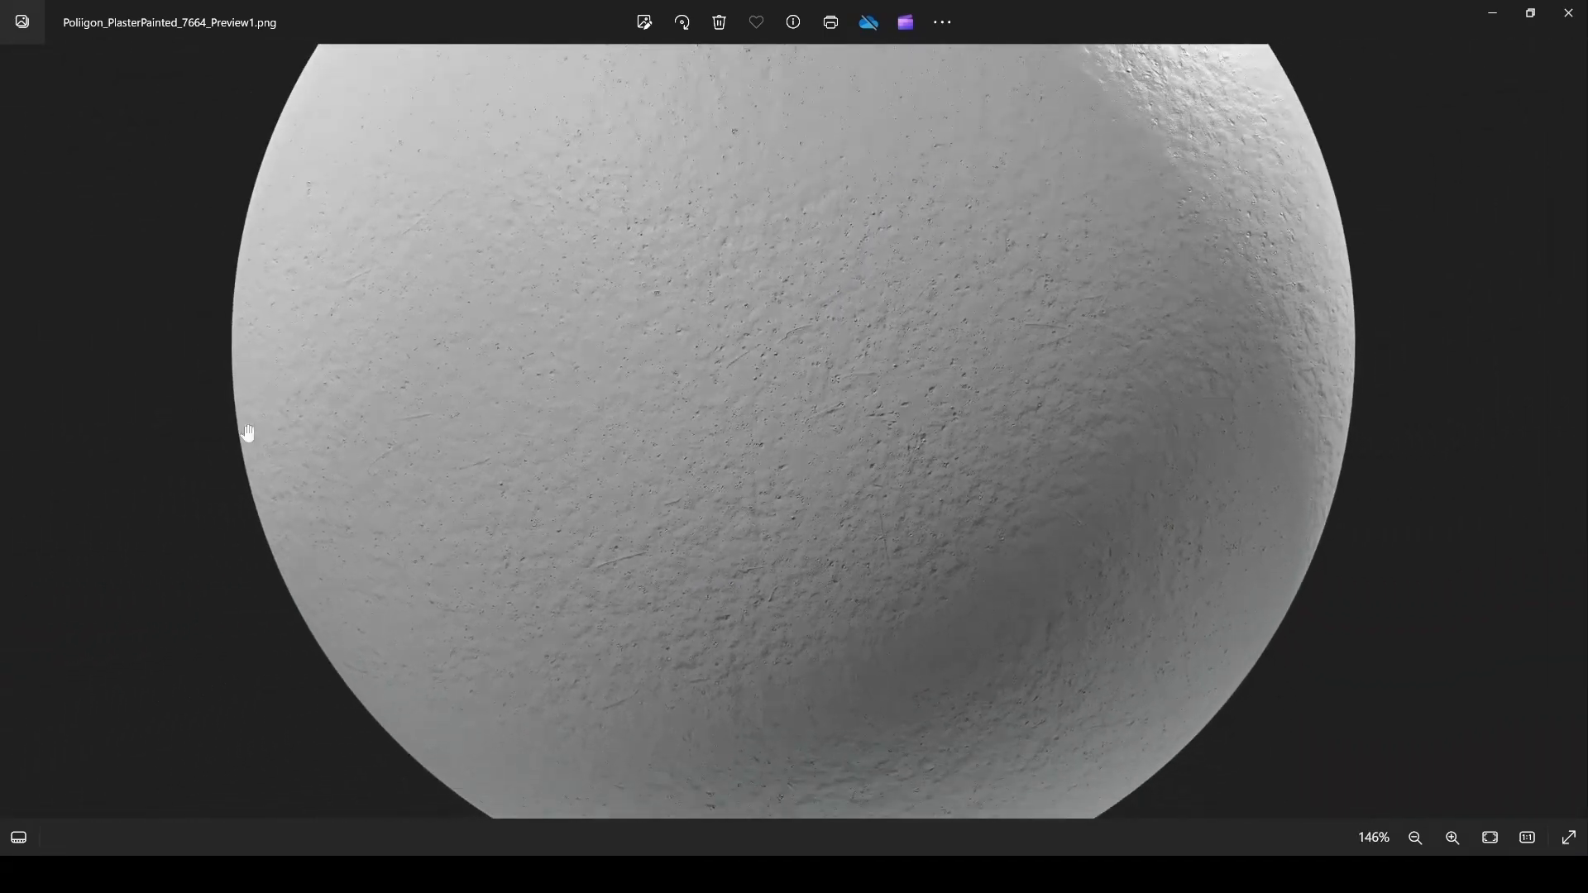
{"action": "scroll", "coordinate": [766, 322], "scroll_direction": "down", "scroll_amount": 2}
{"action": "left_click", "coordinate": [1569, 13]}
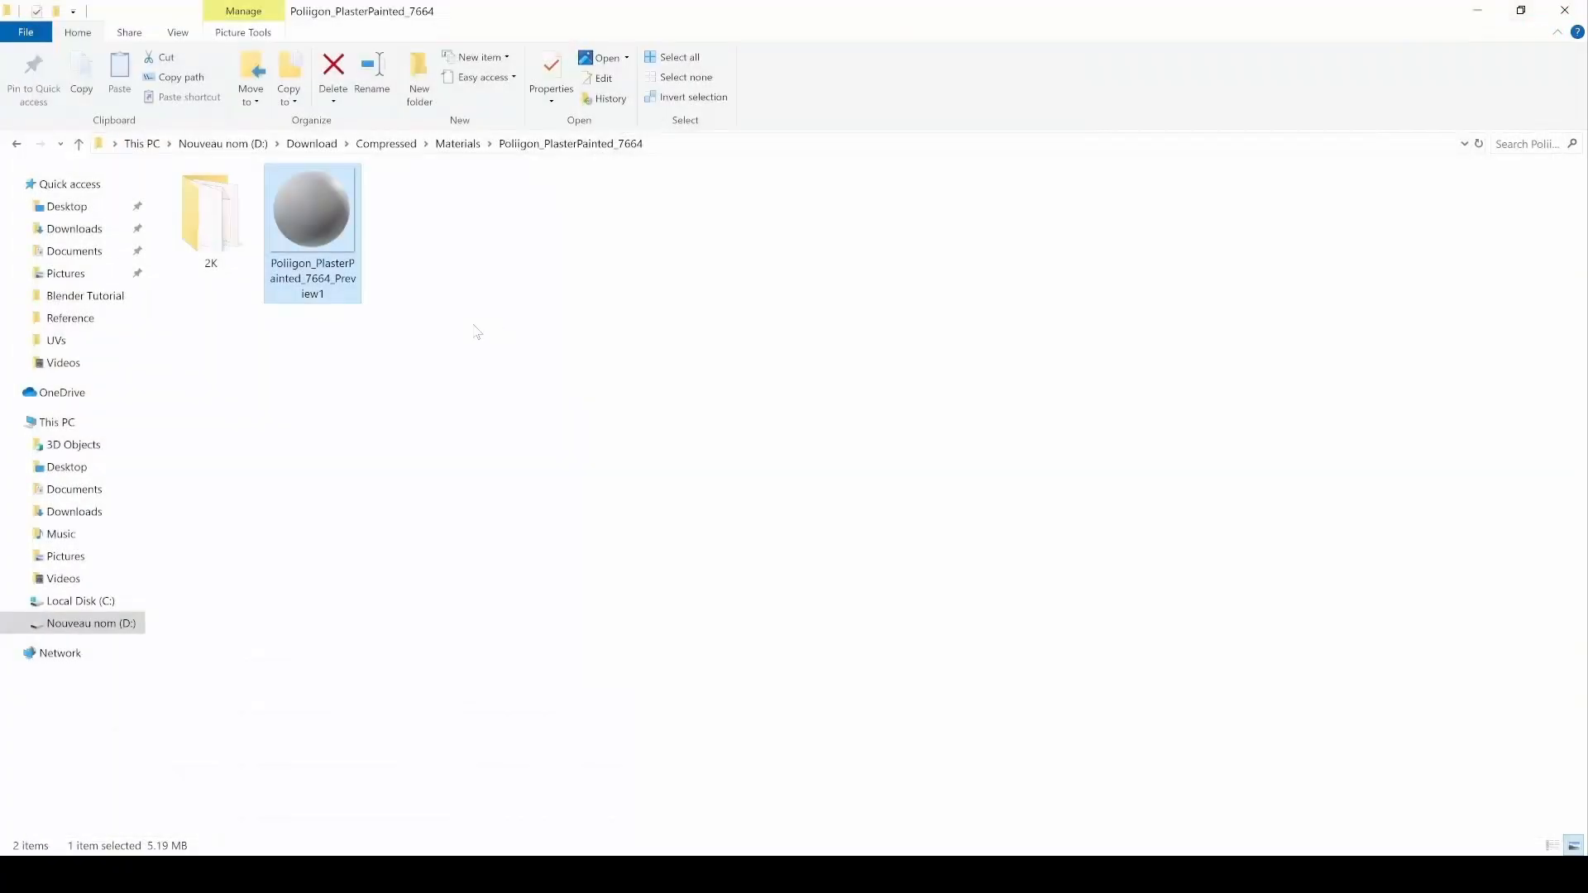
{"action": "double_click", "coordinate": [213, 214]}
{"action": "left_click", "coordinate": [759, 146]}
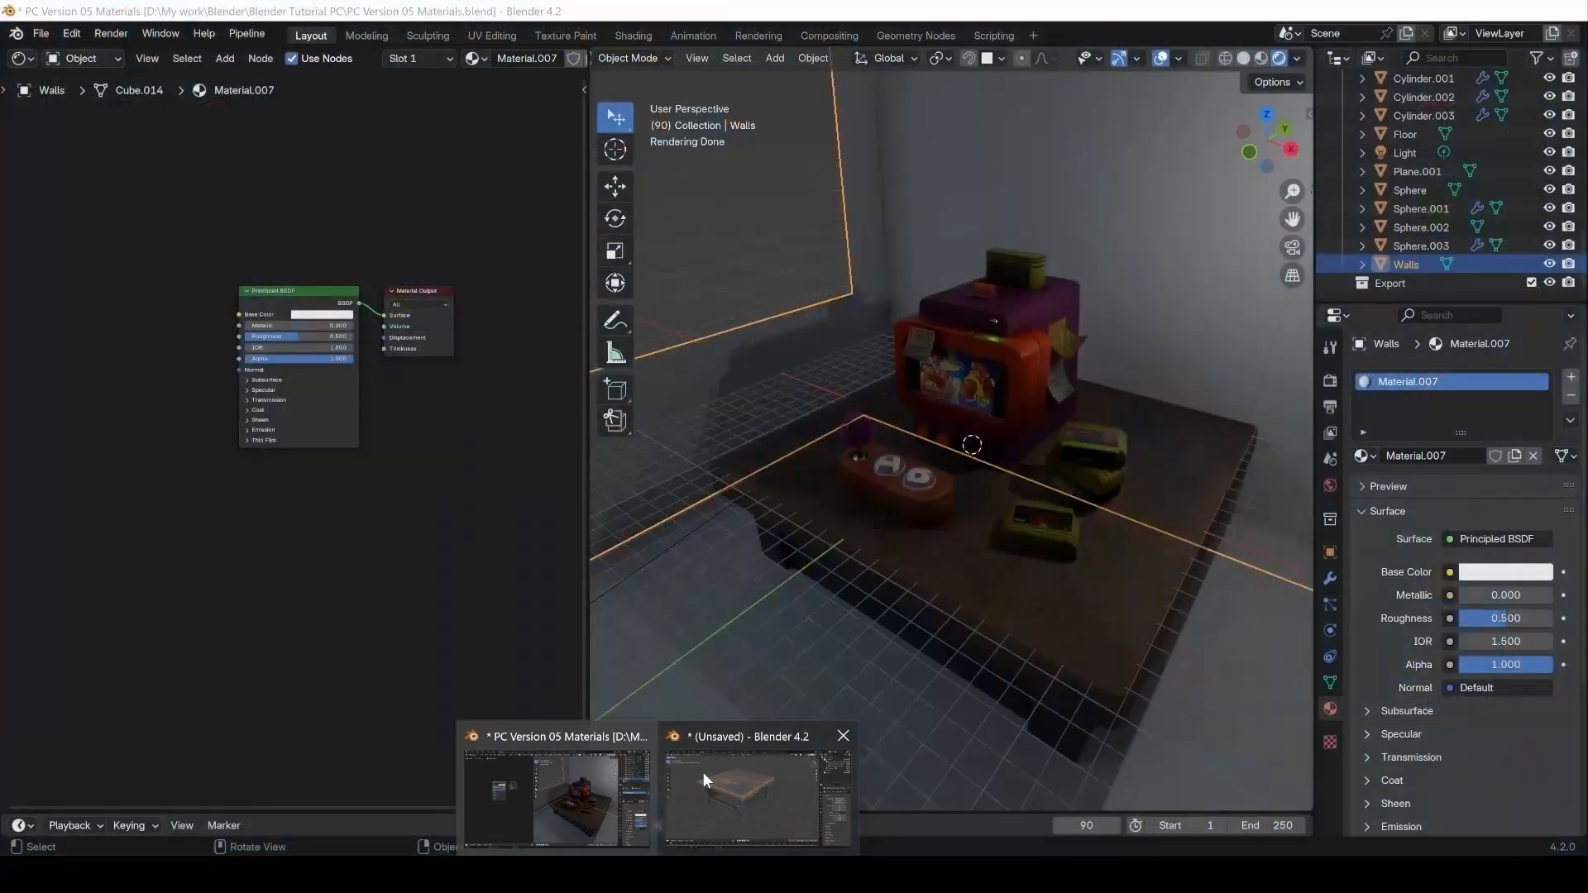
Close the unsaved nightstand Blender file without saving and return to the console scene.
{"action": "left_click", "coordinate": [744, 770]}
{"action": "left_click", "coordinate": [1564, 9]}
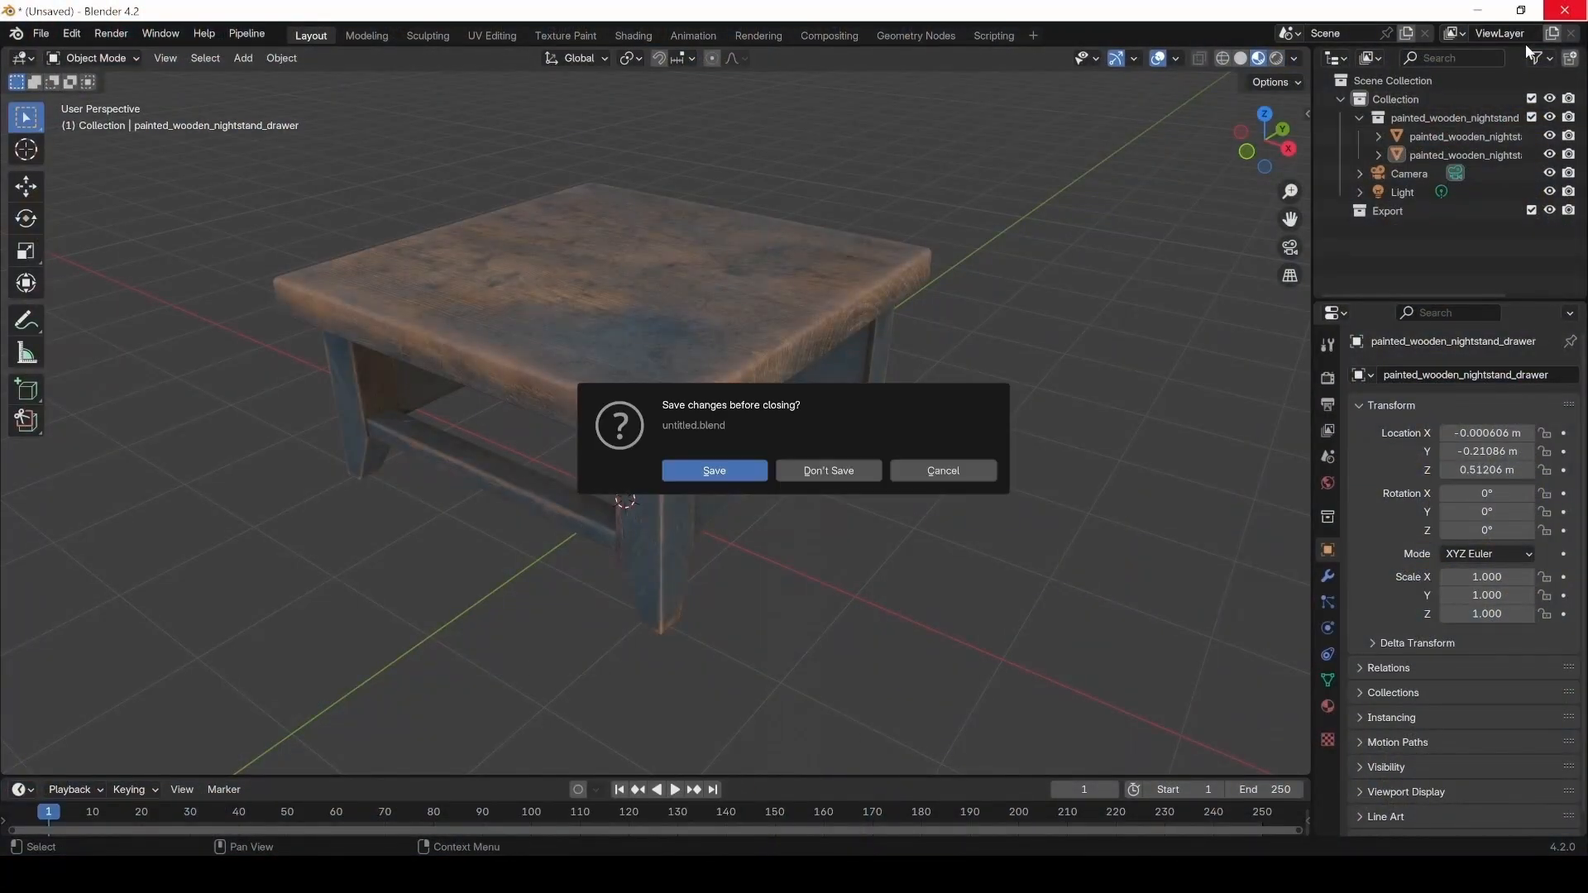
{"action": "left_click", "coordinate": [837, 473]}
{"action": "key", "text": "alt+Tab"}
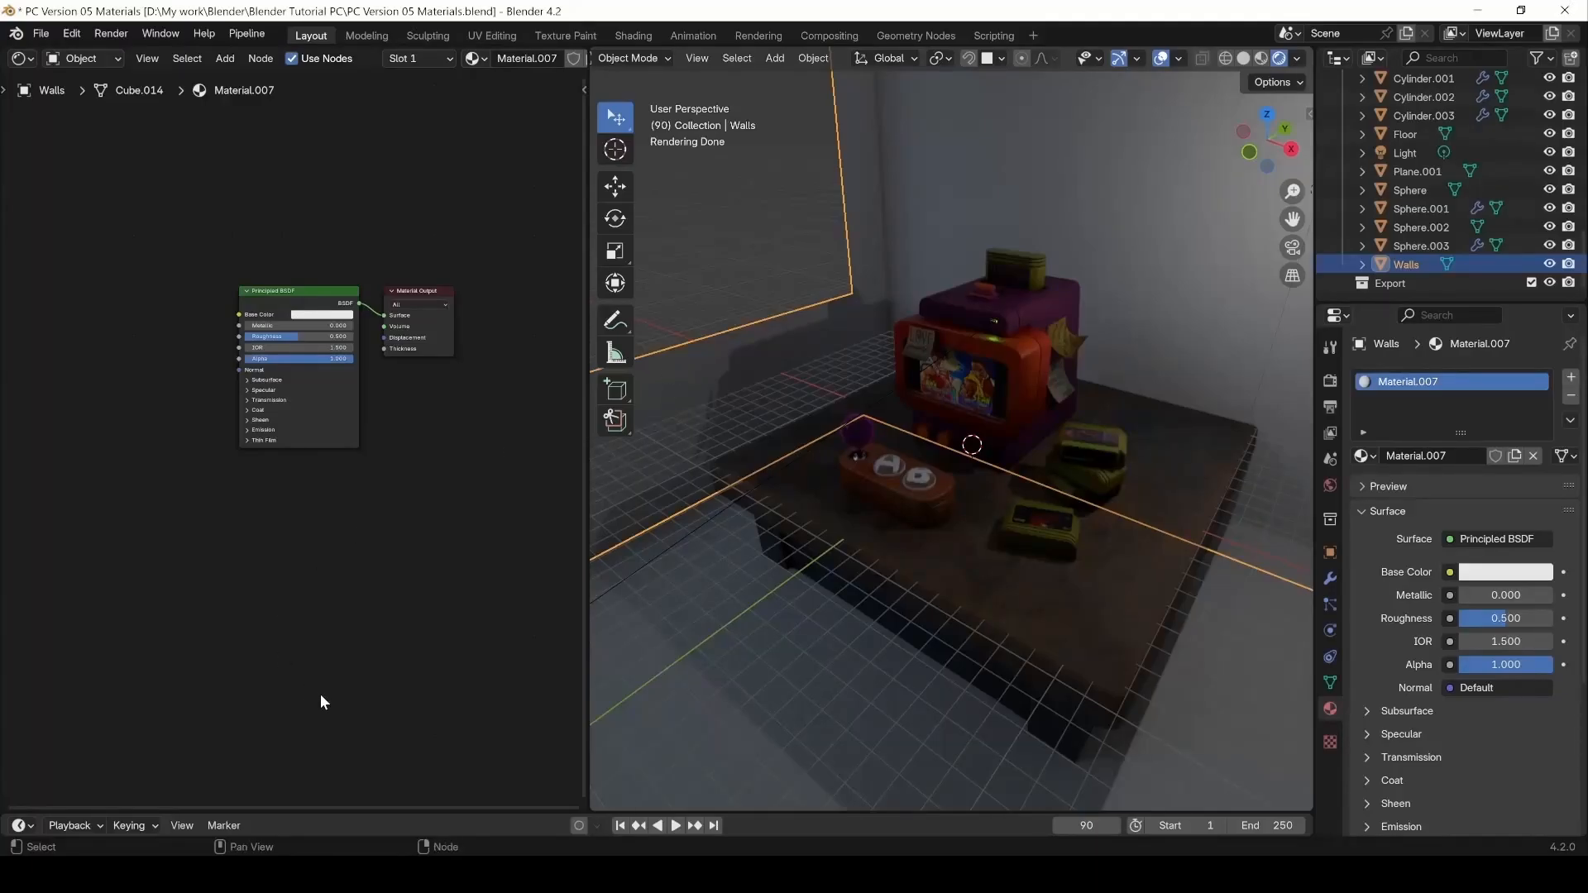
Use Principled Texture Setup on the Walls material with the BaseColor, Metallic, Normal and Roughness maps from the Poliigon_PlasterPainted_7664 2K folder.
{"action": "middle_click_drag", "start_coordinate": [118, 540], "coordinate": [227, 556]}
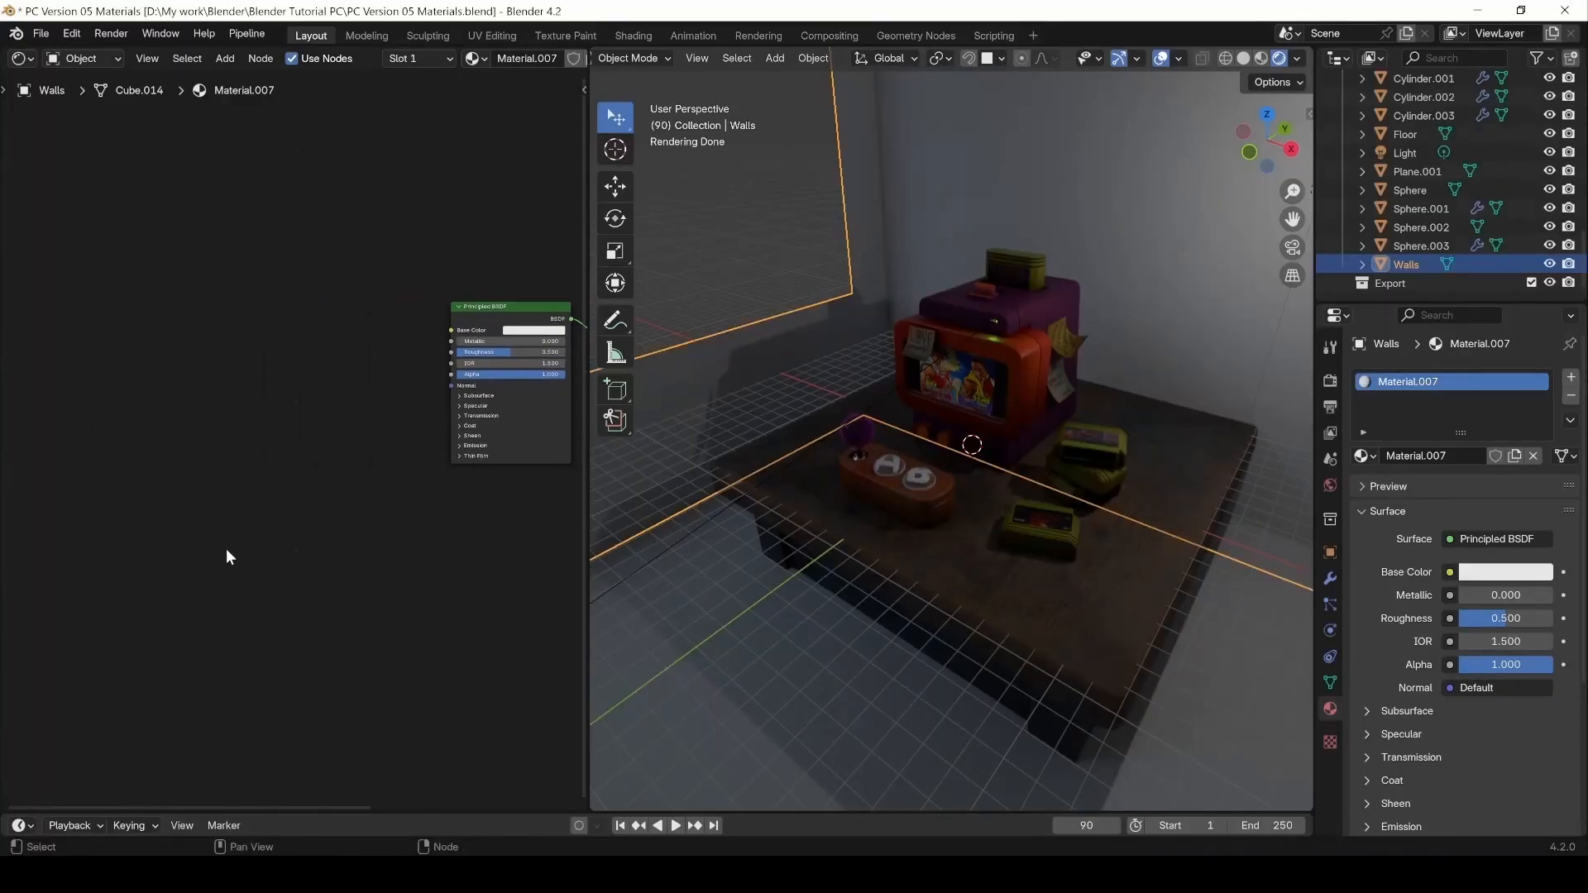
{"action": "left_click", "coordinate": [513, 308]}
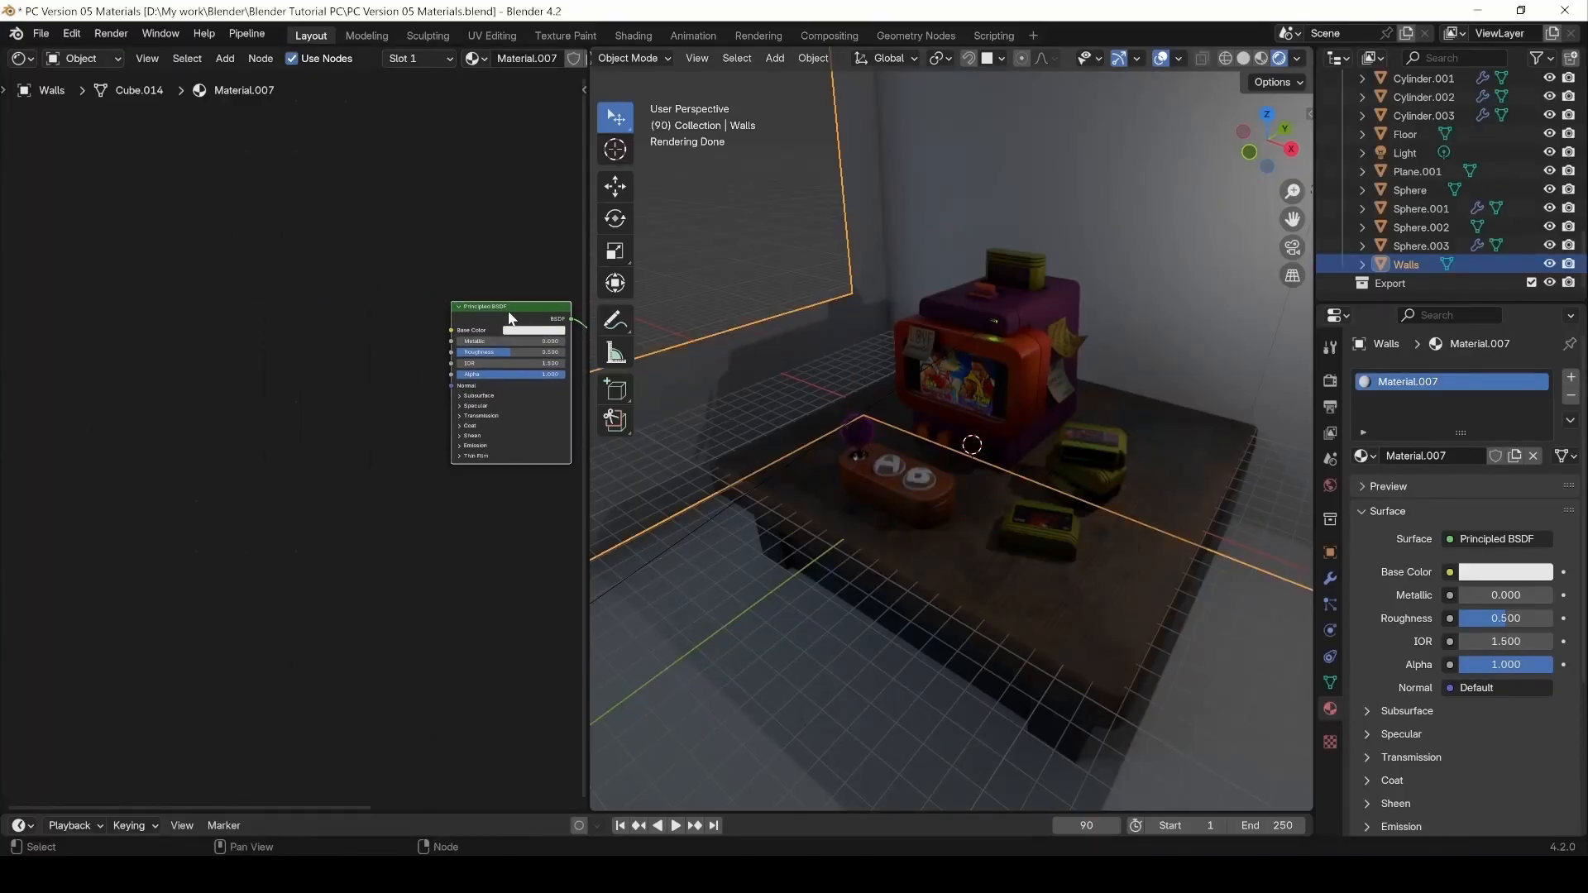
{"action": "key", "text": "shift+w"}
{"action": "left_click", "coordinate": [278, 458]}
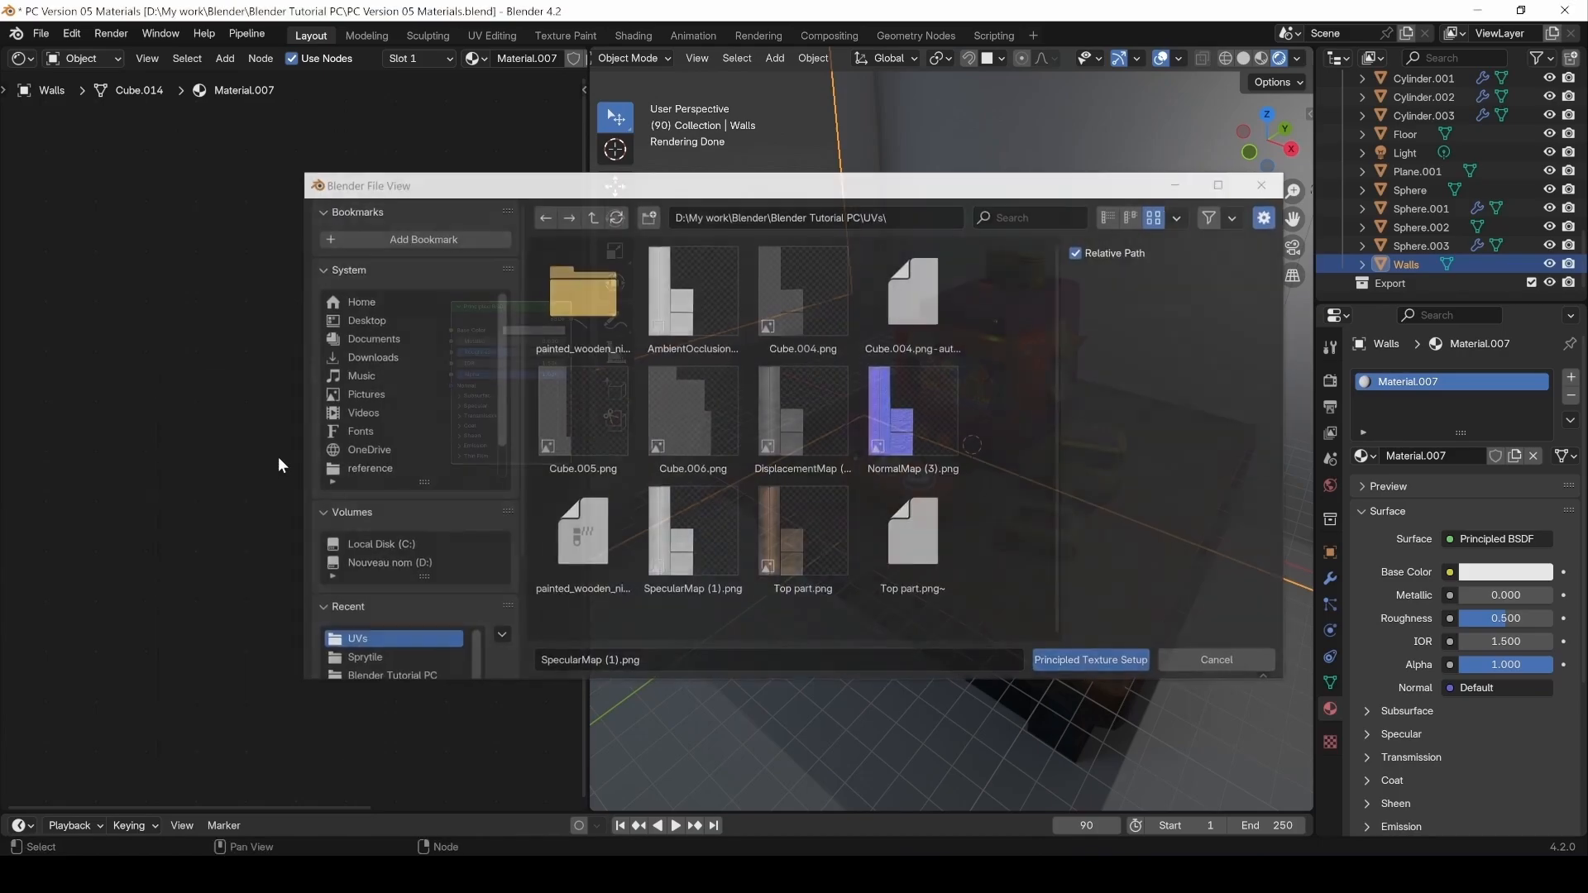
{"action": "key", "text": "ctrl+v"}
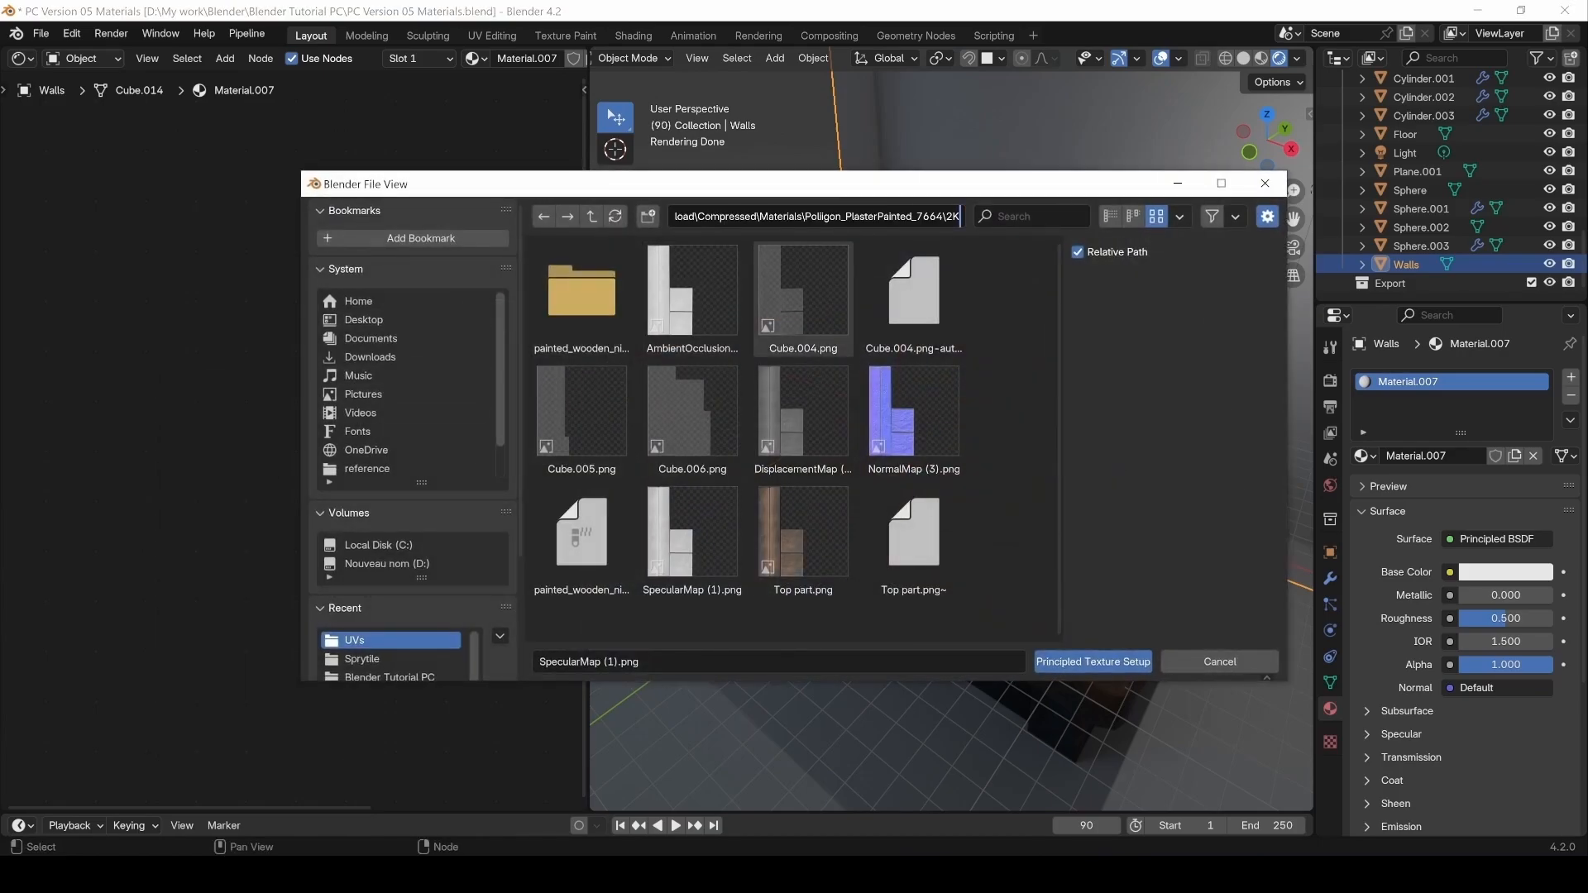
{"action": "key", "text": "Return"}
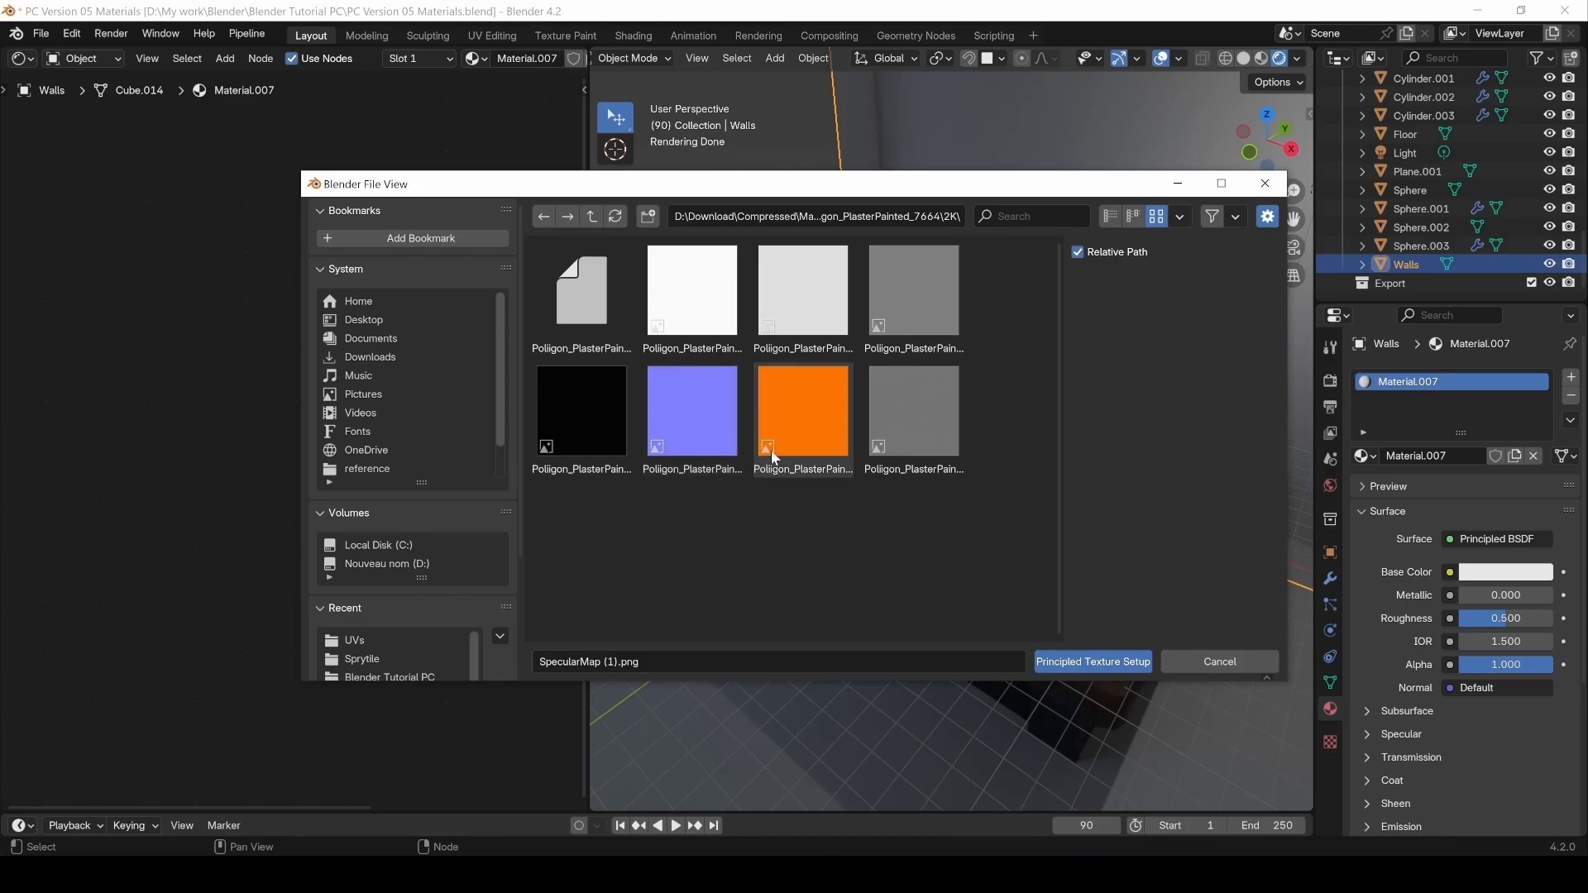
{"action": "left_click", "coordinate": [814, 311]}
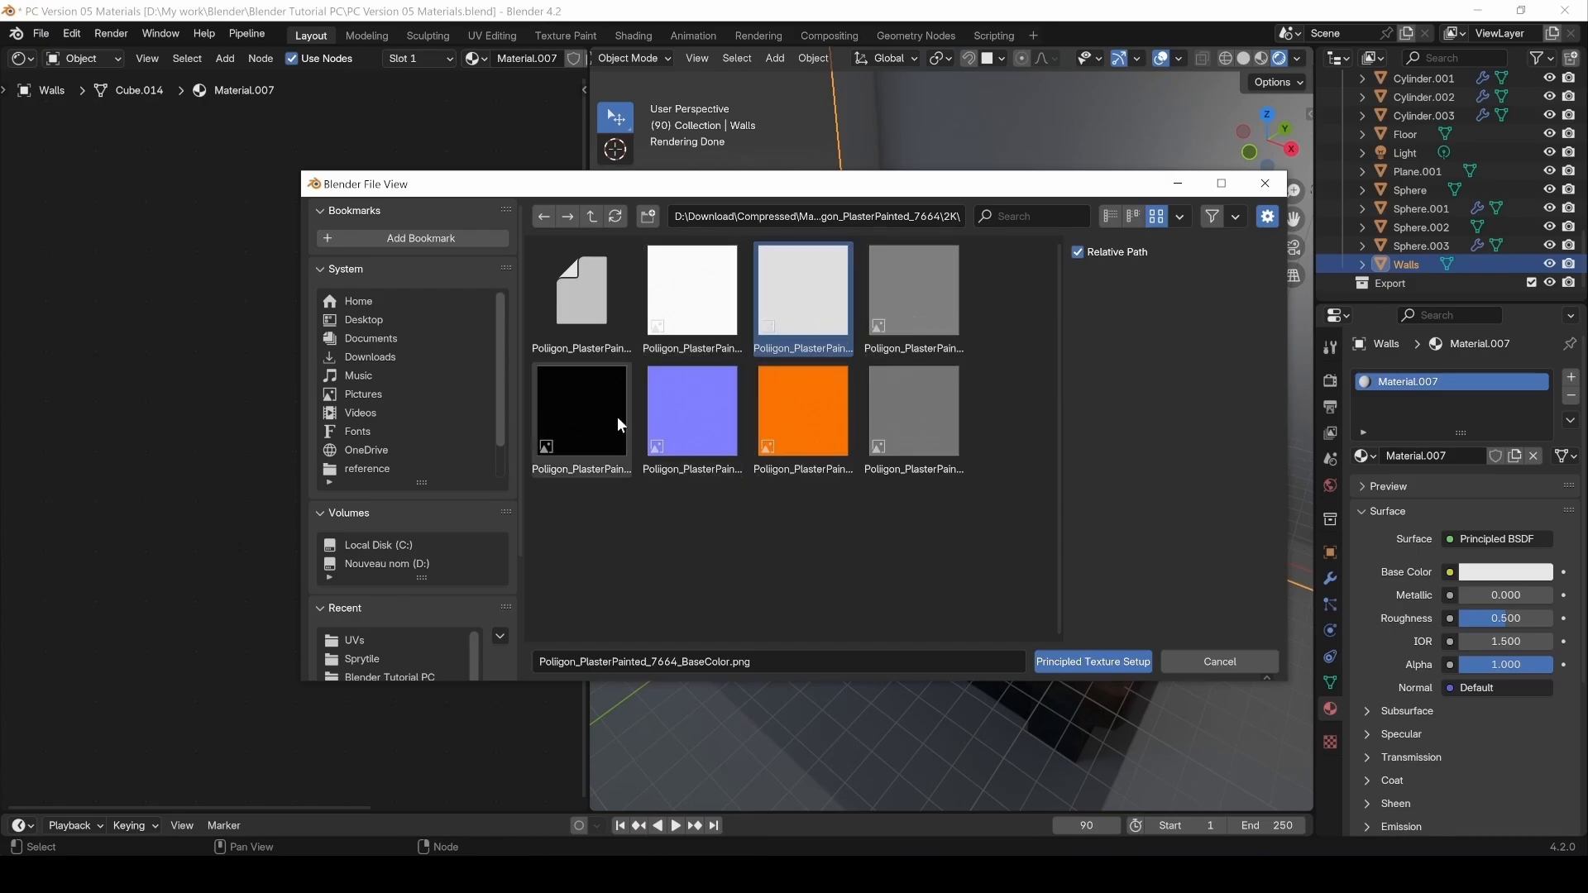
{"action": "left_click", "coordinate": [594, 420], "text": "shift"}
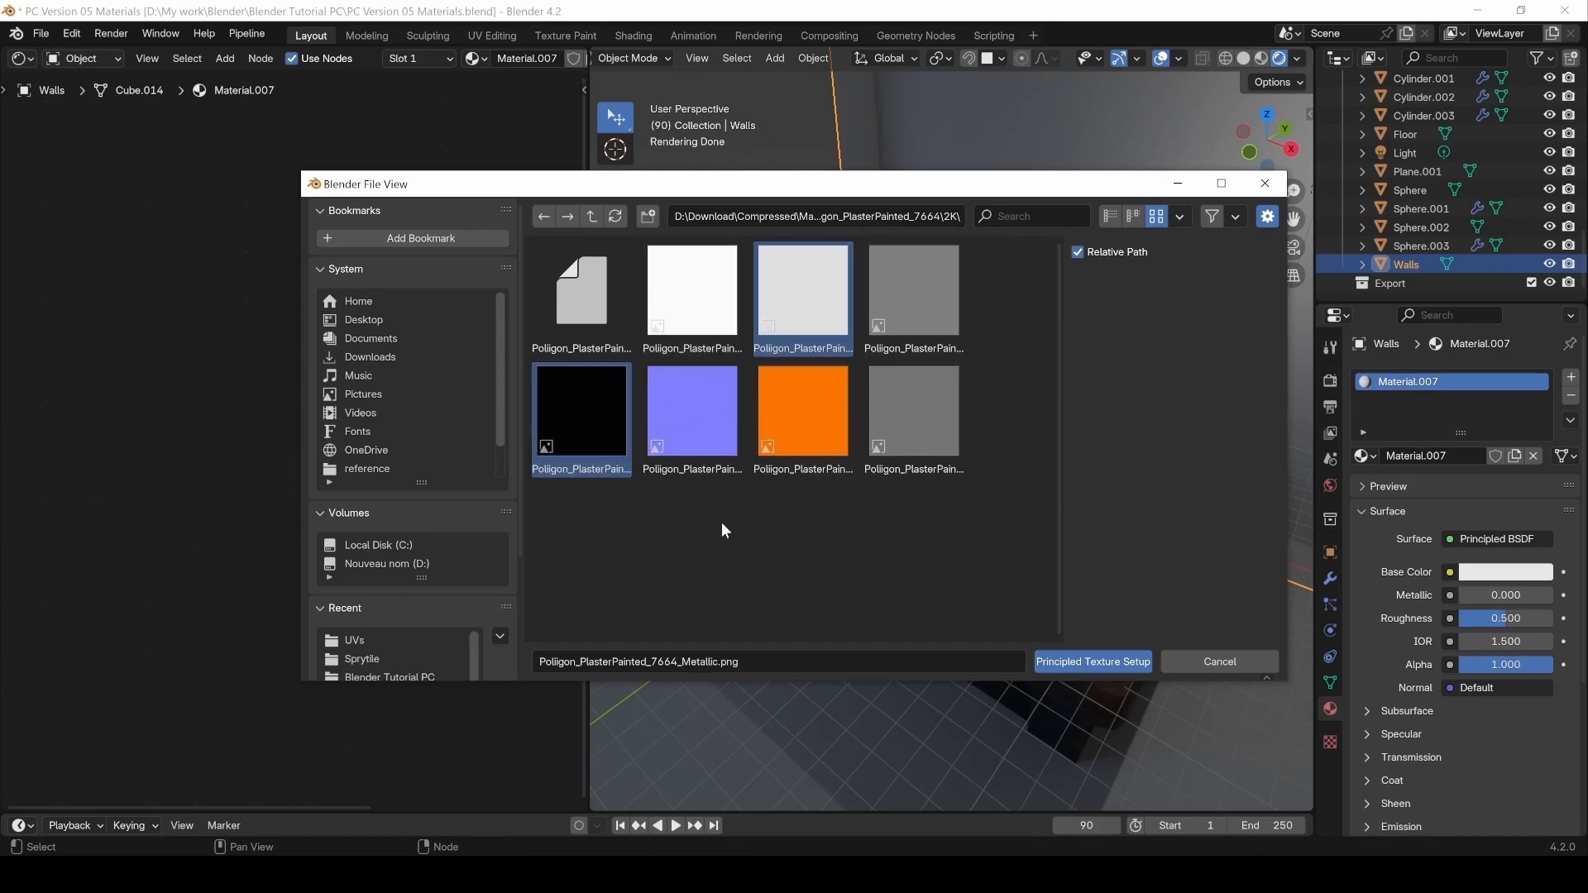
{"action": "left_click", "coordinate": [719, 445], "text": "shift"}
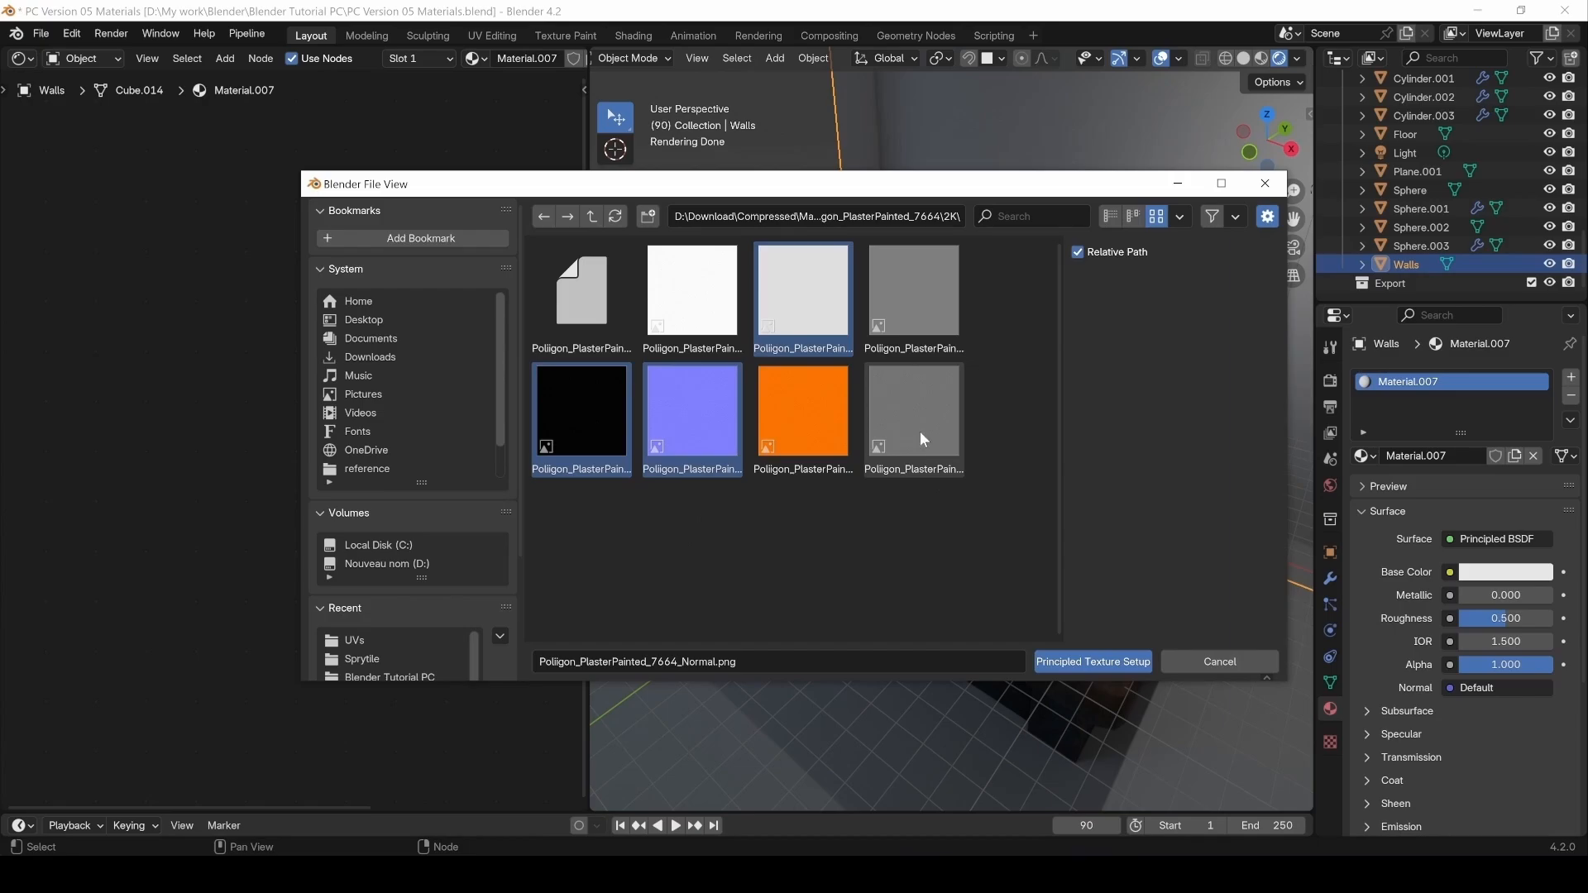
{"action": "left_click", "coordinate": [919, 432], "text": "shift"}
{"action": "left_click", "coordinate": [1079, 659]}
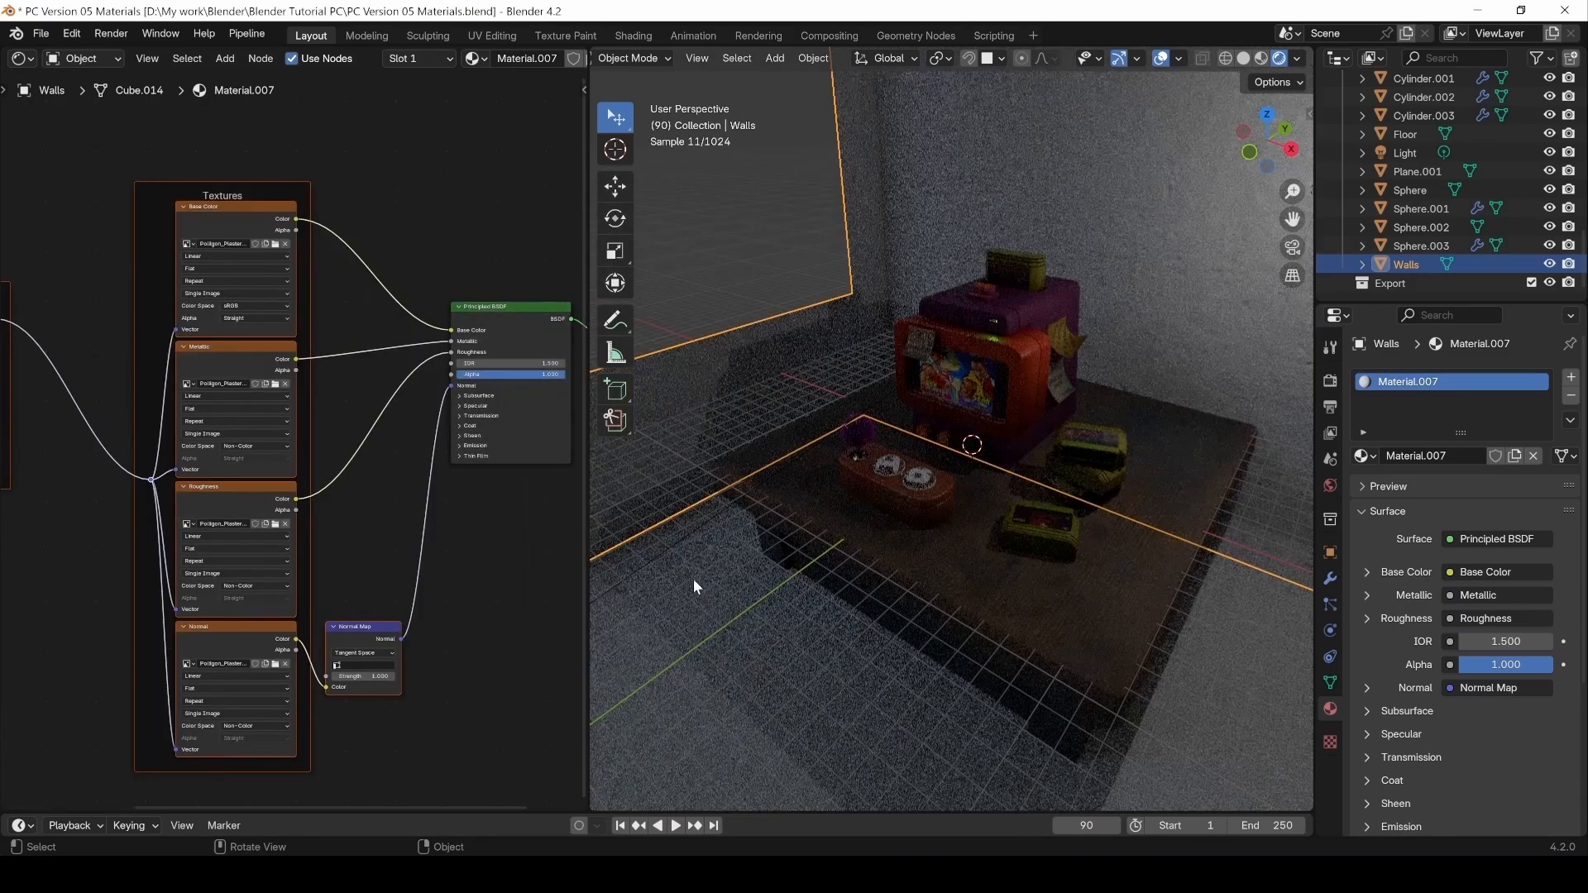
Try different Mapping scales for the wall's plaster textures, including 2 on all three axes.
{"action": "middle_click_drag", "start_coordinate": [1163, 311], "coordinate": [1006, 336], "text": "shift"}
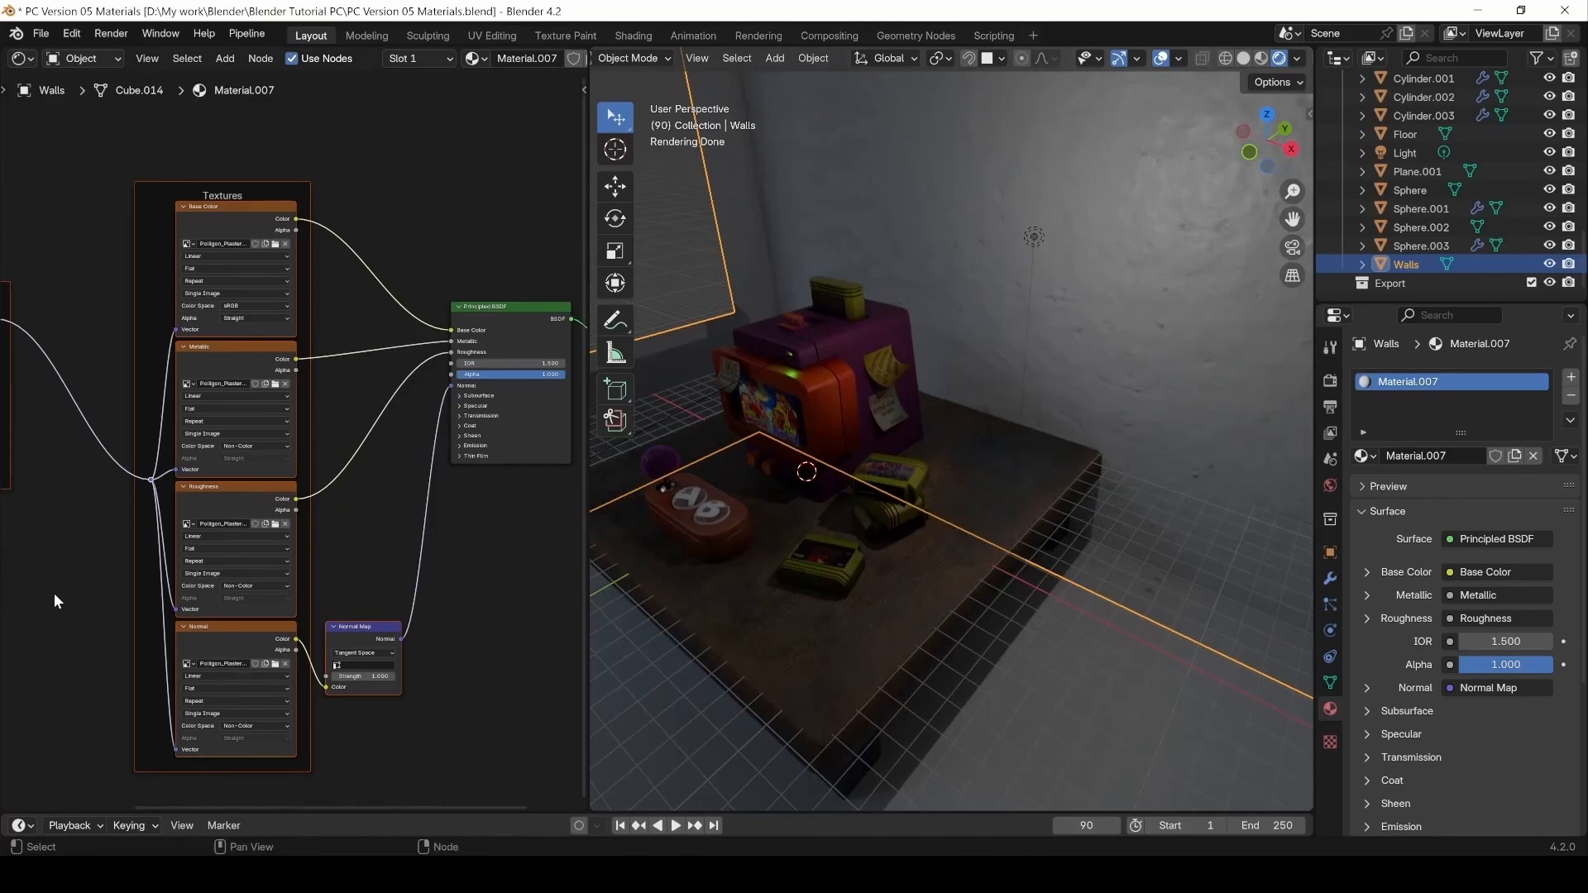
{"action": "middle_click_drag", "start_coordinate": [53, 593], "coordinate": [331, 609]}
{"action": "left_click_drag", "start_coordinate": [245, 462], "coordinate": [245, 482]}
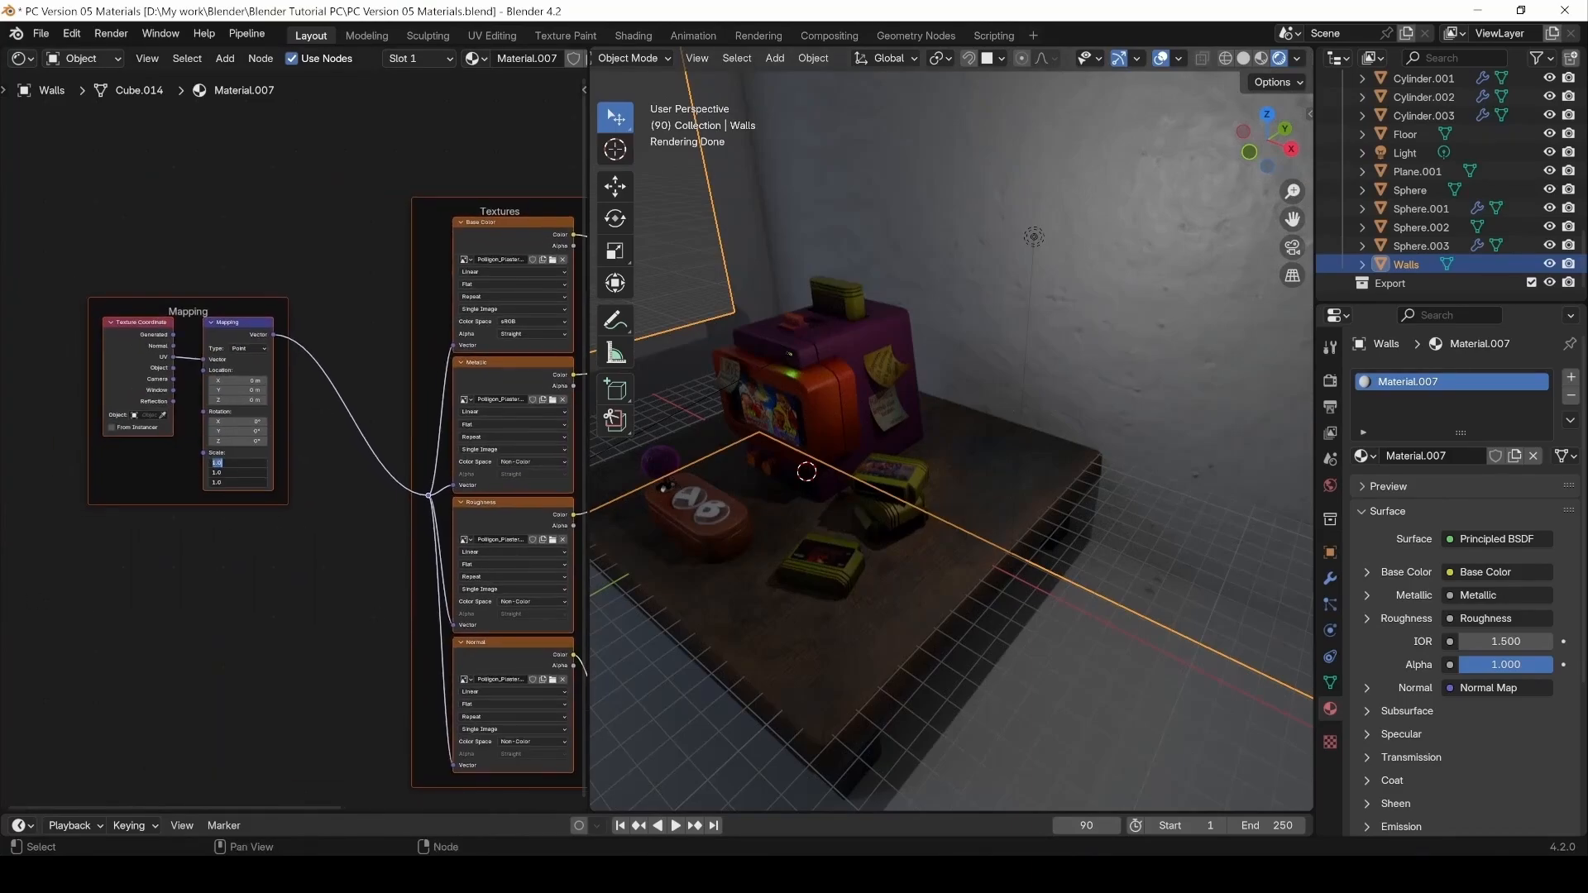
{"action": "key", "text": "Return"}
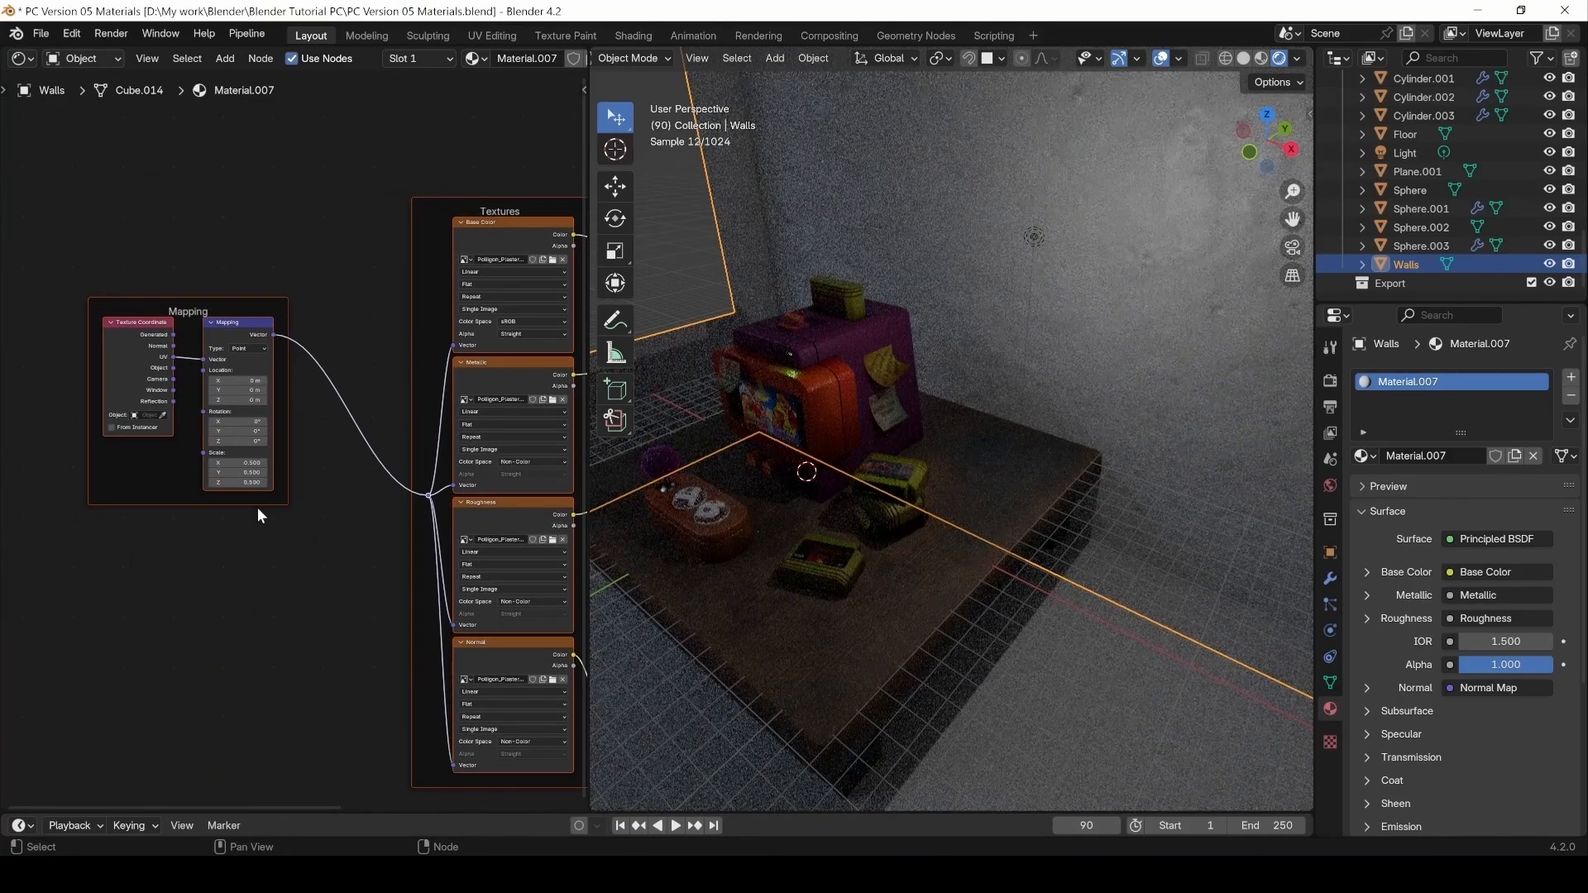
{"action": "left_click_drag", "start_coordinate": [245, 463], "coordinate": [244, 482]}
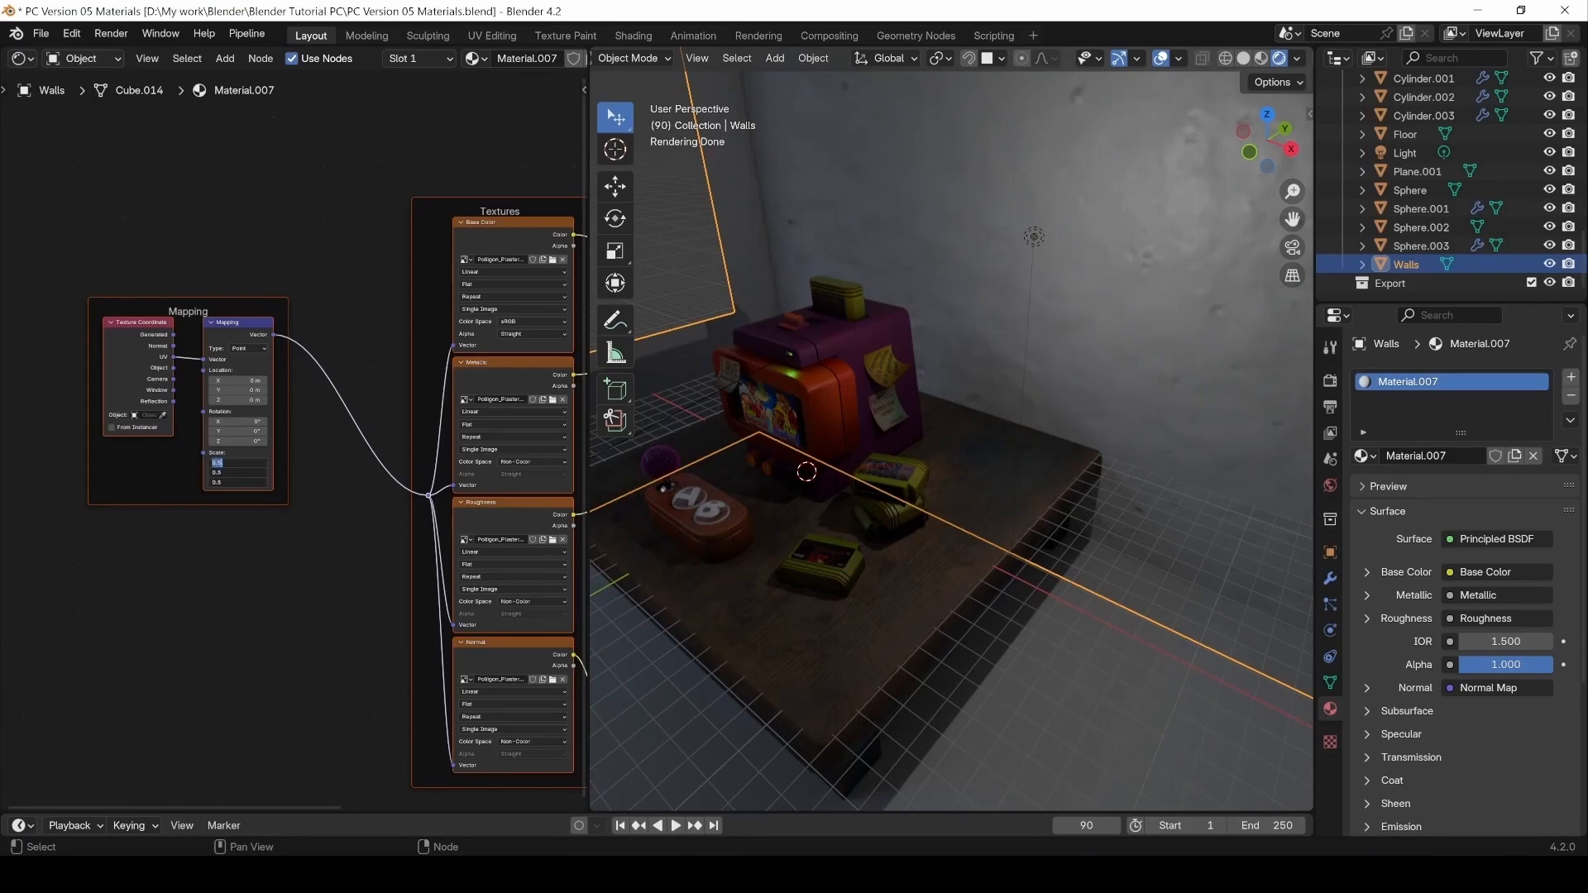
{"action": "type", "text": "2"}
{"action": "key", "text": "Return"}
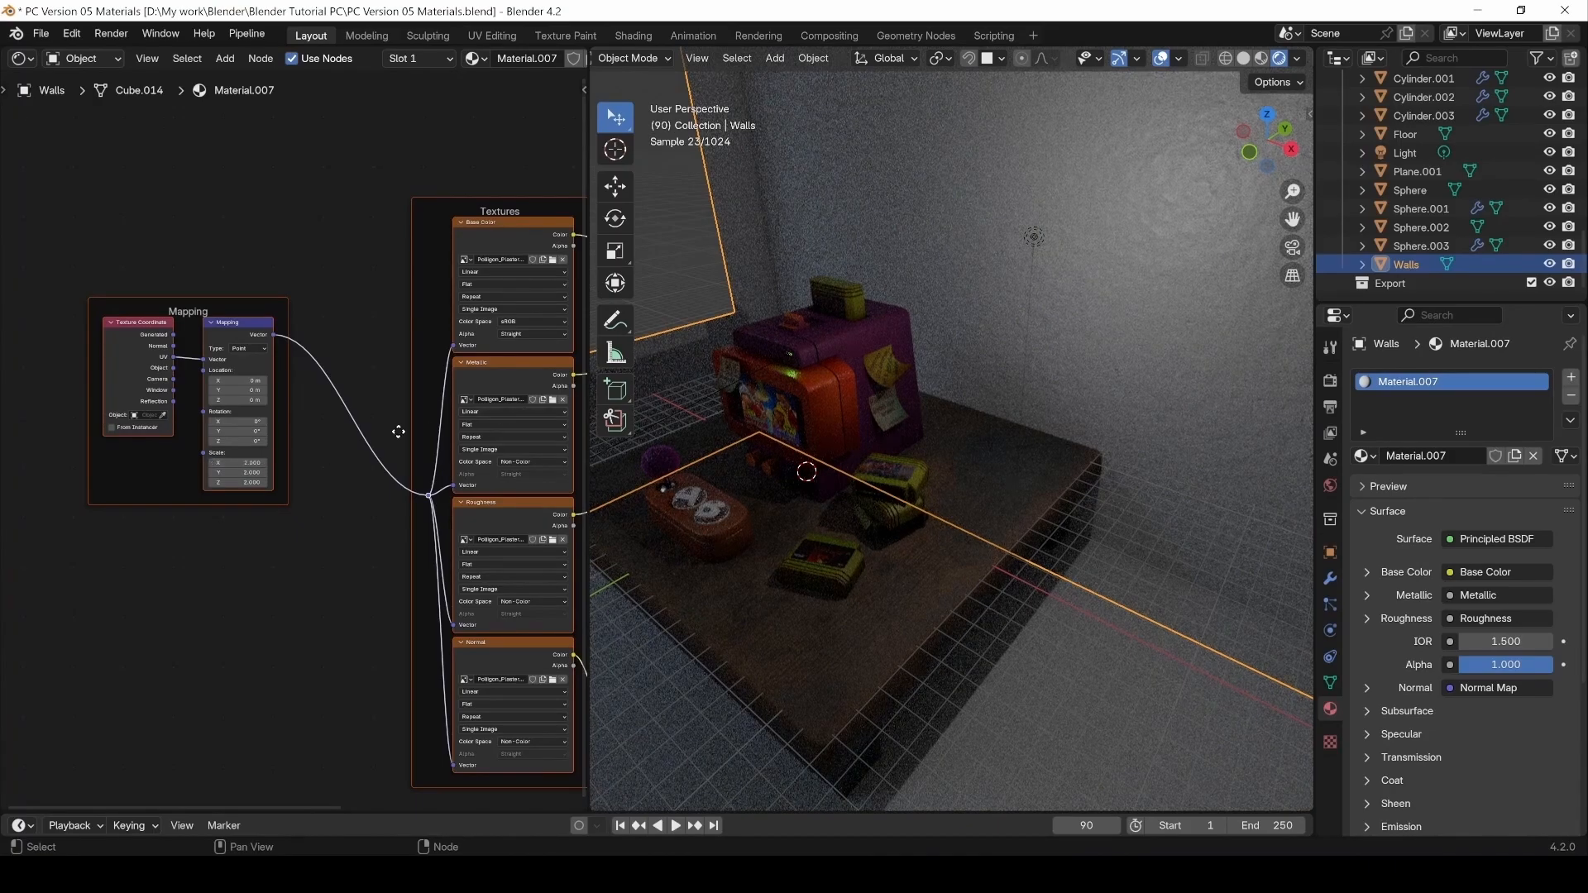
Set the Mapping node's scale to 5 on all three axes for the plaster and check the wall surface up close.
{"action": "left_click_drag", "start_coordinate": [250, 462], "coordinate": [250, 483]}
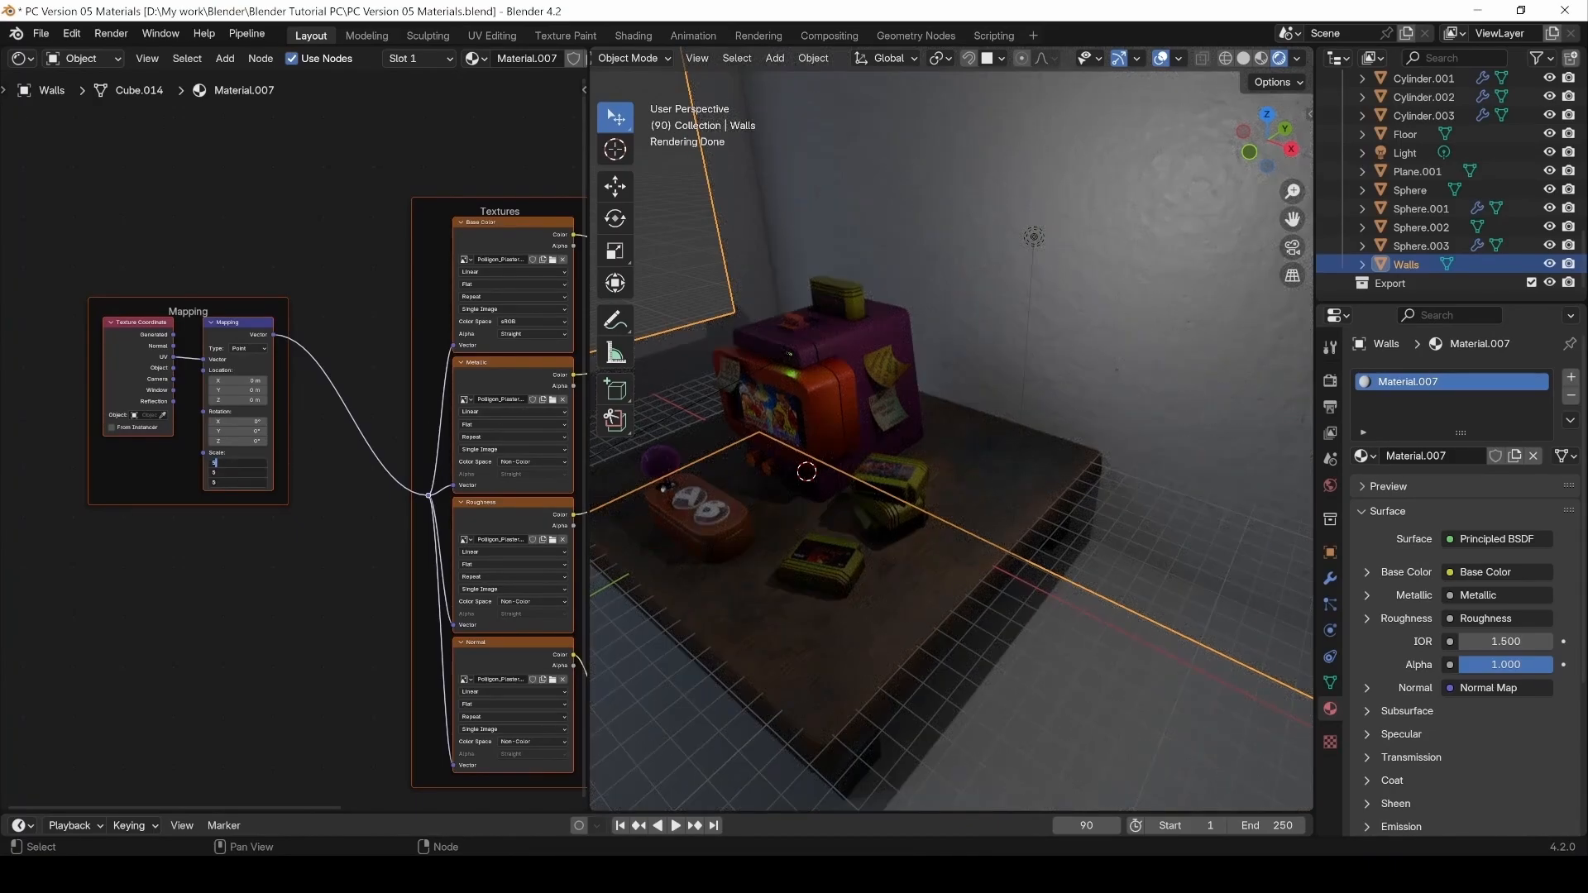
{"action": "type", "text": "5"}
{"action": "key", "text": "Return"}
{"action": "middle_click_drag", "start_coordinate": [778, 341], "coordinate": [1179, 264]}
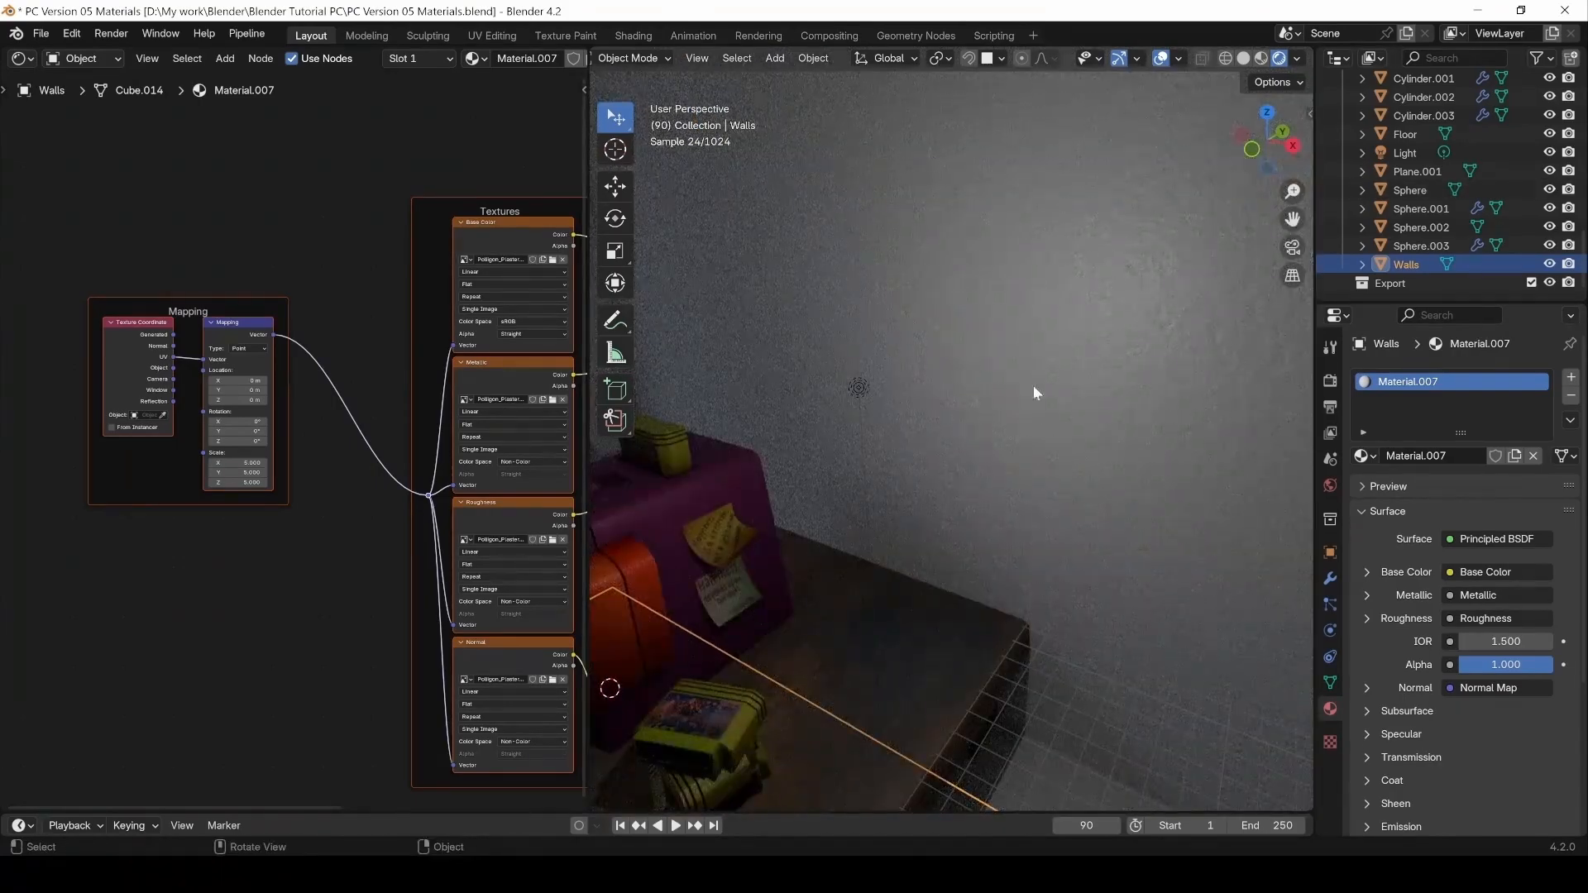
{"action": "middle_click_drag", "start_coordinate": [1034, 385], "coordinate": [1102, 415]}
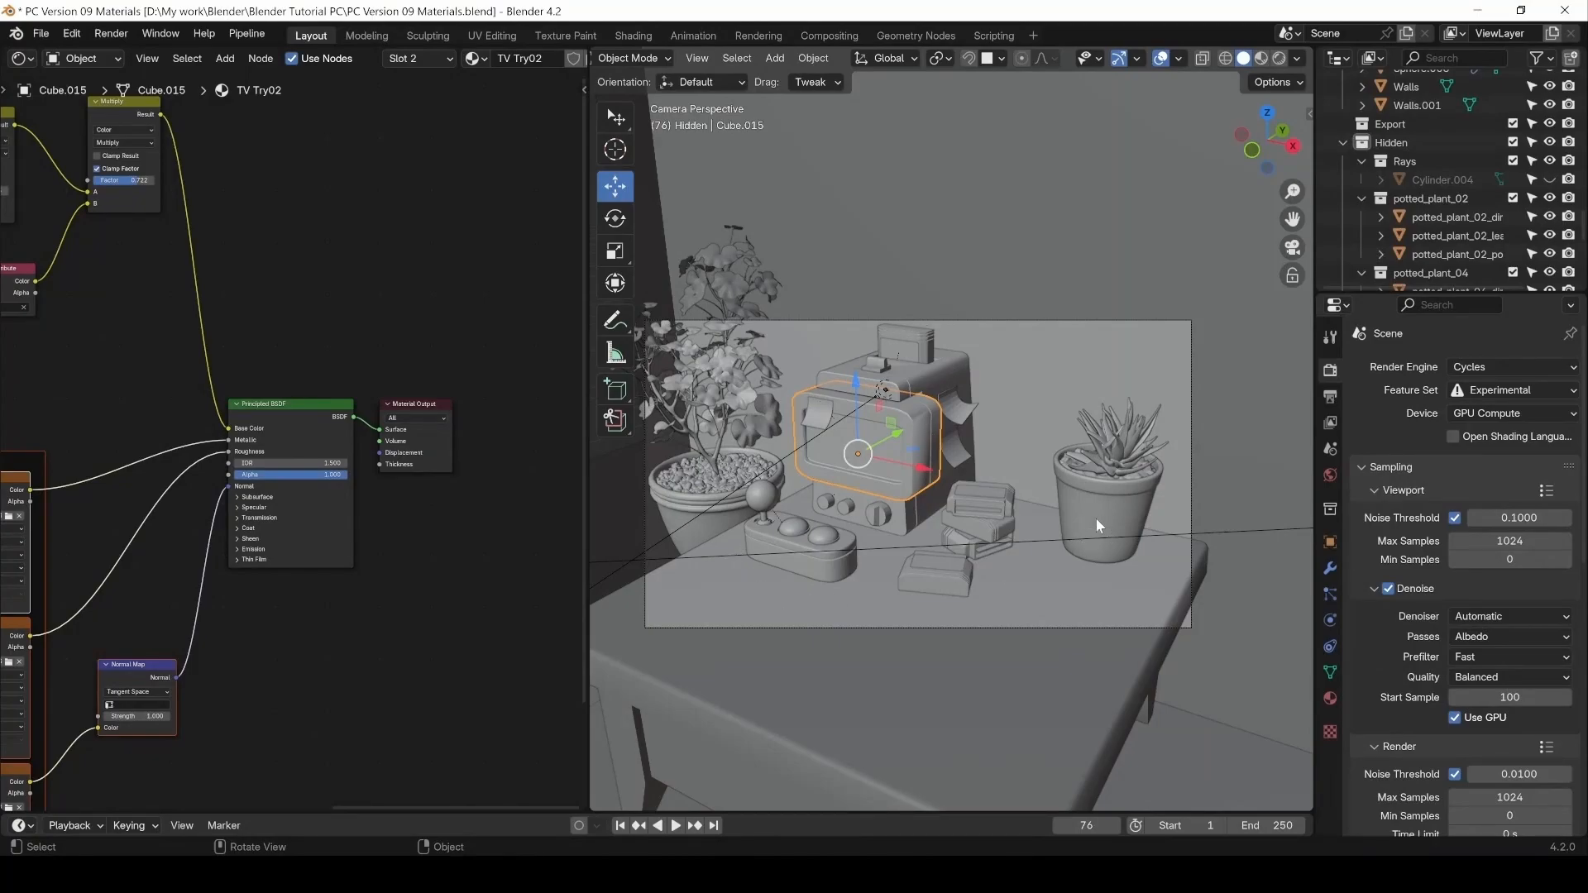
Select the scene's two potted plants, then switch to the browser to view Poly Haven's Potted Plant 04 and Potted Plant 01 pages.
{"action": "left_click", "coordinate": [1098, 440]}
{"action": "left_click", "coordinate": [706, 449]}
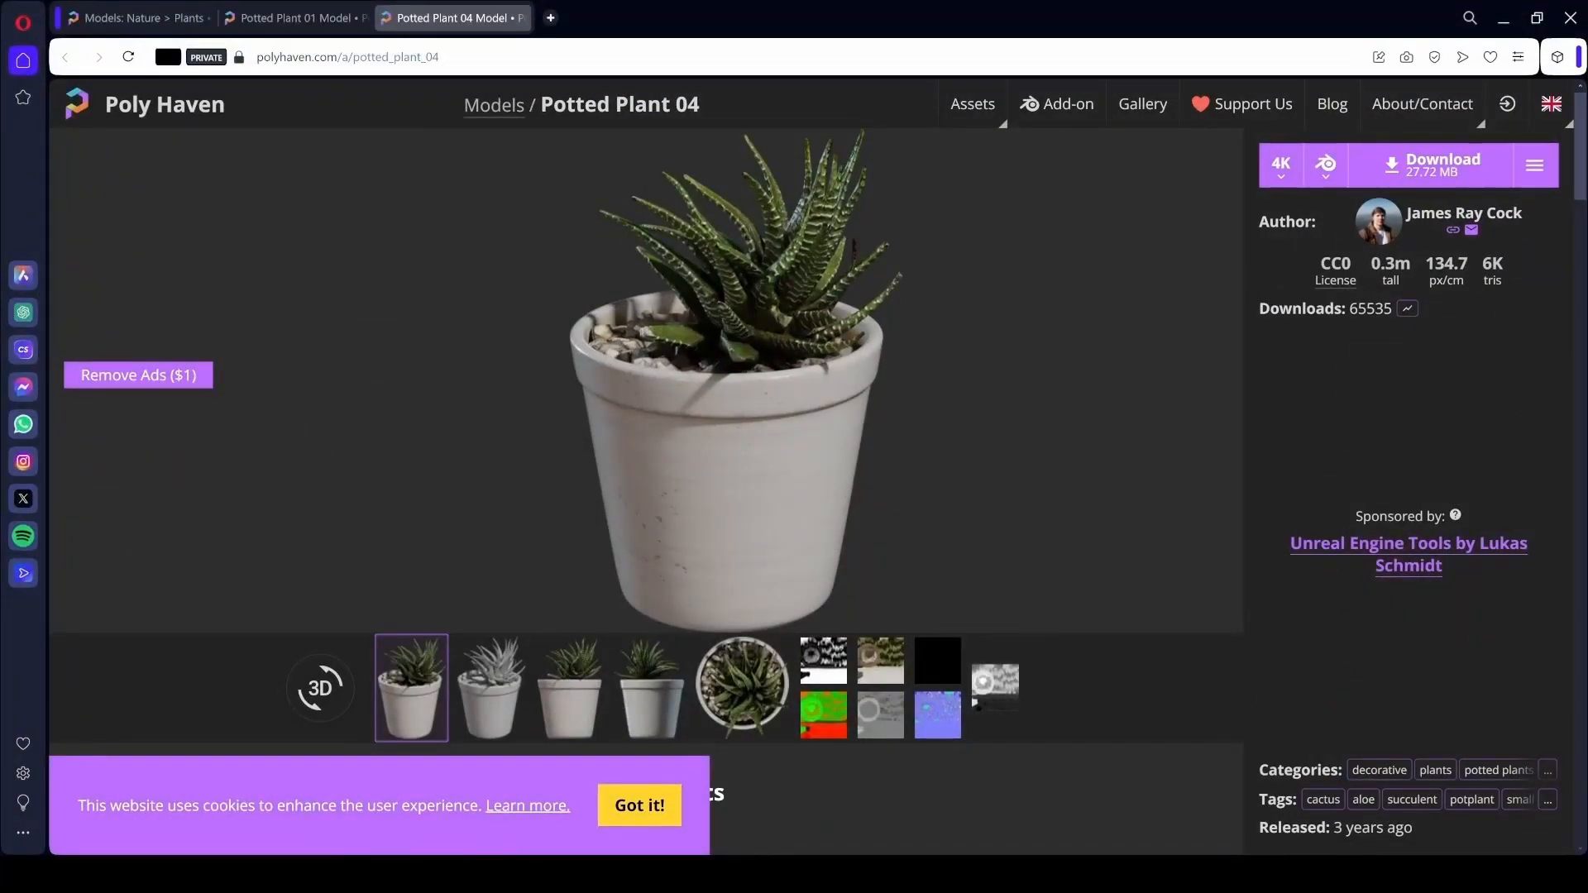
{"action": "left_click_drag", "start_coordinate": [541, 105], "coordinate": [718, 108]}
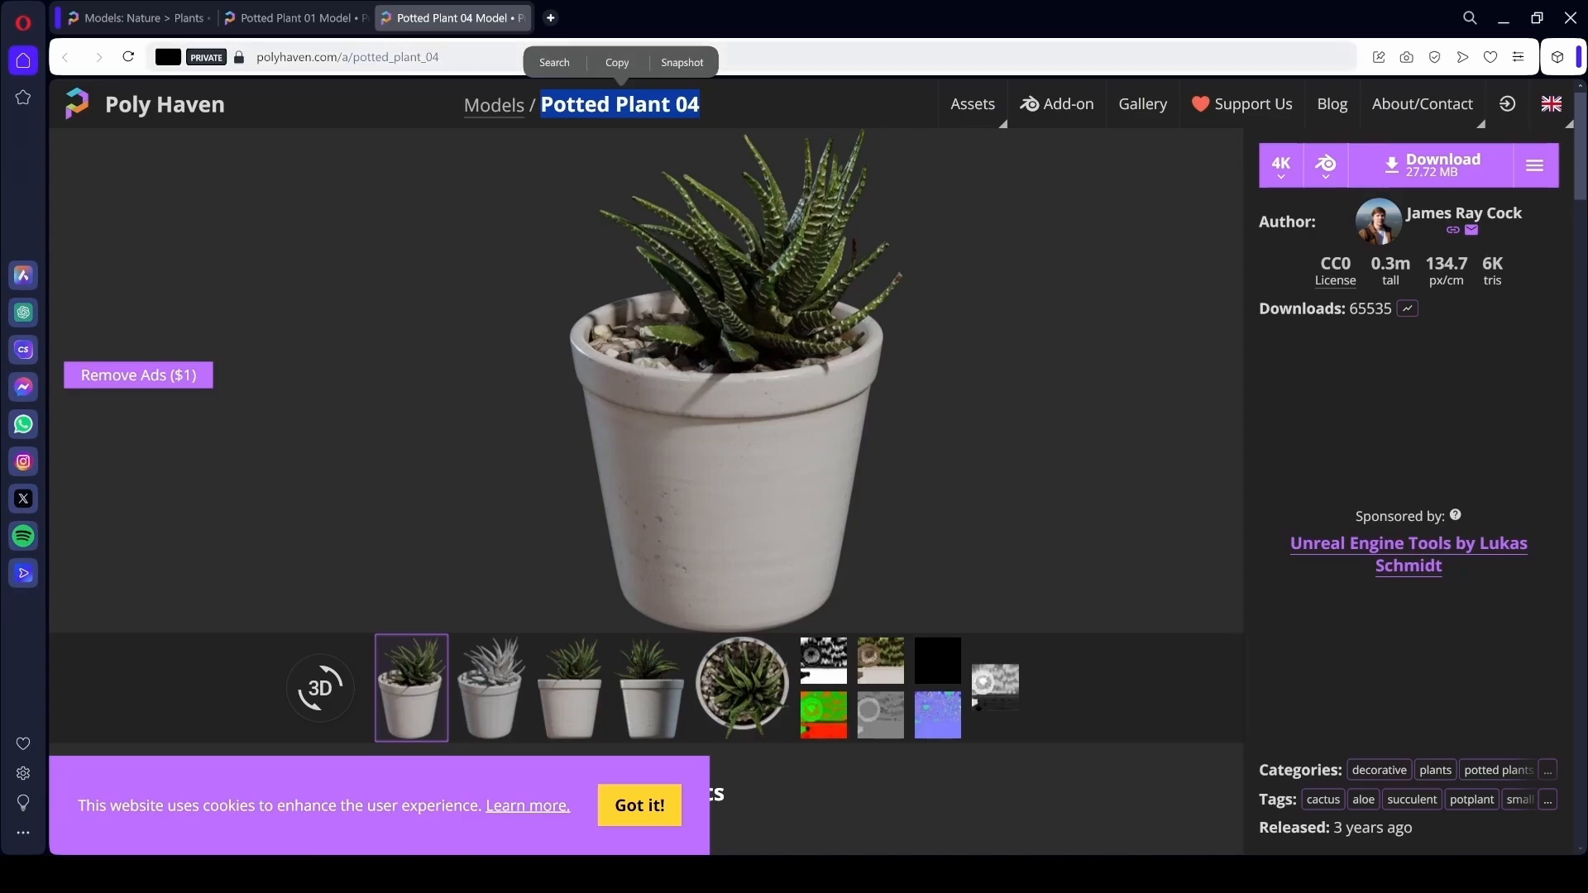
{"action": "left_click", "coordinate": [308, 11]}
{"action": "left_click_drag", "start_coordinate": [543, 106], "coordinate": [731, 105]}
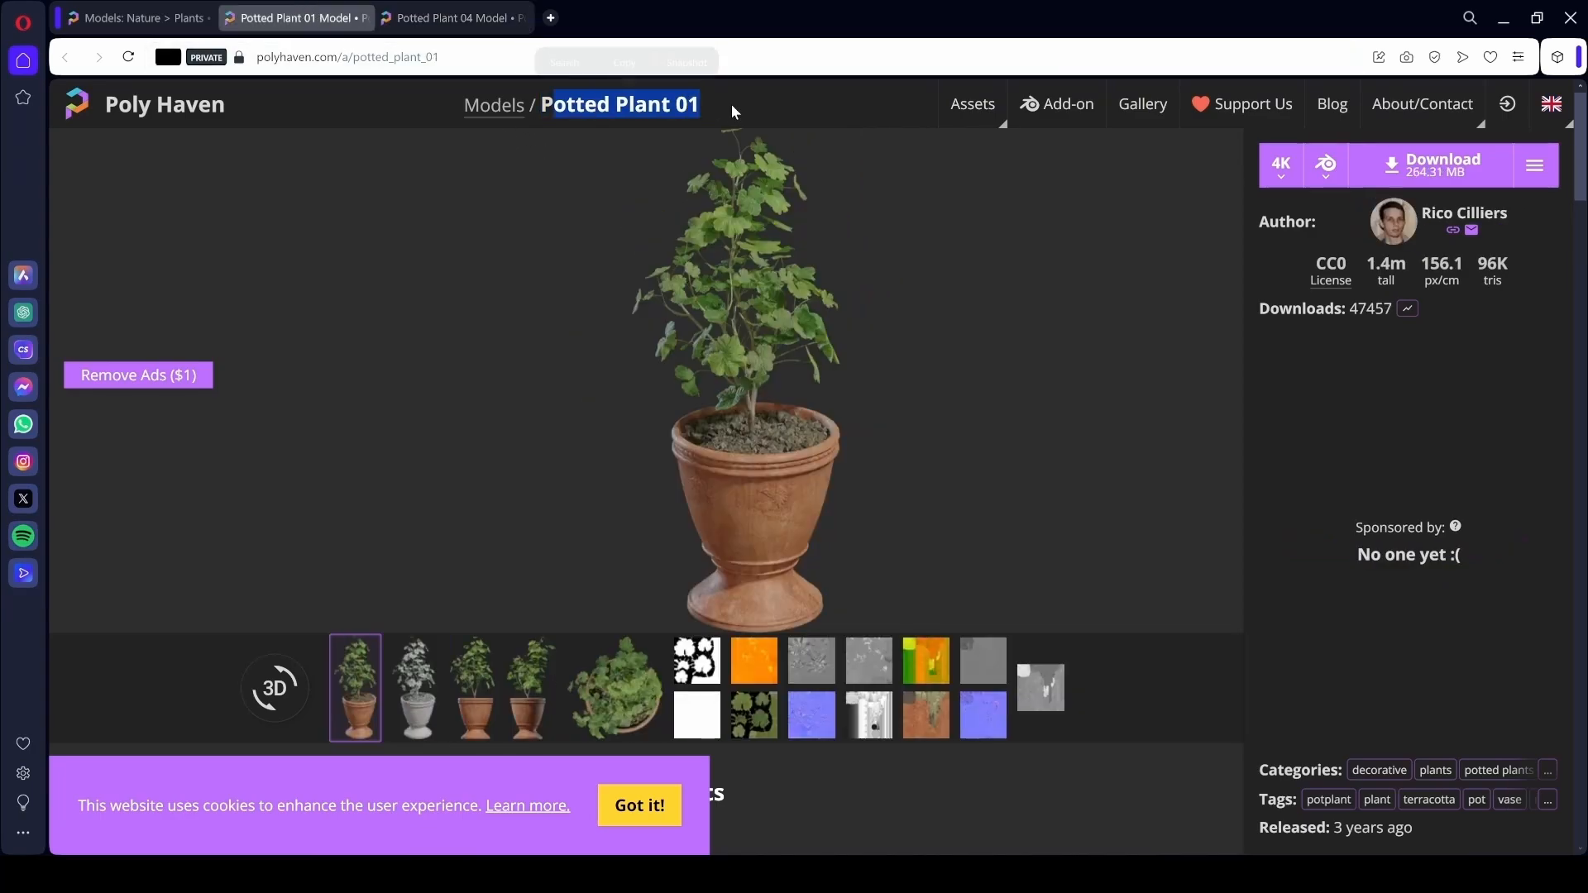
Examine Potted Plant 01's download resolution and format options, view the Potted Plant 04 page again, and return to Blender.
{"action": "left_click", "coordinate": [1280, 166]}
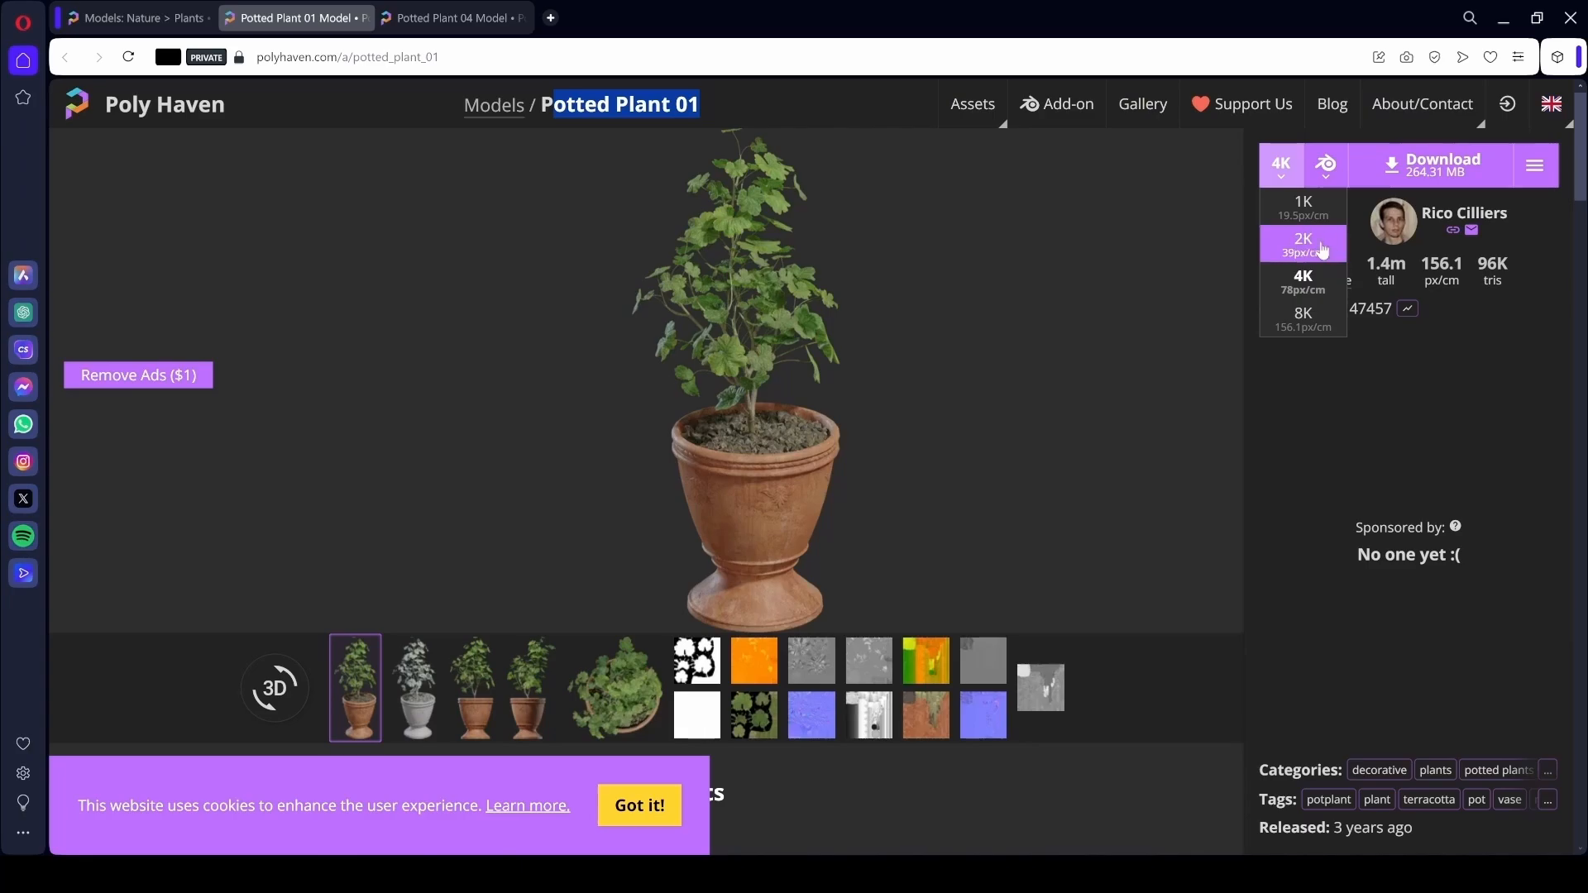
{"action": "left_click", "coordinate": [1328, 183]}
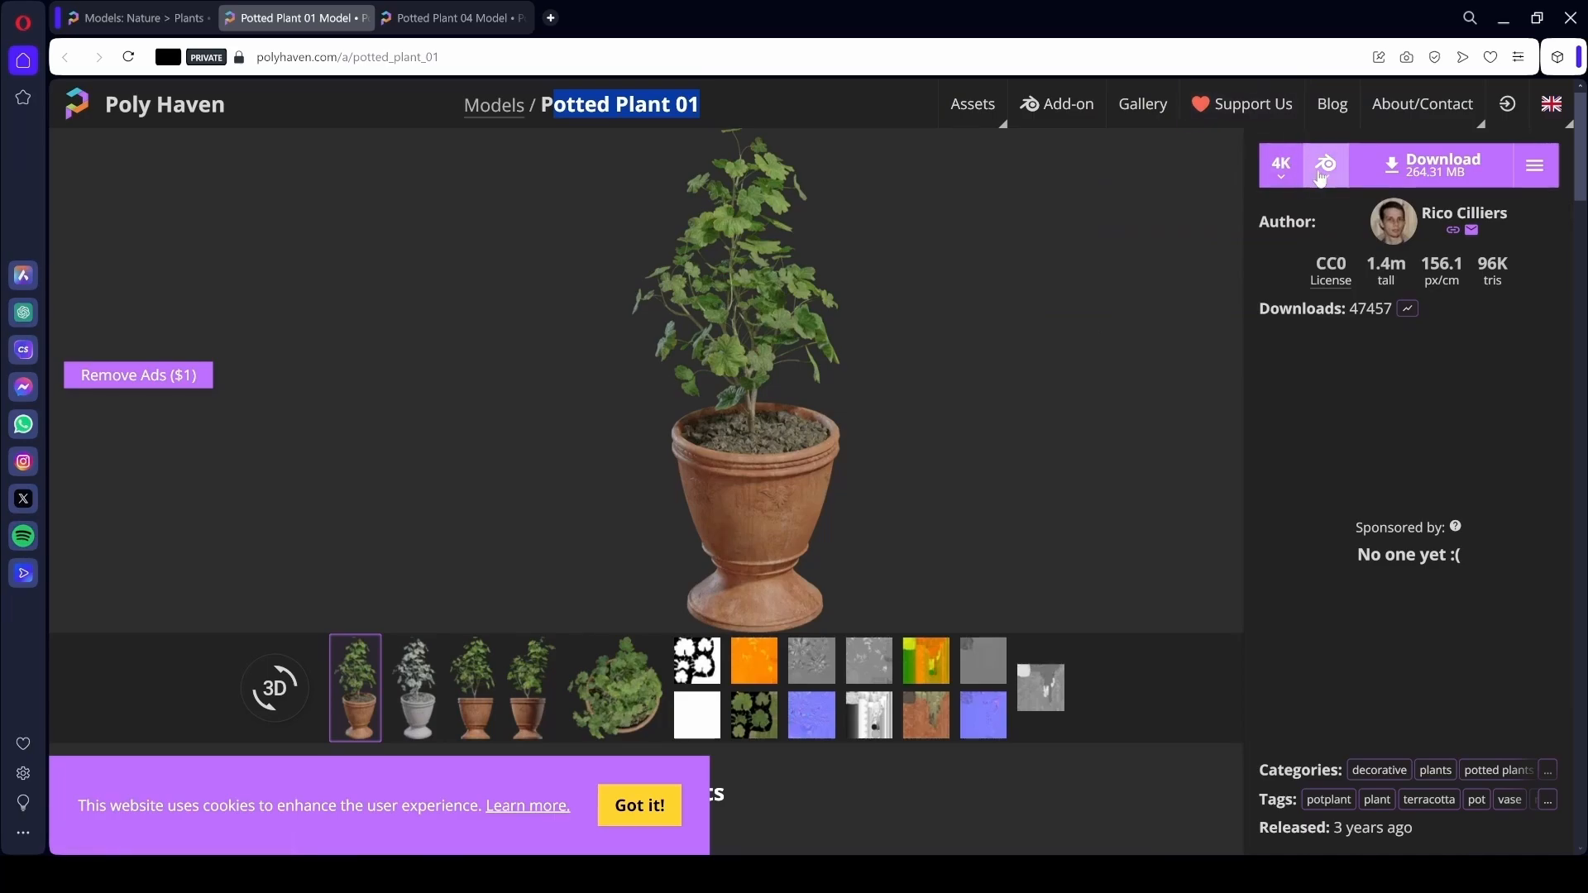
{"action": "key", "text": "ctrl+Tab"}
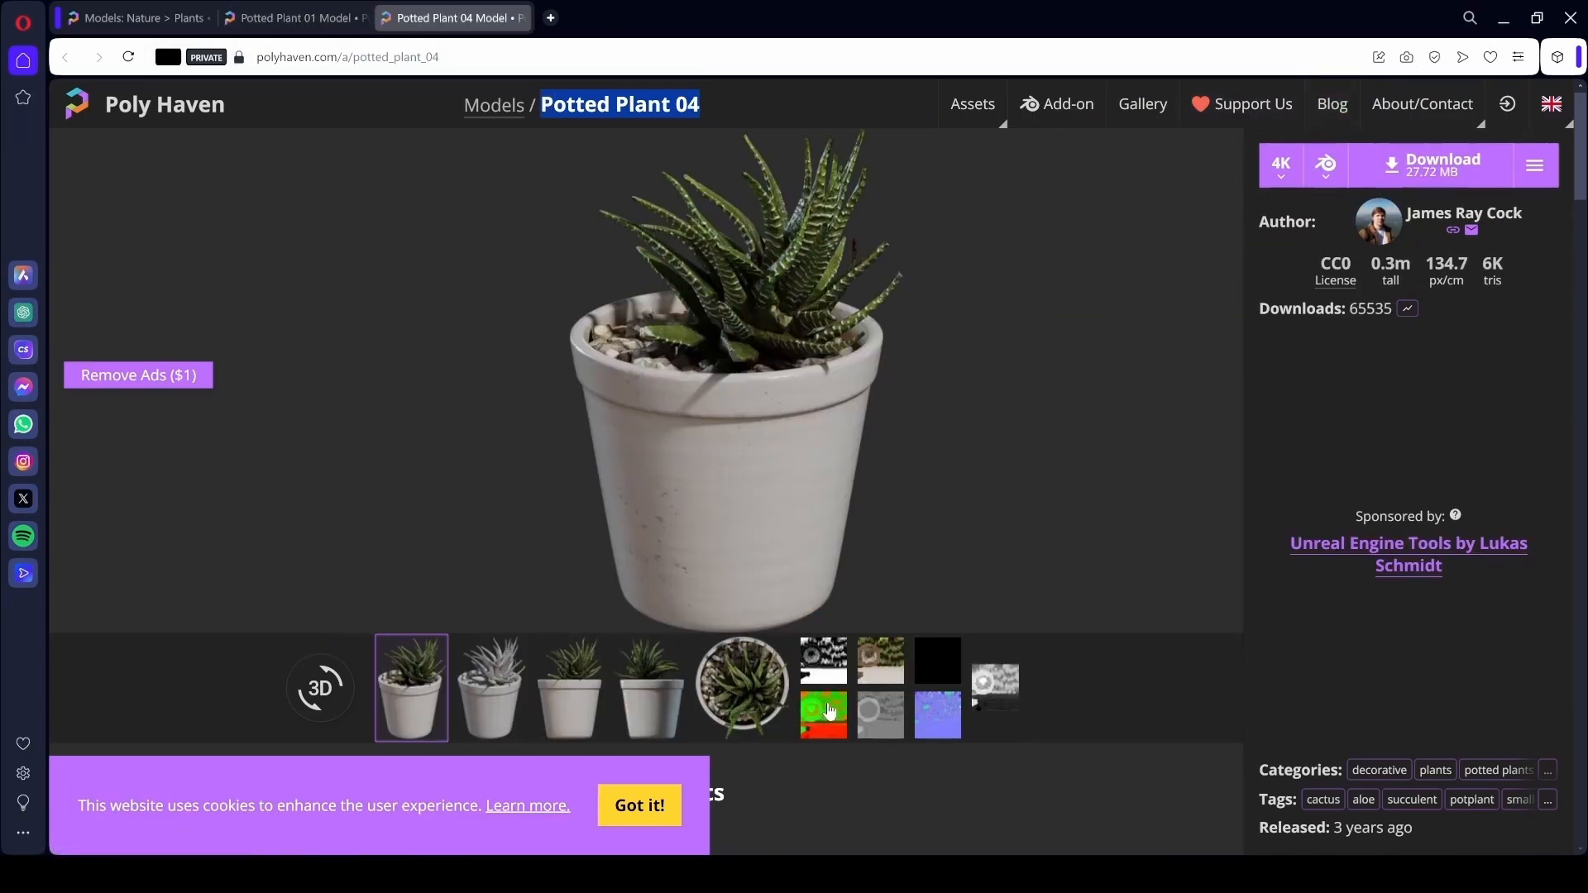
{"action": "left_click", "coordinate": [1503, 25]}
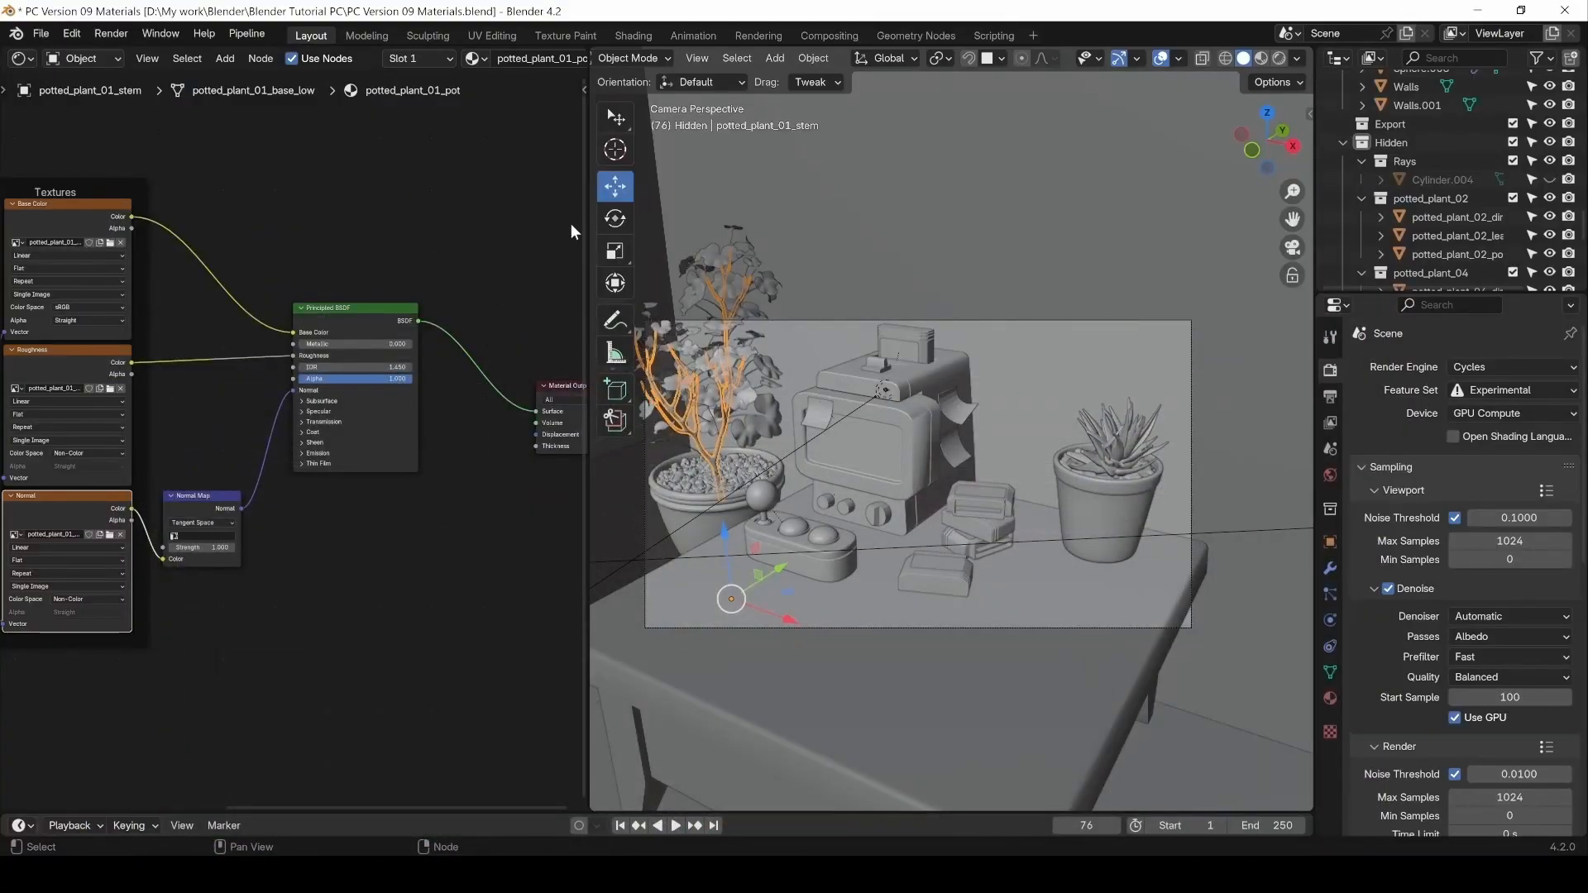
Select the succulent, the nightstand table and the parts of Potted Plant 01 in turn to identify the imported models.
{"action": "left_click", "coordinate": [40, 33]}
{"action": "left_click", "coordinate": [40, 33]}
{"action": "left_click", "coordinate": [1111, 416]}
{"action": "left_click", "coordinate": [907, 737]}
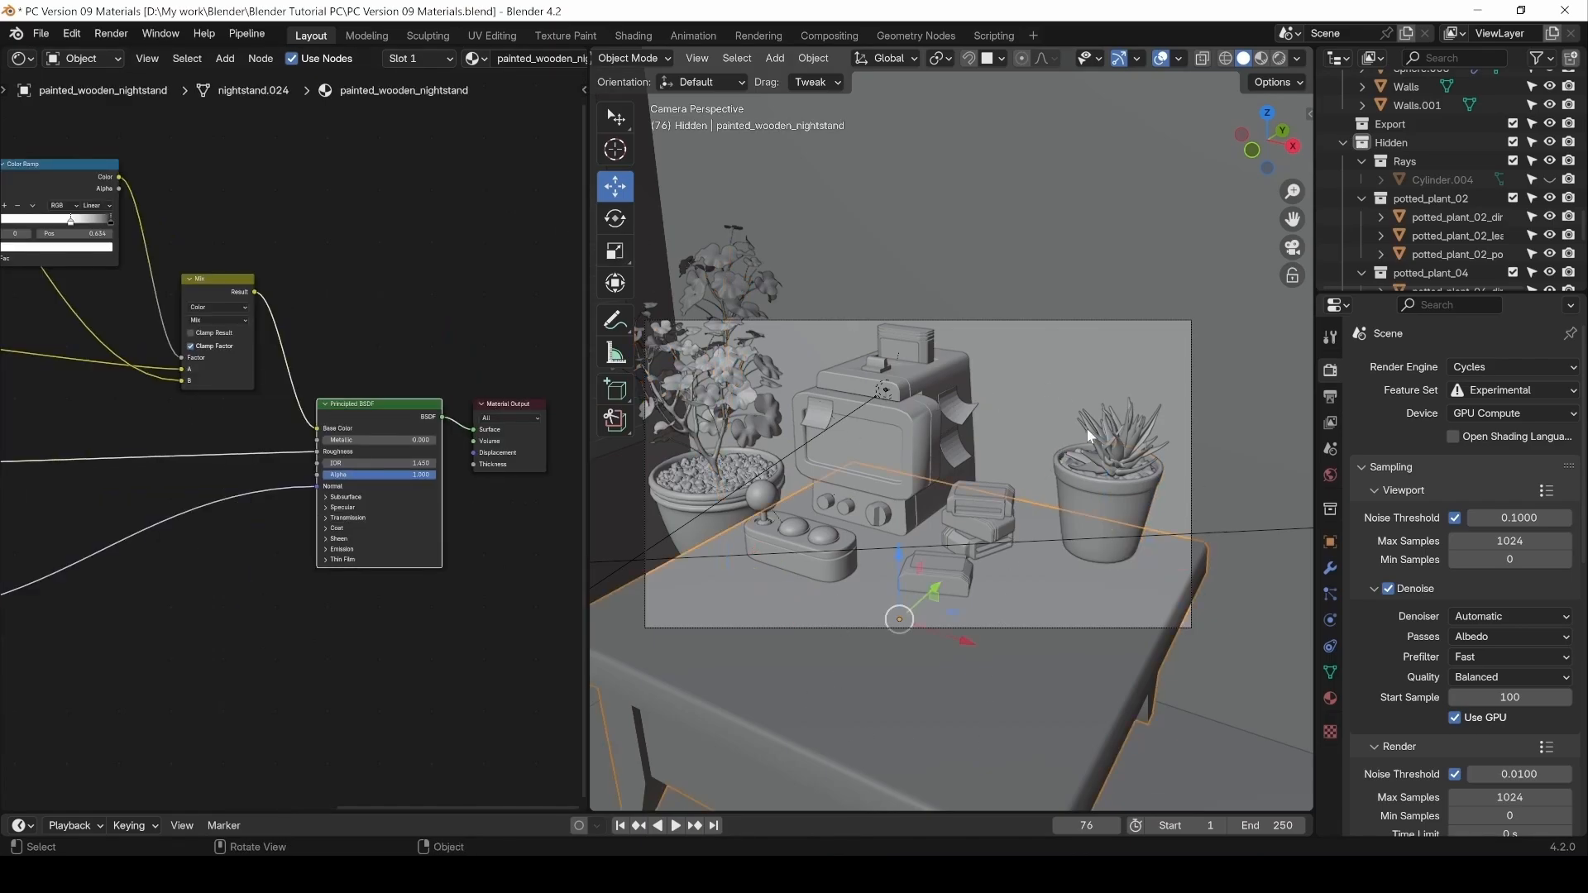
{"action": "left_click", "coordinate": [1089, 505]}
{"action": "left_click", "coordinate": [713, 440]}
{"action": "left_click", "coordinate": [705, 484]}
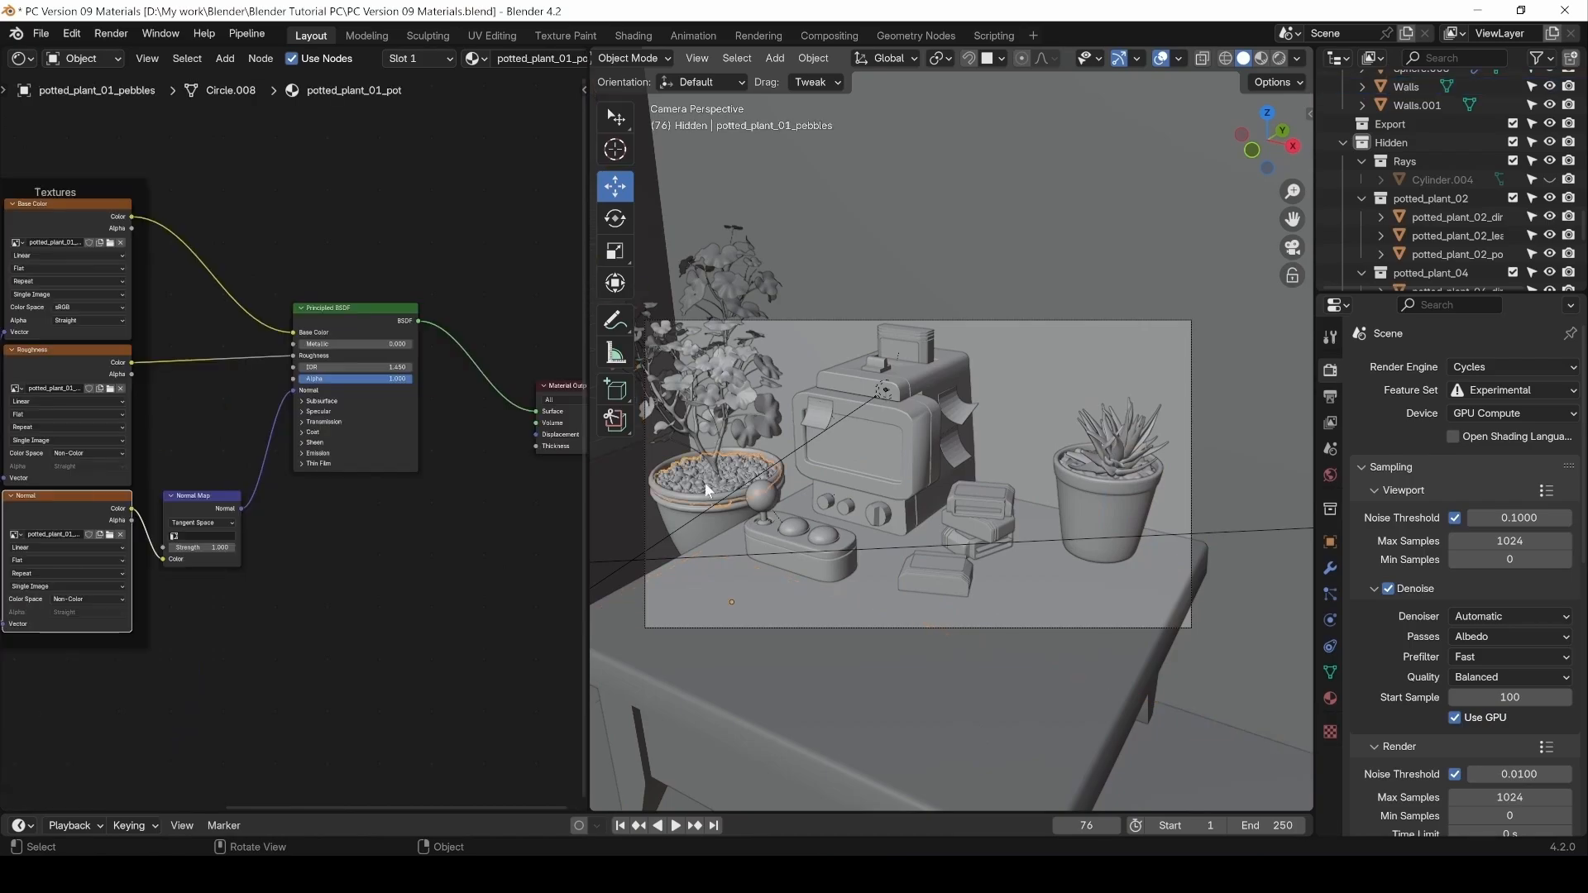
Switch the viewport to Material Preview and select the leafy plant's parts, ending with the pebbles in its terracotta pot.
{"action": "left_click", "coordinate": [1261, 58]}
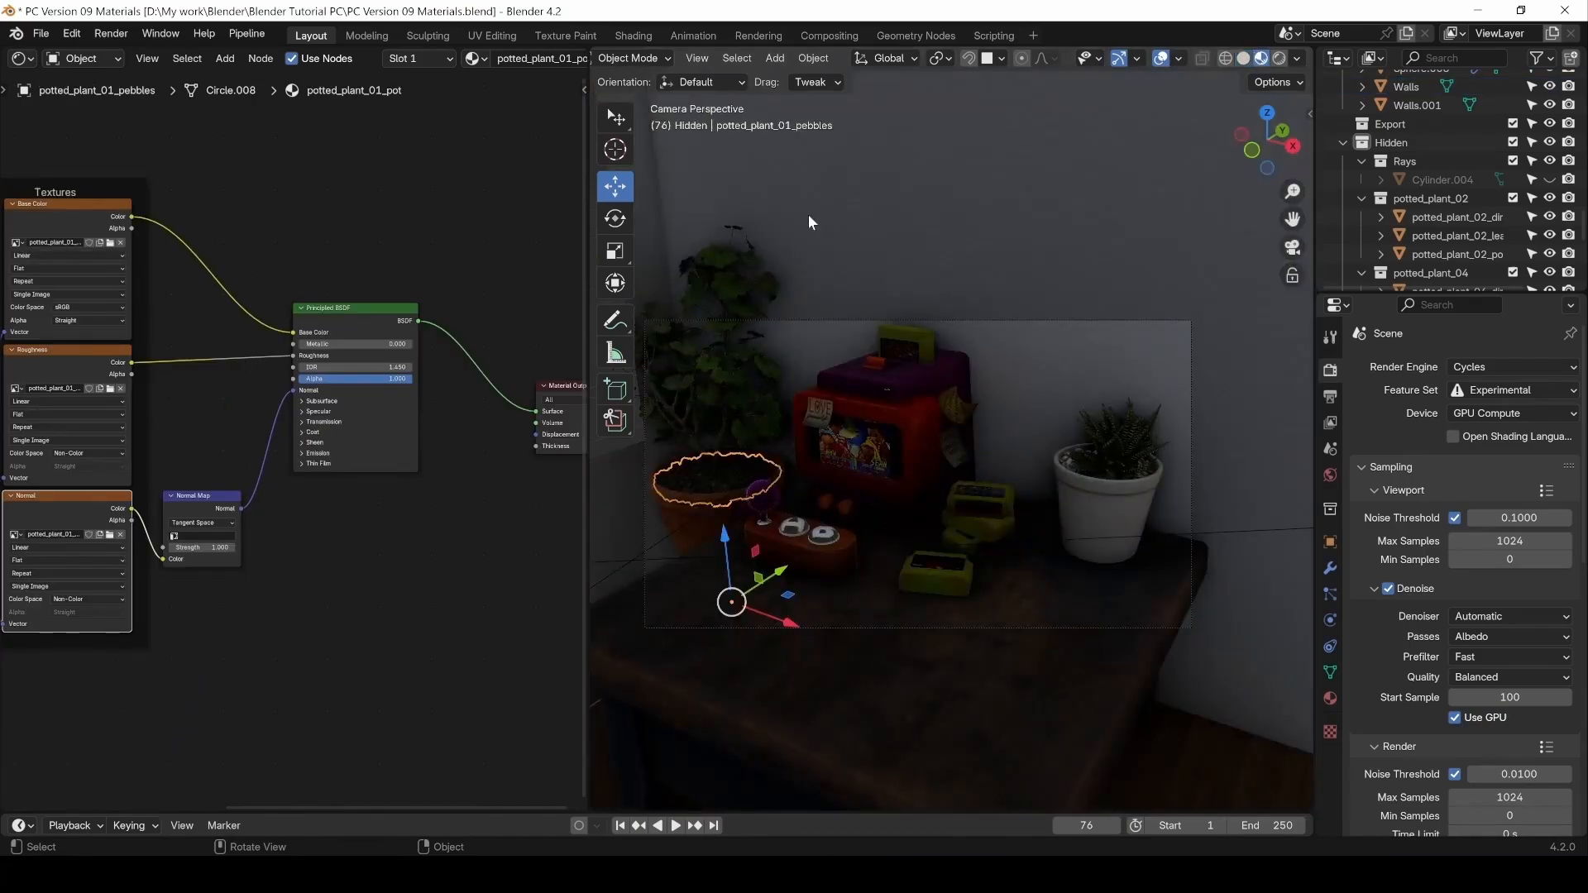
{"action": "left_click", "coordinate": [703, 422]}
{"action": "left_click", "coordinate": [692, 508]}
{"action": "left_click", "coordinate": [696, 409]}
{"action": "left_click", "coordinate": [688, 472]}
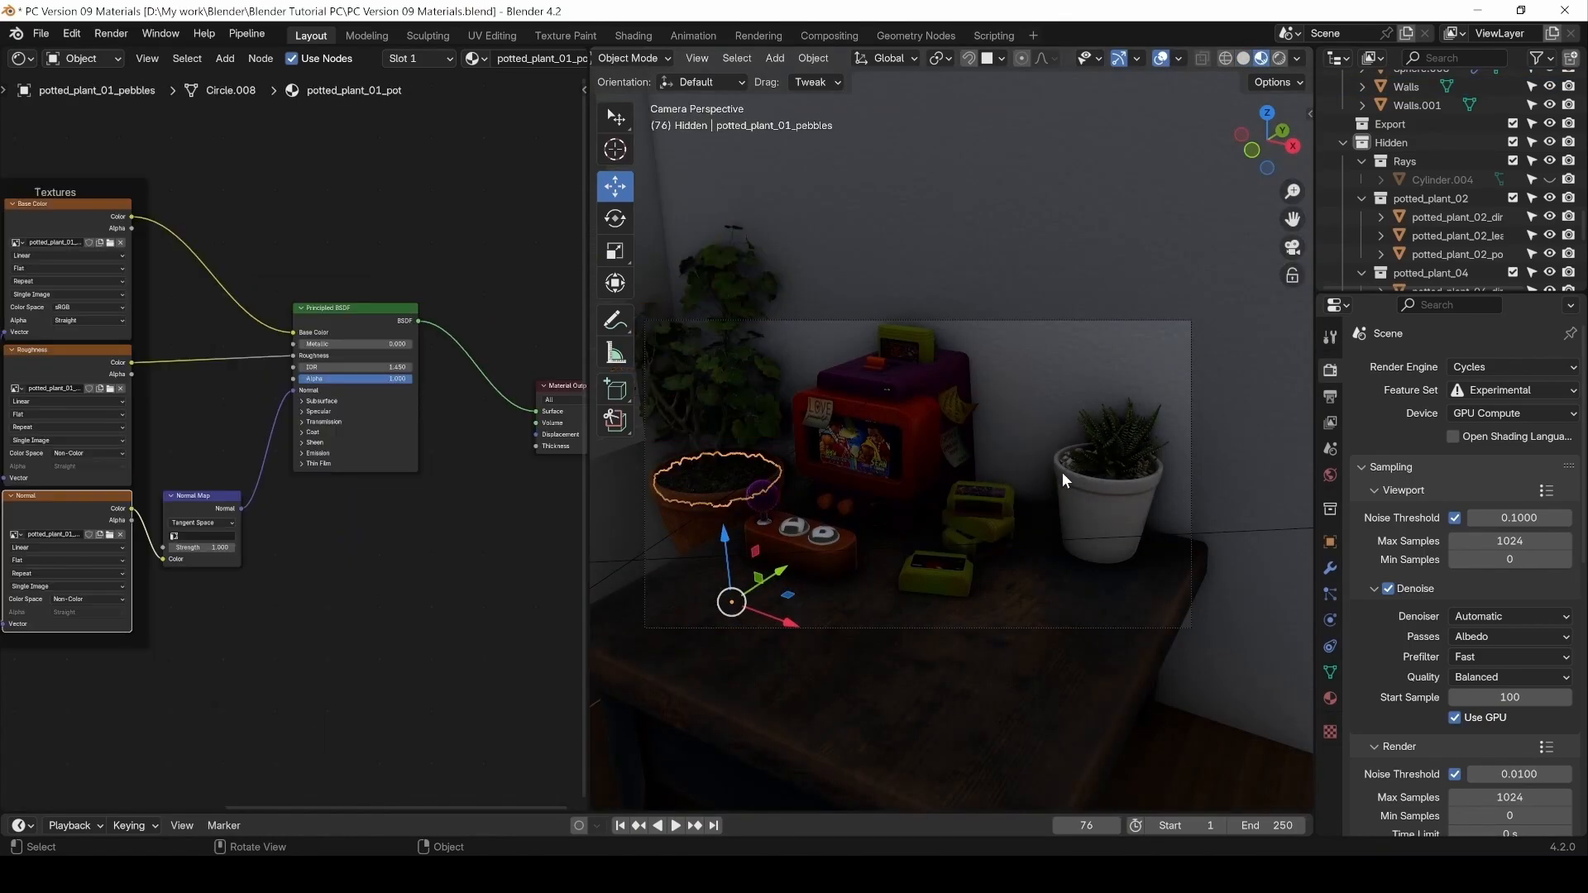